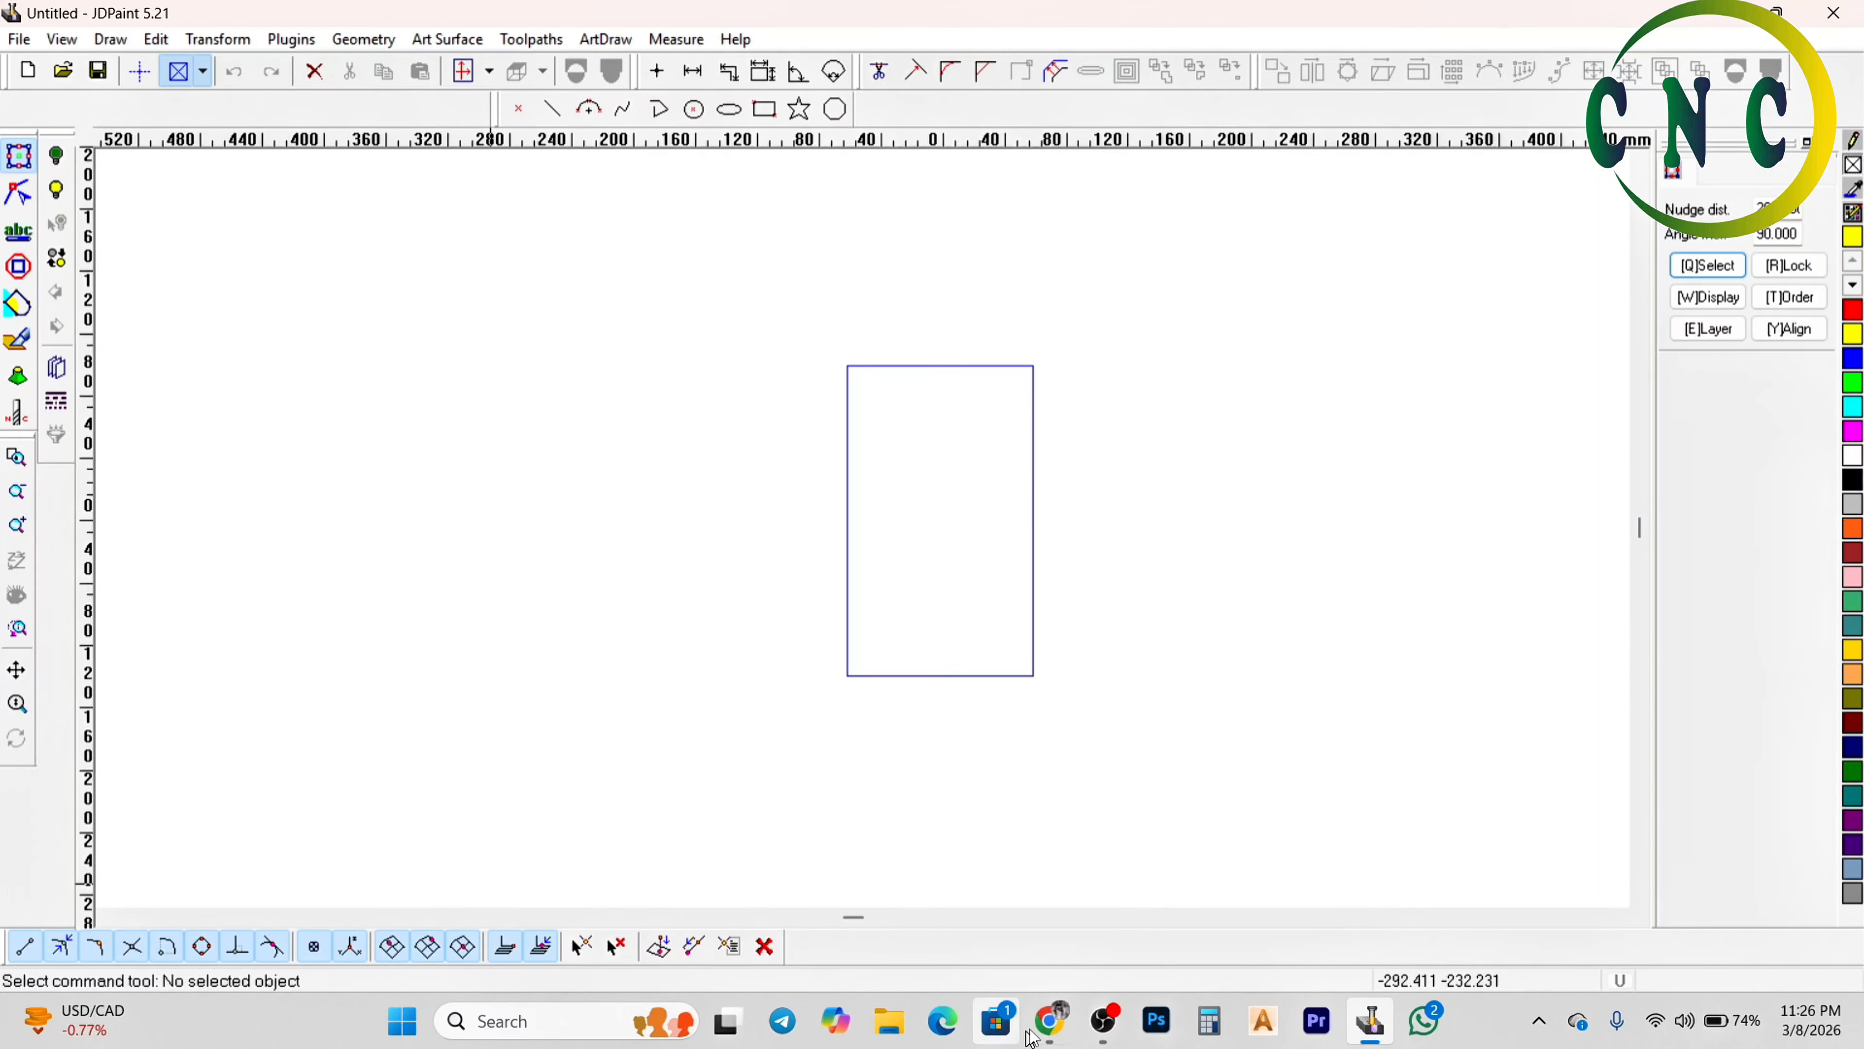
Switch to the Google Meet call in Chrome and show the presented screen anyway
{"action": "mouse_move", "coordinate": [1048, 1027]}
{"action": "left_click", "coordinate": [1025, 900]}
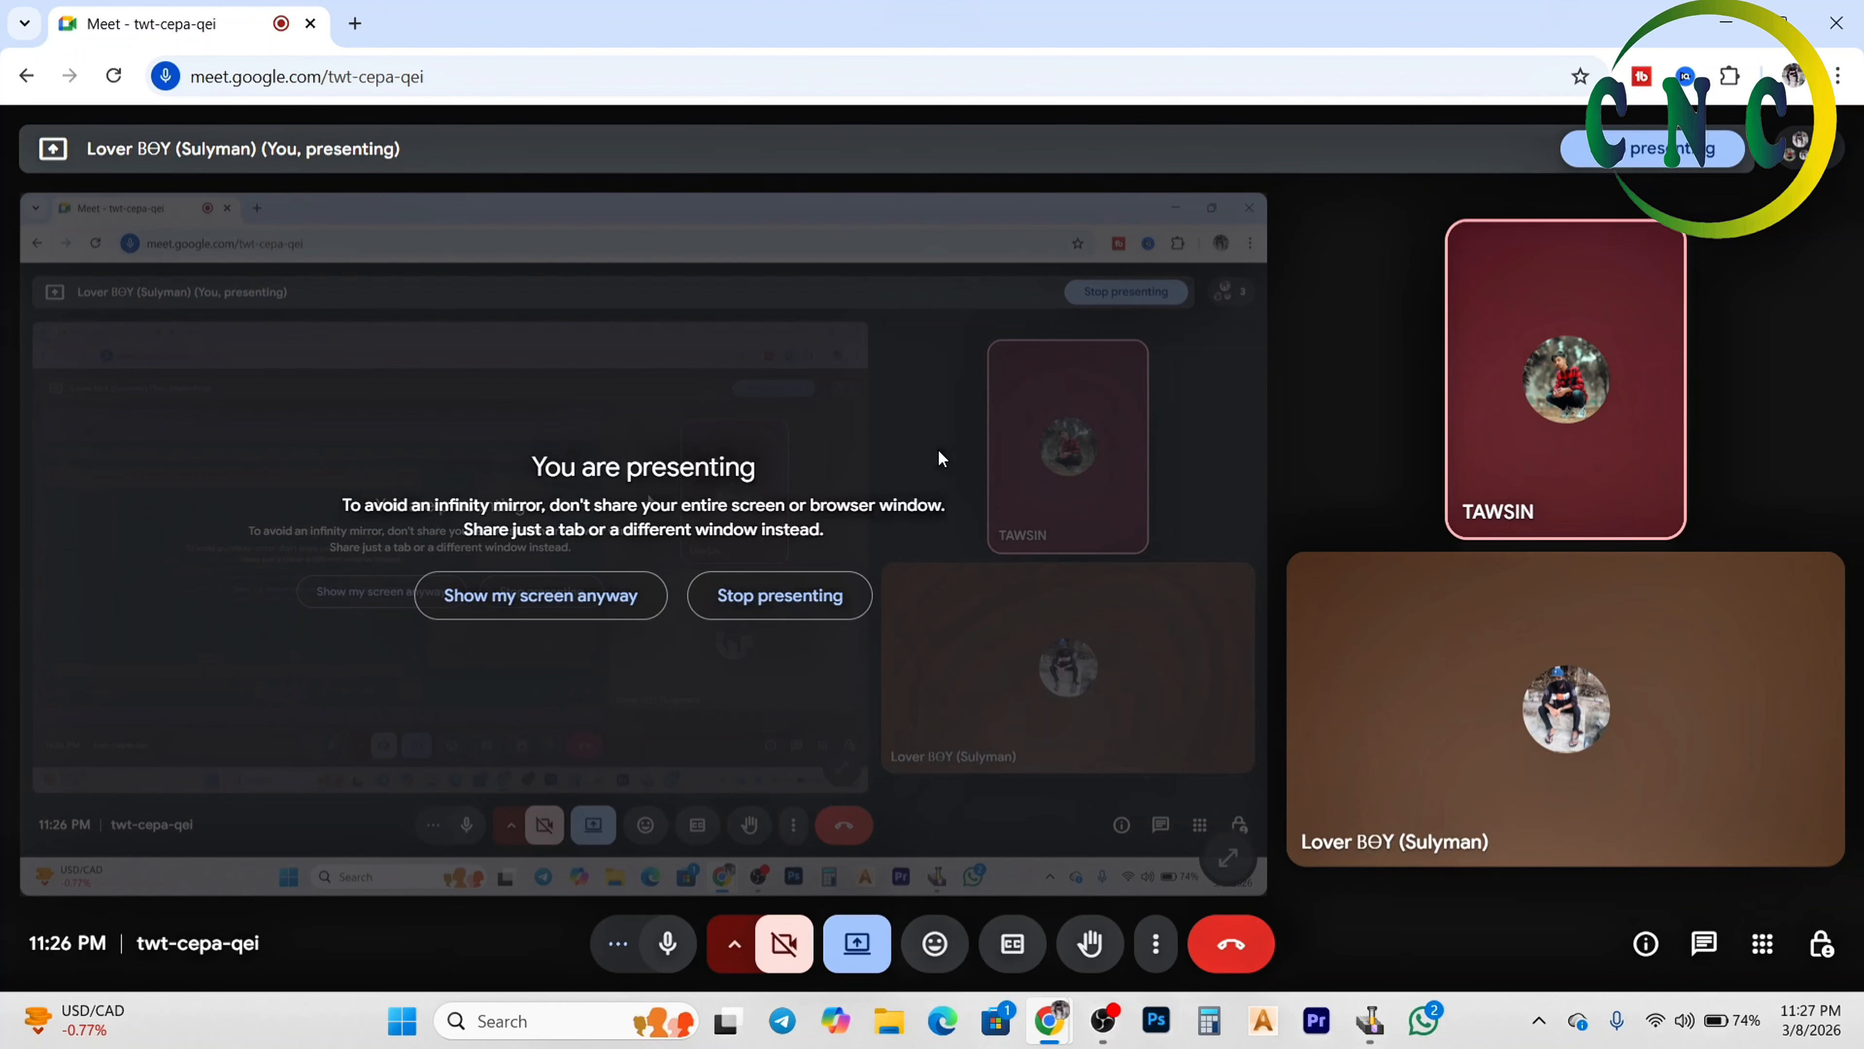
{"action": "left_click", "coordinate": [617, 602]}
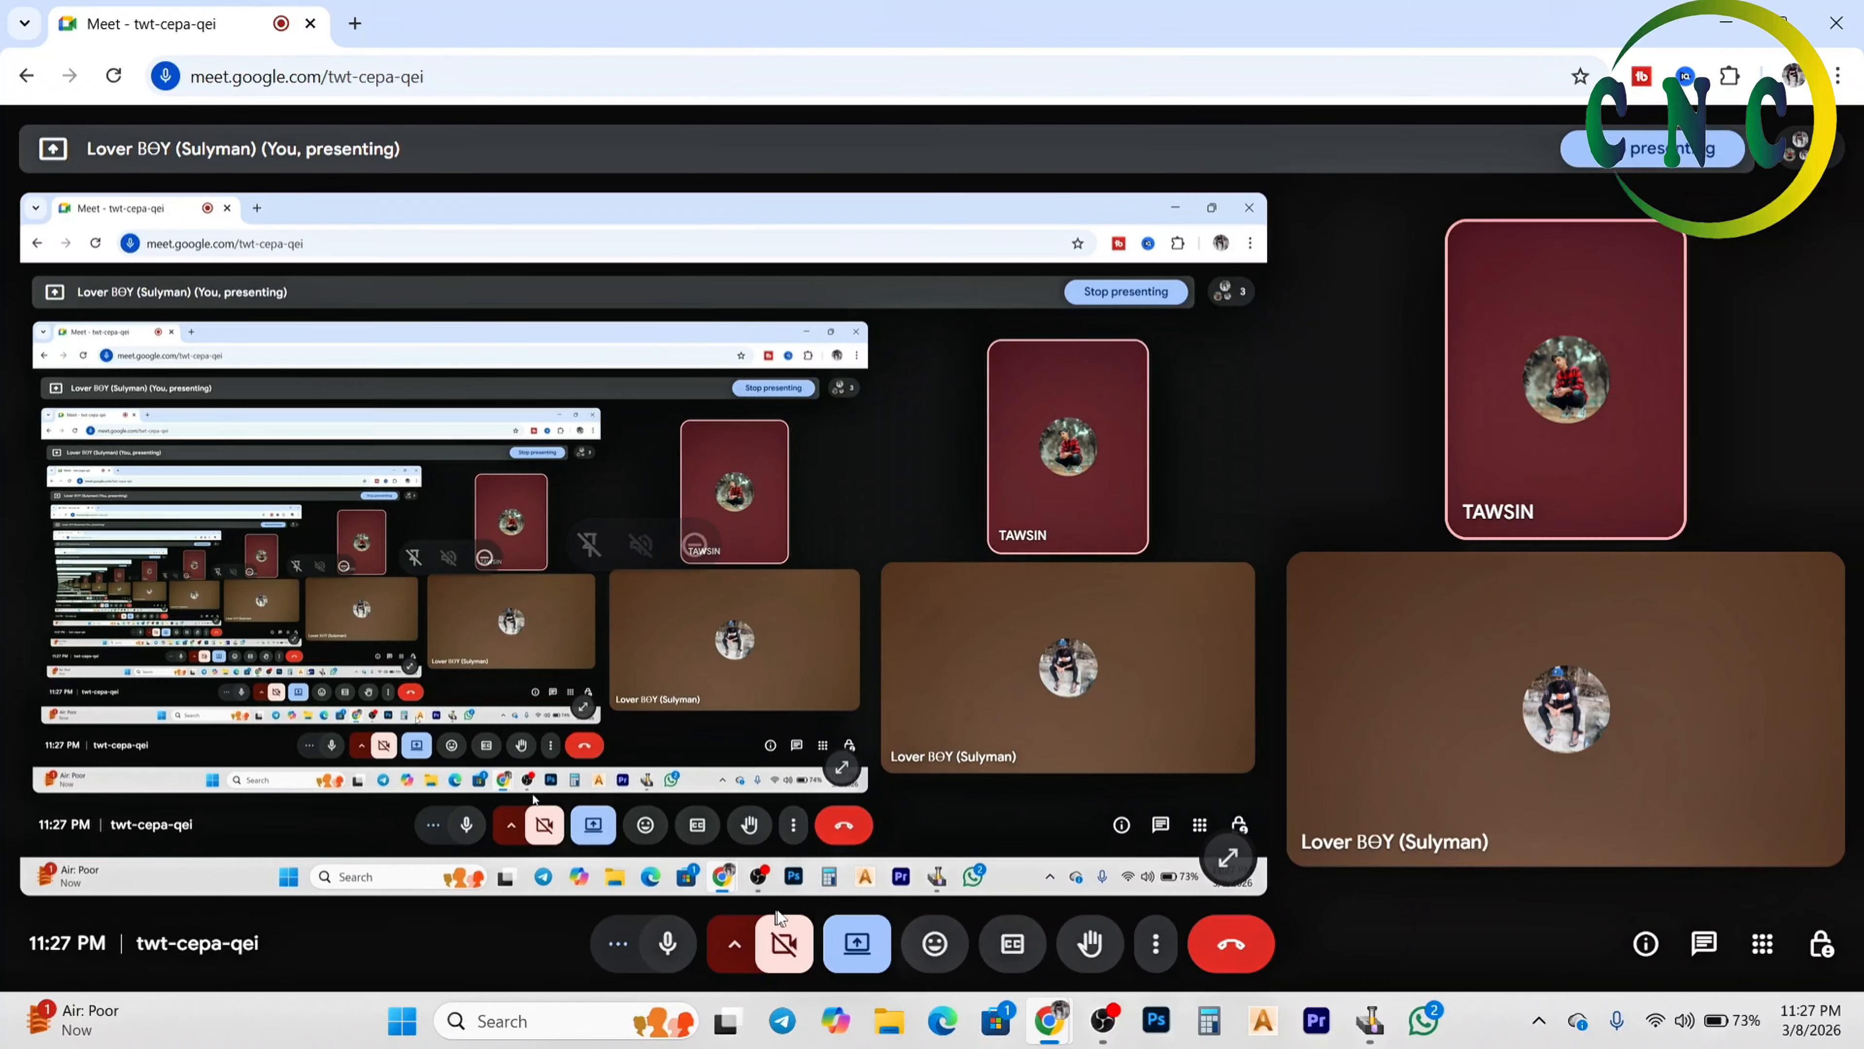
{"action": "left_click", "coordinate": [1157, 947]}
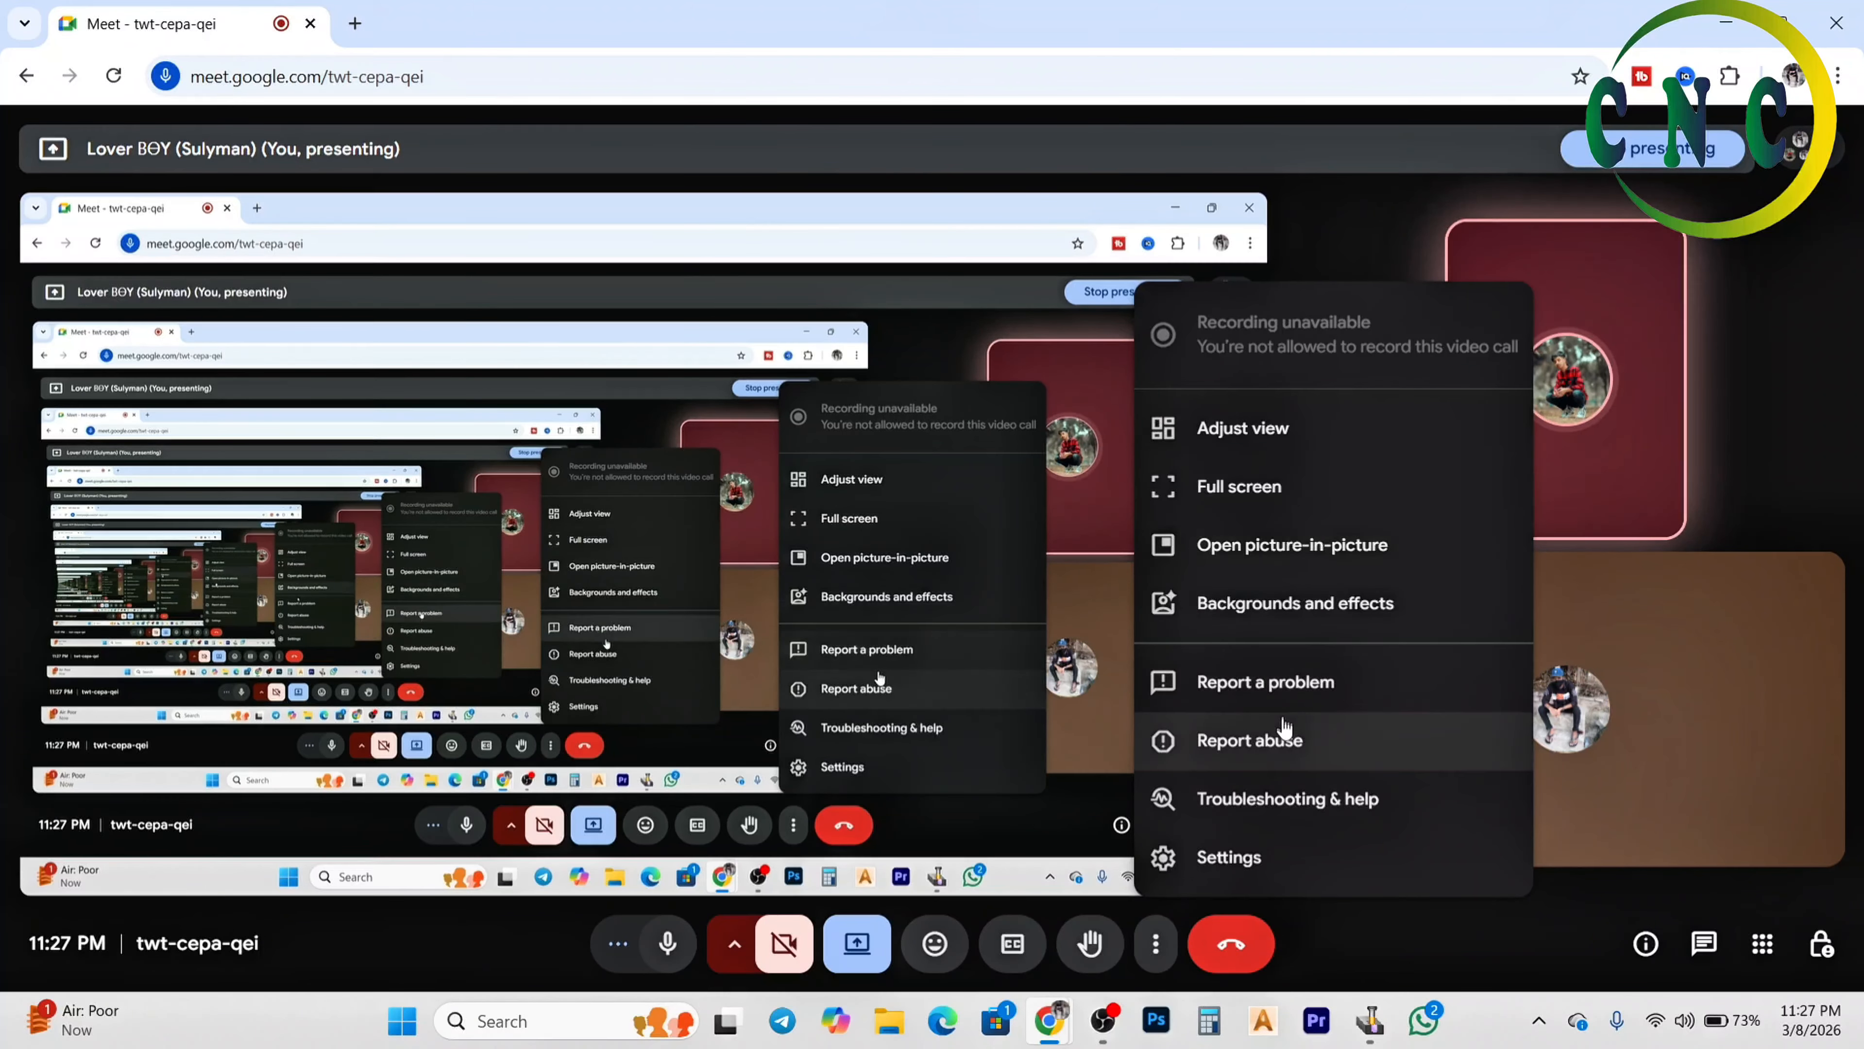
{"action": "left_click", "coordinate": [1625, 652]}
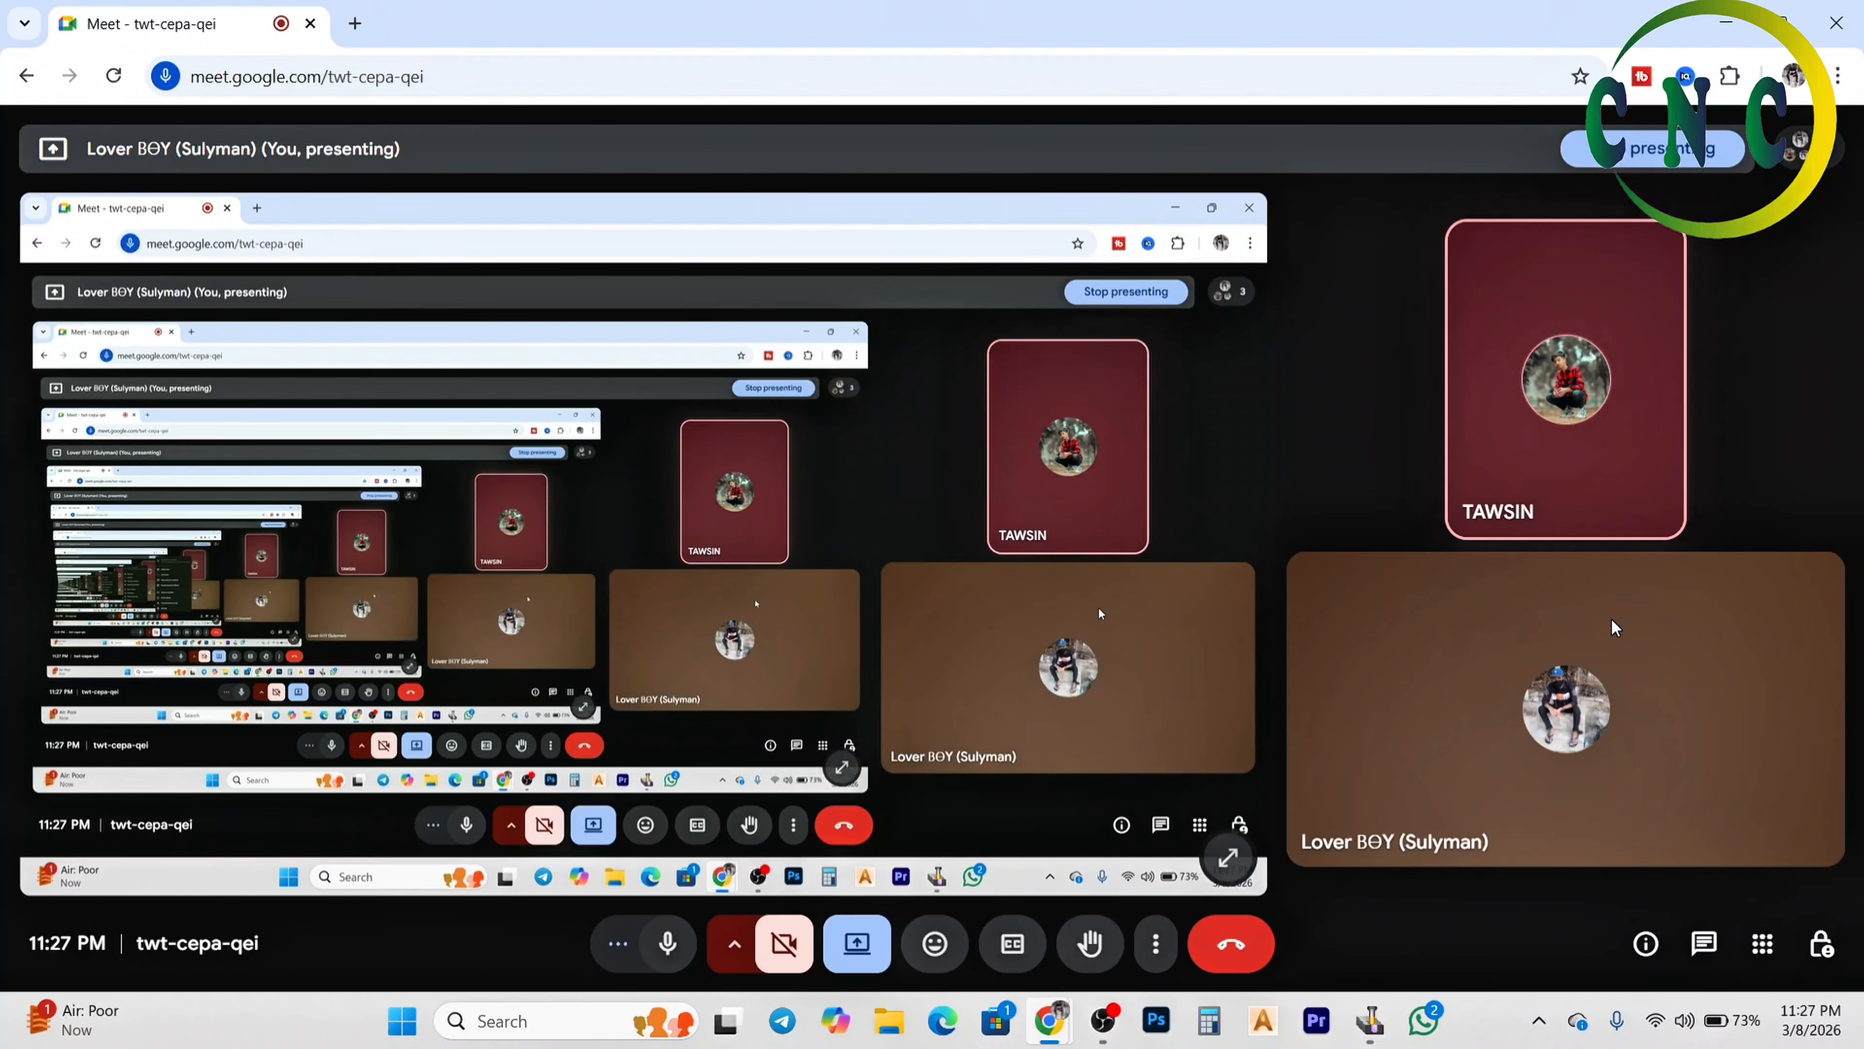
Try the system default Iriun Webcam microphone and return to Microphone Array, keeping Speaker (Realtek(R) Audio) as the call's speaker
{"action": "left_click", "coordinate": [618, 944]}
{"action": "left_click", "coordinate": [793, 865]}
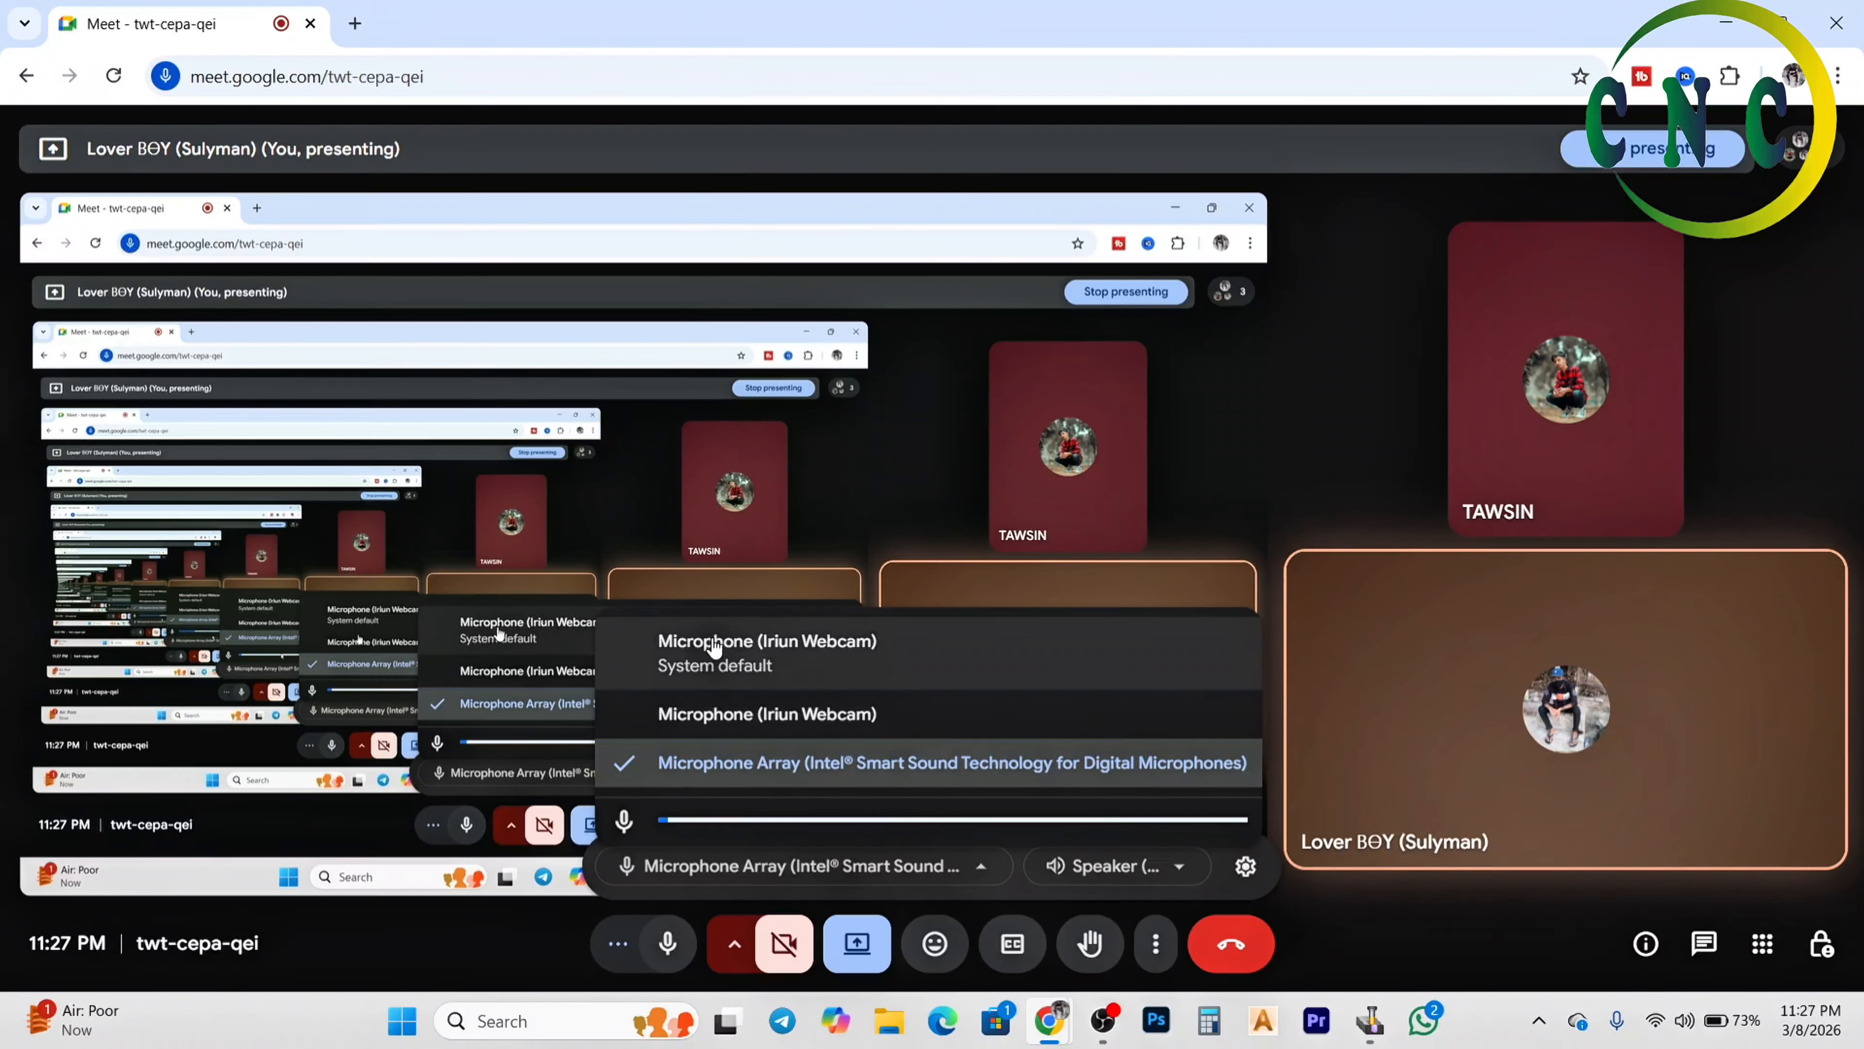
{"action": "left_click", "coordinate": [716, 653]}
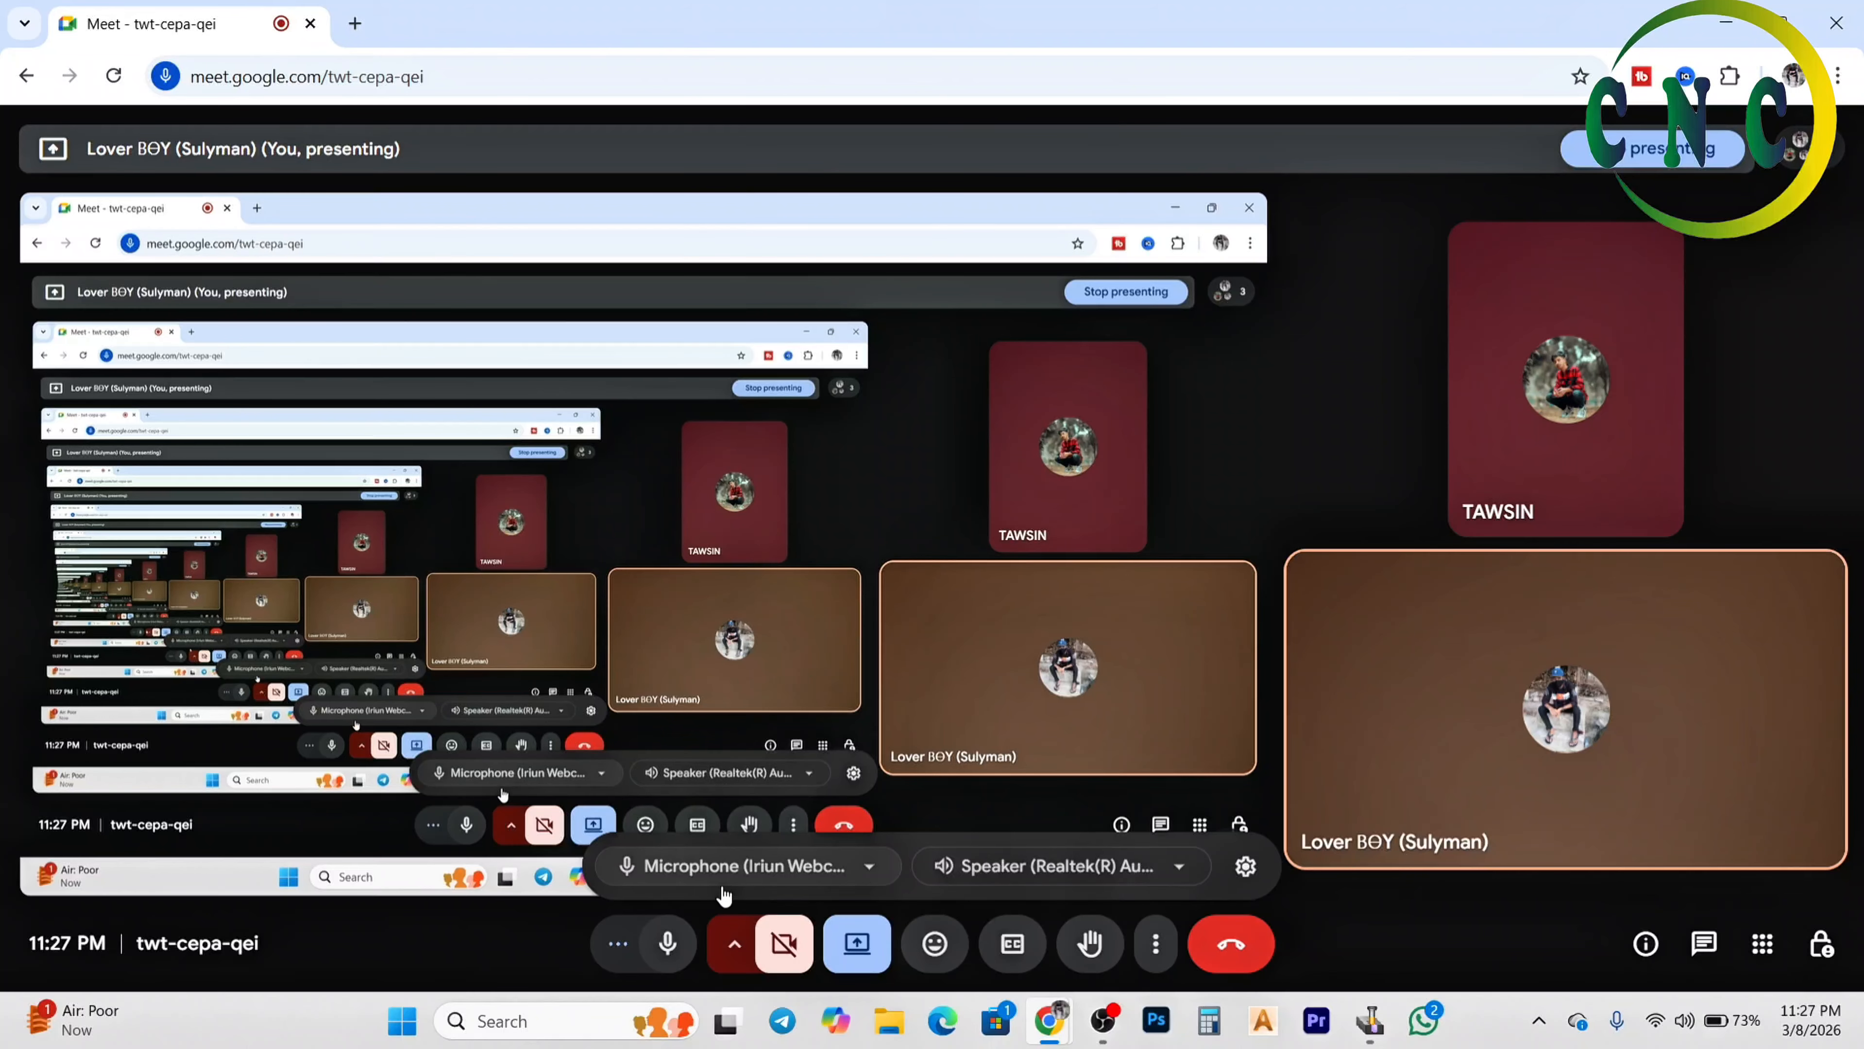
{"action": "left_click", "coordinate": [727, 881]}
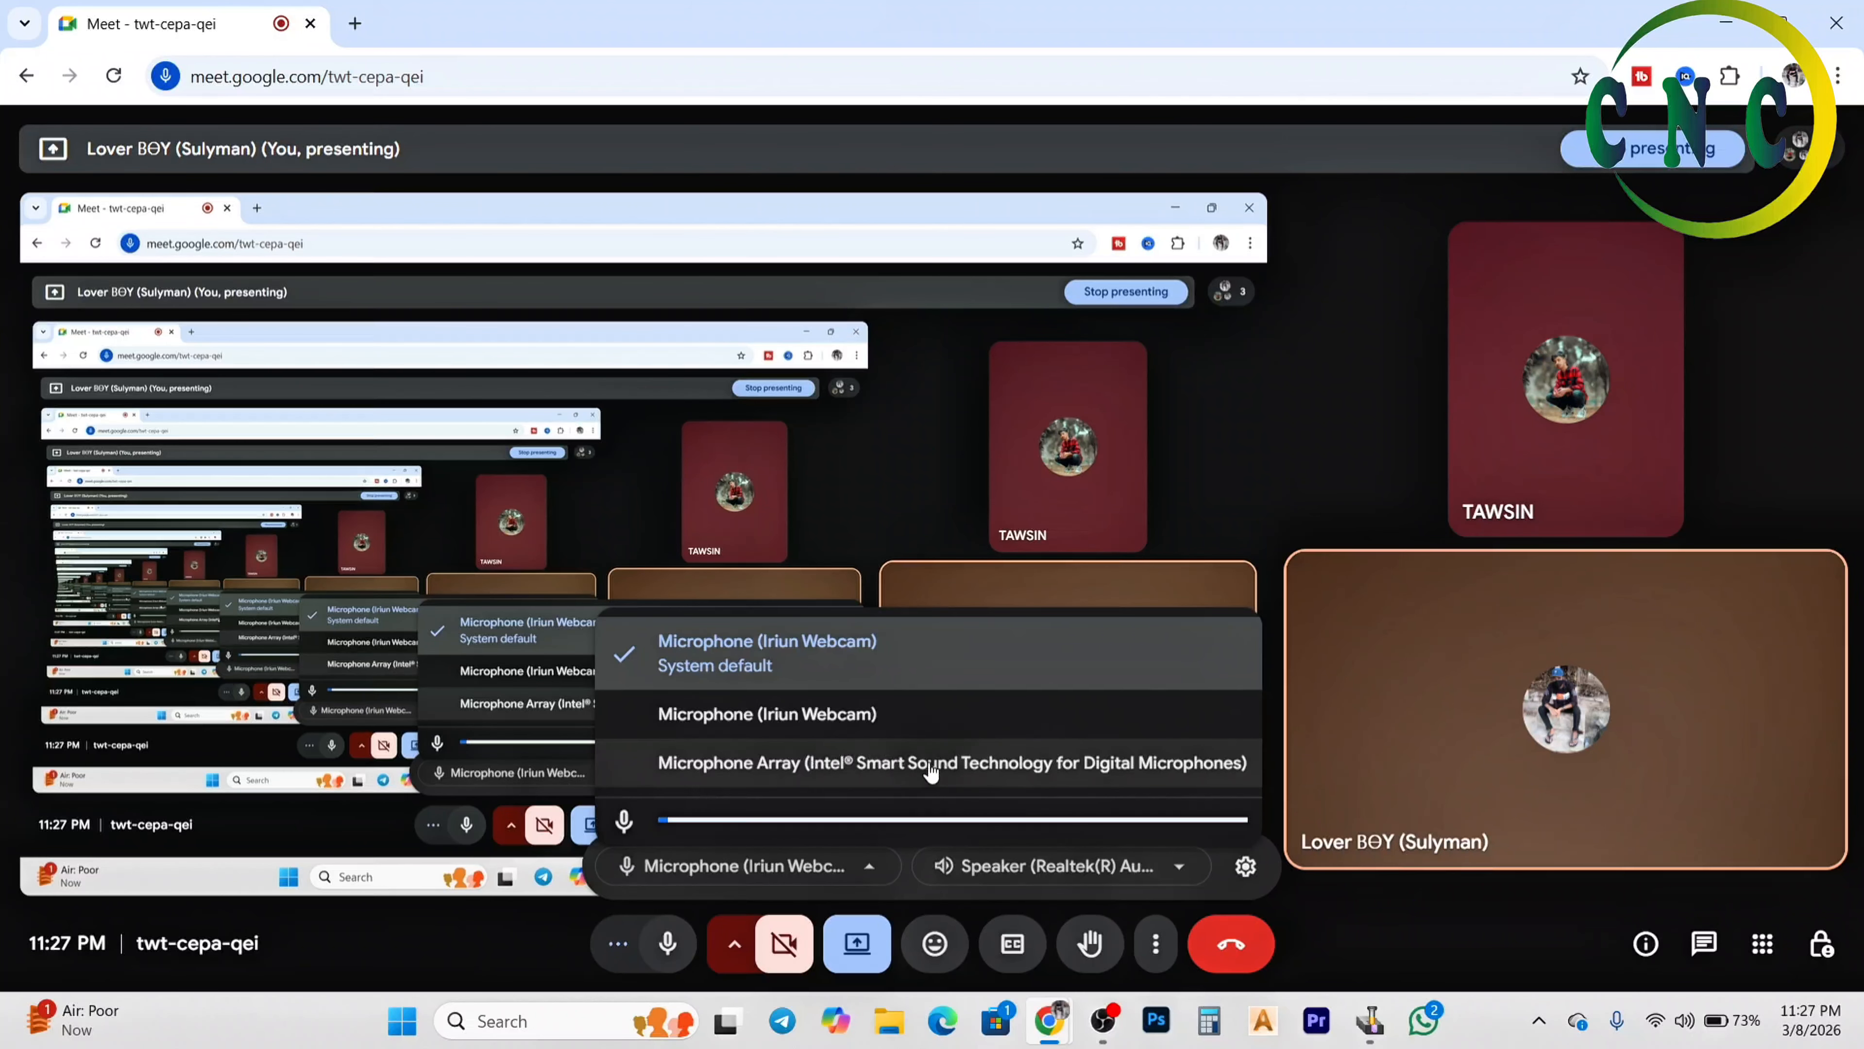
{"action": "left_click", "coordinate": [951, 764]}
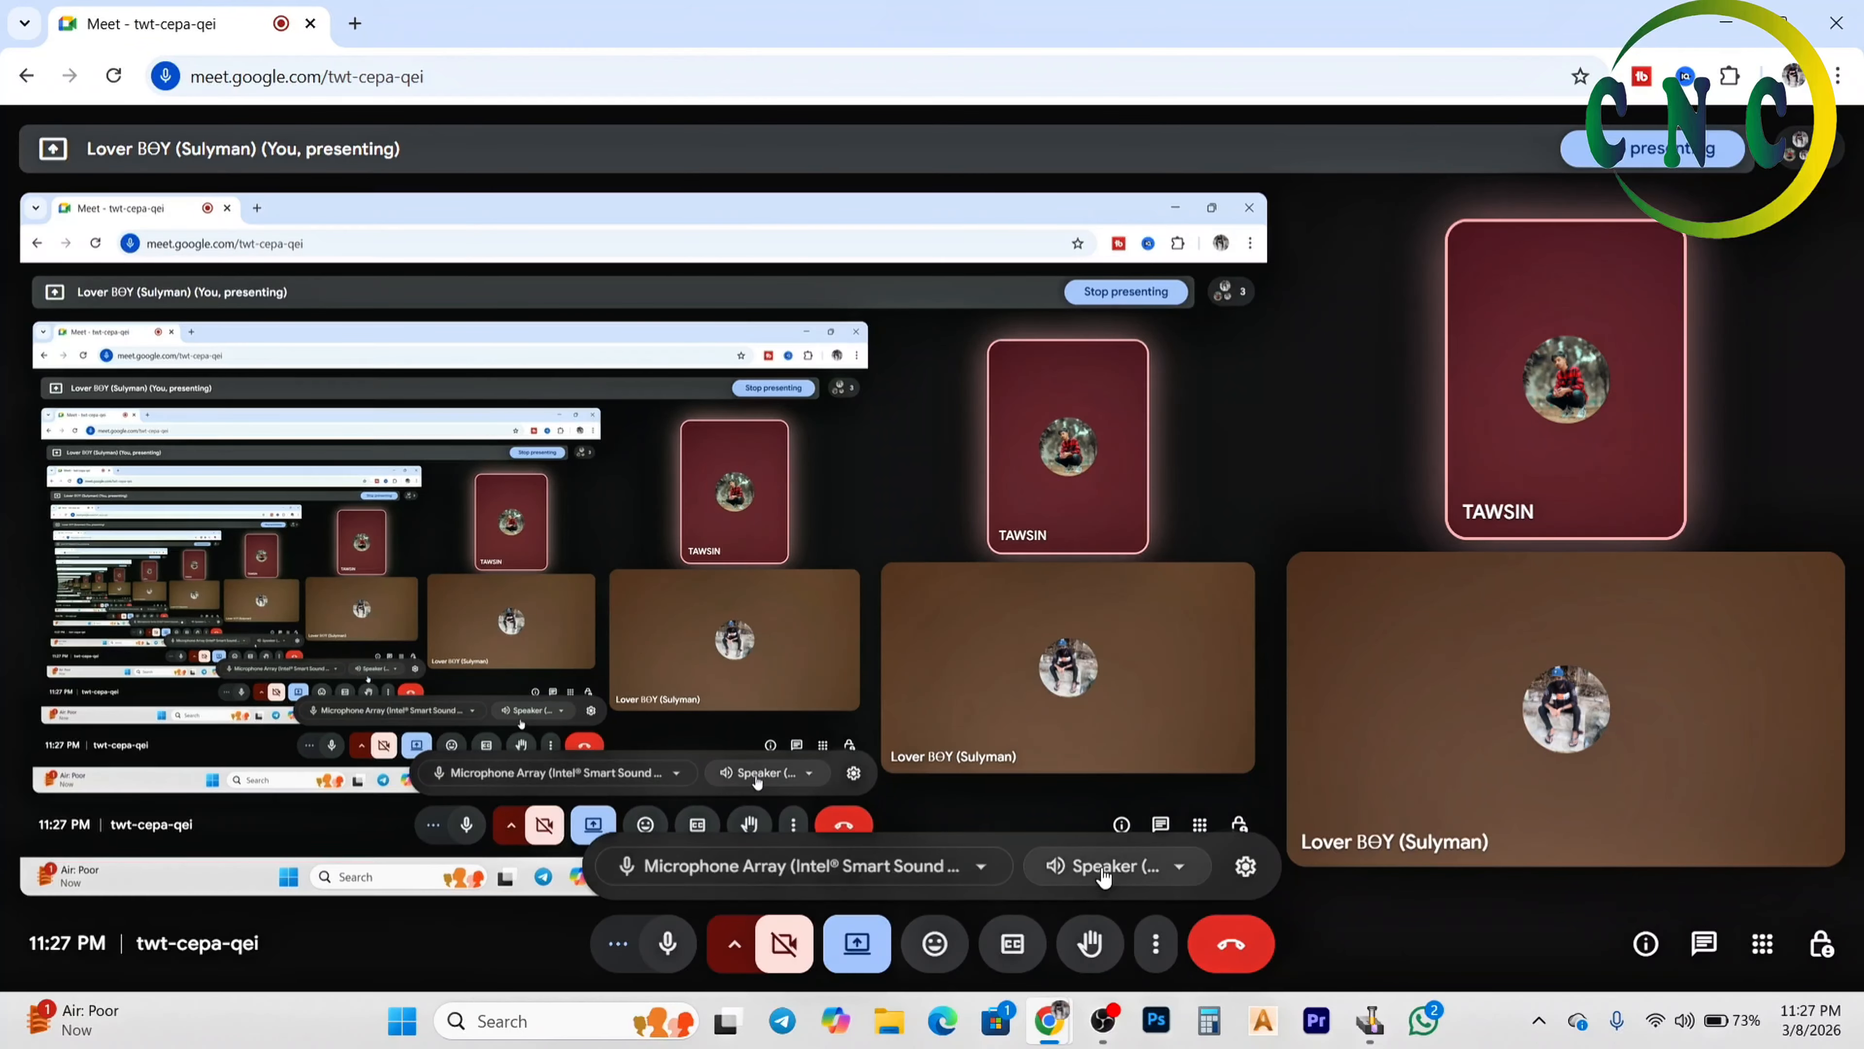
{"action": "left_click", "coordinate": [1119, 866]}
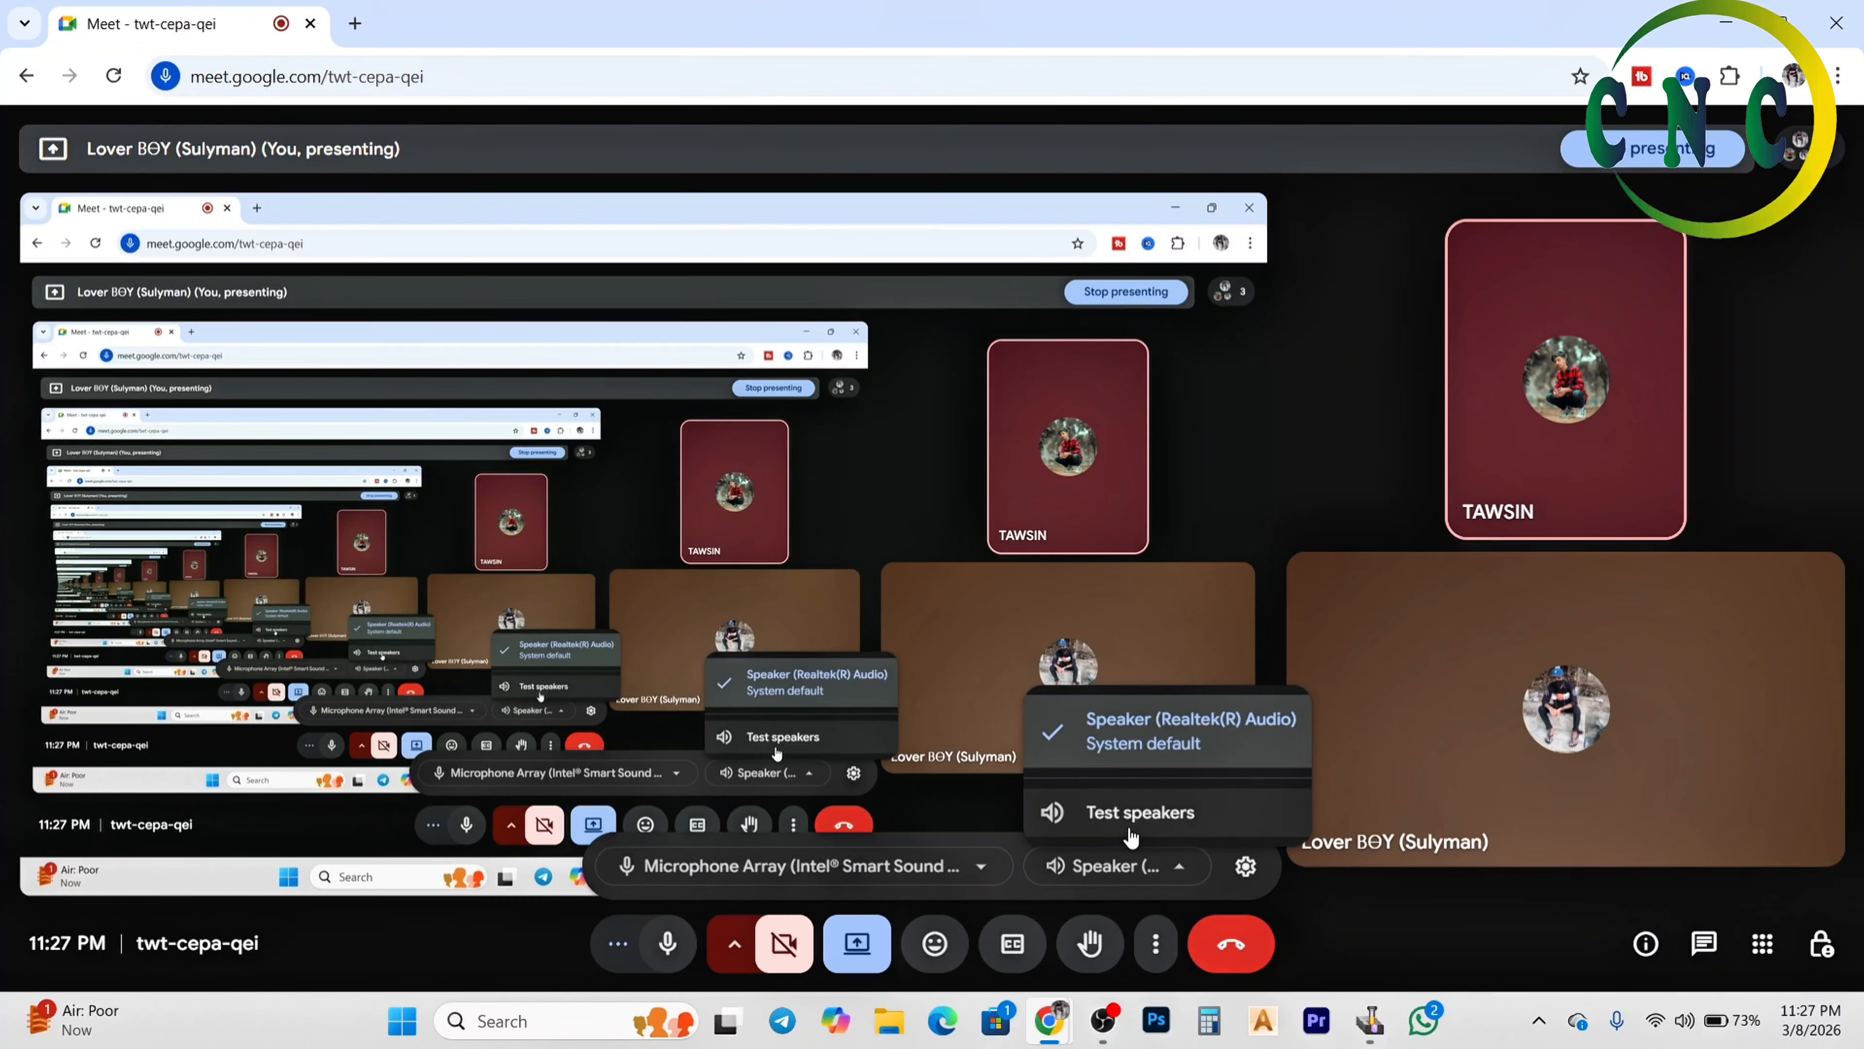
{"action": "left_click", "coordinate": [1175, 731]}
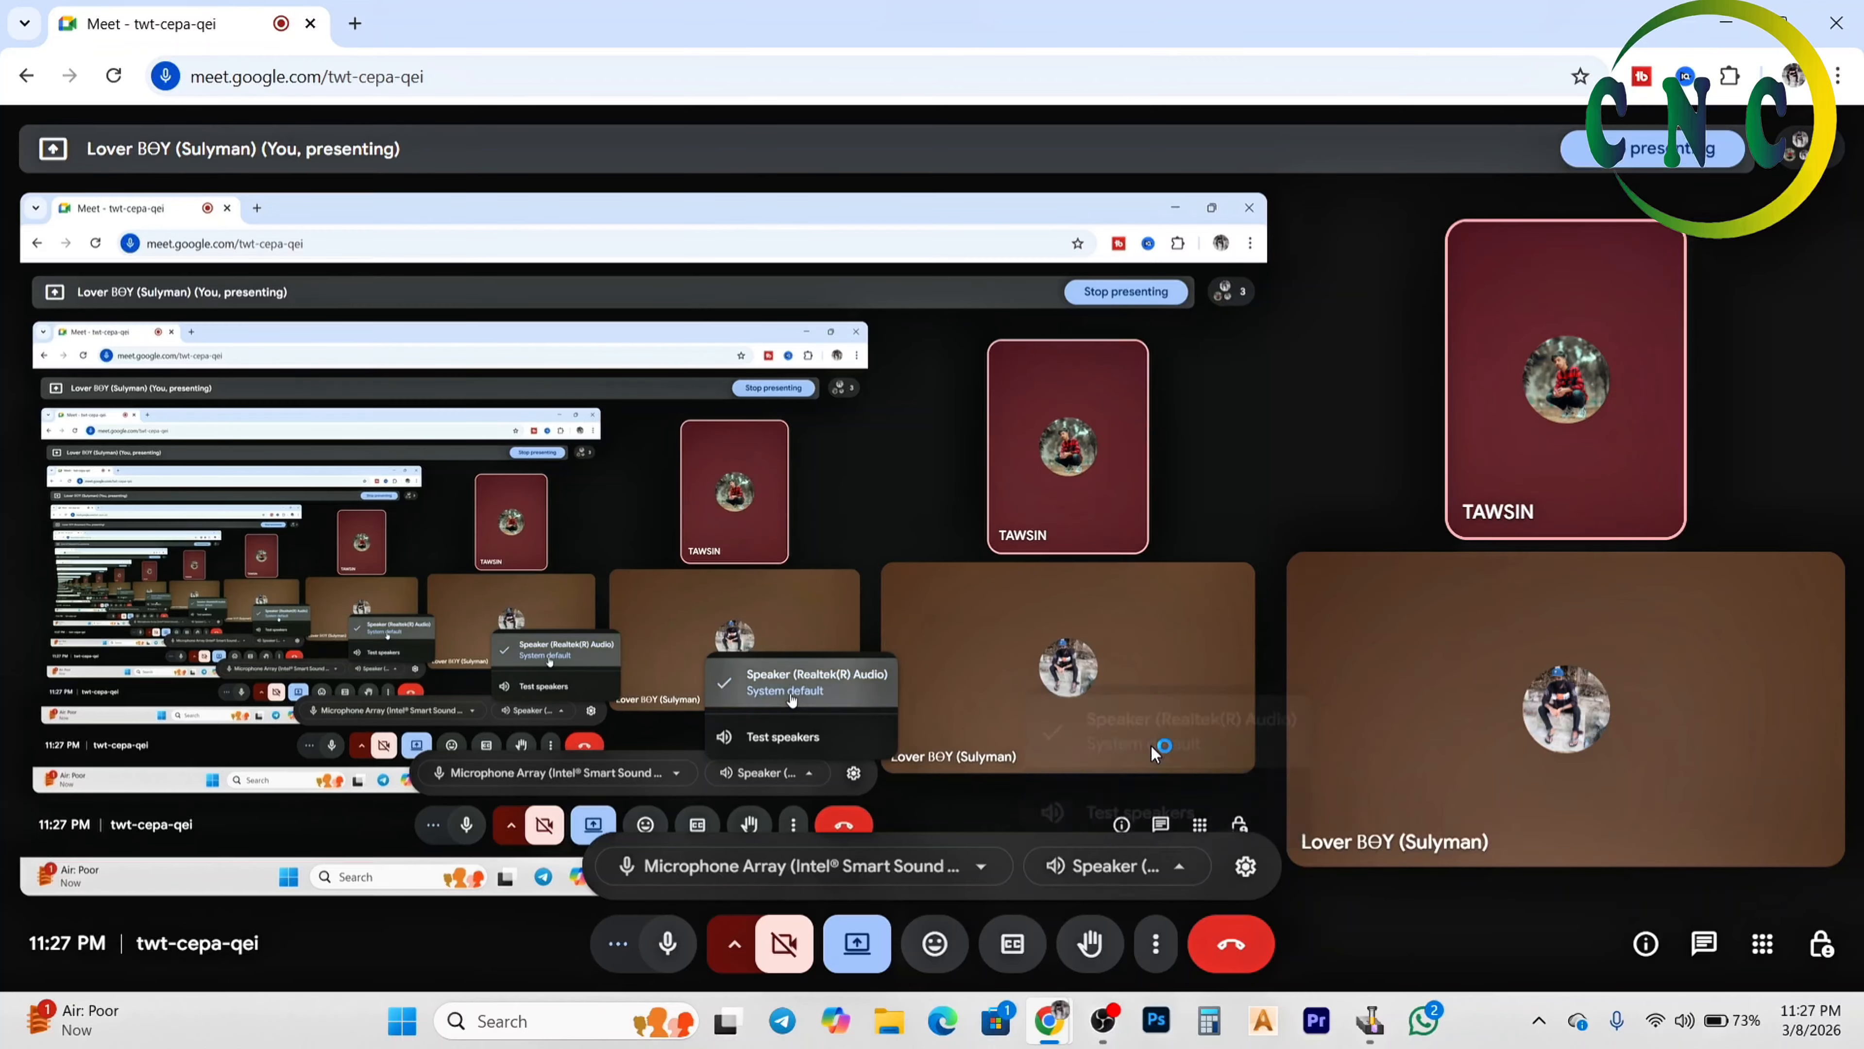
In the call's full audio settings, expand Call control and turn on Push to talk
{"action": "left_click", "coordinate": [1245, 867]}
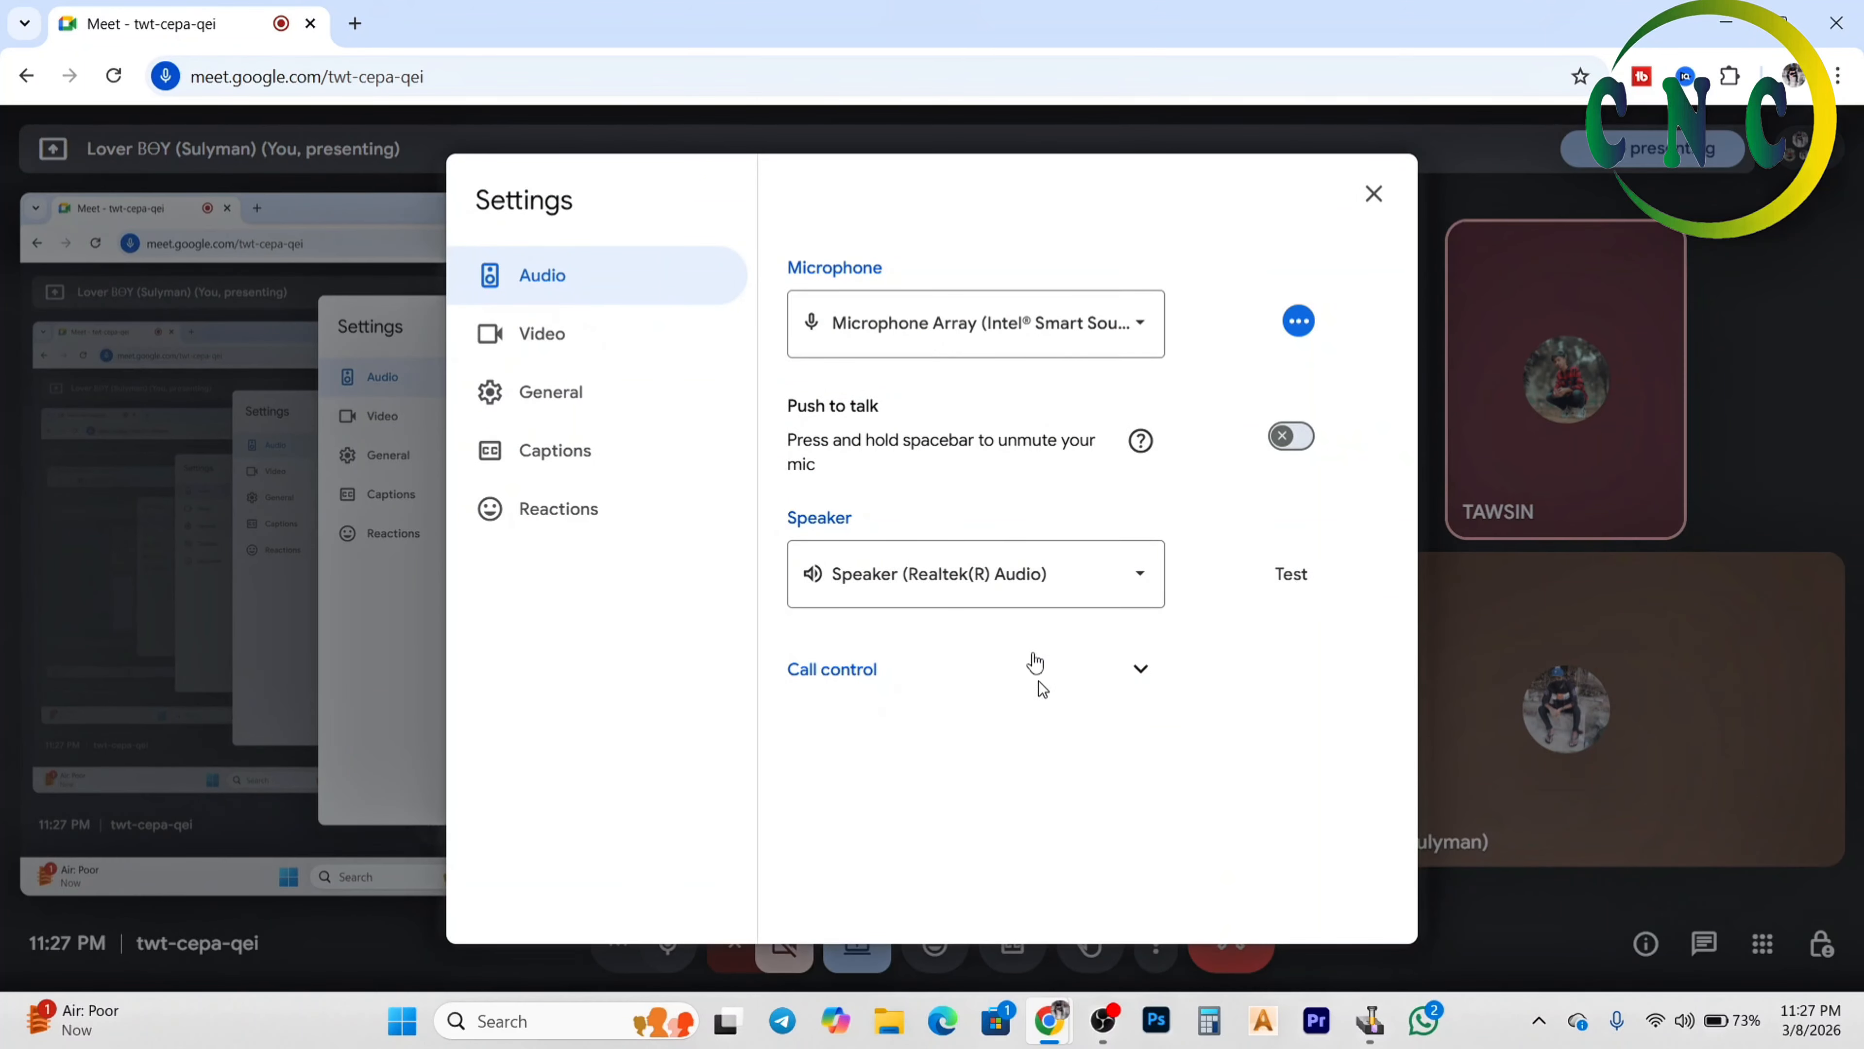
{"action": "left_click", "coordinate": [1066, 351]}
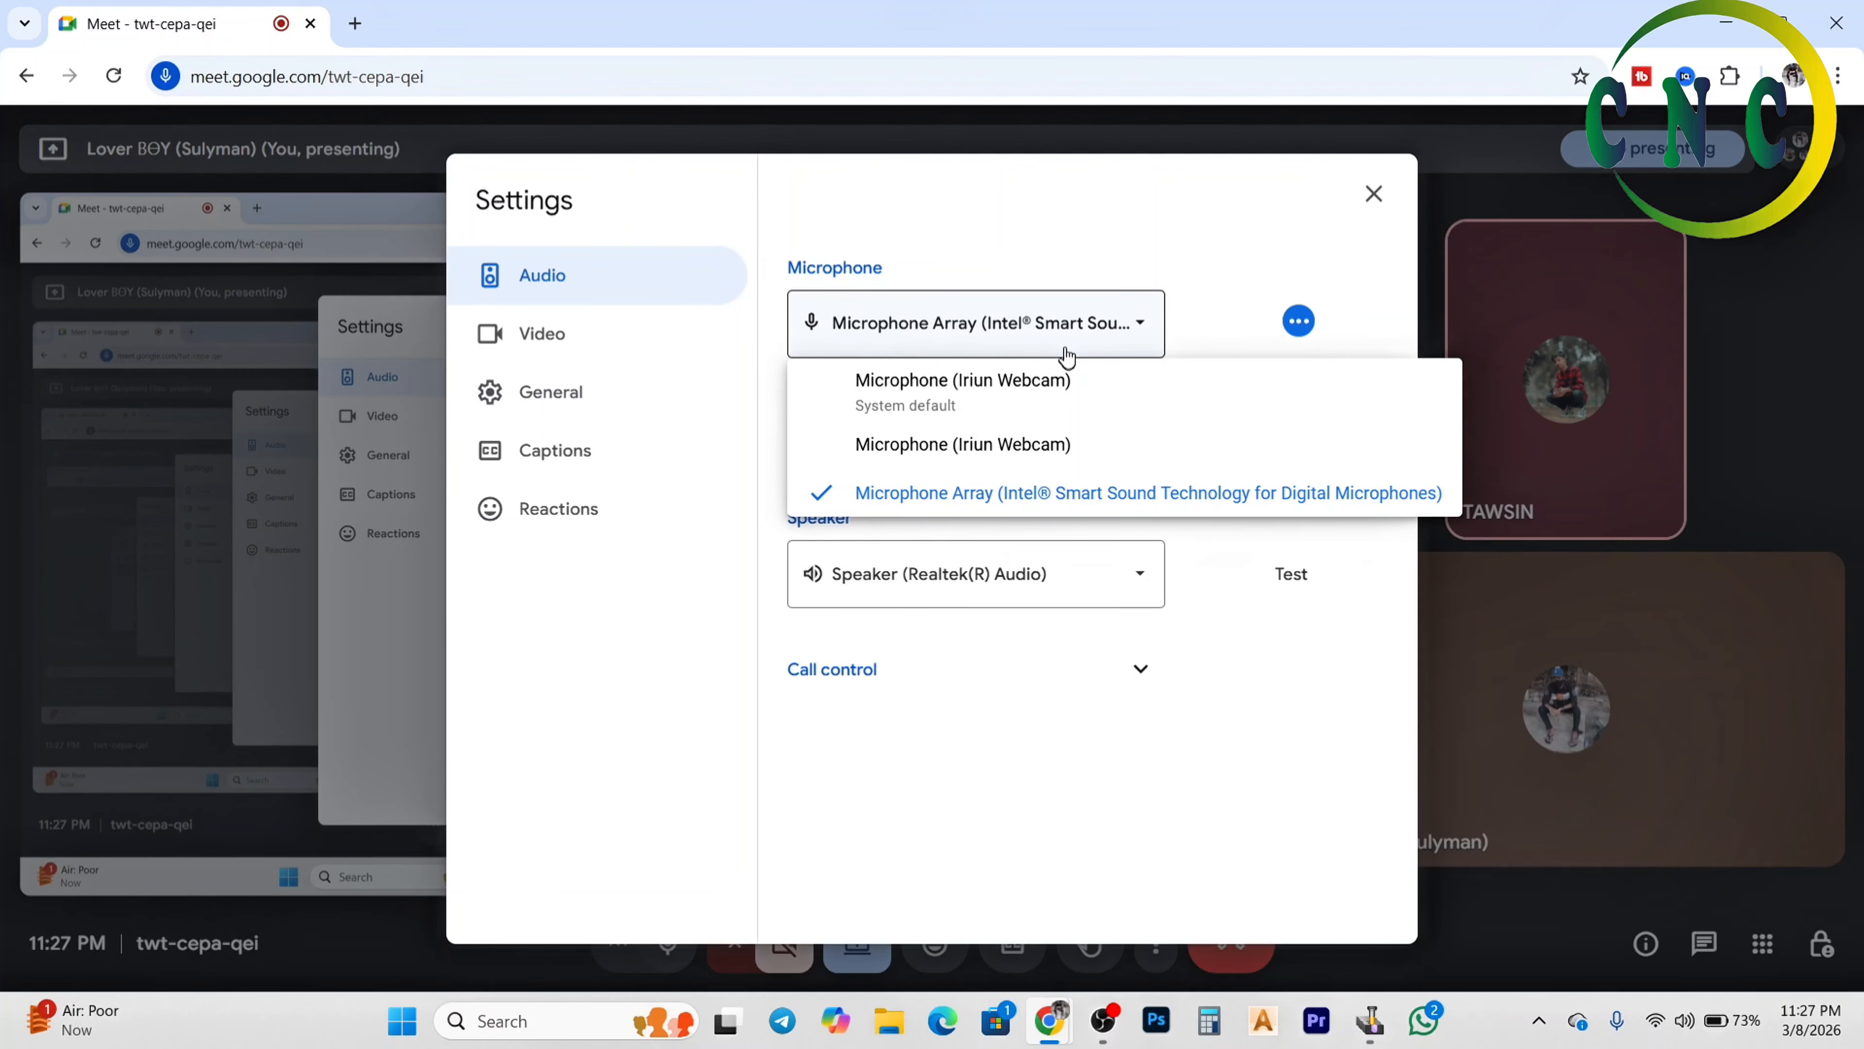
{"action": "left_click", "coordinate": [1067, 354]}
{"action": "left_click", "coordinate": [1036, 575]}
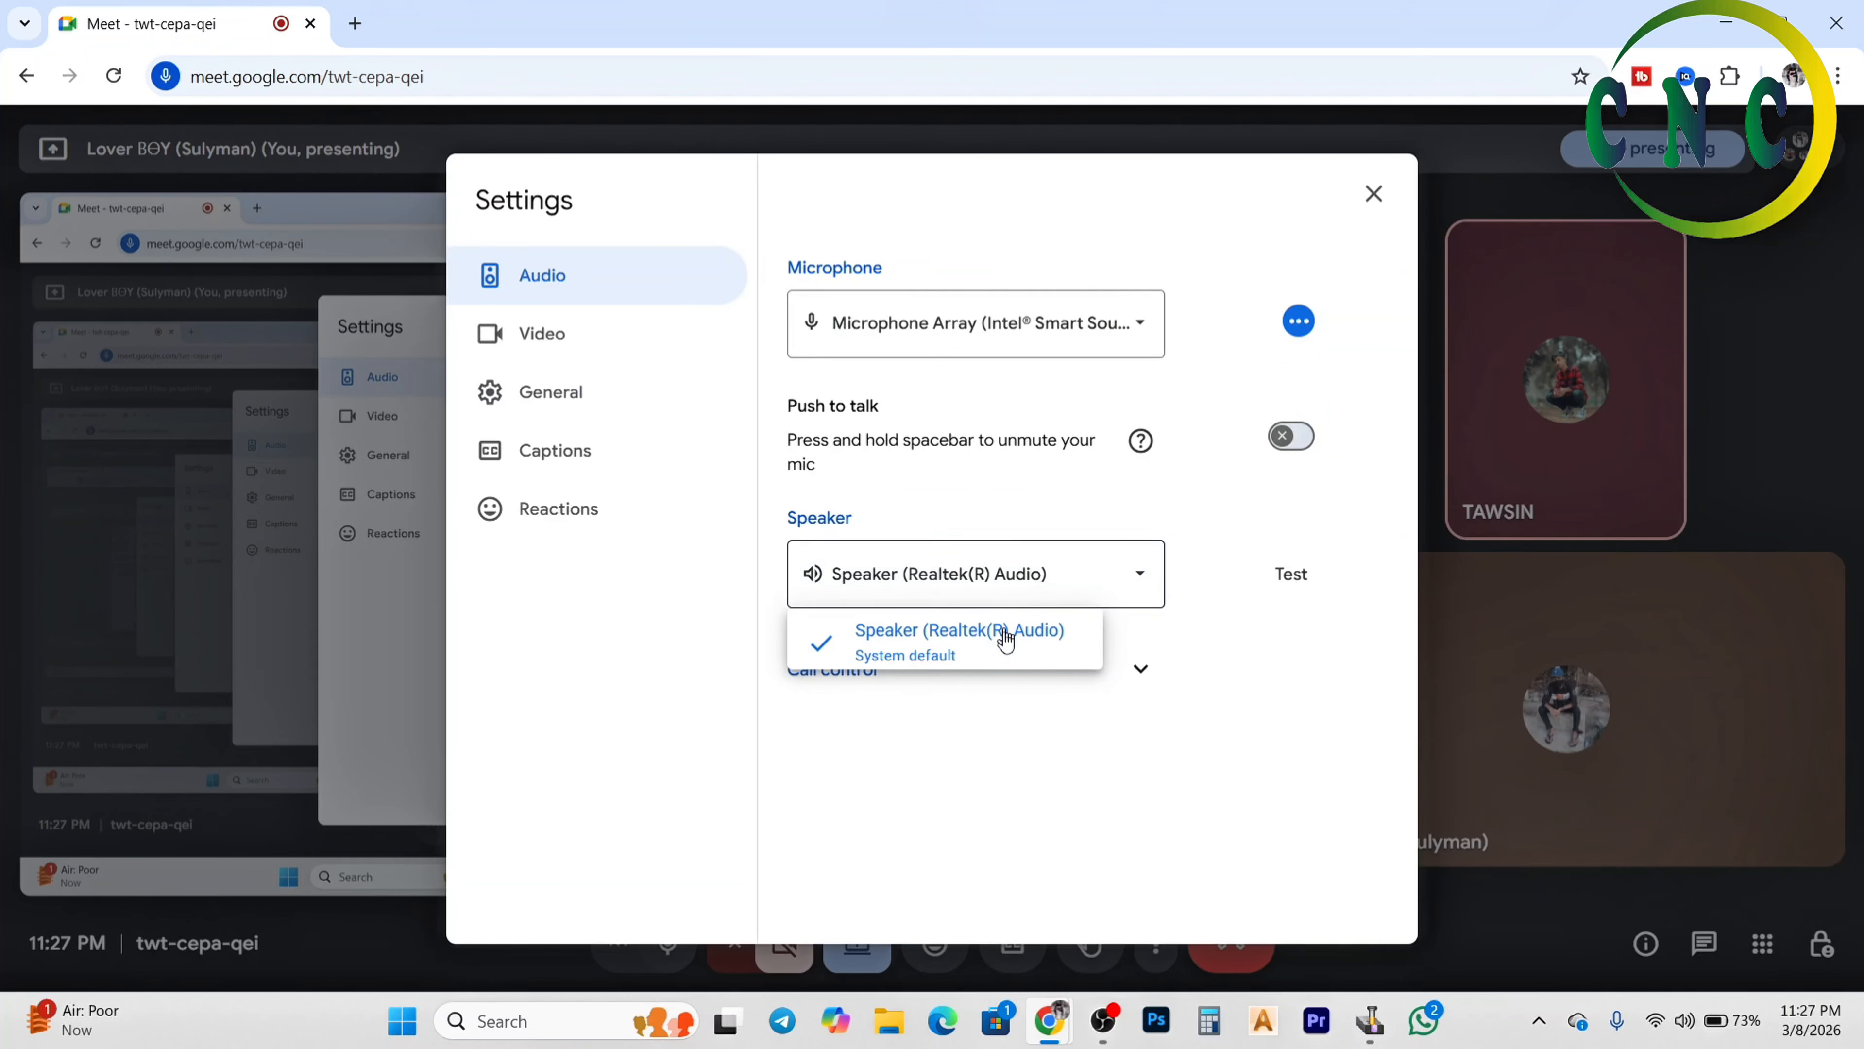
{"action": "left_click", "coordinate": [1158, 673]}
{"action": "left_click", "coordinate": [1156, 682]}
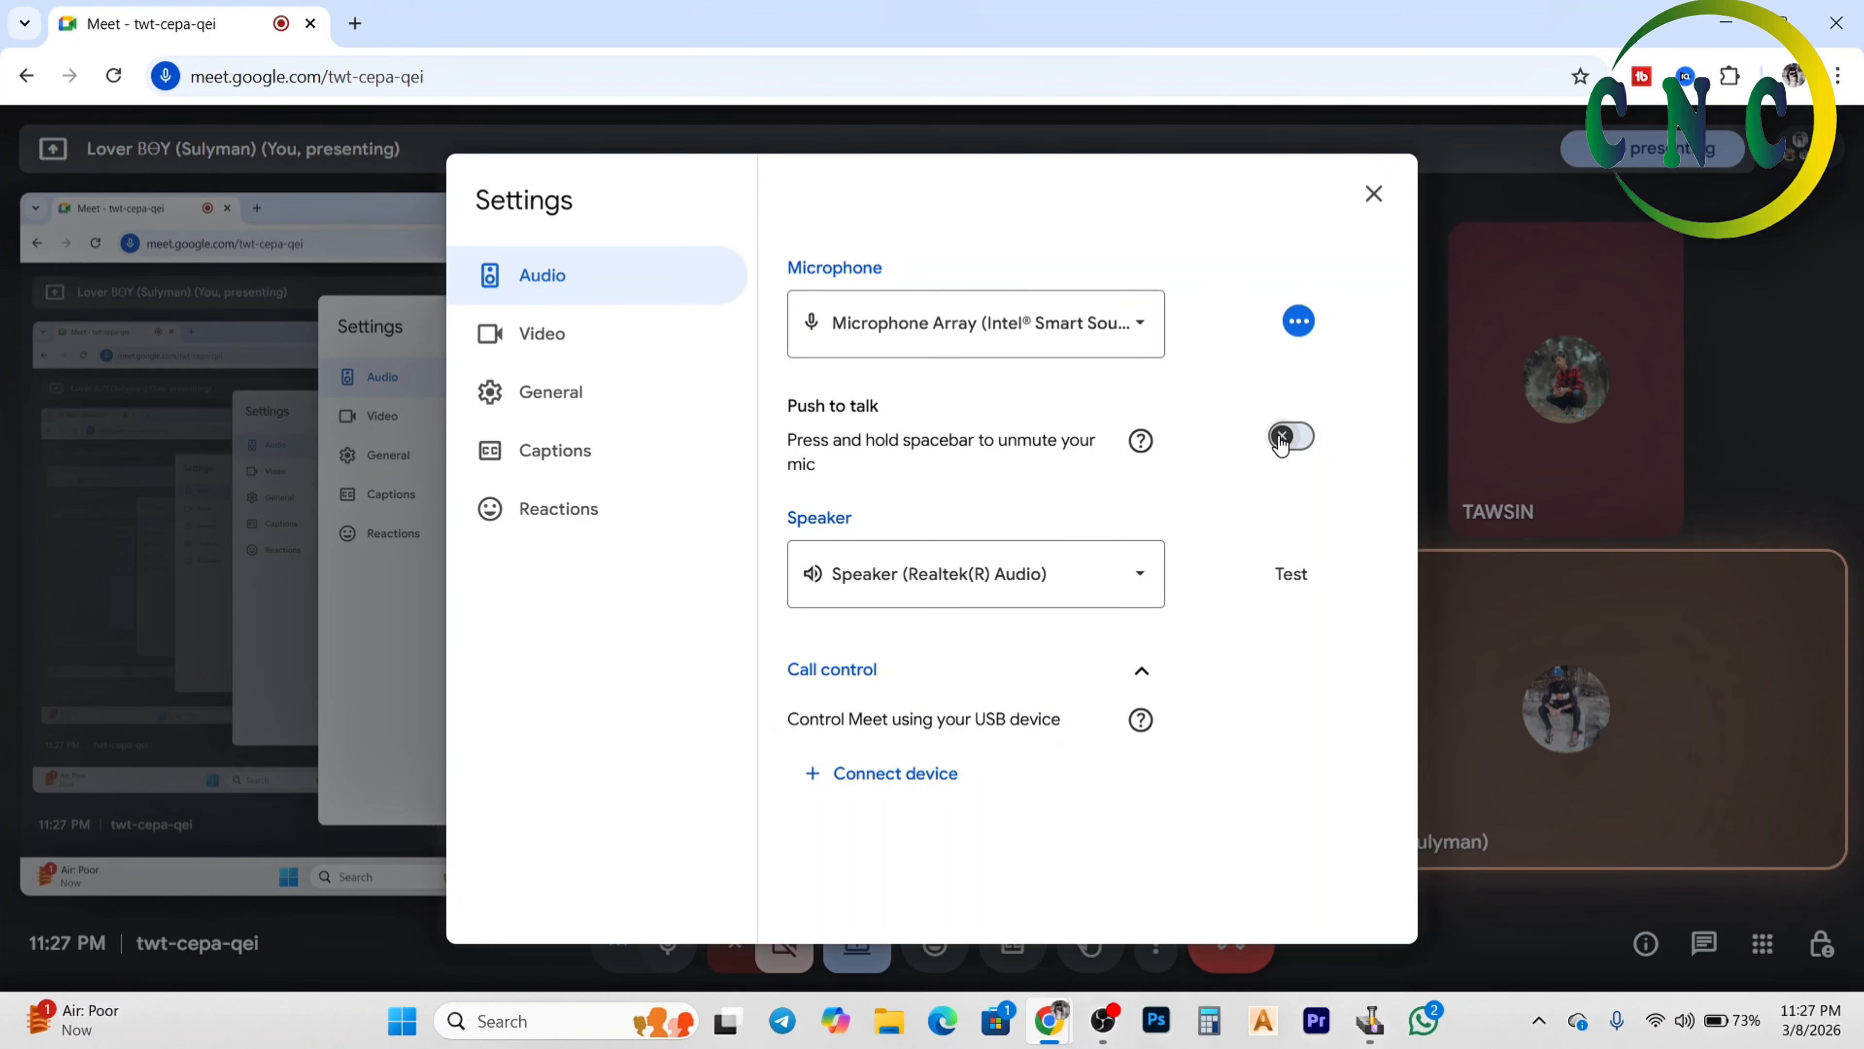
{"action": "left_click", "coordinate": [1283, 437]}
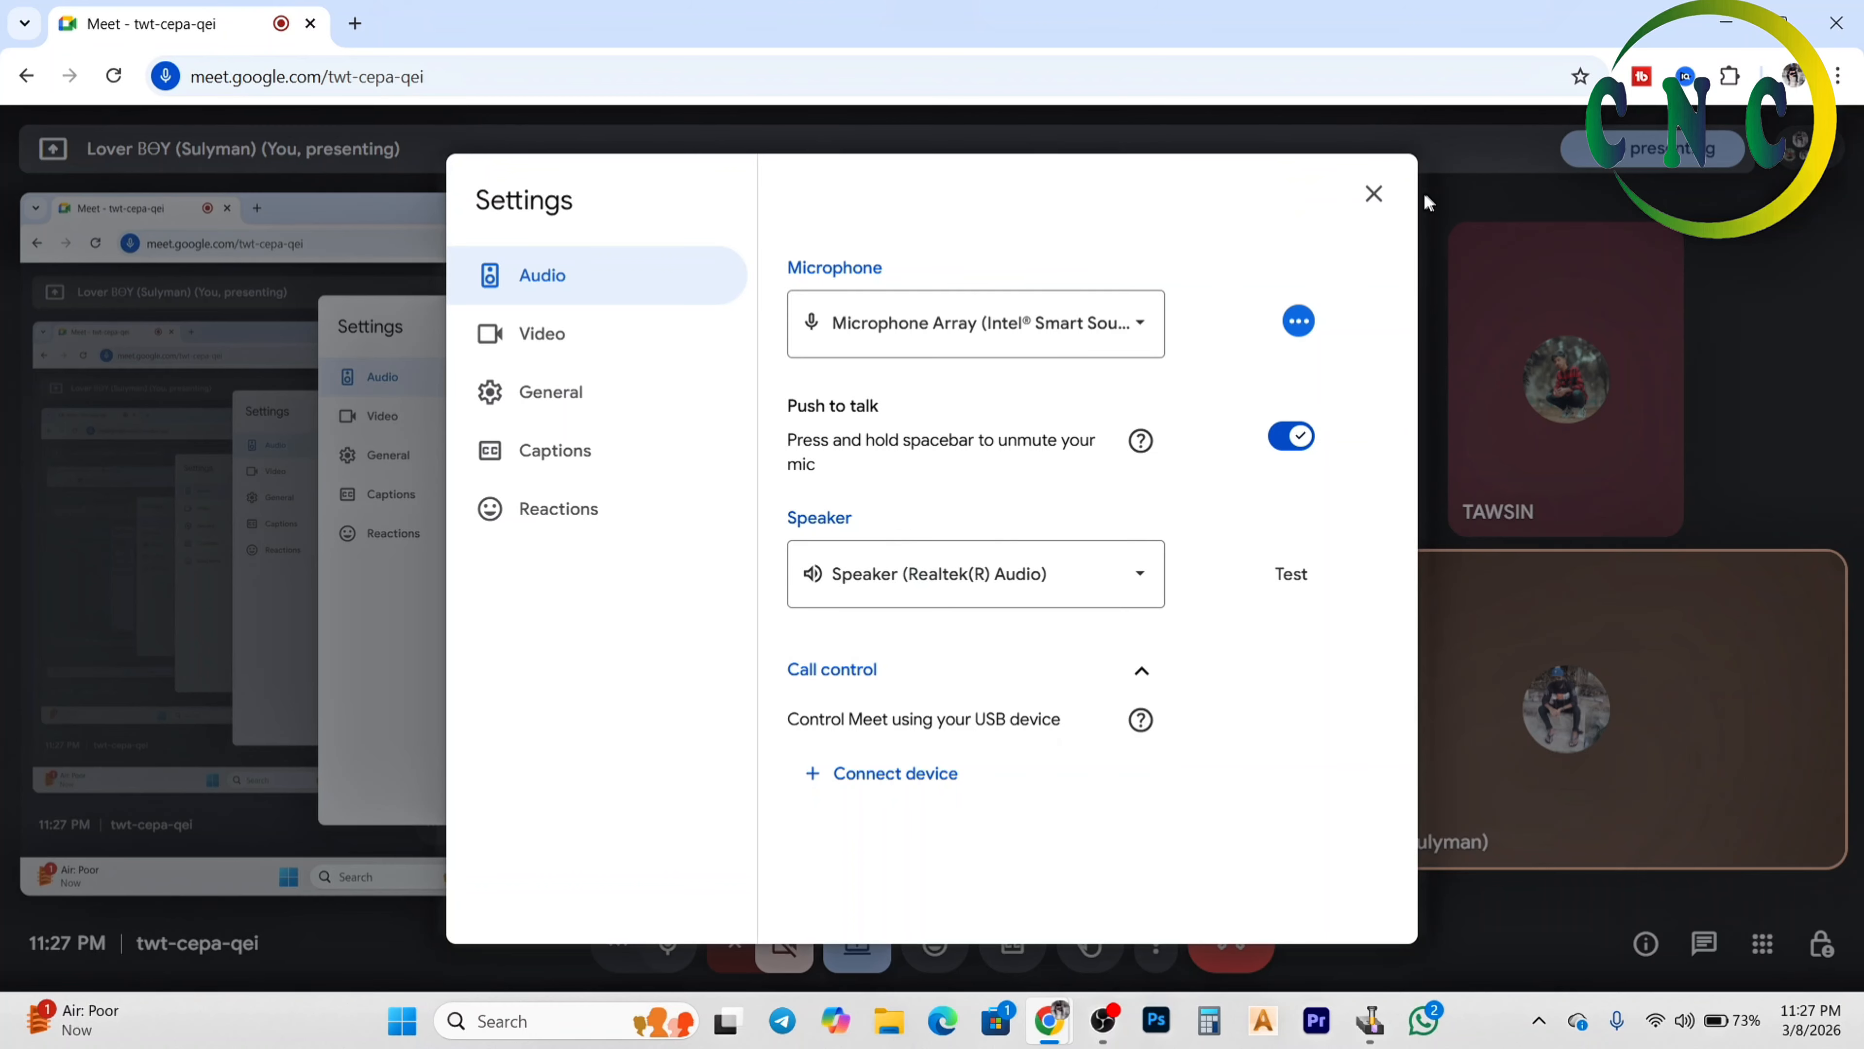
Set the maximum send resolution to Low definition (180p) and receive resolution to Full high definition (1080p), and close the call settings
{"action": "left_click", "coordinate": [684, 344]}
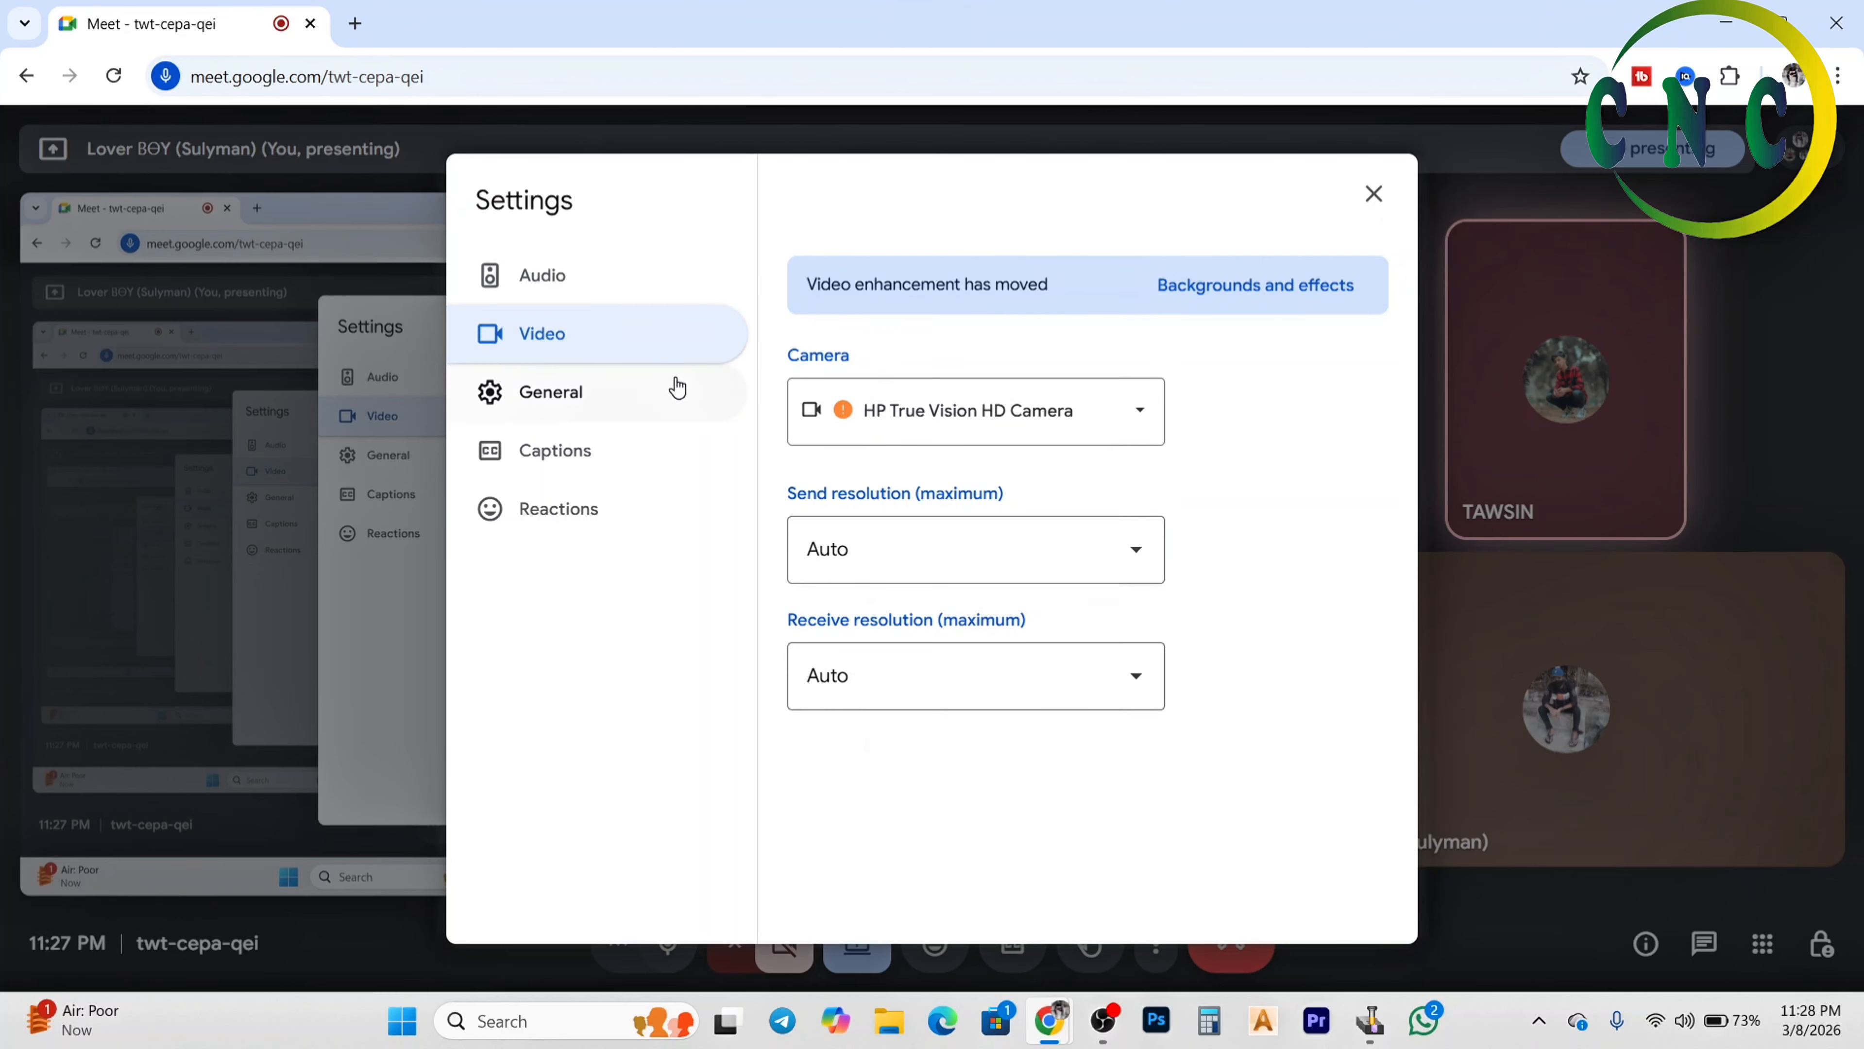
{"action": "left_click", "coordinate": [1099, 430]}
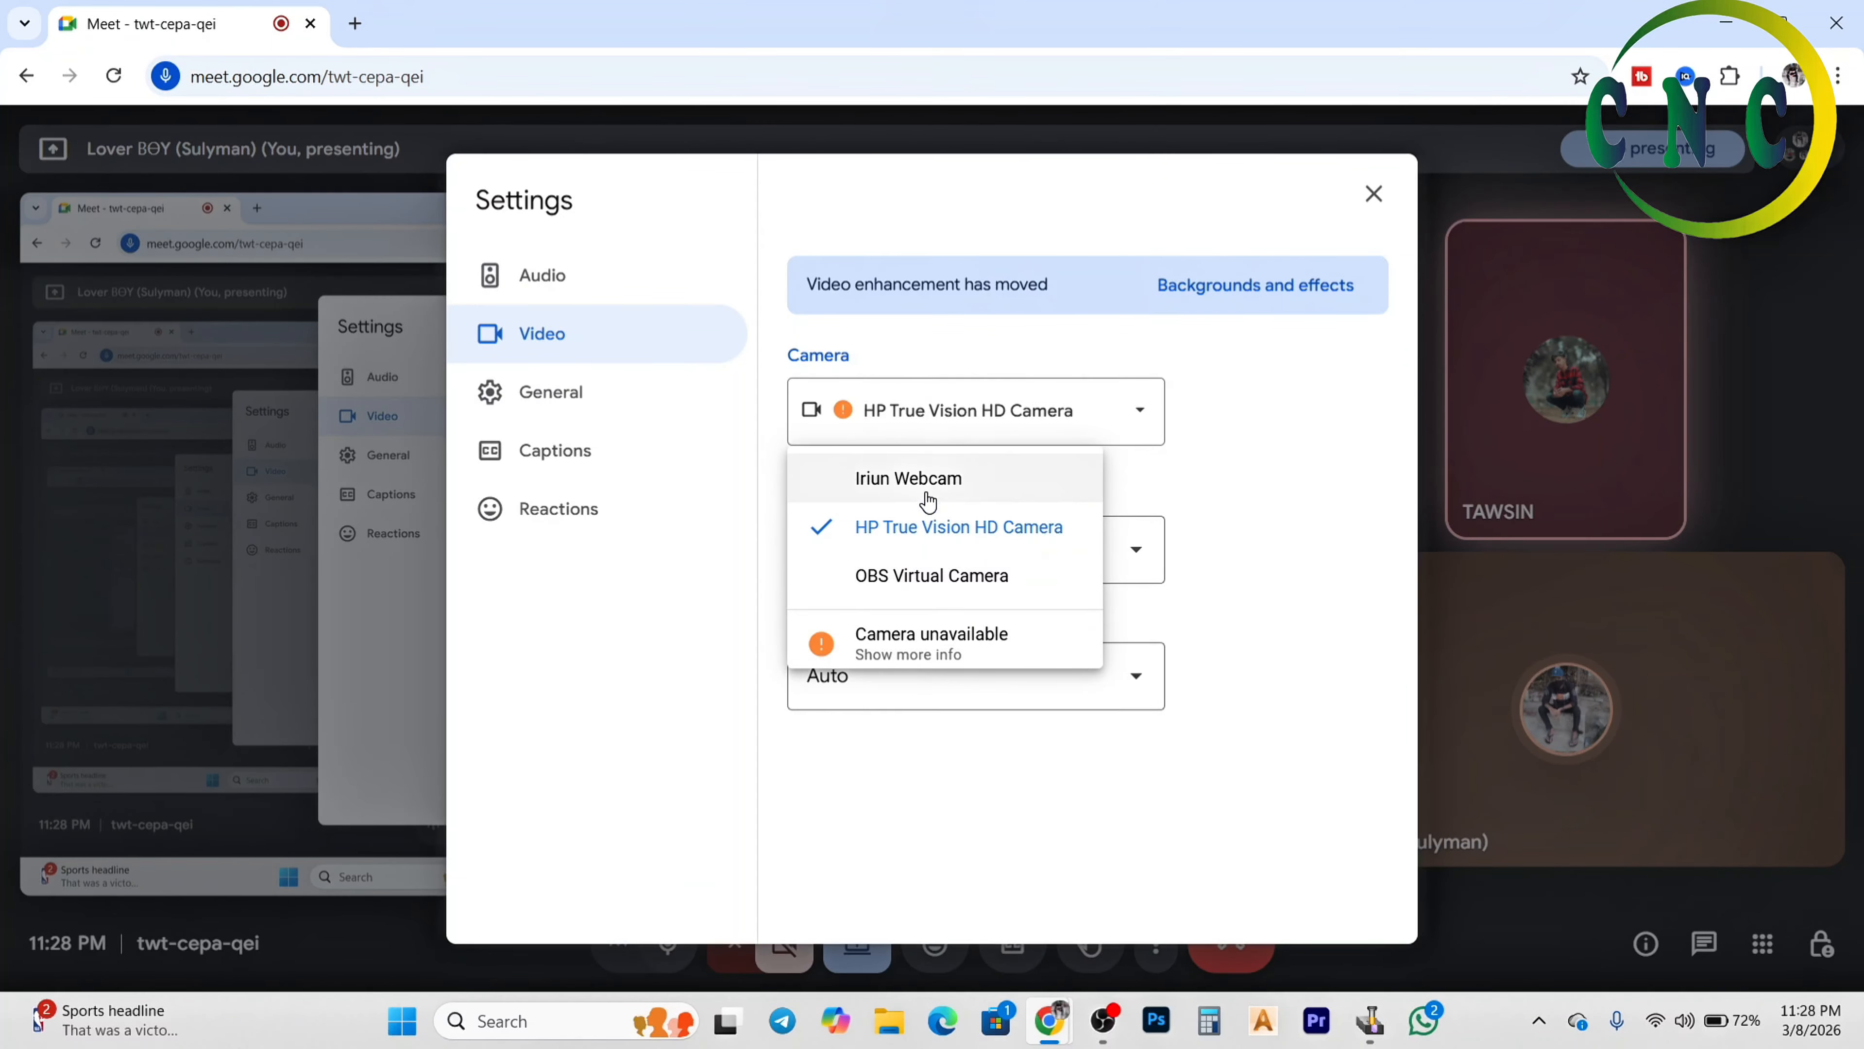
{"action": "left_click", "coordinate": [1126, 581]}
{"action": "left_click", "coordinate": [1127, 565]}
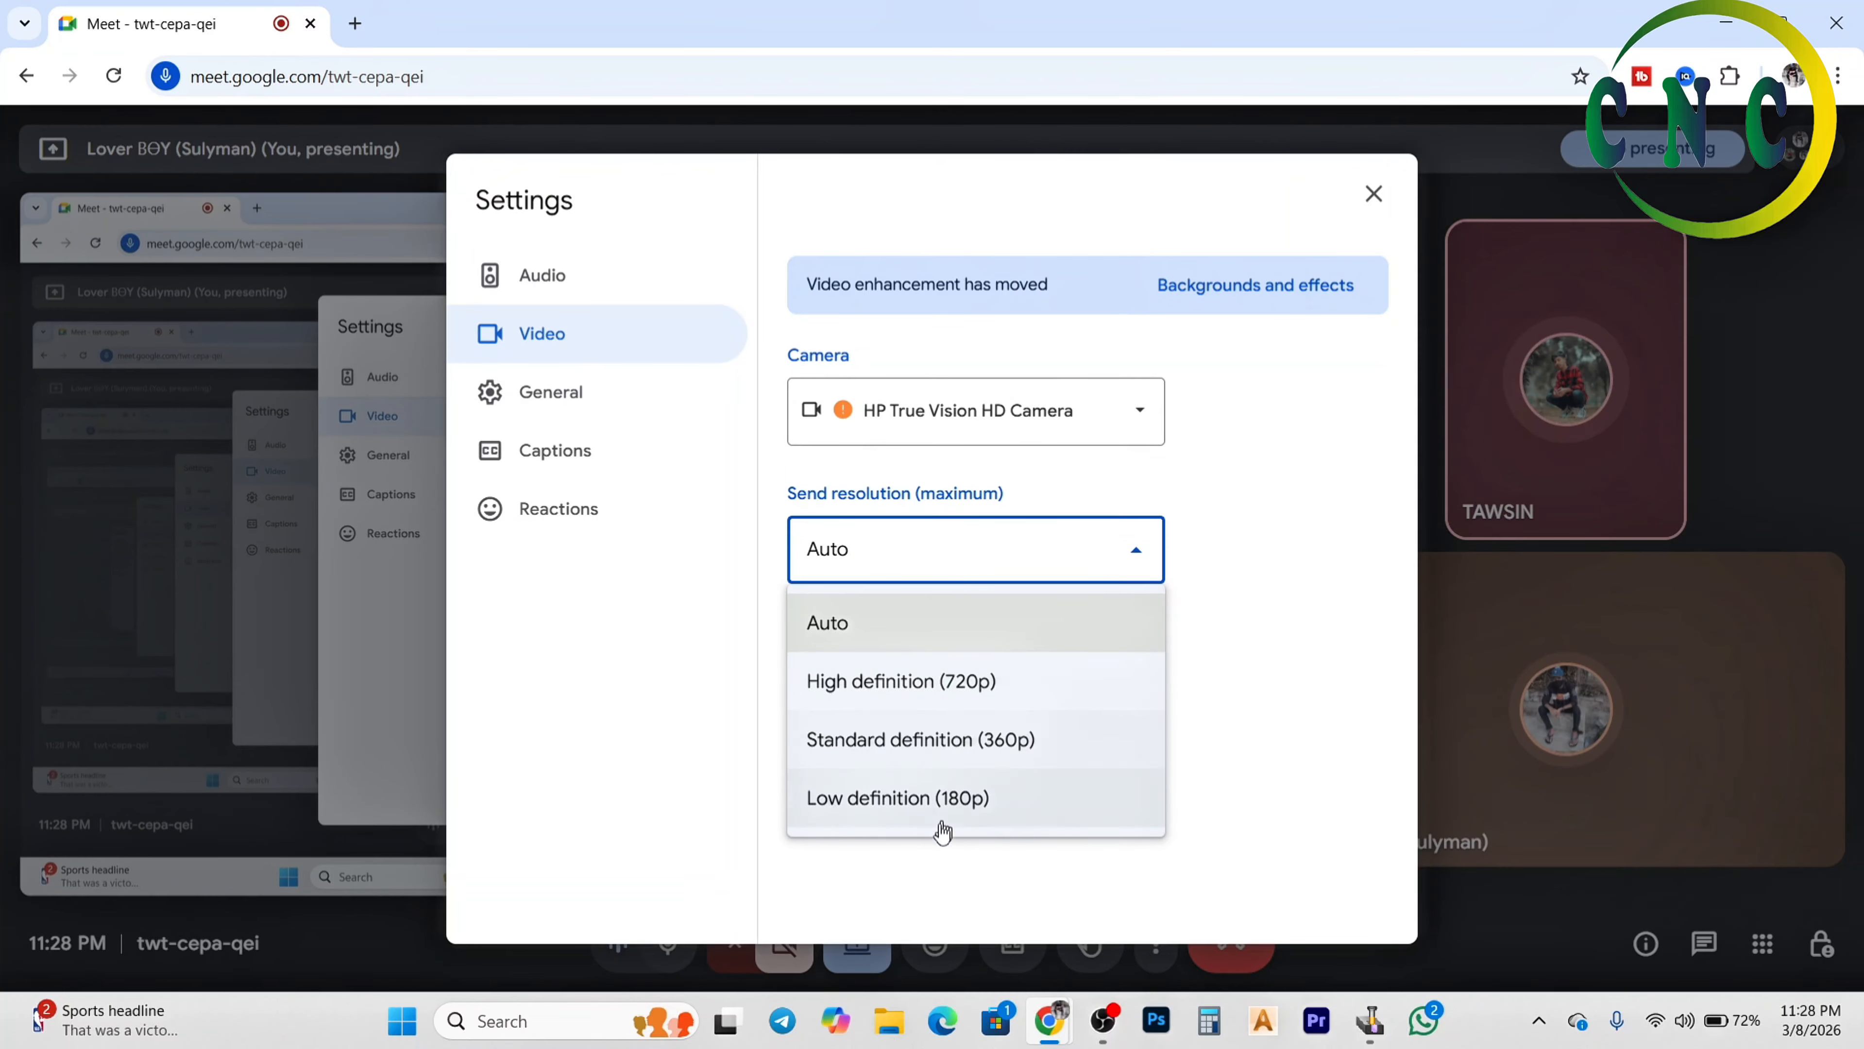
{"action": "left_click", "coordinate": [1021, 830]}
{"action": "left_click", "coordinate": [1039, 675]}
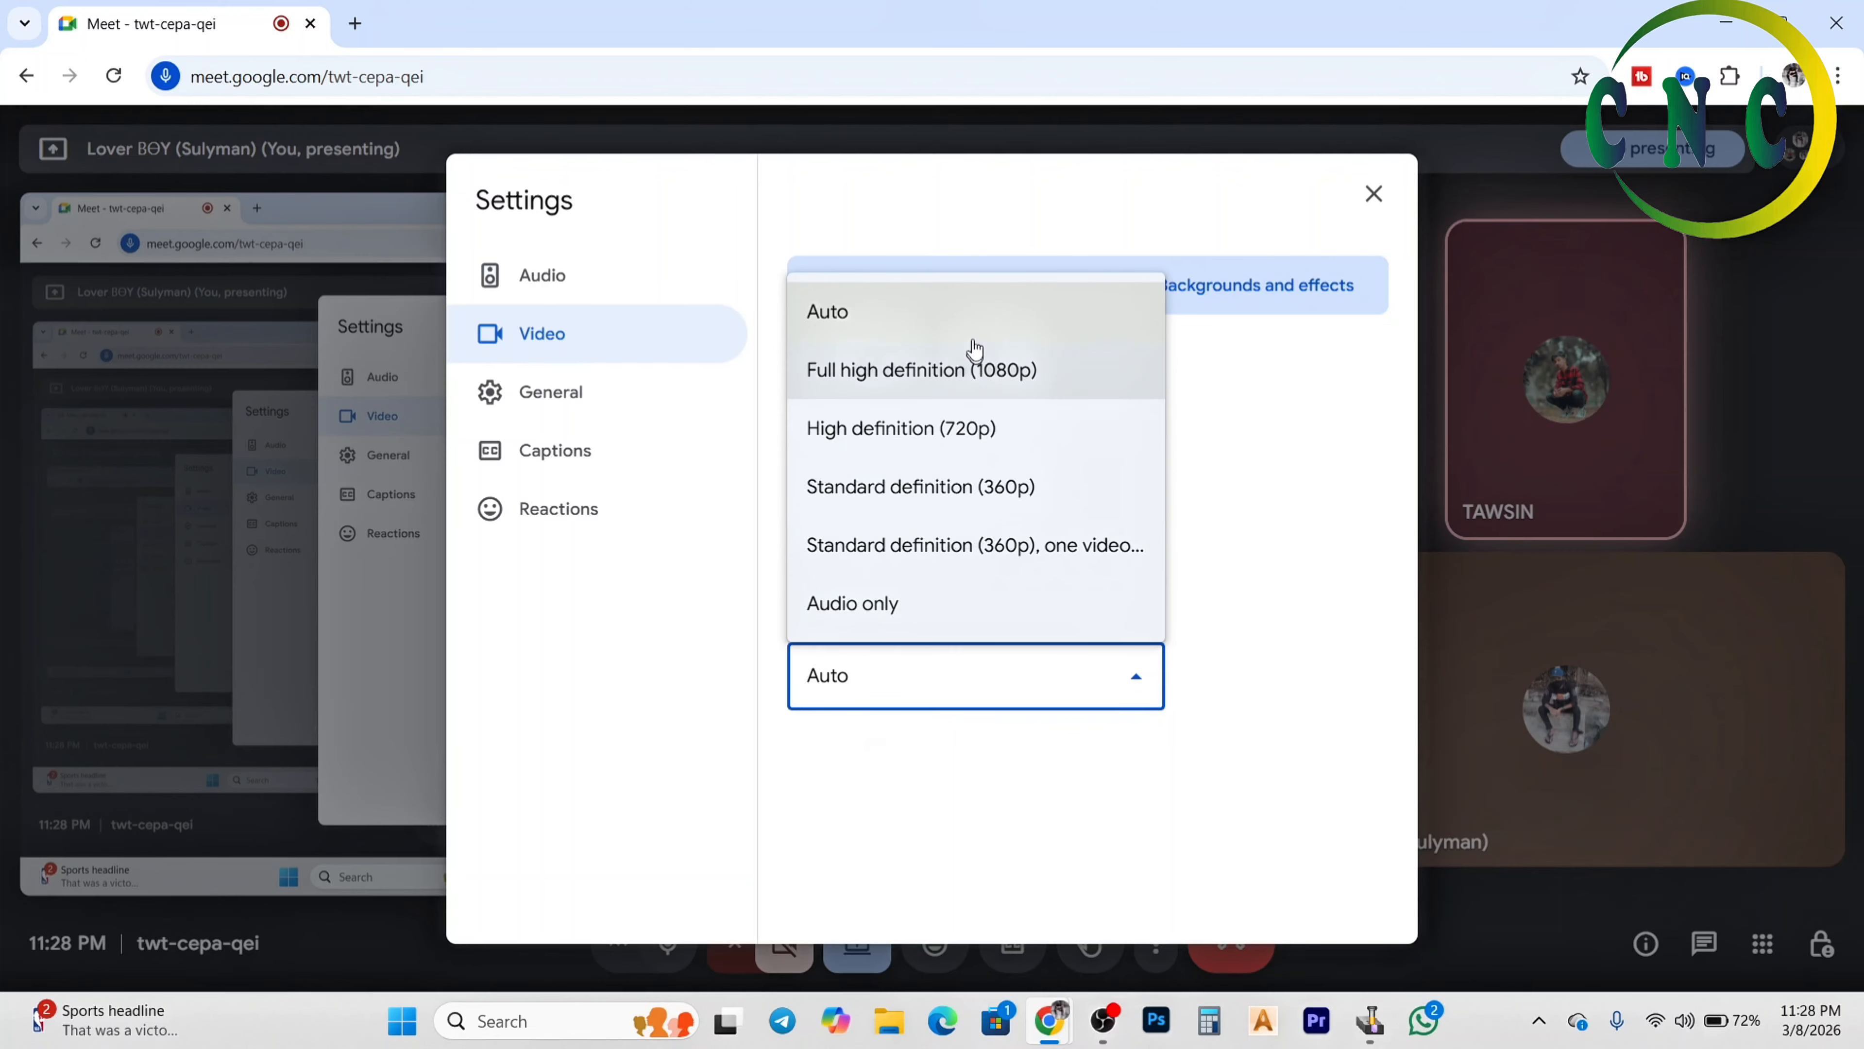
{"action": "left_click", "coordinate": [977, 368]}
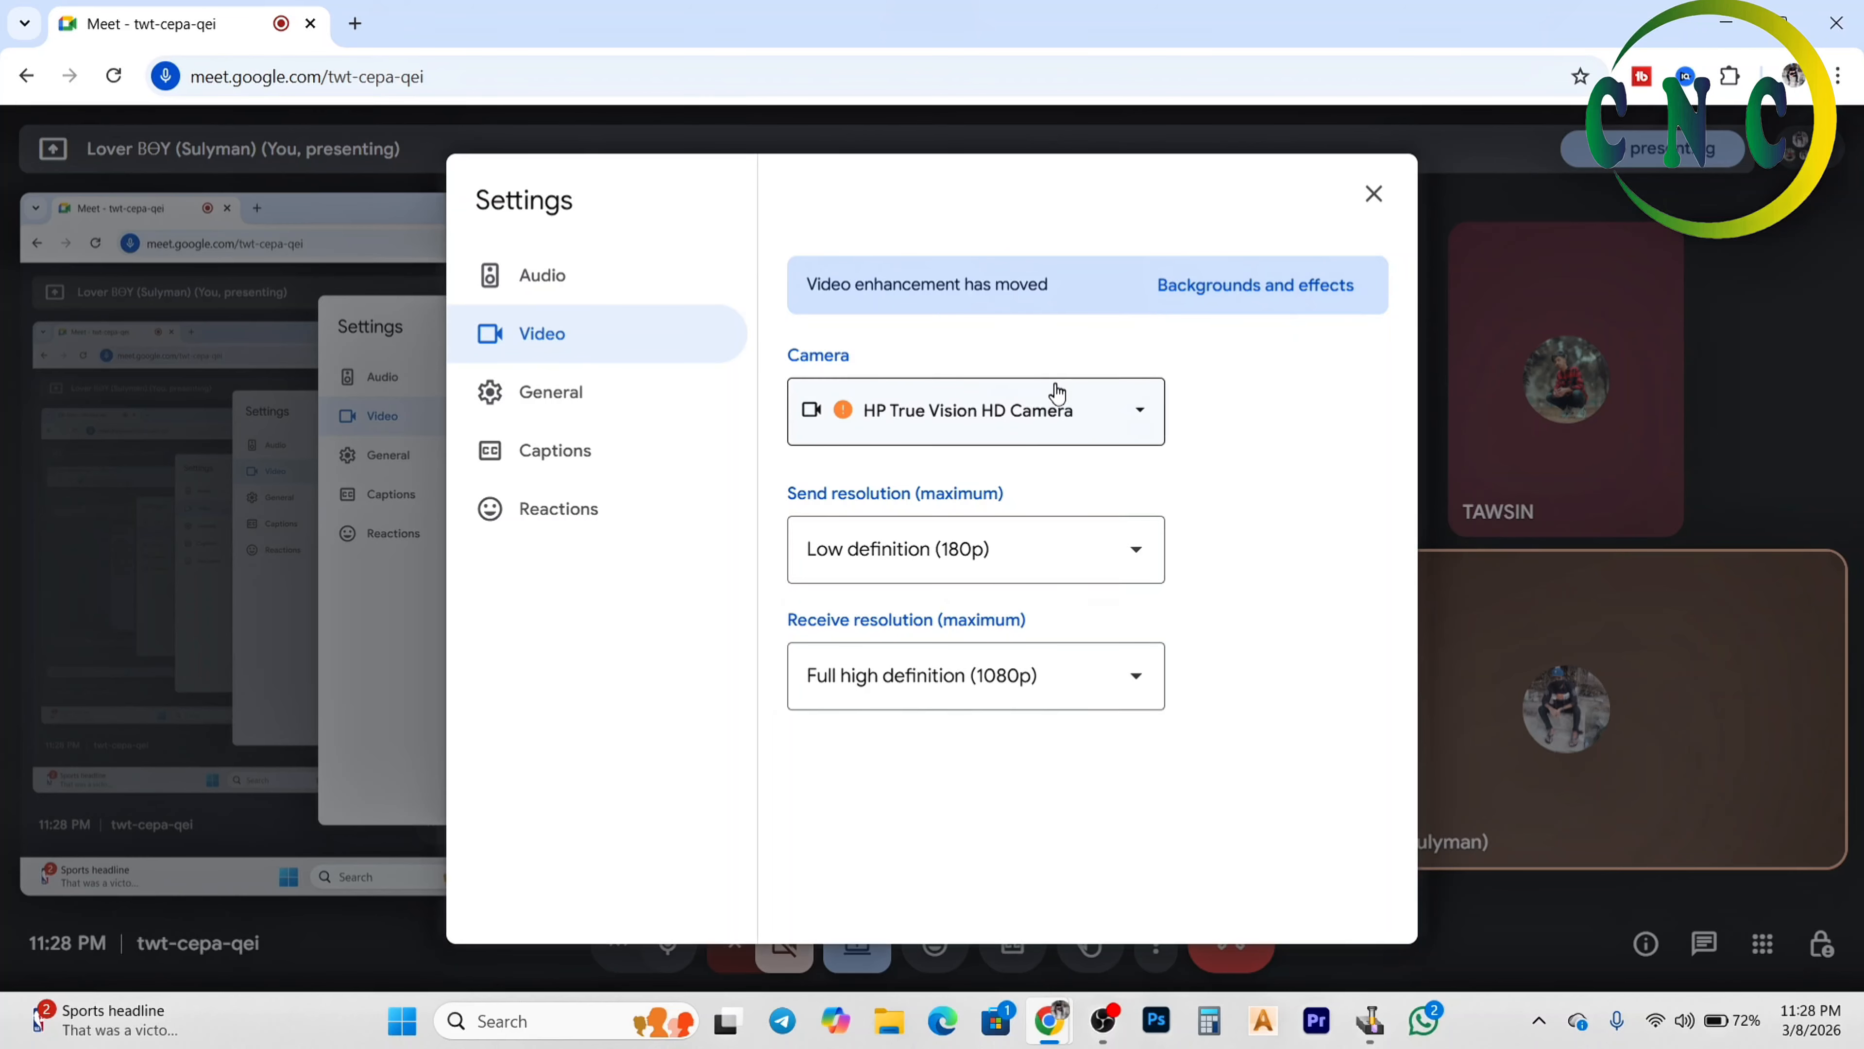
{"action": "left_click", "coordinate": [1147, 422]}
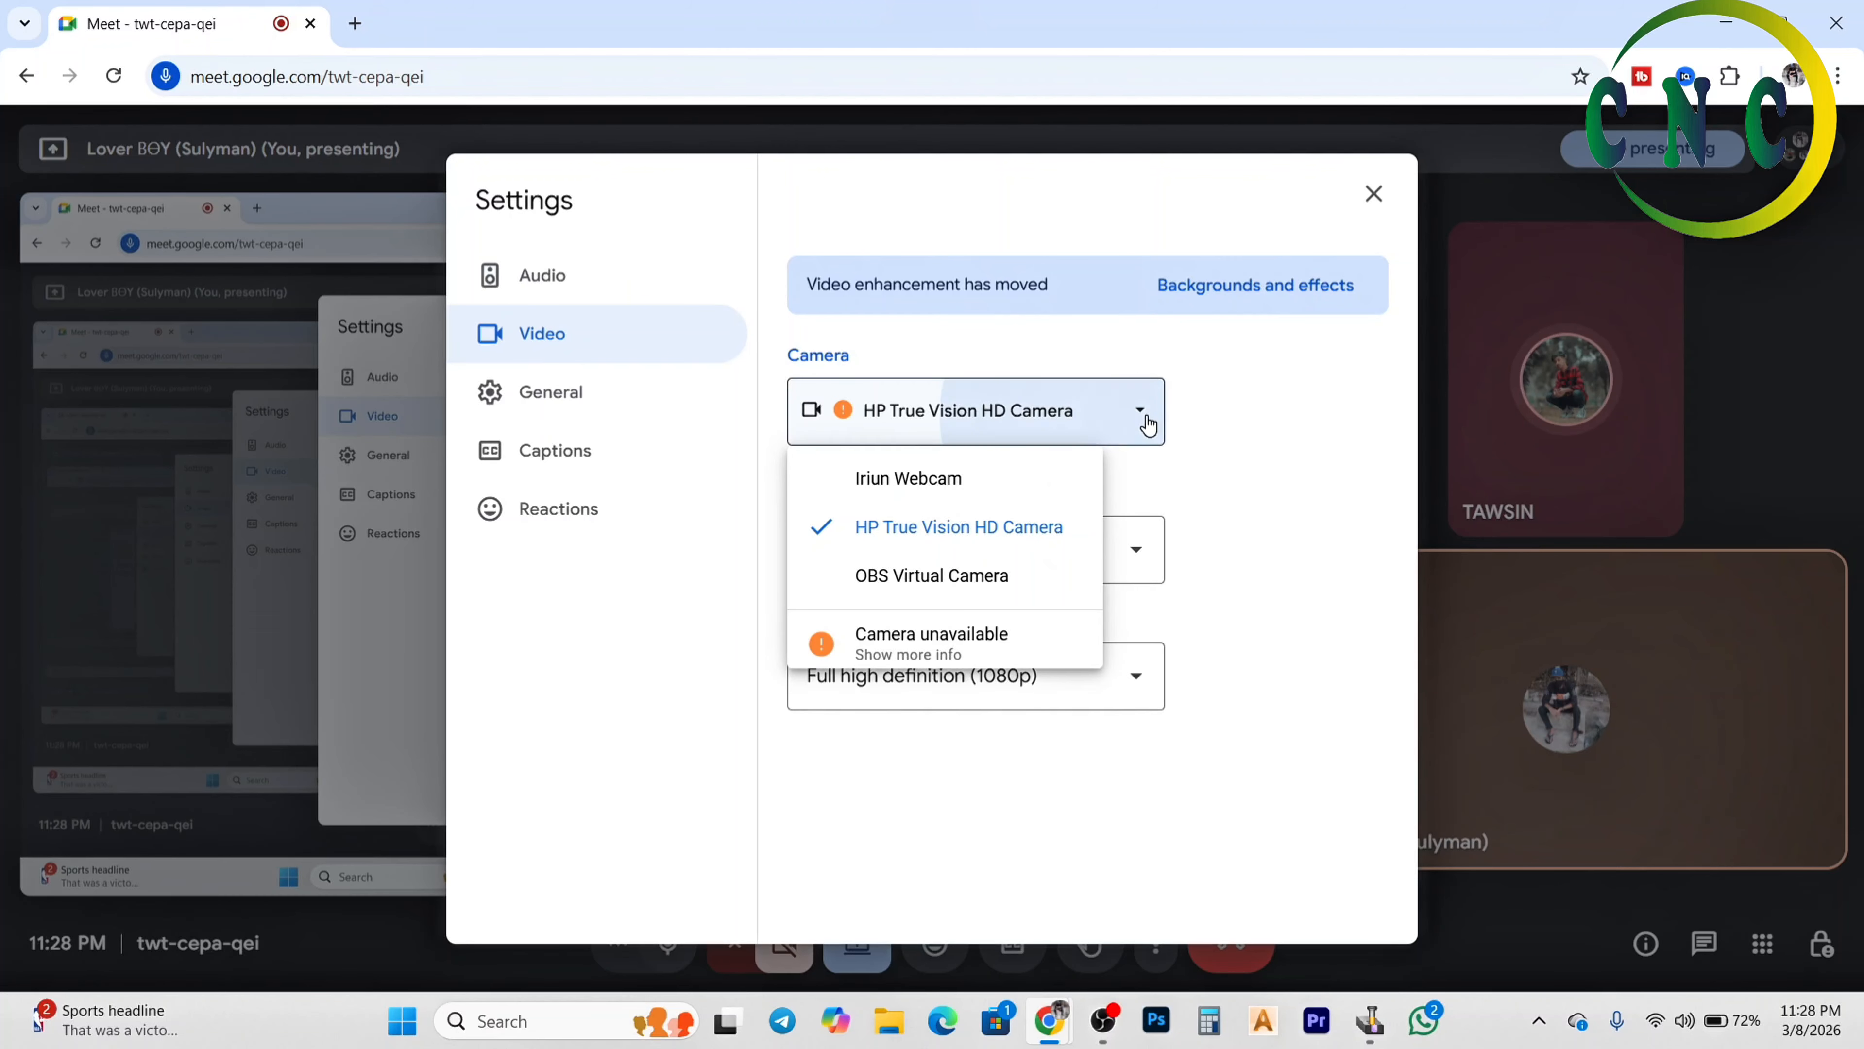
{"action": "left_click", "coordinate": [1148, 424]}
{"action": "left_click", "coordinate": [1373, 194]}
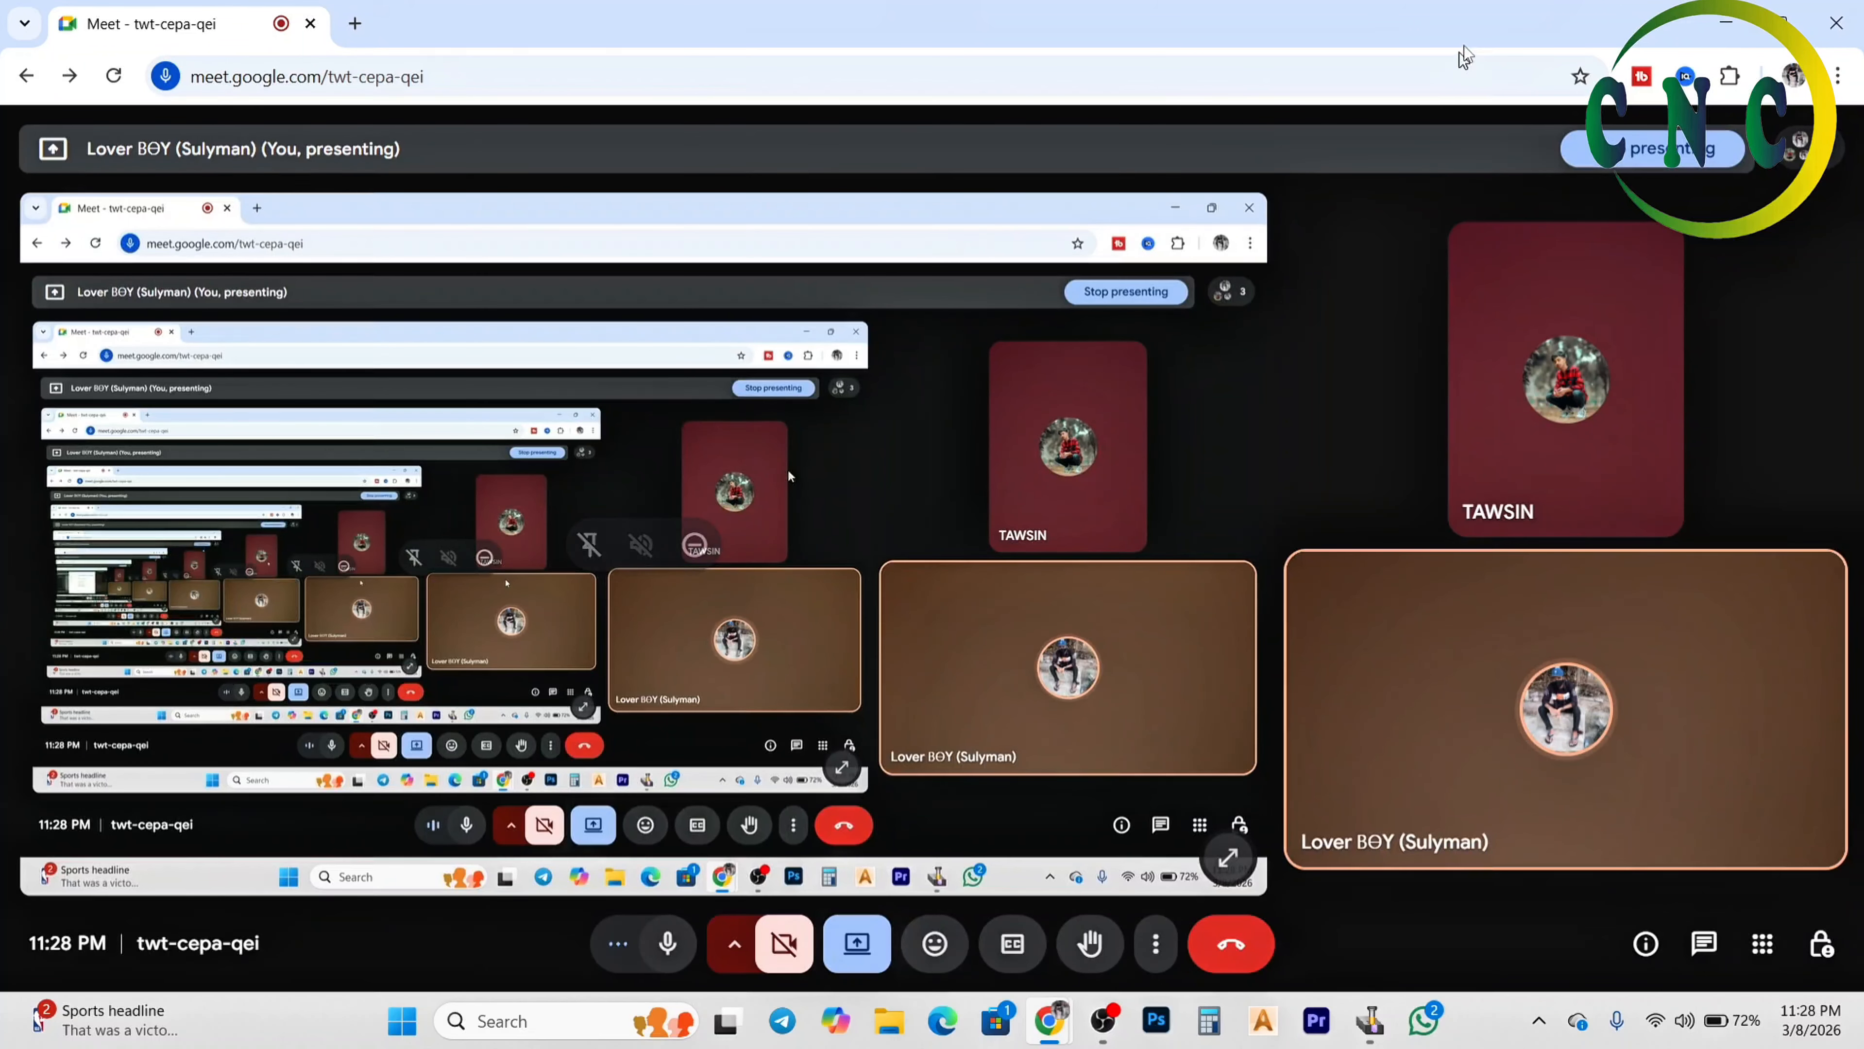
Switch back to the JDPaint drawing with the small rectangle
{"action": "left_click", "coordinate": [1712, 16]}
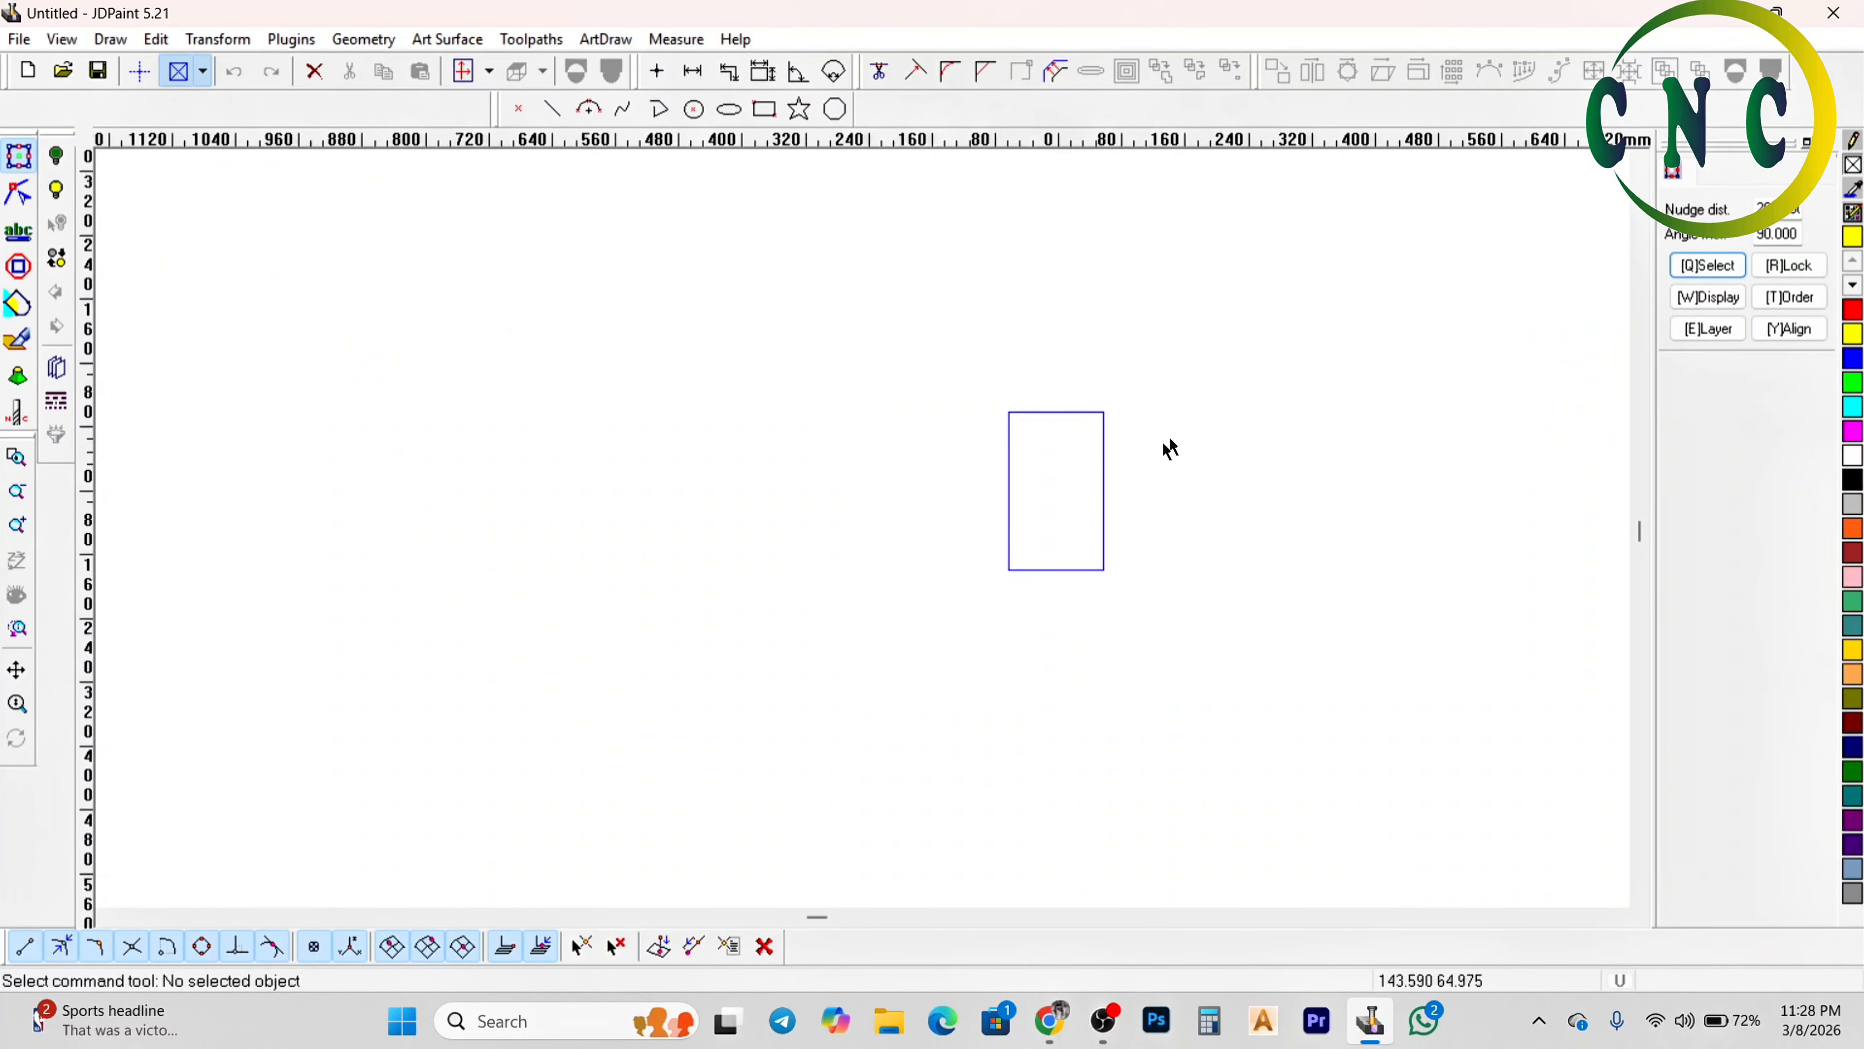
{"action": "scroll", "coordinate": [1170, 449], "scroll_direction": "up", "scroll_amount": 4}
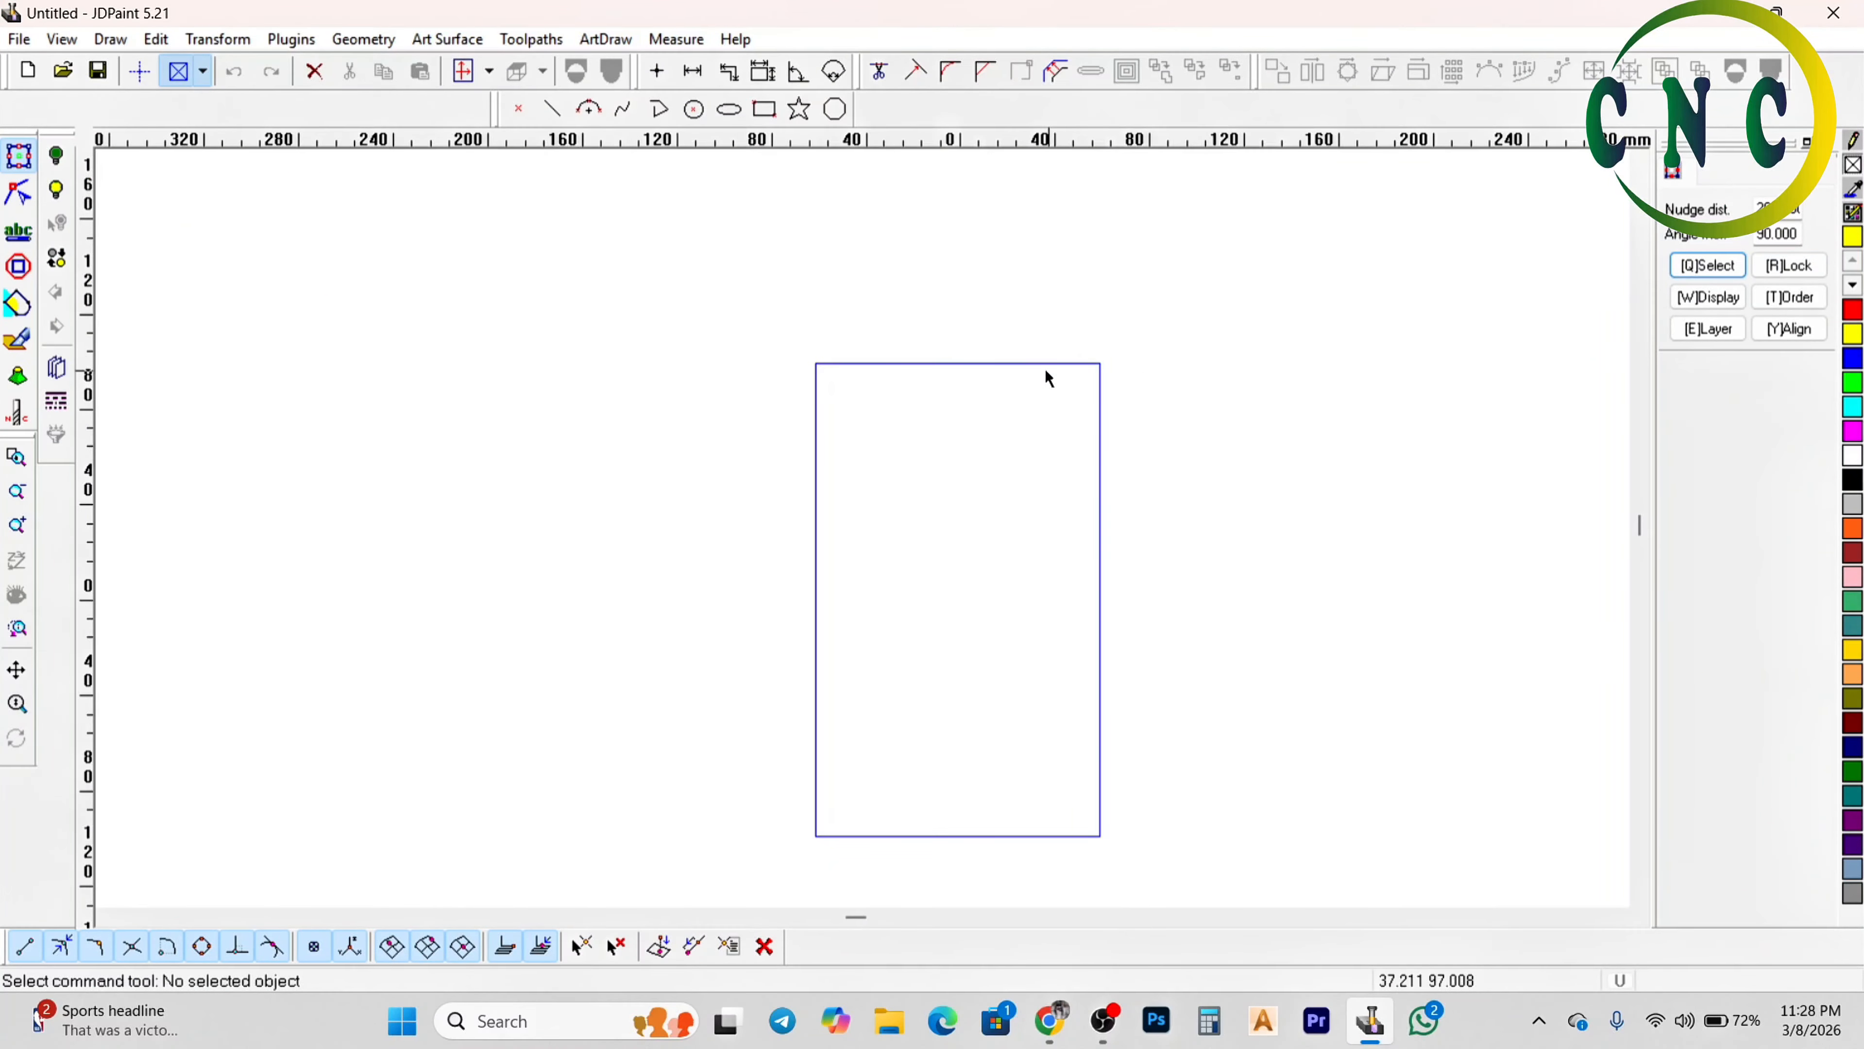
{"action": "left_click", "coordinate": [916, 73]}
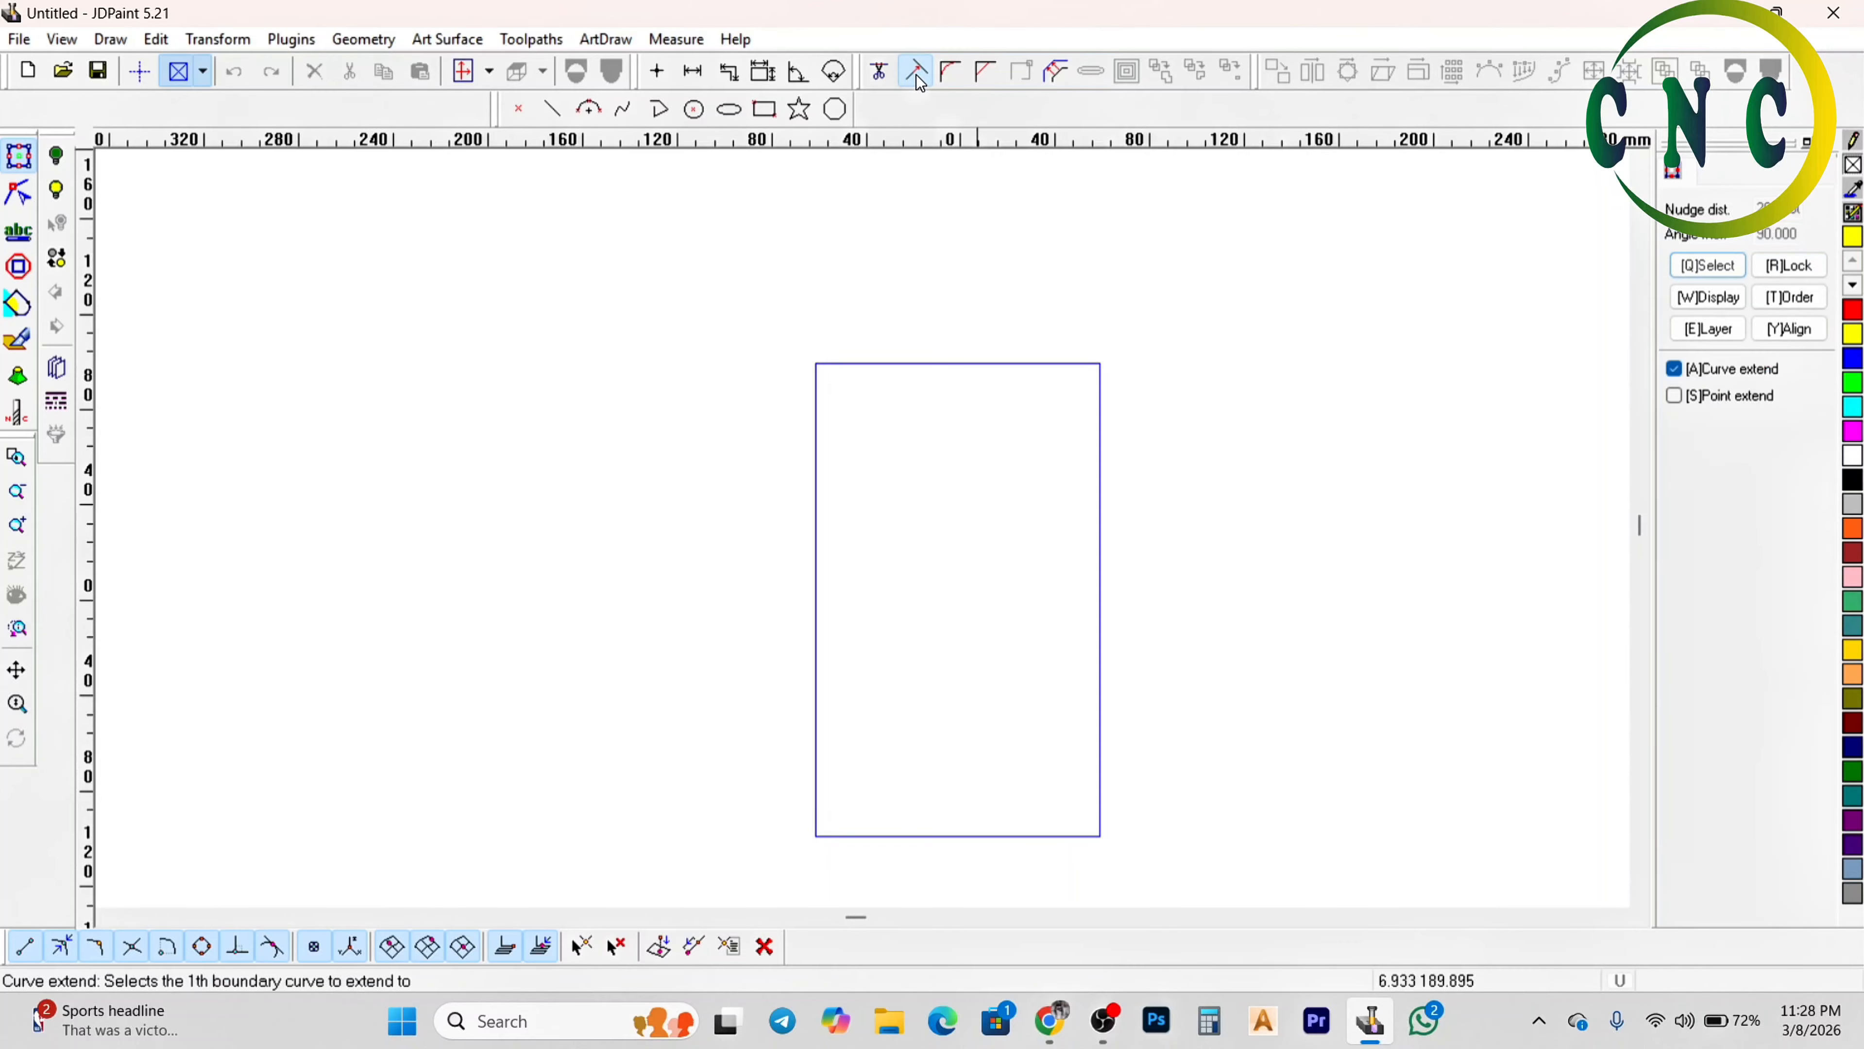
{"action": "scroll", "coordinate": [919, 450], "scroll_direction": "down", "scroll_amount": 2}
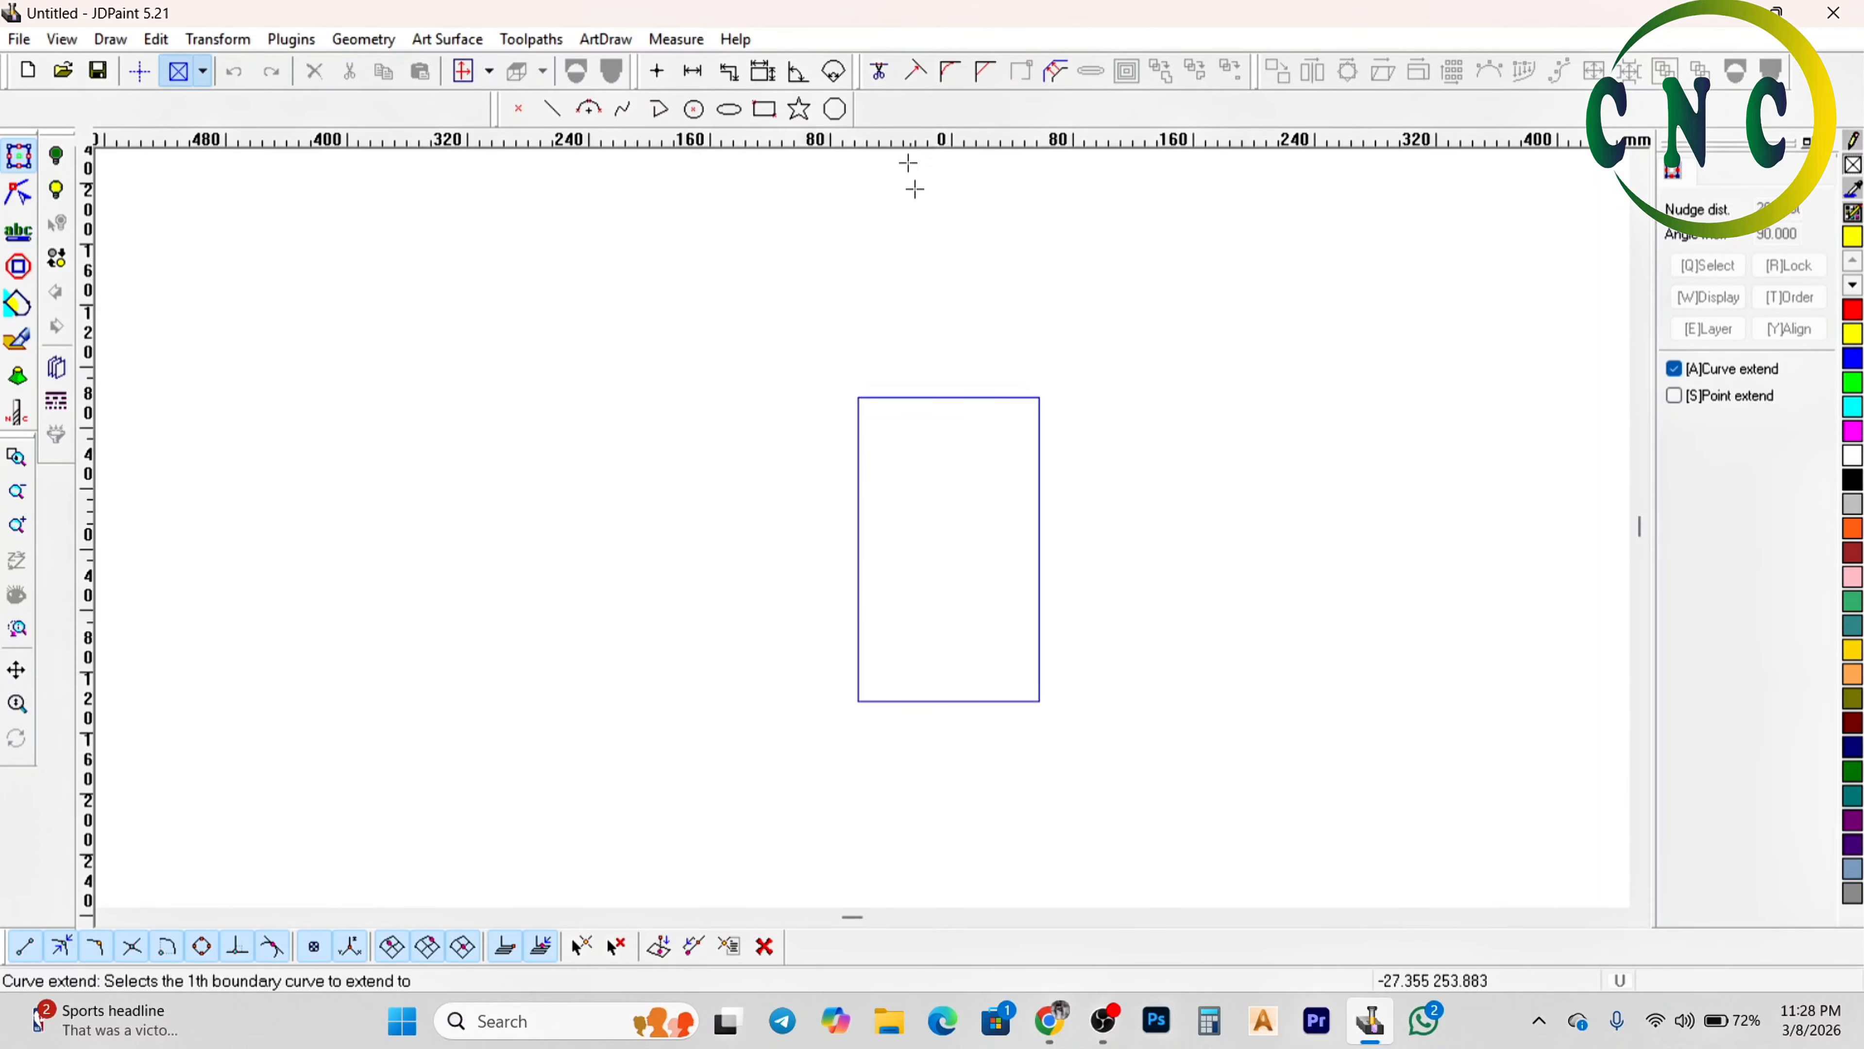
{"action": "key", "text": "Escape"}
Draw a large rectangle, about 1661 mm wide and 2097 mm high, around the existing small rectangle
{"action": "scroll", "coordinate": [915, 294], "scroll_direction": "down", "scroll_amount": 2}
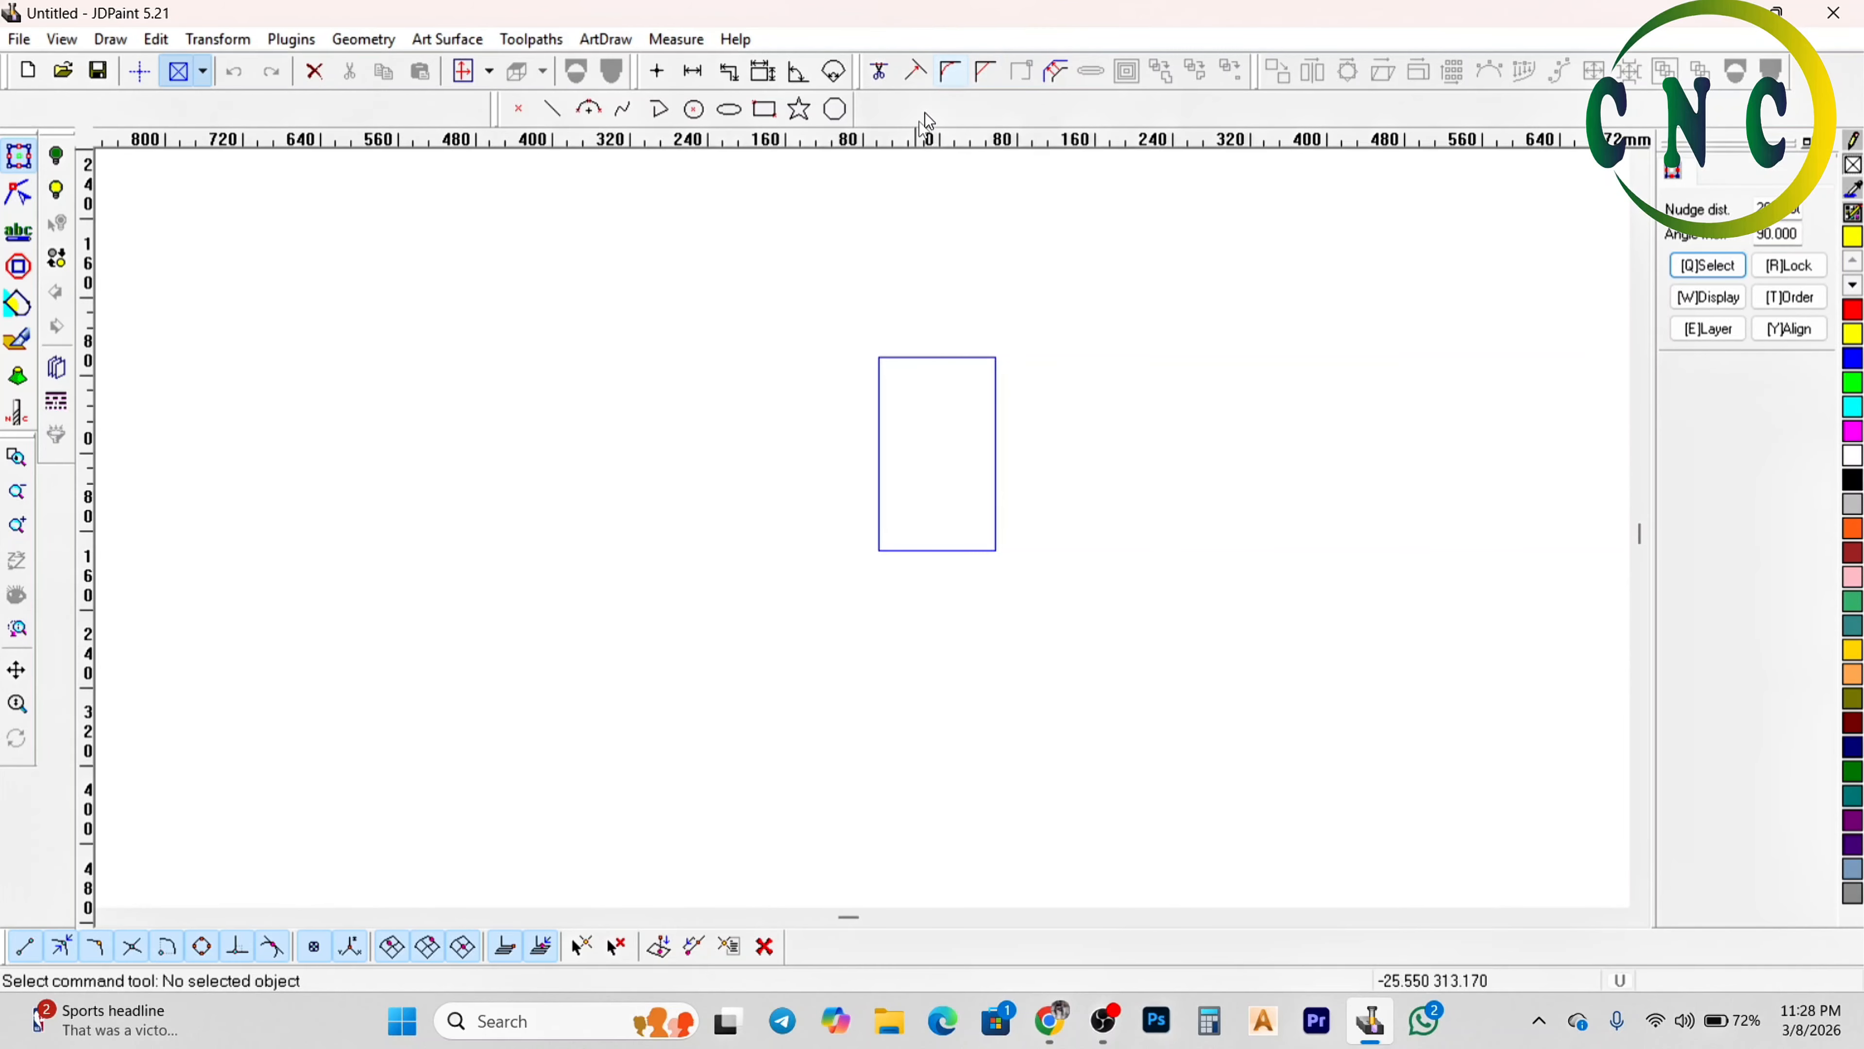
{"action": "scroll", "coordinate": [1024, 242], "scroll_direction": "down", "scroll_amount": 1}
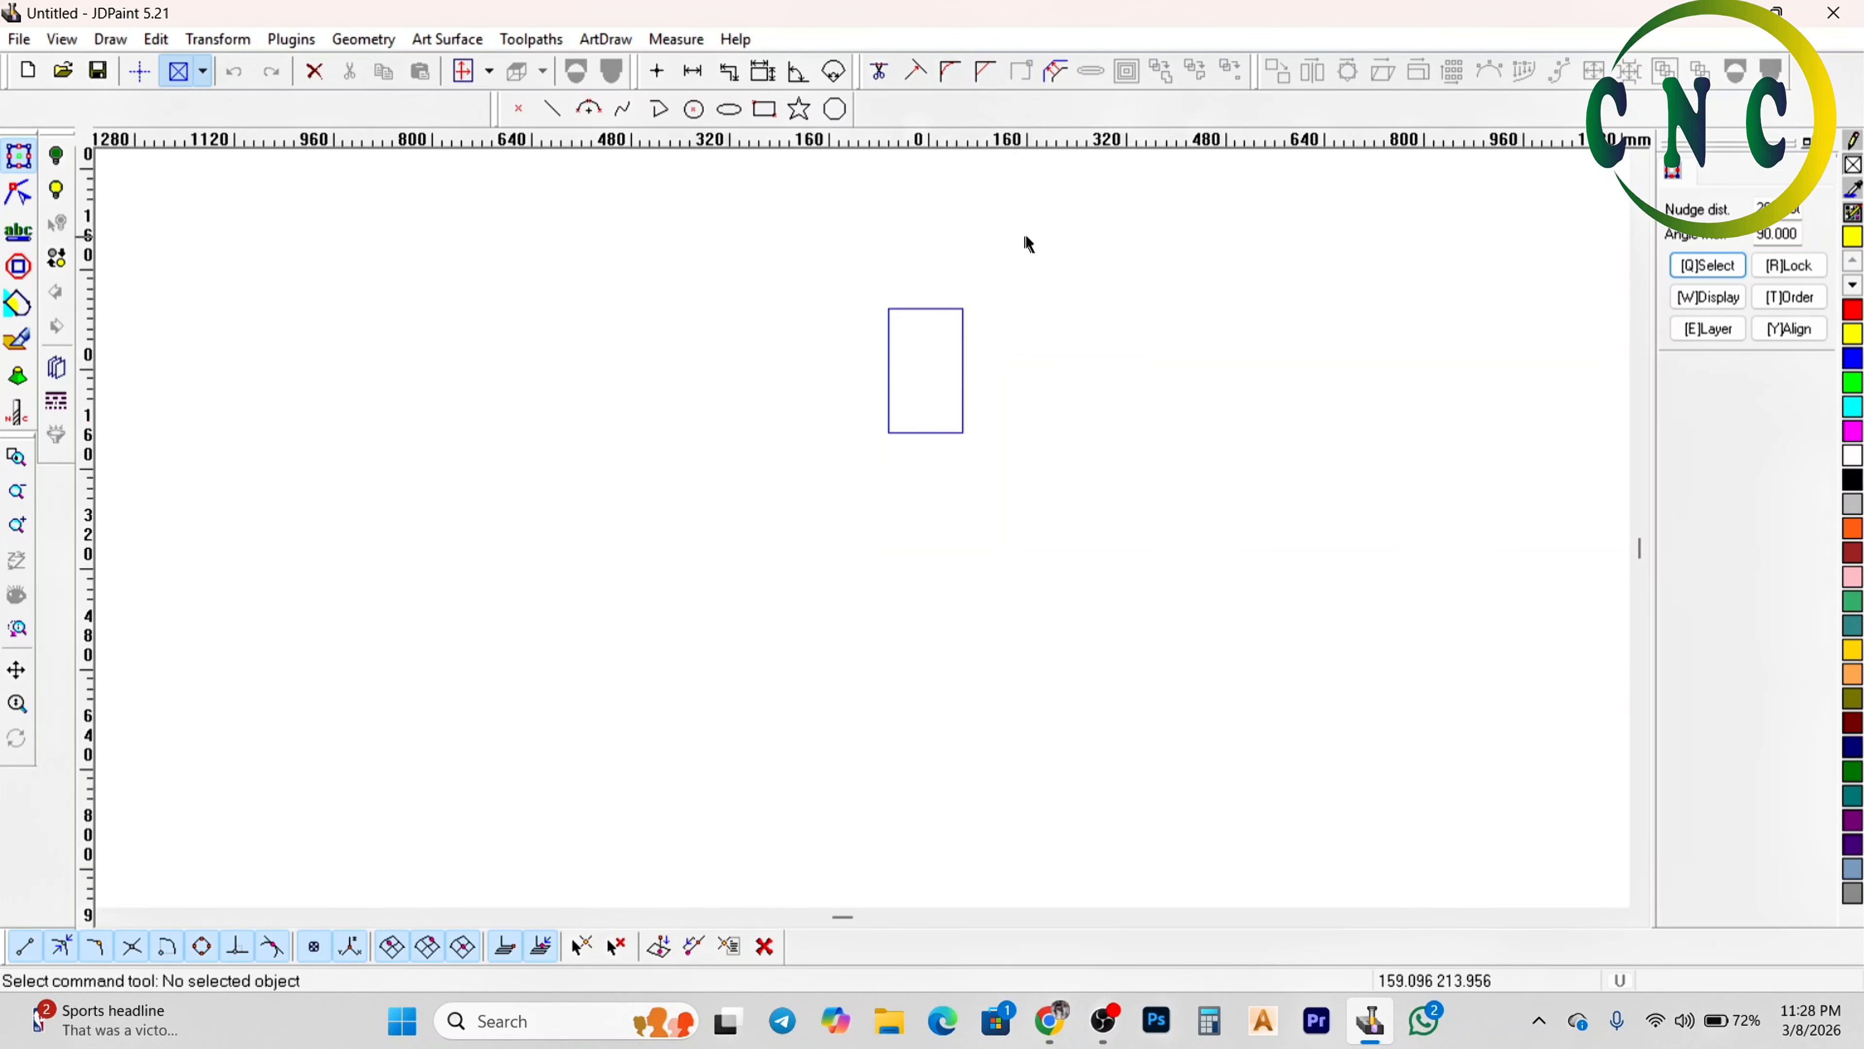
{"action": "left_click", "coordinate": [763, 108]}
{"action": "scroll", "coordinate": [763, 175], "scroll_direction": "down", "scroll_amount": 1}
{"action": "left_click", "coordinate": [732, 297]}
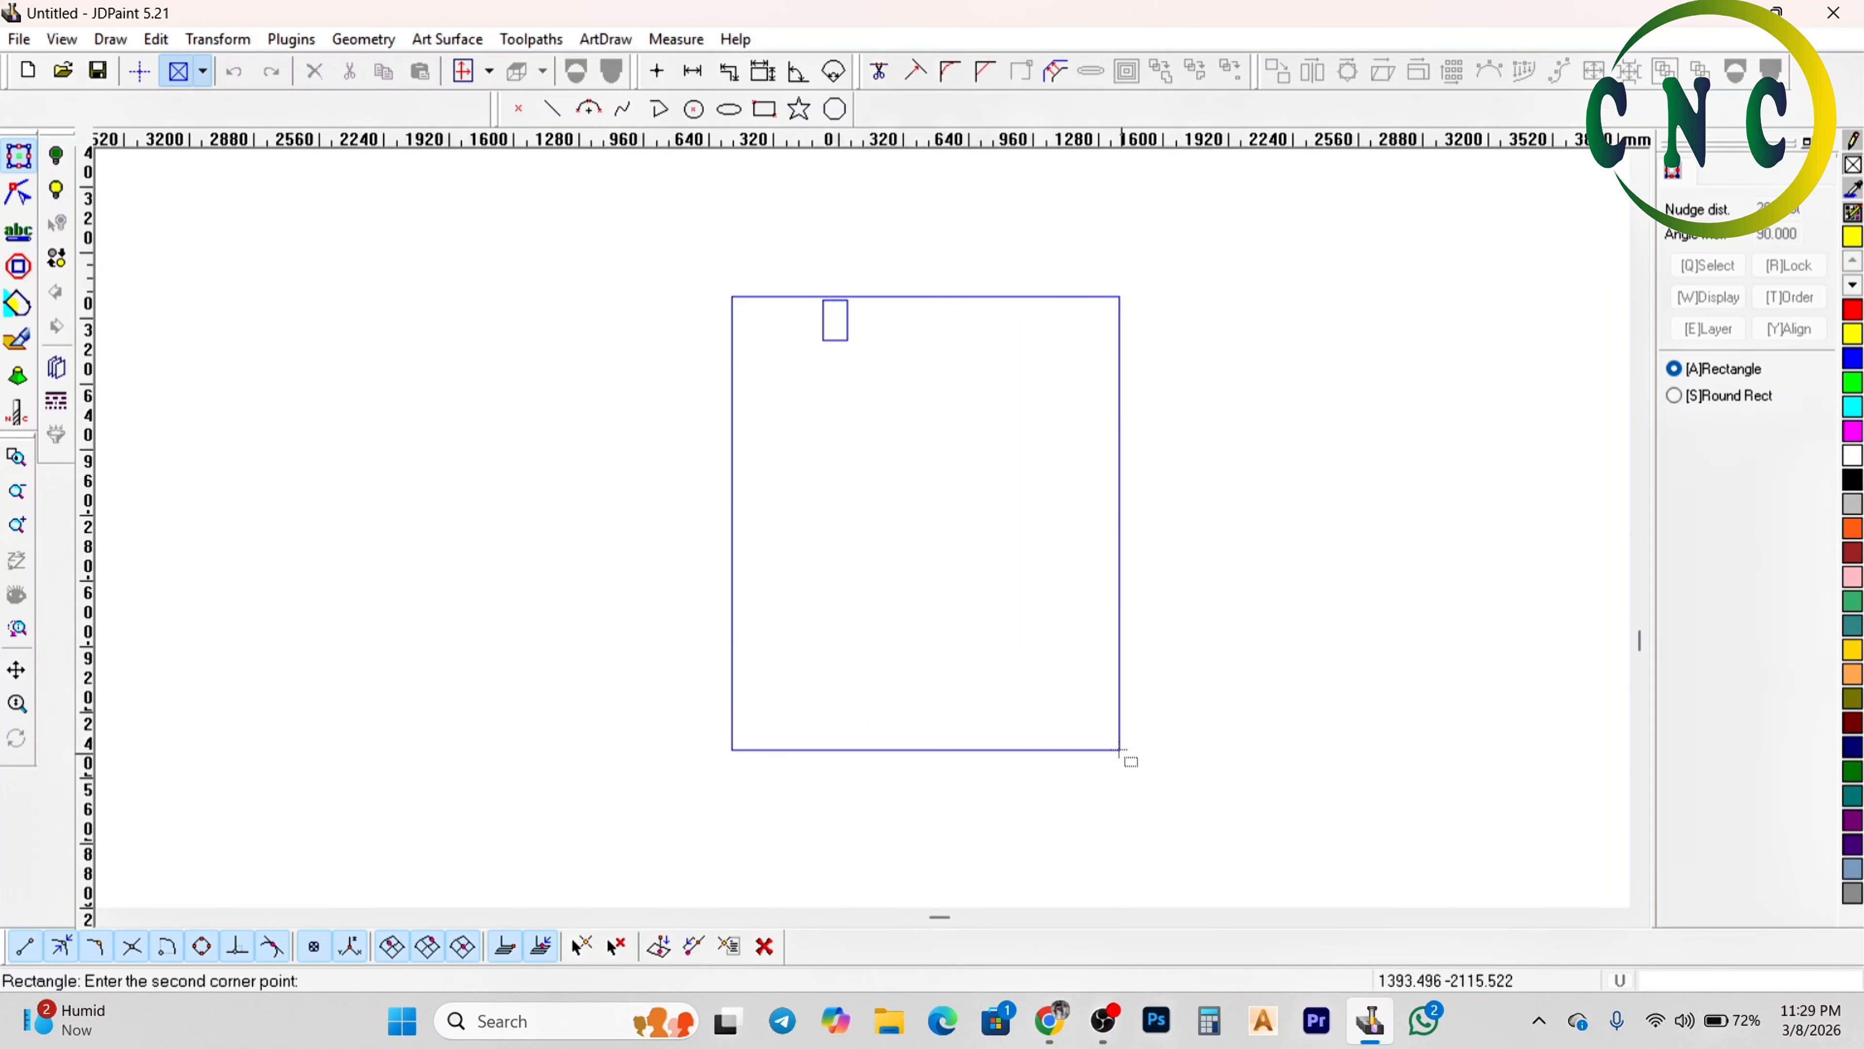
{"action": "left_click", "coordinate": [1073, 725]}
{"action": "scroll", "coordinate": [1010, 154], "scroll_direction": "up", "scroll_amount": 1}
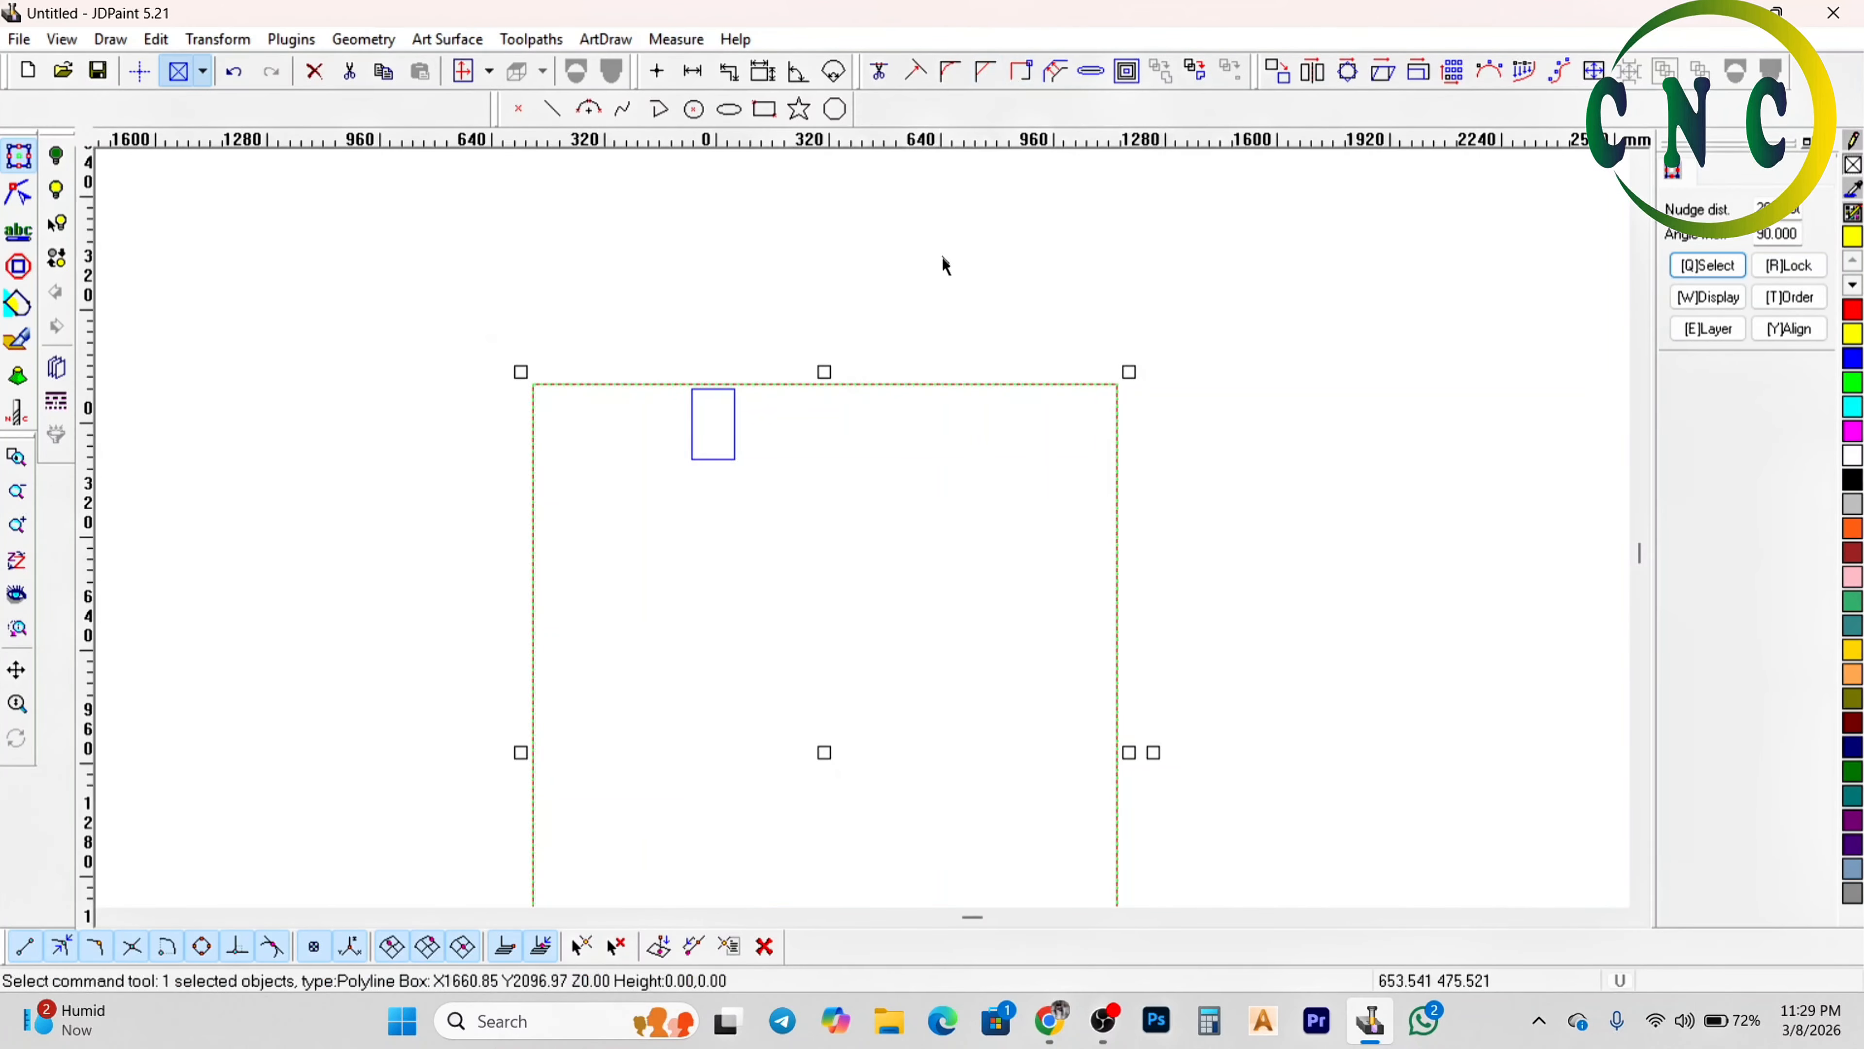
Draw an open three-segment polyline beside the large rectangle, about 1843 mm wide and 1897 mm high overall
{"action": "scroll", "coordinate": [940, 266], "scroll_direction": "down", "scroll_amount": 1}
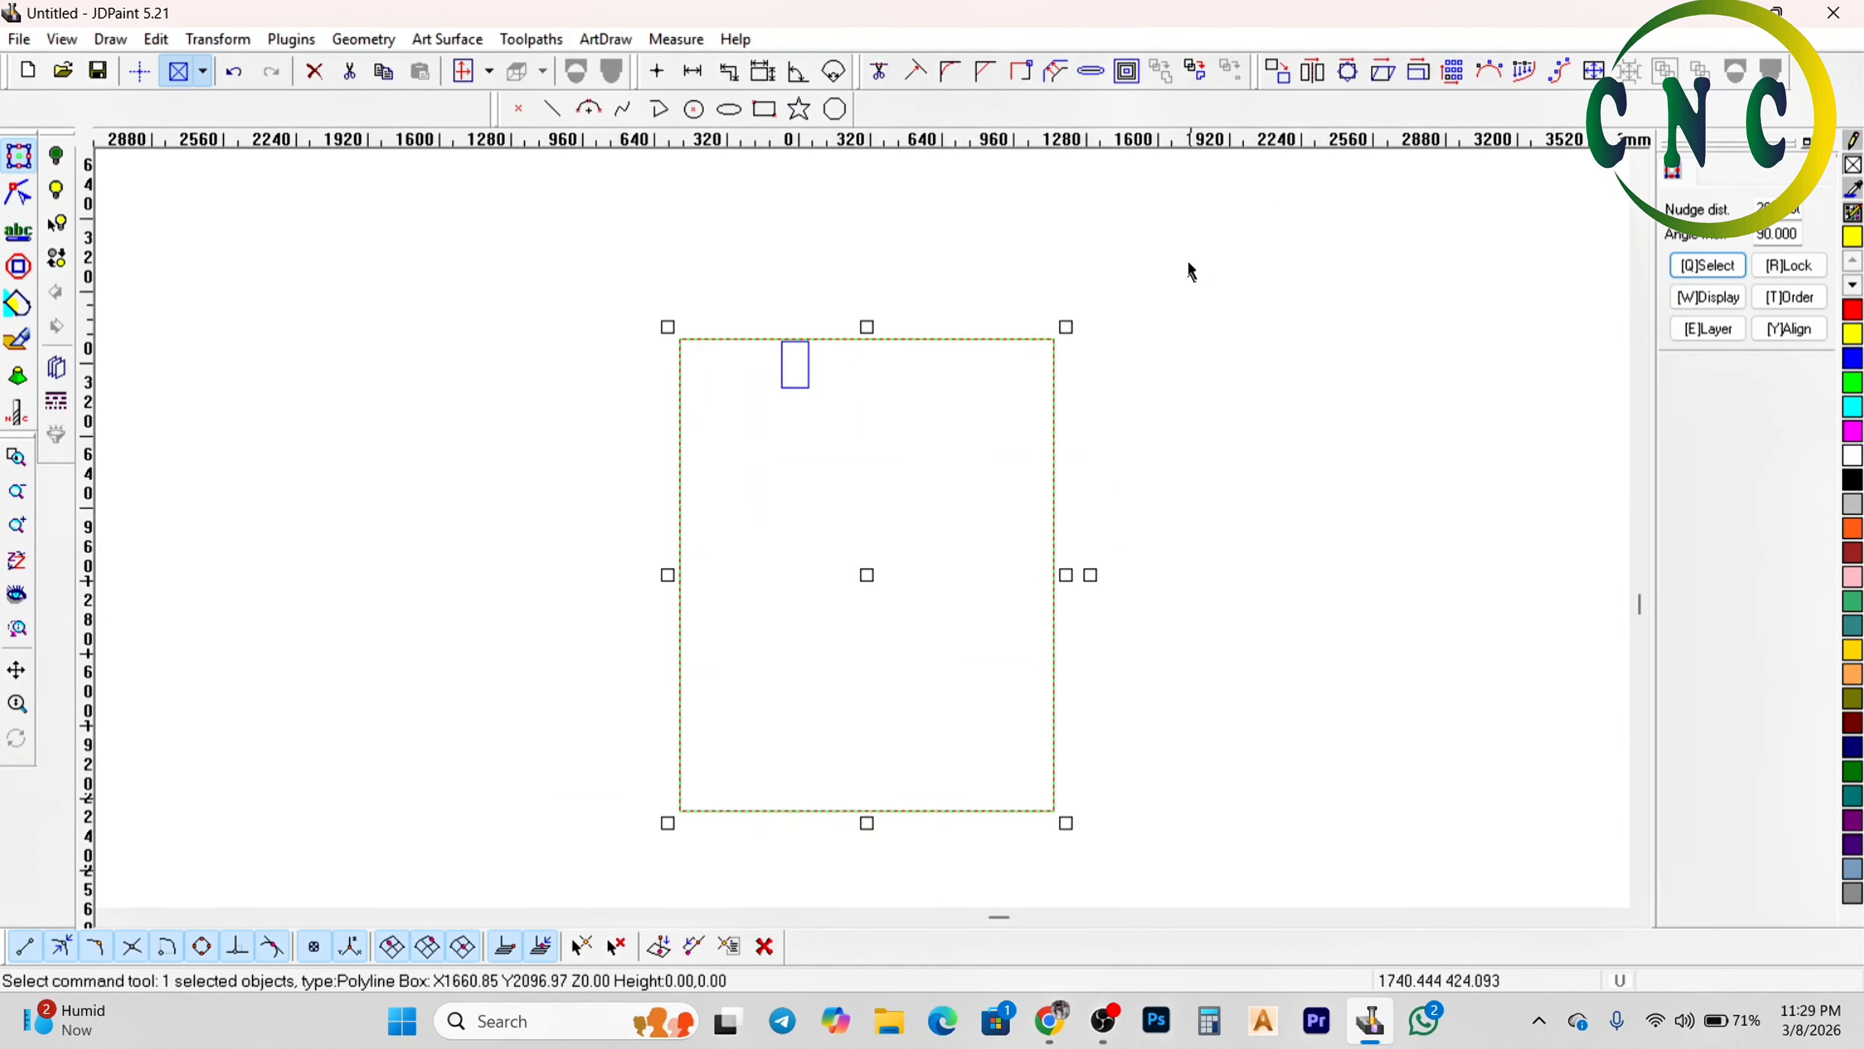
{"action": "left_click", "coordinate": [660, 110]}
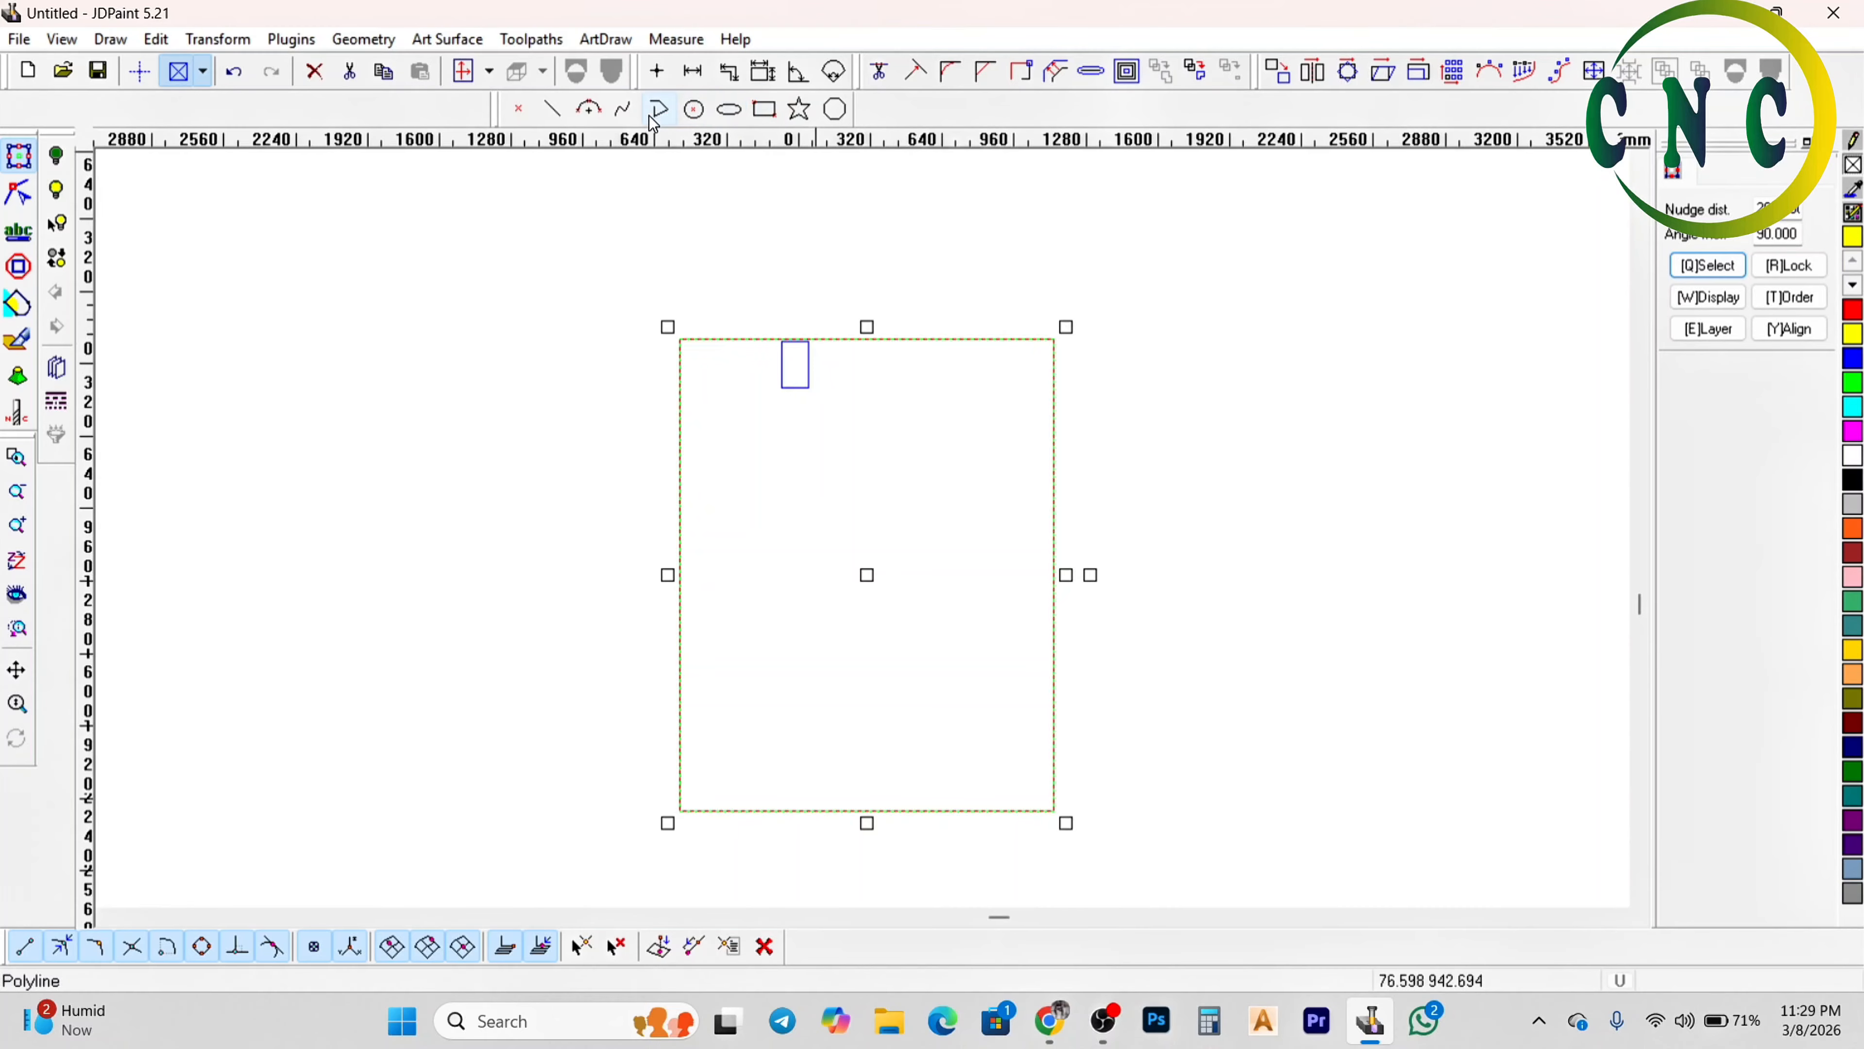
{"action": "scroll", "coordinate": [1197, 452], "scroll_direction": "down", "scroll_amount": 1}
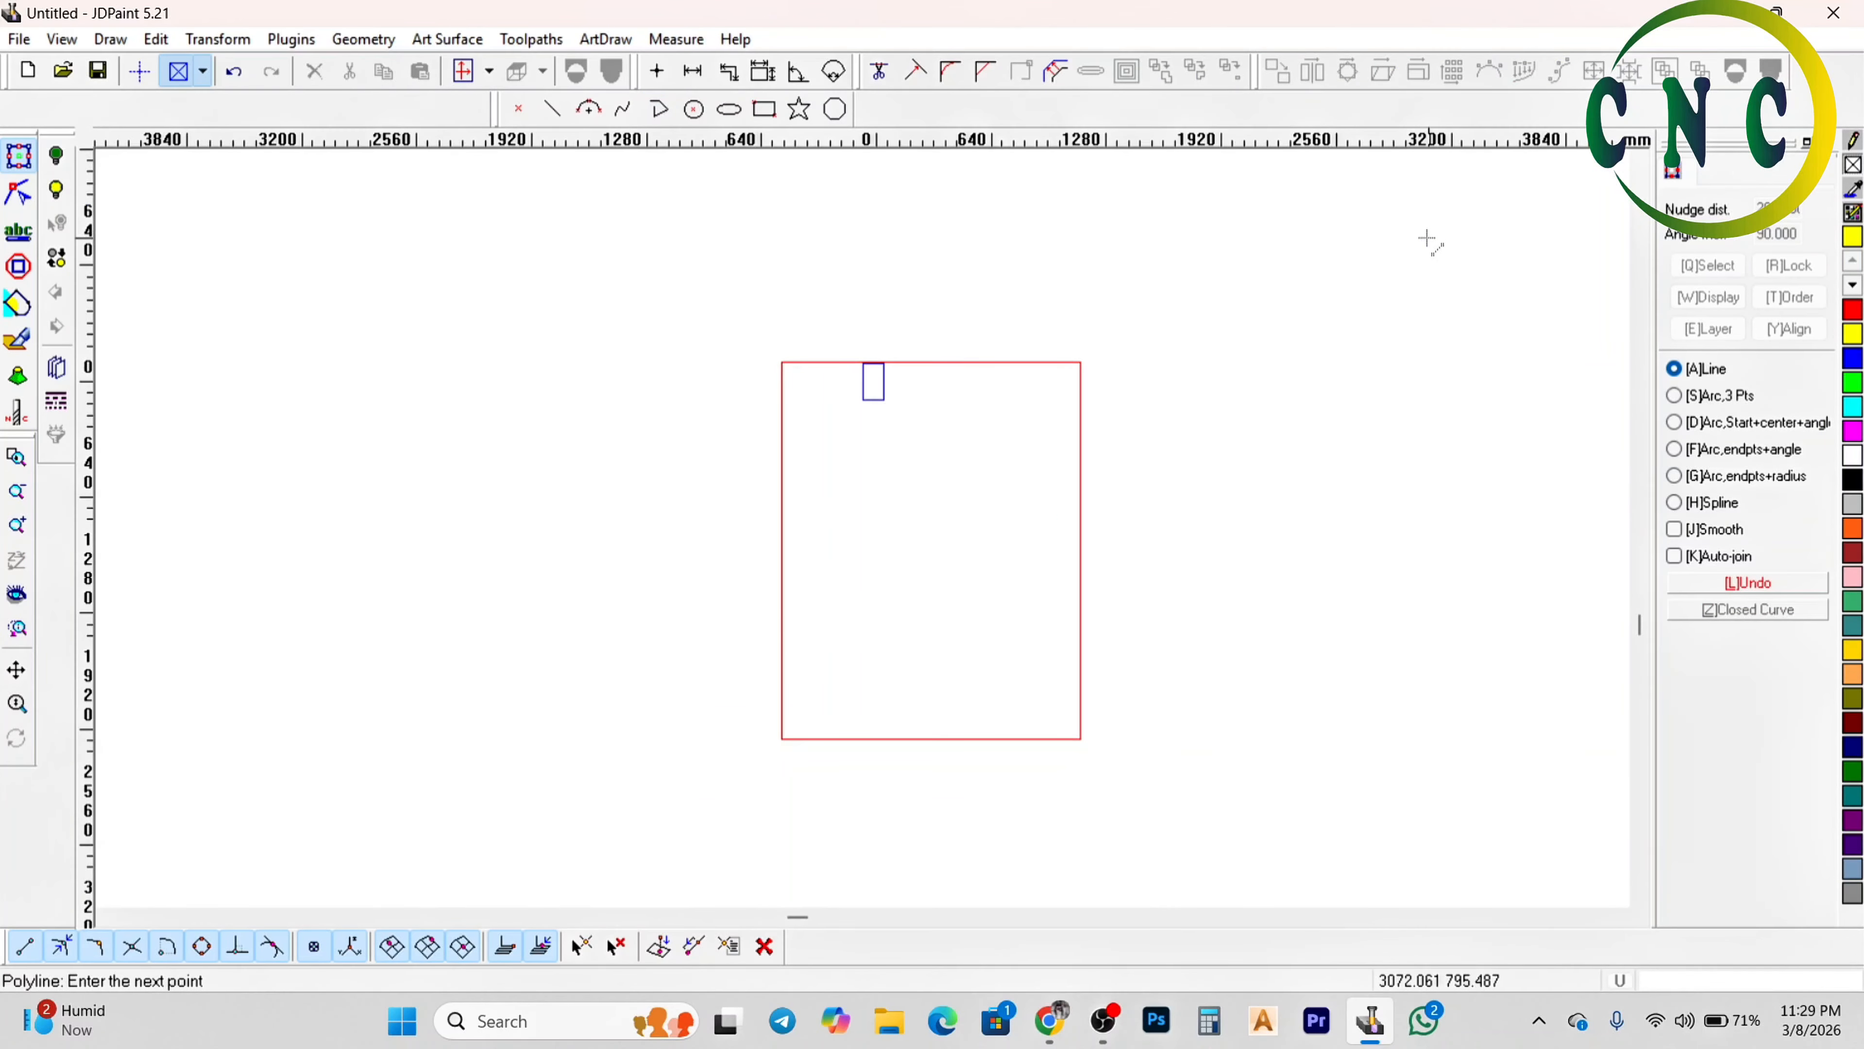
{"action": "left_click", "coordinate": [1428, 219]}
{"action": "left_click", "coordinate": [1530, 530]}
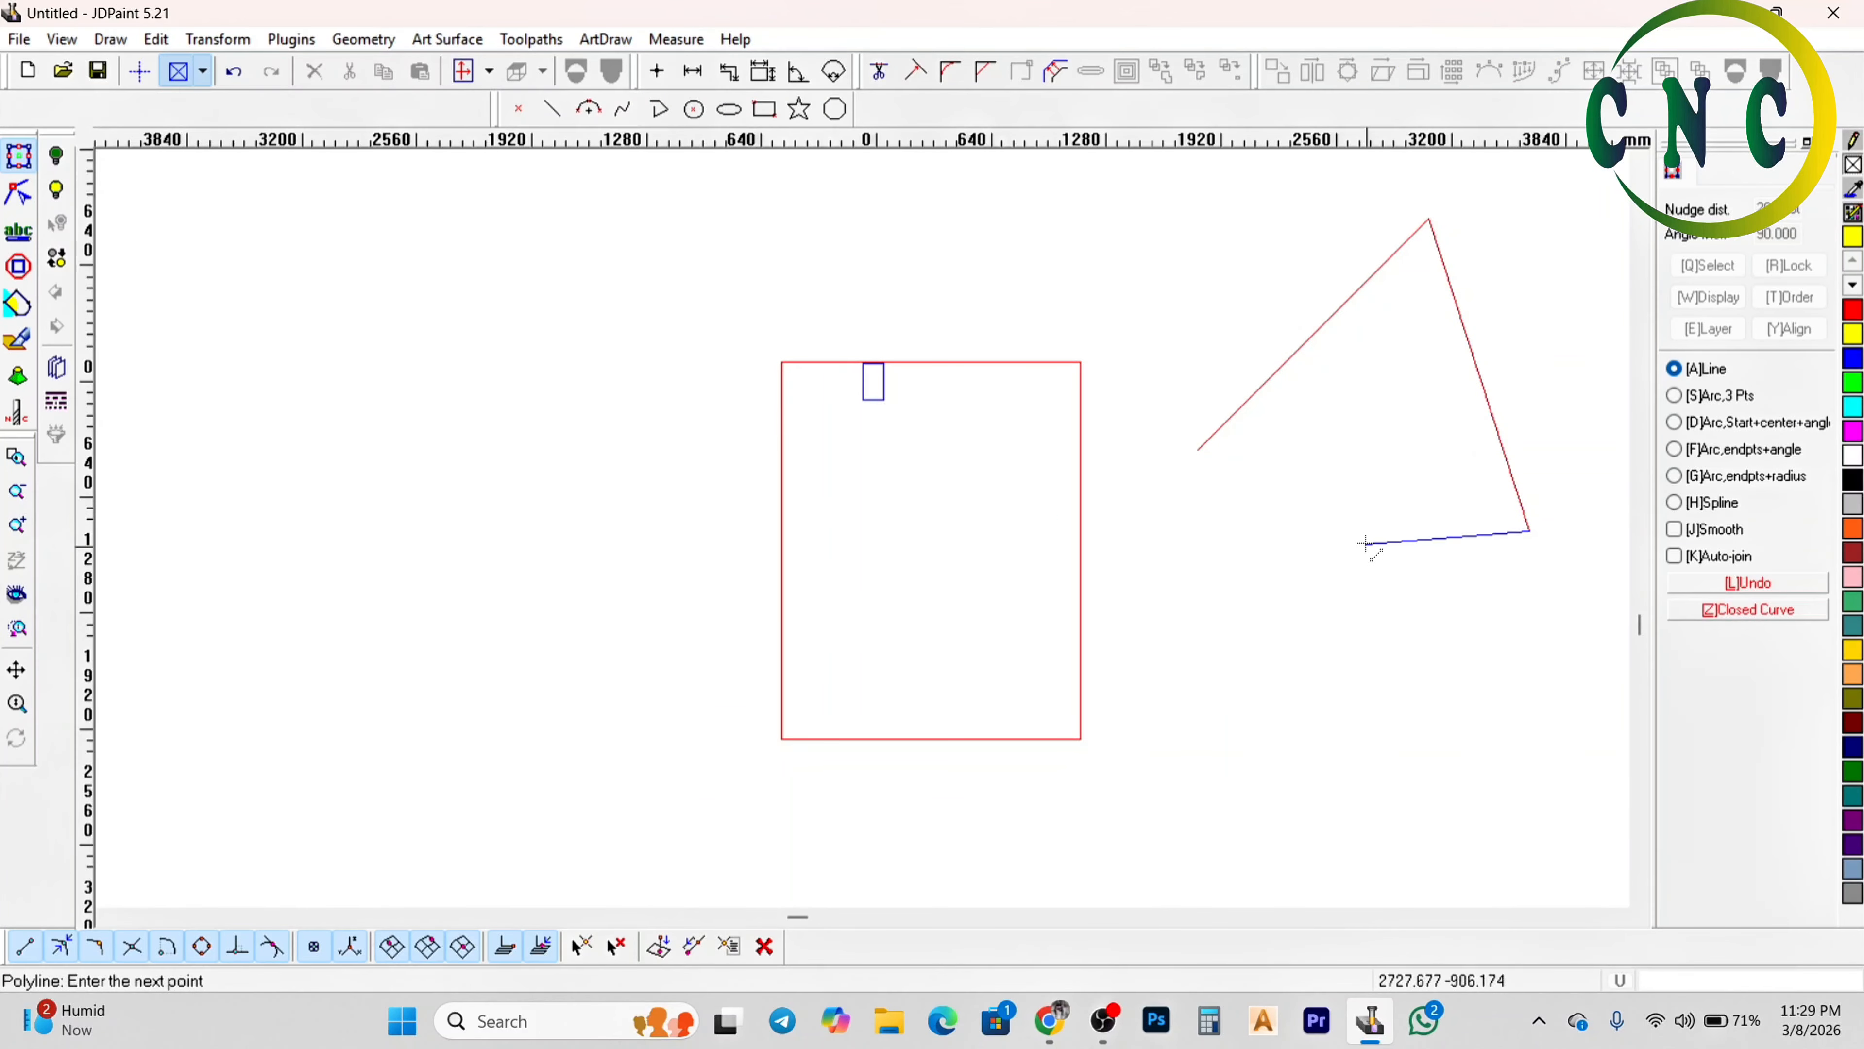
{"action": "left_click", "coordinate": [1230, 560]}
{"action": "right_click", "coordinate": [1215, 551]}
{"action": "scroll", "coordinate": [1219, 449], "scroll_direction": "down", "scroll_amount": 1}
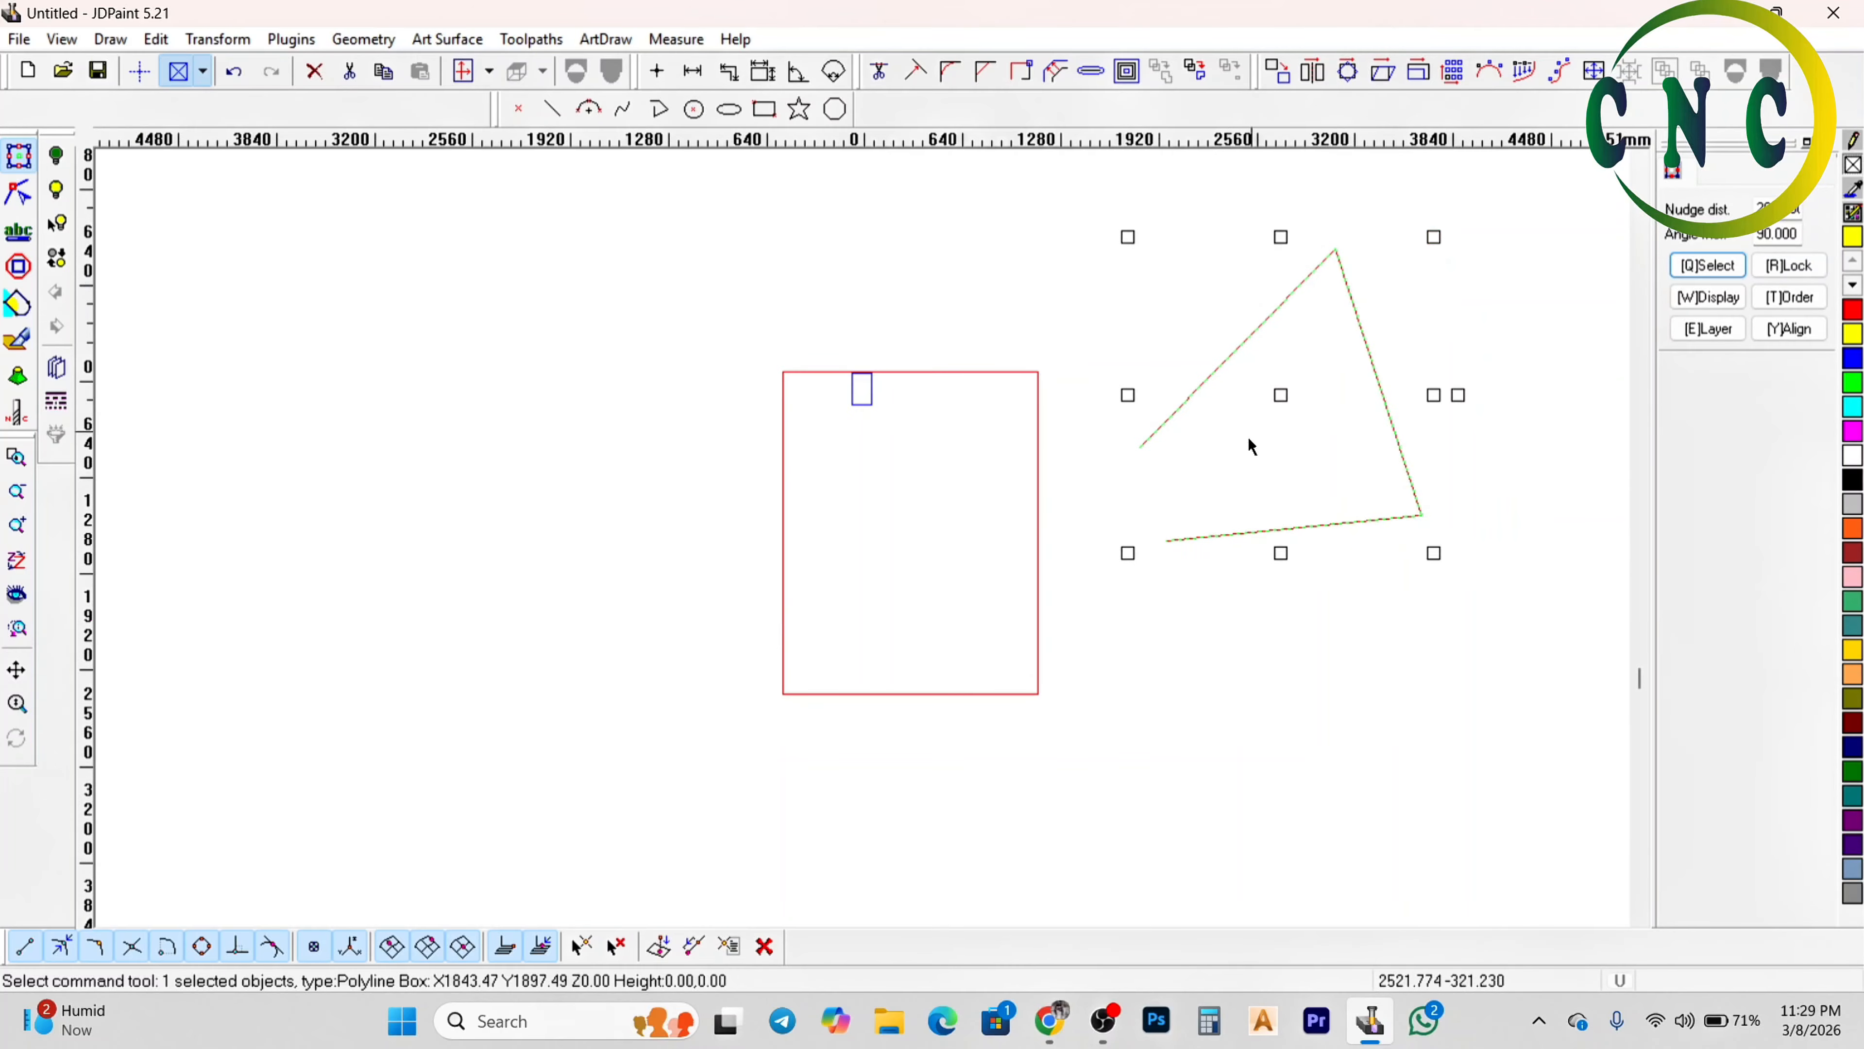
Try closing the open three-segment polyline with a straight line using Close curve's Add line mode, and undo it
{"action": "scroll", "coordinate": [1249, 446], "scroll_direction": "up", "scroll_amount": 3}
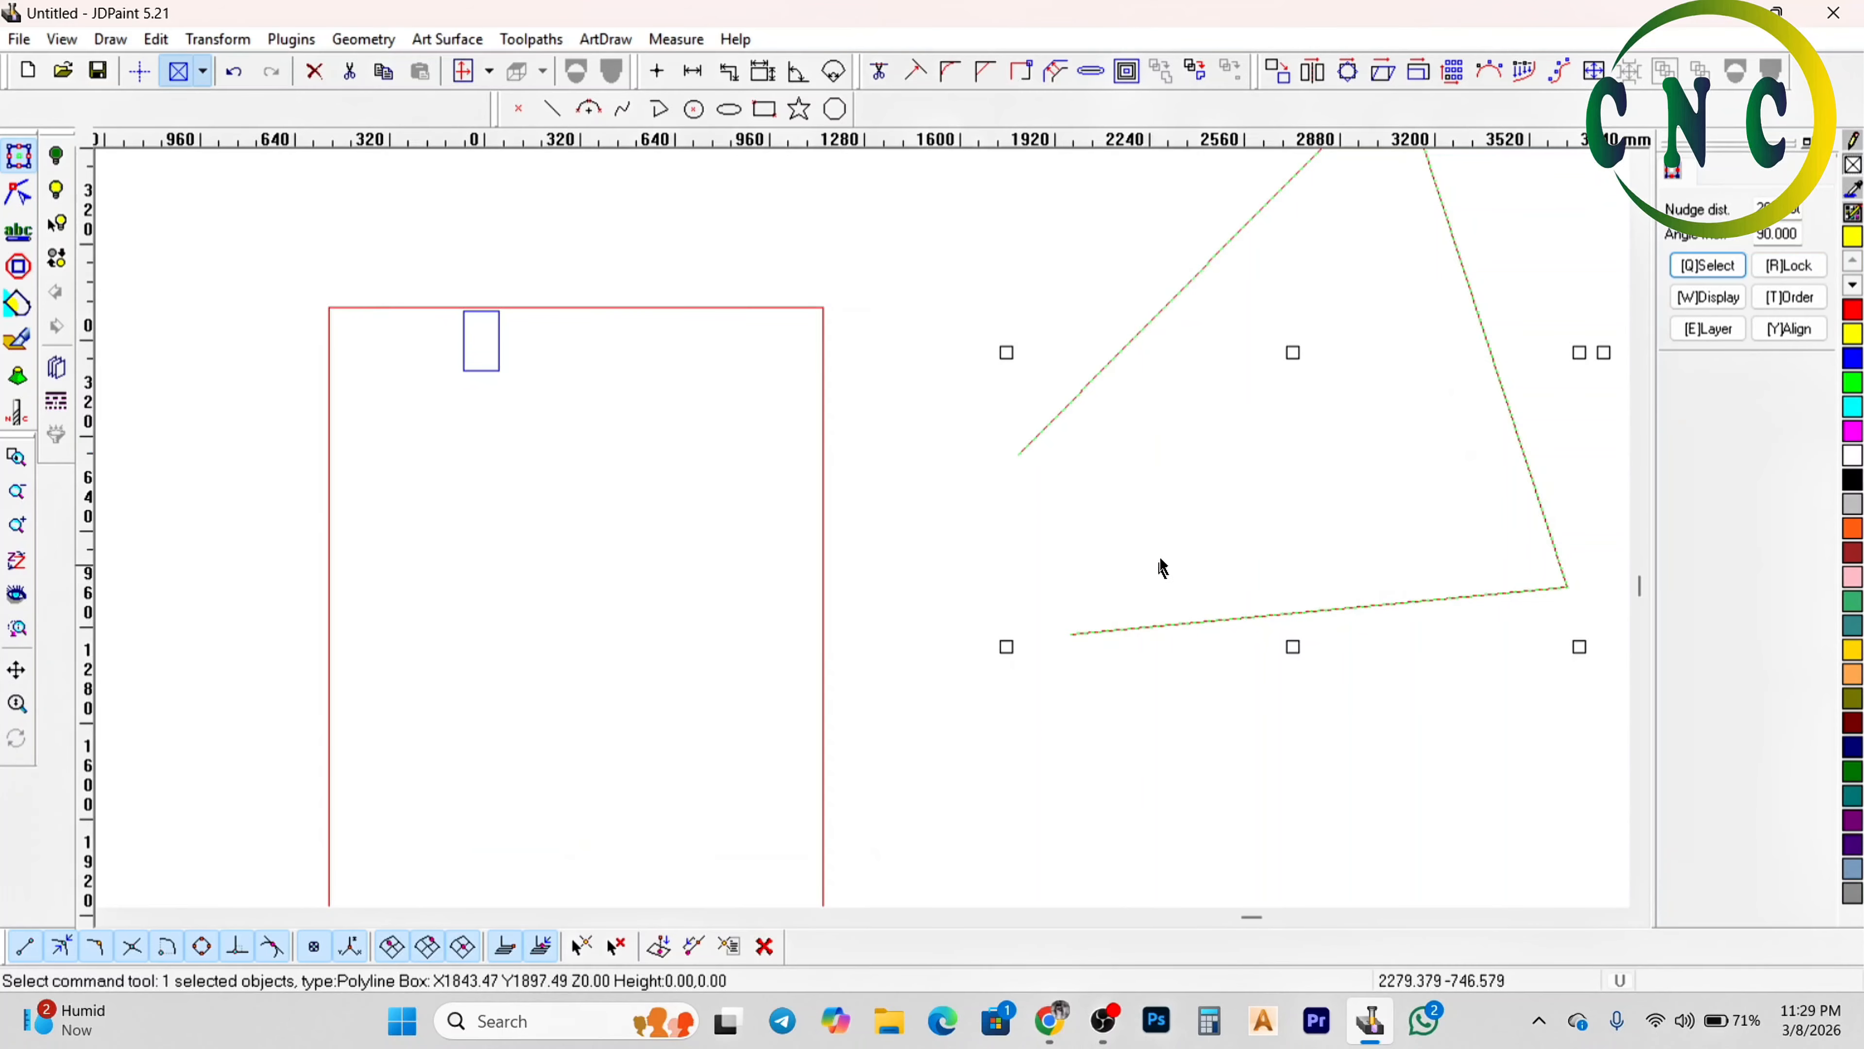
{"action": "scroll", "coordinate": [1202, 507], "scroll_direction": "down", "scroll_amount": 3}
{"action": "scroll", "coordinate": [1227, 499], "scroll_direction": "up", "scroll_amount": 2}
{"action": "left_click", "coordinate": [1020, 71]}
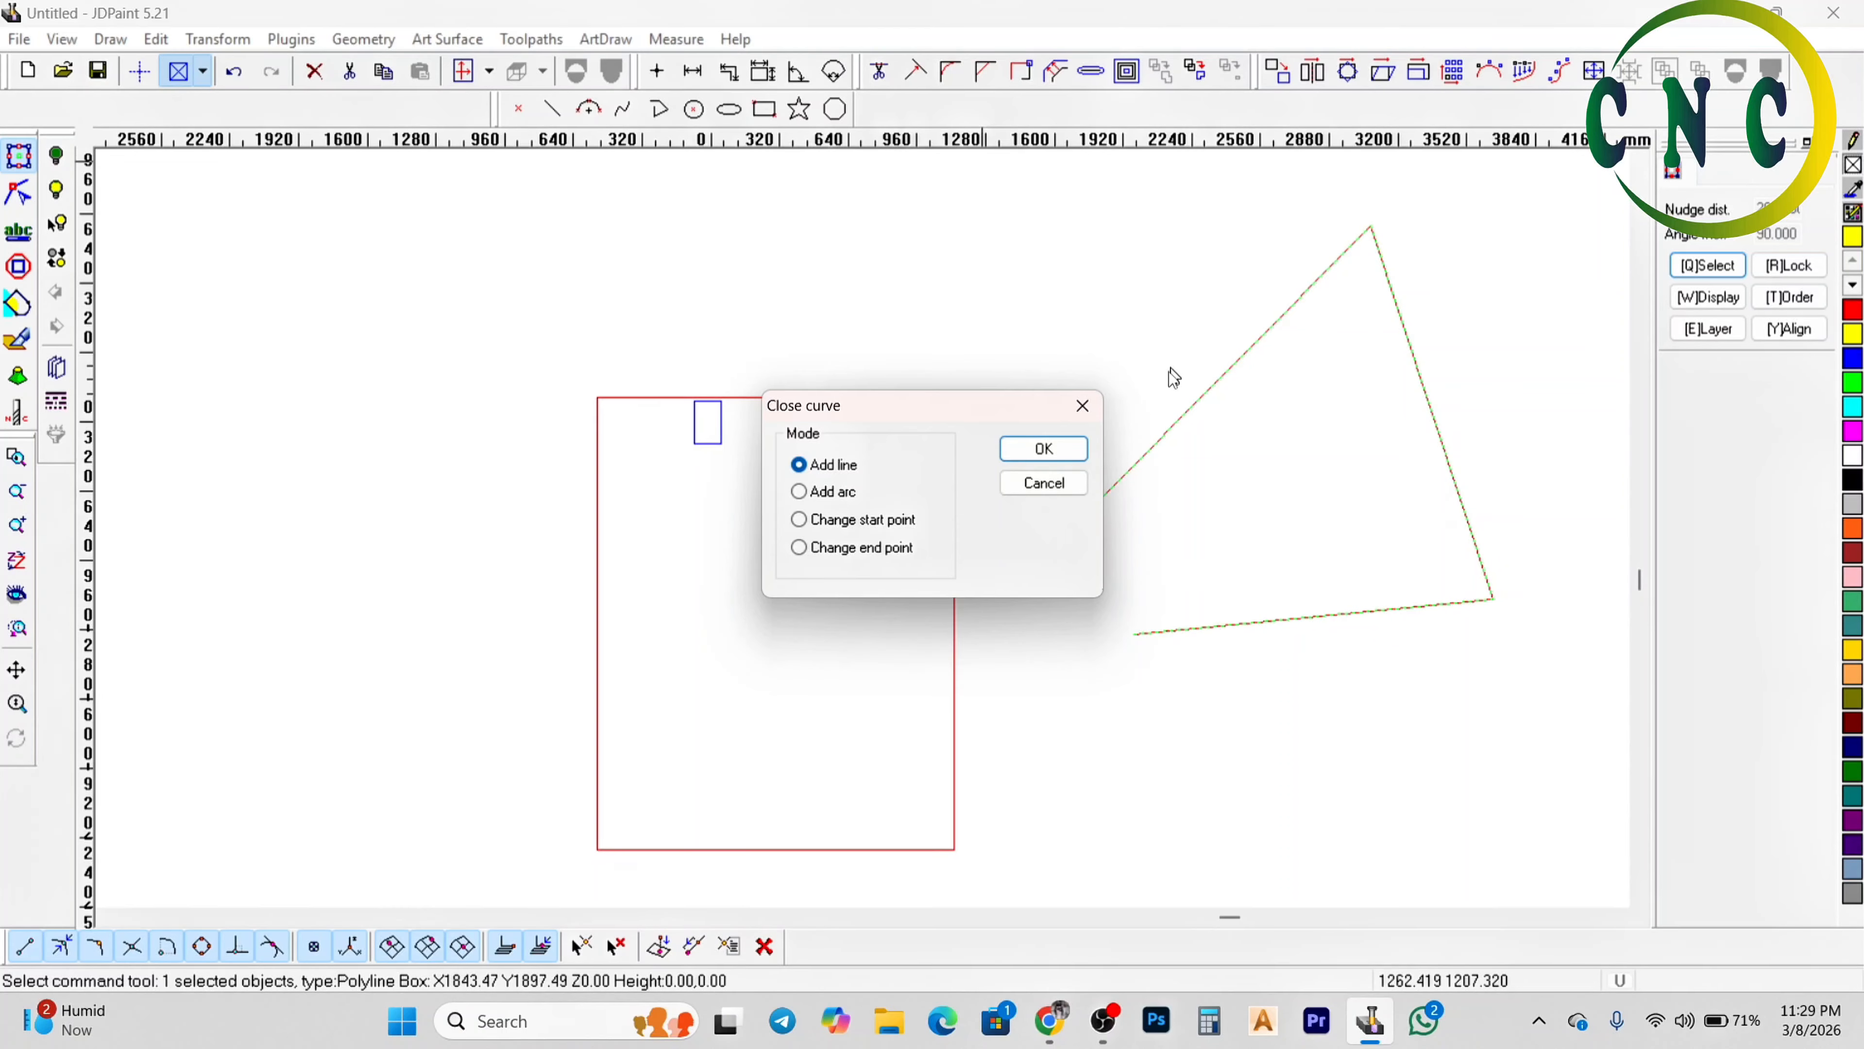
{"action": "left_click", "coordinate": [1056, 462]}
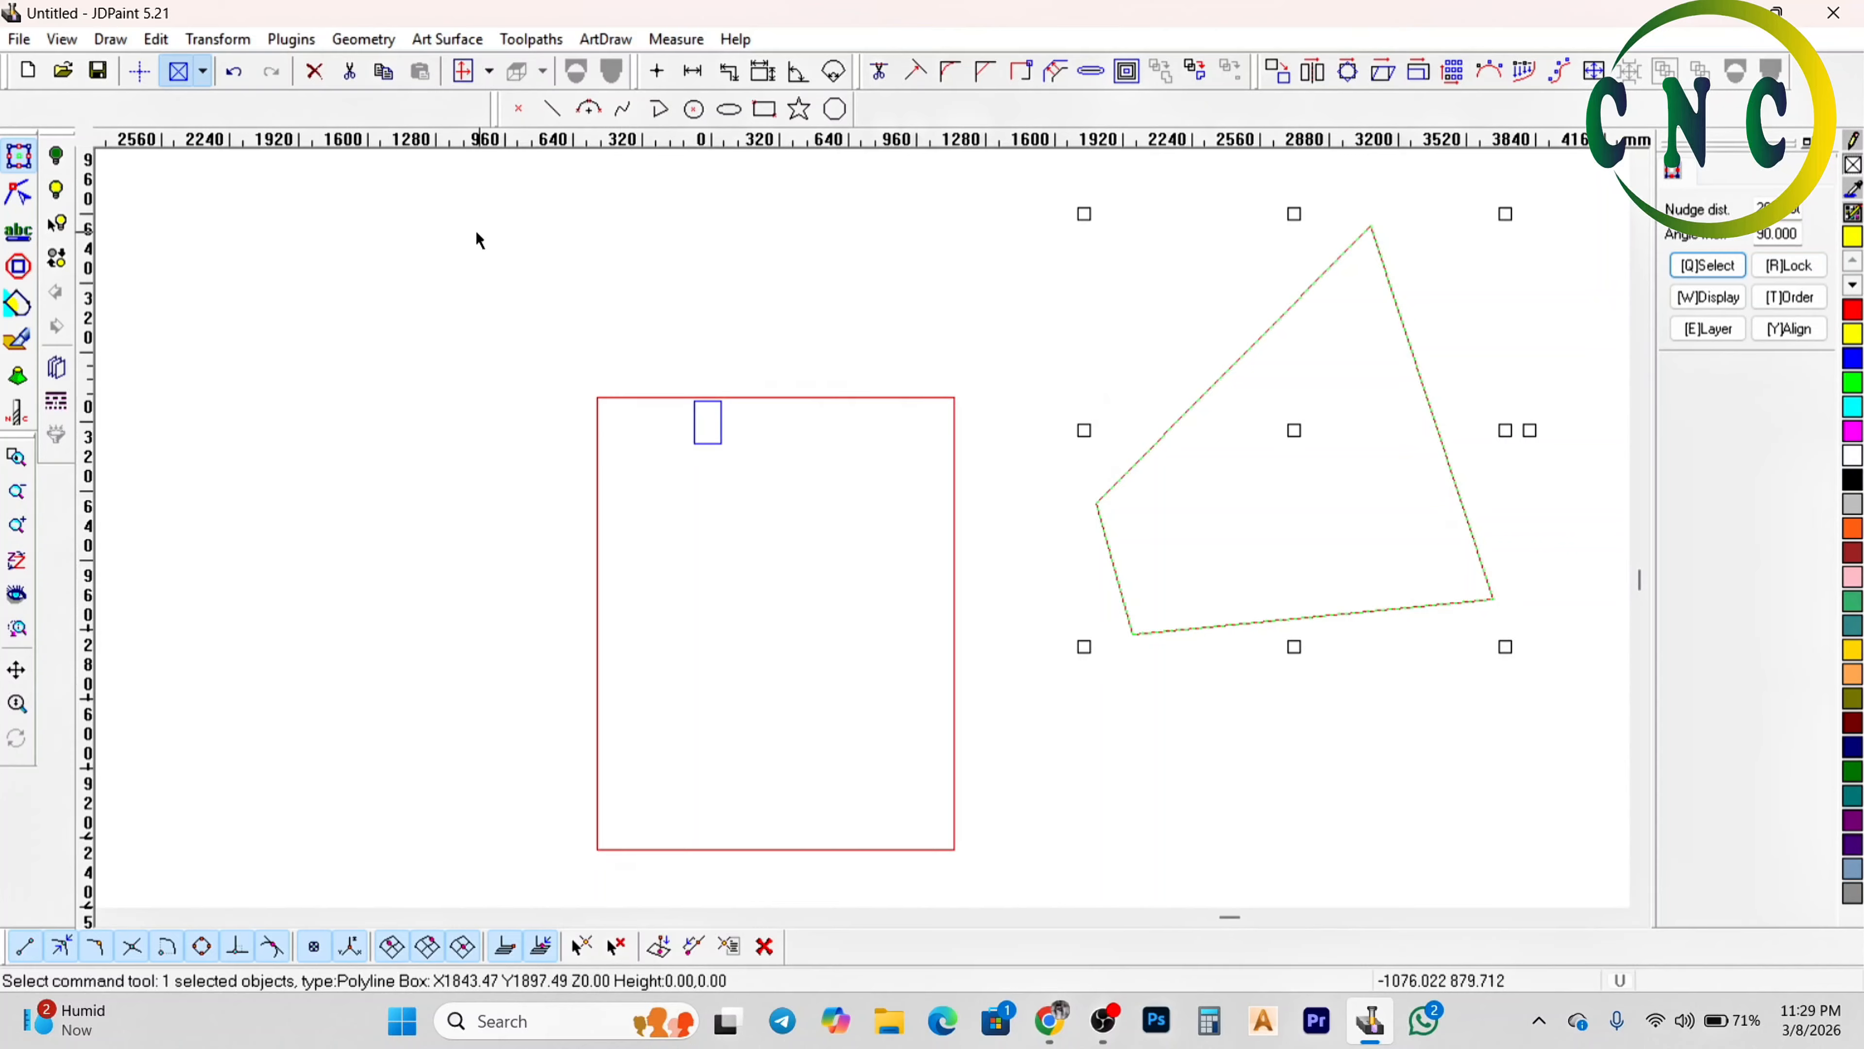
{"action": "key", "text": "ctrl+z"}
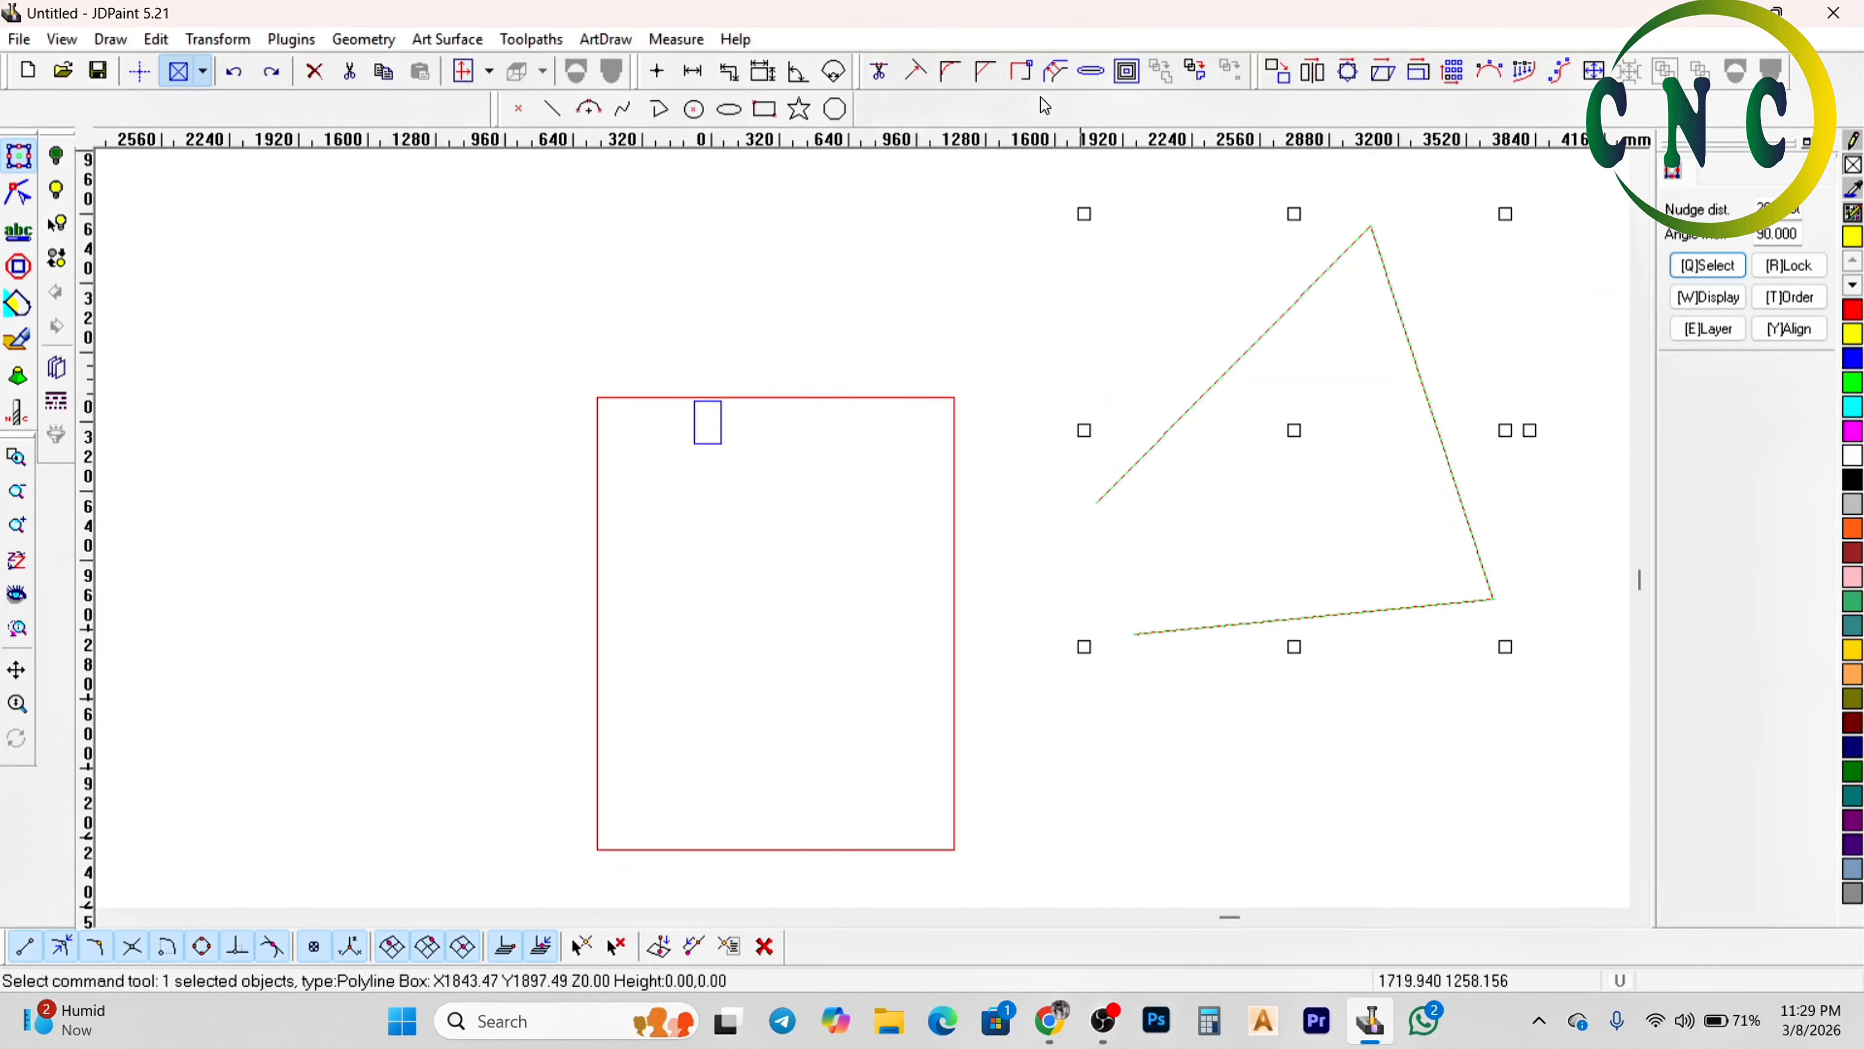
Try closing the open polyline with an arc using Close curve's Add arc mode, and undo it
{"action": "left_click", "coordinate": [1020, 75]}
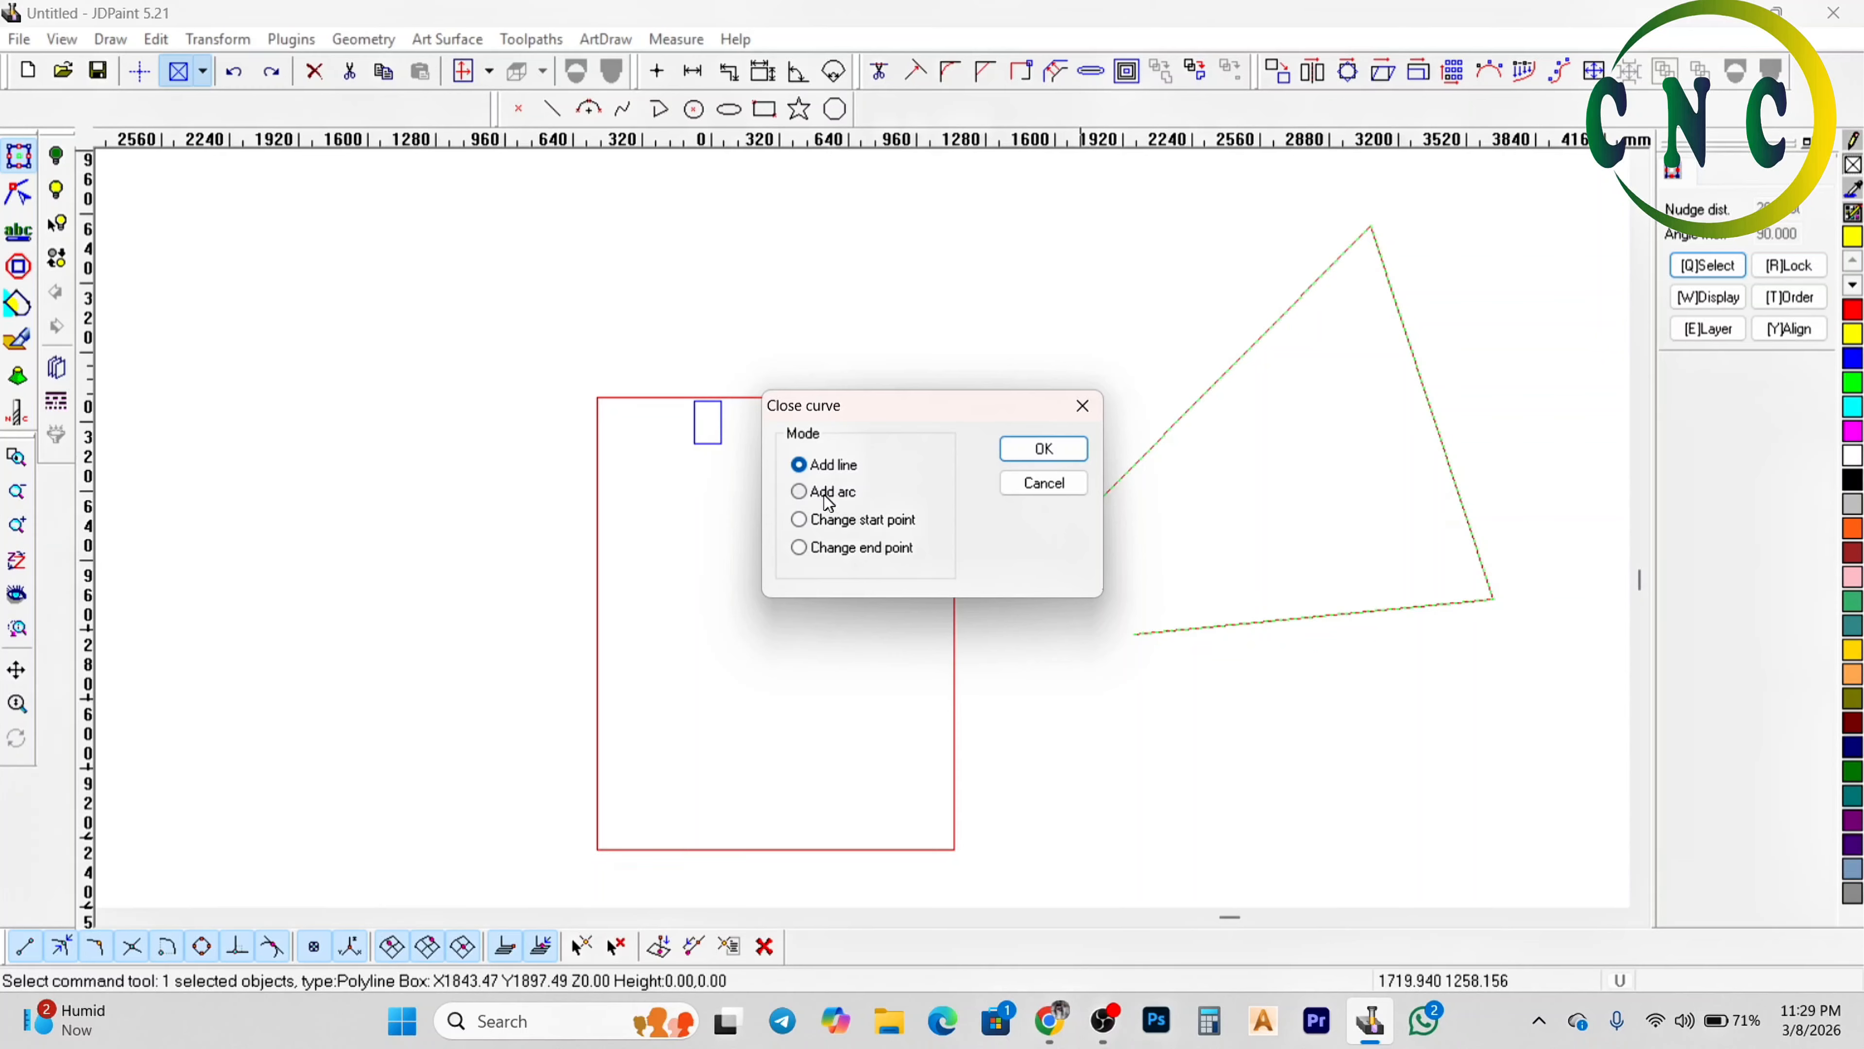
{"action": "left_click", "coordinate": [1043, 448]}
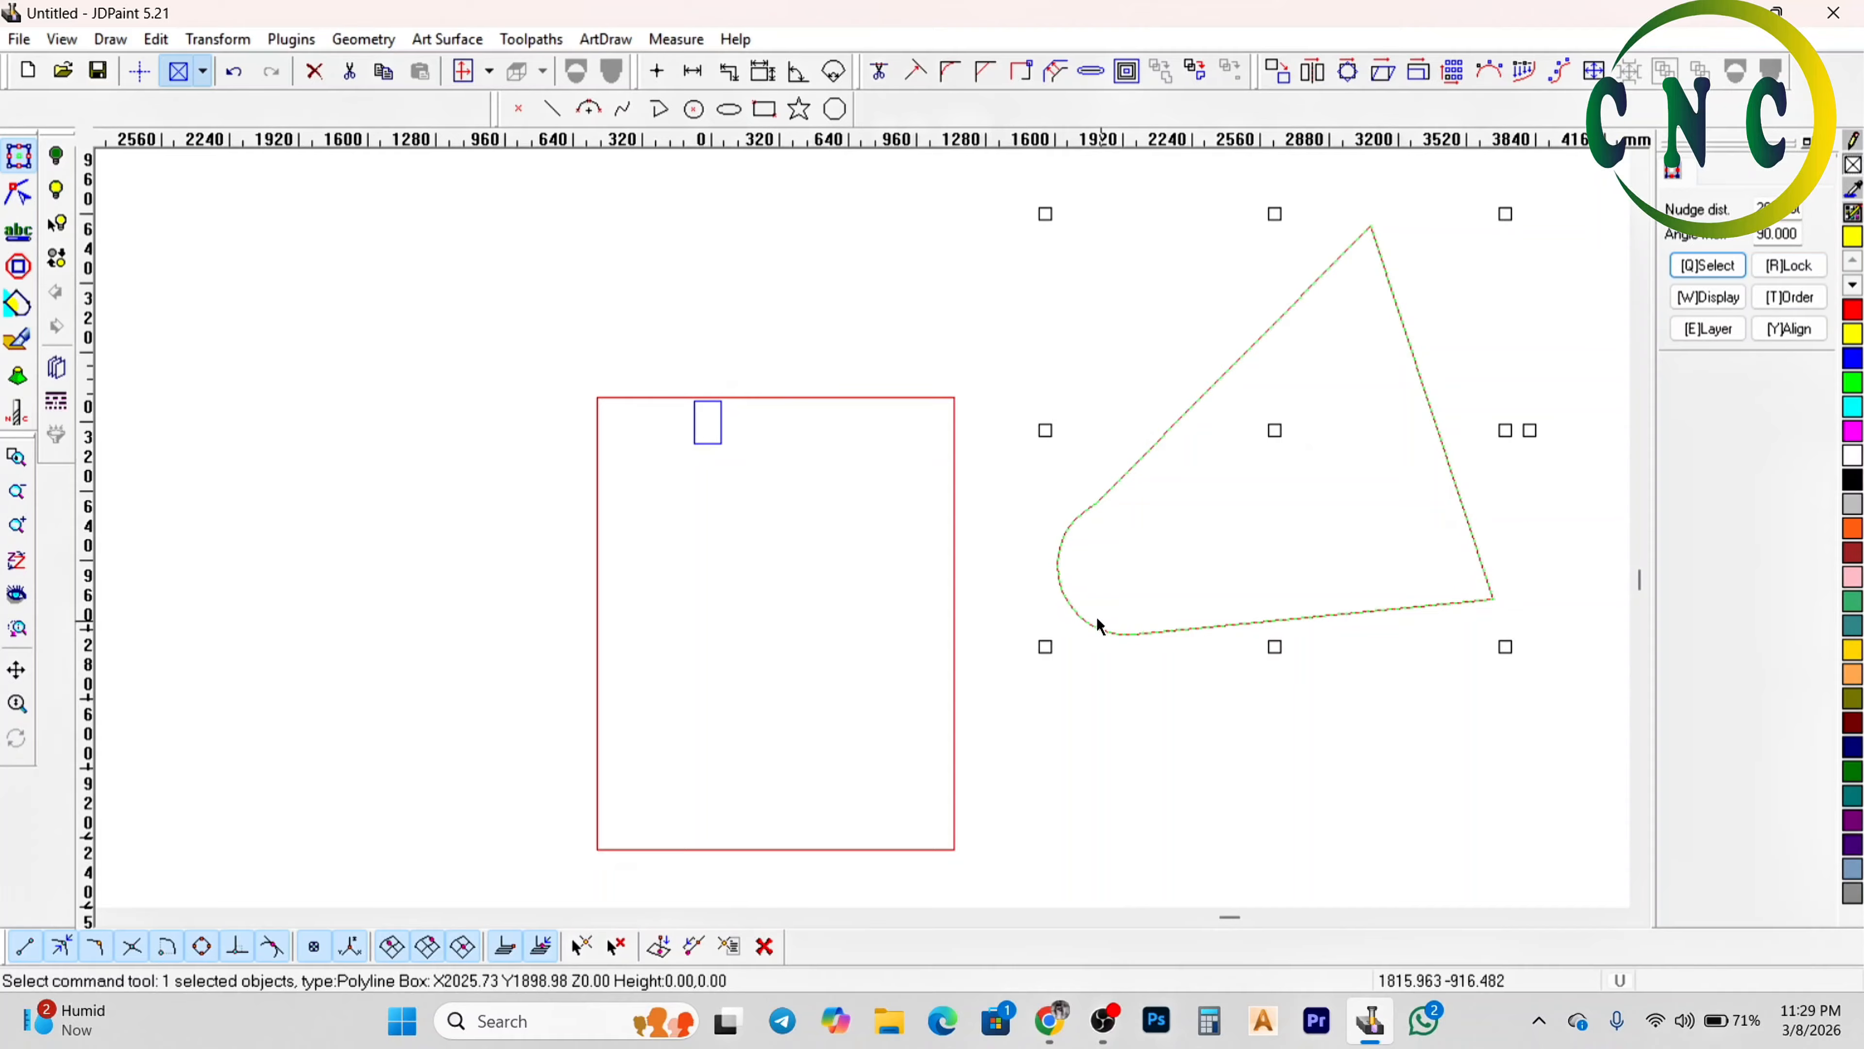
{"action": "key", "text": "ctrl+z"}
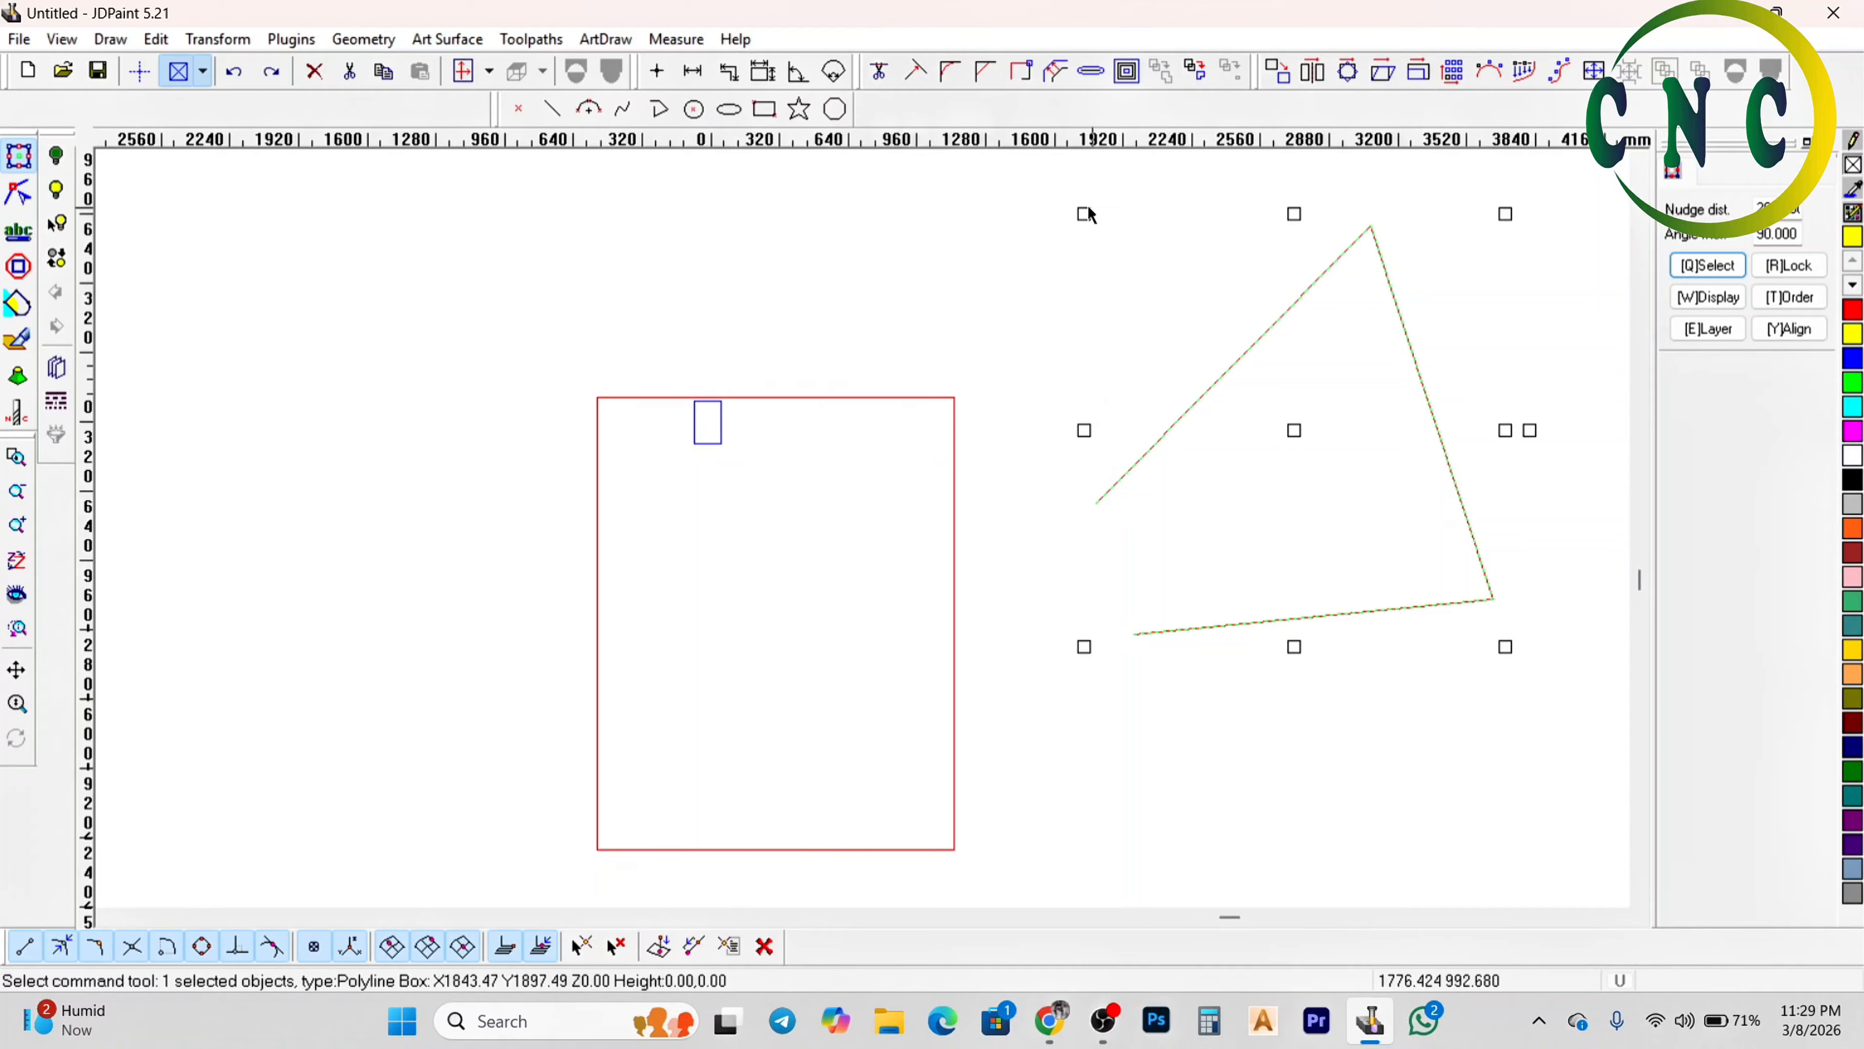
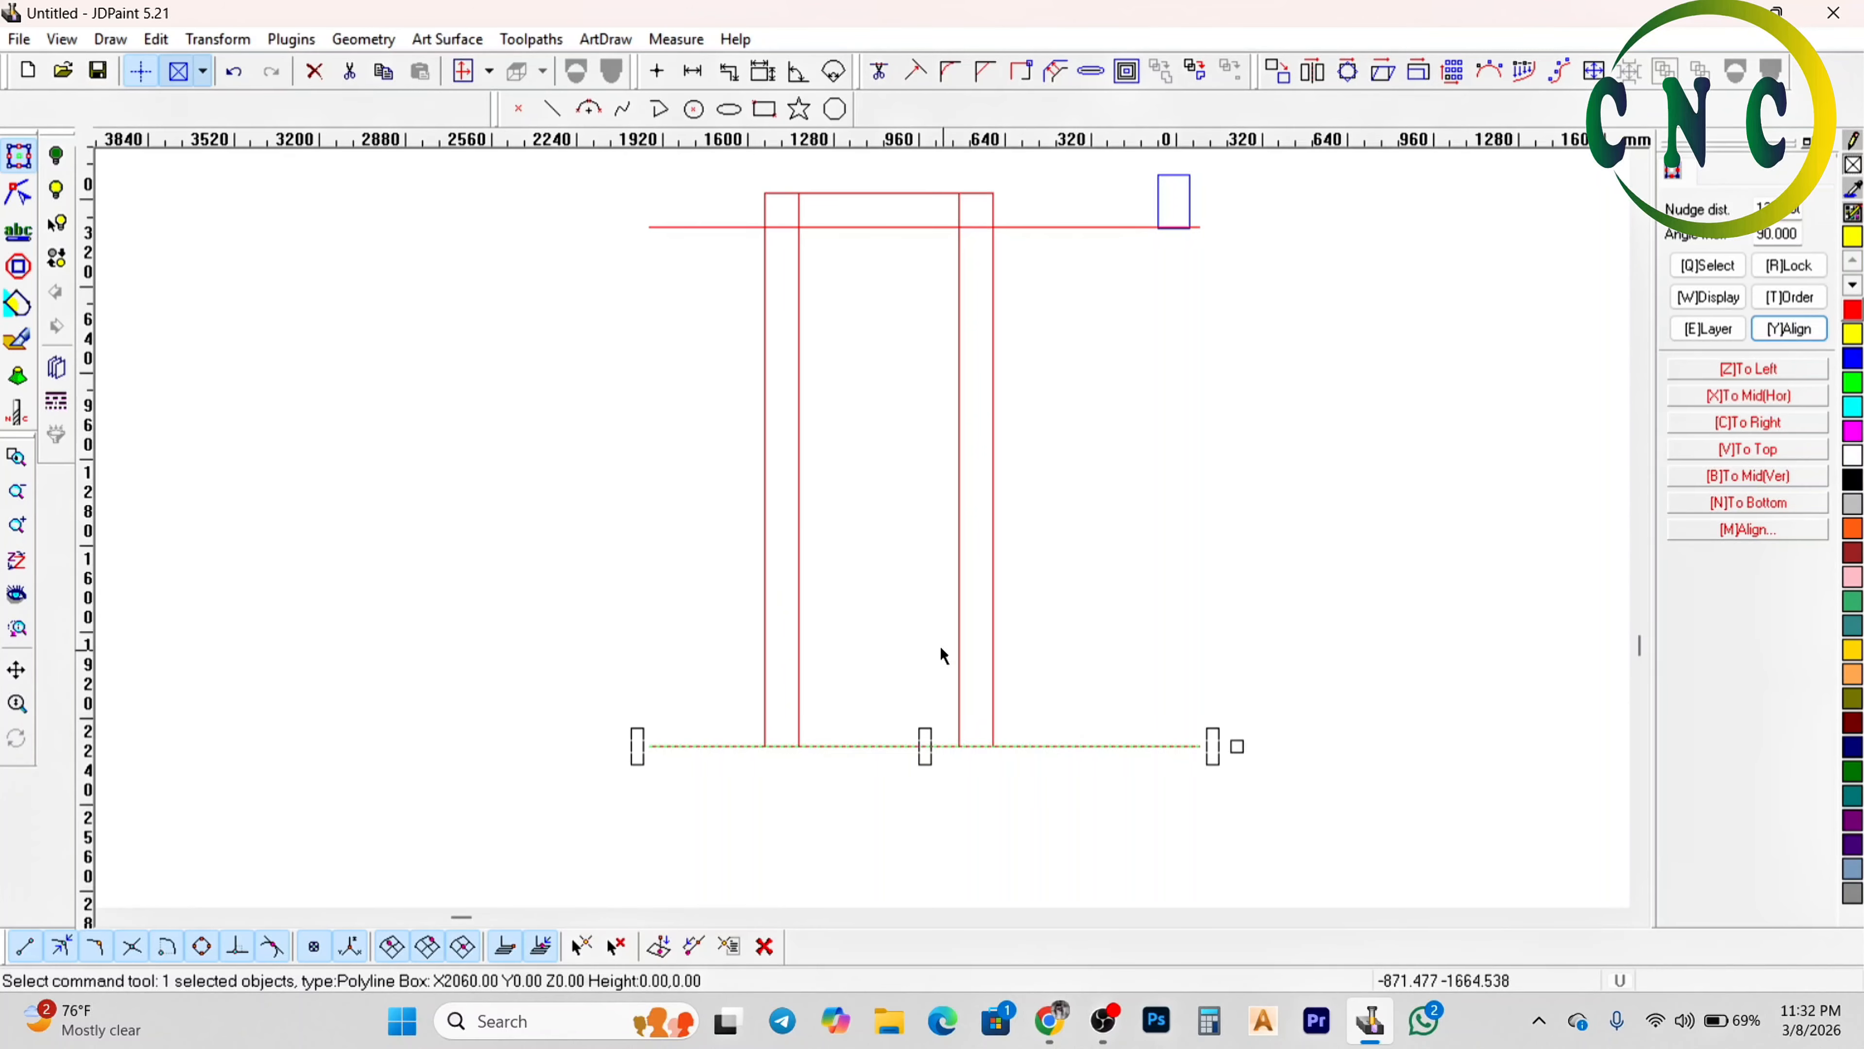
Nudge the lower horizontal line up once so it crosses the tall rectangle above its lower edge, and deselect it
{"action": "key", "text": "Up"}
{"action": "scroll", "coordinate": [892, 736], "scroll_direction": "up", "scroll_amount": 2}
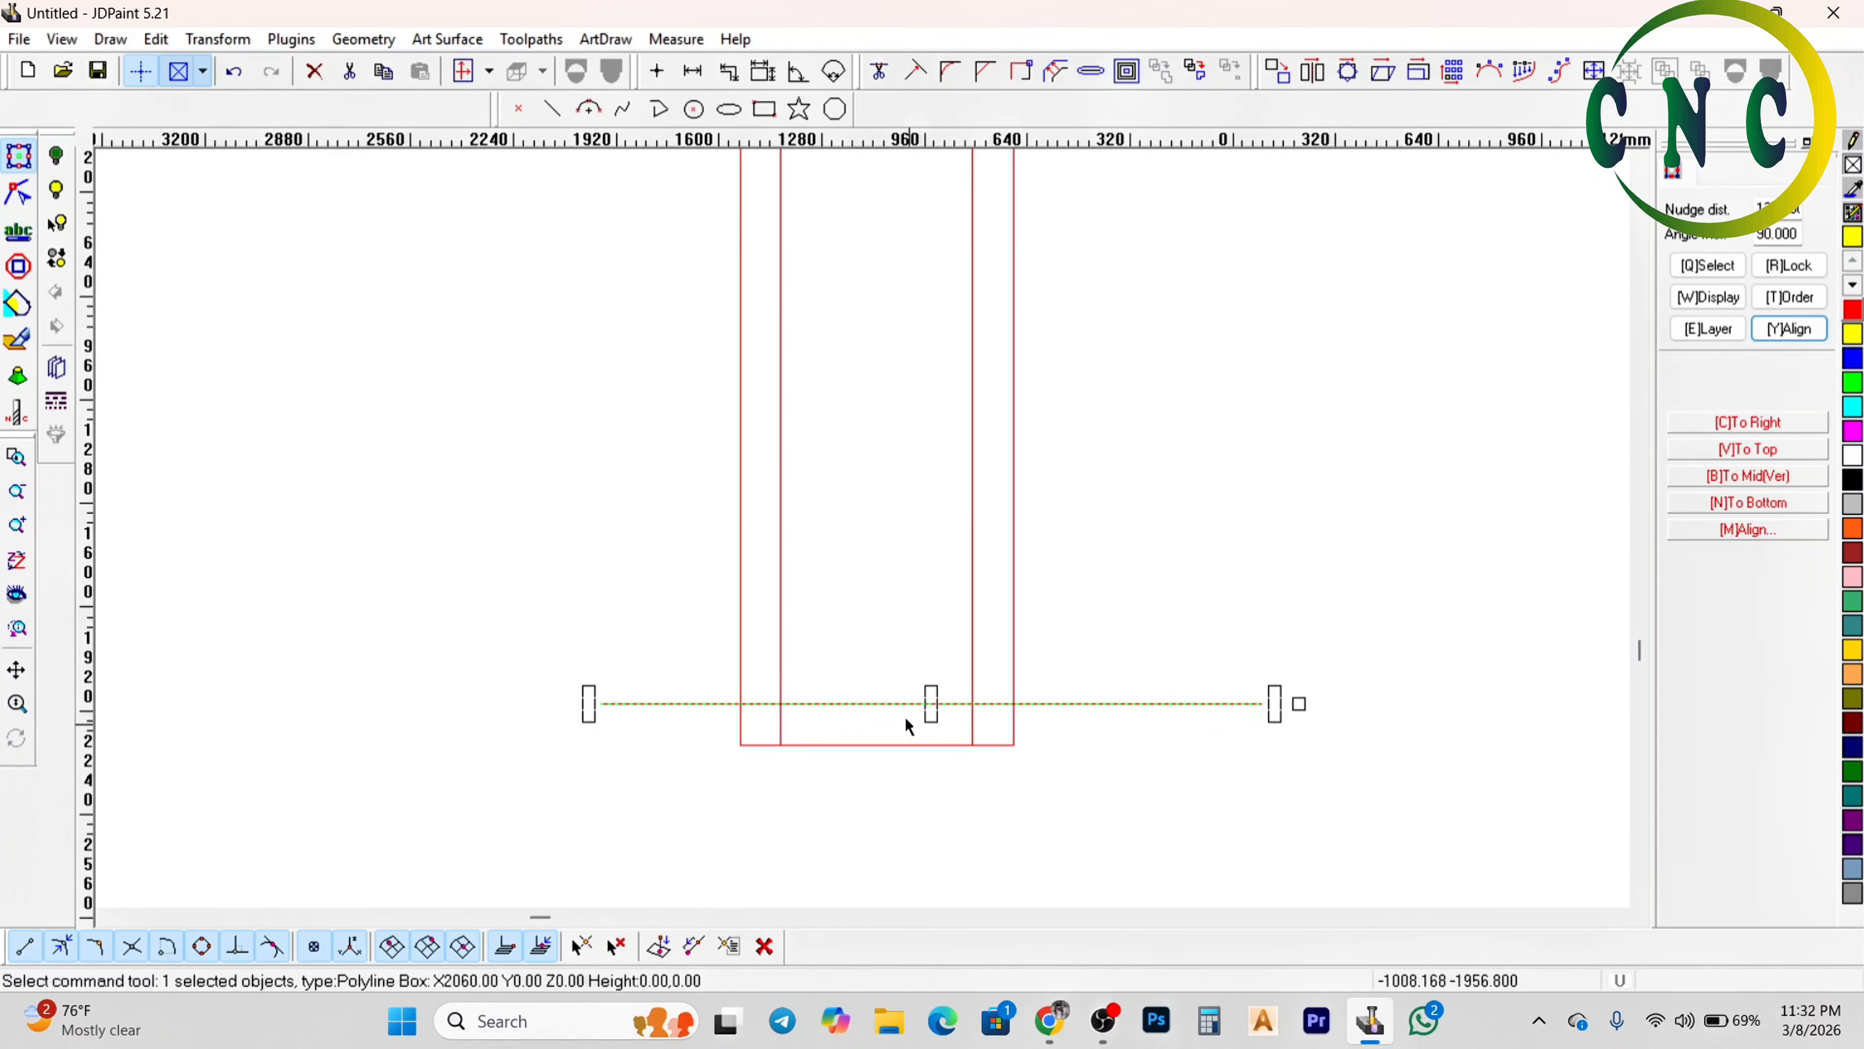
{"action": "scroll", "coordinate": [907, 717], "scroll_direction": "down", "scroll_amount": 2}
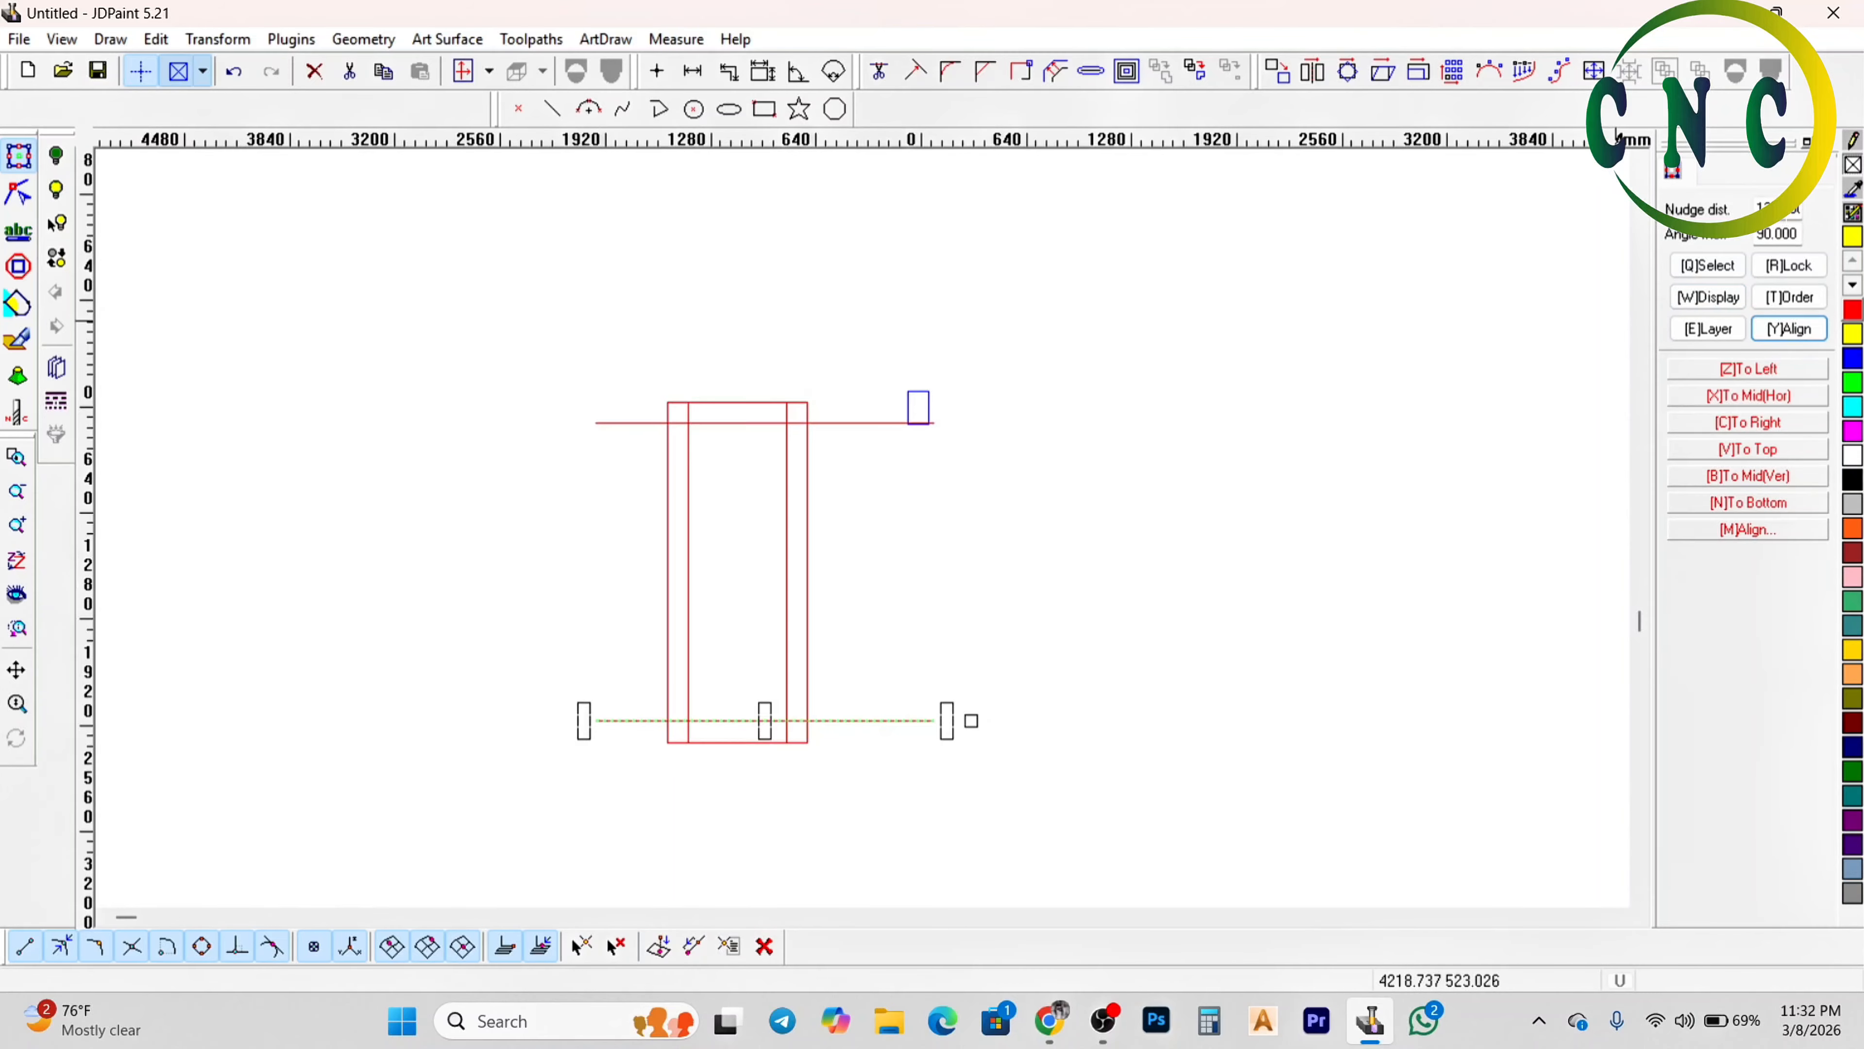
{"action": "scroll", "coordinate": [603, 614], "scroll_direction": "up", "scroll_amount": 1}
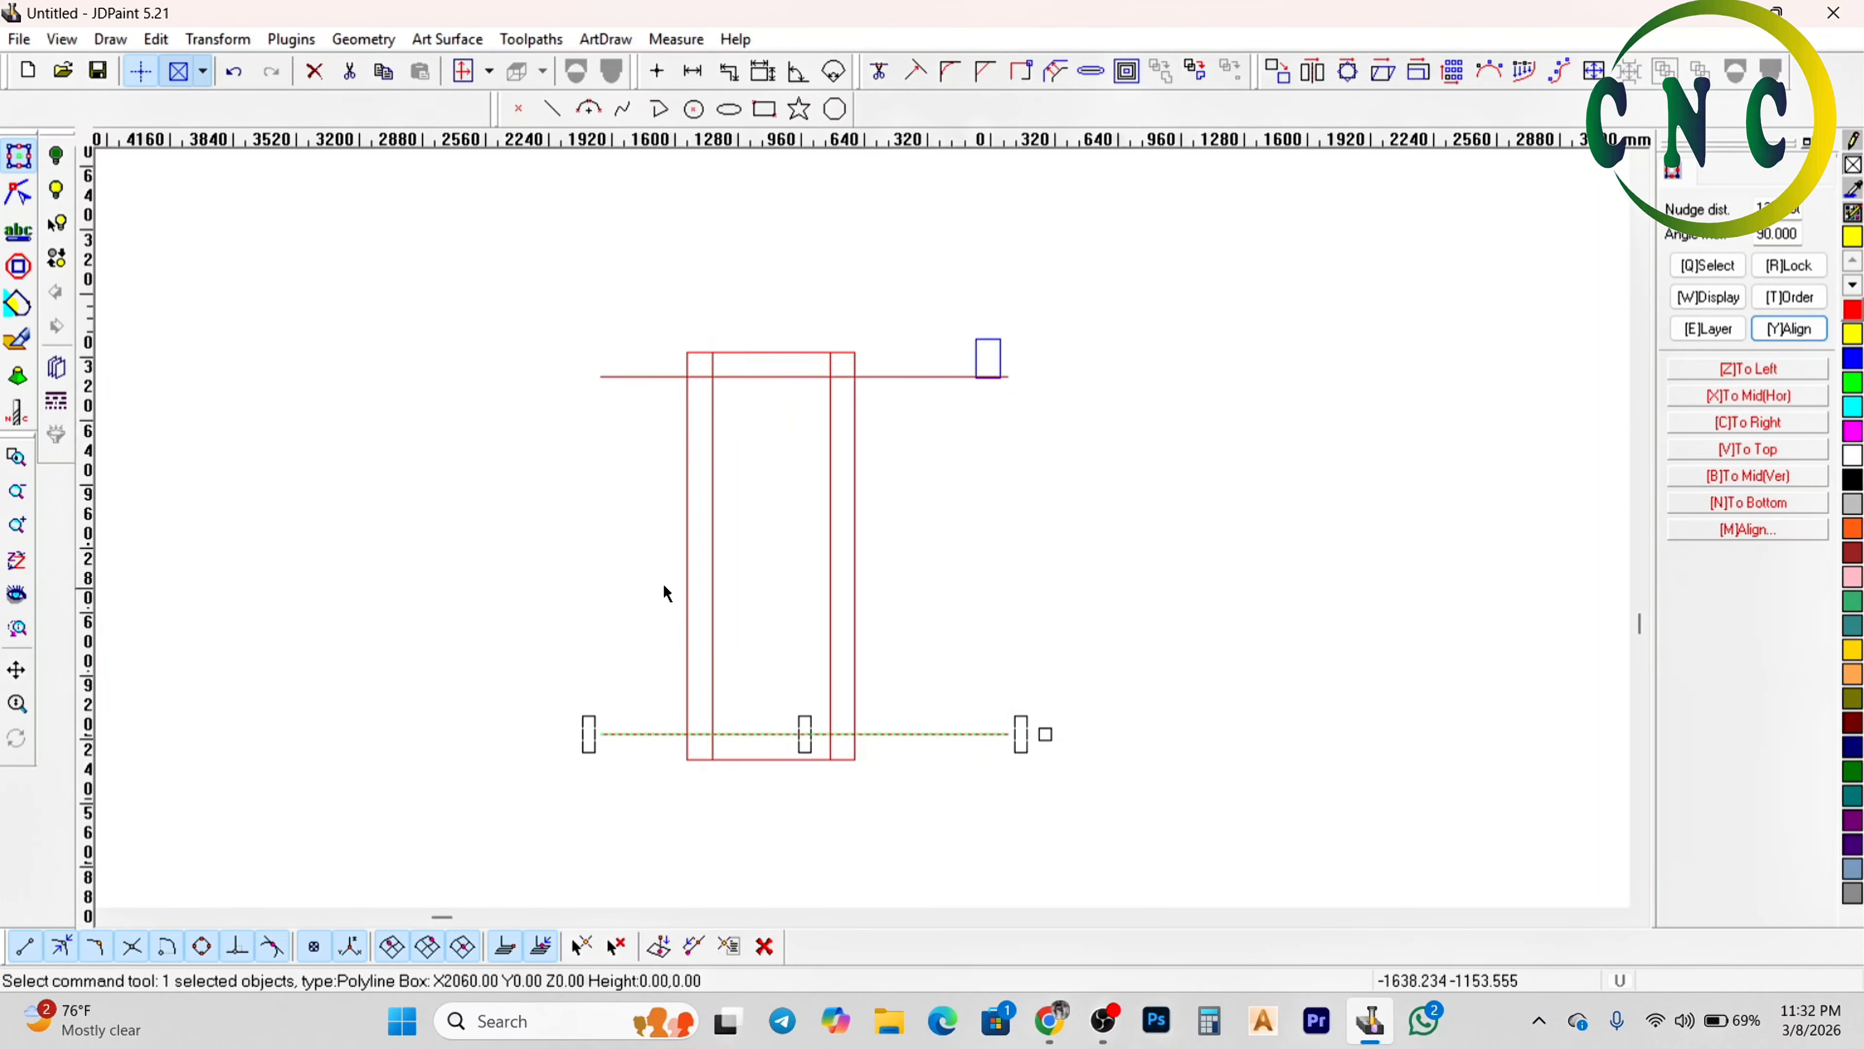
{"action": "scroll", "coordinate": [665, 588], "scroll_direction": "up", "scroll_amount": 1}
{"action": "left_click", "coordinate": [756, 417]}
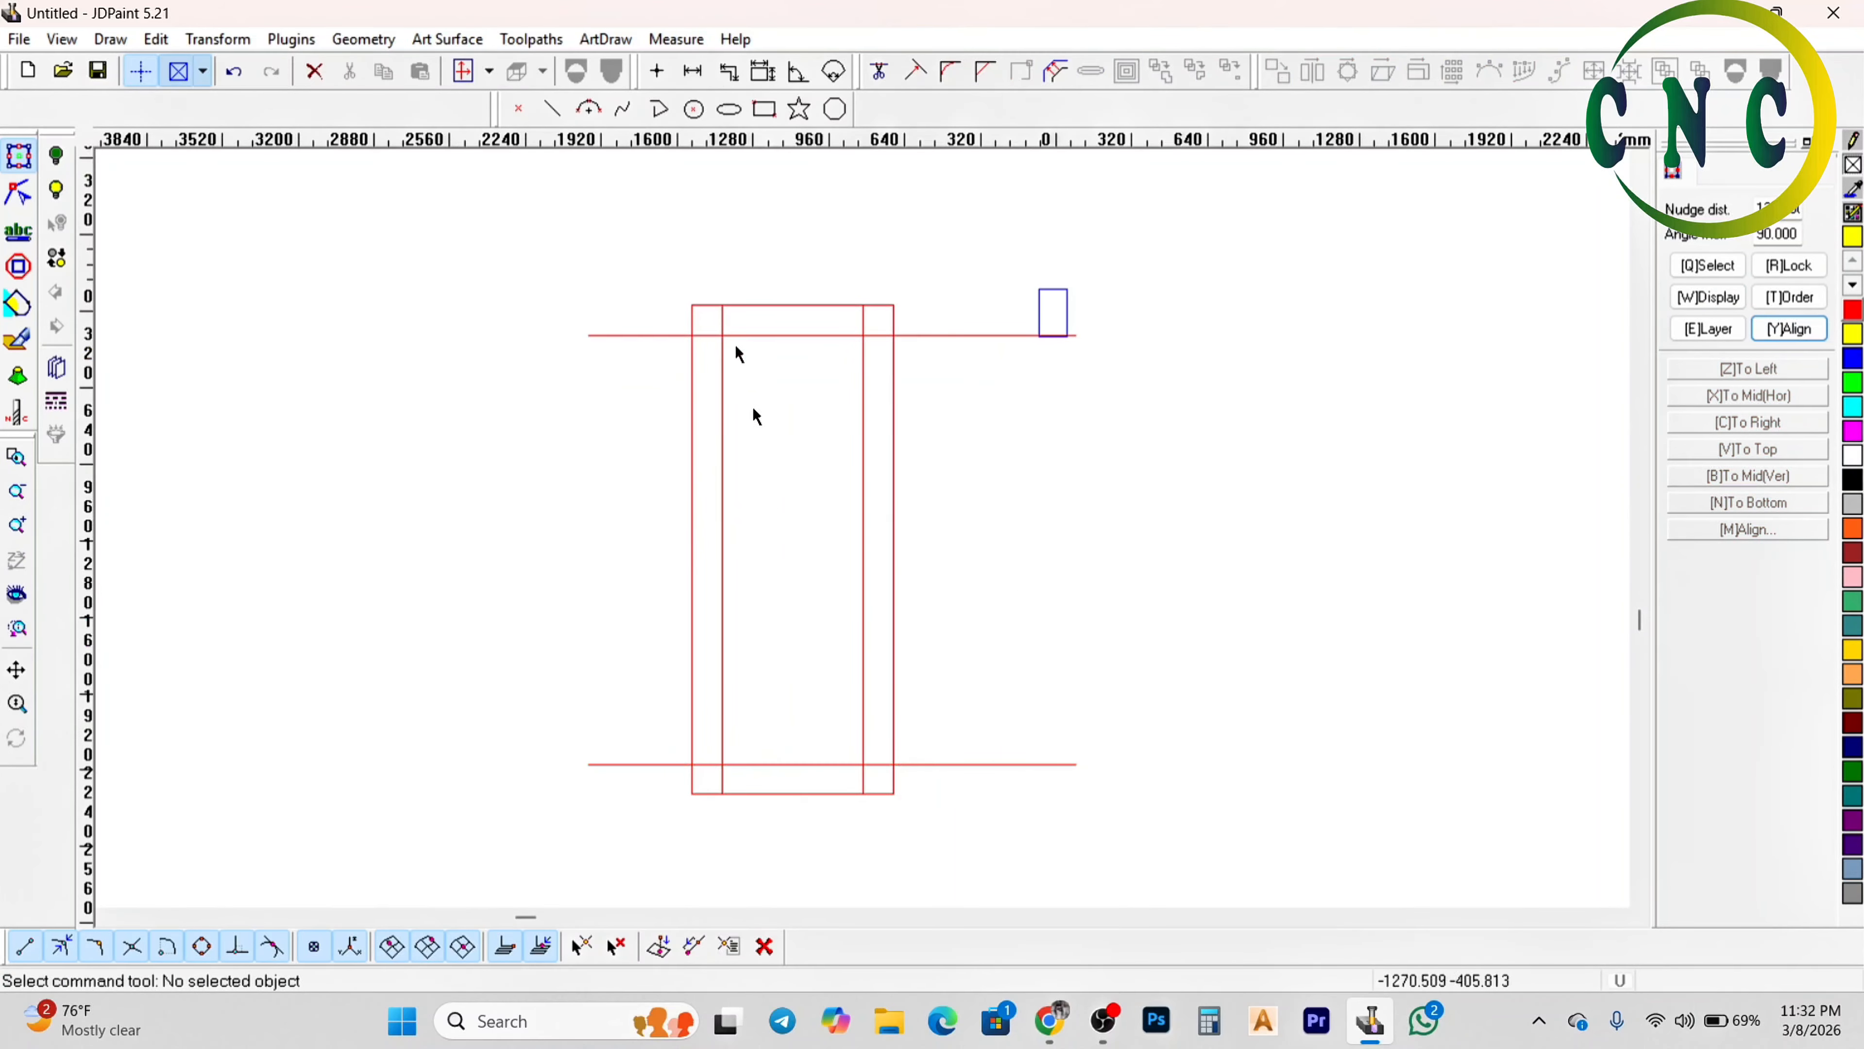
Trim the overhanging ends of the lower horizontal line and the two inner vertical lines at the inner frame's lower corners
{"action": "left_click", "coordinate": [880, 72]}
{"action": "scroll", "coordinate": [679, 406], "scroll_direction": "up", "scroll_amount": 3}
{"action": "left_click", "coordinate": [755, 305]}
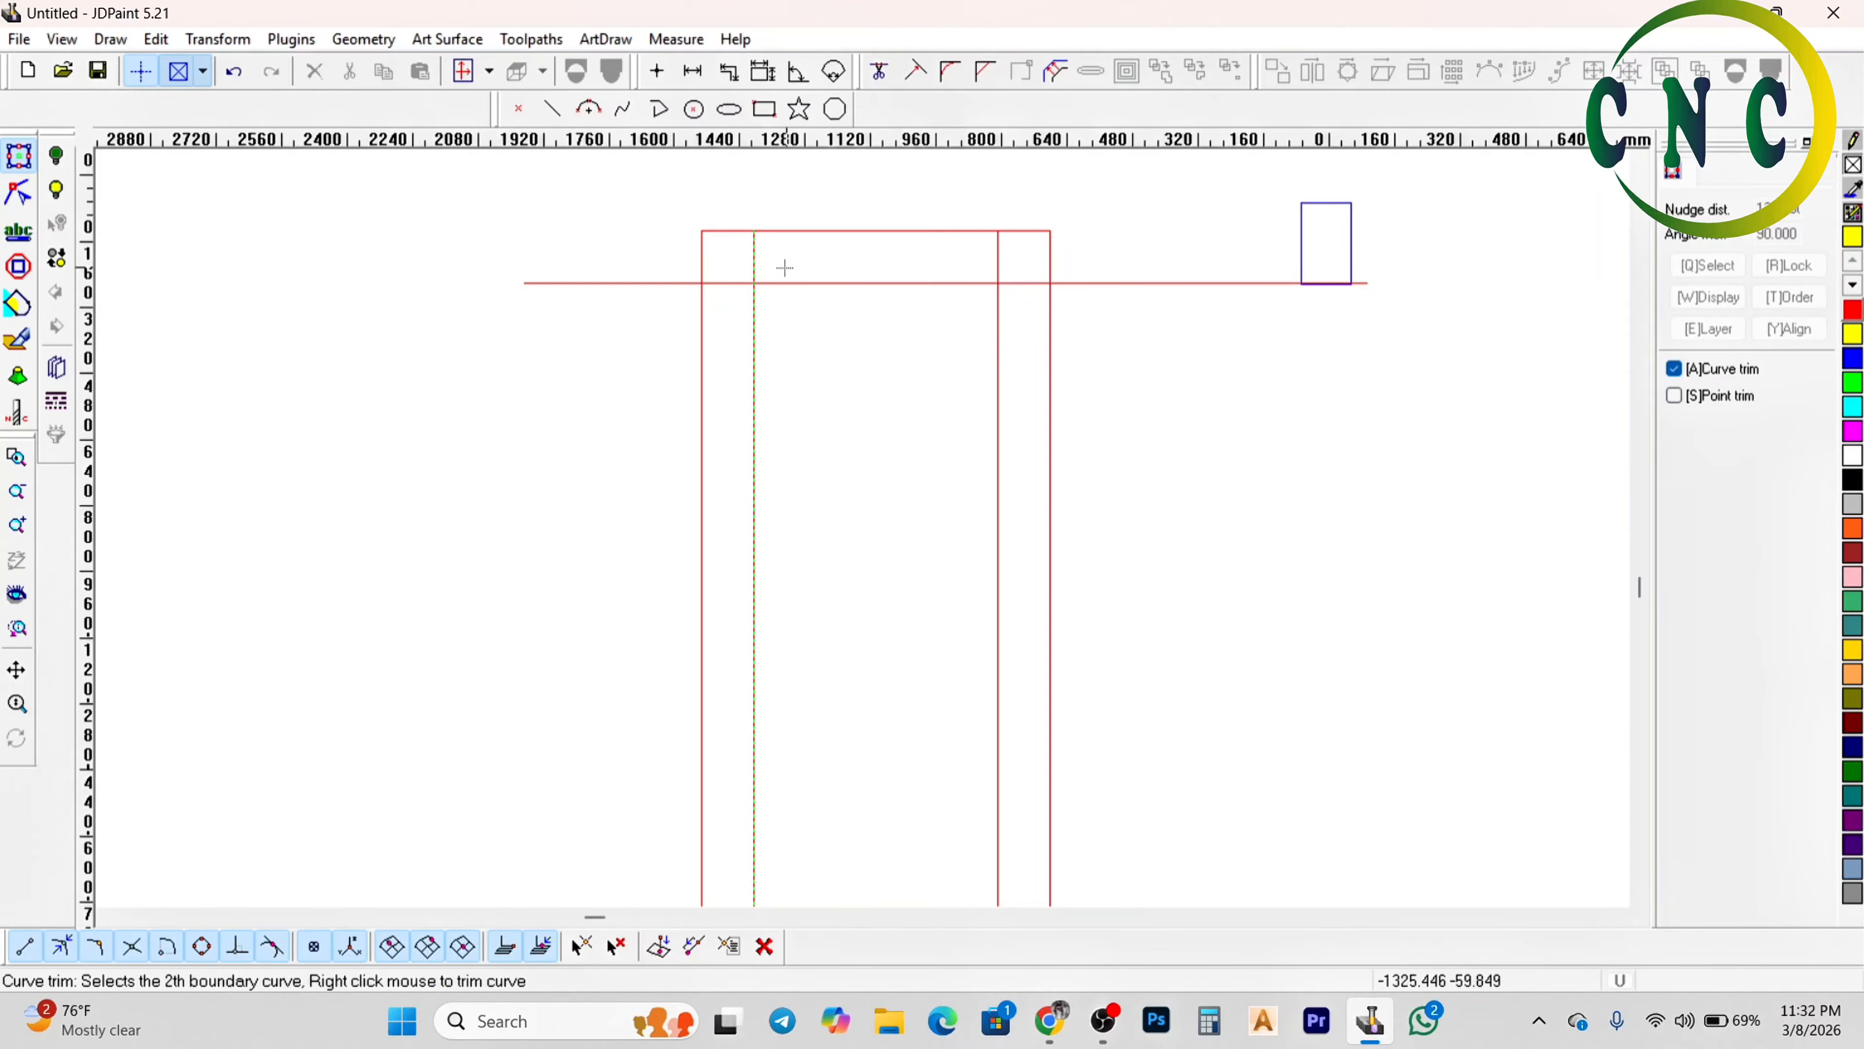
{"action": "left_click", "coordinate": [776, 282]}
{"action": "left_click", "coordinate": [998, 271]}
{"action": "scroll", "coordinate": [988, 268], "scroll_direction": "down", "scroll_amount": 4}
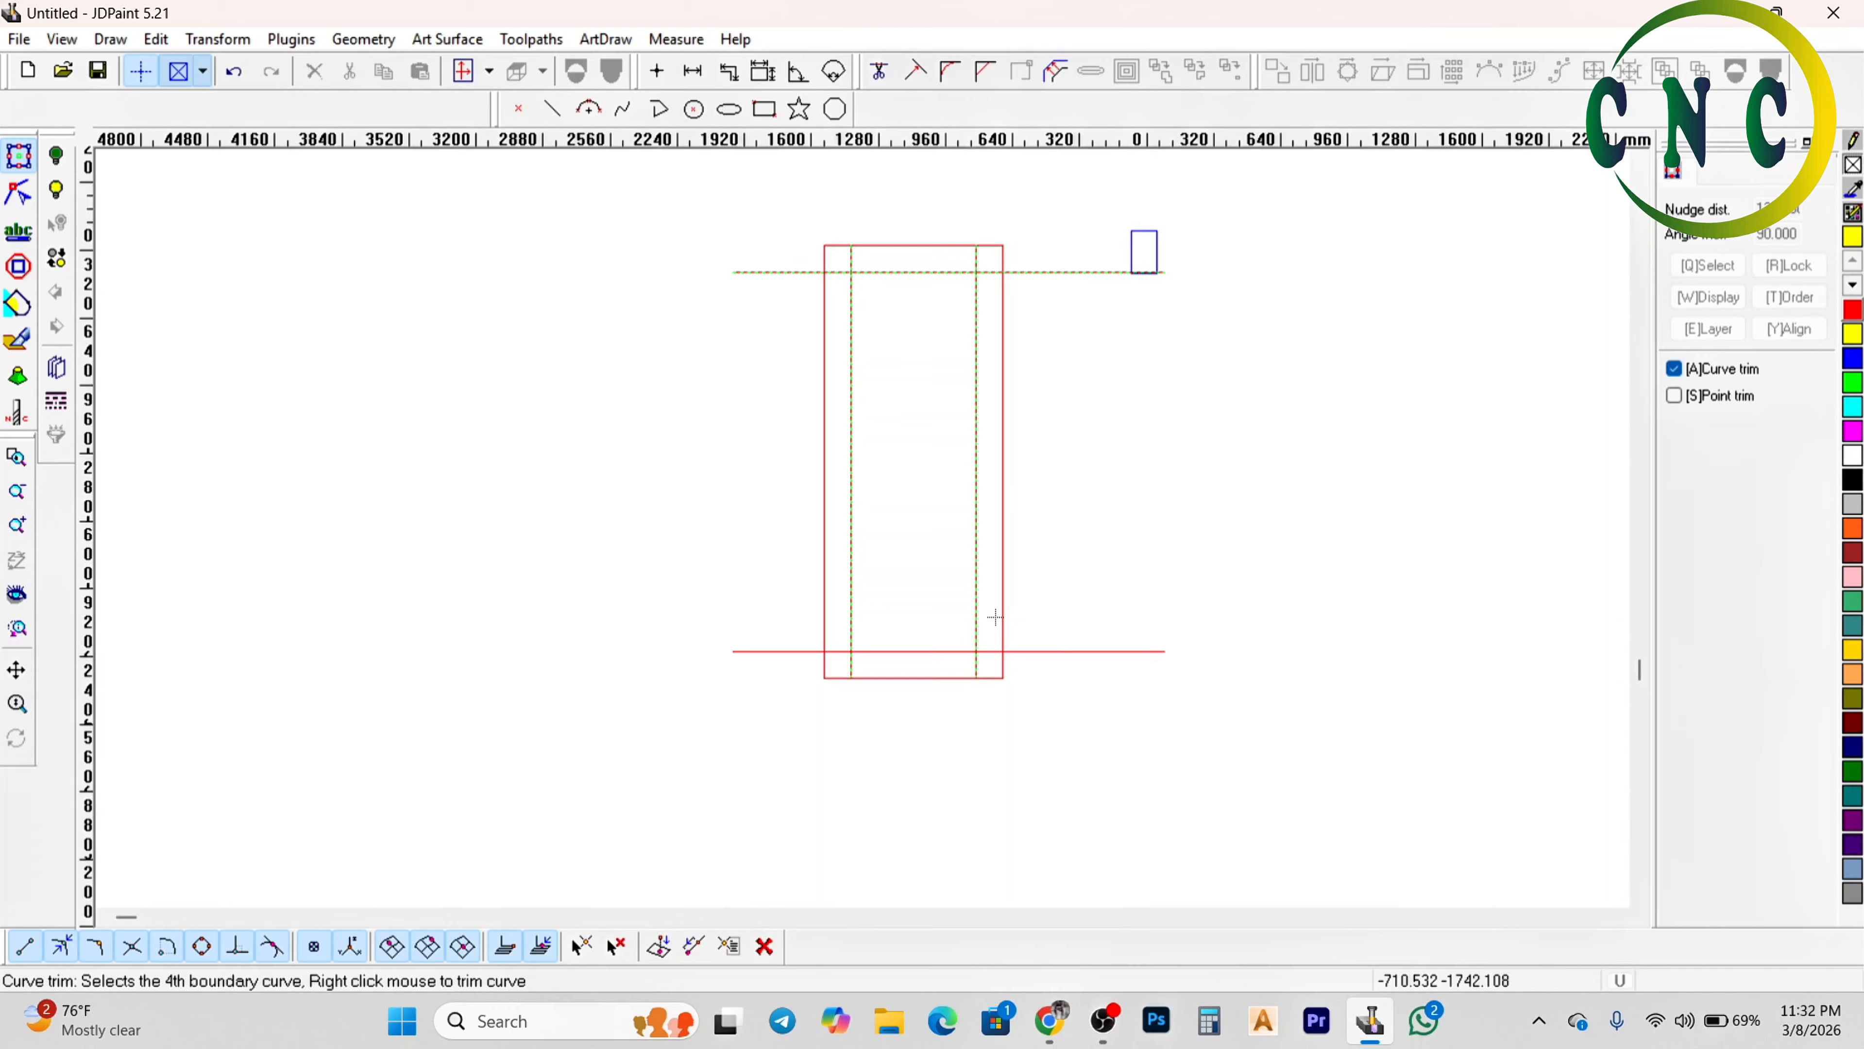
{"action": "left_click", "coordinate": [948, 649]}
{"action": "scroll", "coordinate": [946, 648], "scroll_direction": "up", "scroll_amount": 3}
{"action": "left_click", "coordinate": [1018, 642]}
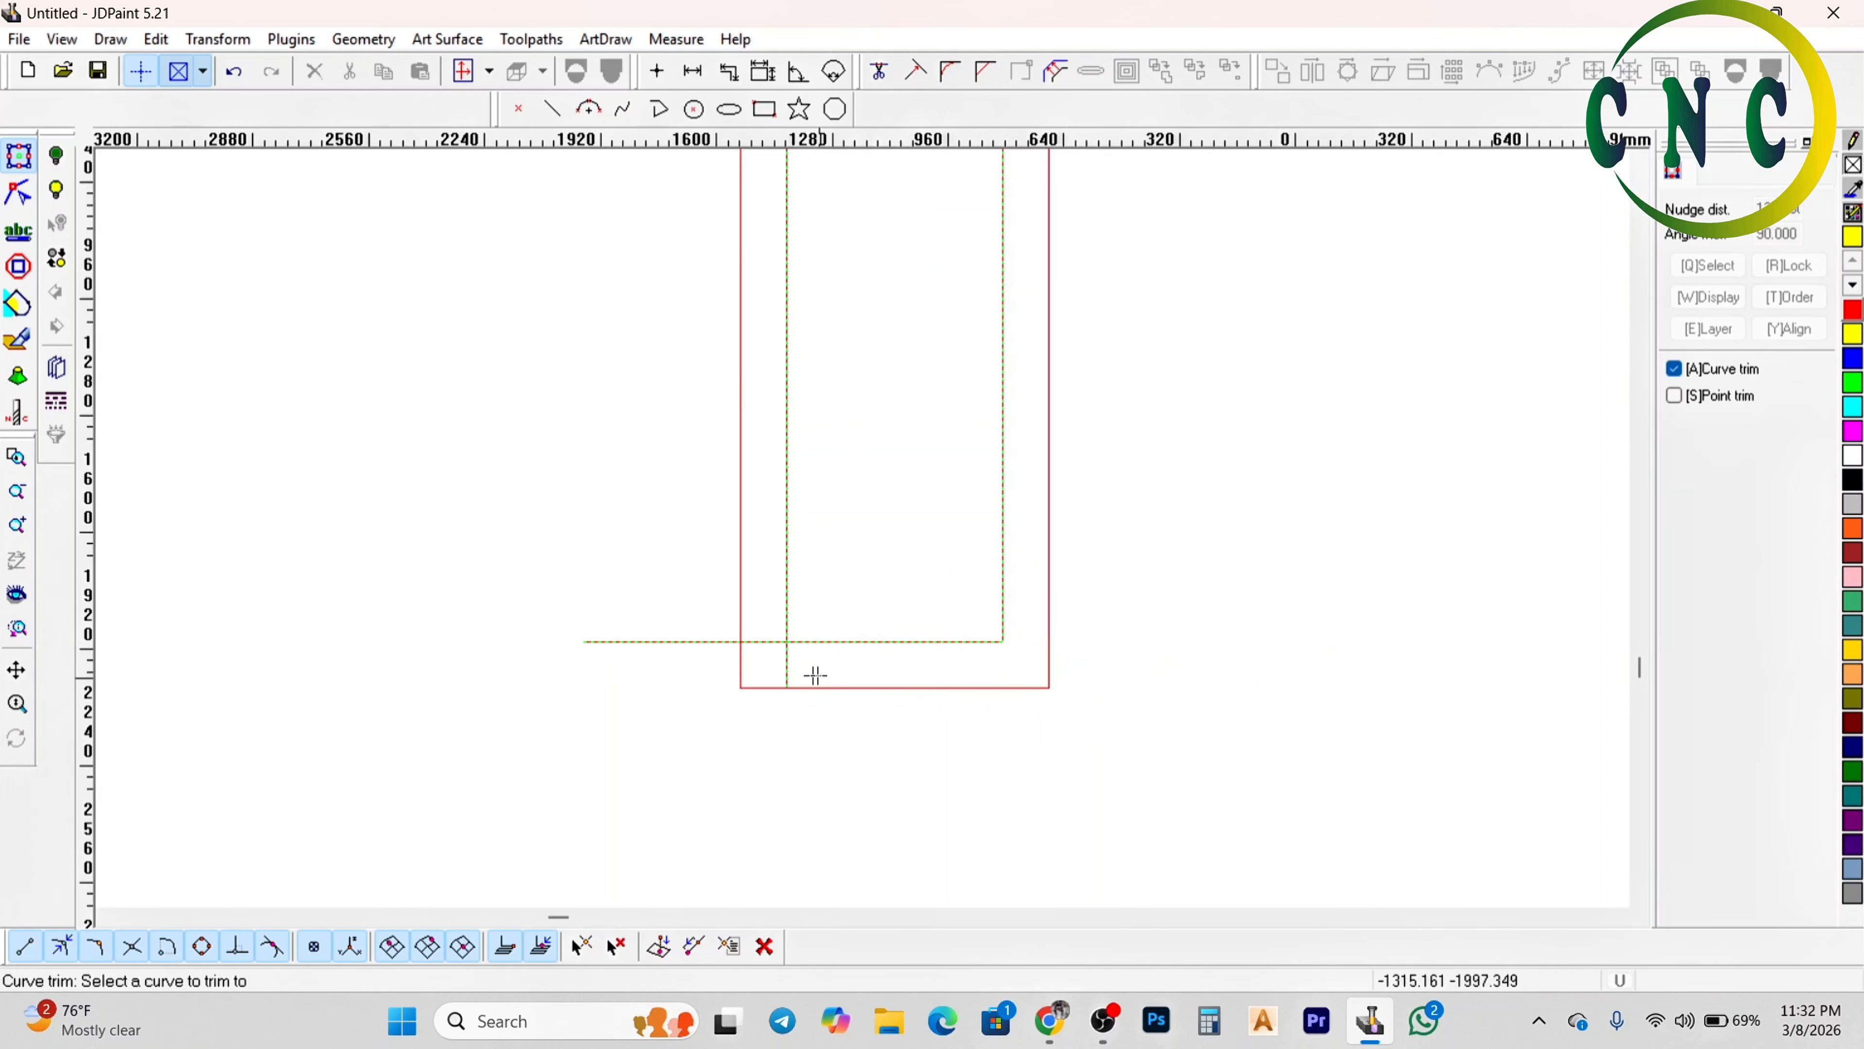
{"action": "left_click", "coordinate": [784, 666]}
{"action": "left_click", "coordinate": [761, 639]}
{"action": "scroll", "coordinate": [803, 463], "scroll_direction": "down", "scroll_amount": 3}
{"action": "right_click", "coordinate": [803, 463]}
Undo the last curve trim
{"action": "scroll", "coordinate": [793, 429], "scroll_direction": "up", "scroll_amount": 4}
{"action": "left_click", "coordinate": [685, 266]}
{"action": "key", "text": "ctrl+z"}
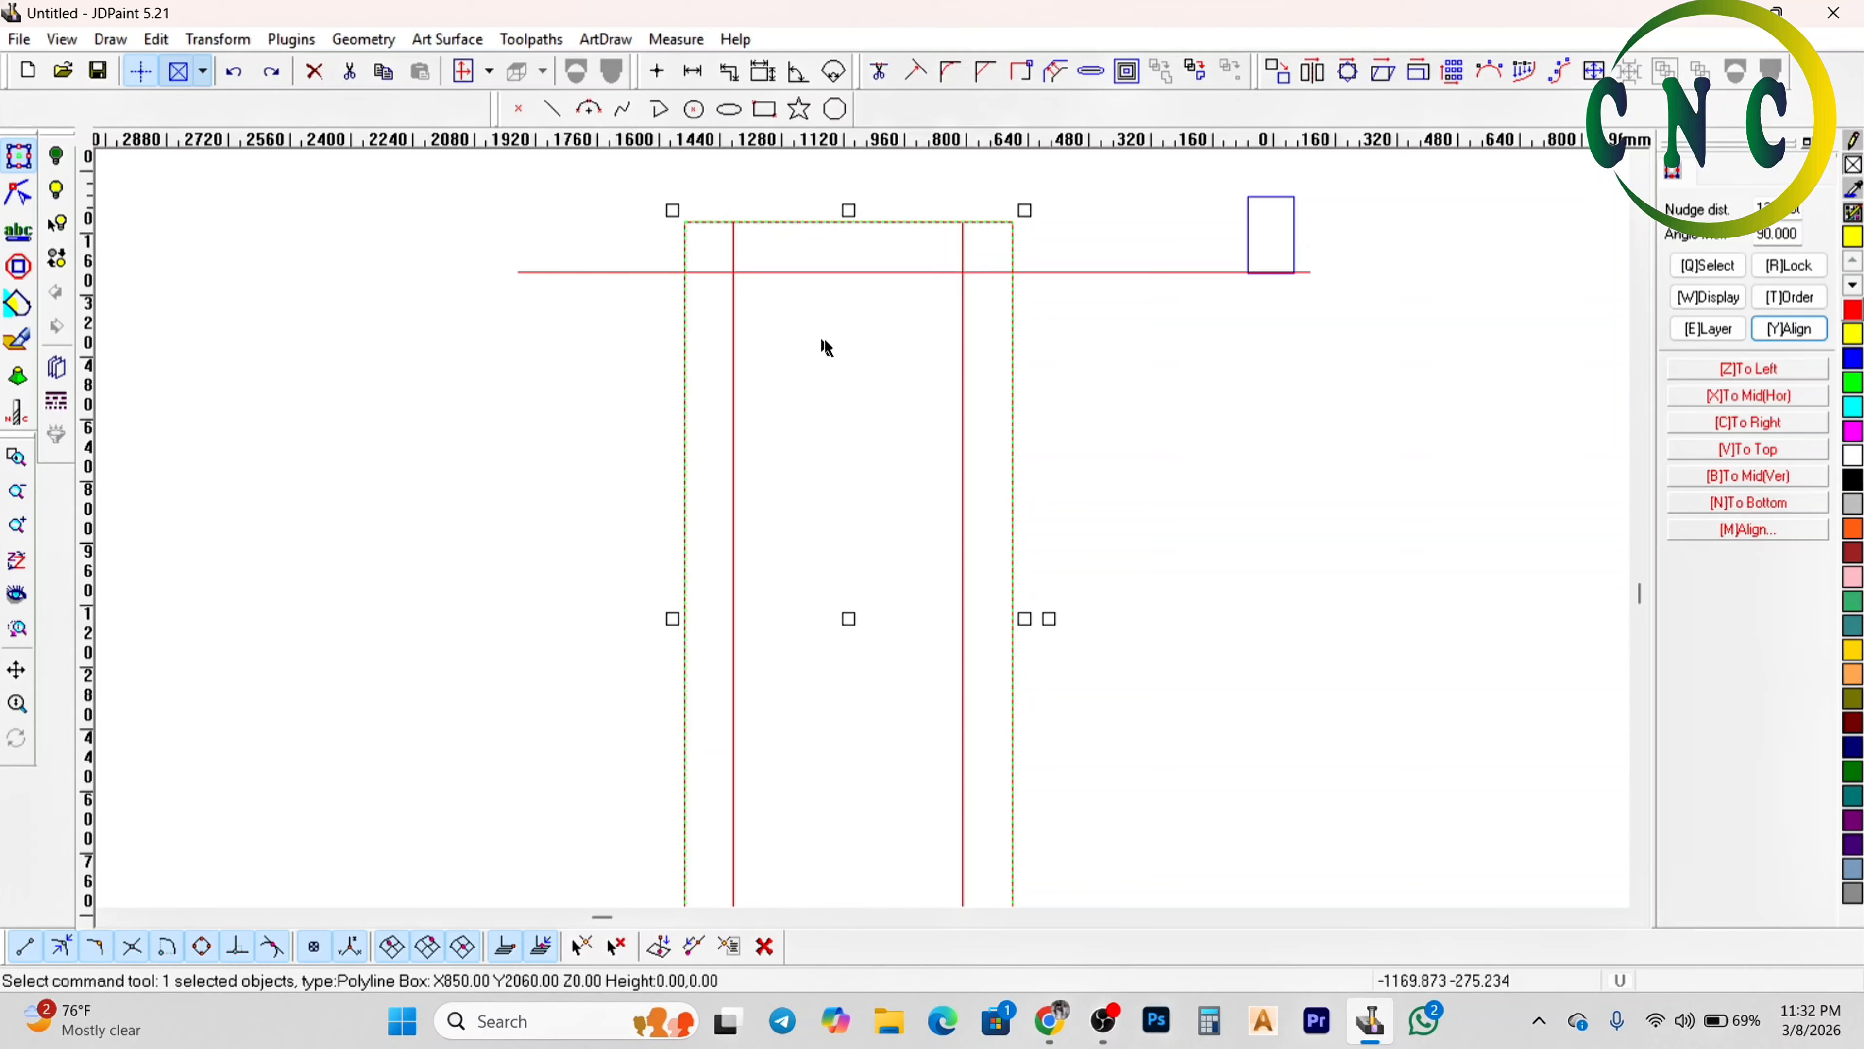
{"action": "right_click", "coordinate": [901, 378]}
{"action": "left_click", "coordinate": [959, 423]}
{"action": "left_click", "coordinate": [784, 273]}
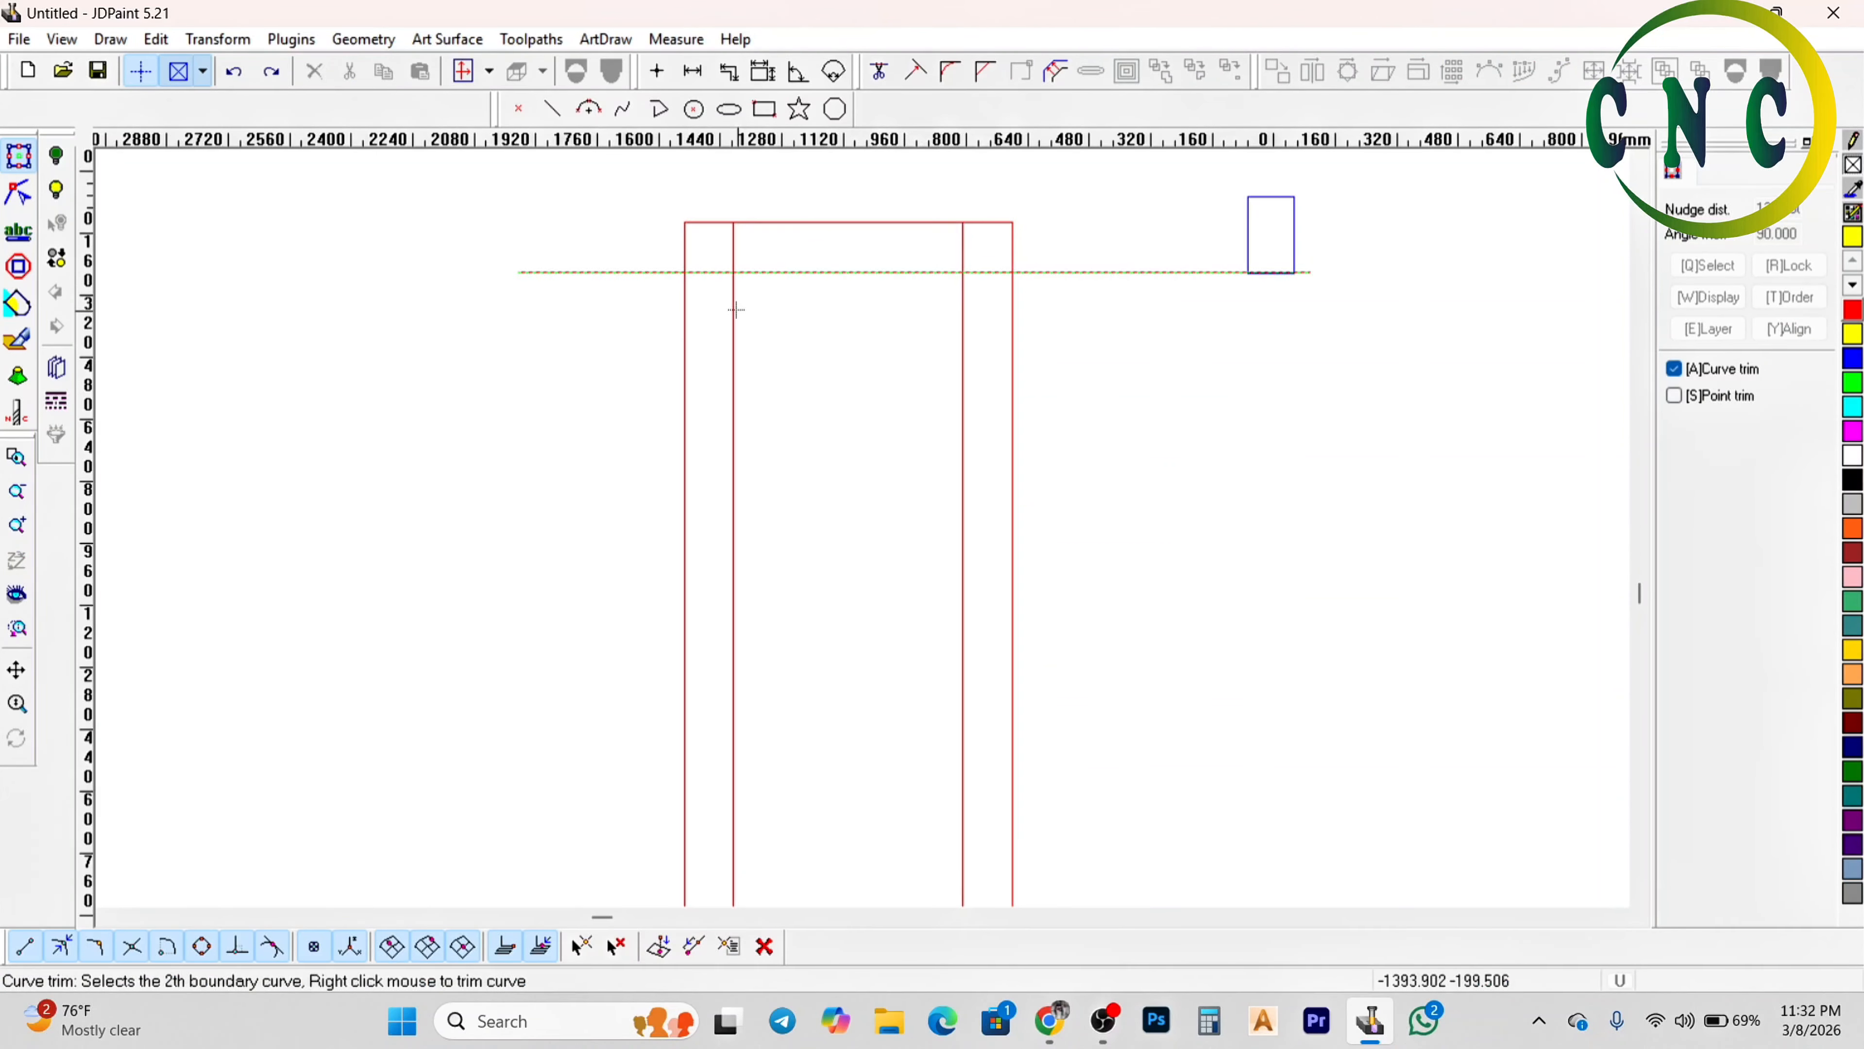
{"action": "left_click", "coordinate": [734, 303]}
{"action": "right_click", "coordinate": [963, 251]}
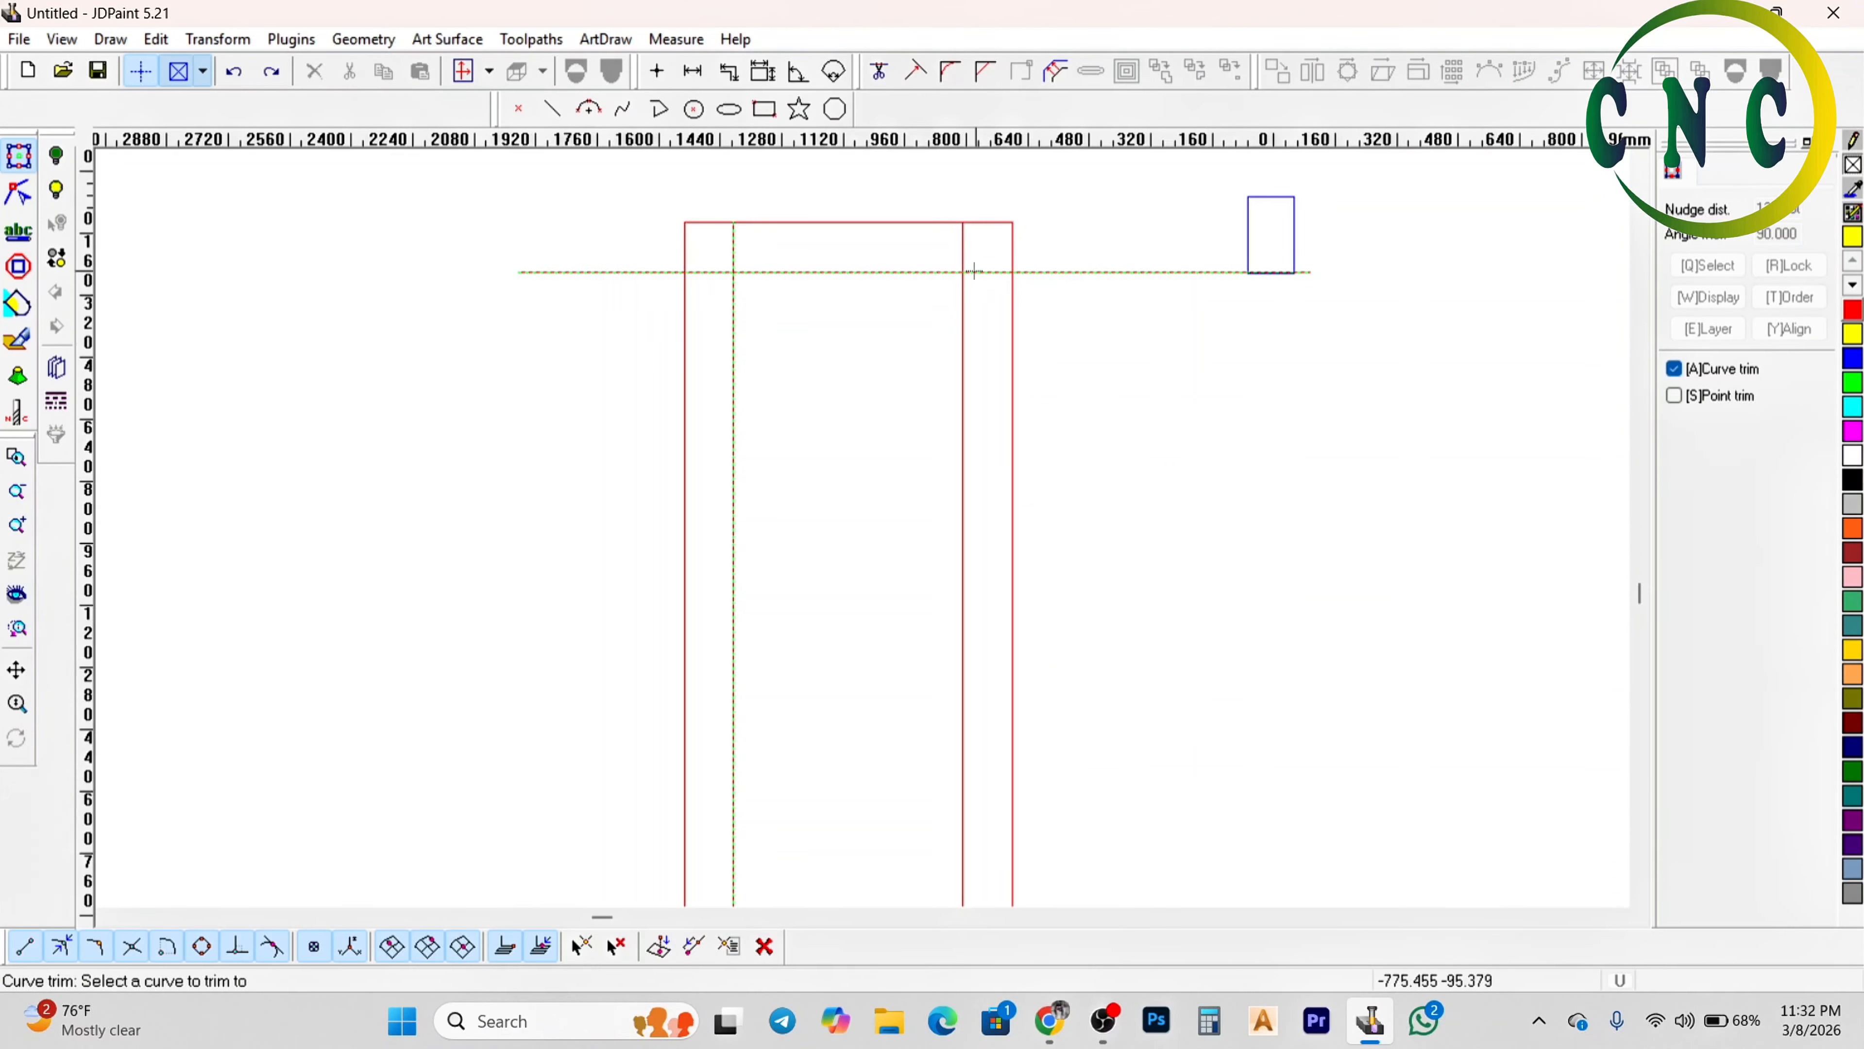
{"action": "right_click", "coordinate": [895, 257]}
Trim the overhanging ends of the upper horizontal line and the two inner vertical lines at the inner frame's upper corners
{"action": "left_click", "coordinate": [925, 269]}
{"action": "left_click", "coordinate": [980, 272]}
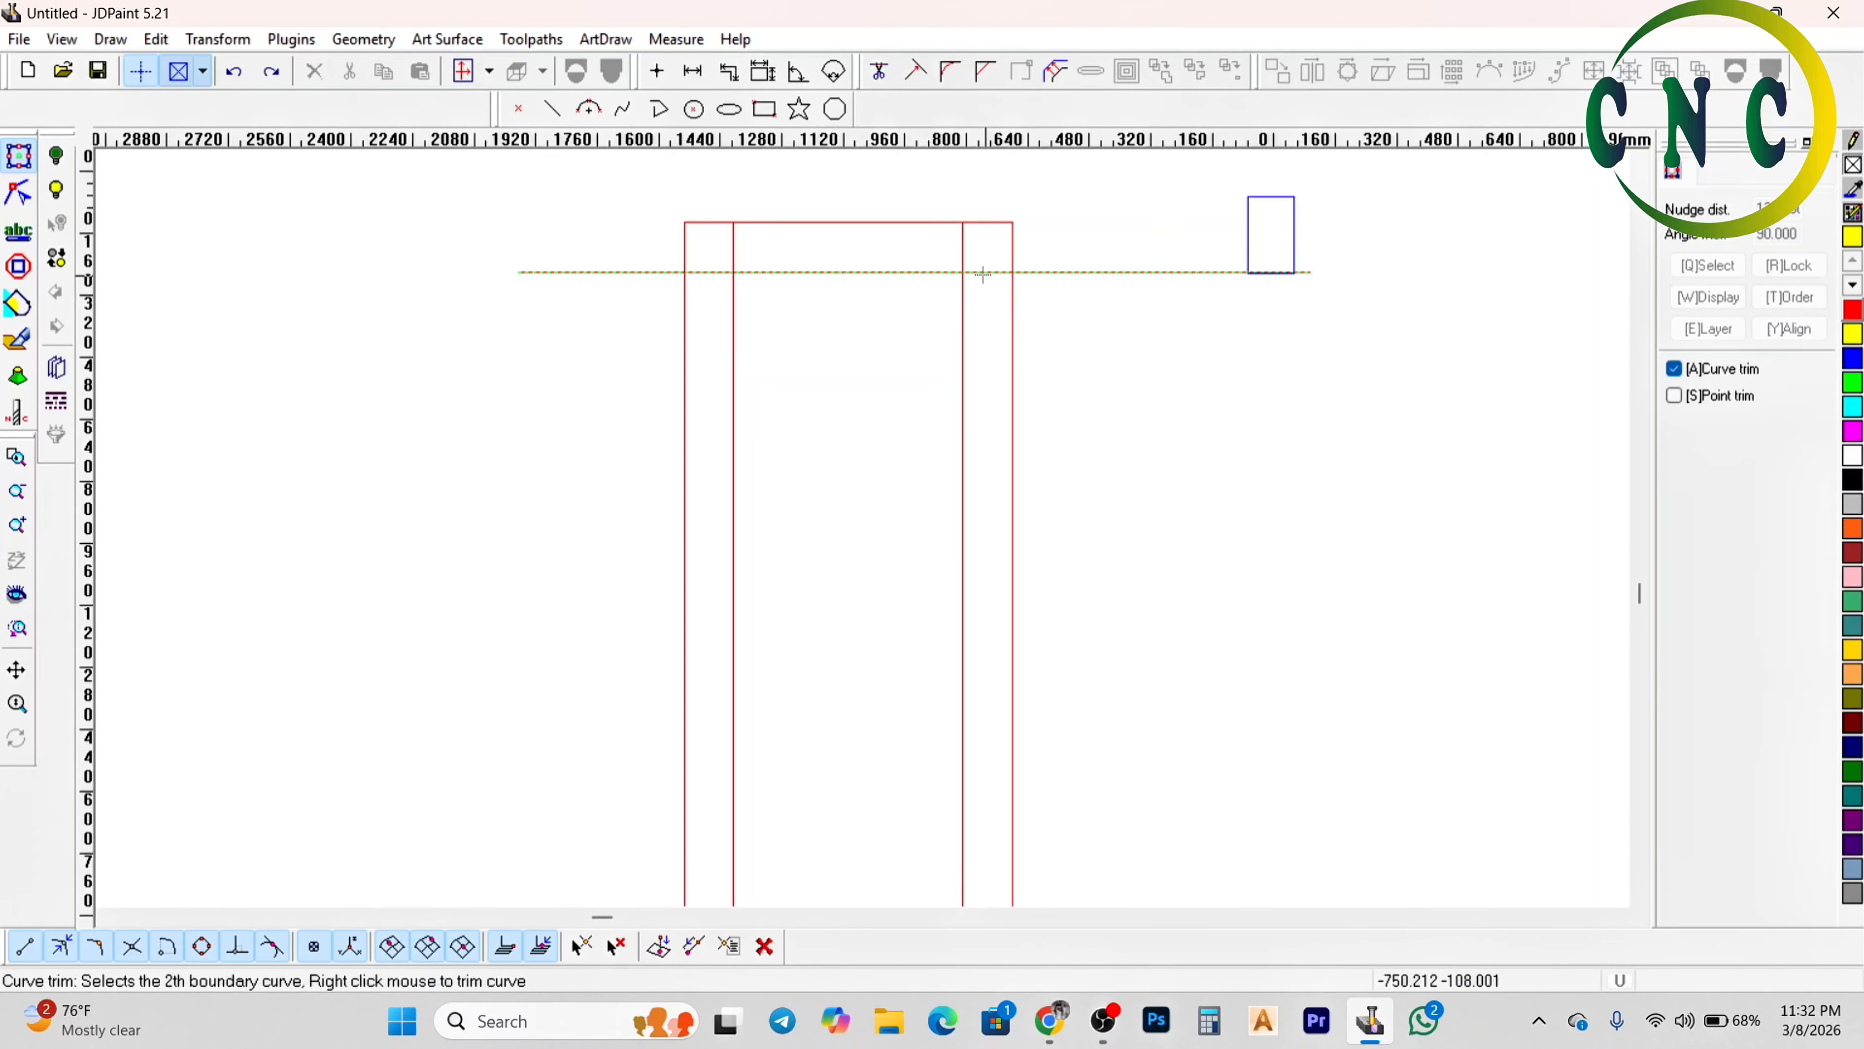
{"action": "left_click", "coordinate": [962, 256]}
{"action": "scroll", "coordinate": [741, 324], "scroll_direction": "up", "scroll_amount": 1}
{"action": "left_click", "coordinate": [731, 288]}
{"action": "right_click", "coordinate": [719, 287]}
{"action": "left_click", "coordinate": [708, 263]}
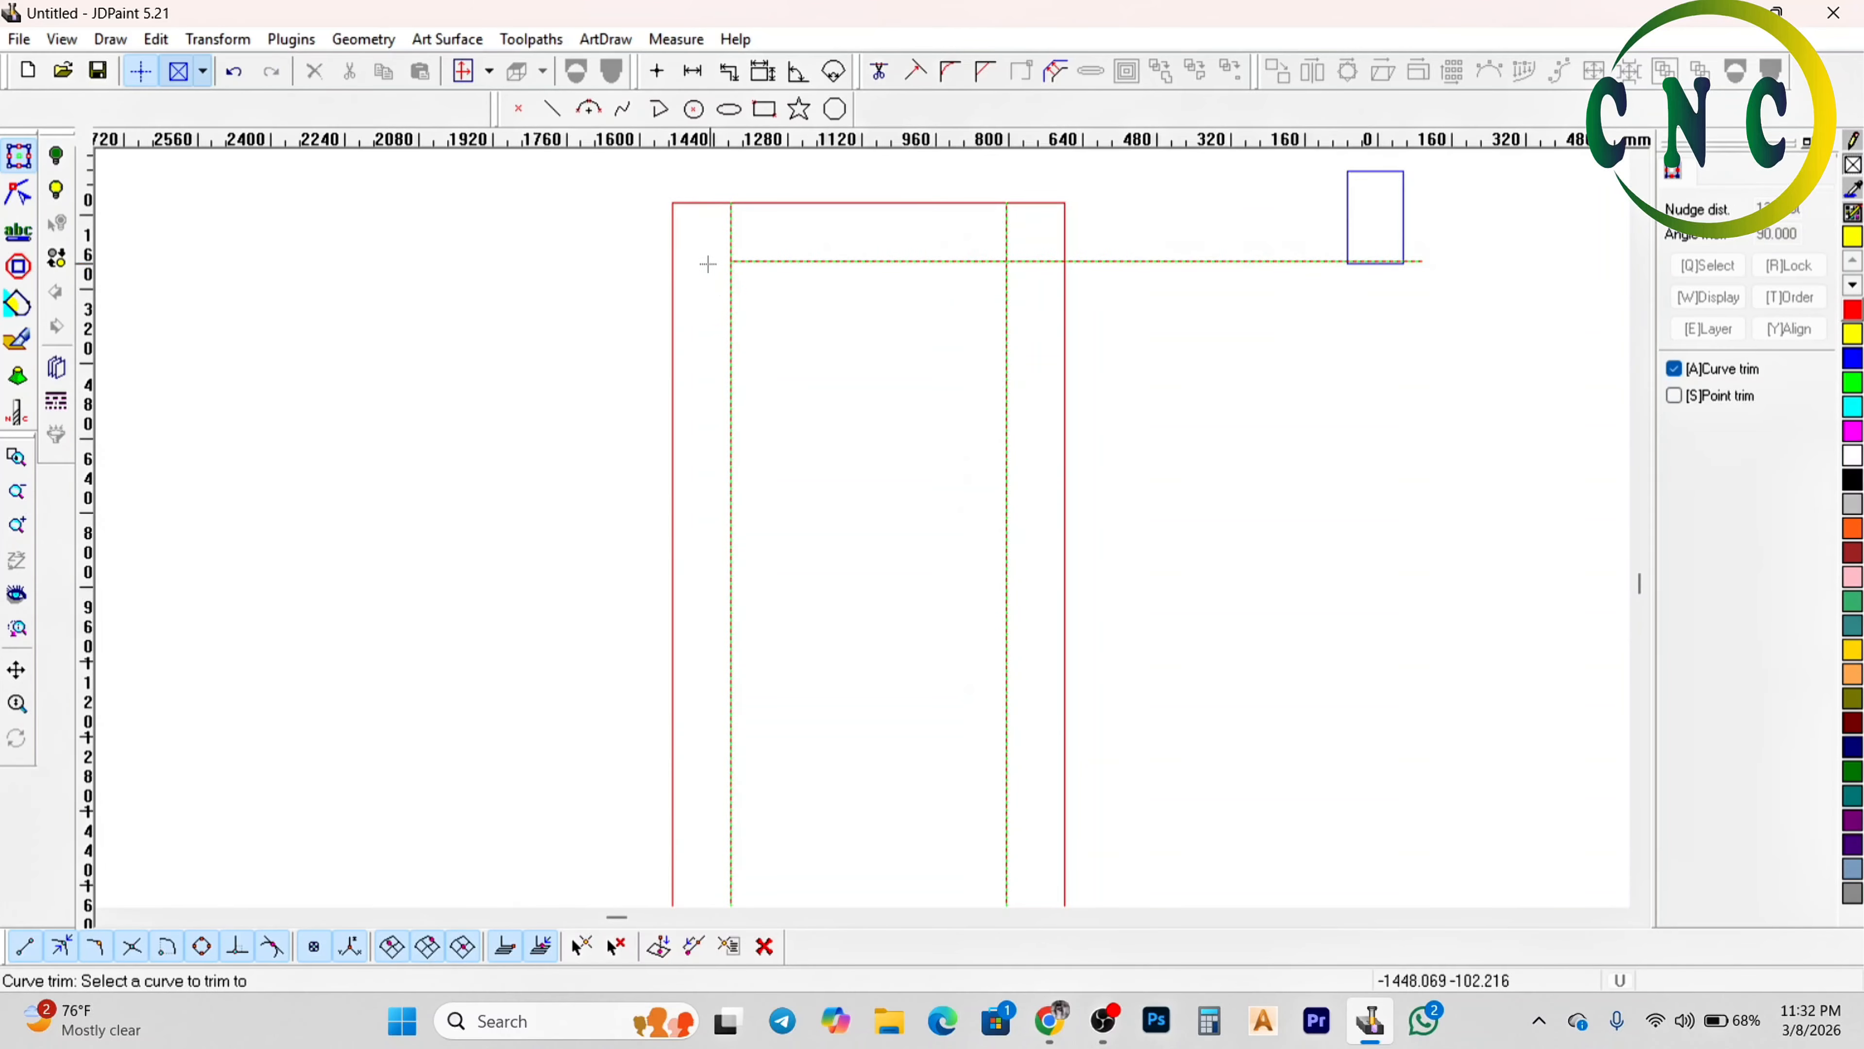
{"action": "left_click", "coordinate": [735, 238]}
{"action": "left_click", "coordinate": [1037, 262]}
{"action": "left_click", "coordinate": [1006, 235]}
{"action": "right_click", "coordinate": [980, 246]}
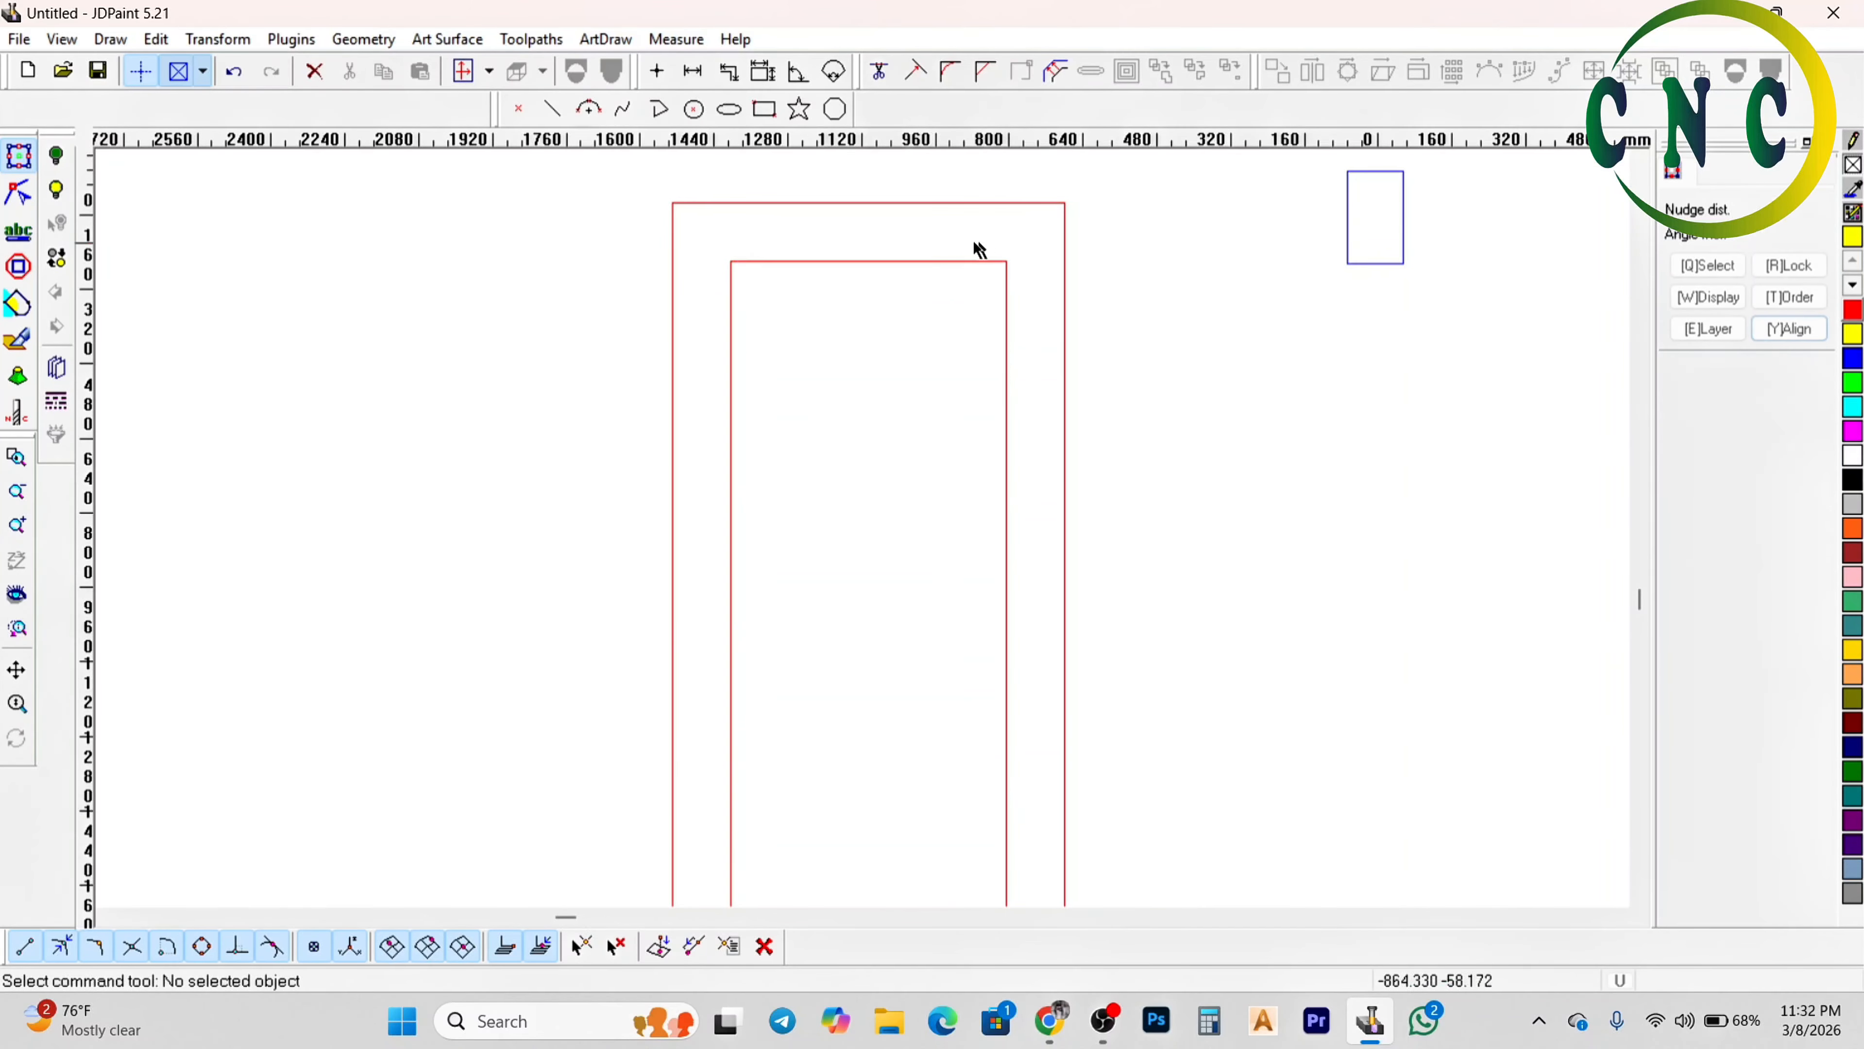
Try joining the inner frame's four trimmed lines with the Auto-join option, undo it, and select its upper line
{"action": "scroll", "coordinate": [969, 242], "scroll_direction": "down", "scroll_amount": 1}
{"action": "left_click", "coordinate": [156, 40]}
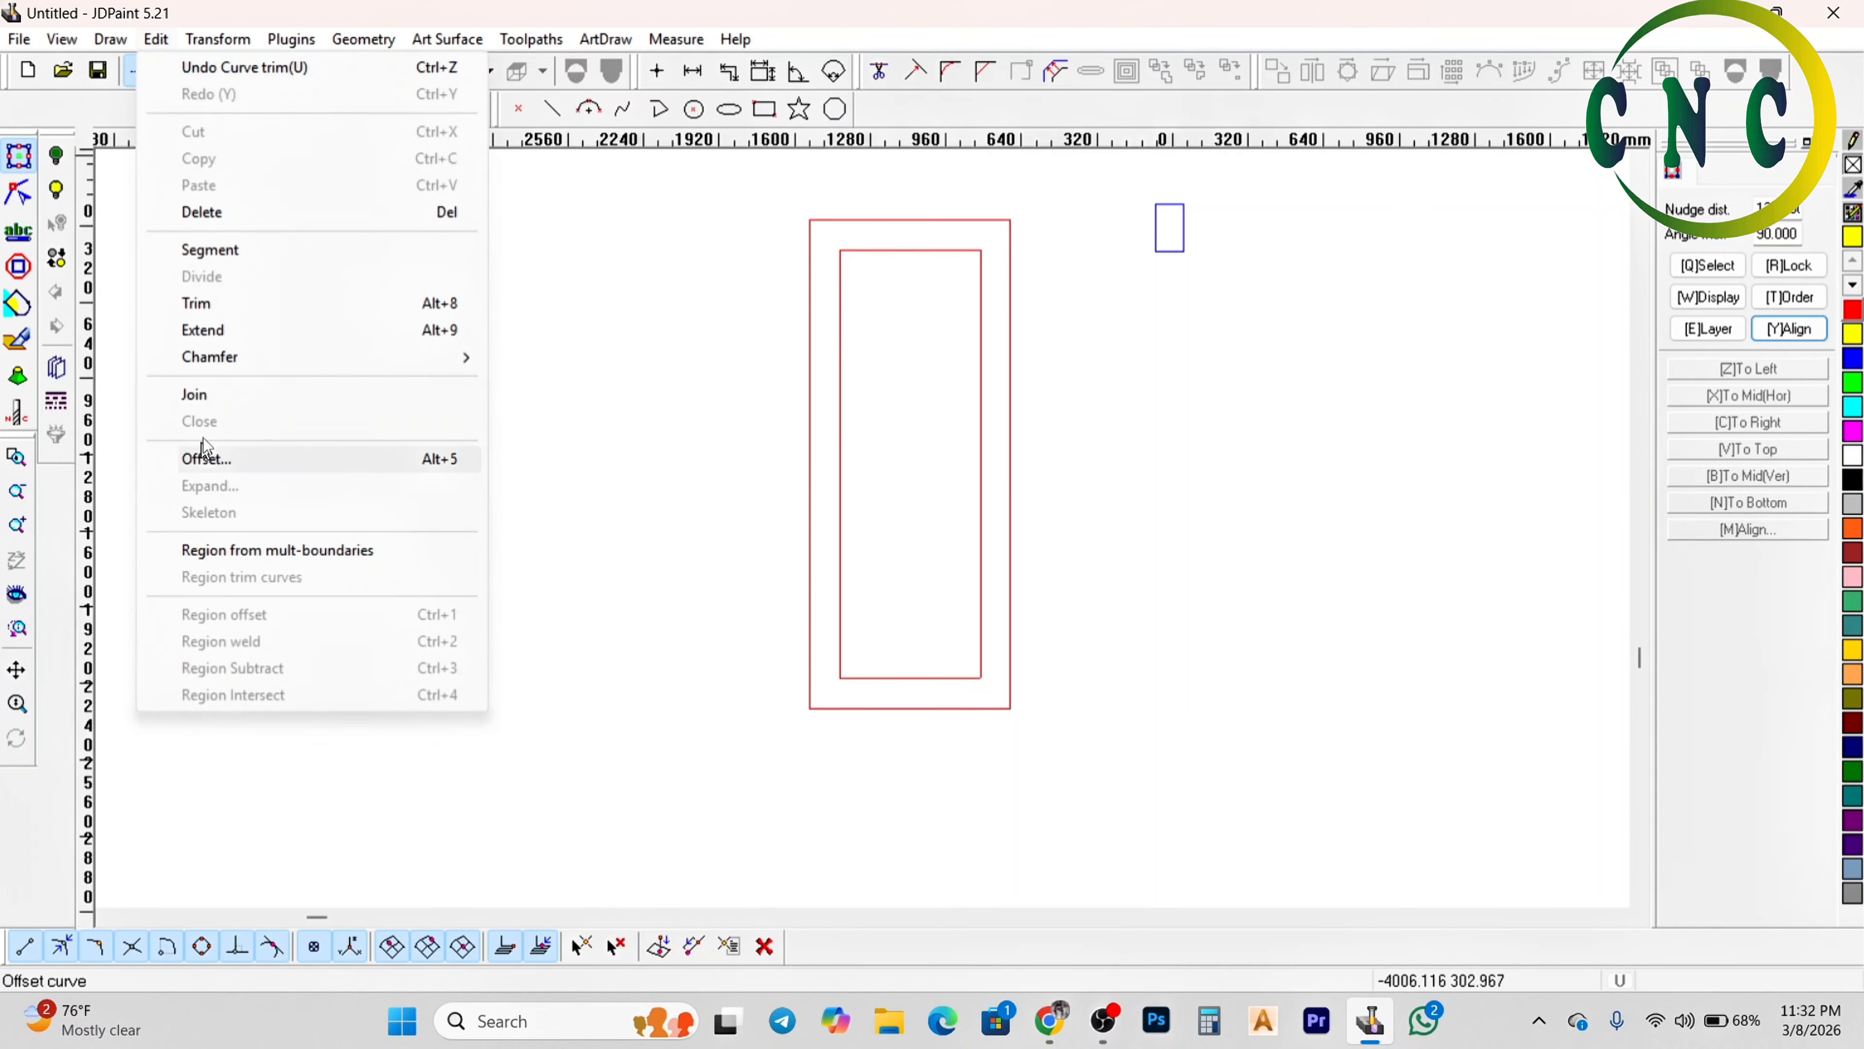
{"action": "left_click", "coordinate": [196, 395]}
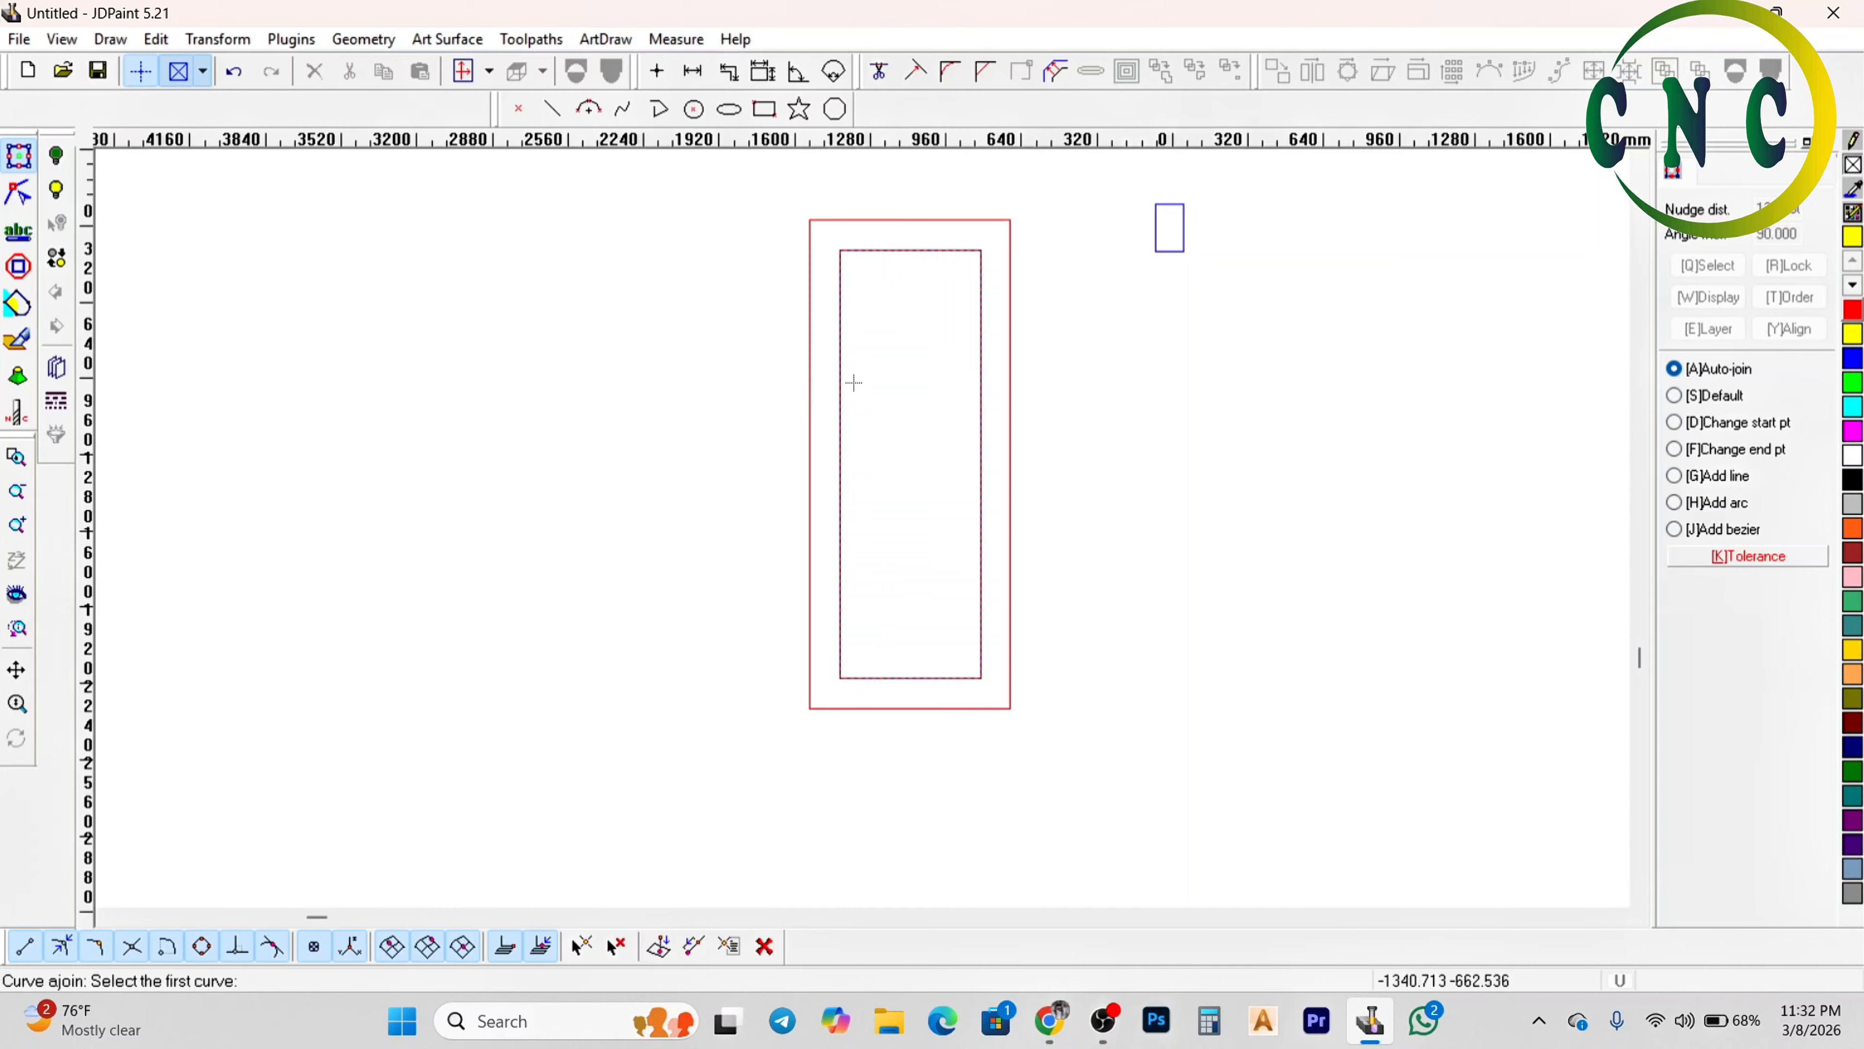
{"action": "right_click", "coordinate": [977, 456]}
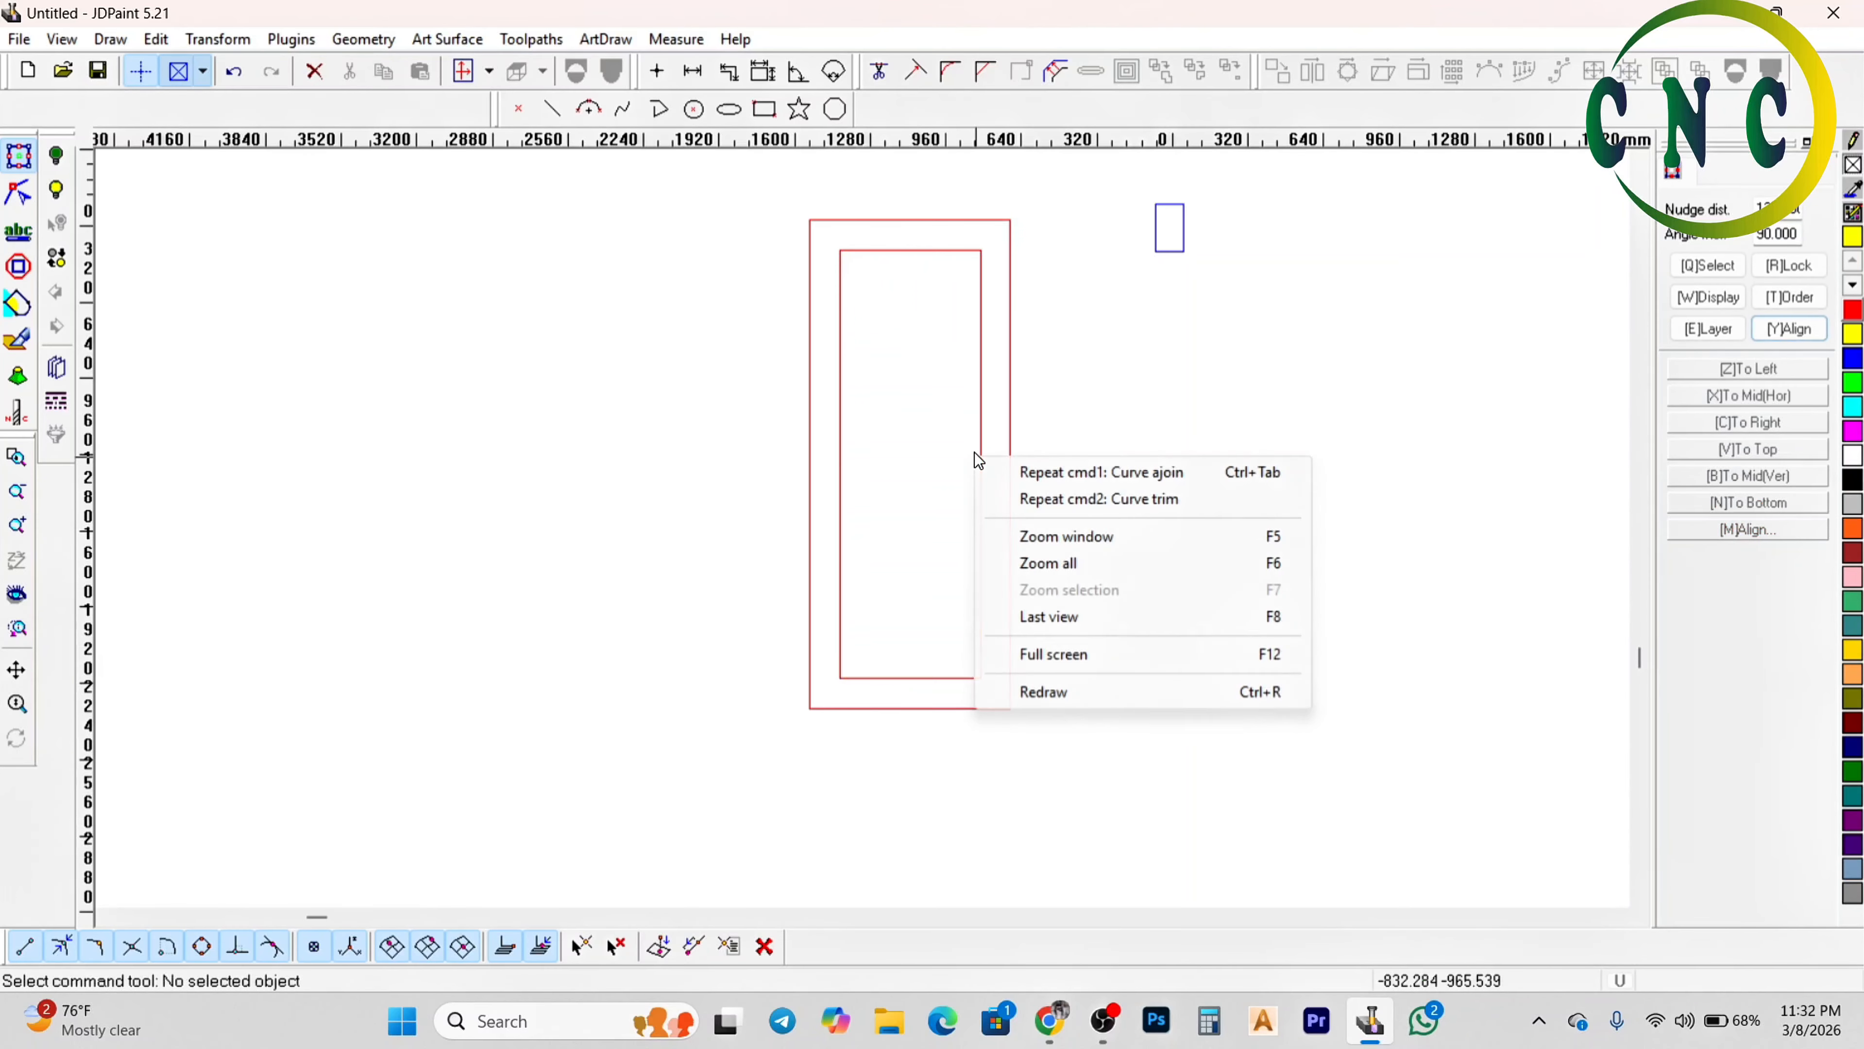
{"action": "left_click", "coordinate": [940, 328]}
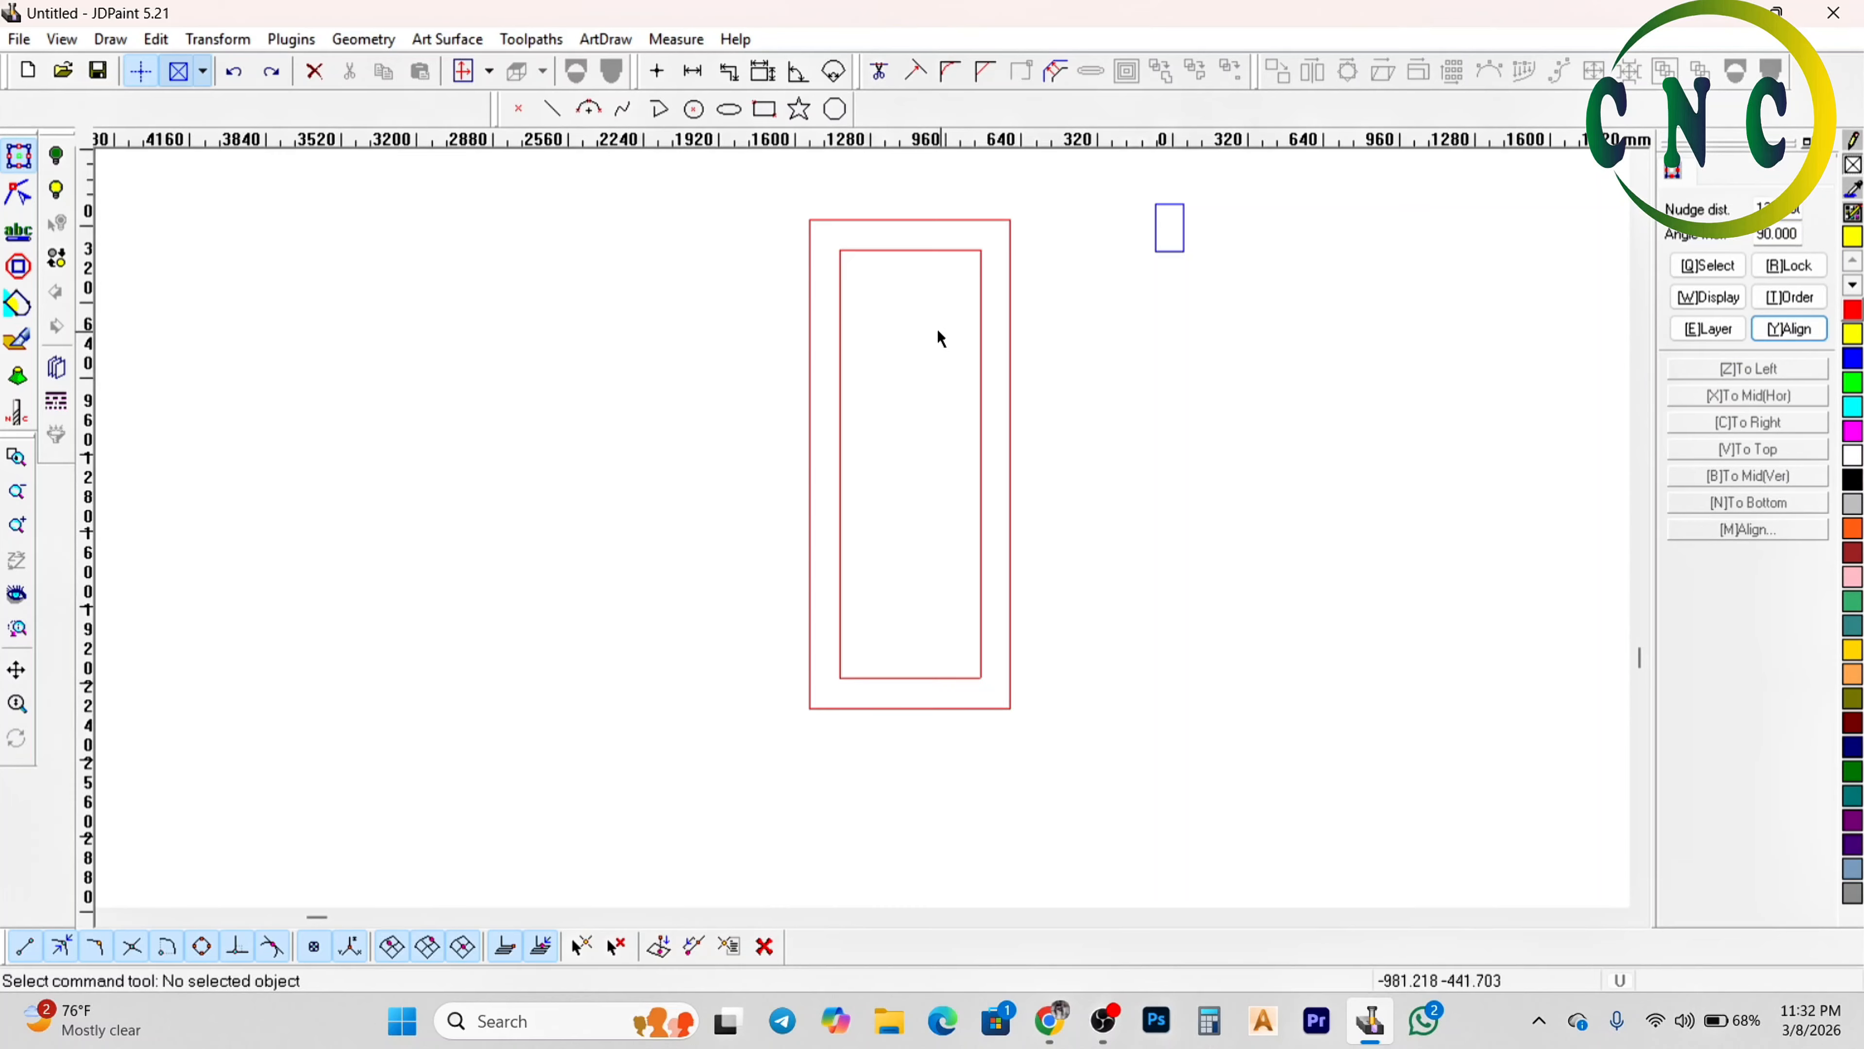
{"action": "left_click", "coordinate": [955, 251]}
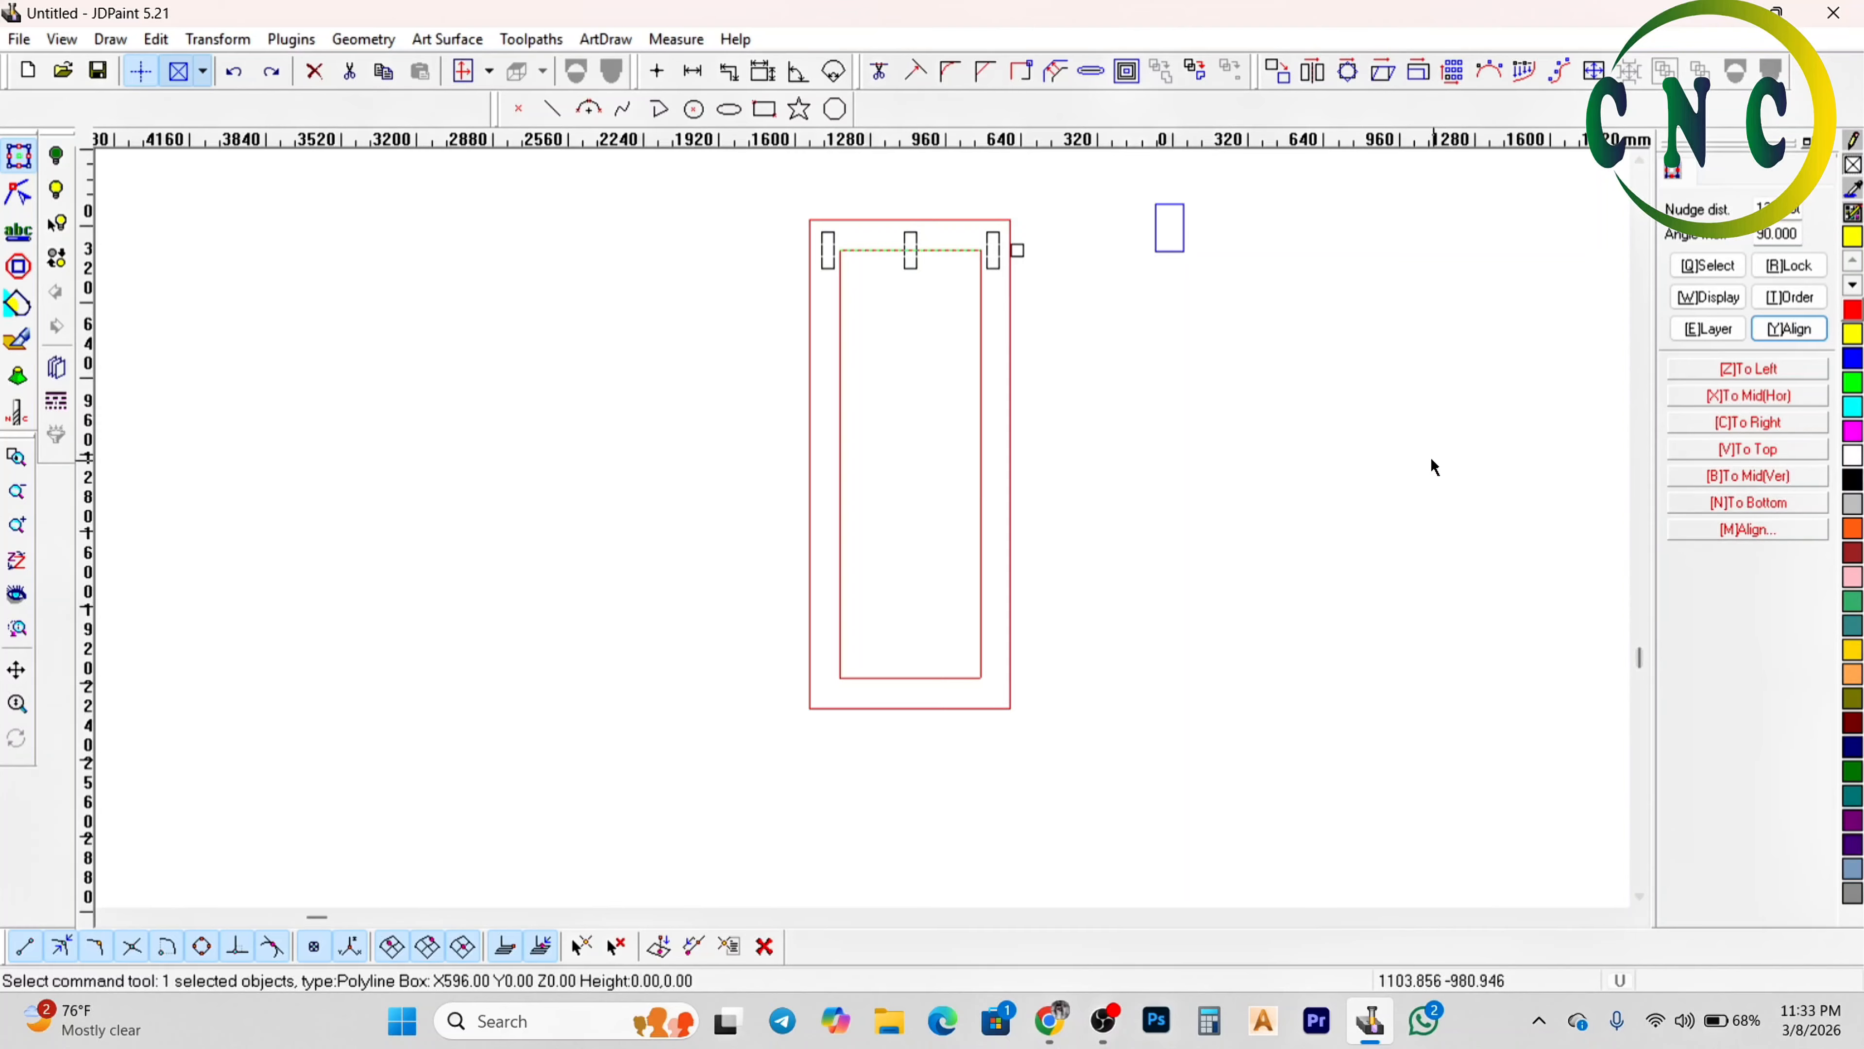
{"action": "right_click", "coordinate": [1346, 377]}
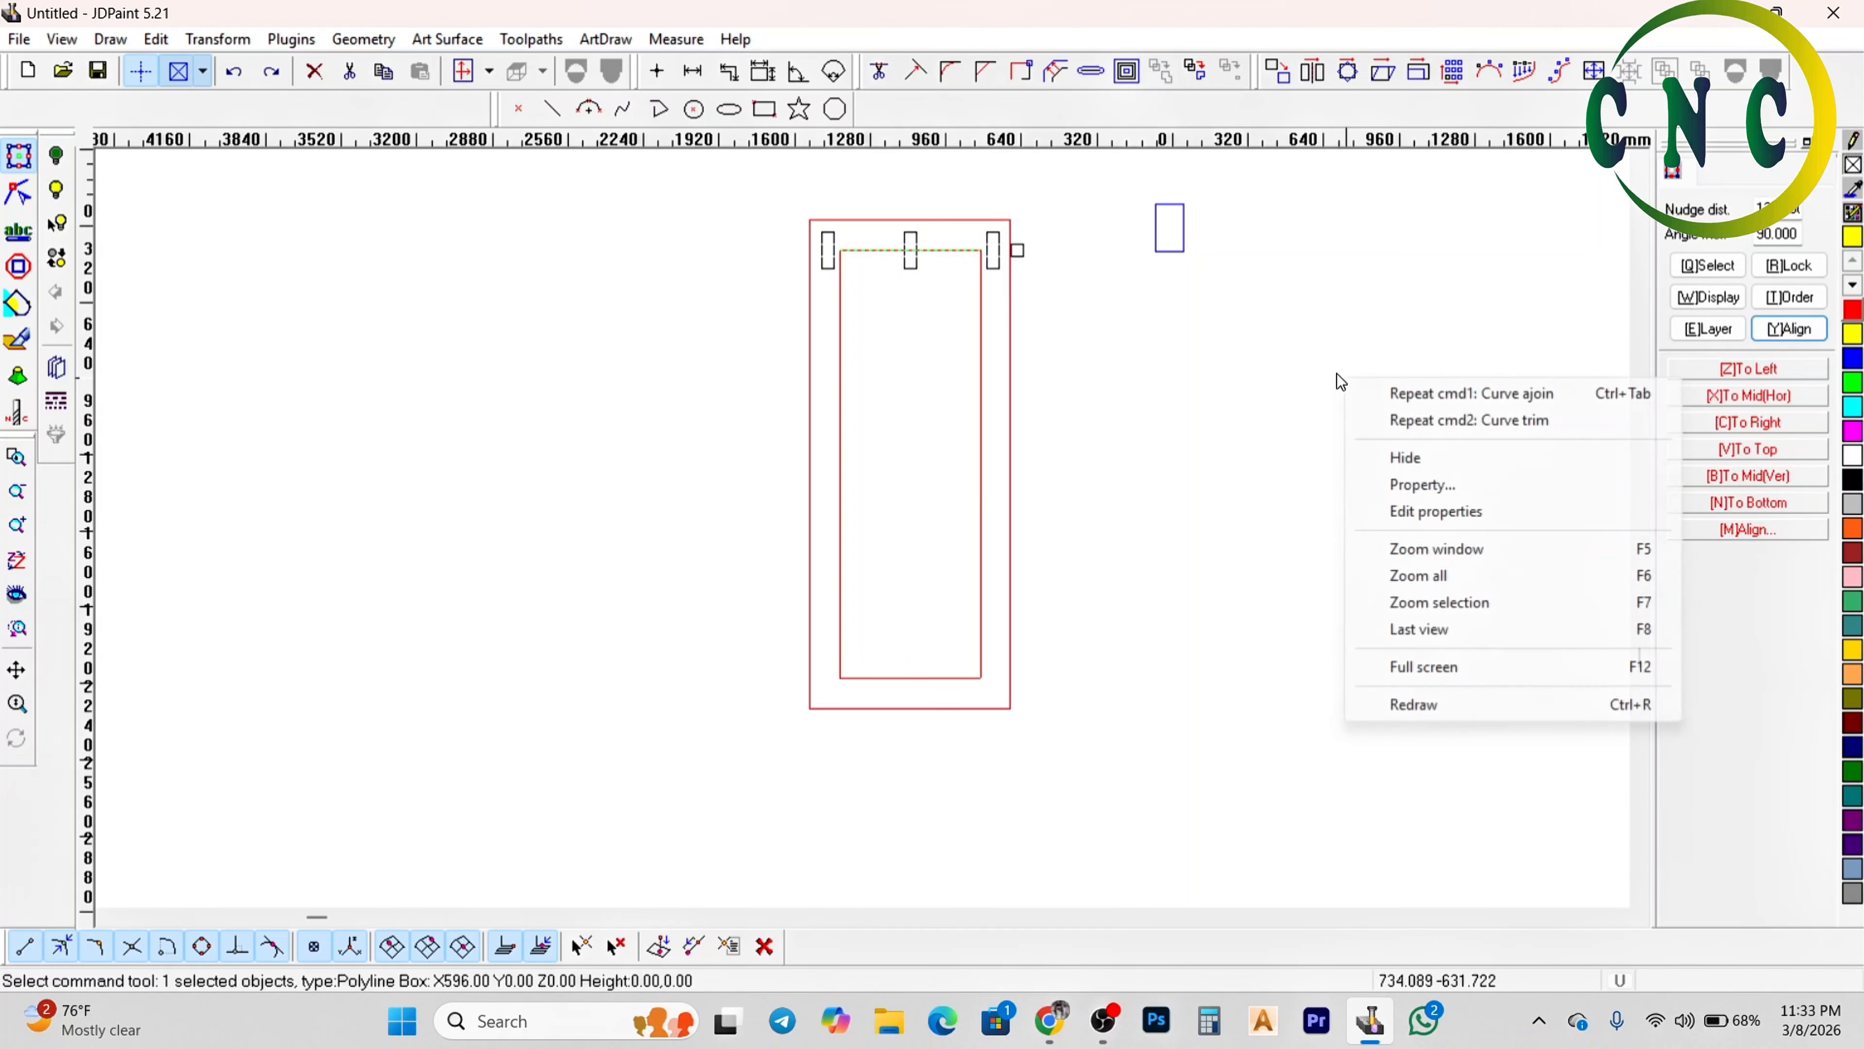
Try joining the inner frame's upper and adjacent vertical lines with the Add line option, undo it, and select the opposite vertical line
{"action": "left_click", "coordinate": [156, 39]}
{"action": "left_click", "coordinate": [440, 394]}
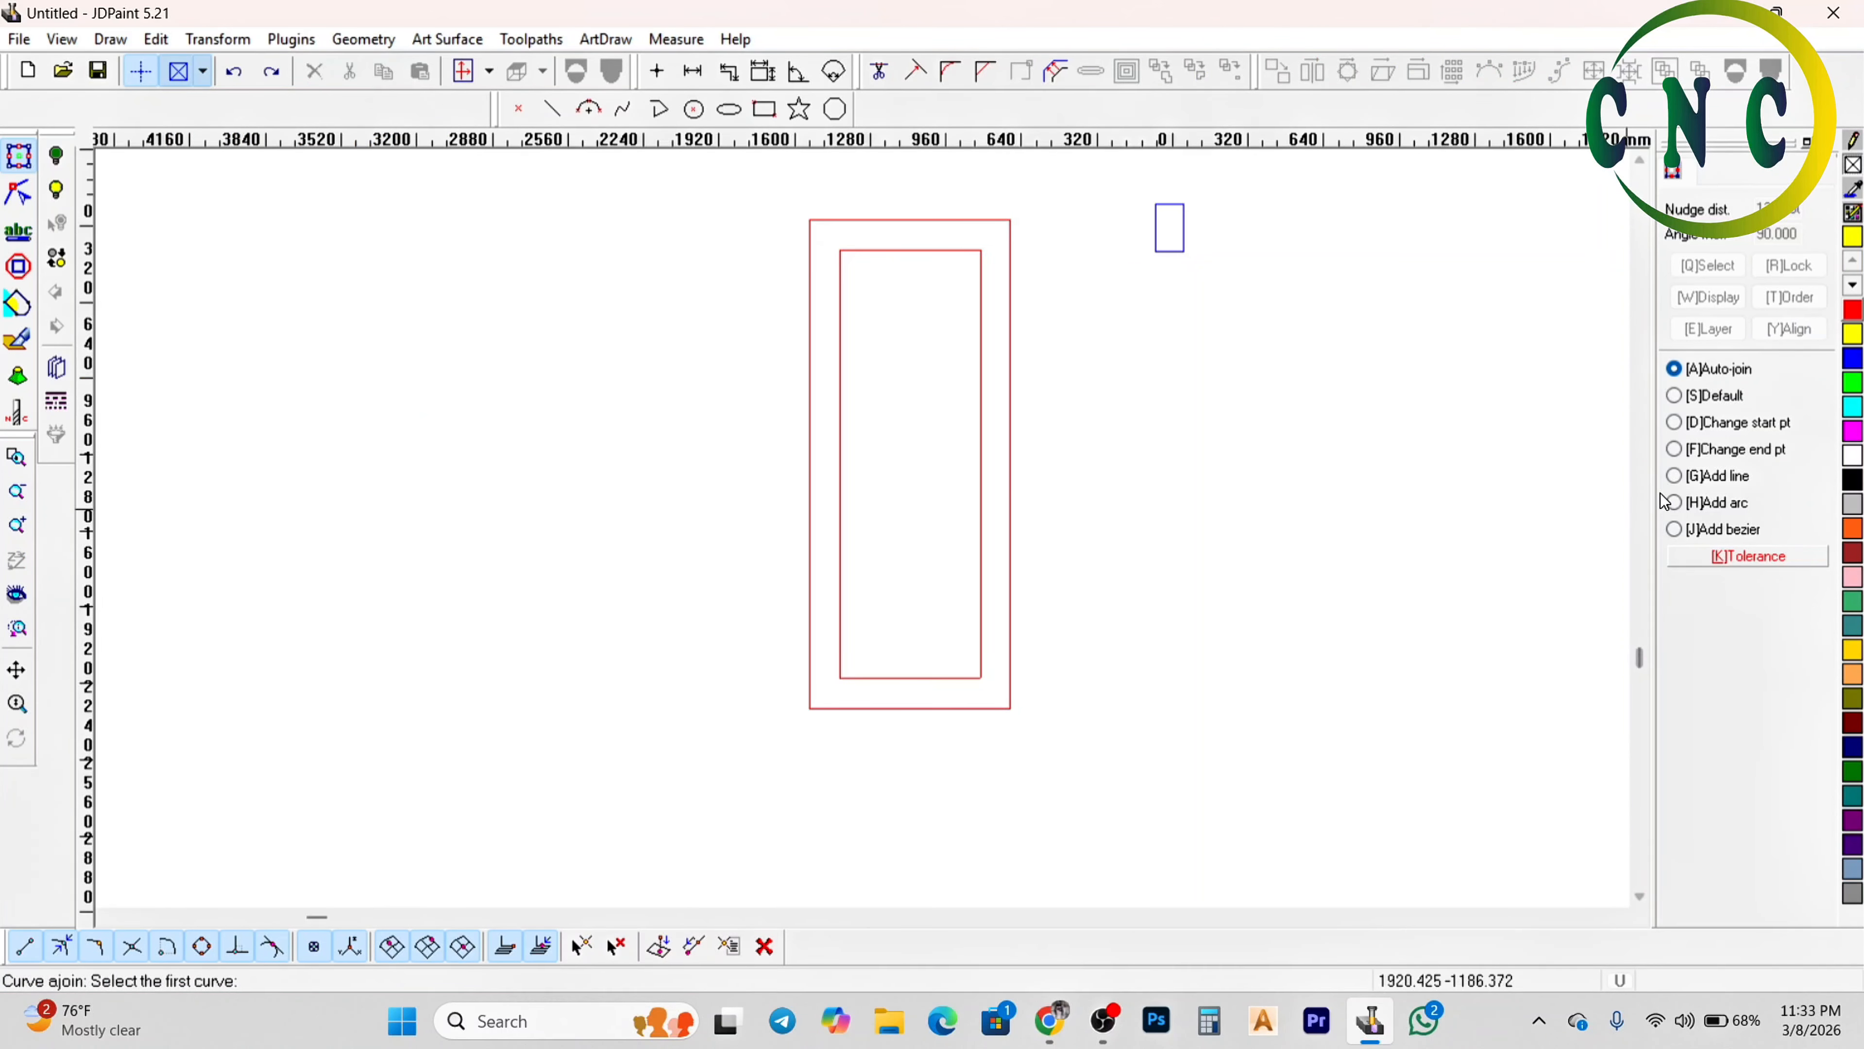
{"action": "left_click", "coordinate": [1713, 481]}
{"action": "left_click", "coordinate": [911, 251]}
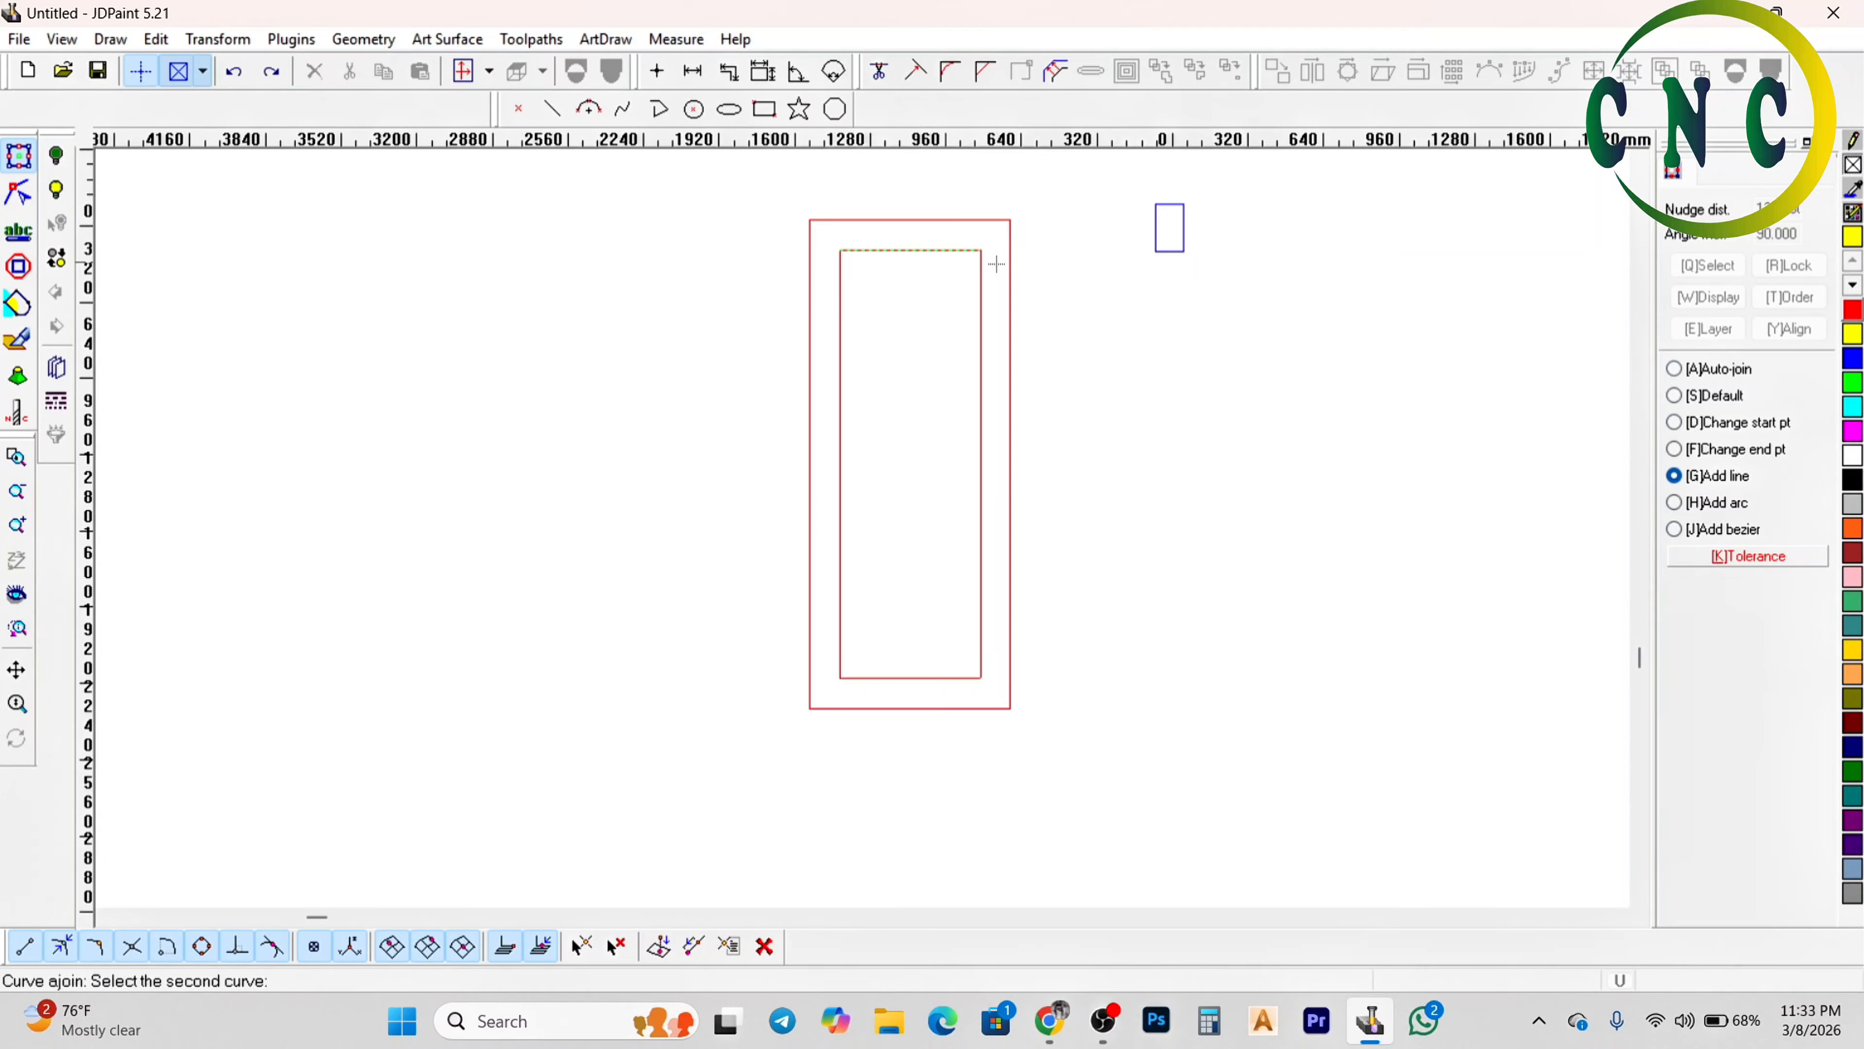
{"action": "left_click", "coordinate": [982, 289]}
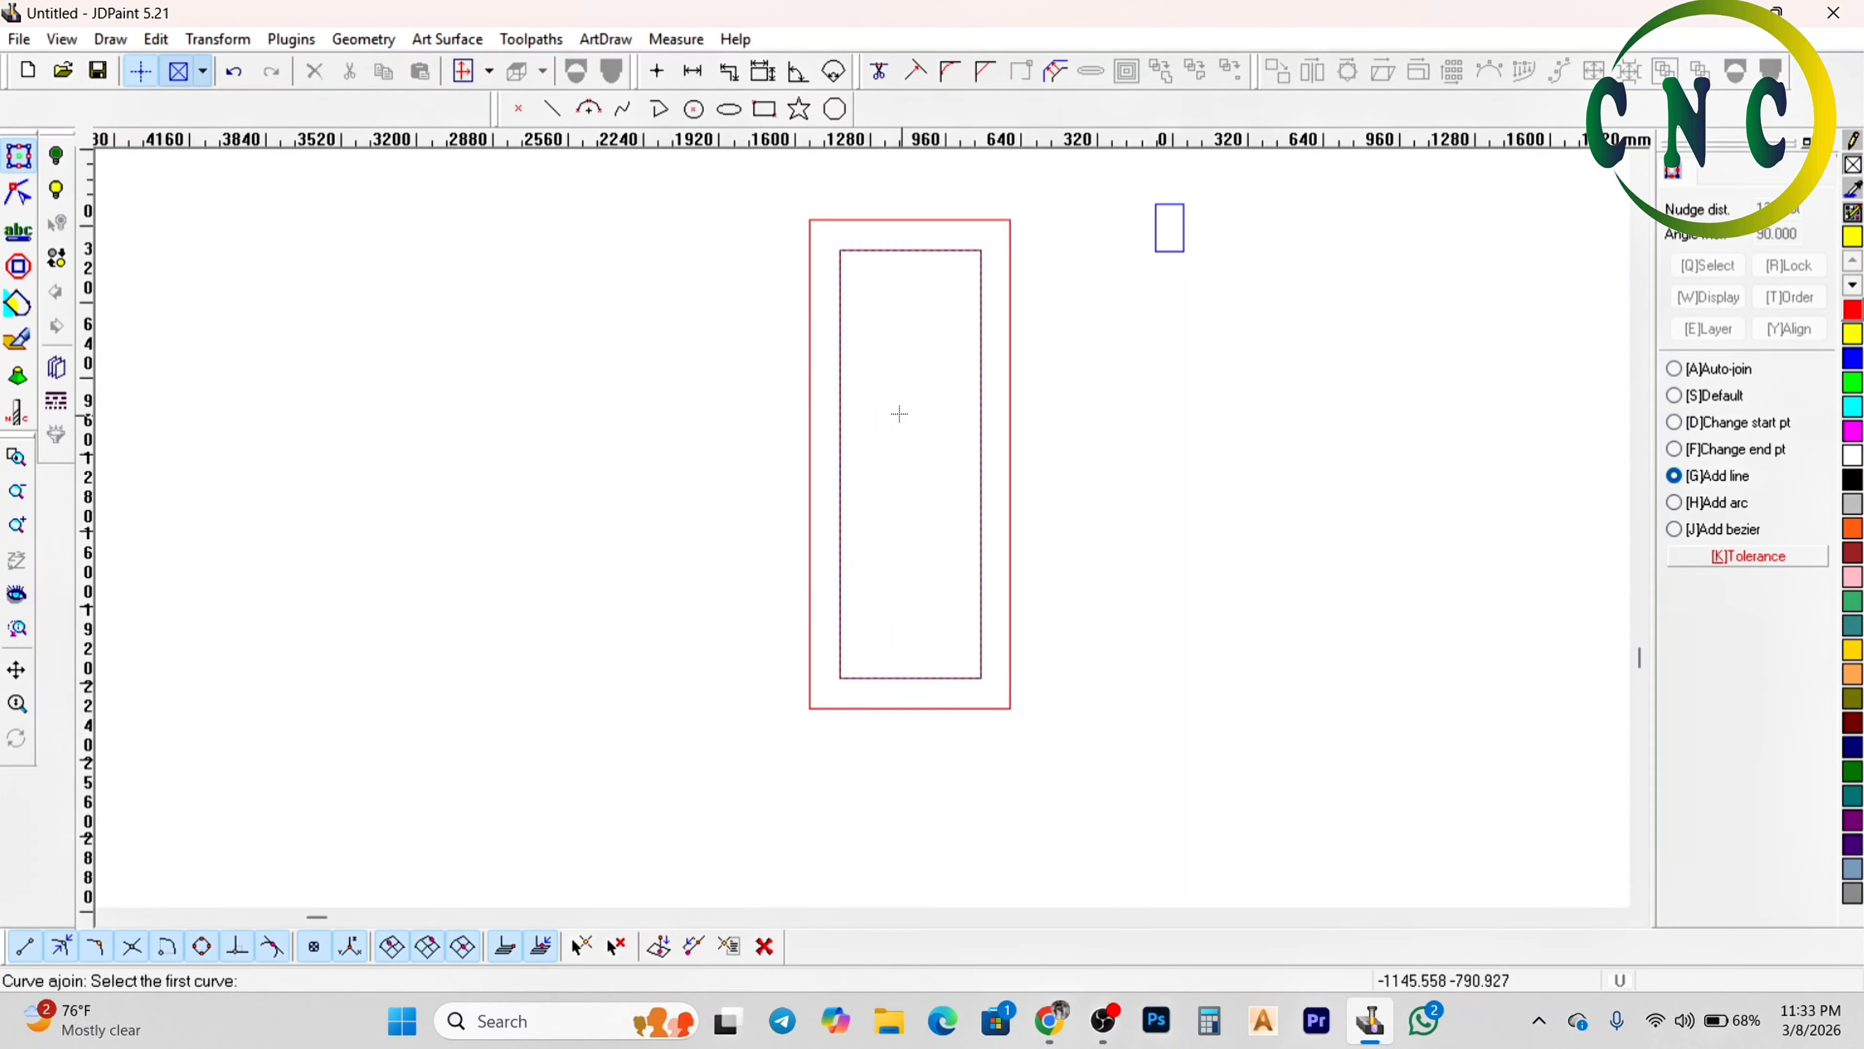
{"action": "right_click", "coordinate": [886, 389]}
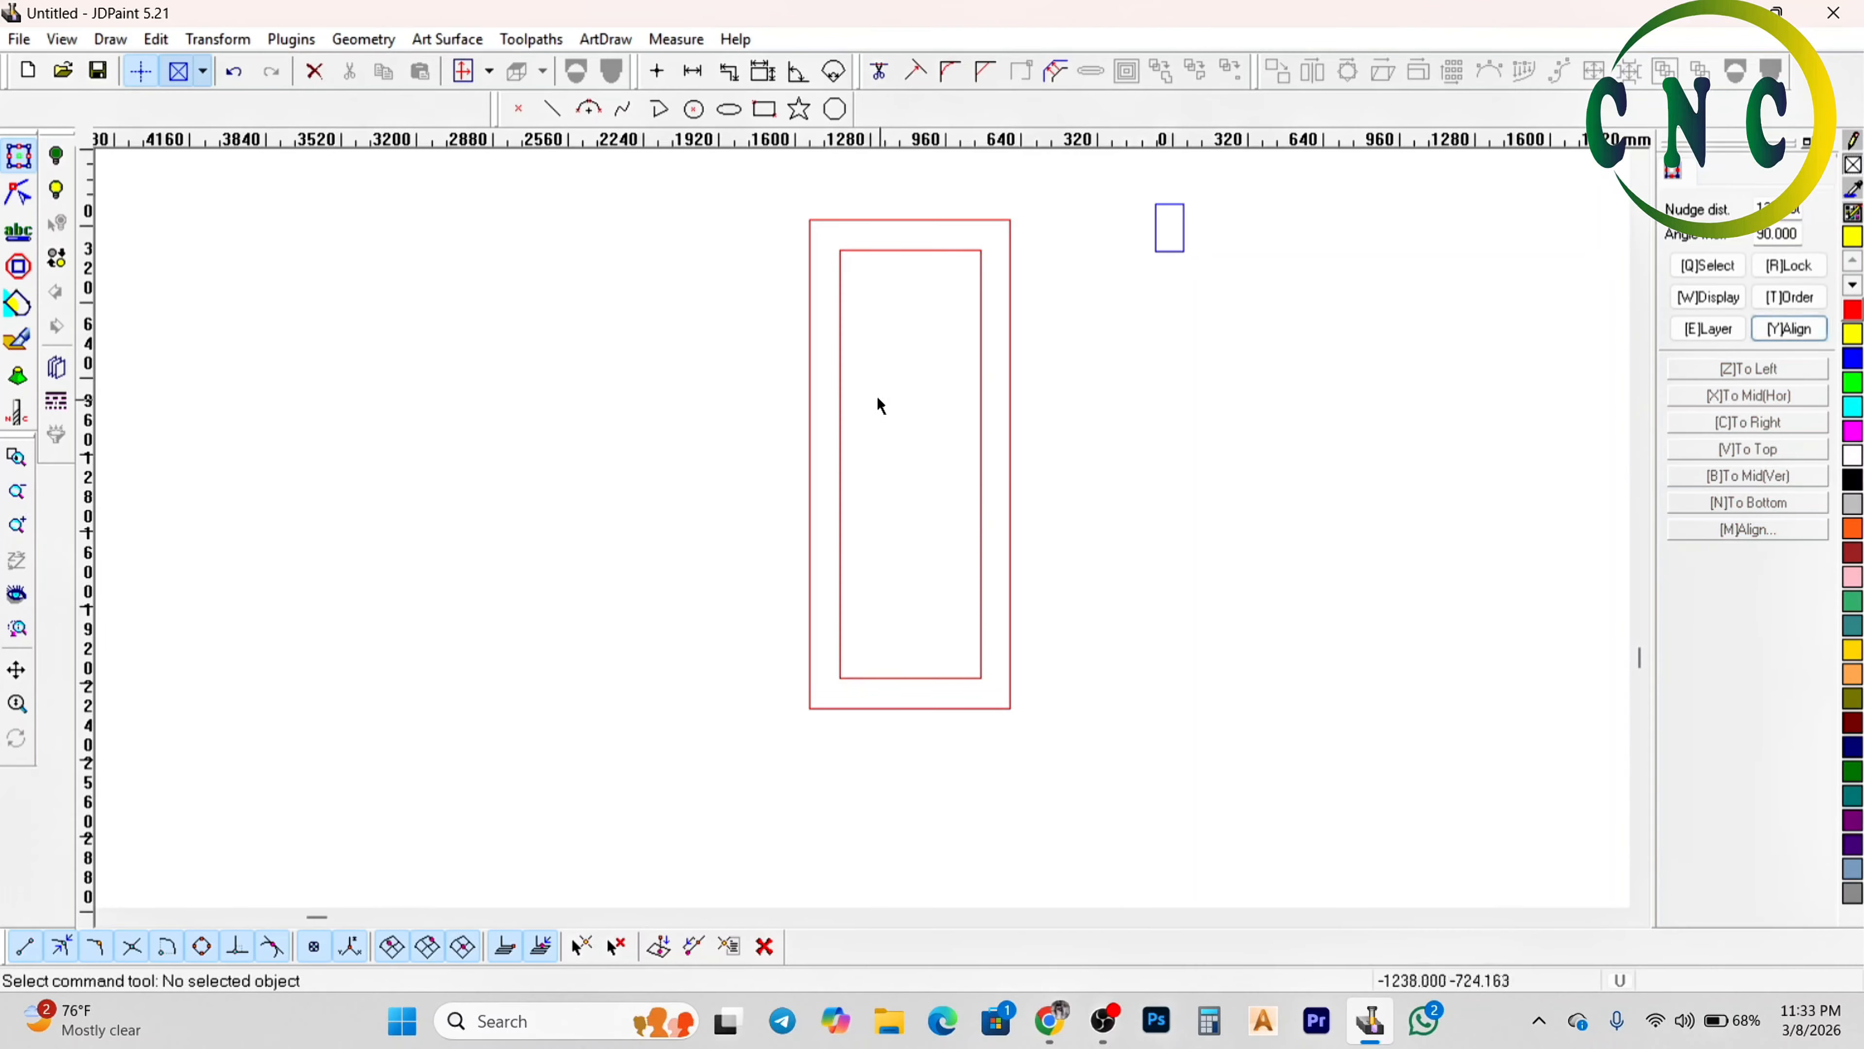
{"action": "left_click", "coordinate": [842, 351]}
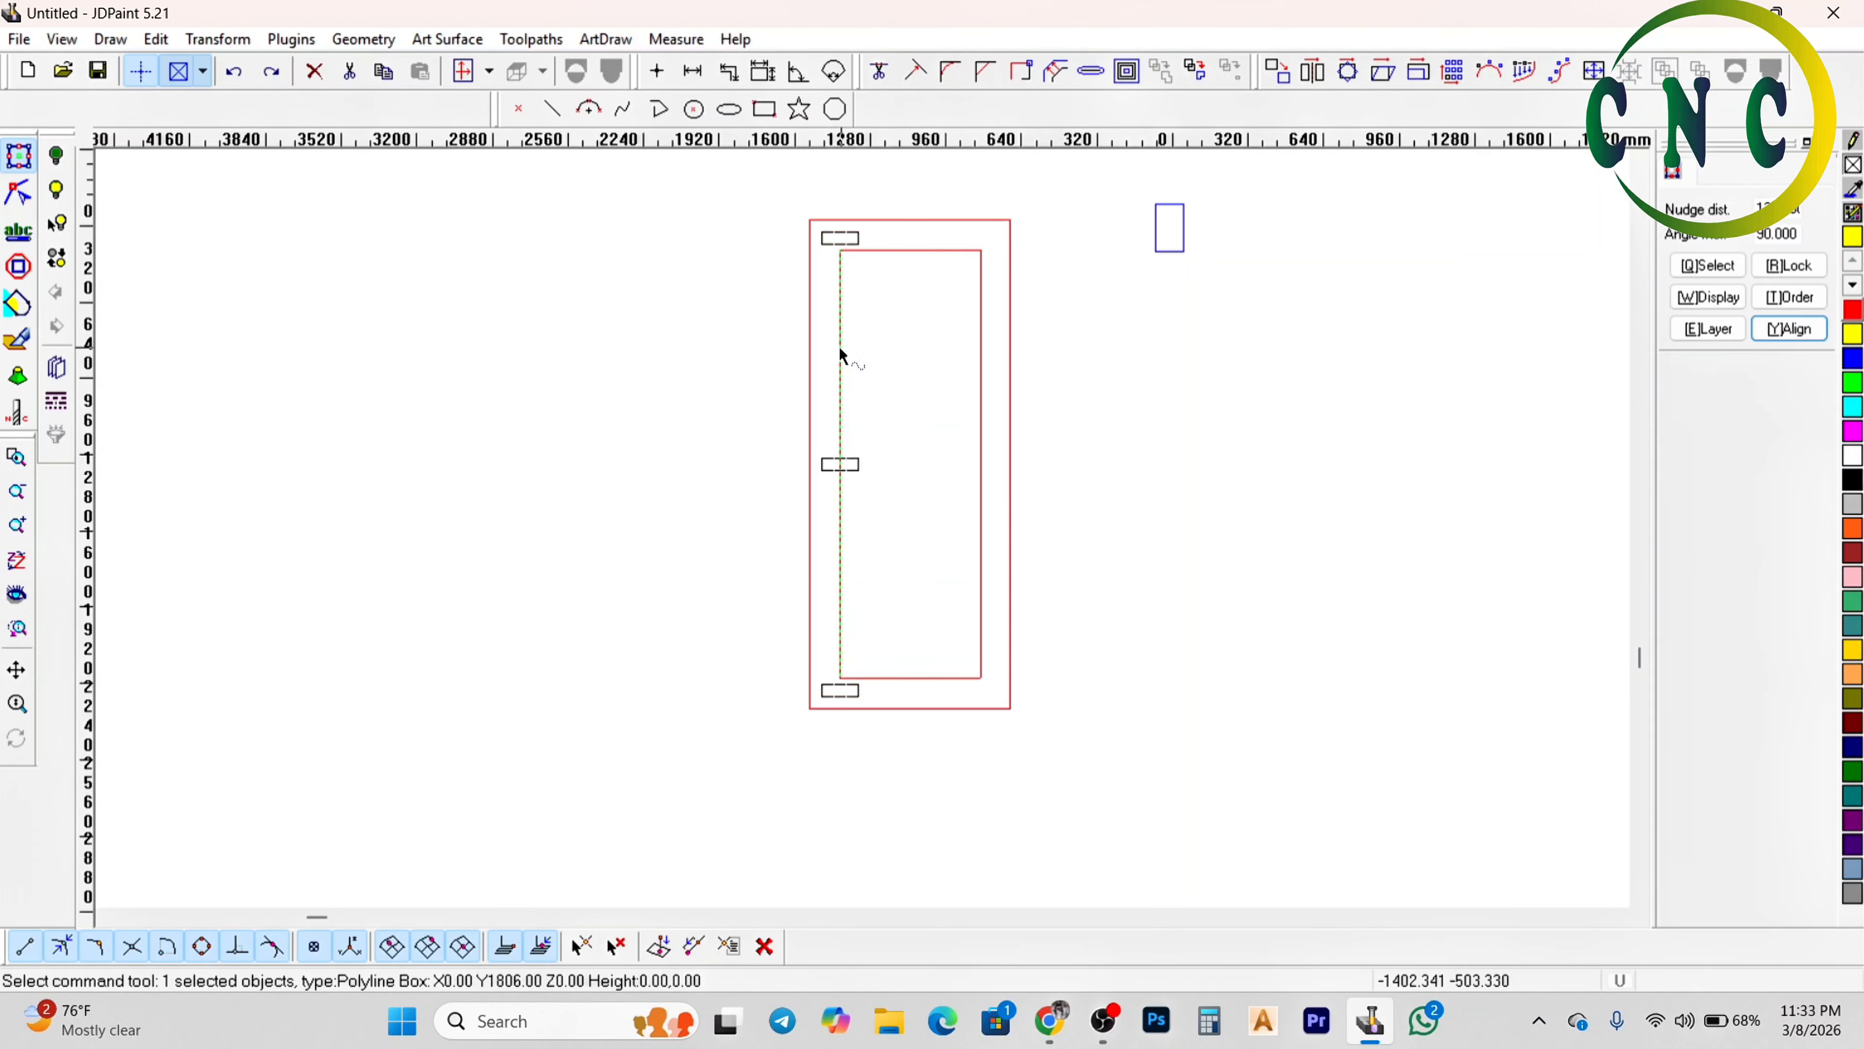
Draw a single vertical polyline segment in the empty area beside the nested rectangles and the small blue rectangle
{"action": "scroll", "coordinate": [927, 234], "scroll_direction": "down", "scroll_amount": 3}
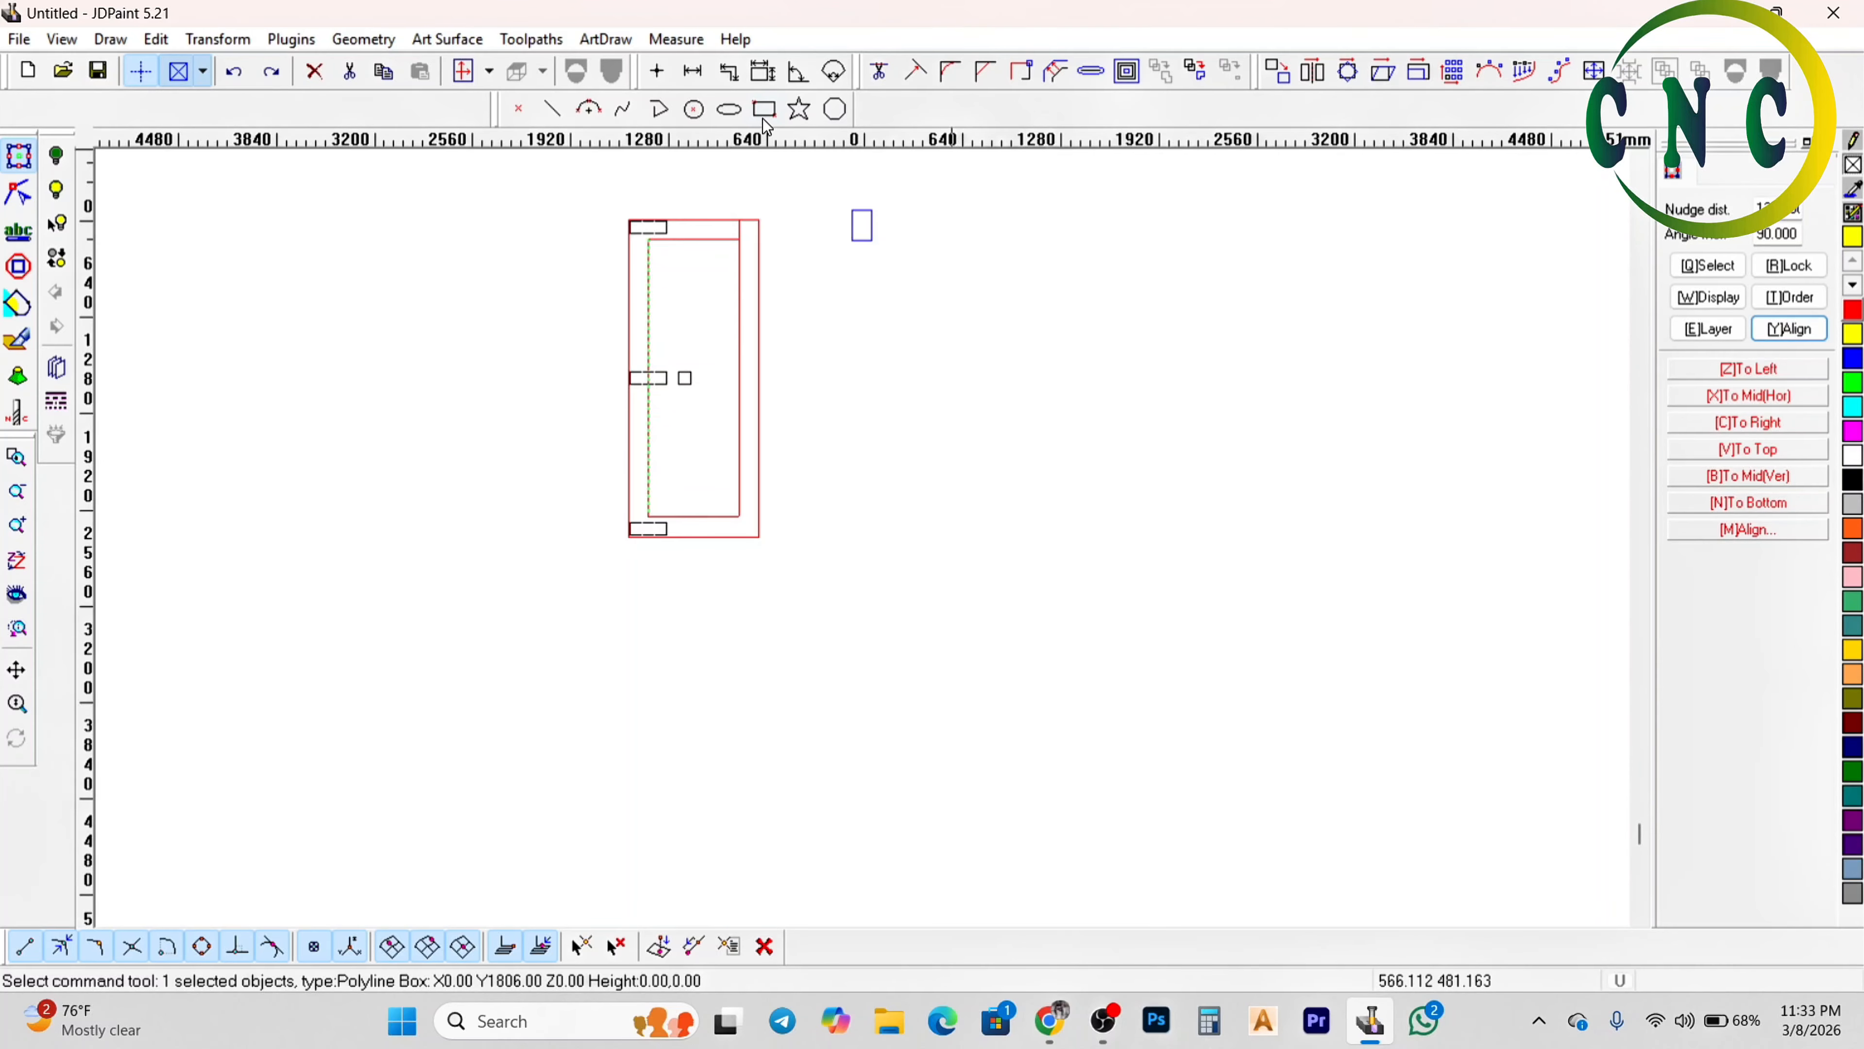
{"action": "left_click", "coordinate": [658, 109]}
{"action": "left_click", "coordinate": [1099, 285]}
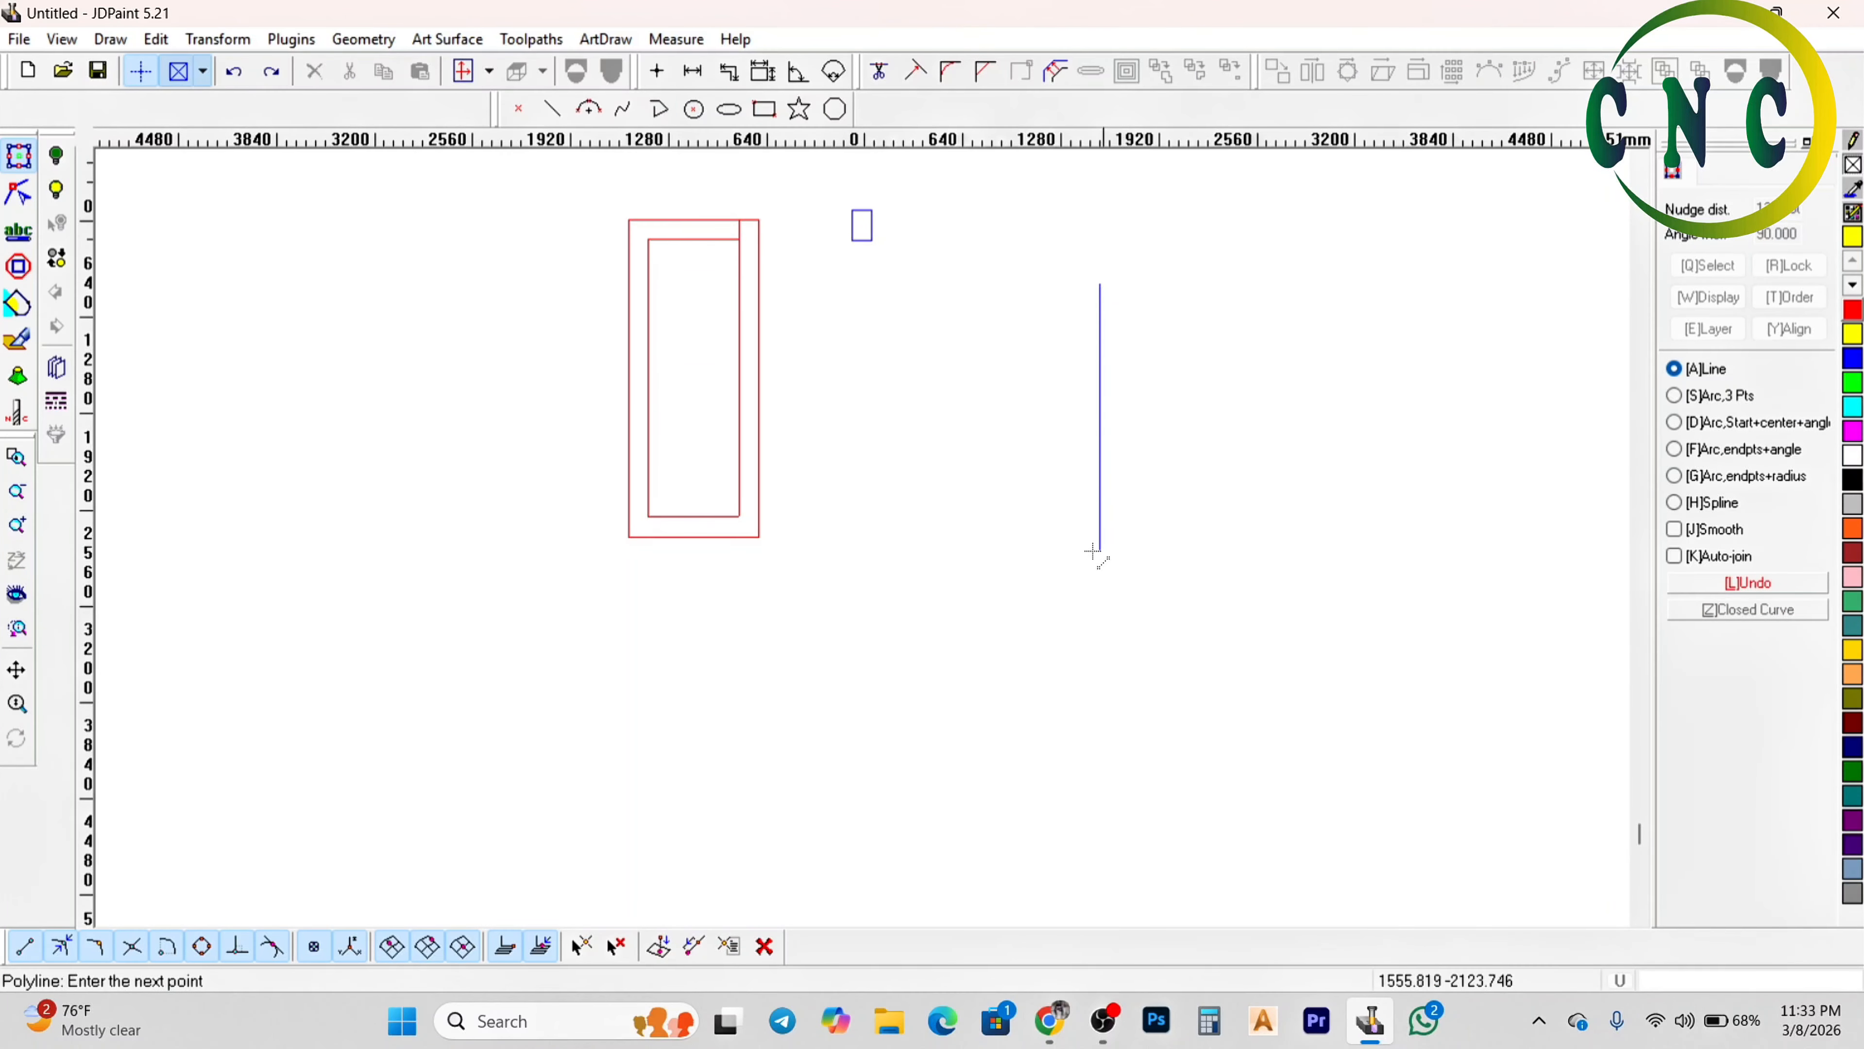
{"action": "left_click", "coordinate": [1099, 588]}
{"action": "right_click", "coordinate": [1099, 587]}
Draw a horizontal polyline about 1264 mm long, ending just short of the separate vertical line's lower end
{"action": "scroll", "coordinate": [1088, 650], "scroll_direction": "up", "scroll_amount": 2}
{"action": "right_click", "coordinate": [984, 597]}
{"action": "left_click", "coordinate": [1015, 613]}
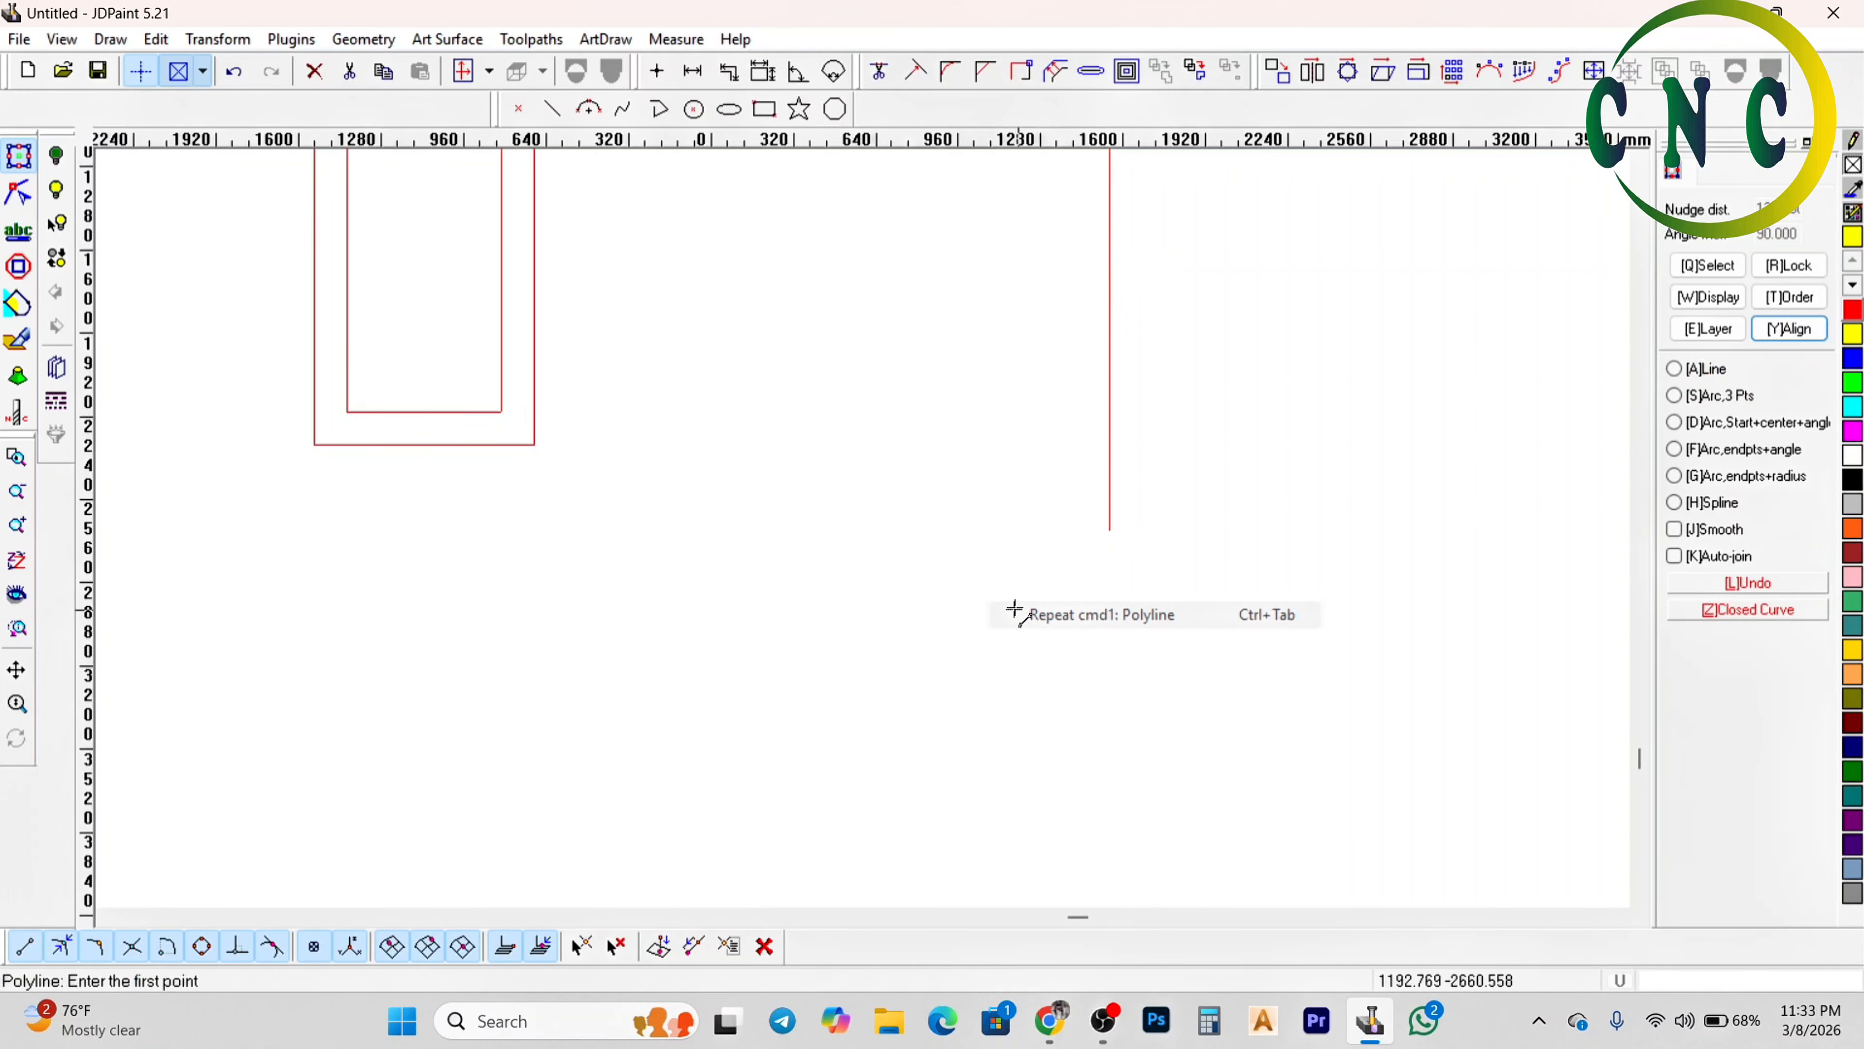
{"action": "scroll", "coordinate": [1002, 637], "scroll_direction": "up", "scroll_amount": 2}
{"action": "left_click", "coordinate": [1165, 477]}
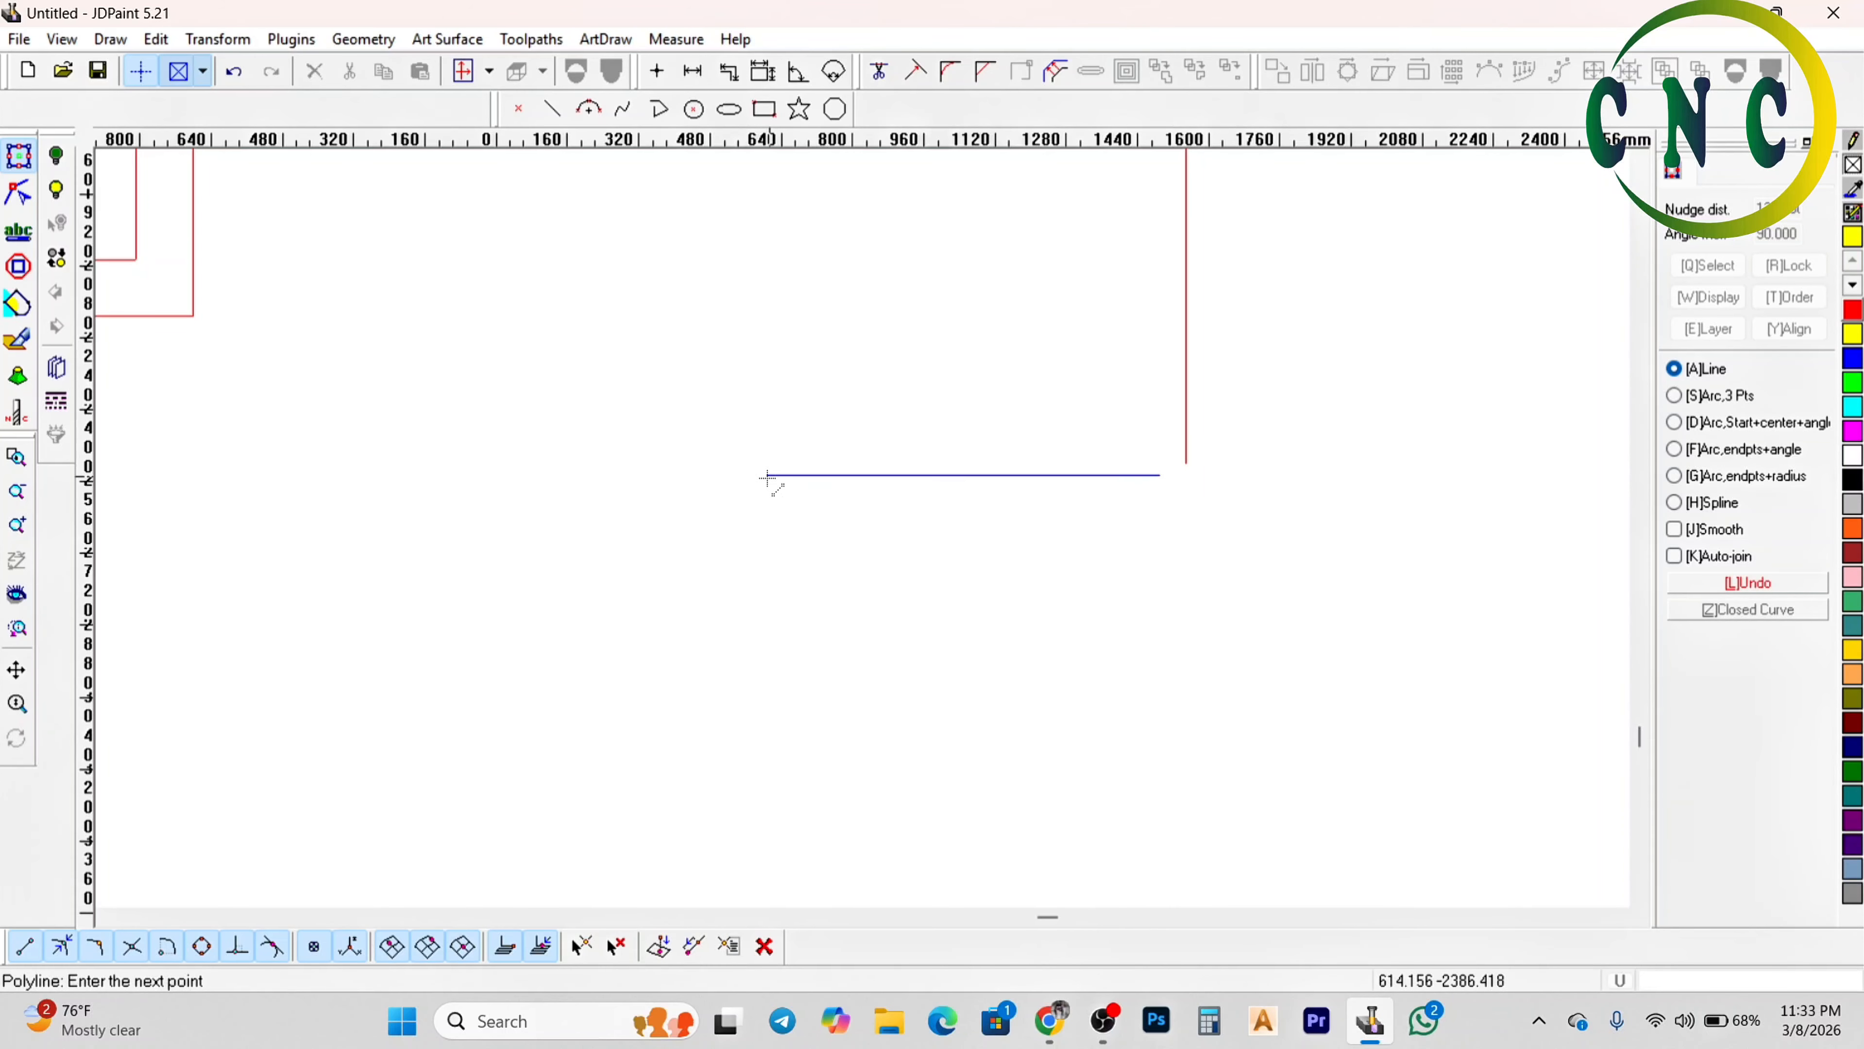
{"action": "left_click", "coordinate": [595, 494]}
{"action": "right_click", "coordinate": [595, 493]}
{"action": "scroll", "coordinate": [830, 478], "scroll_direction": "up", "scroll_amount": 2}
{"action": "scroll", "coordinate": [1198, 533], "scroll_direction": "up", "scroll_amount": 2}
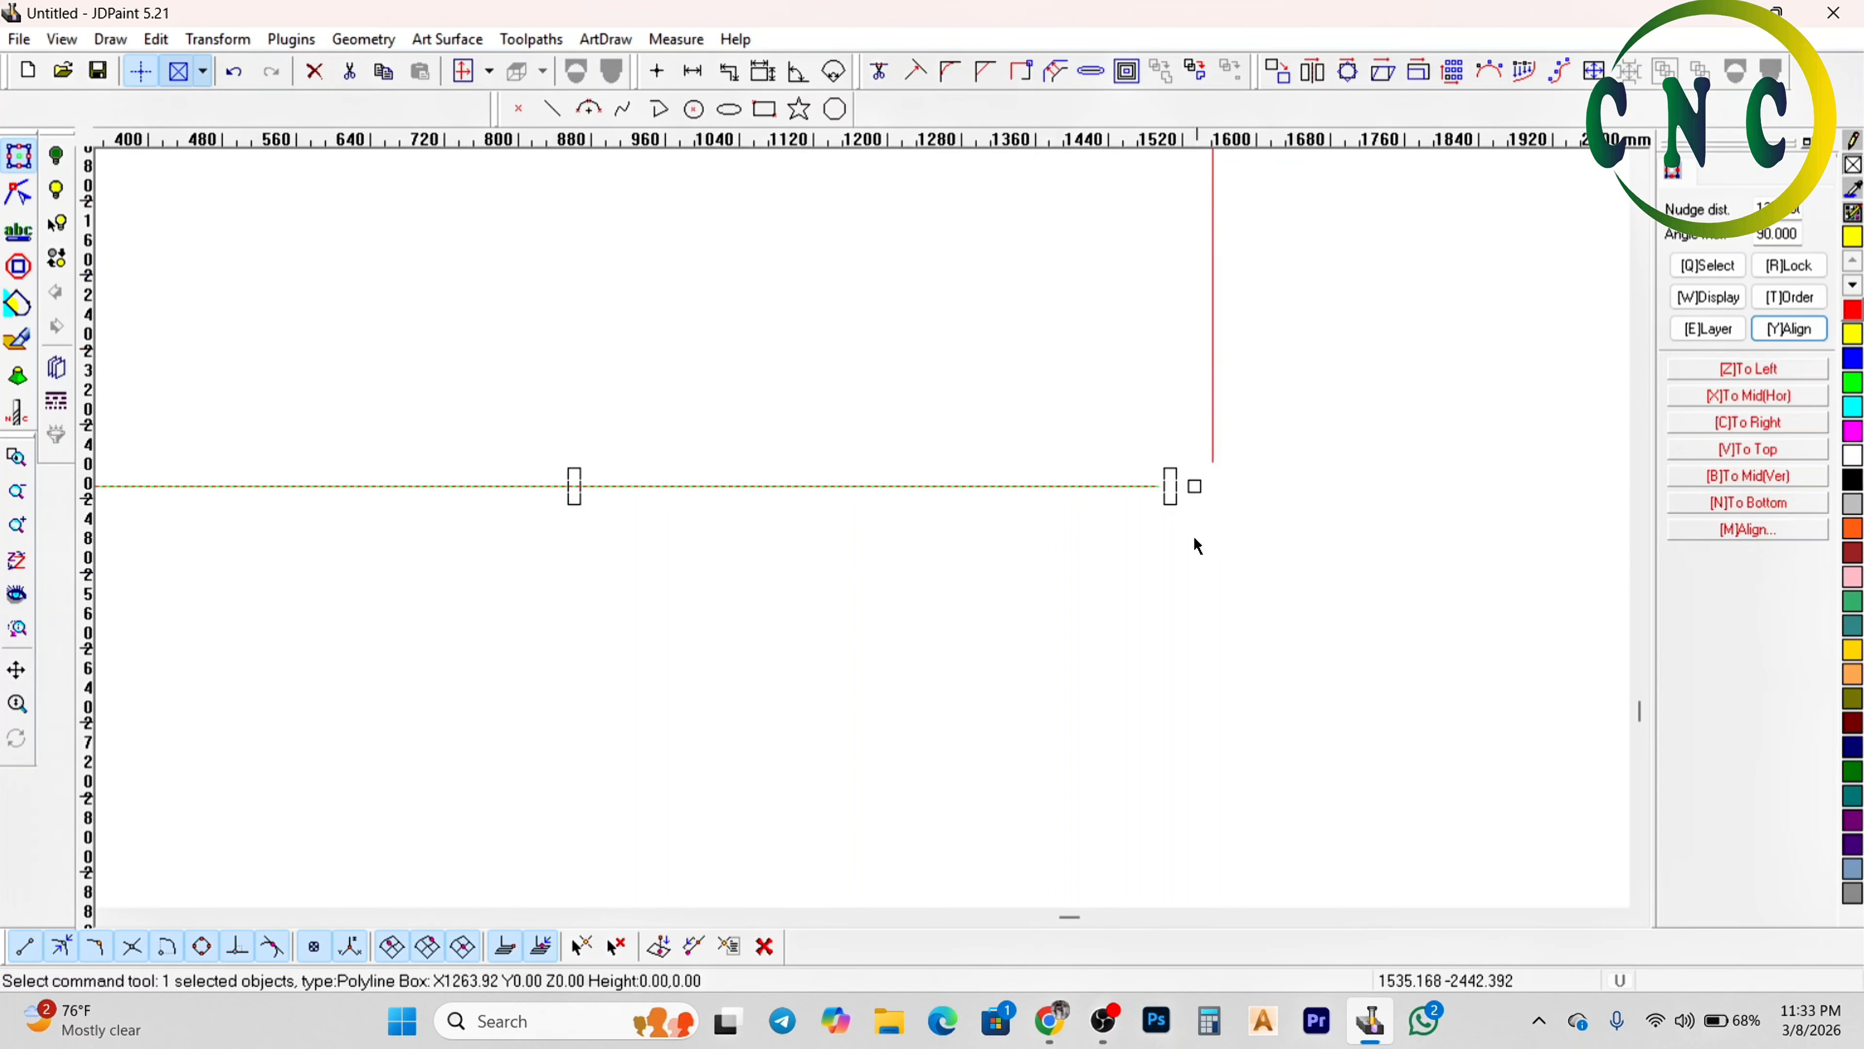
{"action": "scroll", "coordinate": [1208, 547], "scroll_direction": "down", "scroll_amount": 1}
{"action": "left_click", "coordinate": [1307, 564]}
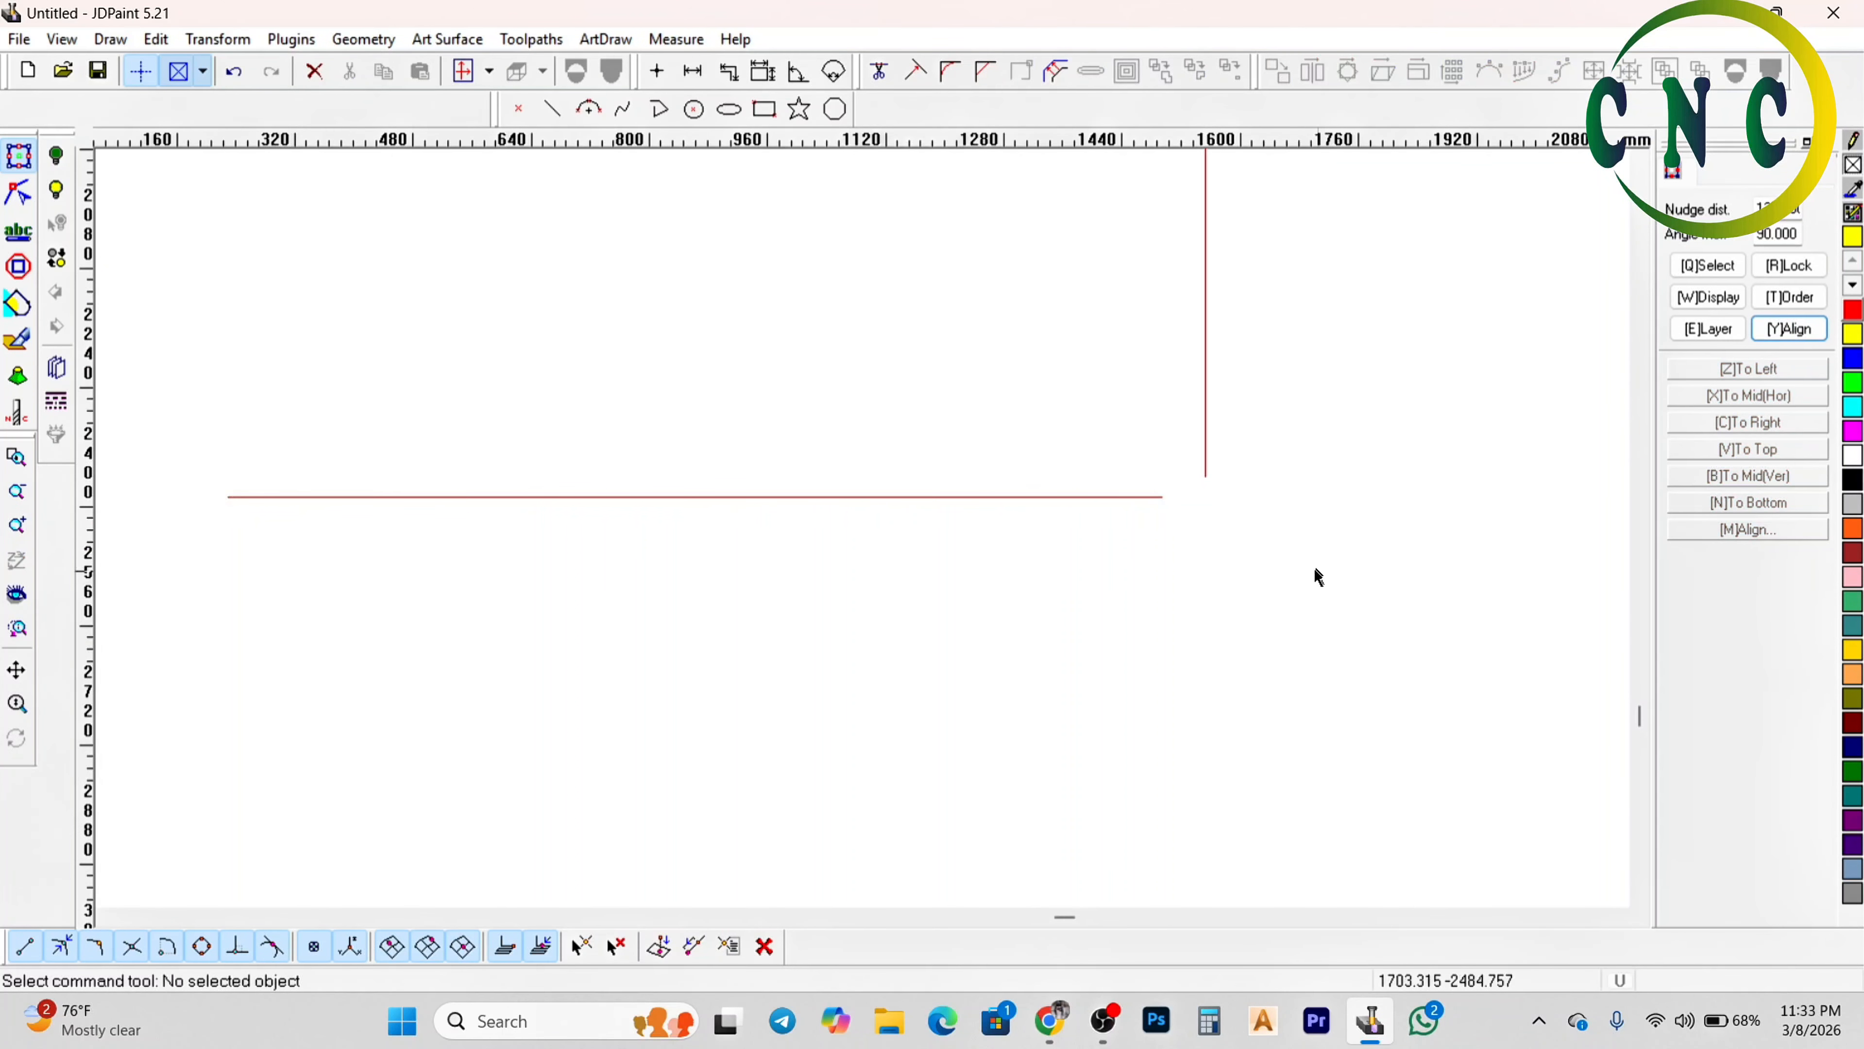
Try joining the separate vertical line and the horizontal line at their nearby ends with the Add line option
{"action": "left_click_drag", "start_coordinate": [1238, 659], "coordinate": [1061, 455]}
{"action": "scroll", "coordinate": [1056, 493], "scroll_direction": "down", "scroll_amount": 1}
{"action": "scroll", "coordinate": [1058, 501], "scroll_direction": "down", "scroll_amount": 1}
{"action": "left_click", "coordinate": [1089, 574]}
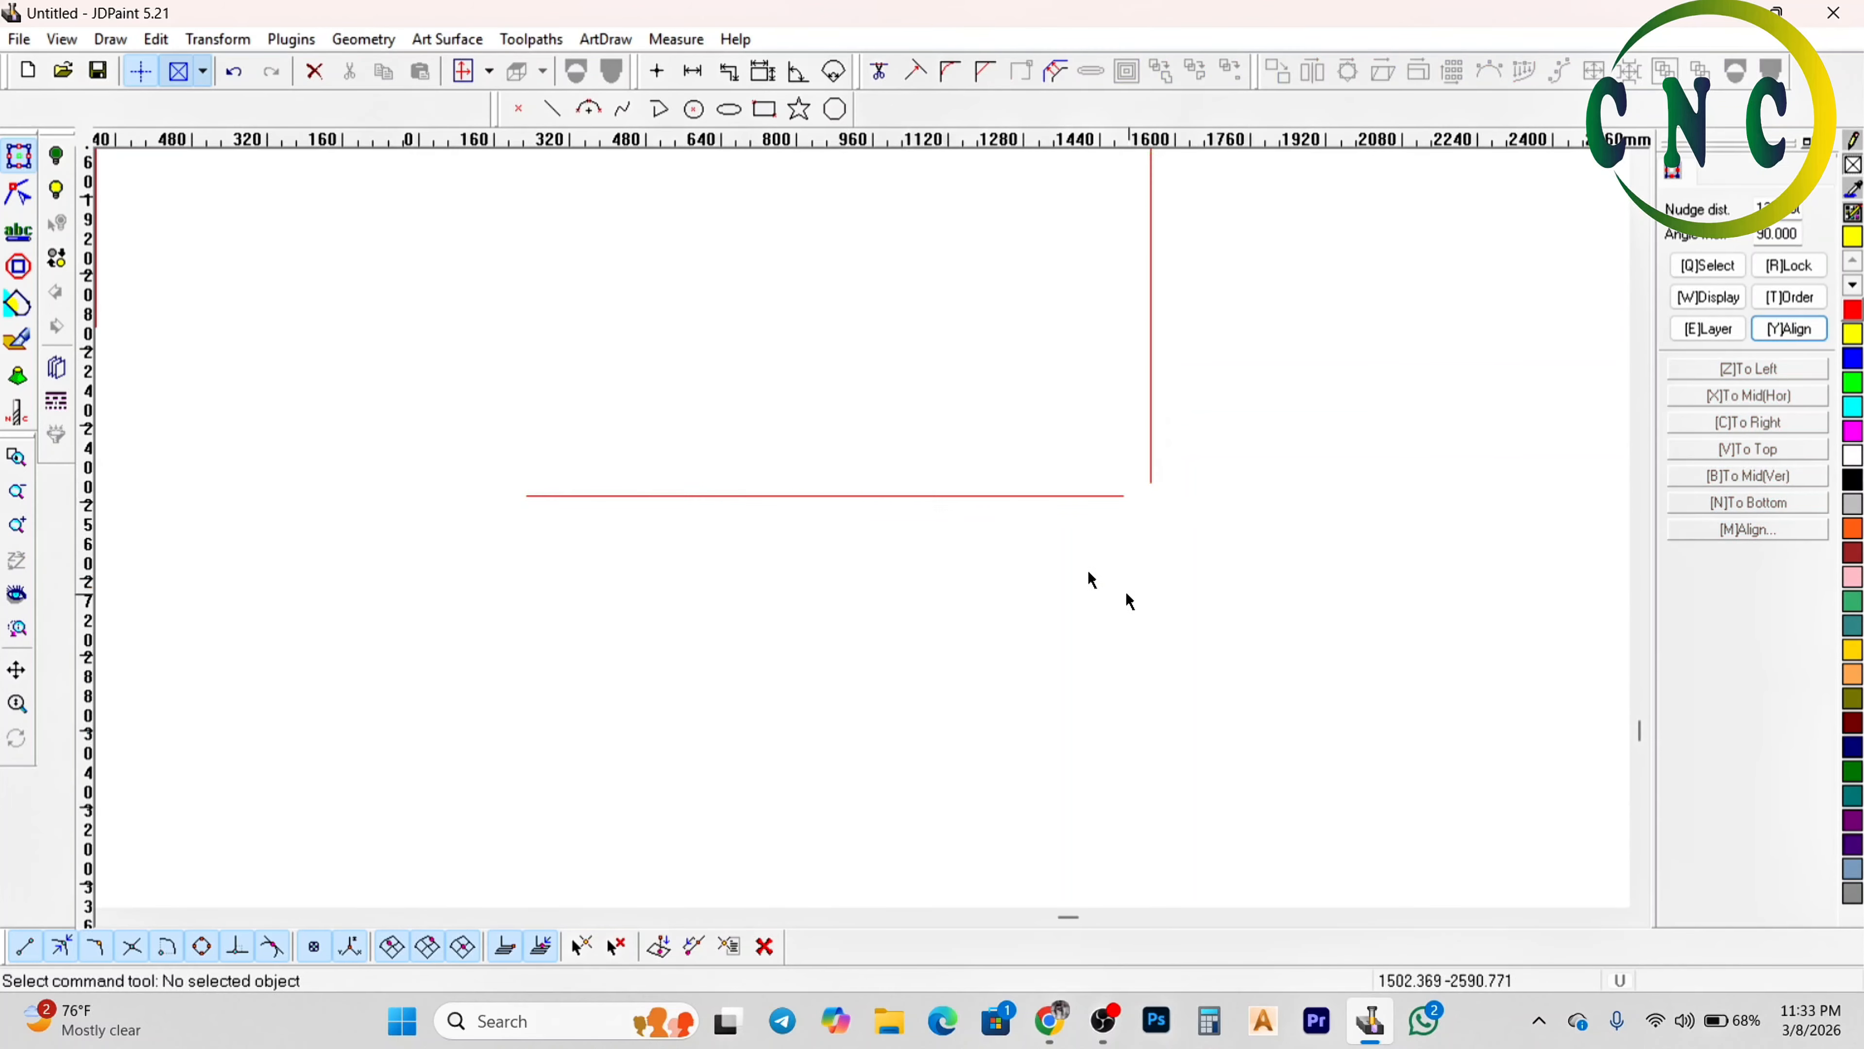
{"action": "left_click", "coordinate": [168, 44]}
{"action": "left_click", "coordinate": [212, 391]}
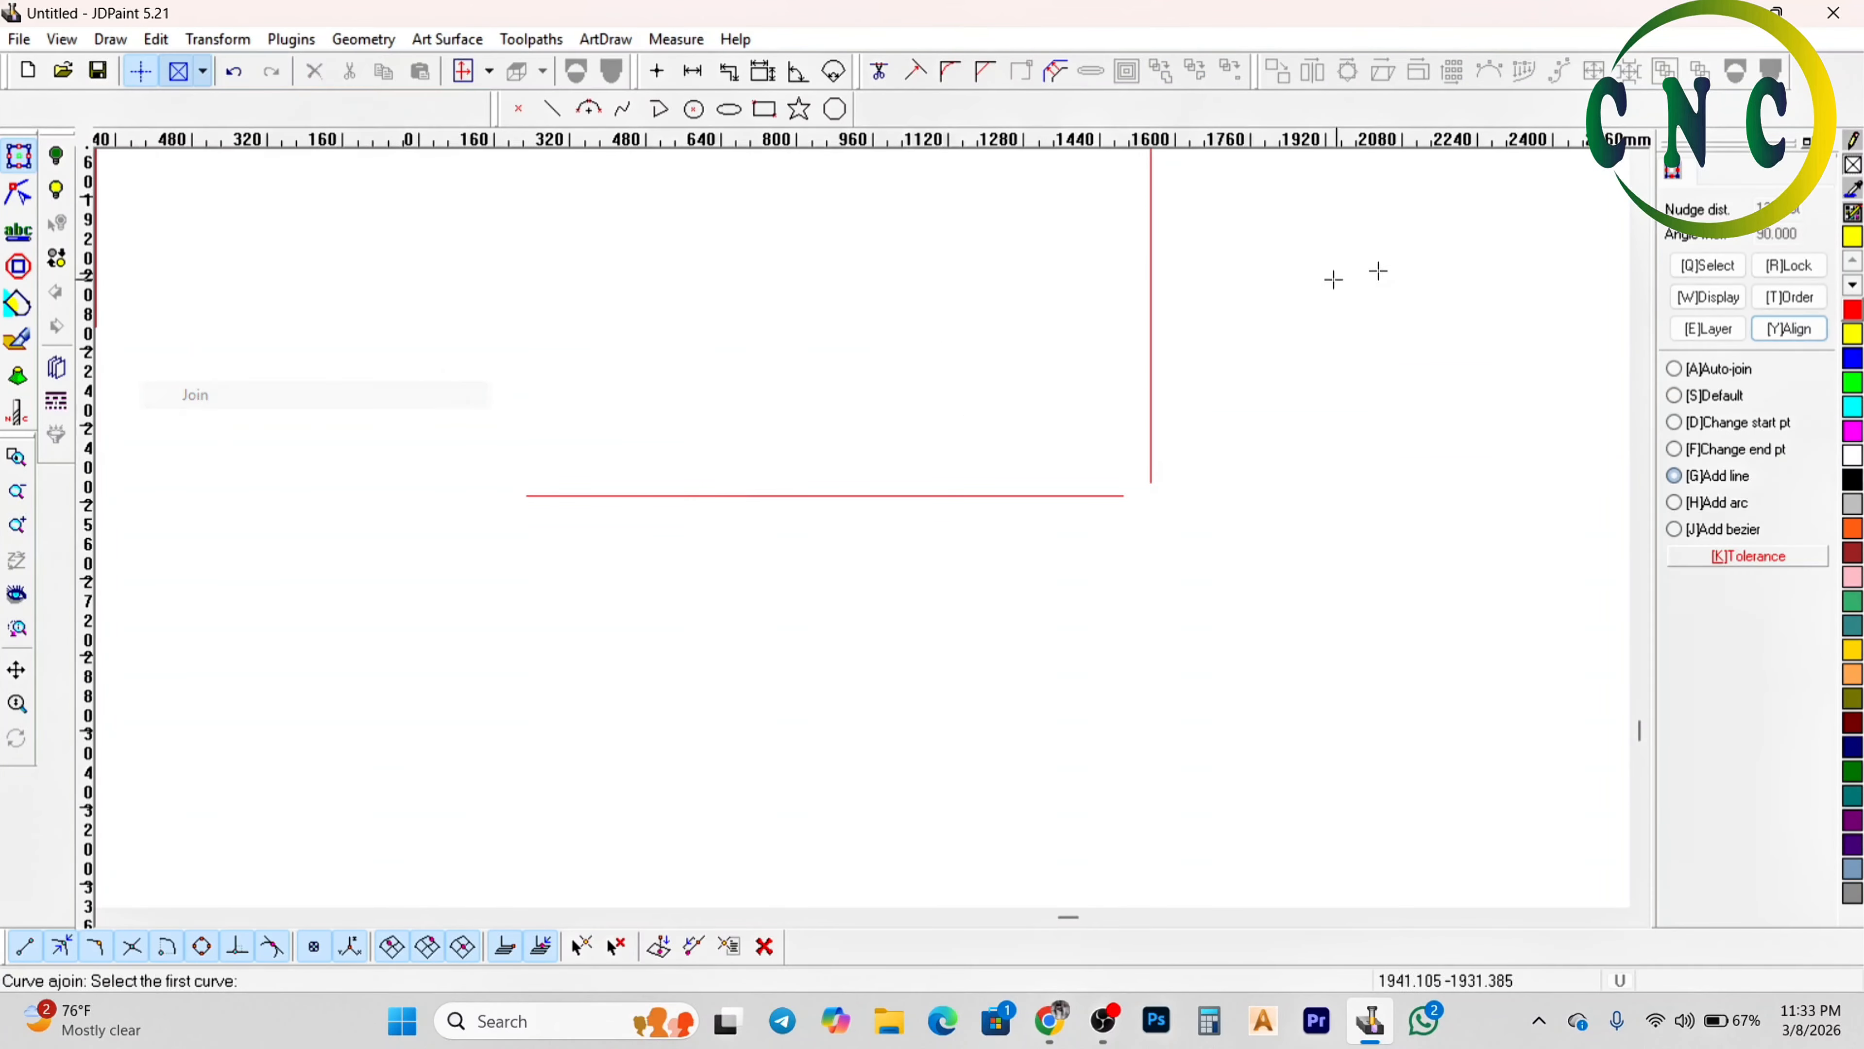
{"action": "left_click", "coordinate": [1677, 370]}
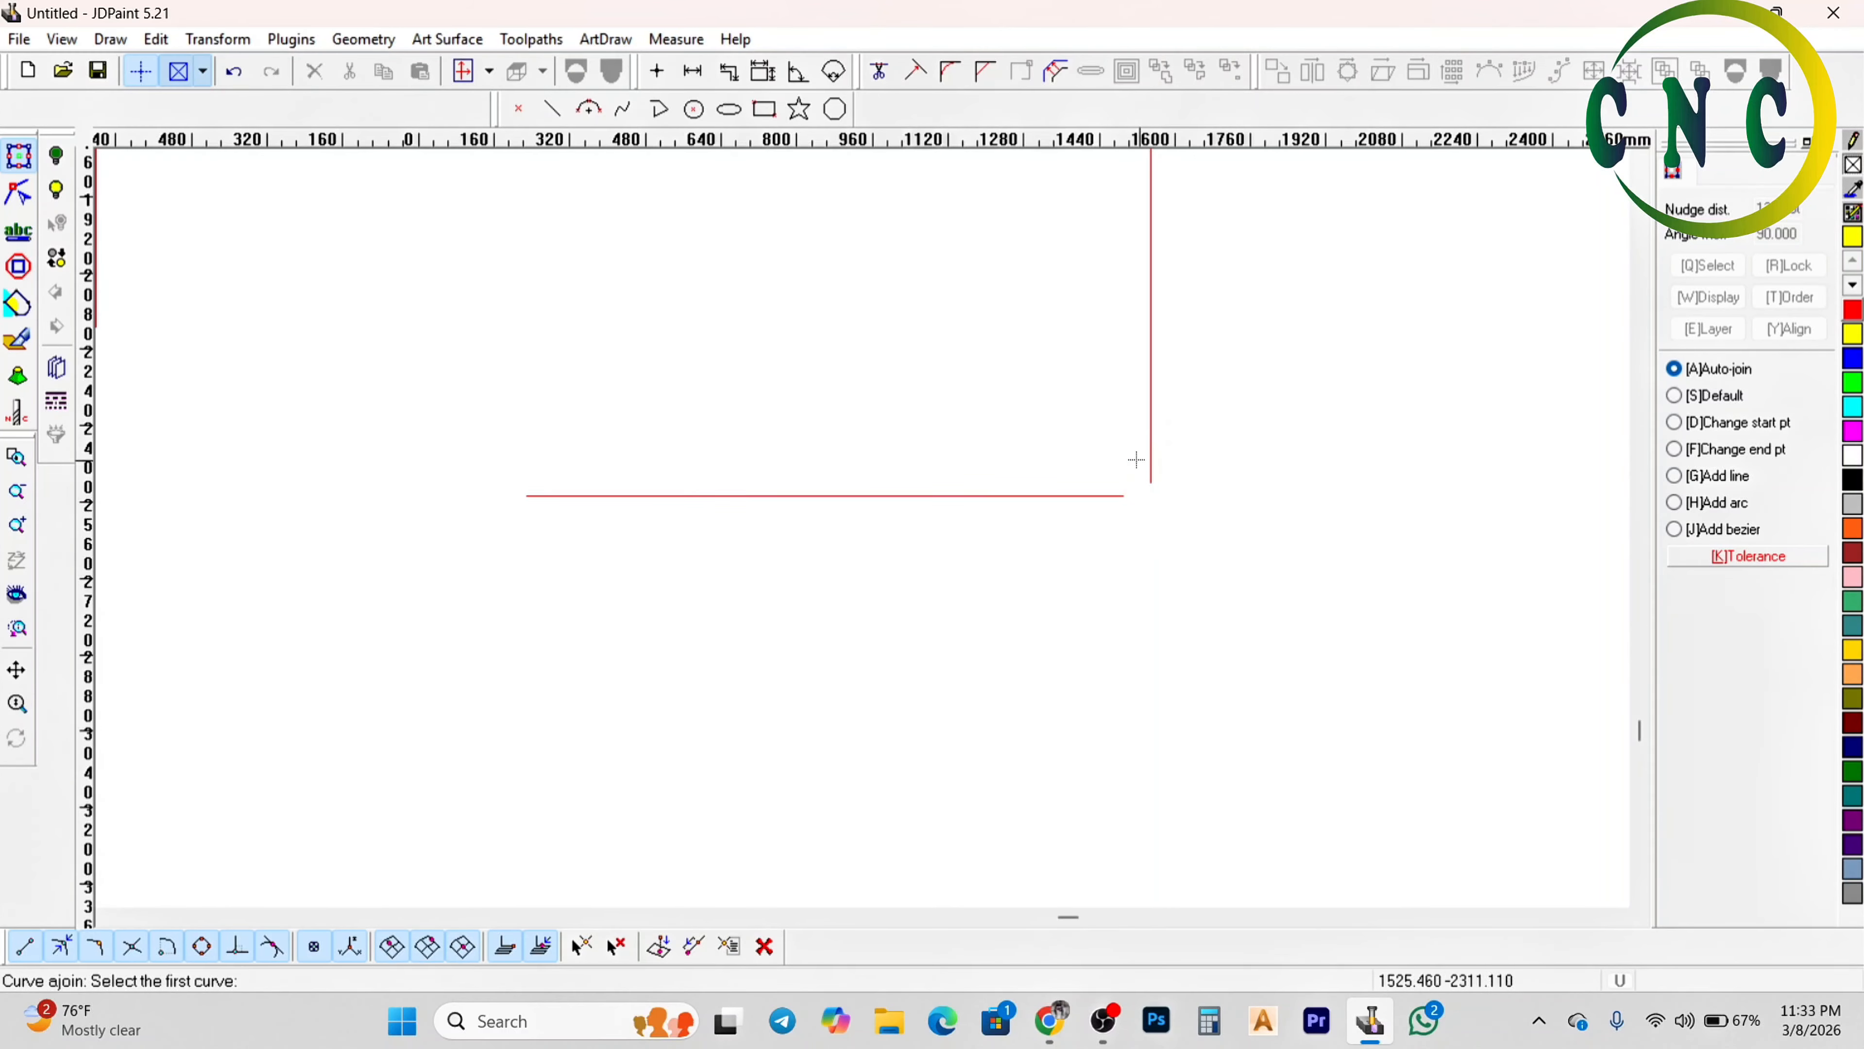
{"action": "scroll", "coordinate": [1088, 489], "scroll_direction": "down", "scroll_amount": 1}
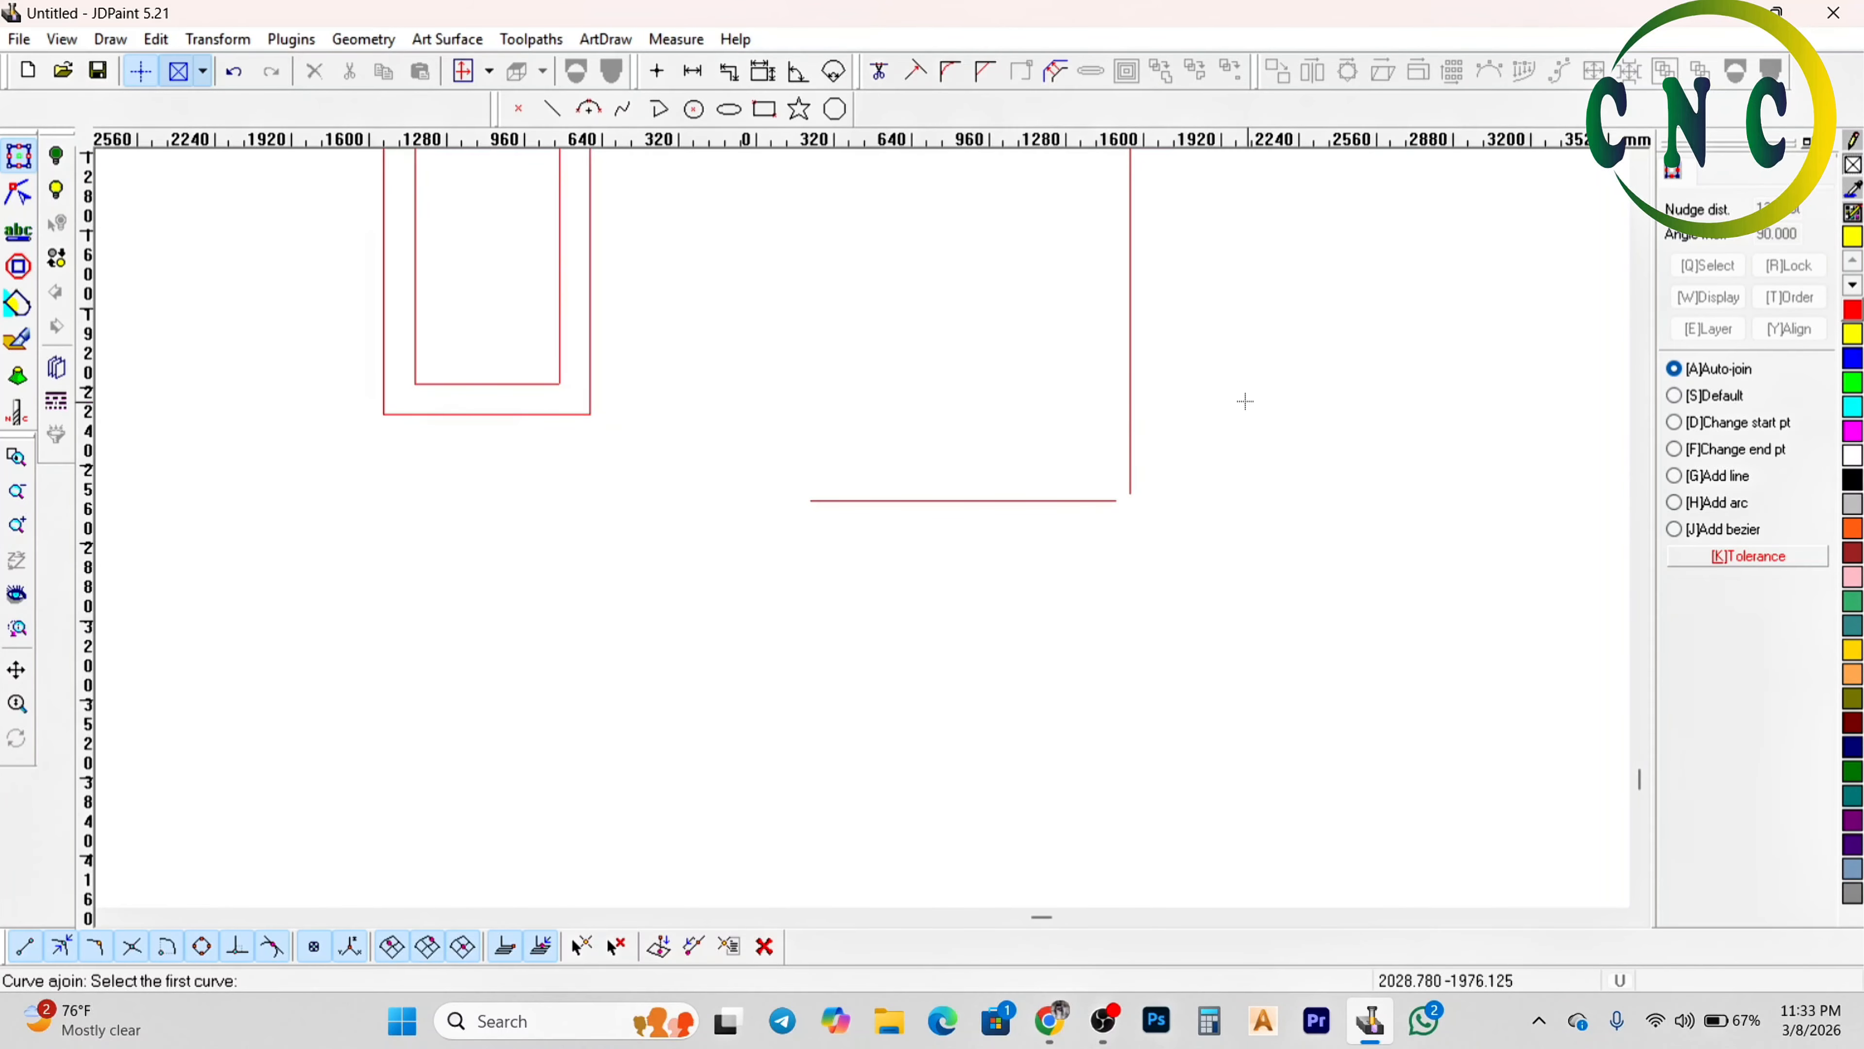
{"action": "left_click", "coordinate": [1734, 478]}
{"action": "left_click", "coordinate": [1116, 489]}
{"action": "left_click", "coordinate": [1114, 504]}
{"action": "right_click", "coordinate": [1114, 511]}
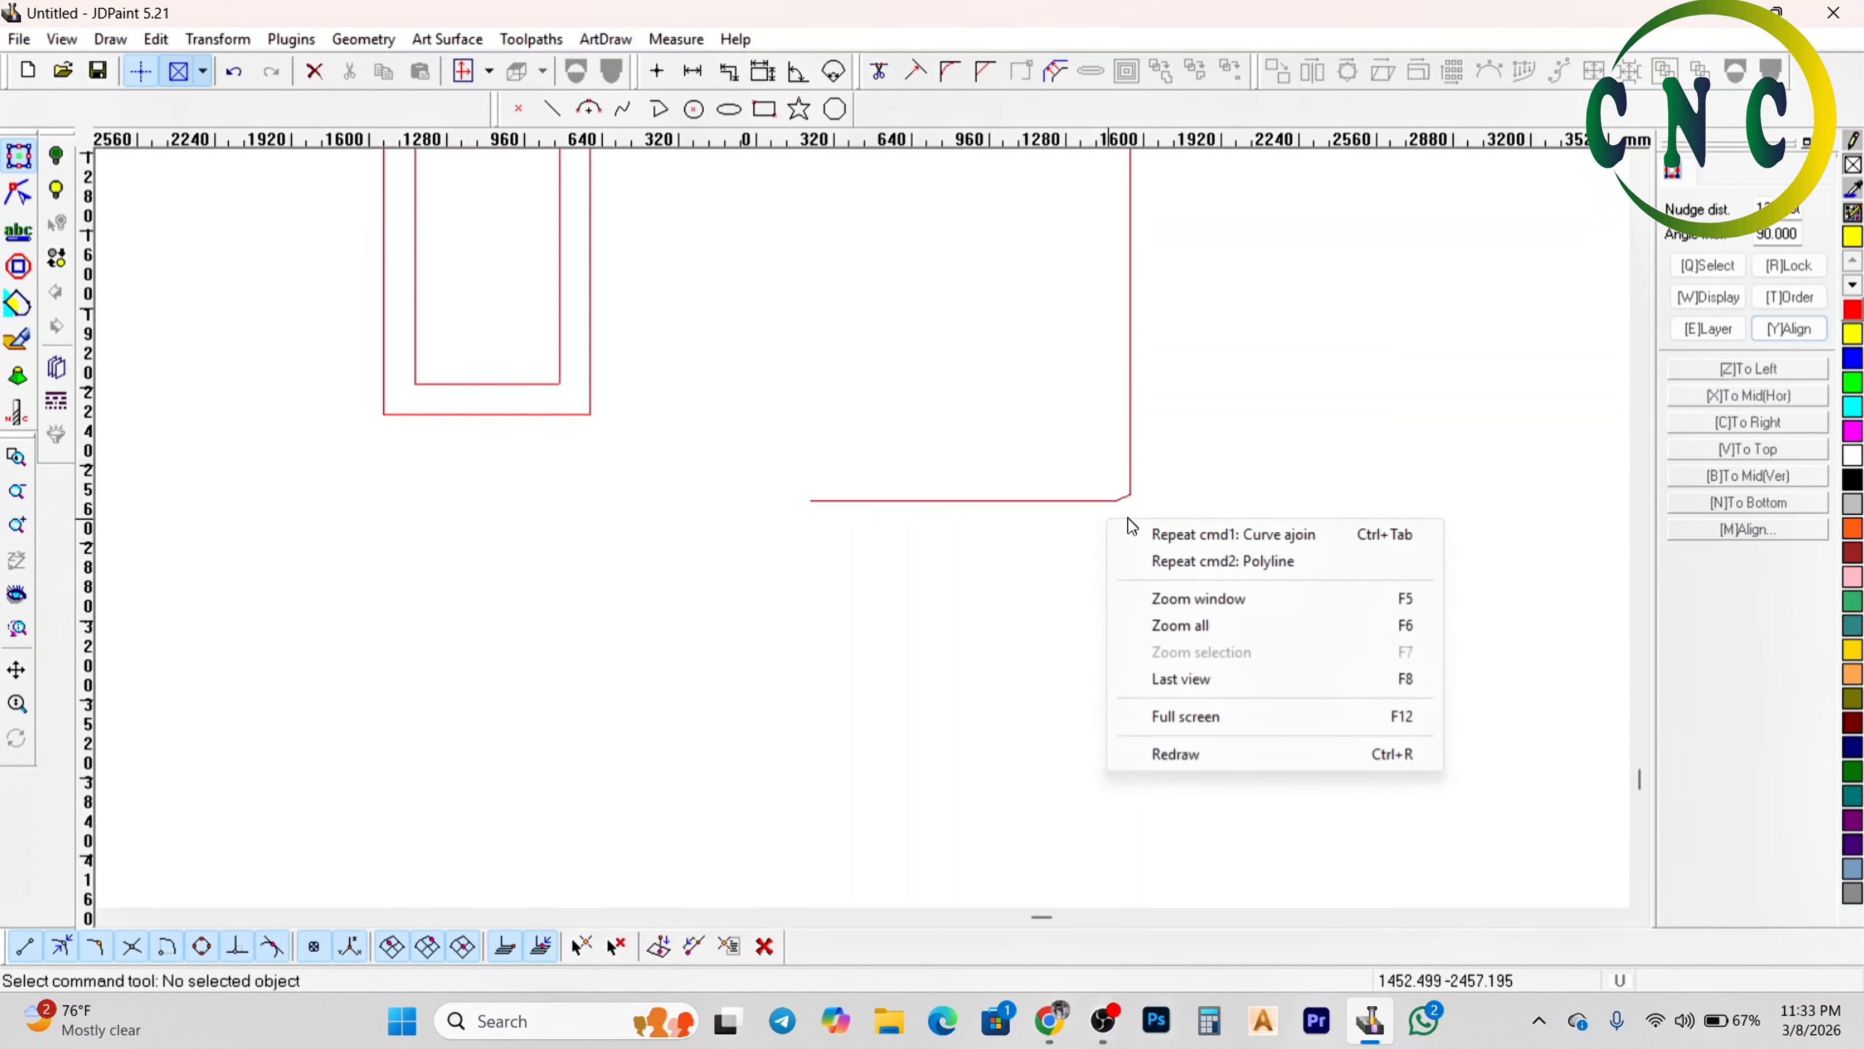
Select the joined L-shaped curve and examine the connecting segment at its corner
{"action": "left_click", "coordinate": [960, 506]}
{"action": "scroll", "coordinate": [1117, 520], "scroll_direction": "up", "scroll_amount": 2}
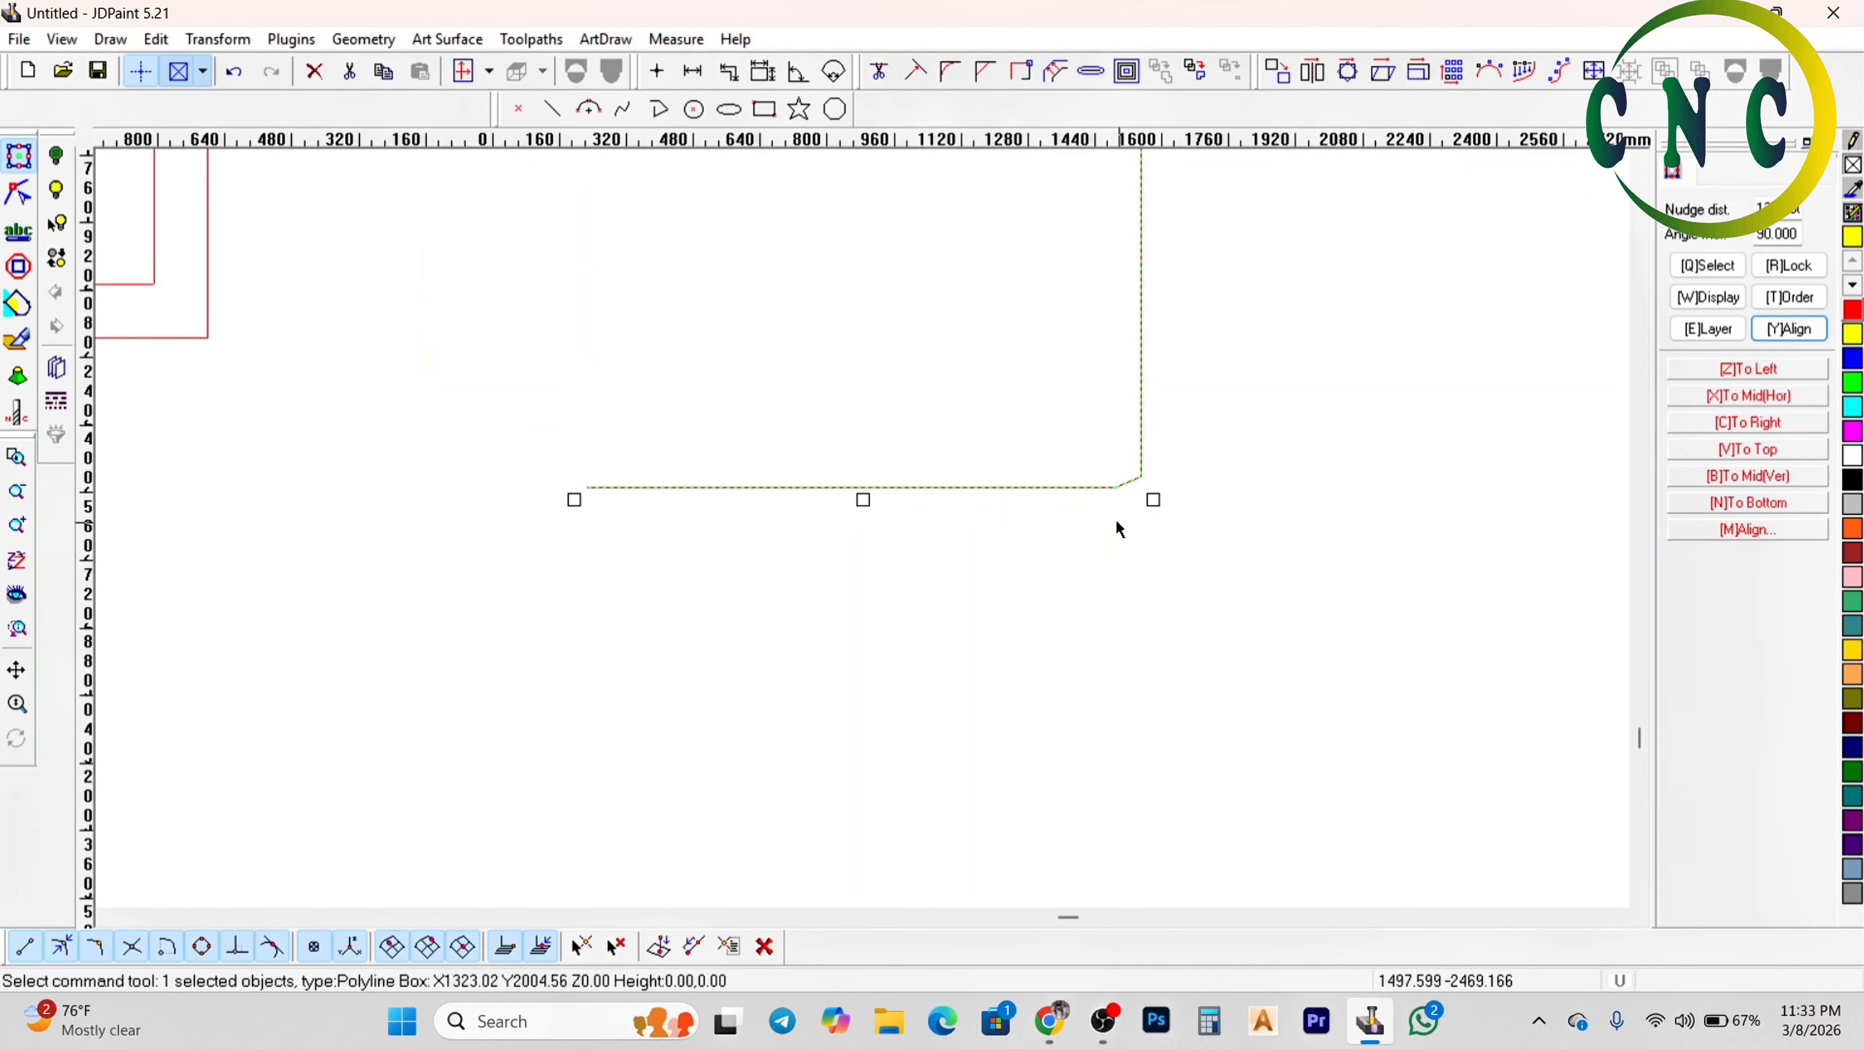
{"action": "scroll", "coordinate": [1097, 514], "scroll_direction": "down", "scroll_amount": 2}
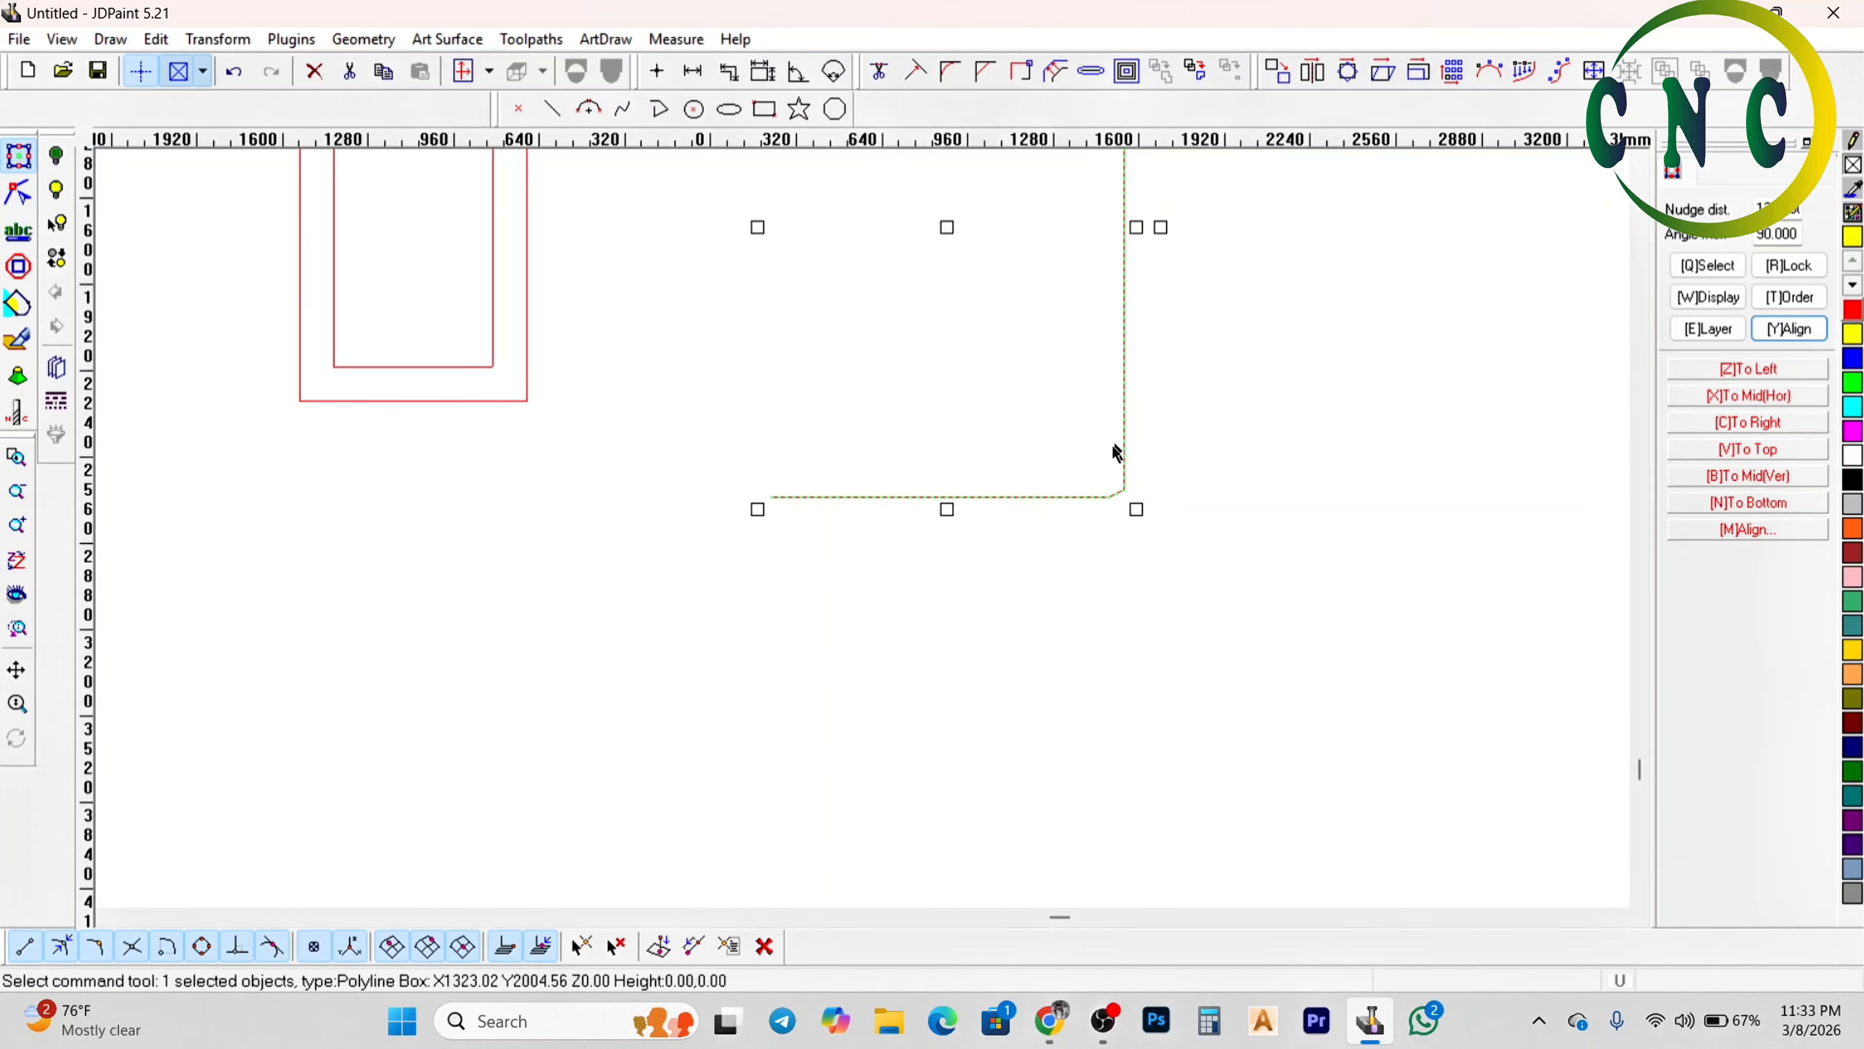
{"action": "scroll", "coordinate": [1053, 516], "scroll_direction": "down", "scroll_amount": 2}
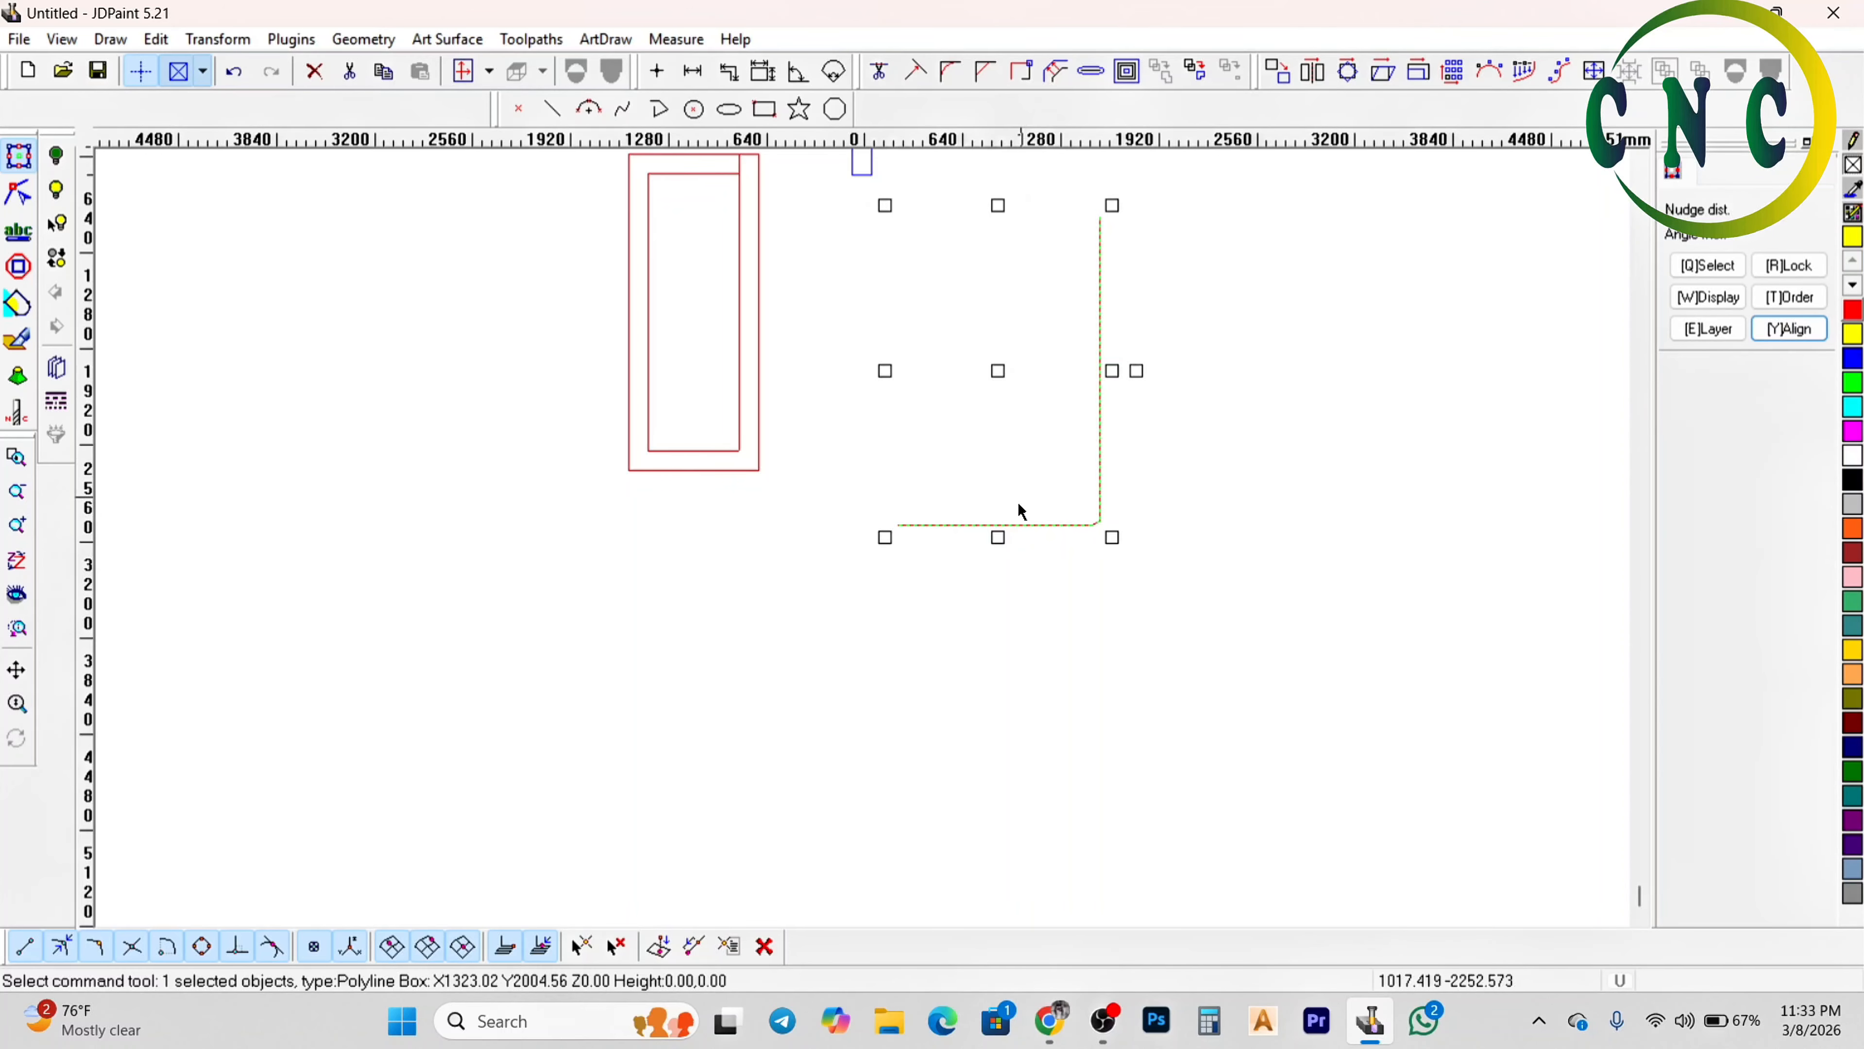
{"action": "left_click", "coordinate": [1085, 410]}
{"action": "scroll", "coordinate": [1142, 417], "scroll_direction": "up", "scroll_amount": 1}
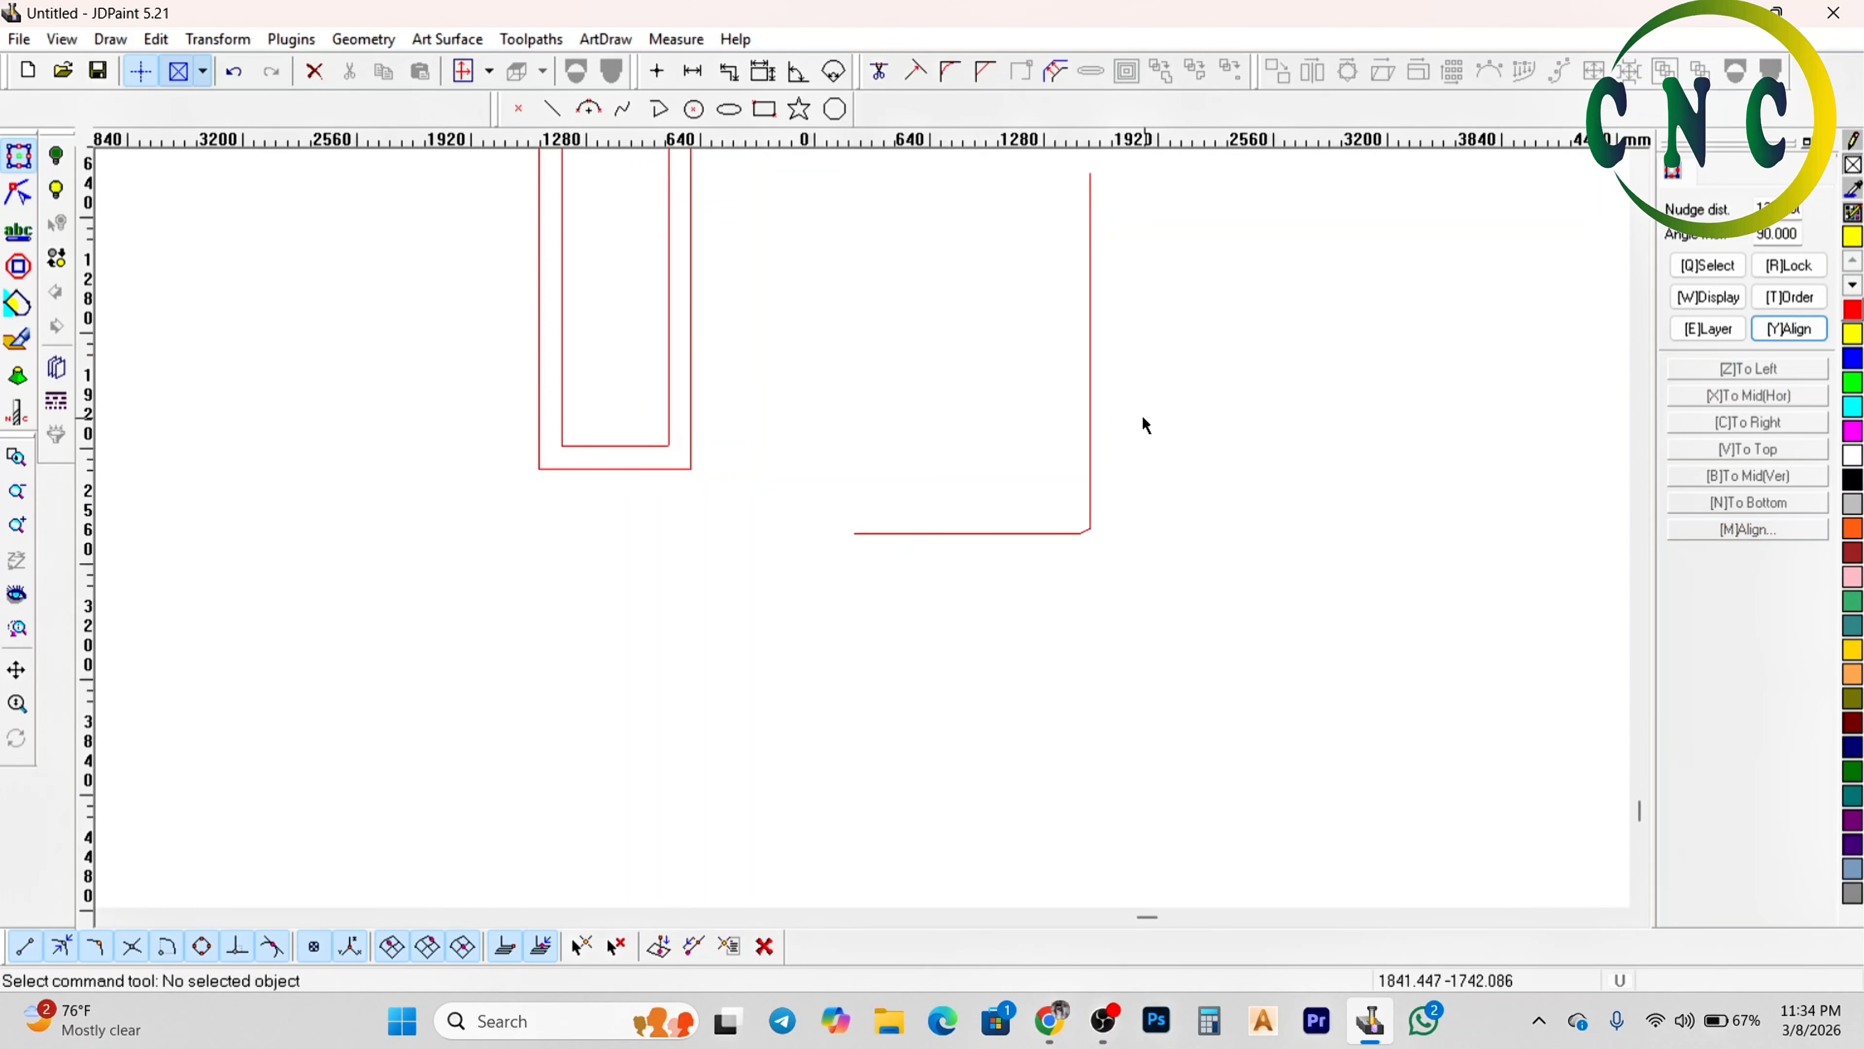
Delete the joined L-shaped curve beside the nested rectangles
{"action": "left_click", "coordinate": [1090, 418]}
{"action": "scroll", "coordinate": [1022, 491], "scroll_direction": "down", "scroll_amount": 1}
{"action": "scroll", "coordinate": [936, 478], "scroll_direction": "up", "scroll_amount": 1}
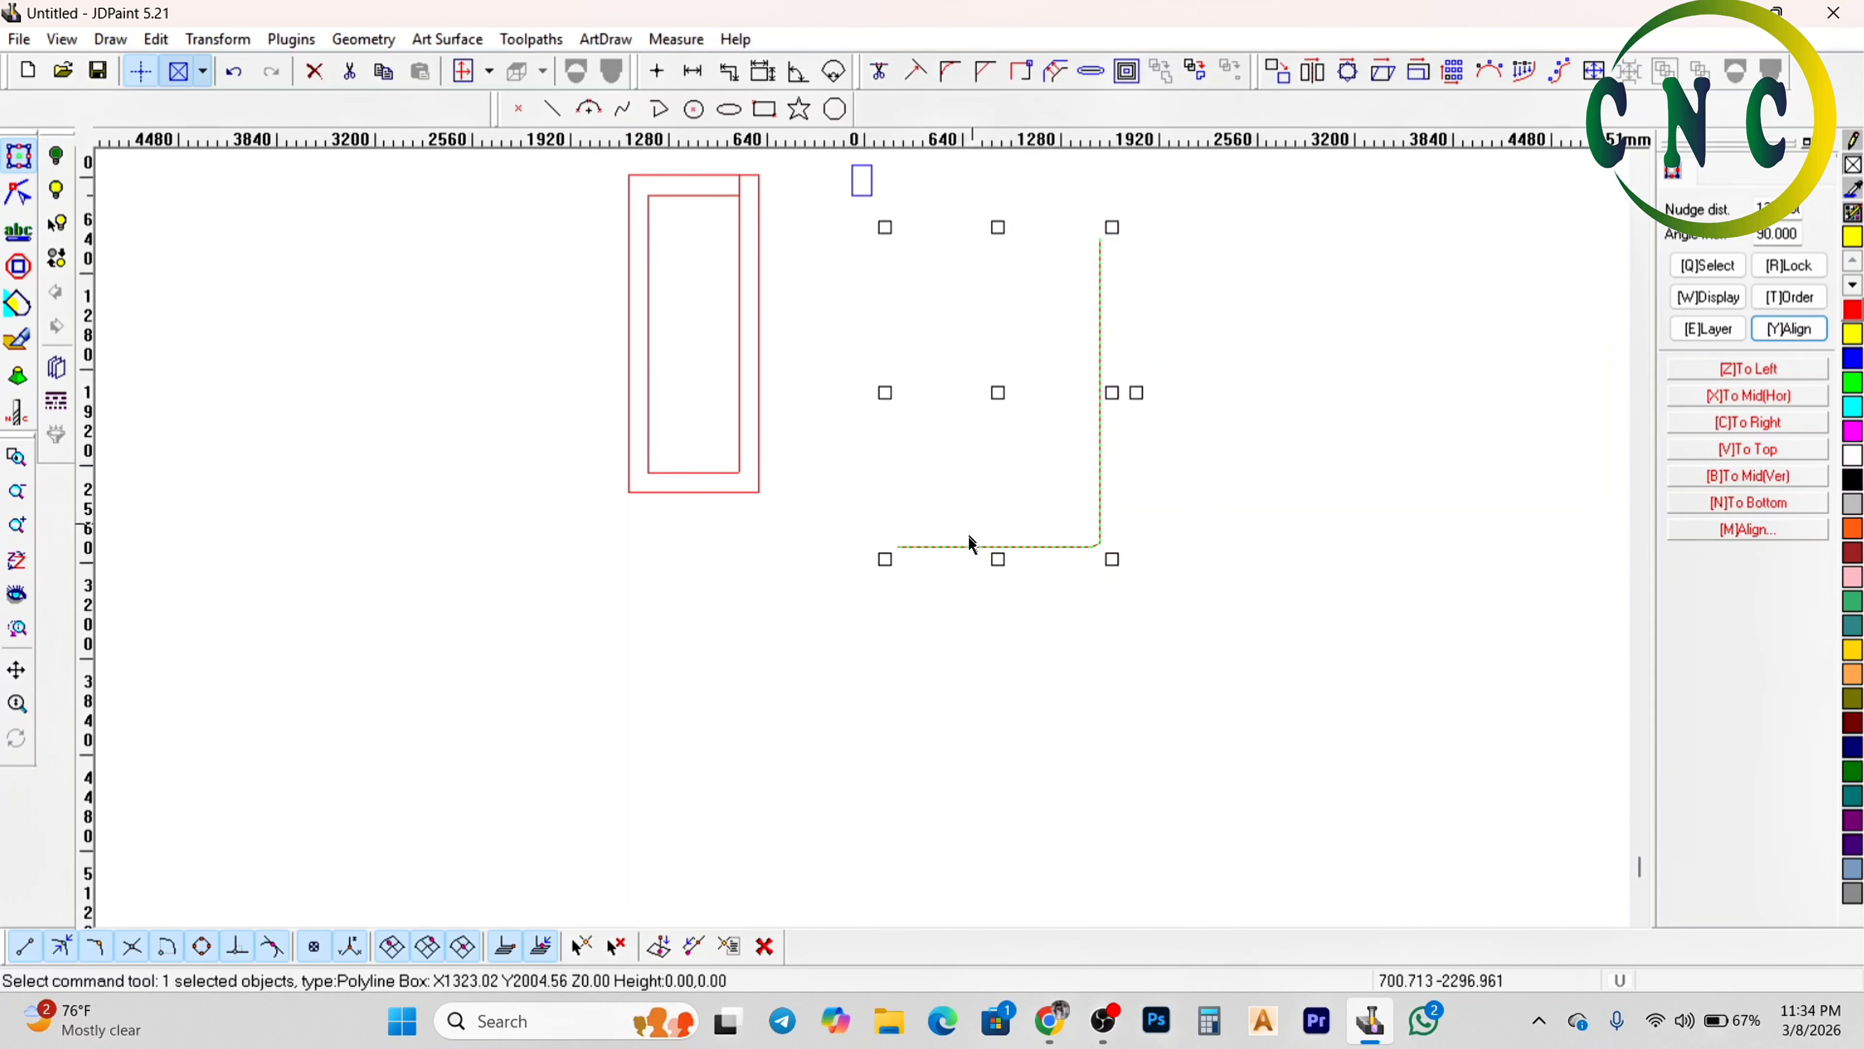
{"action": "scroll", "coordinate": [984, 543], "scroll_direction": "up", "scroll_amount": 1}
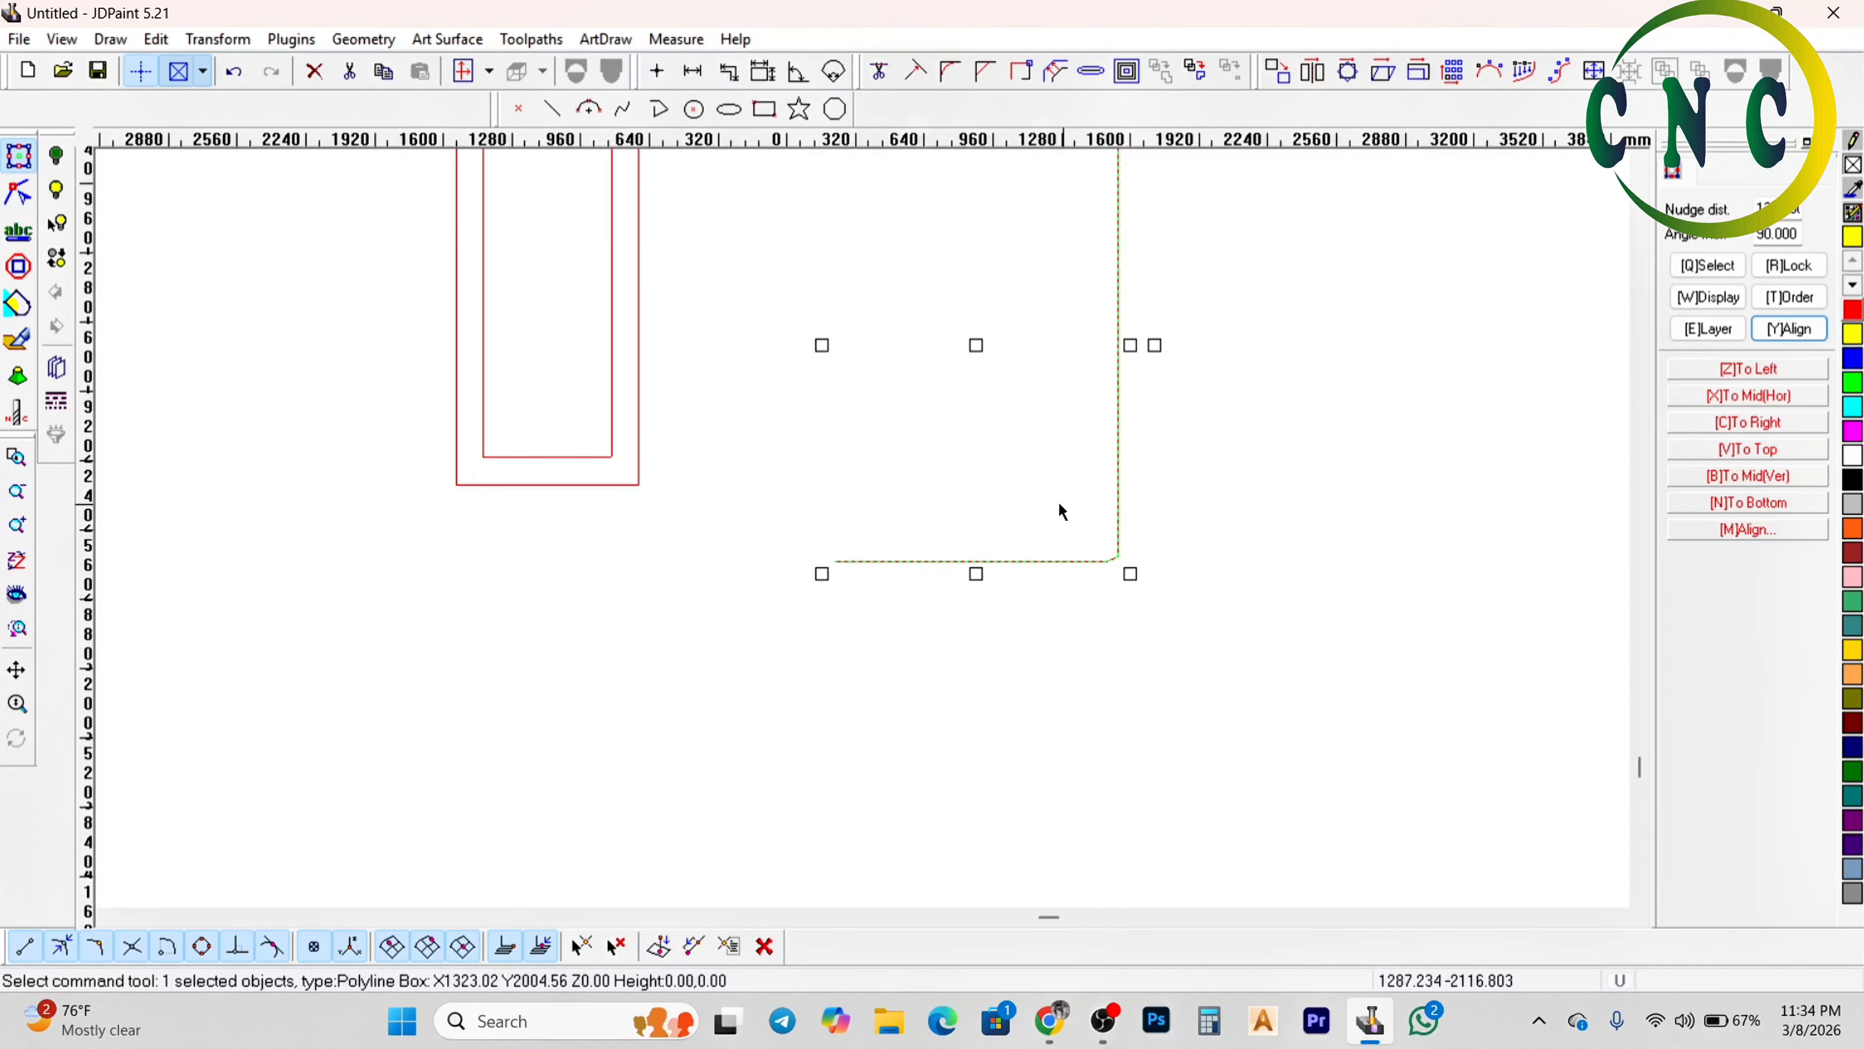
{"action": "scroll", "coordinate": [1049, 500], "scroll_direction": "up", "scroll_amount": 1}
{"action": "scroll", "coordinate": [1061, 543], "scroll_direction": "down", "scroll_amount": 1}
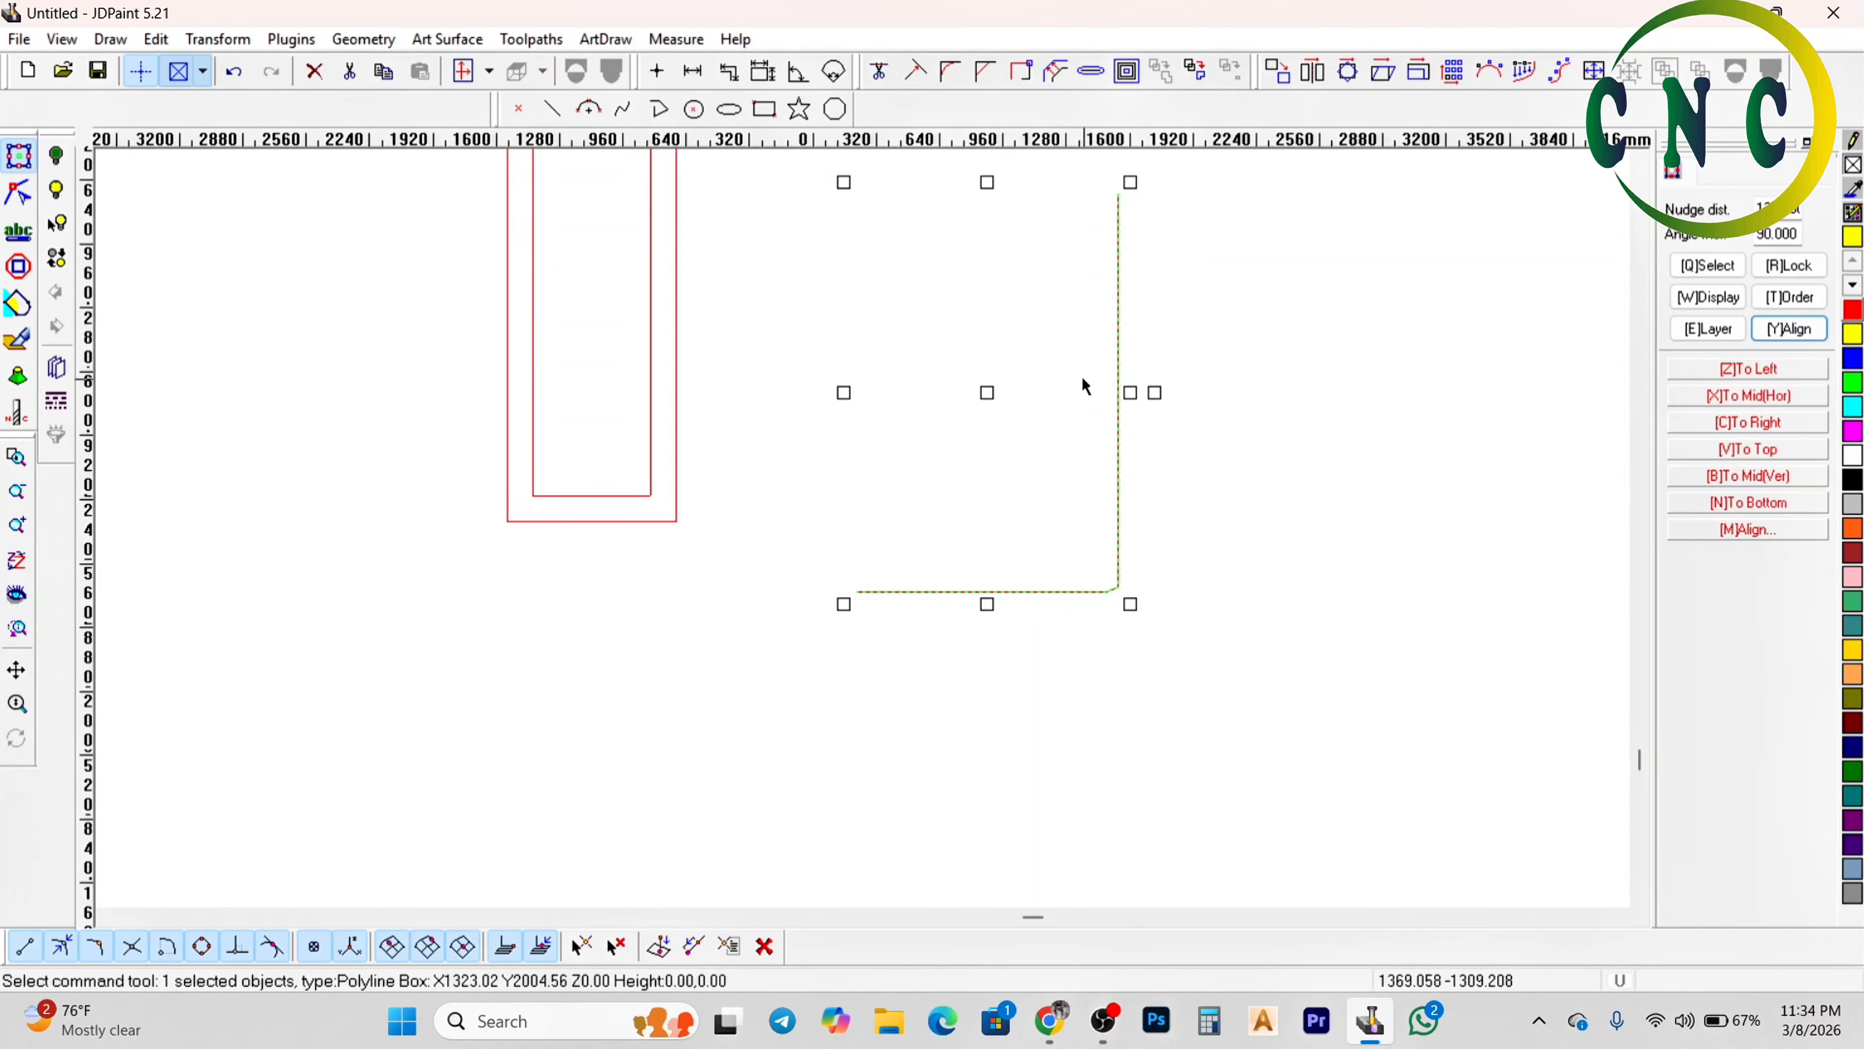
{"action": "key", "text": "Delete"}
Stretch the inner frame's right vertical line below the lower inner line, to about 1941 mm long
{"action": "scroll", "coordinate": [815, 424], "scroll_direction": "down", "scroll_amount": 1}
{"action": "scroll", "coordinate": [733, 456], "scroll_direction": "up", "scroll_amount": 1}
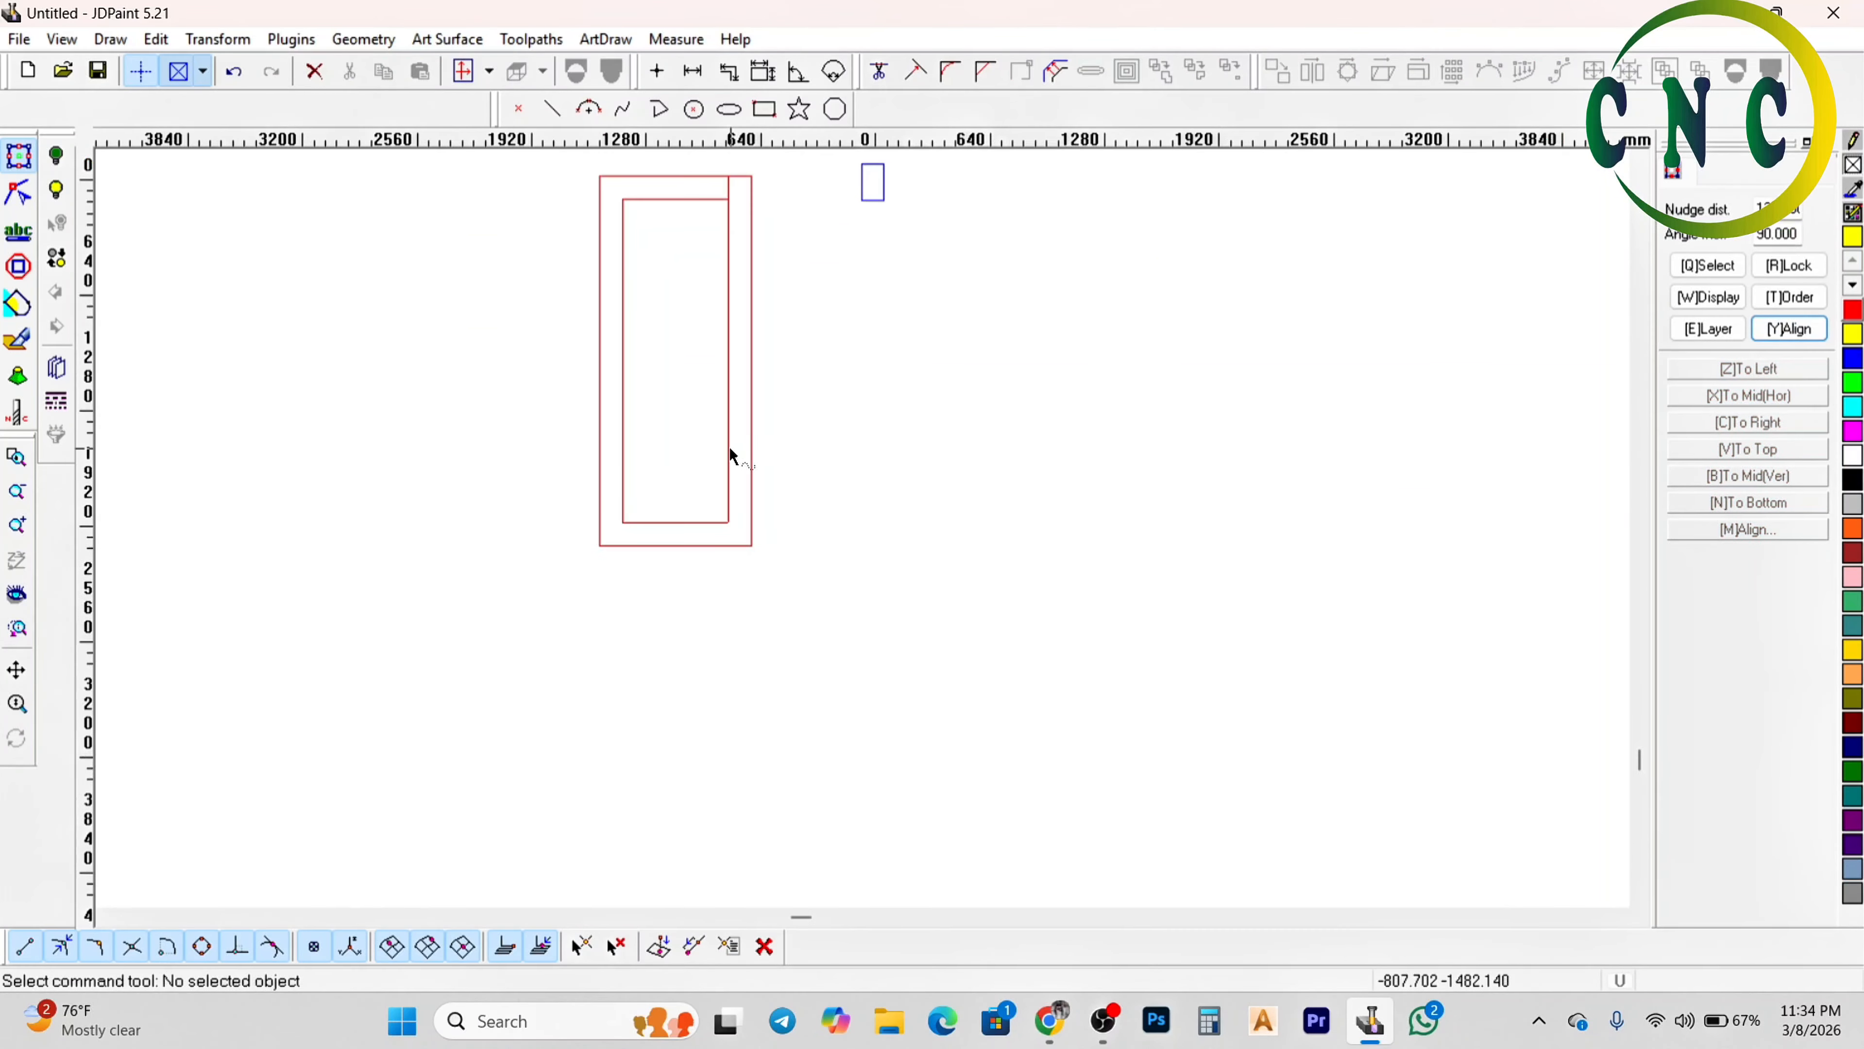
{"action": "left_click", "coordinate": [731, 455]}
{"action": "scroll", "coordinate": [724, 346], "scroll_direction": "up", "scroll_amount": 1}
{"action": "scroll", "coordinate": [790, 678], "scroll_direction": "up", "scroll_amount": 2}
{"action": "scroll", "coordinate": [795, 639], "scroll_direction": "down", "scroll_amount": 1}
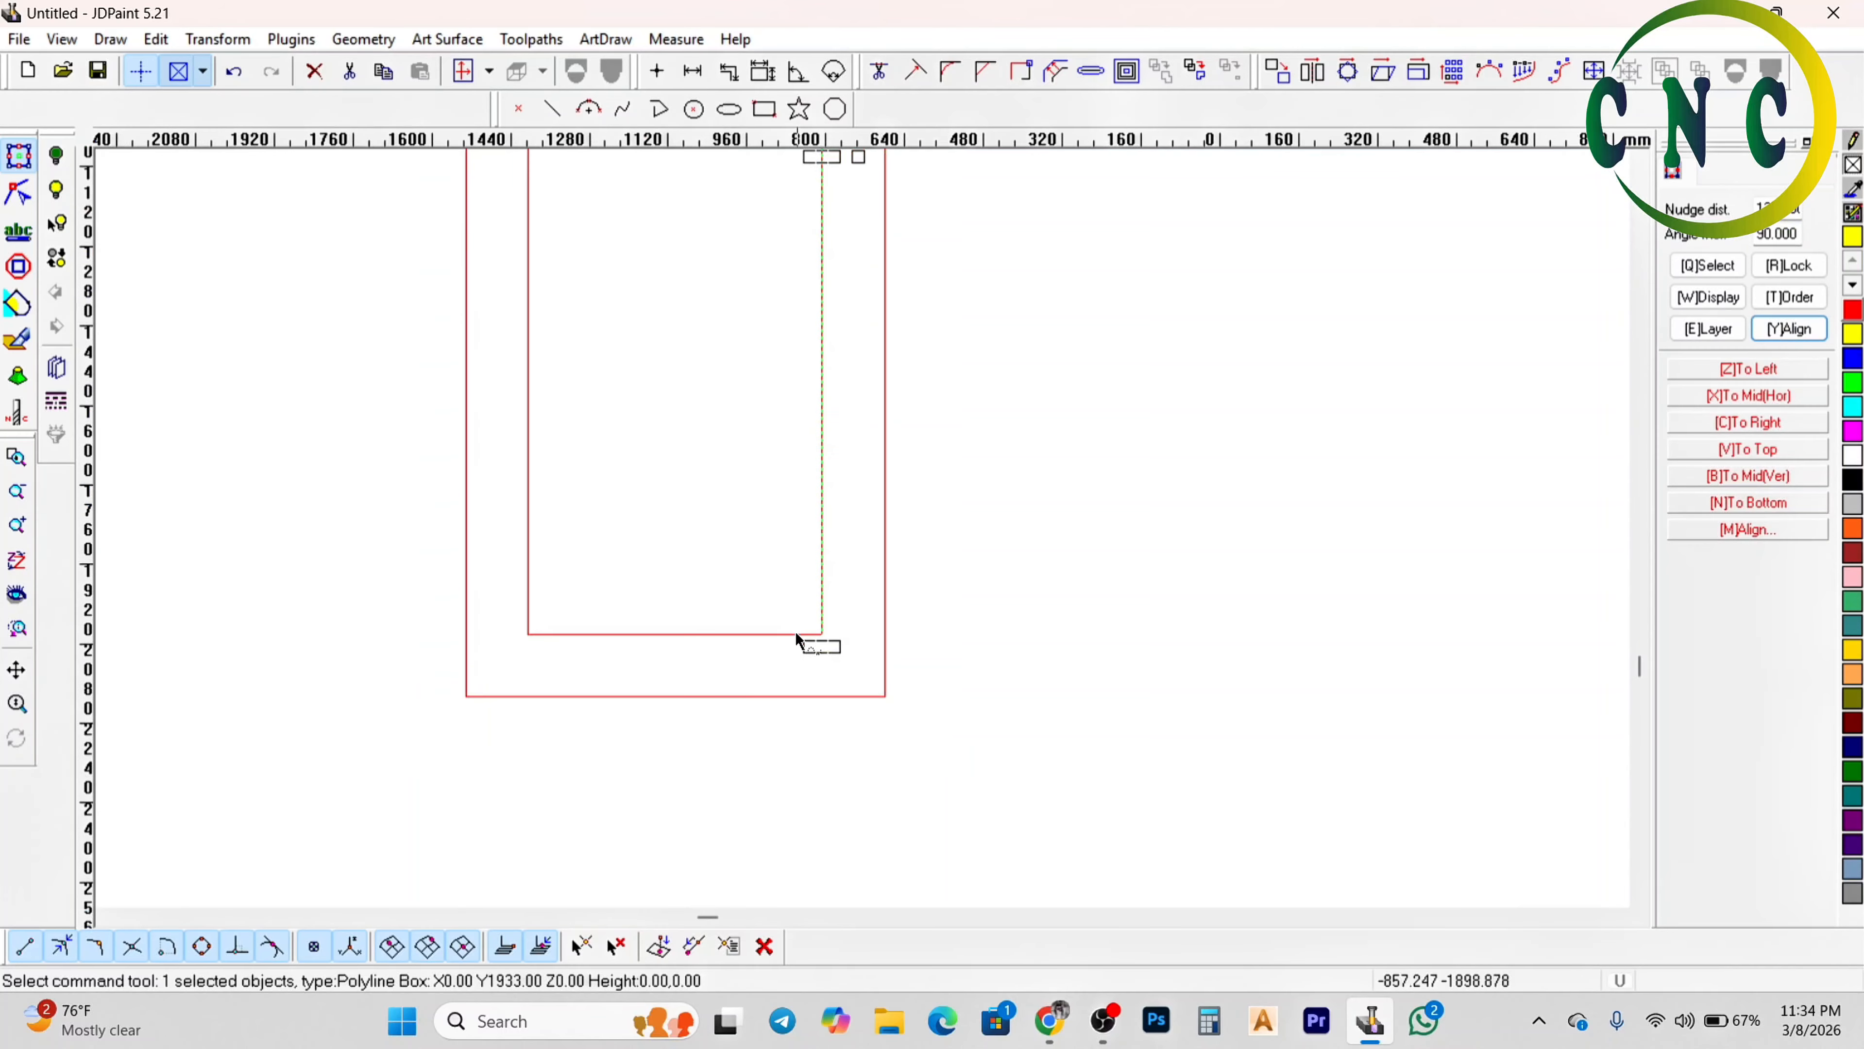
{"action": "scroll", "coordinate": [796, 634], "scroll_direction": "up", "scroll_amount": 5}
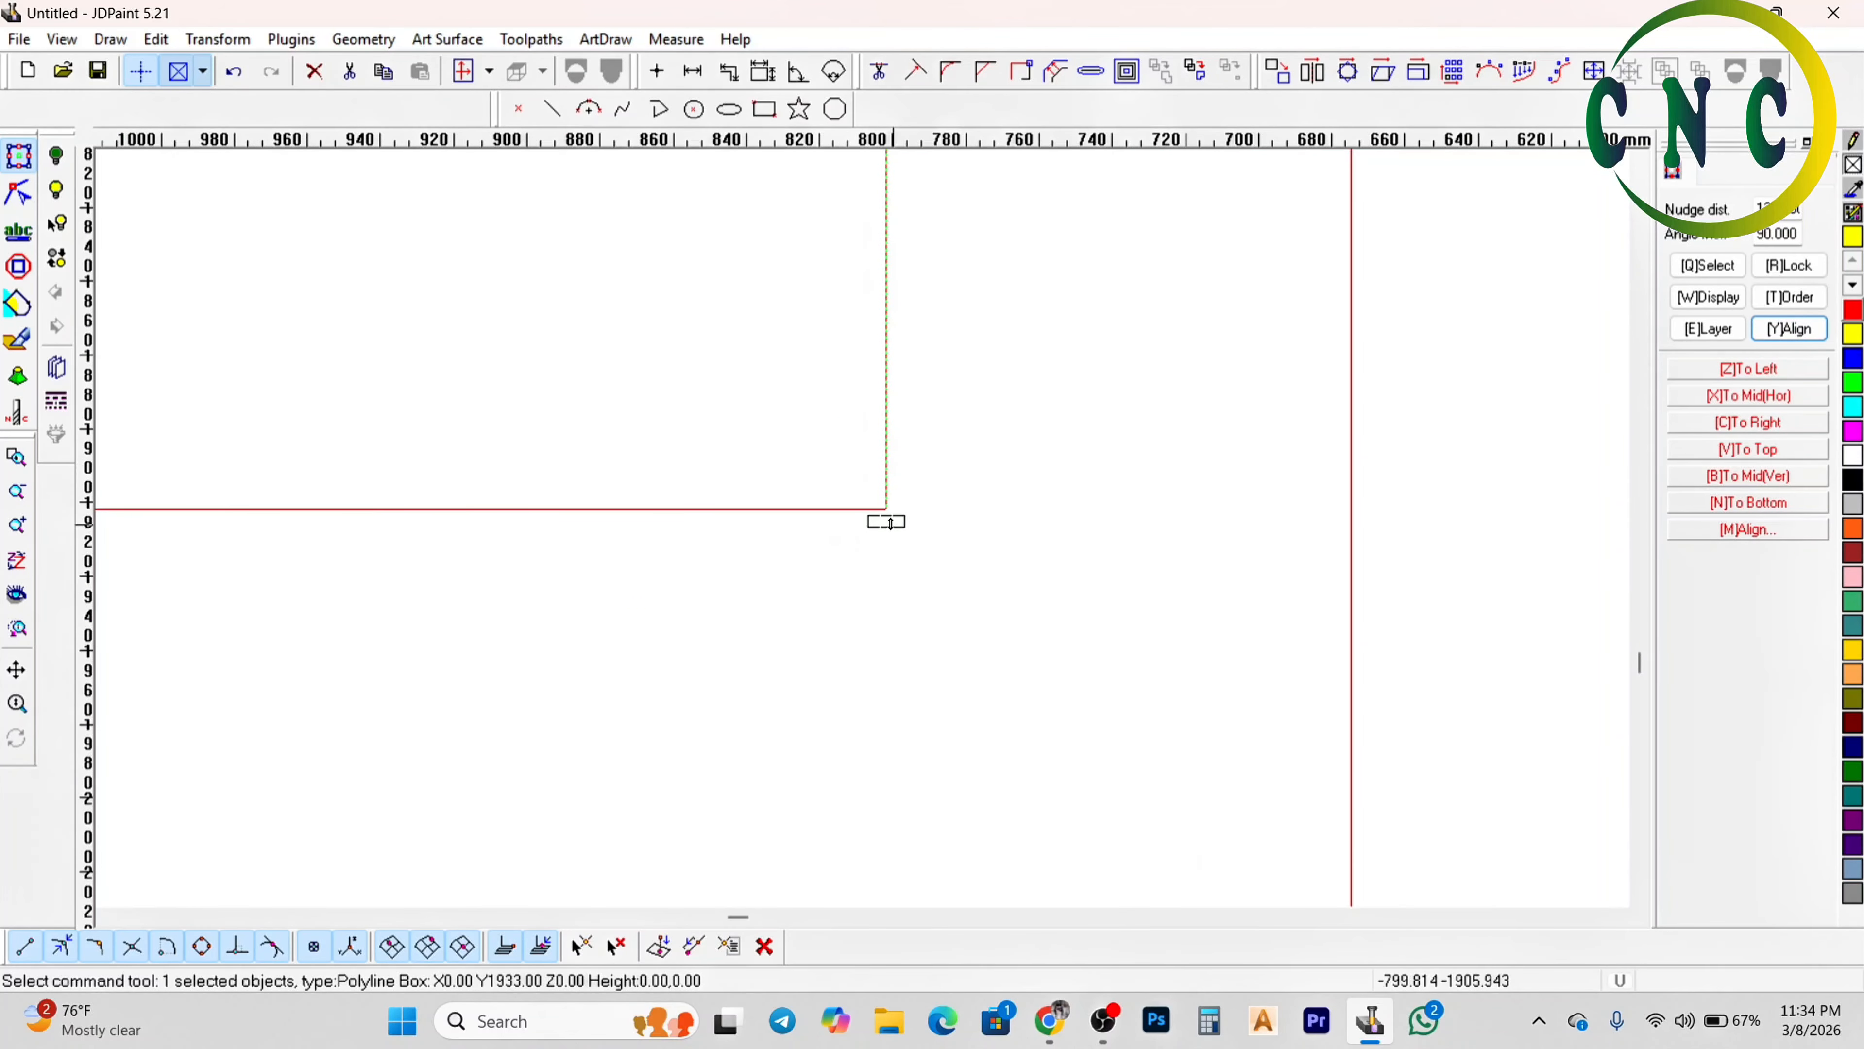
{"action": "scroll", "coordinate": [936, 624], "scroll_direction": "down", "scroll_amount": 3}
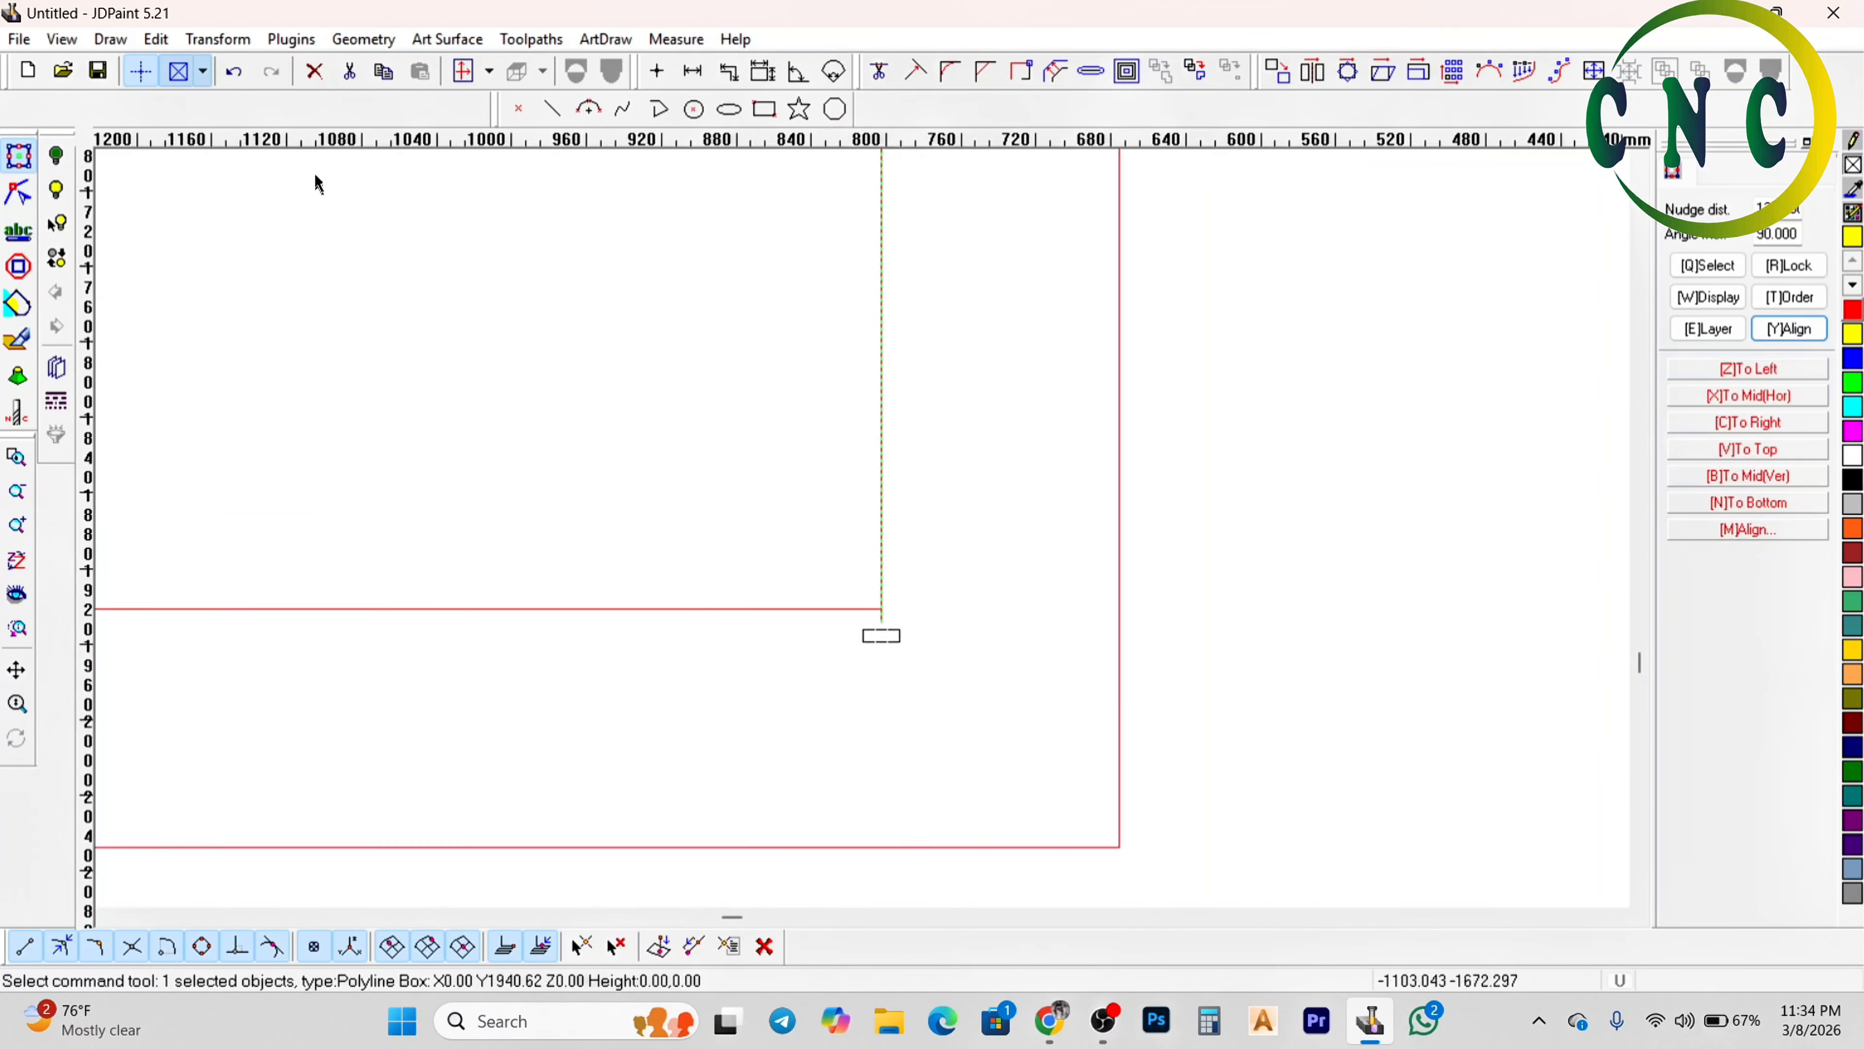
{"action": "left_click", "coordinate": [156, 38]}
{"action": "left_click", "coordinate": [230, 400]}
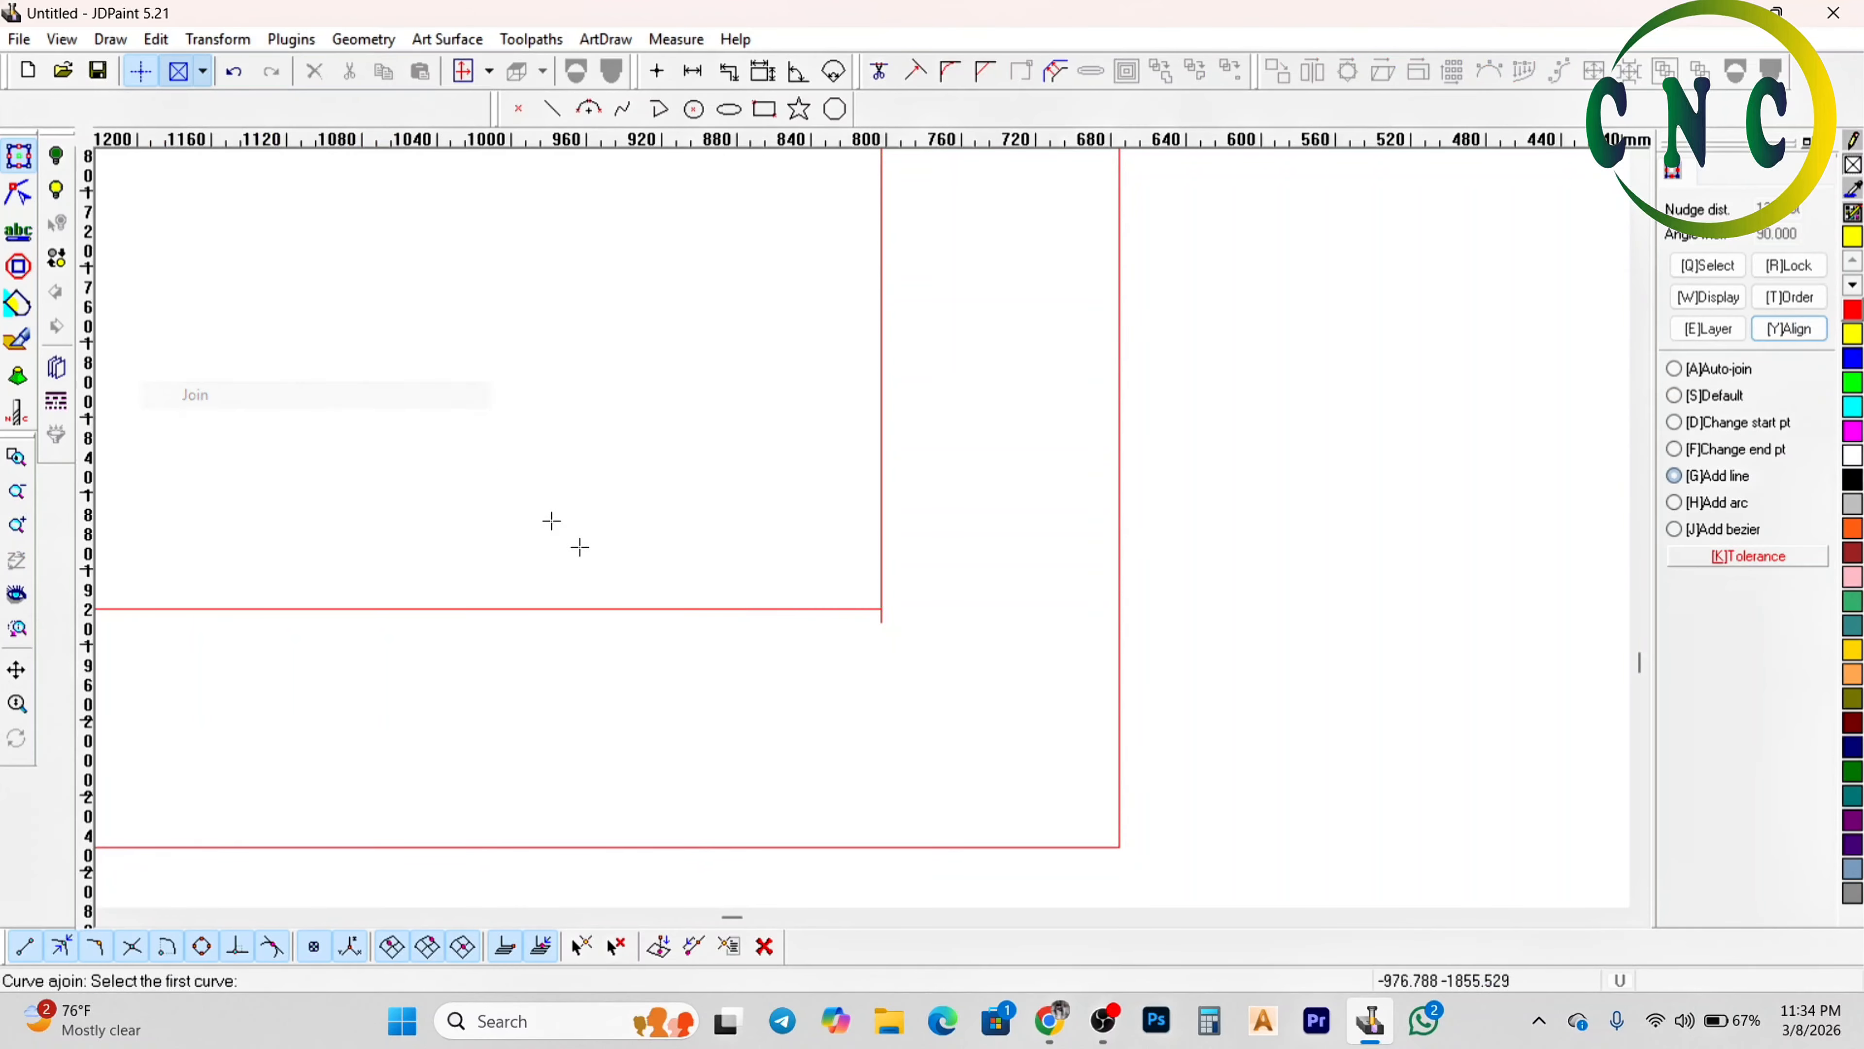
{"action": "scroll", "coordinate": [579, 548], "scroll_direction": "down", "scroll_amount": 3}
{"action": "left_click", "coordinate": [1681, 373]}
{"action": "scroll", "coordinate": [1236, 603], "scroll_direction": "down", "scroll_amount": 4}
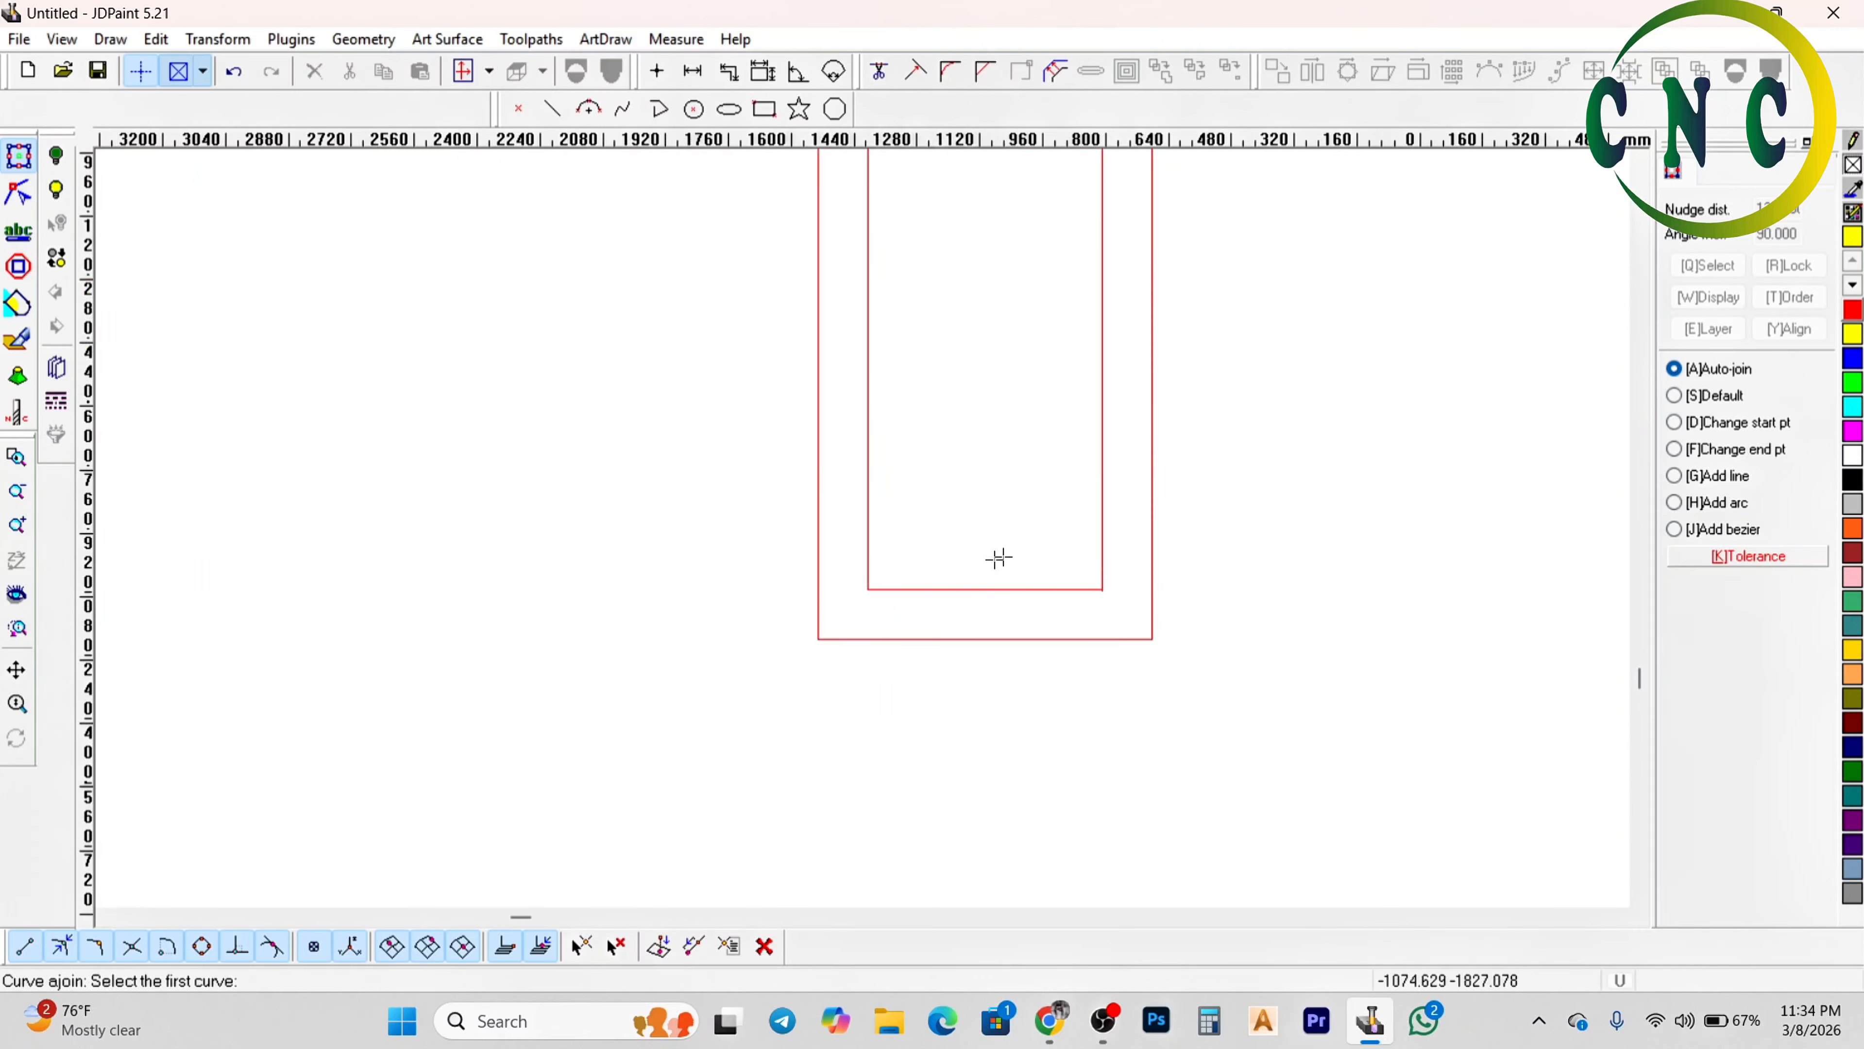
{"action": "scroll", "coordinate": [1098, 607], "scroll_direction": "down", "scroll_amount": 2}
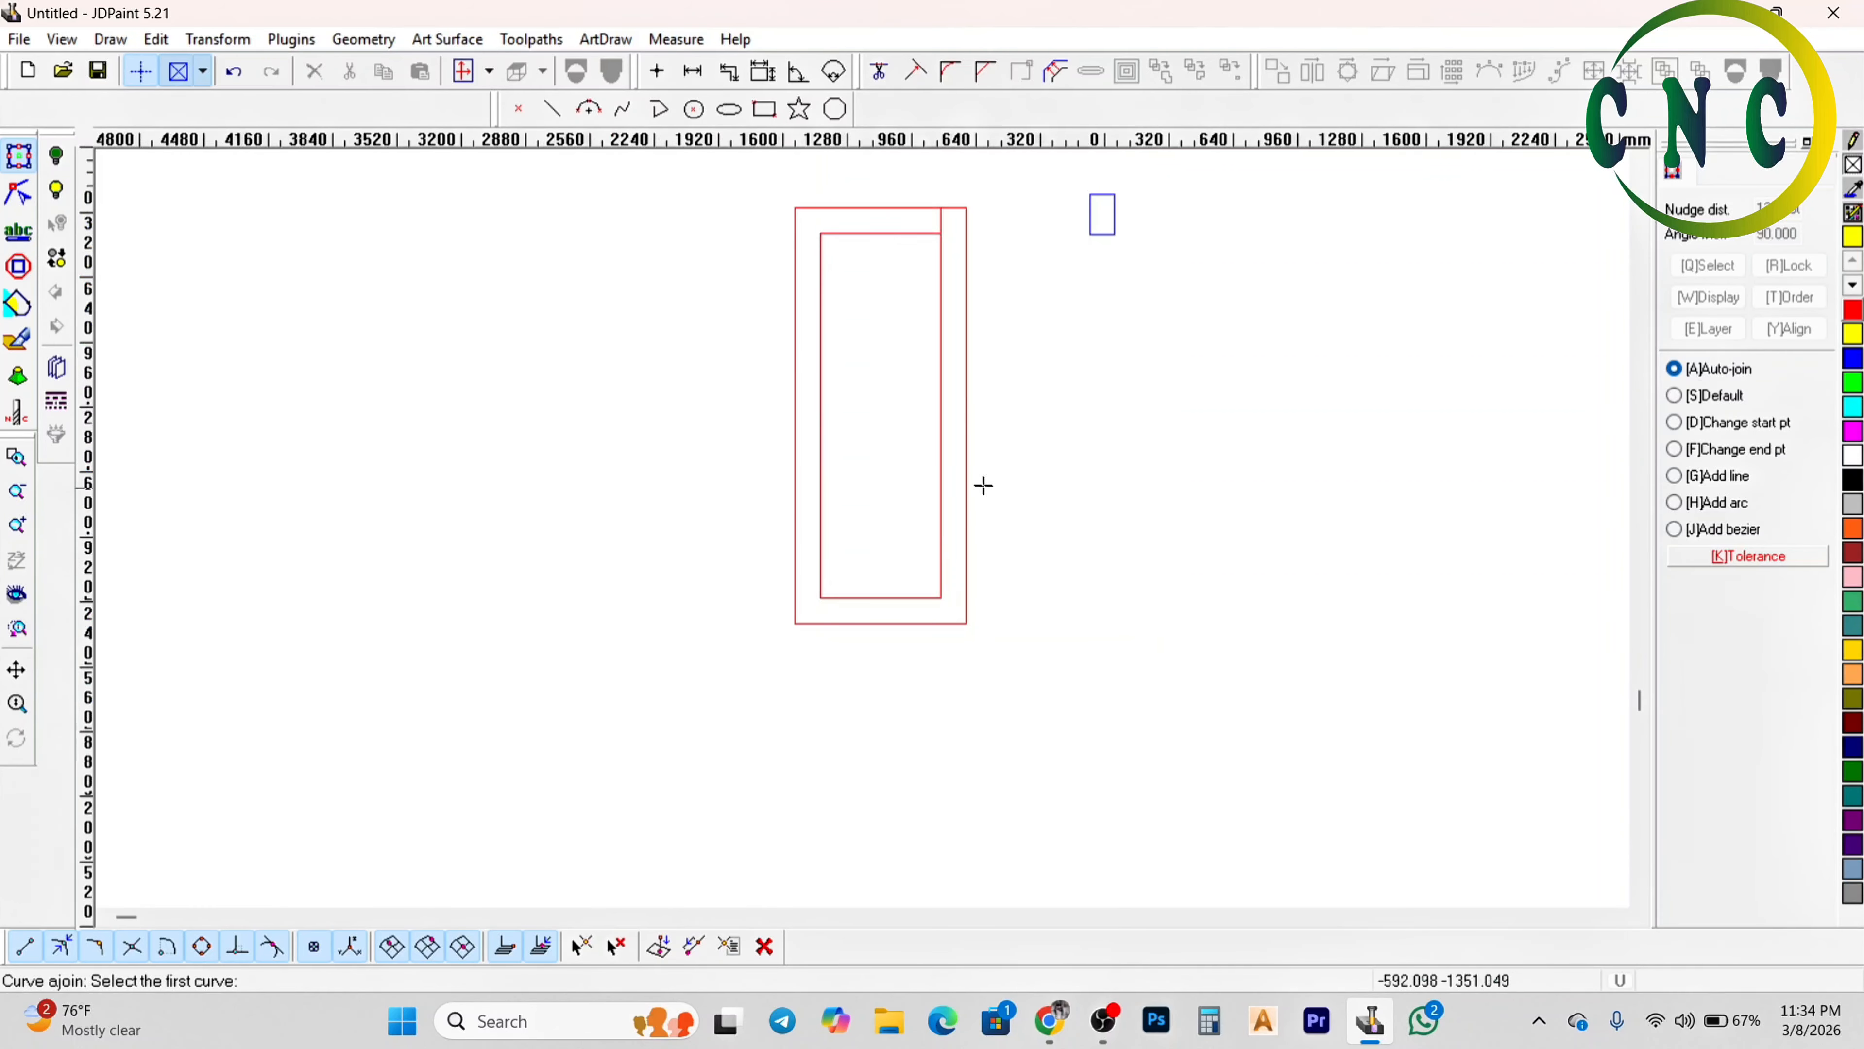
{"action": "scroll", "coordinate": [919, 276], "scroll_direction": "up", "scroll_amount": 2}
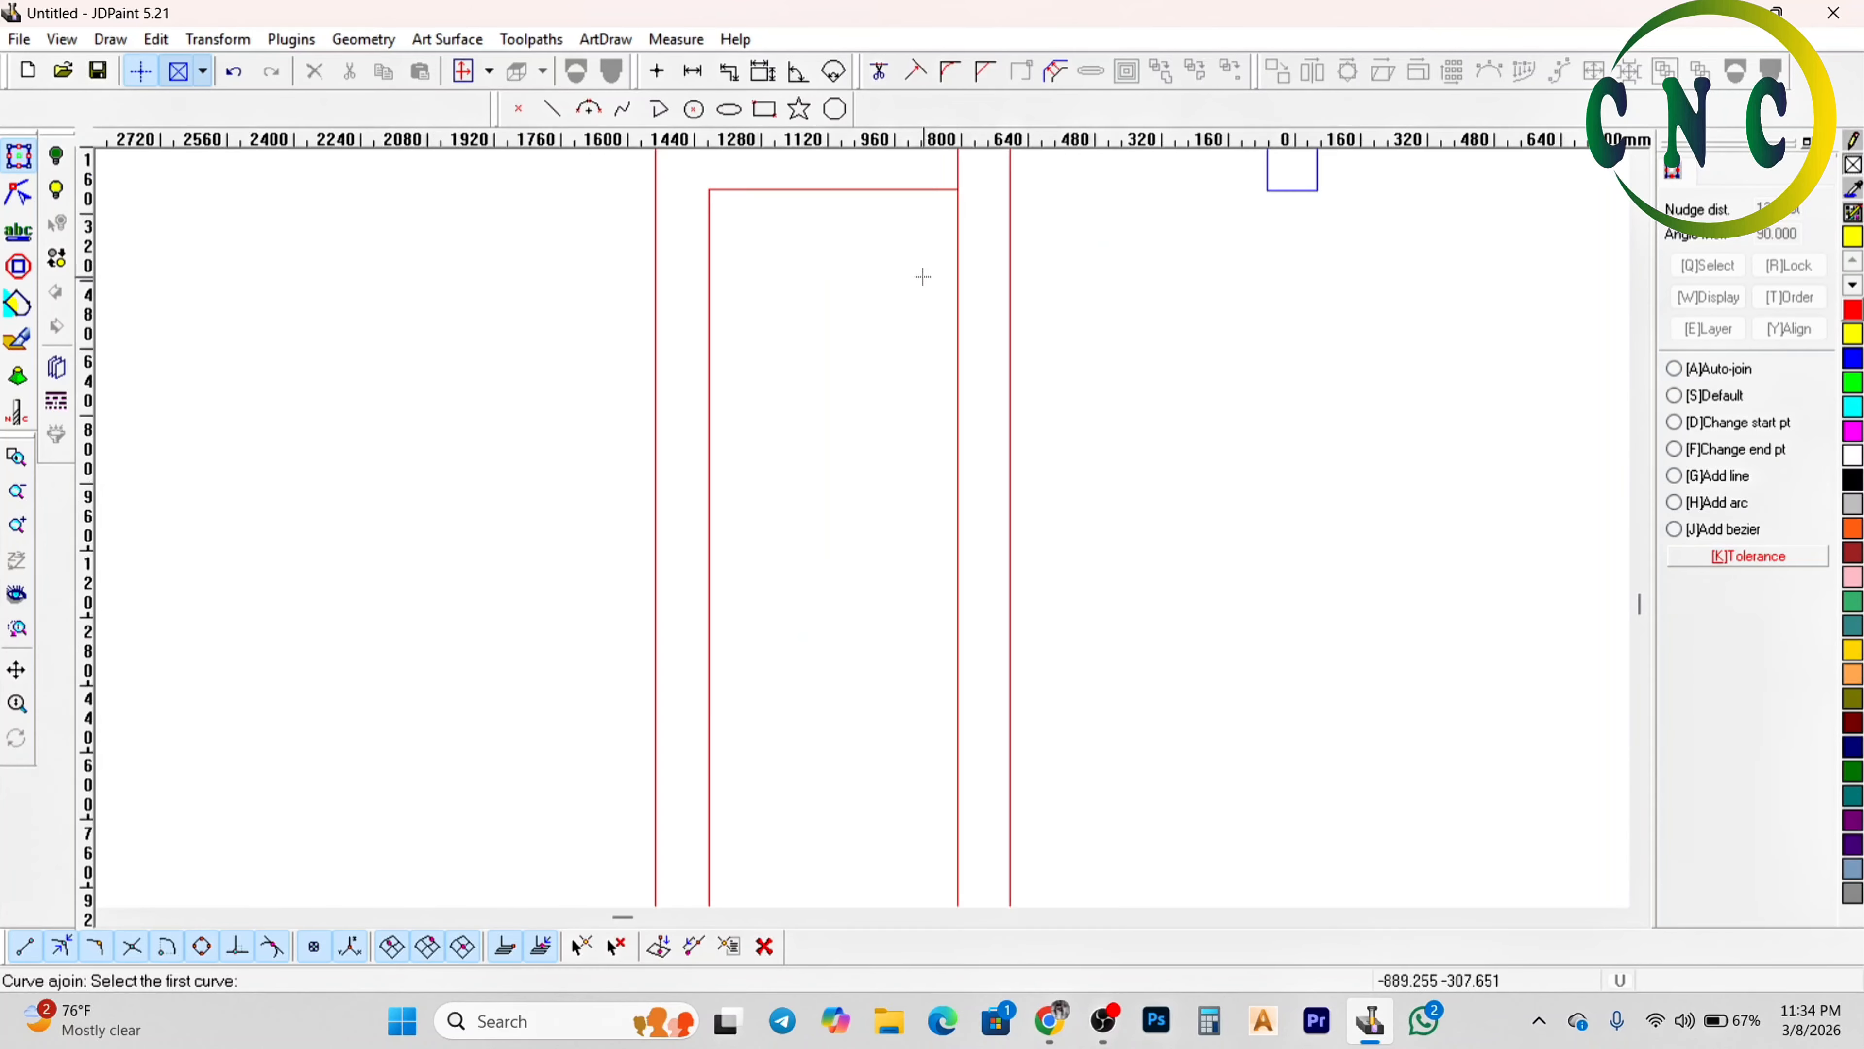
{"action": "right_click", "coordinate": [919, 278]}
Undo the inner right line's stretch, the L-shaped curve's deletion and the joining of its two lines
{"action": "scroll", "coordinate": [940, 260], "scroll_direction": "down", "scroll_amount": 1}
{"action": "left_click", "coordinate": [947, 229]}
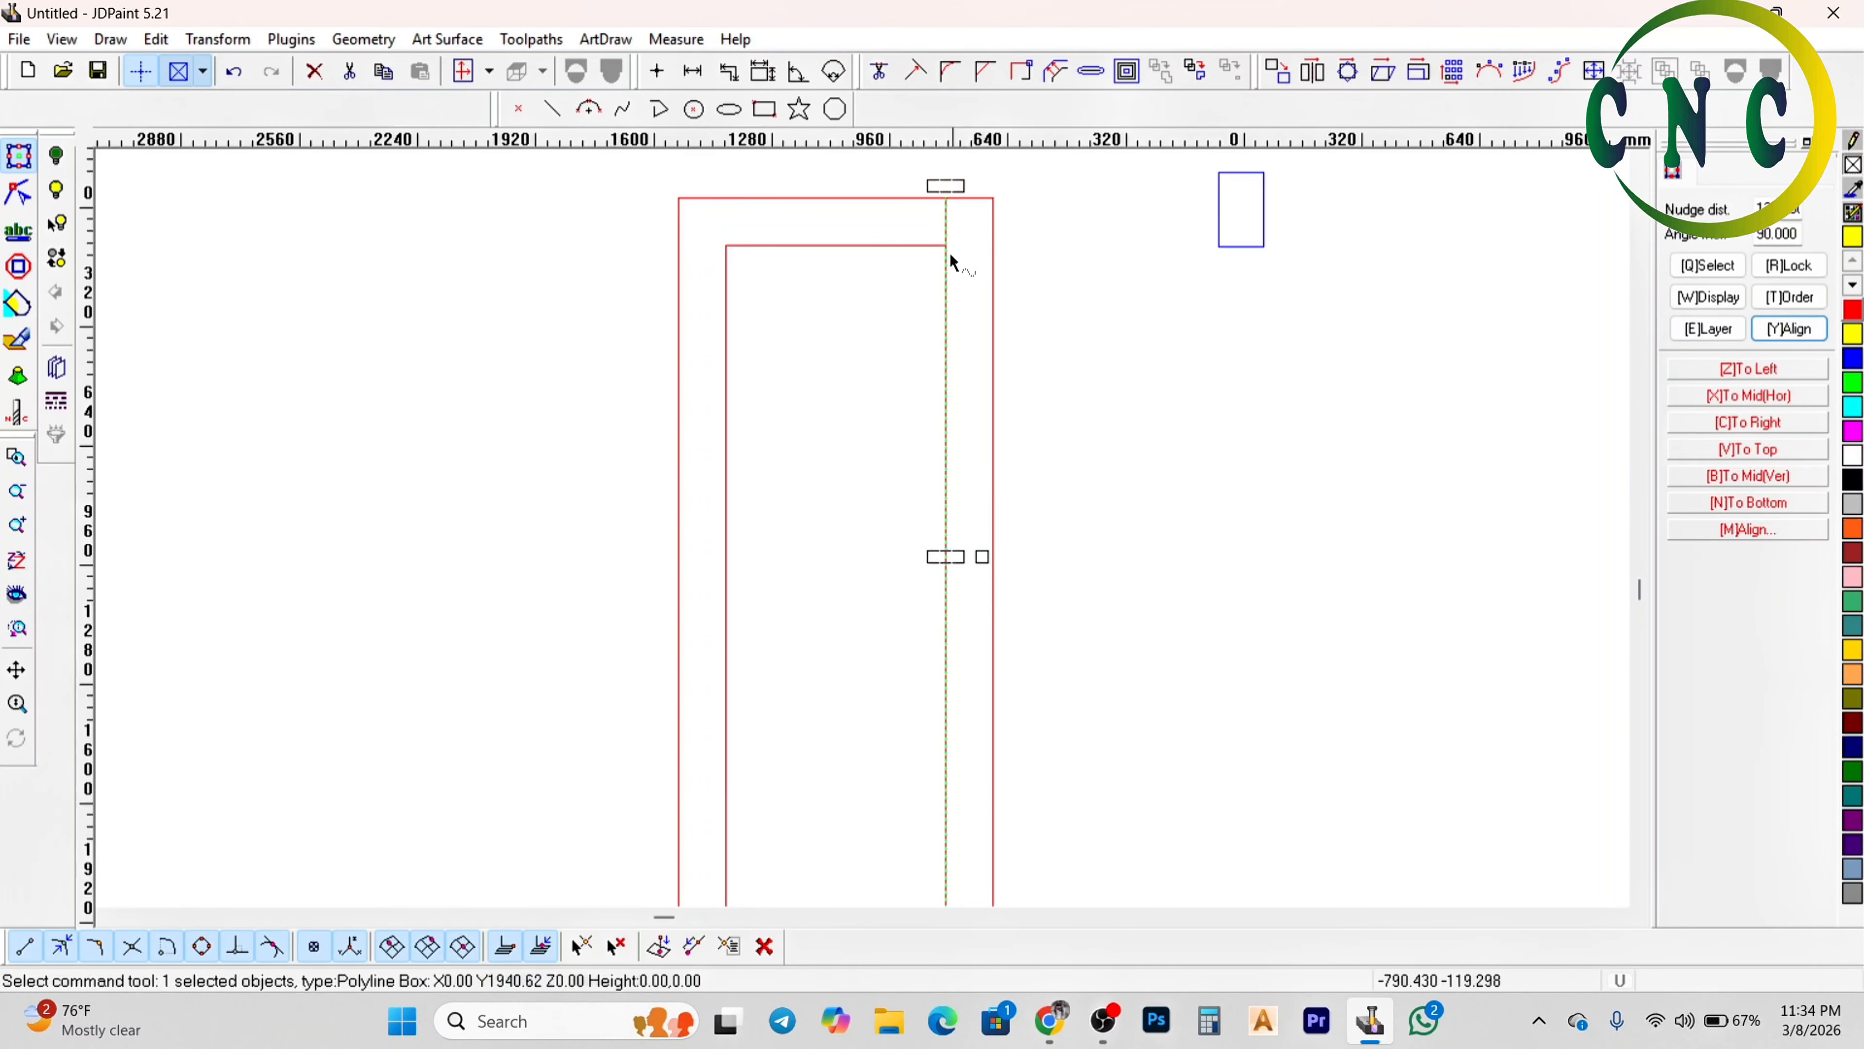
{"action": "scroll", "coordinate": [950, 252], "scroll_direction": "down", "scroll_amount": 2}
{"action": "key", "text": "ctrl+z"}
{"action": "key", "text": "ctrl+z"}
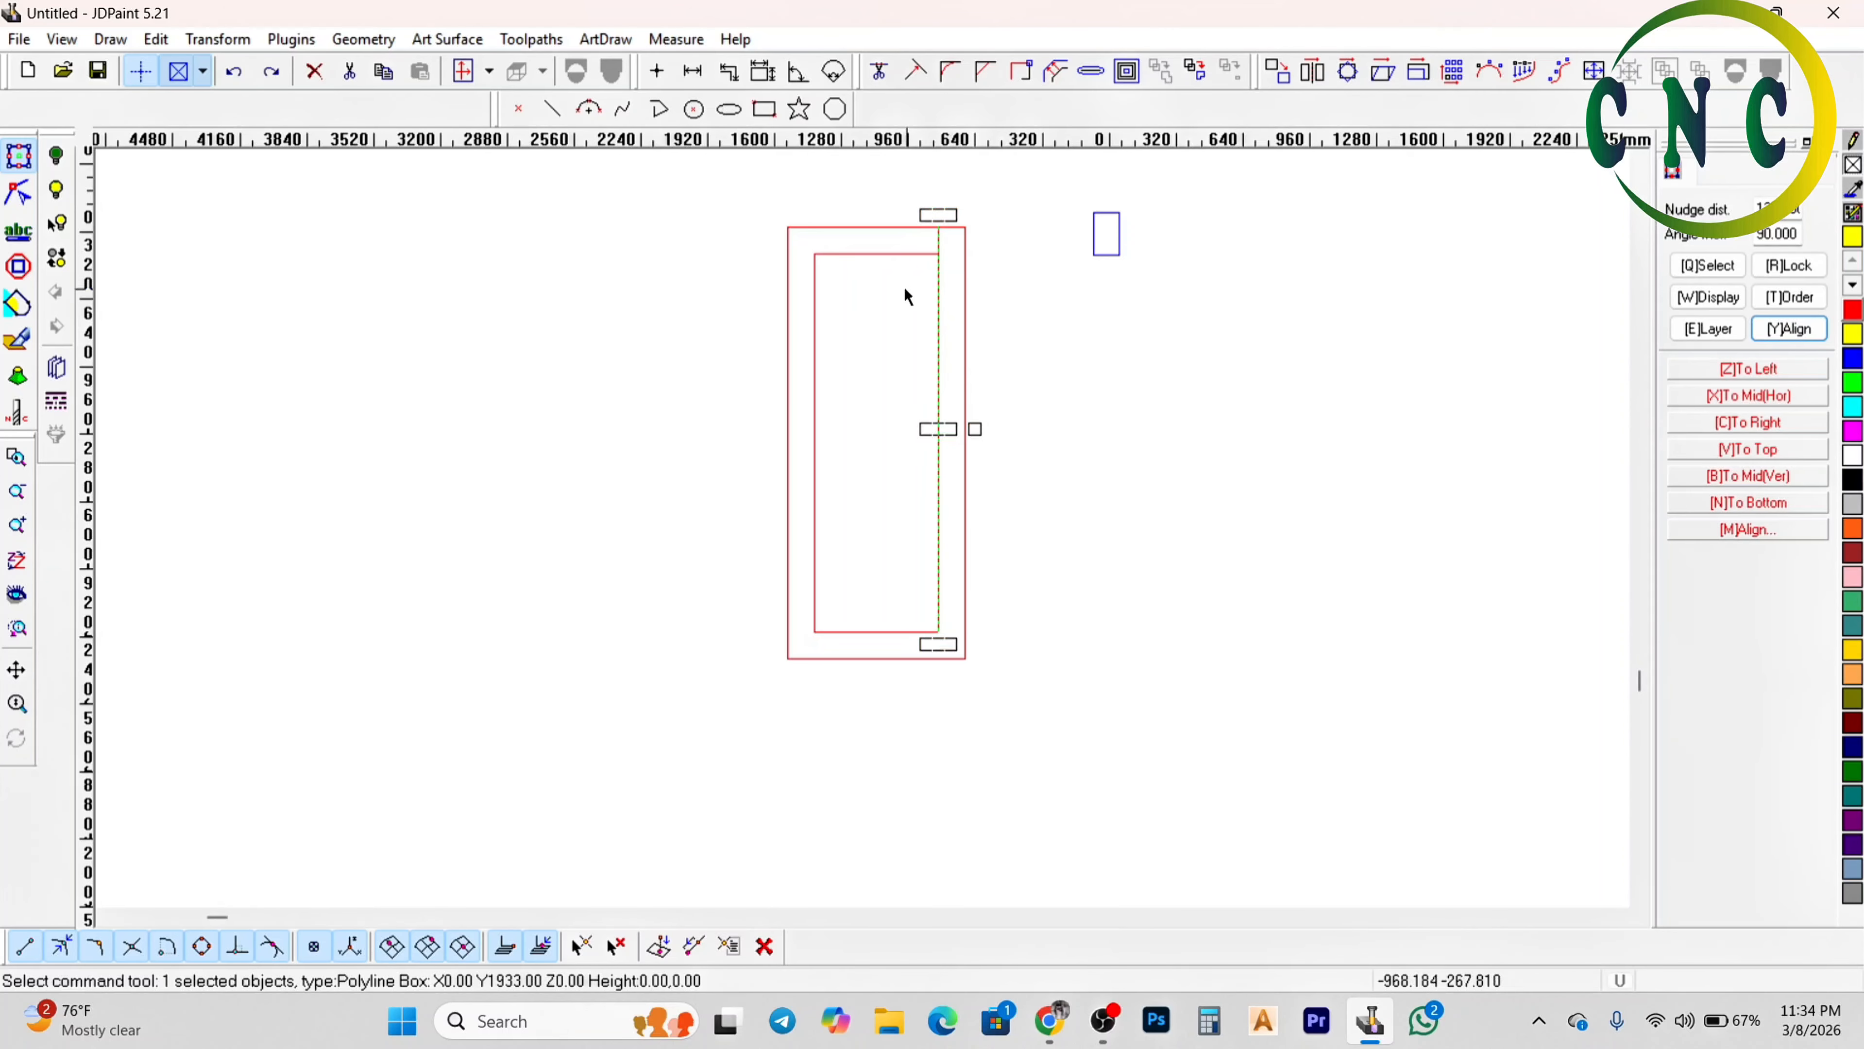
{"action": "left_click", "coordinate": [949, 365]}
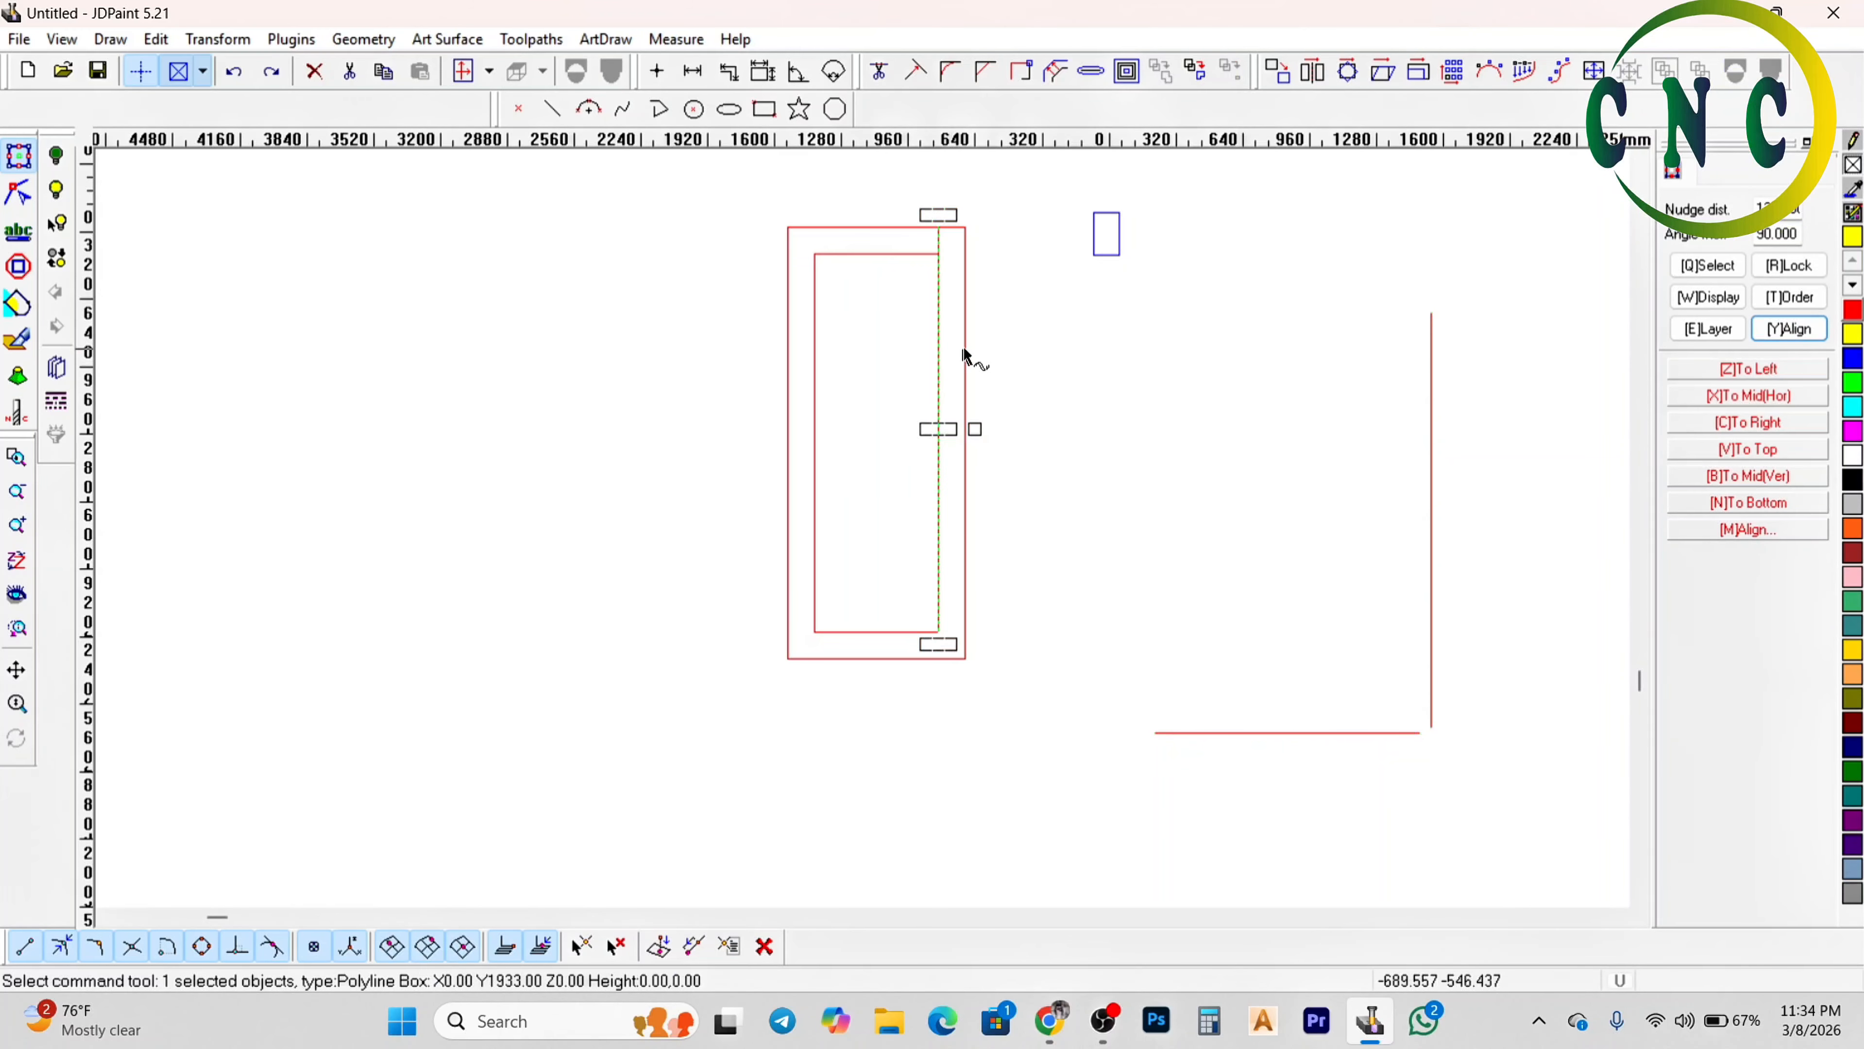
{"action": "left_click", "coordinate": [1029, 342]}
Trim the inner right vertical line's overhang above the inner frame, using the inner upper line as the boundary
{"action": "scroll", "coordinate": [976, 297], "scroll_direction": "up", "scroll_amount": 1}
{"action": "left_click", "coordinate": [878, 70]}
{"action": "scroll", "coordinate": [942, 300], "scroll_direction": "up", "scroll_amount": 2}
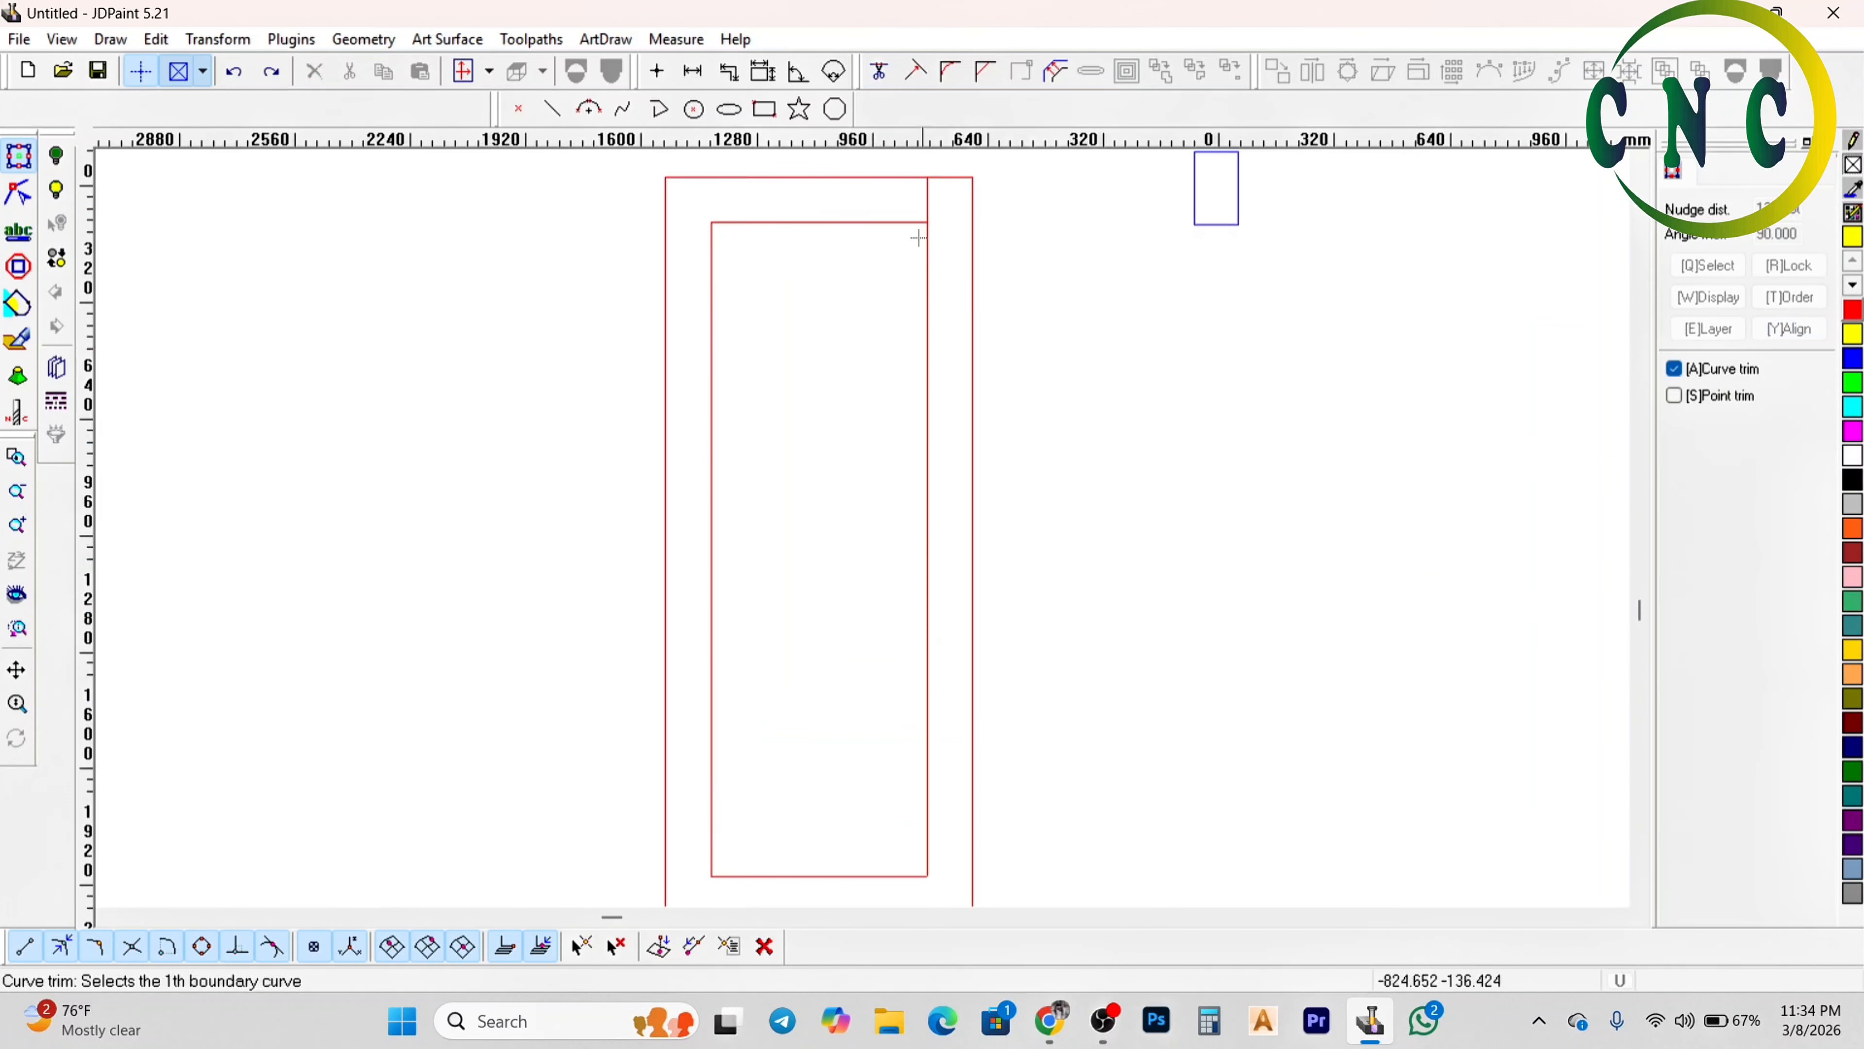
{"action": "left_click", "coordinate": [918, 221]}
{"action": "left_click", "coordinate": [928, 197]}
{"action": "right_click", "coordinate": [913, 302]}
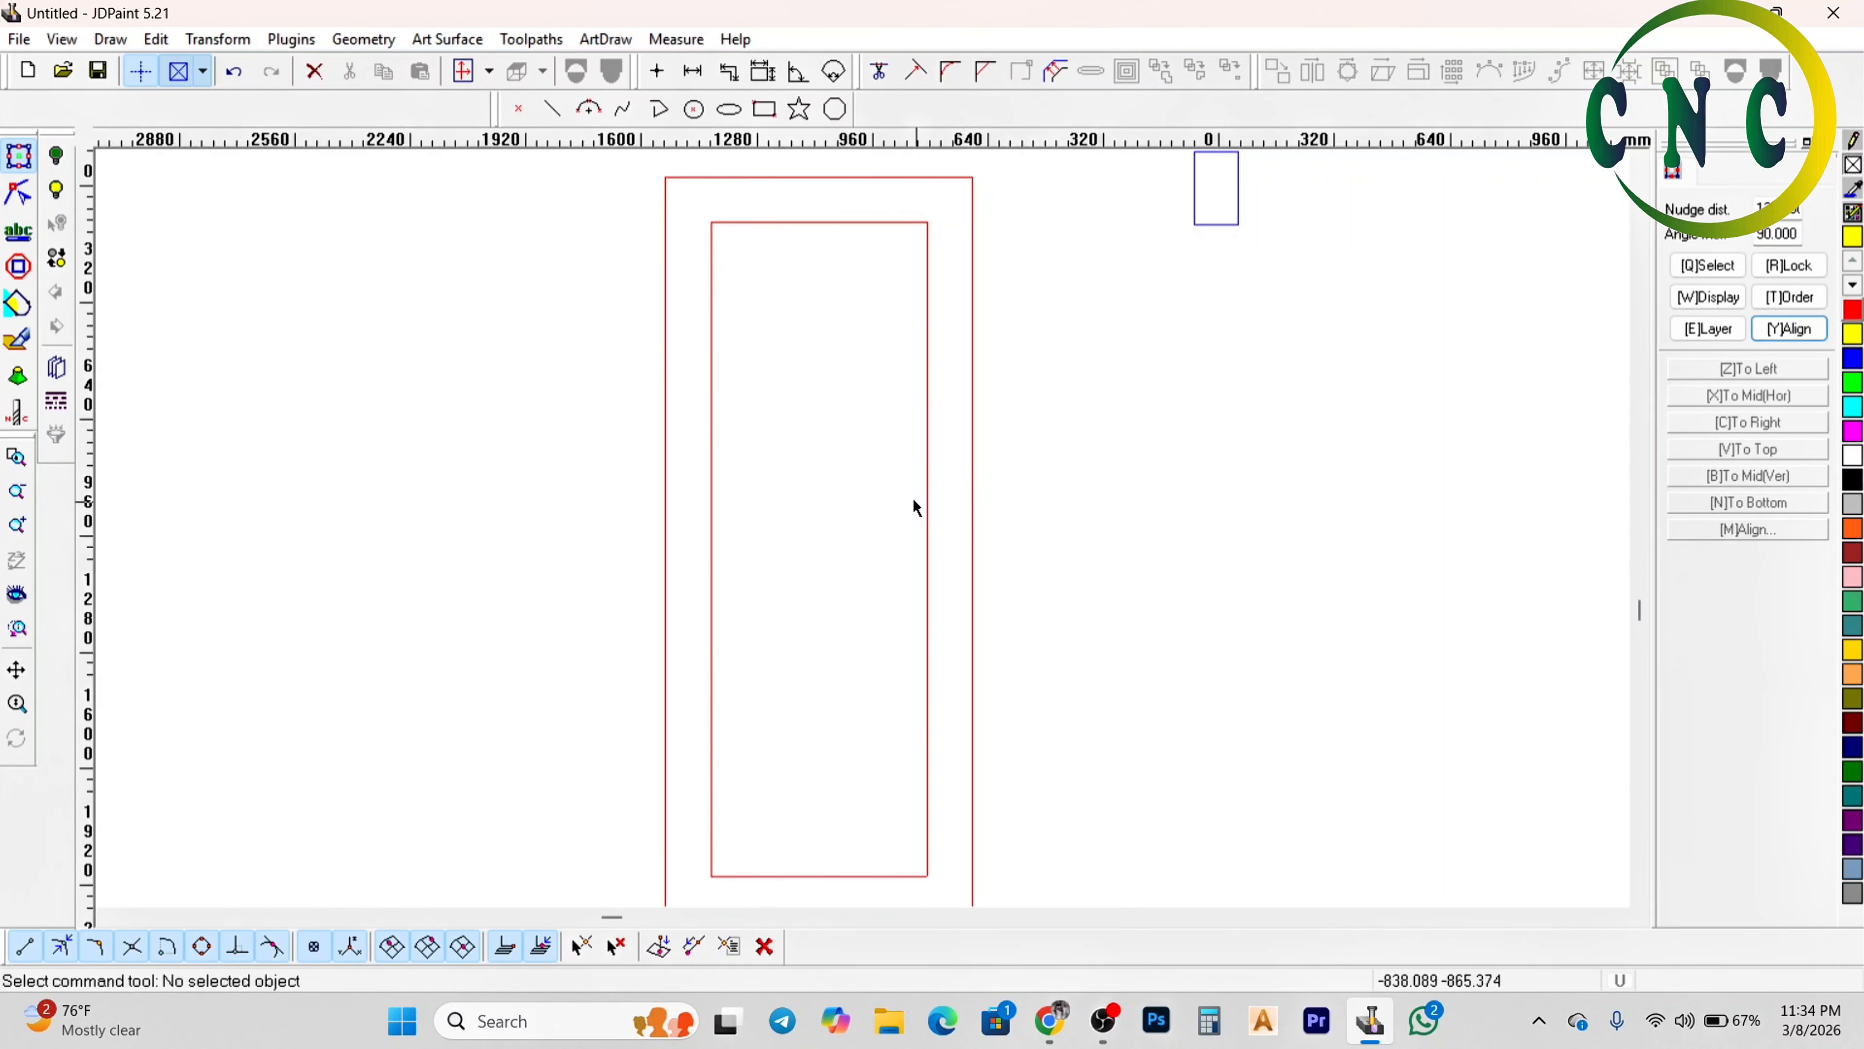
Stretch the trimmed inner right vertical line slightly past the lower inner line, to about 1817 mm long
{"action": "left_click", "coordinate": [927, 474]}
{"action": "scroll", "coordinate": [896, 610], "scroll_direction": "down", "scroll_amount": 3}
{"action": "scroll", "coordinate": [881, 638], "scroll_direction": "up", "scroll_amount": 5}
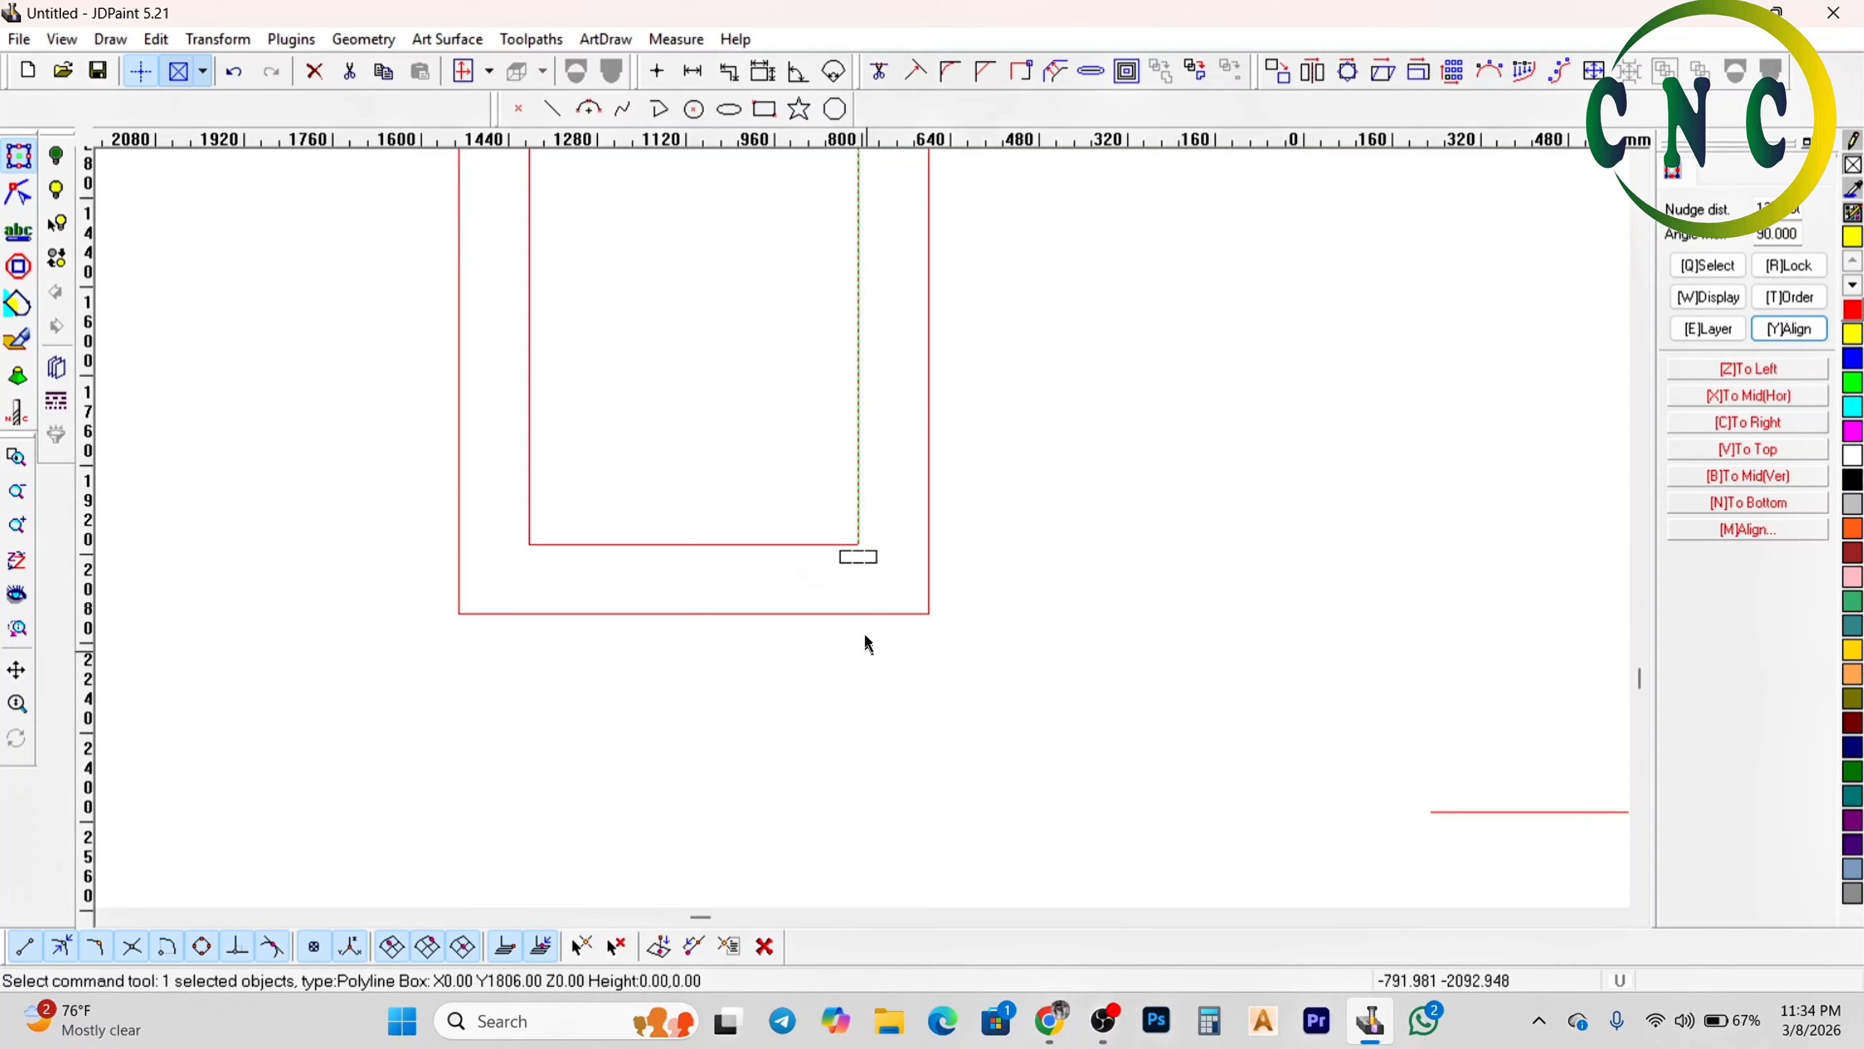
{"action": "left_click", "coordinate": [862, 572]}
{"action": "scroll", "coordinate": [858, 533], "scroll_direction": "up", "scroll_amount": 1}
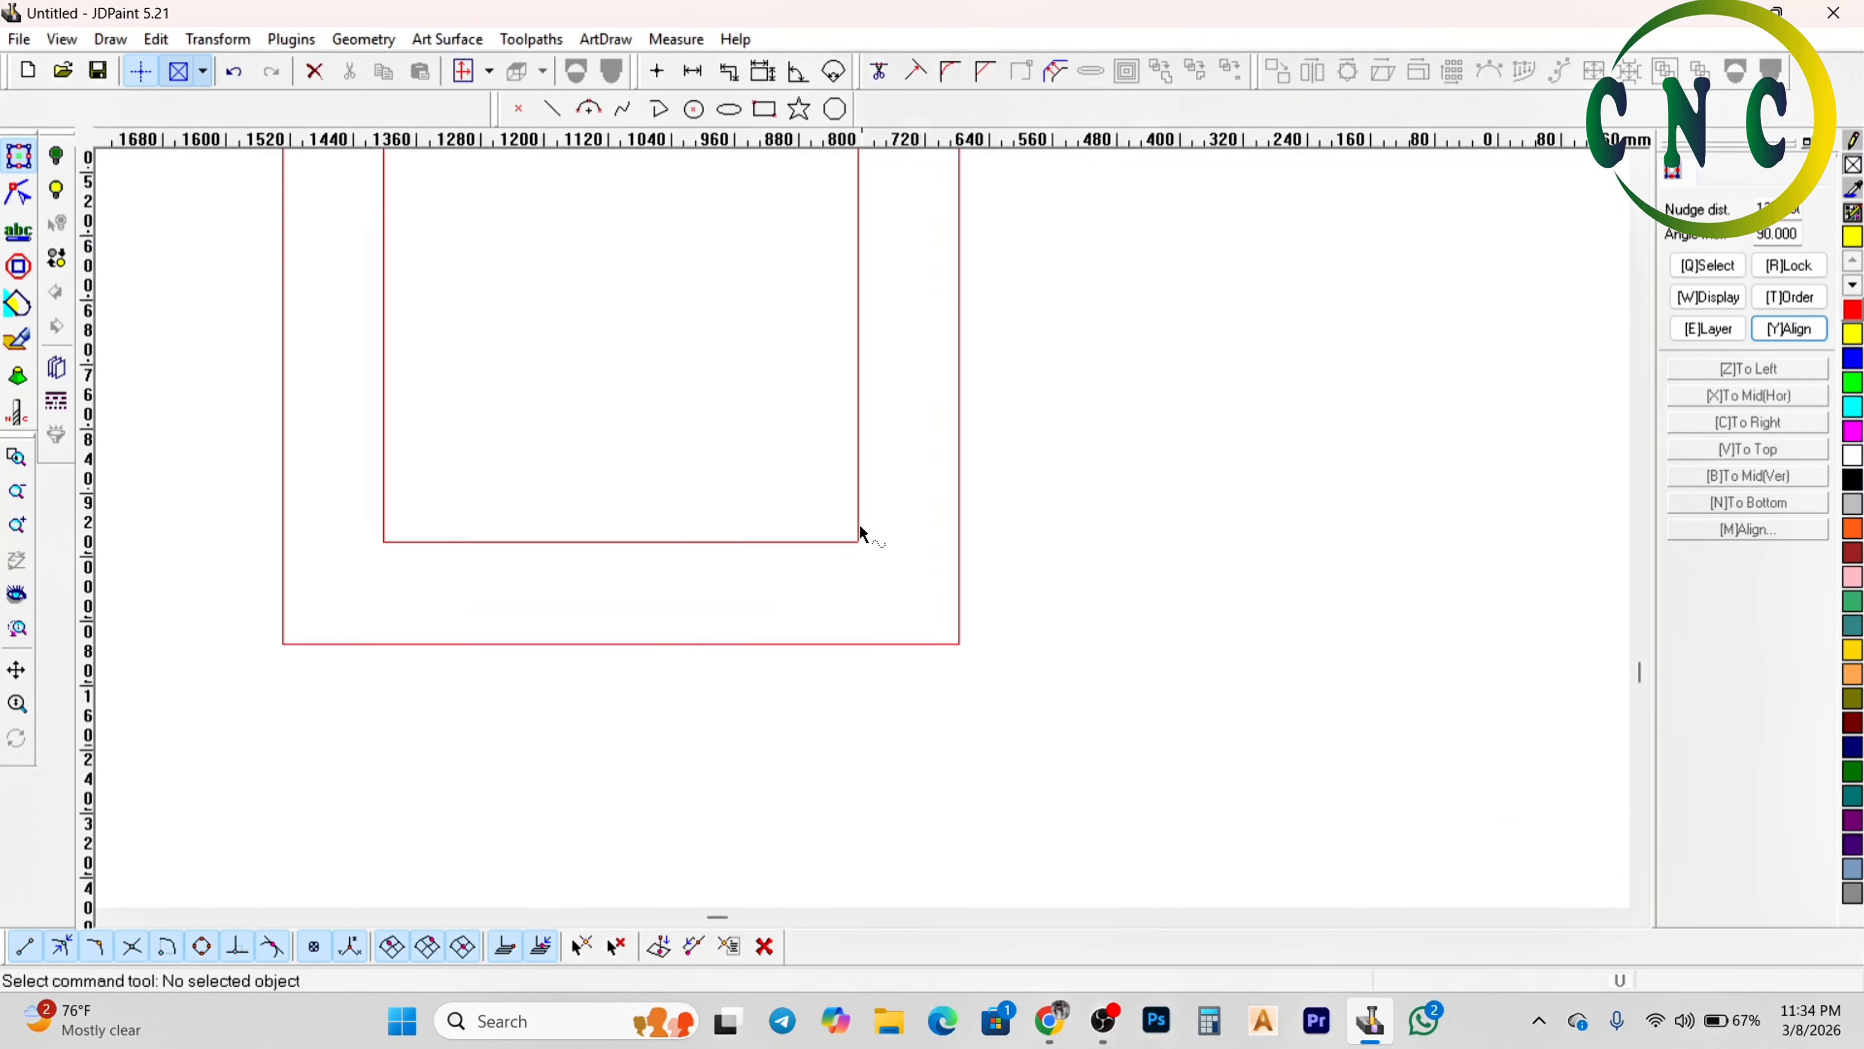
{"action": "left_click", "coordinate": [863, 542]}
{"action": "left_click", "coordinate": [860, 560]}
{"action": "left_click", "coordinate": [857, 545]}
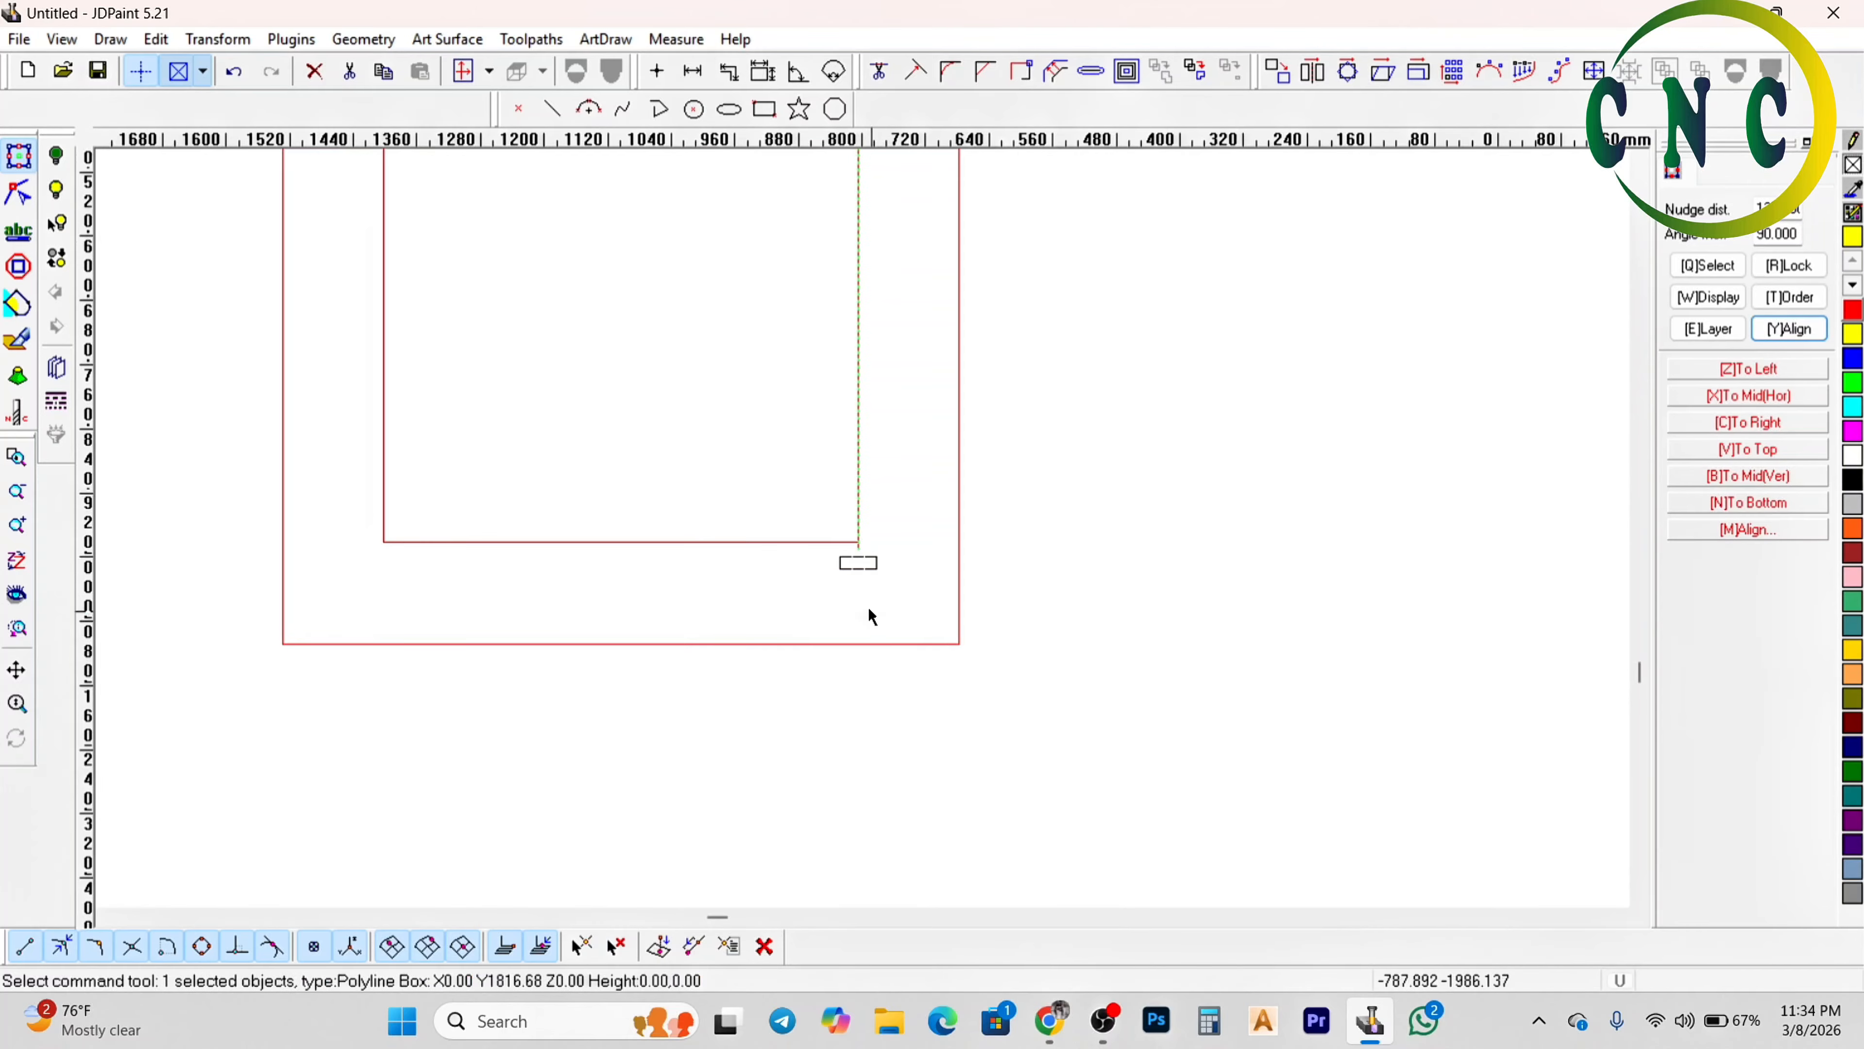
Examine the inner frame's lower corners and how far the right vertical line passes the lower line
{"action": "scroll", "coordinate": [878, 668], "scroll_direction": "down", "scroll_amount": 3}
{"action": "scroll", "coordinate": [883, 714], "scroll_direction": "down", "scroll_amount": 2}
{"action": "left_click", "coordinate": [151, 42]}
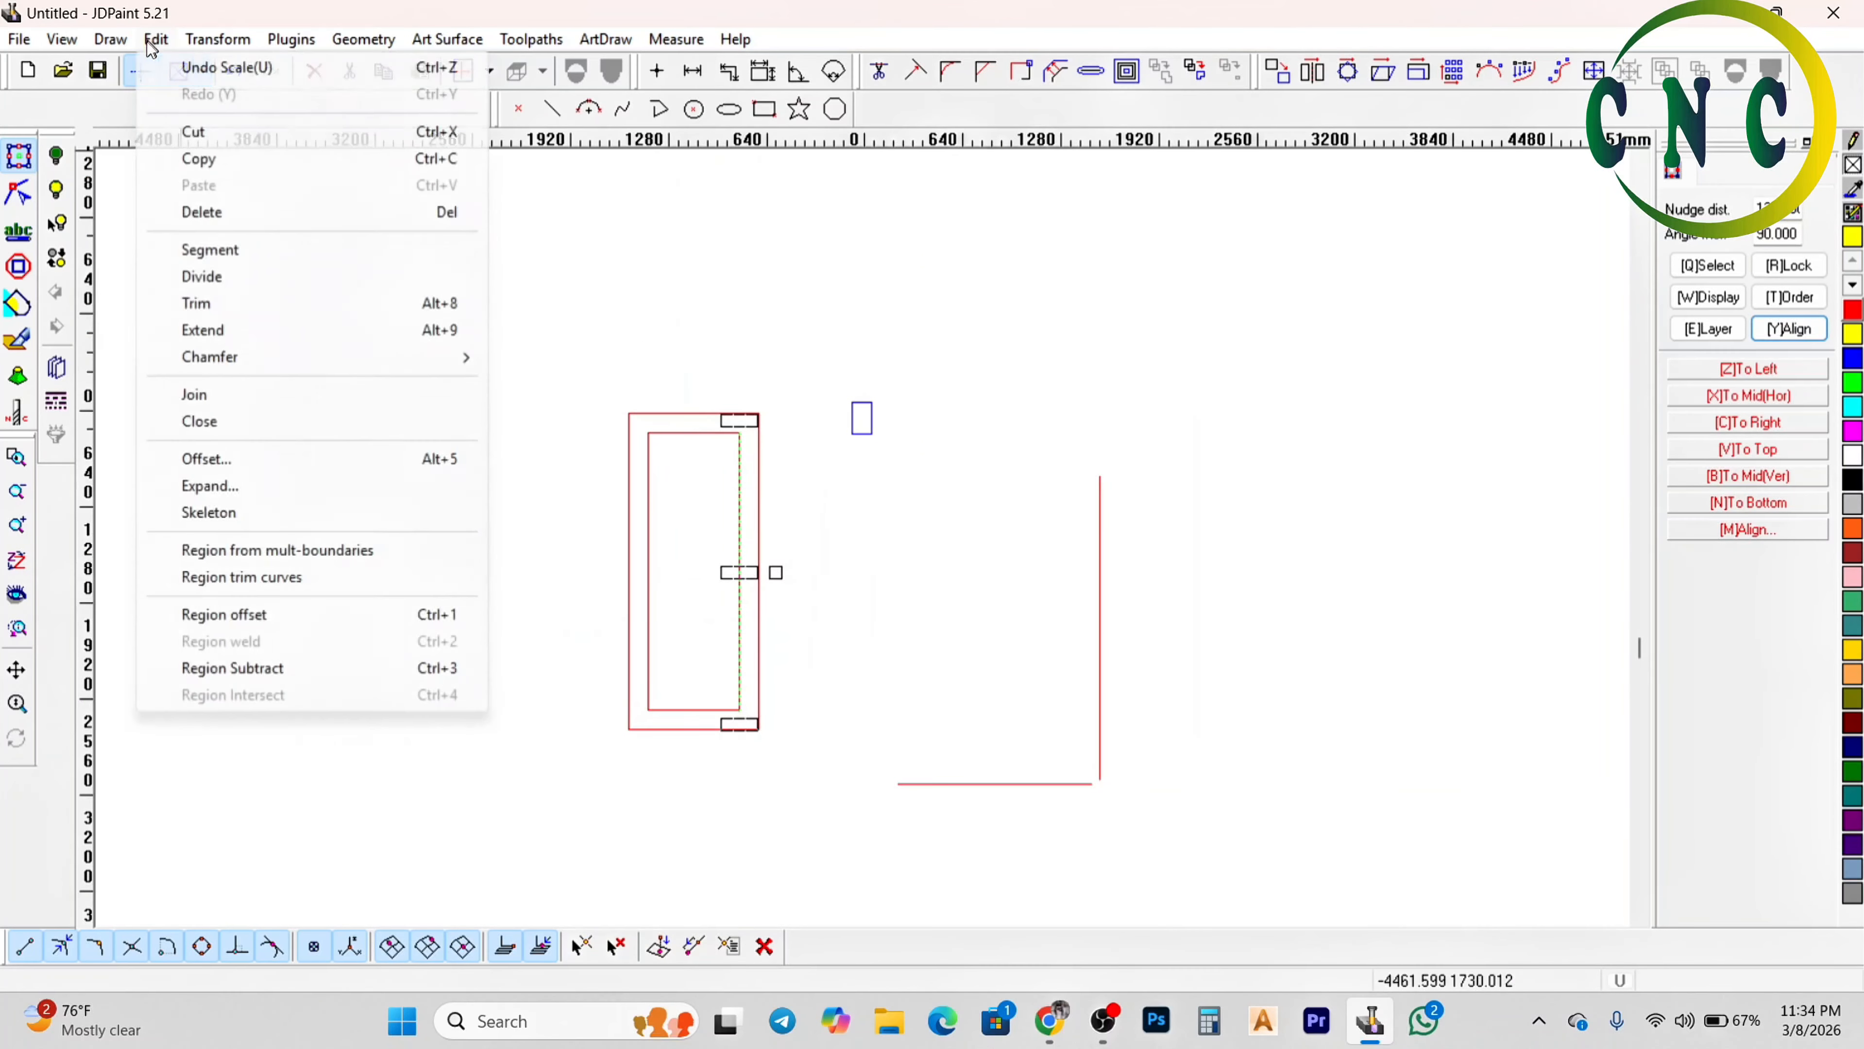
{"action": "left_click", "coordinate": [204, 458]}
{"action": "scroll", "coordinate": [776, 661], "scroll_direction": "up", "scroll_amount": 7}
{"action": "scroll", "coordinate": [695, 669], "scroll_direction": "down", "scroll_amount": 3}
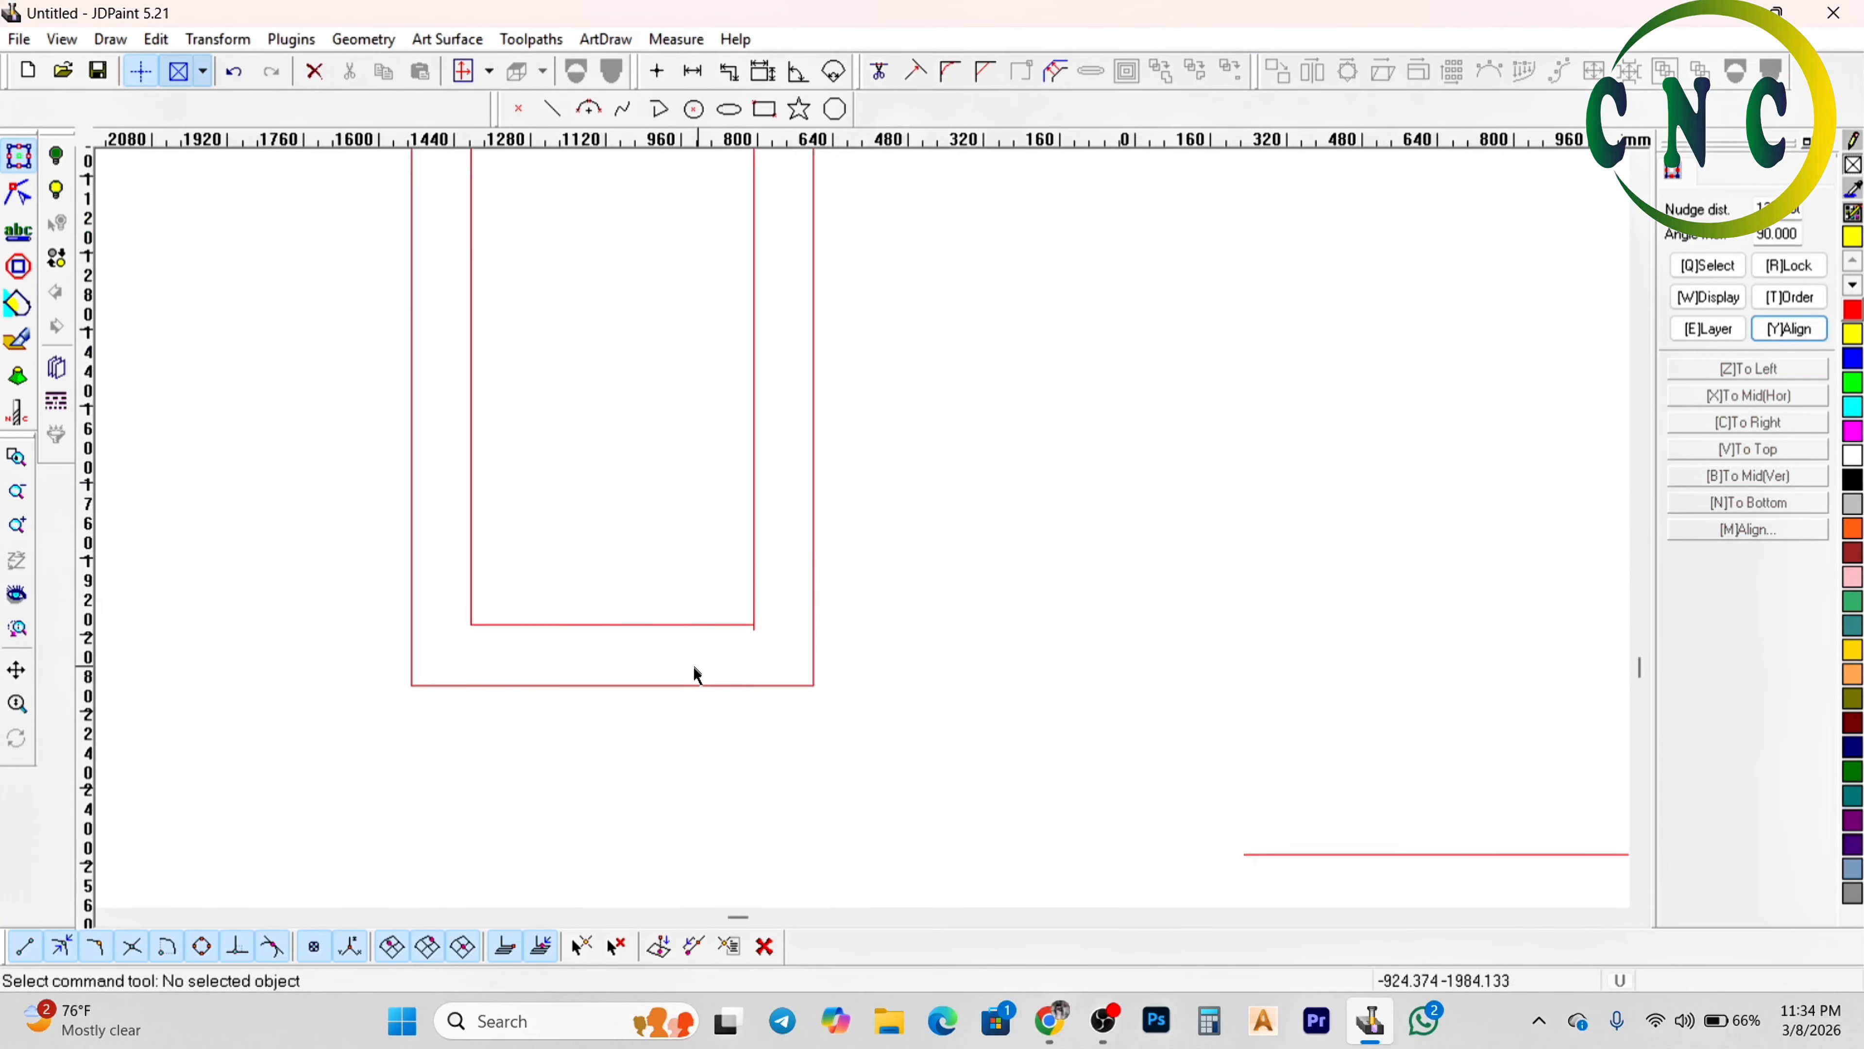
{"action": "scroll", "coordinate": [786, 578], "scroll_direction": "up", "scroll_amount": 4}
{"action": "scroll", "coordinate": [809, 644], "scroll_direction": "down", "scroll_amount": 2}
{"action": "scroll", "coordinate": [807, 596], "scroll_direction": "up", "scroll_amount": 4}
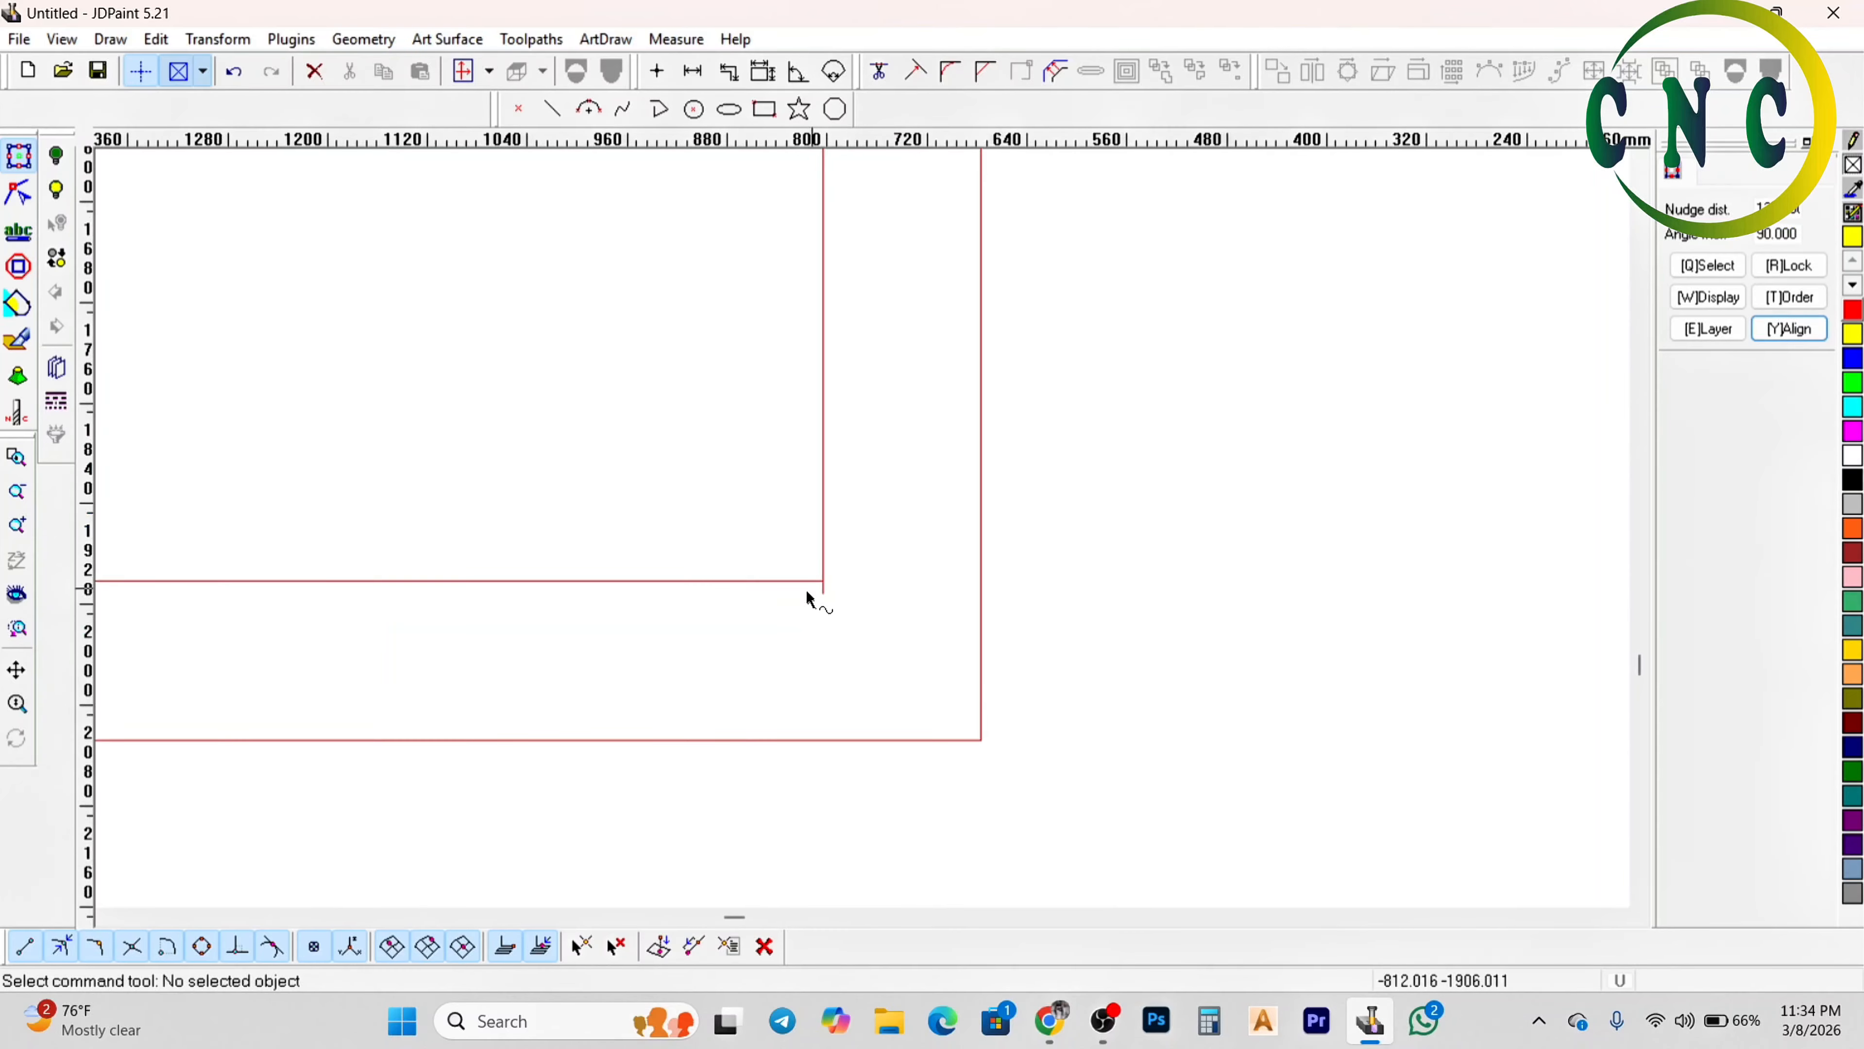
{"action": "scroll", "coordinate": [874, 646], "scroll_direction": "down", "scroll_amount": 5}
{"action": "scroll", "coordinate": [860, 564], "scroll_direction": "down", "scroll_amount": 2}
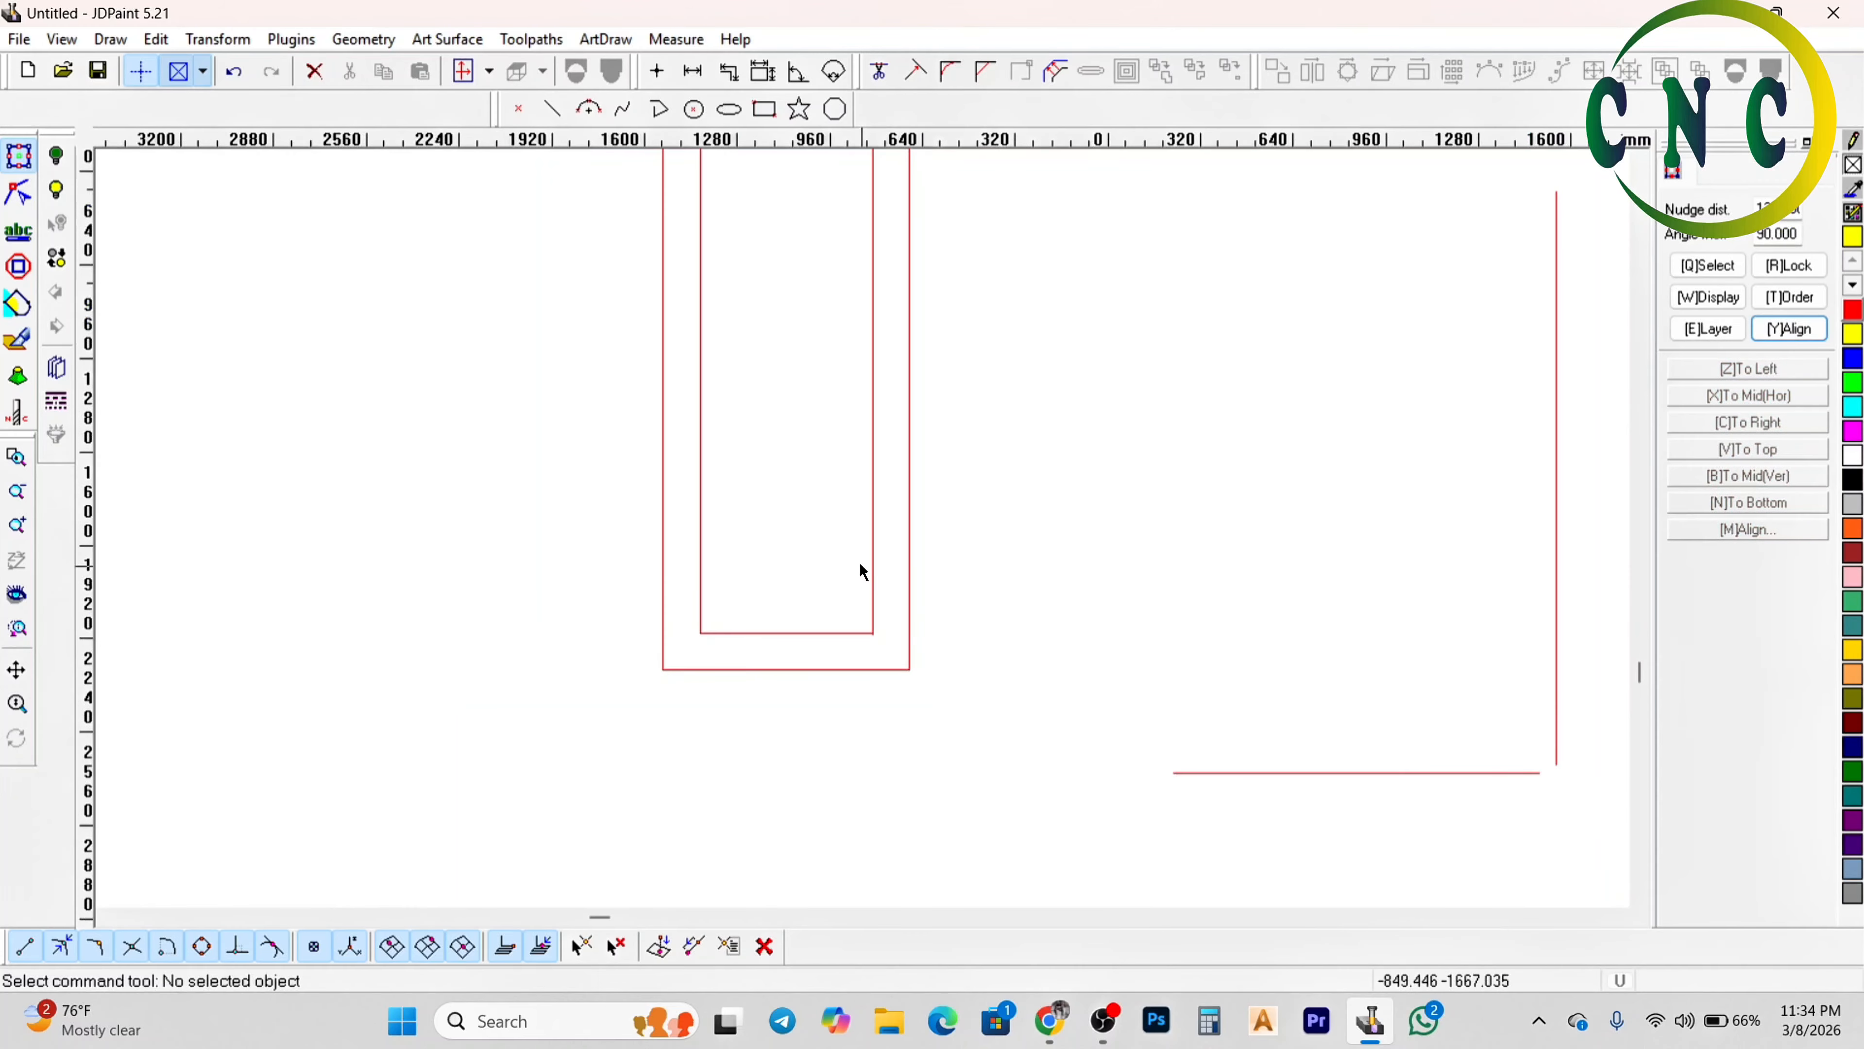
{"action": "scroll", "coordinate": [842, 588], "scroll_direction": "down", "scroll_amount": 2}
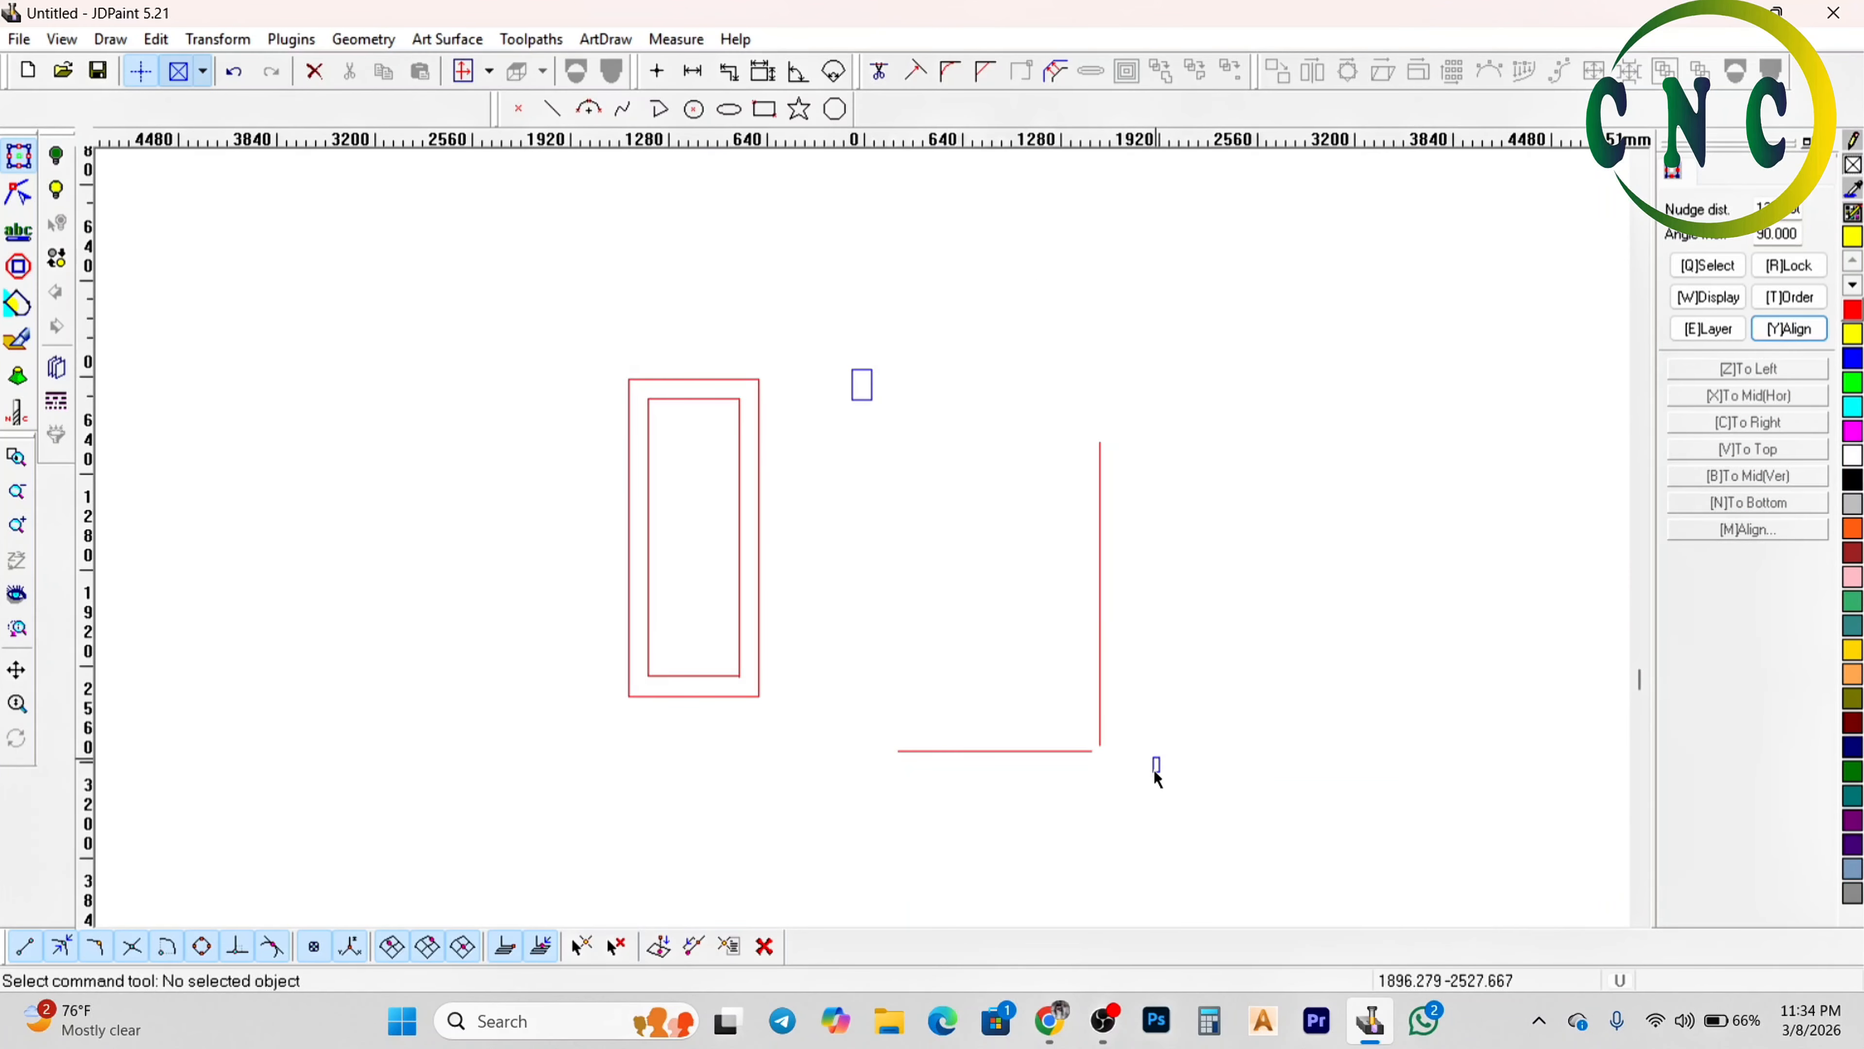
{"action": "scroll", "coordinate": [594, 699], "scroll_direction": "up", "scroll_amount": 2}
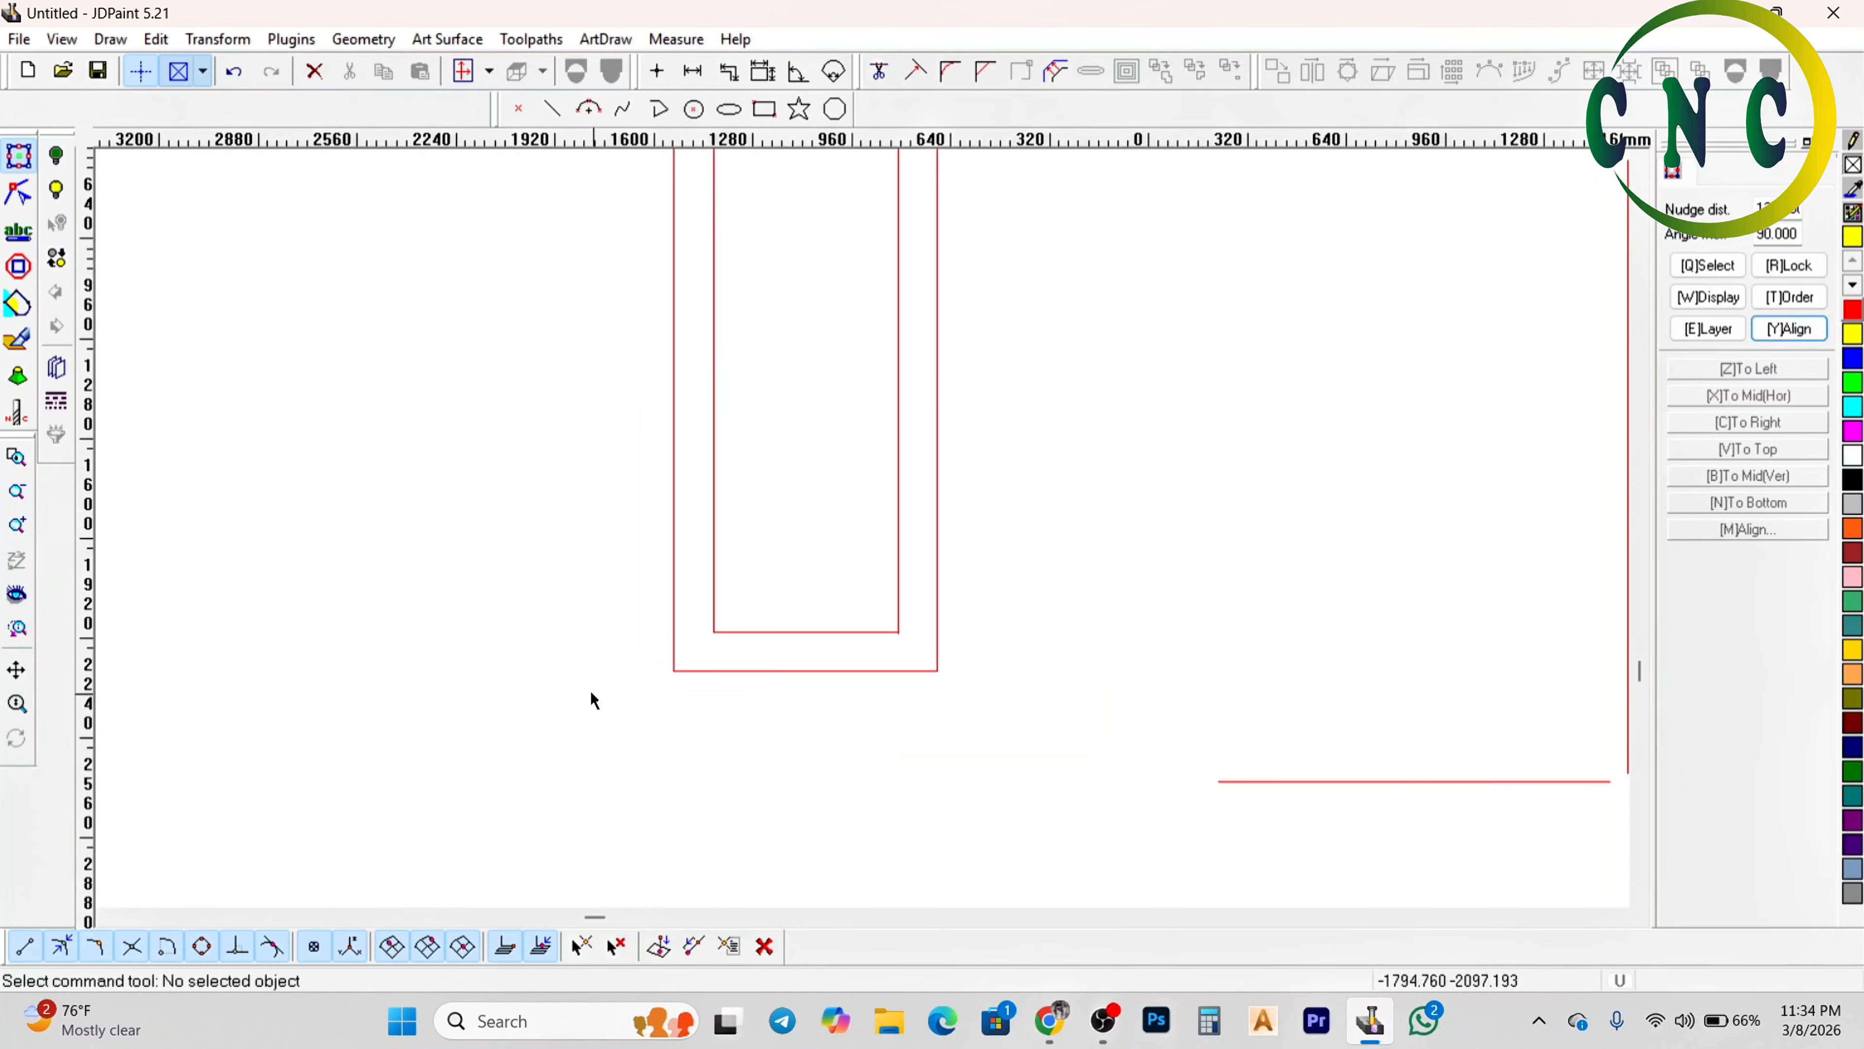
{"action": "scroll", "coordinate": [695, 727], "scroll_direction": "down", "scroll_amount": 2}
Join the inner frame's four lines into one curve with the Auto-join option
{"action": "left_click", "coordinate": [715, 673]}
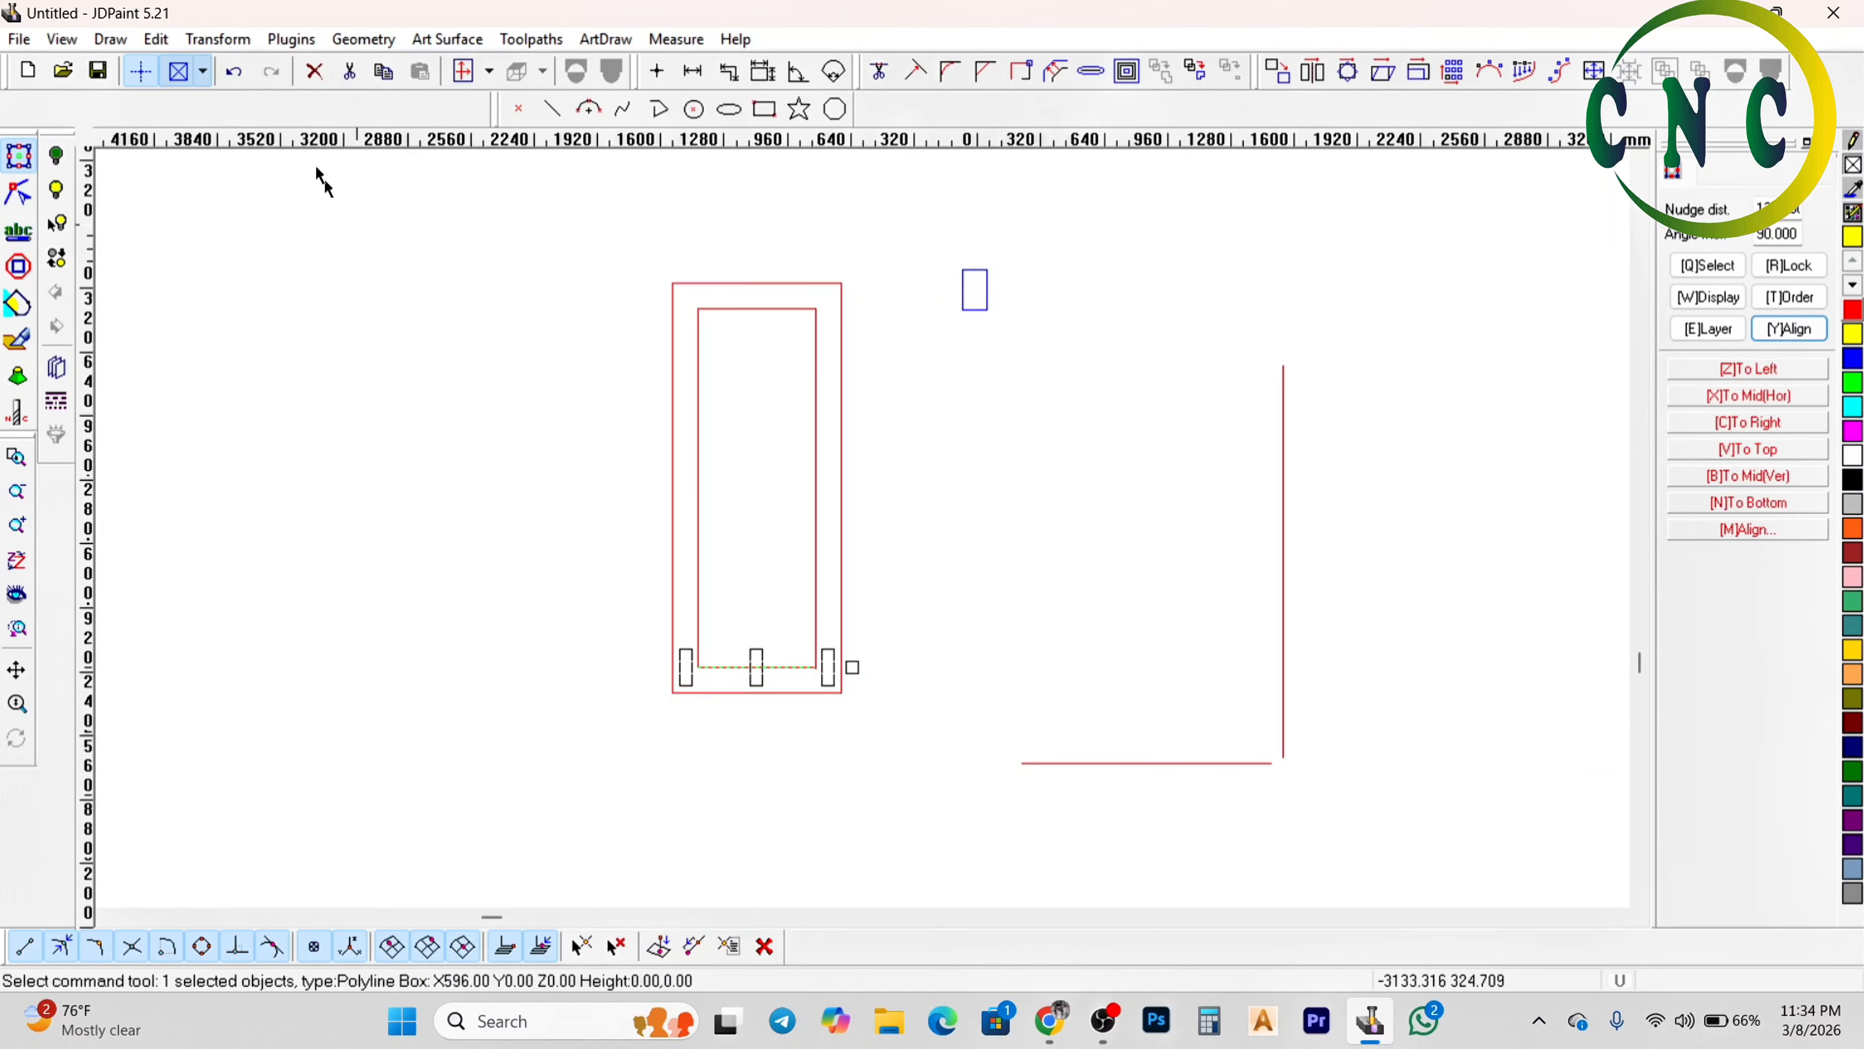
{"action": "left_click", "coordinate": [156, 38]}
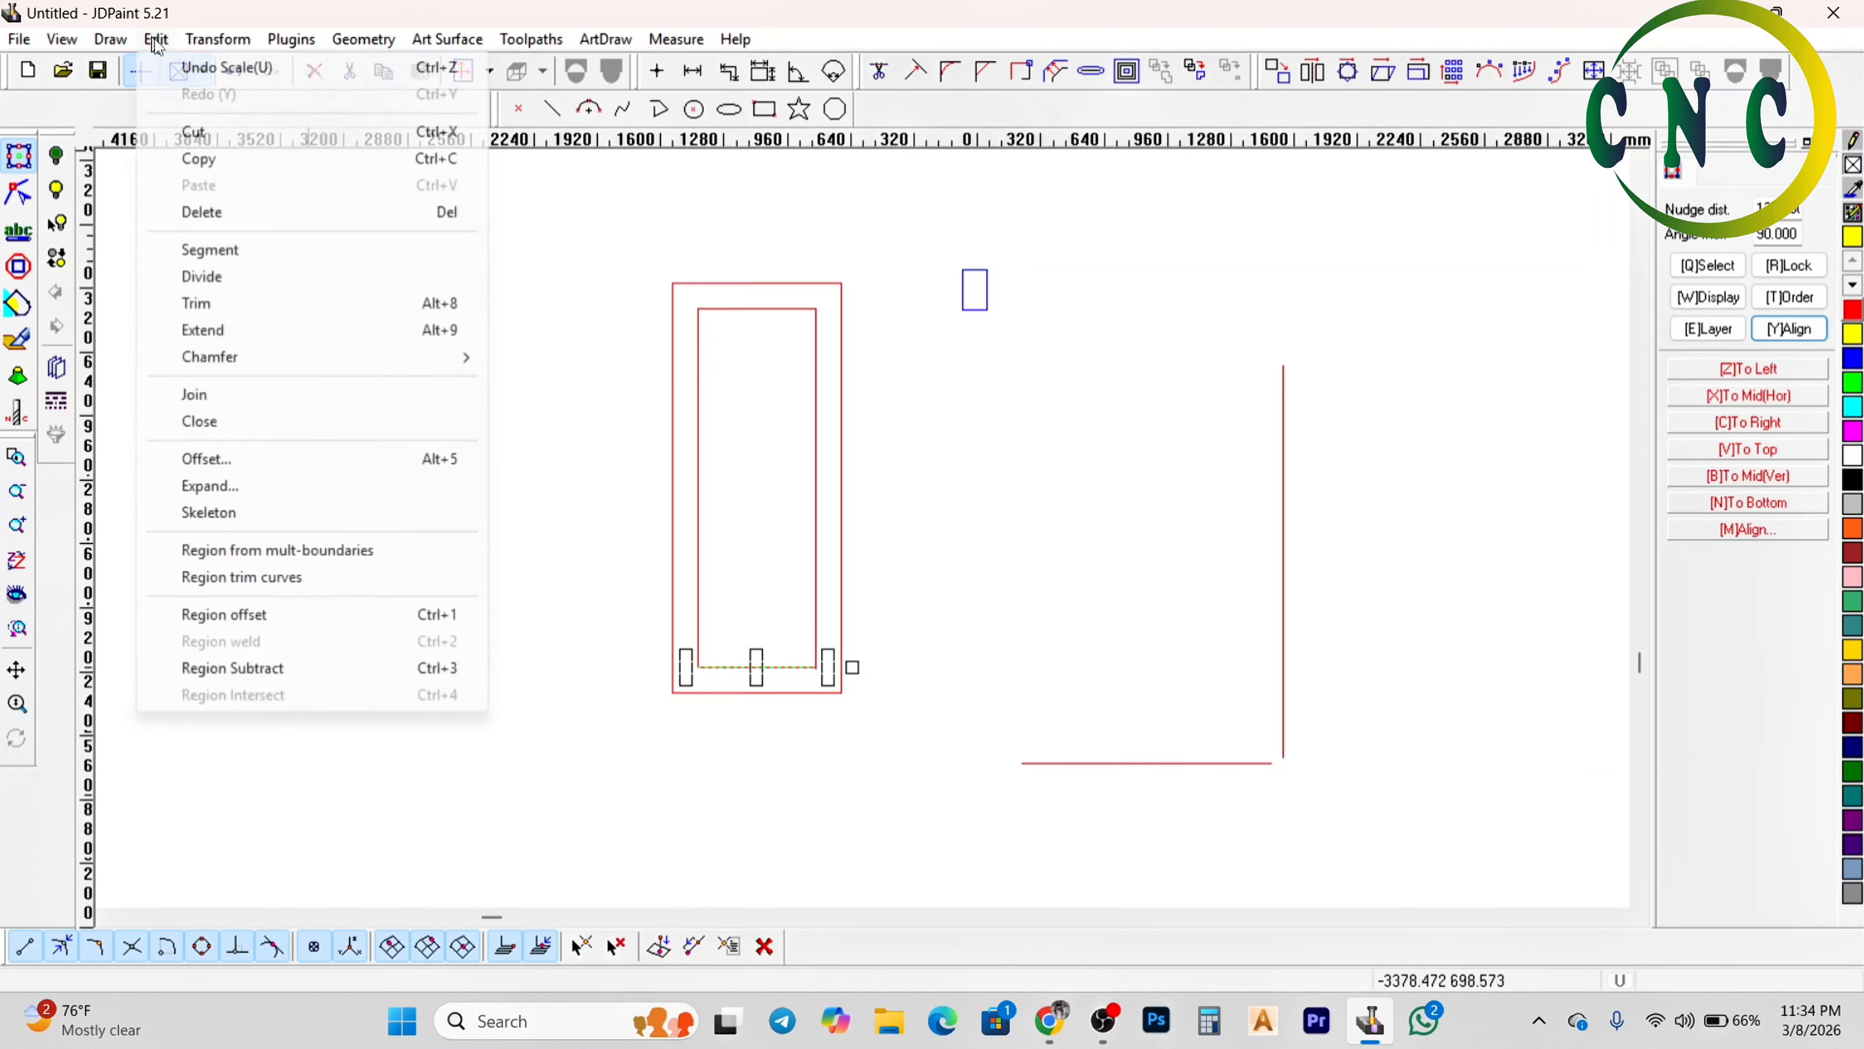
{"action": "left_click", "coordinate": [199, 390]}
{"action": "scroll", "coordinate": [835, 414], "scroll_direction": "up", "scroll_amount": 1}
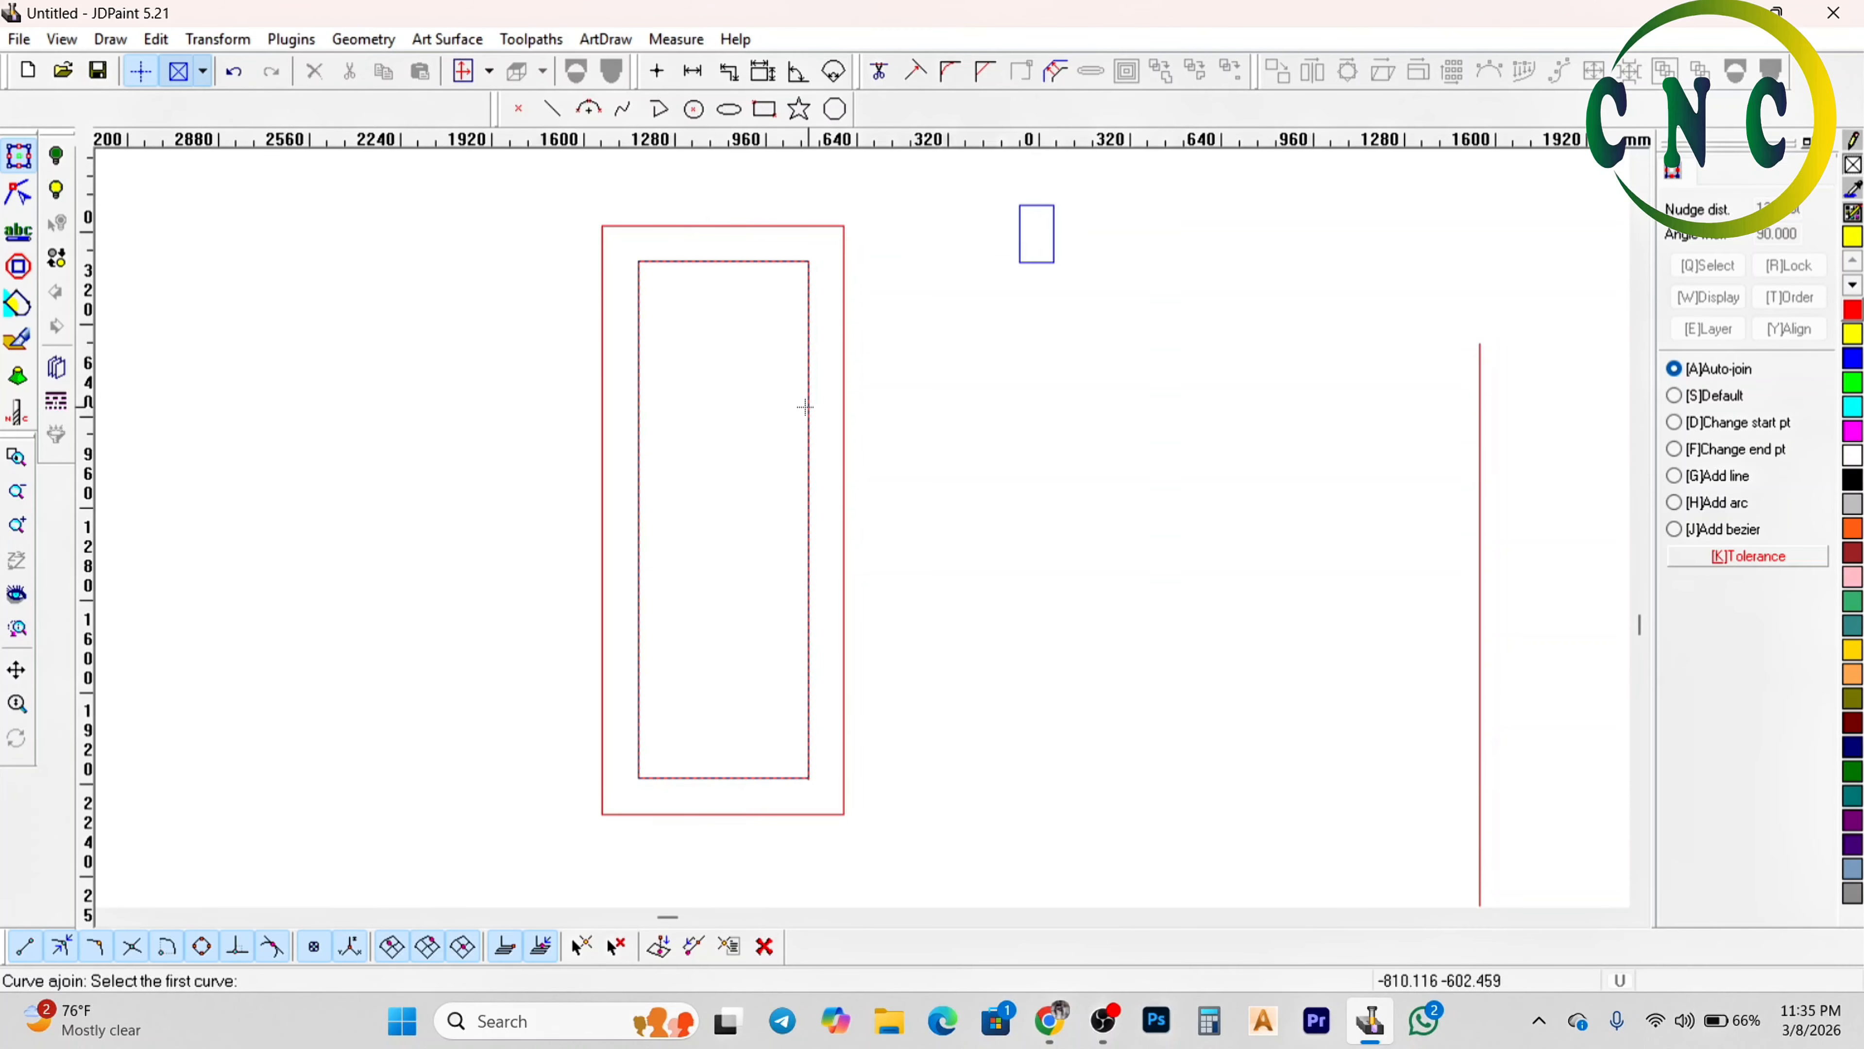
{"action": "scroll", "coordinate": [804, 743], "scroll_direction": "up", "scroll_amount": 2}
{"action": "right_click", "coordinate": [801, 791]}
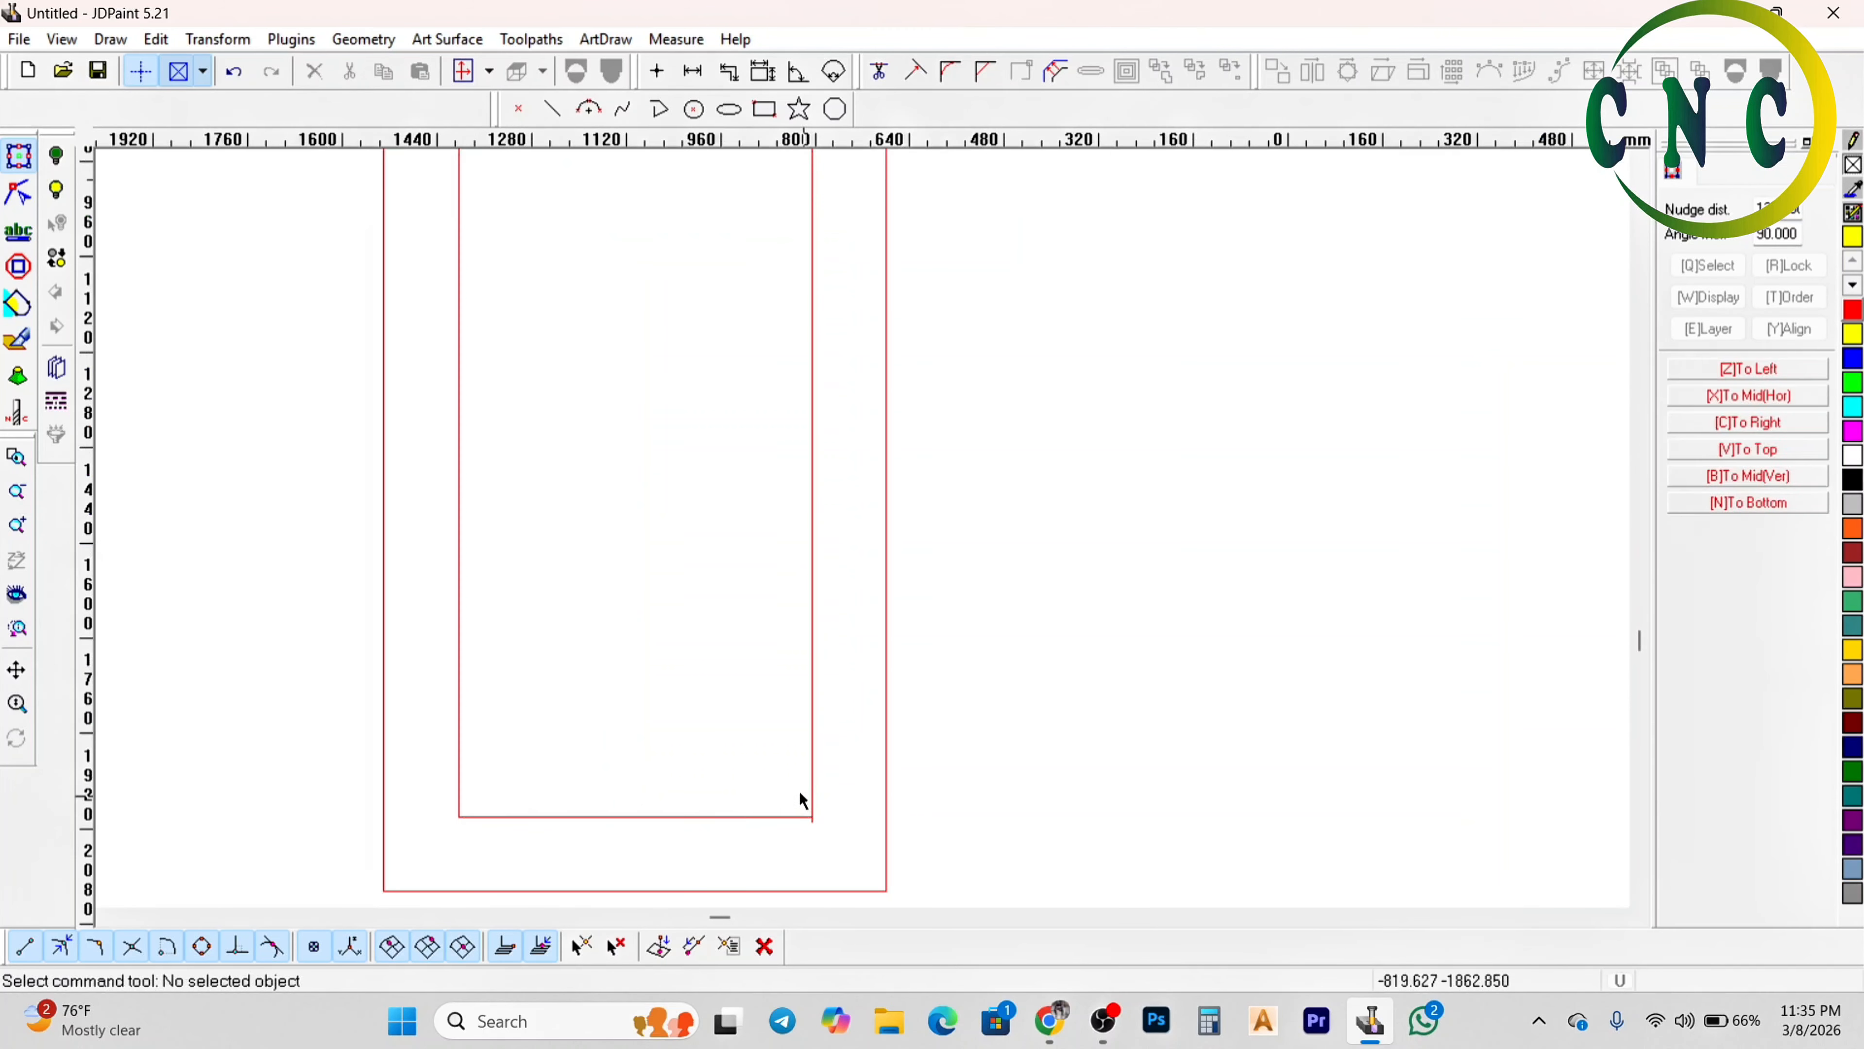
Select the joined inner curve to check its connection, and undo the join
{"action": "scroll", "coordinate": [802, 794], "scroll_direction": "down", "scroll_amount": 2}
{"action": "scroll", "coordinate": [814, 792], "scroll_direction": "up", "scroll_amount": 2}
{"action": "scroll", "coordinate": [830, 727], "scroll_direction": "down", "scroll_amount": 2}
{"action": "left_click", "coordinate": [806, 716]}
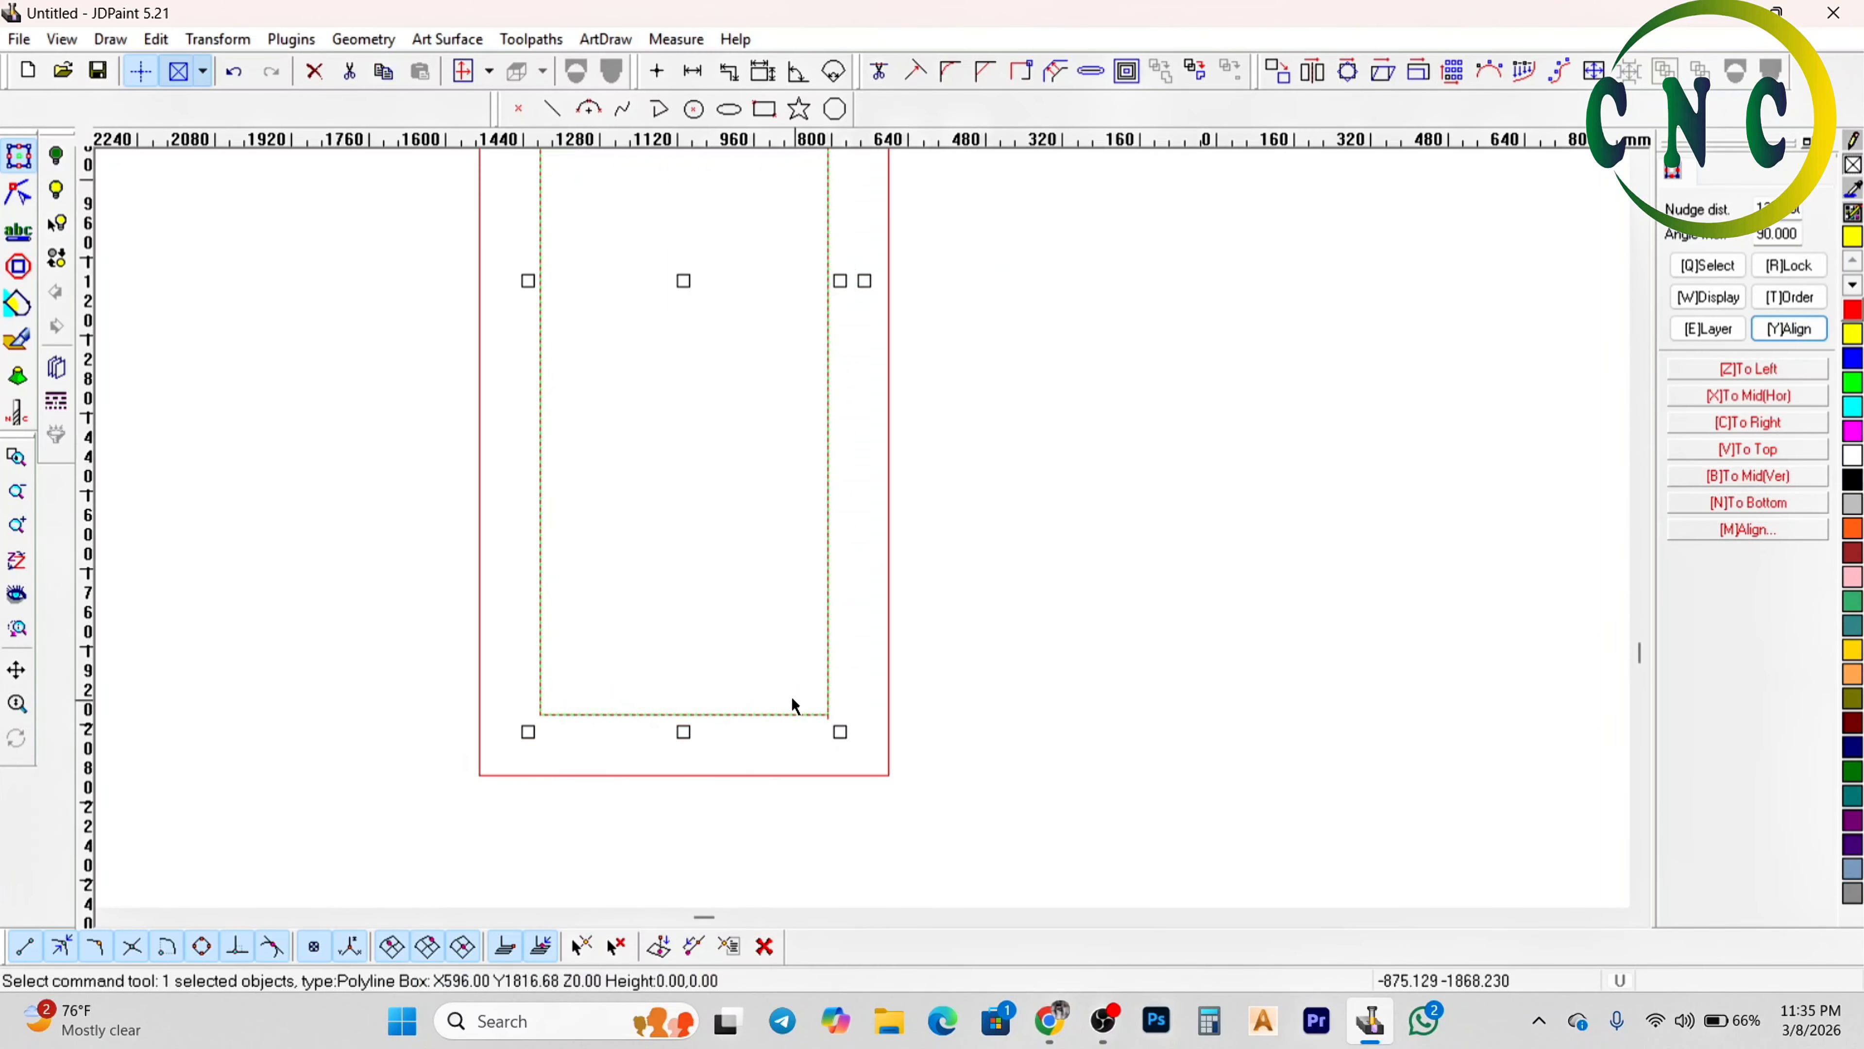
{"action": "left_click", "coordinate": [771, 691]}
{"action": "scroll", "coordinate": [728, 690], "scroll_direction": "up", "scroll_amount": 2}
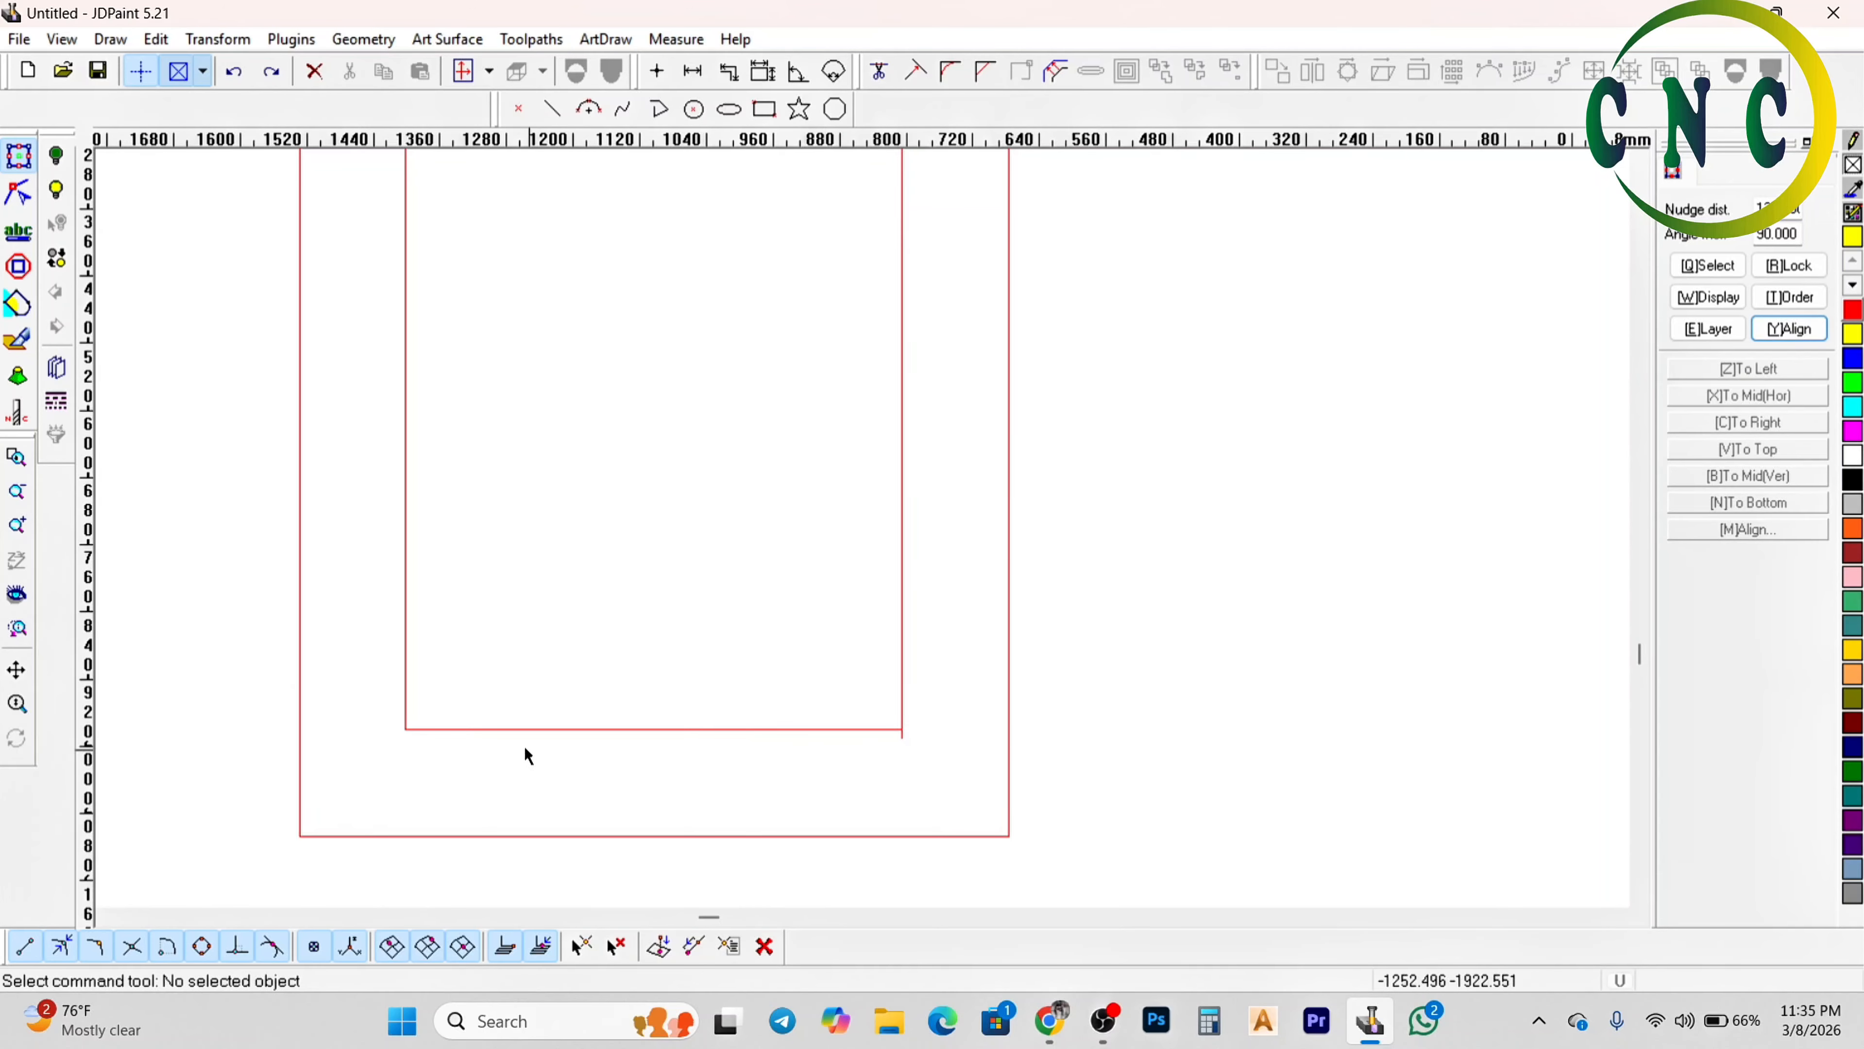
Stretch the inner frame's lower line slightly past the left vertical line, to about 601 mm long
{"action": "scroll", "coordinate": [506, 735], "scroll_direction": "up", "scroll_amount": 1}
{"action": "left_click", "coordinate": [485, 728]}
{"action": "scroll", "coordinate": [357, 732], "scroll_direction": "up", "scroll_amount": 2}
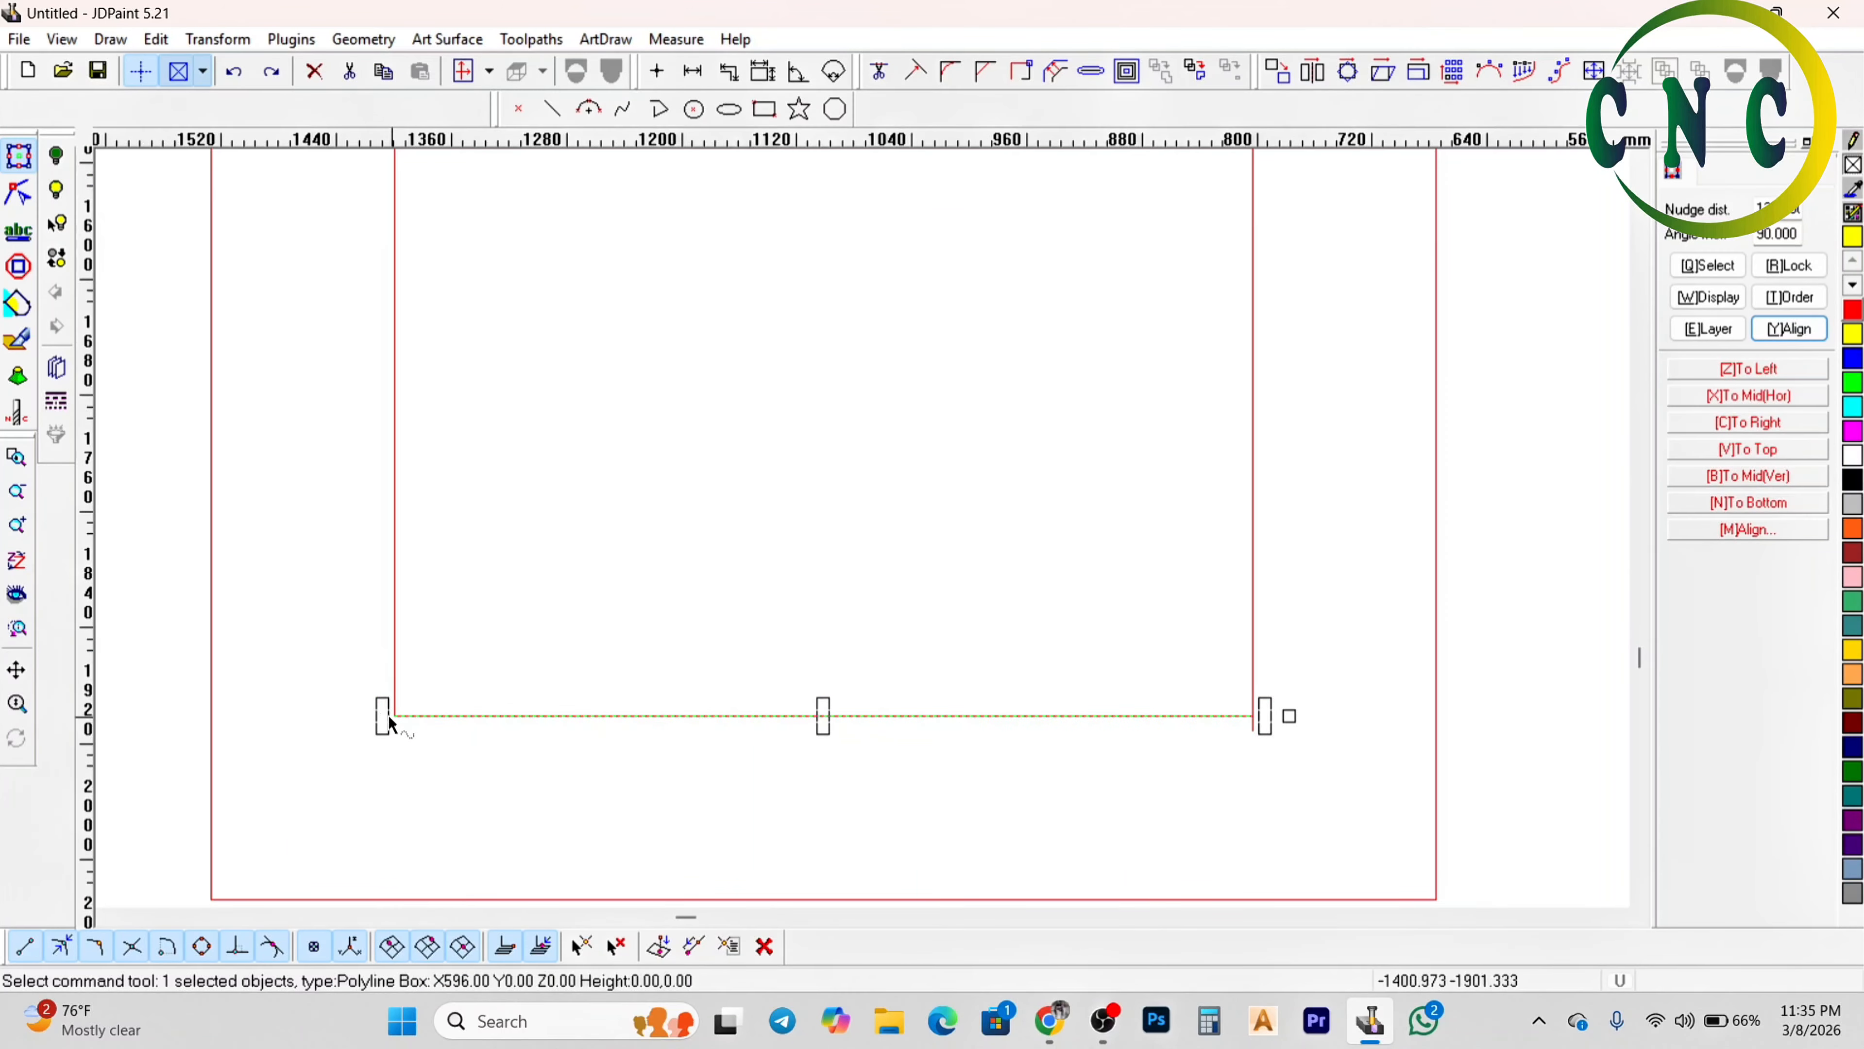
{"action": "left_click_drag", "start_coordinate": [387, 717], "coordinate": [379, 715]}
{"action": "scroll", "coordinate": [608, 715], "scroll_direction": "down", "scroll_amount": 4}
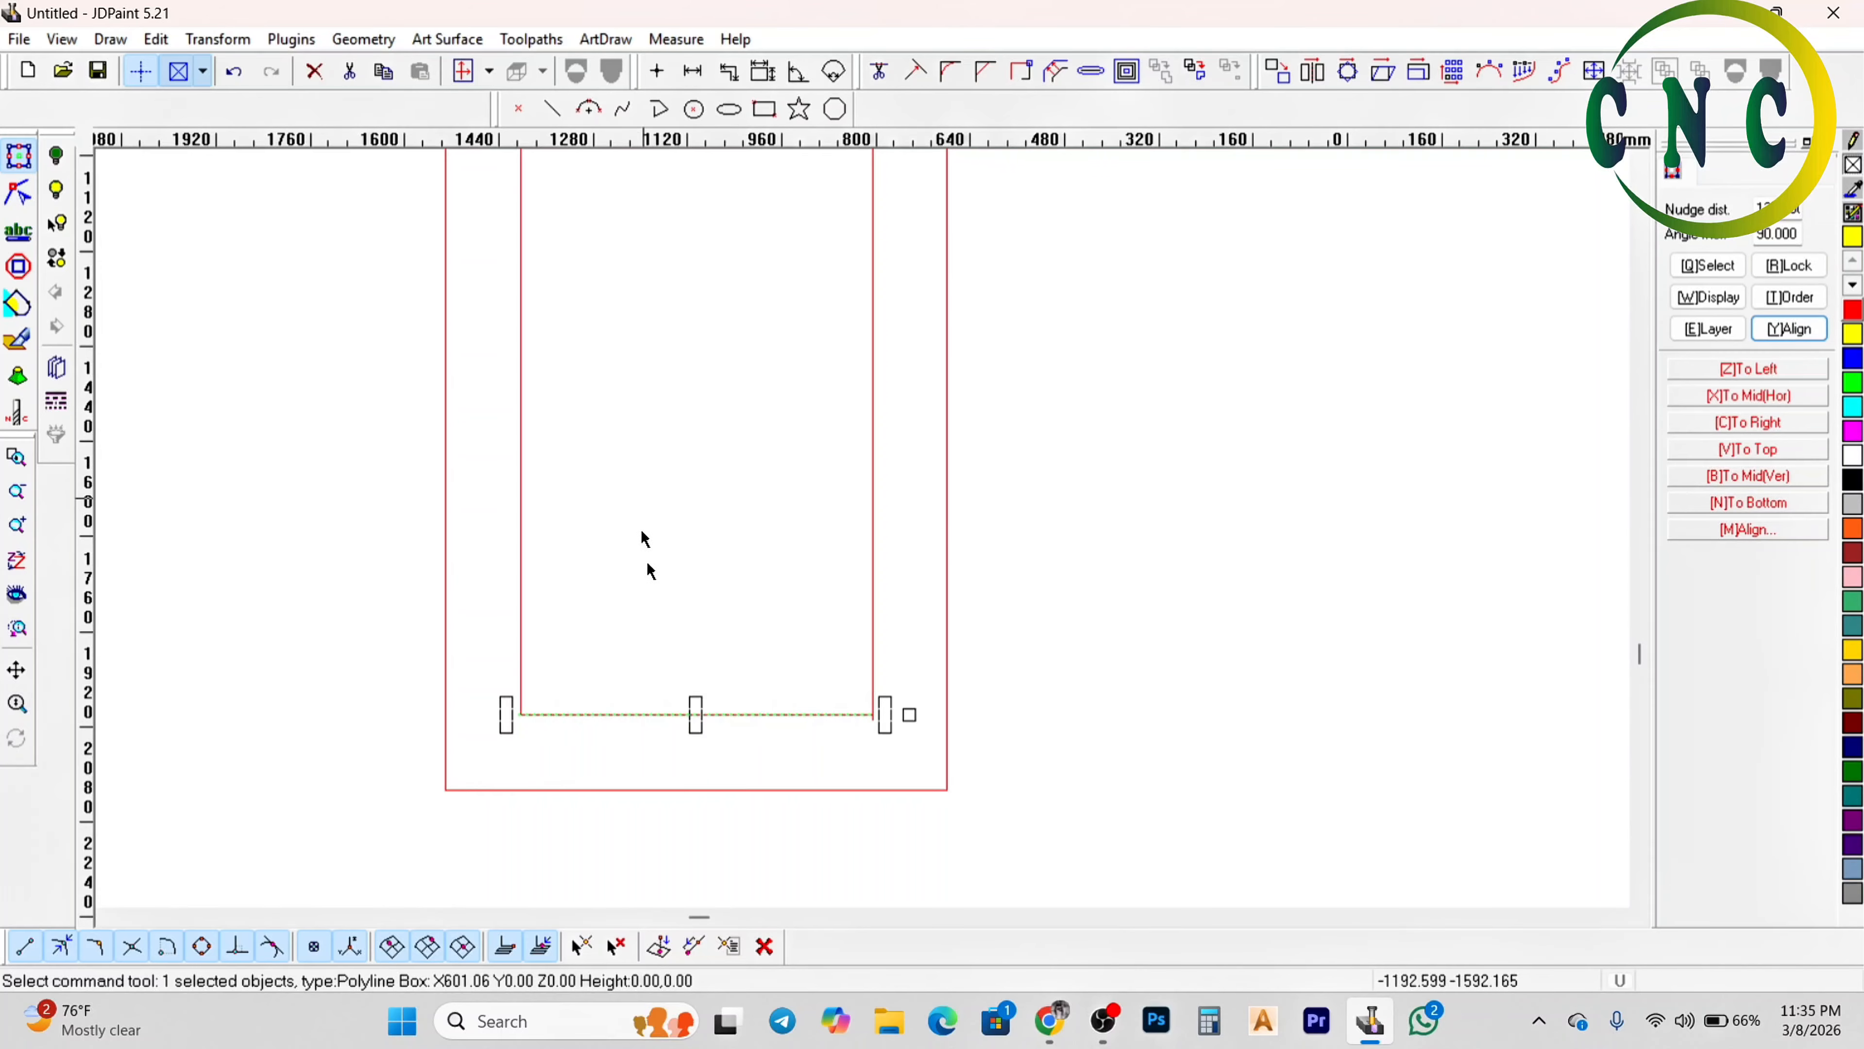
Try to join the inner frame's lines with Auto-join while the lower line overshoots the left corner
{"action": "left_click", "coordinate": [156, 39]}
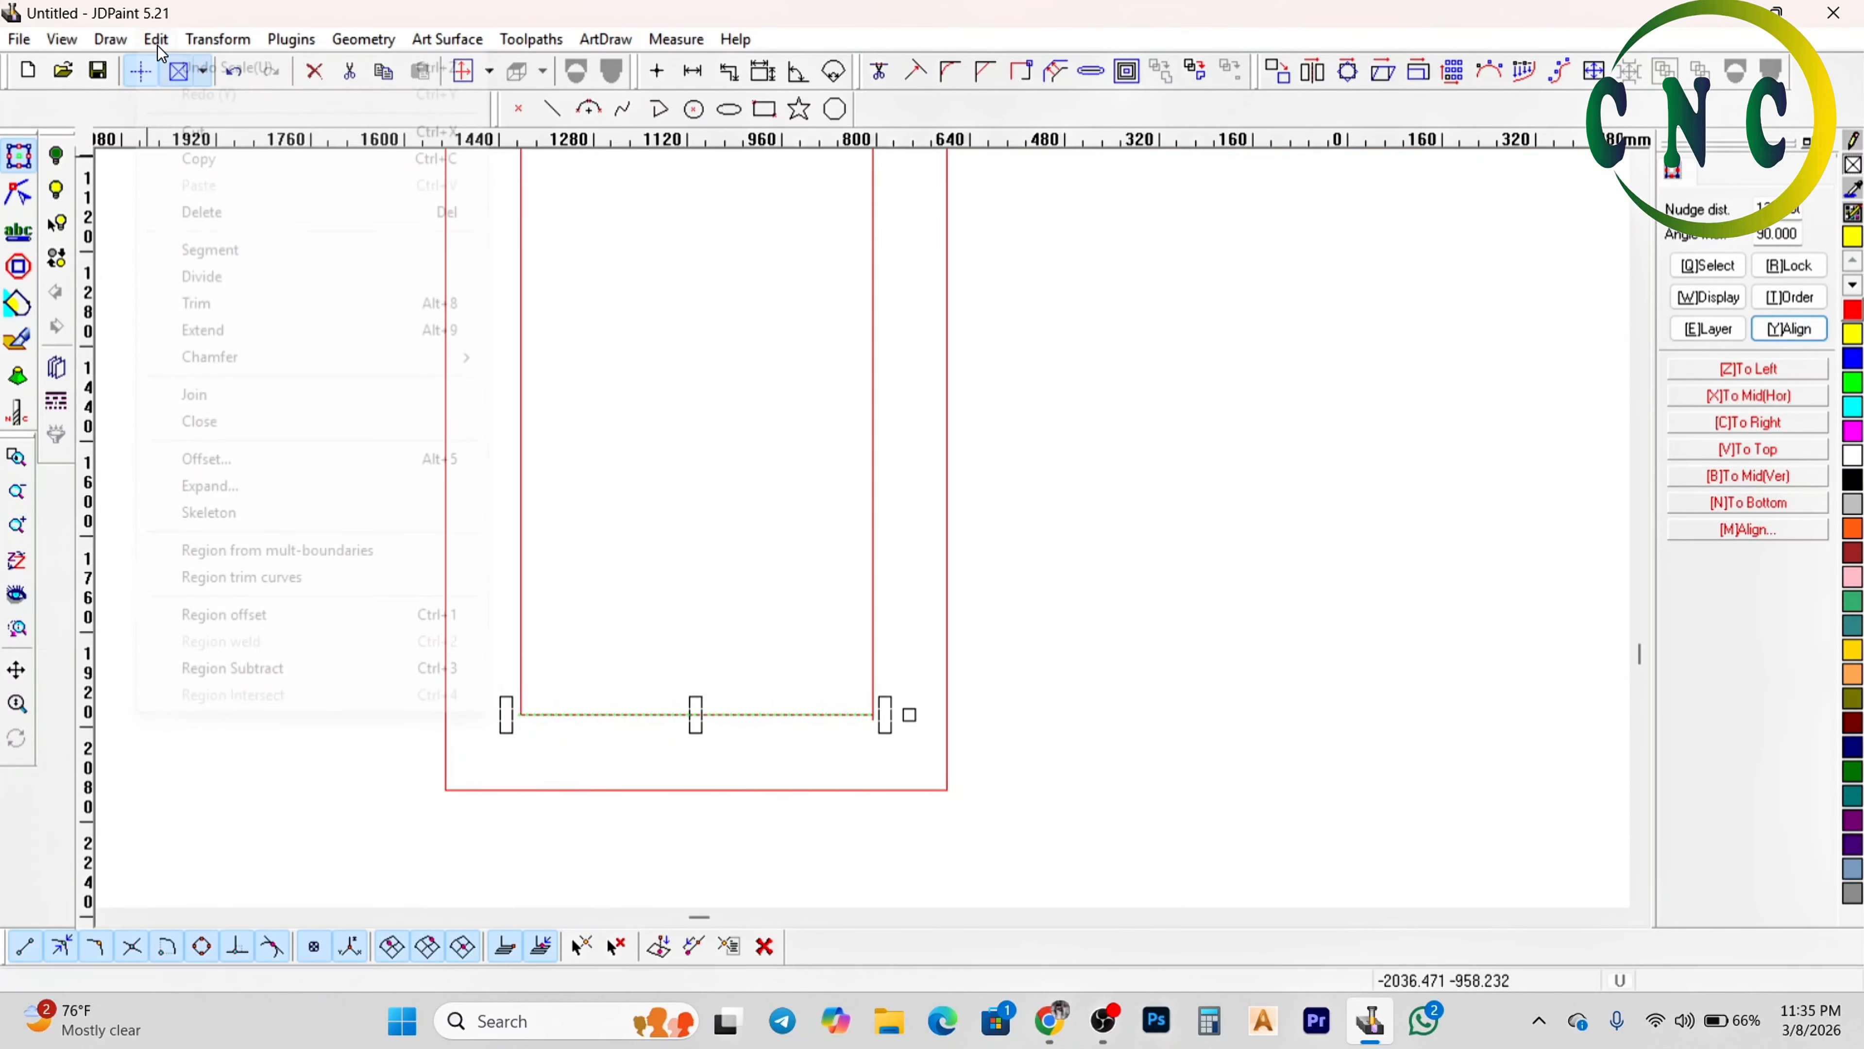
{"action": "left_click", "coordinate": [245, 396]}
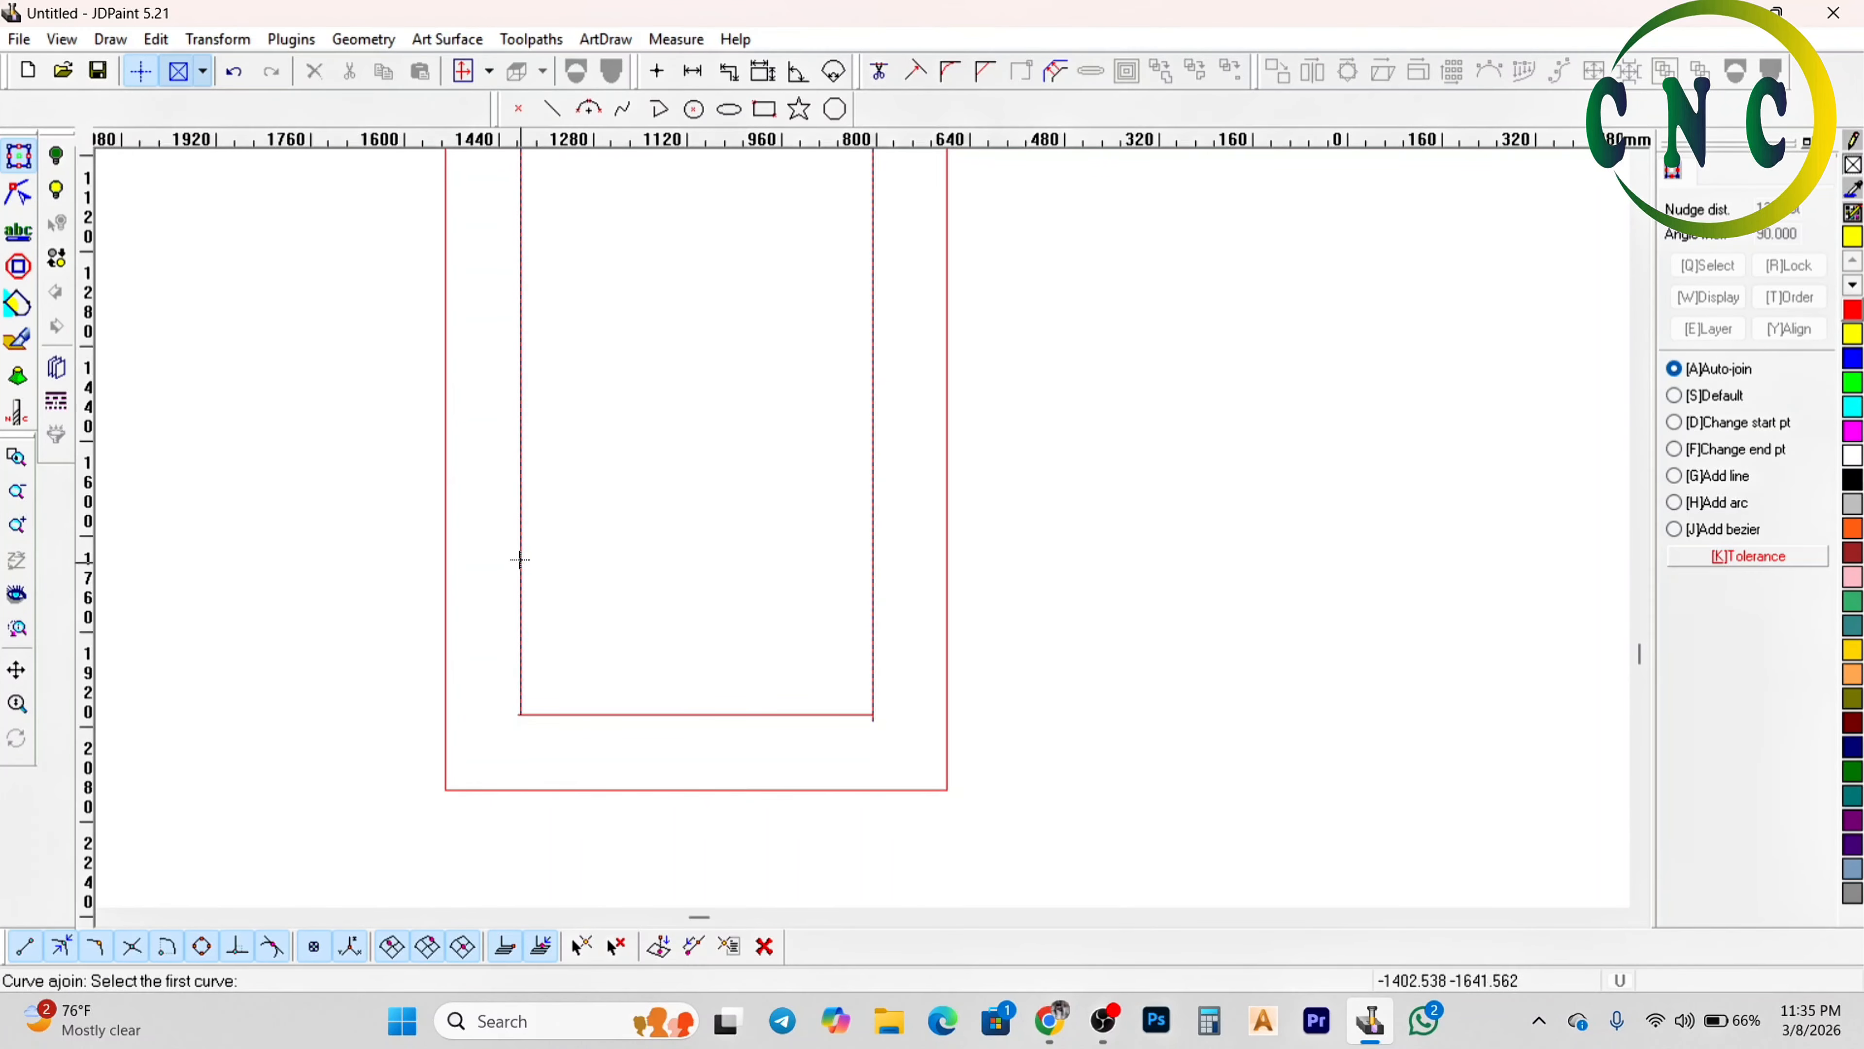
{"action": "scroll", "coordinate": [785, 658], "scroll_direction": "down", "scroll_amount": 2}
{"action": "scroll", "coordinate": [827, 645], "scroll_direction": "up", "scroll_amount": 1}
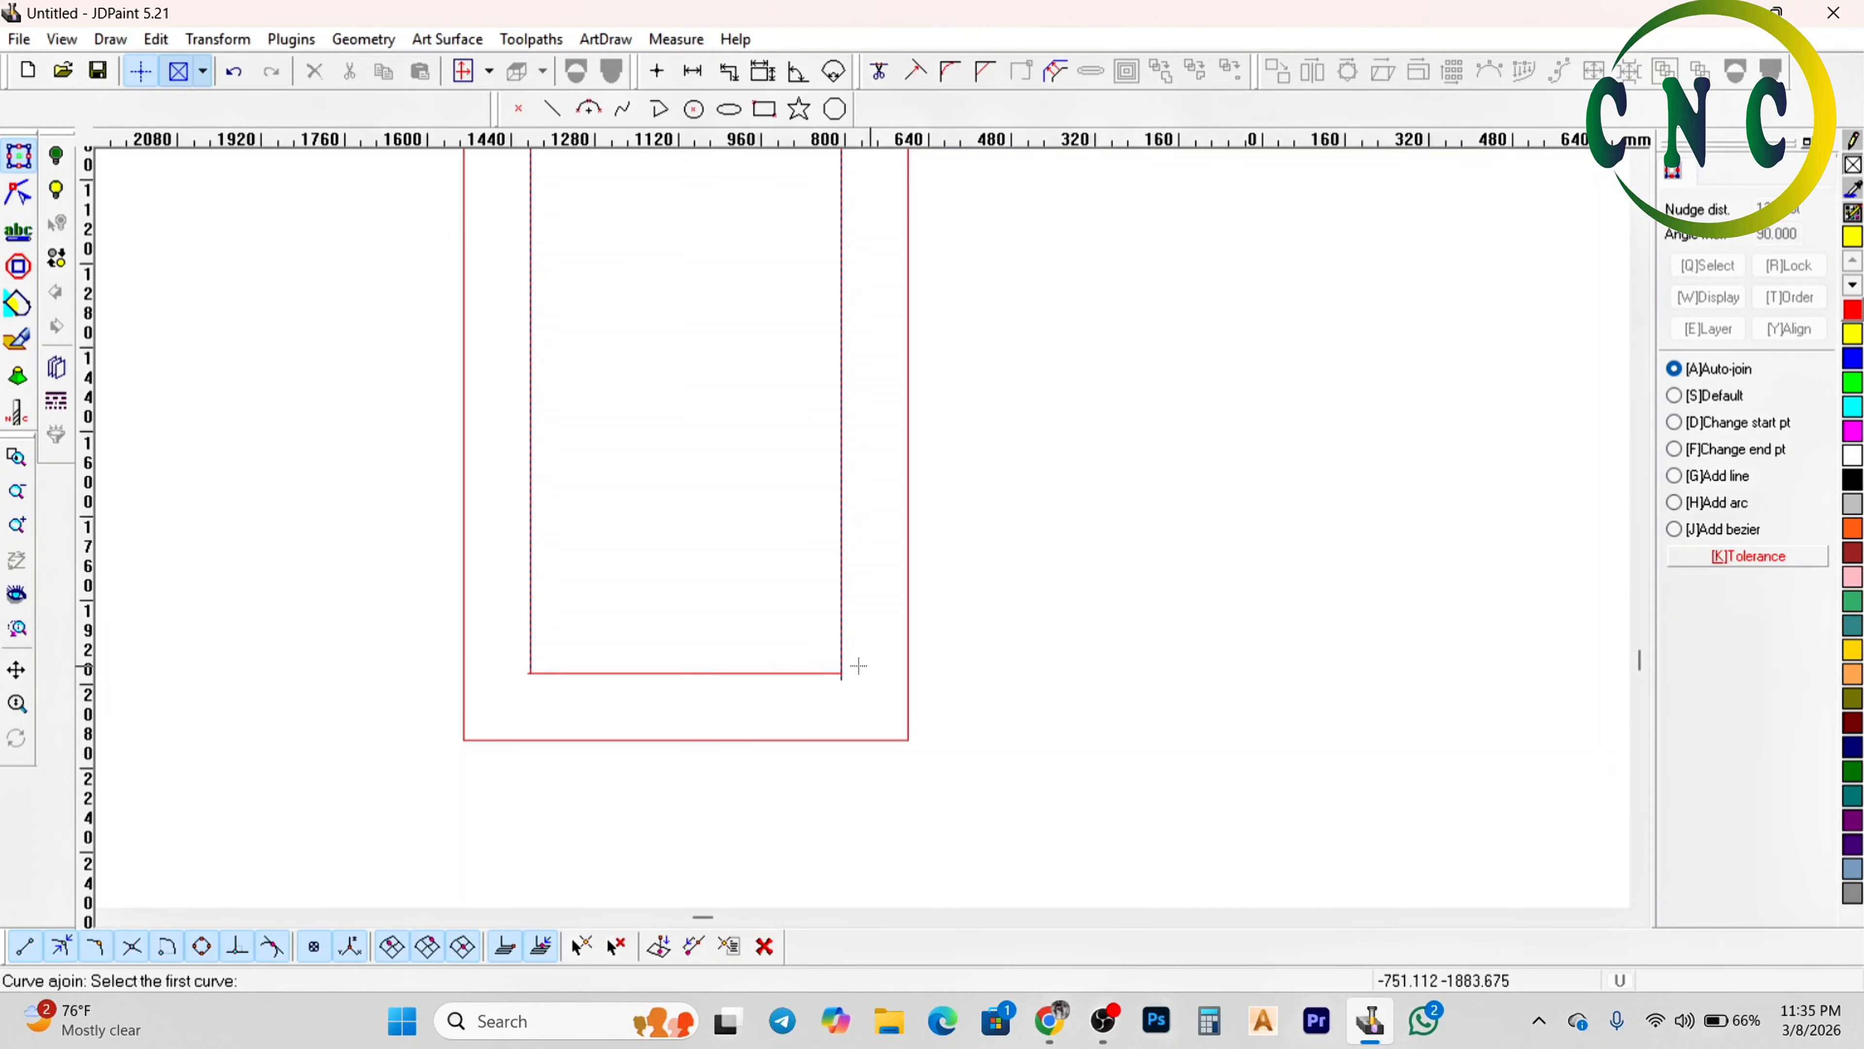
{"action": "scroll", "coordinate": [799, 728], "scroll_direction": "down", "scroll_amount": 4}
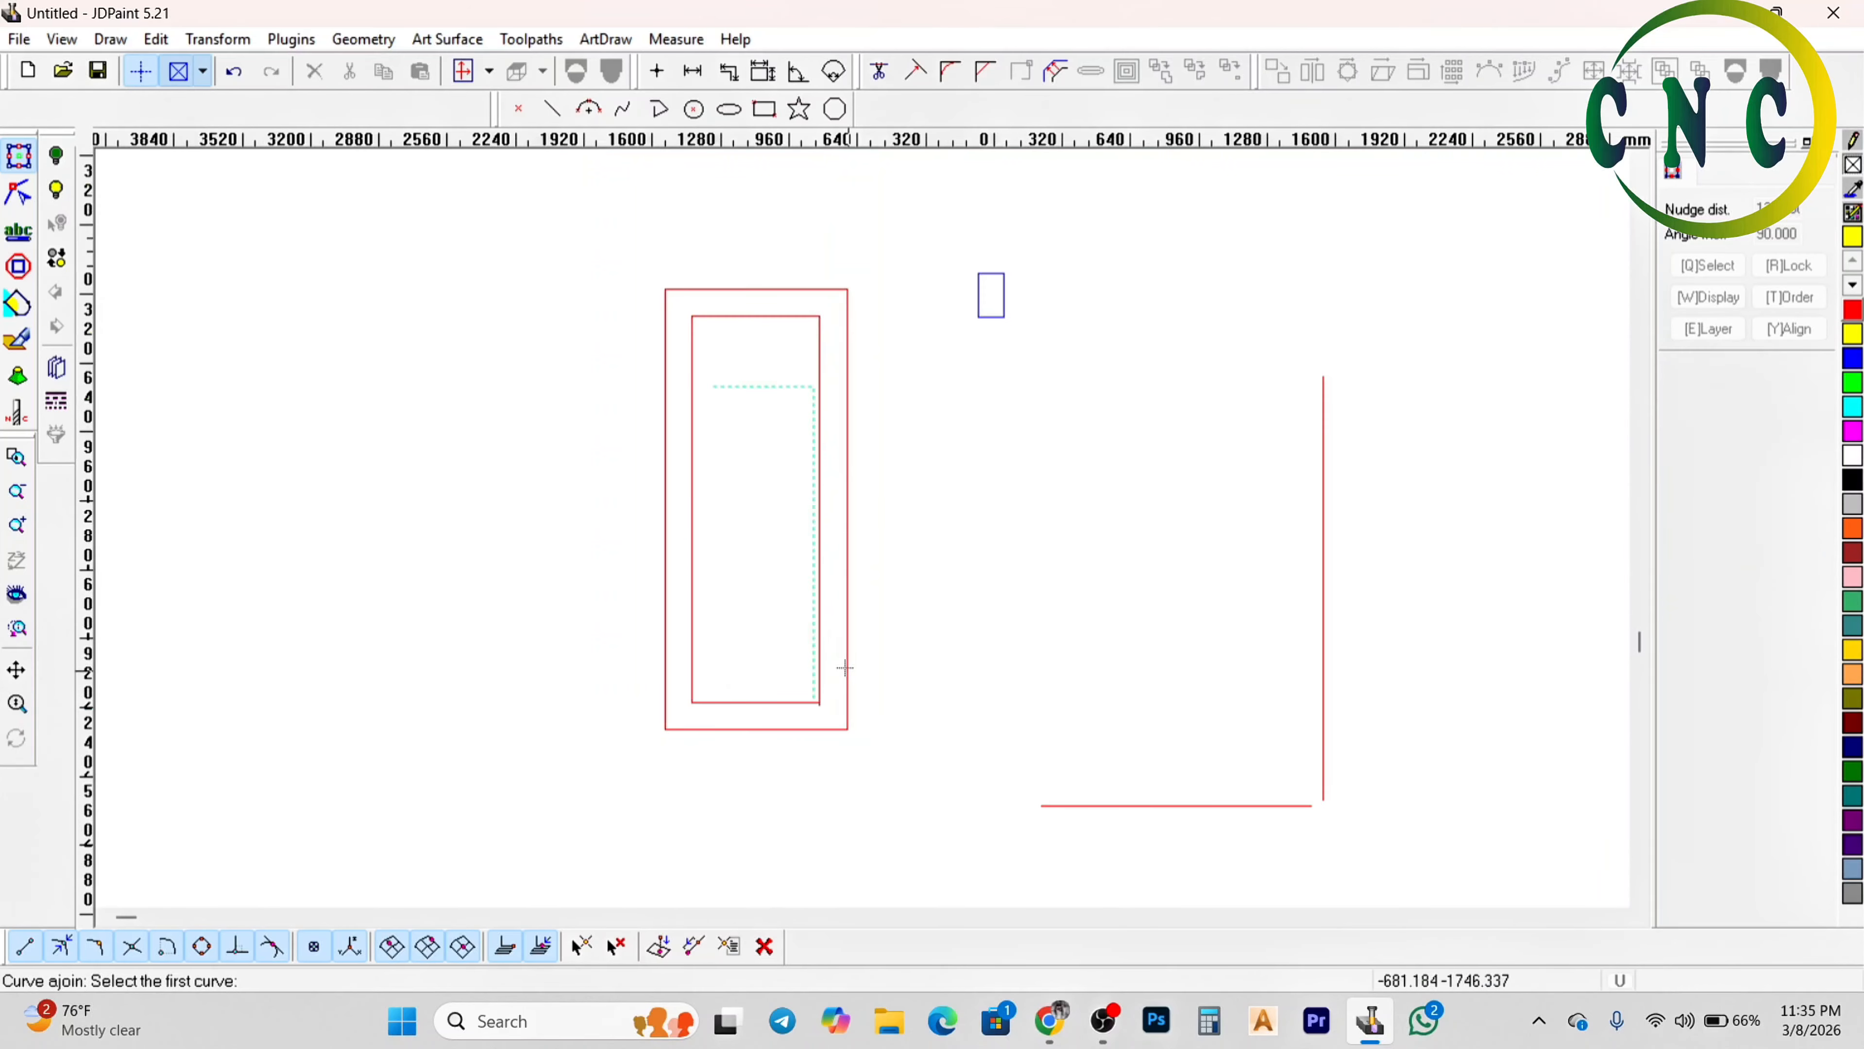
{"action": "scroll", "coordinate": [737, 600], "scroll_direction": "up", "scroll_amount": 2}
{"action": "scroll", "coordinate": [666, 366], "scroll_direction": "up", "scroll_amount": 2}
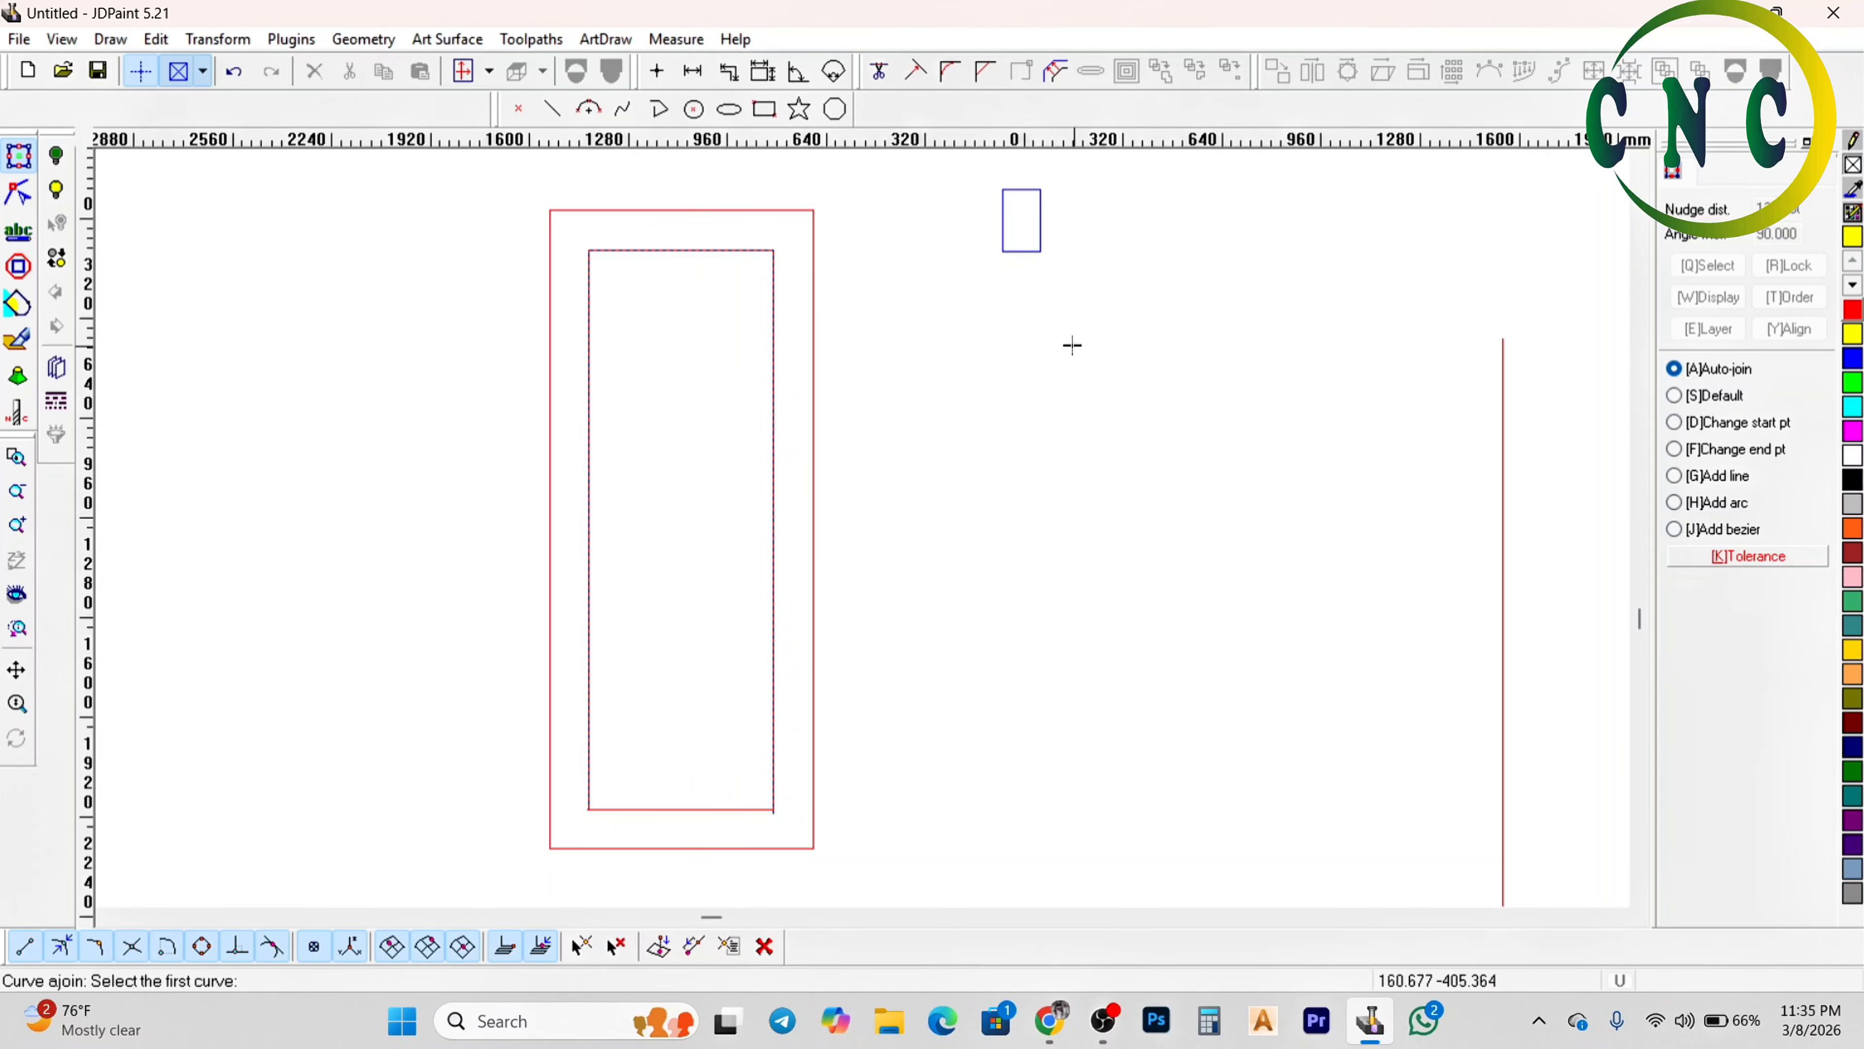
{"action": "key", "text": "Escape"}
{"action": "scroll", "coordinate": [896, 378], "scroll_direction": "down", "scroll_amount": 1}
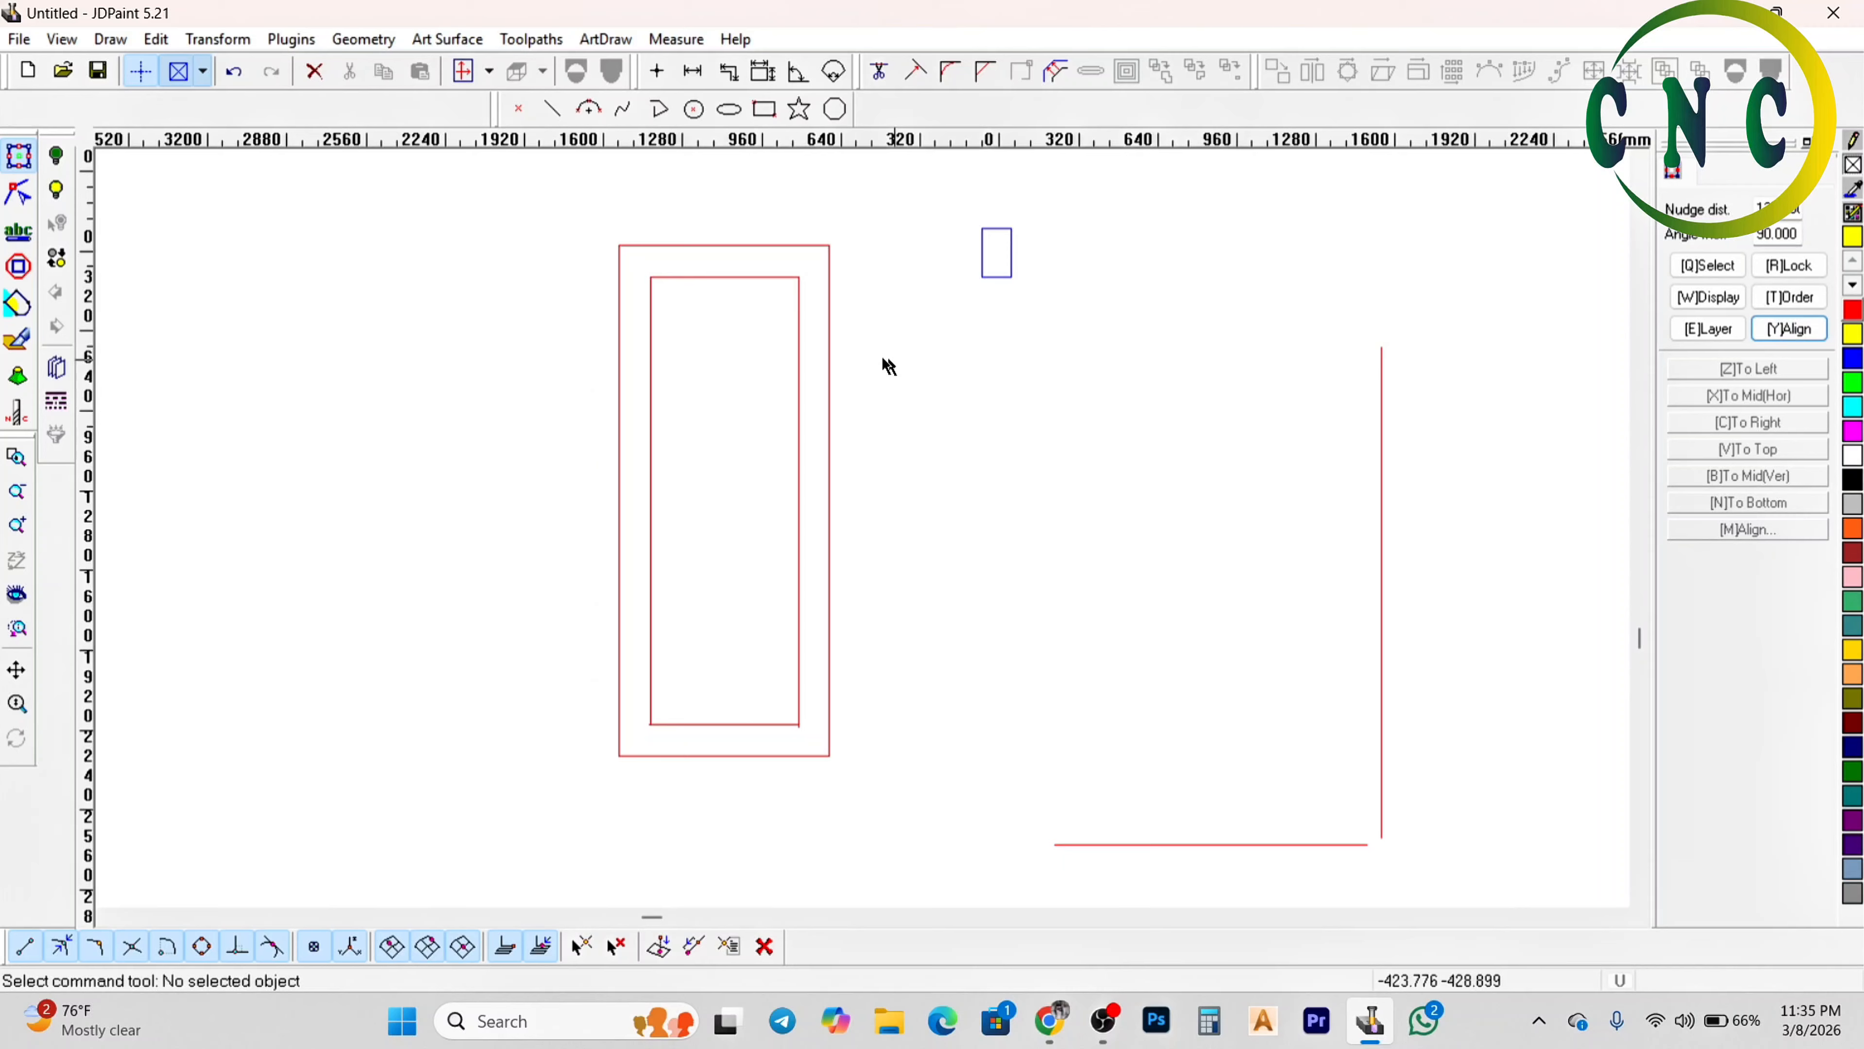
Select the inner frame's curve to check which of its sides are joined
{"action": "left_click", "coordinate": [800, 320]}
{"action": "scroll", "coordinate": [815, 272], "scroll_direction": "up", "scroll_amount": 1}
{"action": "scroll", "coordinate": [677, 367], "scroll_direction": "down", "scroll_amount": 1}
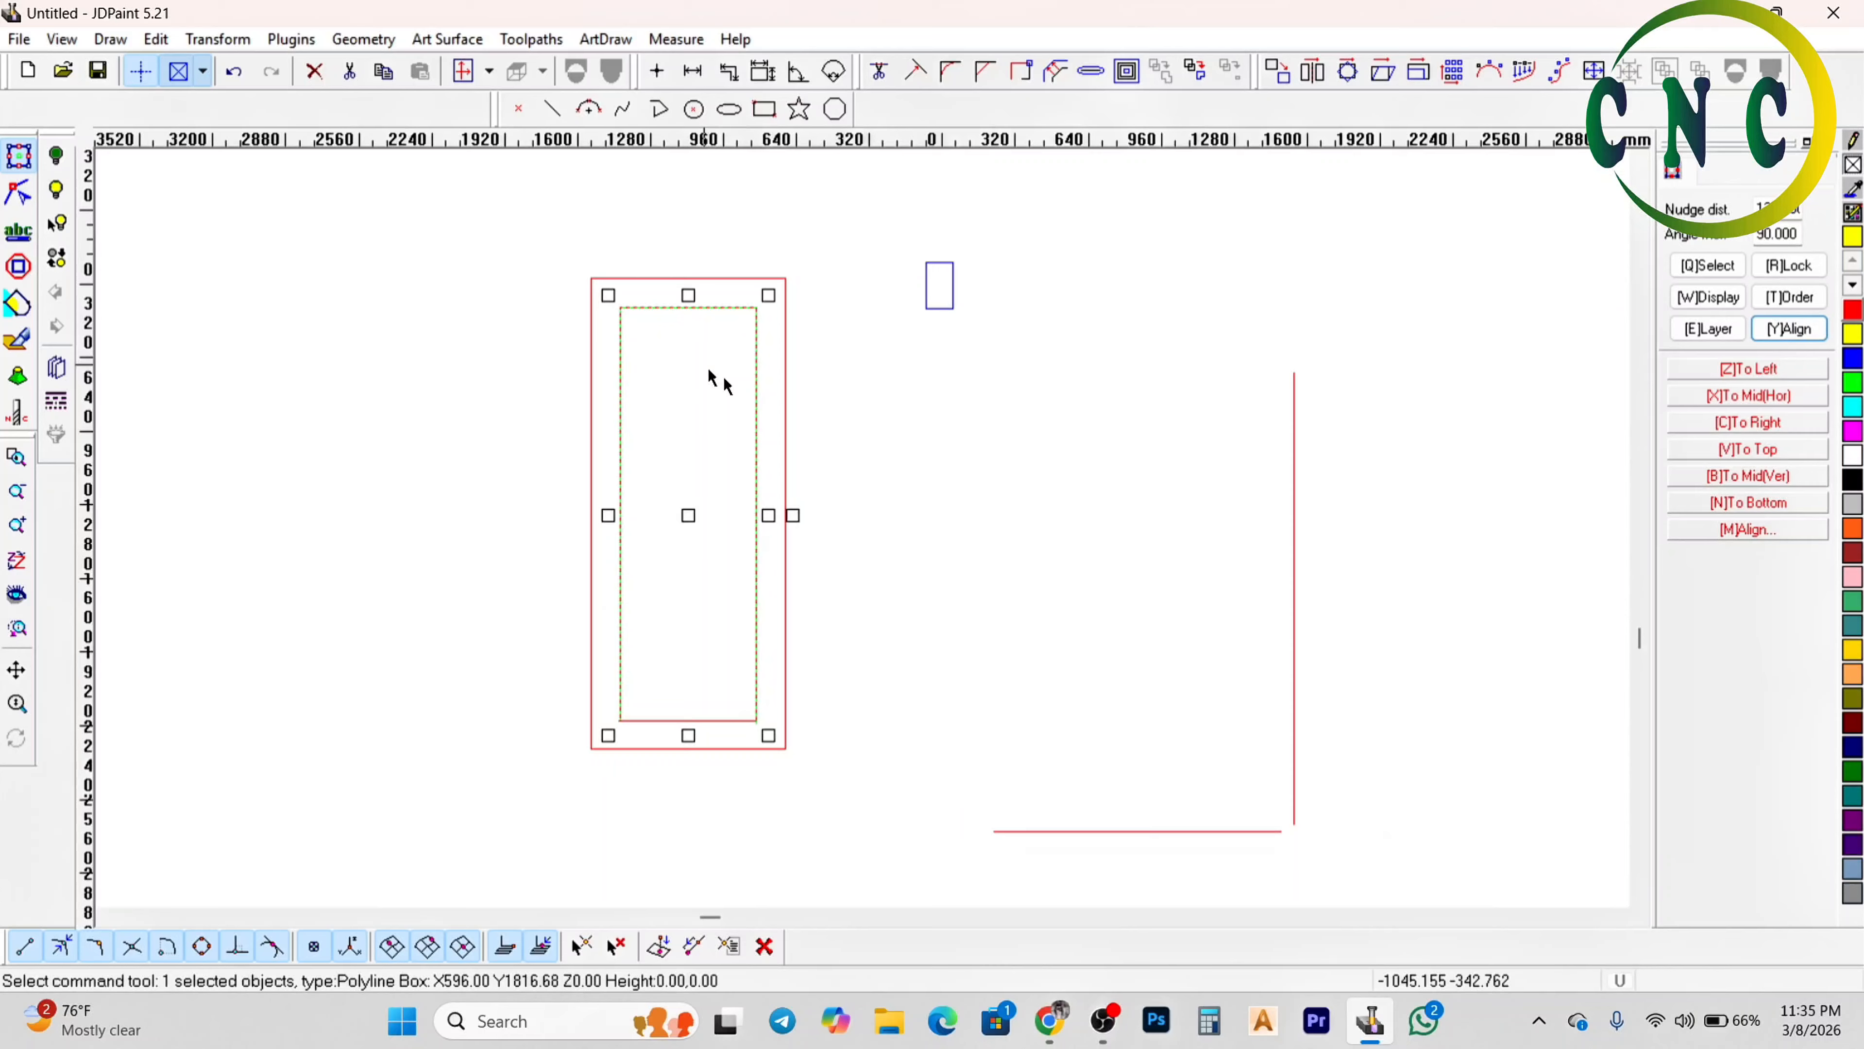
{"action": "left_click", "coordinate": [881, 433]}
{"action": "scroll", "coordinate": [774, 332], "scroll_direction": "up", "scroll_amount": 1}
{"action": "left_click", "coordinate": [754, 340]}
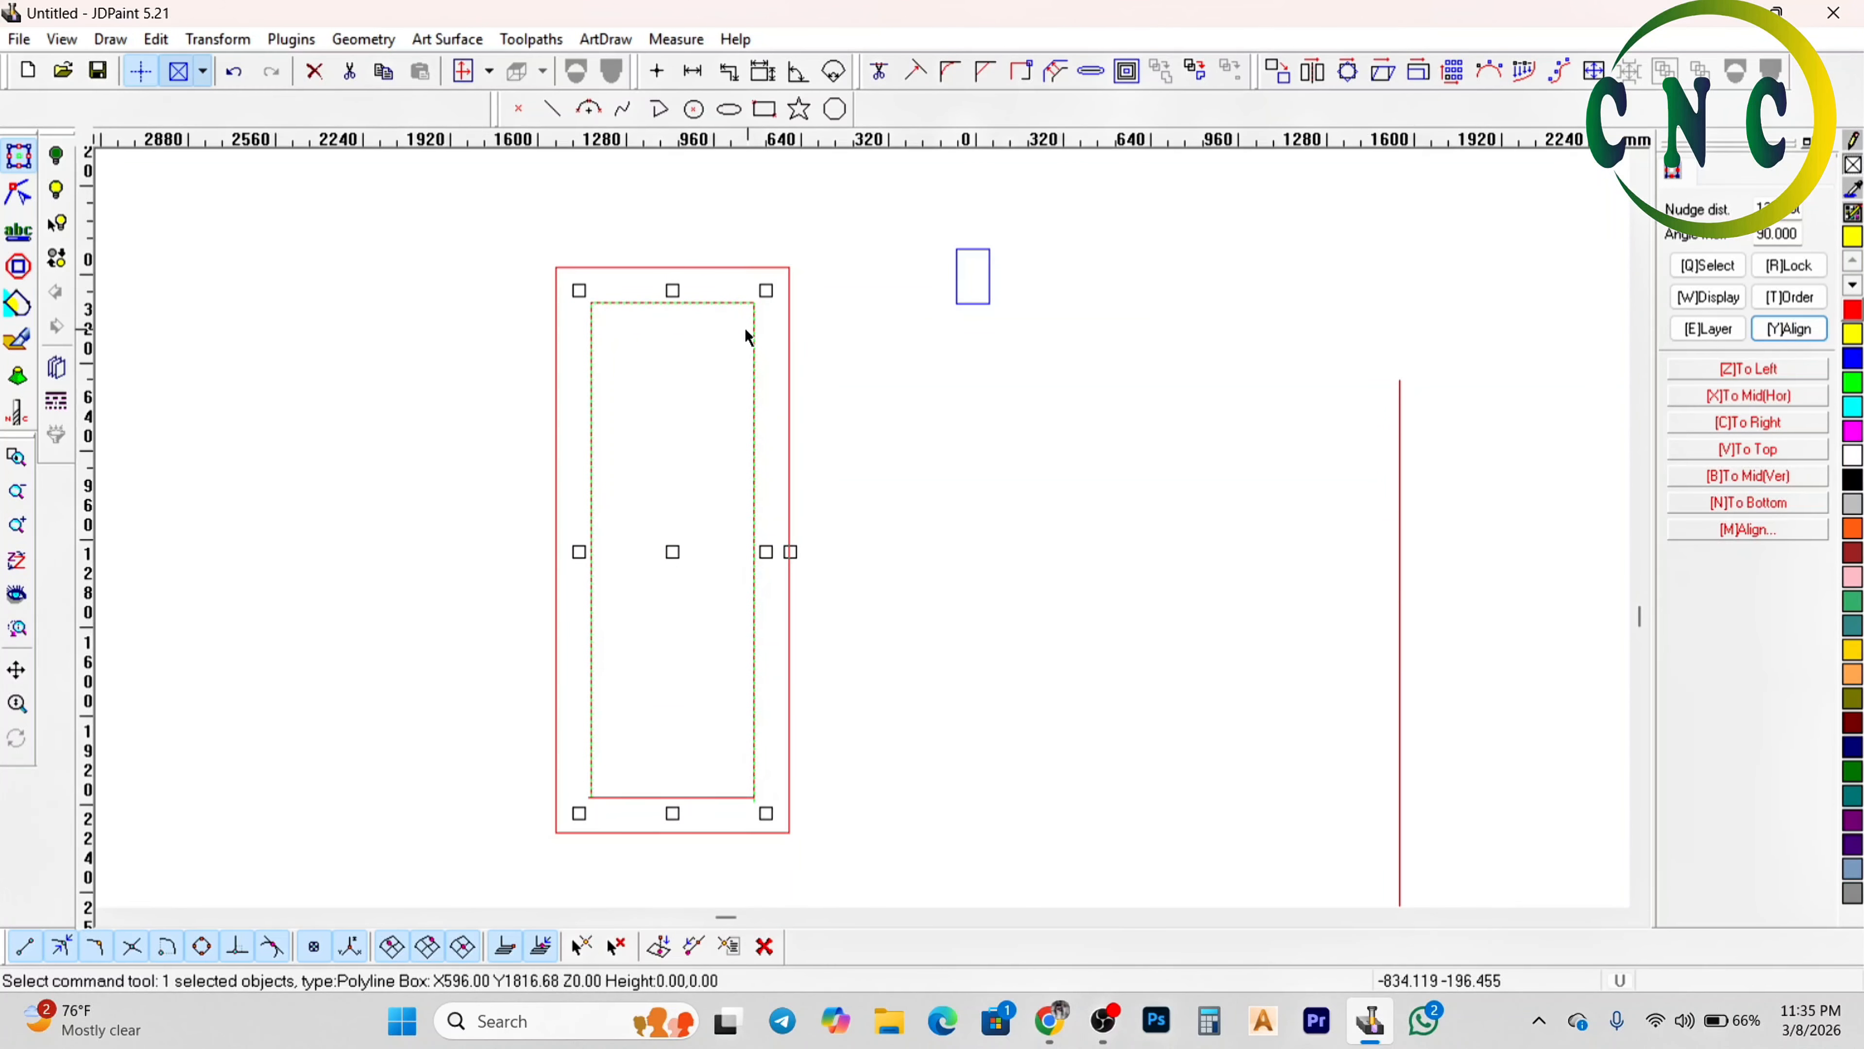
Undo the last join and the stretches of the inner frame's lower line and right vertical line
{"action": "key", "text": "ctrl+z"}
{"action": "key", "text": "ctrl+z"}
{"action": "key", "text": "ctrl+z"}
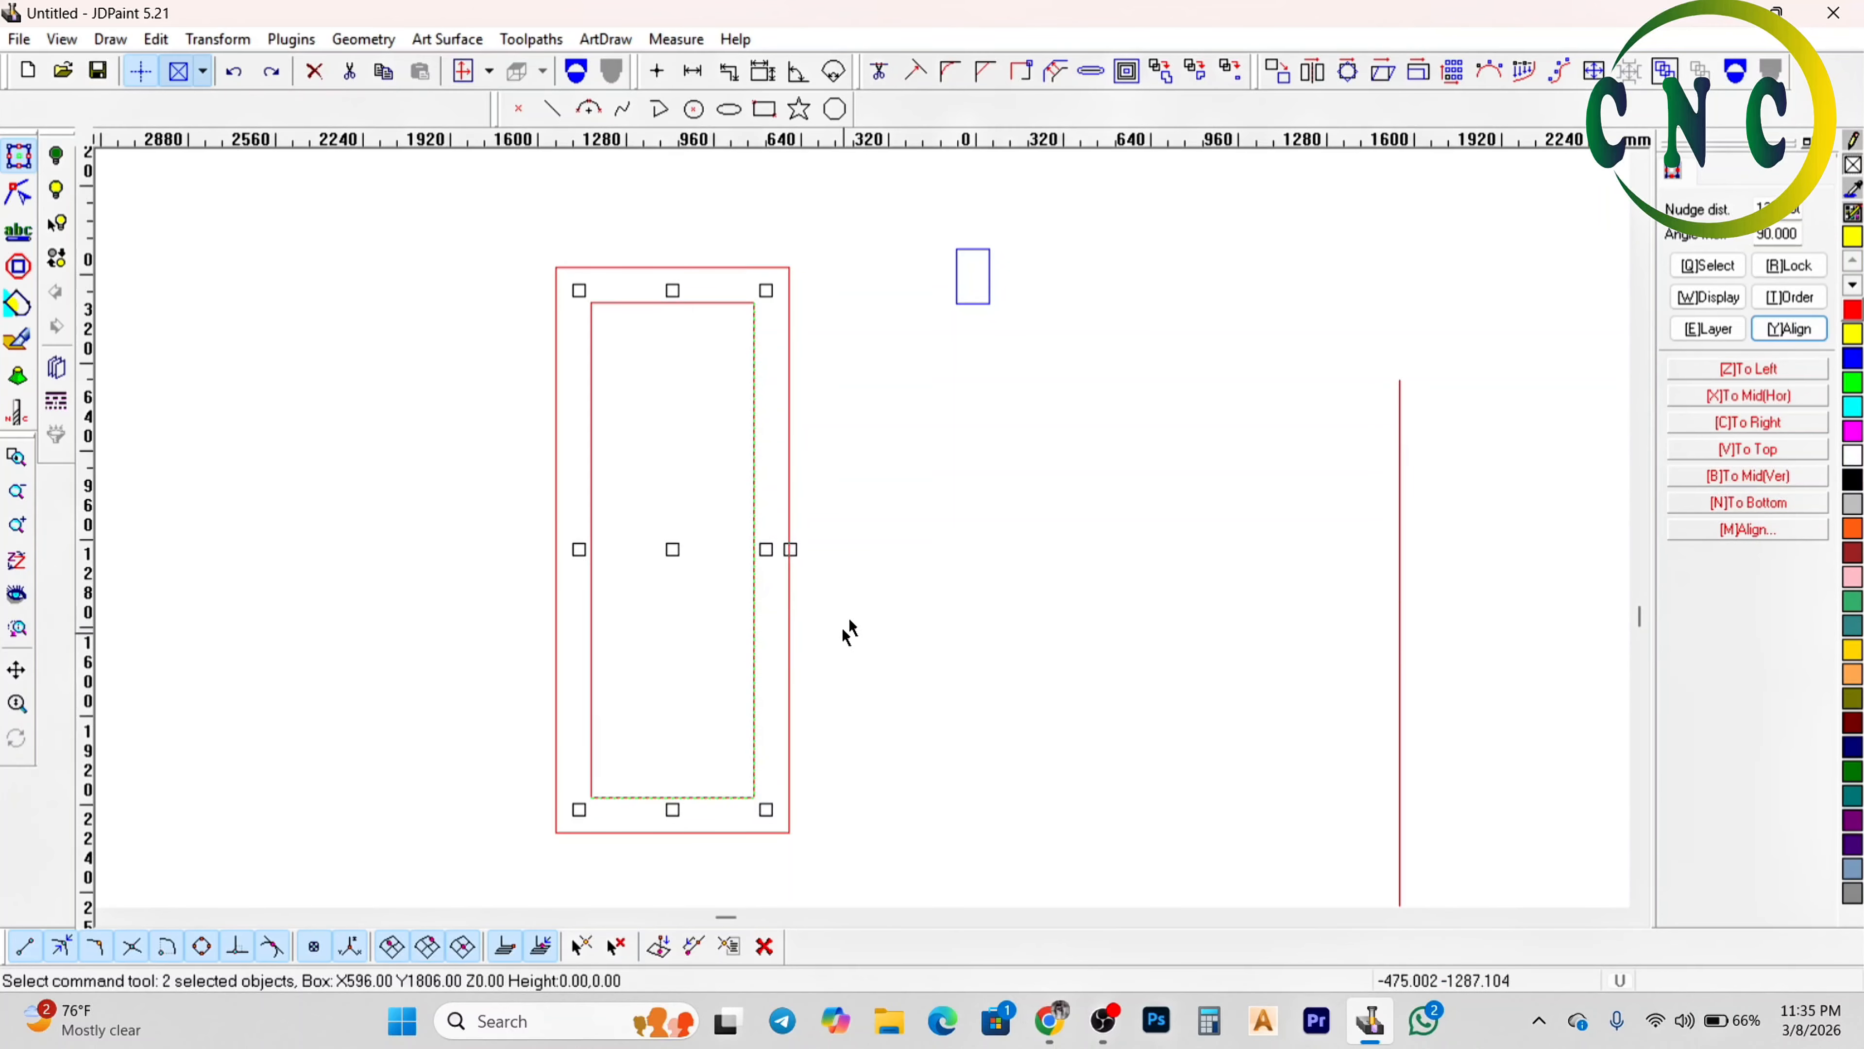
{"action": "left_click", "coordinate": [715, 470]}
Join the inner frame's lines, with their ends meeting at the corners, using the Auto-join option
{"action": "scroll", "coordinate": [712, 470], "scroll_direction": "down", "scroll_amount": 1}
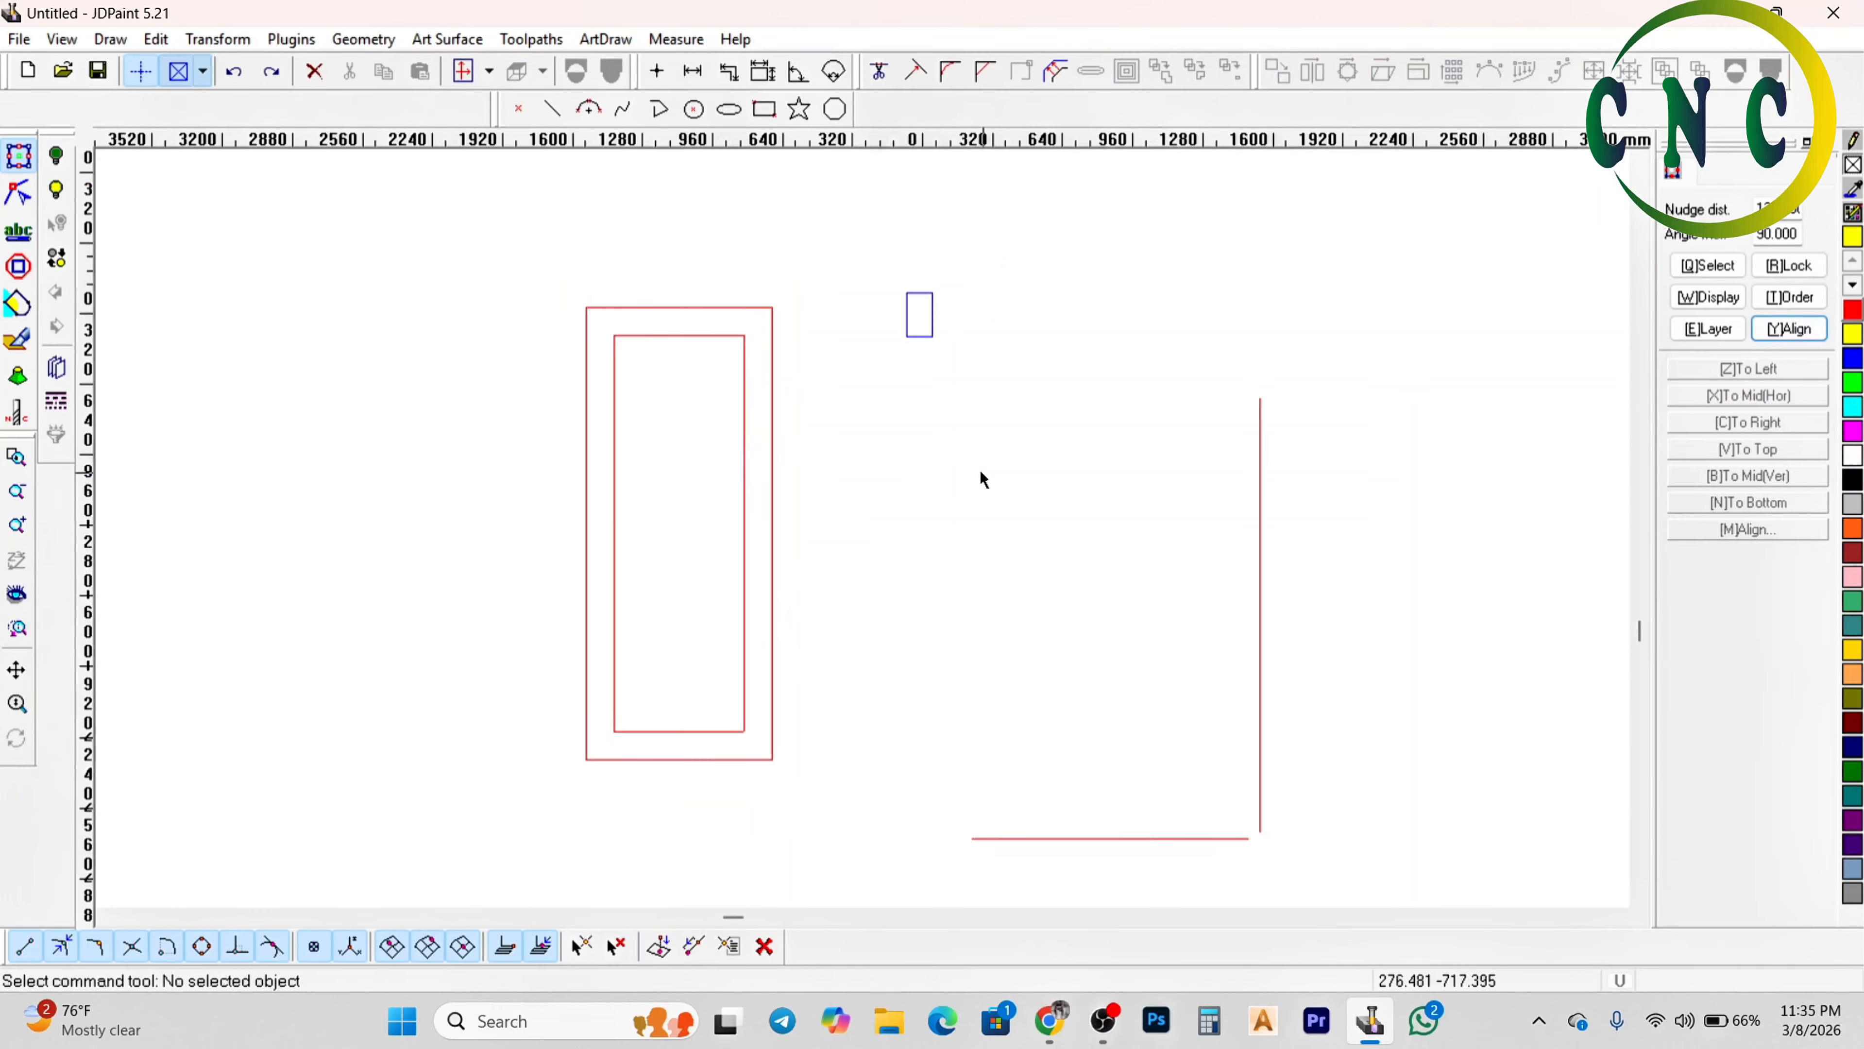
{"action": "left_click", "coordinate": [740, 416]}
{"action": "left_click", "coordinate": [905, 398]}
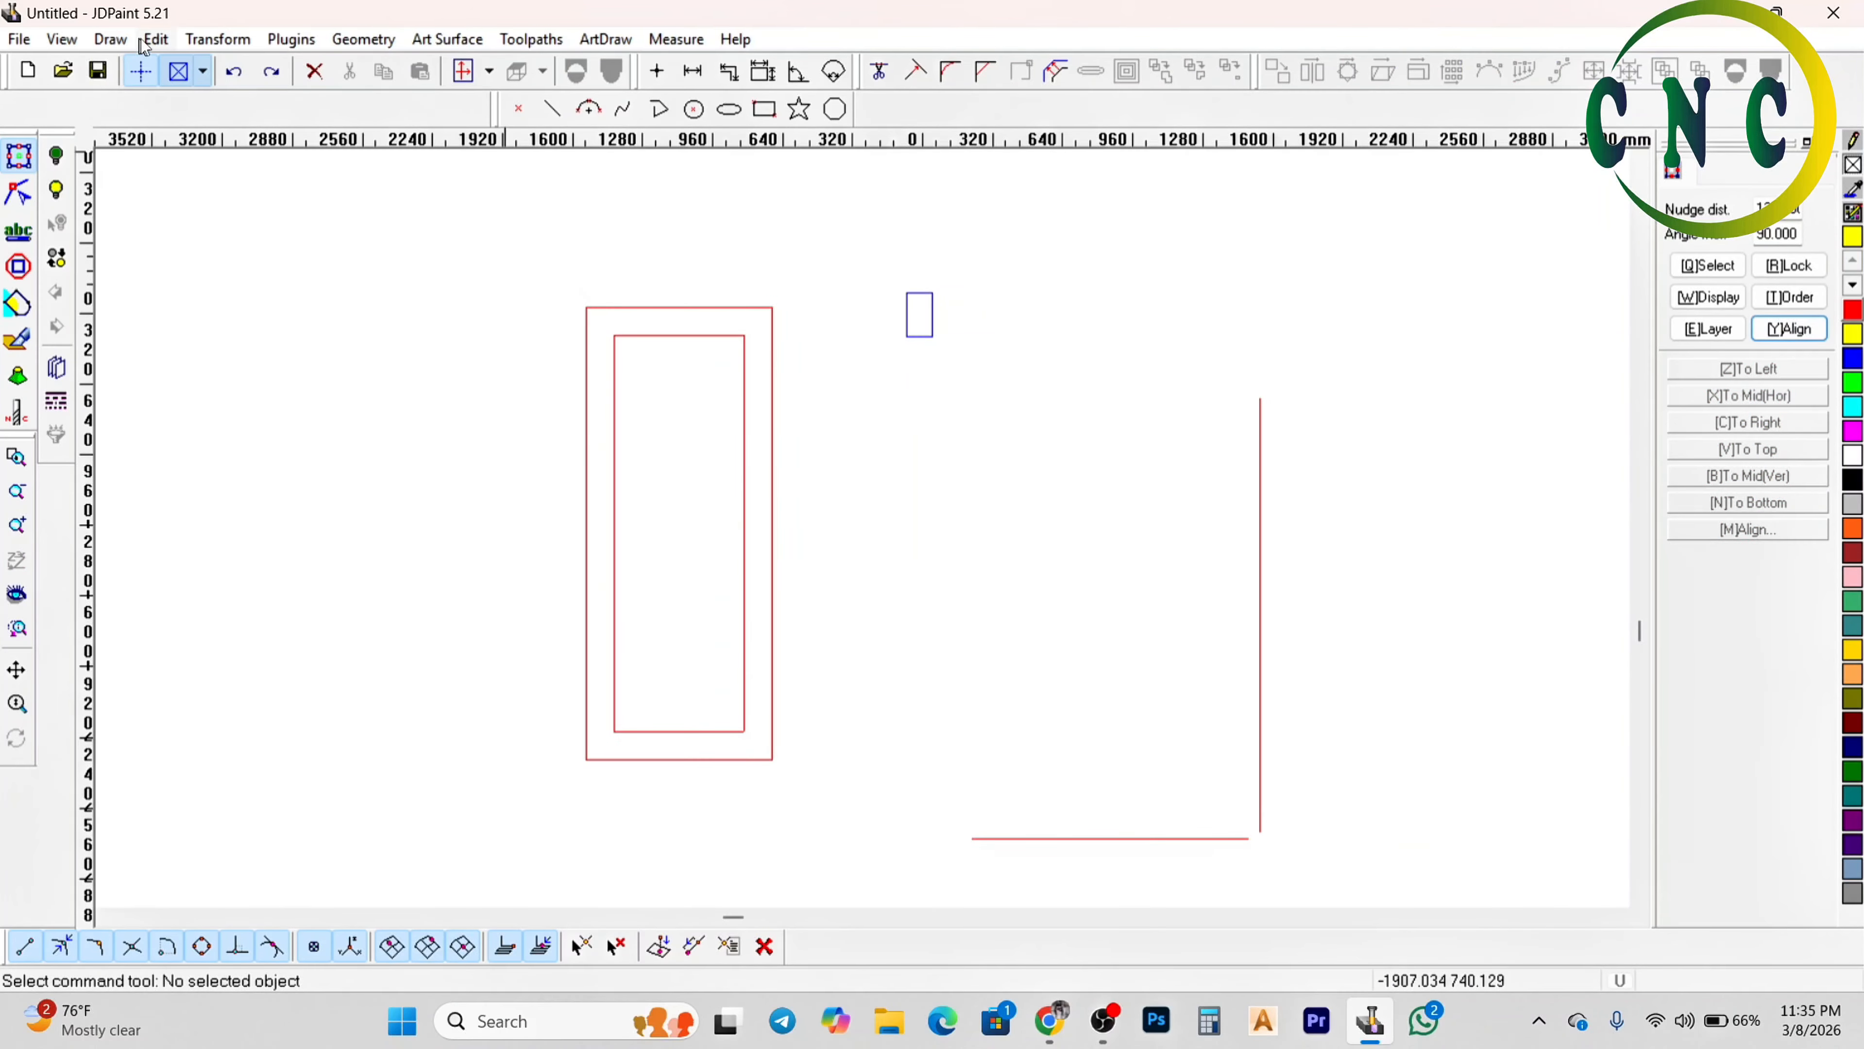
{"action": "left_click", "coordinate": [156, 39]}
{"action": "left_click", "coordinate": [234, 397]}
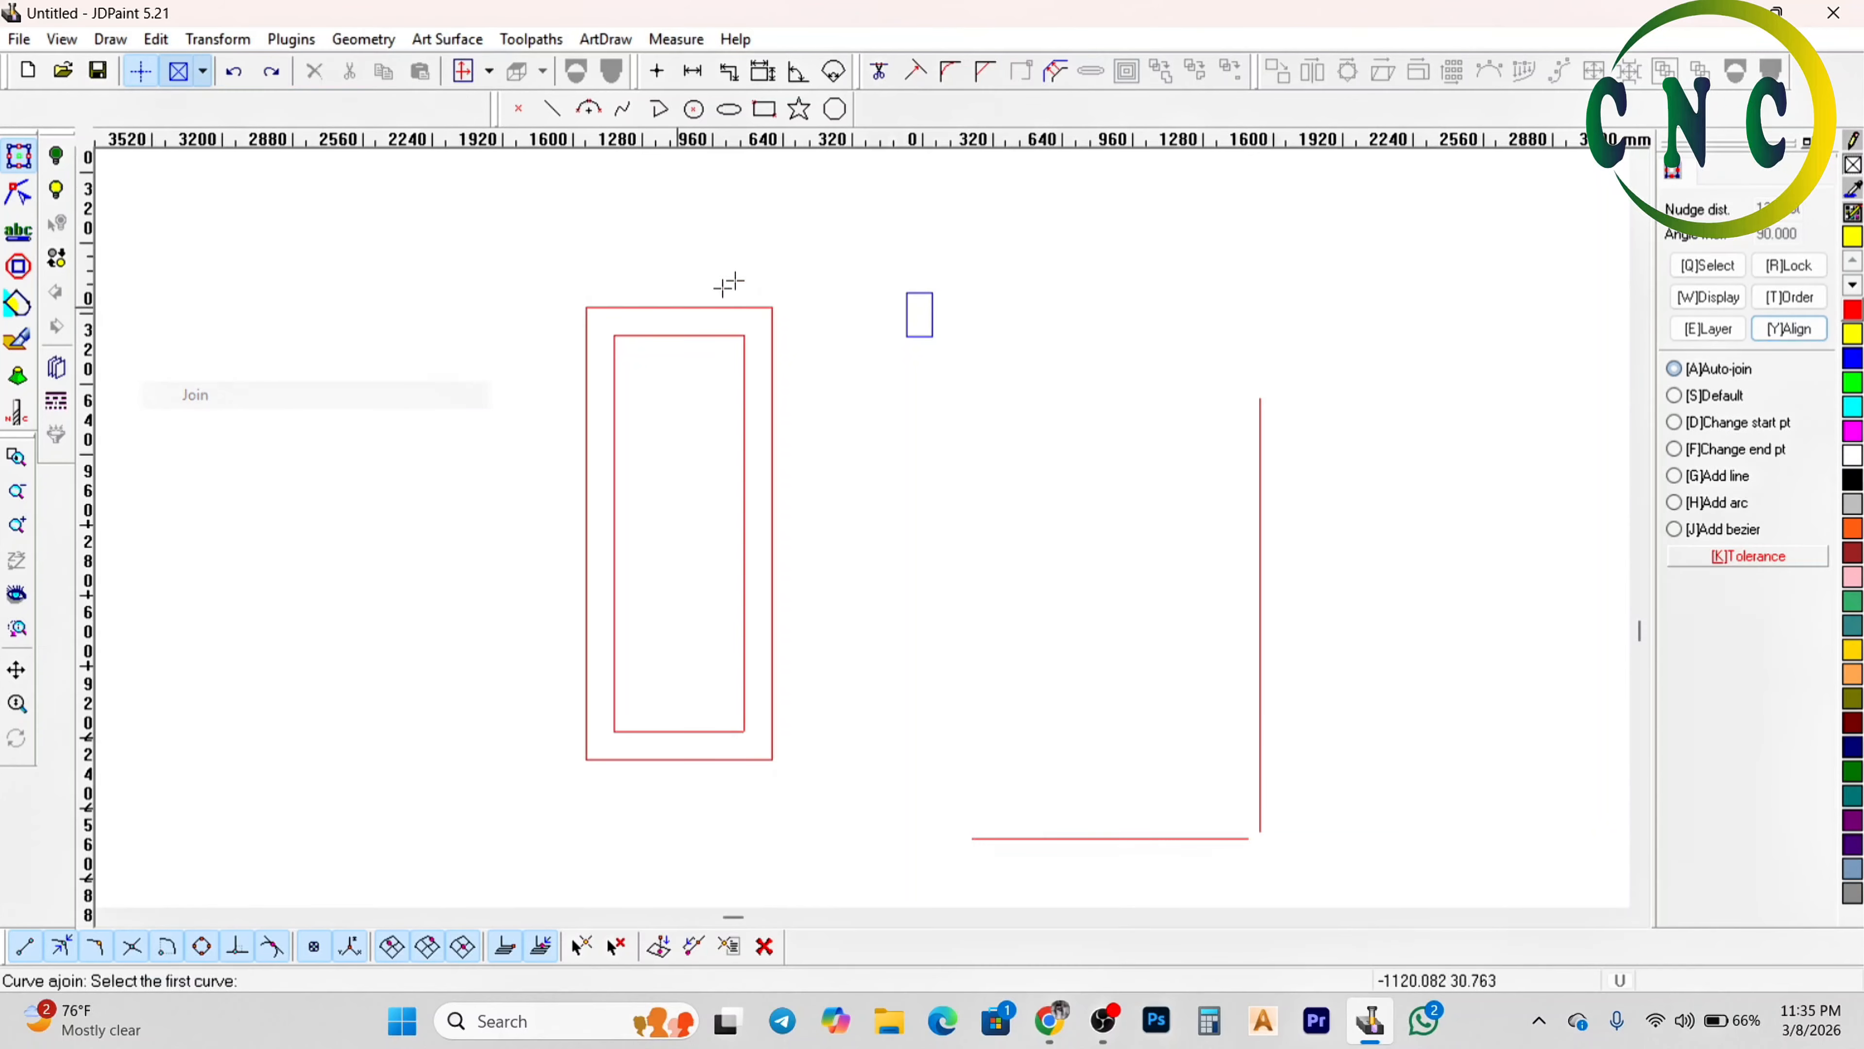
{"action": "scroll", "coordinate": [698, 336], "scroll_direction": "up", "scroll_amount": 1}
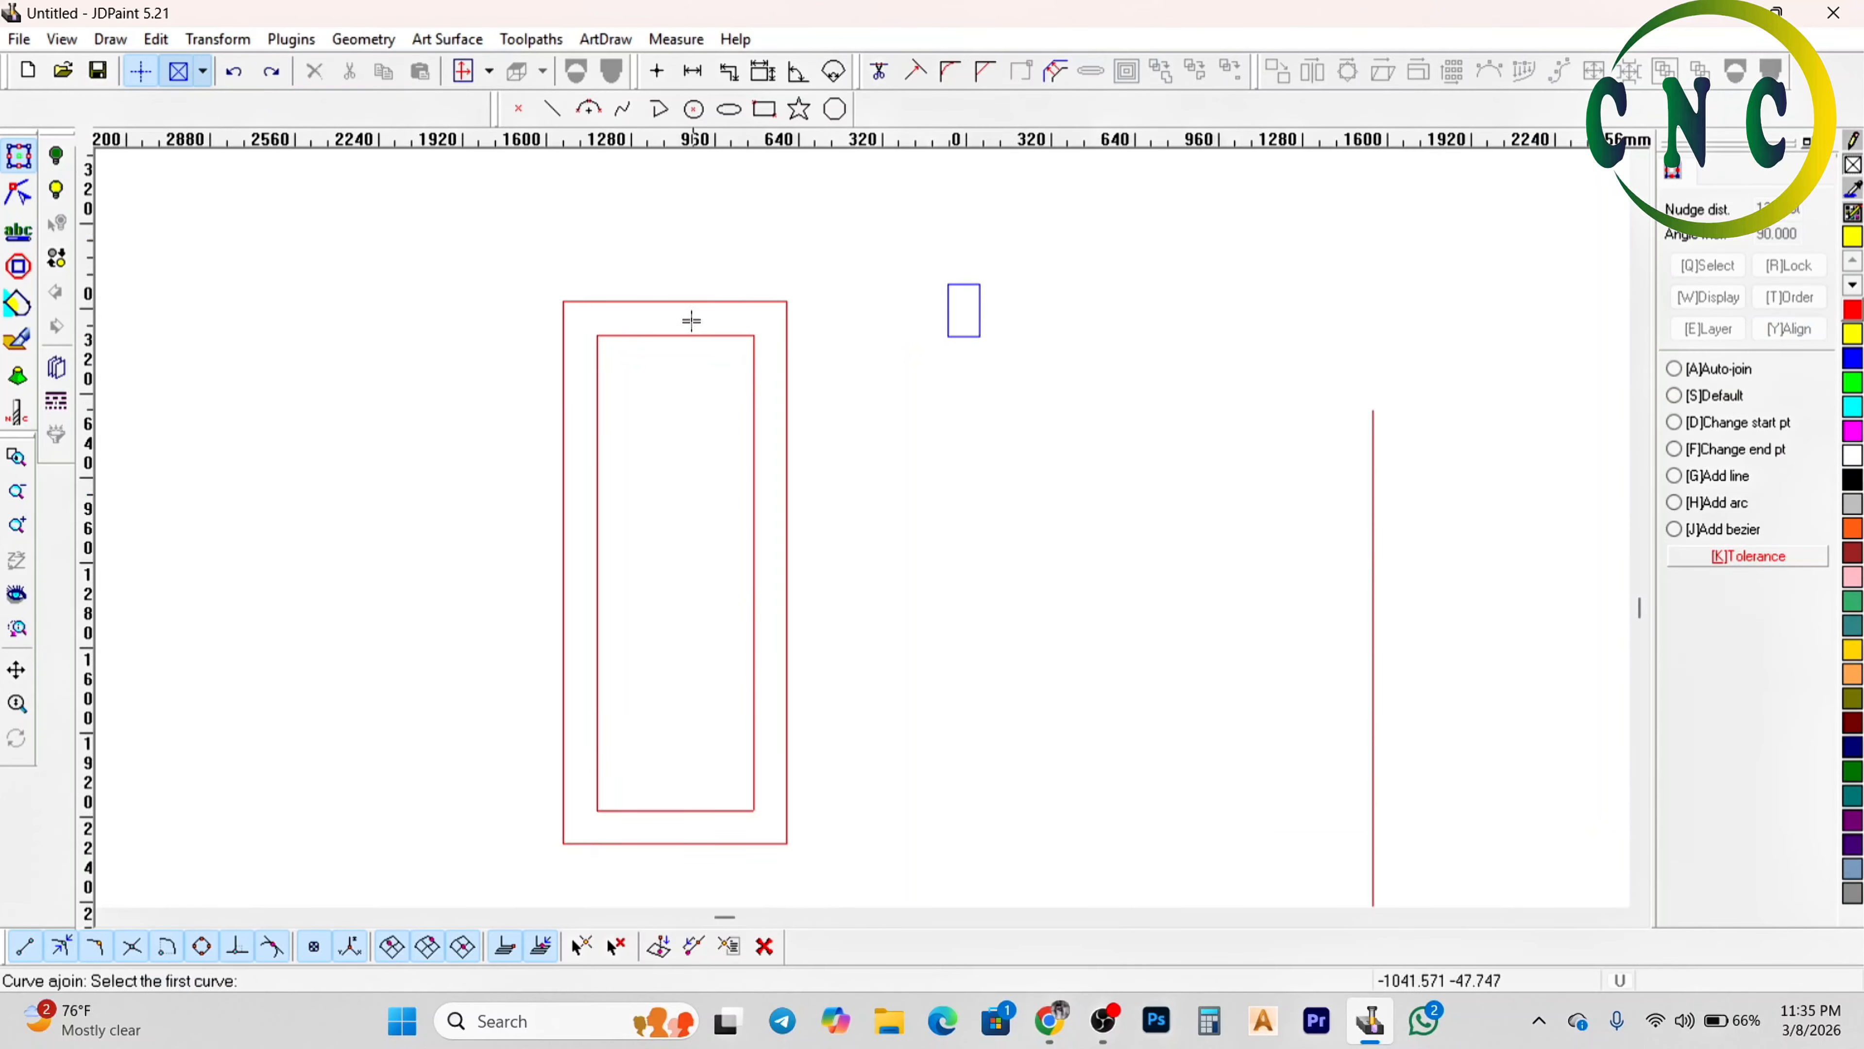
{"action": "right_click", "coordinate": [667, 337]}
Measure the distance between the upper lines of the inner and outer frames
{"action": "left_click", "coordinate": [692, 71]}
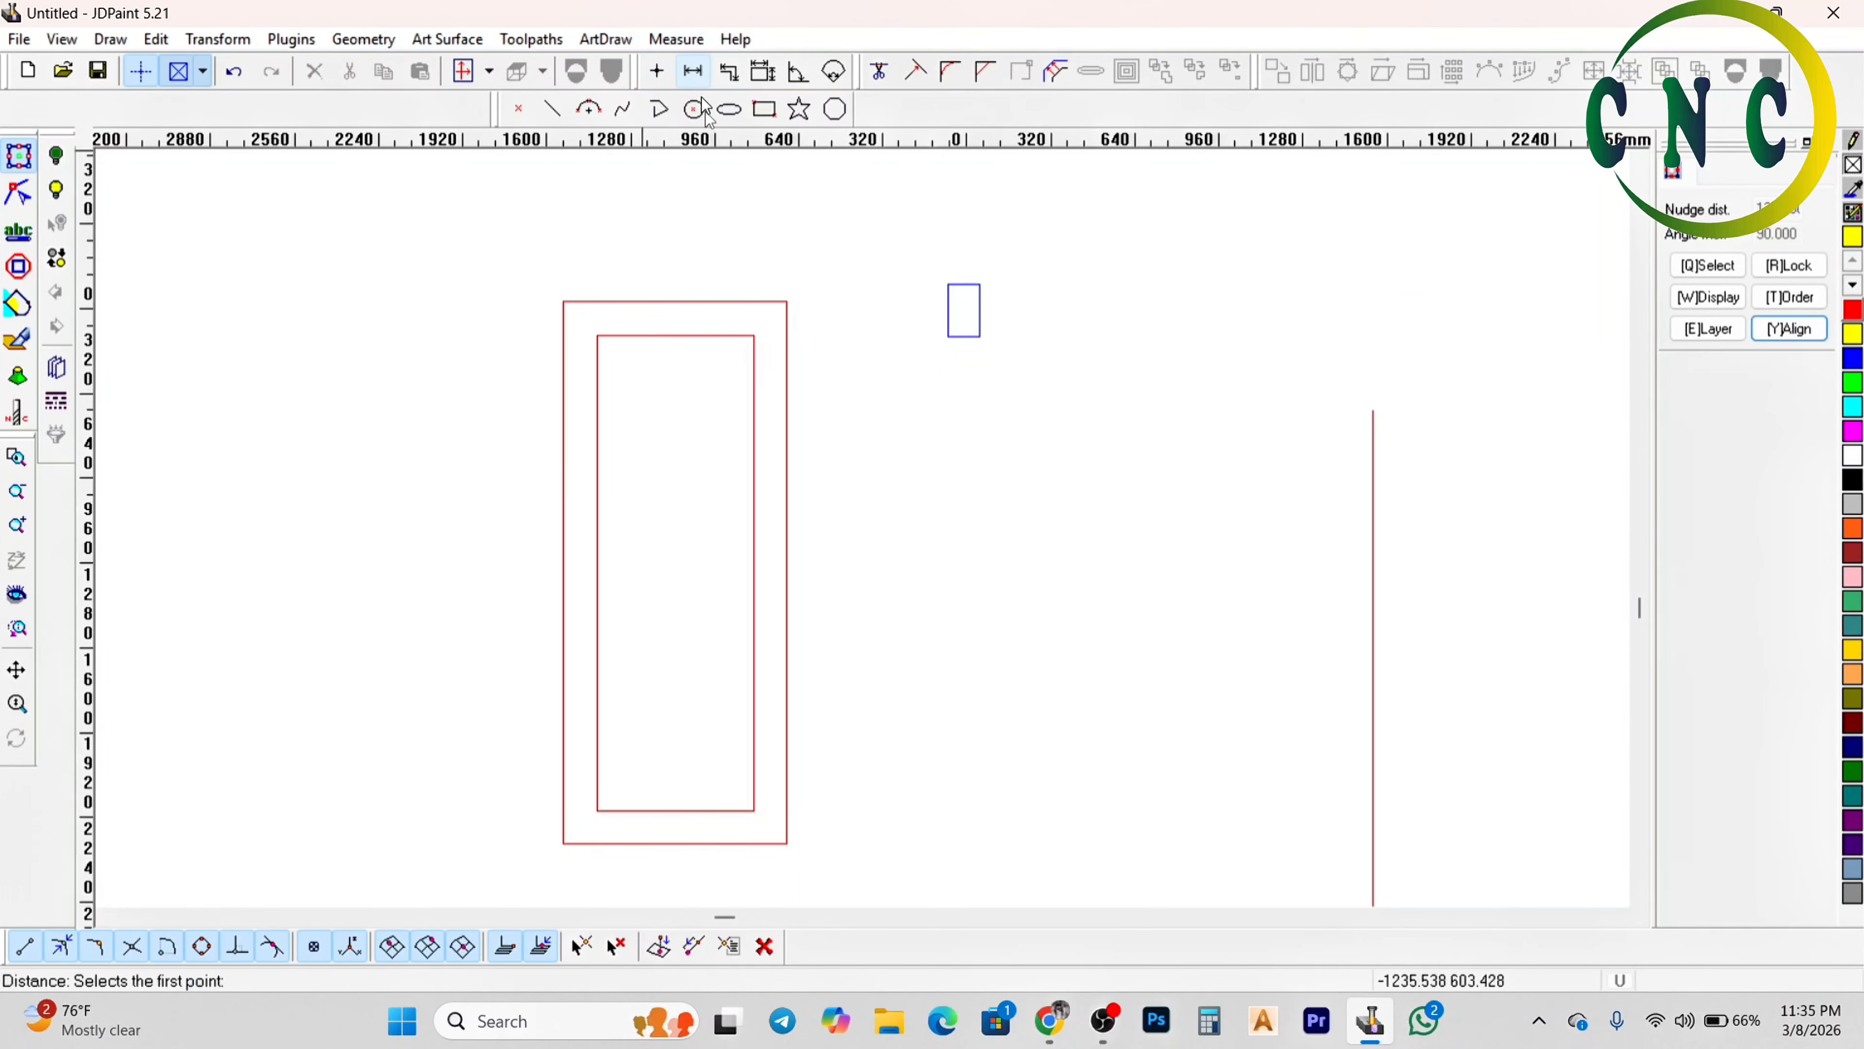
{"action": "left_click", "coordinate": [719, 339]}
{"action": "left_click", "coordinate": [721, 301]}
{"action": "left_click", "coordinate": [721, 301]}
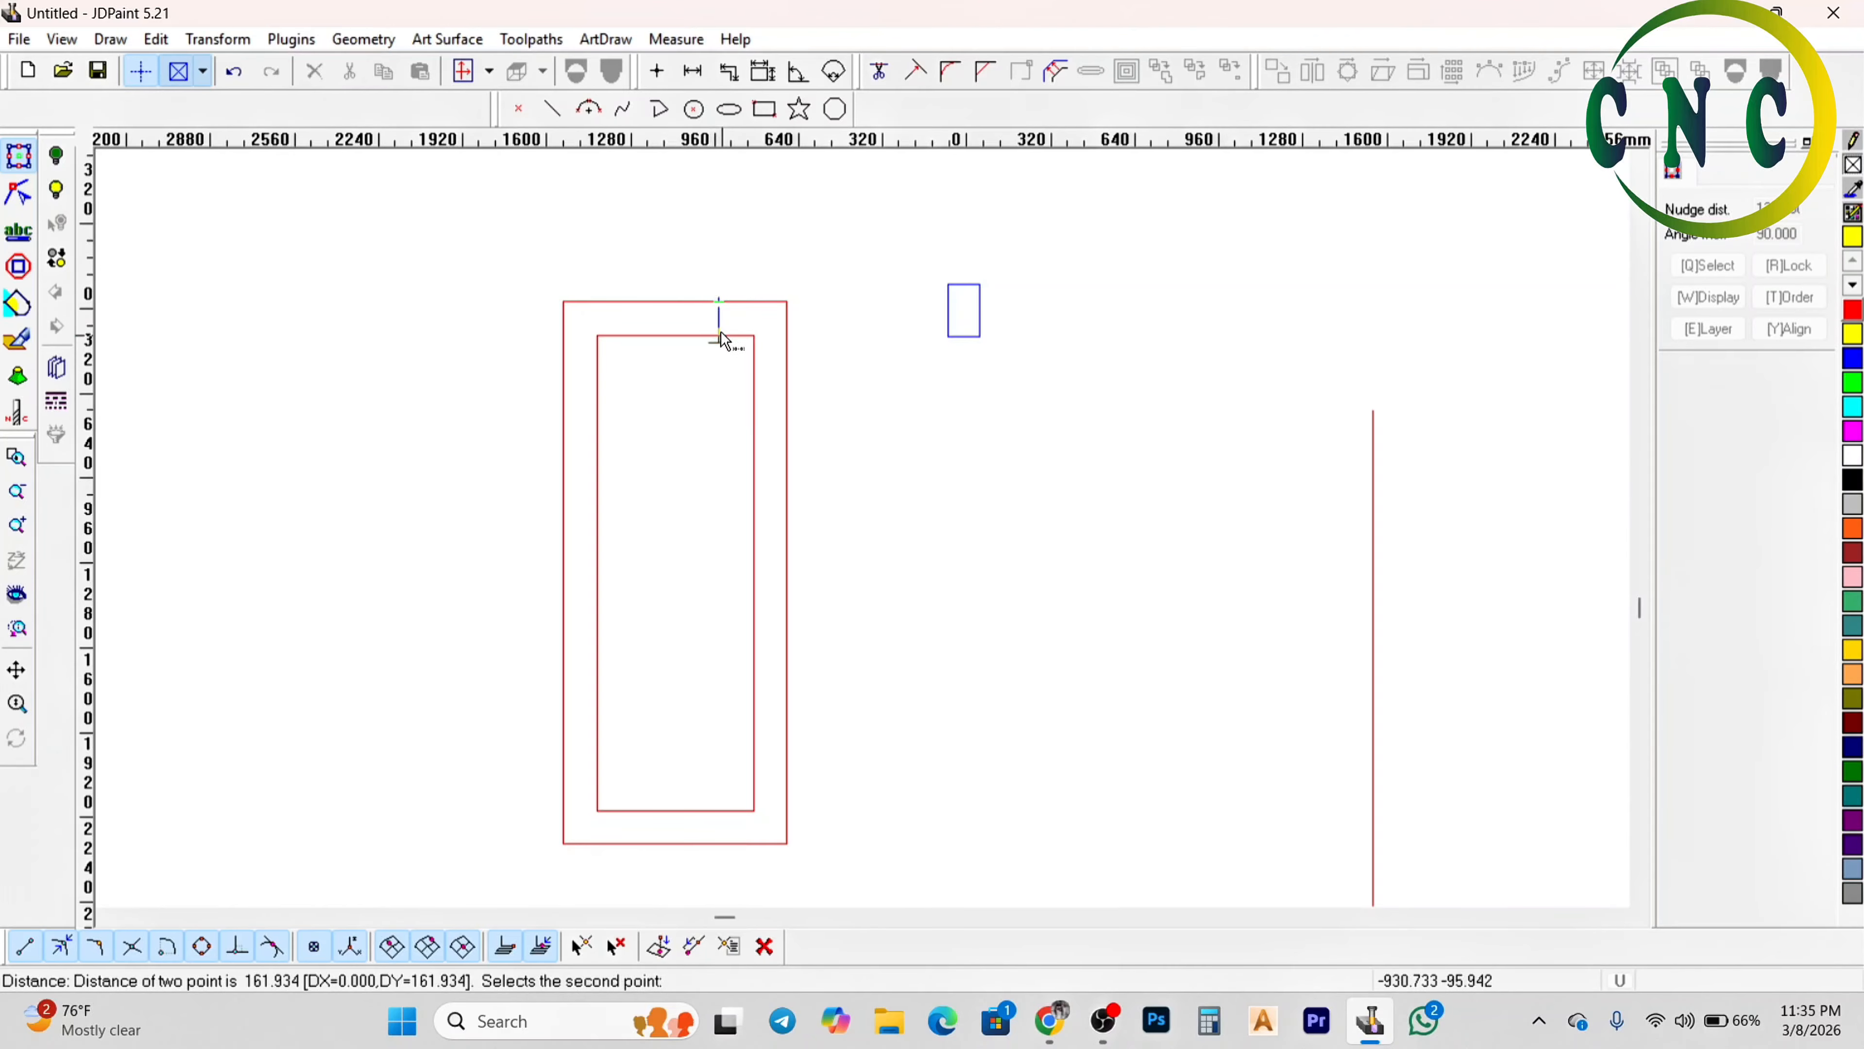
{"action": "left_click", "coordinate": [720, 332]}
{"action": "right_click", "coordinate": [758, 460]}
Close the autosave backup message and select the joined inner frame
{"action": "scroll", "coordinate": [746, 457], "scroll_direction": "down", "scroll_amount": 1}
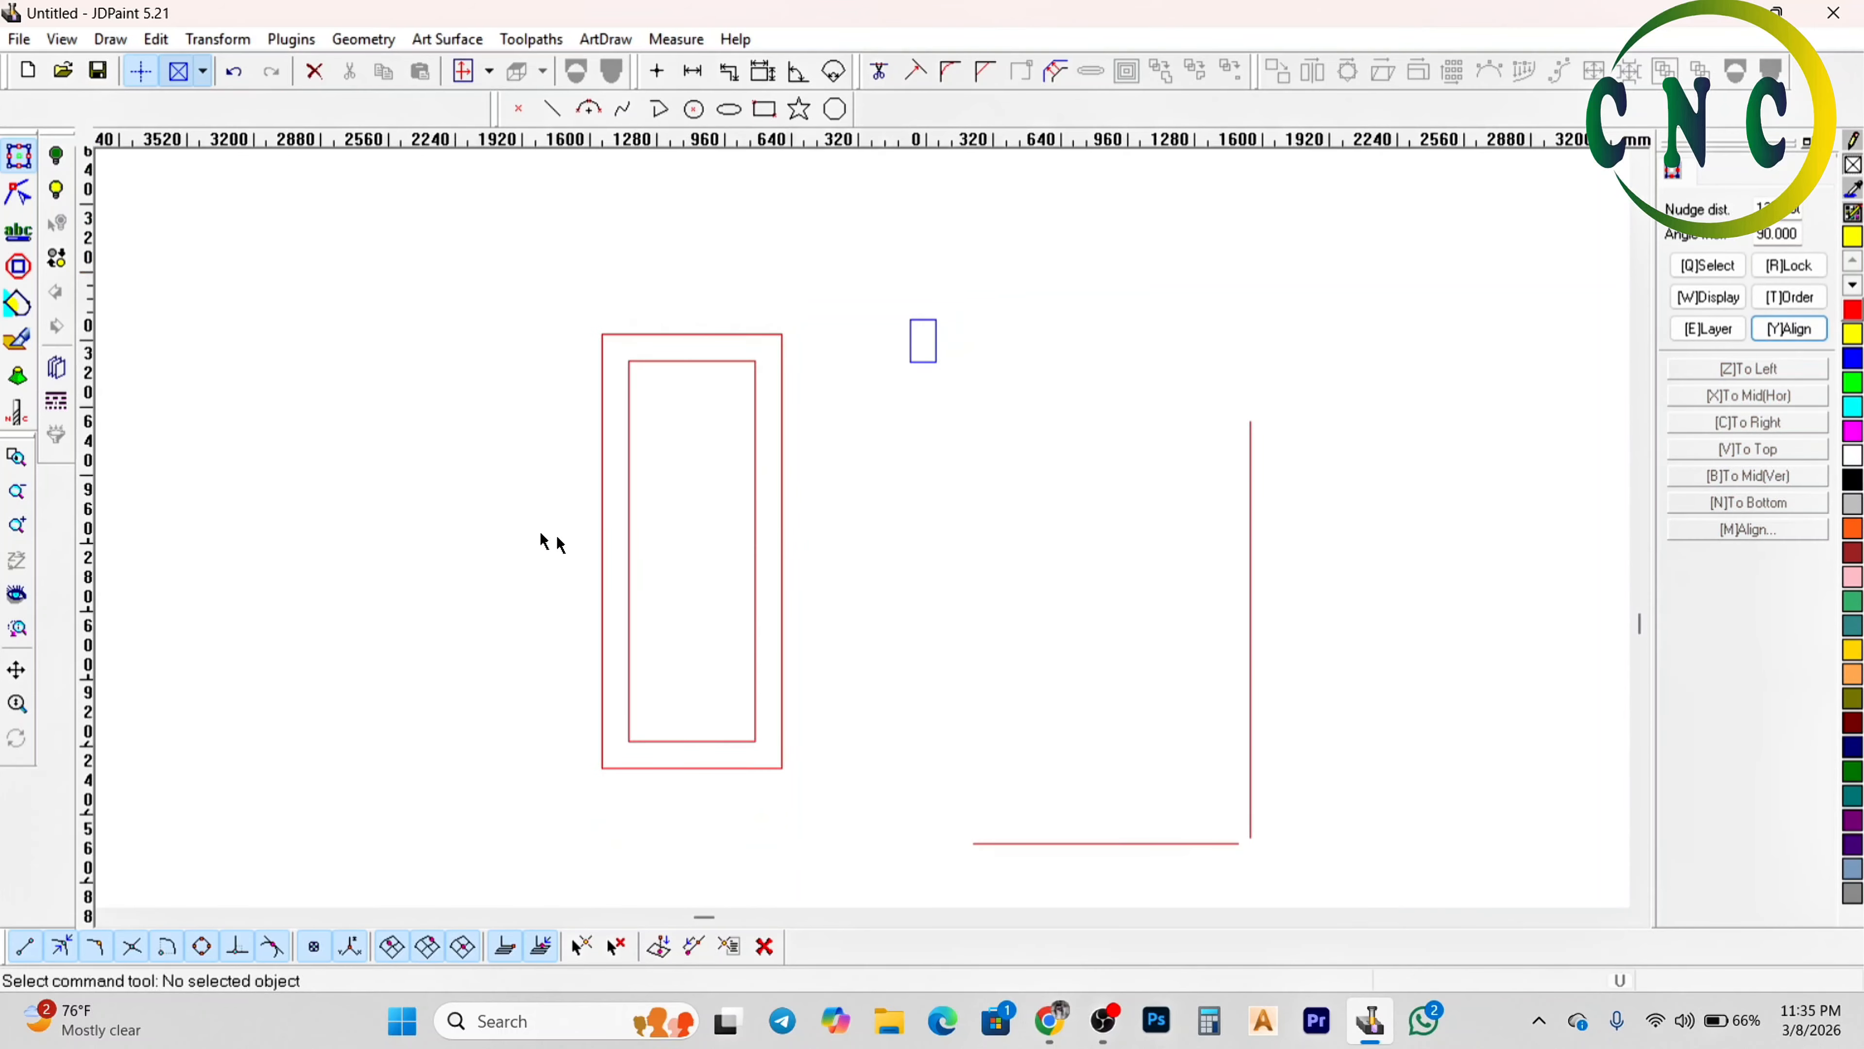
{"action": "scroll", "coordinate": [596, 537], "scroll_direction": "up", "scroll_amount": 2}
{"action": "scroll", "coordinate": [733, 445], "scroll_direction": "down", "scroll_amount": 2}
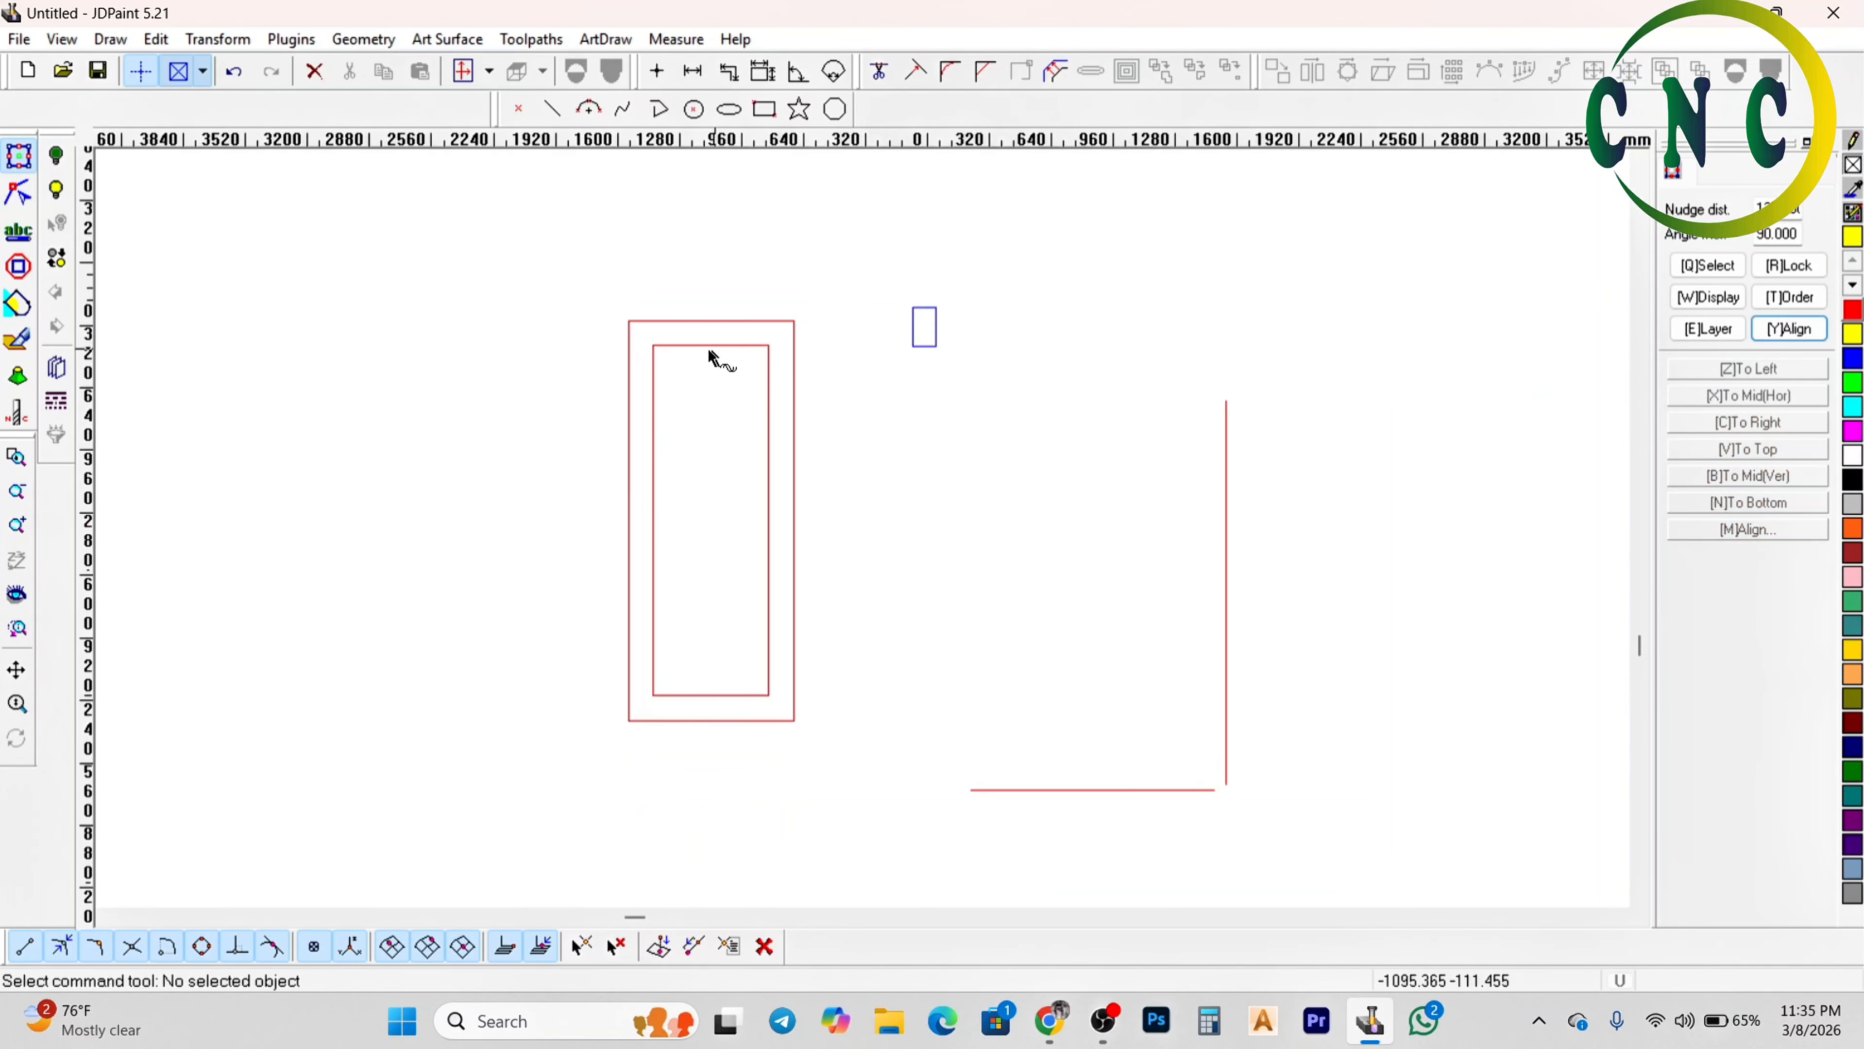
{"action": "scroll", "coordinate": [712, 360], "scroll_direction": "up", "scroll_amount": 1}
{"action": "scroll", "coordinate": [695, 360], "scroll_direction": "up", "scroll_amount": 1}
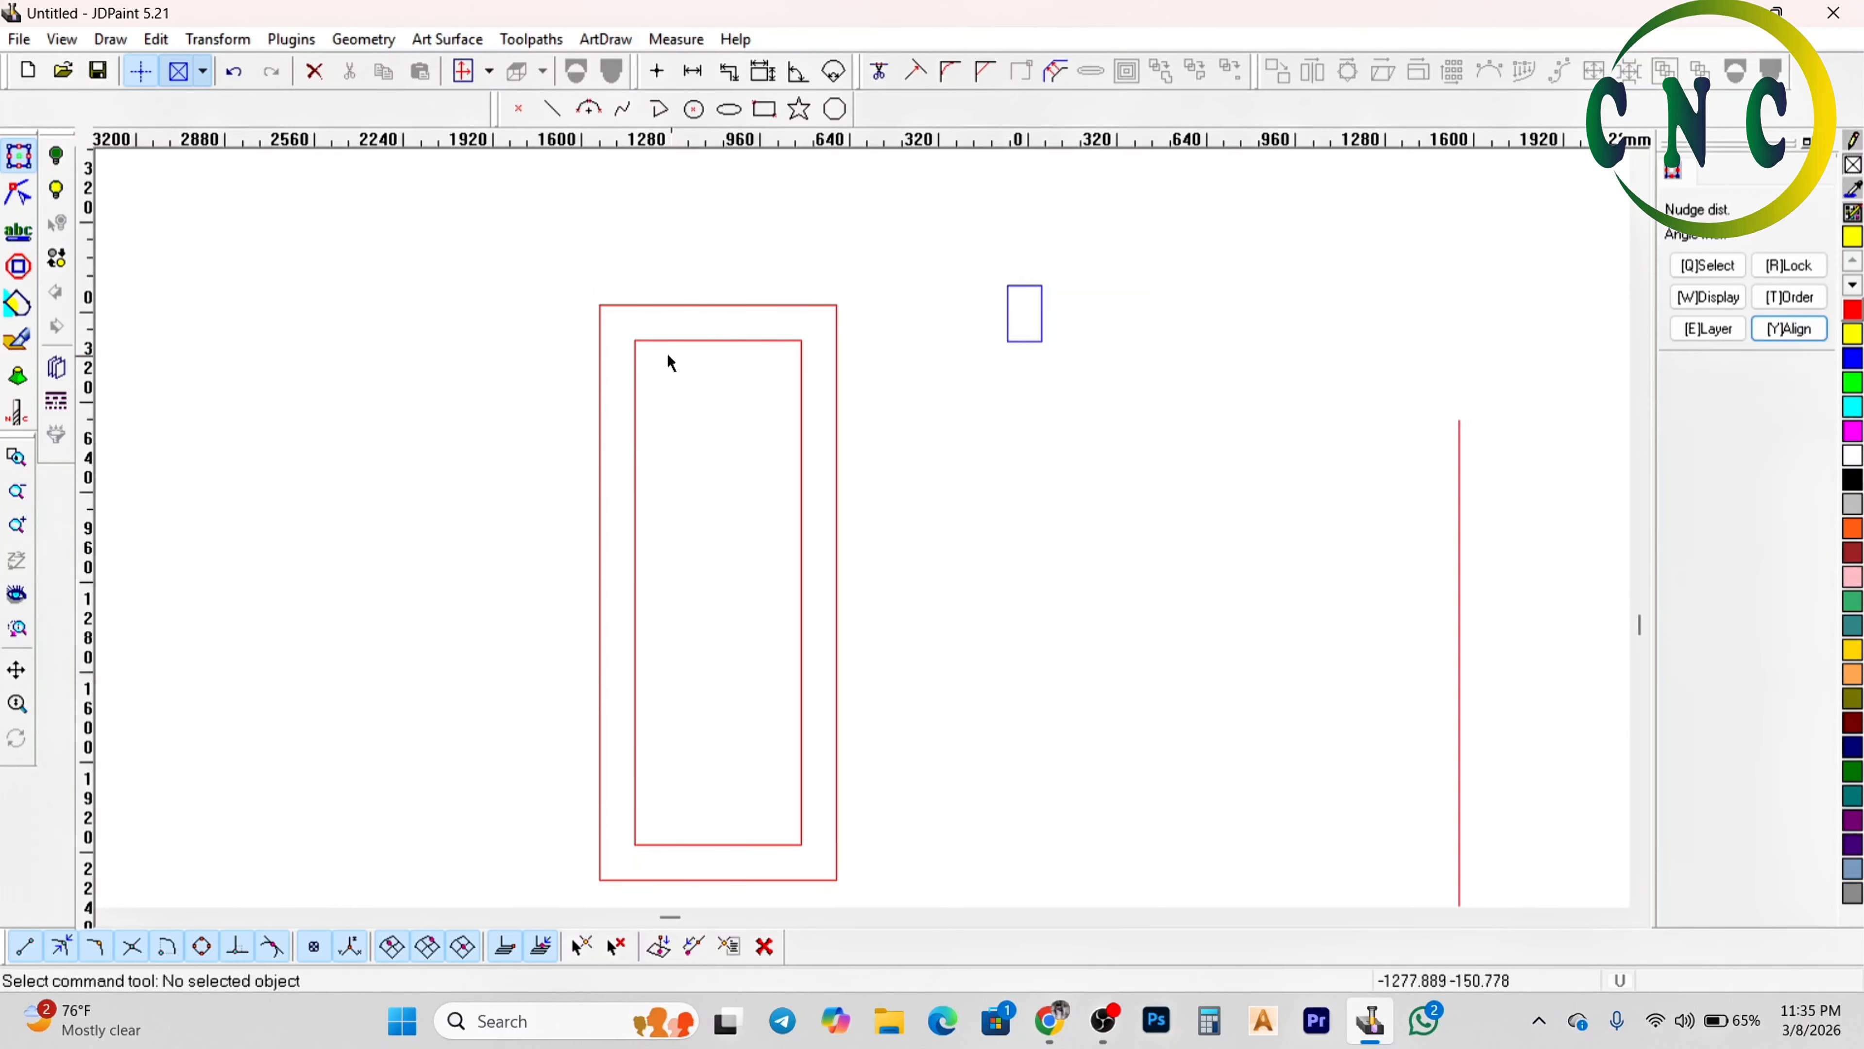
{"action": "scroll", "coordinate": [666, 357], "scroll_direction": "down", "scroll_amount": 1}
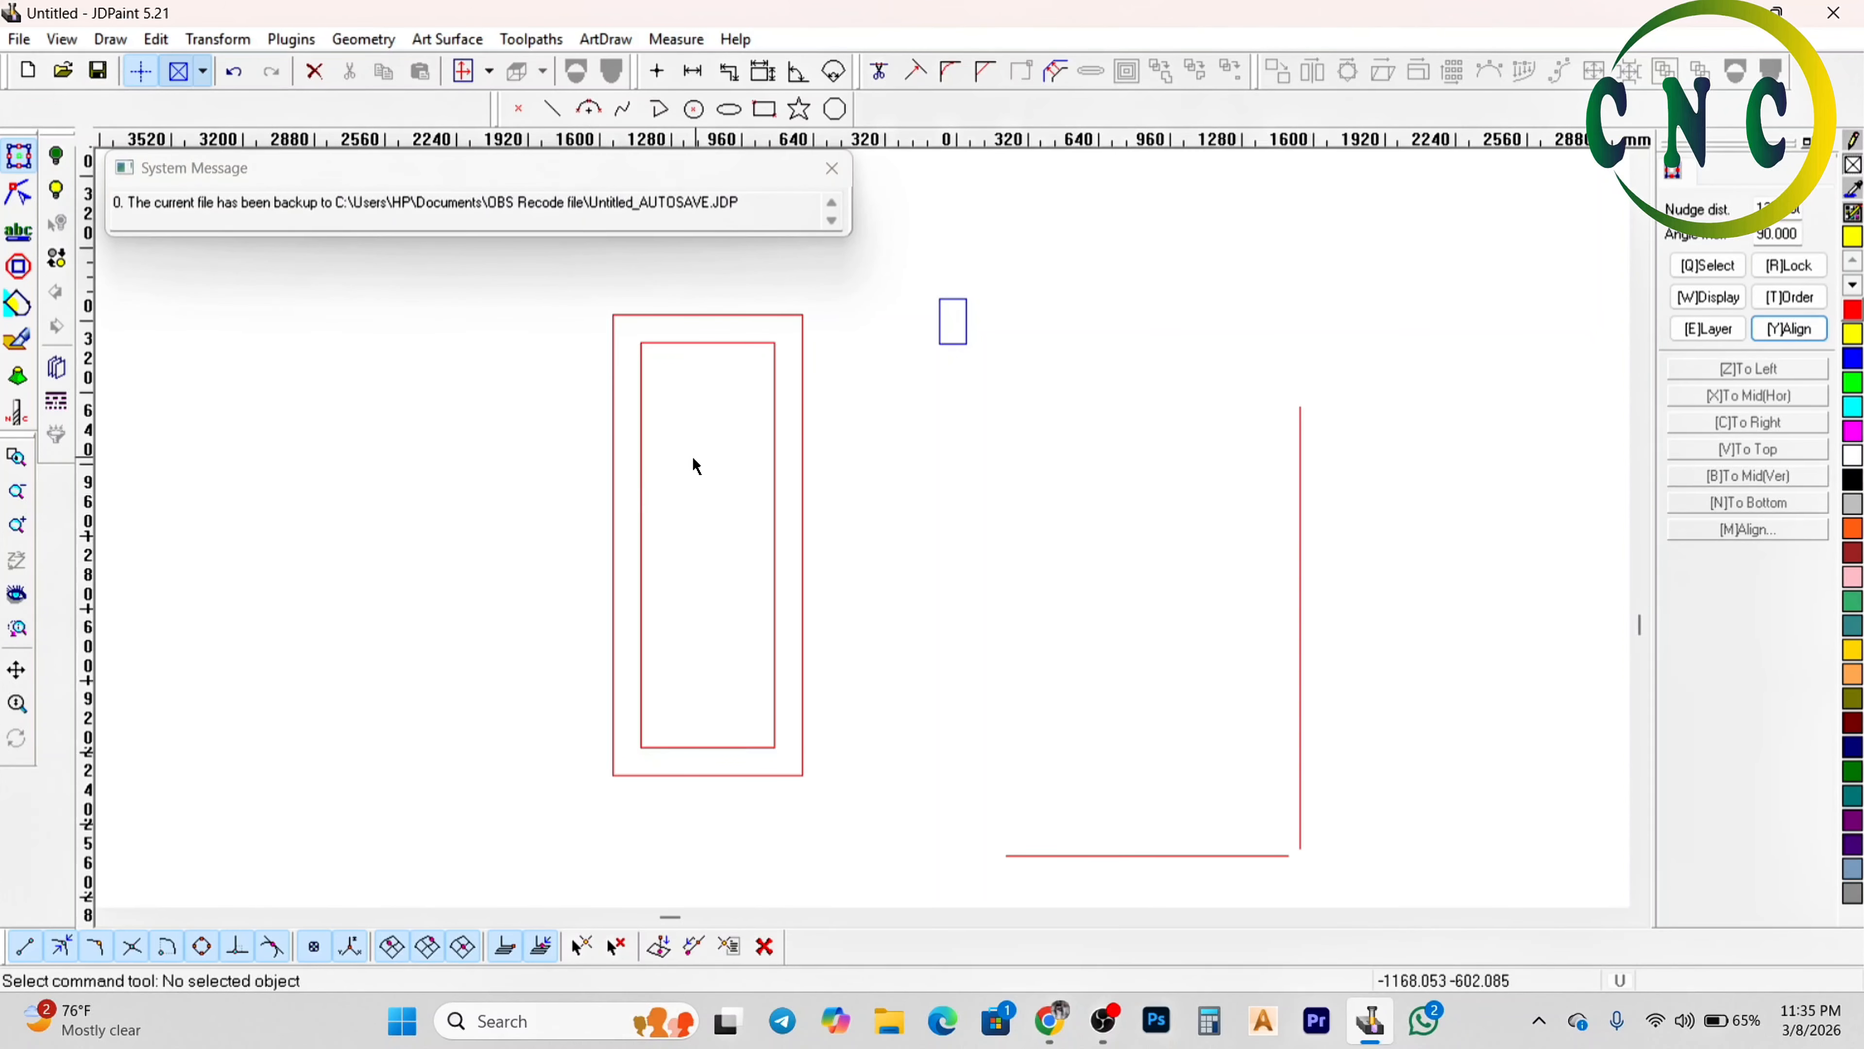
{"action": "left_click", "coordinate": [832, 171]}
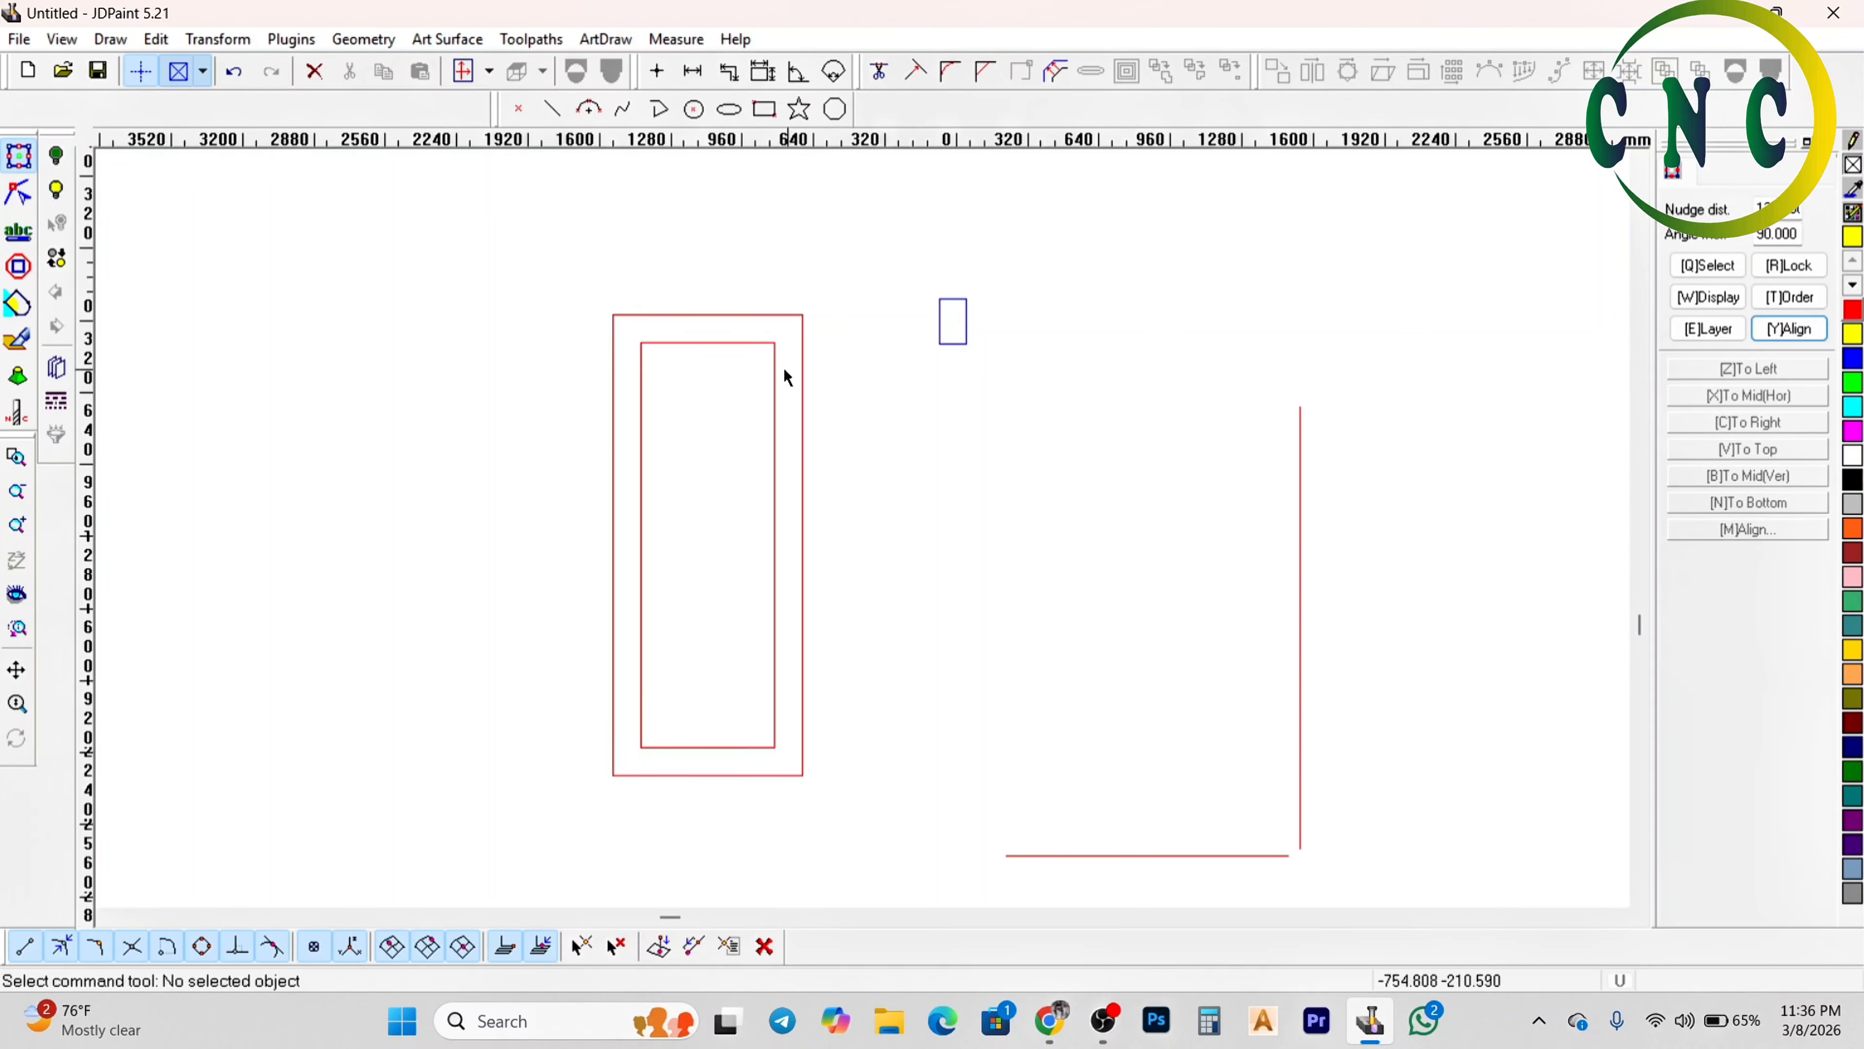
{"action": "scroll", "coordinate": [779, 378], "scroll_direction": "up", "scroll_amount": 1}
{"action": "left_click", "coordinate": [773, 400]}
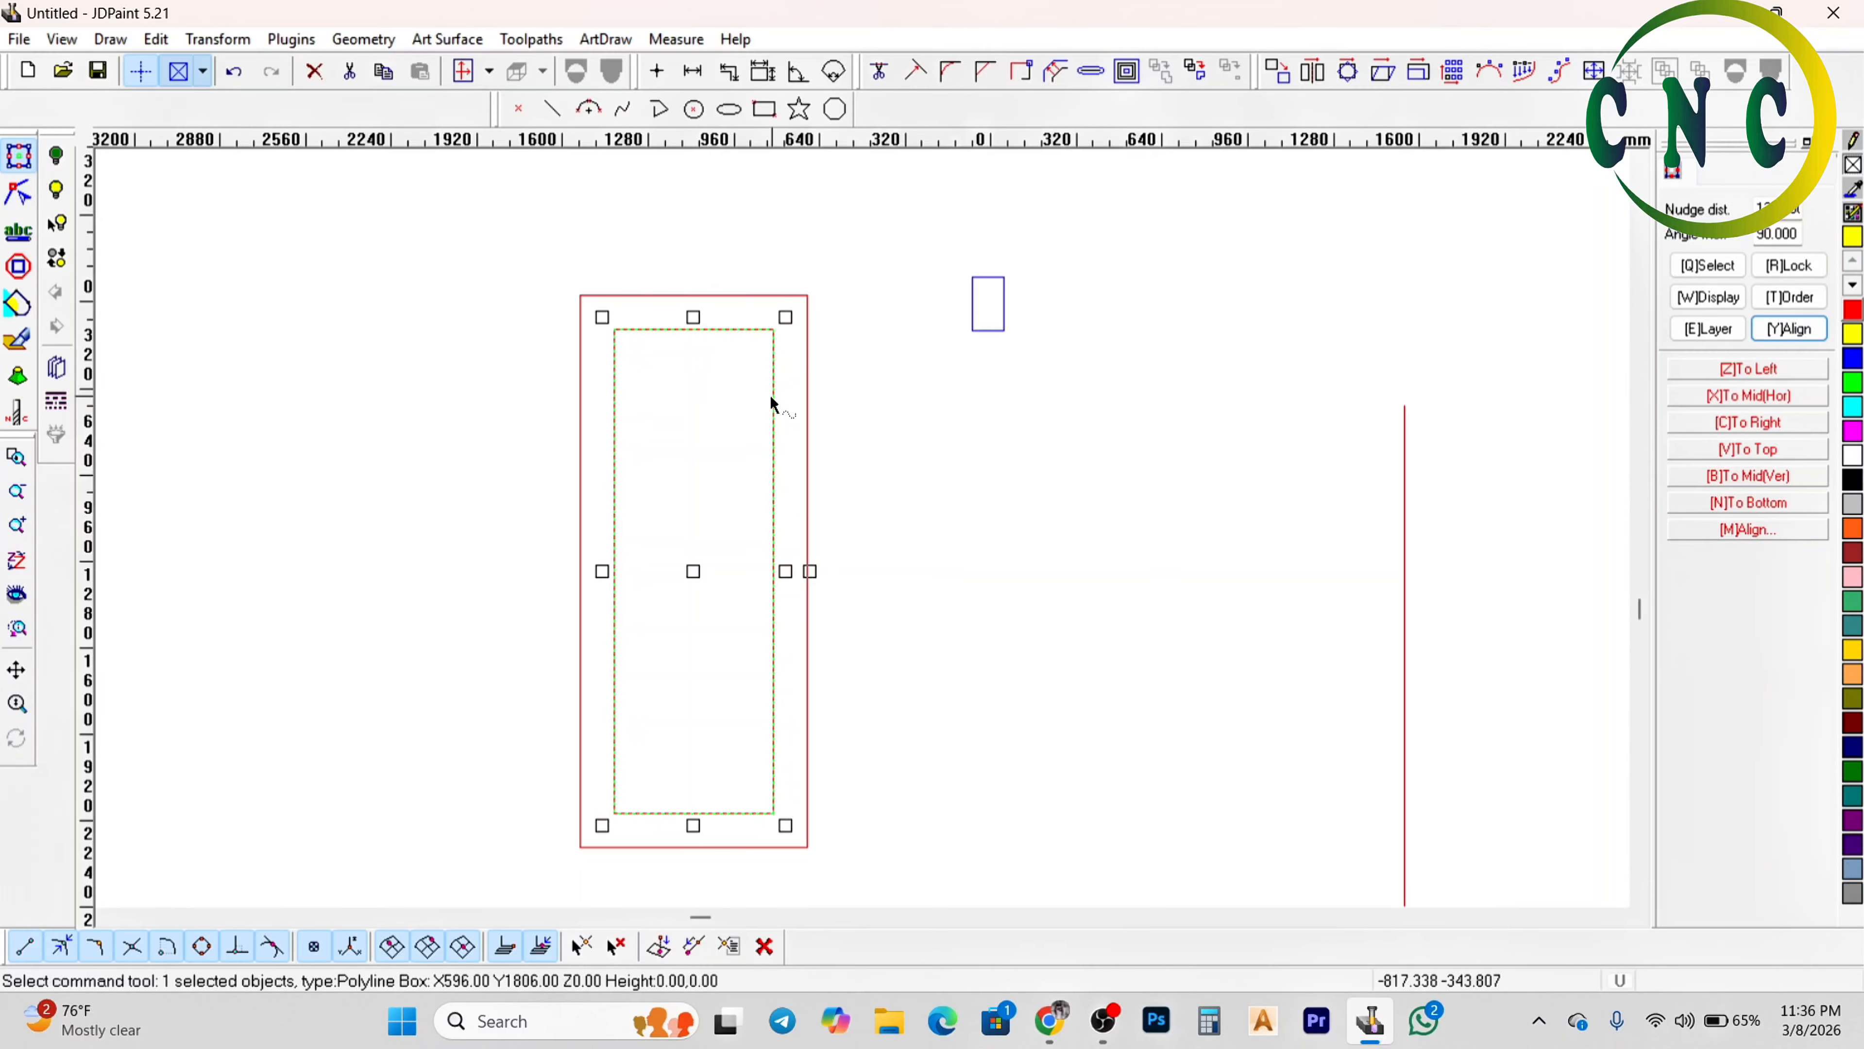
Replace the joined inner frame with a new one by offsetting the outer frame inward by 127 mm
{"action": "key", "text": "Delete"}
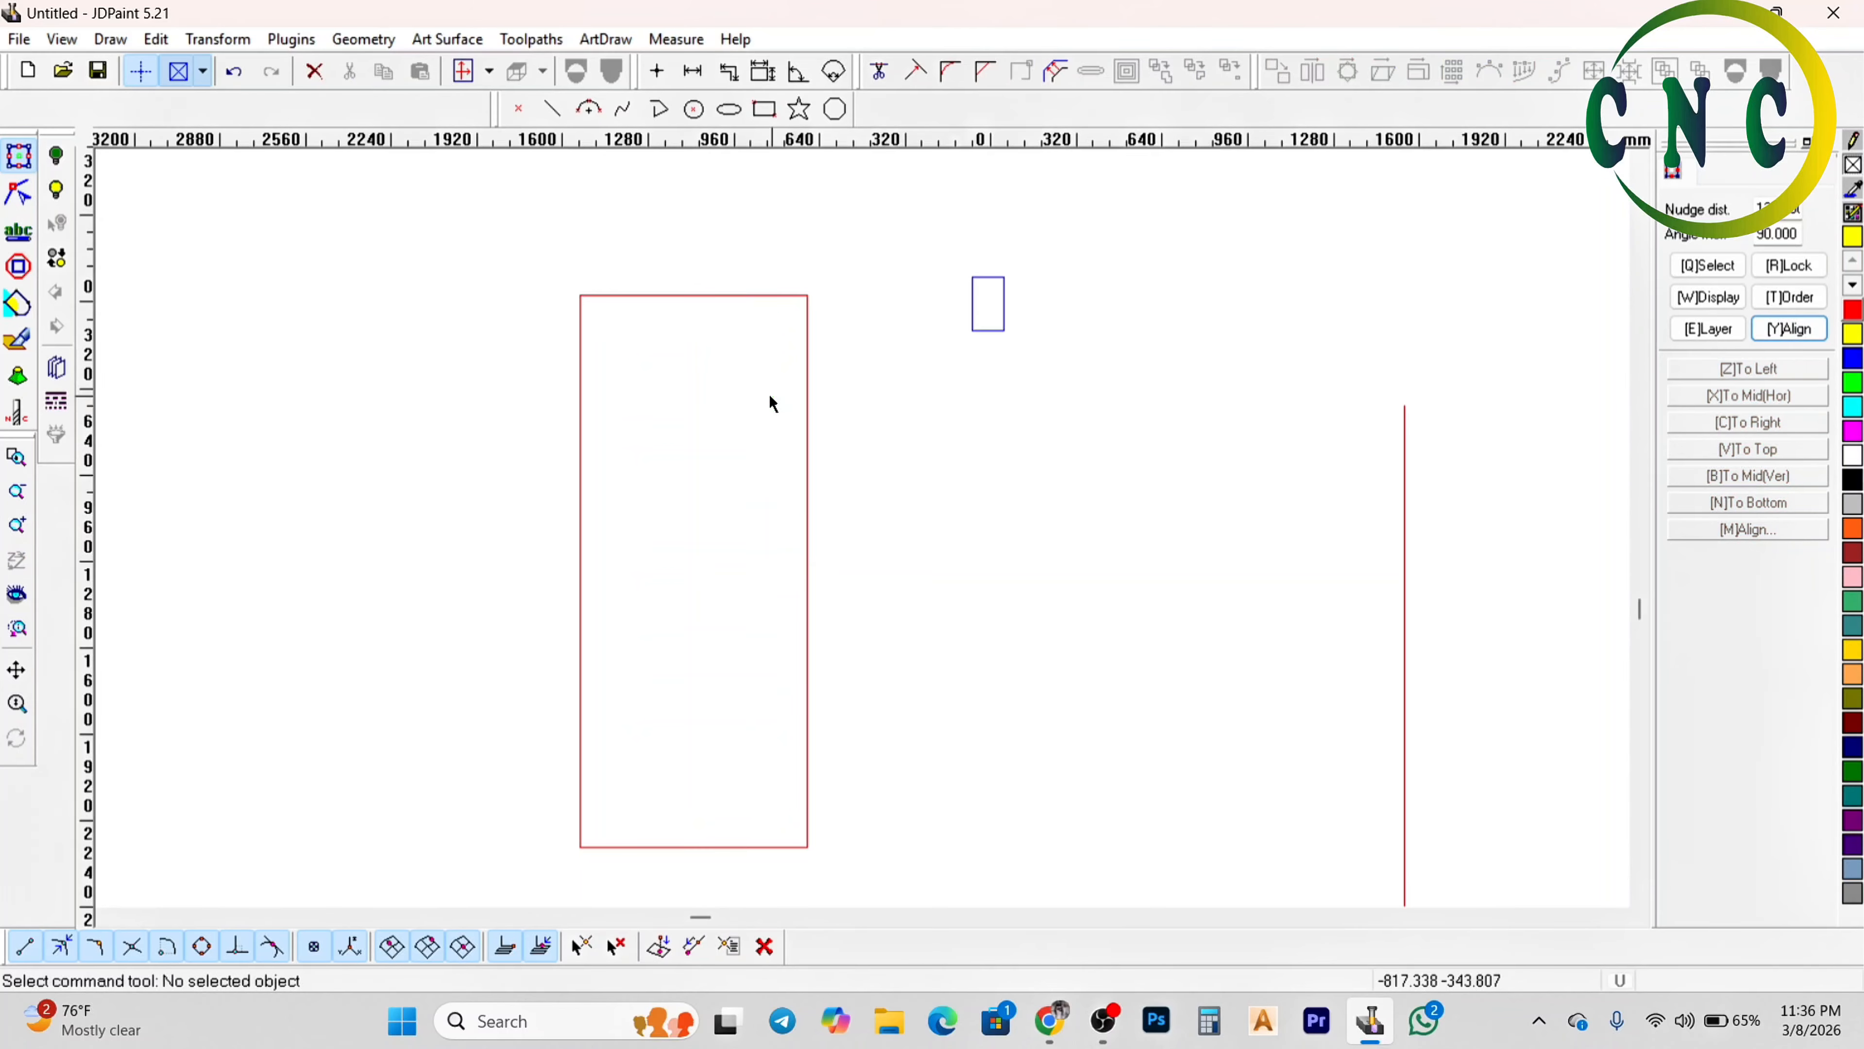
{"action": "left_click", "coordinate": [1054, 73]}
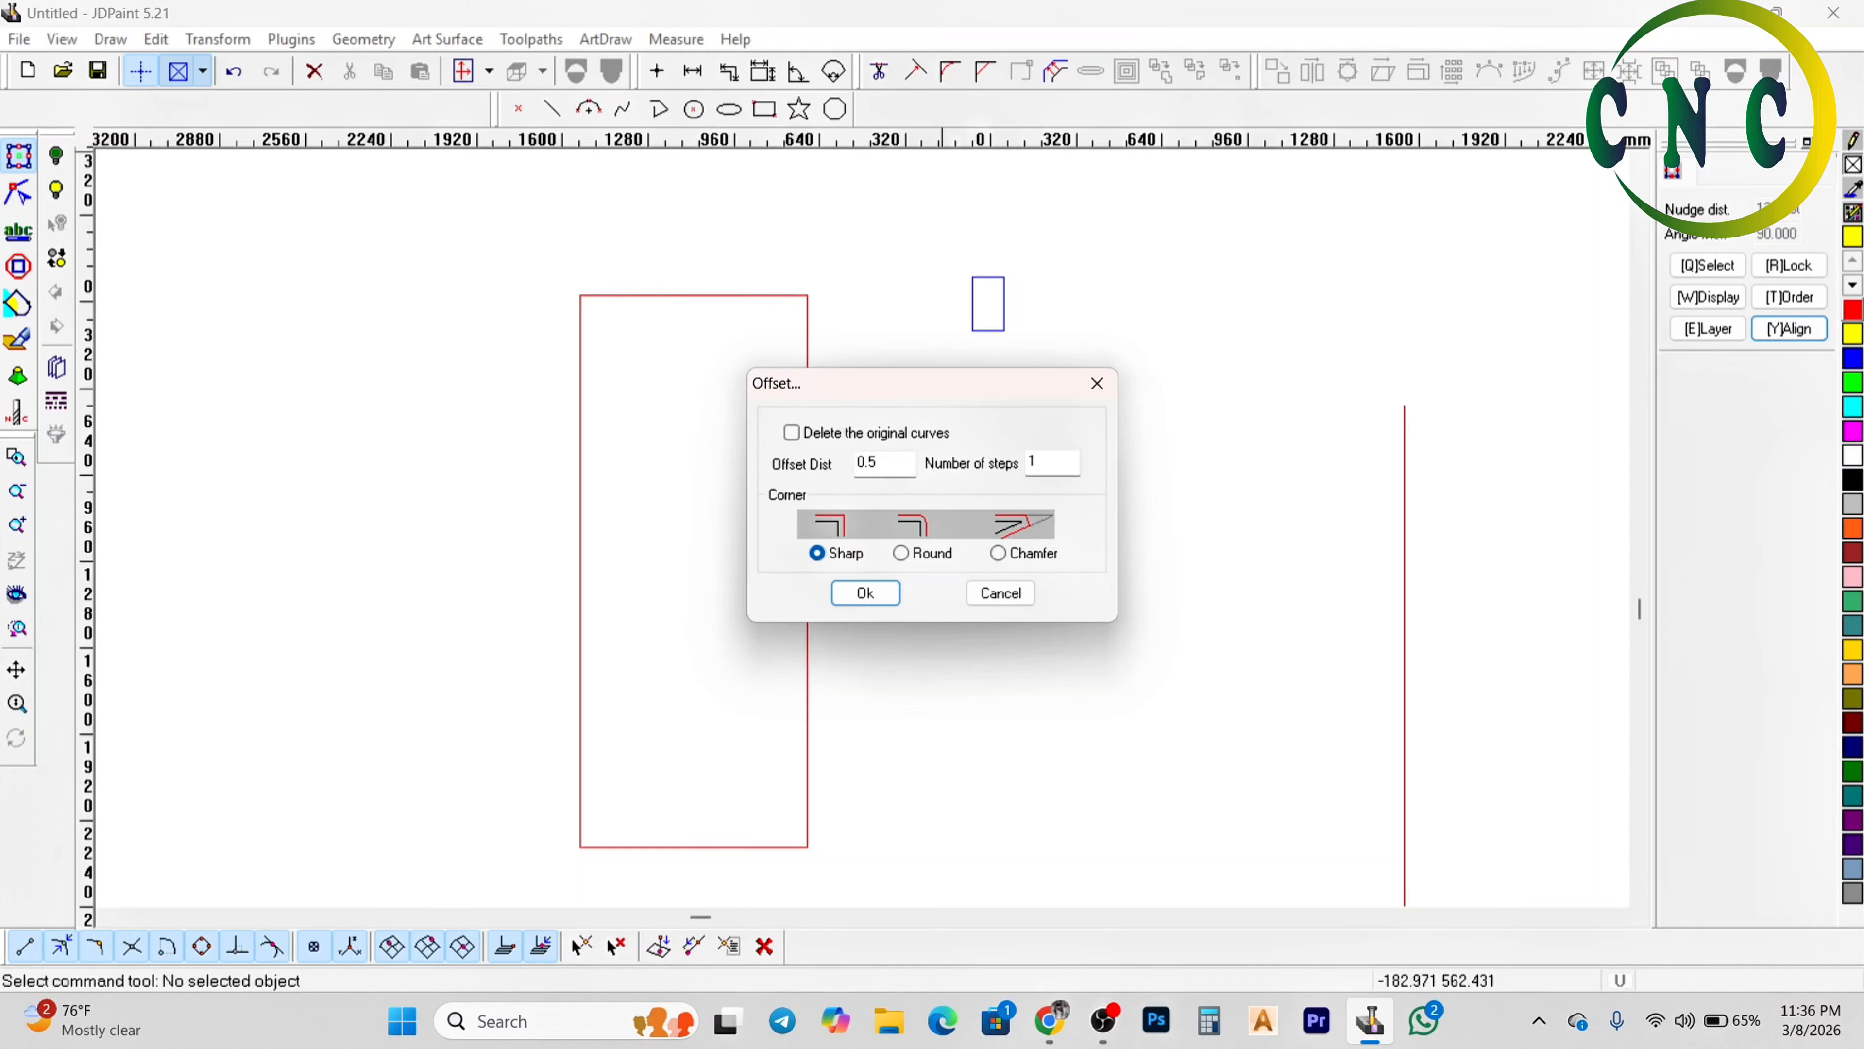
{"action": "left_click", "coordinate": [875, 463]}
{"action": "type", "text": "127"}
{"action": "key", "text": "Return"}
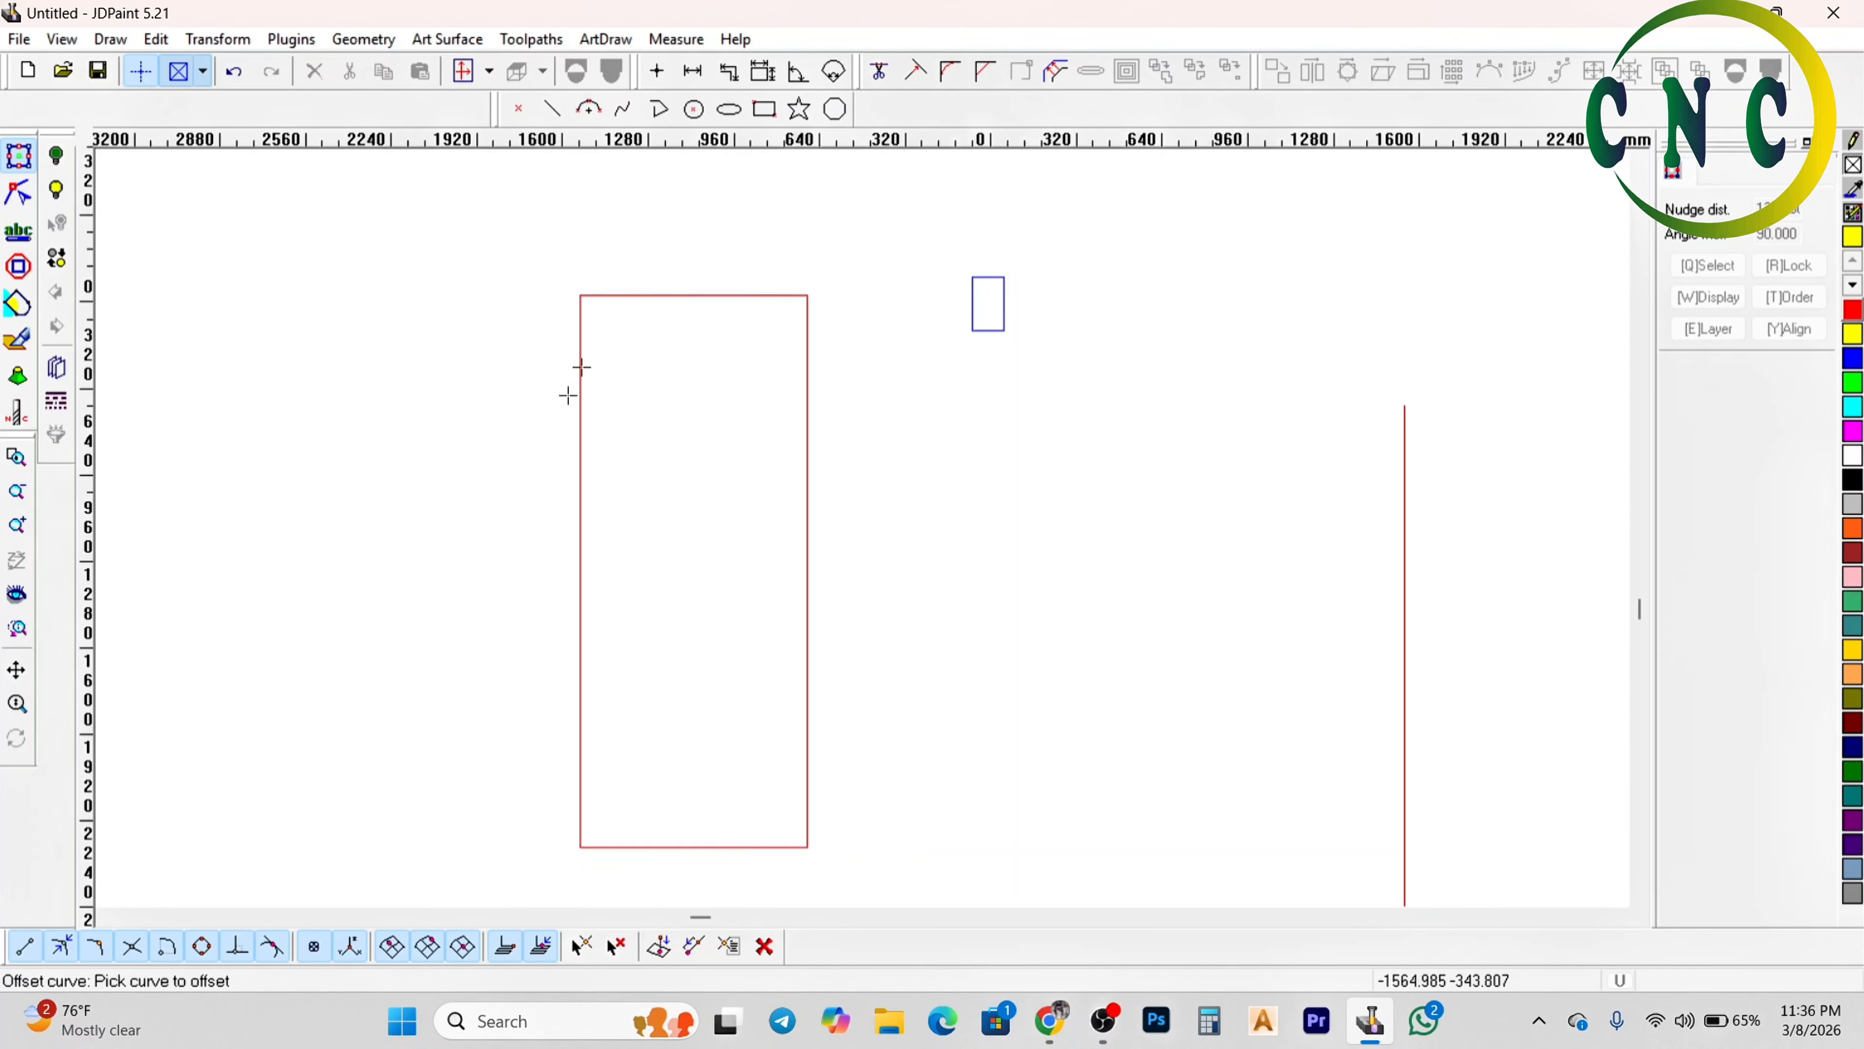
{"action": "left_click", "coordinate": [725, 295]}
{"action": "left_click", "coordinate": [721, 327]}
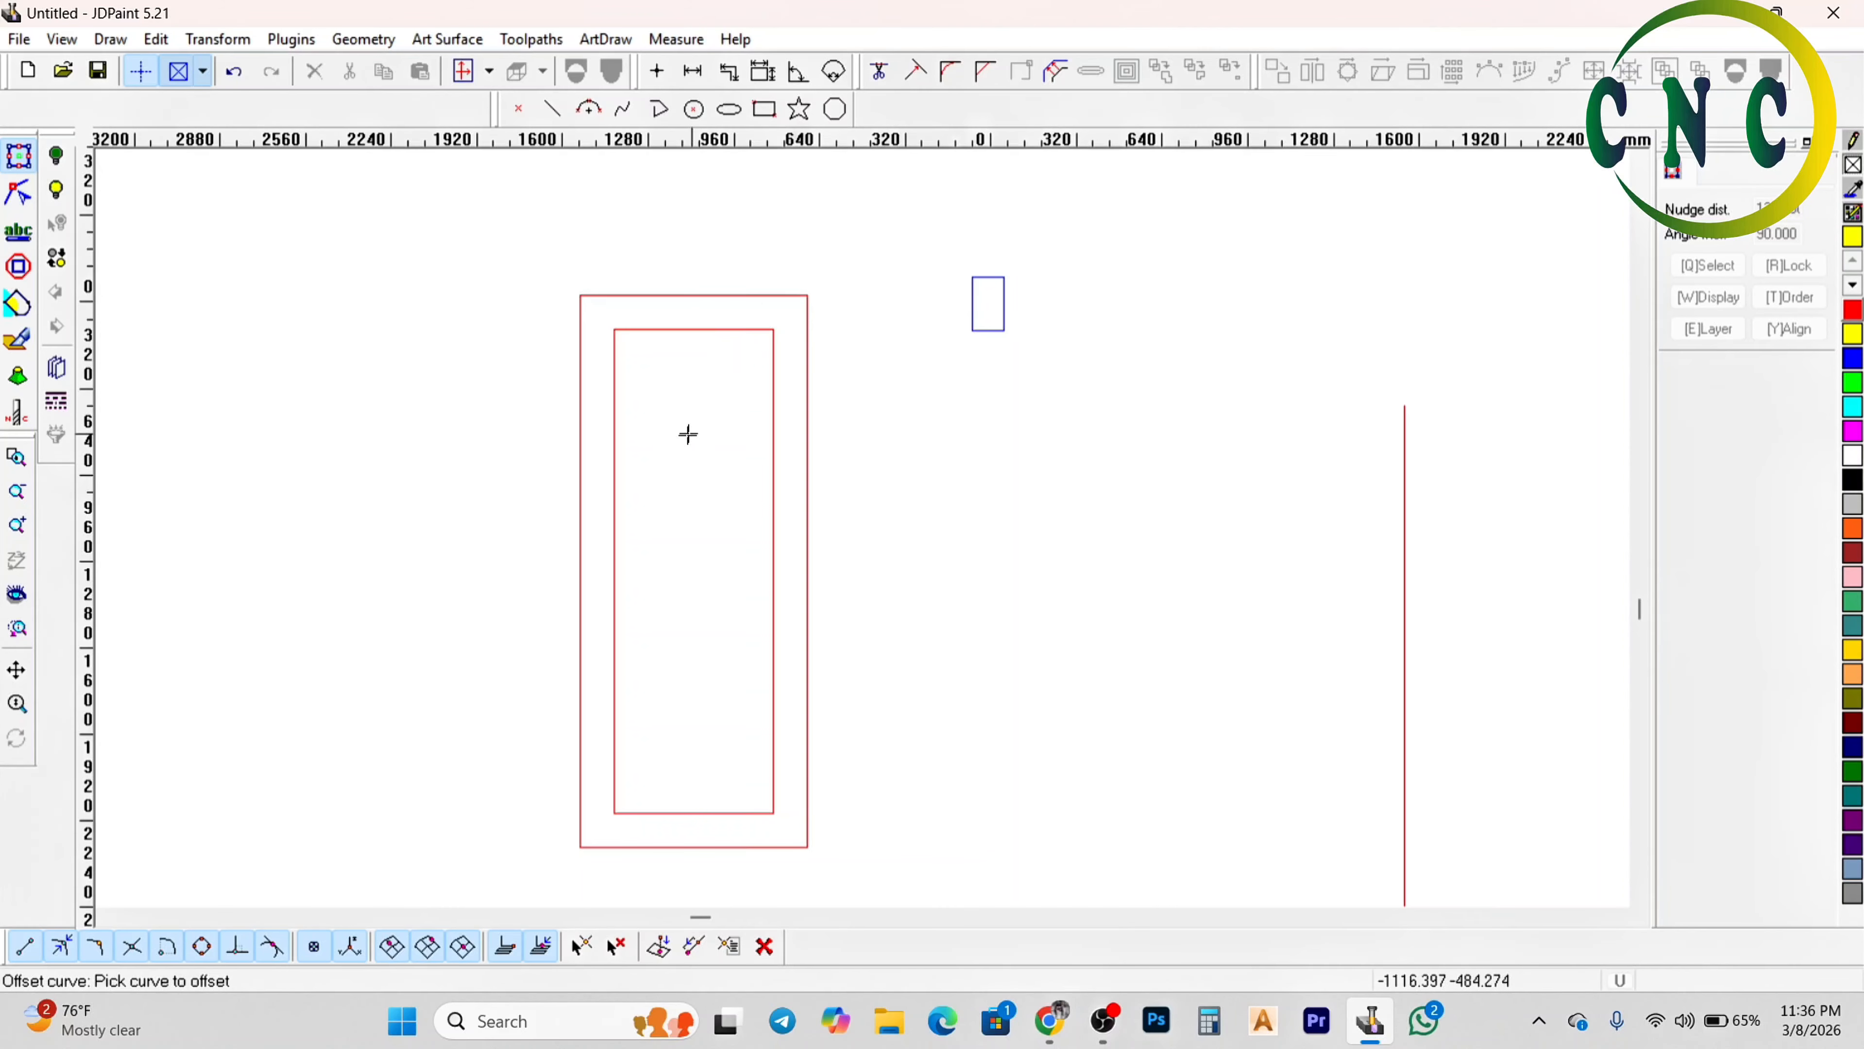
{"action": "right_click", "coordinate": [670, 435]}
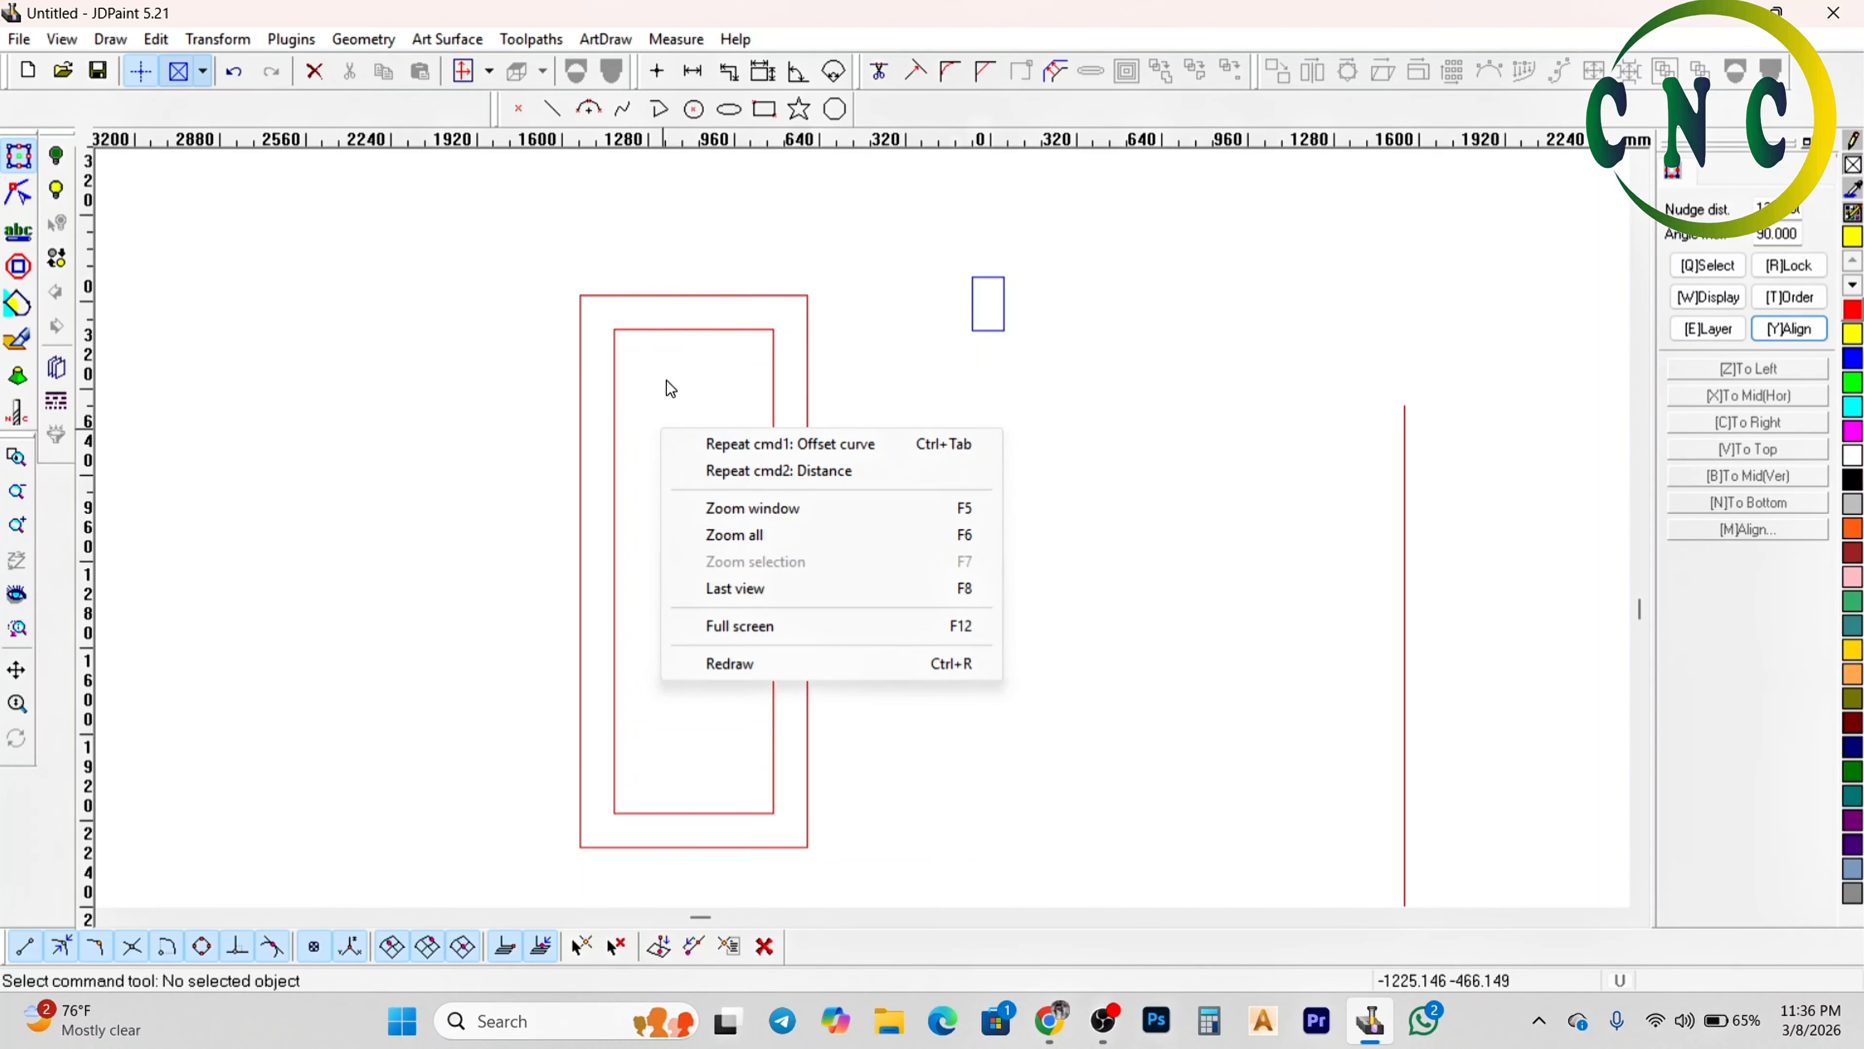
{"action": "left_click", "coordinate": [662, 331]}
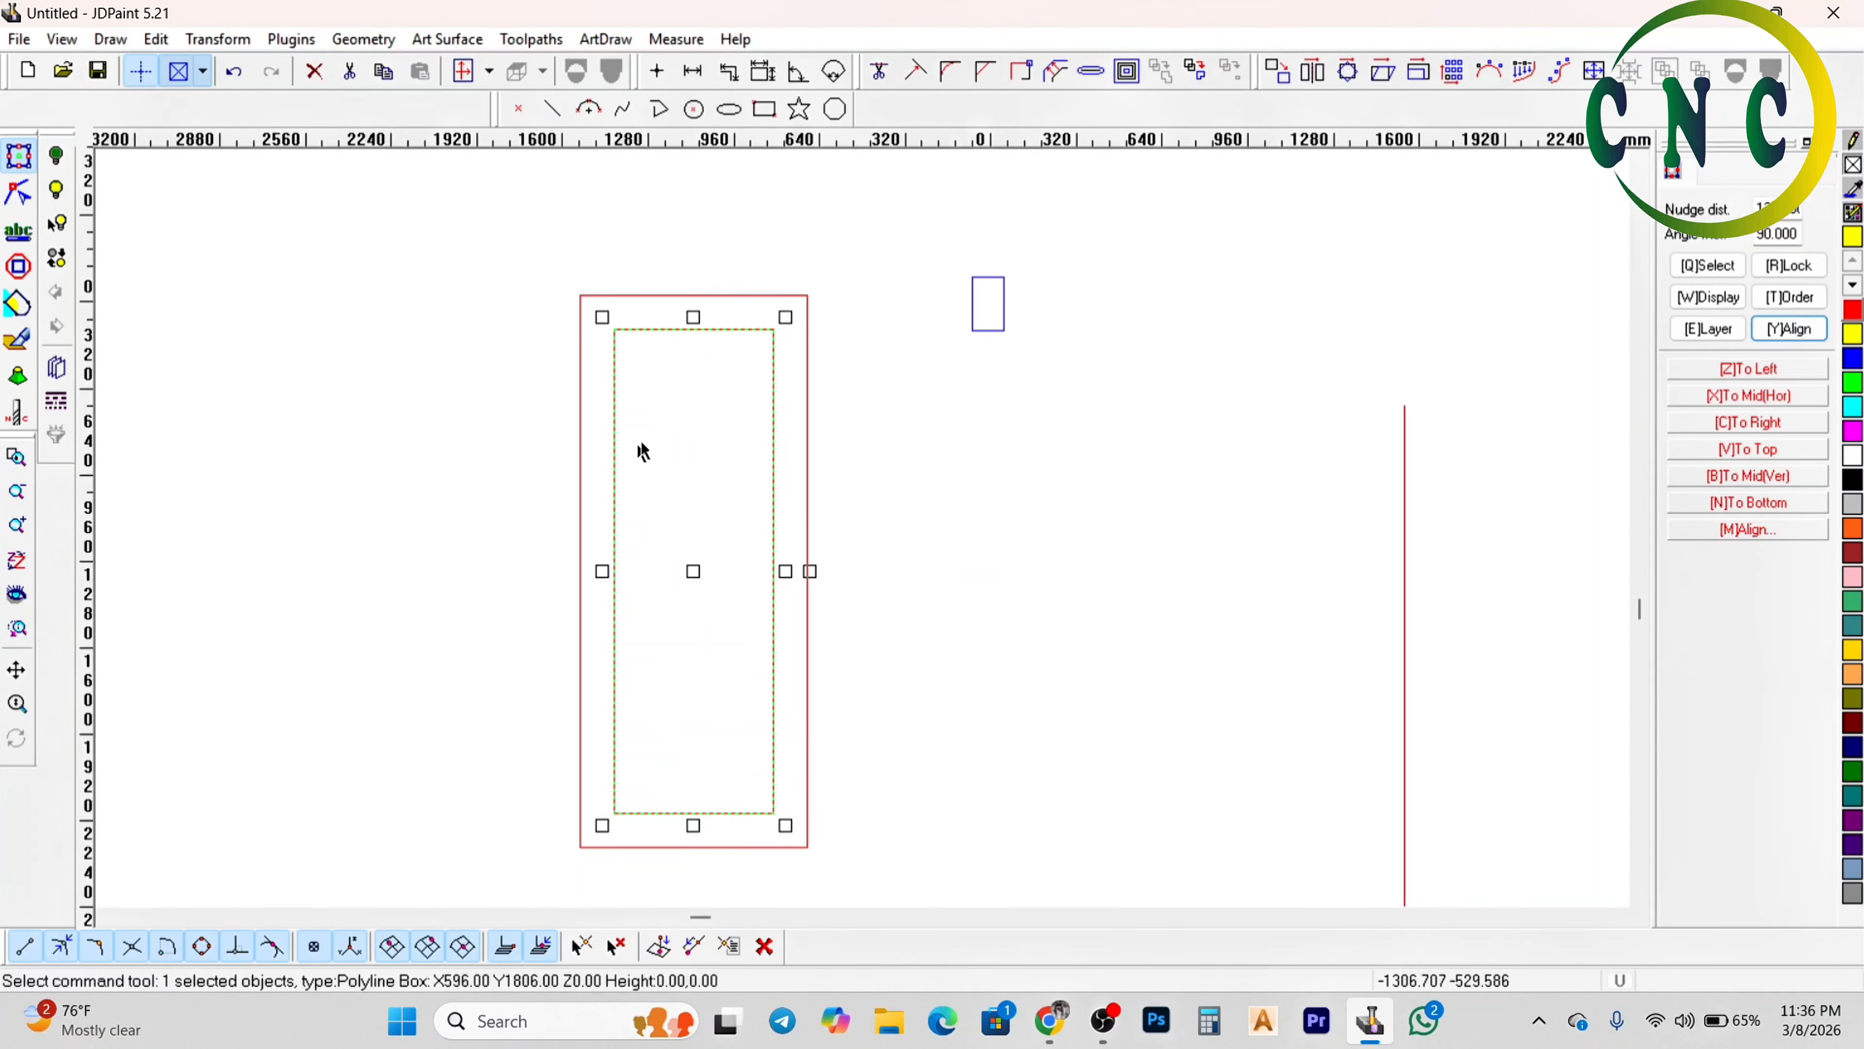
{"action": "left_click", "coordinate": [657, 458]}
Offset the separate vertical line by 127 mm to both of its sides
{"action": "scroll", "coordinate": [603, 514], "scroll_direction": "up", "scroll_amount": 1}
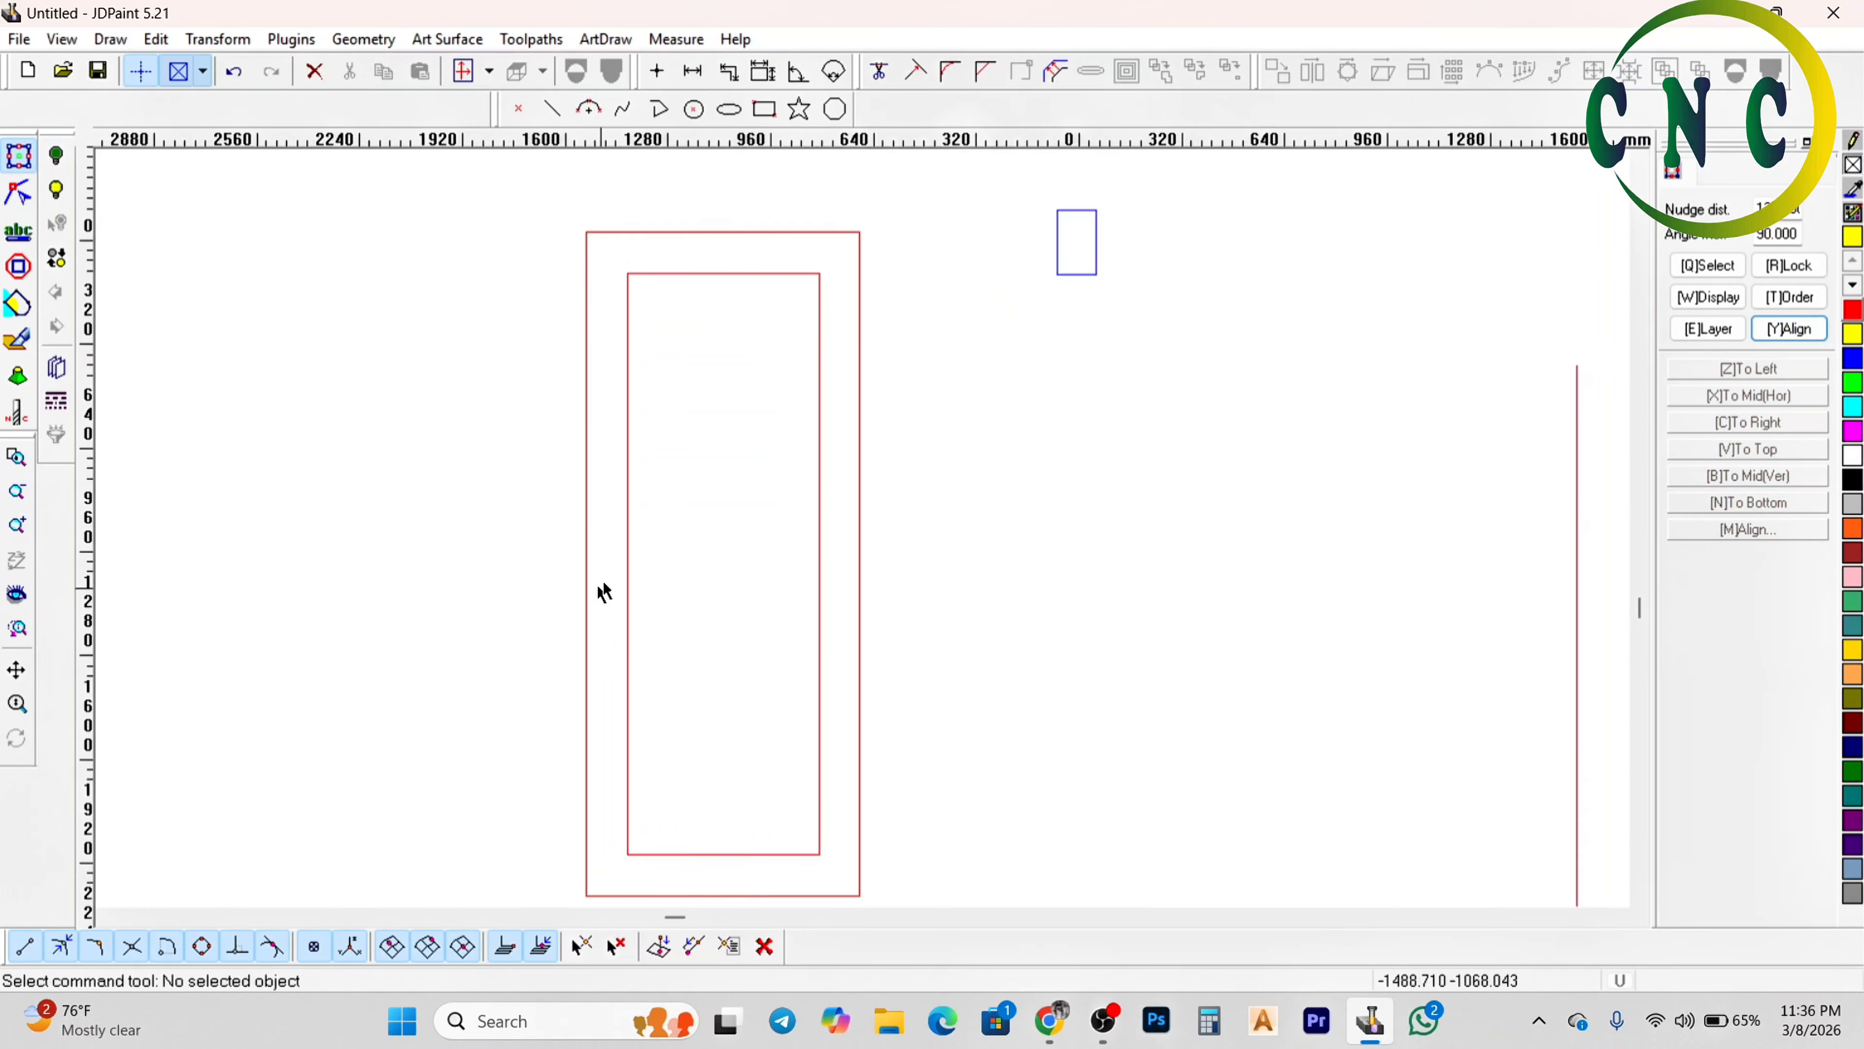
{"action": "scroll", "coordinate": [716, 418], "scroll_direction": "down", "scroll_amount": 1}
{"action": "scroll", "coordinate": [575, 448], "scroll_direction": "down", "scroll_amount": 2}
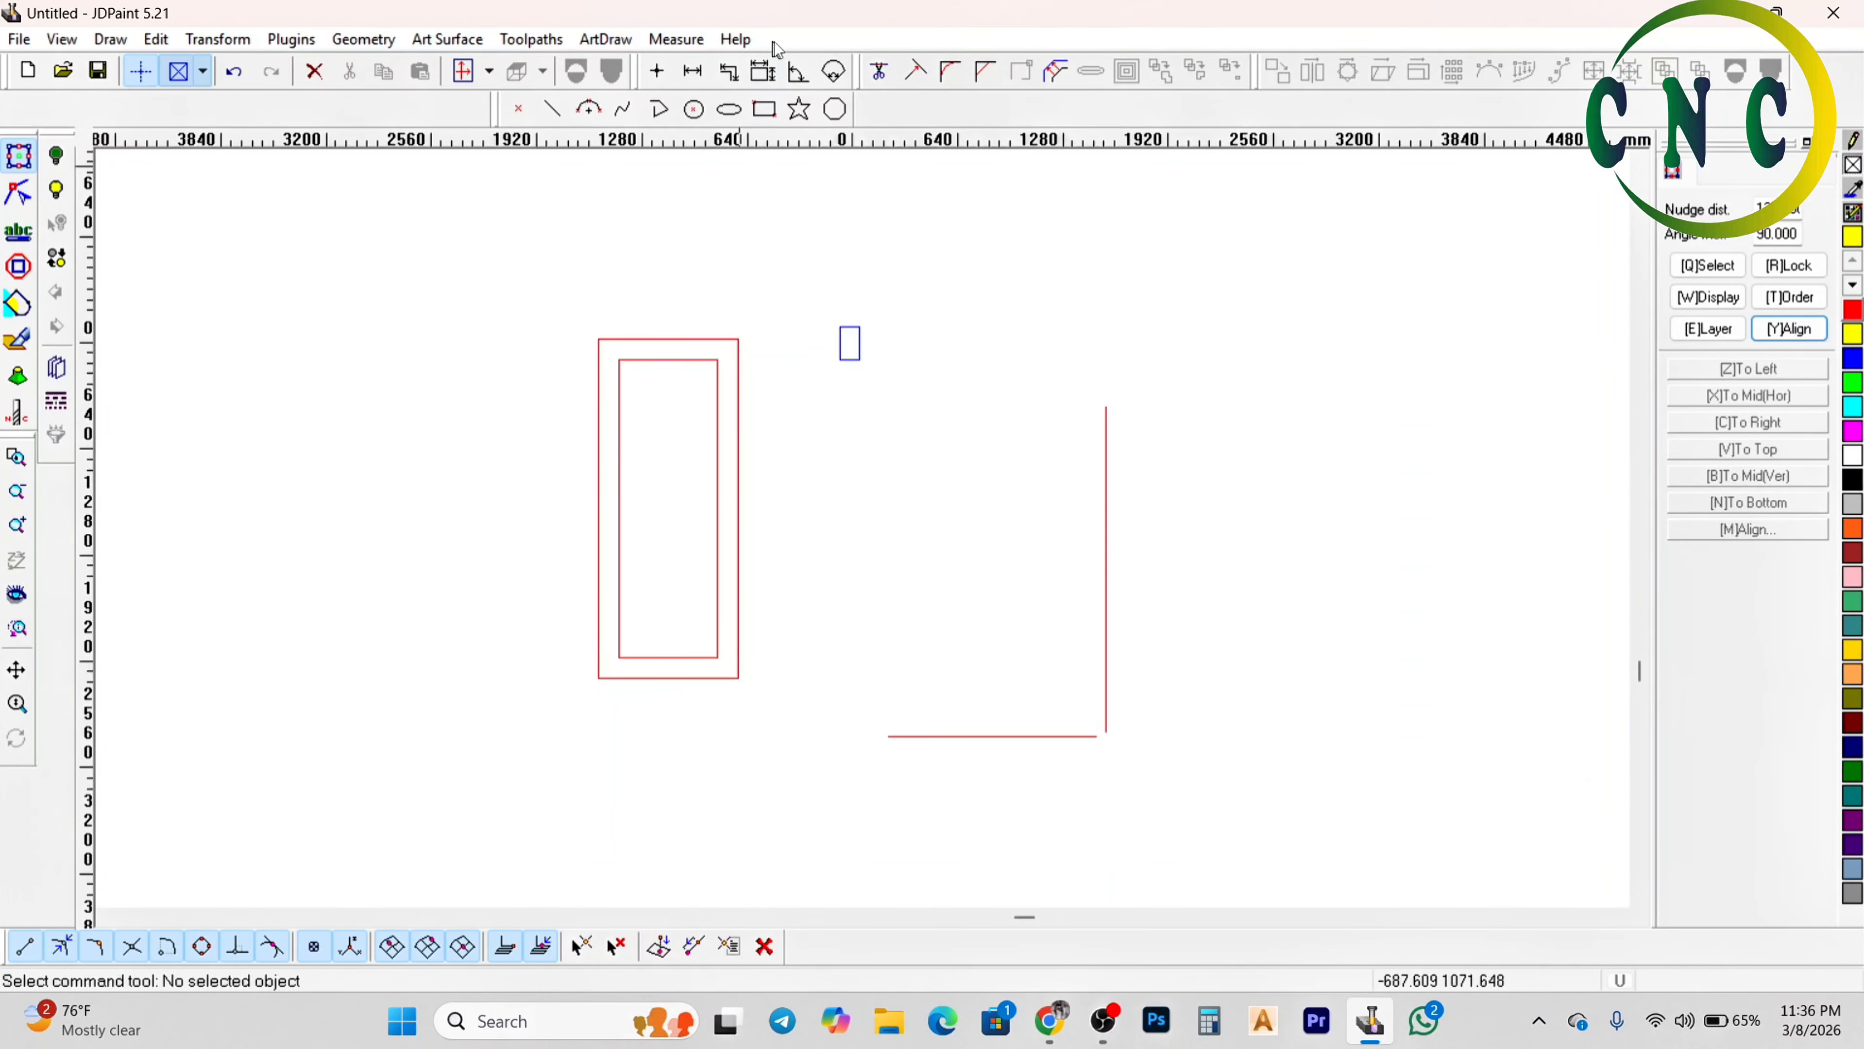
{"action": "left_click", "coordinate": [1062, 66]}
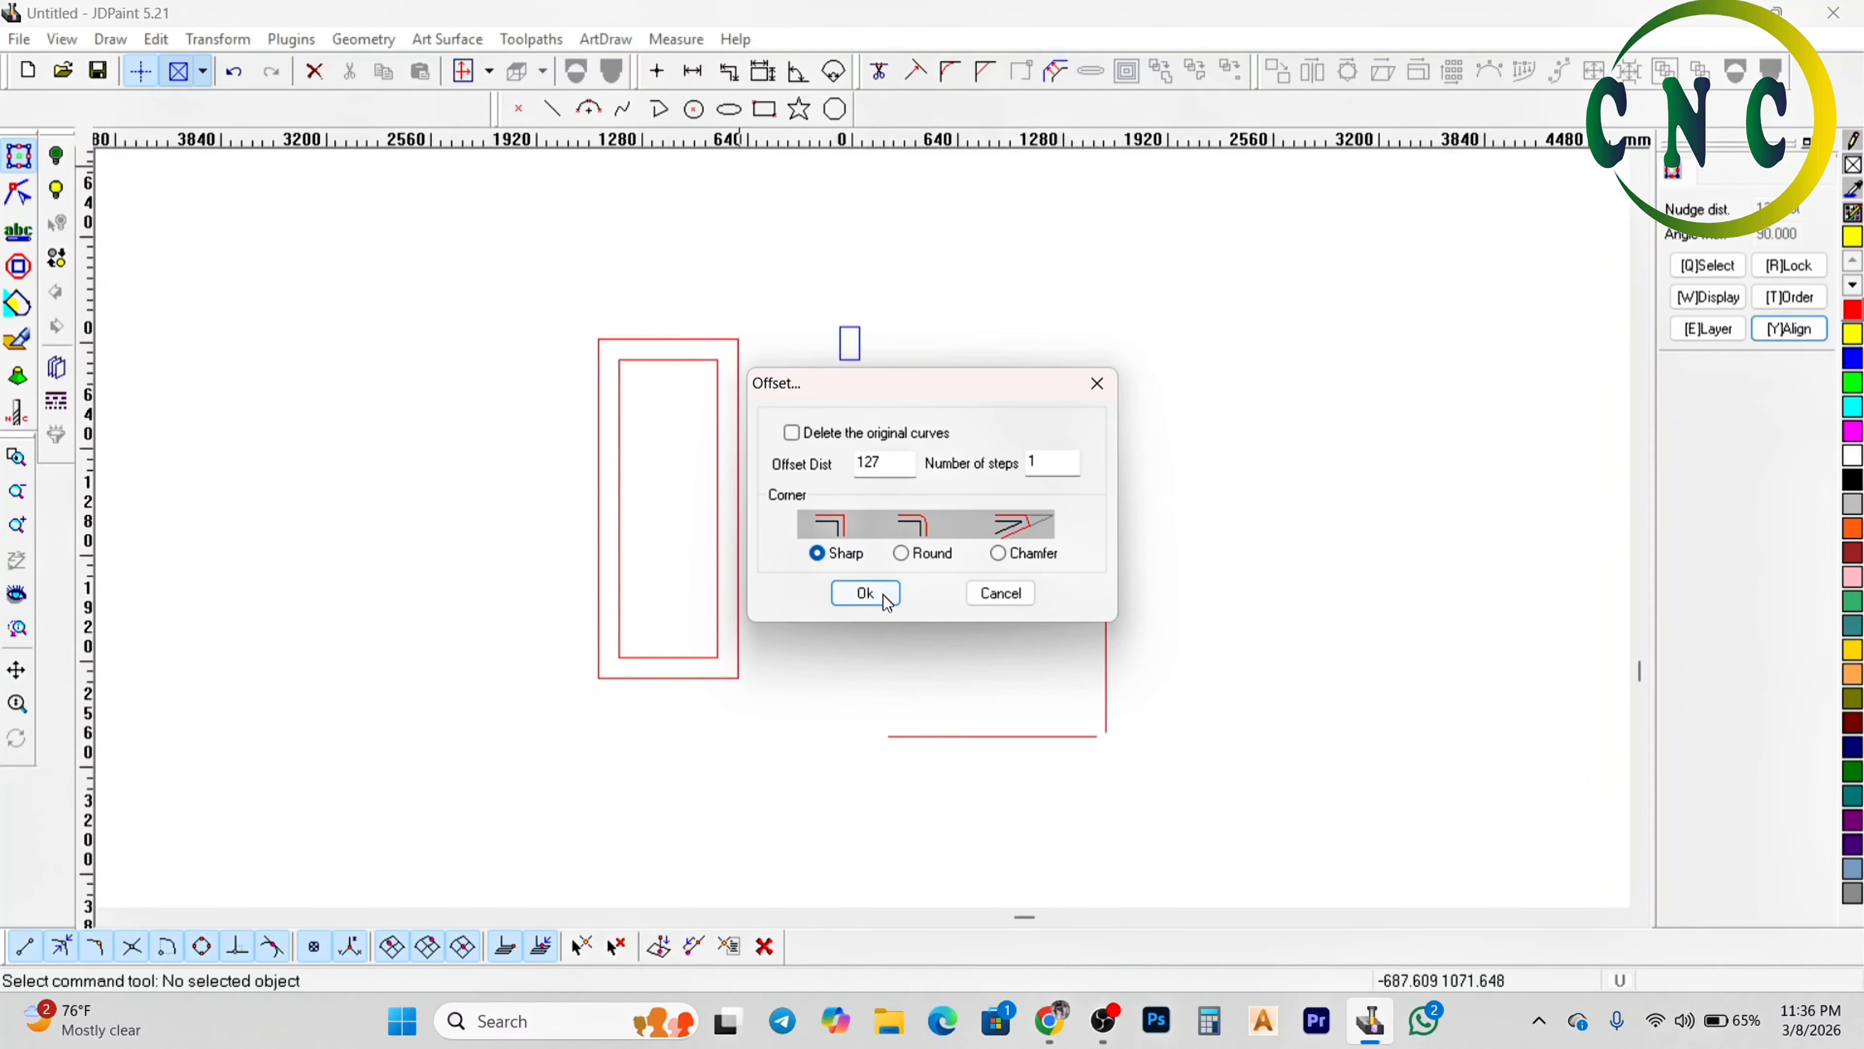
{"action": "left_click", "coordinate": [877, 592]}
{"action": "scroll", "coordinate": [1058, 483], "scroll_direction": "up", "scroll_amount": 1}
{"action": "left_click", "coordinate": [1127, 453]}
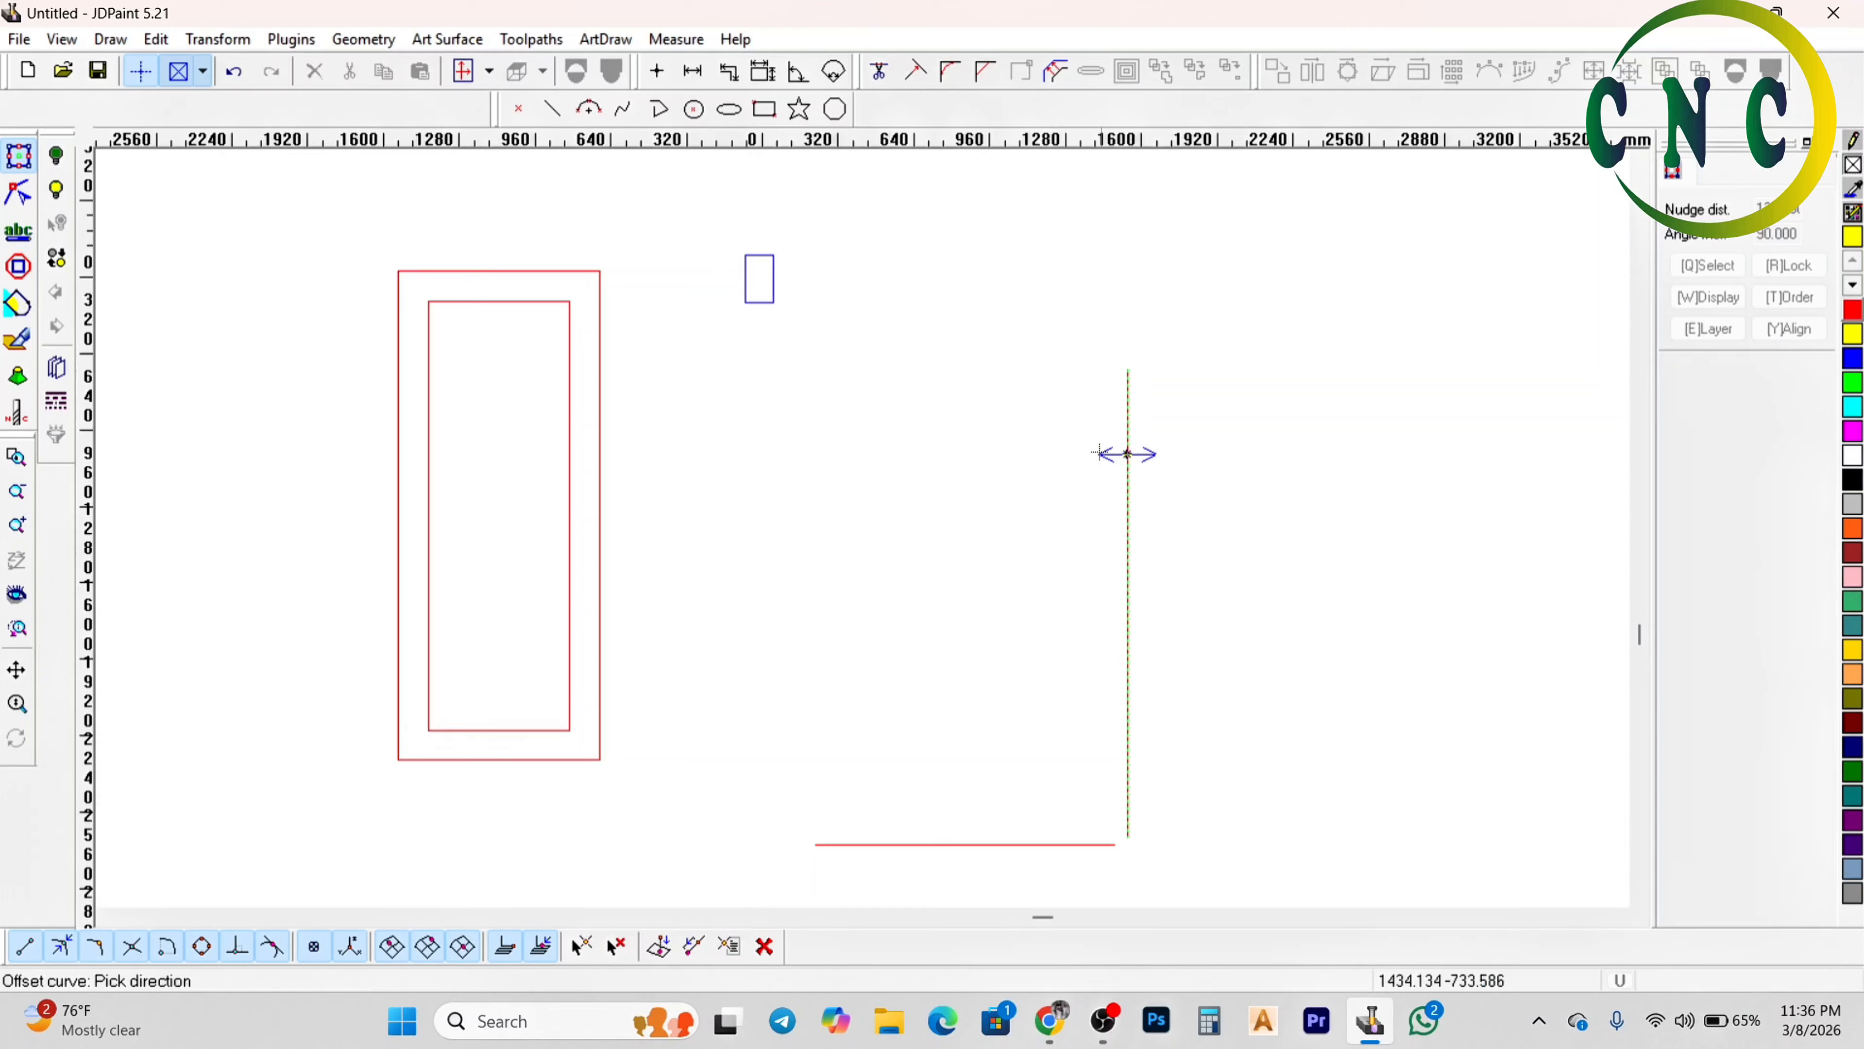
{"action": "left_click", "coordinate": [1115, 447]}
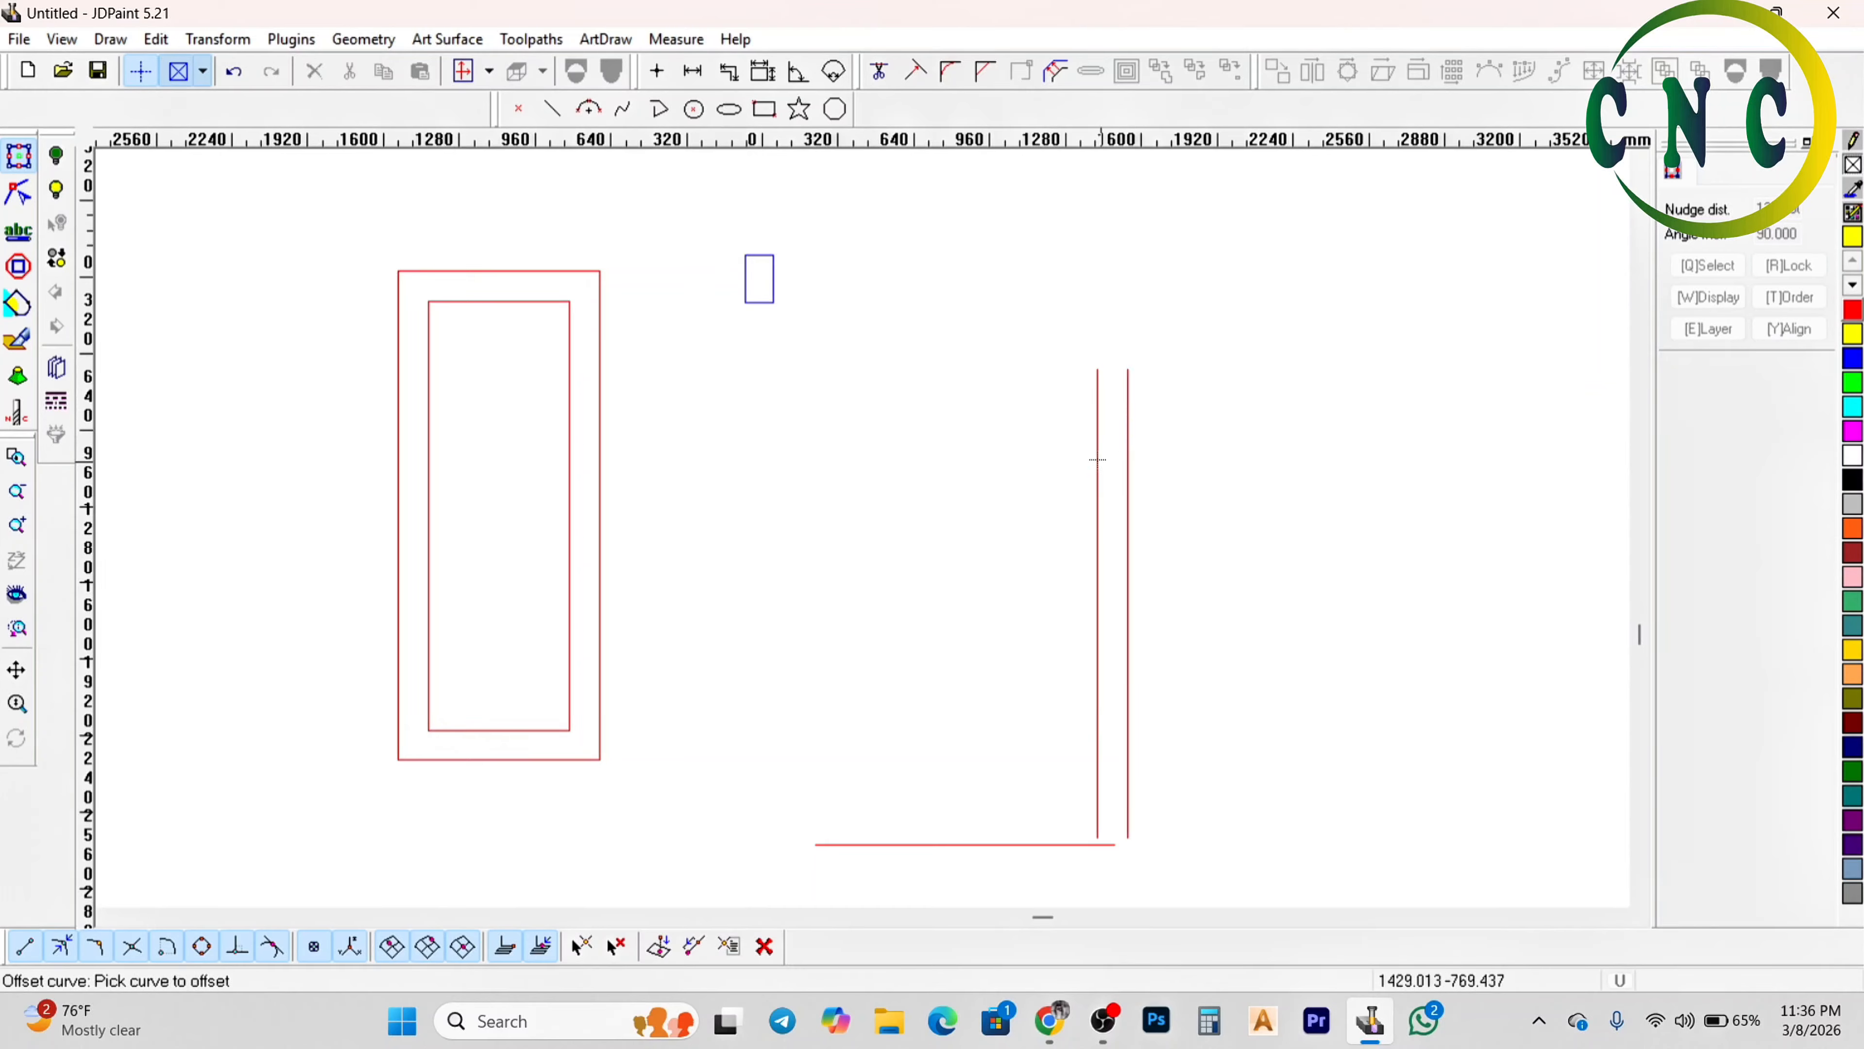
{"action": "left_click", "coordinate": [1129, 458]}
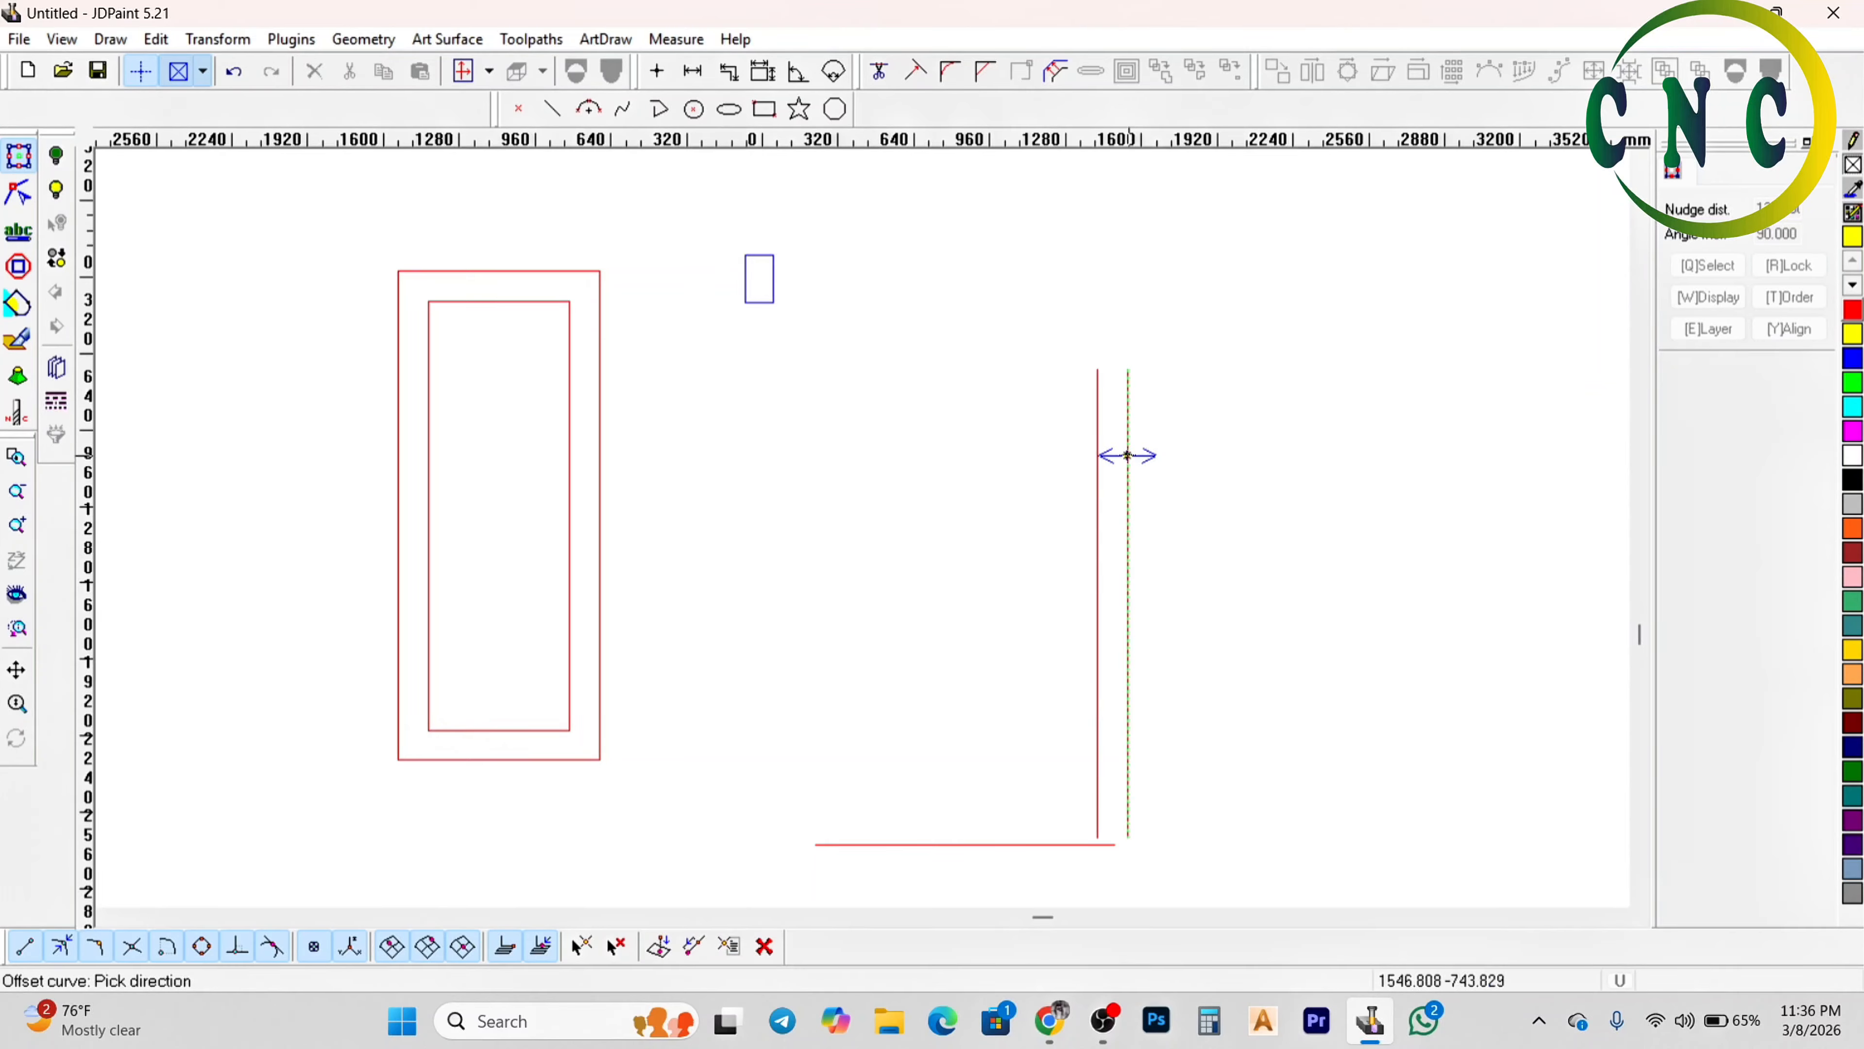
{"action": "left_click", "coordinate": [1153, 448]}
{"action": "key", "text": "Escape"}
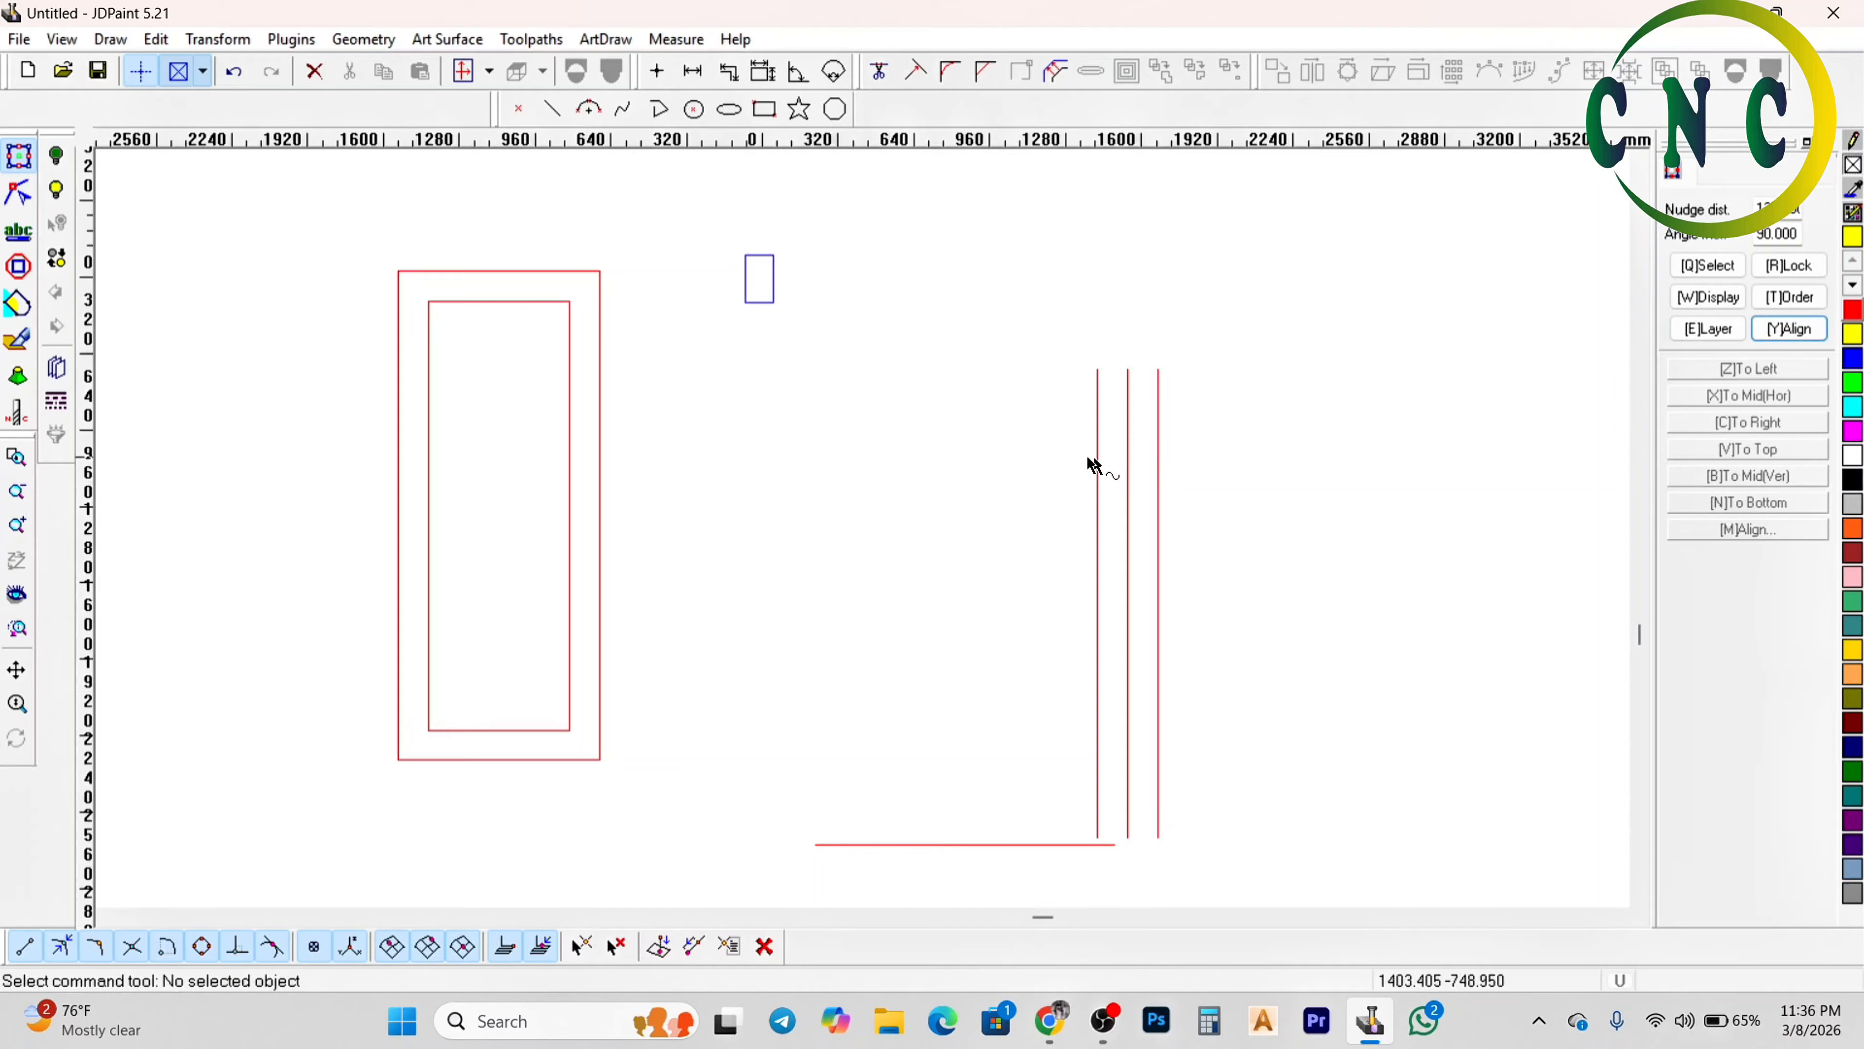
Undo both offsets of the separate vertical line, leaving the Offset command without applying a new one
{"action": "key", "text": "ctrl+z"}
{"action": "key", "text": "ctrl+z"}
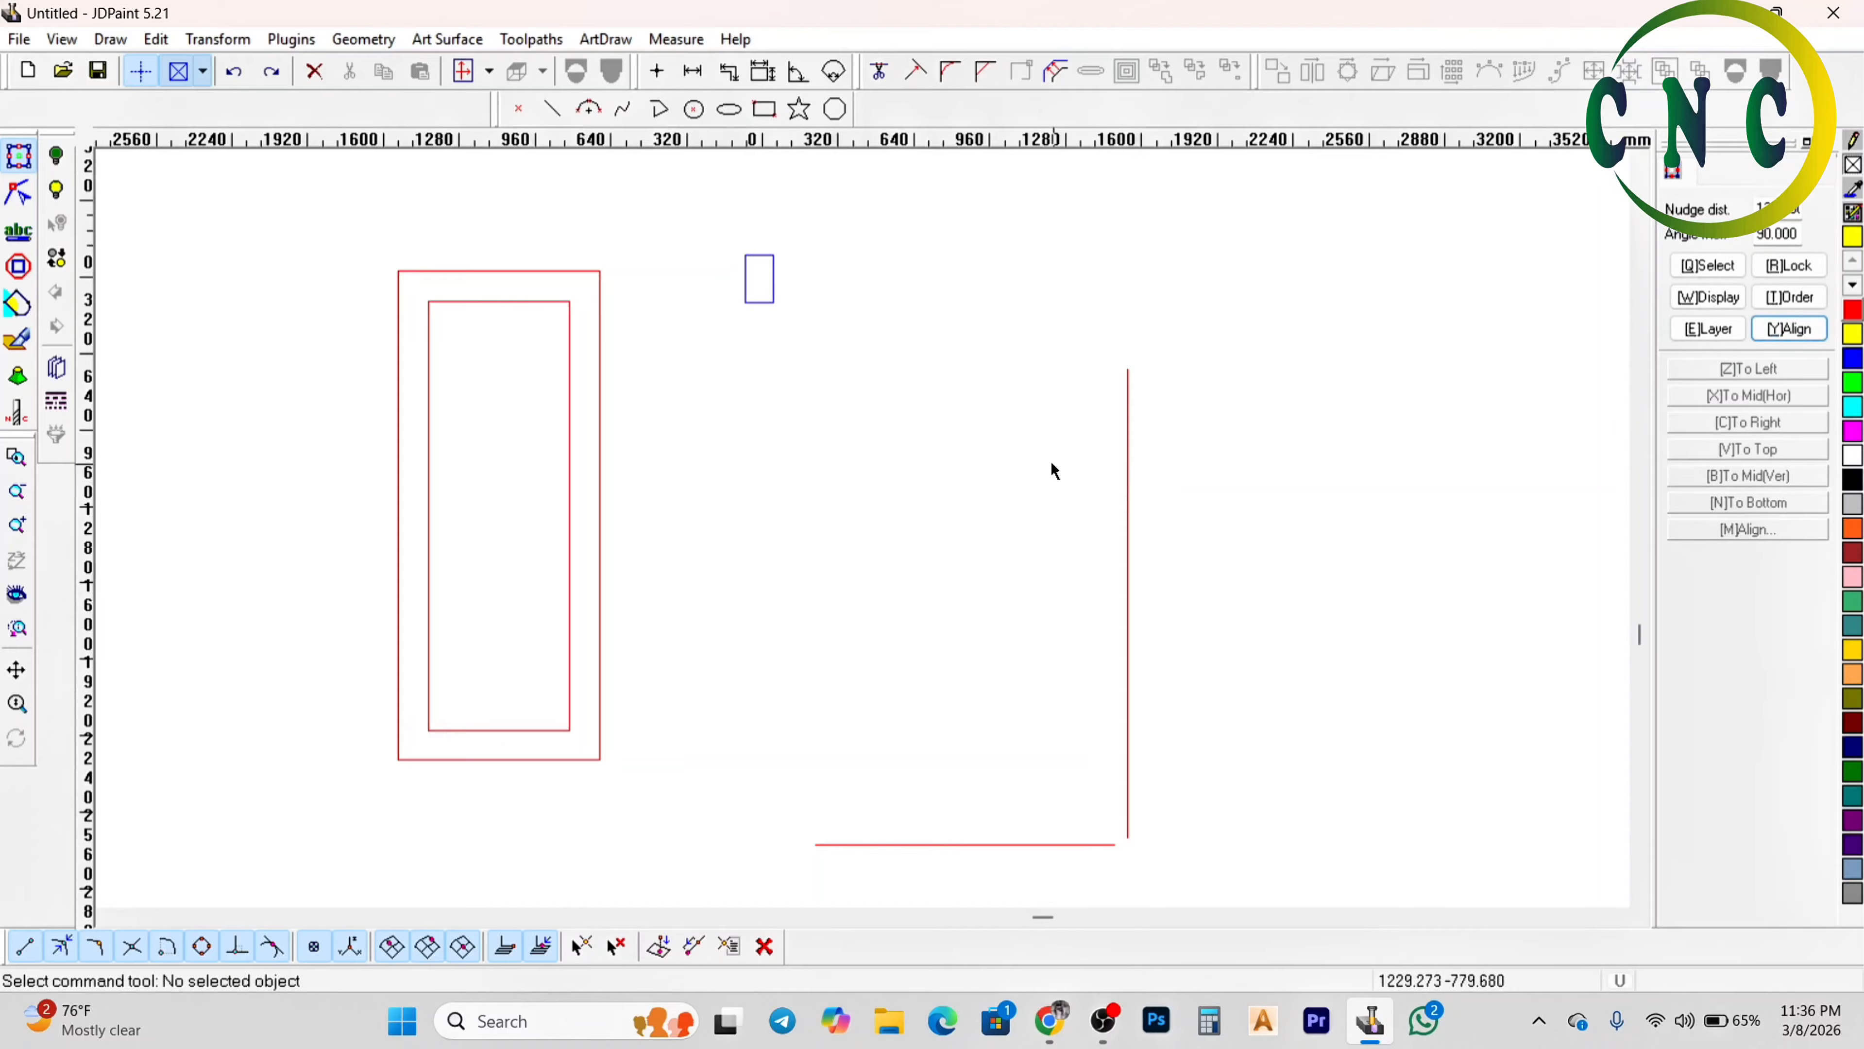
{"action": "left_click", "coordinate": [1052, 70]}
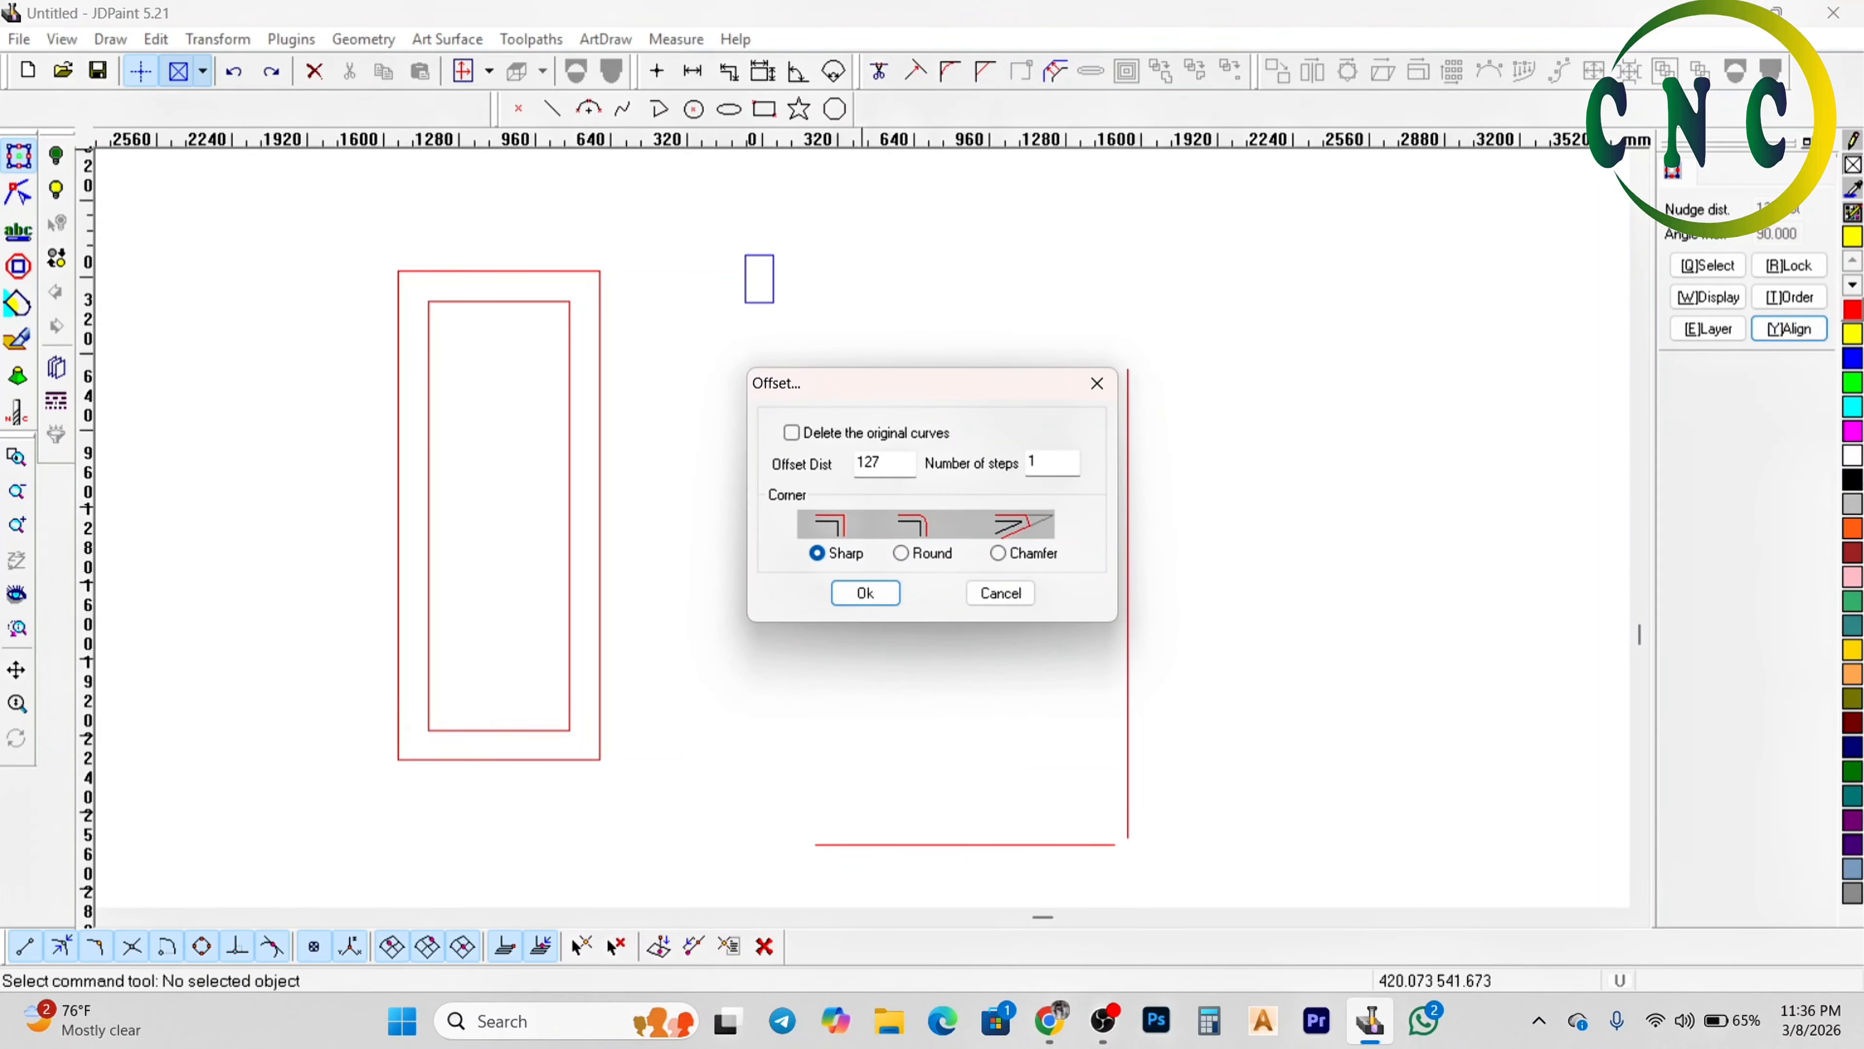
{"action": "double_click", "coordinate": [874, 463]}
{"action": "key", "text": "Escape"}
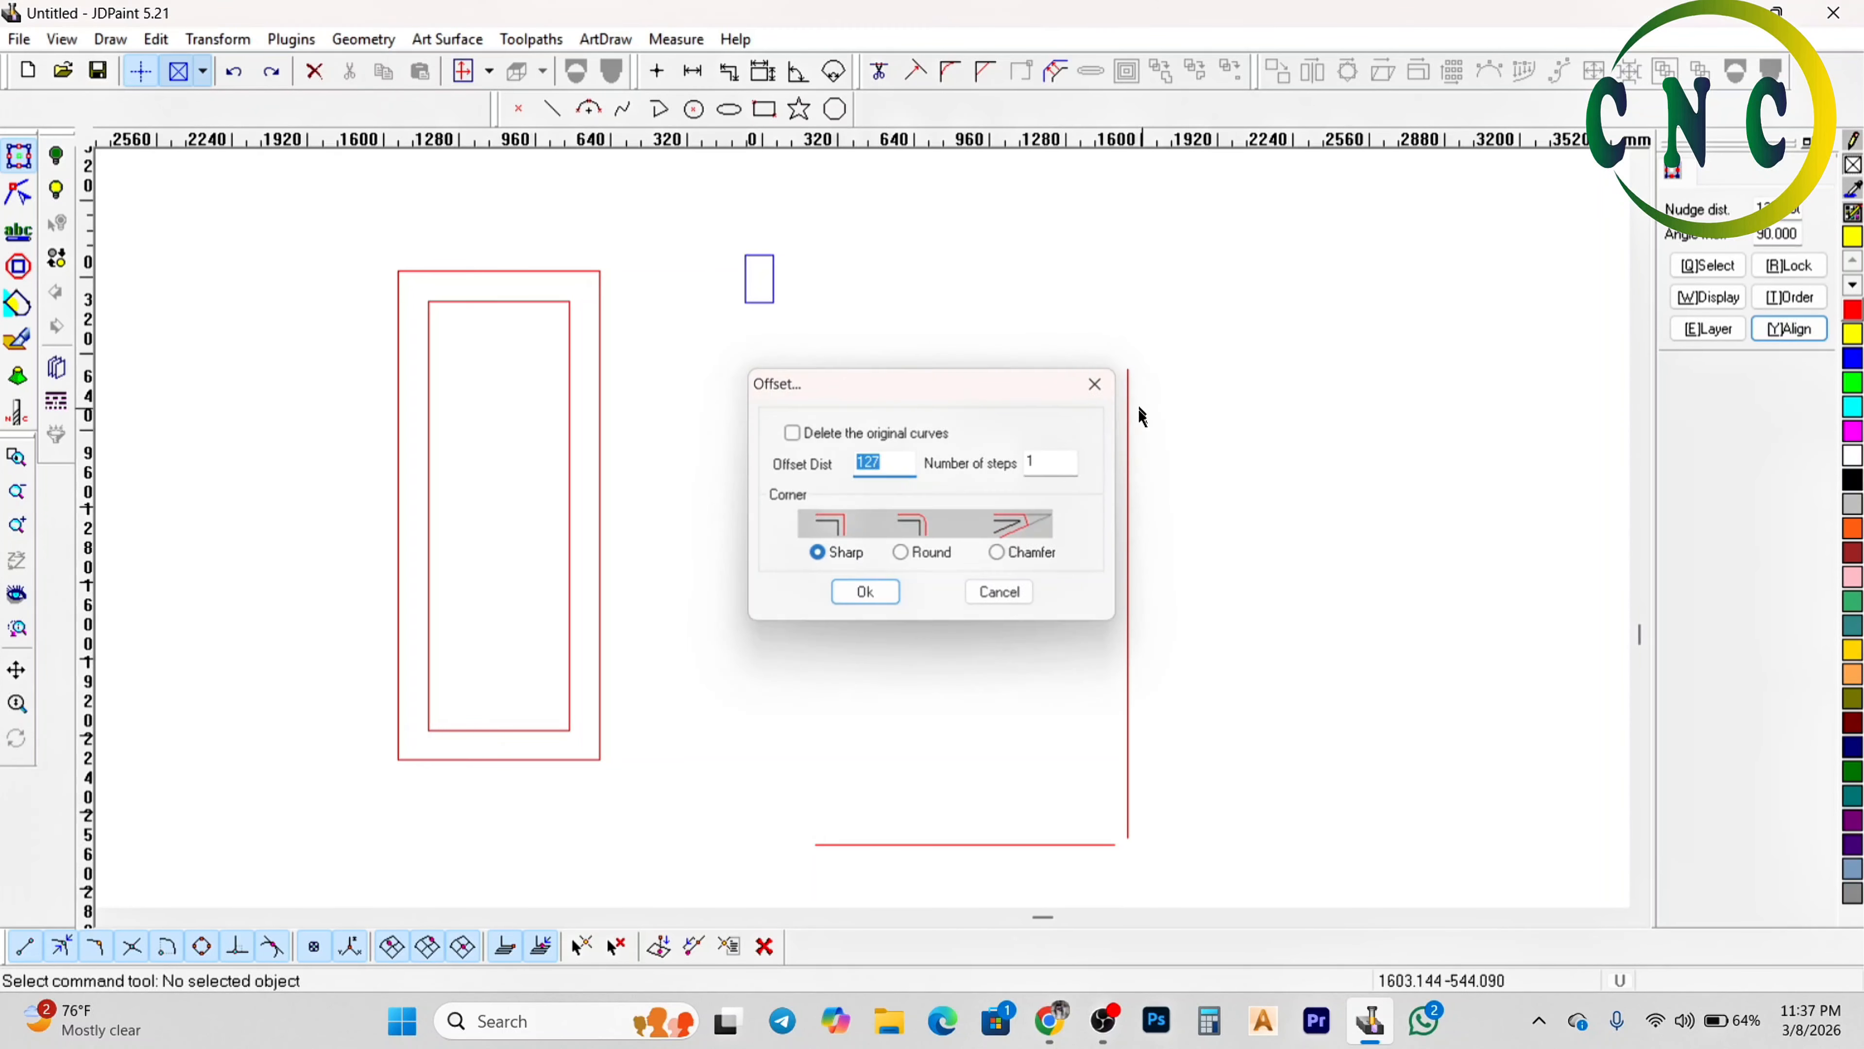
Delete the offset inner frame, keeping the outer frame
{"action": "left_click_drag", "start_coordinate": [1181, 417], "coordinate": [1094, 428]}
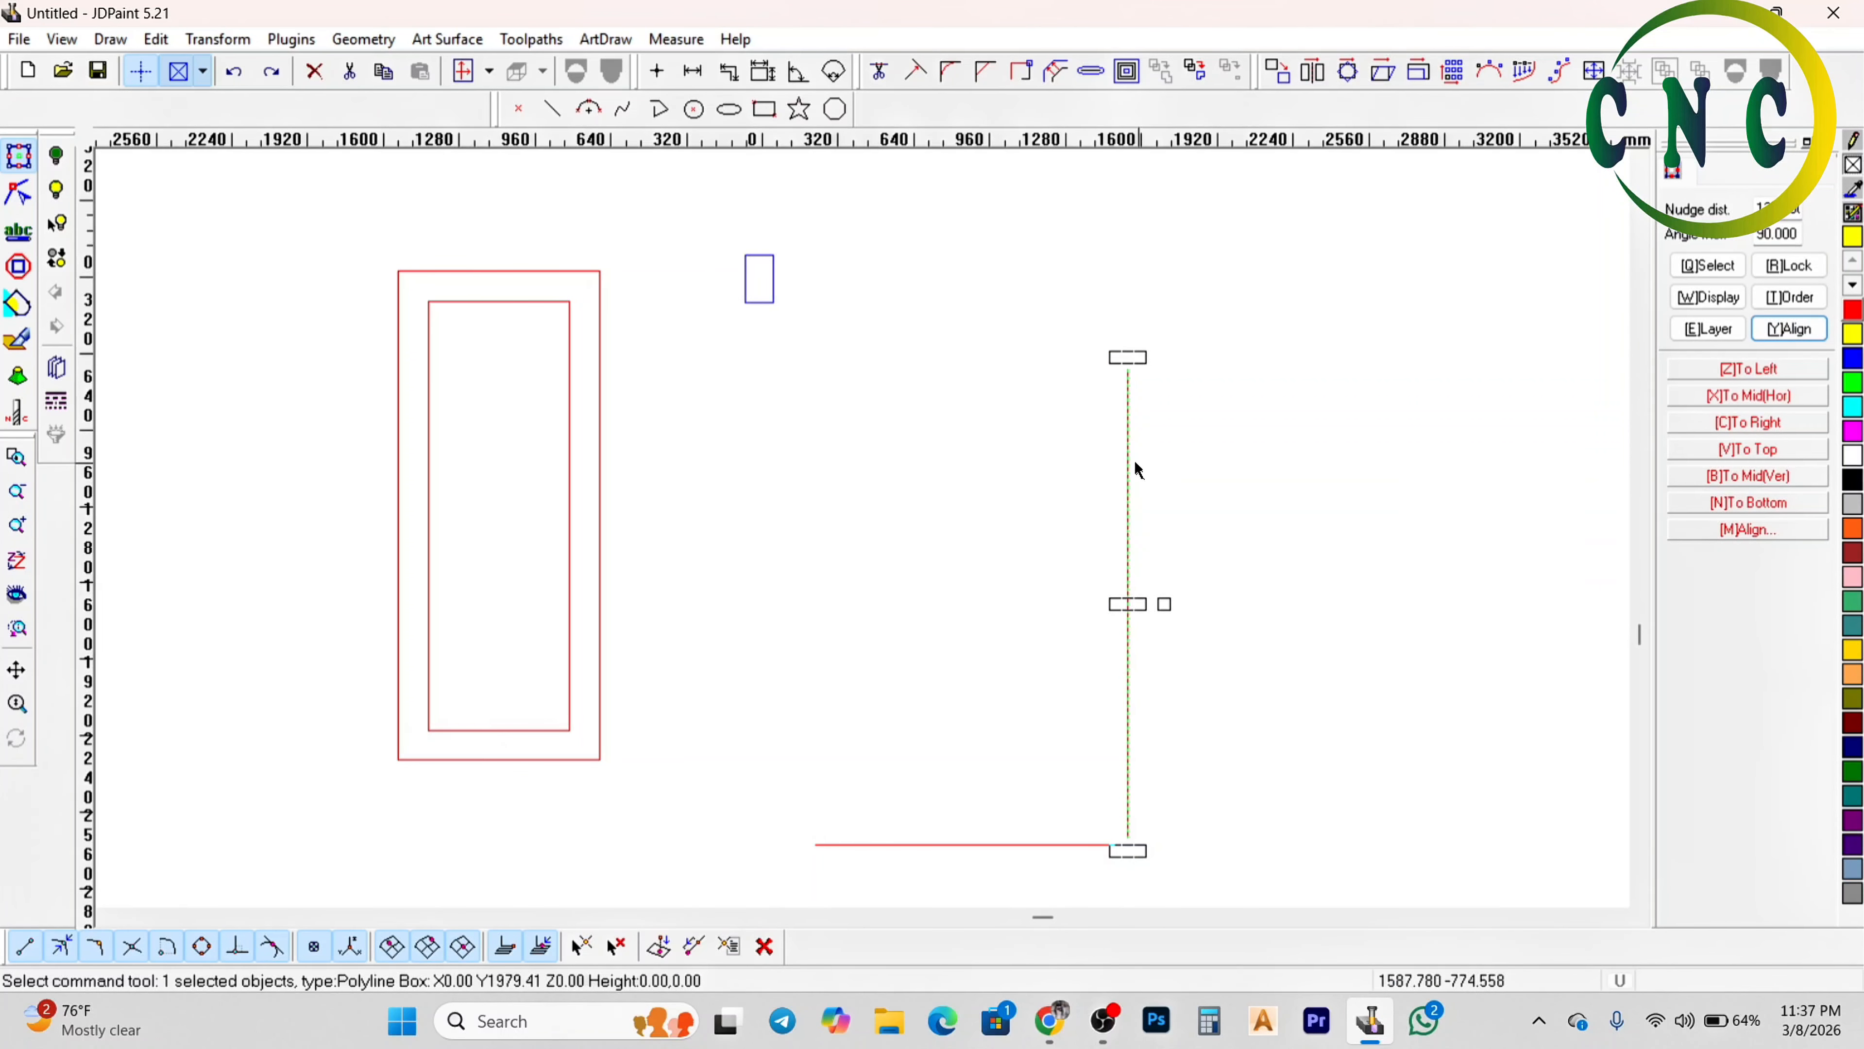
{"action": "scroll", "coordinate": [544, 431], "scroll_direction": "up", "scroll_amount": 4}
{"action": "scroll", "coordinate": [792, 491], "scroll_direction": "down", "scroll_amount": 5}
{"action": "scroll", "coordinate": [683, 463], "scroll_direction": "up", "scroll_amount": 4}
{"action": "scroll", "coordinate": [595, 412], "scroll_direction": "down", "scroll_amount": 2}
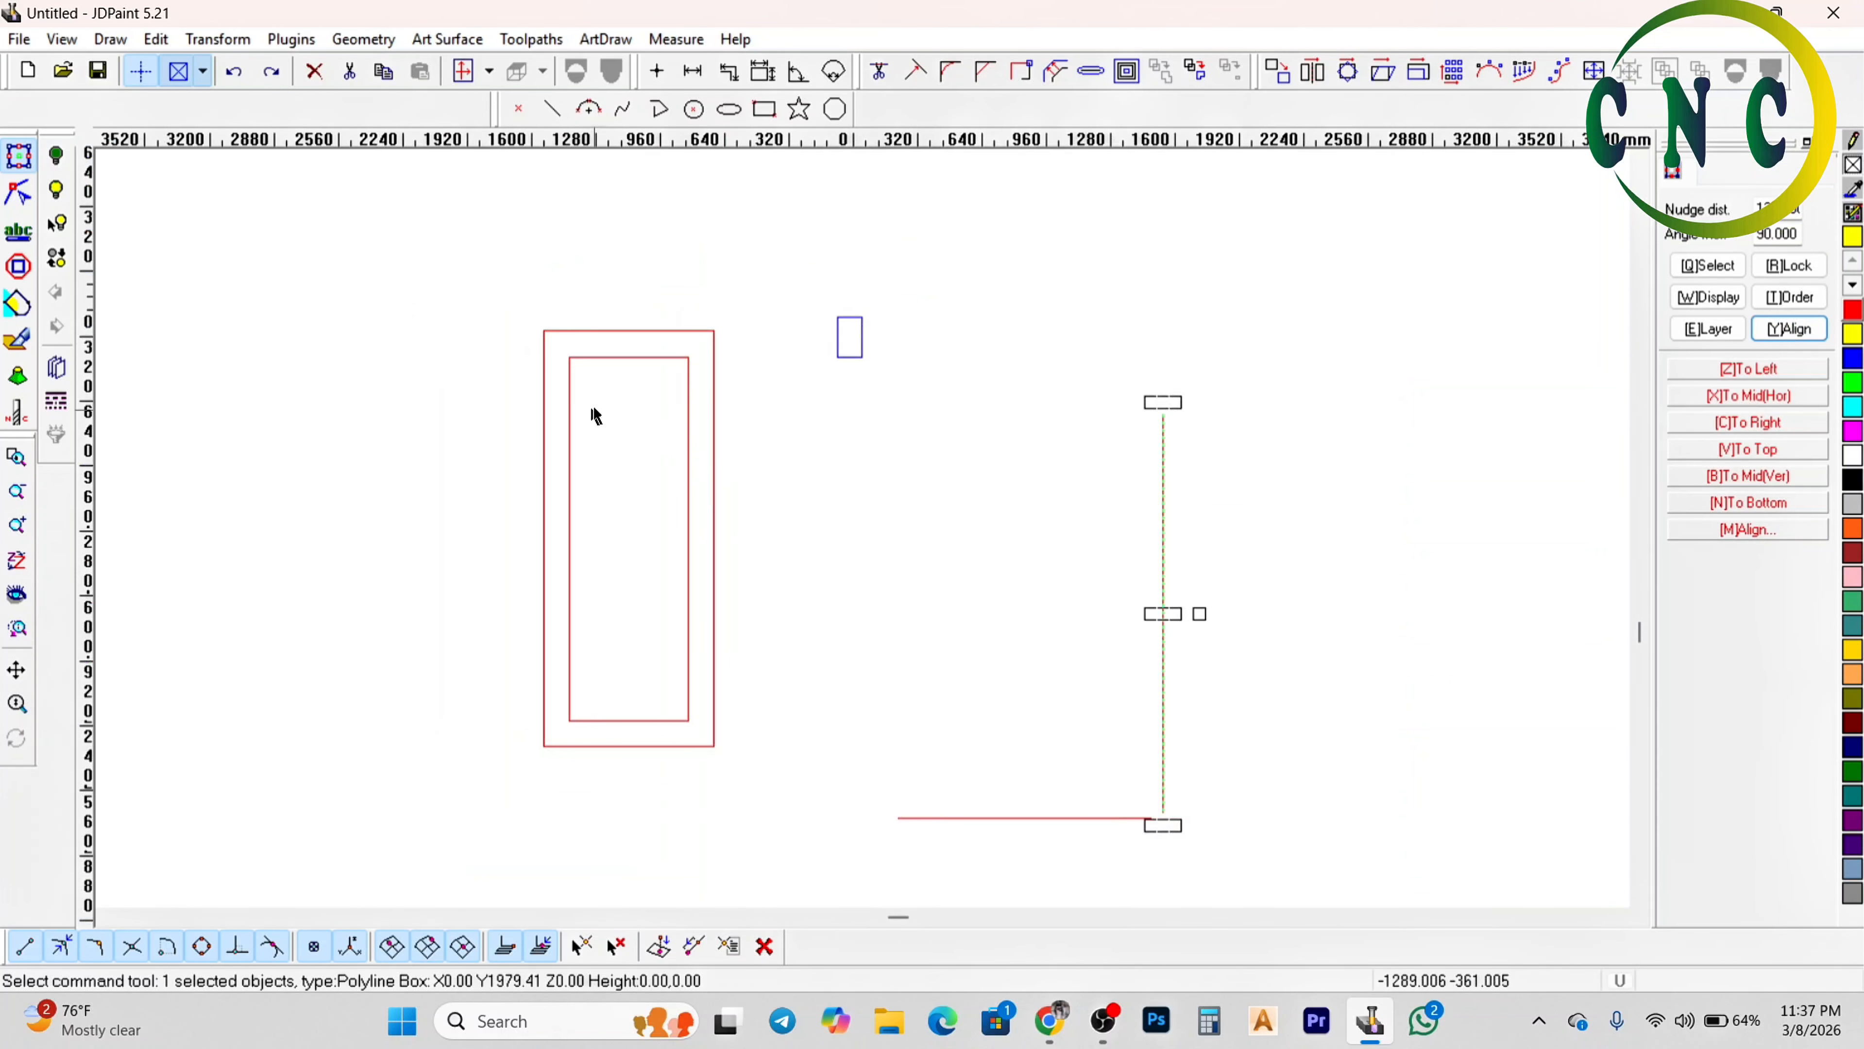
{"action": "scroll", "coordinate": [695, 387], "scroll_direction": "up", "scroll_amount": 2}
{"action": "left_click", "coordinate": [702, 376]}
{"action": "key", "text": "Delete"}
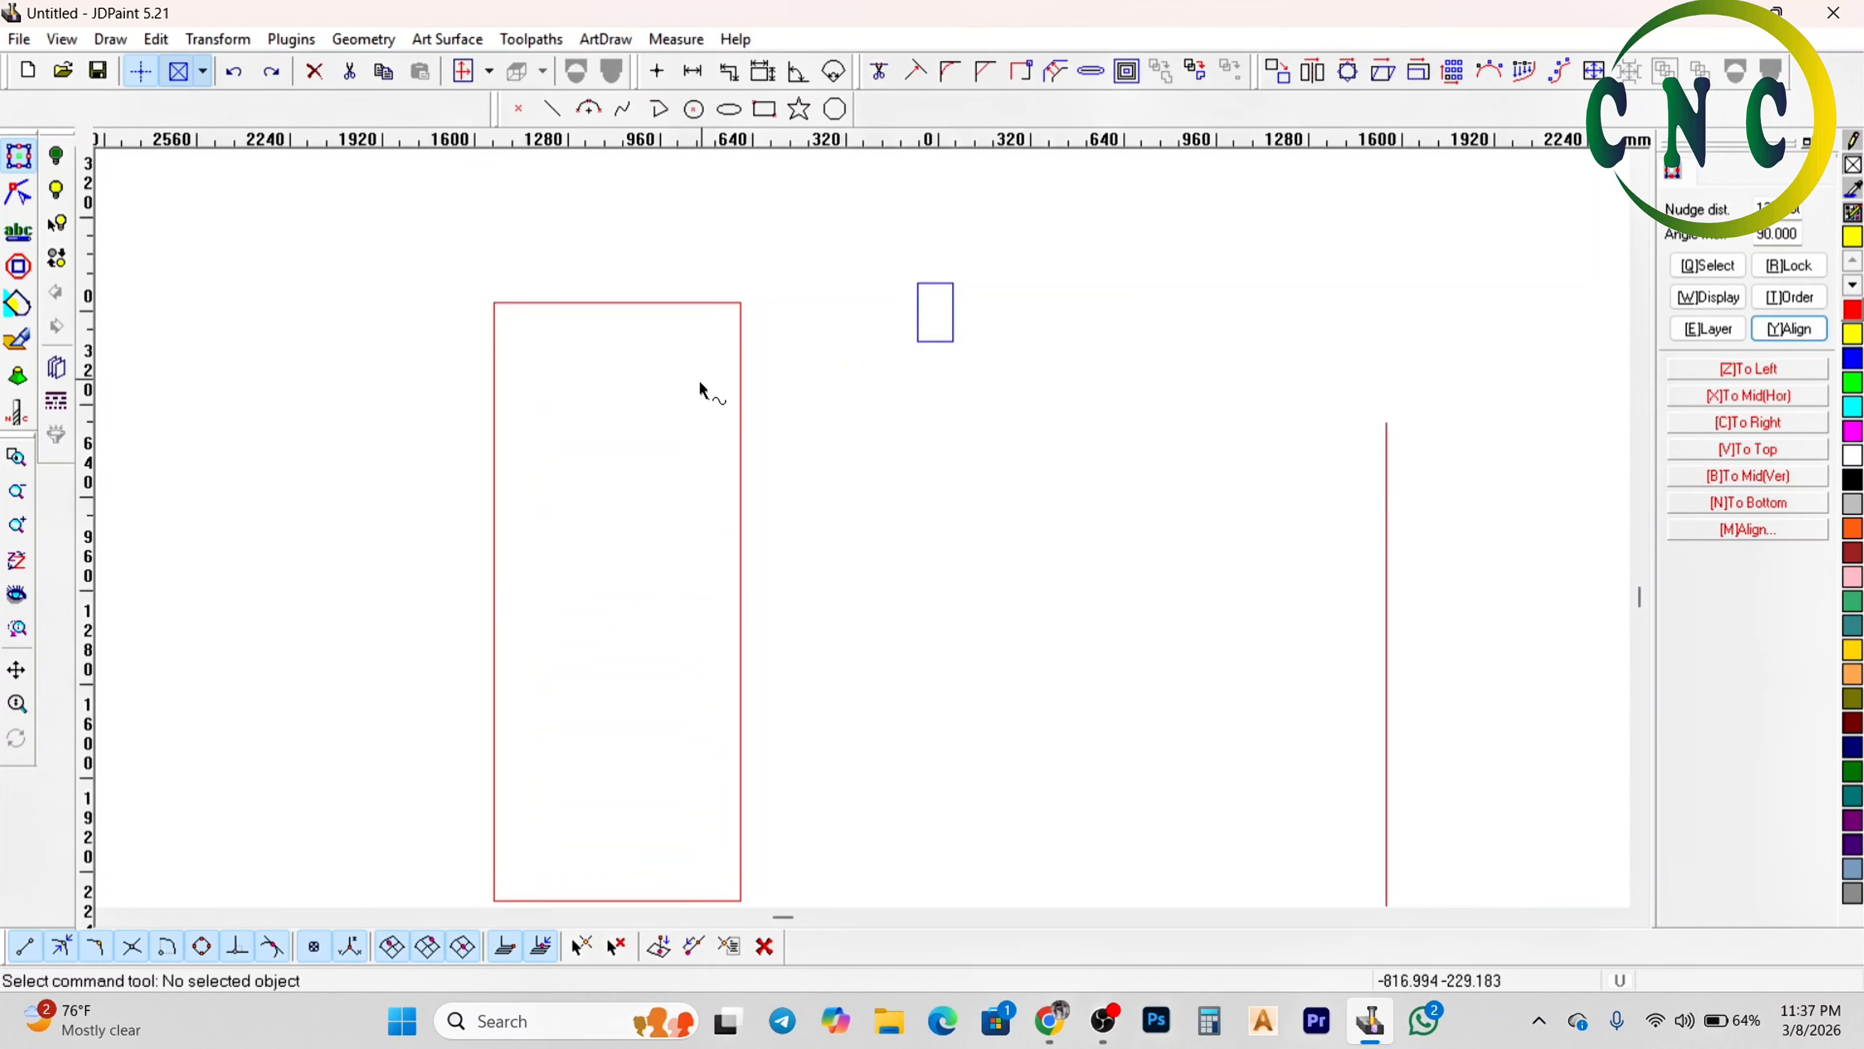
{"action": "left_click", "coordinate": [740, 341]}
{"action": "scroll", "coordinate": [741, 341], "scroll_direction": "down", "scroll_amount": 2}
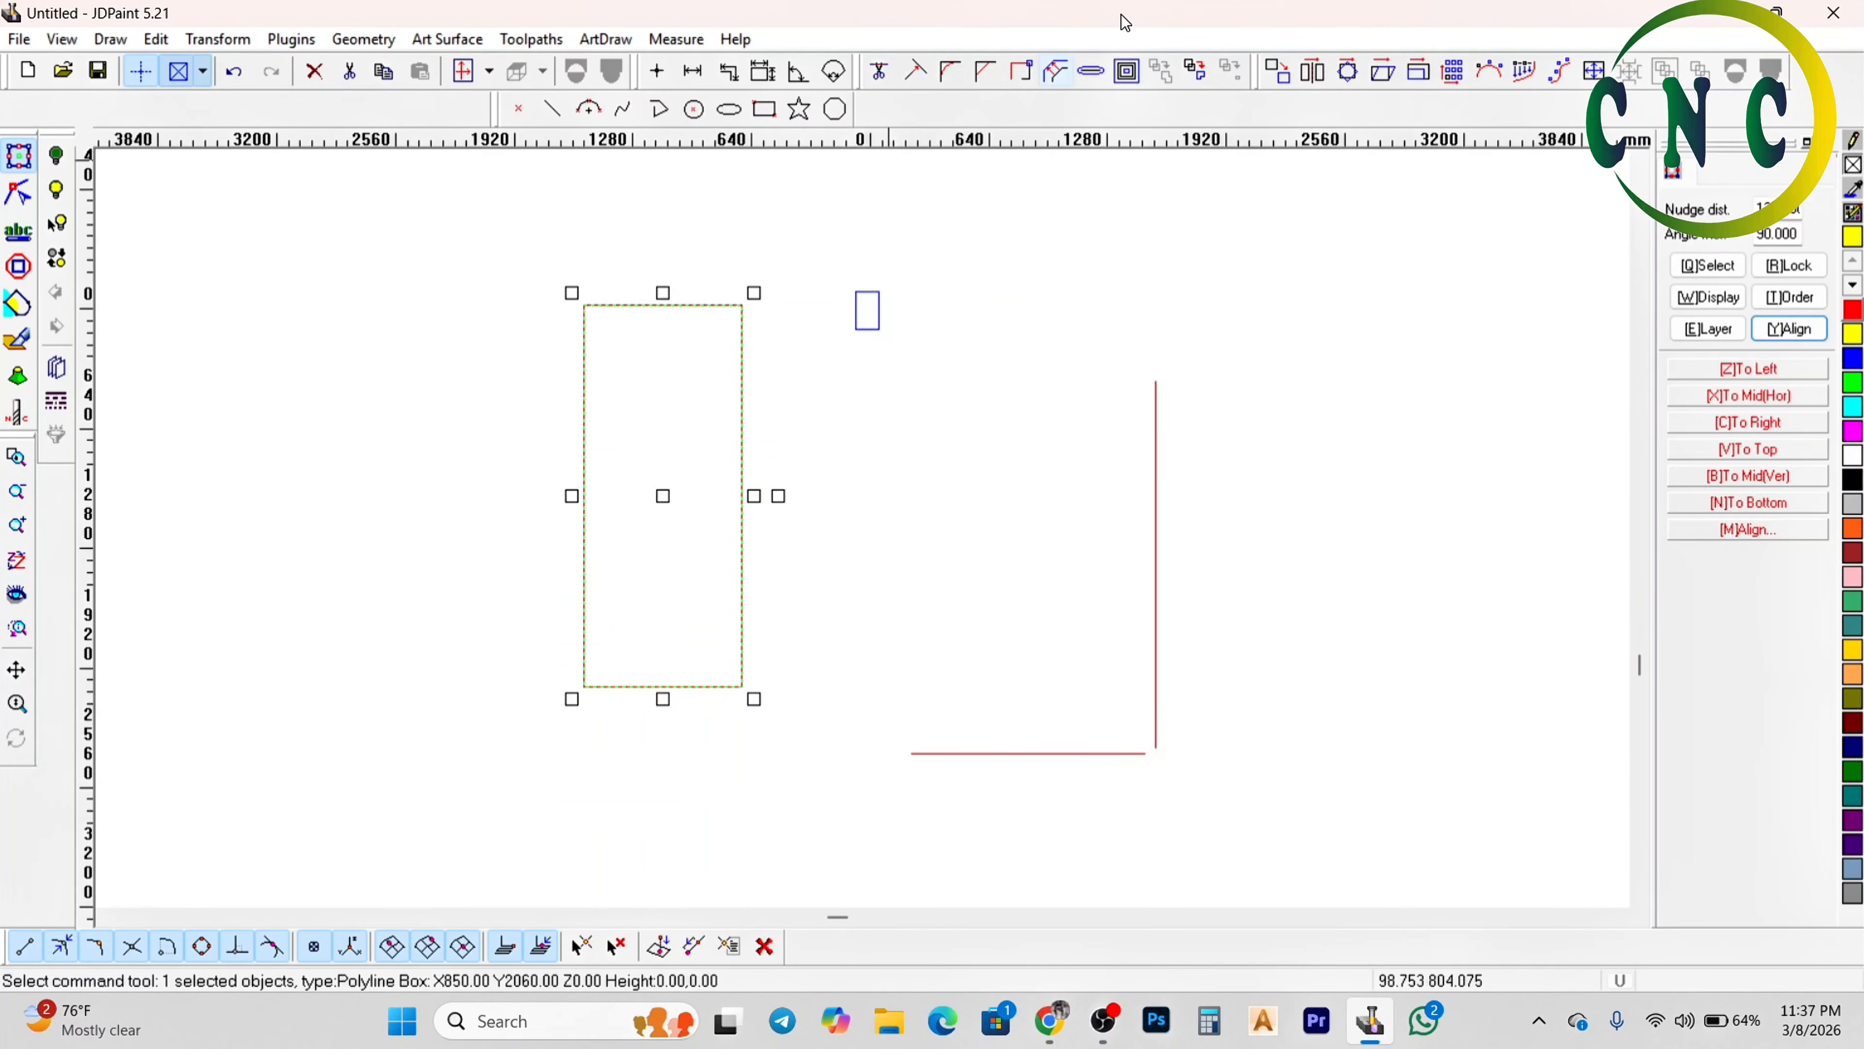
{"action": "left_click", "coordinate": [1092, 71]}
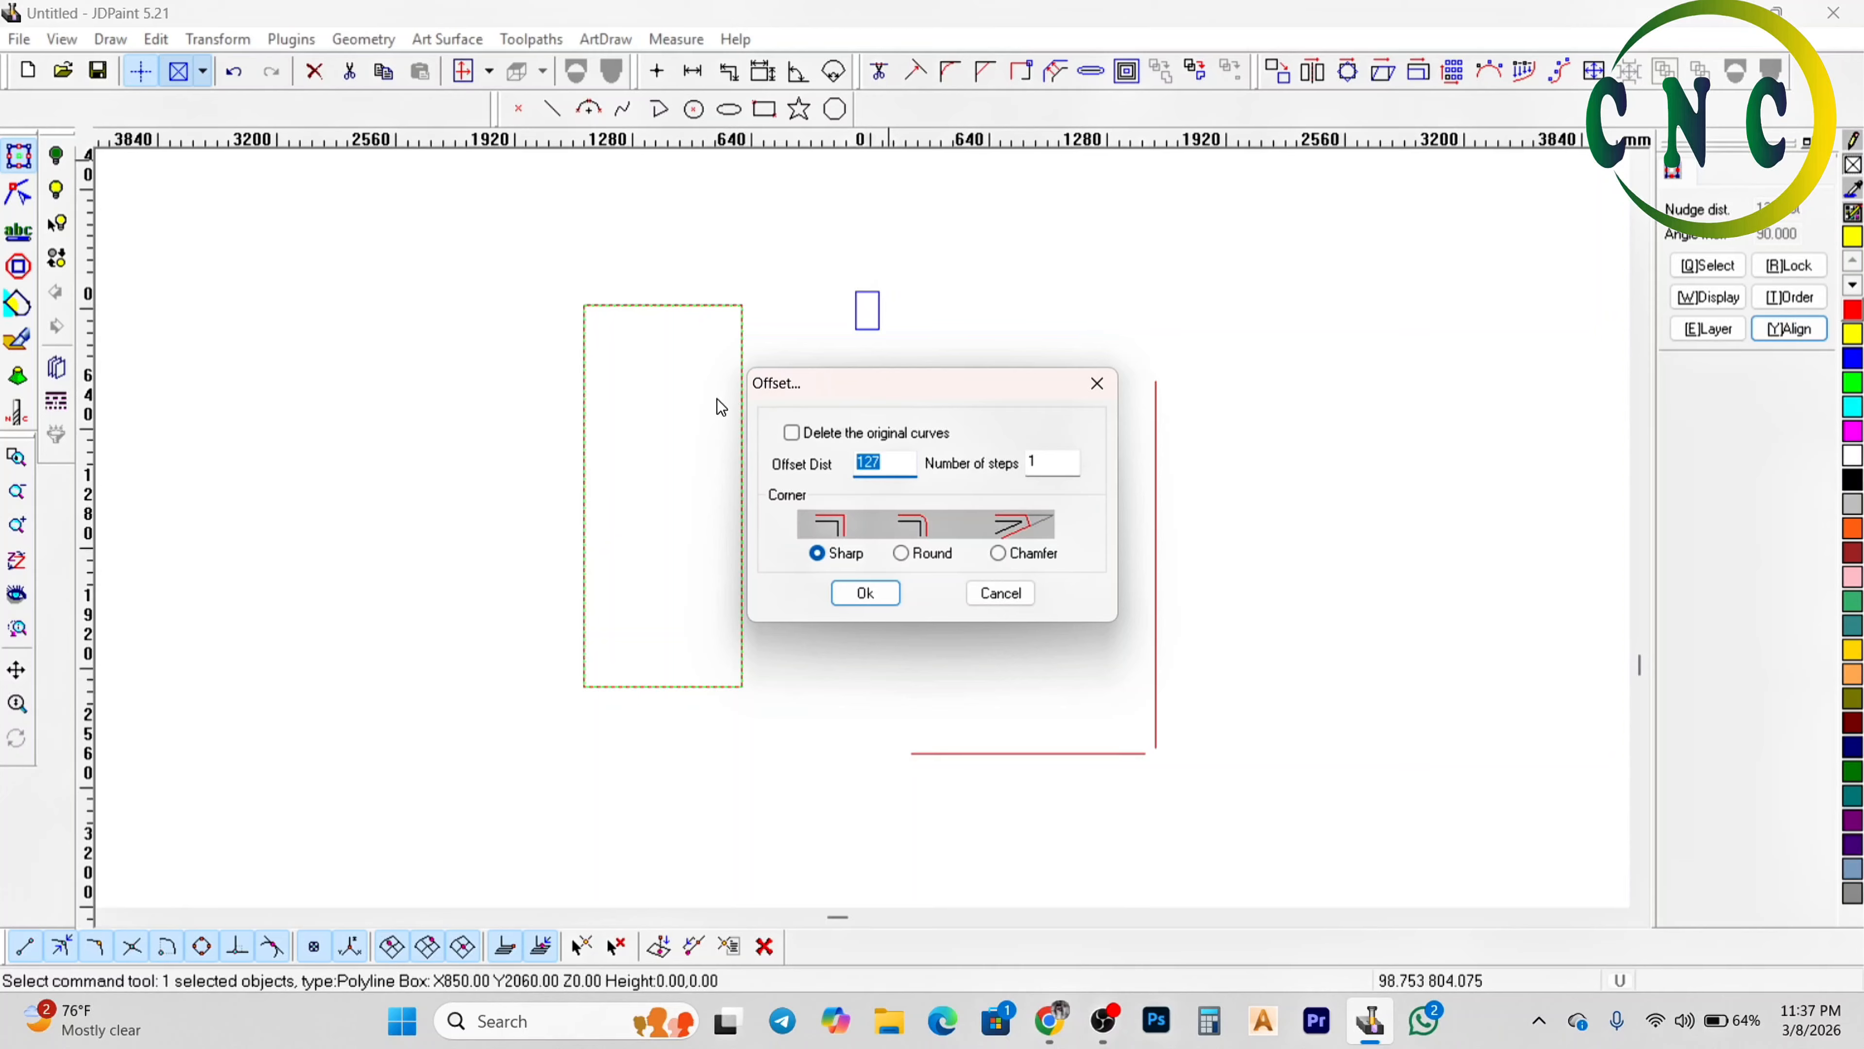
{"action": "left_click", "coordinate": [1097, 385]}
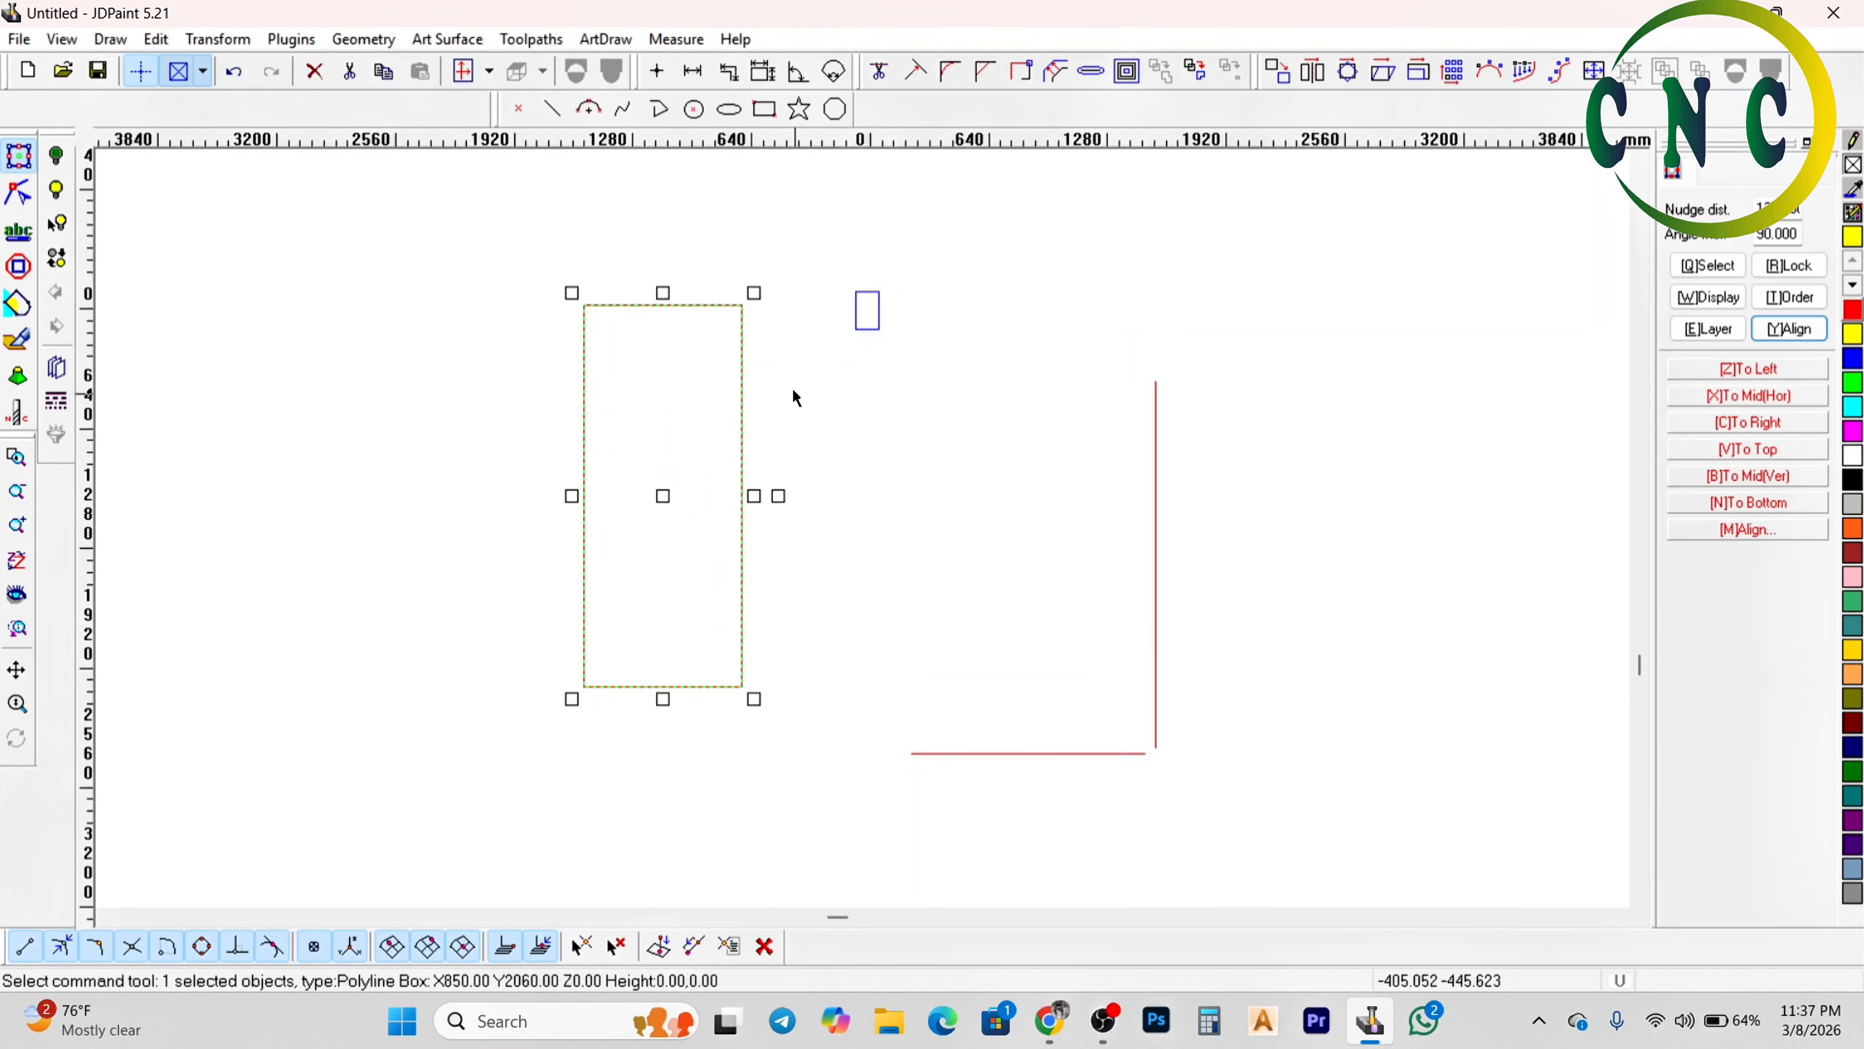
Offset the remaining frame inward by 5 mm with Delete the original curves enabled, and select the resulting frame
{"action": "left_click", "coordinate": [1057, 70]}
{"action": "left_click_drag", "start_coordinate": [882, 463], "coordinate": [824, 472]}
{"action": "type", "text": "5"}
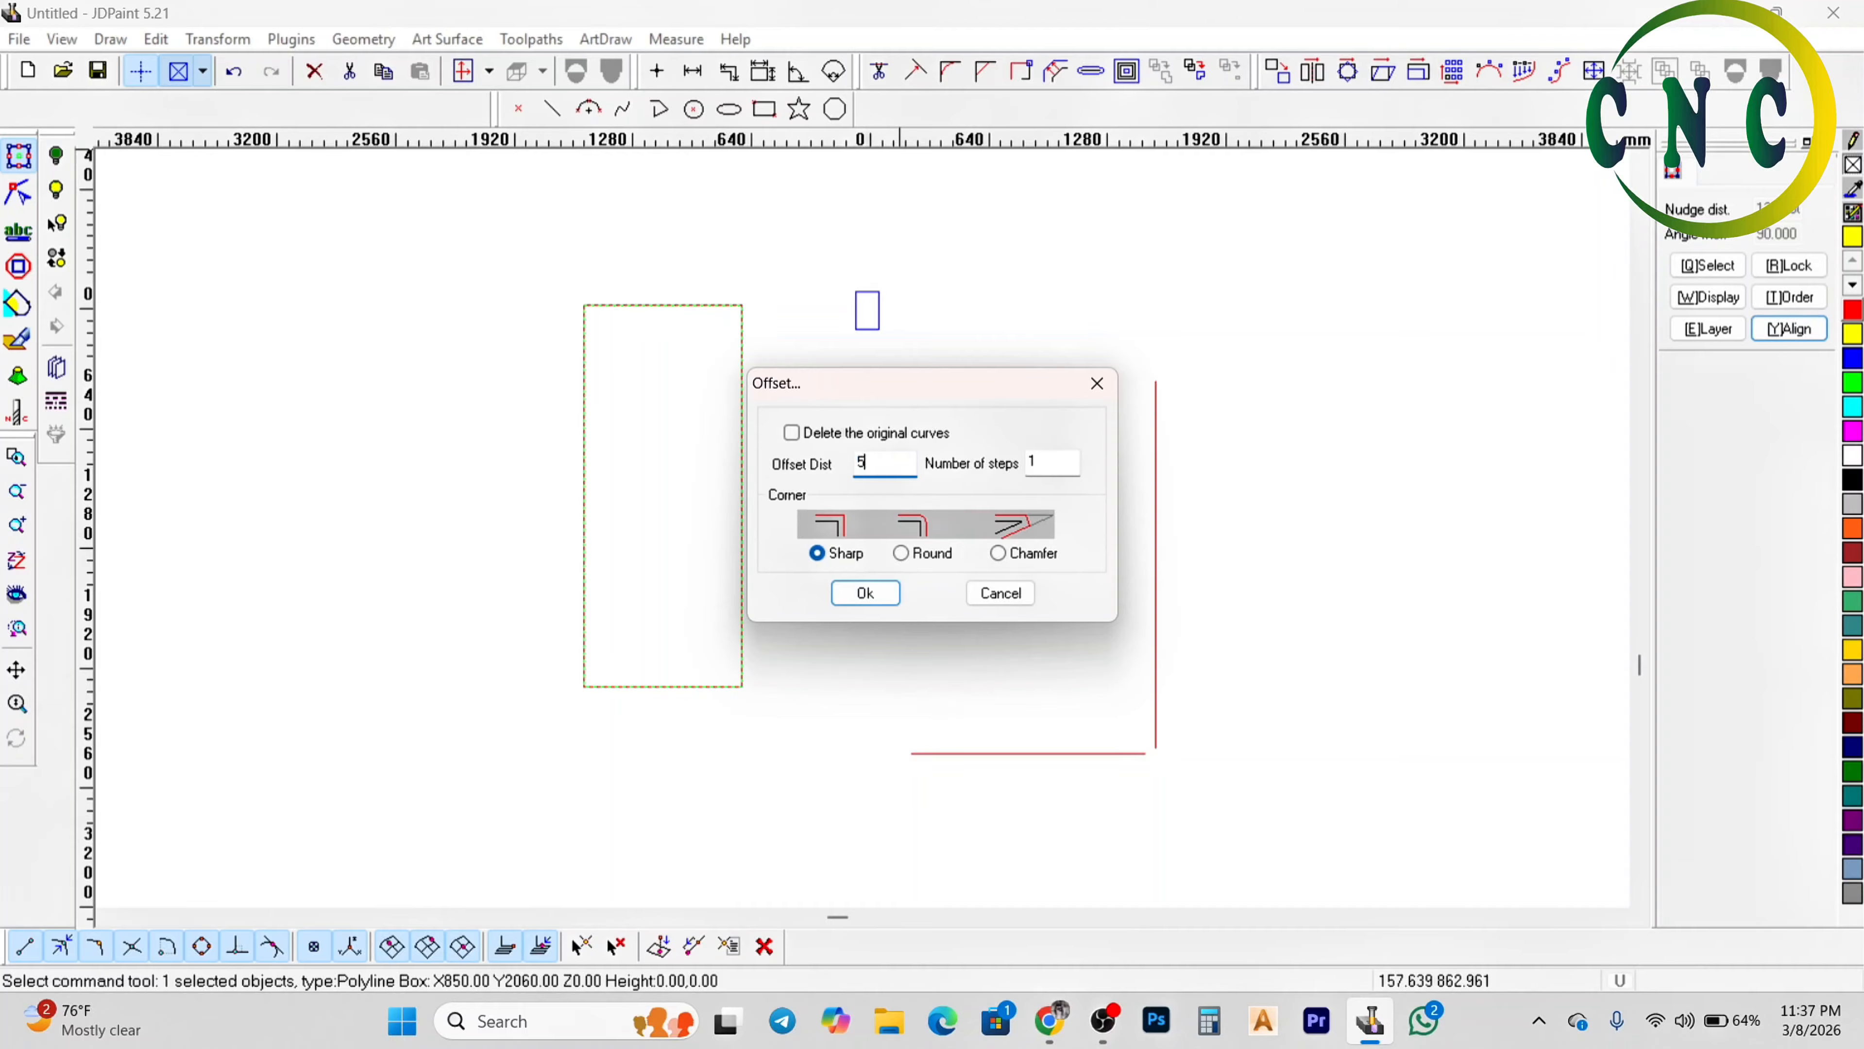
{"action": "left_click", "coordinate": [791, 432]}
{"action": "left_click", "coordinate": [865, 593]}
{"action": "scroll", "coordinate": [735, 580], "scroll_direction": "up", "scroll_amount": 5}
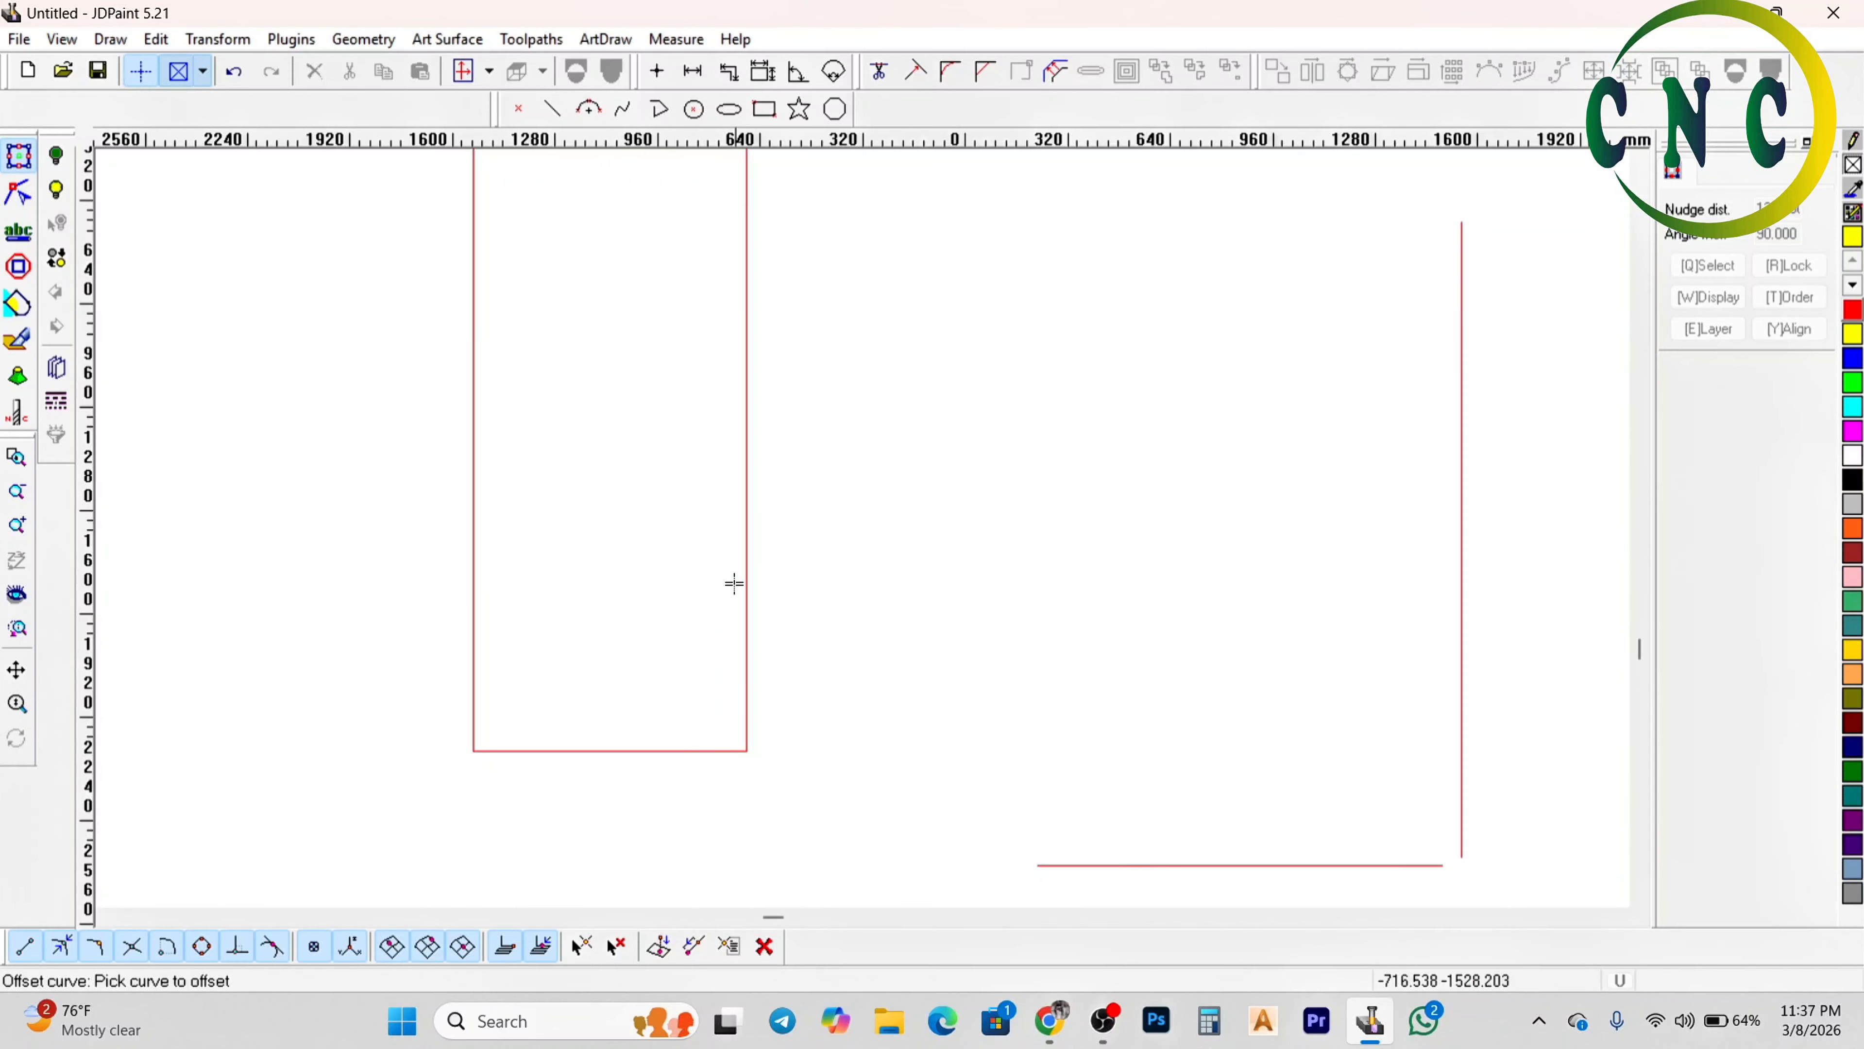
{"action": "left_click", "coordinate": [757, 547]}
{"action": "left_click", "coordinate": [714, 545]}
{"action": "right_click", "coordinate": [734, 552]}
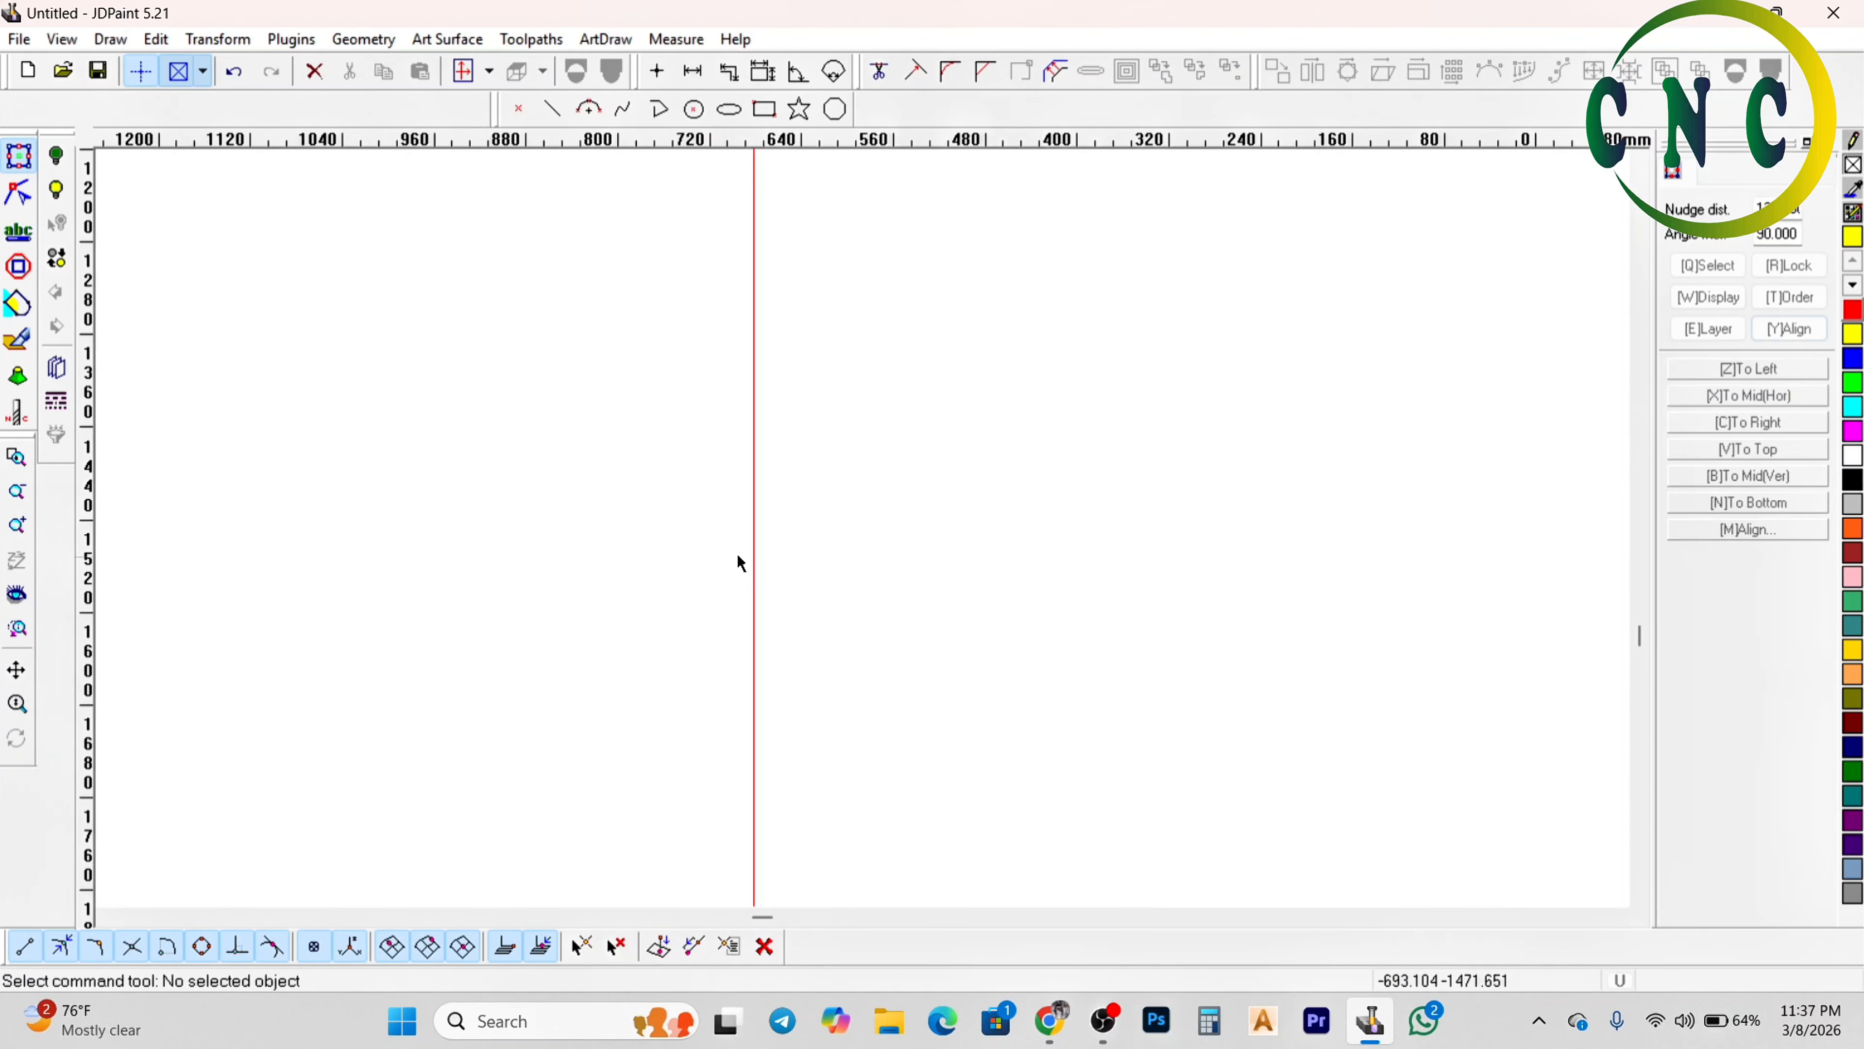
{"action": "scroll", "coordinate": [765, 571], "scroll_direction": "down", "scroll_amount": 5}
{"action": "left_click", "coordinate": [762, 574]}
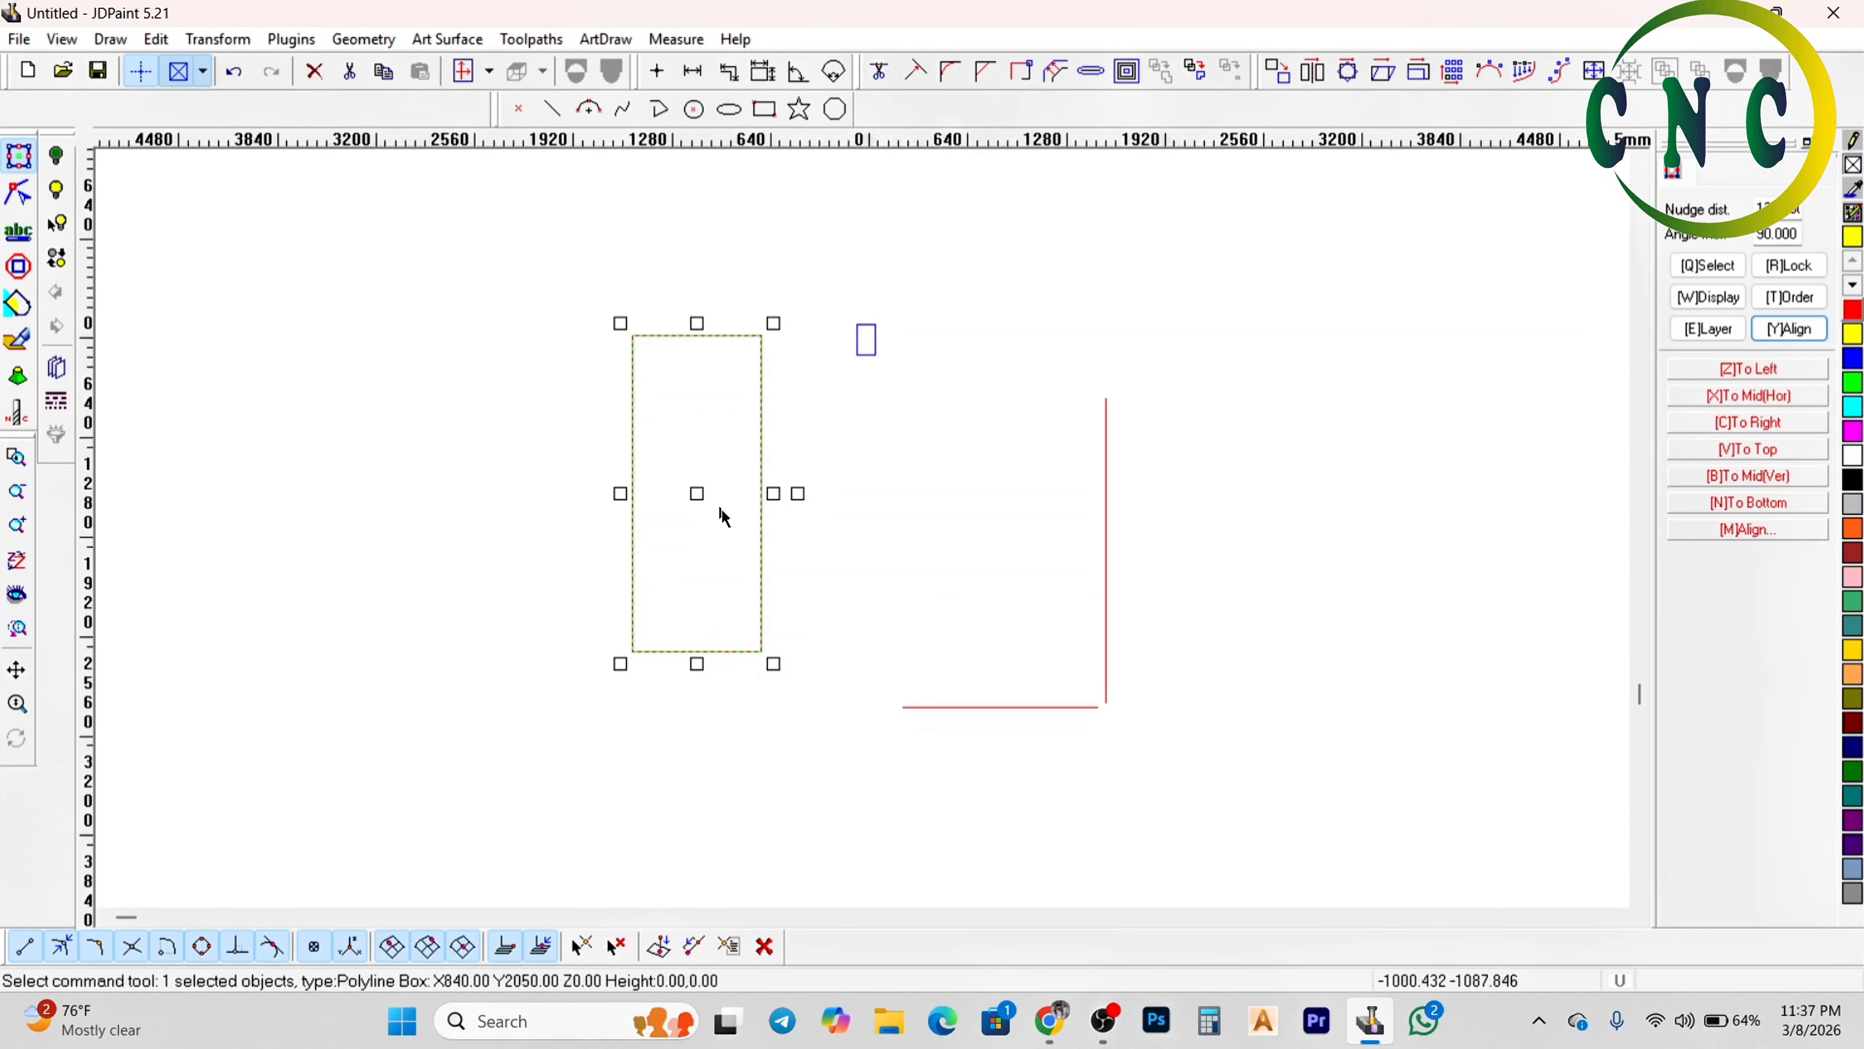
Undo the 5 mm inward offset to restore the original frame
{"action": "scroll", "coordinate": [680, 444], "scroll_direction": "up", "scroll_amount": 1}
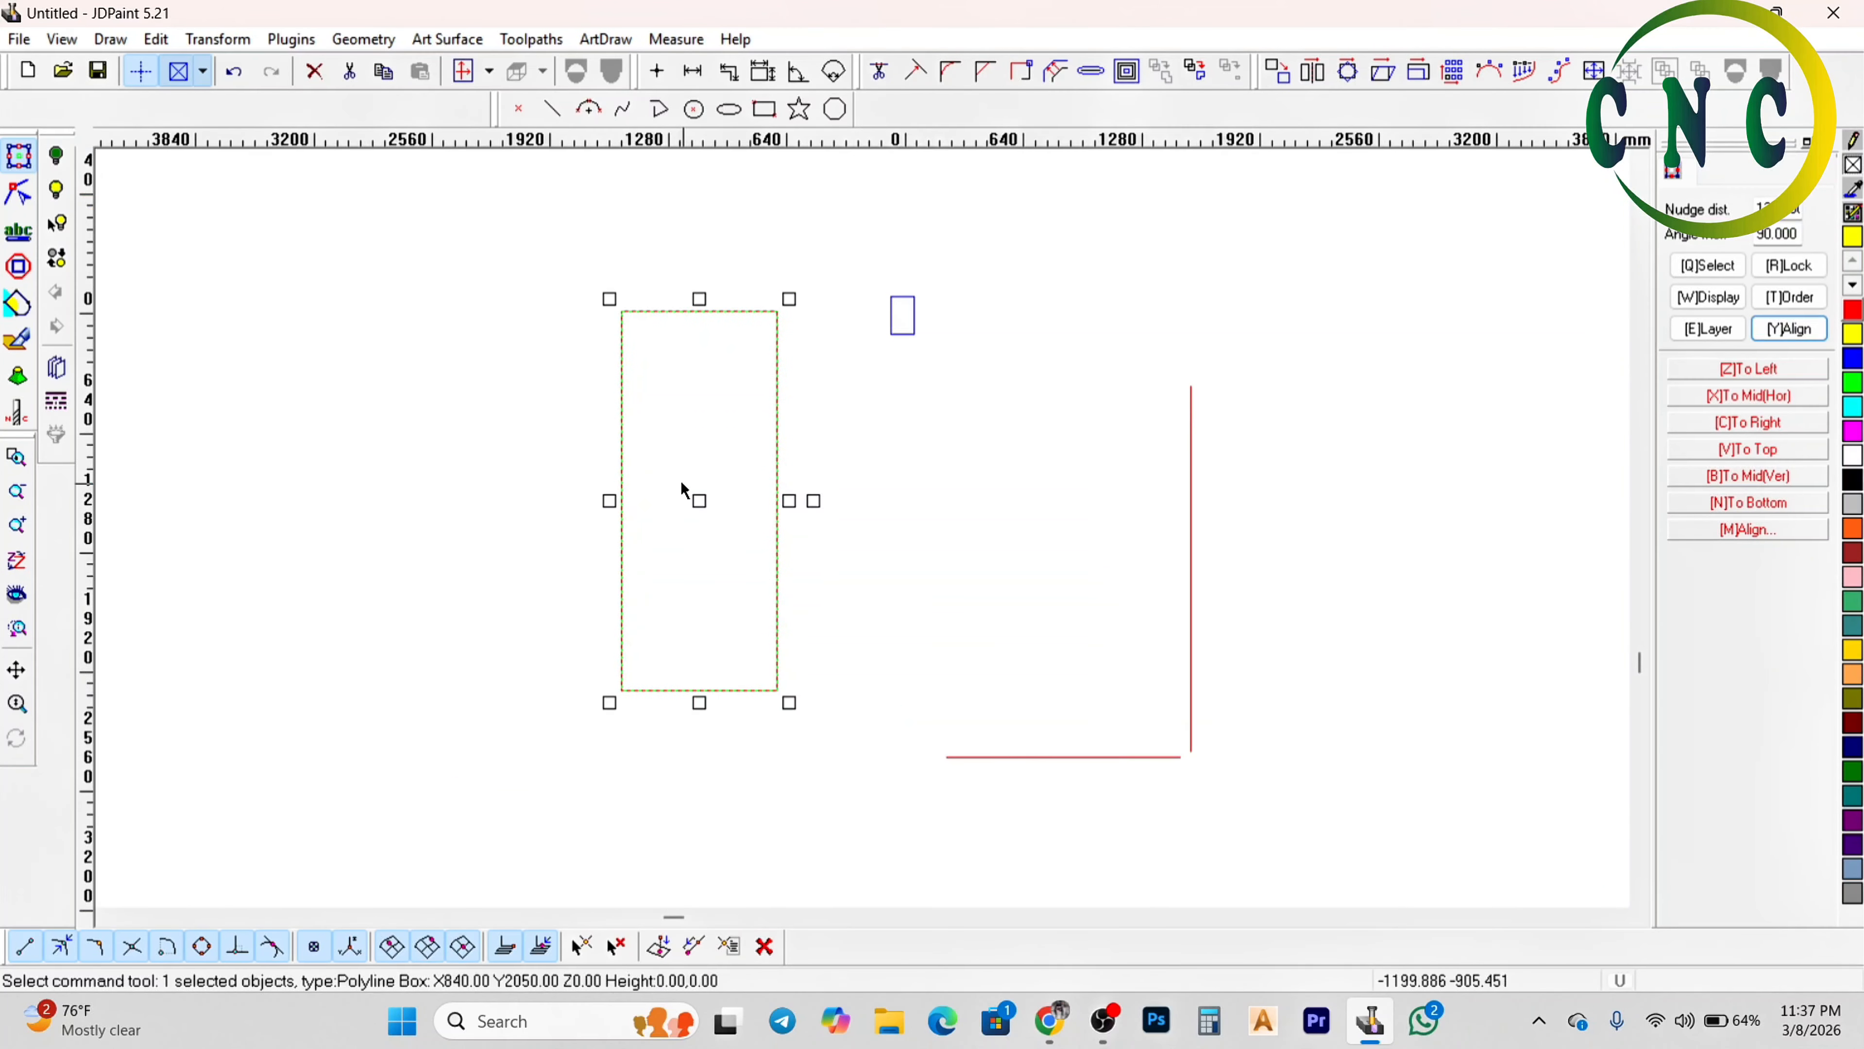
{"action": "left_click", "coordinate": [655, 497]}
{"action": "key", "text": "ctrl+z"}
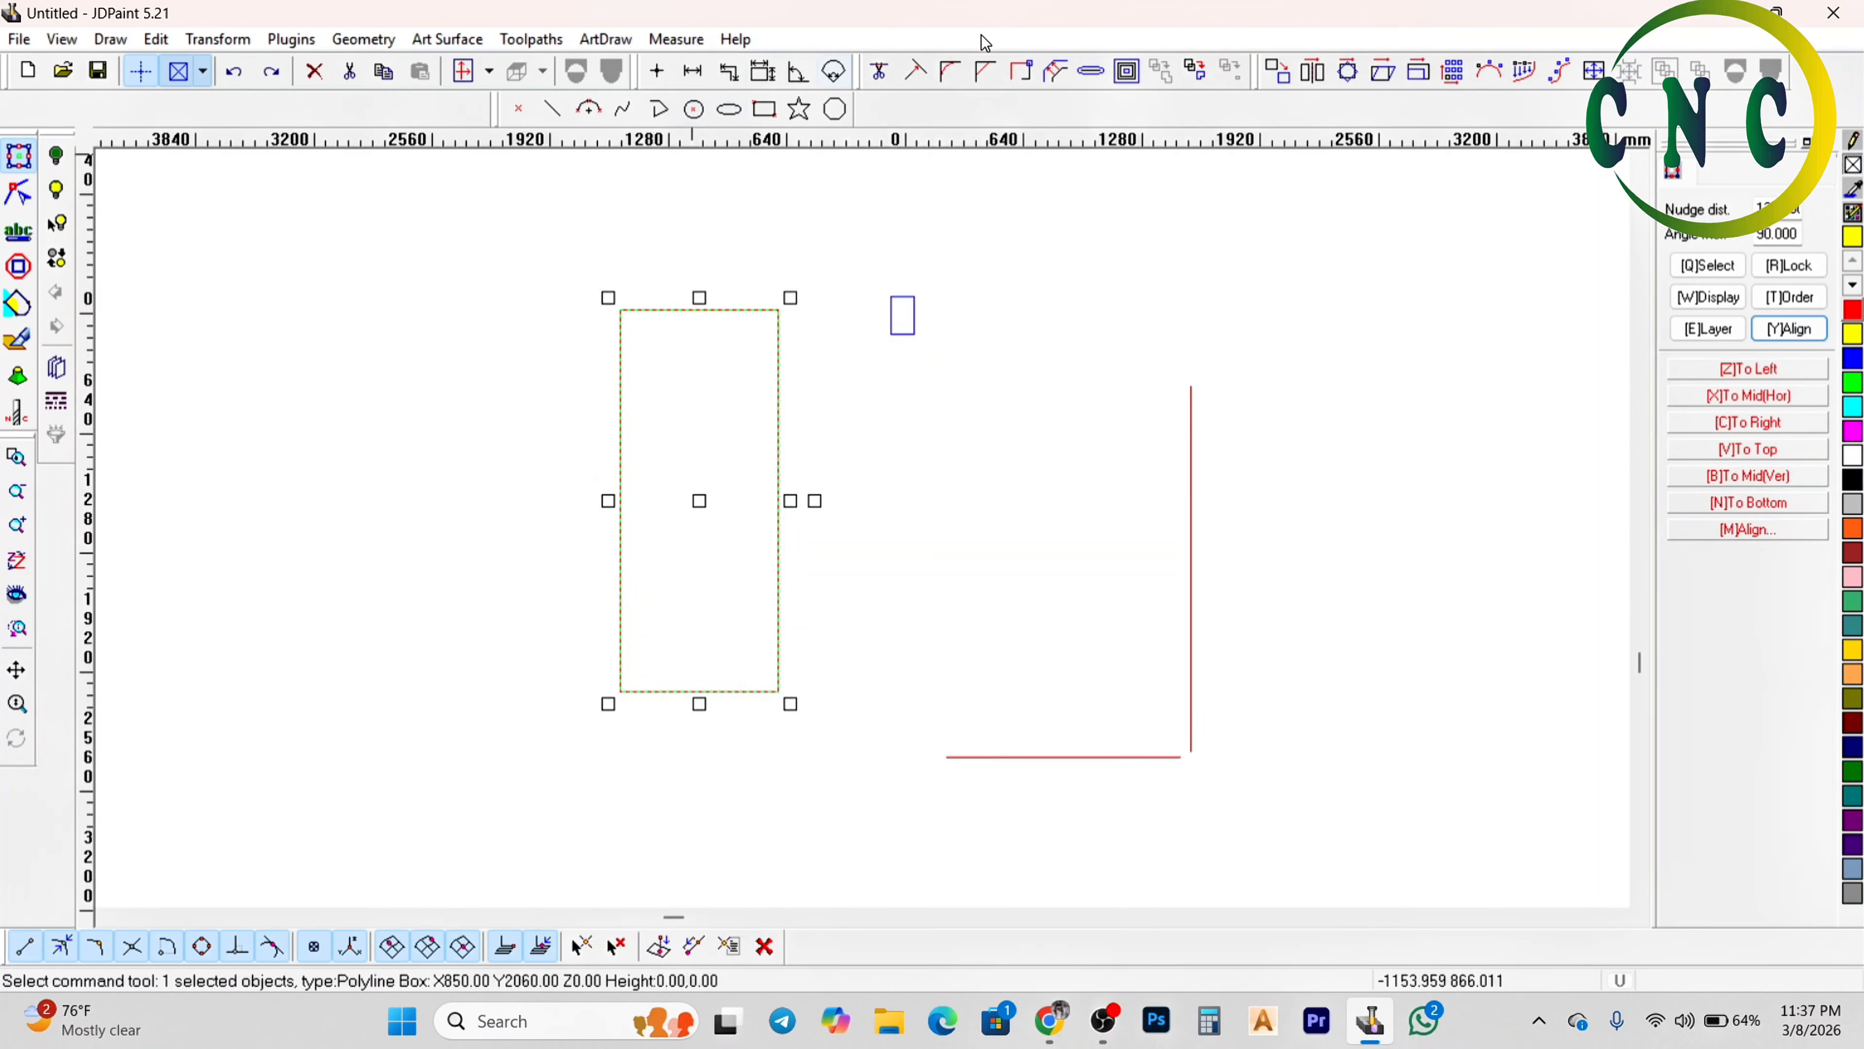
Examine the Offset options with Delete the original curves turned off, and close them without applying an offset
{"action": "left_click", "coordinate": [1070, 72]}
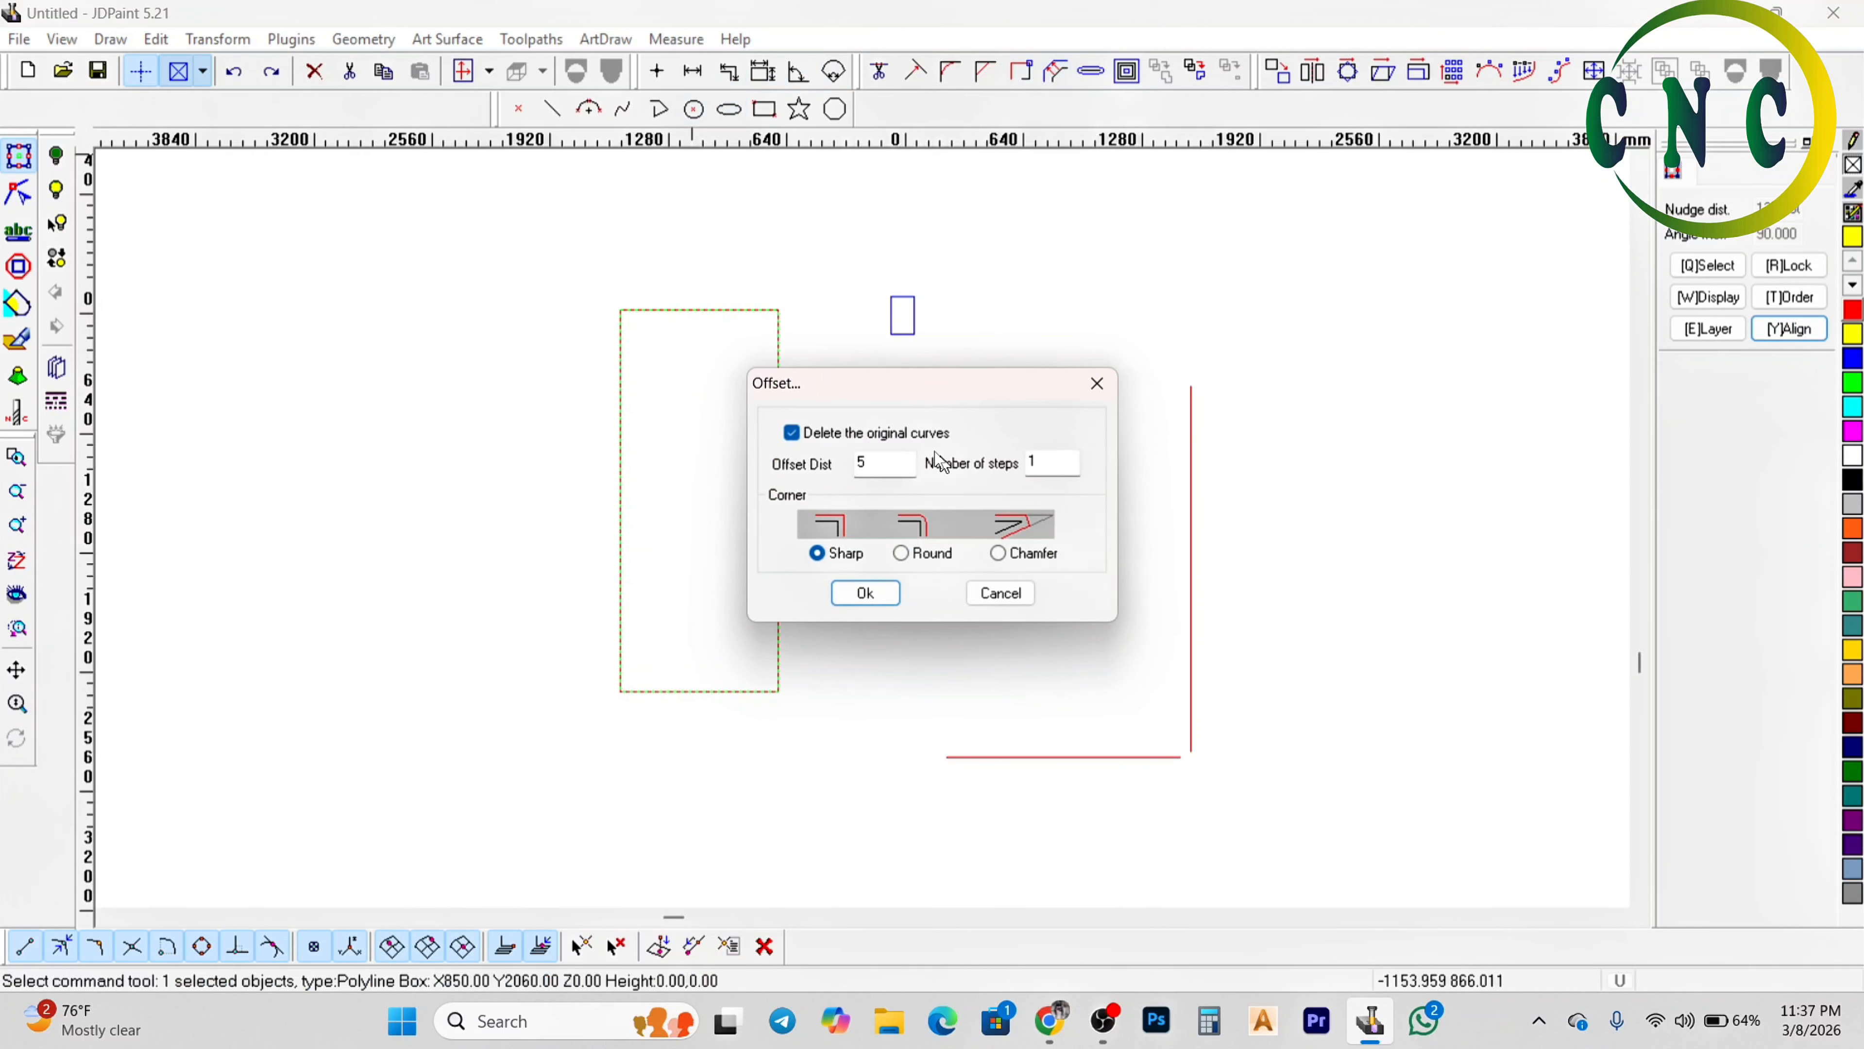
{"action": "left_click", "coordinate": [792, 430]}
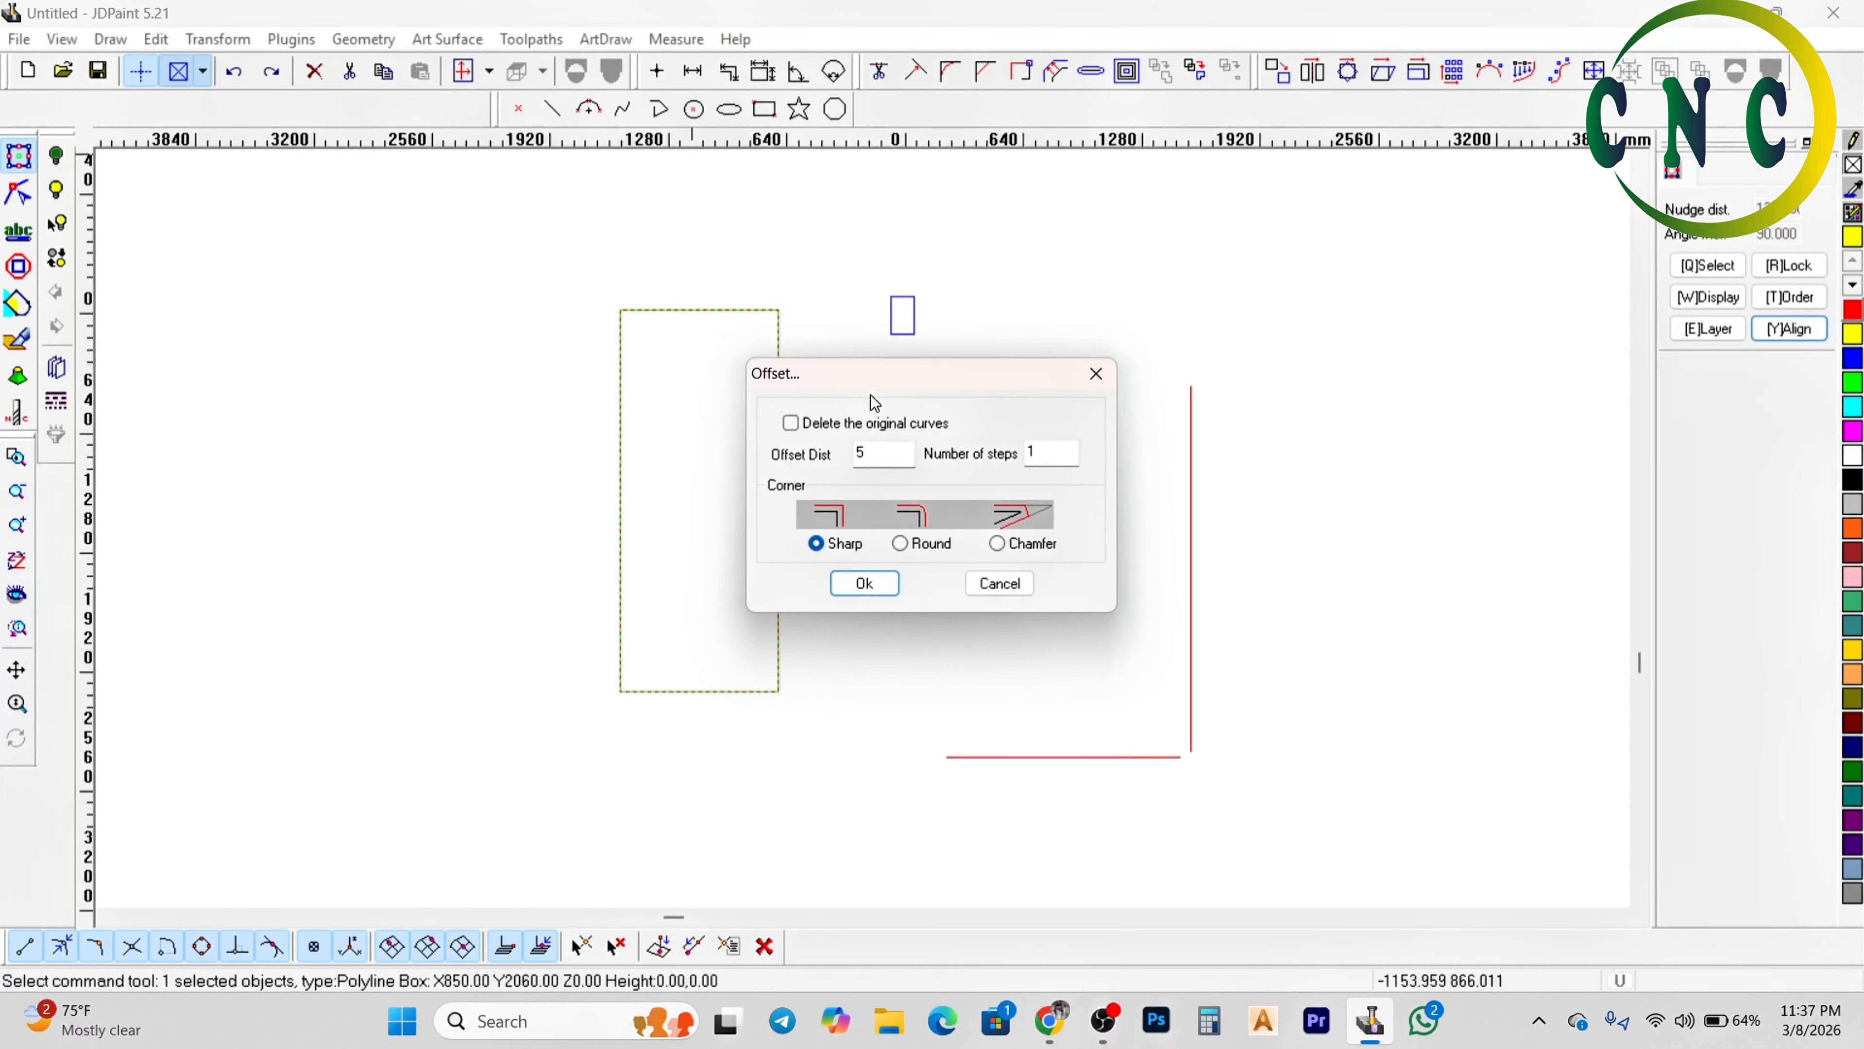
{"action": "left_click_drag", "start_coordinate": [860, 391], "coordinate": [879, 373]}
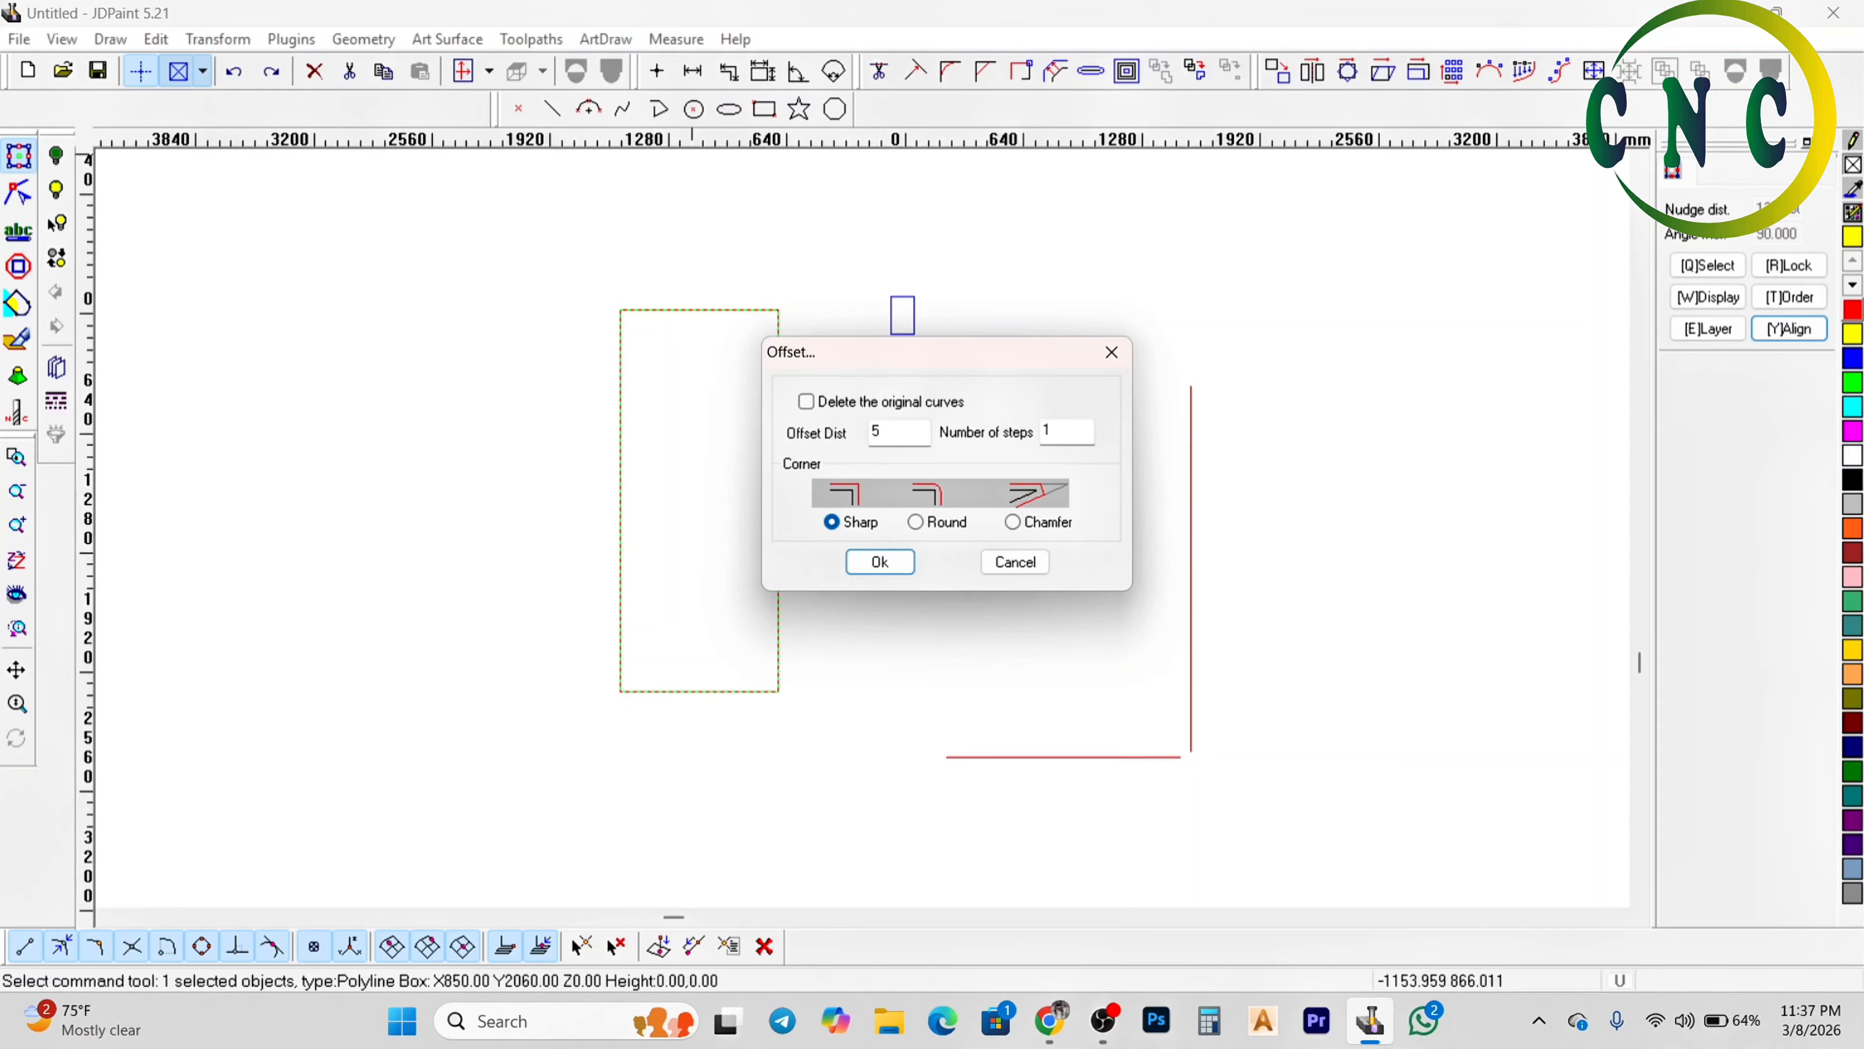
{"action": "left_click_drag", "start_coordinate": [837, 358], "coordinate": [980, 322]}
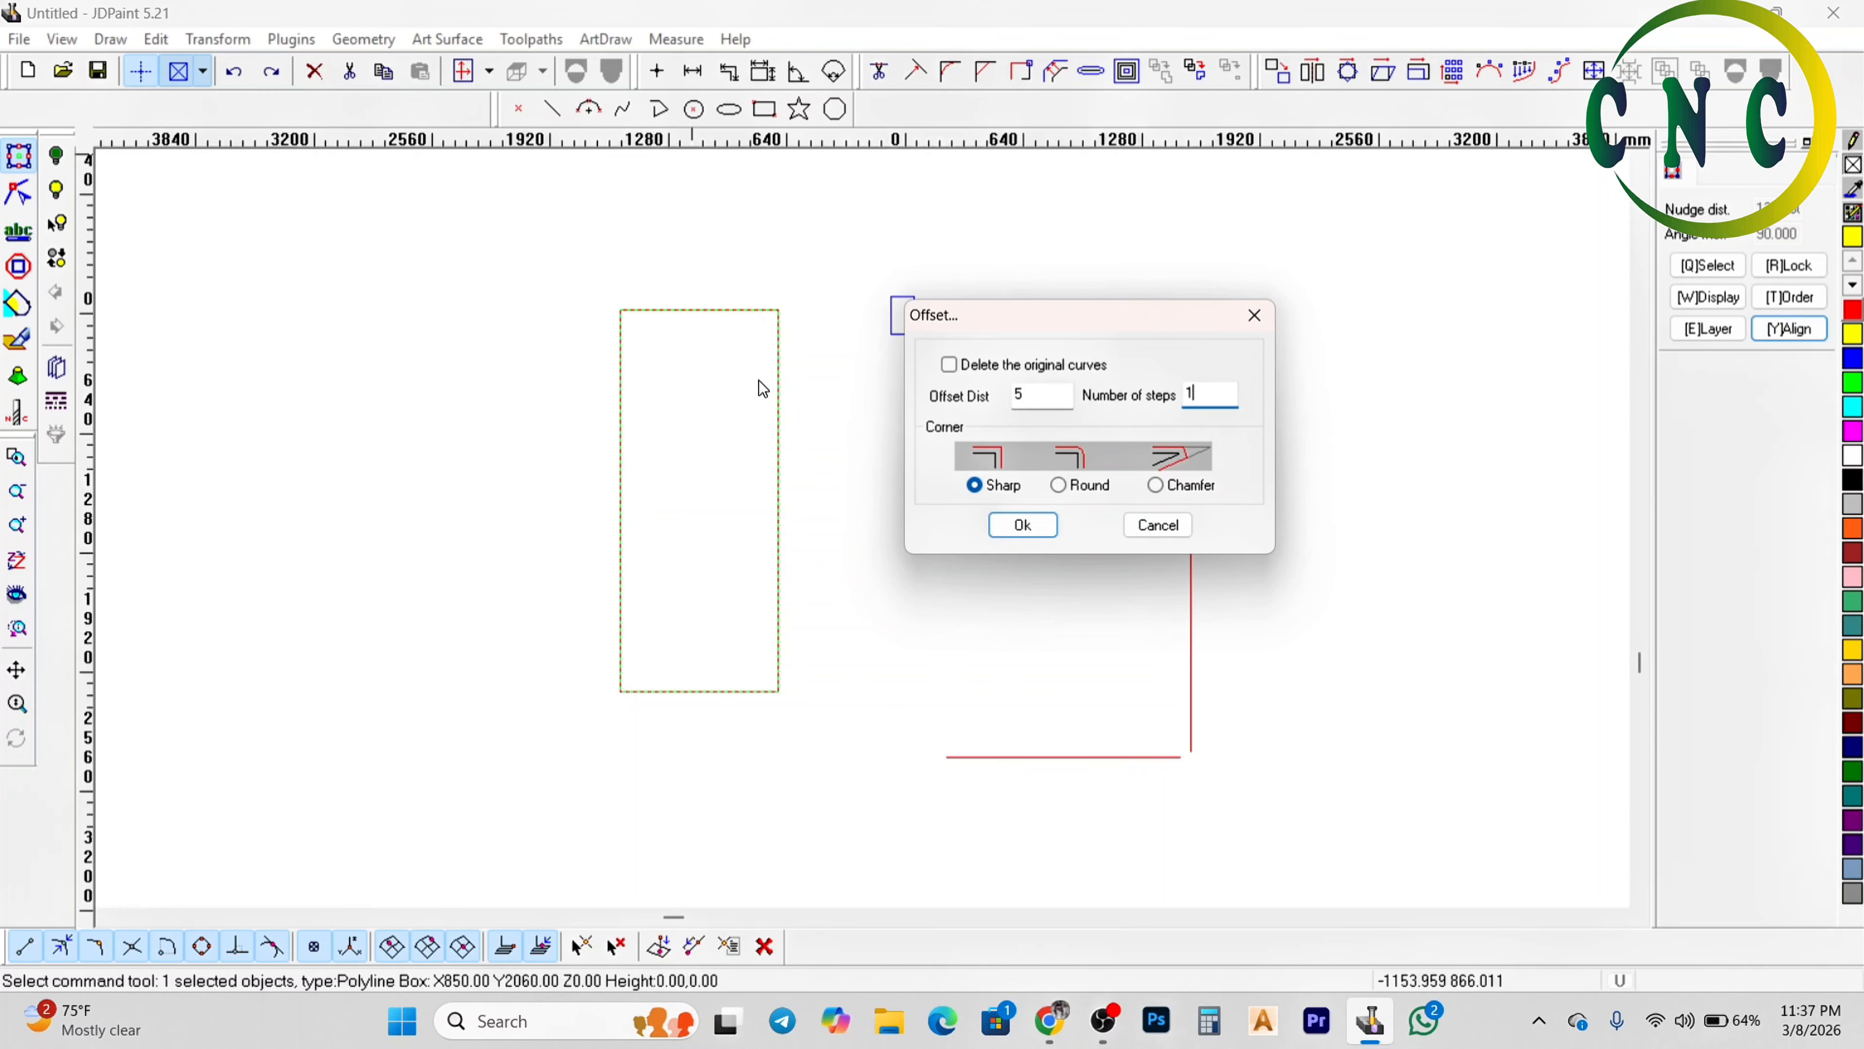
{"action": "left_click_drag", "start_coordinate": [1092, 317], "coordinate": [708, 343]}
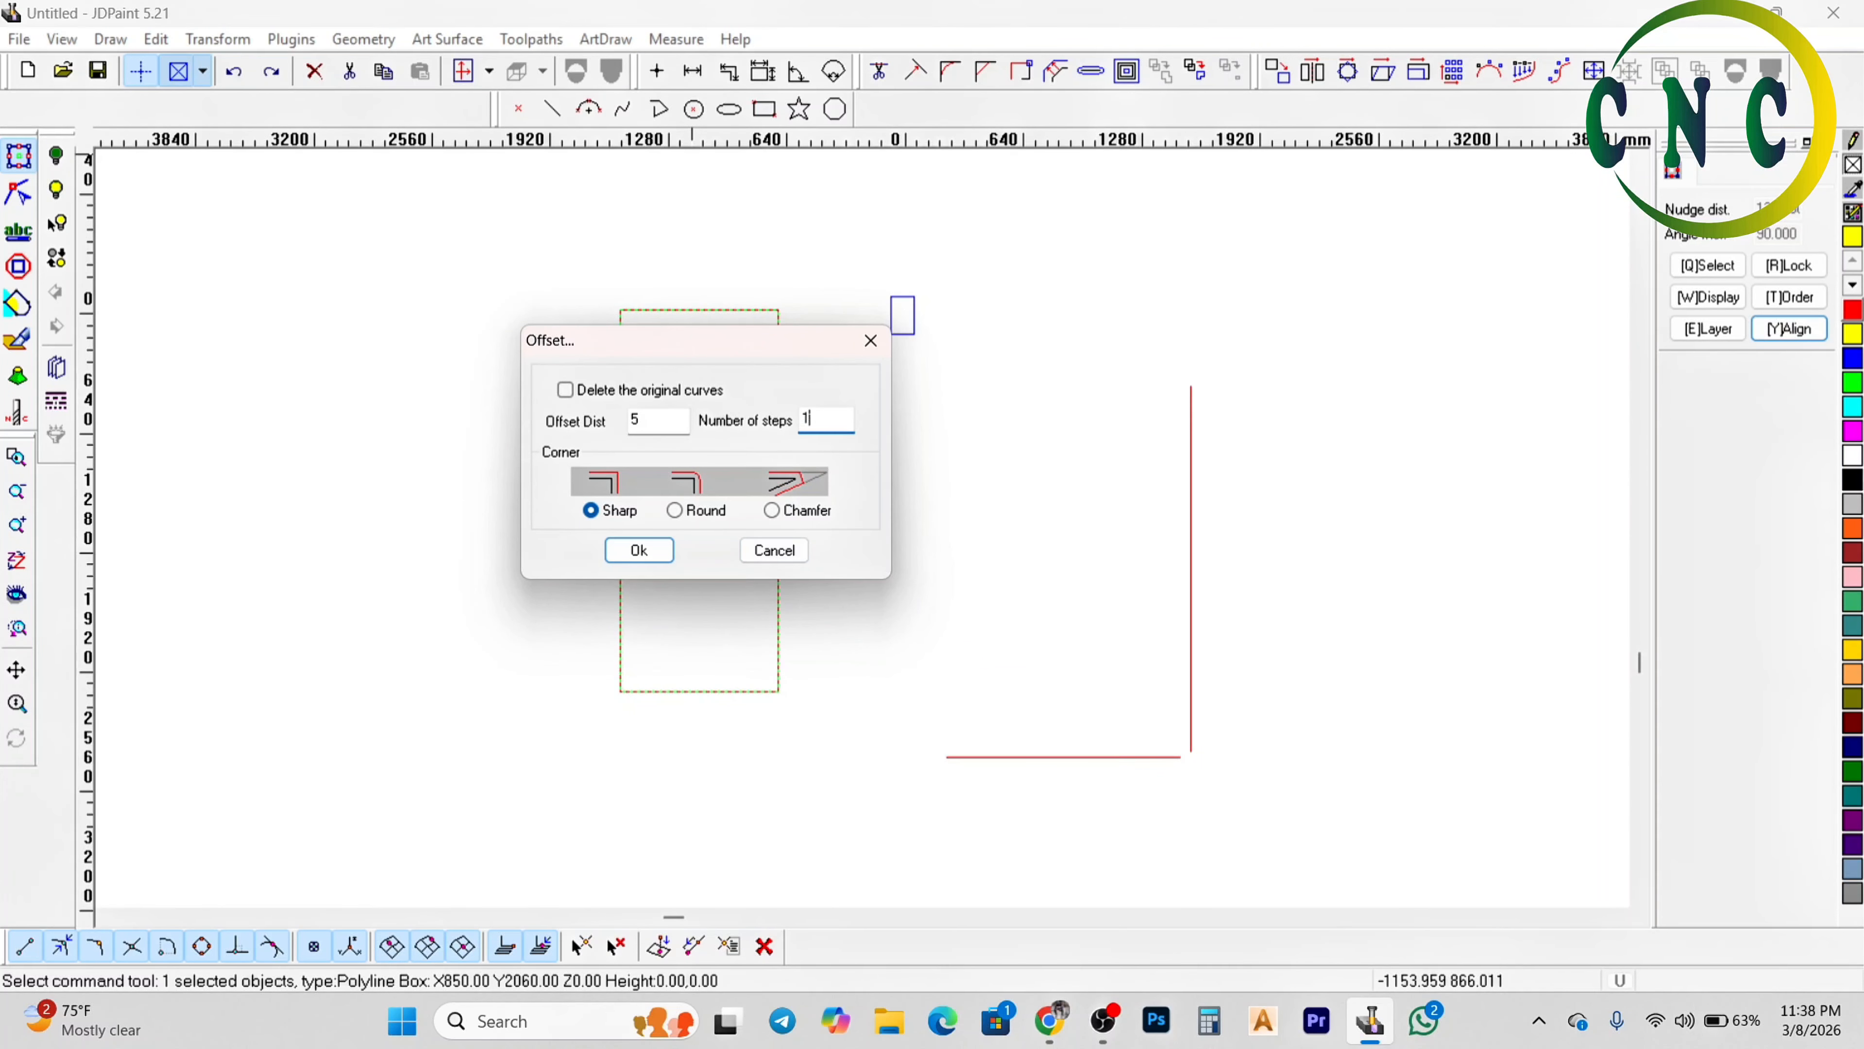
{"action": "left_click", "coordinate": [869, 343]}
Delete the separate vertical line and the horizontal line near its lower end
{"action": "scroll", "coordinate": [968, 550], "scroll_direction": "down", "scroll_amount": 2}
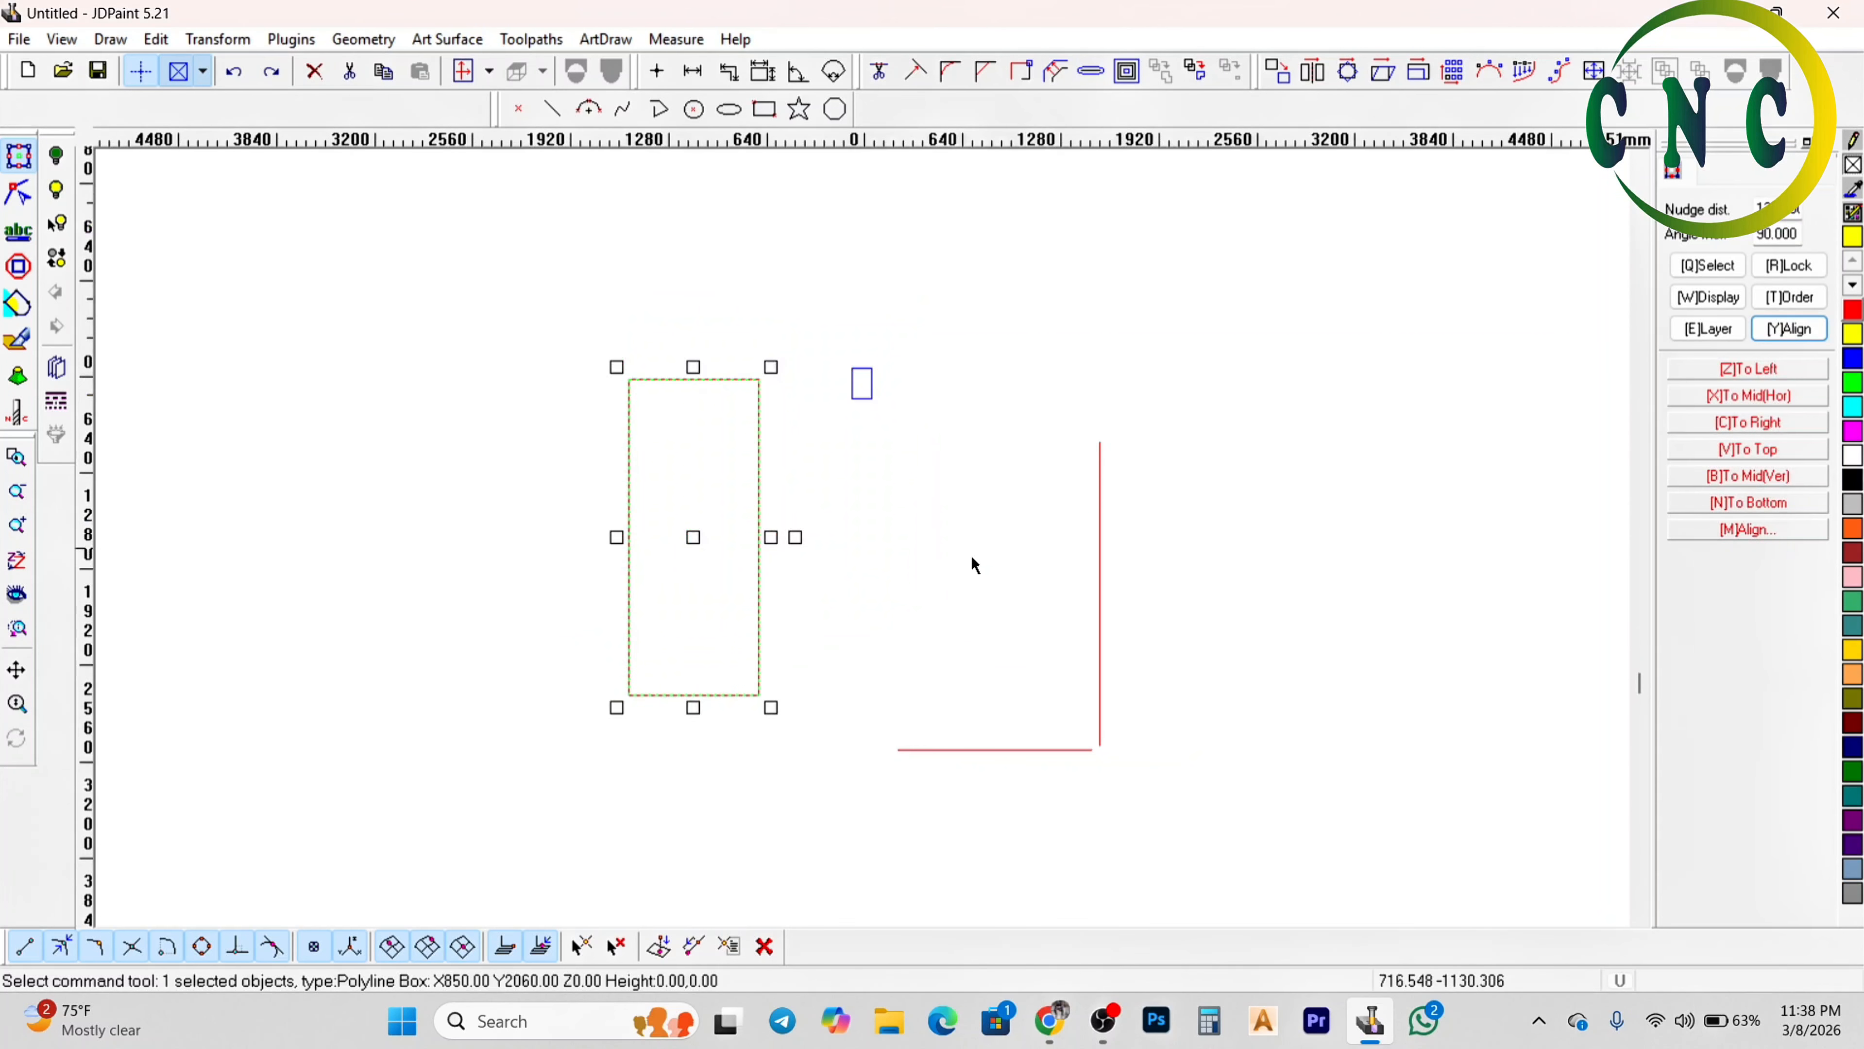
{"action": "left_click", "coordinate": [1122, 580]}
{"action": "left_click", "coordinate": [1100, 636]}
{"action": "key", "text": "Delete"}
{"action": "left_click_drag", "start_coordinate": [1164, 709], "coordinate": [1032, 793]}
{"action": "key", "text": "Delete"}
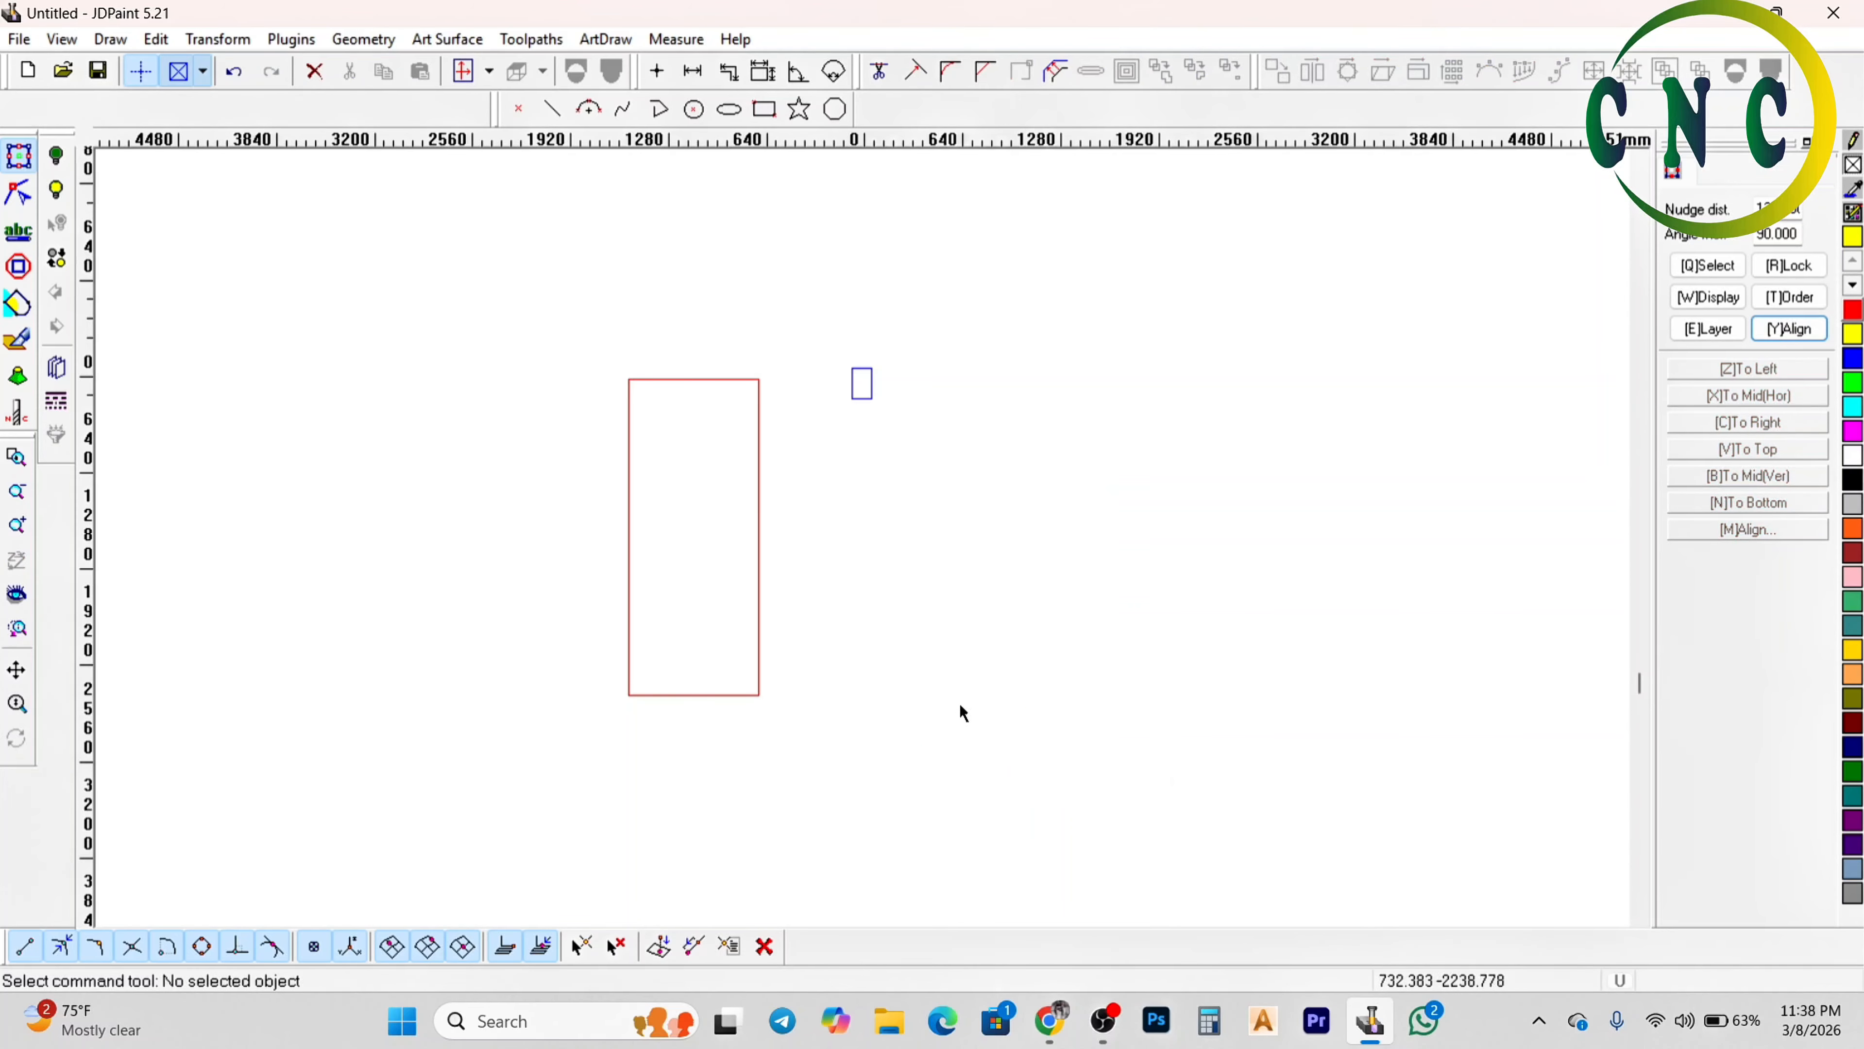
Draw a vertical polyline about 2637 mm long beside the rectangular frame, on its right side
{"action": "left_click", "coordinate": [659, 109]}
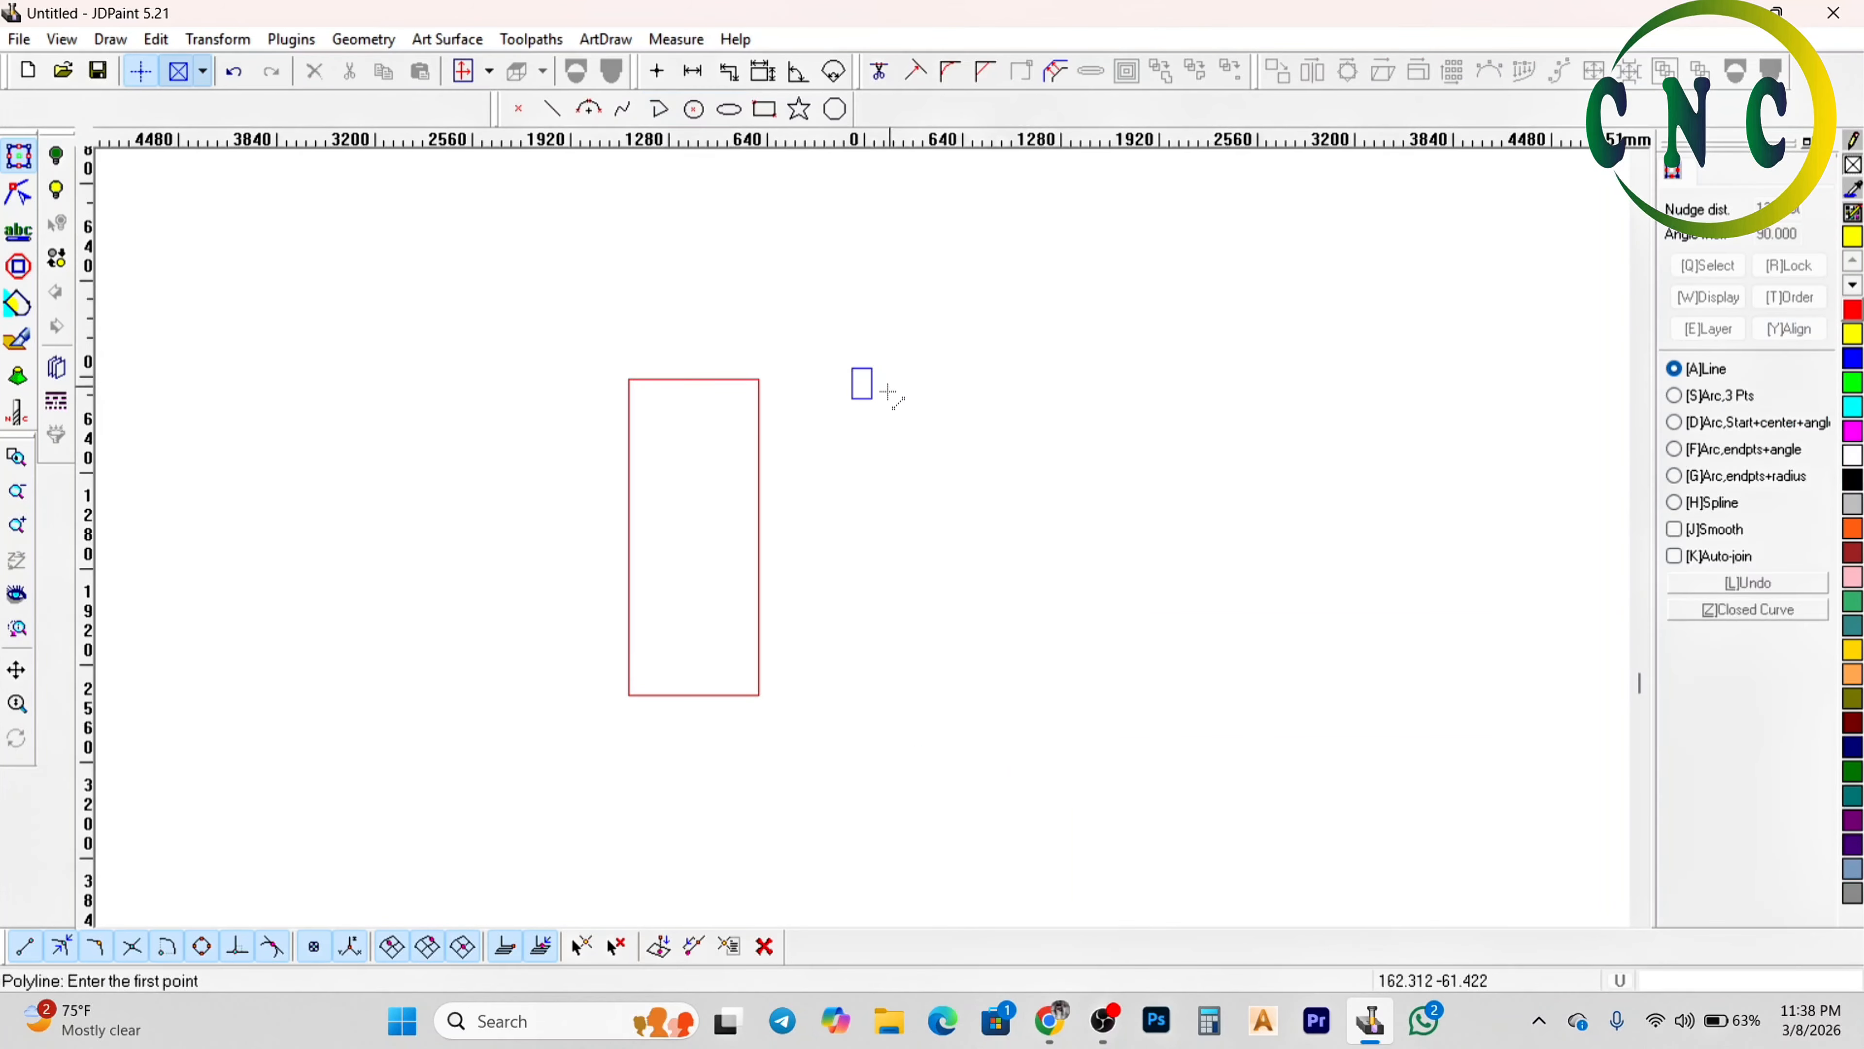
{"action": "left_click", "coordinate": [859, 342]}
{"action": "left_click", "coordinate": [858, 744]}
{"action": "right_click", "coordinate": [859, 742]}
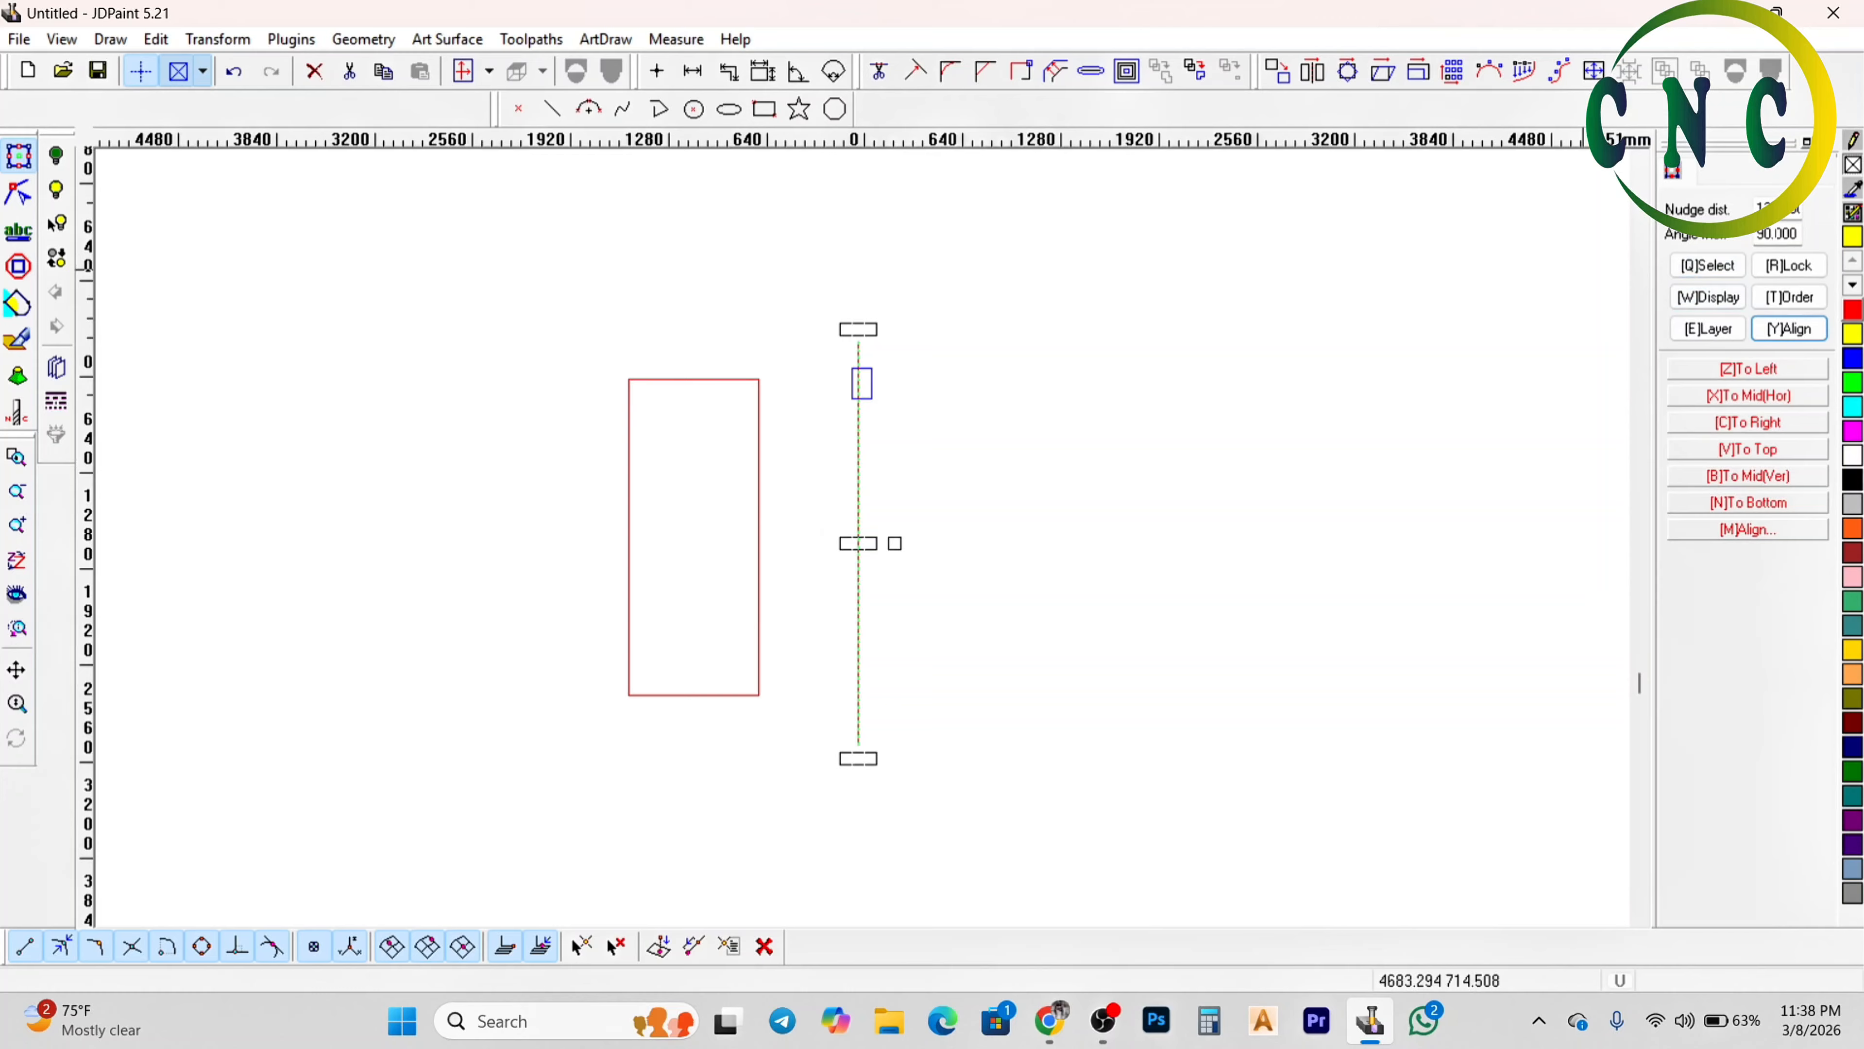
Rotate the vertical line 45 degrees counterclockwise and align it to the frame's centre horizontally and vertically
{"action": "double_click", "coordinate": [1777, 235]}
{"action": "type", "text": "45"}
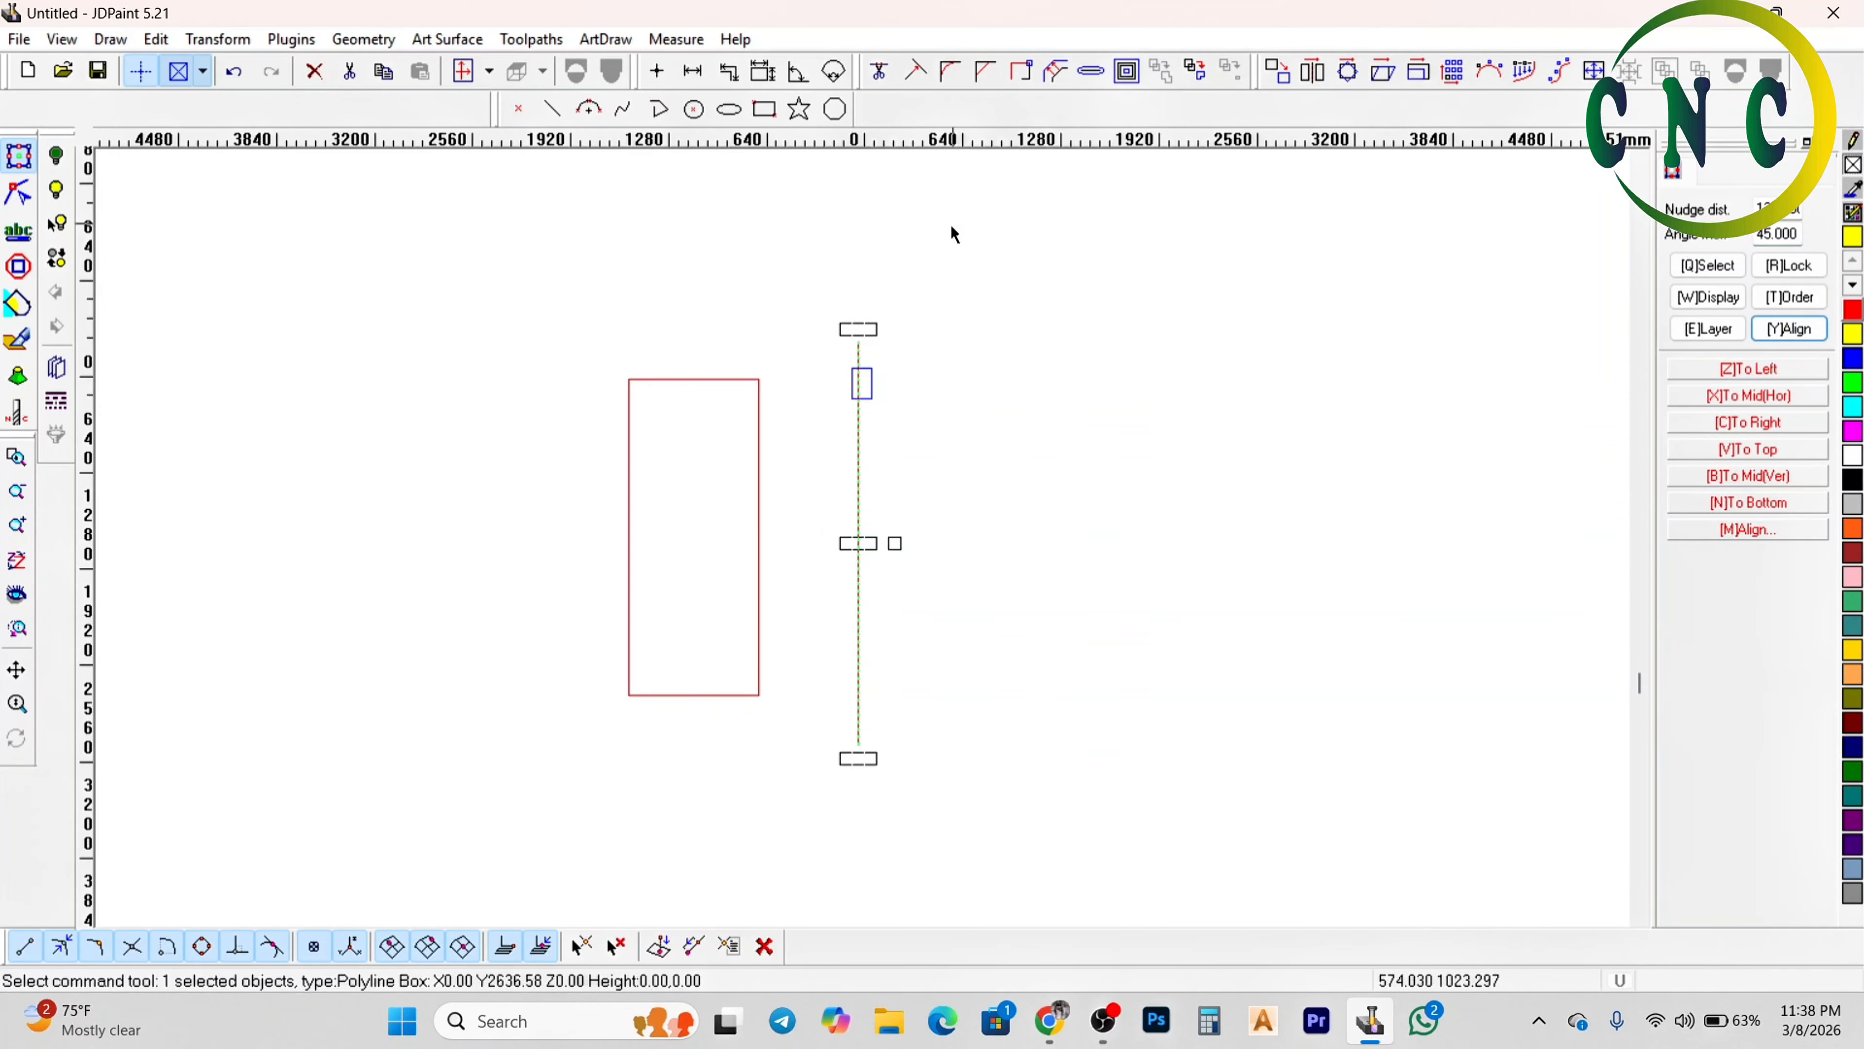
{"action": "key", "text": "ctrl+Left"}
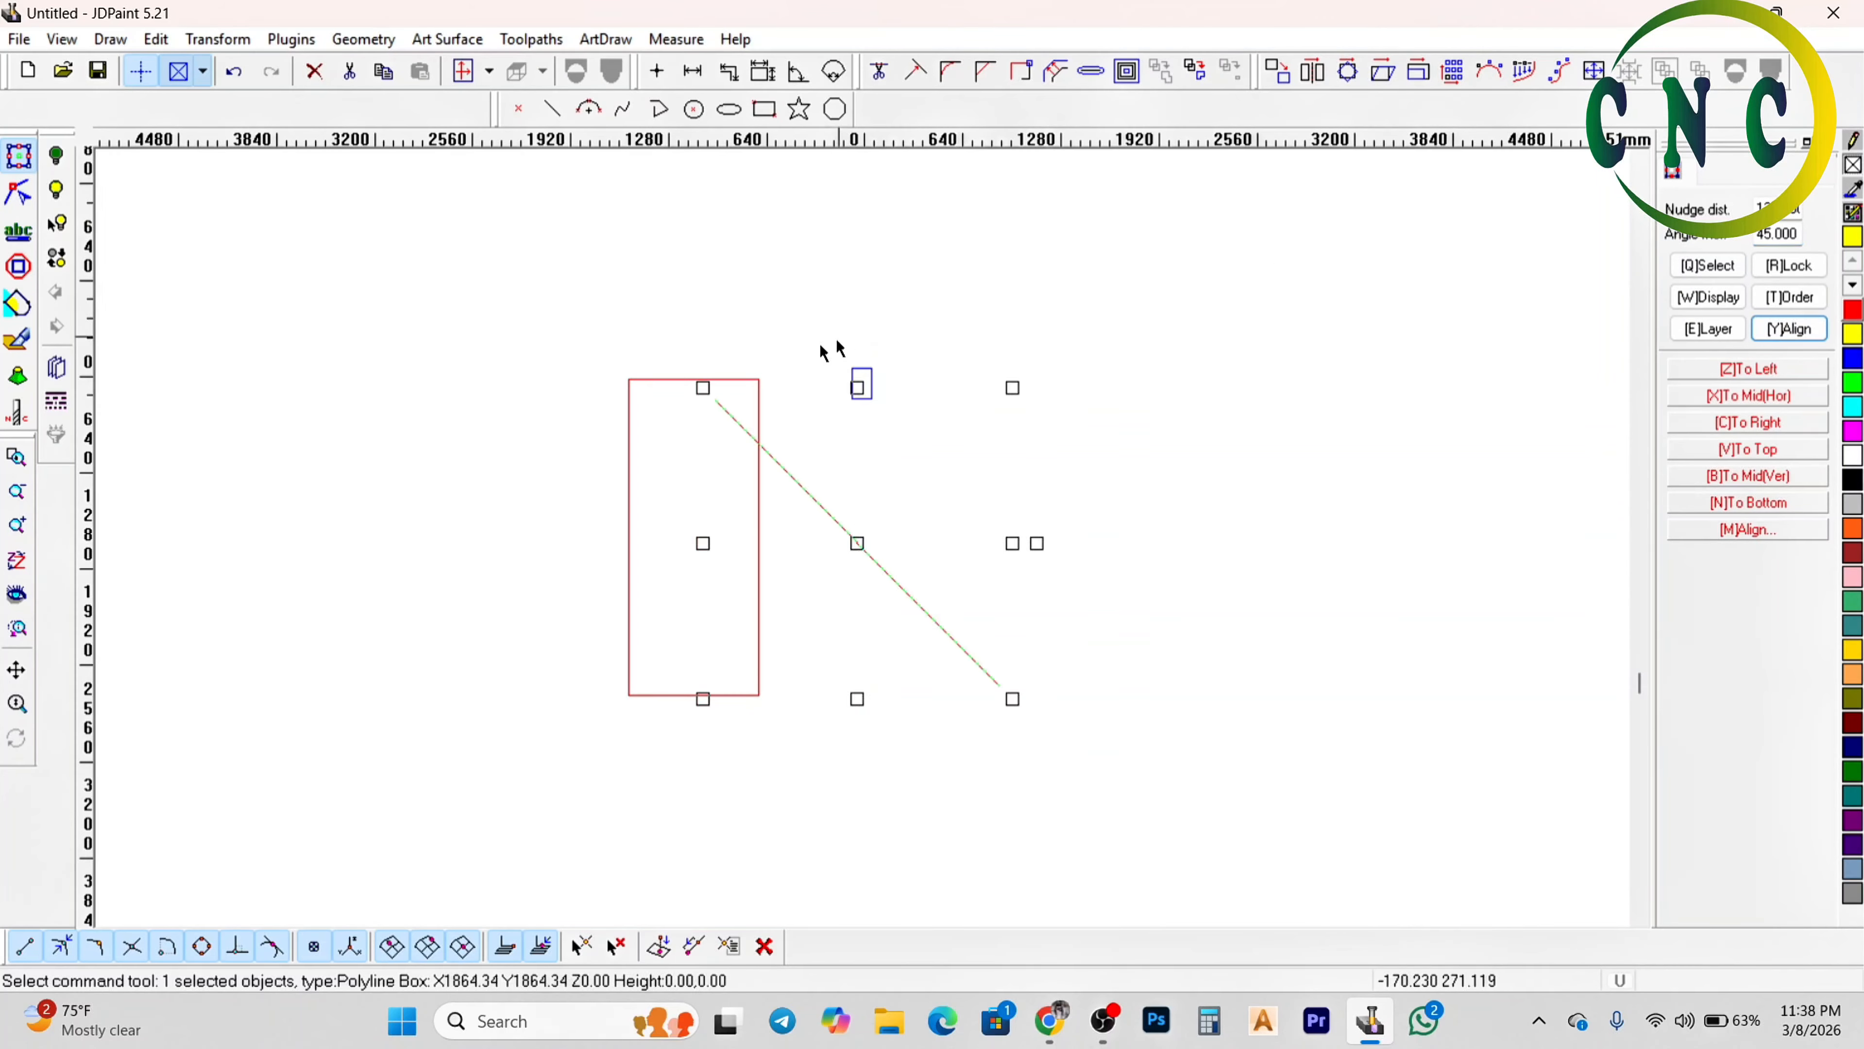
{"action": "left_click", "coordinate": [1710, 531]}
{"action": "left_click", "coordinate": [758, 536]}
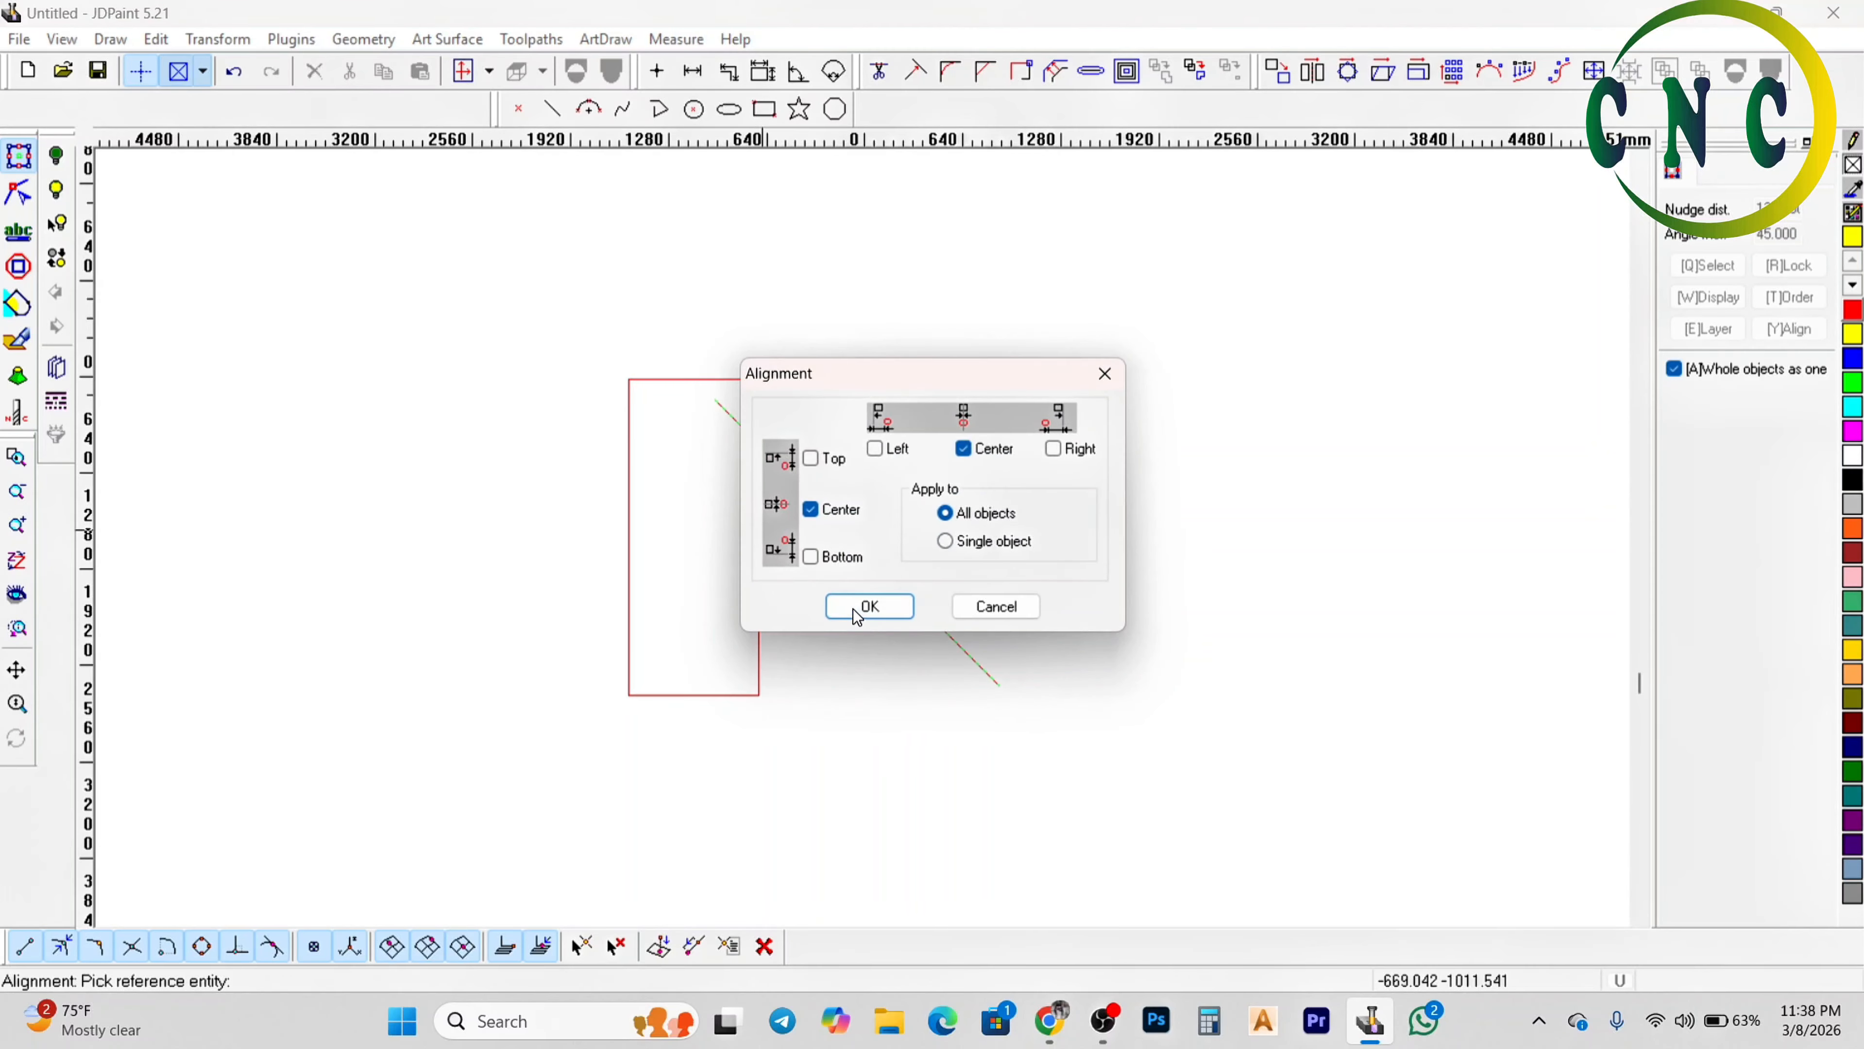
{"action": "left_click", "coordinate": [869, 606]}
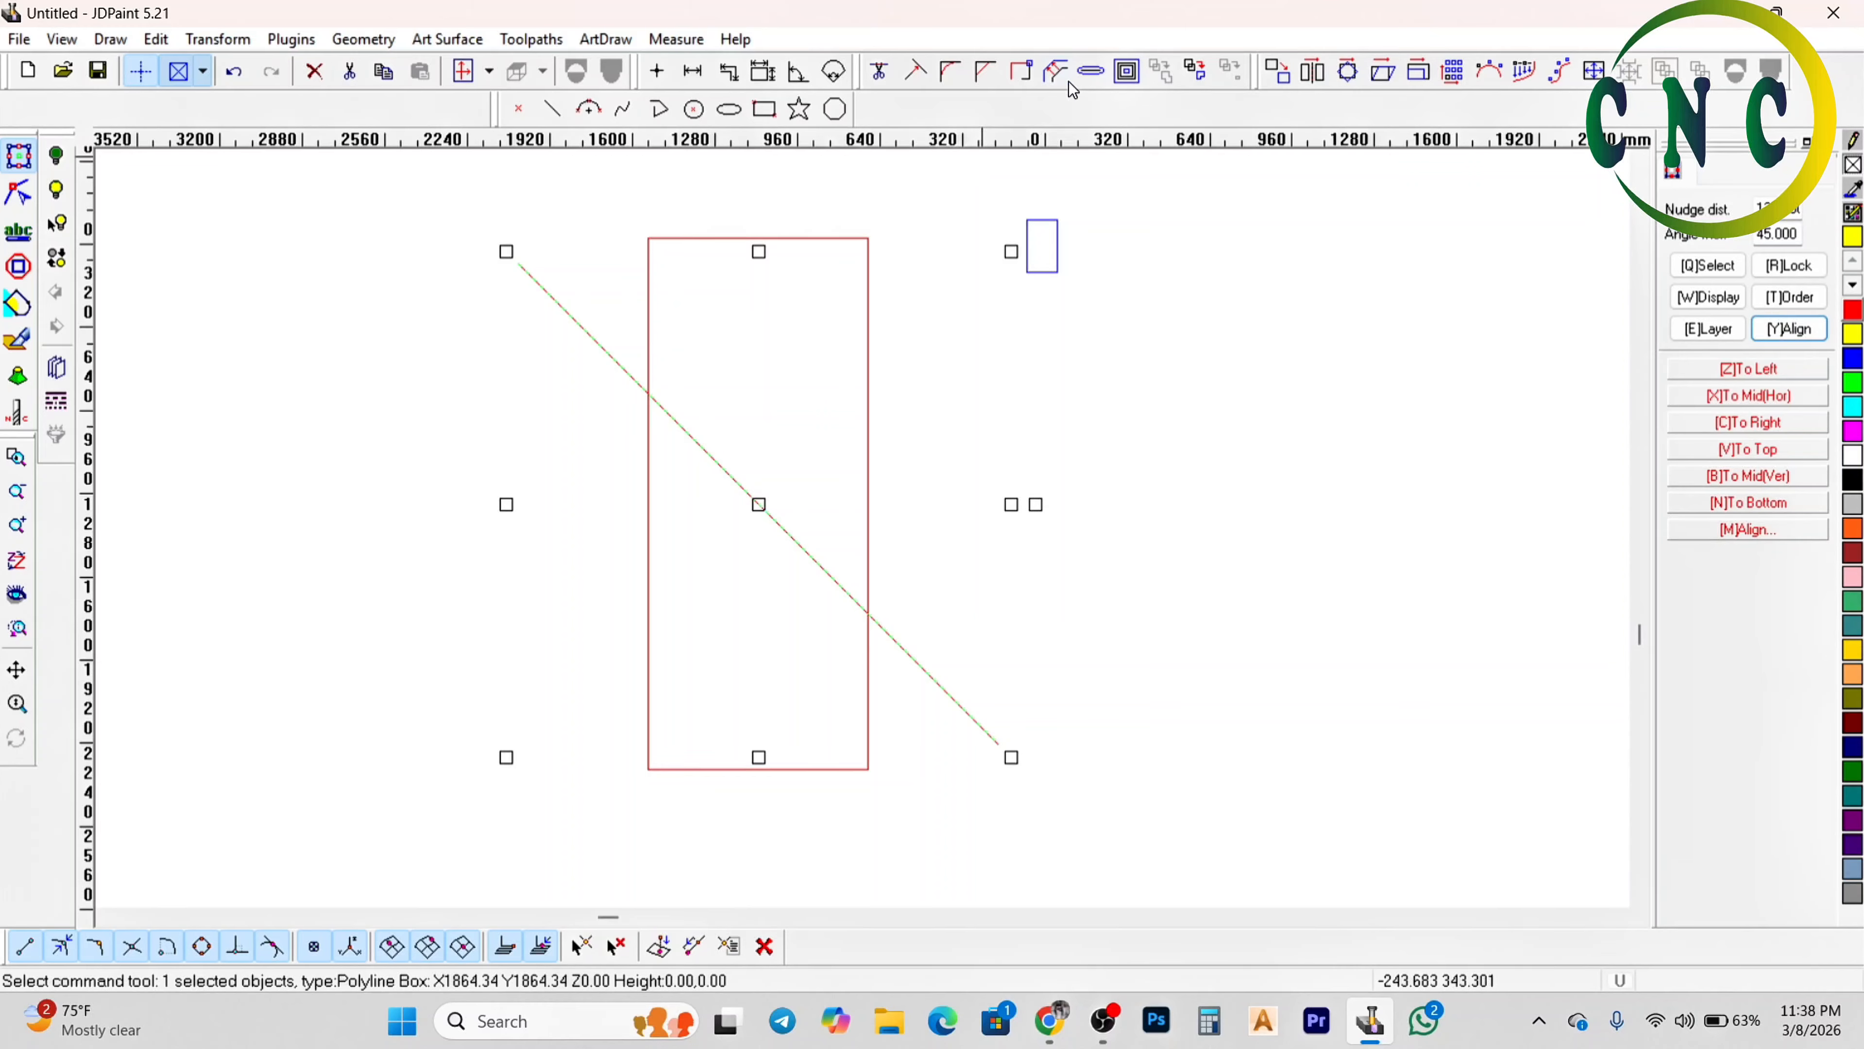
Offset the diagonal line by 15 mm toward the upper right with Delete the original curves enabled
{"action": "left_click", "coordinate": [1054, 70]}
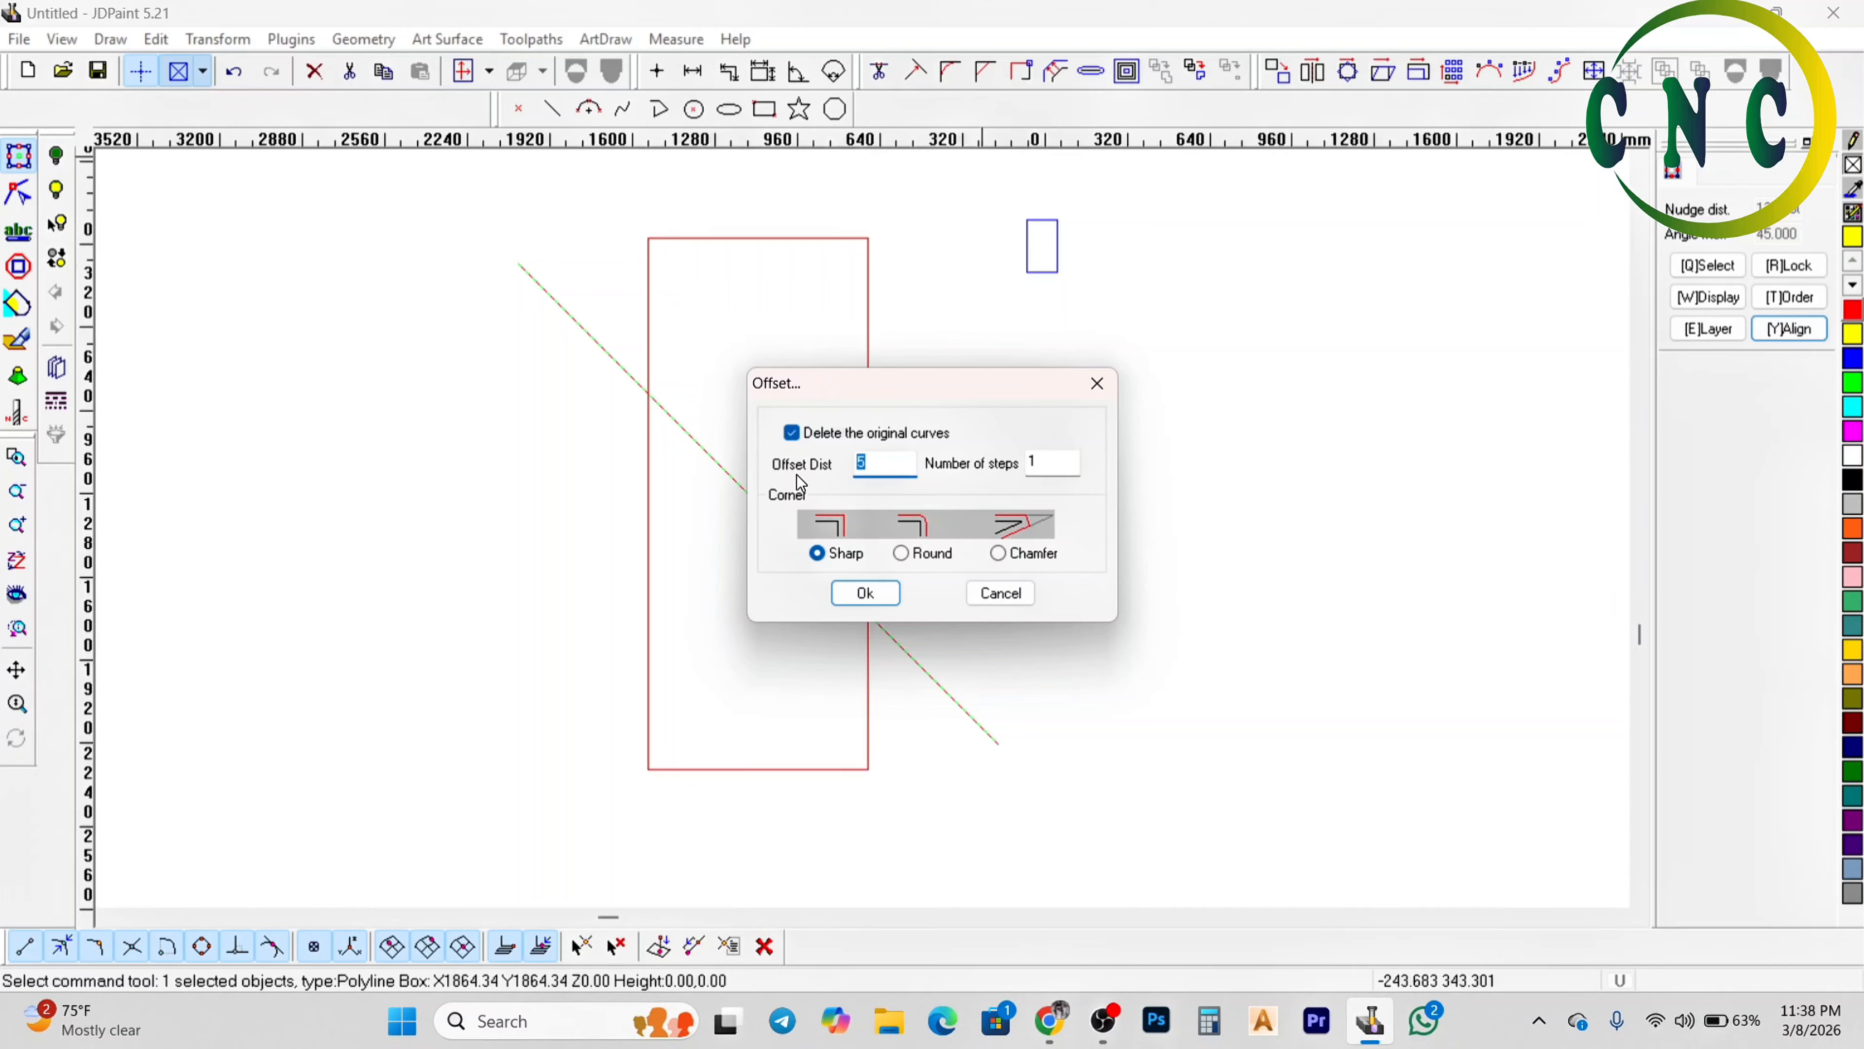
{"action": "type", "text": "15"}
{"action": "key", "text": "Return"}
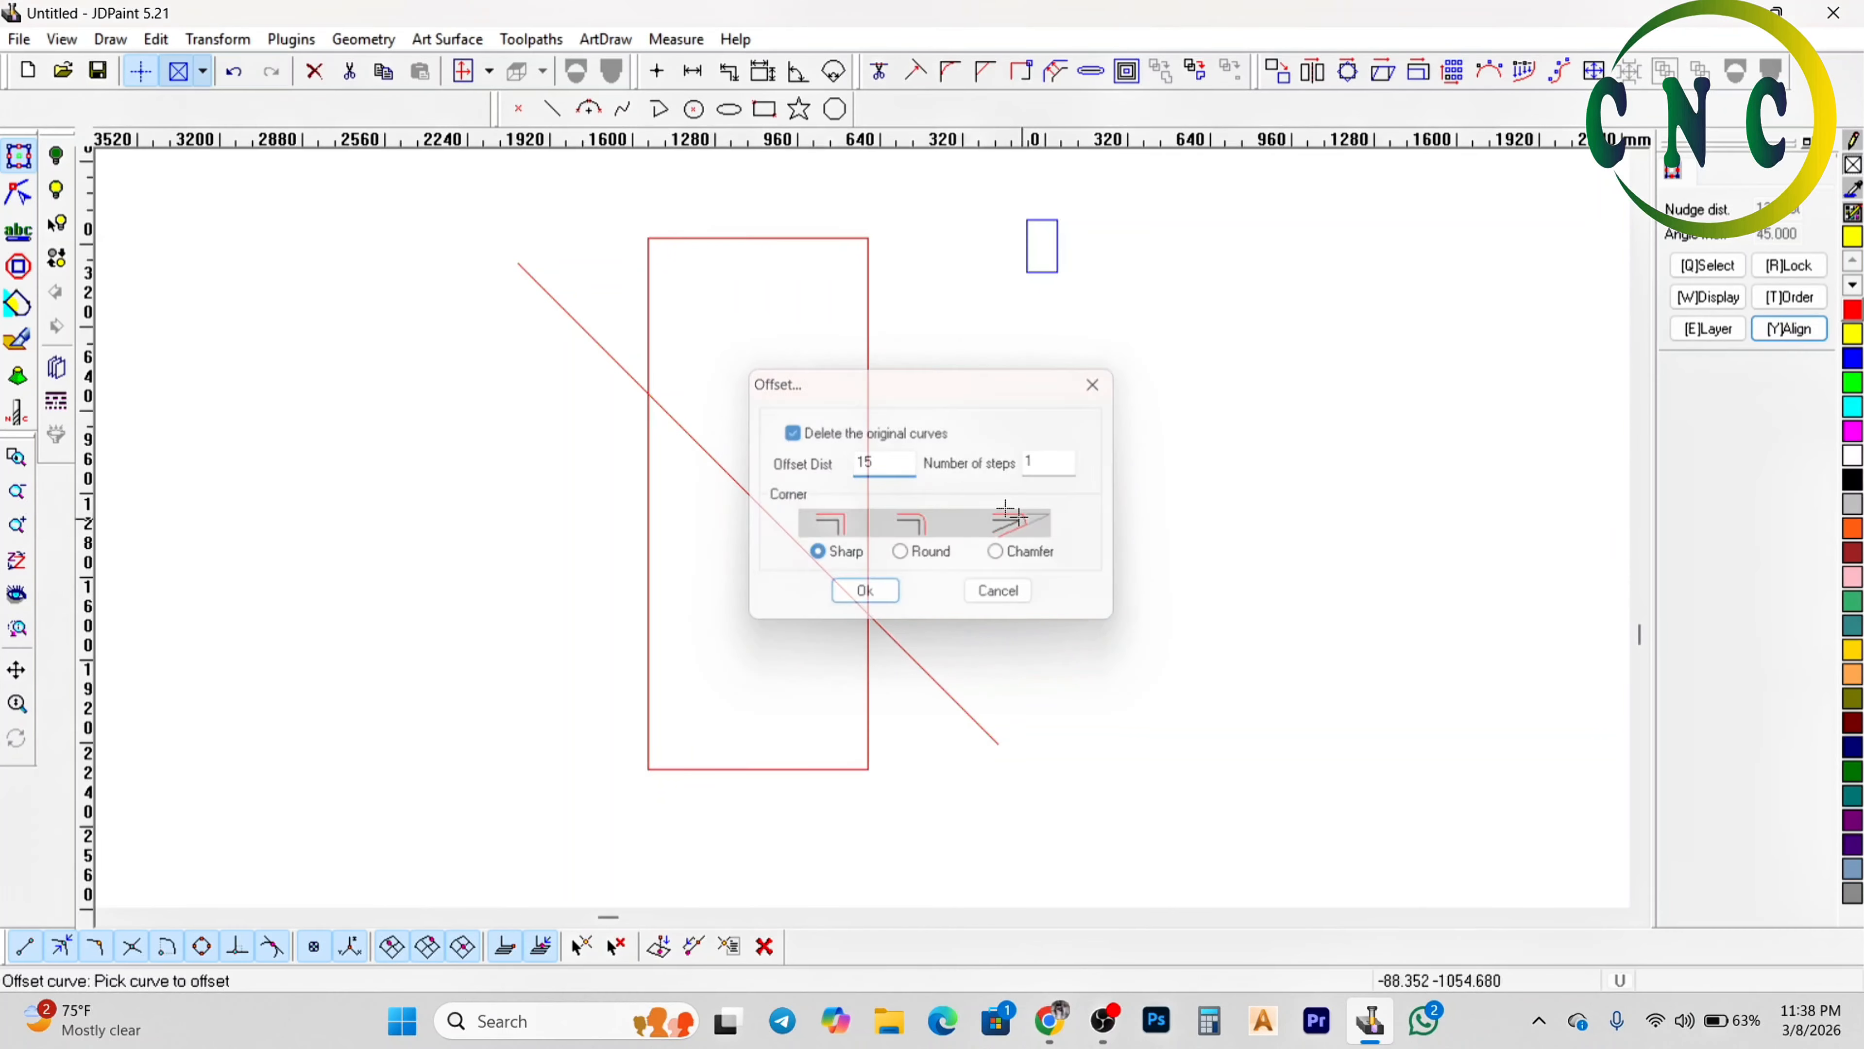
{"action": "scroll", "coordinate": [783, 484], "scroll_direction": "up", "scroll_amount": 2}
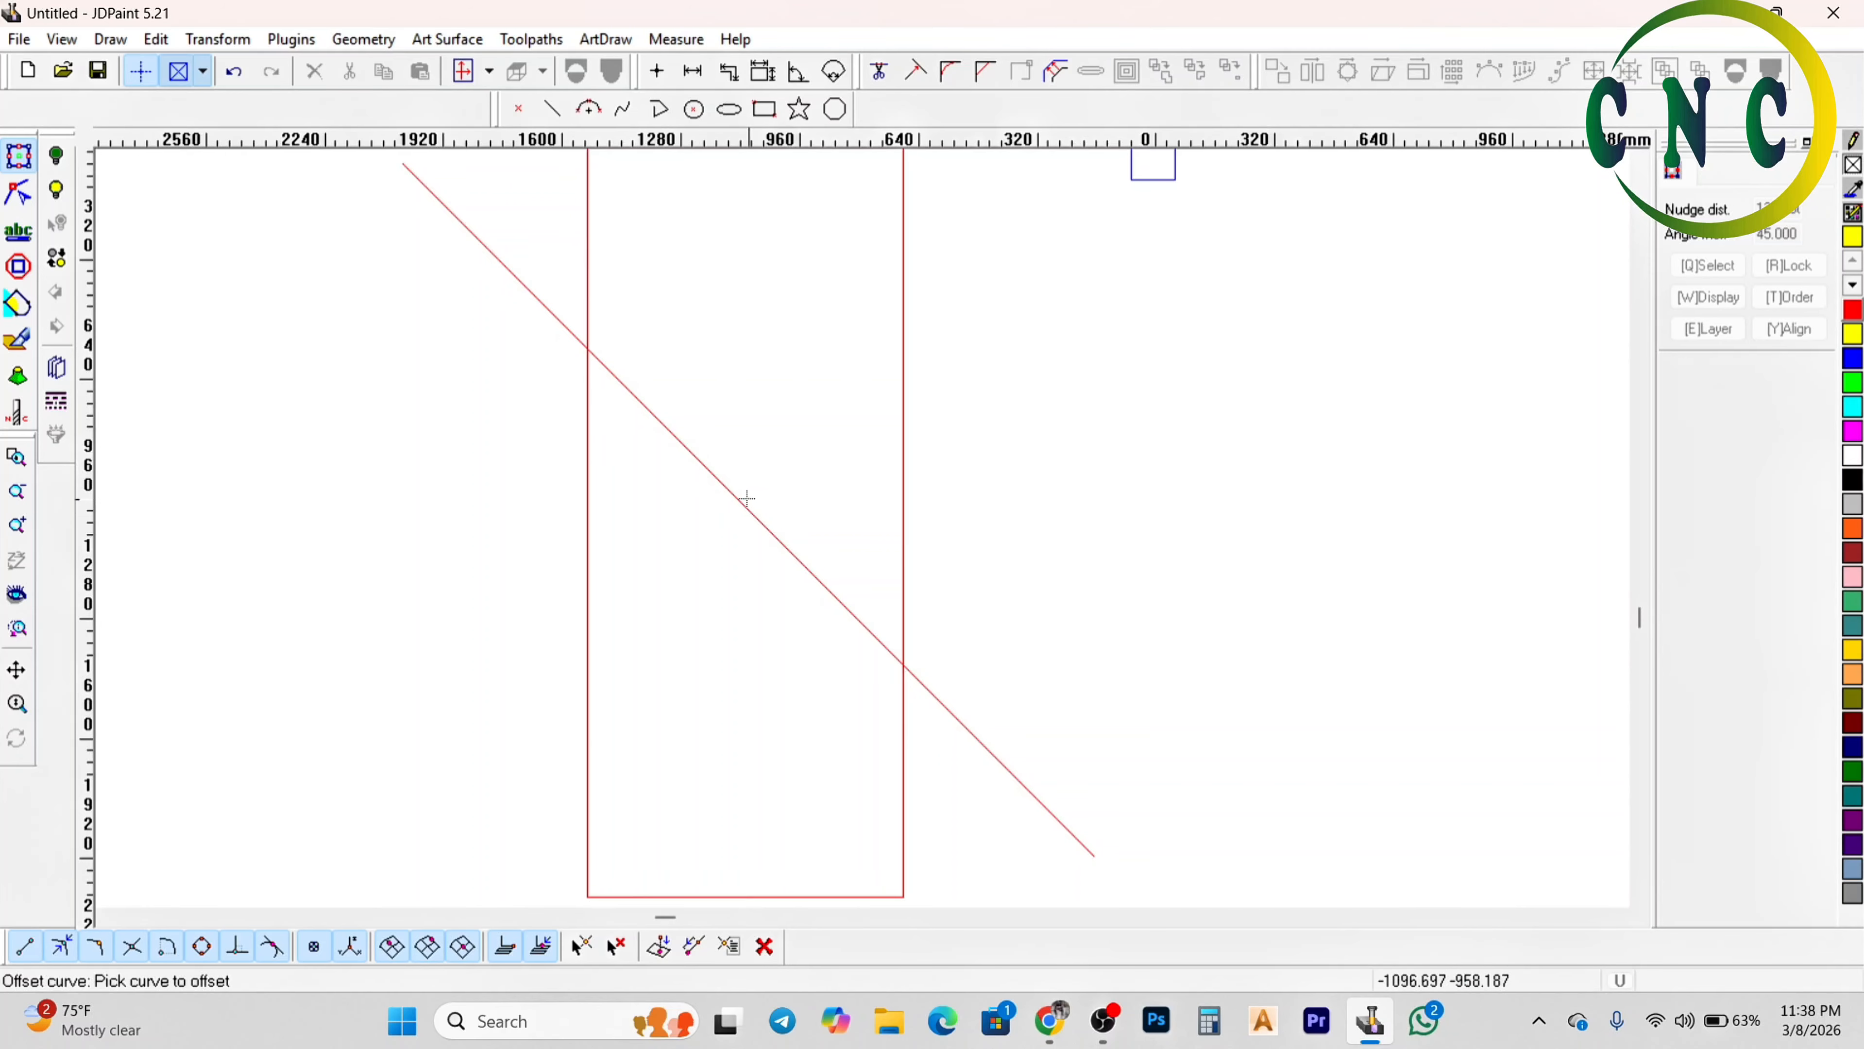
{"action": "right_click", "coordinate": [767, 477]}
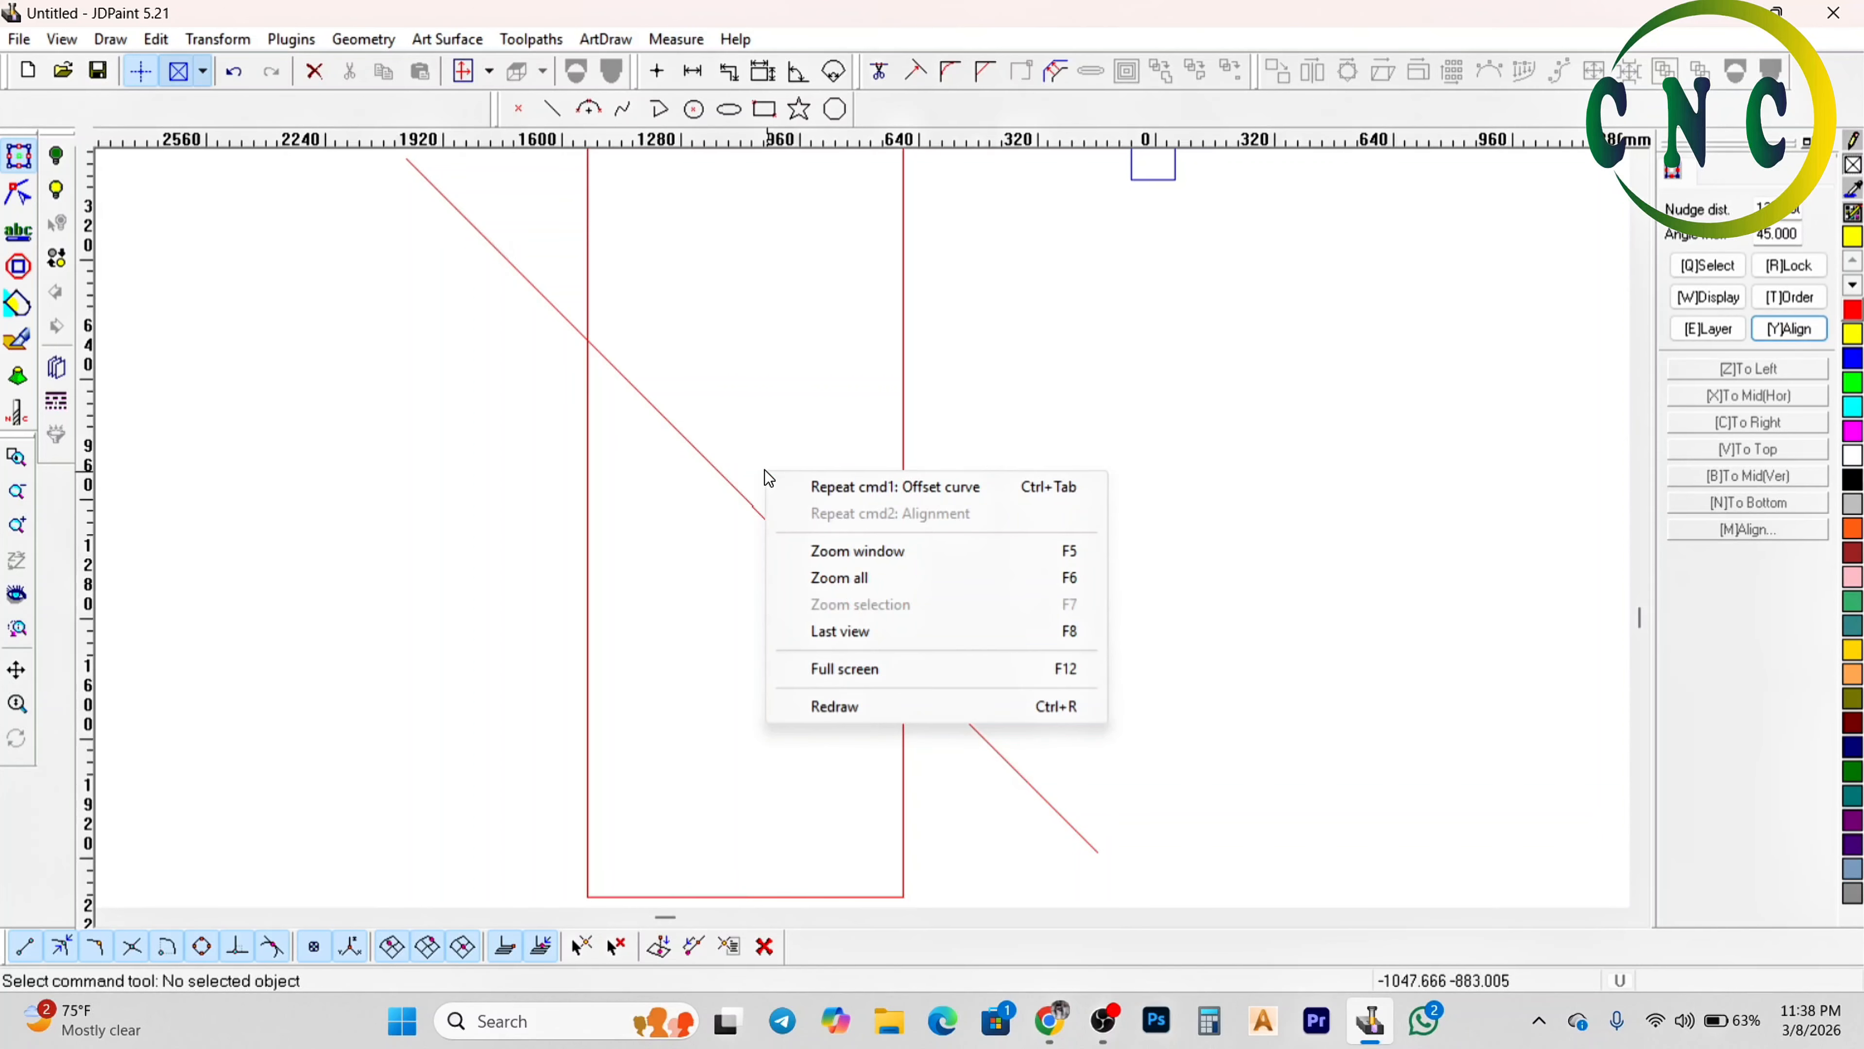
{"action": "left_click", "coordinate": [794, 399]}
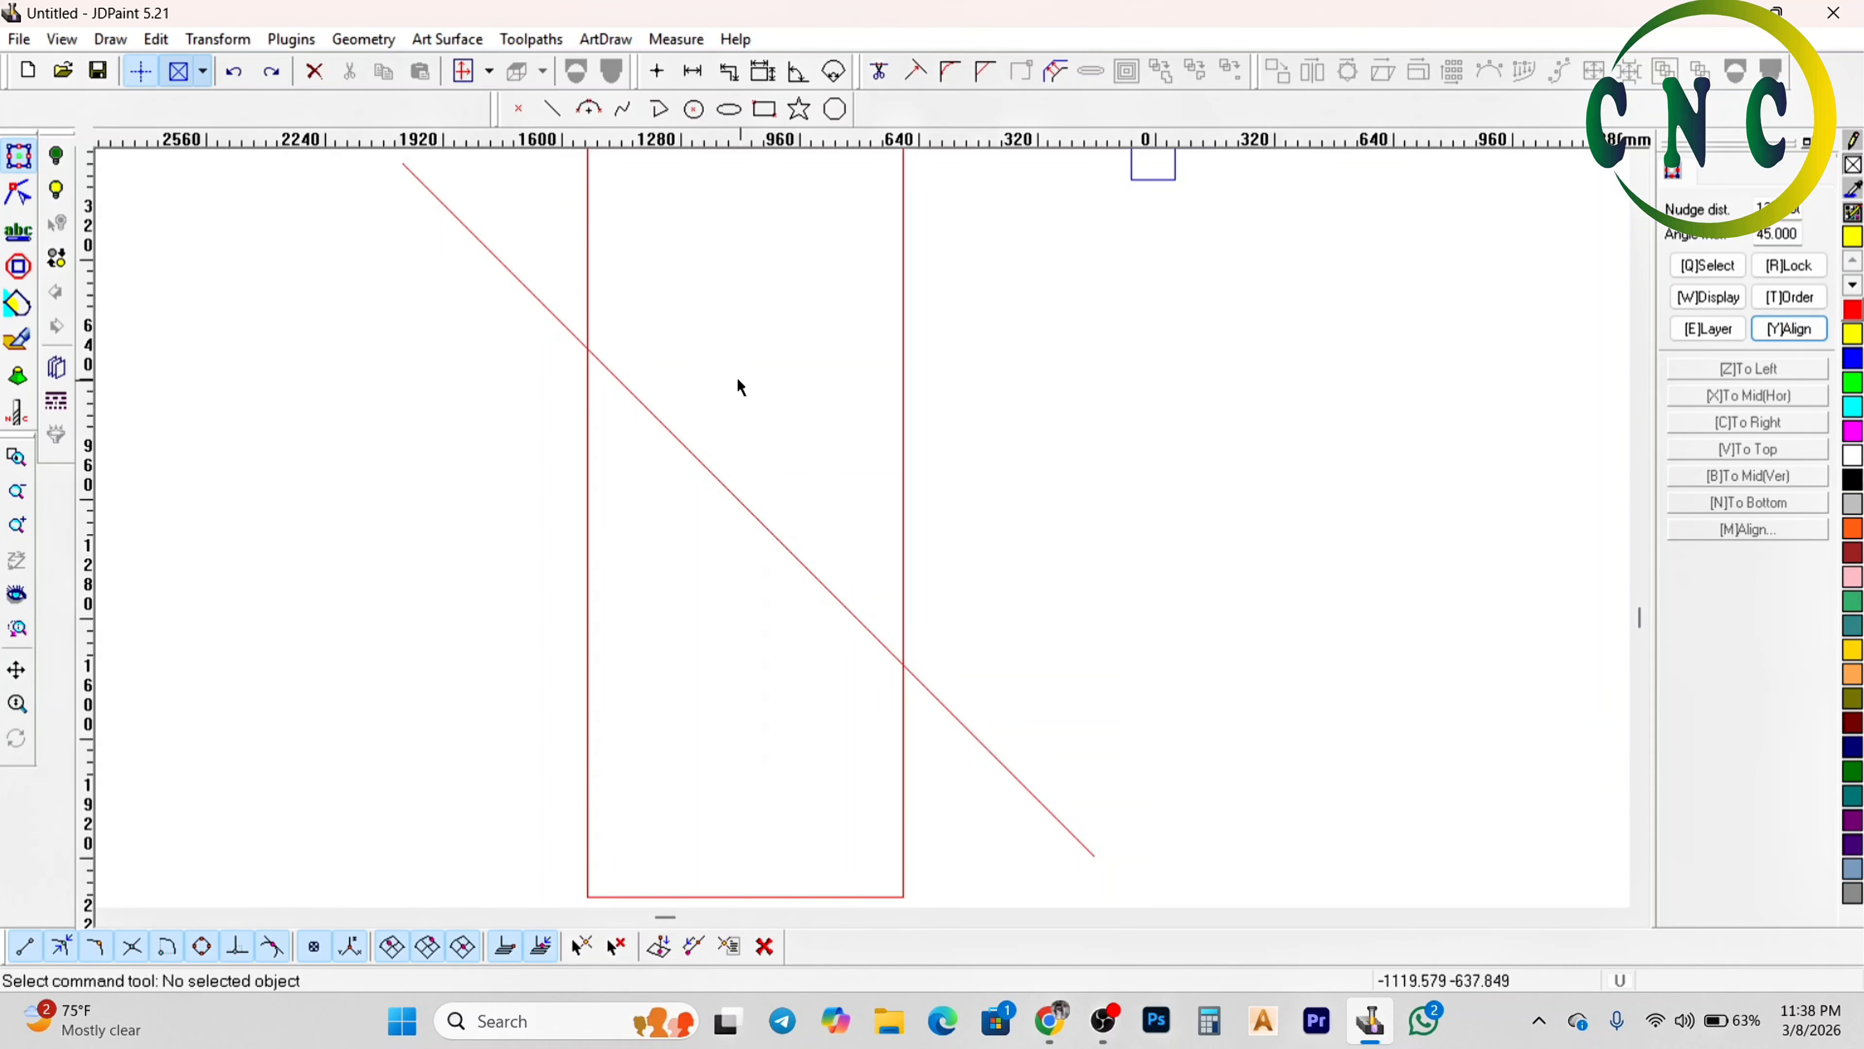
Undo the 15 mm offset of the diagonal line, keeping the line centred on the frame
{"action": "key", "text": "ctrl+z"}
{"action": "key", "text": "ctrl+z"}
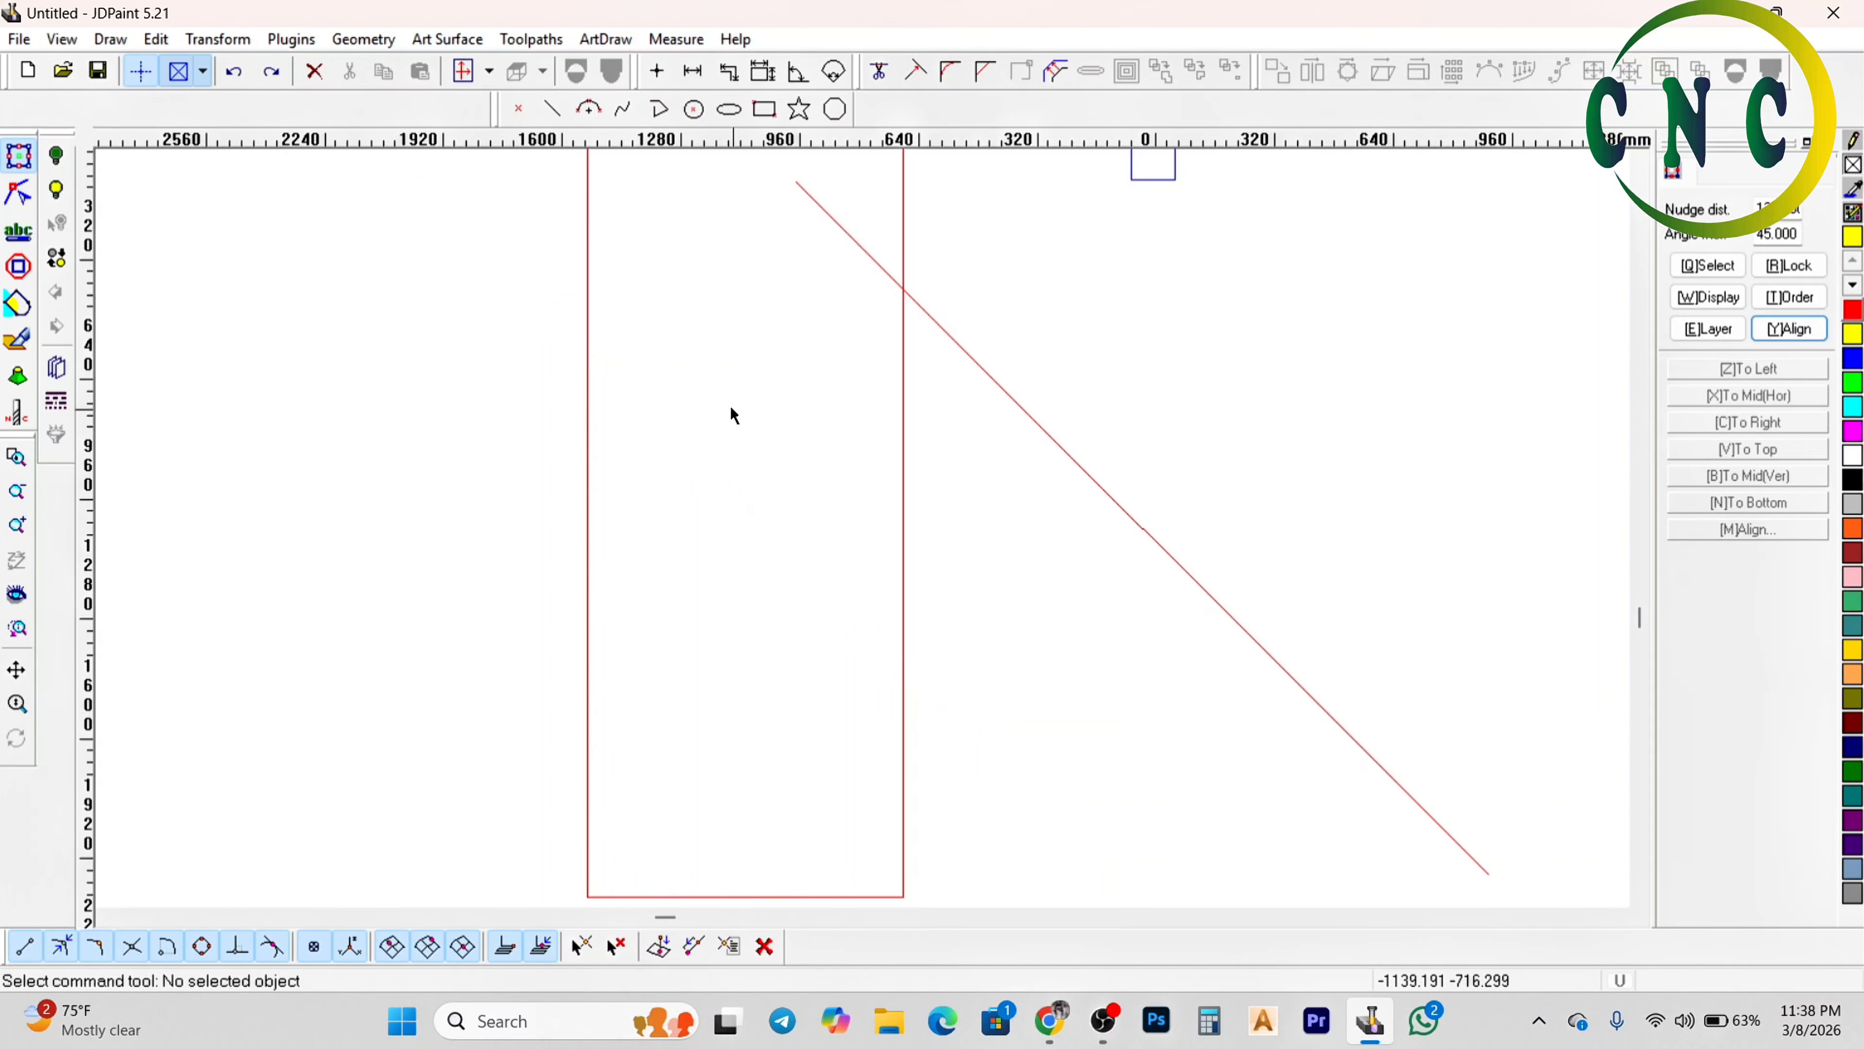
{"action": "left_click", "coordinate": [275, 77]}
Offset the diagonal line and its copies repeatedly by 15 mm toward the upper right with Delete the original curves disabled
{"action": "left_click", "coordinate": [1057, 68]}
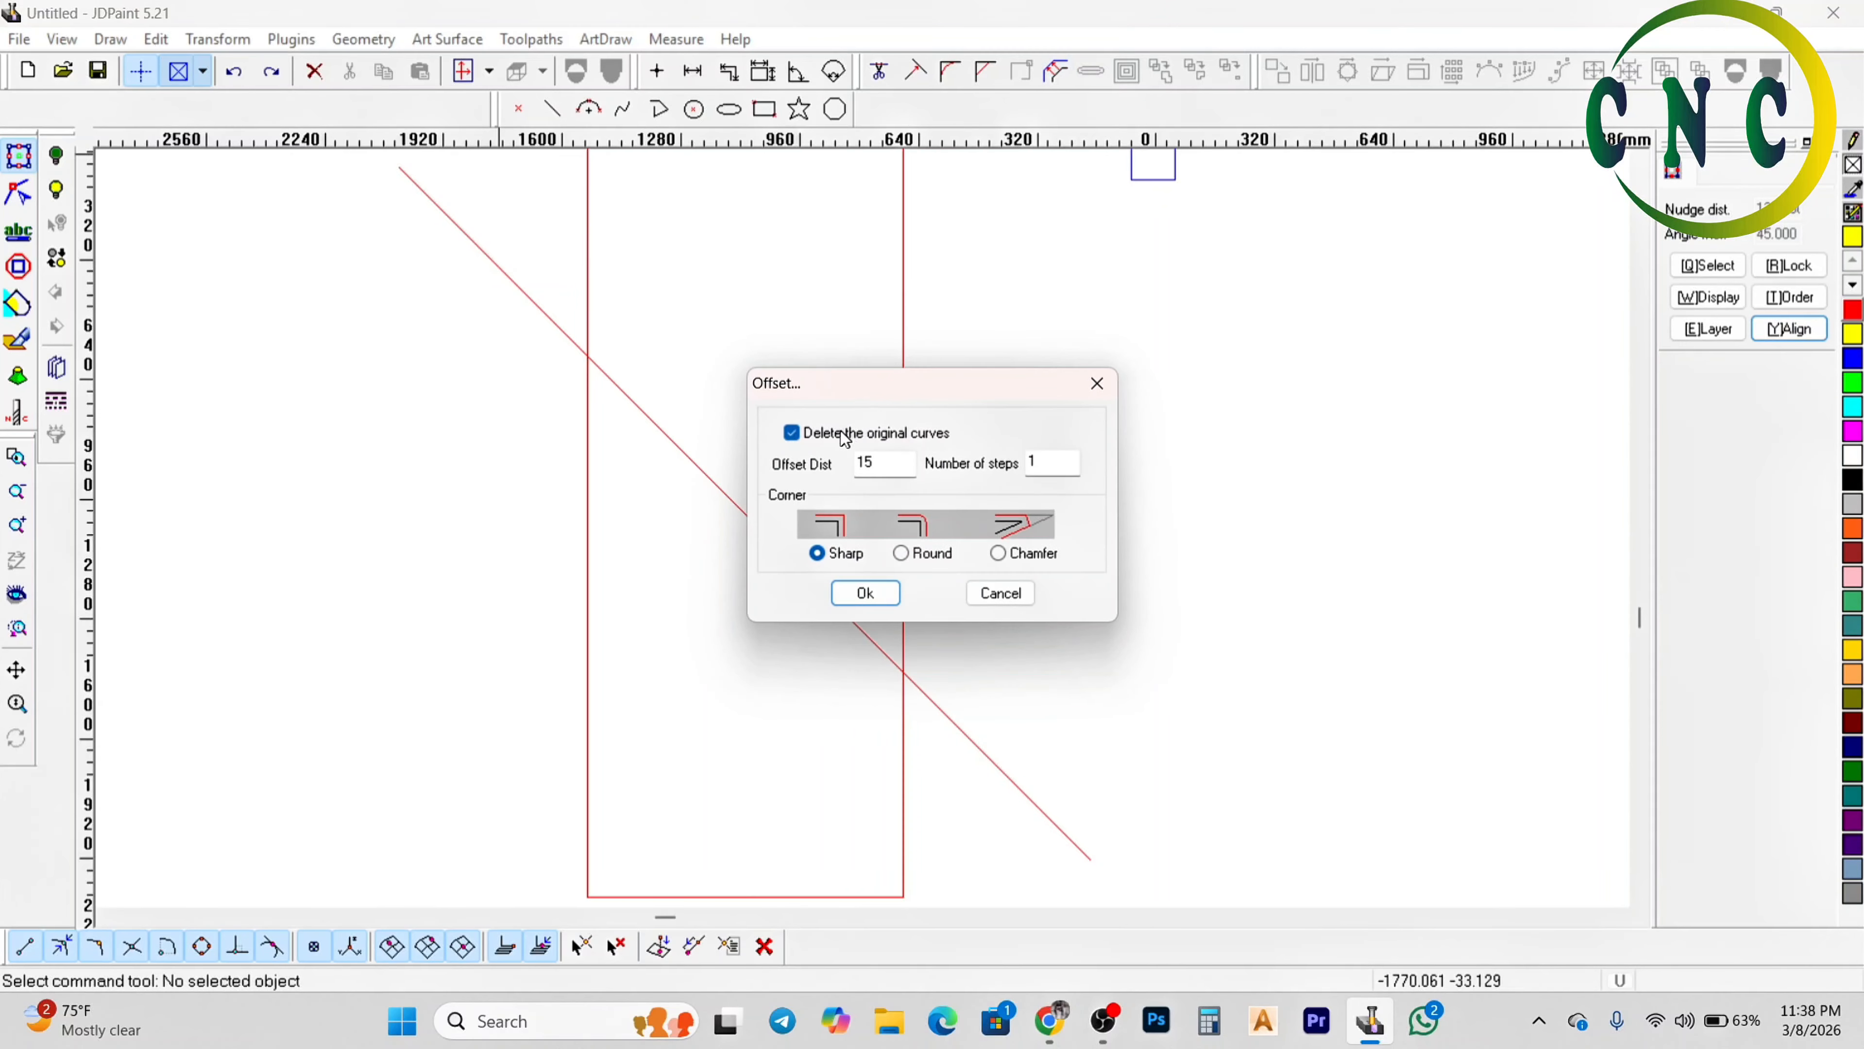
{"action": "left_click", "coordinate": [854, 603]}
{"action": "left_click", "coordinate": [772, 546]}
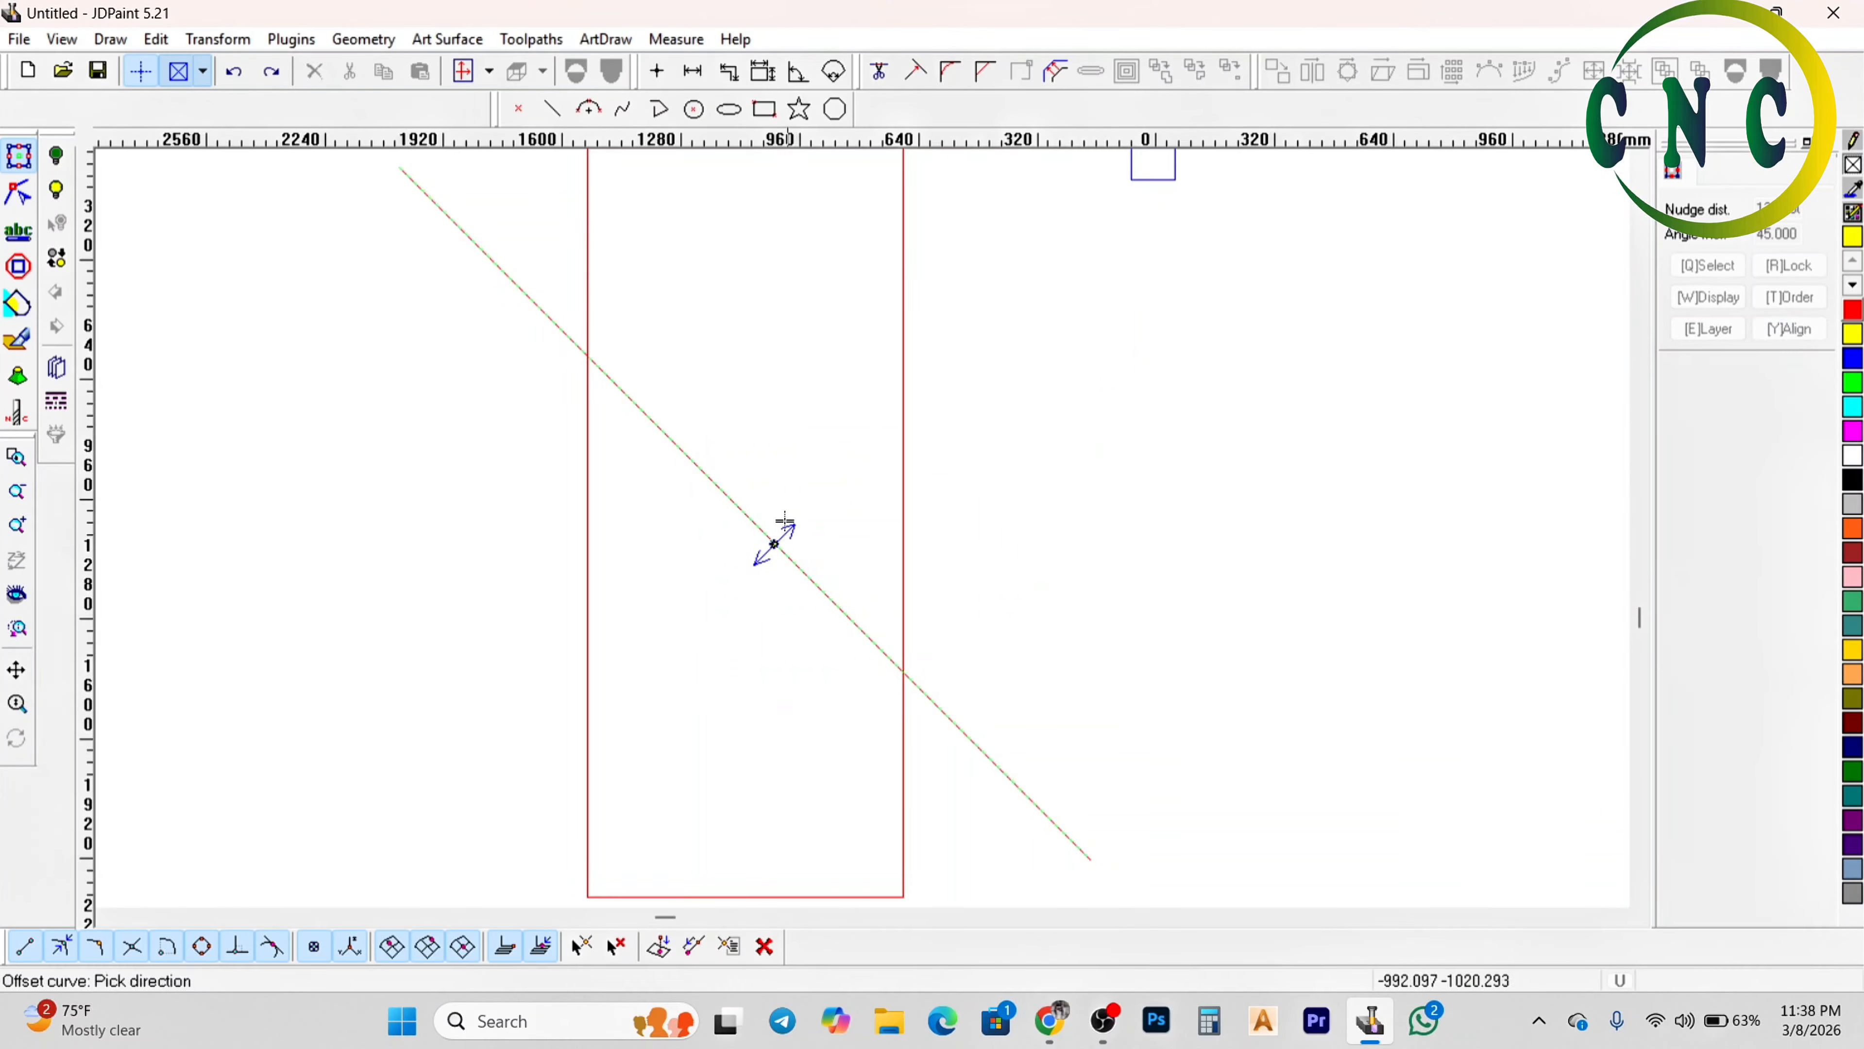
{"action": "left_click", "coordinate": [771, 496]}
{"action": "left_click", "coordinate": [754, 510]}
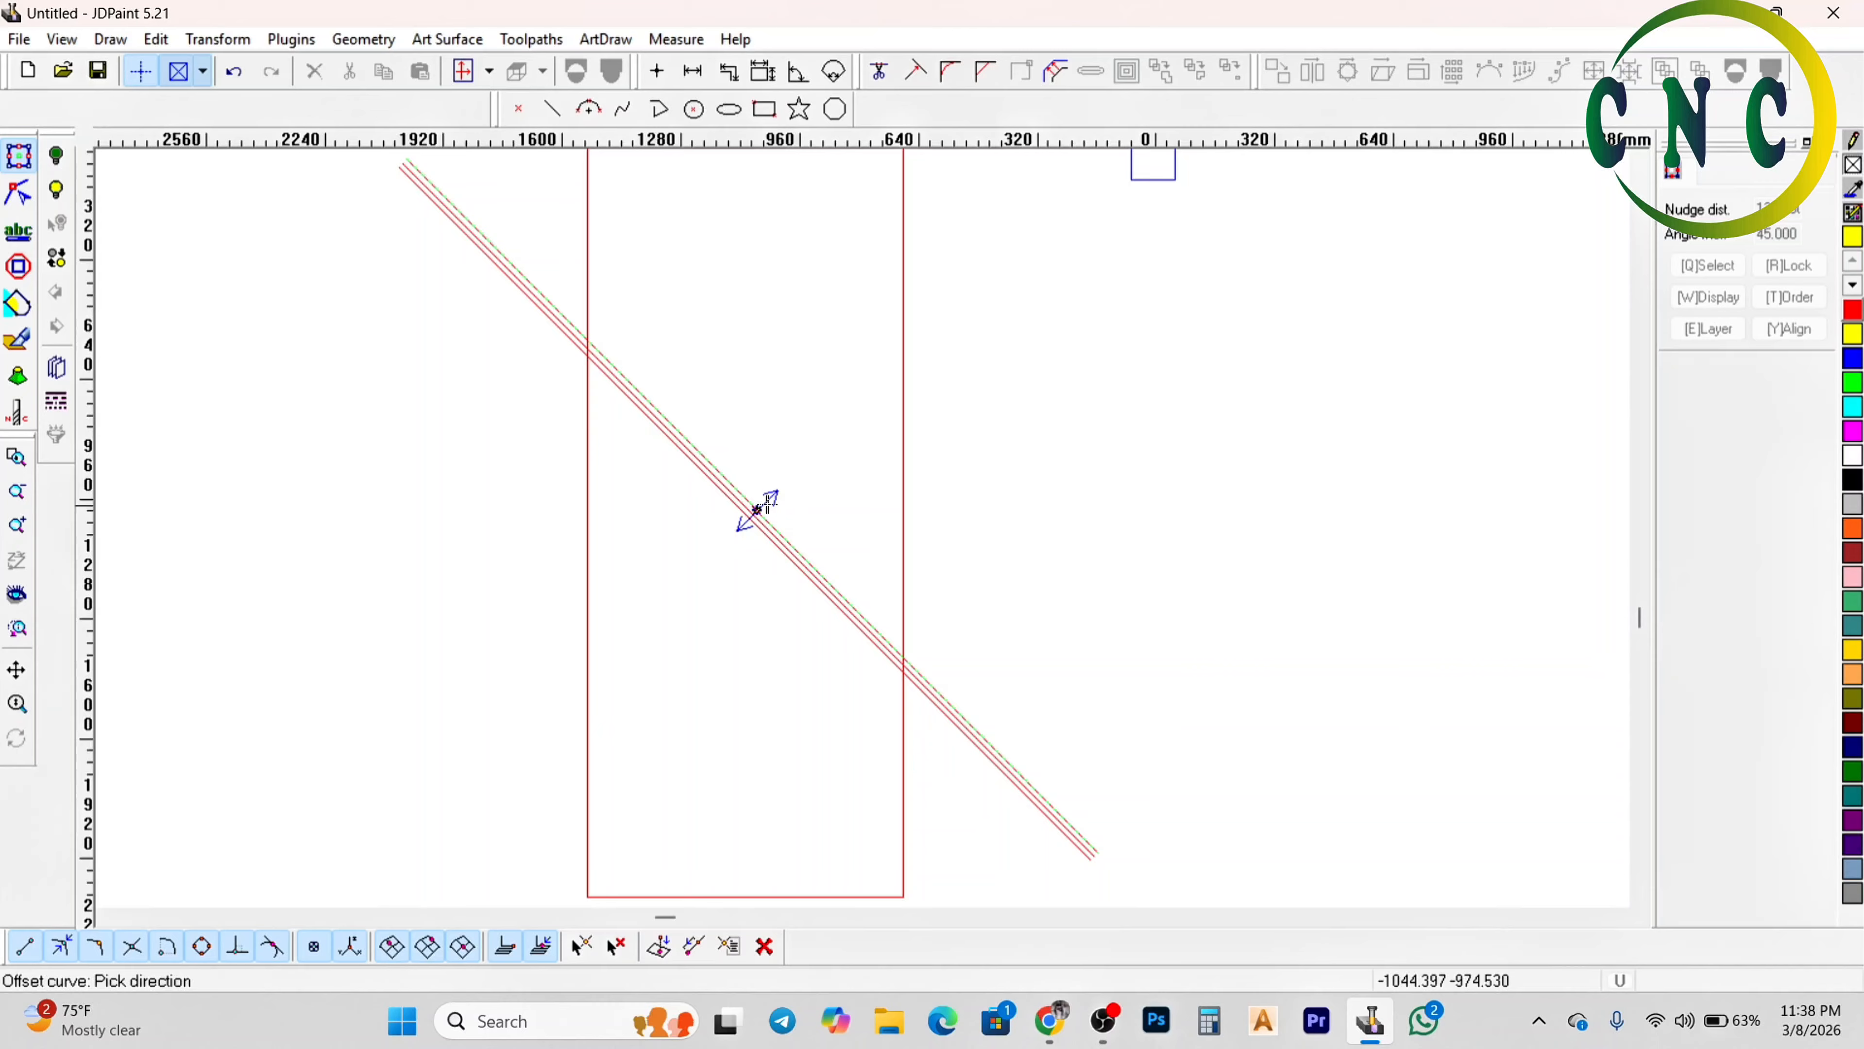
{"action": "left_click", "coordinate": [789, 488]}
{"action": "scroll", "coordinate": [785, 514], "scroll_direction": "down", "scroll_amount": 2}
{"action": "scroll", "coordinate": [824, 450], "scroll_direction": "up", "scroll_amount": 3}
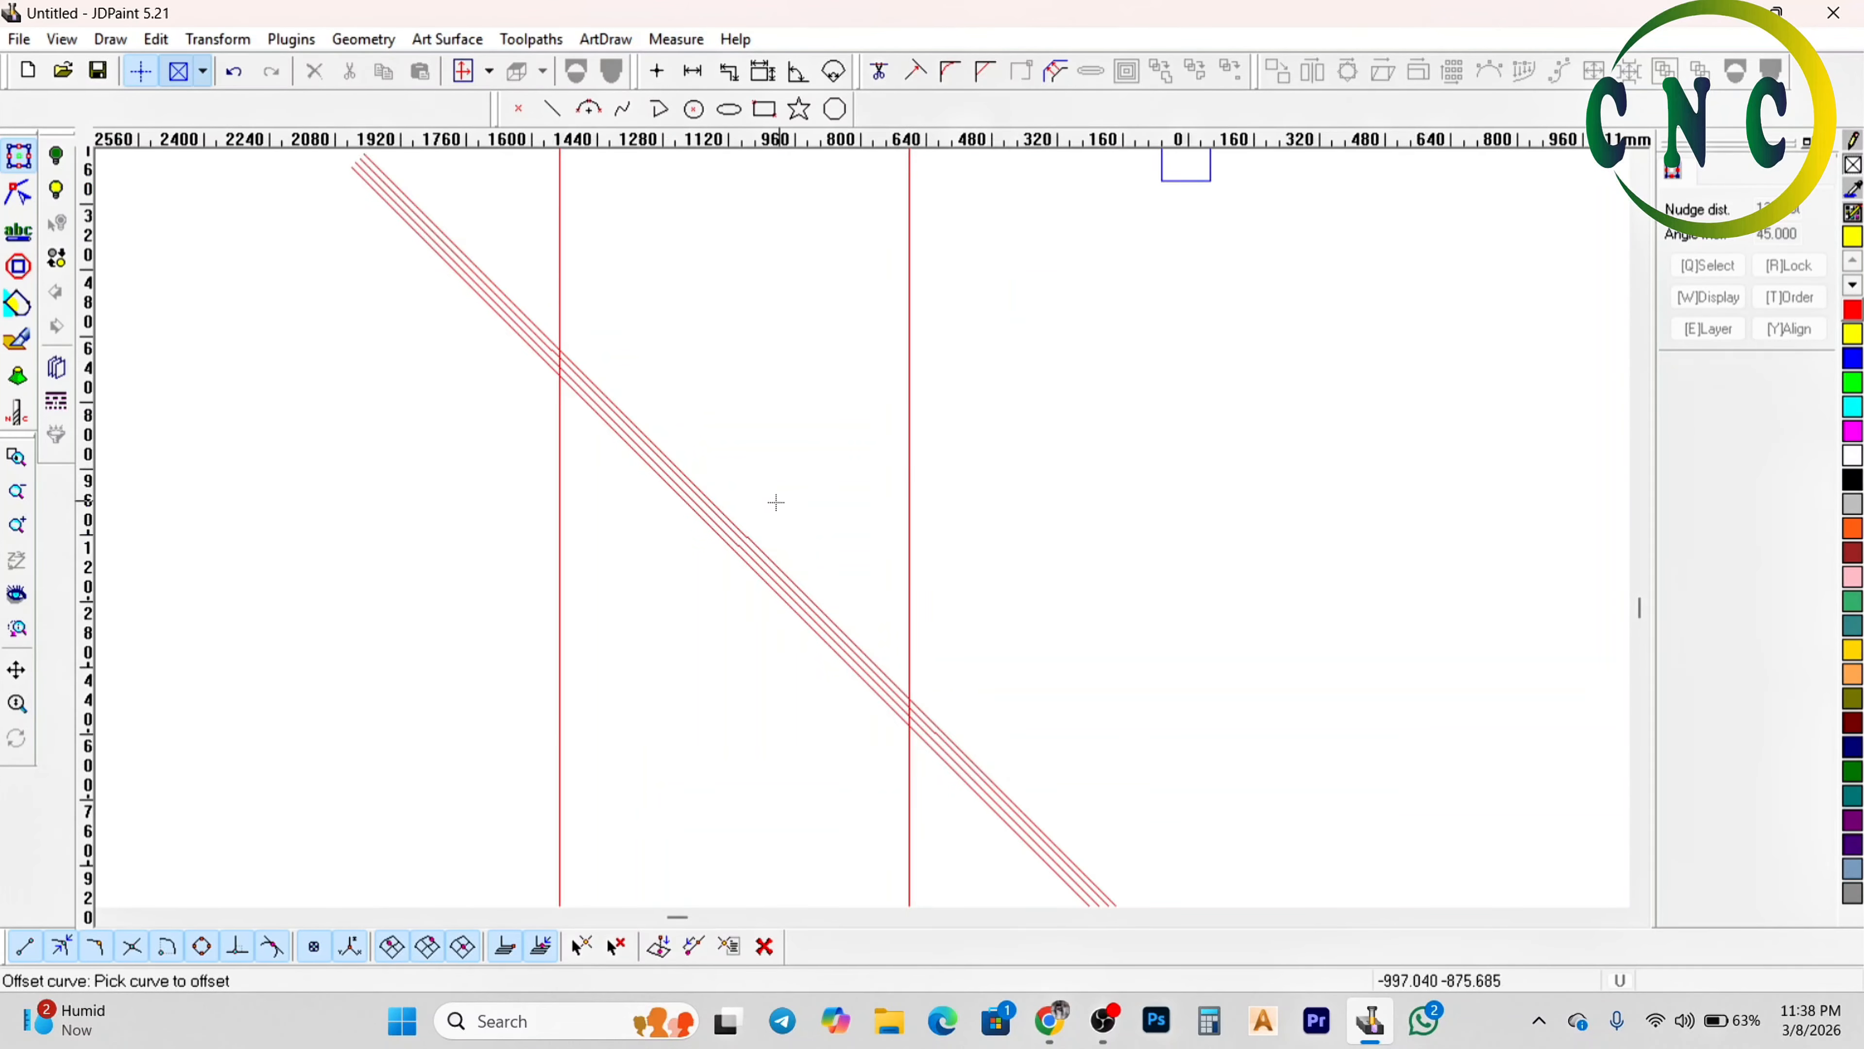
{"action": "left_click", "coordinate": [714, 508]}
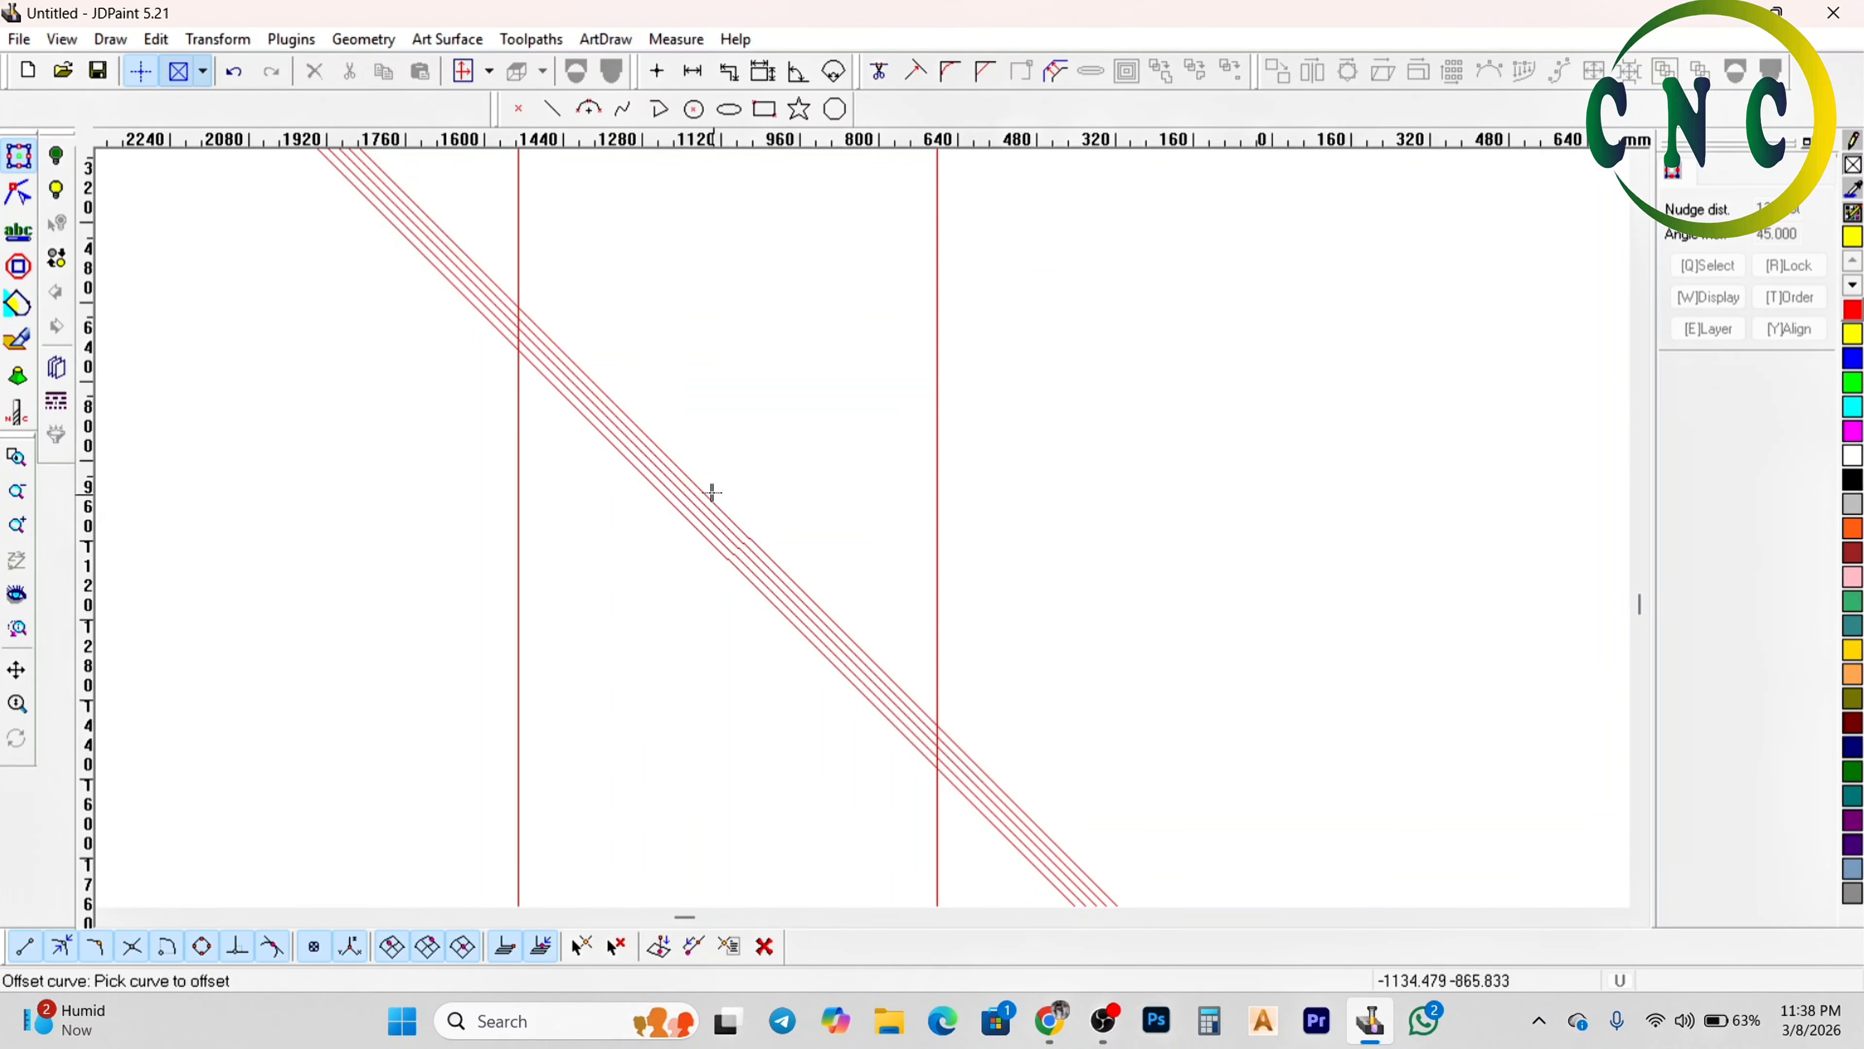
{"action": "left_click", "coordinate": [707, 489]}
{"action": "right_click", "coordinate": [699, 487]}
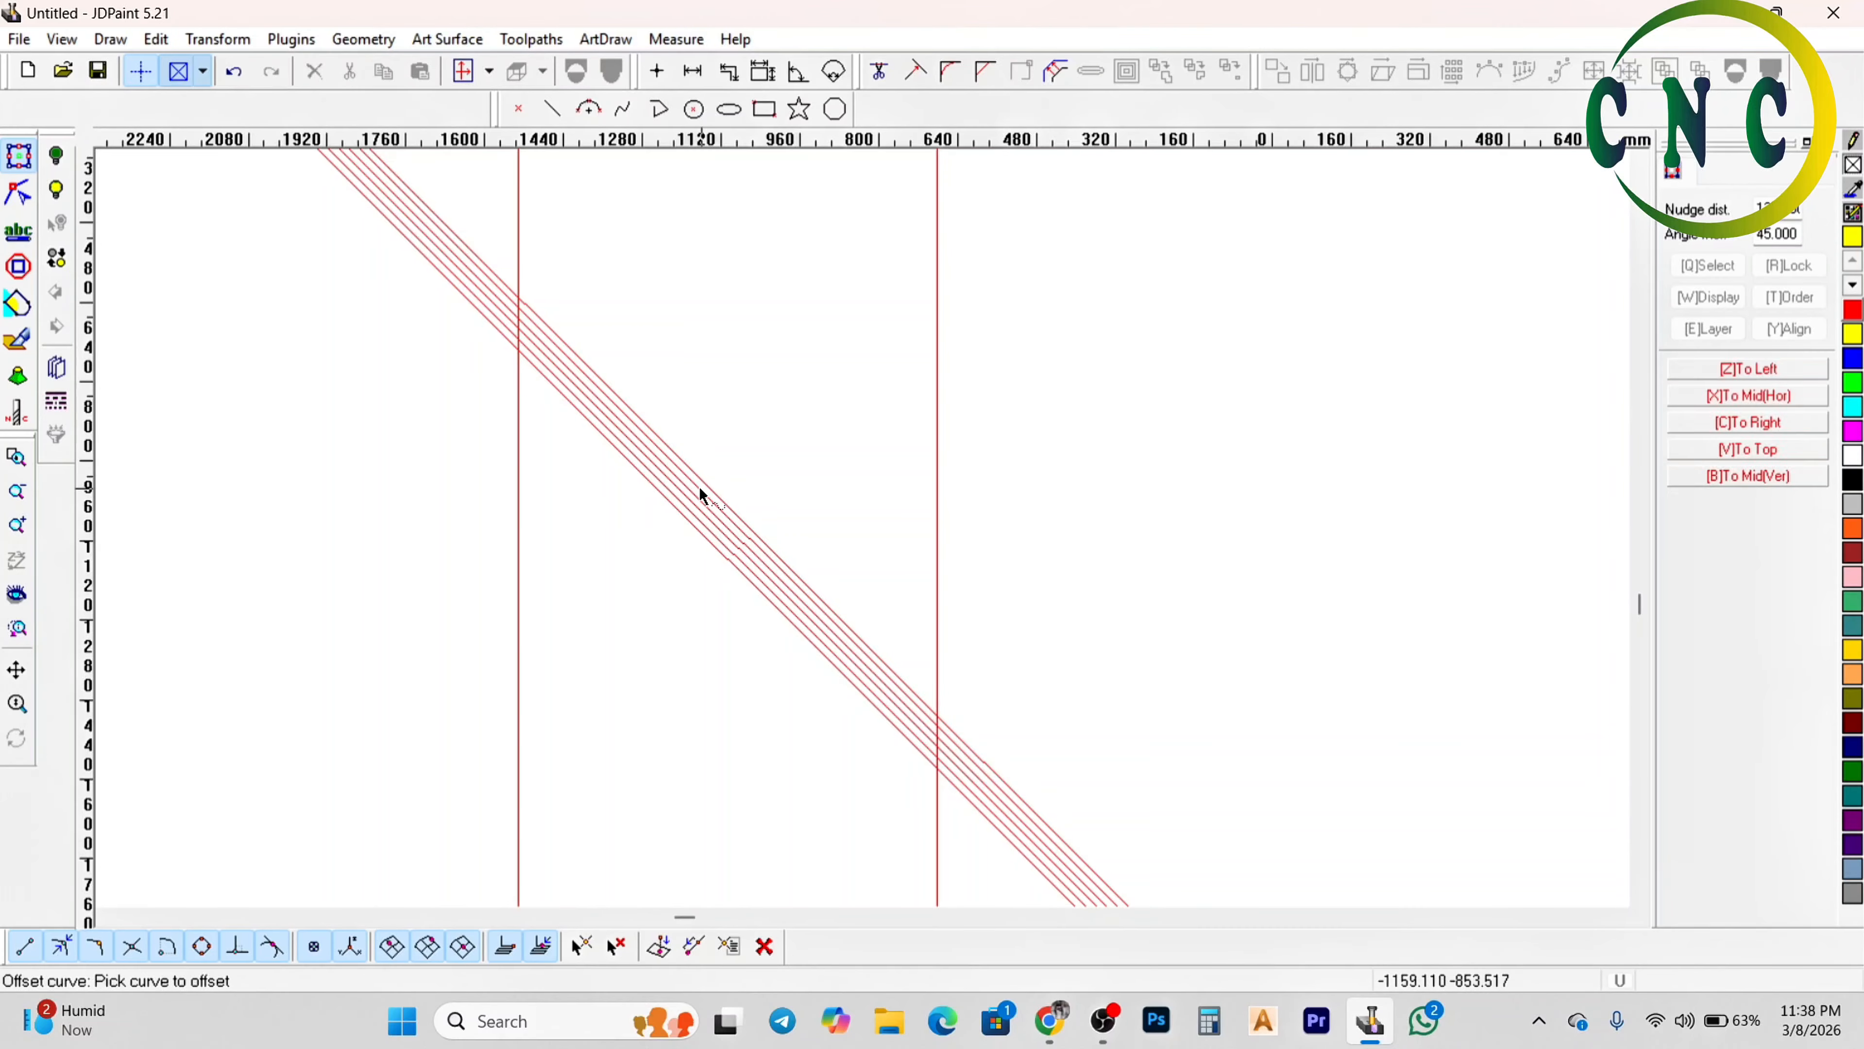
Undo the repeated 15 mm offsets until only the original diagonal line remains
{"action": "scroll", "coordinate": [712, 481], "scroll_direction": "down", "scroll_amount": 3}
{"action": "key", "text": "ctrl+z"}
{"action": "key", "text": "ctrl+z"}
{"action": "scroll", "coordinate": [684, 499], "scroll_direction": "up", "scroll_amount": 3}
{"action": "key", "text": "ctrl+z"}
{"action": "key", "text": "ctrl+z"}
{"action": "key", "text": "ctrl+z"}
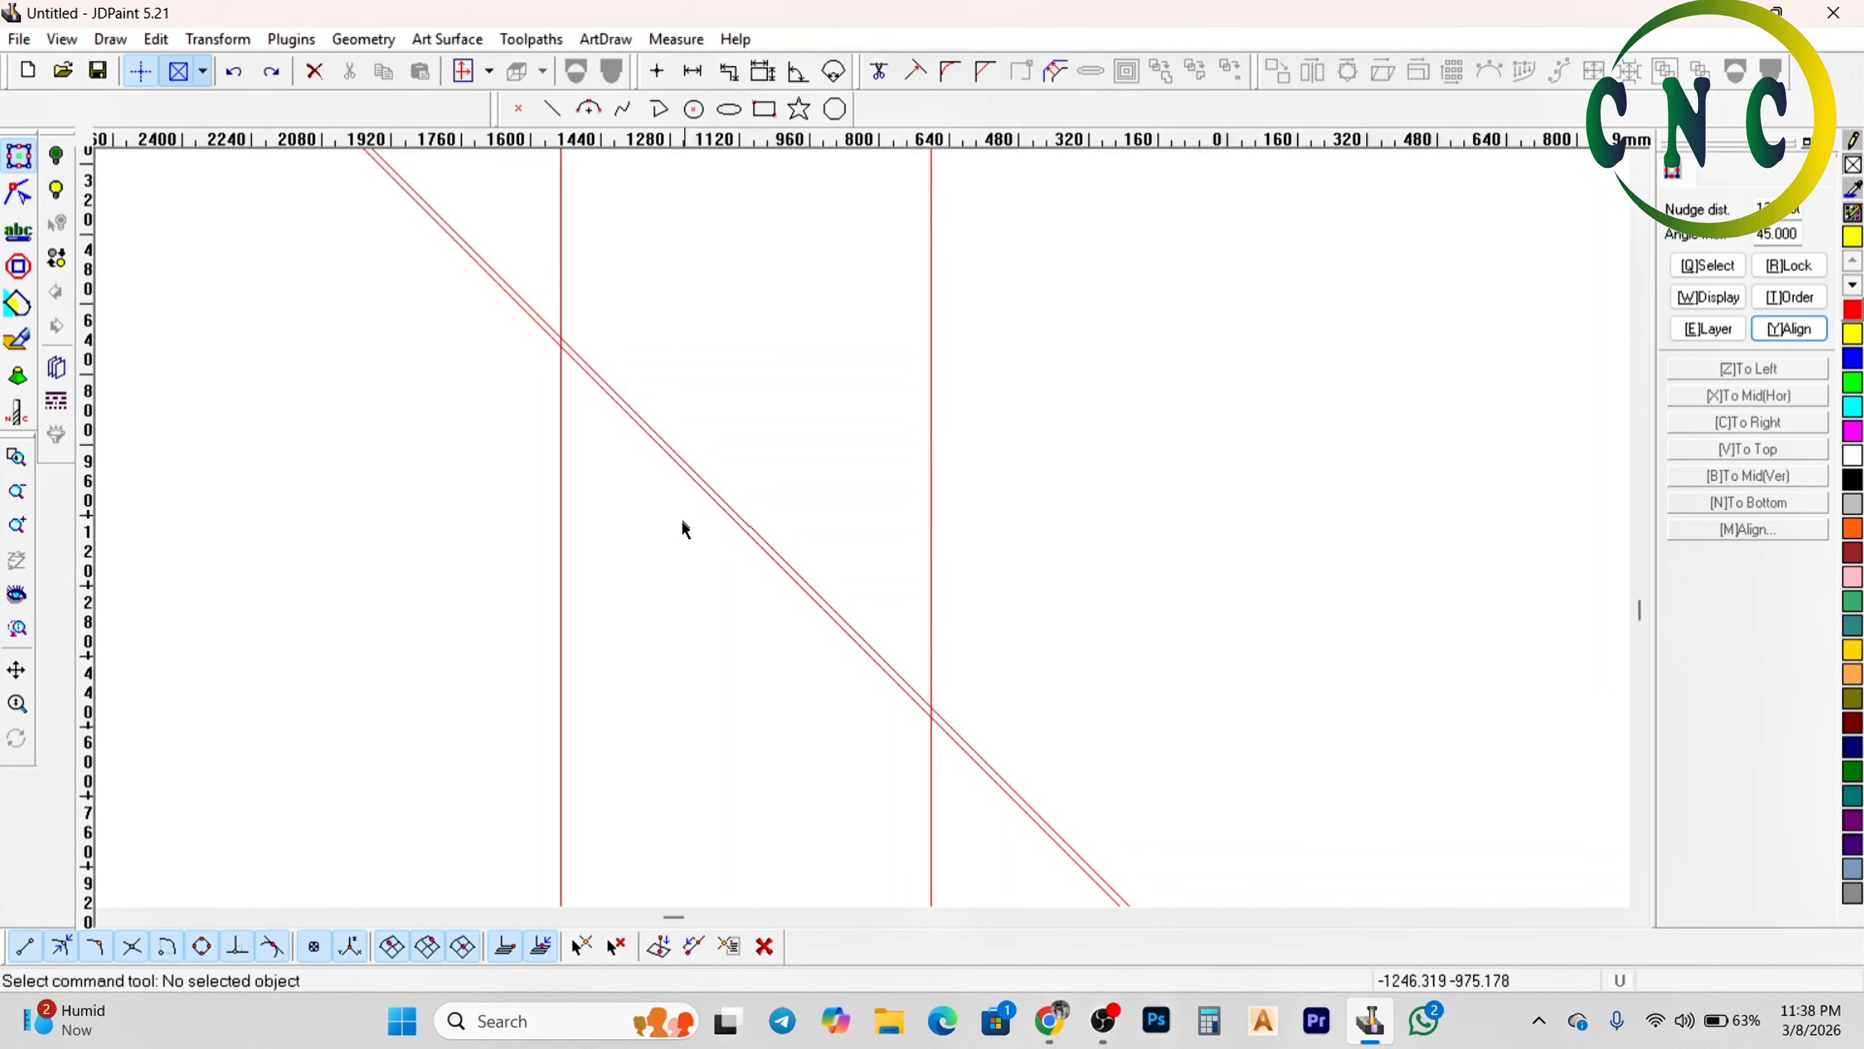
{"action": "scroll", "coordinate": [694, 540], "scroll_direction": "down", "scroll_amount": 2}
{"action": "scroll", "coordinate": [701, 525], "scroll_direction": "up", "scroll_amount": 3}
Offset the diagonal line toward the upper right at 15 mm spacing in 10 steps, keeping the original
{"action": "left_click", "coordinate": [725, 554]}
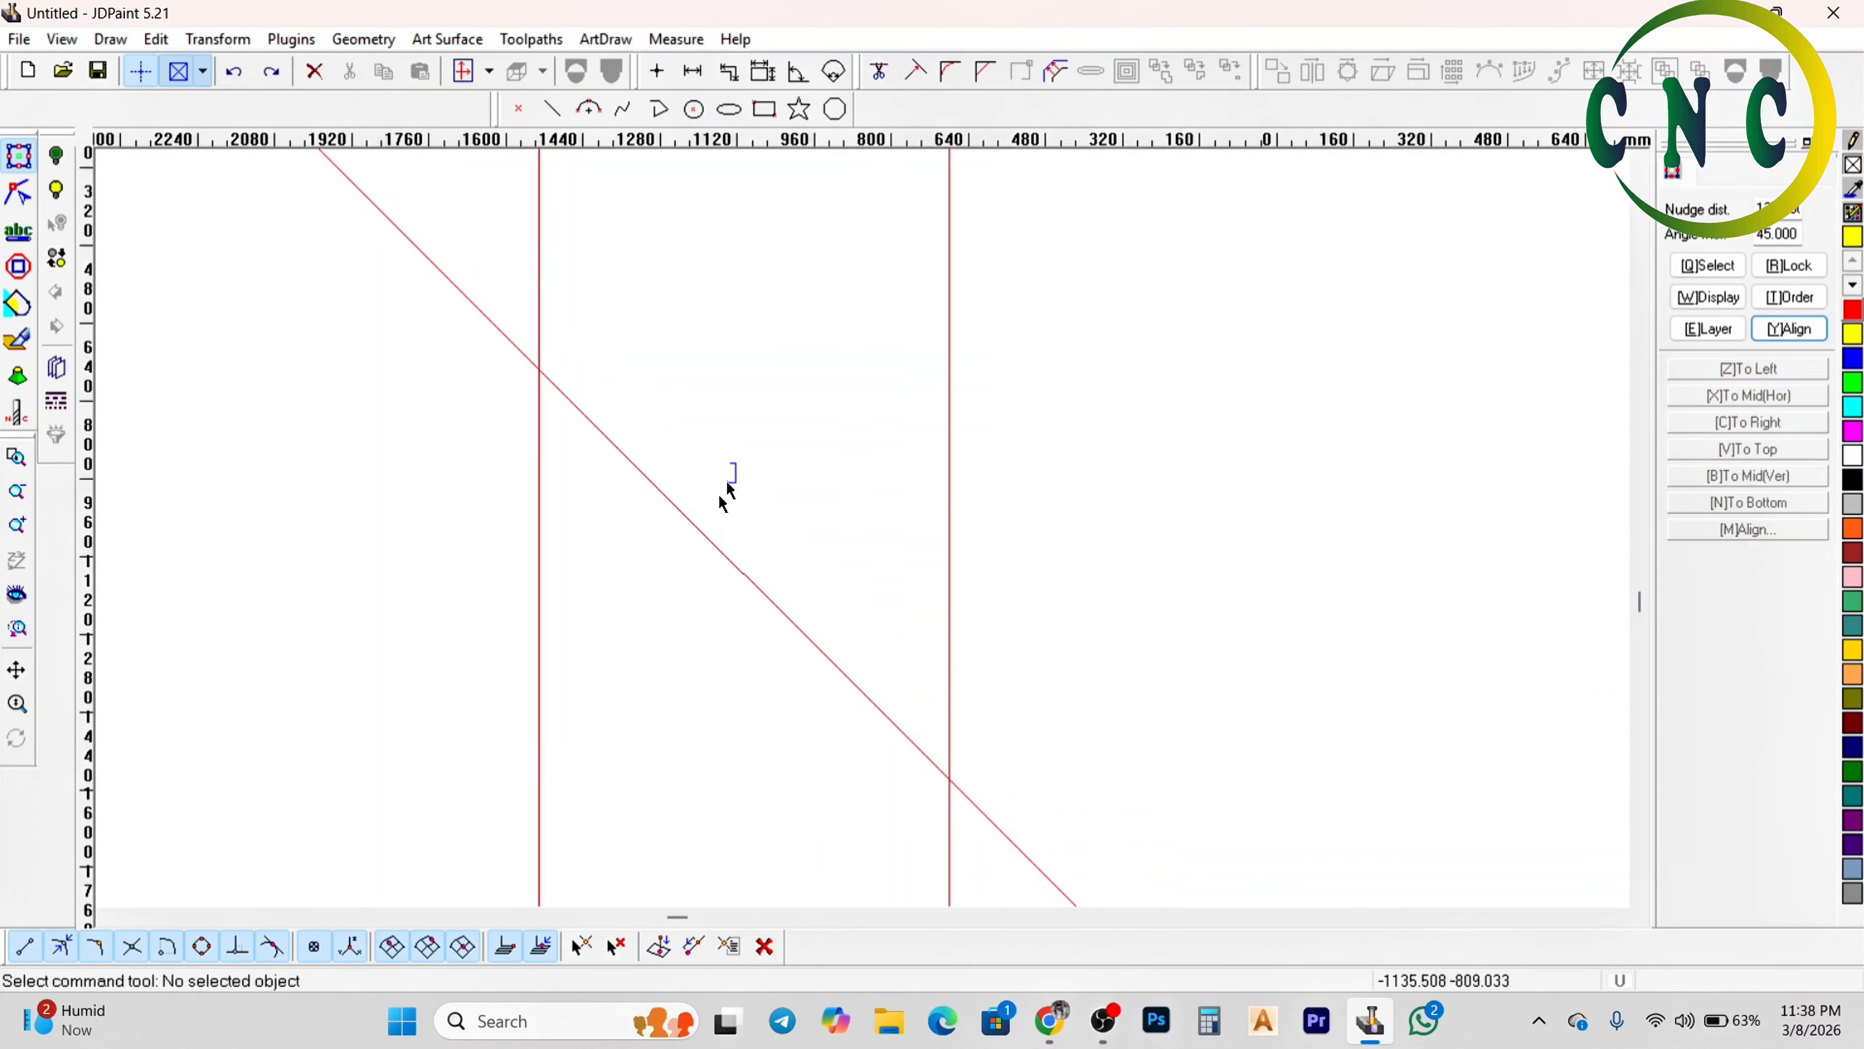
{"action": "left_click", "coordinate": [1055, 70]}
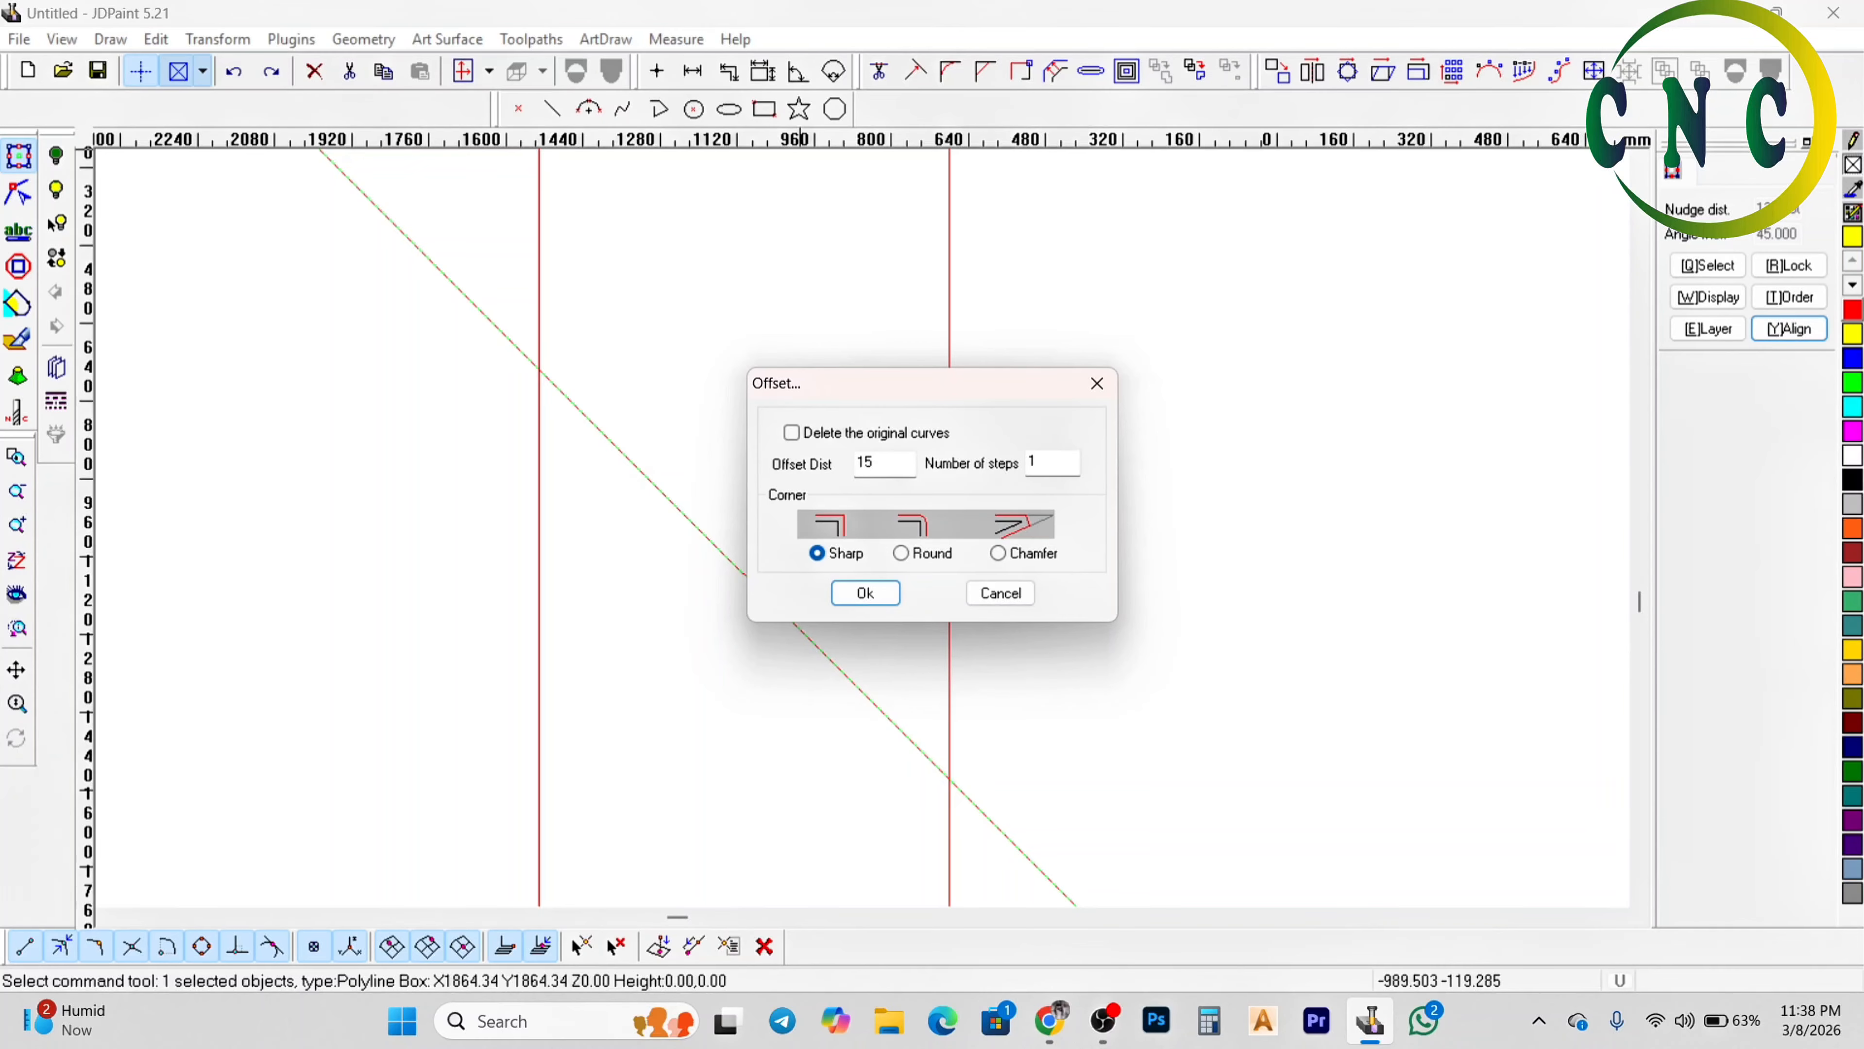
{"action": "key", "text": "Tab"}
{"action": "type", "text": "10"}
{"action": "key", "text": "Return"}
{"action": "left_click", "coordinate": [762, 587]}
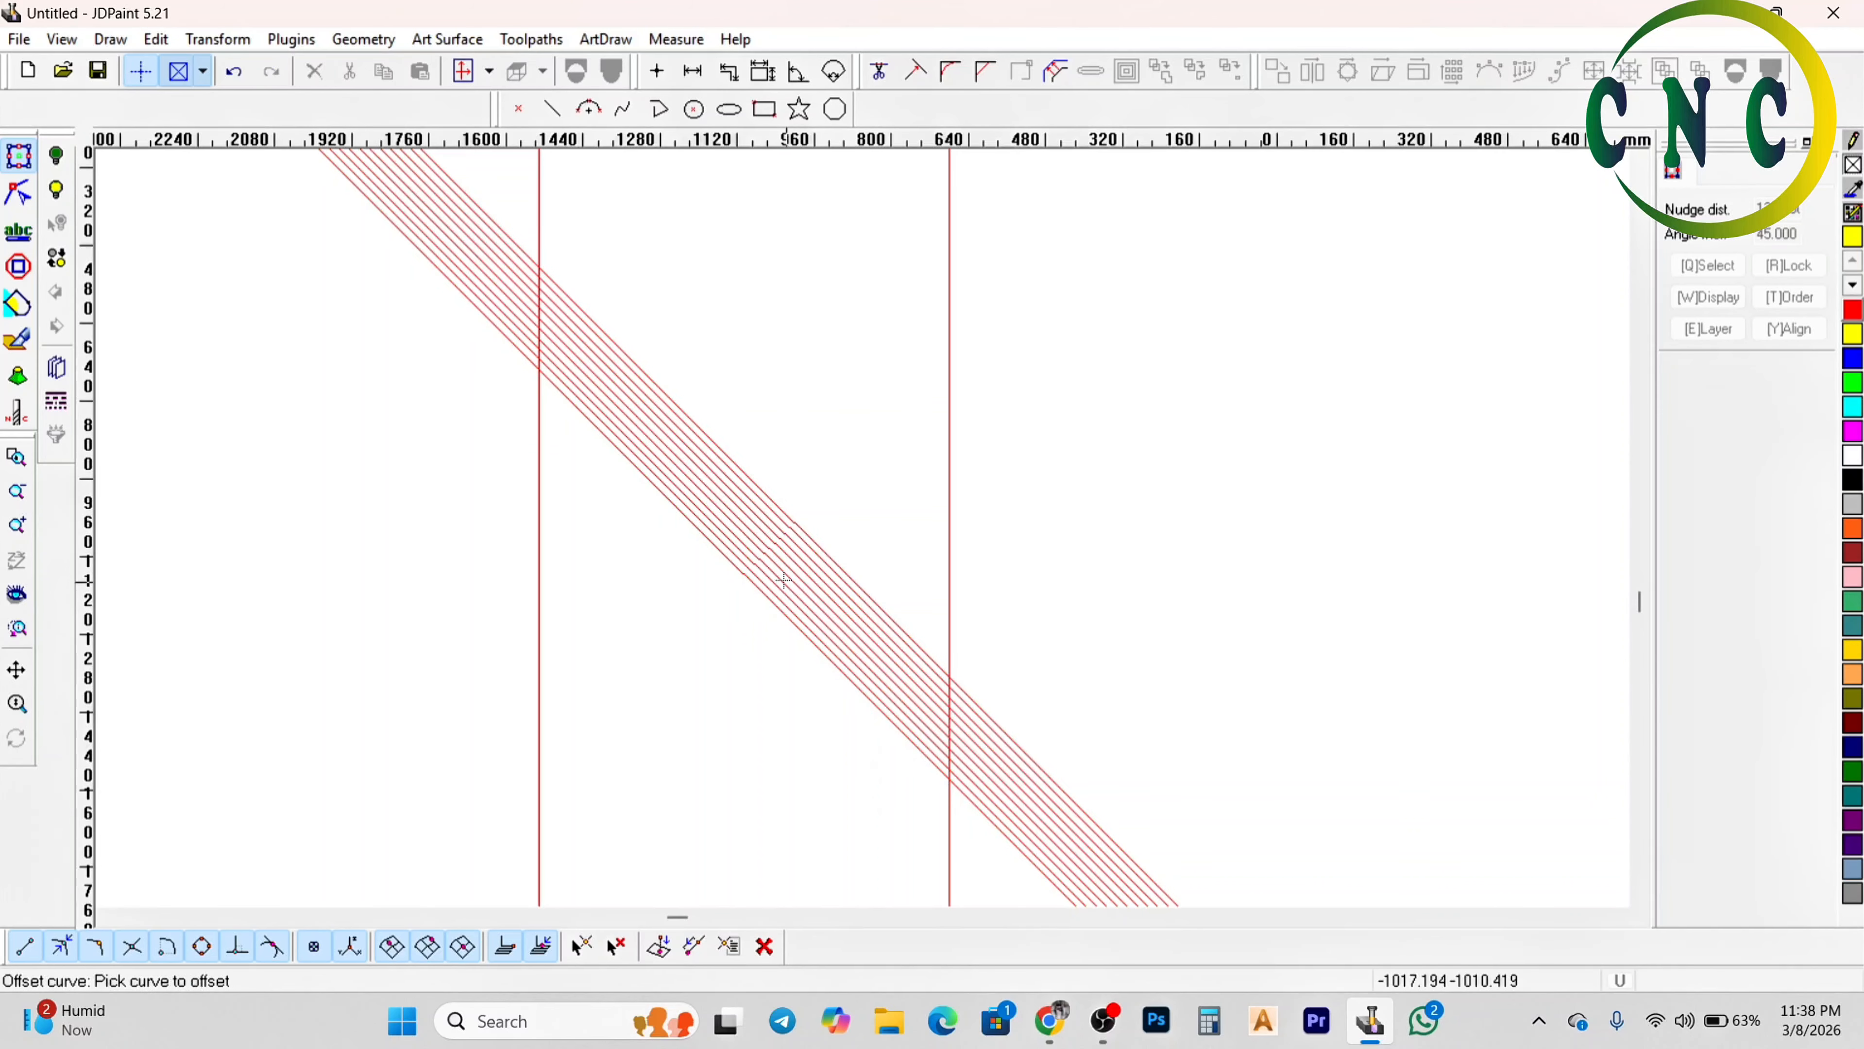
{"action": "scroll", "coordinate": [813, 558], "scroll_direction": "down", "scroll_amount": 2}
{"action": "scroll", "coordinate": [764, 491], "scroll_direction": "up", "scroll_amount": 3}
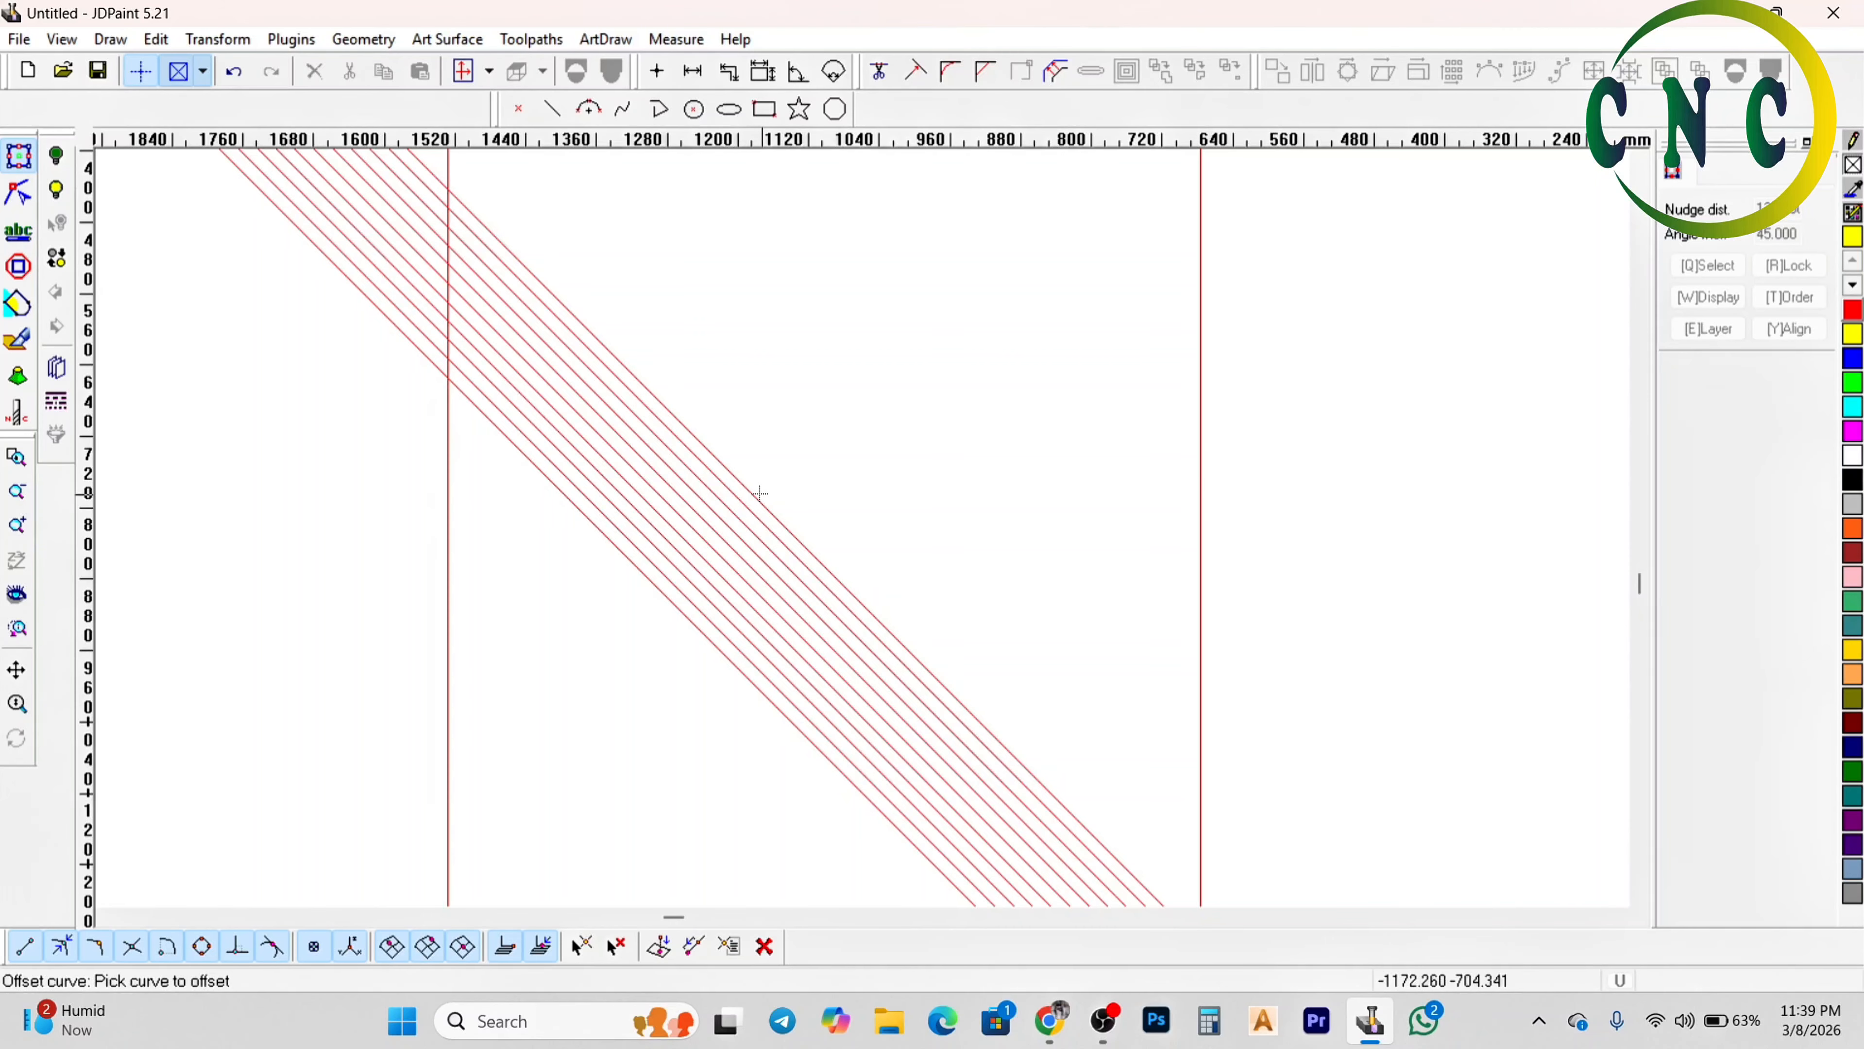
Leave the Offset command and undo the 10-step offset of the diagonal line
{"action": "left_click", "coordinate": [760, 493]}
{"action": "key", "text": "Escape"}
{"action": "scroll", "coordinate": [818, 460], "scroll_direction": "down", "scroll_amount": 2}
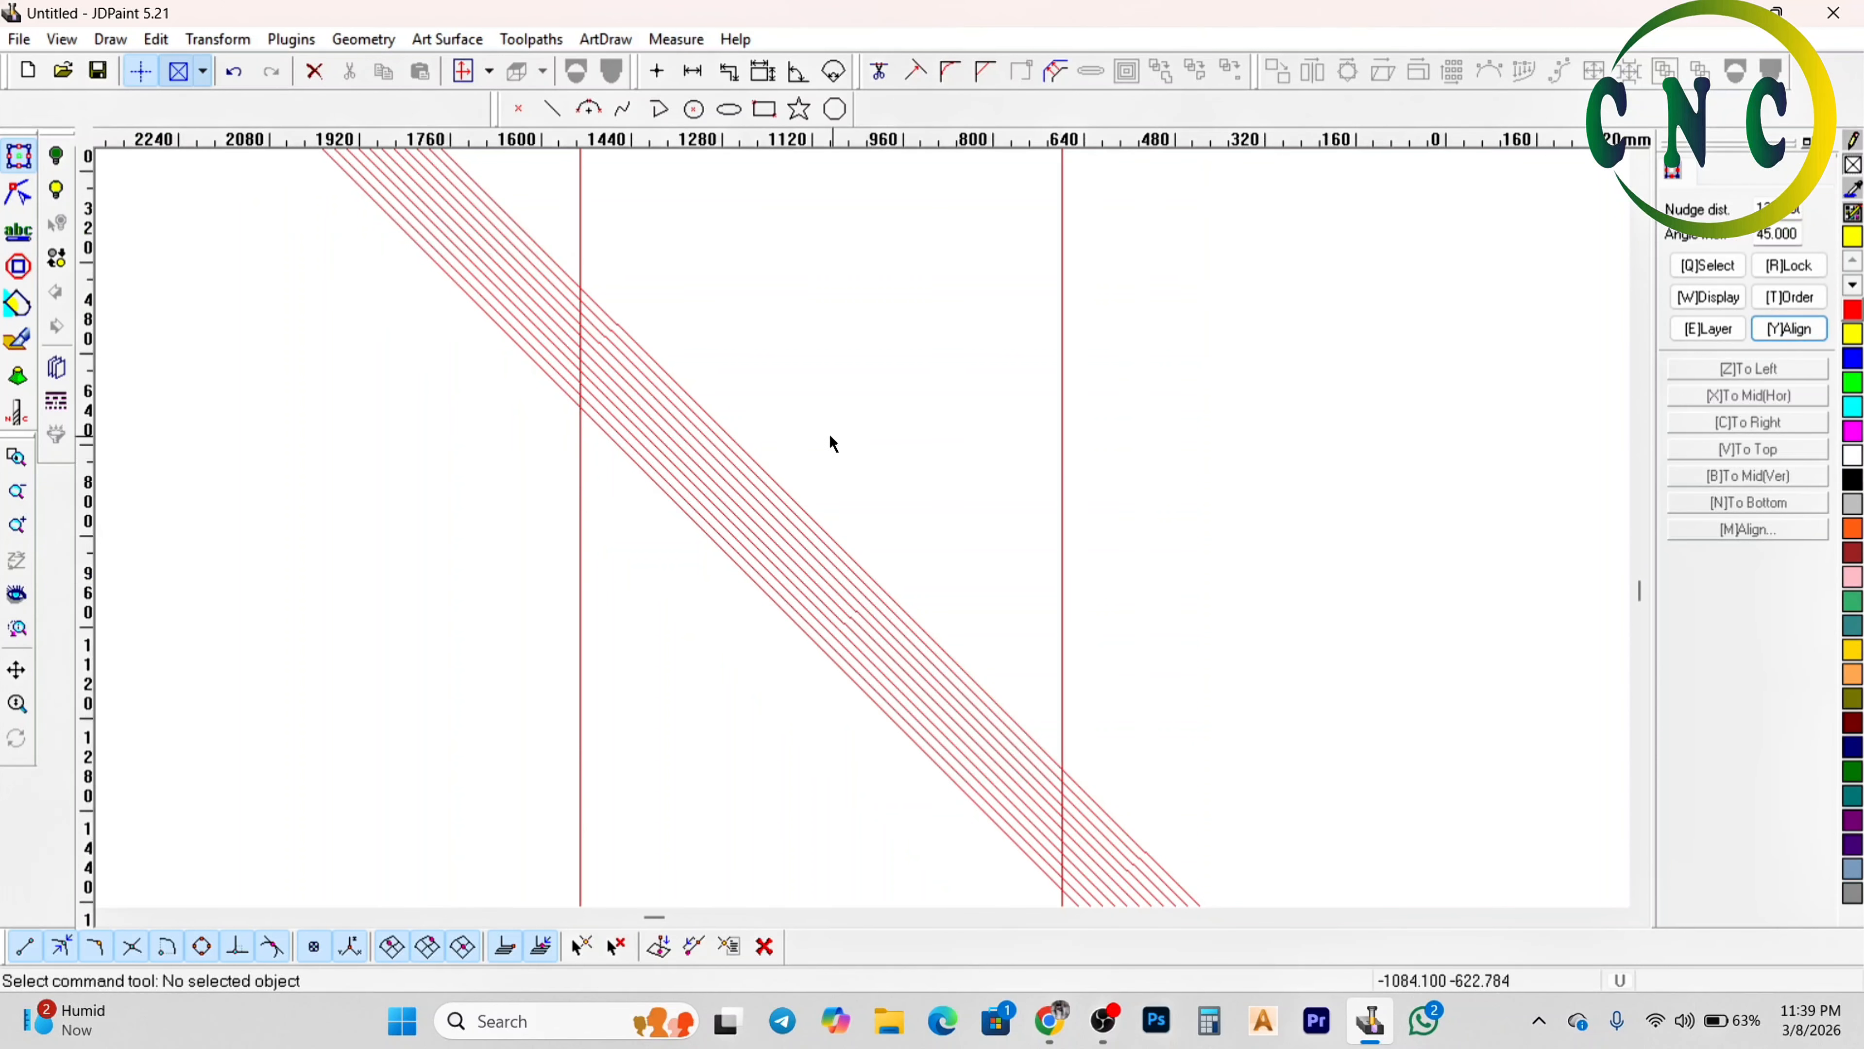
{"action": "key", "text": "ctrl+z"}
Offset the diagonal line toward the upper right with a distance of 15 mm and 50 steps, keeping the original
{"action": "left_click", "coordinate": [746, 603]}
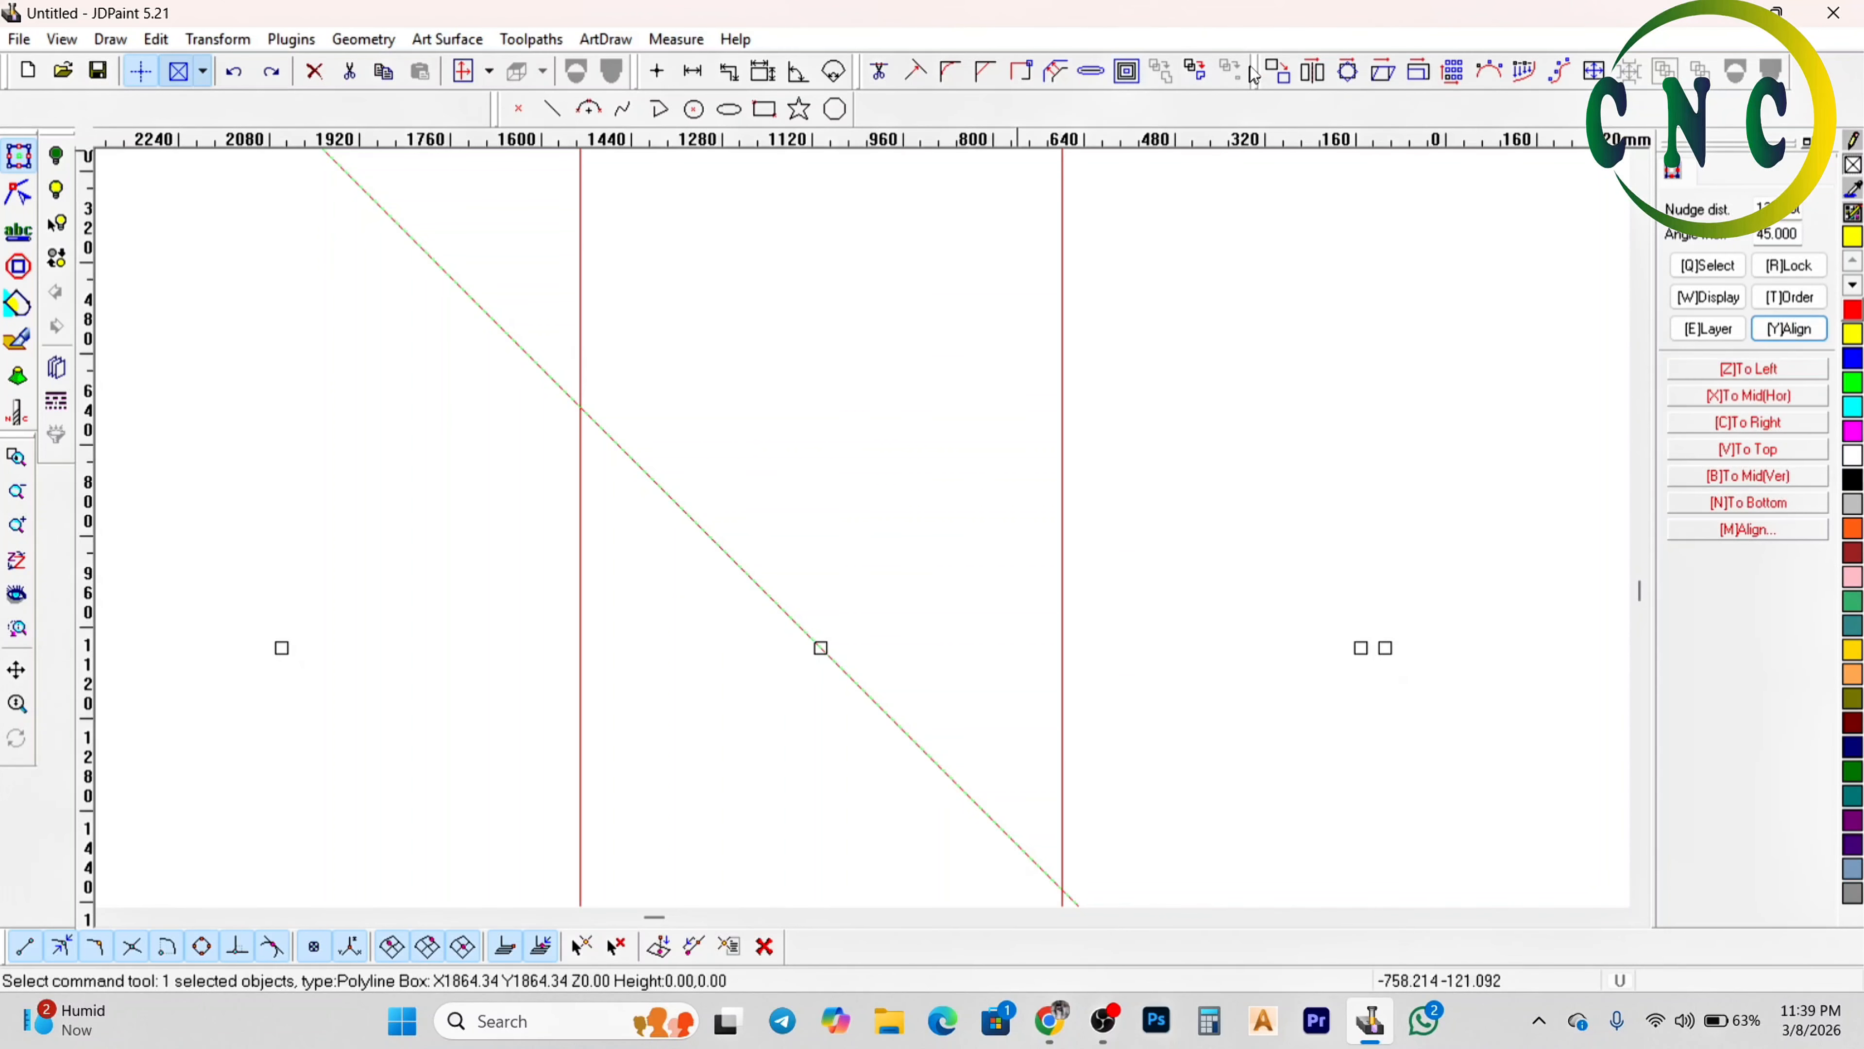
{"action": "left_click", "coordinate": [1071, 396]}
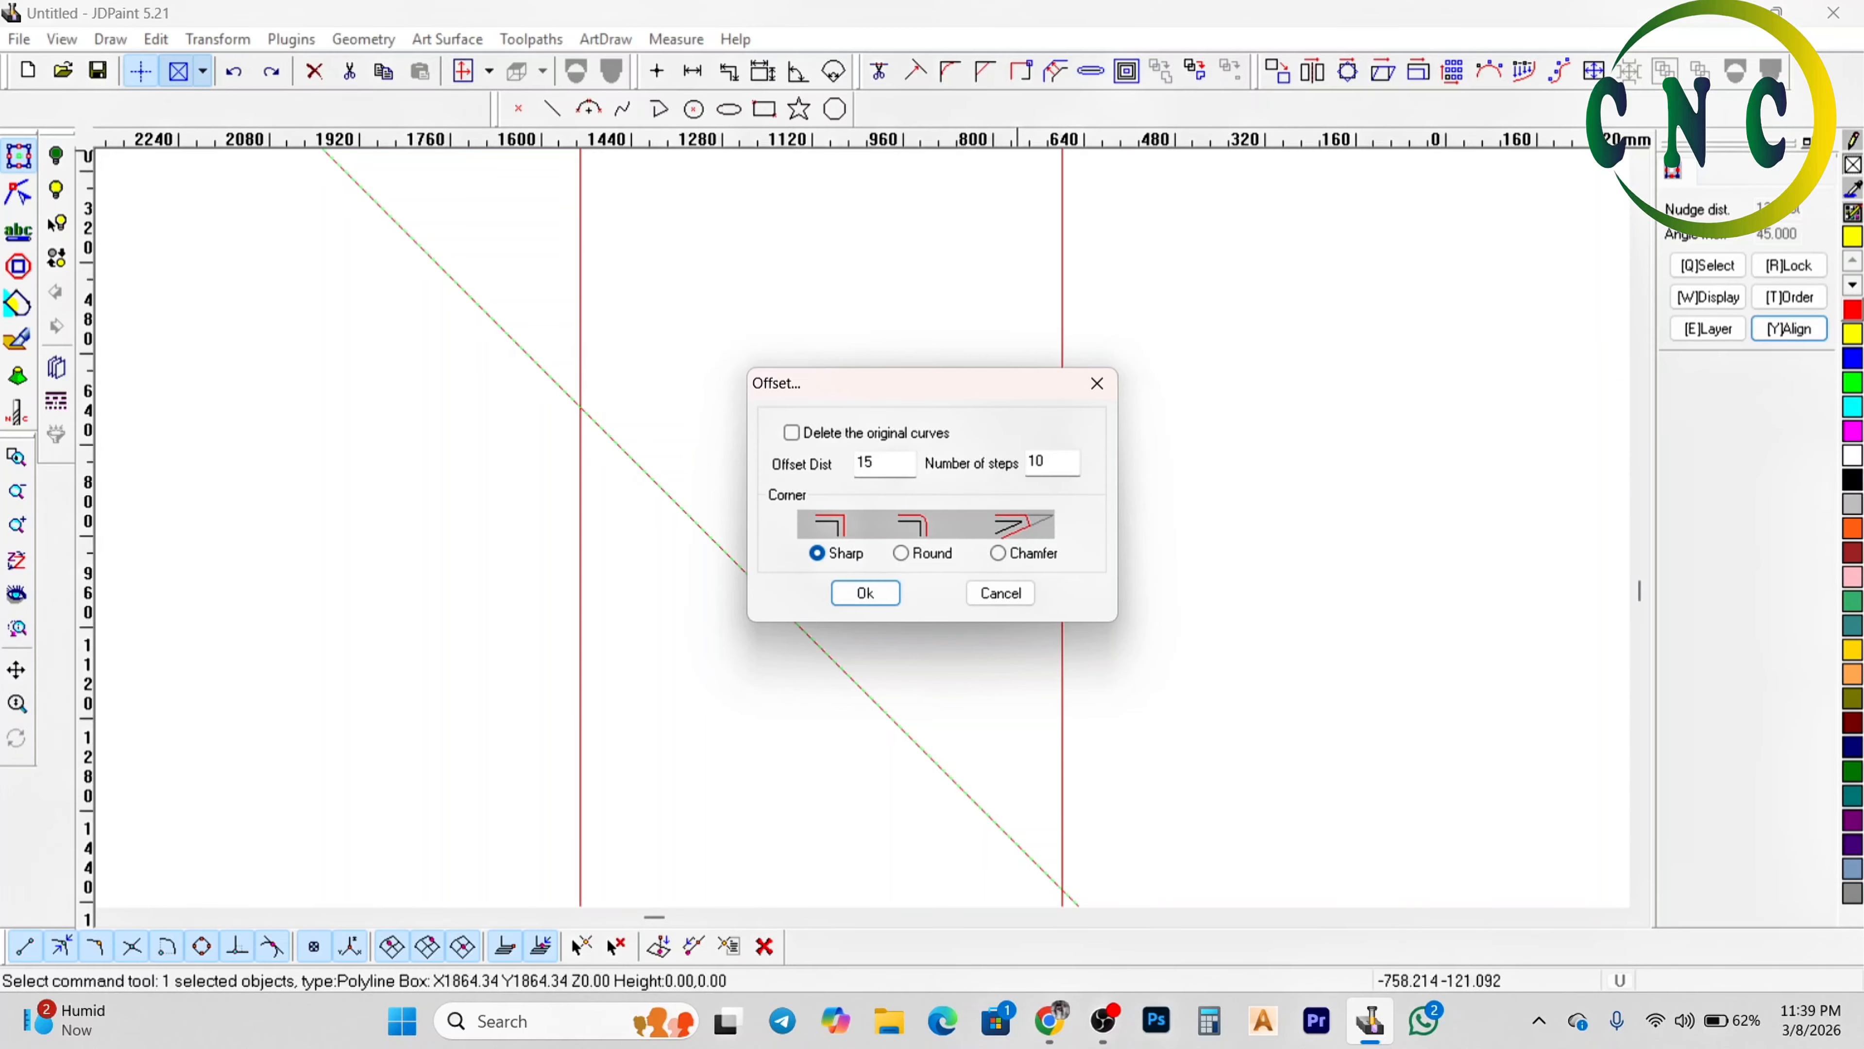
{"action": "left_click_drag", "start_coordinate": [877, 462], "coordinate": [757, 488]}
{"action": "type", "text": "5015"}
{"action": "double_click", "coordinate": [1049, 463]}
{"action": "type", "text": "50"}
{"action": "key", "text": "Return"}
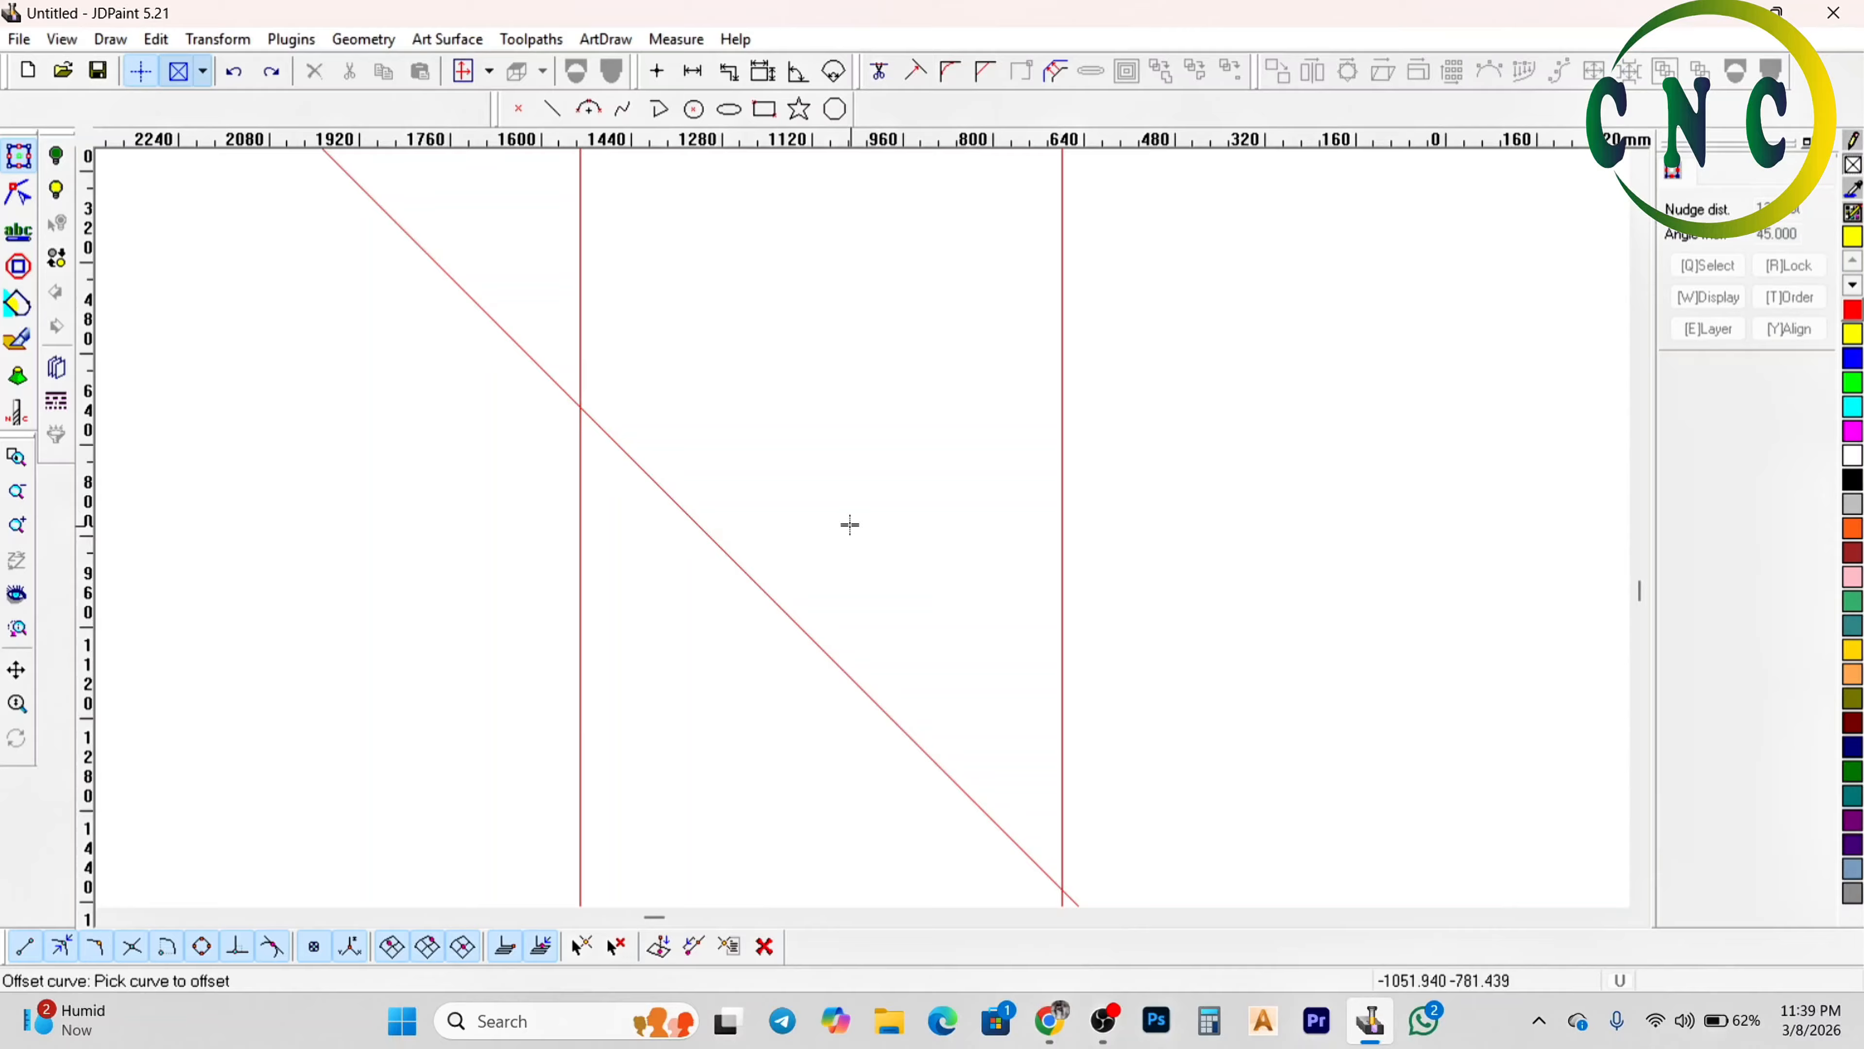
{"action": "left_click", "coordinate": [755, 577]}
{"action": "left_click", "coordinate": [785, 545]}
Apply the same 15 mm, 50-step offset to the original diagonal line toward the lower left
{"action": "scroll", "coordinate": [815, 548], "scroll_direction": "down", "scroll_amount": 5}
{"action": "scroll", "coordinate": [882, 426], "scroll_direction": "up", "scroll_amount": 6}
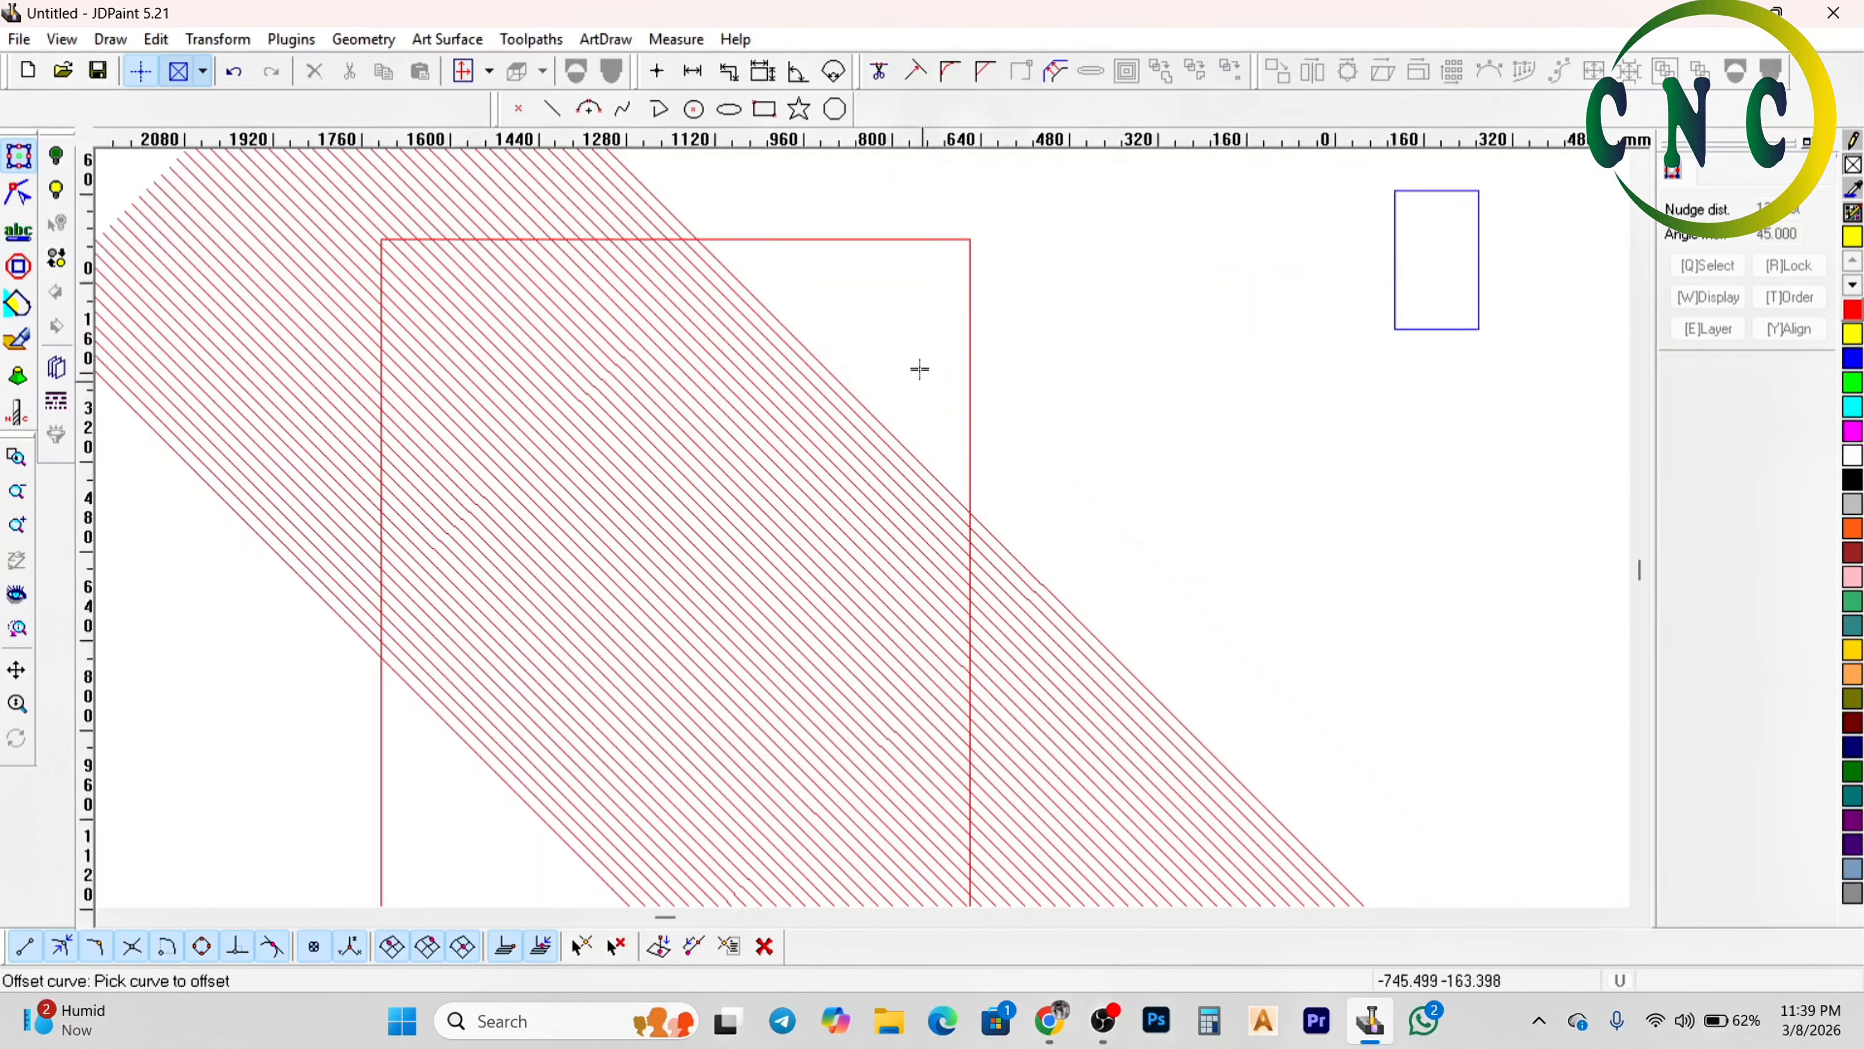
{"action": "scroll", "coordinate": [919, 369], "scroll_direction": "down", "scroll_amount": 5}
{"action": "scroll", "coordinate": [795, 578], "scroll_direction": "up", "scroll_amount": 5}
{"action": "scroll", "coordinate": [790, 591], "scroll_direction": "up", "scroll_amount": 1}
{"action": "left_click", "coordinate": [775, 614]}
{"action": "scroll", "coordinate": [764, 591], "scroll_direction": "down", "scroll_amount": 1}
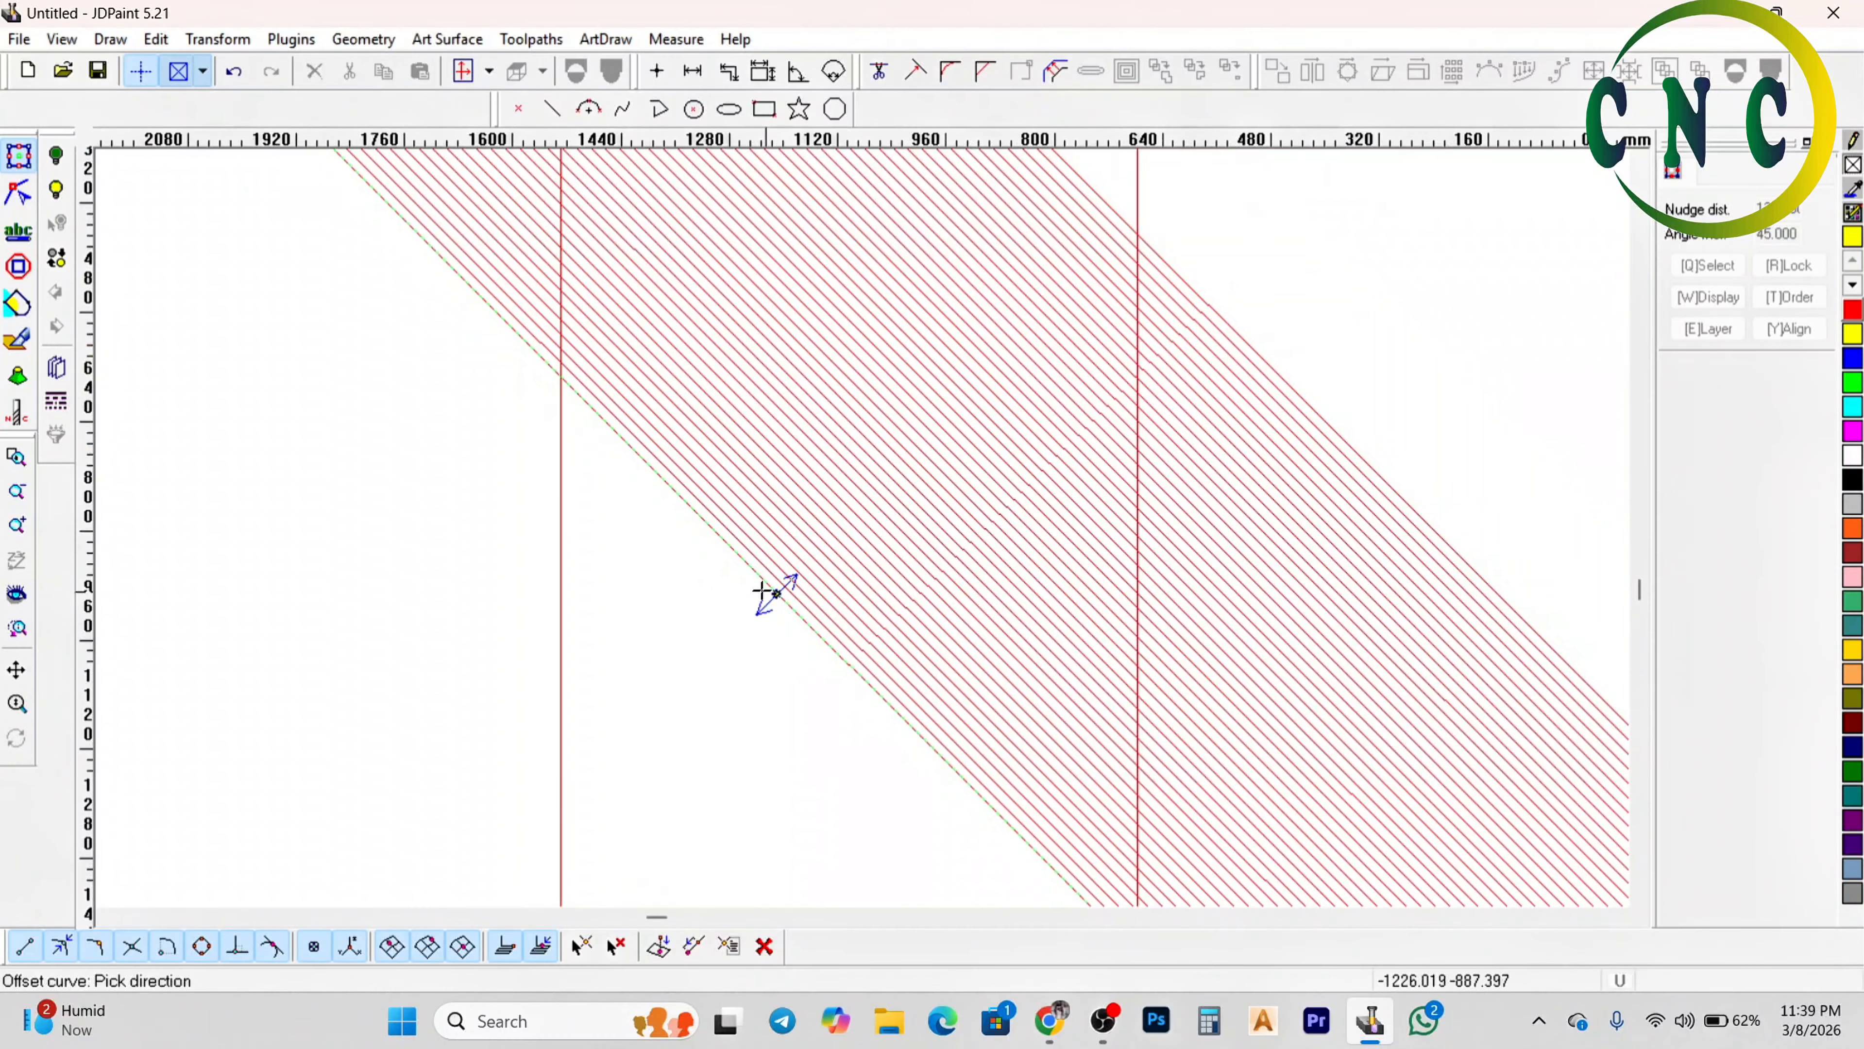
{"action": "left_click", "coordinate": [753, 507]}
Extend the hatch past the frame's lower end by offsetting its outermost lower-left line outward another 50 steps at 15 mm
{"action": "scroll", "coordinate": [778, 550], "scroll_direction": "down", "scroll_amount": 3}
{"action": "scroll", "coordinate": [803, 594], "scroll_direction": "up", "scroll_amount": 3}
{"action": "scroll", "coordinate": [785, 676], "scroll_direction": "down", "scroll_amount": 3}
{"action": "scroll", "coordinate": [738, 837], "scroll_direction": "up", "scroll_amount": 5}
{"action": "left_click", "coordinate": [867, 578]}
{"action": "left_click", "coordinate": [848, 608]}
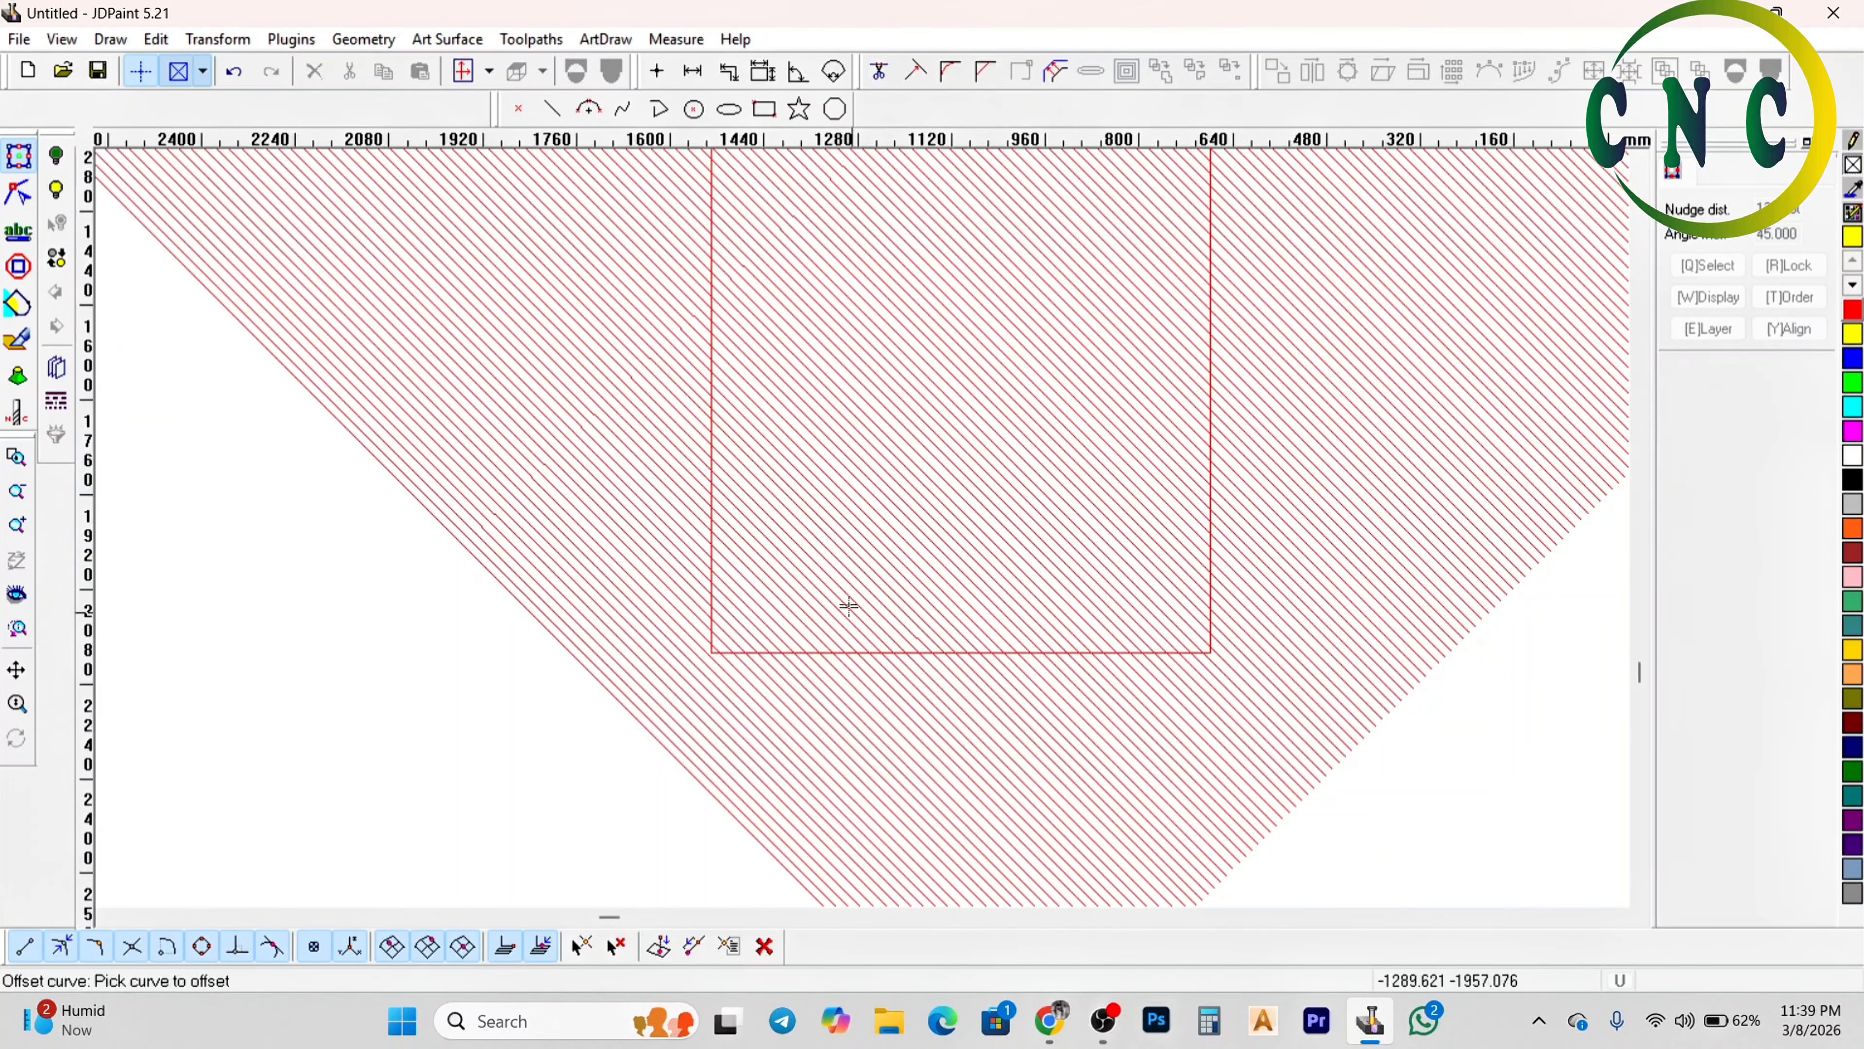
Offset the outermost upper-right hatch line outward another 50 steps at 15 mm to cover the frame's upper corner
{"action": "scroll", "coordinate": [894, 648], "scroll_direction": "down", "scroll_amount": 5}
{"action": "scroll", "coordinate": [1086, 400], "scroll_direction": "up", "scroll_amount": 3}
{"action": "scroll", "coordinate": [910, 305], "scroll_direction": "up", "scroll_amount": 3}
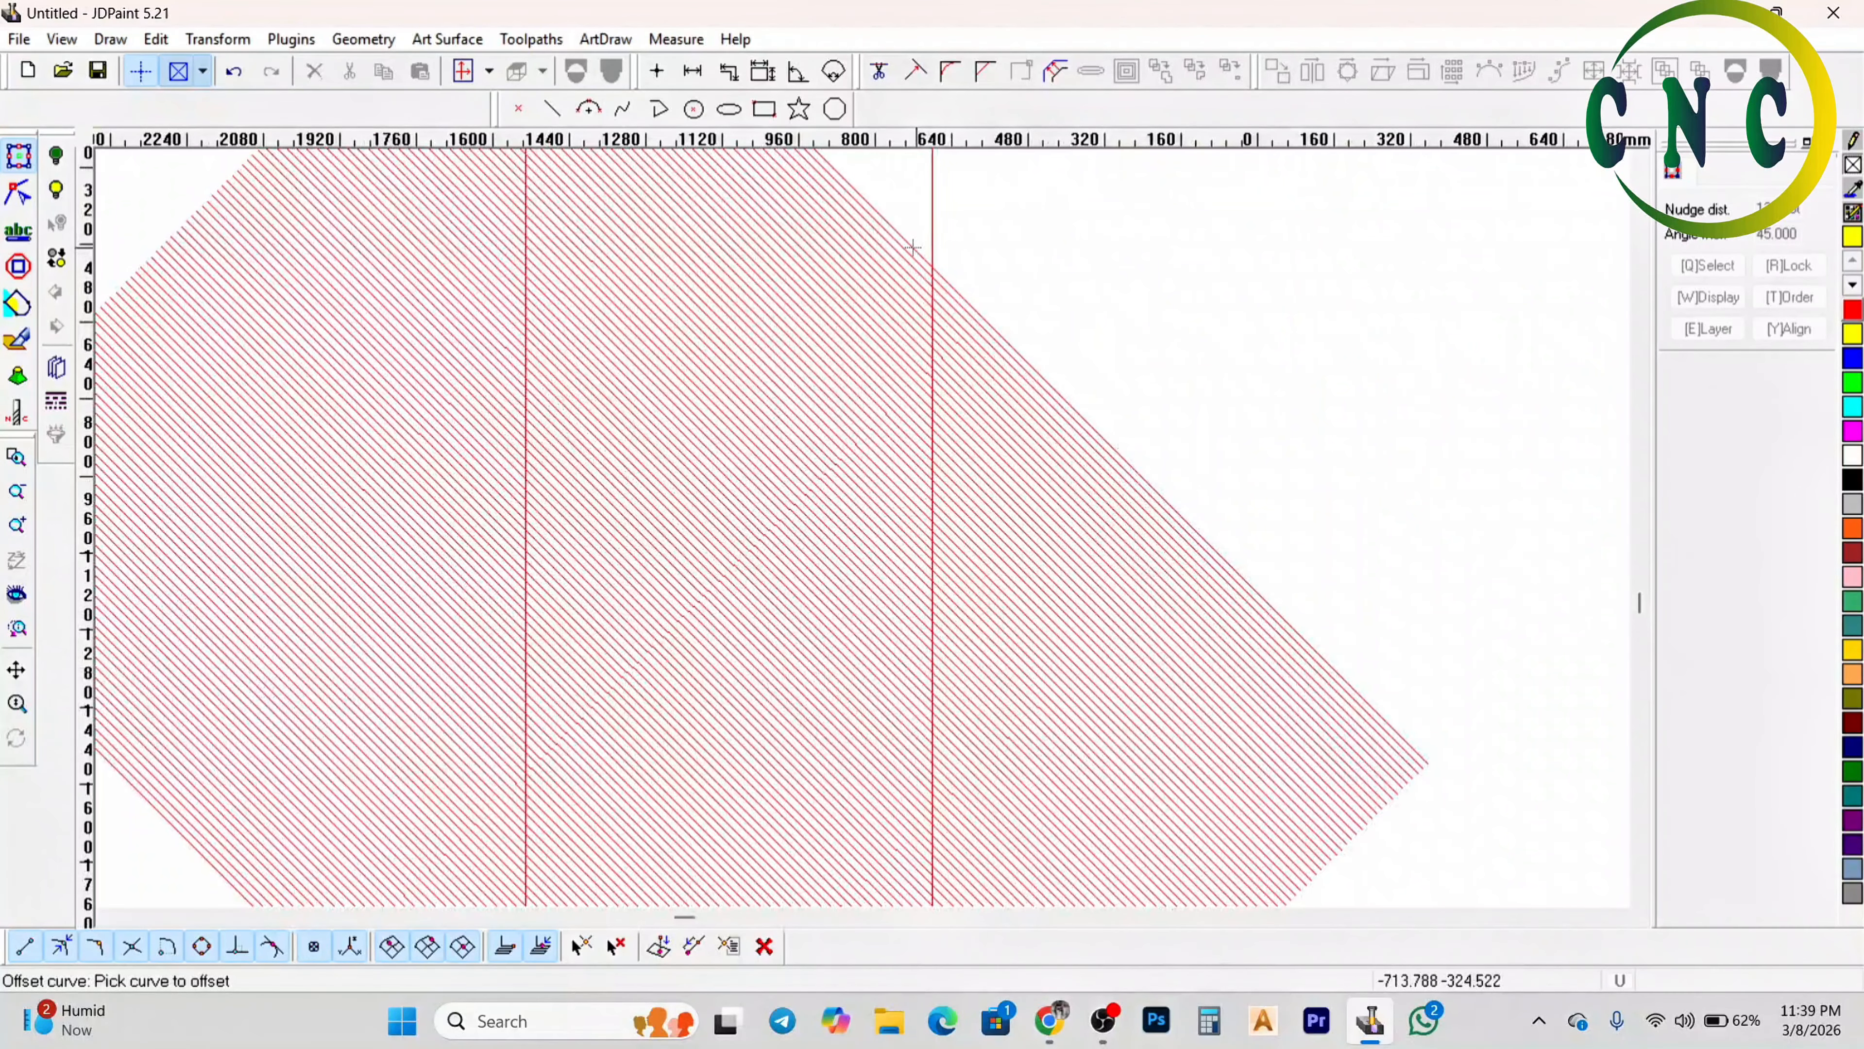
{"action": "left_click", "coordinate": [911, 247]}
{"action": "left_click", "coordinate": [928, 229]}
{"action": "scroll", "coordinate": [964, 327], "scroll_direction": "down", "scroll_amount": 5}
{"action": "scroll", "coordinate": [969, 367], "scroll_direction": "down", "scroll_amount": 3}
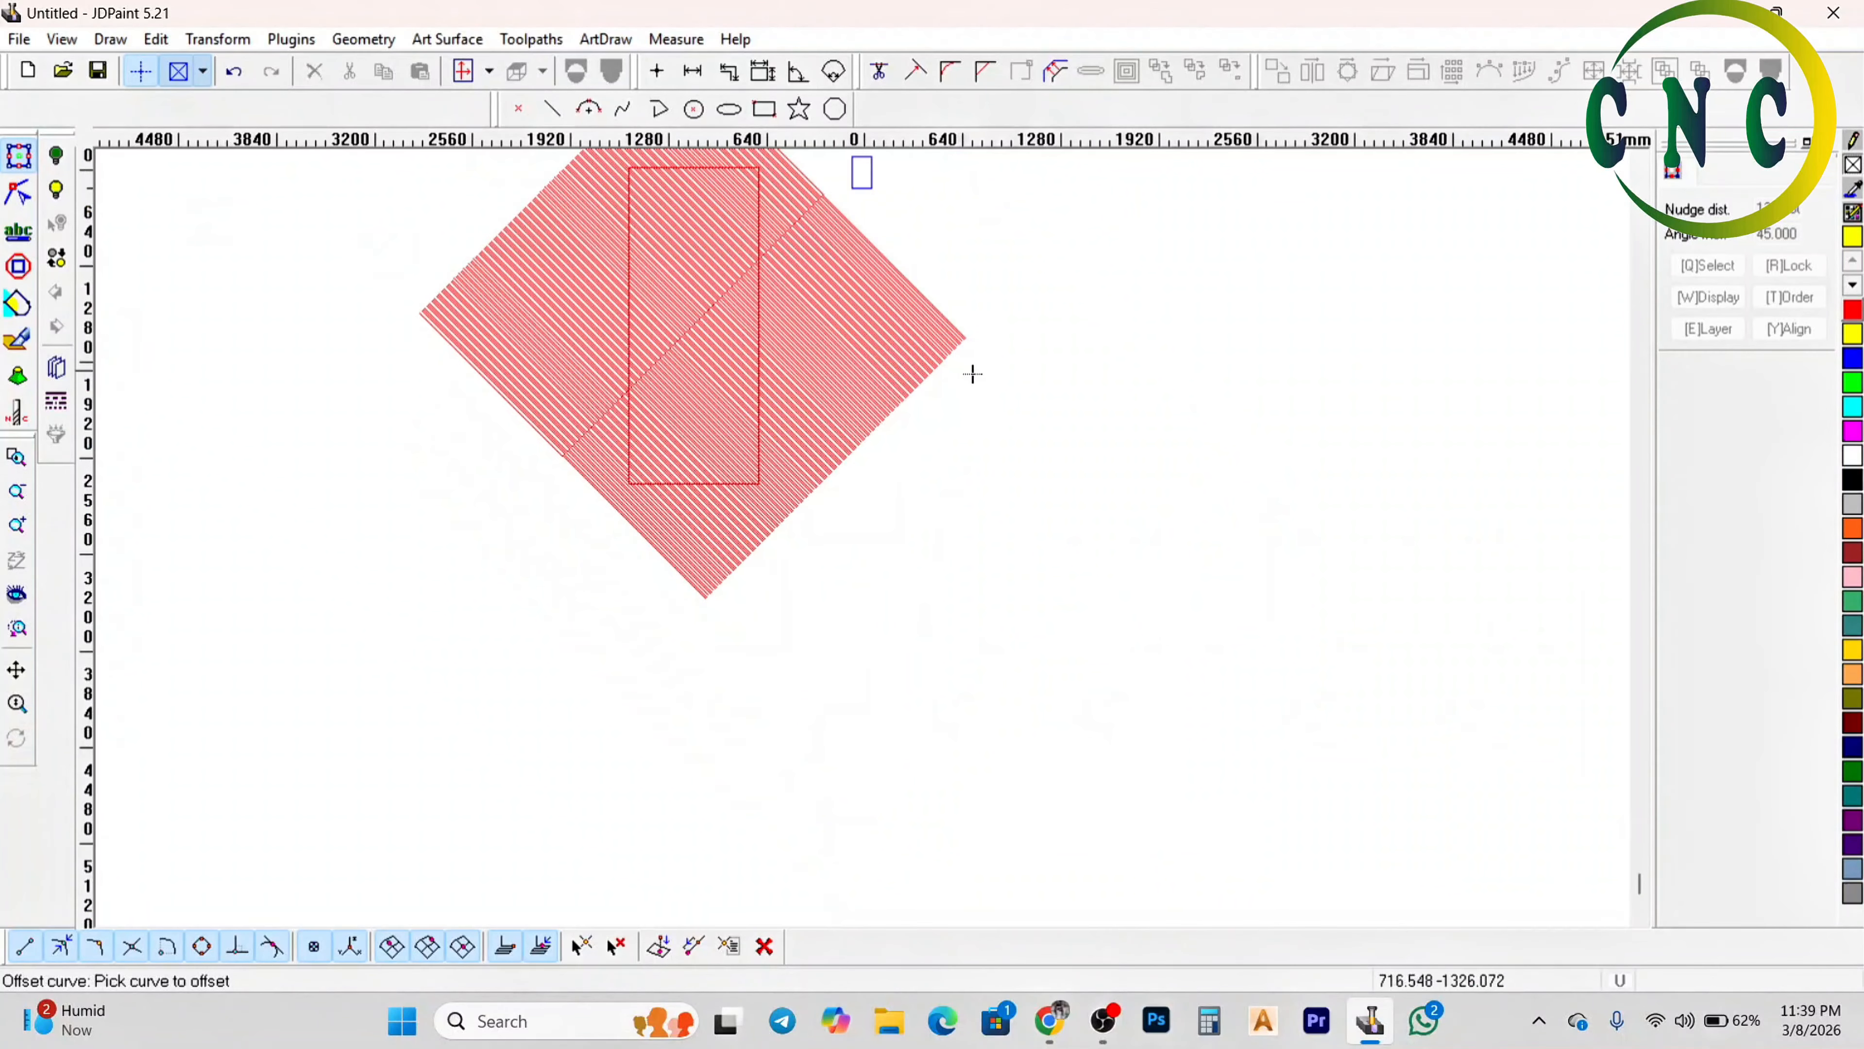
{"action": "key", "text": "Escape"}
Select all the curves and apply Region trim curves with the frame as boundary, keeping the curves inside
{"action": "scroll", "coordinate": [689, 393], "scroll_direction": "up", "scroll_amount": 4}
{"action": "scroll", "coordinate": [563, 505], "scroll_direction": "down", "scroll_amount": 2}
{"action": "key", "text": "ctrl+a"}
{"action": "left_click", "coordinate": [1127, 72]}
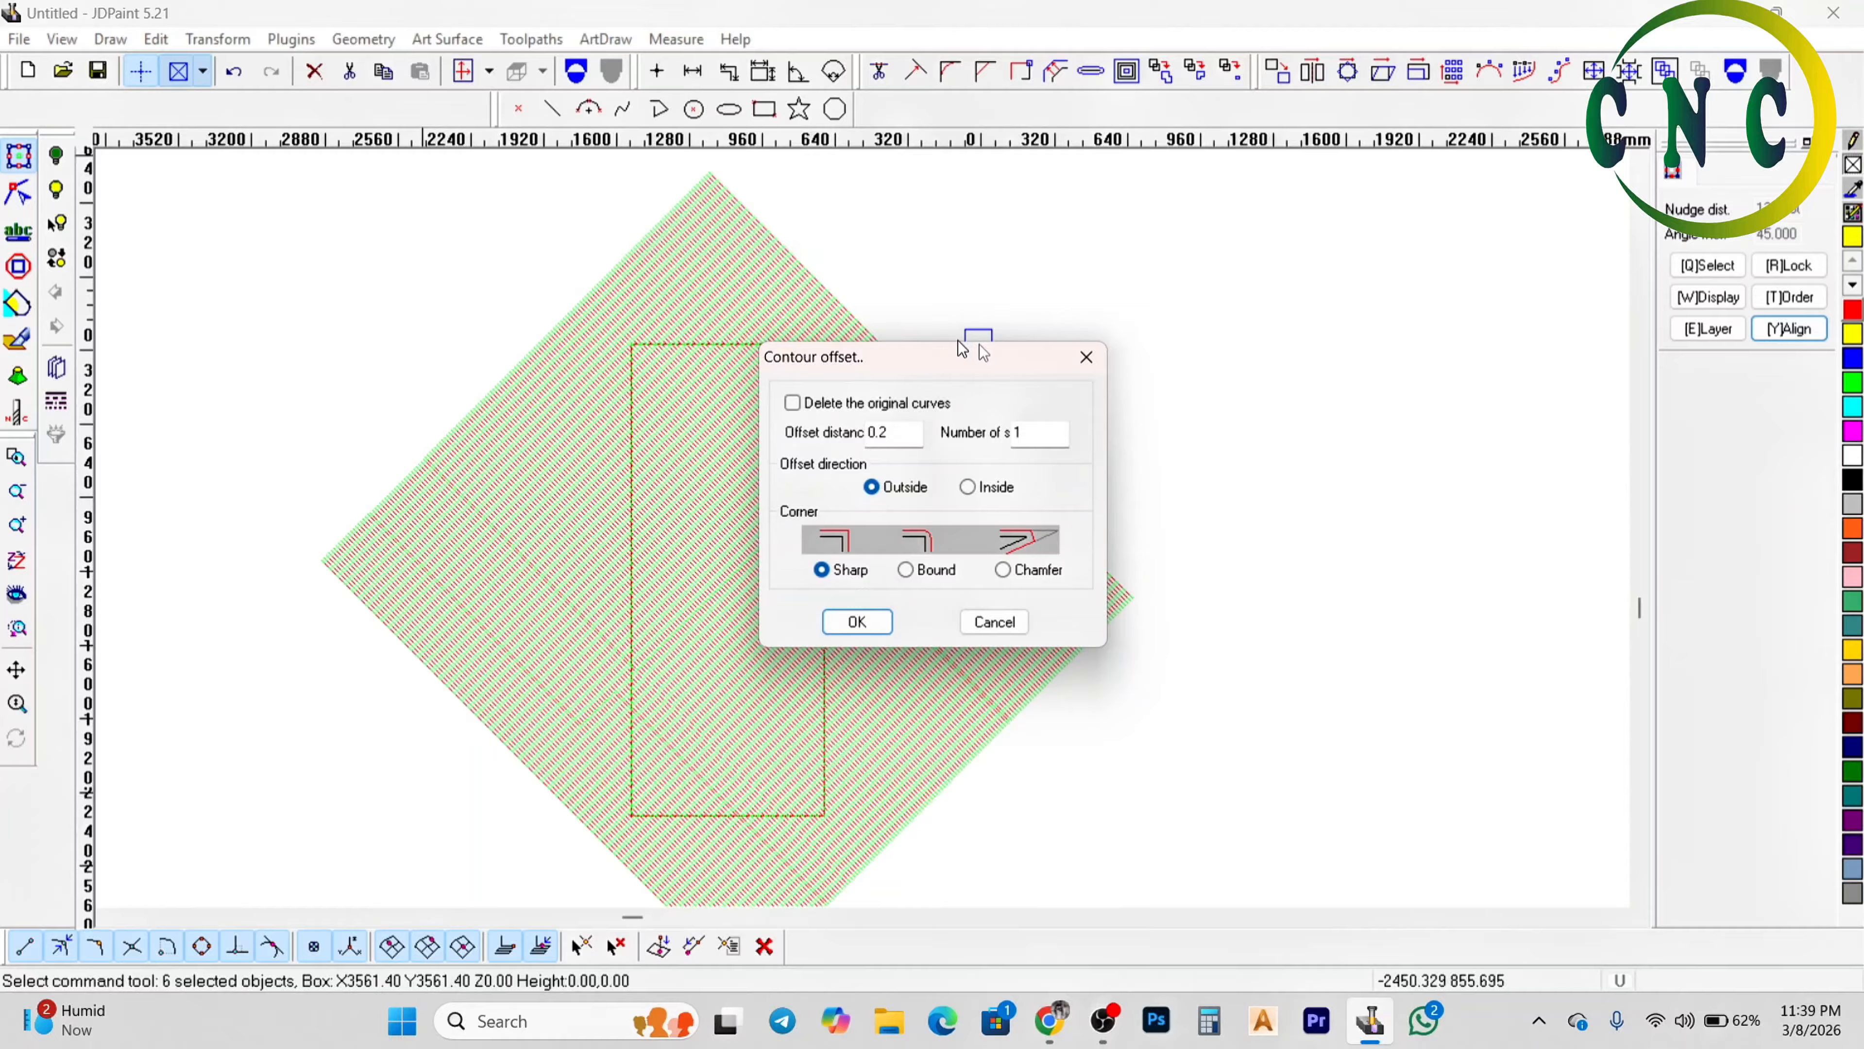
{"action": "left_click", "coordinate": [1089, 358]}
{"action": "left_click", "coordinate": [155, 39]}
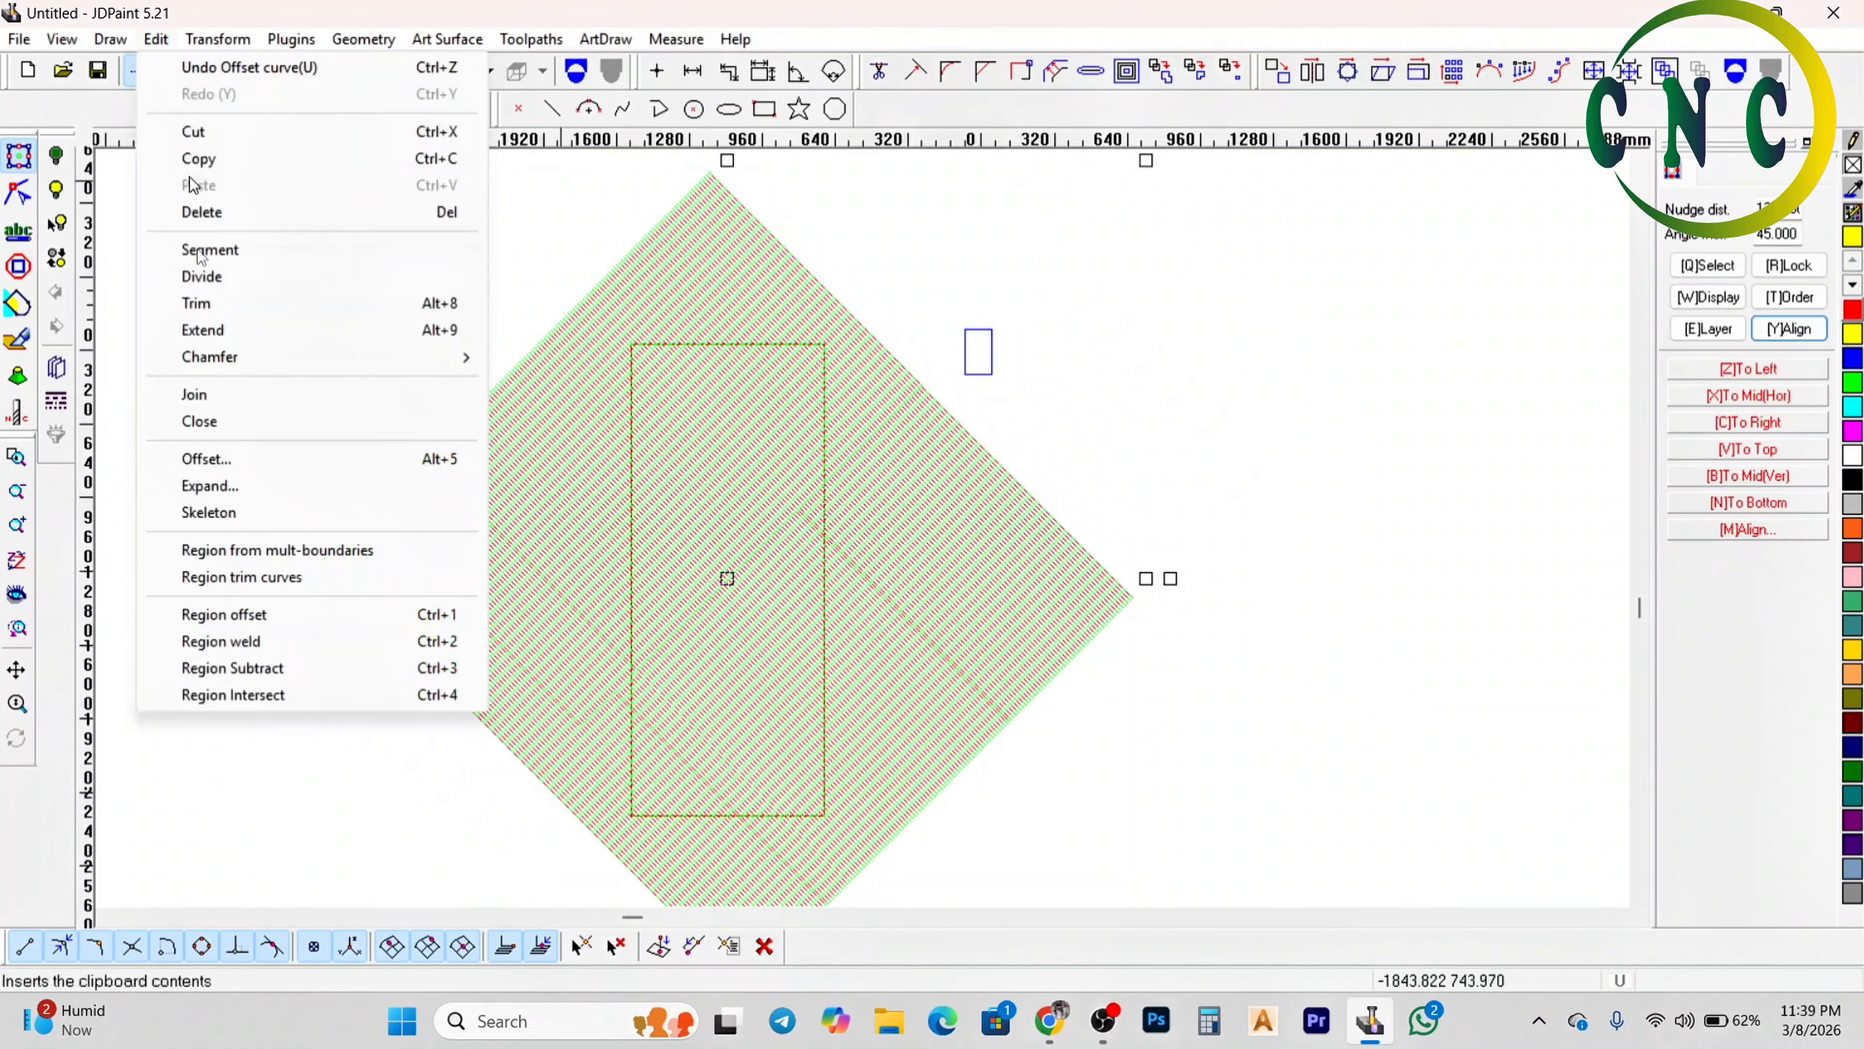
{"action": "left_click", "coordinate": [279, 581]}
{"action": "scroll", "coordinate": [747, 391], "scroll_direction": "up", "scroll_amount": 4}
{"action": "scroll", "coordinate": [748, 445], "scroll_direction": "up", "scroll_amount": 3}
{"action": "left_click", "coordinate": [740, 446]}
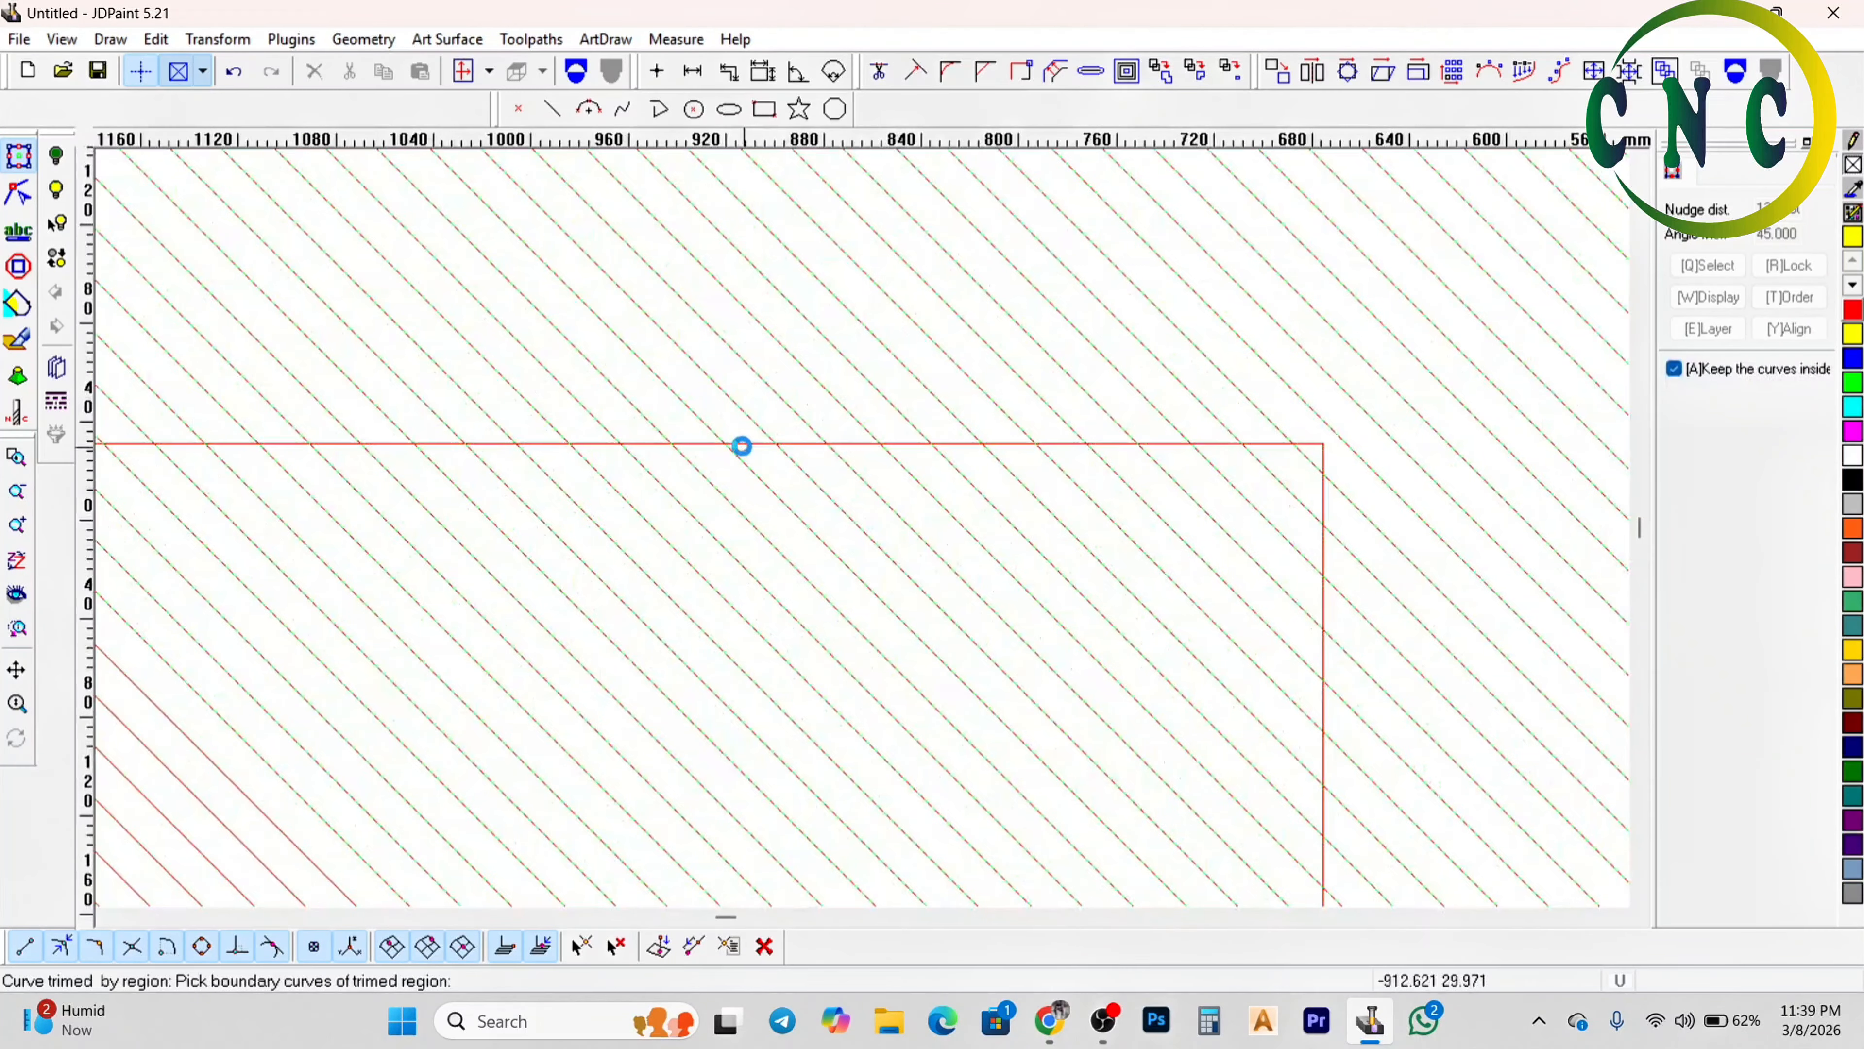
Finish the region trim against the rectangular frame and select the trimmed diagonal hatch
{"action": "right_click", "coordinate": [742, 444]}
{"action": "scroll", "coordinate": [774, 376], "scroll_direction": "down", "scroll_amount": 7}
{"action": "left_click", "coordinate": [778, 487]}
{"action": "scroll", "coordinate": [778, 487], "scroll_direction": "down", "scroll_amount": 3}
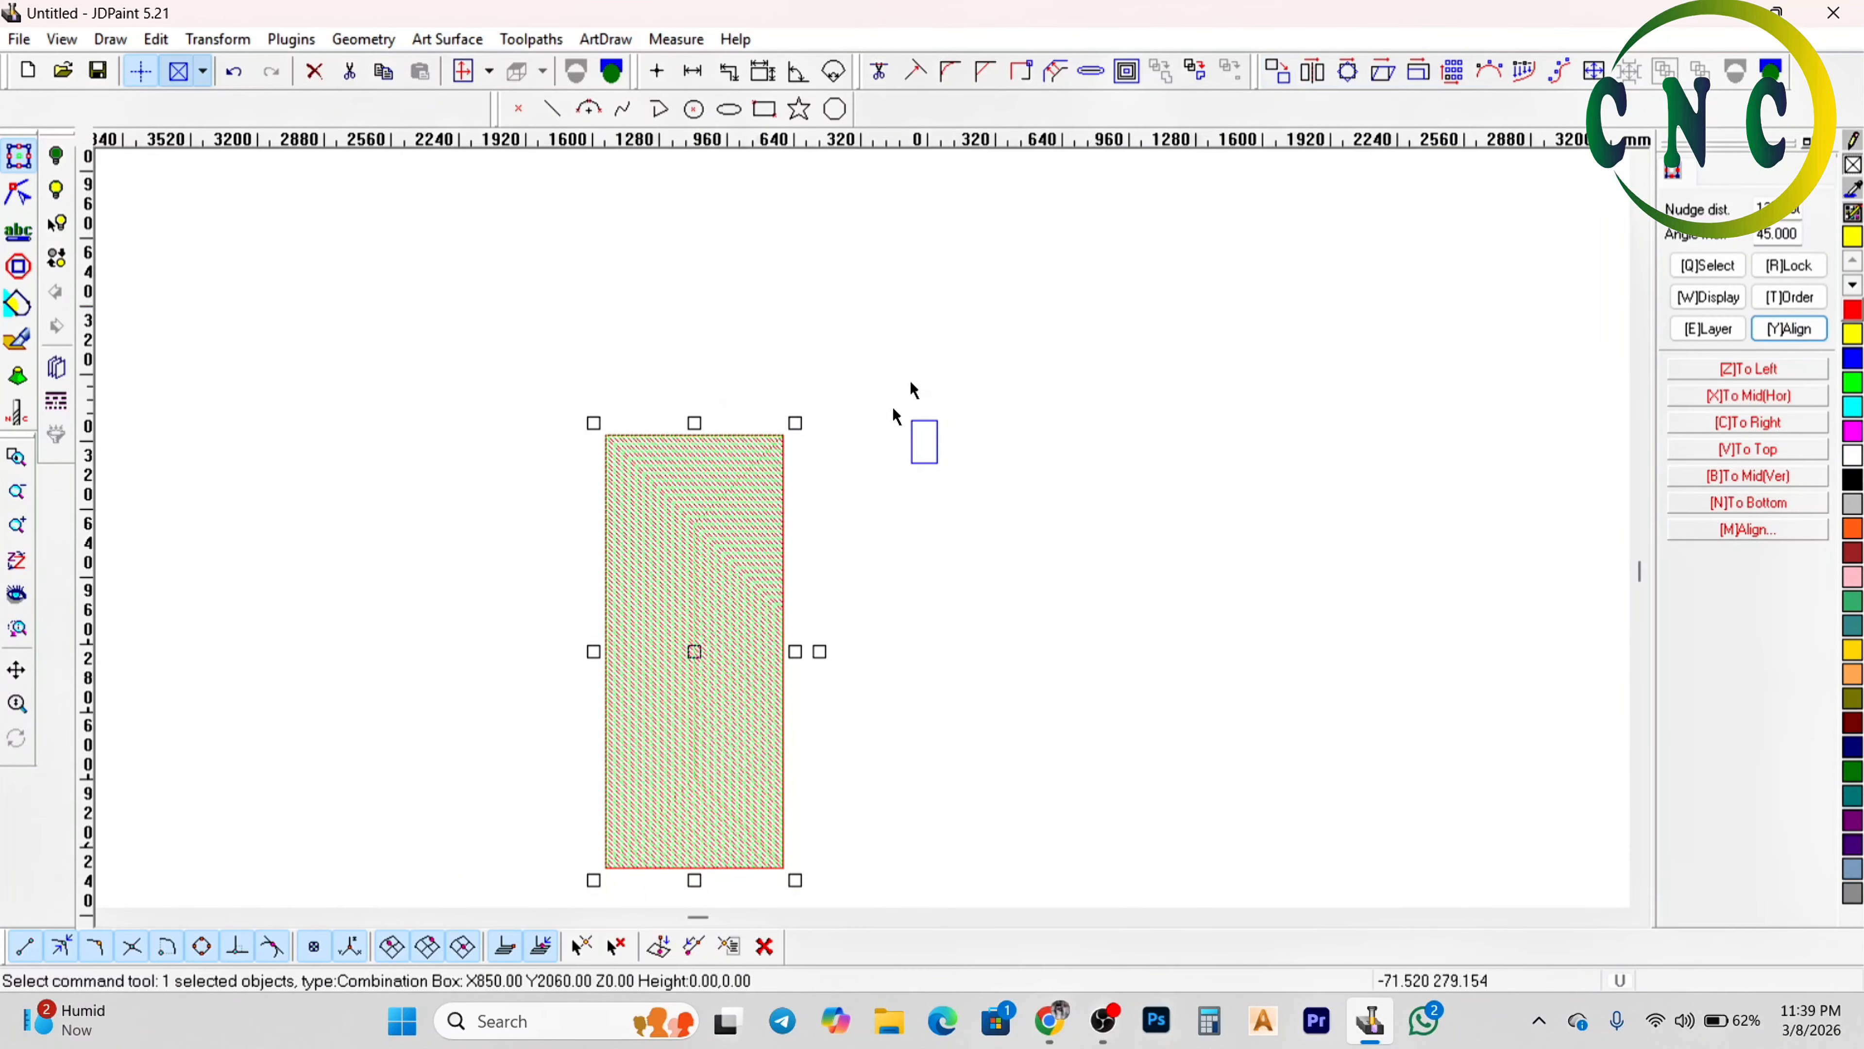
Try to mirror the trimmed hatch vertically without keeping a copy
{"action": "left_click", "coordinate": [1311, 82]}
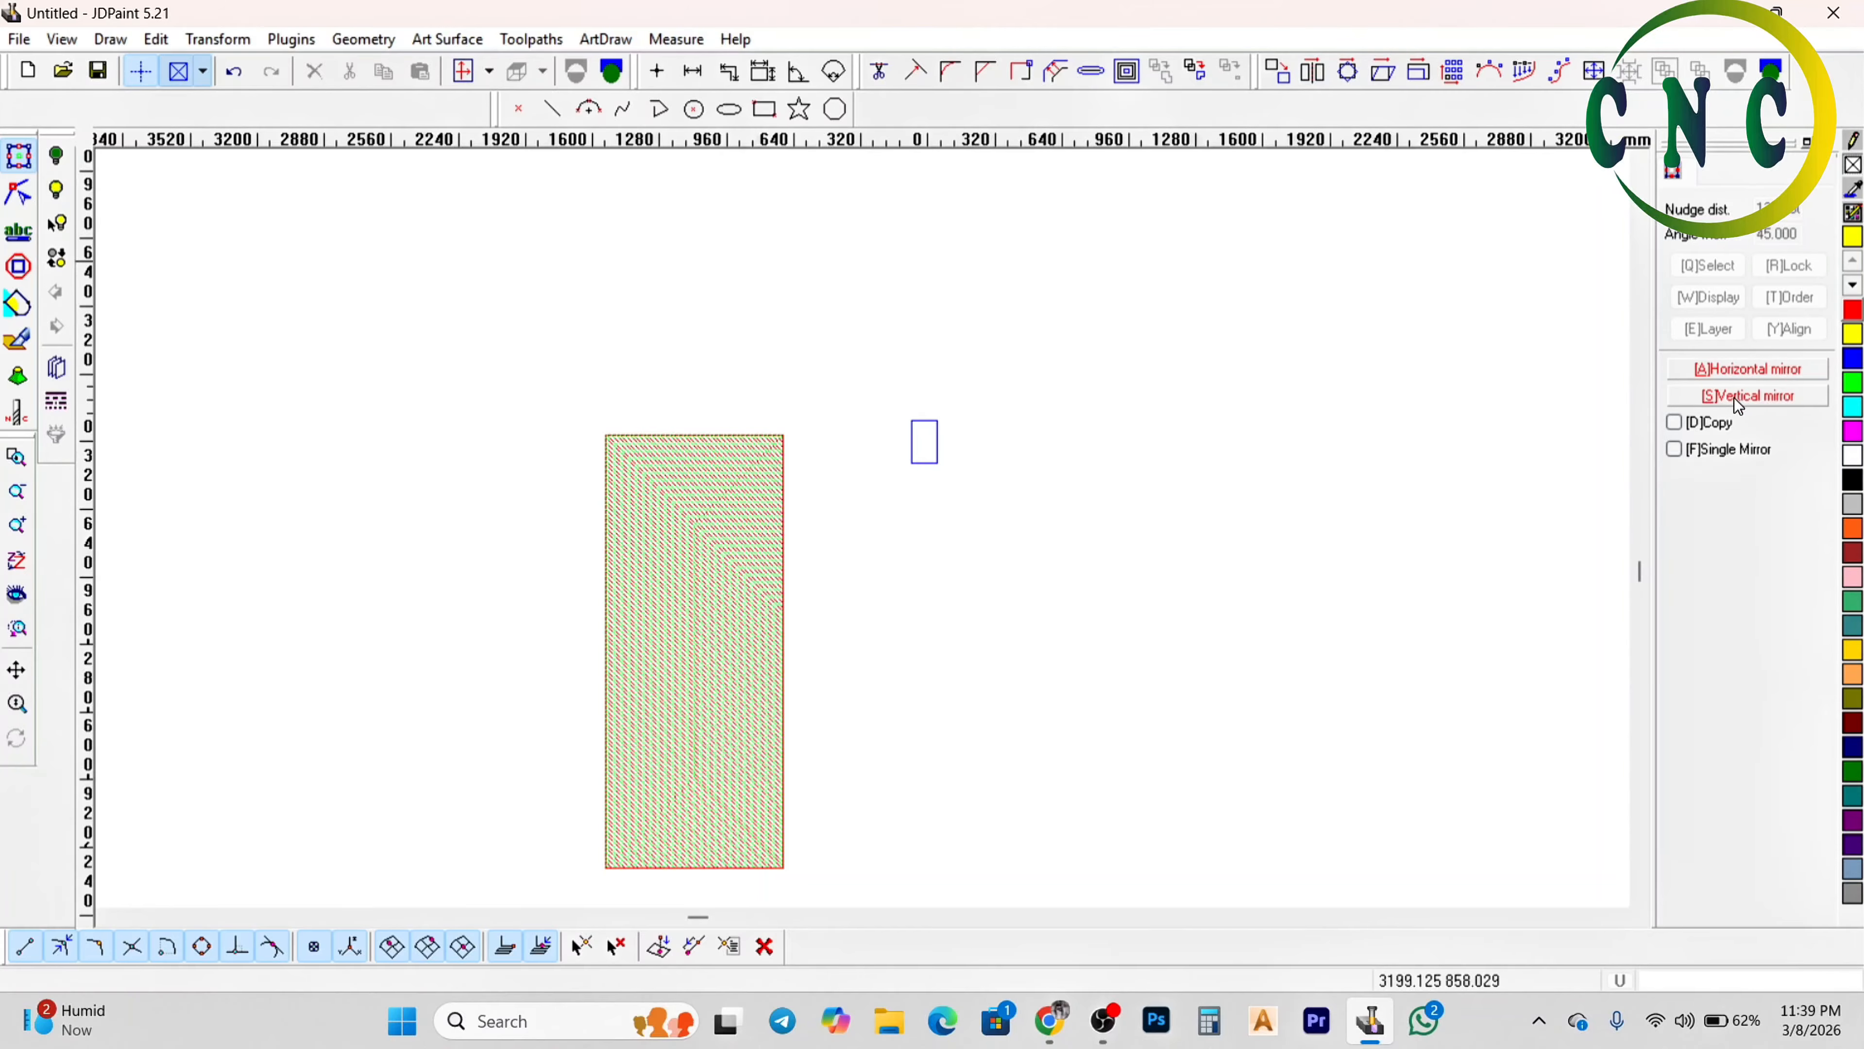
{"action": "scroll", "coordinate": [703, 639], "scroll_direction": "up", "scroll_amount": 2}
{"action": "scroll", "coordinate": [601, 675], "scroll_direction": "up", "scroll_amount": 2}
{"action": "scroll", "coordinate": [761, 571], "scroll_direction": "down", "scroll_amount": 2}
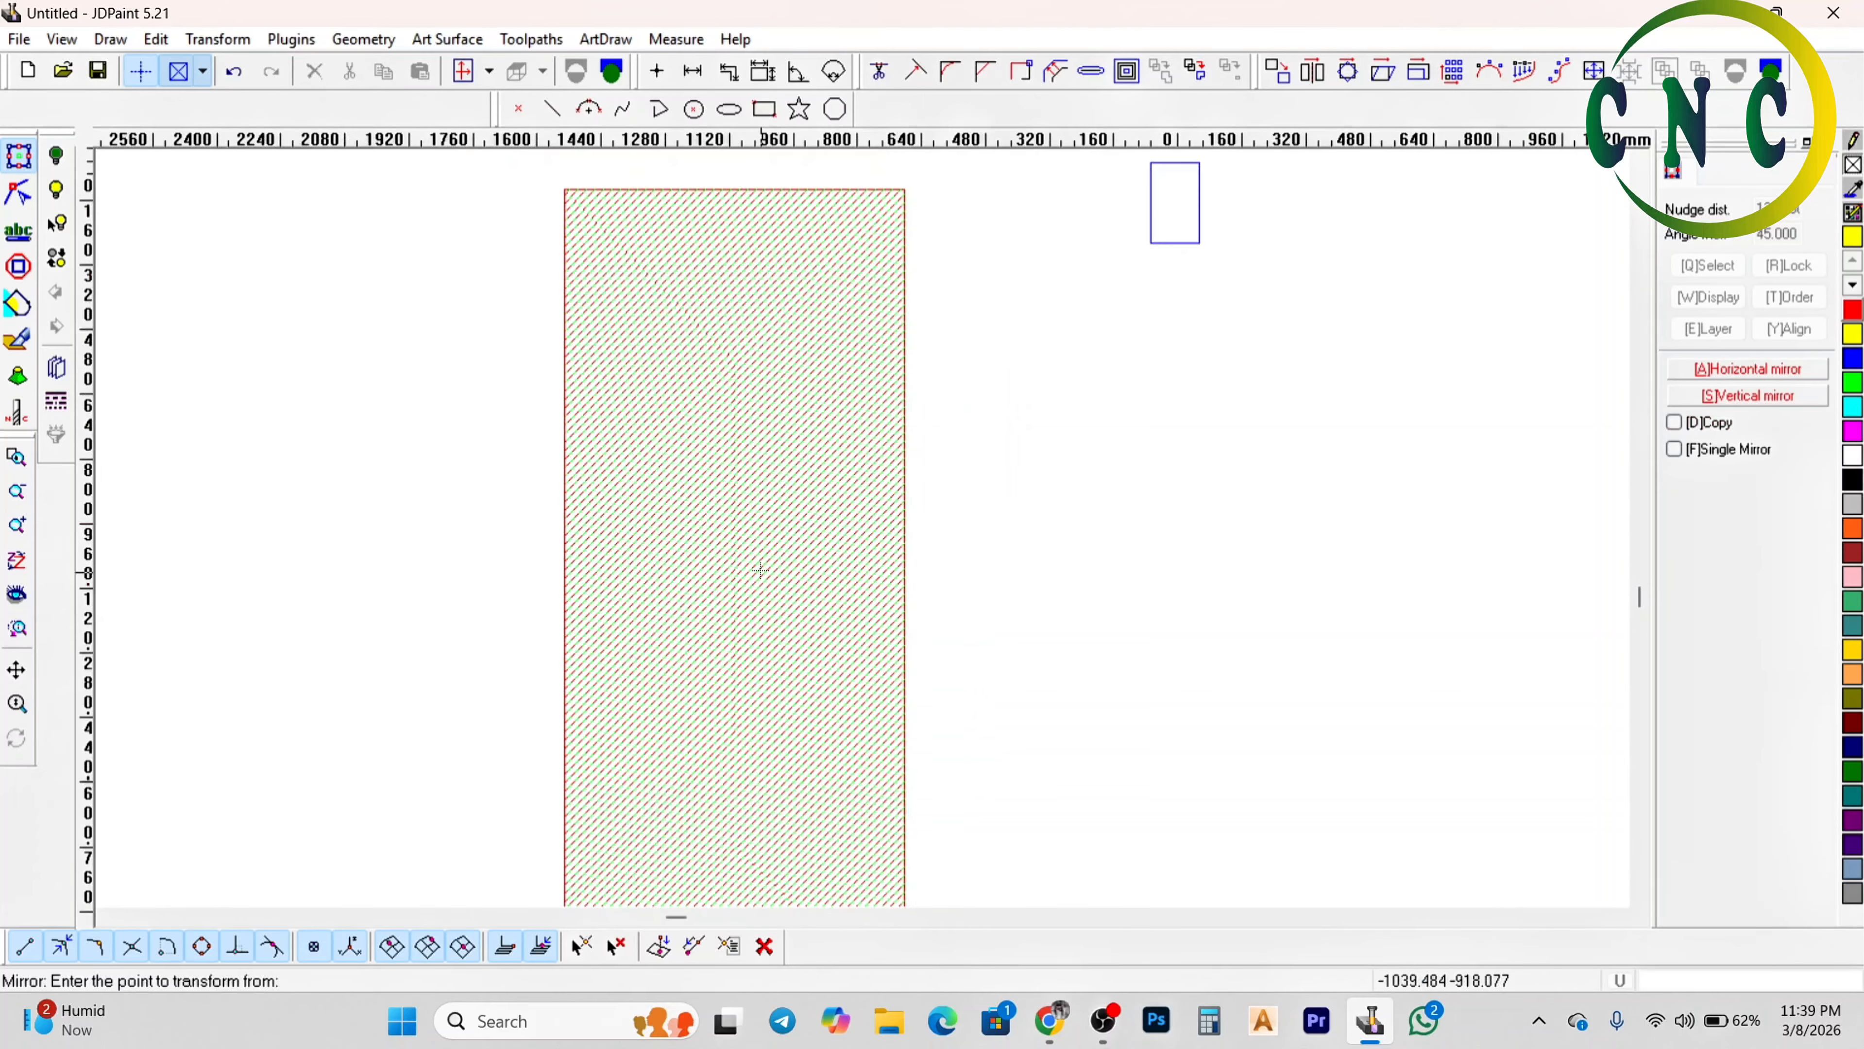
{"action": "key", "text": "ctrl+z"}
Mirror the trimmed hatch vertically with Copy enabled to form a crosshatch inside the frame
{"action": "left_click", "coordinate": [820, 335]}
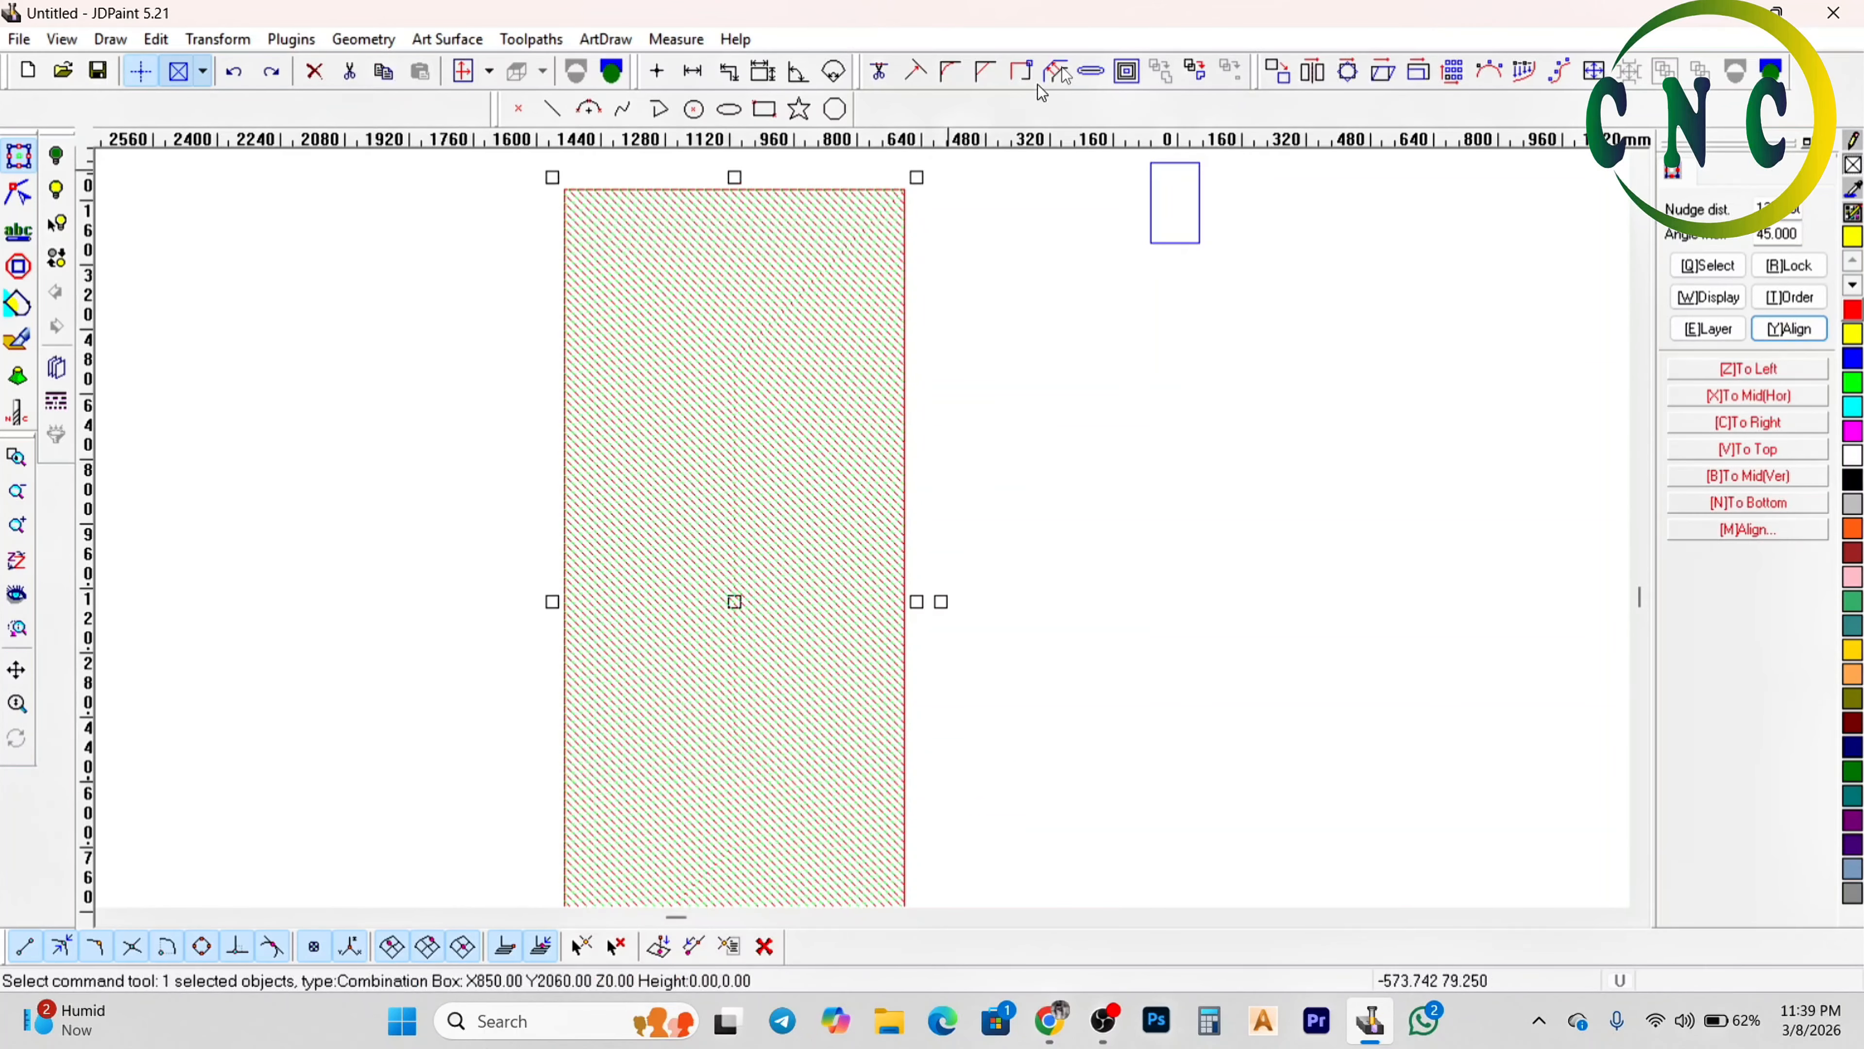
{"action": "left_click", "coordinate": [1311, 72]}
{"action": "left_click", "coordinate": [1674, 423]}
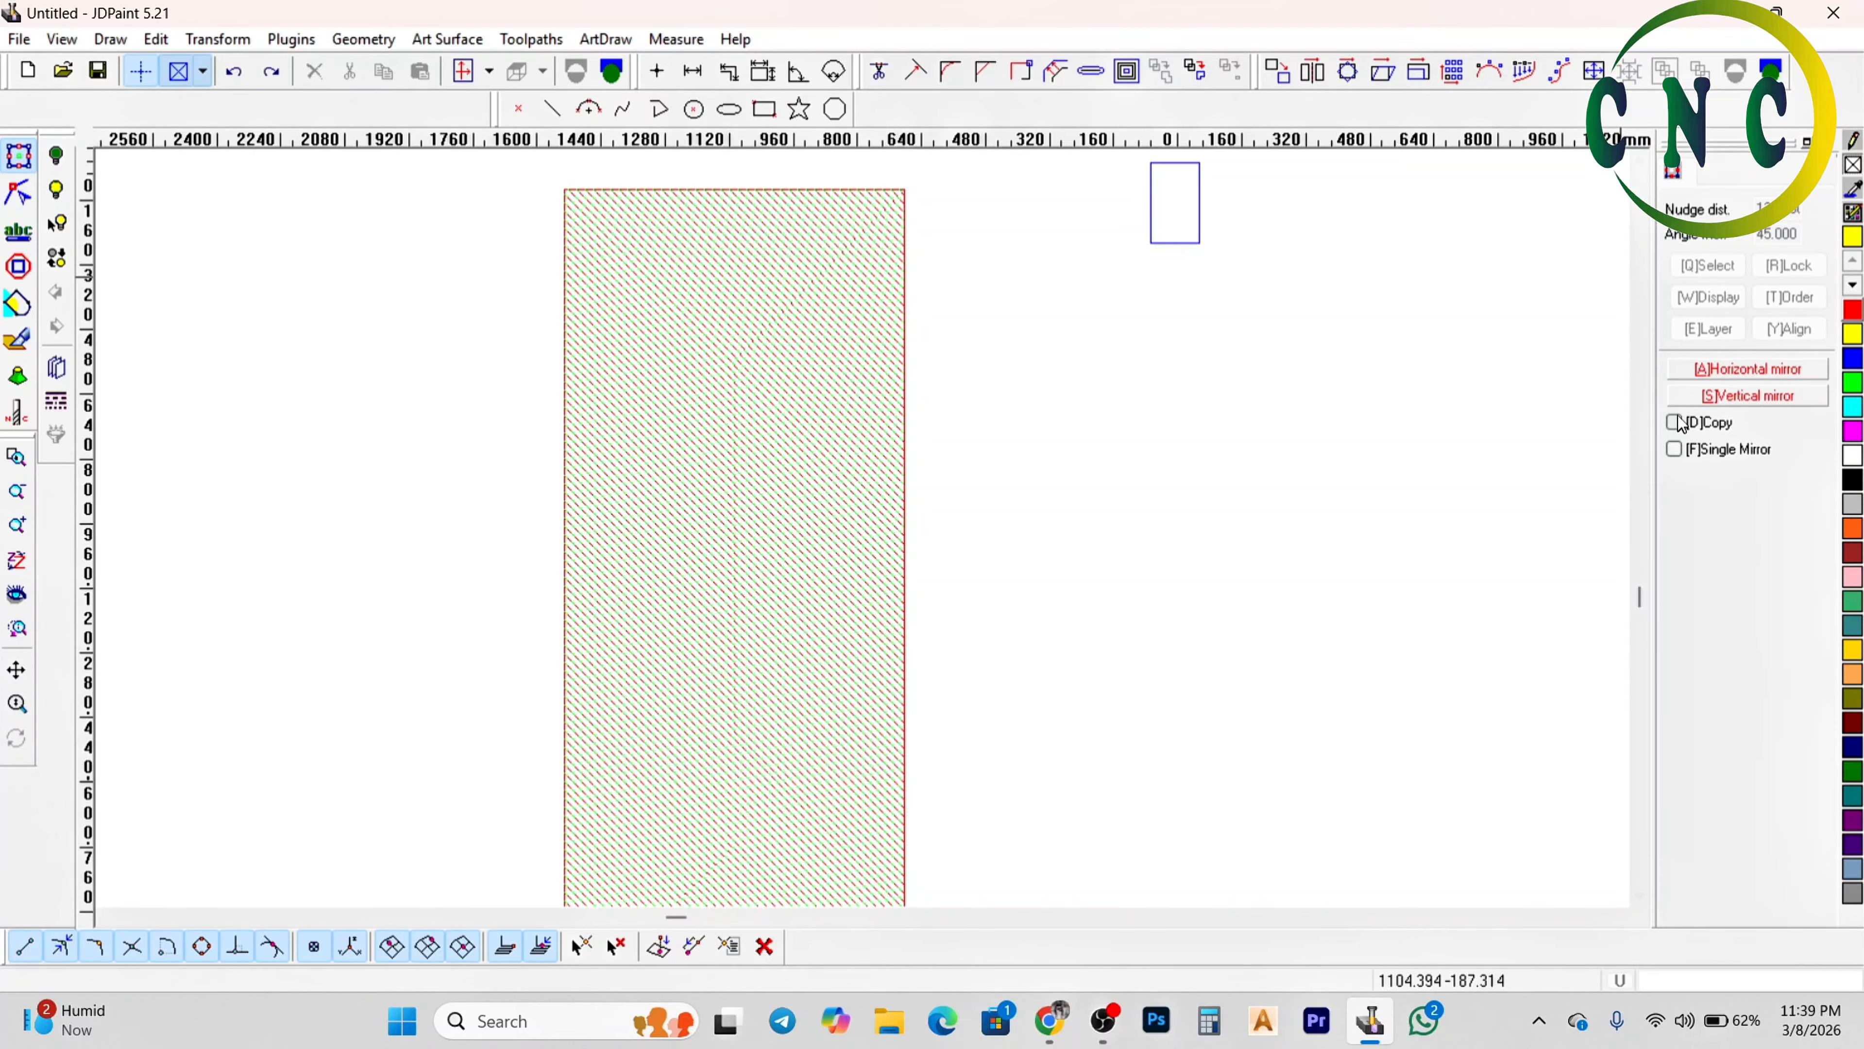
{"action": "left_click", "coordinate": [1699, 396]}
{"action": "scroll", "coordinate": [771, 588], "scroll_direction": "up", "scroll_amount": 4}
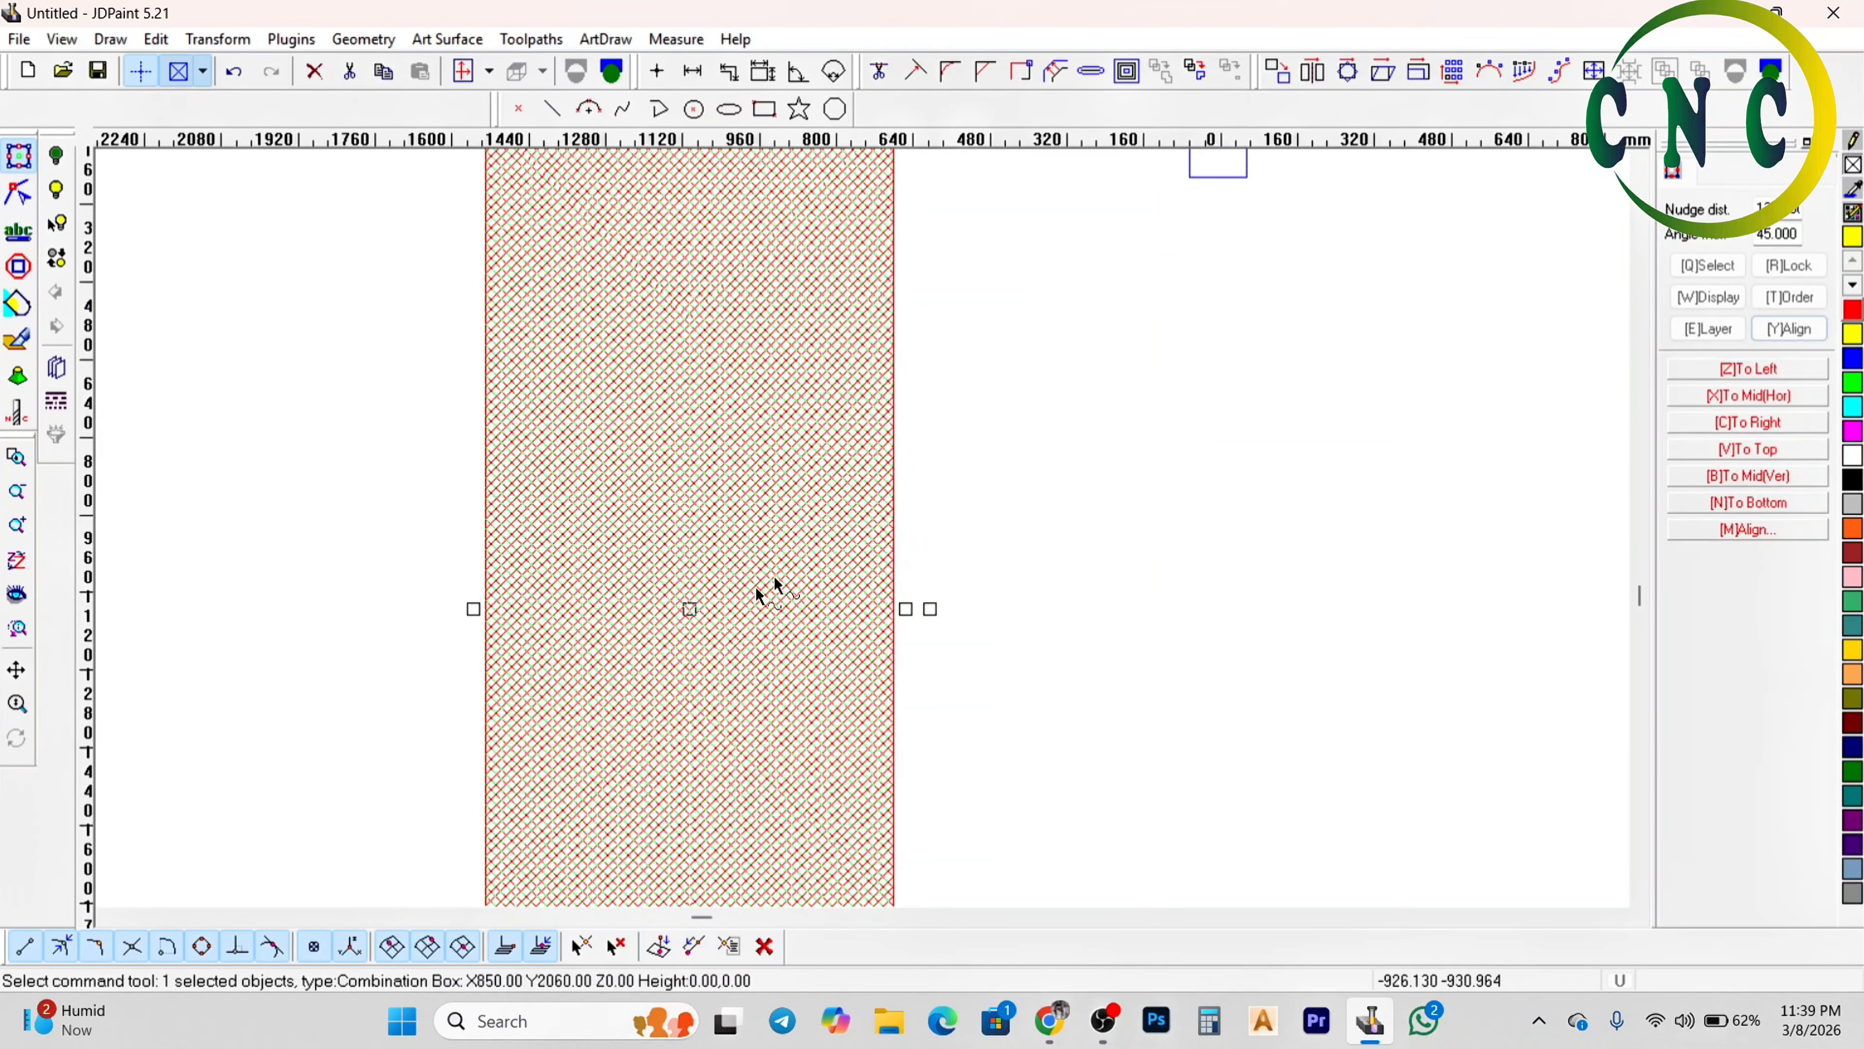
{"action": "scroll", "coordinate": [1186, 575], "scroll_direction": "down", "scroll_amount": 3}
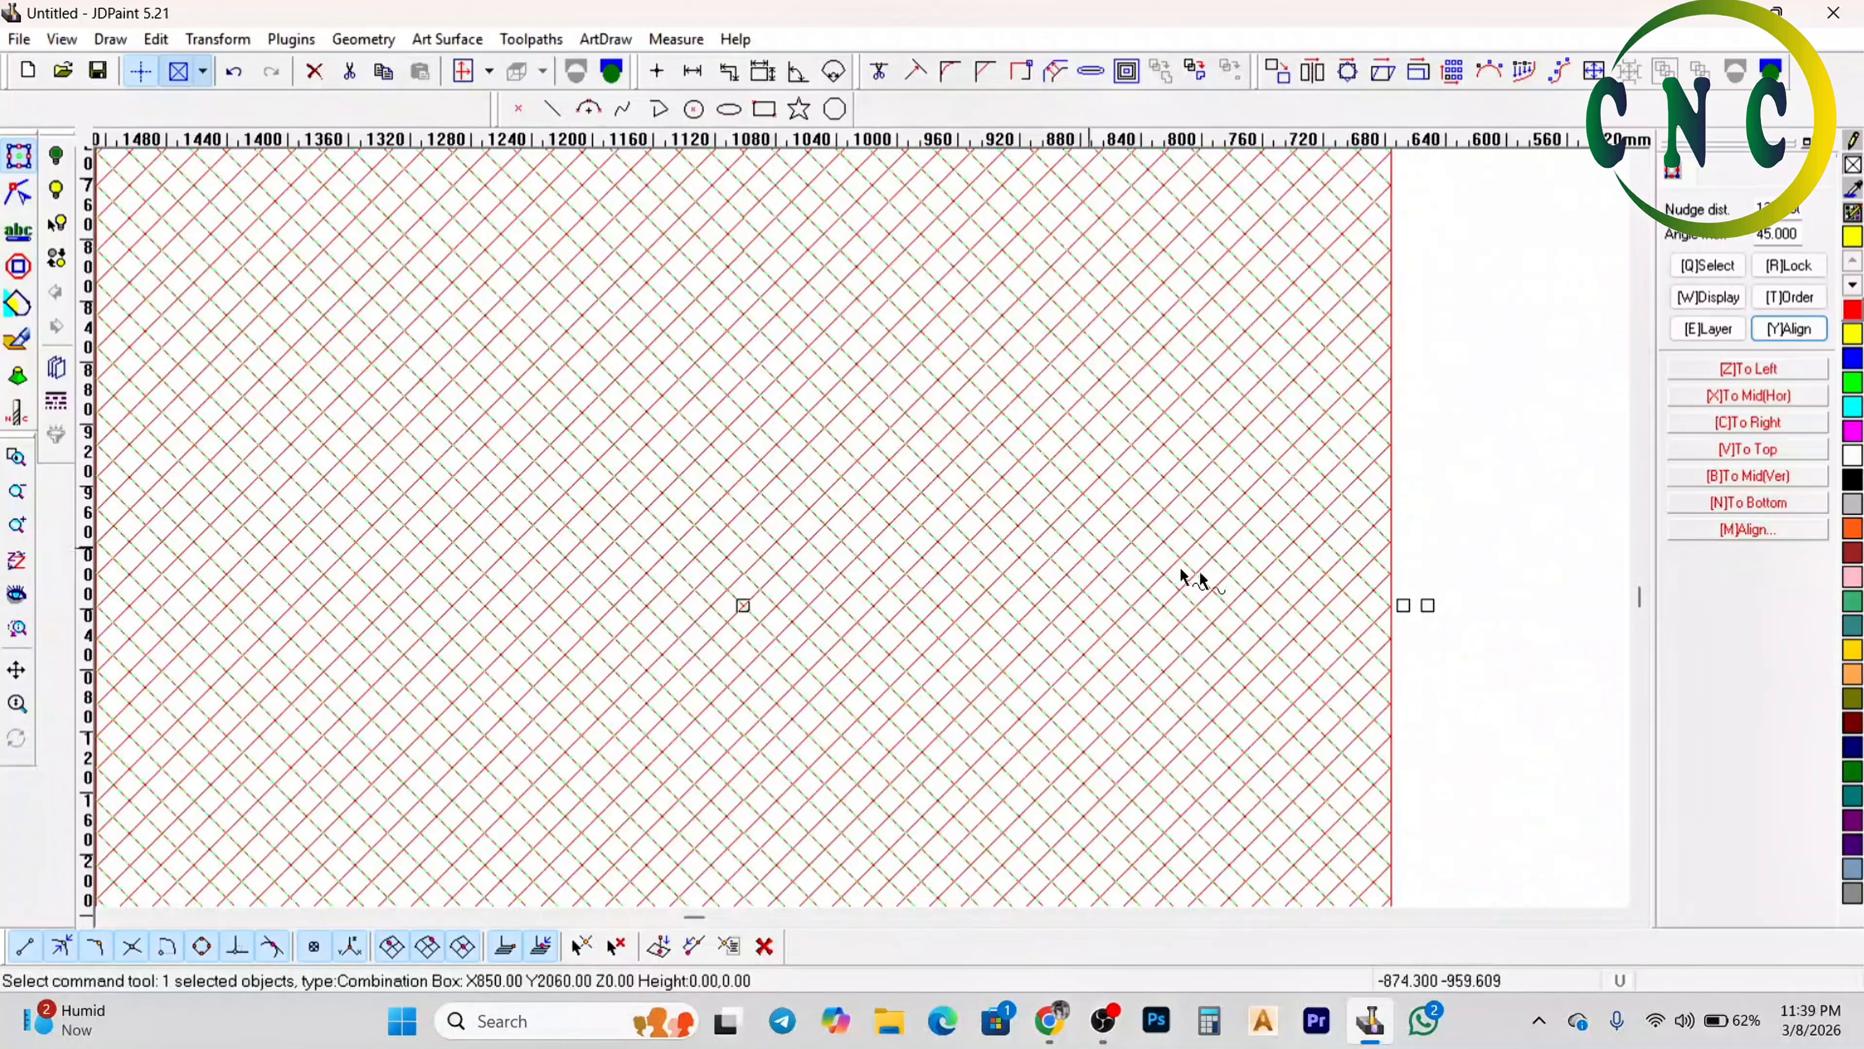
Clear the selection and select both overlapping hatches of the crosshatch
{"action": "left_click", "coordinate": [1468, 549]}
{"action": "scroll", "coordinate": [824, 487], "scroll_direction": "up", "scroll_amount": 2}
{"action": "scroll", "coordinate": [963, 406], "scroll_direction": "down", "scroll_amount": 6}
{"action": "left_click_drag", "start_coordinate": [793, 195], "coordinate": [1079, 661]}
{"action": "scroll", "coordinate": [995, 242], "scroll_direction": "up", "scroll_amount": 3}
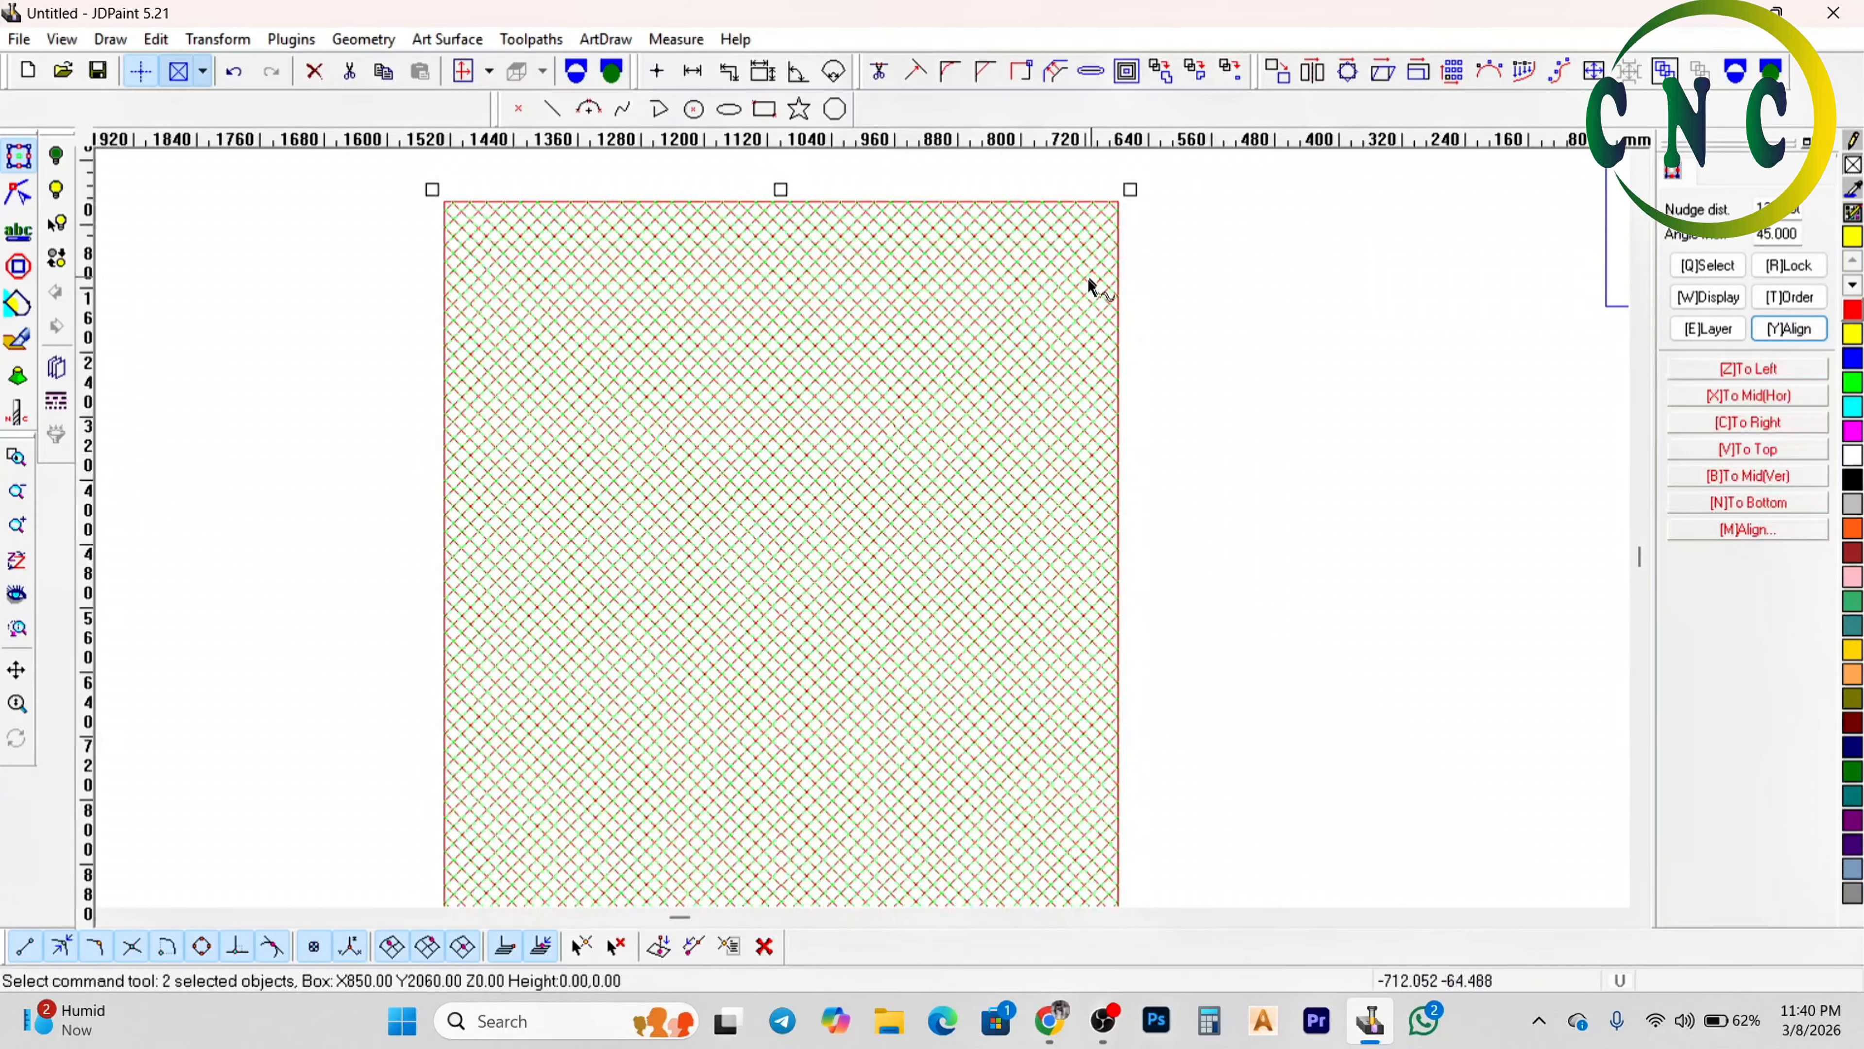
Undo the mirrored copy, the region trim and the diagonal offsets, back to the frame and the original diagonal line
{"action": "scroll", "coordinate": [1086, 301], "scroll_direction": "down", "scroll_amount": 3}
{"action": "key", "text": "ctrl+z"}
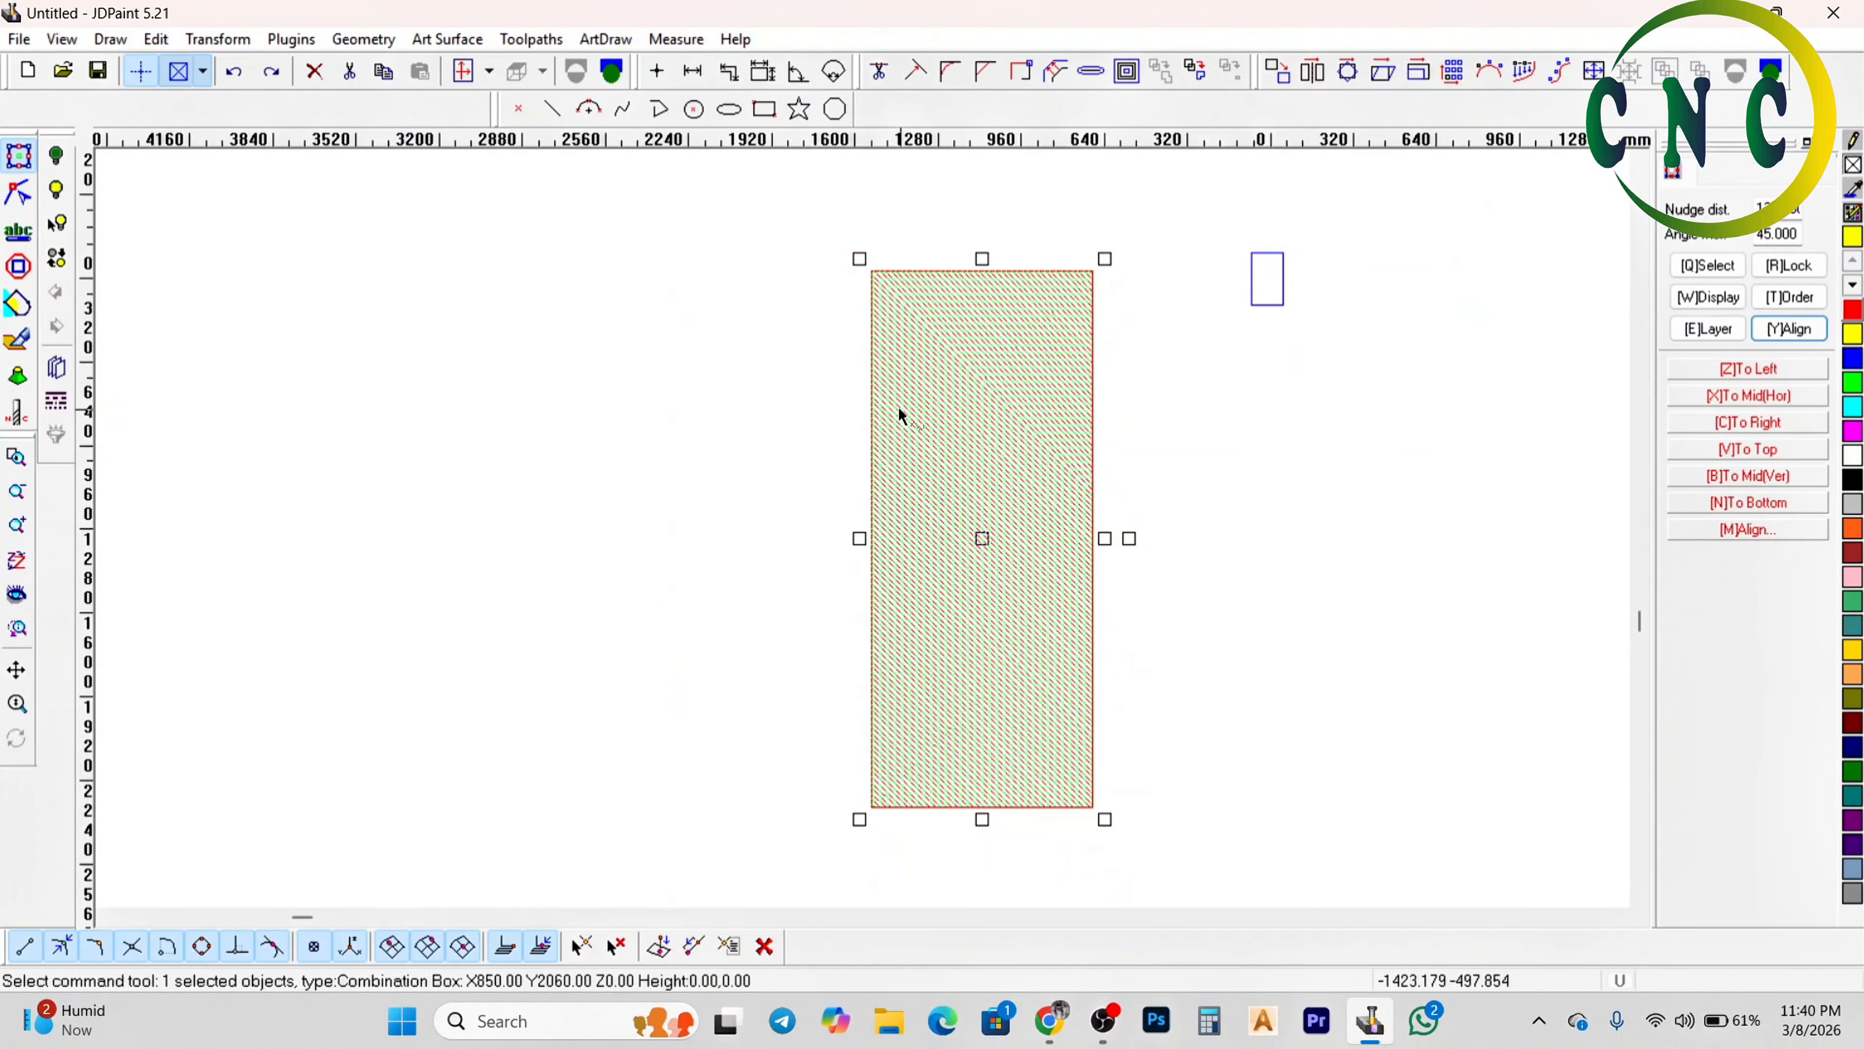
{"action": "key", "text": "ctrl+z"}
{"action": "key", "text": "ctrl+z"}
{"action": "scroll", "coordinate": [948, 491], "scroll_direction": "up", "scroll_amount": 4}
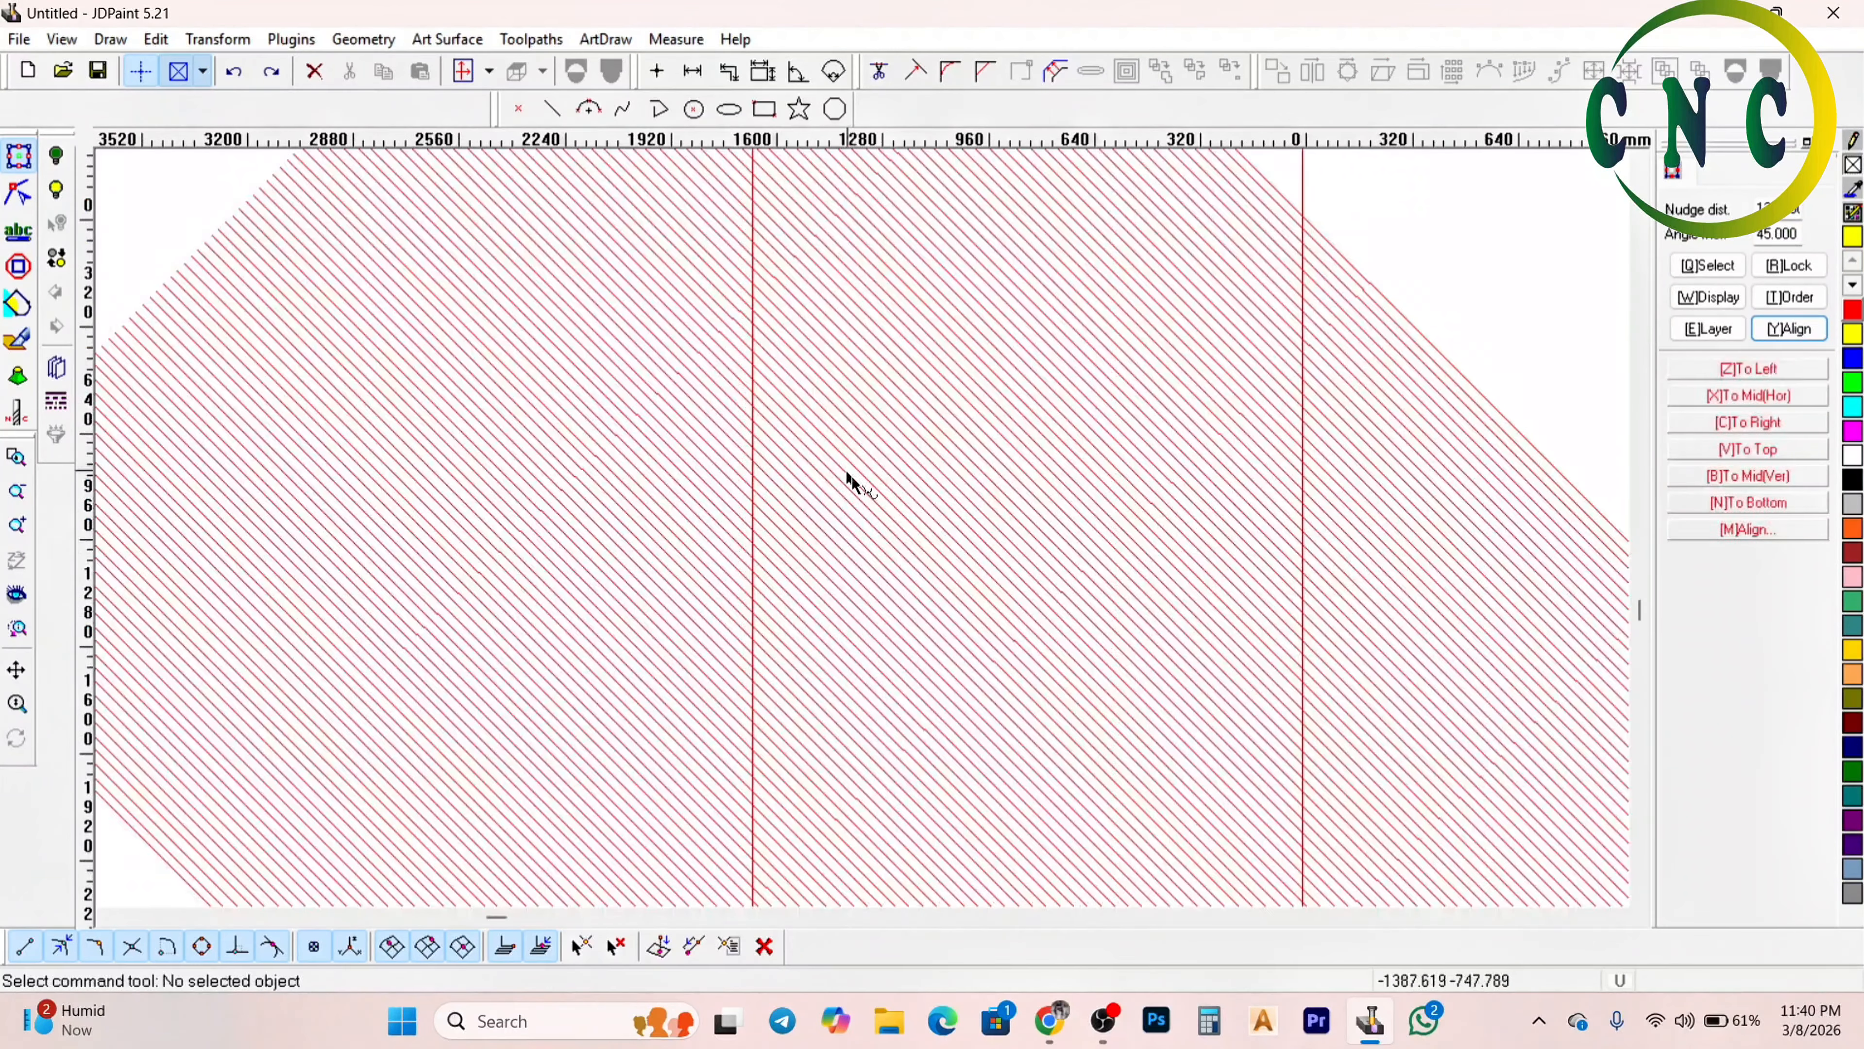
{"action": "scroll", "coordinate": [851, 476], "scroll_direction": "down", "scroll_amount": 2}
{"action": "key", "text": "ctrl+z"}
{"action": "key", "text": "ctrl+z"}
{"action": "scroll", "coordinate": [917, 524], "scroll_direction": "down", "scroll_amount": 3}
{"action": "key", "text": "ctrl+z"}
{"action": "scroll", "coordinate": [805, 515], "scroll_direction": "up", "scroll_amount": 2}
Offset the rectangular frame inward by 15 mm in 1 step with Round corners, and delete the resulting inner frame
{"action": "left_click", "coordinate": [1055, 70]}
{"action": "double_click", "coordinate": [1047, 462]}
{"action": "type", "text": "1"}
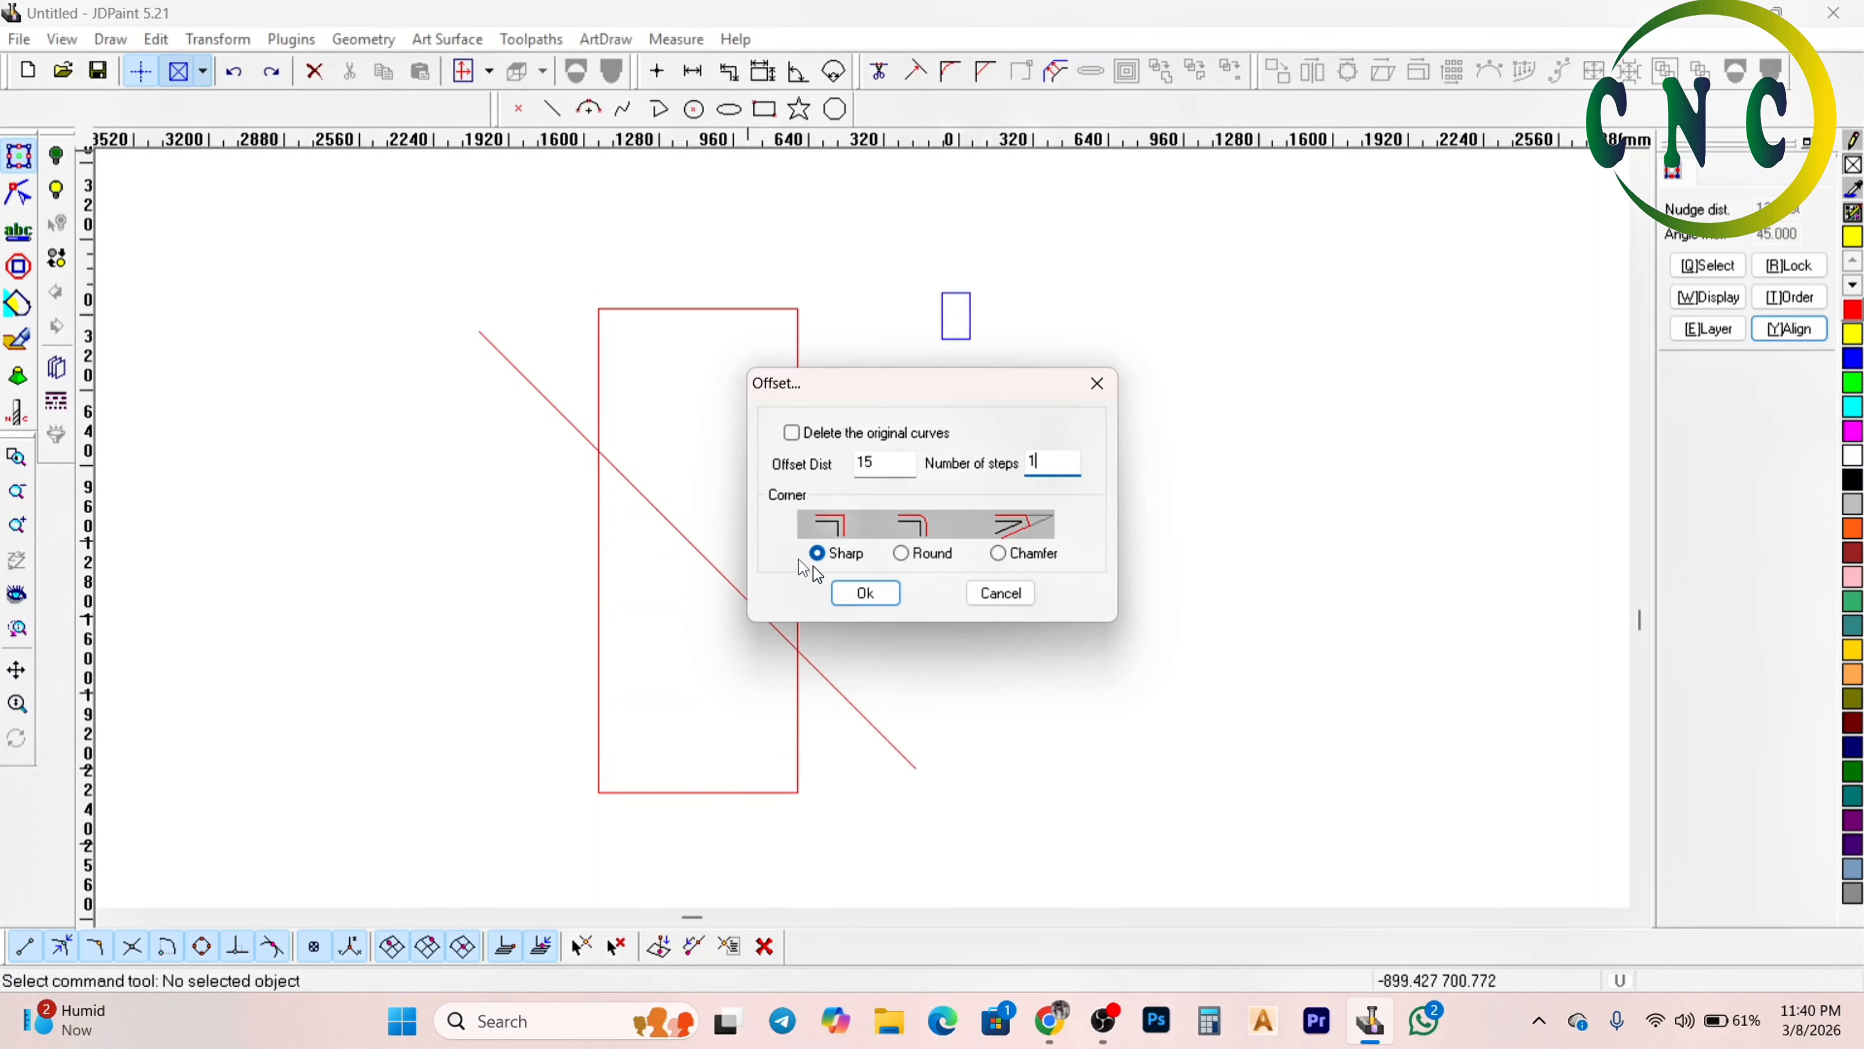
{"action": "left_click", "coordinate": [901, 553]}
{"action": "left_click", "coordinate": [867, 595]}
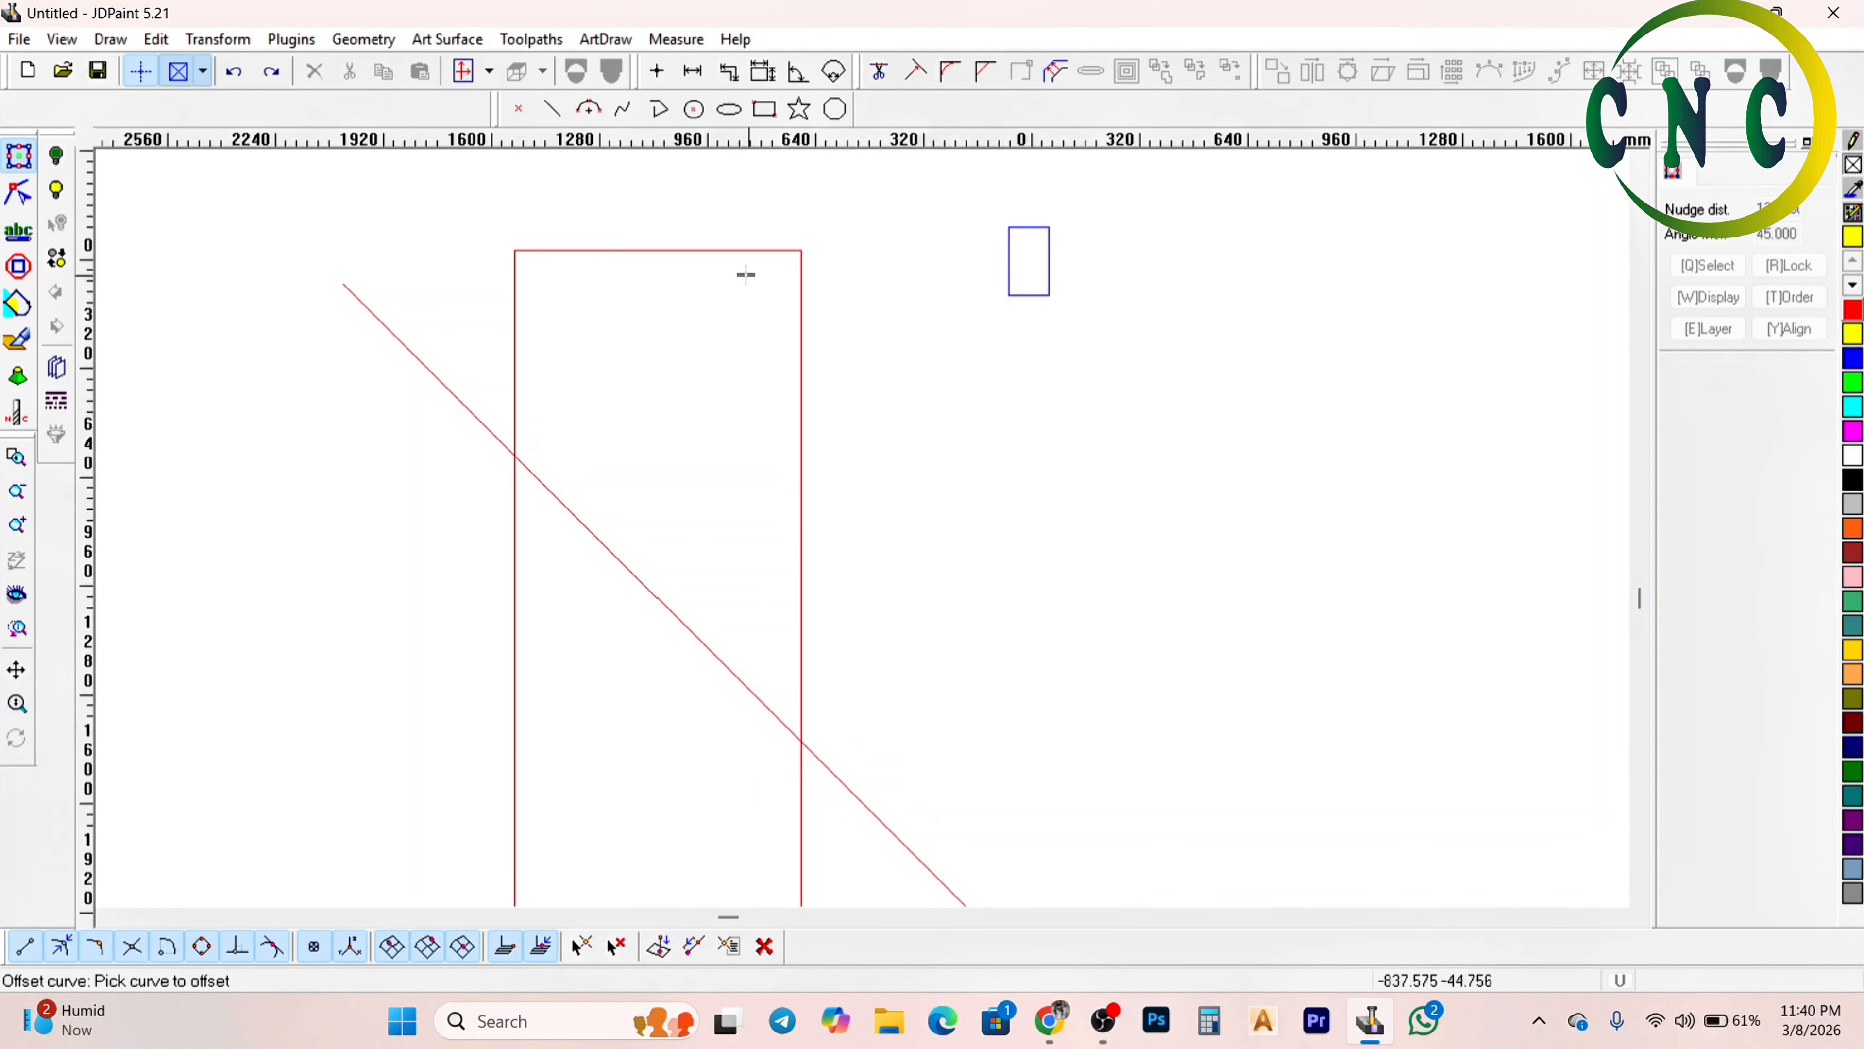
{"action": "left_click", "coordinate": [749, 251]}
{"action": "left_click", "coordinate": [761, 330]}
{"action": "scroll", "coordinate": [650, 289], "scroll_direction": "up", "scroll_amount": 2}
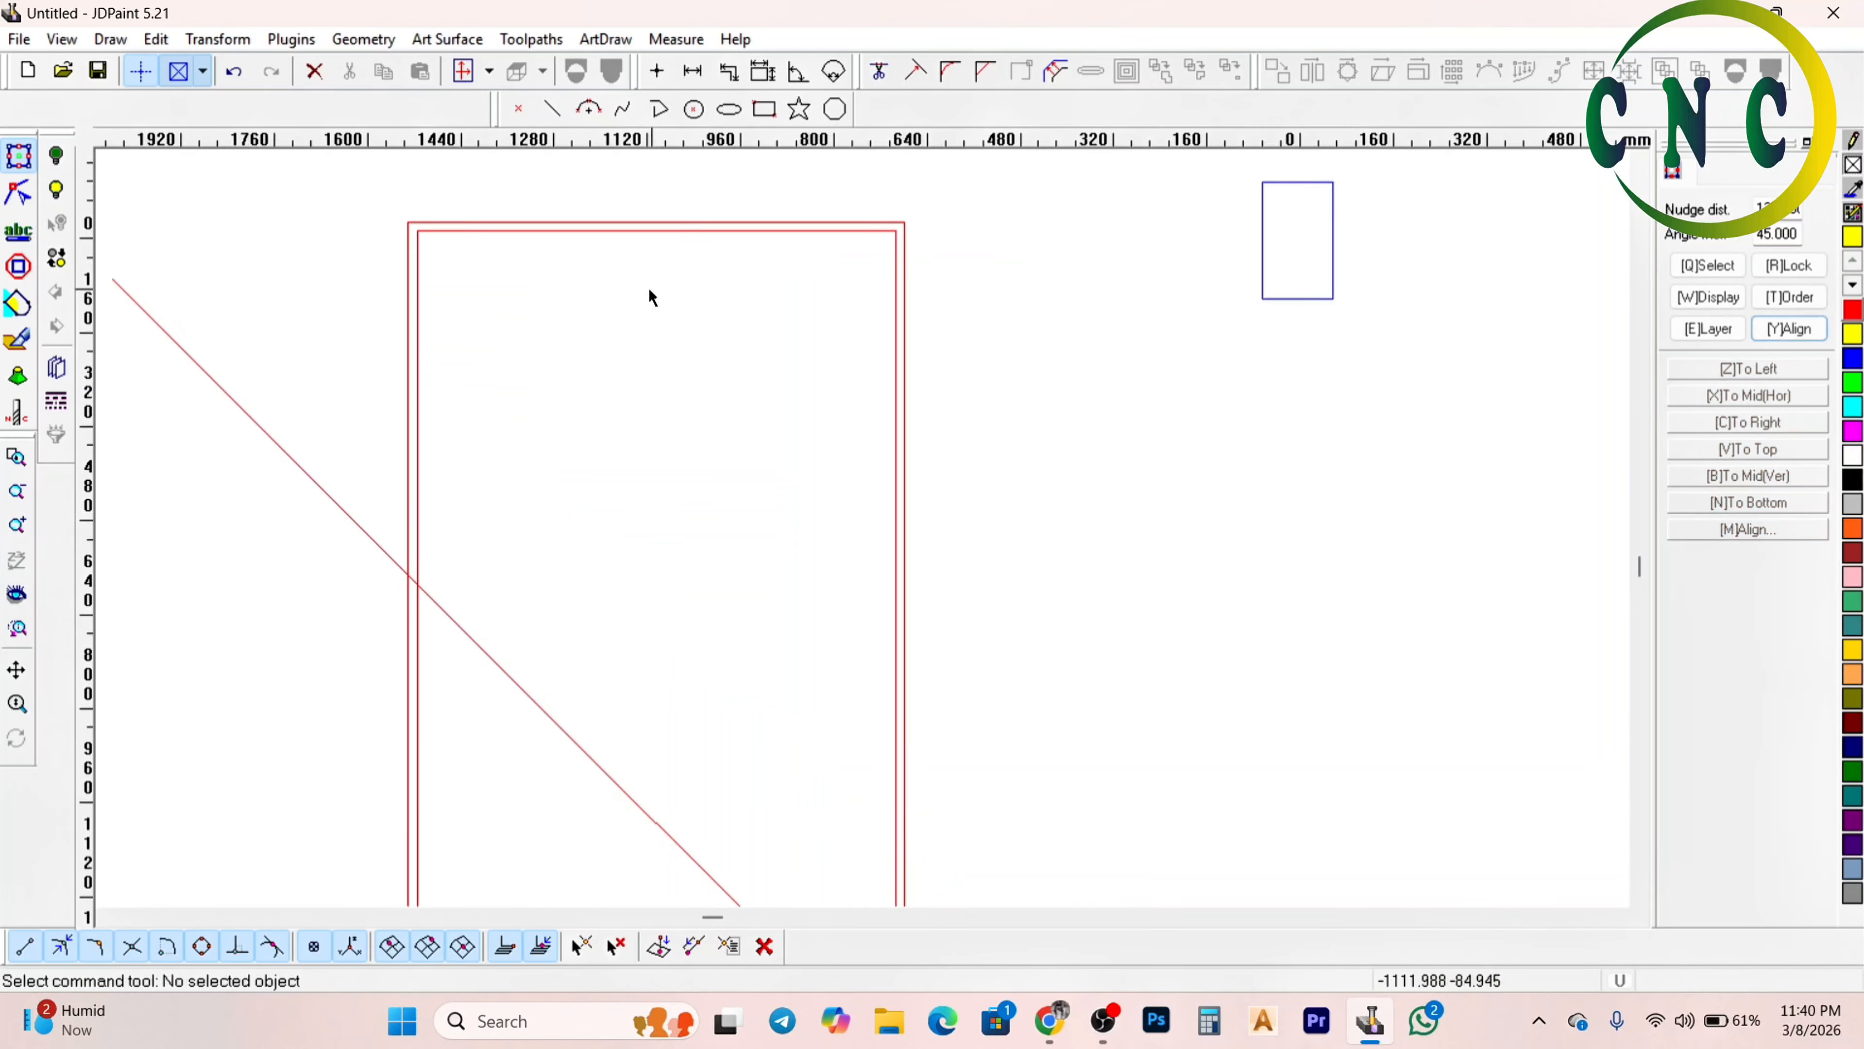
{"action": "key", "text": "Delete"}
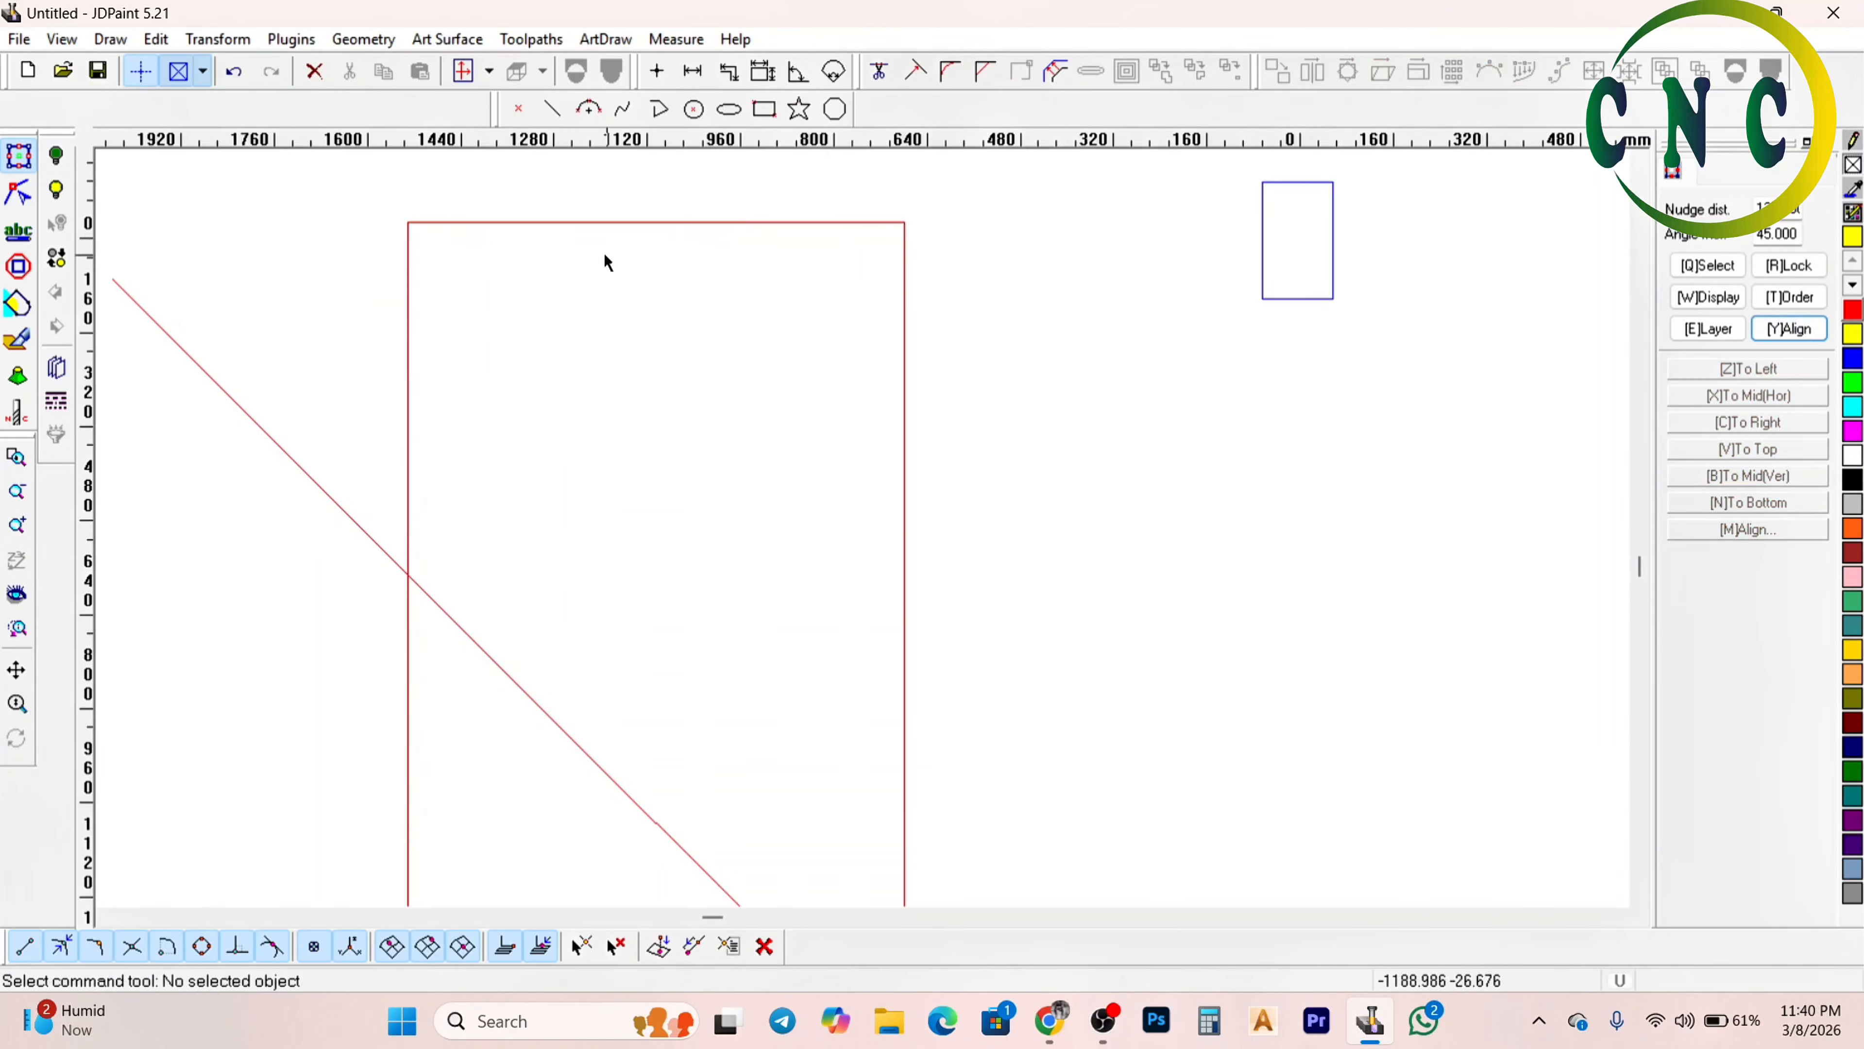
{"action": "scroll", "coordinate": [725, 371], "scroll_direction": "down", "scroll_amount": 3}
{"action": "scroll", "coordinate": [708, 292], "scroll_direction": "up", "scroll_amount": 1}
{"action": "left_click_drag", "start_coordinate": [799, 271], "coordinate": [743, 345]}
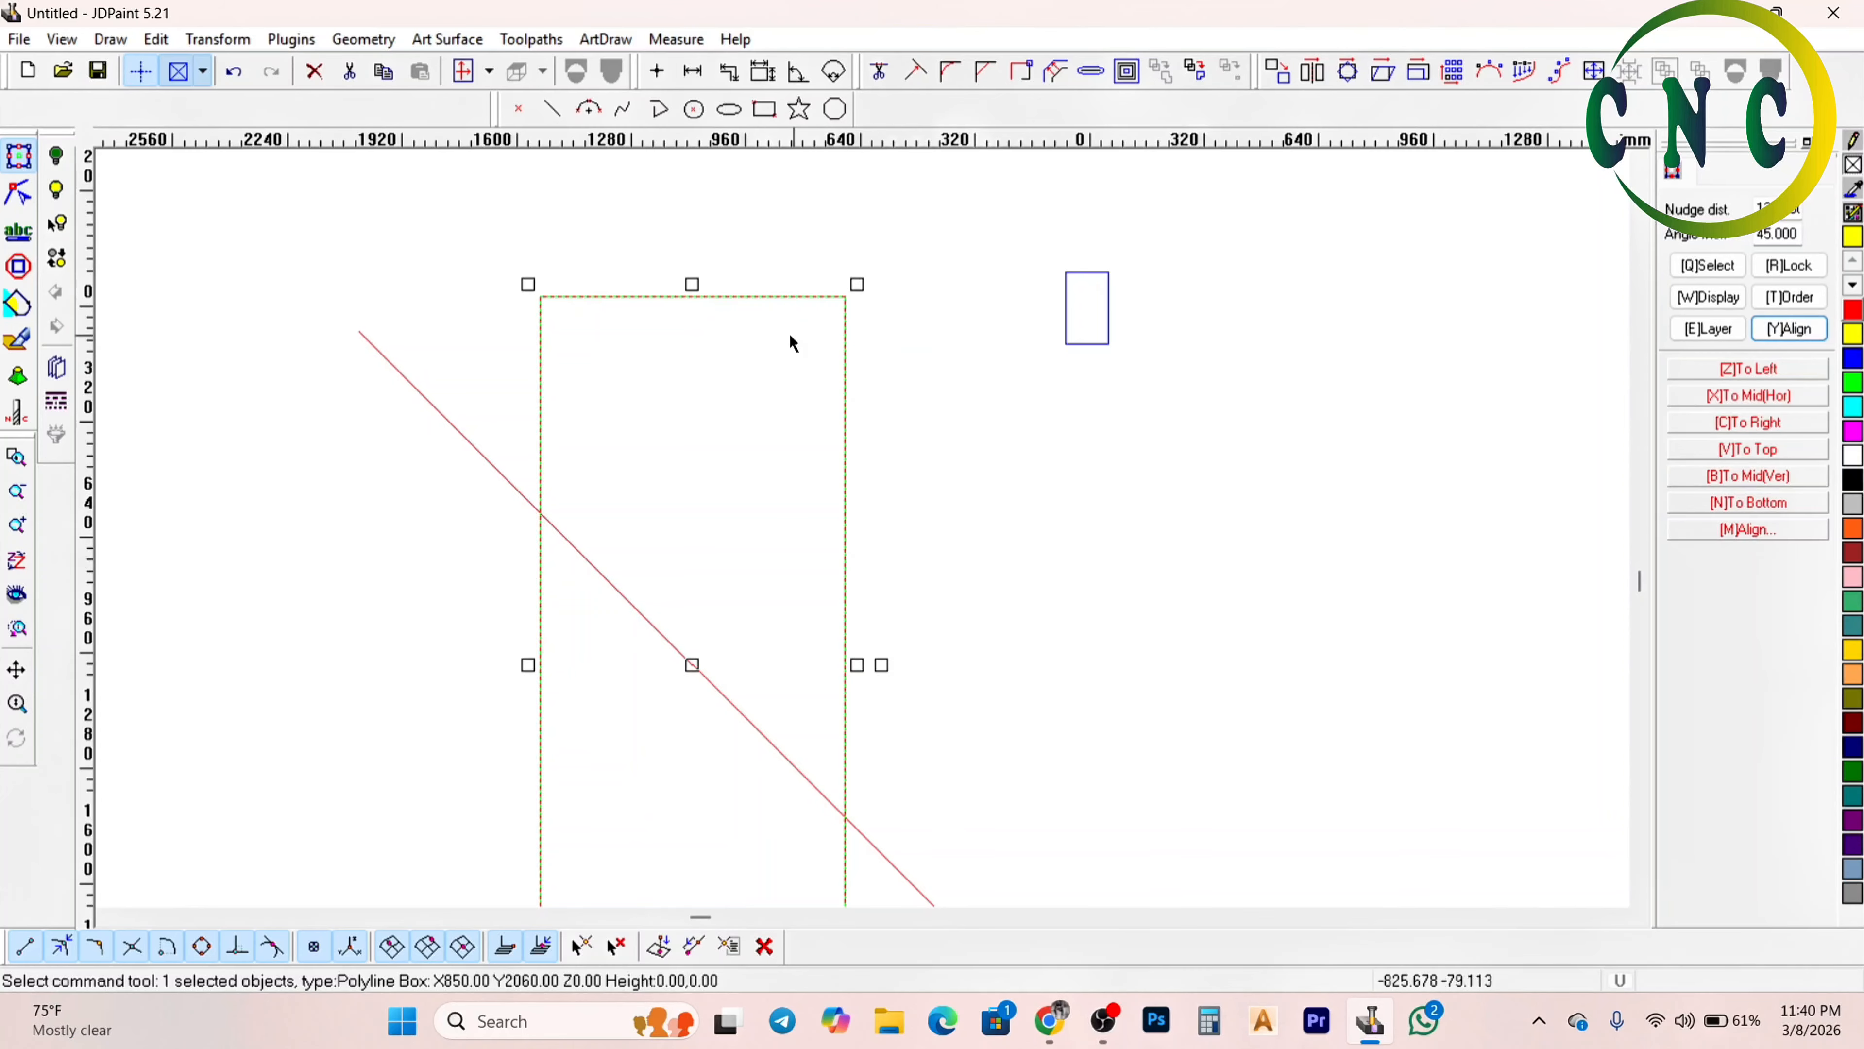
{"action": "left_click", "coordinate": [732, 390]}
{"action": "left_click_drag", "start_coordinate": [737, 279], "coordinate": [683, 371]}
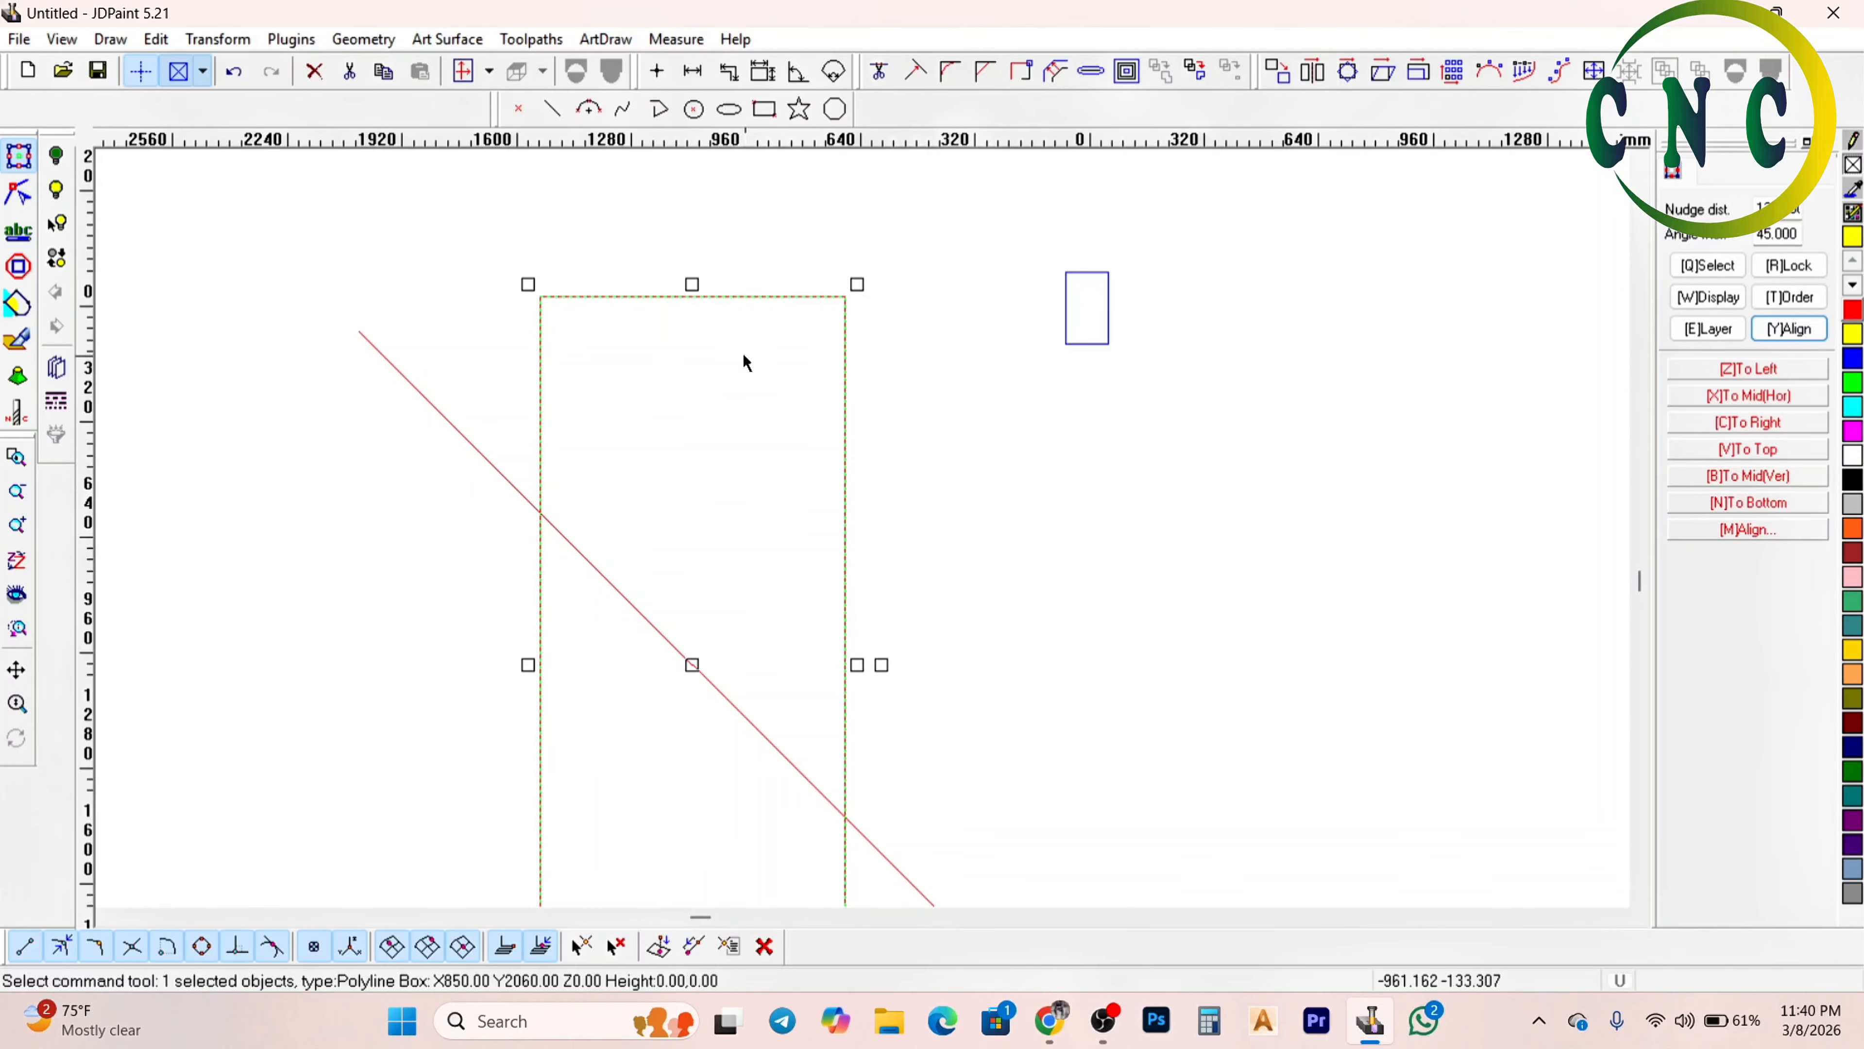
{"action": "left_click", "coordinate": [738, 374]}
{"action": "scroll", "coordinate": [964, 366], "scroll_direction": "down", "scroll_amount": 1}
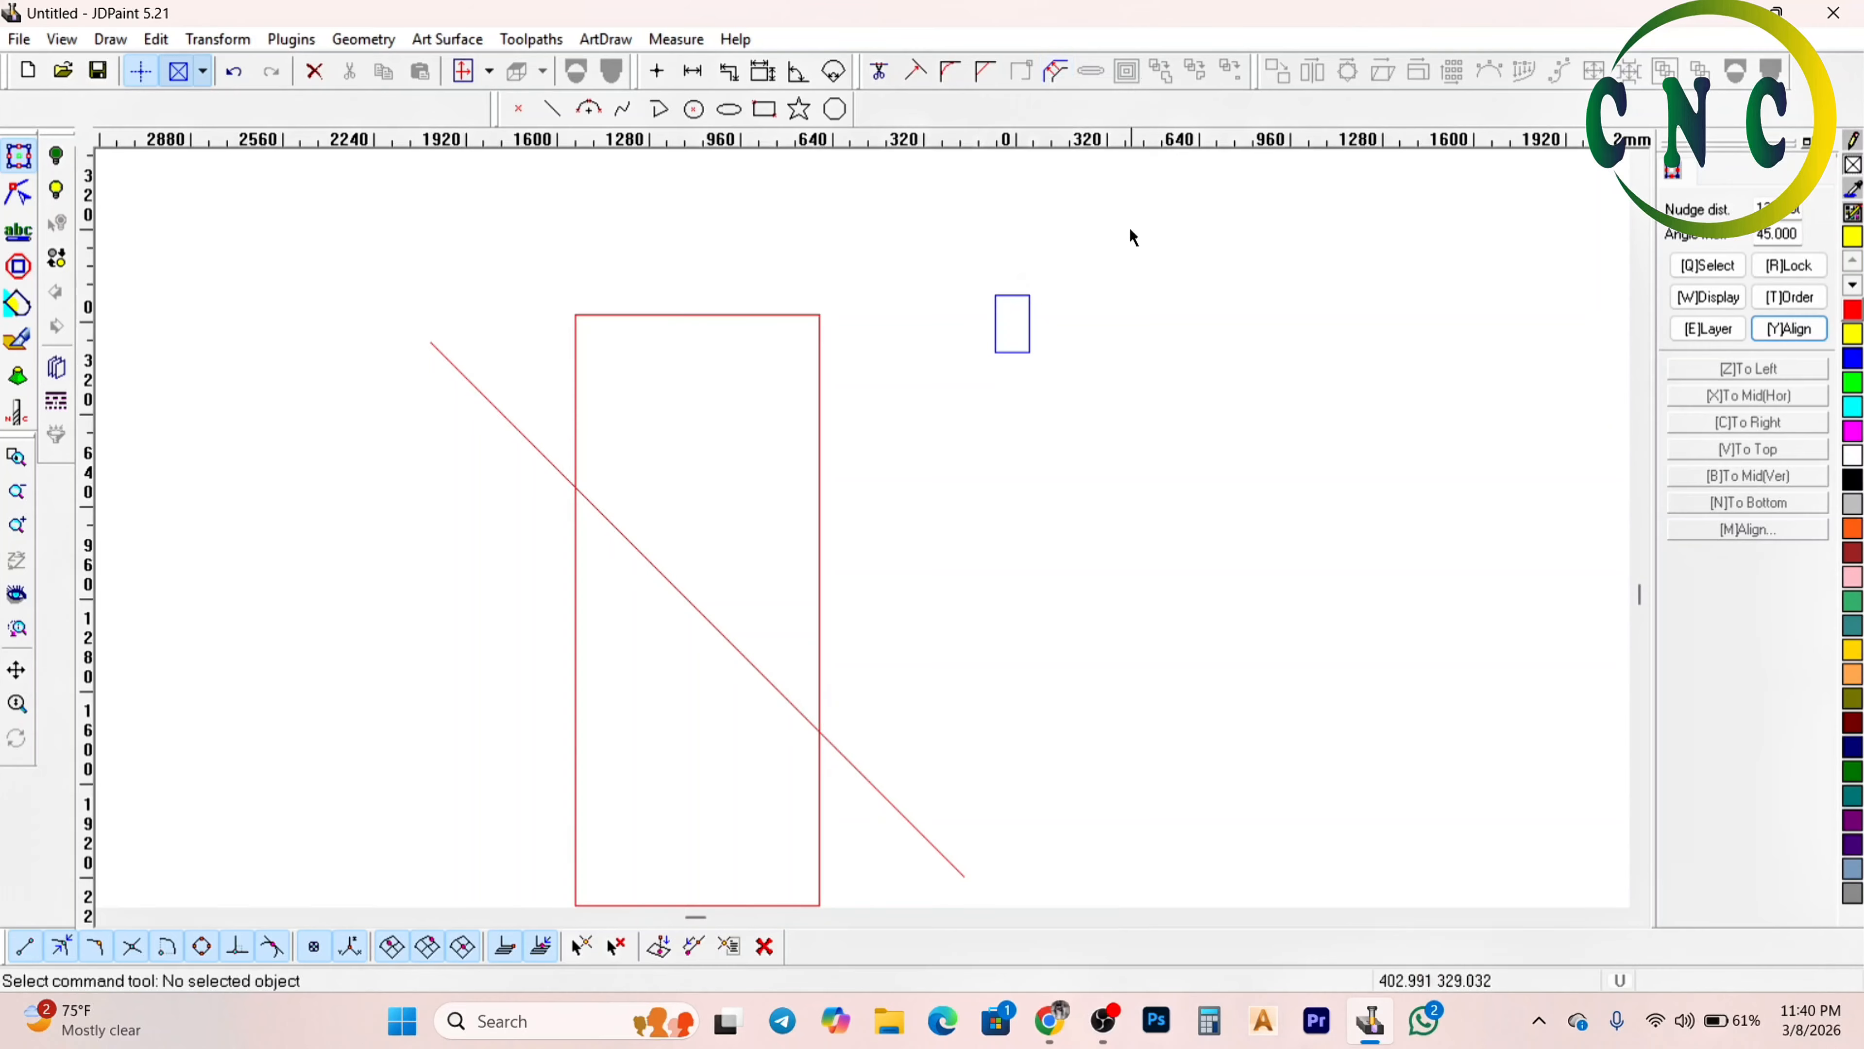
{"action": "left_click_drag", "start_coordinate": [990, 212], "coordinate": [809, 355]}
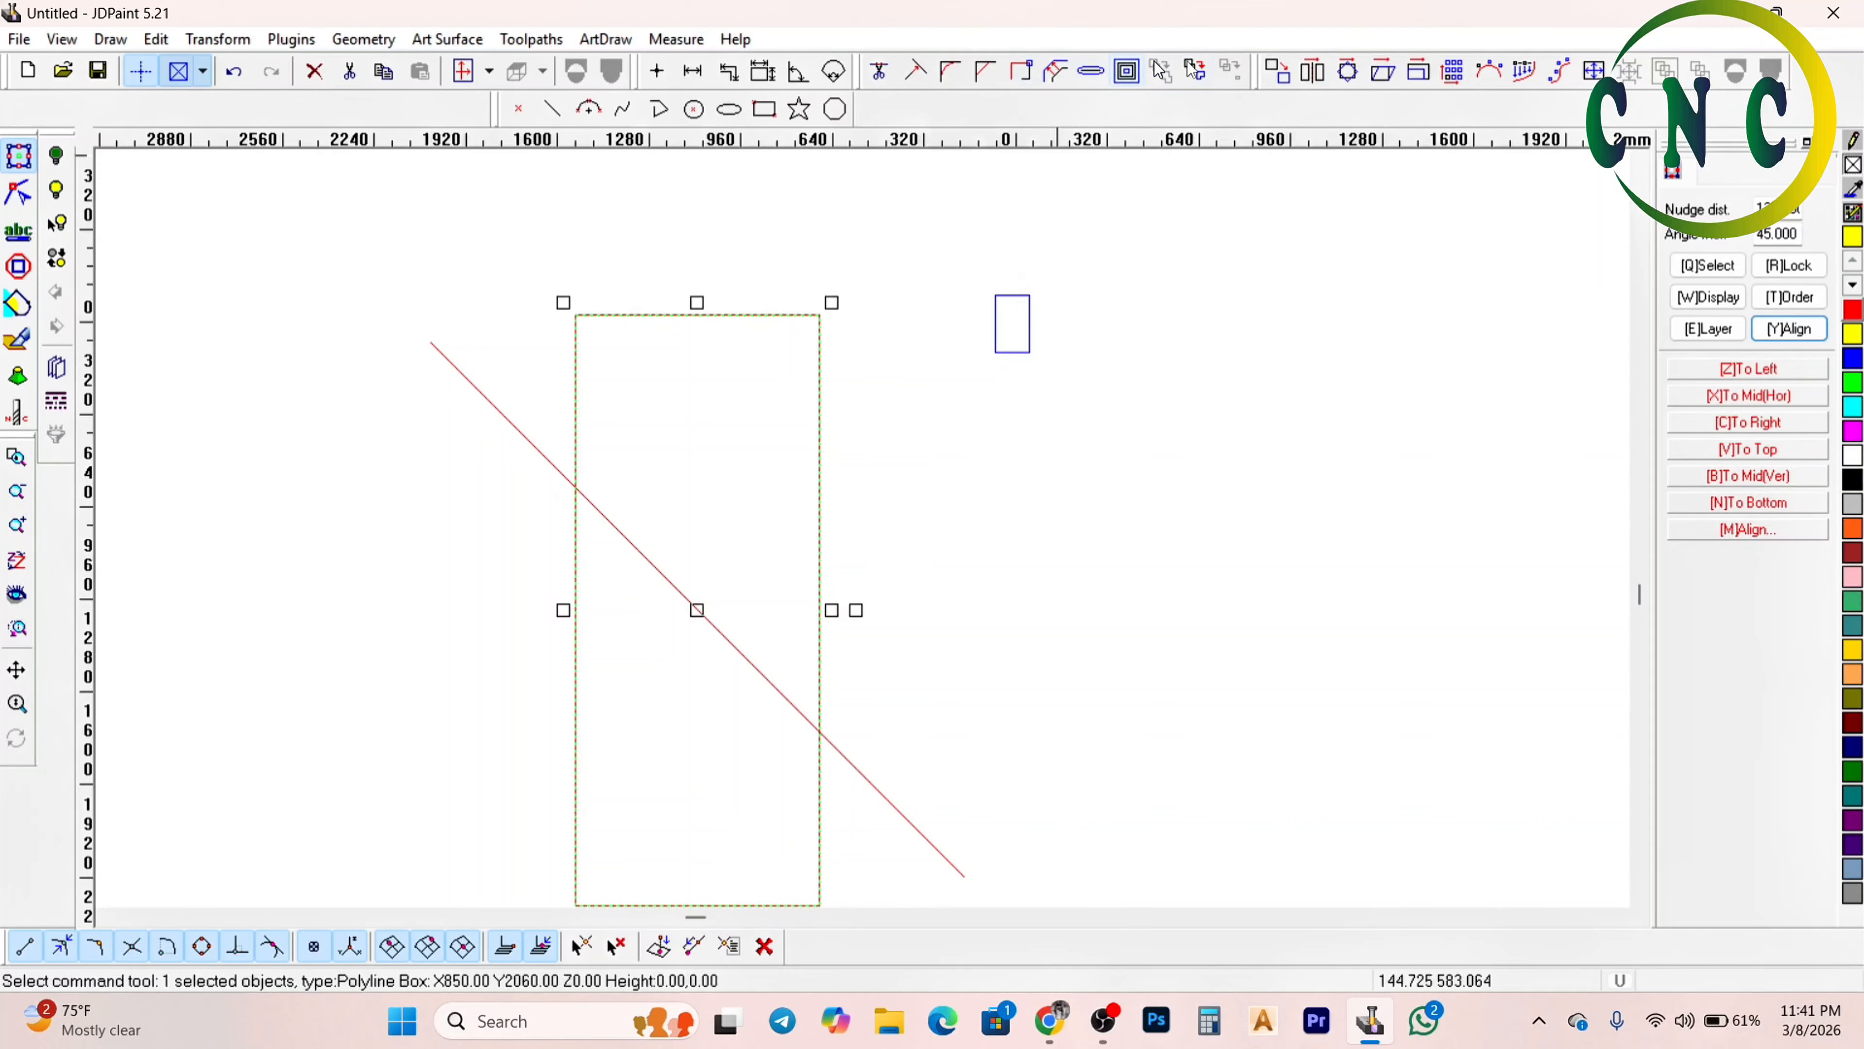
{"action": "left_click", "coordinate": [728, 402]}
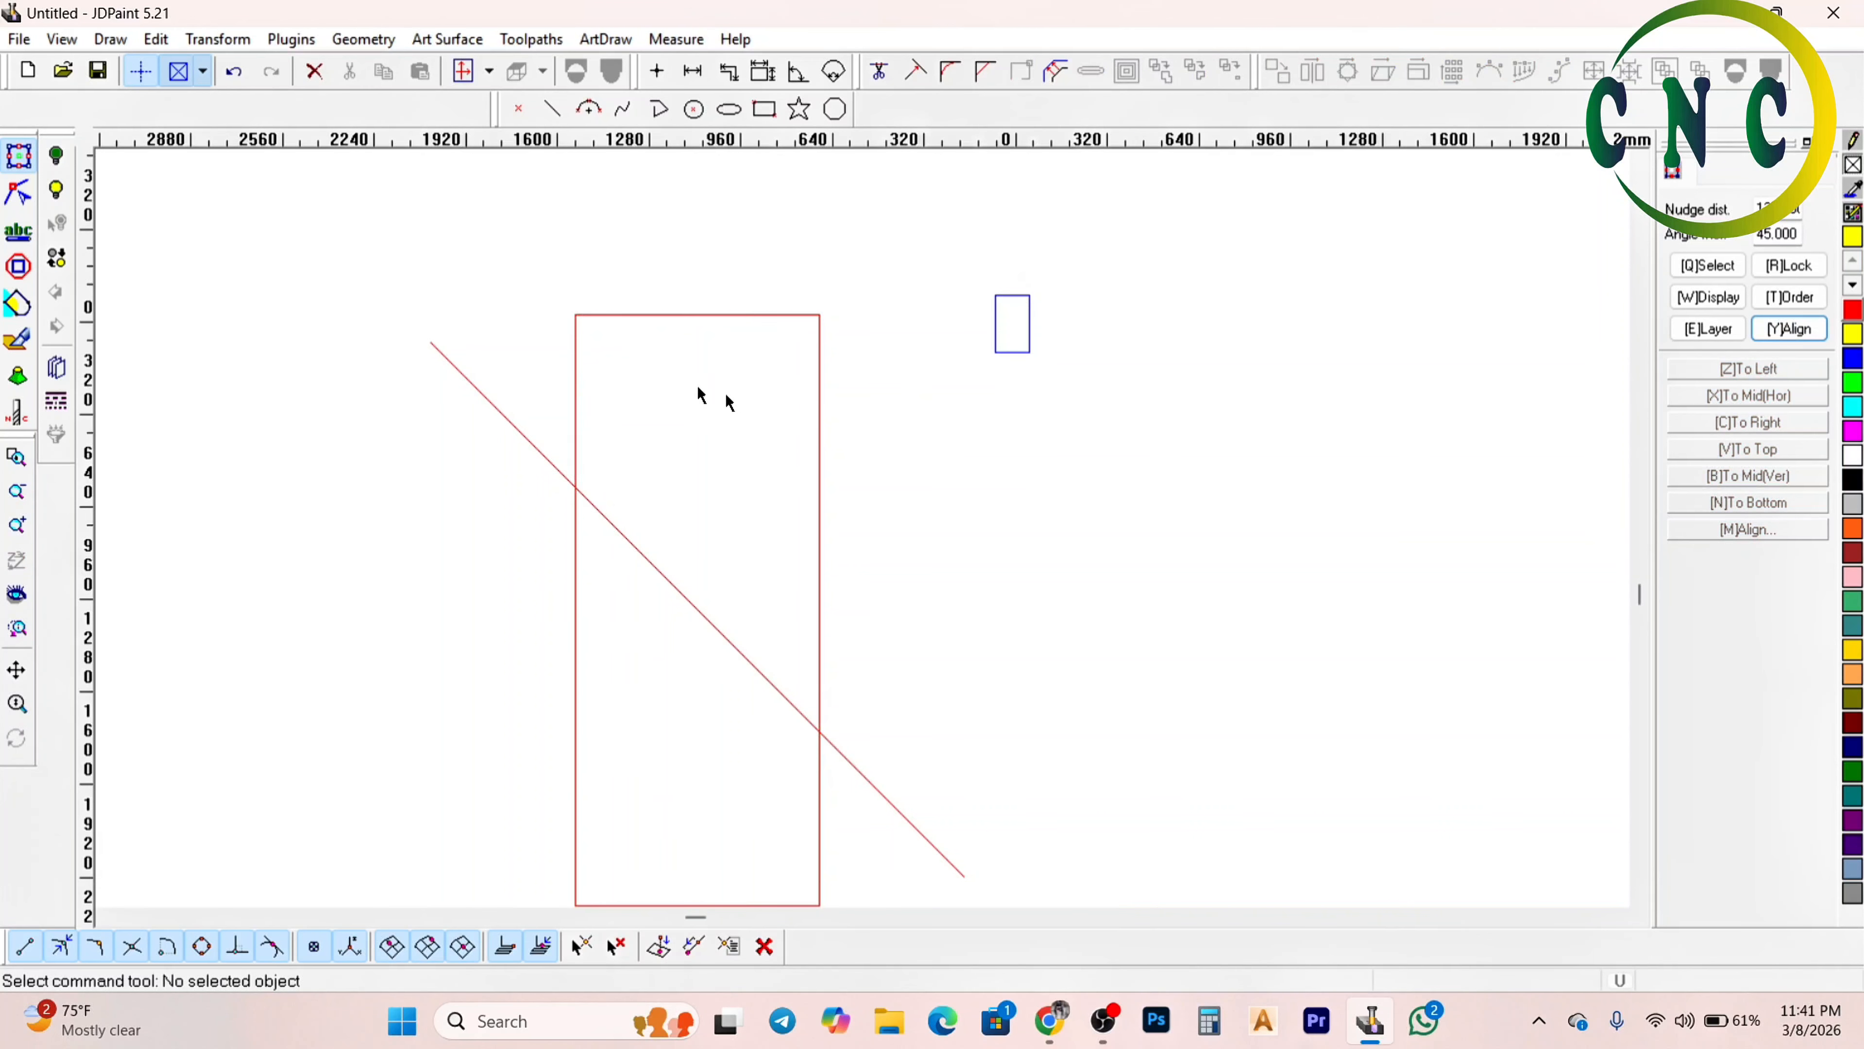
Open the Expand Curve settings for the rectangular frame and close them without applying
{"action": "left_click_drag", "start_coordinate": [912, 236], "coordinate": [782, 316]}
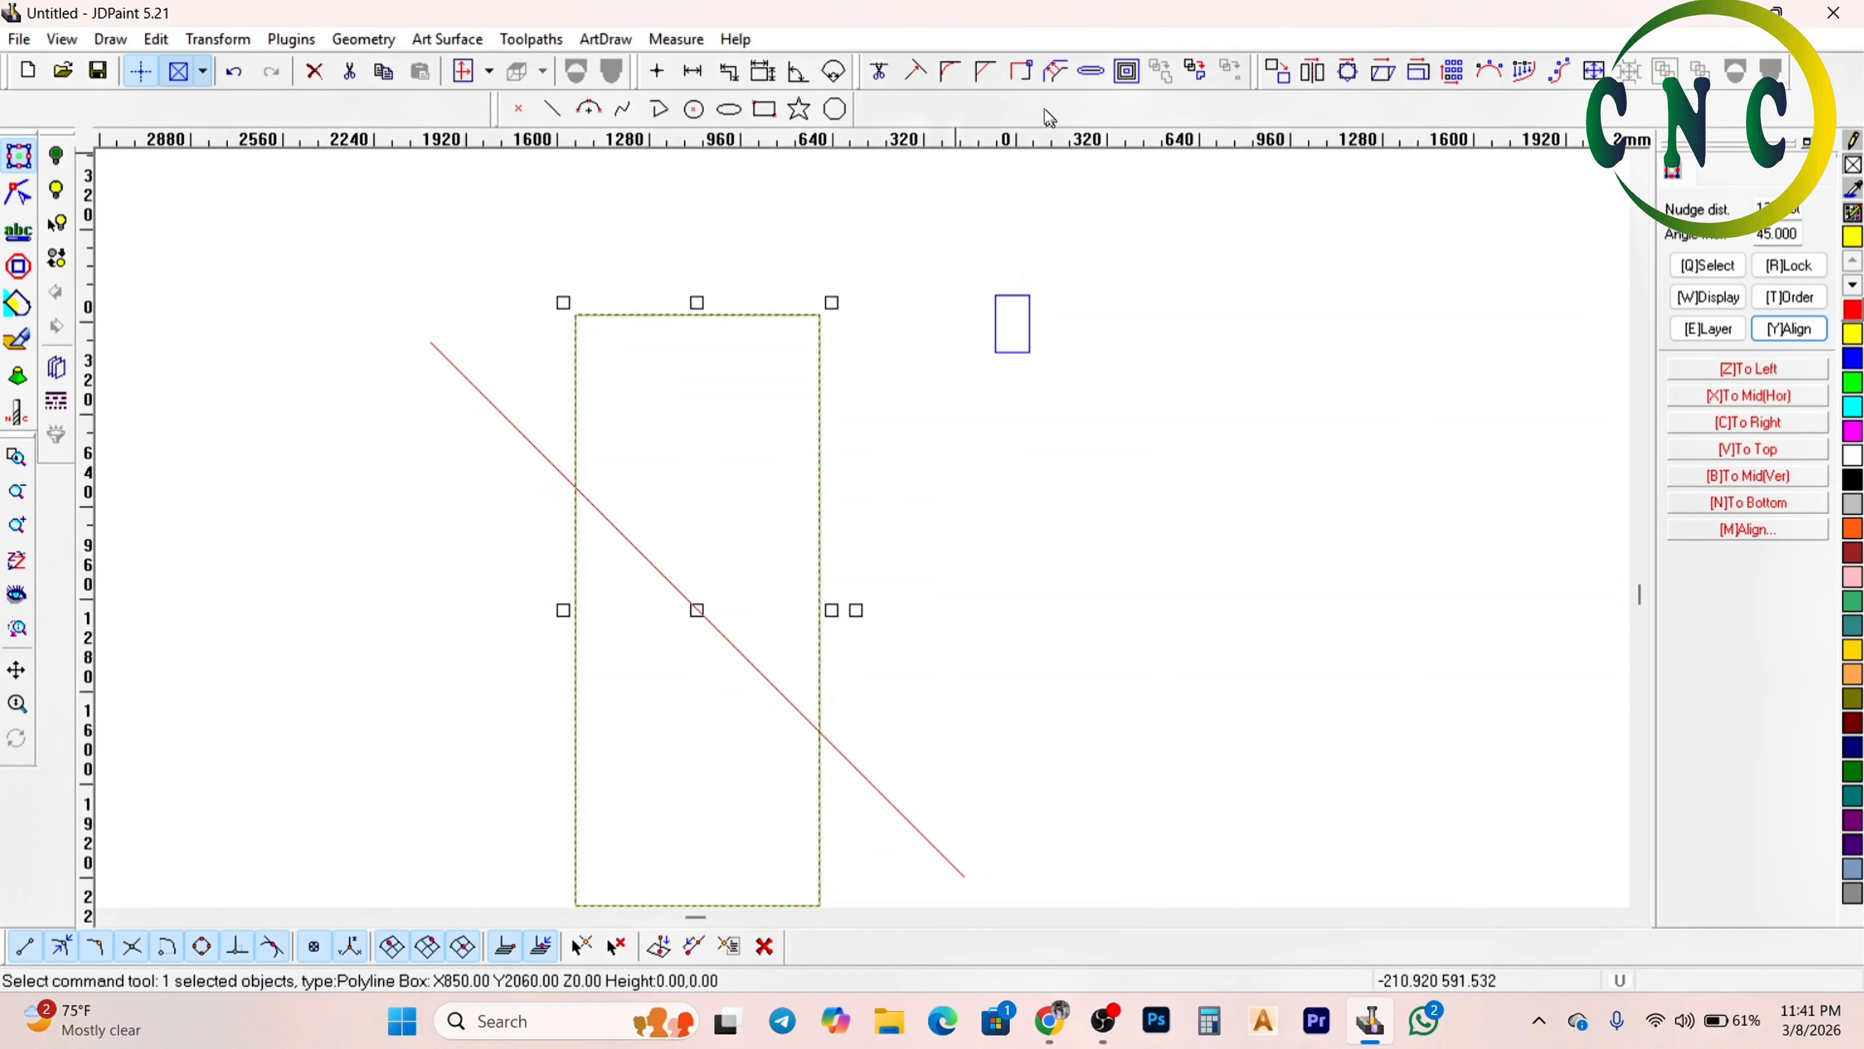
{"action": "left_click", "coordinate": [1103, 75]}
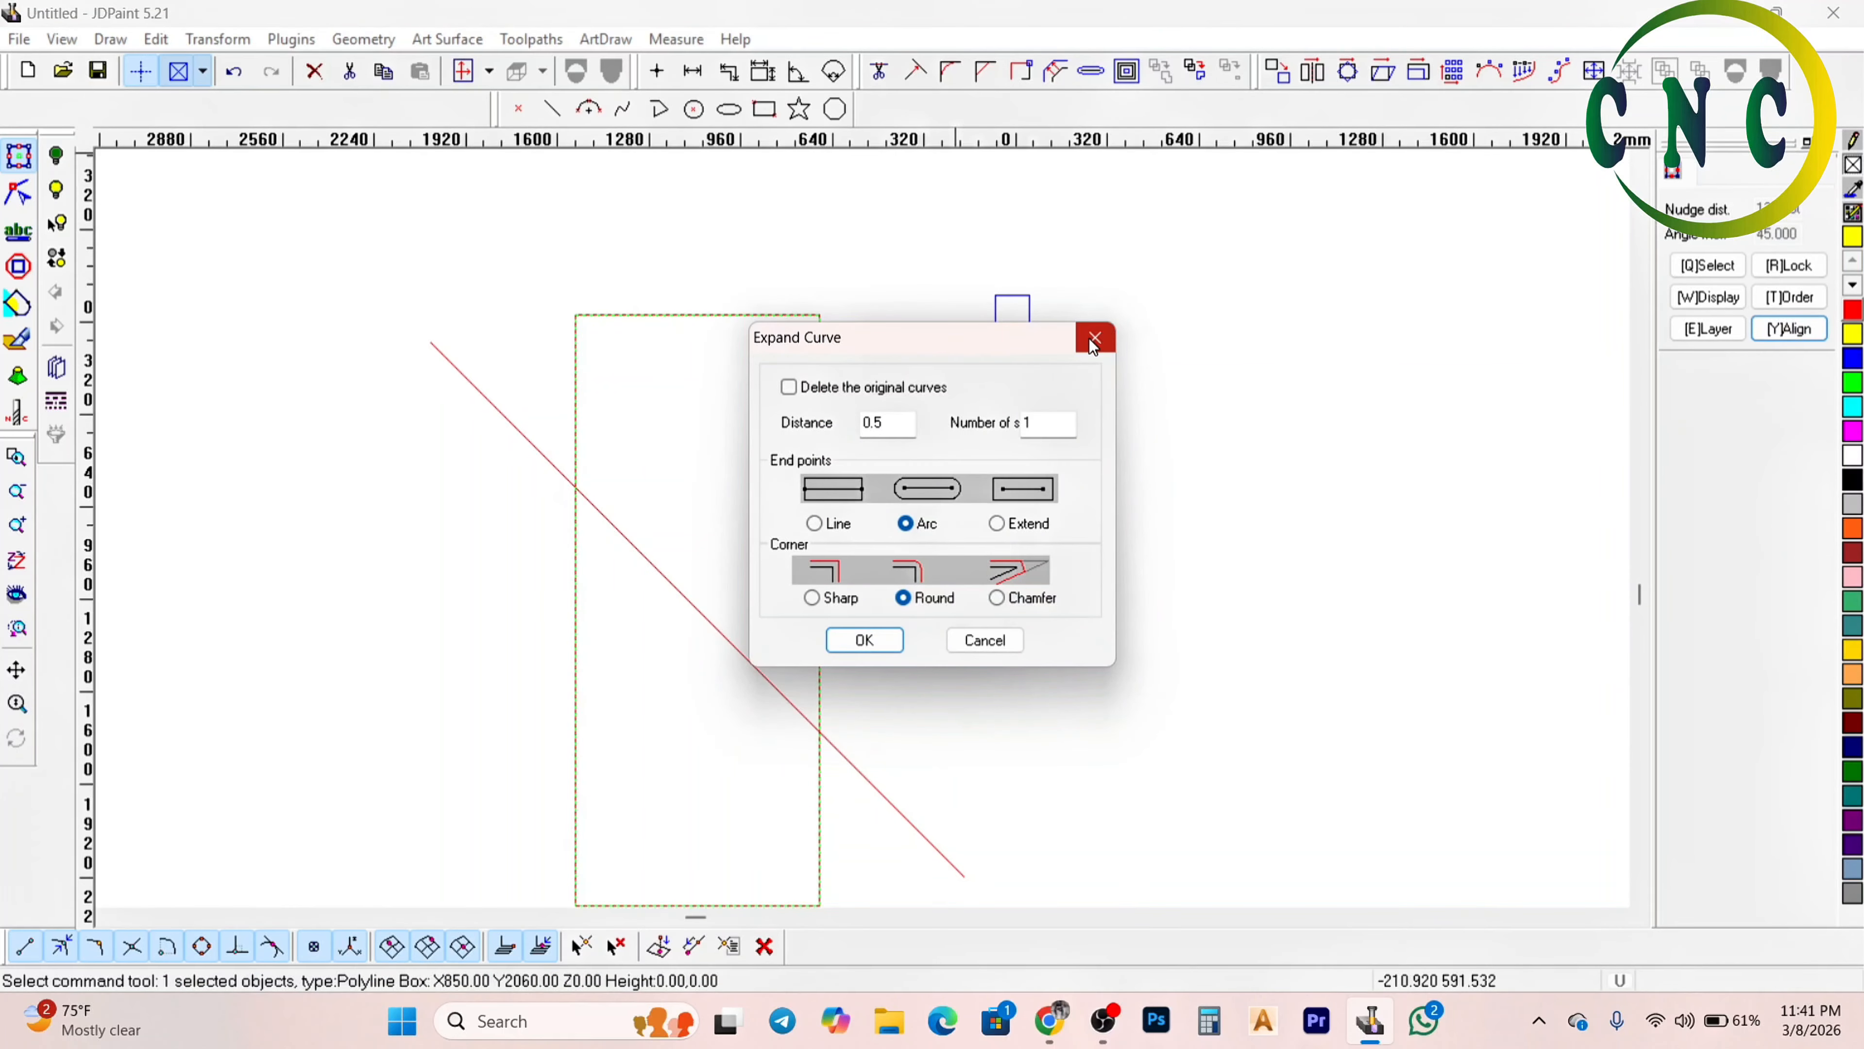
{"action": "left_click", "coordinate": [1095, 341]}
{"action": "scroll", "coordinate": [1050, 314], "scroll_direction": "down", "scroll_amount": 3}
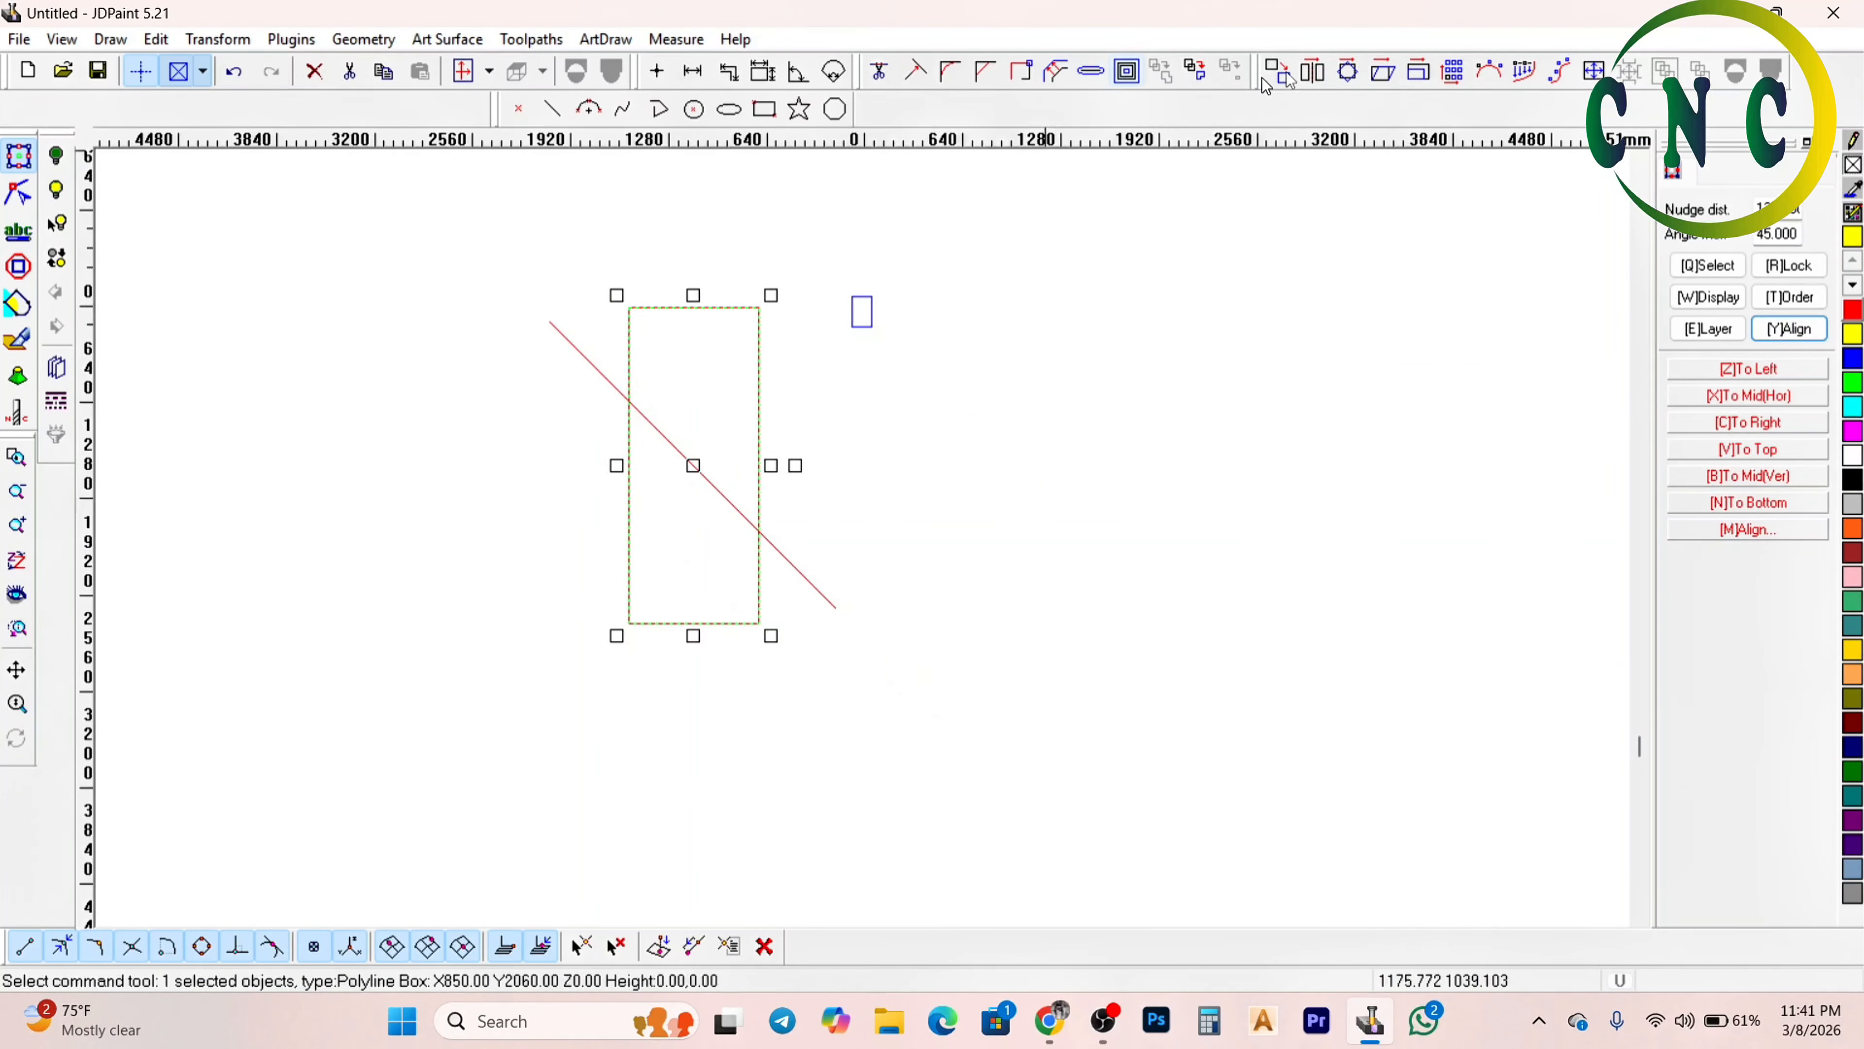
Draw a long vertical line with the Polyline tool in the empty area right of the small blue rectangle
{"action": "left_click", "coordinate": [661, 110]}
{"action": "left_click", "coordinate": [967, 211]}
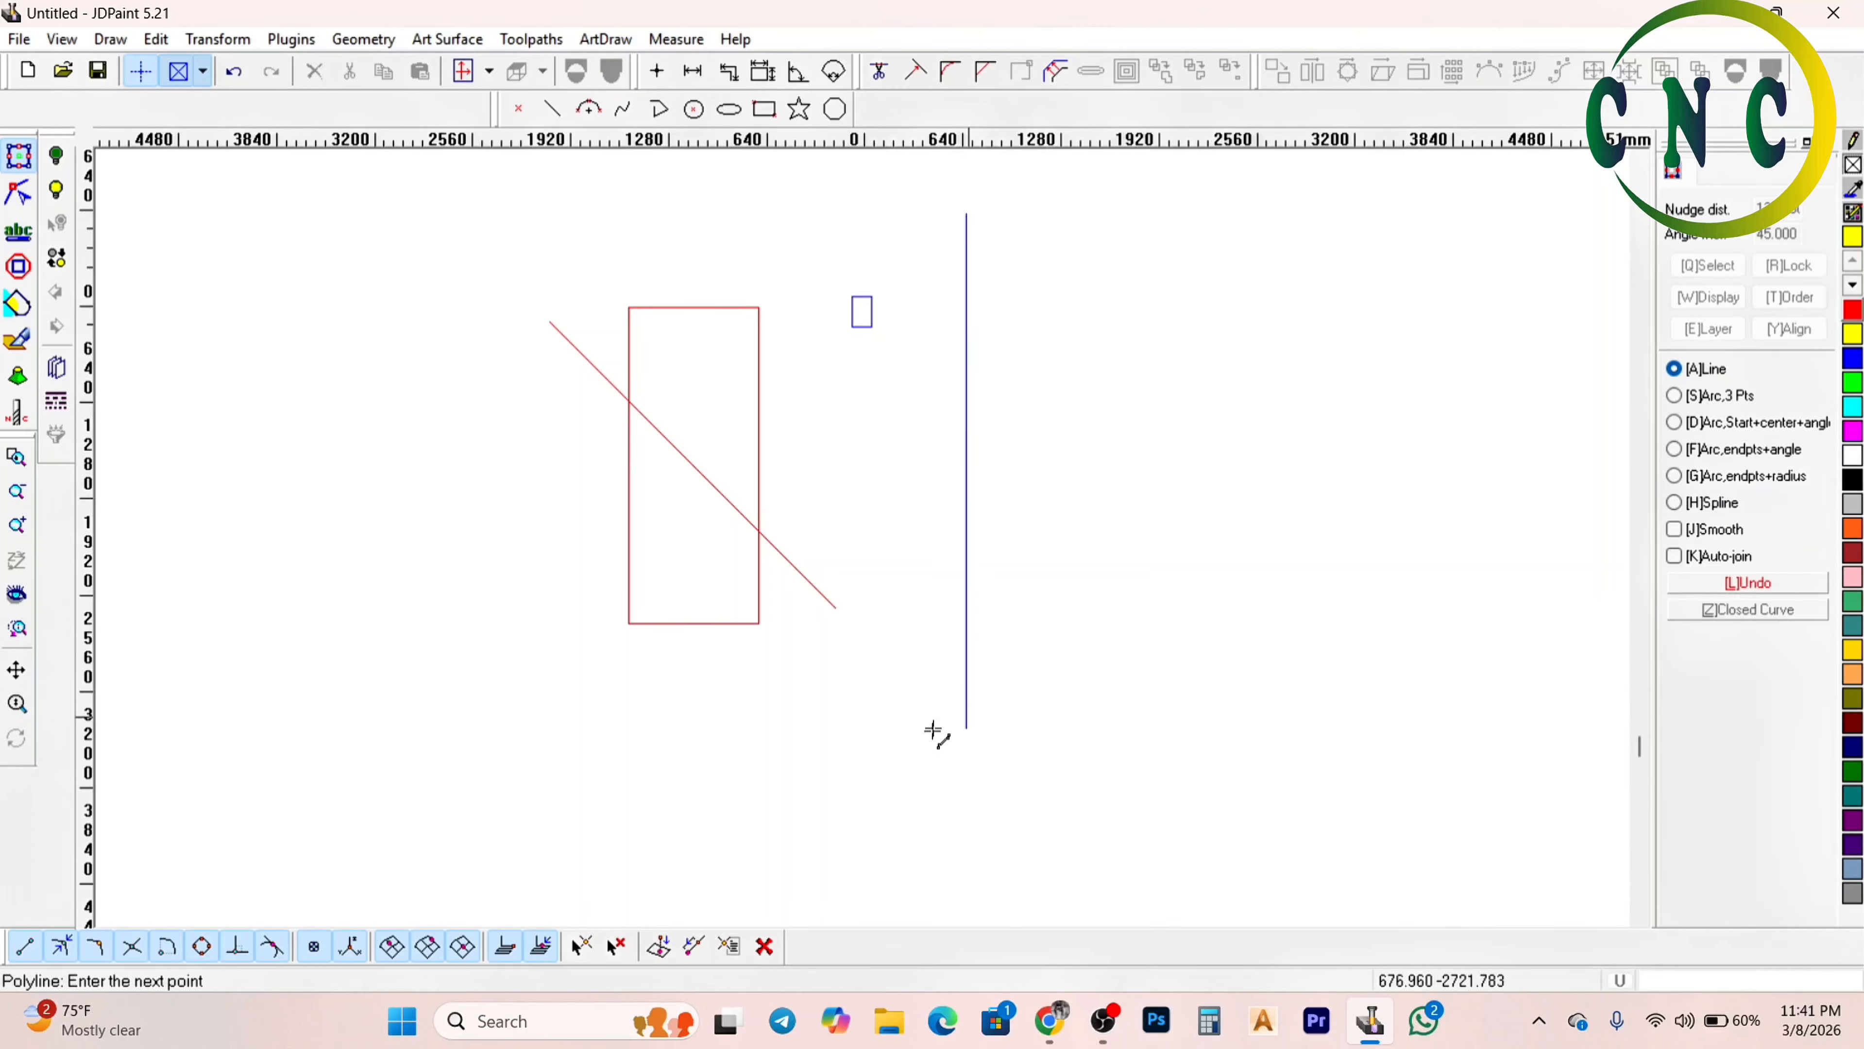
{"action": "left_click", "coordinate": [939, 735]}
{"action": "right_click", "coordinate": [1028, 330]}
Draw a second vertical polyline about 3508 mm long to the right of the first one
{"action": "right_click", "coordinate": [1052, 275]}
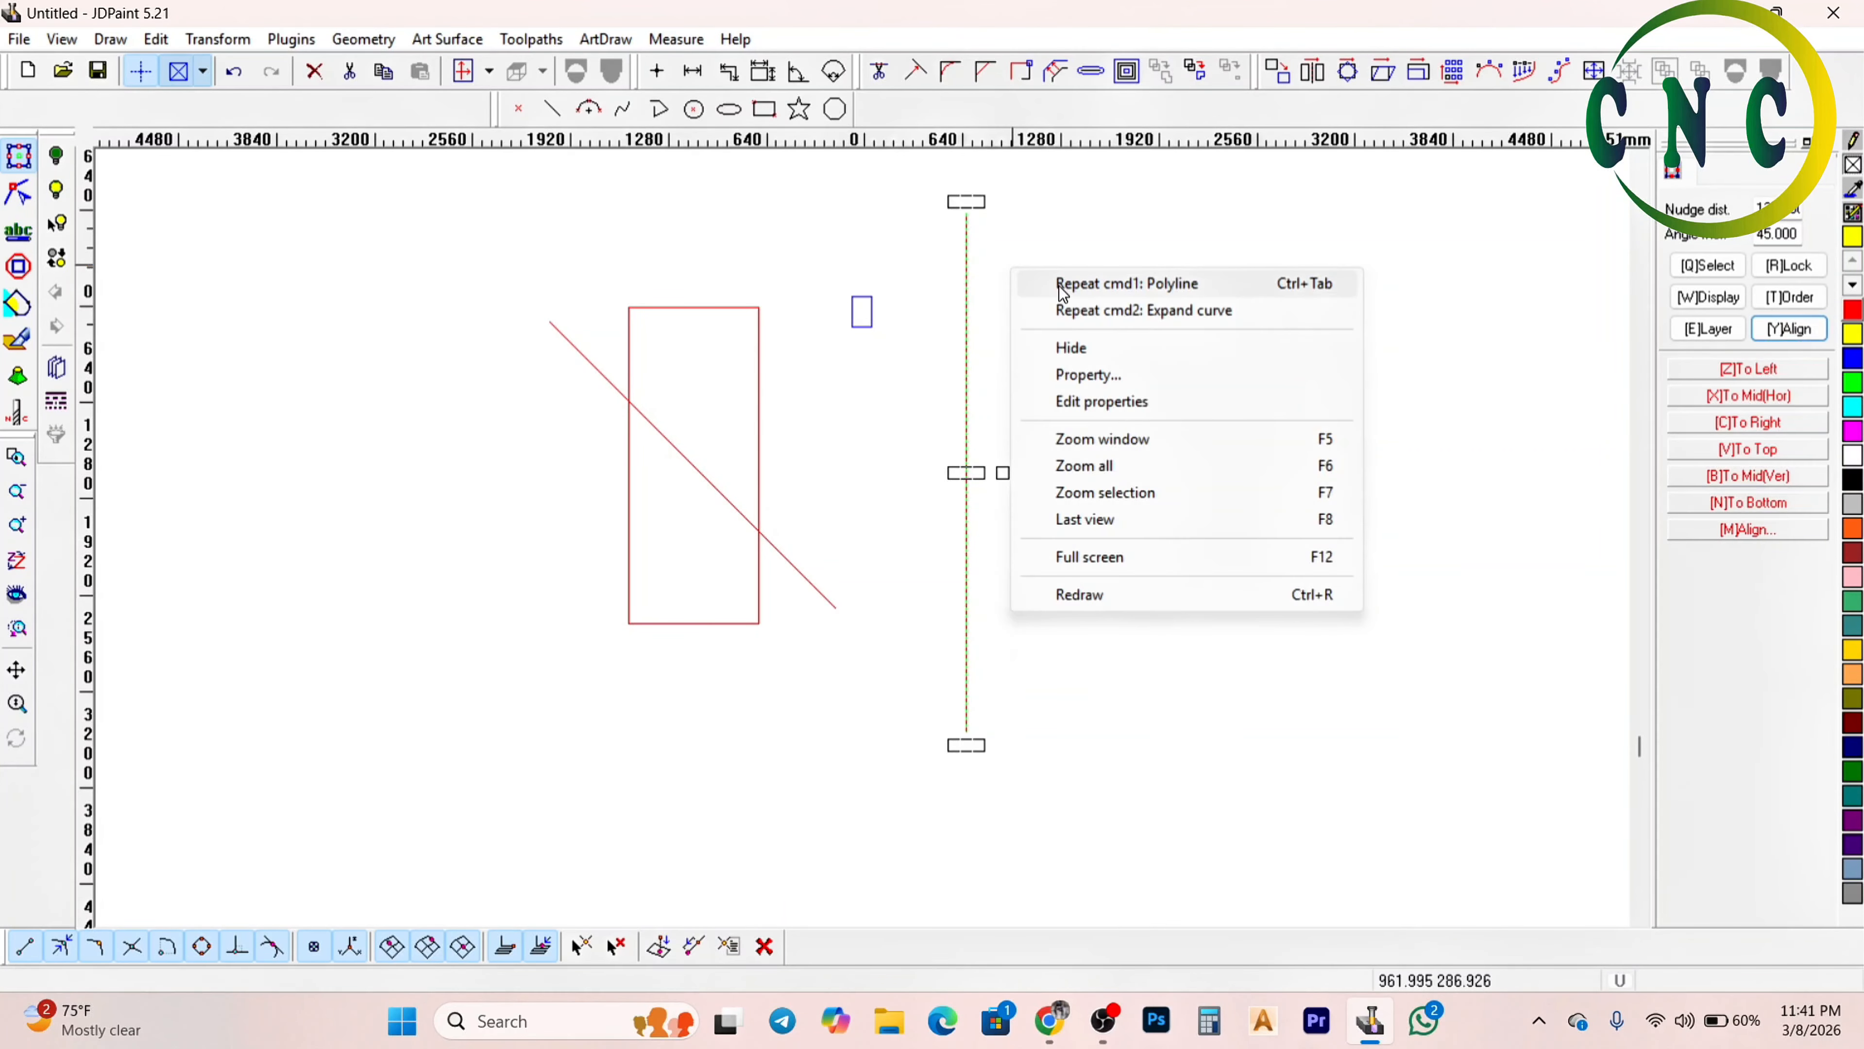
{"action": "left_click", "coordinate": [1080, 284]}
{"action": "left_click", "coordinate": [1047, 224]}
{"action": "left_click", "coordinate": [1047, 762]}
{"action": "right_click", "coordinate": [1068, 727]}
{"action": "scroll", "coordinate": [1067, 730], "scroll_direction": "up", "scroll_amount": 2}
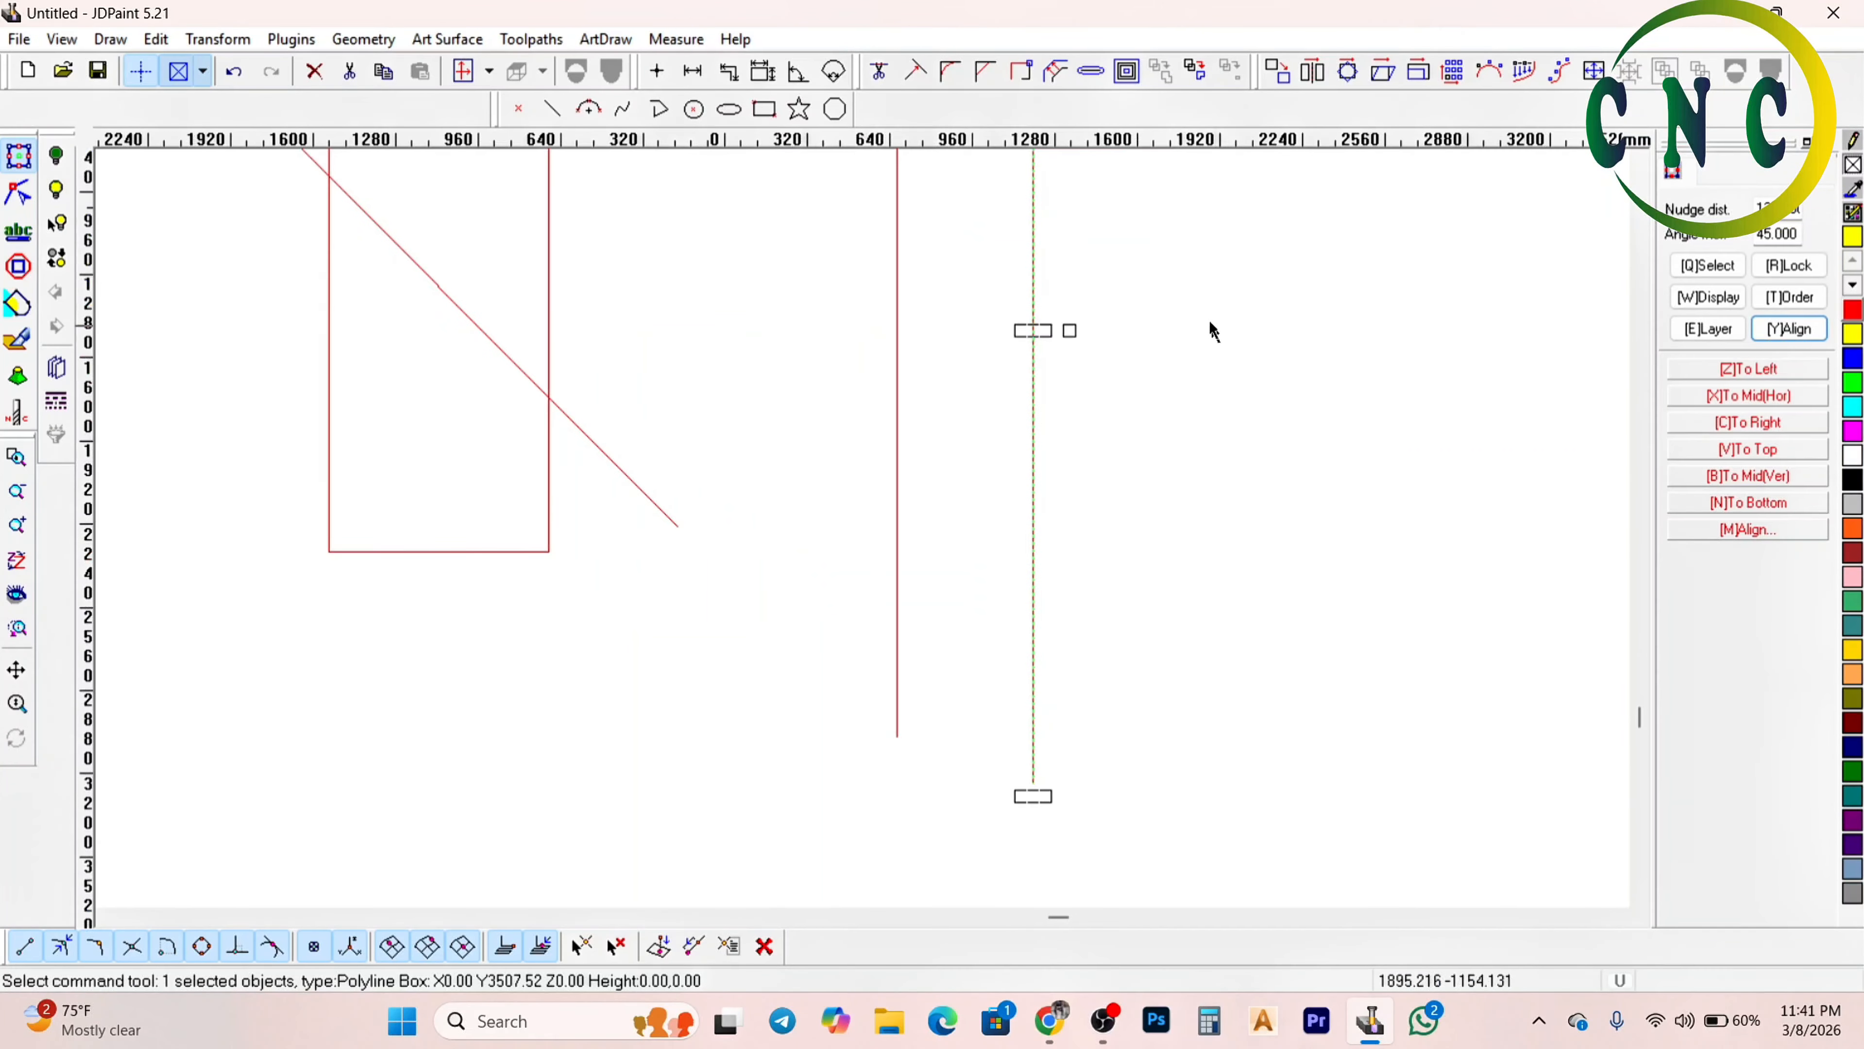
Draw a third, shorter vertical polyline to the right of the other two
{"action": "right_click", "coordinate": [1208, 325]}
{"action": "left_click", "coordinate": [1219, 328]}
{"action": "scroll", "coordinate": [1198, 371], "scroll_direction": "down", "scroll_amount": 2}
{"action": "left_click", "coordinate": [1148, 200]}
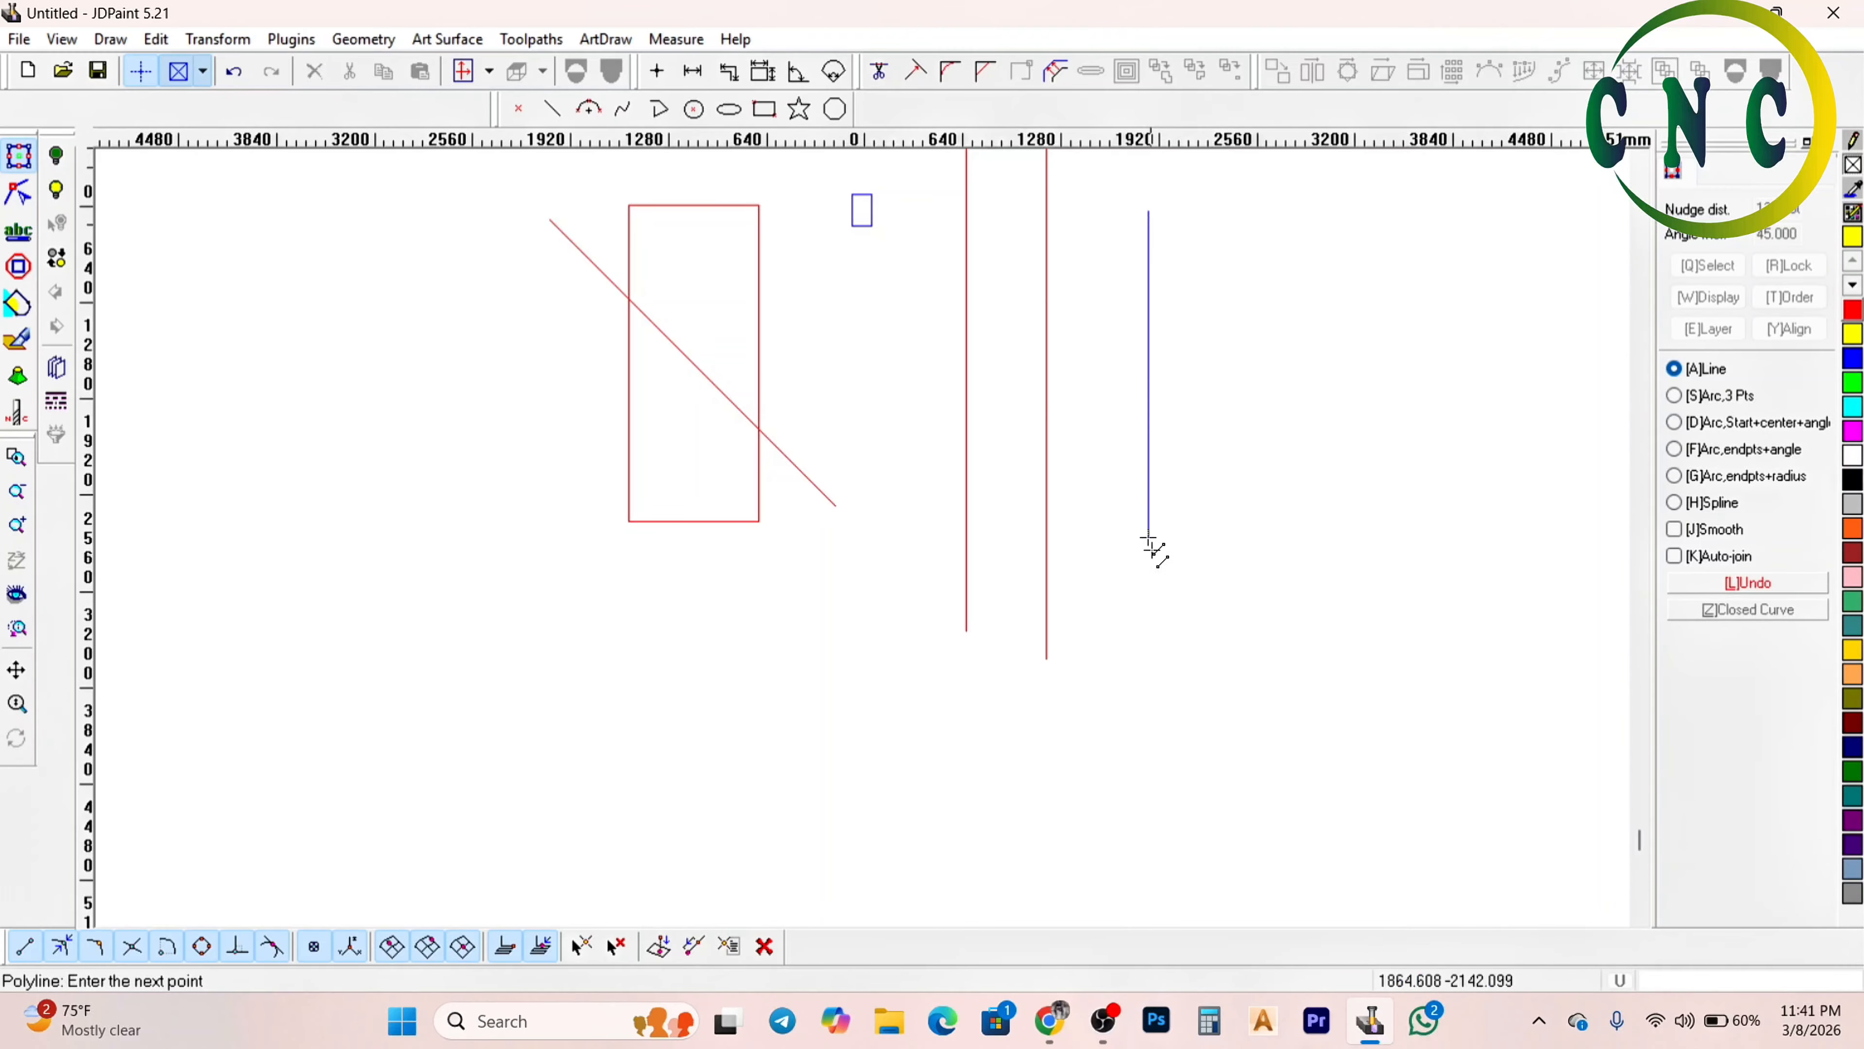
{"action": "left_click", "coordinate": [1149, 592]}
{"action": "right_click", "coordinate": [1150, 592]}
Expand the three vertical lines by a distance of 5 in 1 step, with Arc end points and Round corners
{"action": "left_click_drag", "start_coordinate": [1003, 401], "coordinate": [916, 412]}
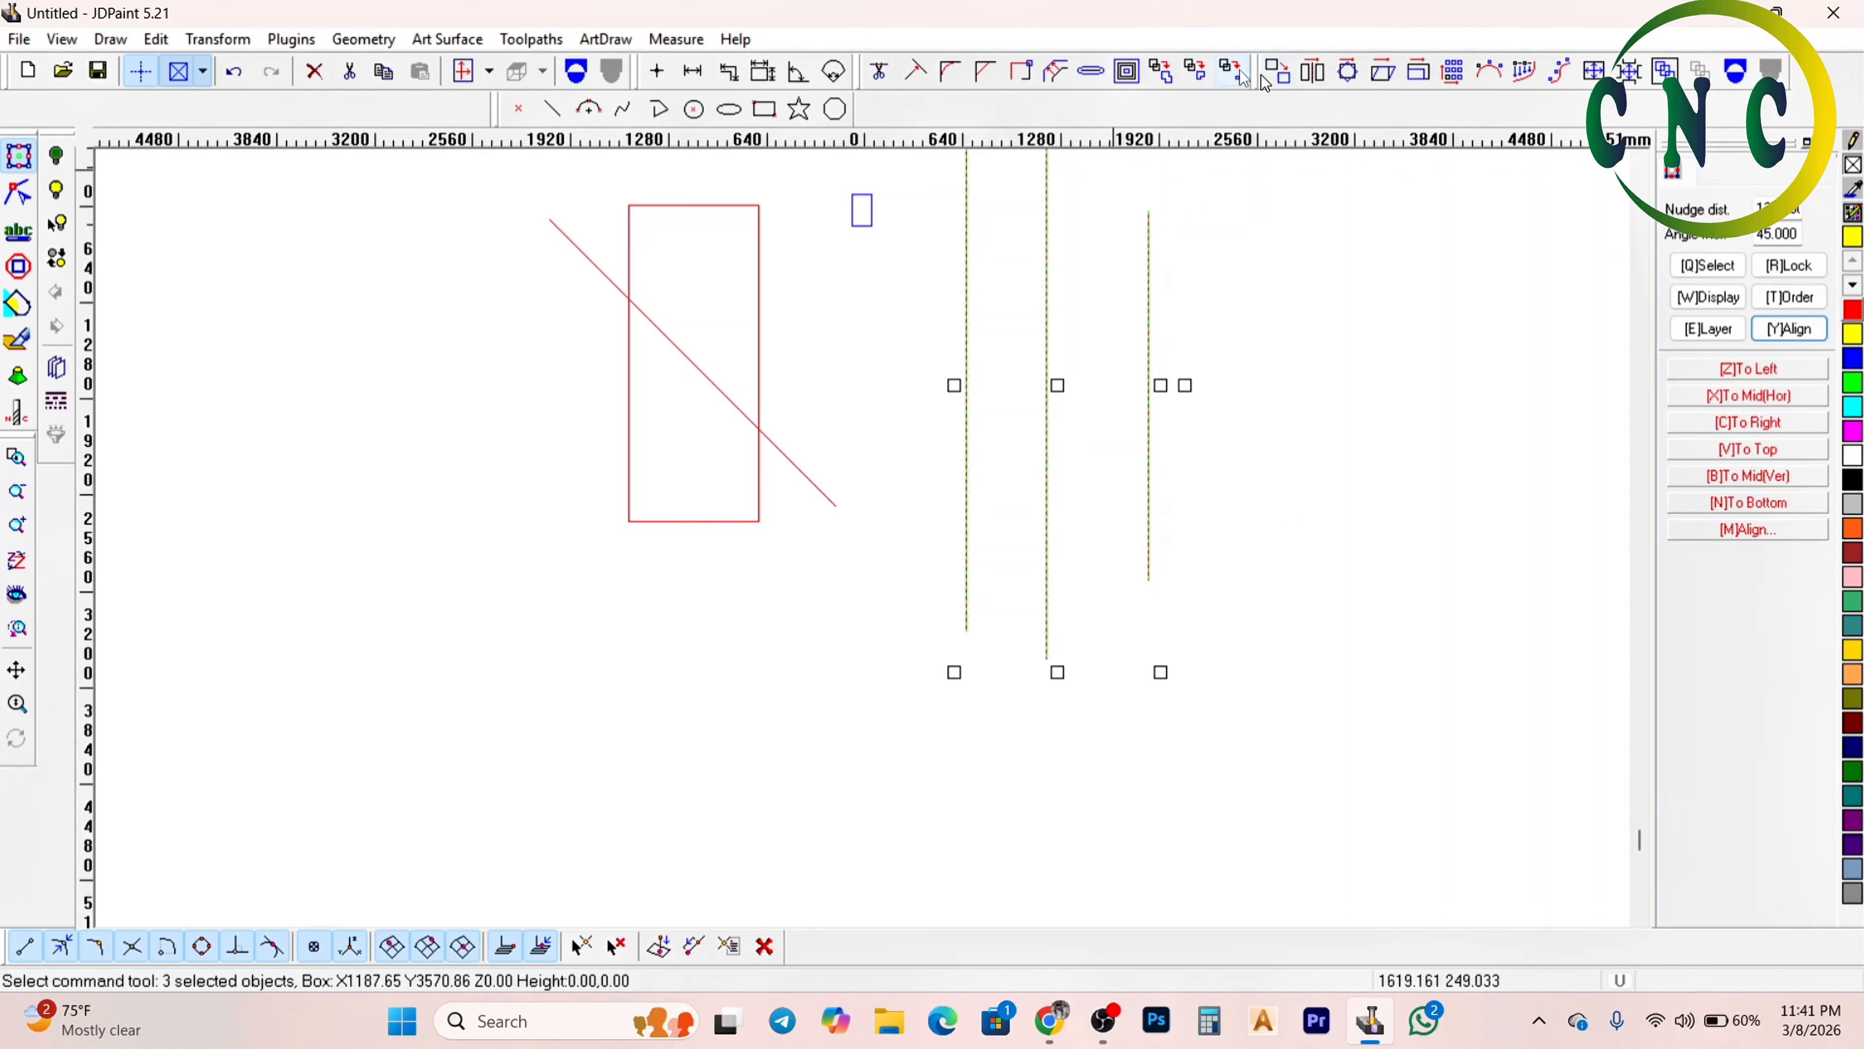
{"action": "left_click", "coordinate": [1092, 73]}
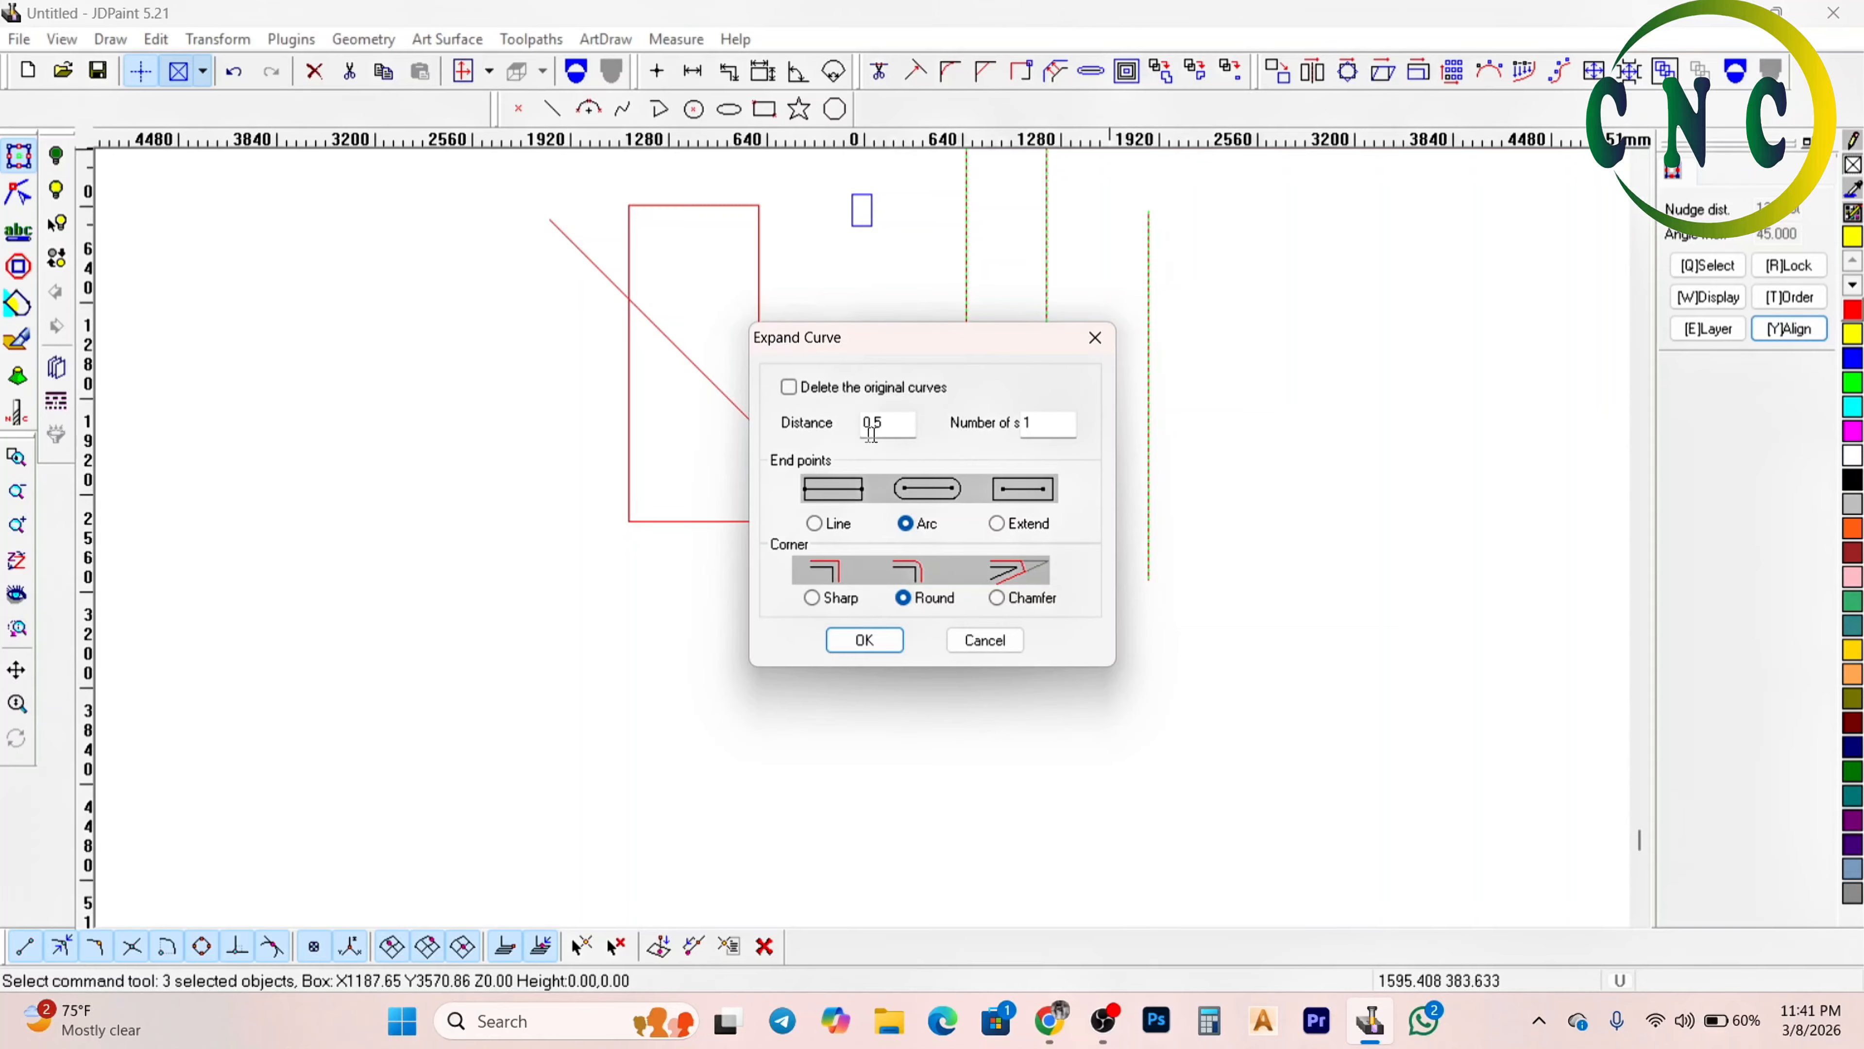
{"action": "left_click_drag", "start_coordinate": [895, 424], "coordinate": [757, 425]}
{"action": "type", "text": "5"}
{"action": "left_click", "coordinate": [878, 643]}
{"action": "scroll", "coordinate": [1046, 593], "scroll_direction": "up", "scroll_amount": 10}
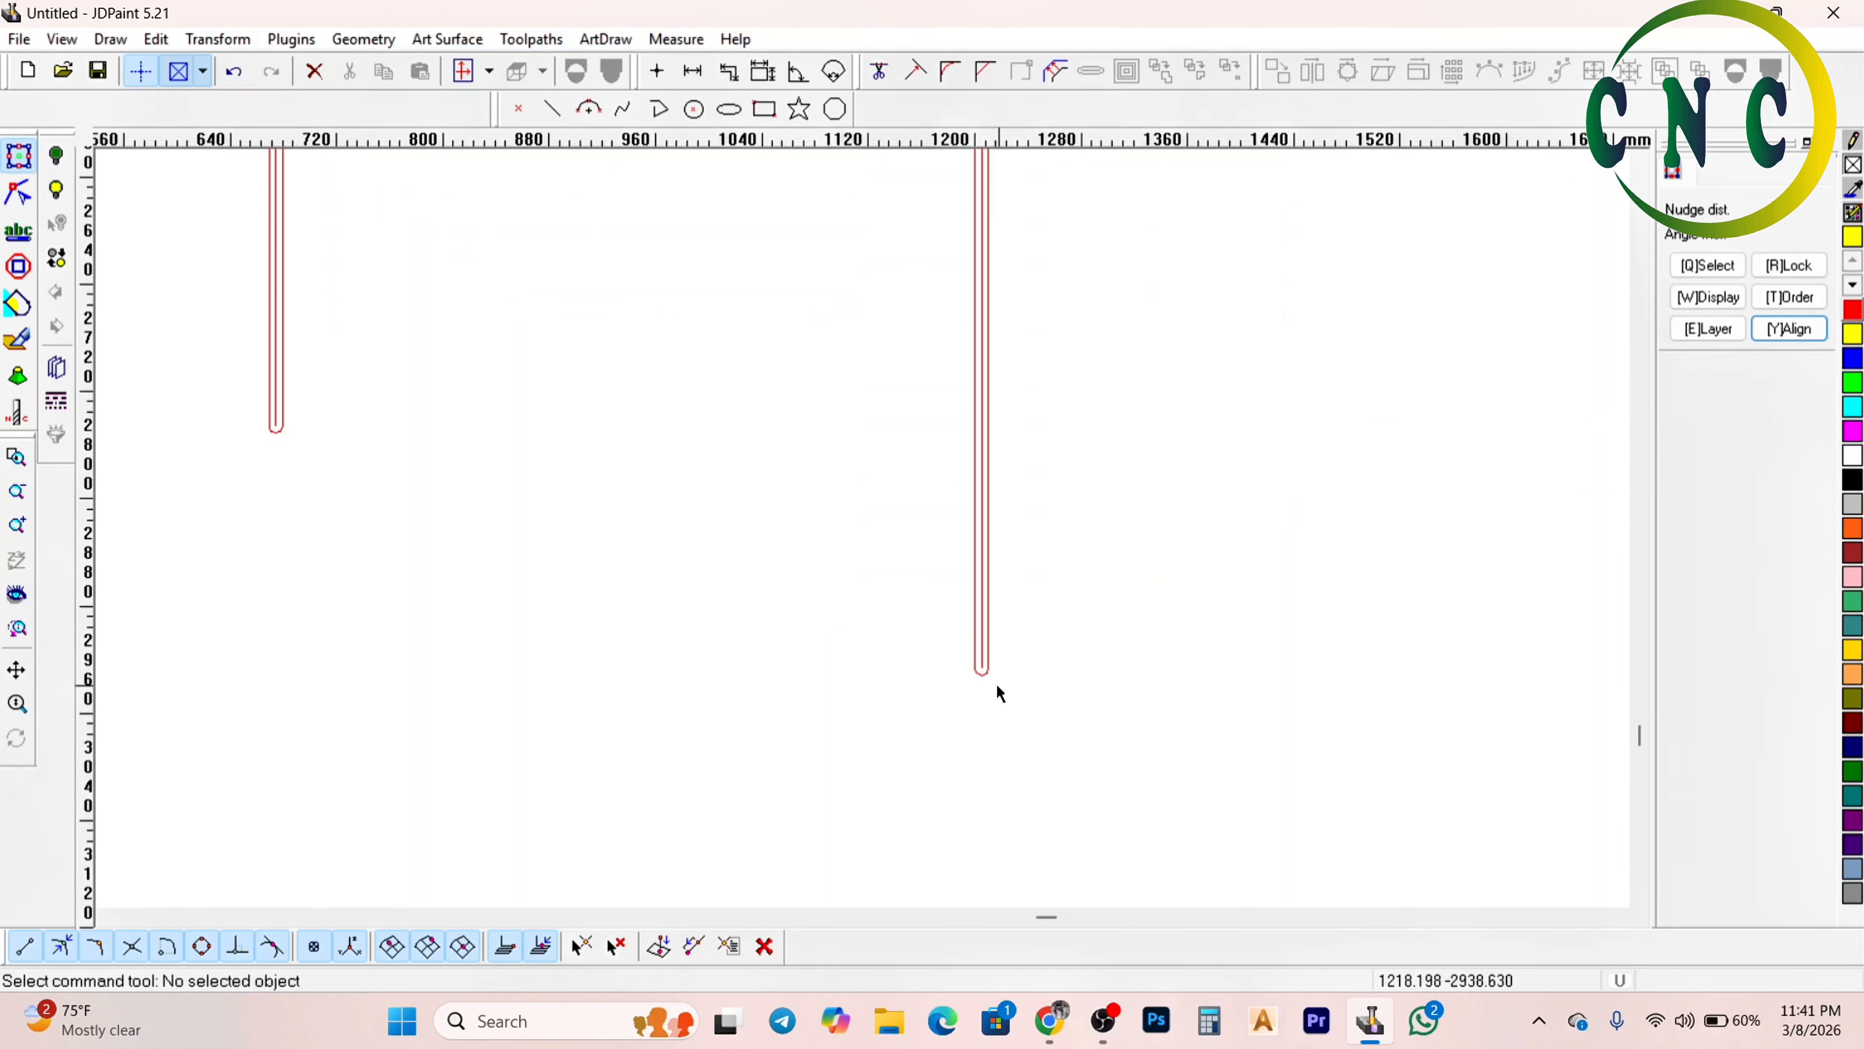
Delete the original centre line inside the middle expanded outline
{"action": "left_click", "coordinate": [958, 610]}
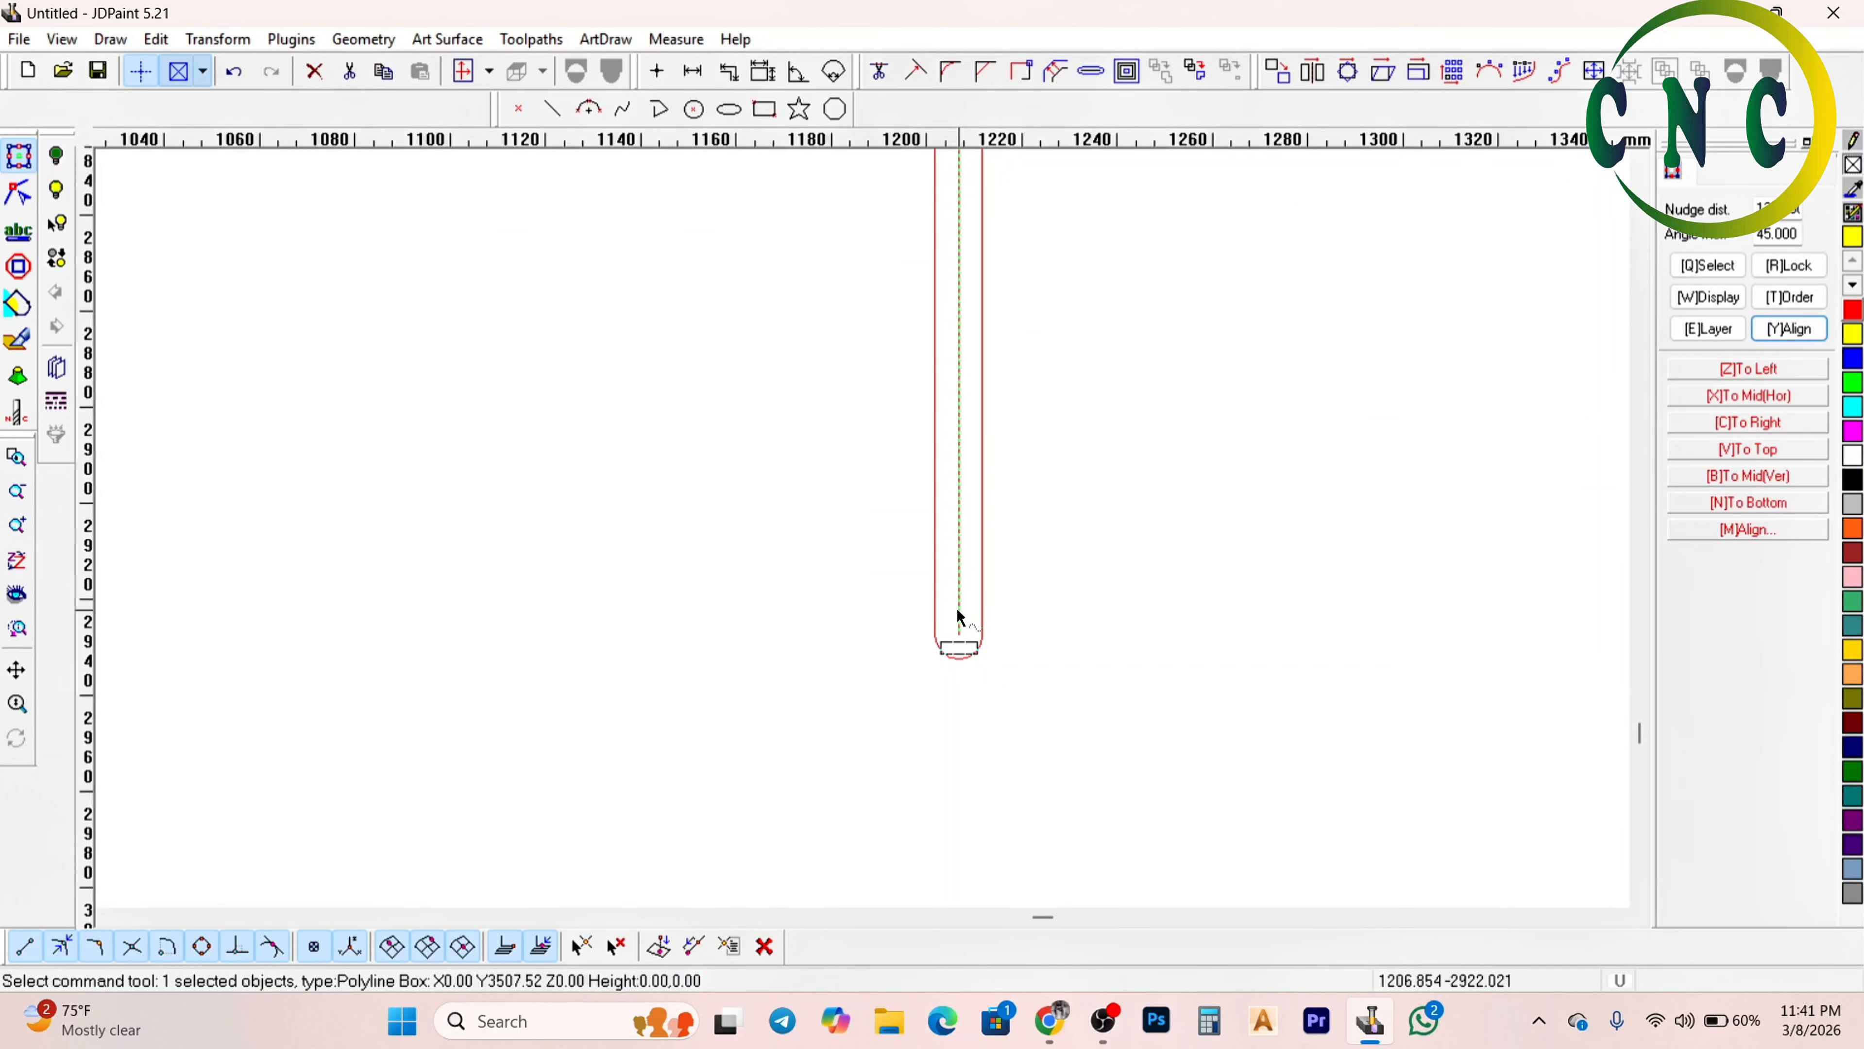
{"action": "key", "text": "Delete"}
{"action": "scroll", "coordinate": [966, 673], "scroll_direction": "down", "scroll_amount": 5}
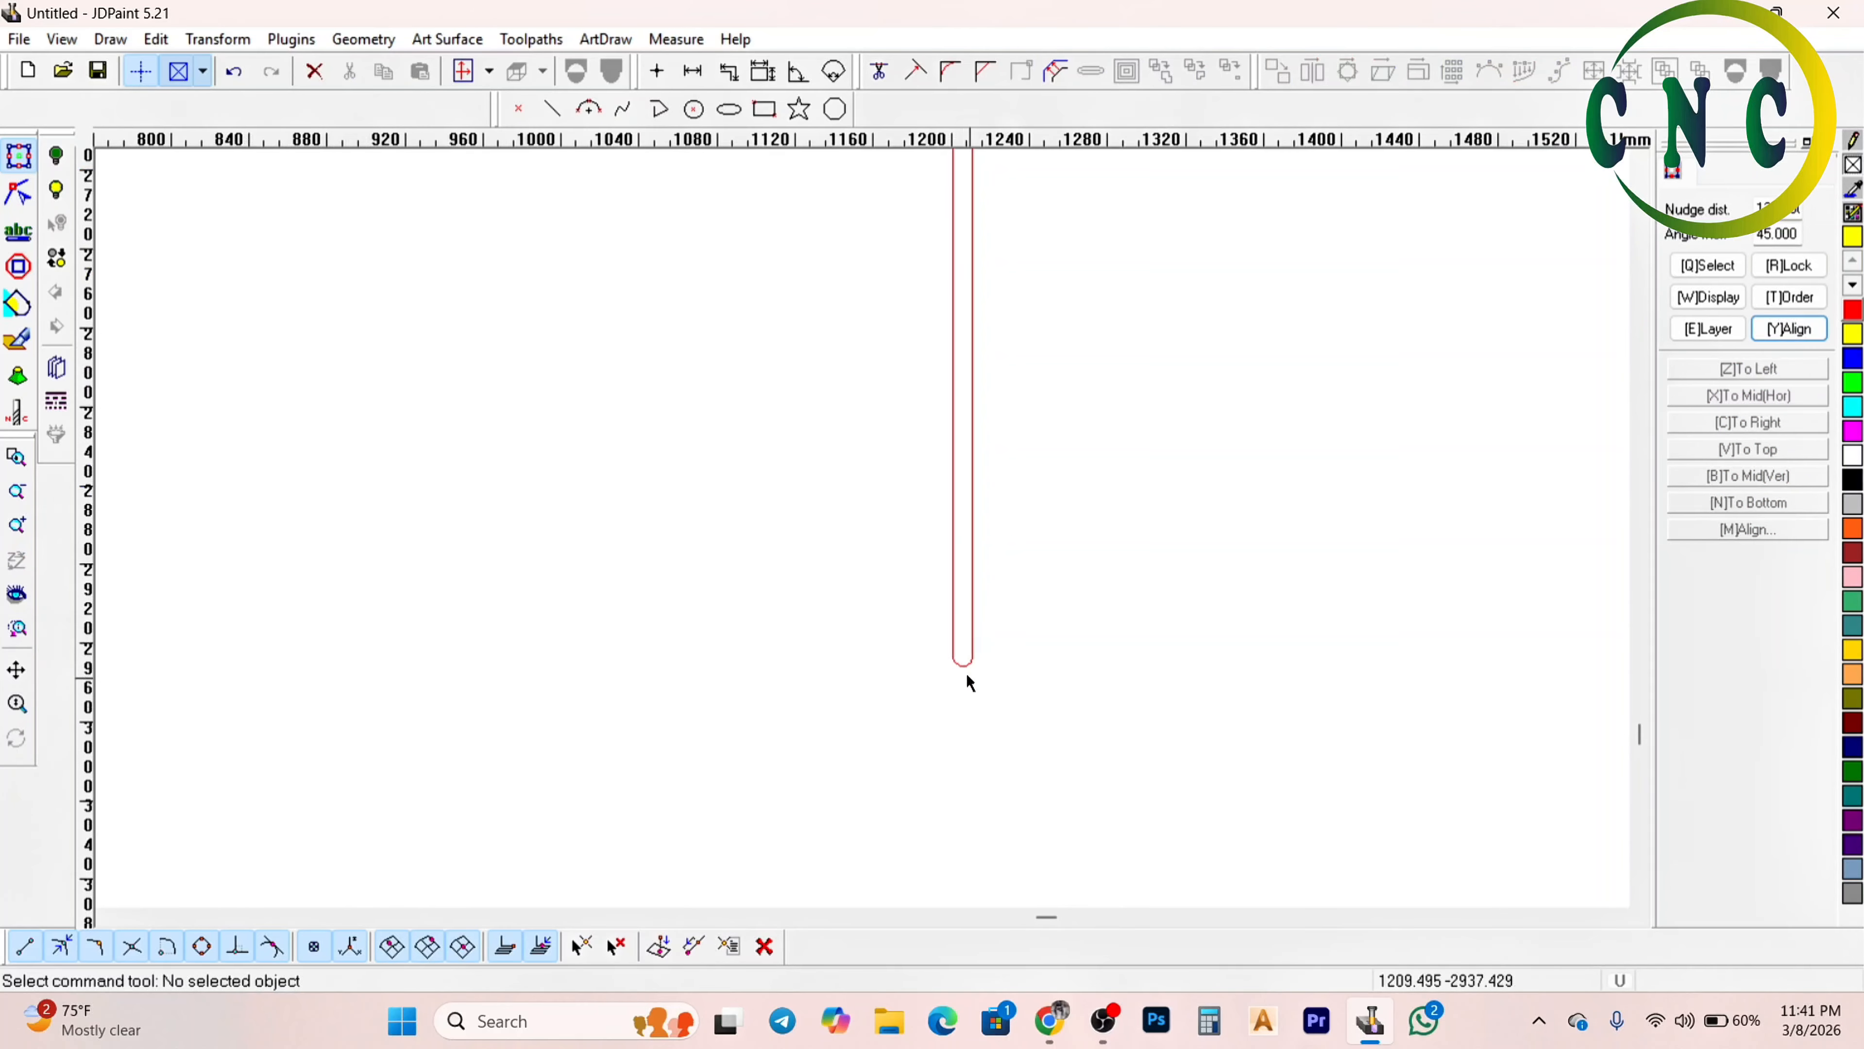
Select the middle expanded outline and examine the ends of the expanded vertical lines
{"action": "left_click_drag", "start_coordinate": [1031, 561], "coordinate": [883, 607]}
{"action": "scroll", "coordinate": [883, 608], "scroll_direction": "down", "scroll_amount": 6}
{"action": "scroll", "coordinate": [931, 561], "scroll_direction": "down", "scroll_amount": 5}
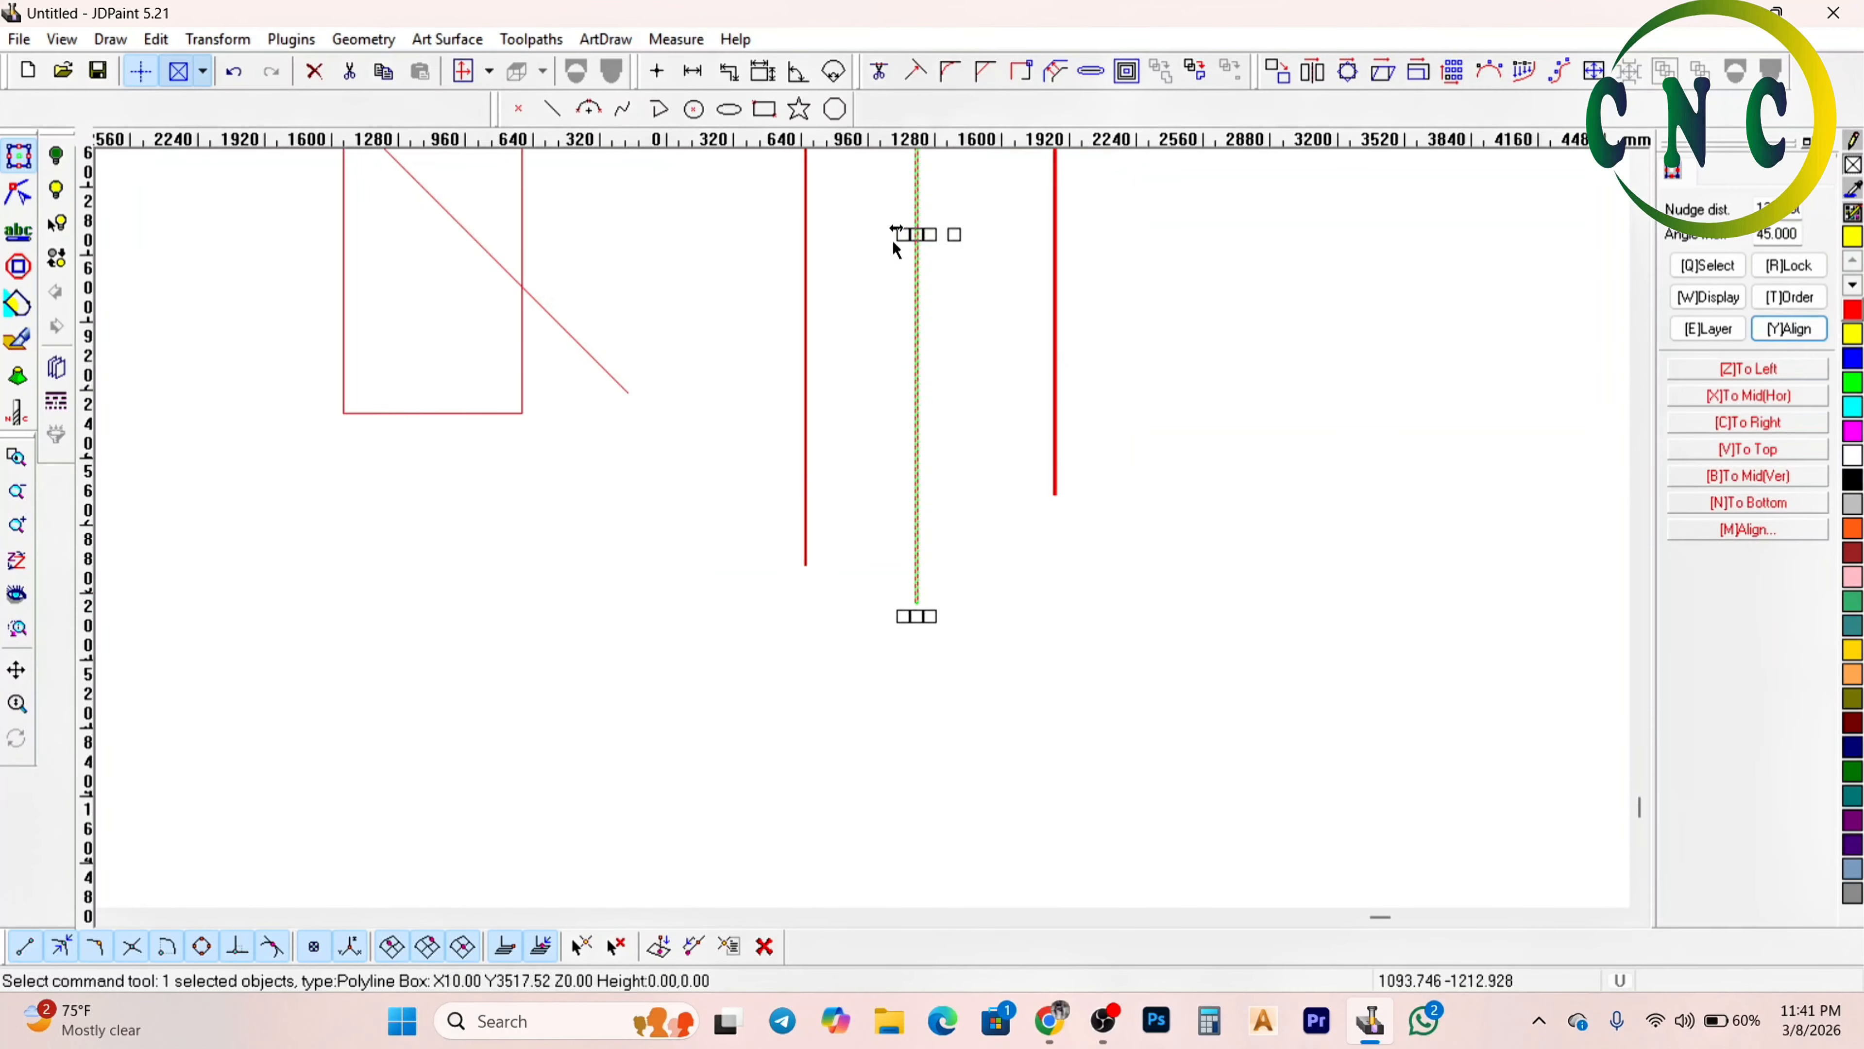
{"action": "scroll", "coordinate": [929, 566], "scroll_direction": "down", "scroll_amount": 2}
{"action": "scroll", "coordinate": [885, 499], "scroll_direction": "up", "scroll_amount": 5}
{"action": "scroll", "coordinate": [999, 573], "scroll_direction": "up", "scroll_amount": 3}
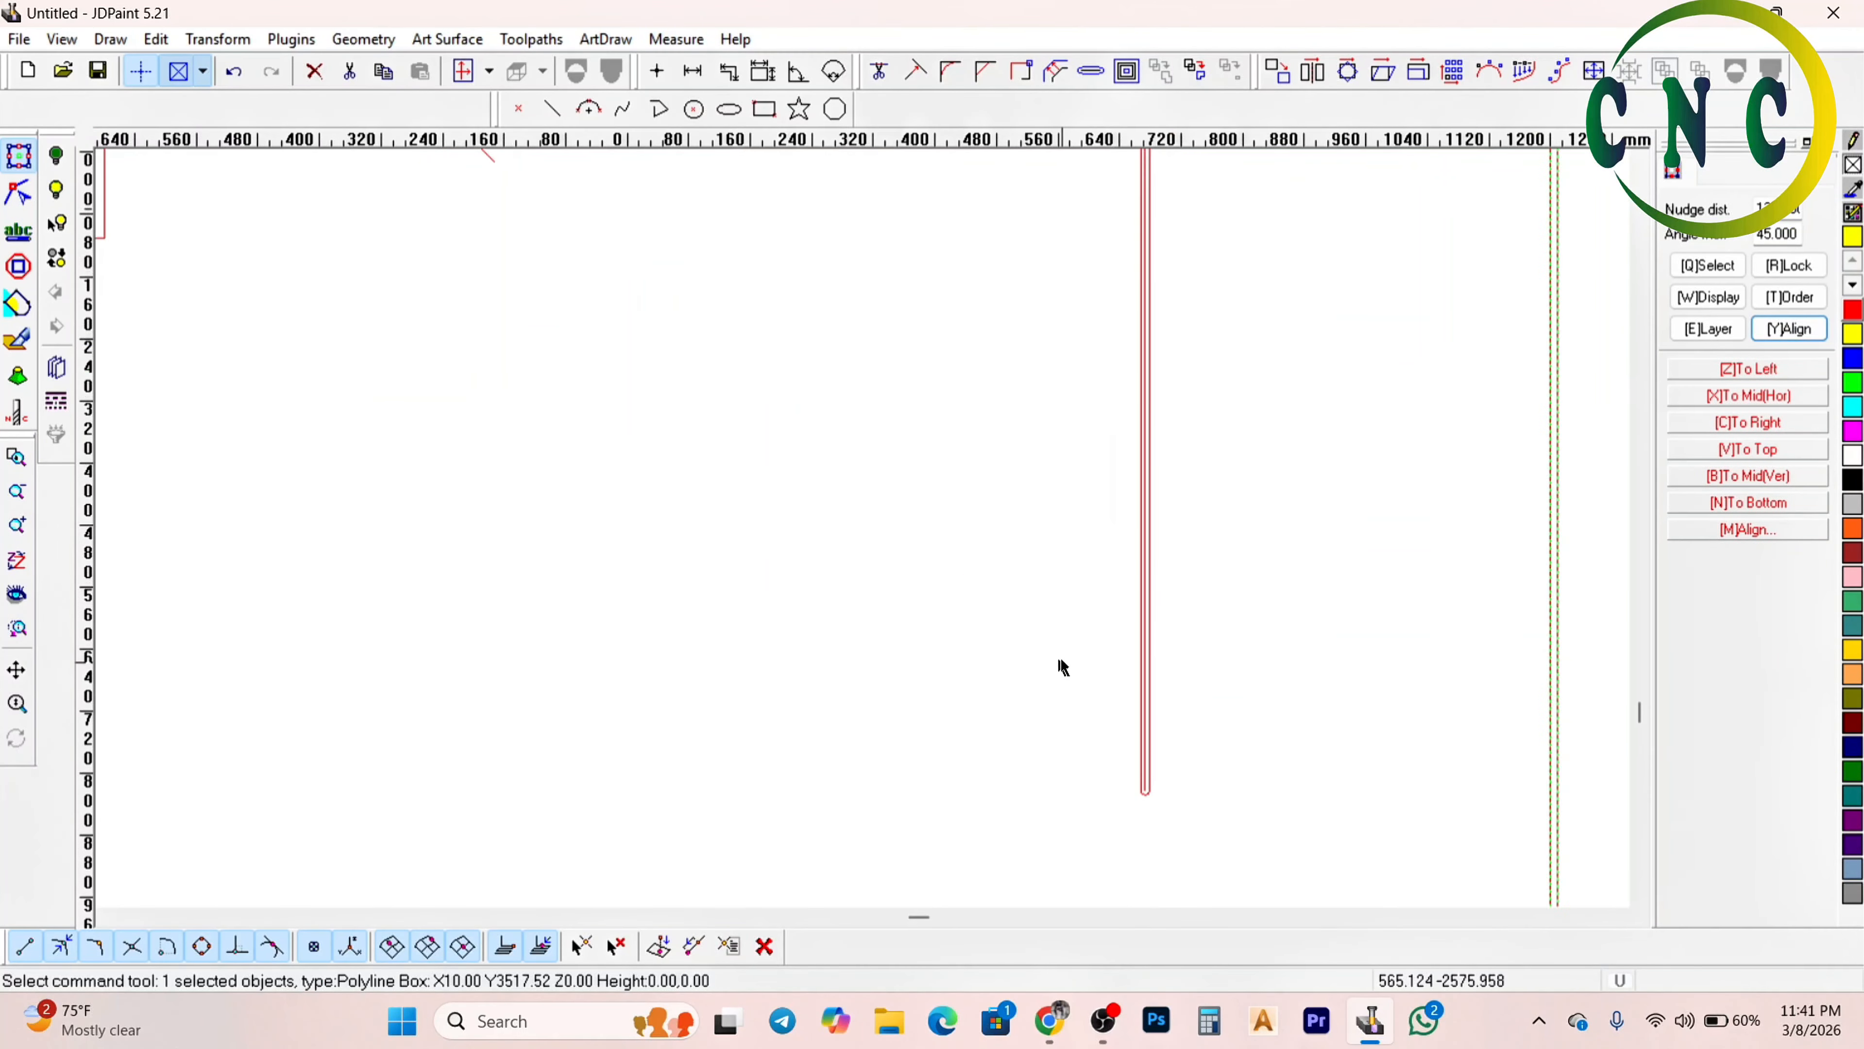
{"action": "scroll", "coordinate": [1018, 592], "scroll_direction": "down", "scroll_amount": 3}
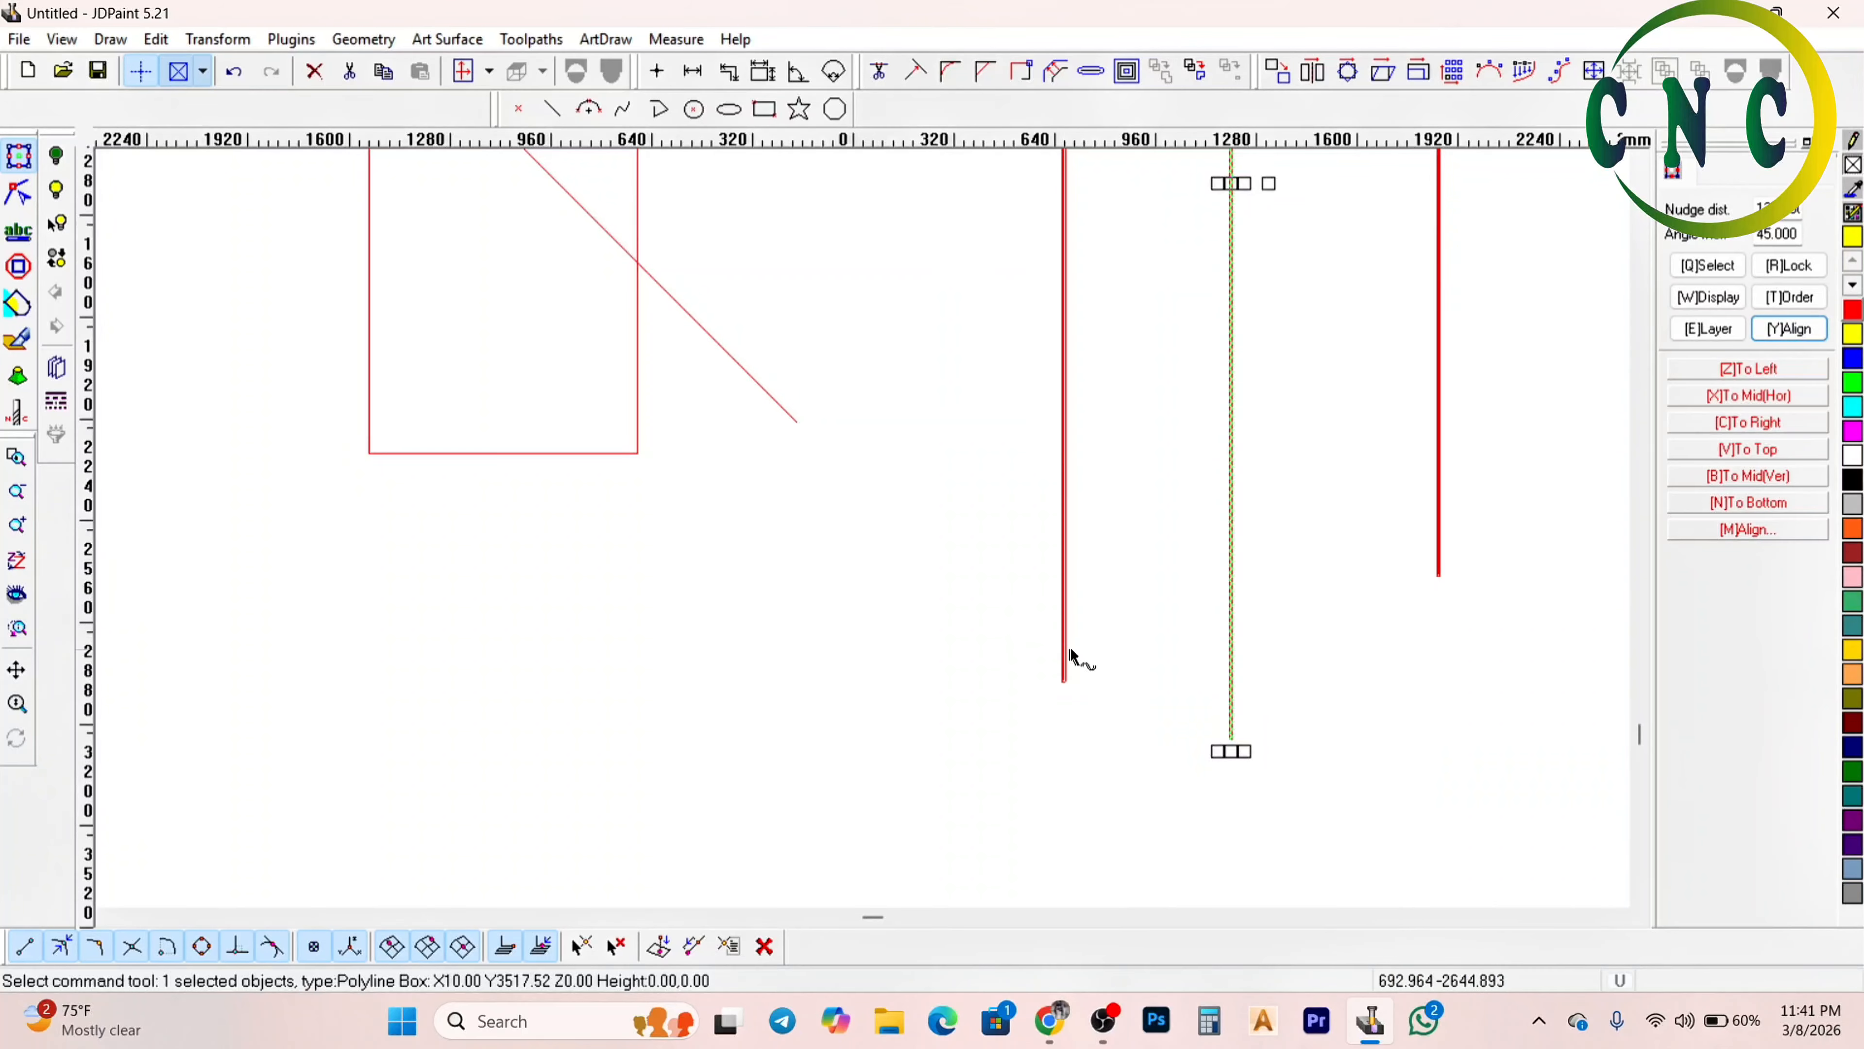
{"action": "scroll", "coordinate": [1070, 647], "scroll_direction": "up", "scroll_amount": 5}
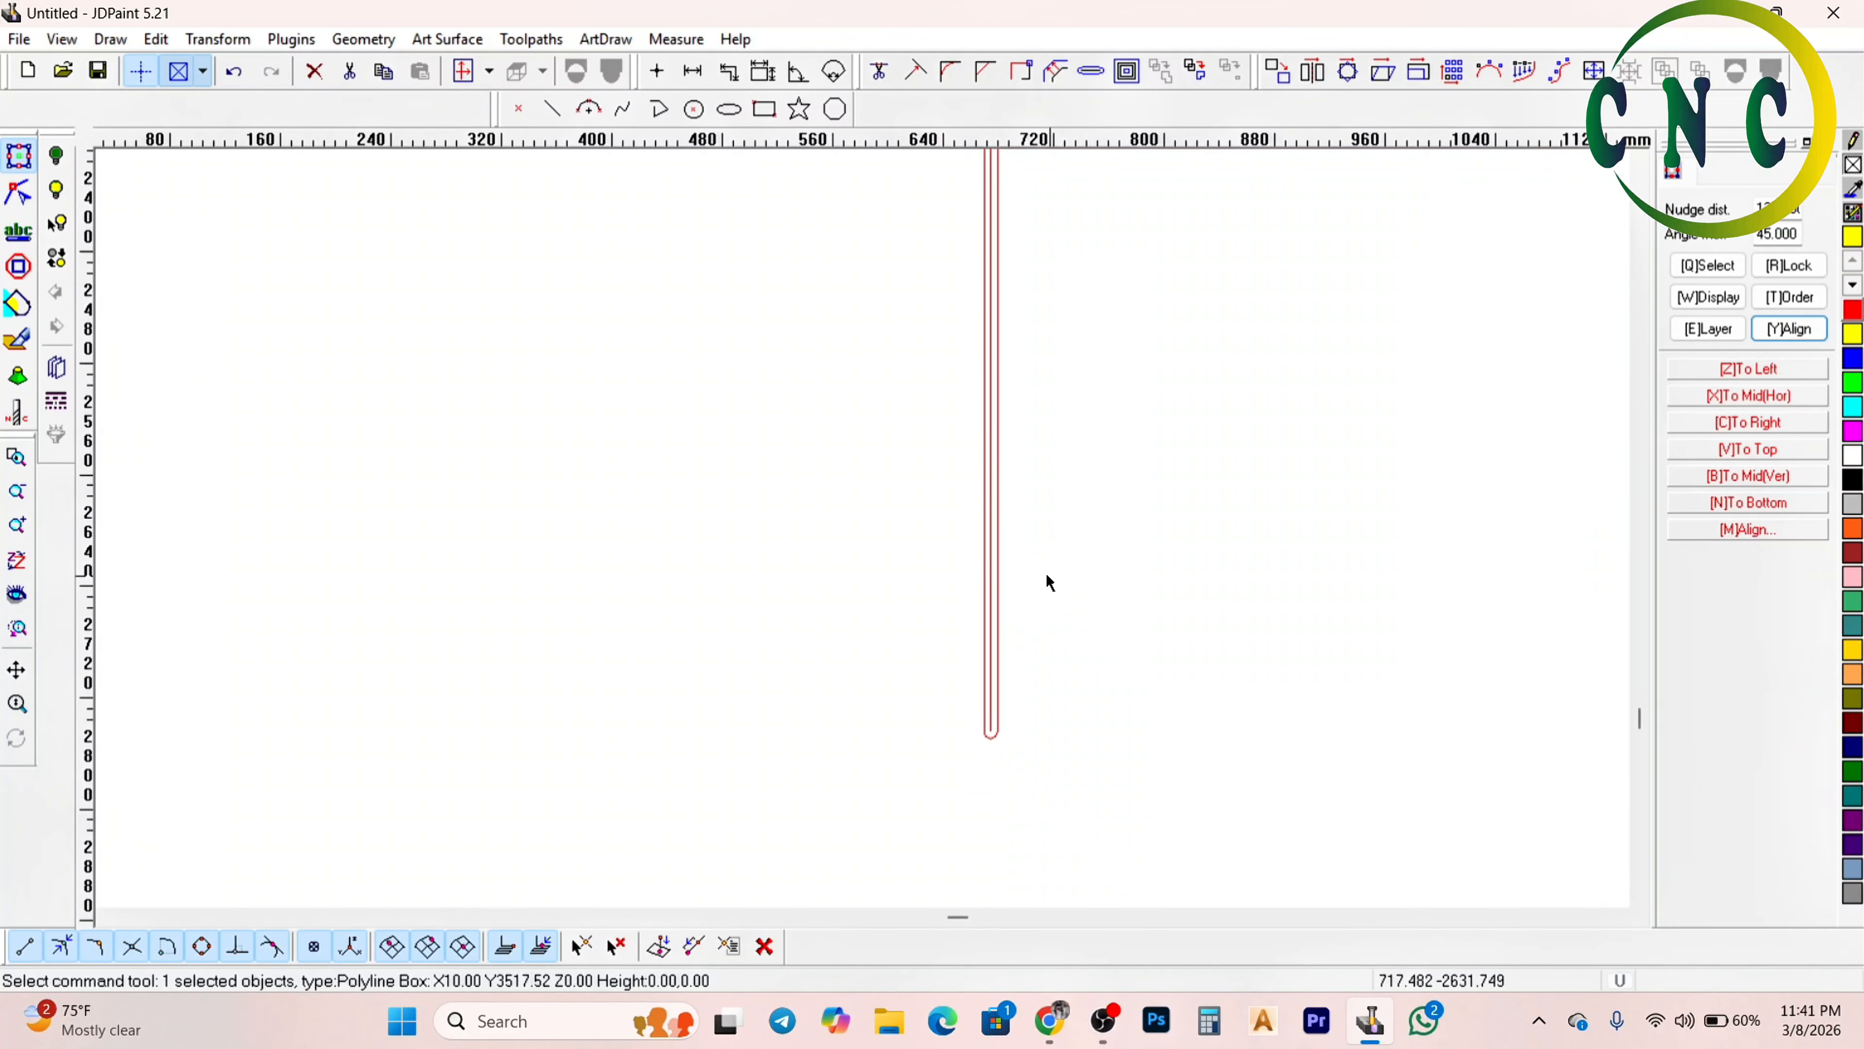
Delete the three expanded vertical slot outlines together with their remaining centre lines
{"action": "left_click", "coordinate": [1046, 591]}
{"action": "scroll", "coordinate": [944, 557], "scroll_direction": "up", "scroll_amount": 2}
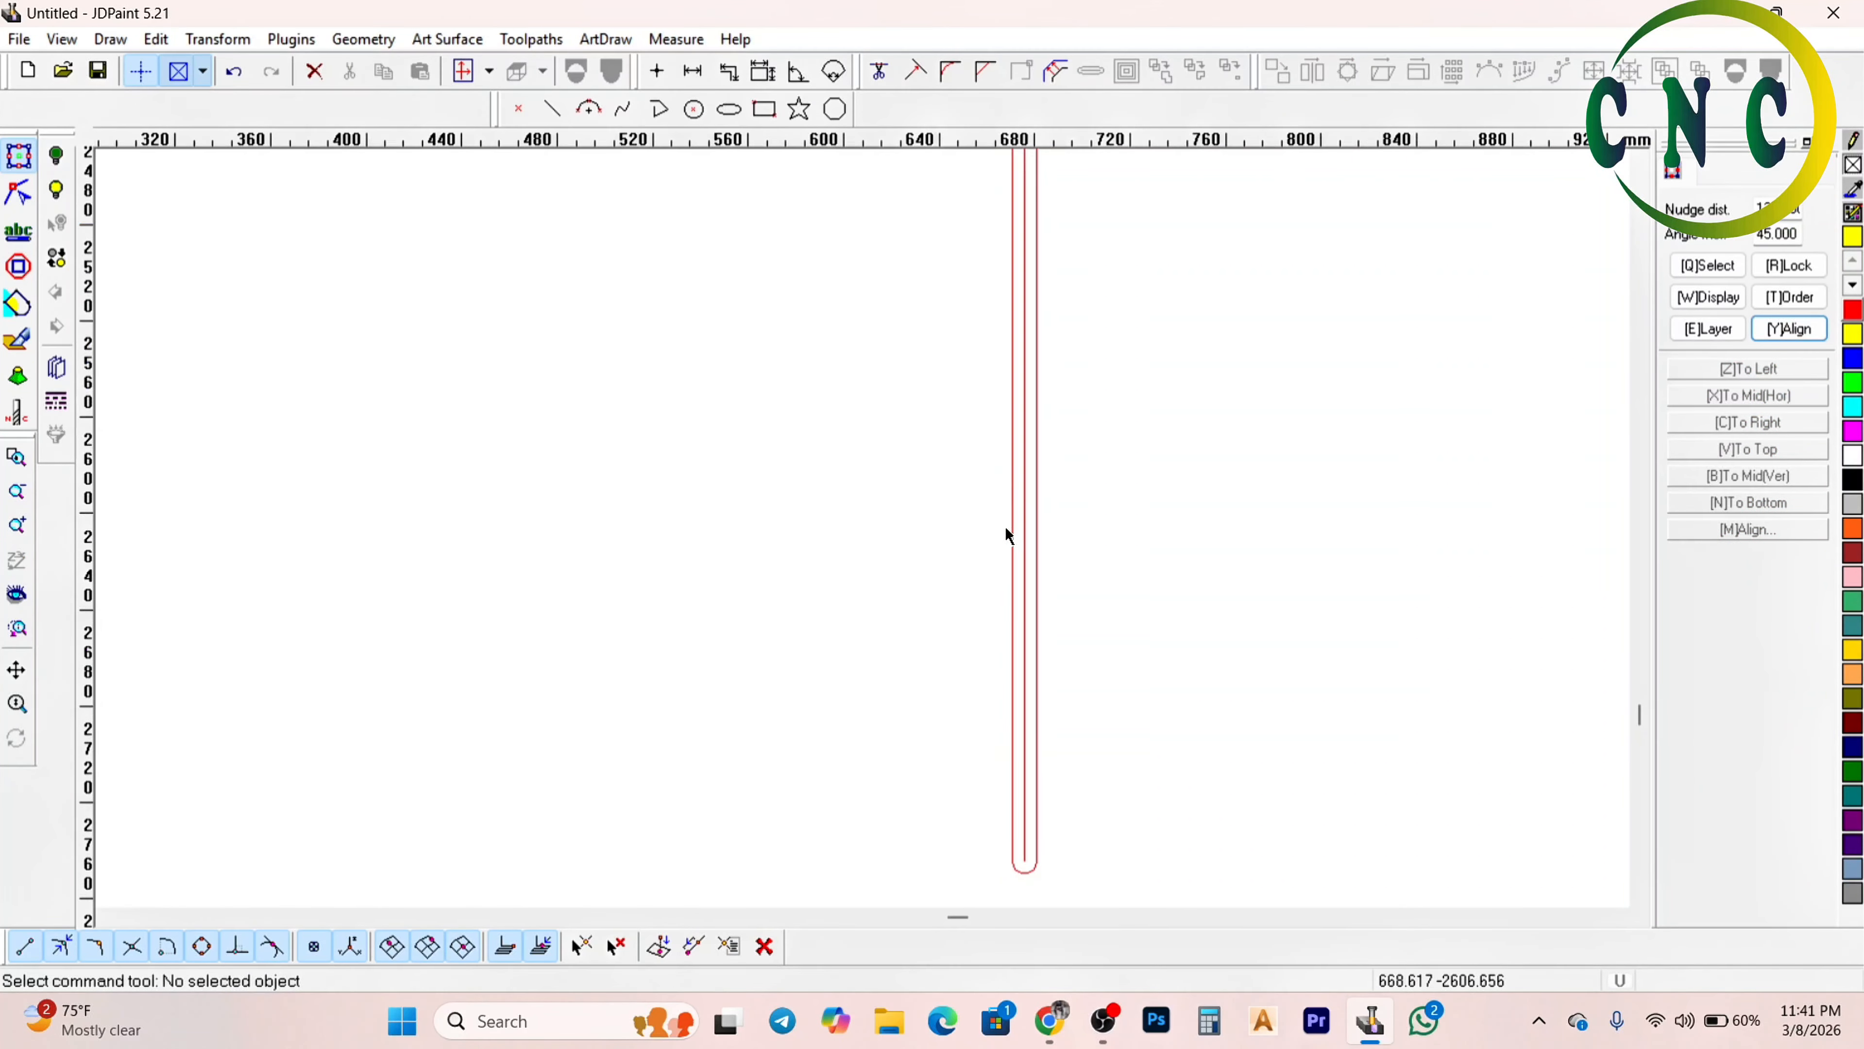
{"action": "left_click", "coordinate": [1026, 531]}
{"action": "scroll", "coordinate": [1083, 647], "scroll_direction": "down", "scroll_amount": 3}
{"action": "left_click_drag", "start_coordinate": [1102, 625], "coordinate": [869, 581]}
{"action": "key", "text": "Delete"}
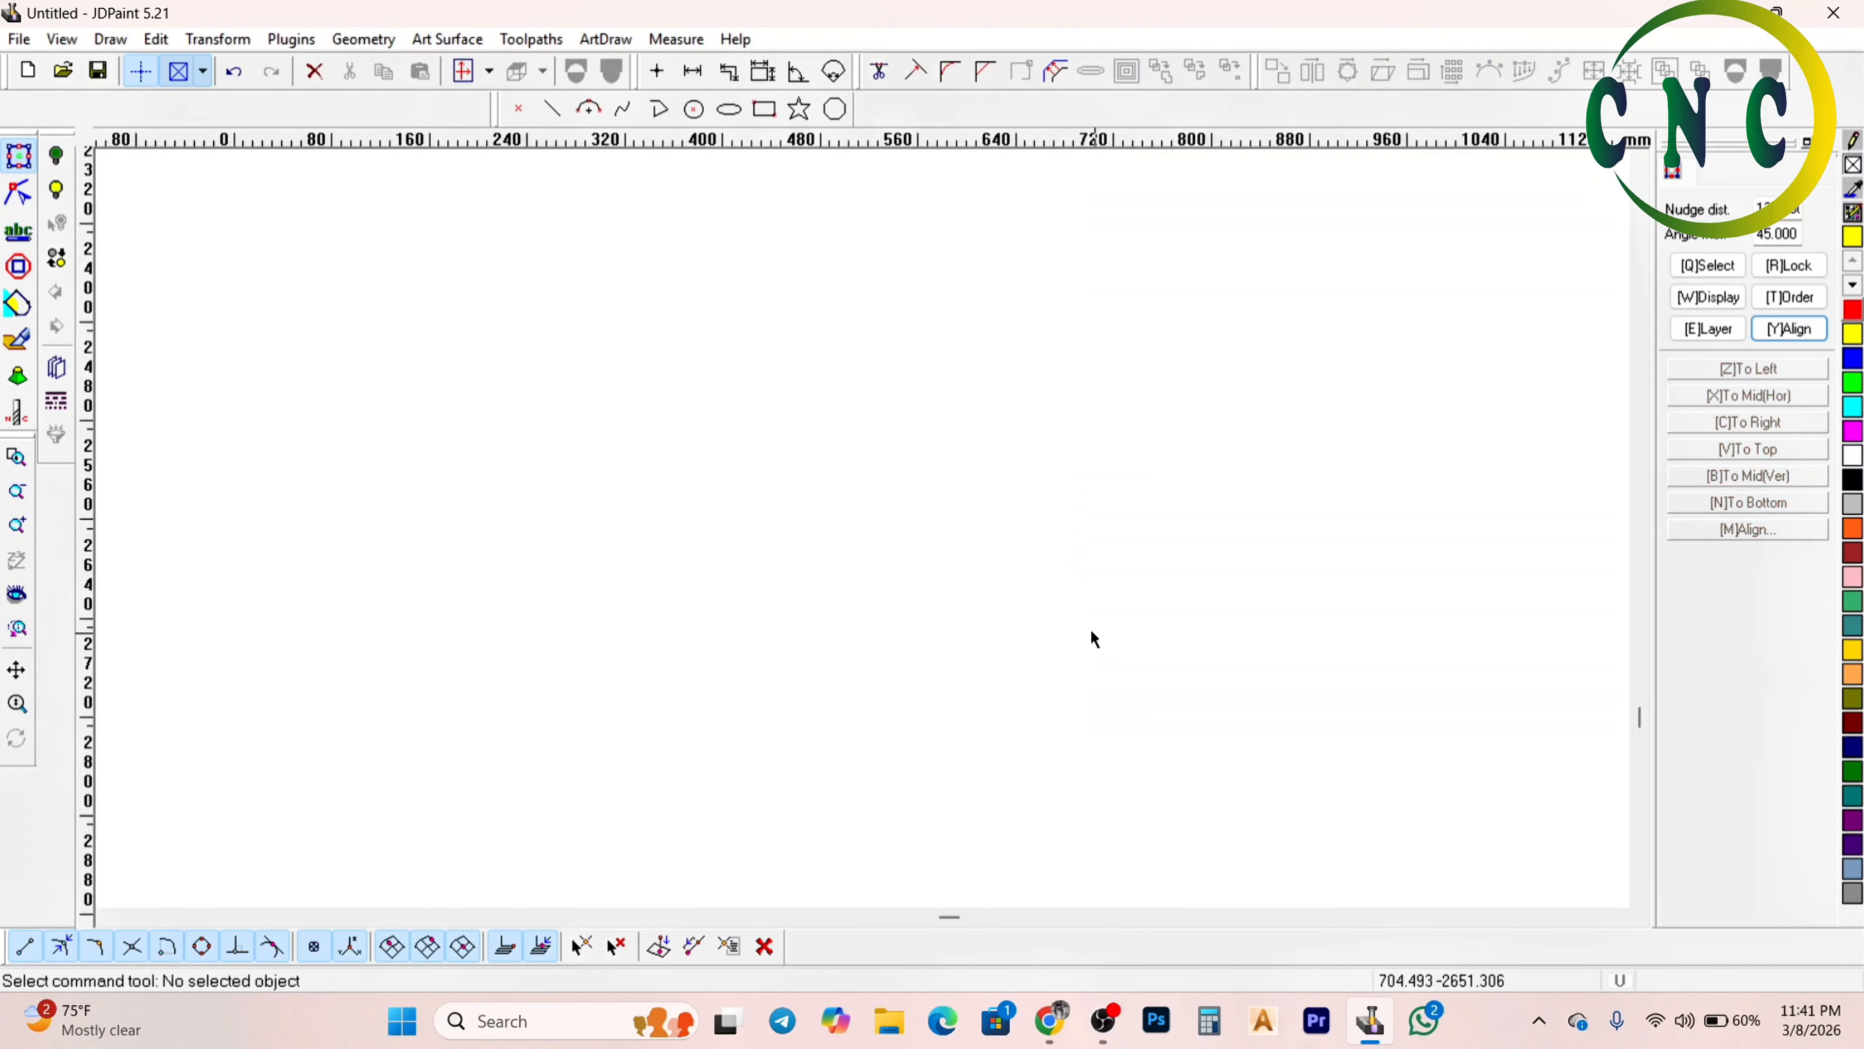
{"action": "scroll", "coordinate": [1091, 632], "scroll_direction": "down", "scroll_amount": 3}
{"action": "left_click_drag", "start_coordinate": [1320, 575], "coordinate": [1070, 587]}
{"action": "key", "text": "Delete"}
{"action": "left_click_drag", "start_coordinate": [1523, 446], "coordinate": [1310, 537]}
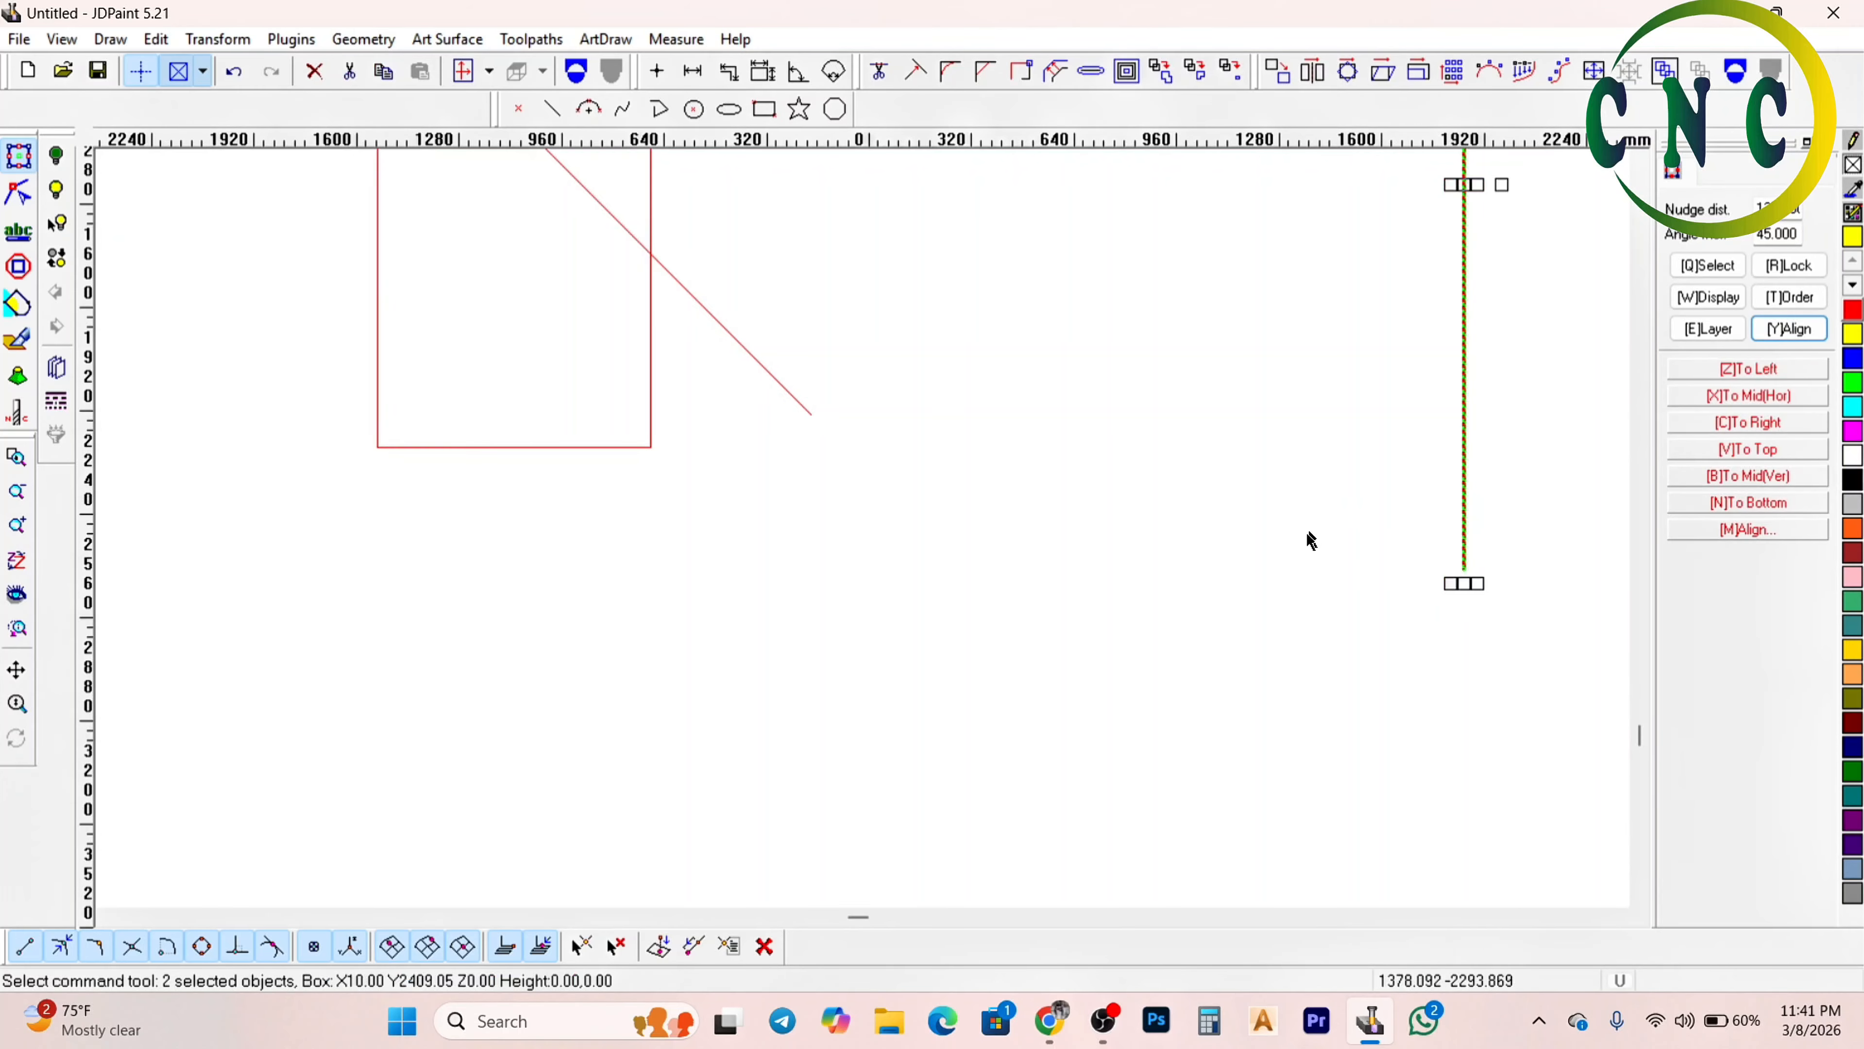
{"action": "key", "text": "Delete"}
{"action": "scroll", "coordinate": [1207, 631], "scroll_direction": "down", "scroll_amount": 3}
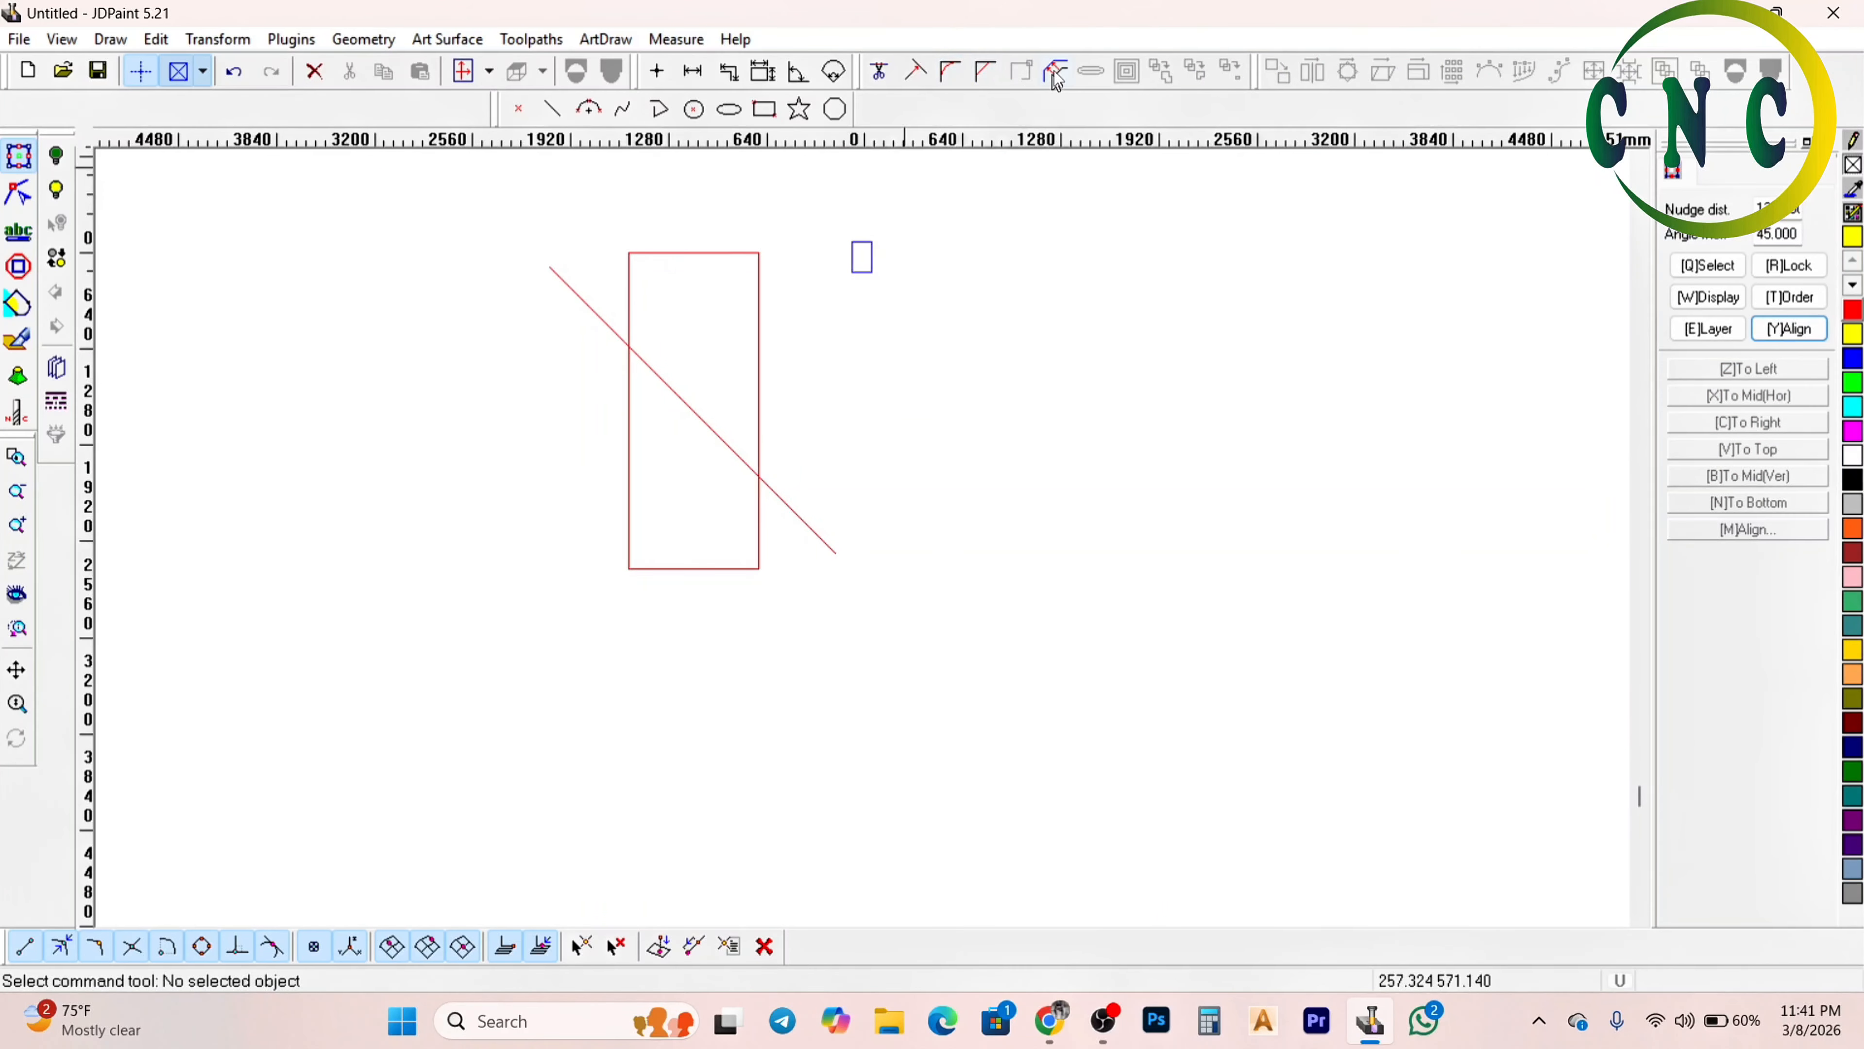
{"action": "left_click", "coordinate": [760, 330]}
{"action": "scroll", "coordinate": [1064, 168], "scroll_direction": "up", "scroll_amount": 1}
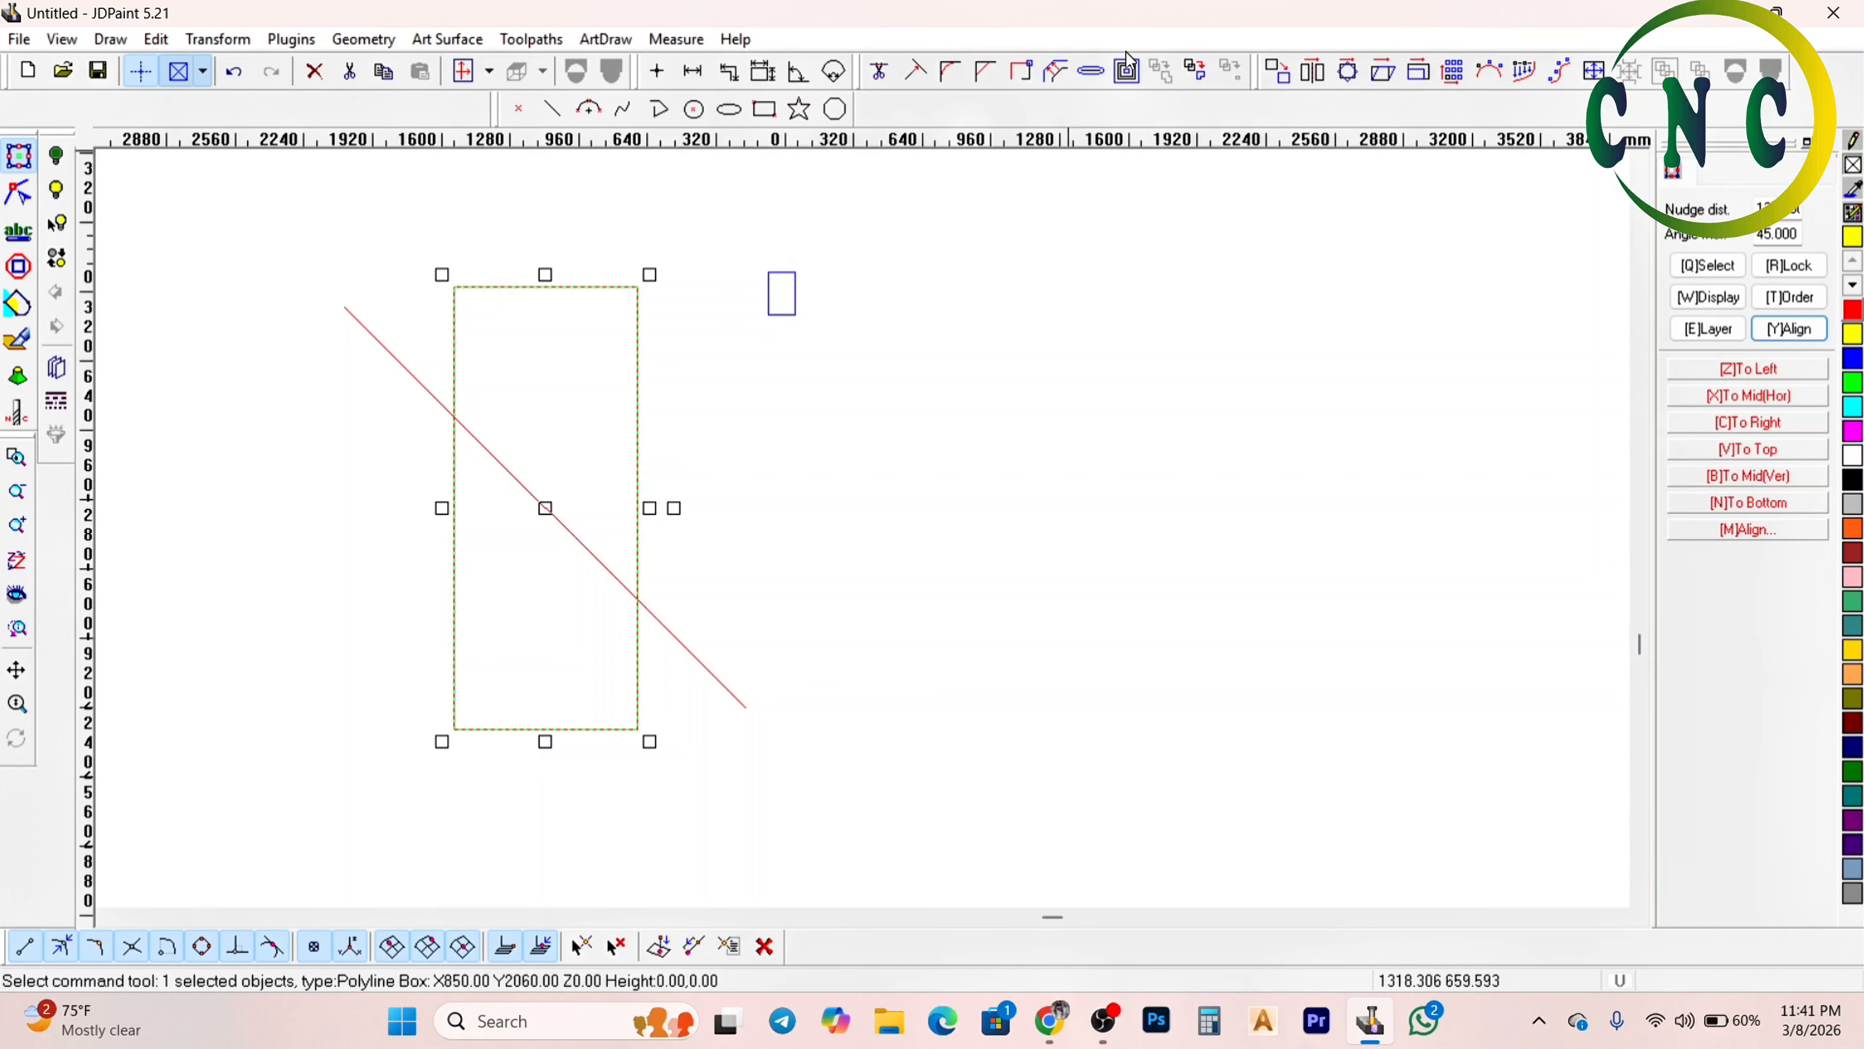
{"action": "left_click", "coordinate": [868, 580]}
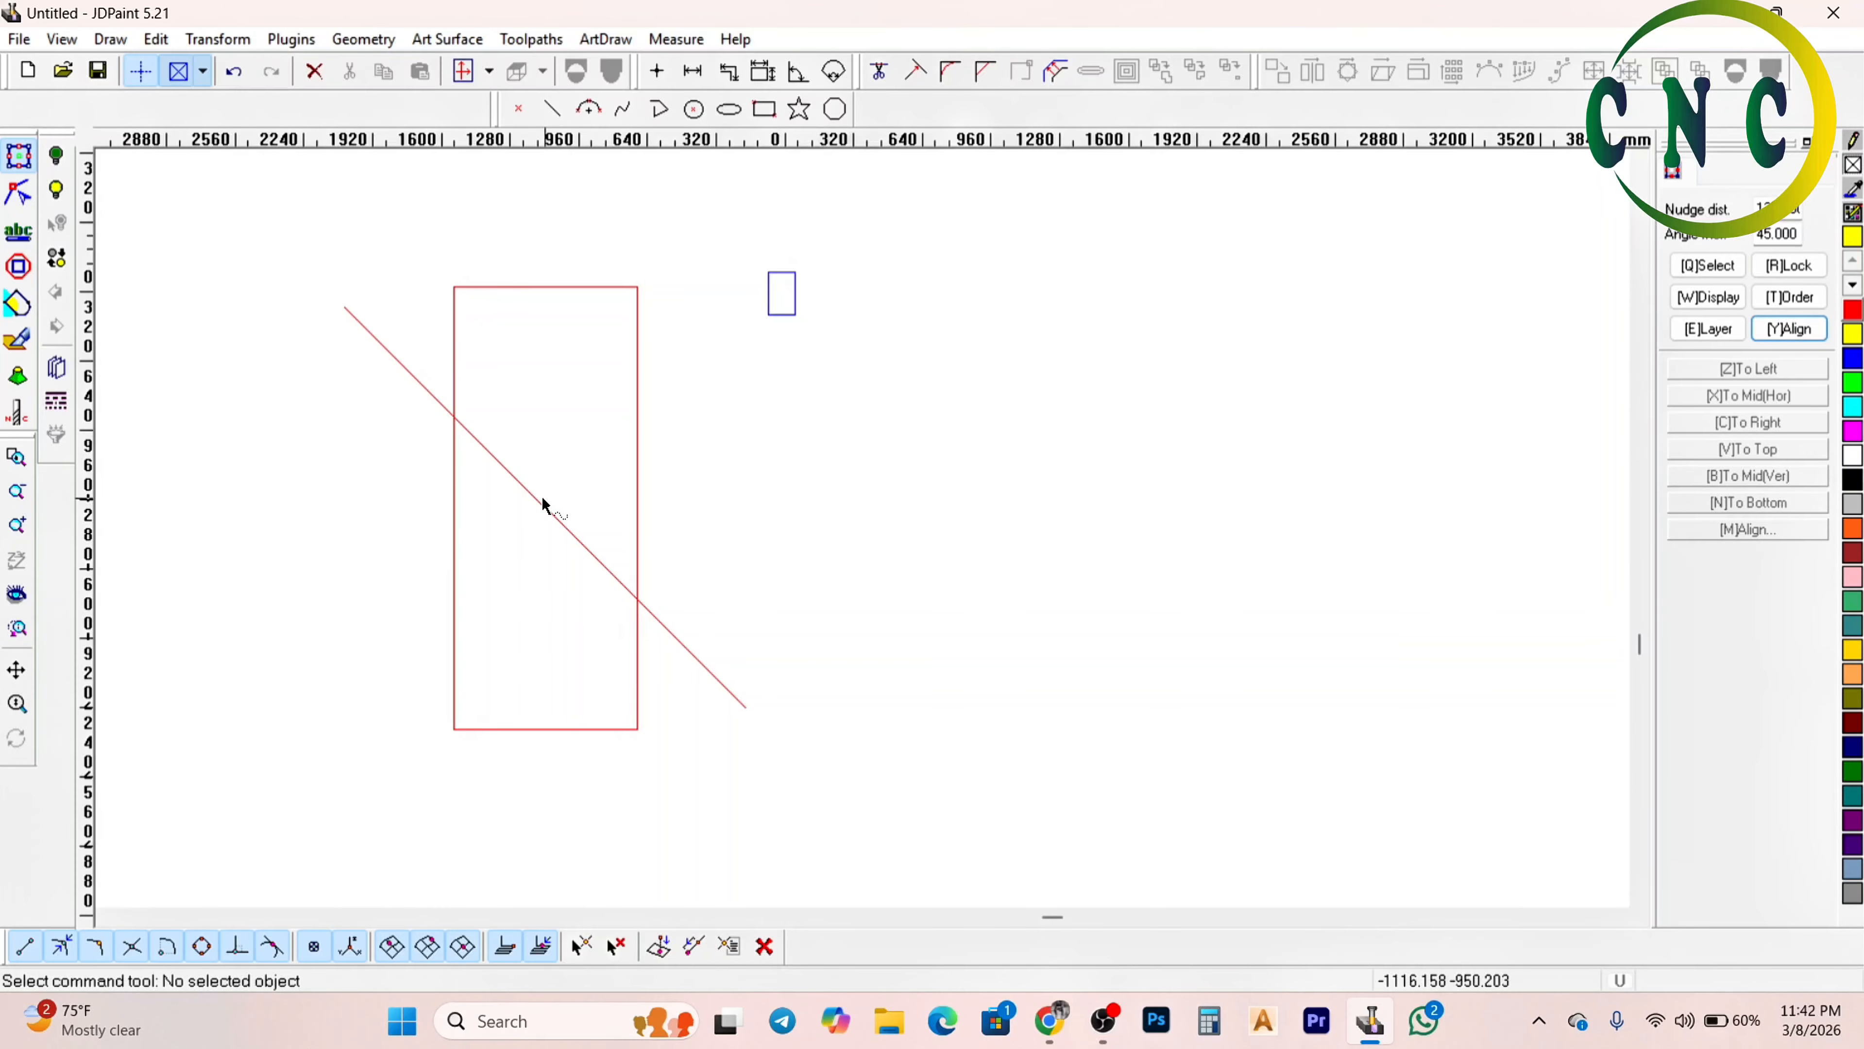
{"action": "scroll", "coordinate": [515, 497], "scroll_direction": "up", "scroll_amount": 3}
{"action": "scroll", "coordinate": [679, 474], "scroll_direction": "down", "scroll_amount": 4}
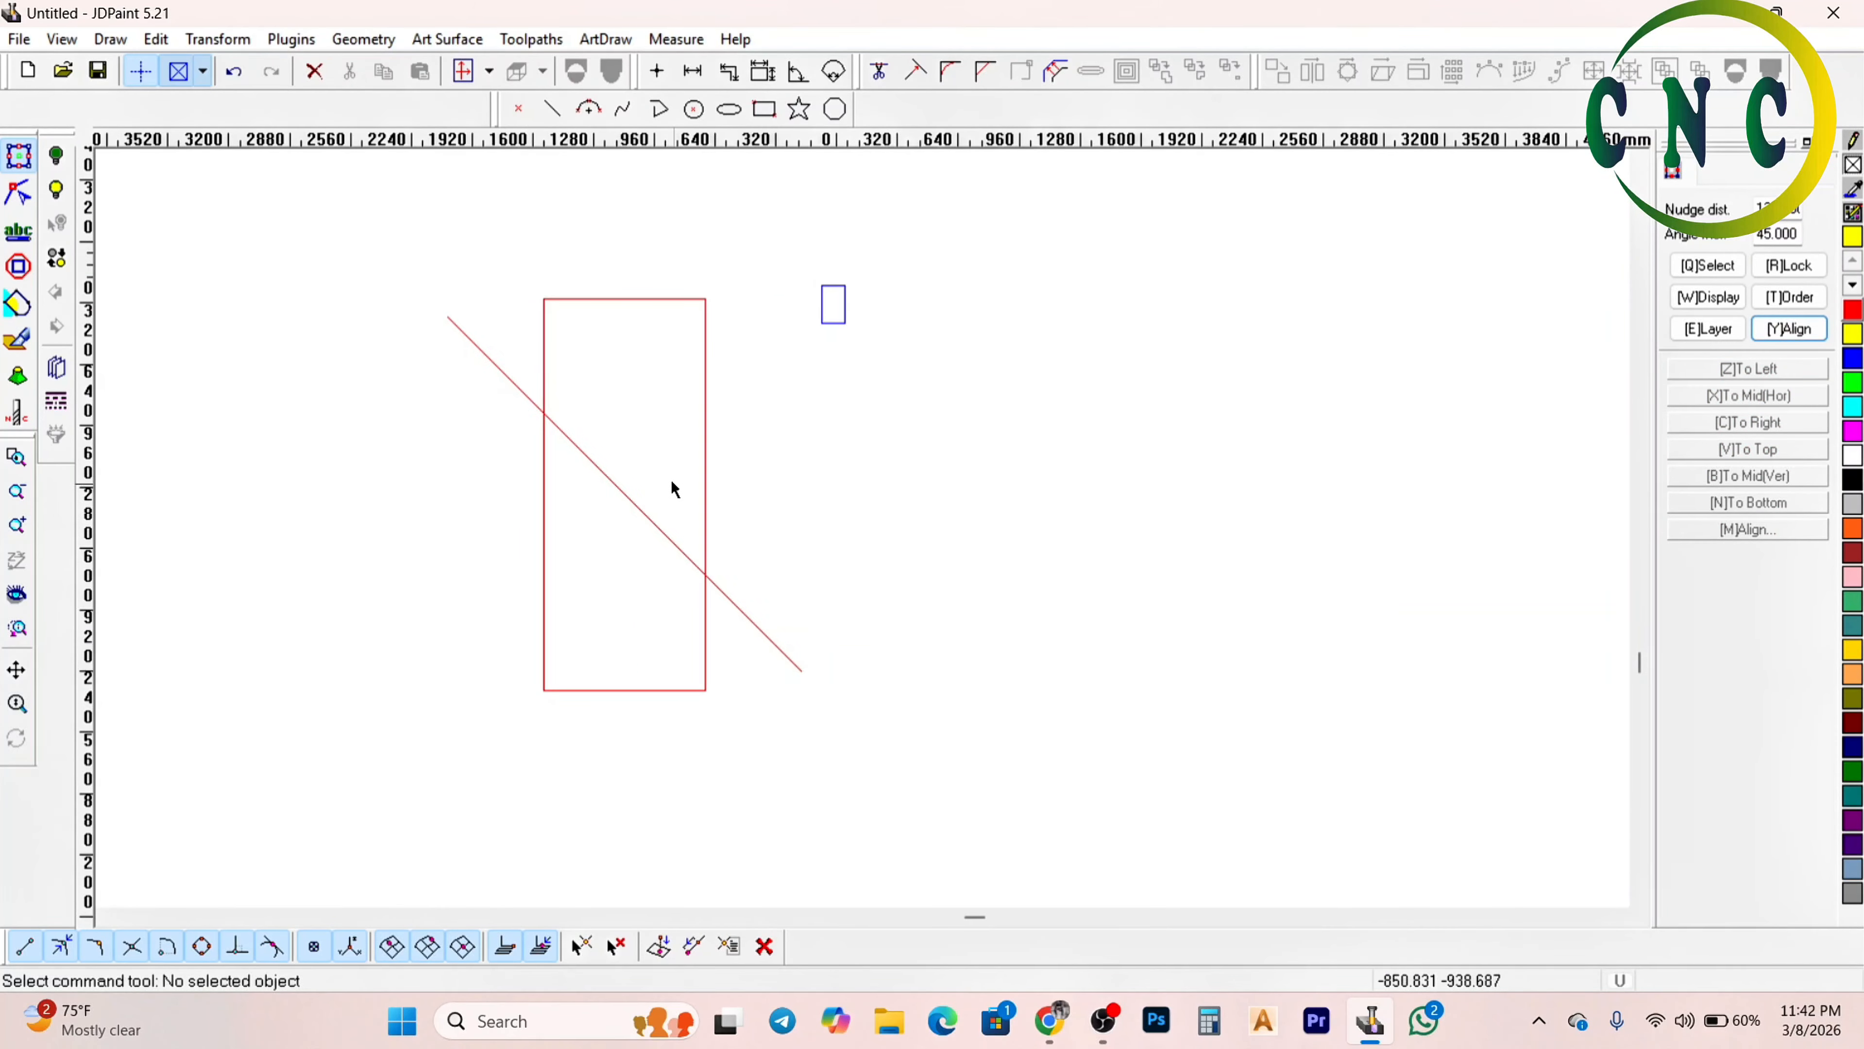
{"action": "left_click", "coordinate": [647, 523]}
{"action": "left_click", "coordinate": [809, 474]}
{"action": "scroll", "coordinate": [509, 330], "scroll_direction": "up", "scroll_amount": 1}
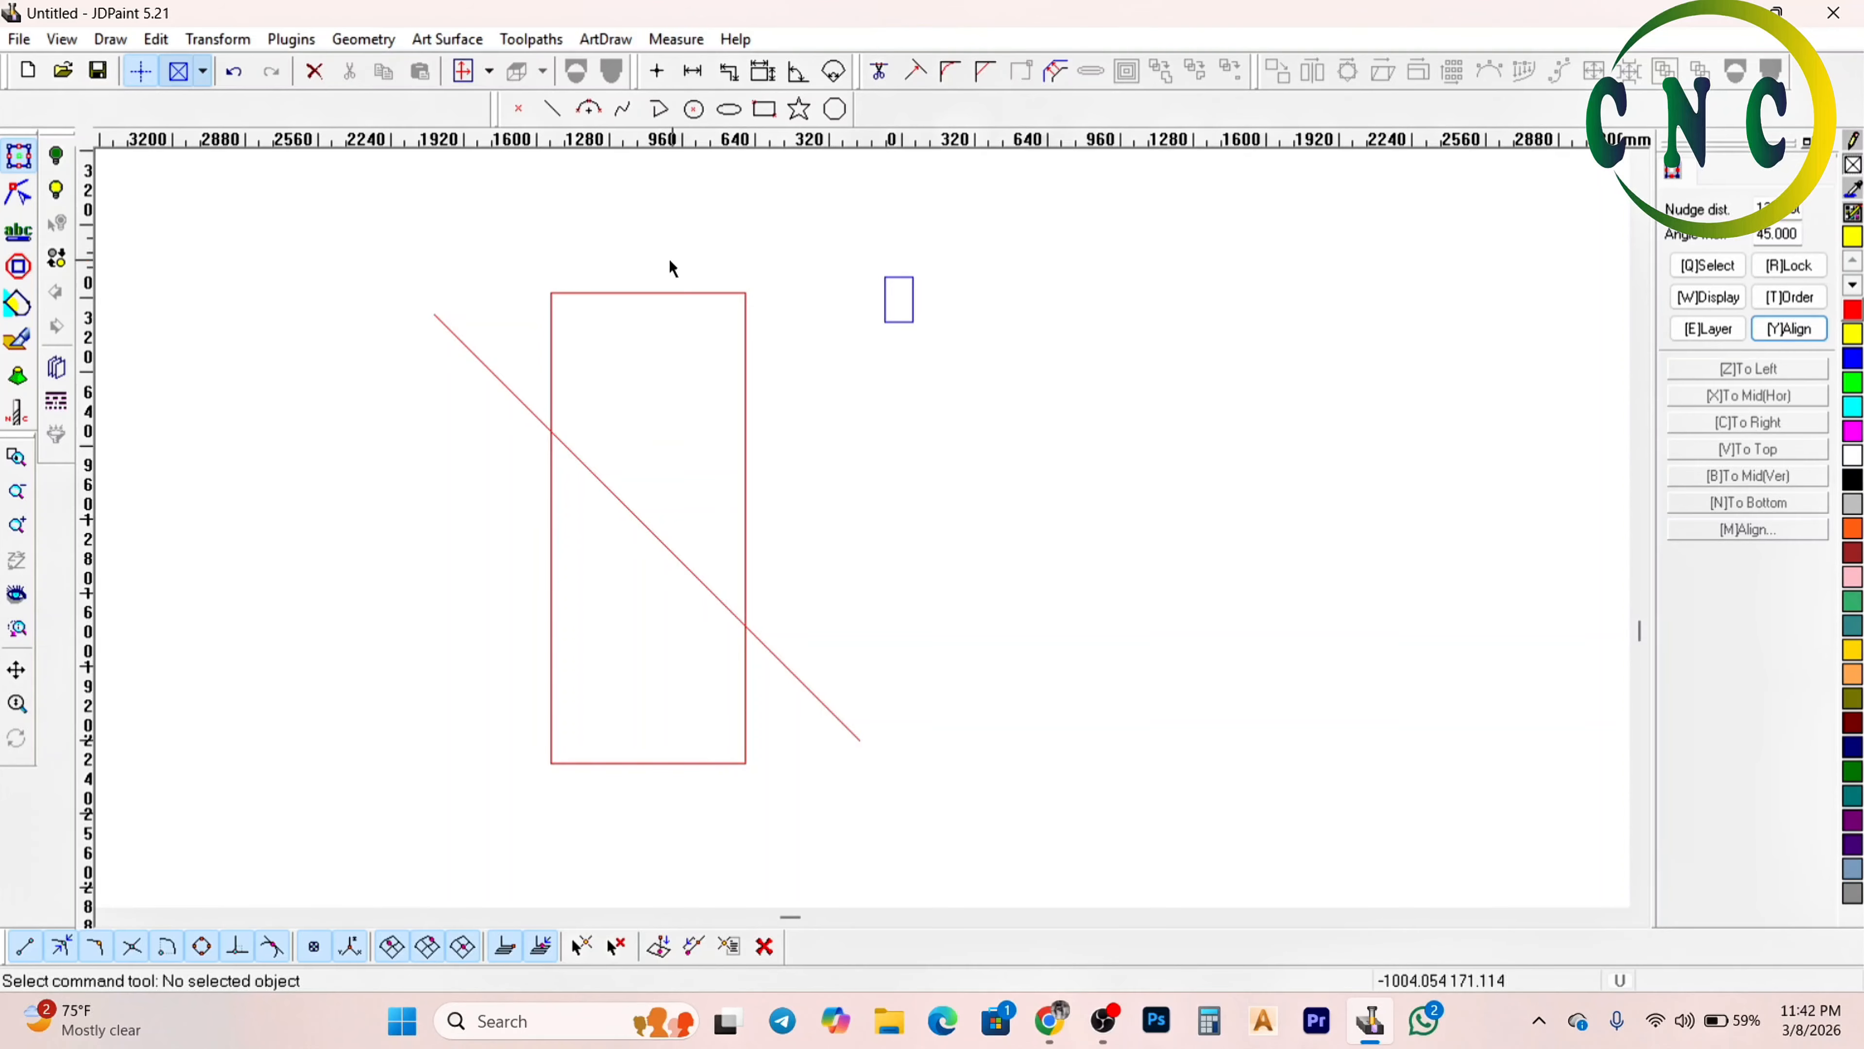
{"action": "scroll", "coordinate": [663, 254], "scroll_direction": "up", "scroll_amount": 1}
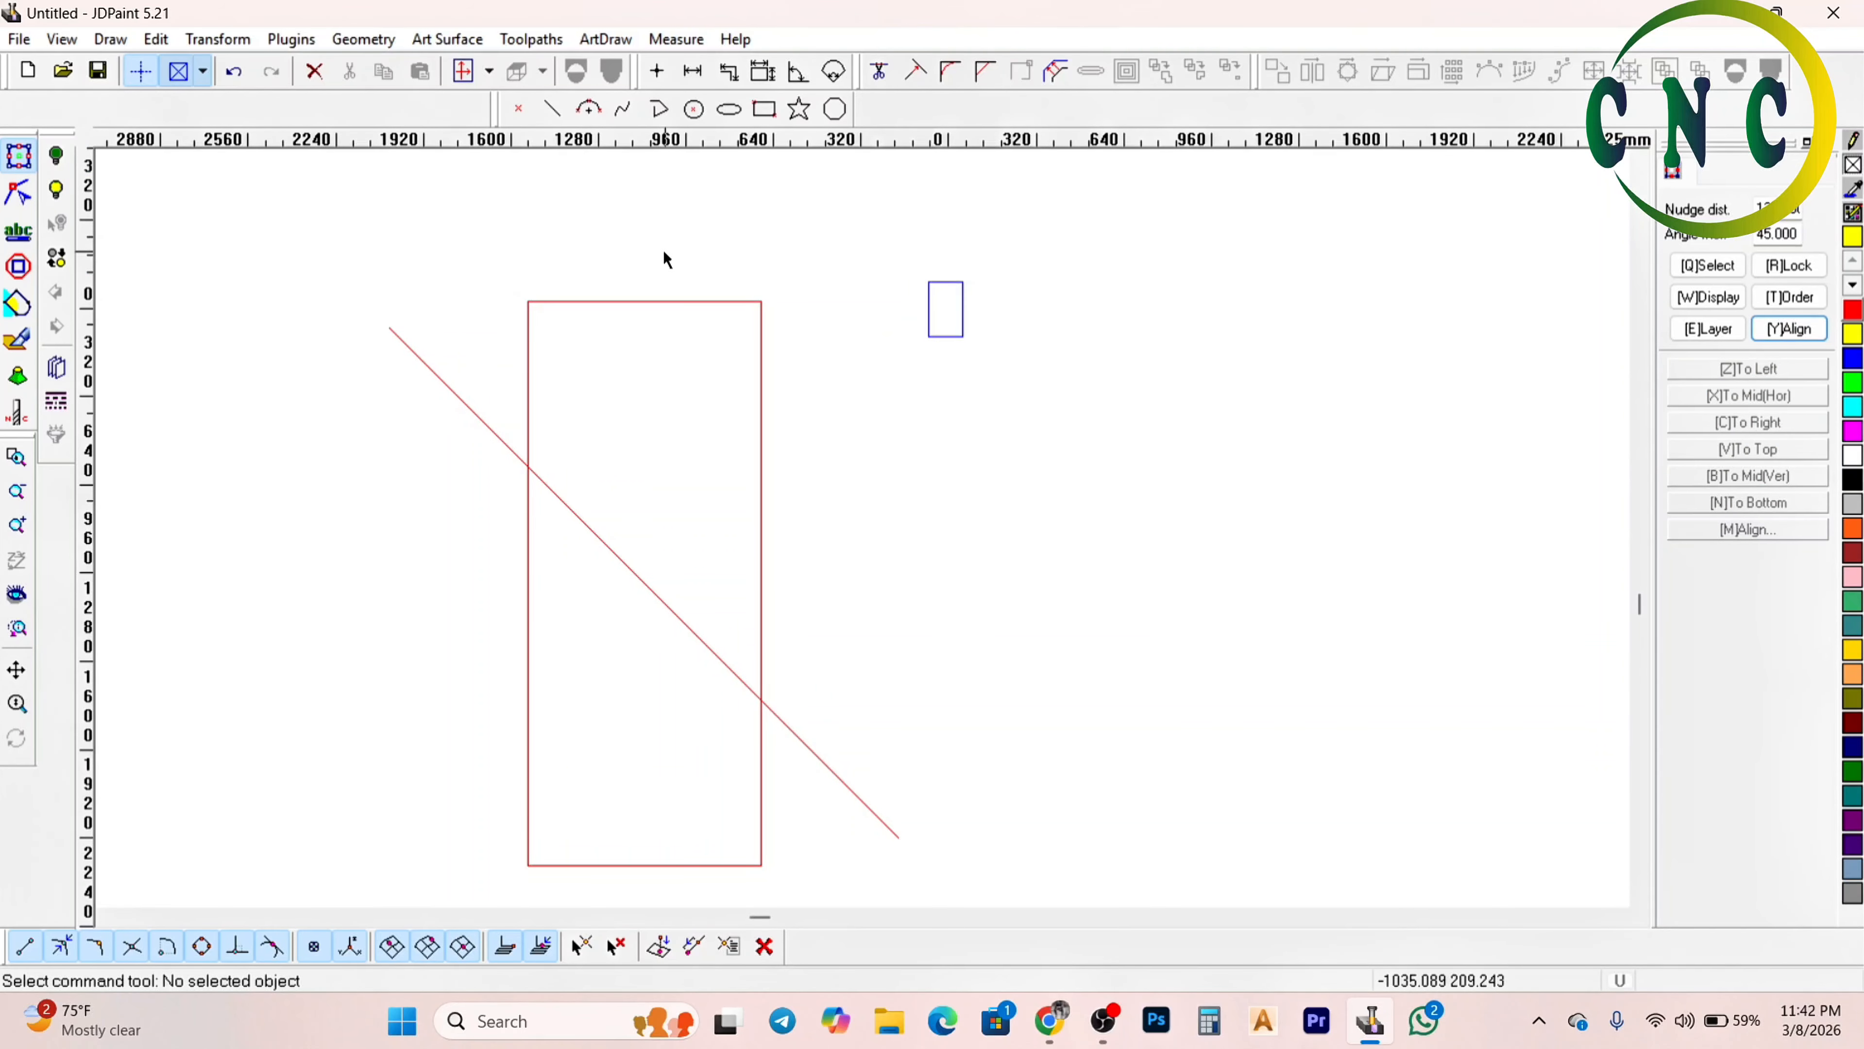
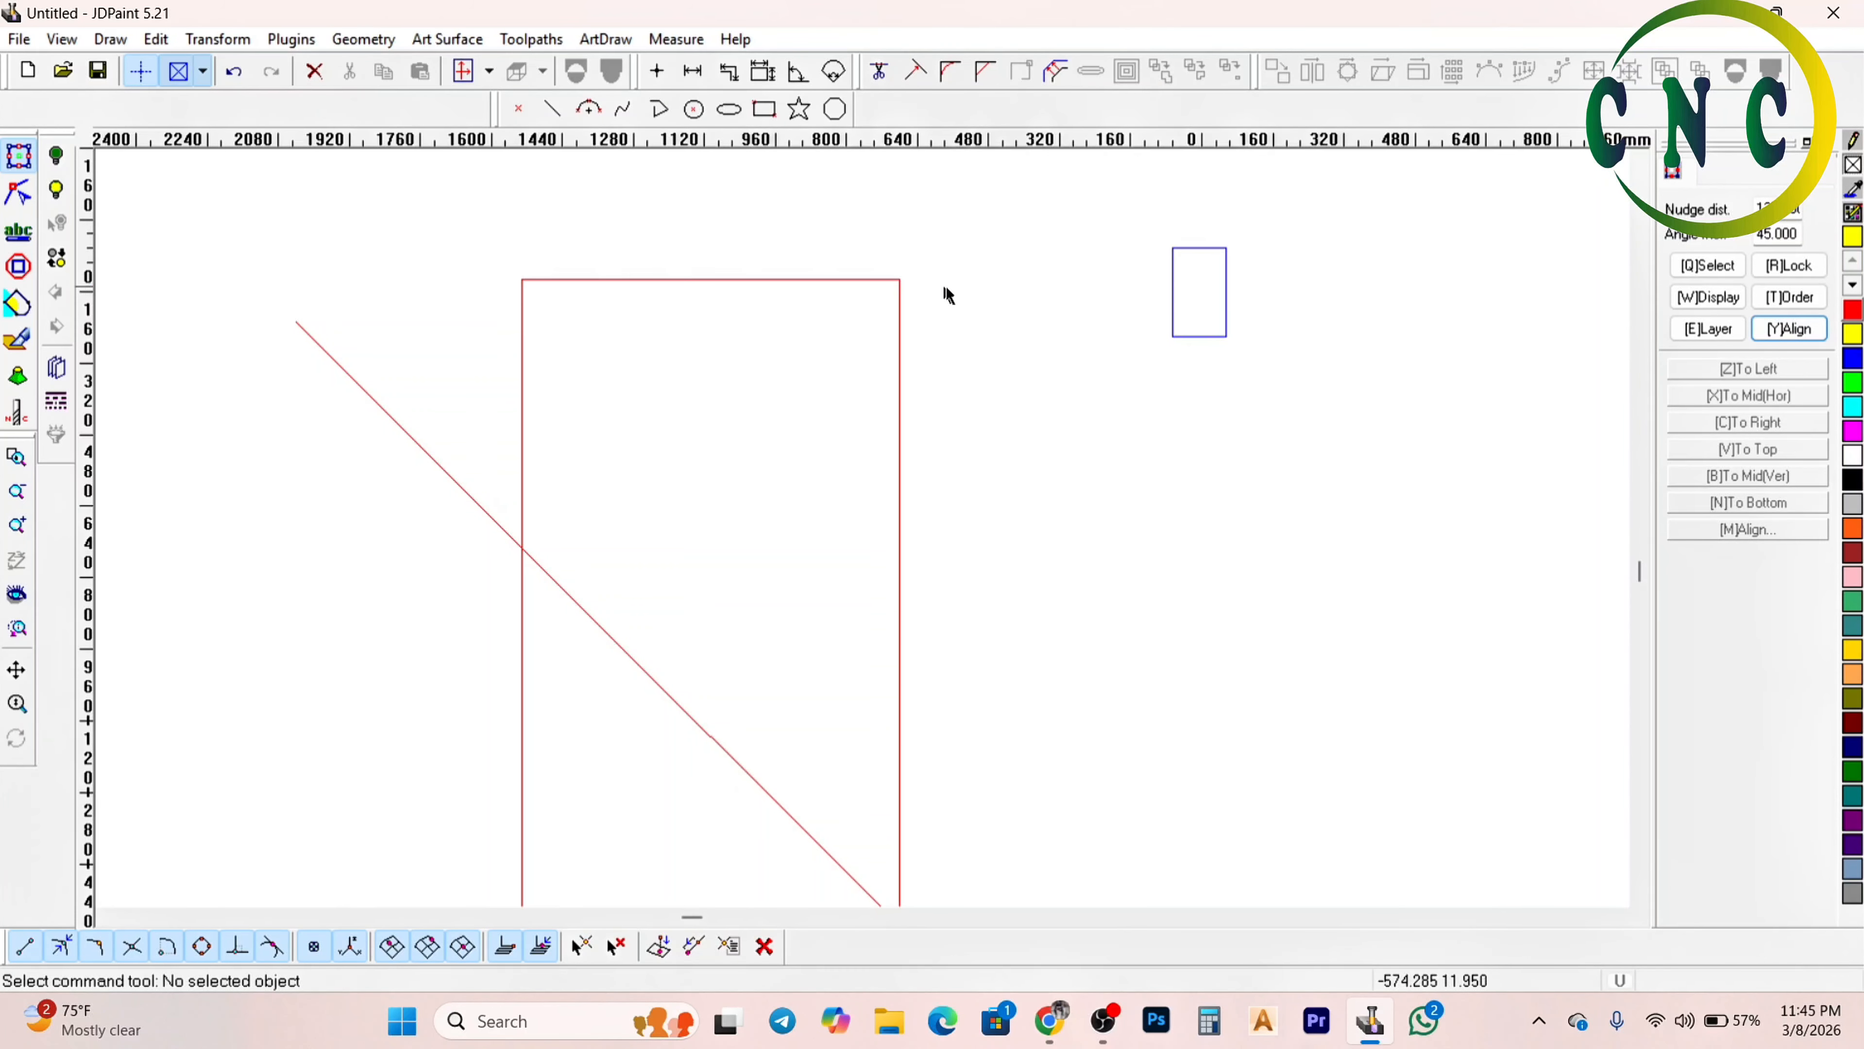
{"action": "scroll", "coordinate": [972, 308], "scroll_direction": "down", "scroll_amount": 1}
{"action": "scroll", "coordinate": [973, 312], "scroll_direction": "down", "scroll_amount": 2}
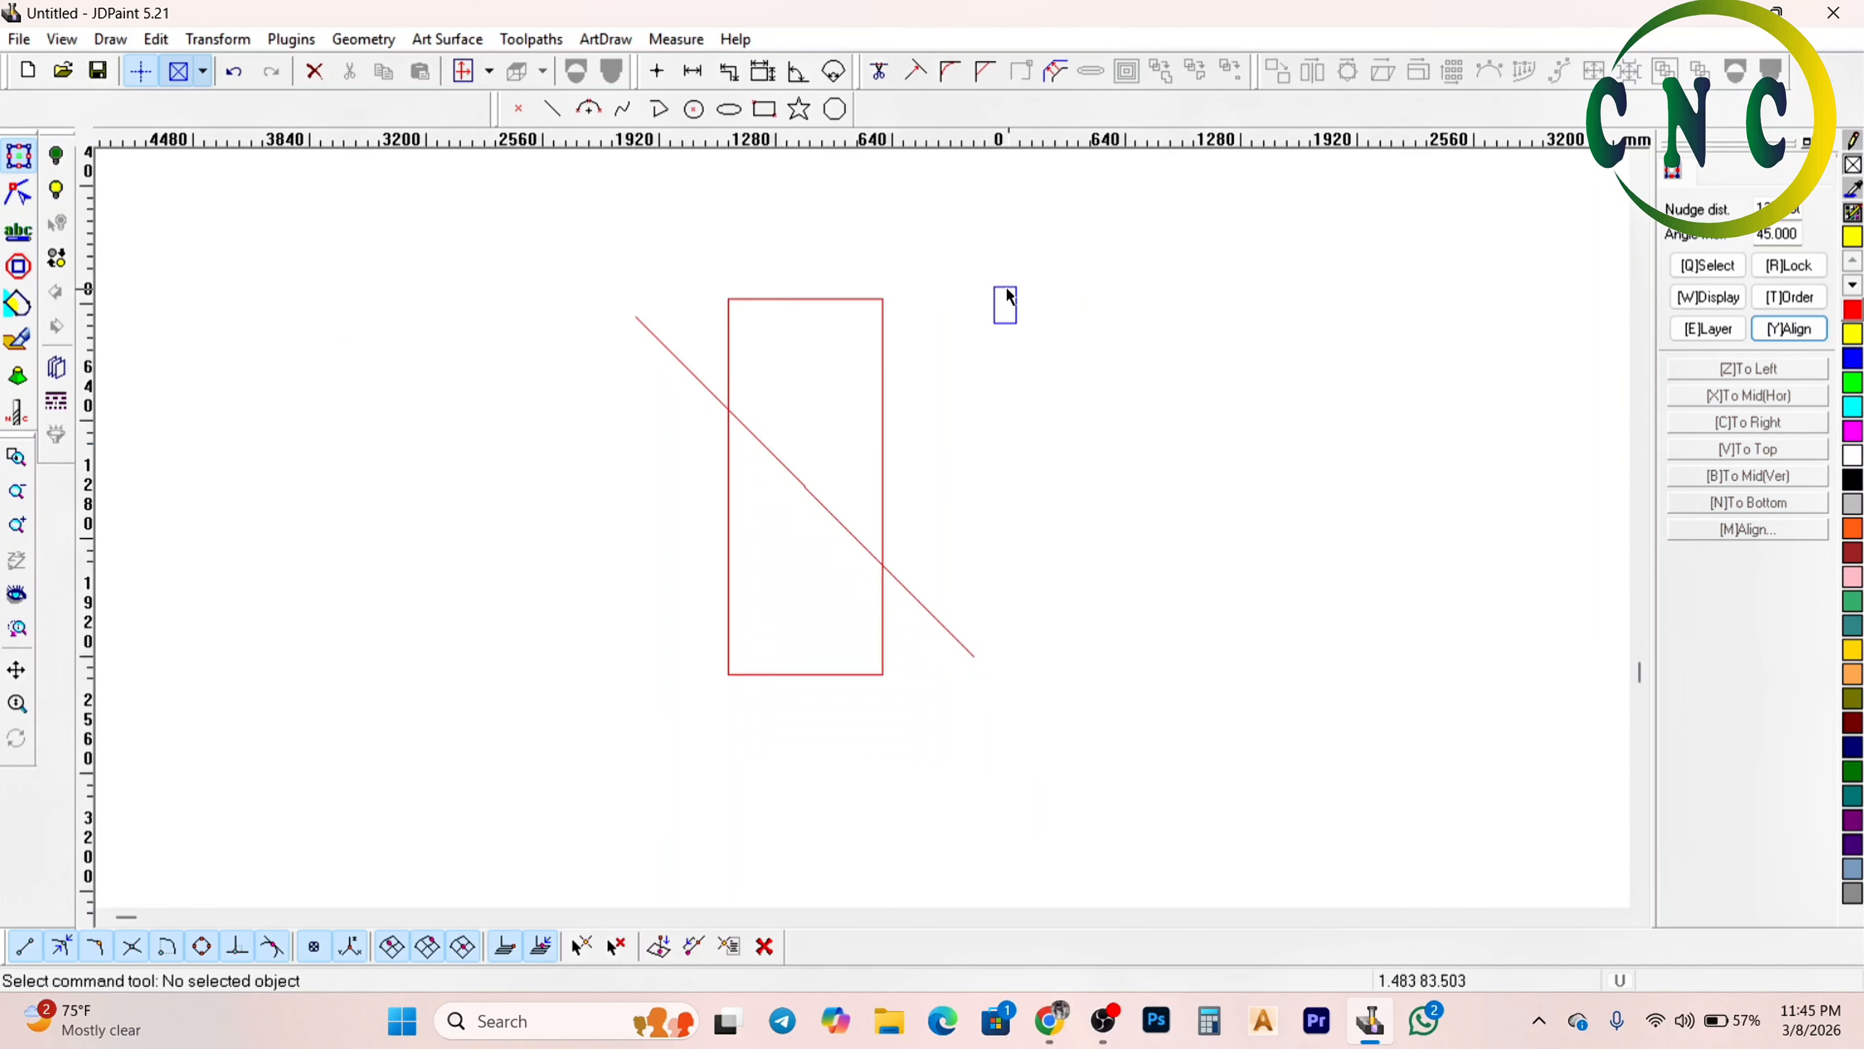
{"action": "scroll", "coordinate": [1000, 301], "scroll_direction": "up", "scroll_amount": 3}
{"action": "scroll", "coordinate": [988, 279], "scroll_direction": "up", "scroll_amount": 2}
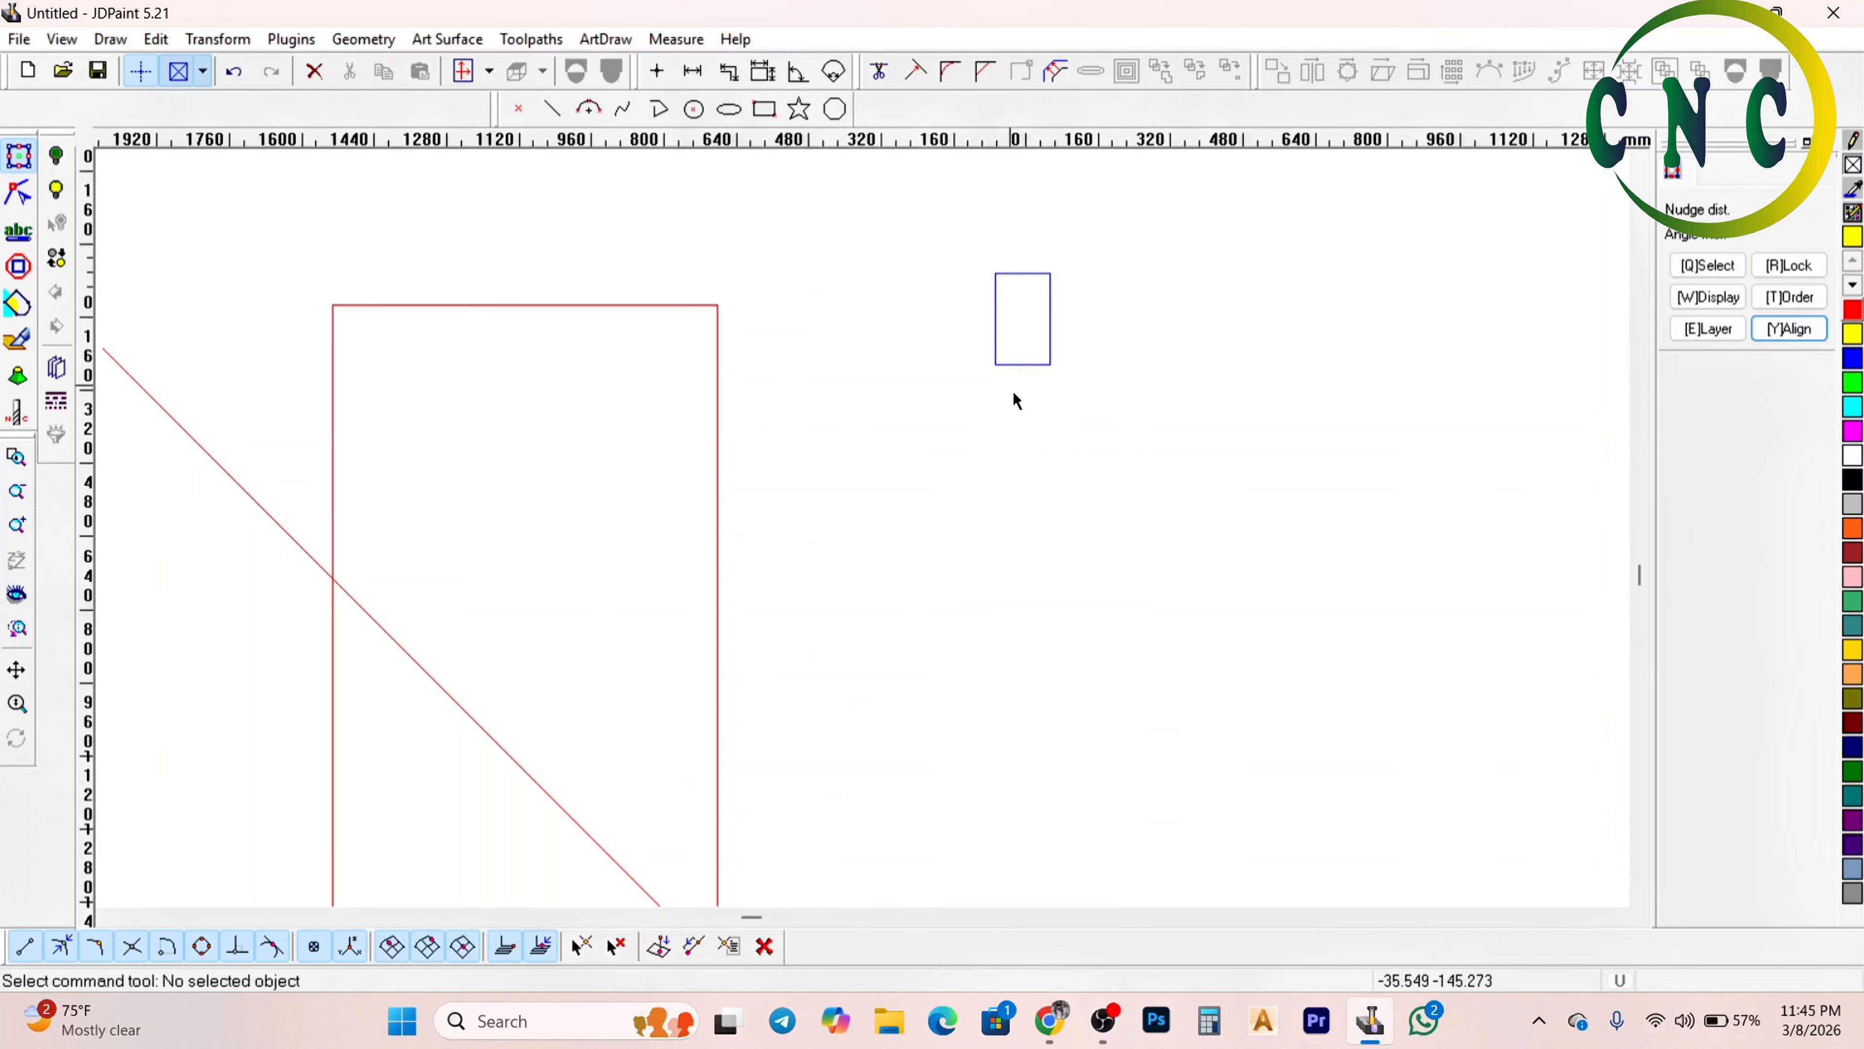
{"action": "scroll", "coordinate": [1010, 374], "scroll_direction": "down", "scroll_amount": 2}
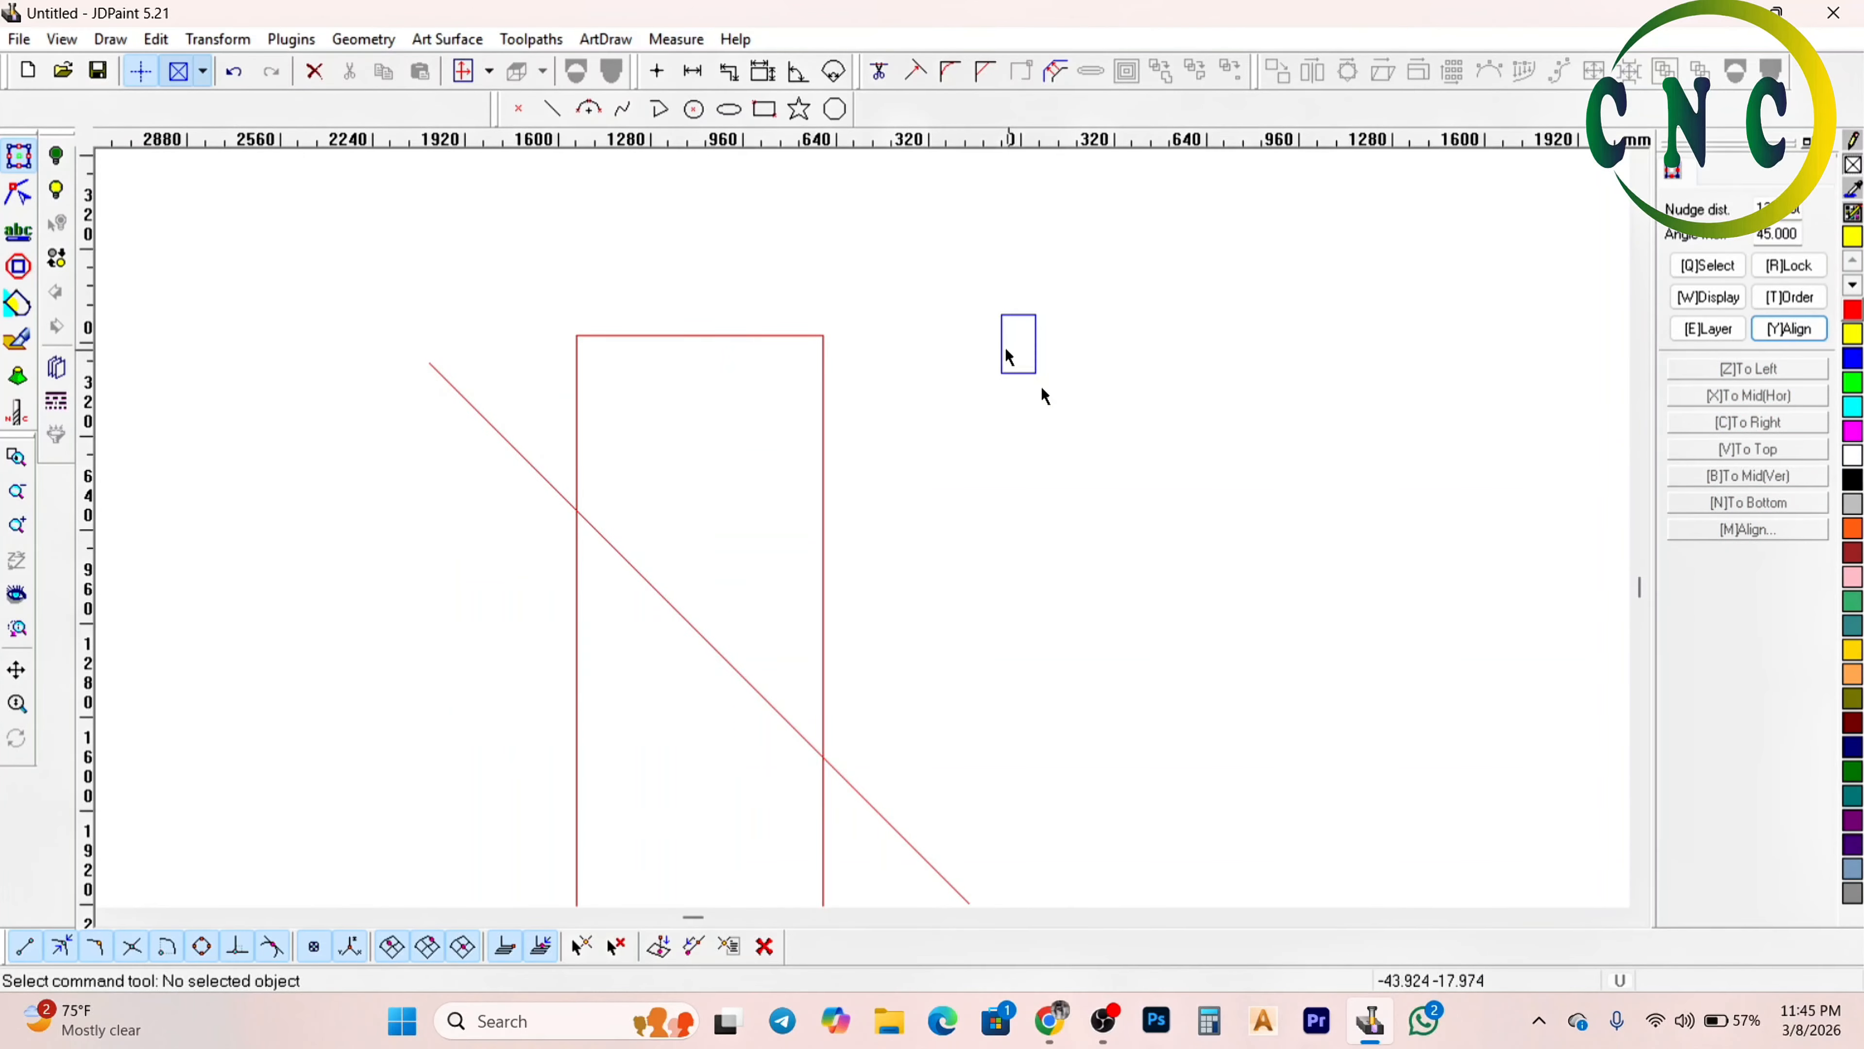
{"action": "scroll", "coordinate": [1032, 385], "scroll_direction": "down", "scroll_amount": 1}
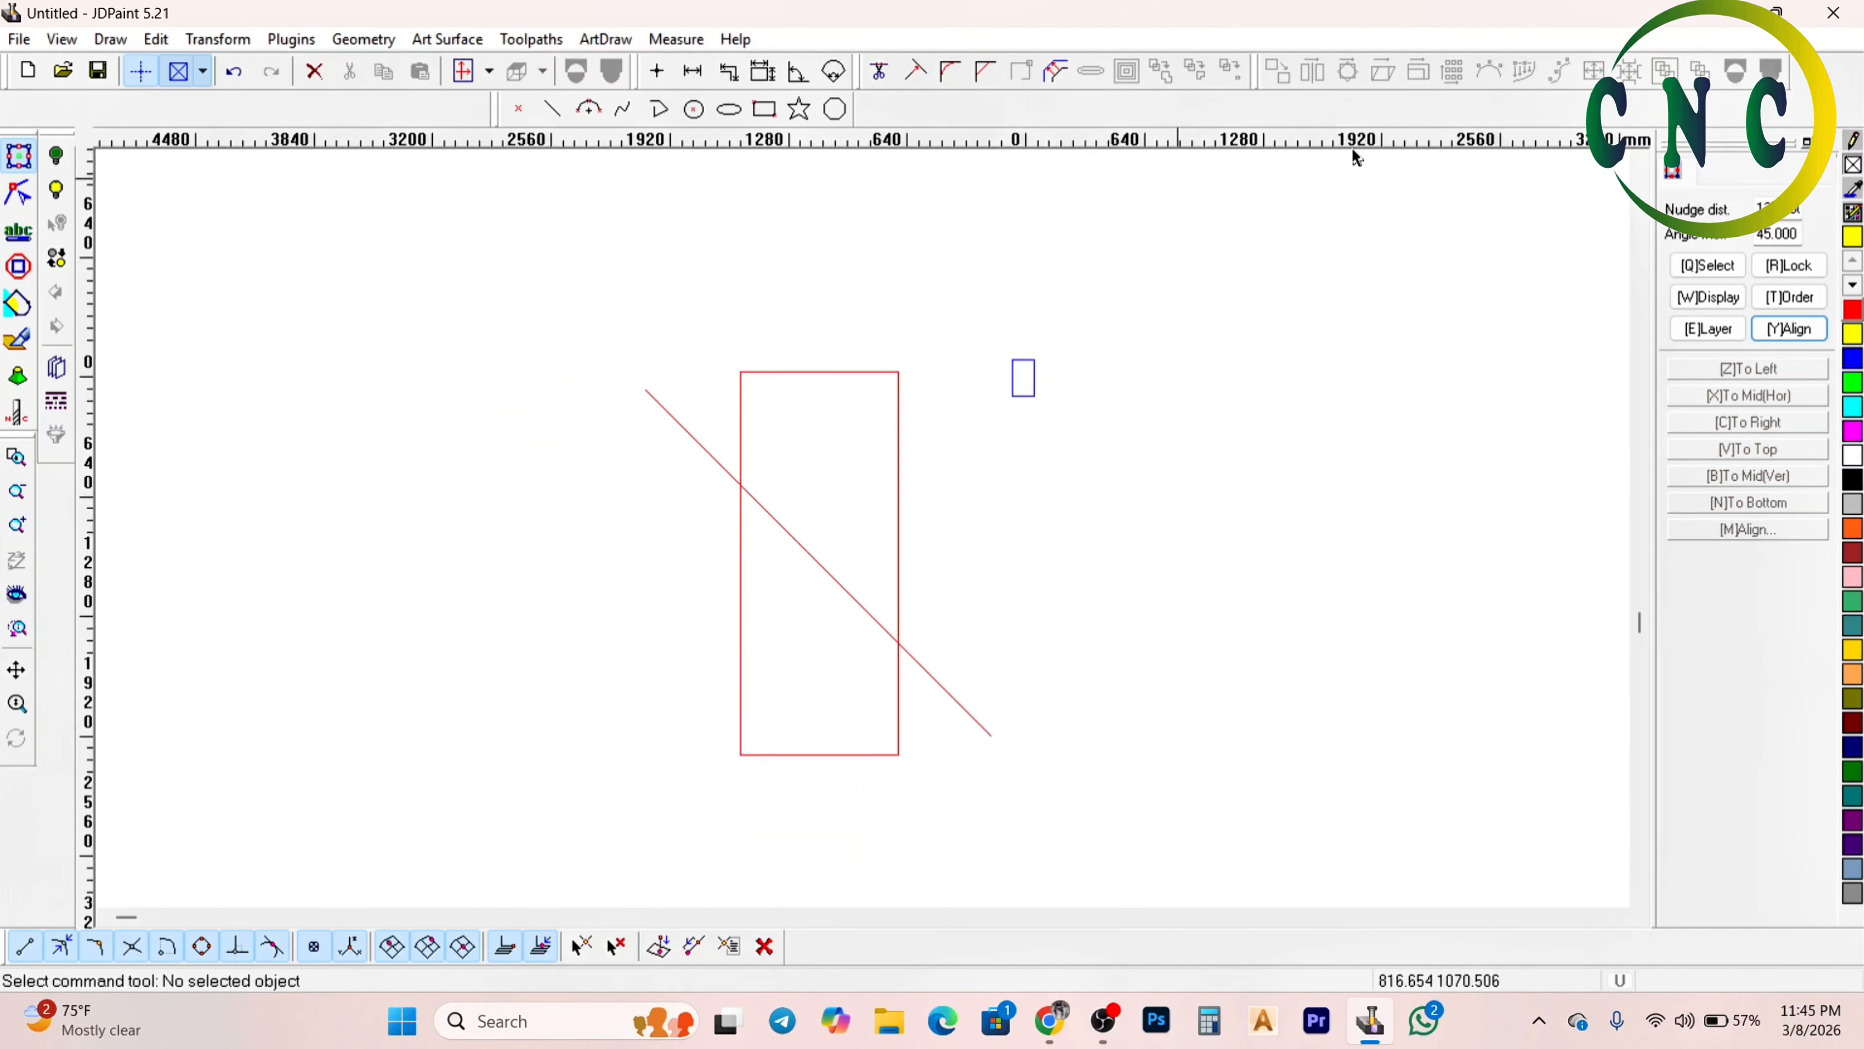
Switch to File Explorer and open the wordrop-file folder inside the customer's folder on New Volume (D:)
{"action": "left_click", "coordinate": [1720, 12]}
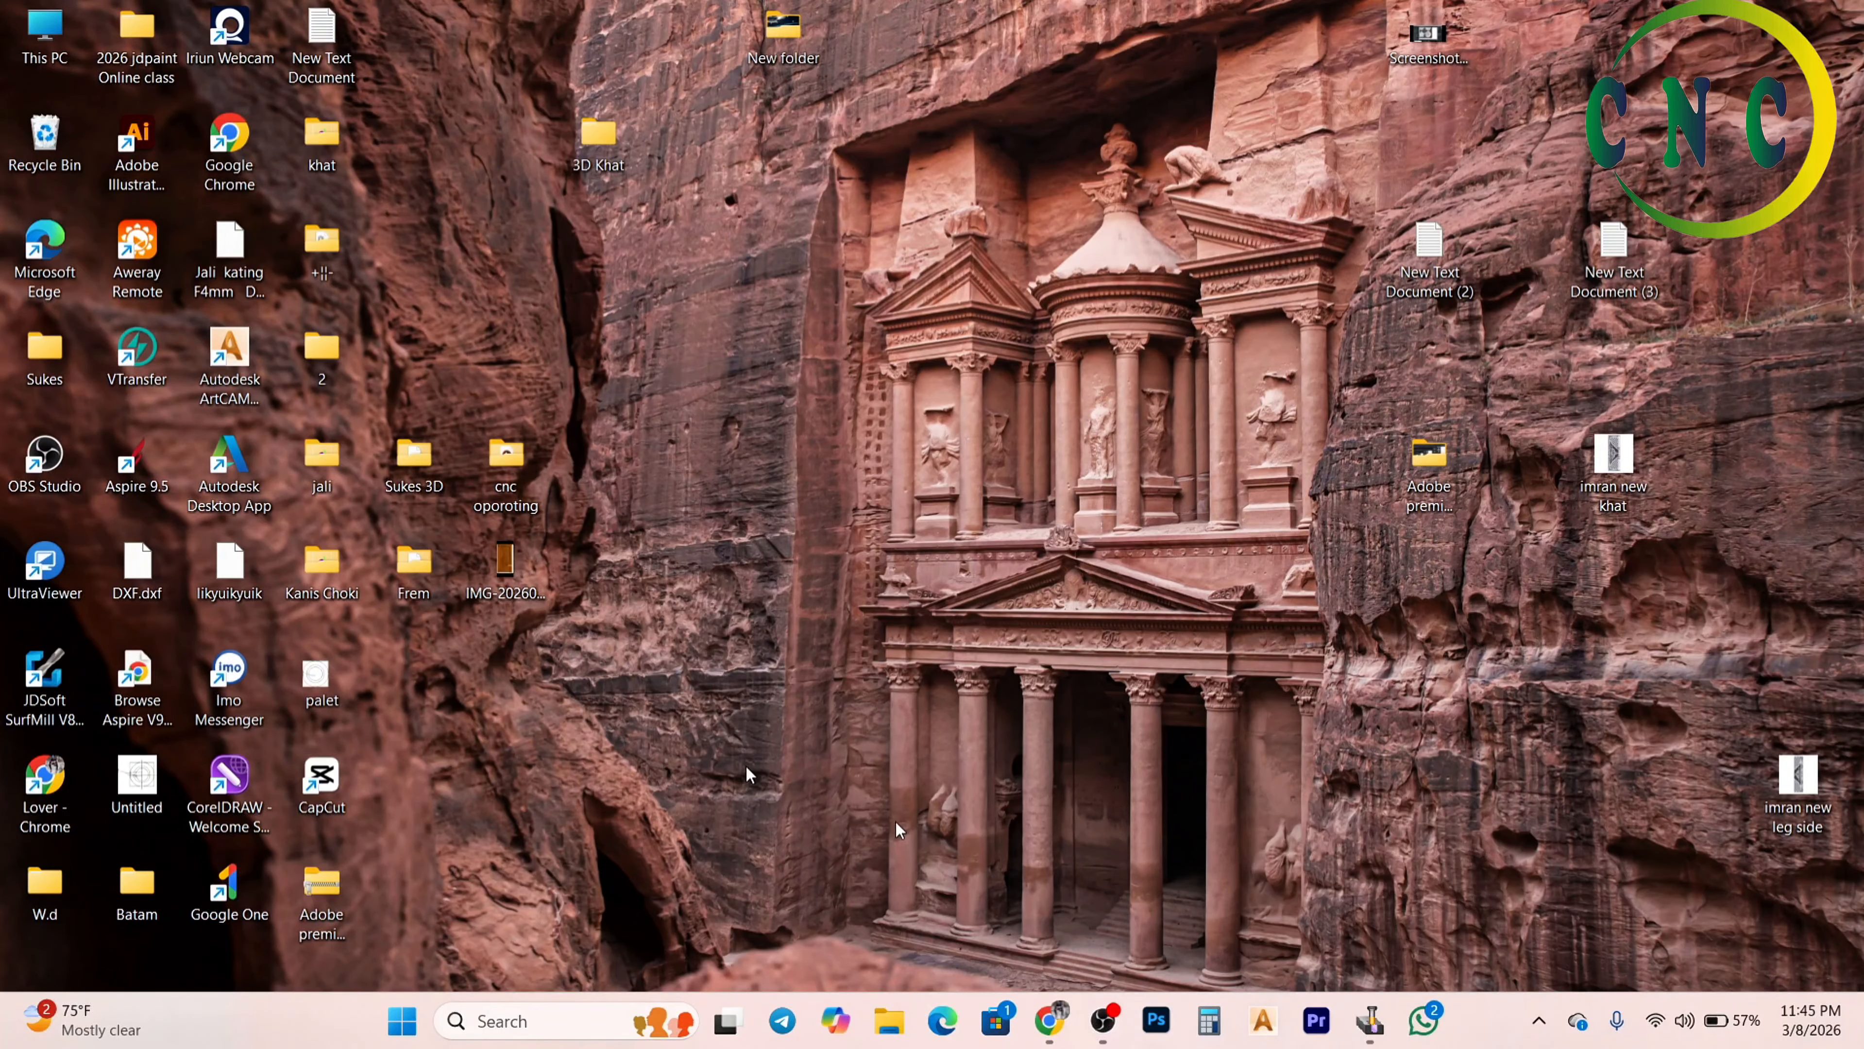
{"action": "double_click", "coordinate": [14, 9]}
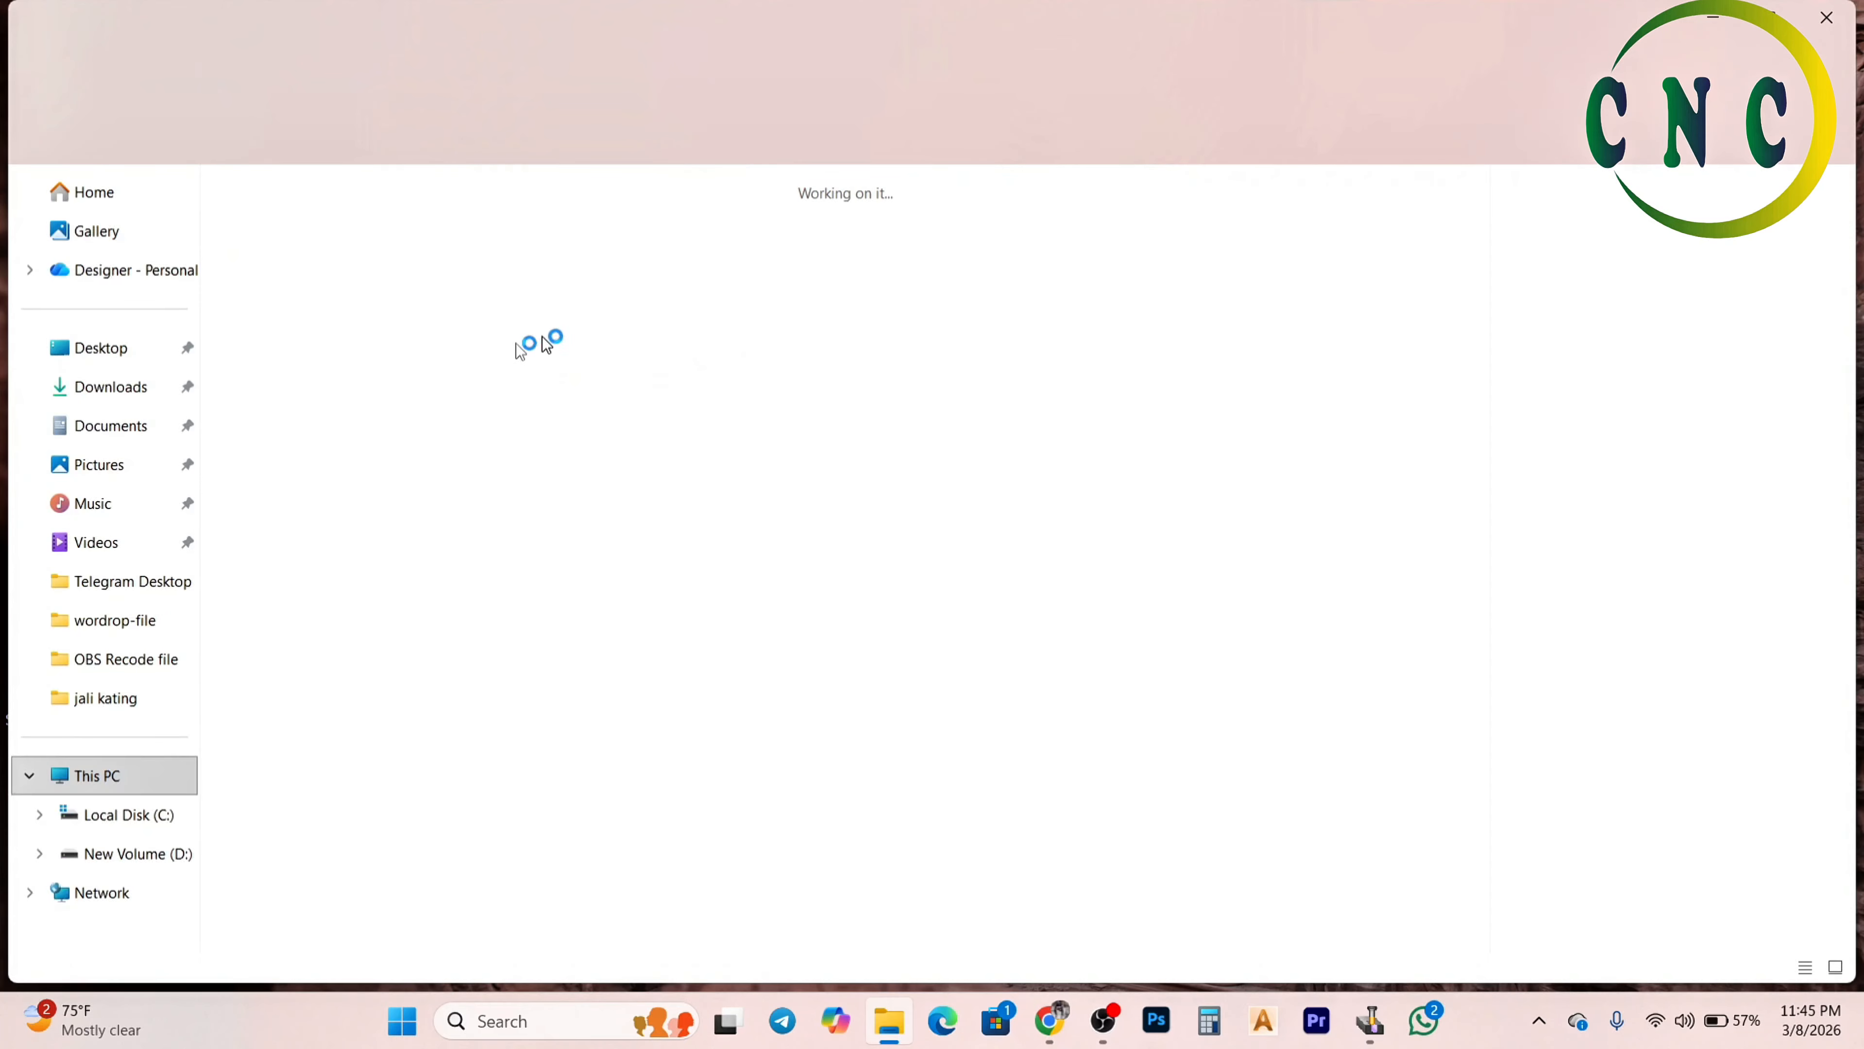
{"action": "double_click", "coordinate": [380, 309]}
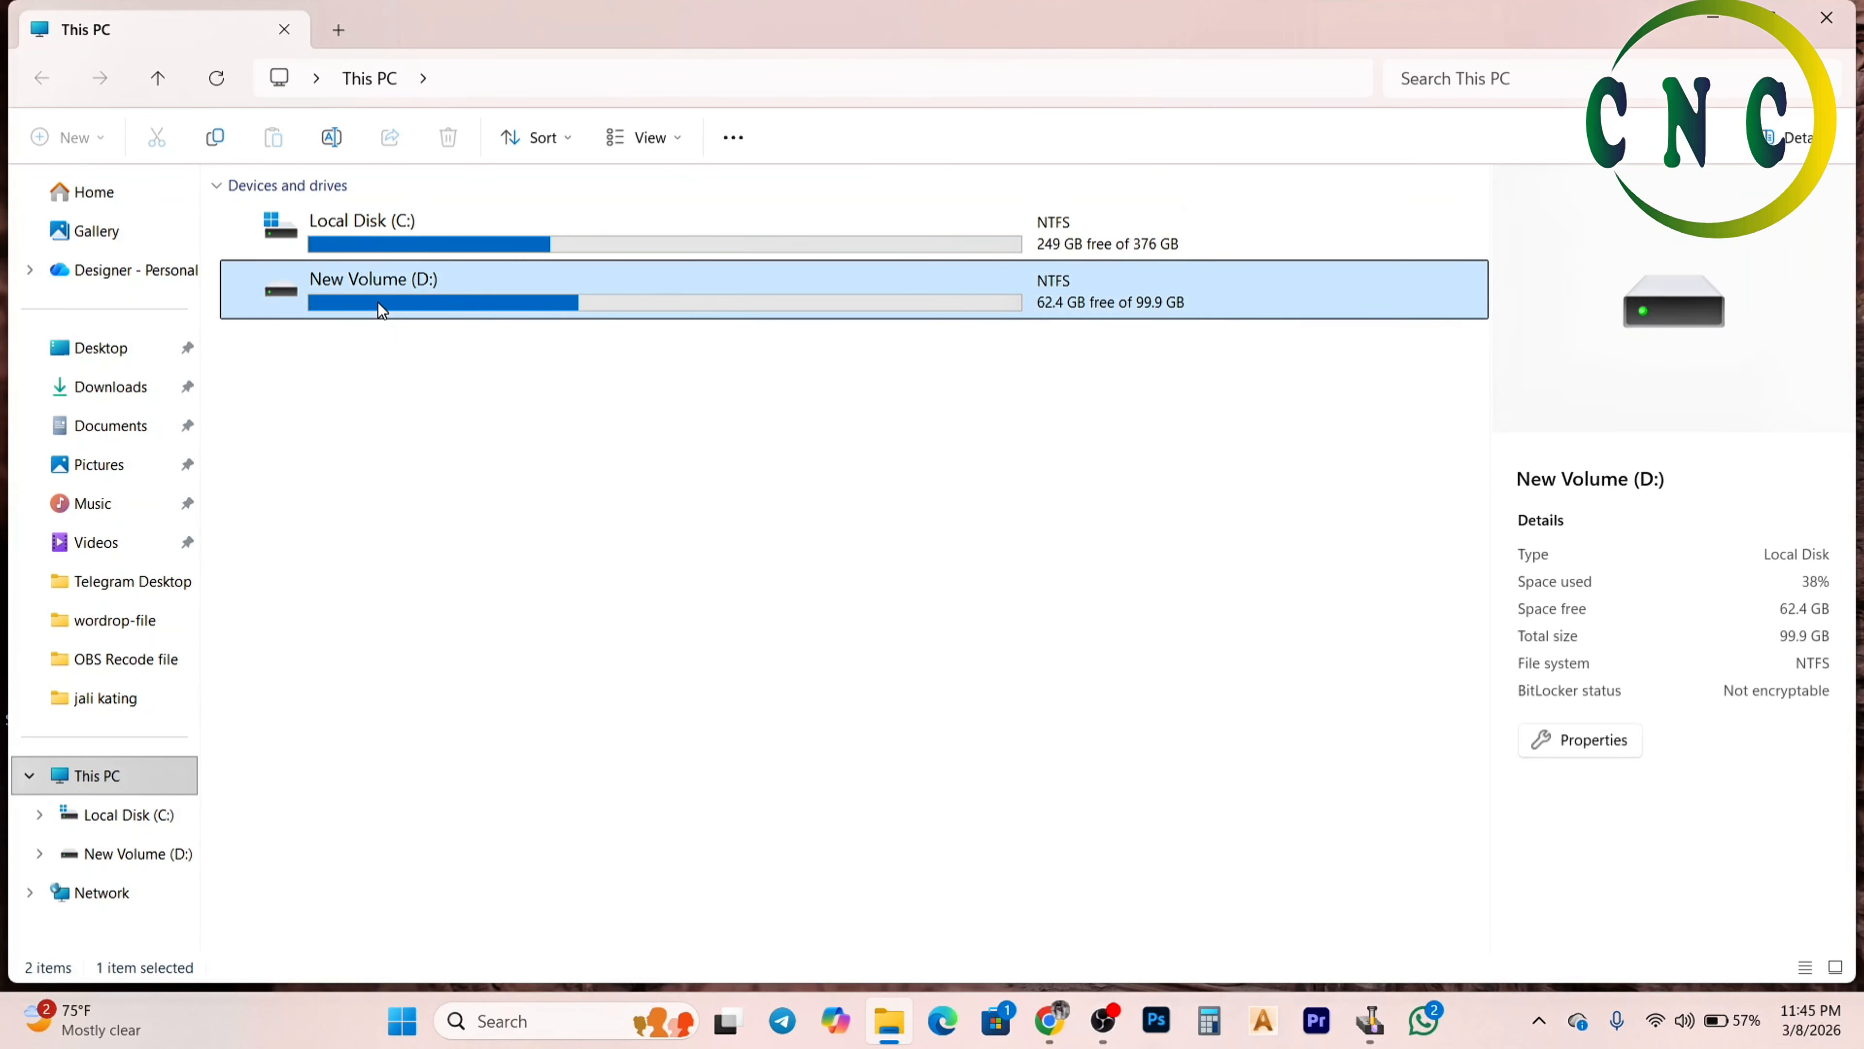
{"action": "double_click", "coordinate": [304, 254]}
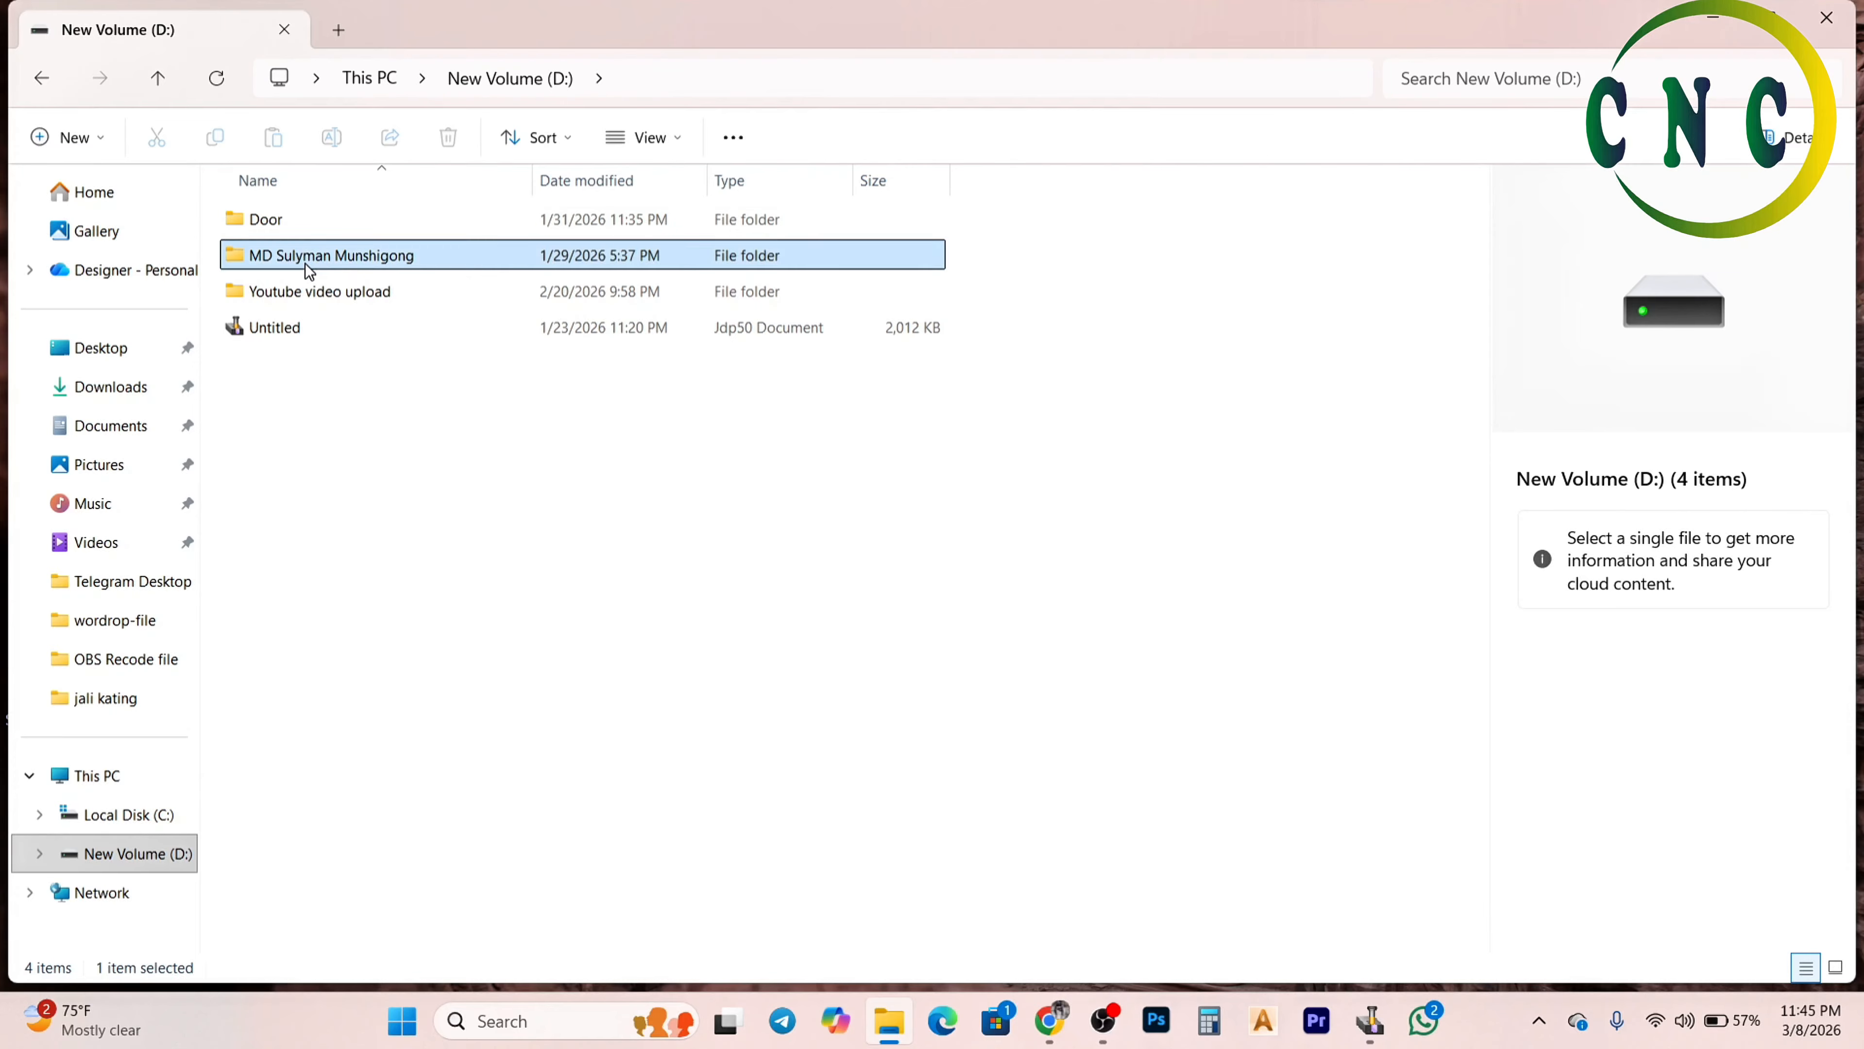
{"action": "scroll", "coordinate": [304, 588], "scroll_direction": "down", "scroll_amount": 2}
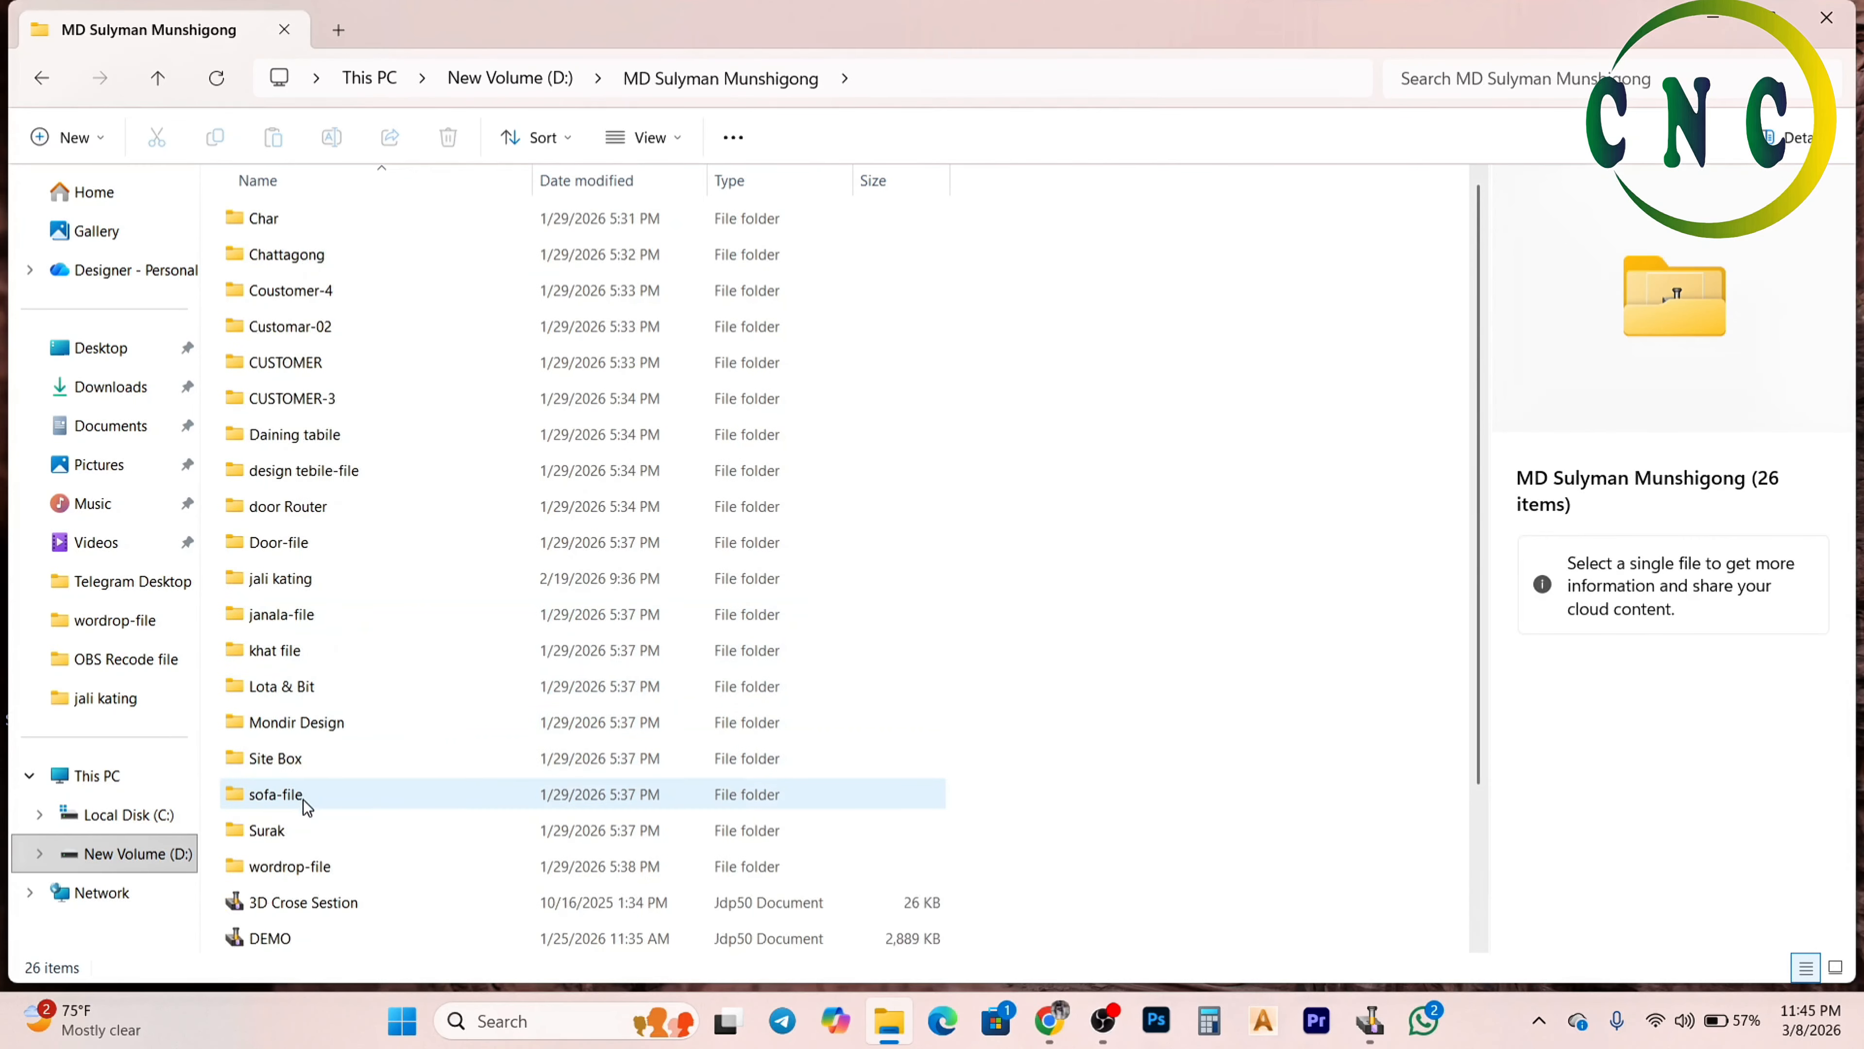
{"action": "left_click", "coordinate": [312, 865]}
{"action": "double_click", "coordinate": [365, 867]}
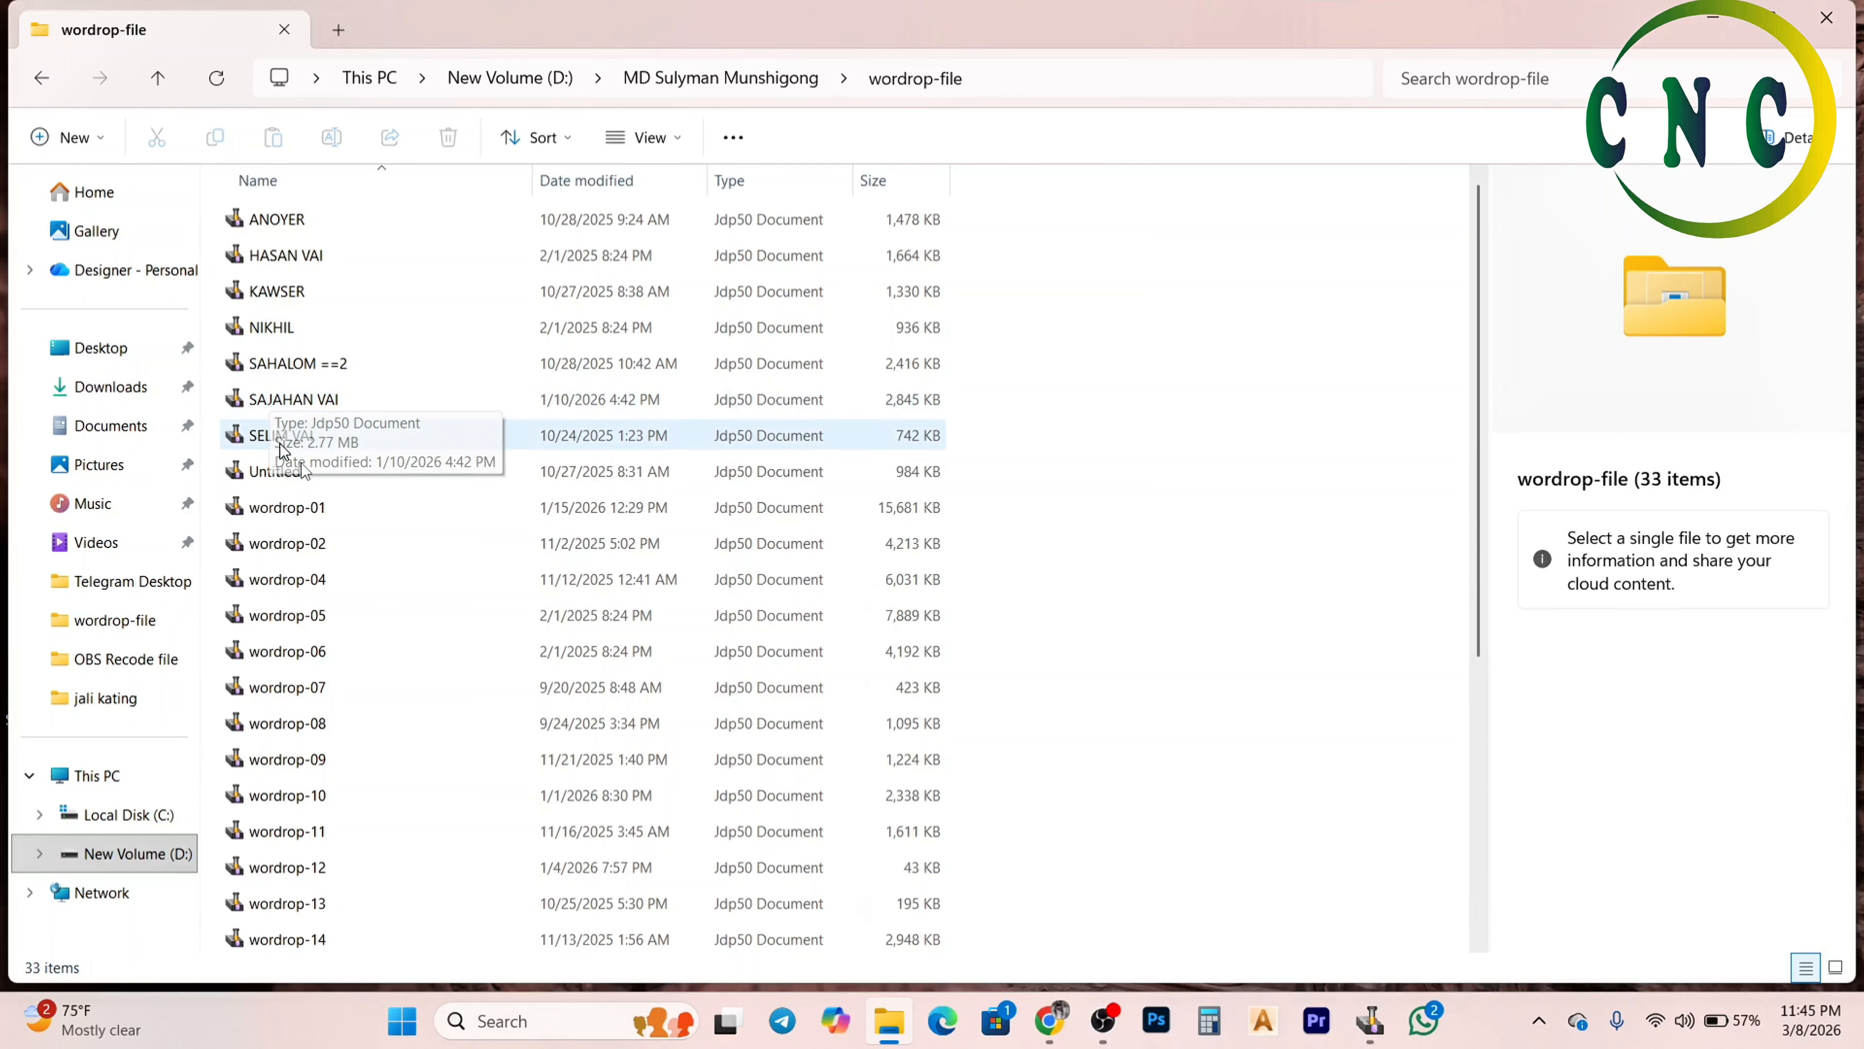
Open the wordrop-19 drawing from the folder and examine its ornamental wardrobe panels
{"action": "scroll", "coordinate": [400, 603], "scroll_direction": "down", "scroll_amount": 4}
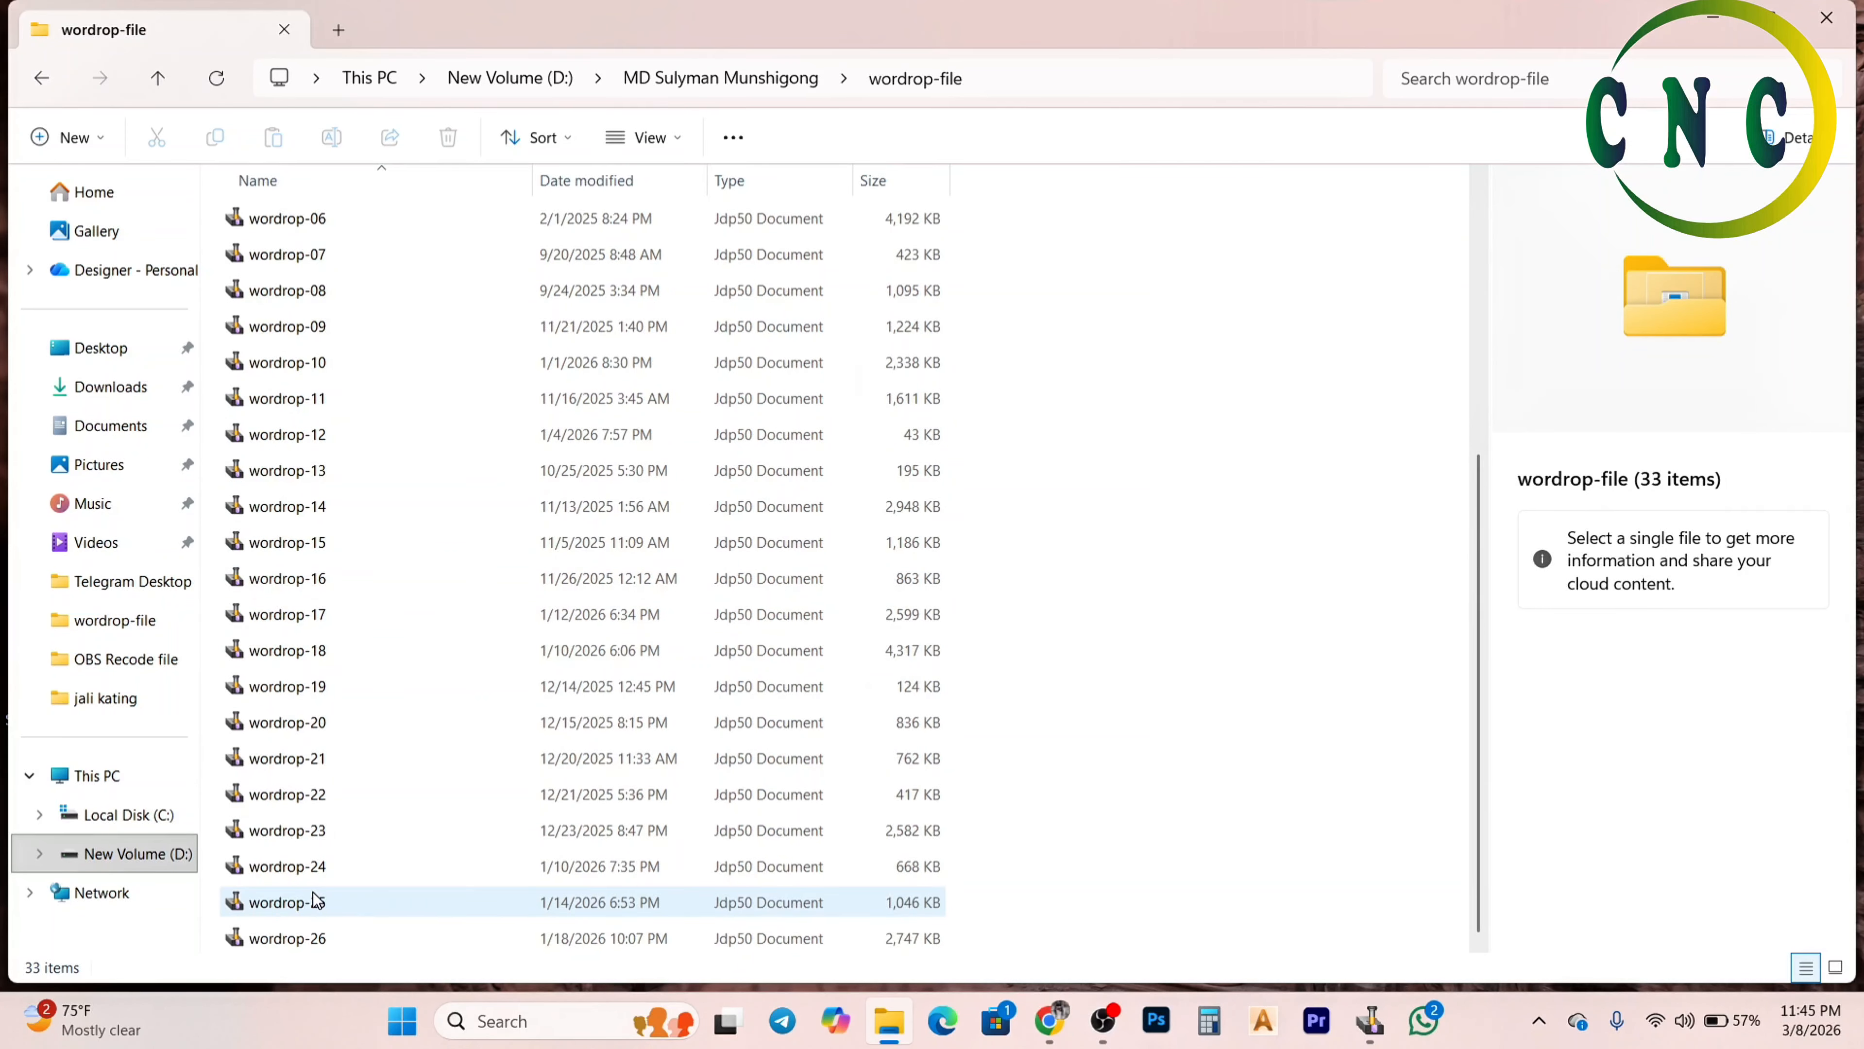
{"action": "left_click", "coordinate": [315, 722]}
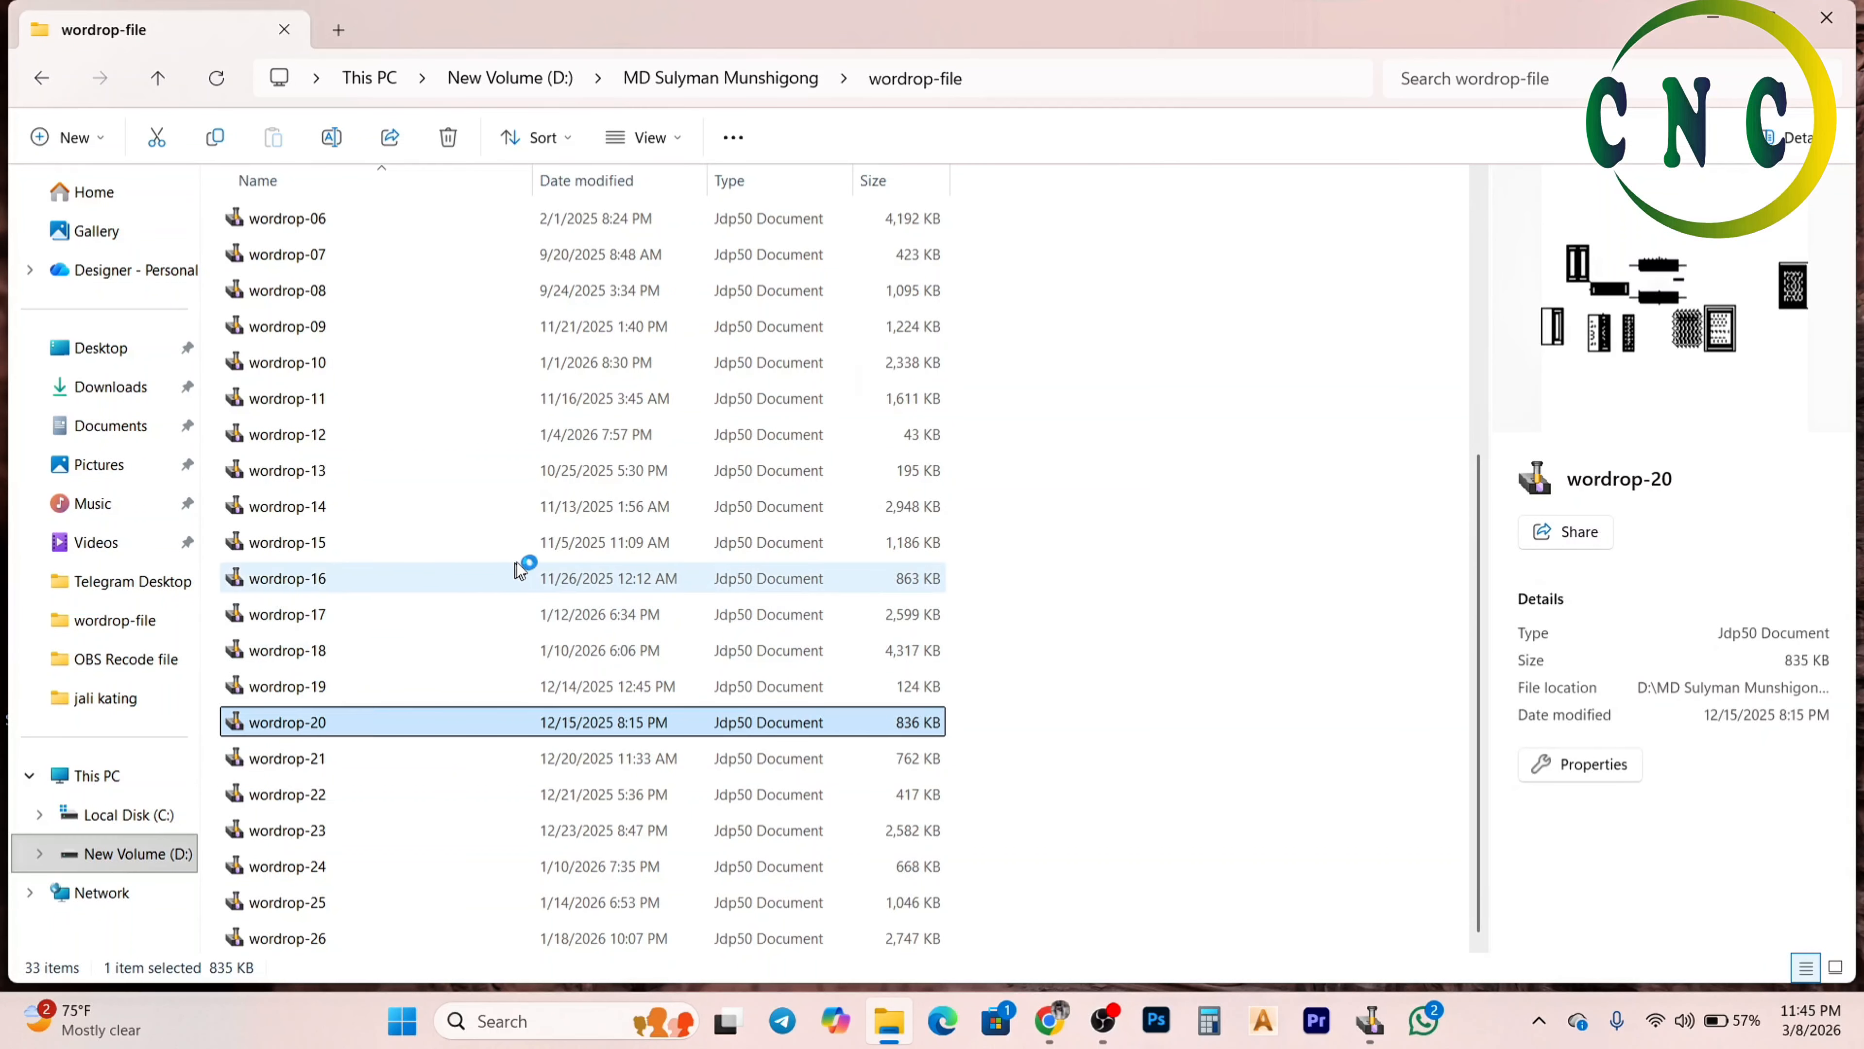
{"action": "left_click", "coordinate": [323, 689]}
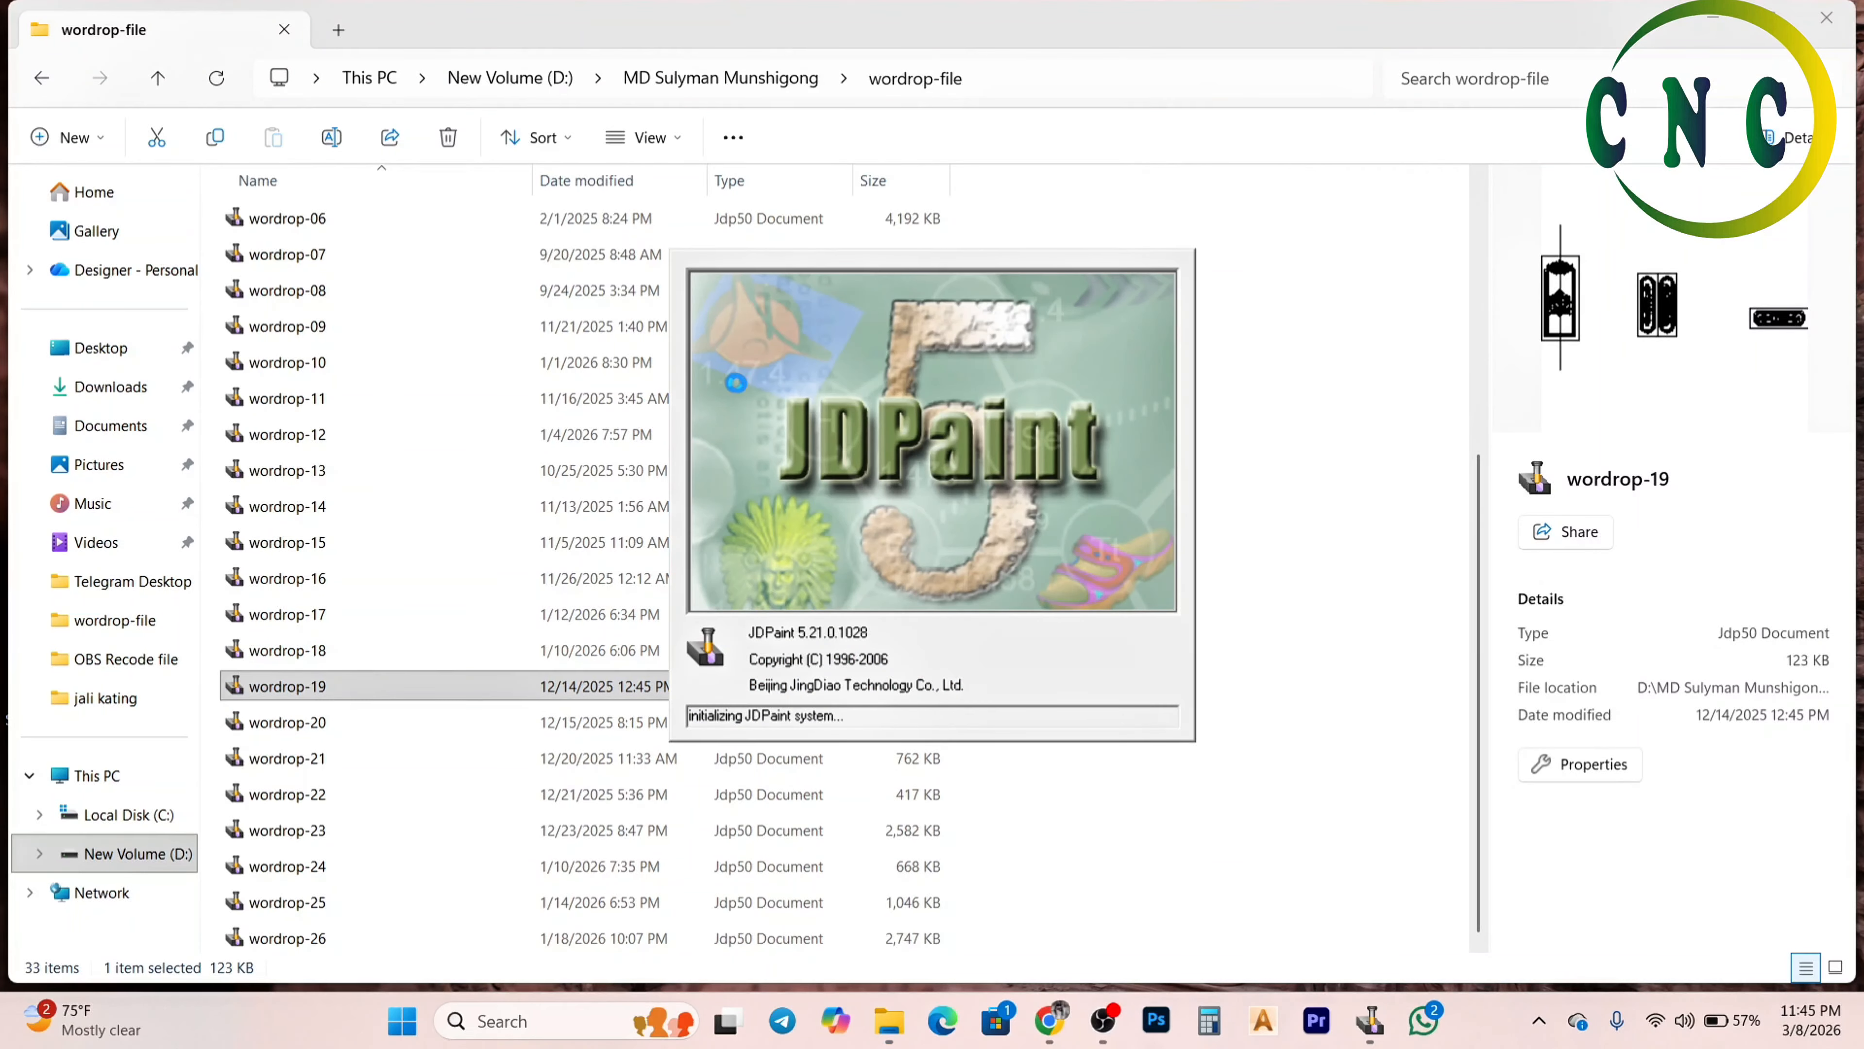
{"action": "scroll", "coordinate": [884, 683], "scroll_direction": "down", "scroll_amount": 6}
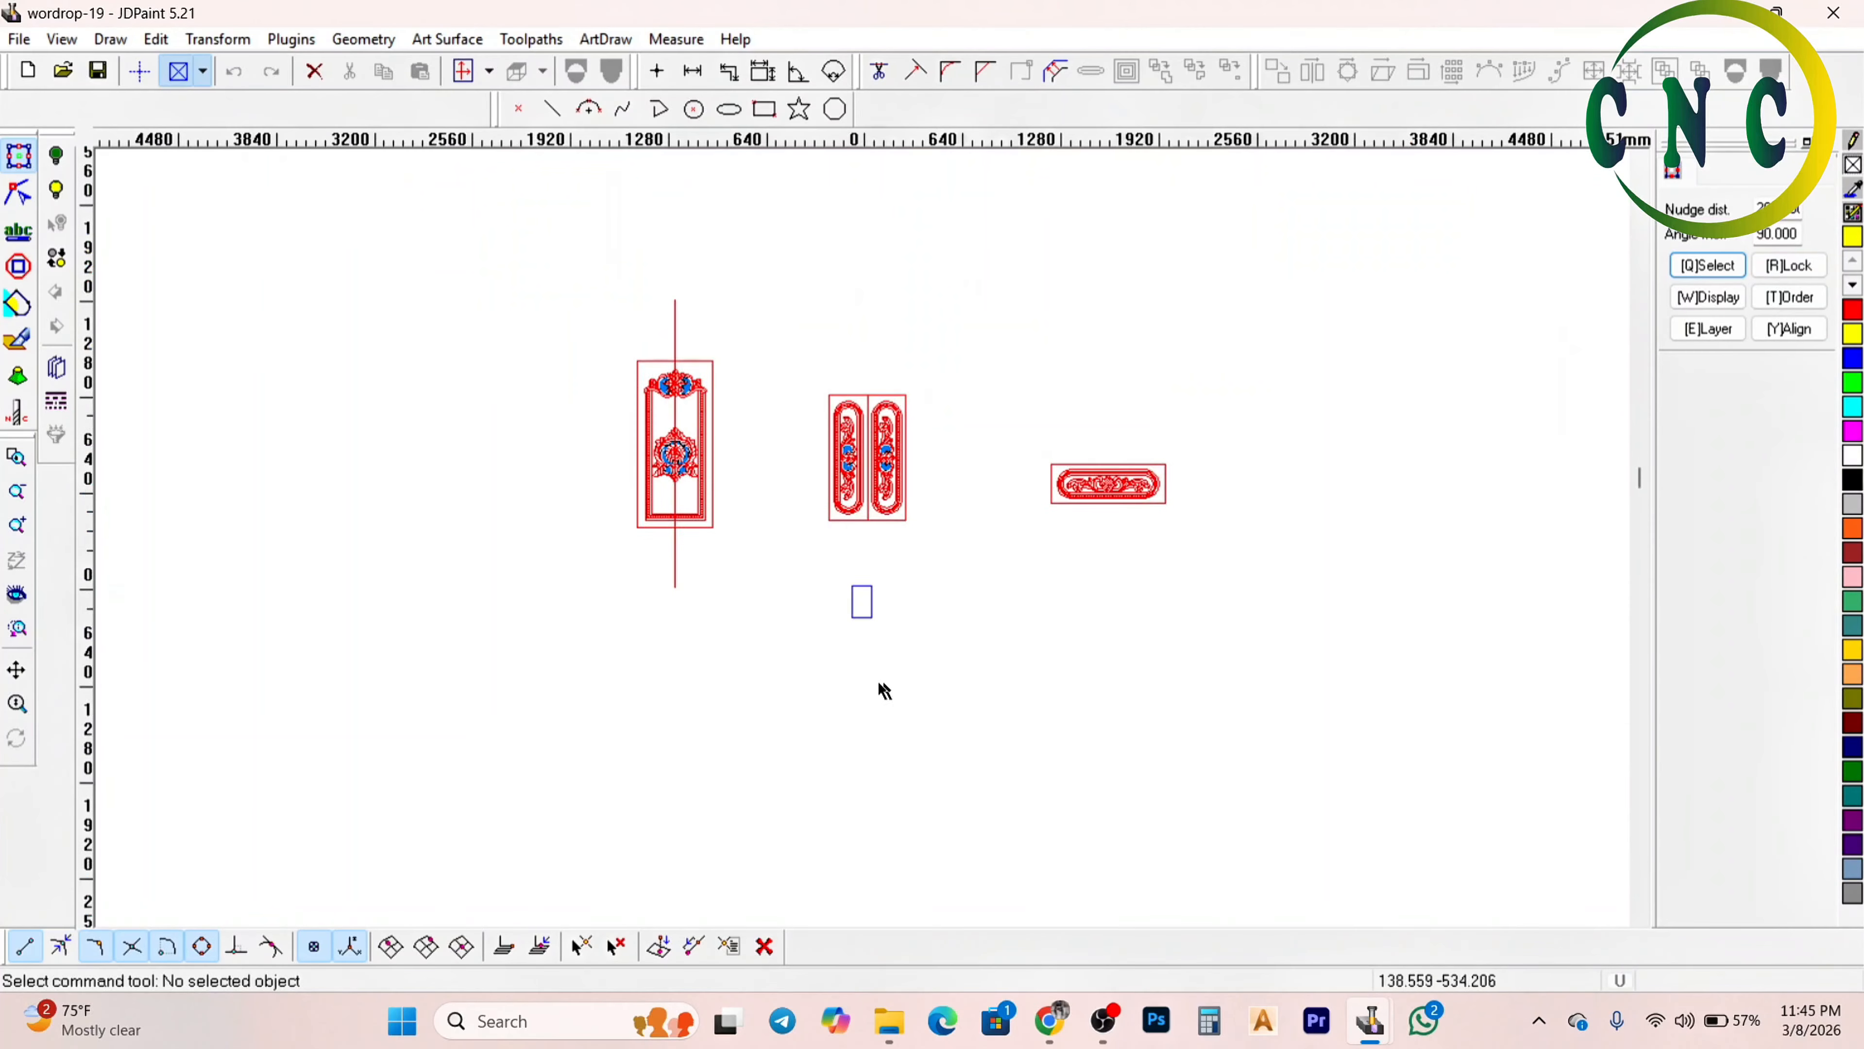
{"action": "scroll", "coordinate": [678, 404], "scroll_direction": "up", "scroll_amount": 6}
{"action": "scroll", "coordinate": [690, 357], "scroll_direction": "down", "scroll_amount": 3}
Close the wordrop-19 drawing and open wordrop-18 from the same folder
{"action": "left_click", "coordinate": [1777, 11]}
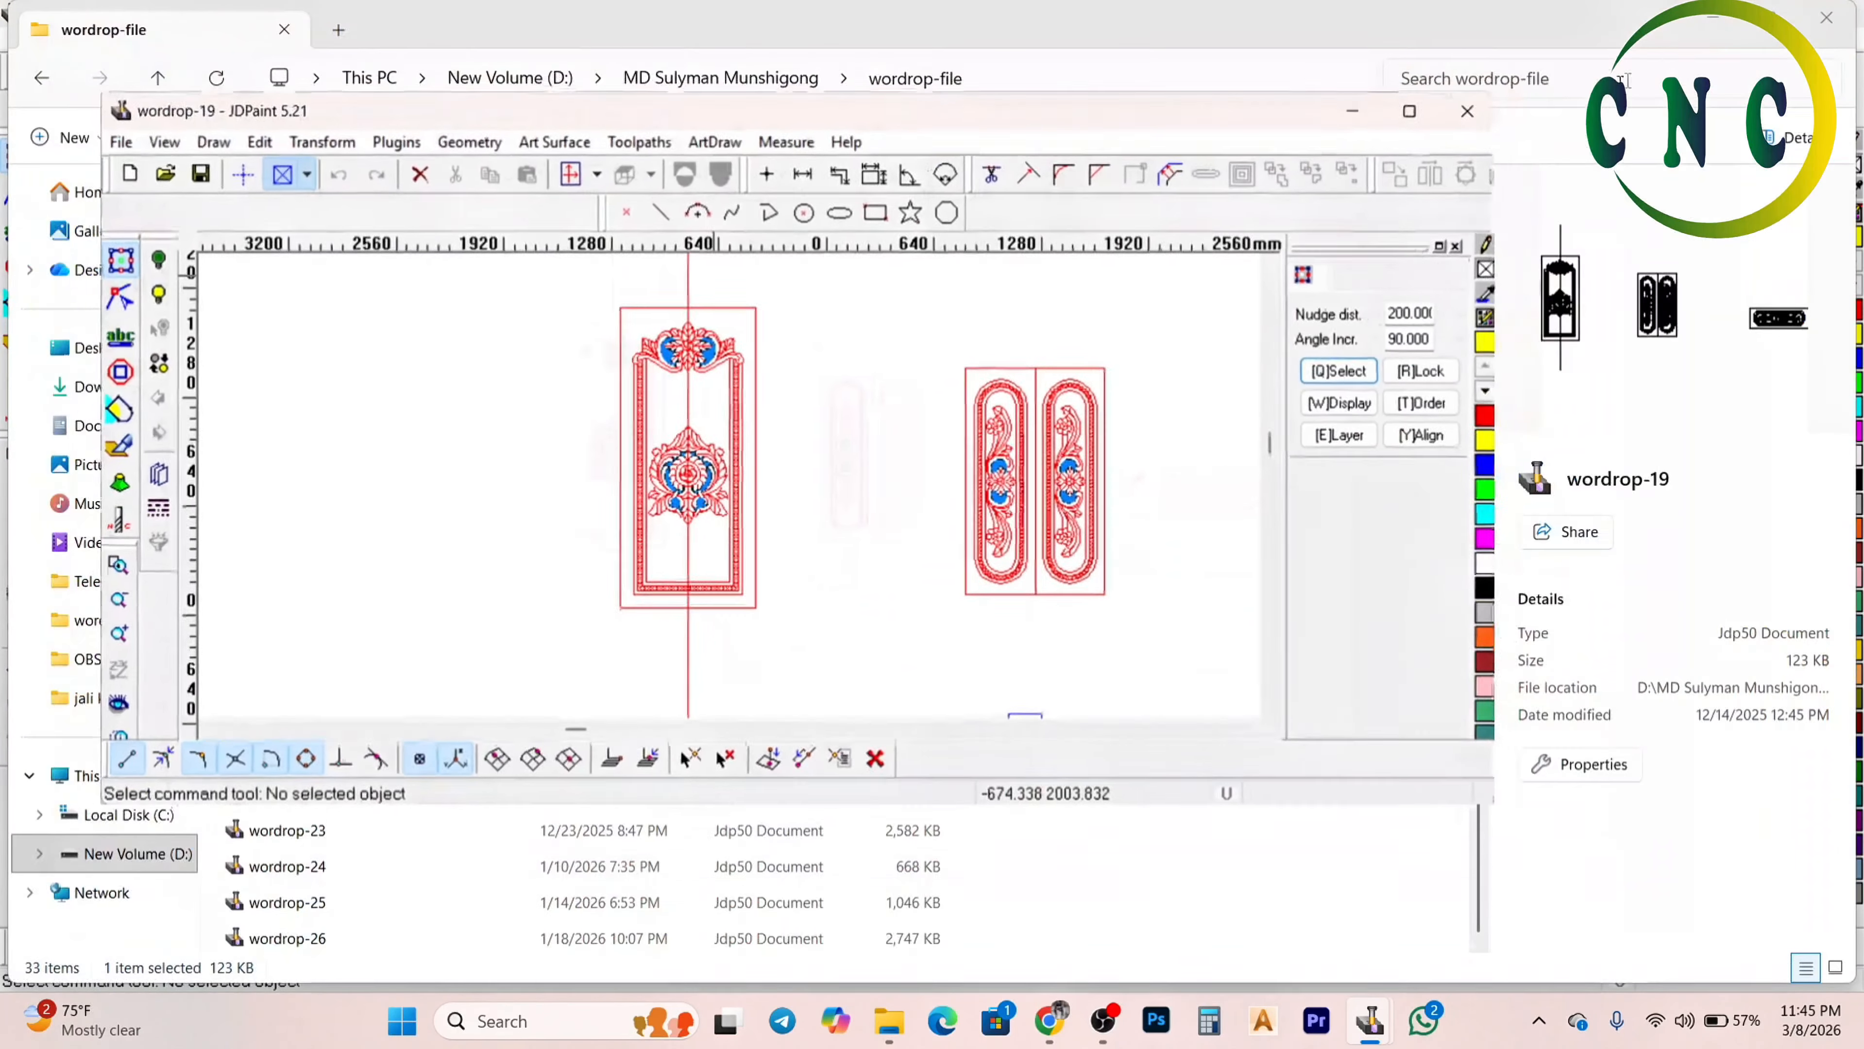
{"action": "left_click", "coordinate": [1456, 113]}
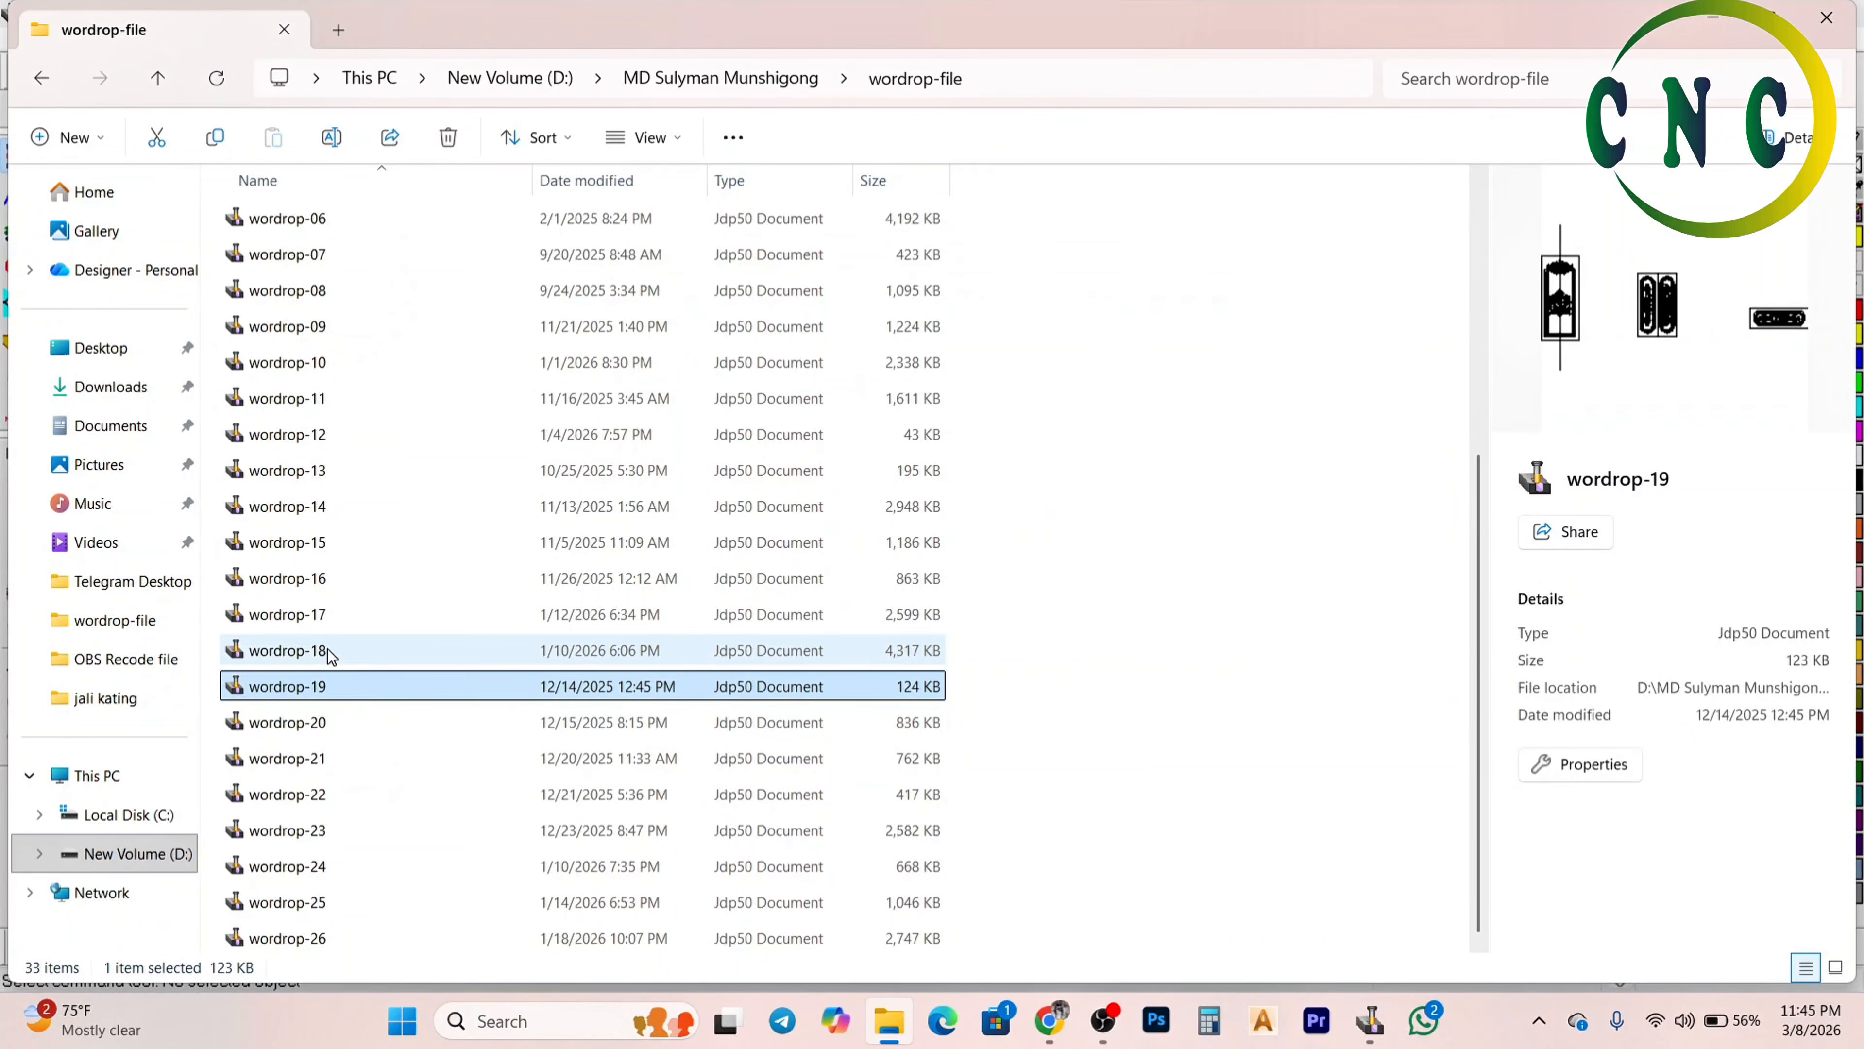
{"action": "double_click", "coordinate": [543, 650]}
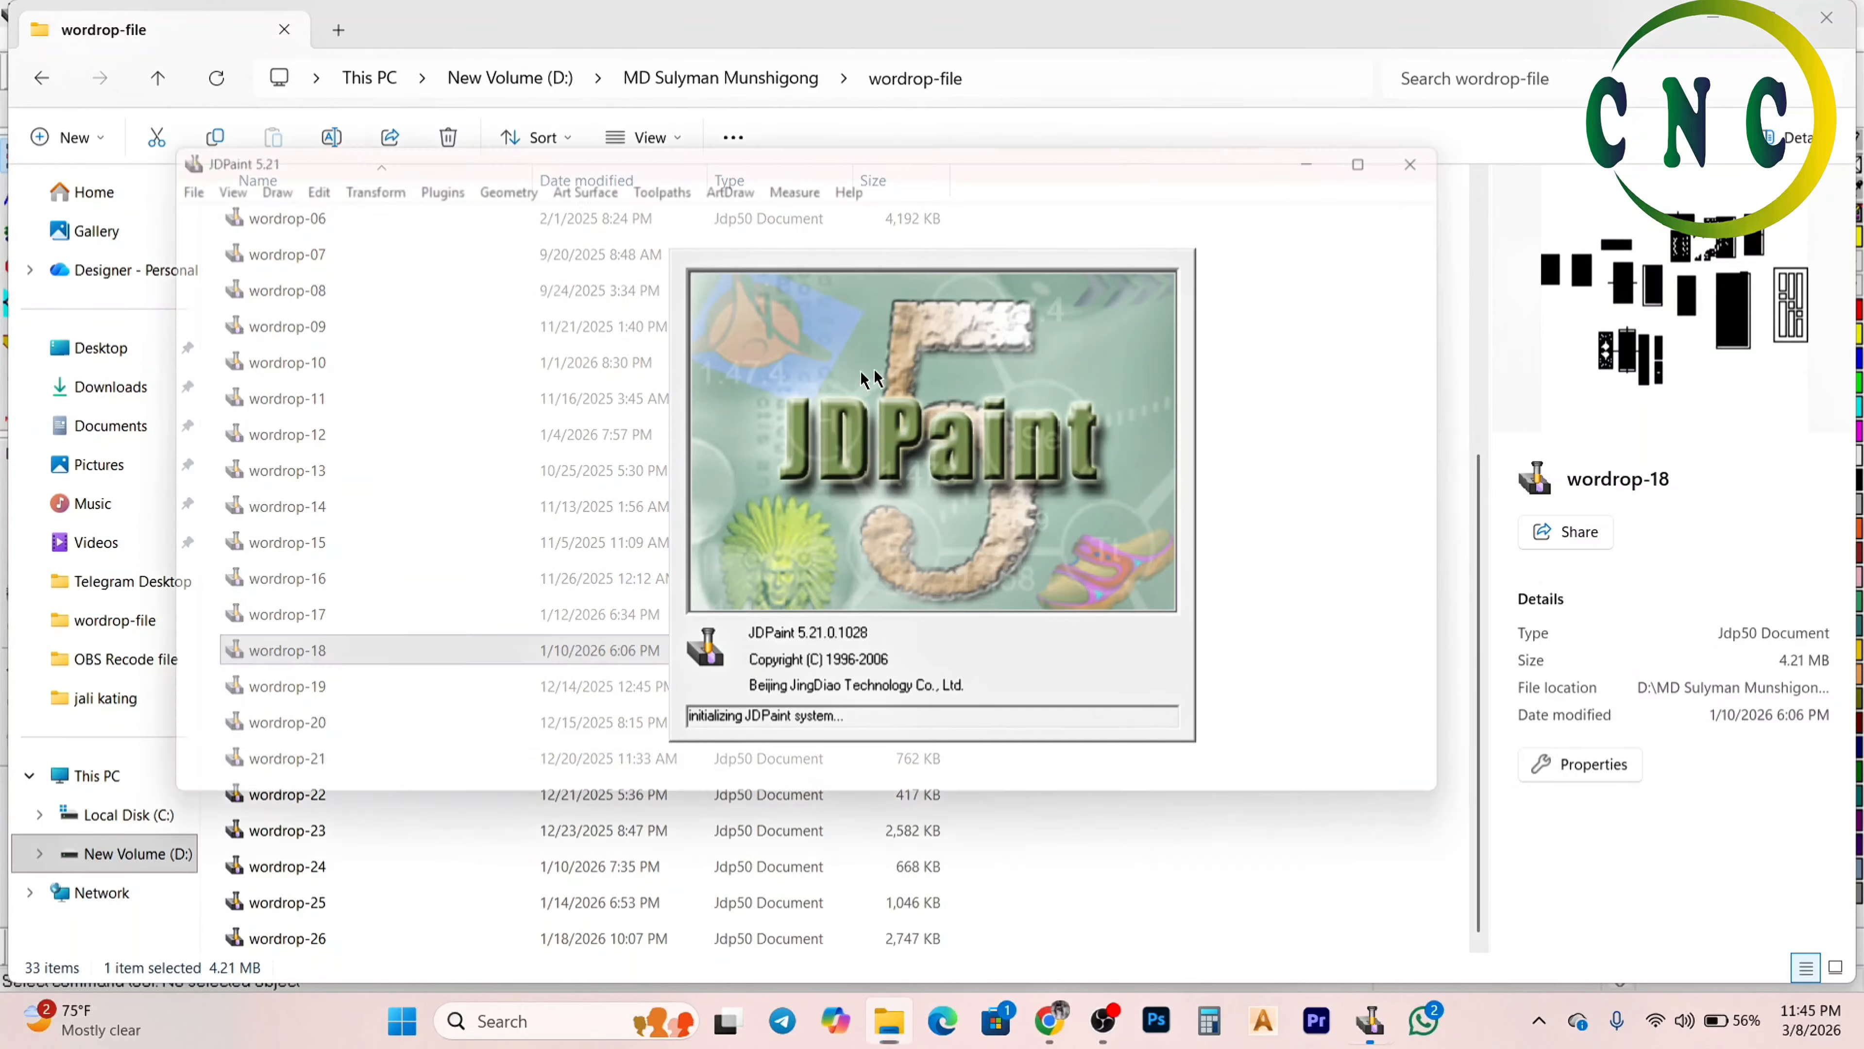
Examine the wordrop-18 panel designs, selecting the blue leaf-and-lattice panel and inspecting the floral panel with the rounded border up close
{"action": "scroll", "coordinate": [859, 507], "scroll_direction": "down", "scroll_amount": 4}
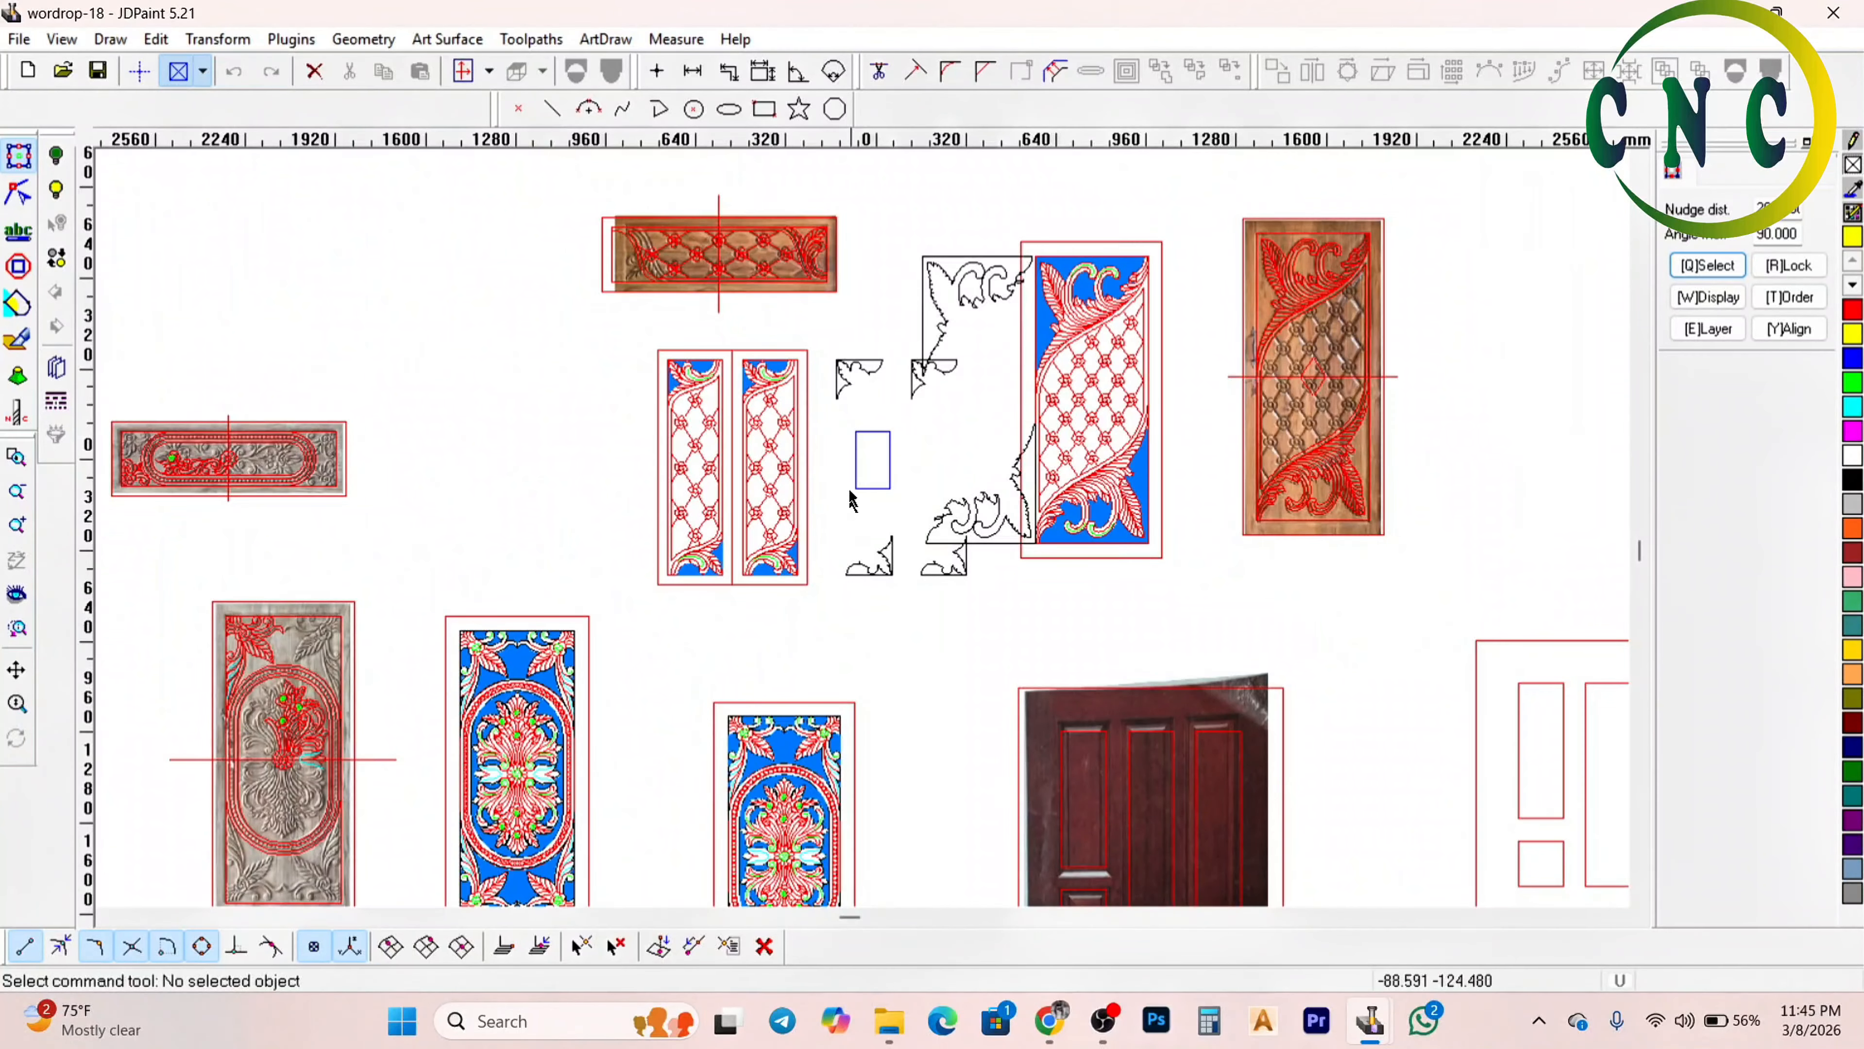
{"action": "scroll", "coordinate": [1172, 439], "scroll_direction": "up", "scroll_amount": 2}
{"action": "scroll", "coordinate": [1061, 422], "scroll_direction": "down", "scroll_amount": 2}
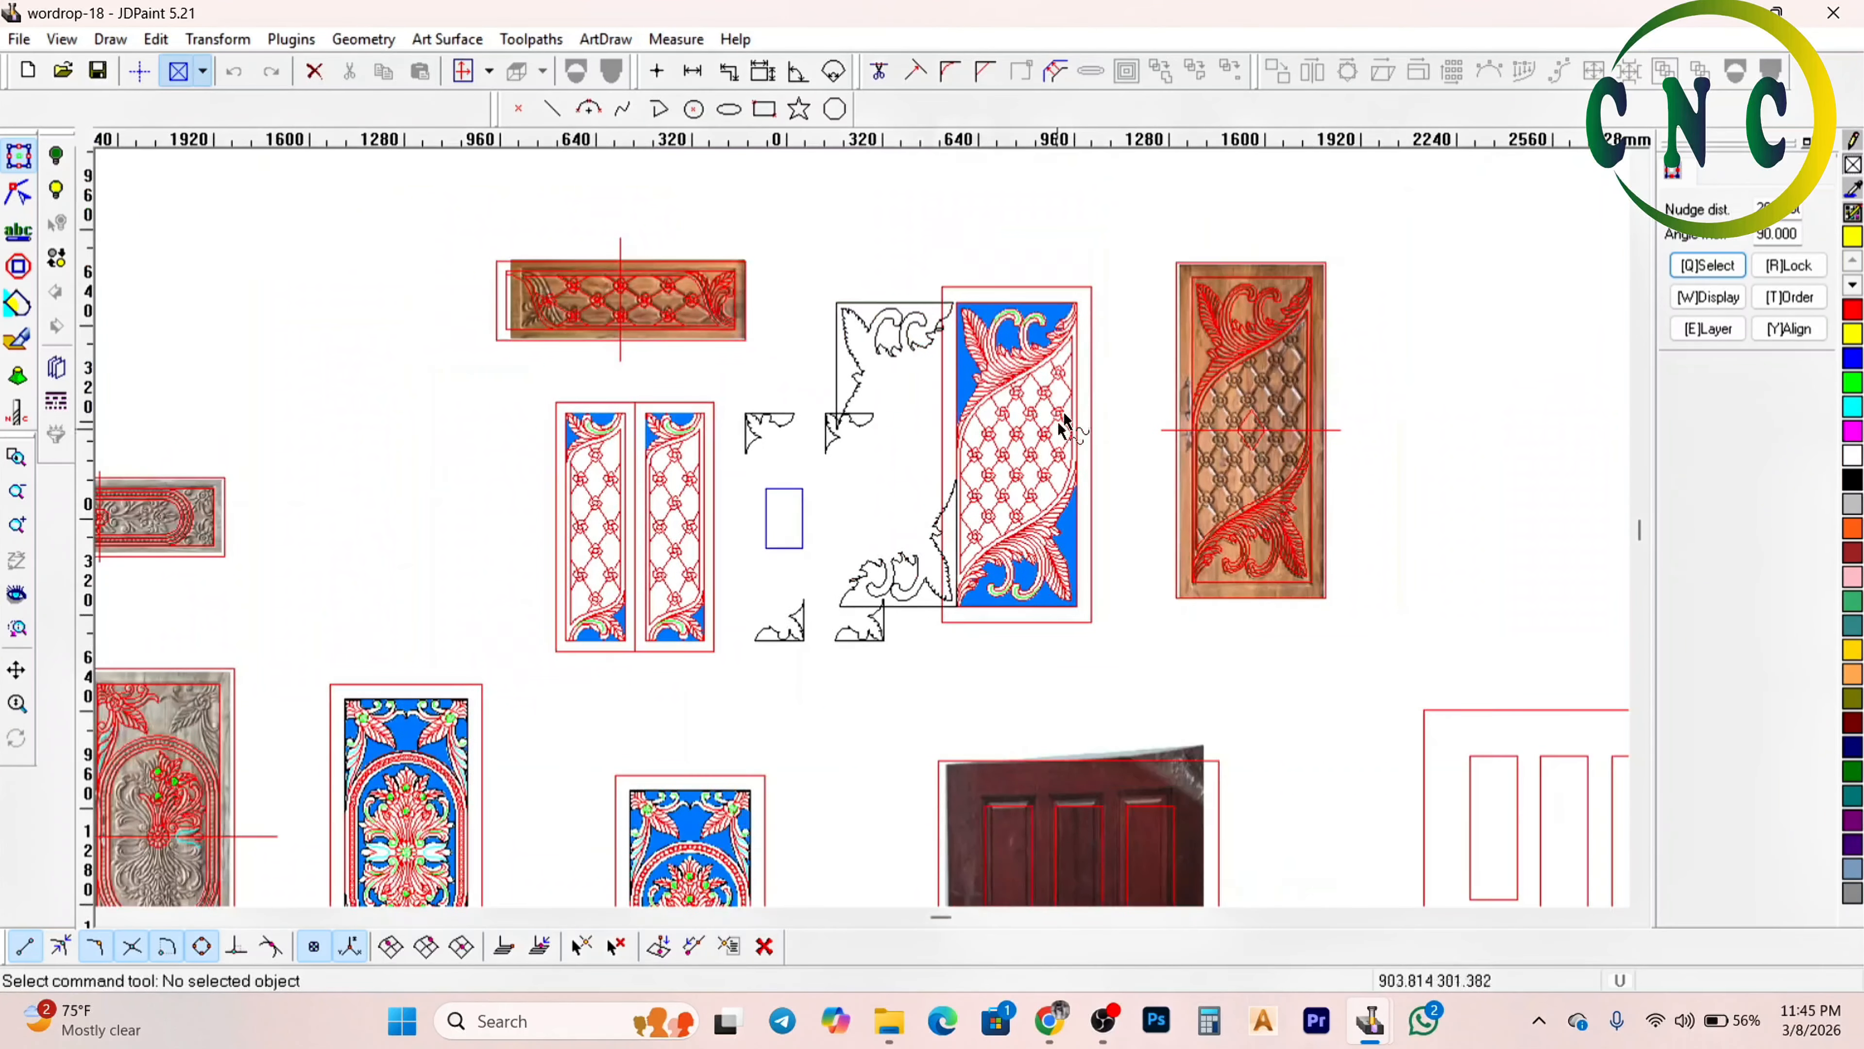
{"action": "scroll", "coordinate": [929, 315], "scroll_direction": "up", "scroll_amount": 1}
{"action": "scroll", "coordinate": [738, 293], "scroll_direction": "down", "scroll_amount": 1}
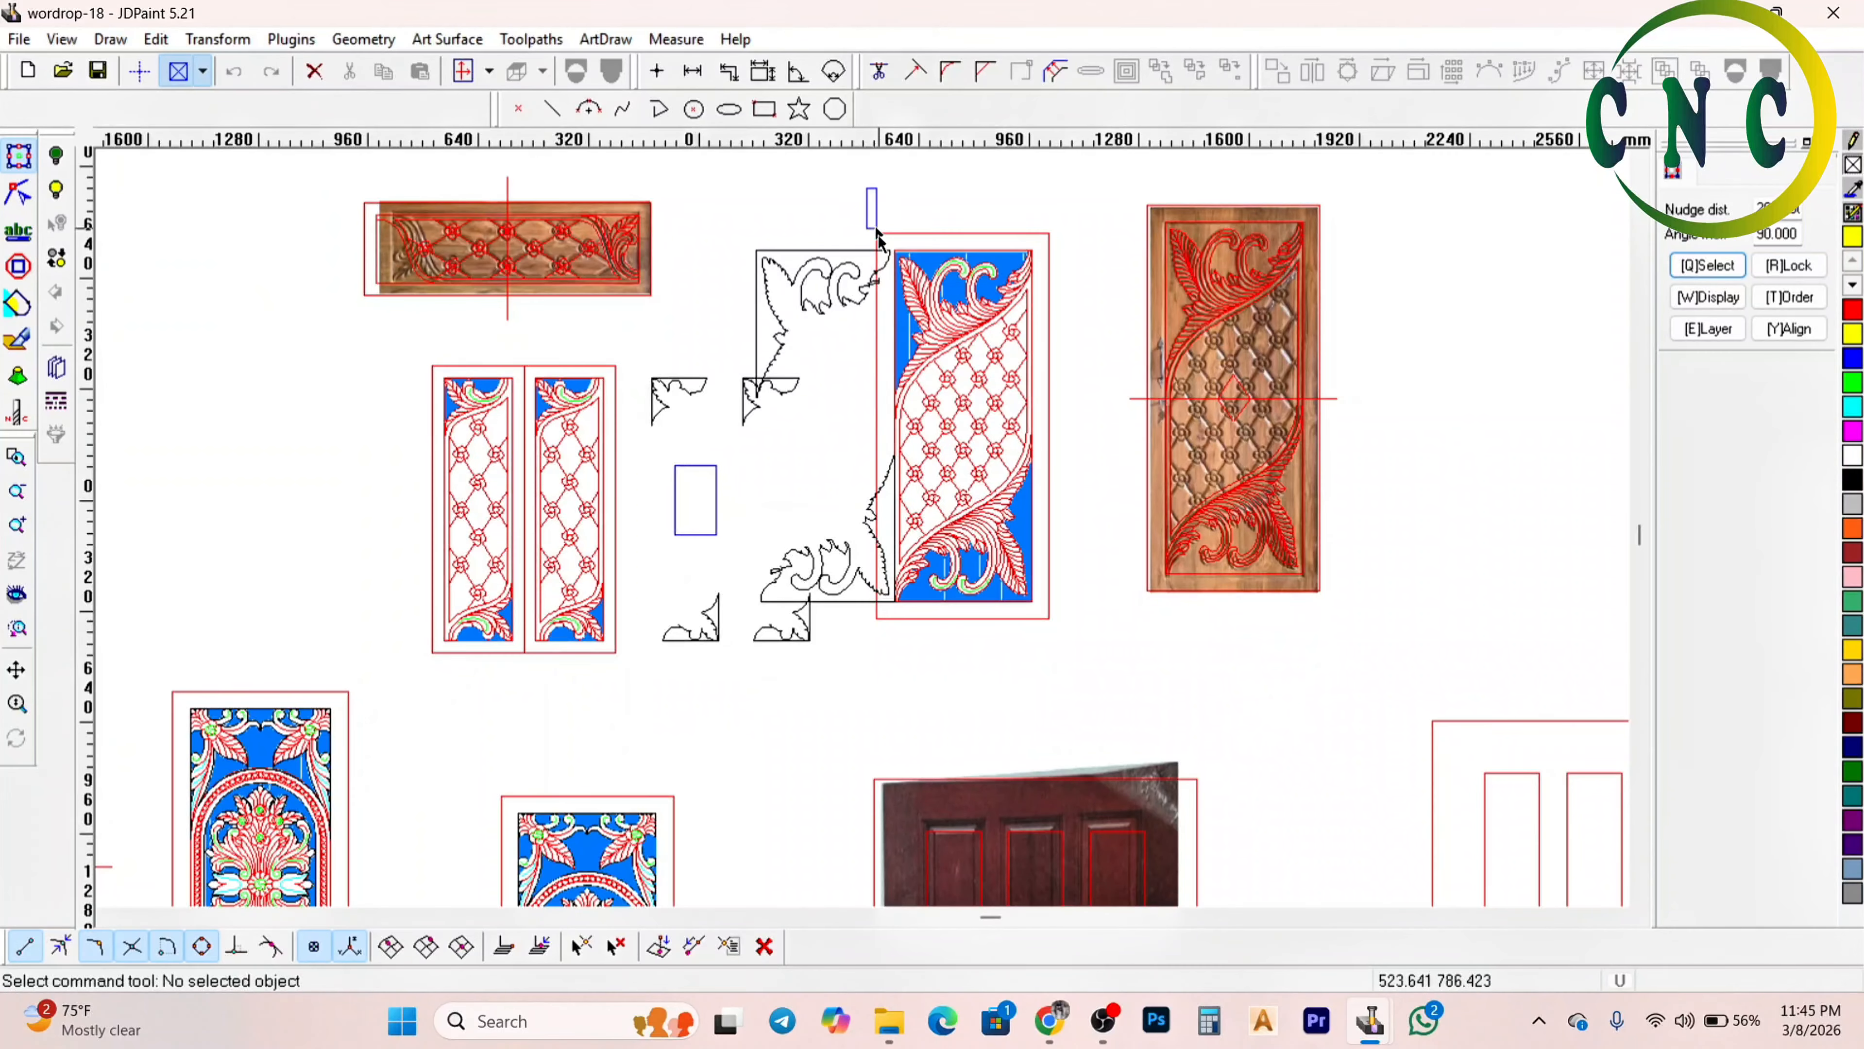
{"action": "left_click_drag", "start_coordinate": [877, 237], "coordinate": [1078, 672]}
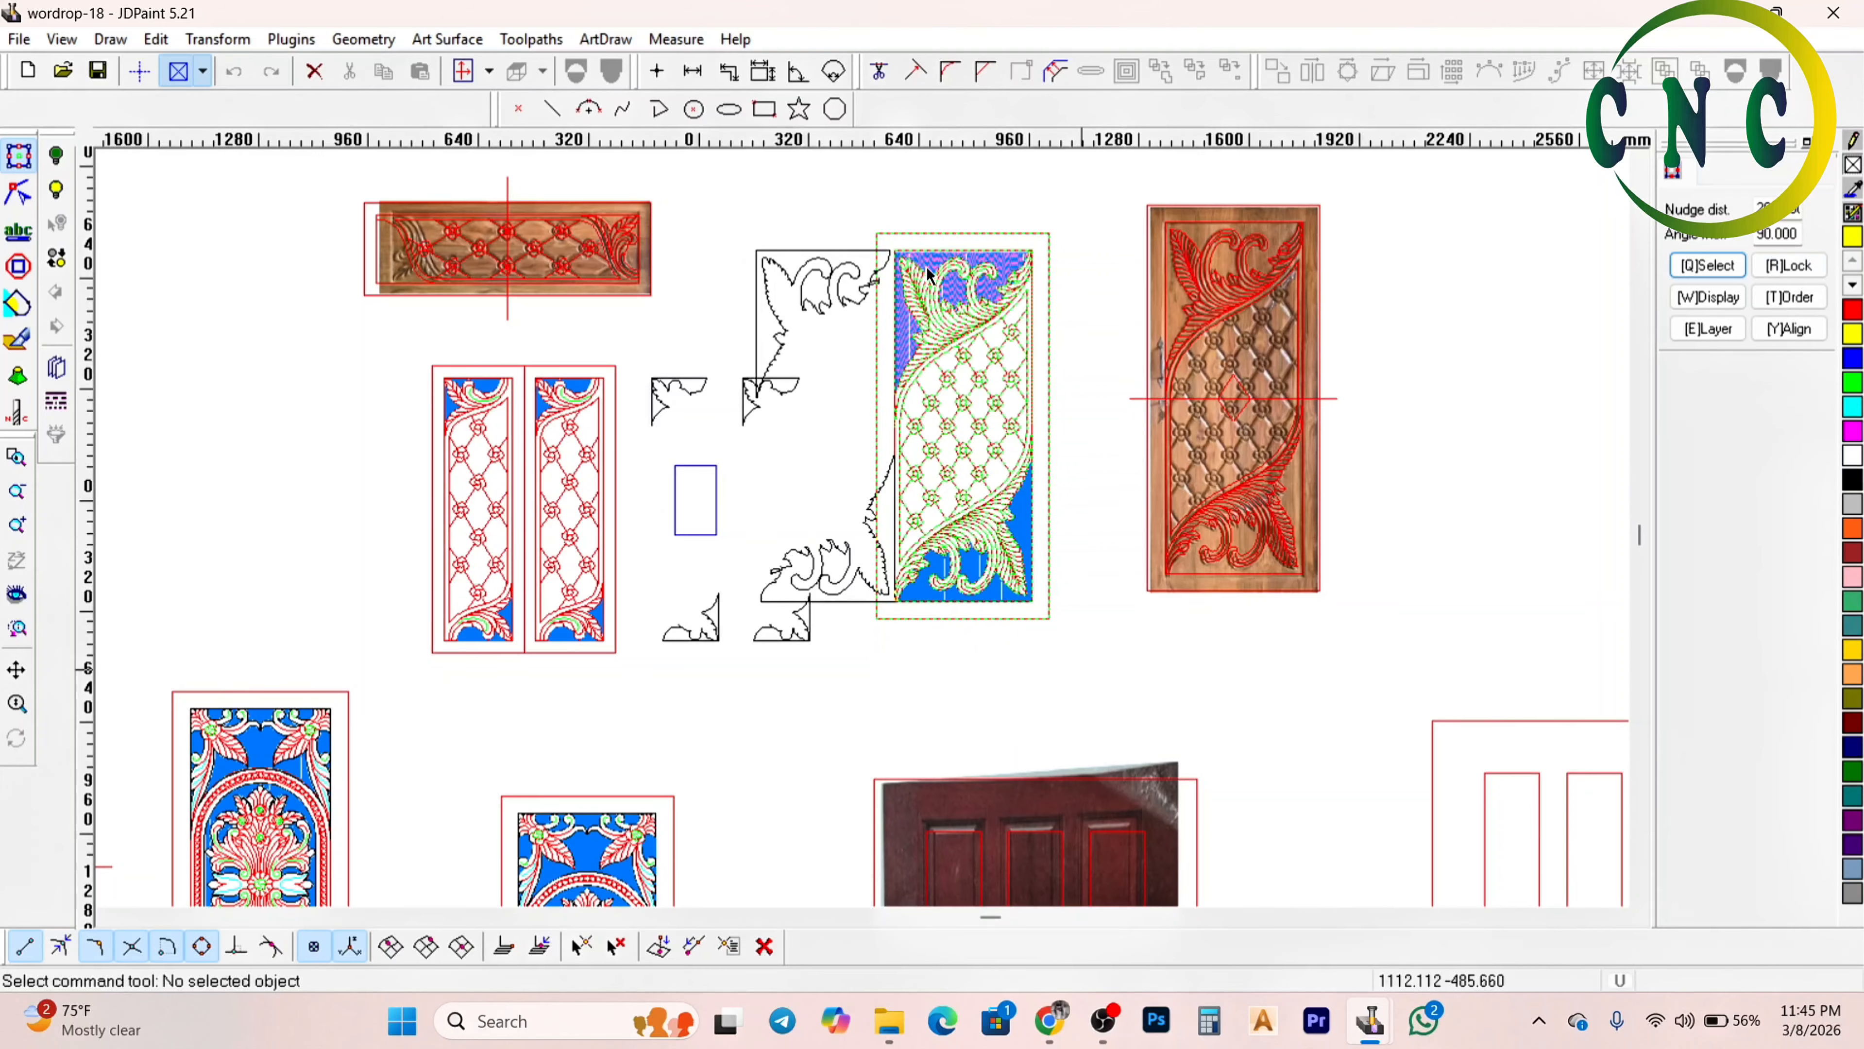
{"action": "scroll", "coordinate": [910, 246], "scroll_direction": "down", "scroll_amount": 1}
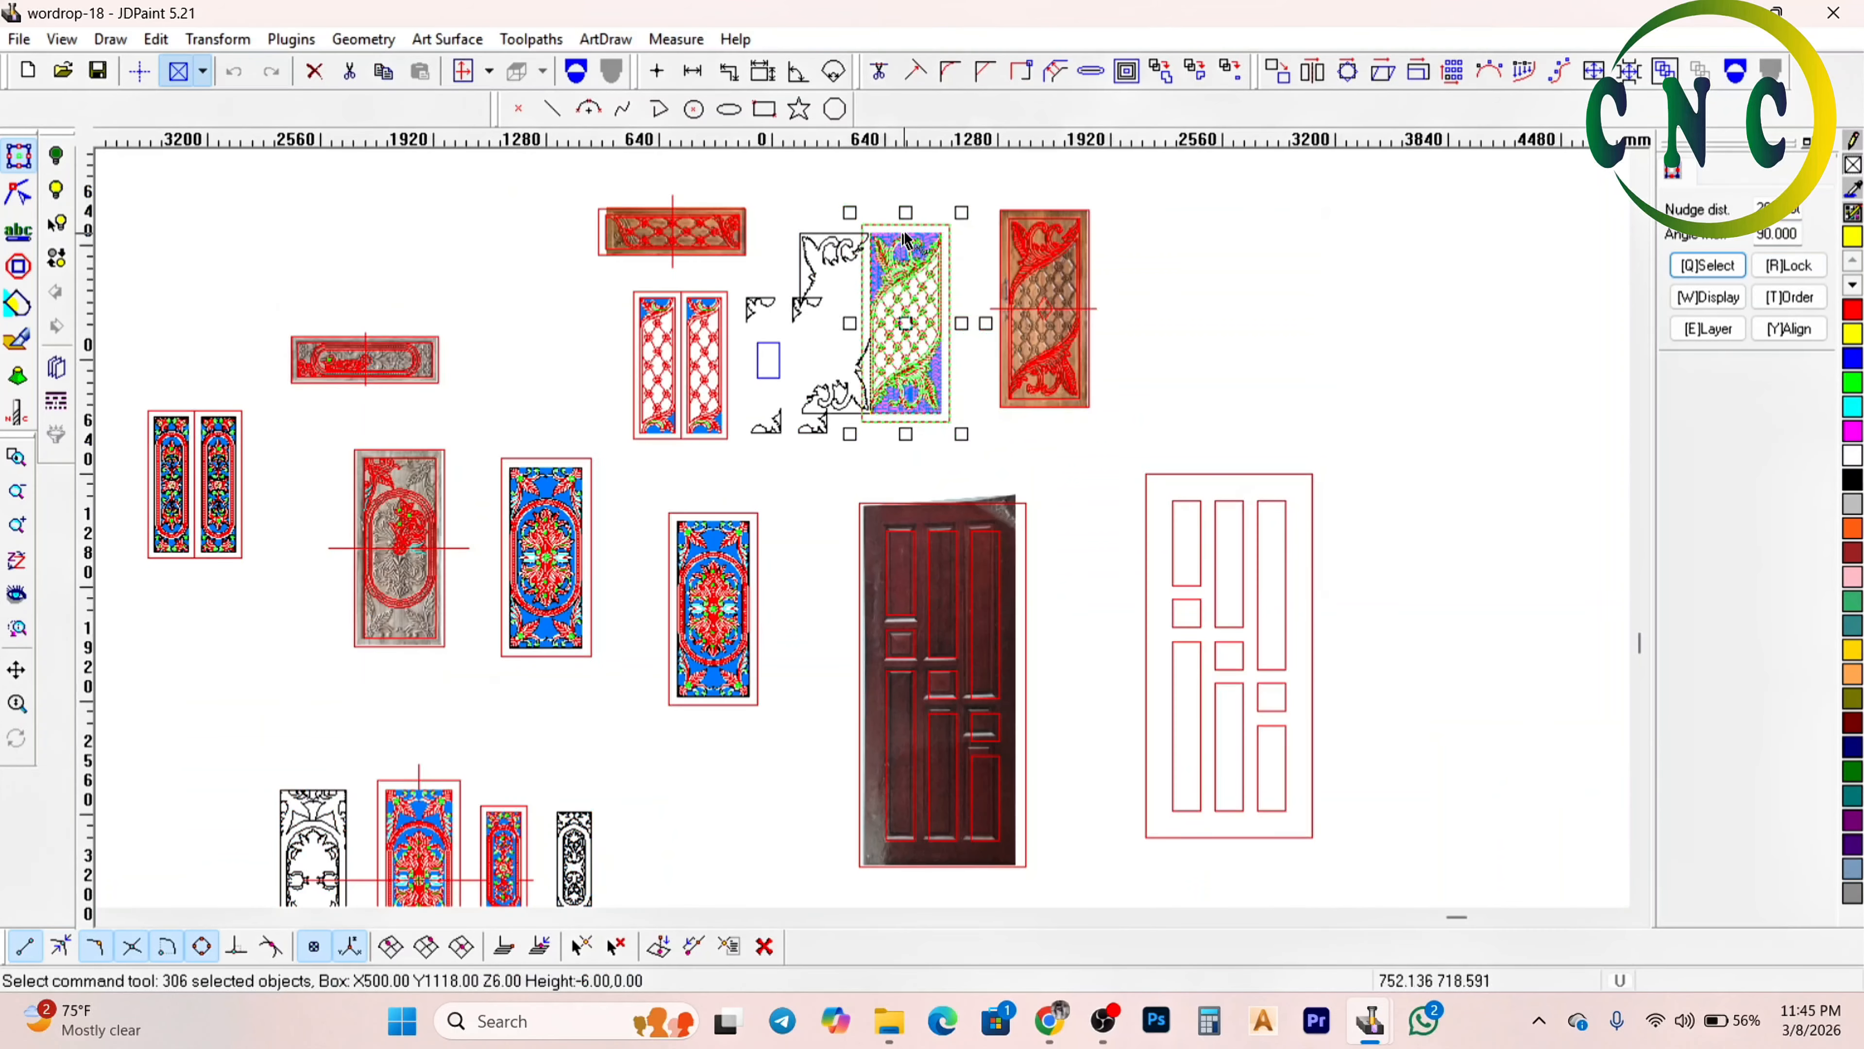
{"action": "left_click", "coordinate": [766, 838]}
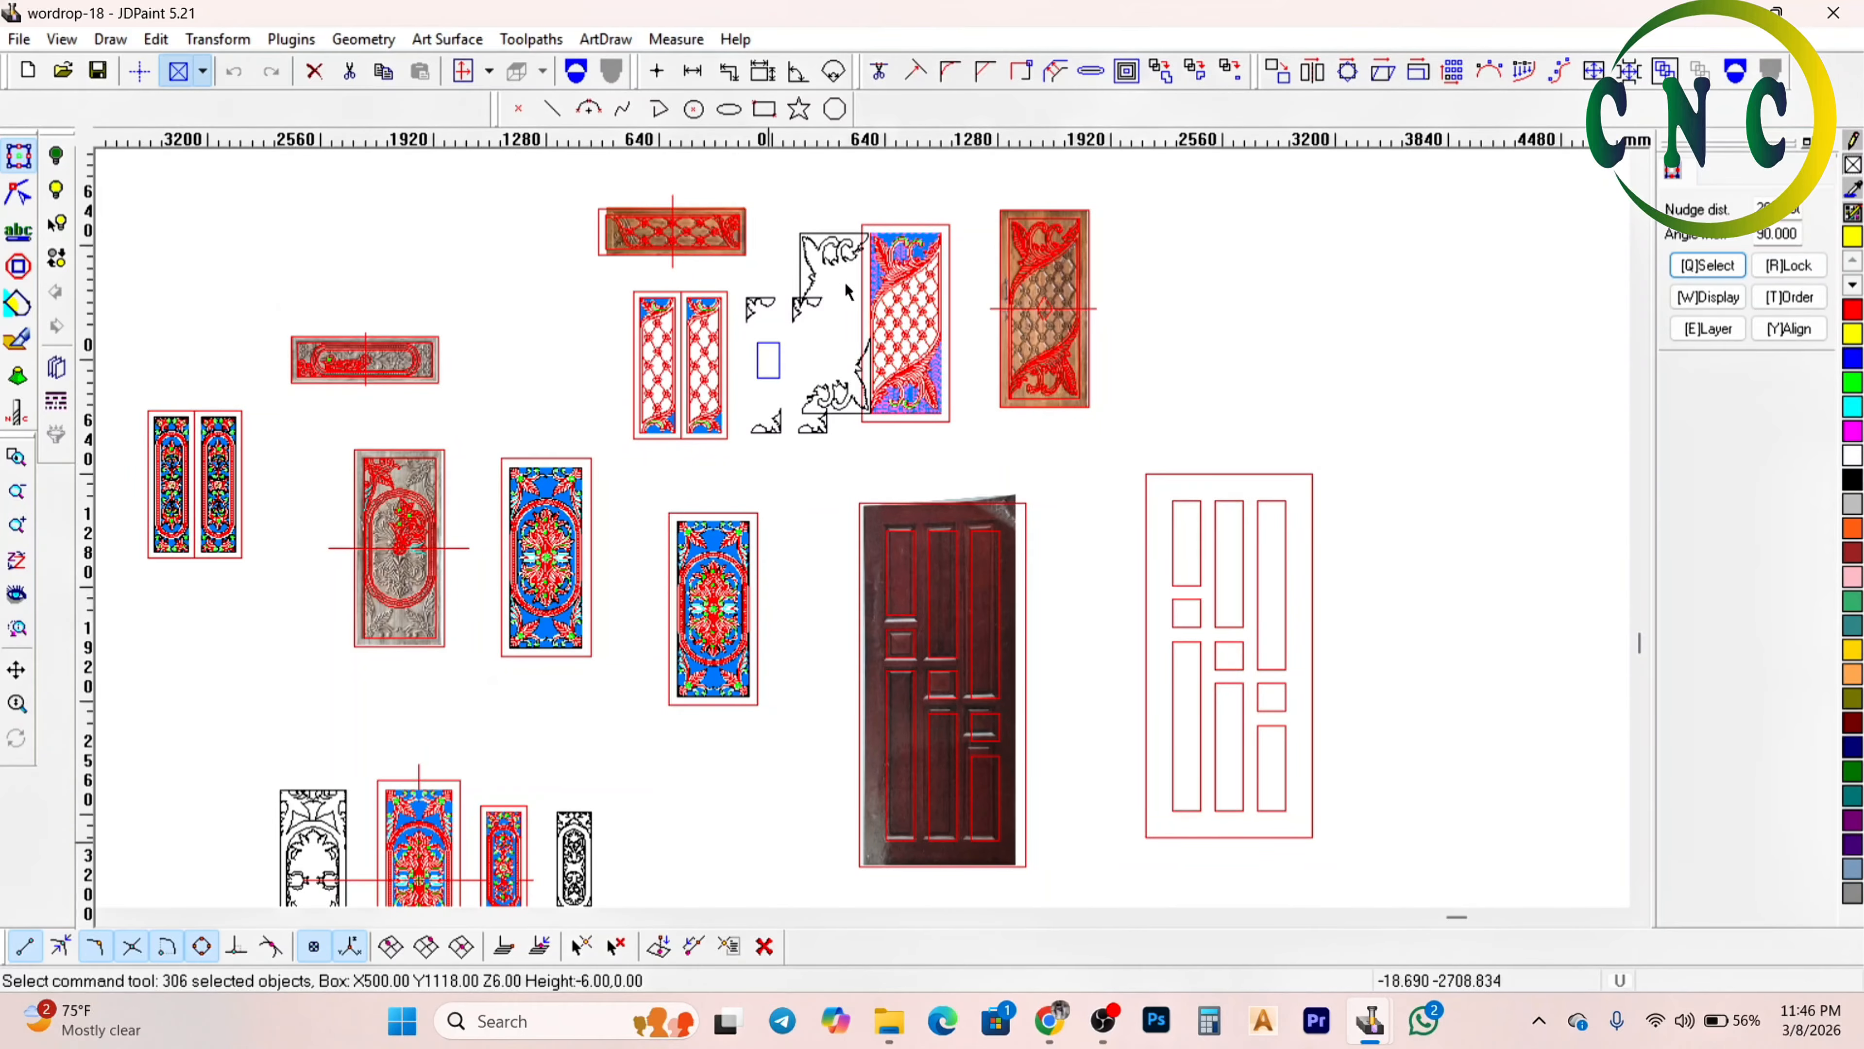
{"action": "scroll", "coordinate": [647, 657], "scroll_direction": "up", "scroll_amount": 3}
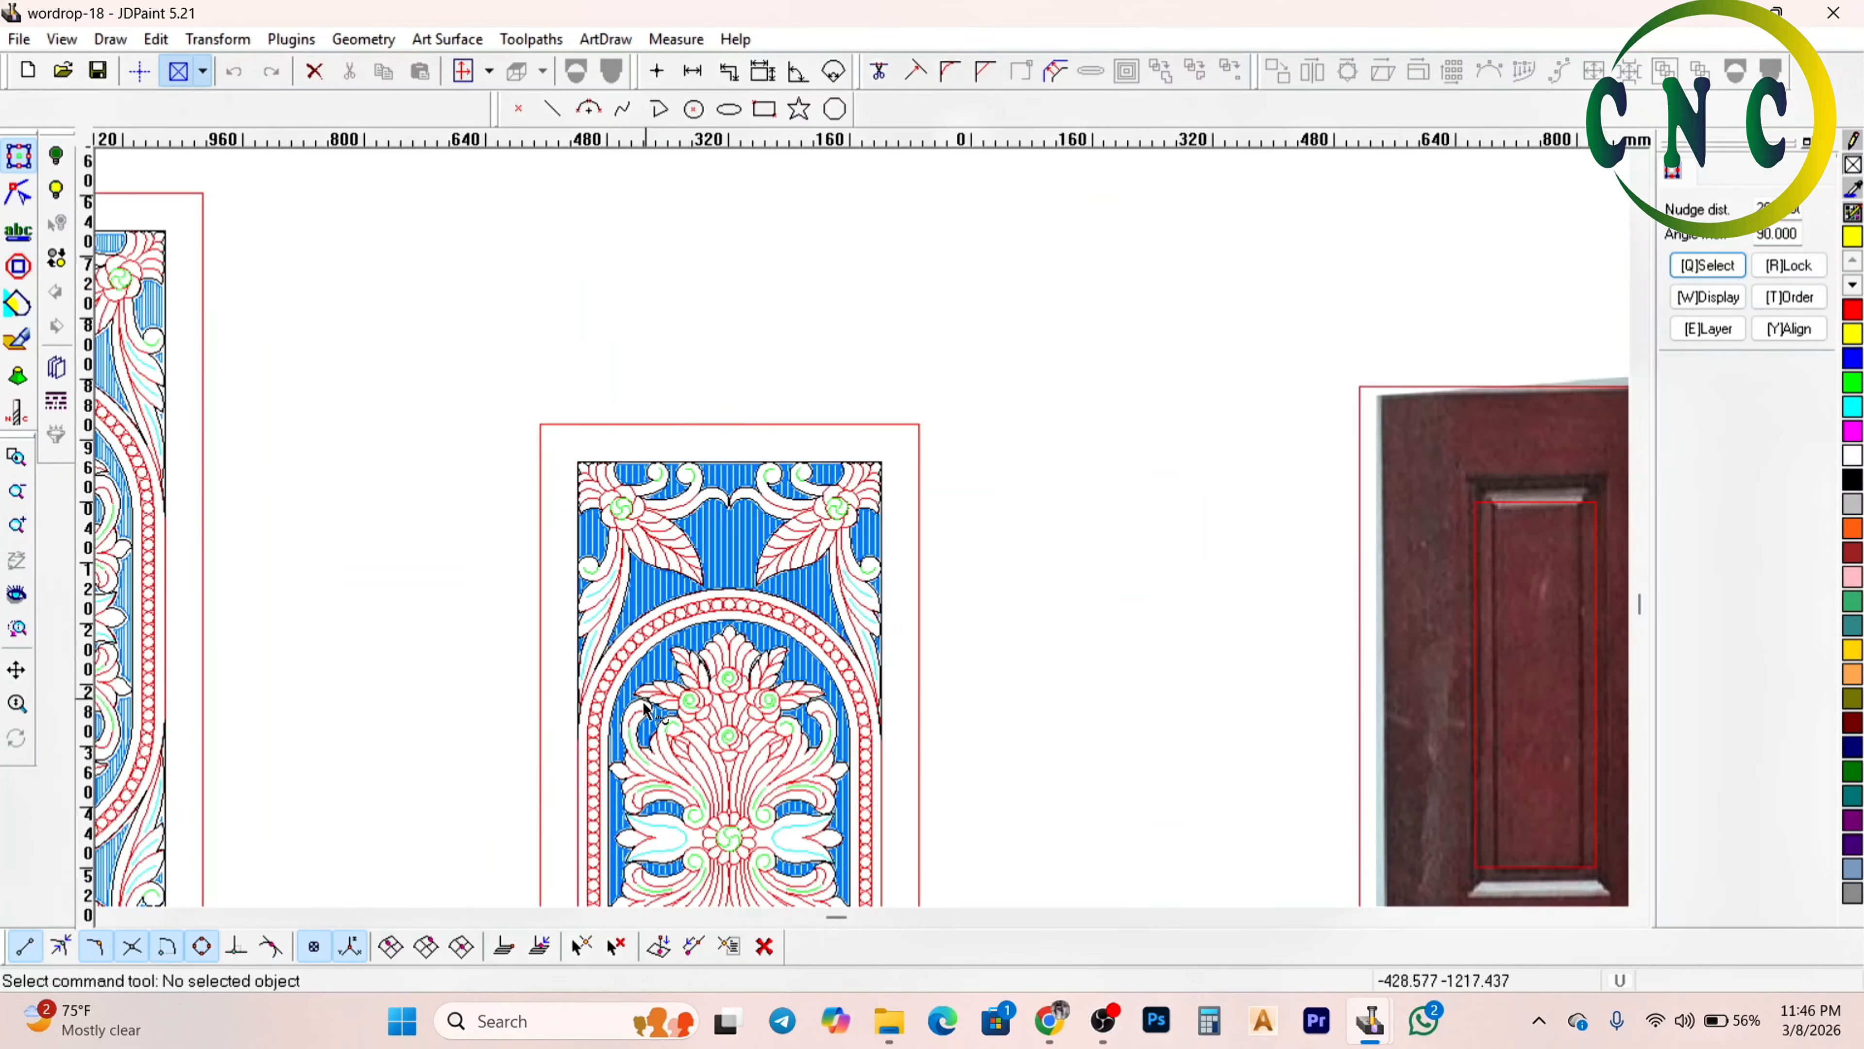
{"action": "scroll", "coordinate": [738, 659], "scroll_direction": "up", "scroll_amount": 1}
{"action": "scroll", "coordinate": [824, 500], "scroll_direction": "down", "scroll_amount": 1}
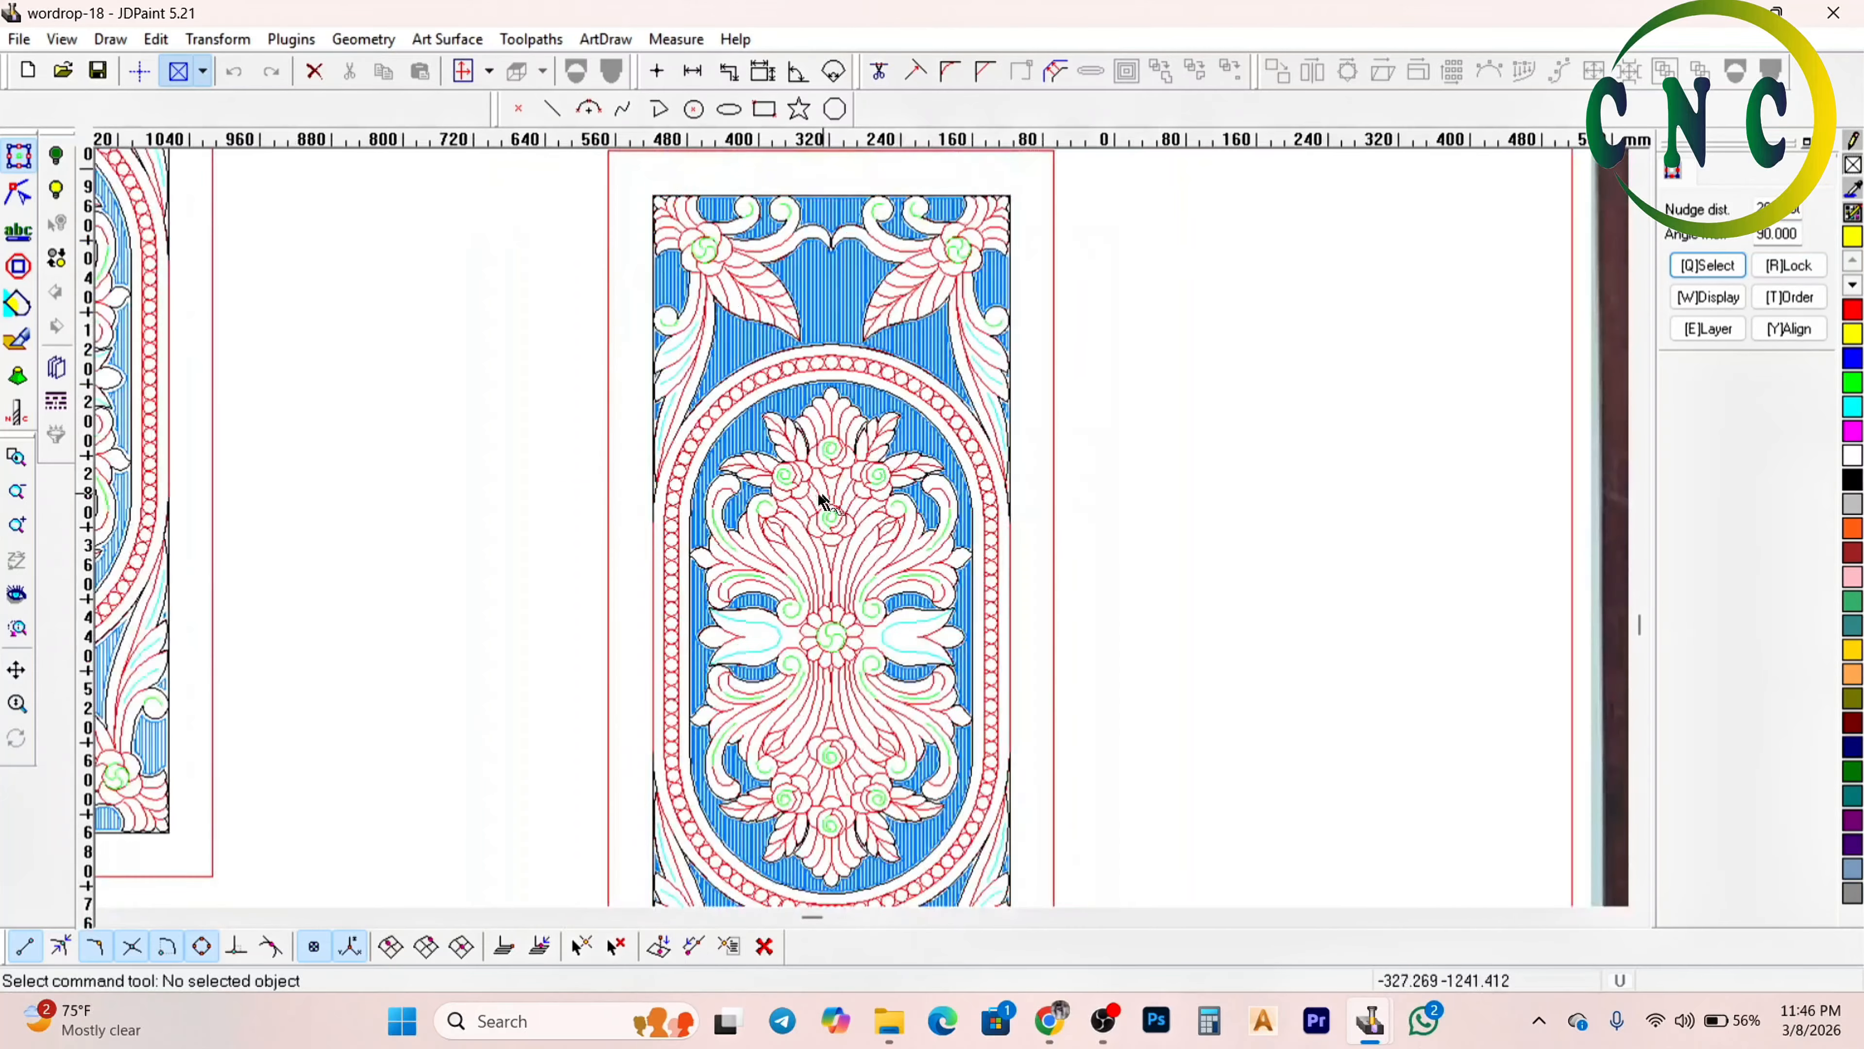
Delete the blue hatch fill from the floral panel with the rounded border
{"action": "scroll", "coordinate": [844, 283], "scroll_direction": "up", "scroll_amount": 1}
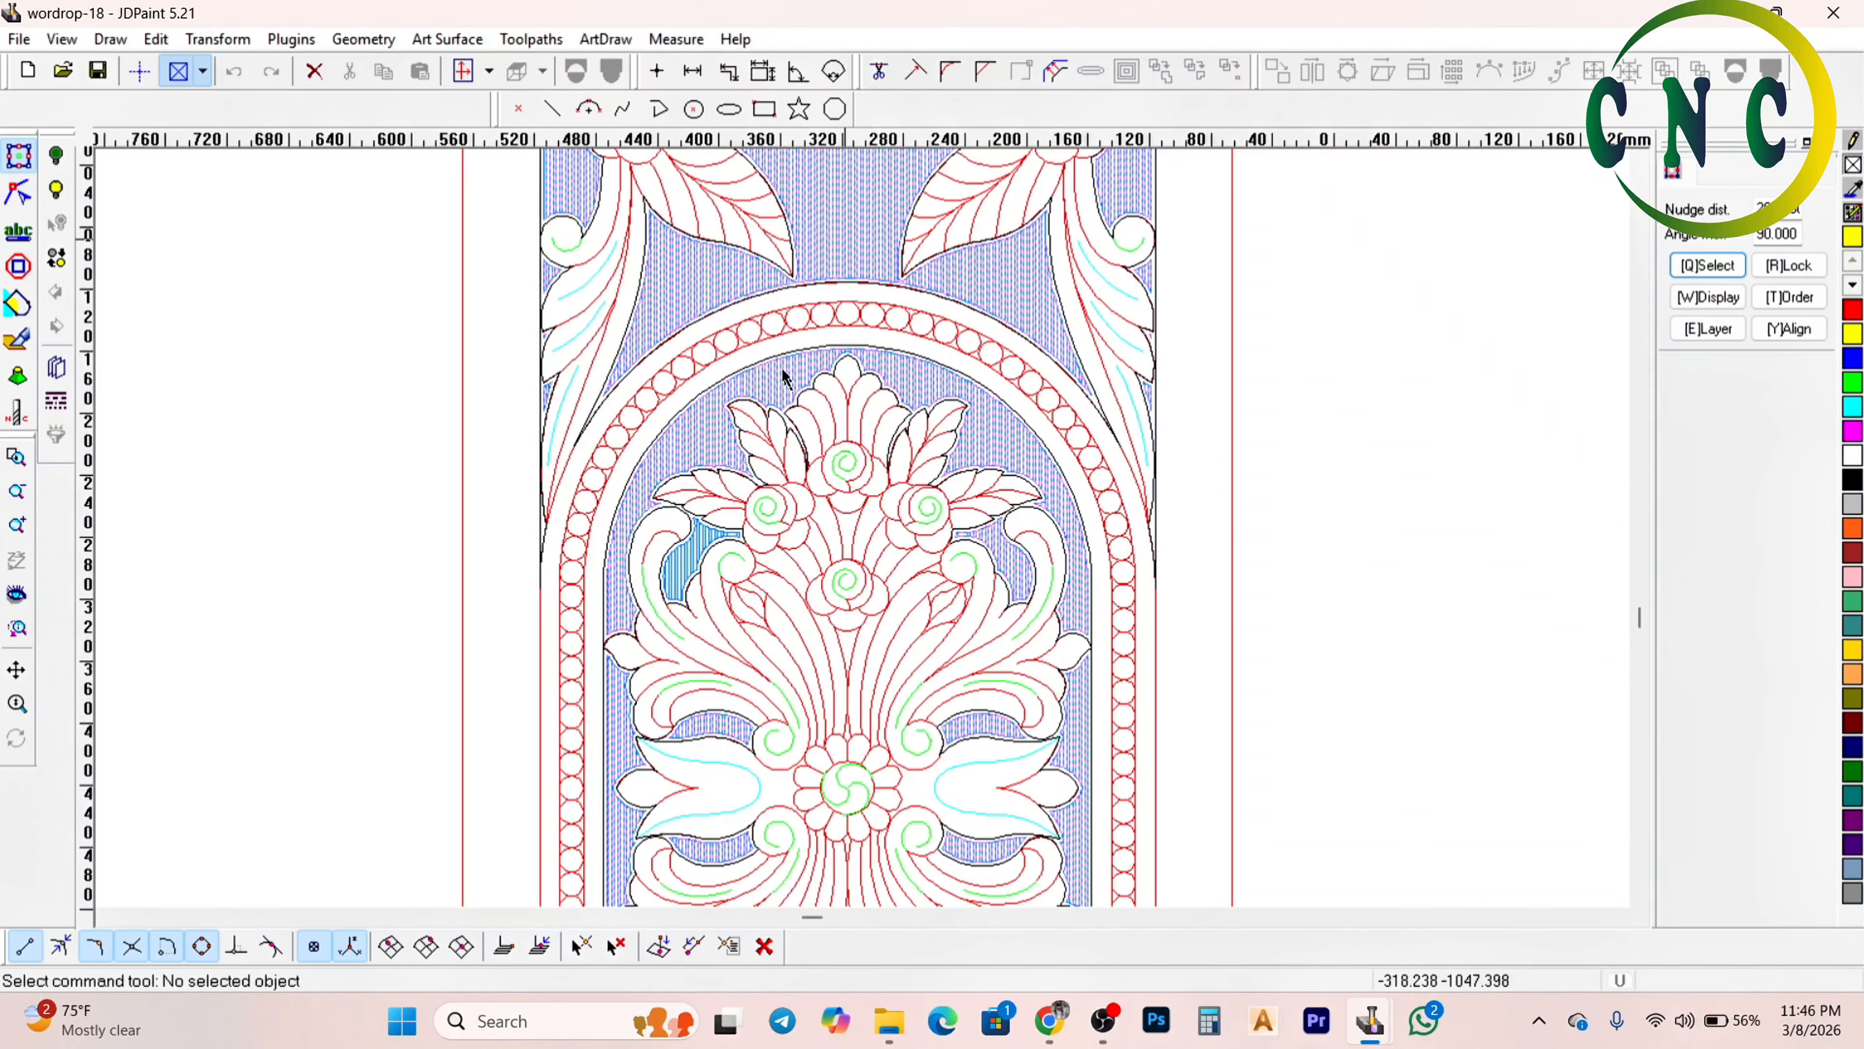
{"action": "scroll", "coordinate": [727, 219], "scroll_direction": "down", "scroll_amount": 2}
{"action": "scroll", "coordinate": [769, 360], "scroll_direction": "up", "scroll_amount": 5}
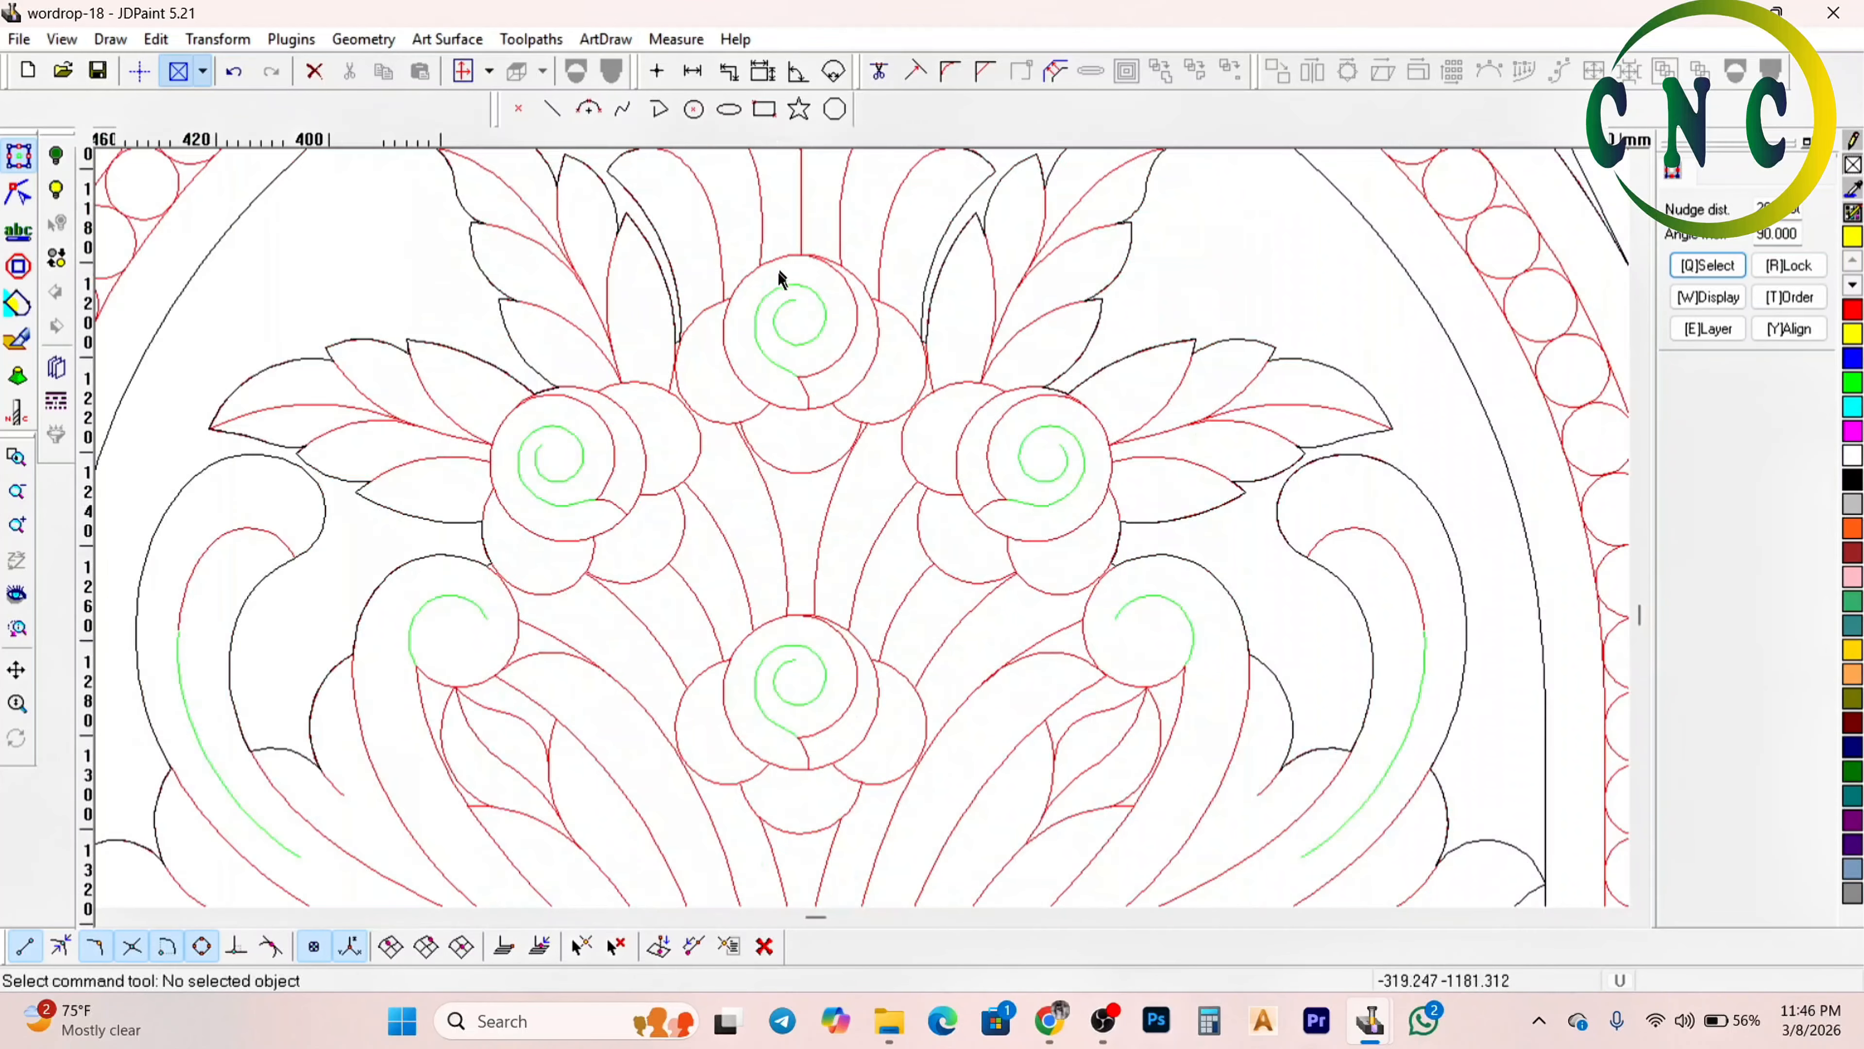
Select the green spiral curves inside the roses to inspect them up close, then clear the selection
{"action": "left_click", "coordinate": [816, 384]}
{"action": "scroll", "coordinate": [784, 417], "scroll_direction": "down", "scroll_amount": 1}
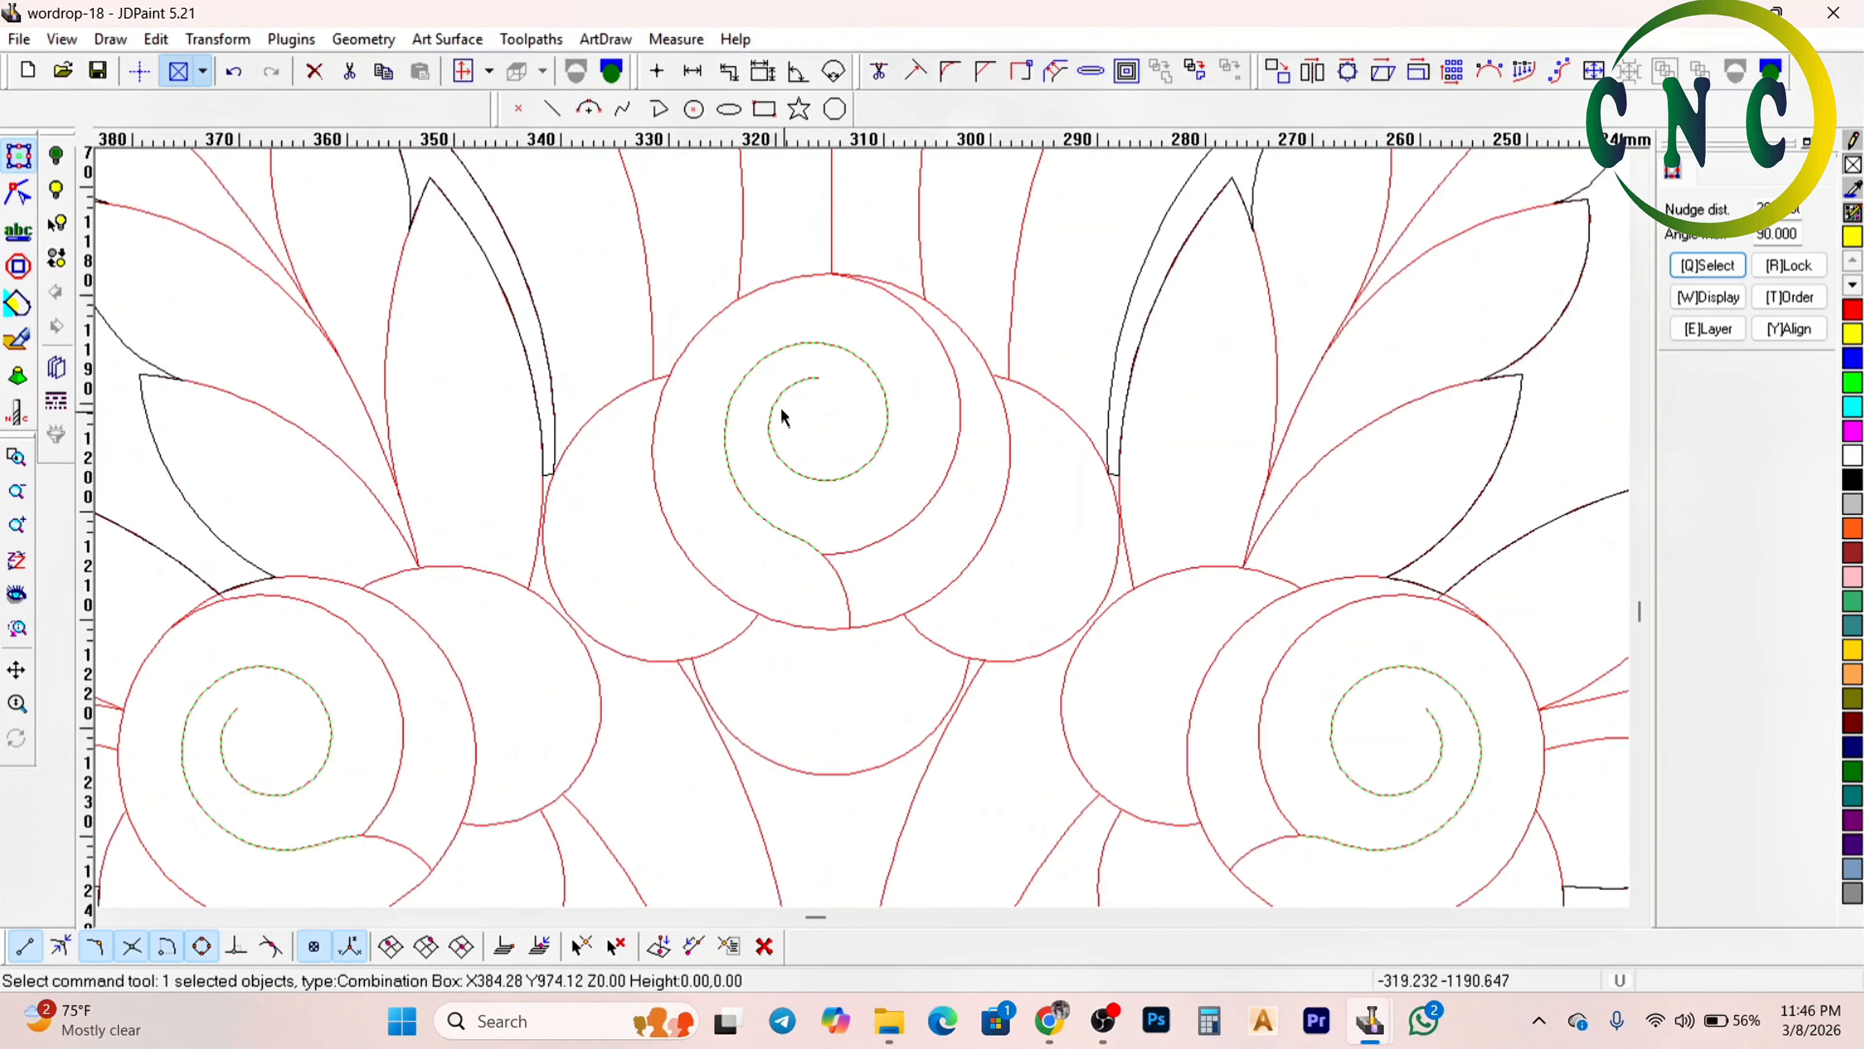
{"action": "left_click", "coordinate": [837, 412]}
{"action": "scroll", "coordinate": [850, 374], "scroll_direction": "up", "scroll_amount": 1}
{"action": "left_click", "coordinate": [787, 411]}
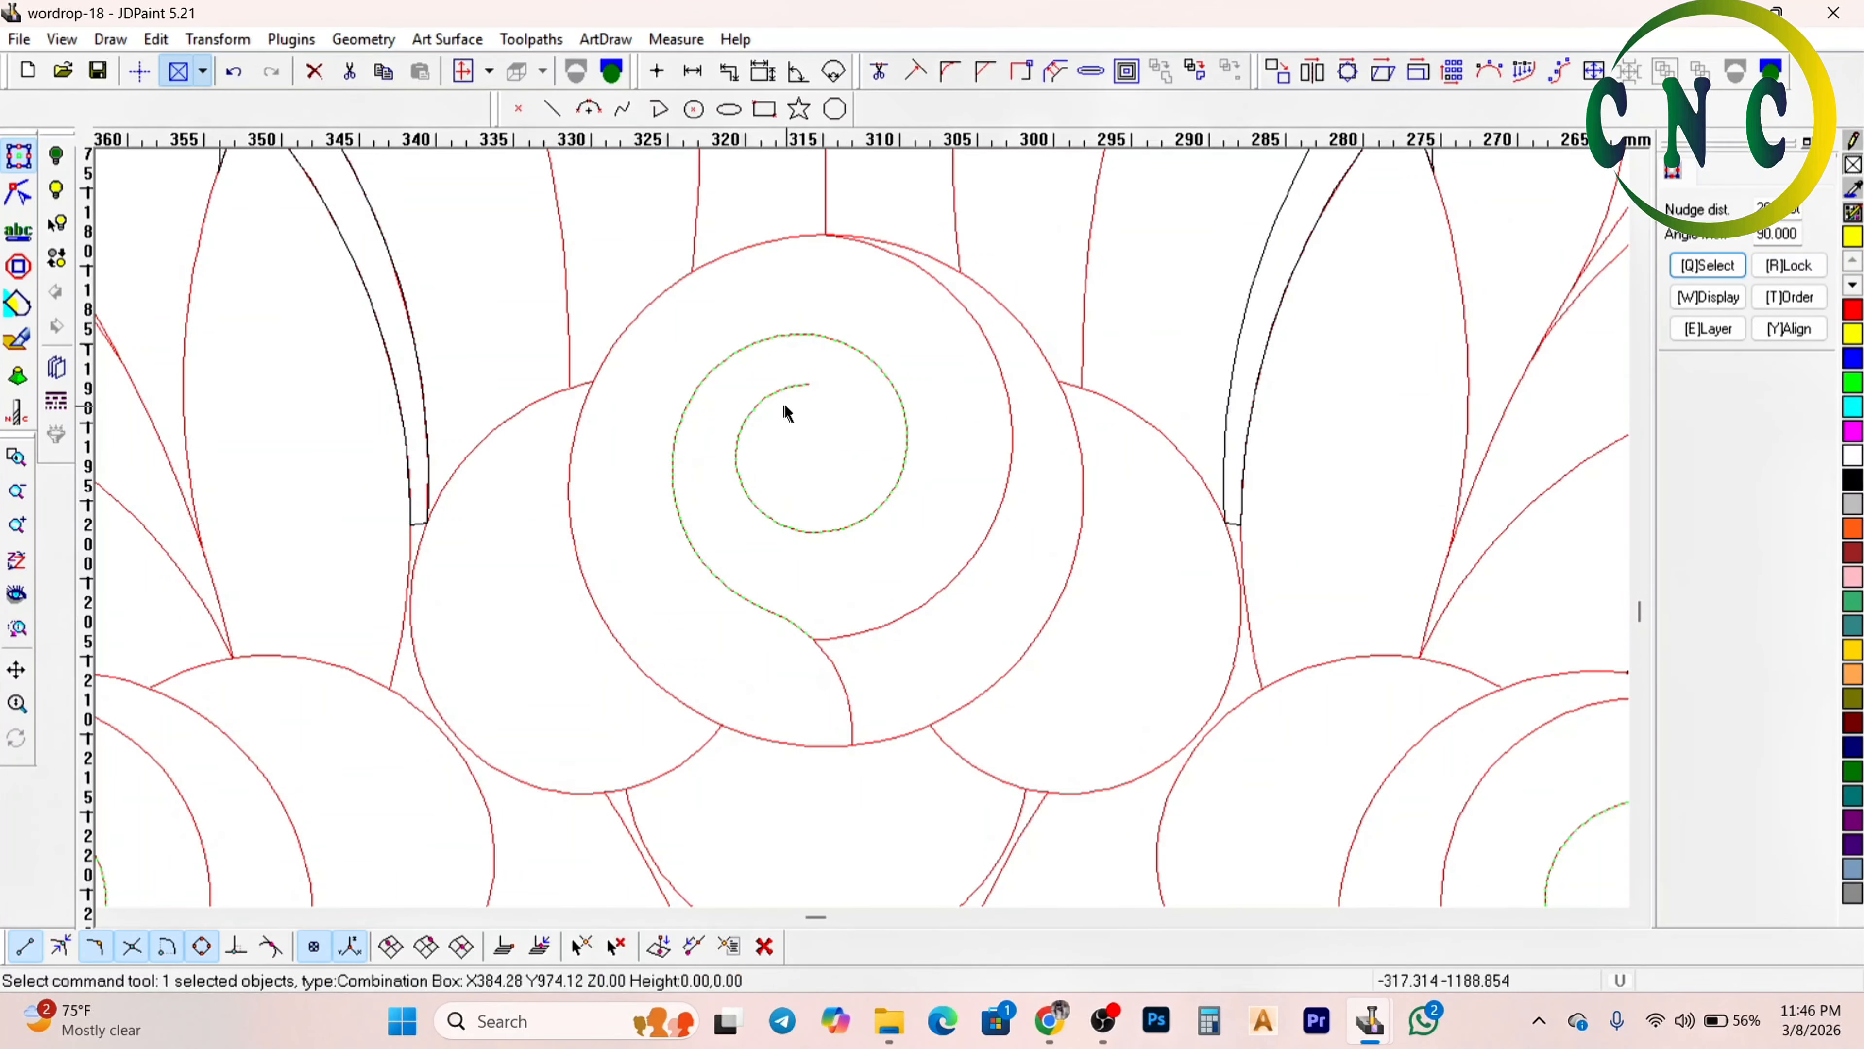
{"action": "left_click", "coordinate": [785, 410]}
{"action": "scroll", "coordinate": [787, 415], "scroll_direction": "down", "scroll_amount": 1}
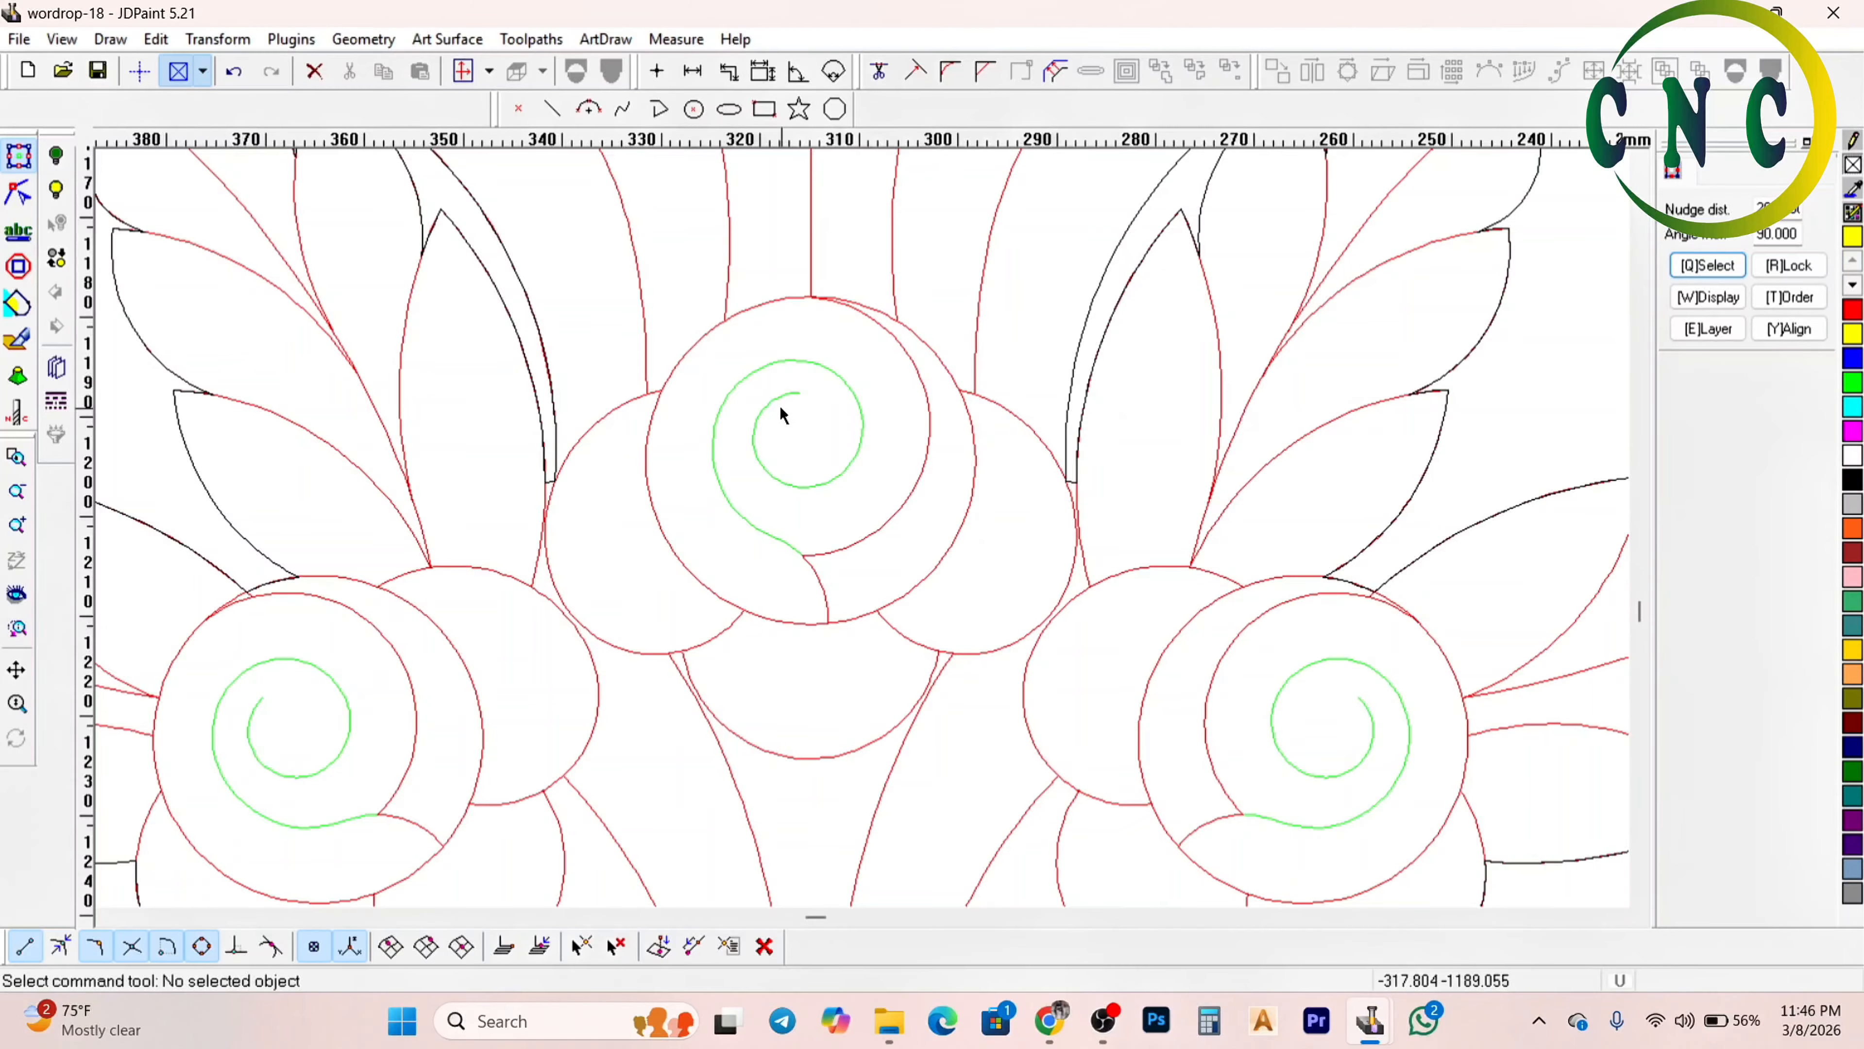
Enable all of the snap options
{"action": "left_click", "coordinate": [734, 953]}
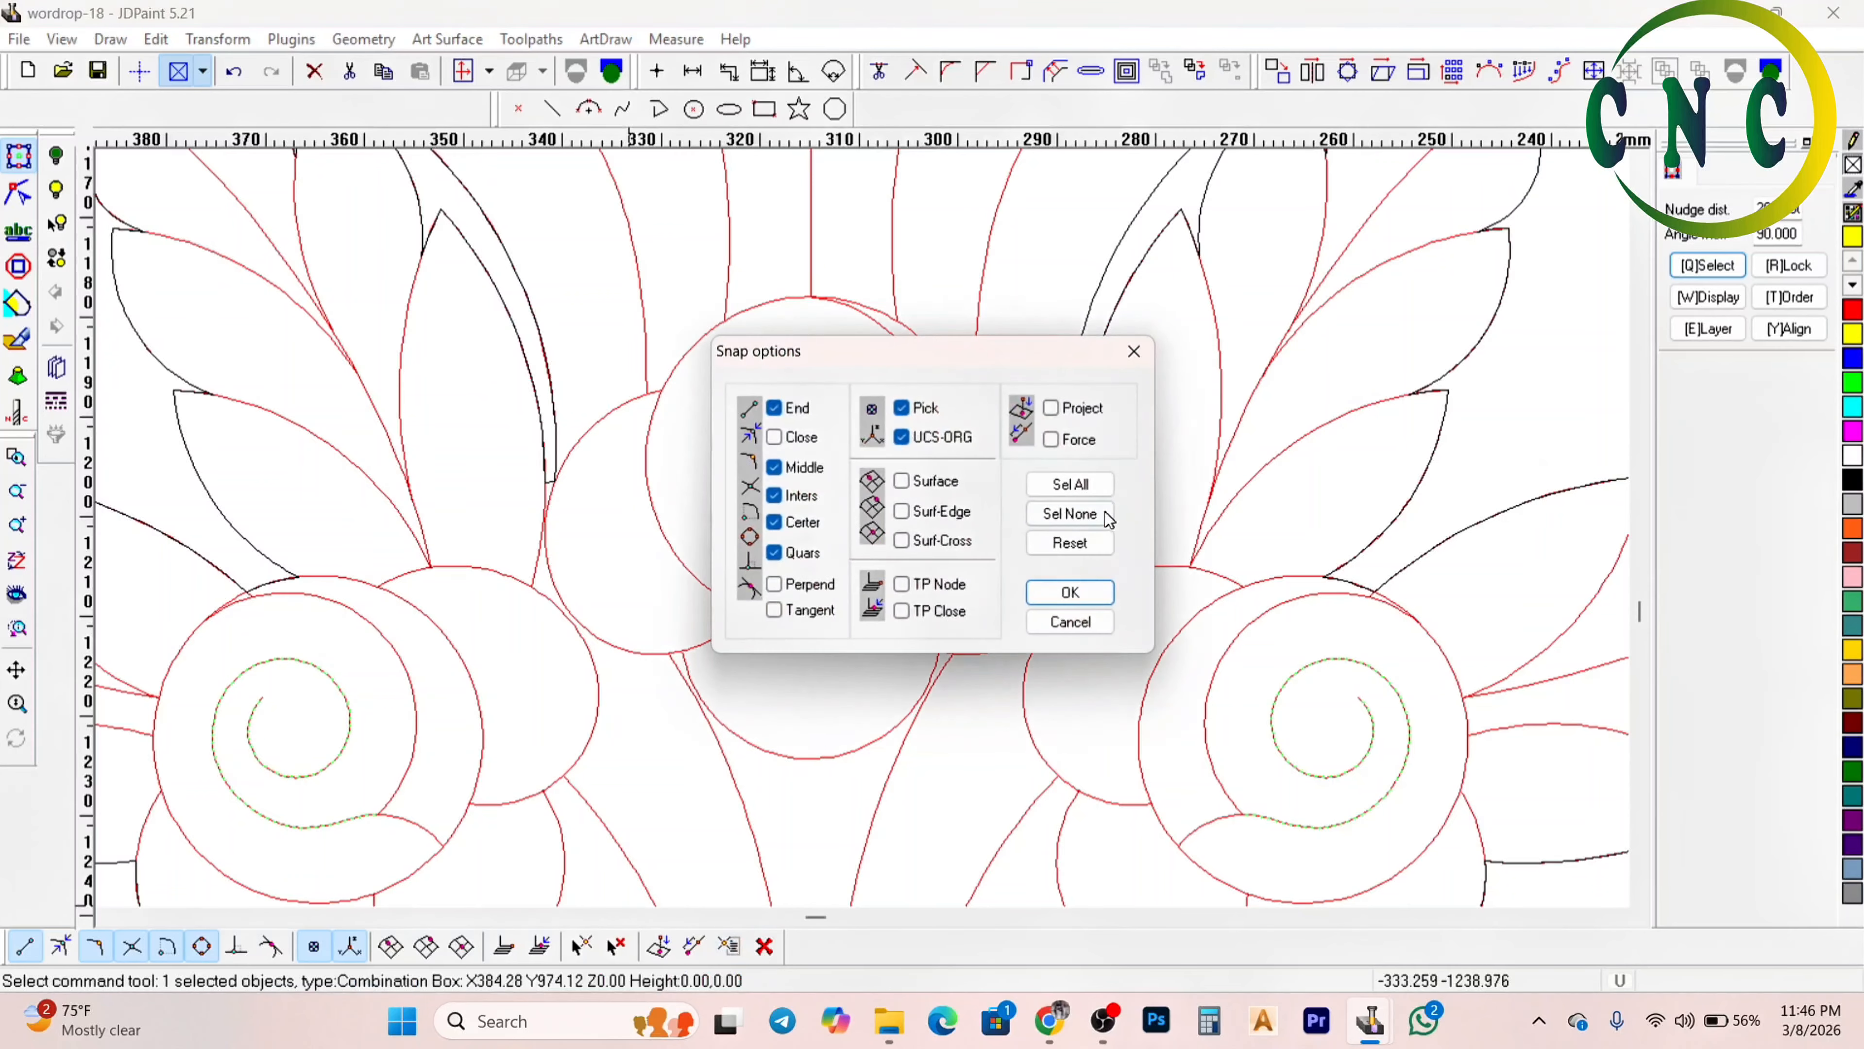
{"action": "left_click", "coordinate": [1070, 483]}
{"action": "left_click", "coordinate": [1070, 593]}
Select the combined black outline of the floral panel and nudge it sideways into the empty space between the panel and the door photo
{"action": "scroll", "coordinate": [931, 421], "scroll_direction": "down", "scroll_amount": 2}
{"action": "scroll", "coordinate": [930, 421], "scroll_direction": "down", "scroll_amount": 2}
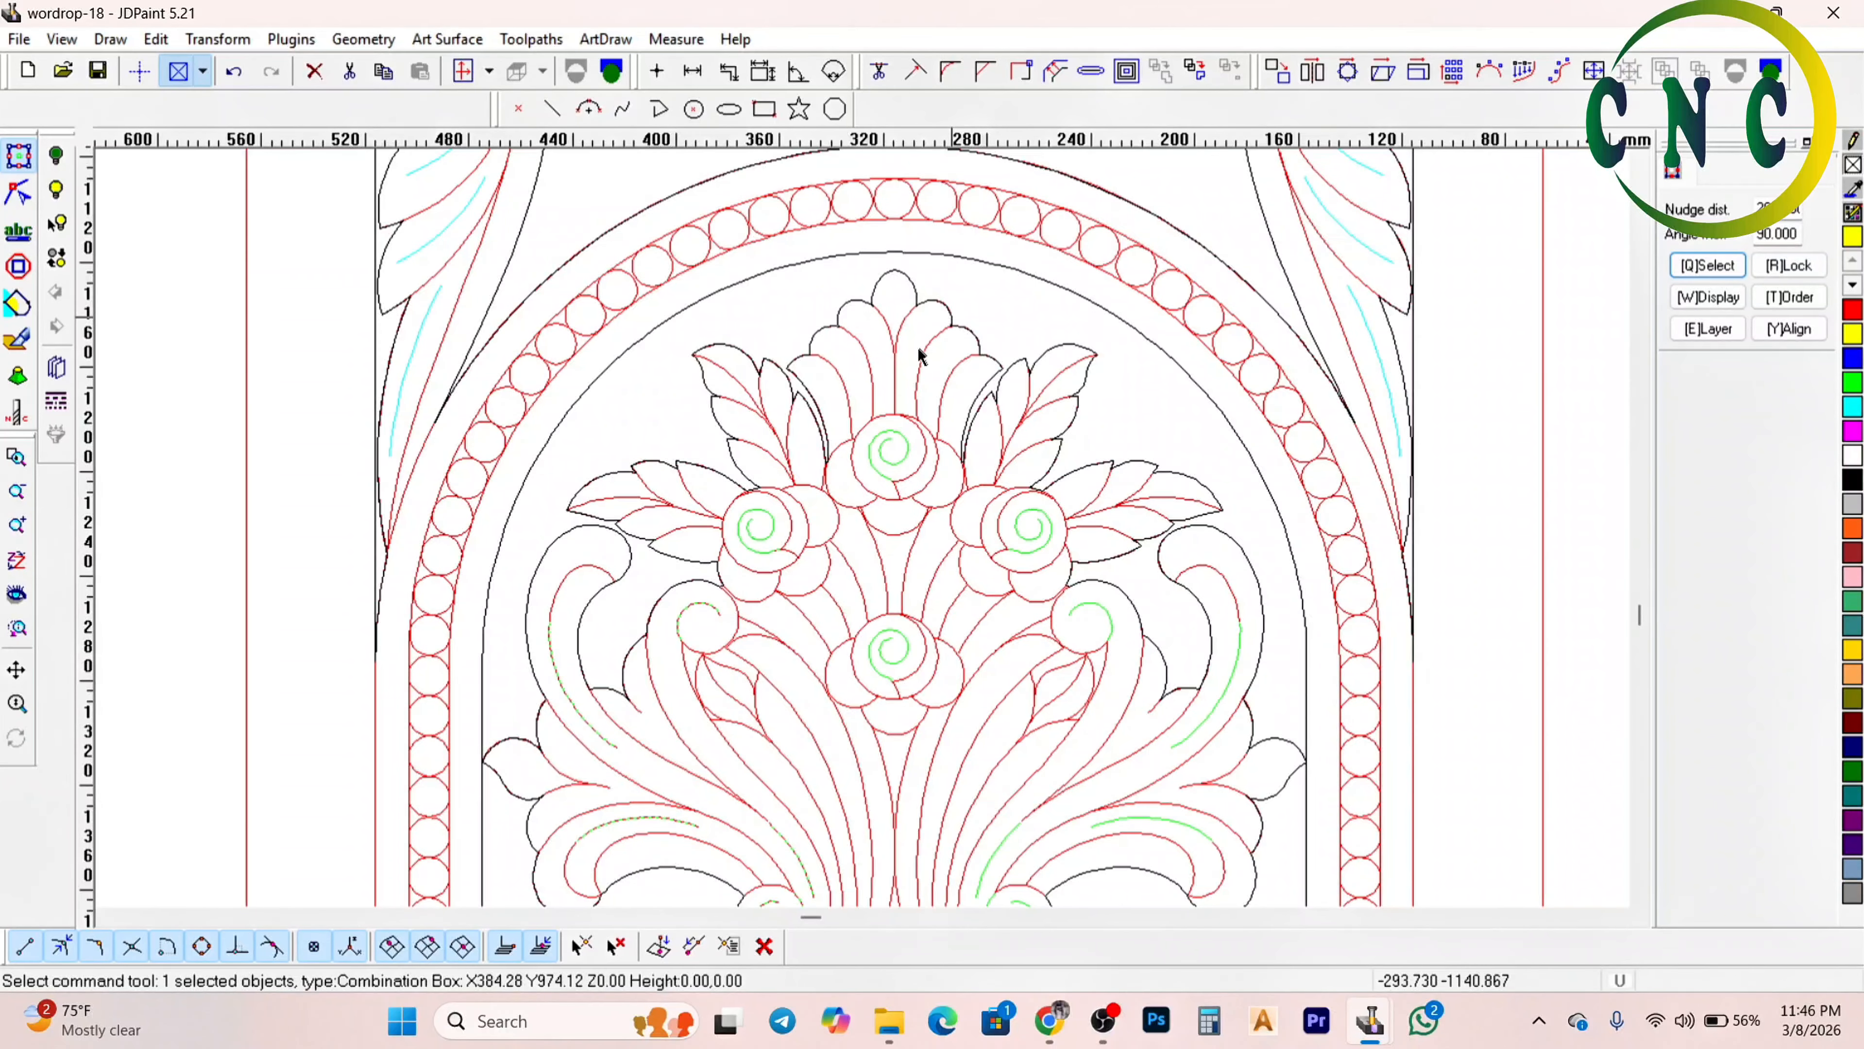
{"action": "scroll", "coordinate": [852, 342], "scroll_direction": "down", "scroll_amount": 2}
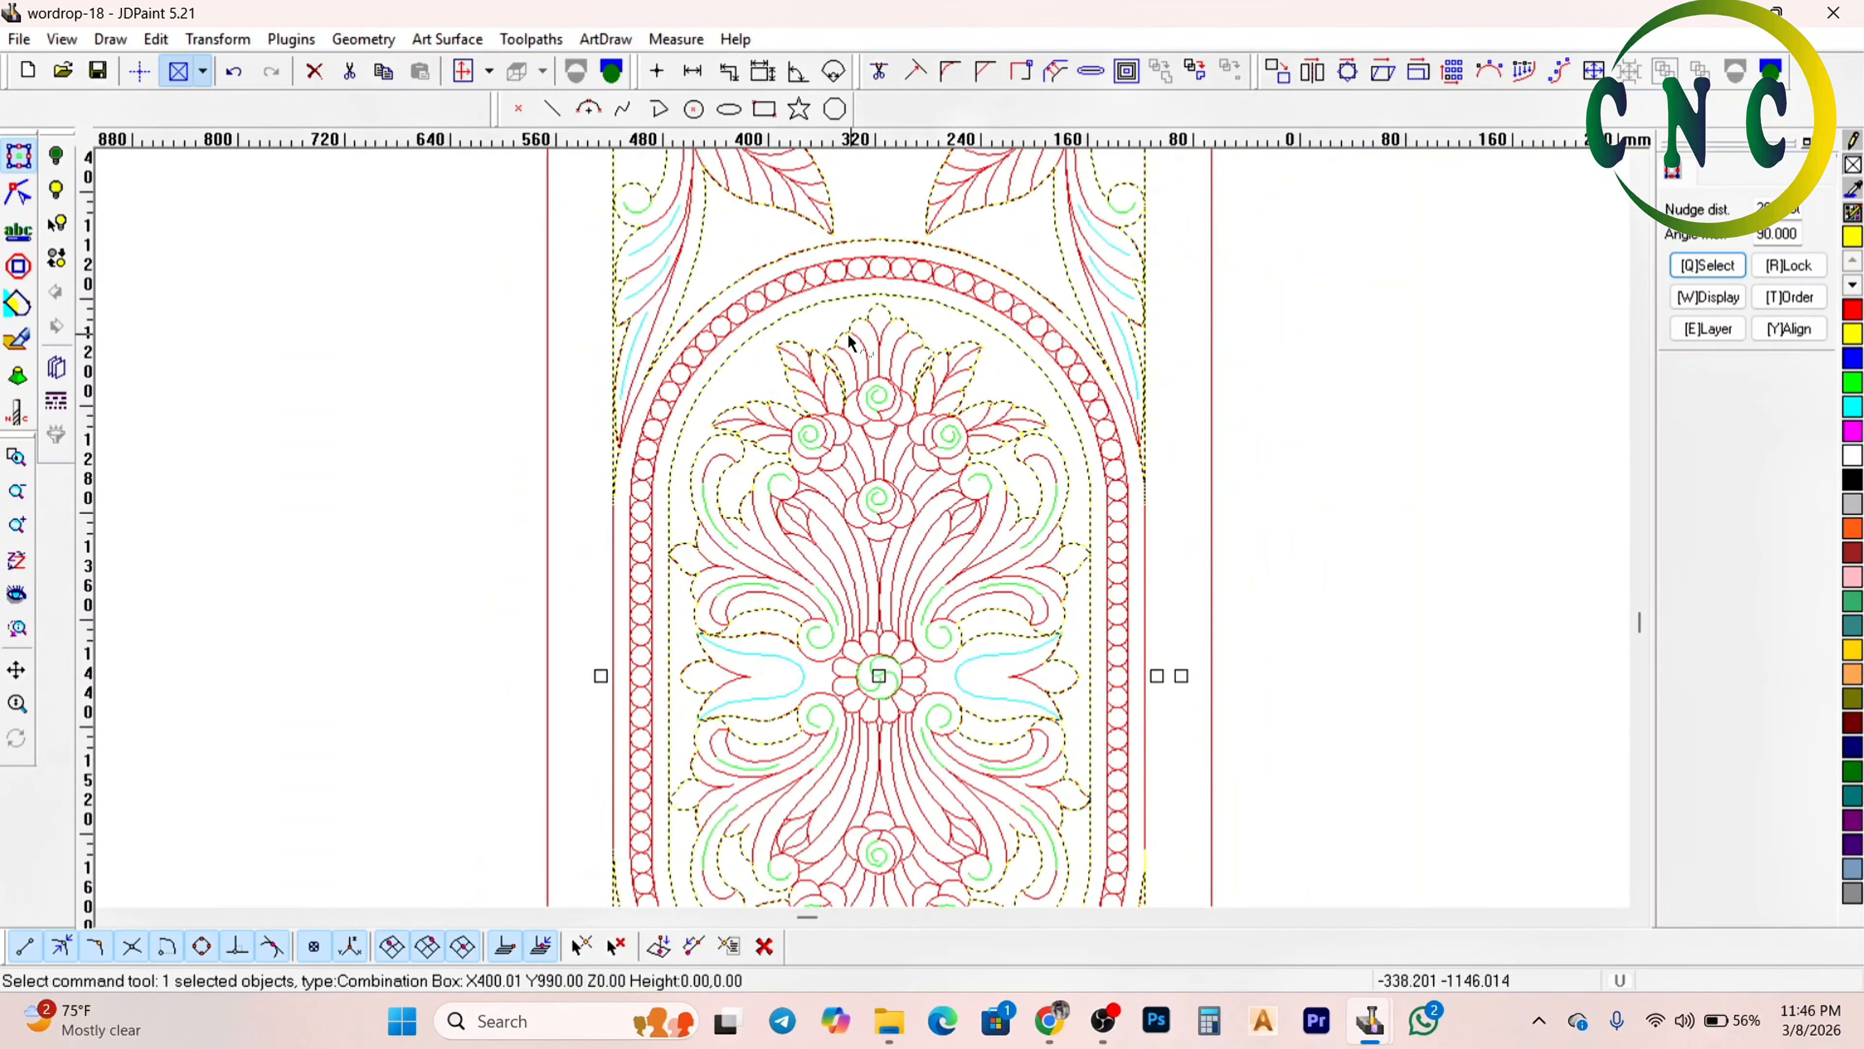
{"action": "key", "text": "Right"}
{"action": "key", "text": "Right"}
{"action": "key", "text": "Right"}
{"action": "scroll", "coordinate": [855, 213], "scroll_direction": "down", "scroll_amount": 2}
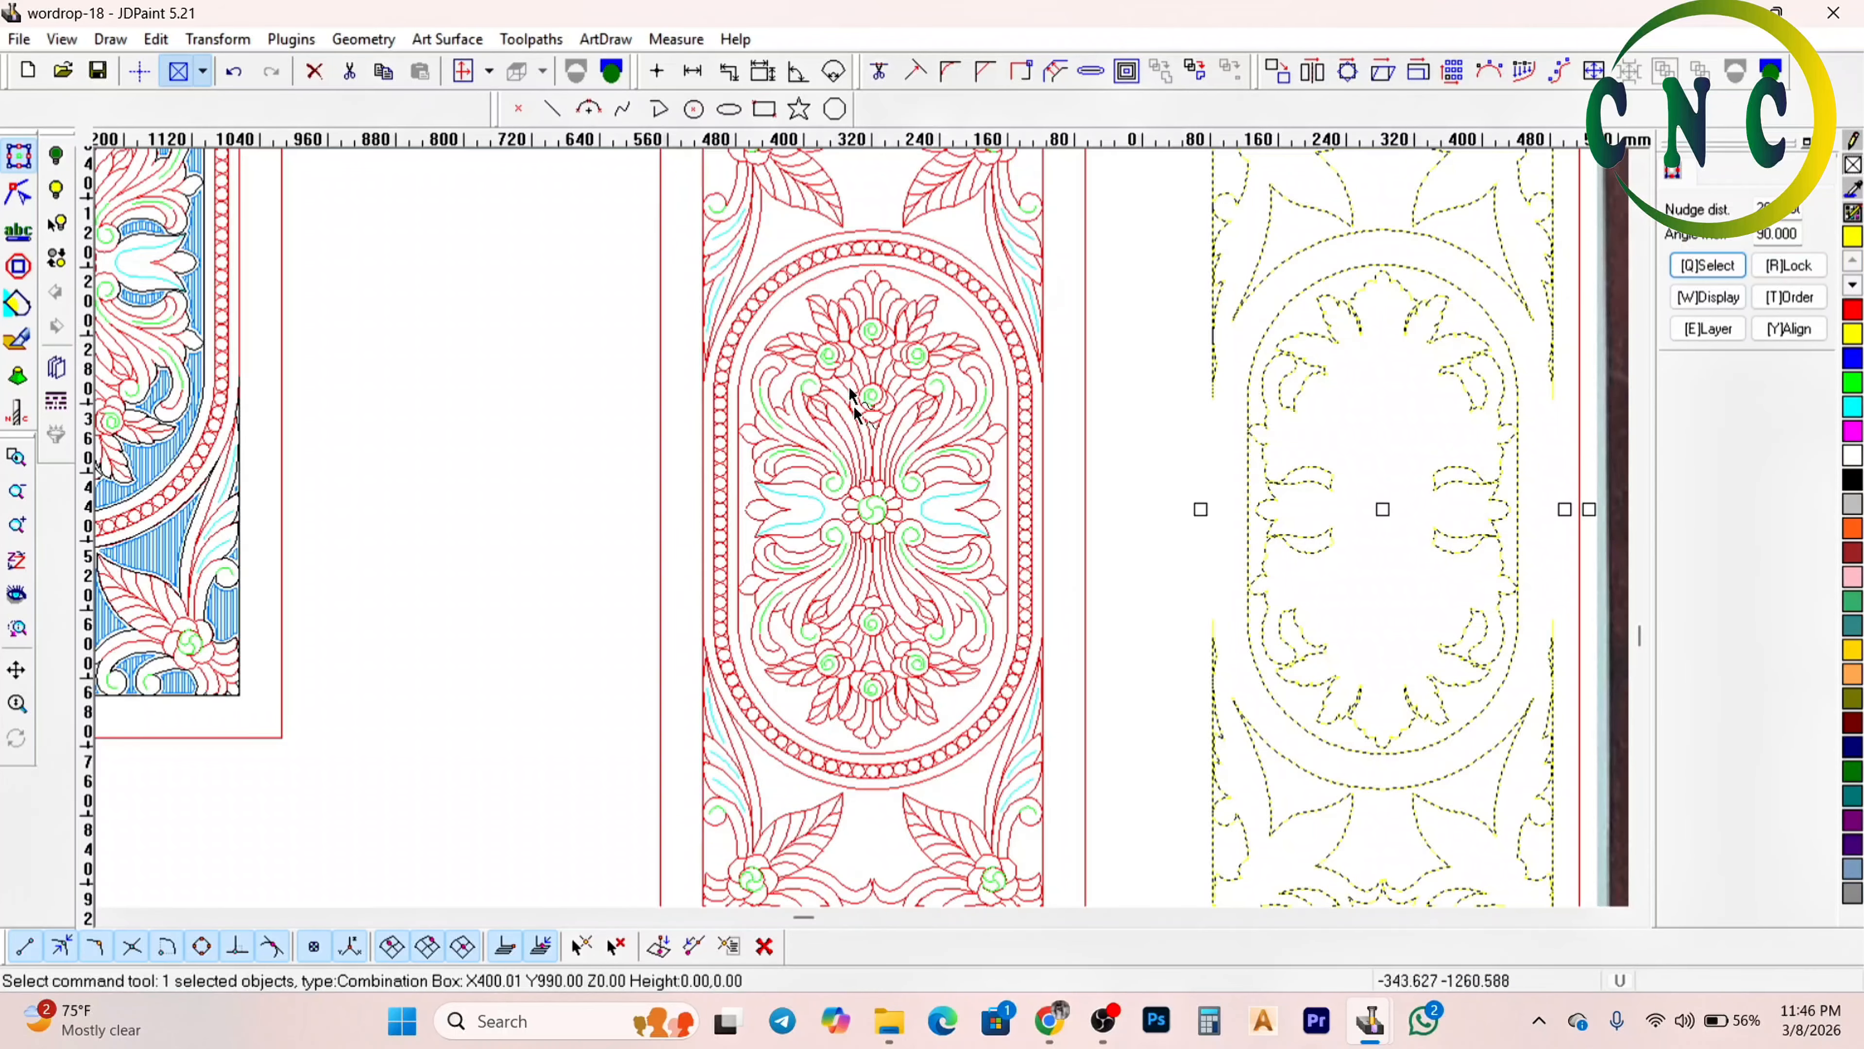
Examine the floral panel's remaining red, green and cyan curves around the central flower, then compare the panel with the separated black outline
{"action": "scroll", "coordinate": [852, 396], "scroll_direction": "up", "scroll_amount": 6}
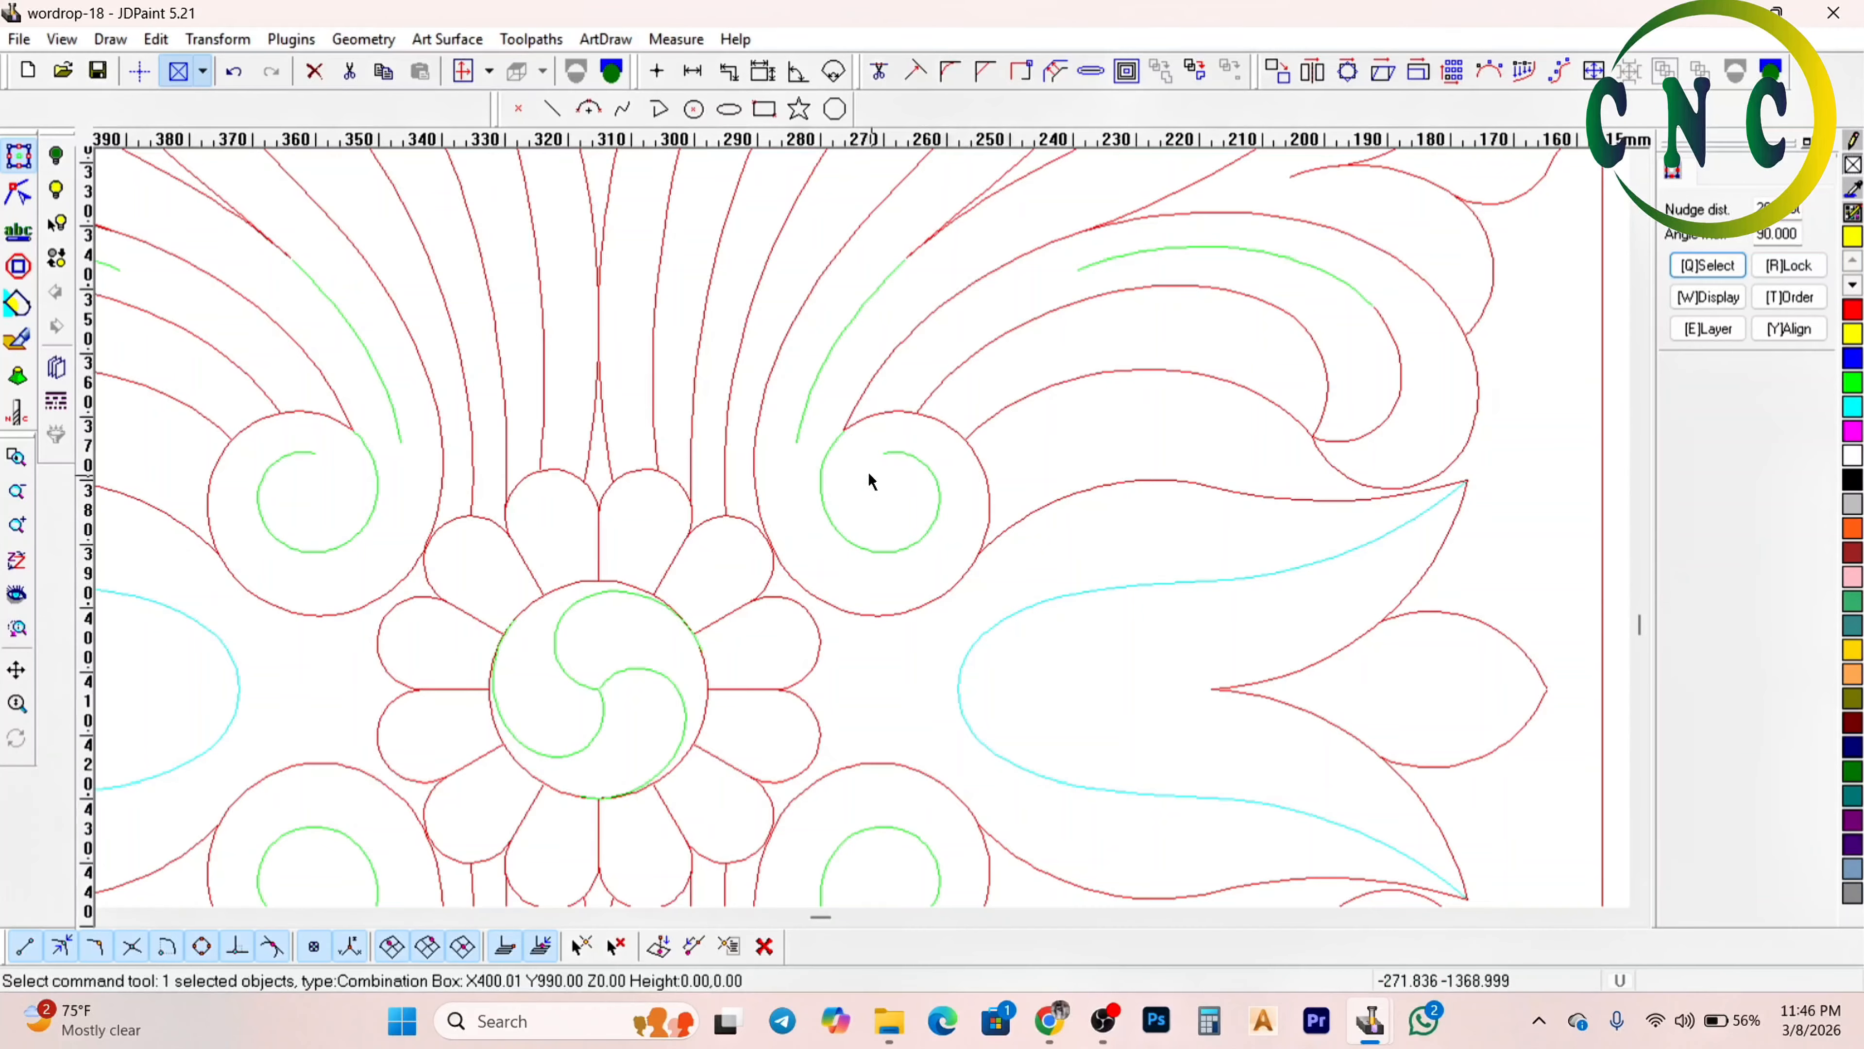
{"action": "left_click", "coordinate": [831, 411]}
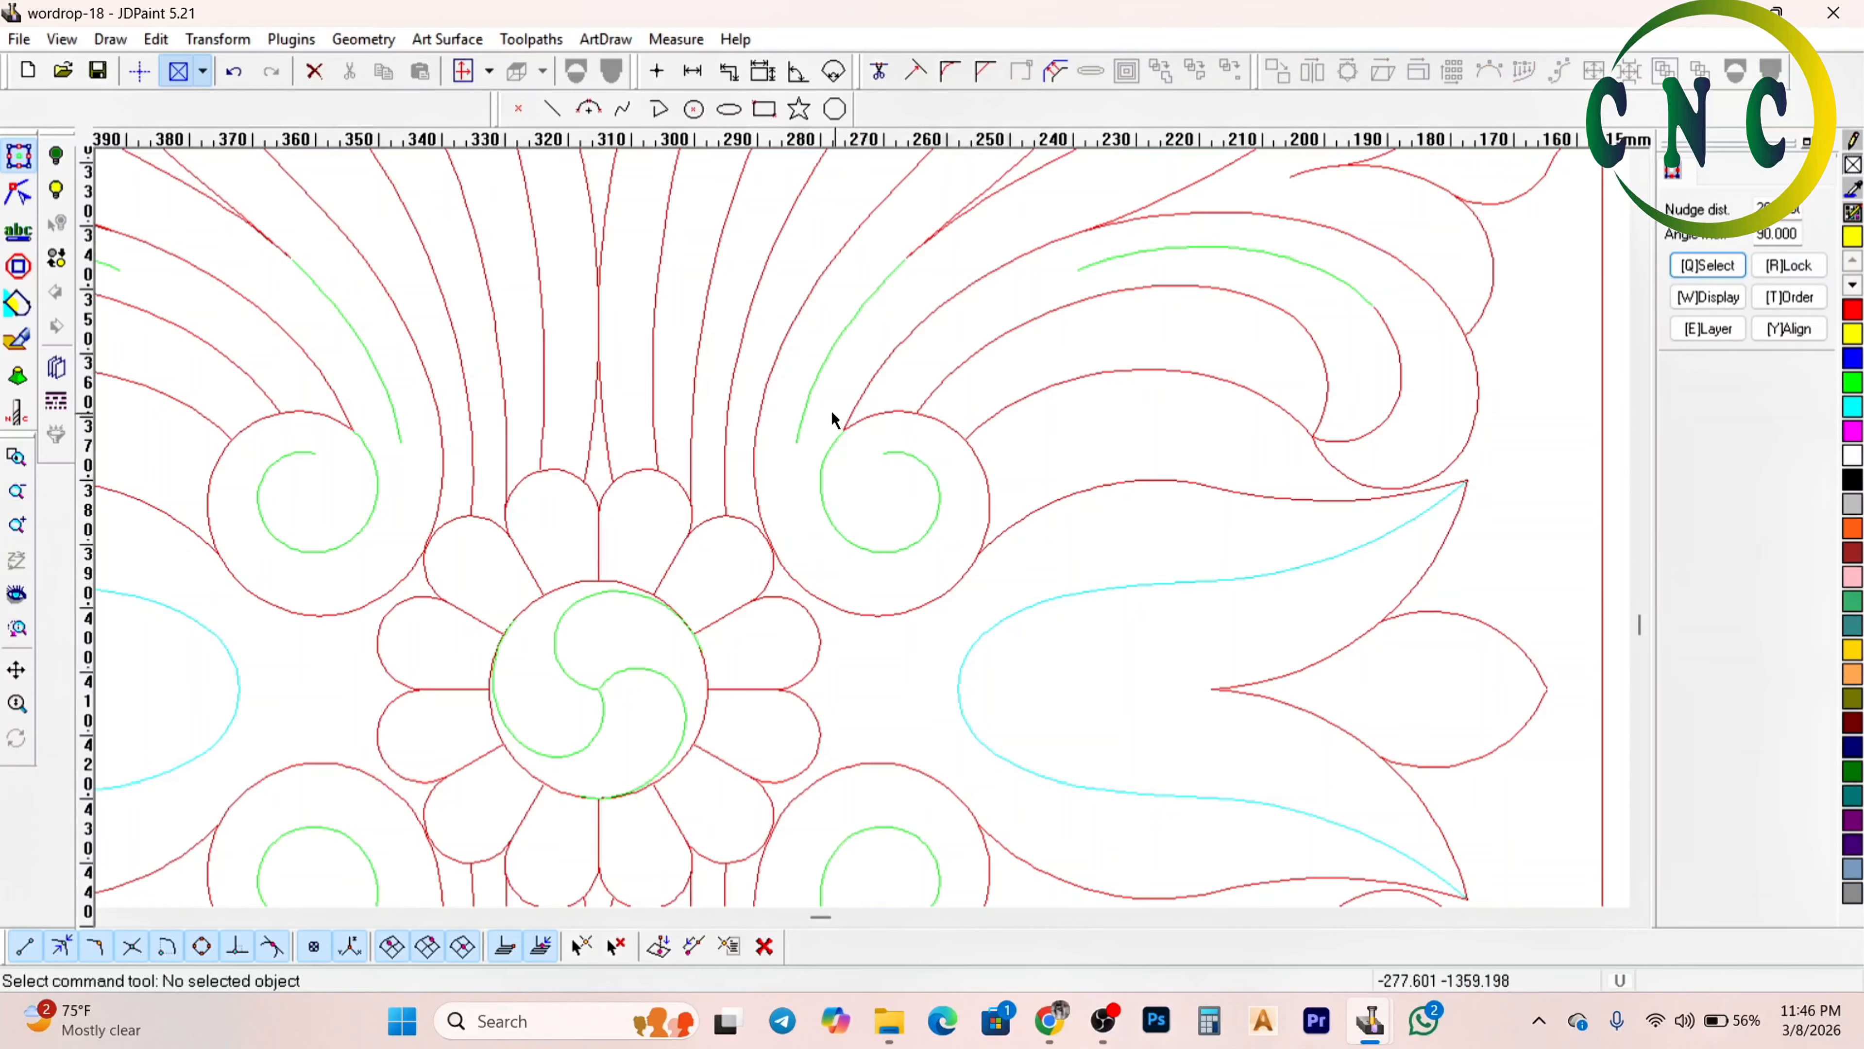
{"action": "left_click", "coordinate": [834, 460]}
{"action": "left_click", "coordinate": [872, 481]}
{"action": "scroll", "coordinate": [874, 462], "scroll_direction": "down", "scroll_amount": 3}
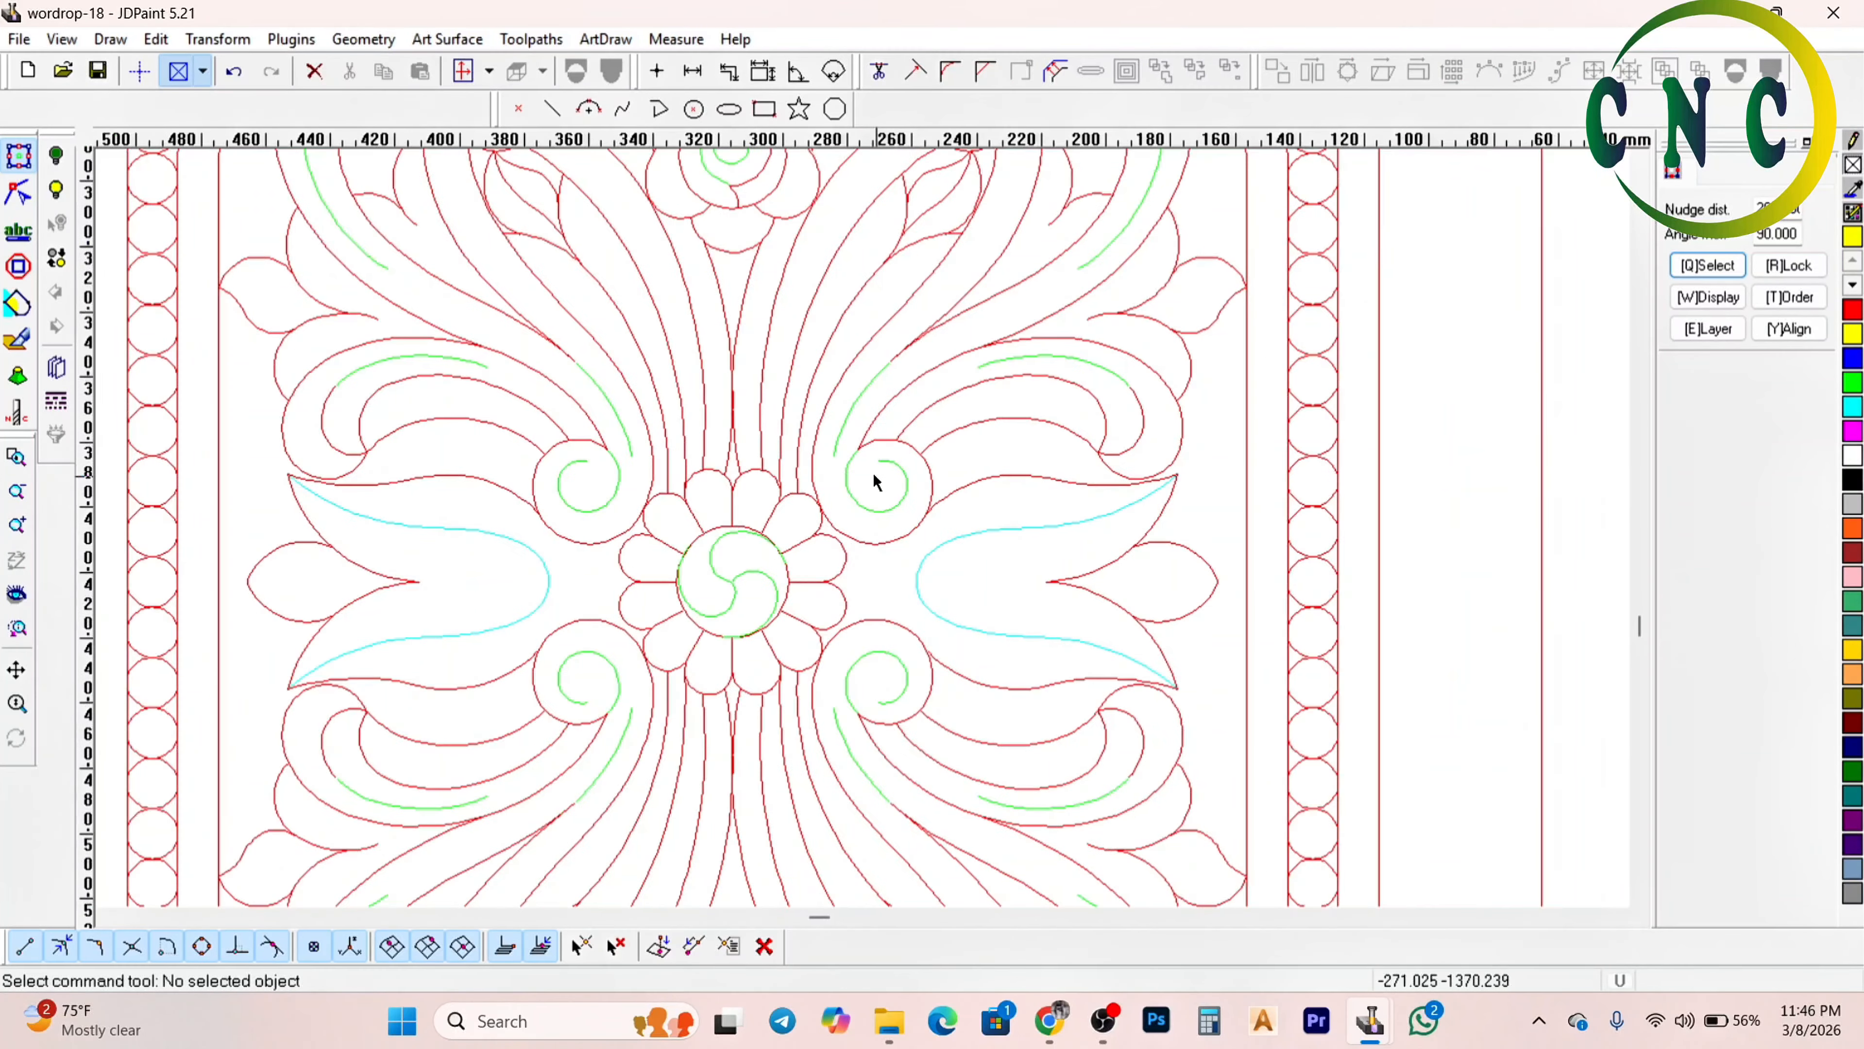
{"action": "scroll", "coordinate": [874, 476], "scroll_direction": "down", "scroll_amount": 2}
{"action": "scroll", "coordinate": [894, 513], "scroll_direction": "down", "scroll_amount": 1}
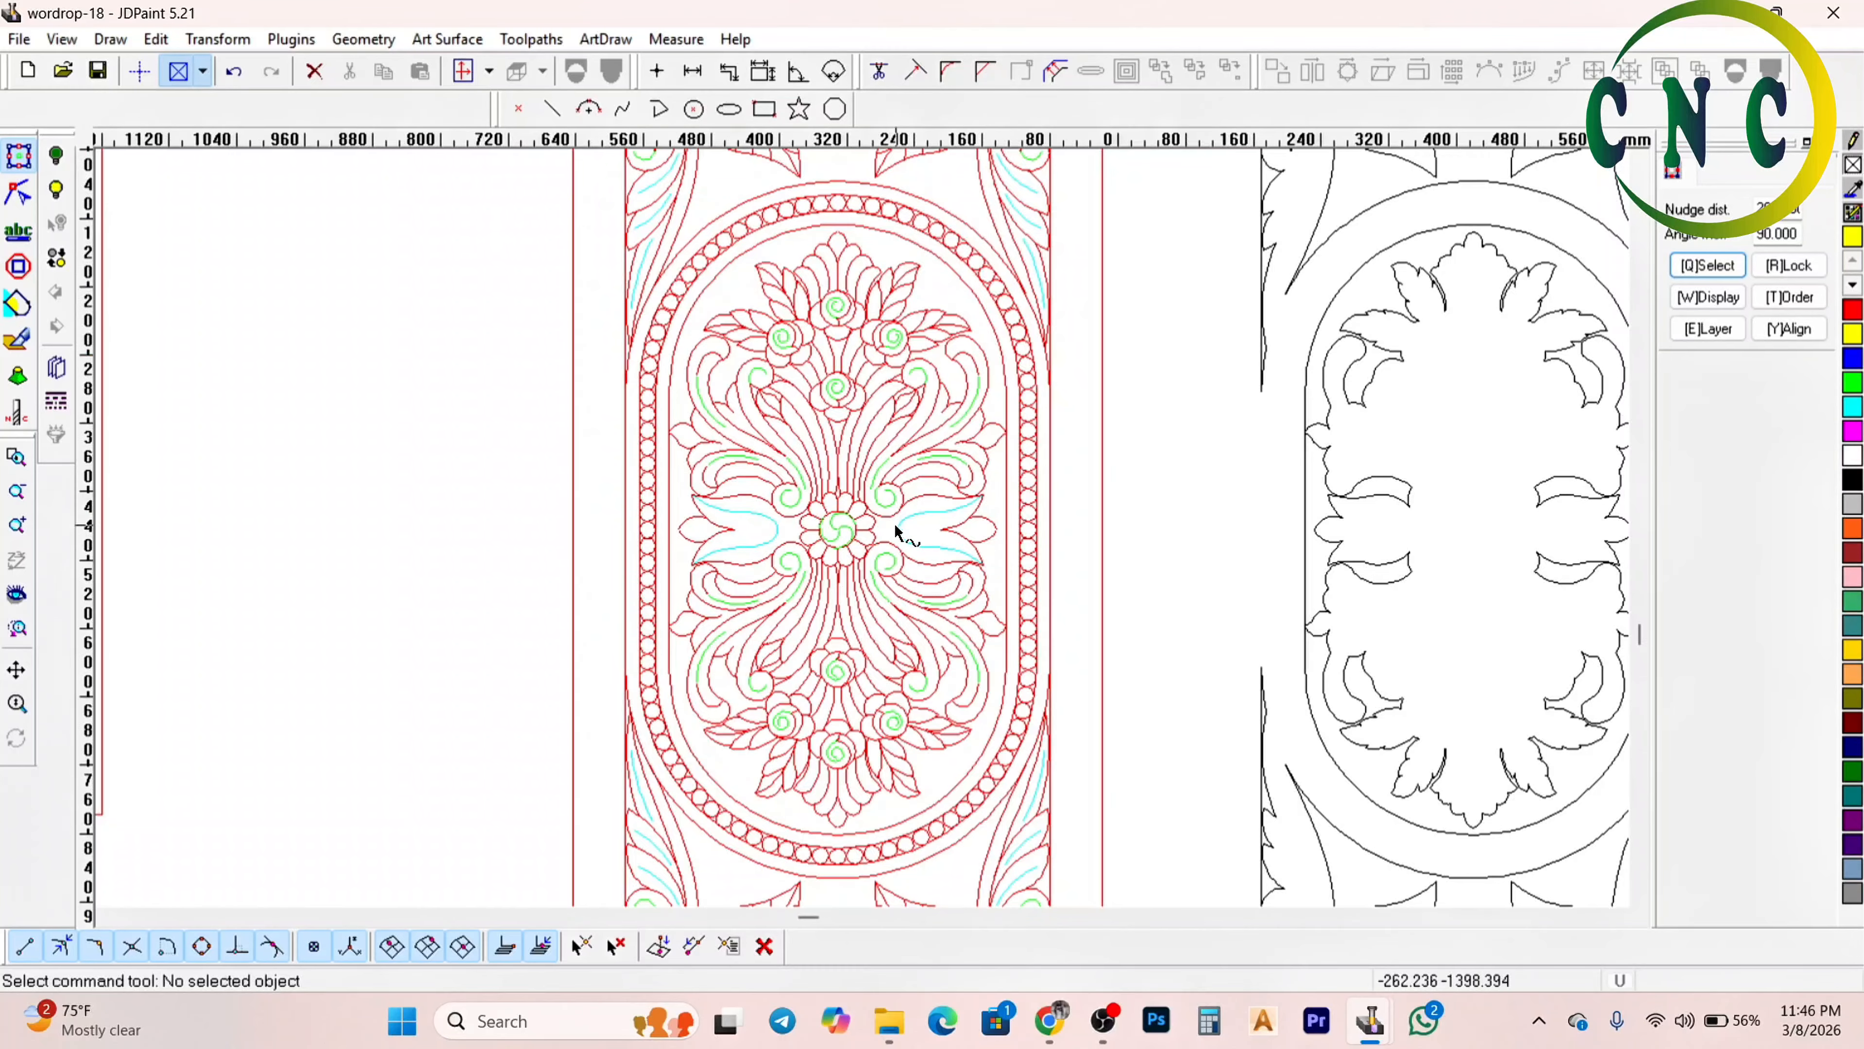
{"action": "scroll", "coordinate": [887, 524], "scroll_direction": "down", "scroll_amount": 2}
{"action": "scroll", "coordinate": [914, 342], "scroll_direction": "up", "scroll_amount": 1}
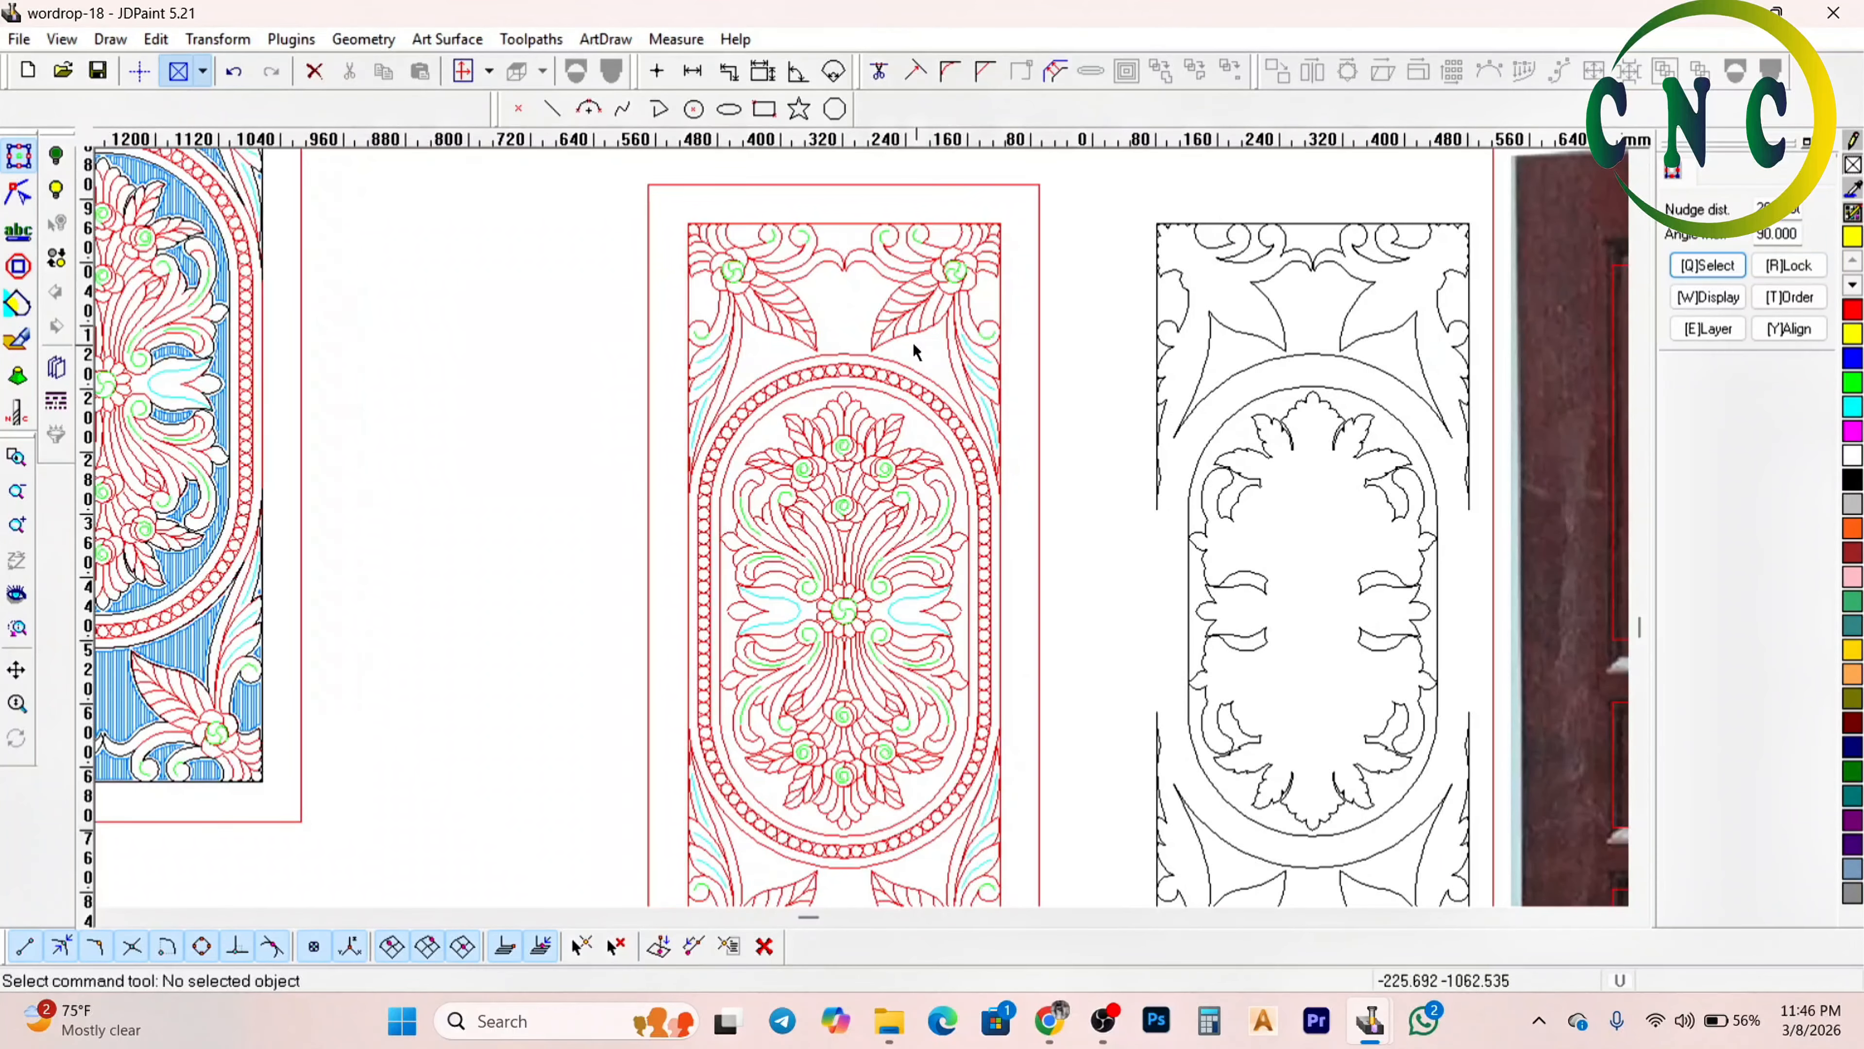
{"action": "scroll", "coordinate": [913, 342], "scroll_direction": "down", "scroll_amount": 1}
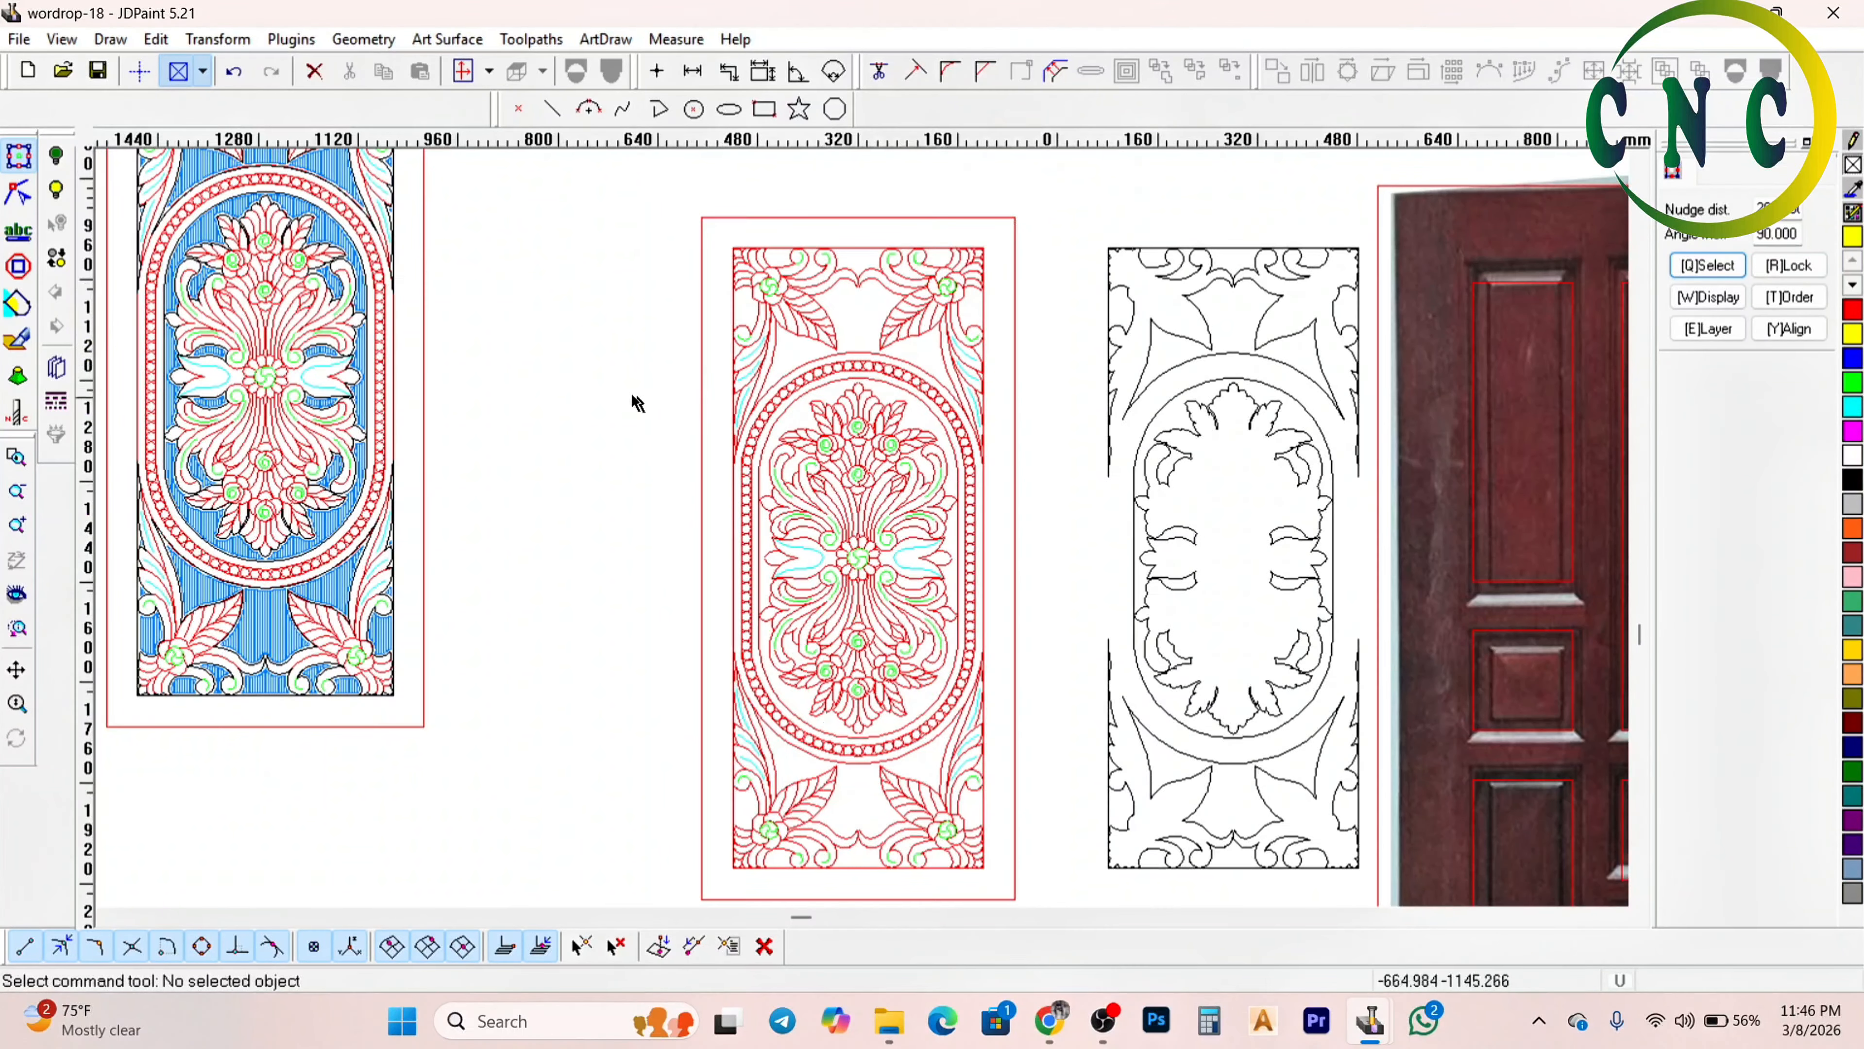
{"action": "scroll", "coordinate": [788, 284], "scroll_direction": "up", "scroll_amount": 1}
{"action": "scroll", "coordinate": [784, 286], "scroll_direction": "down", "scroll_amount": 2}
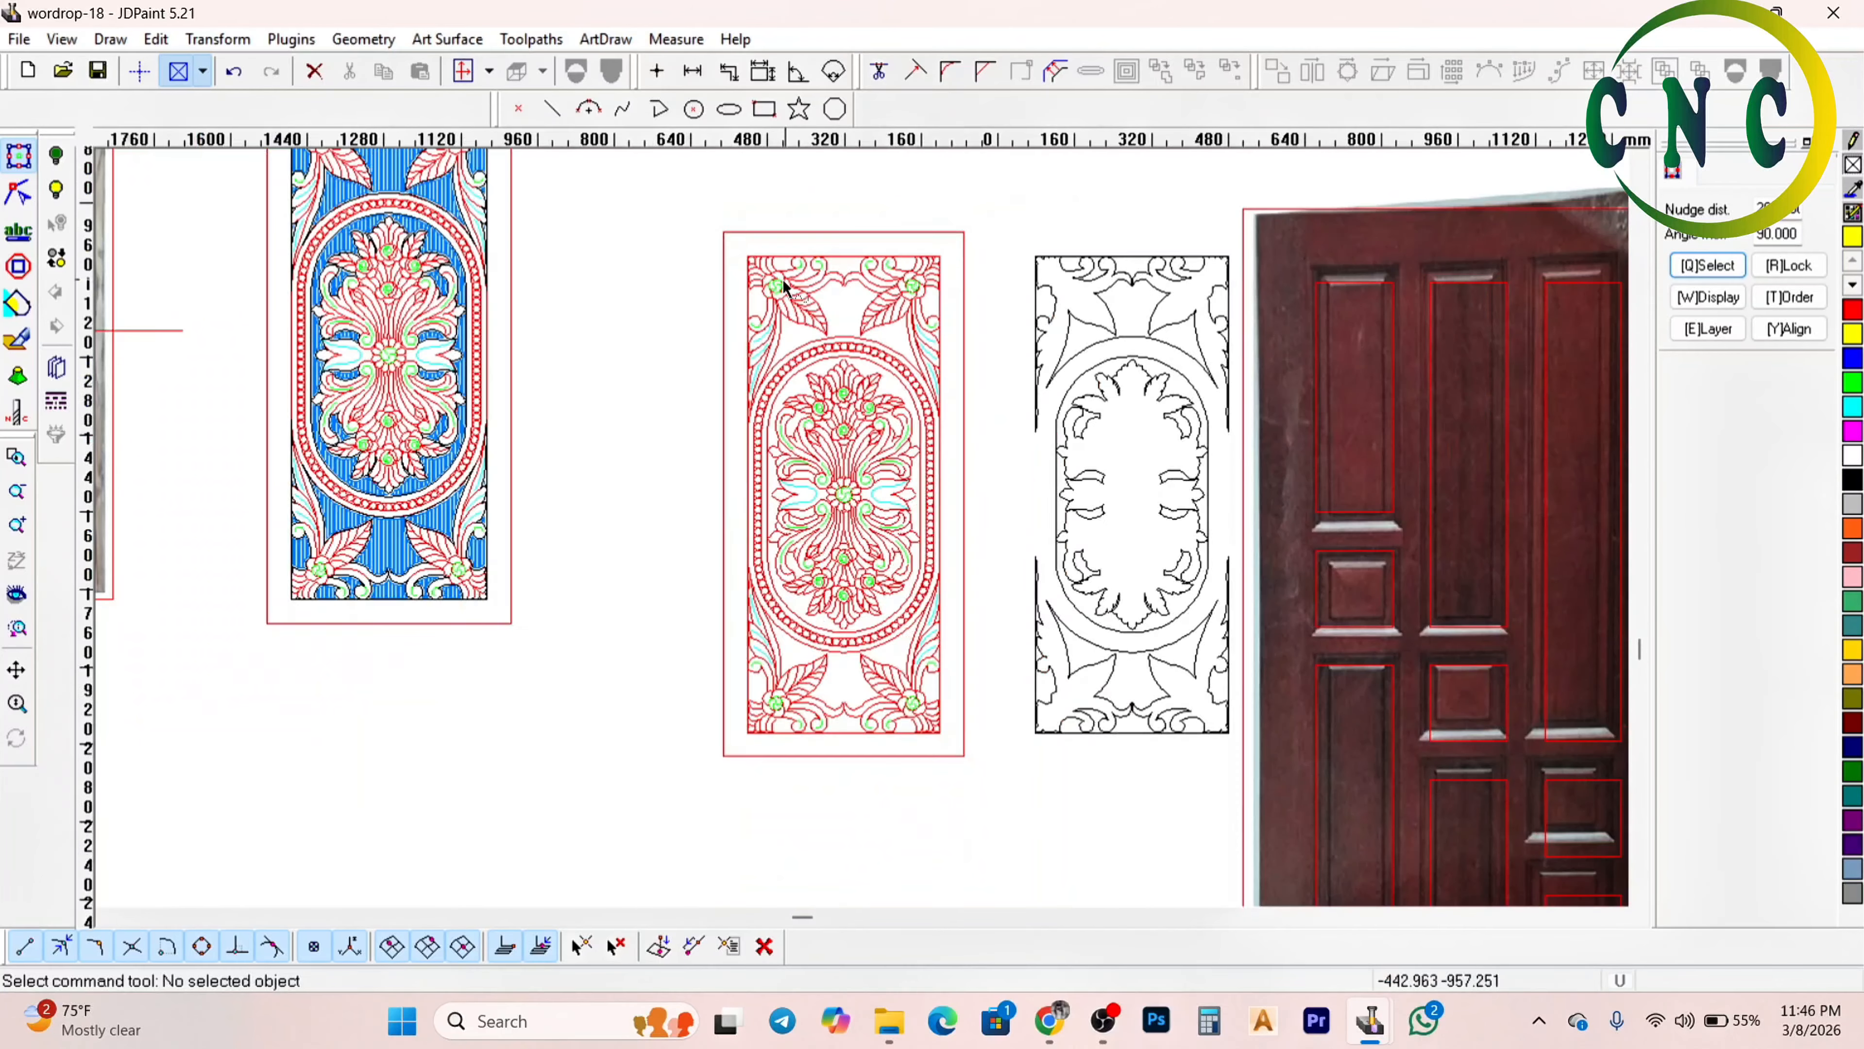
Select the whole floral panel line work together with its outer rectangular frame
{"action": "left_click_drag", "start_coordinate": [731, 246], "coordinate": [977, 759]}
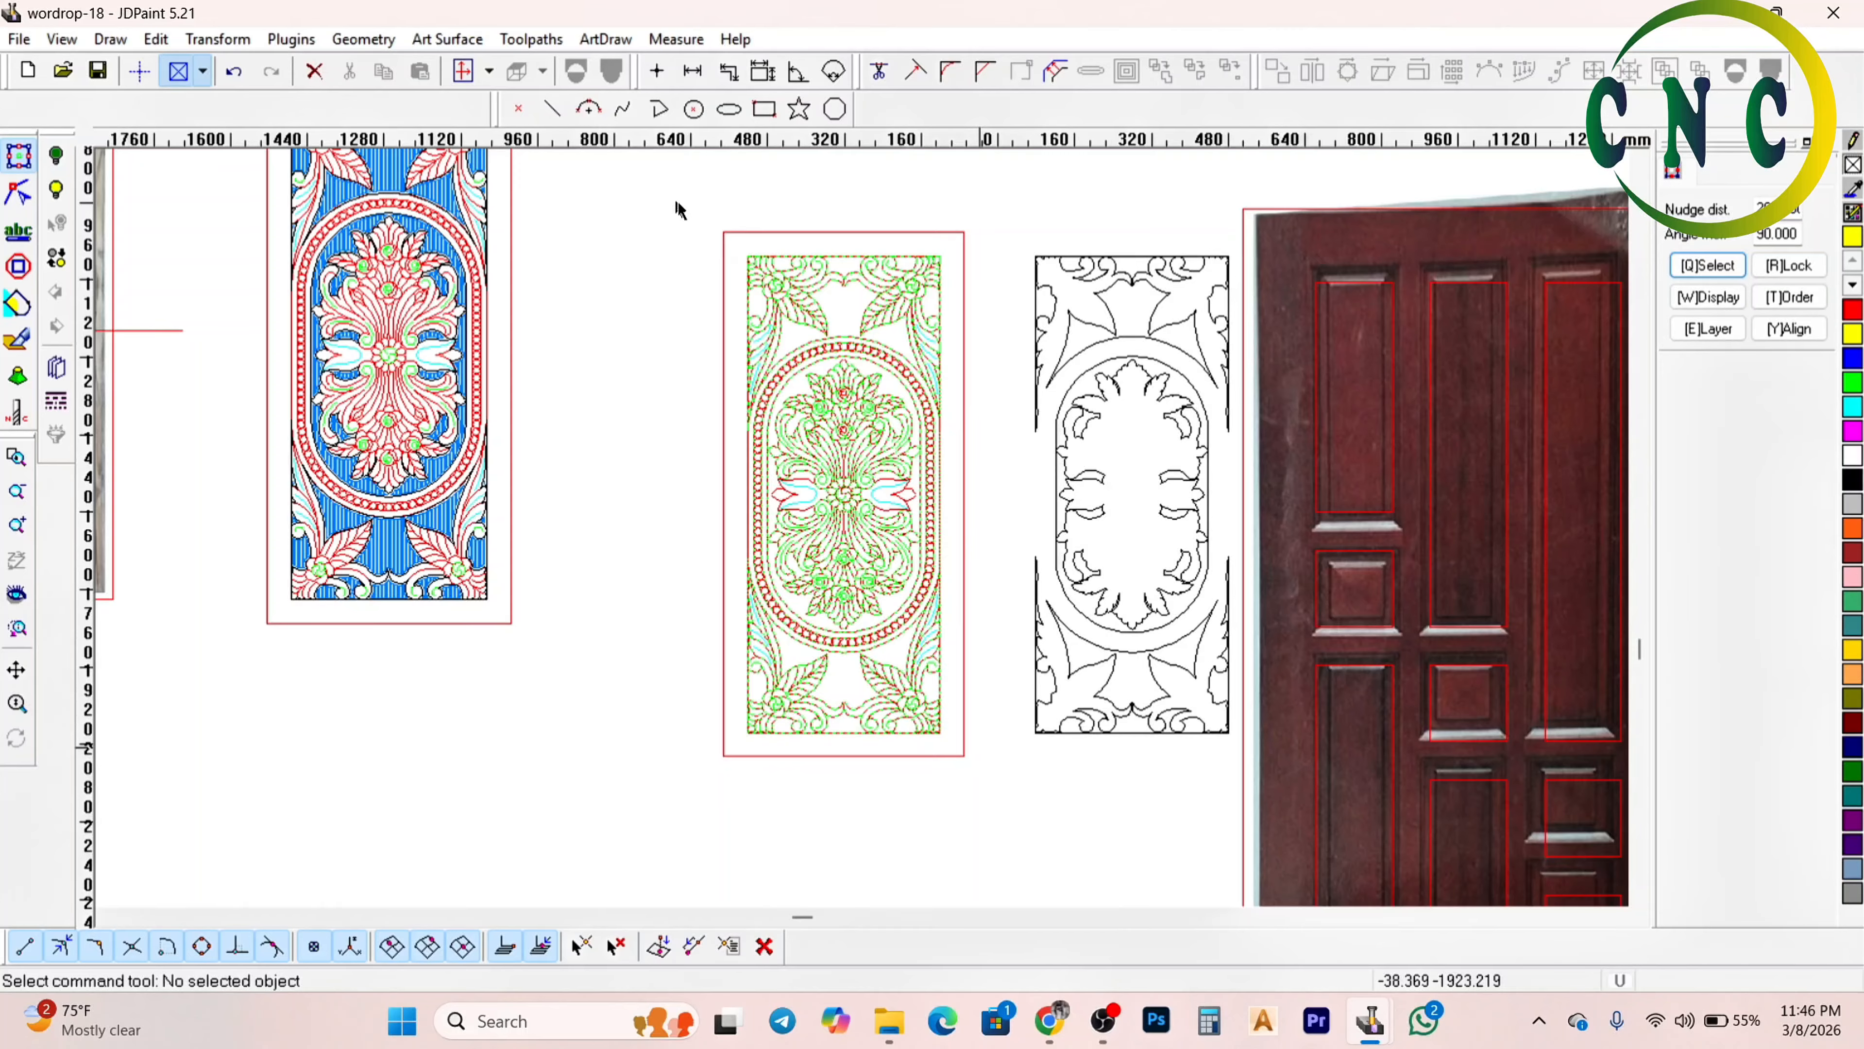
{"action": "scroll", "coordinate": [798, 381], "scroll_direction": "up", "scroll_amount": 1}
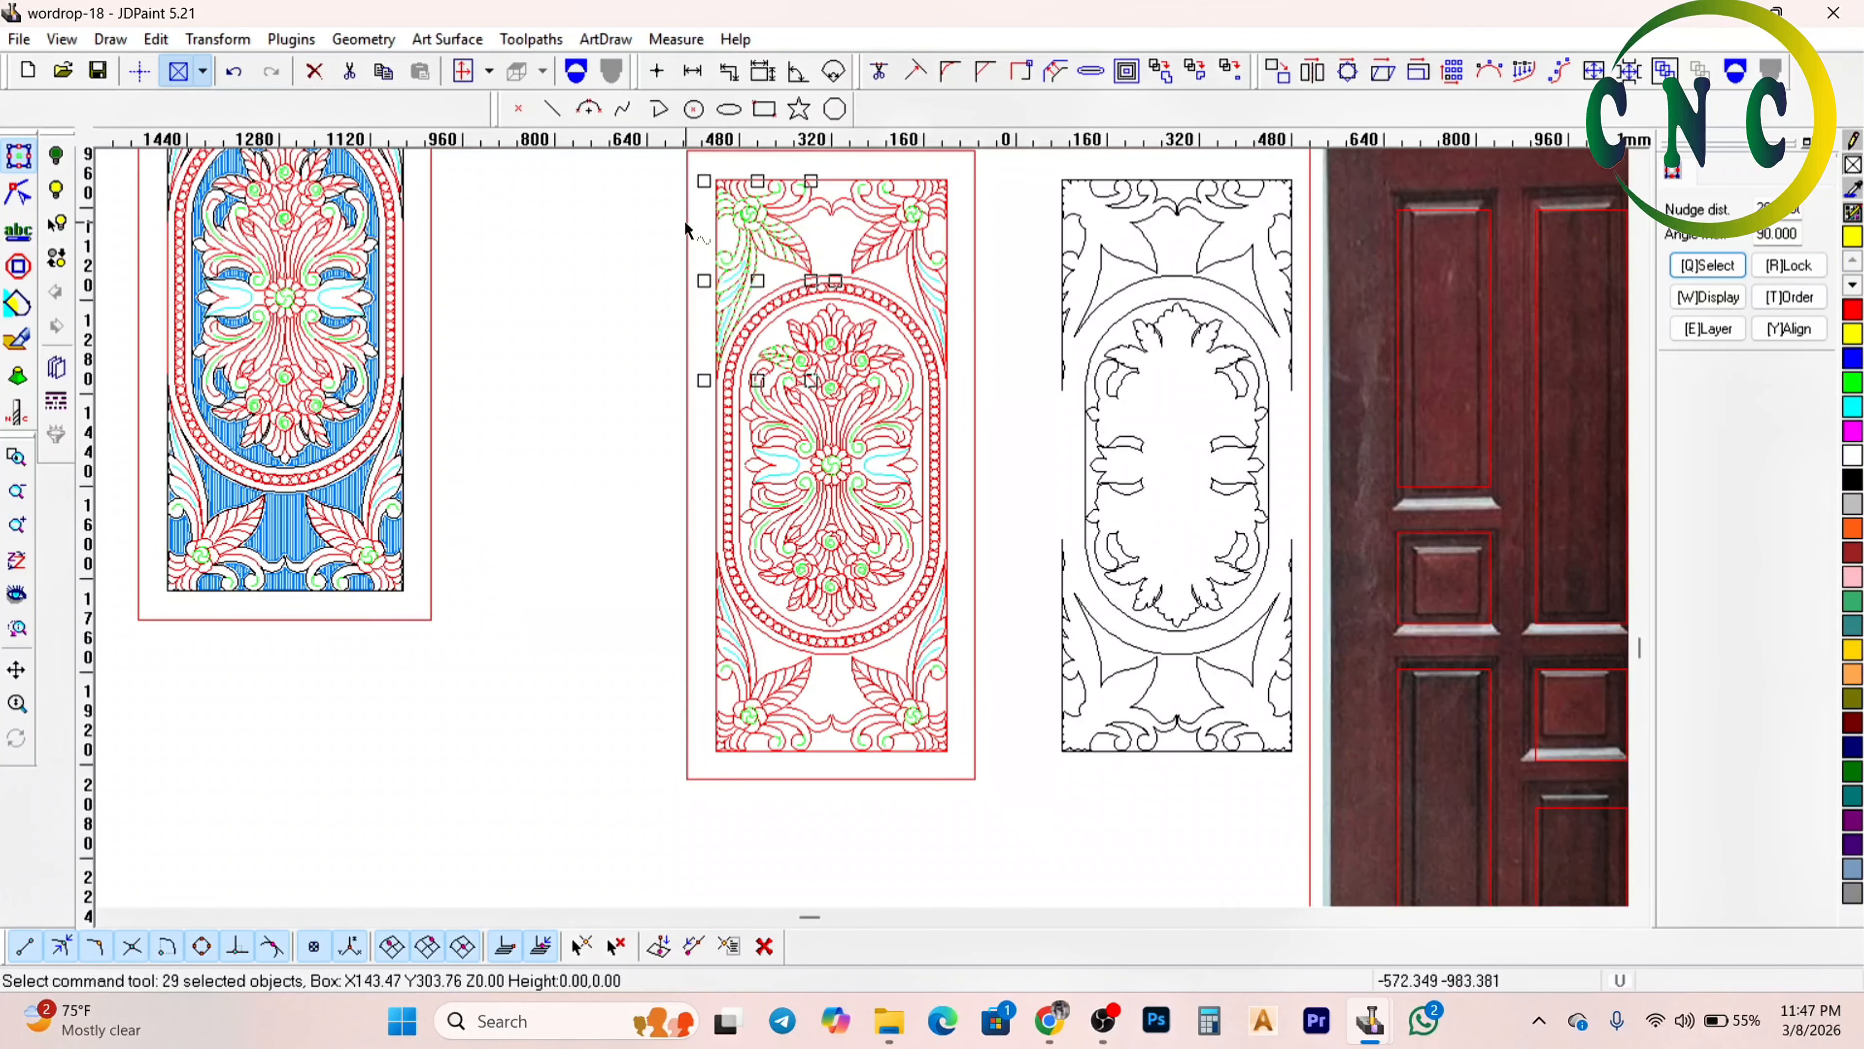
{"action": "scroll", "coordinate": [708, 387], "scroll_direction": "down", "scroll_amount": 1}
{"action": "left_click_drag", "start_coordinate": [637, 187], "coordinate": [980, 772]}
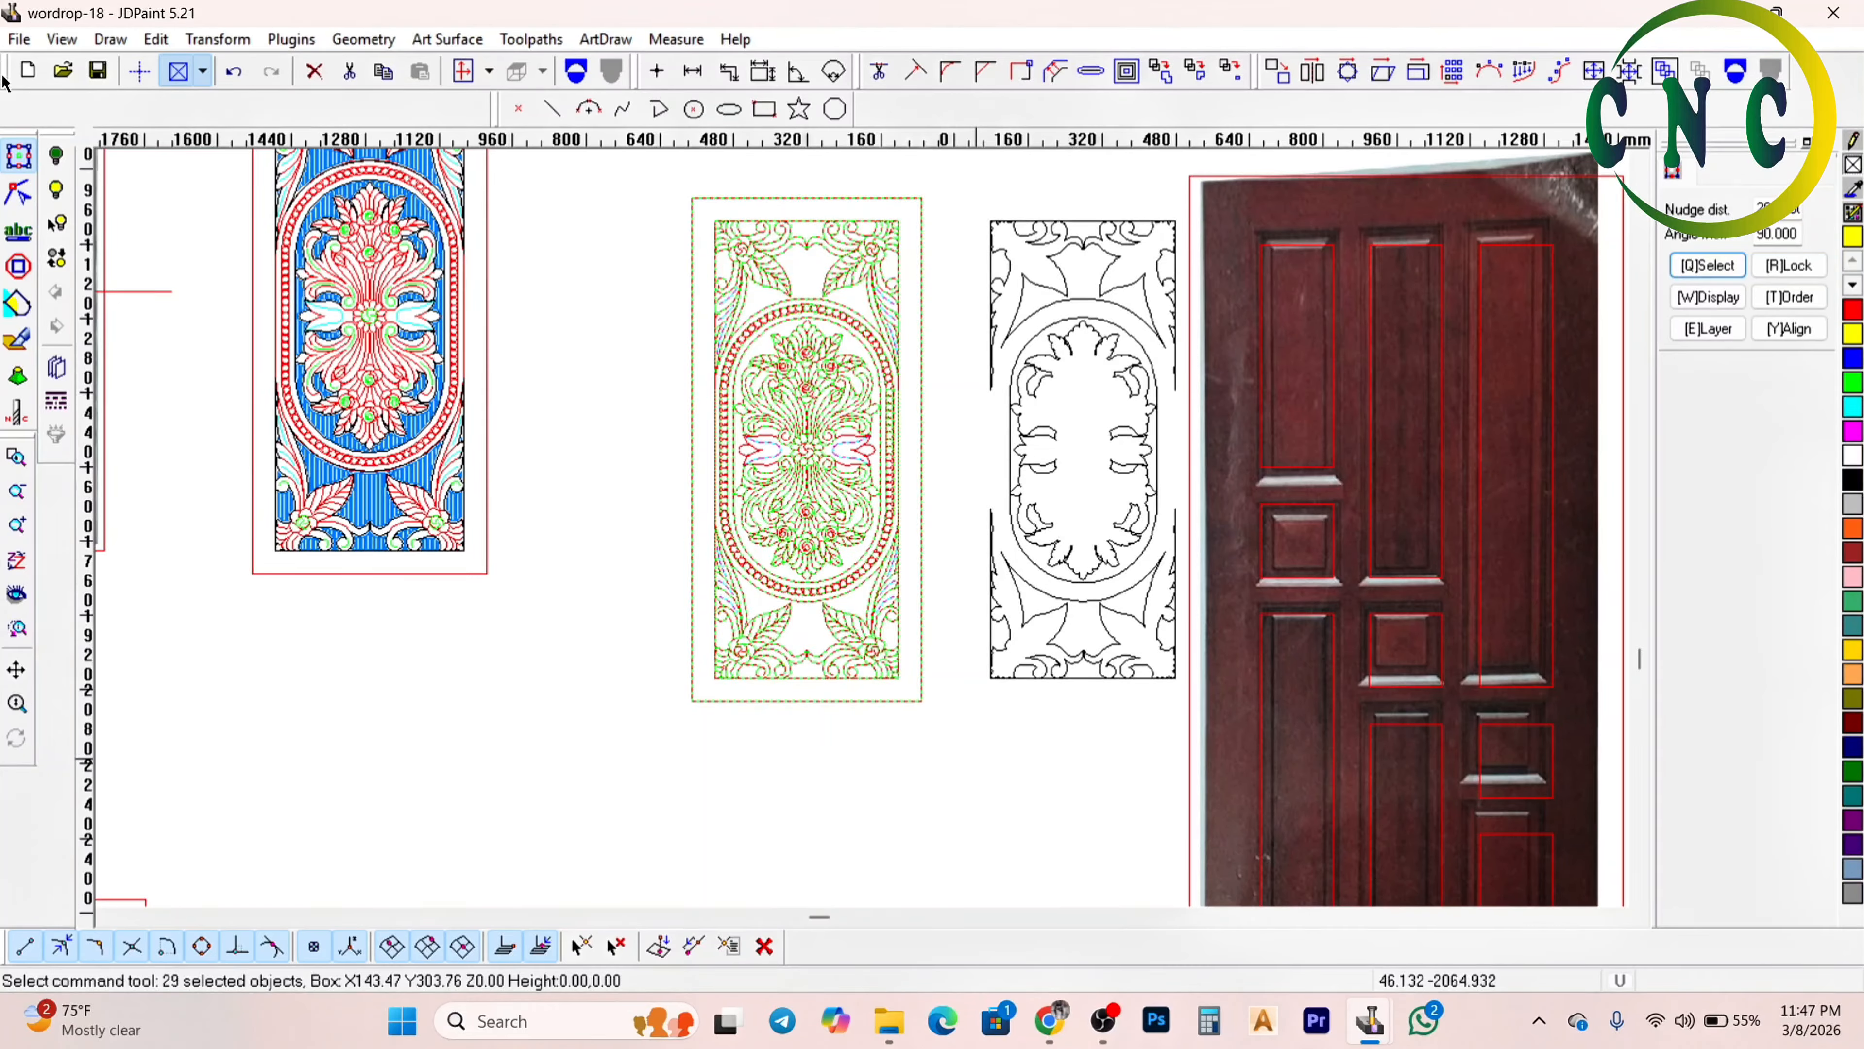
Export only the selected objects to the Desktop as a DXF file, using the existing DXF.dxf as the target
{"action": "left_click", "coordinate": [18, 40]}
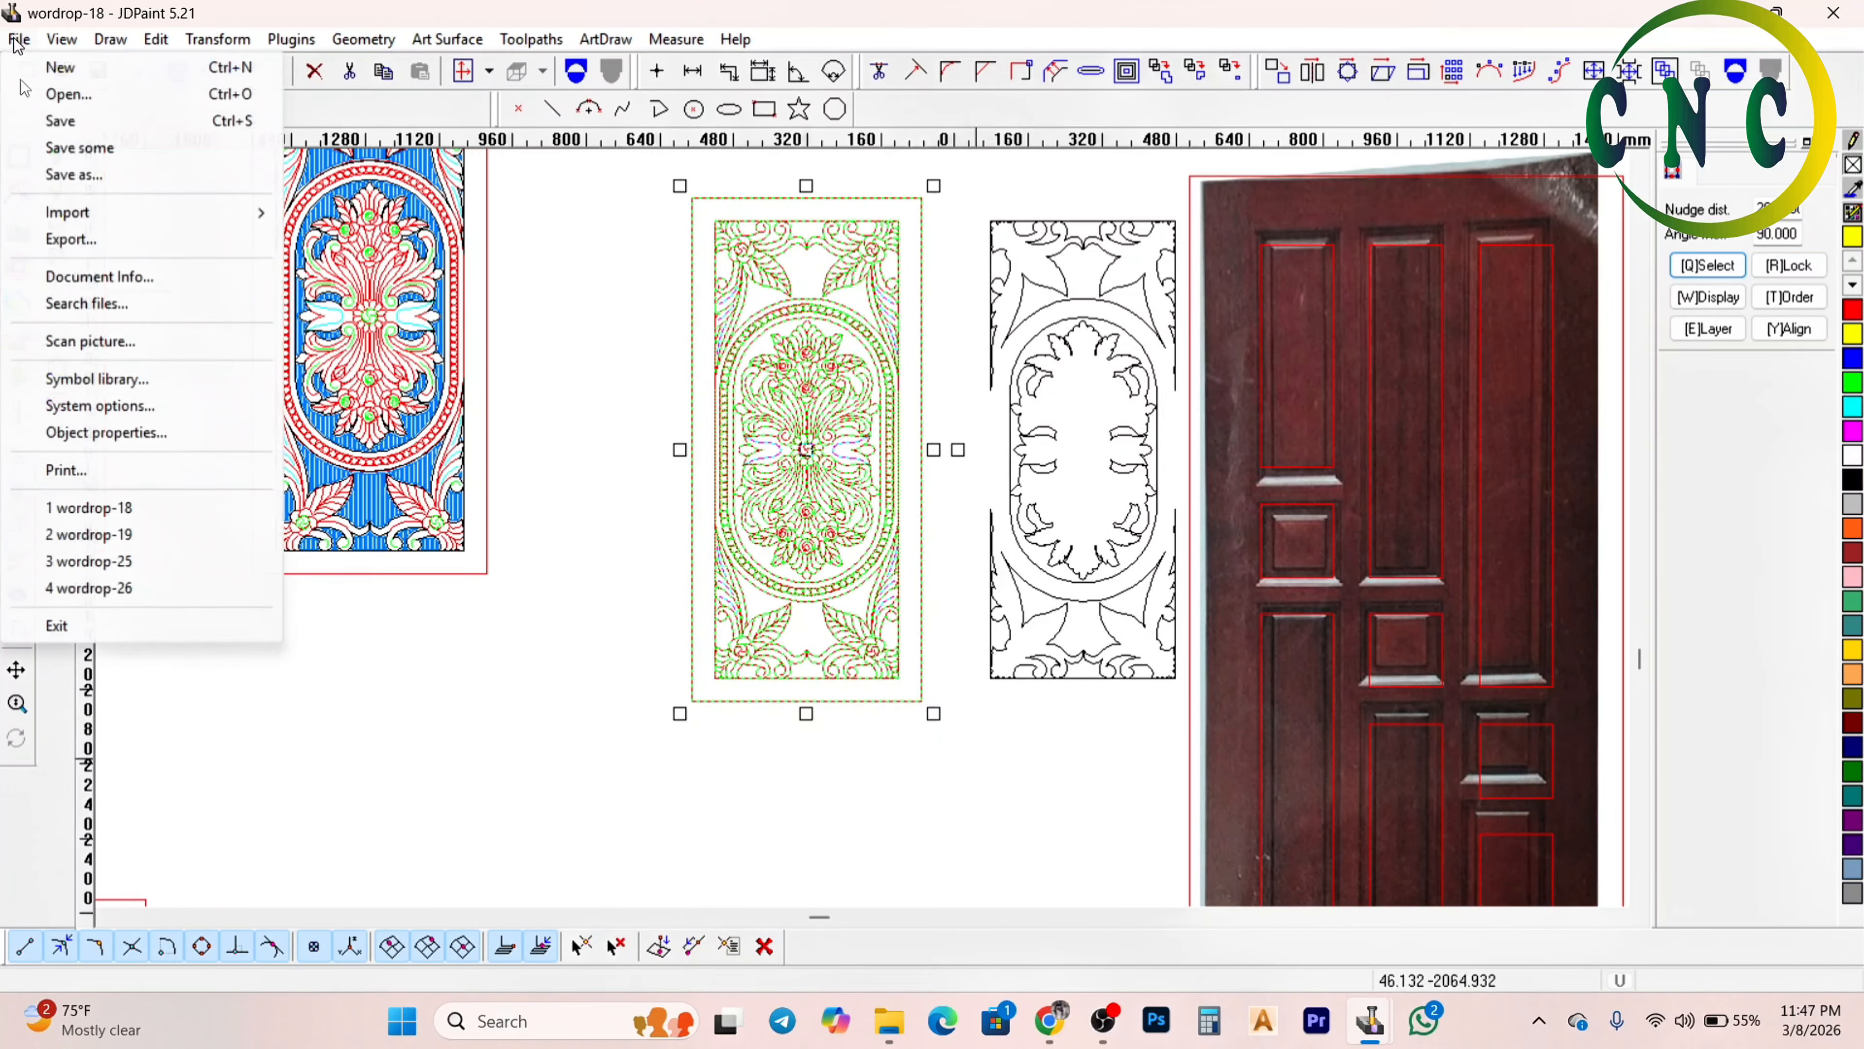
{"action": "left_click", "coordinate": [71, 240]}
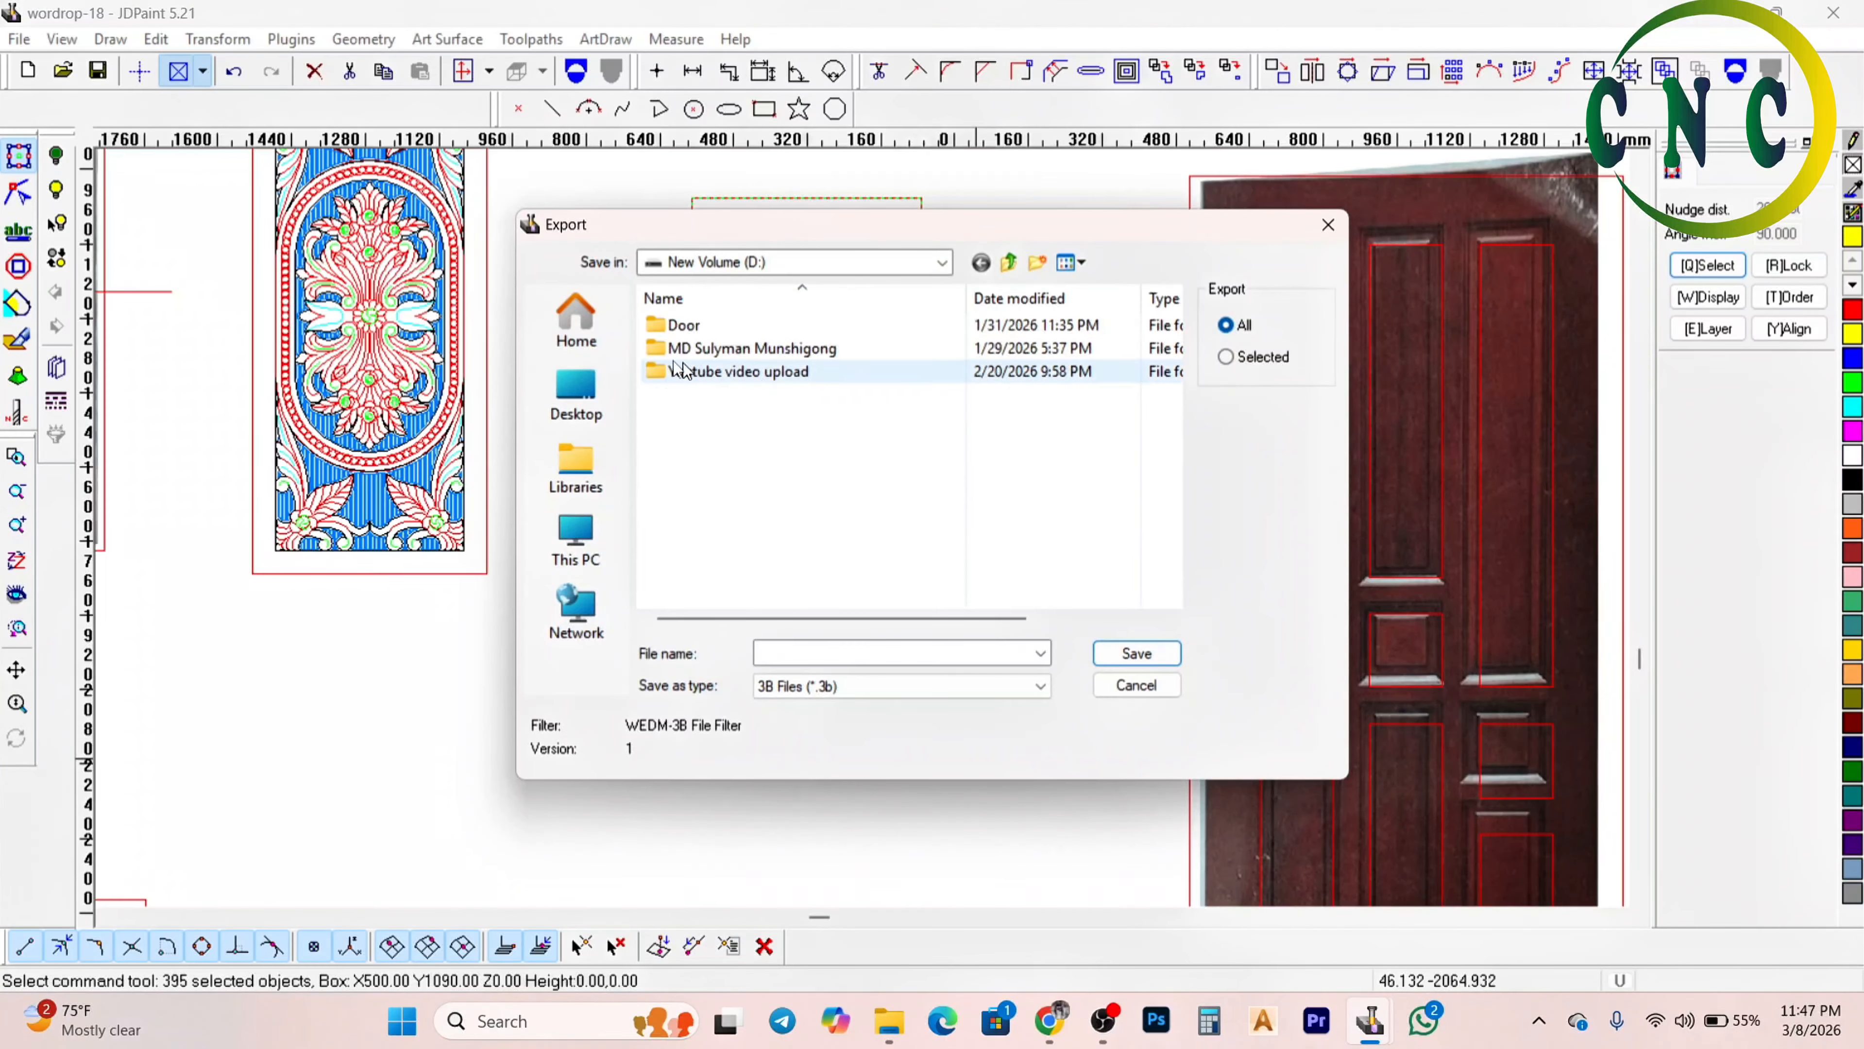
{"action": "left_click", "coordinate": [576, 393]}
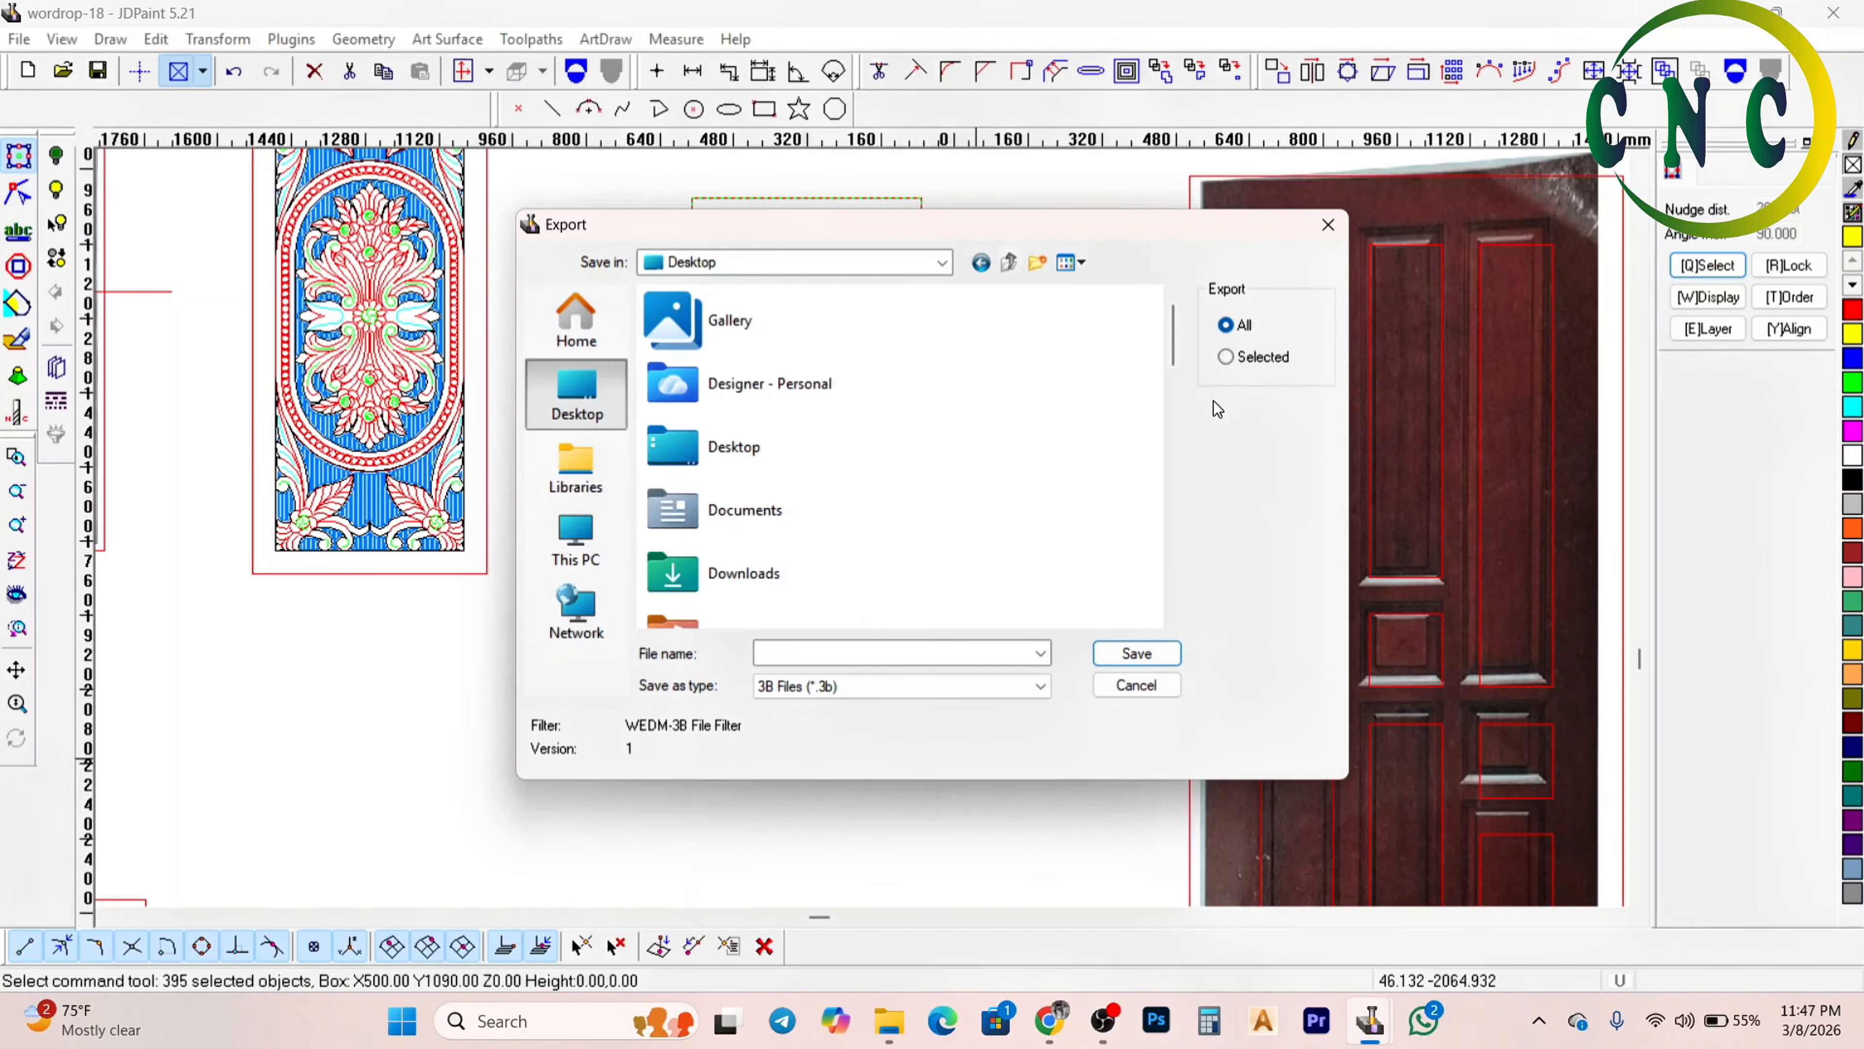
{"action": "left_click", "coordinate": [888, 685]}
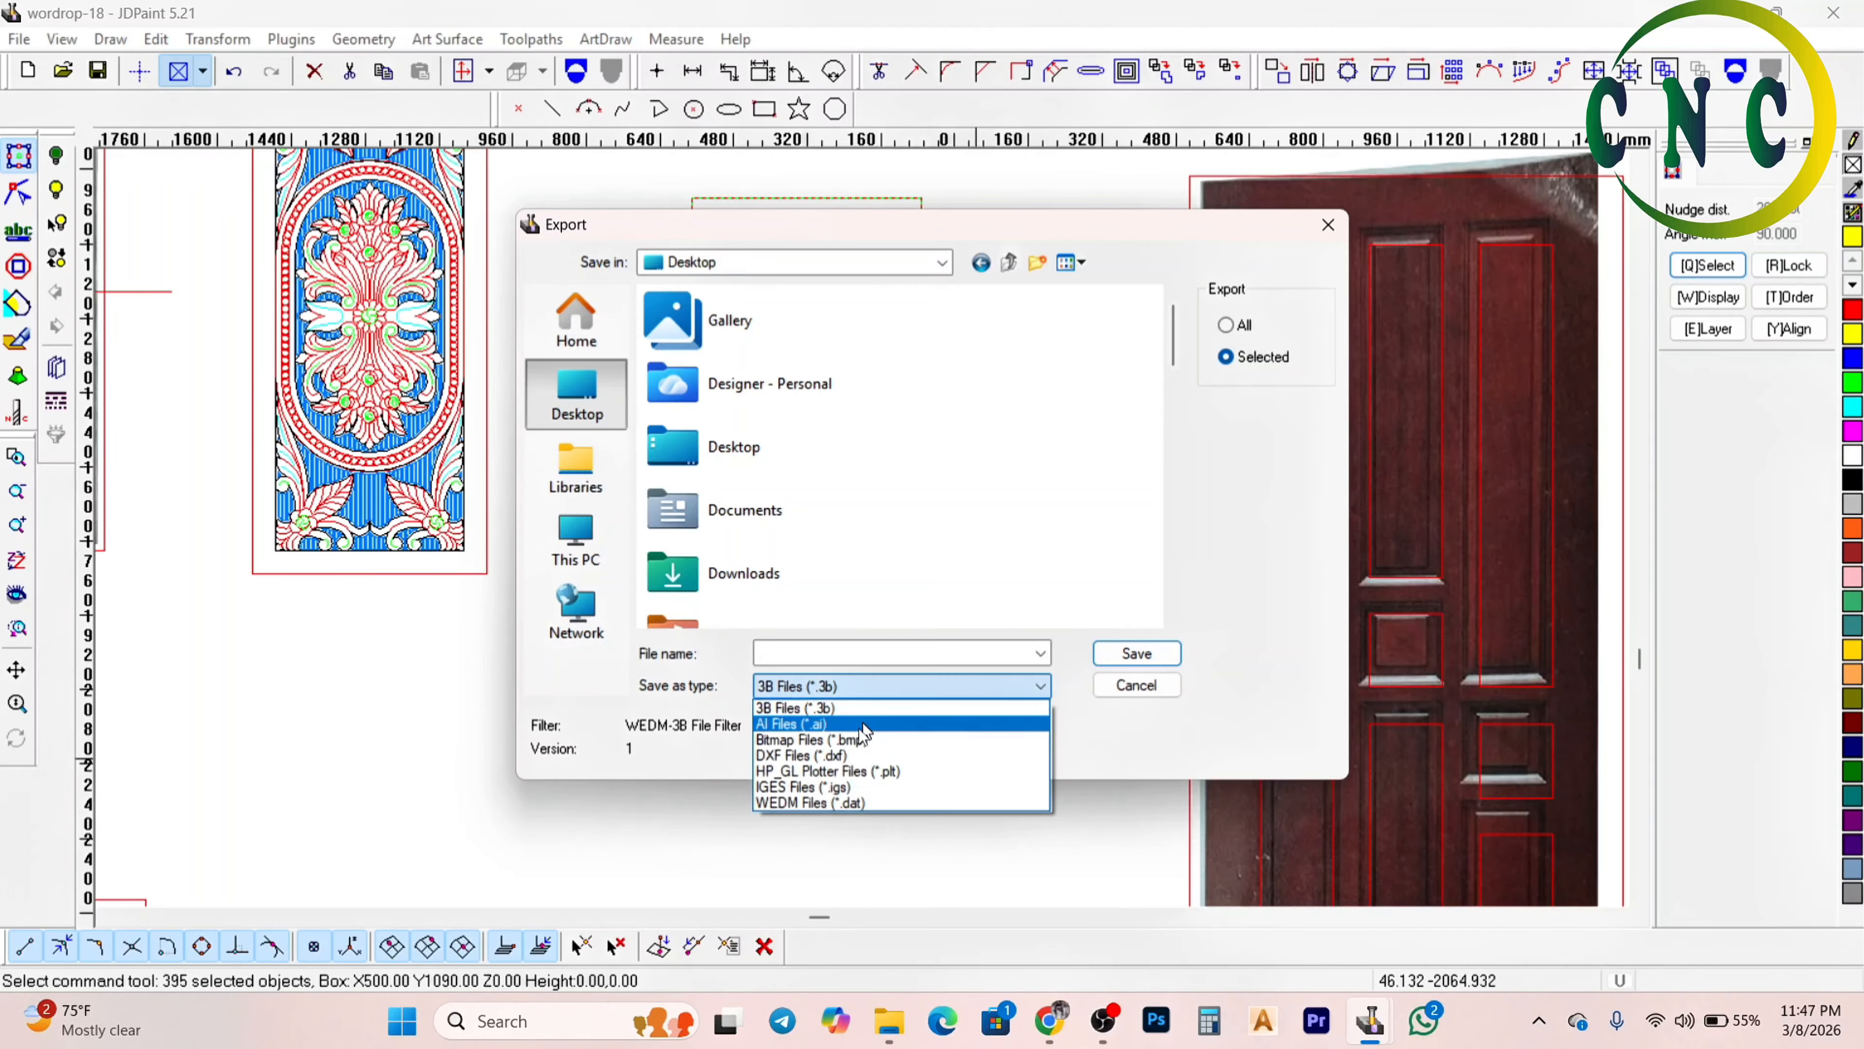
{"action": "left_click", "coordinate": [846, 754]}
{"action": "scroll", "coordinate": [848, 576], "scroll_direction": "down", "scroll_amount": 5}
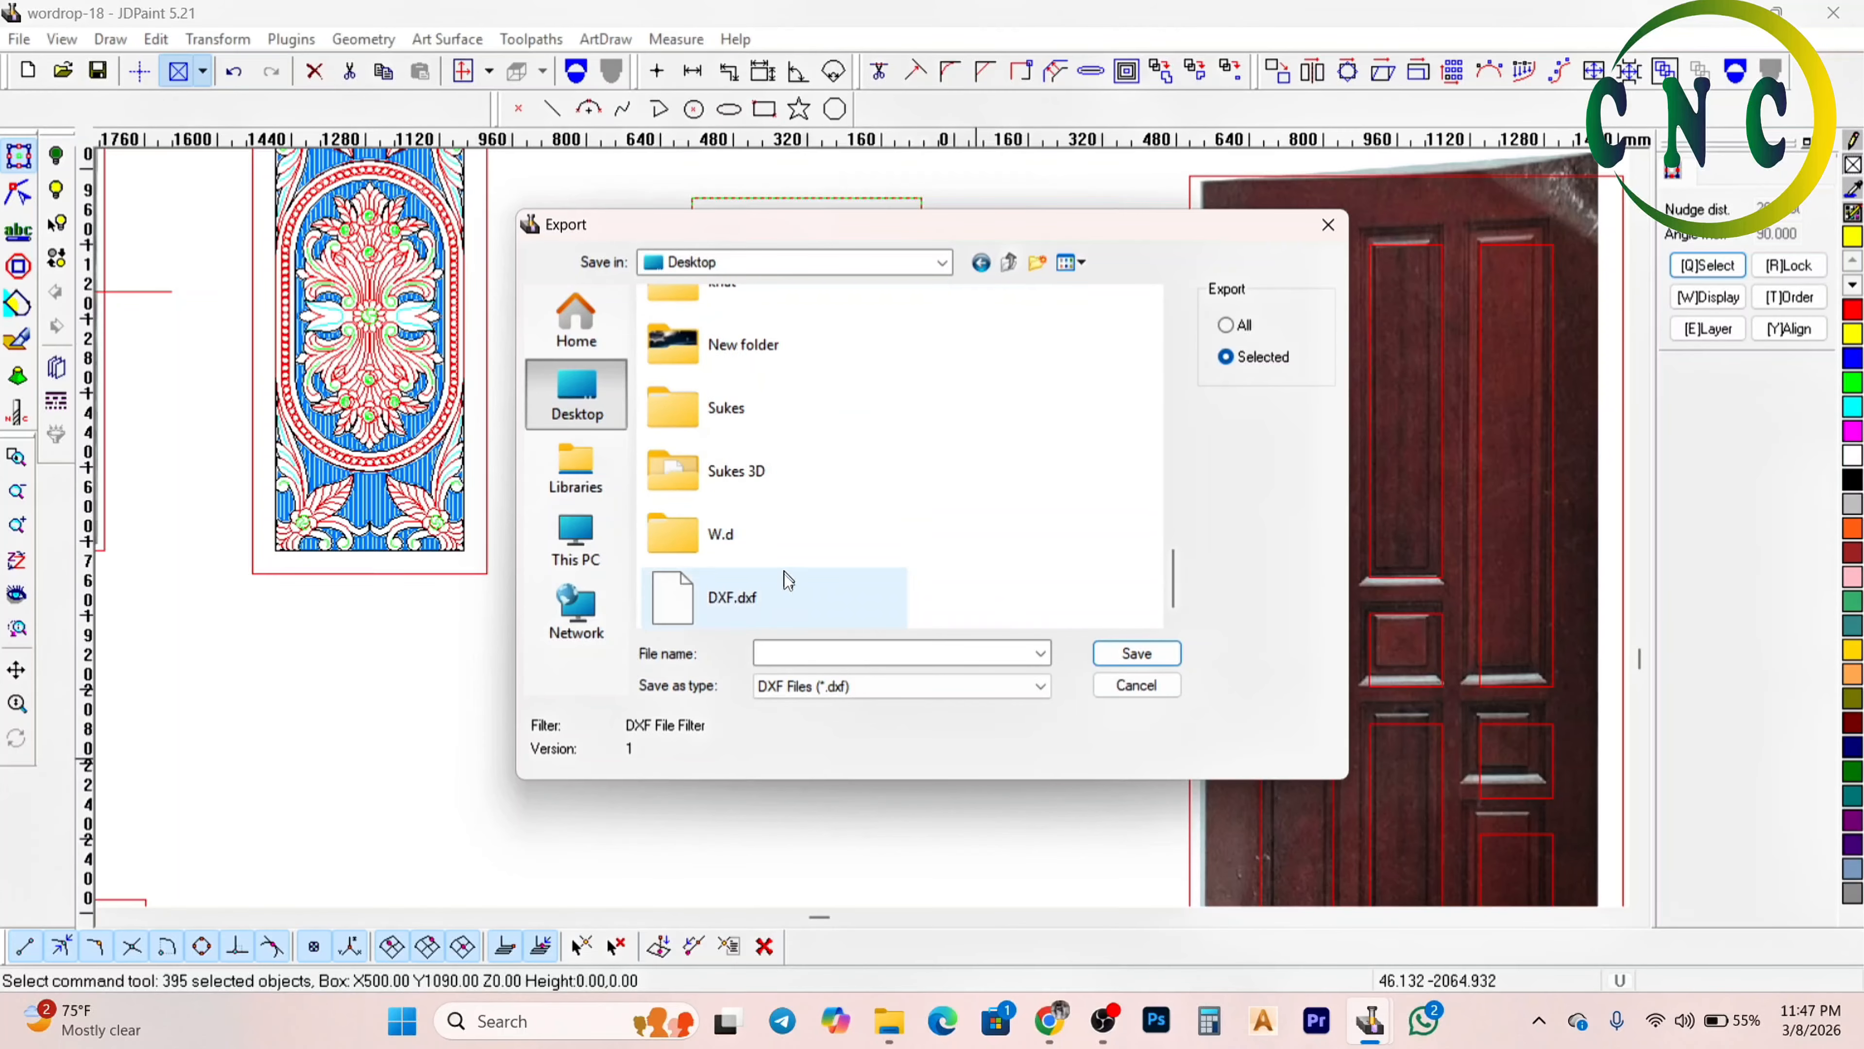
{"action": "left_click", "coordinate": [775, 586]}
{"action": "left_click", "coordinate": [1118, 659]}
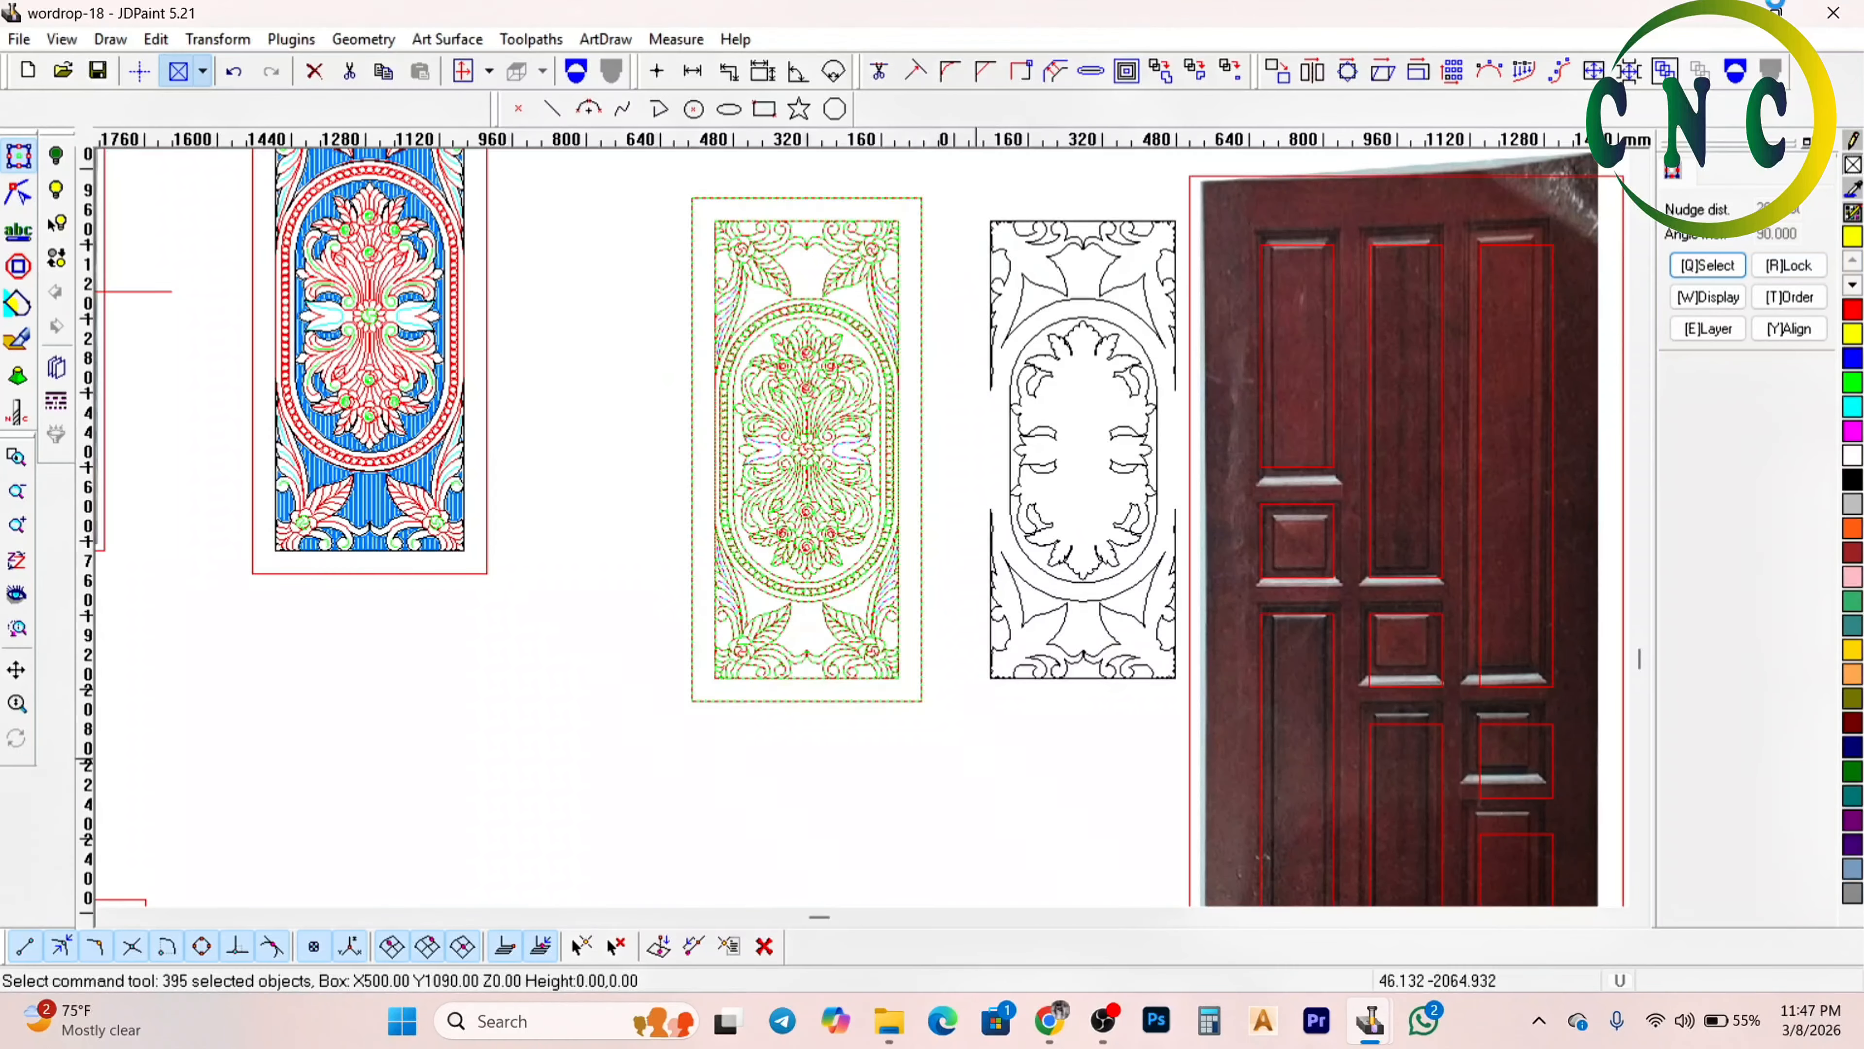
Clear the drawing windows away from the desktop and open DXF.dxf in Aspire 9.5
{"action": "left_click", "coordinate": [1730, 14]}
{"action": "left_click", "coordinate": [1697, 16]}
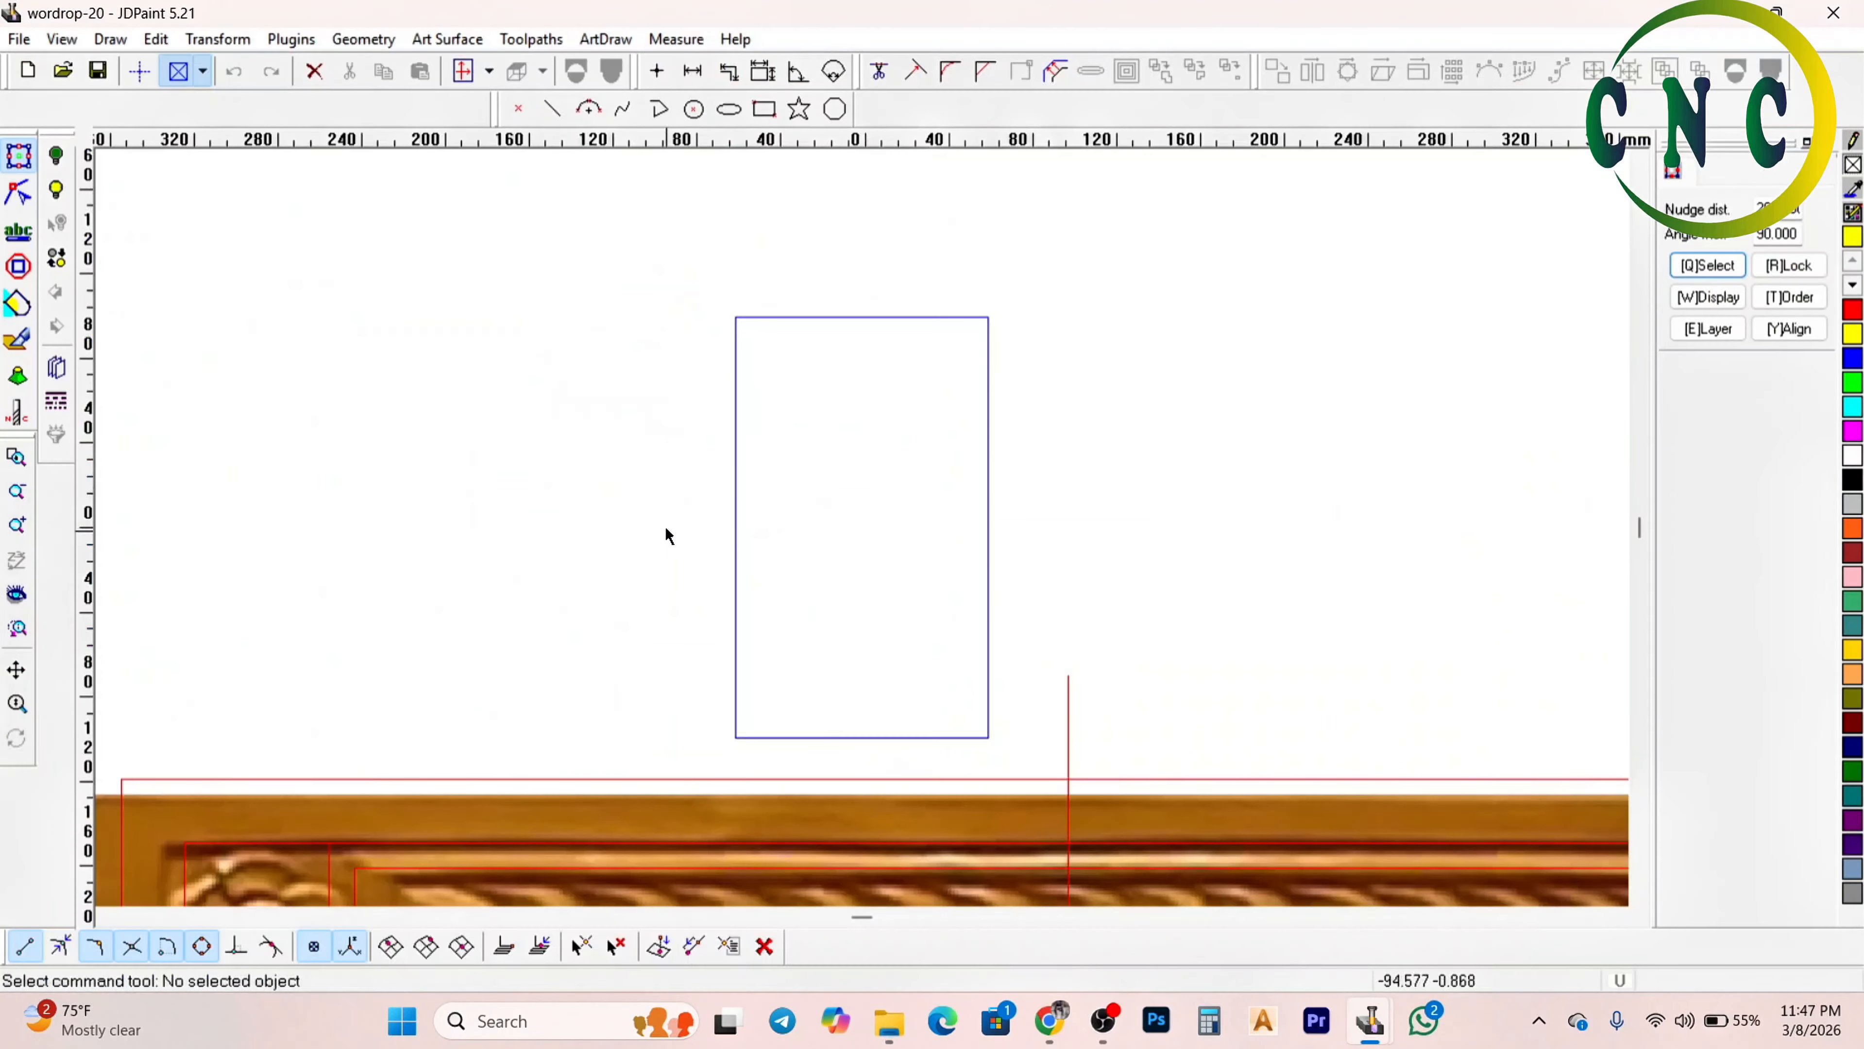
{"action": "scroll", "coordinate": [1522, 280], "scroll_direction": "down", "scroll_amount": 4}
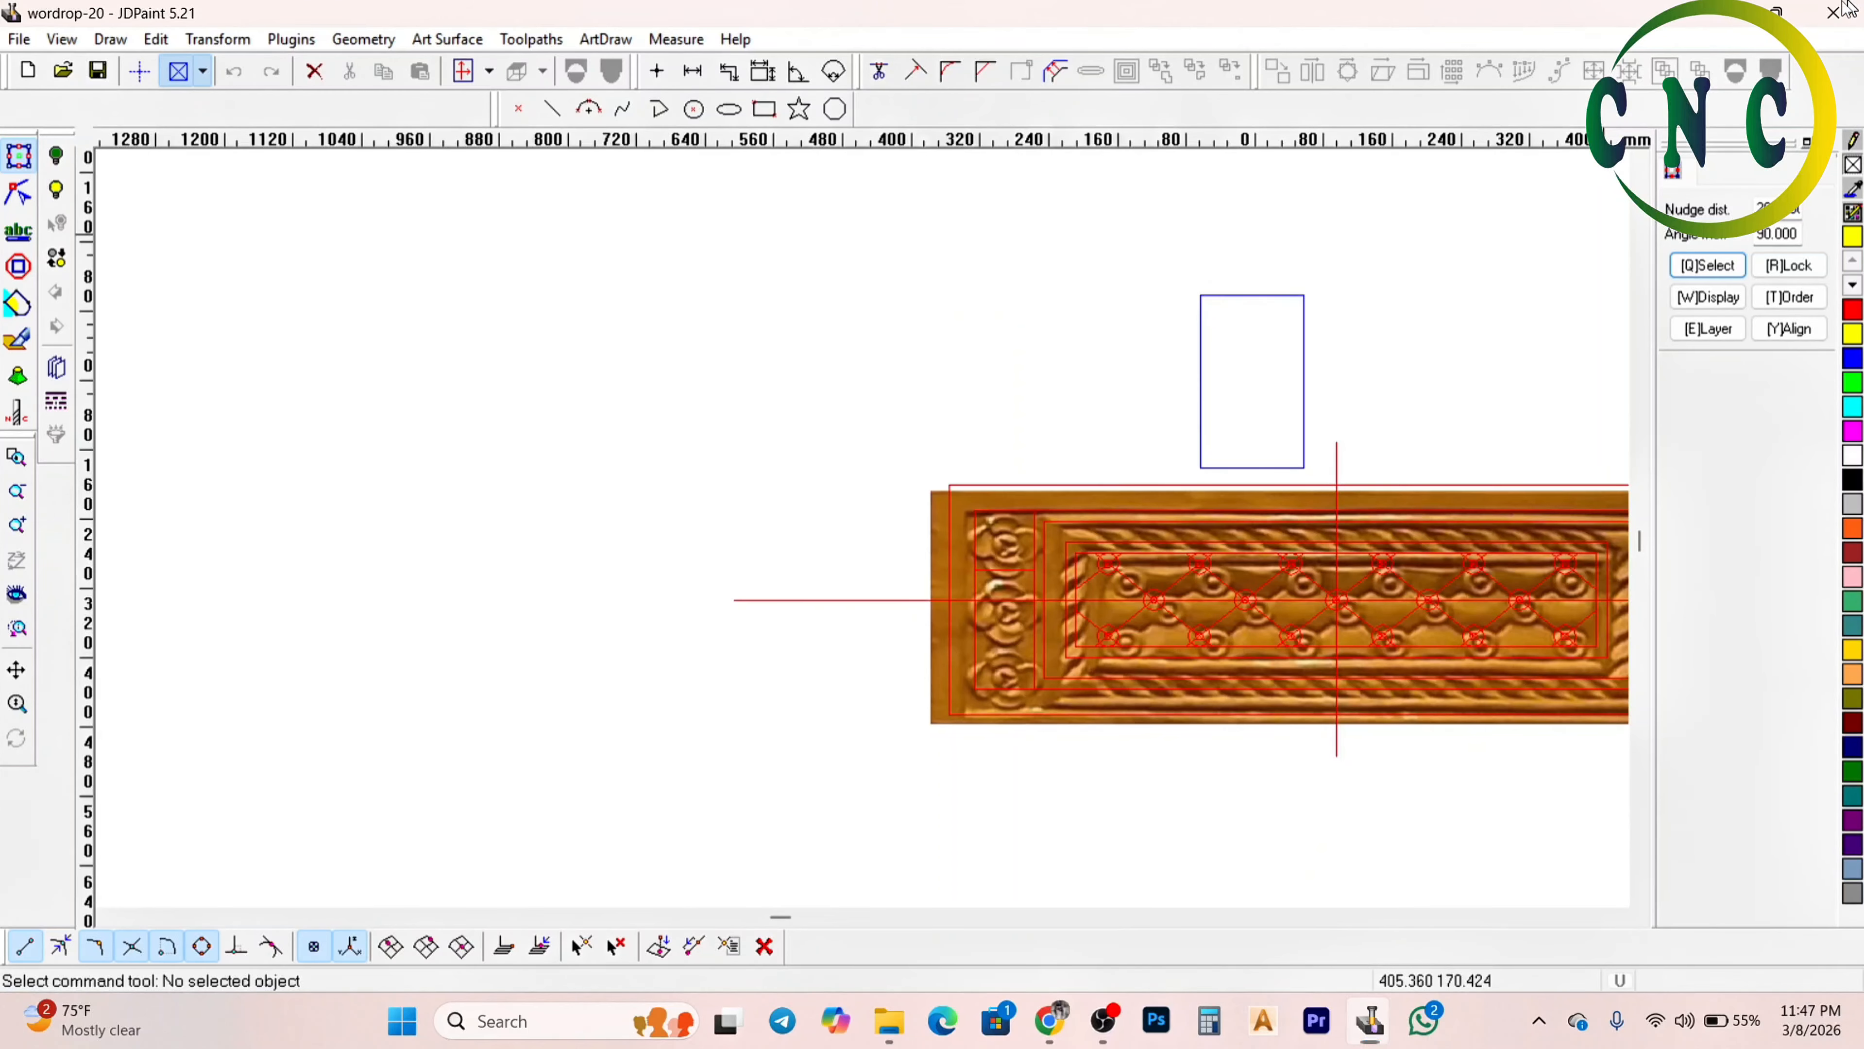
{"action": "left_click", "coordinate": [1722, 13]}
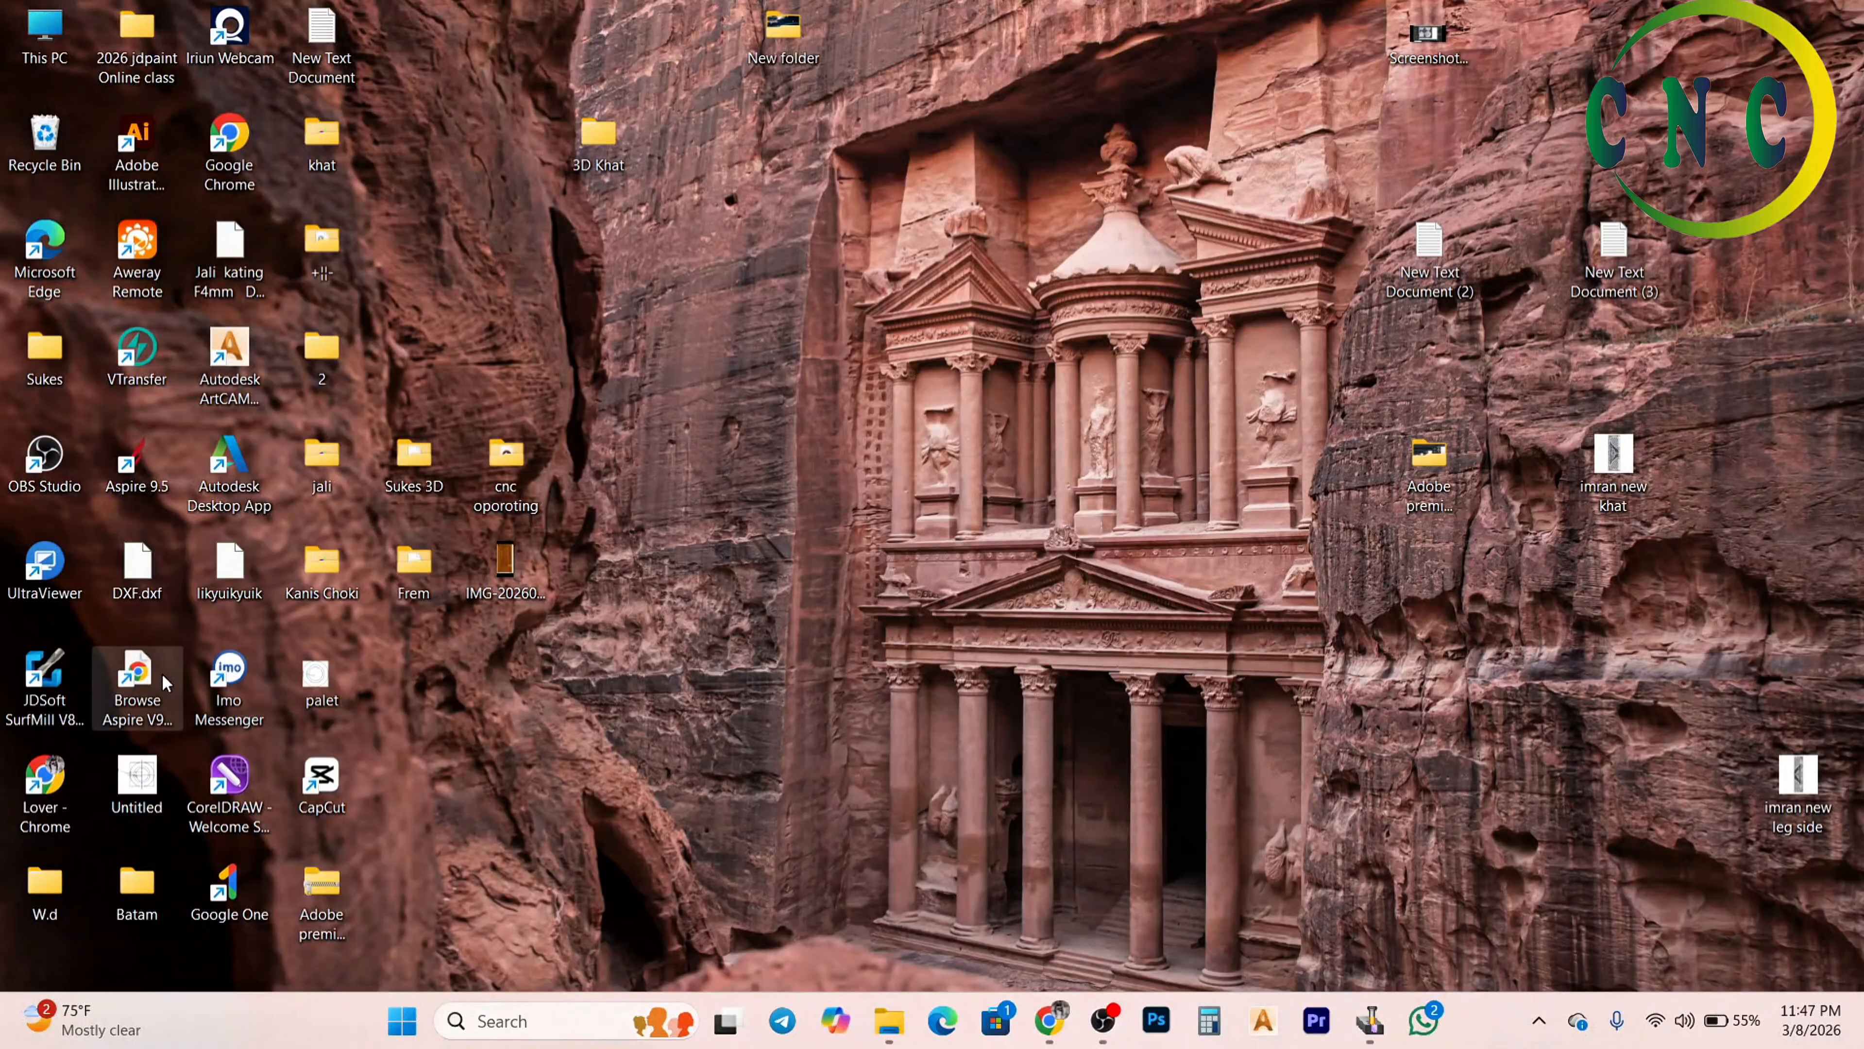
{"action": "left_click_drag", "start_coordinate": [130, 583], "coordinate": [136, 471]}
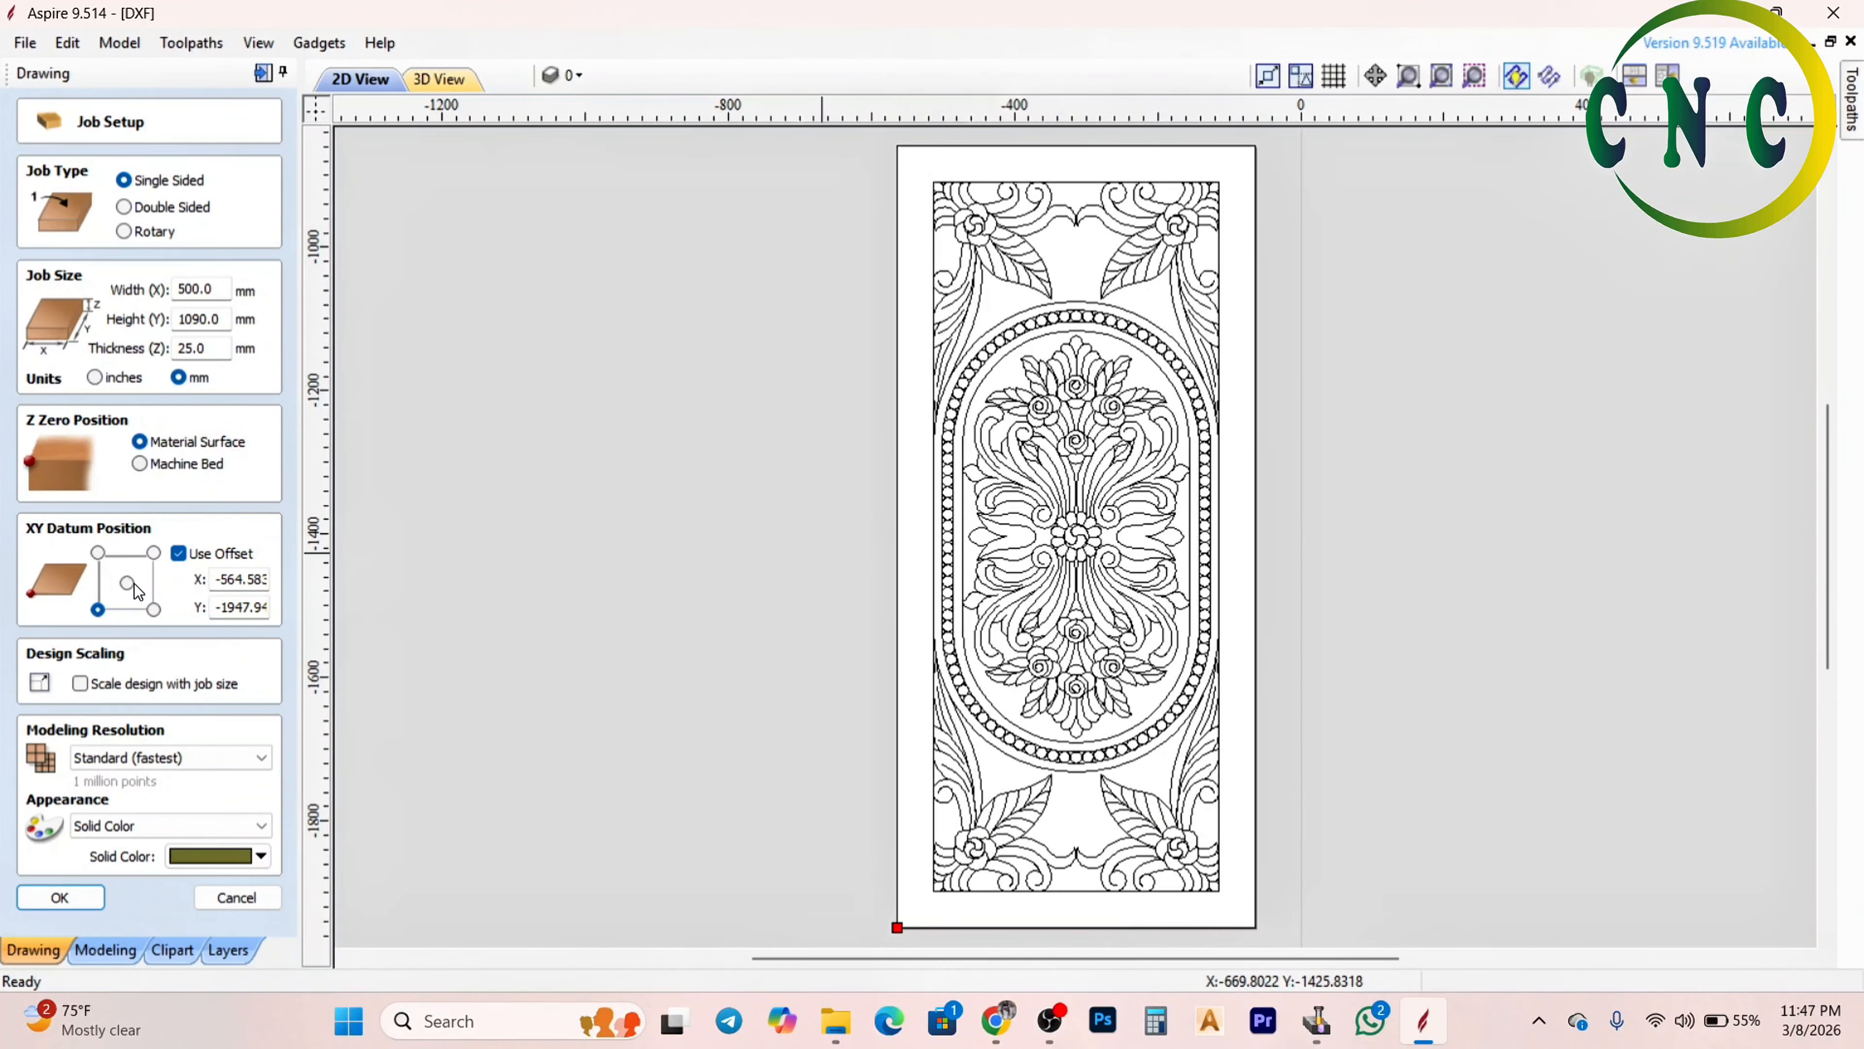
Set the job's XY datum to the centre without an offset, choose a modeling resolution and accept the job setup
{"action": "left_click", "coordinate": [128, 584]}
{"action": "left_click", "coordinate": [178, 553]}
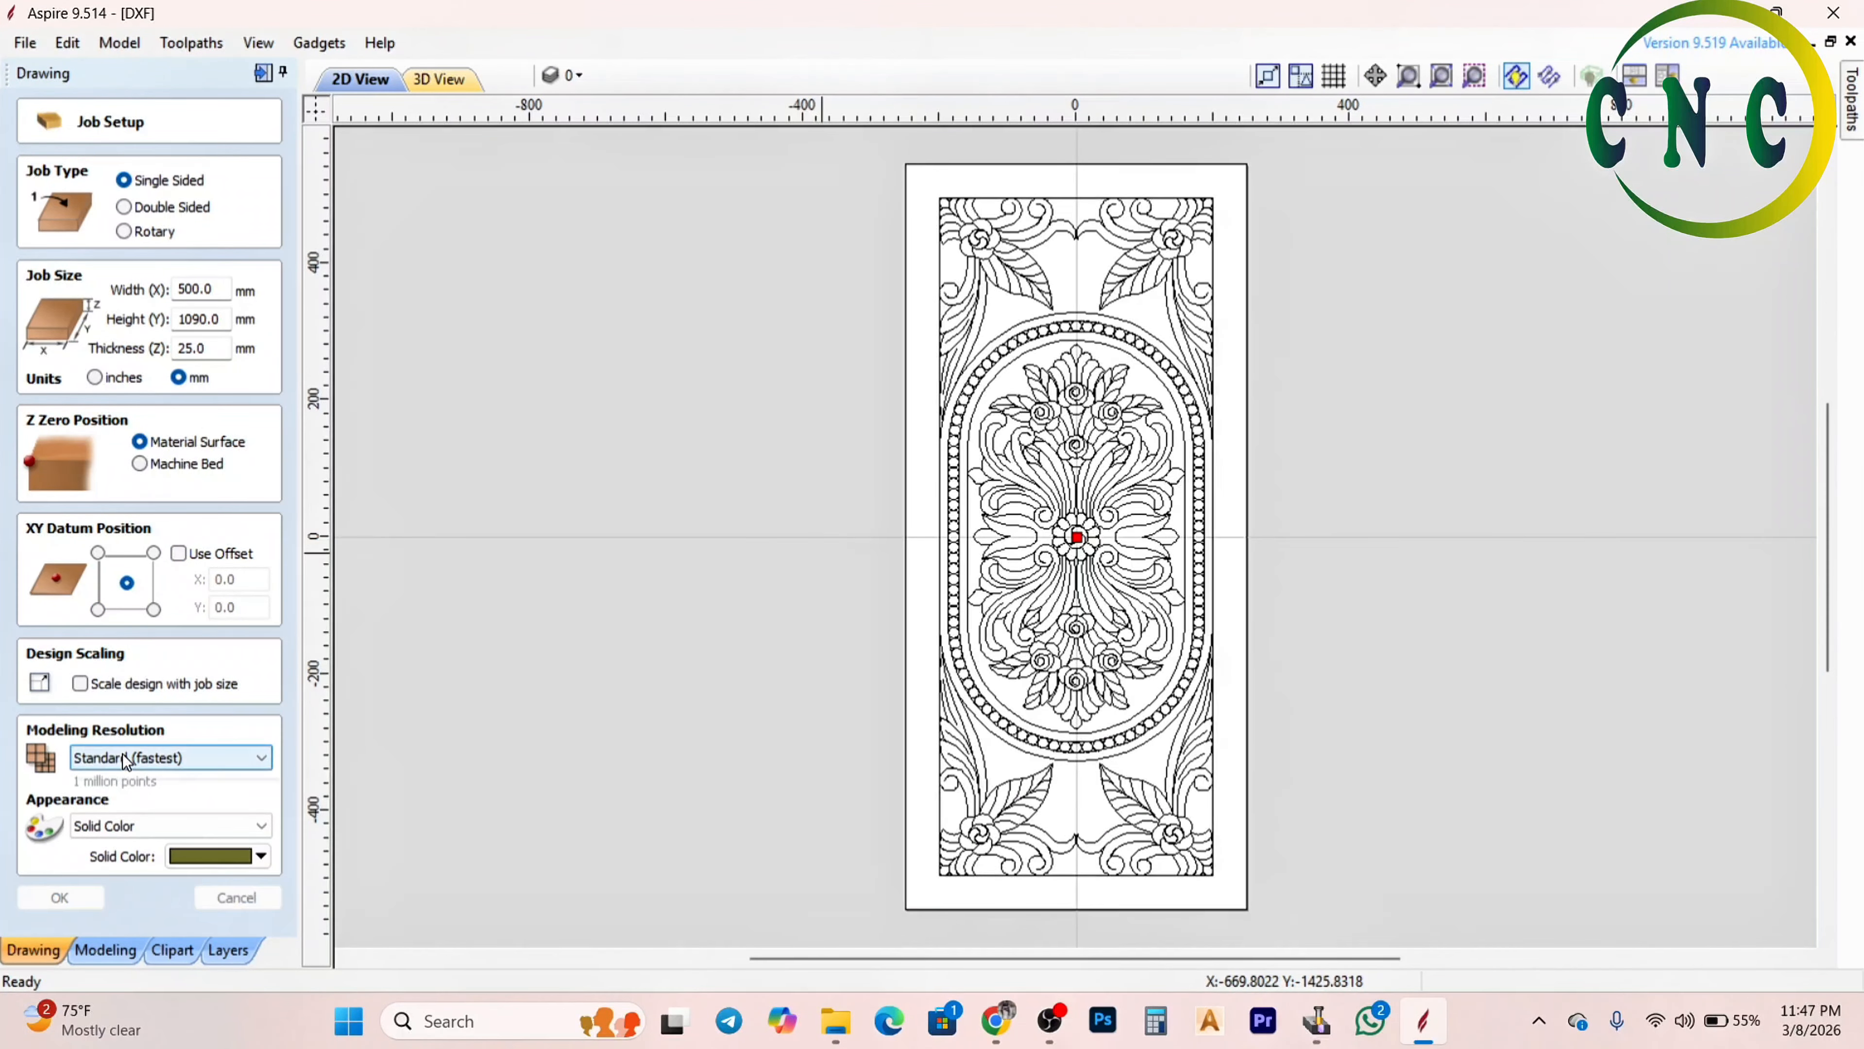
{"action": "left_click", "coordinate": [127, 760]}
{"action": "left_click", "coordinate": [139, 817]}
{"action": "left_click", "coordinate": [83, 896]}
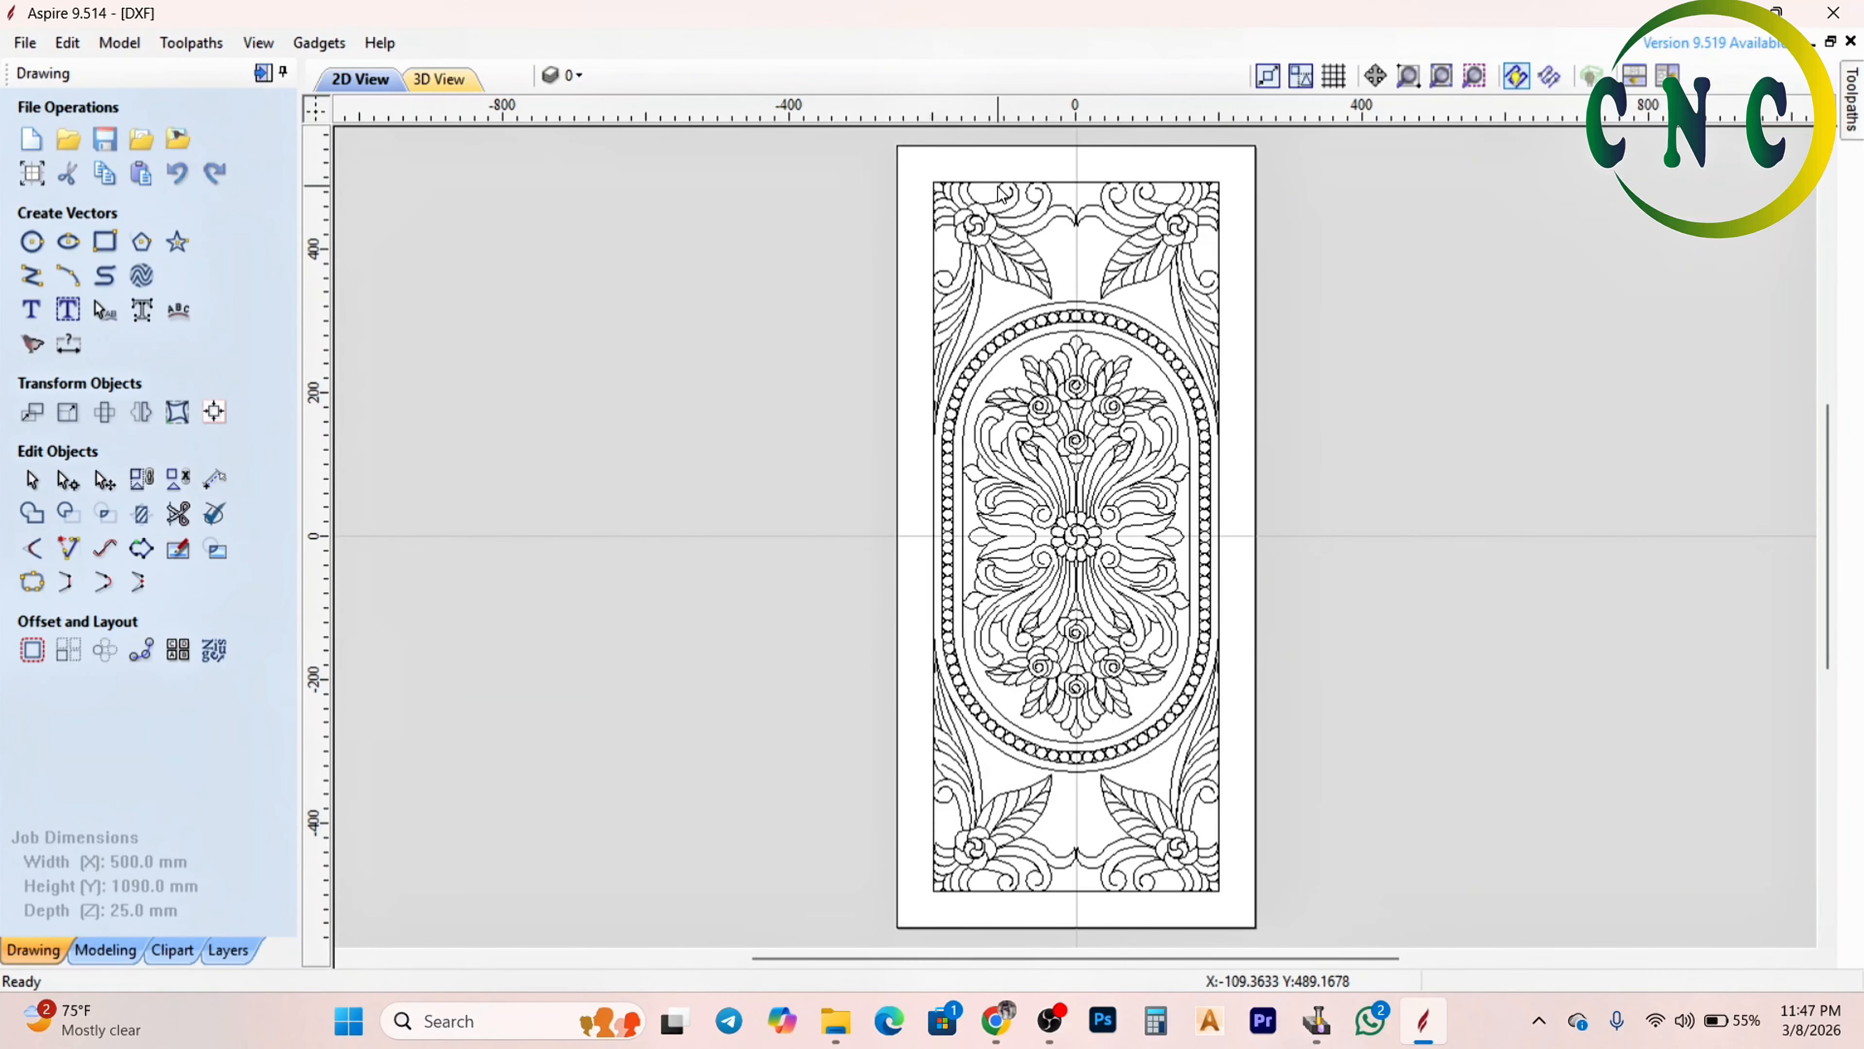
Select all vectors of the panel and calculate a 2D Profile toolpath on the lines, 6 mm deep with the 16 mm form tool
{"action": "left_click_drag", "start_coordinate": [912, 164], "coordinate": [1273, 736]}
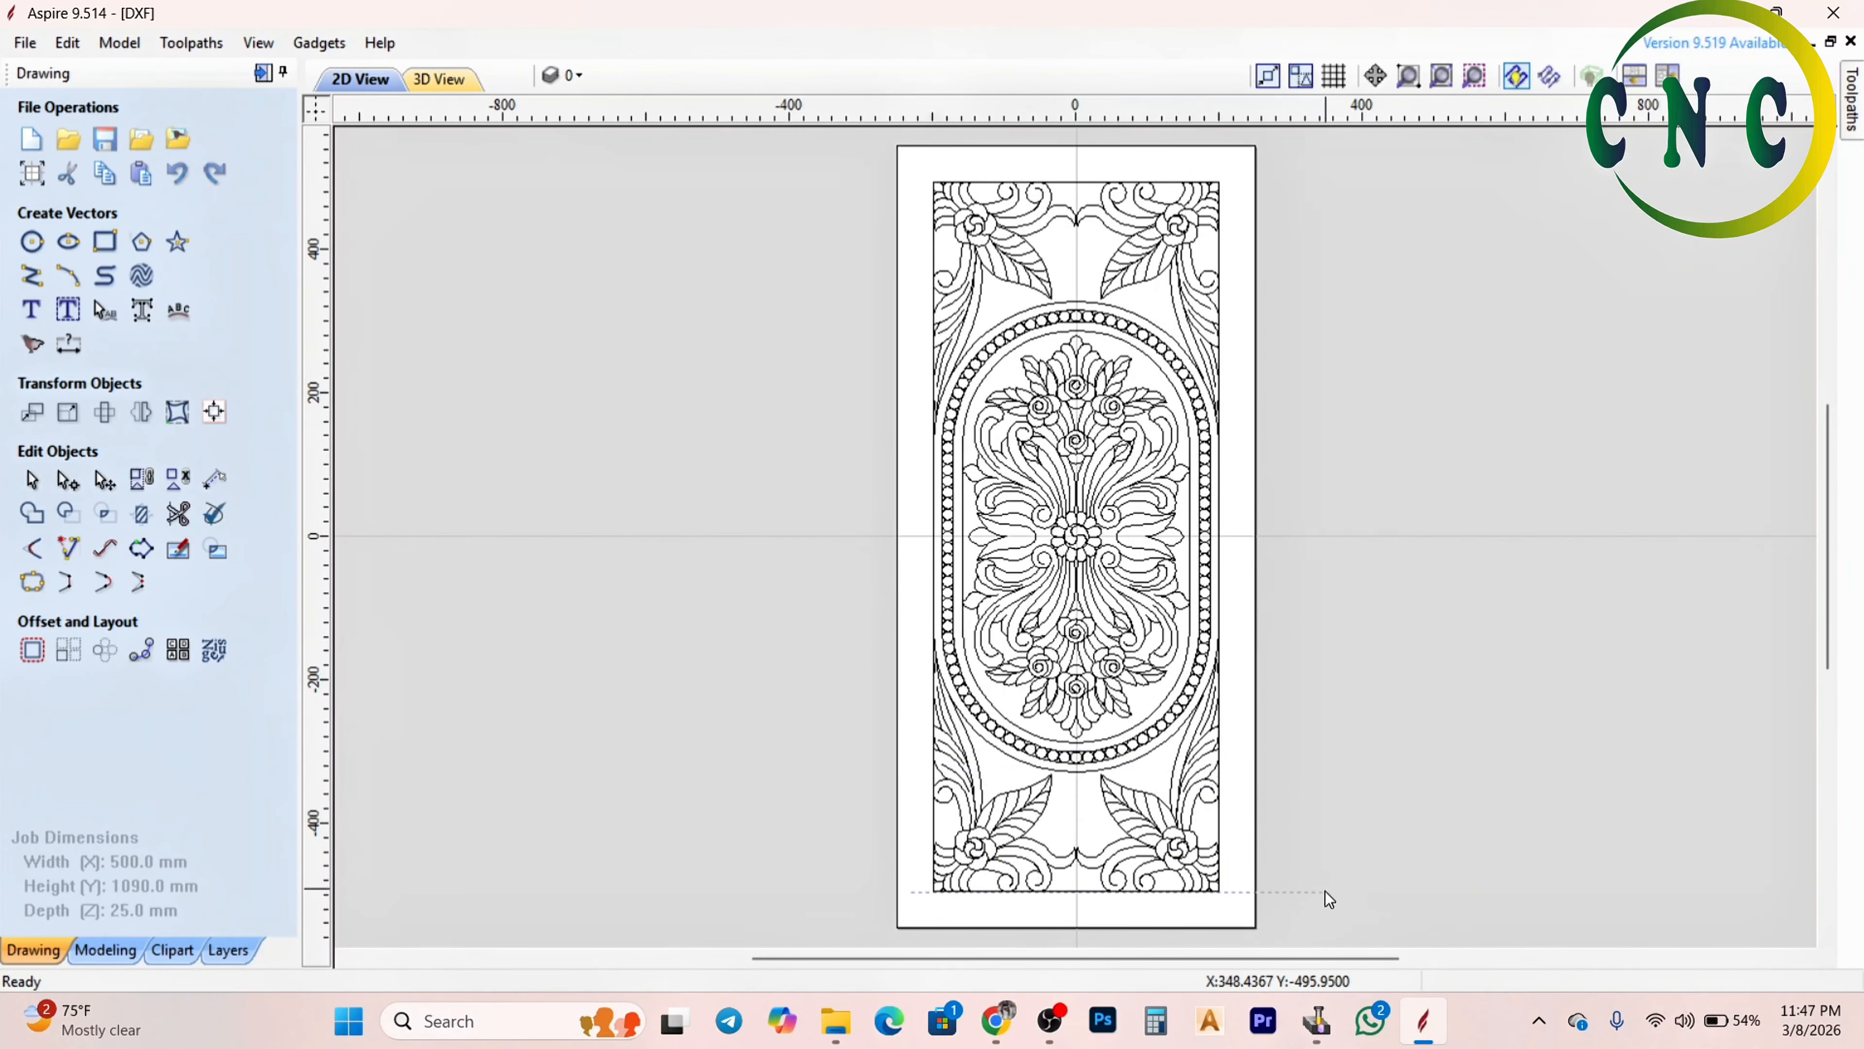
{"action": "left_click_drag", "start_coordinate": [1325, 891], "coordinate": [1332, 912]}
{"action": "mouse_move", "coordinate": [1851, 103]}
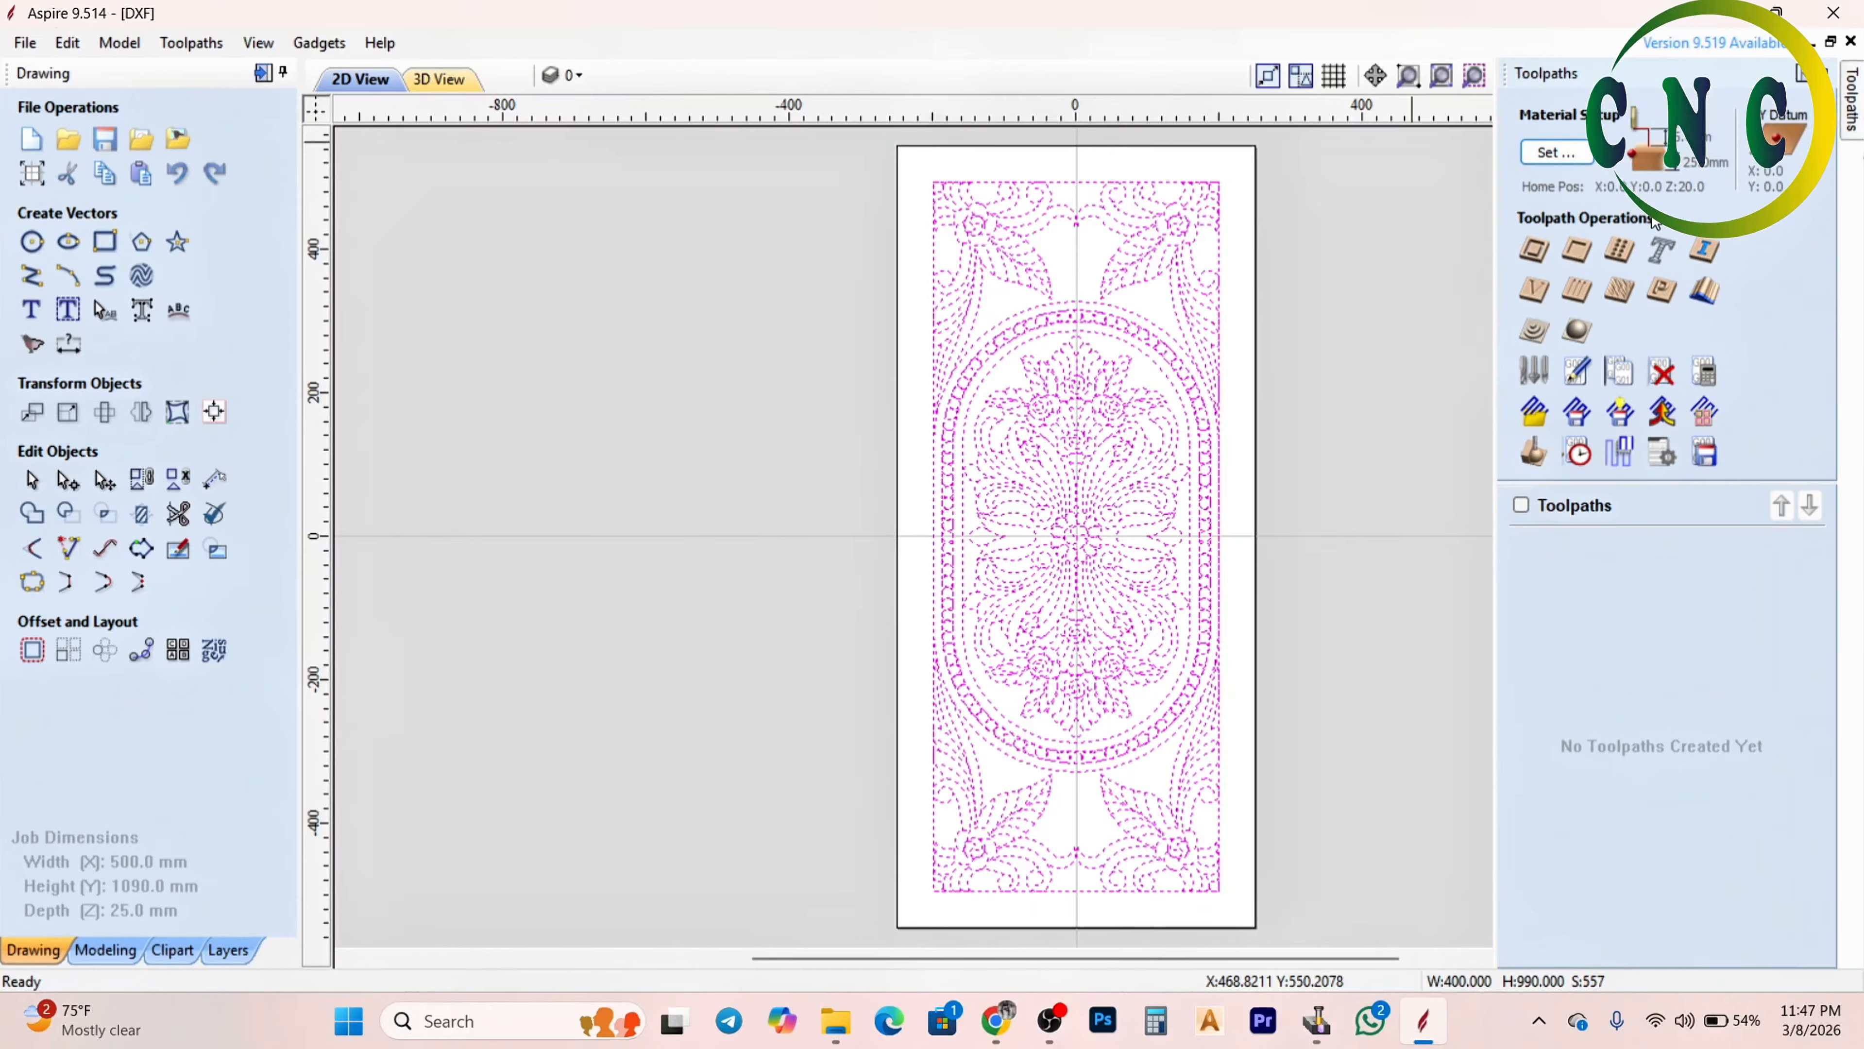
{"action": "left_click", "coordinate": [1533, 250]}
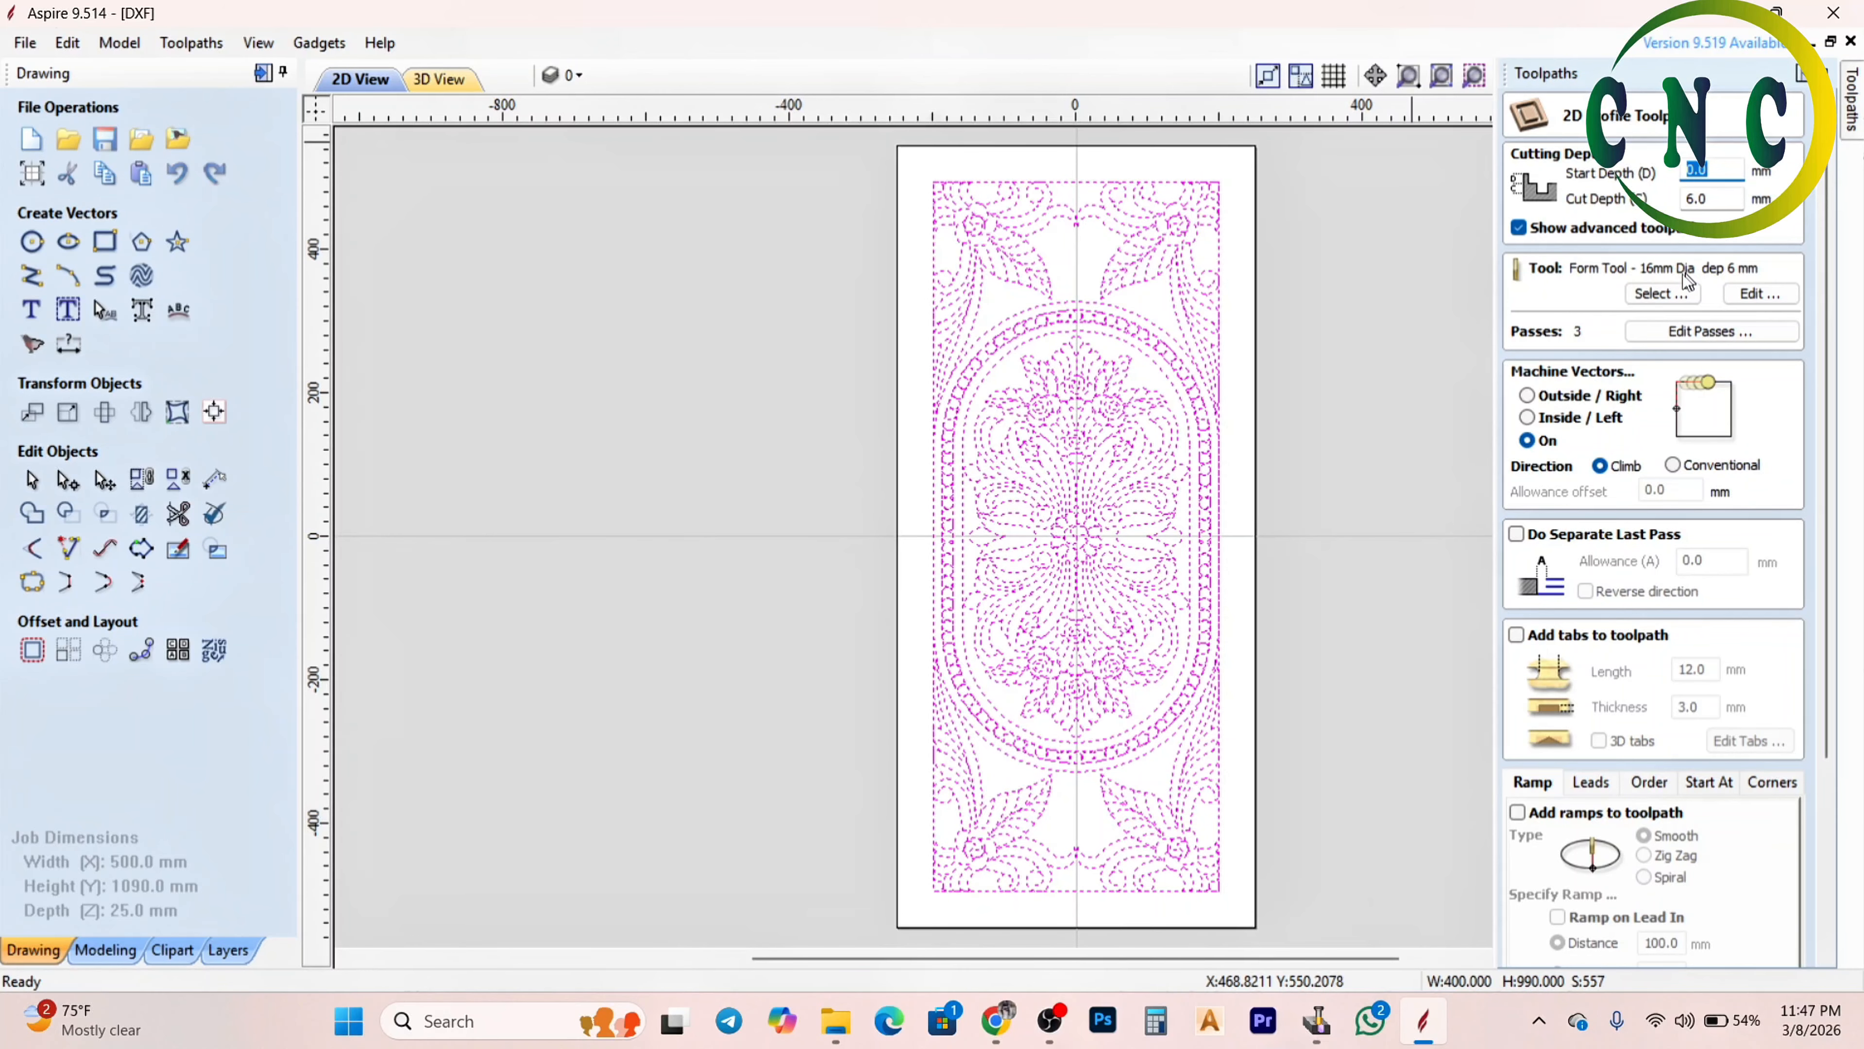
{"action": "scroll", "coordinate": [1583, 881], "scroll_direction": "down", "scroll_amount": 5}
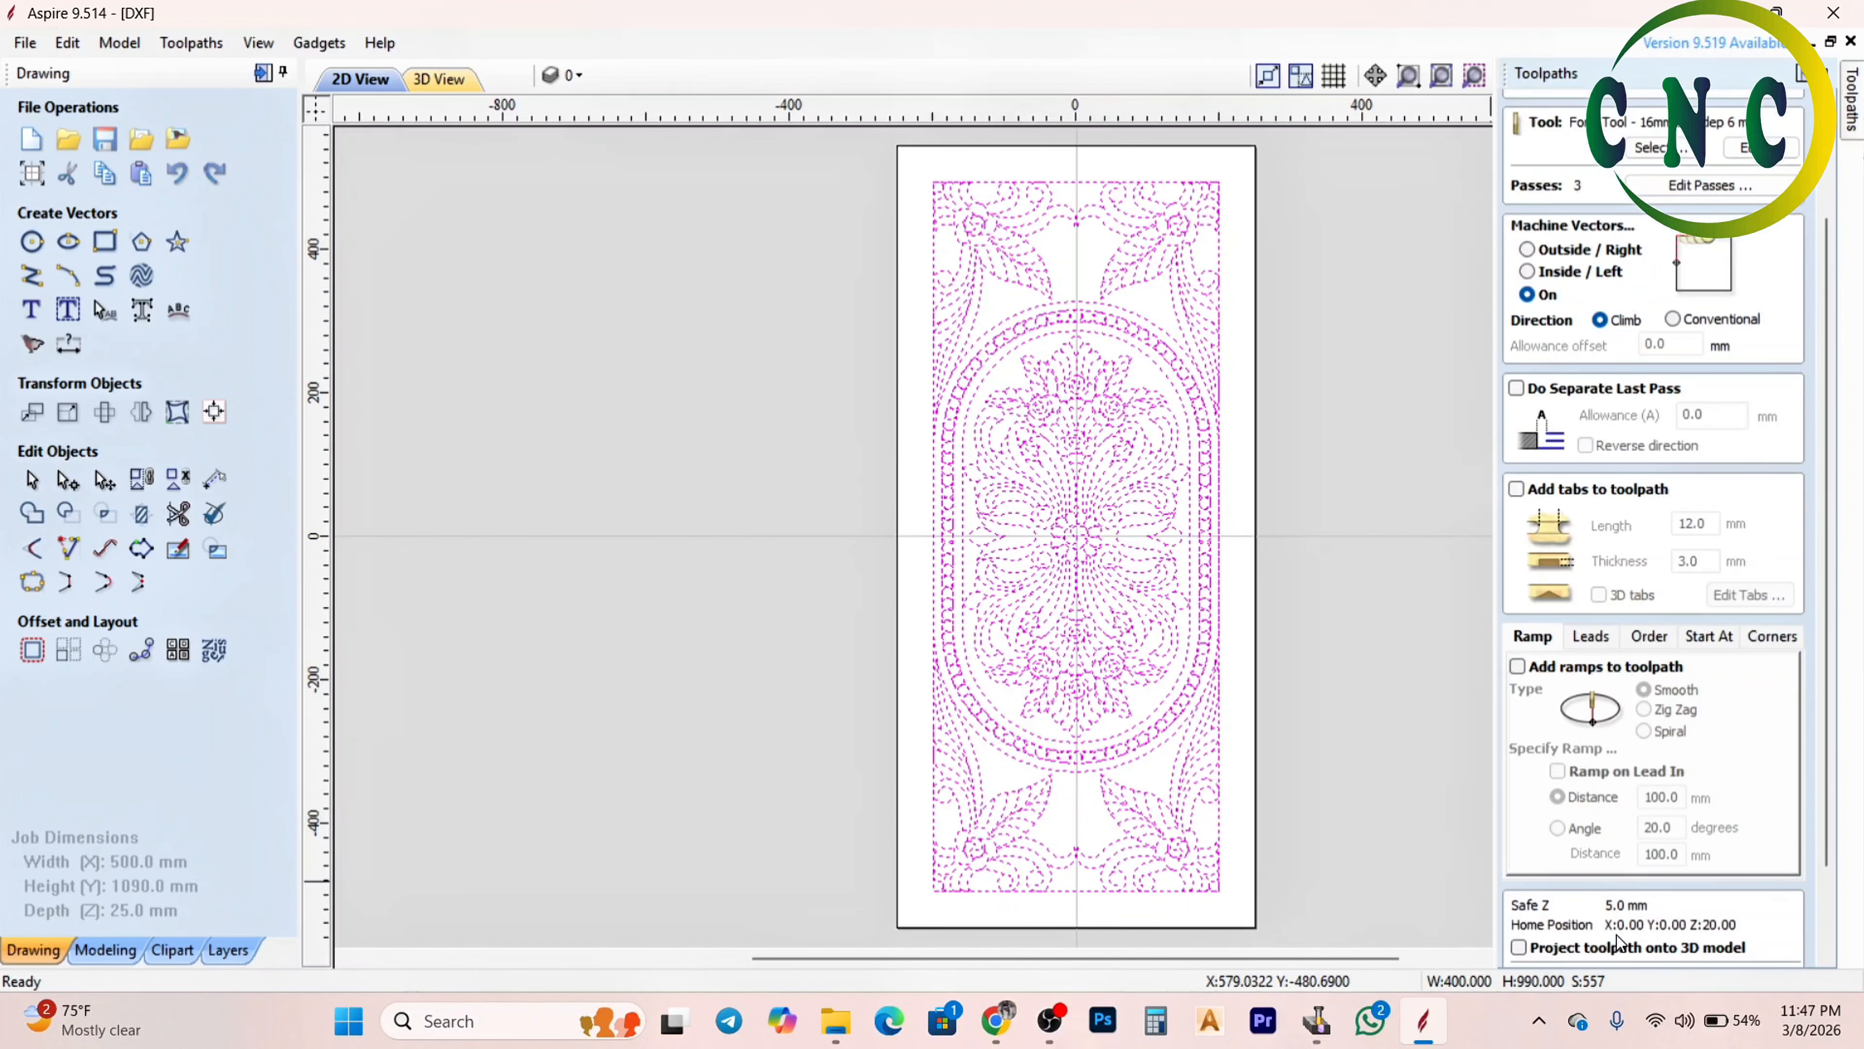
{"action": "left_click", "coordinate": [1560, 951]}
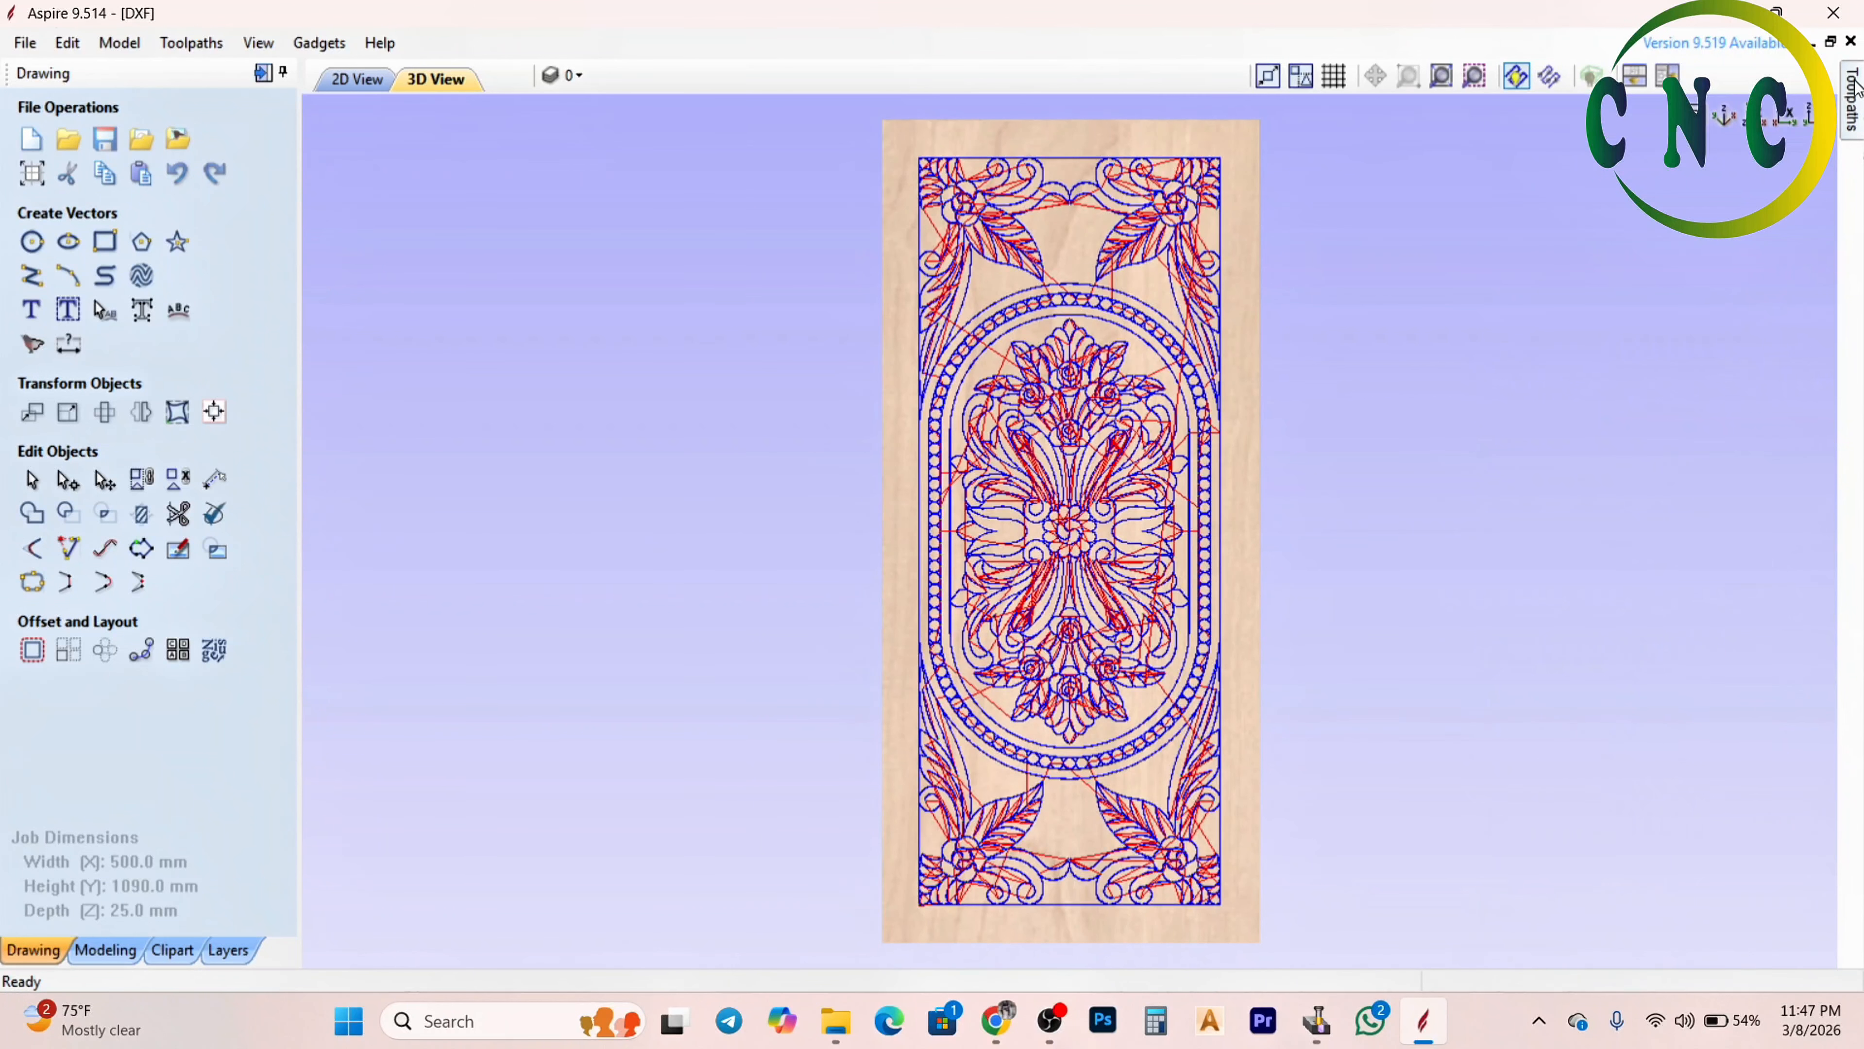
Simulate the profile toolpath on the material and examine the carved floral detail around the panel's centre from several angles
{"action": "mouse_move", "coordinate": [1854, 88]}
{"action": "left_click", "coordinate": [1588, 400]}
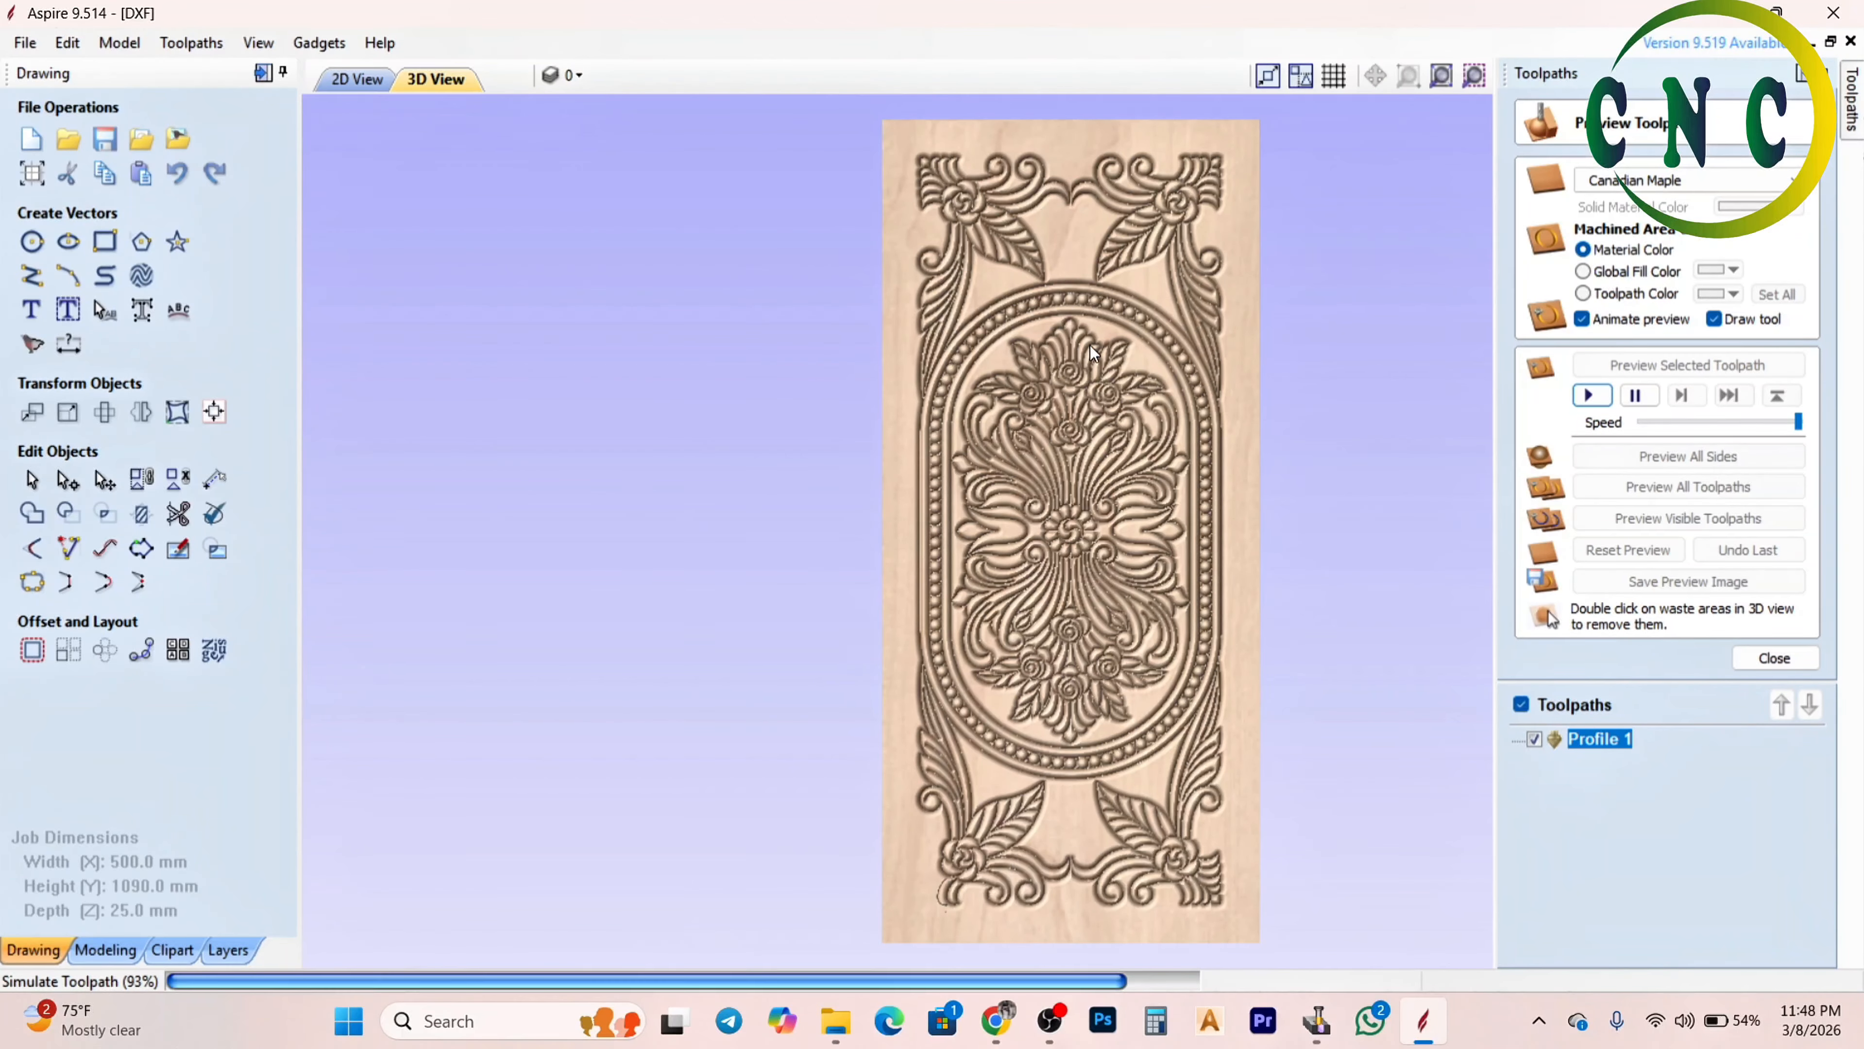
{"action": "scroll", "coordinate": [1063, 526], "scroll_direction": "up", "scroll_amount": 2}
{"action": "scroll", "coordinate": [1064, 525], "scroll_direction": "up", "scroll_amount": 5}
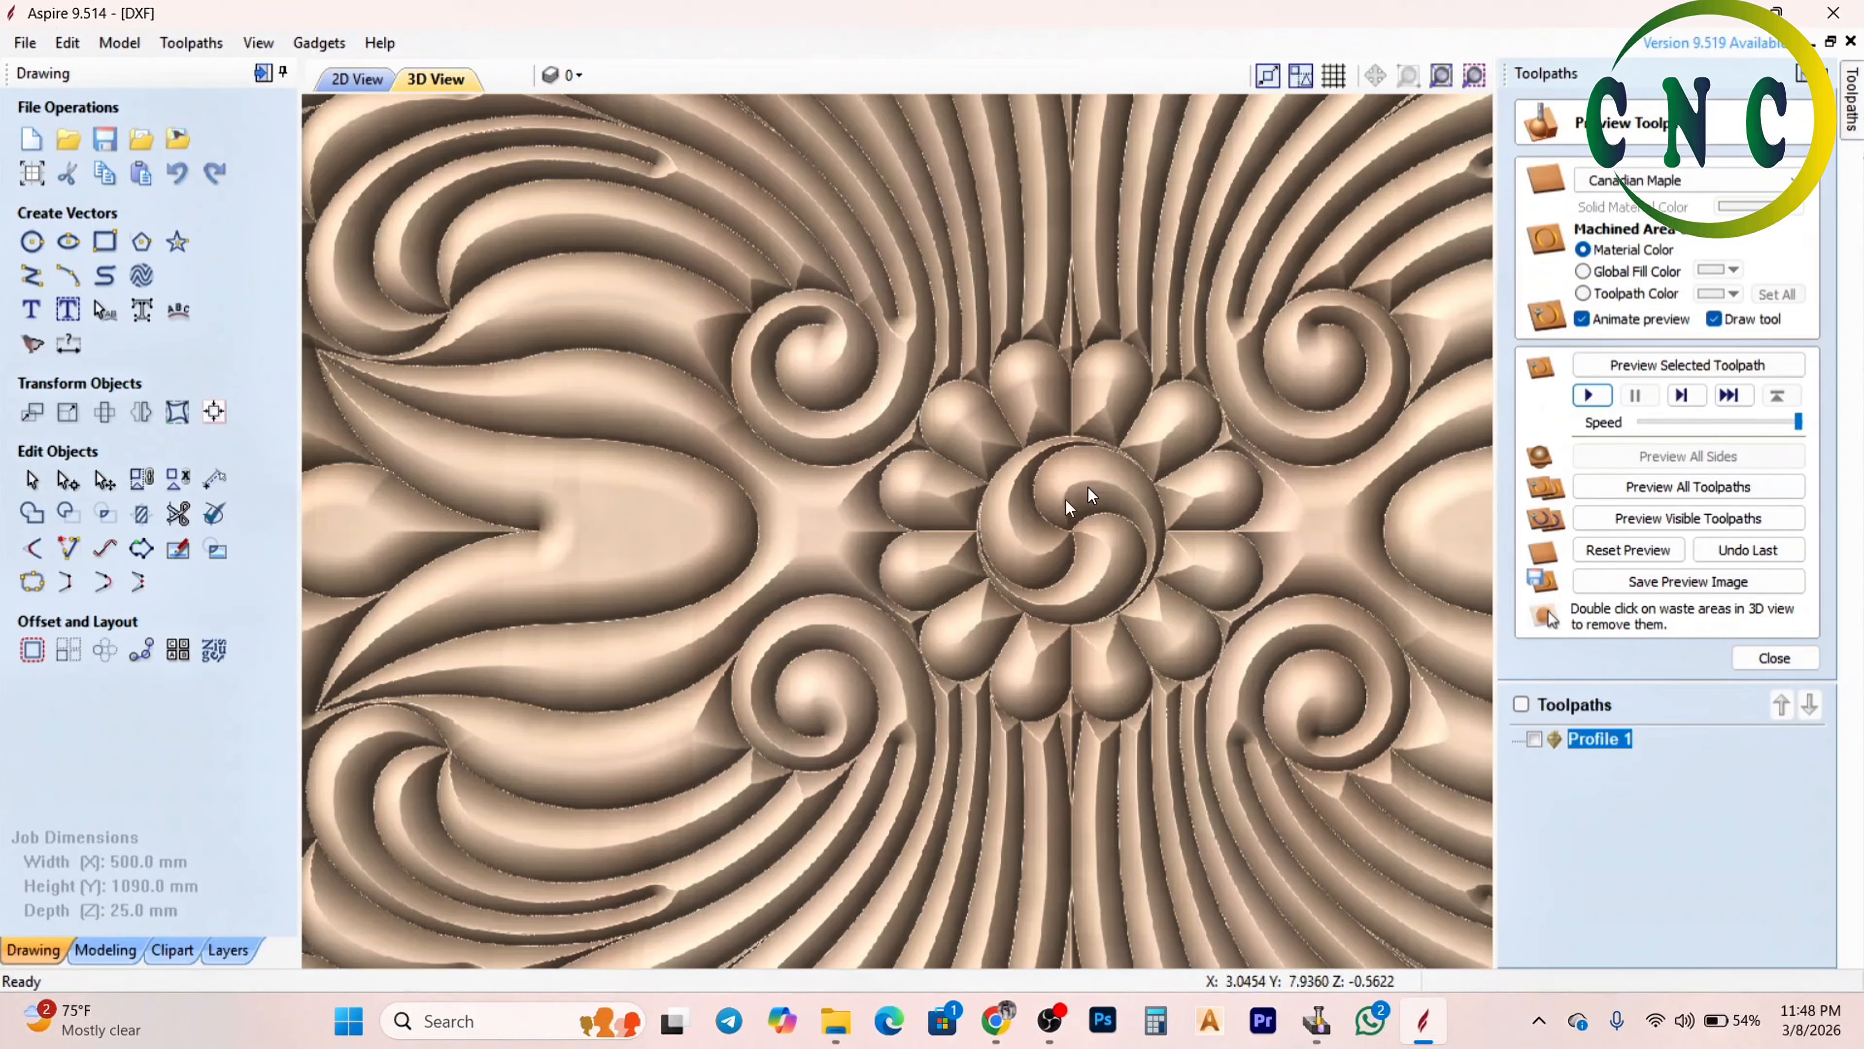
{"action": "left_click_drag", "start_coordinate": [1087, 487], "coordinate": [733, 338]}
{"action": "right_click_drag", "start_coordinate": [1037, 522], "coordinate": [832, 732]}
{"action": "right_click_drag", "start_coordinate": [978, 397], "coordinate": [888, 765]}
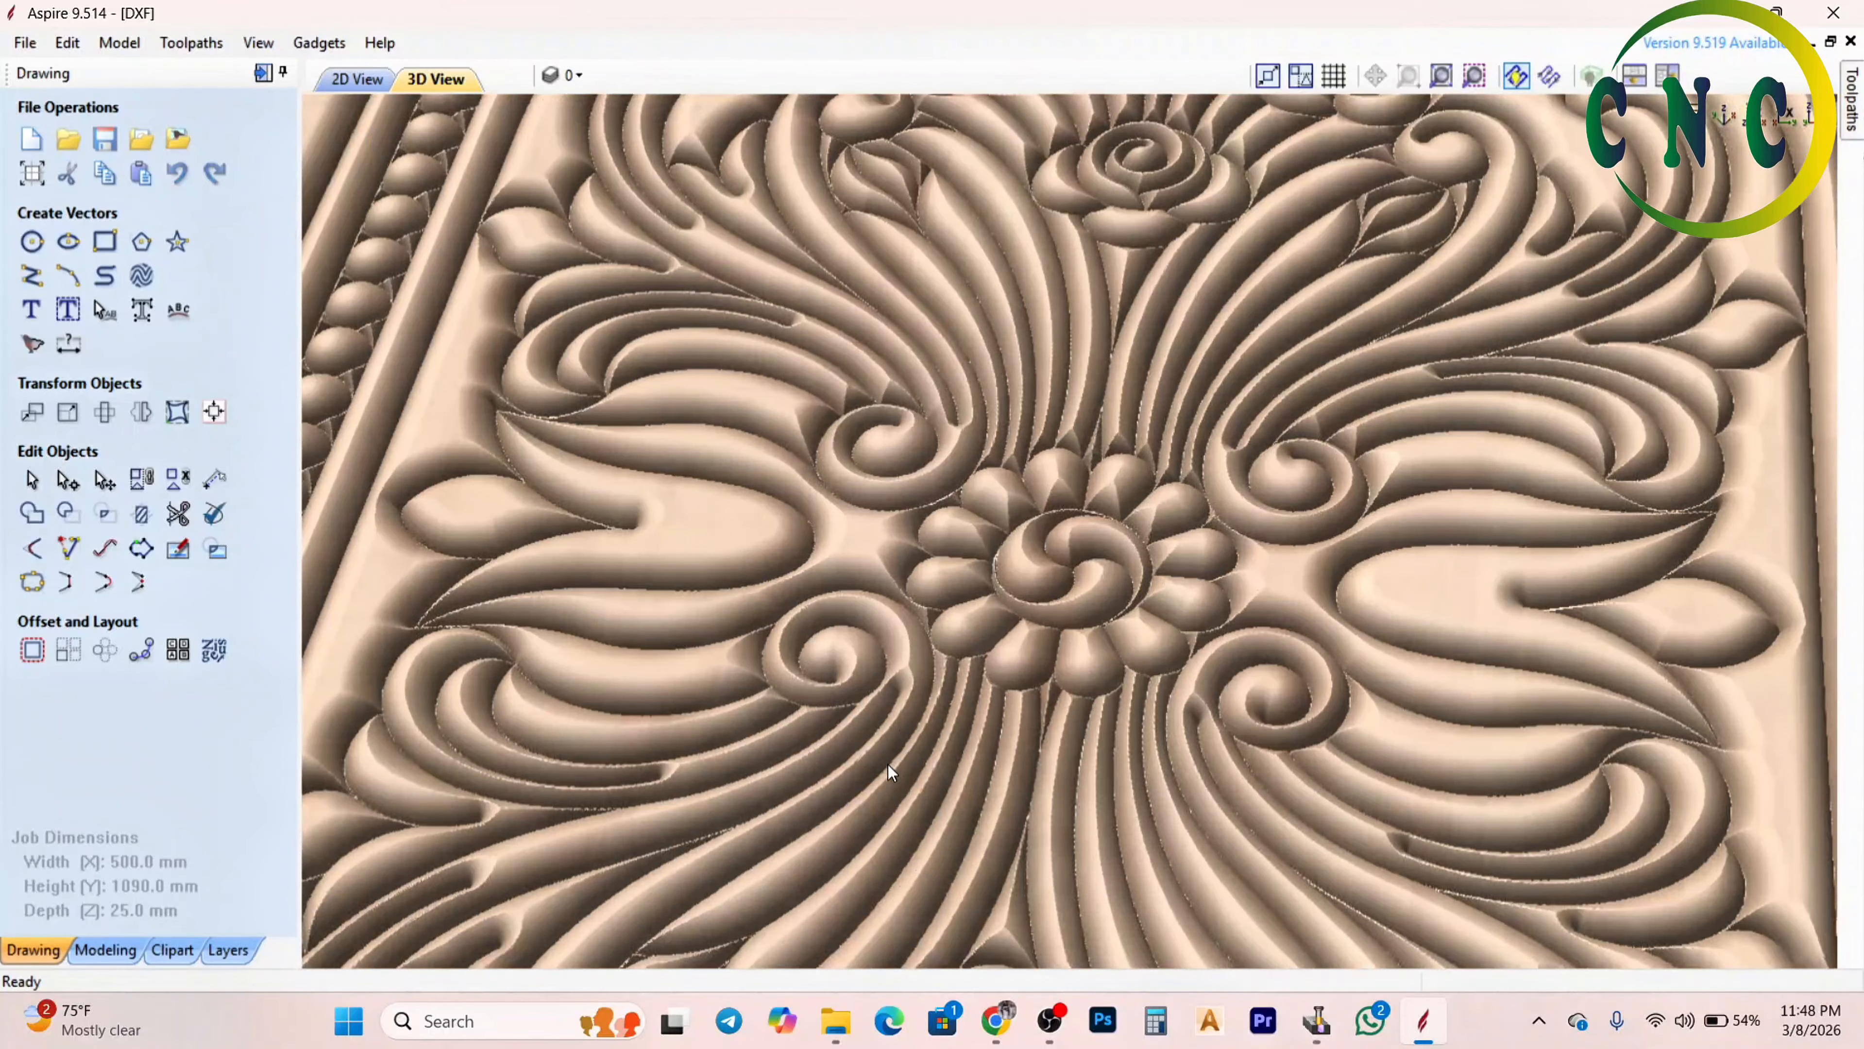
{"action": "right_click_drag", "start_coordinate": [669, 786], "coordinate": [655, 831]}
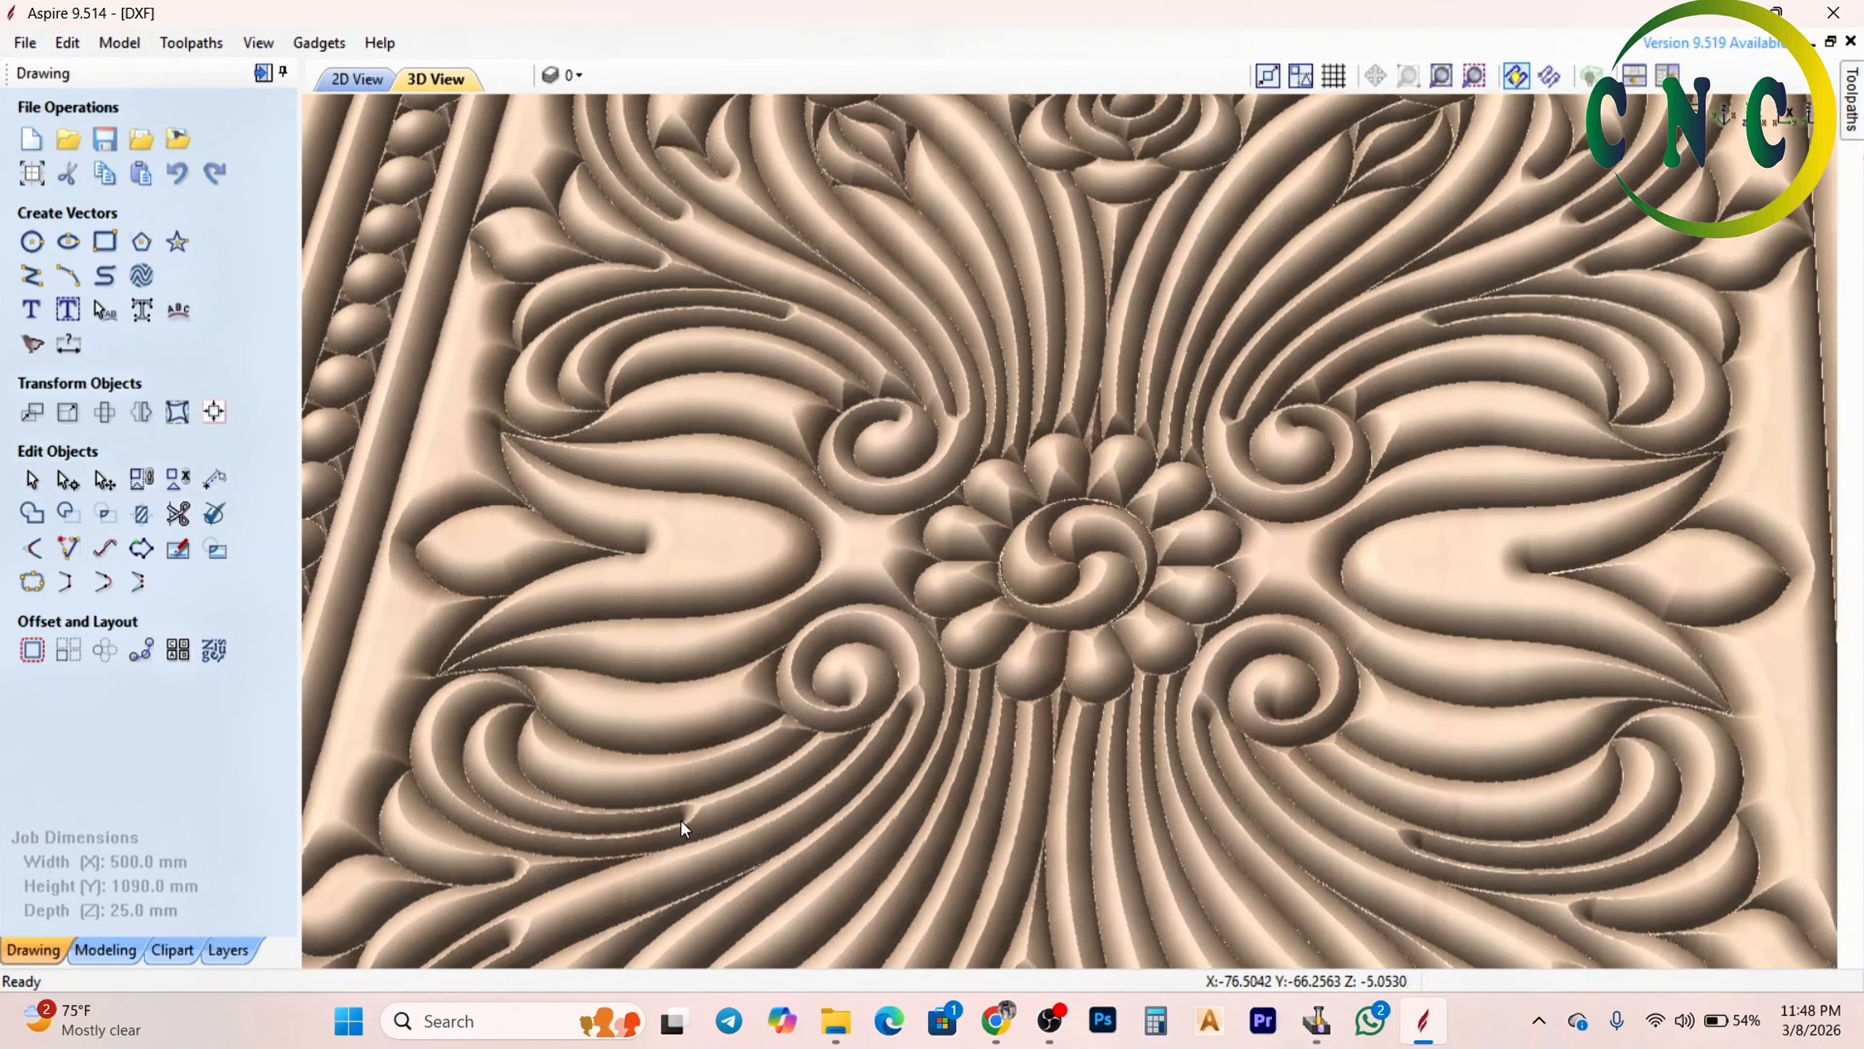
{"action": "scroll", "coordinate": [684, 821], "scroll_direction": "down", "scroll_amount": 5}
{"action": "scroll", "coordinate": [676, 844], "scroll_direction": "up", "scroll_amount": 5}
{"action": "left_click_drag", "start_coordinate": [672, 861], "coordinate": [641, 831]}
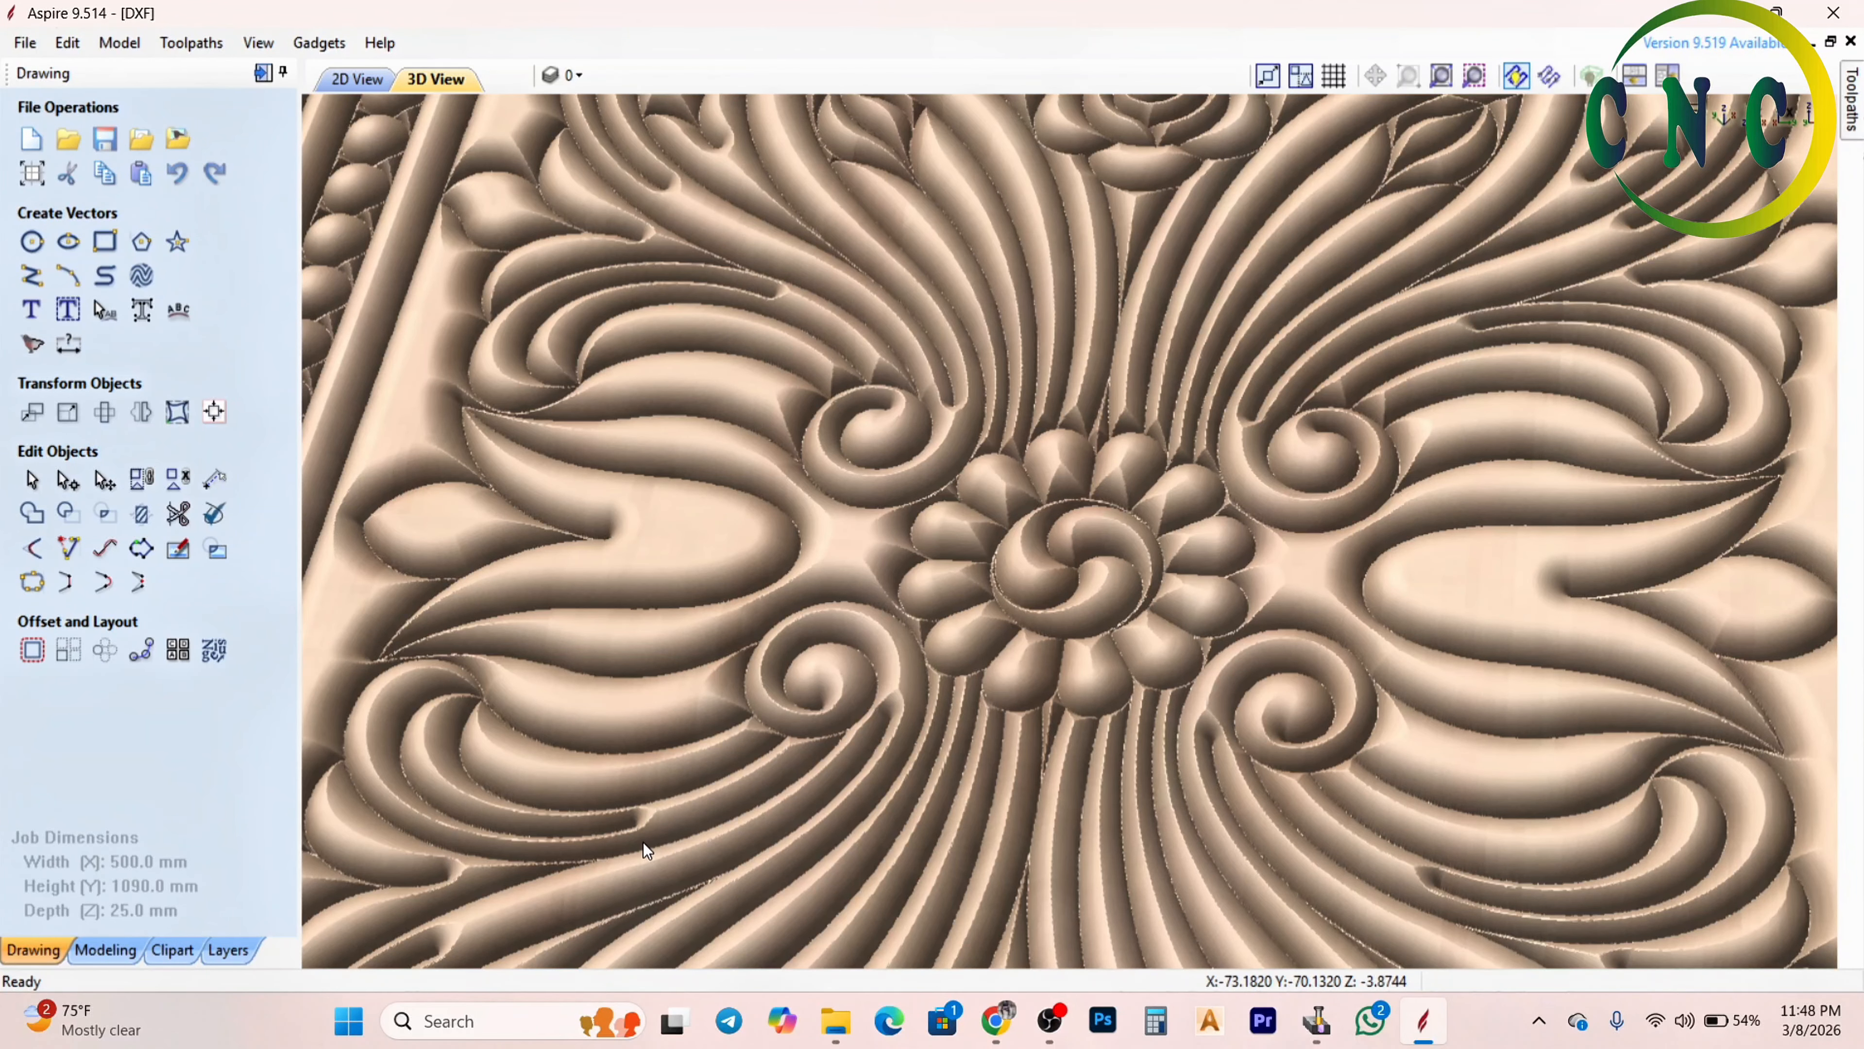
{"action": "scroll", "coordinate": [695, 809], "scroll_direction": "down", "scroll_amount": 1}
{"action": "scroll", "coordinate": [621, 838], "scroll_direction": "up", "scroll_amount": 1}
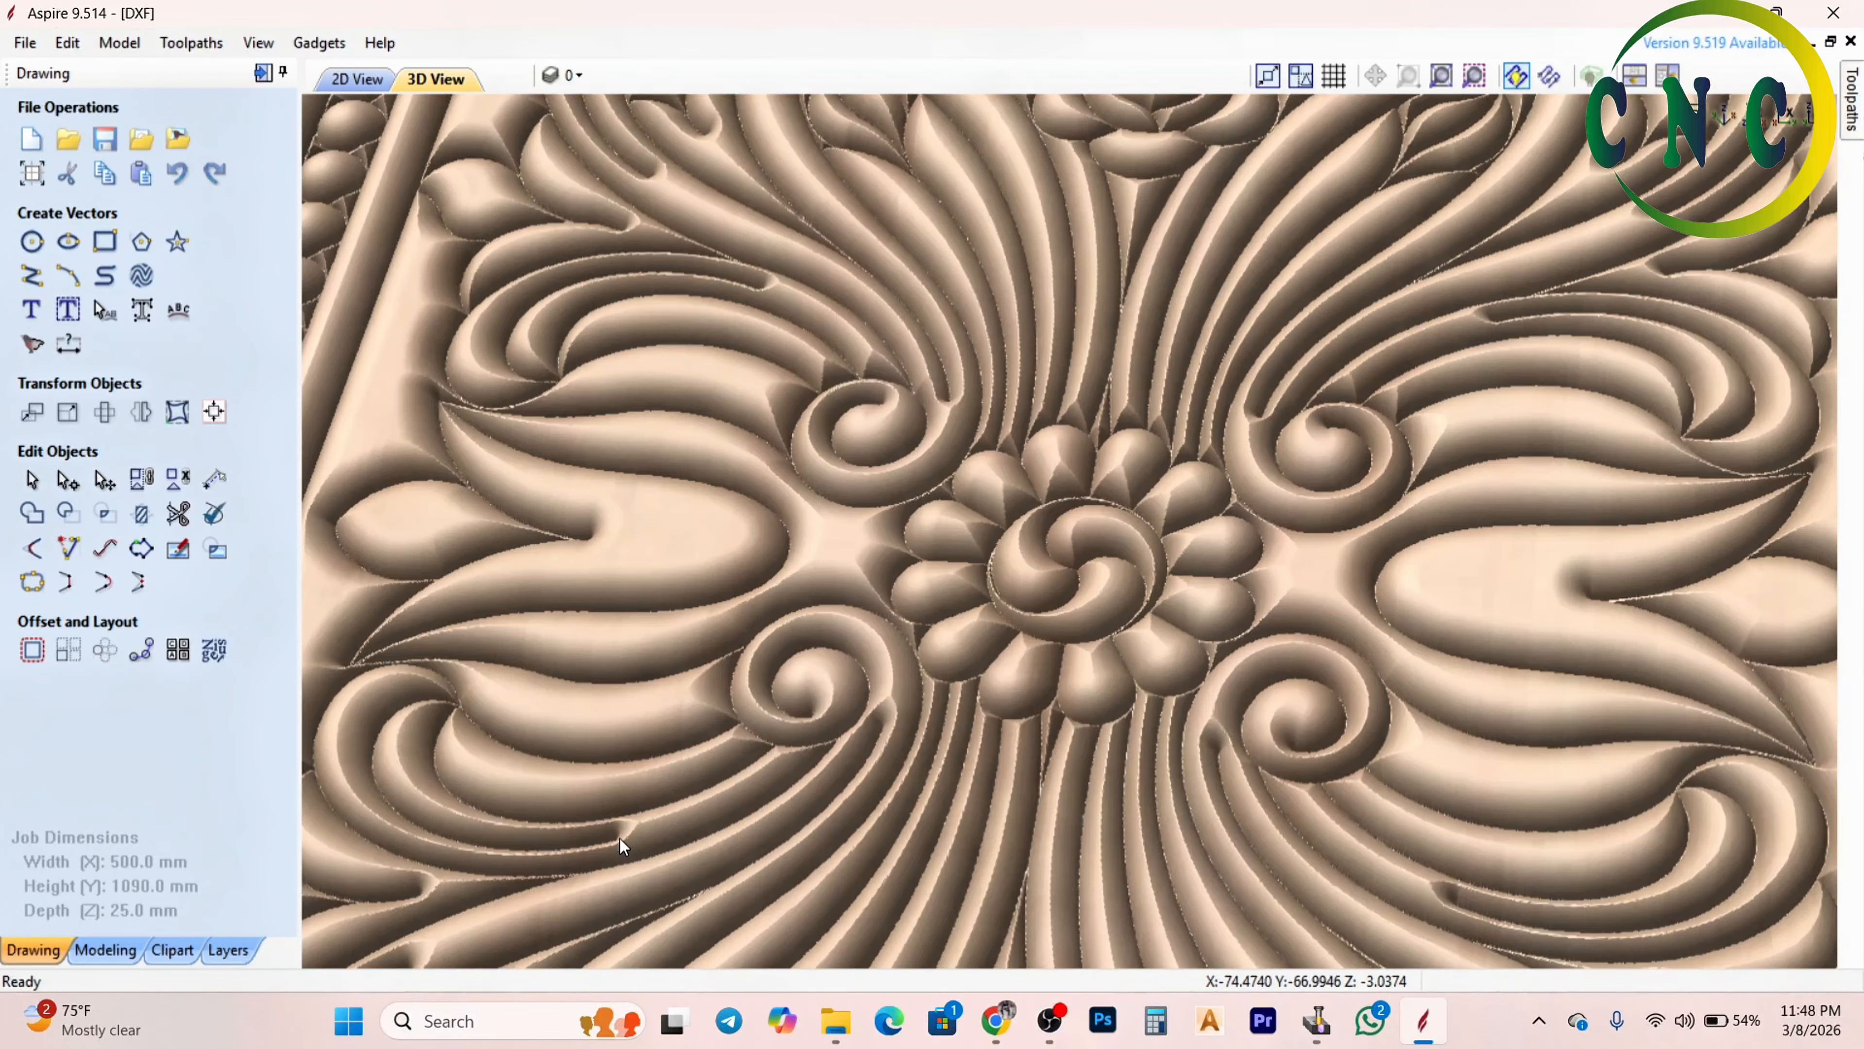
{"action": "scroll", "coordinate": [707, 799], "scroll_direction": "down", "scroll_amount": 1}
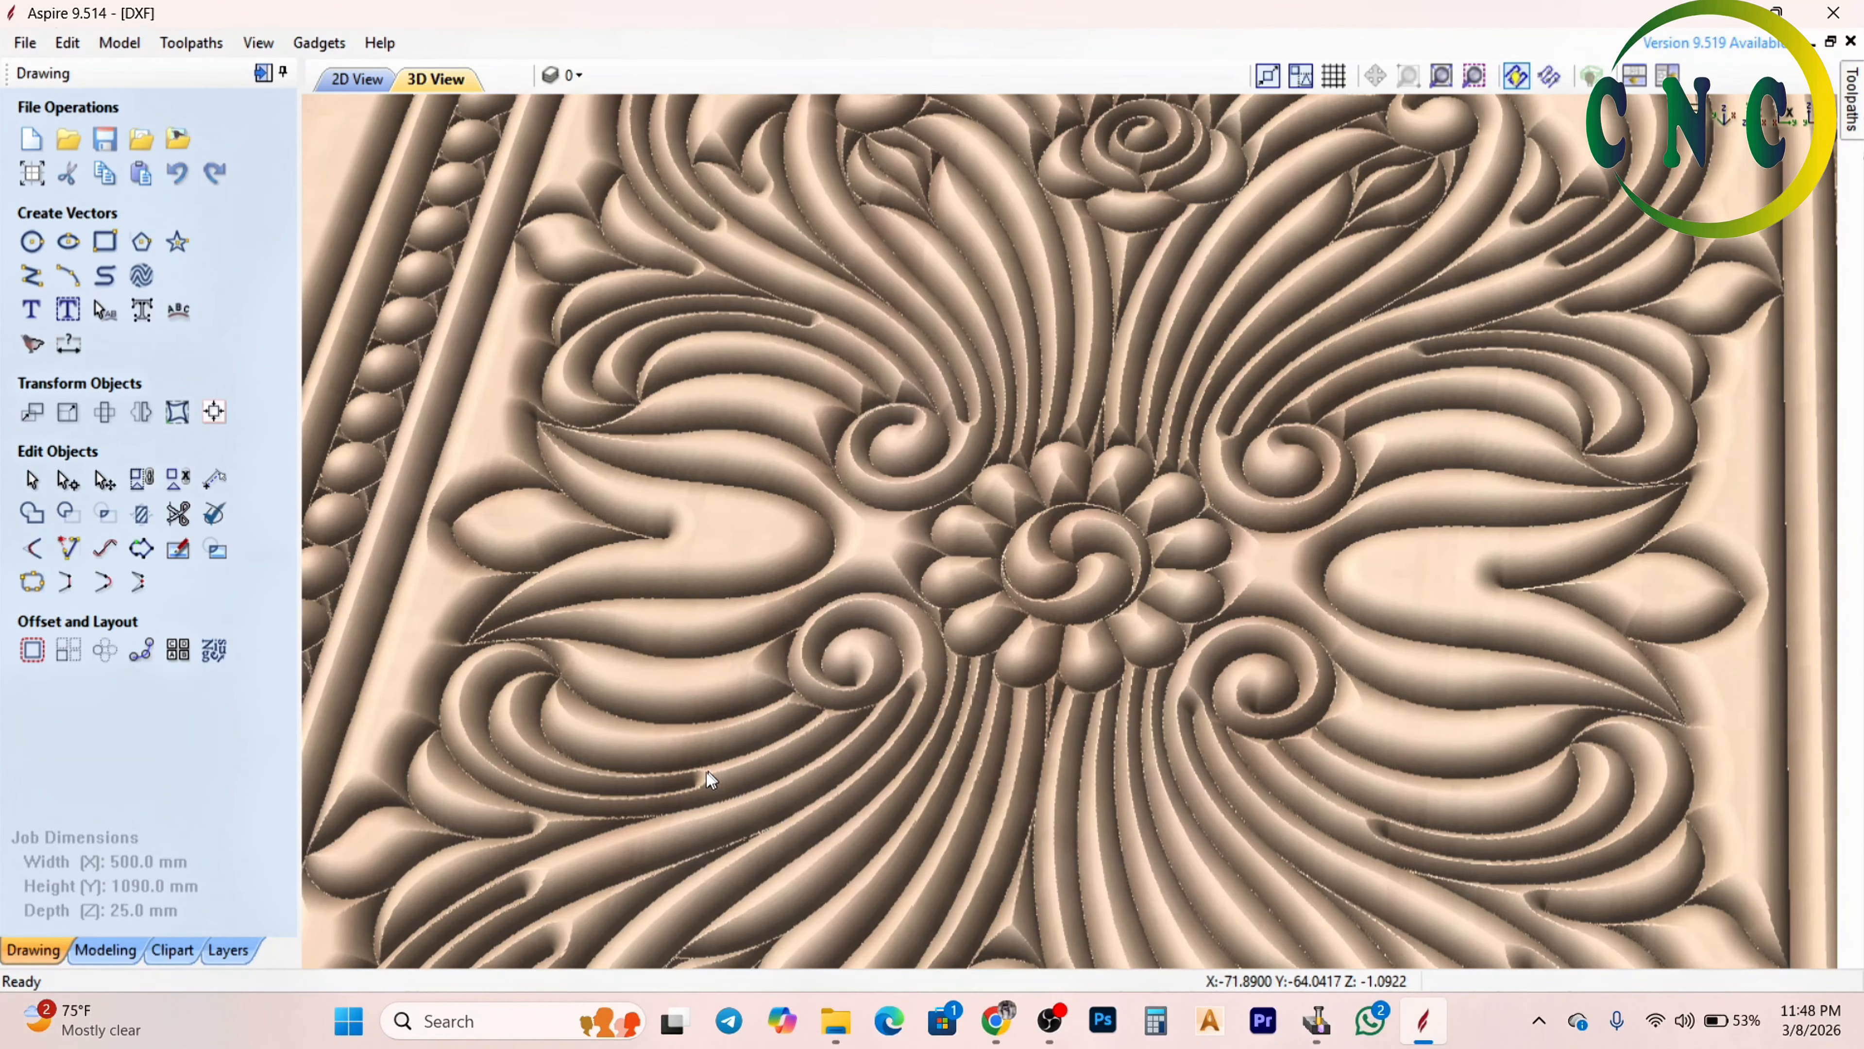
{"action": "scroll", "coordinate": [687, 775], "scroll_direction": "down", "scroll_amount": 3}
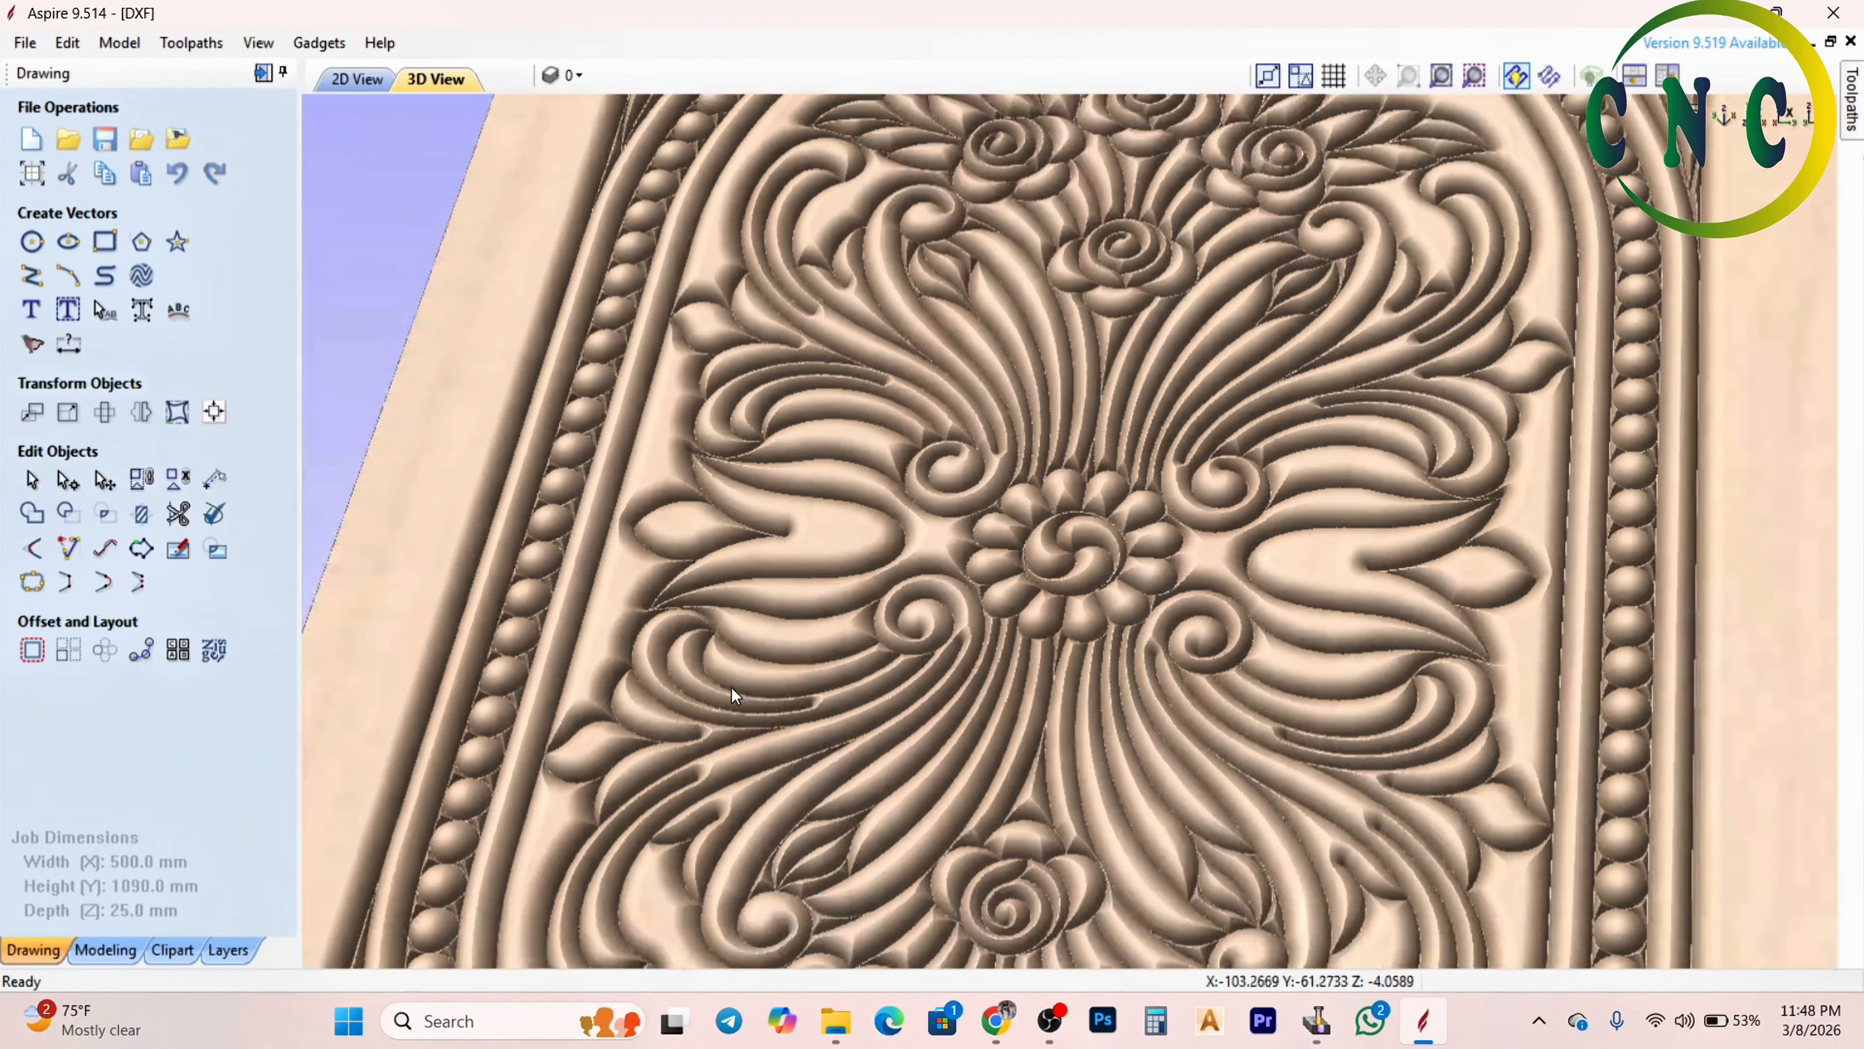
Close the Aspire job without saving, switch to the wordrop-18 drawing in JDPaint and clear the selection there
{"action": "left_click", "coordinate": [1833, 13]}
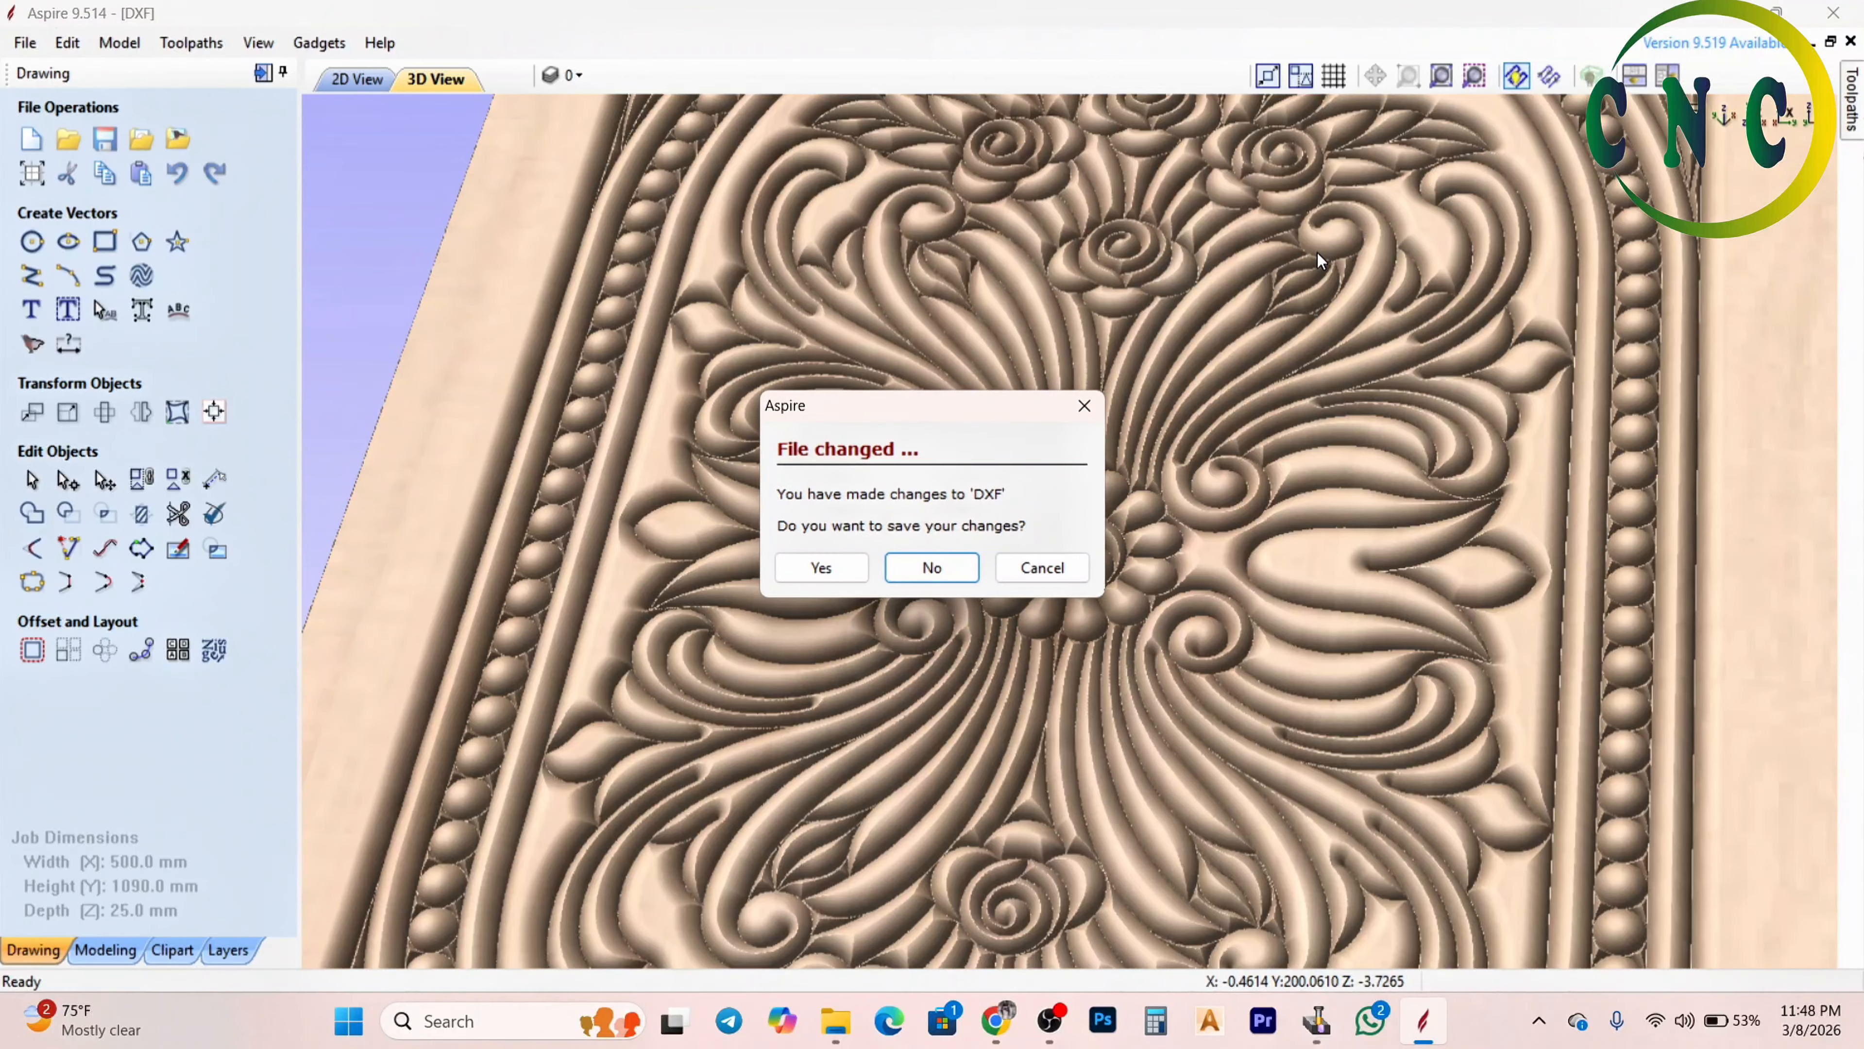
{"action": "left_click", "coordinate": [955, 572]}
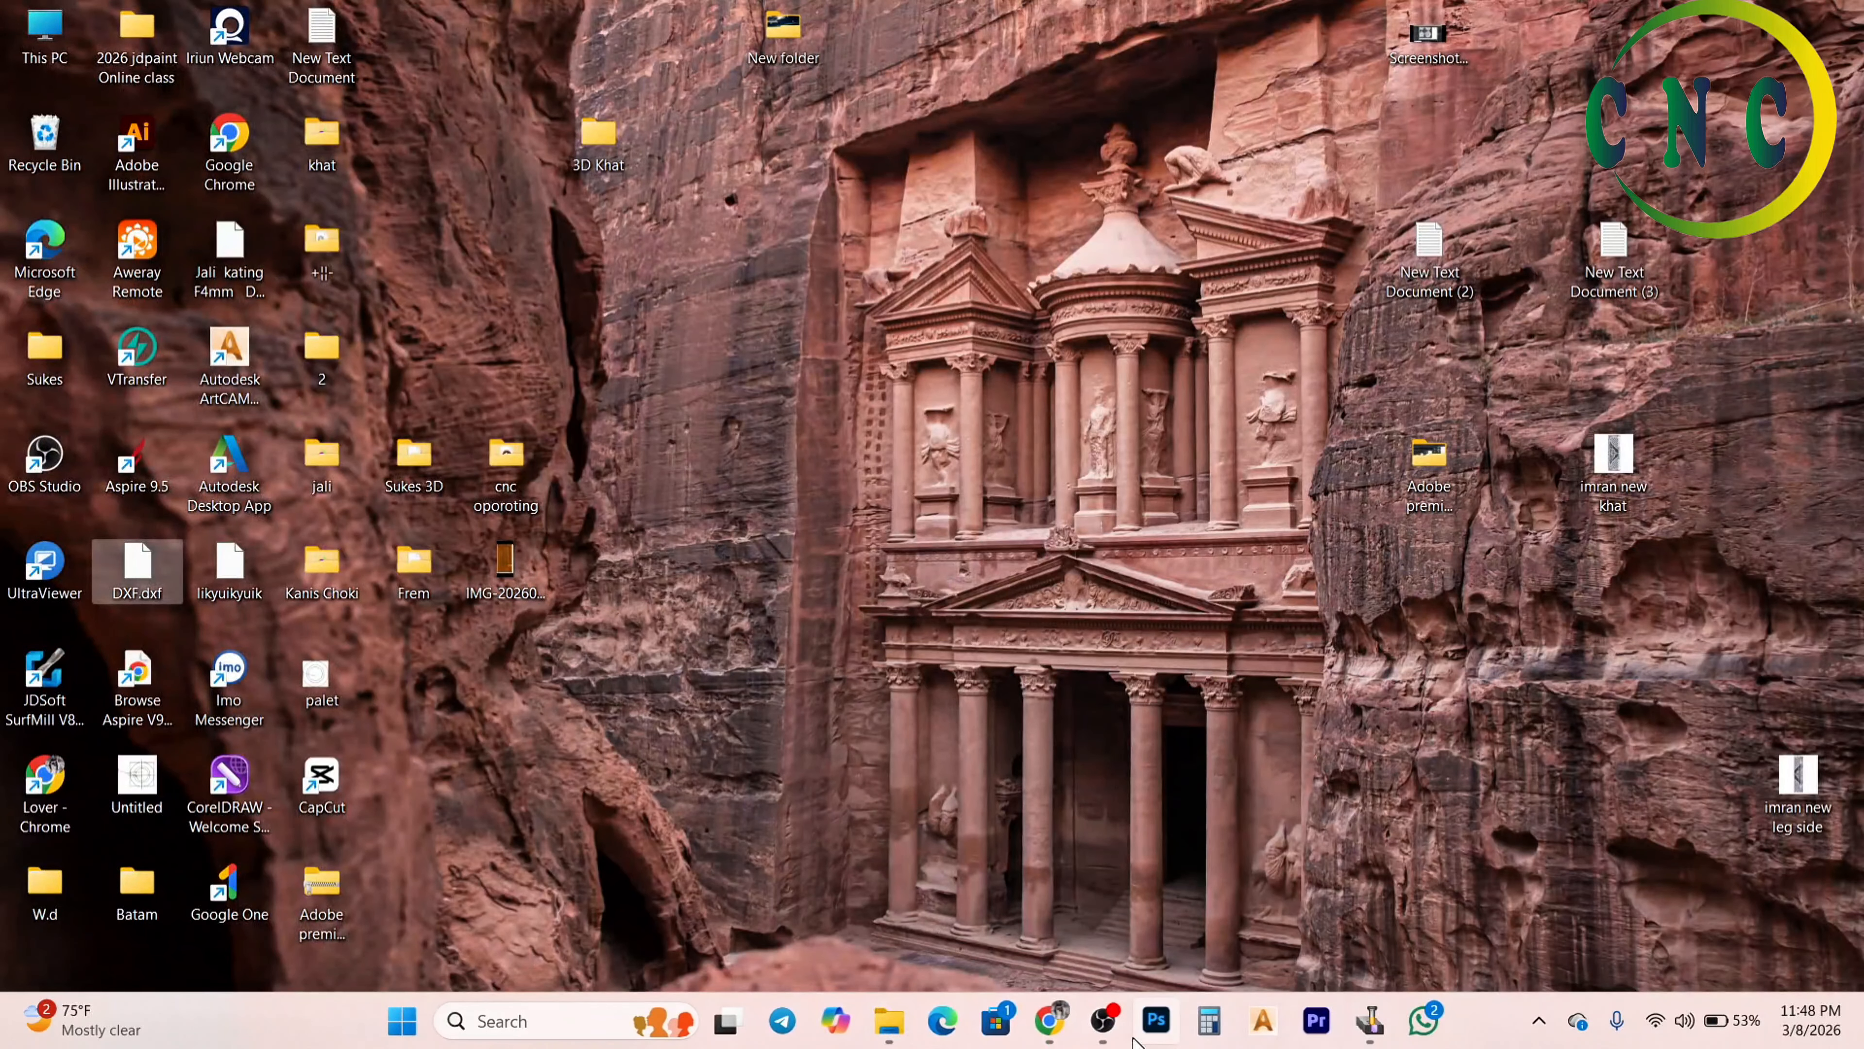
{"action": "mouse_move", "coordinate": [1388, 1019]}
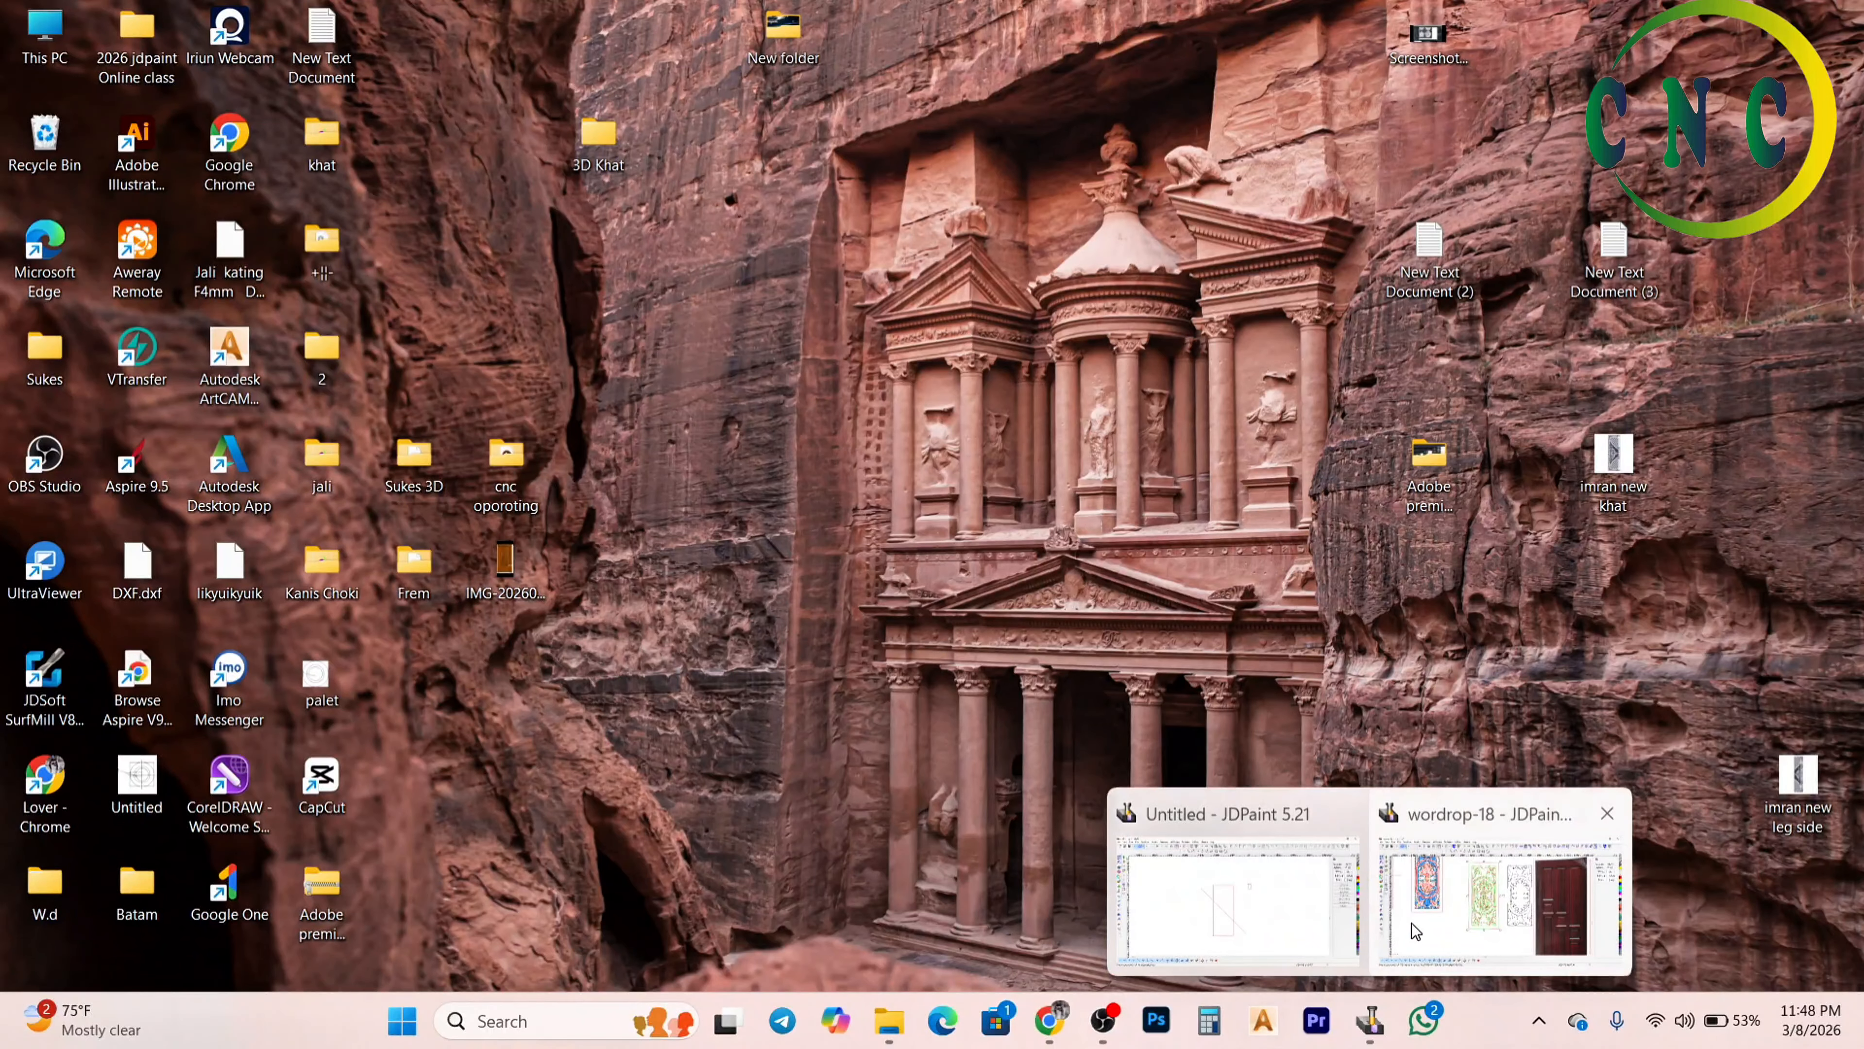
{"action": "left_click", "coordinate": [1413, 927]}
{"action": "left_click", "coordinate": [592, 561]}
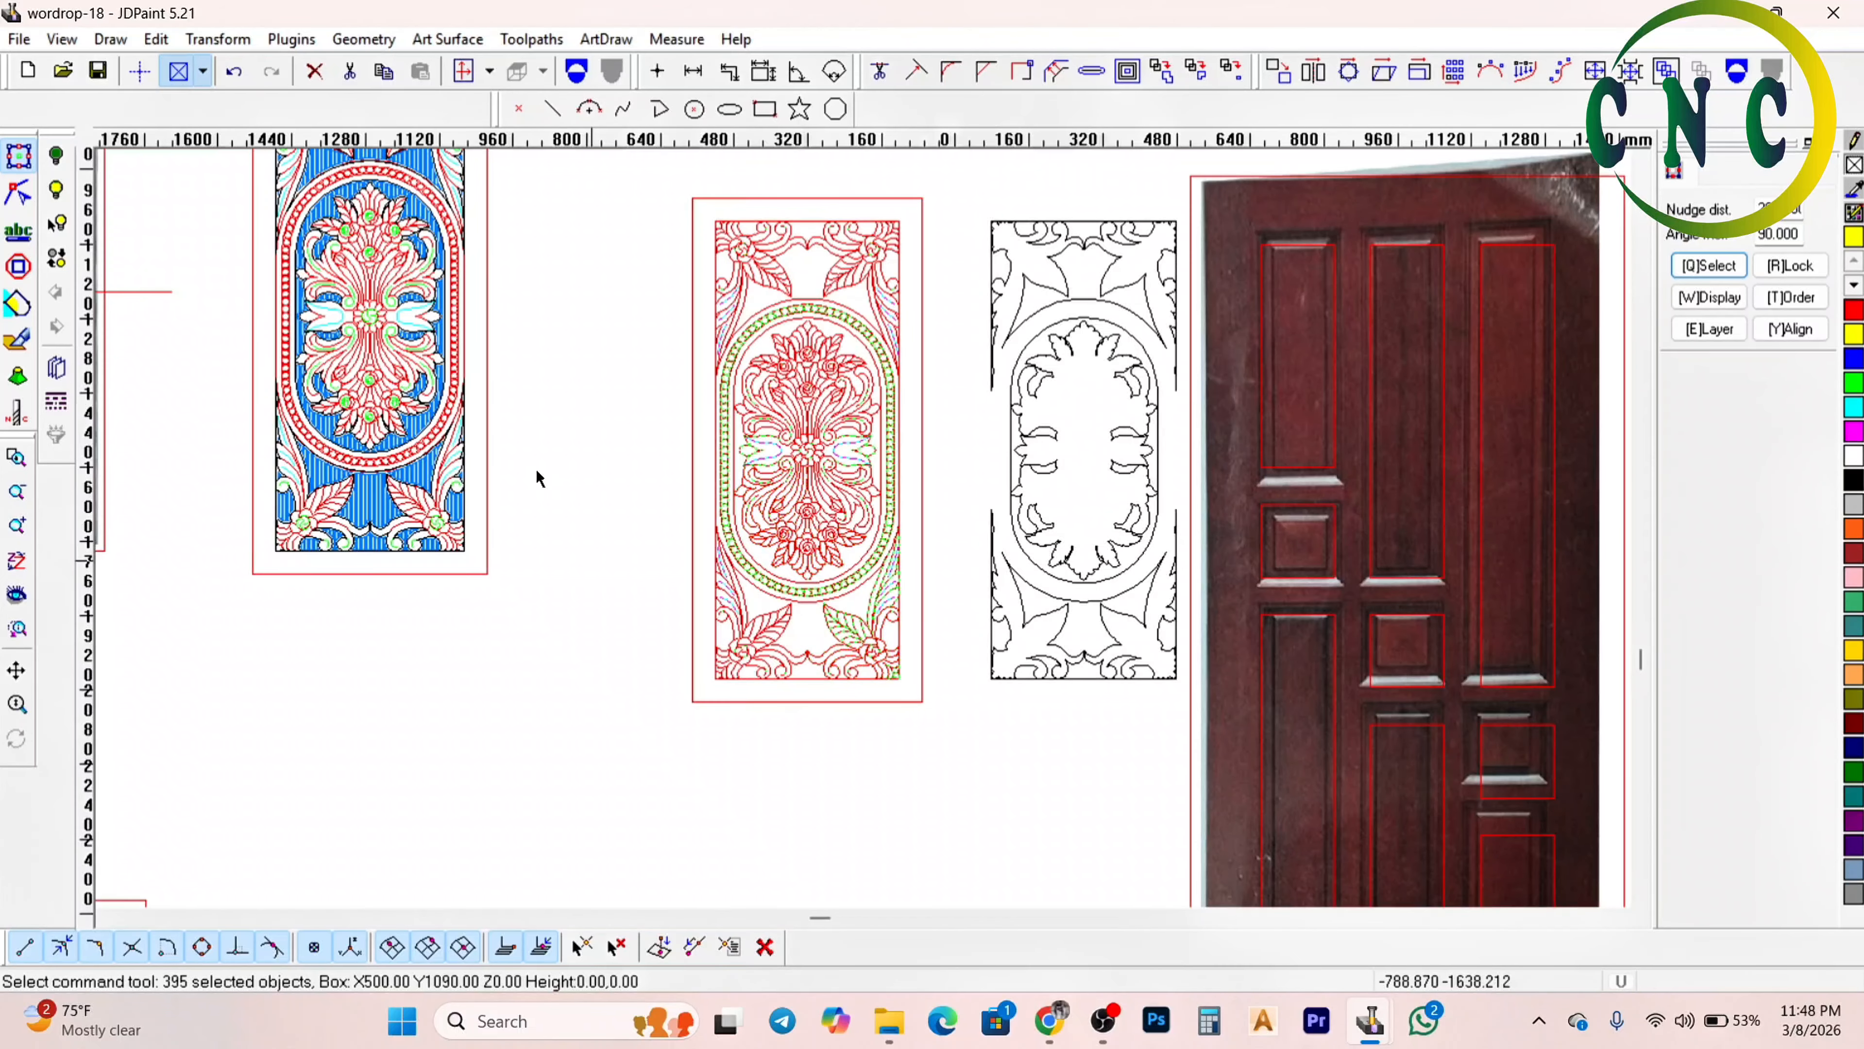
Move the blue-filled floral panel with its frame up, clear of the space beside the line-work panel, and deselect it
{"action": "scroll", "coordinate": [604, 502], "scroll_direction": "up", "scroll_amount": 4}
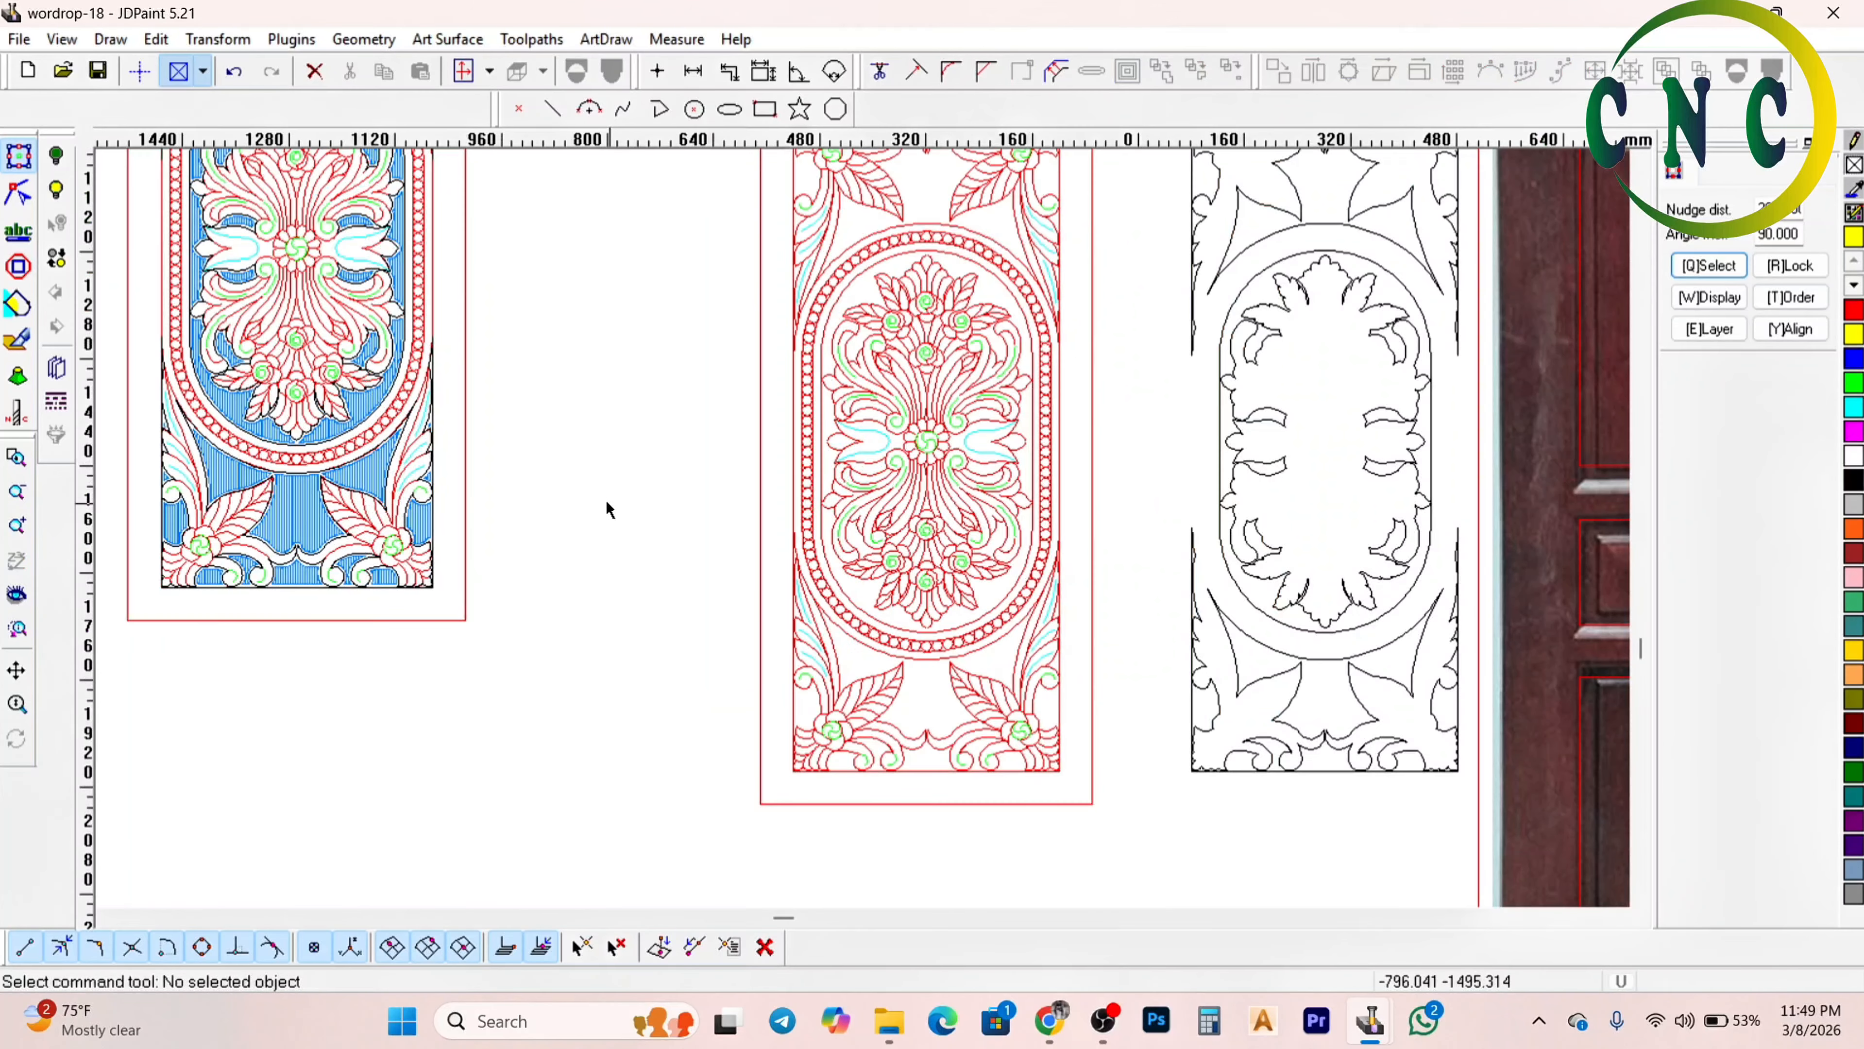
{"action": "scroll", "coordinate": [636, 570], "scroll_direction": "down", "scroll_amount": 6}
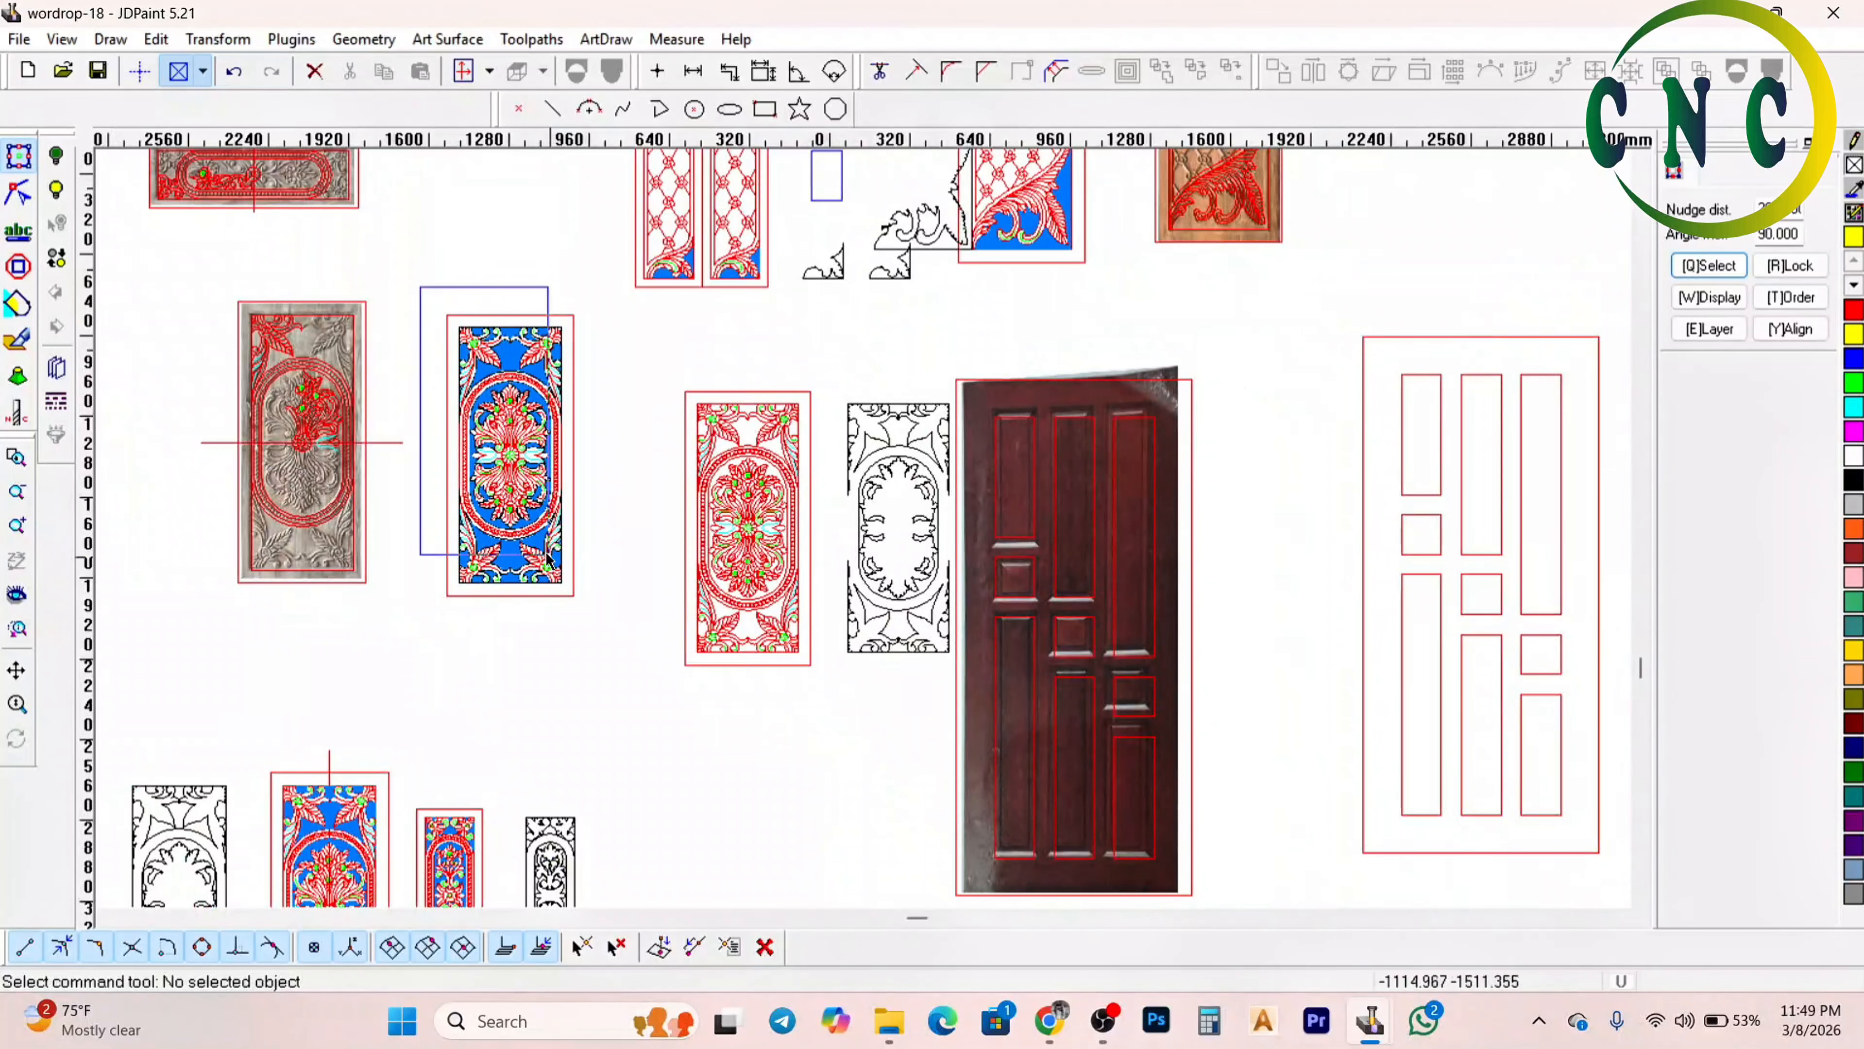
{"action": "left_click", "coordinate": [516, 474]}
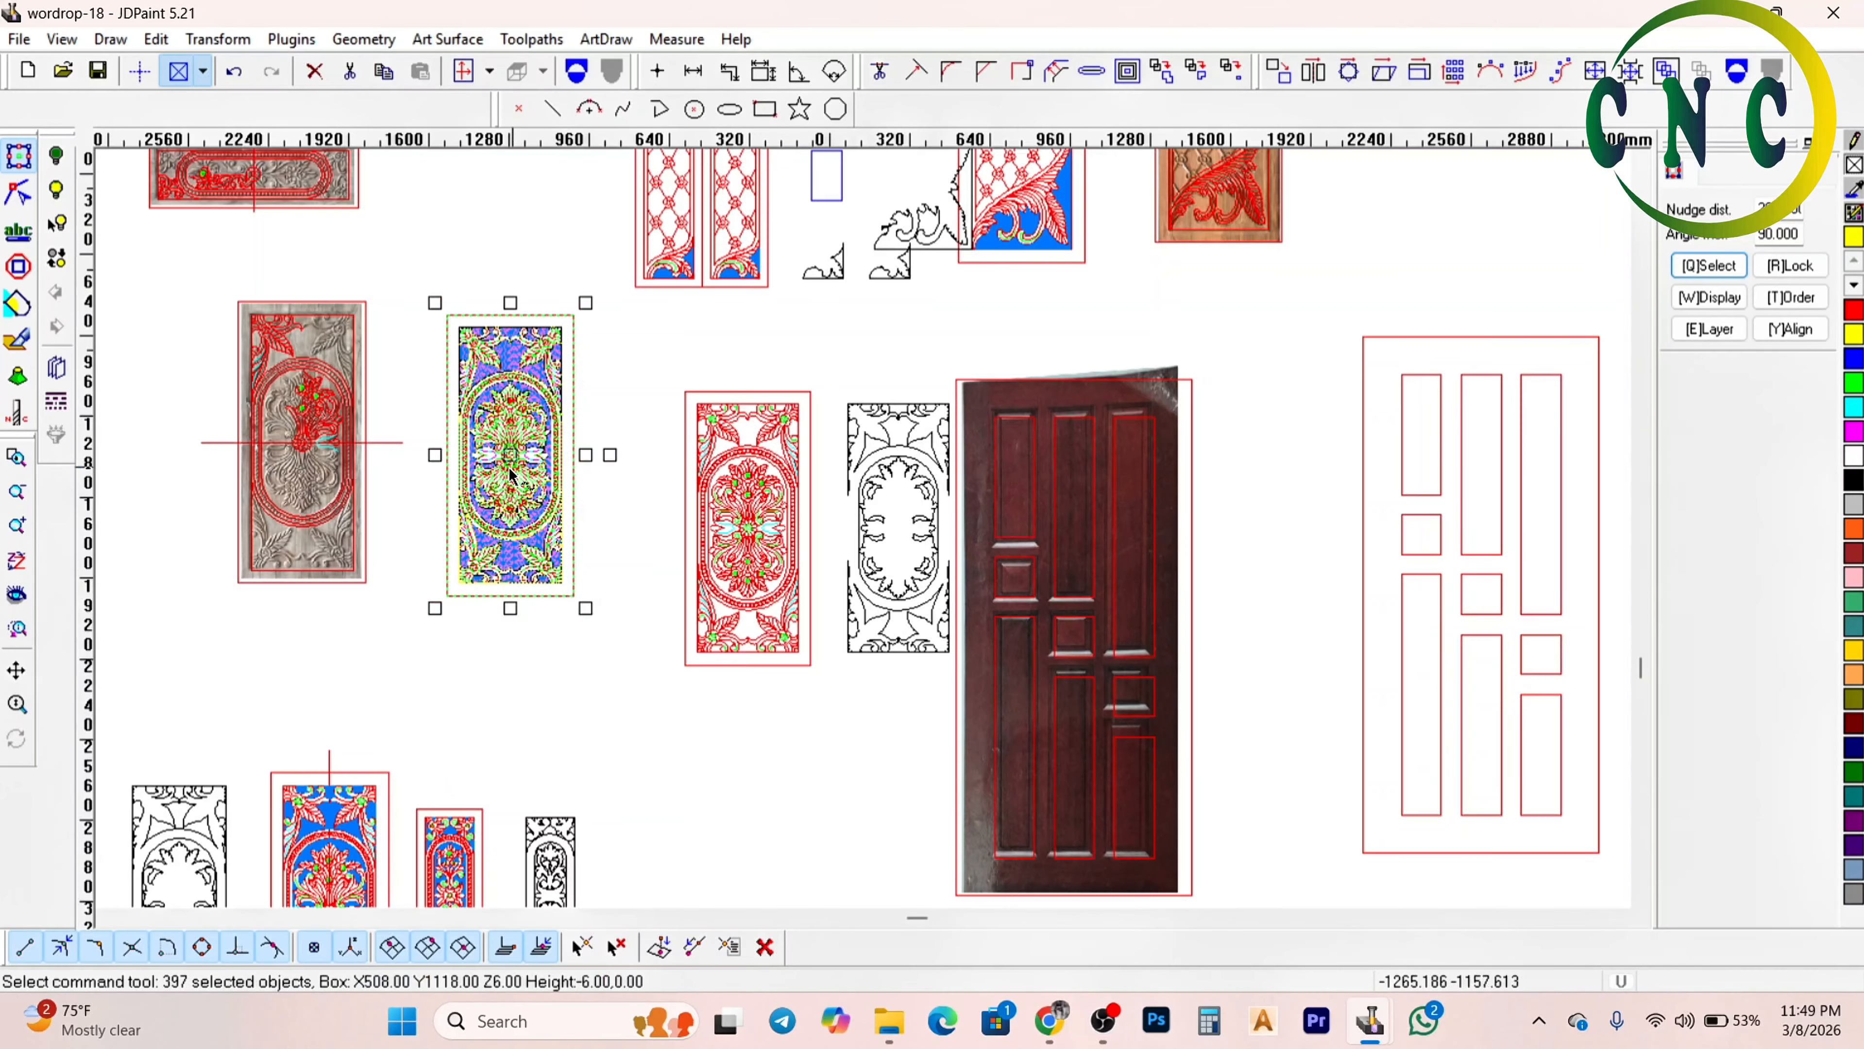
{"action": "left_click_drag", "start_coordinate": [511, 469], "coordinate": [492, 167]}
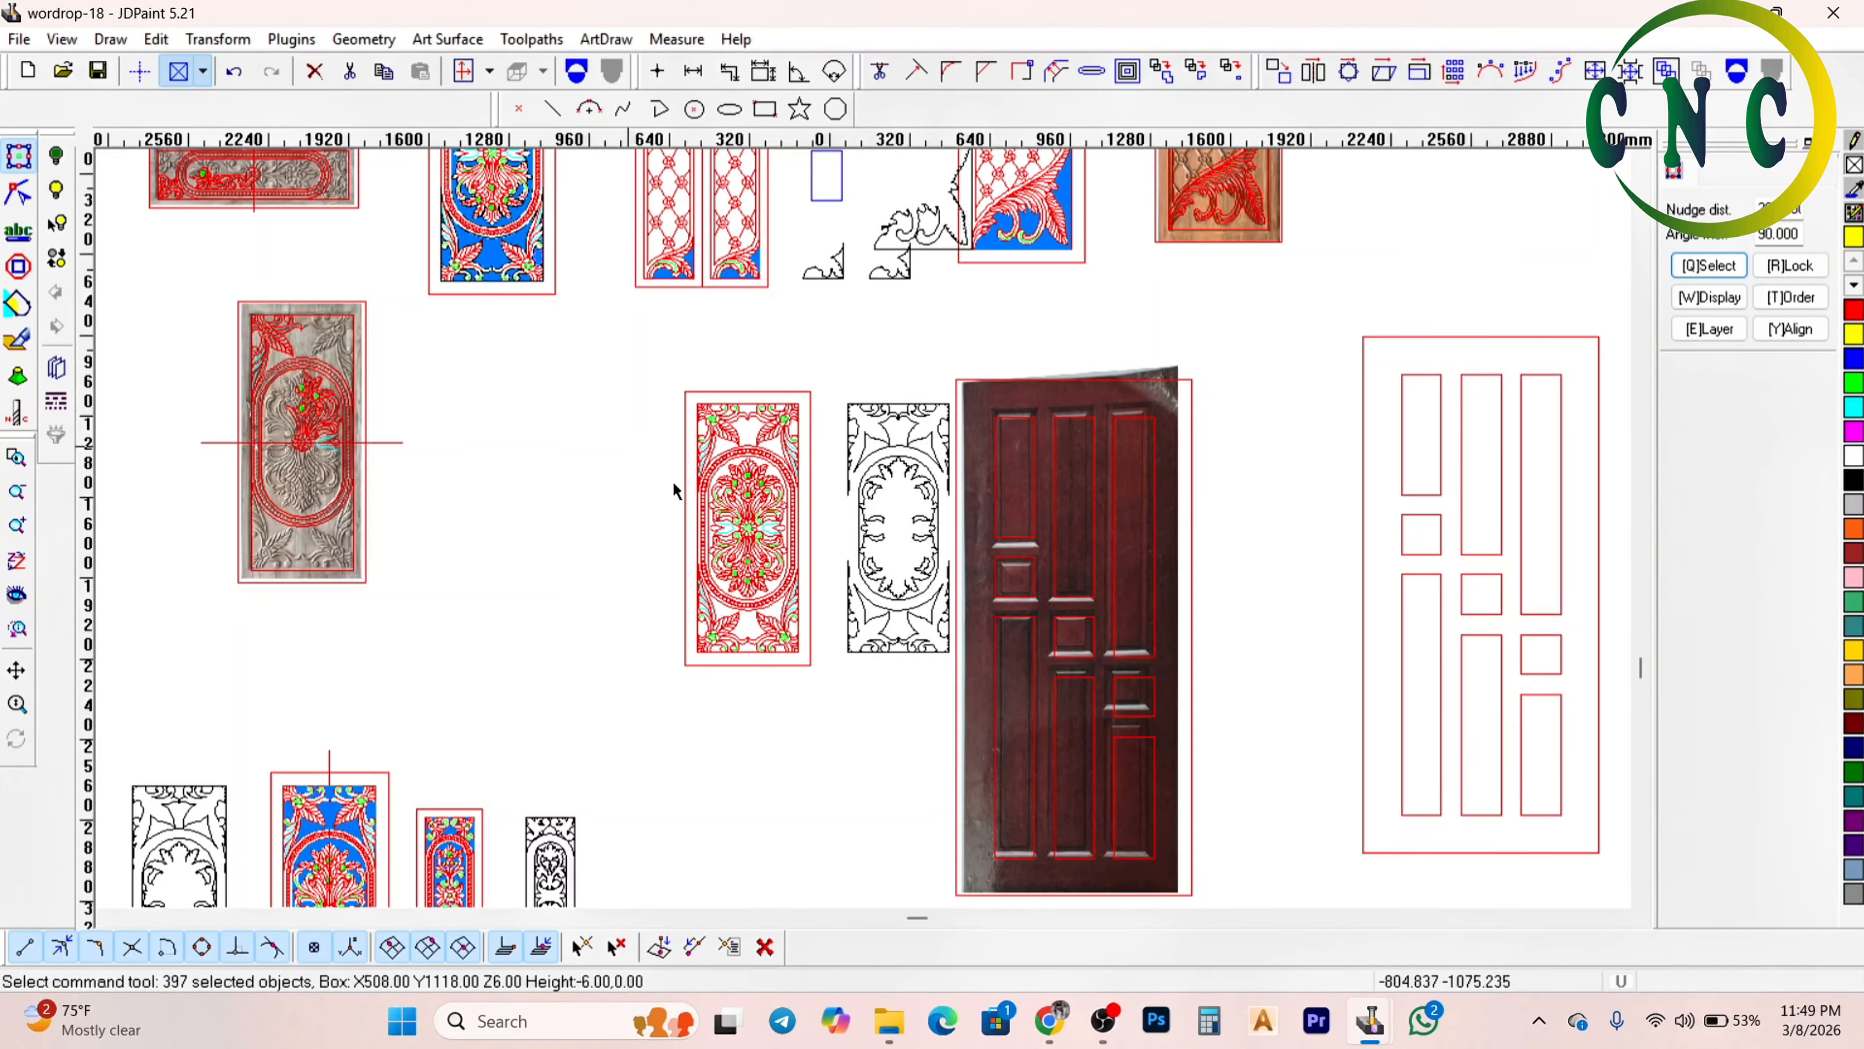
{"action": "left_click", "coordinate": [658, 491]}
Move the combined green spiral and detail curves about 600 mm left, out of the red floral panel
{"action": "scroll", "coordinate": [762, 570], "scroll_direction": "down", "scroll_amount": 2}
{"action": "scroll", "coordinate": [843, 590], "scroll_direction": "up", "scroll_amount": 6}
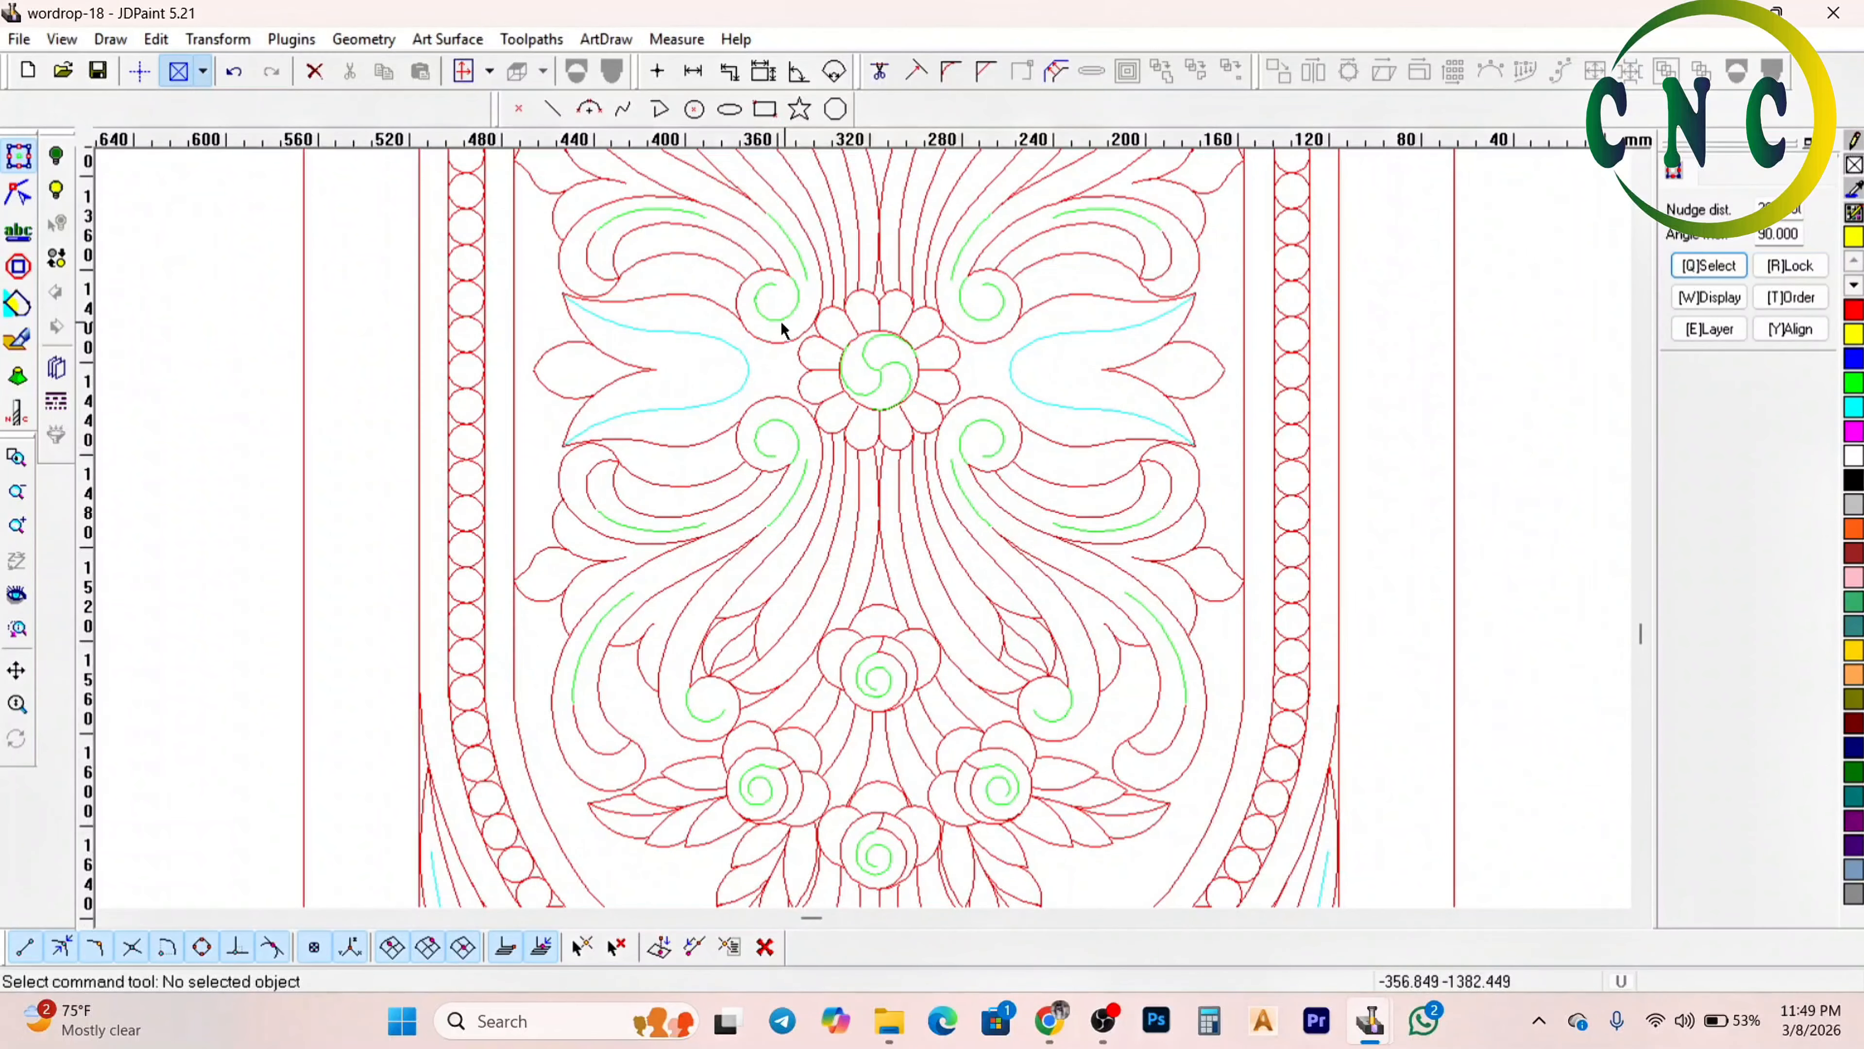
{"action": "left_click", "coordinate": [884, 500]}
{"action": "scroll", "coordinate": [890, 543], "scroll_direction": "down", "scroll_amount": 3}
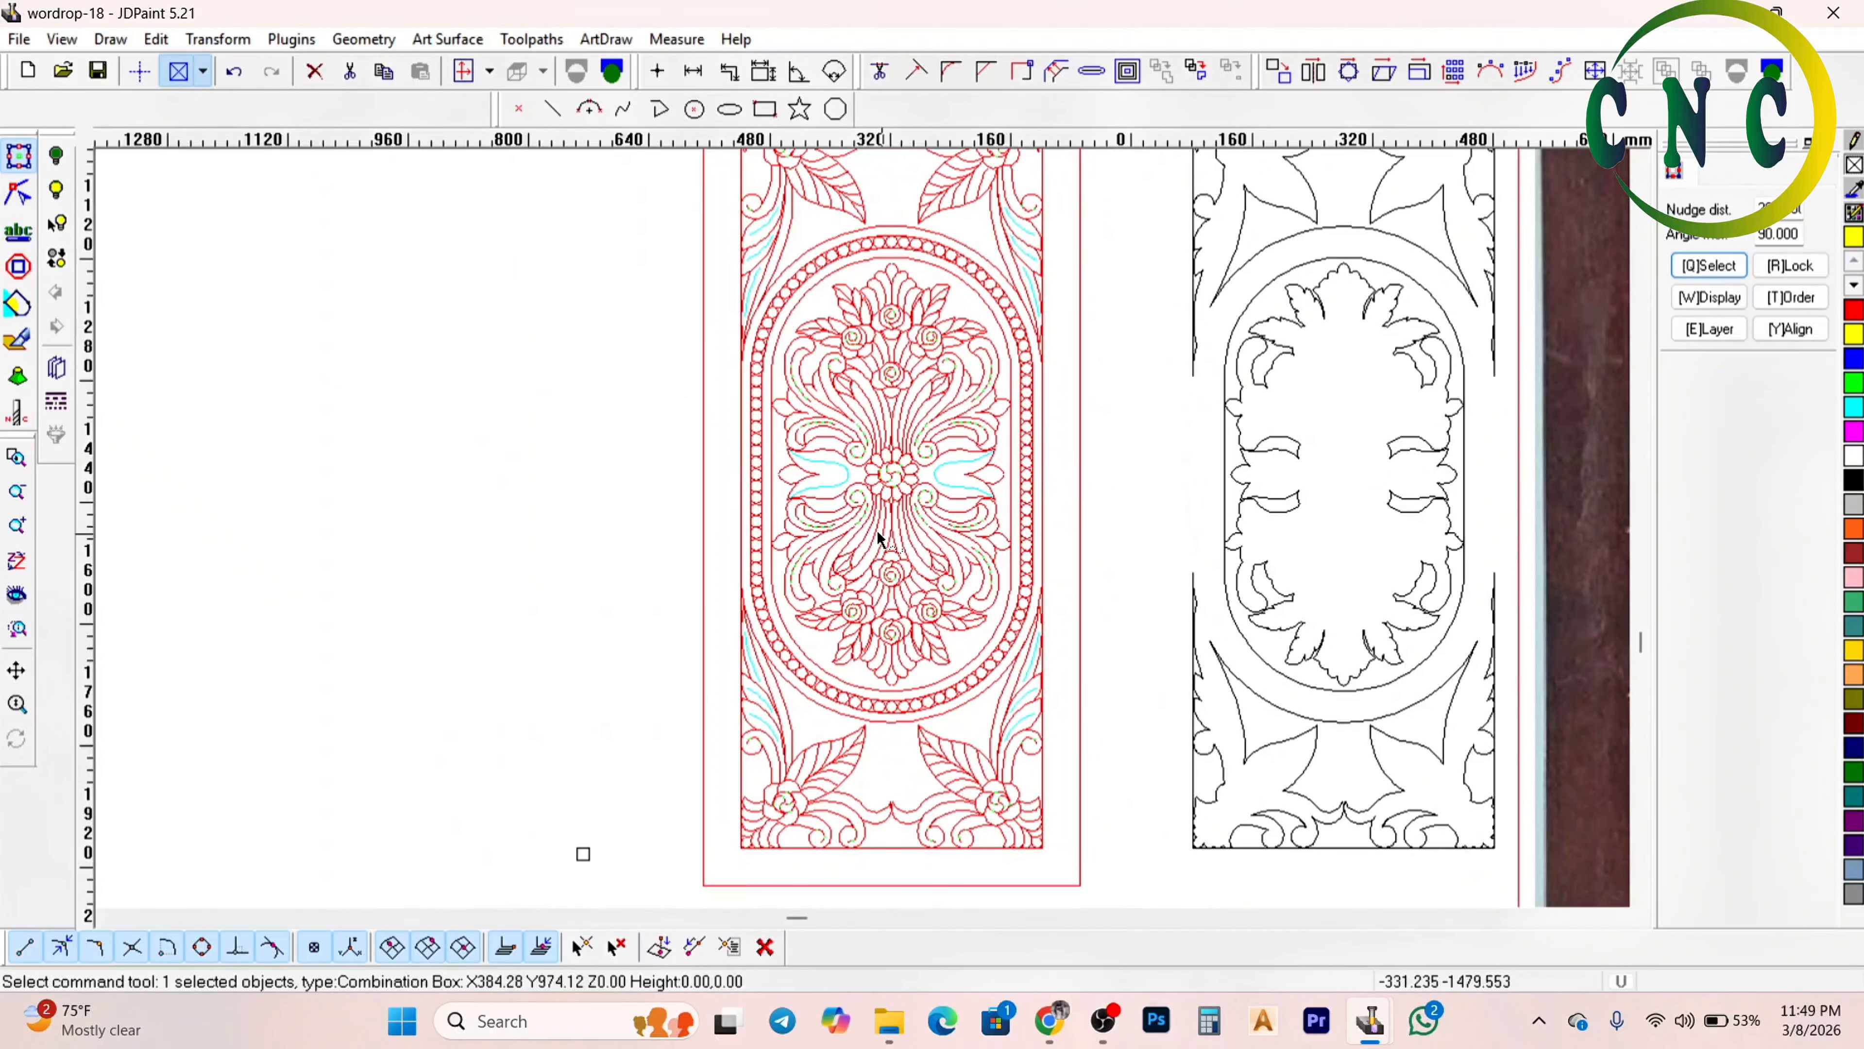
{"action": "key", "text": "Left"}
{"action": "key", "text": "Left"}
{"action": "key", "text": "Left"}
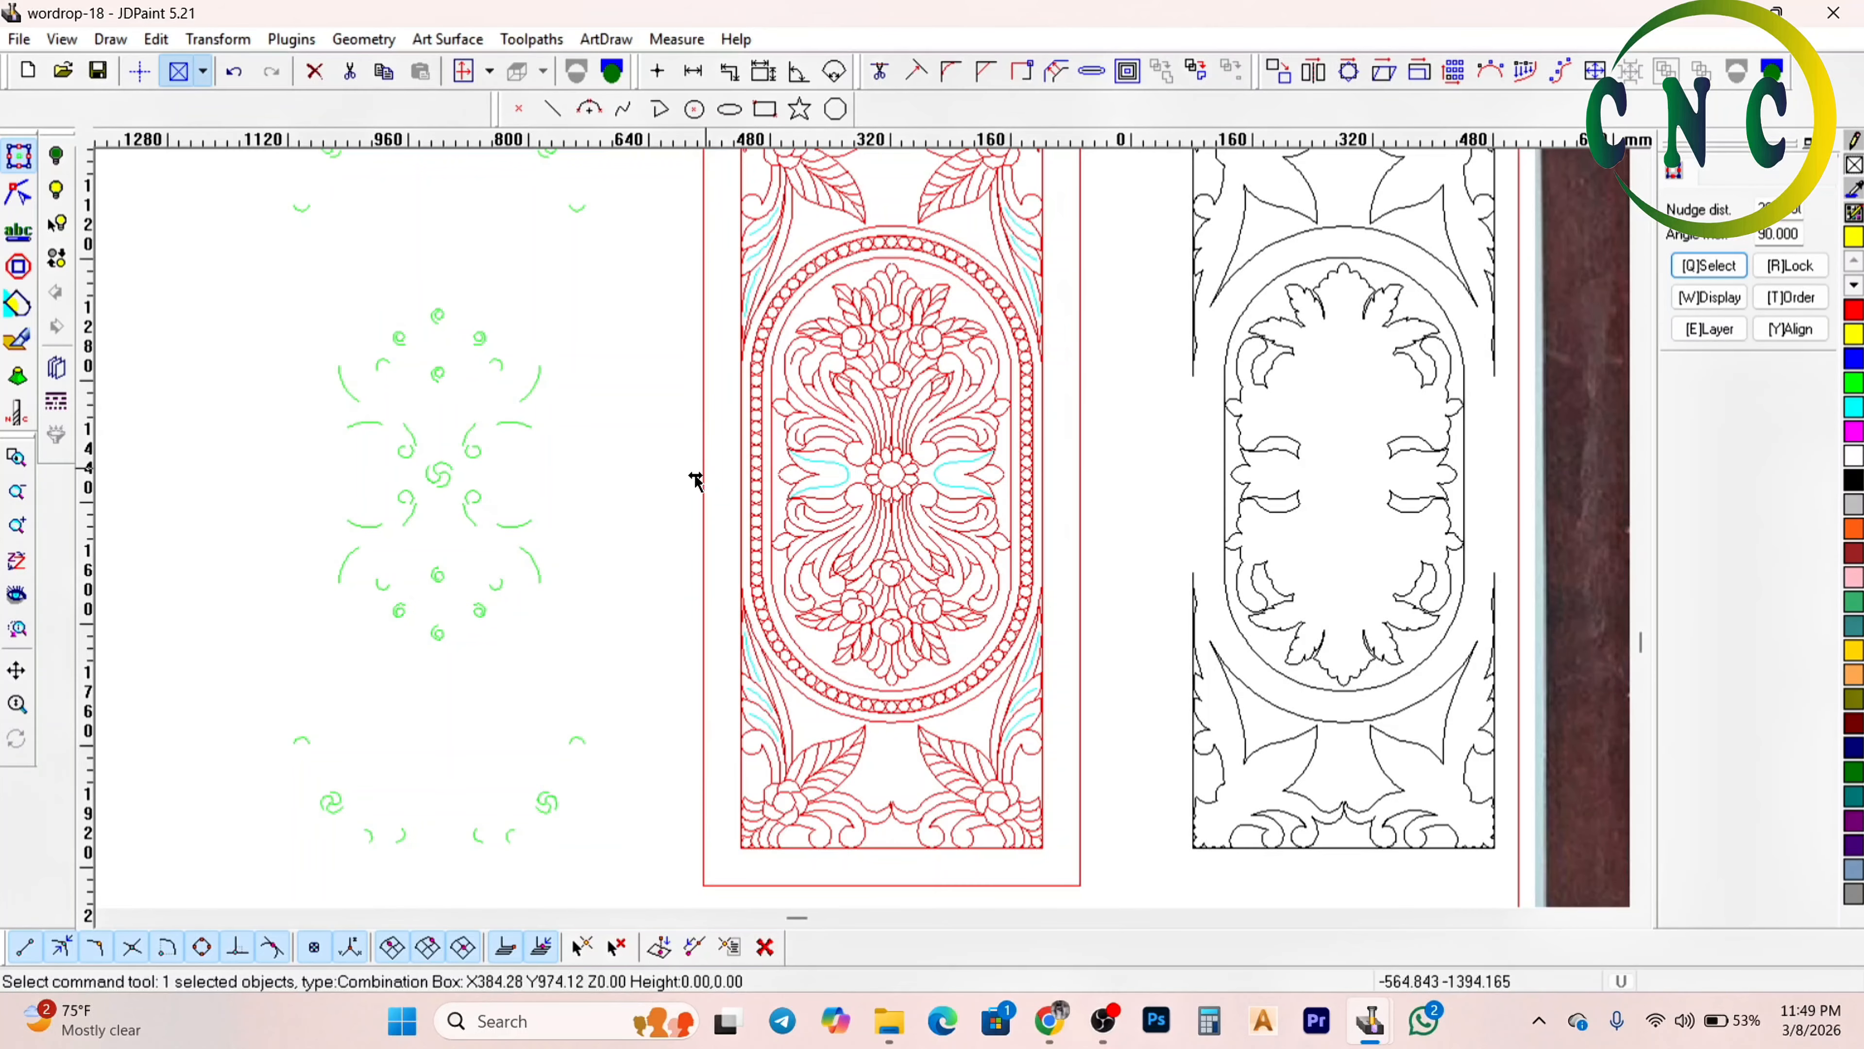
Copy the panel's outer rectangular frame about 600 mm left so that it surrounds the separated green curves
{"action": "left_click", "coordinate": [702, 483]}
{"action": "key", "text": "Left"}
{"action": "key", "text": "Left"}
{"action": "key", "text": "Left"}
{"action": "scroll", "coordinate": [702, 512], "scroll_direction": "down", "scroll_amount": 2}
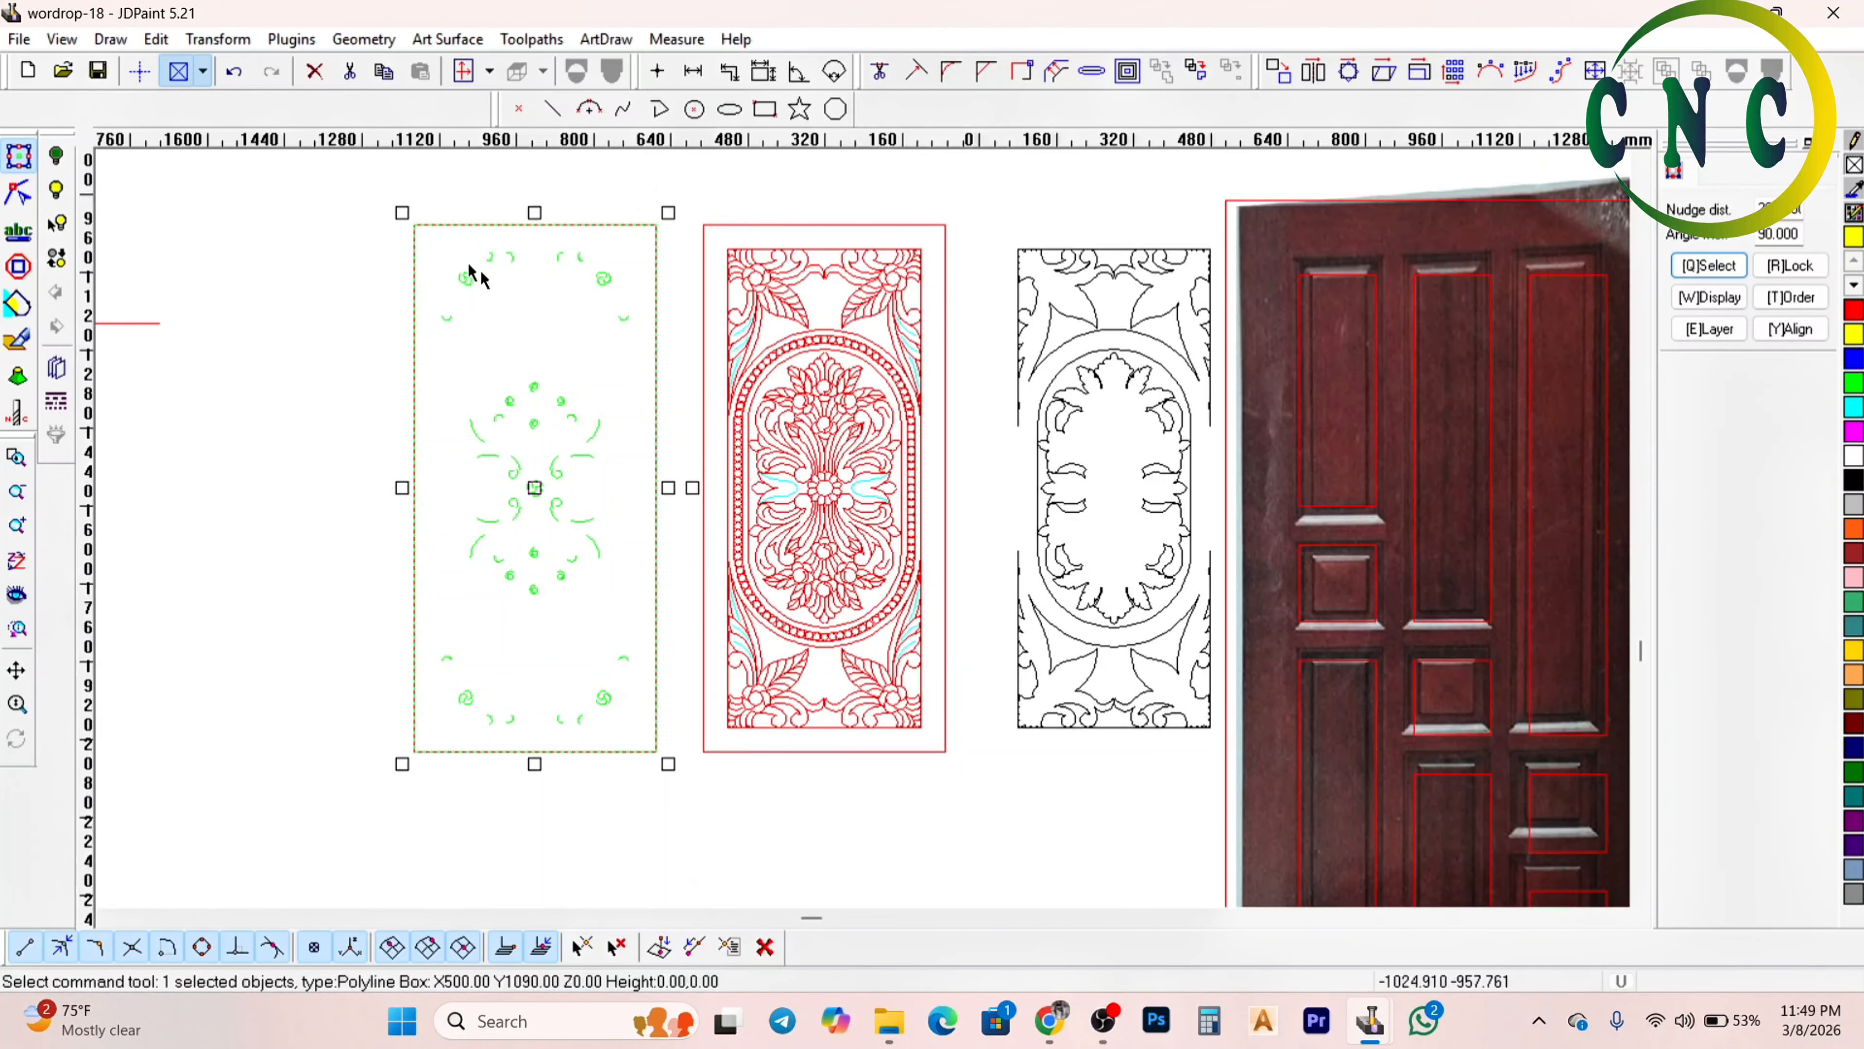
Select both framed panels and export only the selection to the Desktop as a DXF file, using the existing DXF.dxf as the target
{"action": "left_click_drag", "start_coordinate": [374, 212], "coordinate": [955, 768]}
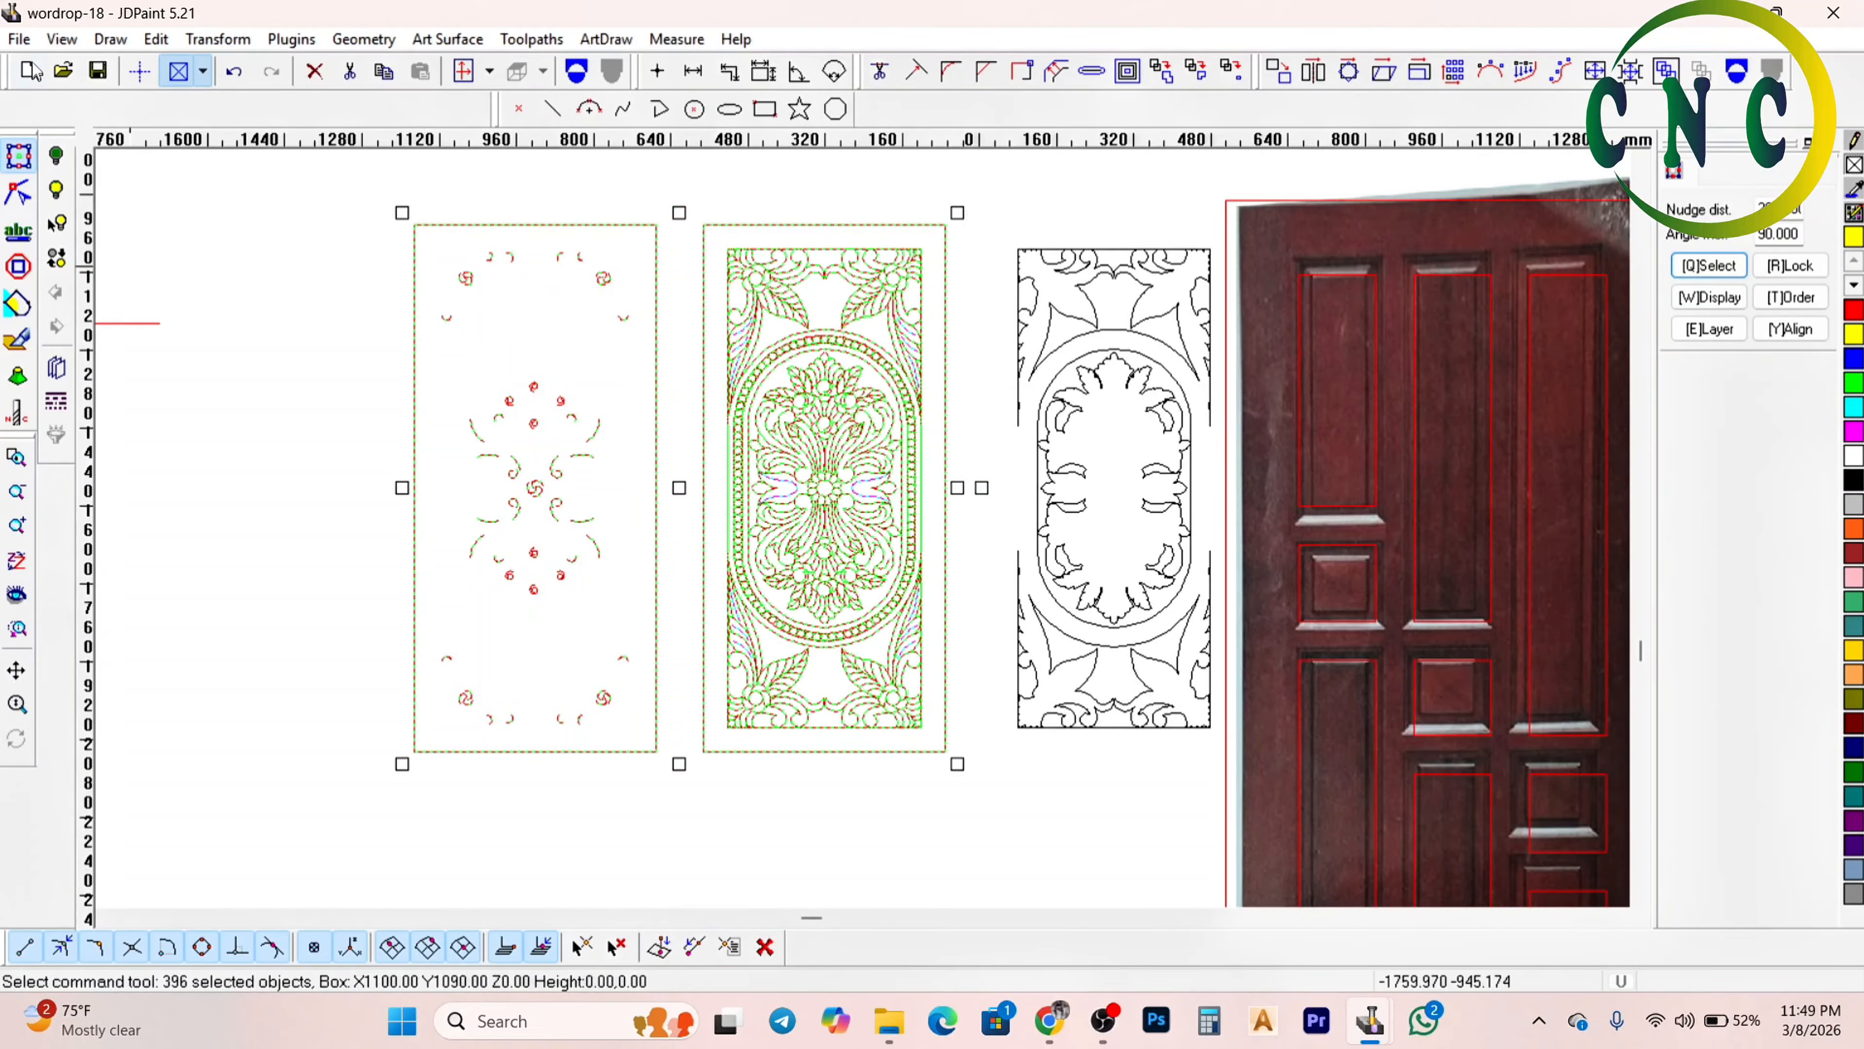
{"action": "left_click", "coordinate": [18, 39]}
{"action": "left_click", "coordinate": [88, 241]}
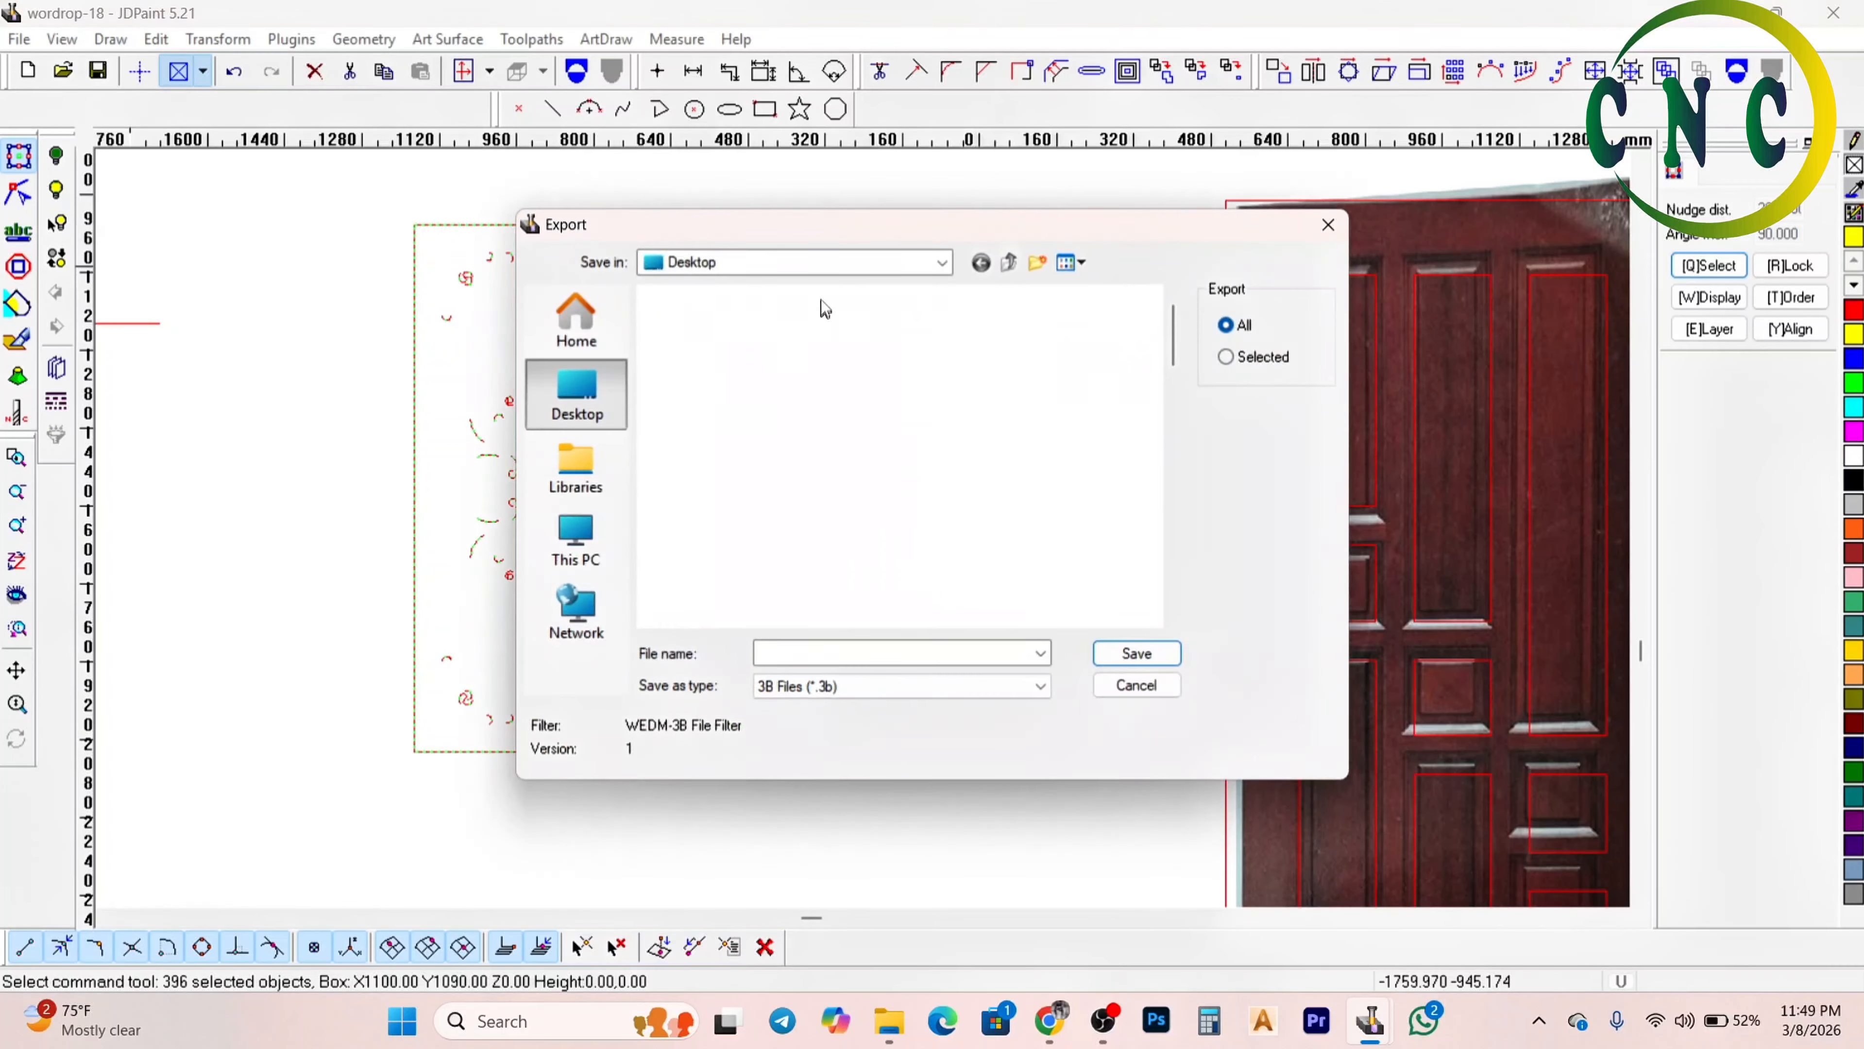
{"action": "scroll", "coordinate": [811, 485], "scroll_direction": "down", "scroll_amount": 10}
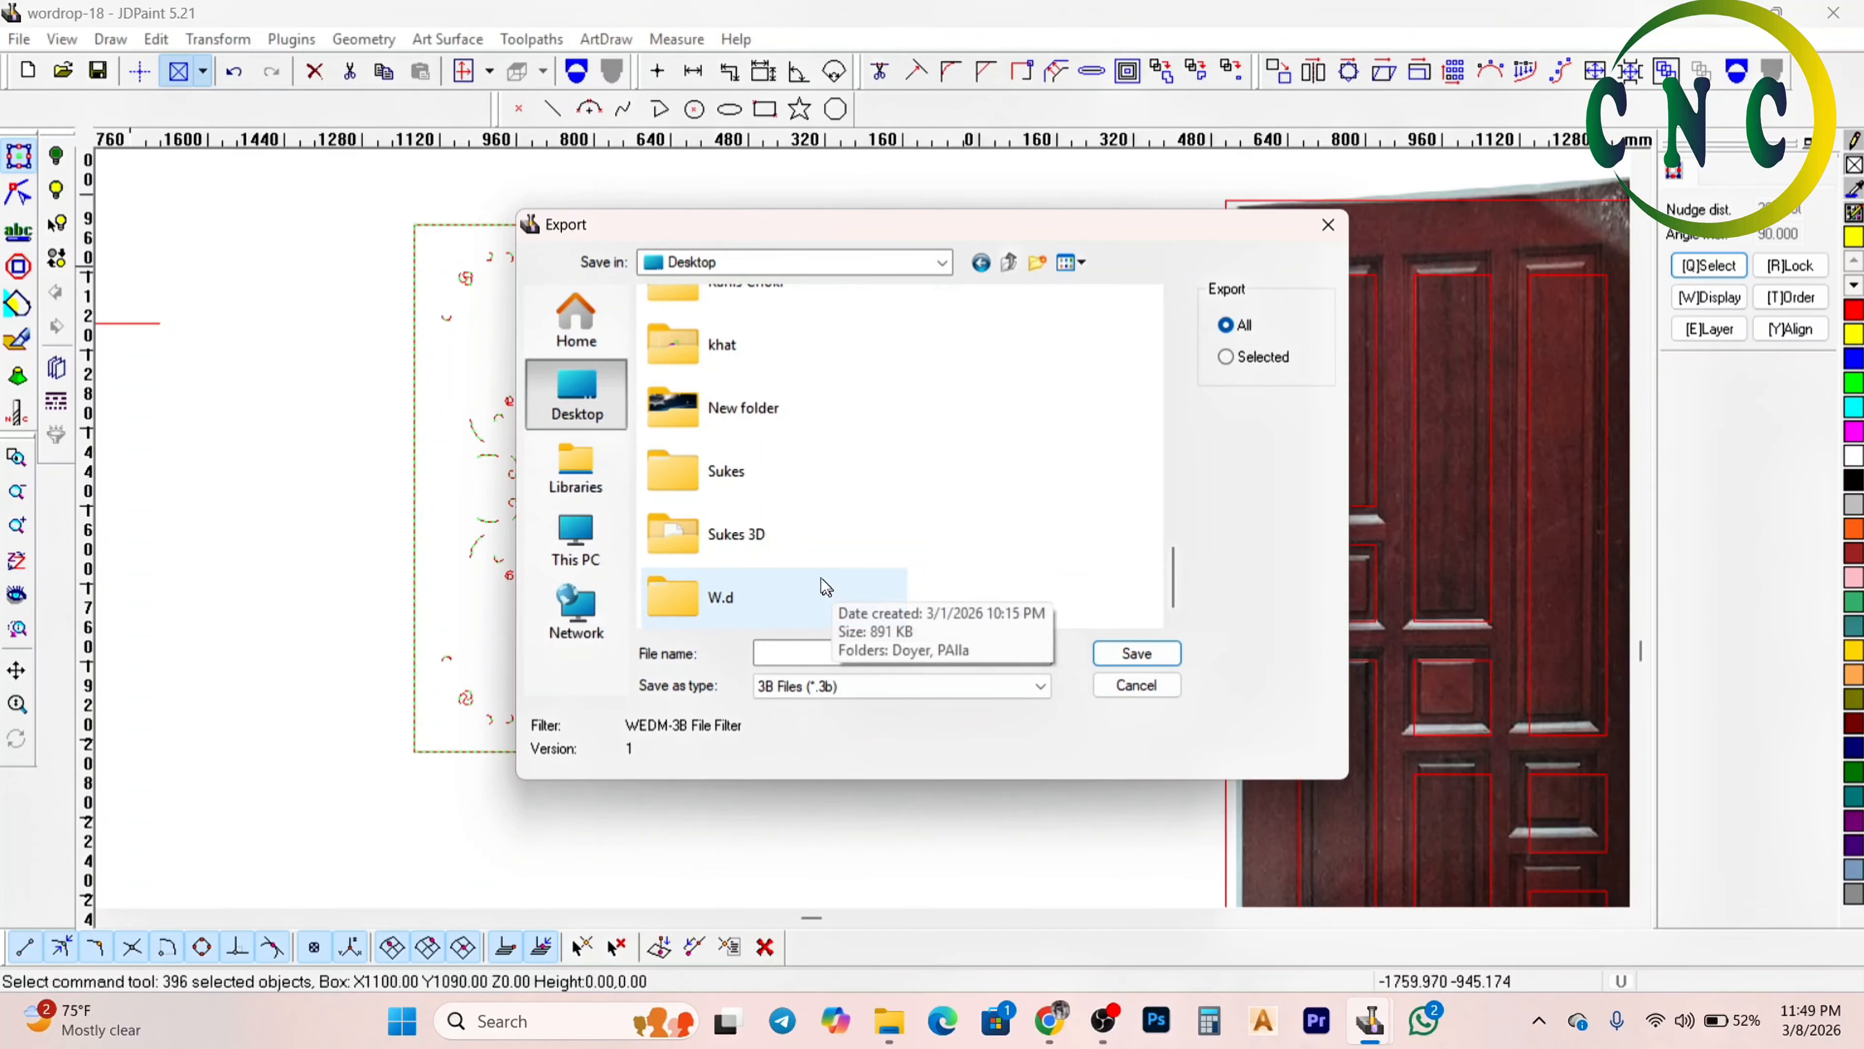
{"action": "scroll", "coordinate": [815, 569], "scroll_direction": "up", "scroll_amount": 10}
{"action": "scroll", "coordinate": [816, 565], "scroll_direction": "down", "scroll_amount": 10}
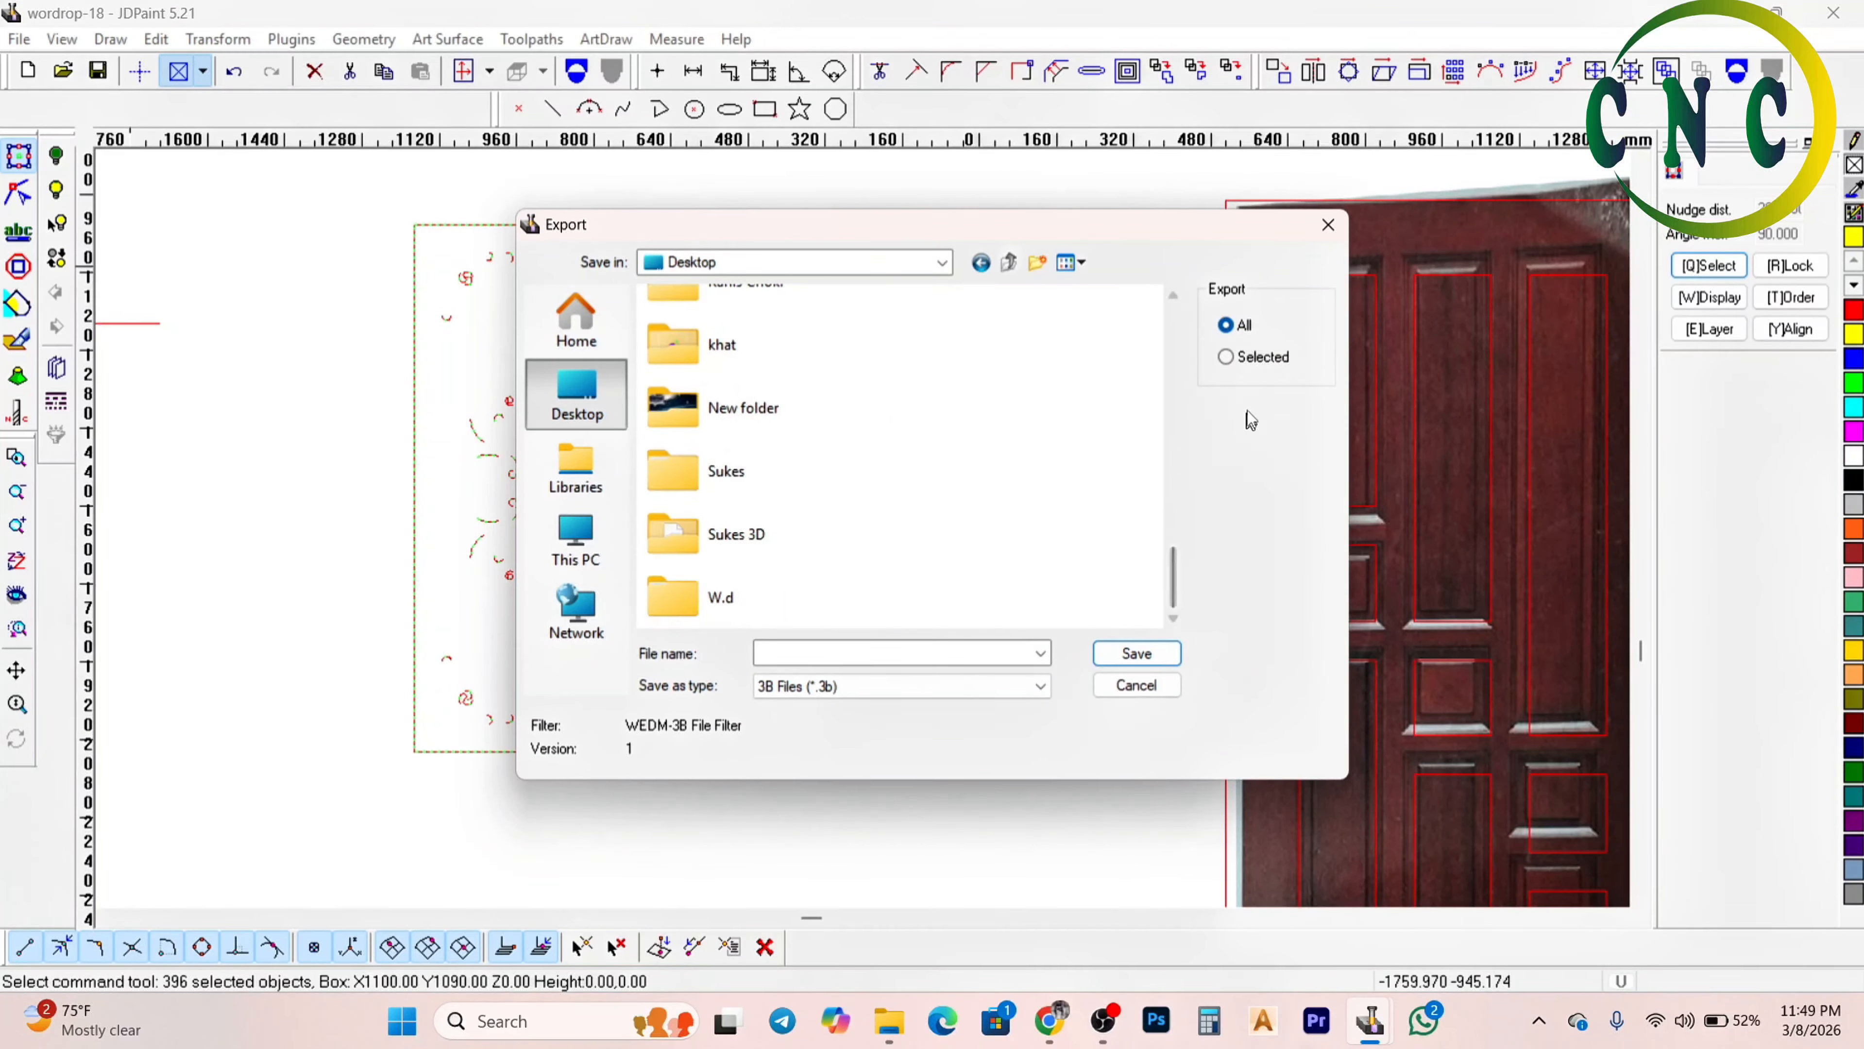
{"action": "left_click", "coordinate": [1253, 358]}
{"action": "left_click", "coordinate": [999, 686]}
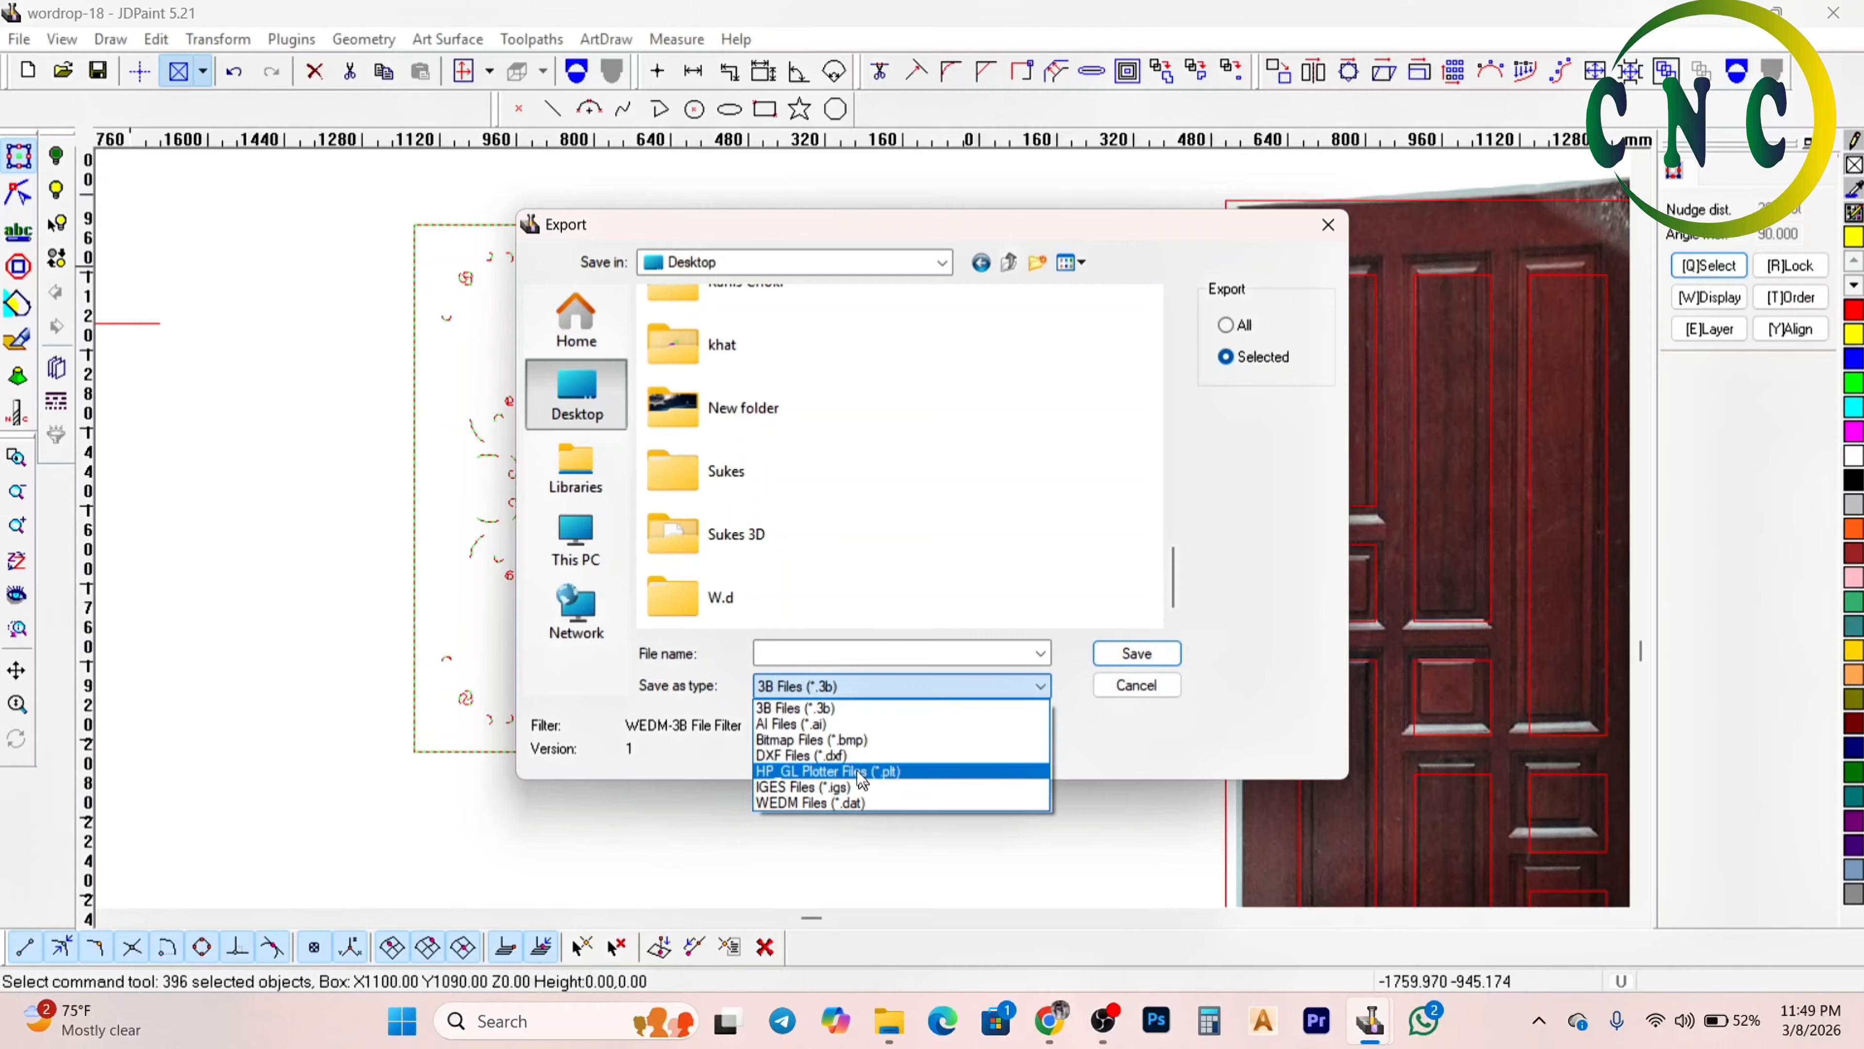
{"action": "left_click", "coordinate": [850, 764]}
{"action": "left_click", "coordinate": [767, 599]}
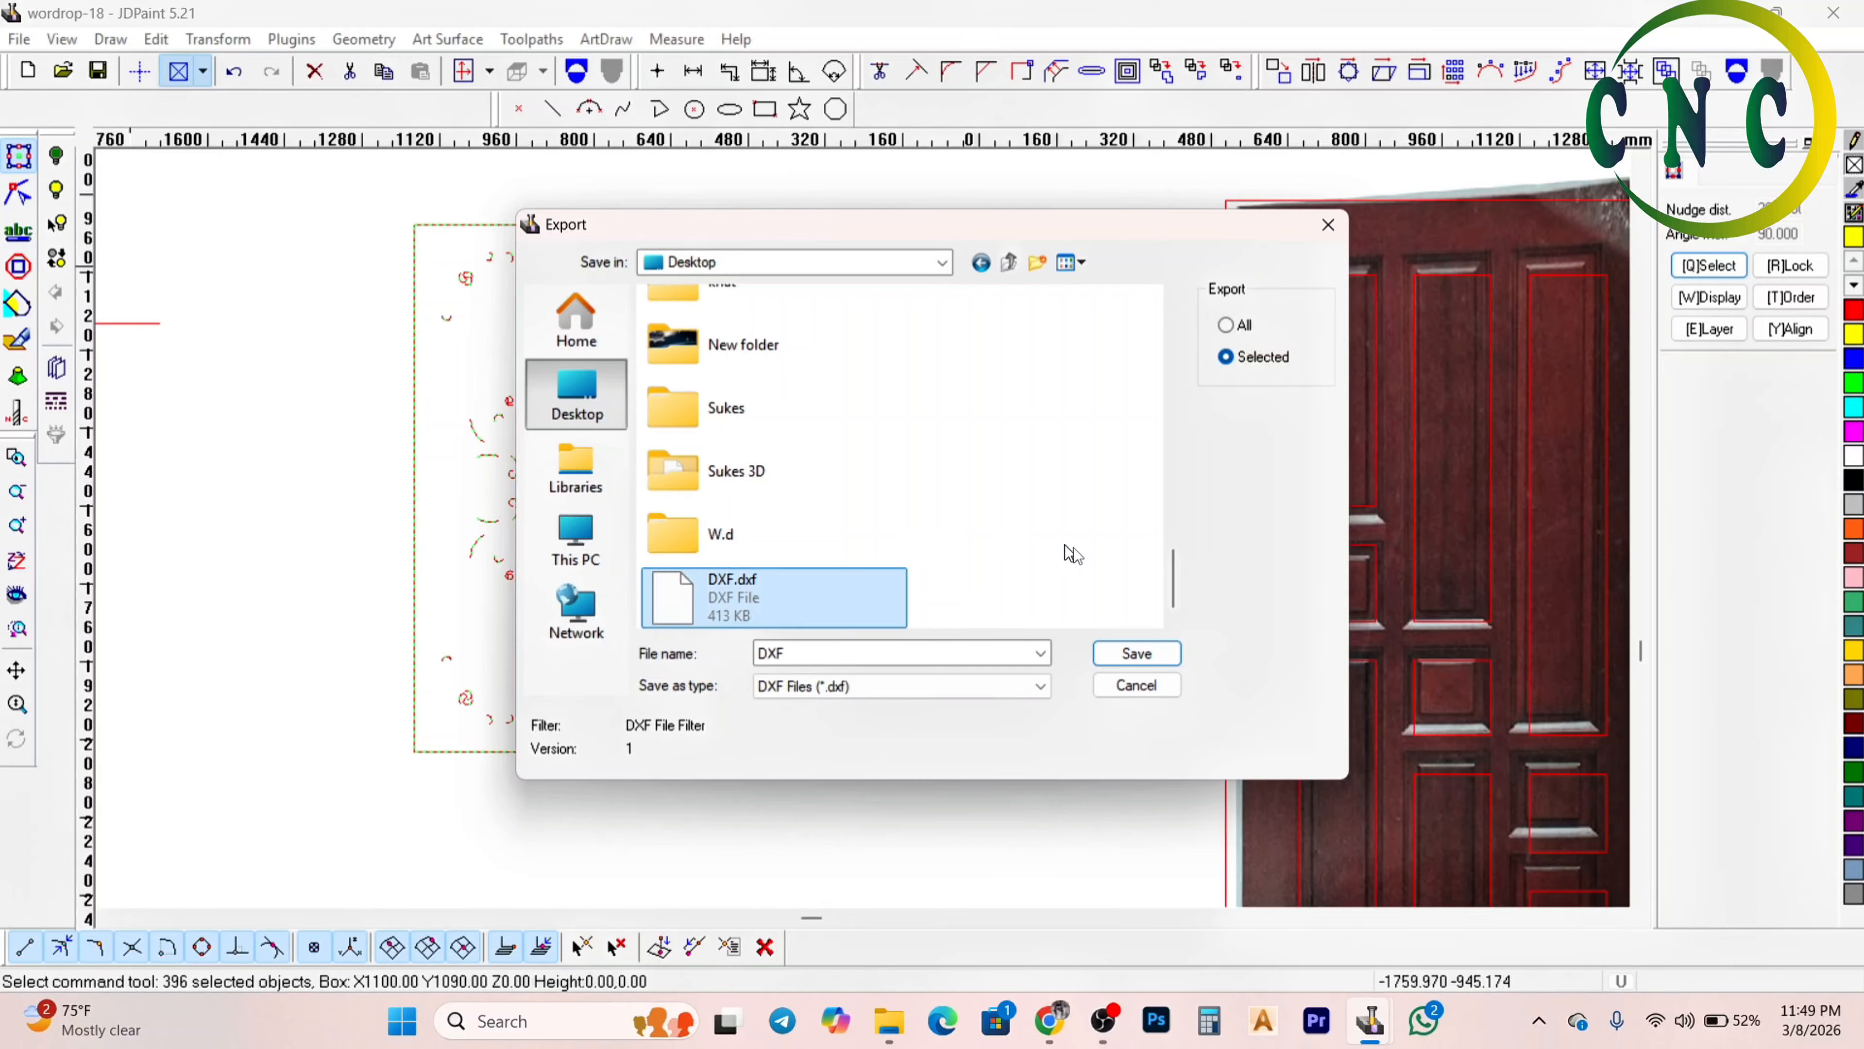
{"action": "left_click", "coordinate": [1136, 654]}
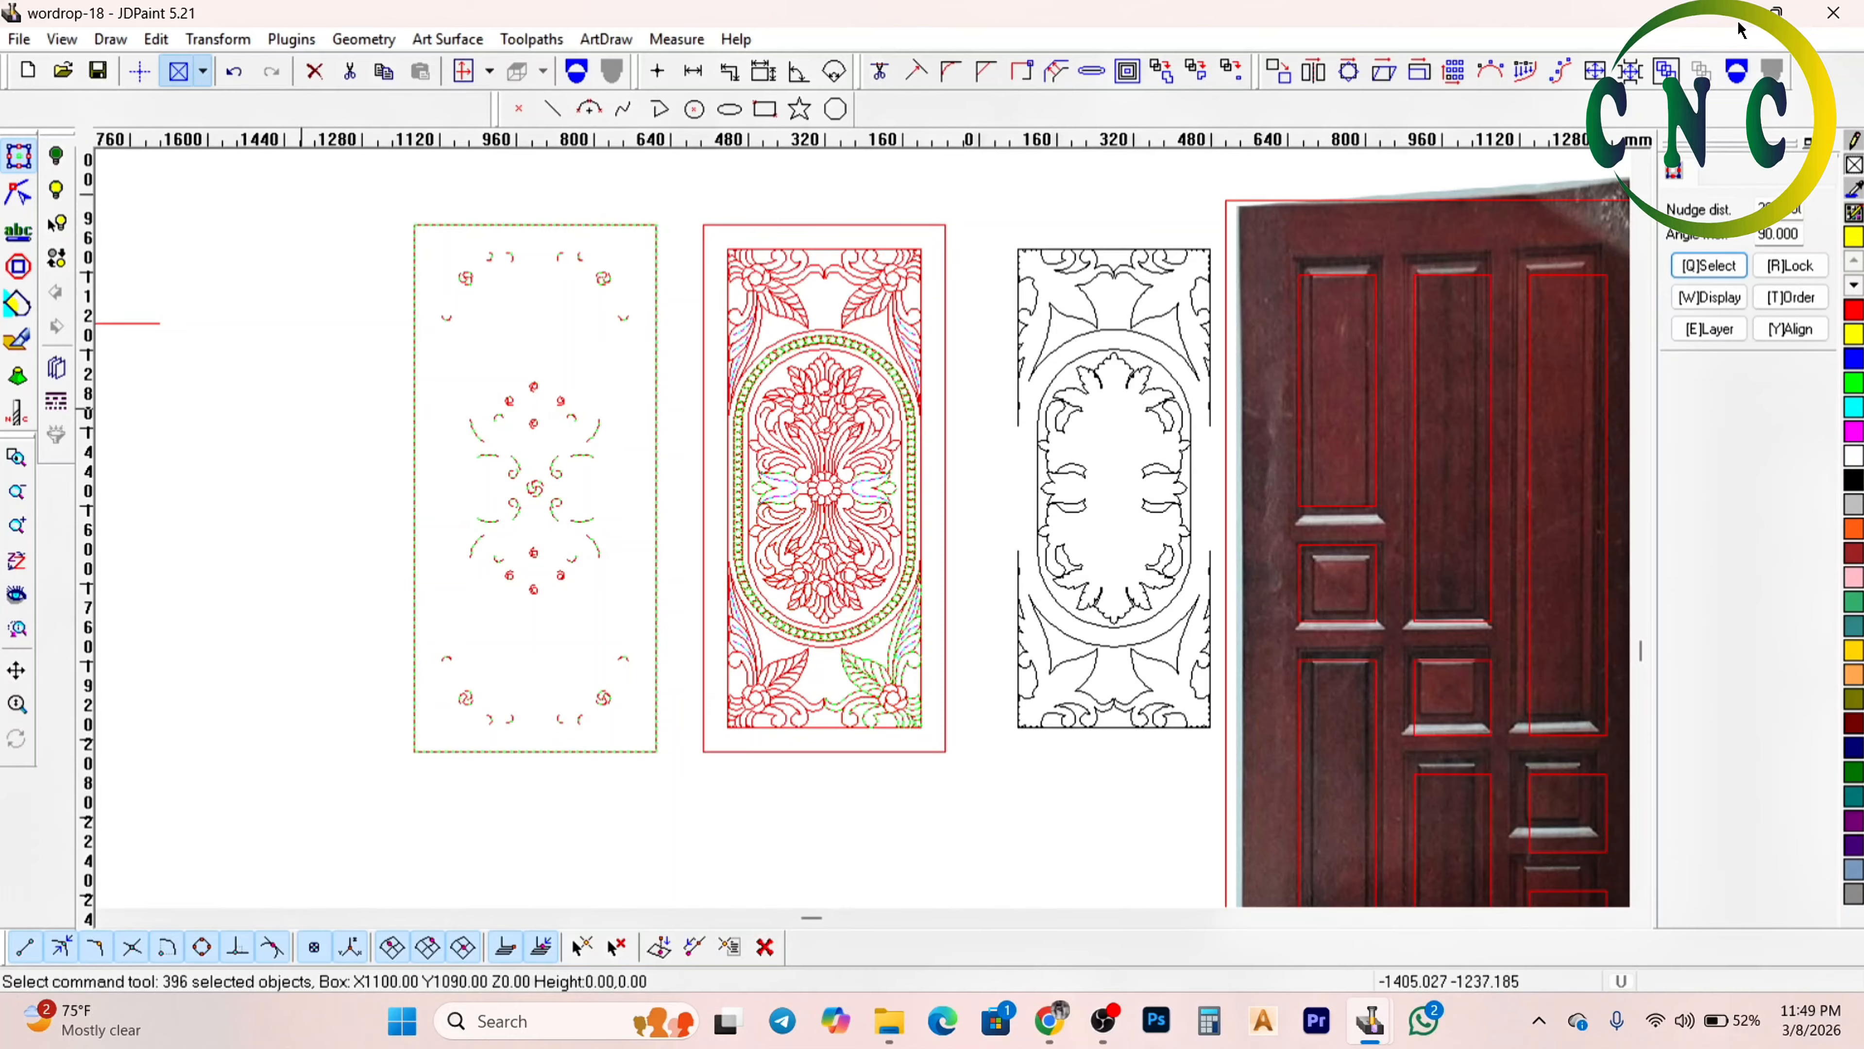
{"action": "left_click", "coordinate": [1716, 13]}
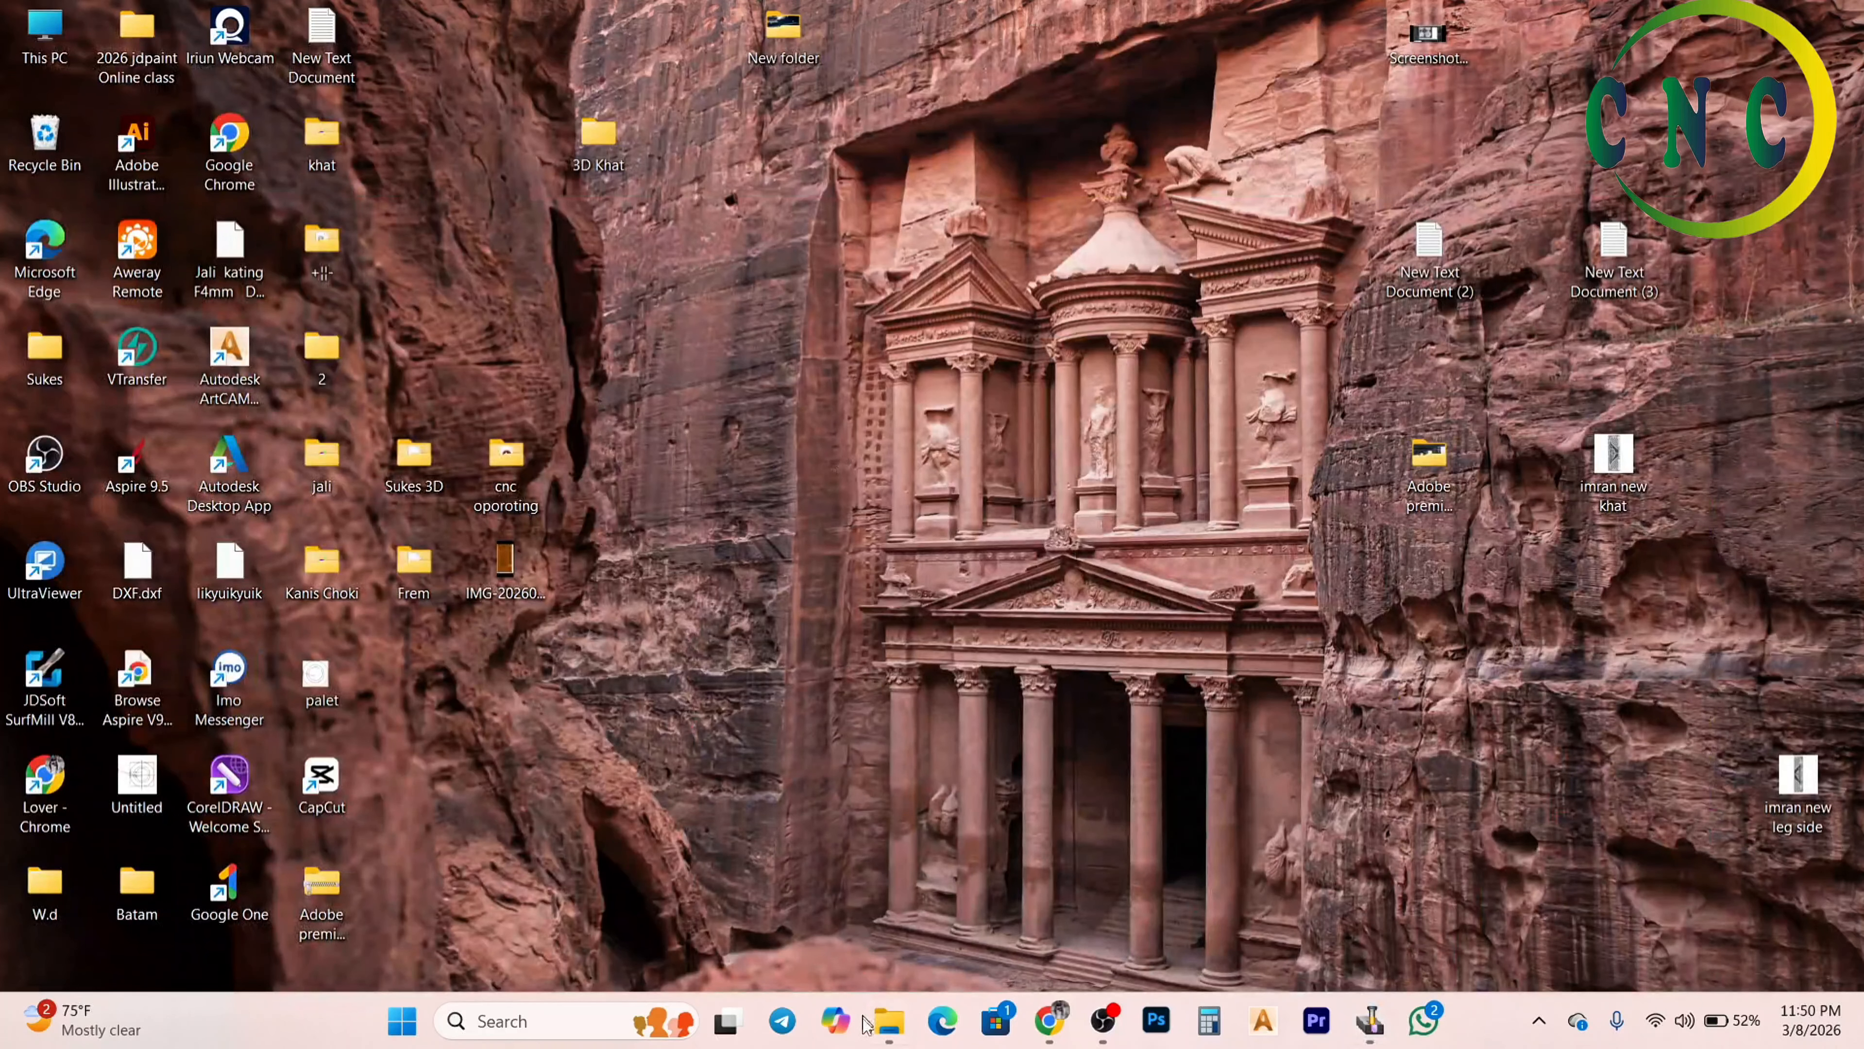
{"action": "mouse_move", "coordinate": [1369, 1019]}
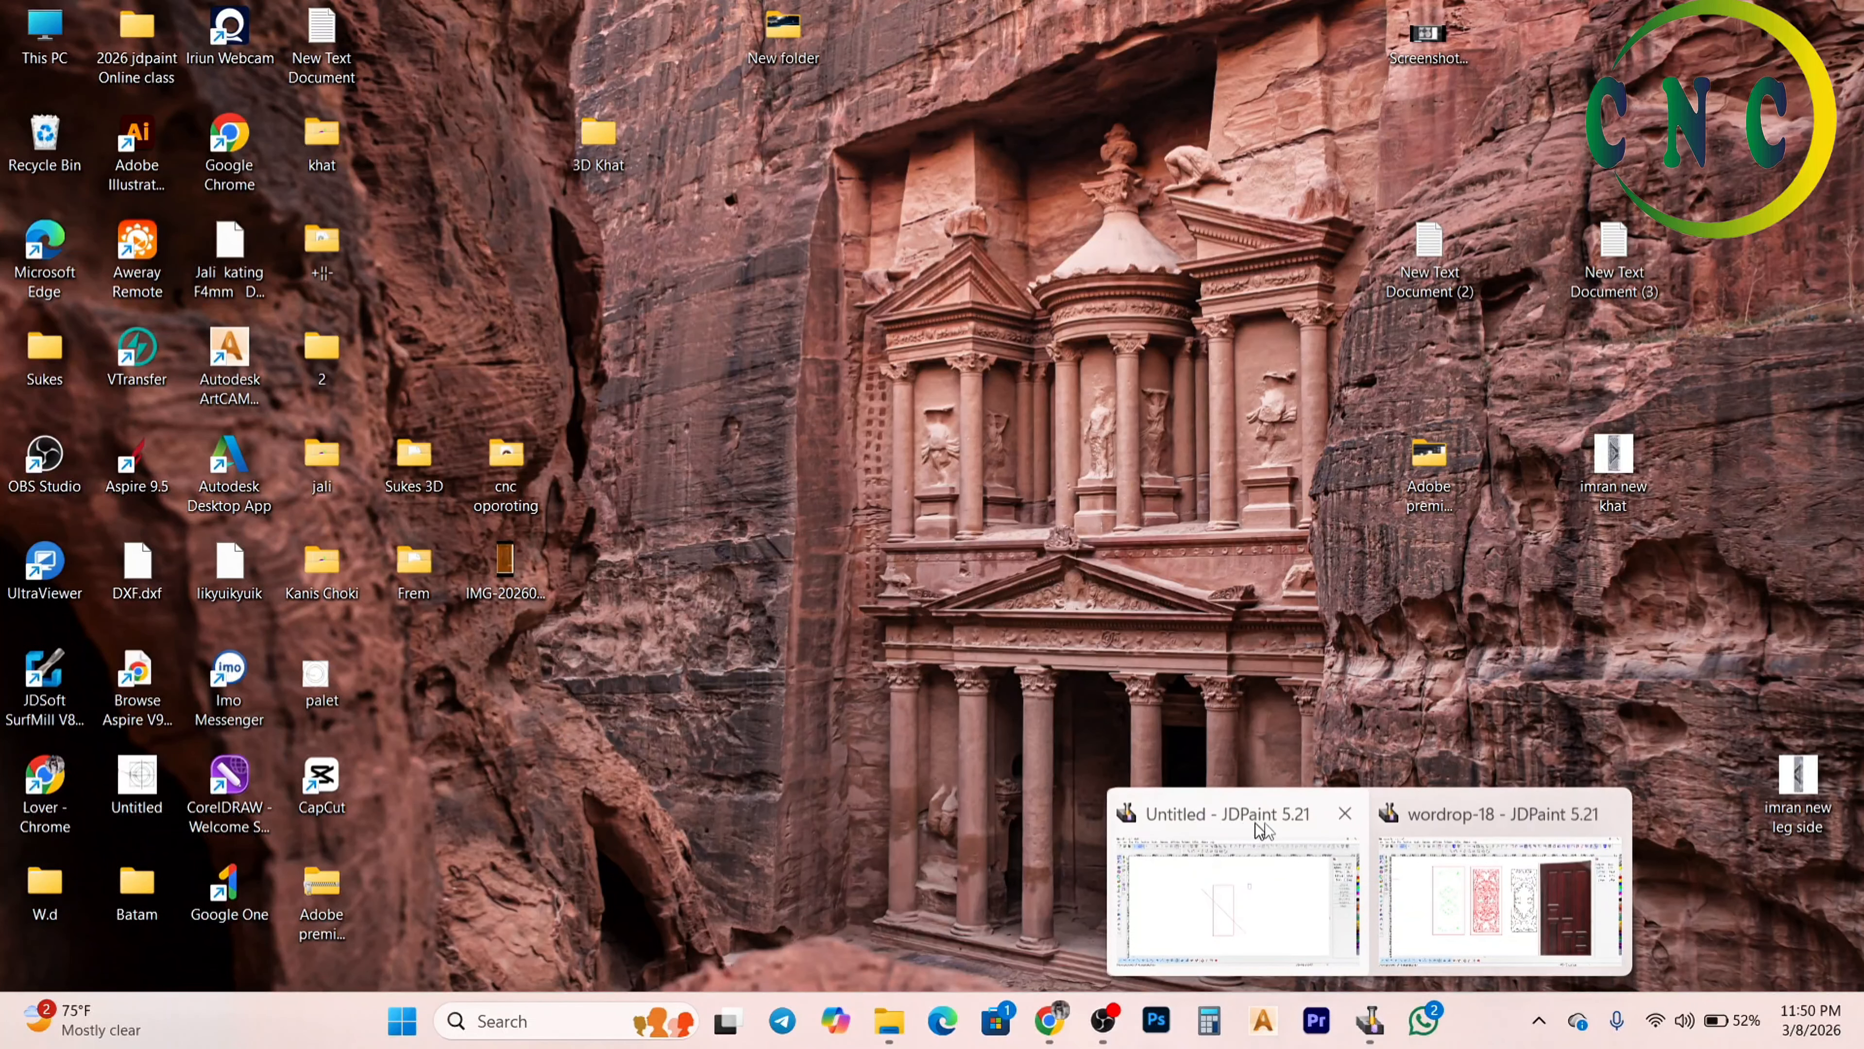
{"action": "left_click", "coordinate": [1403, 896]}
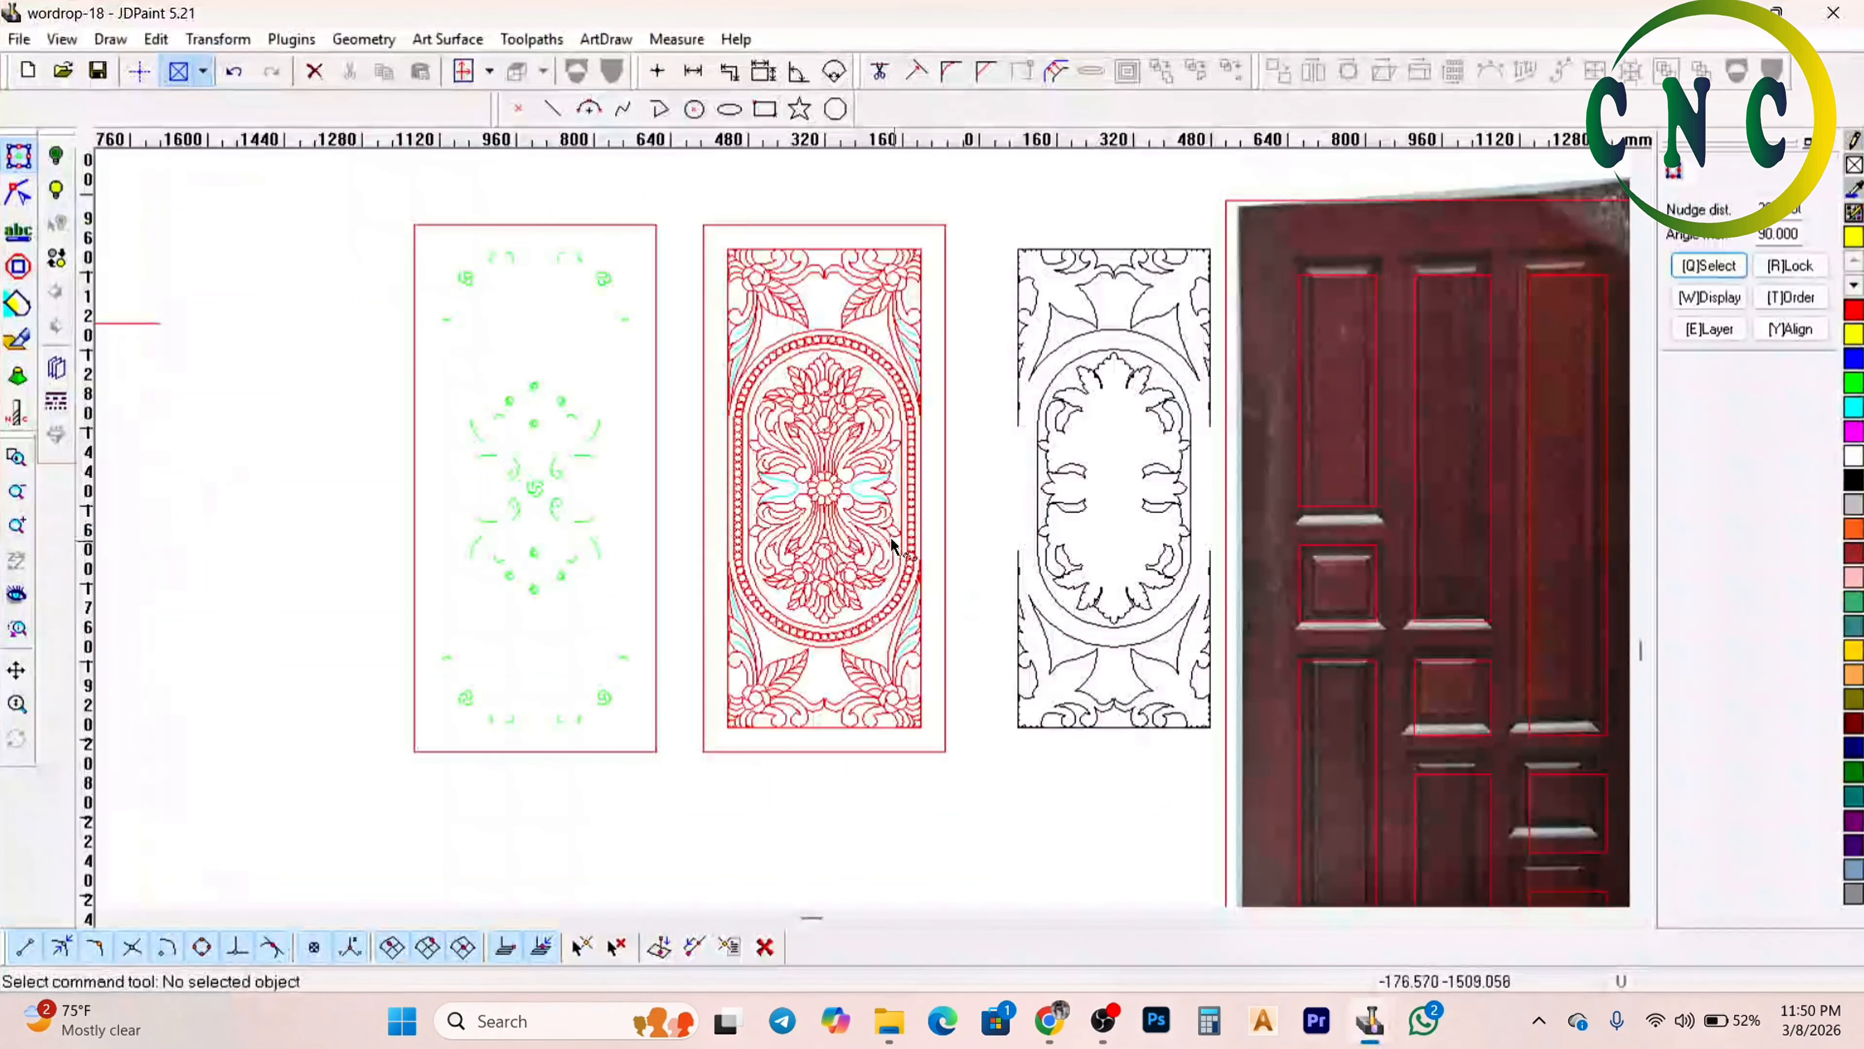
Switch from JDPaint to the desktop and open the exported DXF.dxf file in Aspire
{"action": "left_click", "coordinate": [654, 517]}
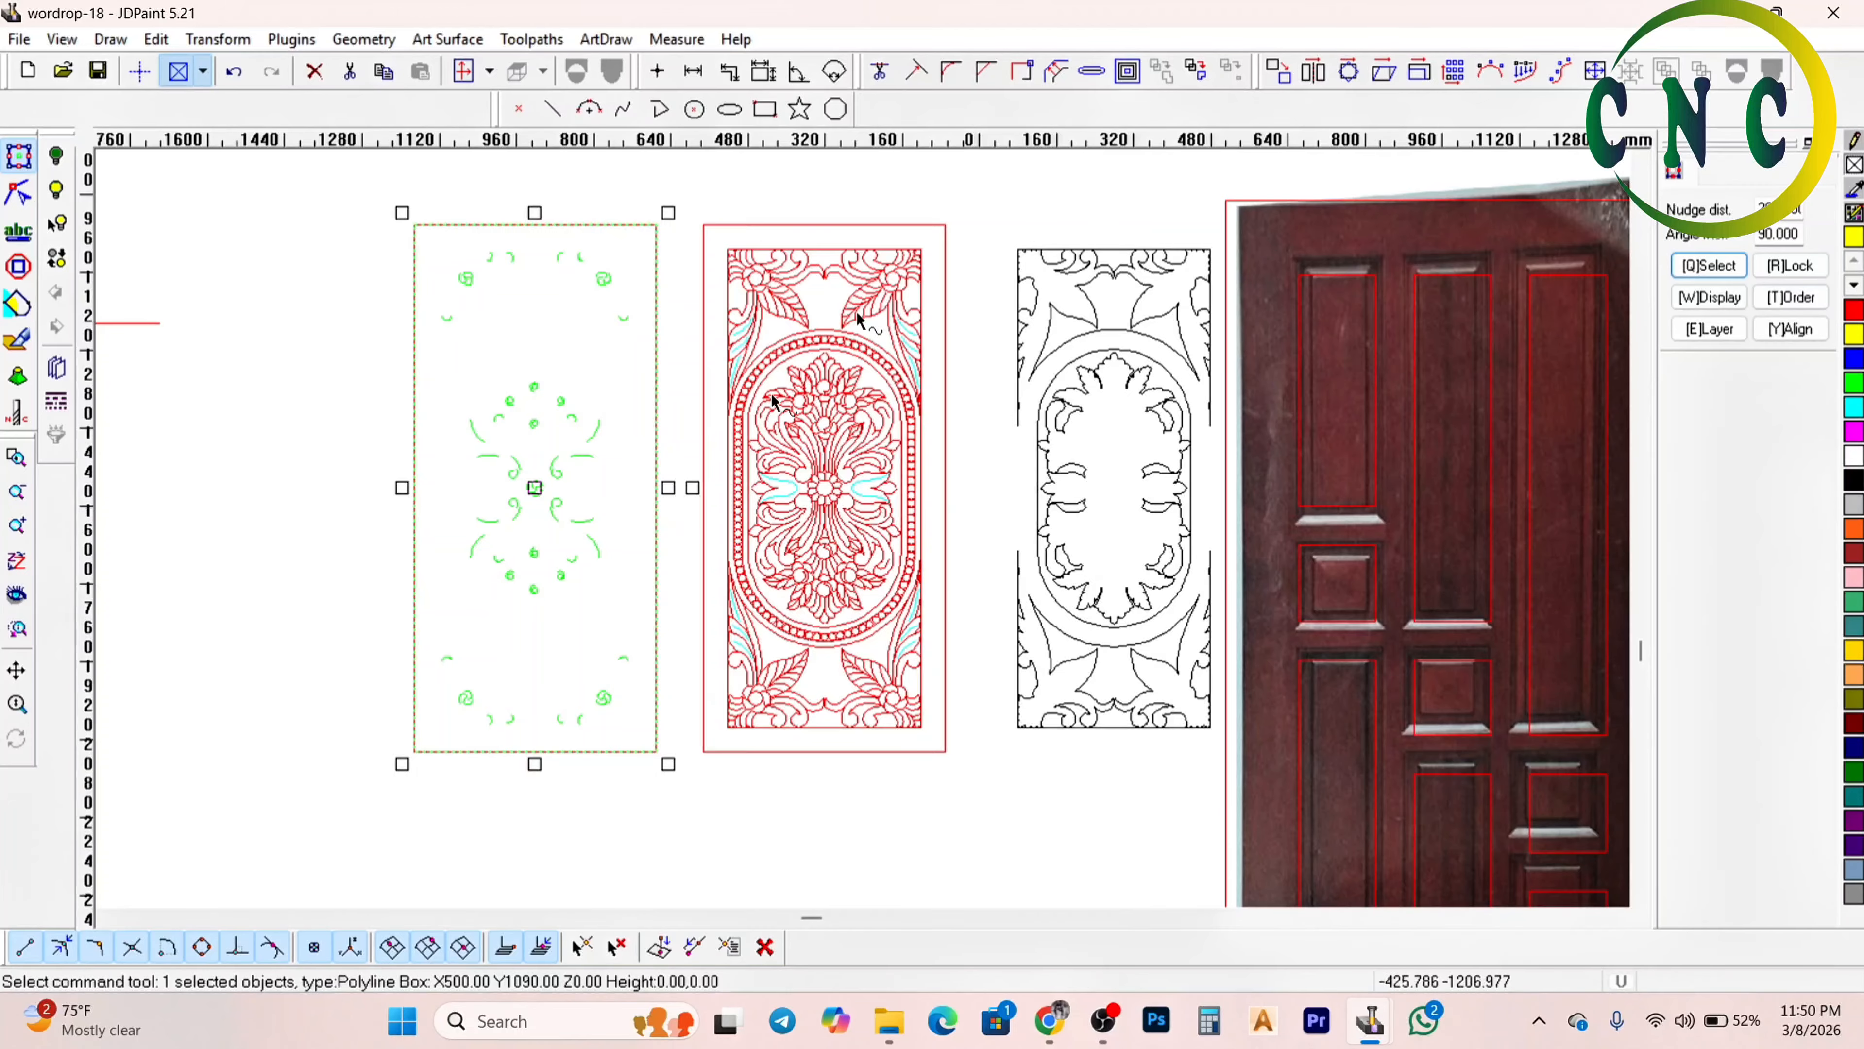
{"action": "left_click", "coordinate": [1697, 16]}
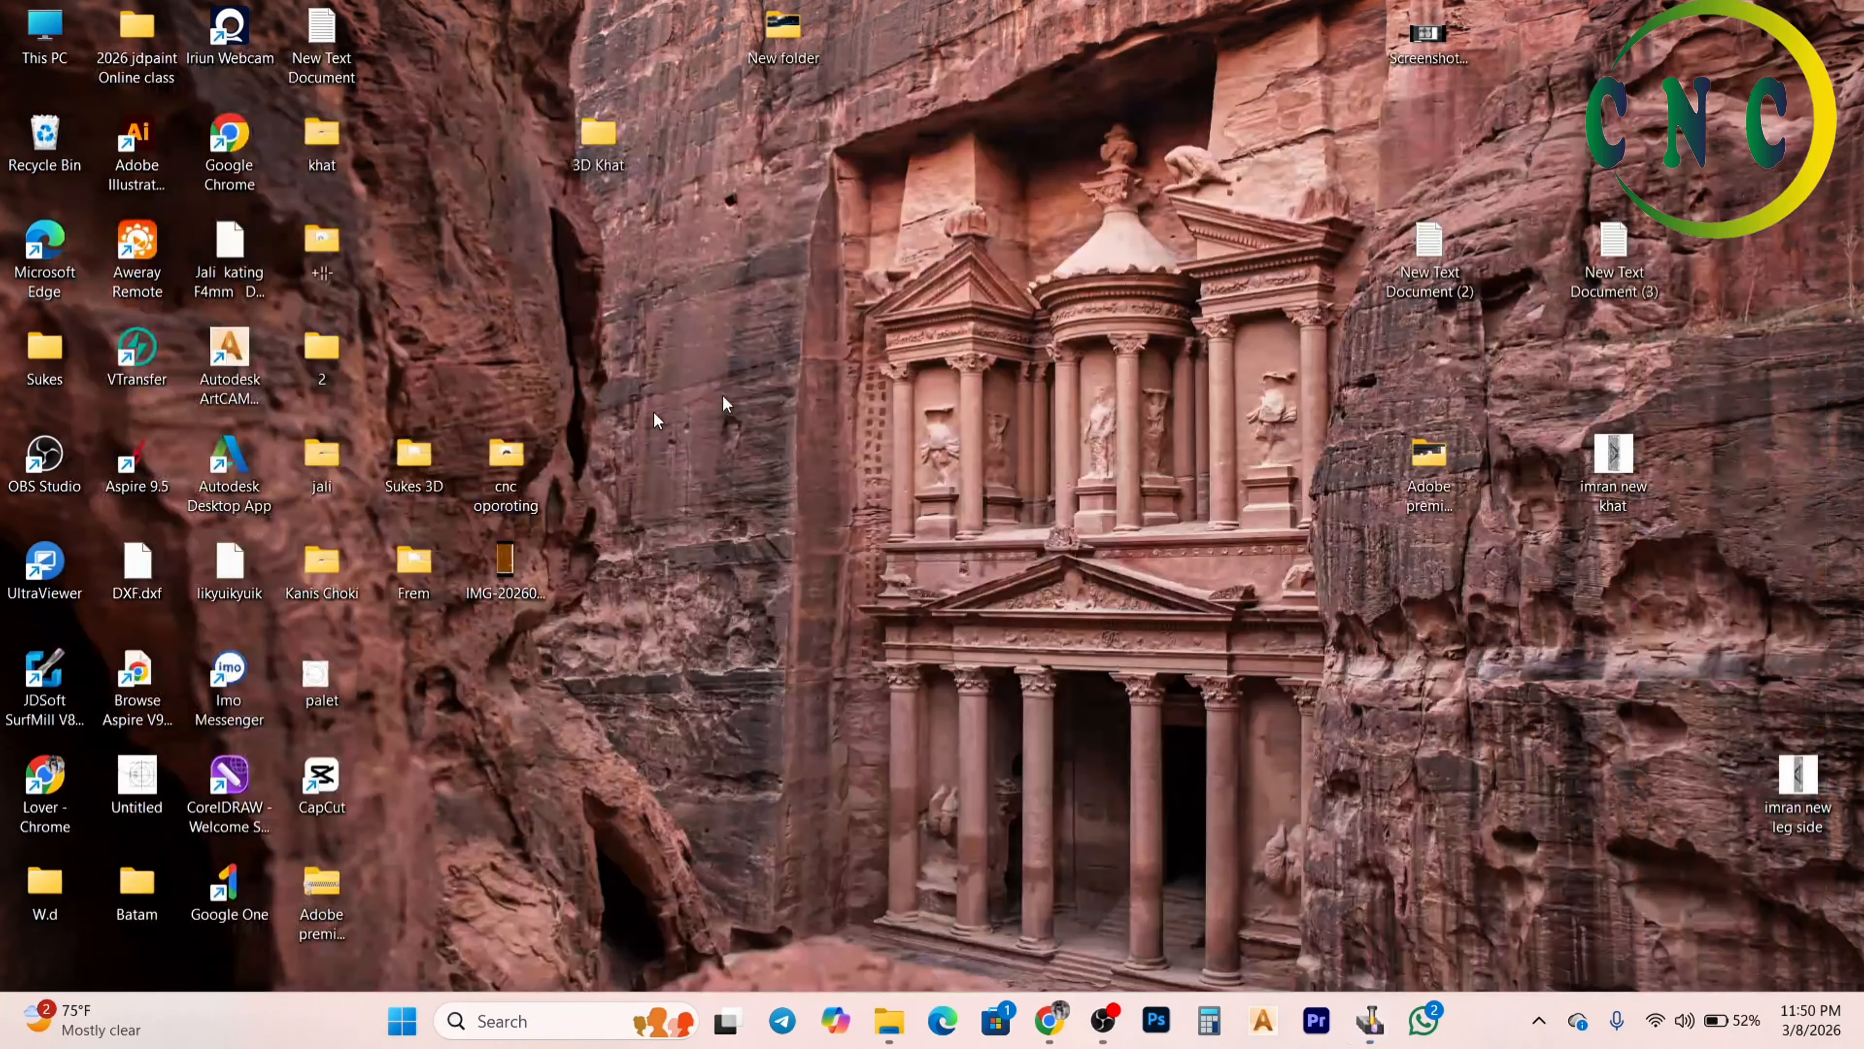
{"action": "left_click_drag", "start_coordinate": [135, 584], "coordinate": [134, 463]}
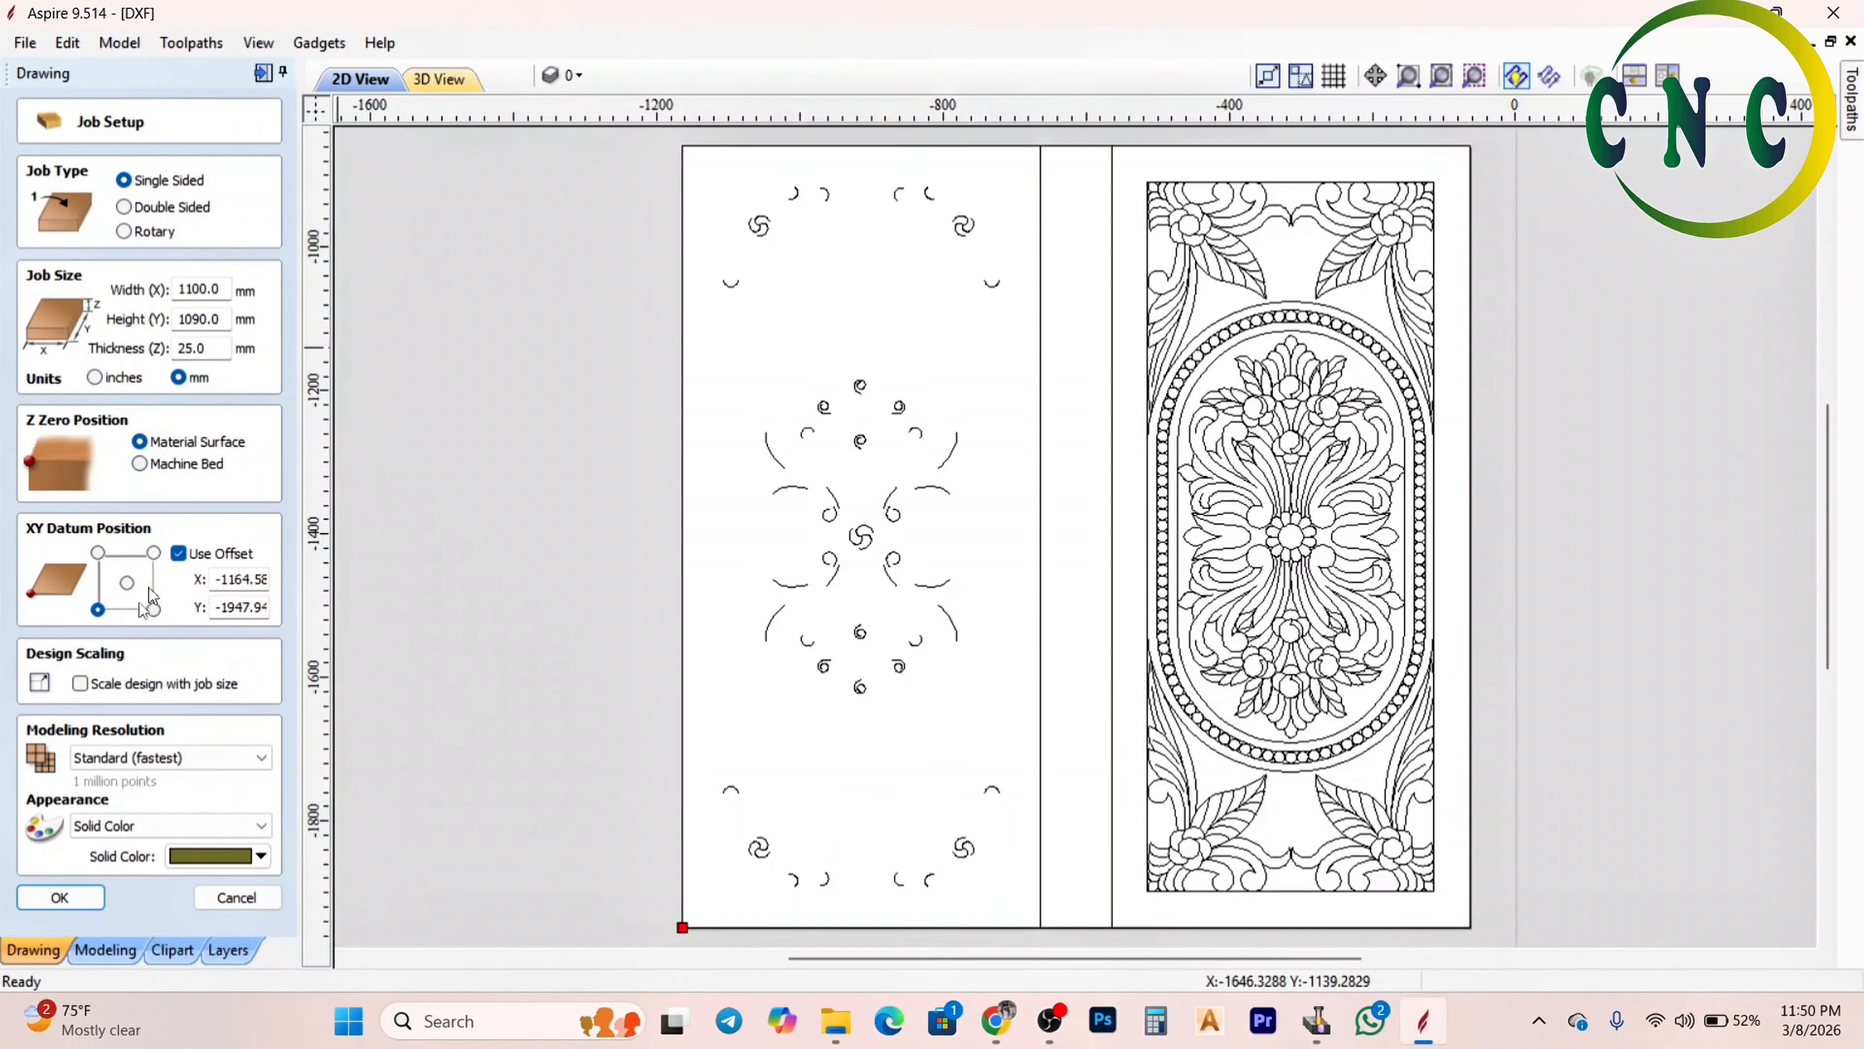
Set up the job with a width of 500 mm, the XY datum at the centre and Very High (7 x Slower) modeling resolution
{"action": "left_click", "coordinate": [127, 584]}
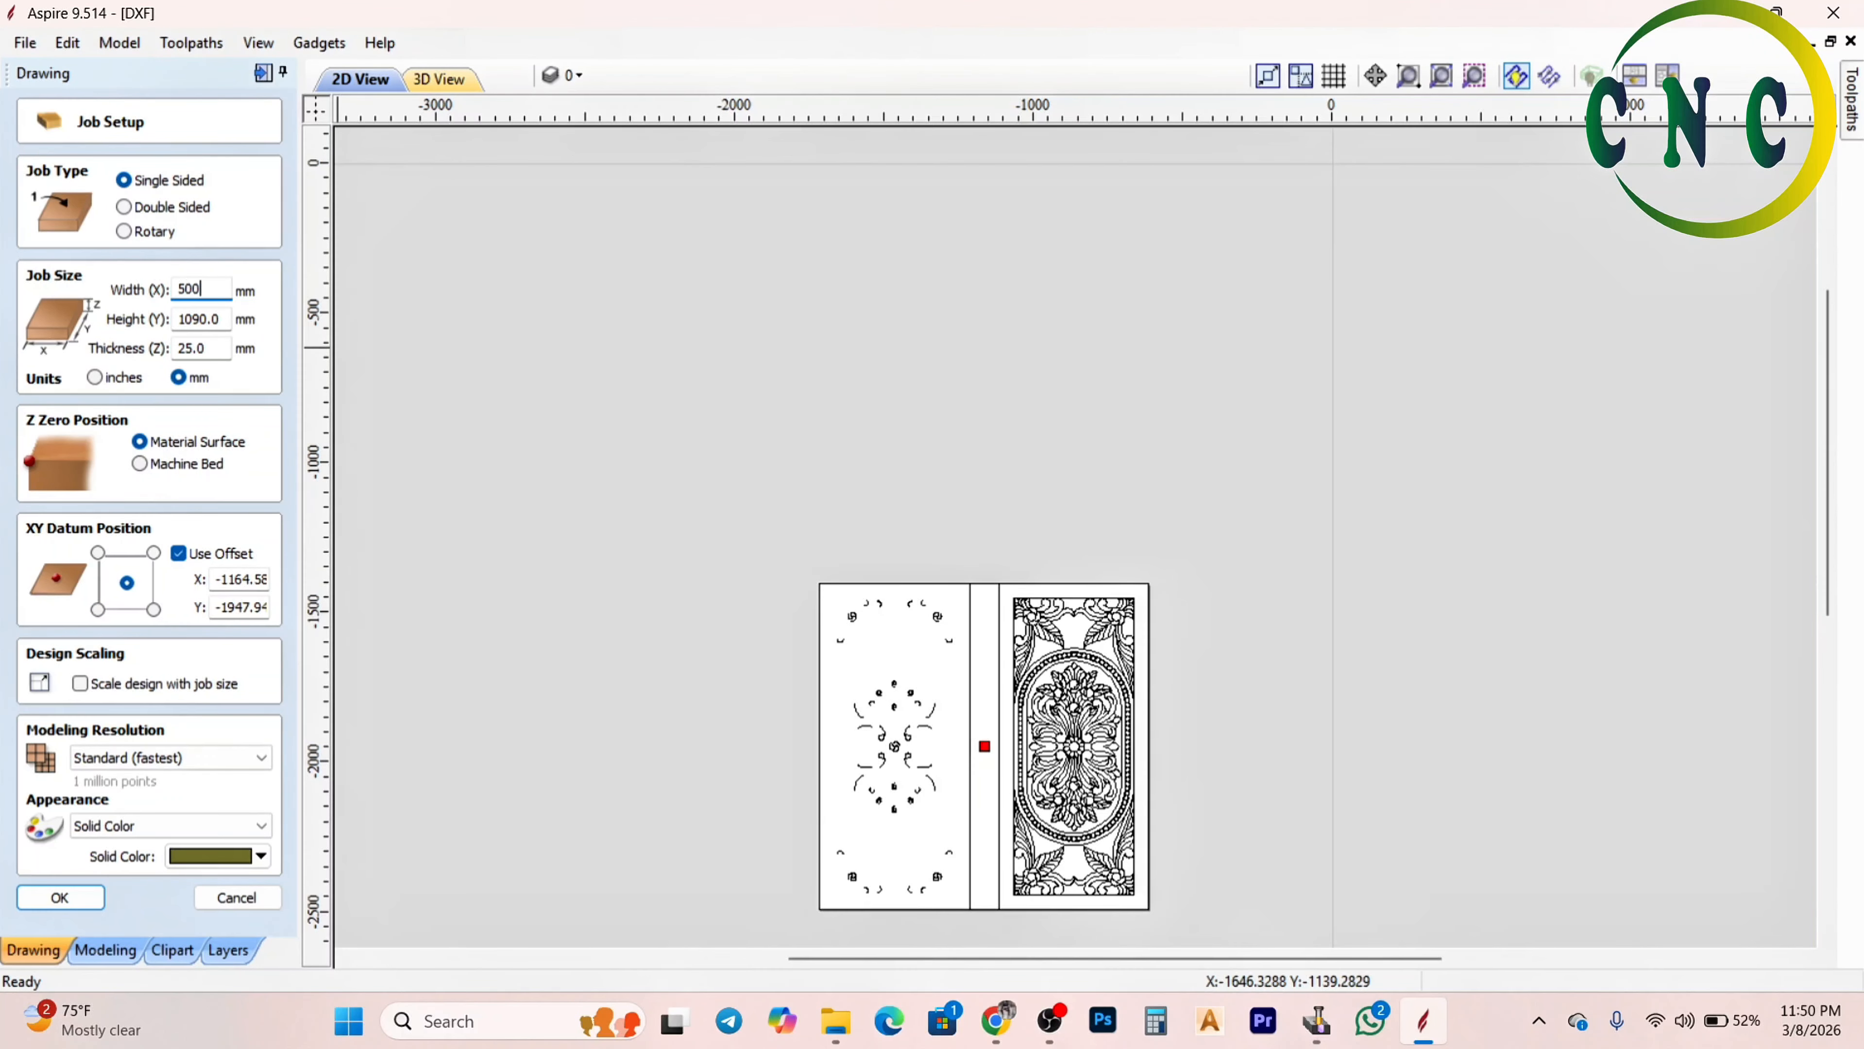
{"action": "type", "text": "500"}
{"action": "left_click", "coordinate": [176, 757]}
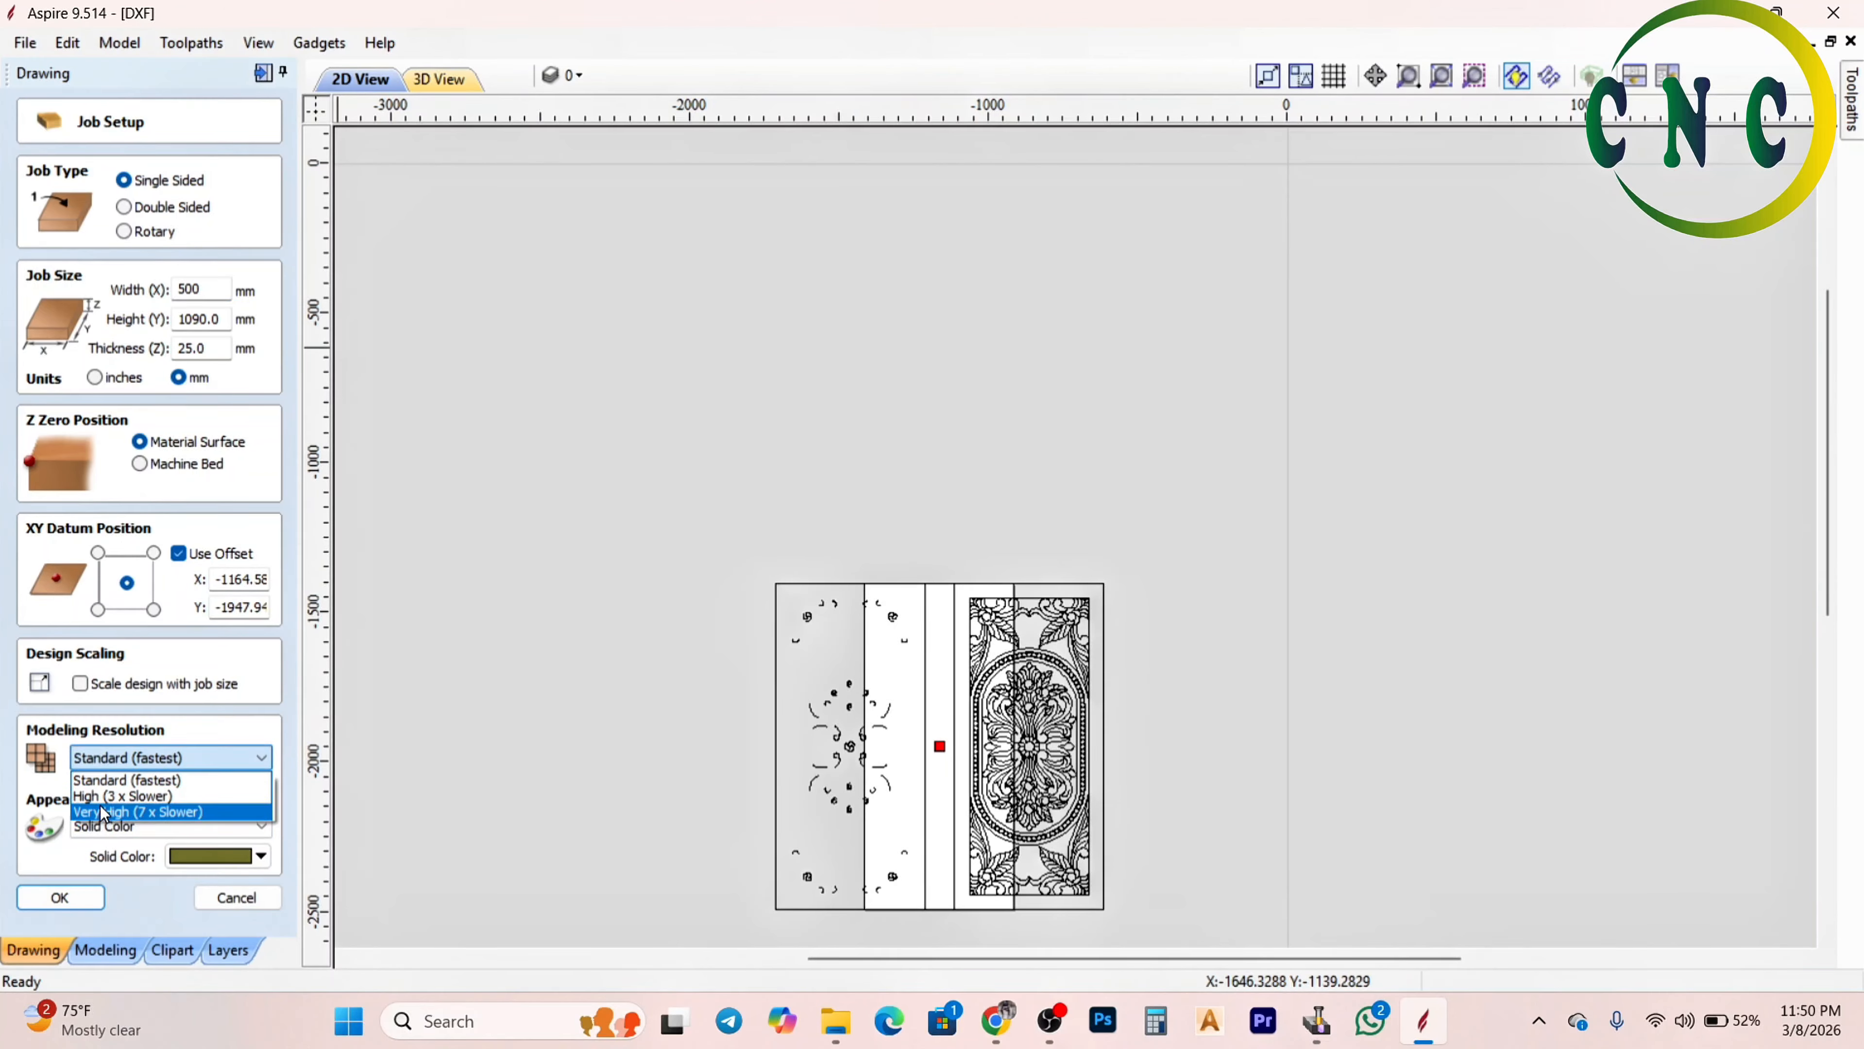
{"action": "left_click", "coordinate": [103, 813]}
{"action": "left_click", "coordinate": [61, 898]}
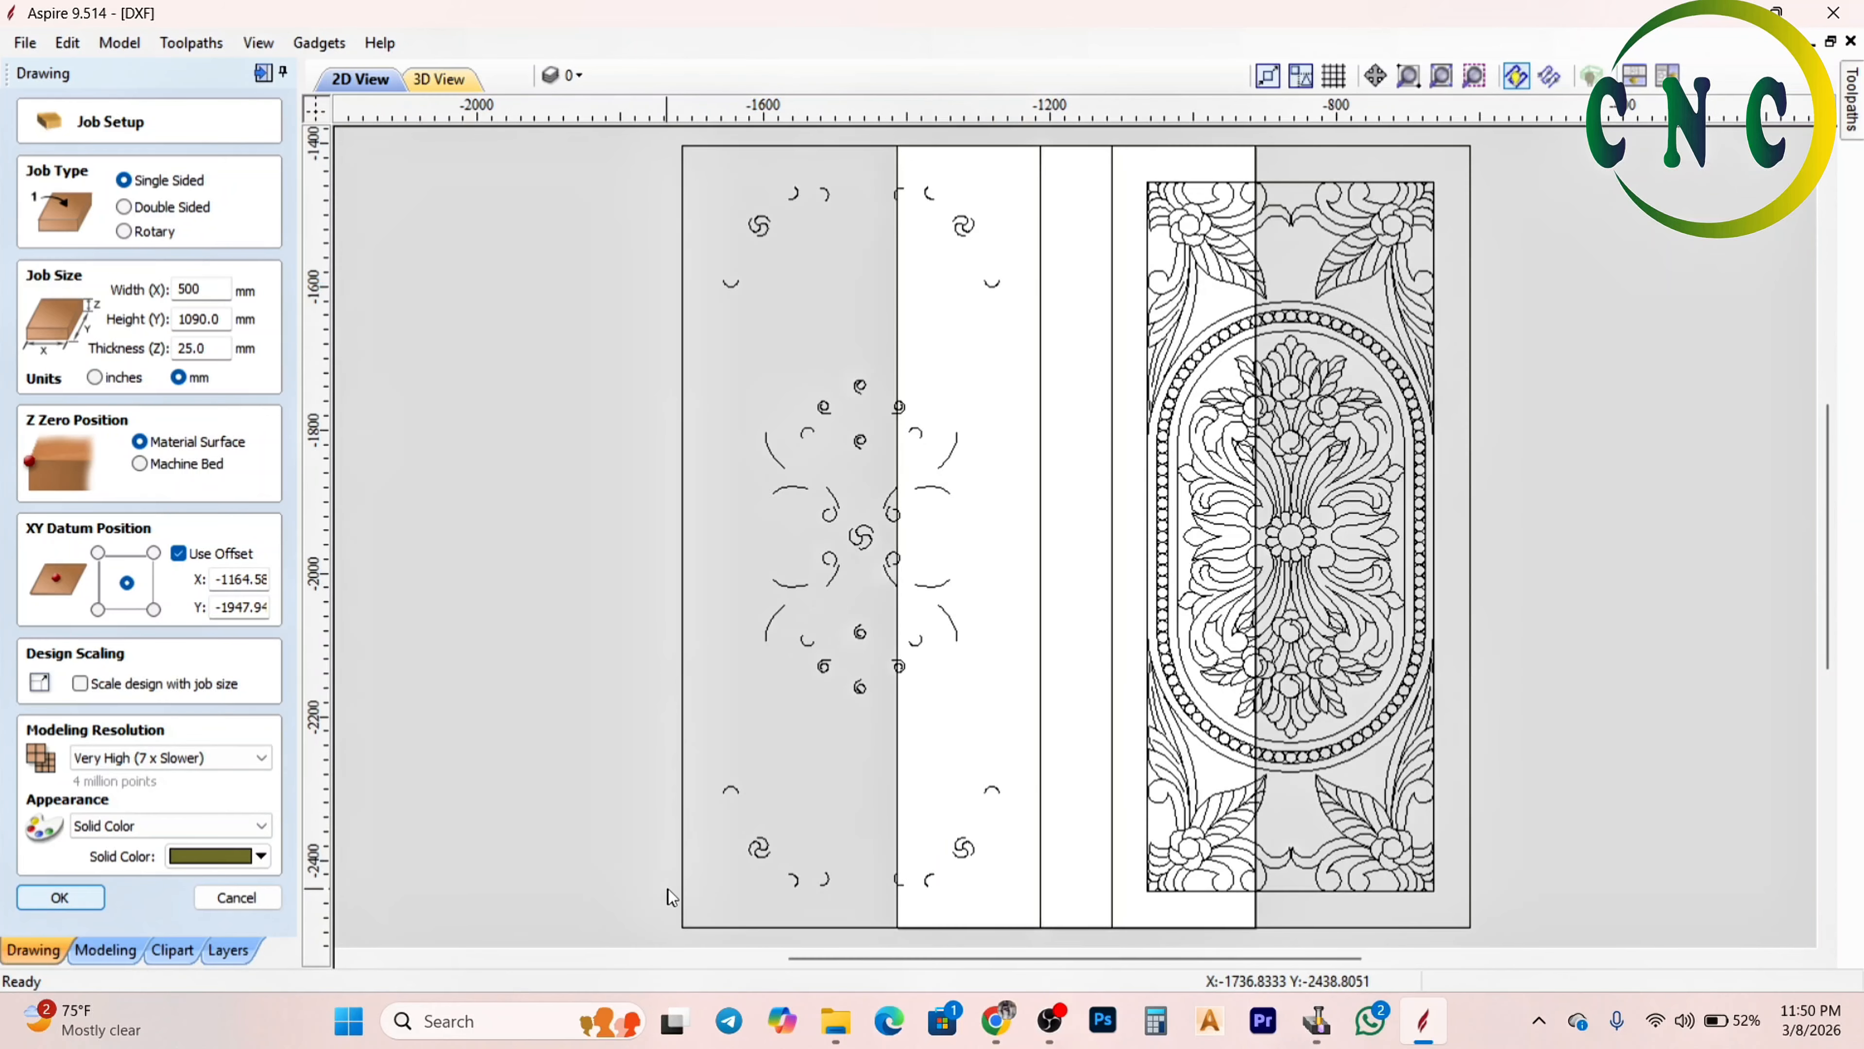
Select the floral line-work panel together with its outer frame and centre it in the job area
{"action": "scroll", "coordinate": [685, 312], "scroll_direction": "up", "scroll_amount": 1}
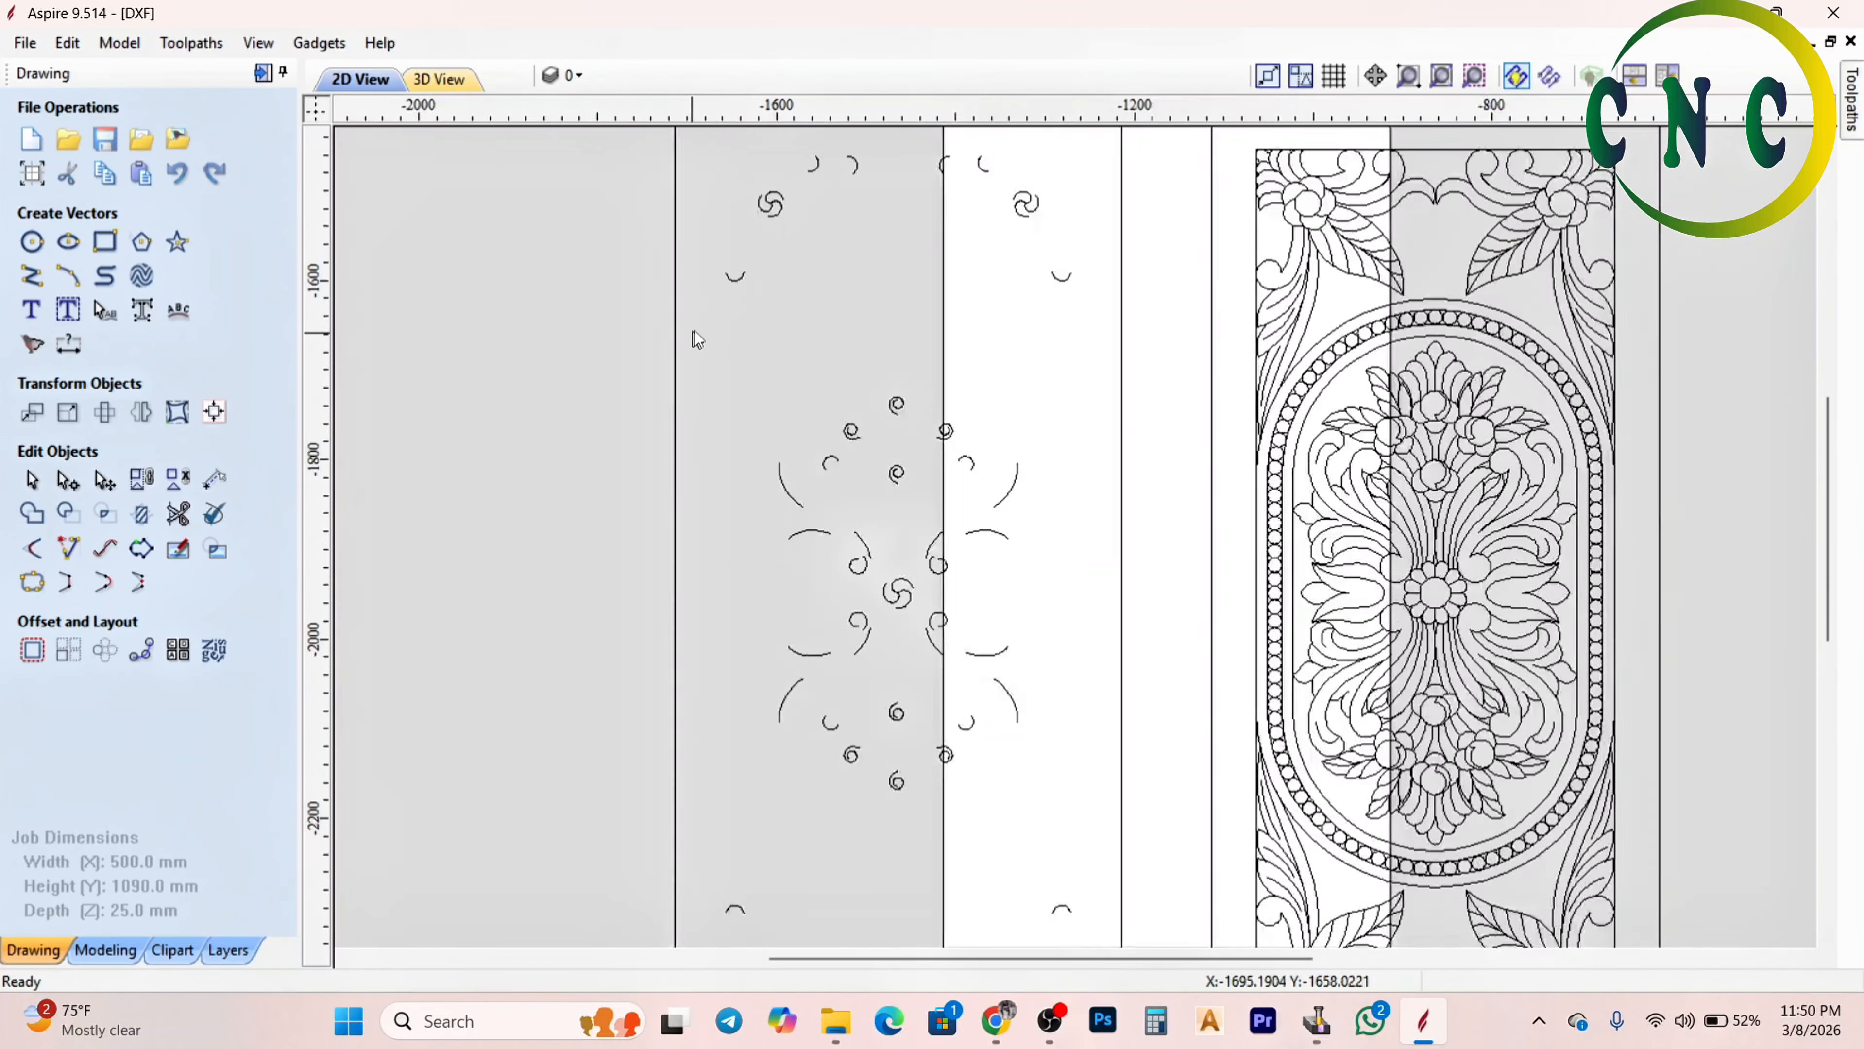
{"action": "scroll", "coordinate": [695, 331], "scroll_direction": "down", "scroll_amount": 2}
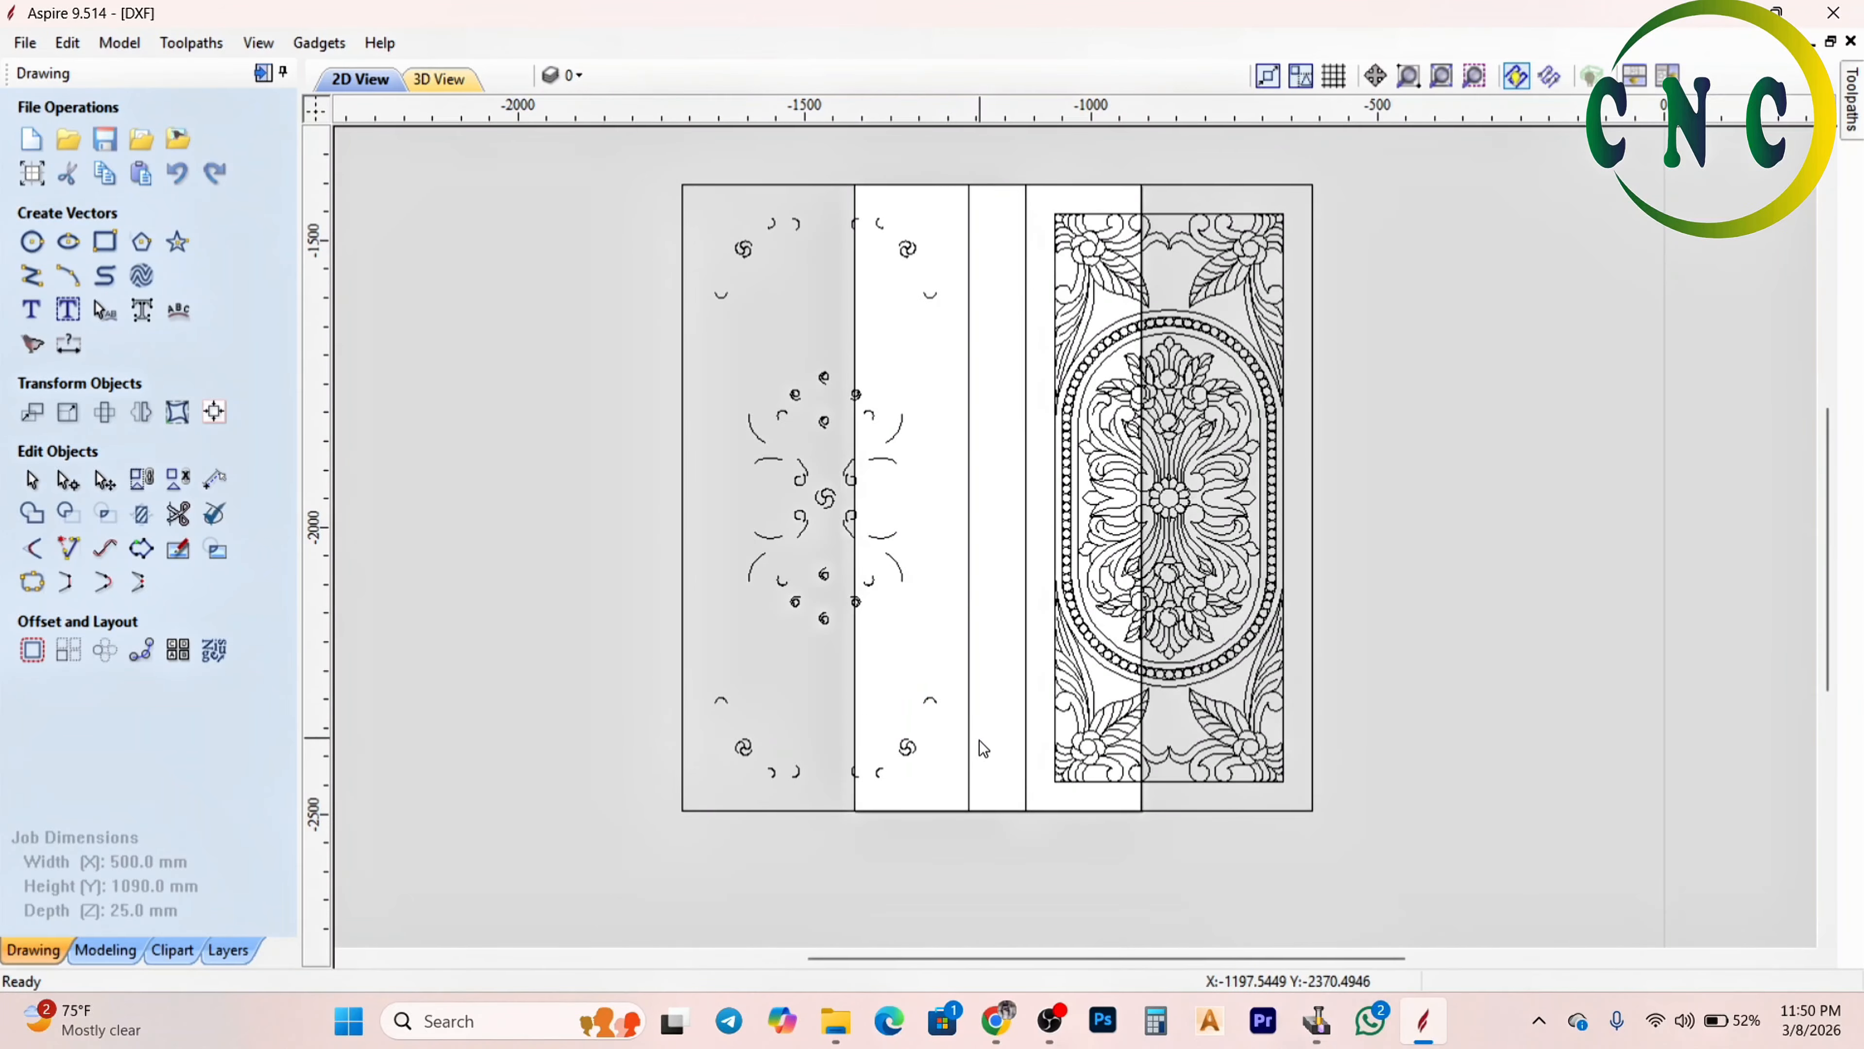
{"action": "key", "text": "ctrl+shift+["}
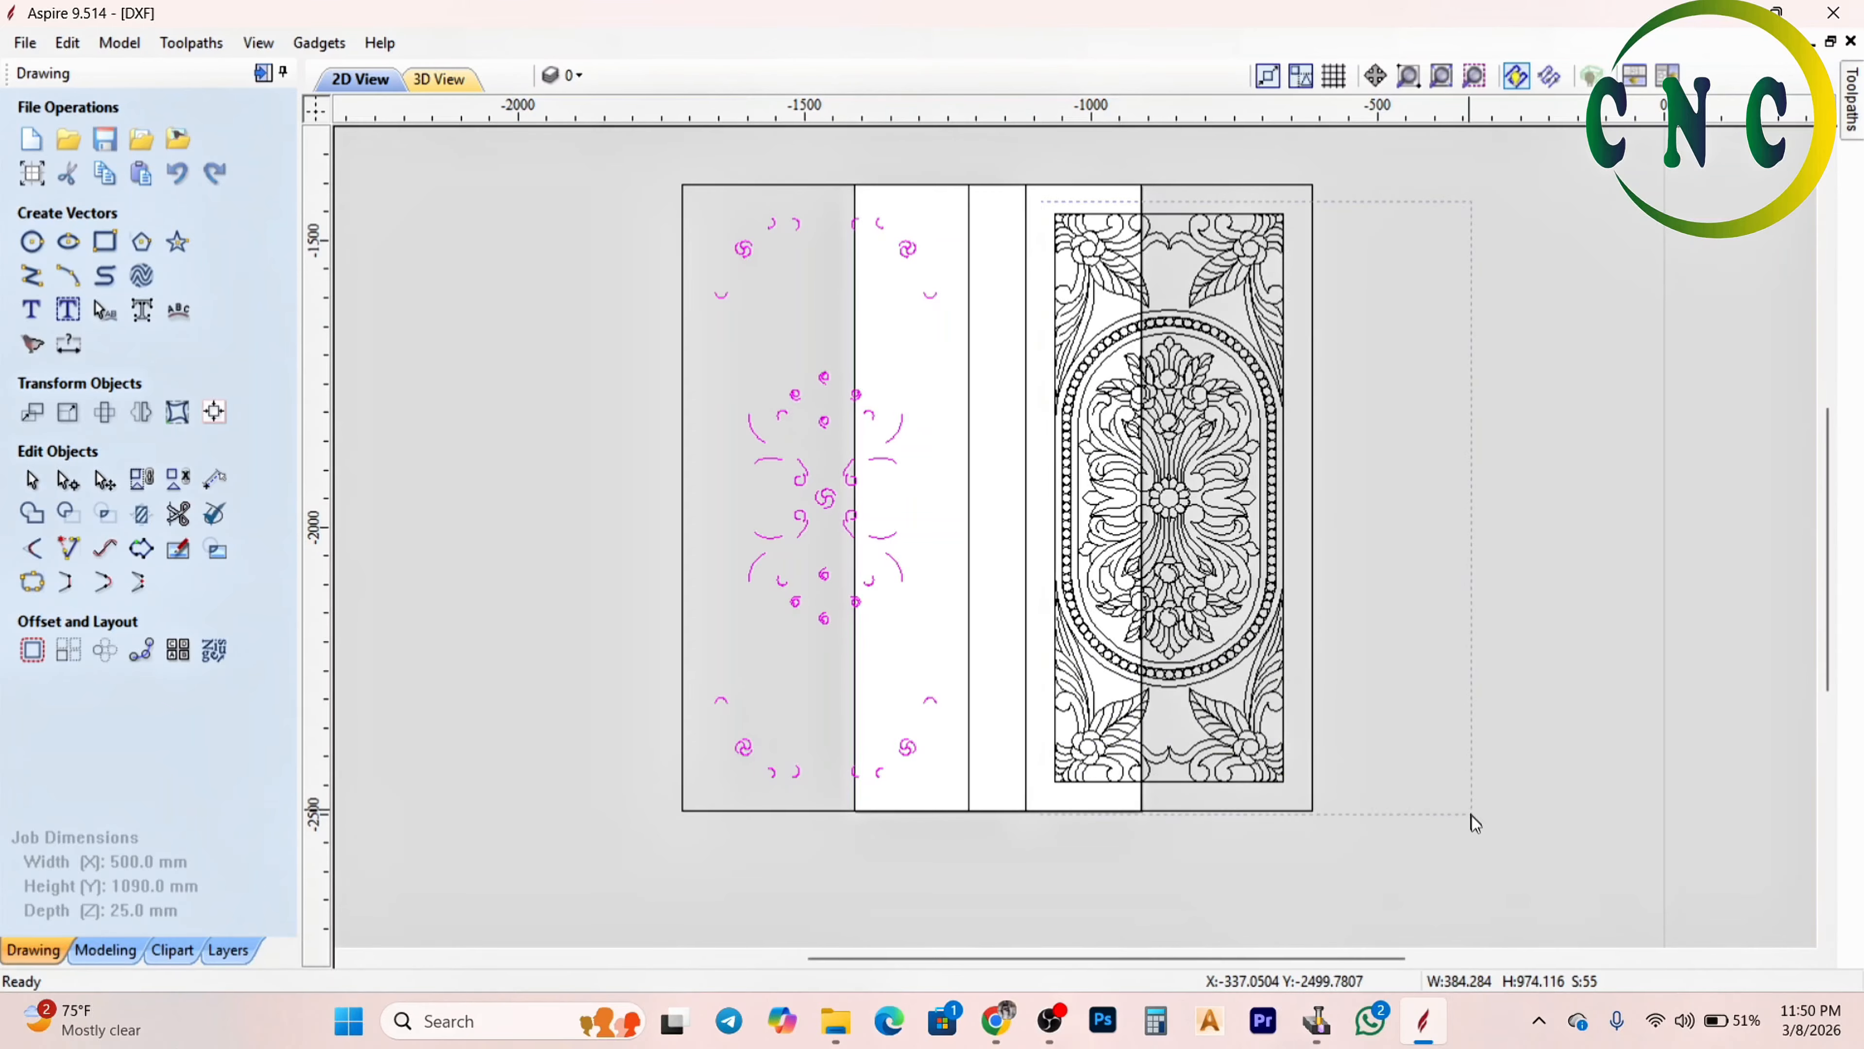
{"action": "left_click_drag", "start_coordinate": [1470, 814], "coordinate": [1424, 798]}
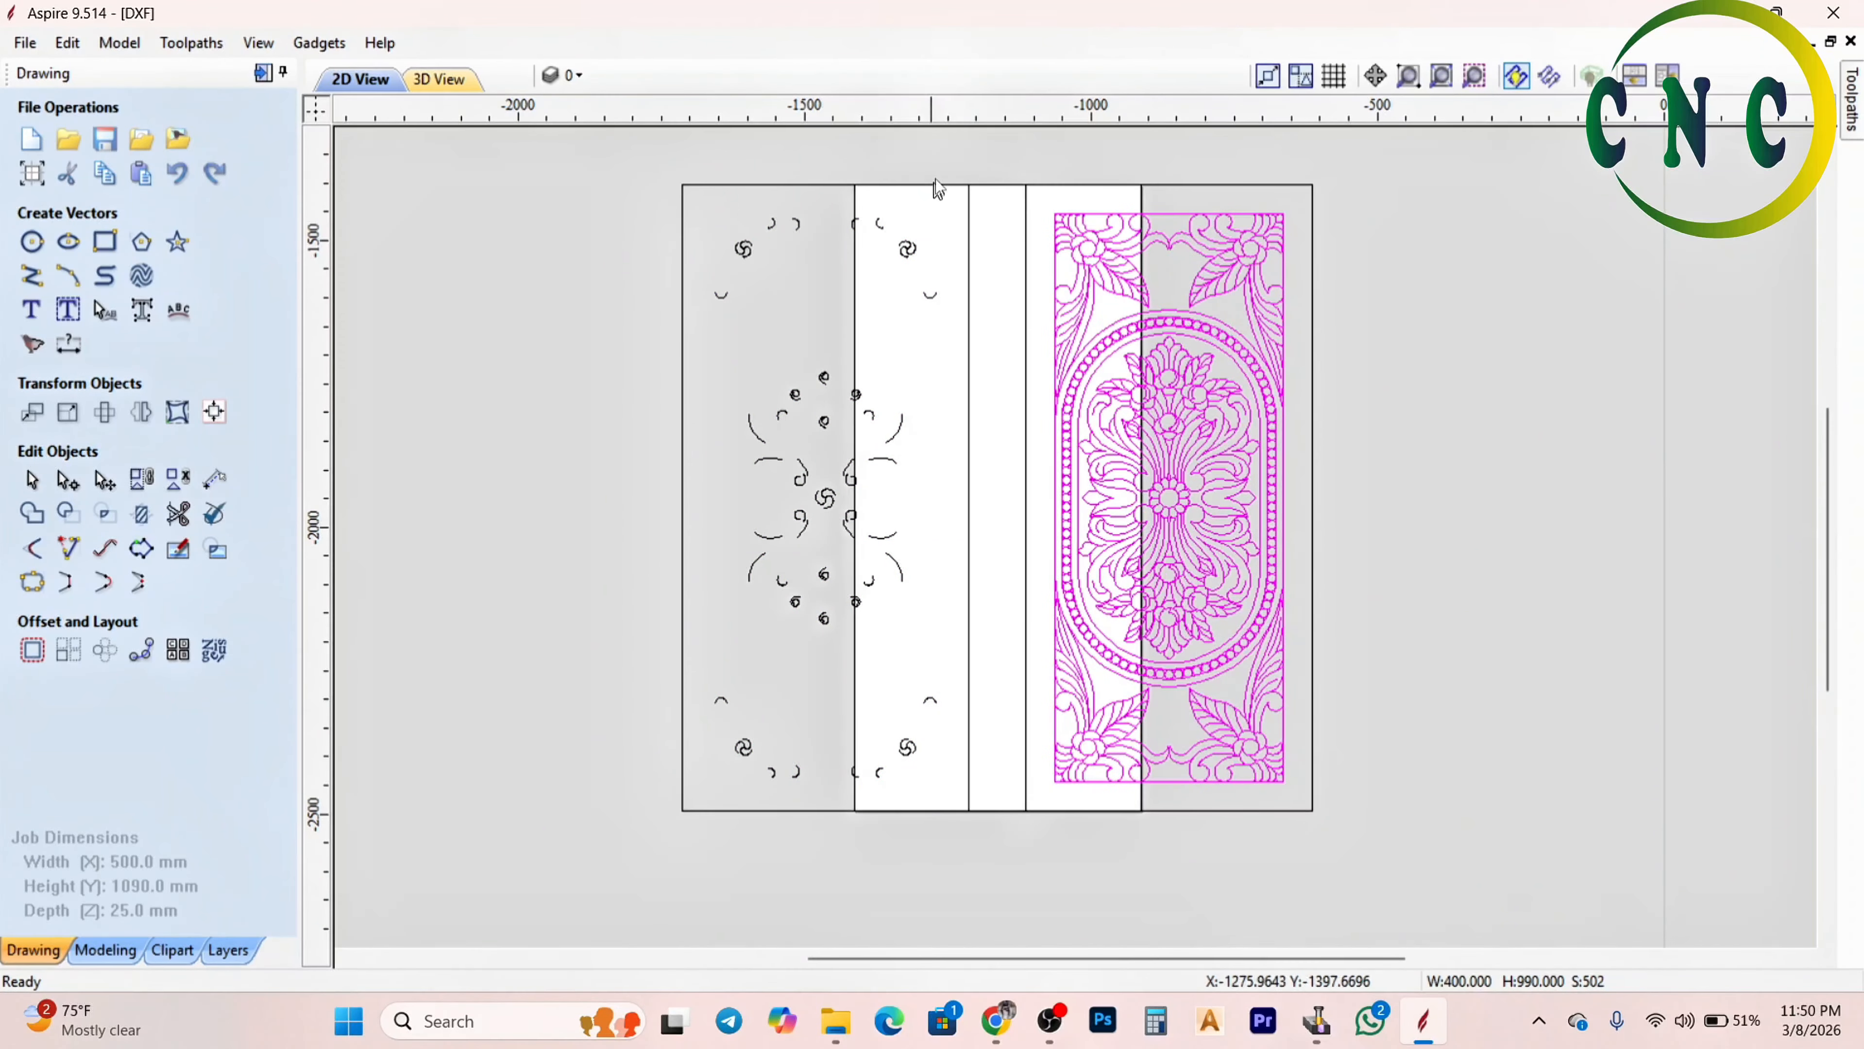
{"action": "left_click_drag", "start_coordinate": [1484, 802], "coordinate": [1444, 830]}
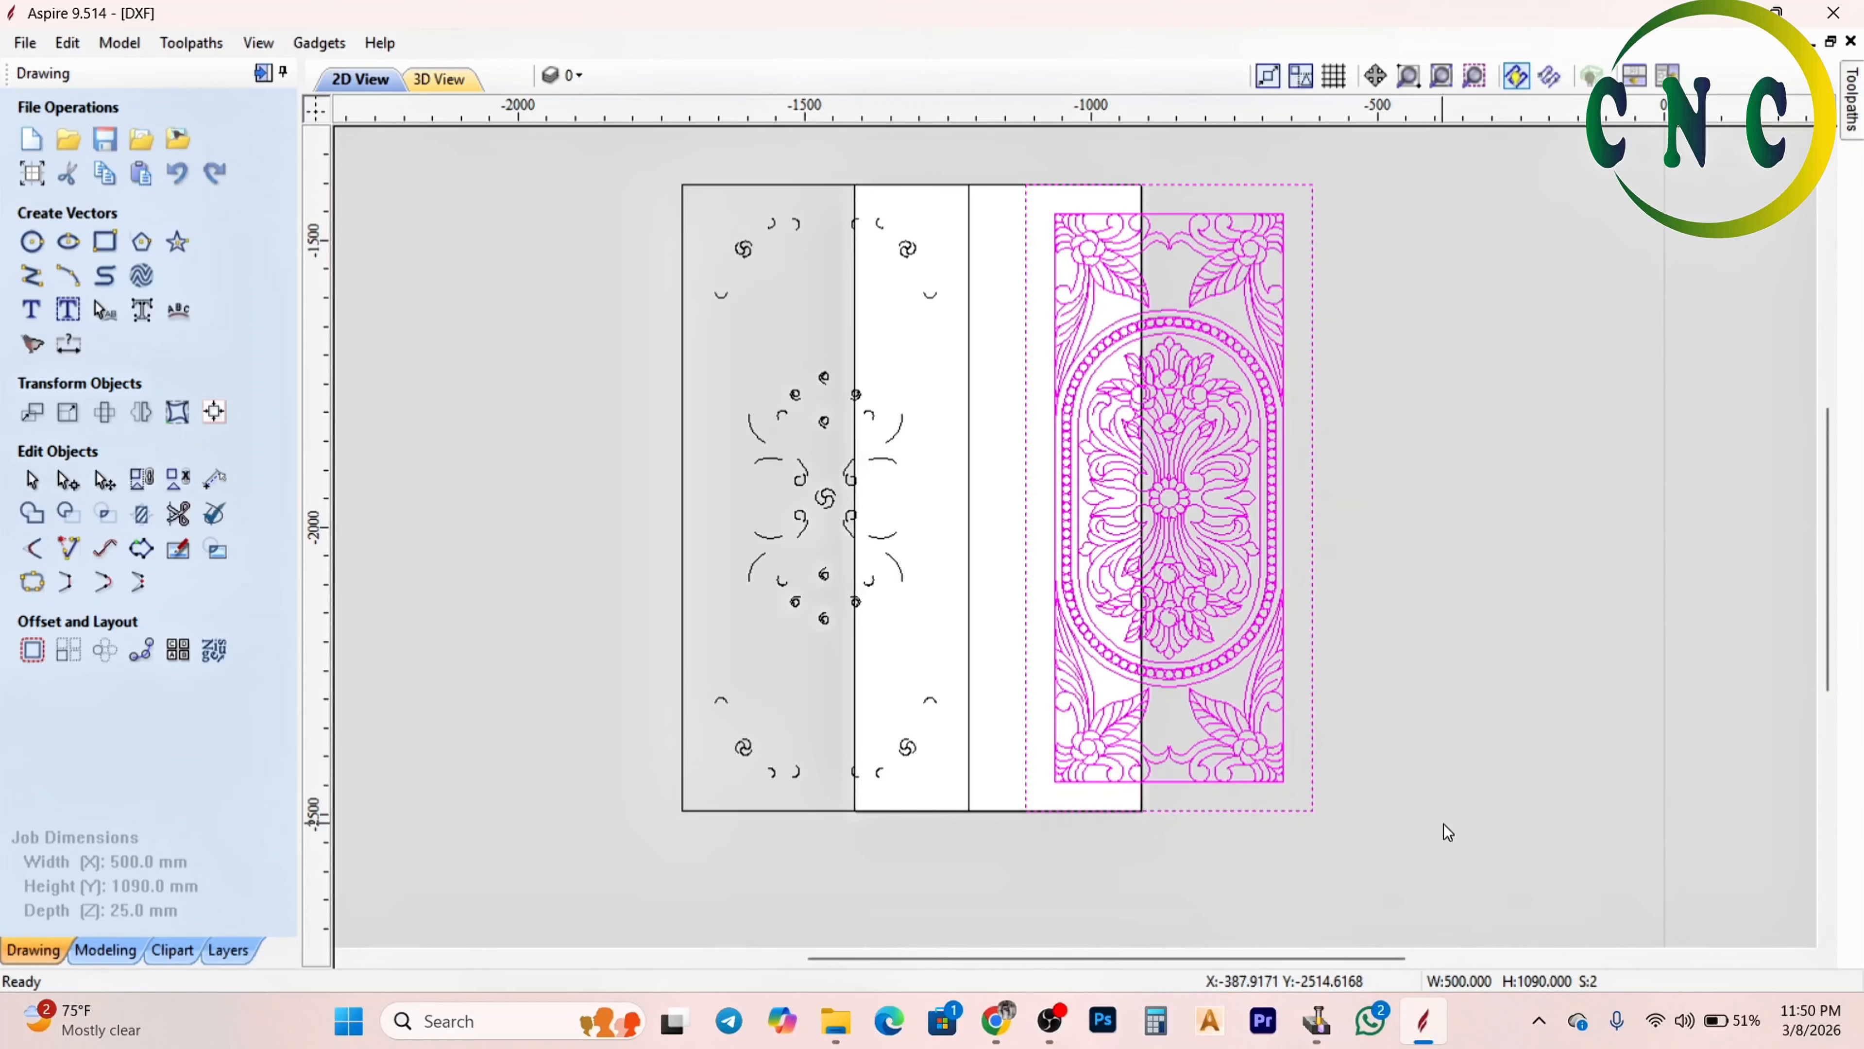
{"action": "key", "text": "F9"}
{"action": "left_click", "coordinate": [1129, 429]}
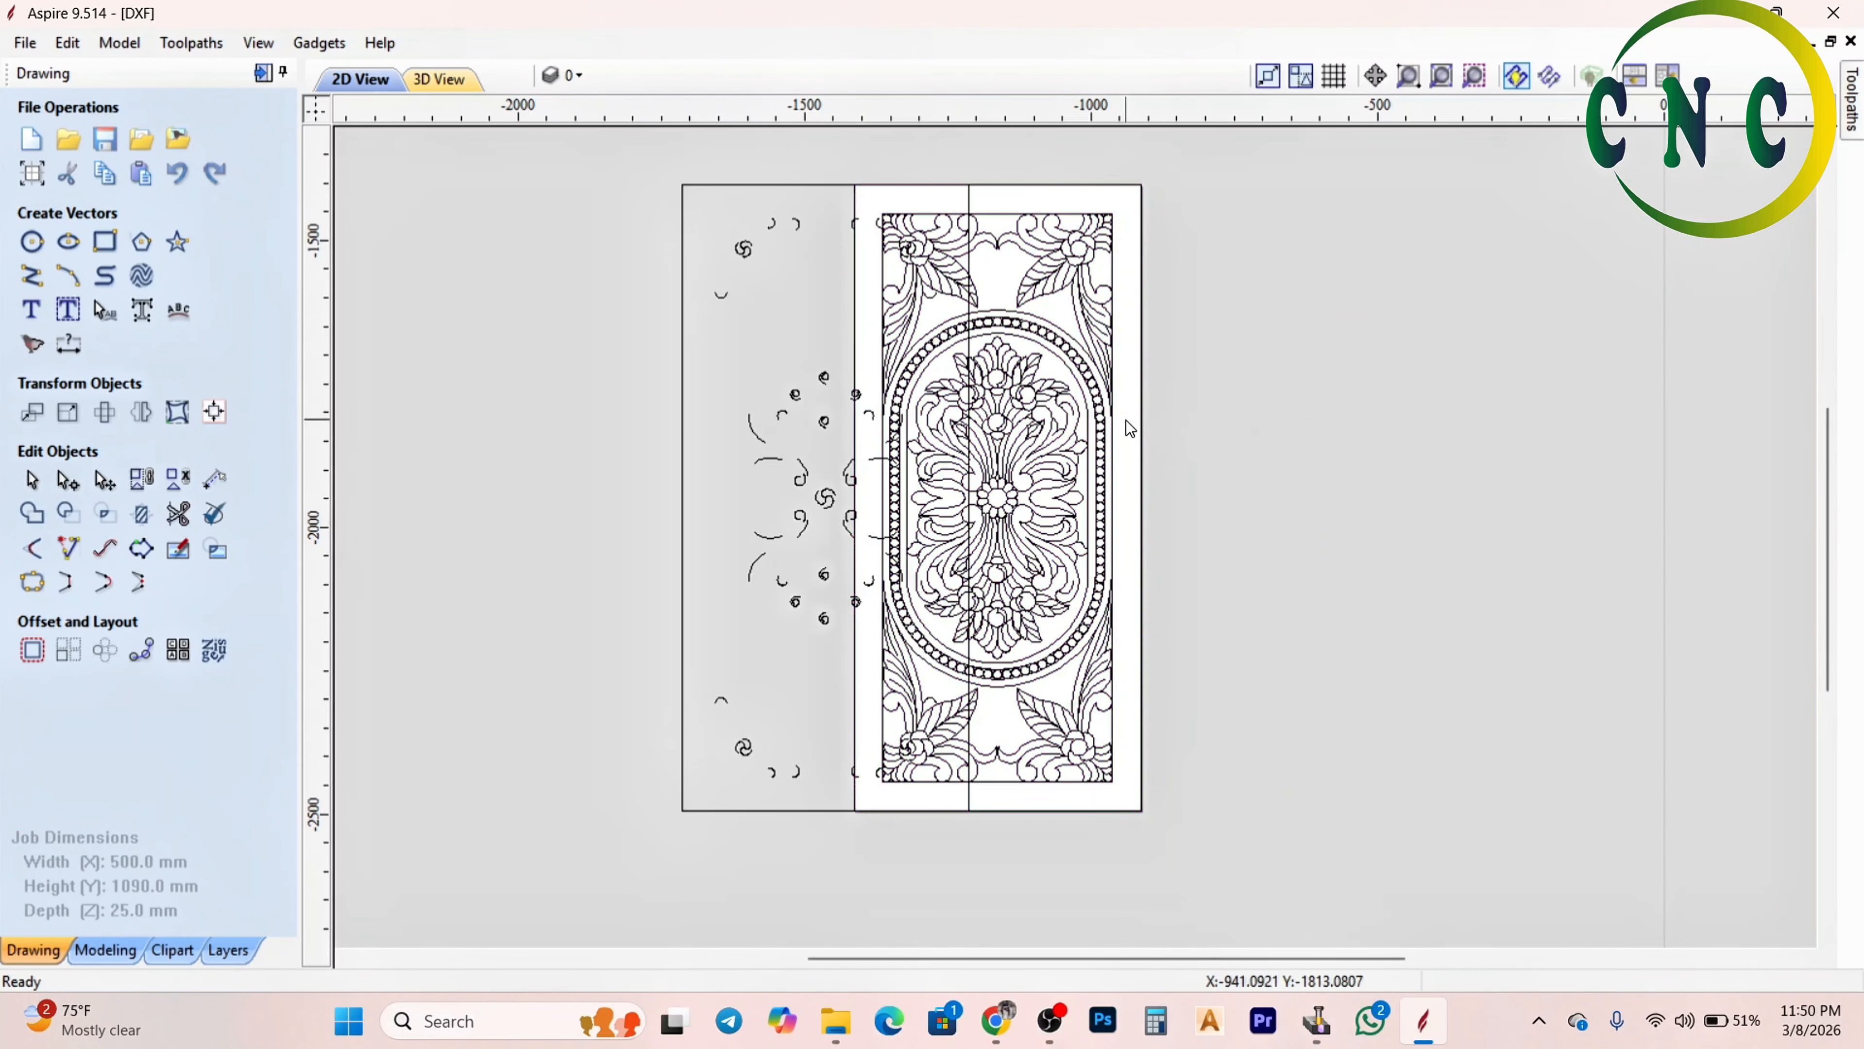
Calculate a 2D profile toolpath for the centred floral line work, machining on the vectors
{"action": "left_click", "coordinate": [1105, 418]}
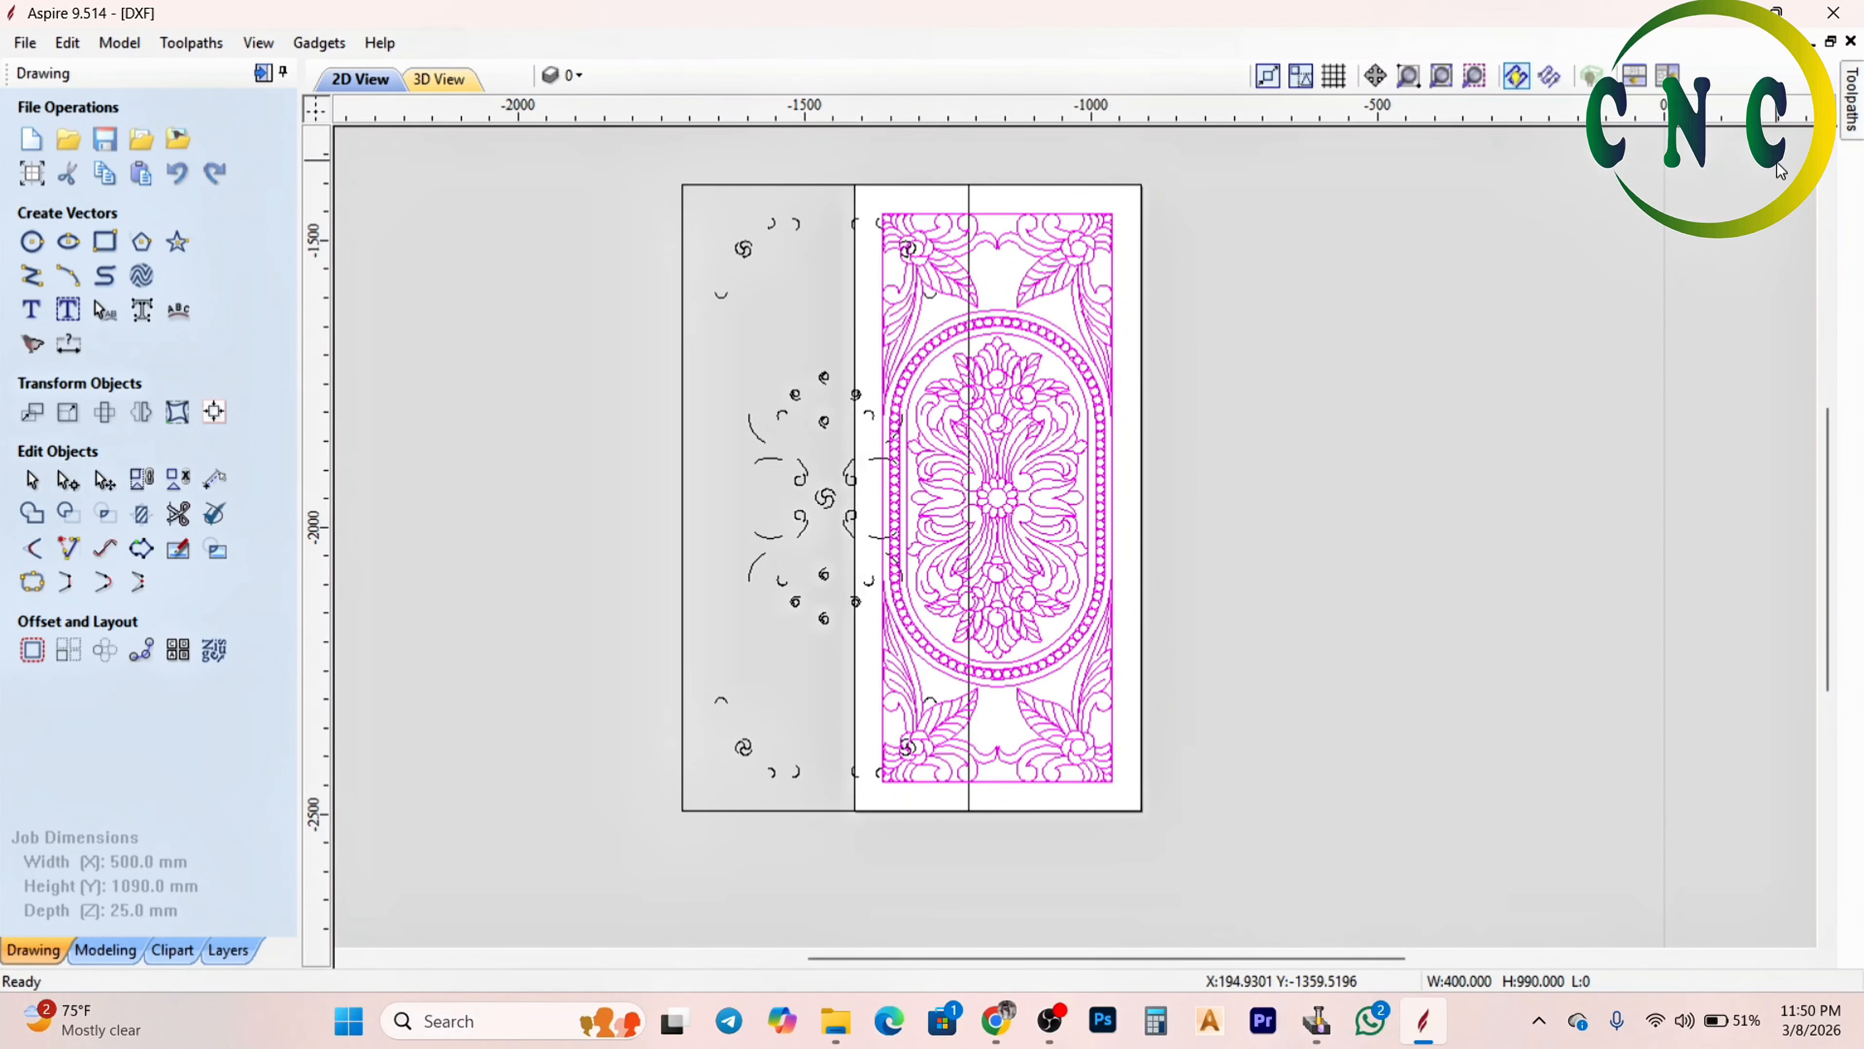
{"action": "left_click", "coordinate": [1856, 110]}
{"action": "left_click", "coordinate": [1533, 252]}
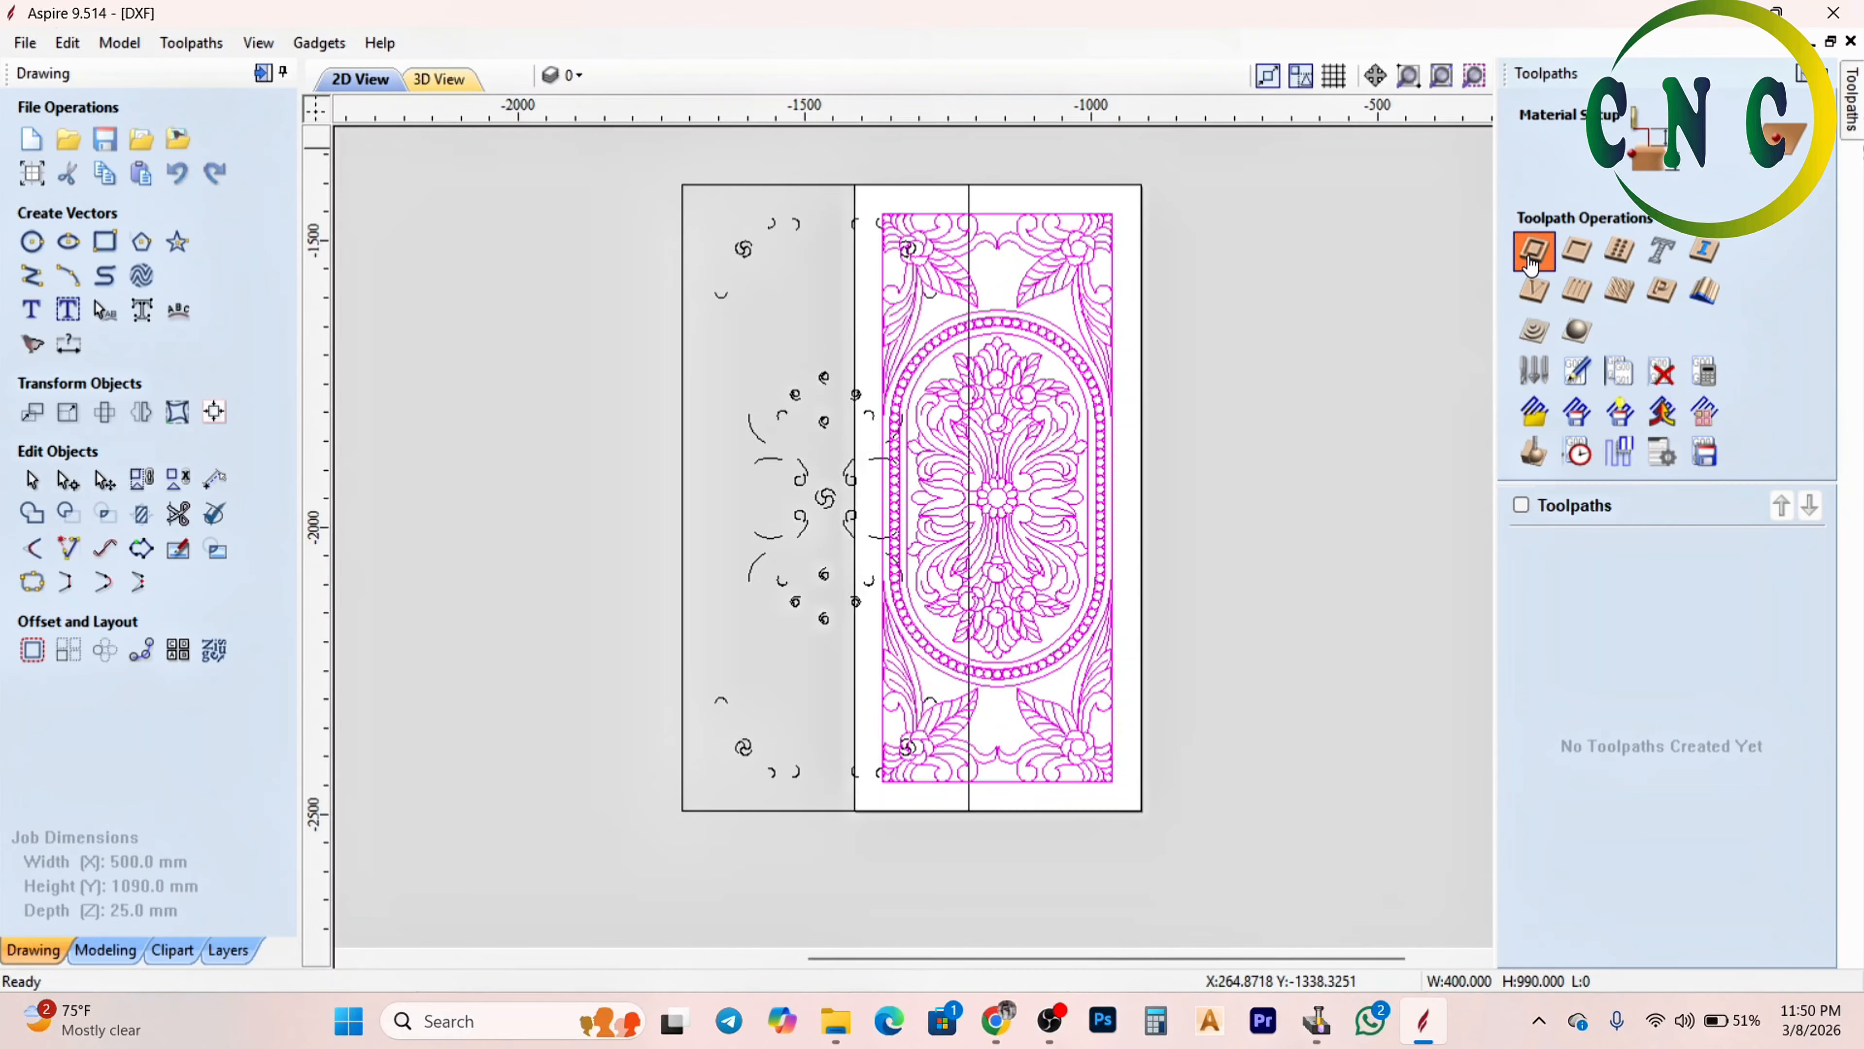
{"action": "scroll", "coordinate": [1592, 738], "scroll_direction": "down", "scroll_amount": 5}
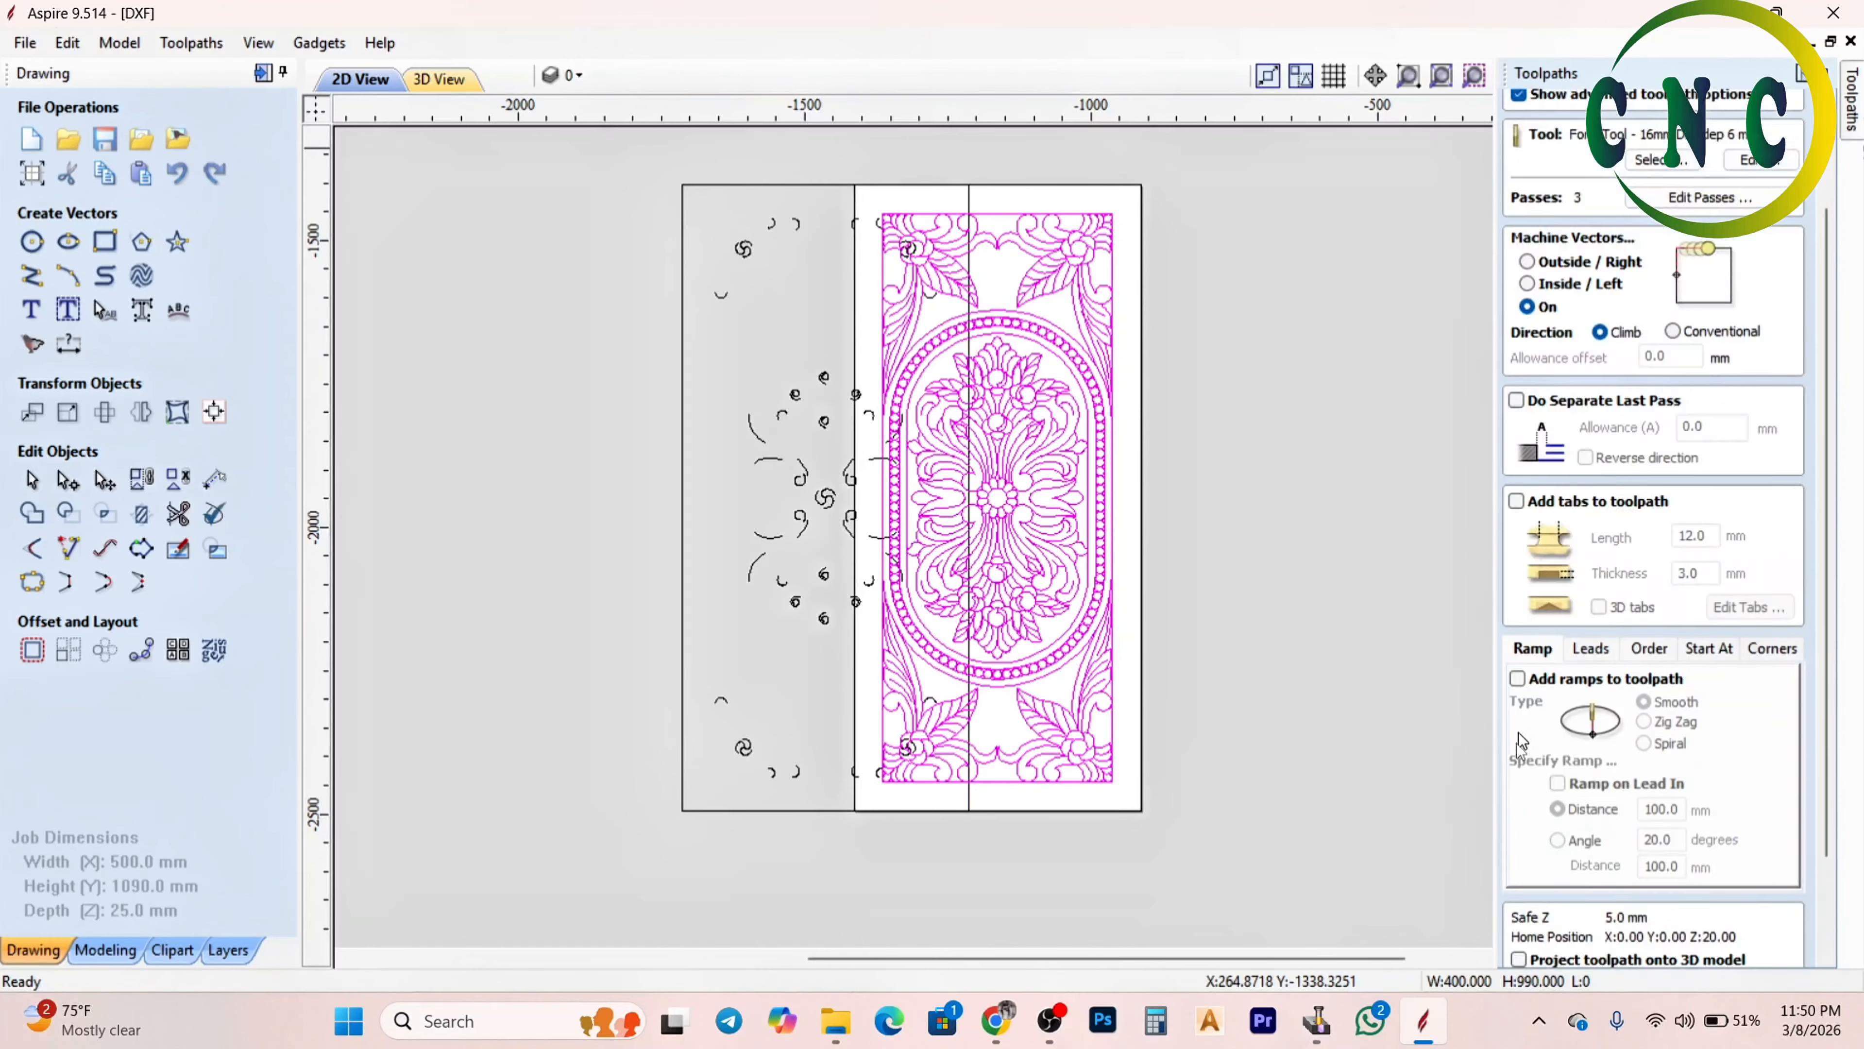
{"action": "left_click", "coordinate": [1547, 952]}
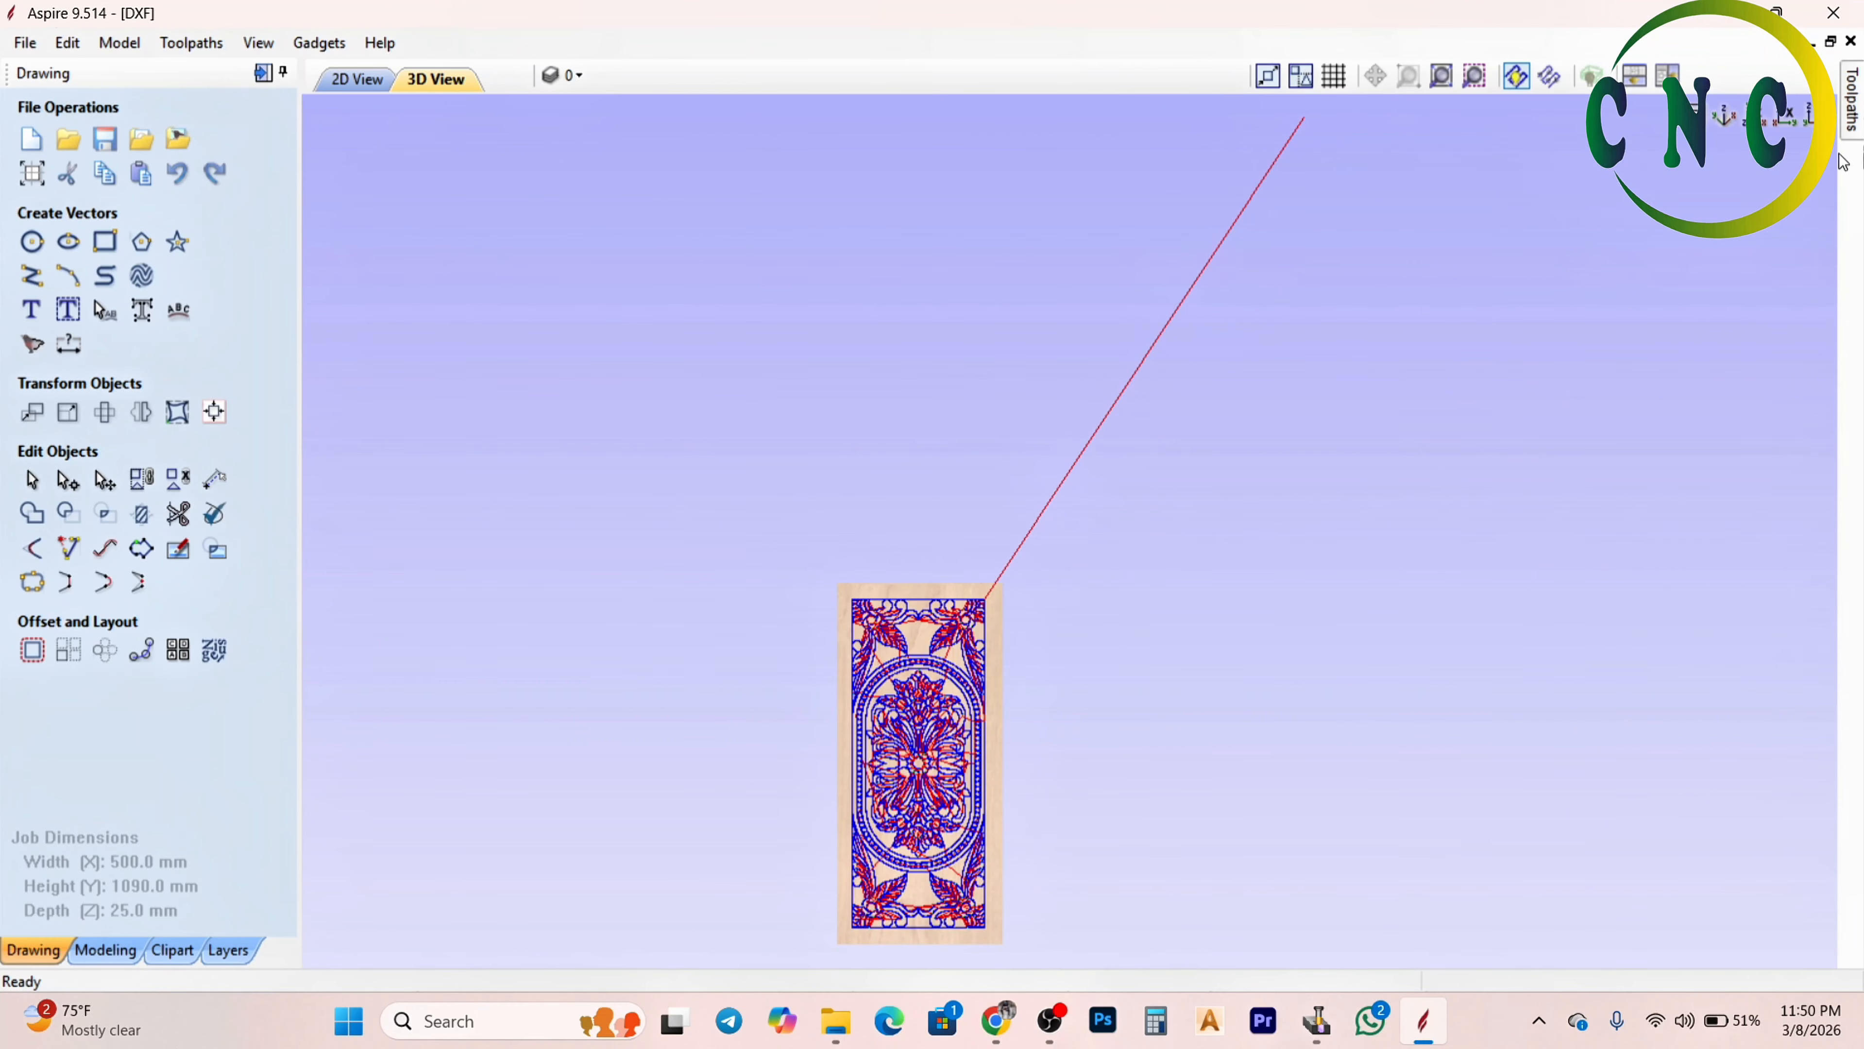
Delete the Profile 1 toolpath and reset the toolpath preview
{"action": "mouse_move", "coordinate": [1847, 95]}
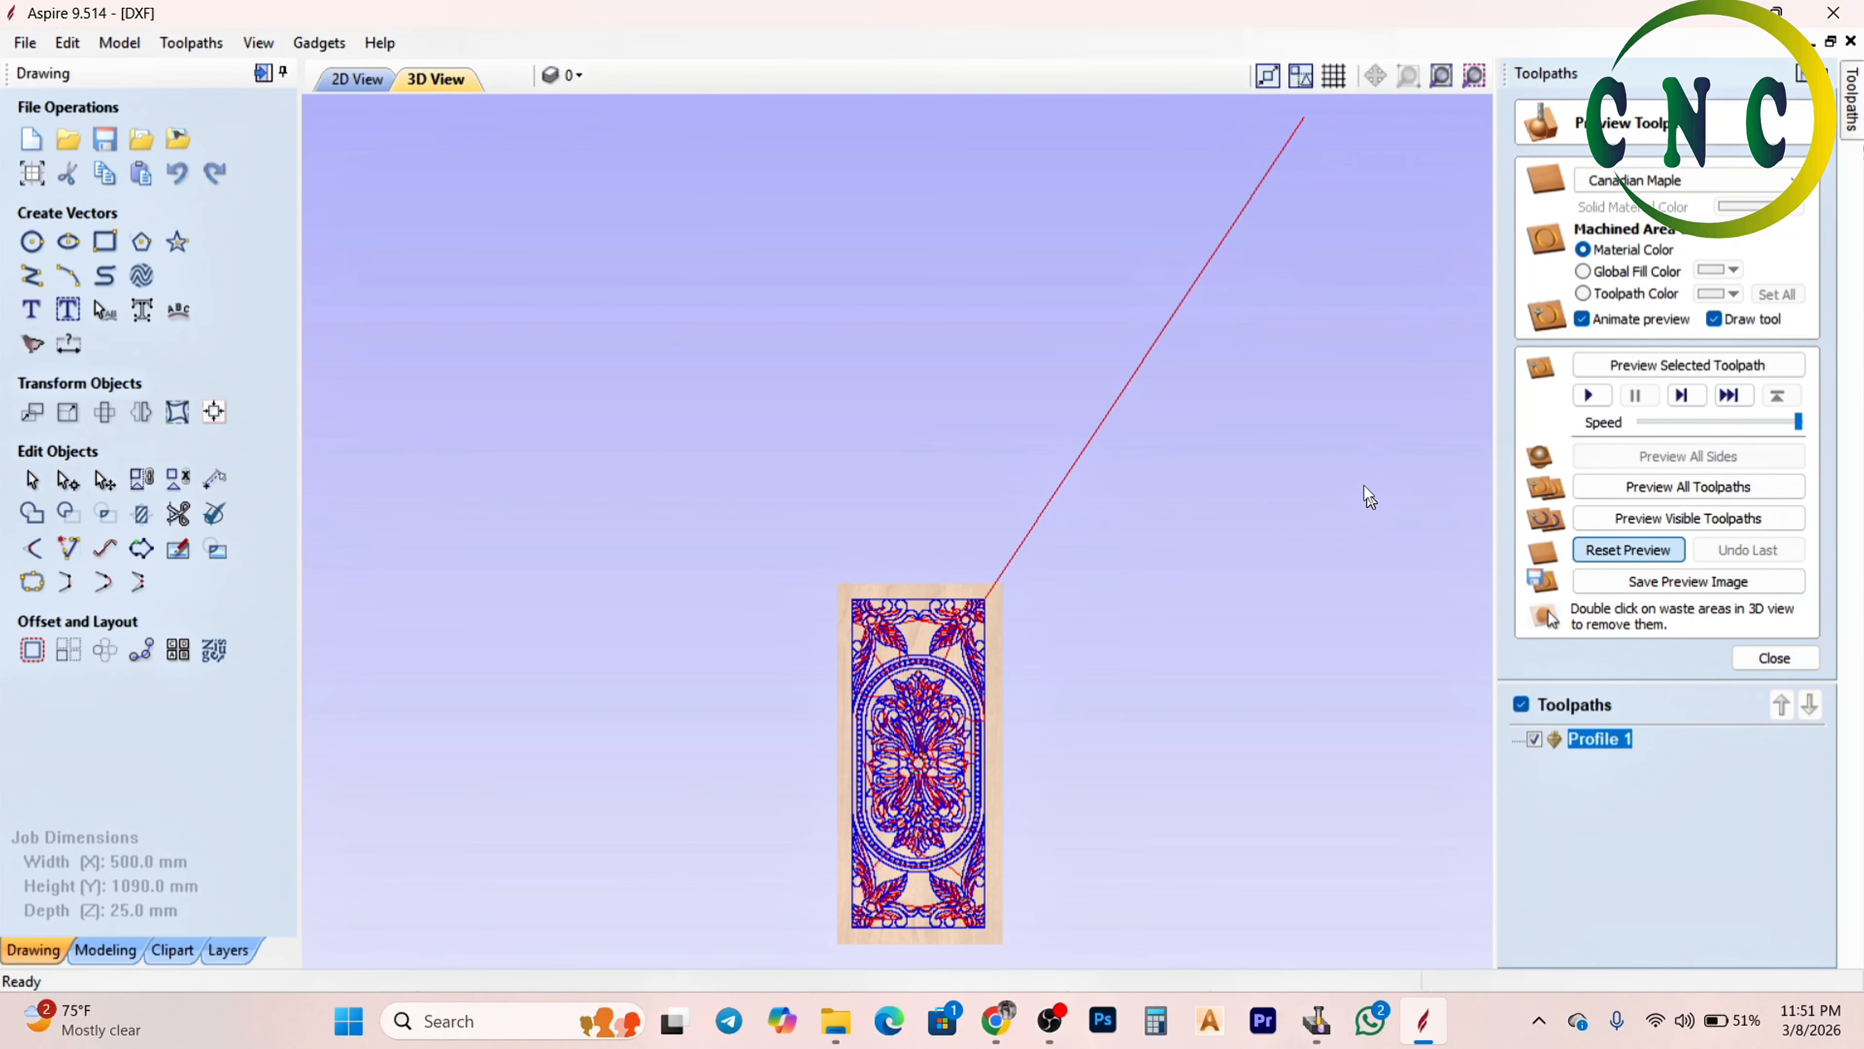
{"action": "left_click", "coordinate": [1536, 744]}
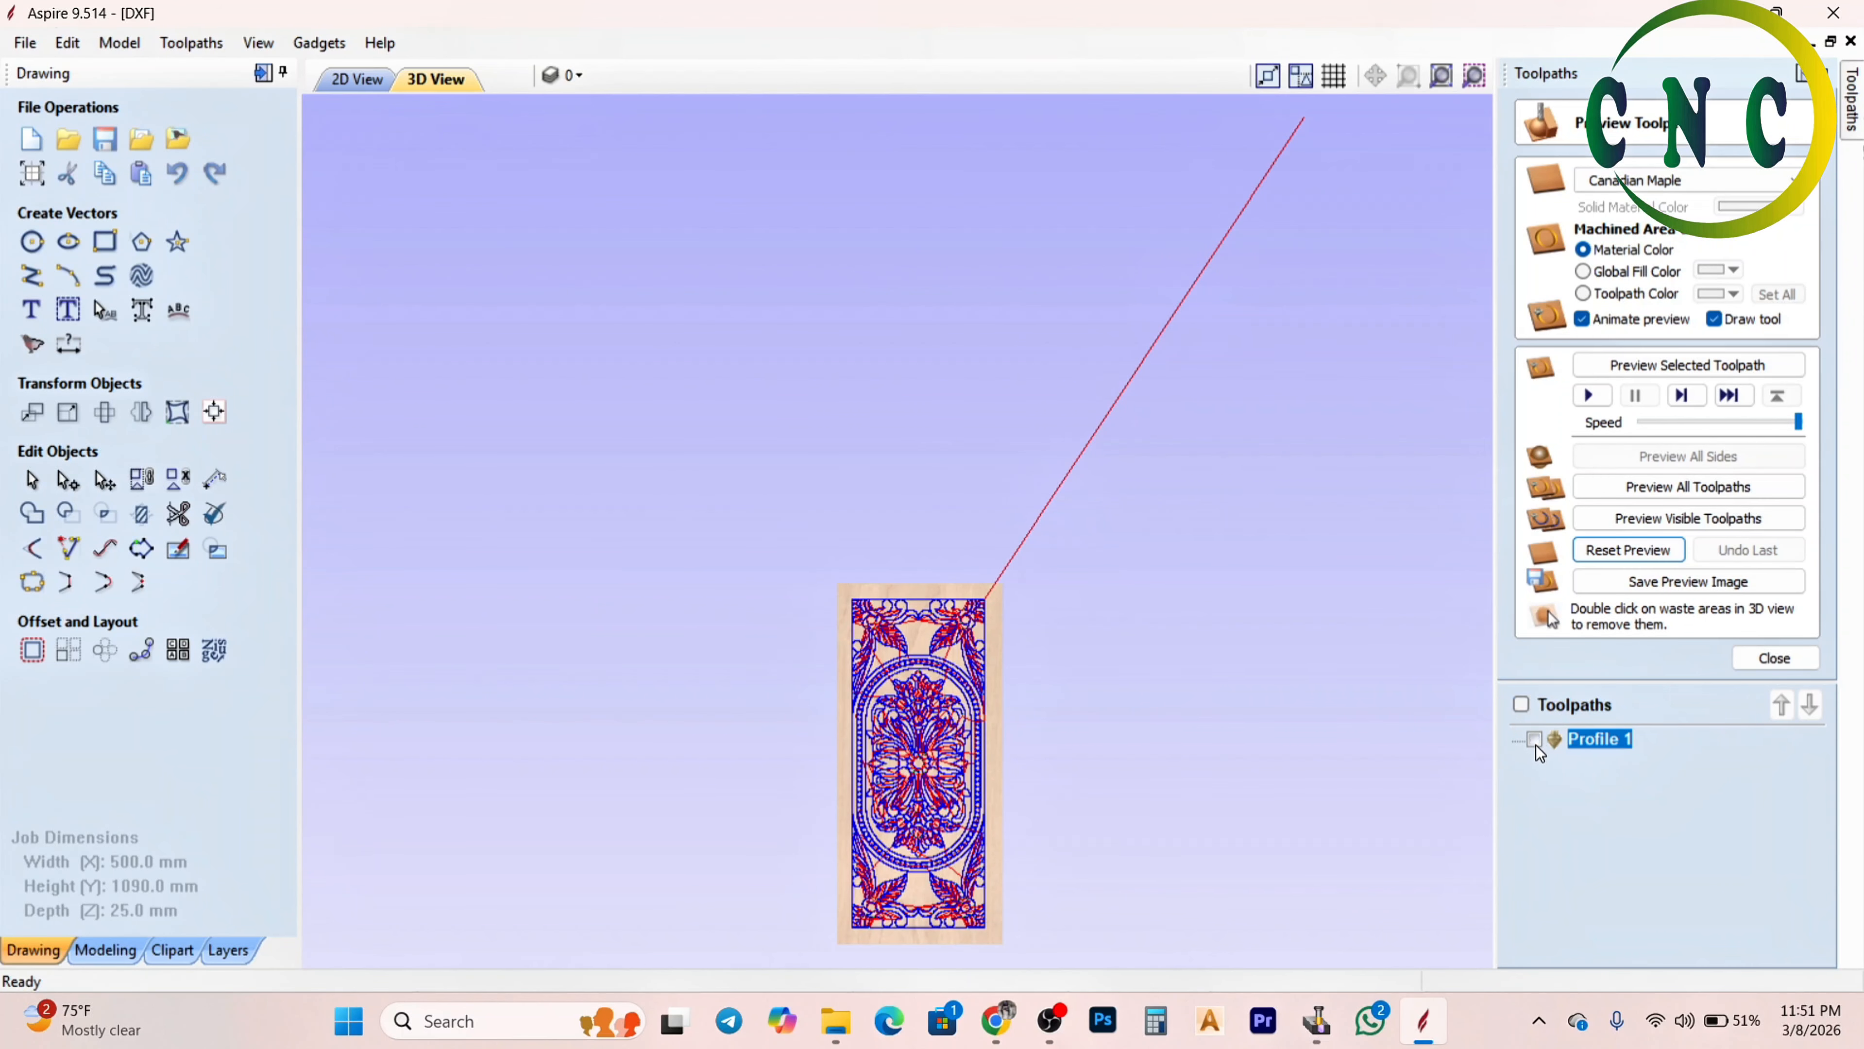
{"action": "left_click", "coordinate": [1533, 741]}
{"action": "key", "text": "Delete"}
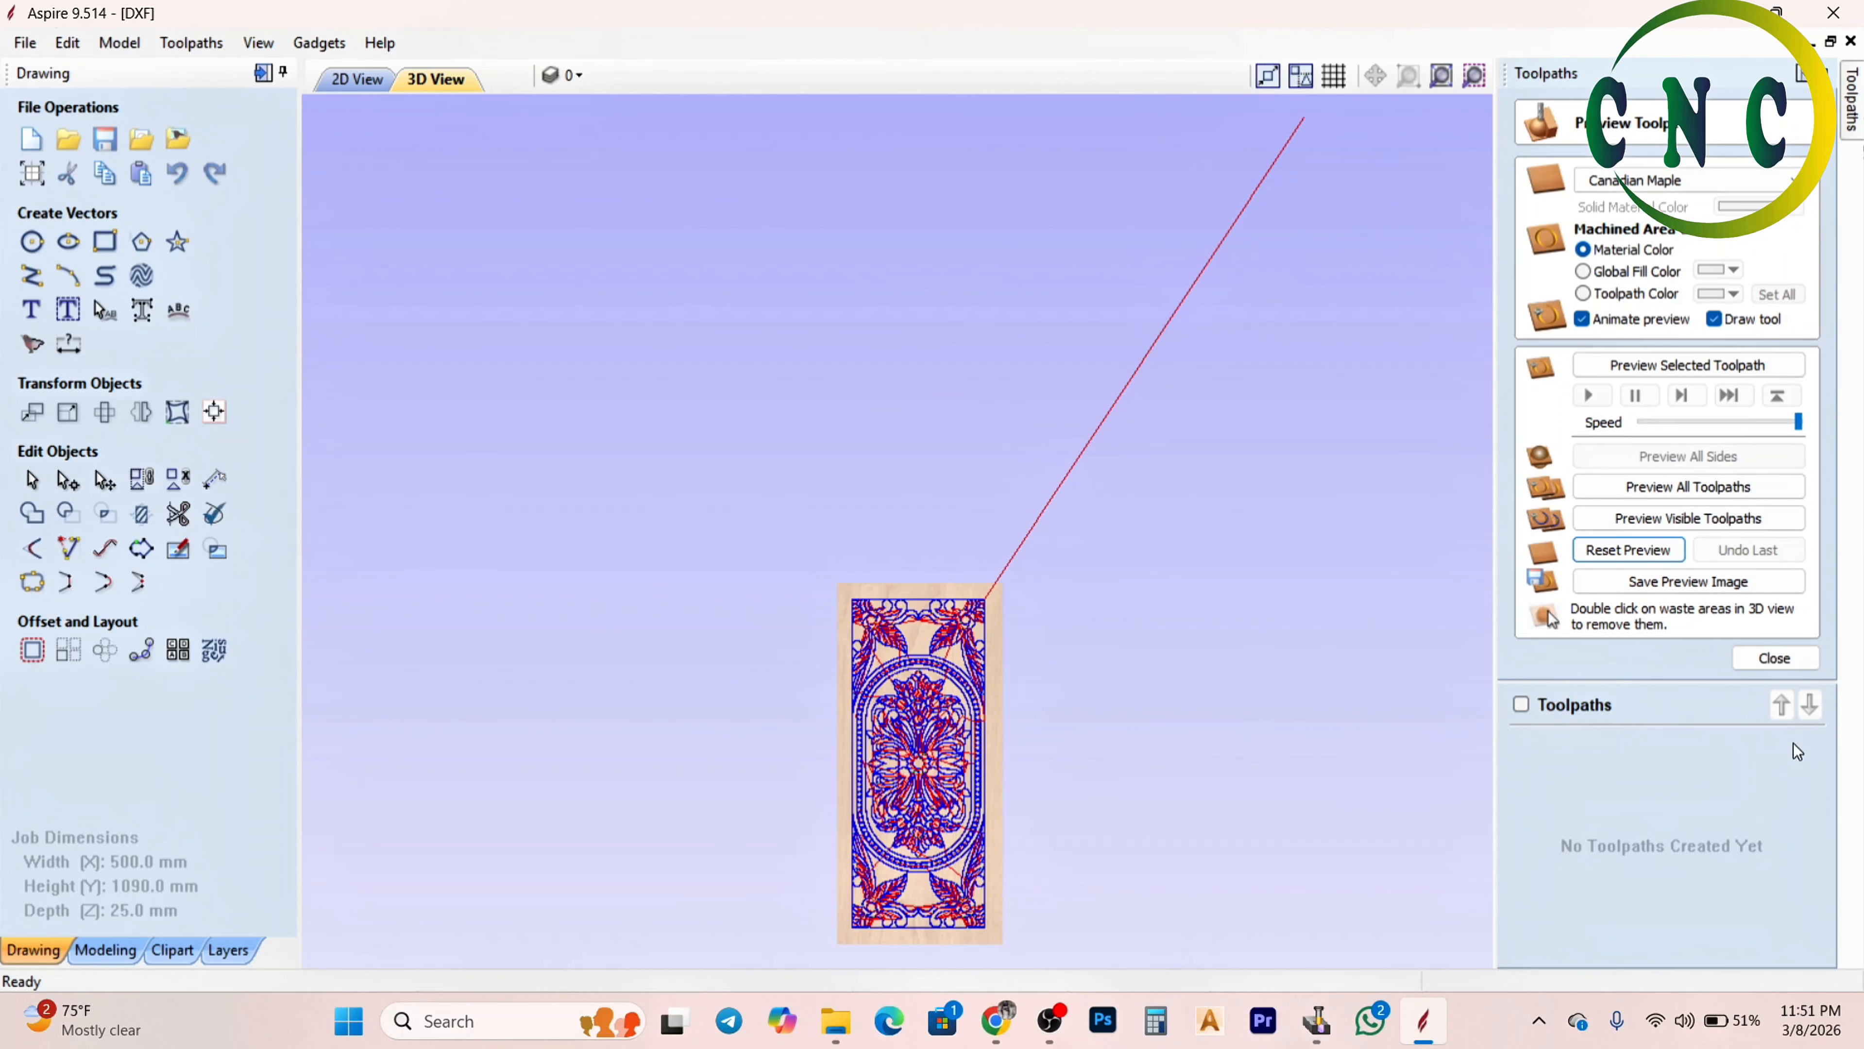
{"action": "left_click", "coordinate": [1636, 552]}
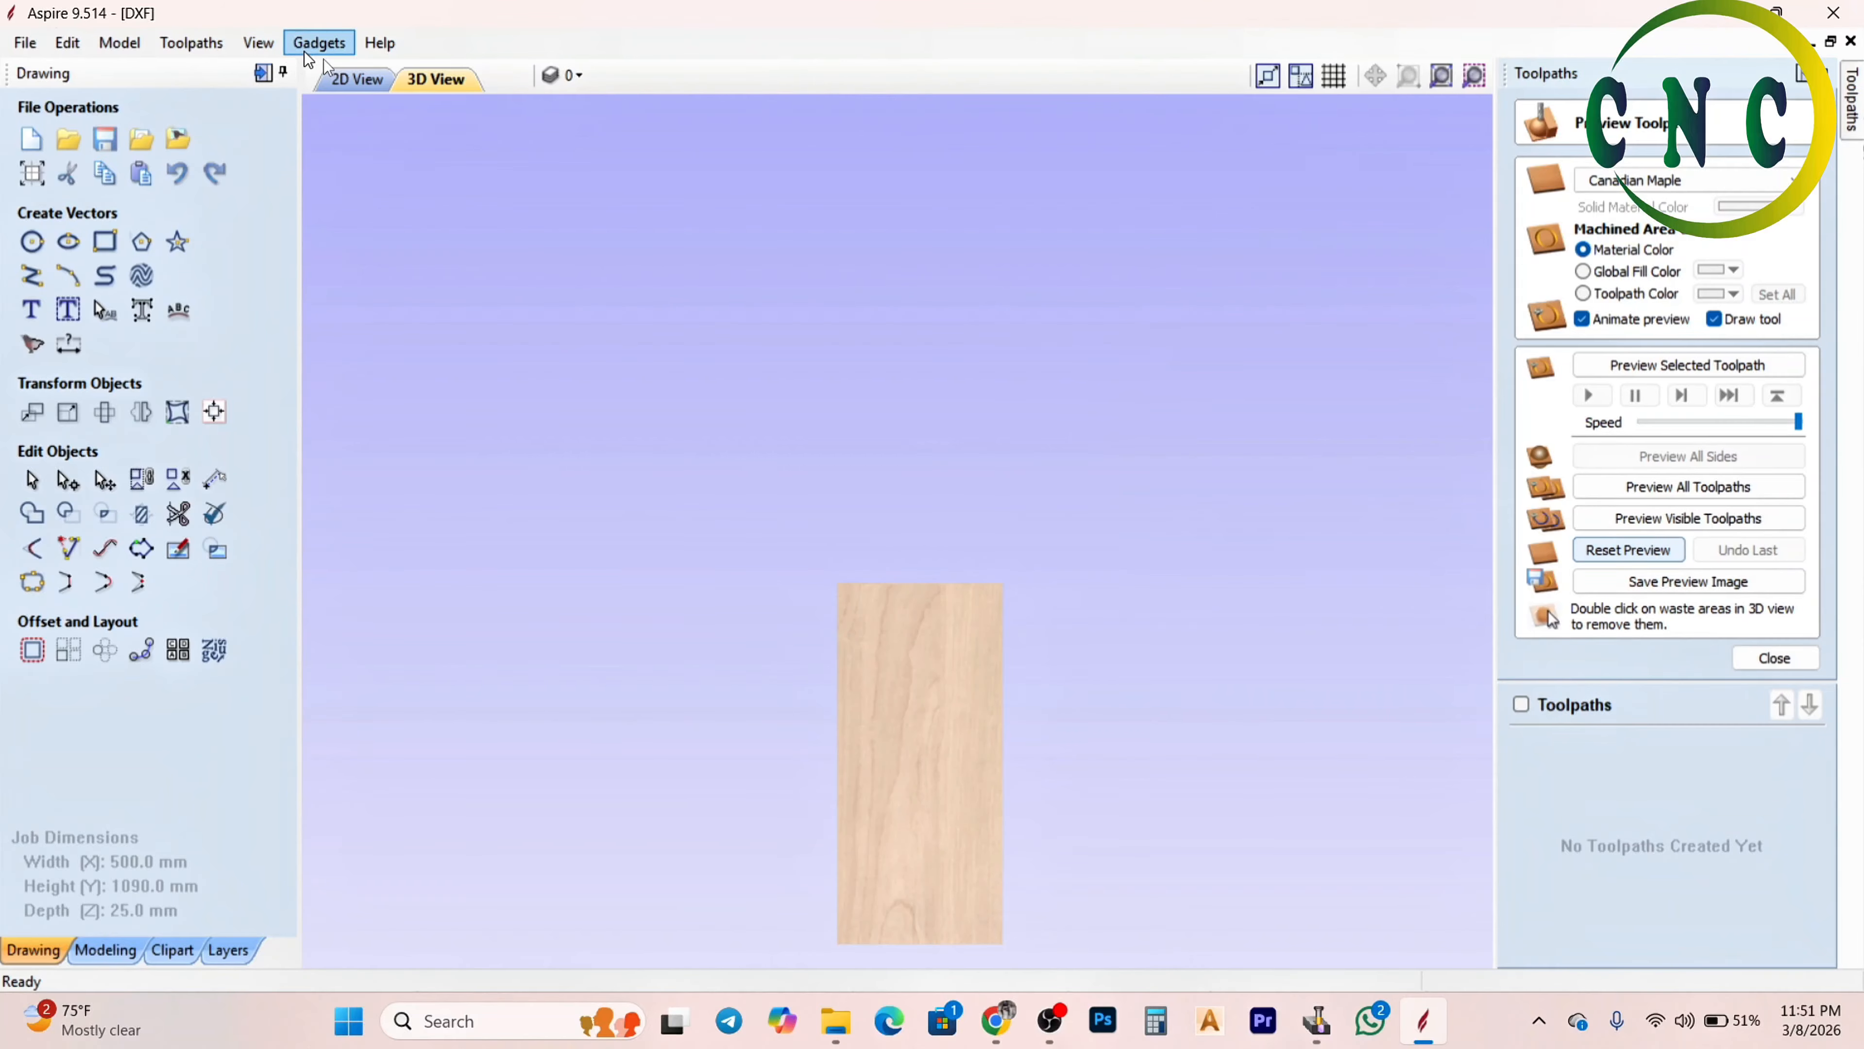
Return to the 2D view and turn off the XY datum offset in the job setup, keeping the datum at the centre
{"action": "left_click", "coordinate": [387, 80]}
{"action": "left_click", "coordinate": [32, 174]}
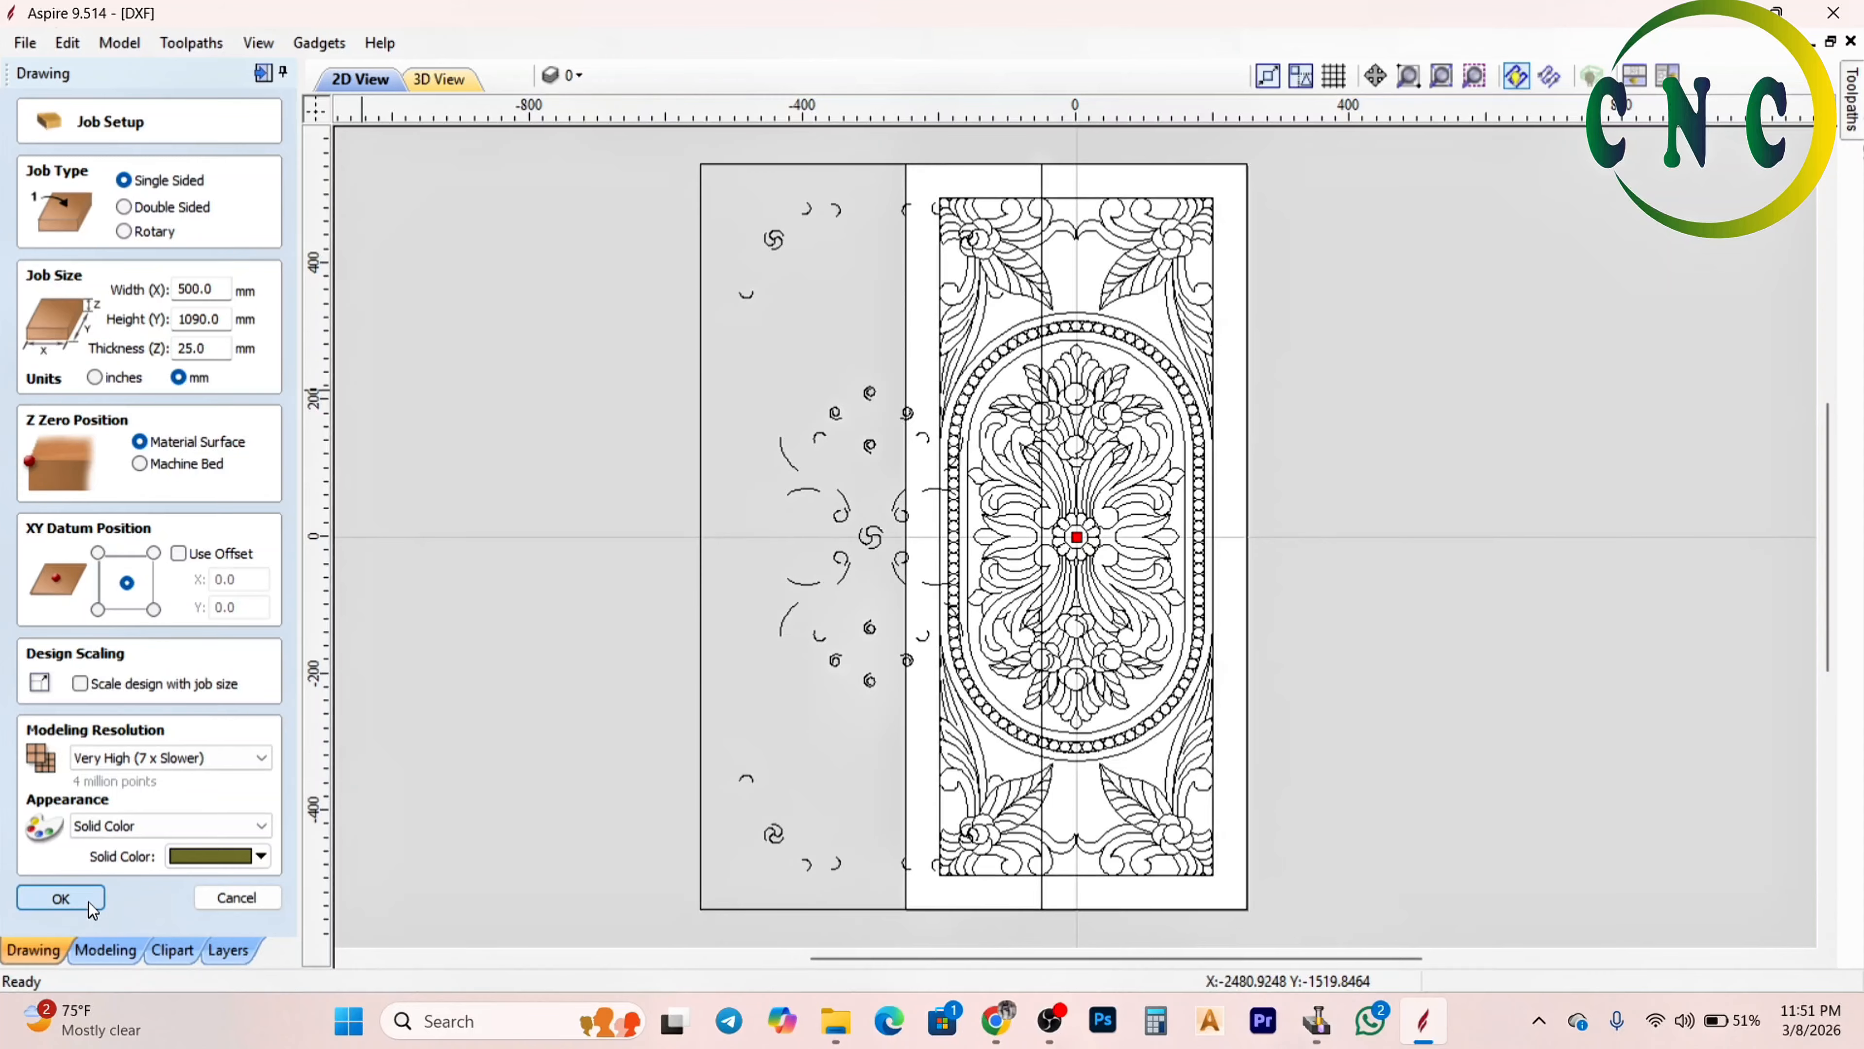
{"action": "key", "text": "Return"}
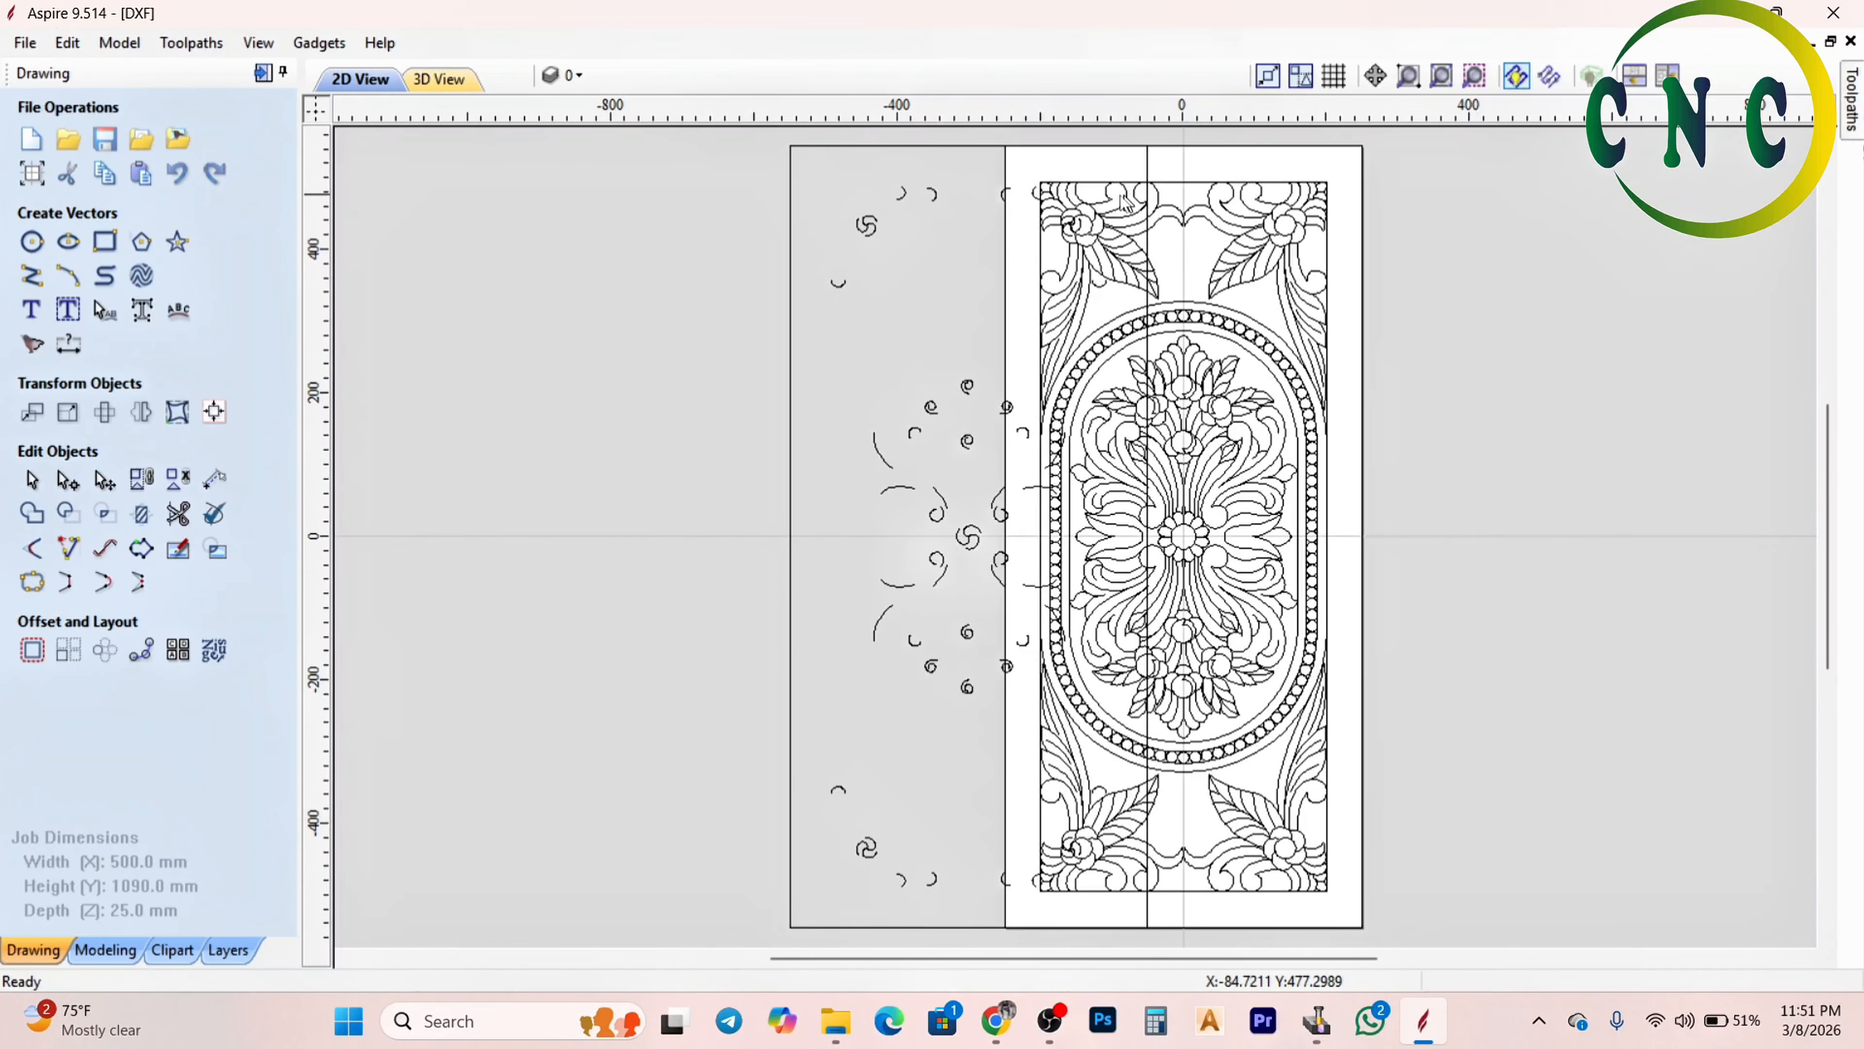
Select the floral line work without its frame and calculate a 2D profile toolpath for it
{"action": "left_click", "coordinate": [1115, 209]}
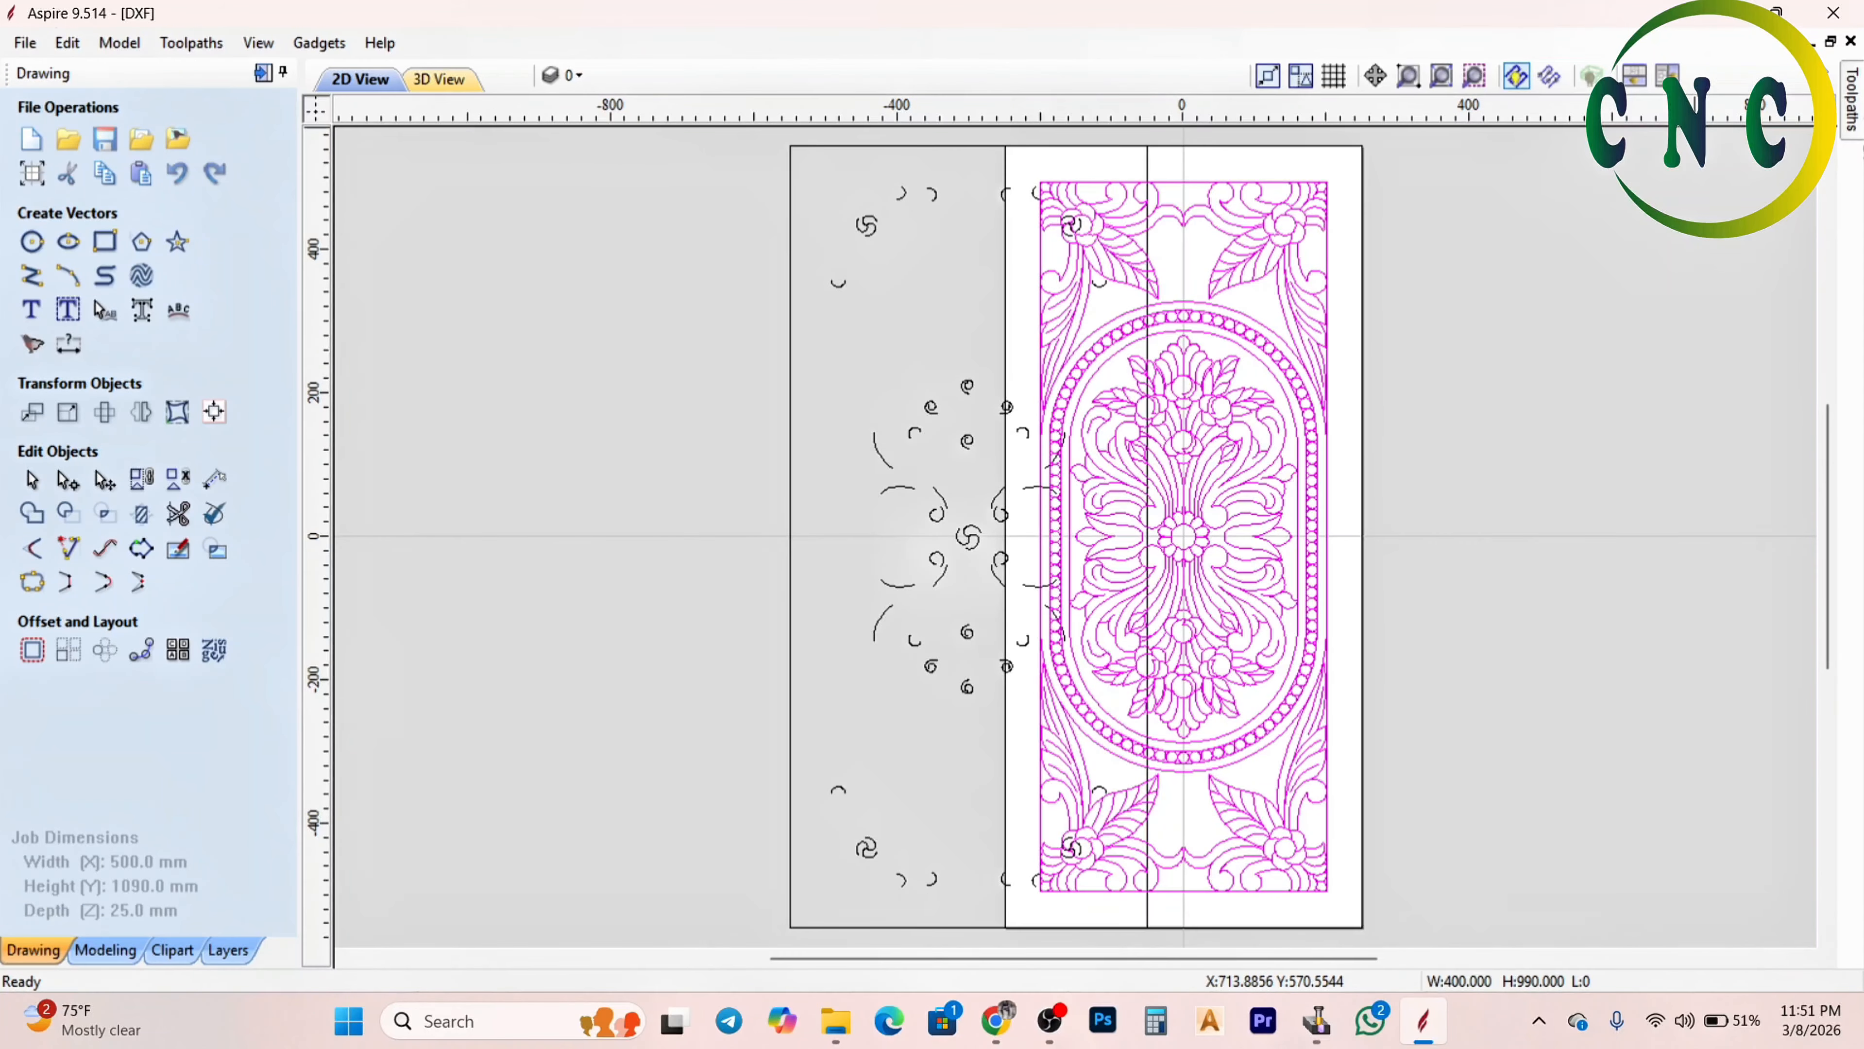
{"action": "left_click", "coordinate": [1852, 95]}
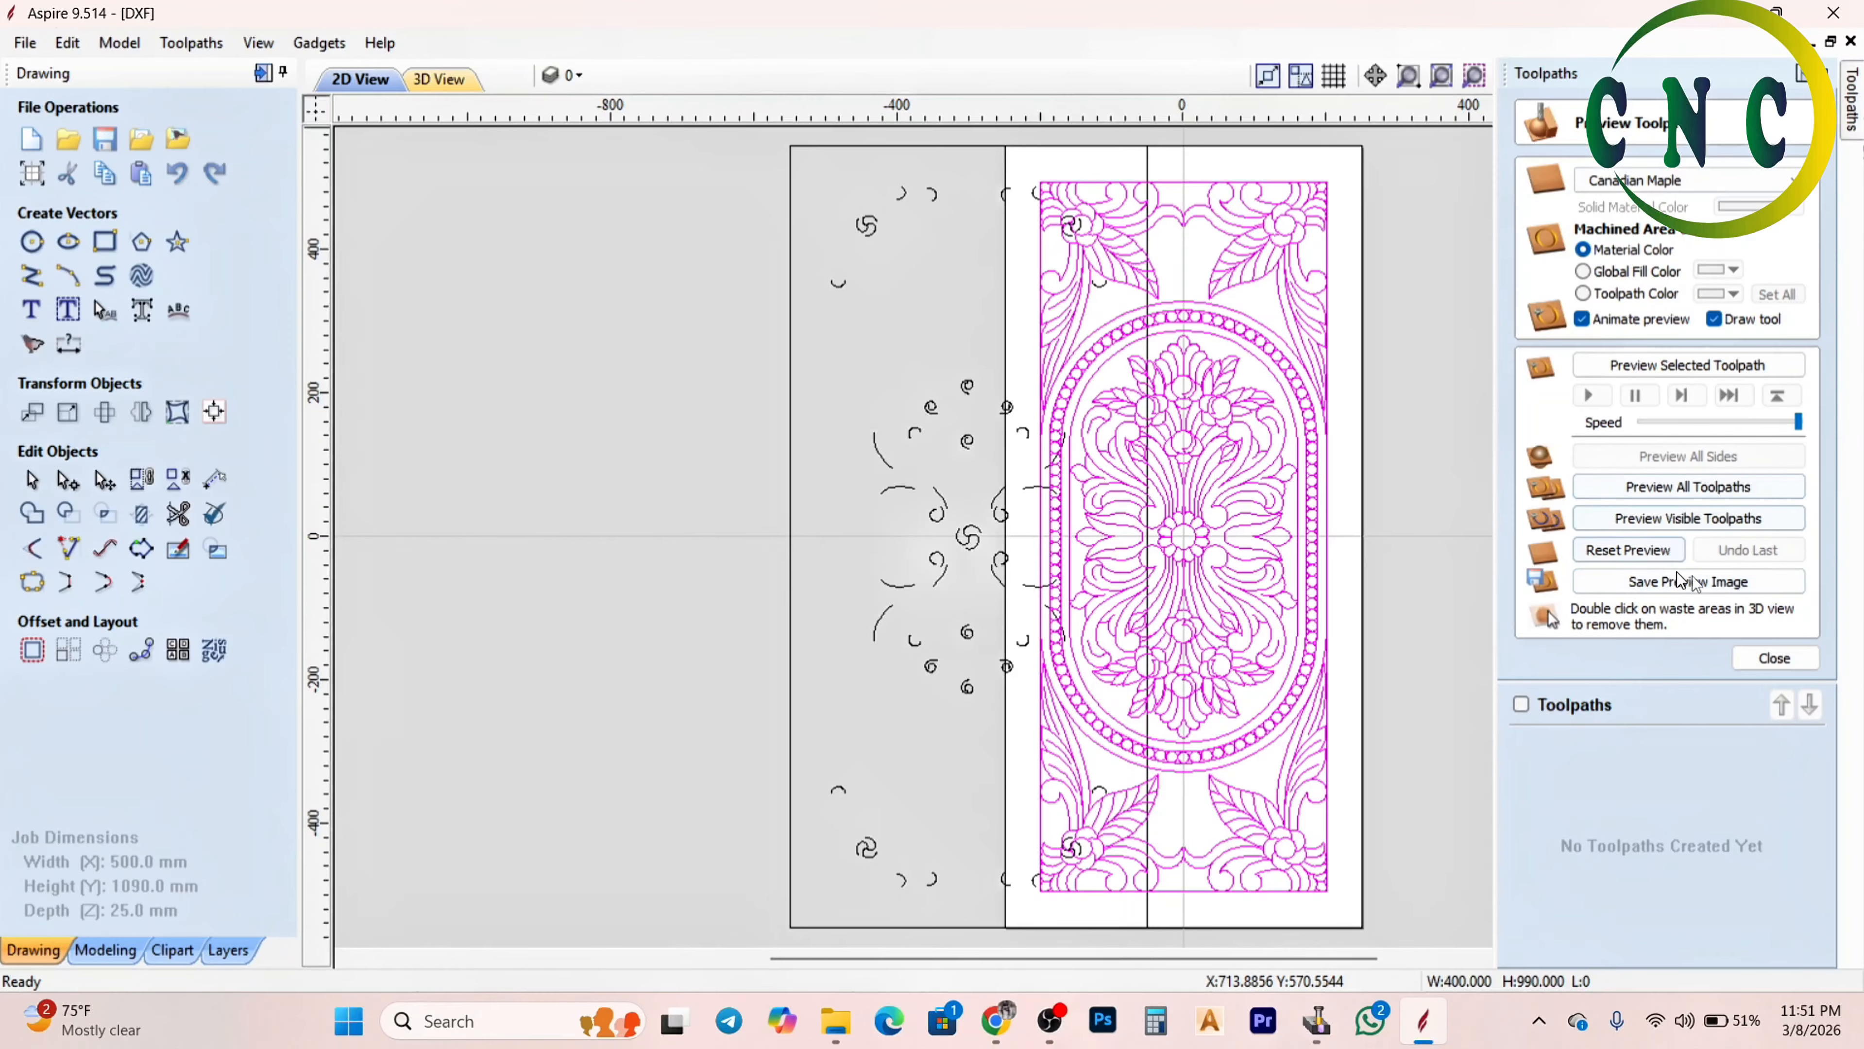
{"action": "left_click", "coordinate": [1758, 656]}
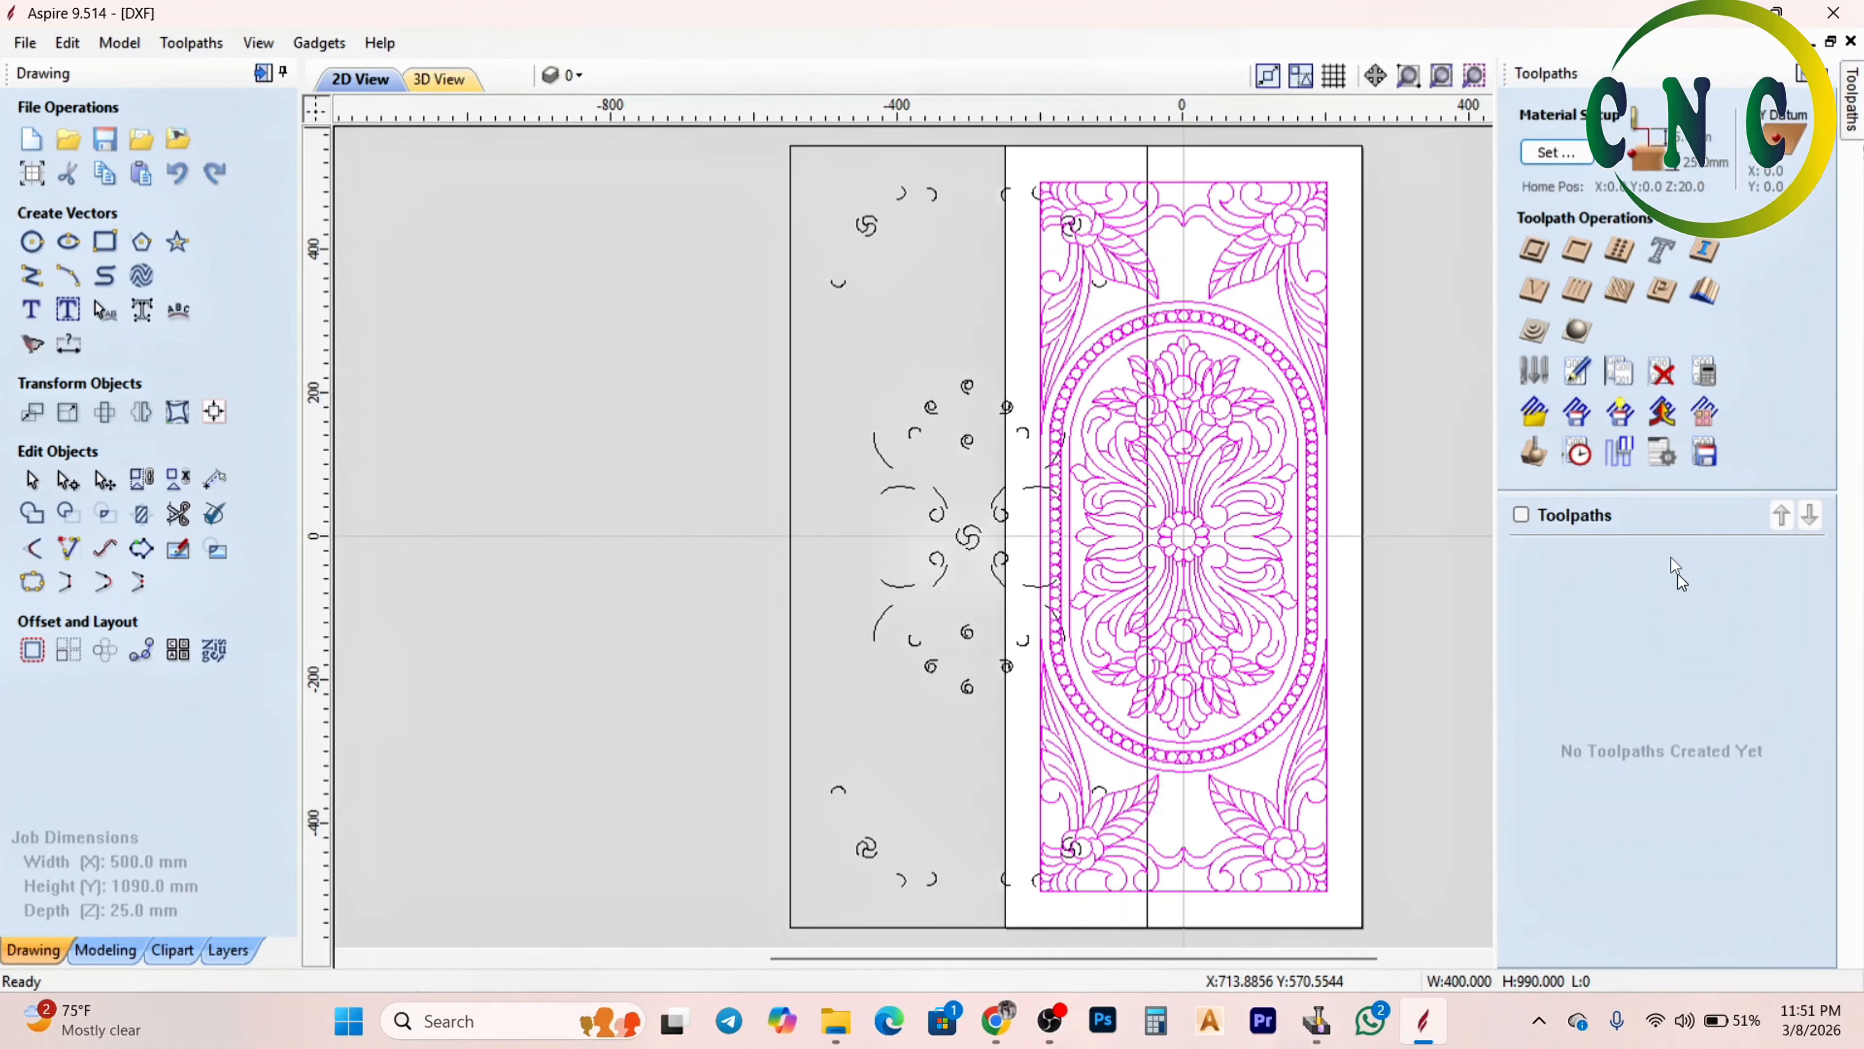
{"action": "left_click", "coordinate": [1533, 254]}
{"action": "scroll", "coordinate": [1659, 554], "scroll_direction": "down", "scroll_amount": 5}
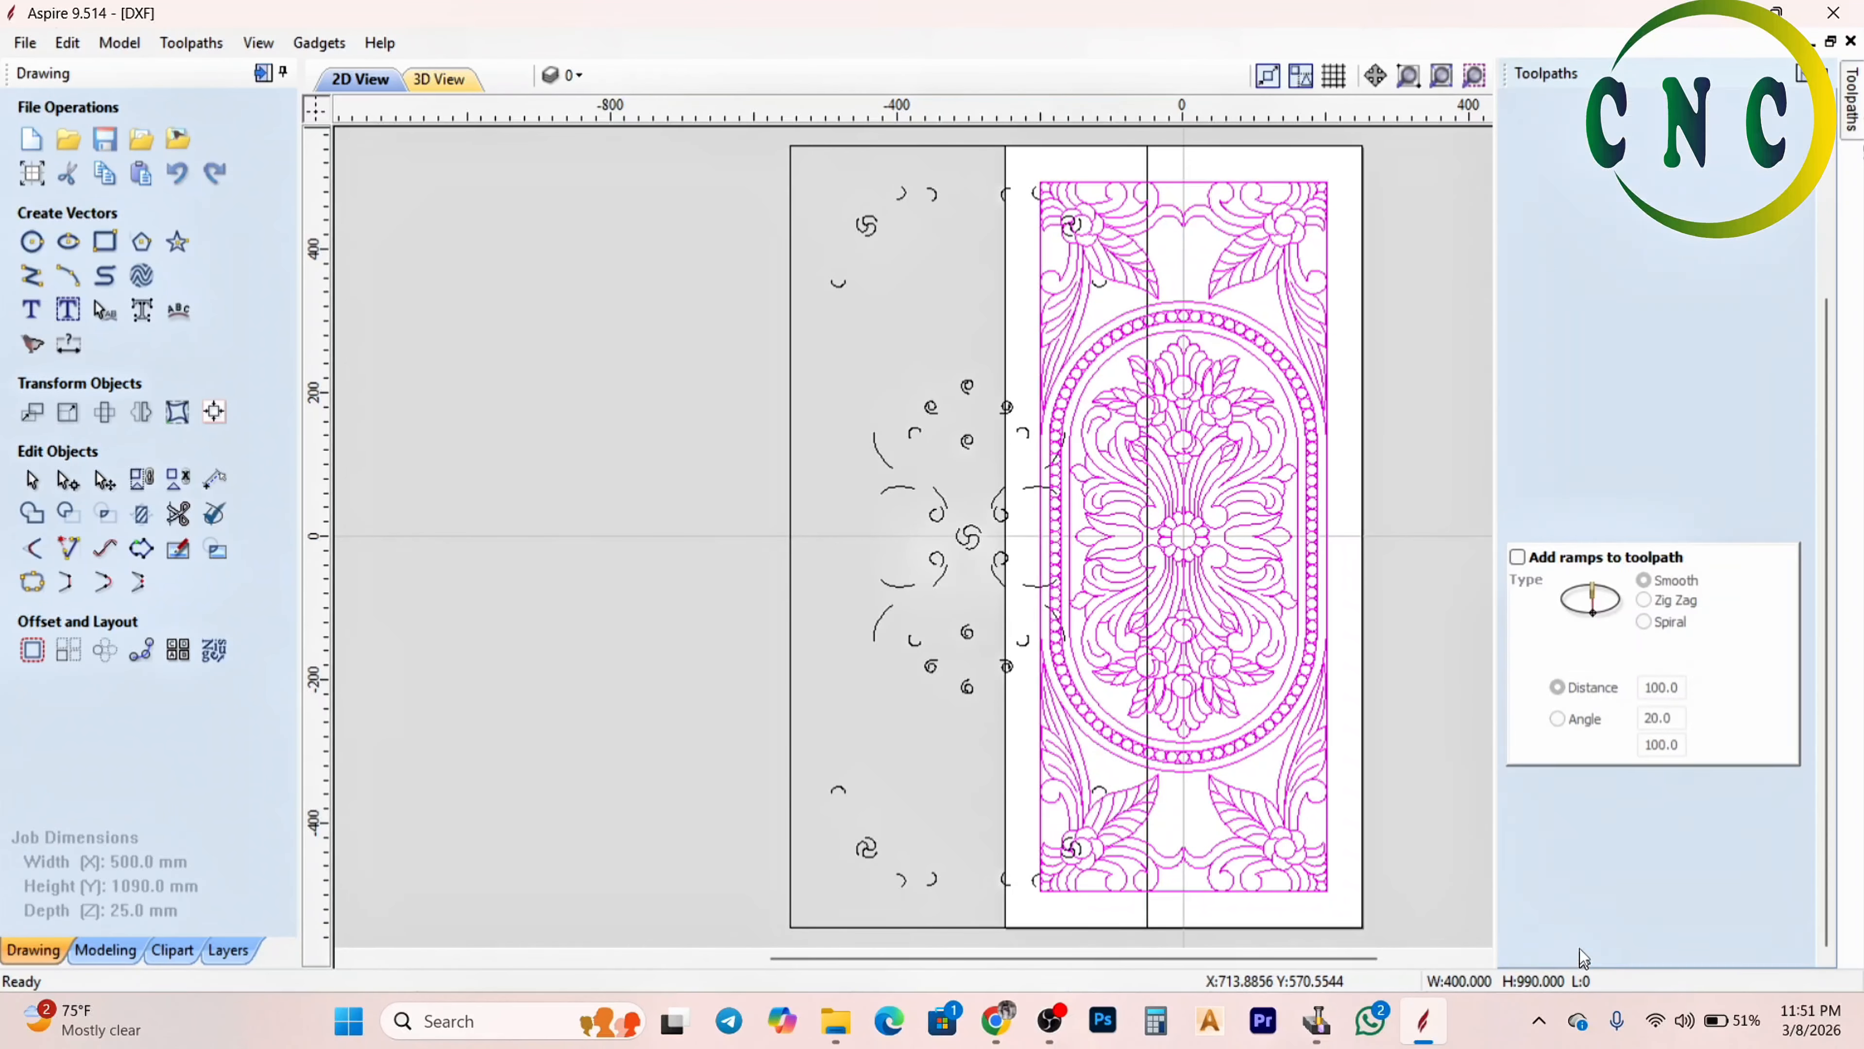
{"action": "left_click", "coordinate": [1545, 950]}
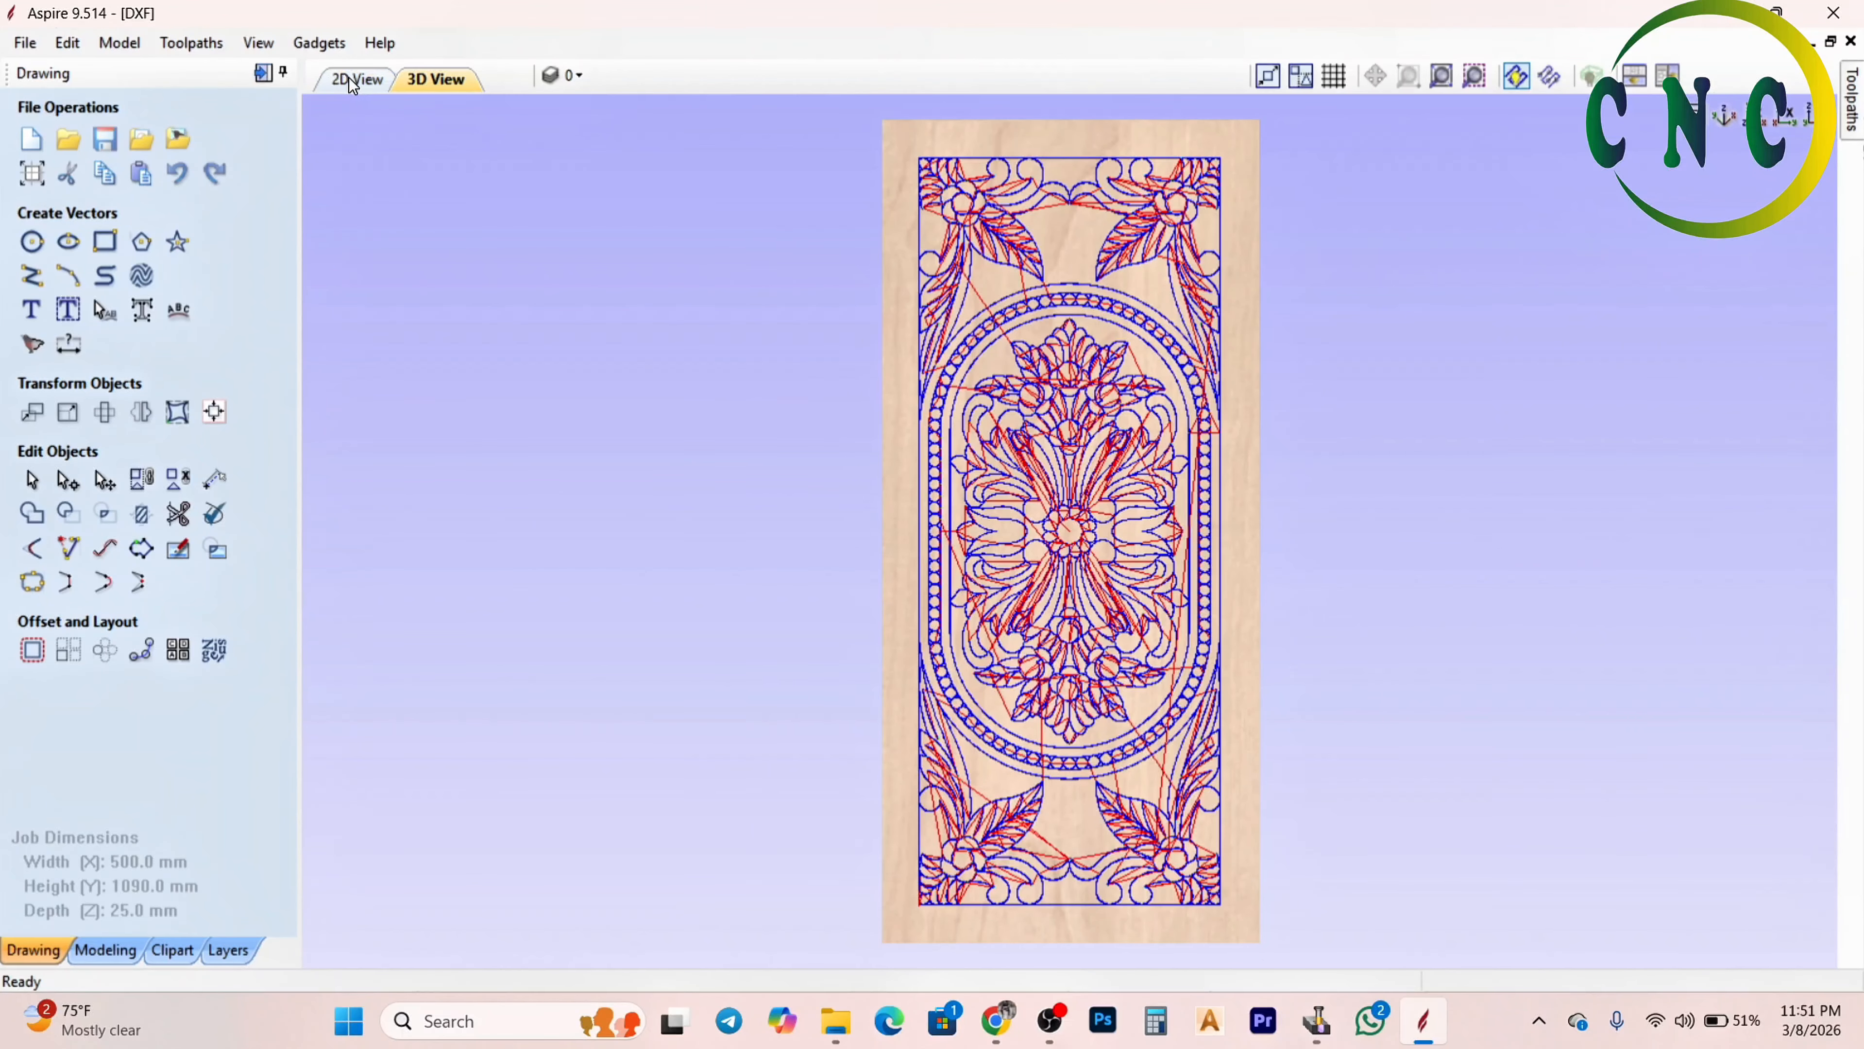
Select the spiral and detail curves with their frame in the 2D view and centre them over the floral panel
{"action": "left_click", "coordinate": [350, 78]}
{"action": "left_click_drag", "start_coordinate": [898, 249], "coordinate": [732, 227]}
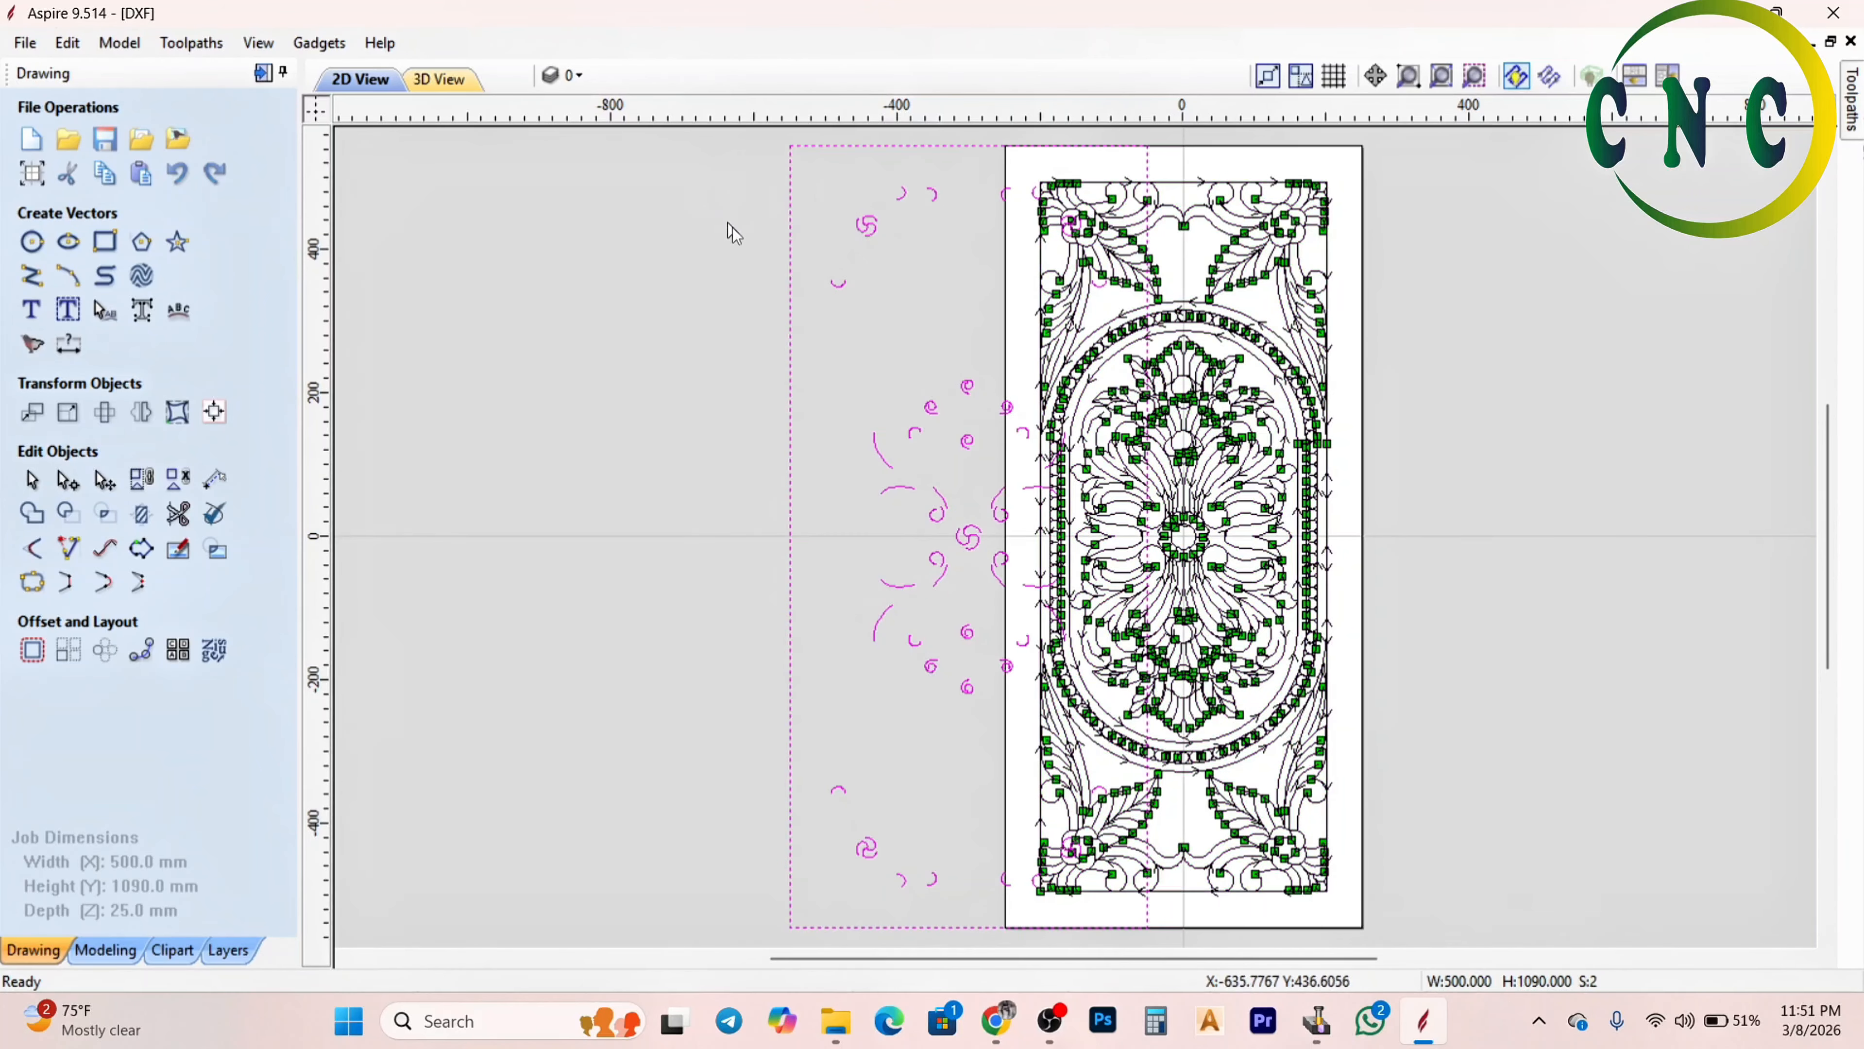
{"action": "key", "text": "F9"}
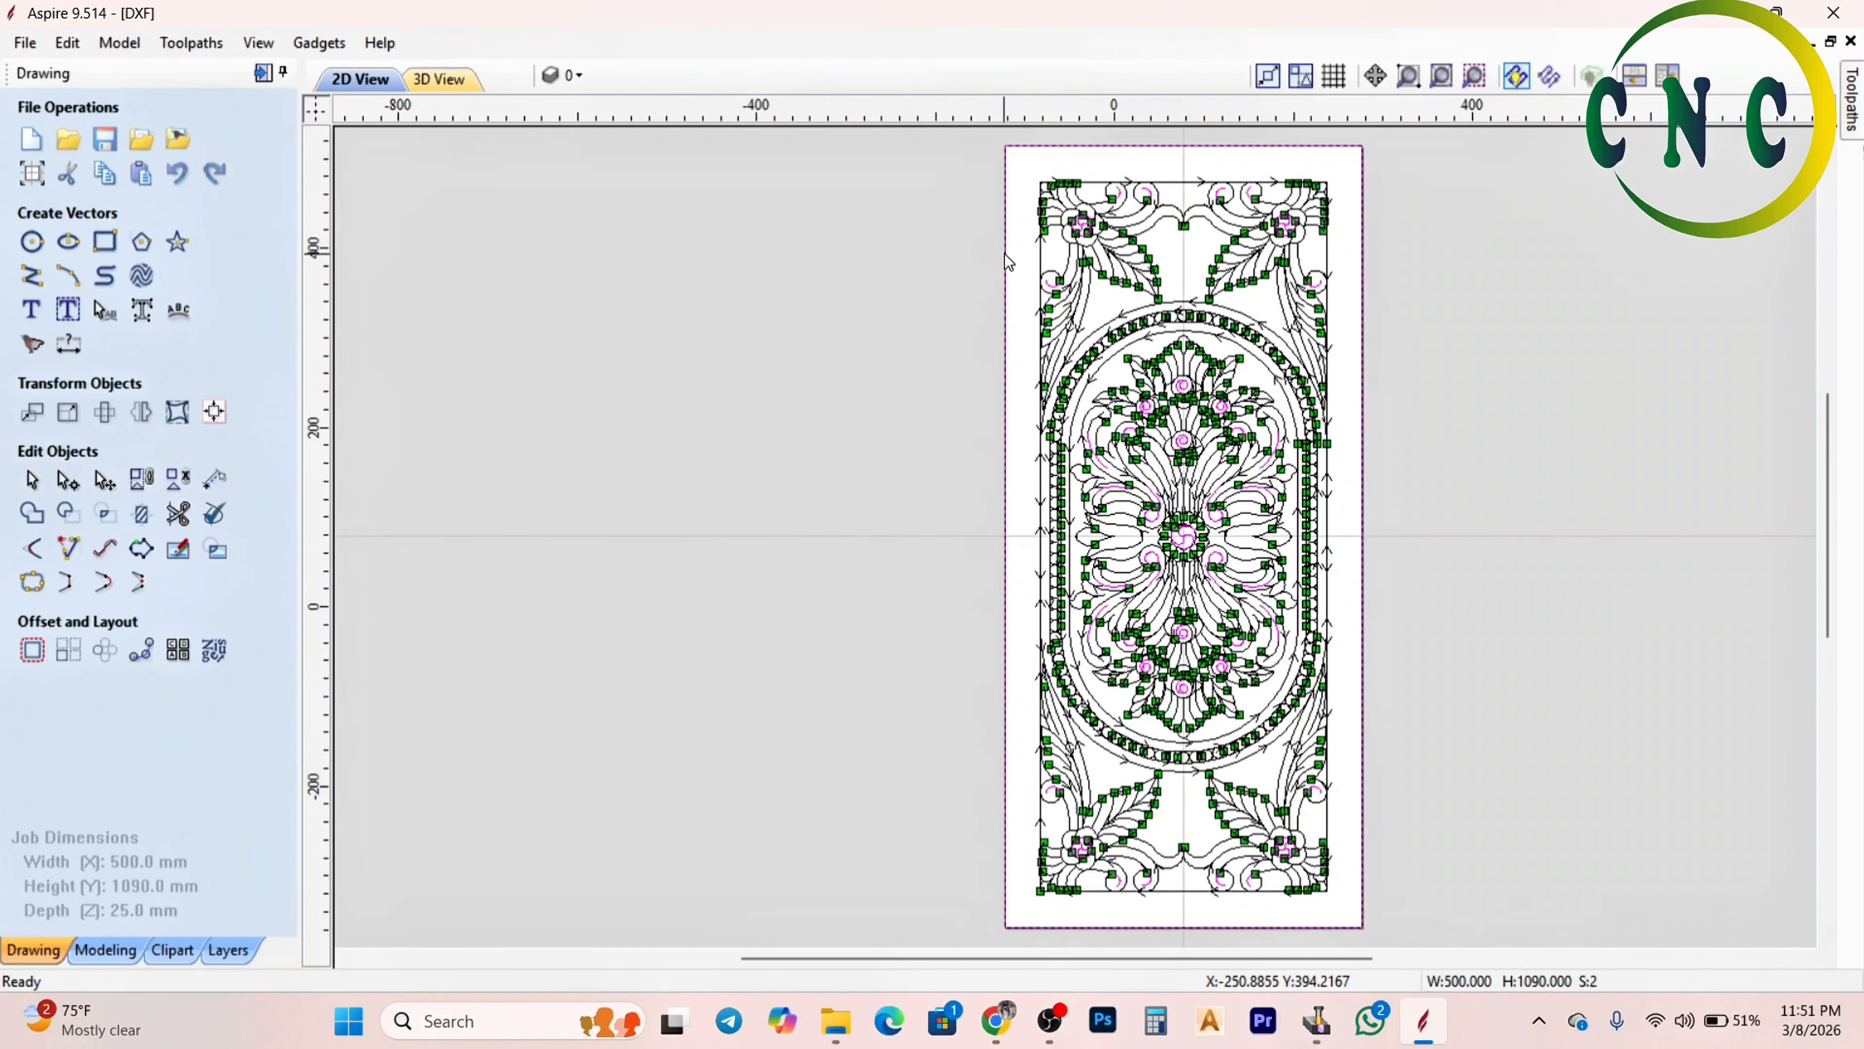
Remove the frame from the selection and calculate a fluting toolpath for the spiral and detail curves, 6 mm deep with a smooth ramp at start
{"action": "scroll", "coordinate": [1005, 253], "scroll_direction": "up", "scroll_amount": 2}
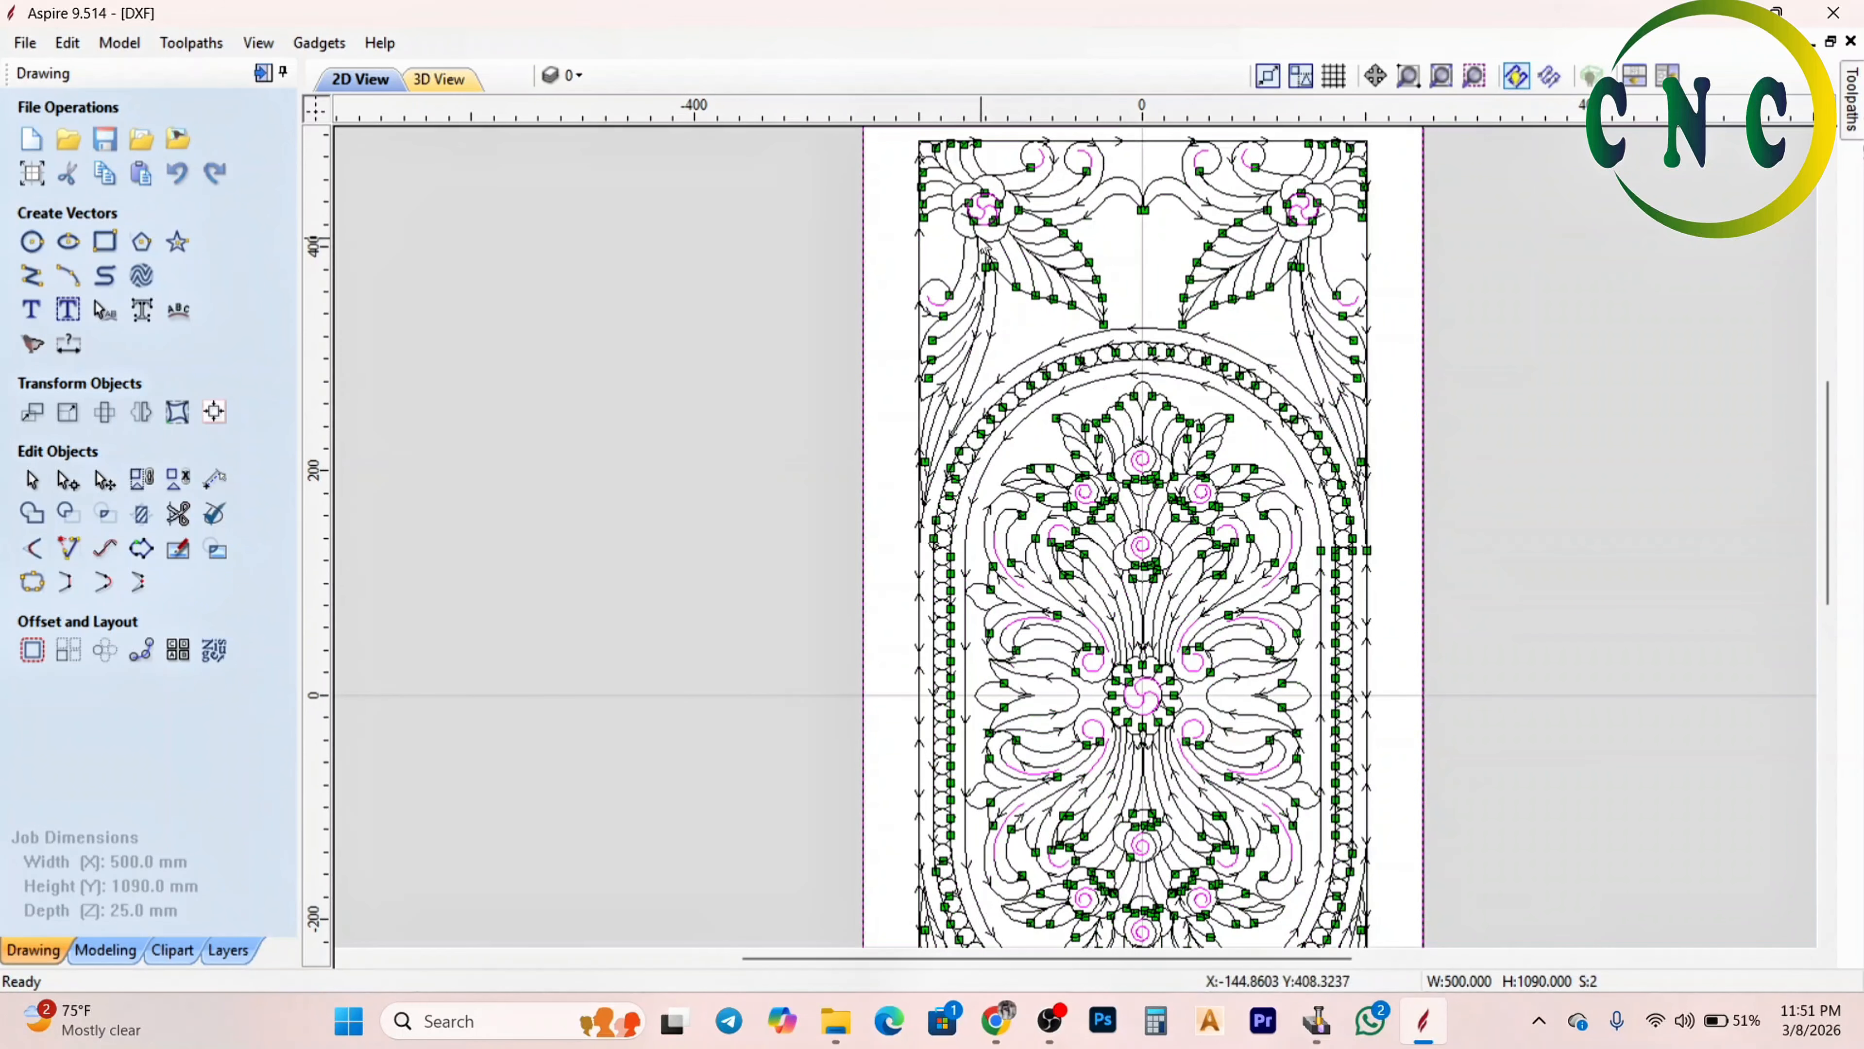
{"action": "left_click", "coordinate": [863, 250], "text": "shift"}
{"action": "mouse_move", "coordinate": [1850, 110]}
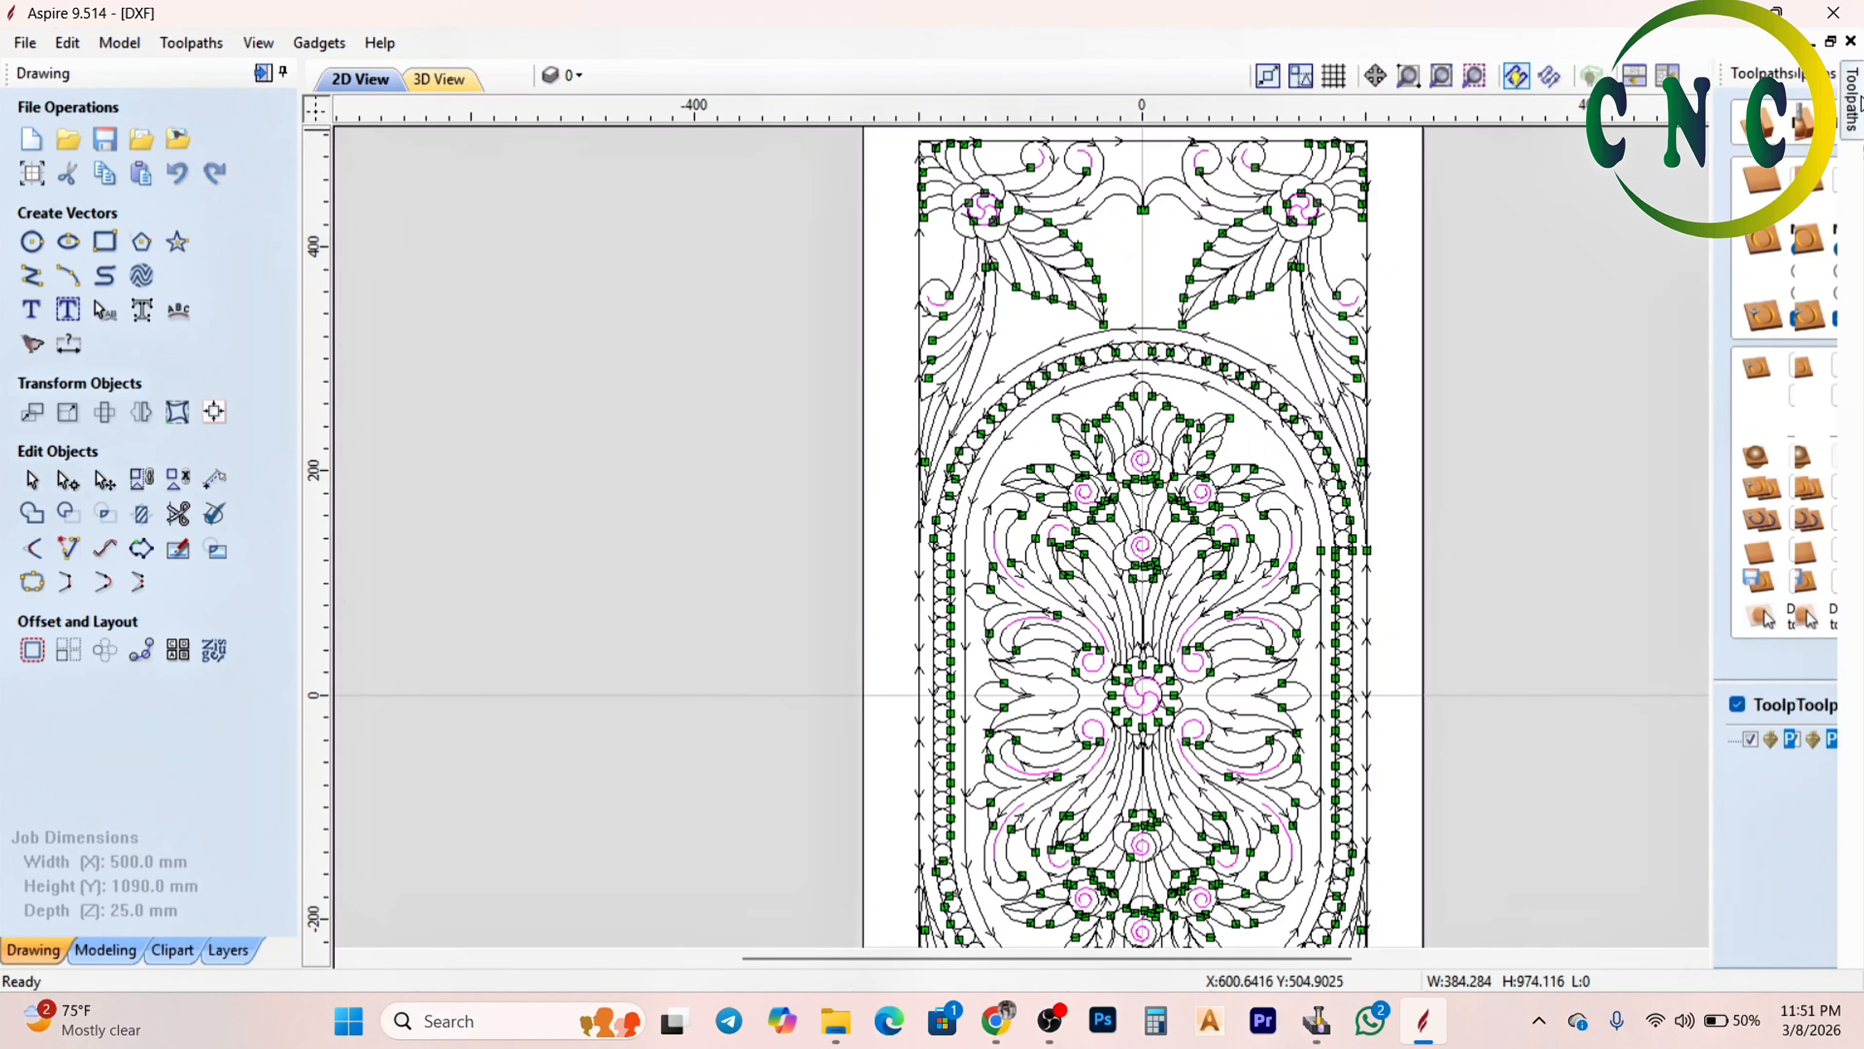
{"action": "left_click", "coordinate": [1773, 657]}
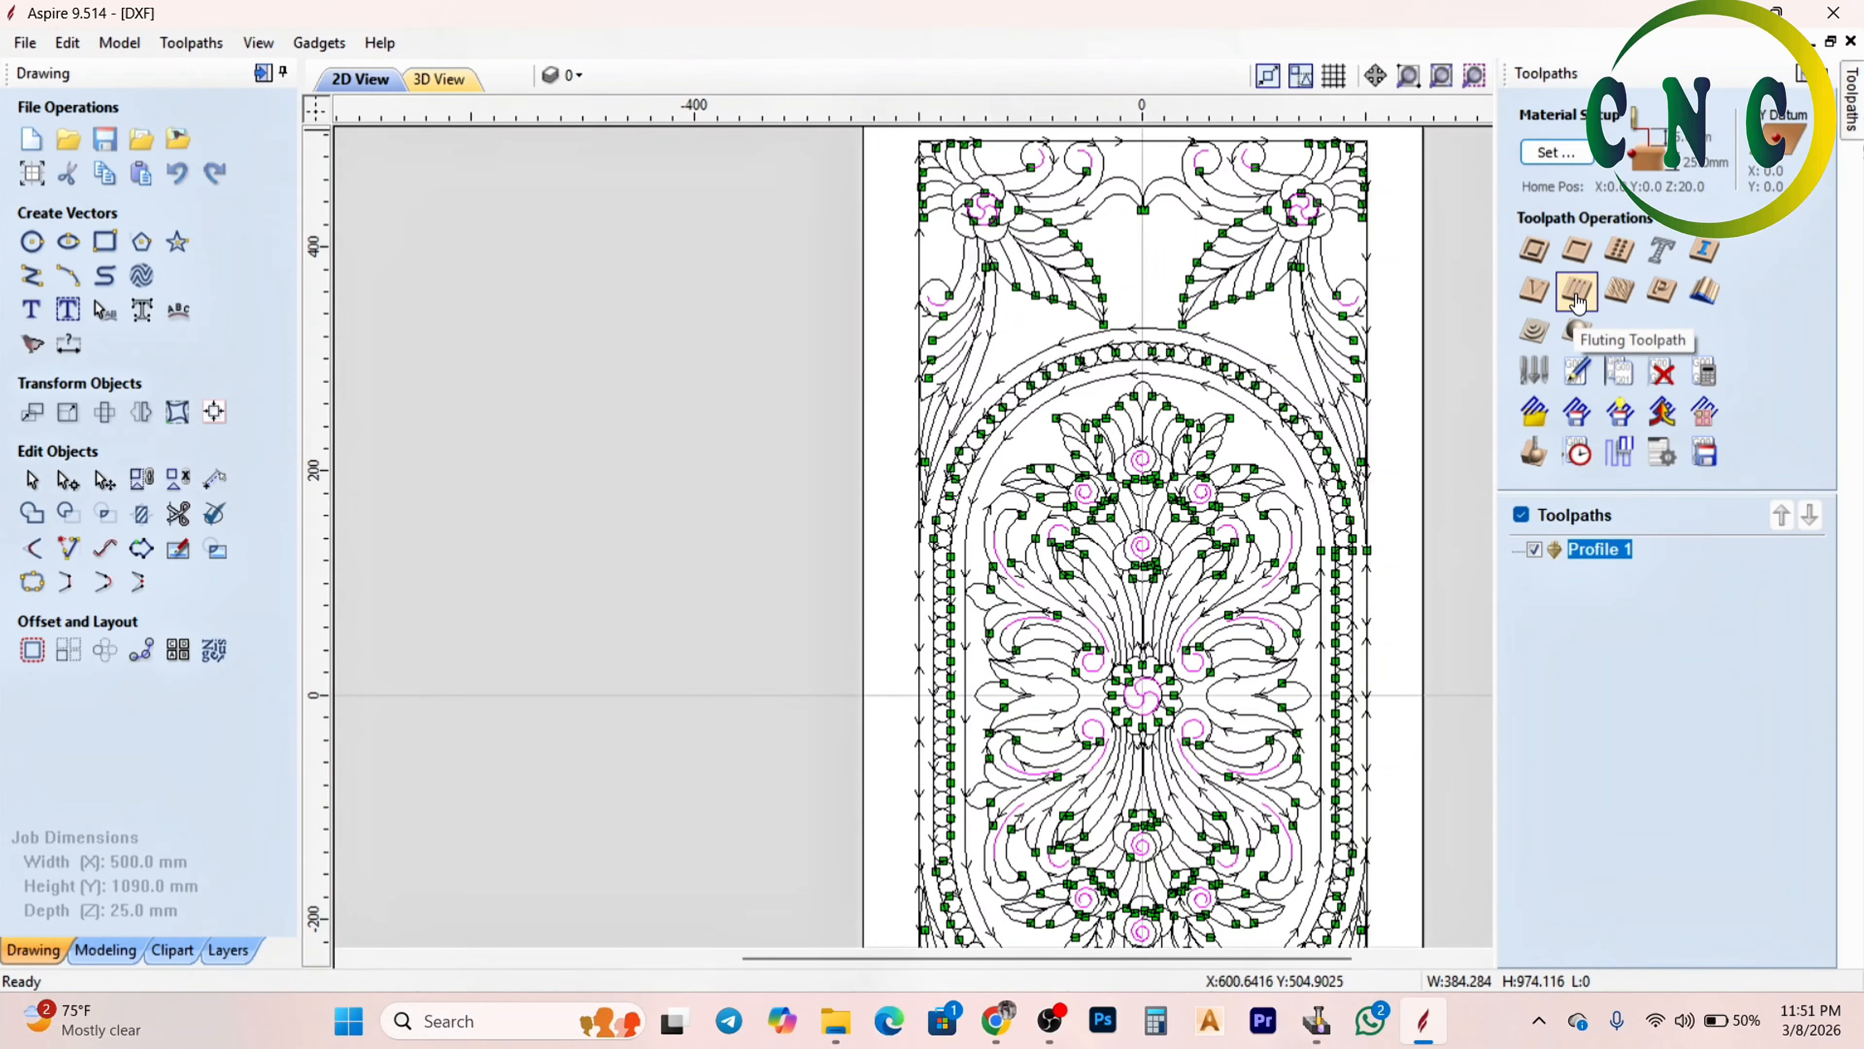
{"action": "left_click", "coordinate": [1576, 293]}
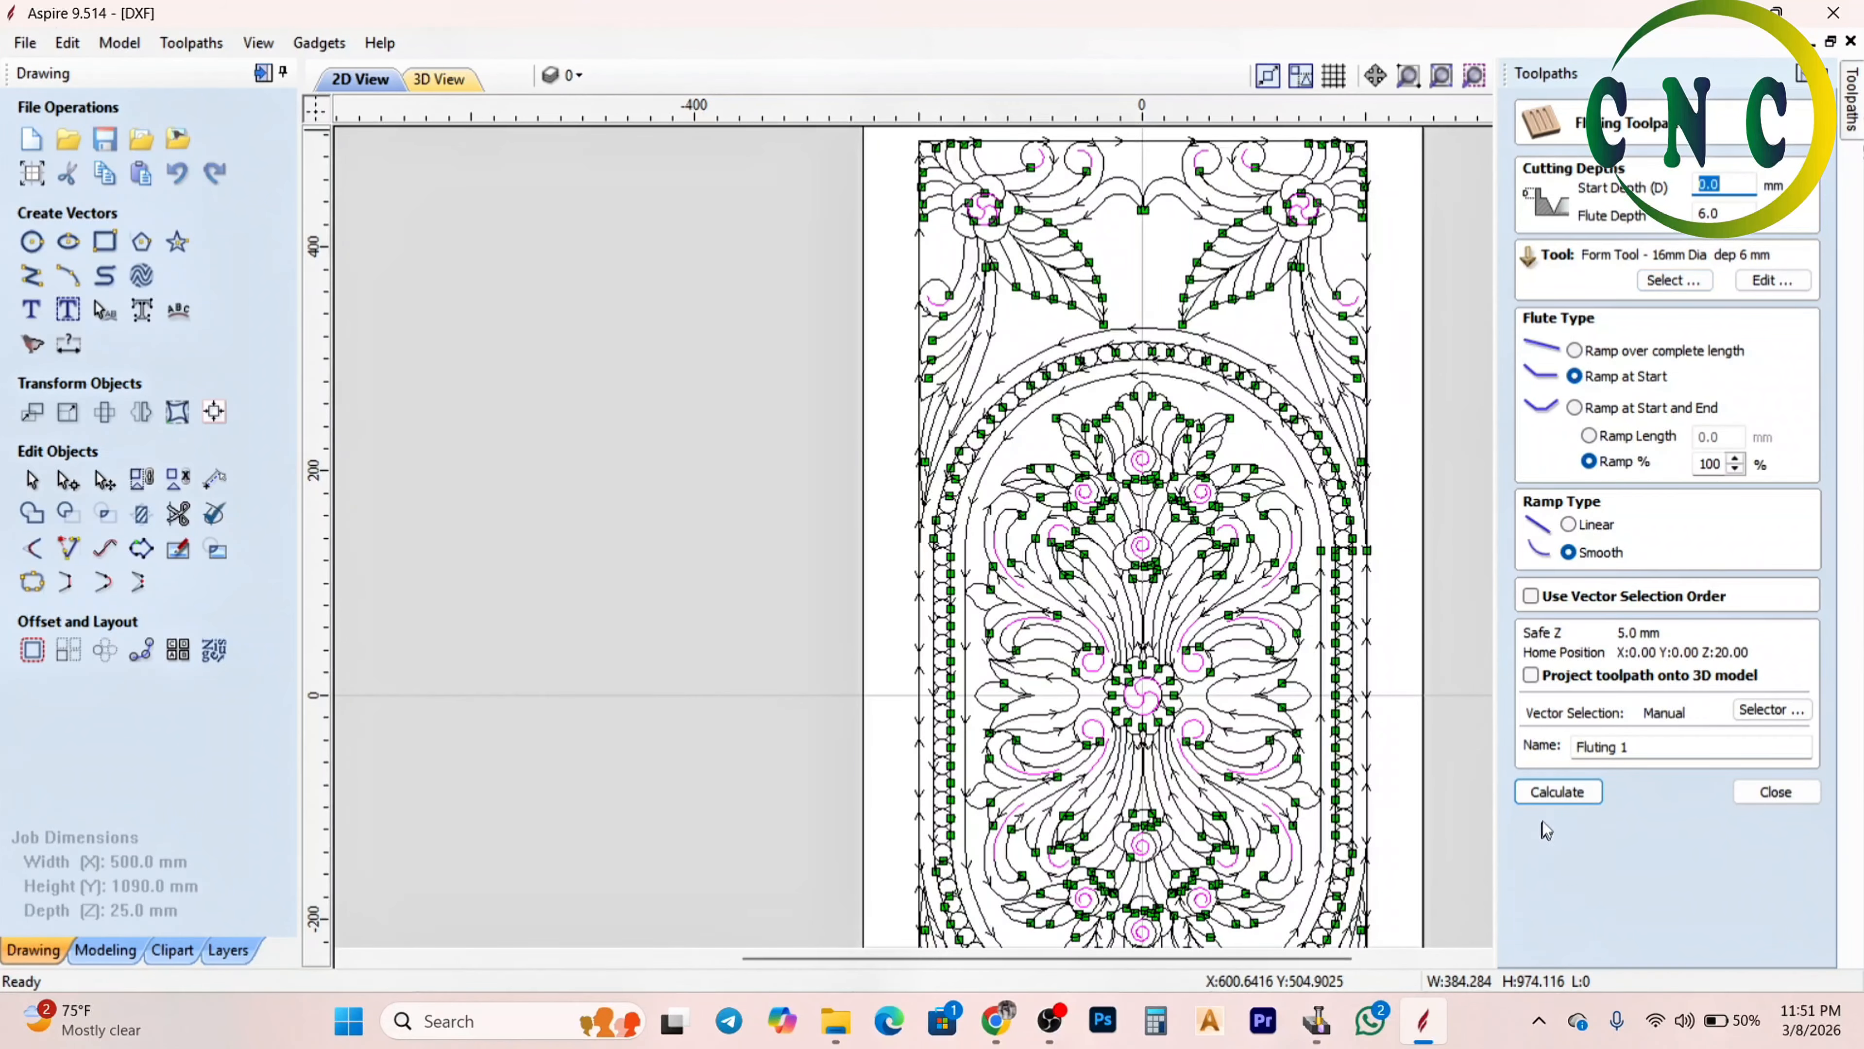
{"action": "left_click", "coordinate": [1557, 792]}
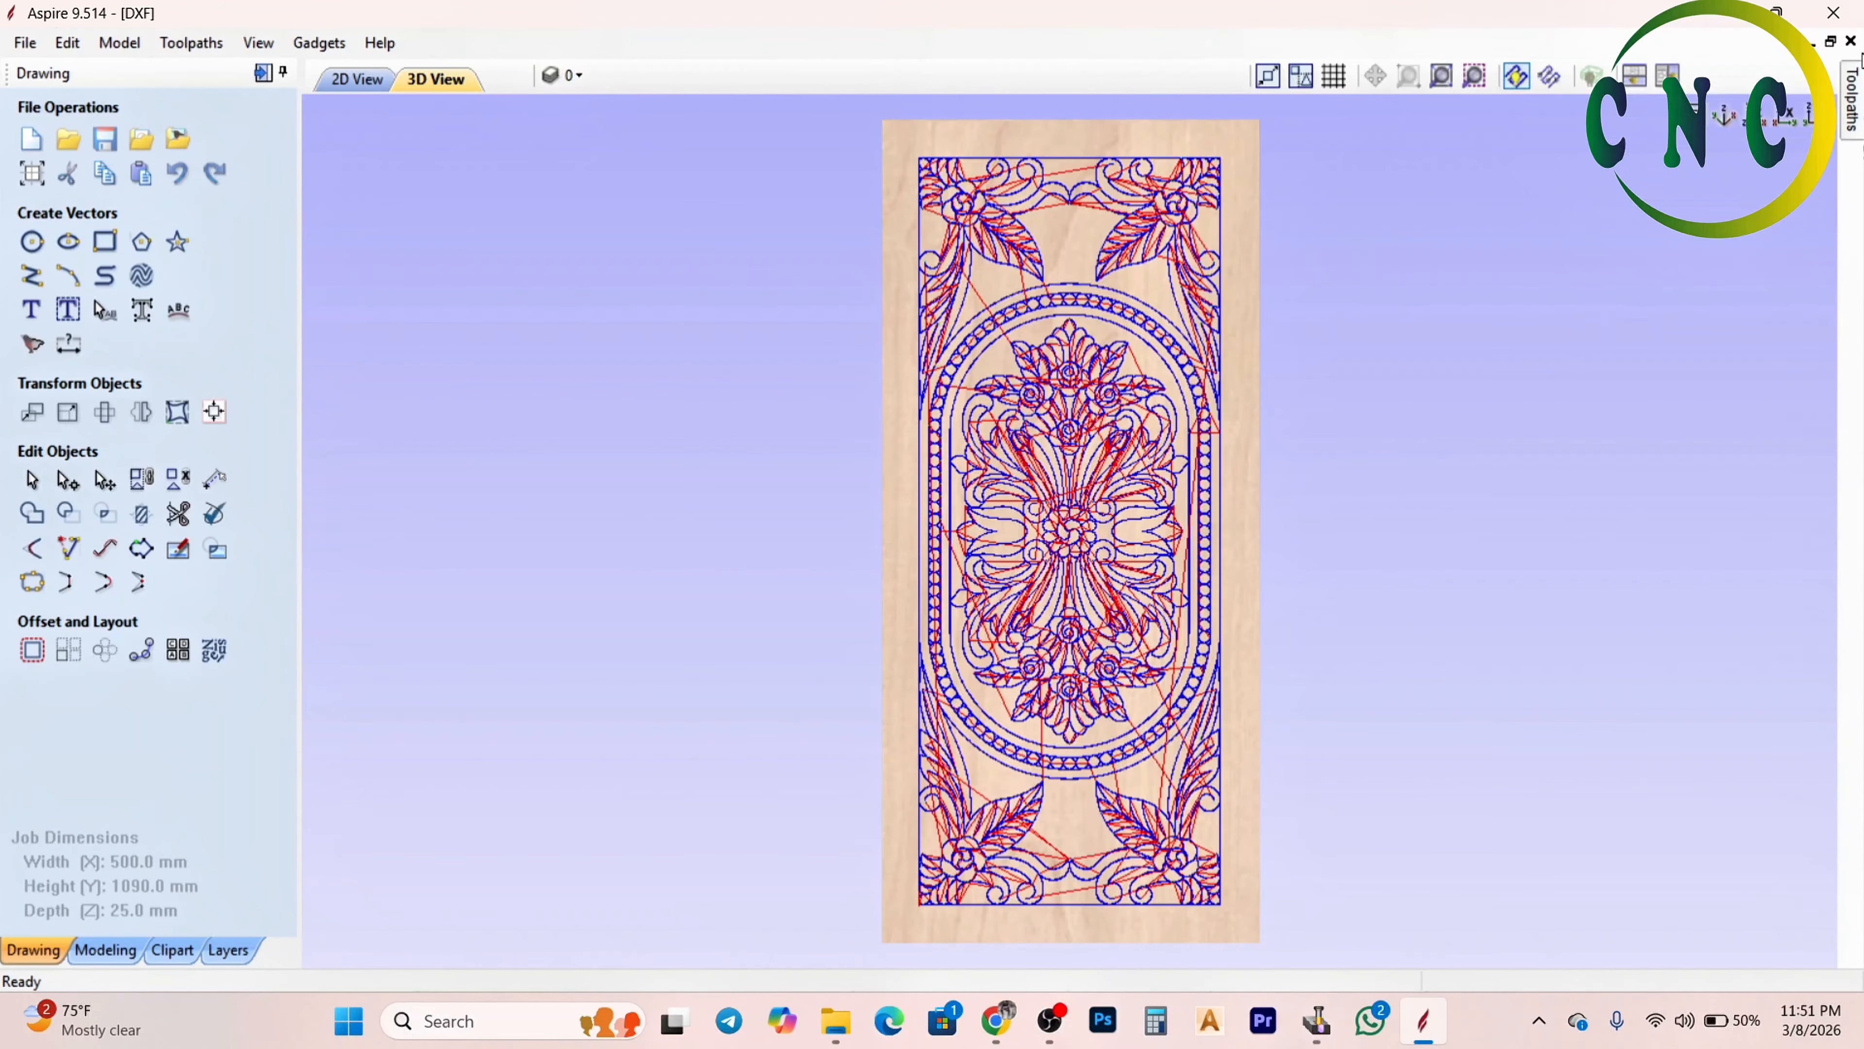
{"action": "mouse_move", "coordinate": [1846, 94]}
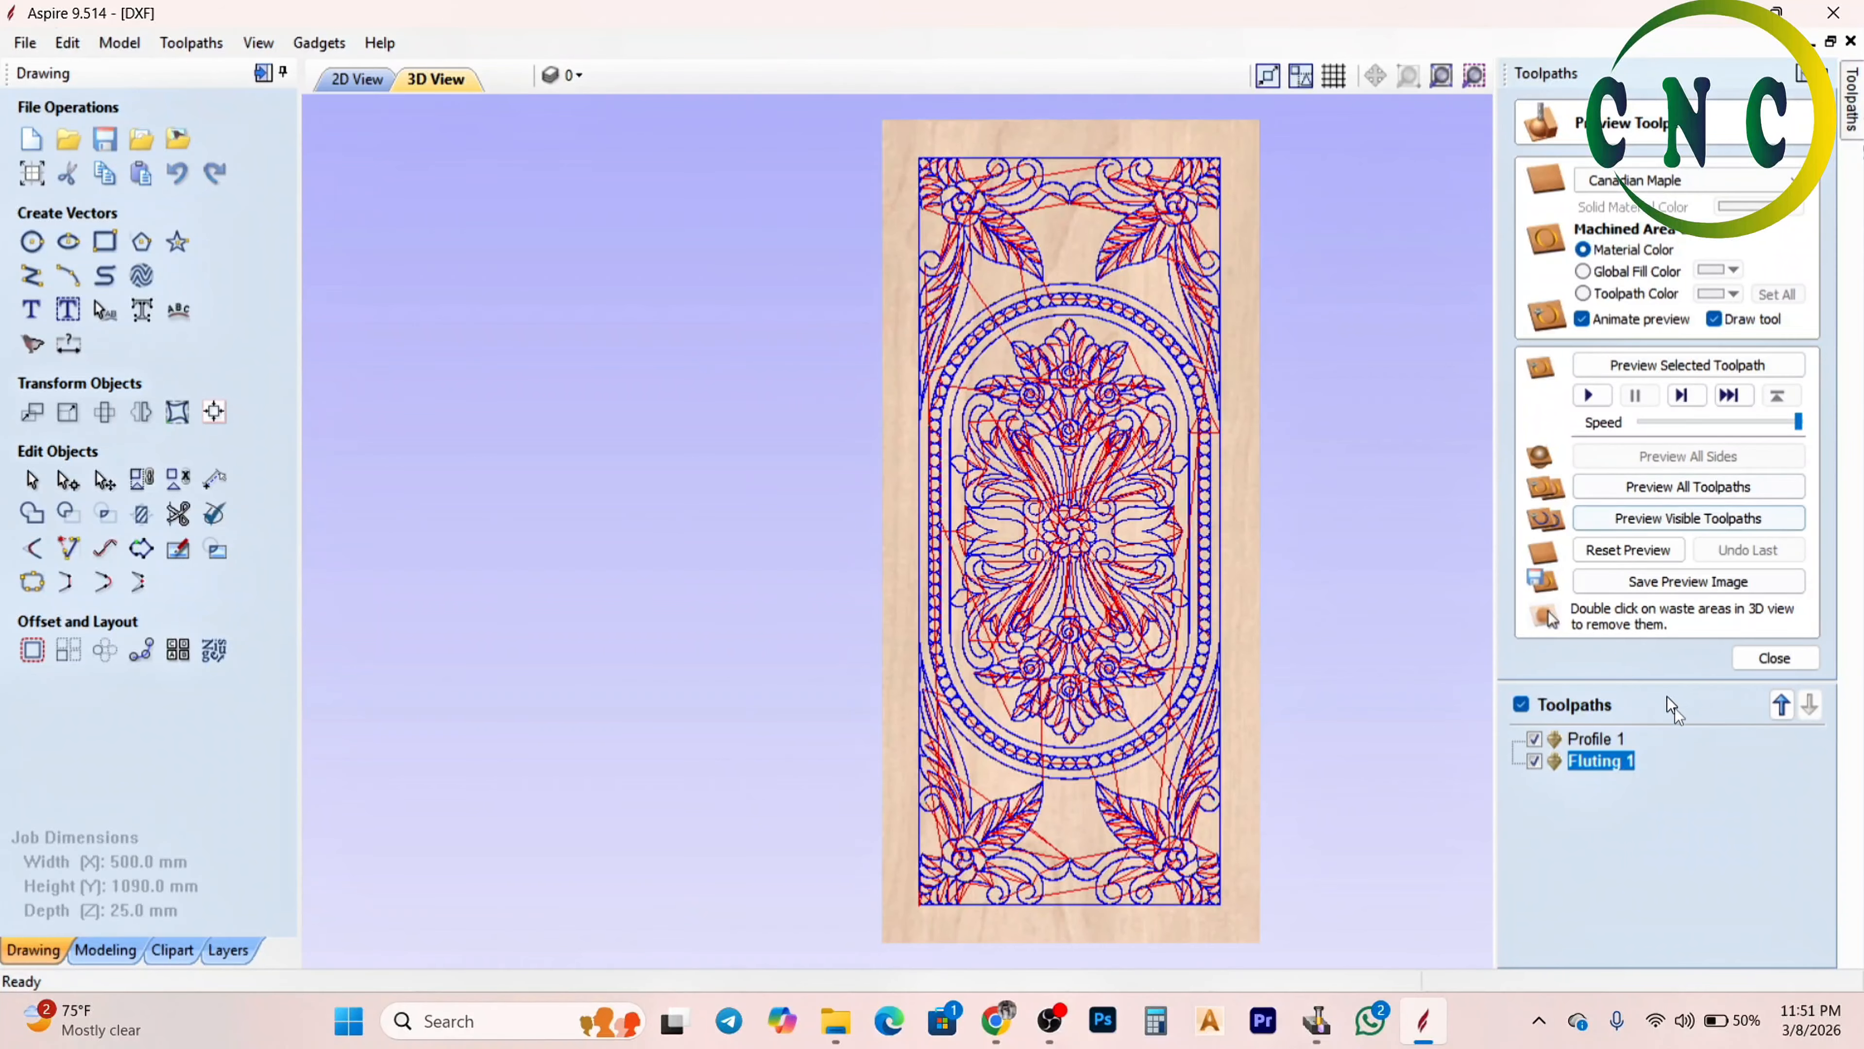
Preview the profile and fluting toolpaths together on the Canadian Maple material in the 3D view
{"action": "left_click", "coordinate": [1697, 517]}
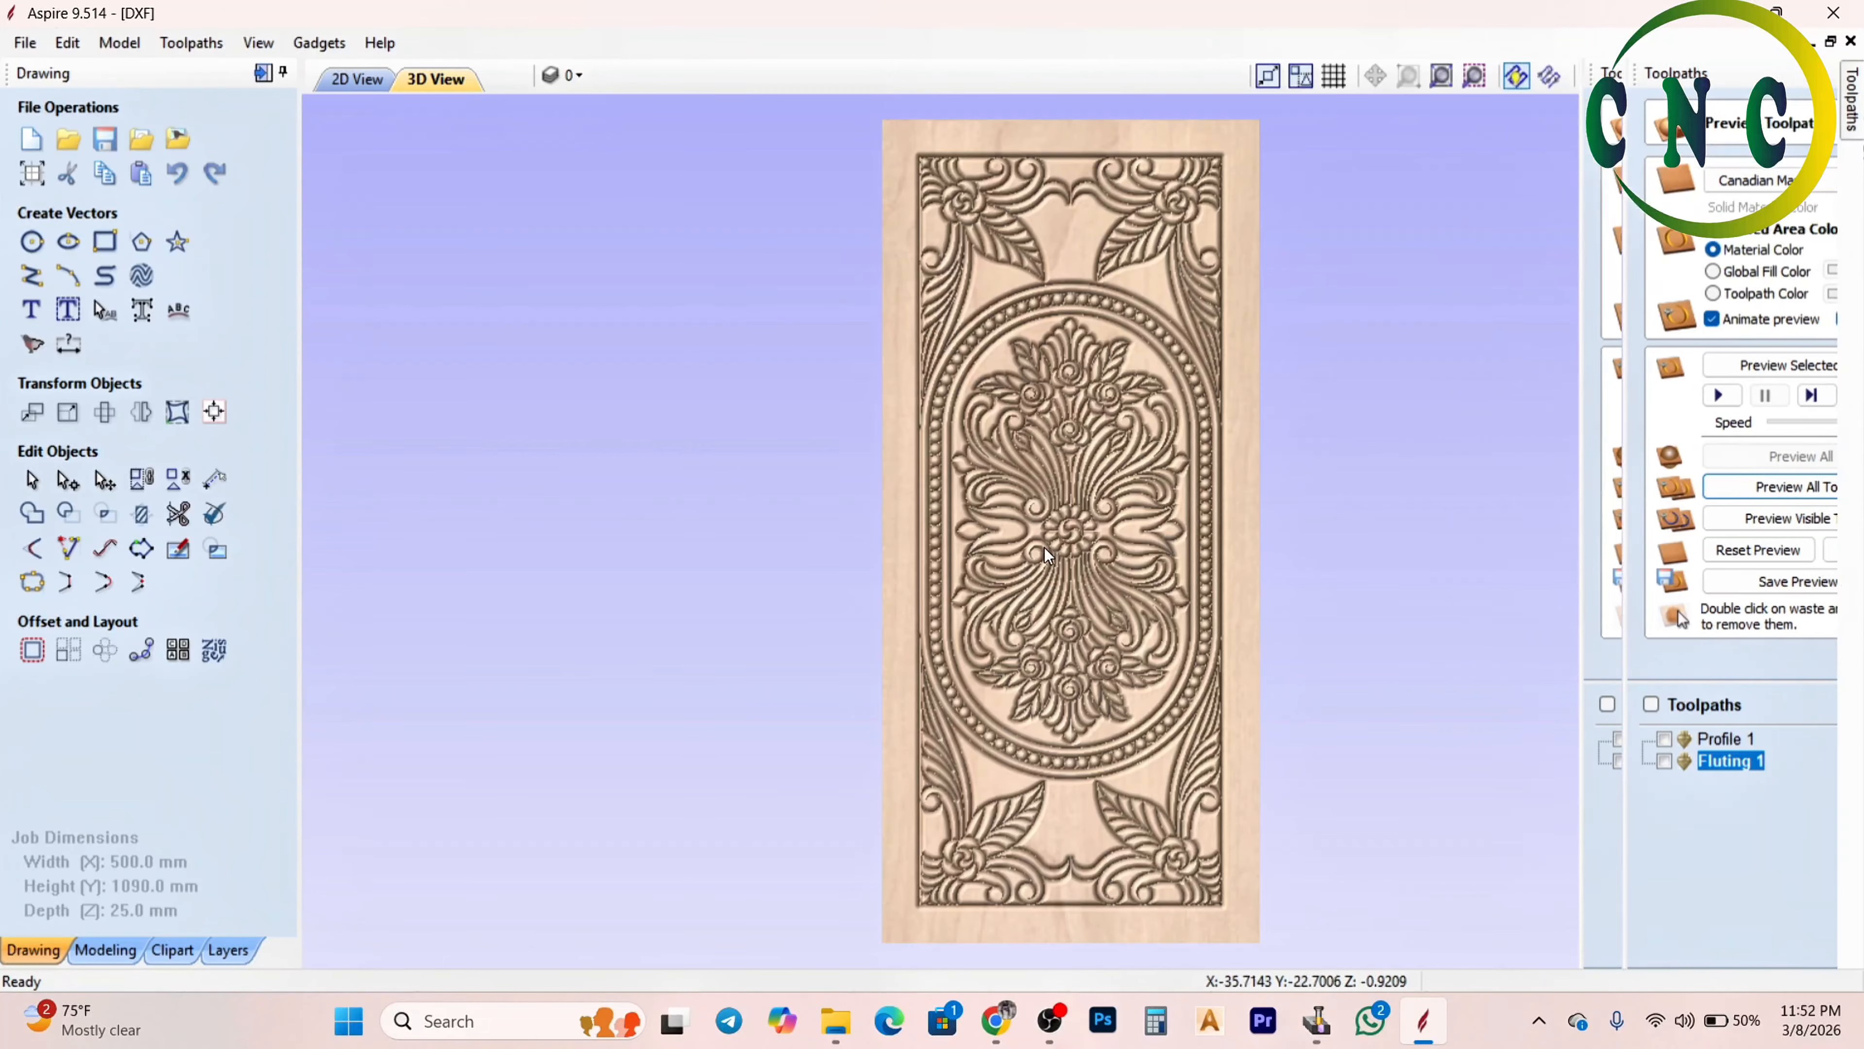
Examine the simulated carving from several angles, checking the central rosette, spirals, leaves, flowers and beaded border up close
{"action": "scroll", "coordinate": [969, 485], "scroll_direction": "up", "scroll_amount": 3}
{"action": "scroll", "coordinate": [971, 485], "scroll_direction": "up", "scroll_amount": 6}
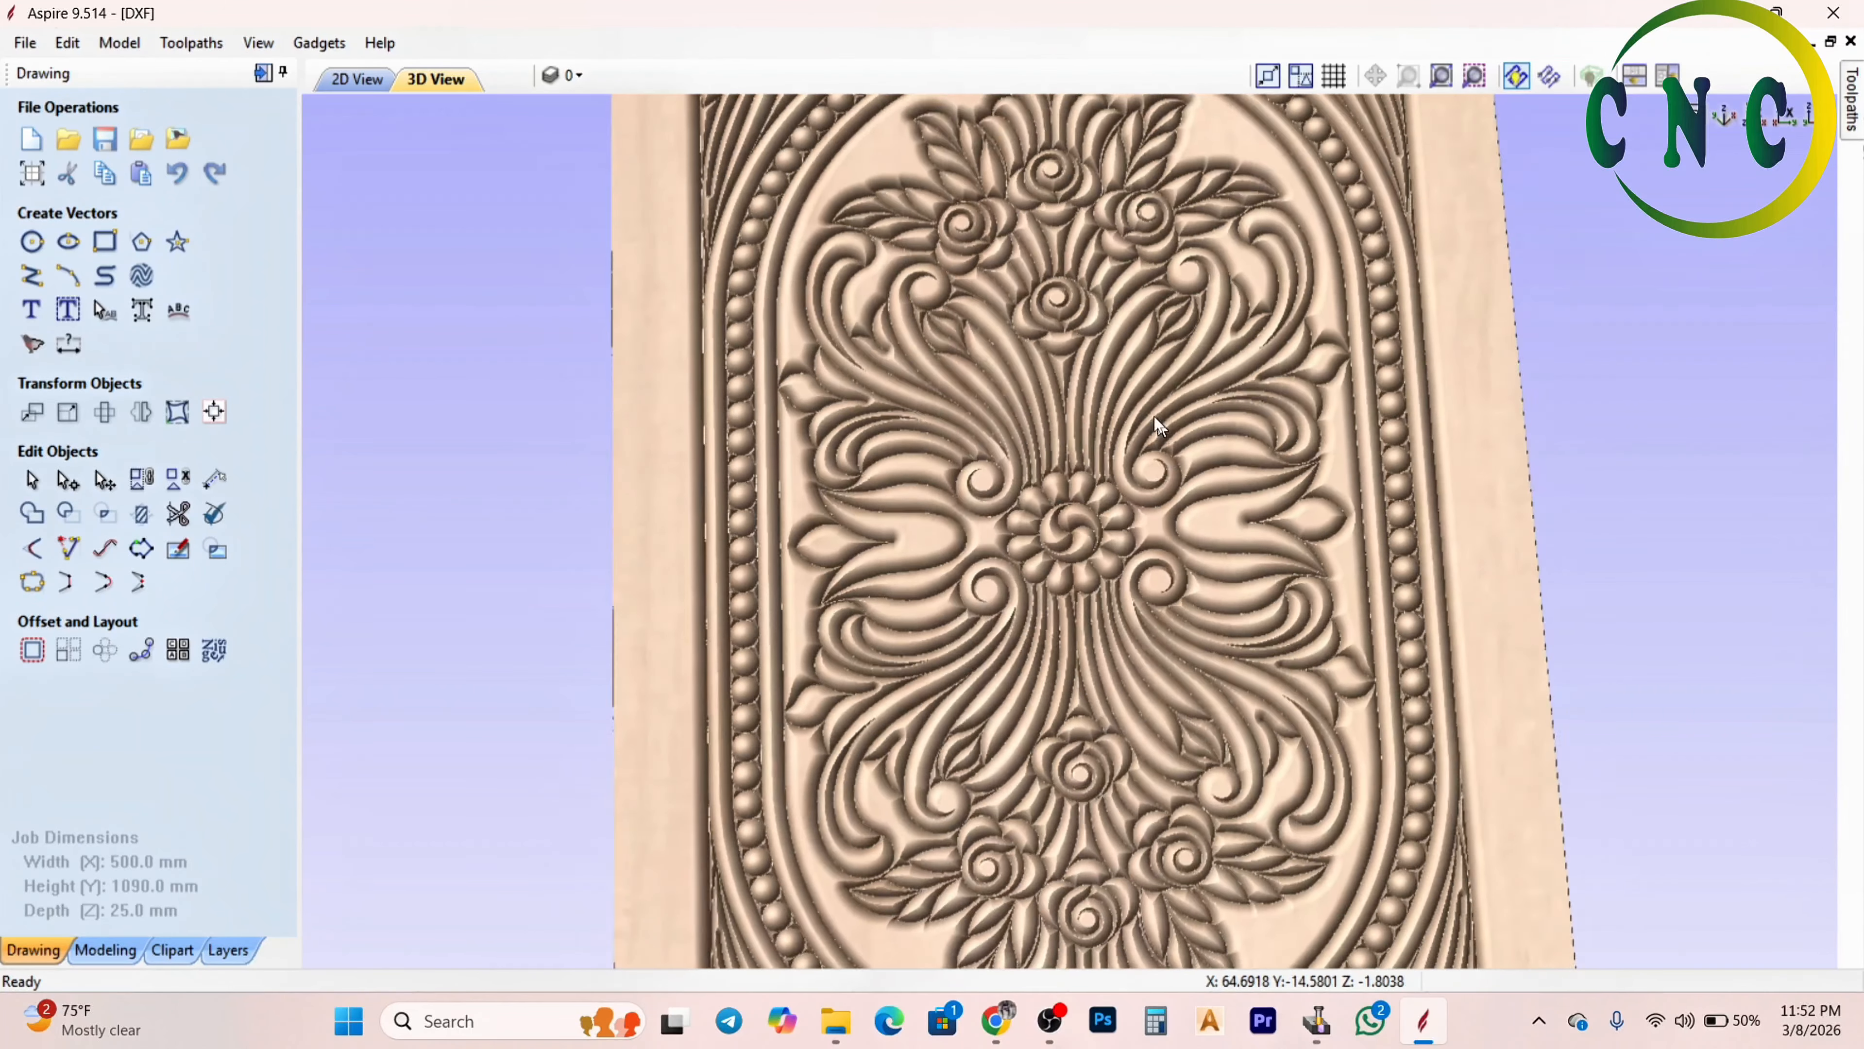
{"action": "scroll", "coordinate": [1435, 637], "scroll_direction": "down", "scroll_amount": 3}
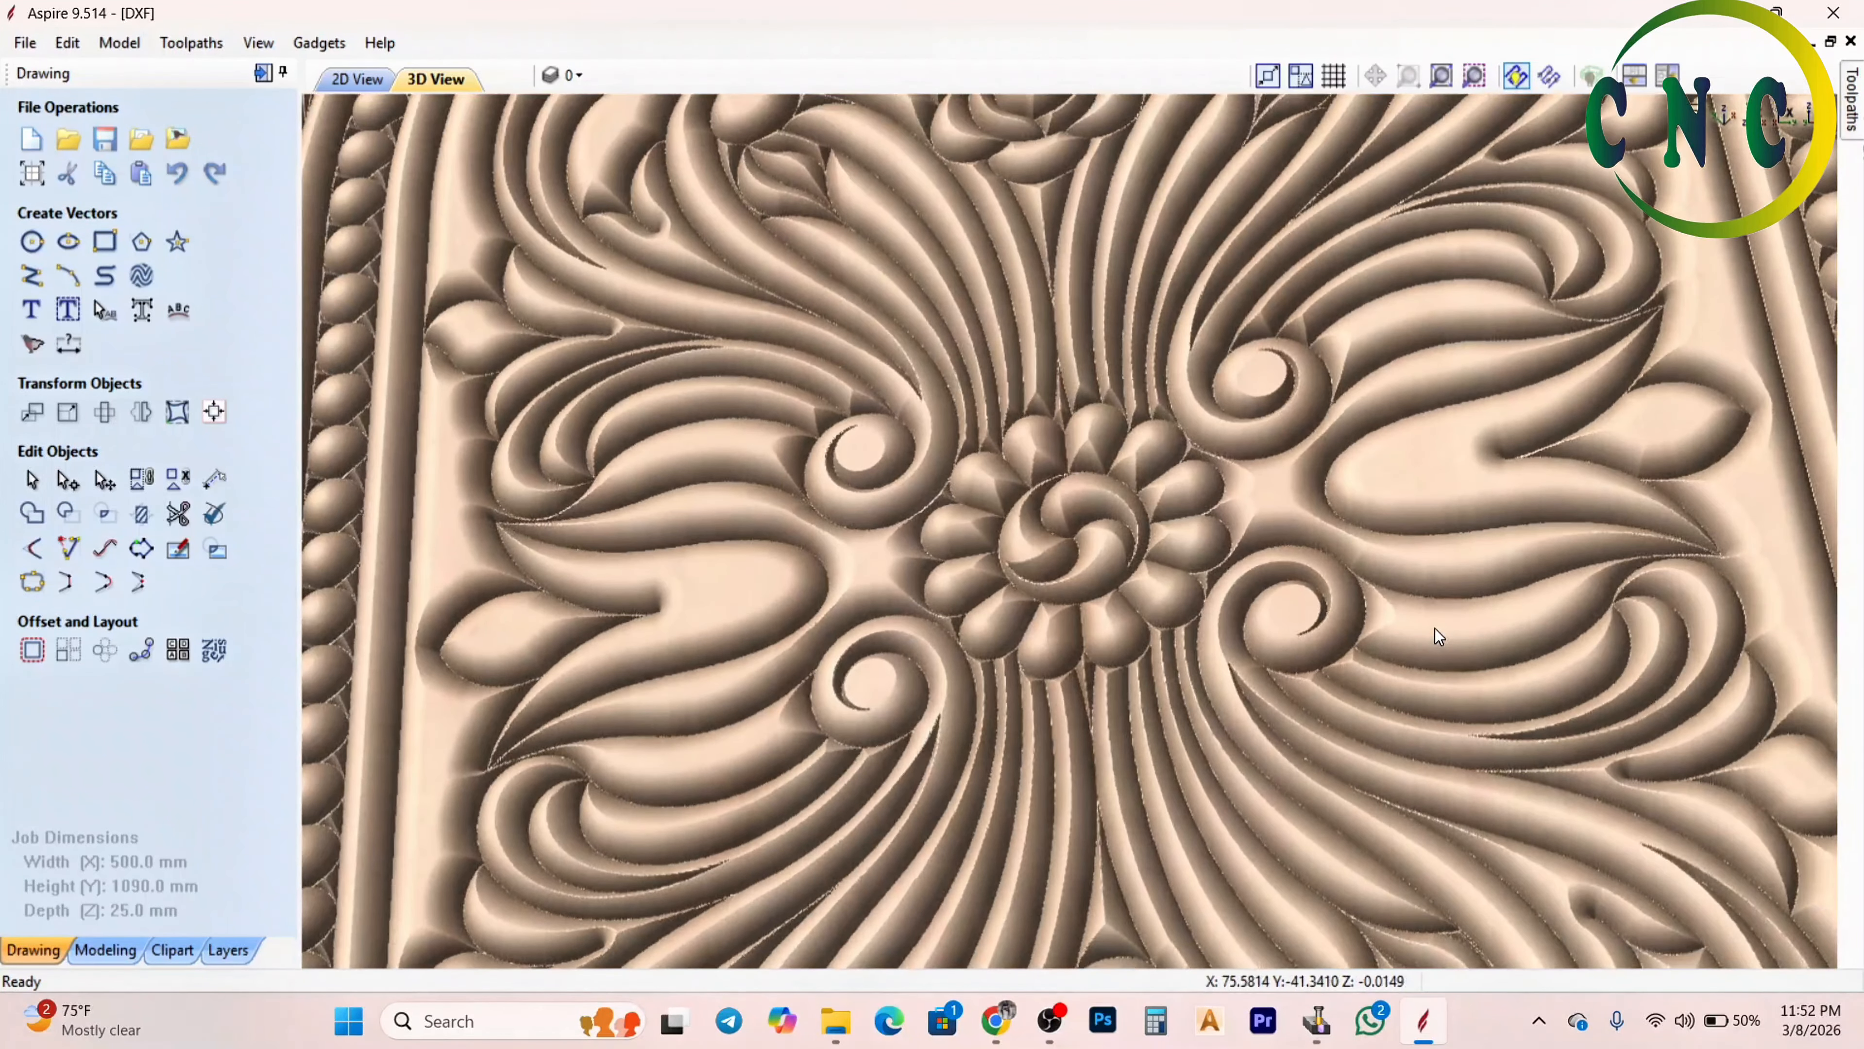
{"action": "scroll", "coordinate": [1214, 612], "scroll_direction": "up", "scroll_amount": 4}
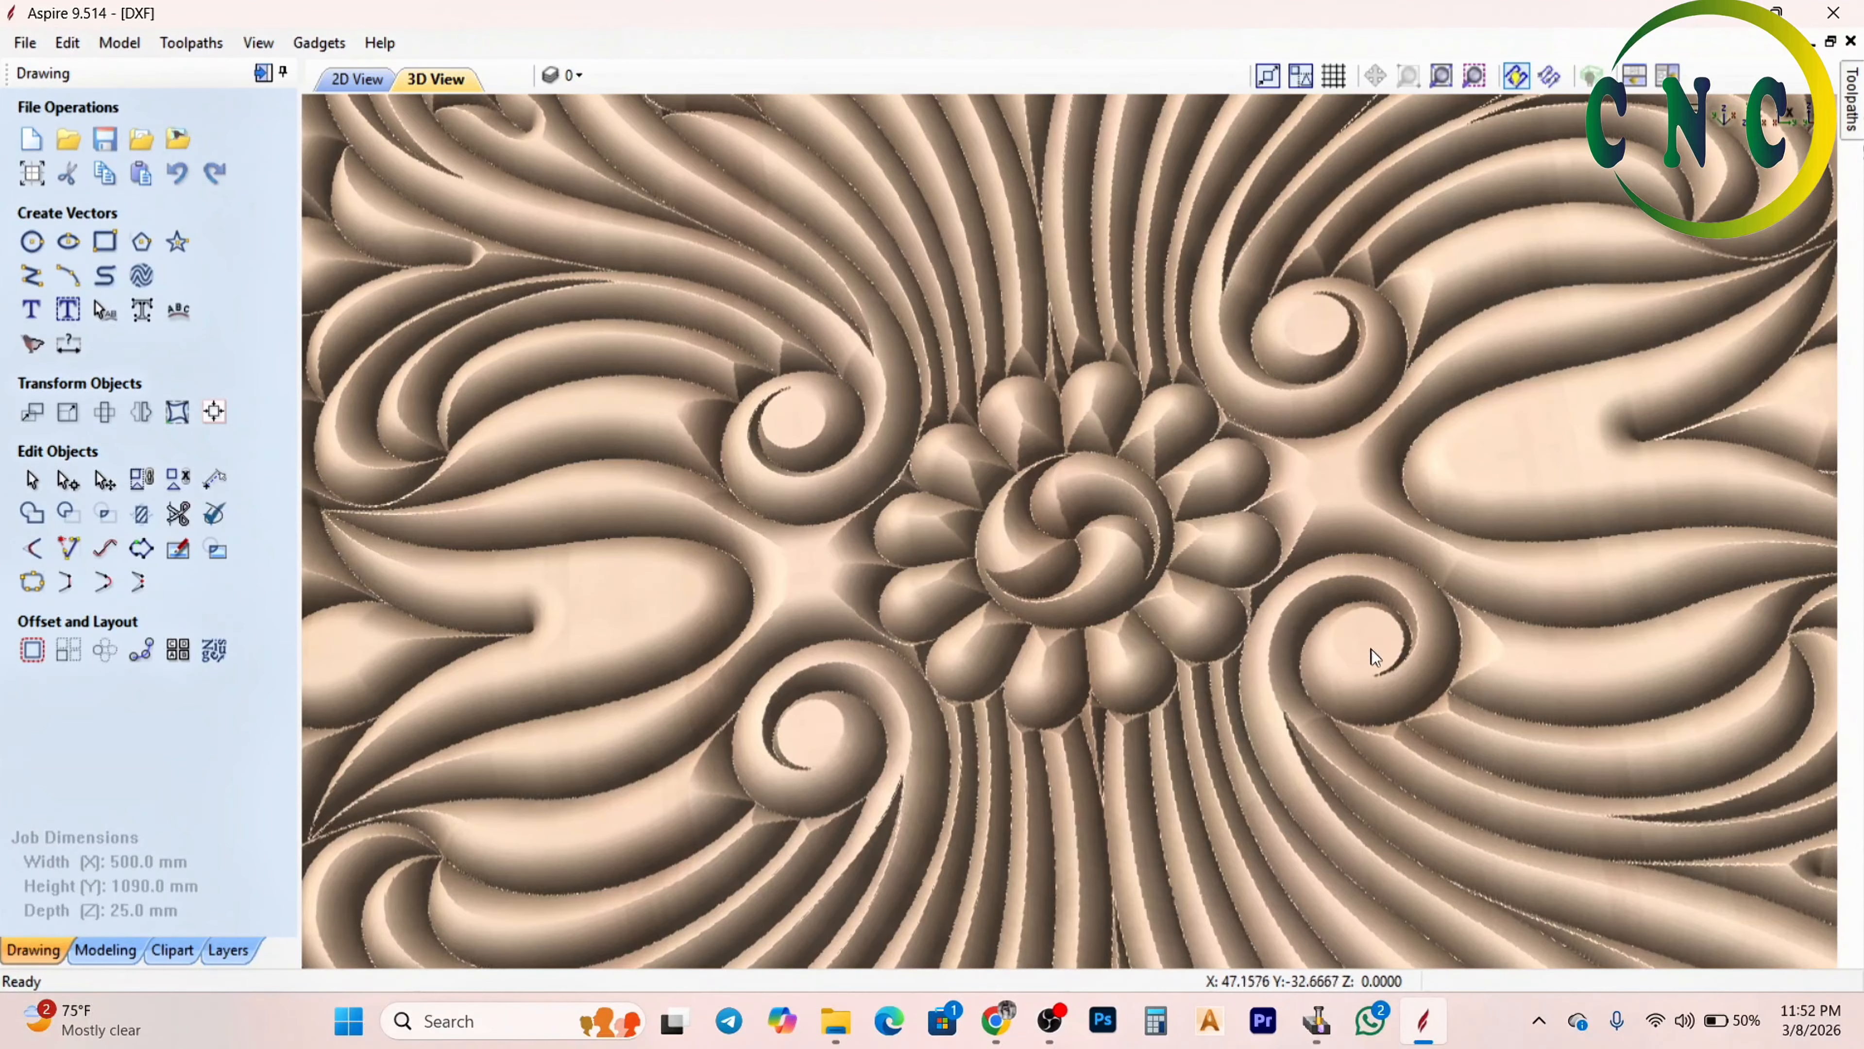
{"action": "scroll", "coordinate": [1388, 658], "scroll_direction": "up", "scroll_amount": 2}
{"action": "scroll", "coordinate": [1465, 624], "scroll_direction": "down", "scroll_amount": 1}
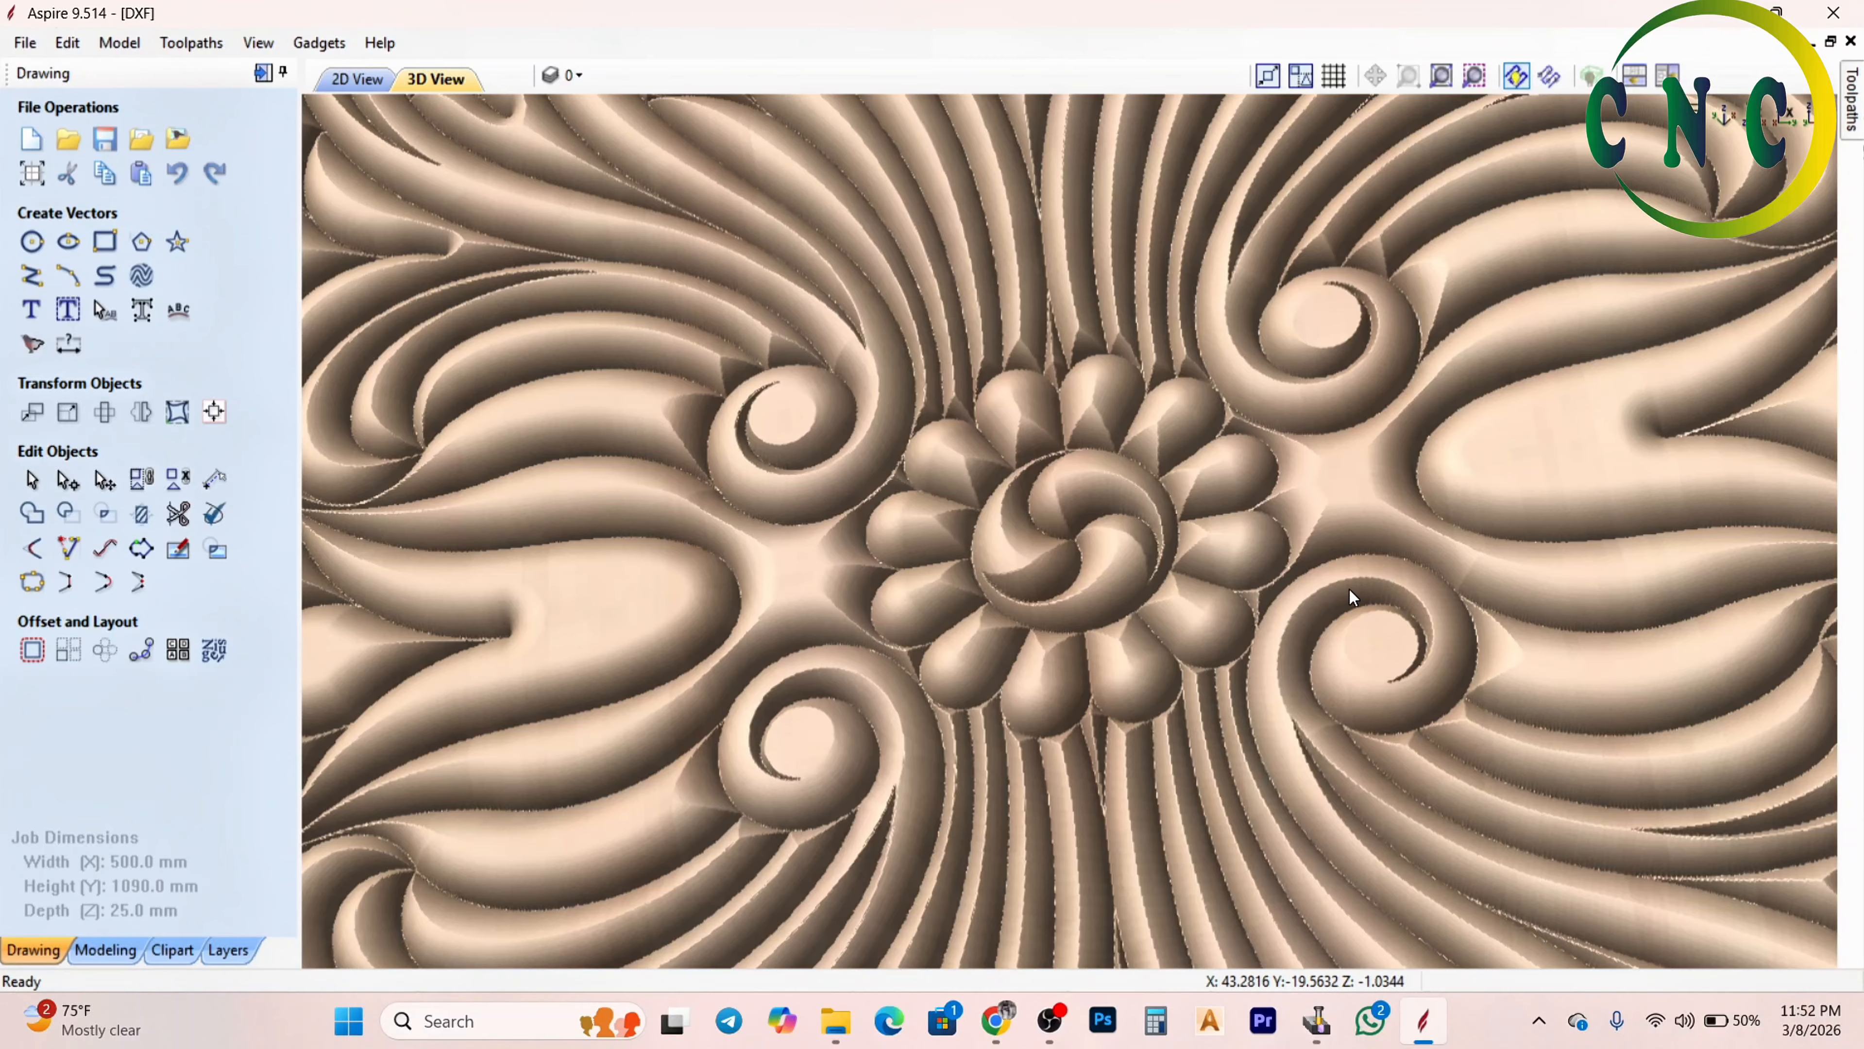
{"action": "scroll", "coordinate": [1343, 669], "scroll_direction": "down", "scroll_amount": 2}
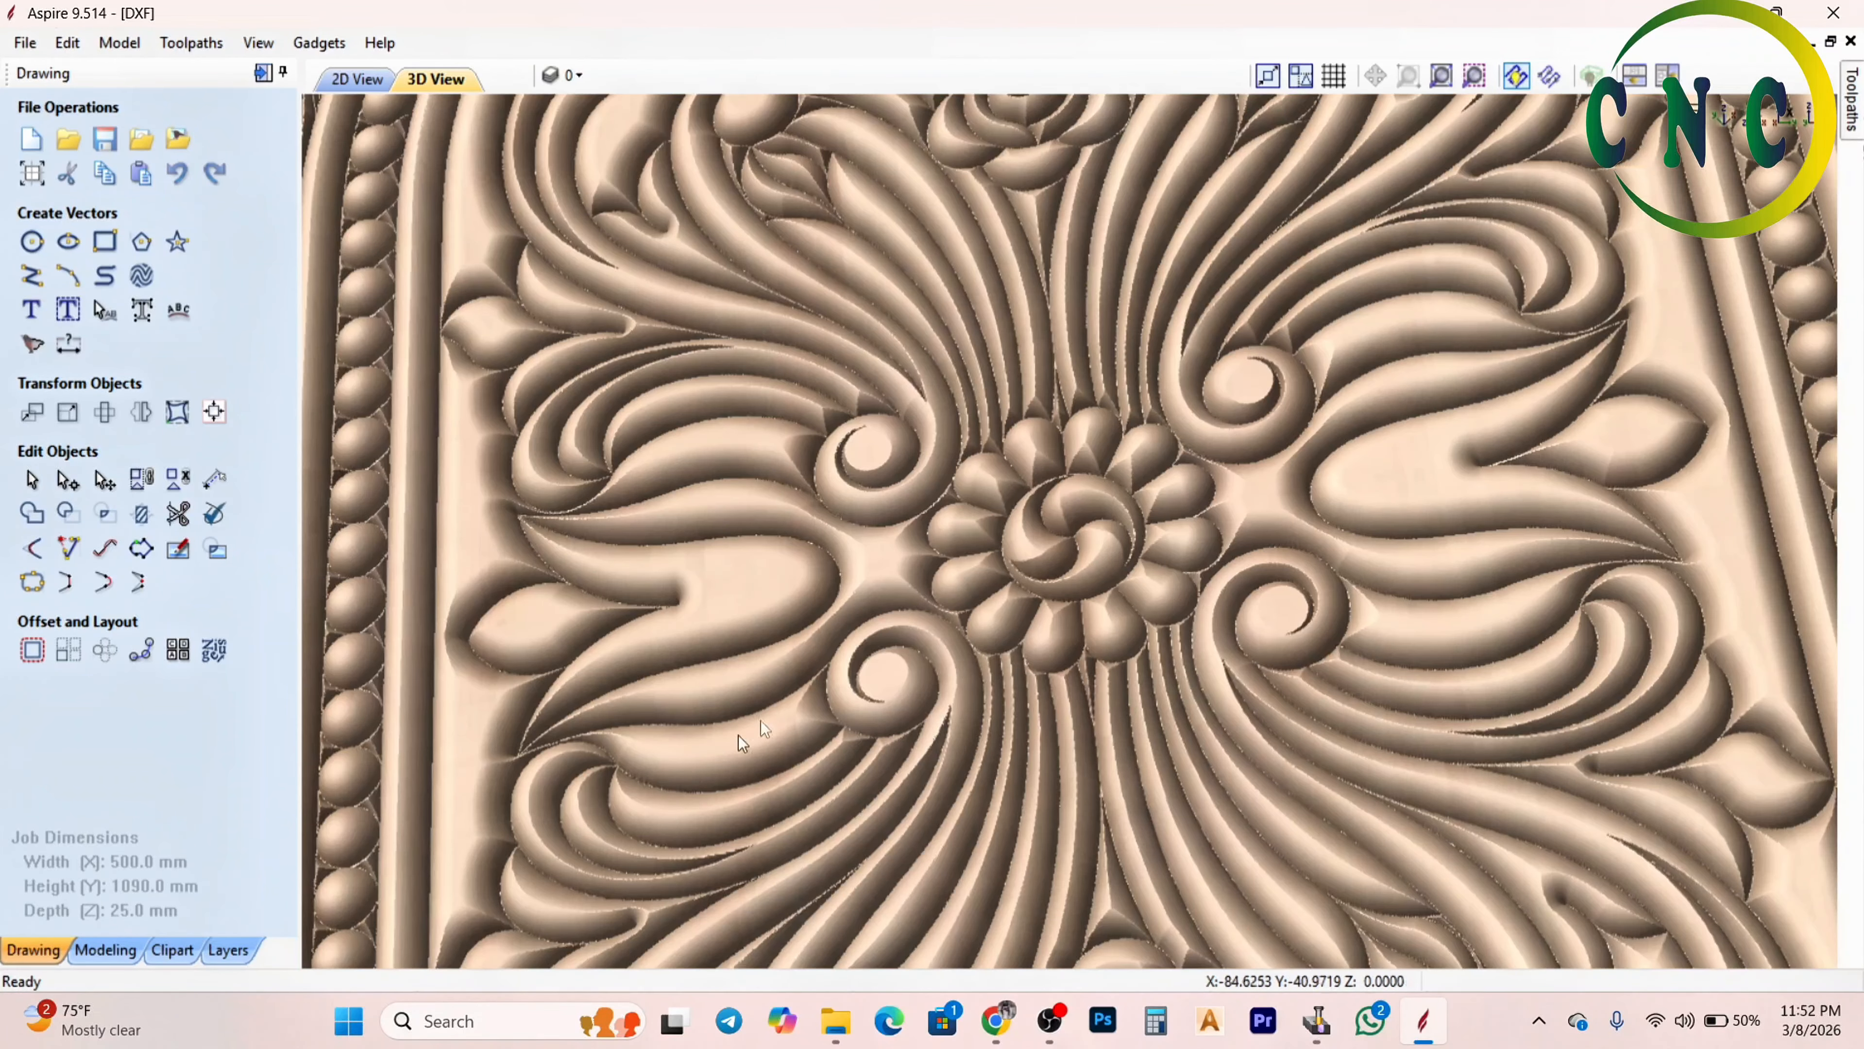
{"action": "scroll", "coordinate": [742, 743], "scroll_direction": "down", "scroll_amount": 3}
{"action": "scroll", "coordinate": [732, 767], "scroll_direction": "down", "scroll_amount": 2}
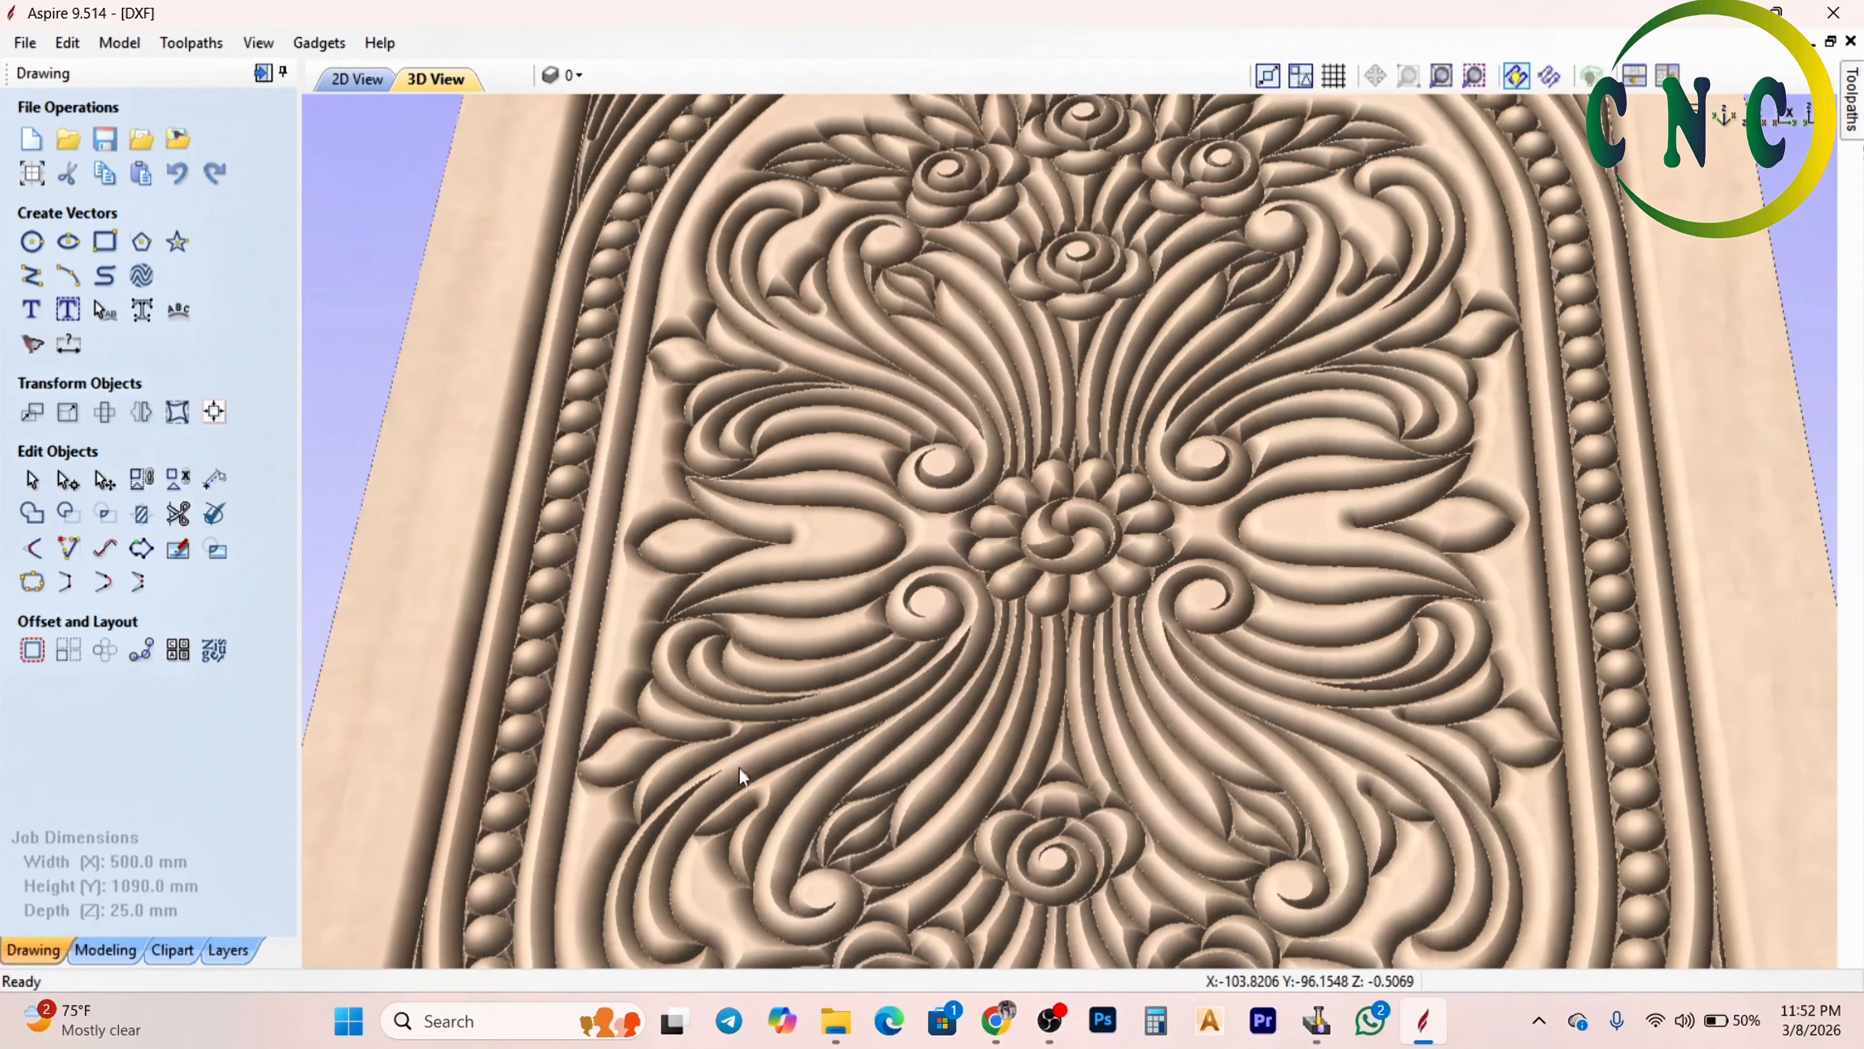
{"action": "scroll", "coordinate": [738, 775], "scroll_direction": "up", "scroll_amount": 5}
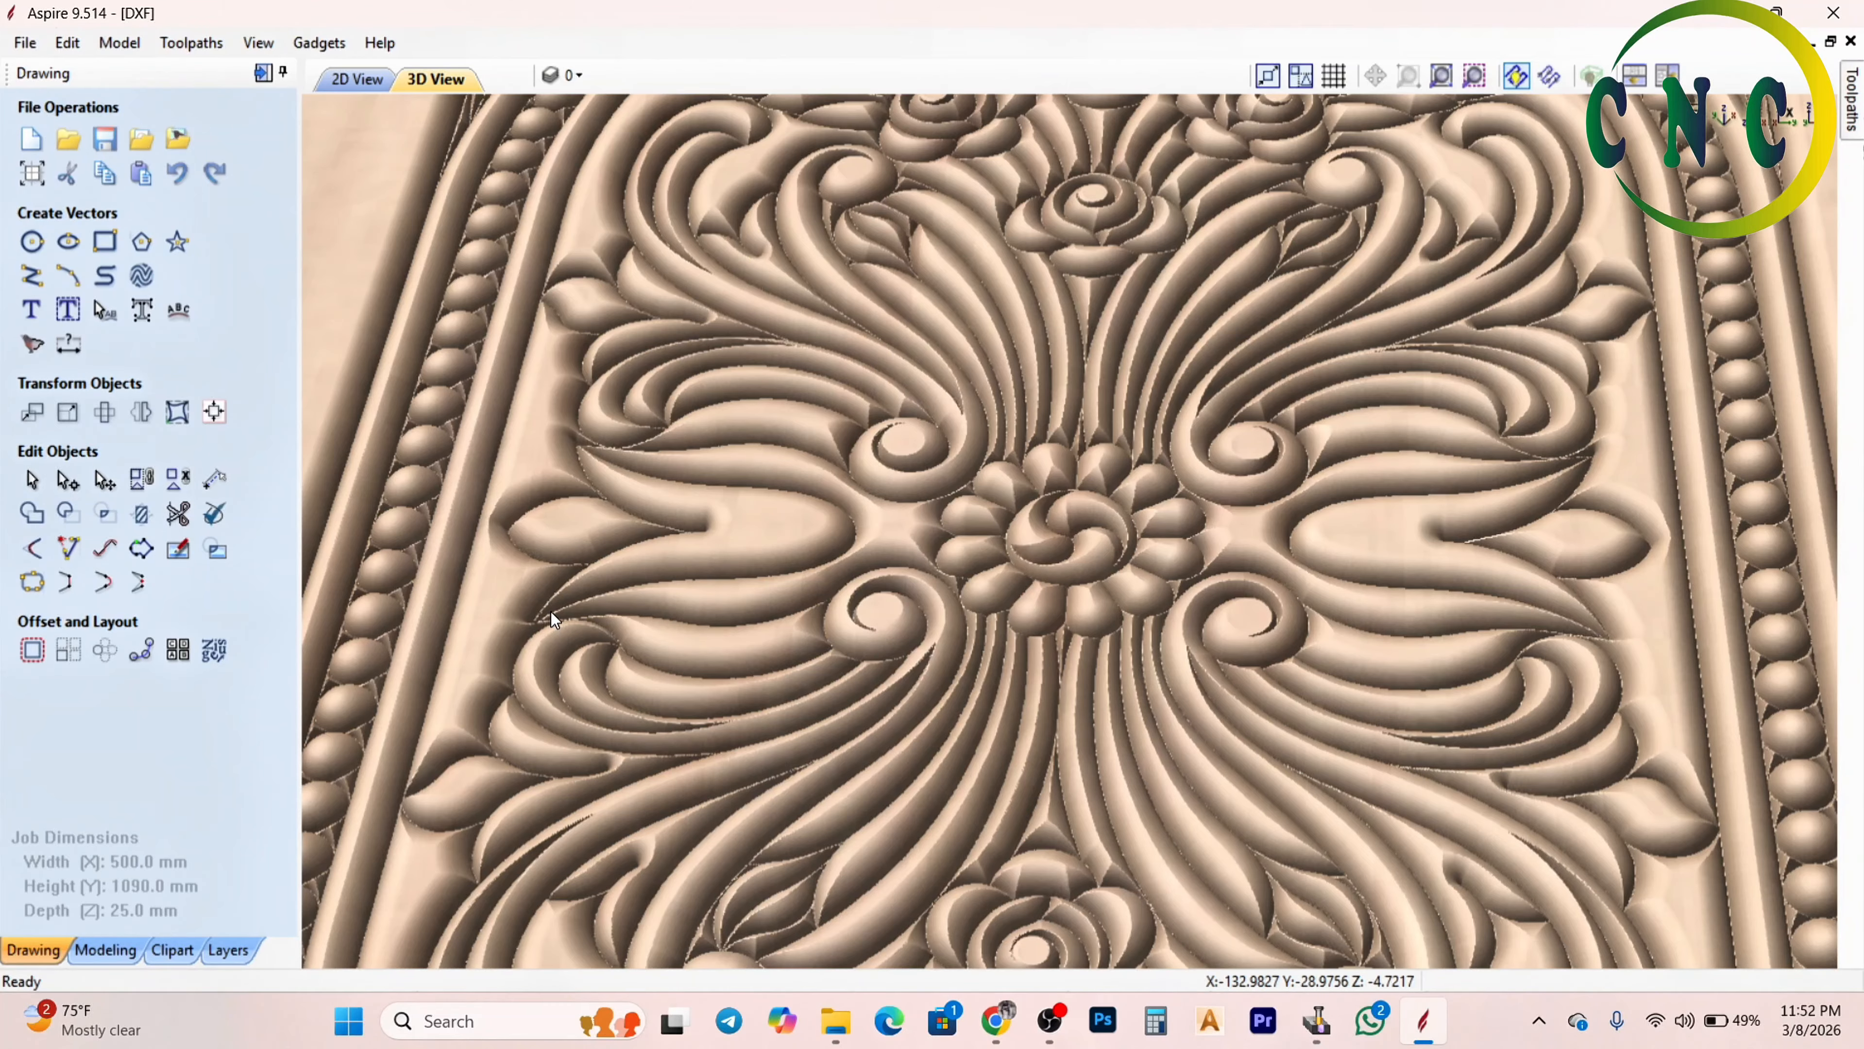
{"action": "scroll", "coordinate": [661, 573], "scroll_direction": "down", "scroll_amount": 5}
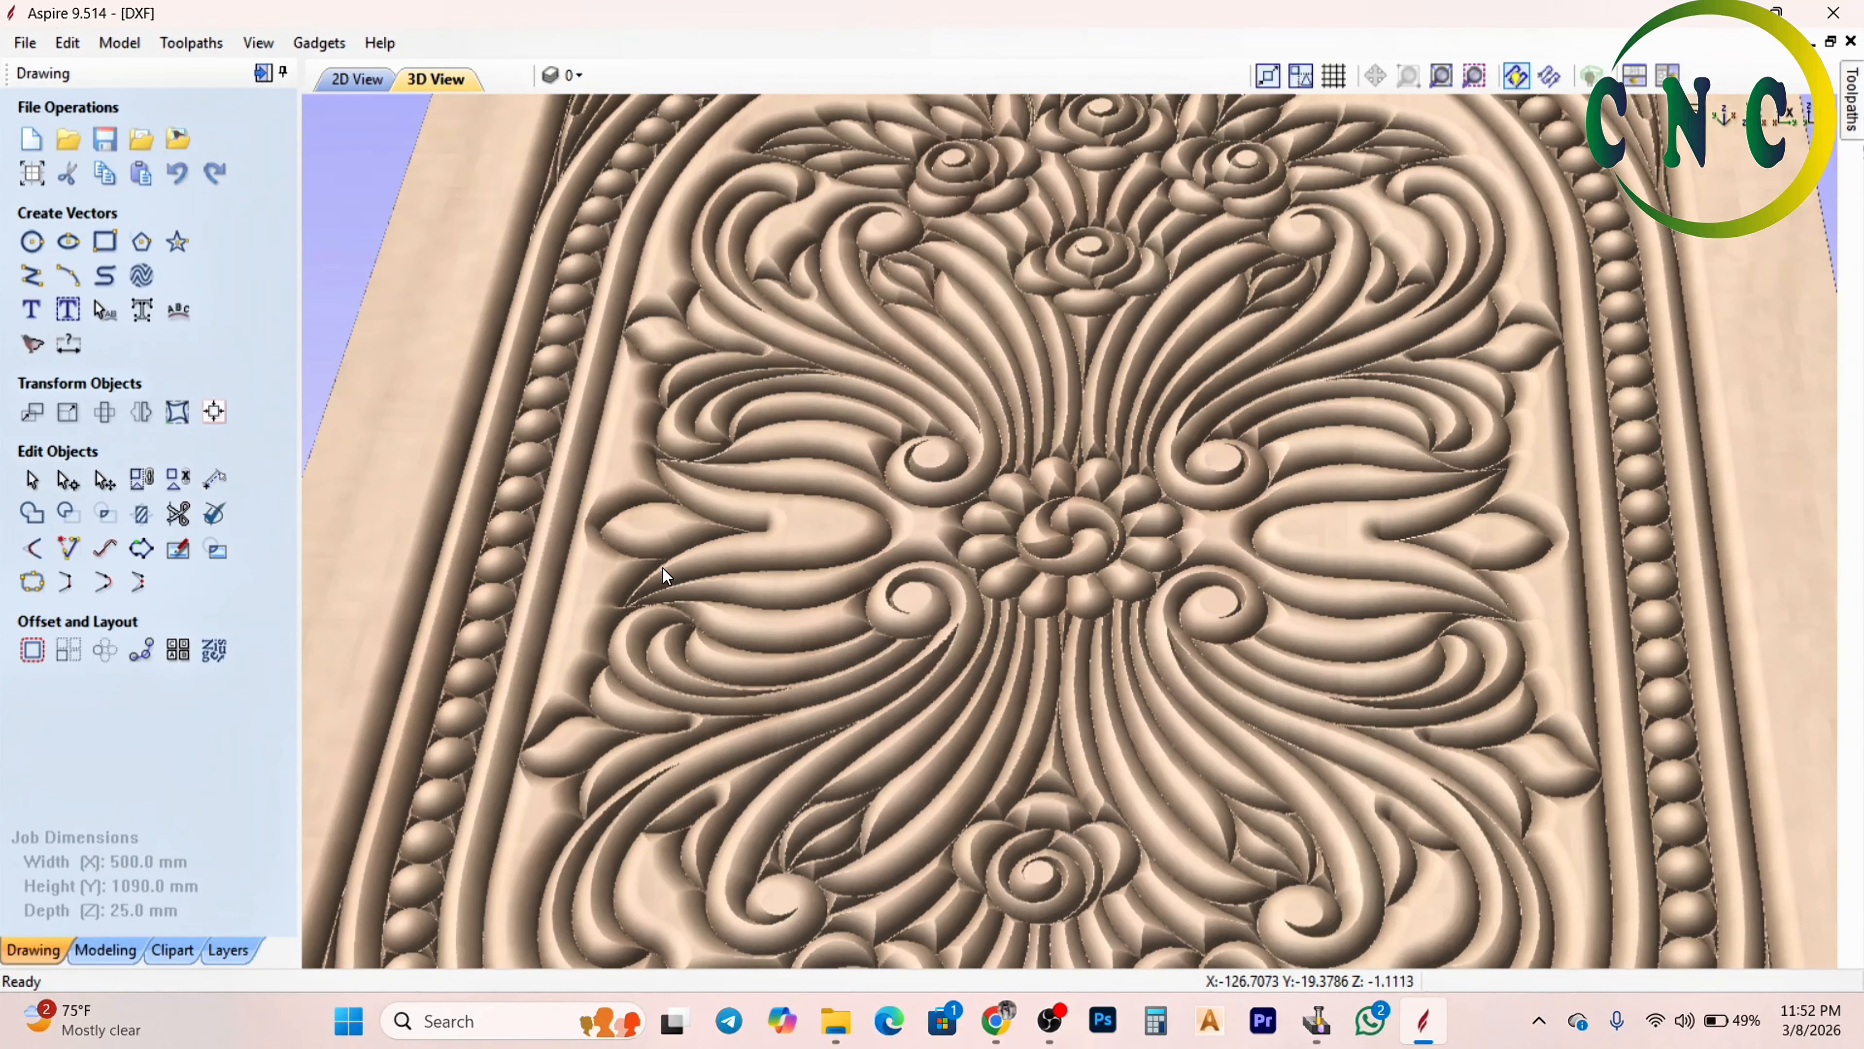
{"action": "scroll", "coordinate": [661, 572], "scroll_direction": "up", "scroll_amount": 5}
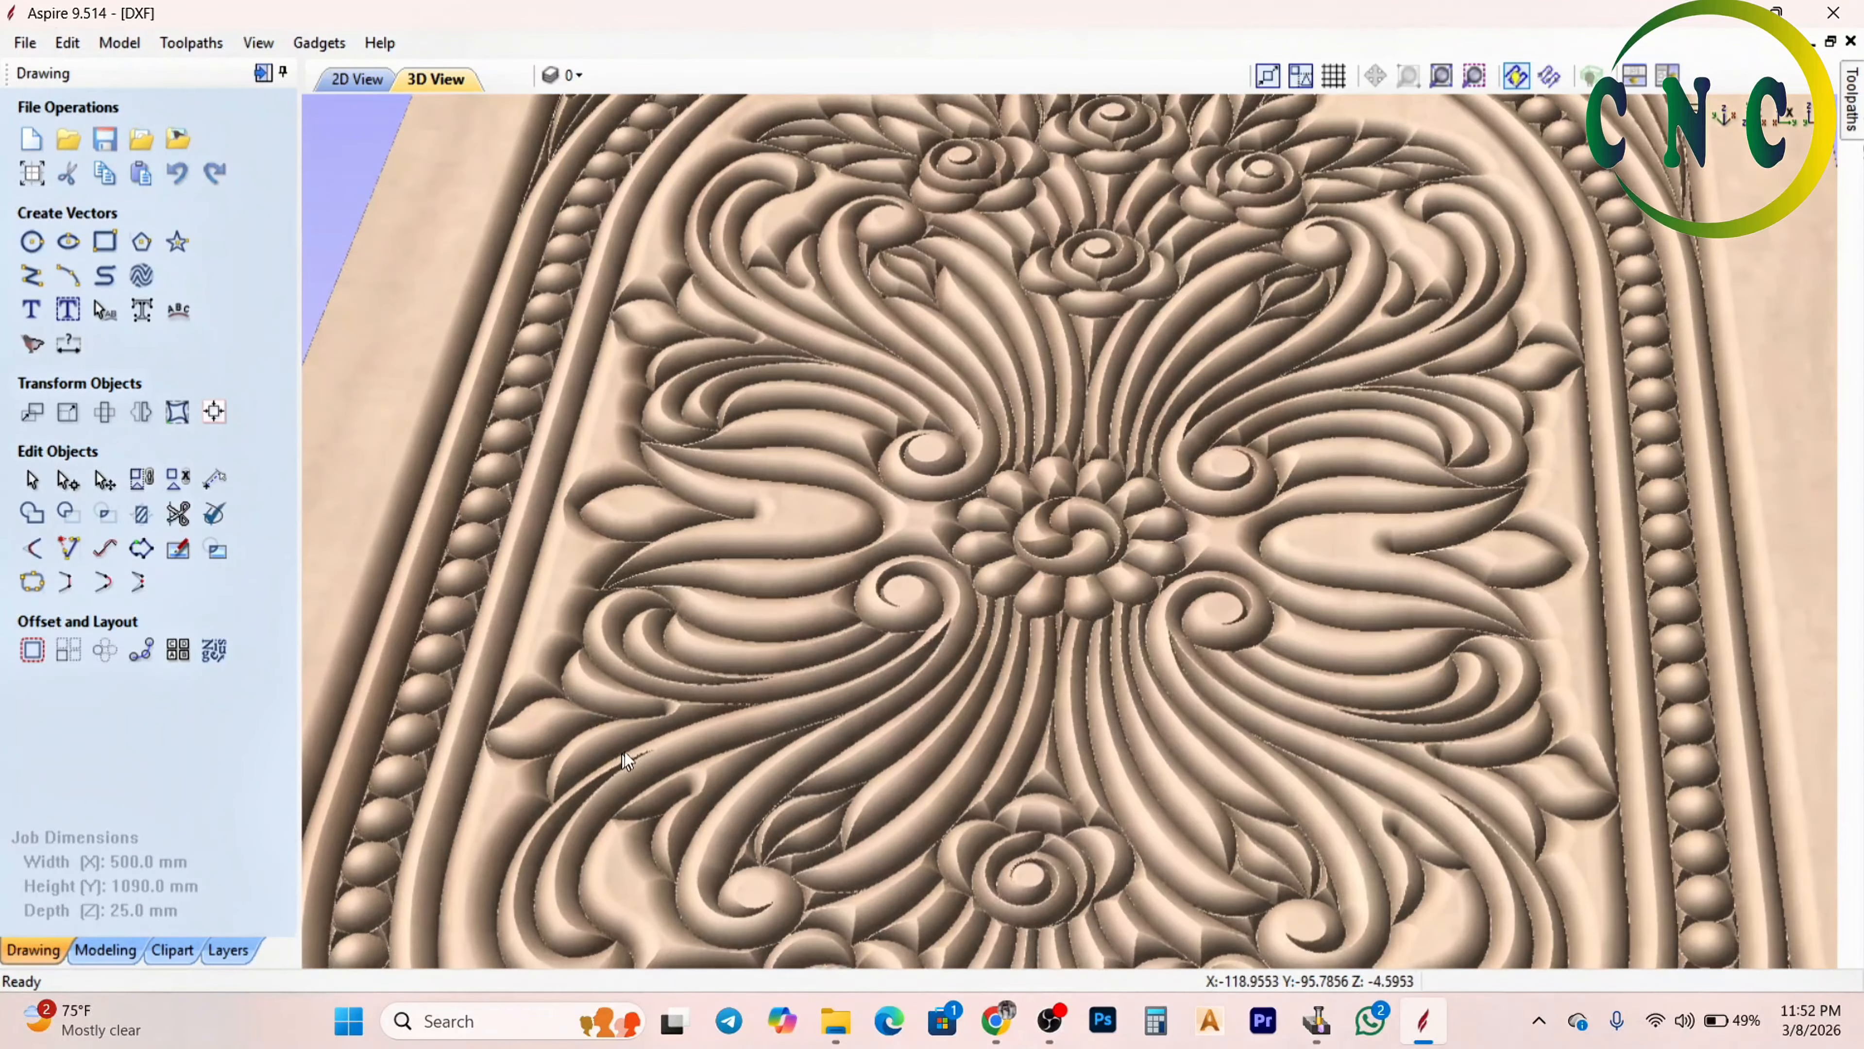
{"action": "scroll", "coordinate": [698, 716], "scroll_direction": "down", "scroll_amount": 2}
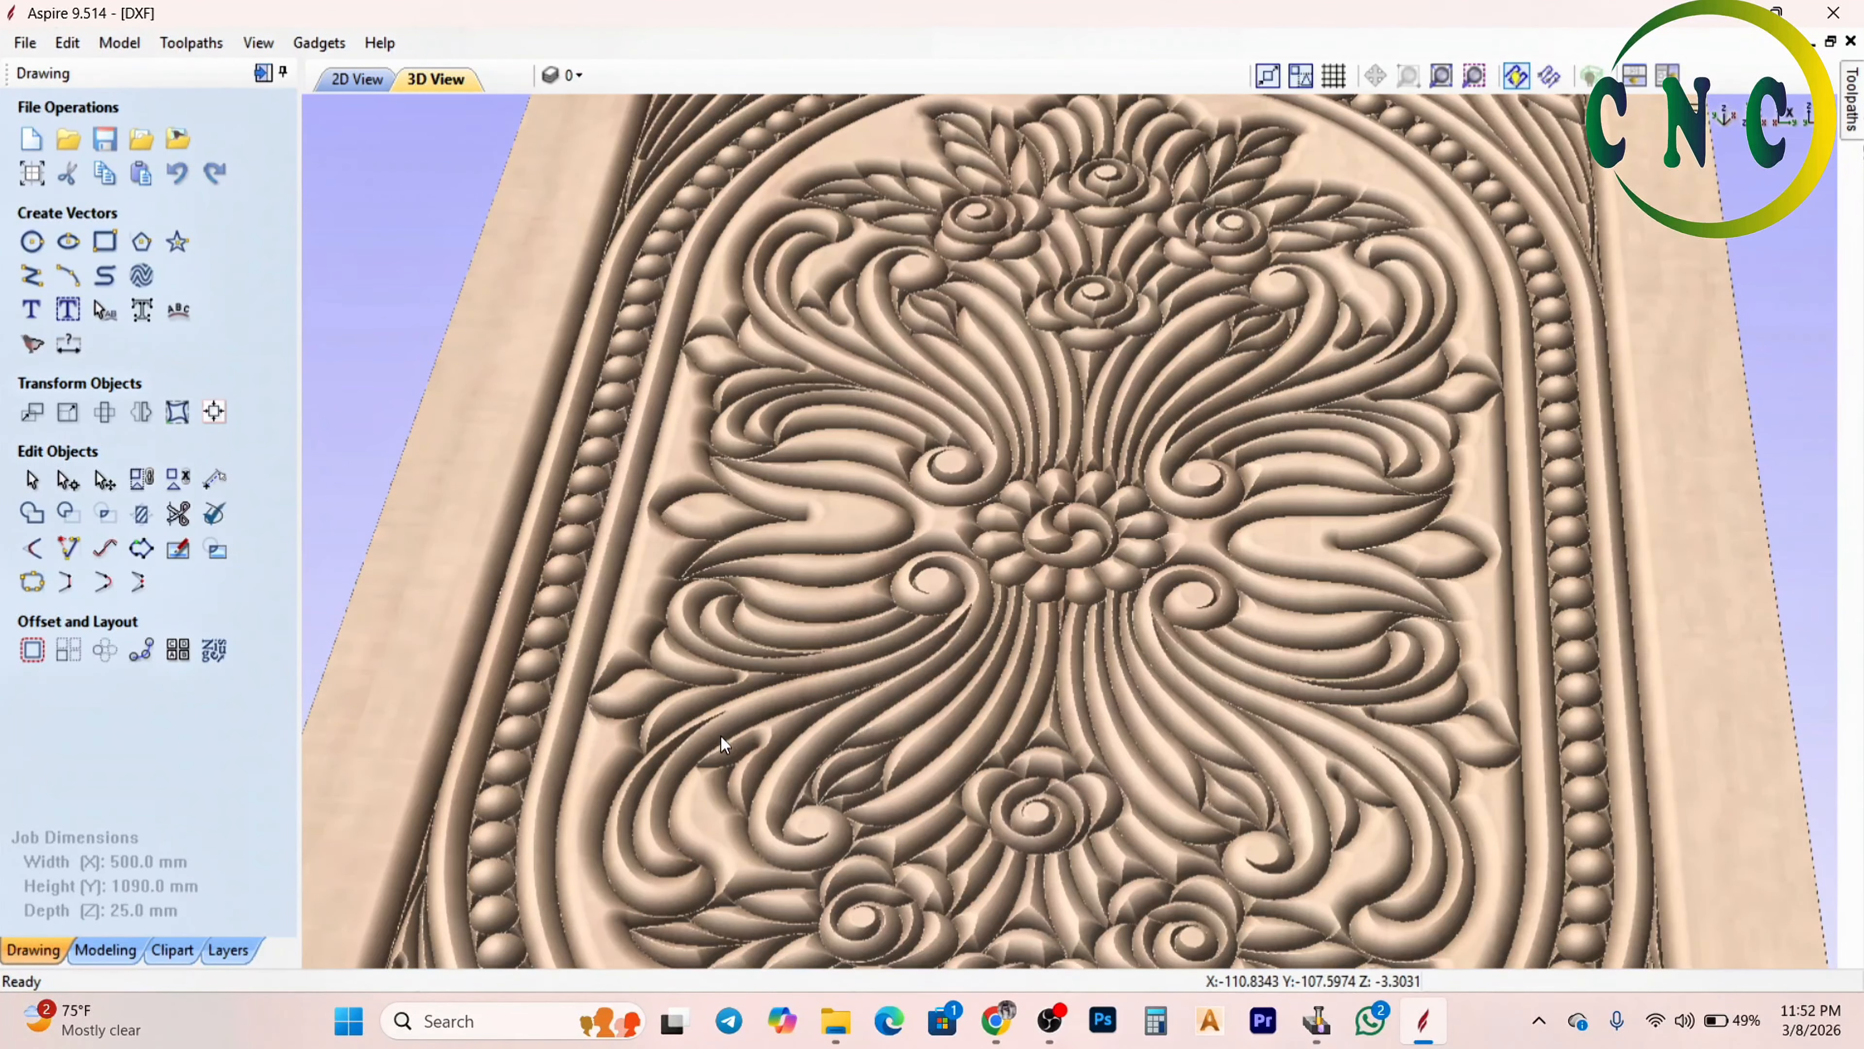
{"action": "scroll", "coordinate": [727, 744], "scroll_direction": "up", "scroll_amount": 6}
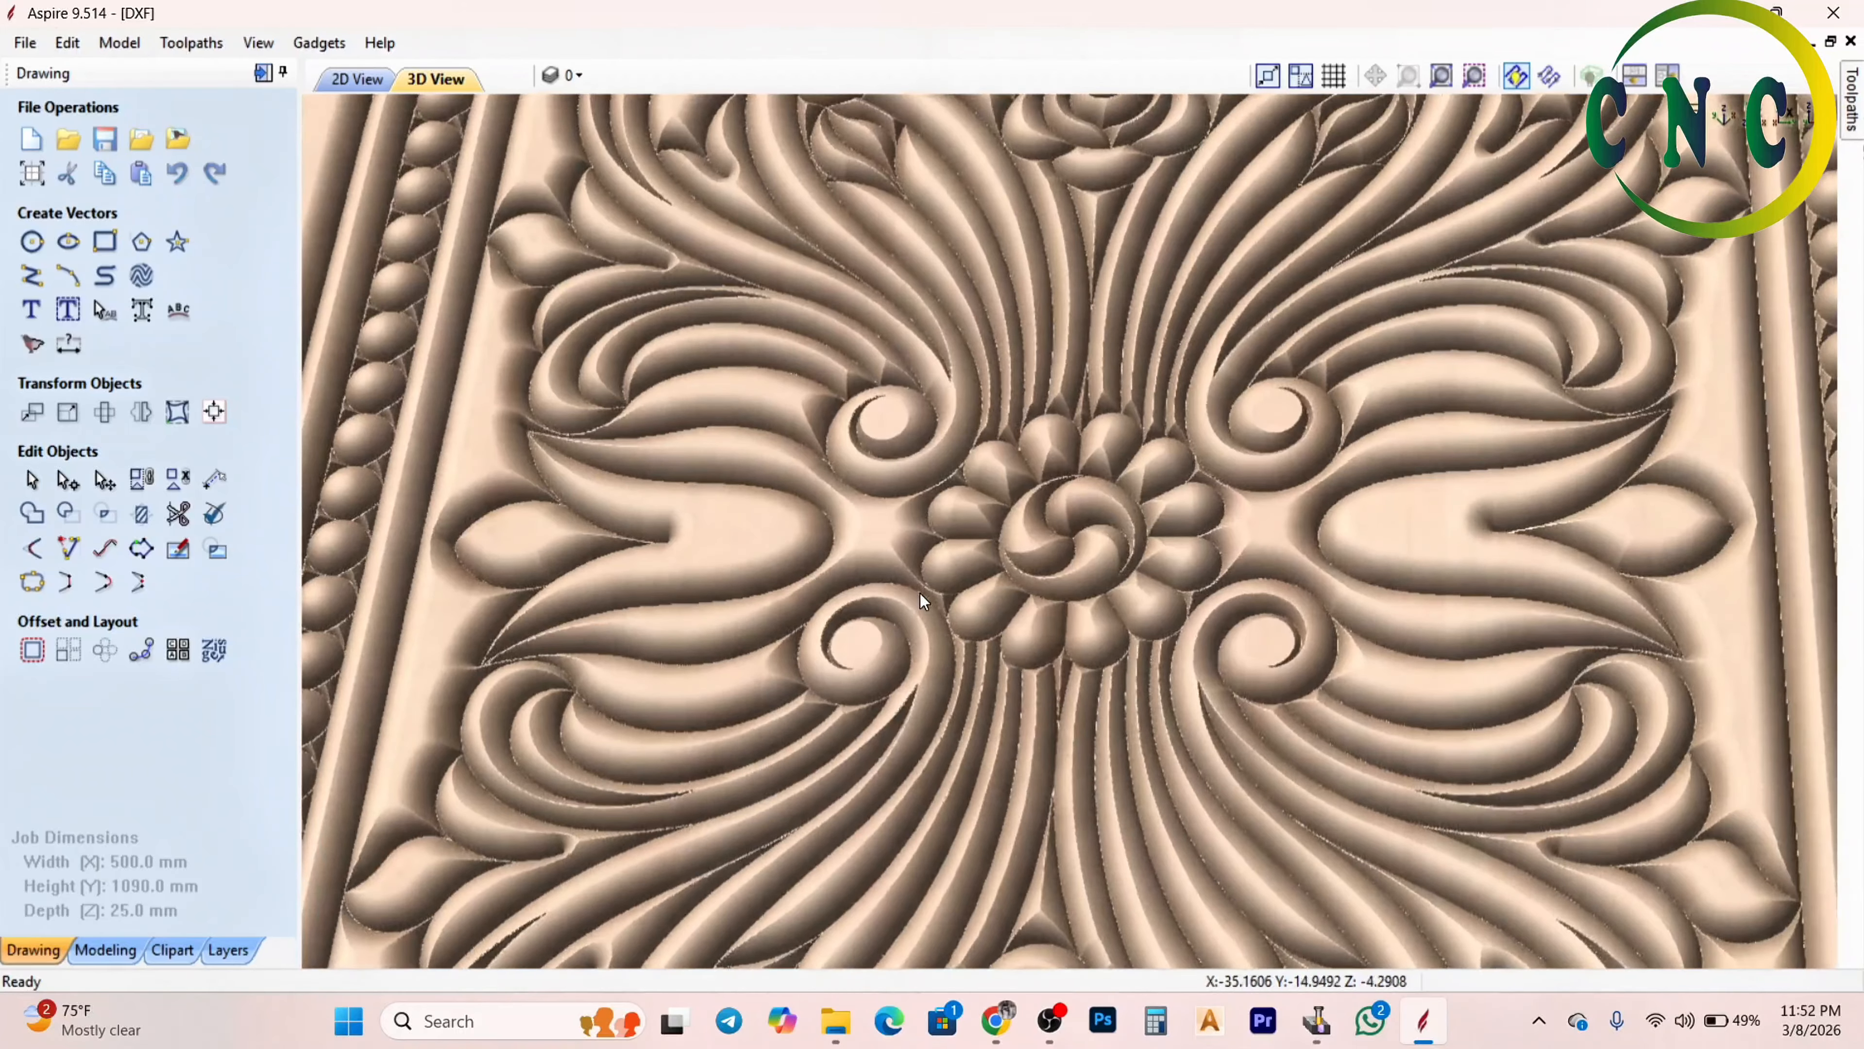
{"action": "scroll", "coordinate": [924, 601], "scroll_direction": "up", "scroll_amount": 2}
{"action": "scroll", "coordinate": [870, 654], "scroll_direction": "down", "scroll_amount": 2}
{"action": "scroll", "coordinate": [800, 404], "scroll_direction": "up", "scroll_amount": 4}
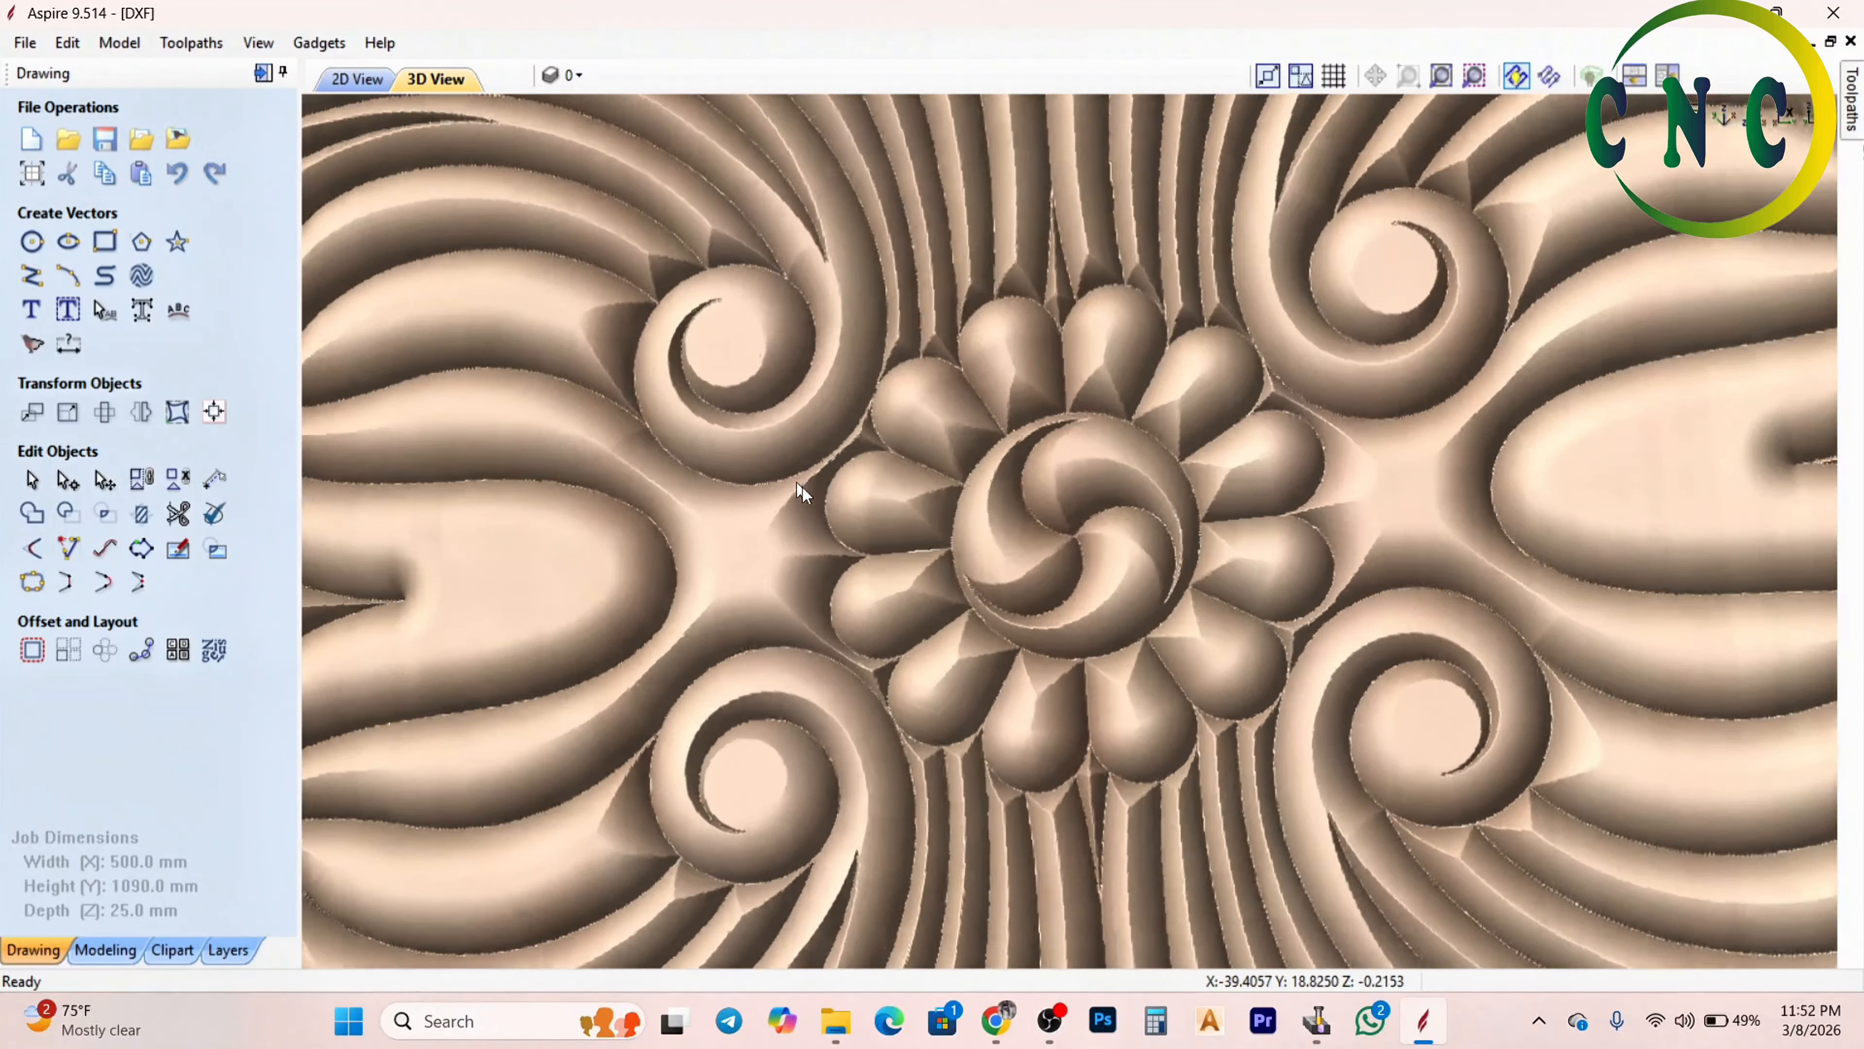
{"action": "scroll", "coordinate": [874, 520], "scroll_direction": "down", "scroll_amount": 5}
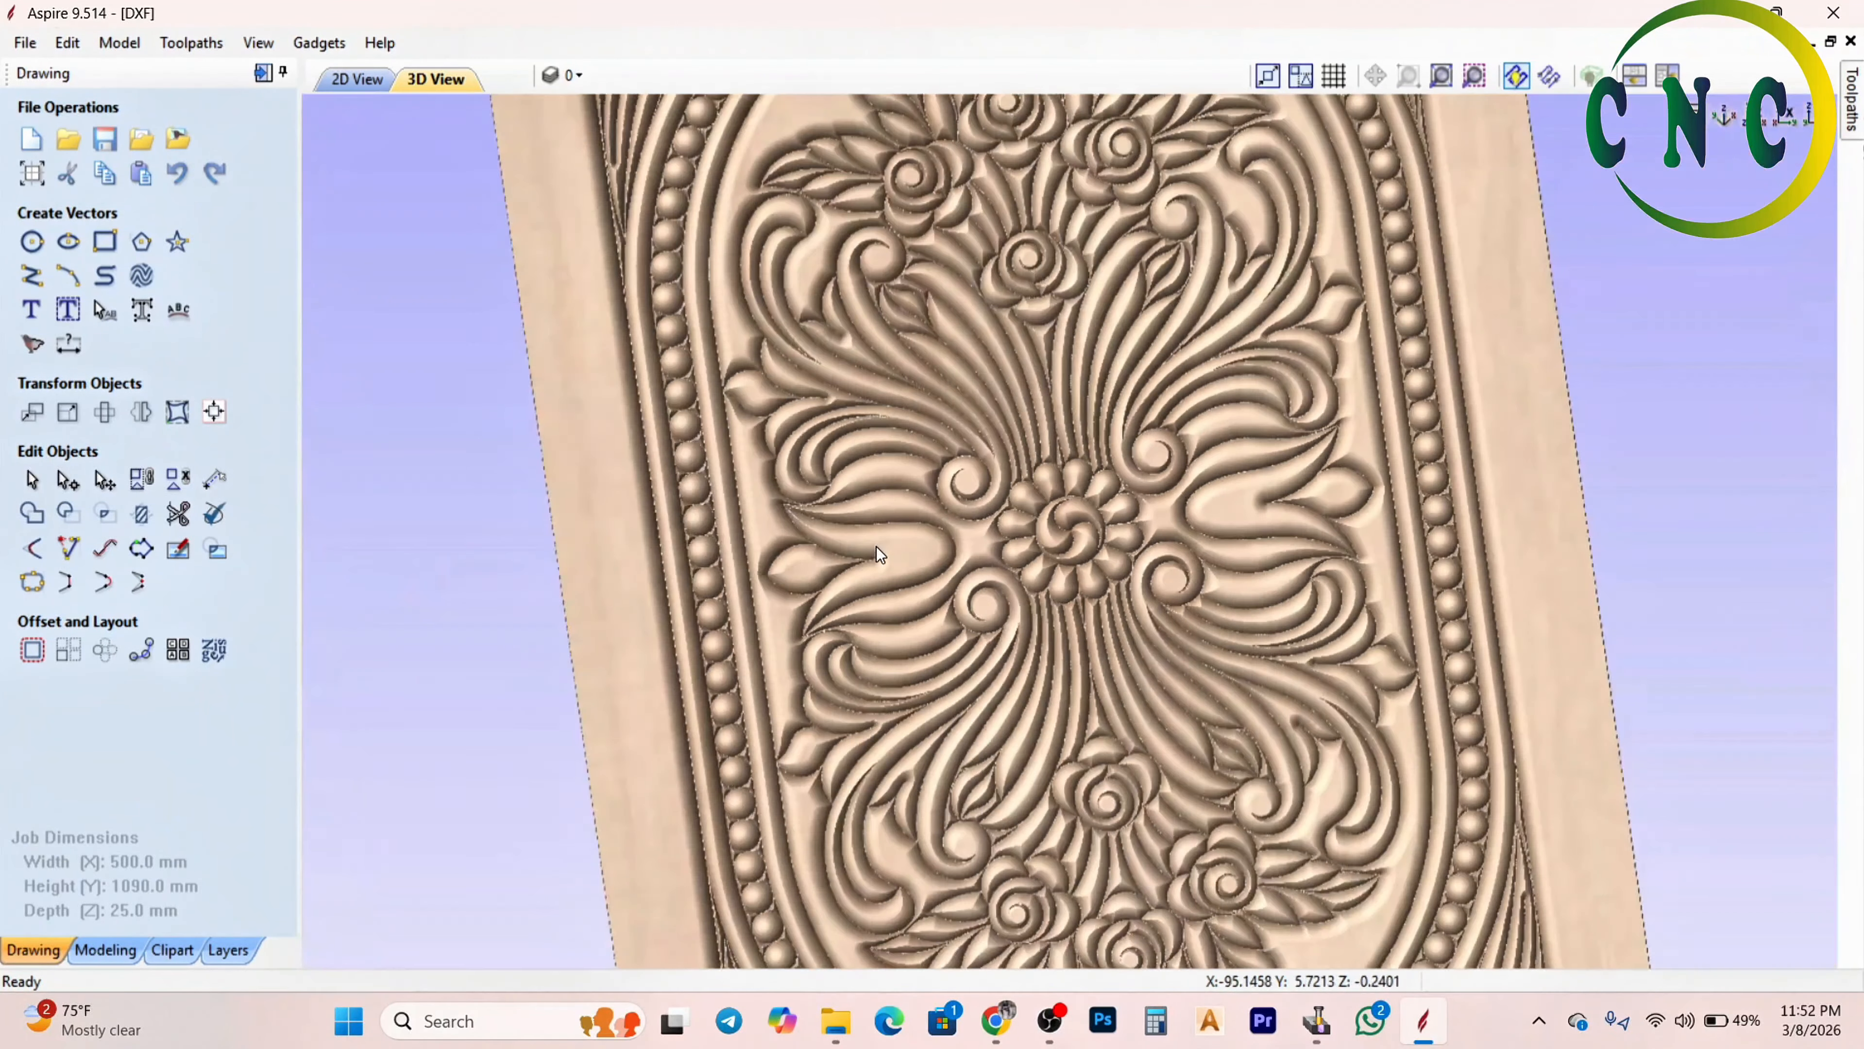
{"action": "scroll", "coordinate": [866, 470], "scroll_direction": "down", "scroll_amount": 4}
{"action": "scroll", "coordinate": [890, 279], "scroll_direction": "up", "scroll_amount": 5}
{"action": "scroll", "coordinate": [884, 334], "scroll_direction": "up", "scroll_amount": 2}
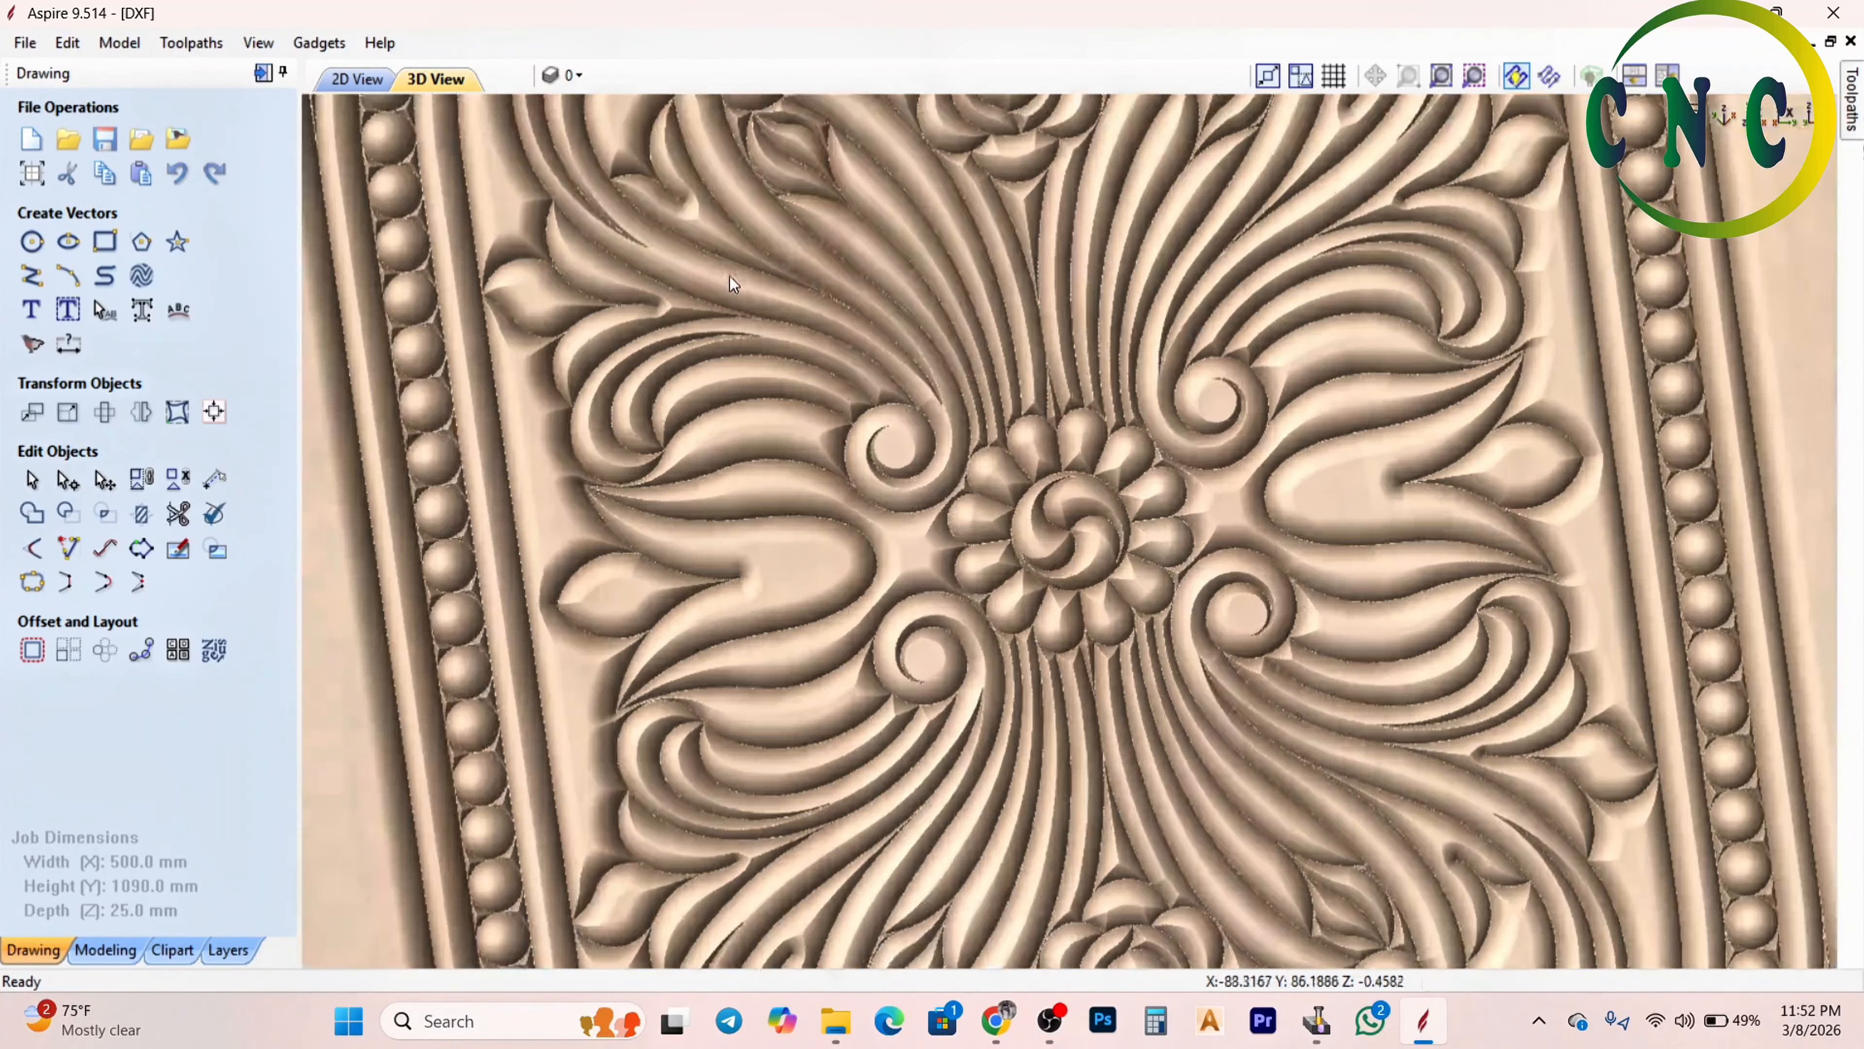
{"action": "scroll", "coordinate": [734, 315], "scroll_direction": "up", "scroll_amount": 3}
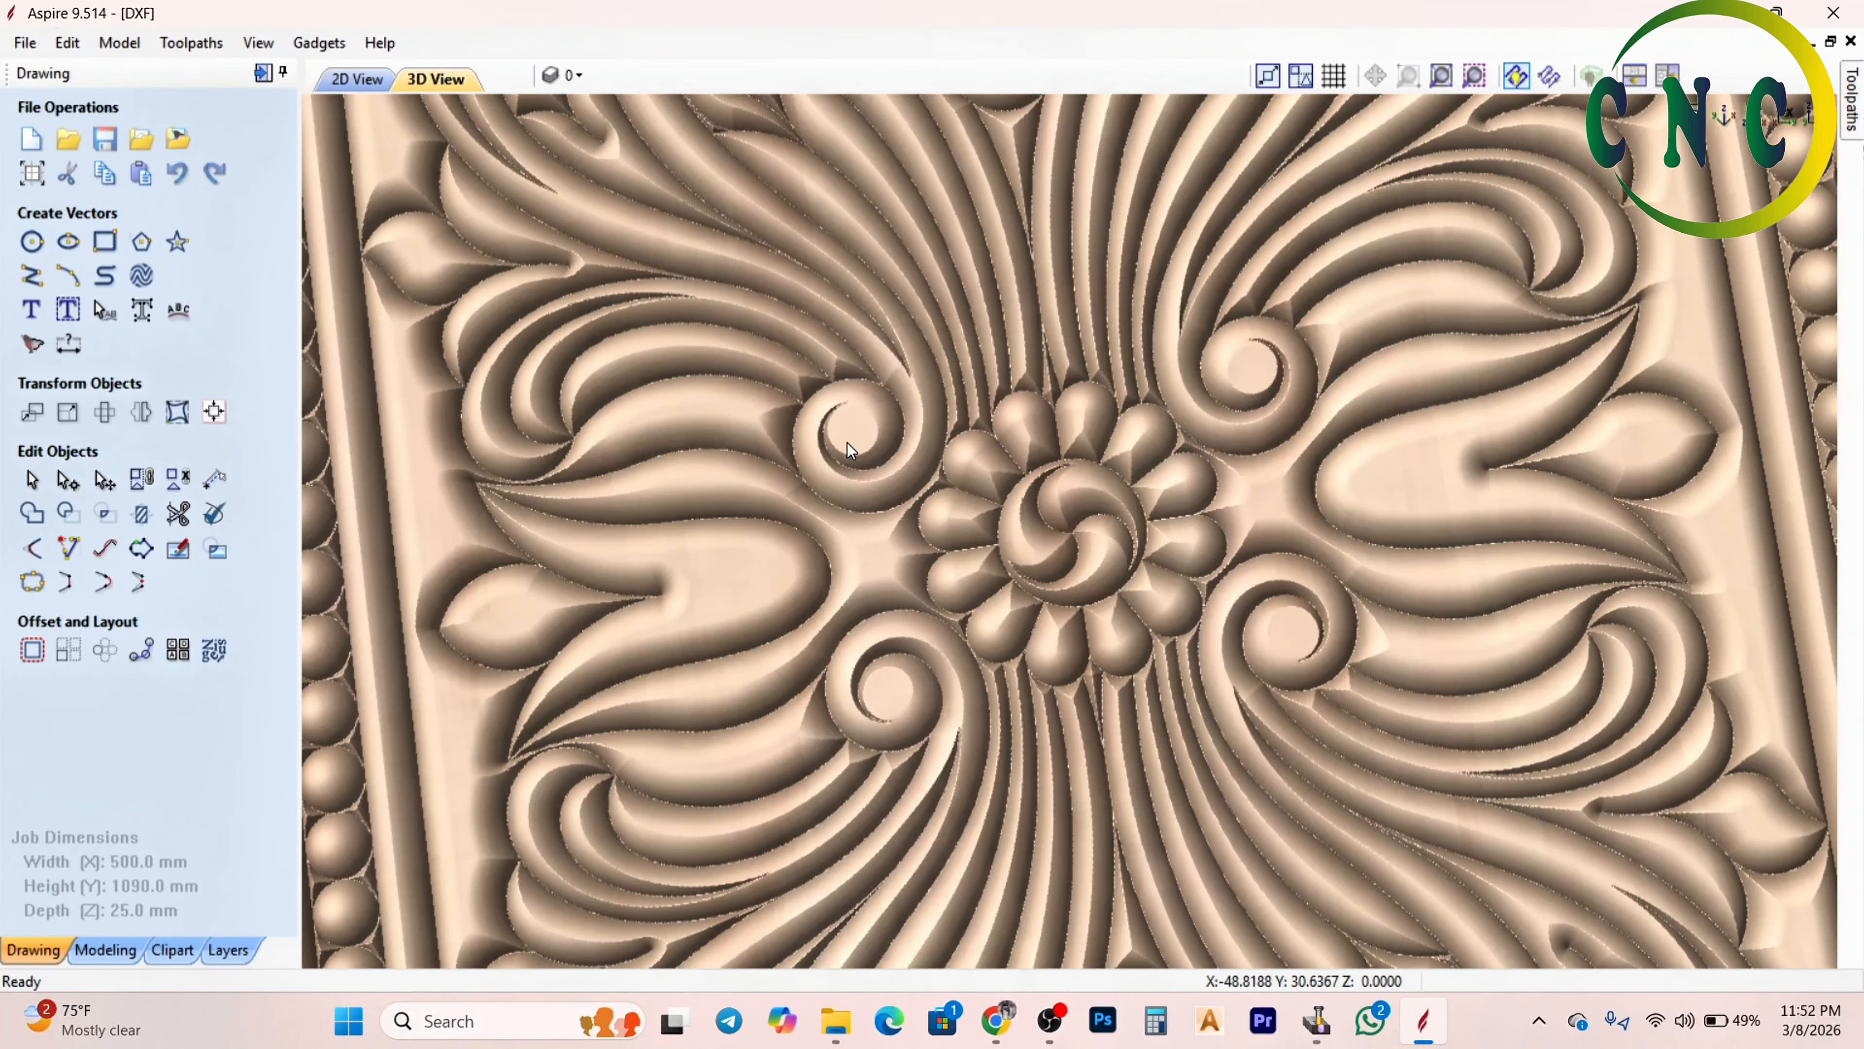
{"action": "scroll", "coordinate": [850, 449], "scroll_direction": "down", "scroll_amount": 5}
{"action": "scroll", "coordinate": [909, 448], "scroll_direction": "up", "scroll_amount": 2}
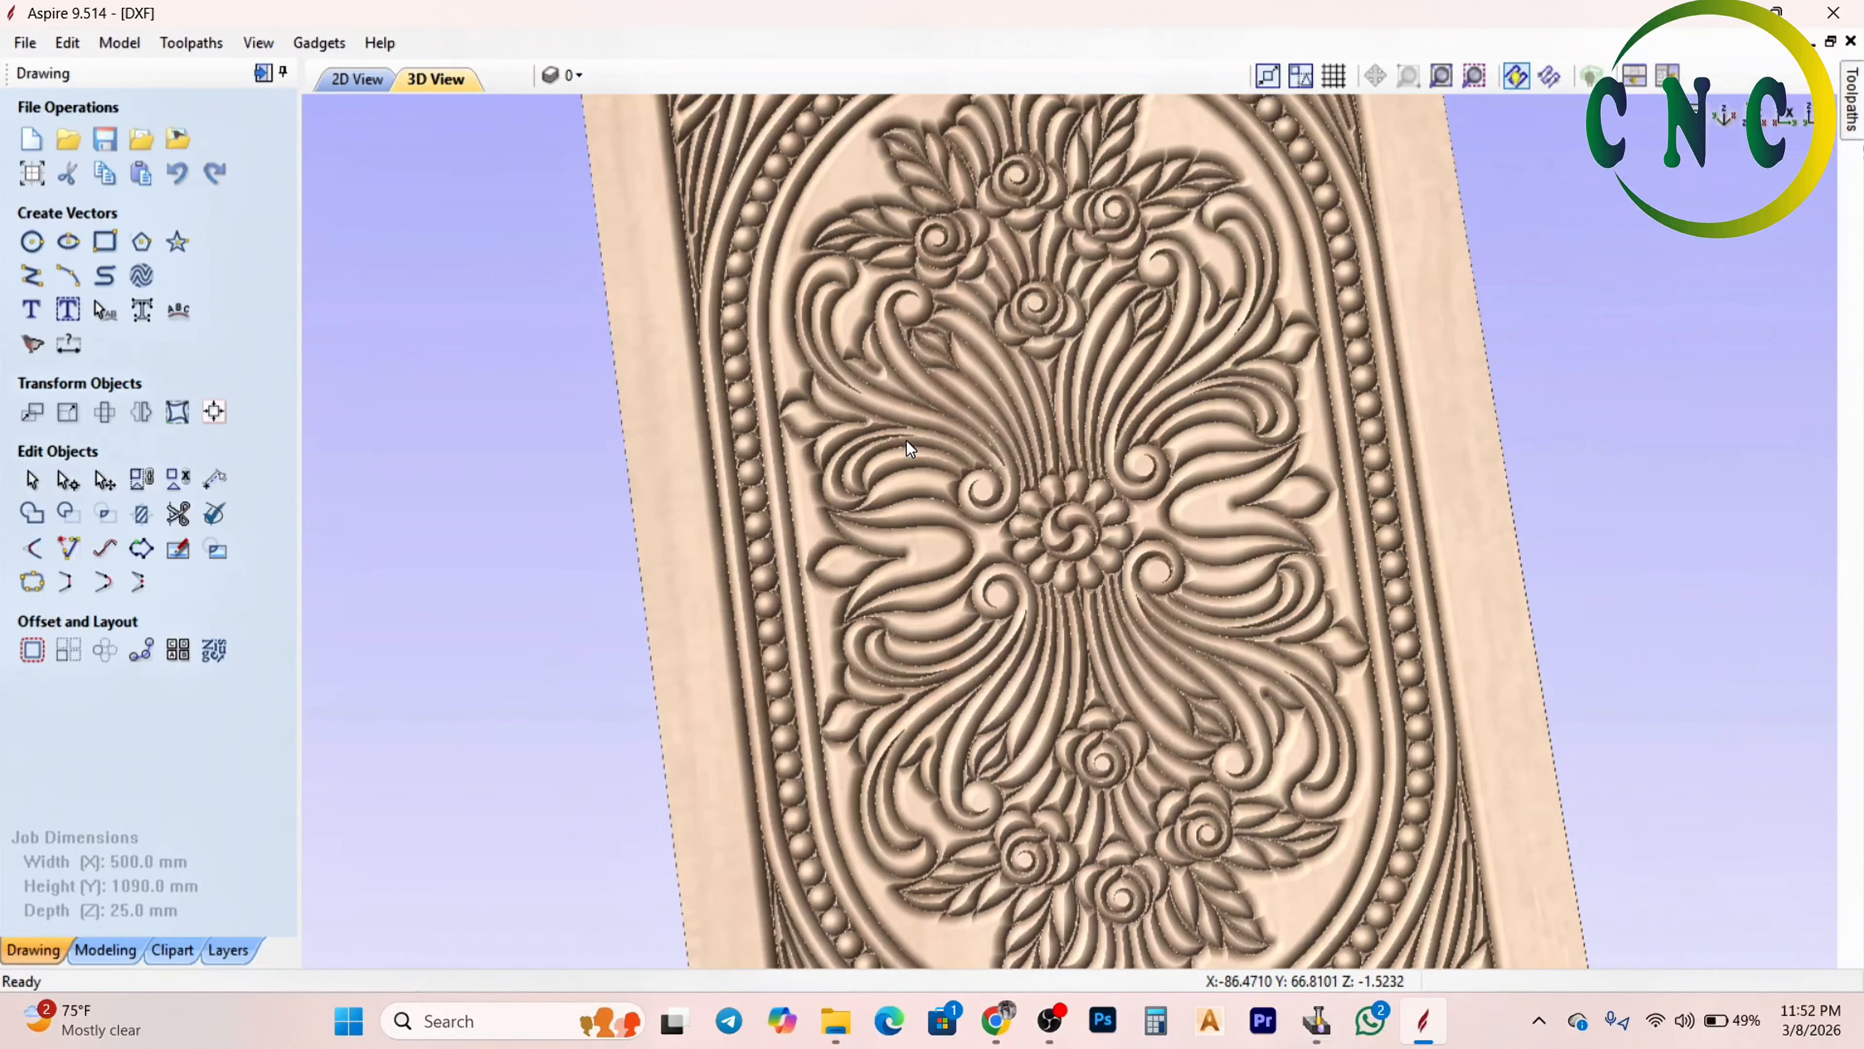
Close Aspire and switch to the Untitled drawing in JDPaint
{"action": "scroll", "coordinate": [907, 470], "scroll_direction": "down", "scroll_amount": 1}
{"action": "scroll", "coordinate": [897, 535], "scroll_direction": "up", "scroll_amount": 2}
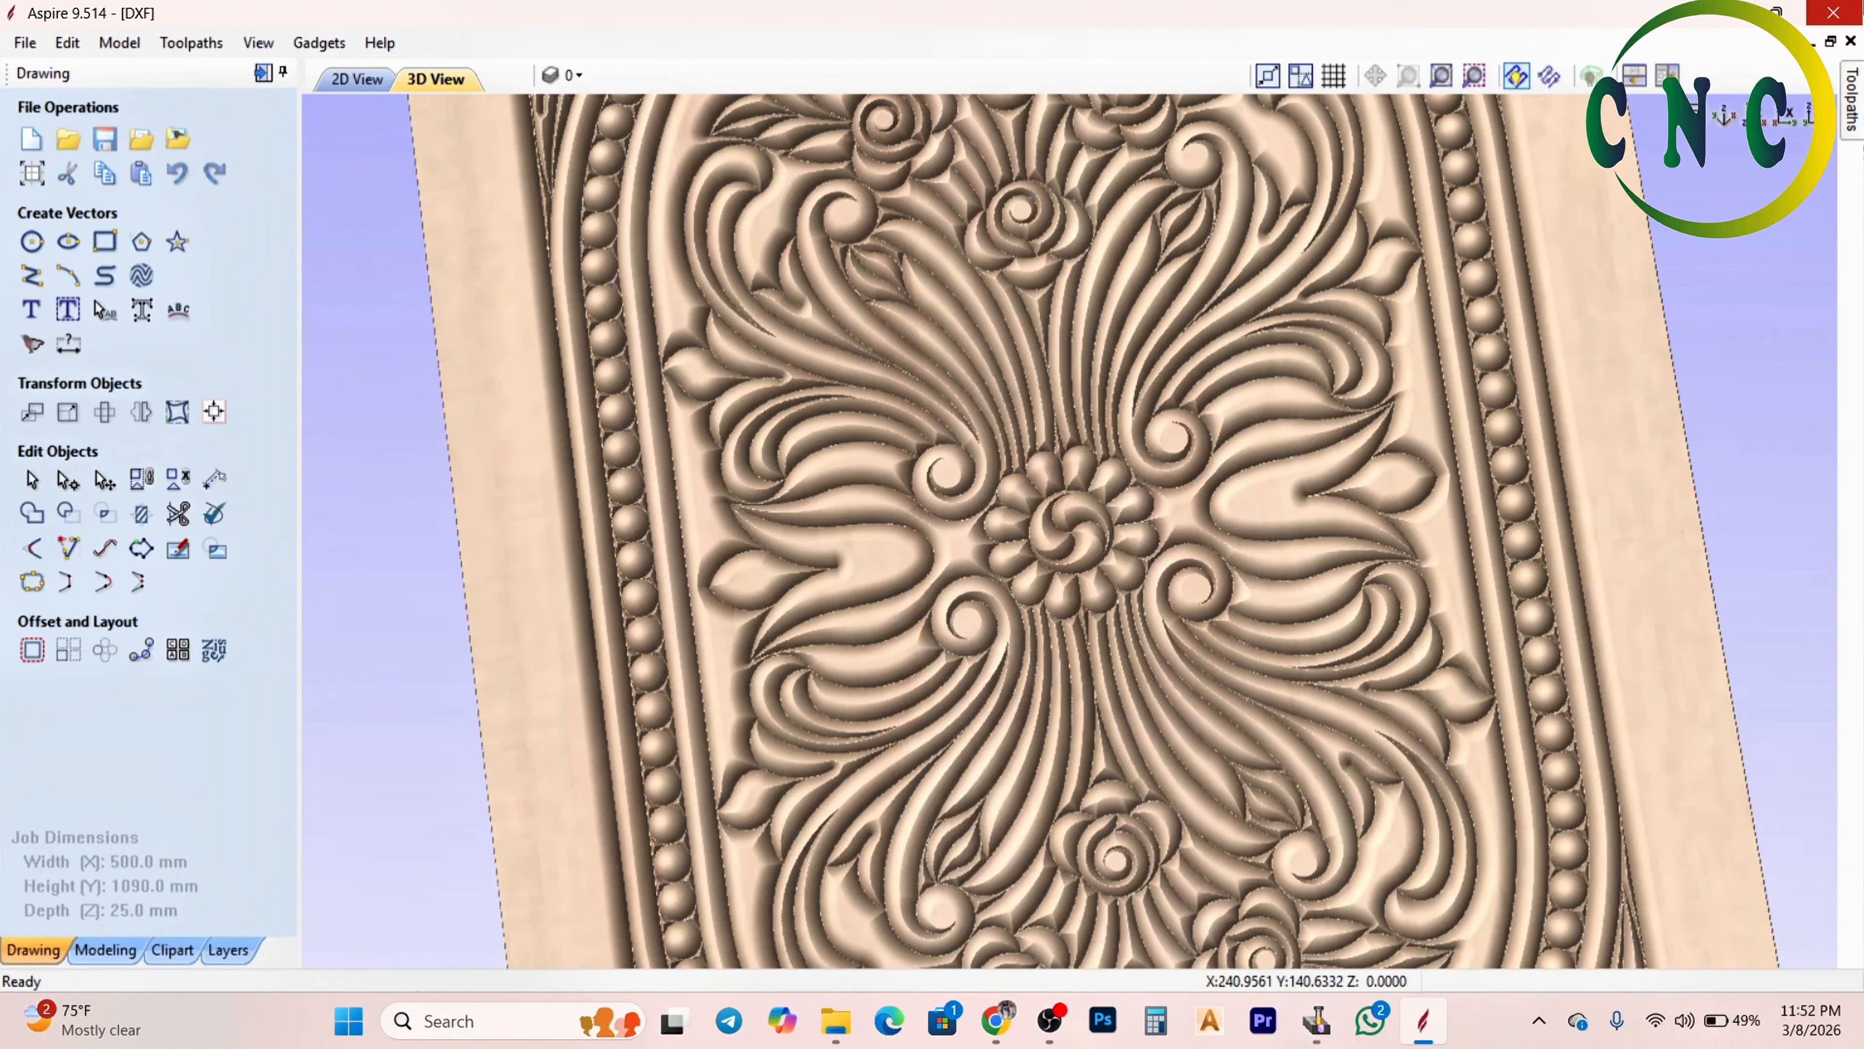
{"action": "left_click", "coordinate": [1833, 13]}
{"action": "left_click", "coordinate": [932, 567]}
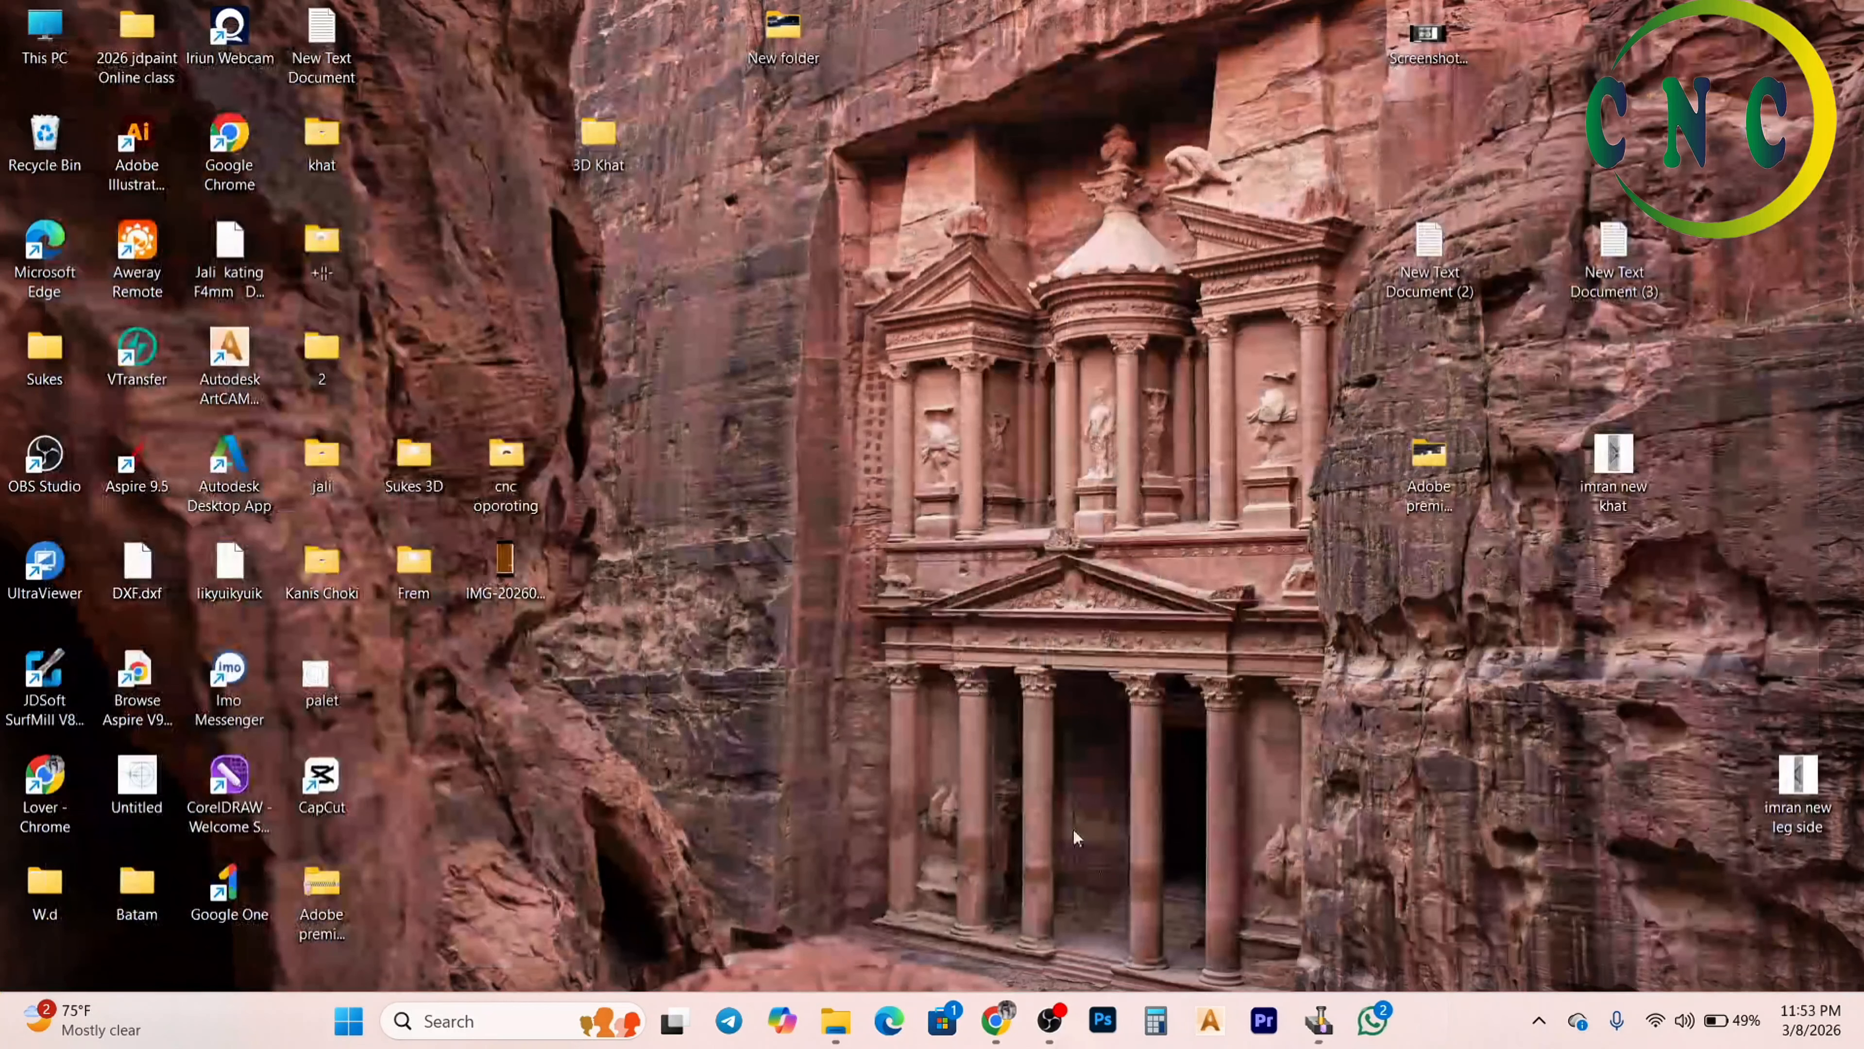
{"action": "mouse_move", "coordinate": [1377, 1029]}
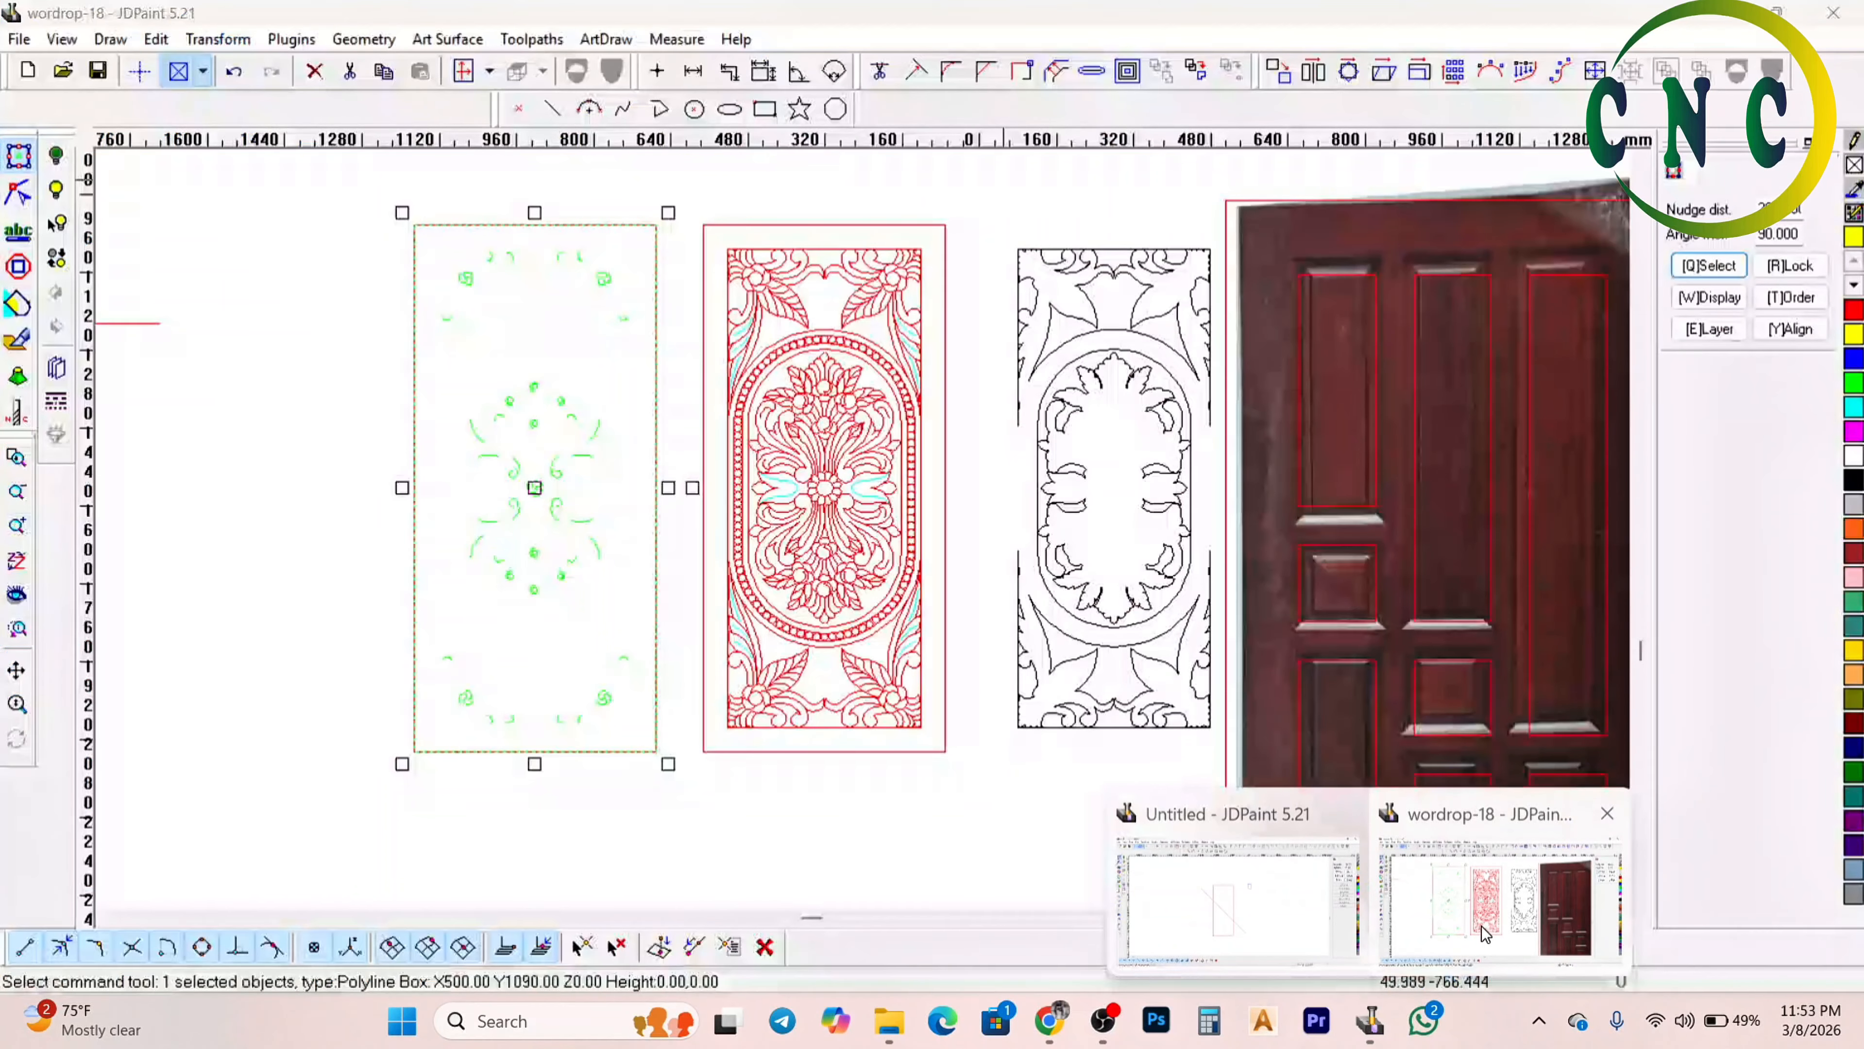
{"action": "left_click", "coordinate": [1283, 914]}
{"action": "scroll", "coordinate": [917, 437], "scroll_direction": "up", "scroll_amount": 1}
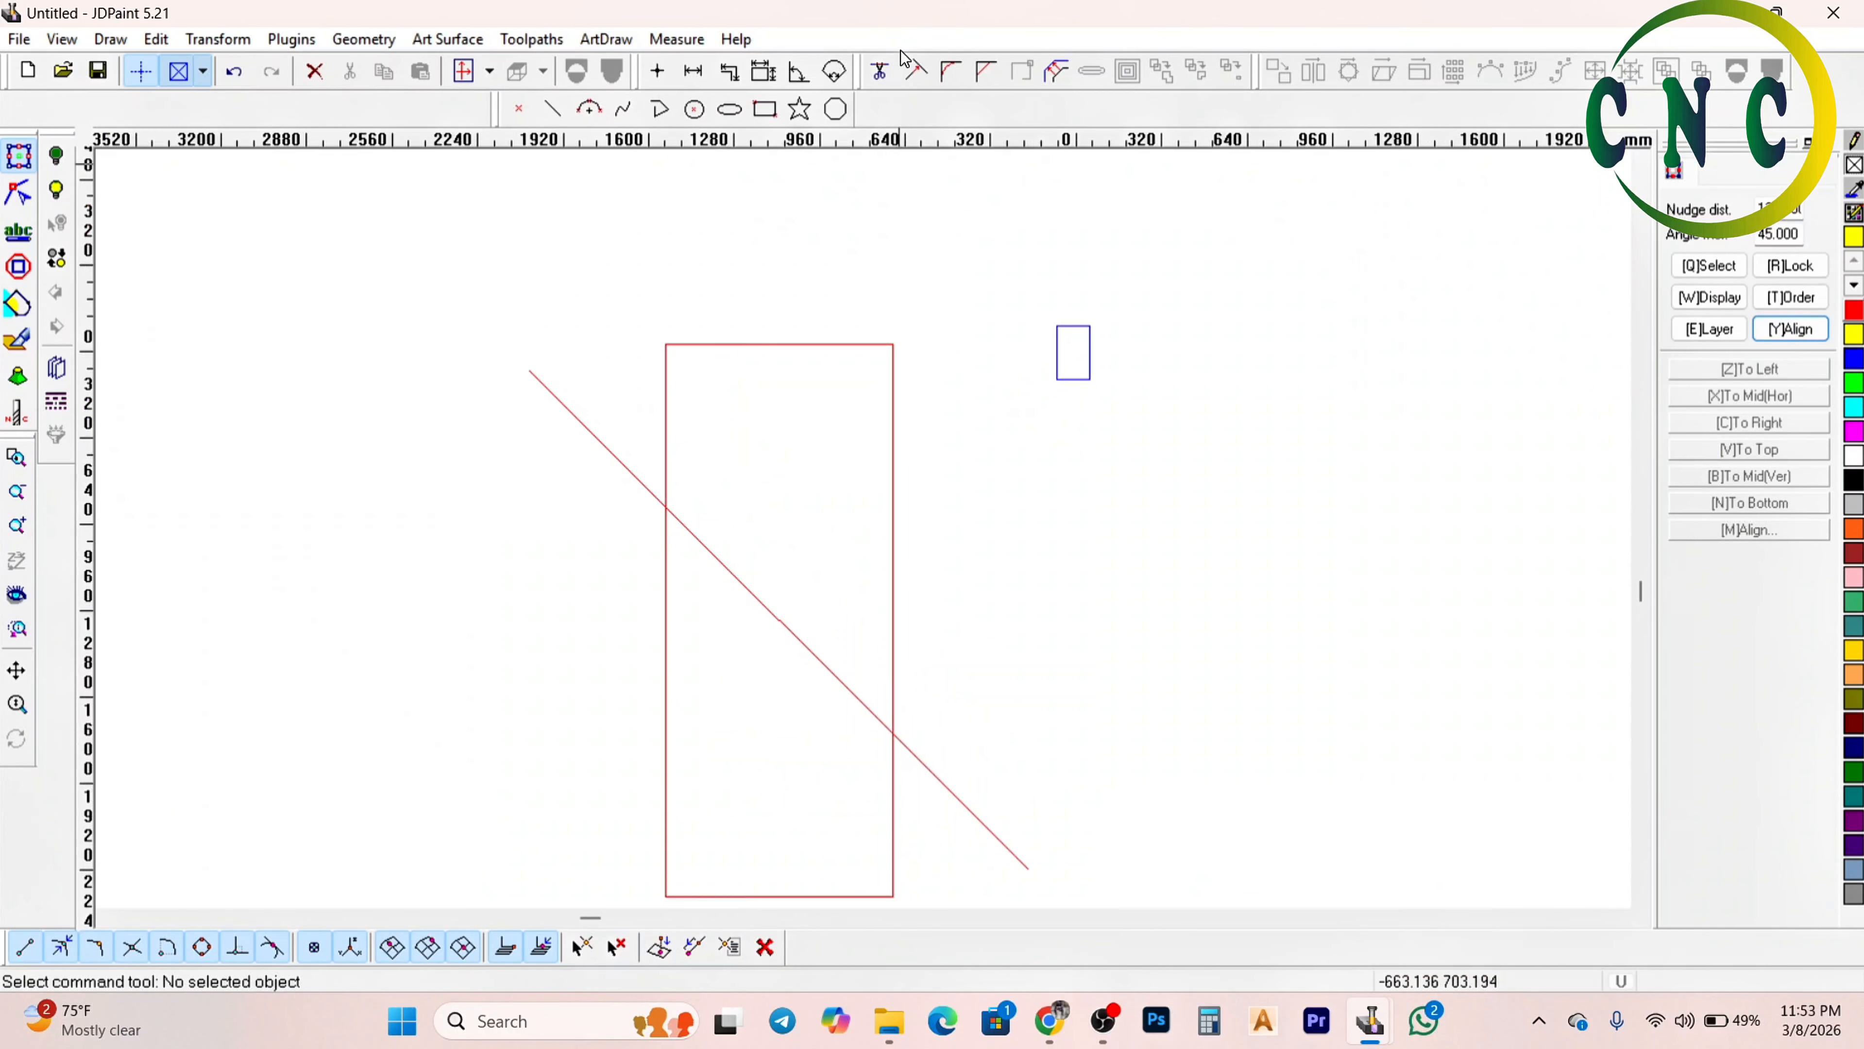
Draw an open spiral polyline from three connected endpoints-and-radius arcs in the empty area beside the small blue rectangle
{"action": "left_click", "coordinate": [624, 109]}
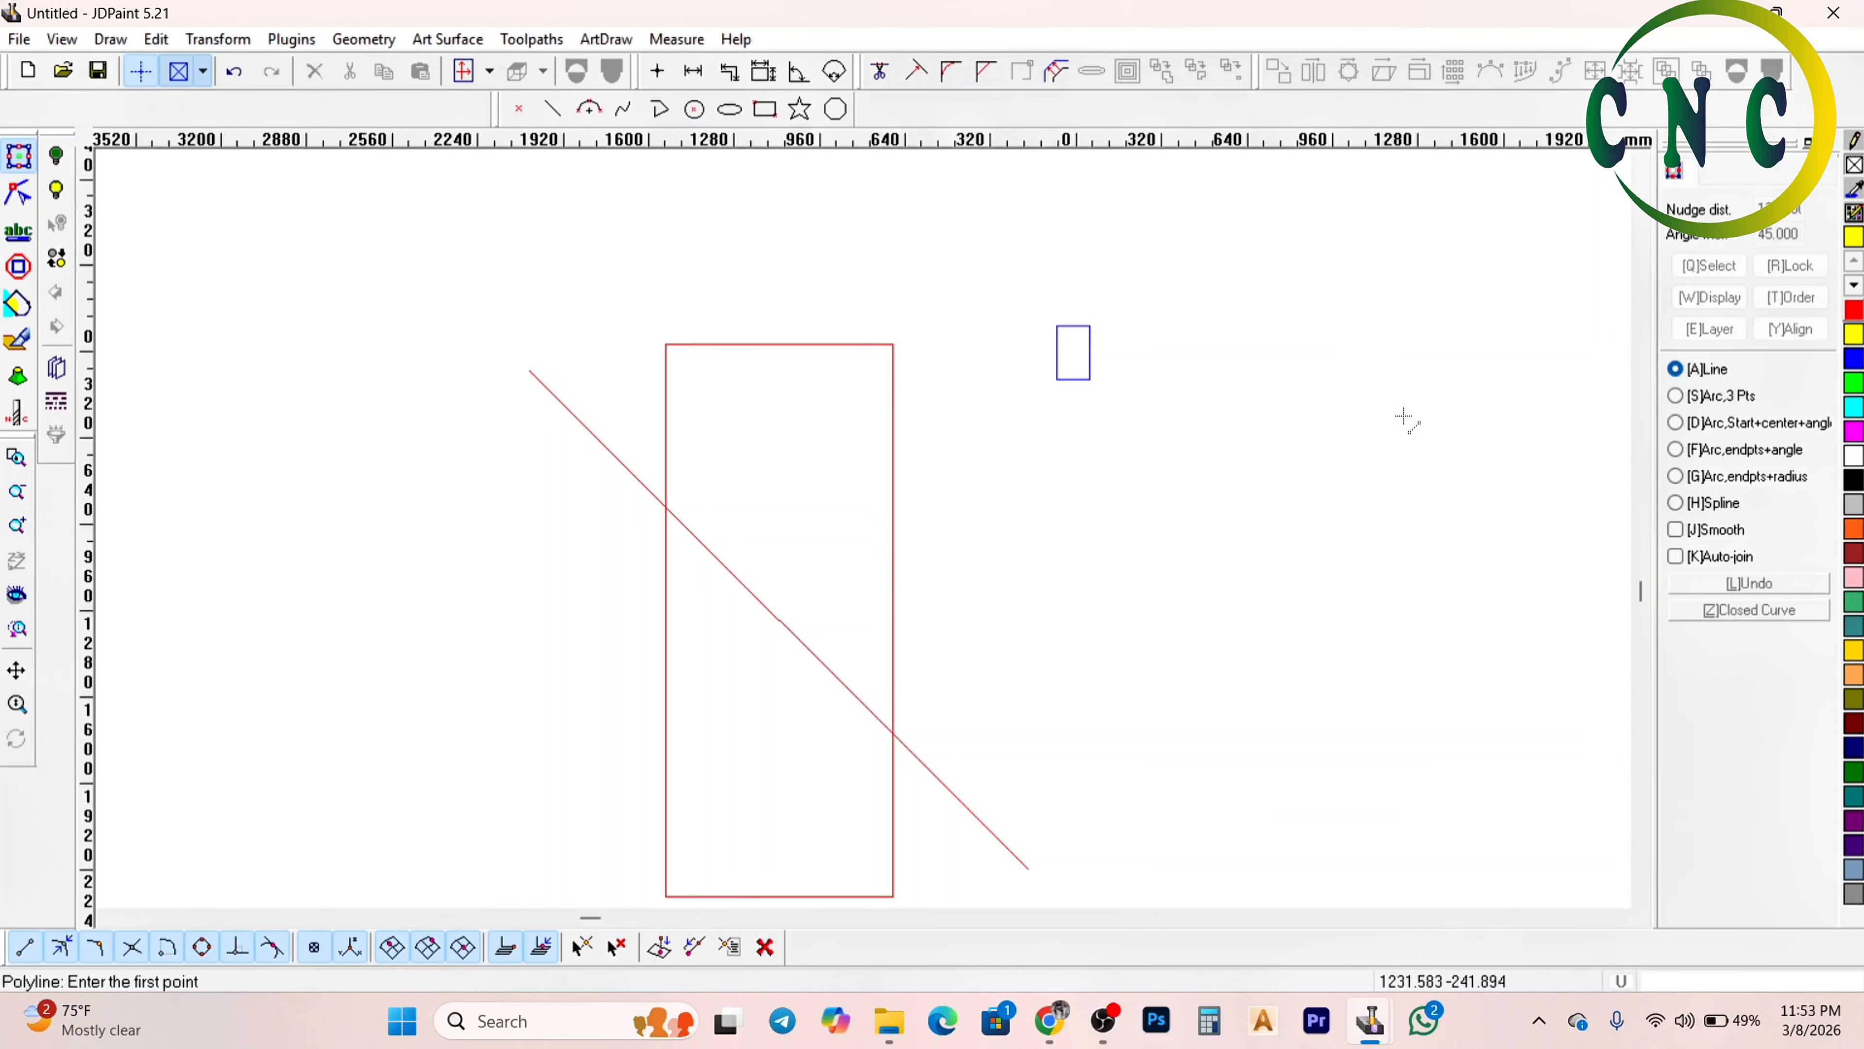
{"action": "left_click", "coordinate": [1674, 477]}
{"action": "scroll", "coordinate": [1221, 601], "scroll_direction": "down", "scroll_amount": 2}
{"action": "left_click", "coordinate": [1198, 543]}
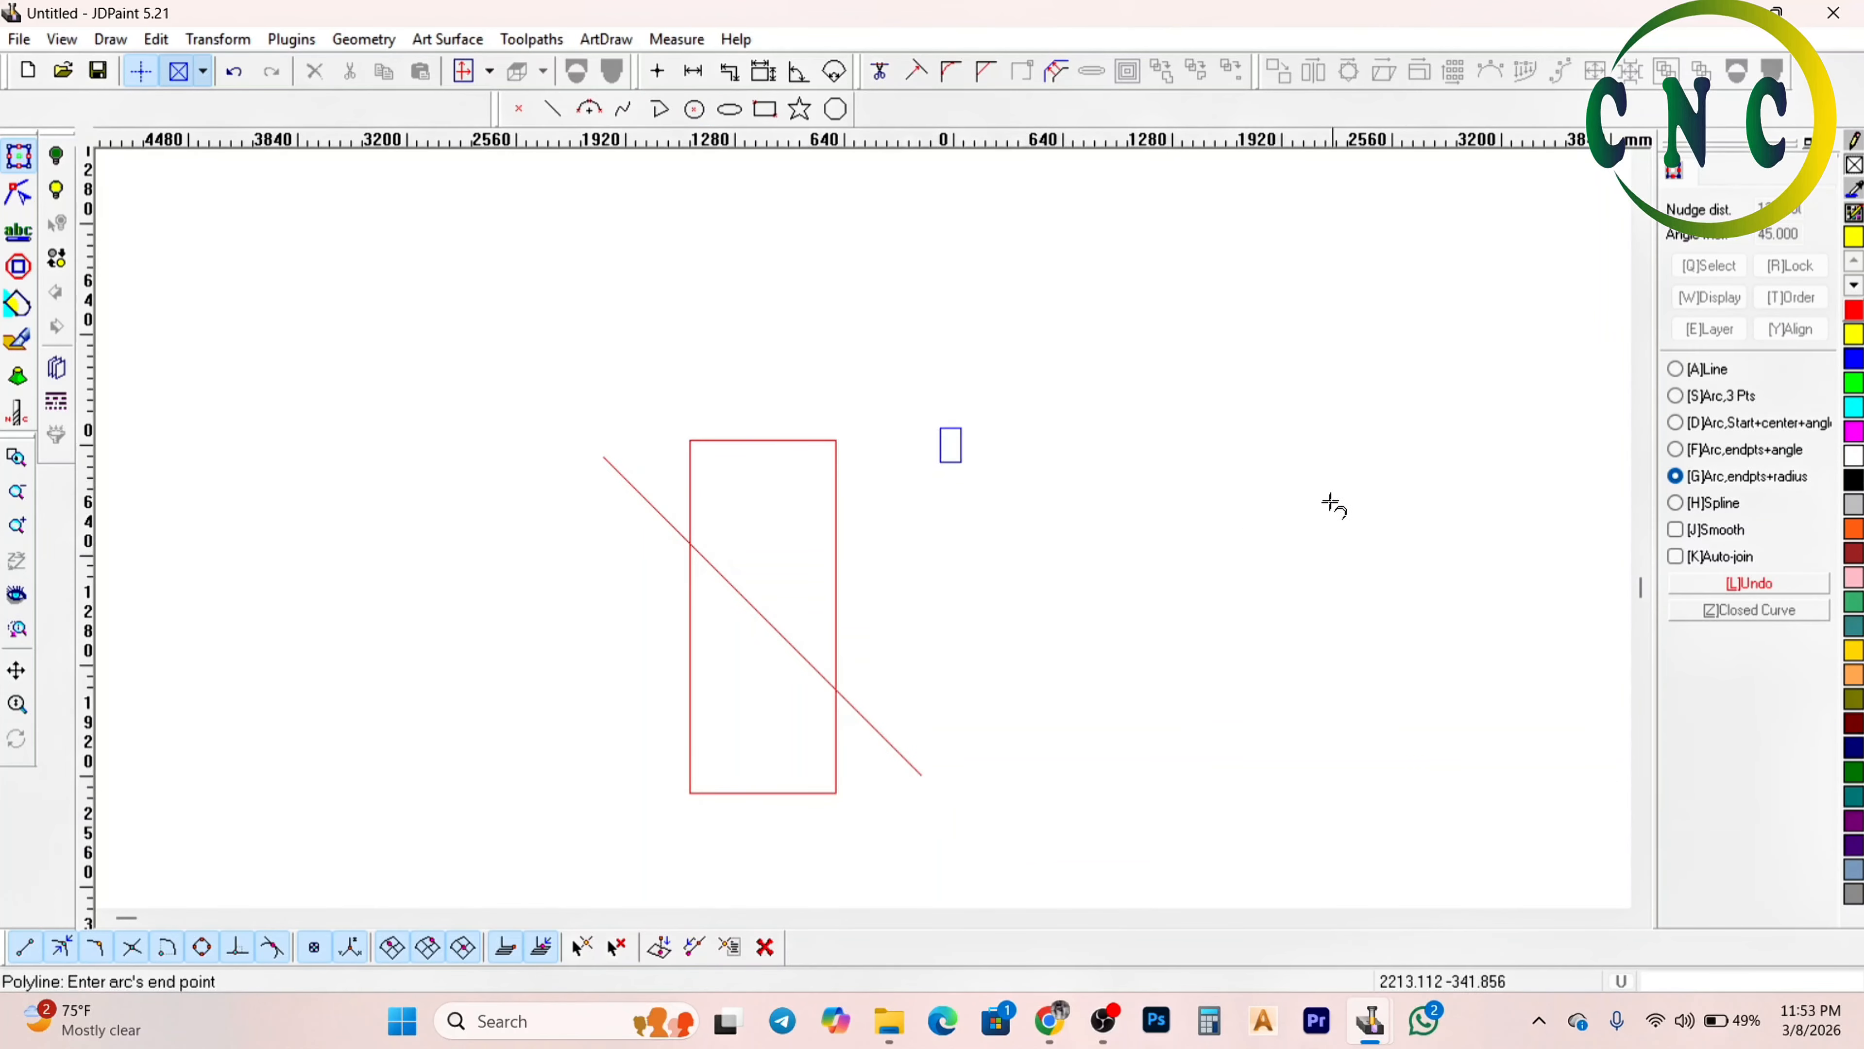
{"action": "left_click", "coordinate": [1314, 526]}
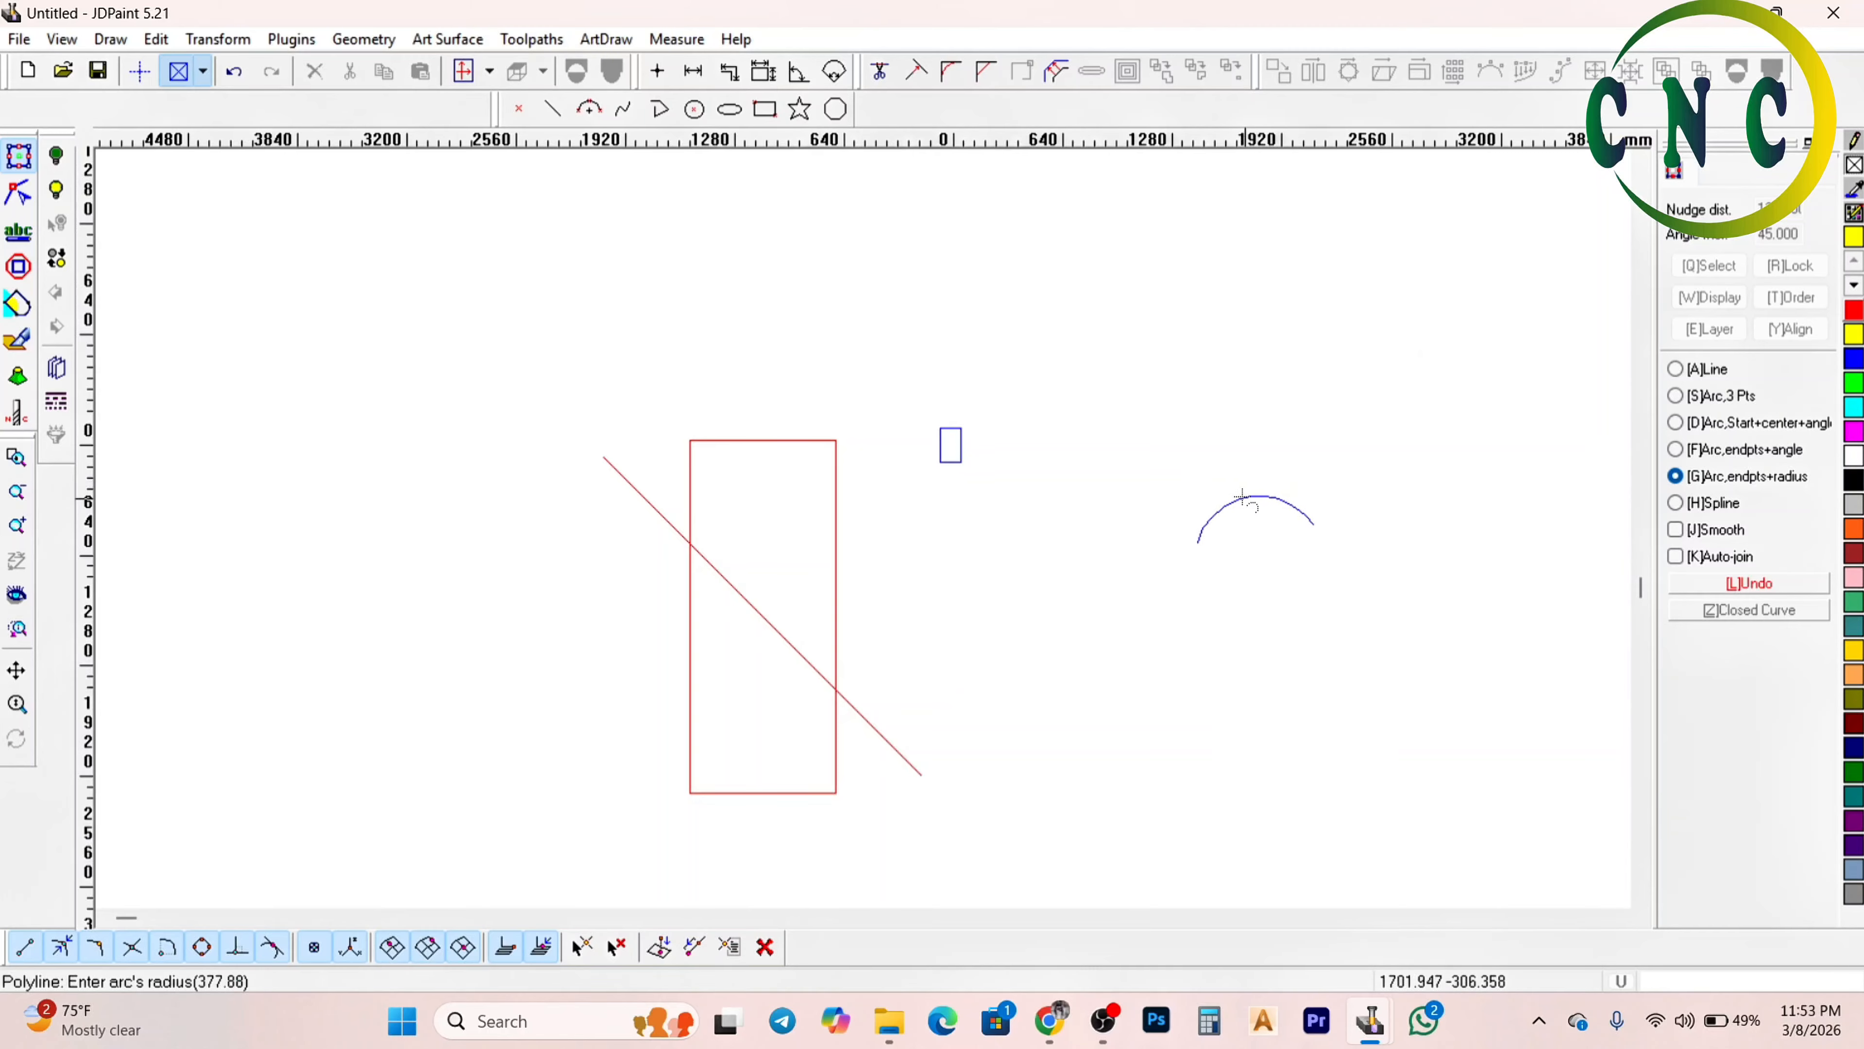
{"action": "left_click", "coordinate": [1223, 588]}
{"action": "left_click", "coordinate": [1166, 622]}
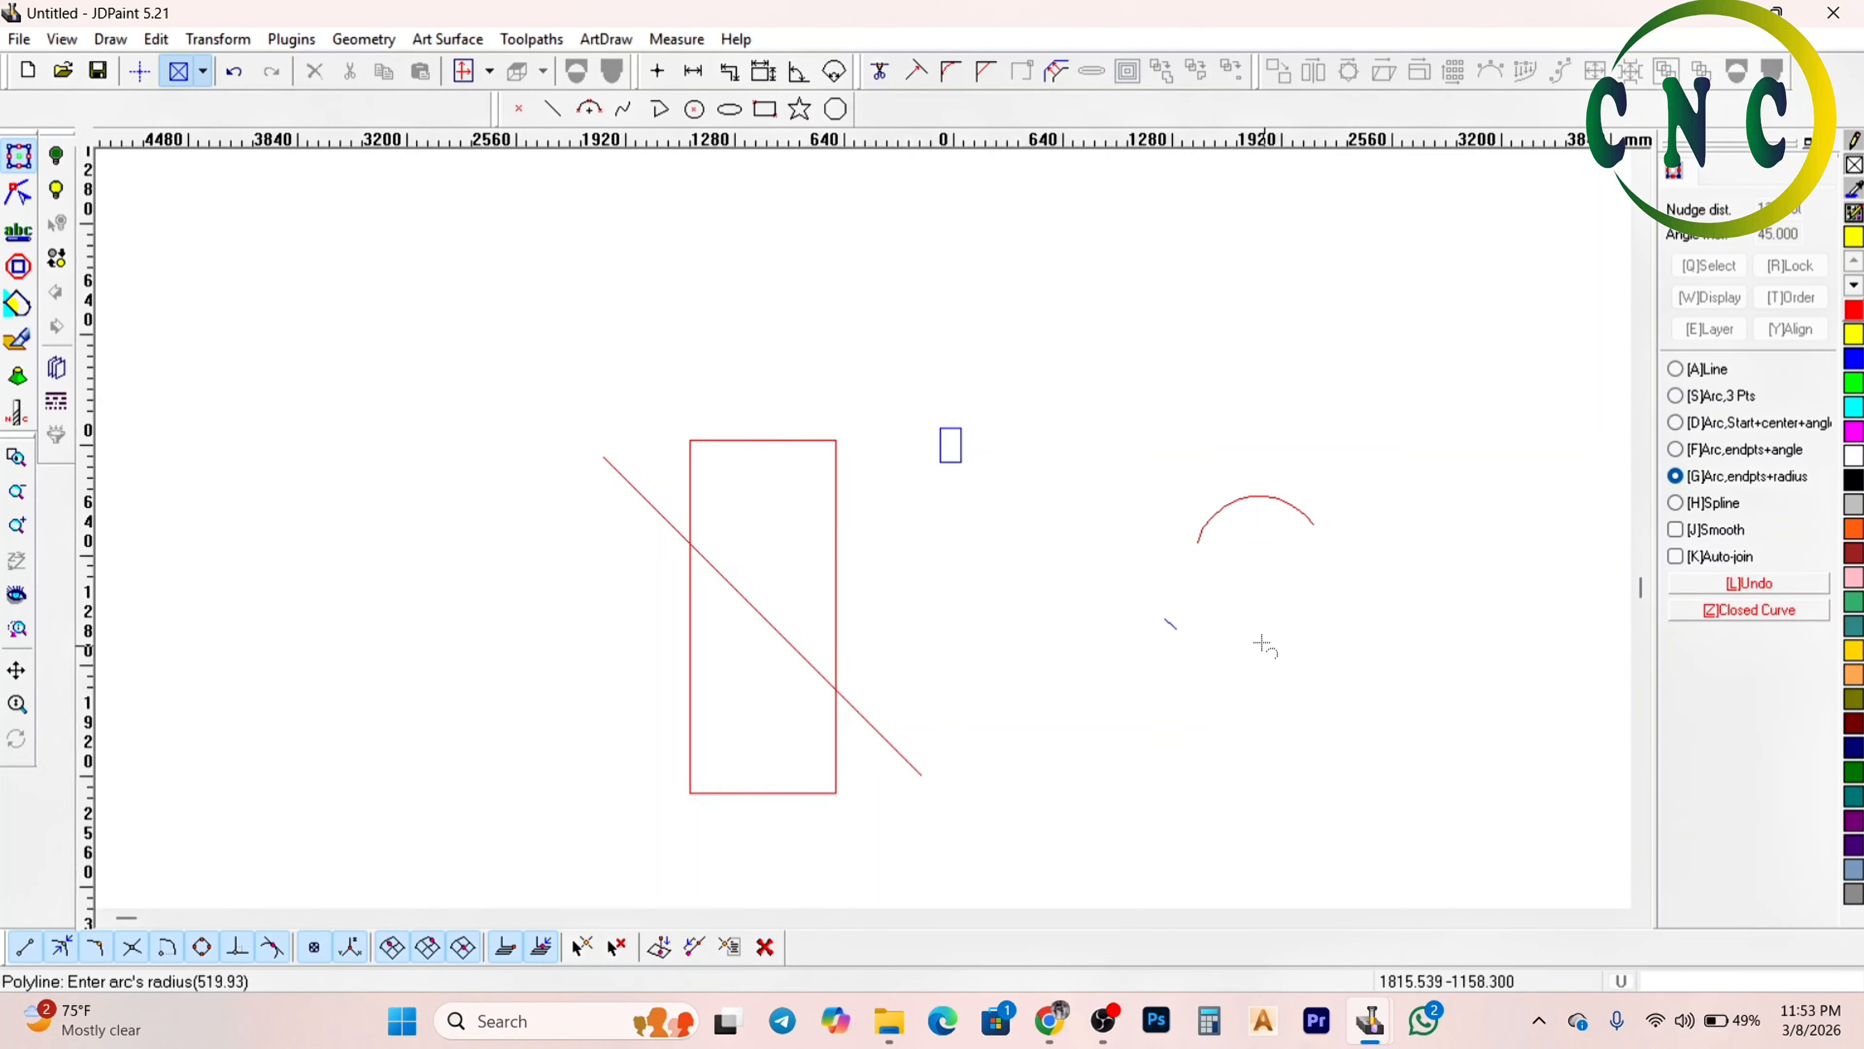
{"action": "left_click", "coordinate": [1259, 644]}
{"action": "left_click", "coordinate": [1151, 377]}
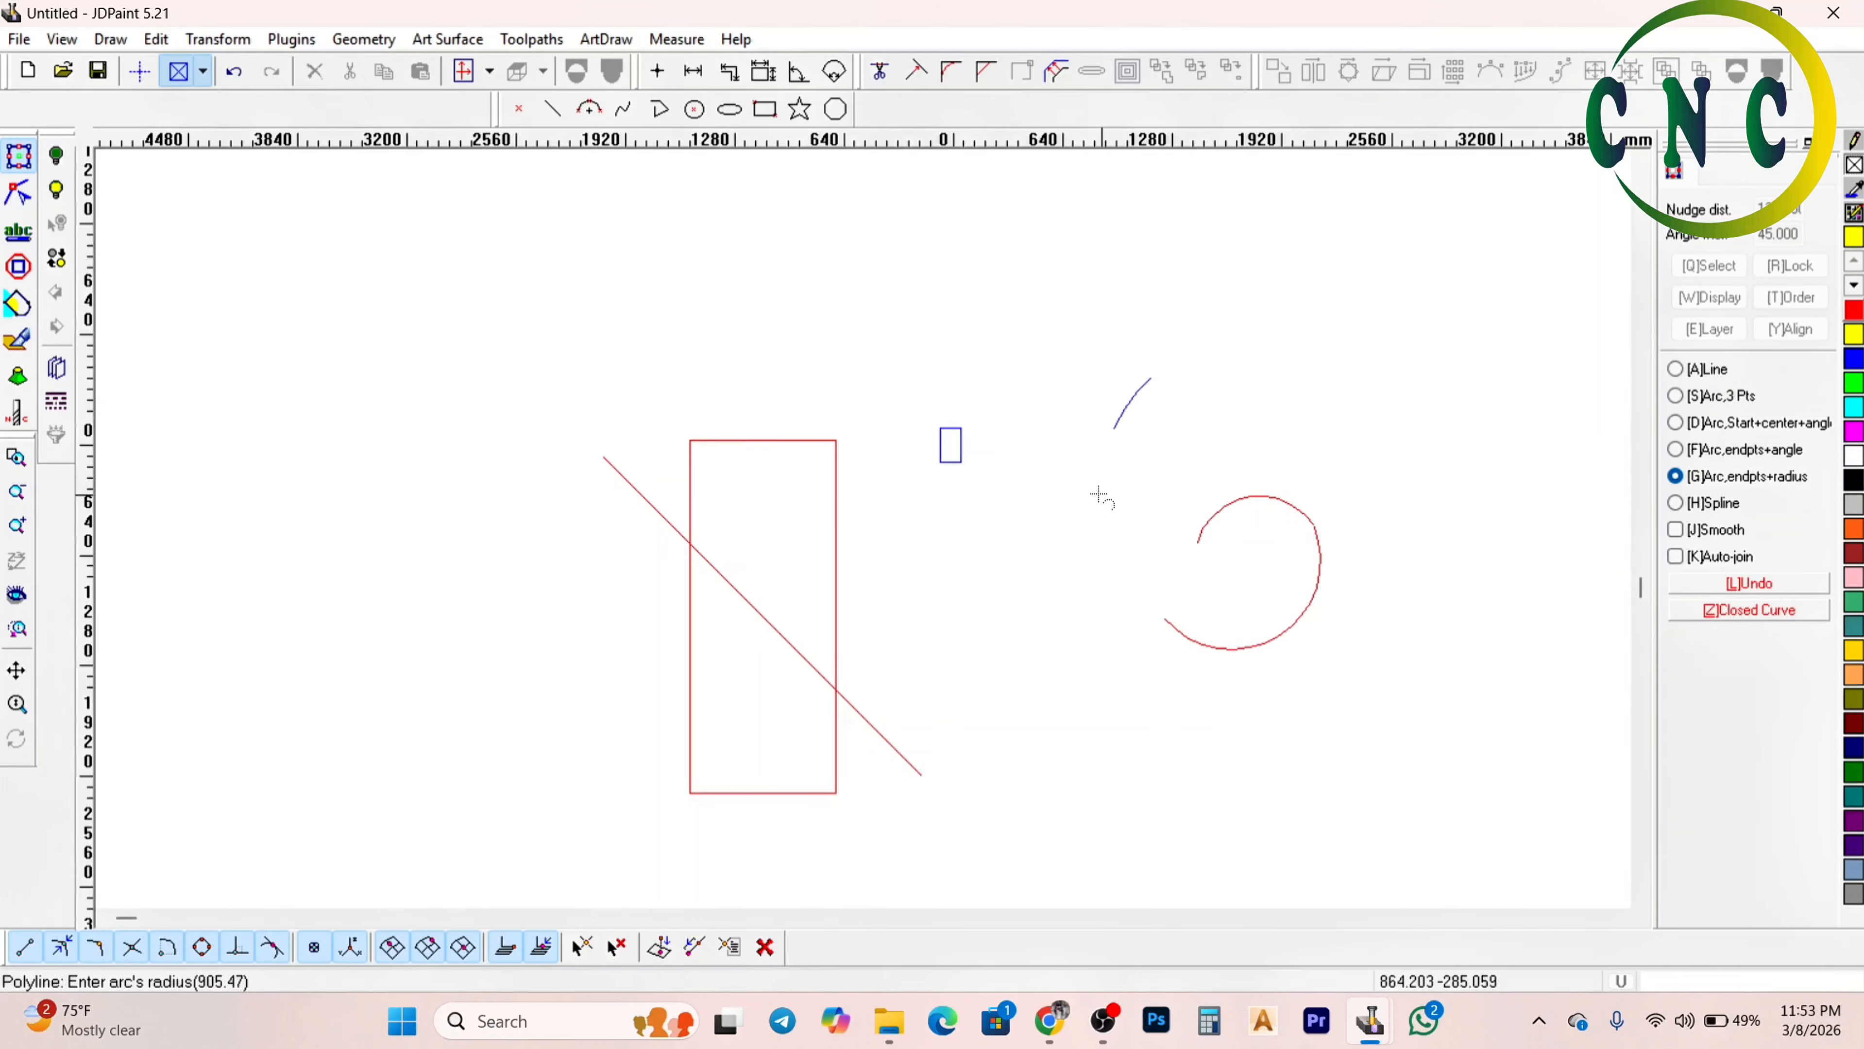
{"action": "left_click", "coordinate": [1094, 500]}
{"action": "right_click", "coordinate": [1093, 499]}
Reshape the spiral with node editing: pull out its outer end, shift the lower node, and curl the inner end further inward
{"action": "left_click", "coordinate": [17, 193]}
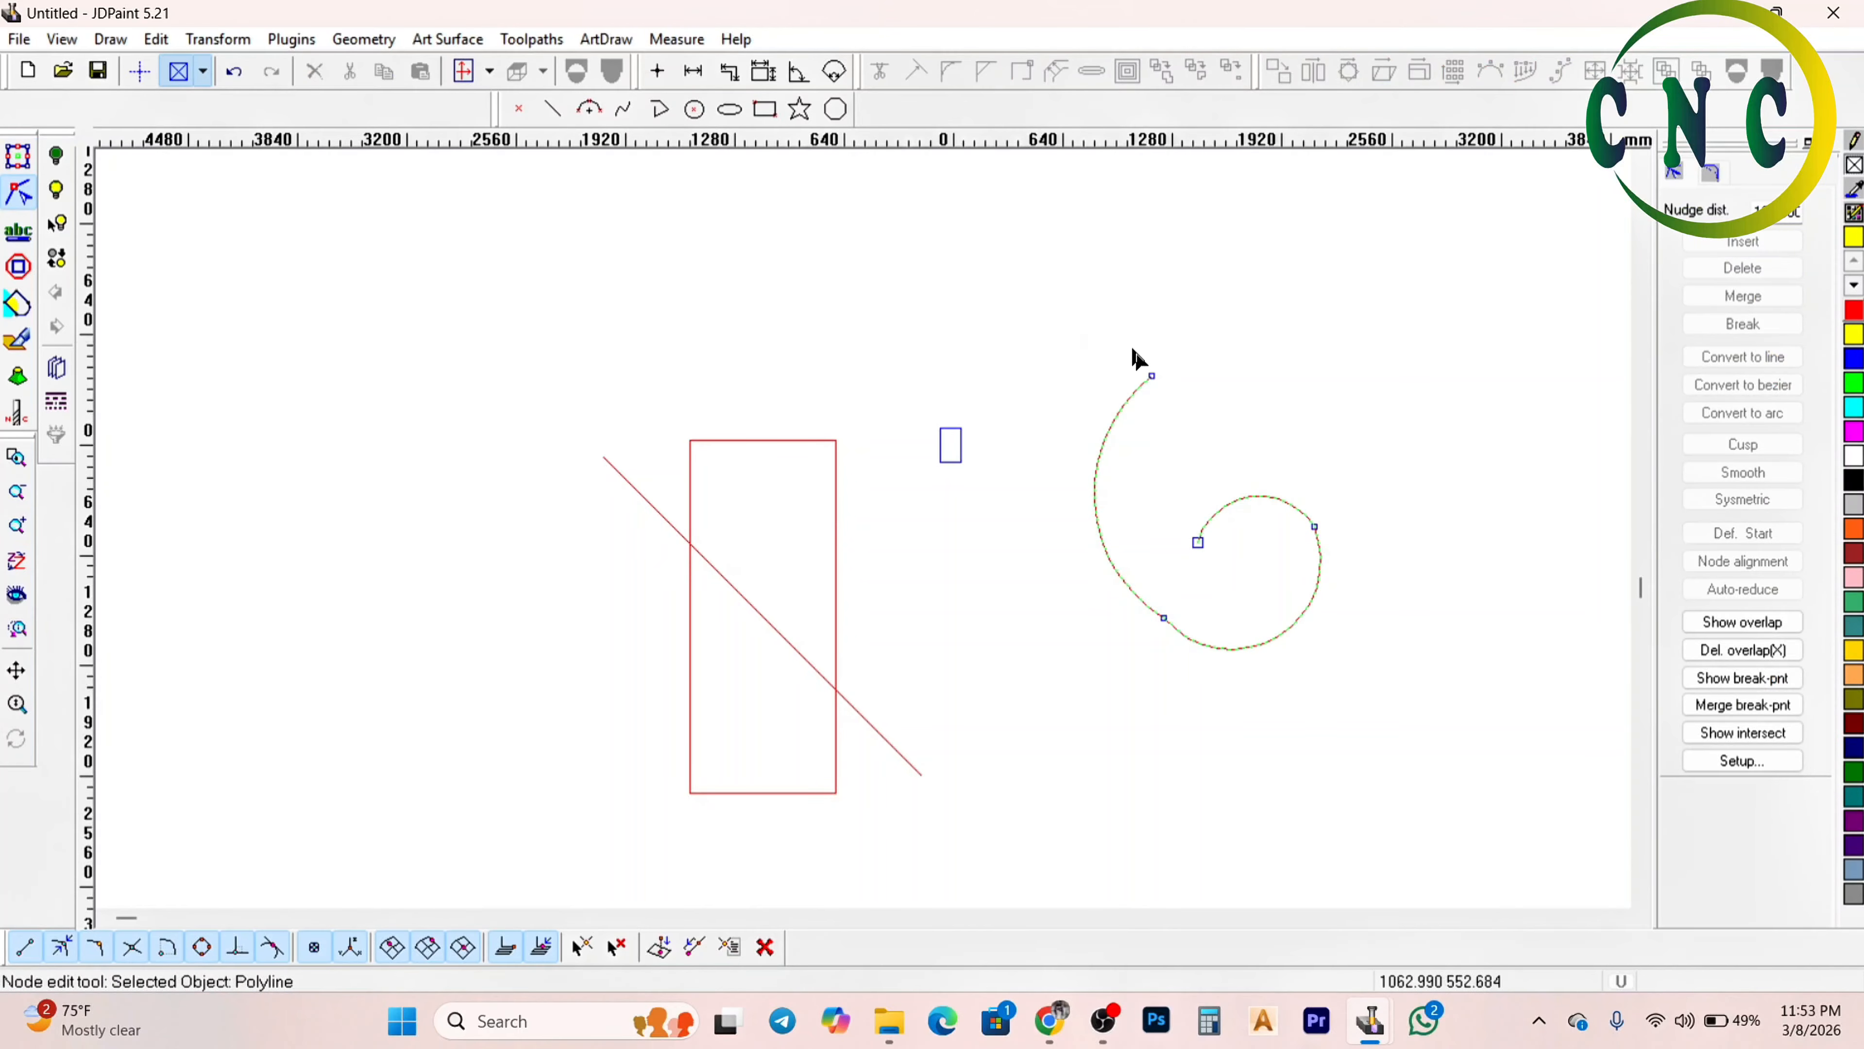
{"action": "left_click_drag", "start_coordinate": [1150, 381], "coordinate": [1316, 300]}
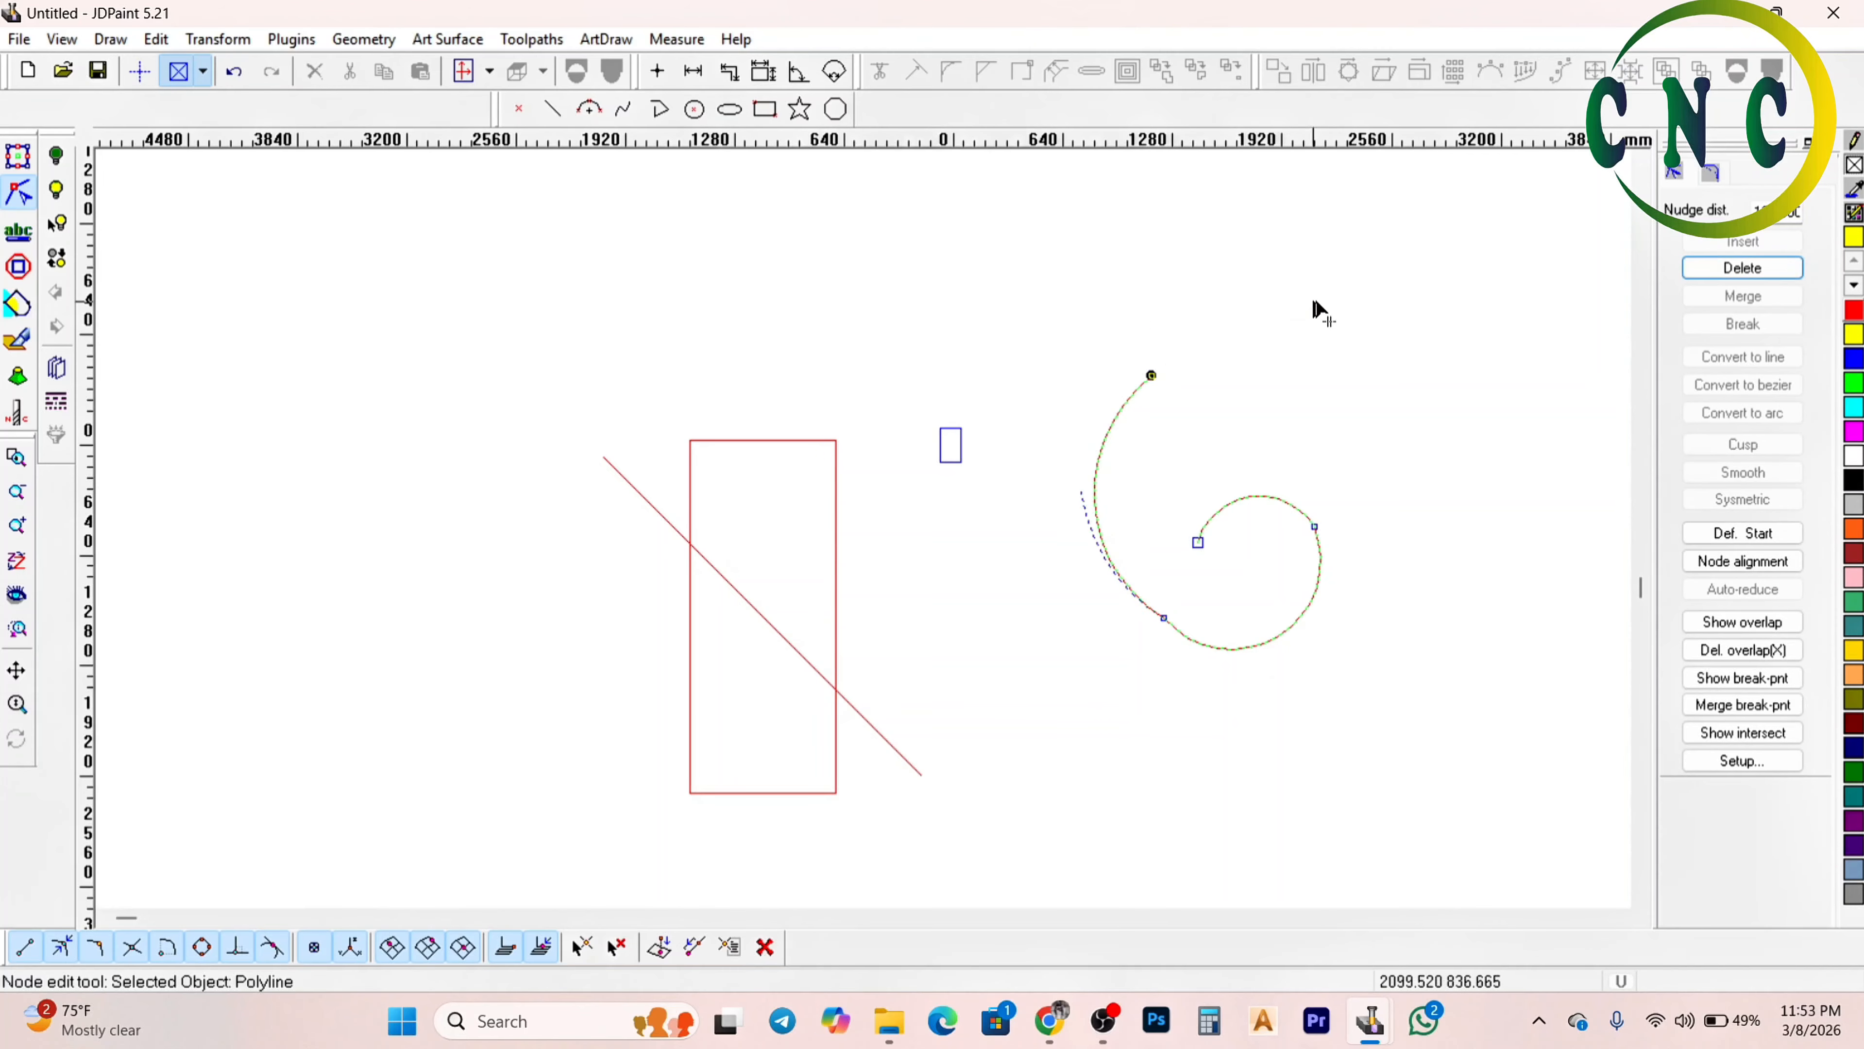
{"action": "left_click_drag", "start_coordinate": [1165, 621], "coordinate": [1129, 633]}
{"action": "scroll", "coordinate": [1123, 543], "scroll_direction": "up", "scroll_amount": 2}
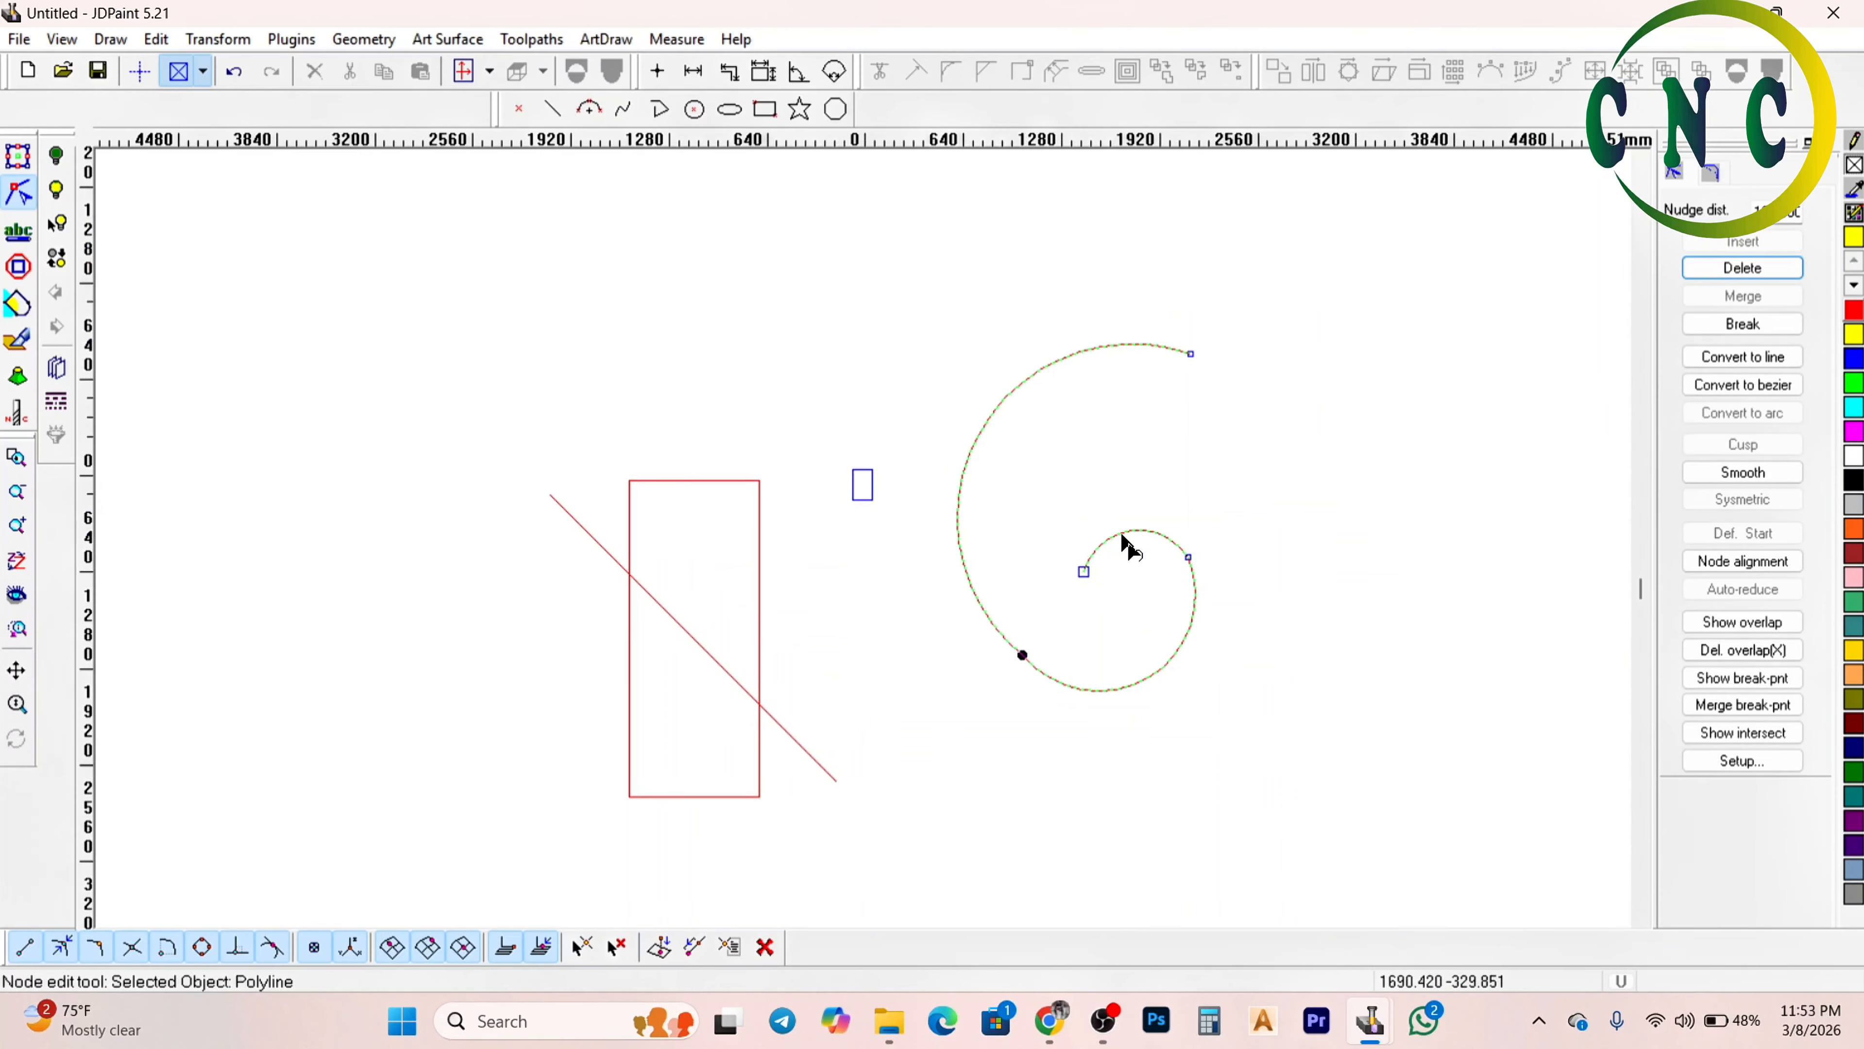
{"action": "left_click_drag", "start_coordinate": [1058, 684], "coordinate": [1058, 675]}
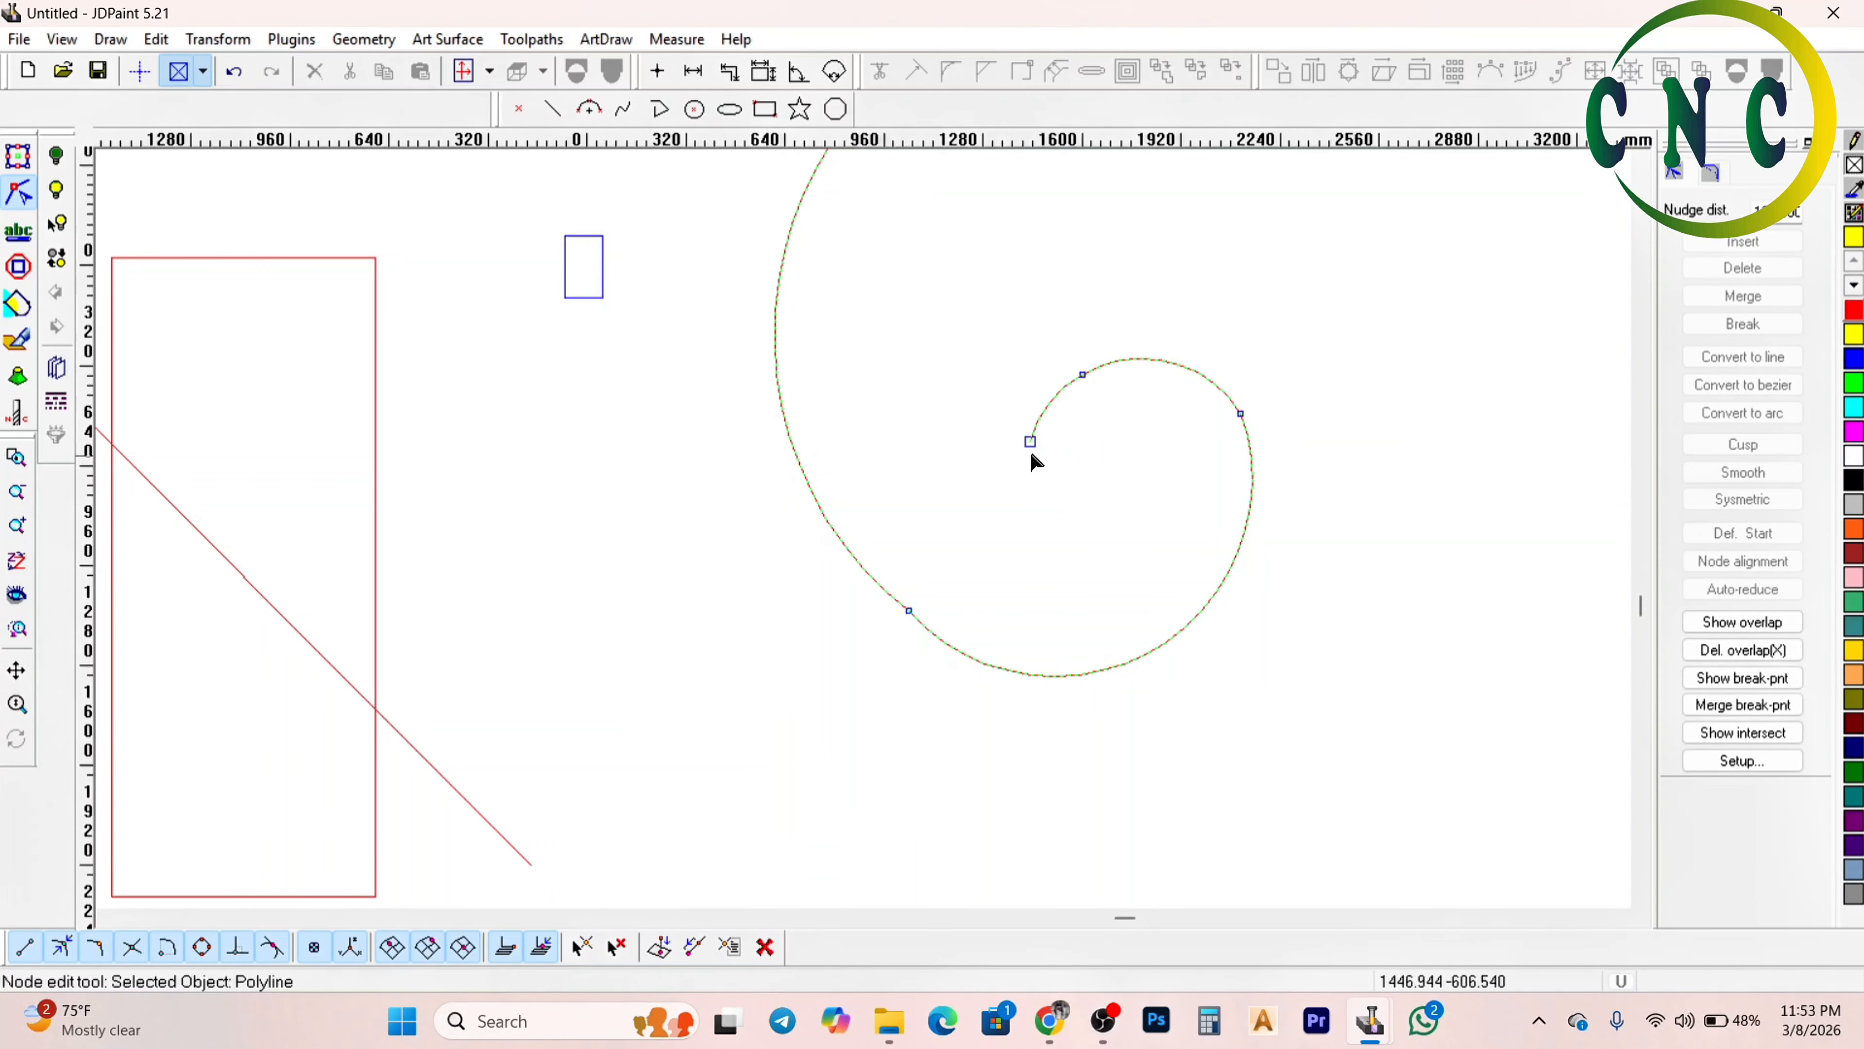
{"action": "left_click_drag", "start_coordinate": [1029, 441], "coordinate": [1245, 491]}
{"action": "scroll", "coordinate": [1094, 475], "scroll_direction": "up", "scroll_amount": 2}
{"action": "scroll", "coordinate": [816, 387], "scroll_direction": "down", "scroll_amount": 1}
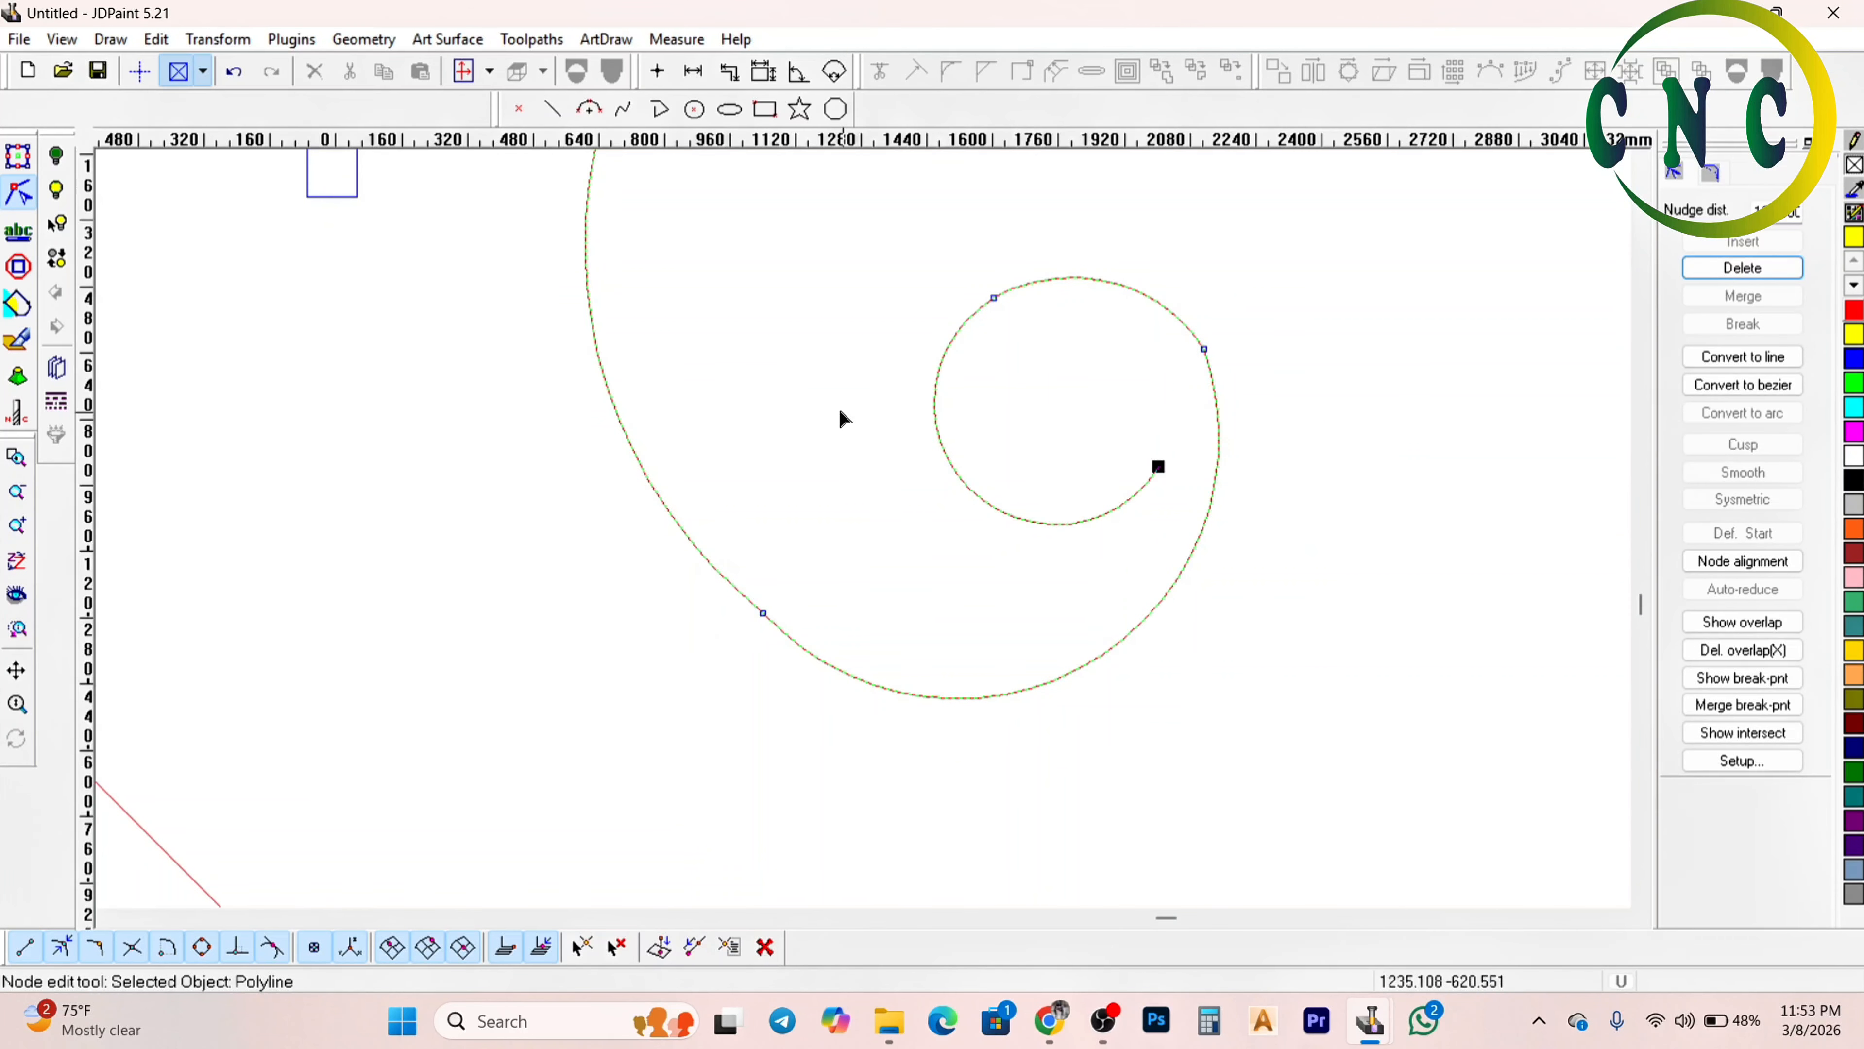
Smooth the right side and lower bend of the spiral's curl with two Arc curve replacements
{"action": "right_click", "coordinate": [840, 410]}
{"action": "scroll", "coordinate": [1077, 404], "scroll_direction": "up", "scroll_amount": 2}
{"action": "left_click", "coordinate": [1193, 255]}
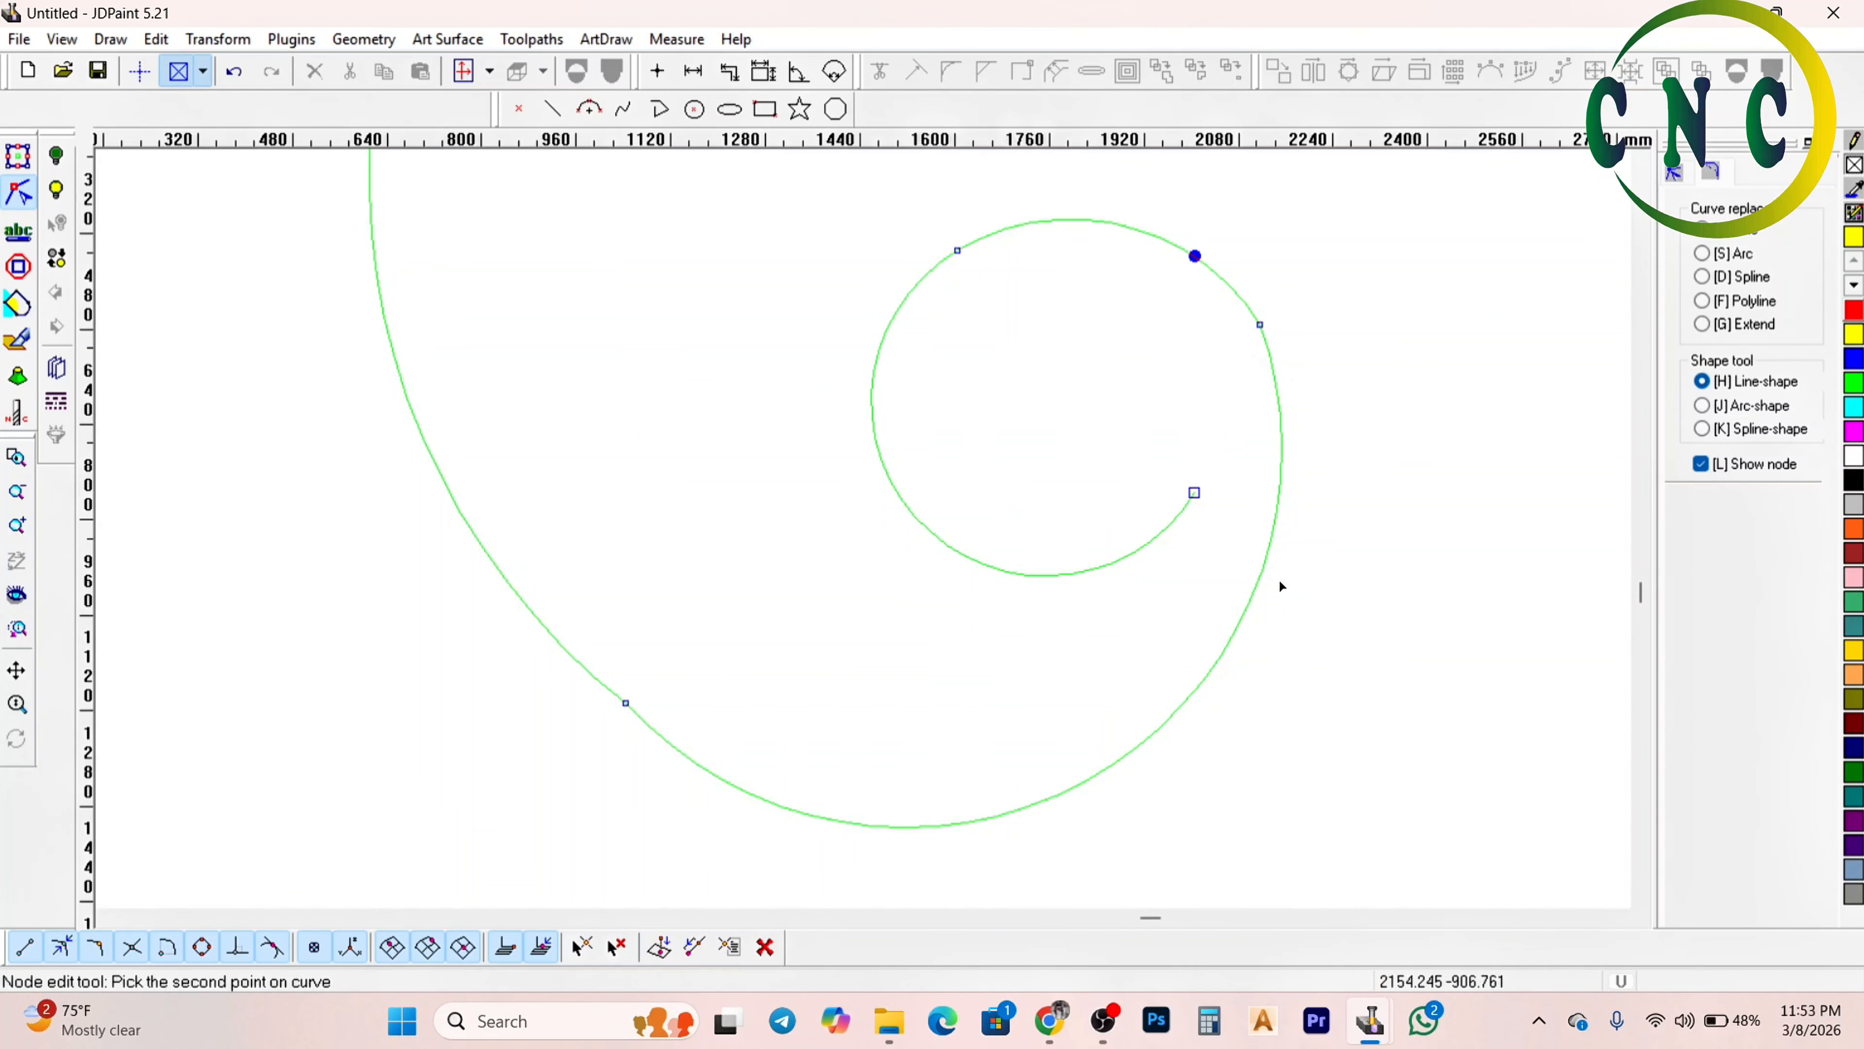
{"action": "right_click", "coordinate": [1110, 570]}
{"action": "left_click", "coordinate": [1170, 243]}
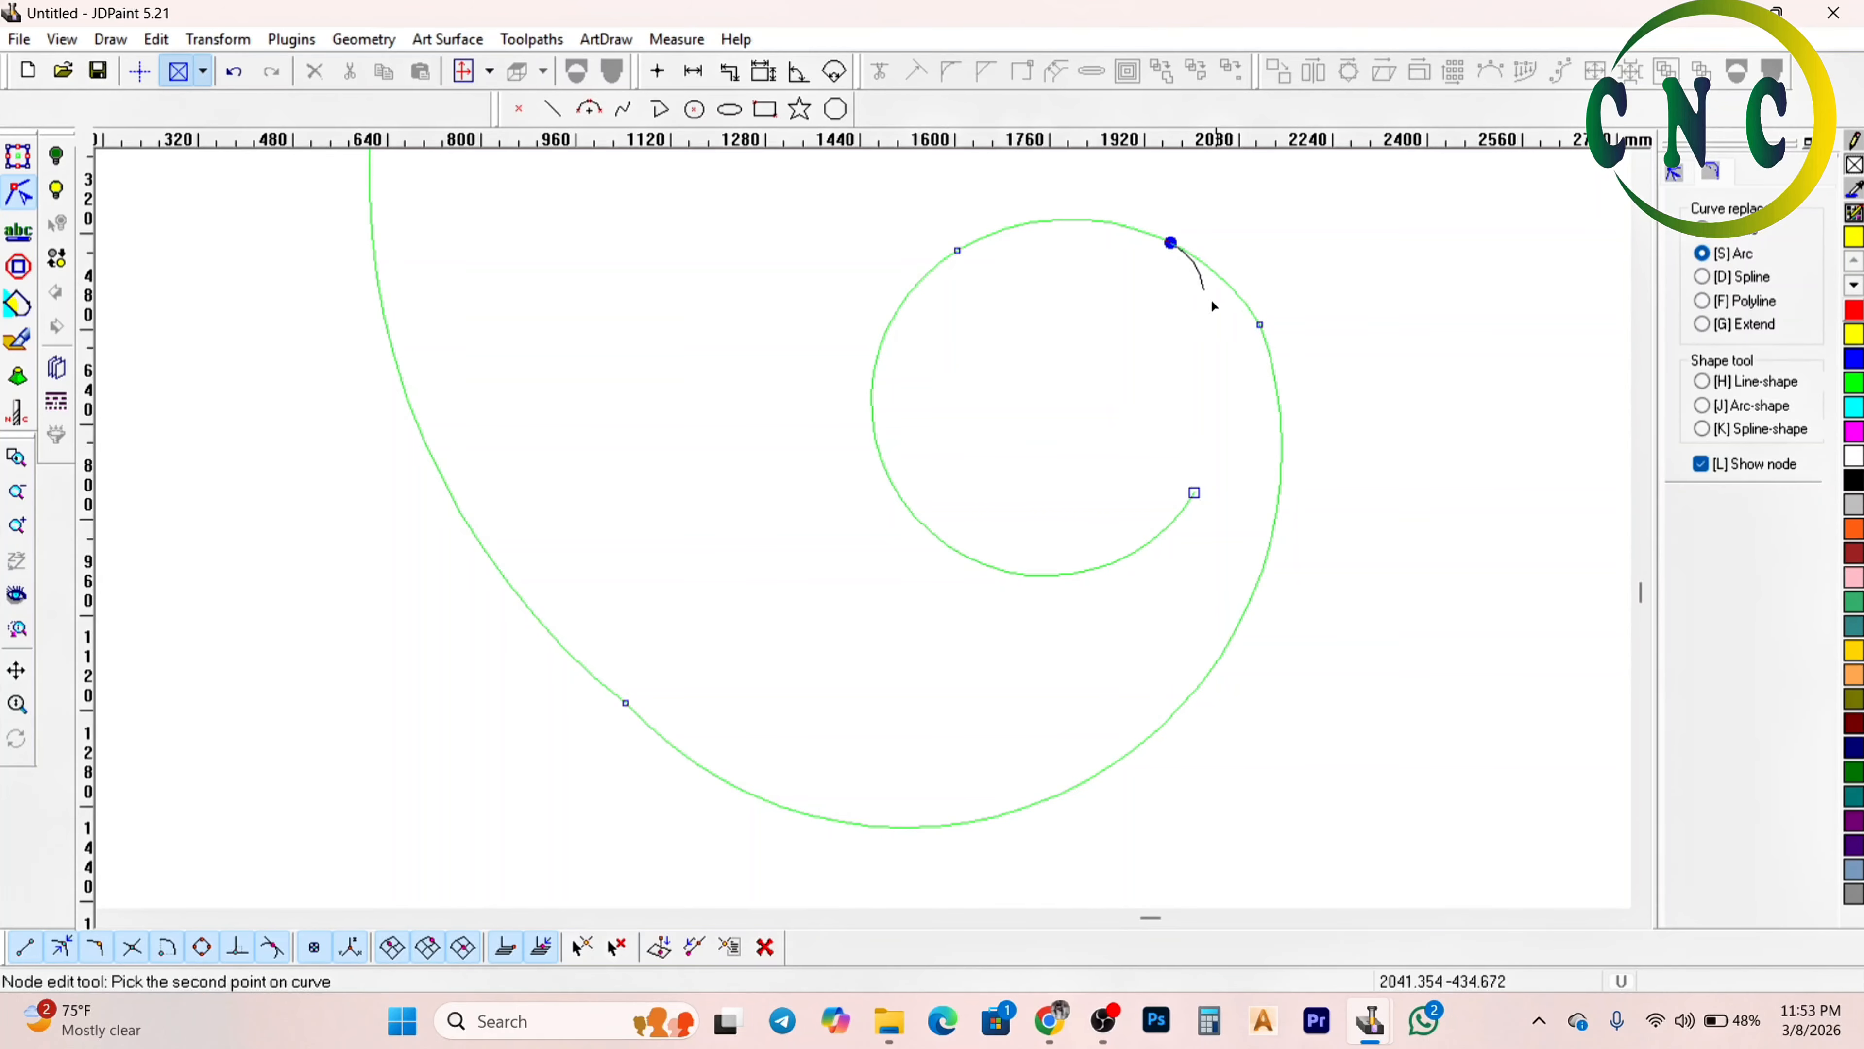
{"action": "left_click", "coordinate": [1217, 660]}
{"action": "scroll", "coordinate": [1257, 470], "scroll_direction": "down", "scroll_amount": 1}
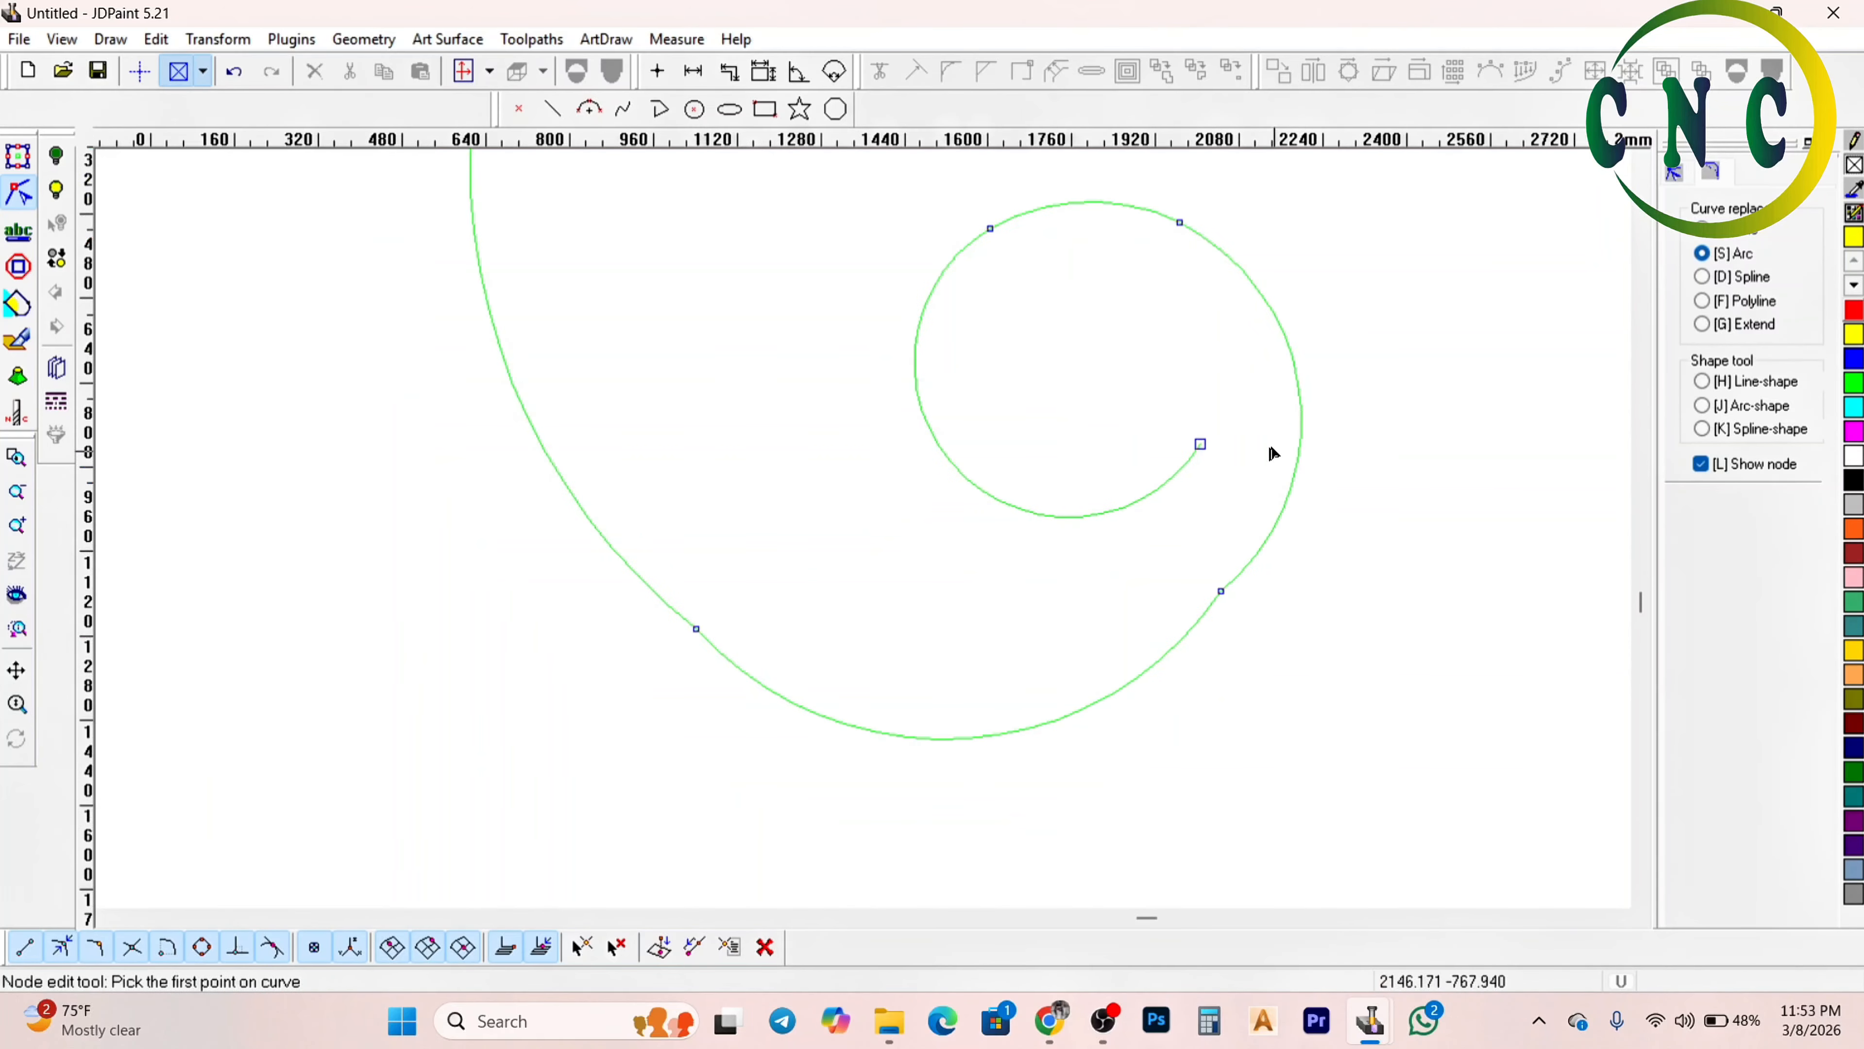
{"action": "left_click", "coordinate": [1300, 421]}
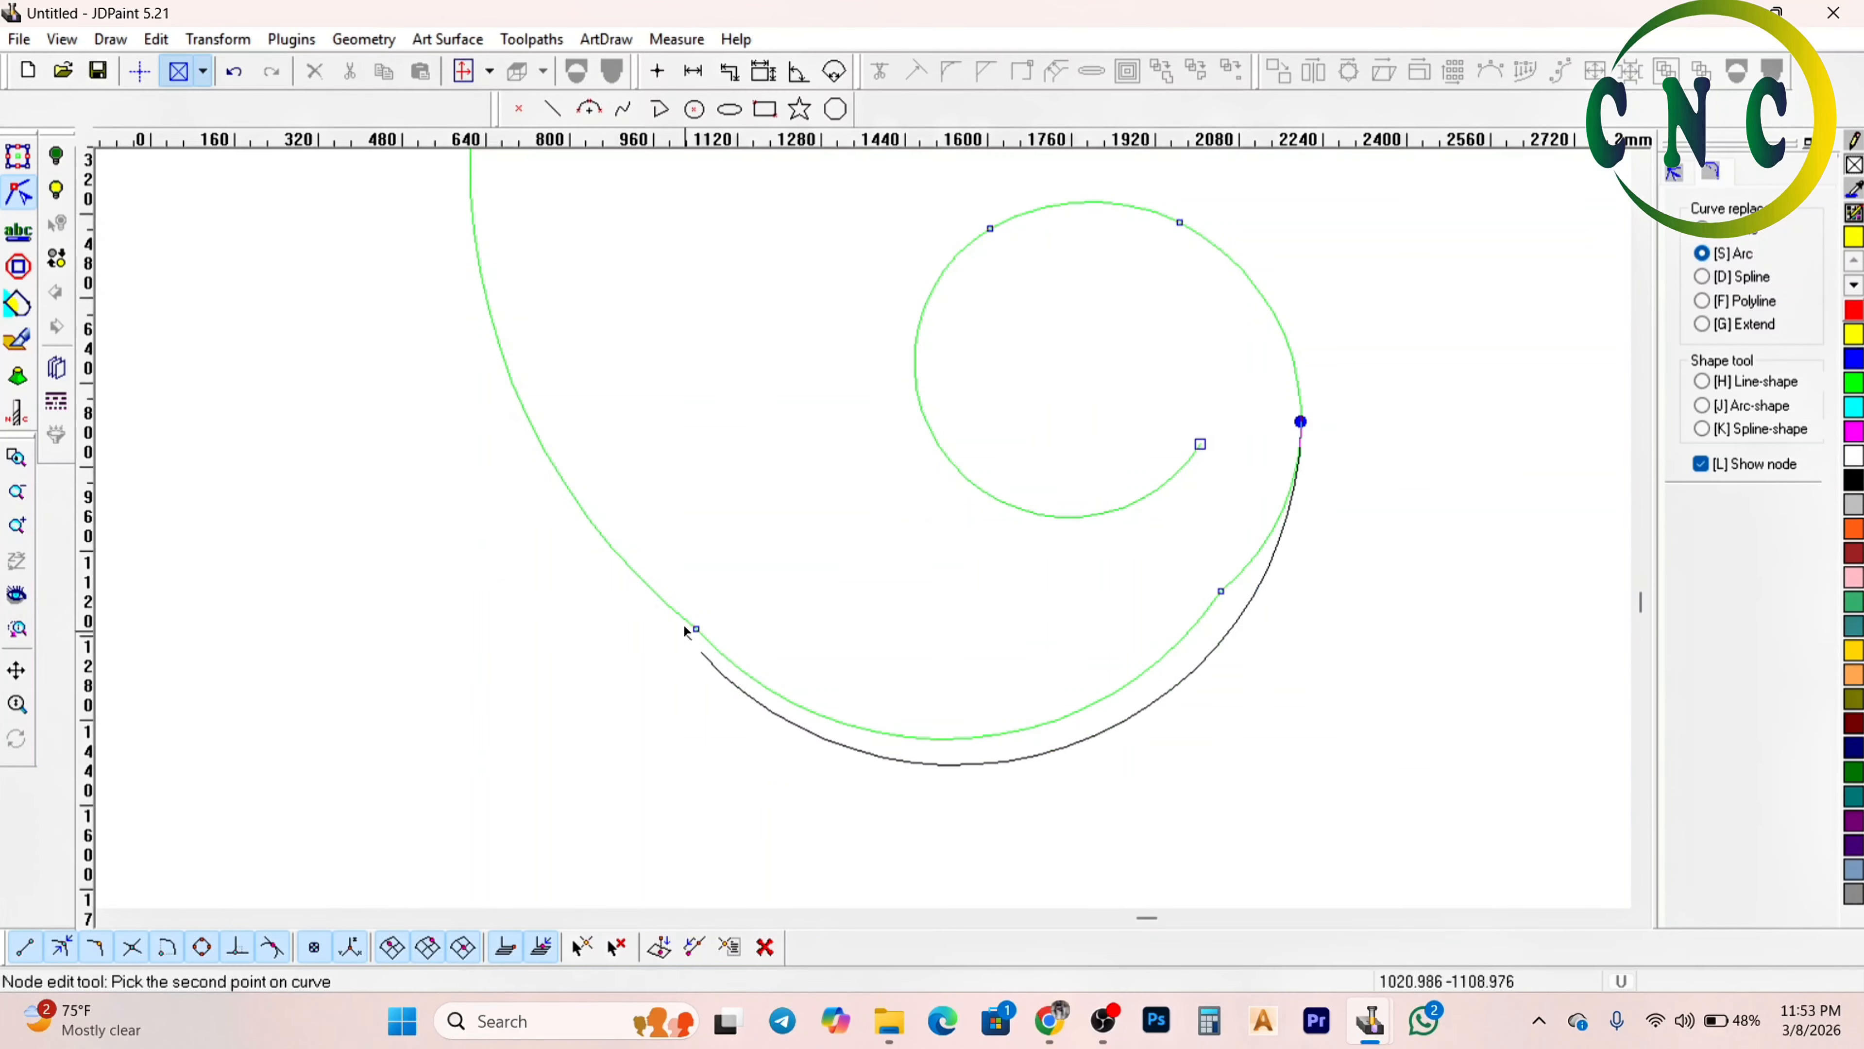
{"action": "left_click", "coordinate": [697, 631]}
{"action": "scroll", "coordinate": [849, 685], "scroll_direction": "down", "scroll_amount": 4}
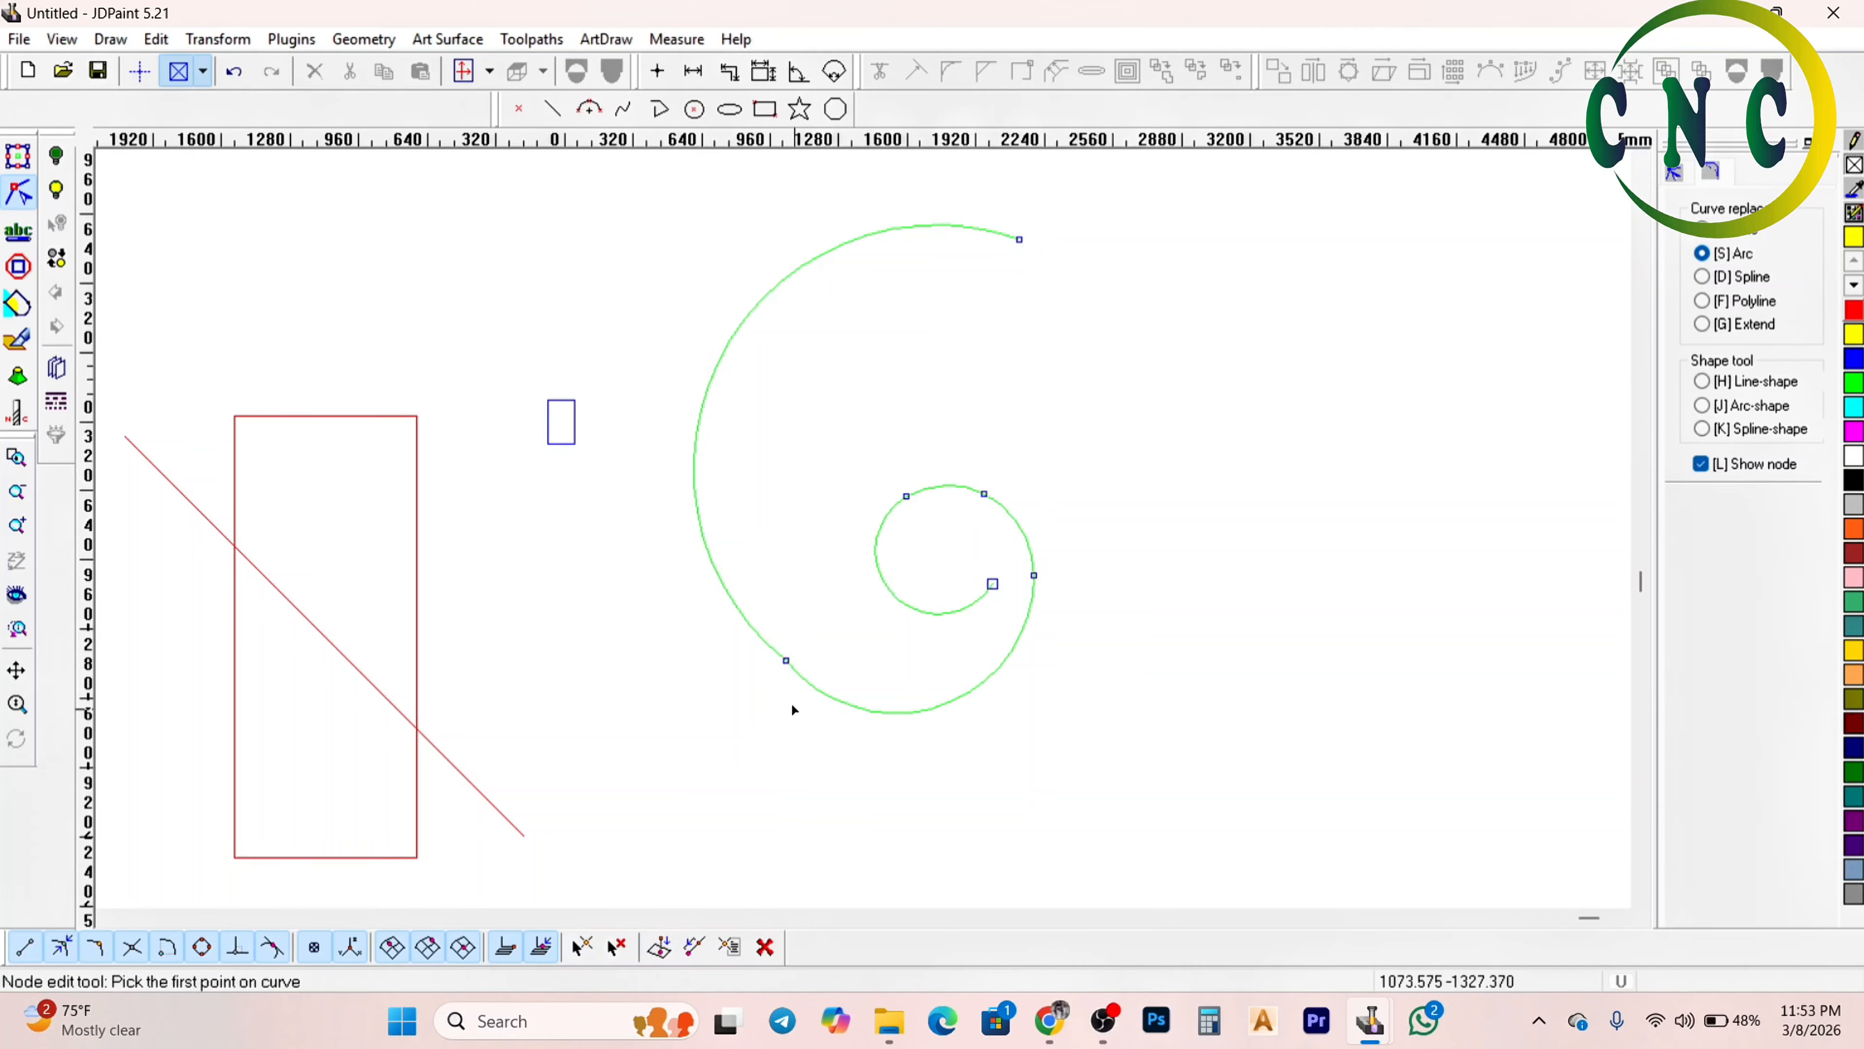
Replace the spiral's lower-left section and its outer upper section up to the end node with smooth arcs
{"action": "left_click", "coordinate": [867, 711]}
{"action": "scroll", "coordinate": [677, 564], "scroll_direction": "up", "scroll_amount": 2}
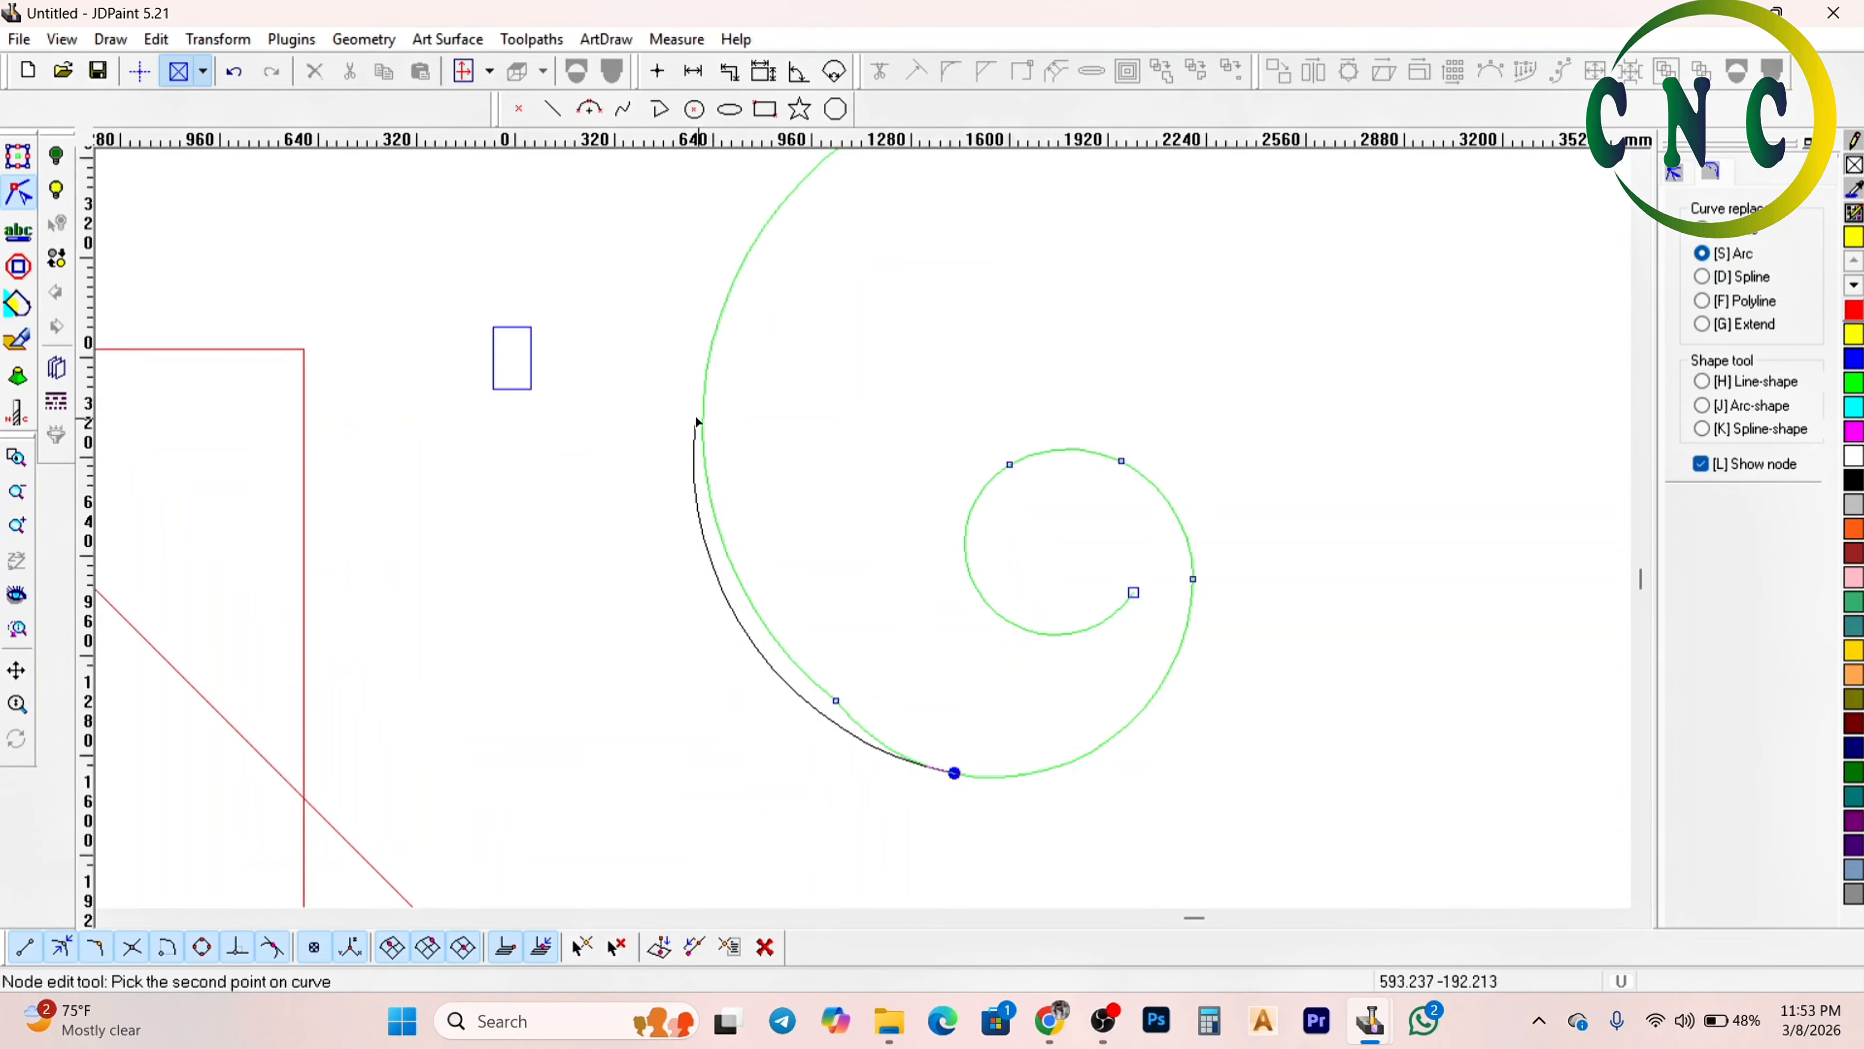
{"action": "left_click", "coordinate": [701, 419]}
{"action": "scroll", "coordinate": [740, 621], "scroll_direction": "down", "scroll_amount": 3}
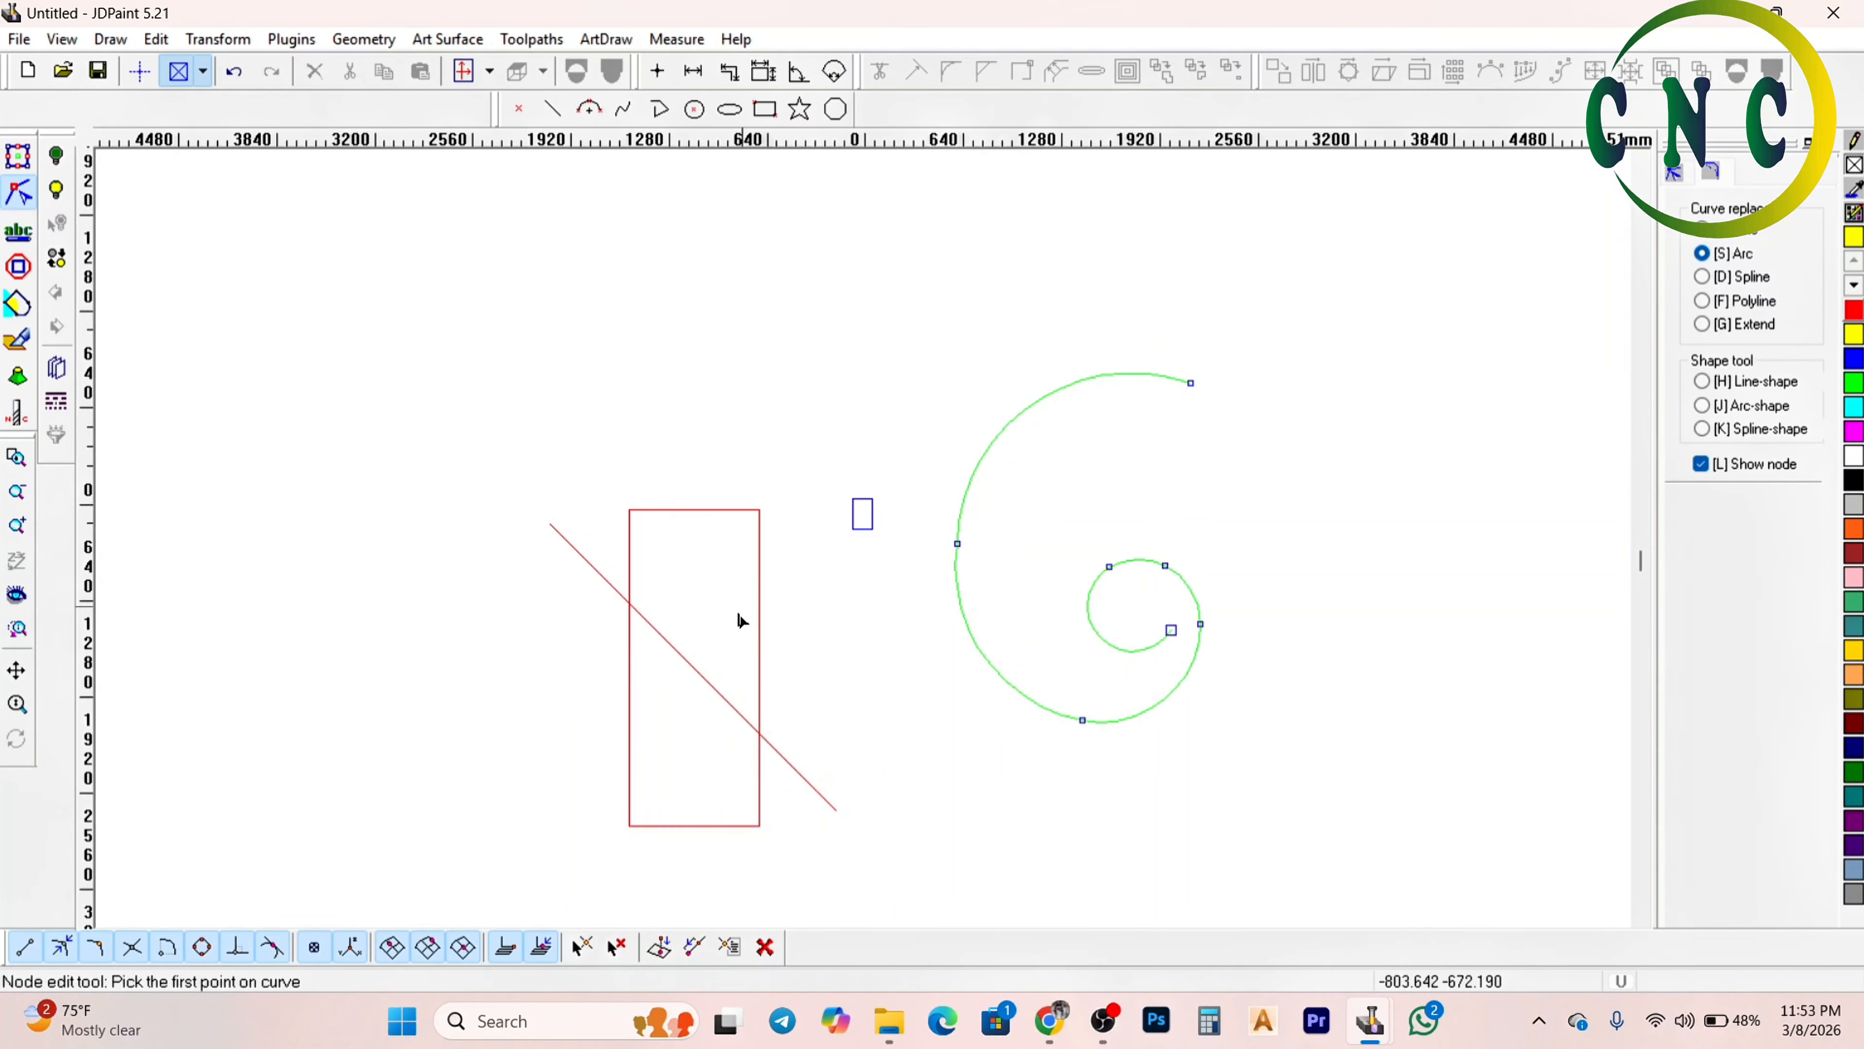
{"action": "left_click", "coordinate": [957, 591]}
{"action": "scroll", "coordinate": [1169, 424], "scroll_direction": "up", "scroll_amount": 2}
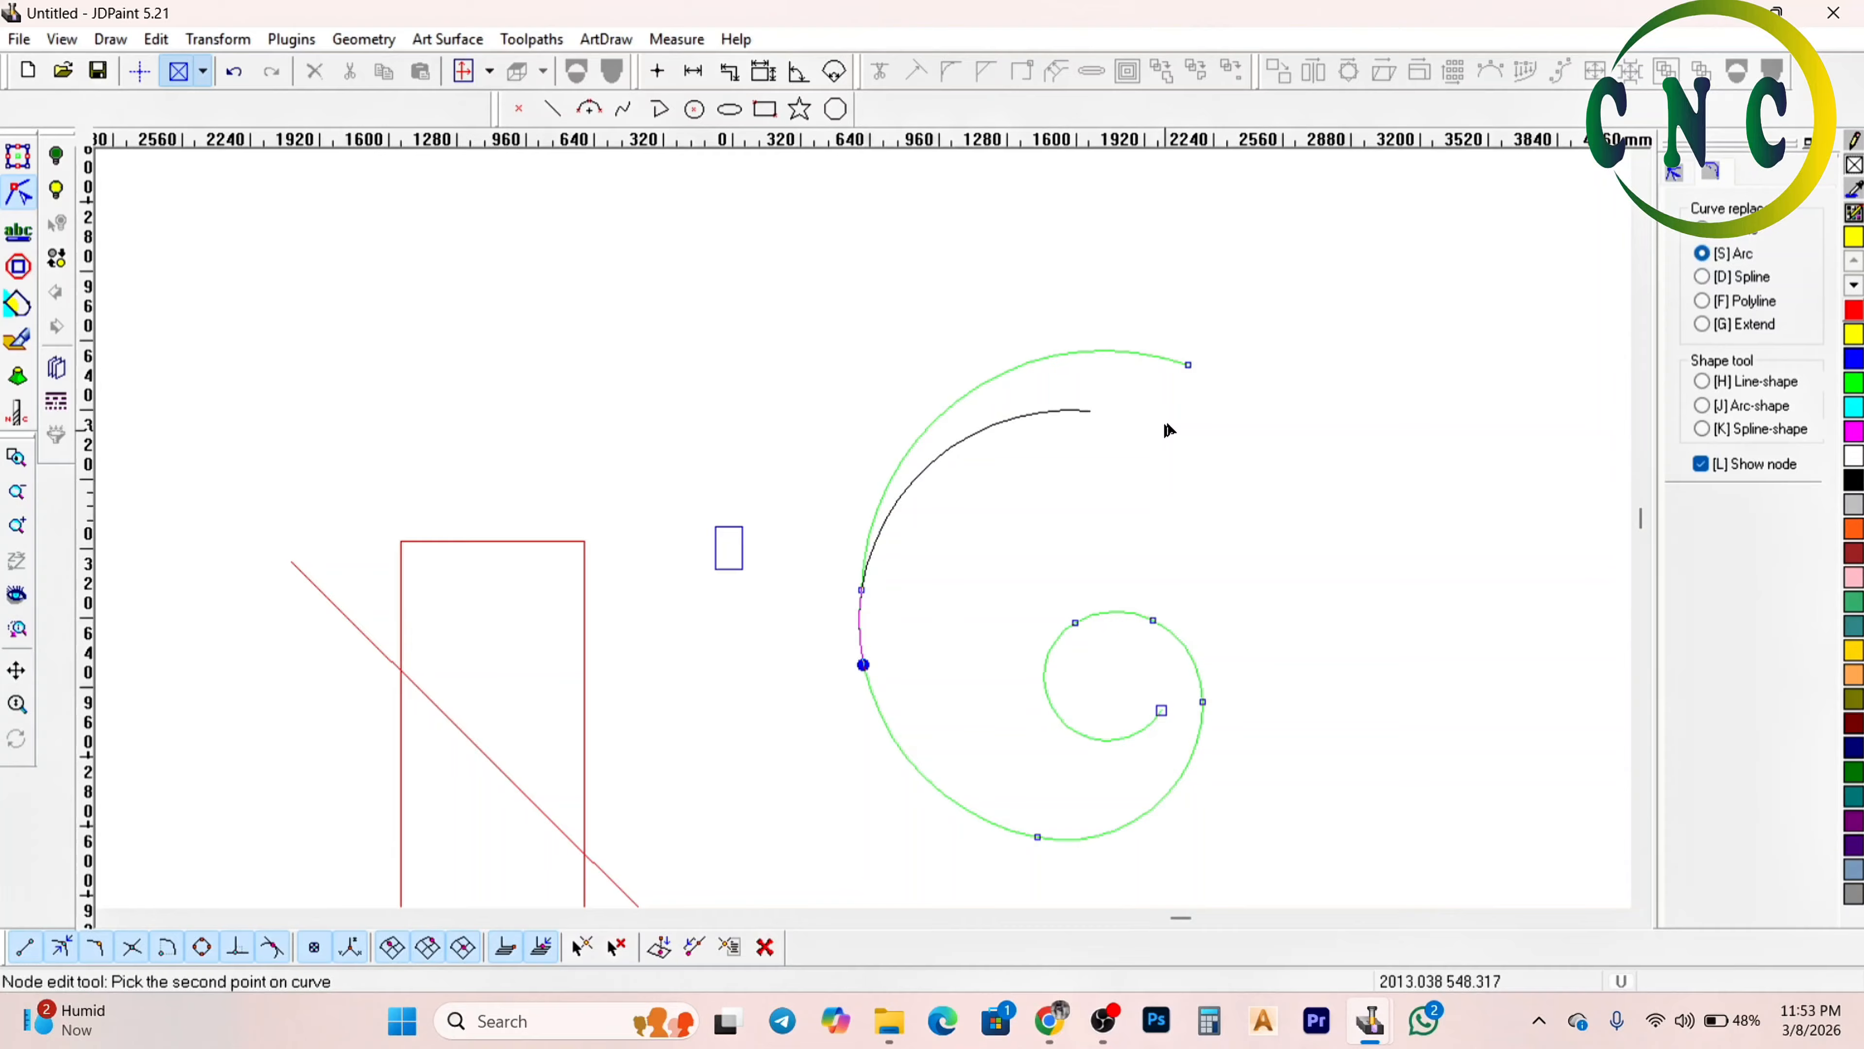
{"action": "left_click", "coordinate": [1188, 365]}
{"action": "scroll", "coordinate": [1015, 416], "scroll_direction": "down", "scroll_amount": 3}
Extend the spiral's inner end with a short upward arc starting near the end, undoing the wrongly bent version
{"action": "scroll", "coordinate": [1095, 595], "scroll_direction": "up", "scroll_amount": 4}
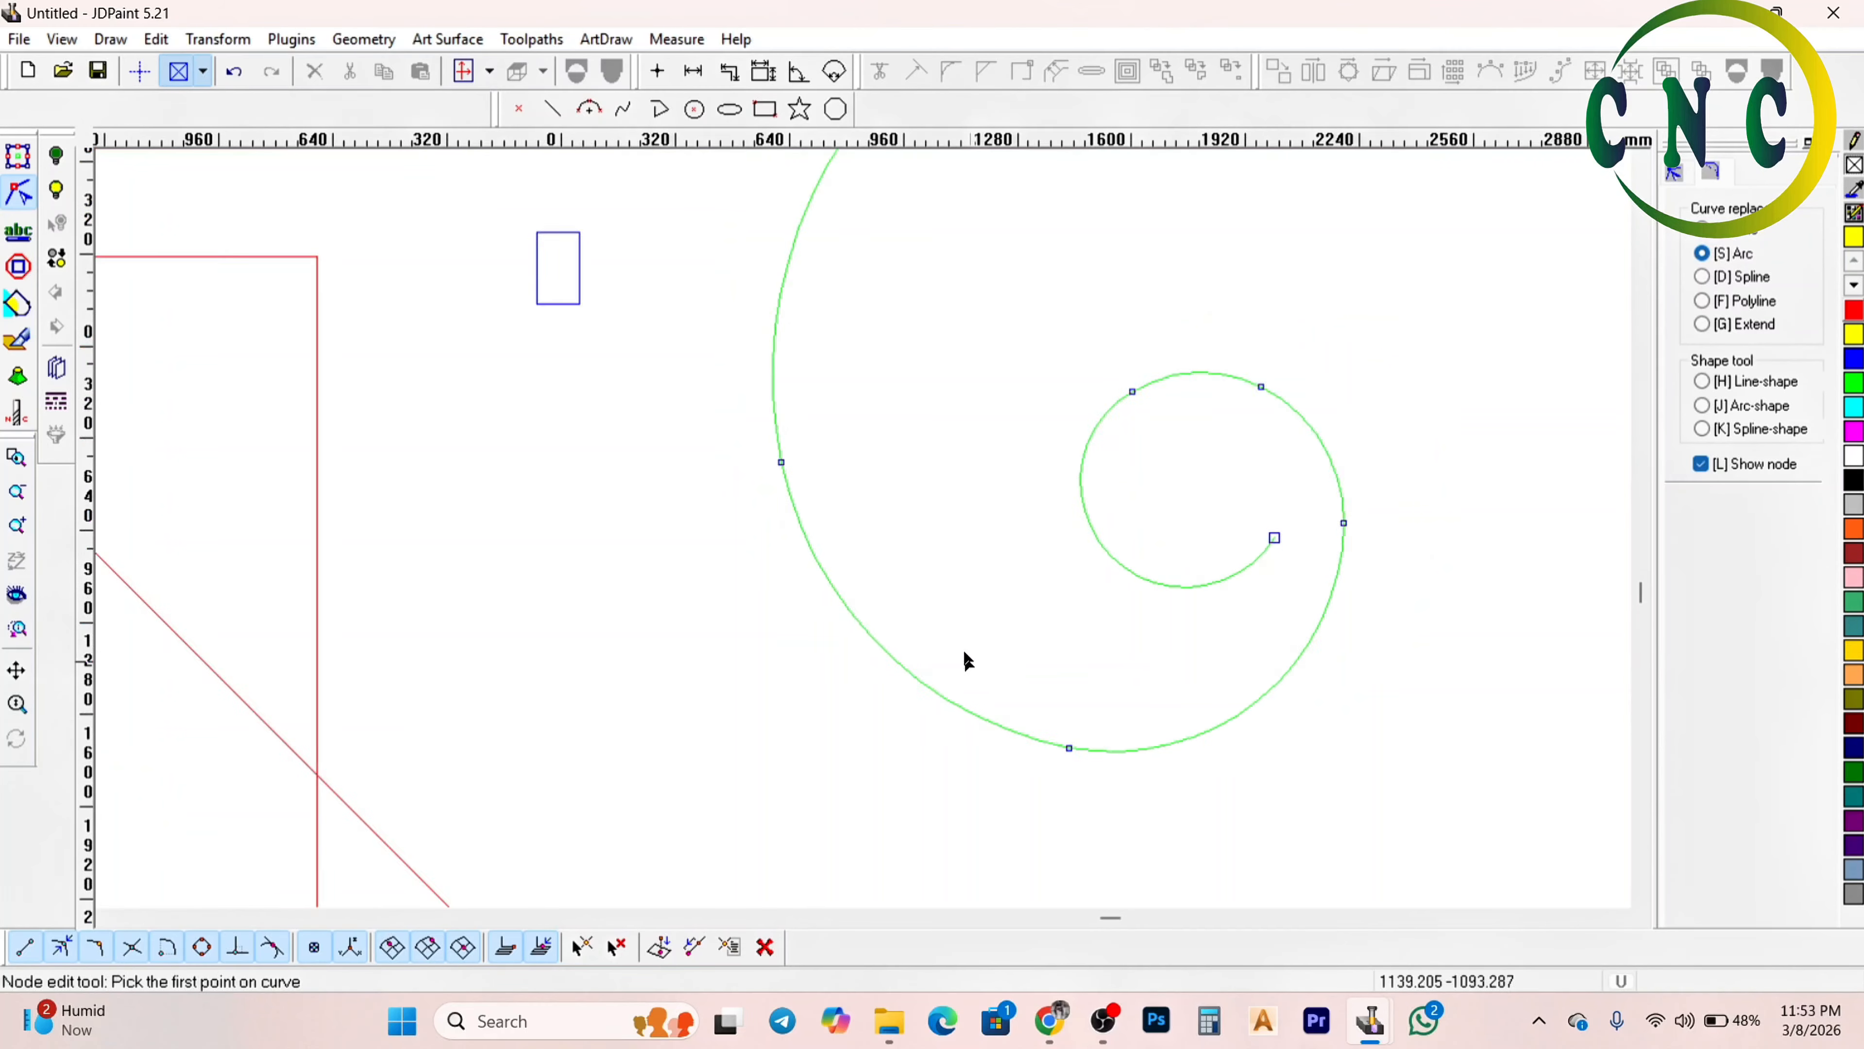
{"action": "scroll", "coordinate": [1212, 584], "scroll_direction": "up", "scroll_amount": 2}
{"action": "left_click", "coordinate": [1190, 590]}
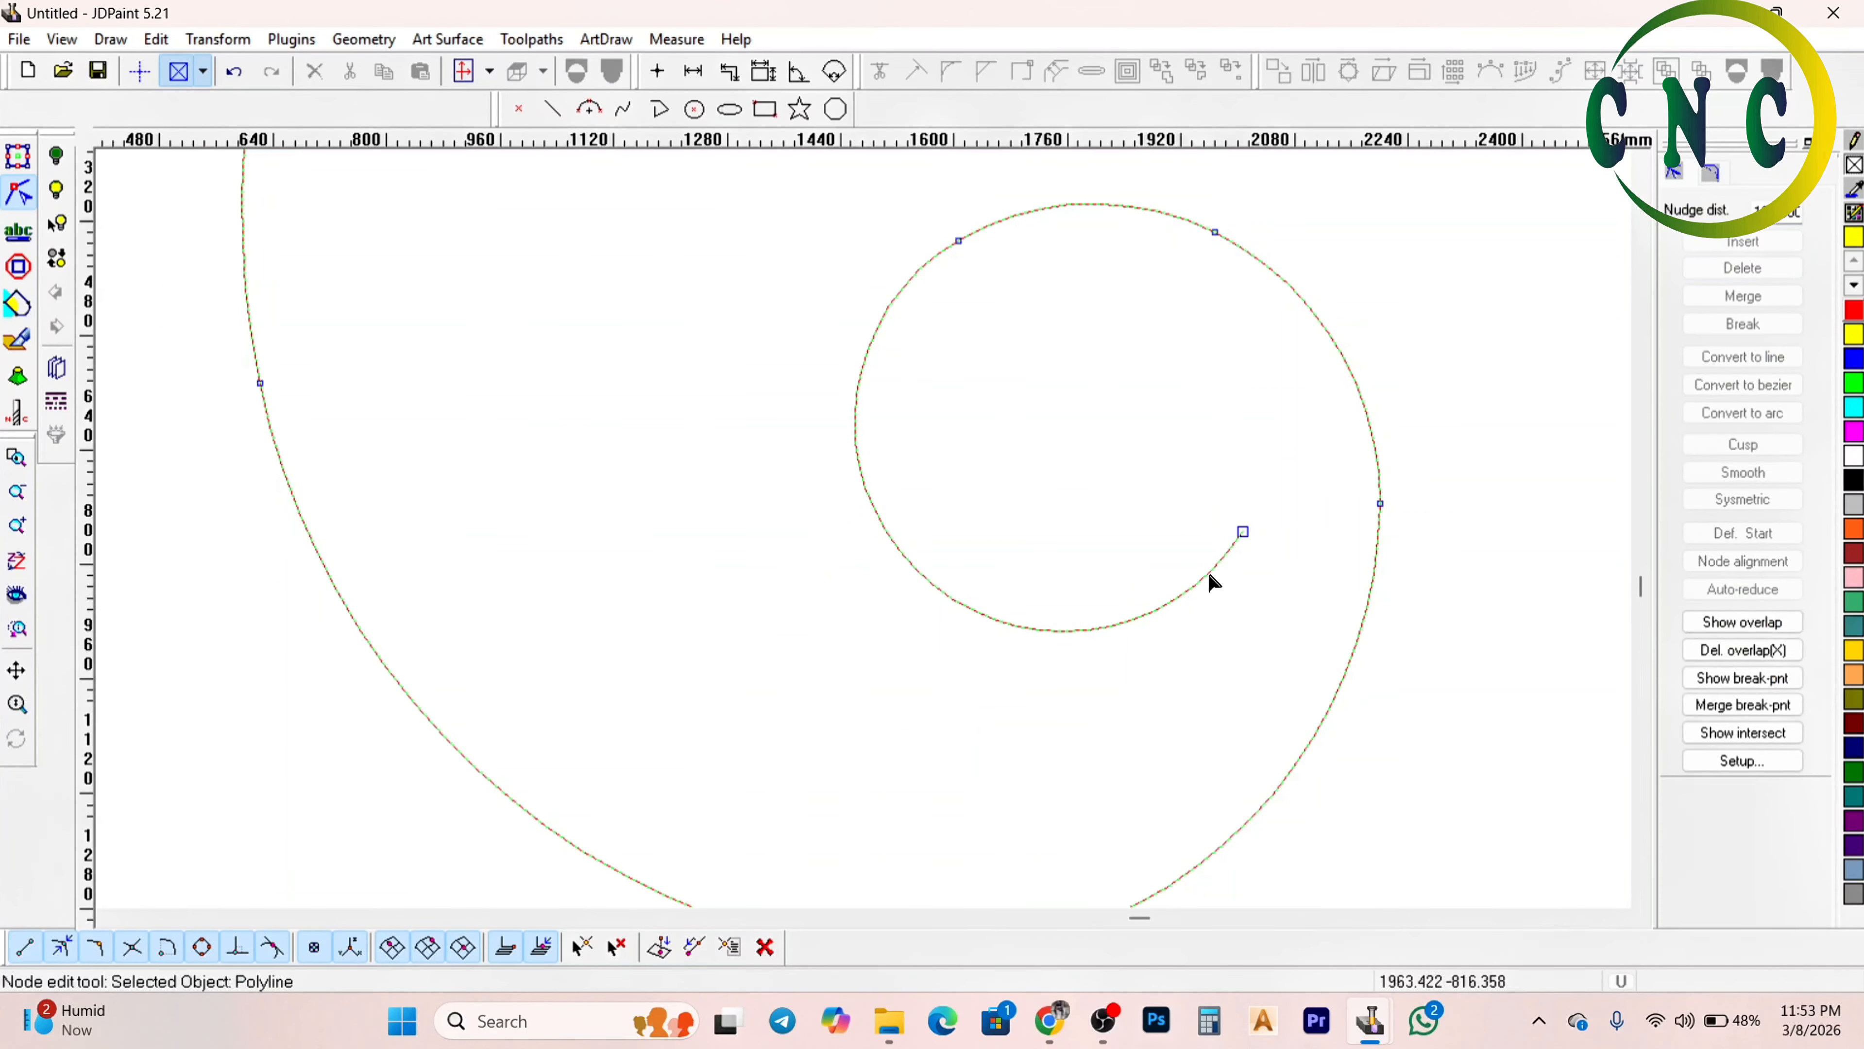
{"action": "left_click_drag", "start_coordinate": [1243, 498], "coordinate": [1199, 388]}
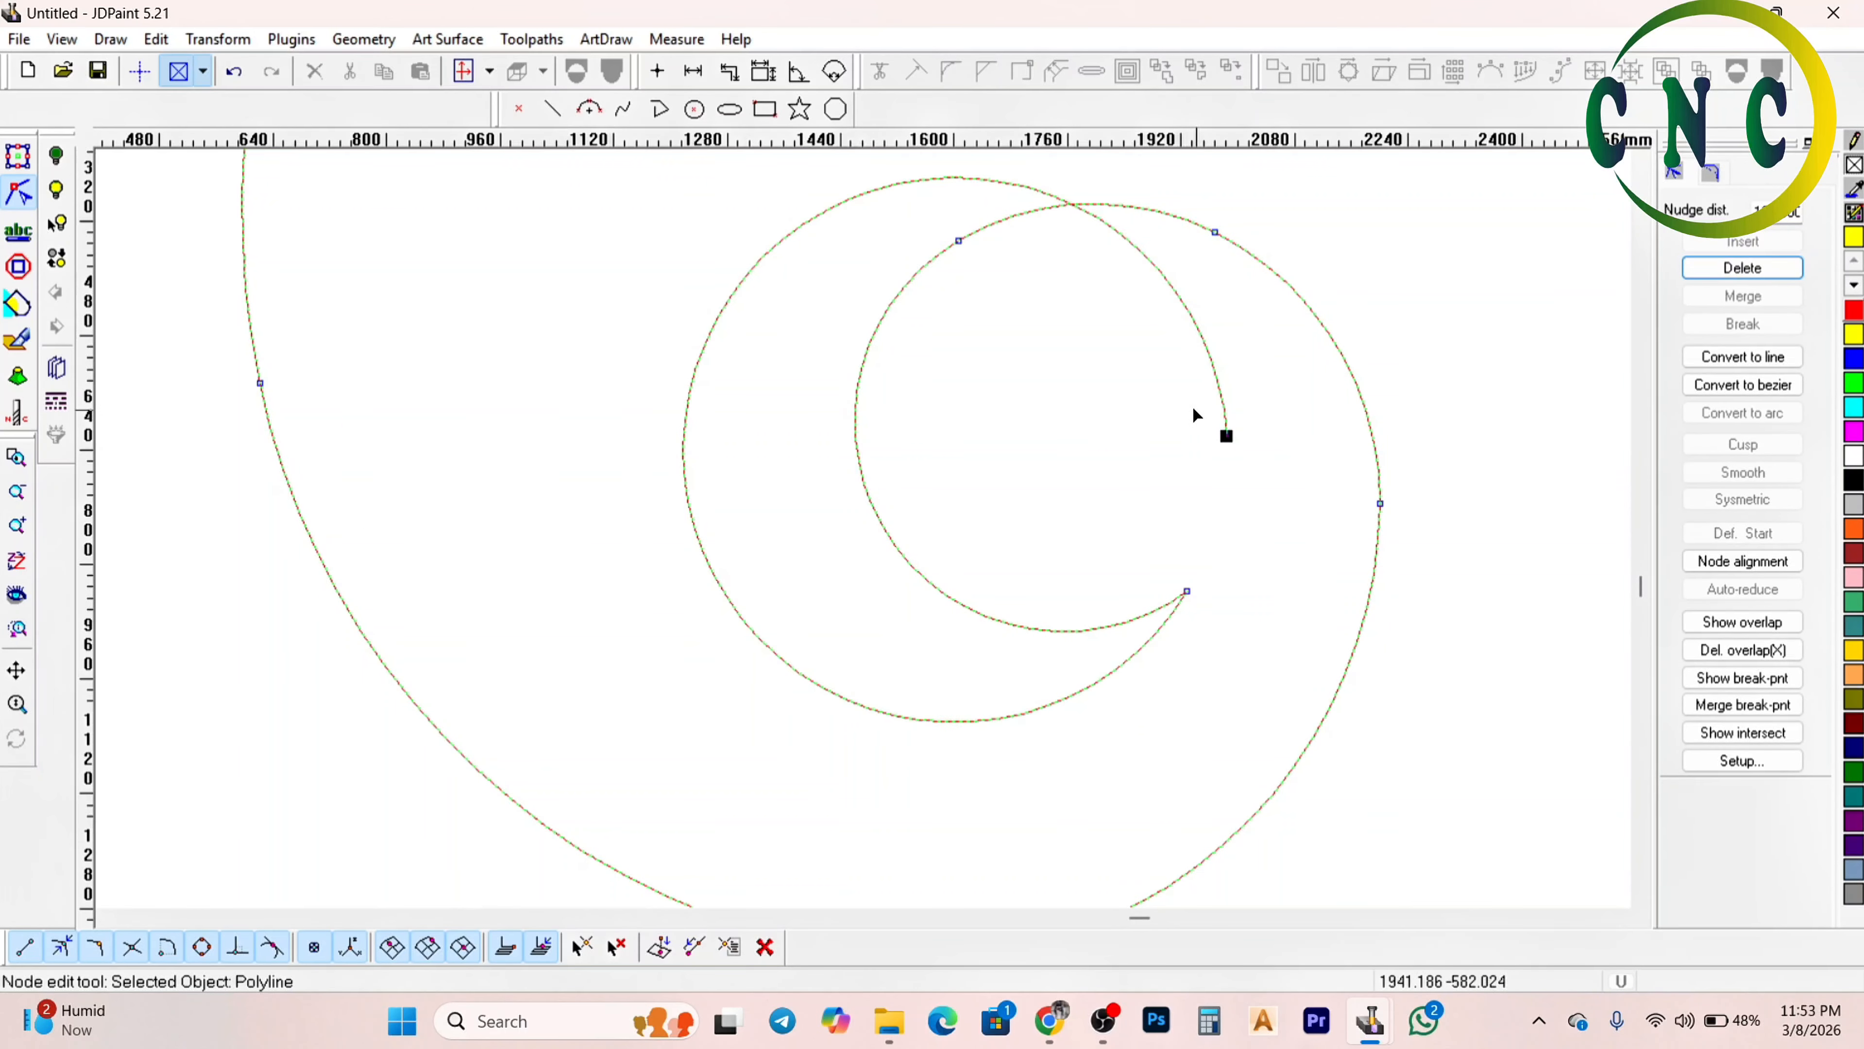
{"action": "key", "text": "ctrl+z"}
{"action": "key", "text": "ctrl+z"}
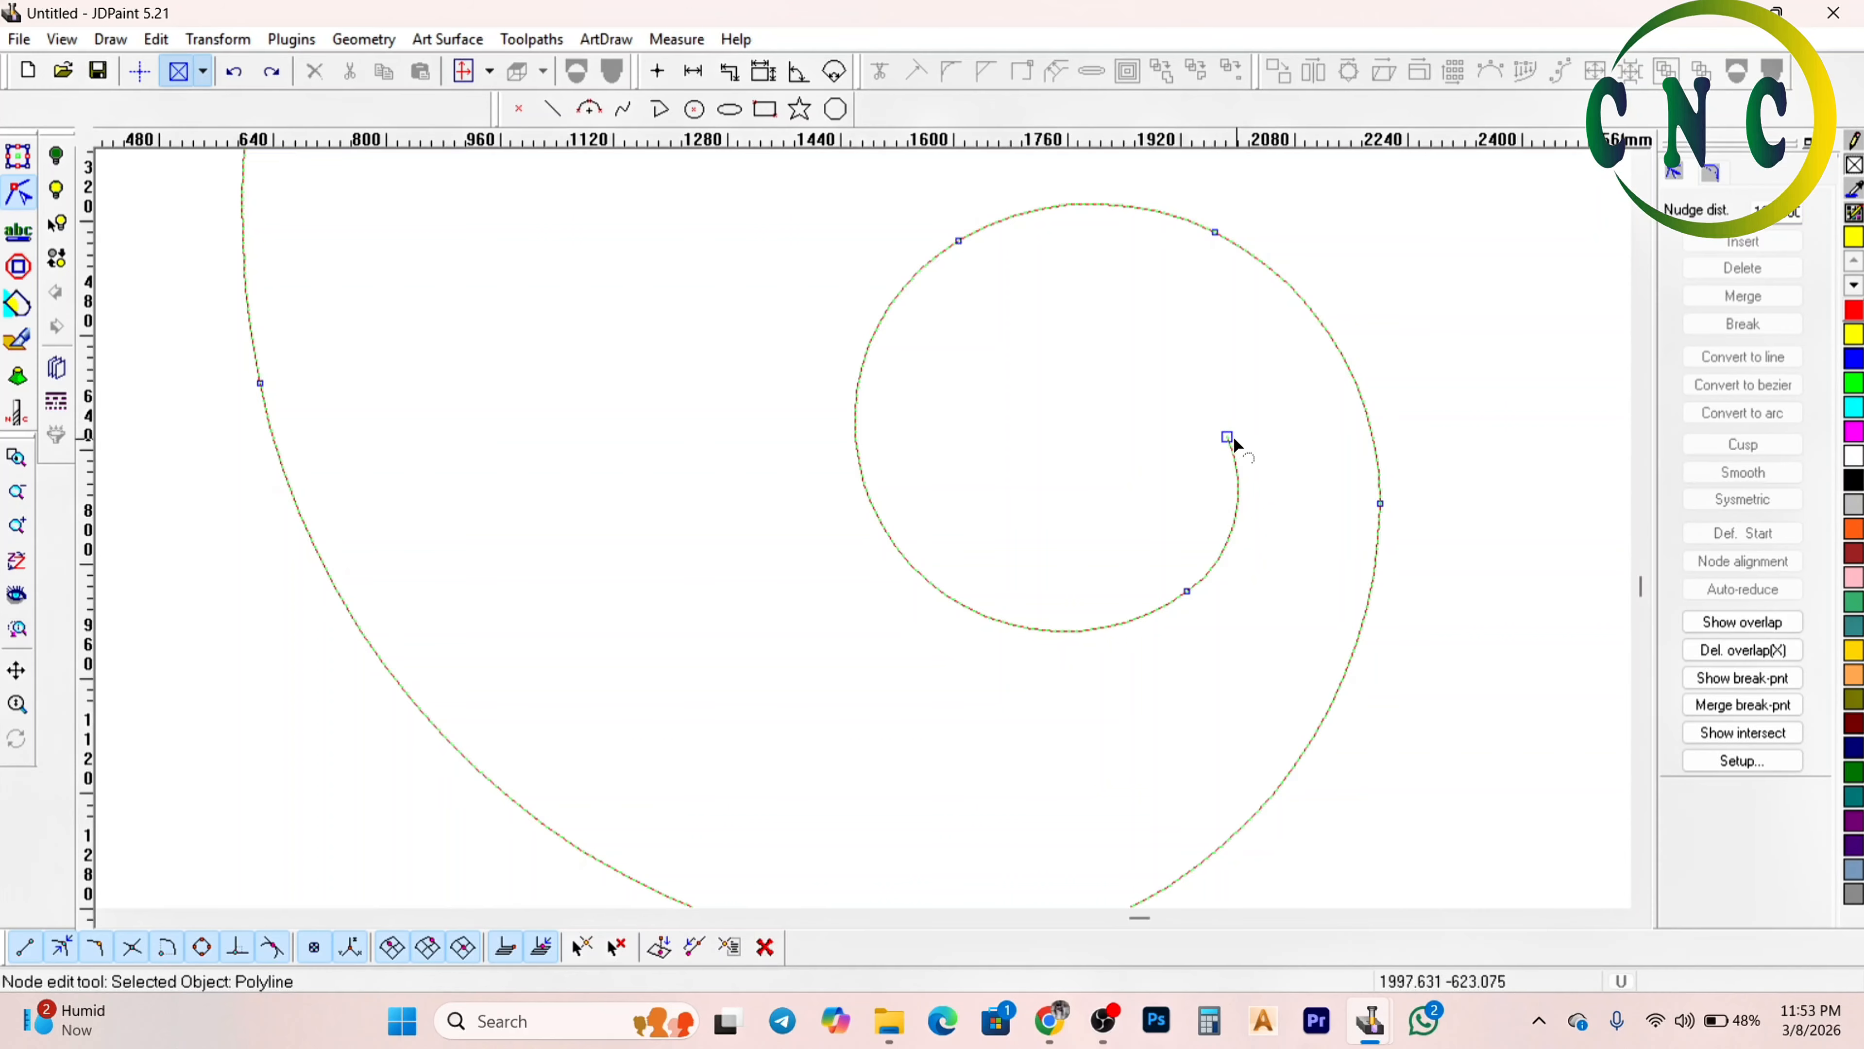
Pull the spiral's inner end further around the curl and bend its last arc slightly inward
{"action": "left_click_drag", "start_coordinate": [1230, 439], "coordinate": [1196, 361]}
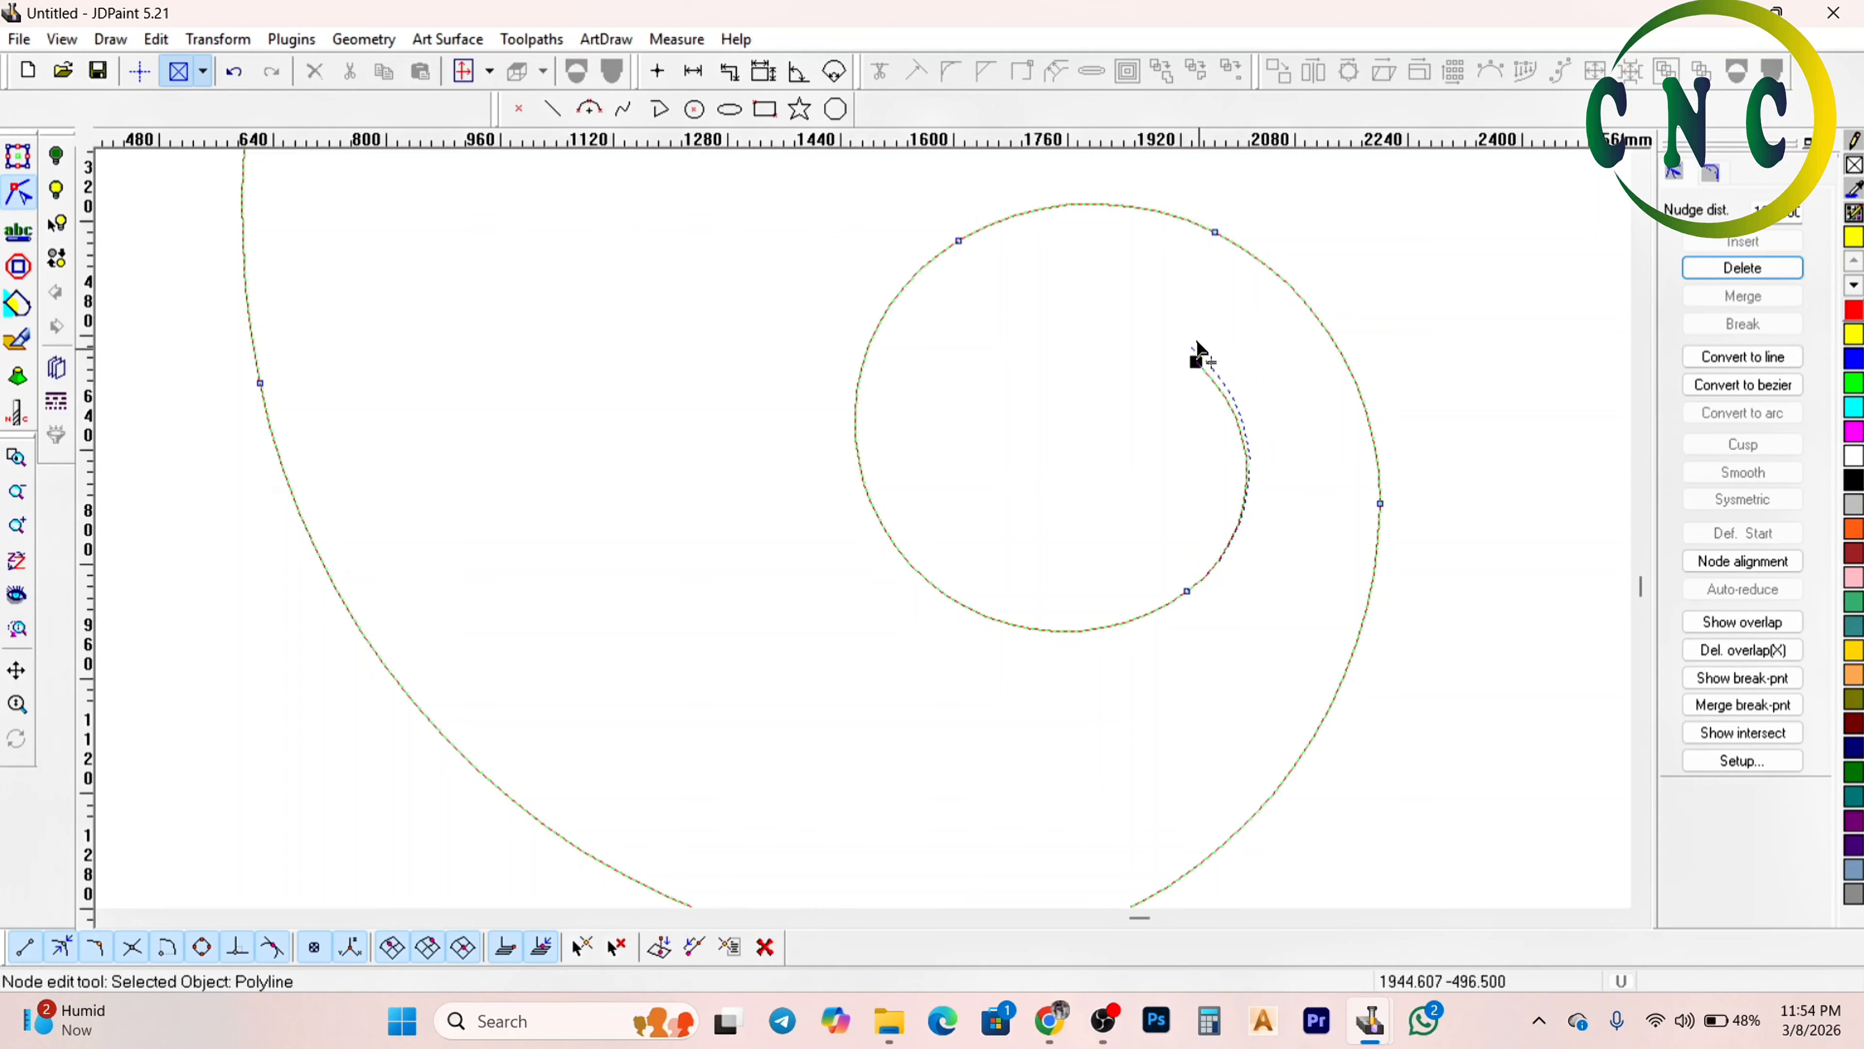
{"action": "left_click_drag", "start_coordinate": [1160, 281], "coordinate": [1124, 311]}
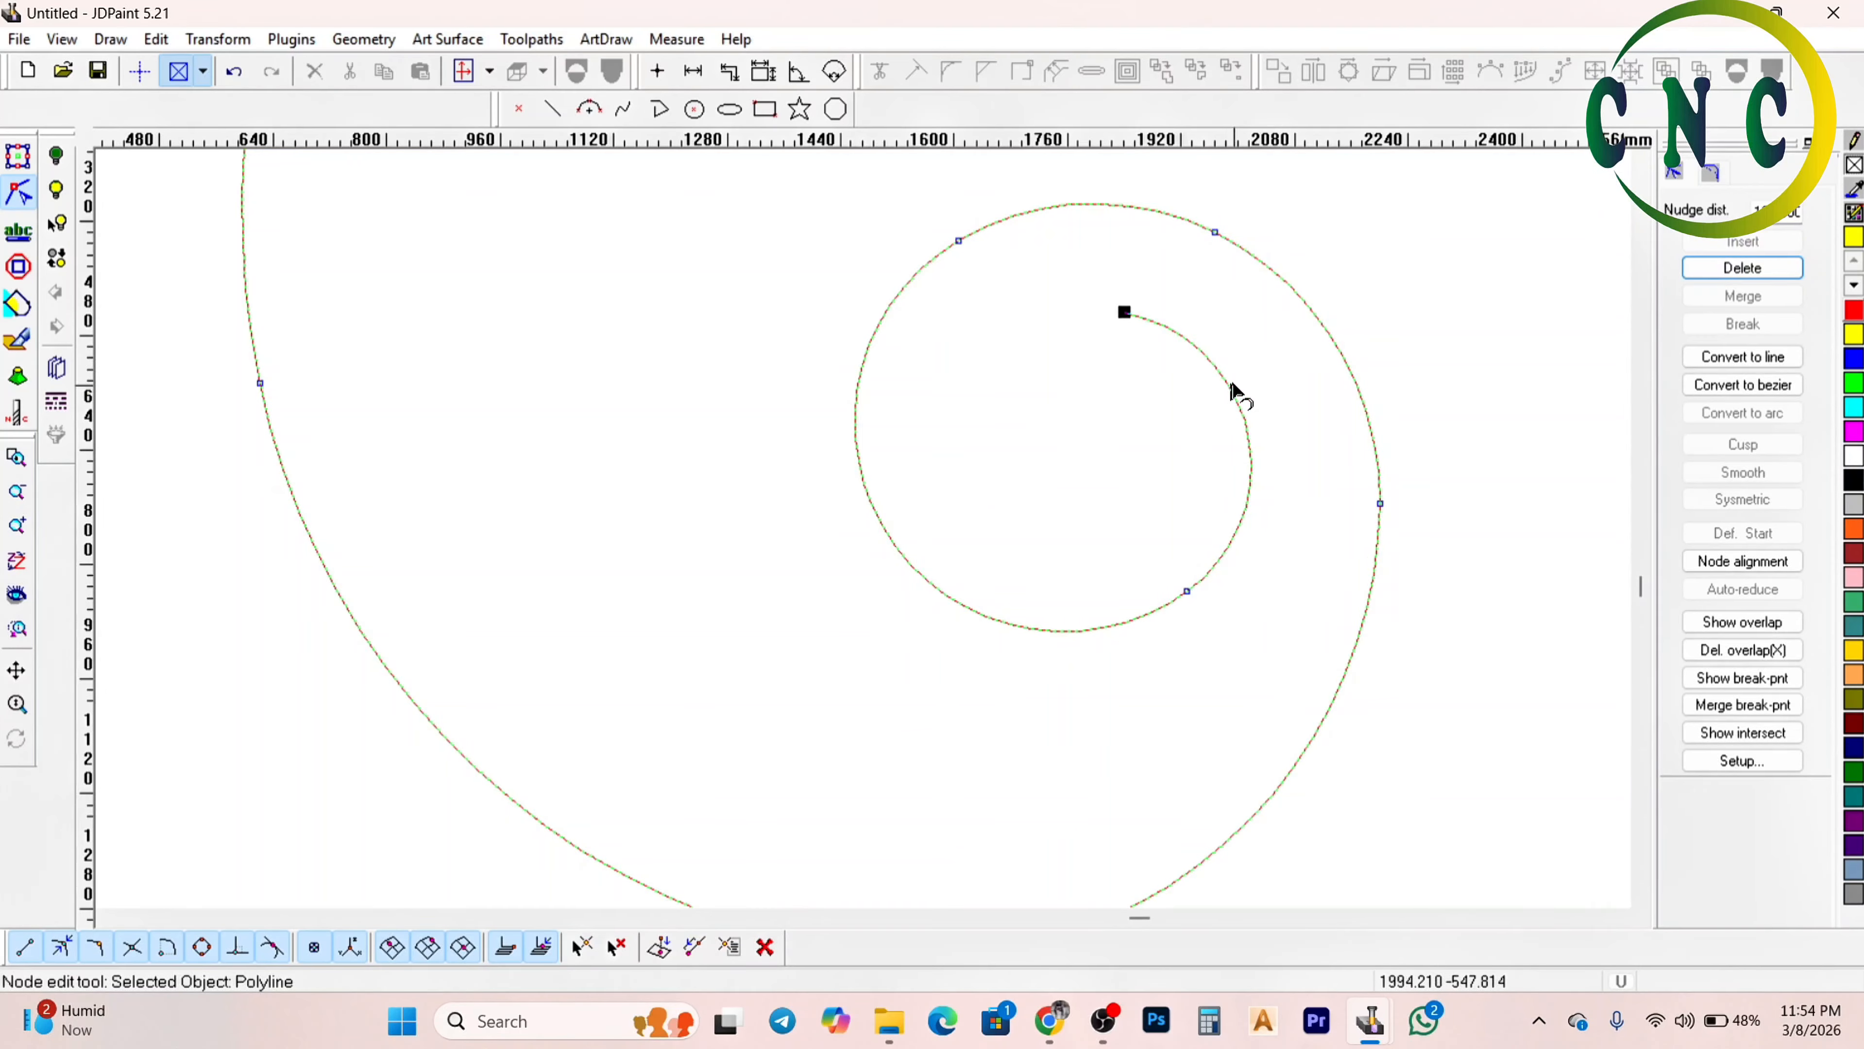
{"action": "scroll", "coordinate": [1237, 534], "scroll_direction": "up", "scroll_amount": 1}
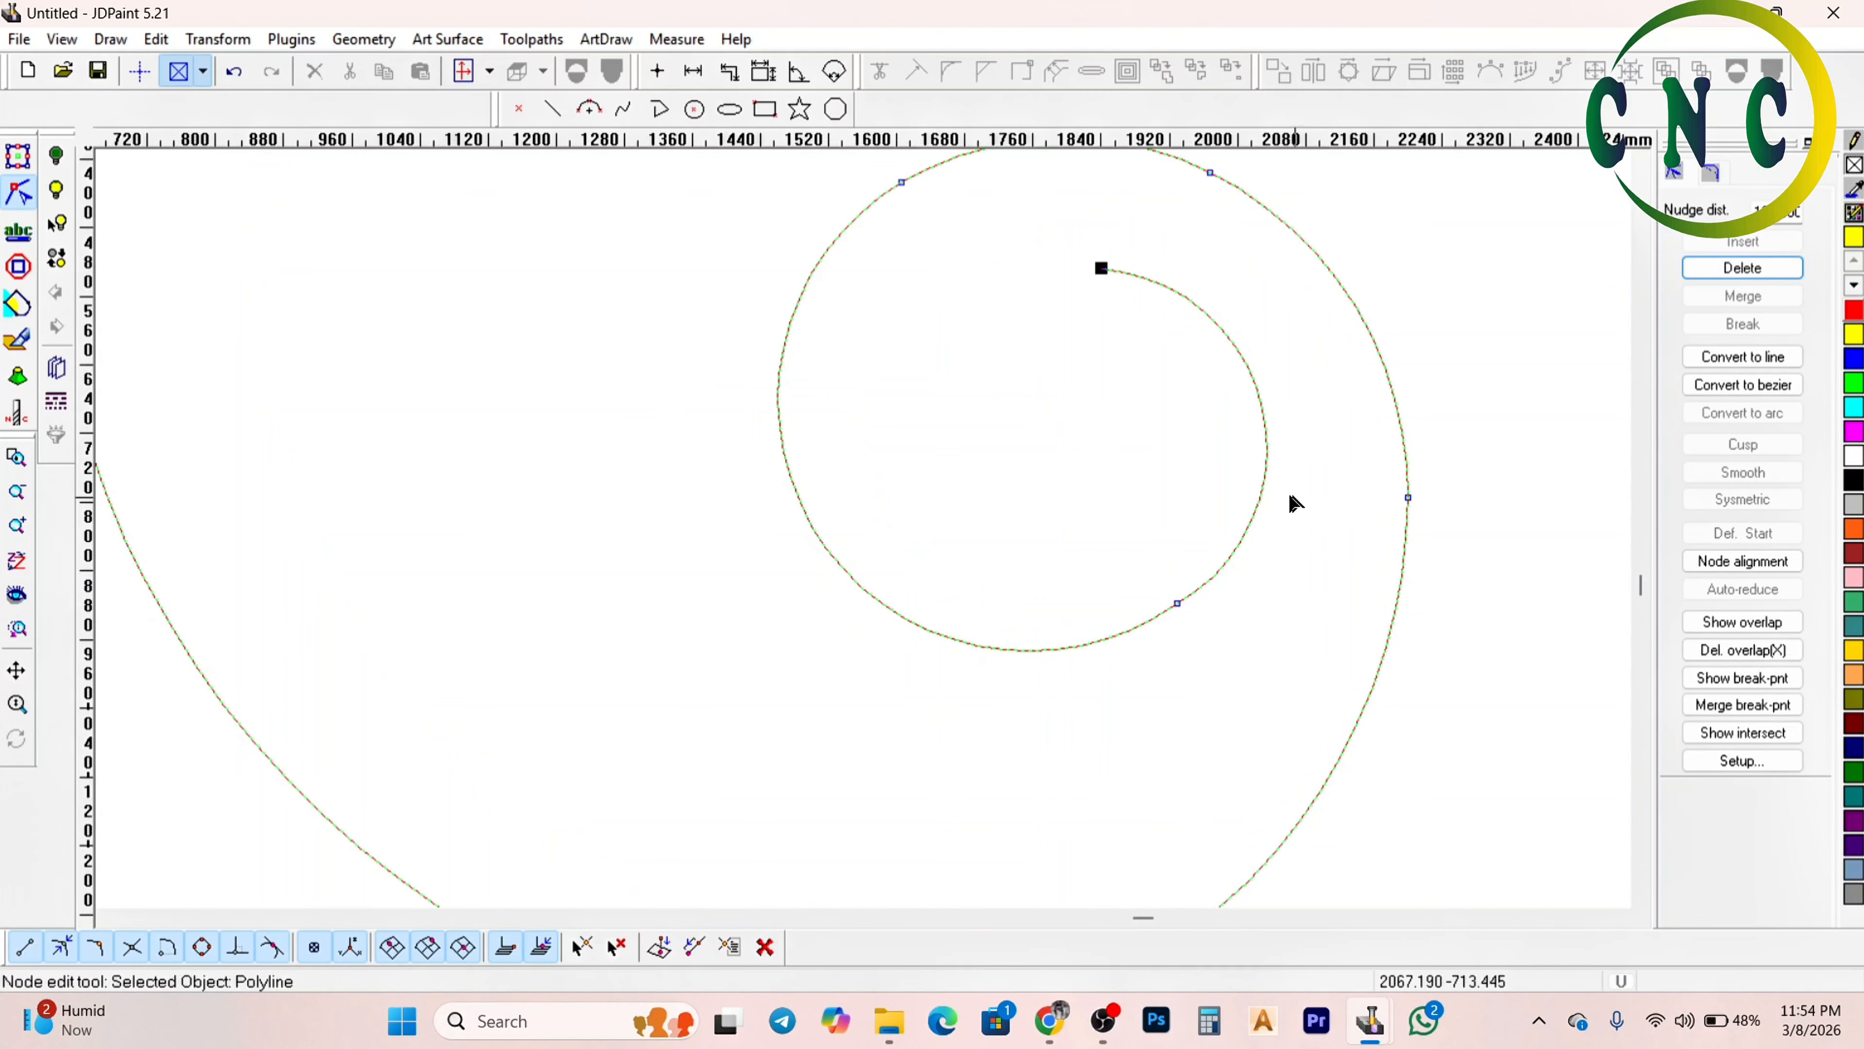
{"action": "left_click", "coordinate": [1257, 485]}
{"action": "left_click_drag", "start_coordinate": [1258, 486], "coordinate": [1251, 485]}
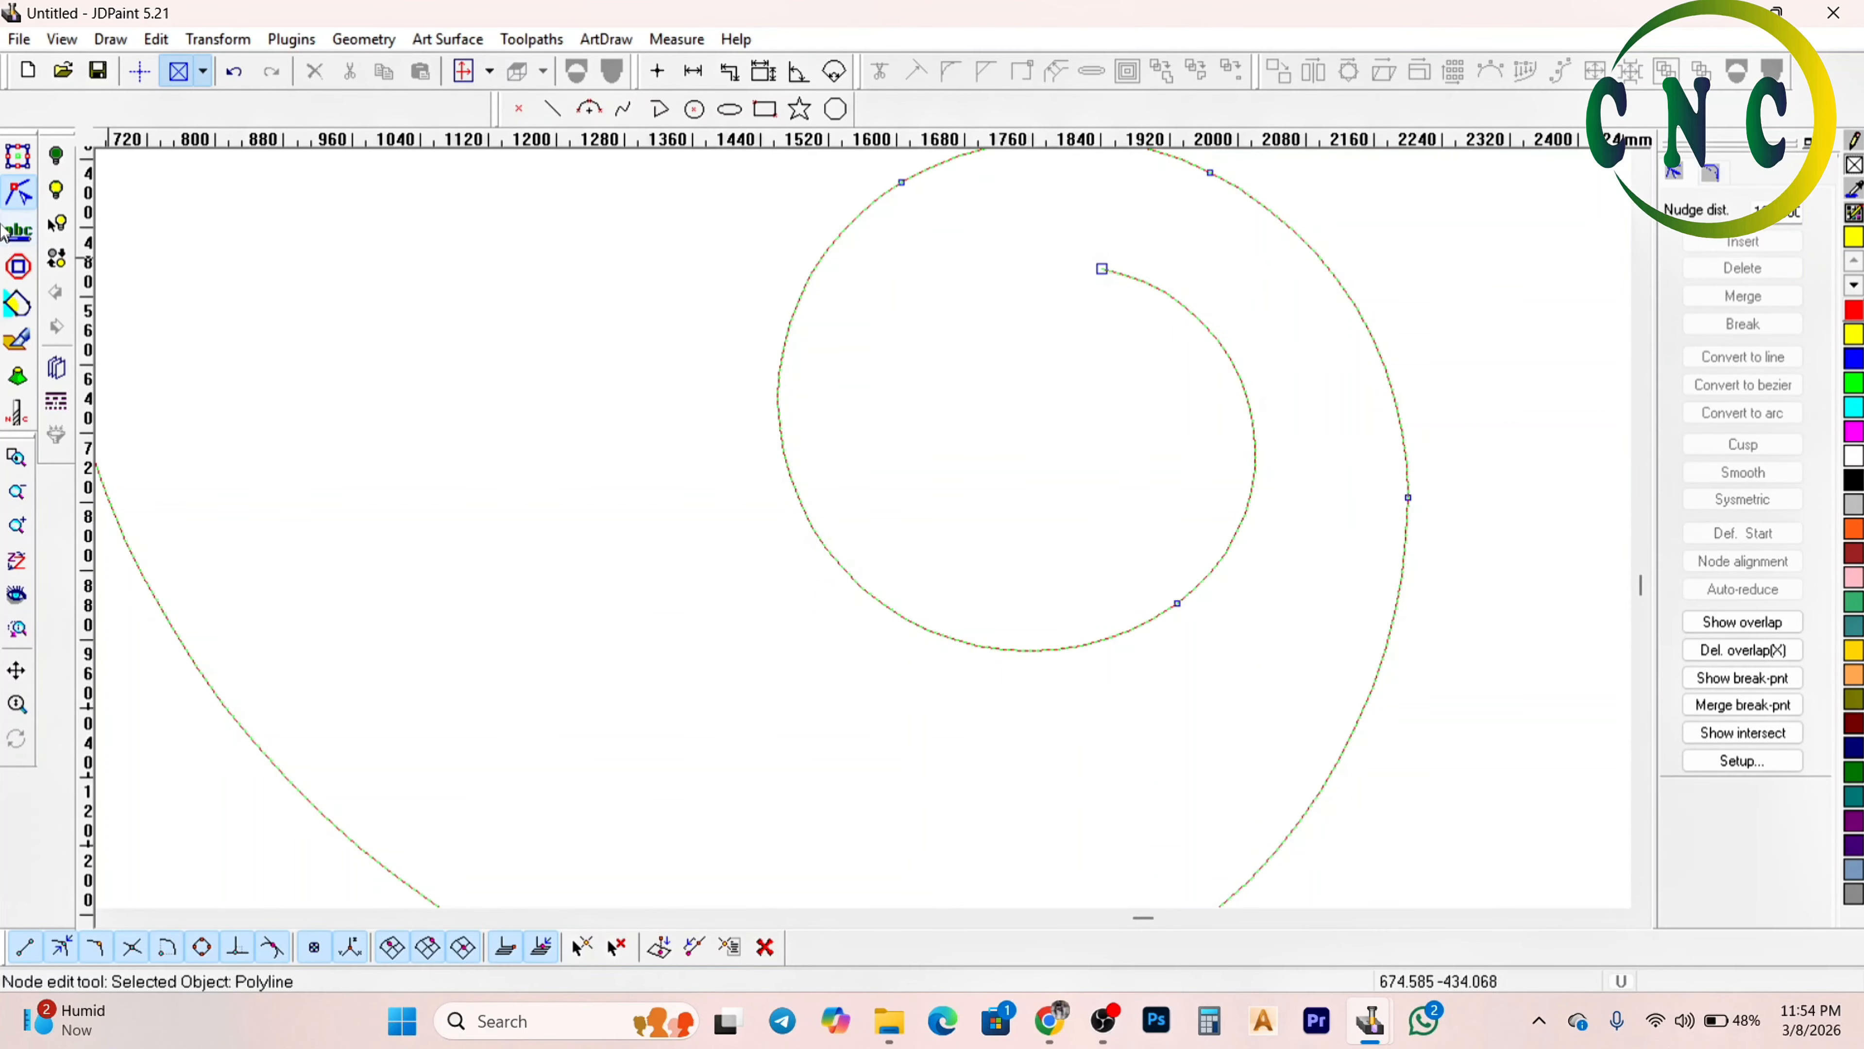
Try to offset the spiral curve inward by 15 in one step with round corners, keeping the original
{"action": "left_click", "coordinate": [18, 159]}
{"action": "scroll", "coordinate": [777, 154], "scroll_direction": "down", "scroll_amount": 2}
{"action": "scroll", "coordinate": [802, 470], "scroll_direction": "down", "scroll_amount": 2}
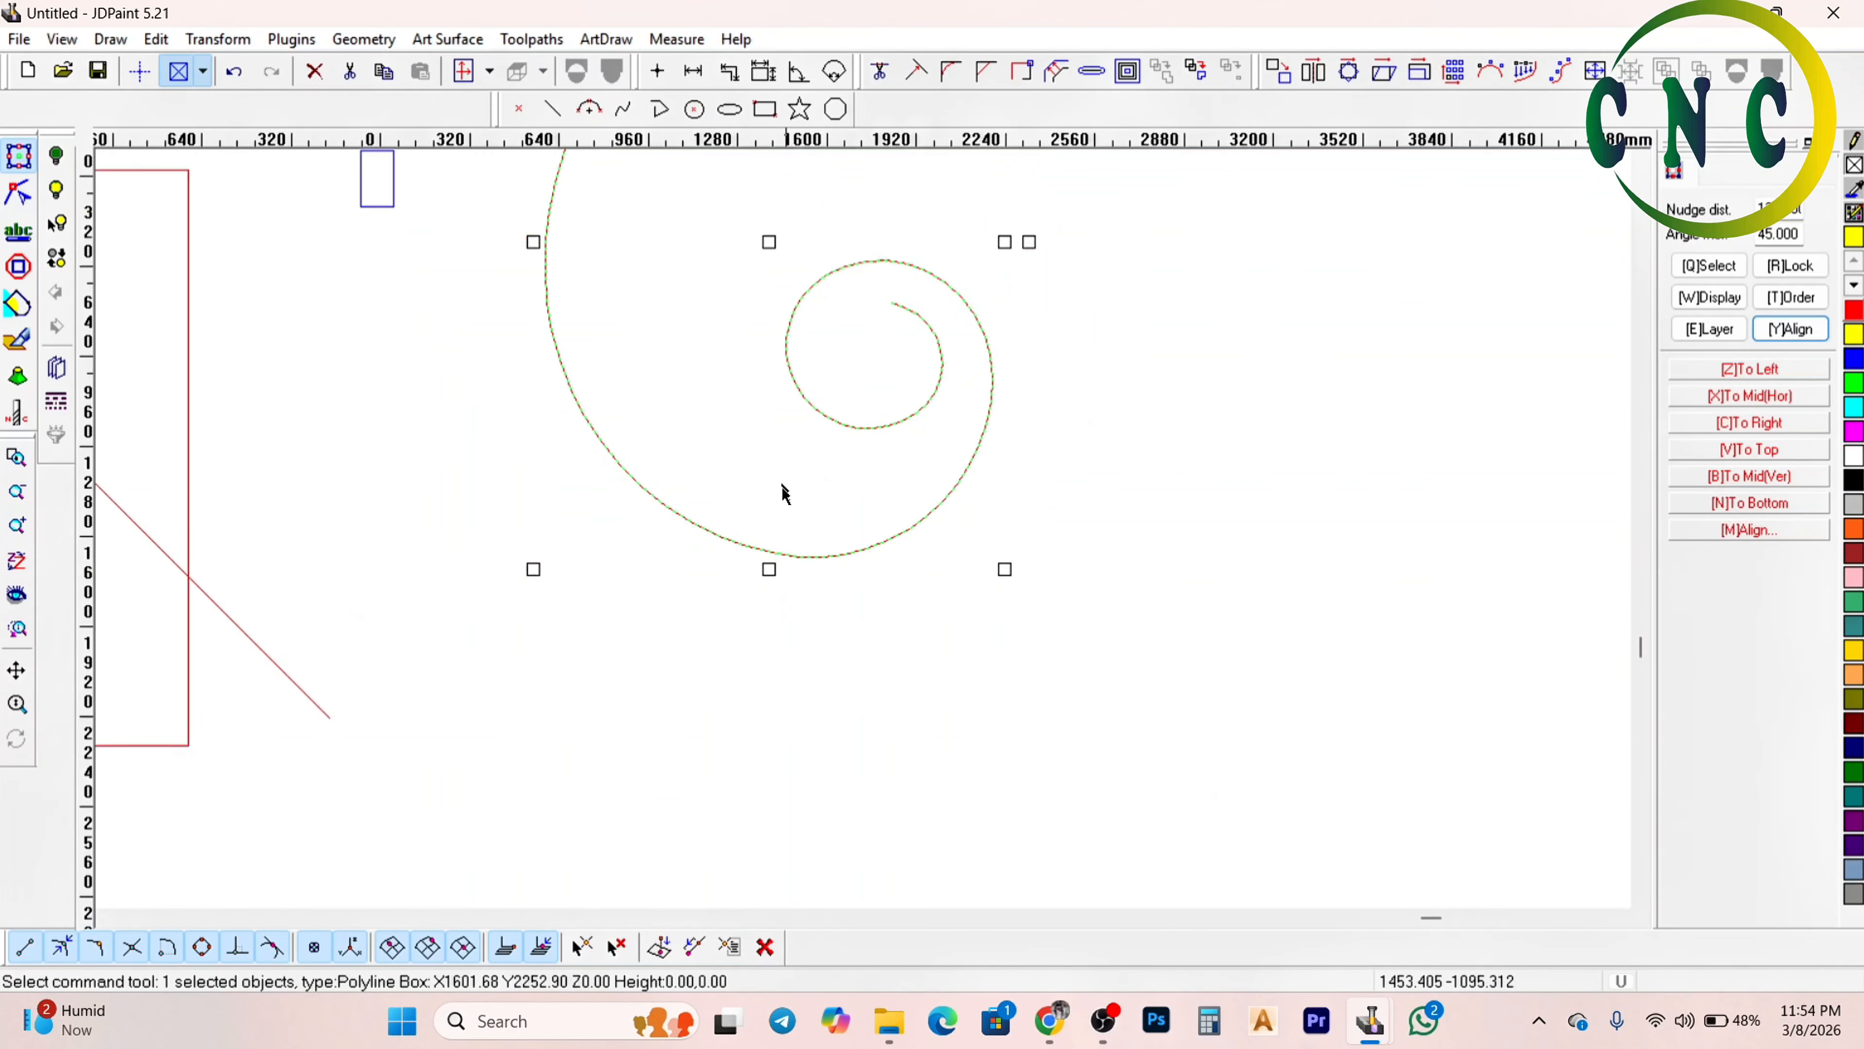
{"action": "left_click", "coordinate": [1057, 74]}
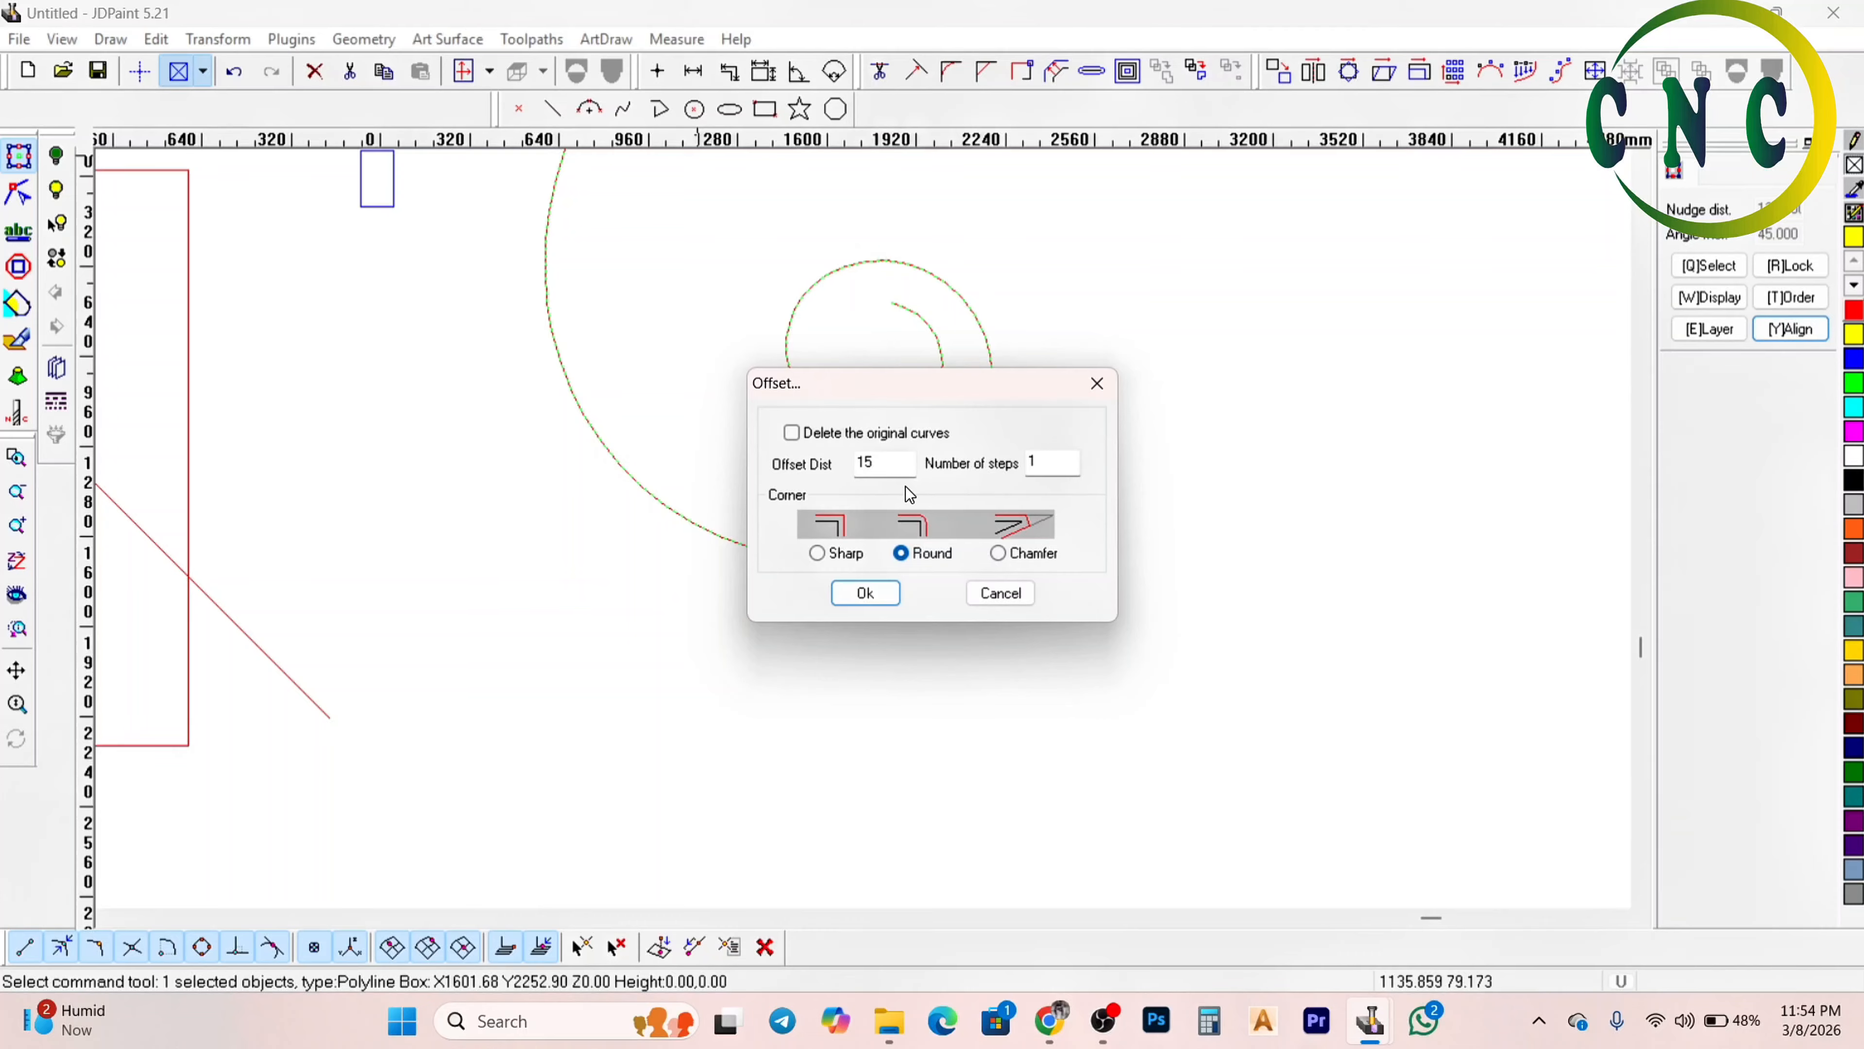
{"action": "left_click", "coordinate": [866, 595]}
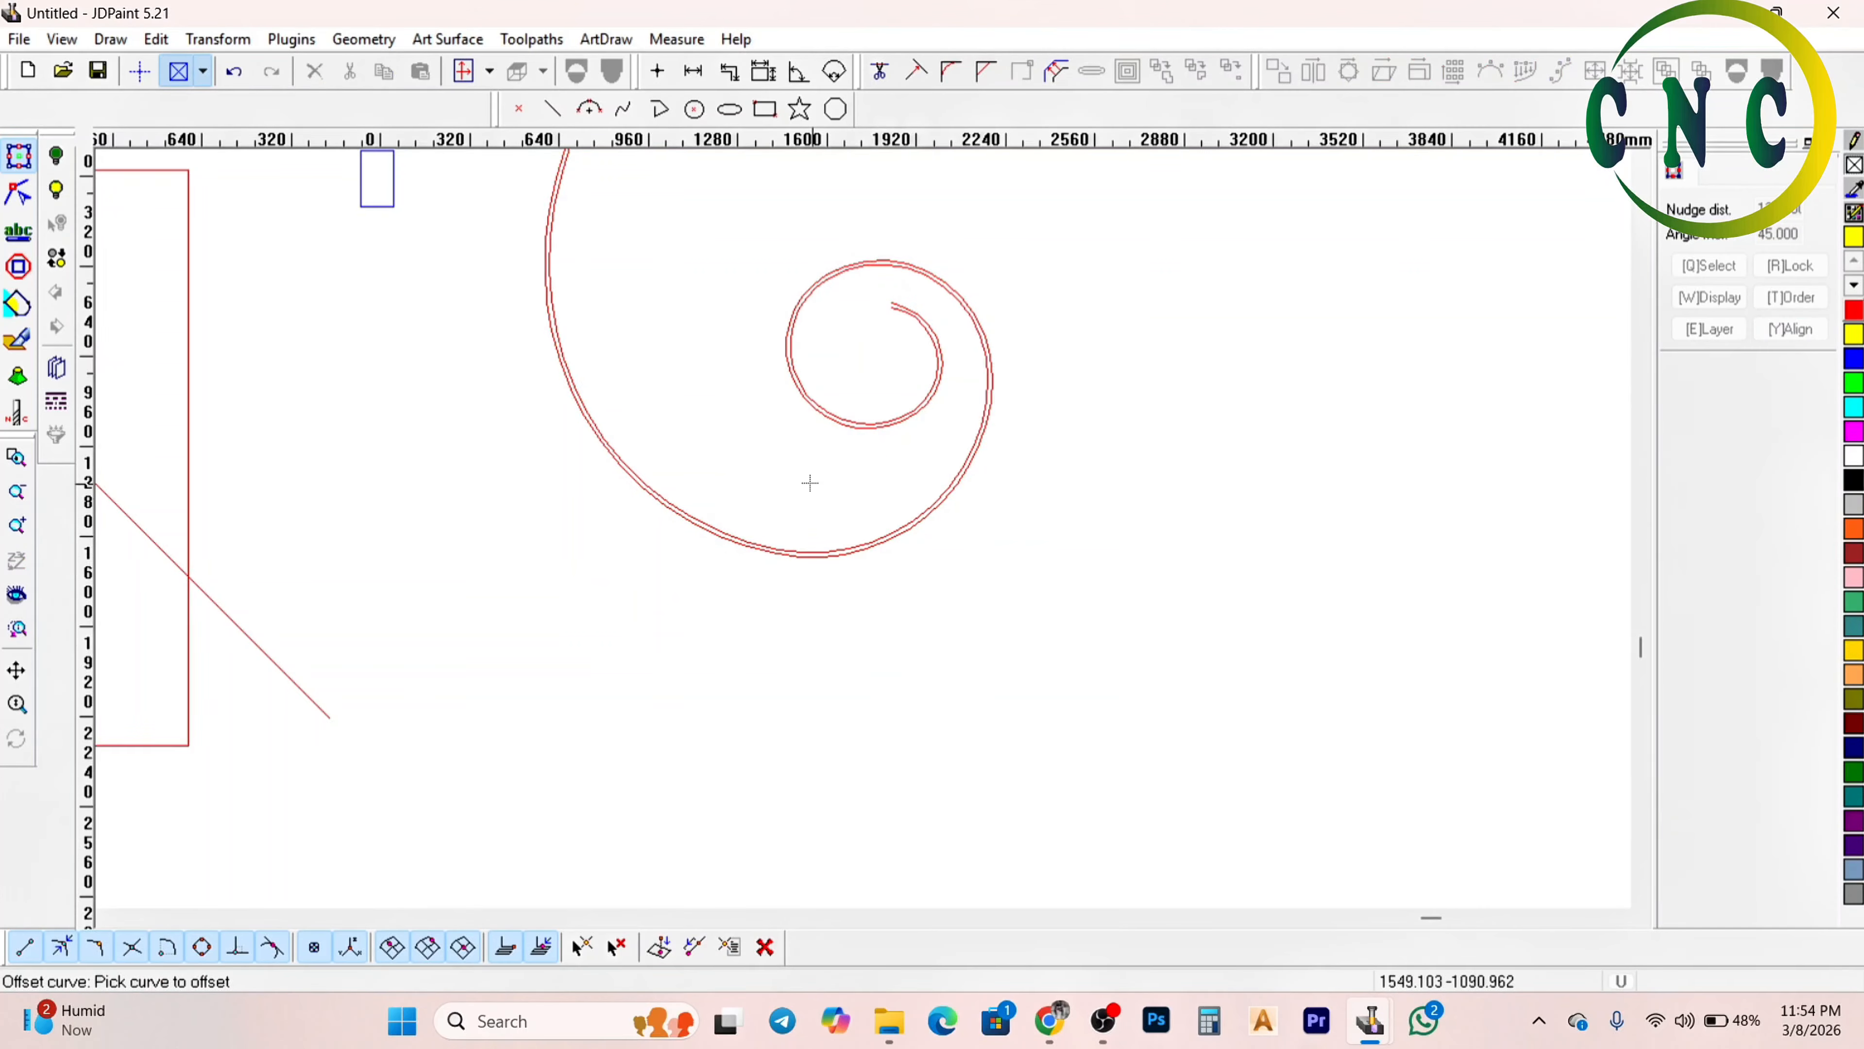
{"action": "right_click", "coordinate": [850, 462]}
Try to offset the spiral curve inward by 50 in one step with round corners, and delete the offset copy
{"action": "right_click", "coordinate": [807, 470]}
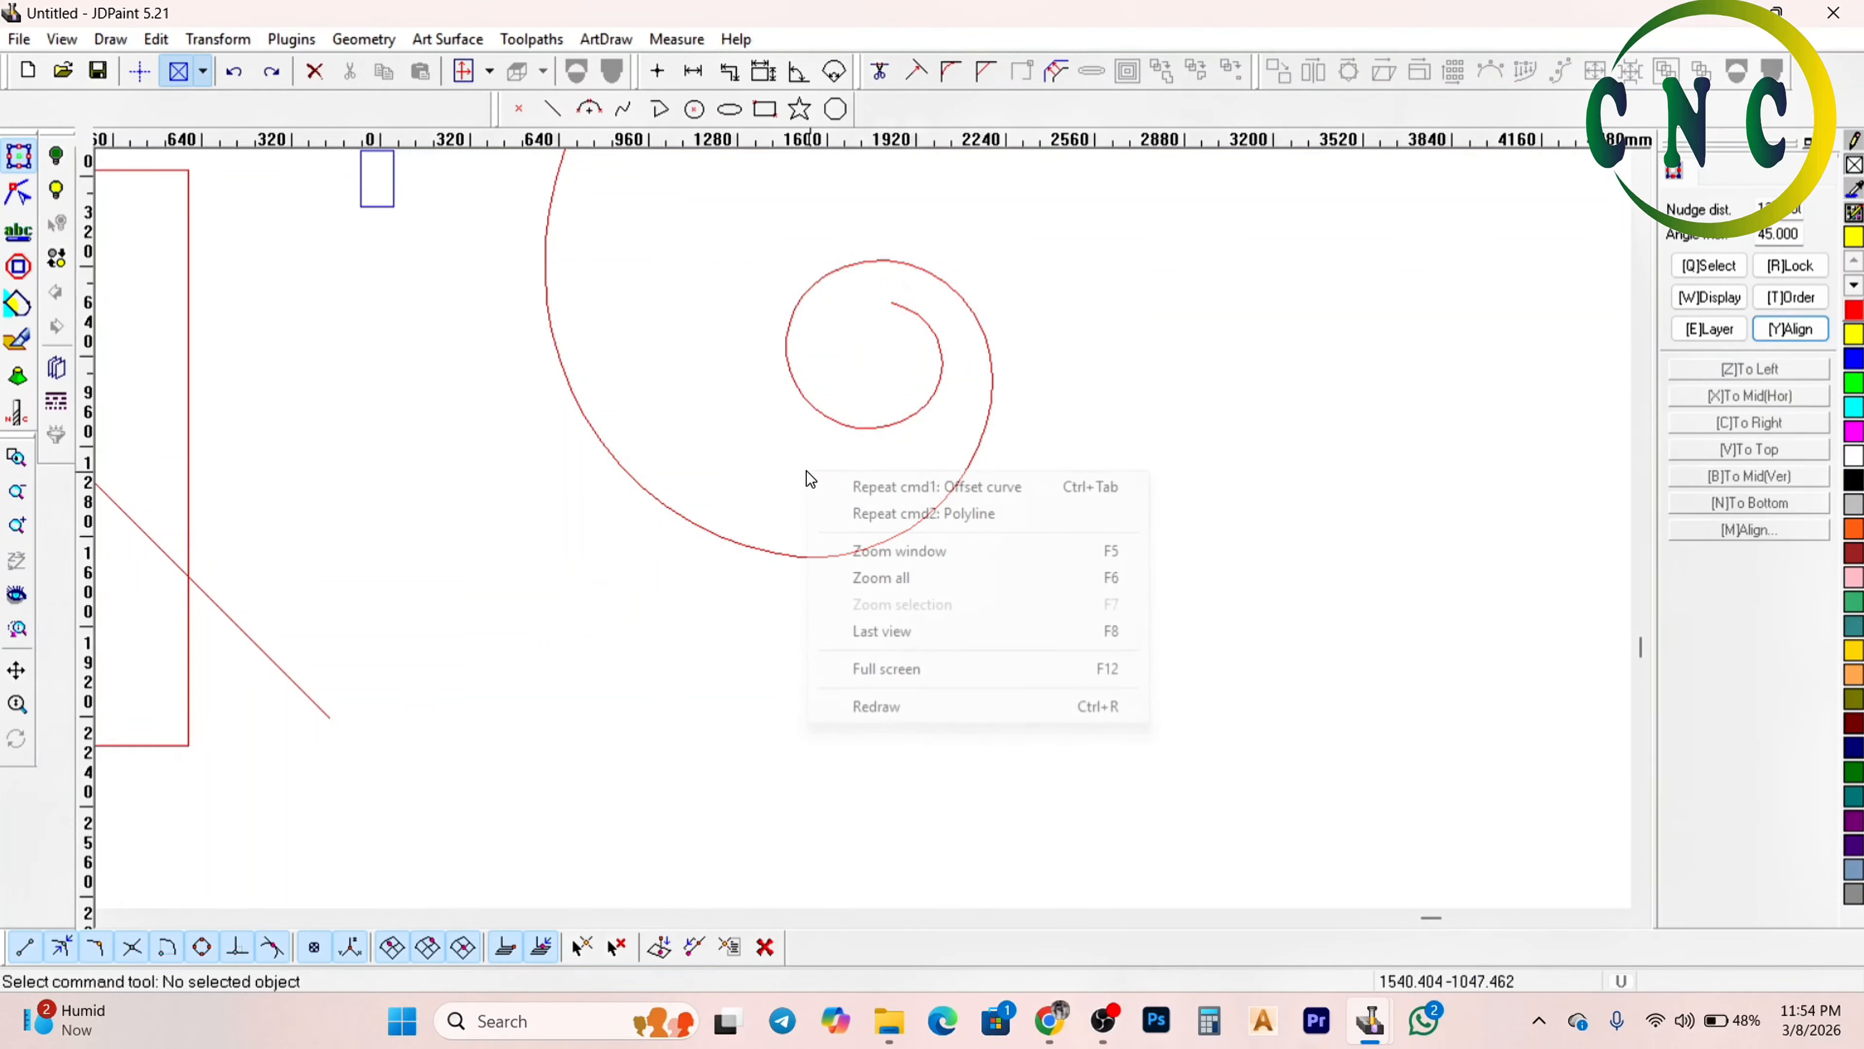
{"action": "left_click", "coordinate": [887, 482]}
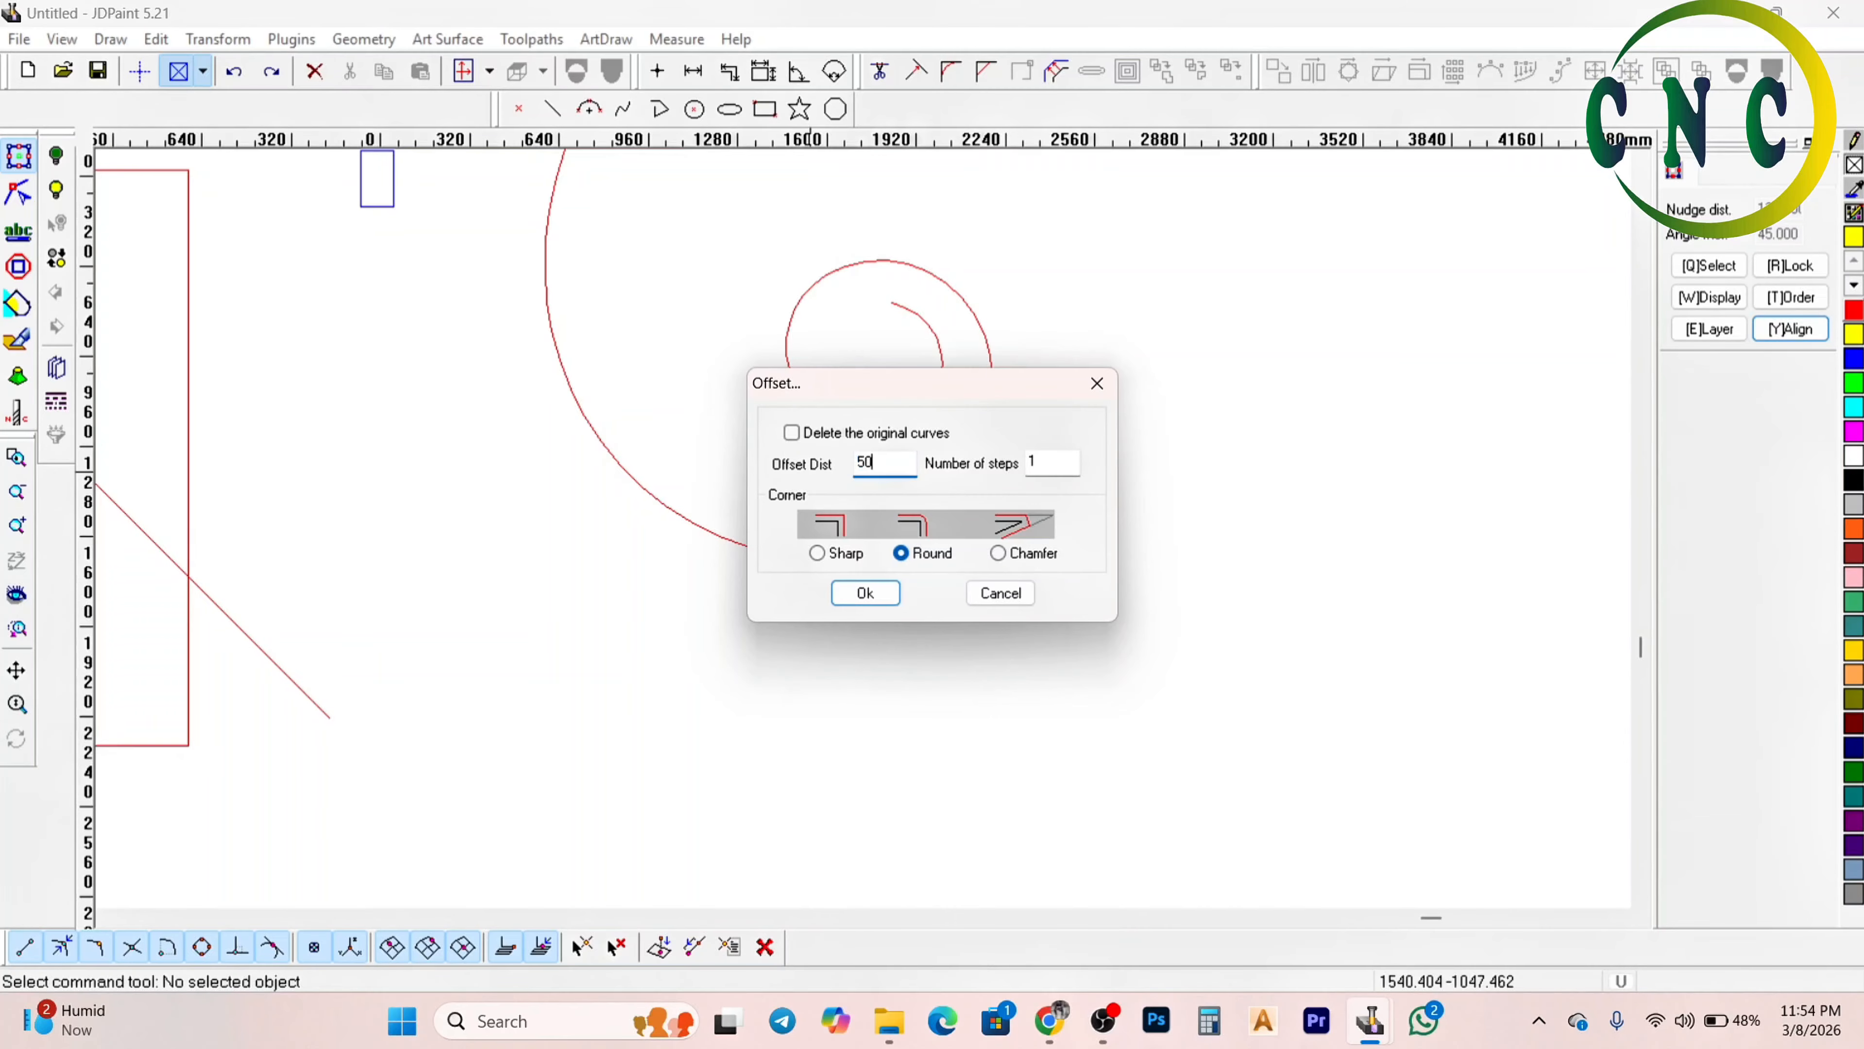
{"action": "key", "text": "Return"}
{"action": "left_click", "coordinate": [788, 553]}
{"action": "left_click", "coordinate": [802, 494]}
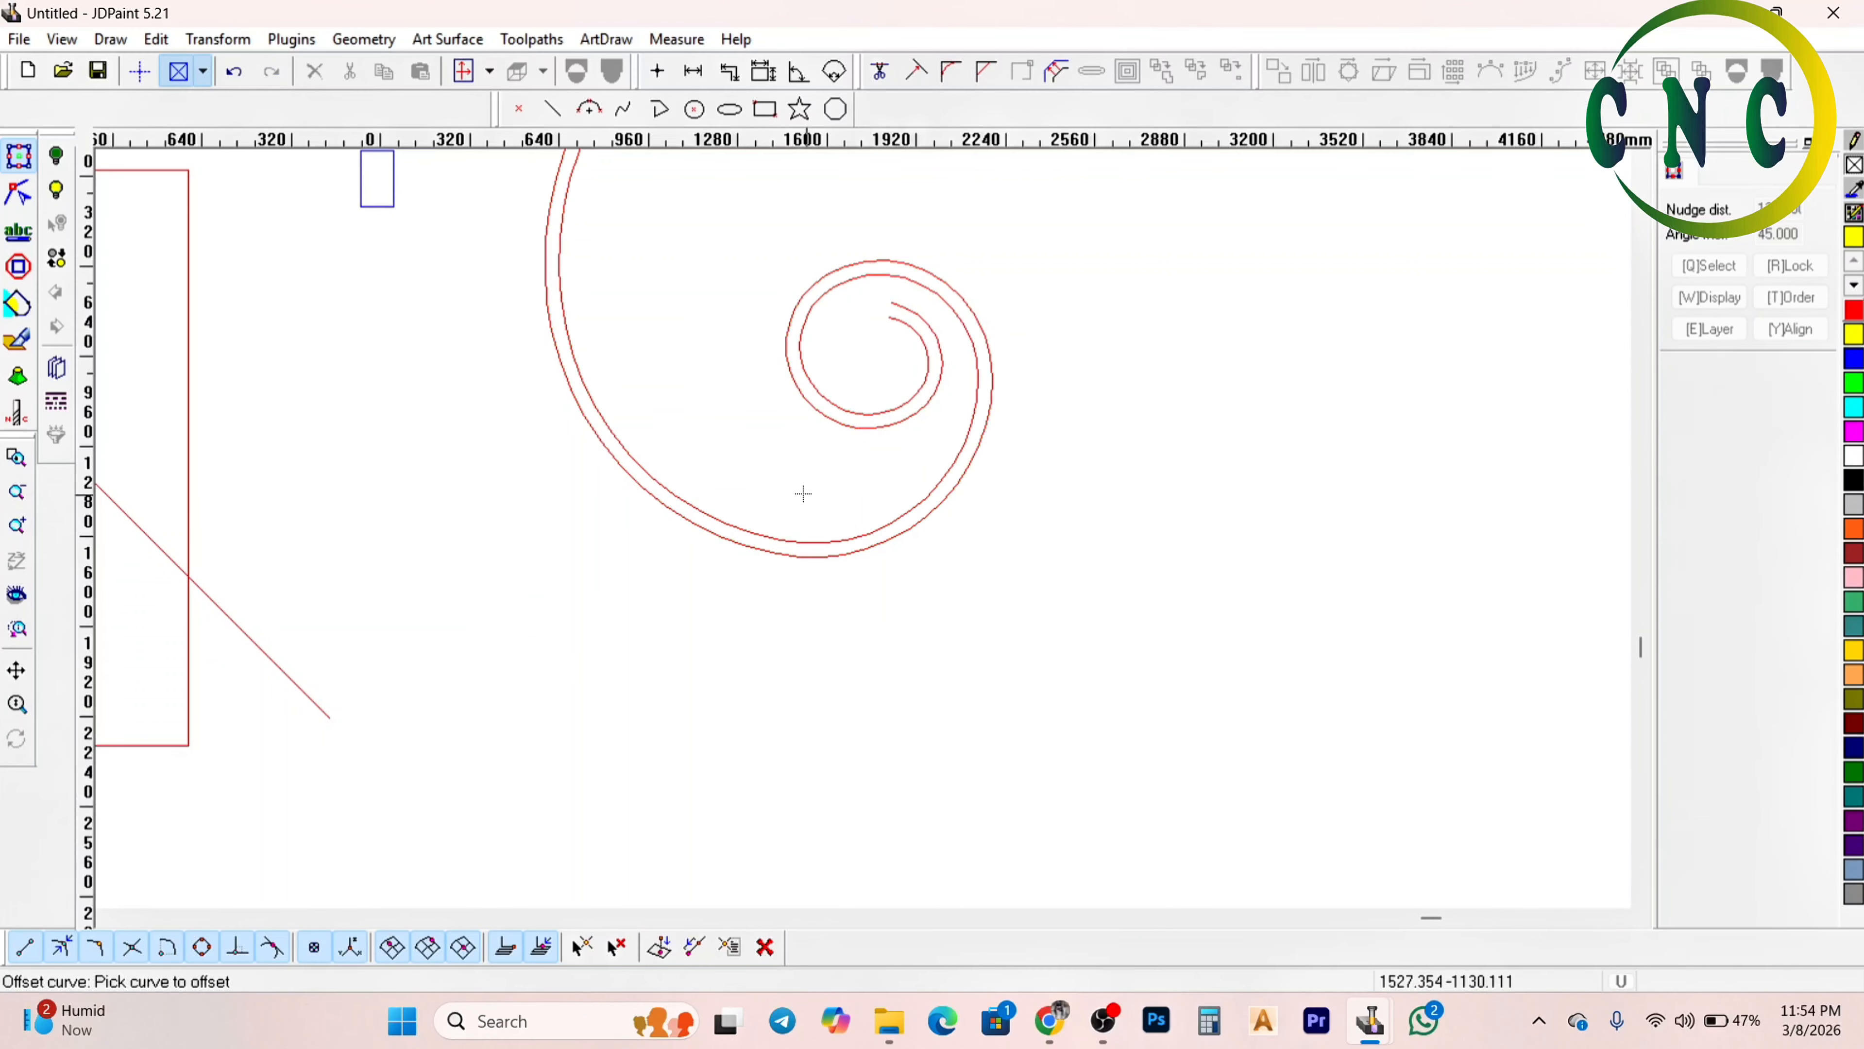
{"action": "right_click", "coordinate": [987, 450]}
{"action": "scroll", "coordinate": [967, 456], "scroll_direction": "up", "scroll_amount": 1}
{"action": "left_click", "coordinate": [956, 440]}
{"action": "key", "text": "Delete"}
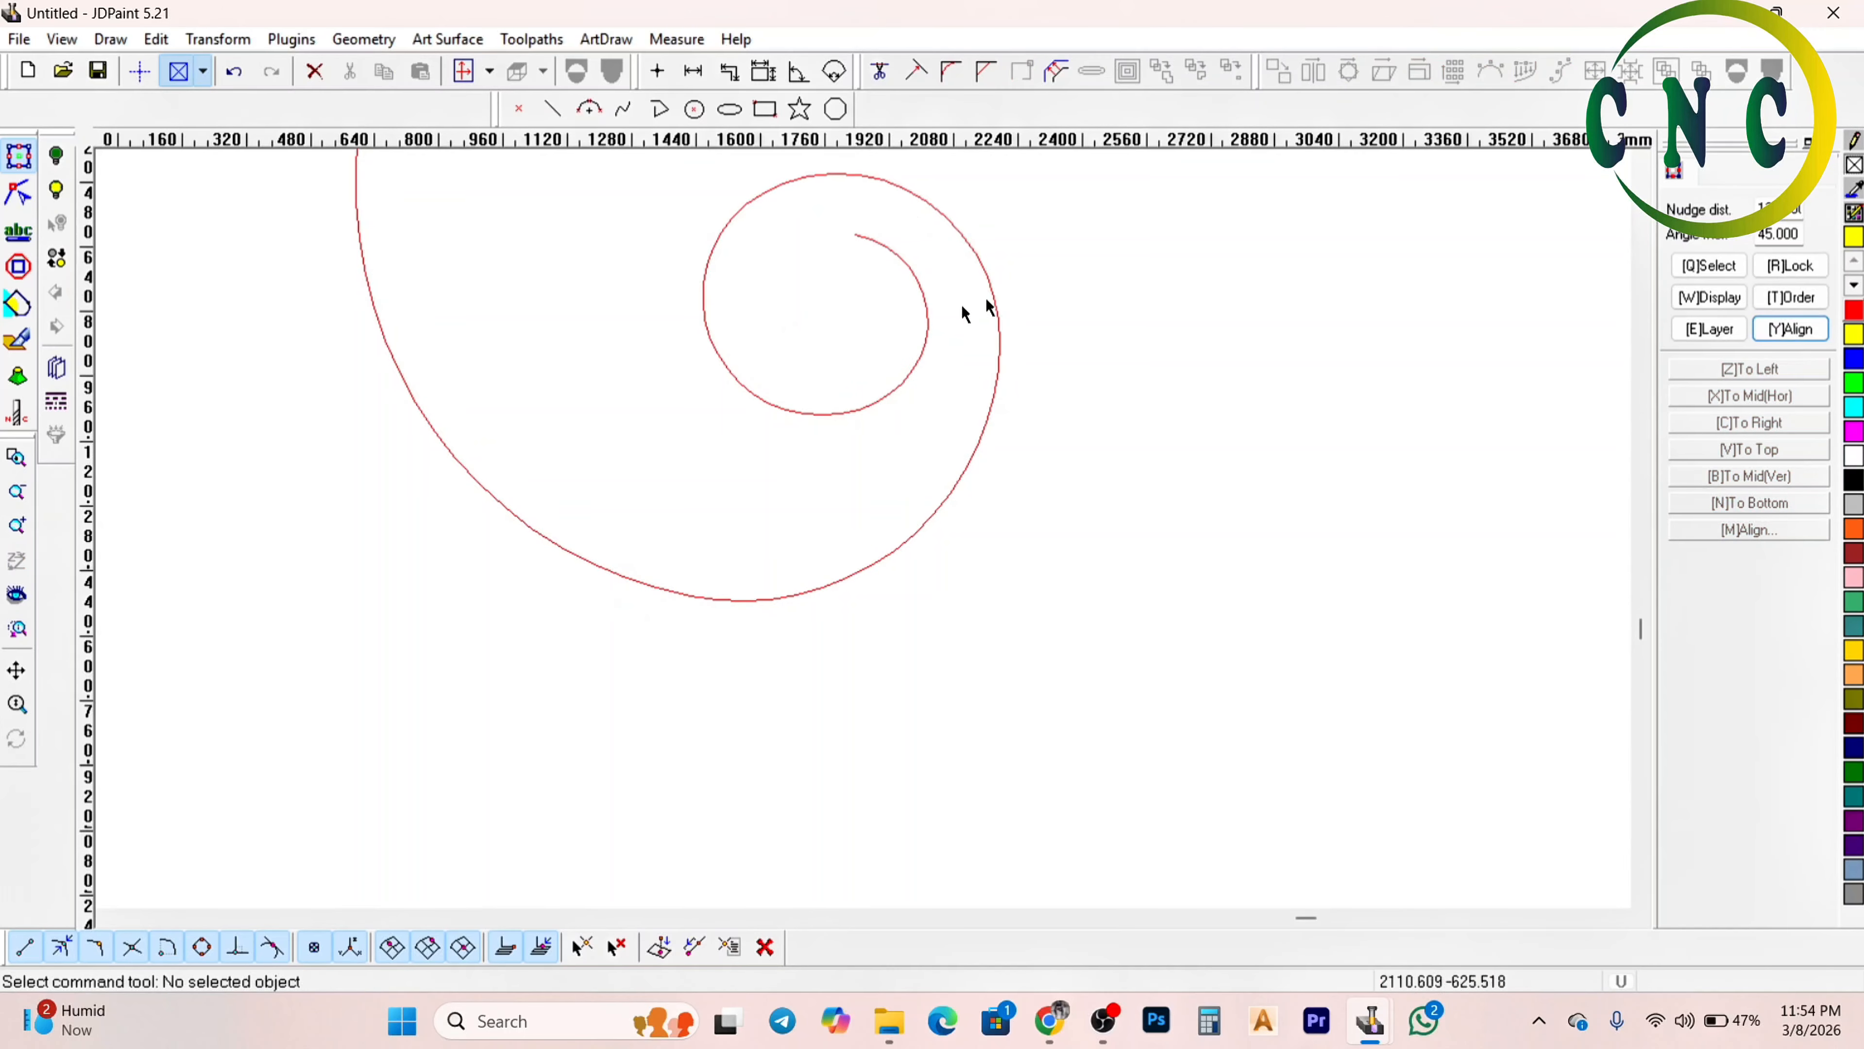
Scale the spiral down proportionally about its centre to about 291 × 410 mm, flipping it vertically
{"action": "left_click_drag", "start_coordinate": [1056, 281], "coordinate": [887, 325]}
{"action": "scroll", "coordinate": [983, 542], "scroll_direction": "down", "scroll_amount": 3}
{"action": "scroll", "coordinate": [934, 438], "scroll_direction": "down", "scroll_amount": 1}
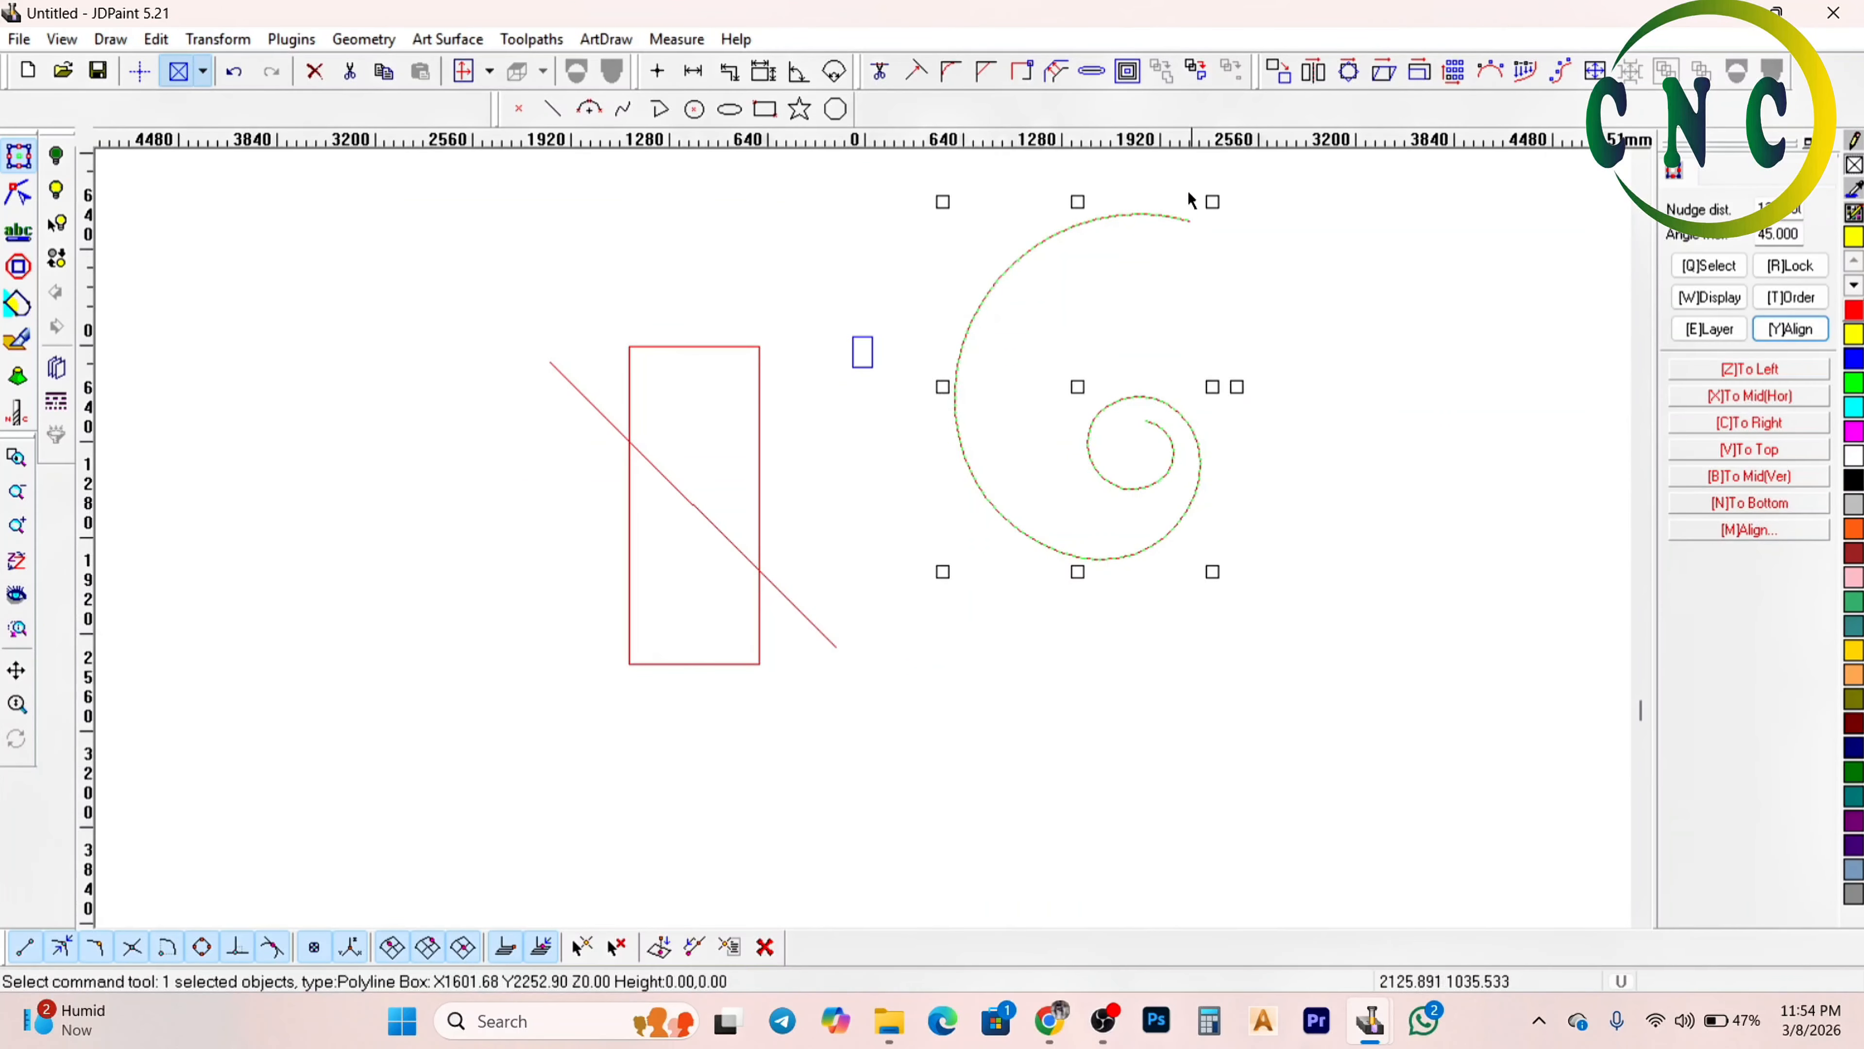
{"action": "left_click_drag", "start_coordinate": [1208, 198], "coordinate": [1191, 296], "text": "shift"}
{"action": "scroll", "coordinate": [1141, 388], "scroll_direction": "up", "scroll_amount": 2}
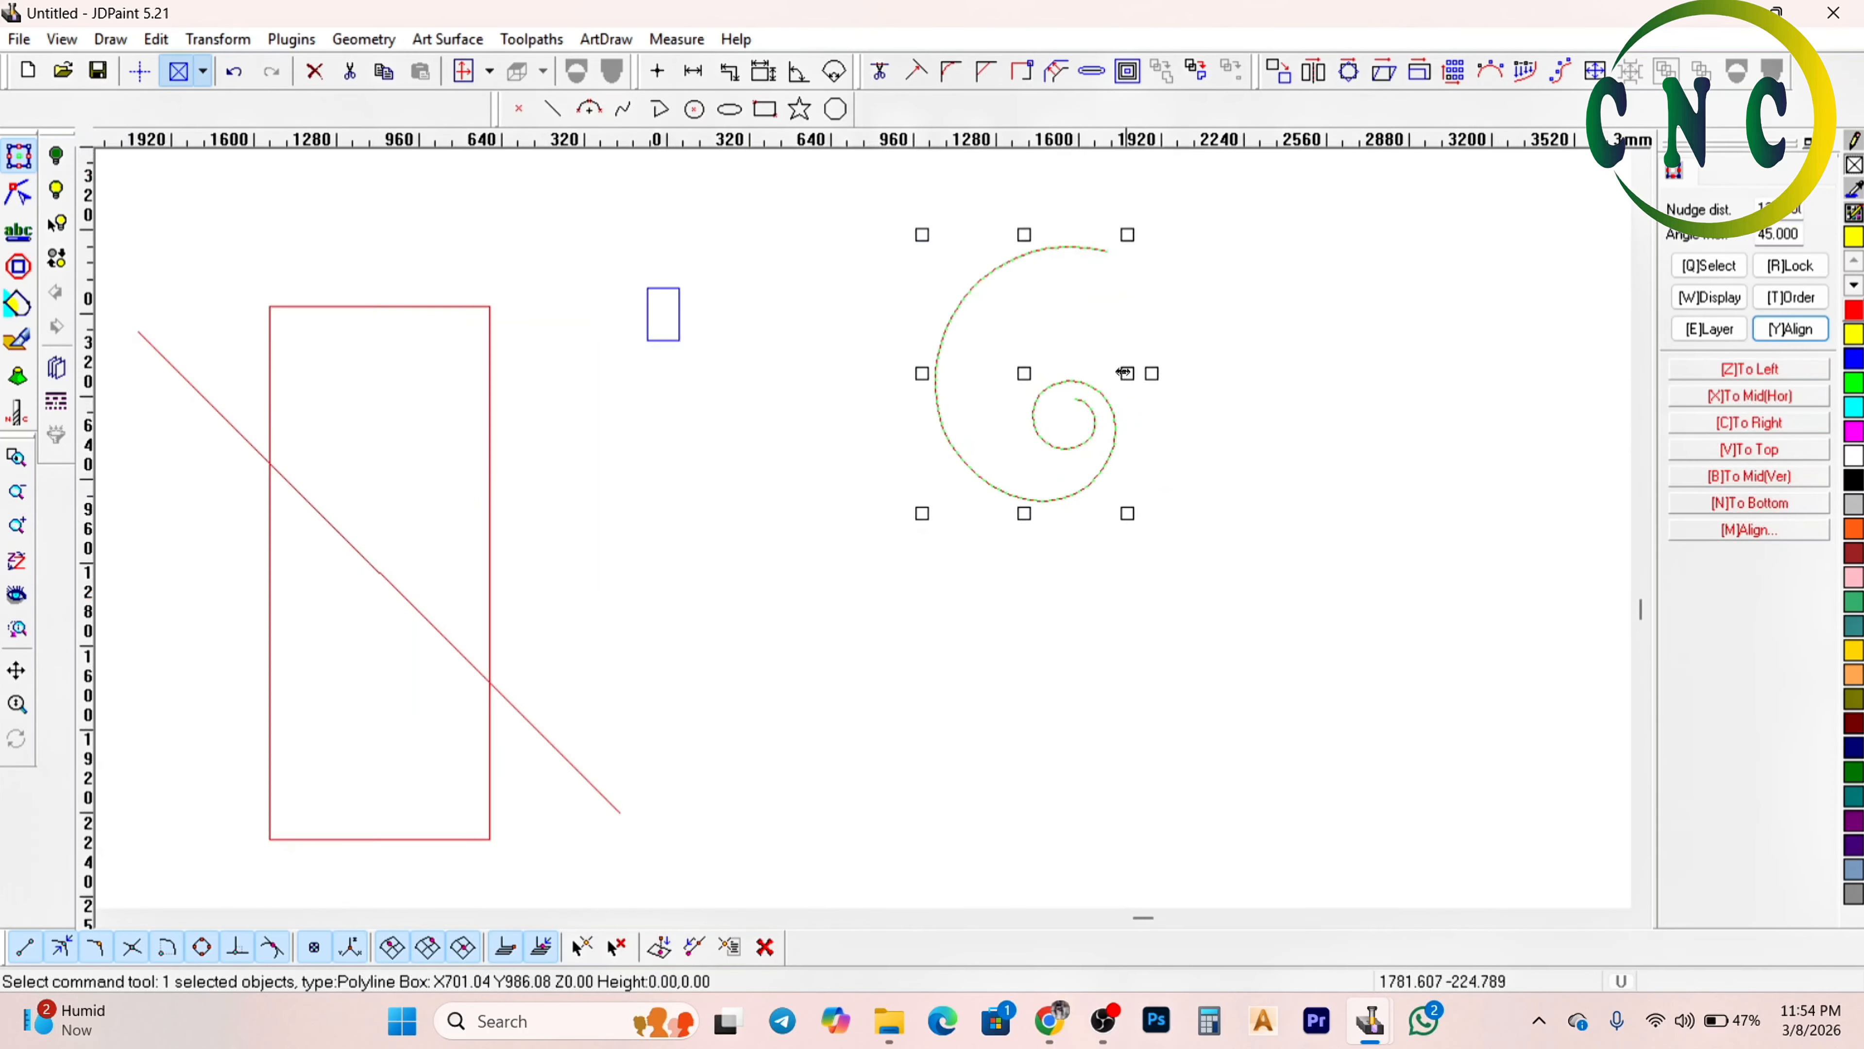
{"action": "scroll", "coordinate": [1073, 389], "scroll_direction": "down", "scroll_amount": 1}
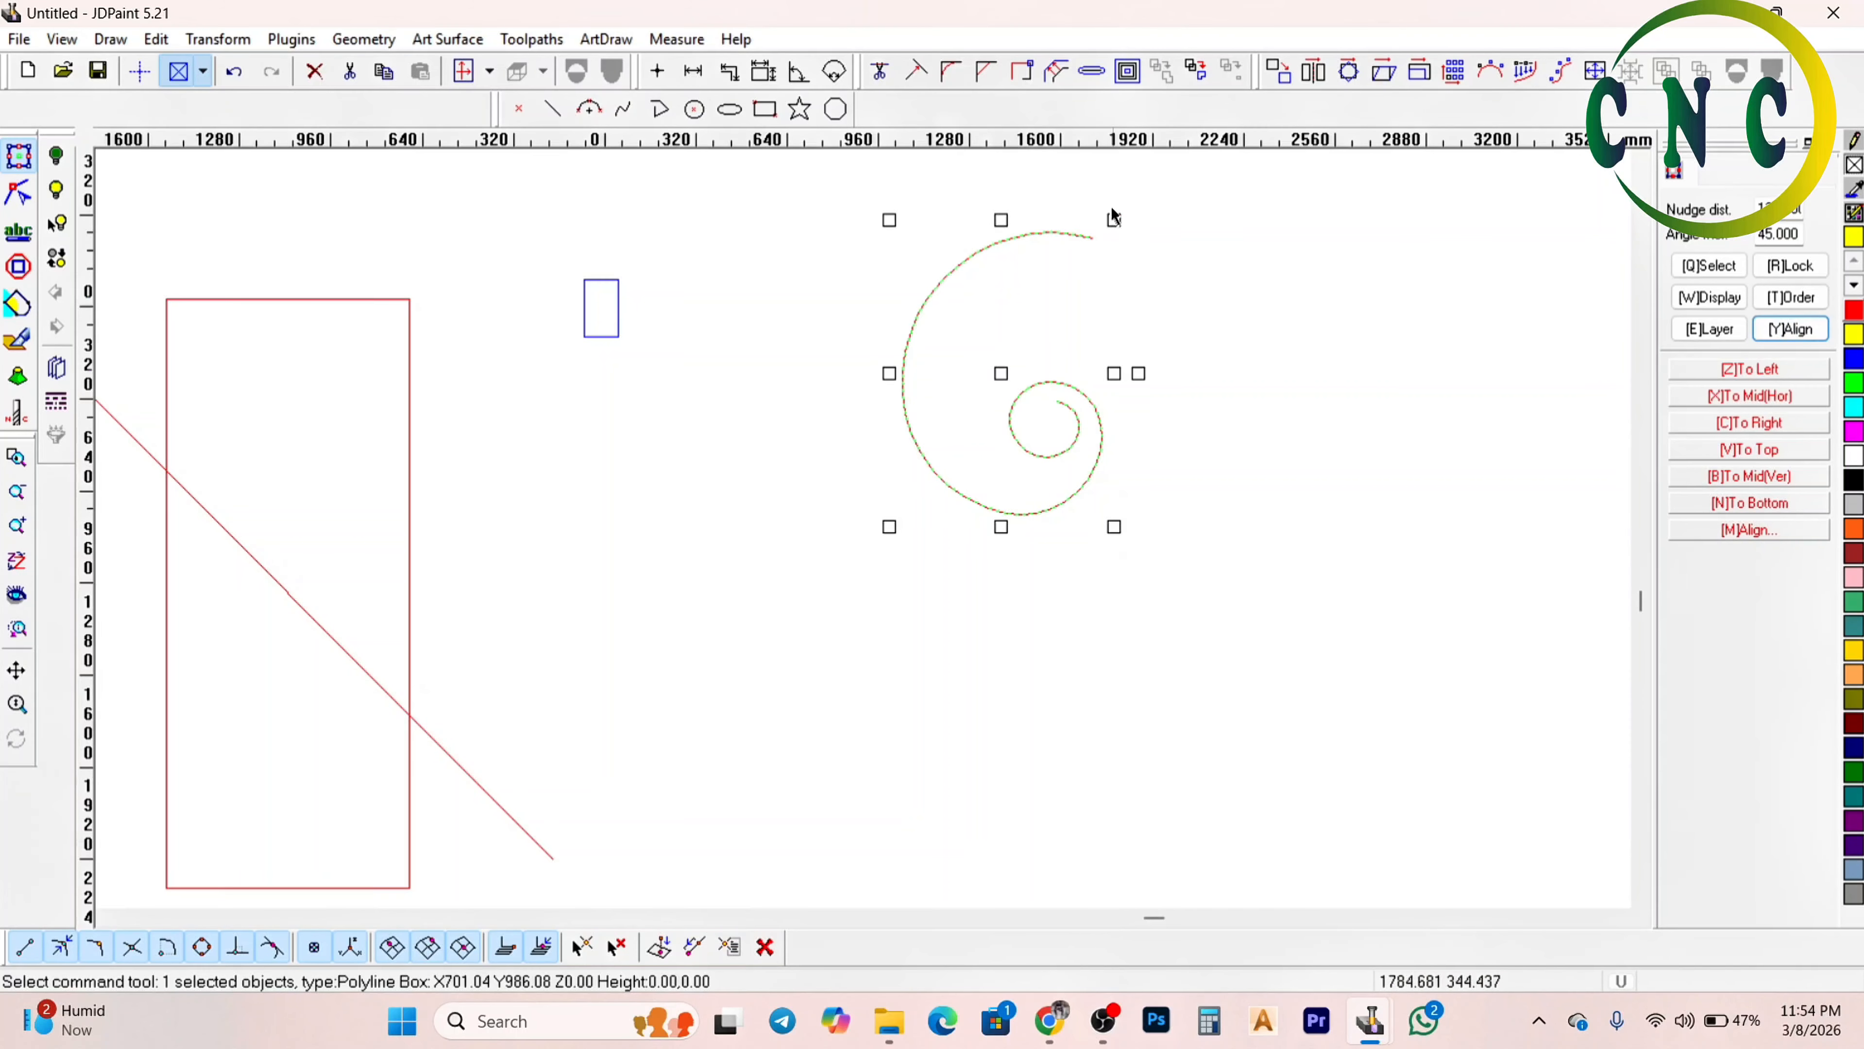
{"action": "left_click_drag", "start_coordinate": [1114, 221], "coordinate": [1043, 417], "text": "shift"}
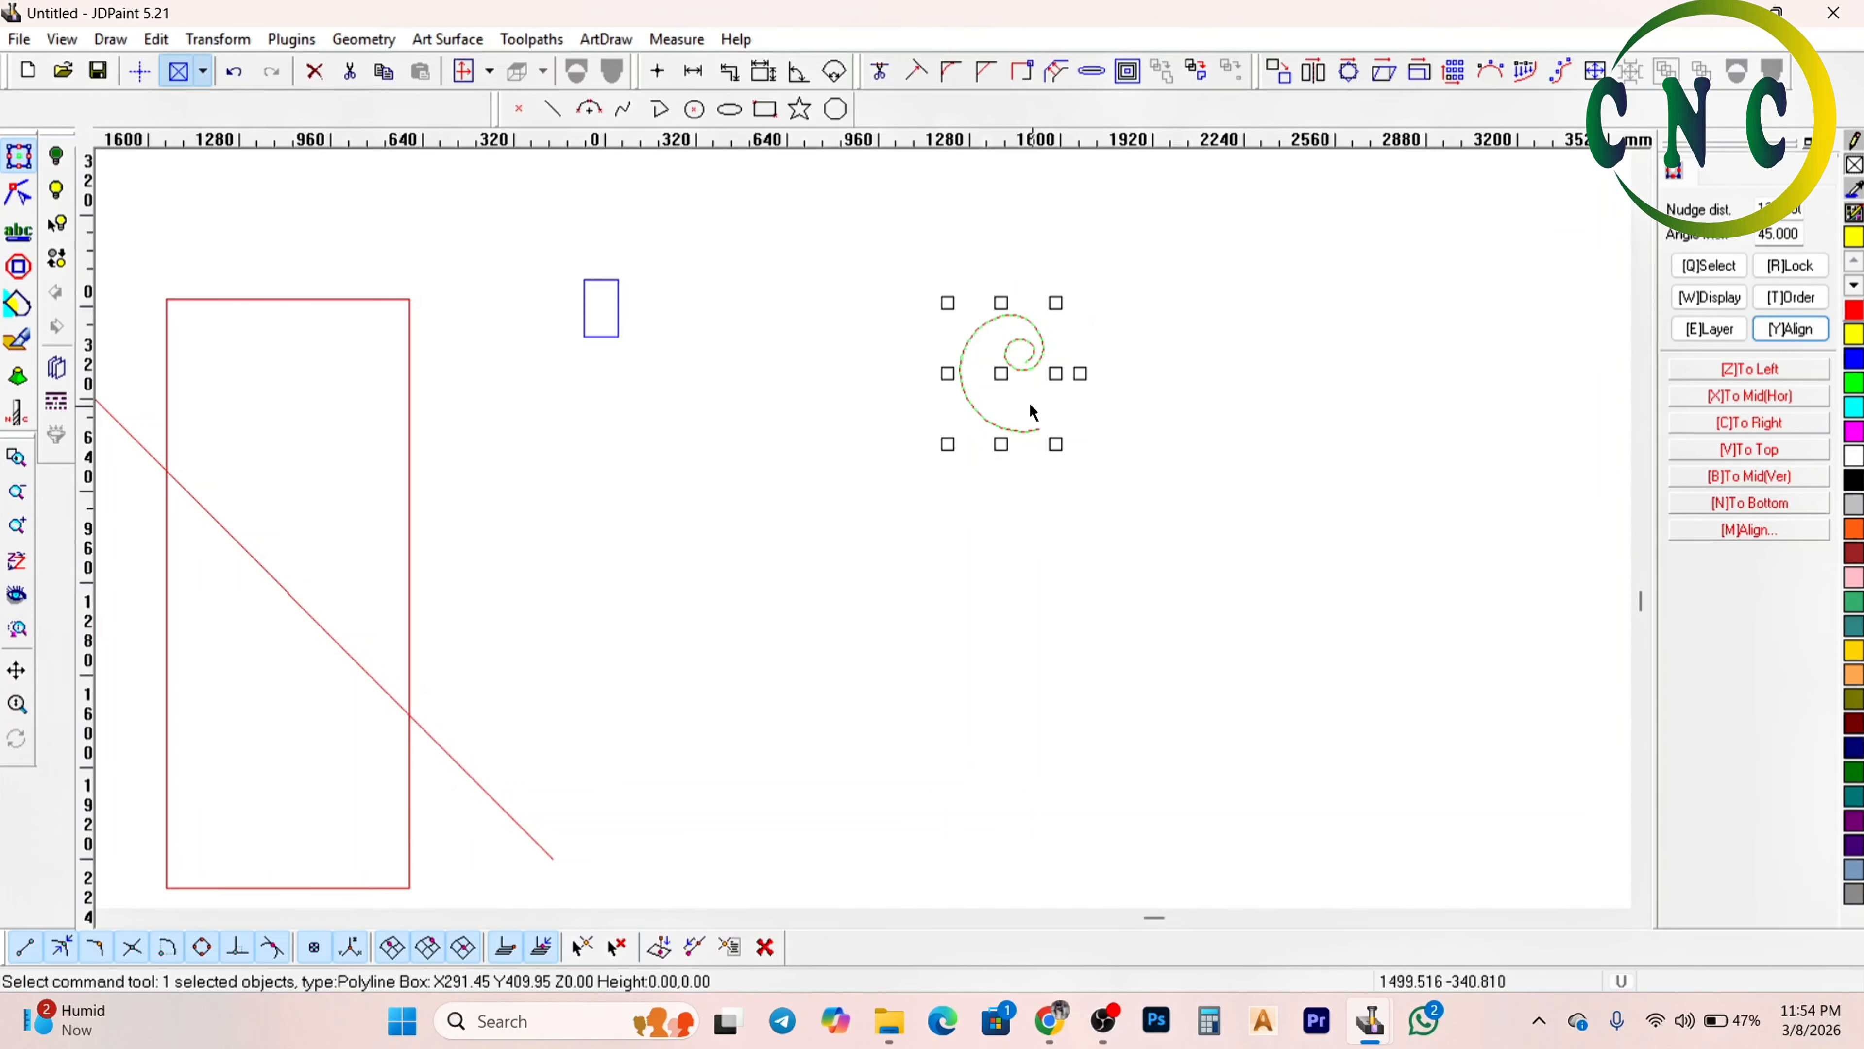
Scale the flipped spiral down further about its centre to about 74 × 105 mm
{"action": "scroll", "coordinate": [1030, 375], "scroll_direction": "up", "scroll_amount": 3}
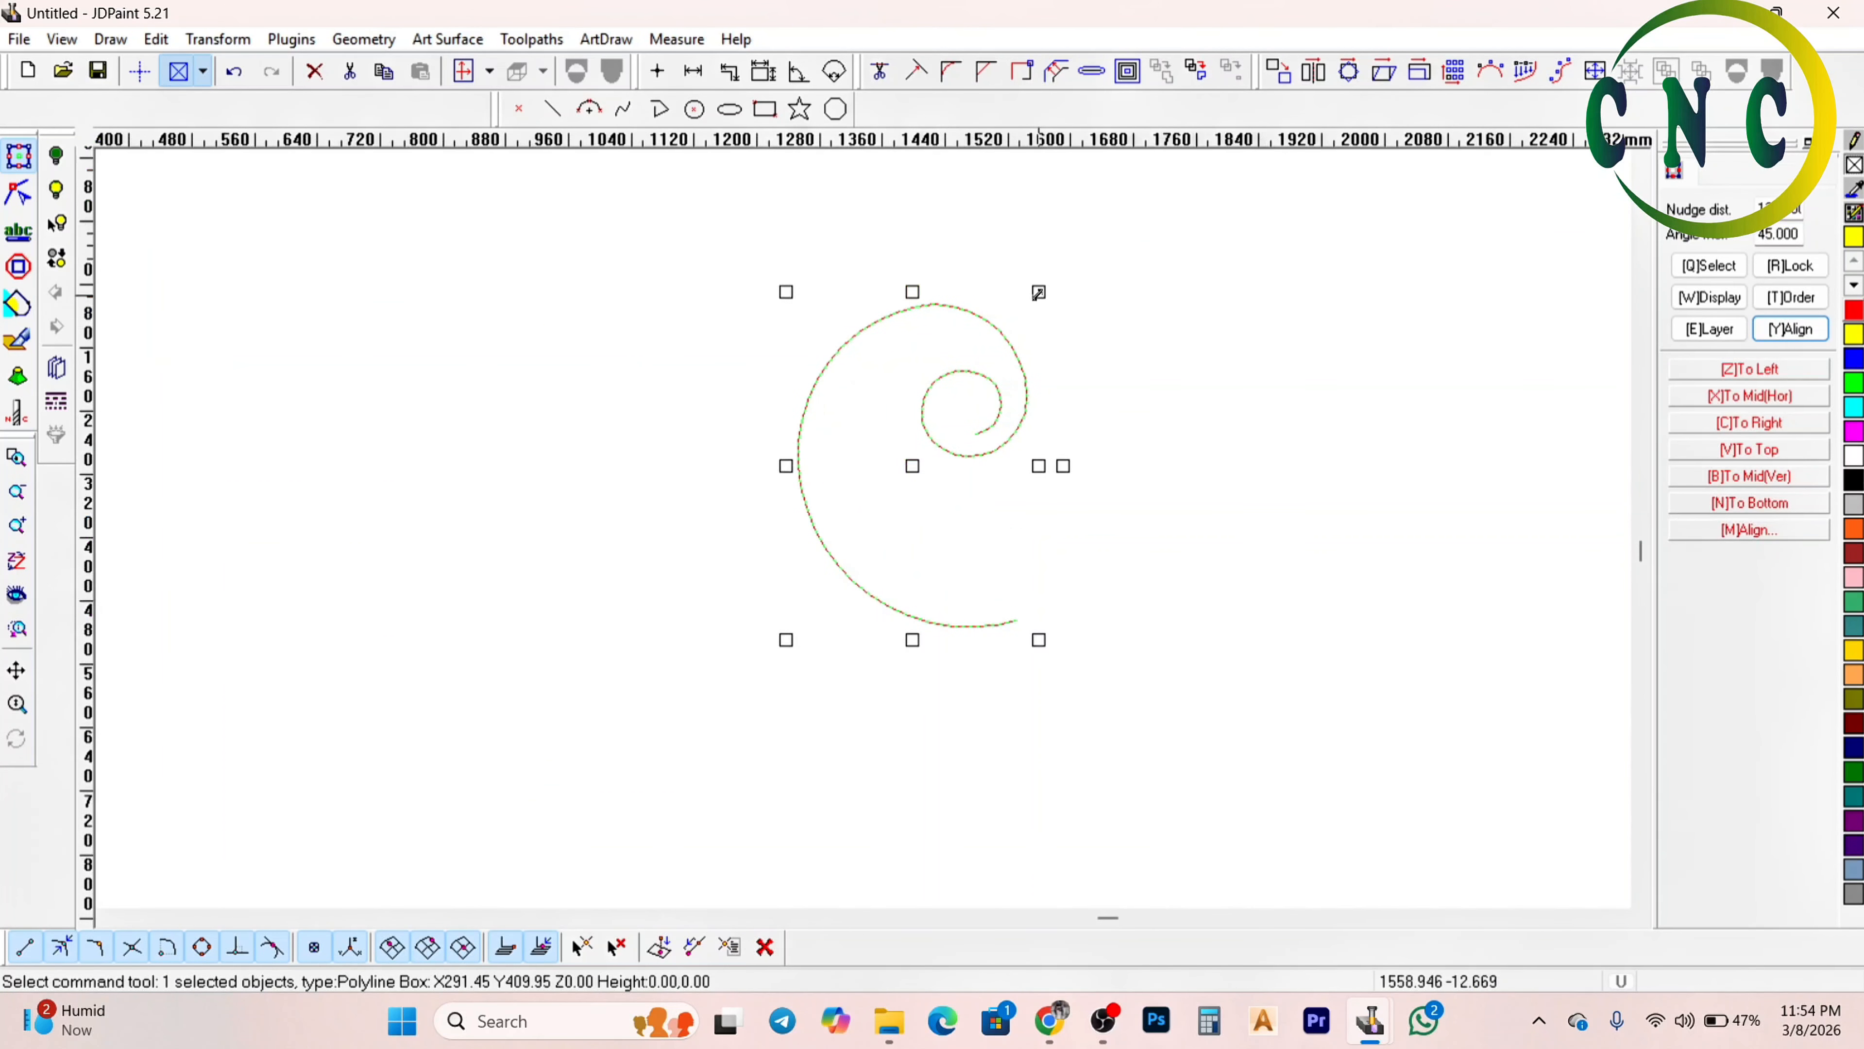
{"action": "left_click_drag", "start_coordinate": [1038, 292], "coordinate": [947, 429], "text": "shift"}
{"action": "scroll", "coordinate": [973, 433], "scroll_direction": "up", "scroll_amount": 2}
{"action": "scroll", "coordinate": [872, 511], "scroll_direction": "up", "scroll_amount": 2}
{"action": "scroll", "coordinate": [907, 490], "scroll_direction": "up", "scroll_amount": 2}
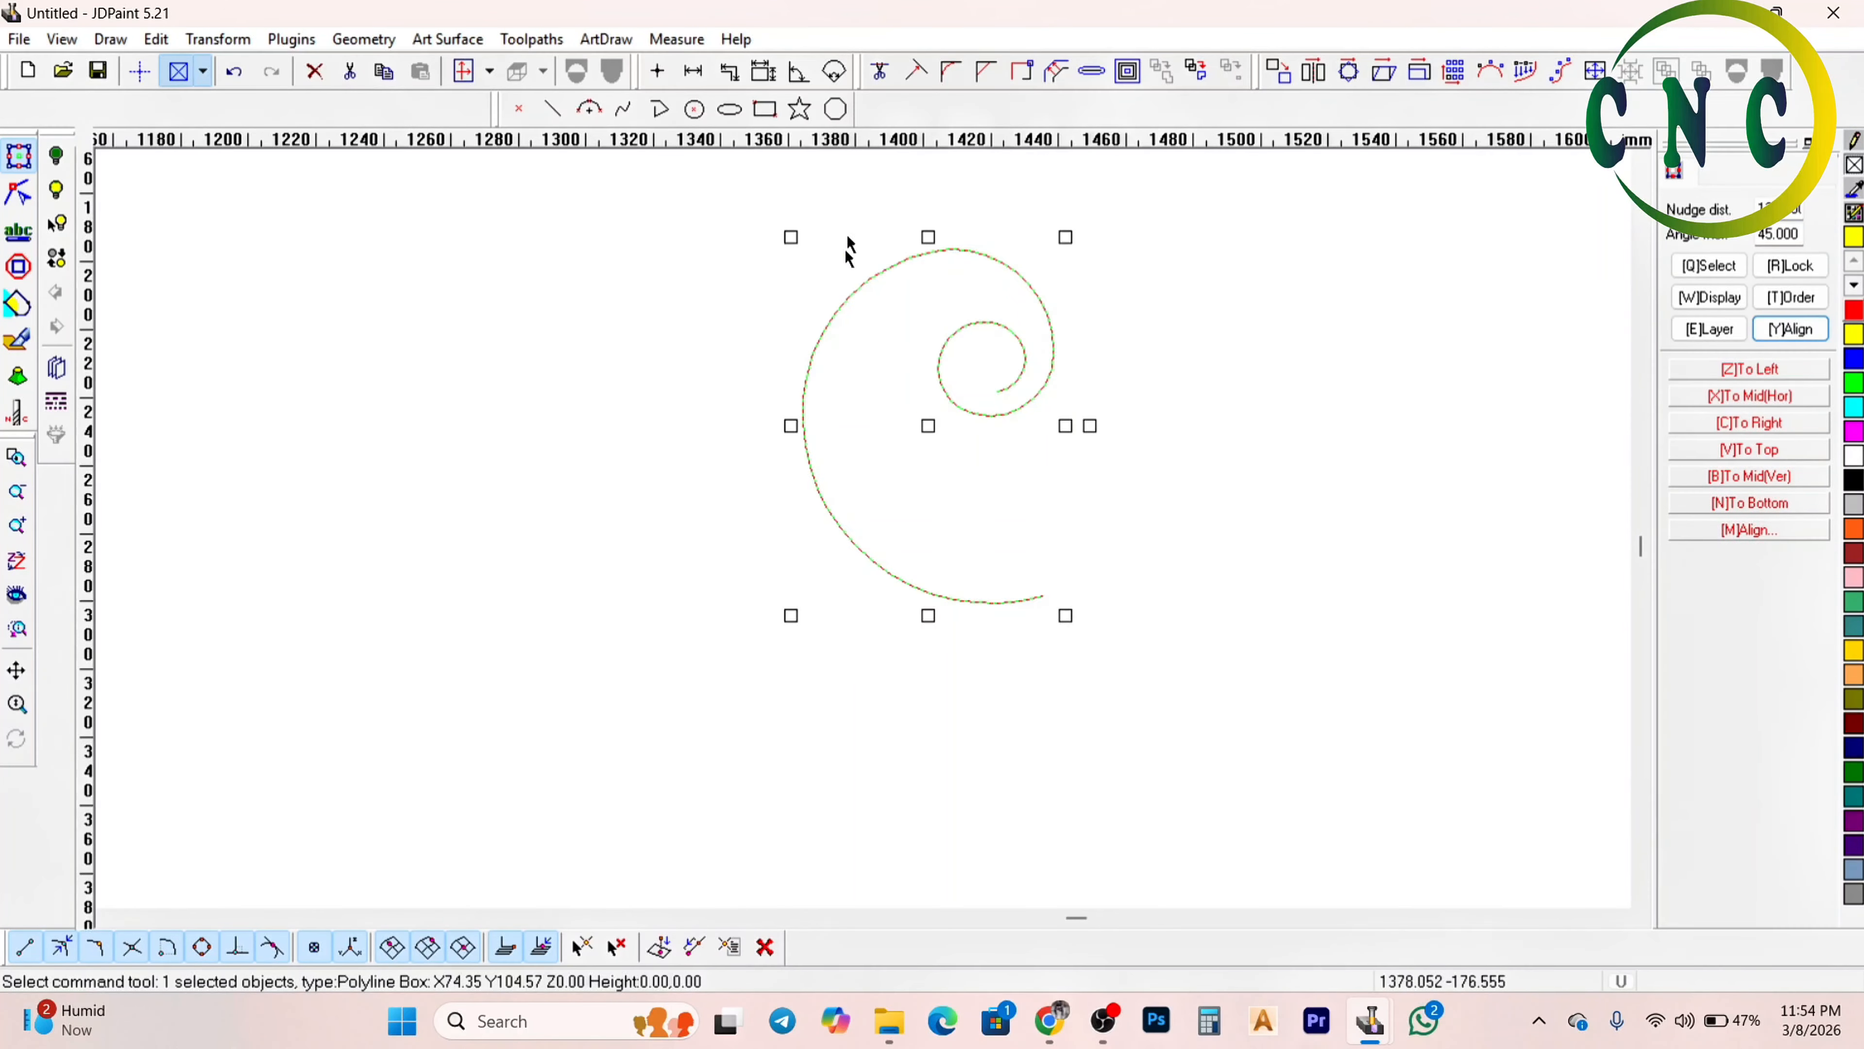
Measure the distance between the top of the spiral's inner curl and its lower edge
{"action": "left_click", "coordinate": [696, 73]}
{"action": "left_click", "coordinate": [984, 325]}
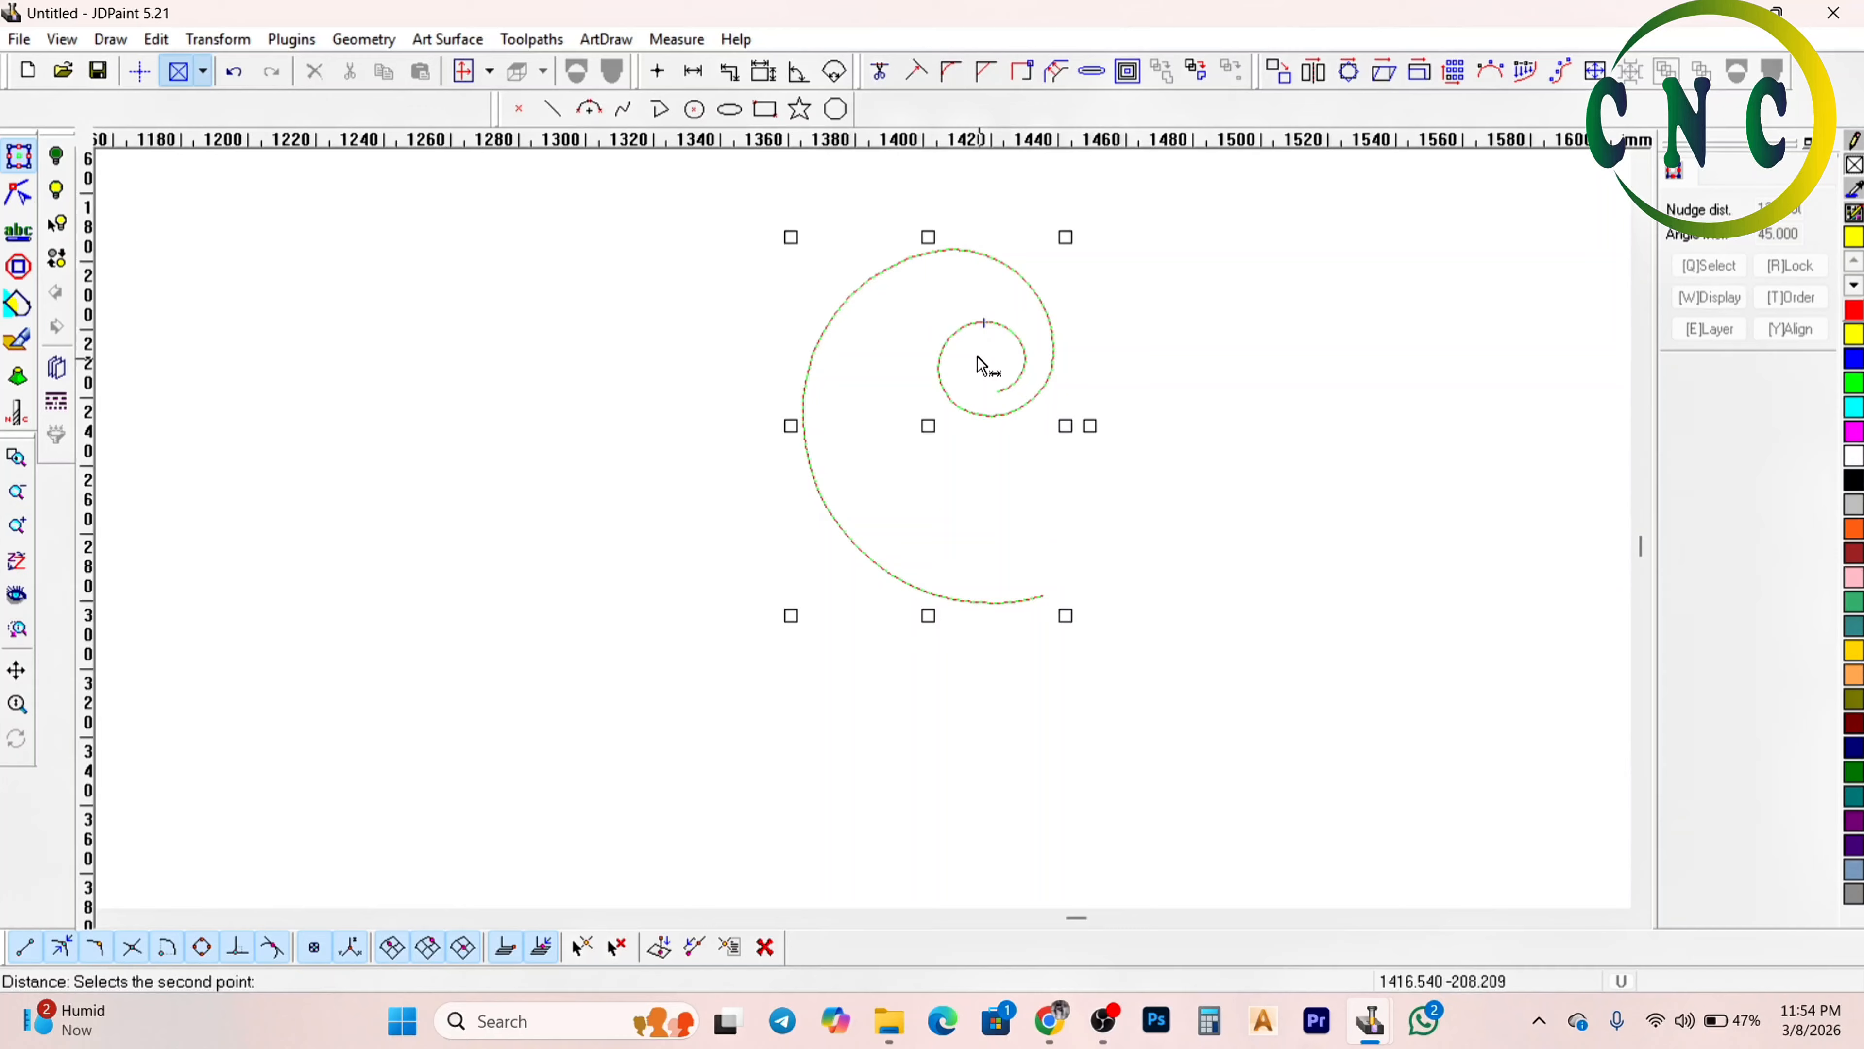
{"action": "left_click", "coordinate": [962, 410]}
{"action": "left_click", "coordinate": [942, 386]}
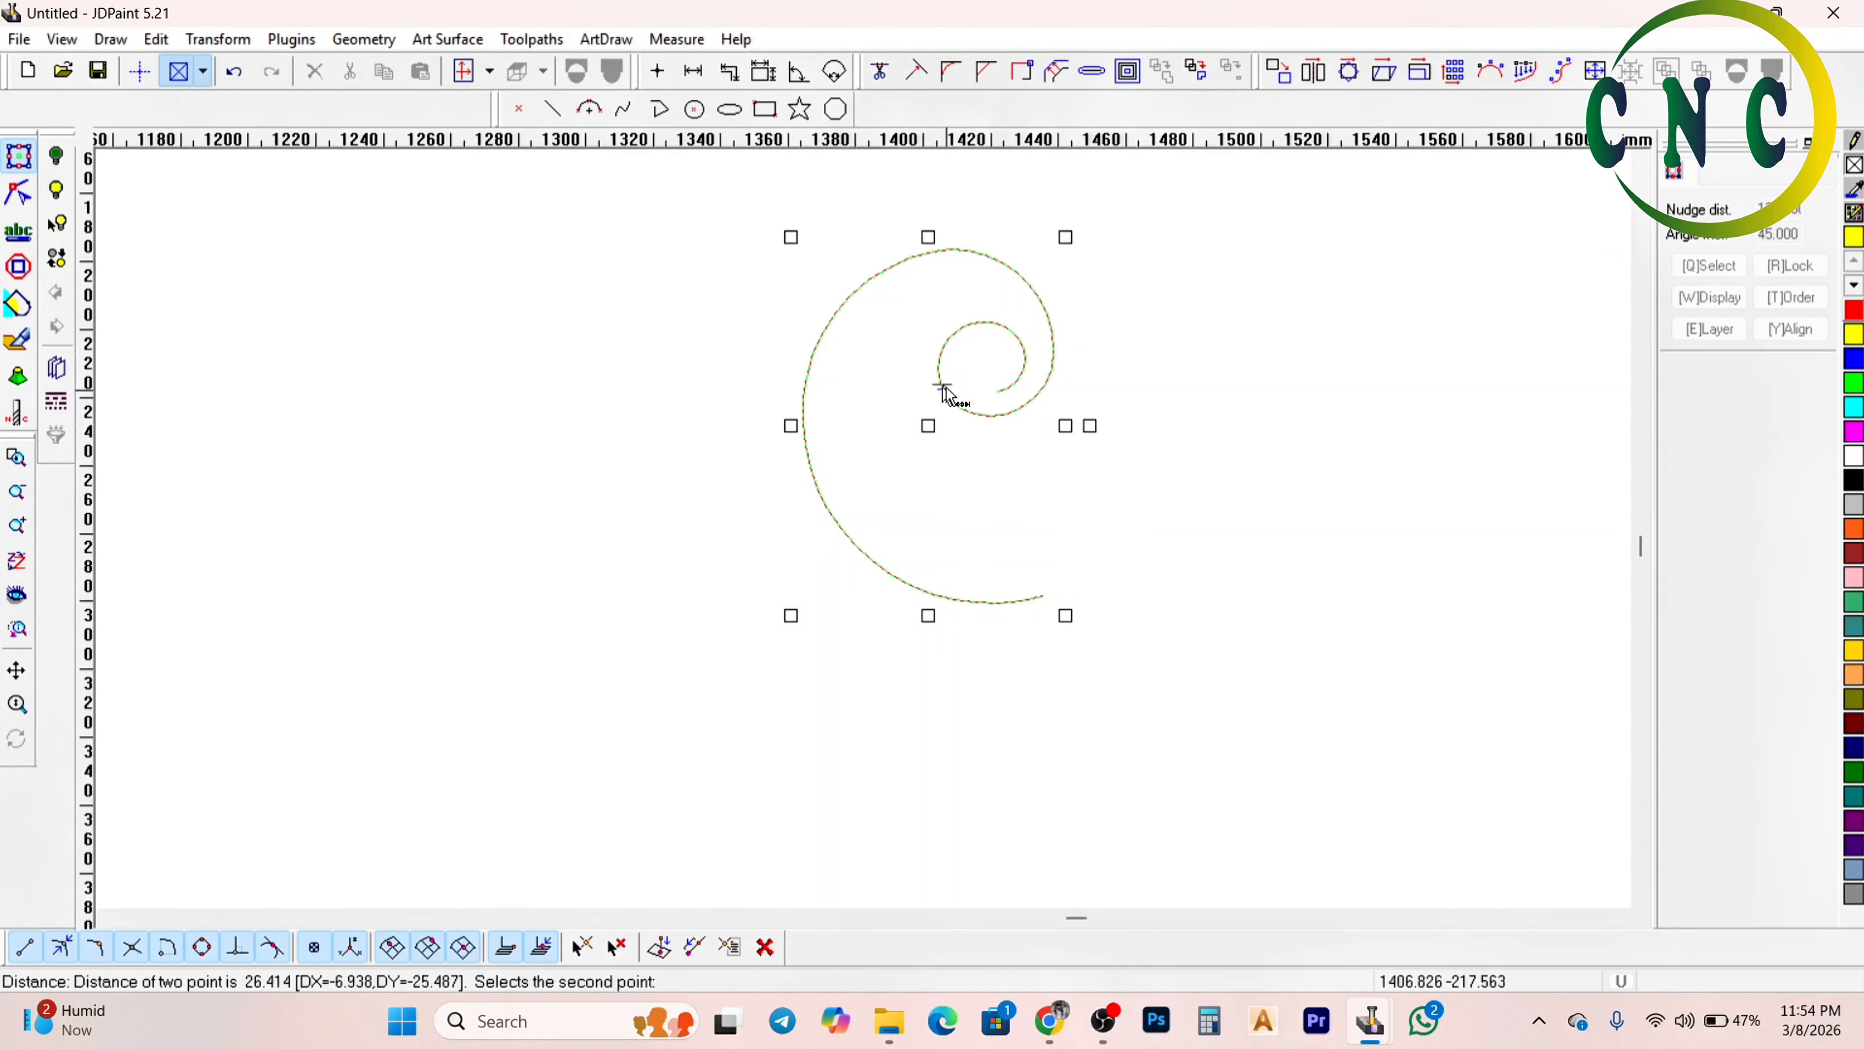
{"action": "right_click", "coordinate": [1016, 350]}
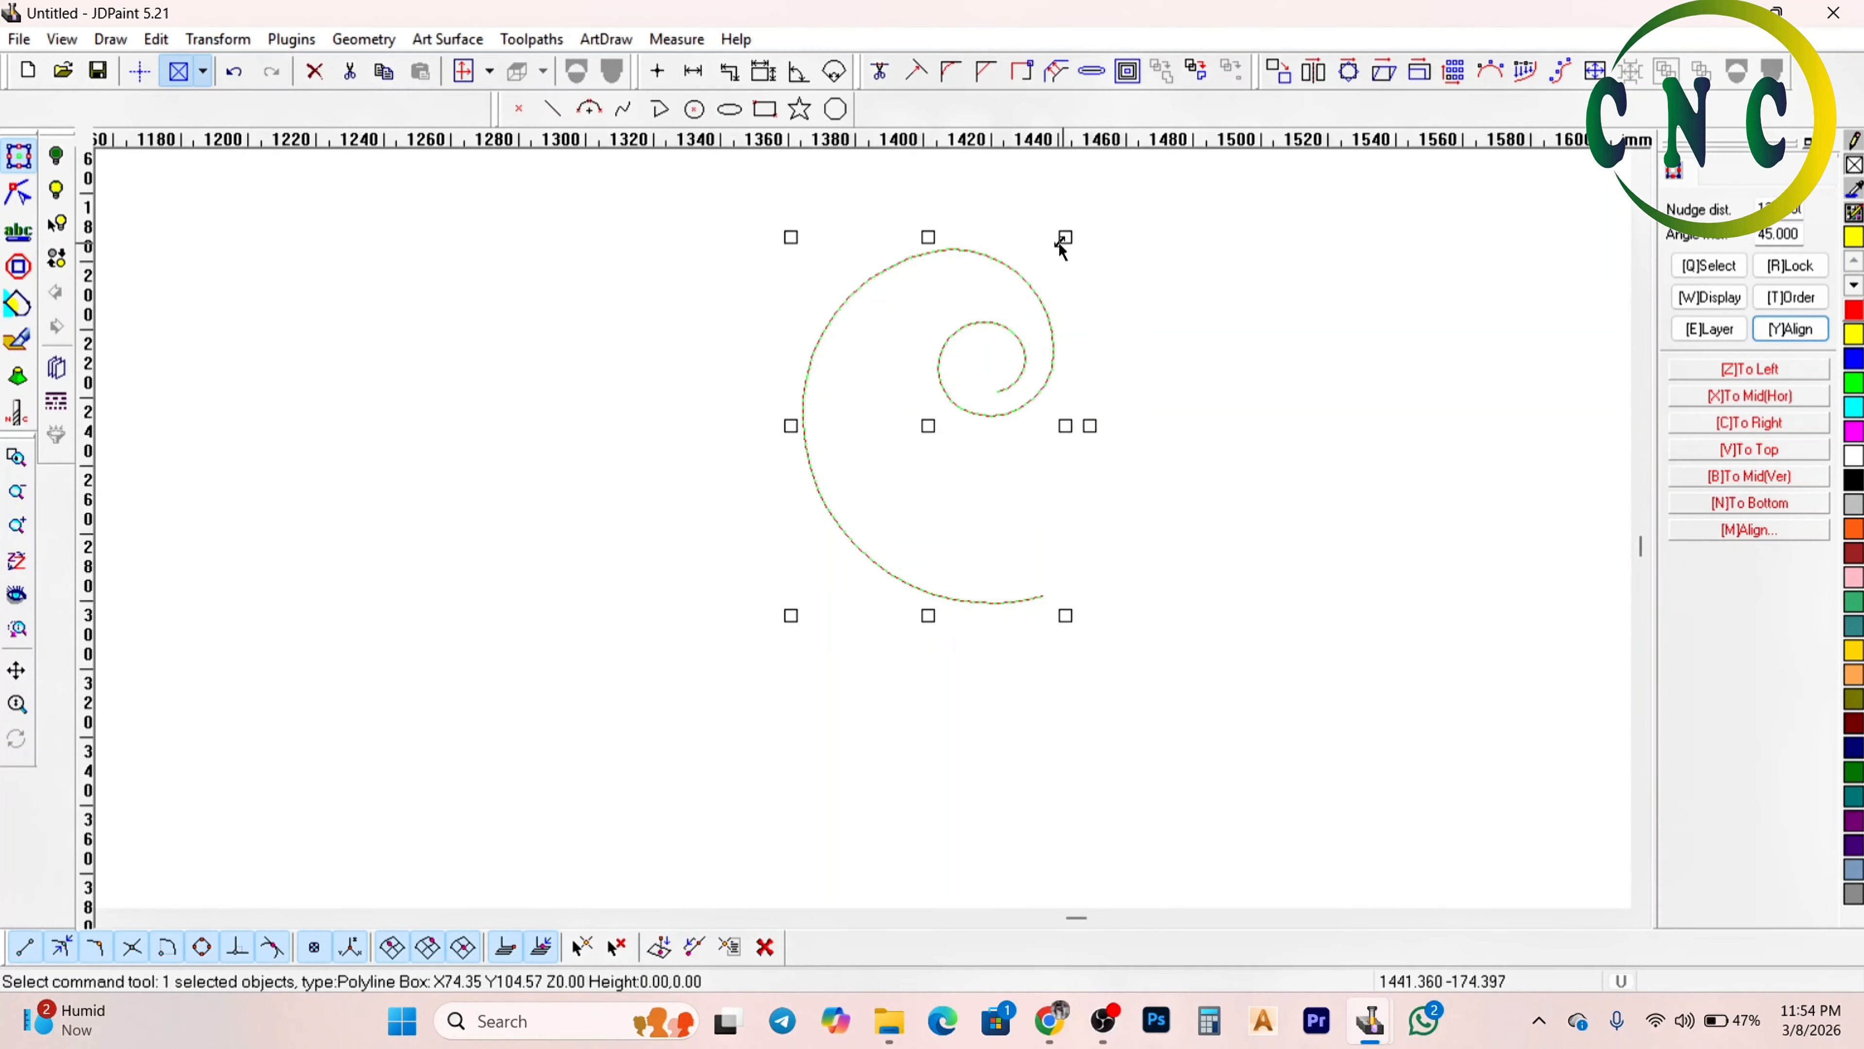
Scale the spiral to about 58 × 82 mm and offset it inward in one step with round corners, keeping the original
{"action": "left_click_drag", "start_coordinate": [1065, 238], "coordinate": [1059, 274]}
{"action": "scroll", "coordinate": [1021, 287], "scroll_direction": "up", "scroll_amount": 2}
{"action": "left_click", "coordinate": [1056, 73]}
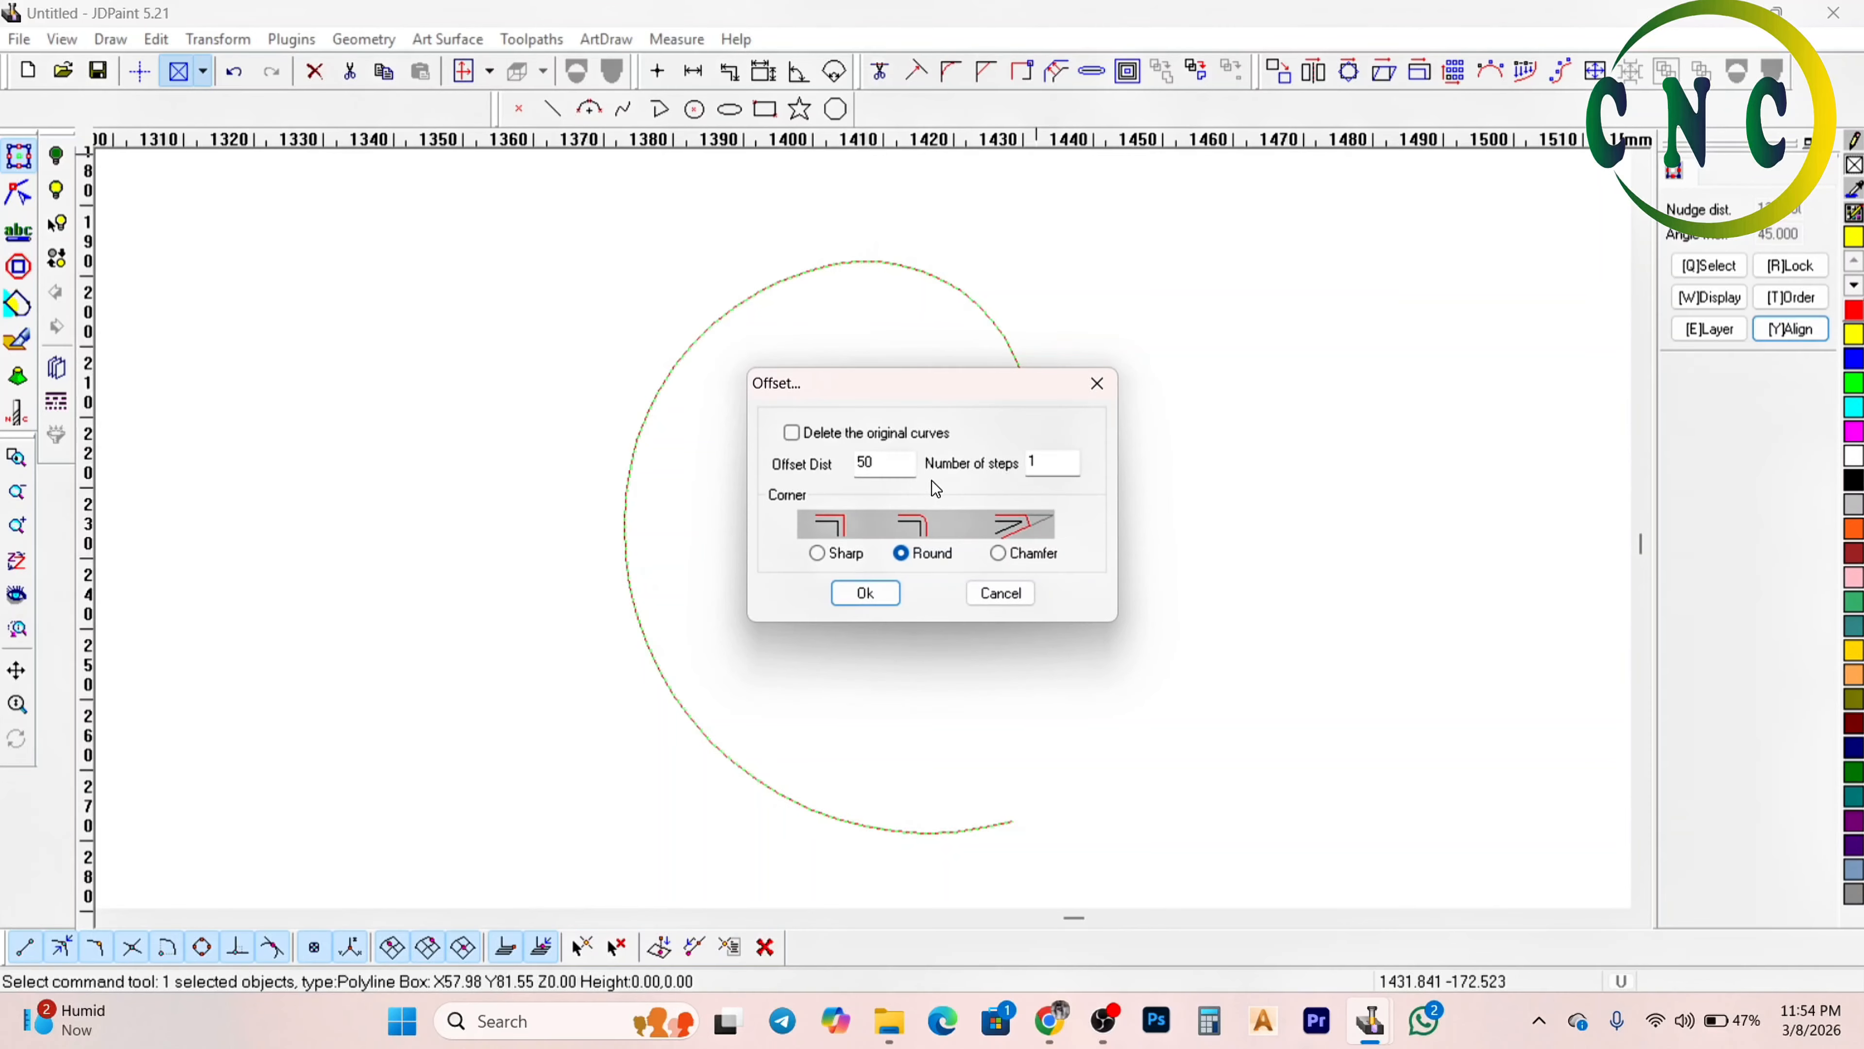
{"action": "key", "text": "Return"}
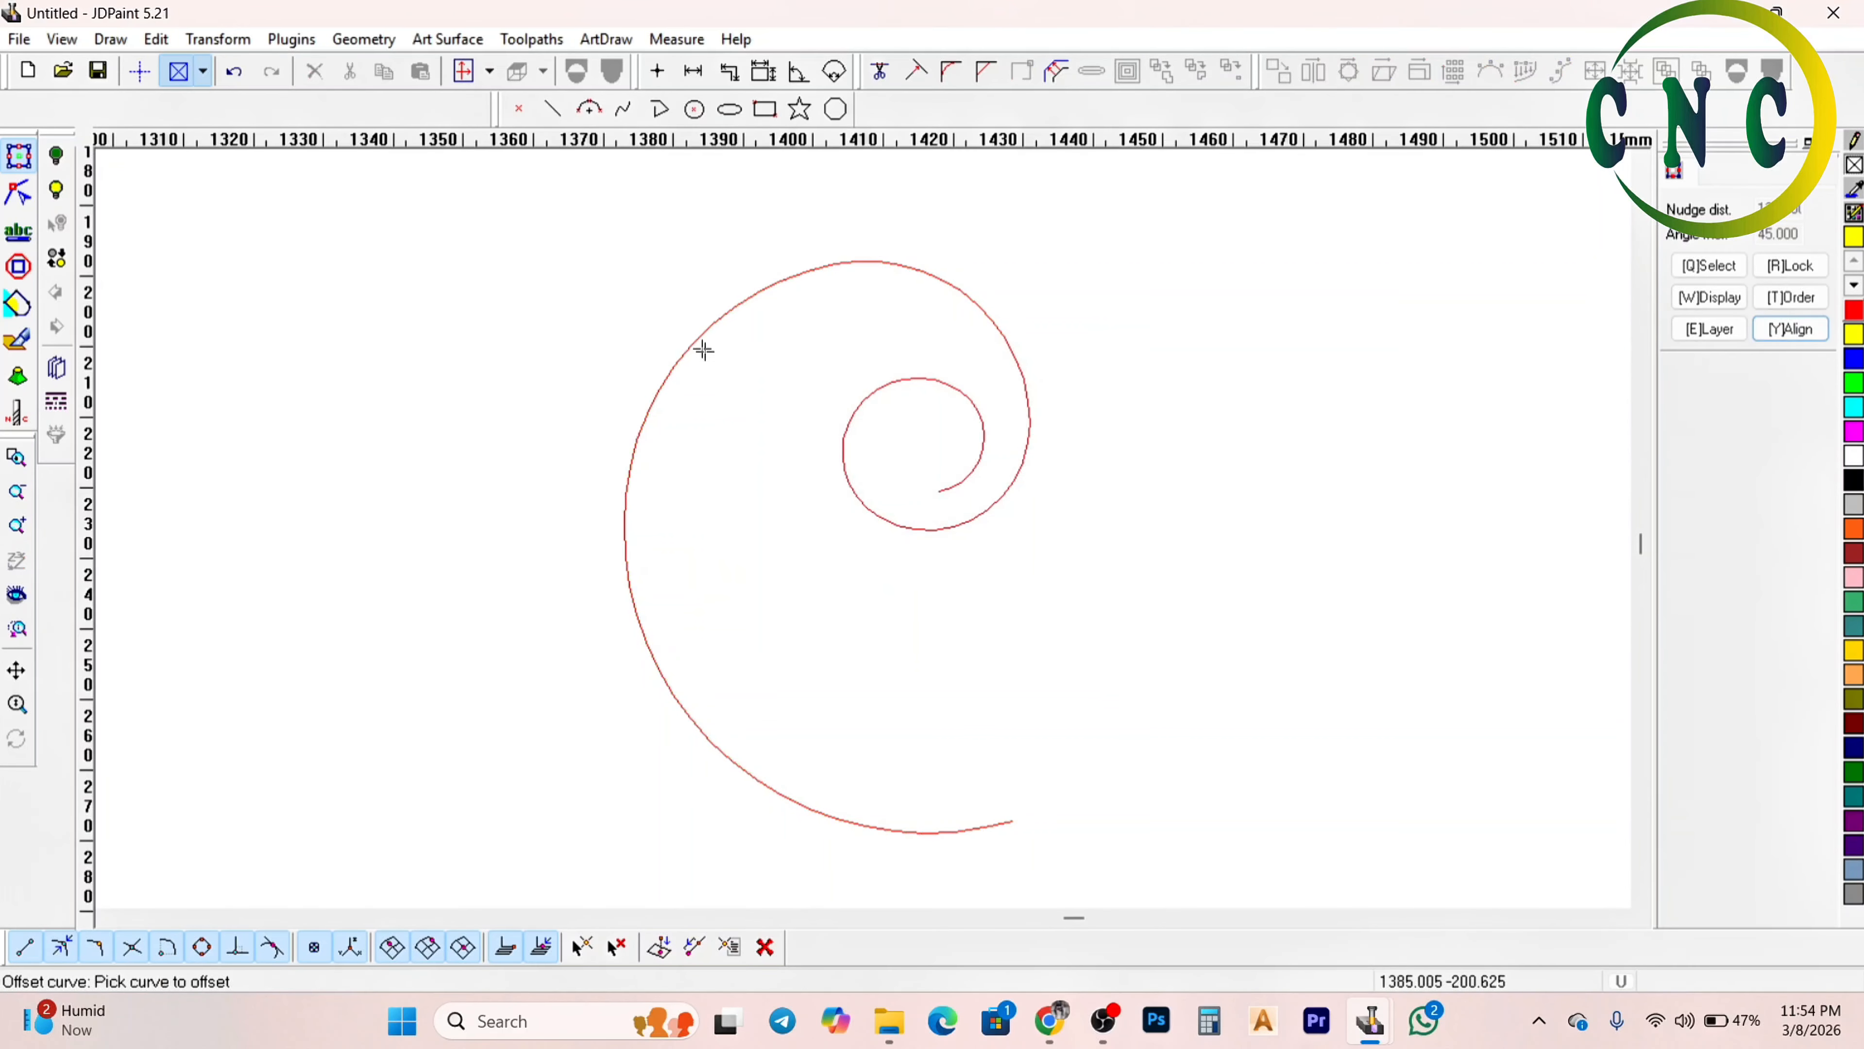
{"action": "scroll", "coordinate": [842, 223], "scroll_direction": "up", "scroll_amount": 3}
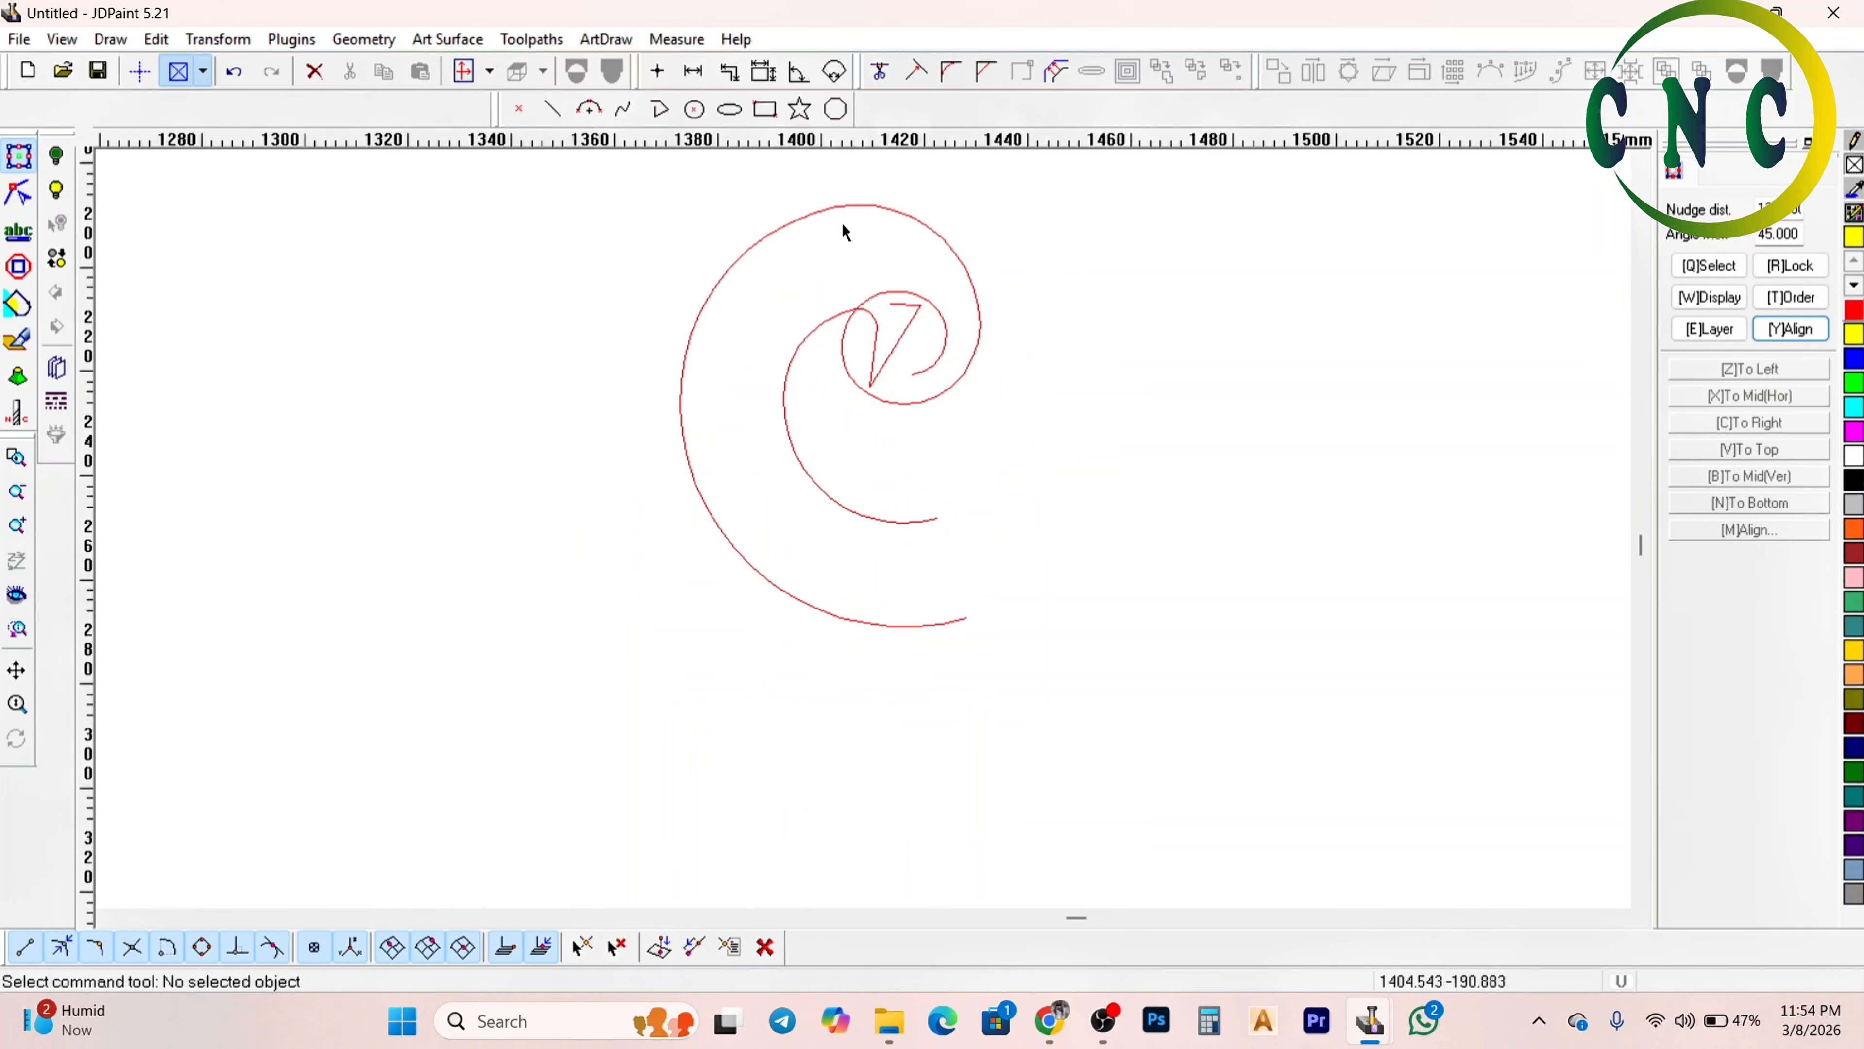
Trim off the offset curve's angular inner end where it crosses the spiral's inner curl, using the spiral as the boundary
{"action": "left_click", "coordinate": [881, 70]}
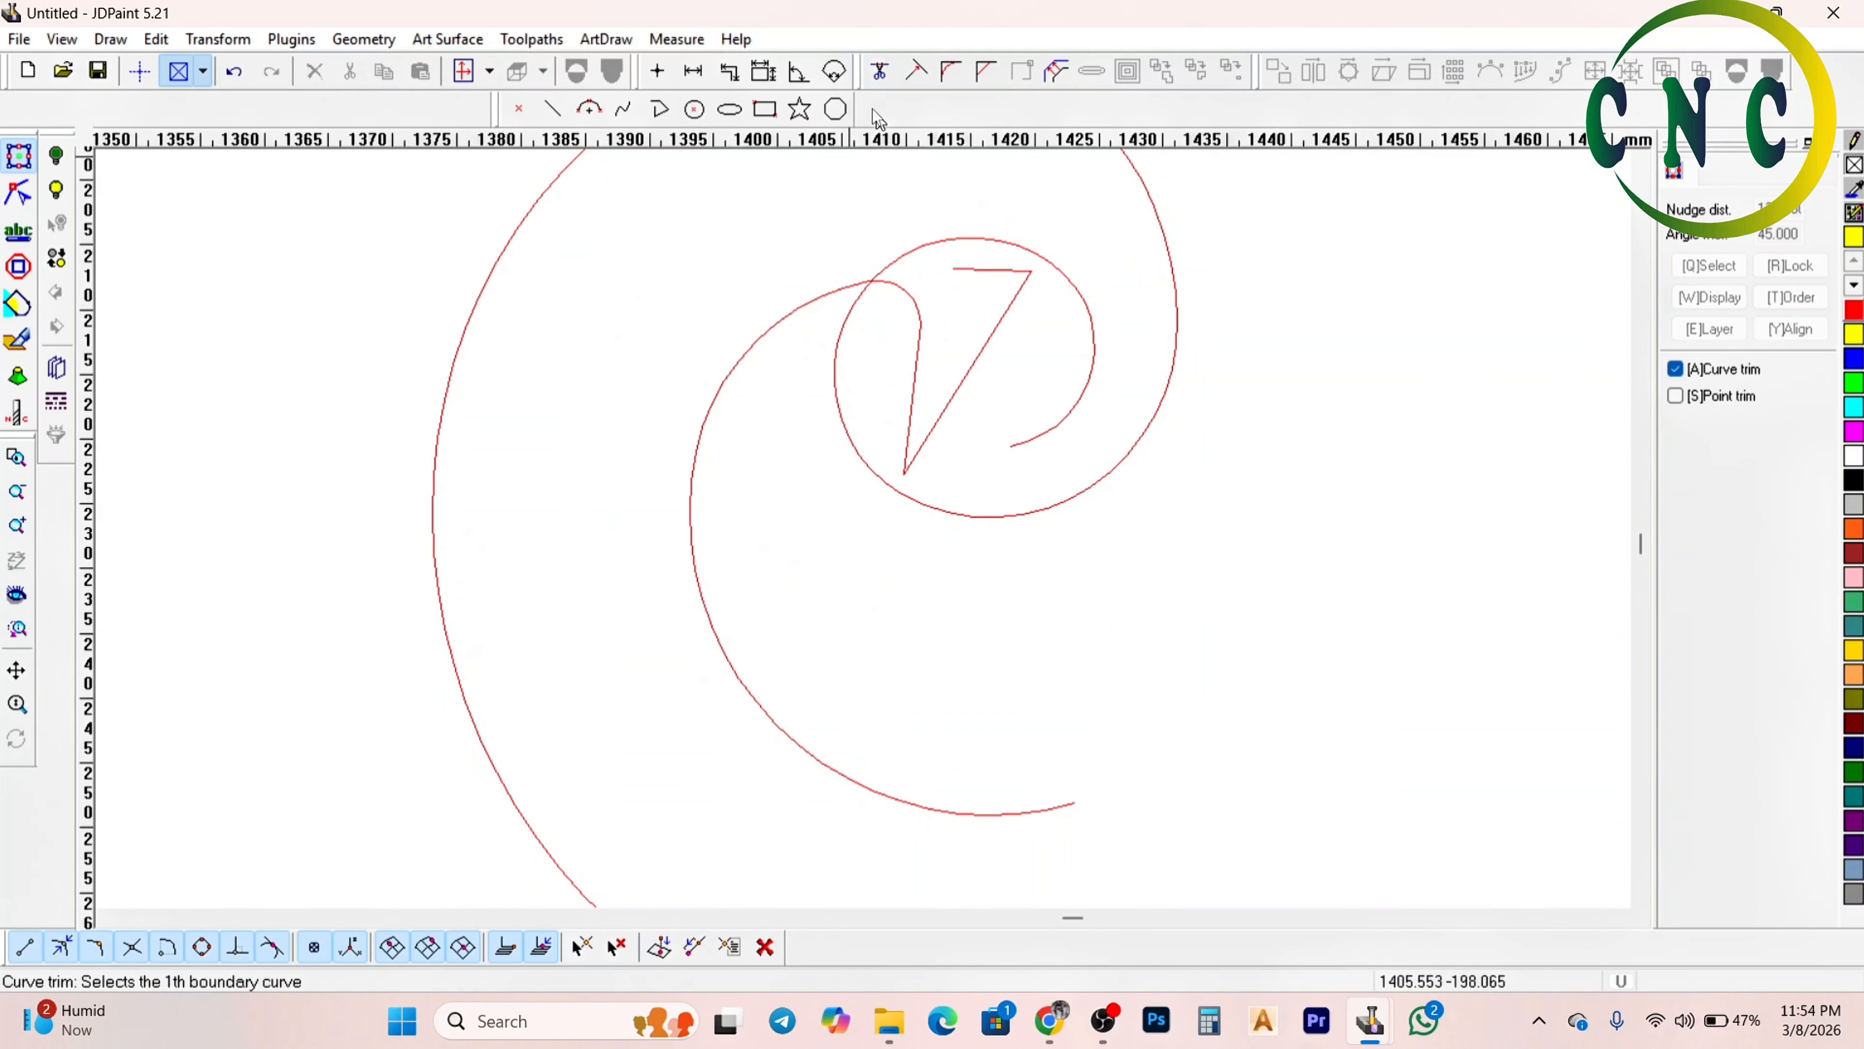
{"action": "left_click", "coordinate": [923, 249]}
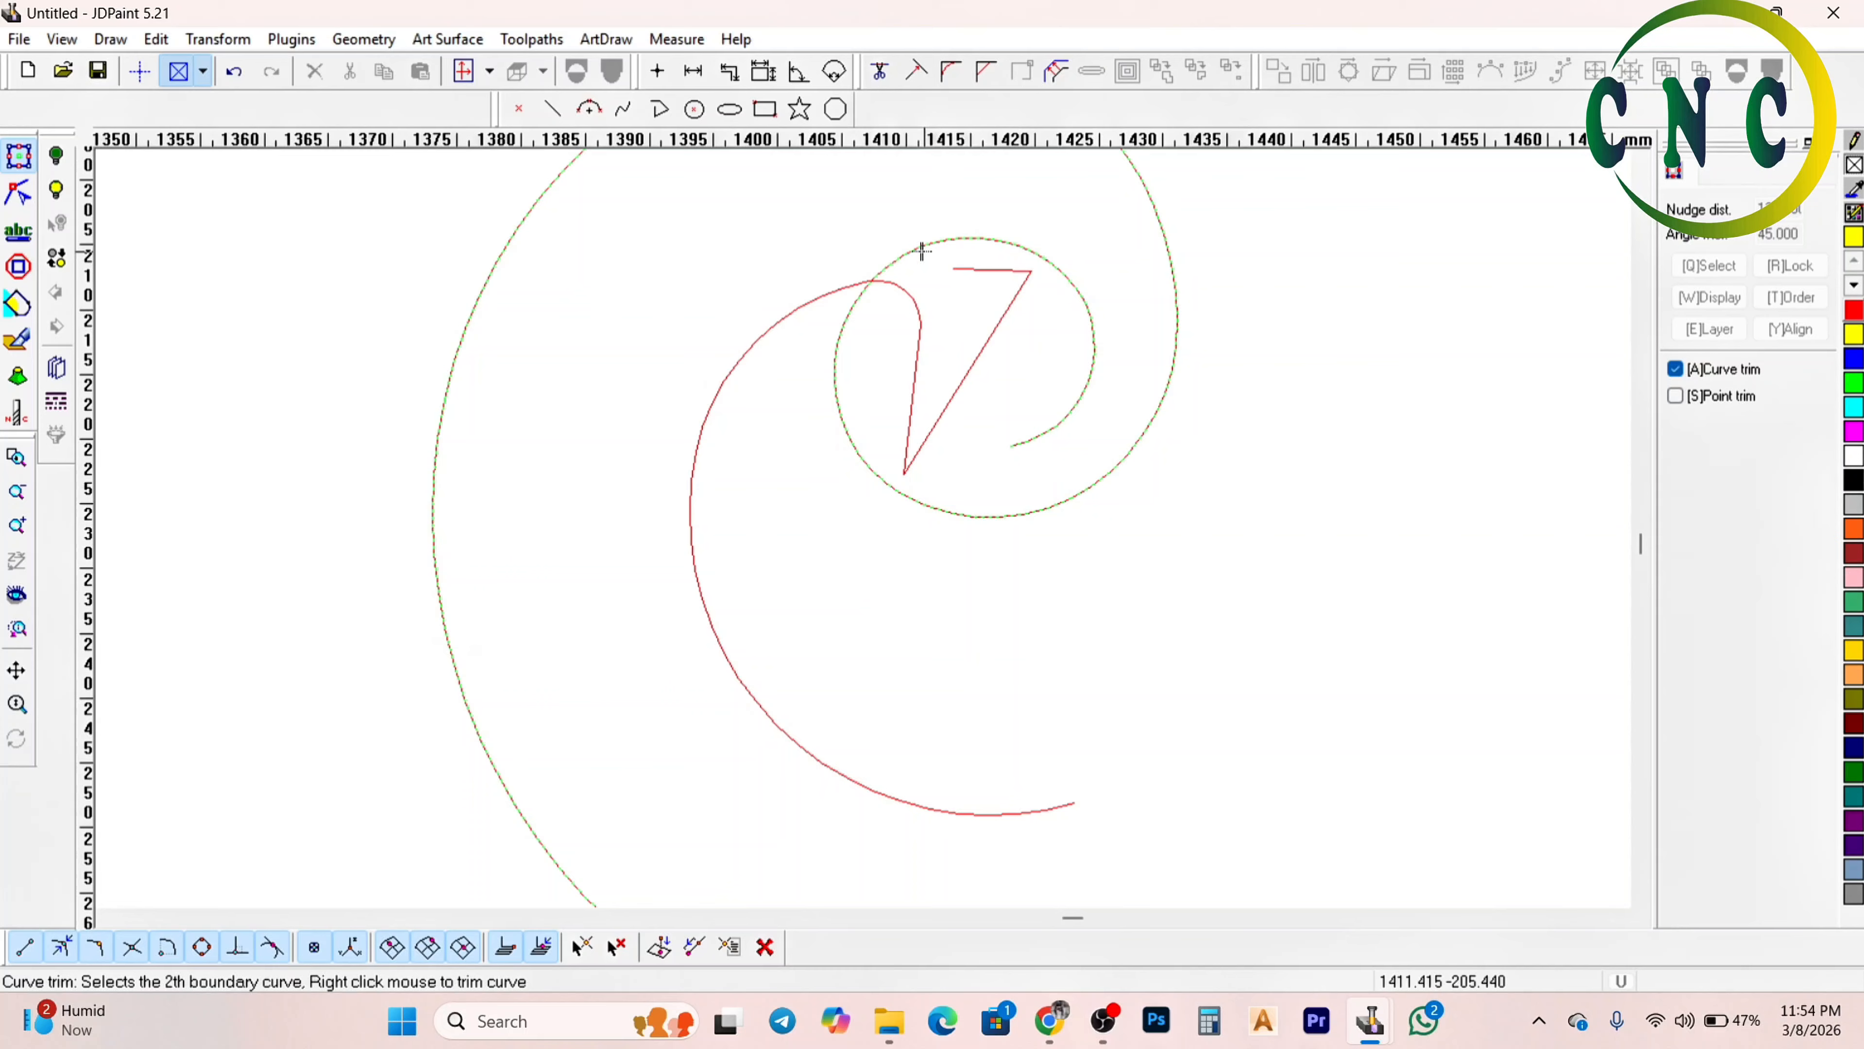
{"action": "left_click", "coordinate": [904, 291]}
{"action": "right_click", "coordinate": [892, 288]}
{"action": "scroll", "coordinate": [889, 289], "scroll_direction": "down", "scroll_amount": 2}
{"action": "right_click", "coordinate": [838, 265]}
{"action": "right_click", "coordinate": [836, 255]}
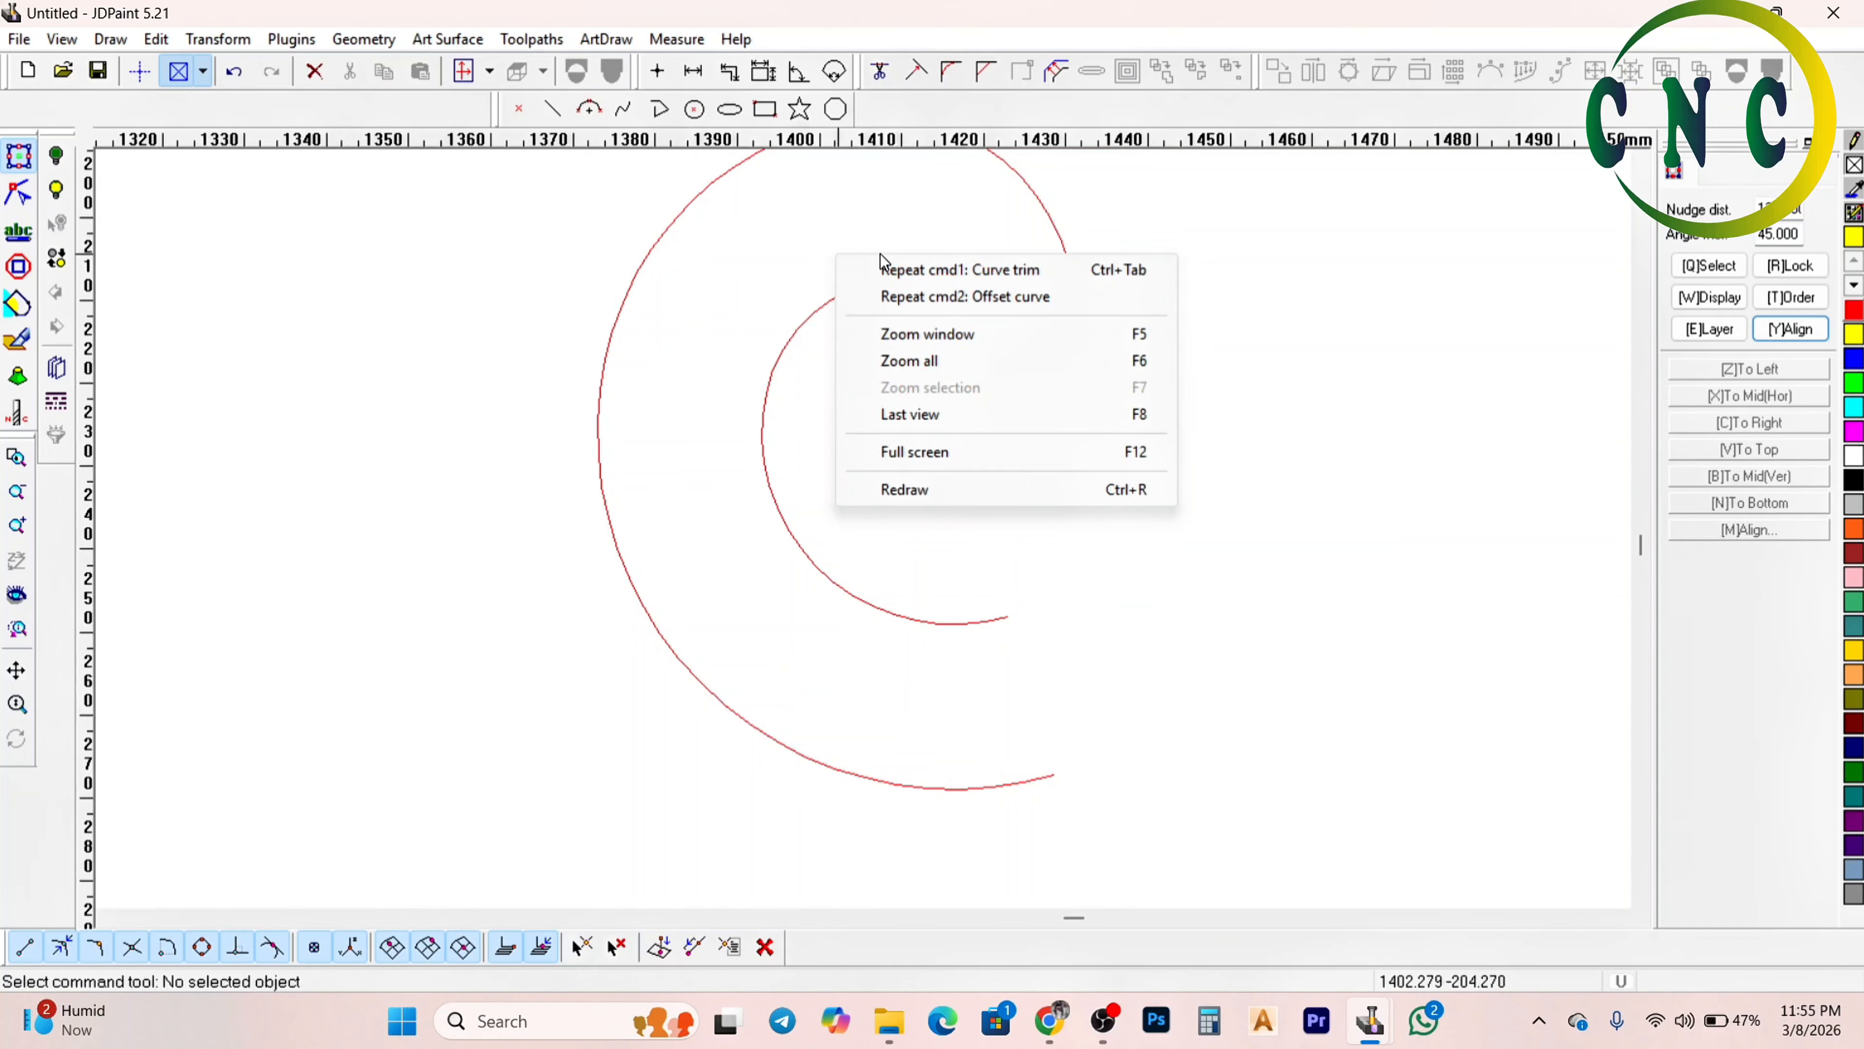
{"action": "left_click", "coordinate": [889, 269]}
{"action": "left_click", "coordinate": [893, 278]}
{"action": "right_click", "coordinate": [897, 281]}
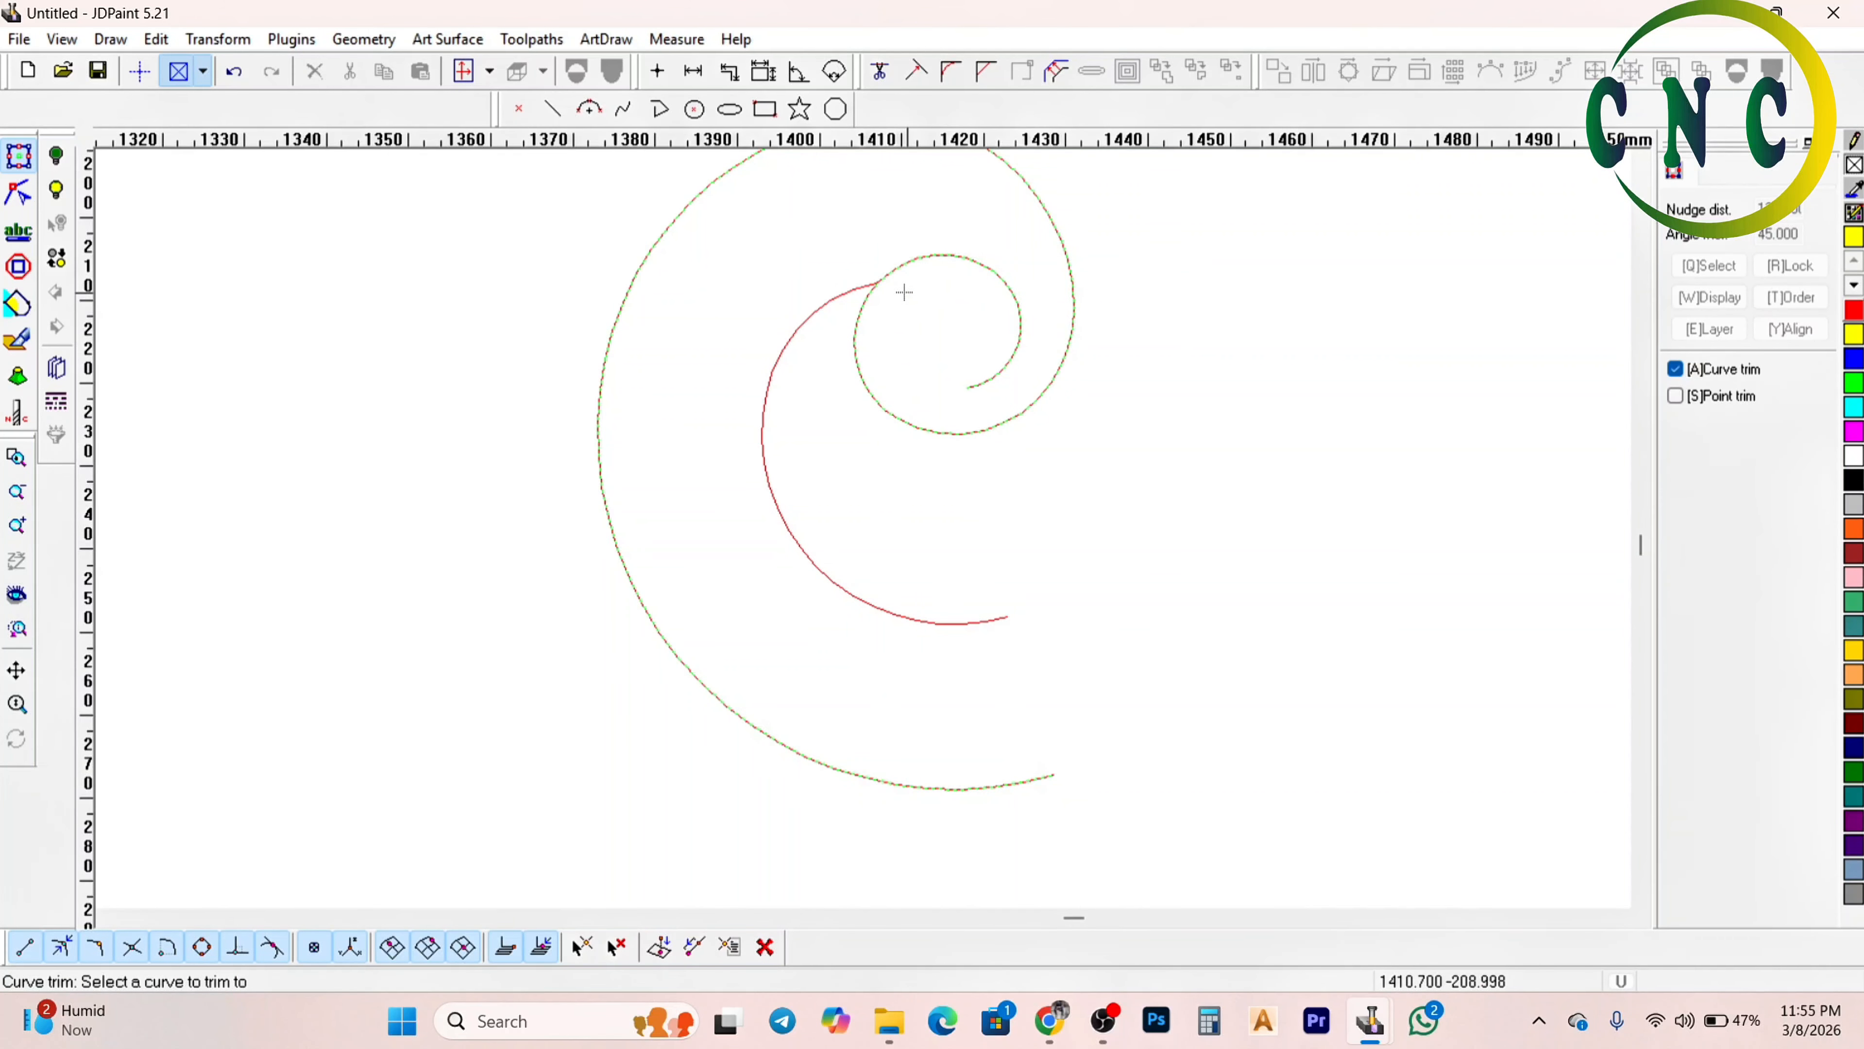
{"action": "right_click", "coordinate": [902, 292]}
{"action": "scroll", "coordinate": [893, 294], "scroll_direction": "down", "scroll_amount": 3}
{"action": "scroll", "coordinate": [914, 282], "scroll_direction": "up", "scroll_amount": 3}
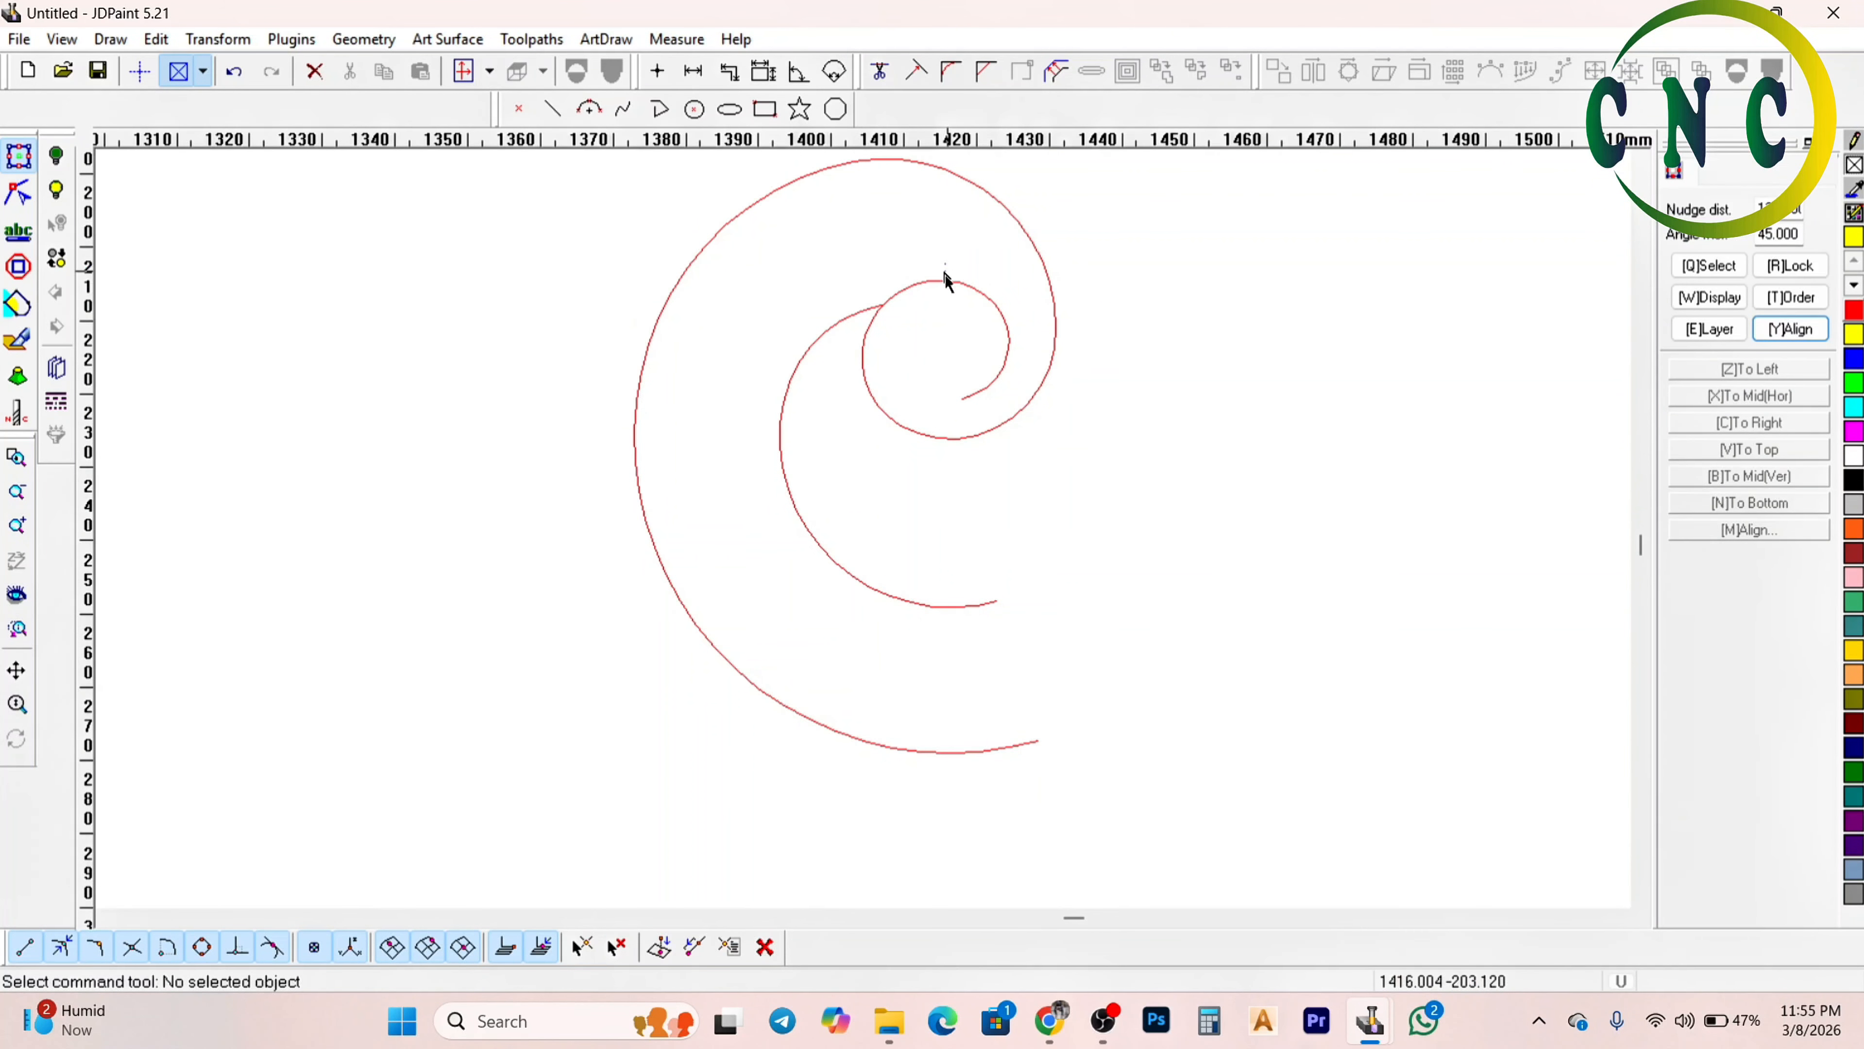
Divide the spiral with a point divide where the trimmed offset curve meets its inner curl
{"action": "scroll", "coordinate": [885, 298], "scroll_direction": "up", "scroll_amount": 2}
{"action": "scroll", "coordinate": [892, 292], "scroll_direction": "up", "scroll_amount": 2}
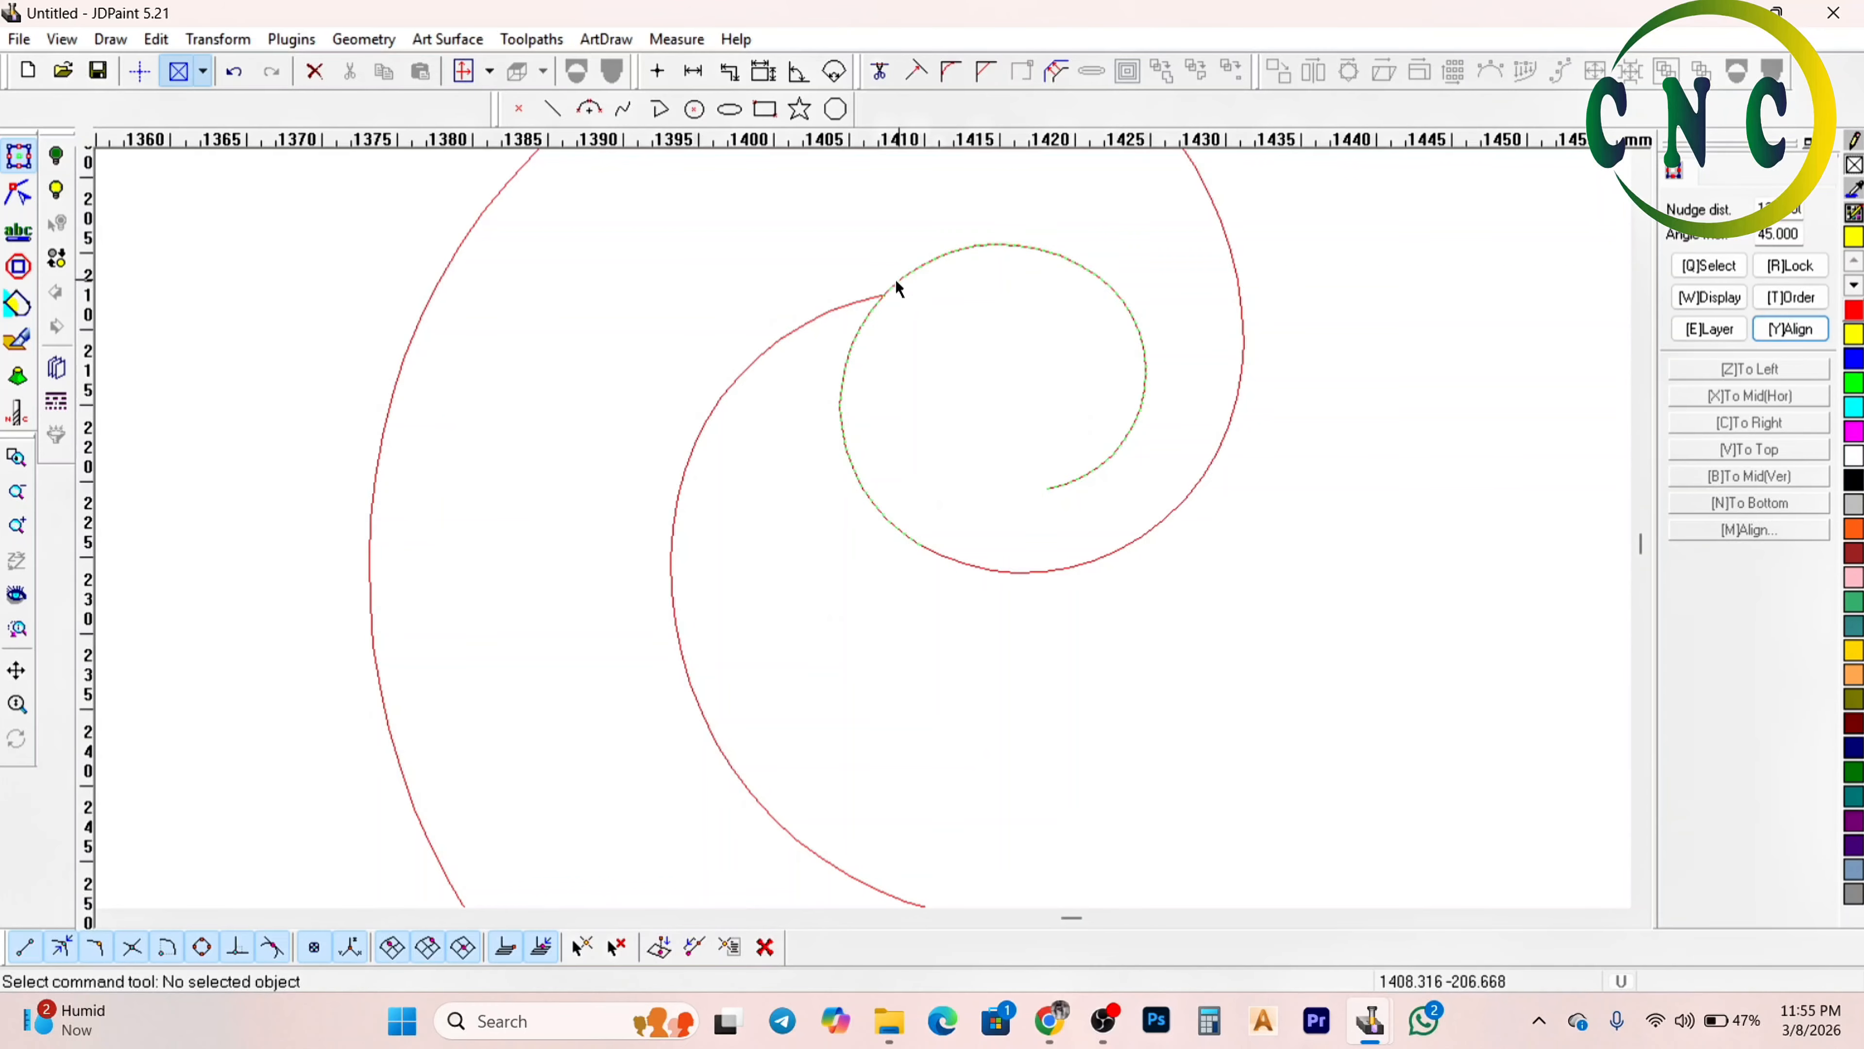
{"action": "left_click", "coordinate": [895, 278]}
{"action": "scroll", "coordinate": [900, 293], "scroll_direction": "down", "scroll_amount": 3}
{"action": "scroll", "coordinate": [914, 335], "scroll_direction": "up", "scroll_amount": 1}
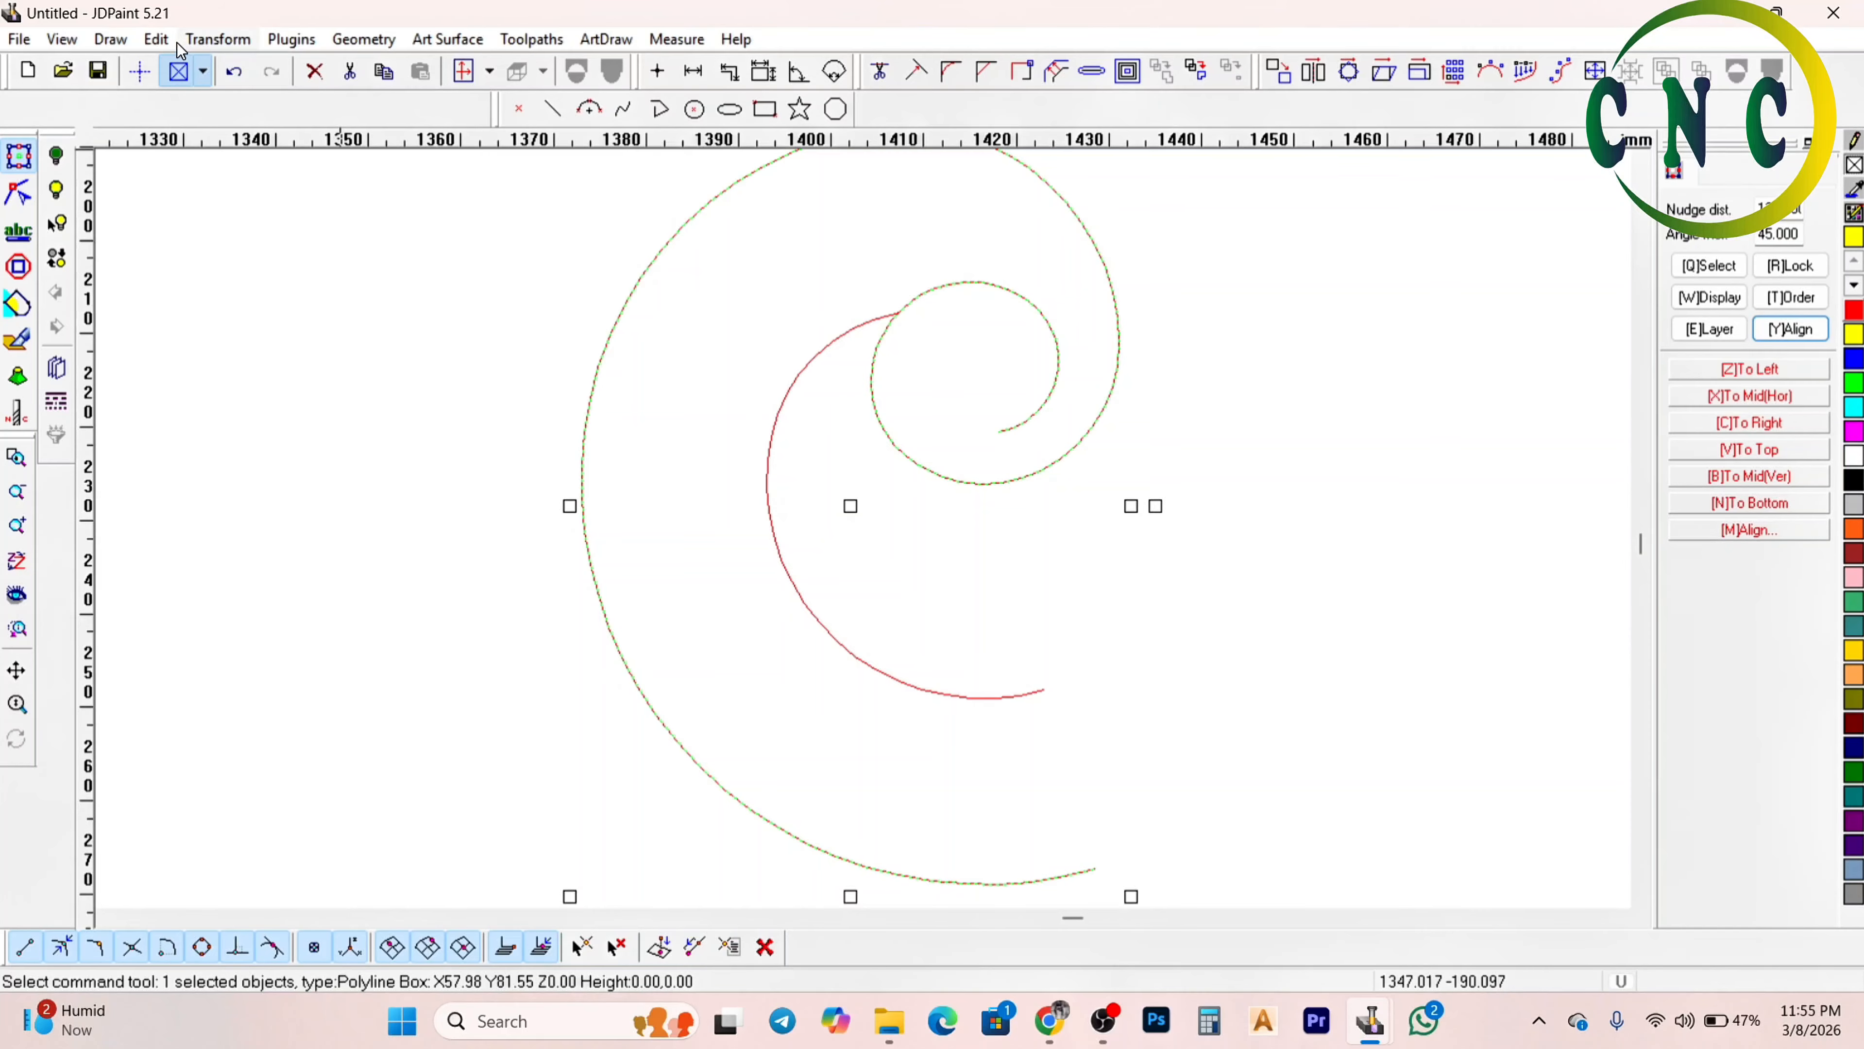
{"action": "left_click", "coordinate": [157, 39]}
{"action": "left_click", "coordinate": [213, 278]}
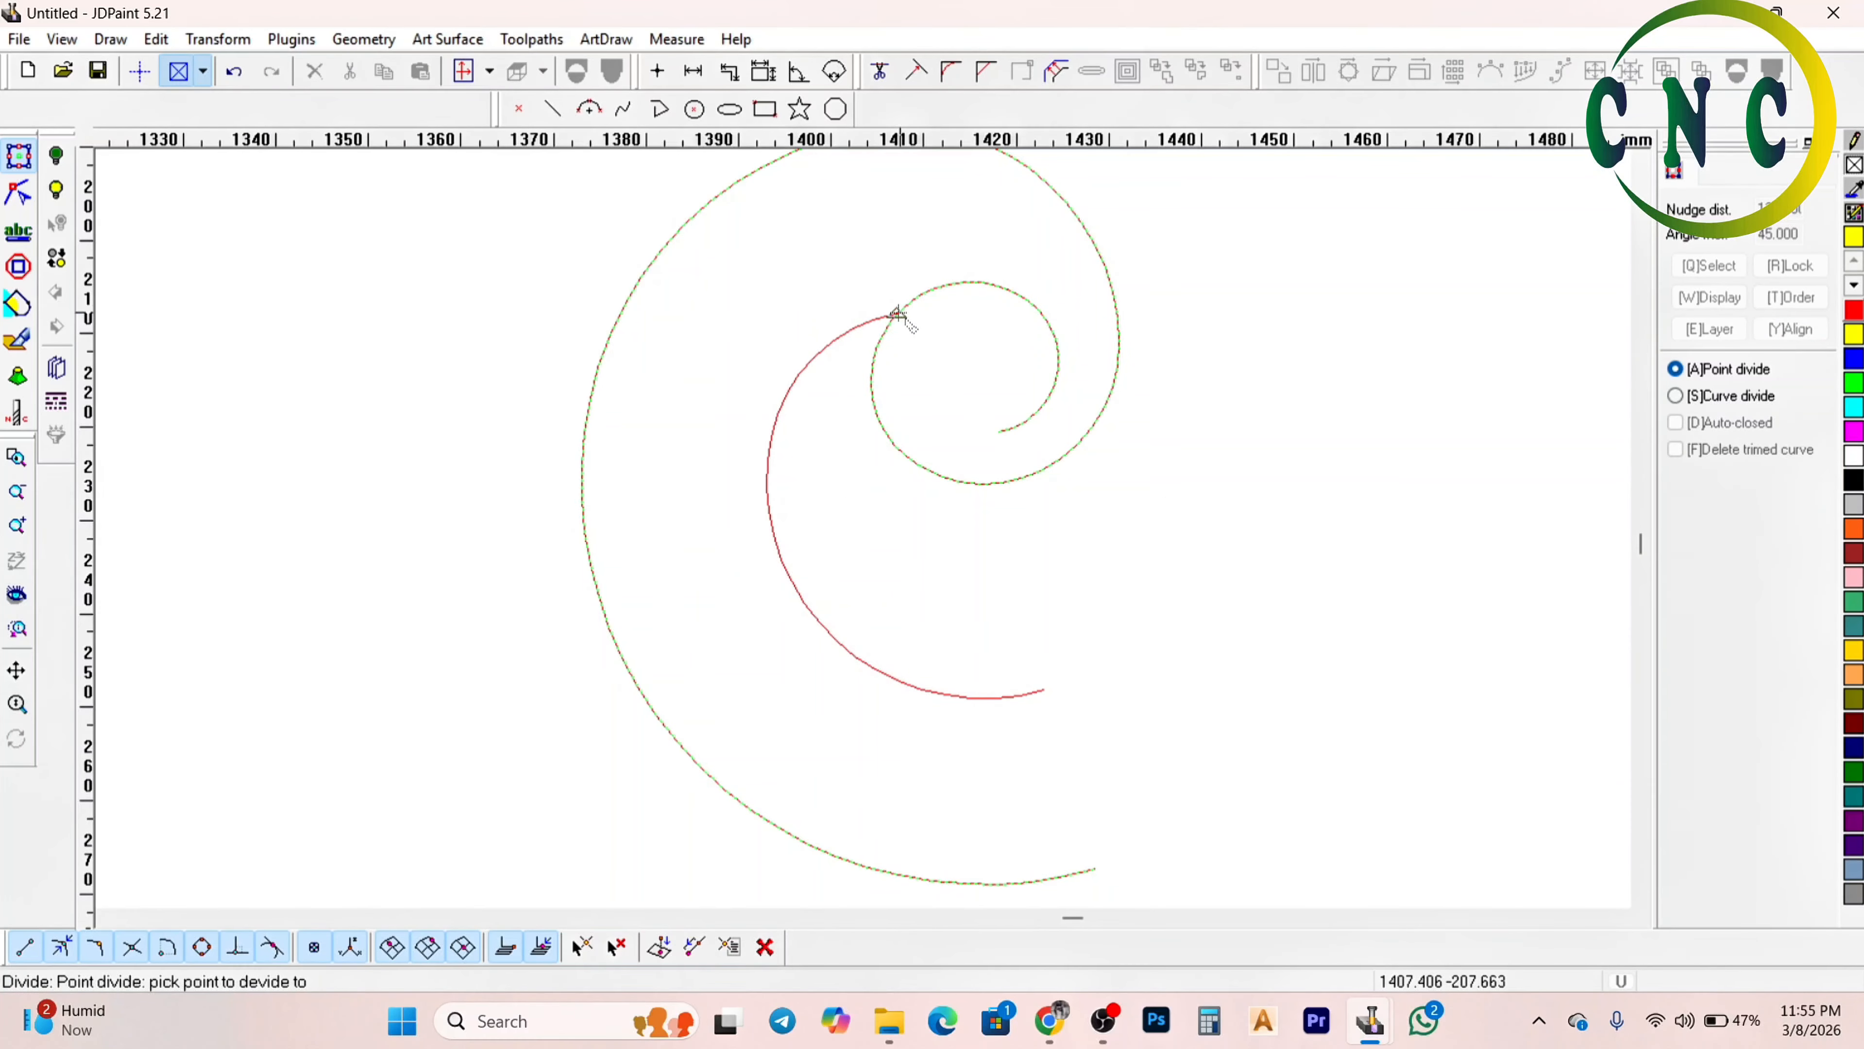
{"action": "left_click", "coordinate": [898, 315]}
Colour the divided inner end segment of the spiral bright green
{"action": "left_click", "coordinate": [917, 302]}
{"action": "scroll", "coordinate": [911, 443], "scroll_direction": "down", "scroll_amount": 2}
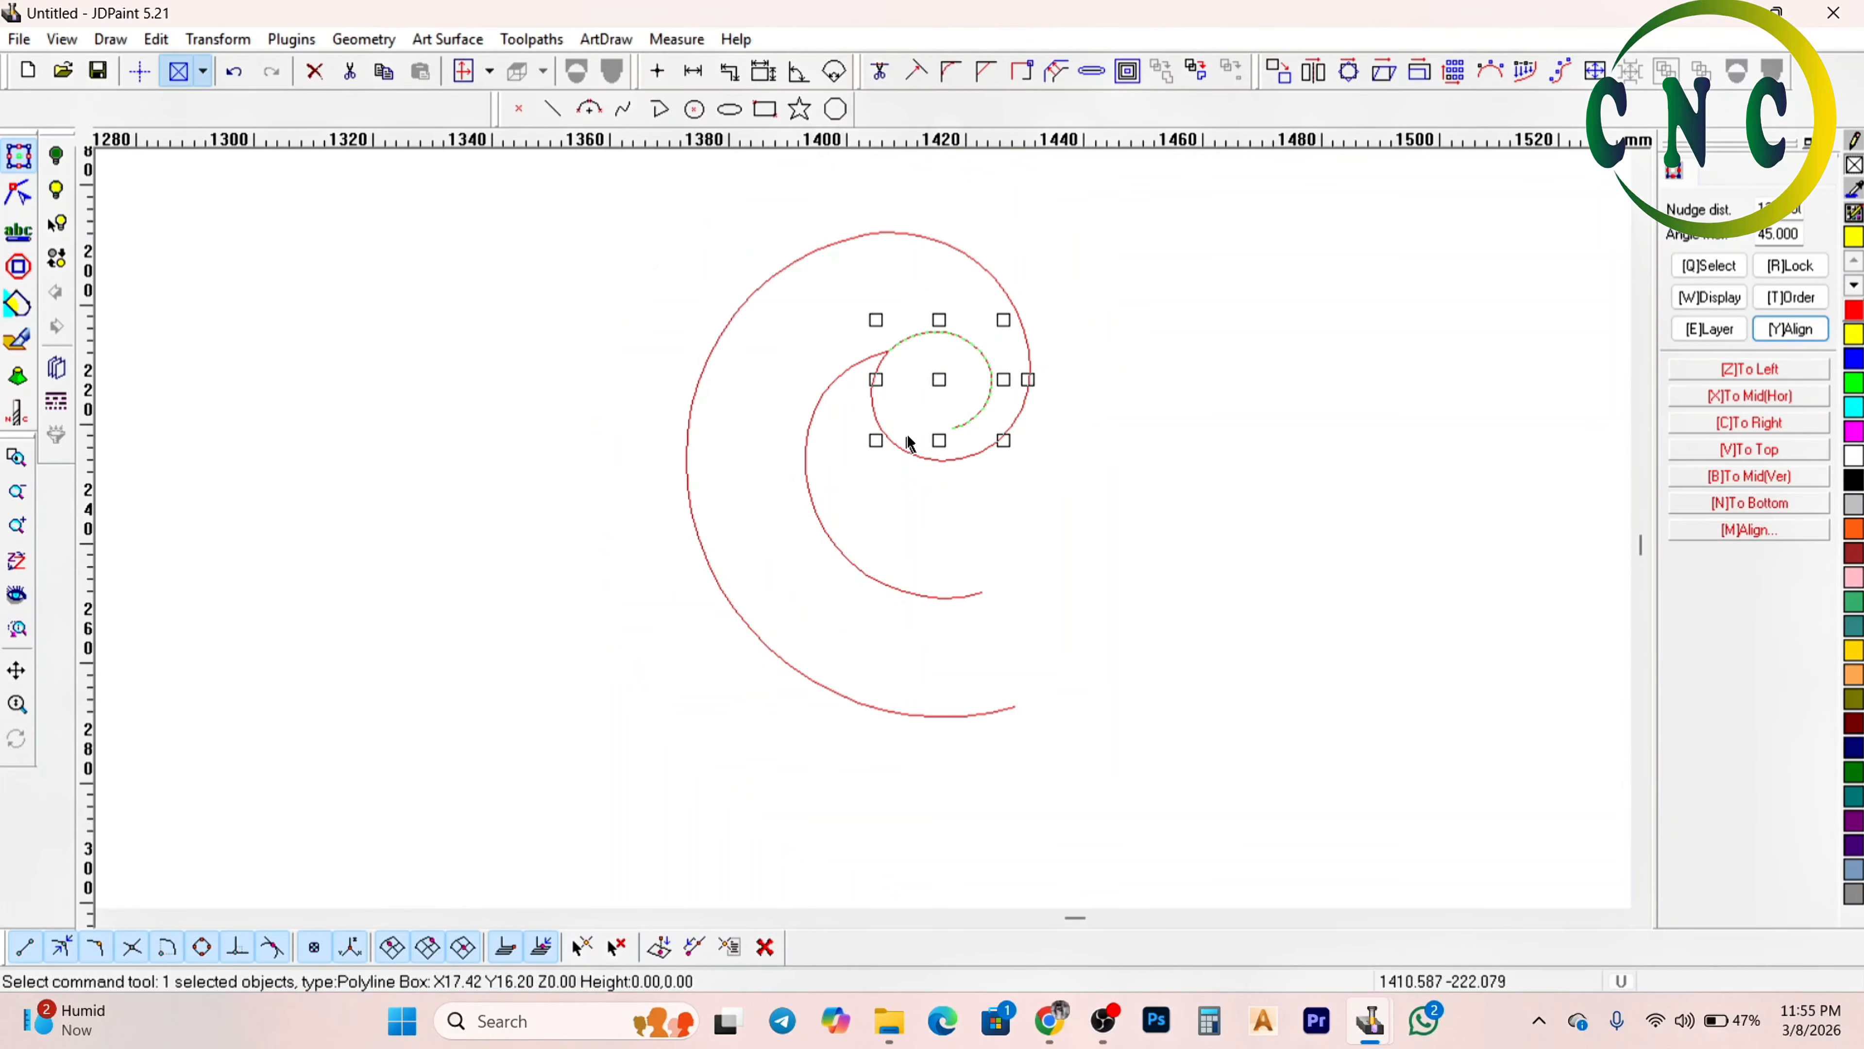
{"action": "scroll", "coordinate": [865, 370], "scroll_direction": "up", "scroll_amount": 1}
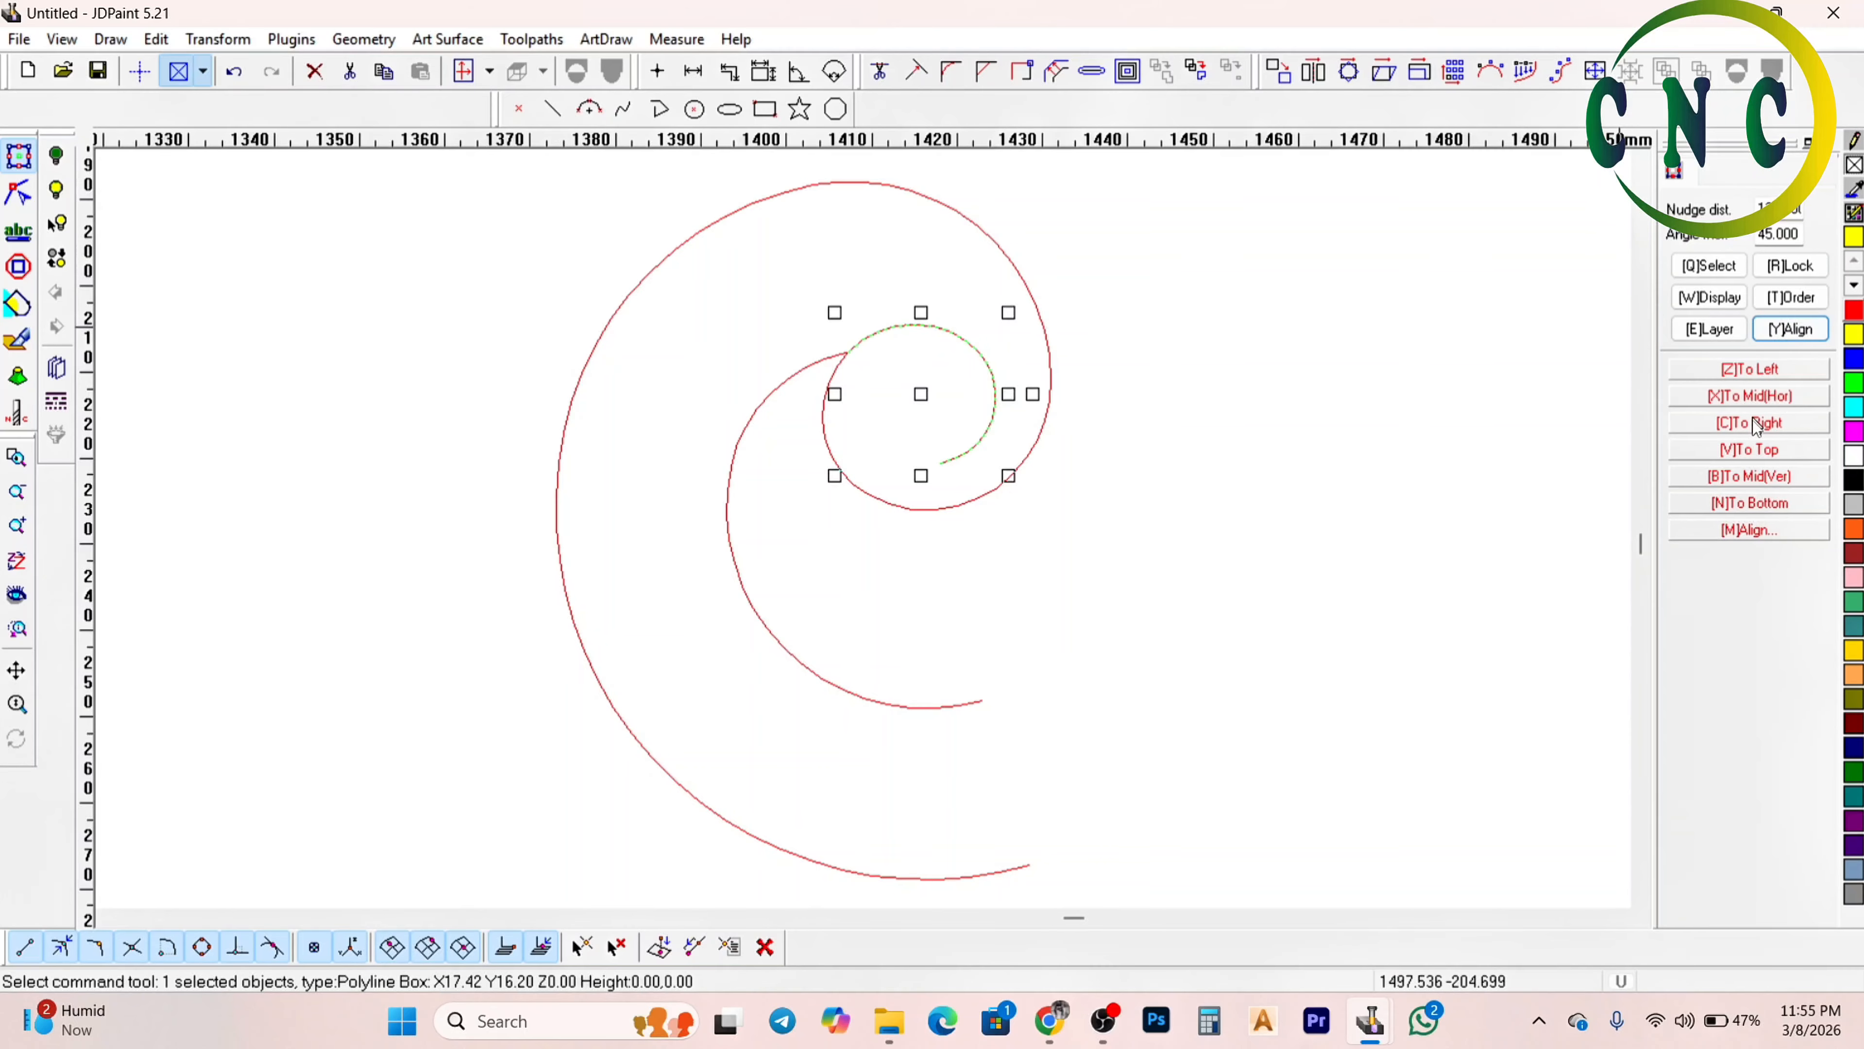
{"action": "left_click", "coordinate": [1854, 382]}
{"action": "left_click", "coordinate": [1199, 430]}
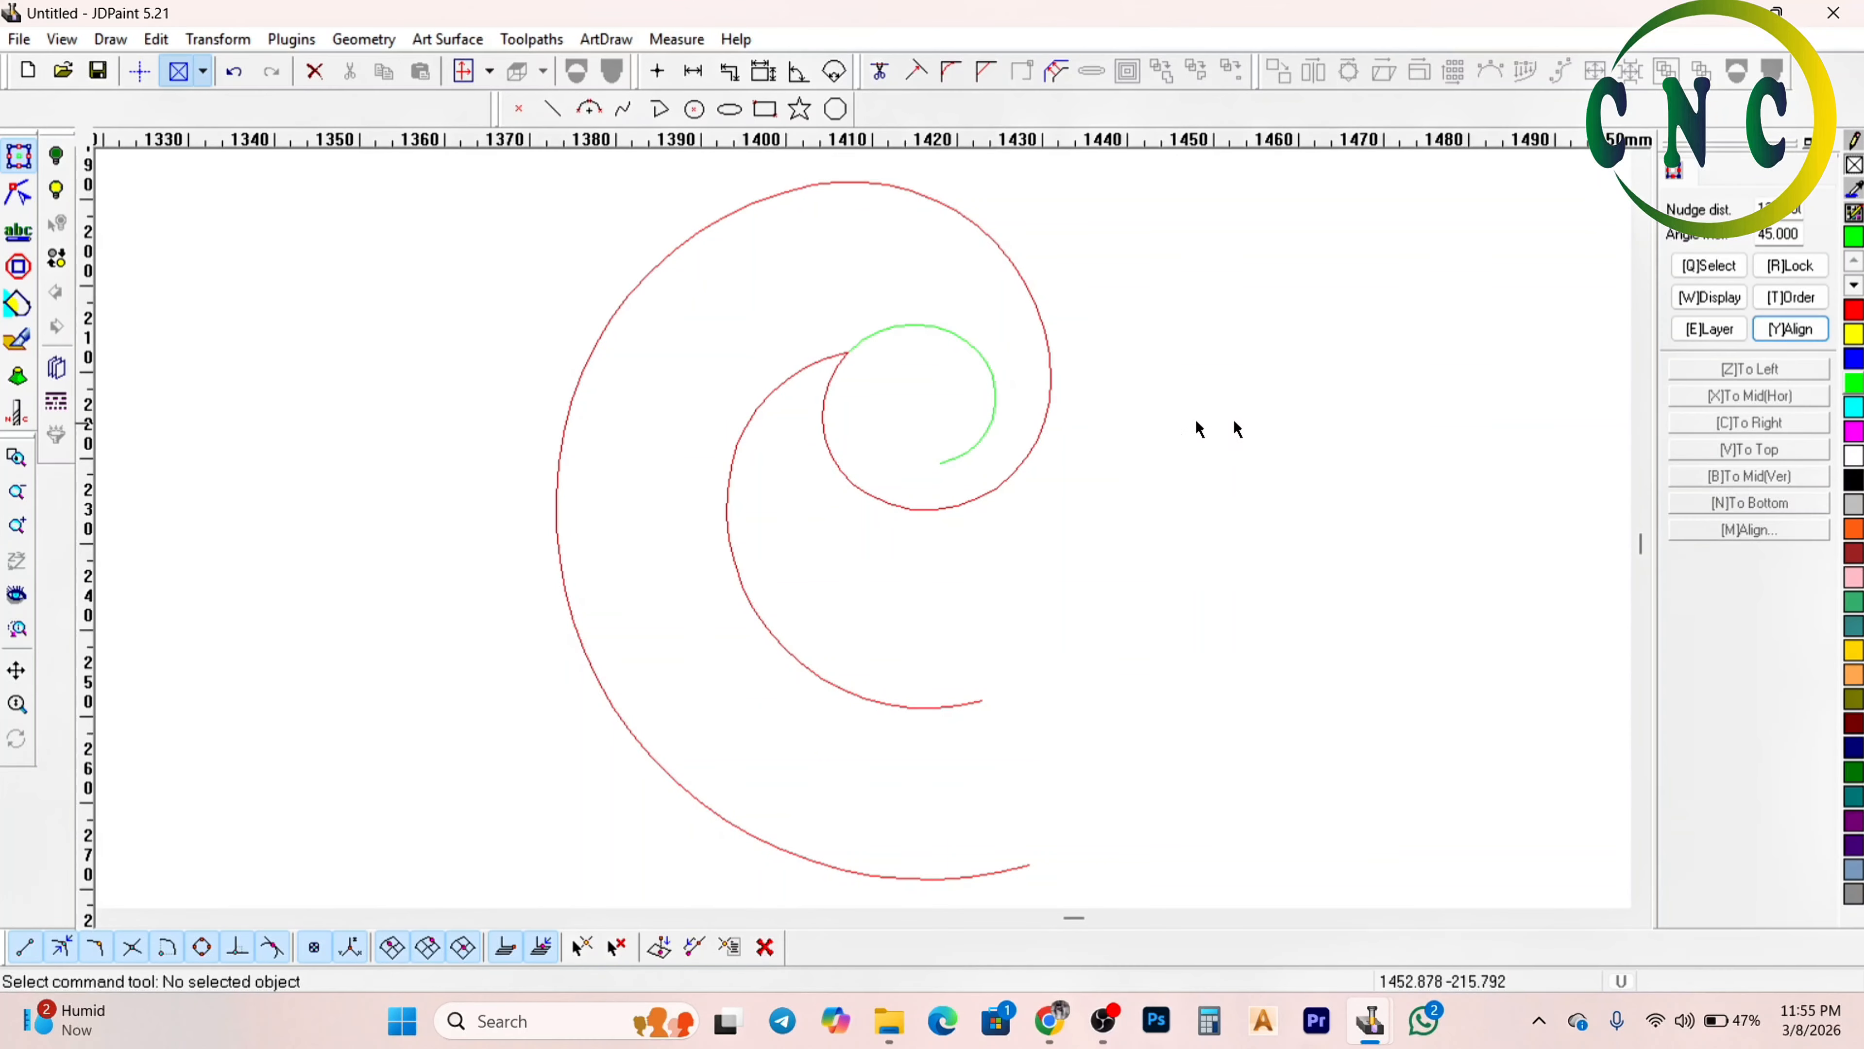
Examine the green inner segment and its junction with the offset curve and the rest of the spiral
{"action": "left_click", "coordinate": [998, 400]}
{"action": "left_click", "coordinate": [1183, 351]}
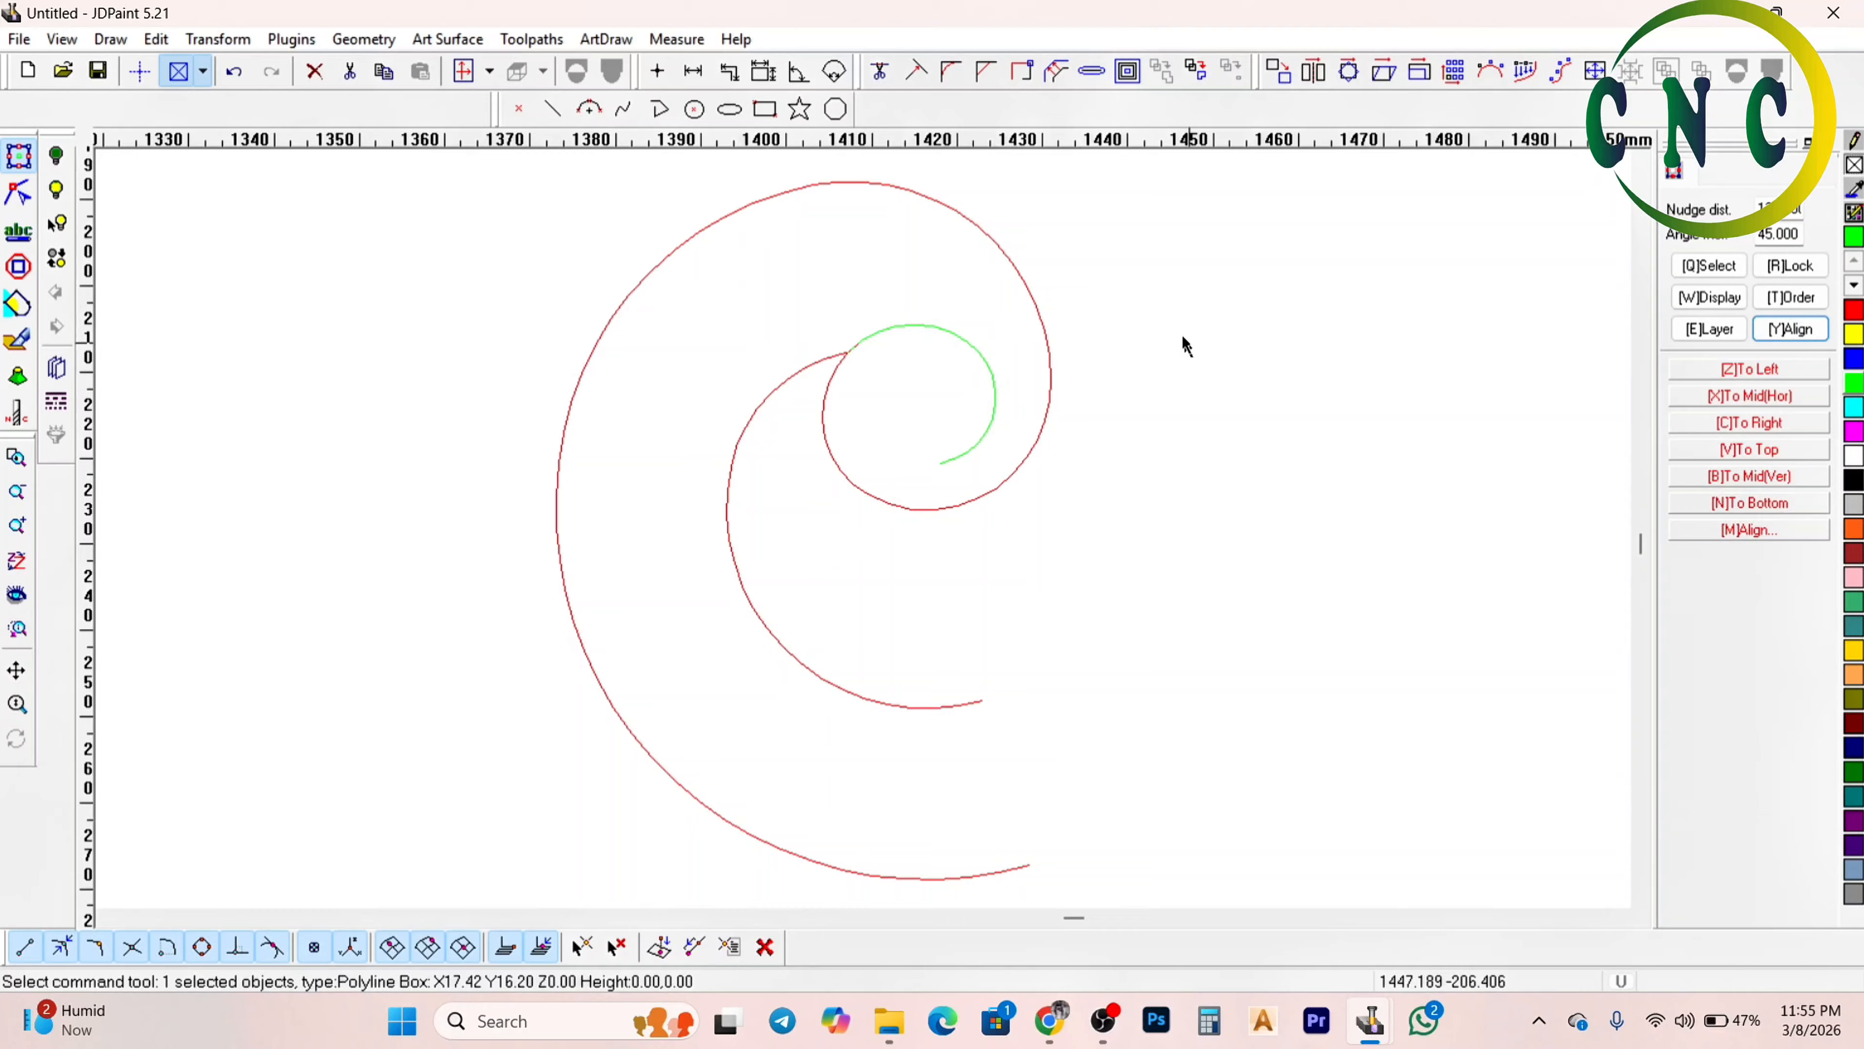
{"action": "left_click", "coordinate": [940, 332]}
{"action": "scroll", "coordinate": [914, 400], "scroll_direction": "down", "scroll_amount": 1}
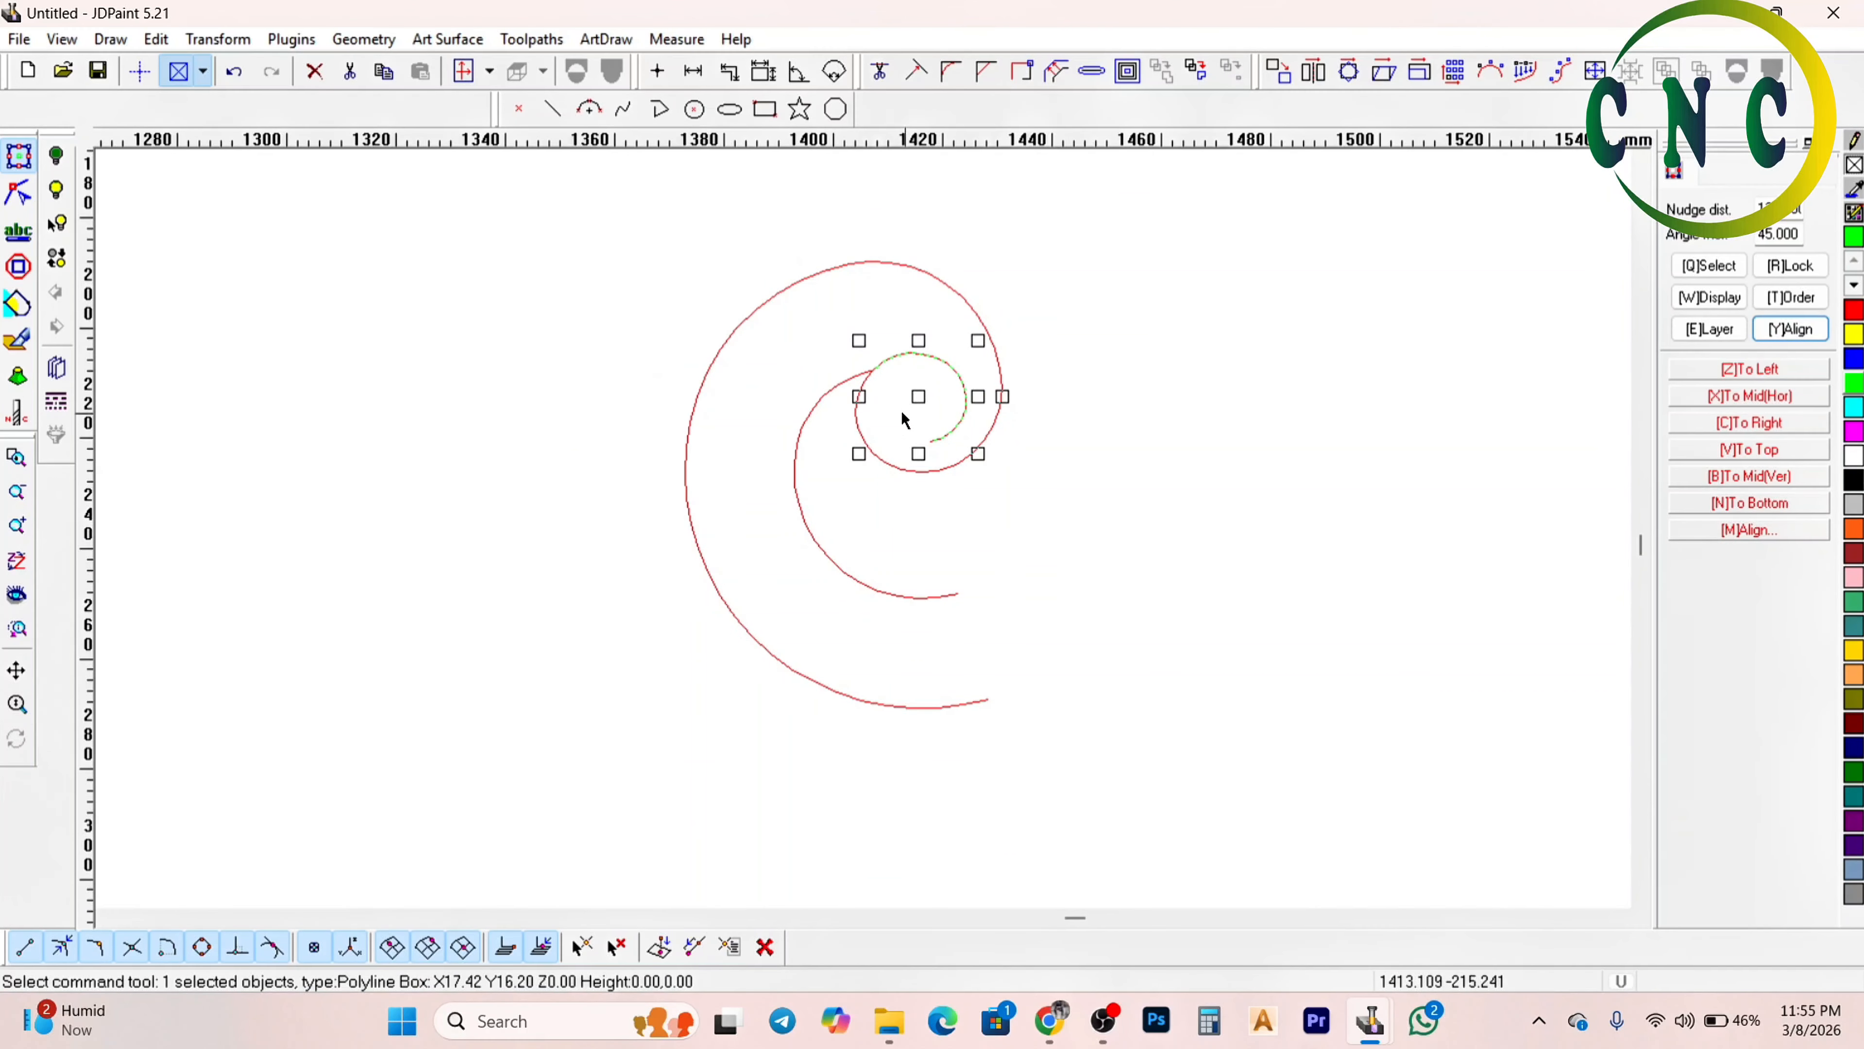
{"action": "scroll", "coordinate": [901, 415], "scroll_direction": "down", "scroll_amount": 3}
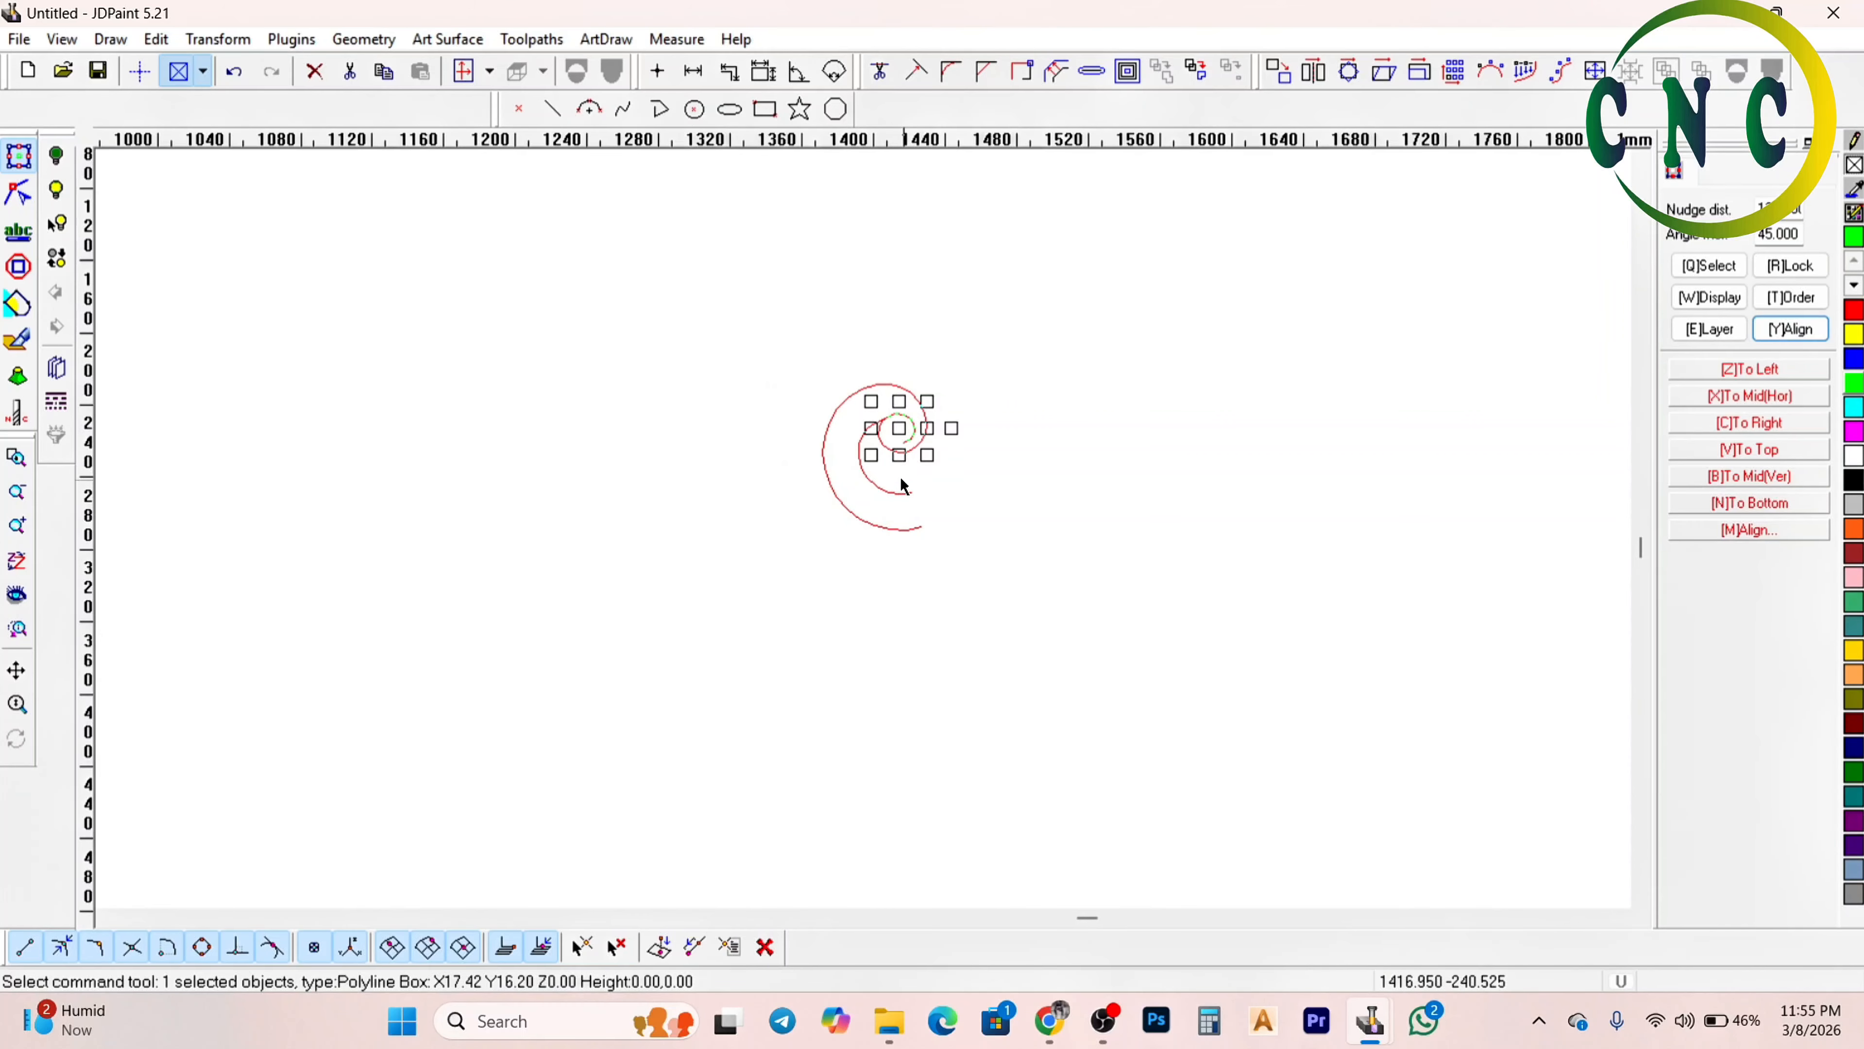
{"action": "scroll", "coordinate": [894, 426], "scroll_direction": "up", "scroll_amount": 3}
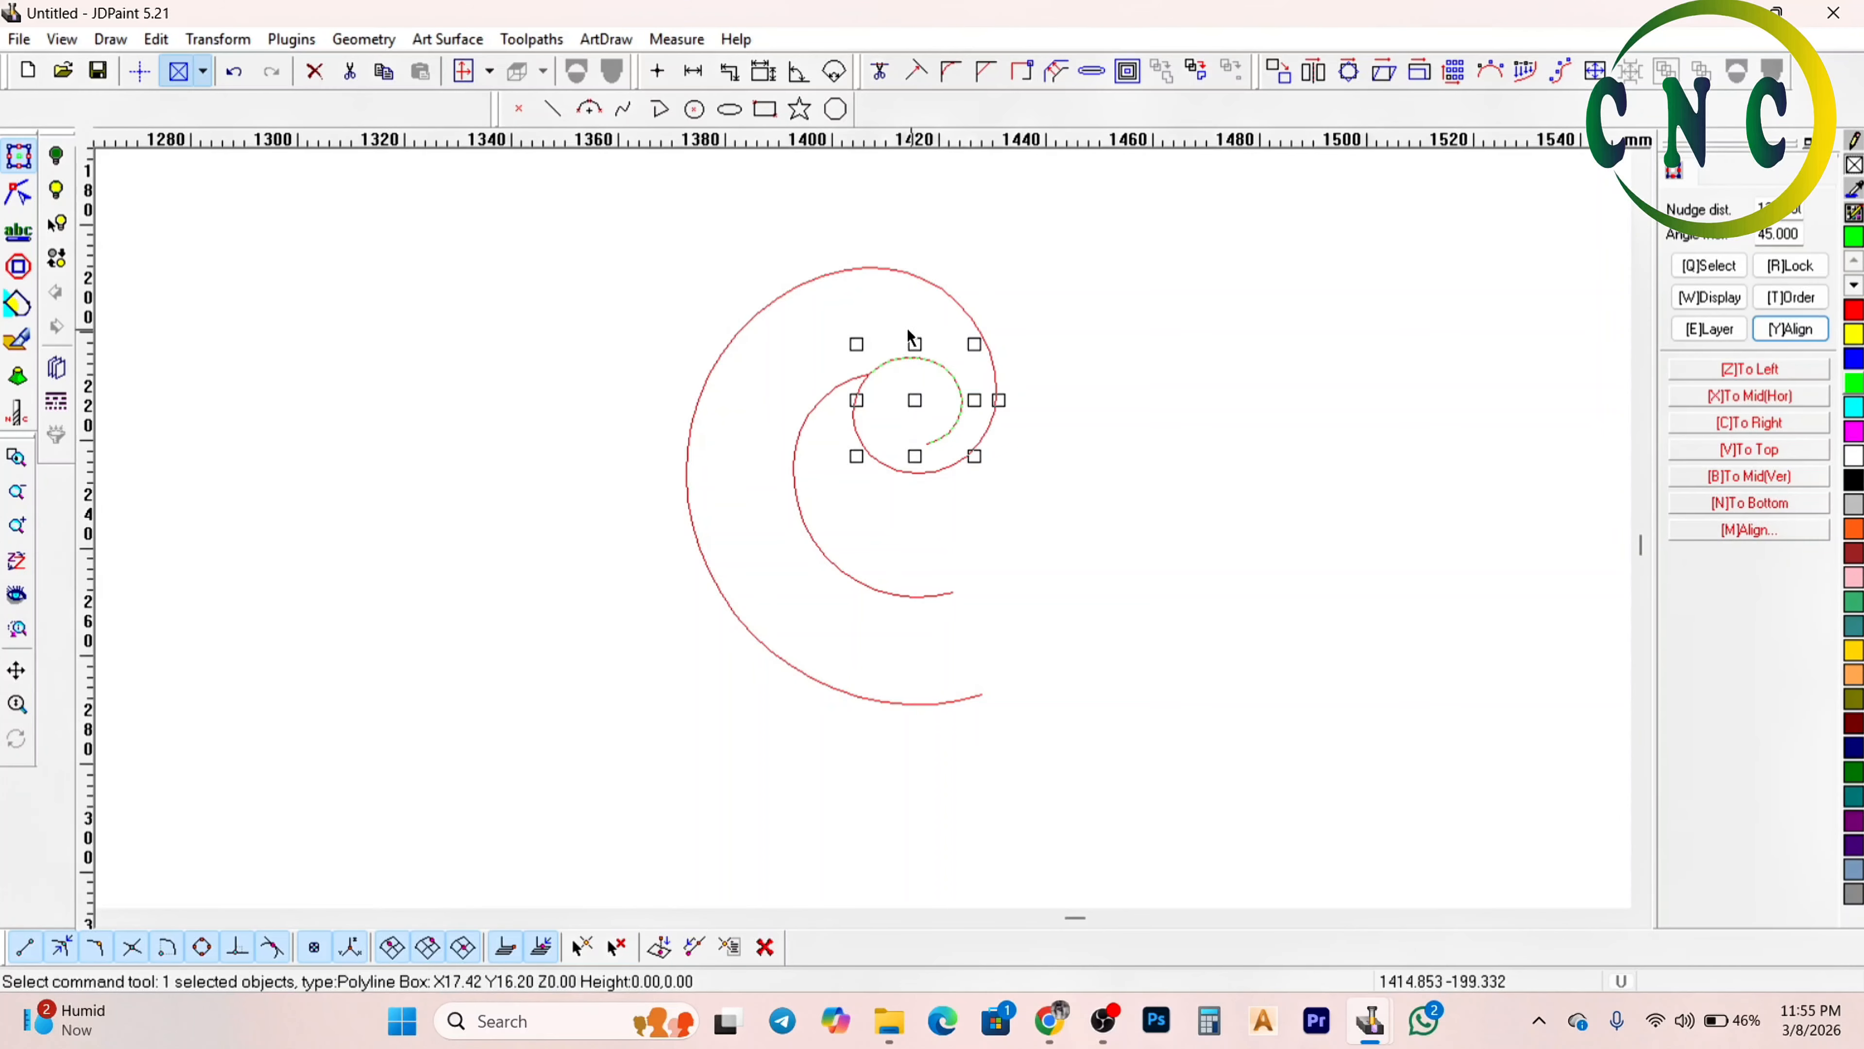
{"action": "scroll", "coordinate": [902, 393], "scroll_direction": "down", "scroll_amount": 1}
{"action": "scroll", "coordinate": [761, 661], "scroll_direction": "down", "scroll_amount": 1}
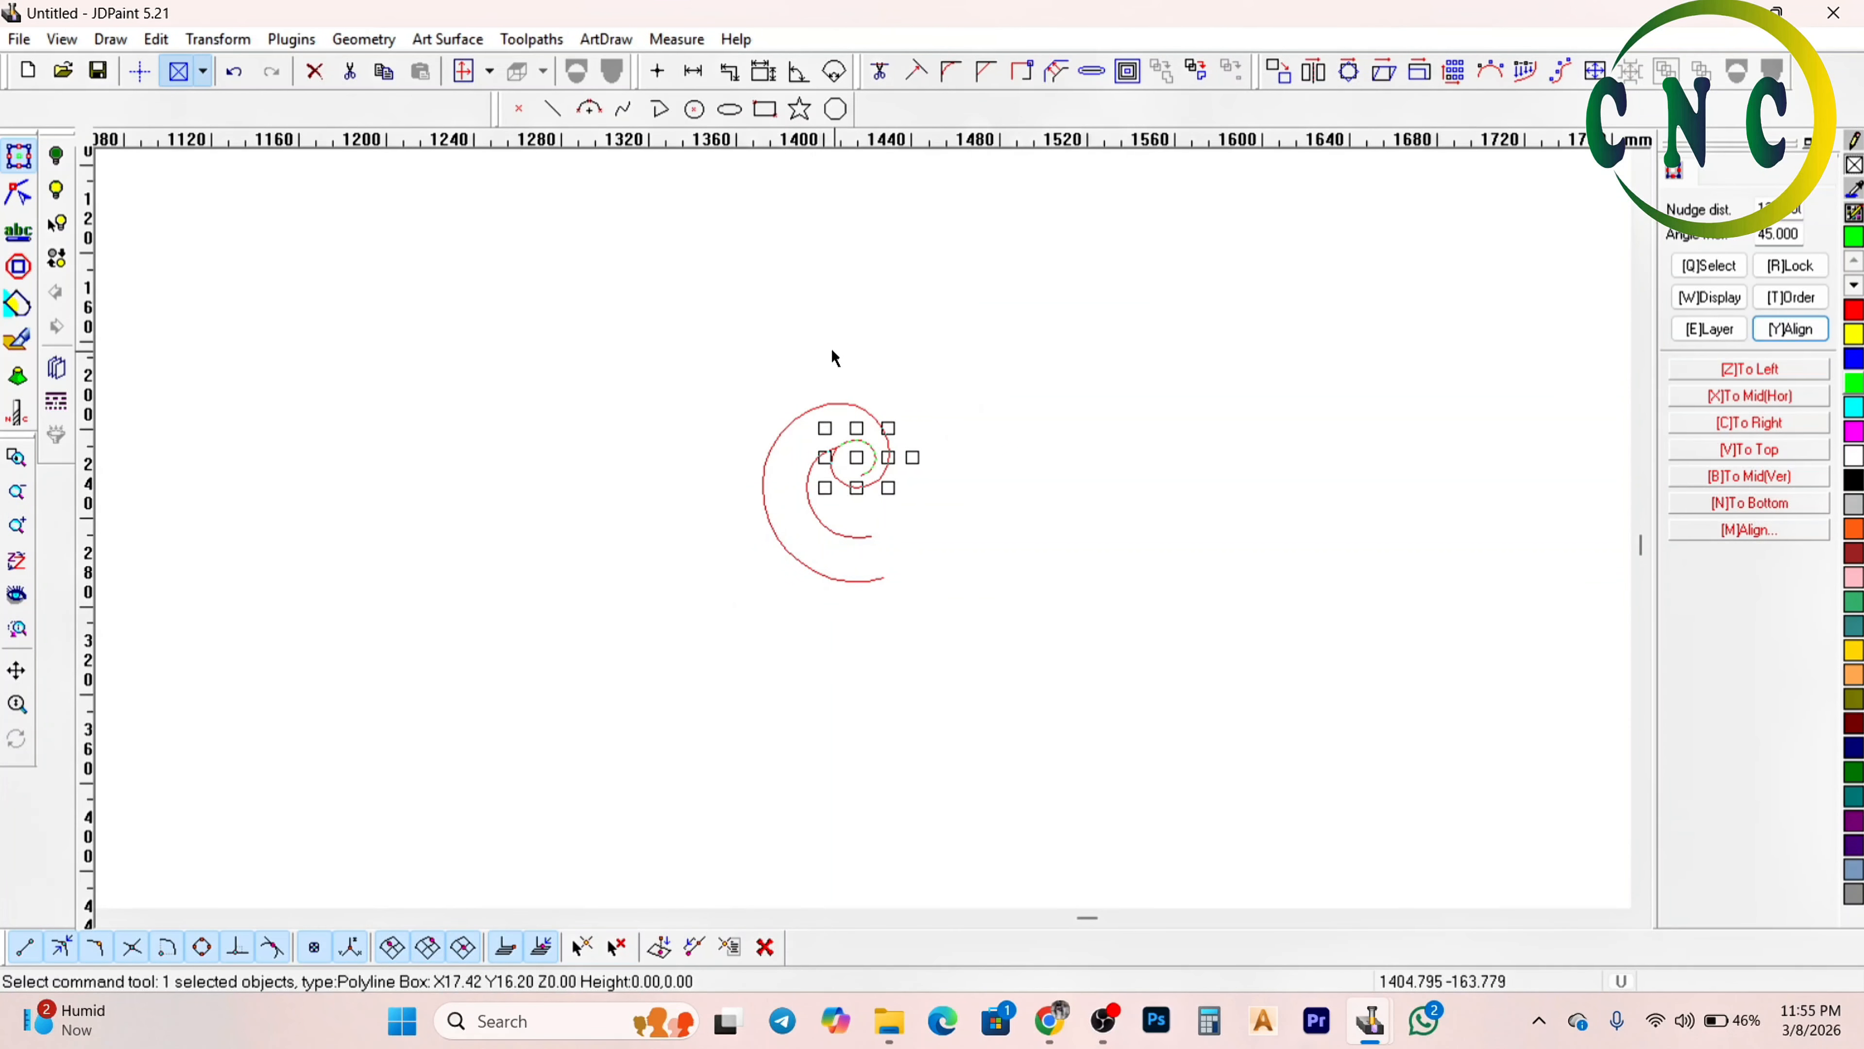
{"action": "scroll", "coordinate": [771, 425], "scroll_direction": "down", "scroll_amount": 1}
{"action": "scroll", "coordinate": [954, 316], "scroll_direction": "down", "scroll_amount": 1}
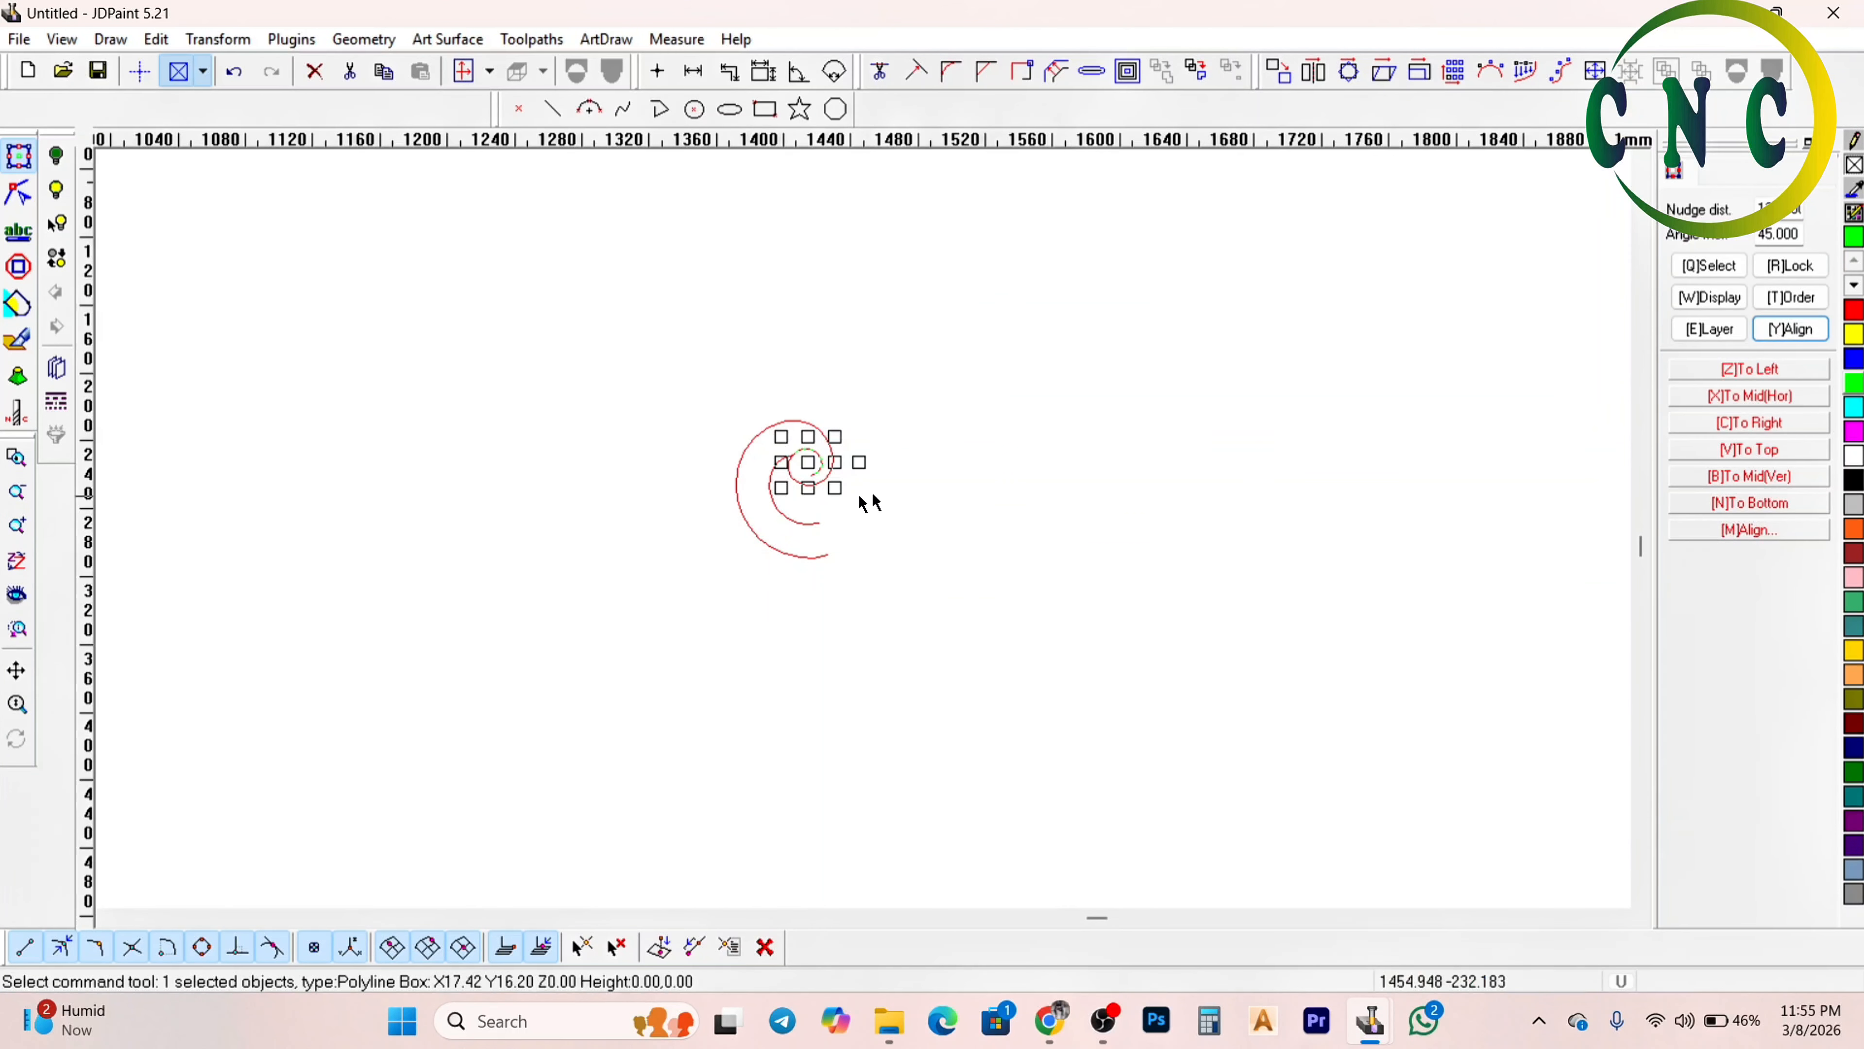
{"action": "scroll", "coordinate": [795, 510], "scroll_direction": "up", "scroll_amount": 2}
{"action": "left_click", "coordinate": [973, 373]}
{"action": "scroll", "coordinate": [646, 470], "scroll_direction": "up", "scroll_amount": 2}
{"action": "scroll", "coordinate": [723, 400], "scroll_direction": "up", "scroll_amount": 1}
{"action": "scroll", "coordinate": [874, 822], "scroll_direction": "down", "scroll_amount": 1}
{"action": "scroll", "coordinate": [1052, 526], "scroll_direction": "up", "scroll_amount": 2}
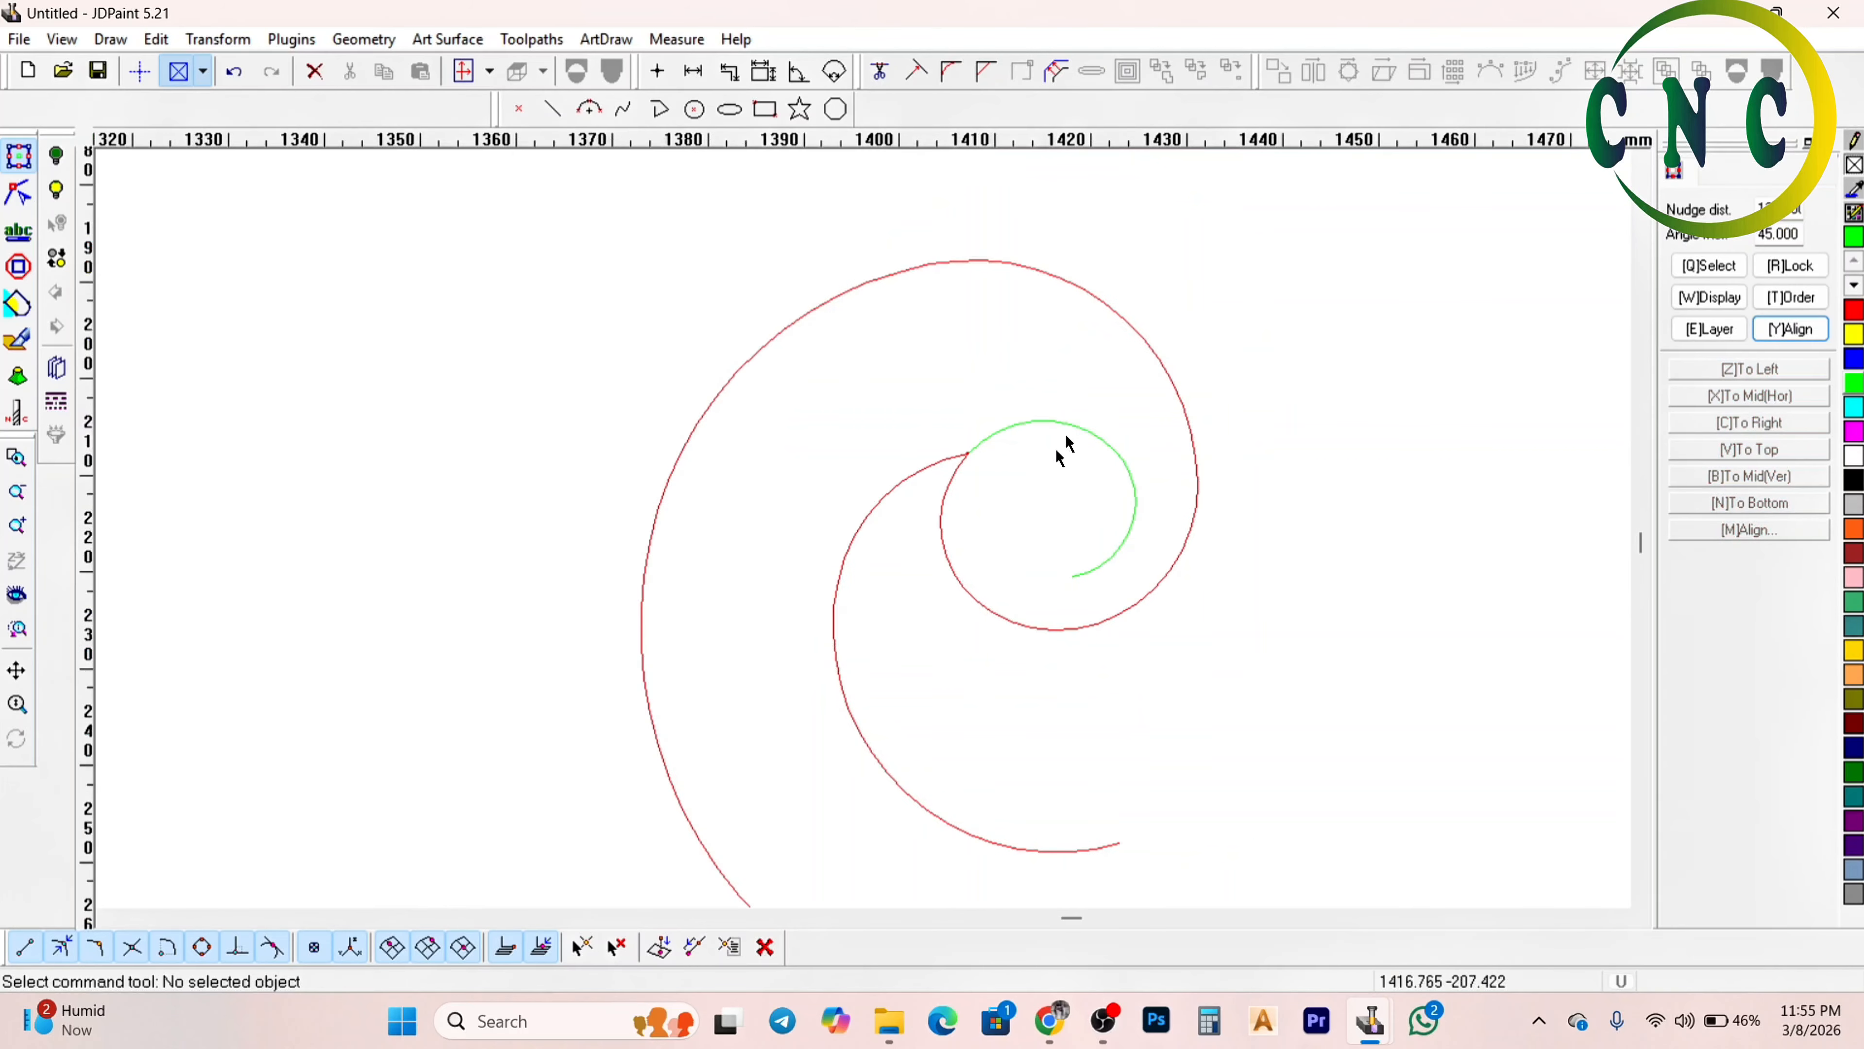
{"action": "left_click", "coordinate": [1067, 443]}
{"action": "scroll", "coordinate": [666, 320], "scroll_direction": "down", "scroll_amount": 1}
{"action": "left_click", "coordinate": [722, 373]}
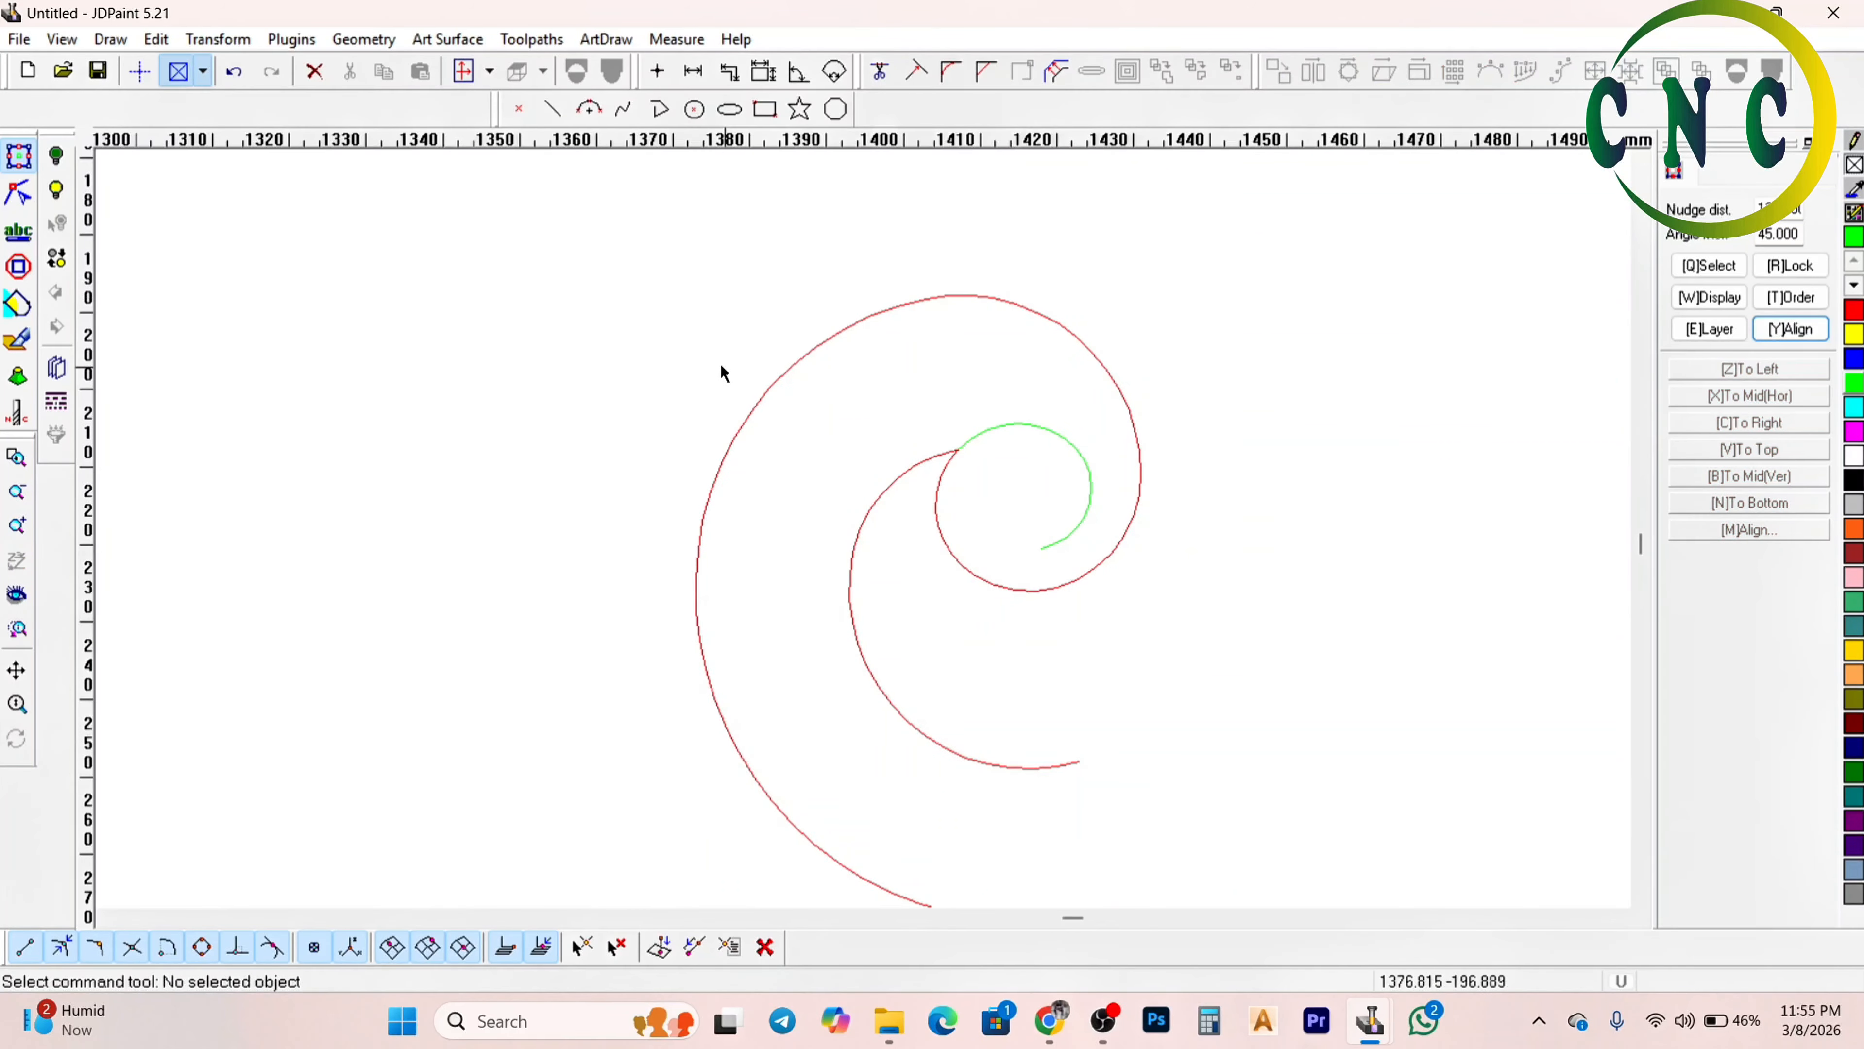
Examine the complete scroll ornament, its green inner segment and the way its curves meet, and dismiss the backup message
{"action": "scroll", "coordinate": [876, 505], "scroll_direction": "down", "scroll_amount": 2}
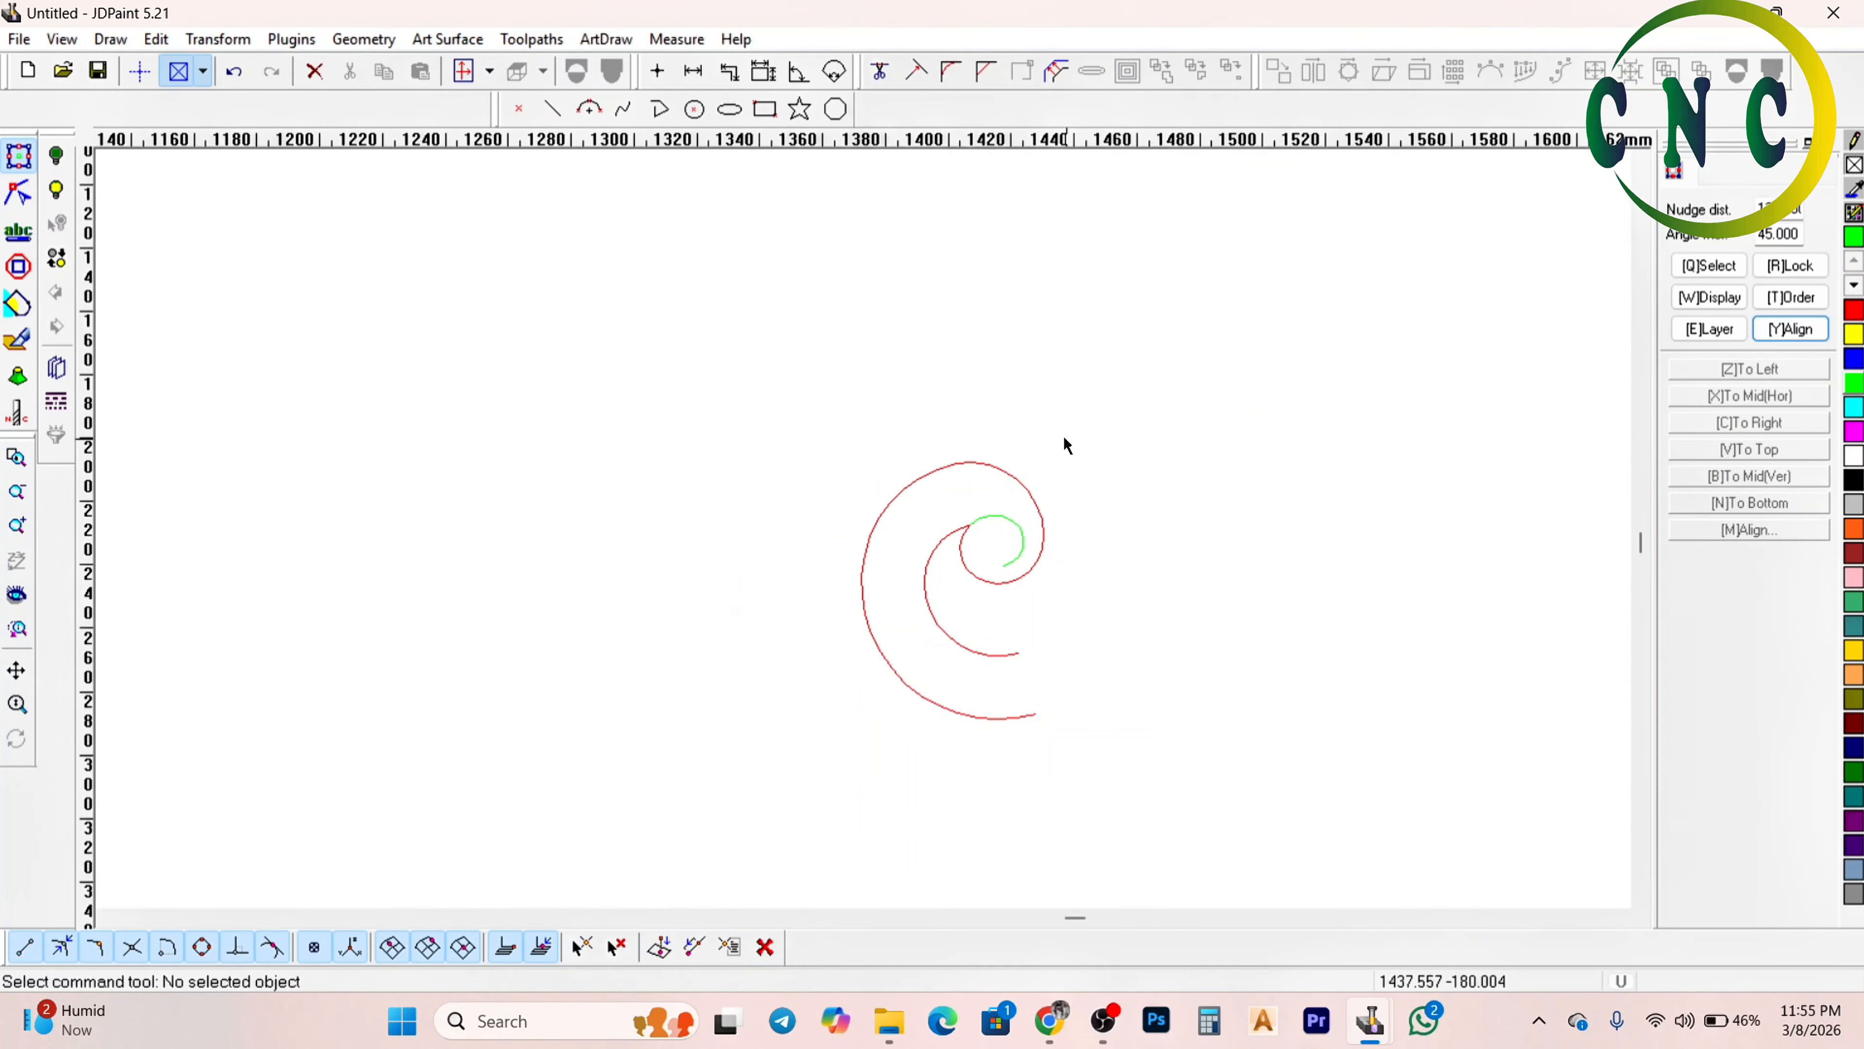
{"action": "scroll", "coordinate": [1026, 456], "scroll_direction": "up", "scroll_amount": 1}
{"action": "scroll", "coordinate": [1074, 607], "scroll_direction": "up", "scroll_amount": 1}
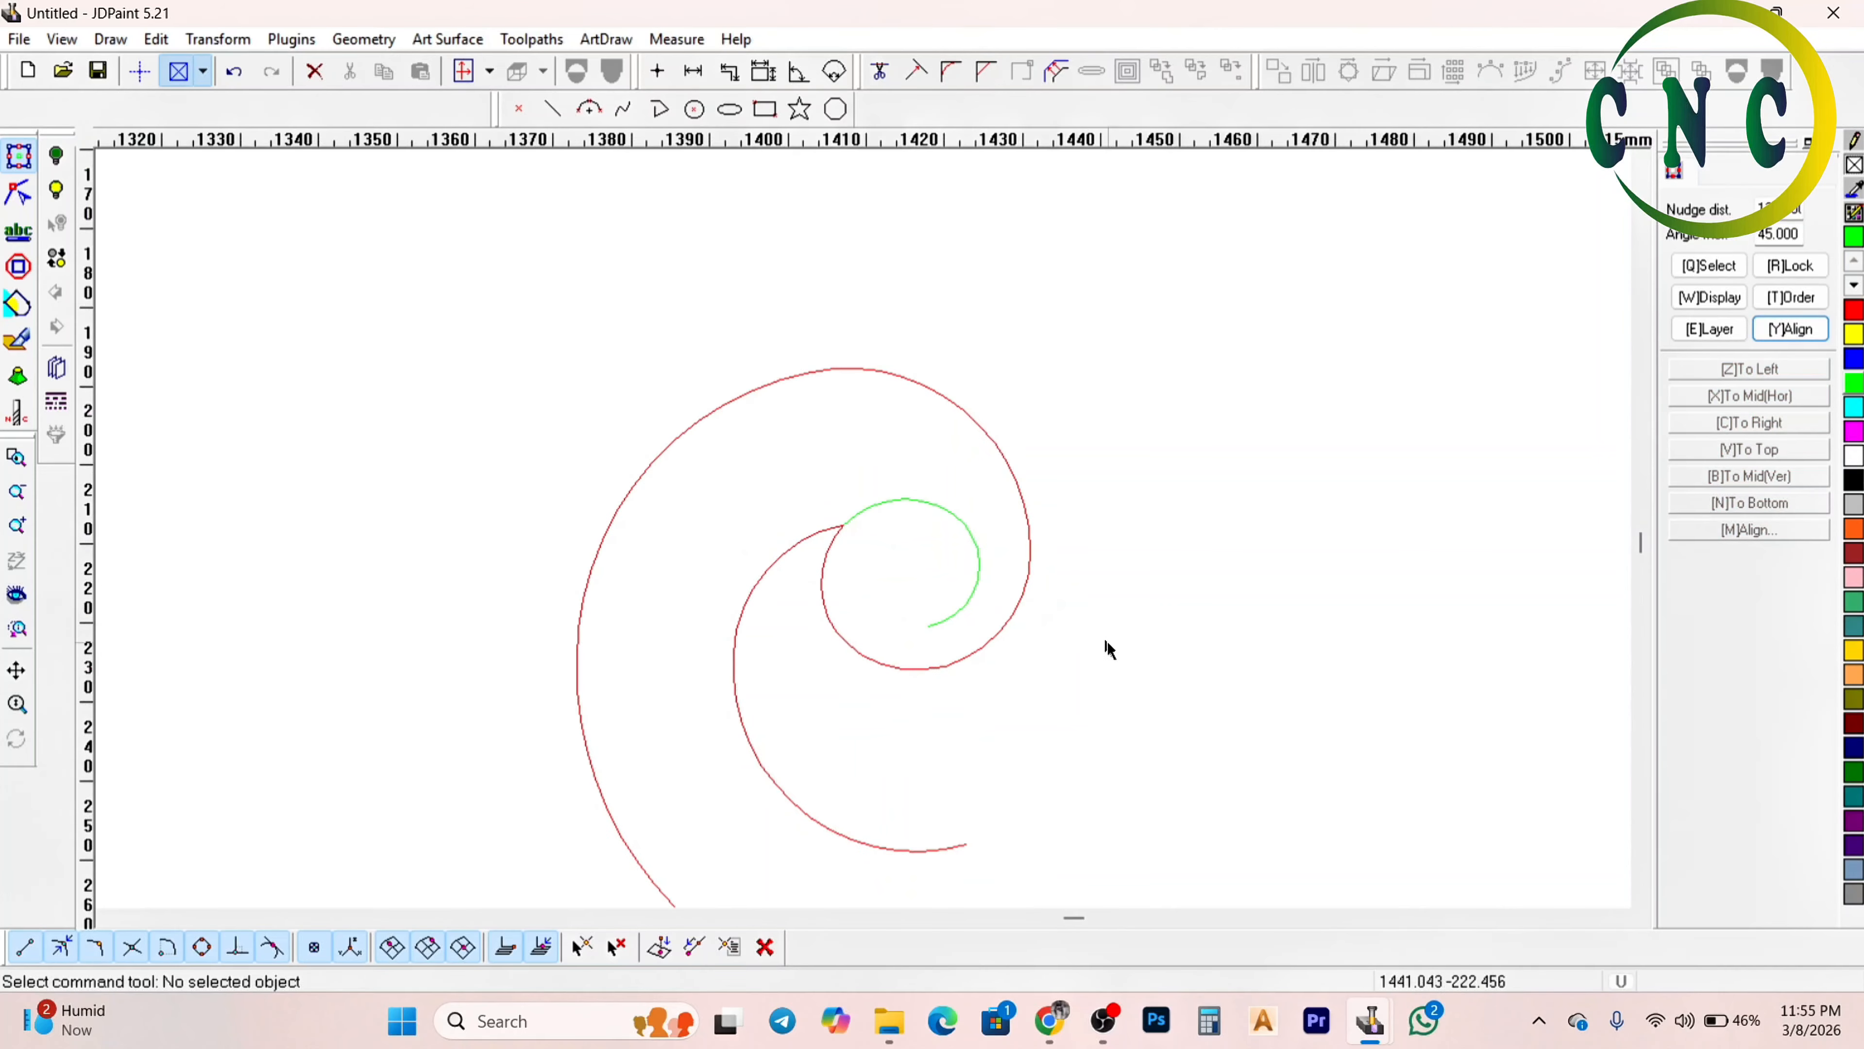
{"action": "left_click_drag", "start_coordinate": [1120, 653], "coordinate": [636, 398]}
{"action": "left_click", "coordinate": [810, 266]}
{"action": "scroll", "coordinate": [811, 265], "scroll_direction": "down", "scroll_amount": 1}
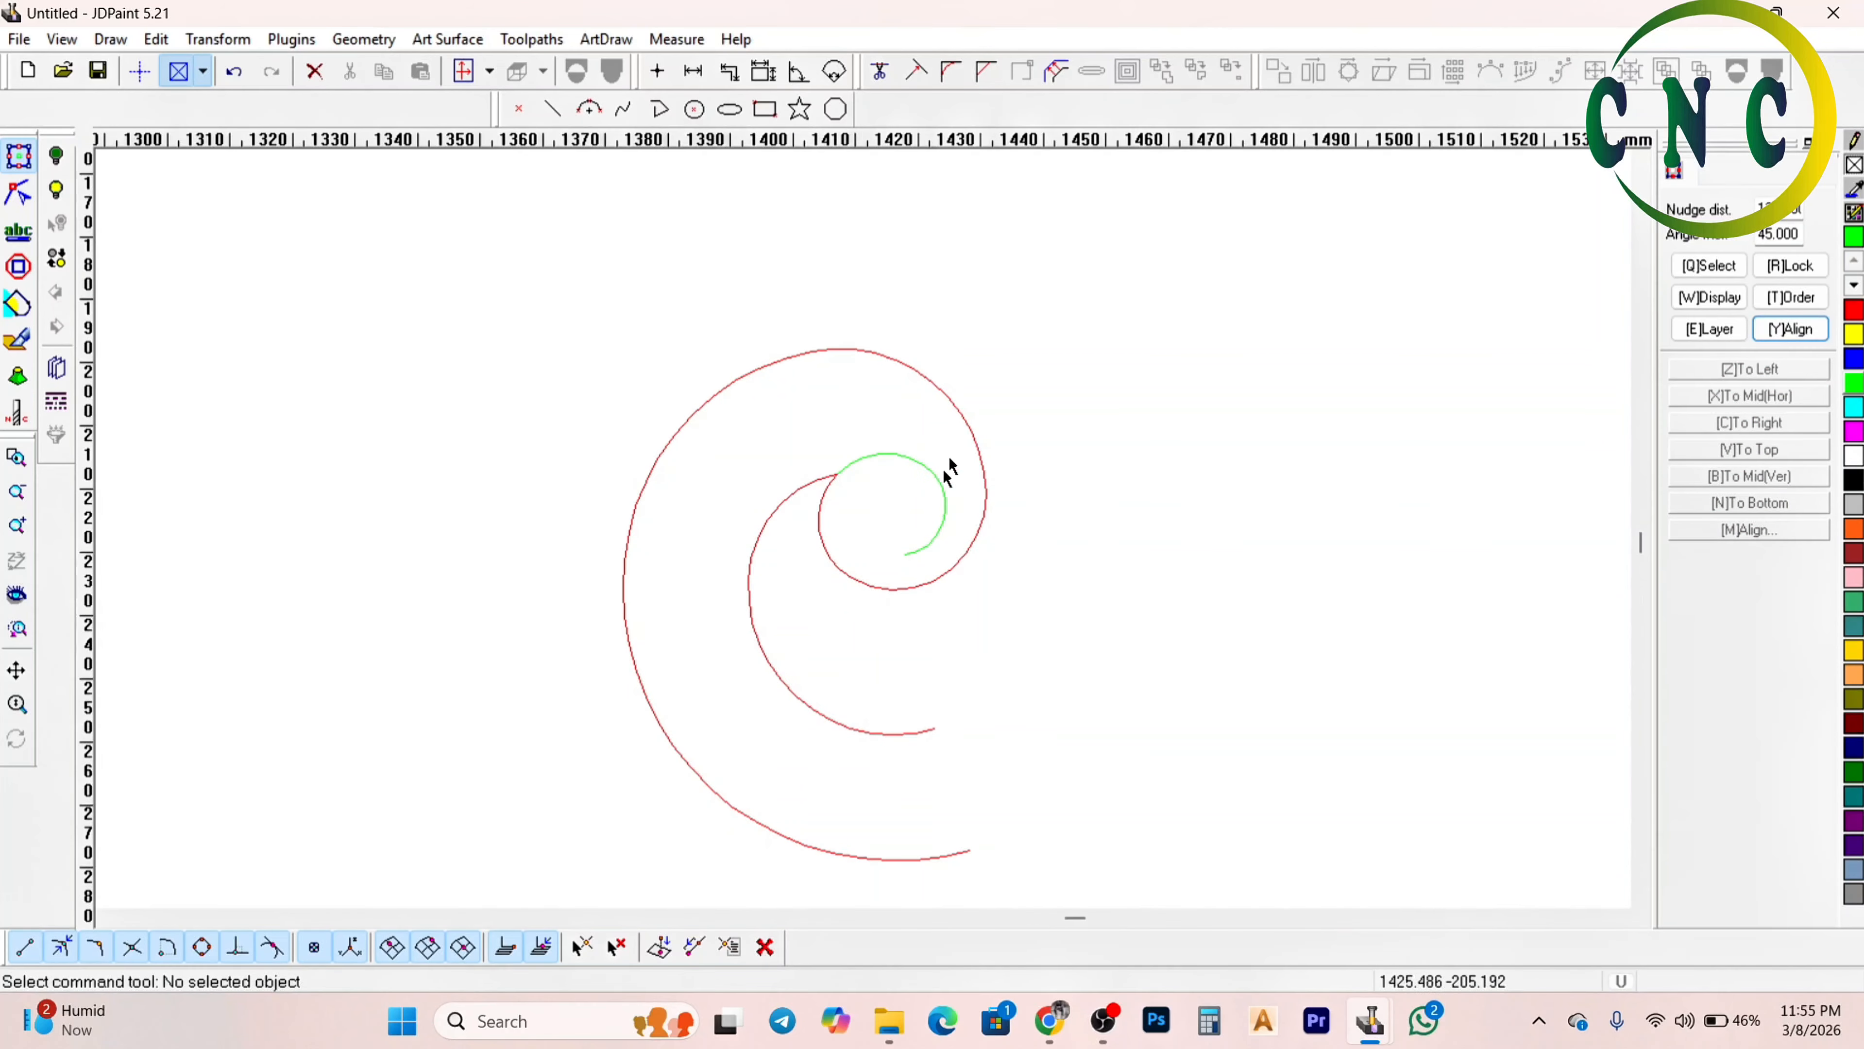
{"action": "scroll", "coordinate": [969, 509], "scroll_direction": "down", "scroll_amount": 3}
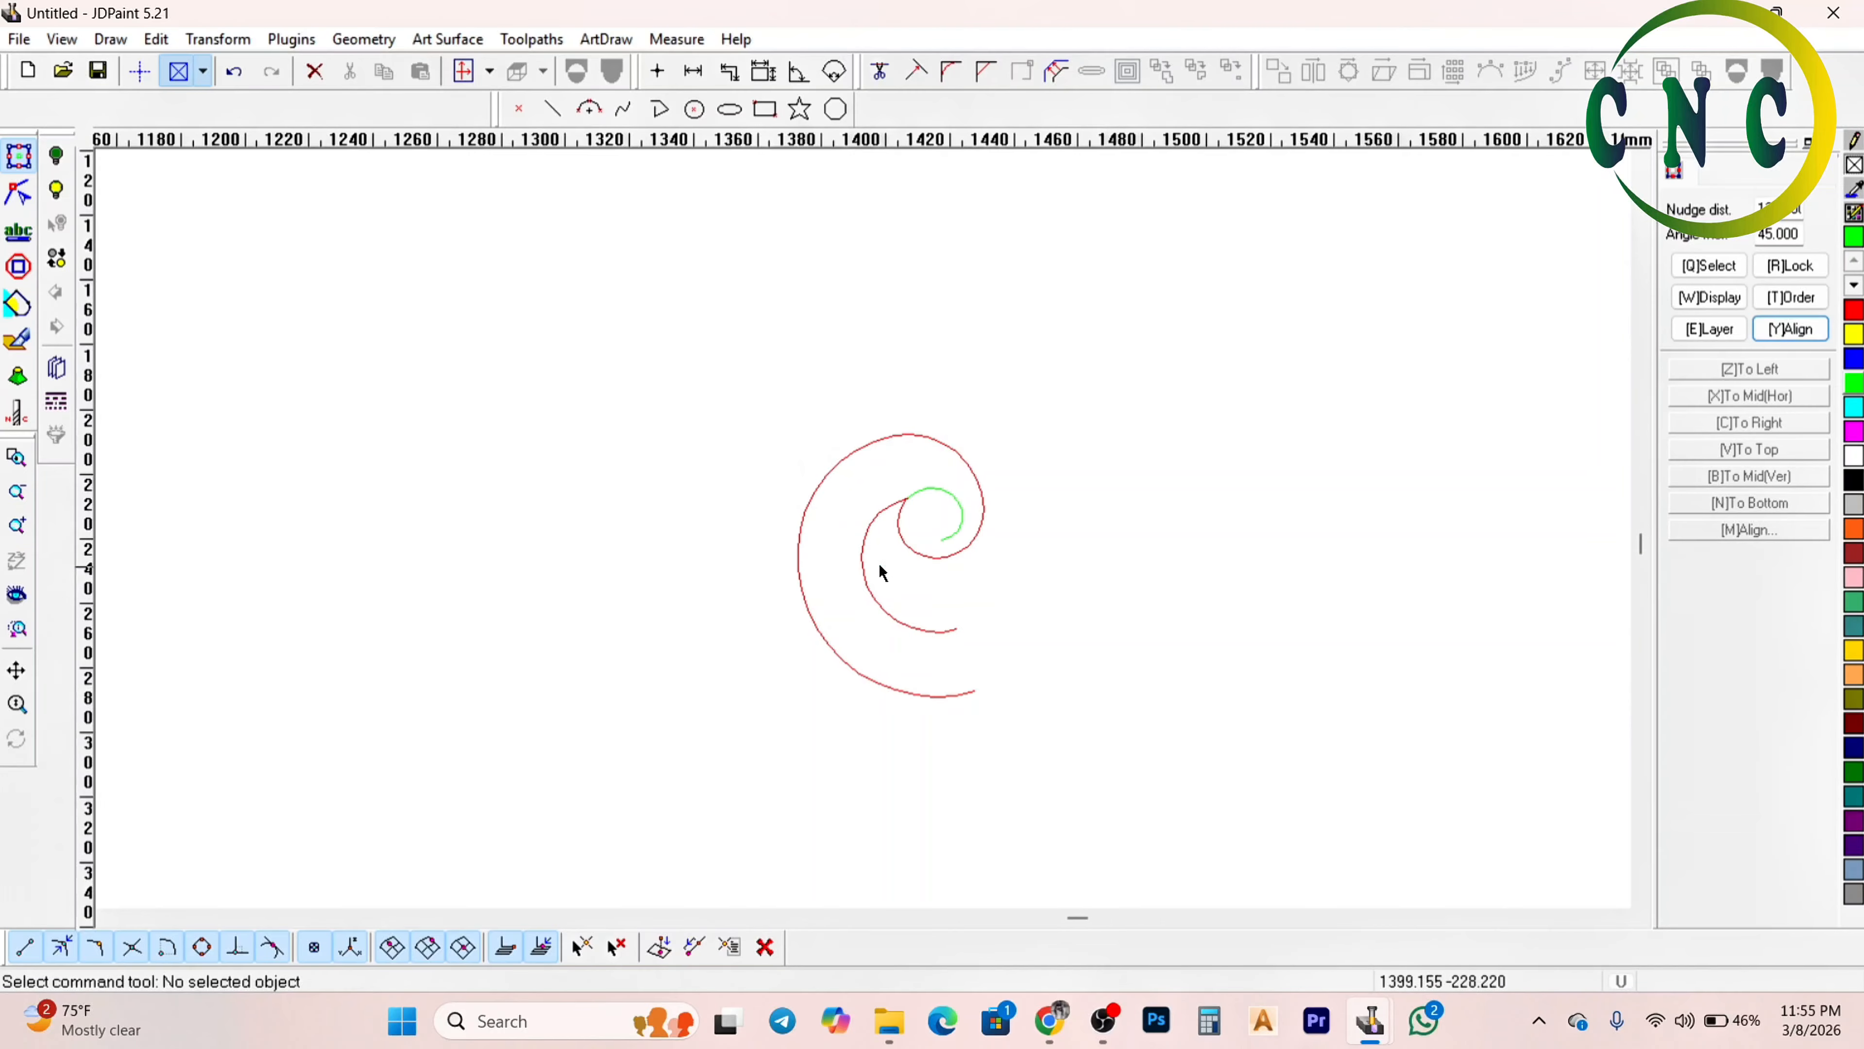
{"action": "scroll", "coordinate": [884, 573], "scroll_direction": "up", "scroll_amount": 1}
{"action": "scroll", "coordinate": [1012, 528], "scroll_direction": "up", "scroll_amount": 1}
{"action": "scroll", "coordinate": [1072, 454], "scroll_direction": "up", "scroll_amount": 1}
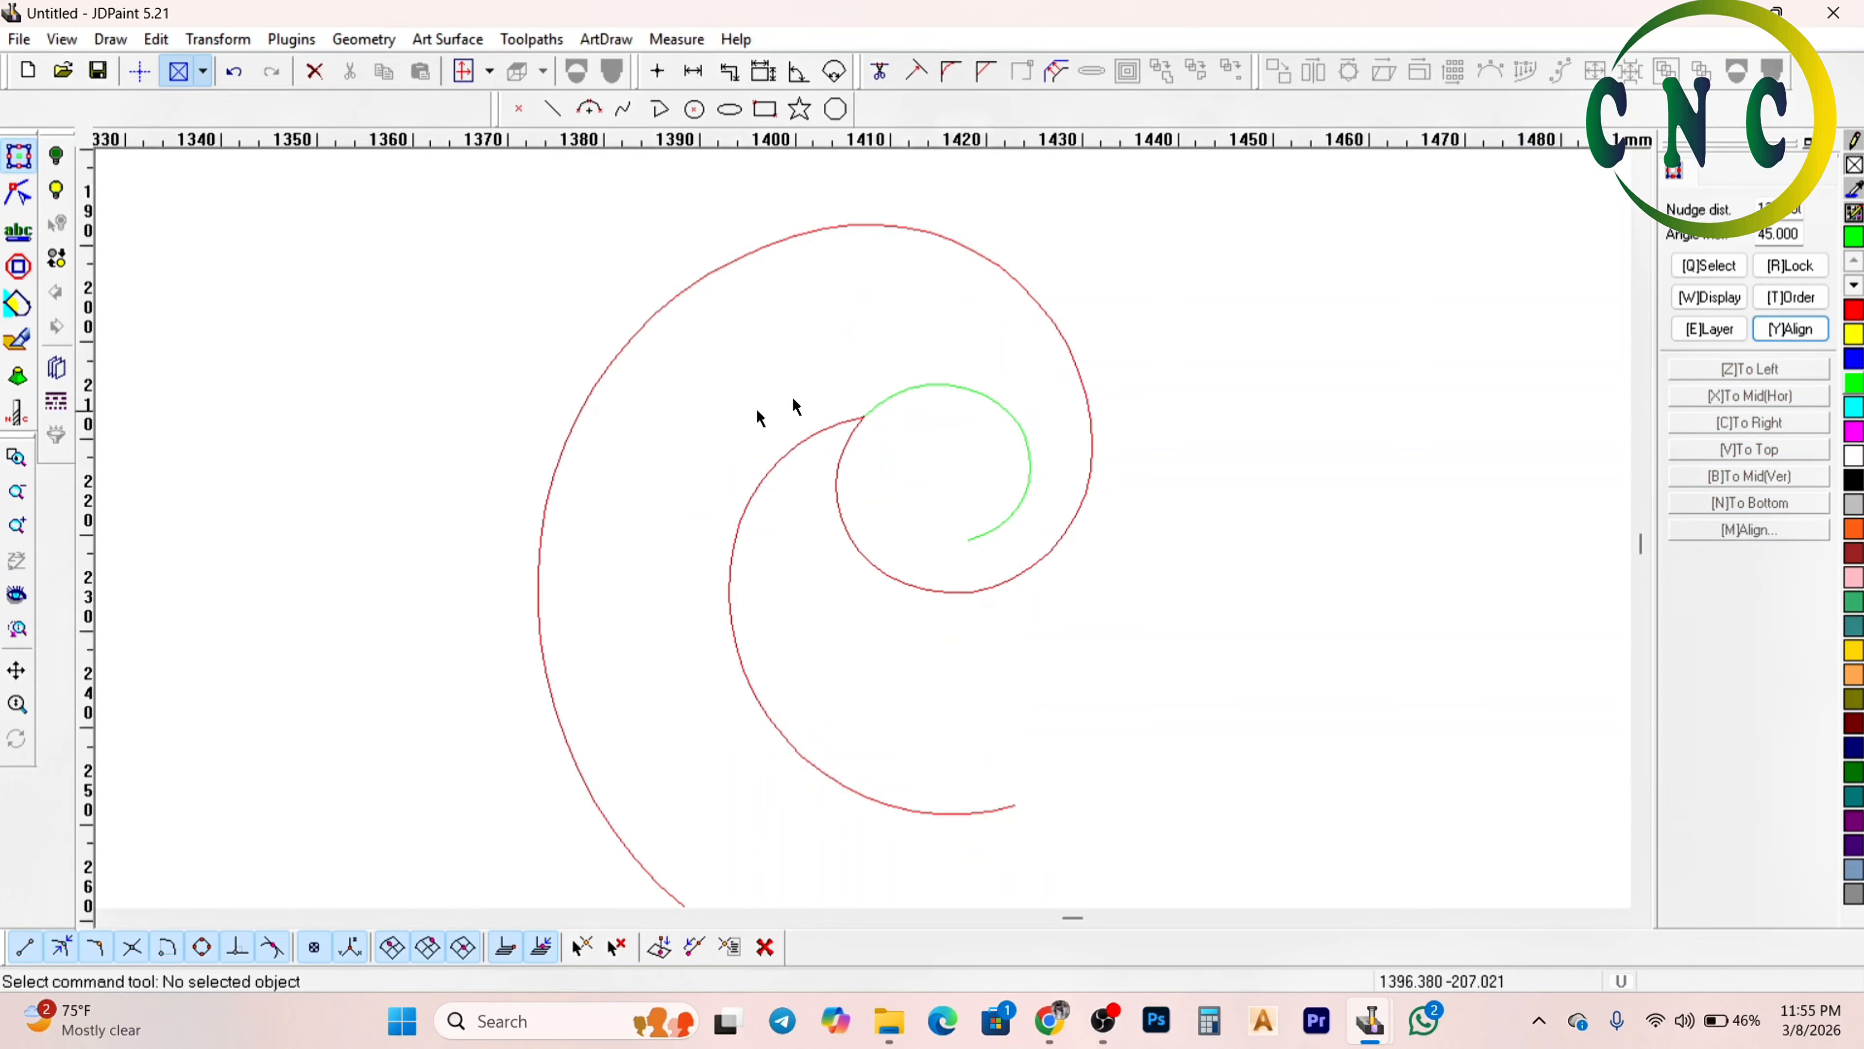
{"action": "left_click", "coordinate": [1017, 470]}
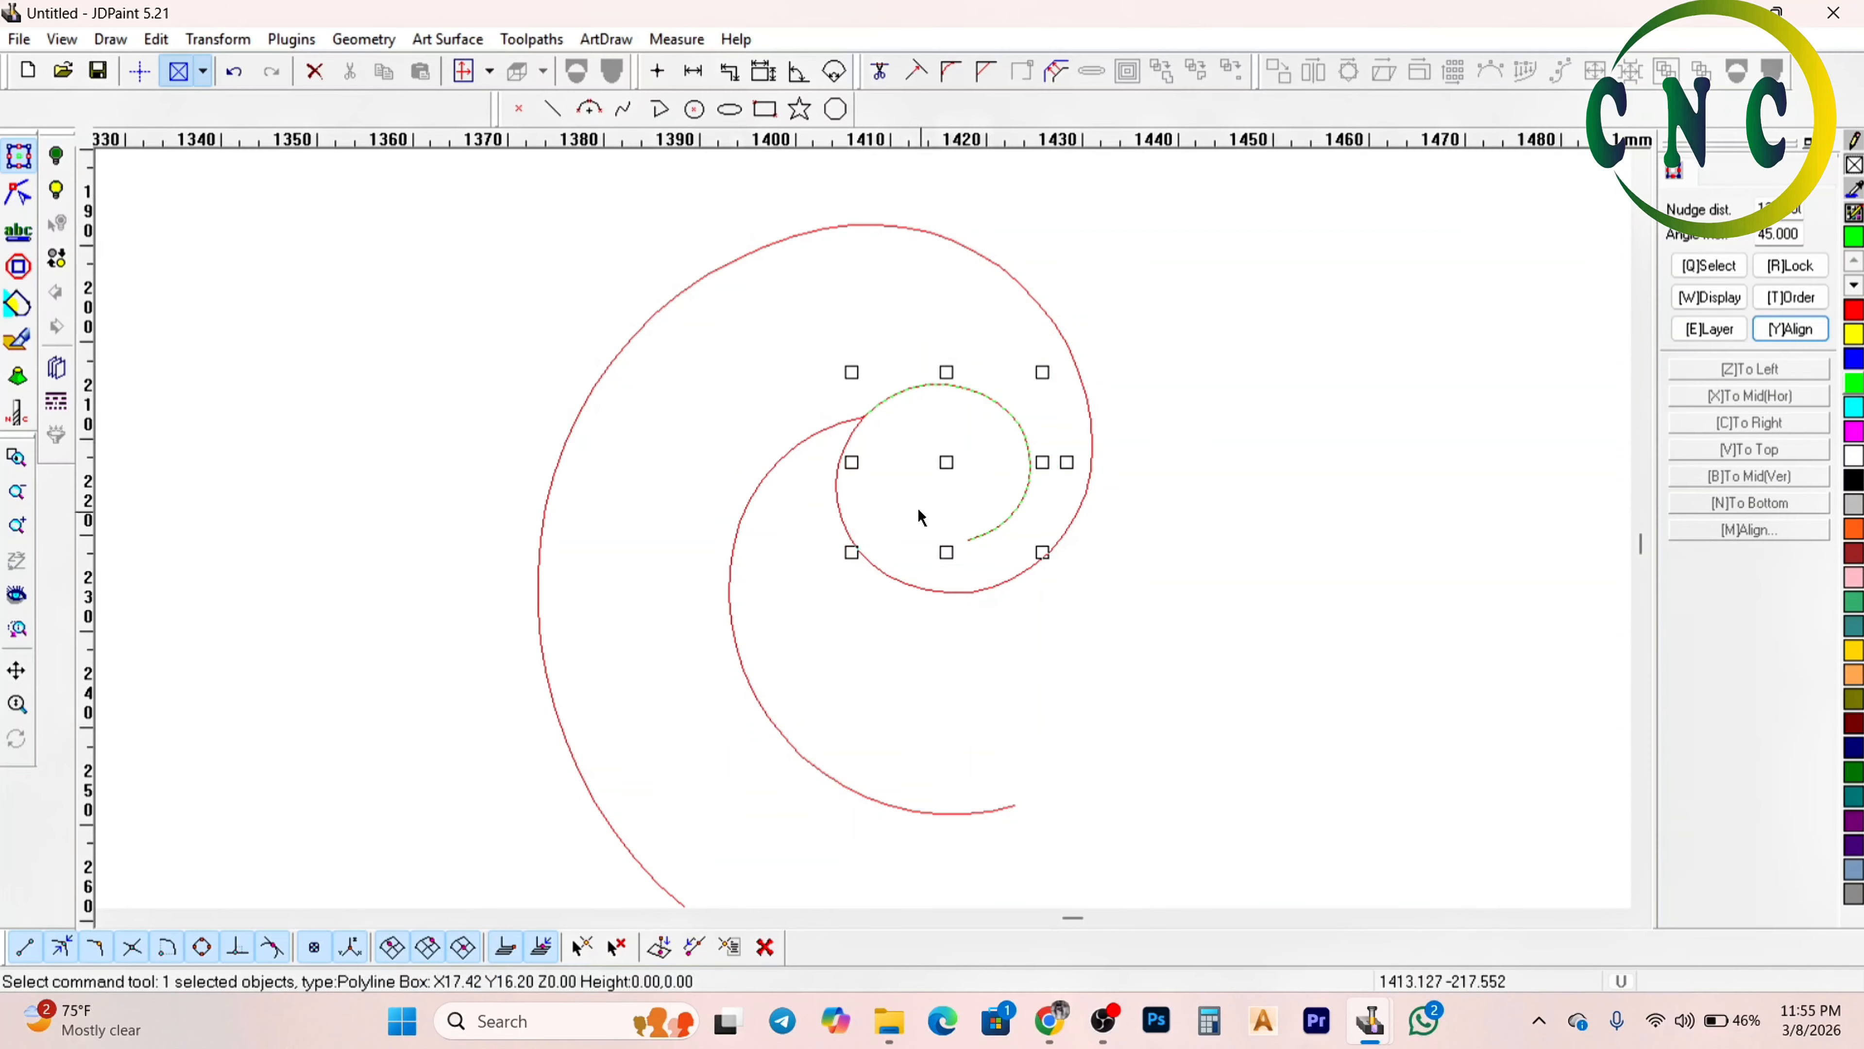
{"action": "left_click", "coordinate": [924, 481]}
{"action": "scroll", "coordinate": [939, 587], "scroll_direction": "down", "scroll_amount": 1}
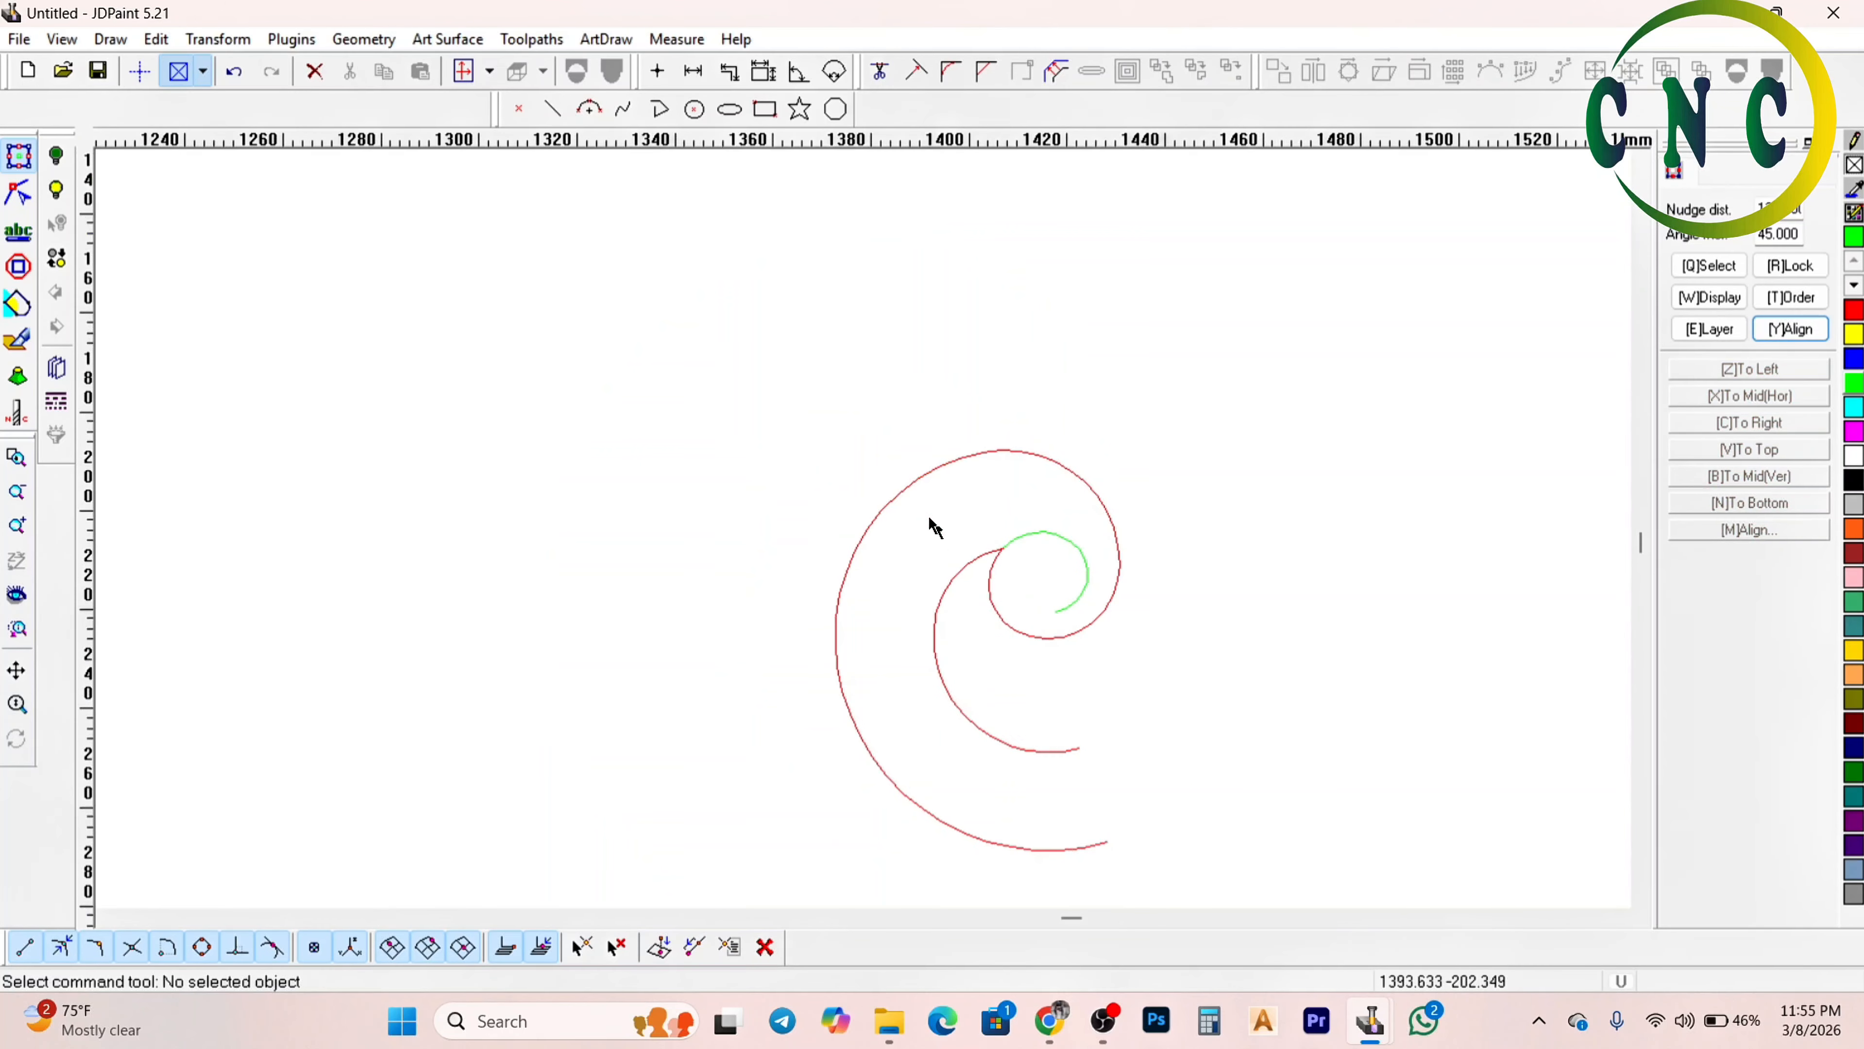
{"action": "scroll", "coordinate": [1100, 587], "scroll_direction": "up", "scroll_amount": 1}
{"action": "left_click_drag", "start_coordinate": [1235, 617], "coordinate": [598, 352]}
{"action": "scroll", "coordinate": [598, 352], "scroll_direction": "down", "scroll_amount": 1}
{"action": "scroll", "coordinate": [738, 457], "scroll_direction": "down", "scroll_amount": 1}
{"action": "left_click", "coordinate": [936, 420]}
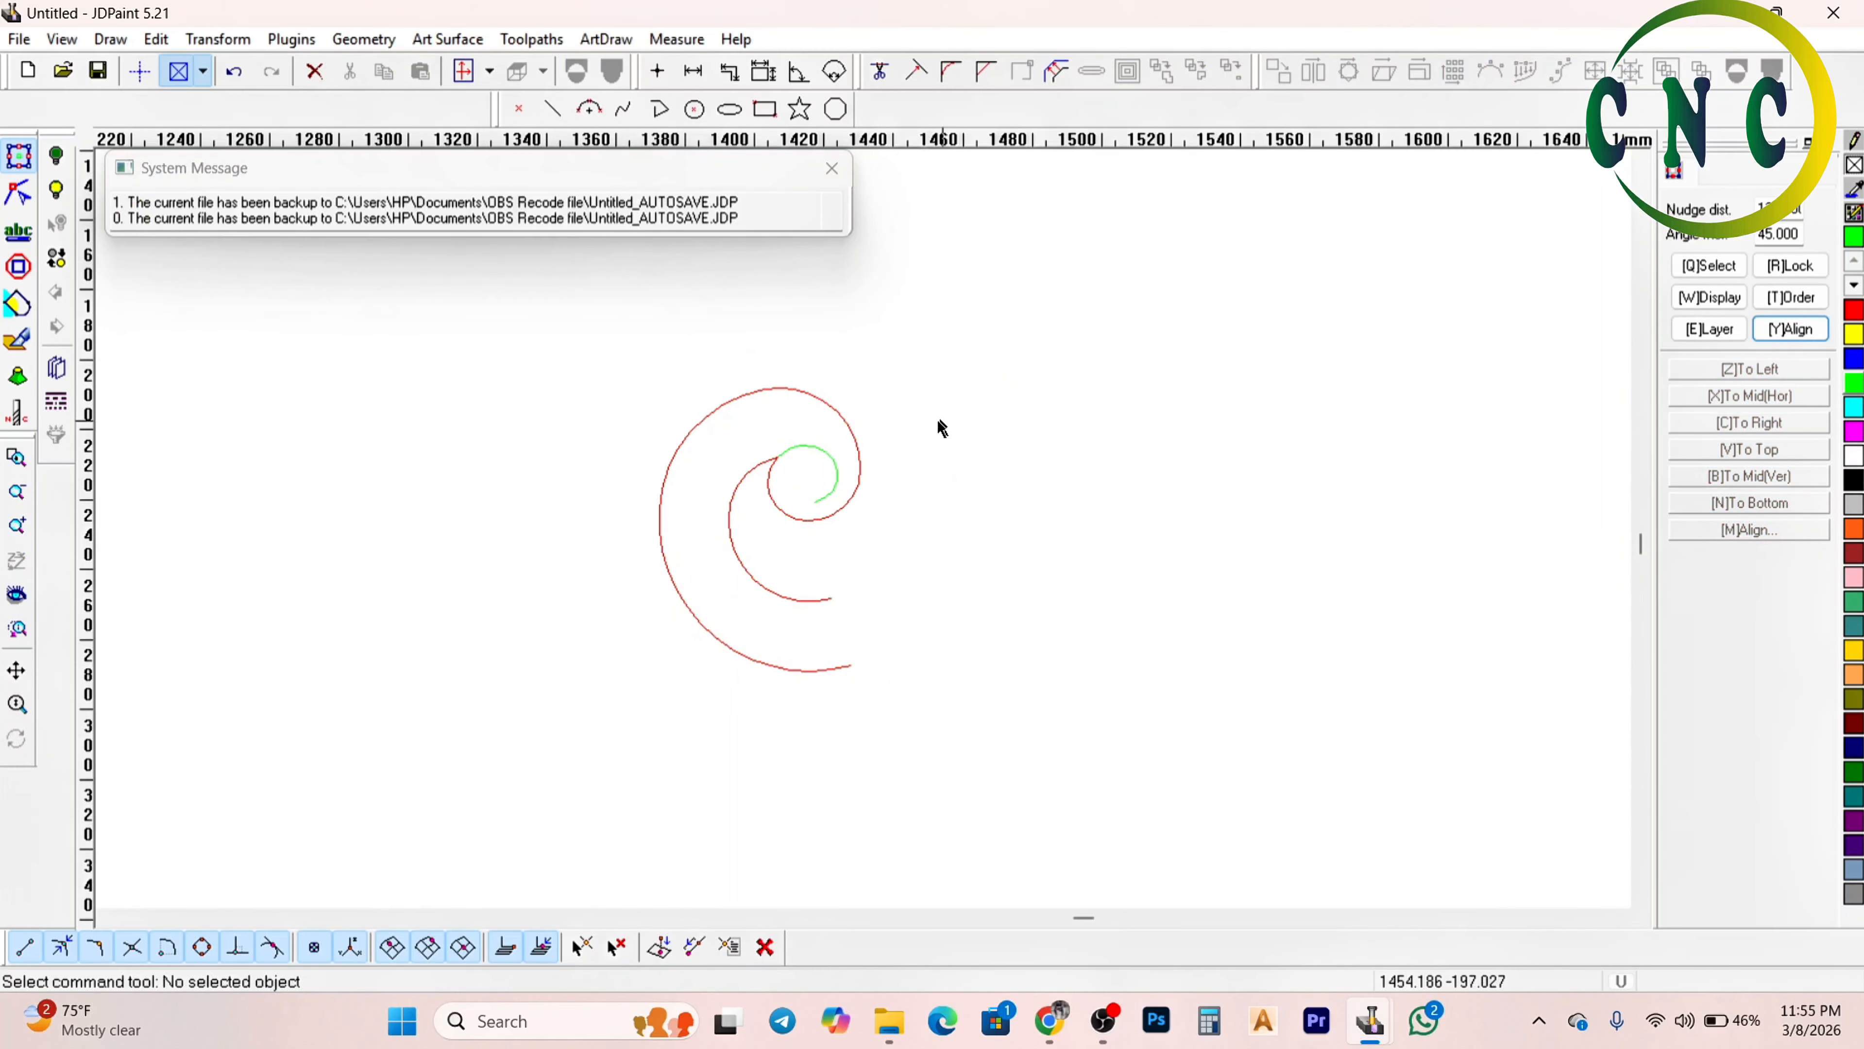
{"action": "left_click", "coordinate": [831, 169]}
{"action": "scroll", "coordinate": [903, 422], "scroll_direction": "down", "scroll_amount": 1}
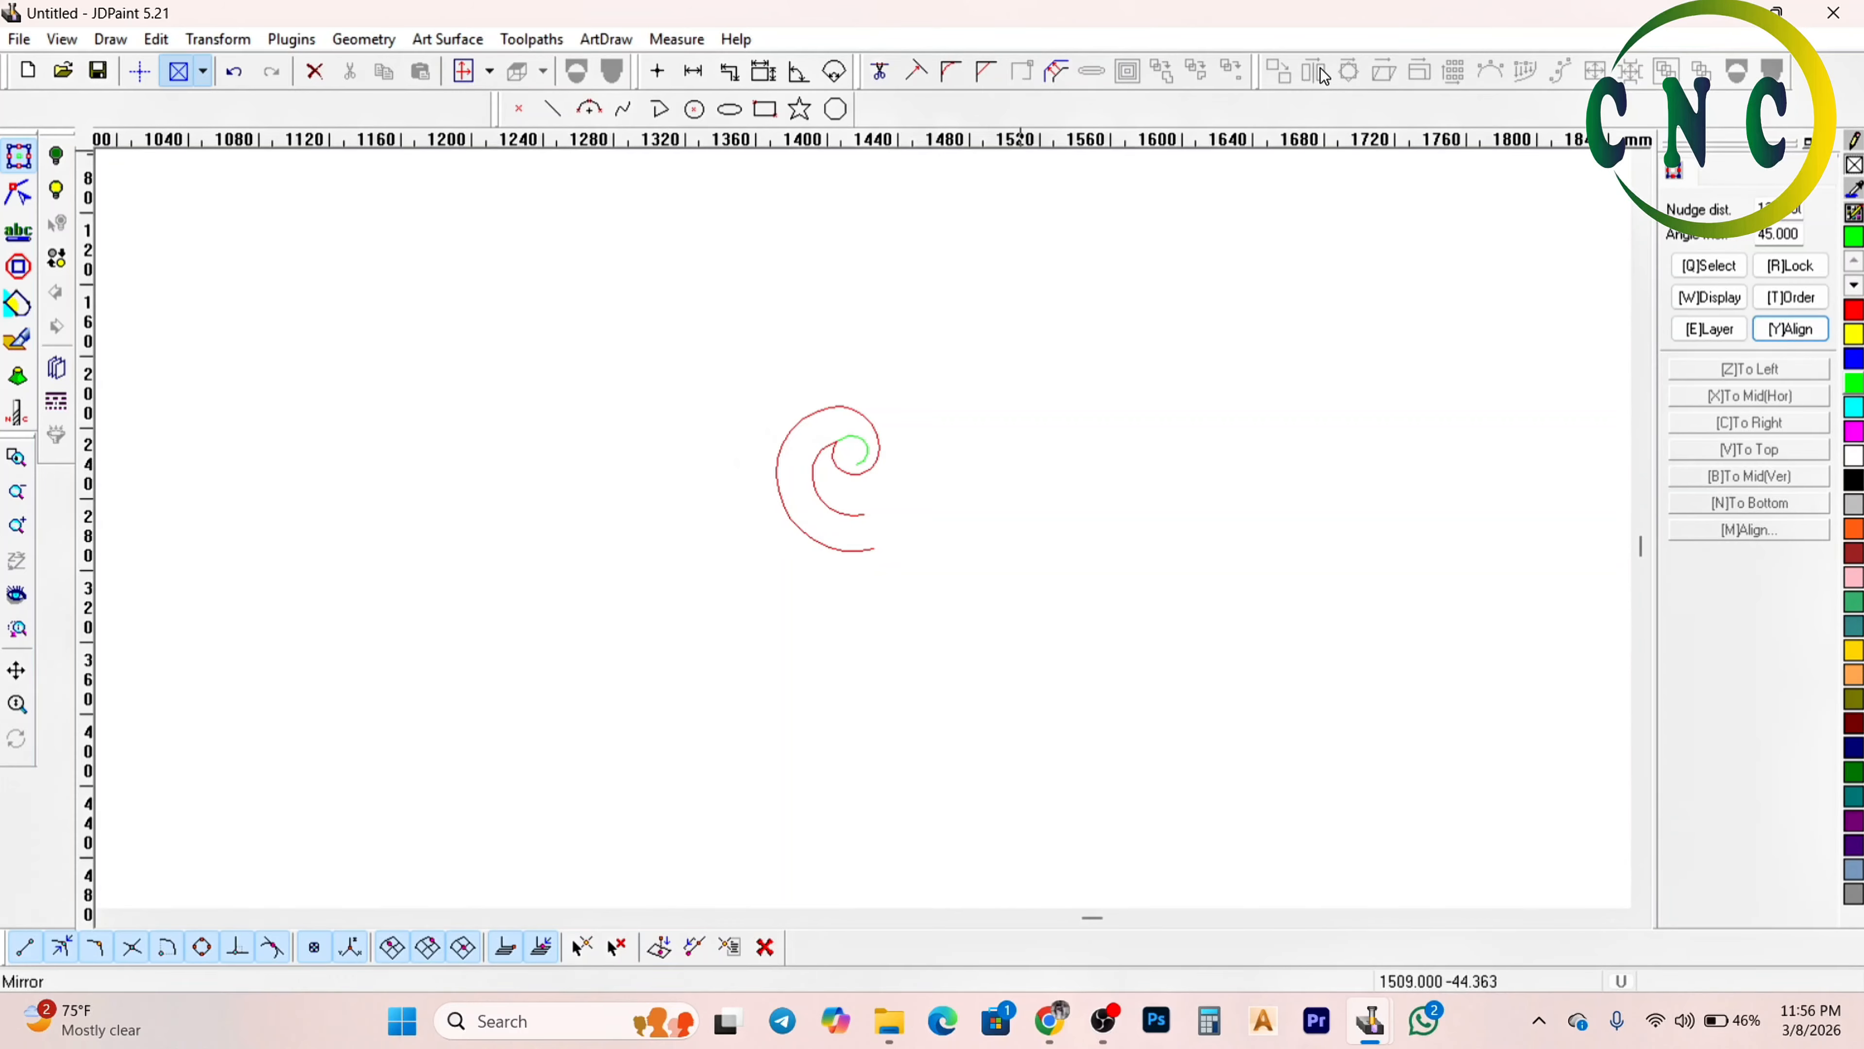
{"action": "left_click_drag", "start_coordinate": [923, 417], "coordinate": [692, 477]}
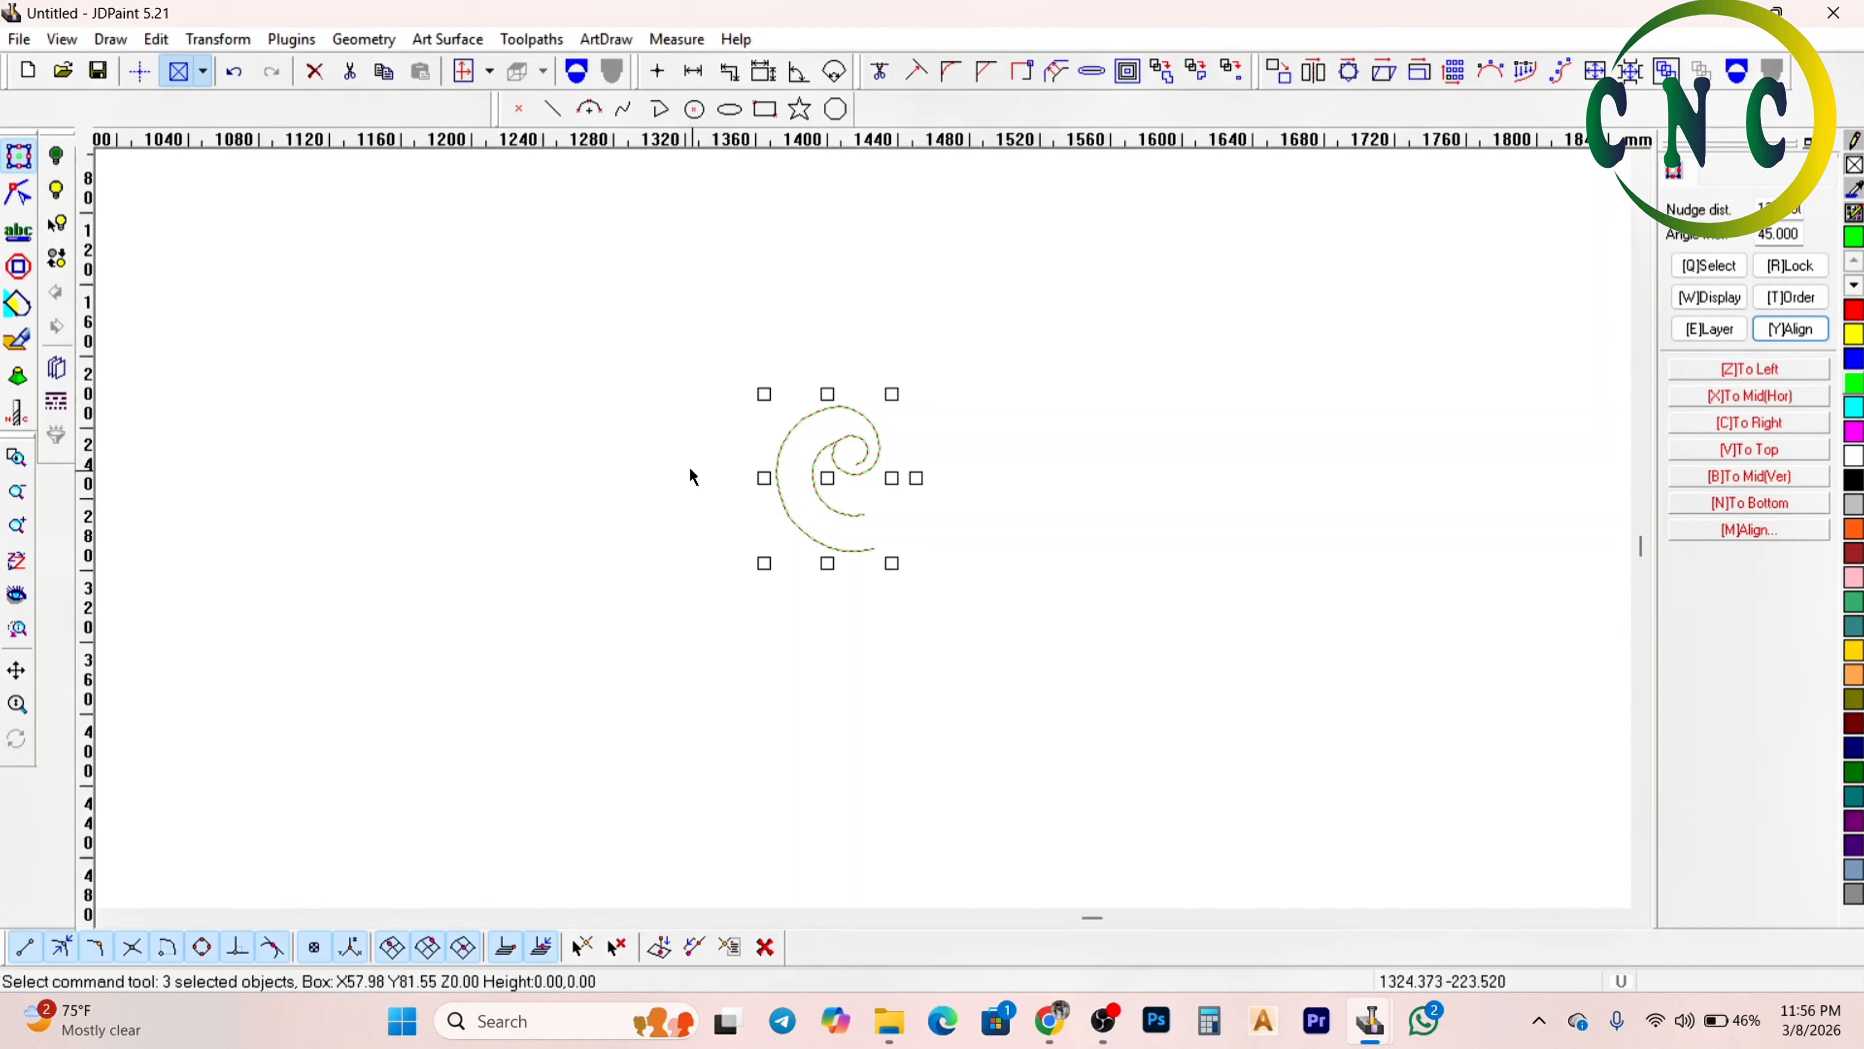
{"action": "left_click", "coordinate": [772, 322]}
Delete the long diagonal line that crosses the tall red rectangle
{"action": "scroll", "coordinate": [886, 445], "scroll_direction": "down", "scroll_amount": 8}
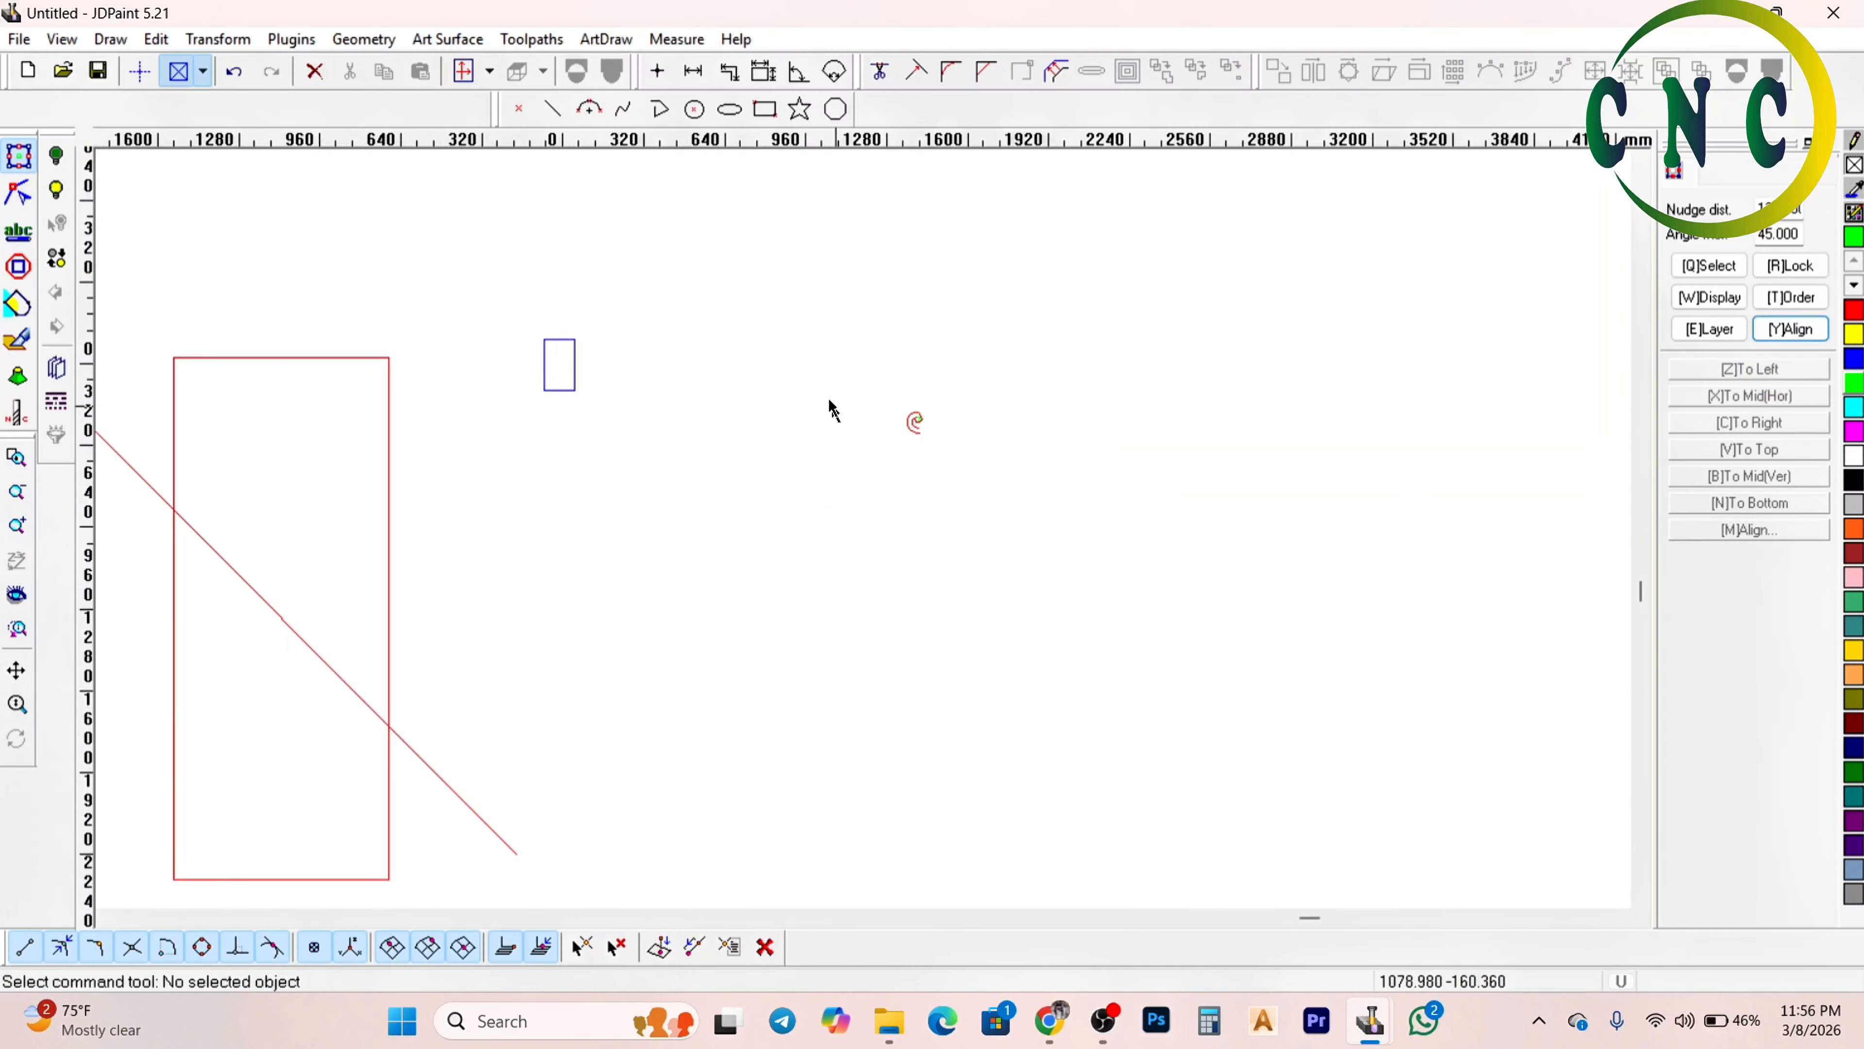
{"action": "scroll", "coordinate": [716, 408], "scroll_direction": "down", "scroll_amount": 2}
{"action": "scroll", "coordinate": [716, 450], "scroll_direction": "up", "scroll_amount": 2}
{"action": "left_click", "coordinate": [696, 470]}
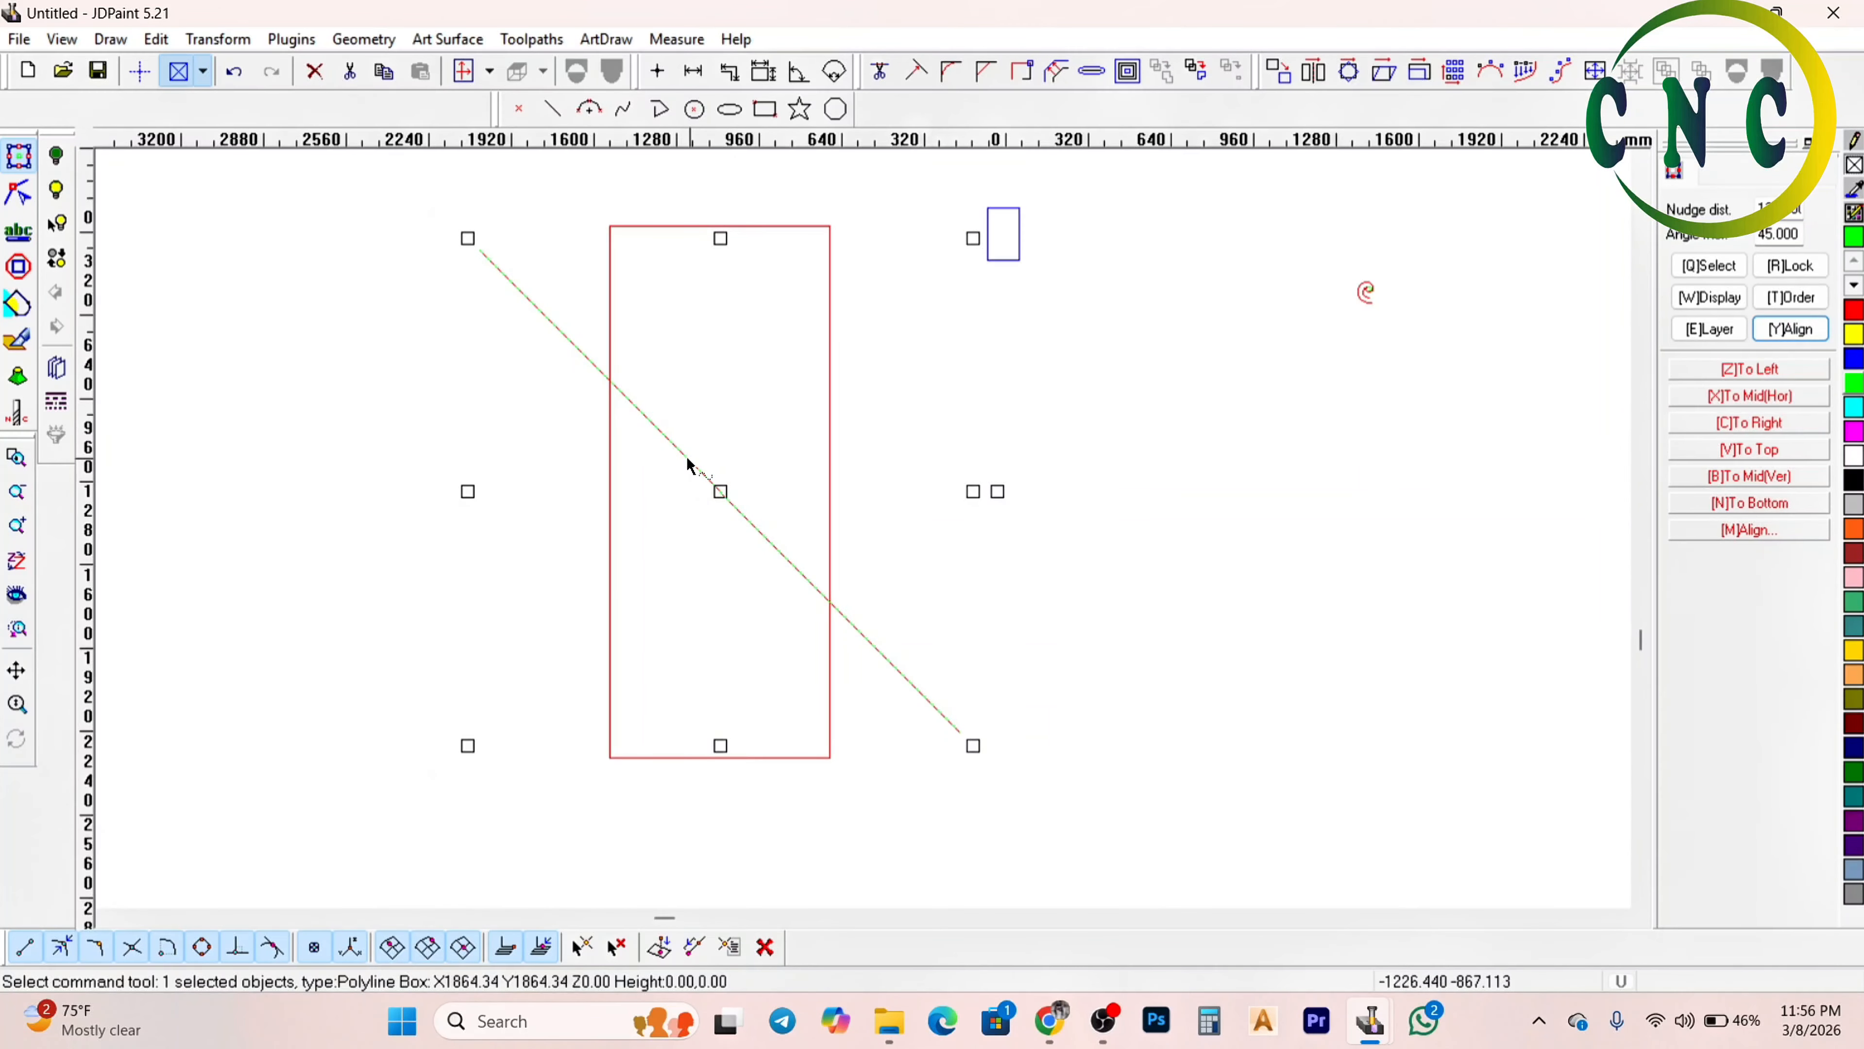
{"action": "key", "text": "Delete"}
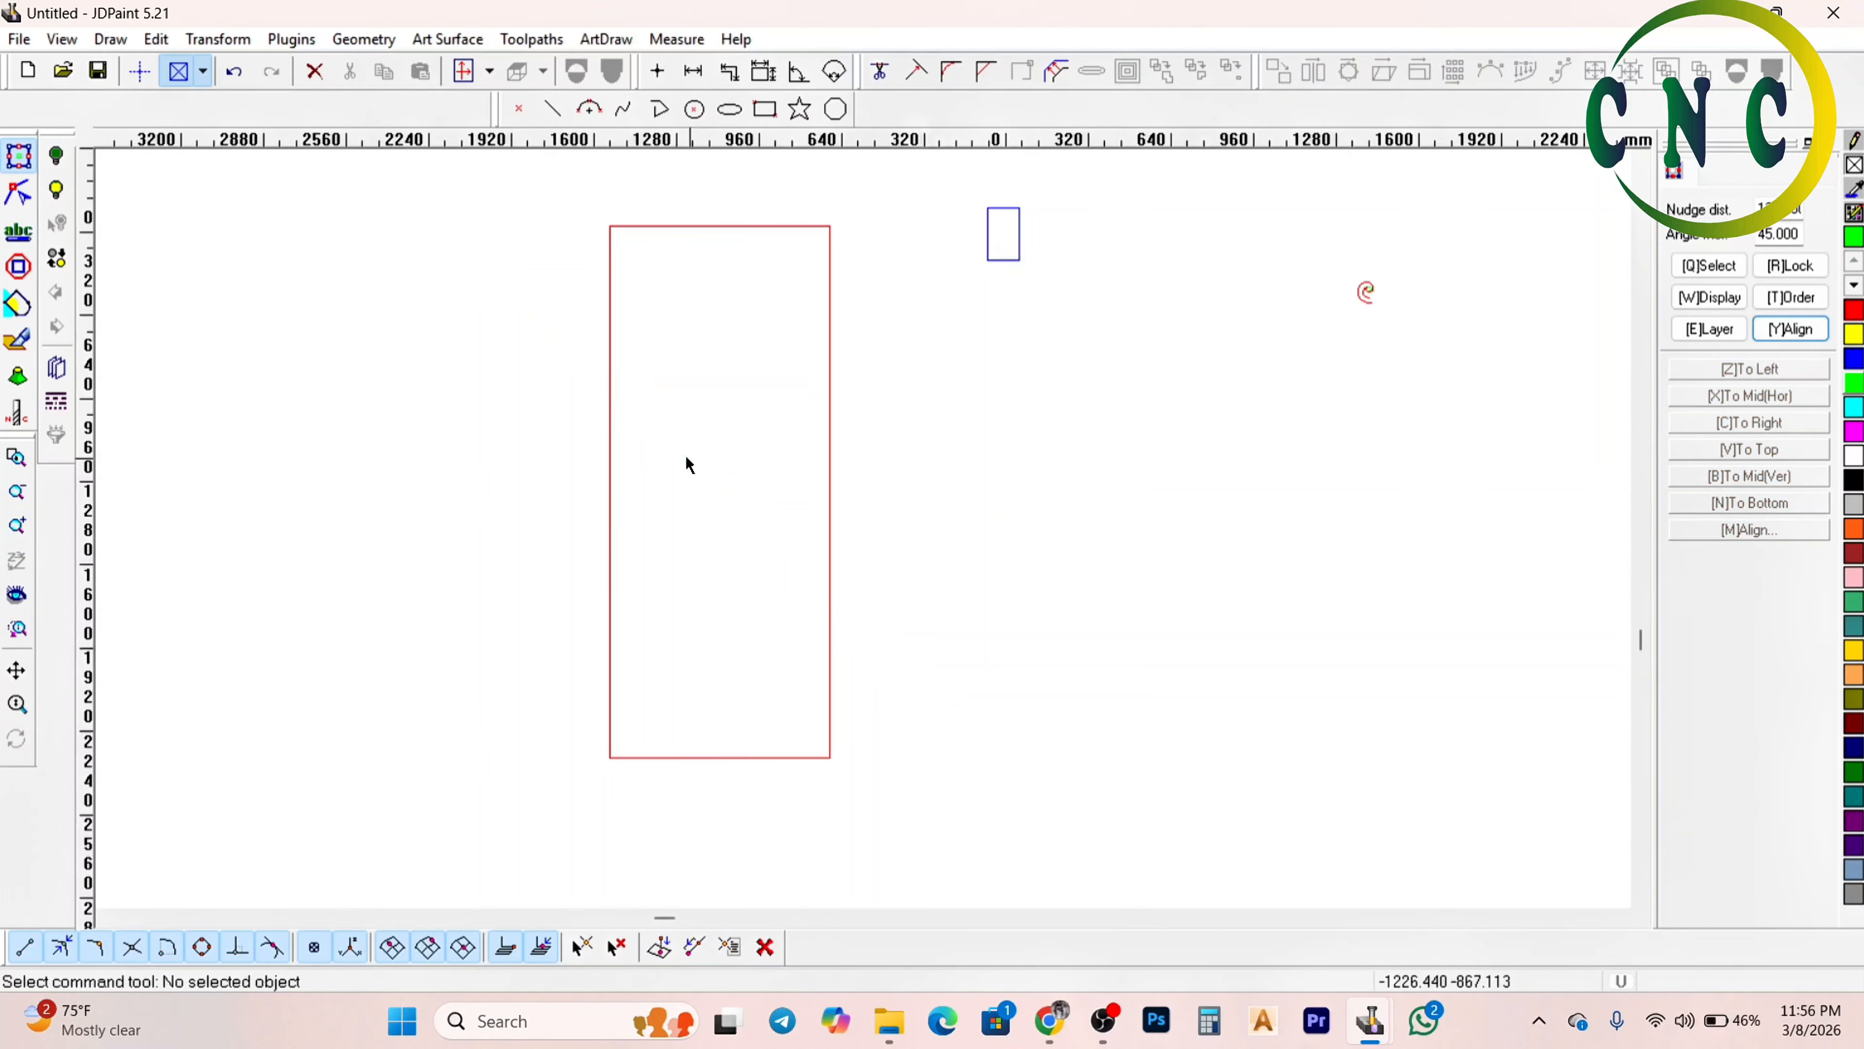
Check the tall red rectangle's size and its position relative to the small blue rectangle and the scroll
{"action": "left_click_drag", "start_coordinate": [801, 332], "coordinate": [550, 399]}
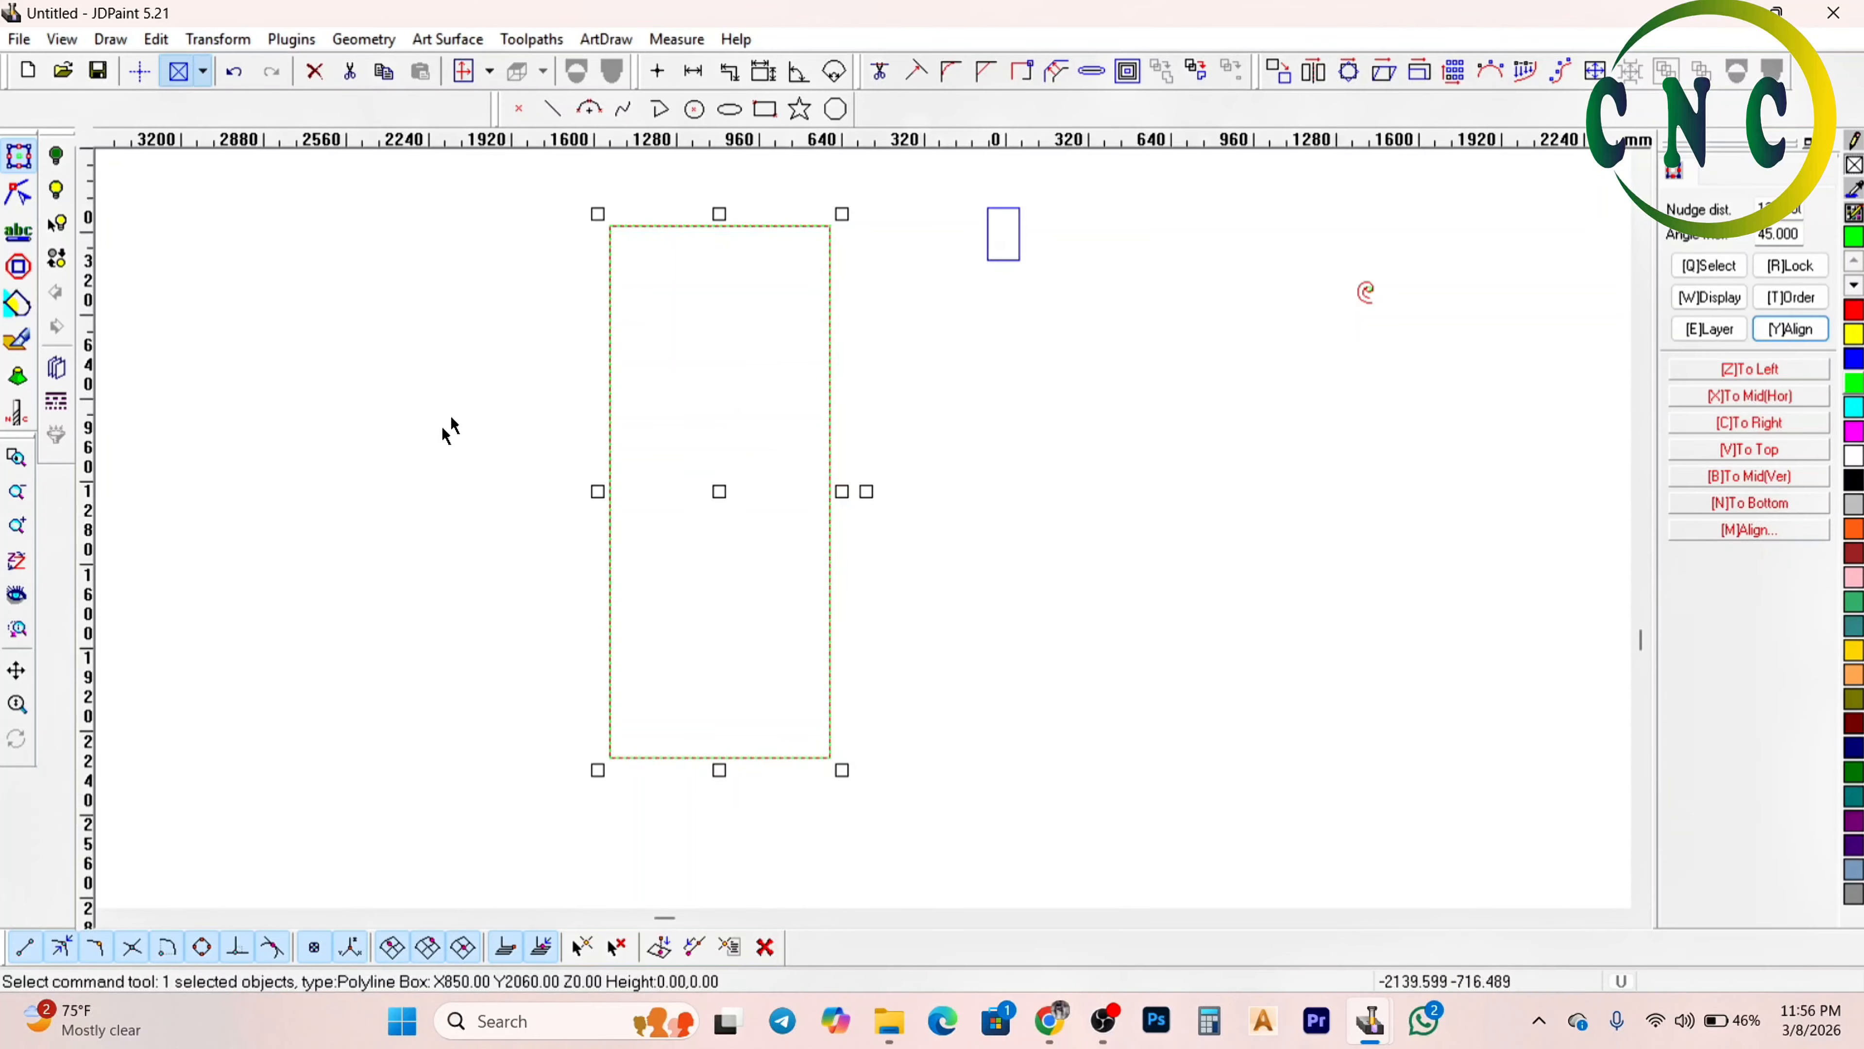
{"action": "scroll", "coordinate": [595, 502], "scroll_direction": "down", "scroll_amount": 1}
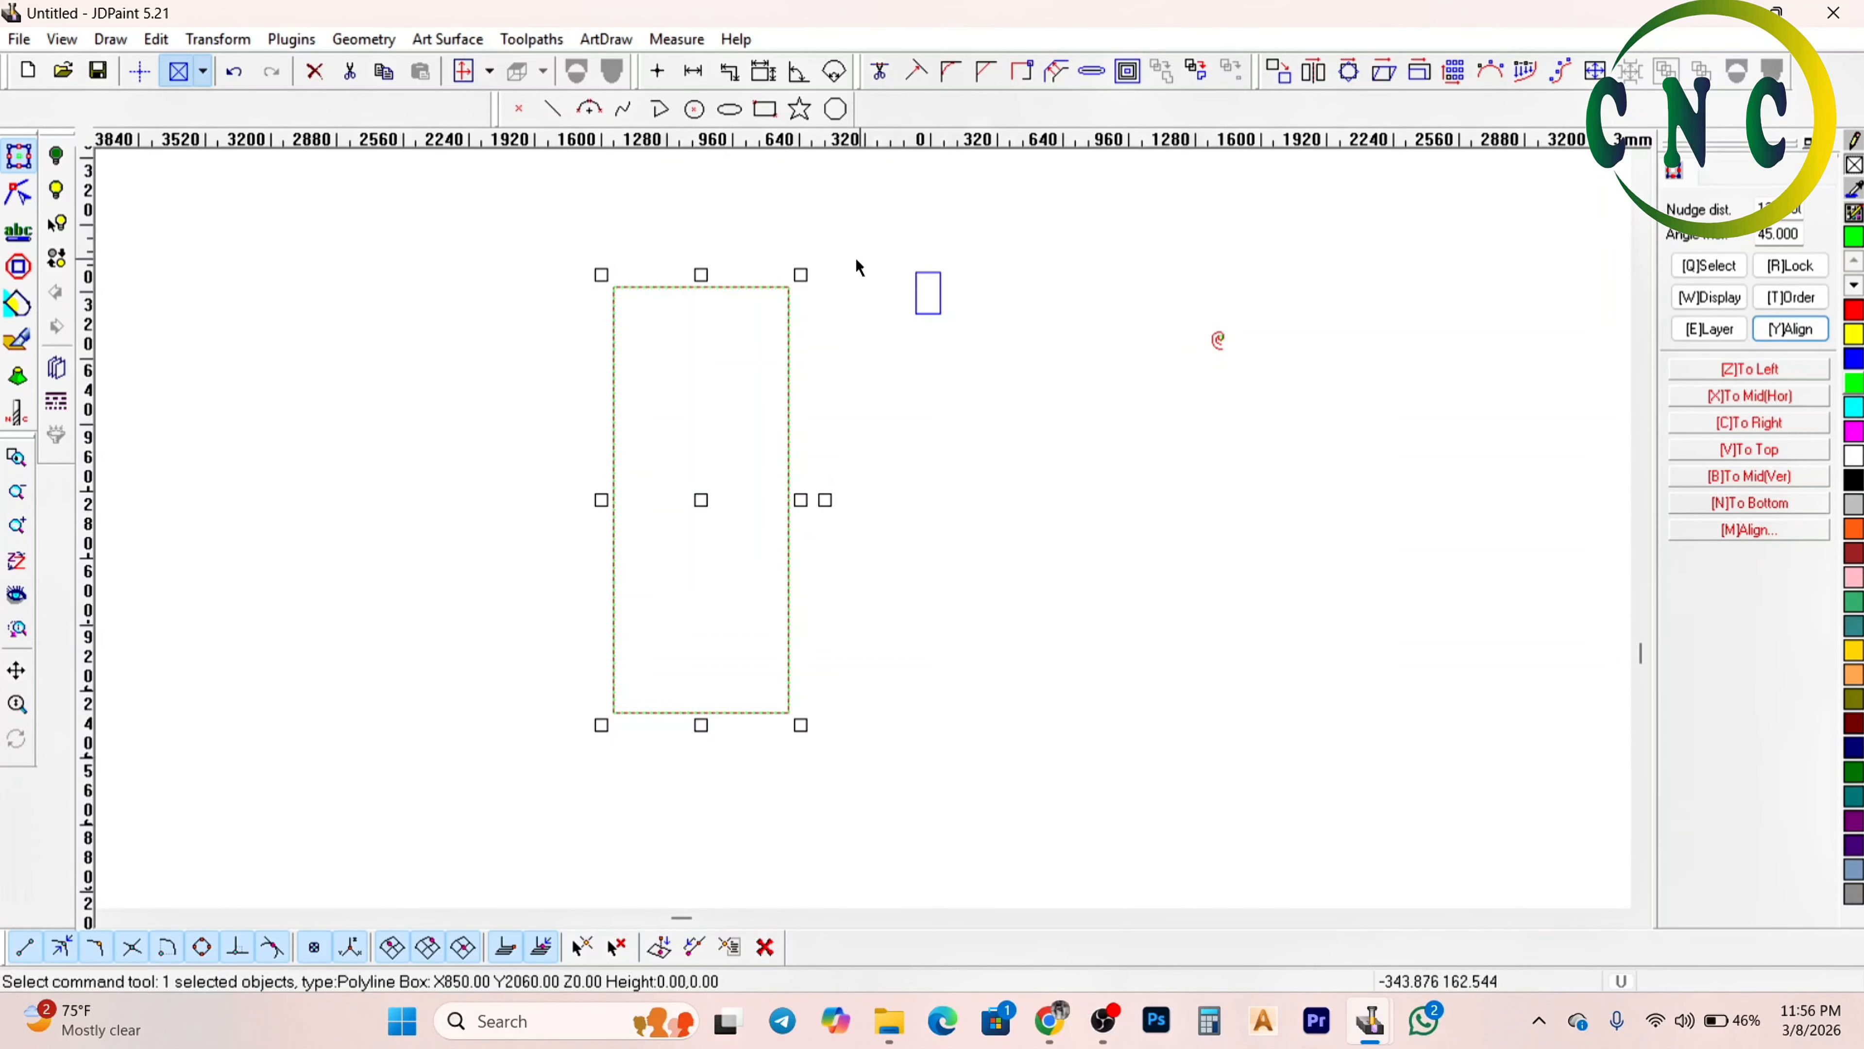
{"action": "scroll", "coordinate": [828, 279], "scroll_direction": "up", "scroll_amount": 1}
{"action": "left_click", "coordinate": [727, 366]}
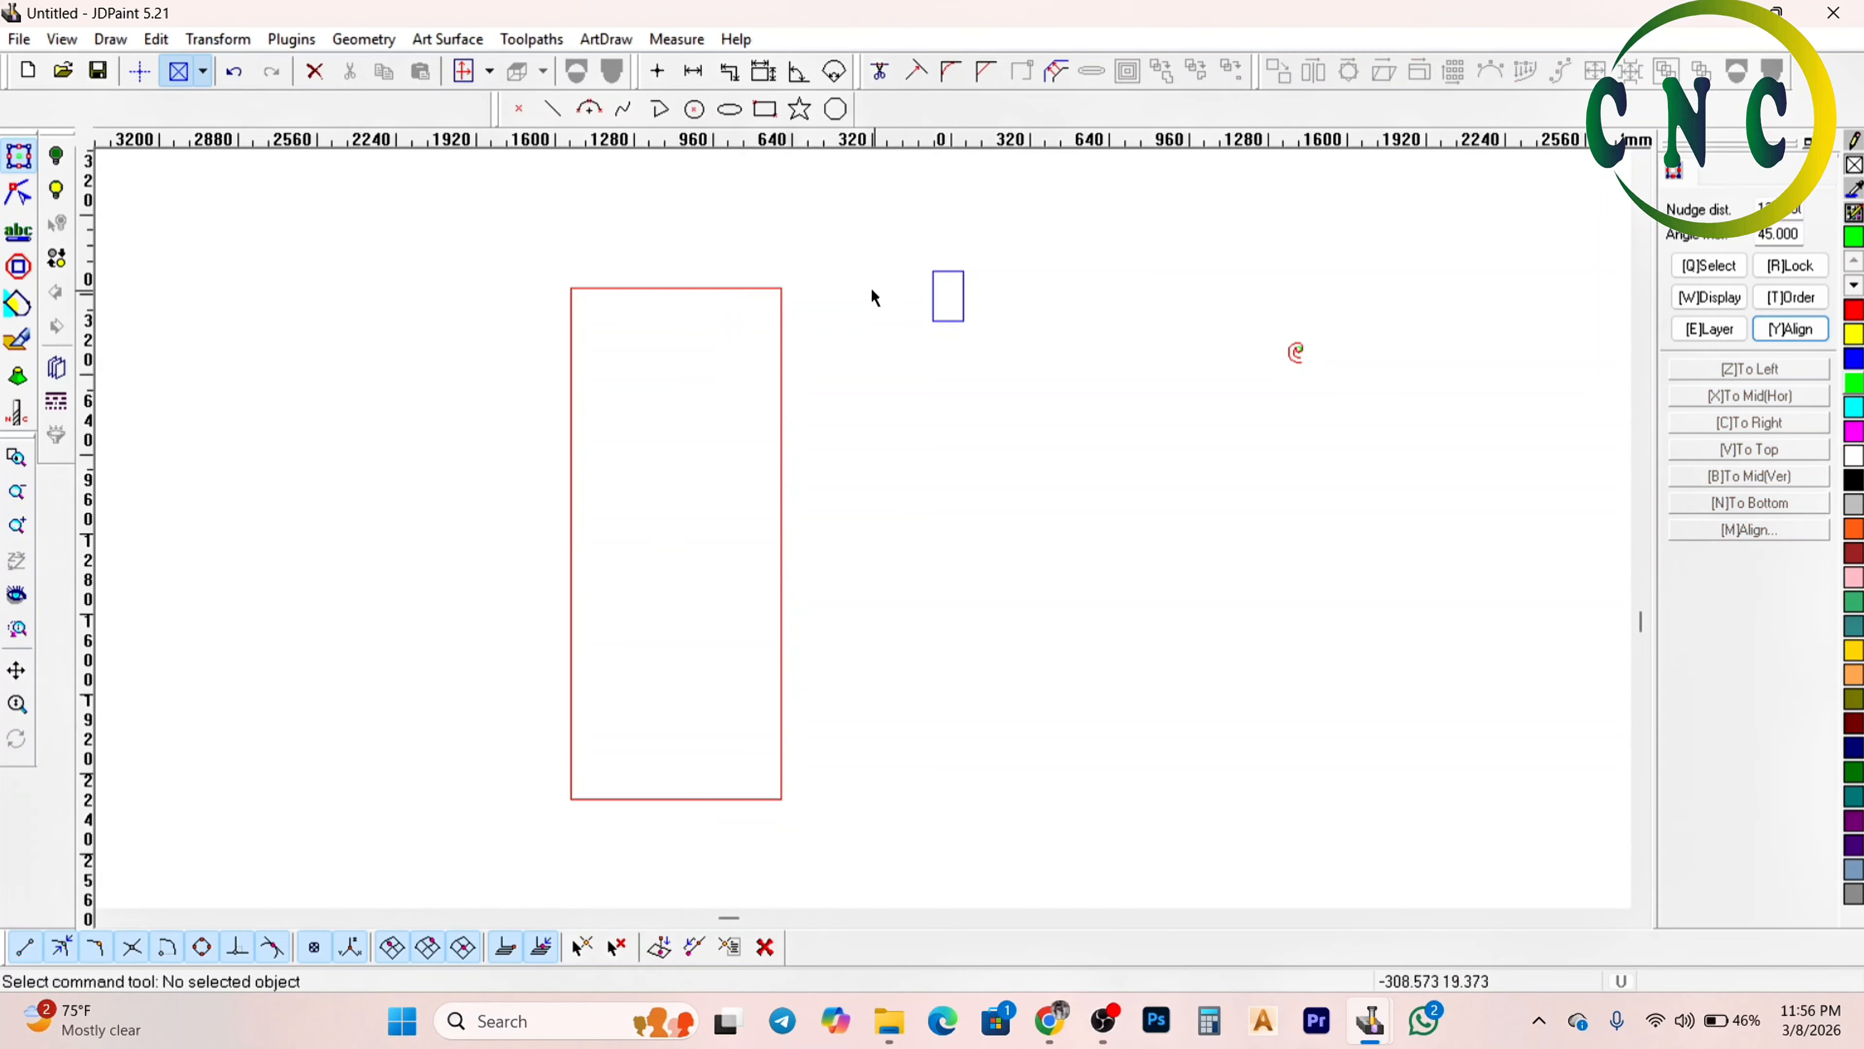
{"action": "left_click_drag", "start_coordinate": [871, 287], "coordinate": [732, 371]}
{"action": "scroll", "coordinate": [764, 358], "scroll_direction": "up", "scroll_amount": 1}
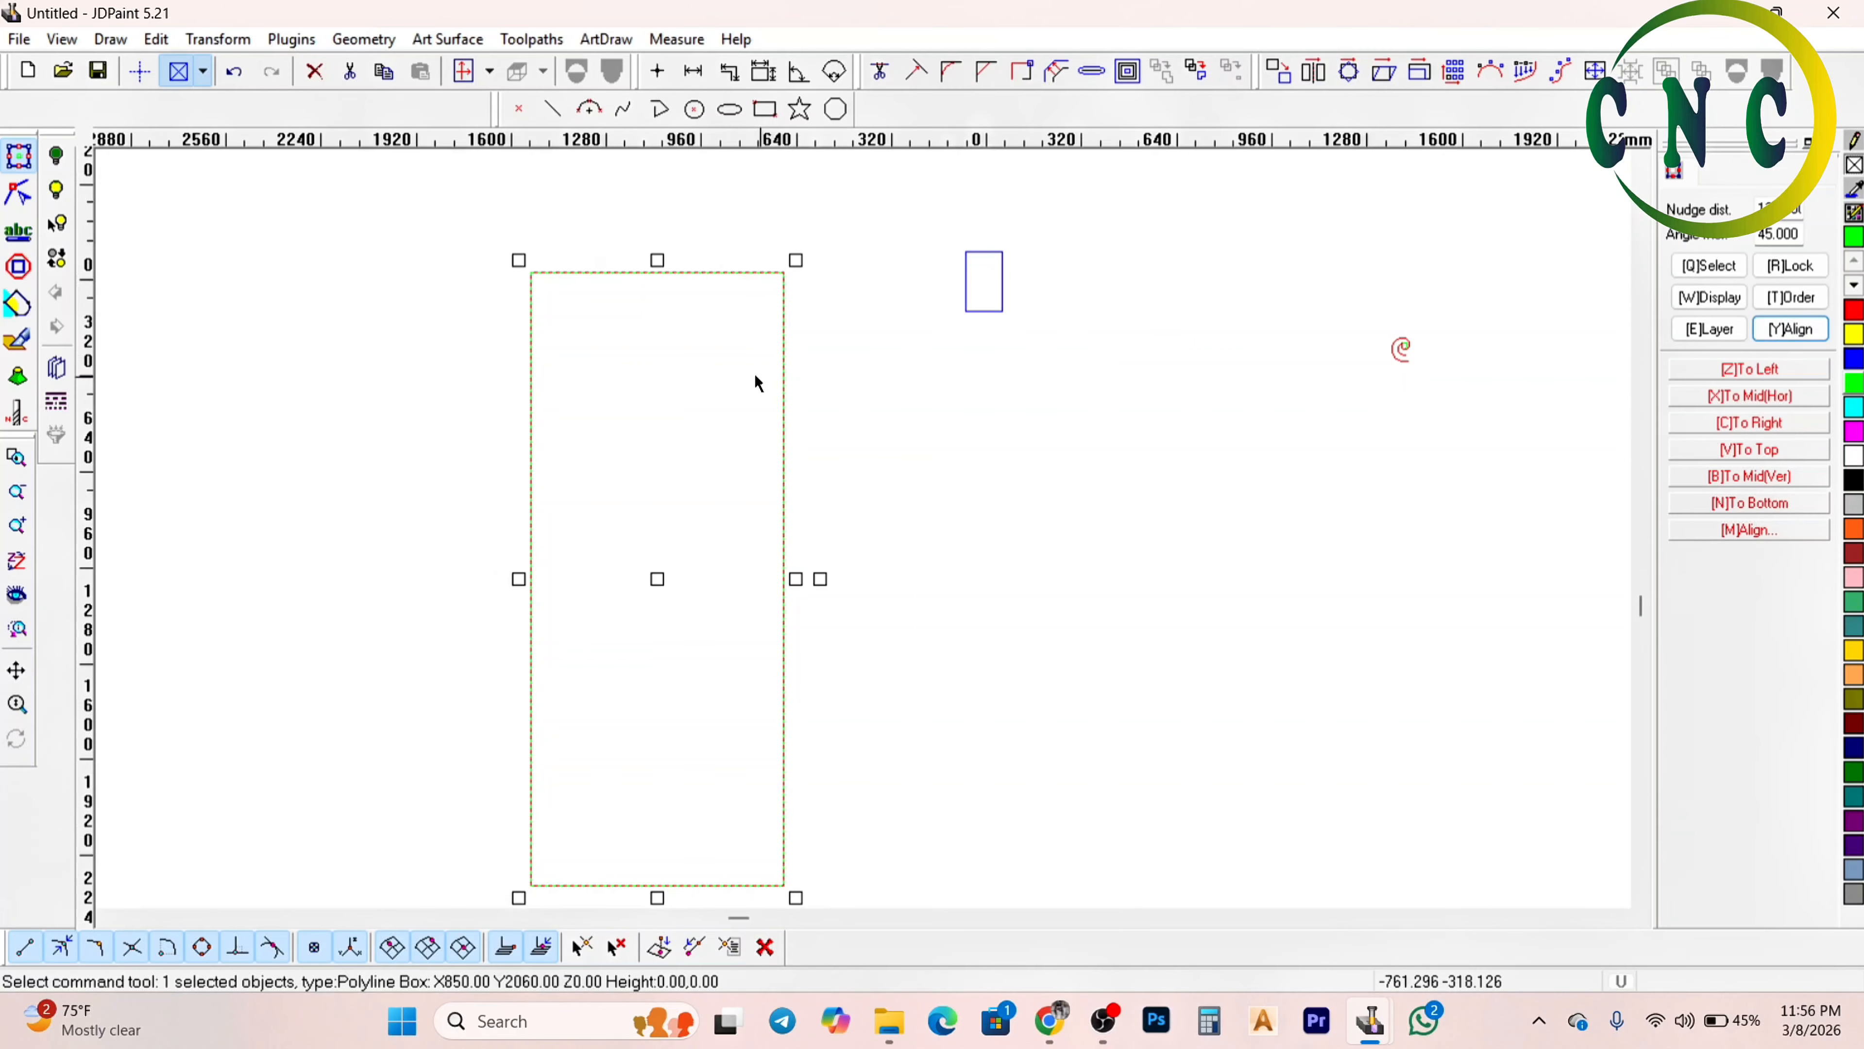
{"action": "scroll", "coordinate": [1167, 264], "scroll_direction": "down", "scroll_amount": 1}
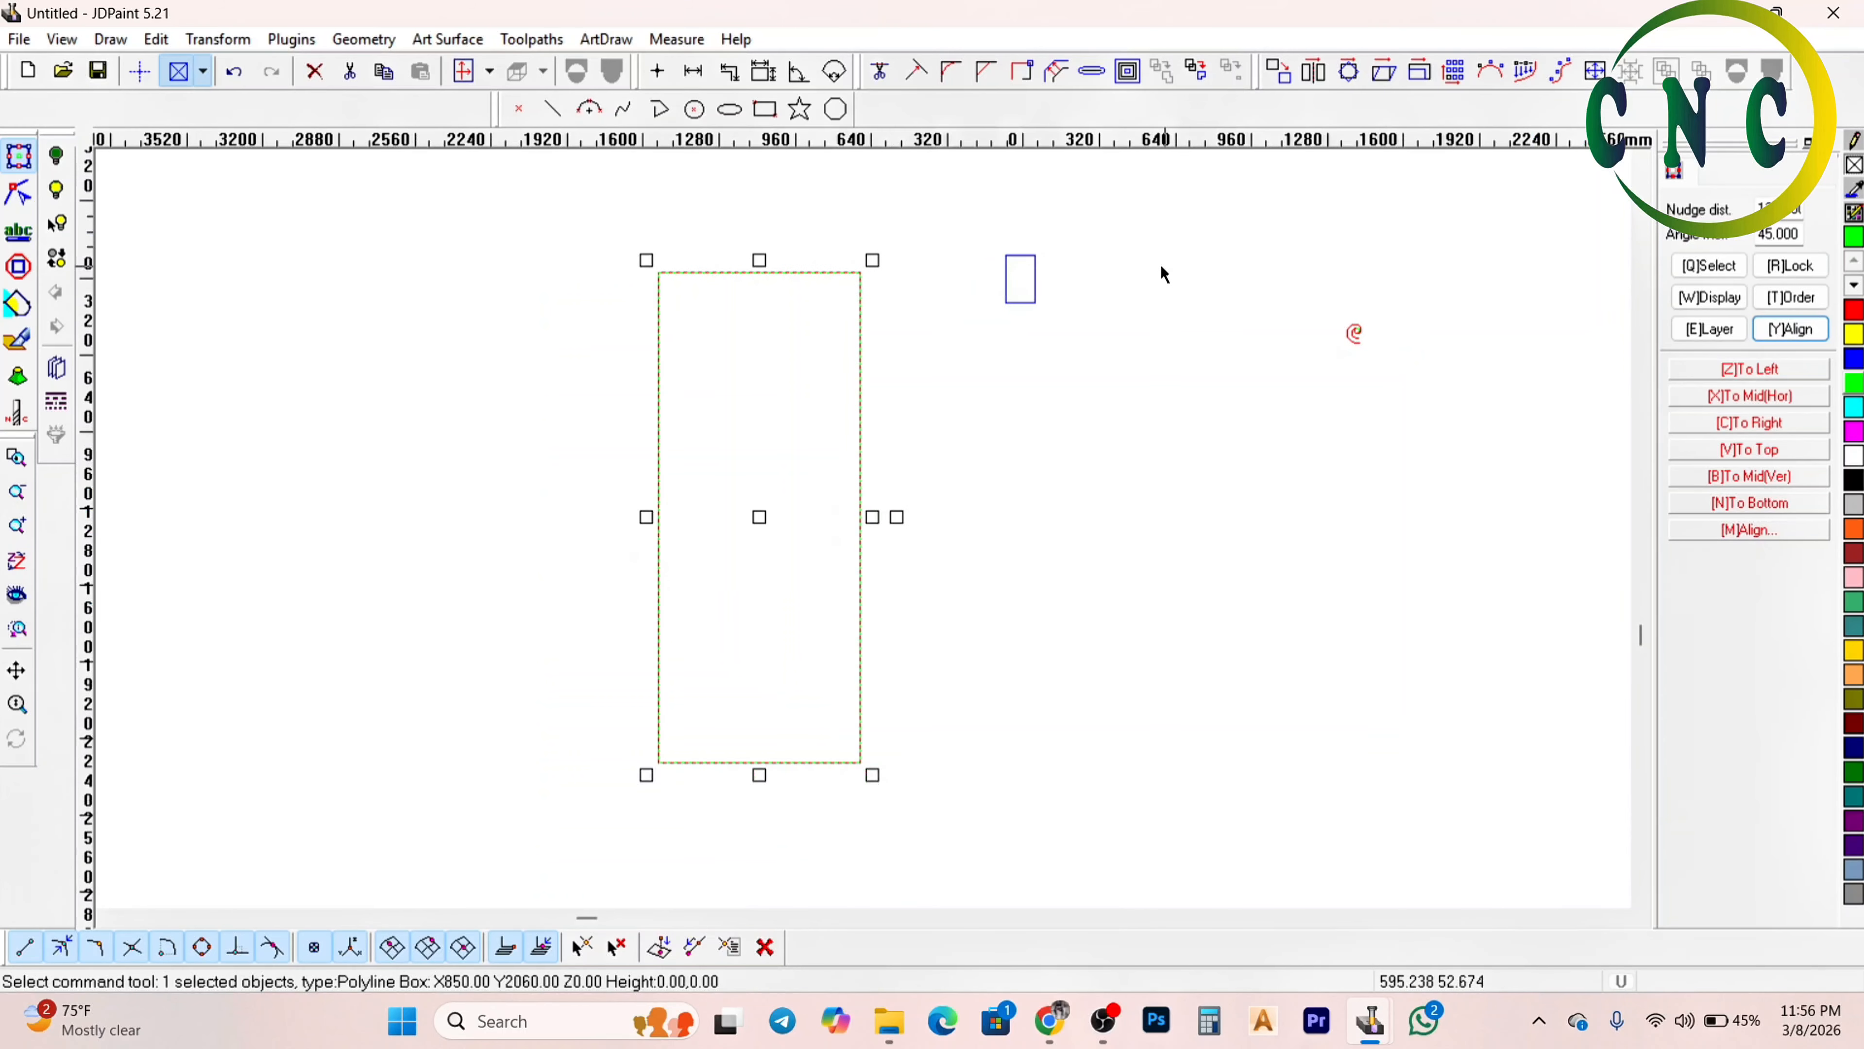
{"action": "scroll", "coordinate": [1161, 273], "scroll_direction": "up", "scroll_amount": 2}
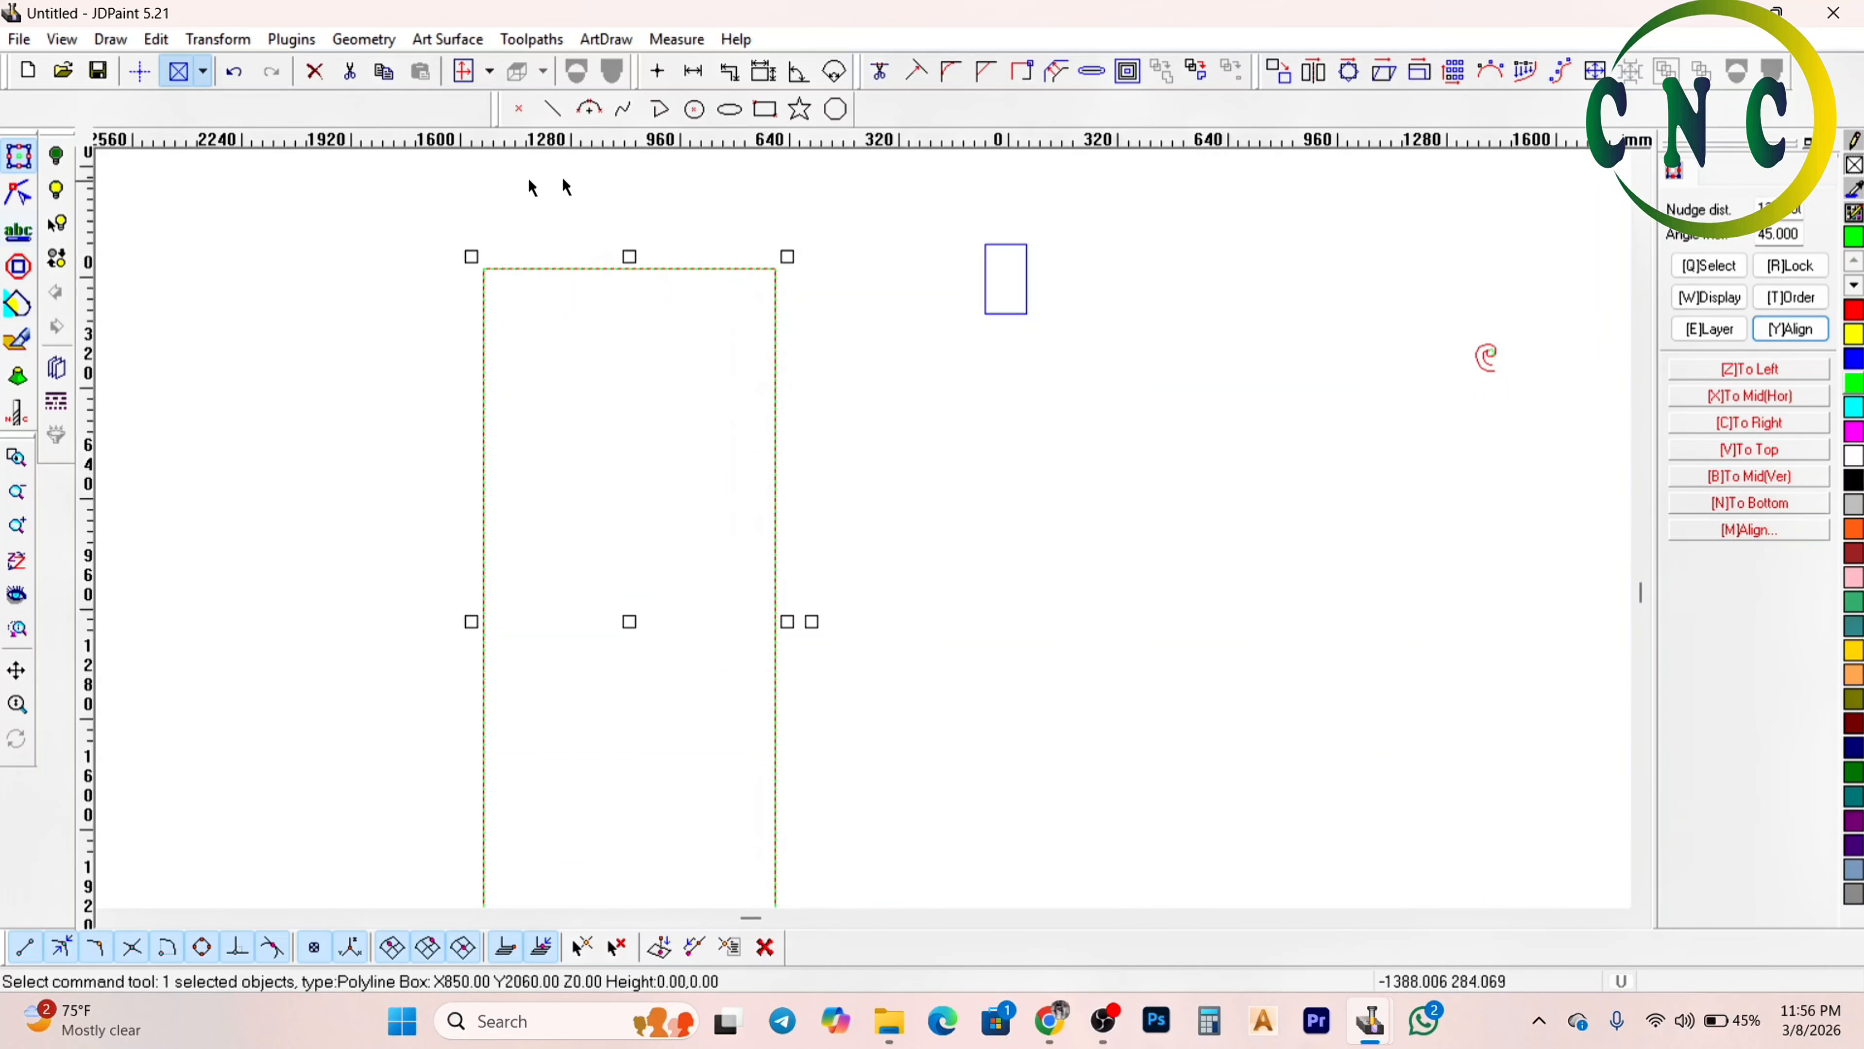
Draw an endpoints-and-radius arc about 850 mm wide and 816 mm high from the tall rectangle's upper right corner to its left edge
{"action": "left_click", "coordinate": [660, 110]}
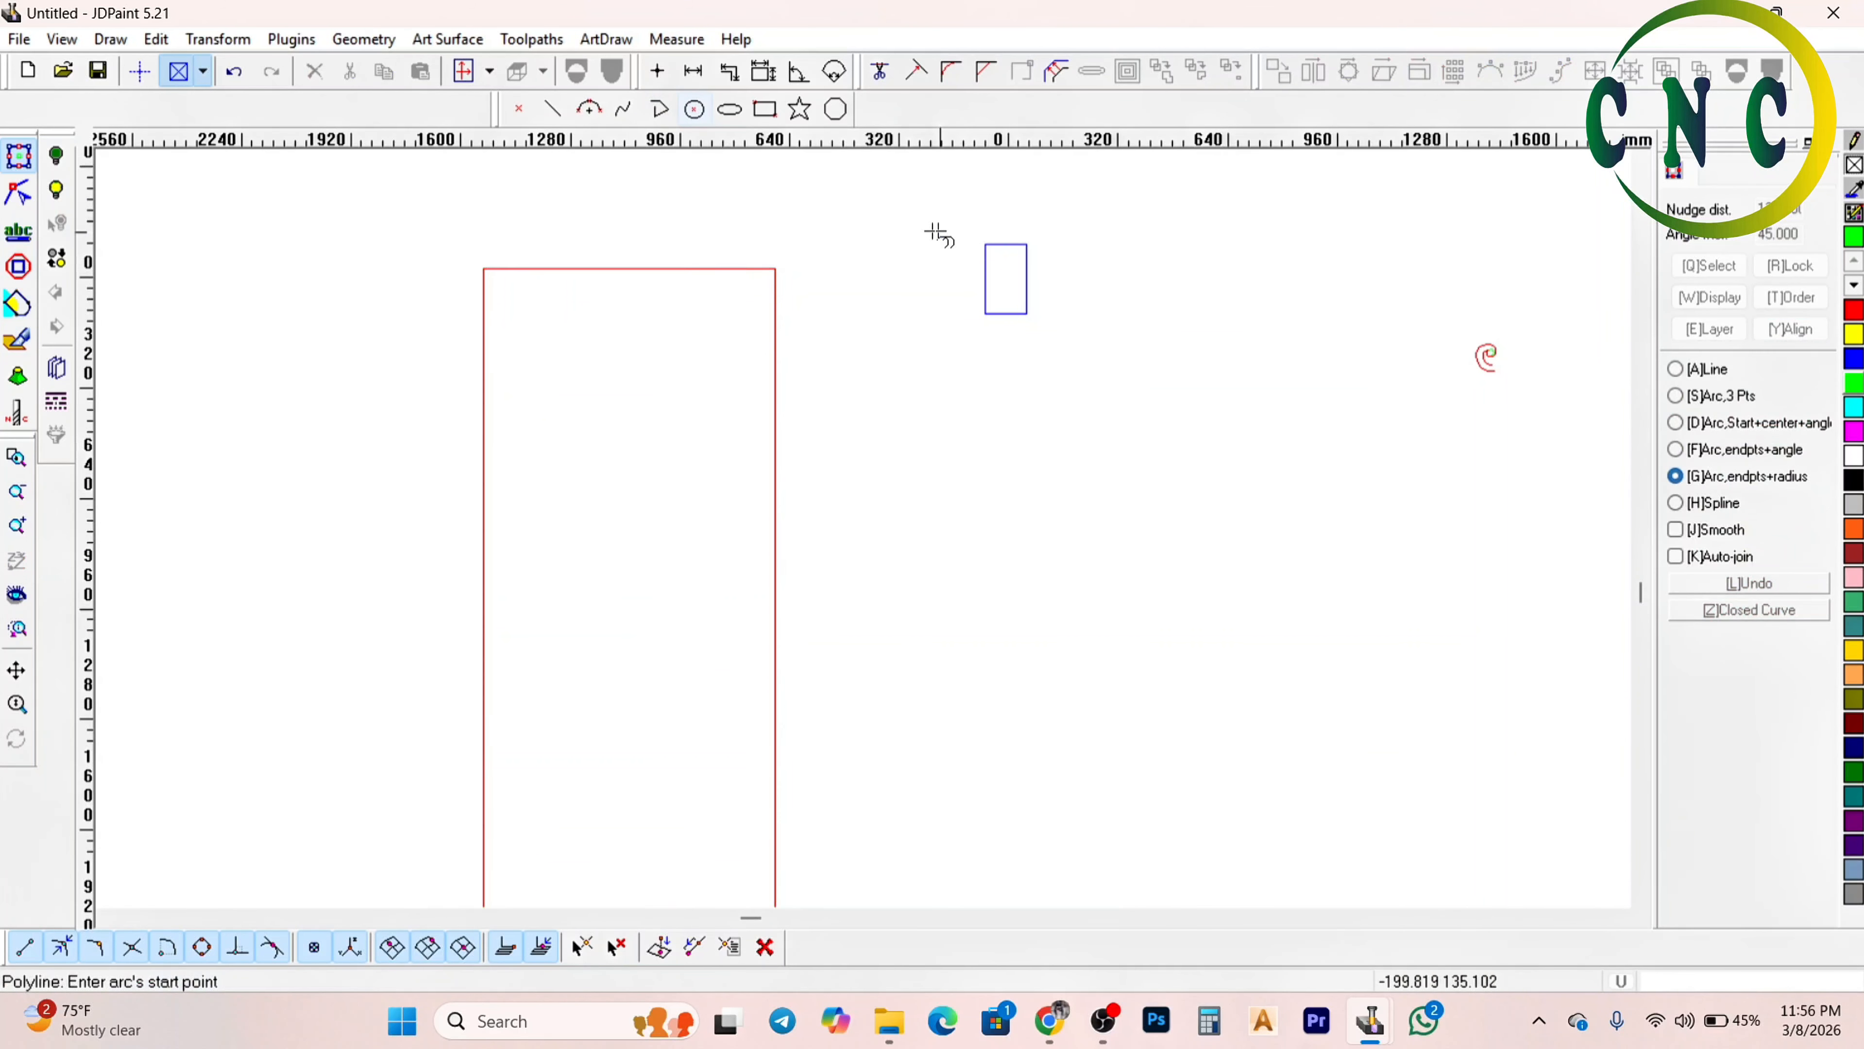
{"action": "left_click", "coordinate": [775, 270]}
{"action": "left_click", "coordinate": [483, 519]}
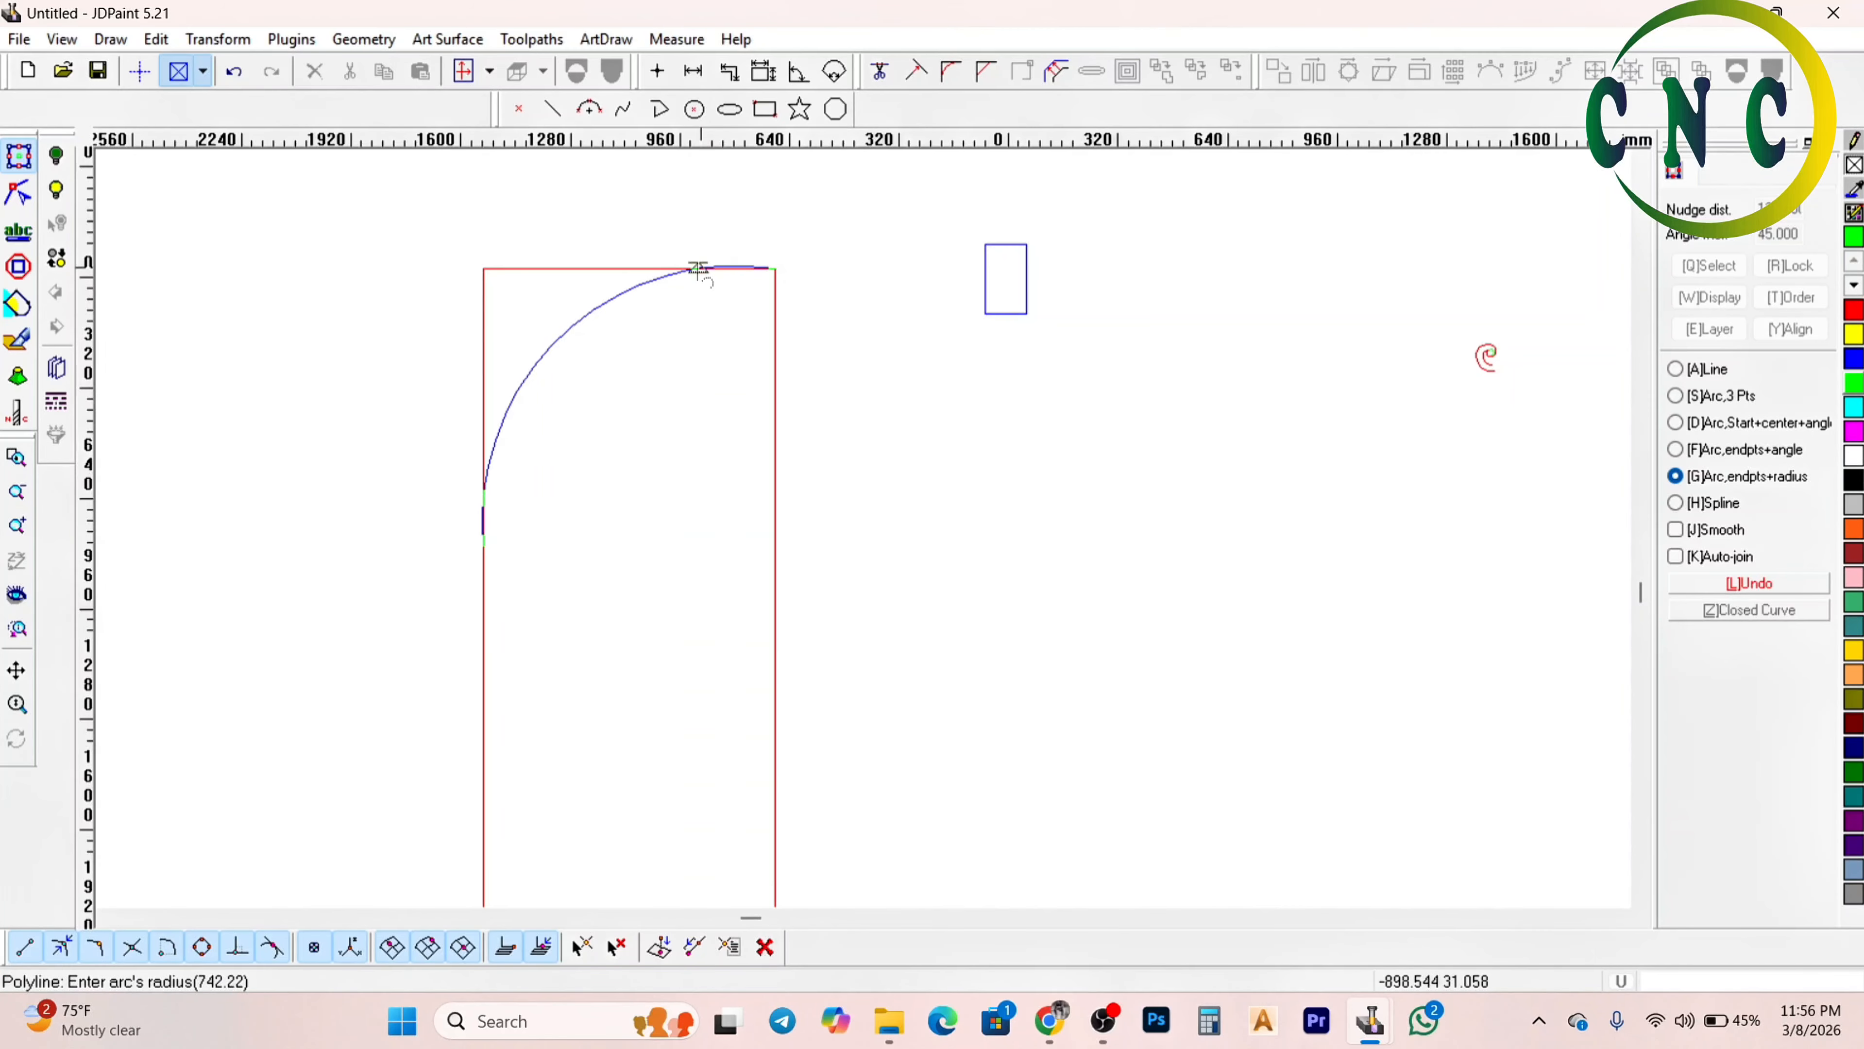
{"action": "left_click", "coordinate": [740, 269]}
{"action": "right_click", "coordinate": [740, 269]}
{"action": "scroll", "coordinate": [728, 277], "scroll_direction": "down", "scroll_amount": 2}
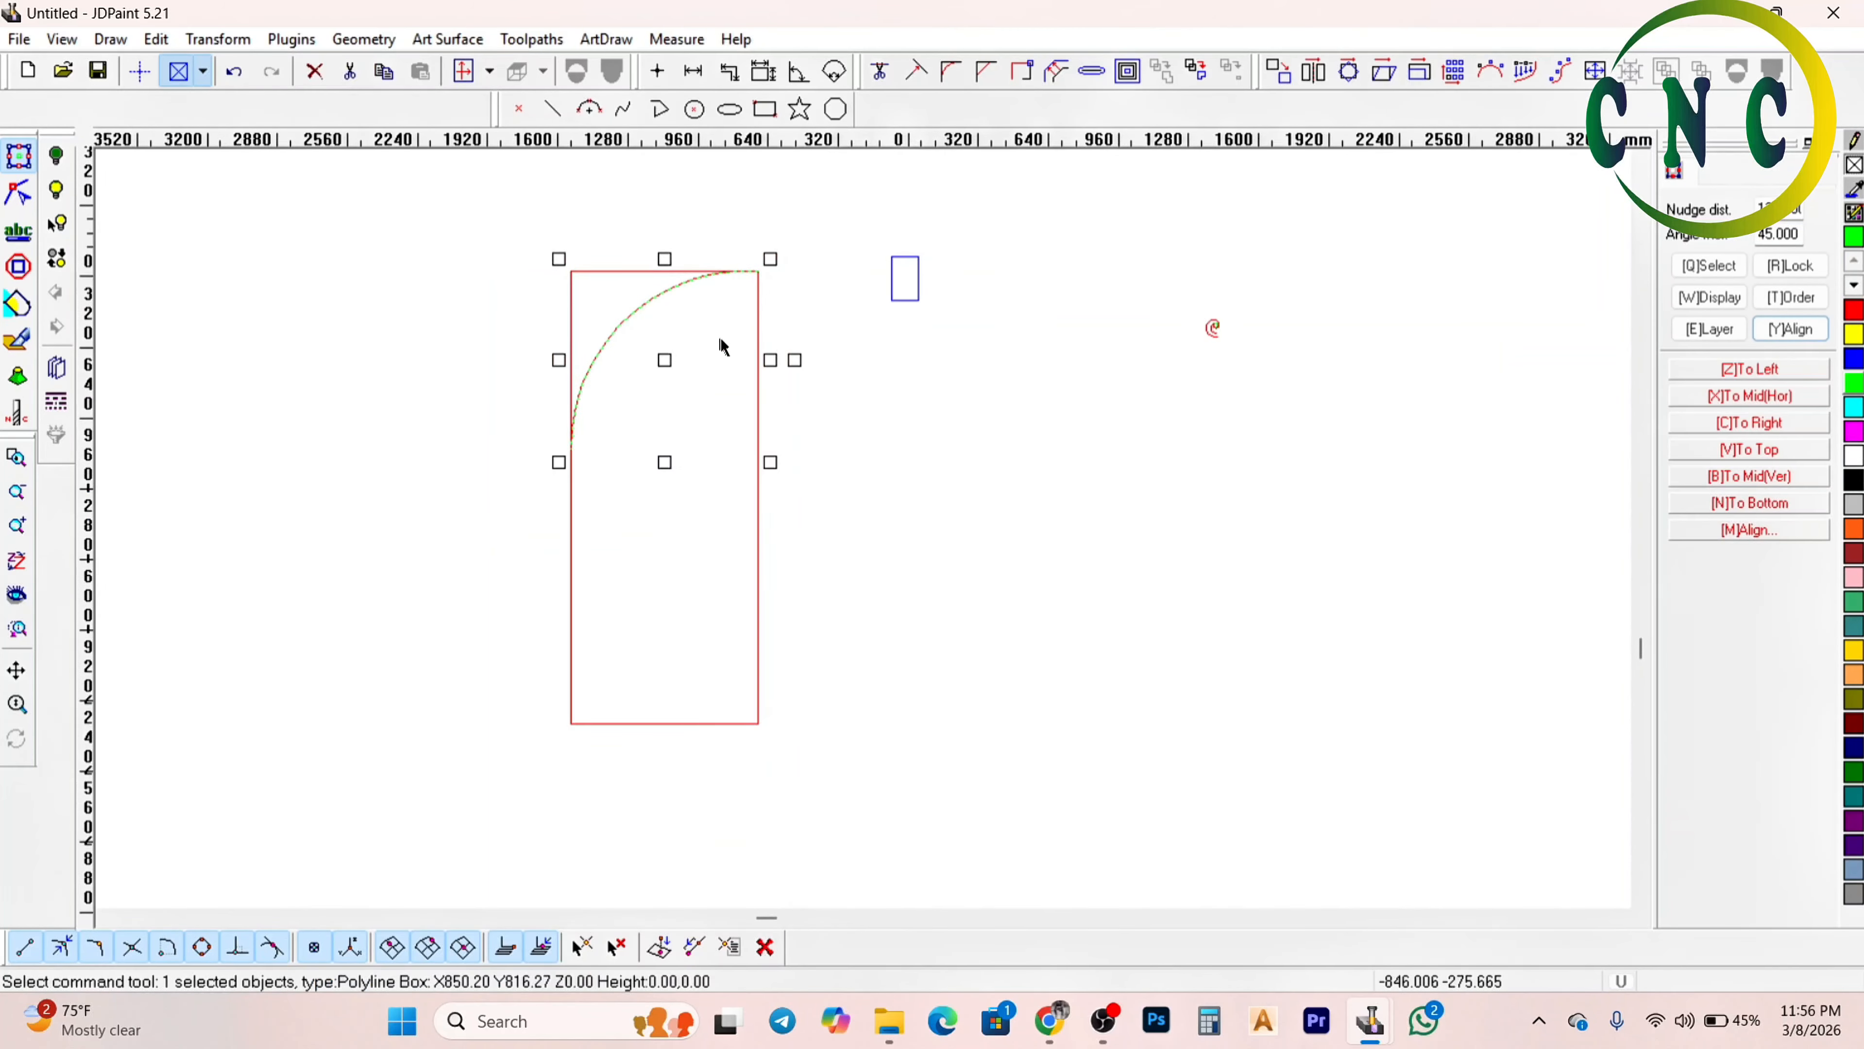
{"action": "left_click", "coordinate": [718, 341]}
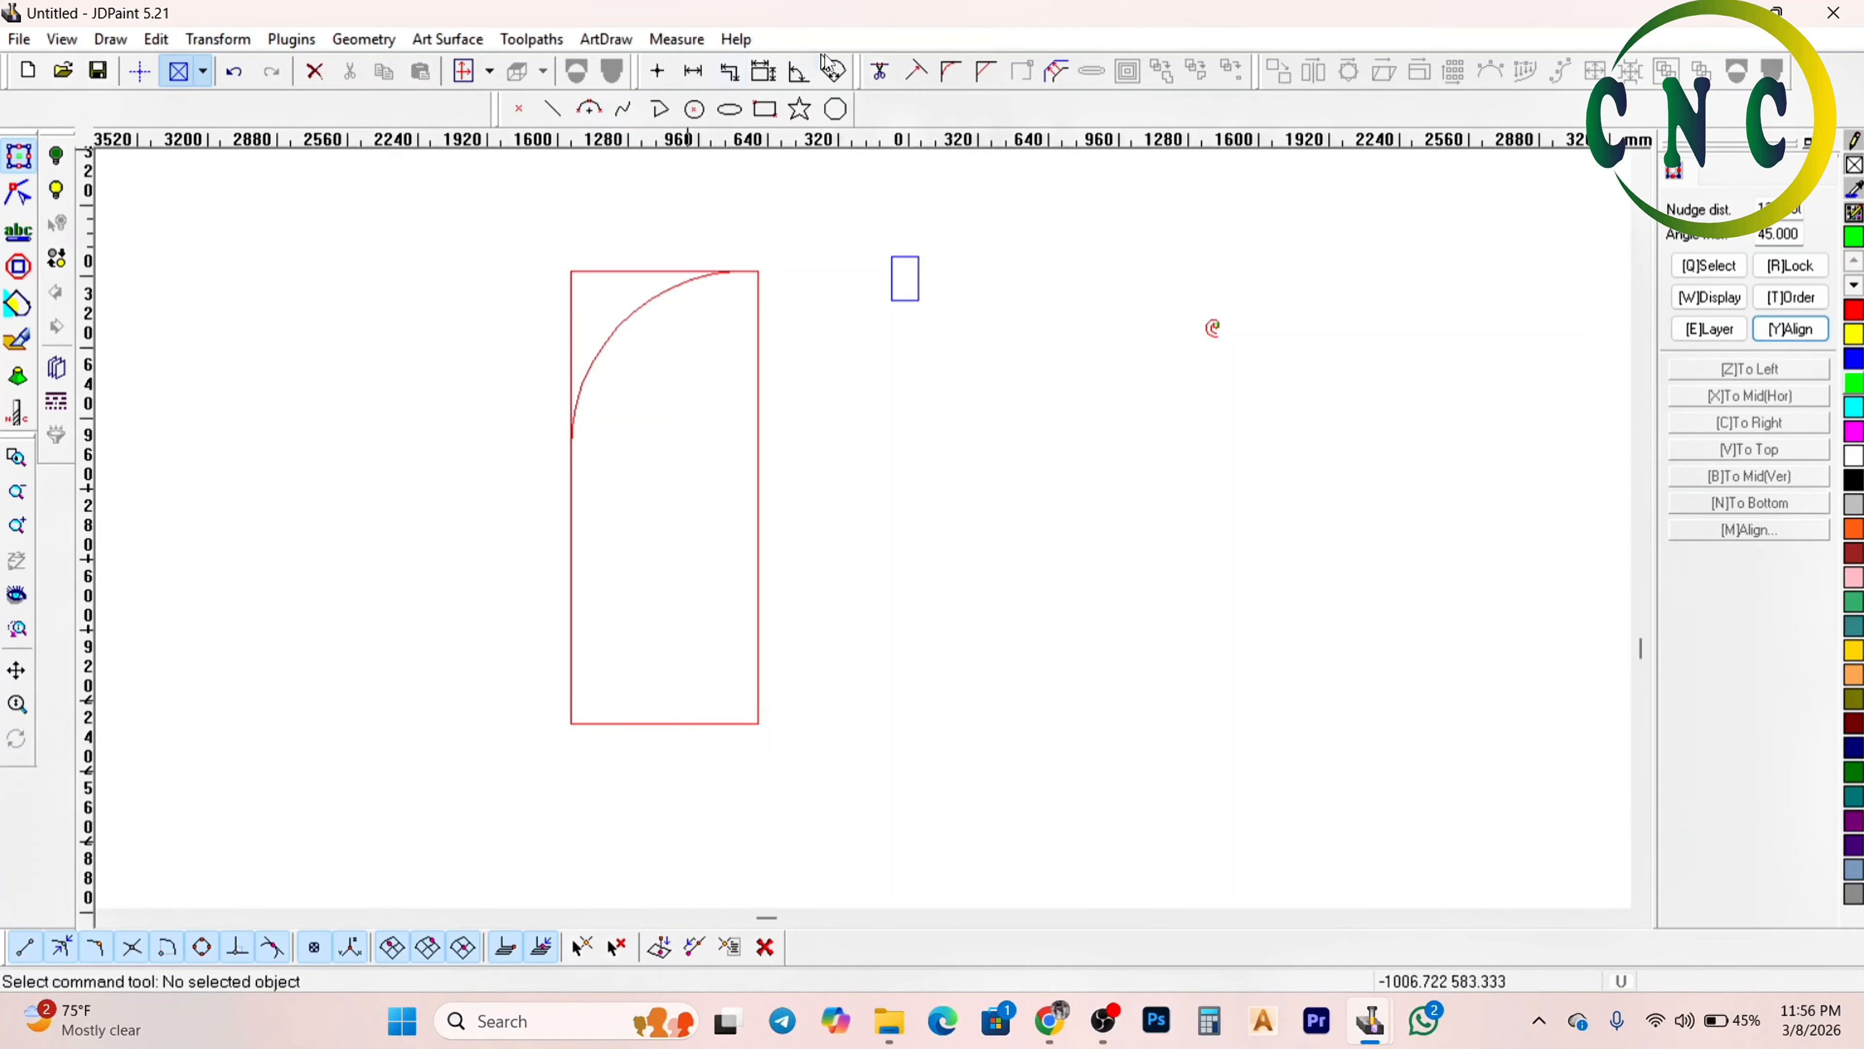
Trim away the tall rectangle's upper left corner outside the arc with Curve trim
{"action": "left_click", "coordinate": [880, 70]}
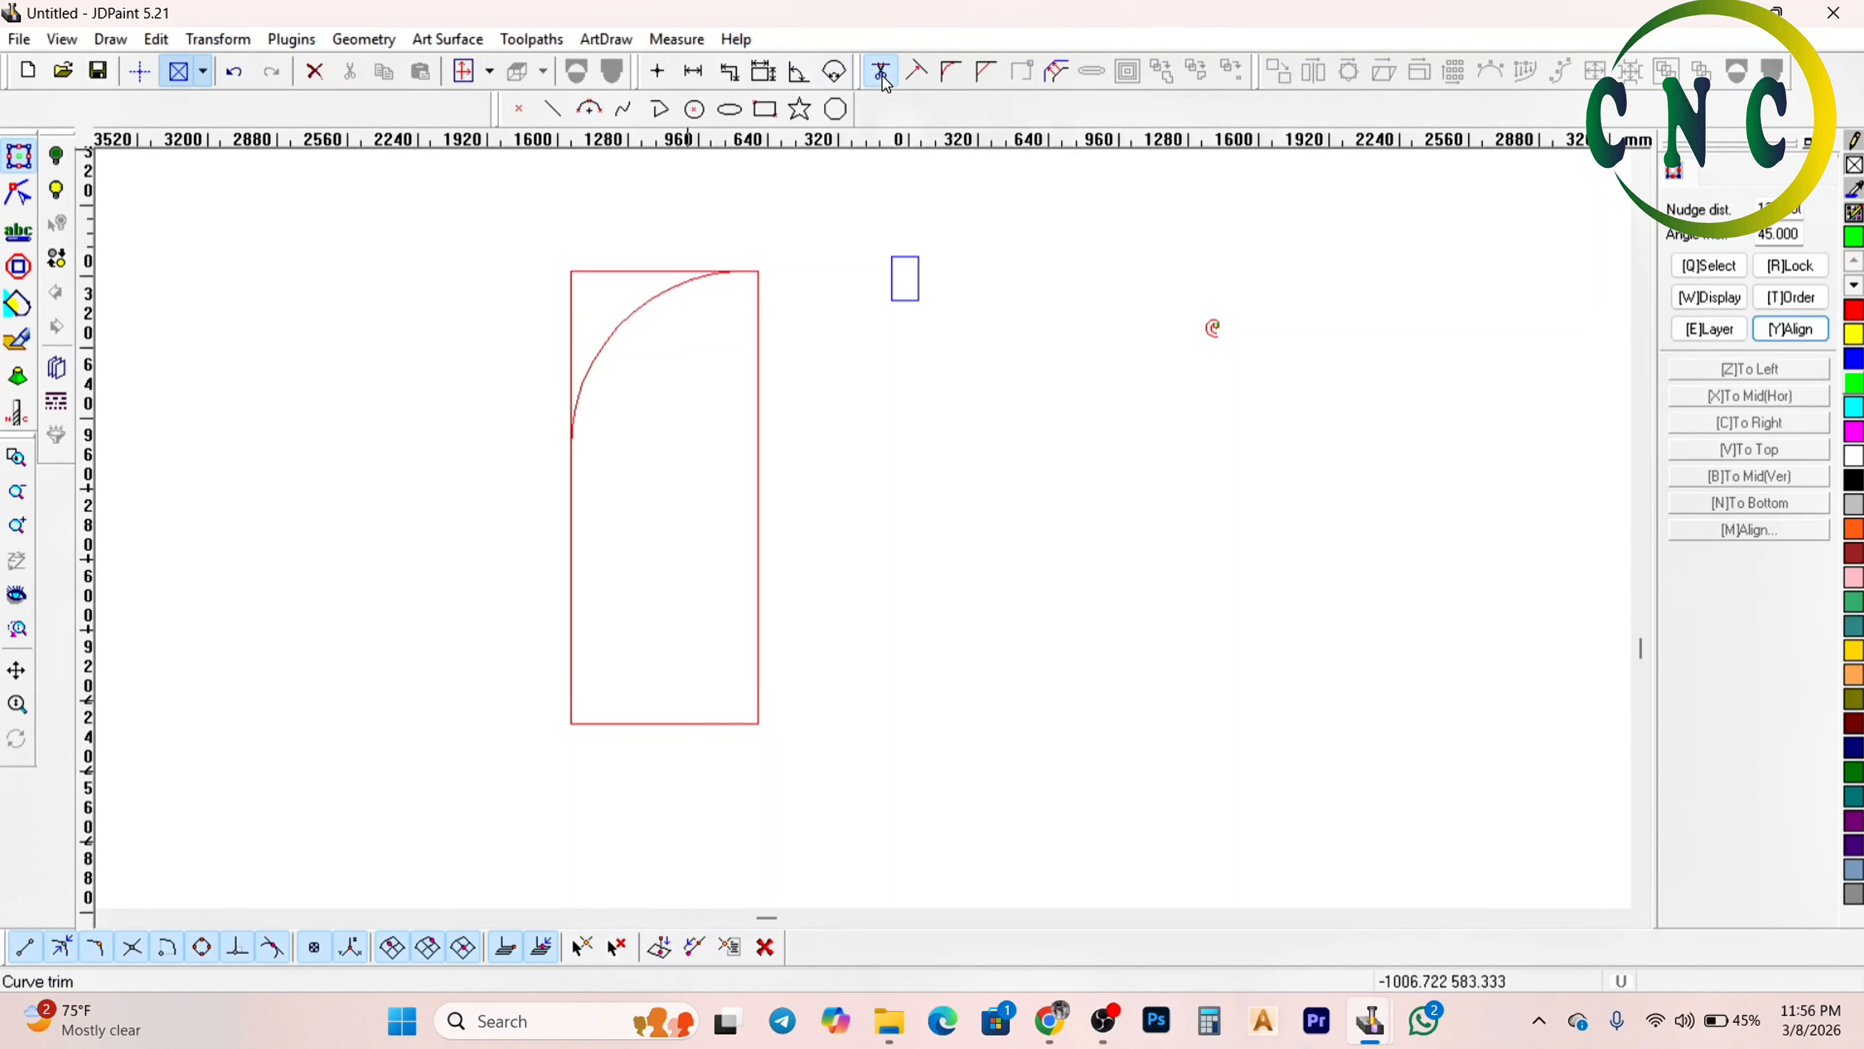
{"action": "left_click", "coordinate": [652, 270]}
{"action": "right_click", "coordinate": [651, 271]}
{"action": "scroll", "coordinate": [656, 309], "scroll_direction": "down", "scroll_amount": 2}
{"action": "scroll", "coordinate": [737, 360], "scroll_direction": "up", "scroll_amount": 3}
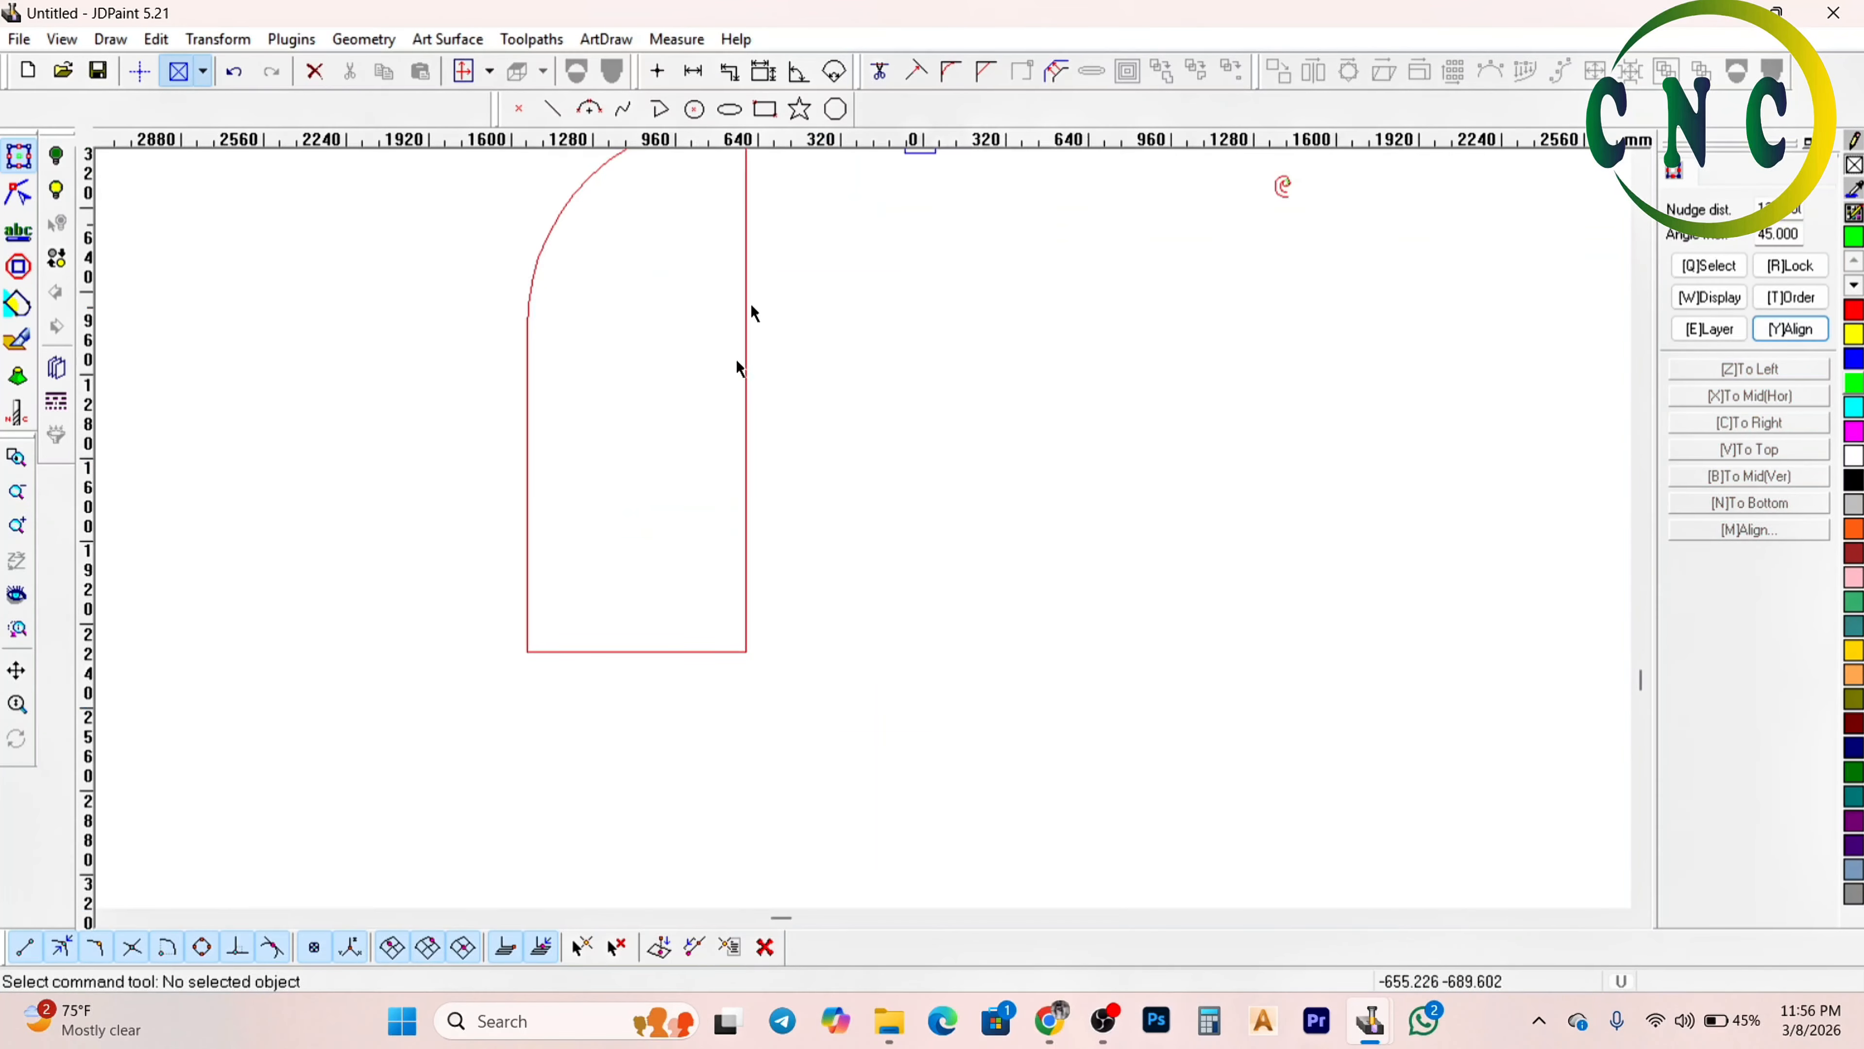
{"action": "scroll", "coordinate": [674, 478], "scroll_direction": "down", "scroll_amount": 2}
{"action": "scroll", "coordinate": [674, 477], "scroll_direction": "up", "scroll_amount": 2}
Delete the end node of the trimmed rectangle's leftover short top edge so its right side ends at the corner
{"action": "left_click", "coordinate": [18, 193]}
{"action": "scroll", "coordinate": [765, 325], "scroll_direction": "up", "scroll_amount": 1}
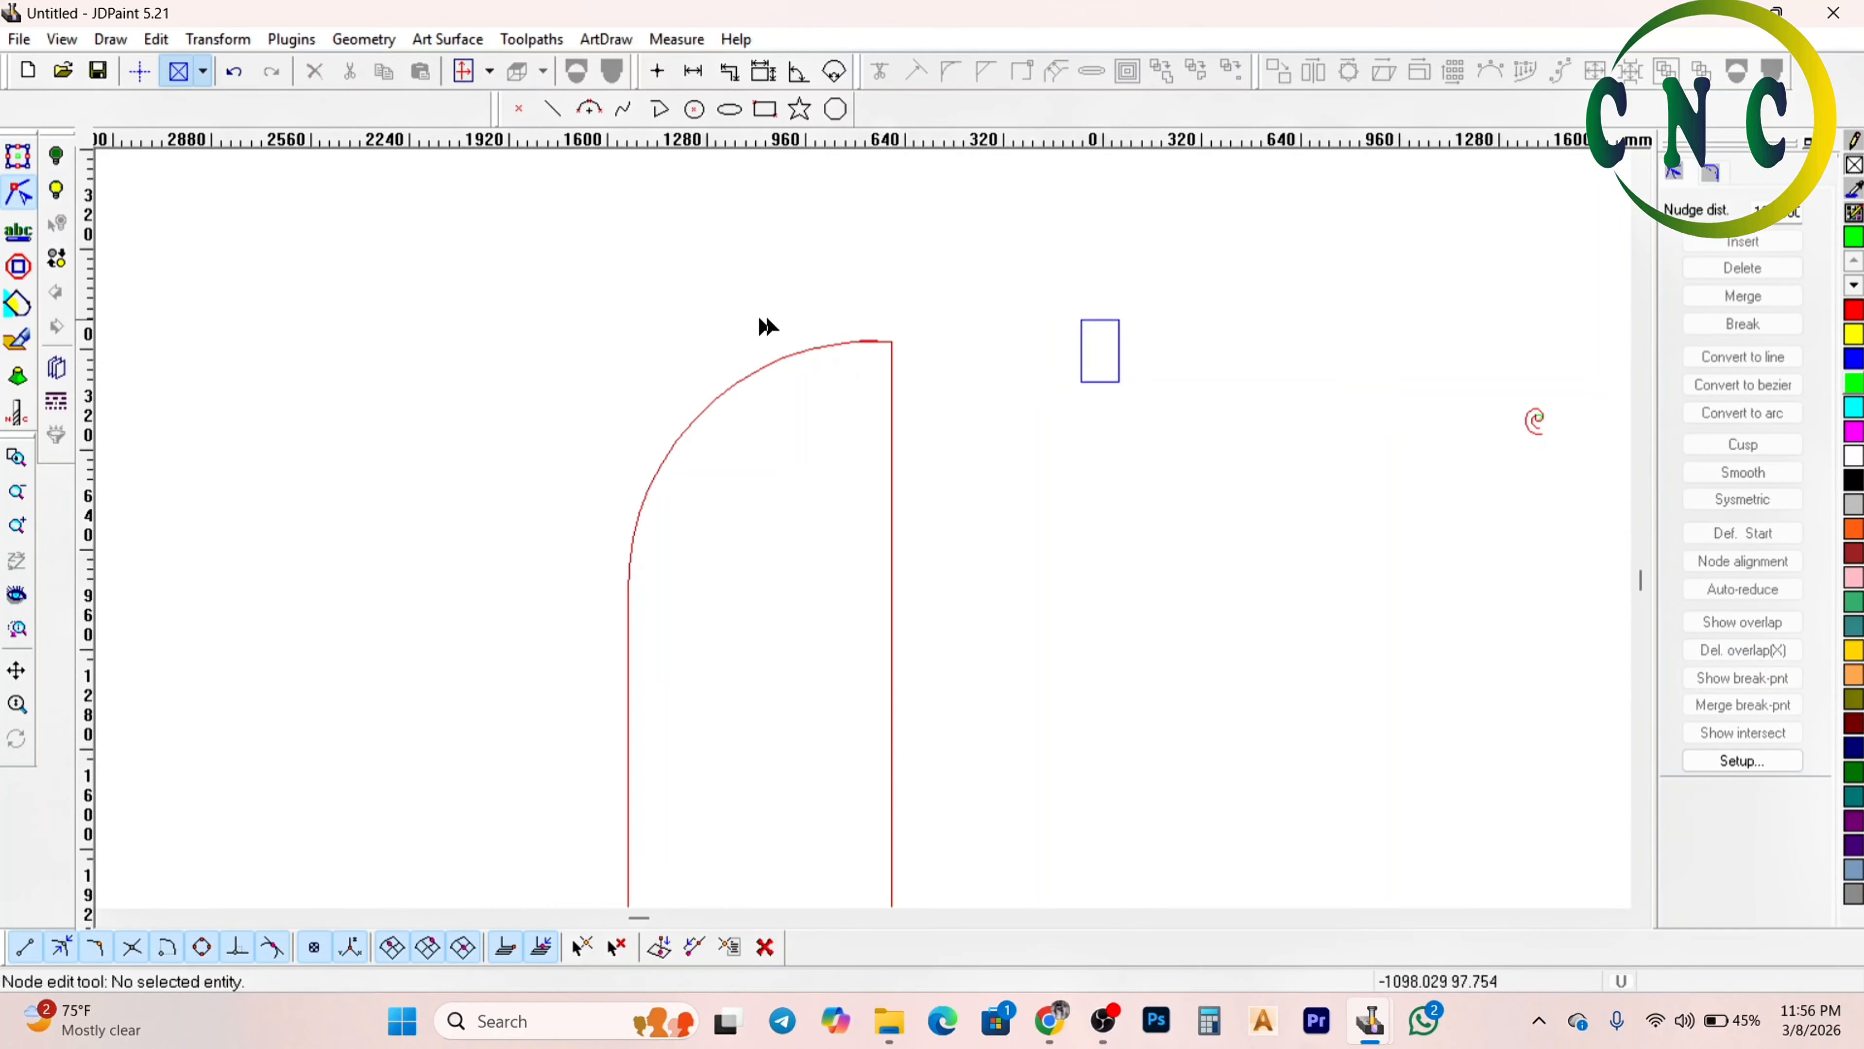
{"action": "scroll", "coordinate": [881, 334], "scroll_direction": "up", "scroll_amount": 5}
{"action": "left_click", "coordinate": [981, 355]}
{"action": "scroll", "coordinate": [976, 357], "scroll_direction": "up", "scroll_amount": 2}
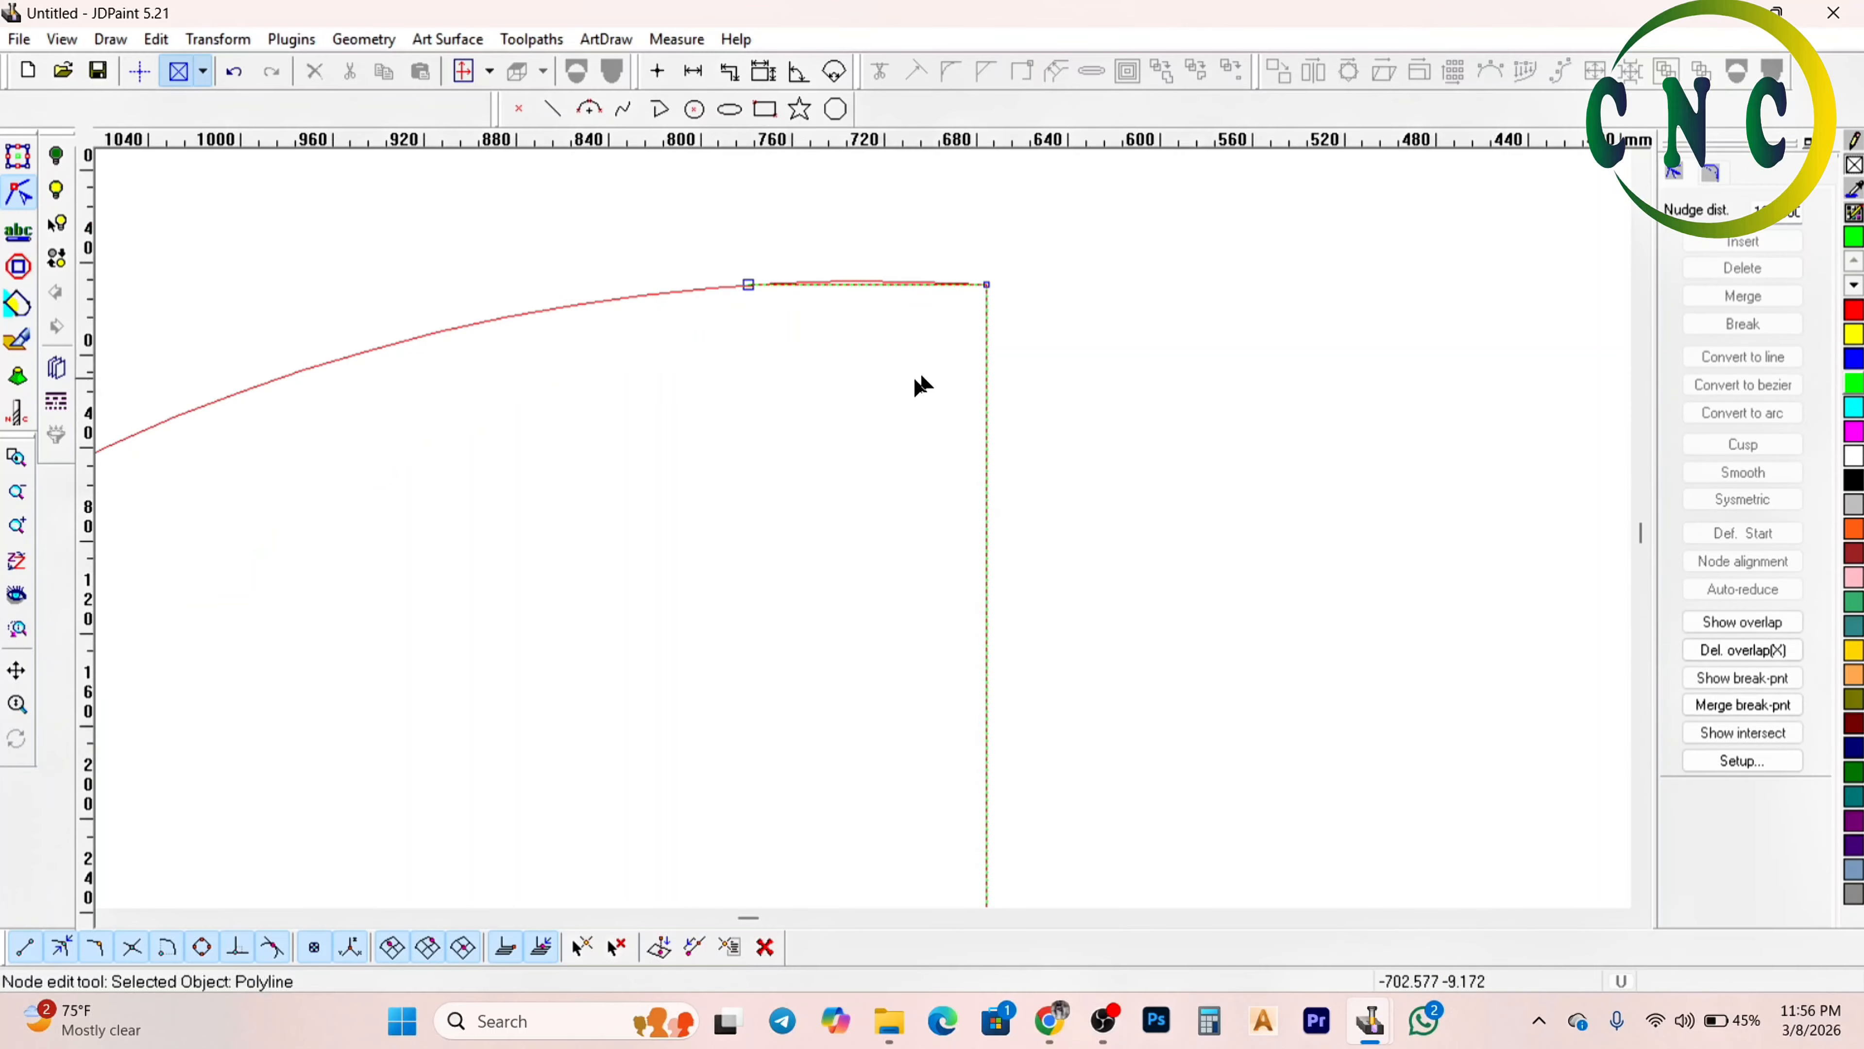
{"action": "scroll", "coordinate": [826, 254], "scroll_direction": "down", "scroll_amount": 5}
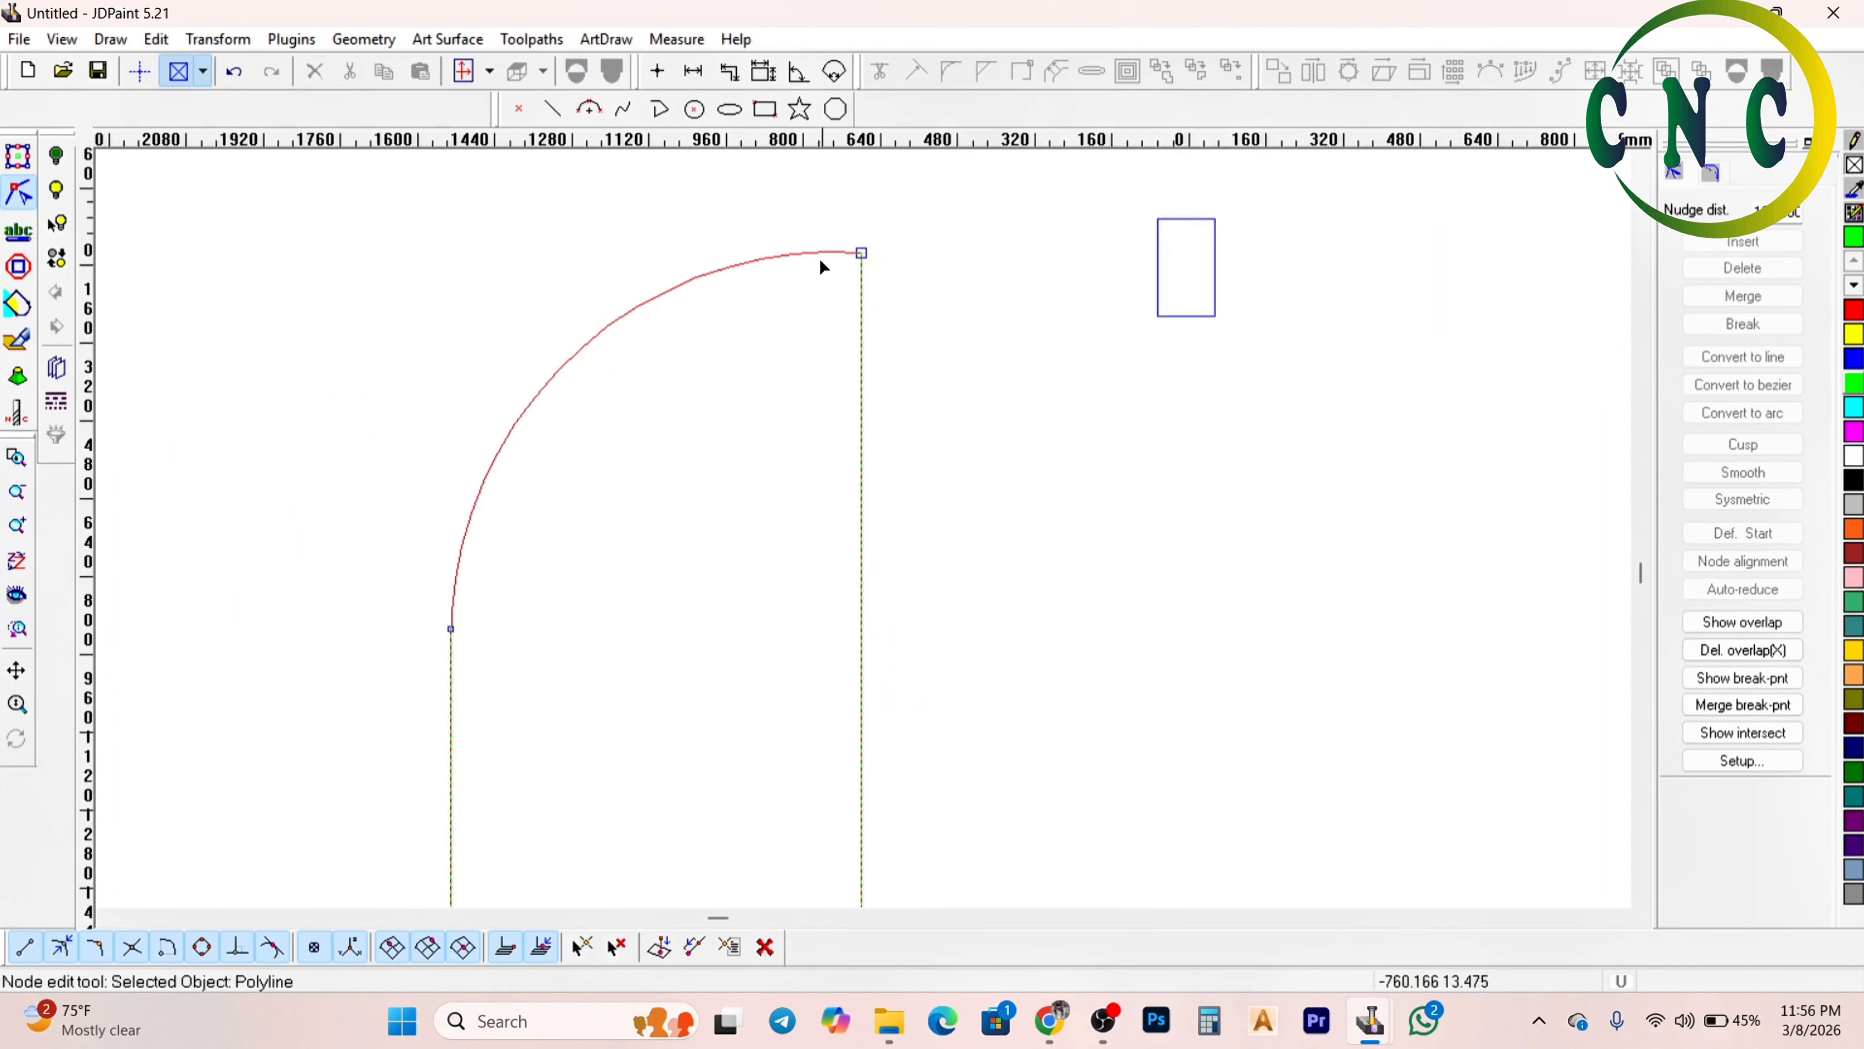
Join the trimmed rectangle and the arc into one outline with the Auto-join option
{"action": "left_click", "coordinate": [20, 155]}
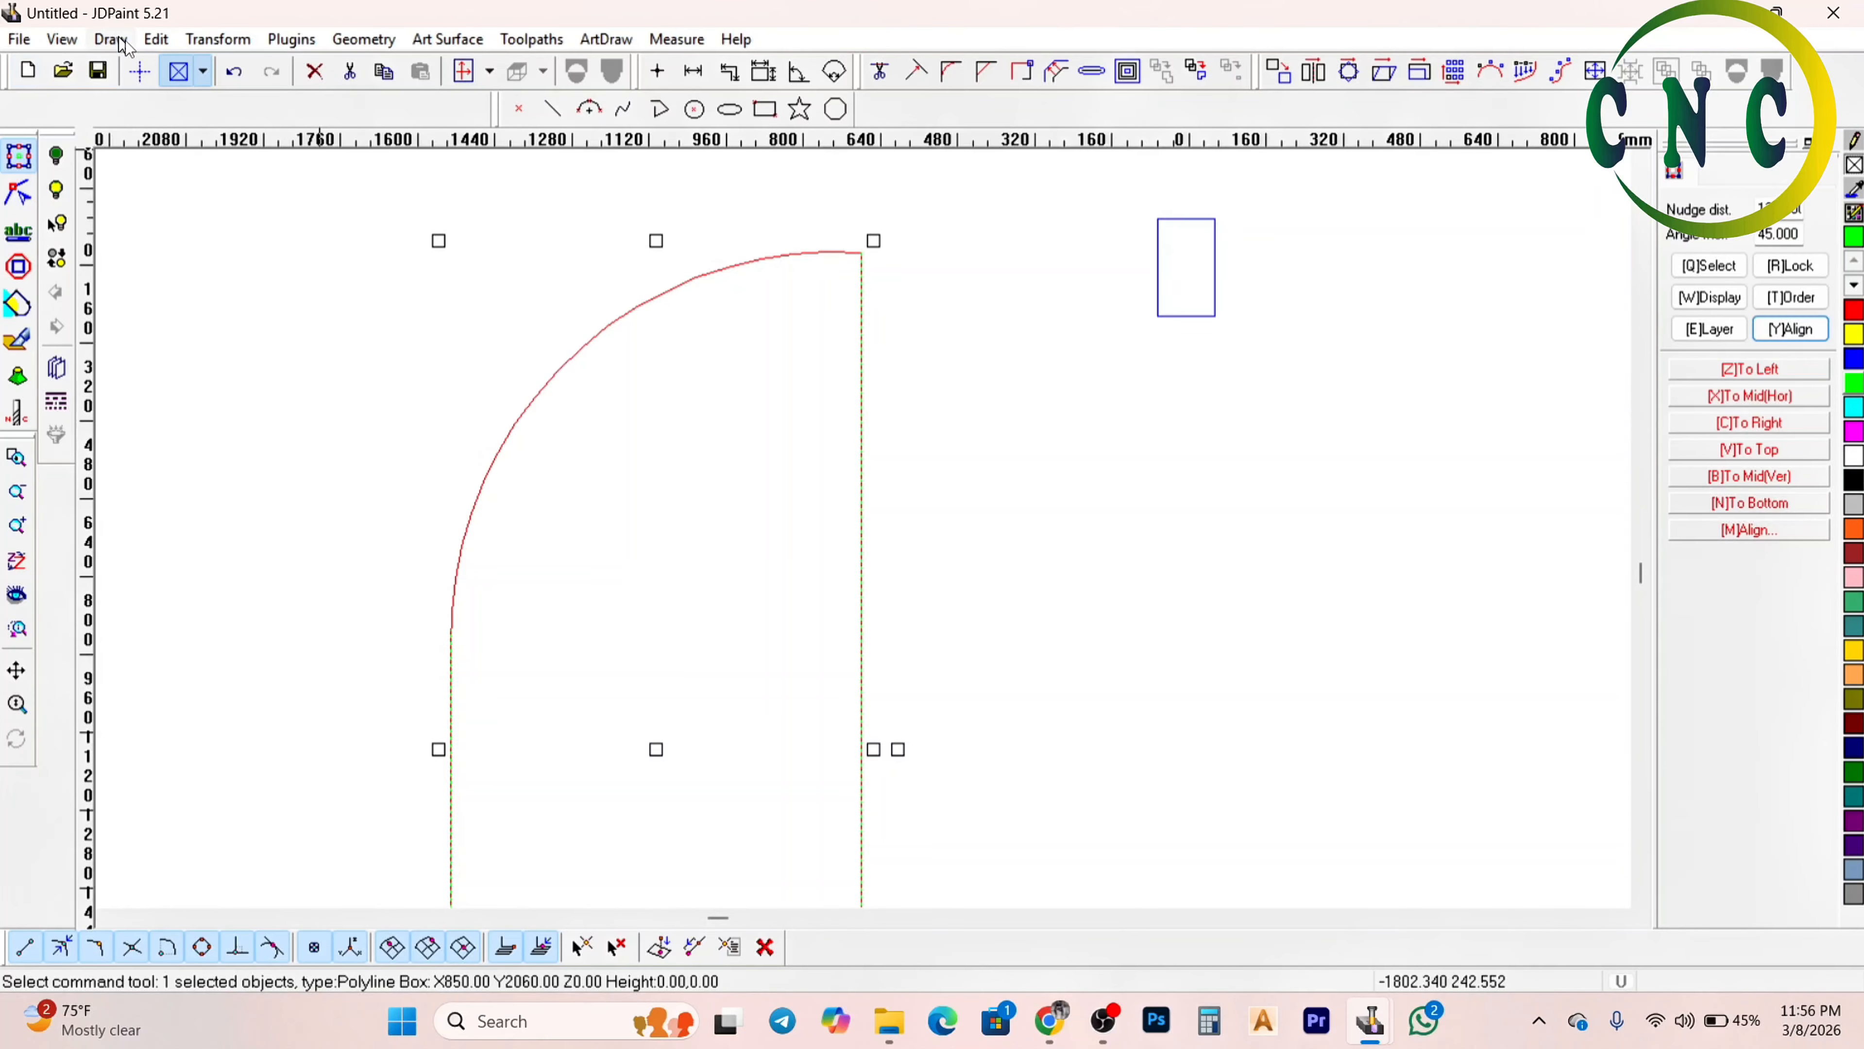
{"action": "left_click", "coordinate": [155, 44]}
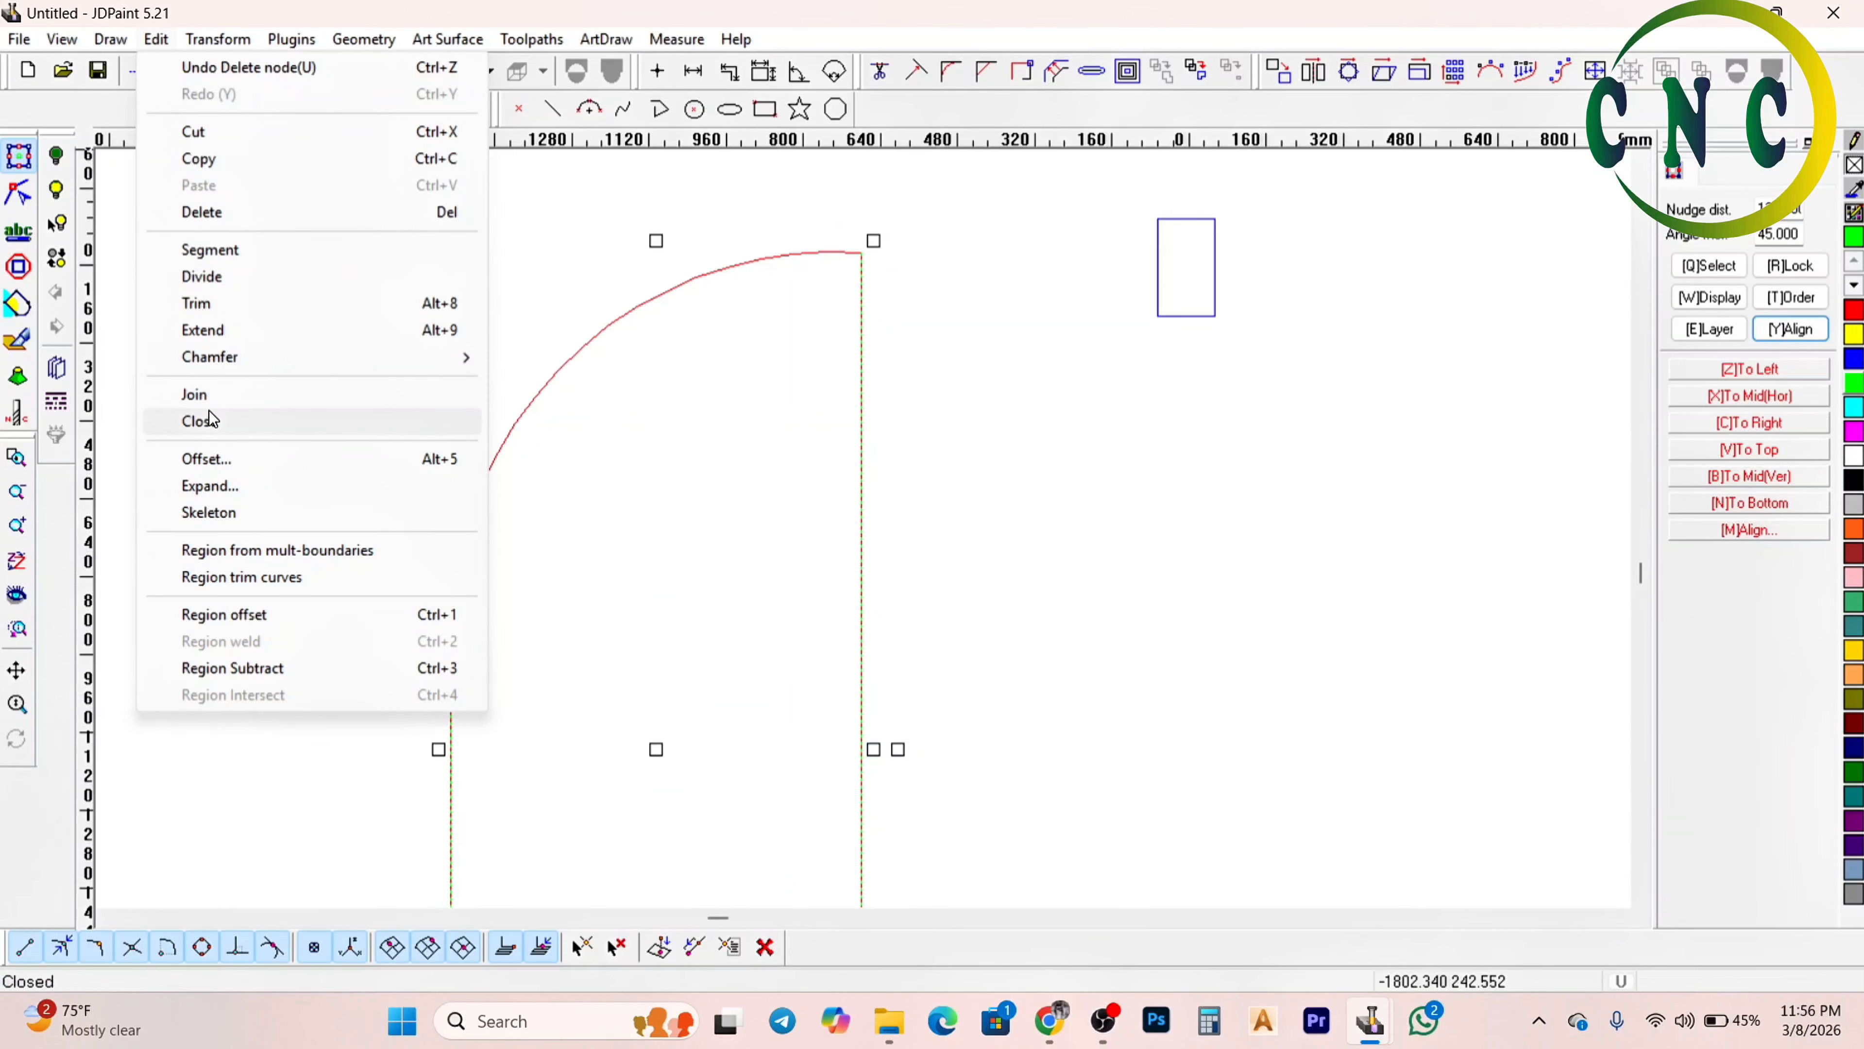
{"action": "left_click", "coordinate": [208, 395]}
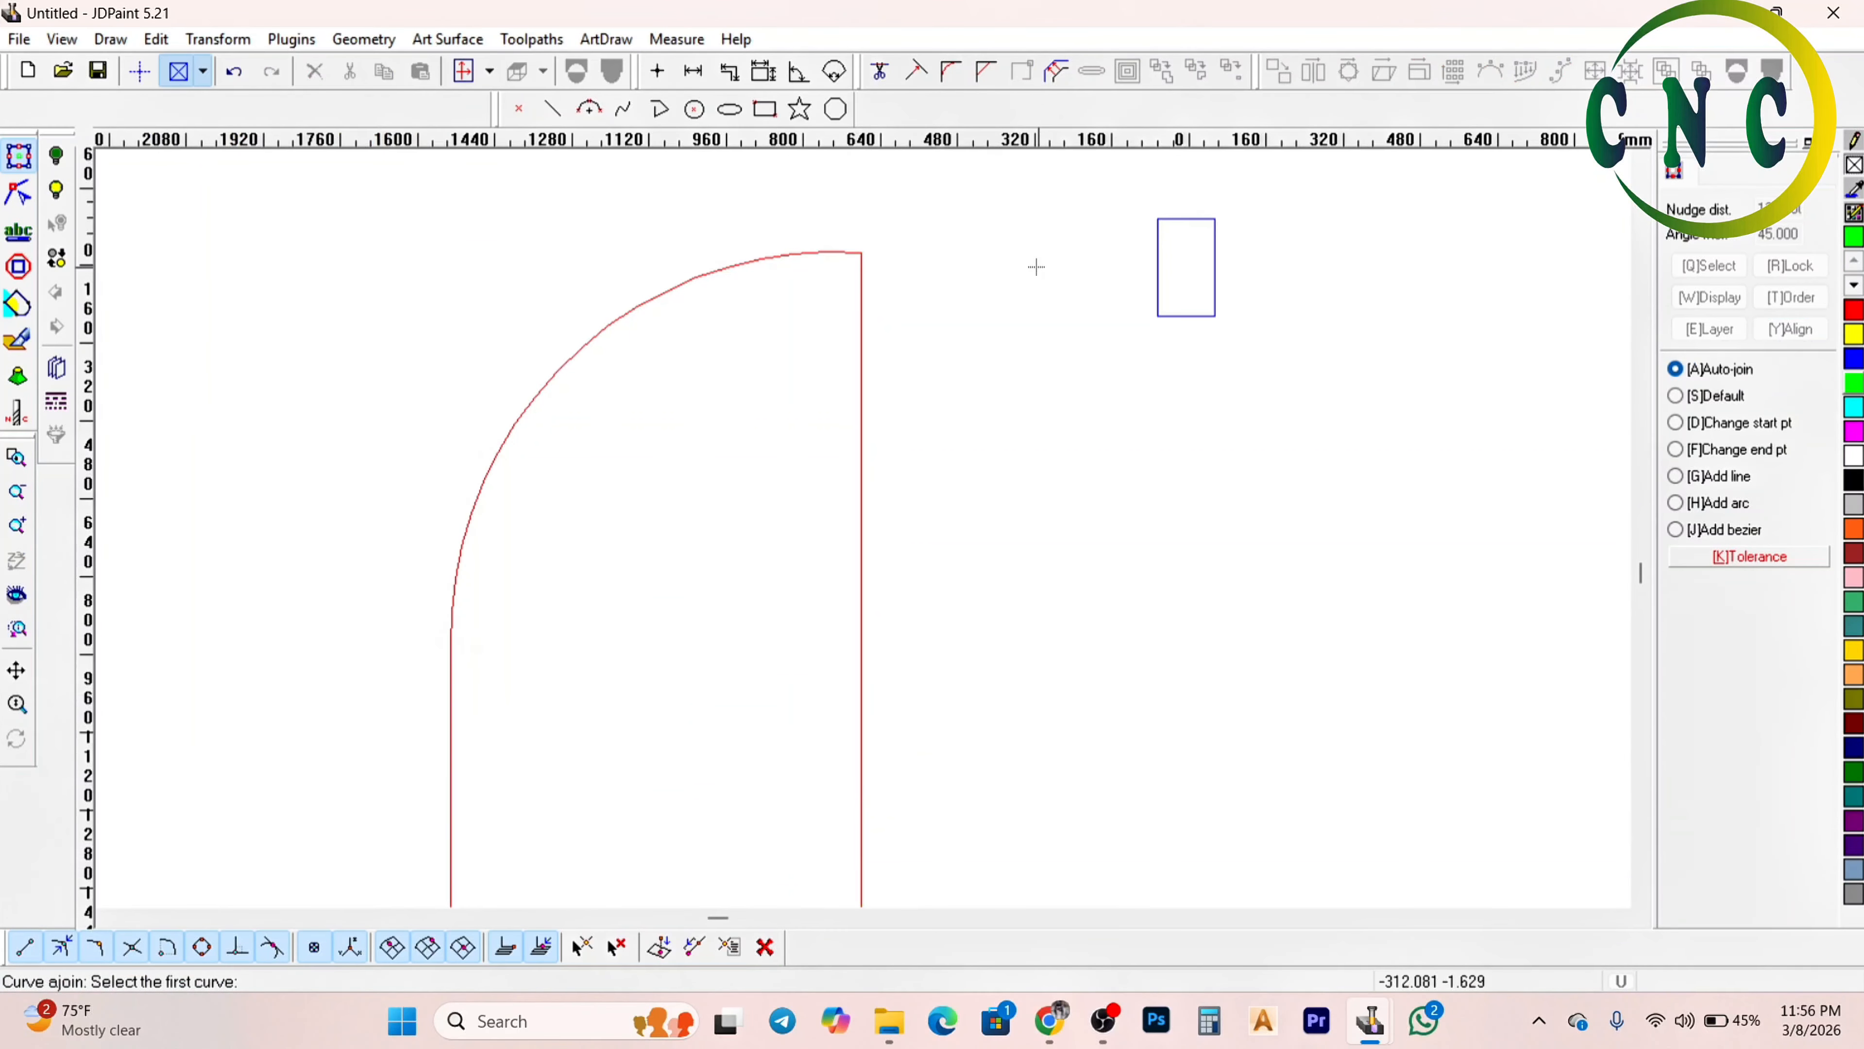
{"action": "left_click", "coordinate": [859, 290]}
{"action": "scroll", "coordinate": [744, 299], "scroll_direction": "down", "scroll_amount": 3}
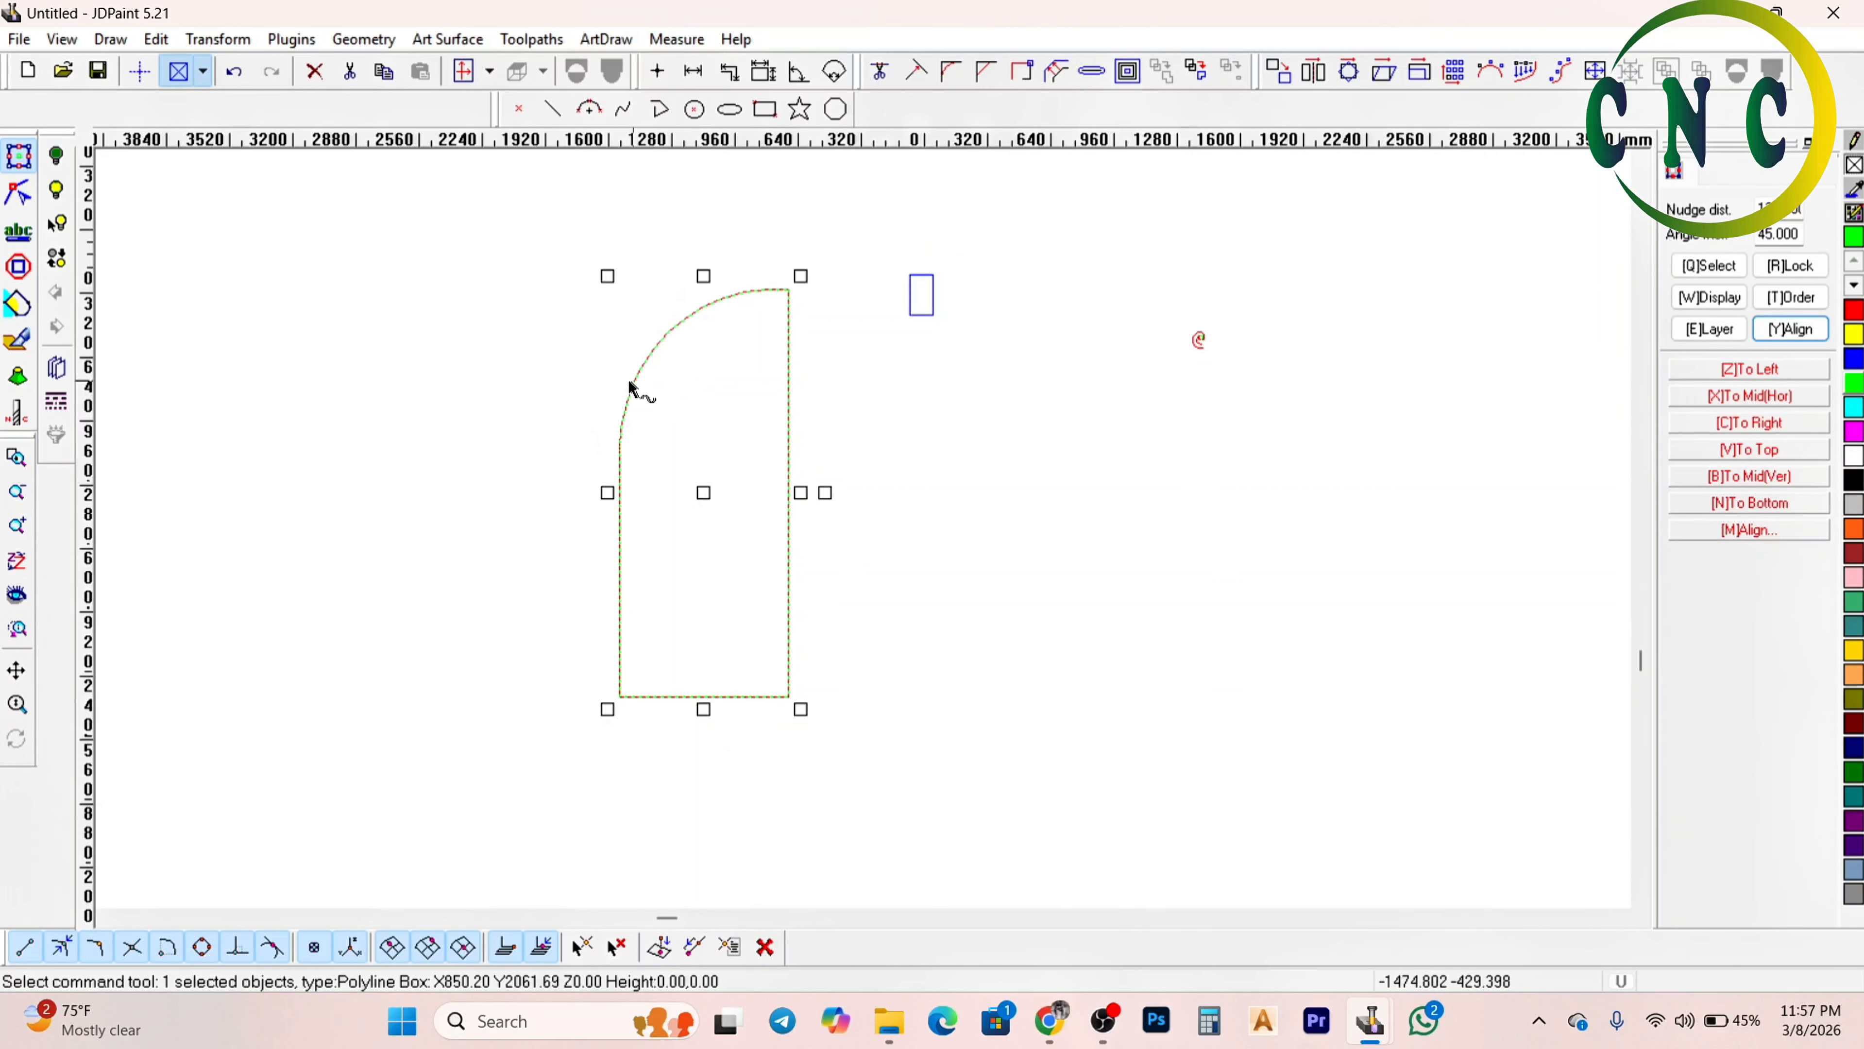
Place a copy of the joined arched outline immediately to the right of the original, across the small blue rectangle
{"action": "scroll", "coordinate": [754, 366], "scroll_direction": "up", "scroll_amount": 2}
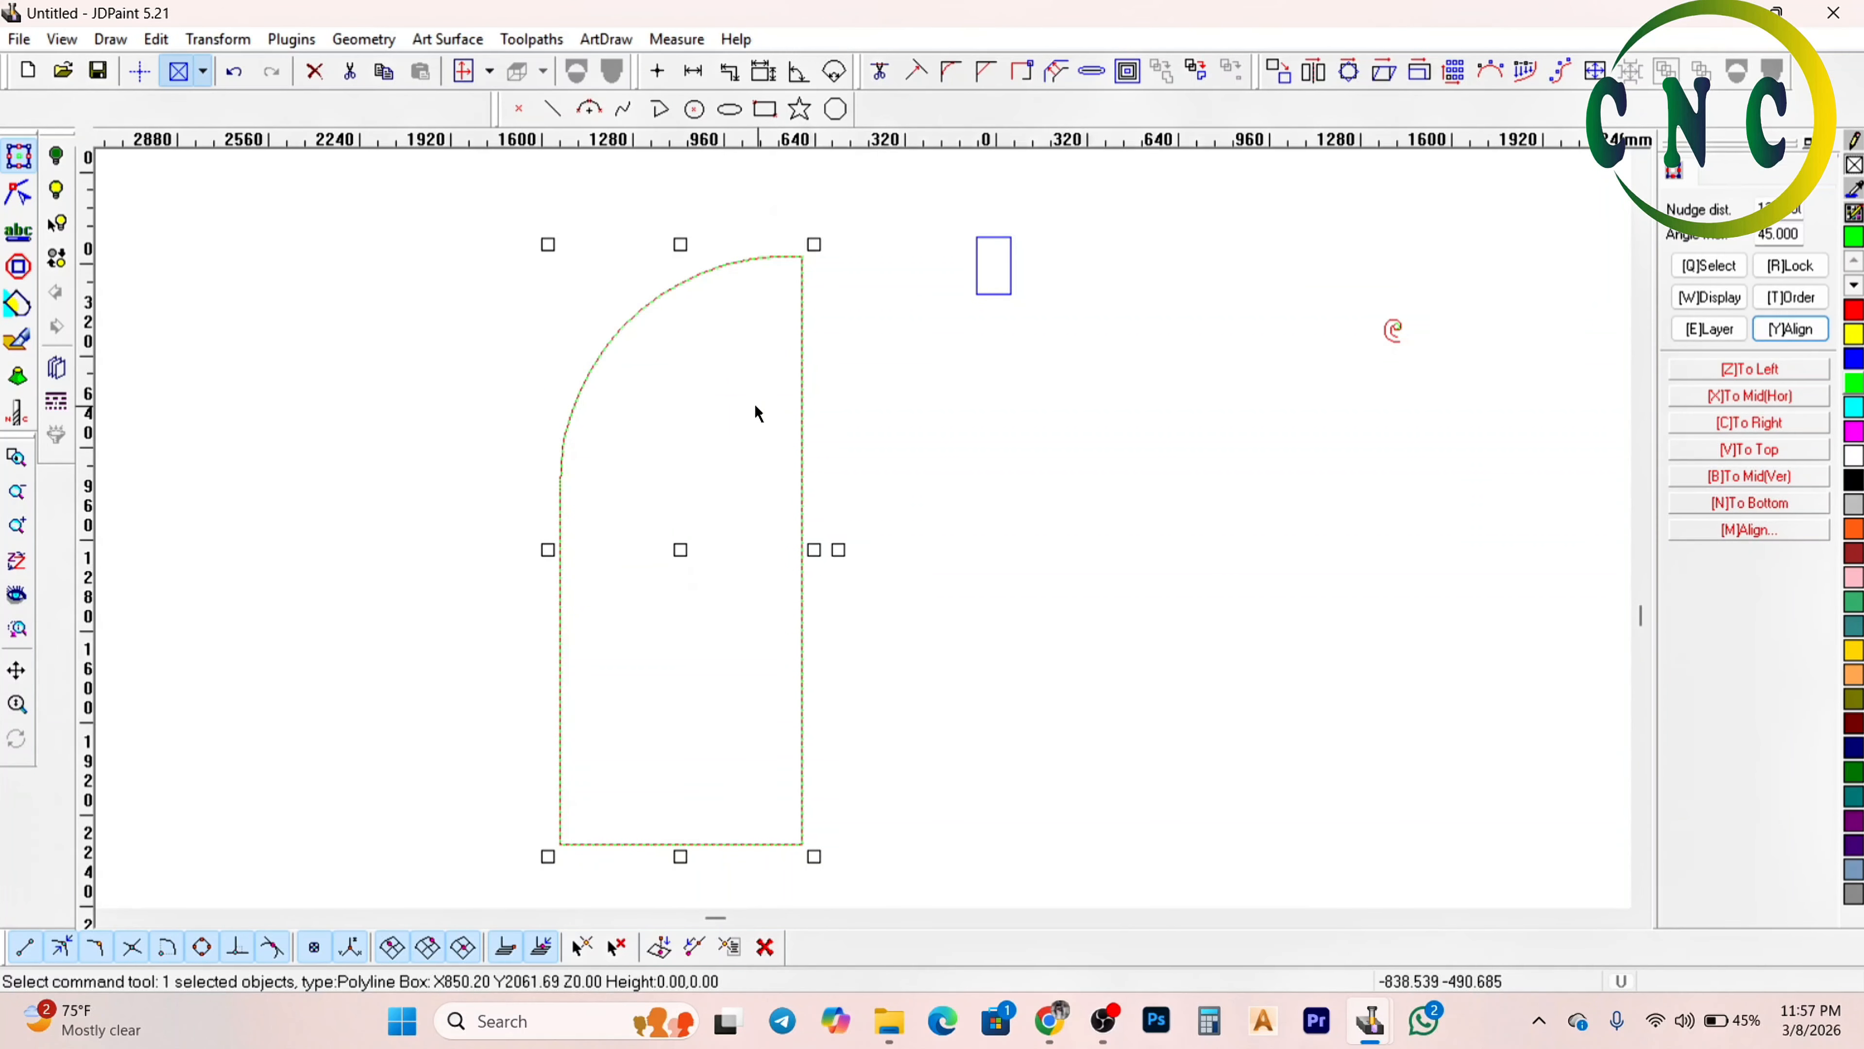
{"action": "left_click", "coordinate": [759, 383]}
{"action": "left_click_drag", "start_coordinate": [925, 332], "coordinate": [698, 406]}
{"action": "scroll", "coordinate": [729, 397], "scroll_direction": "down", "scroll_amount": 1}
{"action": "scroll", "coordinate": [773, 377], "scroll_direction": "down", "scroll_amount": 1}
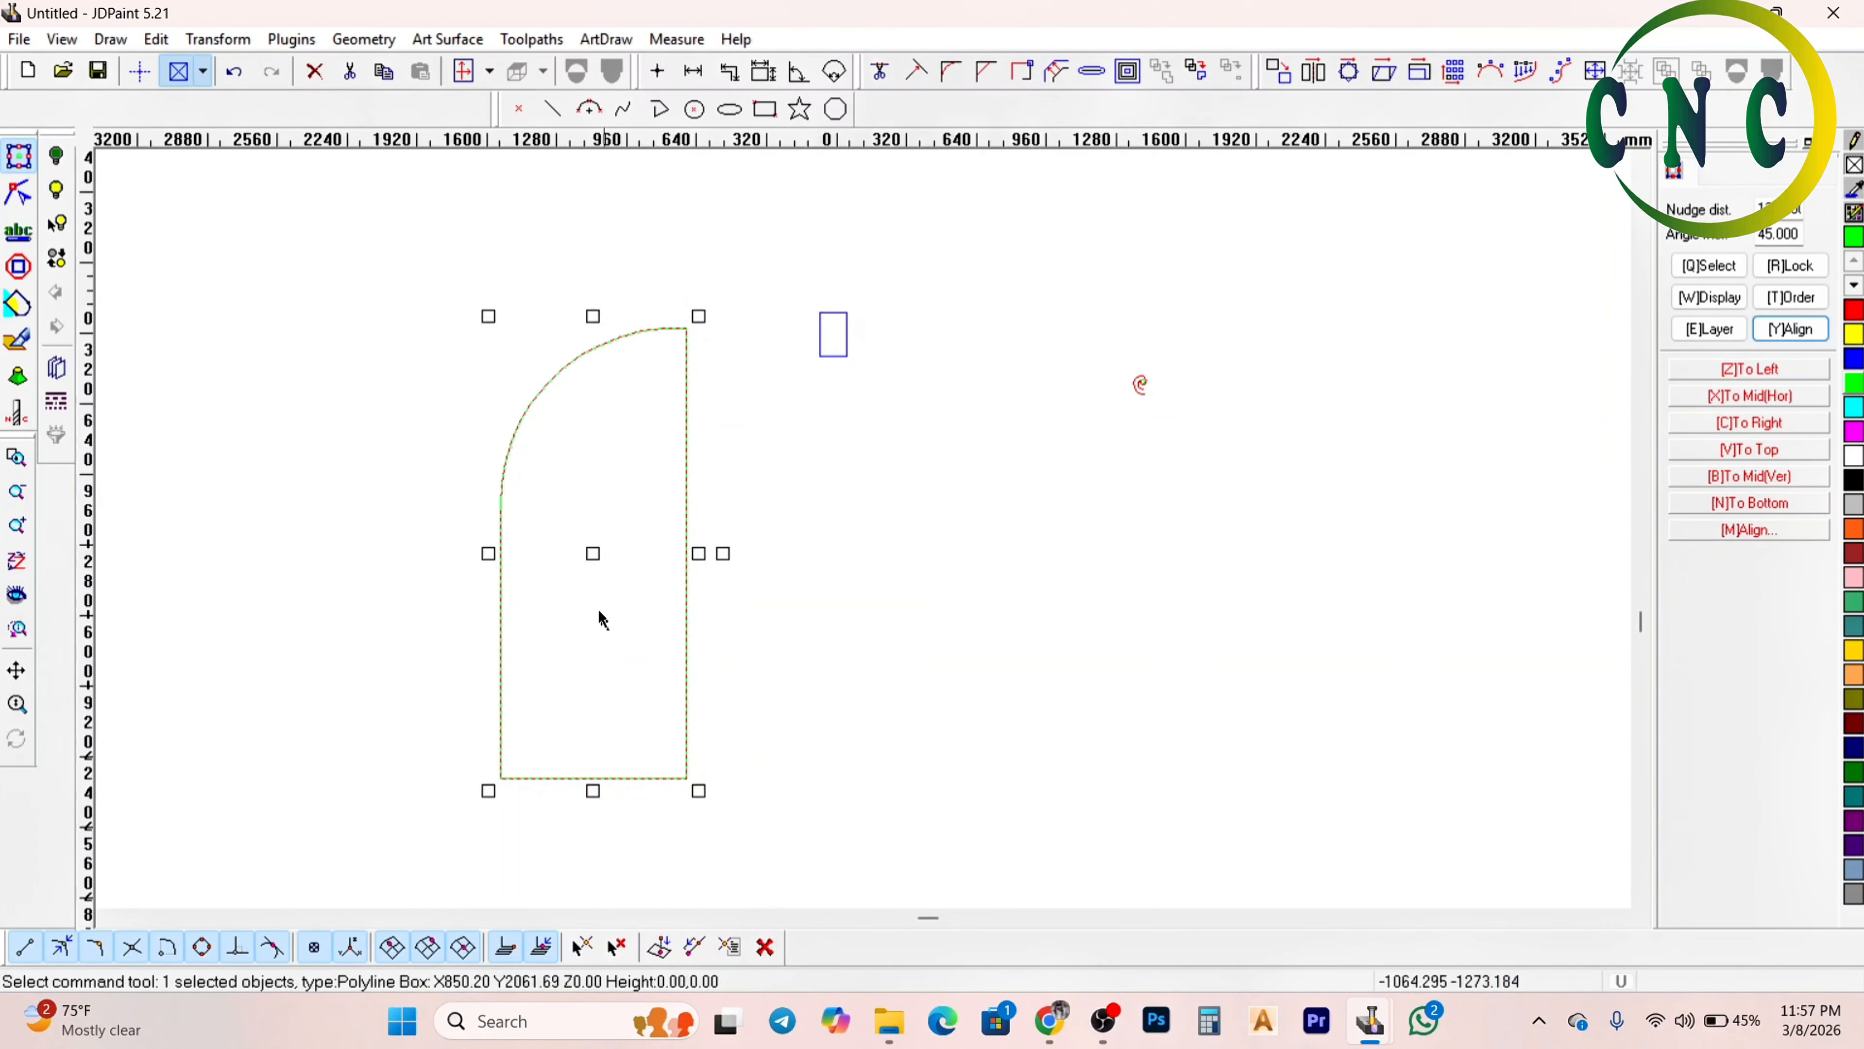
{"action": "left_click_drag", "start_coordinate": [598, 577], "coordinate": [804, 513]}
{"action": "left_click", "coordinate": [794, 544]}
{"action": "left_click", "coordinate": [889, 507]}
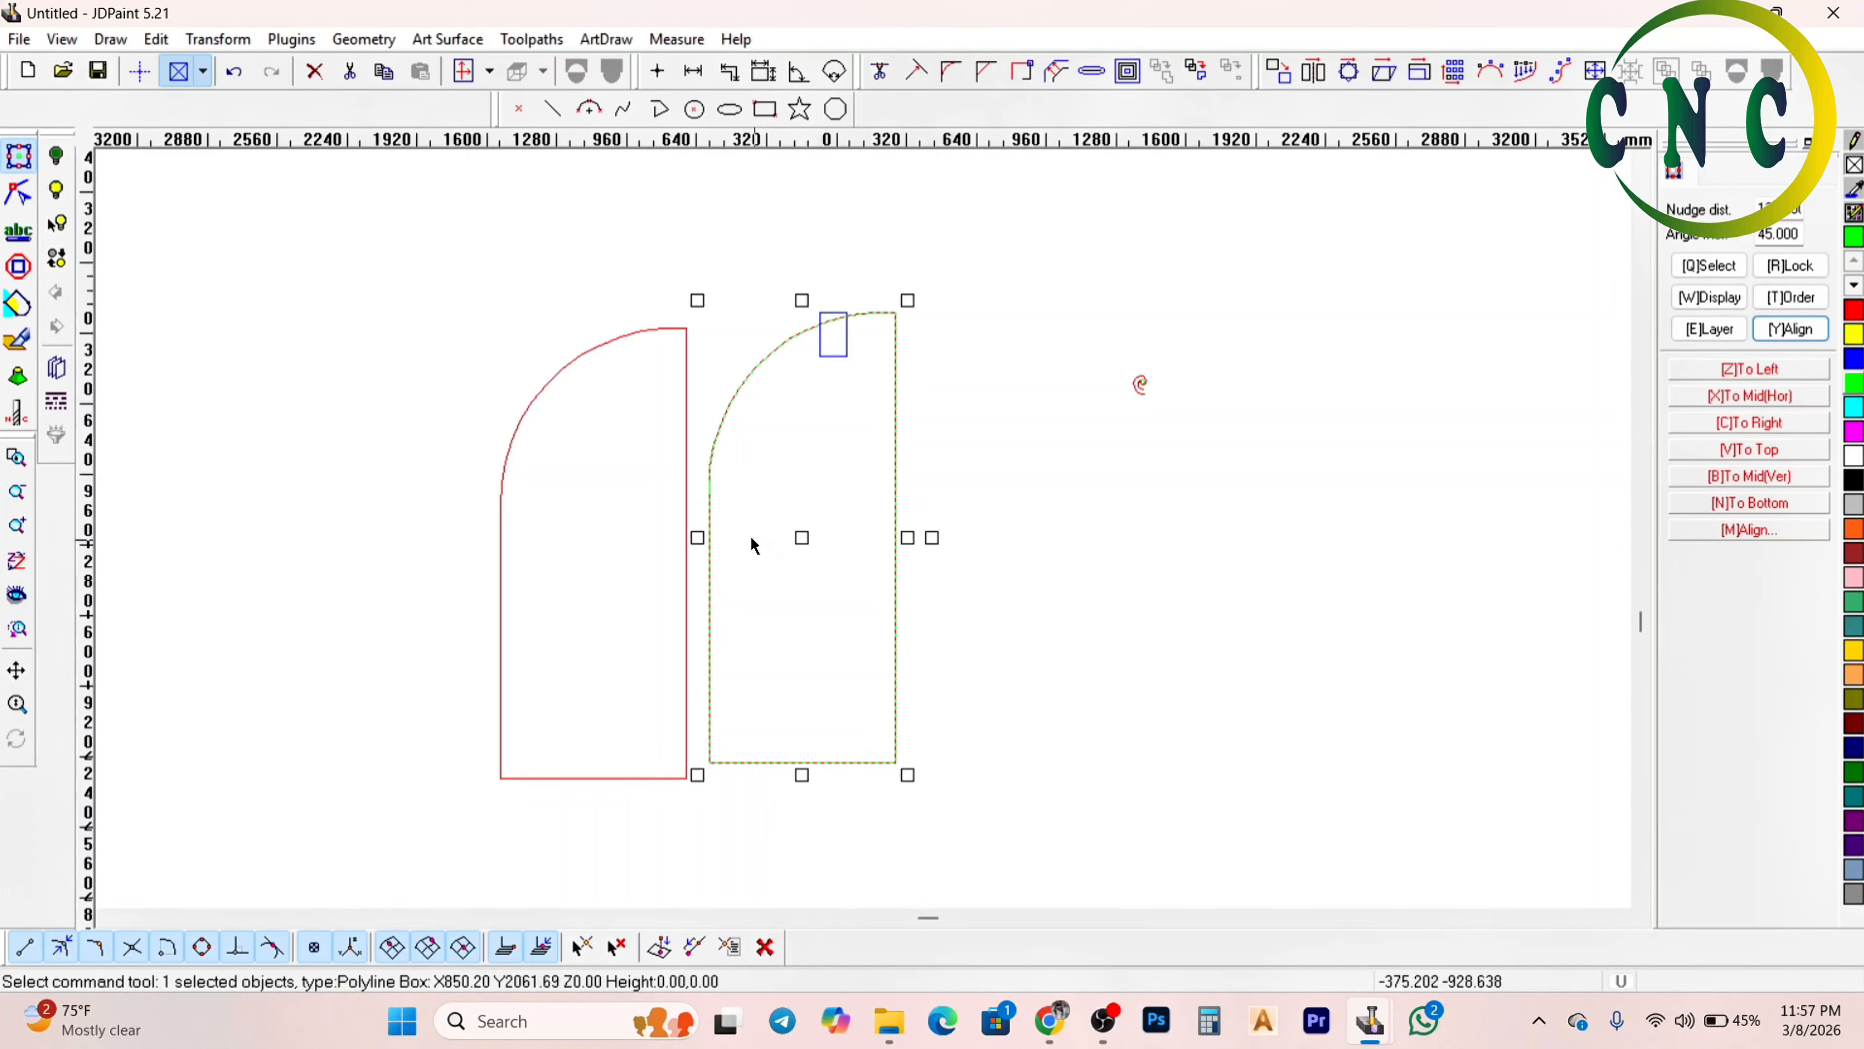
Delete the copied arched outline that stands beside the original
{"action": "key", "text": "Delete"}
{"action": "left_click", "coordinate": [577, 457]}
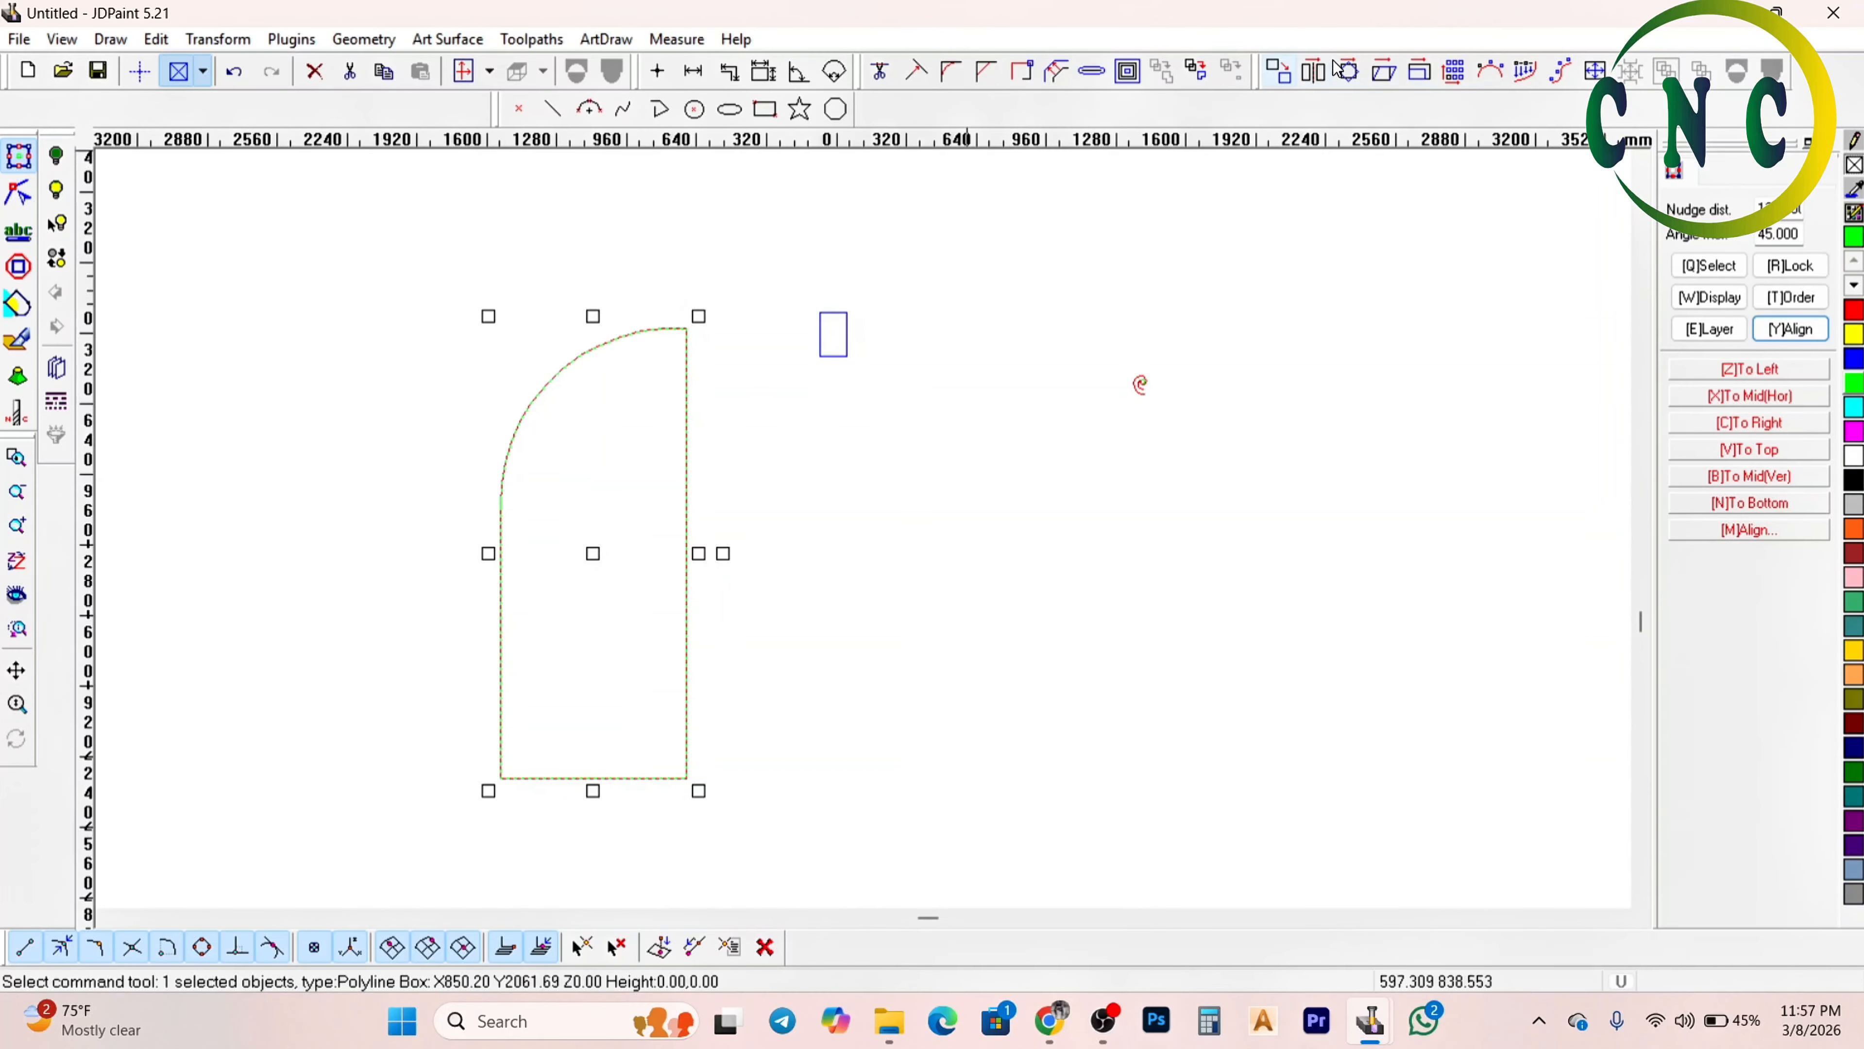
{"action": "left_click", "coordinate": [1344, 70]}
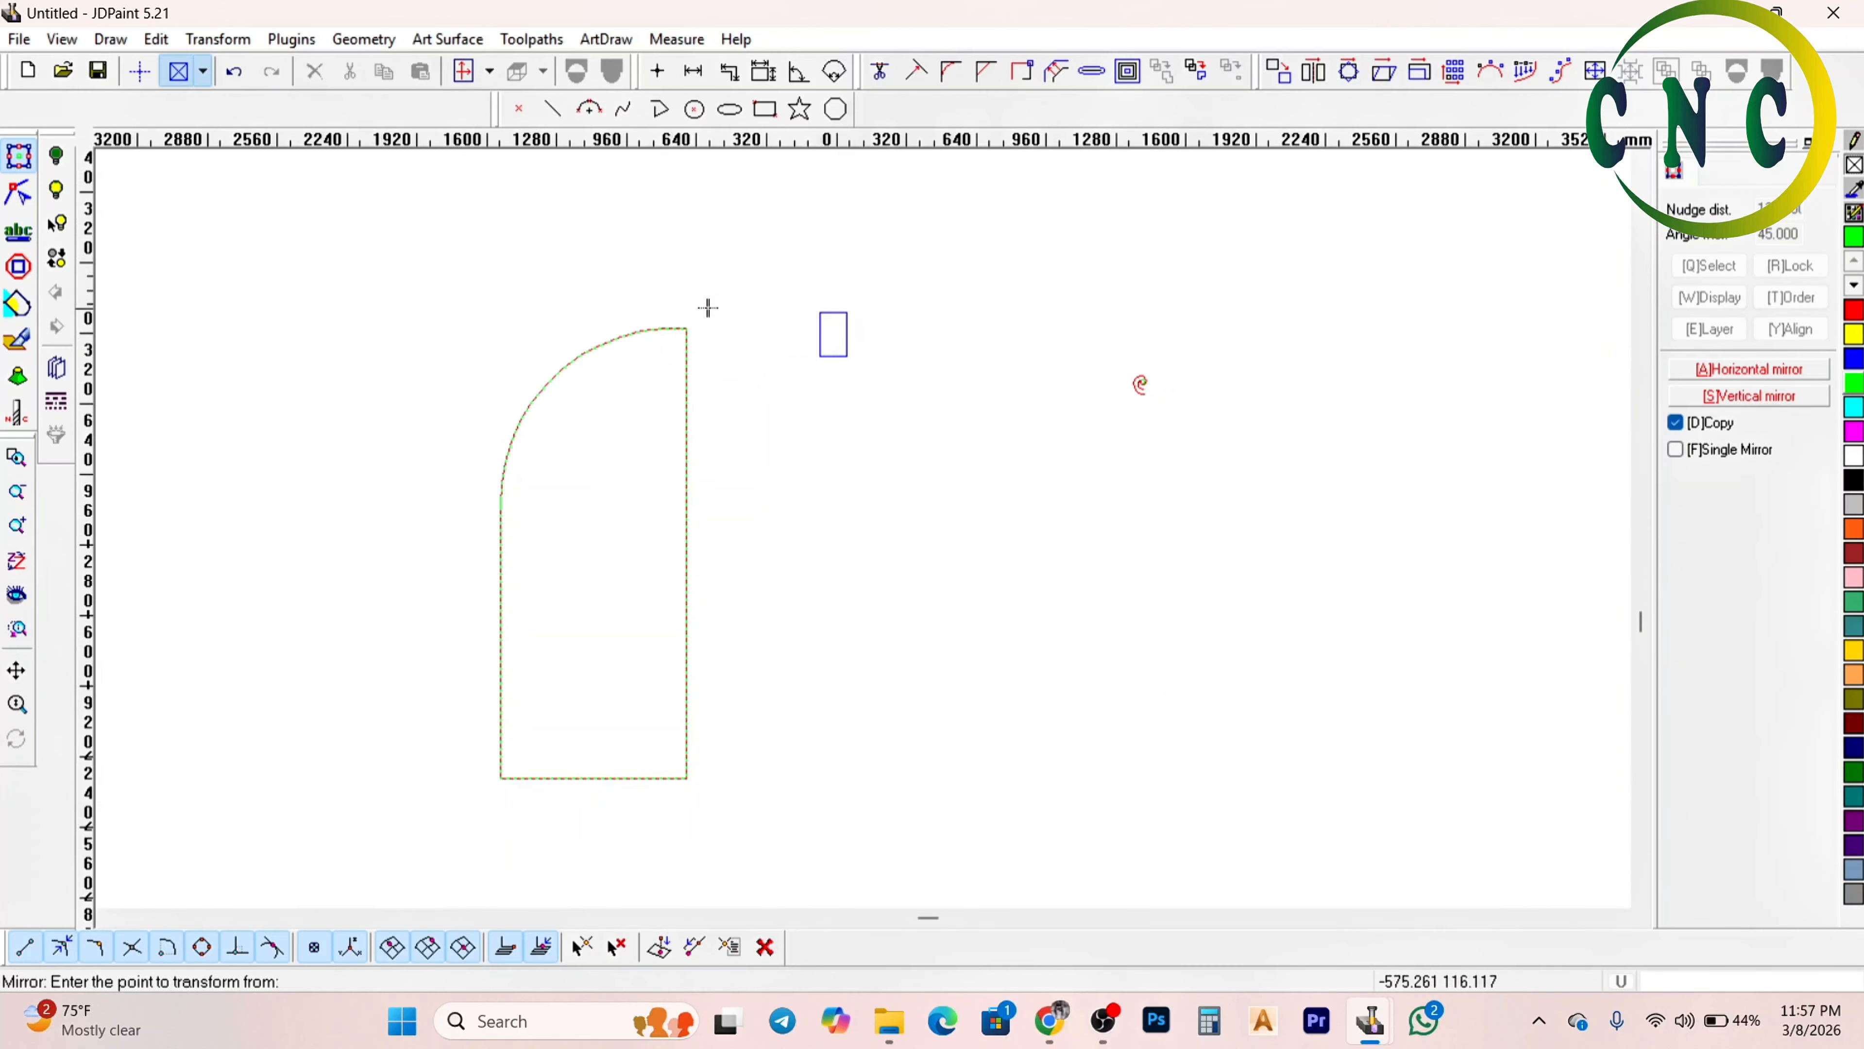
{"action": "right_click", "coordinate": [692, 244]}
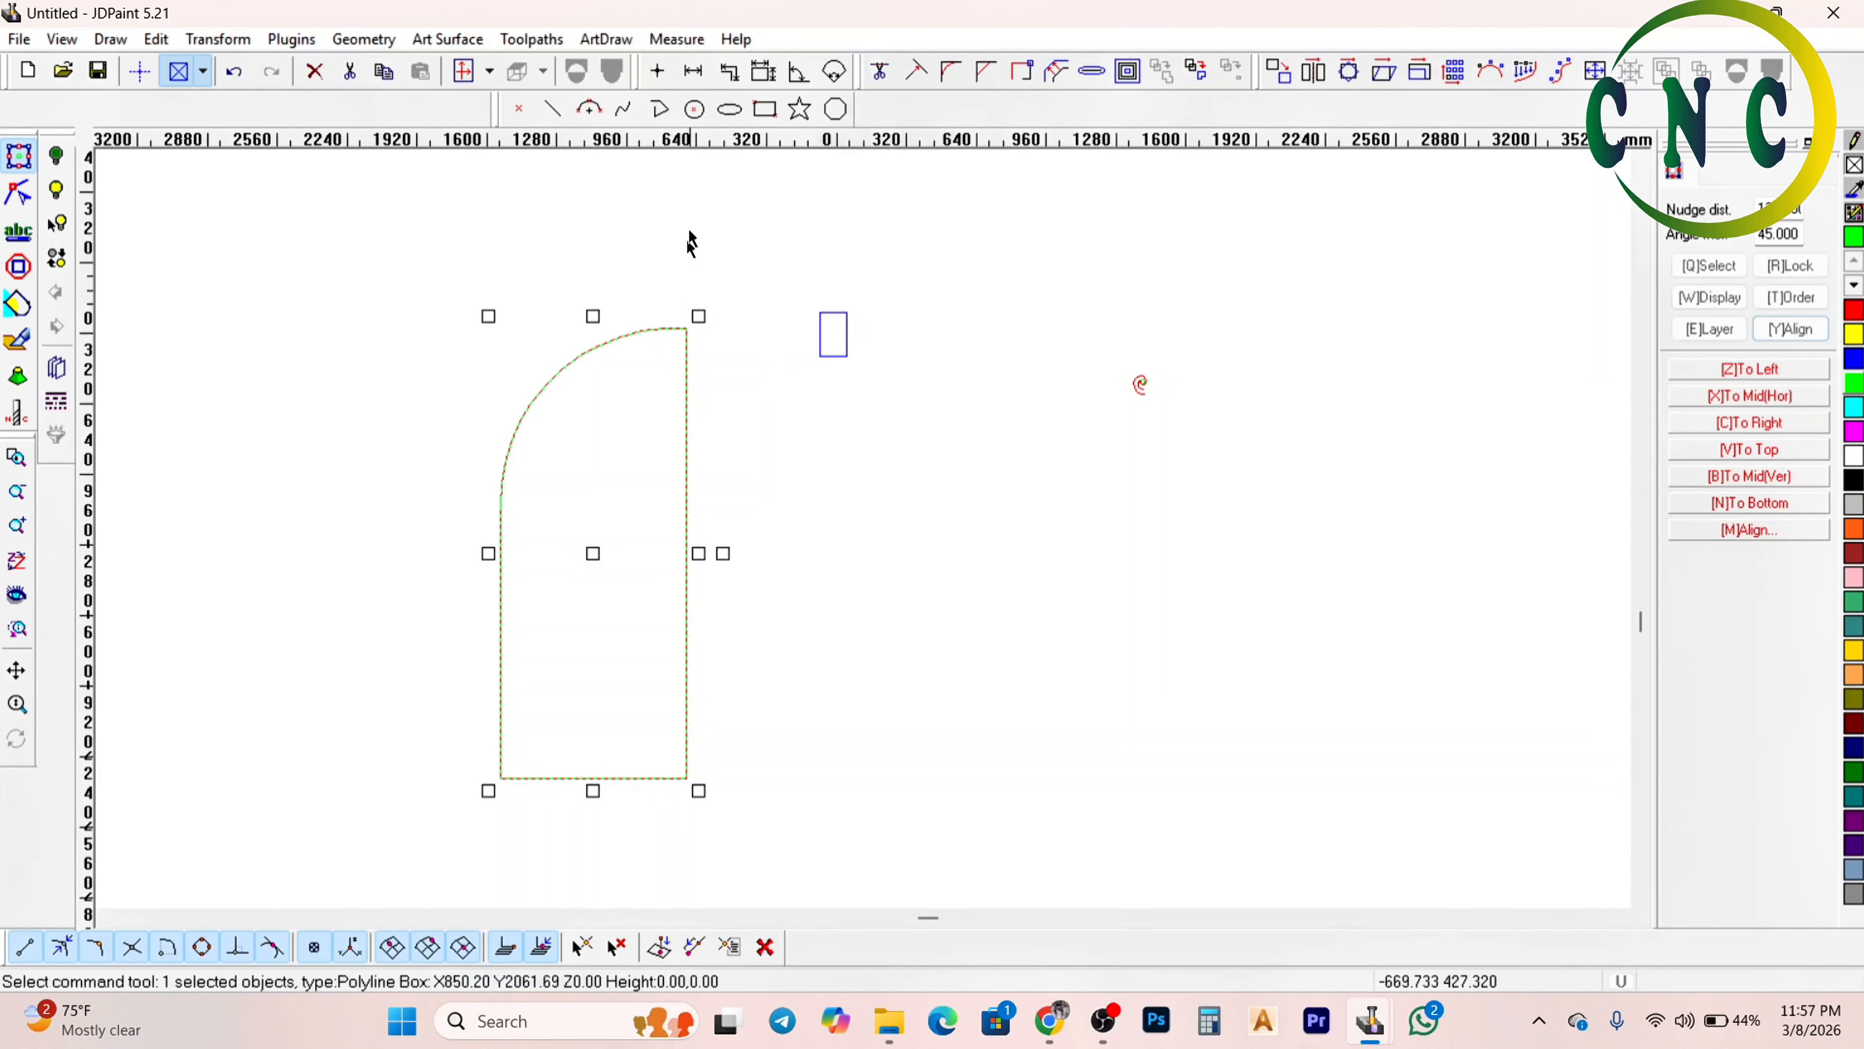
Draw a straight vertical guide line from the arched outline's upper right corner to below its base, with orthogonal mode on
{"action": "left_click", "coordinate": [659, 110]}
{"action": "left_click", "coordinate": [687, 328]}
{"action": "scroll", "coordinate": [688, 332], "scroll_direction": "down", "scroll_amount": 1}
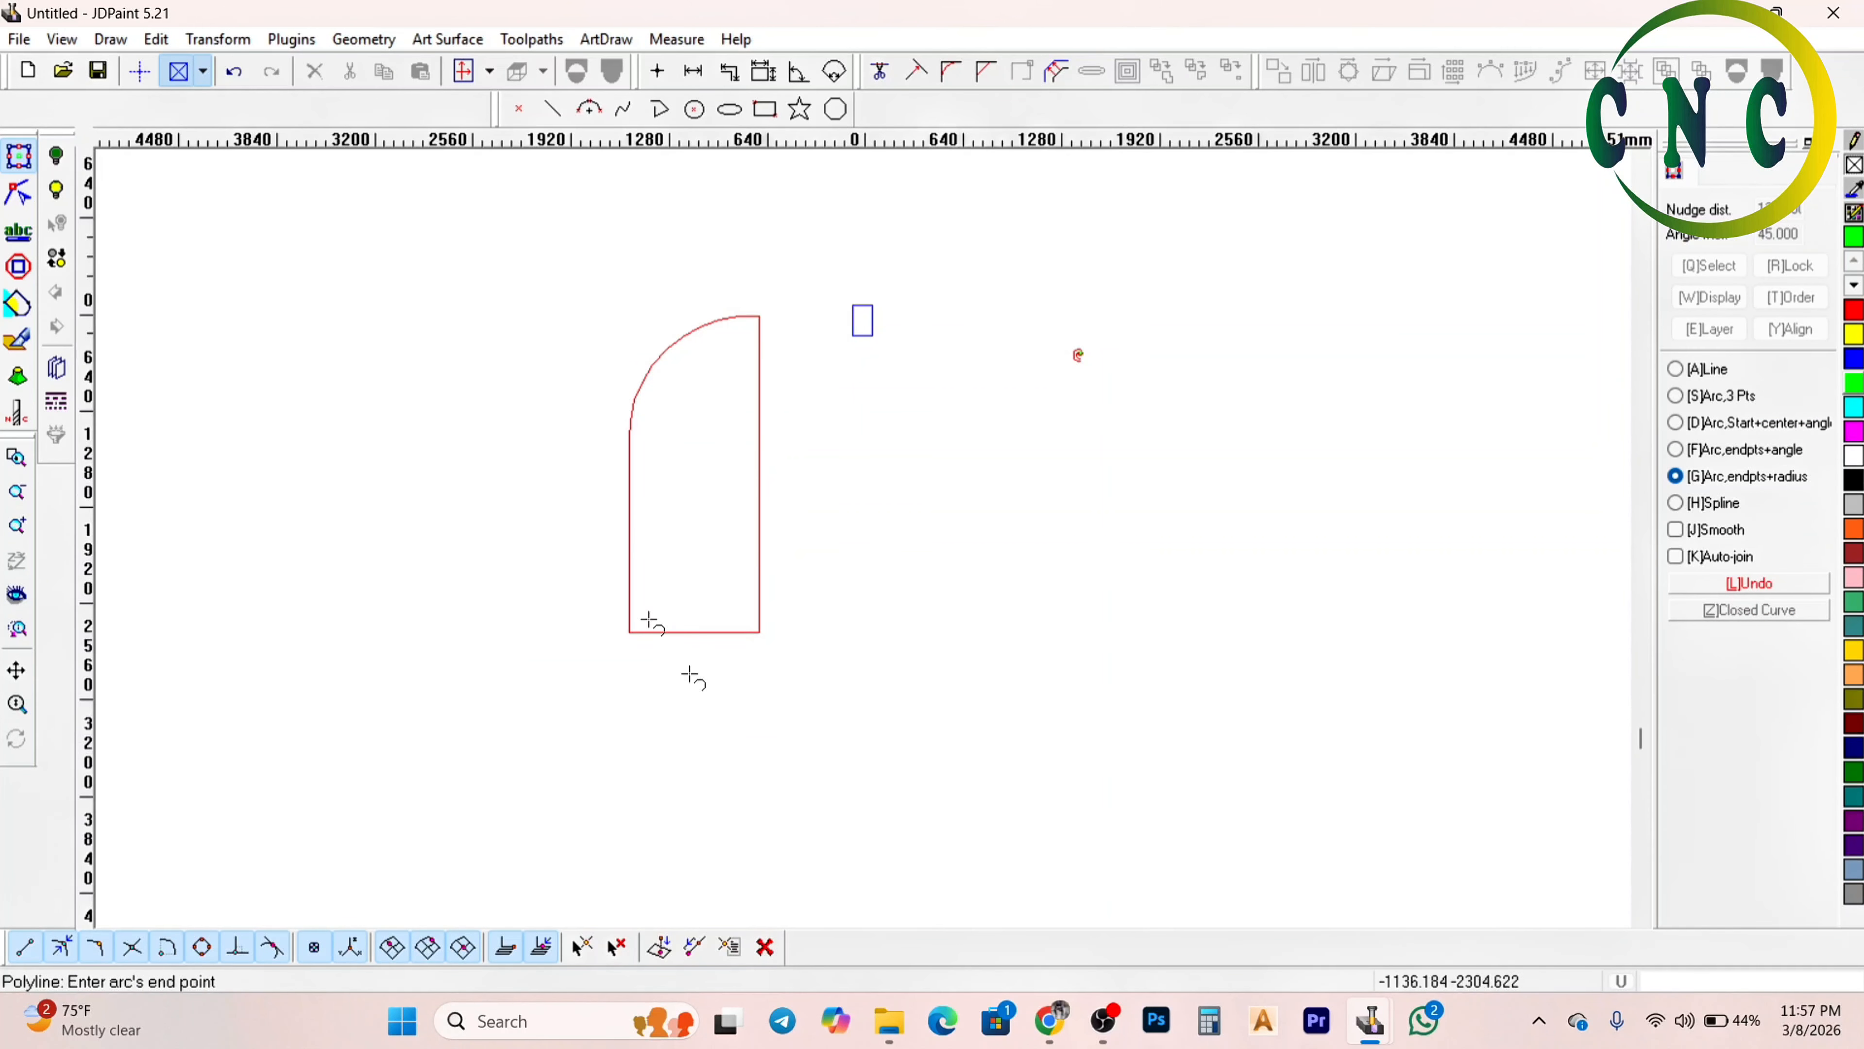
{"action": "left_click", "coordinate": [139, 71]}
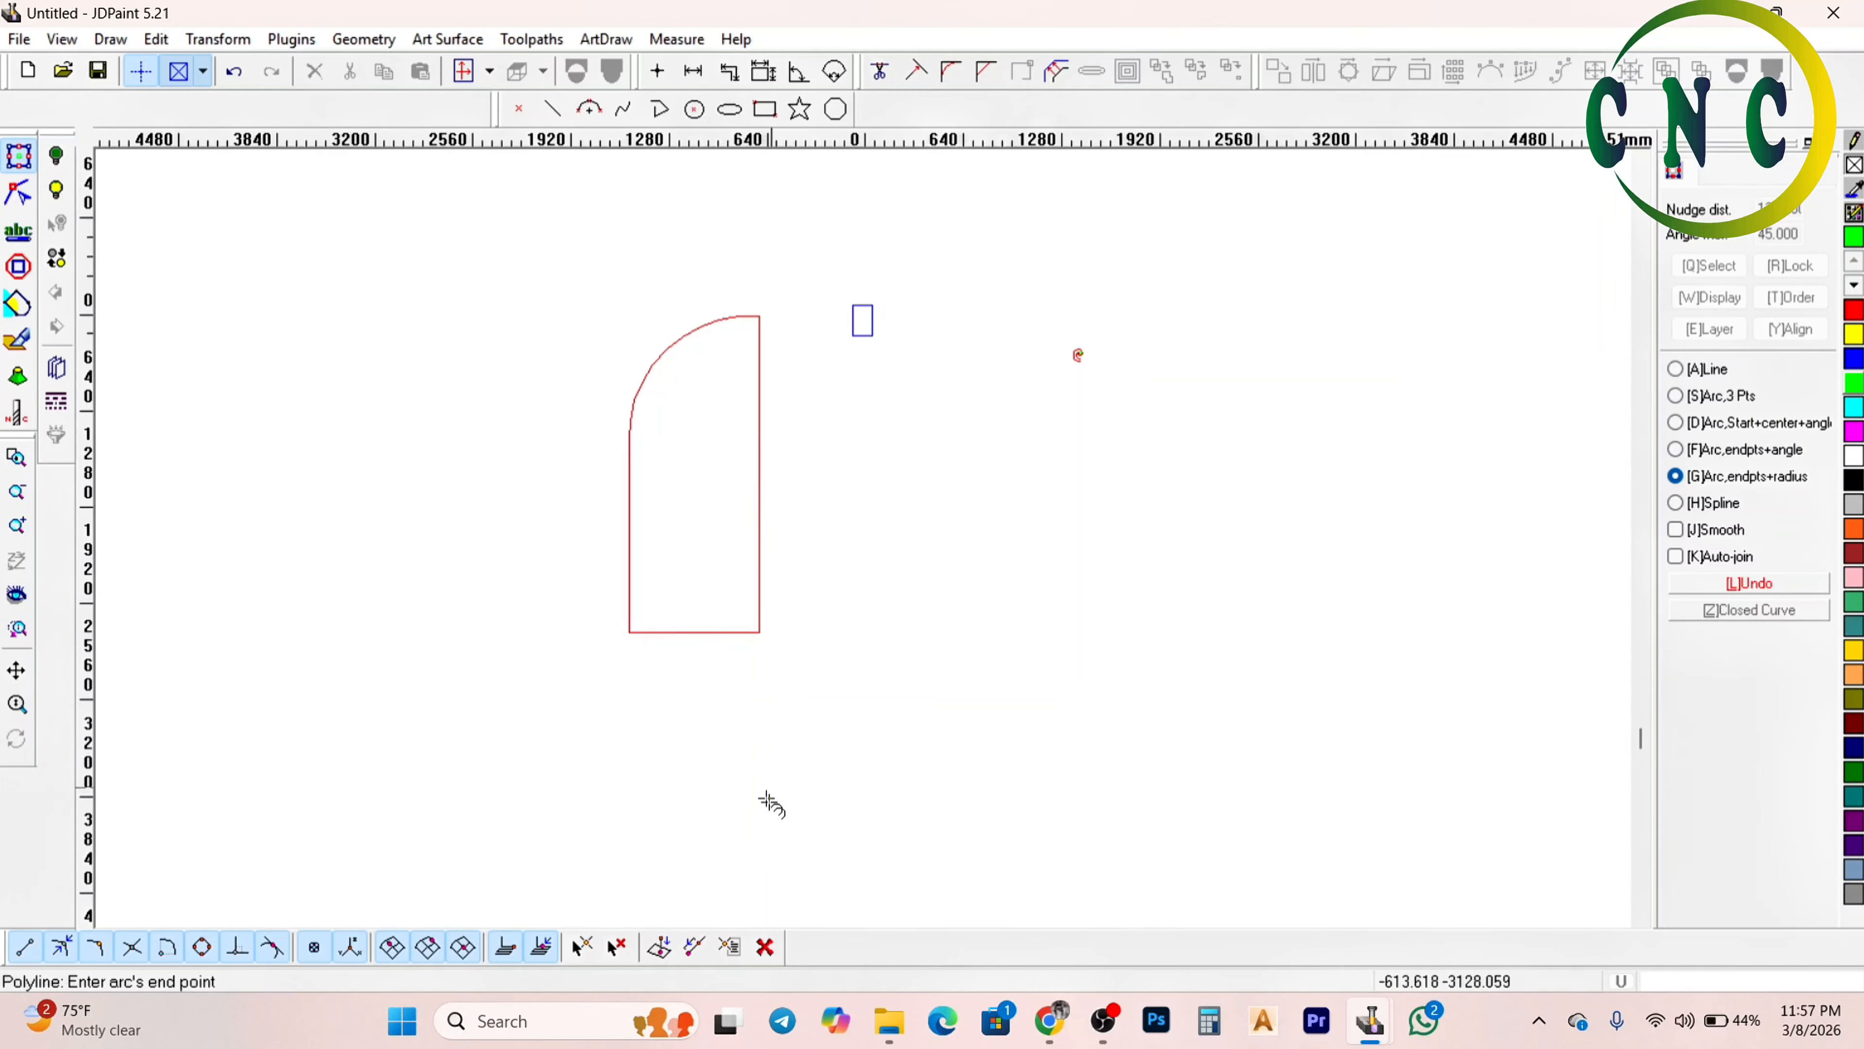
{"action": "key", "text": "a"}
{"action": "left_click", "coordinate": [760, 752]}
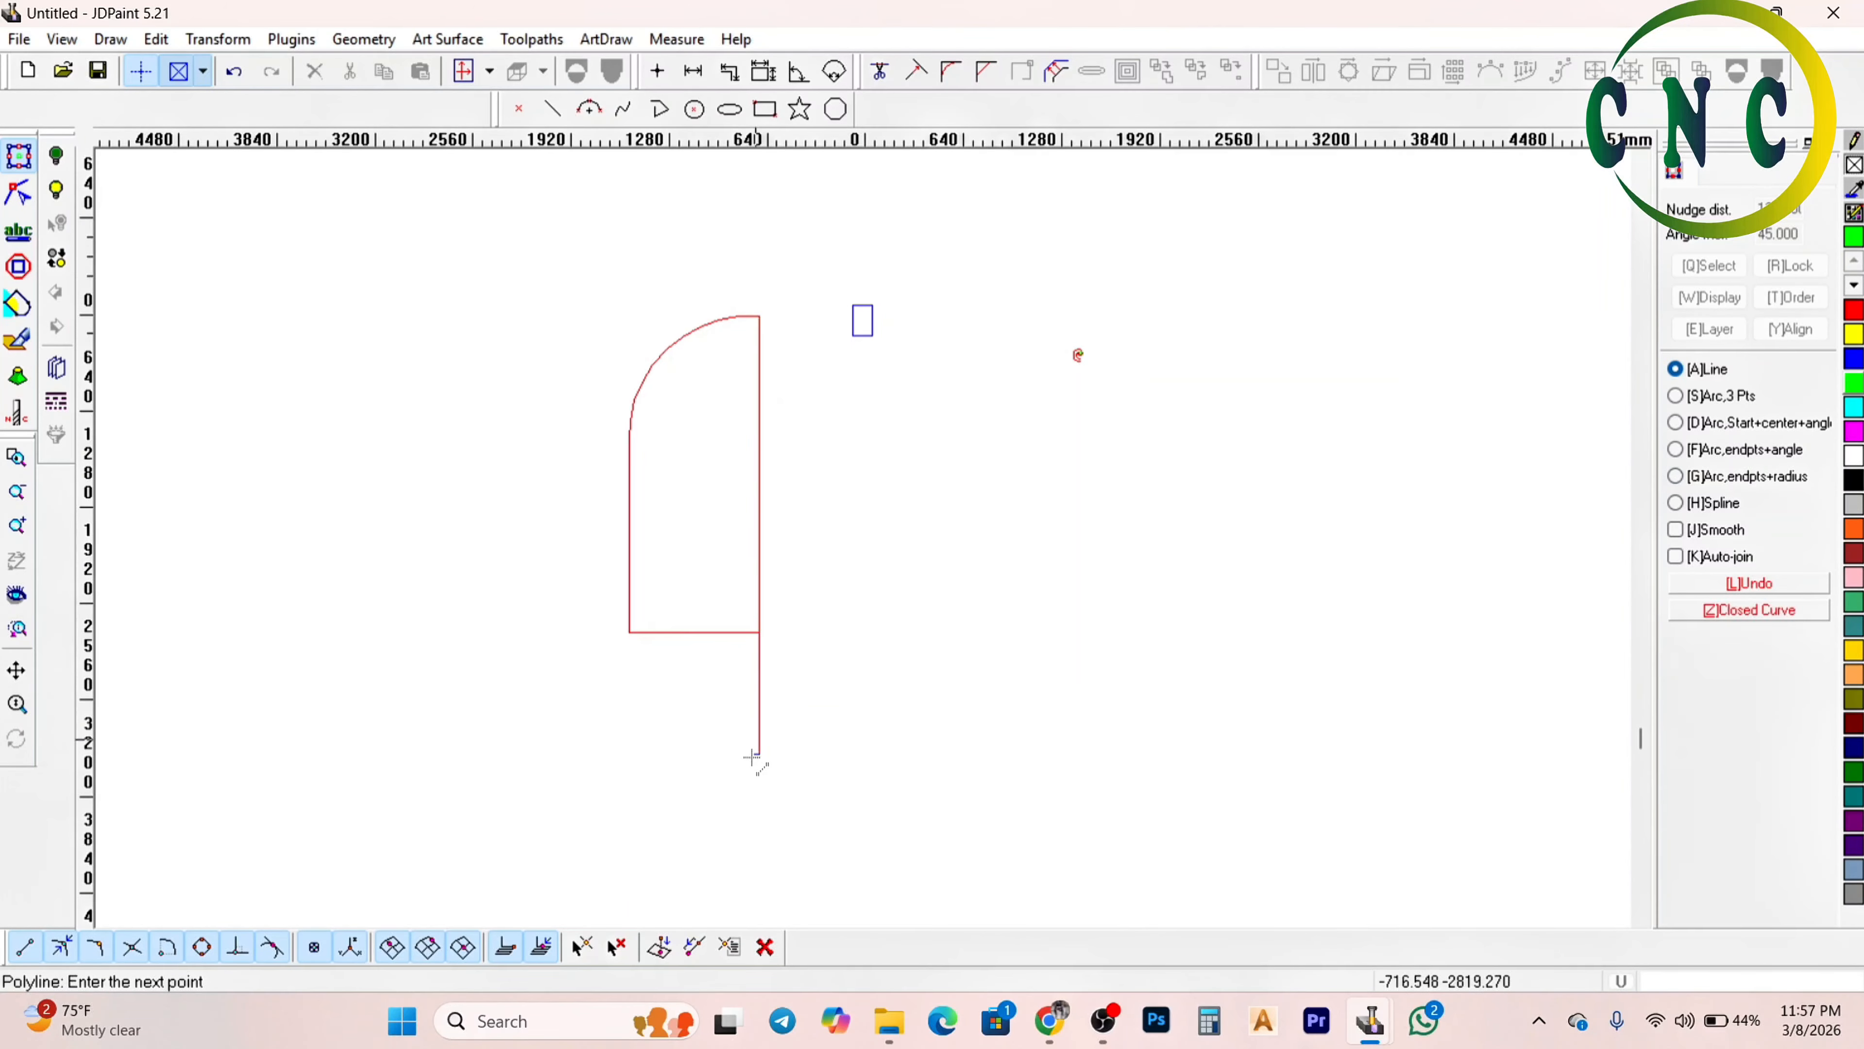
{"action": "right_click", "coordinate": [753, 757]}
{"action": "left_click", "coordinate": [671, 570]}
{"action": "left_click", "coordinate": [670, 570]}
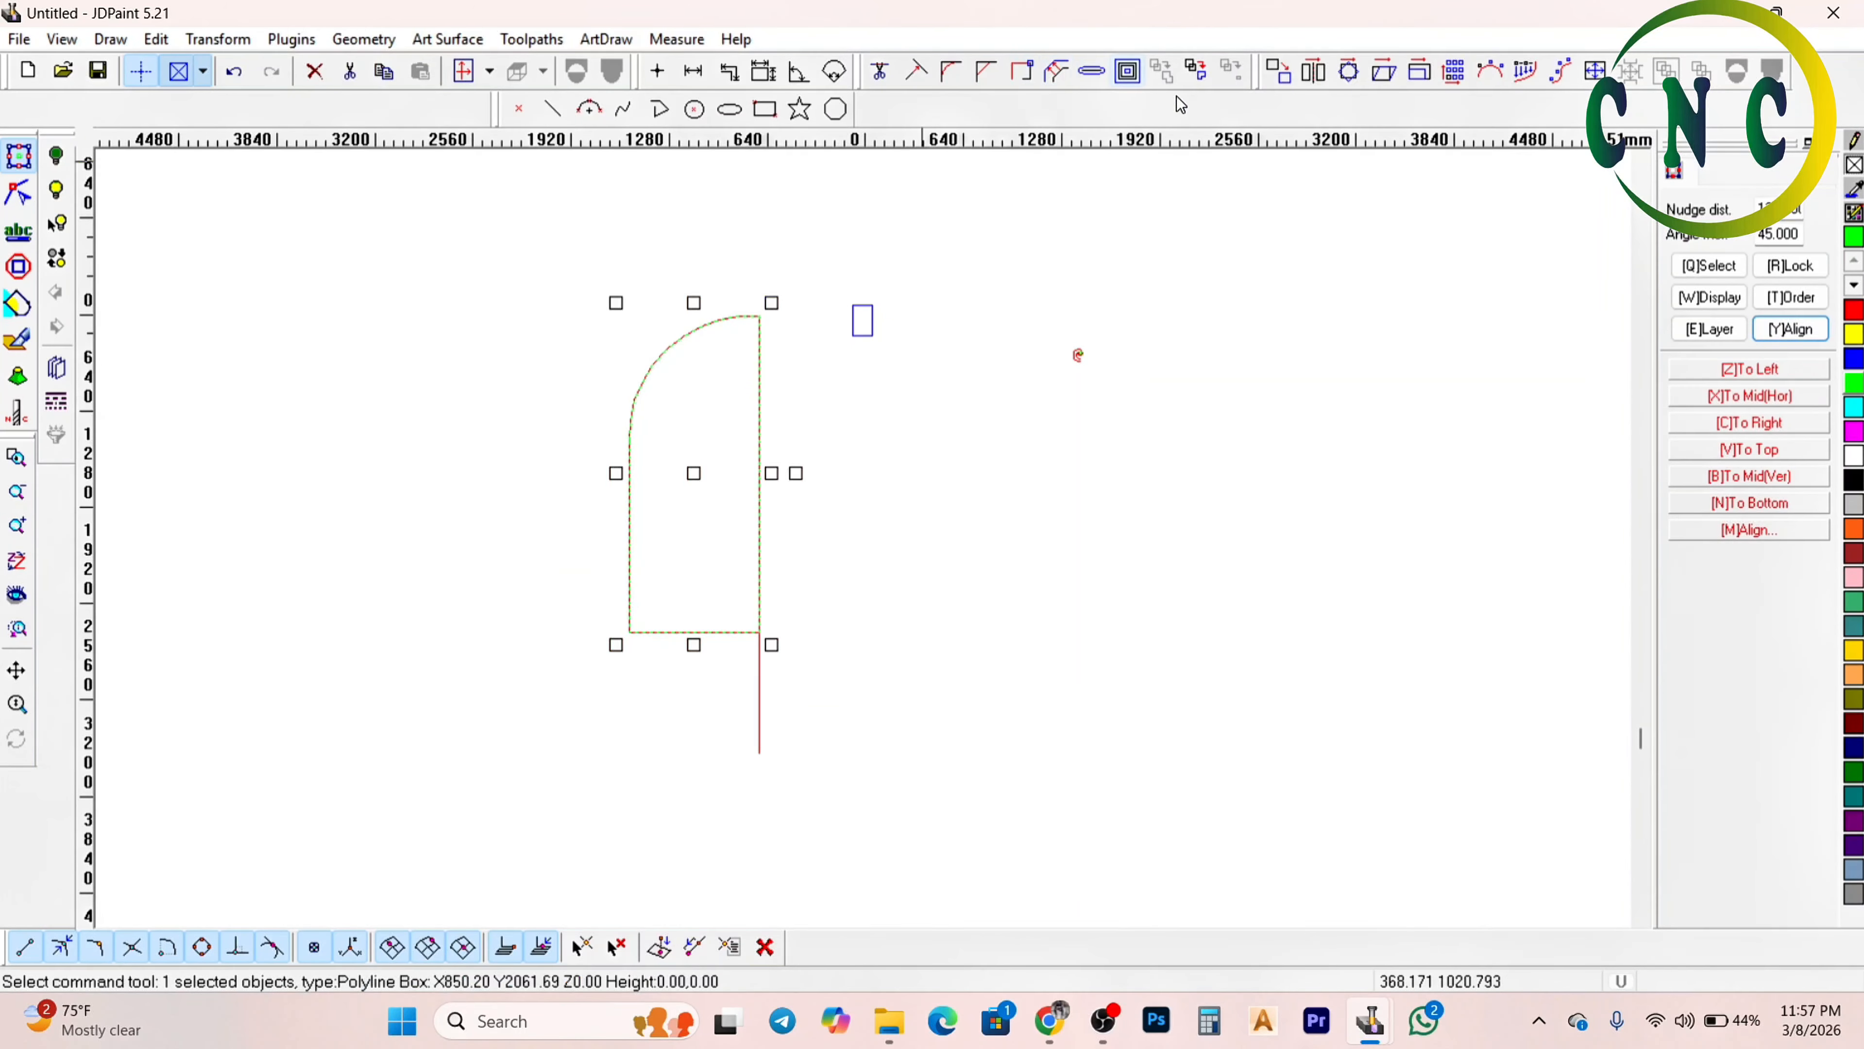
{"action": "left_click", "coordinate": [1312, 71]}
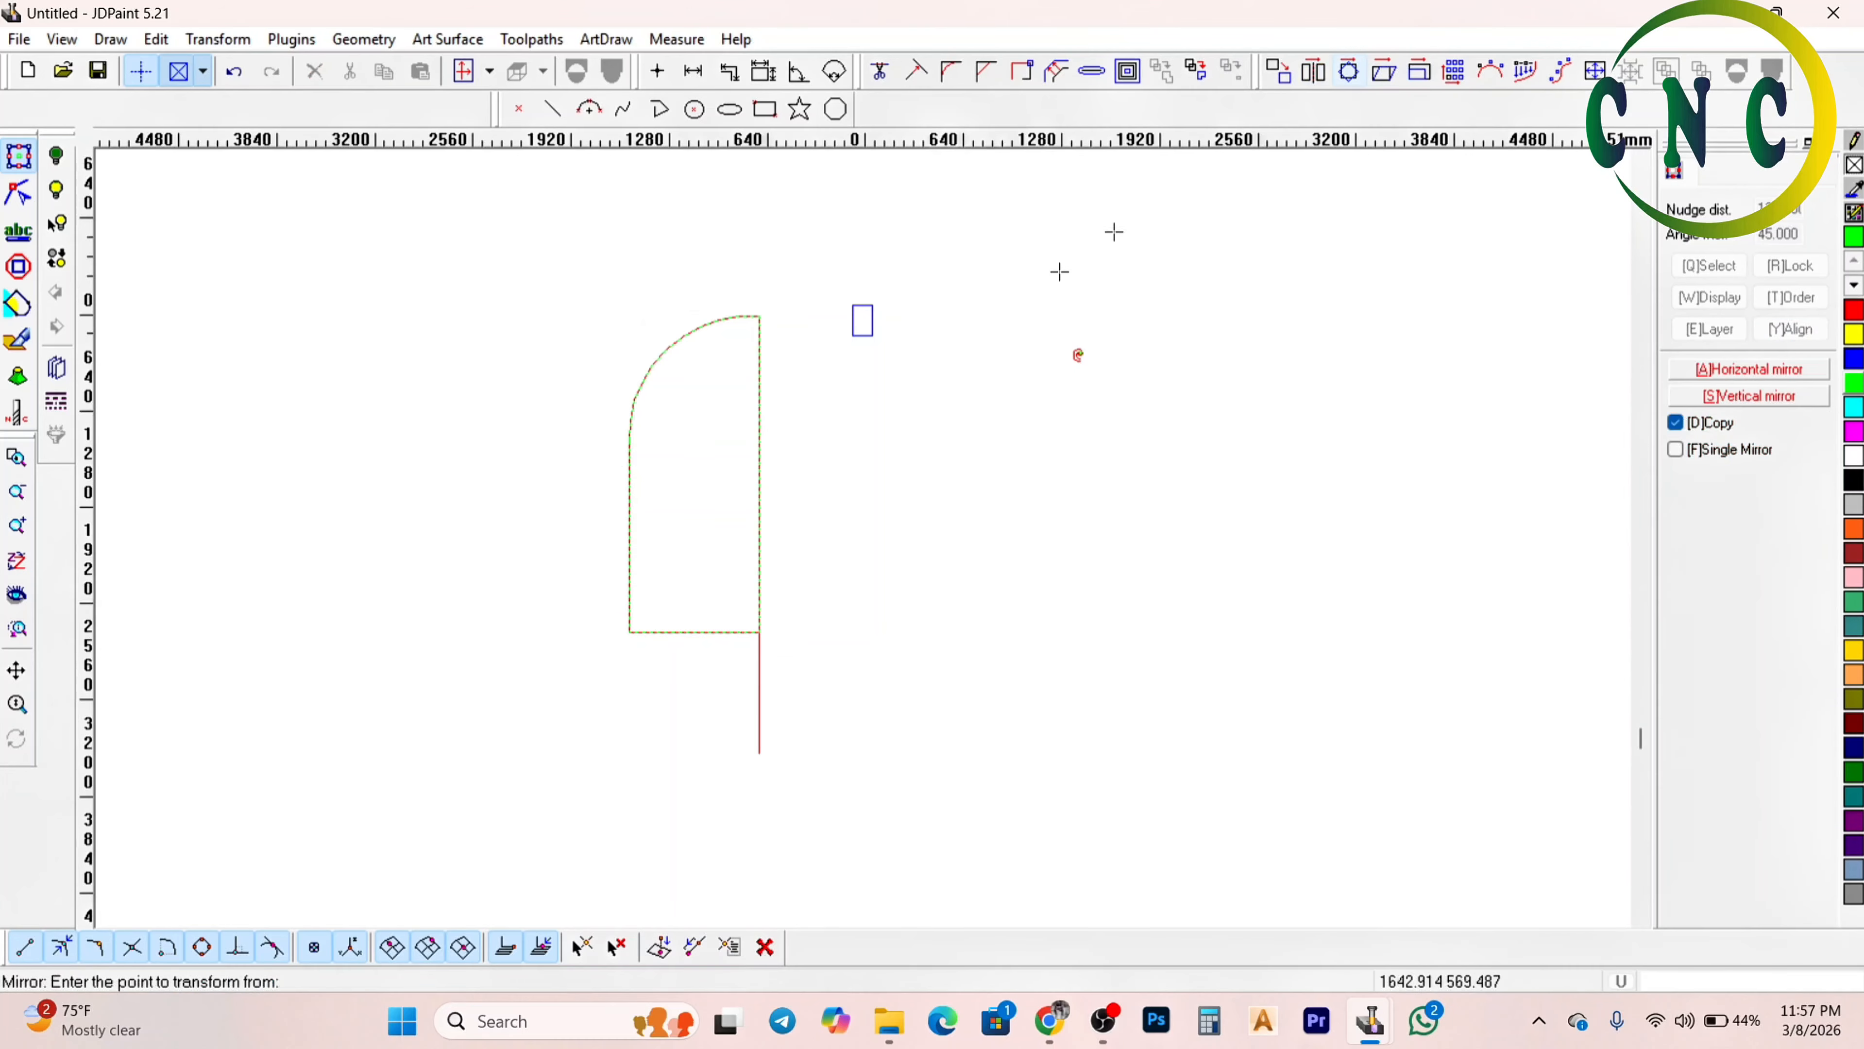
{"action": "left_click", "coordinate": [760, 753]}
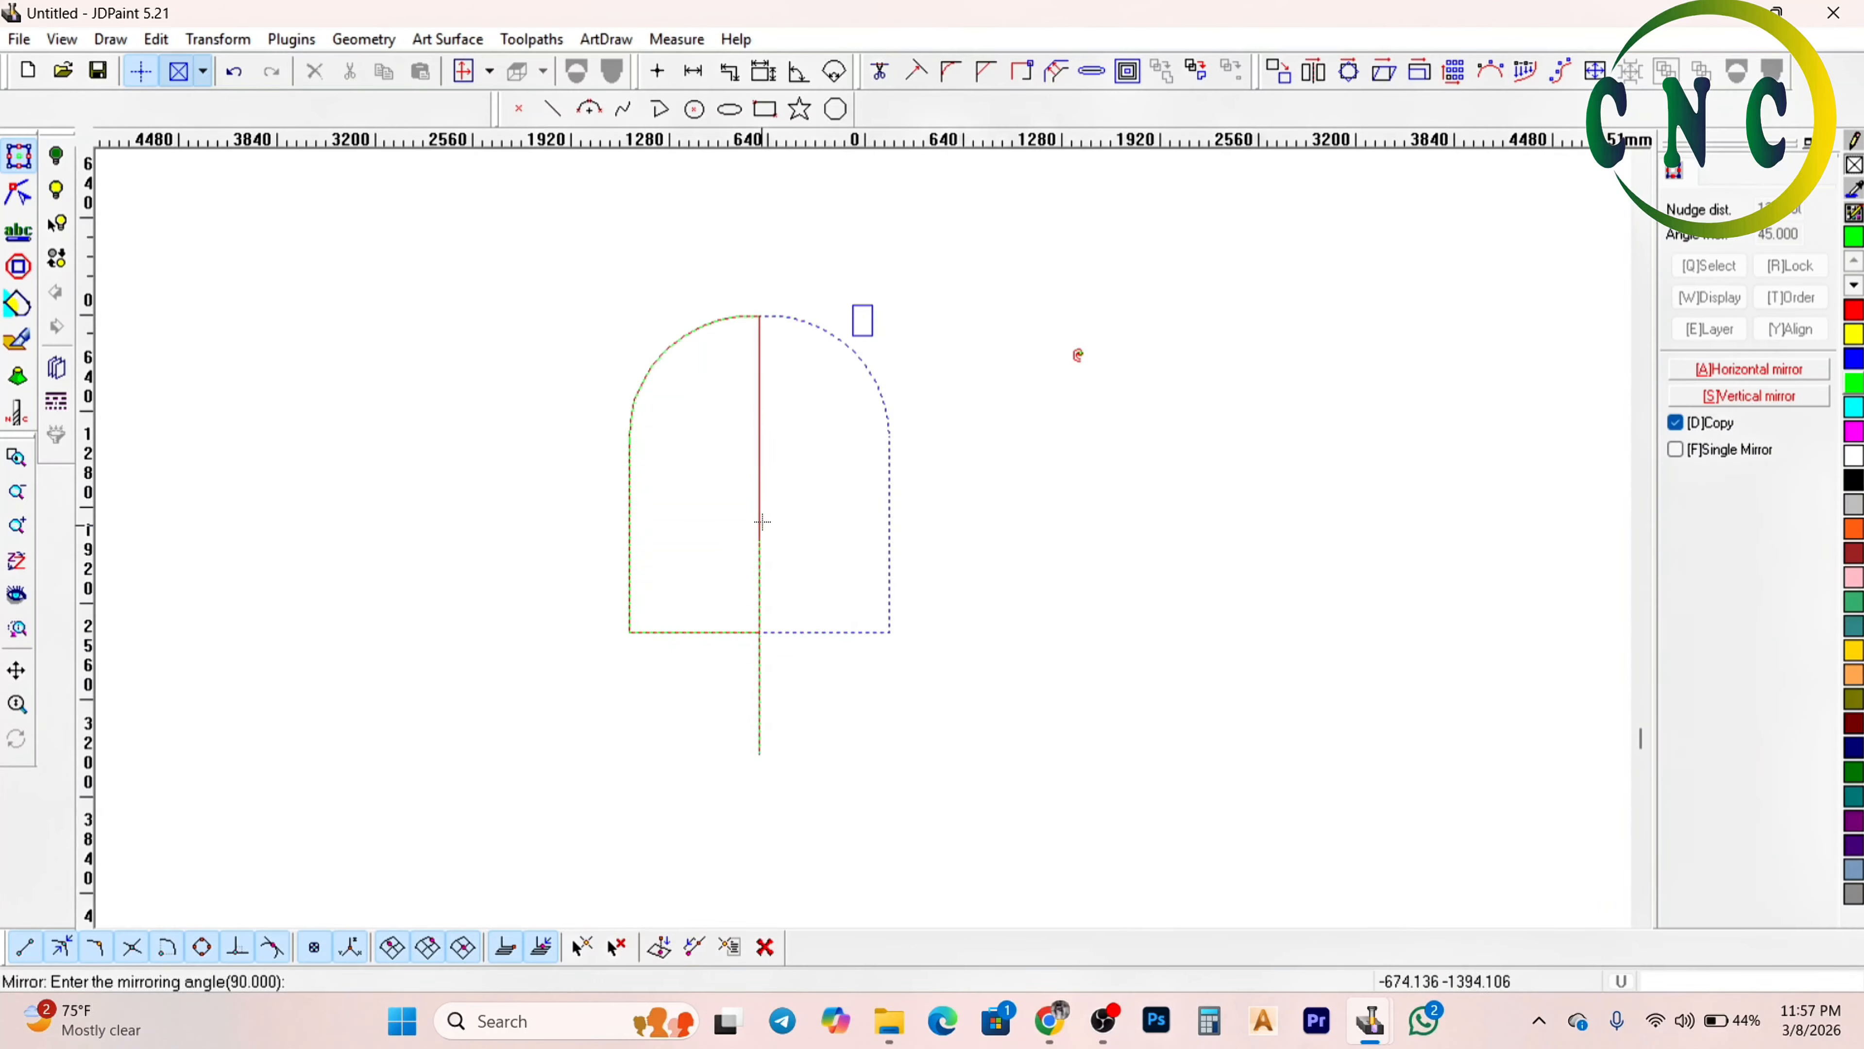
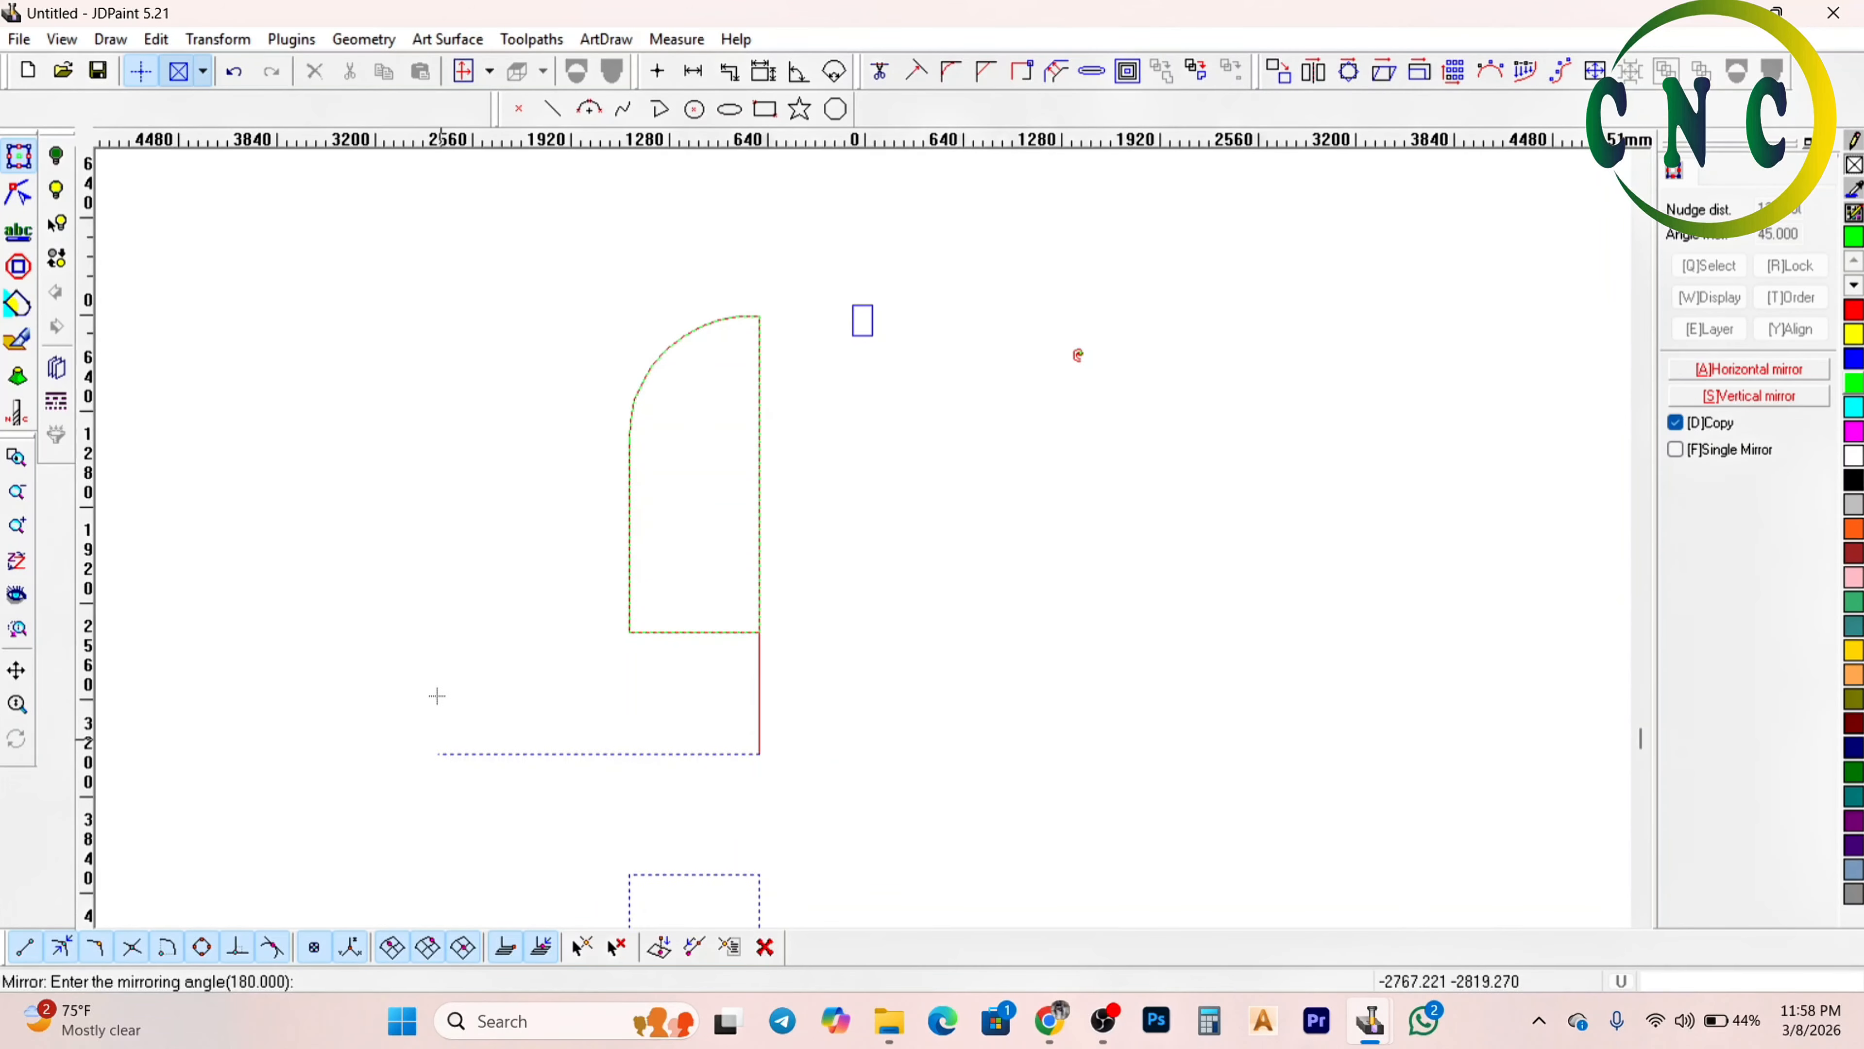
{"action": "left_click", "coordinate": [608, 624]}
{"action": "scroll", "coordinate": [608, 626], "scroll_direction": "up", "scroll_amount": 1}
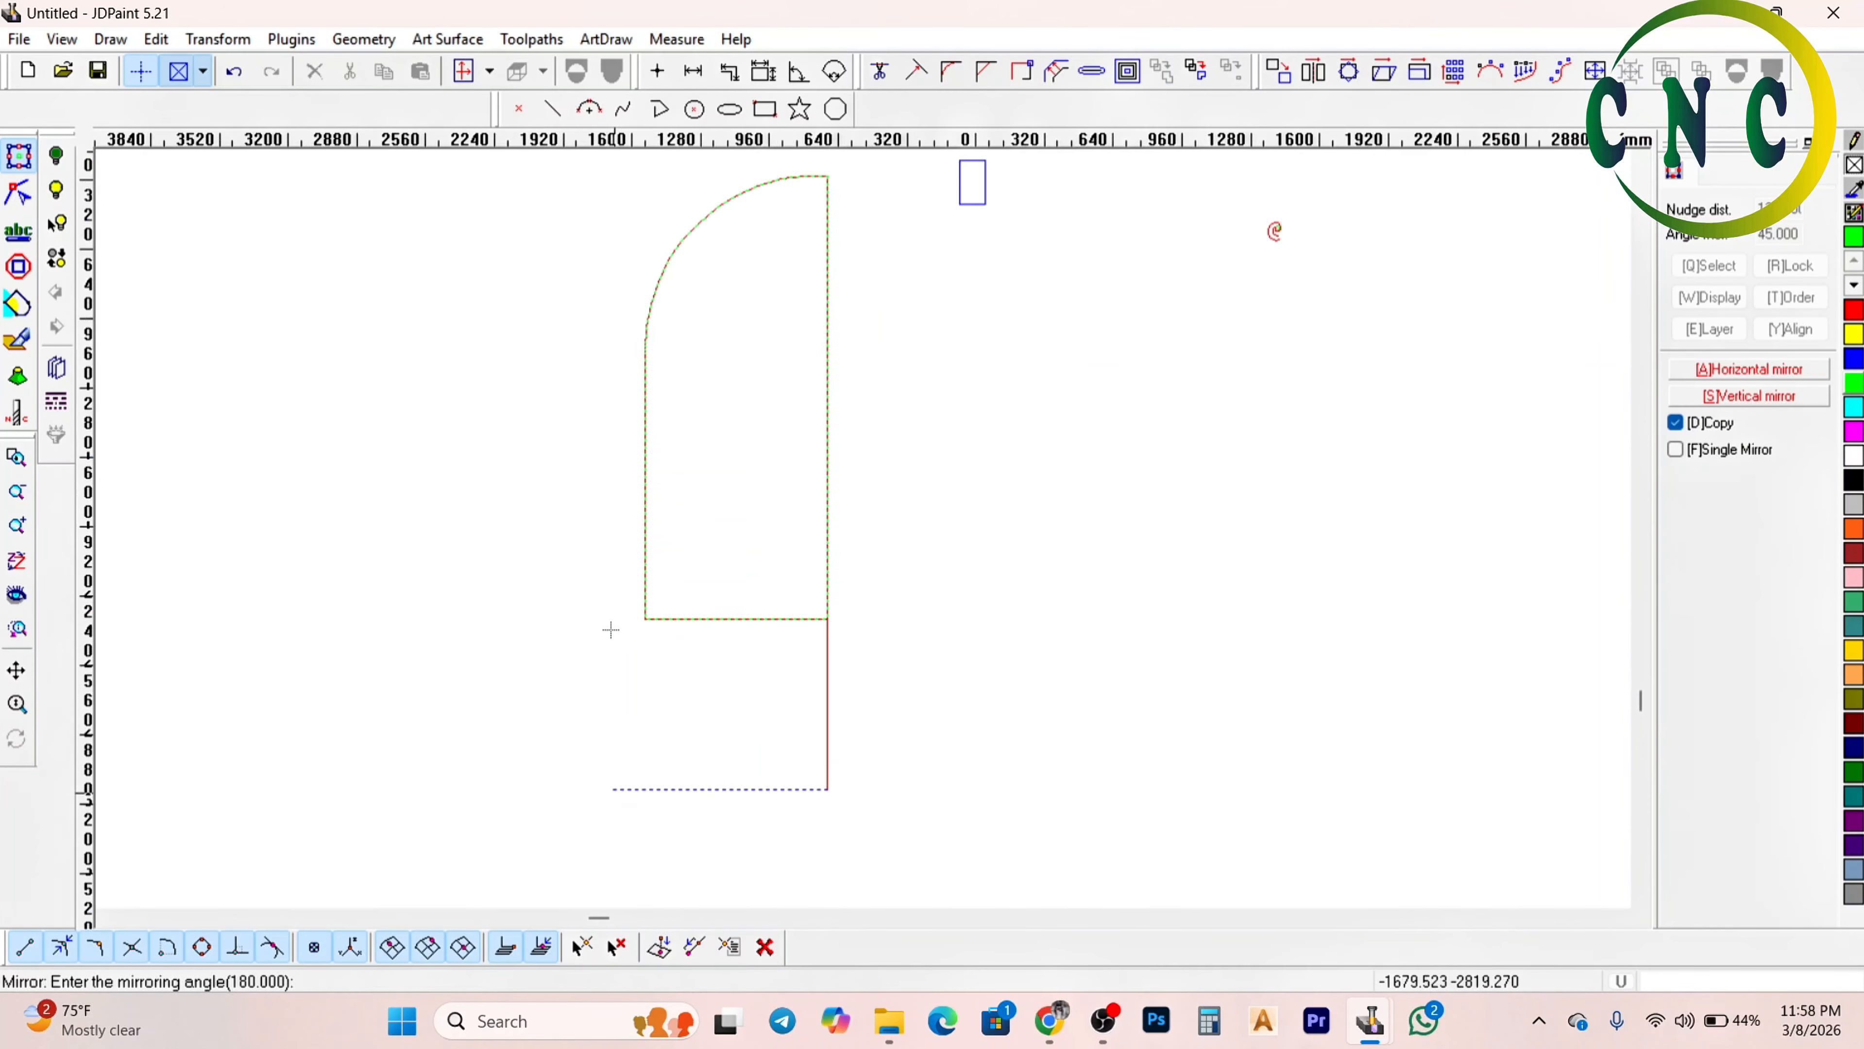
{"action": "scroll", "coordinate": [645, 786], "scroll_direction": "down", "scroll_amount": 1}
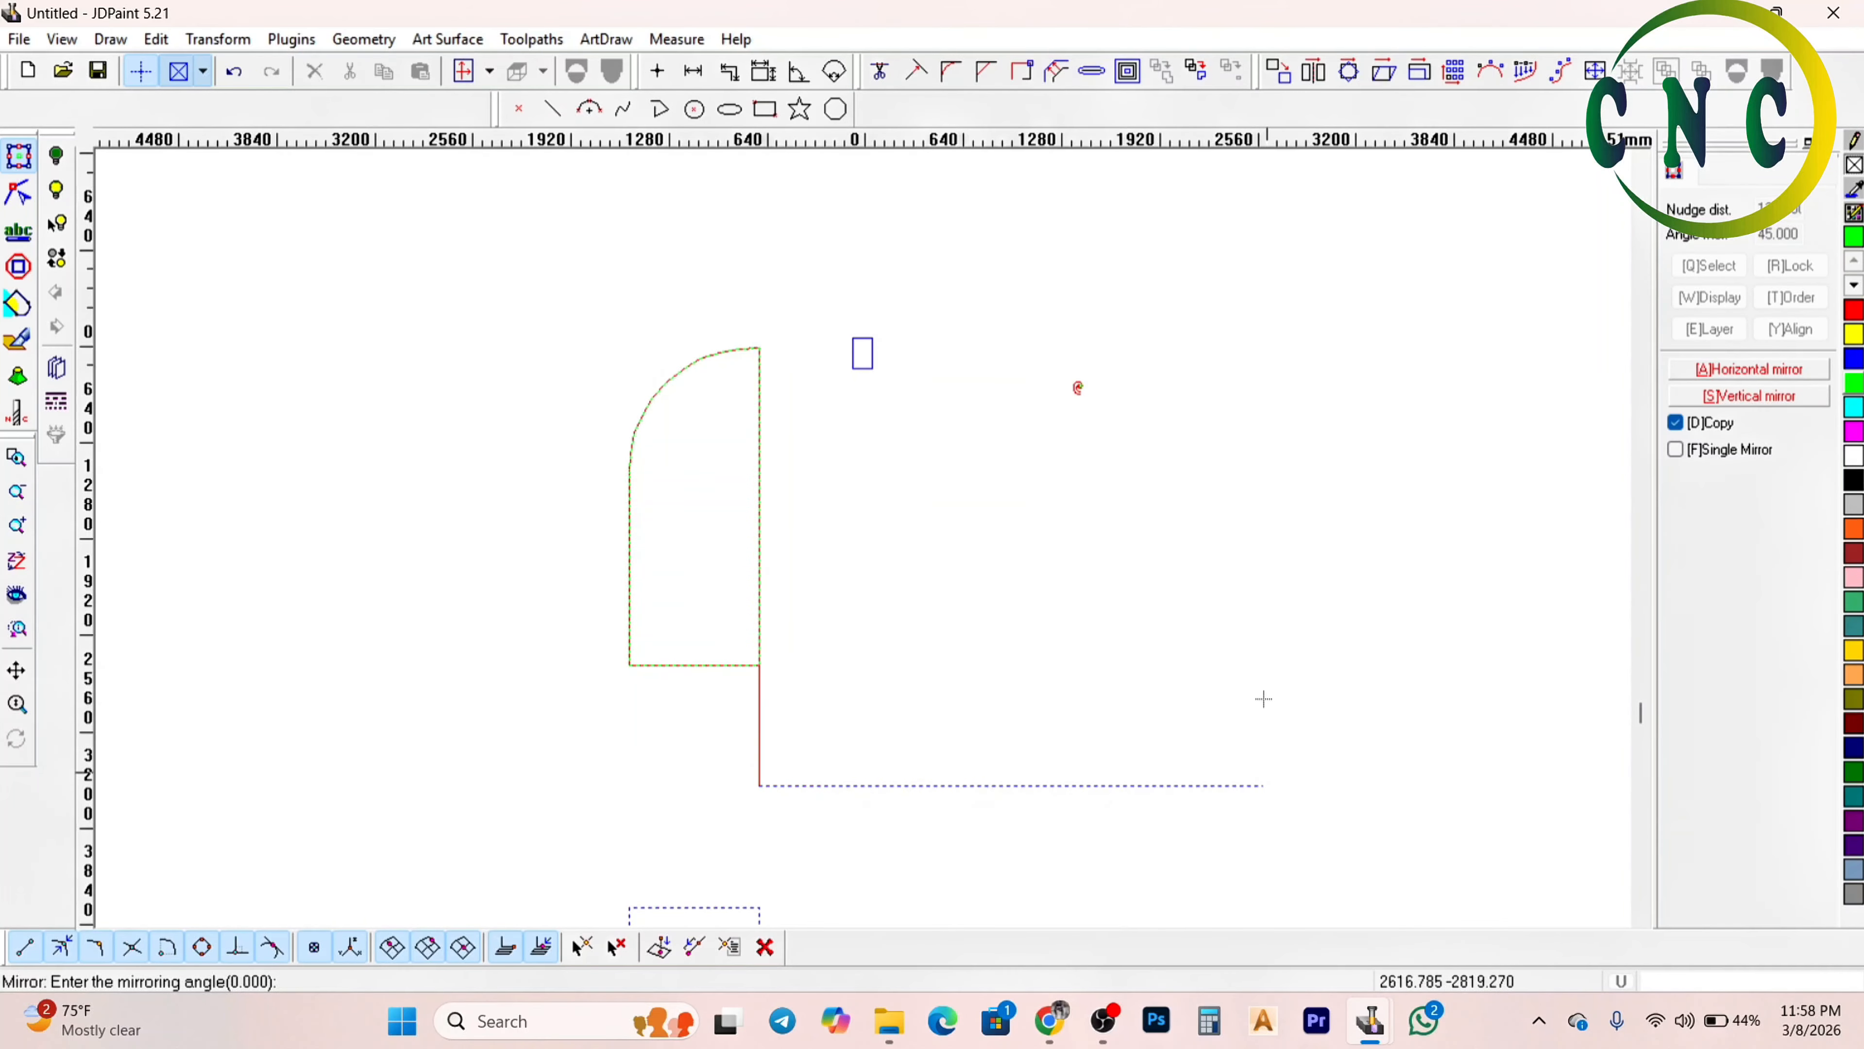
{"action": "key", "text": "Escape"}
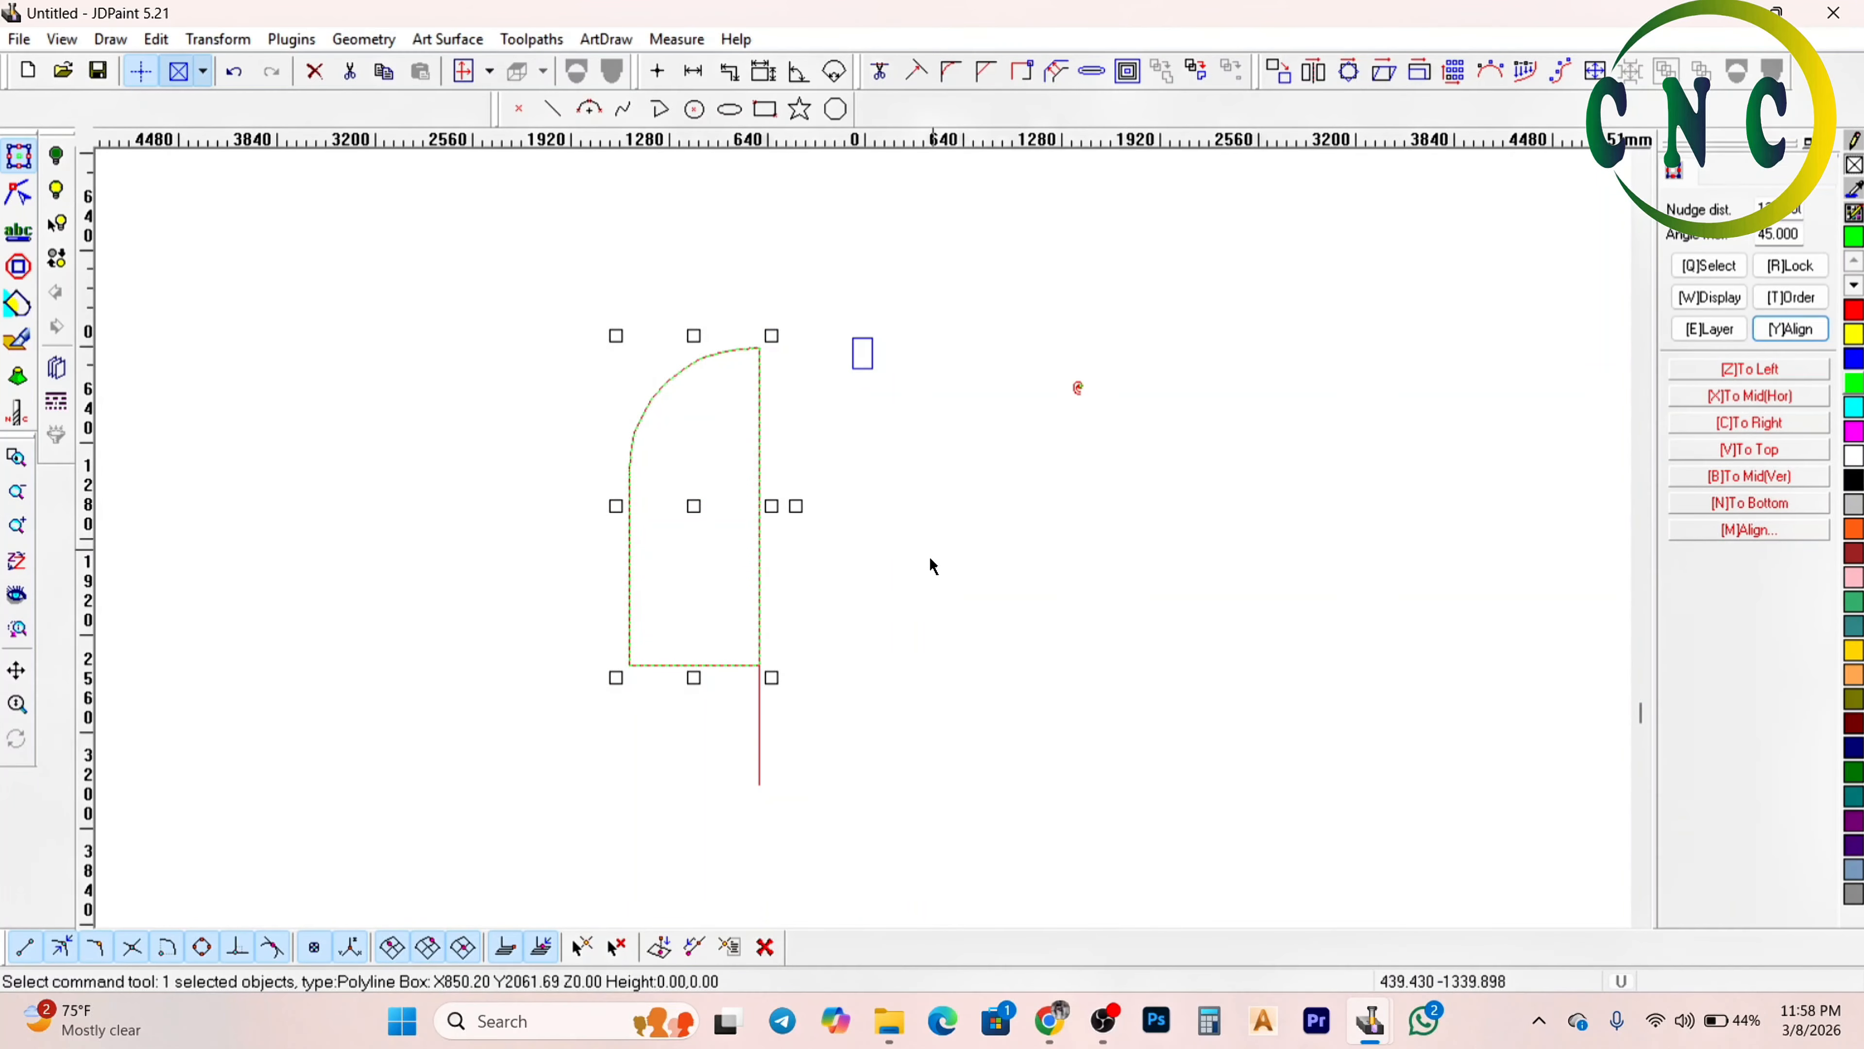
{"action": "scroll", "coordinate": [639, 614], "scroll_direction": "up", "scroll_amount": 2}
{"action": "scroll", "coordinate": [632, 625], "scroll_direction": "down", "scroll_amount": 1}
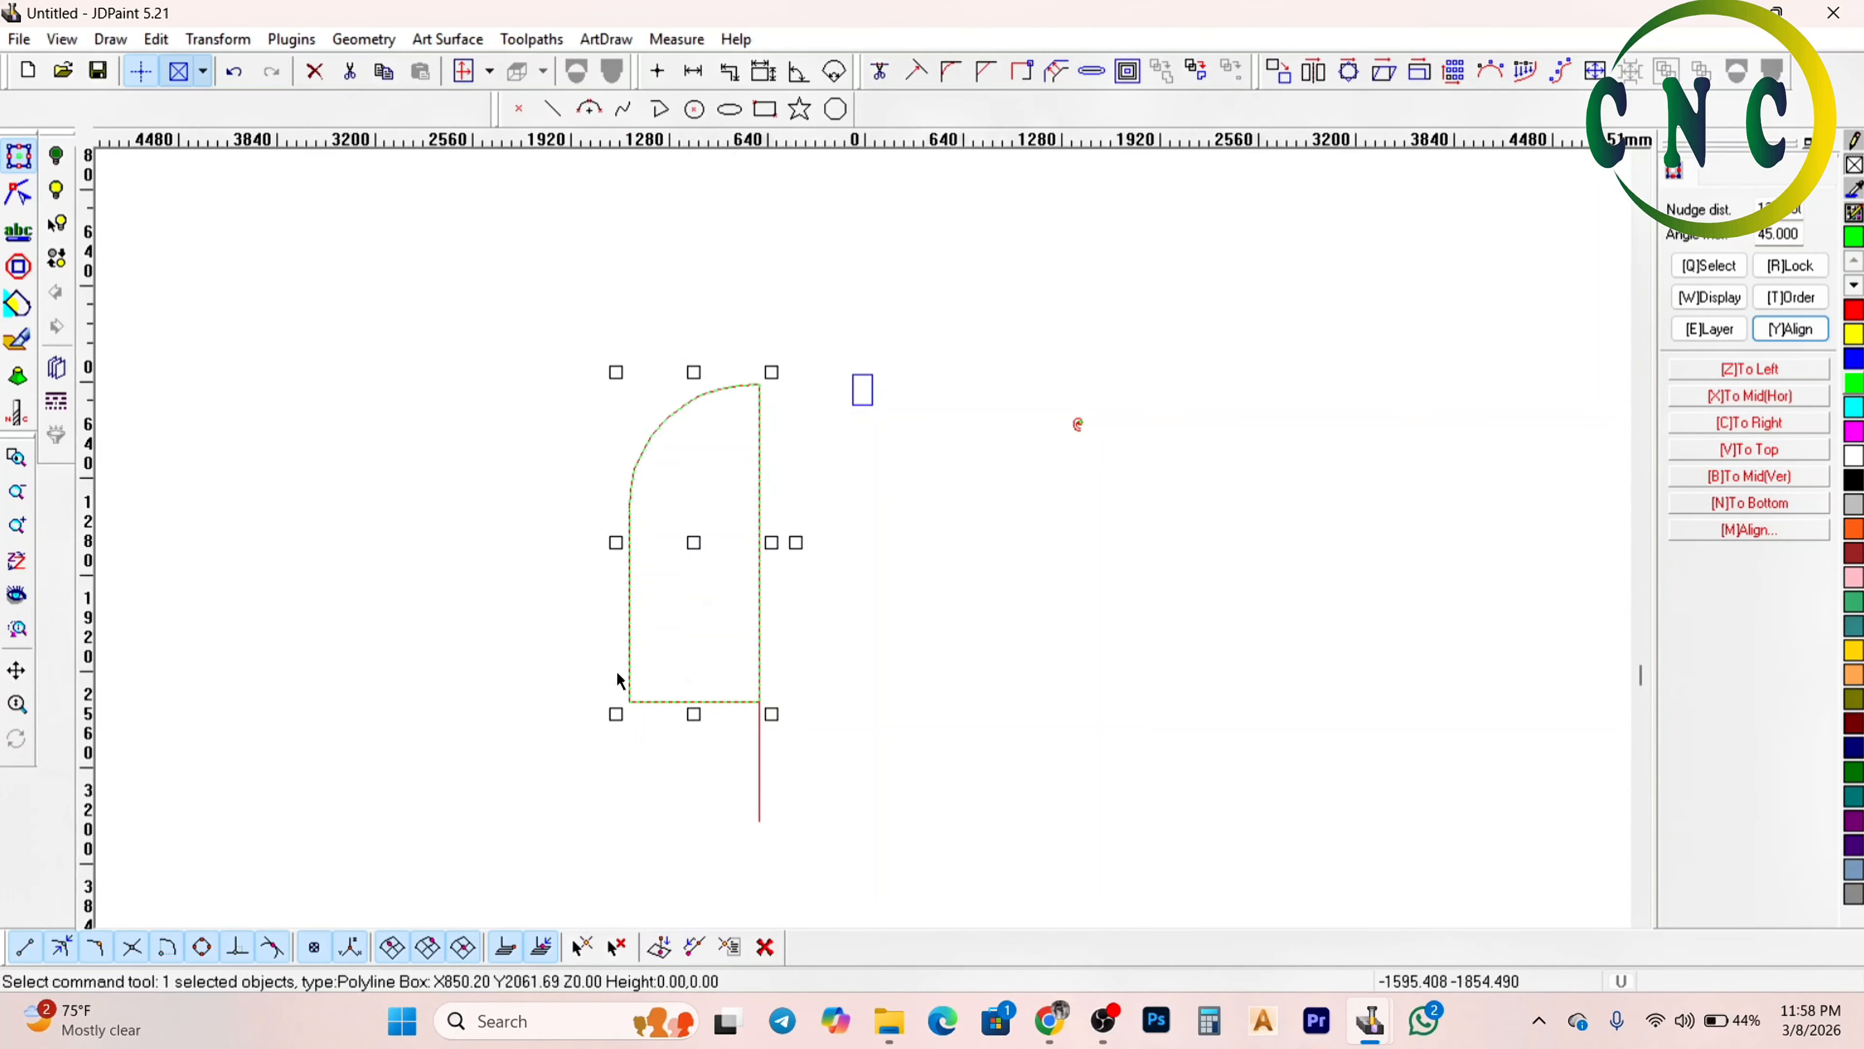
{"action": "left_click", "coordinate": [690, 476]}
{"action": "left_click", "coordinate": [683, 497]}
{"action": "left_click", "coordinate": [687, 482]}
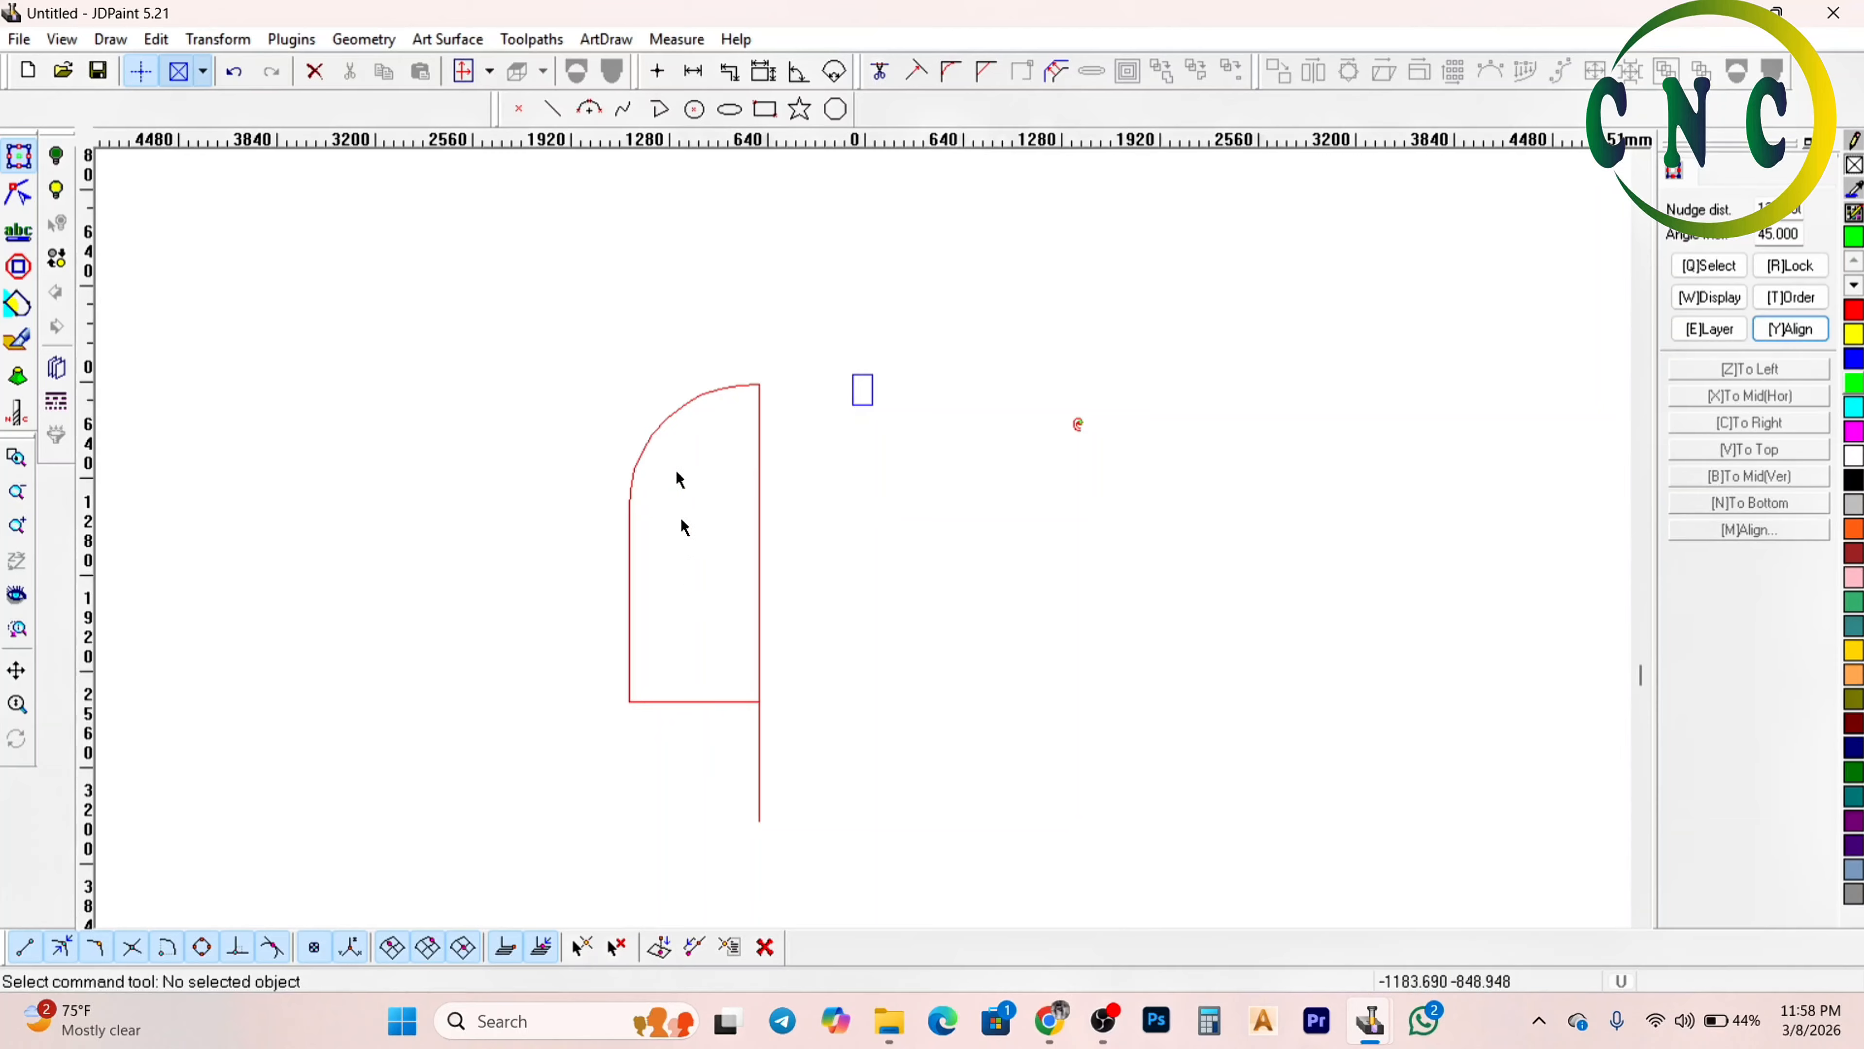
{"action": "scroll", "coordinate": [711, 262], "scroll_direction": "down", "scroll_amount": 1}
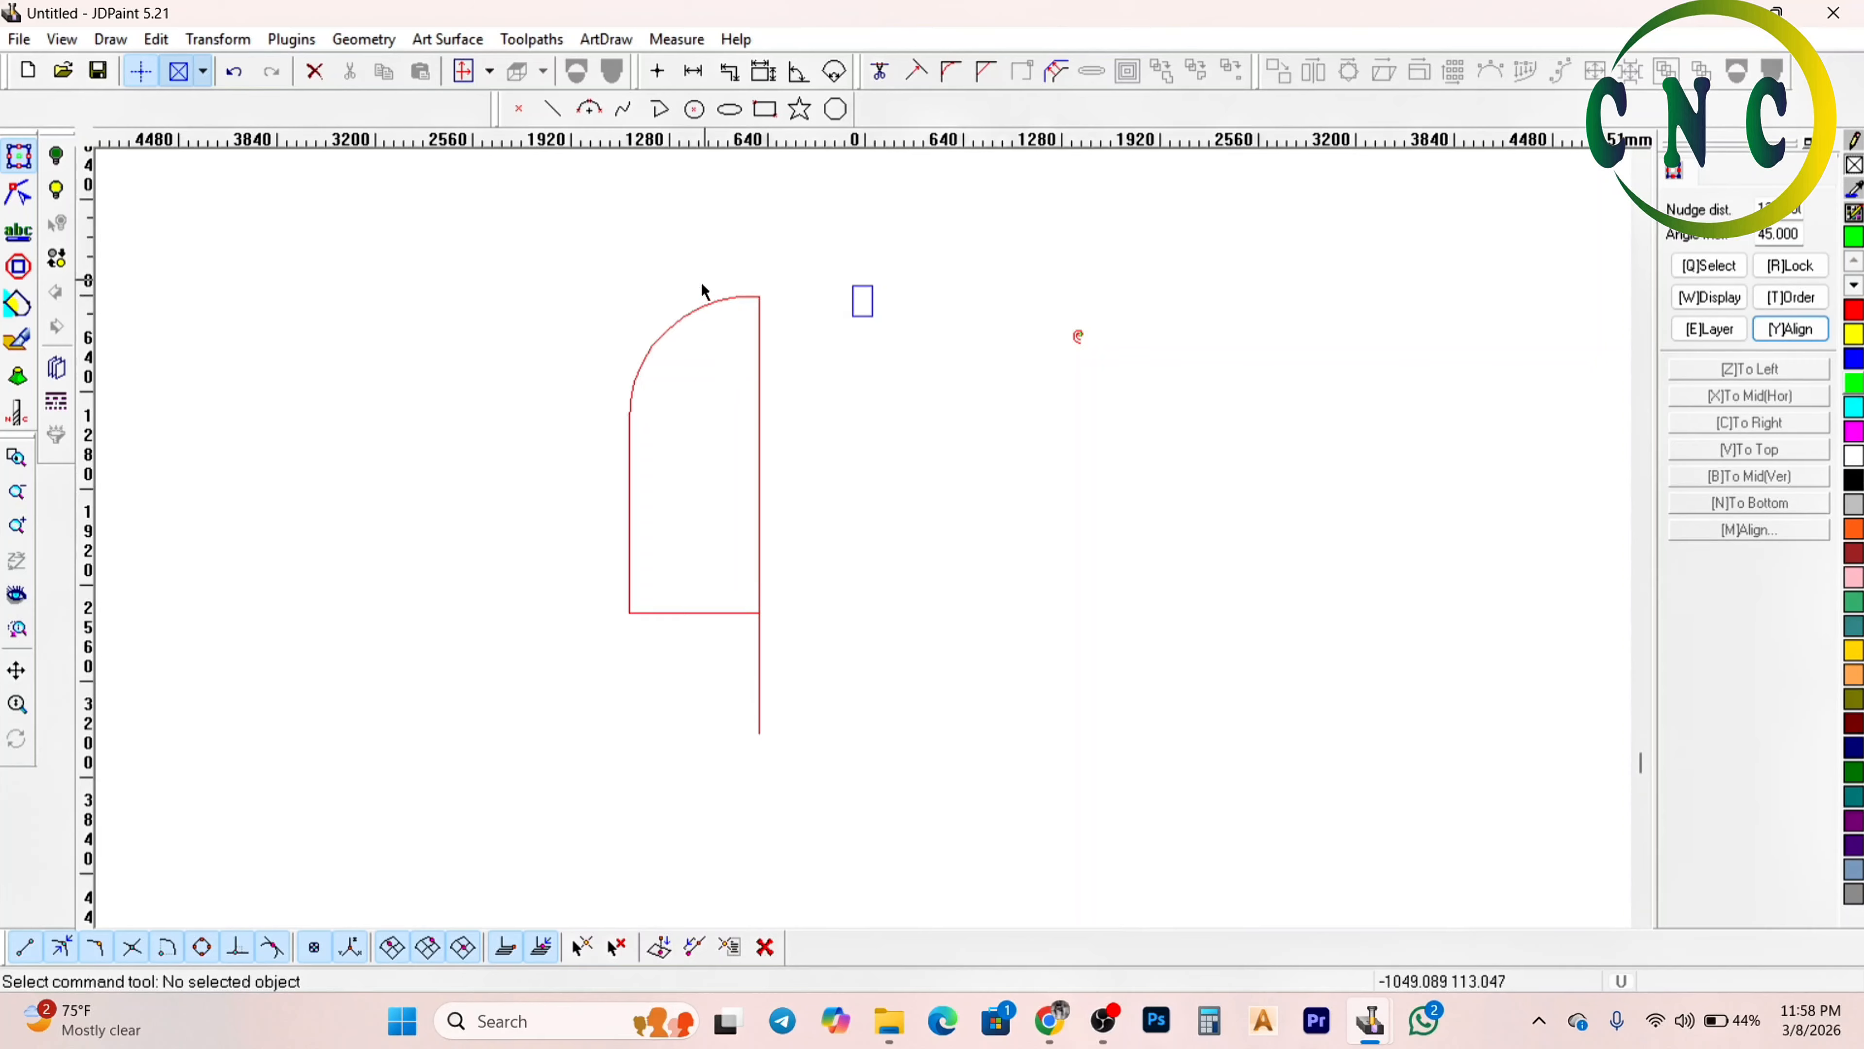
{"action": "left_click", "coordinate": [726, 299]}
{"action": "left_click", "coordinate": [697, 497]}
{"action": "left_click_drag", "start_coordinate": [692, 474], "coordinate": [470, 529]}
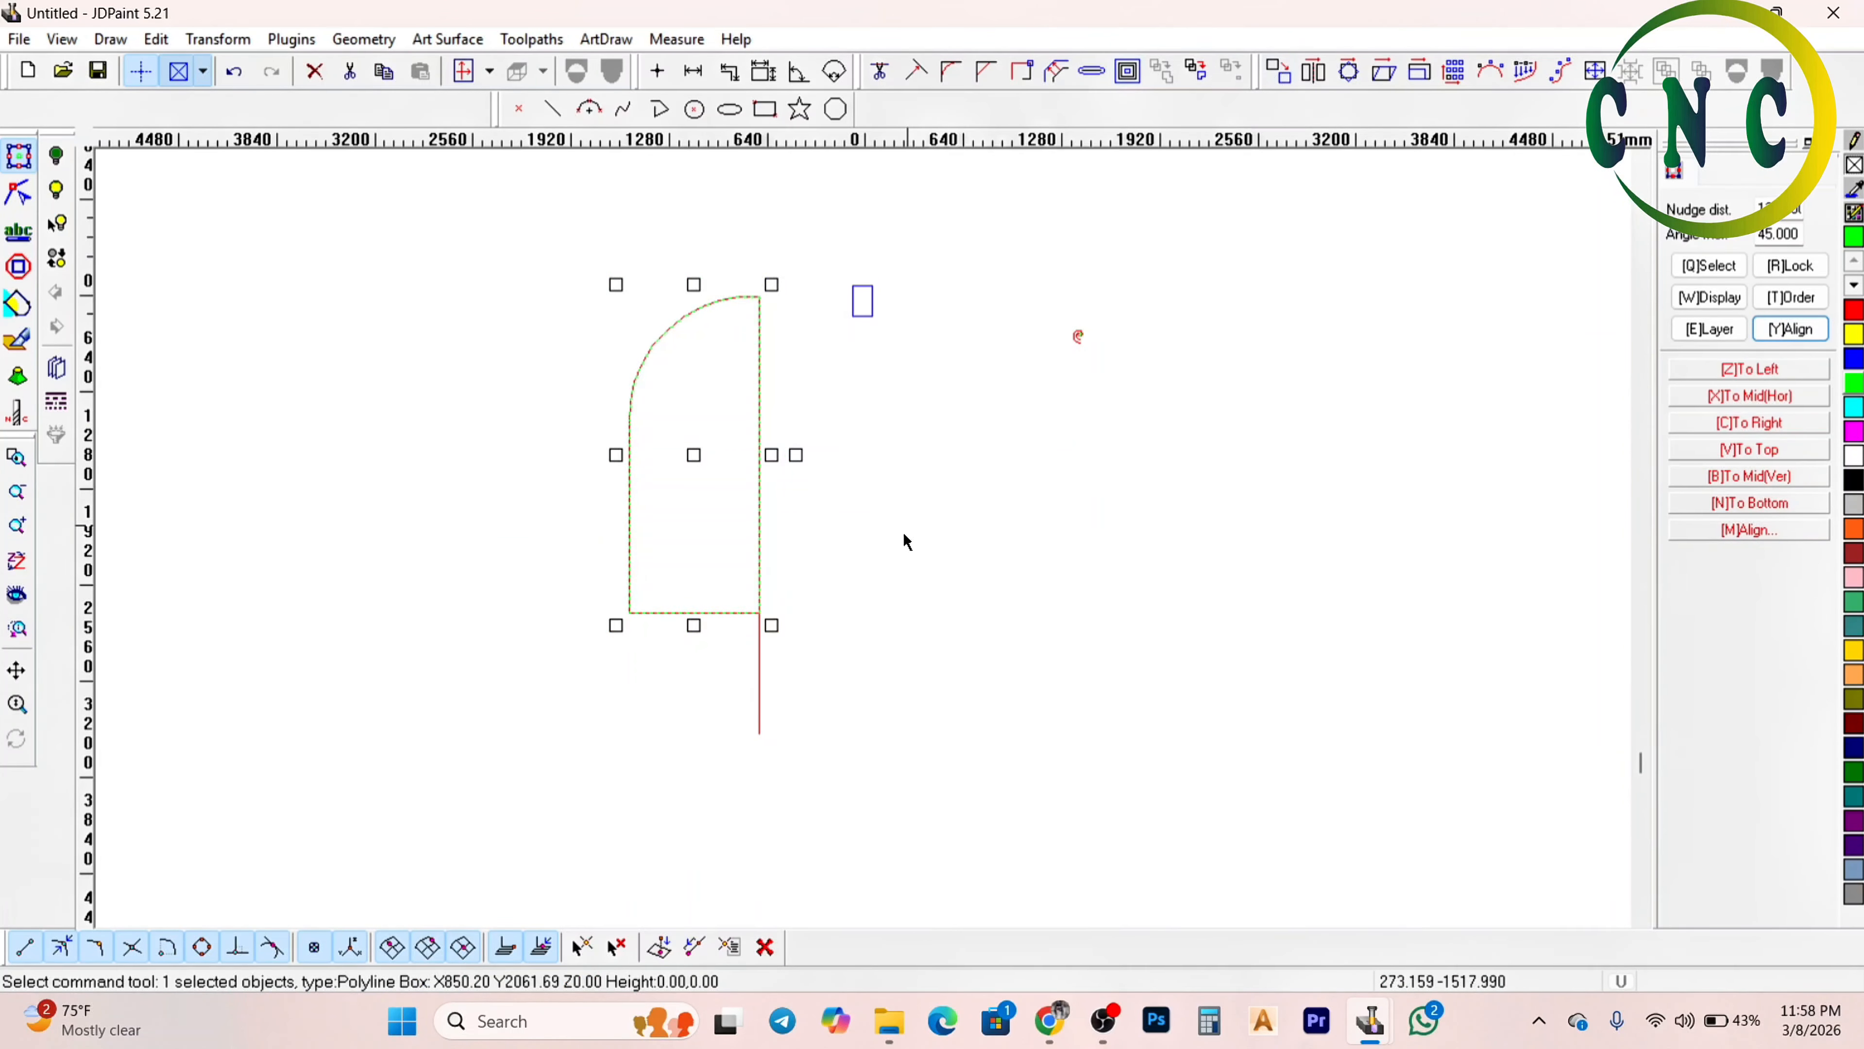
Delete the vertical guide line and move the arched outline further left and slightly down in the drawing
{"action": "left_click_drag", "start_coordinate": [844, 633], "coordinate": [554, 661]}
{"action": "key", "text": "Delete"}
{"action": "left_click_drag", "start_coordinate": [727, 402], "coordinate": [617, 444]}
{"action": "left_click_drag", "start_coordinate": [694, 454], "coordinate": [515, 508]}
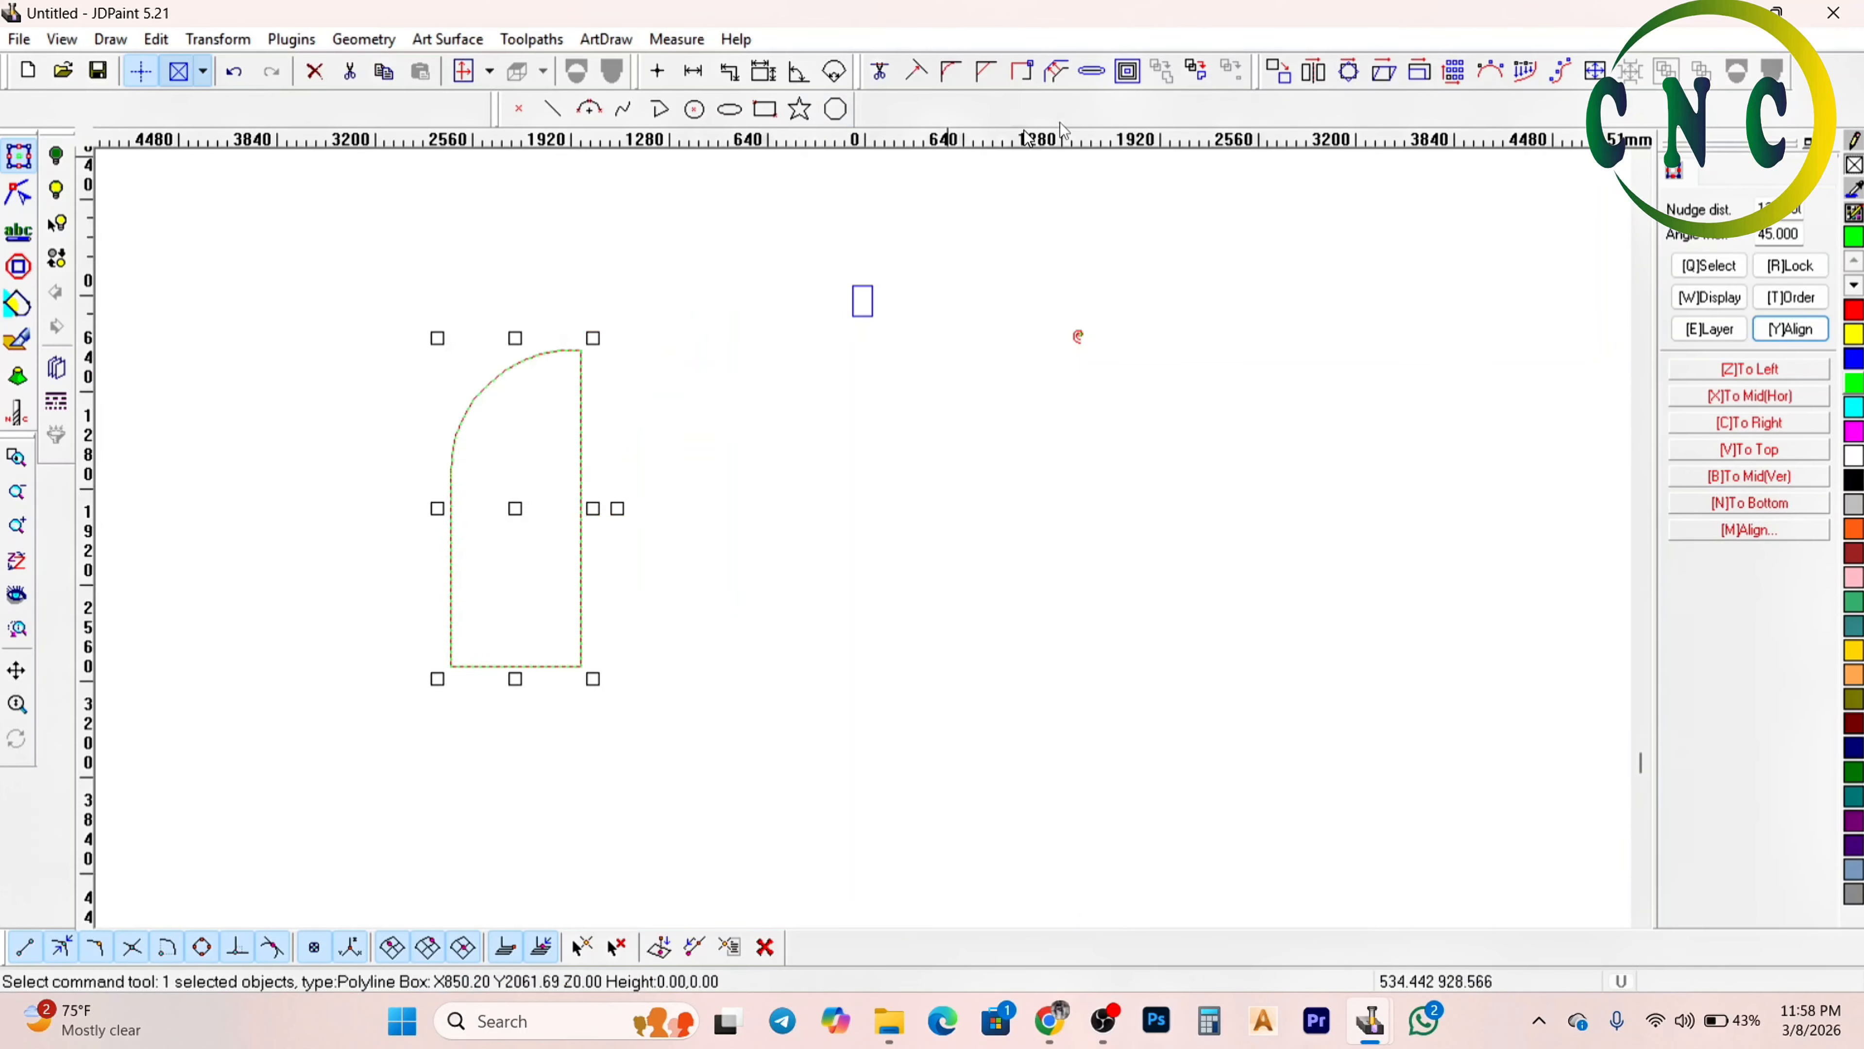
Mirror a copy of the arched outline about its straight right edge and delete that copy
{"action": "left_click", "coordinate": [1313, 70]}
{"action": "left_click", "coordinate": [592, 489]}
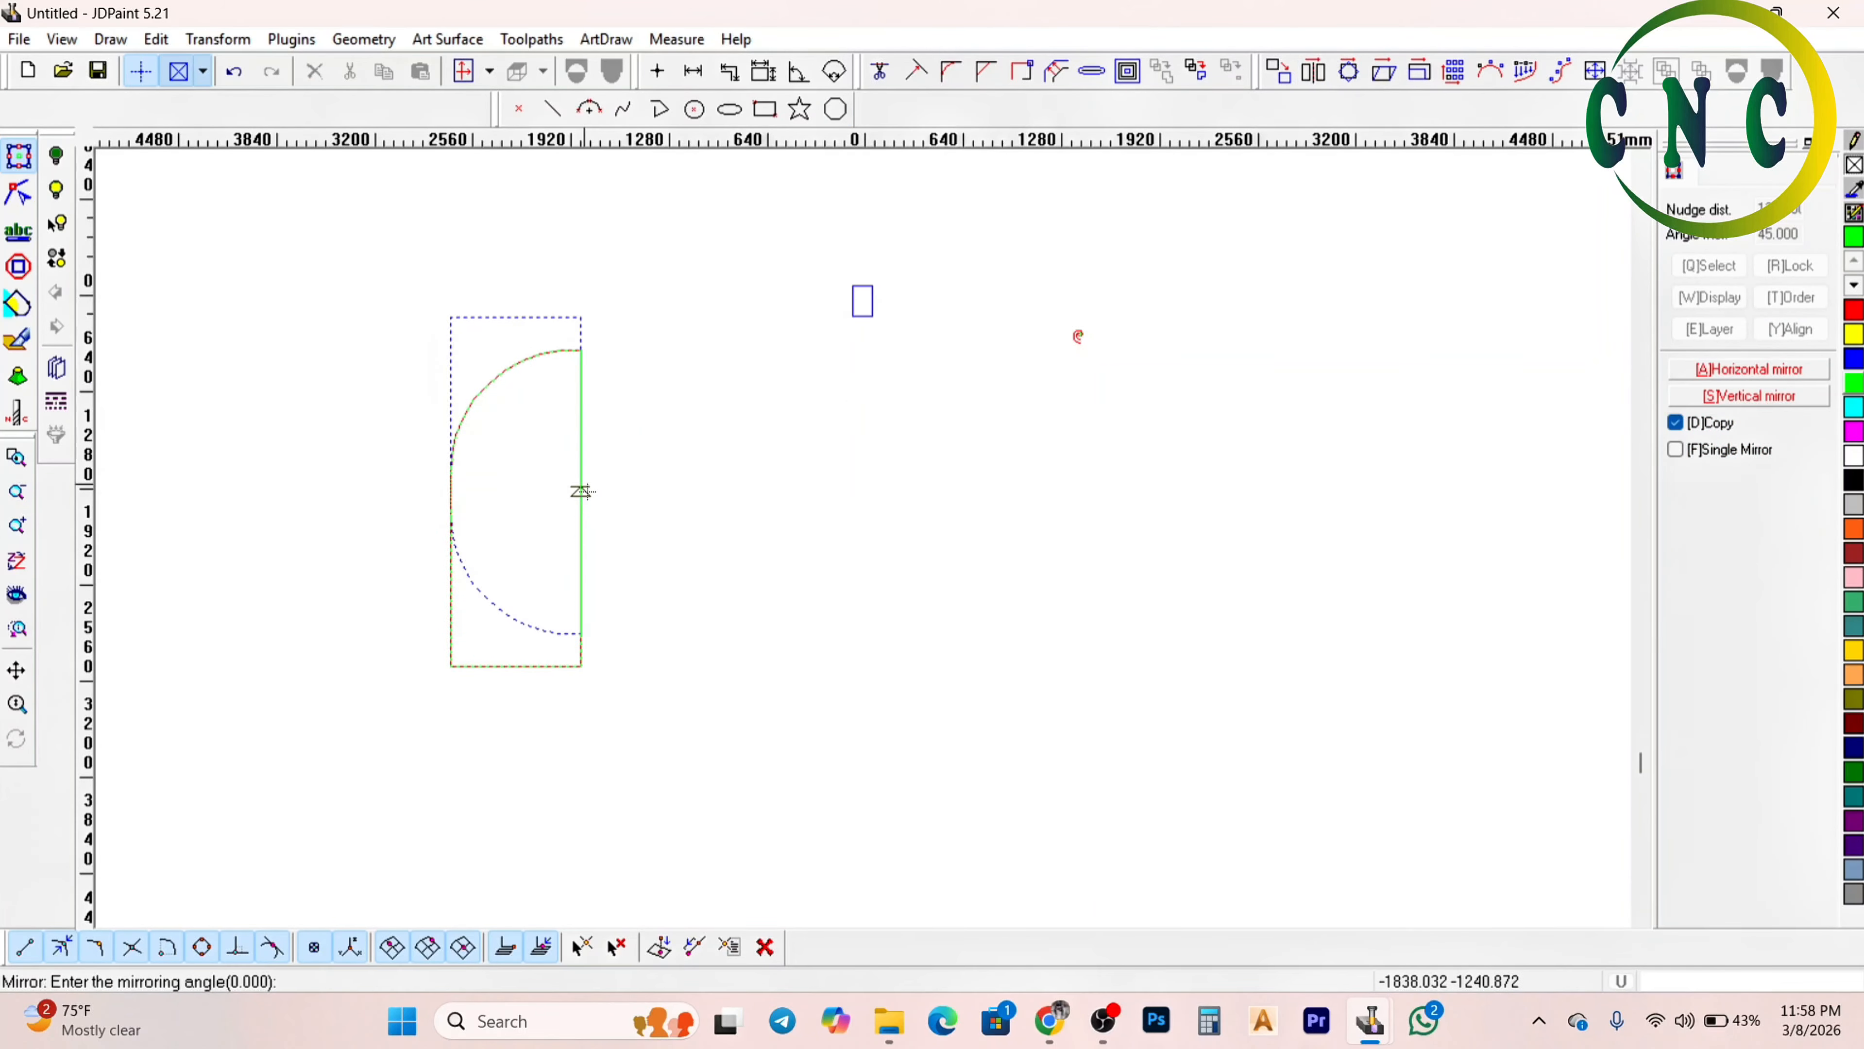
{"action": "left_click", "coordinate": [587, 242]}
{"action": "scroll", "coordinate": [617, 323], "scroll_direction": "up", "scroll_amount": 1}
{"action": "left_click_drag", "start_coordinate": [667, 352], "coordinate": [562, 419]}
{"action": "key", "text": "Delete"}
{"action": "scroll", "coordinate": [654, 345], "scroll_direction": "down", "scroll_amount": 1}
Mirror a copy of the arched outline downward about its bottom edge and undo the mirror
{"action": "left_click", "coordinate": [1313, 71]}
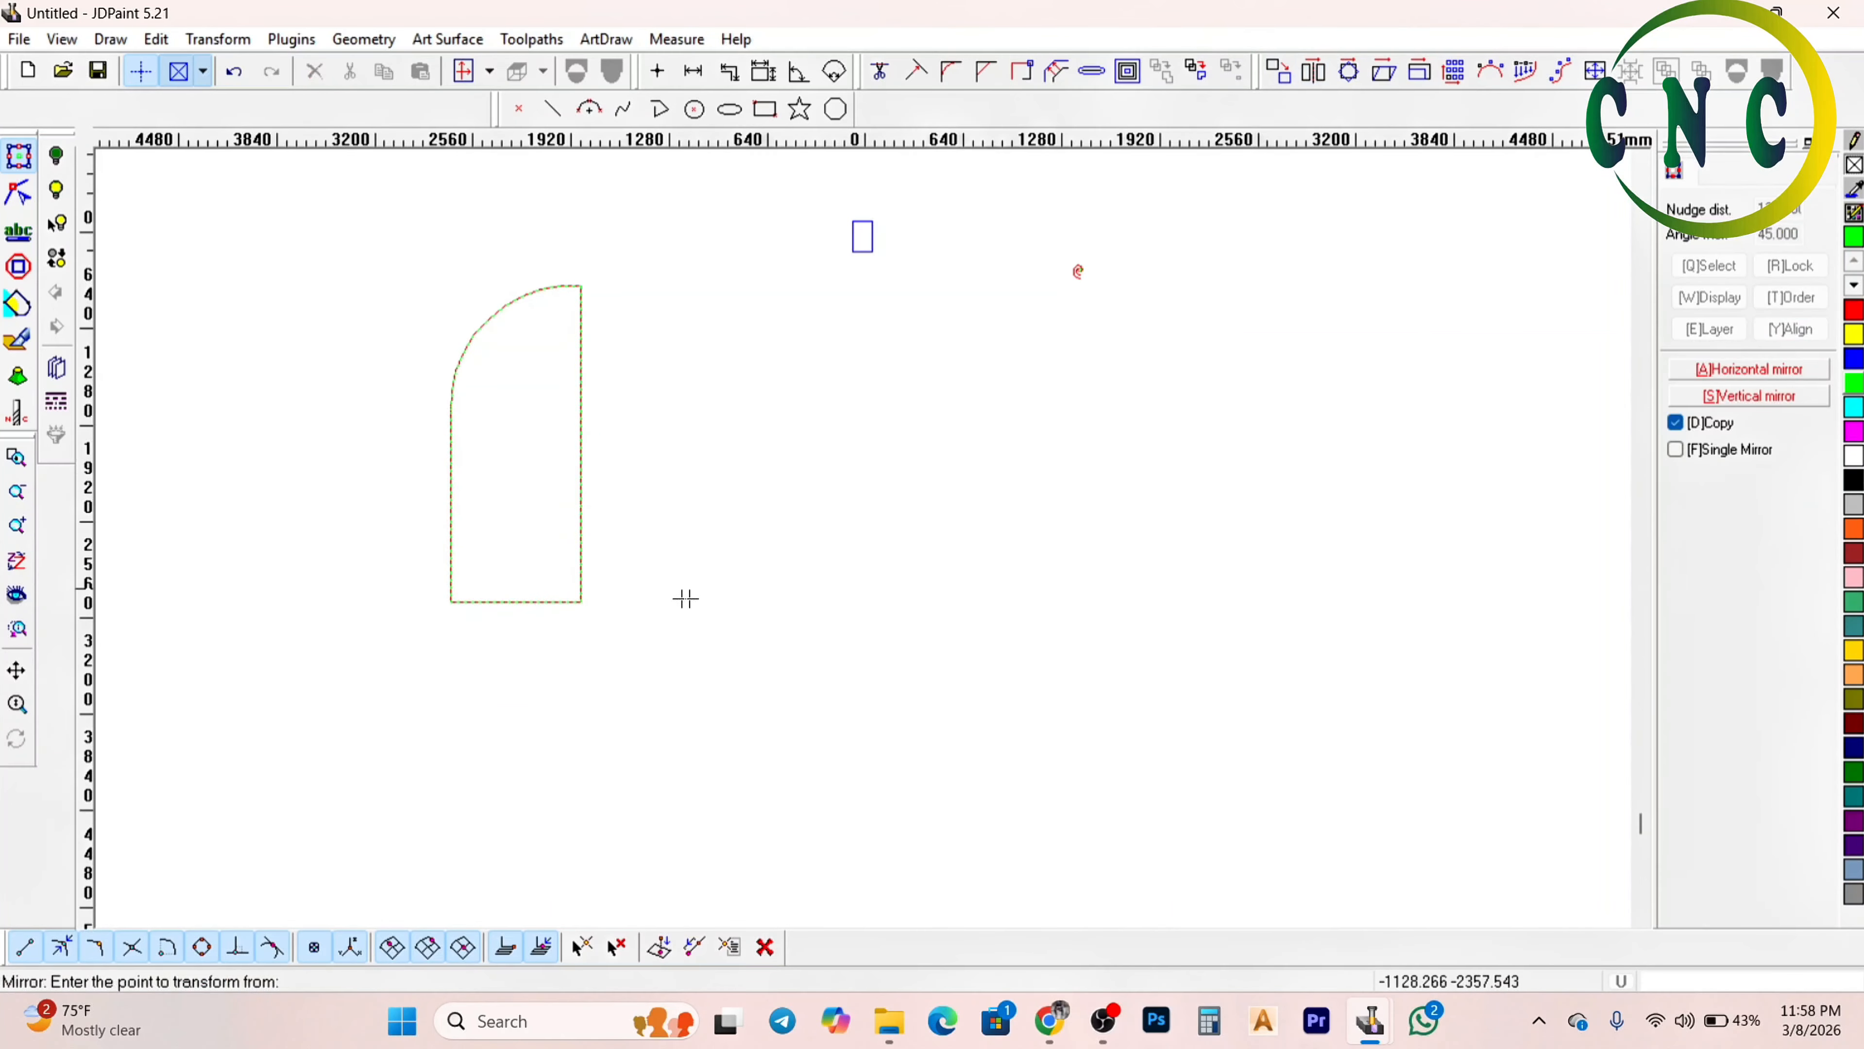
{"action": "left_click", "coordinate": [497, 602]}
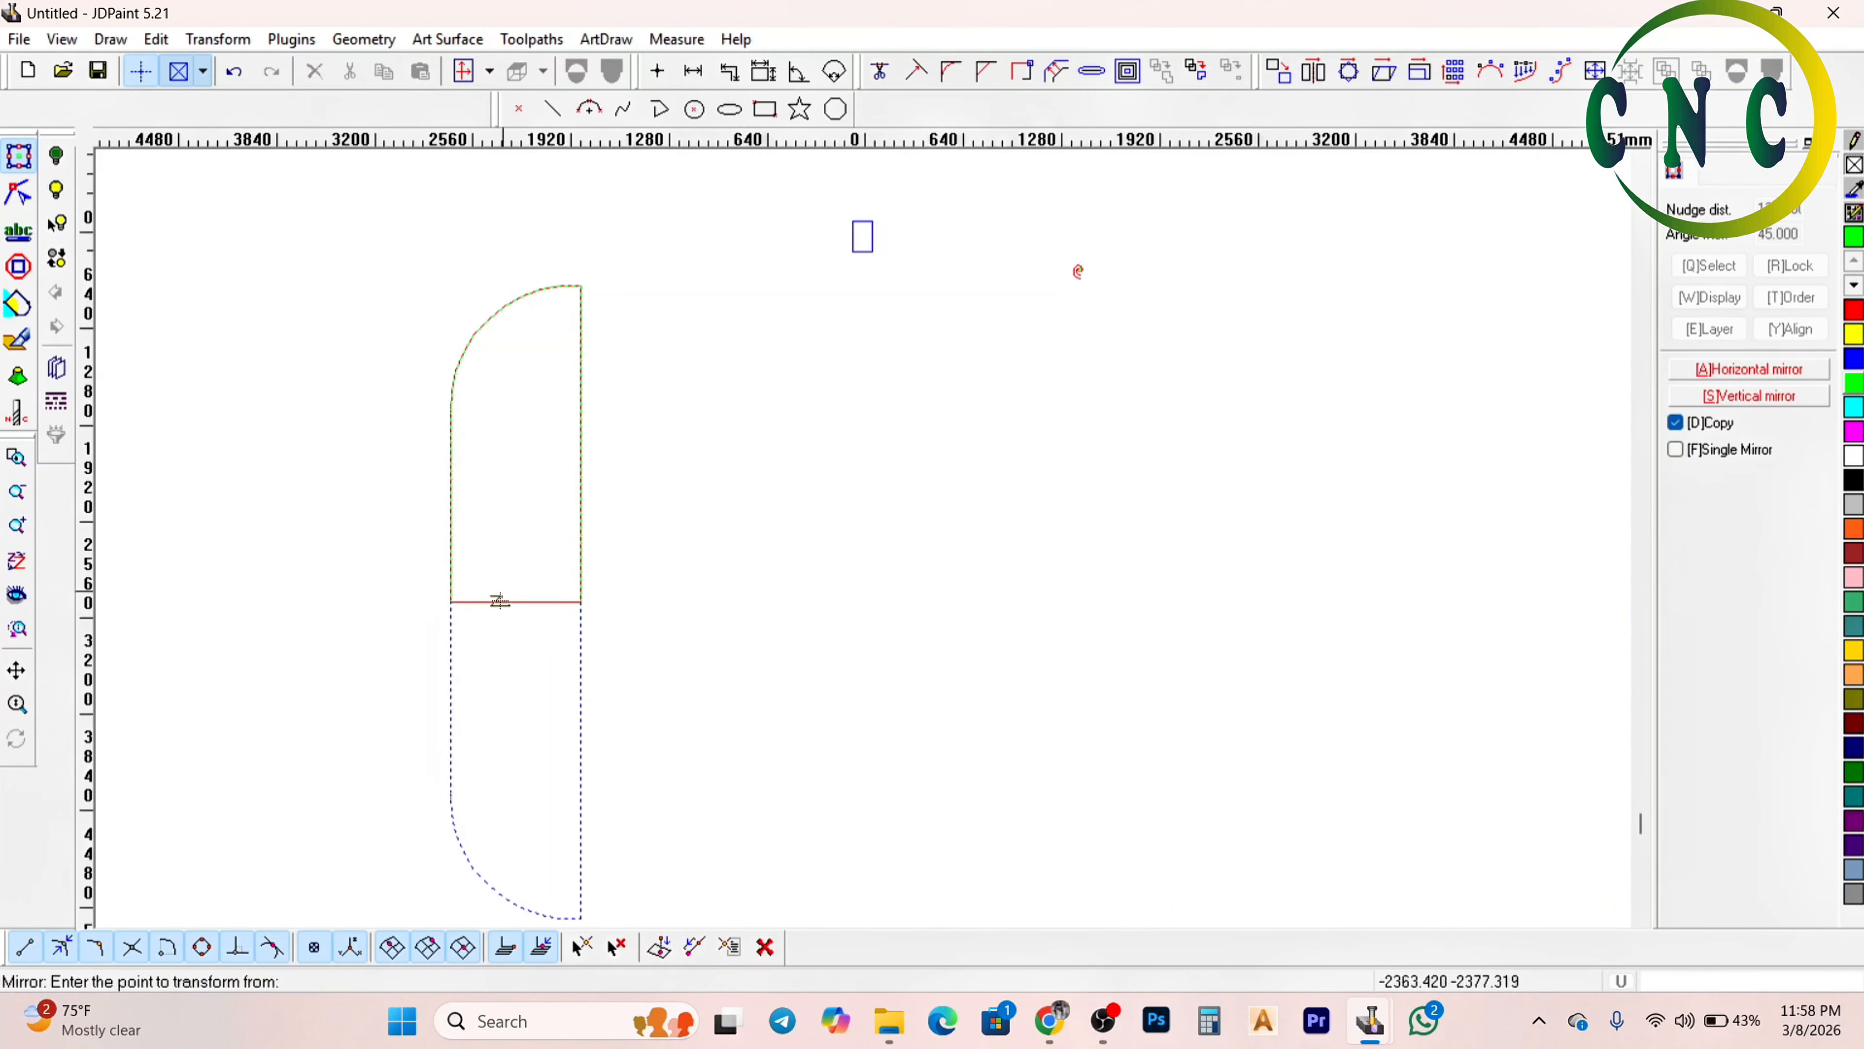
{"action": "left_click", "coordinate": [847, 575]}
{"action": "key", "text": "ctrl+z"}
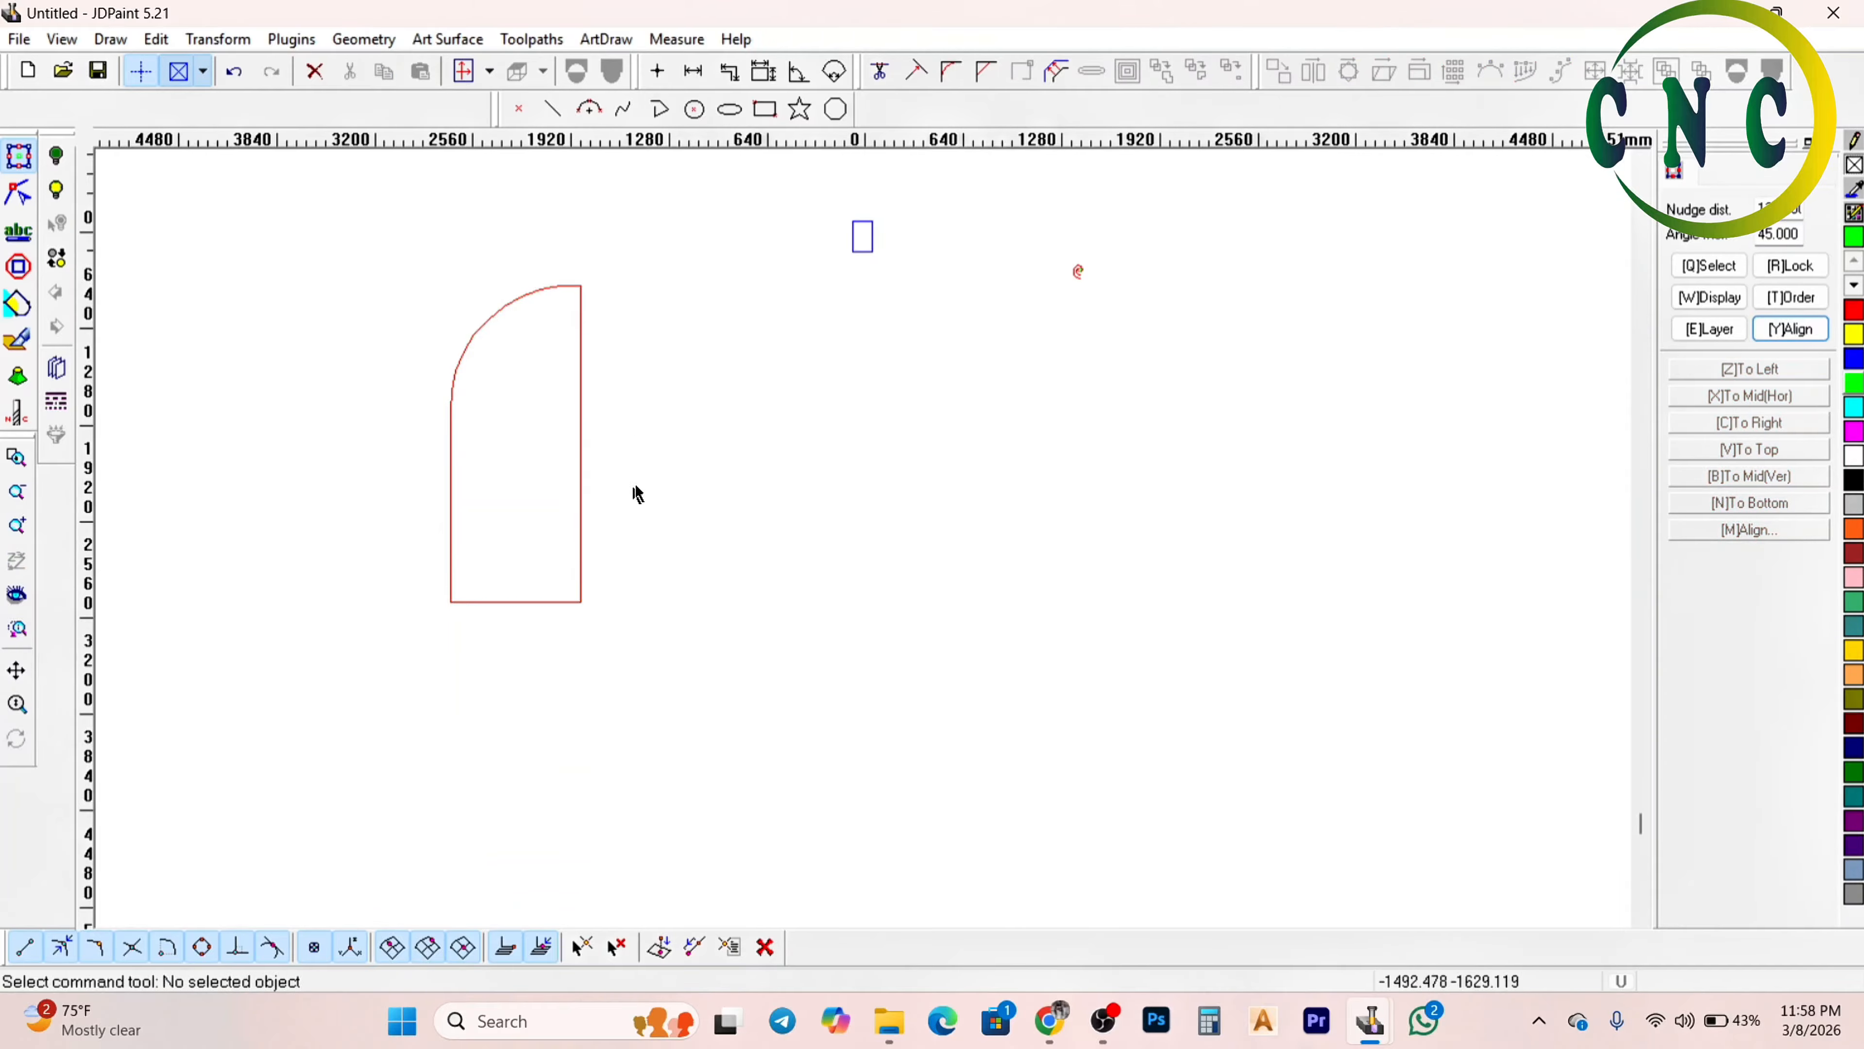
Mirror a copy of the arched outline to the left about its left edge and delete that copy
{"action": "left_click_drag", "start_coordinate": [683, 463], "coordinate": [476, 412]}
{"action": "left_click", "coordinate": [1329, 71]}
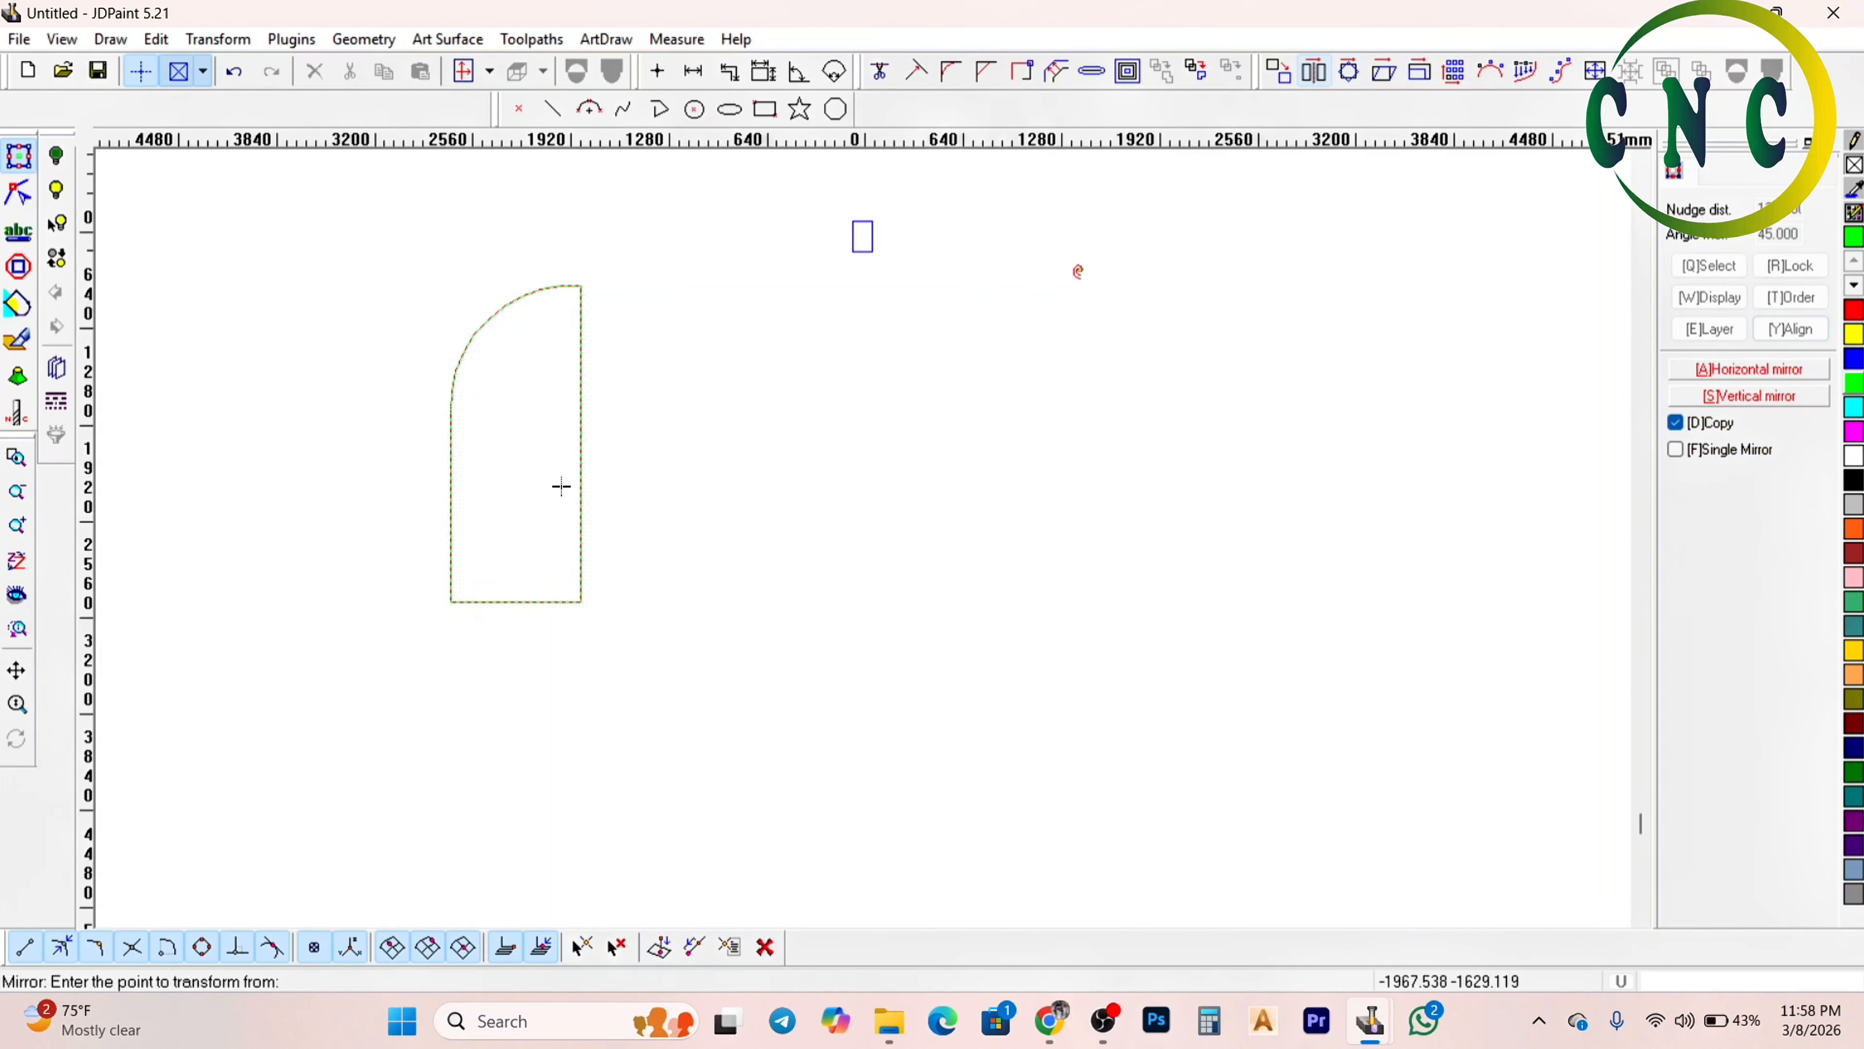
{"action": "left_click", "coordinate": [451, 479]}
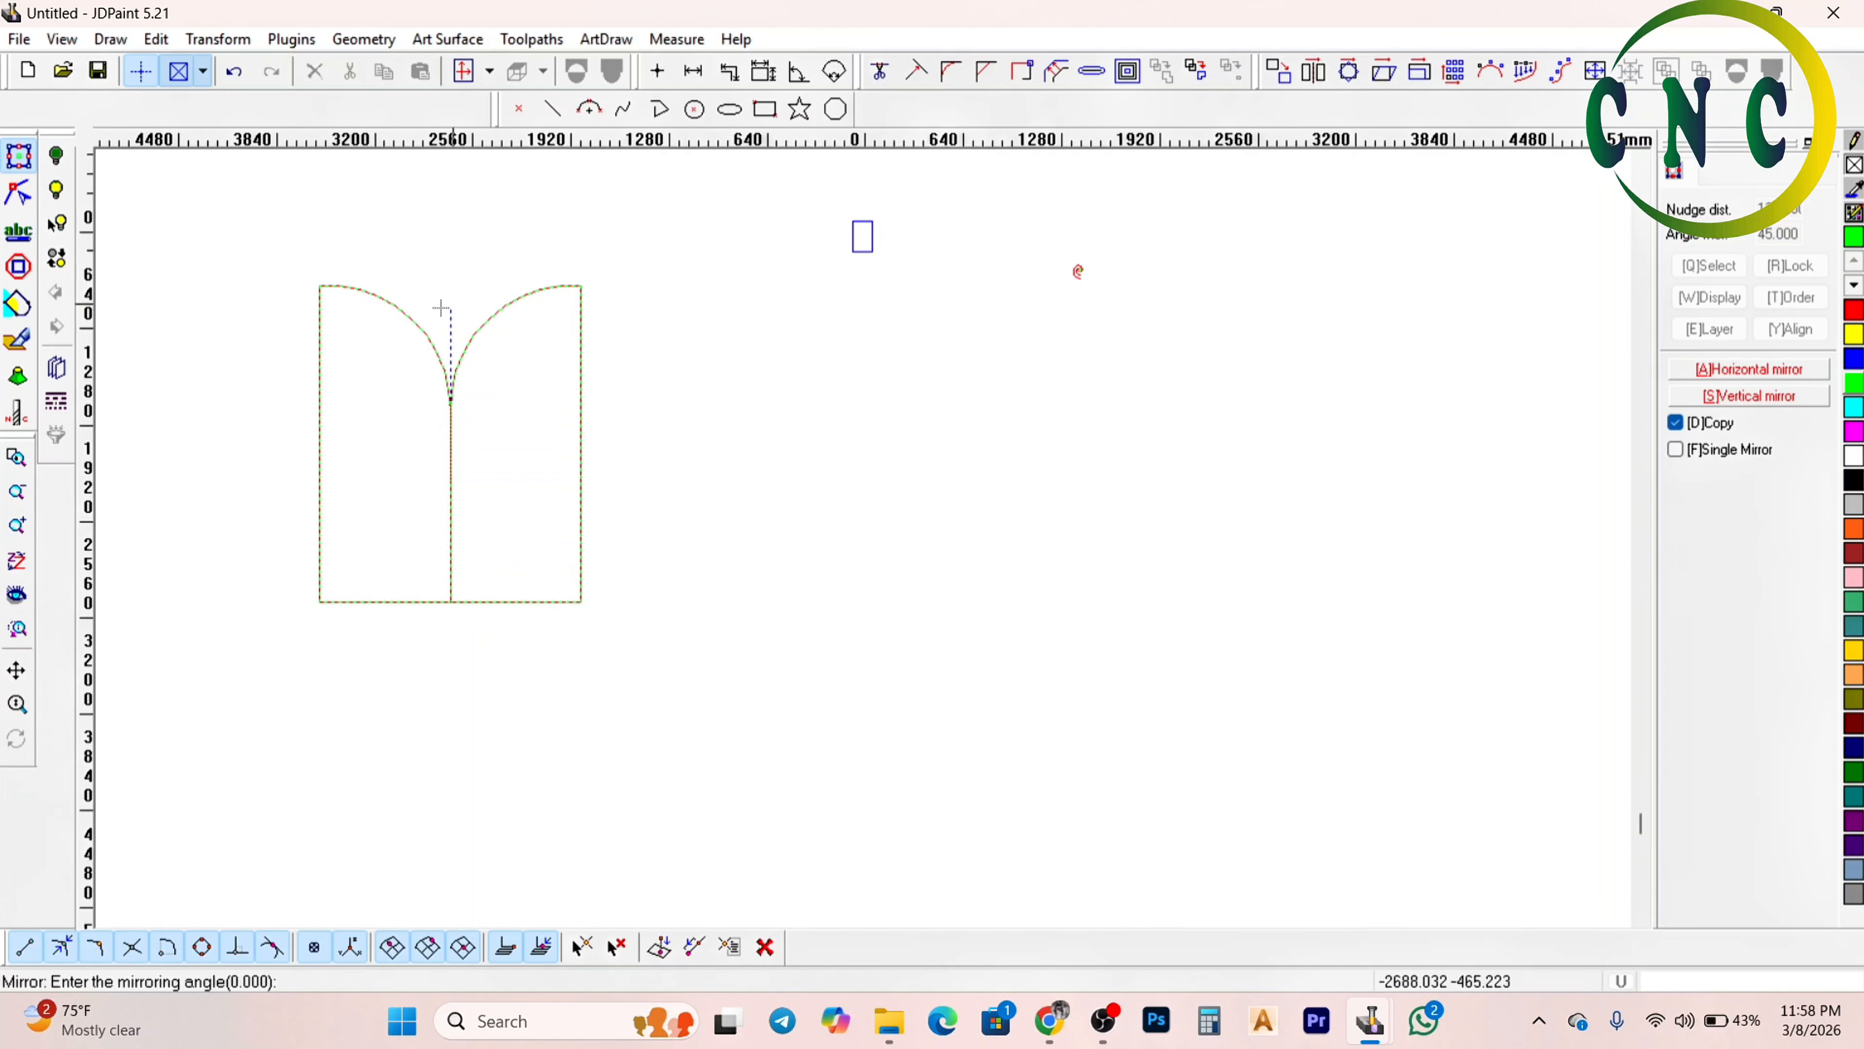
{"action": "left_click", "coordinate": [445, 304]}
{"action": "key", "text": "Delete"}
Mirror a copy of the arched outline upward about a horizontal axis through its upper right corner and delete that copy
{"action": "left_click_drag", "start_coordinate": [738, 332], "coordinate": [447, 397]}
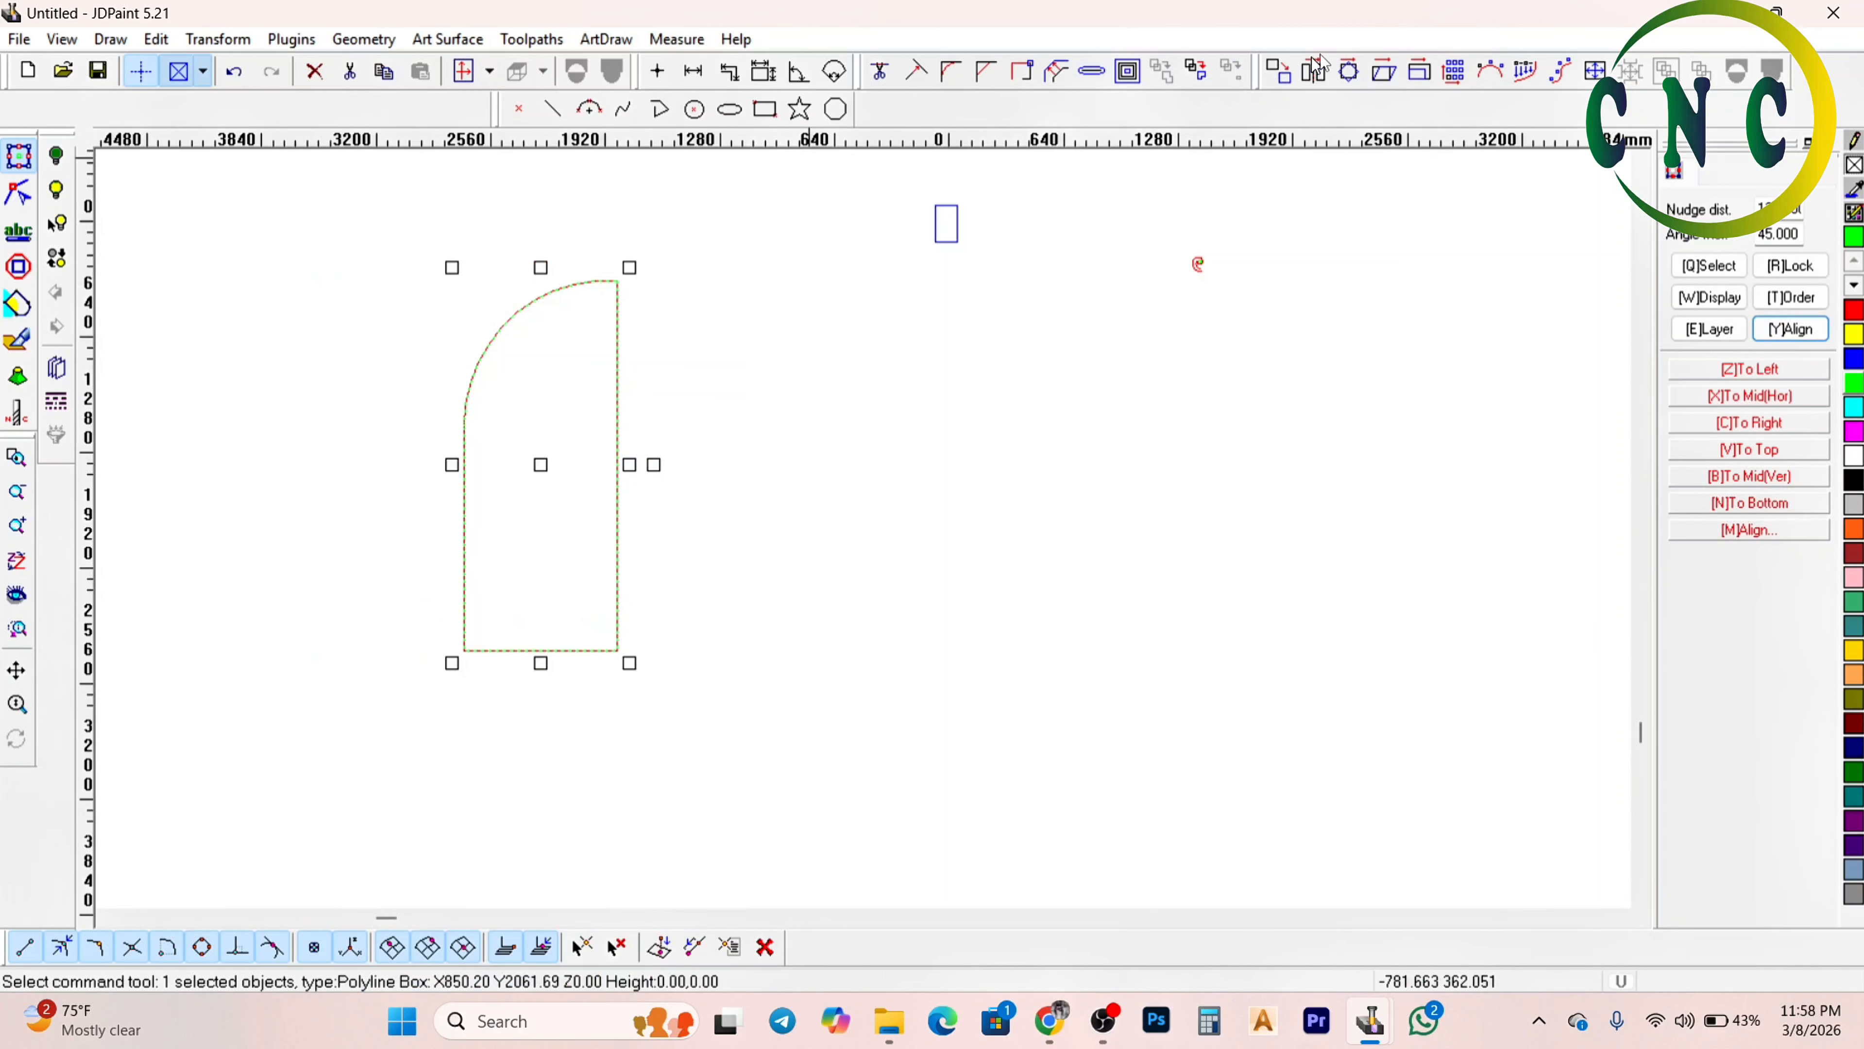
{"action": "left_click", "coordinate": [1315, 71]}
{"action": "left_click", "coordinate": [618, 282]}
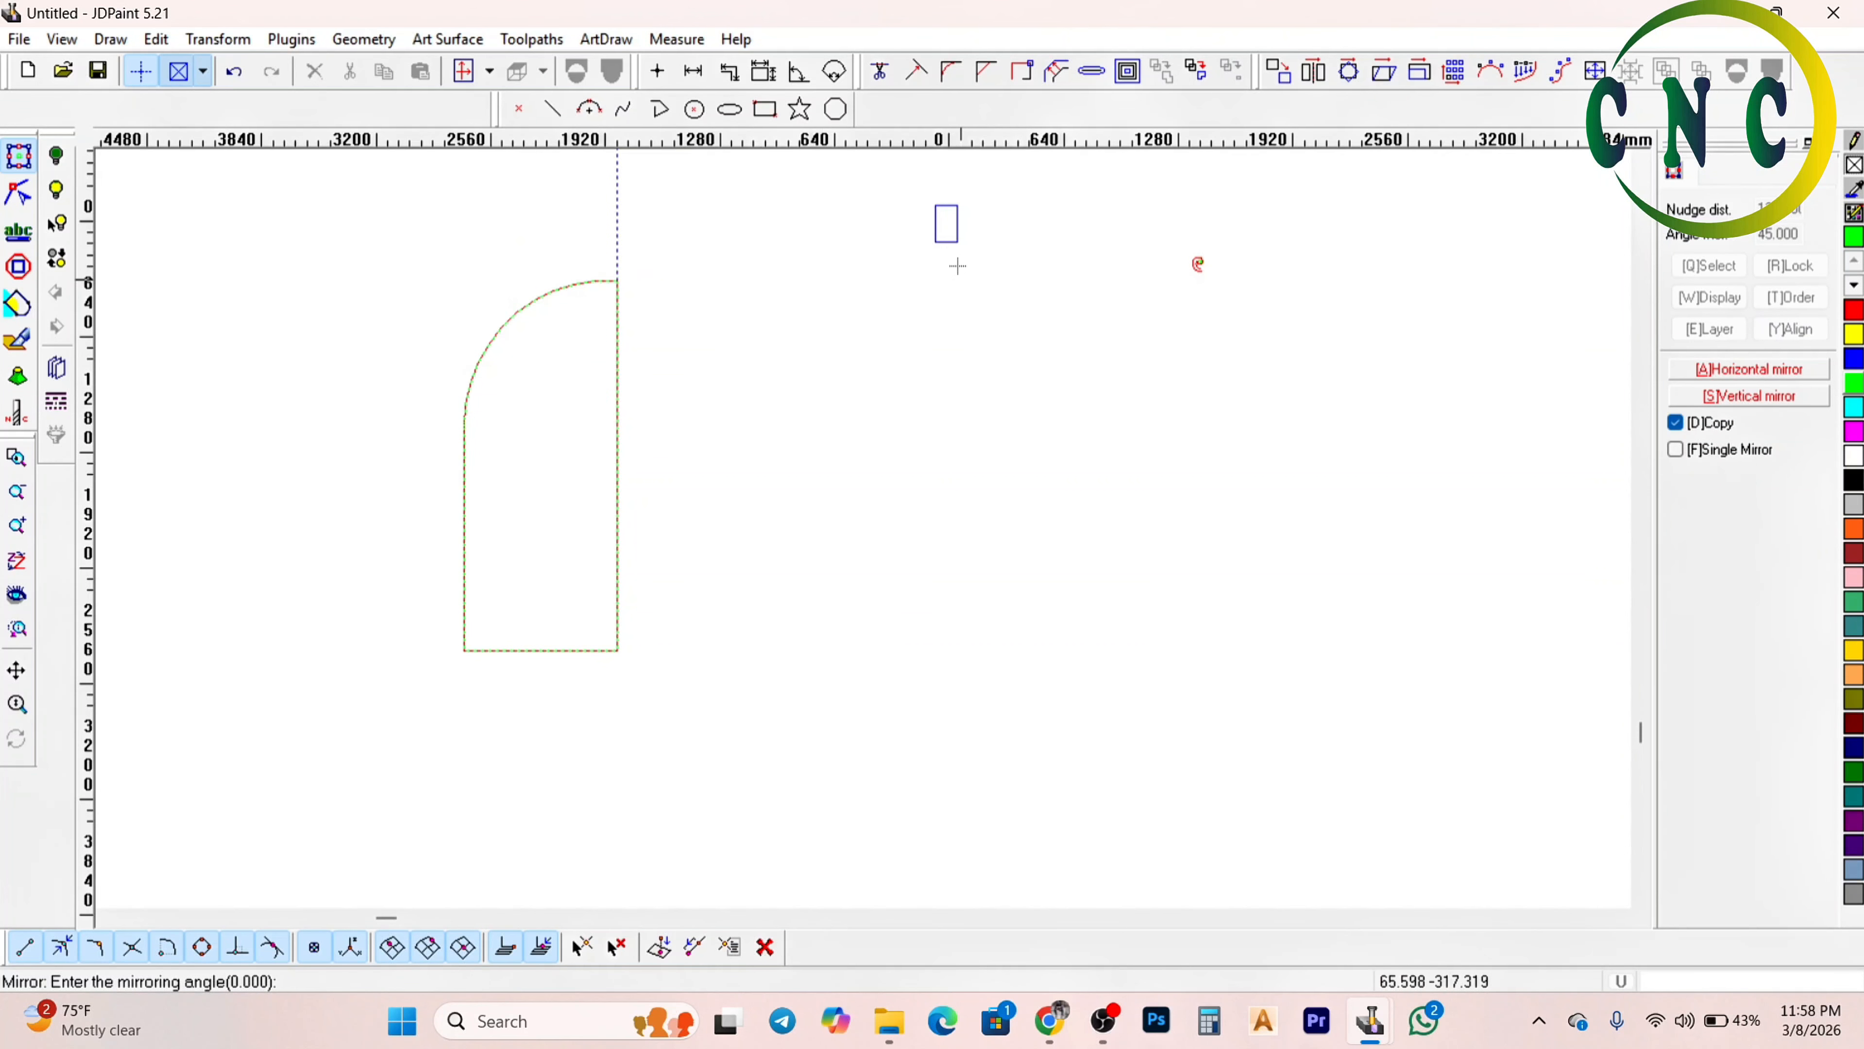
{"action": "left_click", "coordinate": [955, 281]}
{"action": "scroll", "coordinate": [911, 404], "scroll_direction": "up", "scroll_amount": 5}
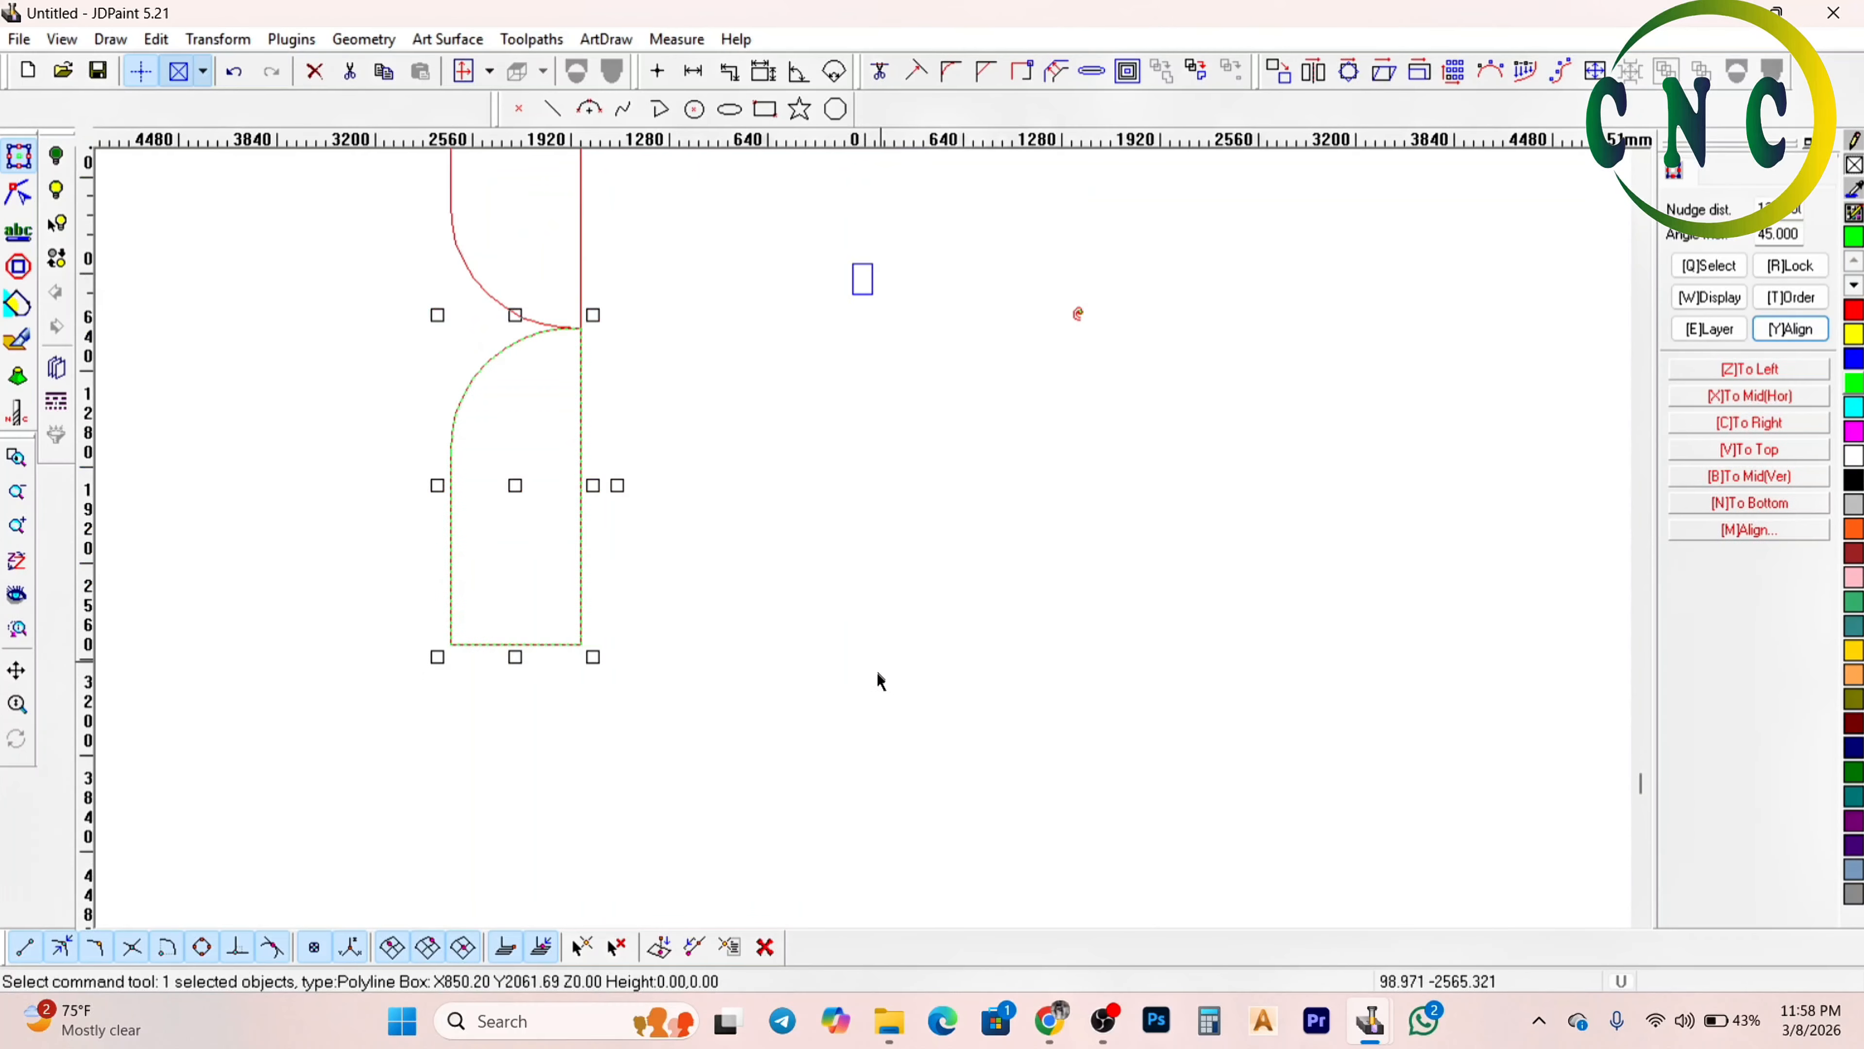
{"action": "left_click", "coordinate": [580, 291]}
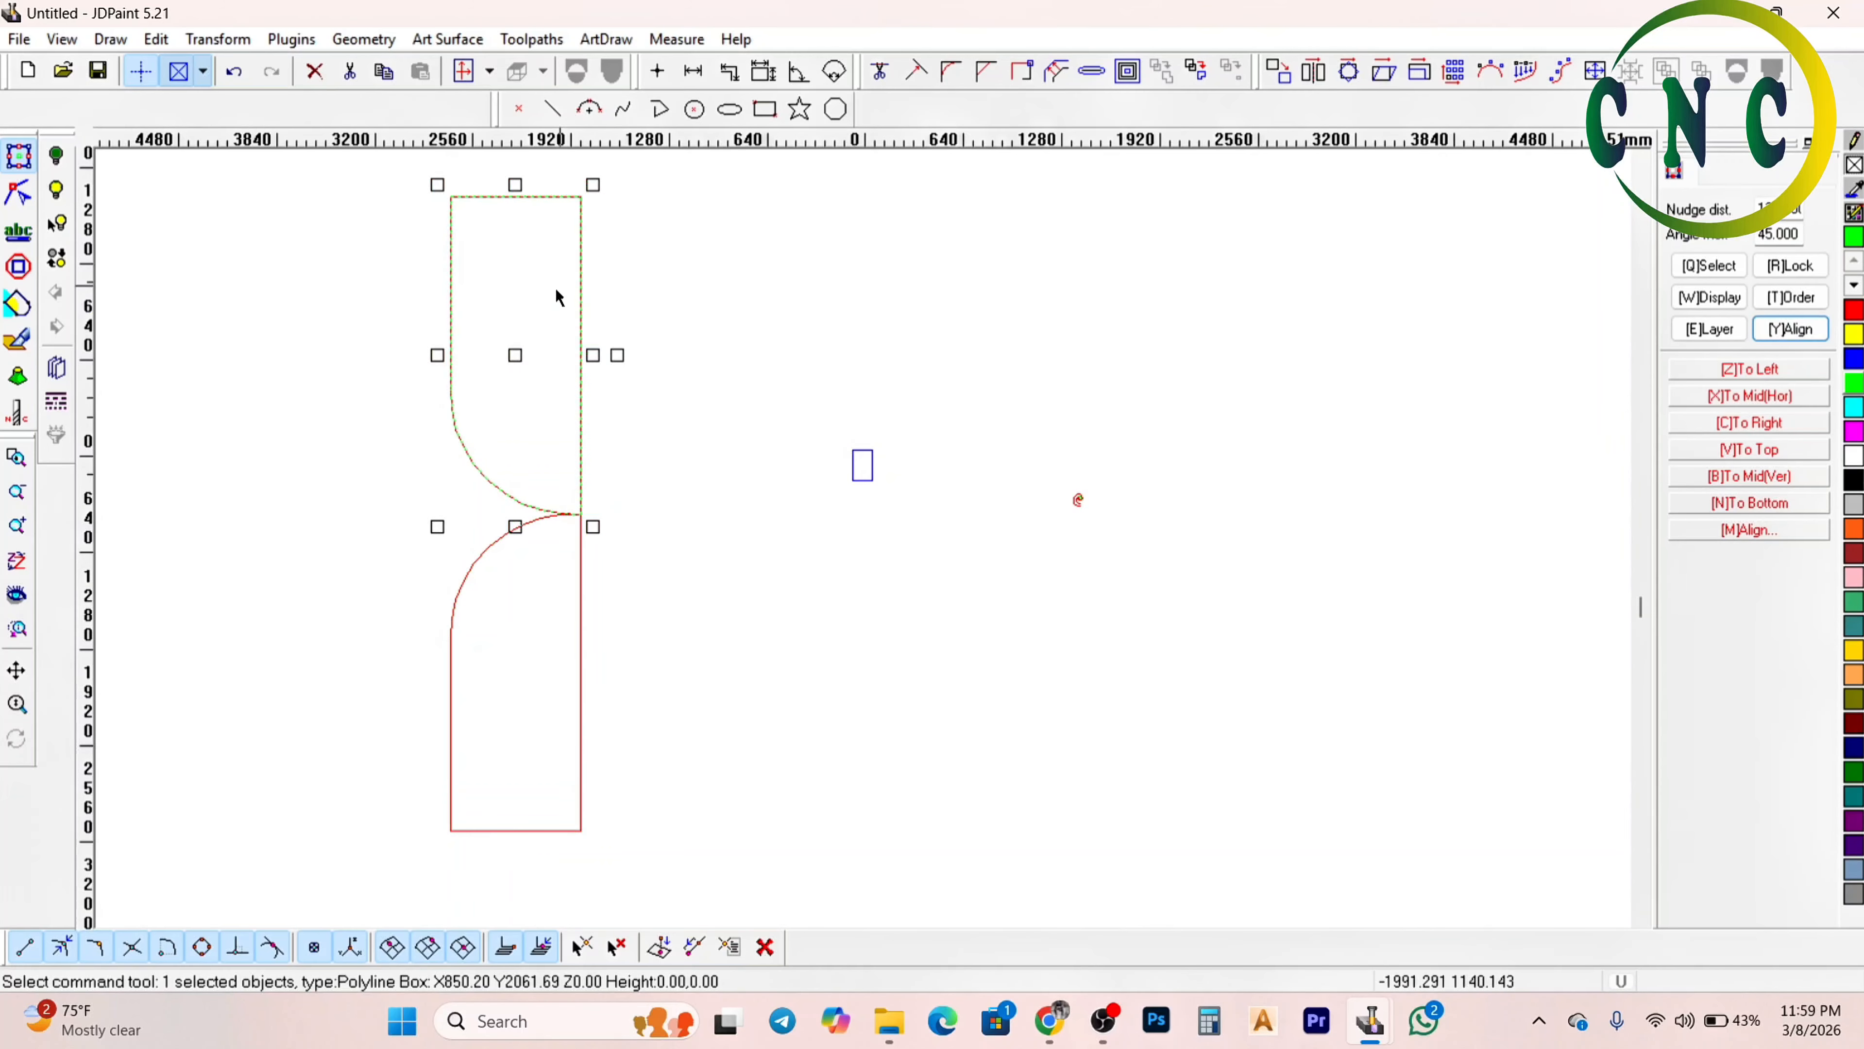
{"action": "key", "text": "Delete"}
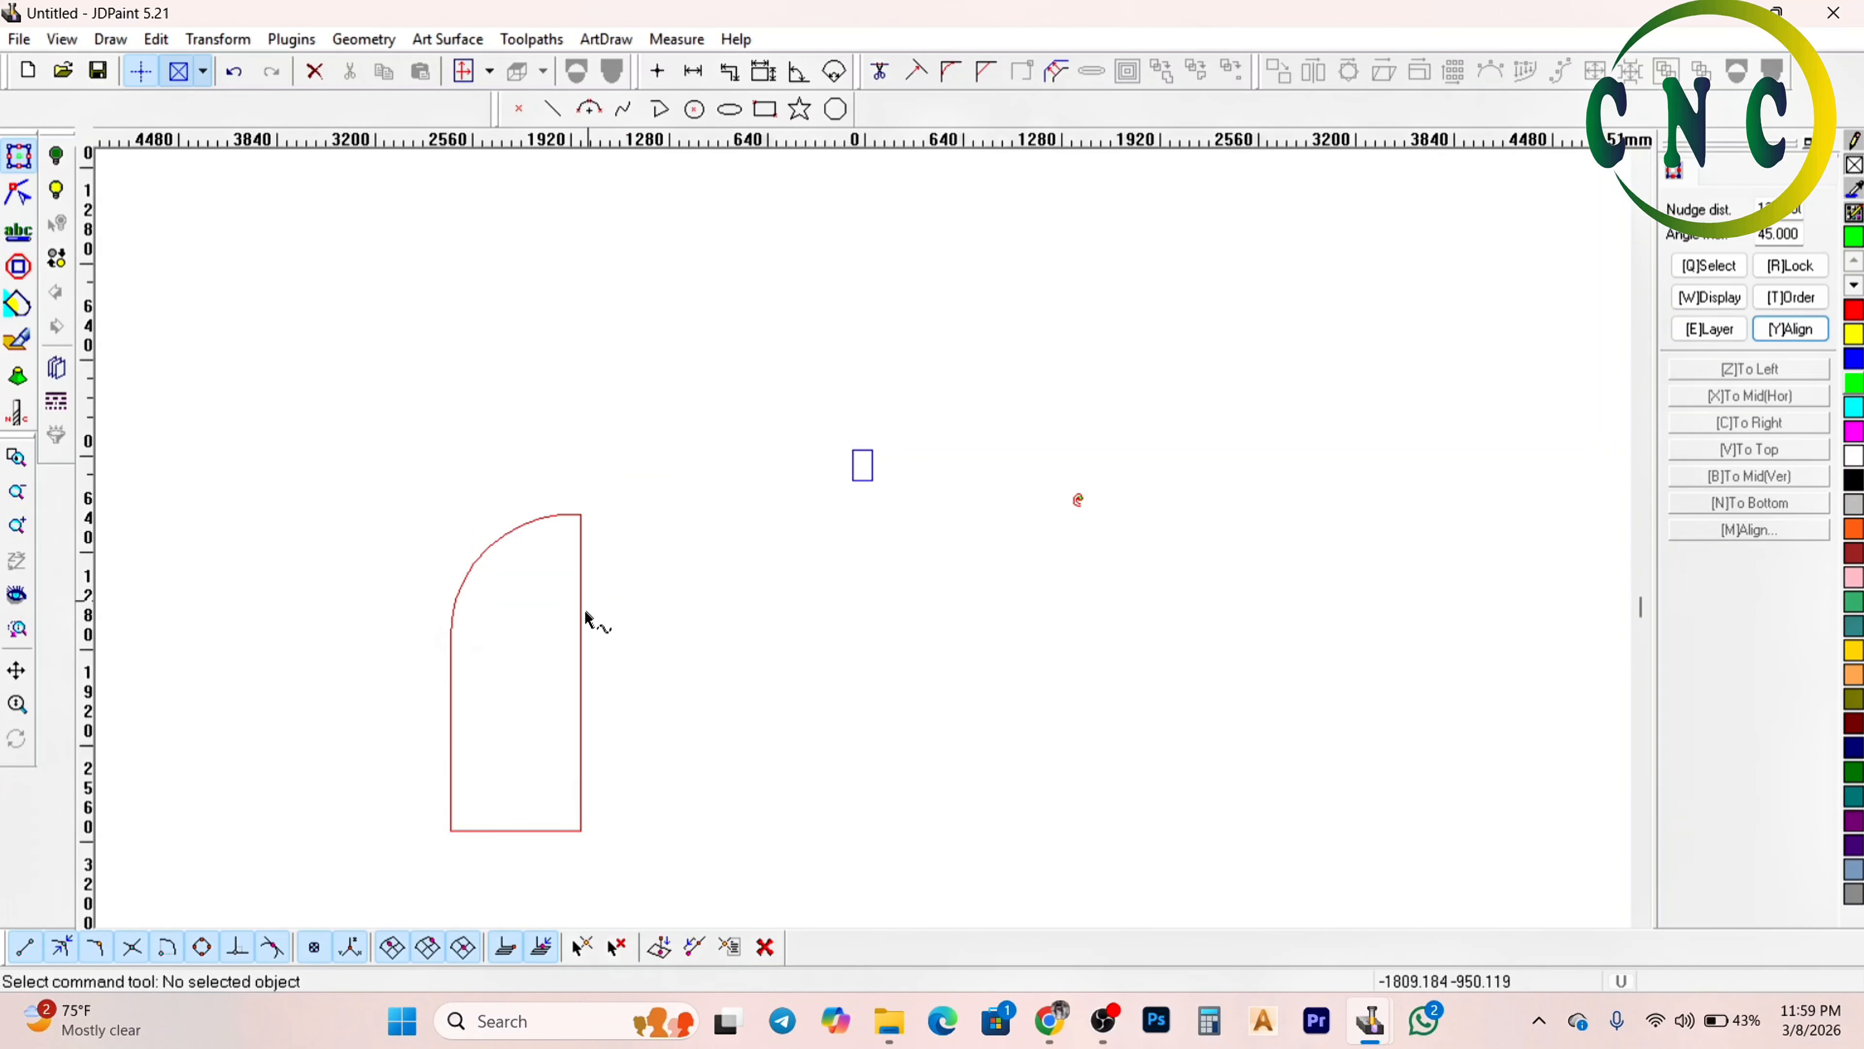
{"action": "left_click", "coordinate": [618, 507]}
{"action": "scroll", "coordinate": [612, 403], "scroll_direction": "down", "scroll_amount": 2}
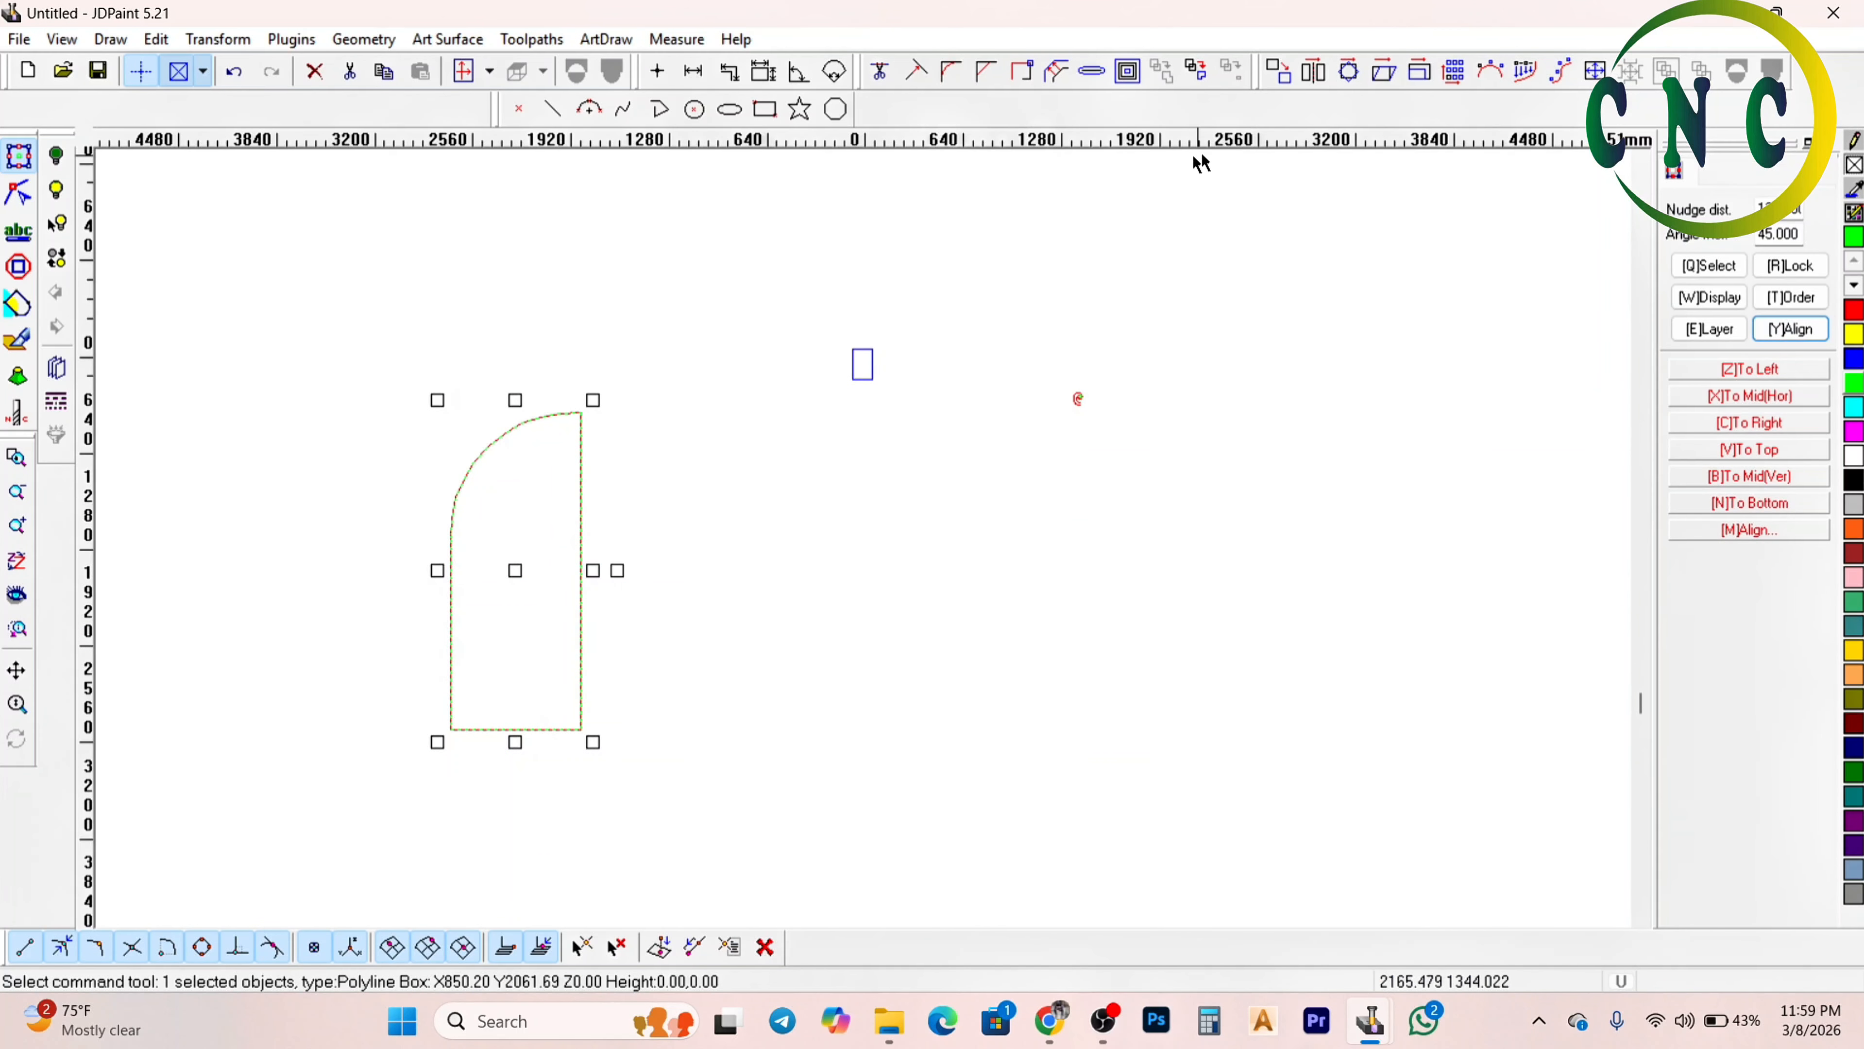
{"action": "scroll", "coordinate": [456, 515], "scroll_direction": "up", "scroll_amount": 4}
{"action": "scroll", "coordinate": [616, 512], "scroll_direction": "down", "scroll_amount": 3}
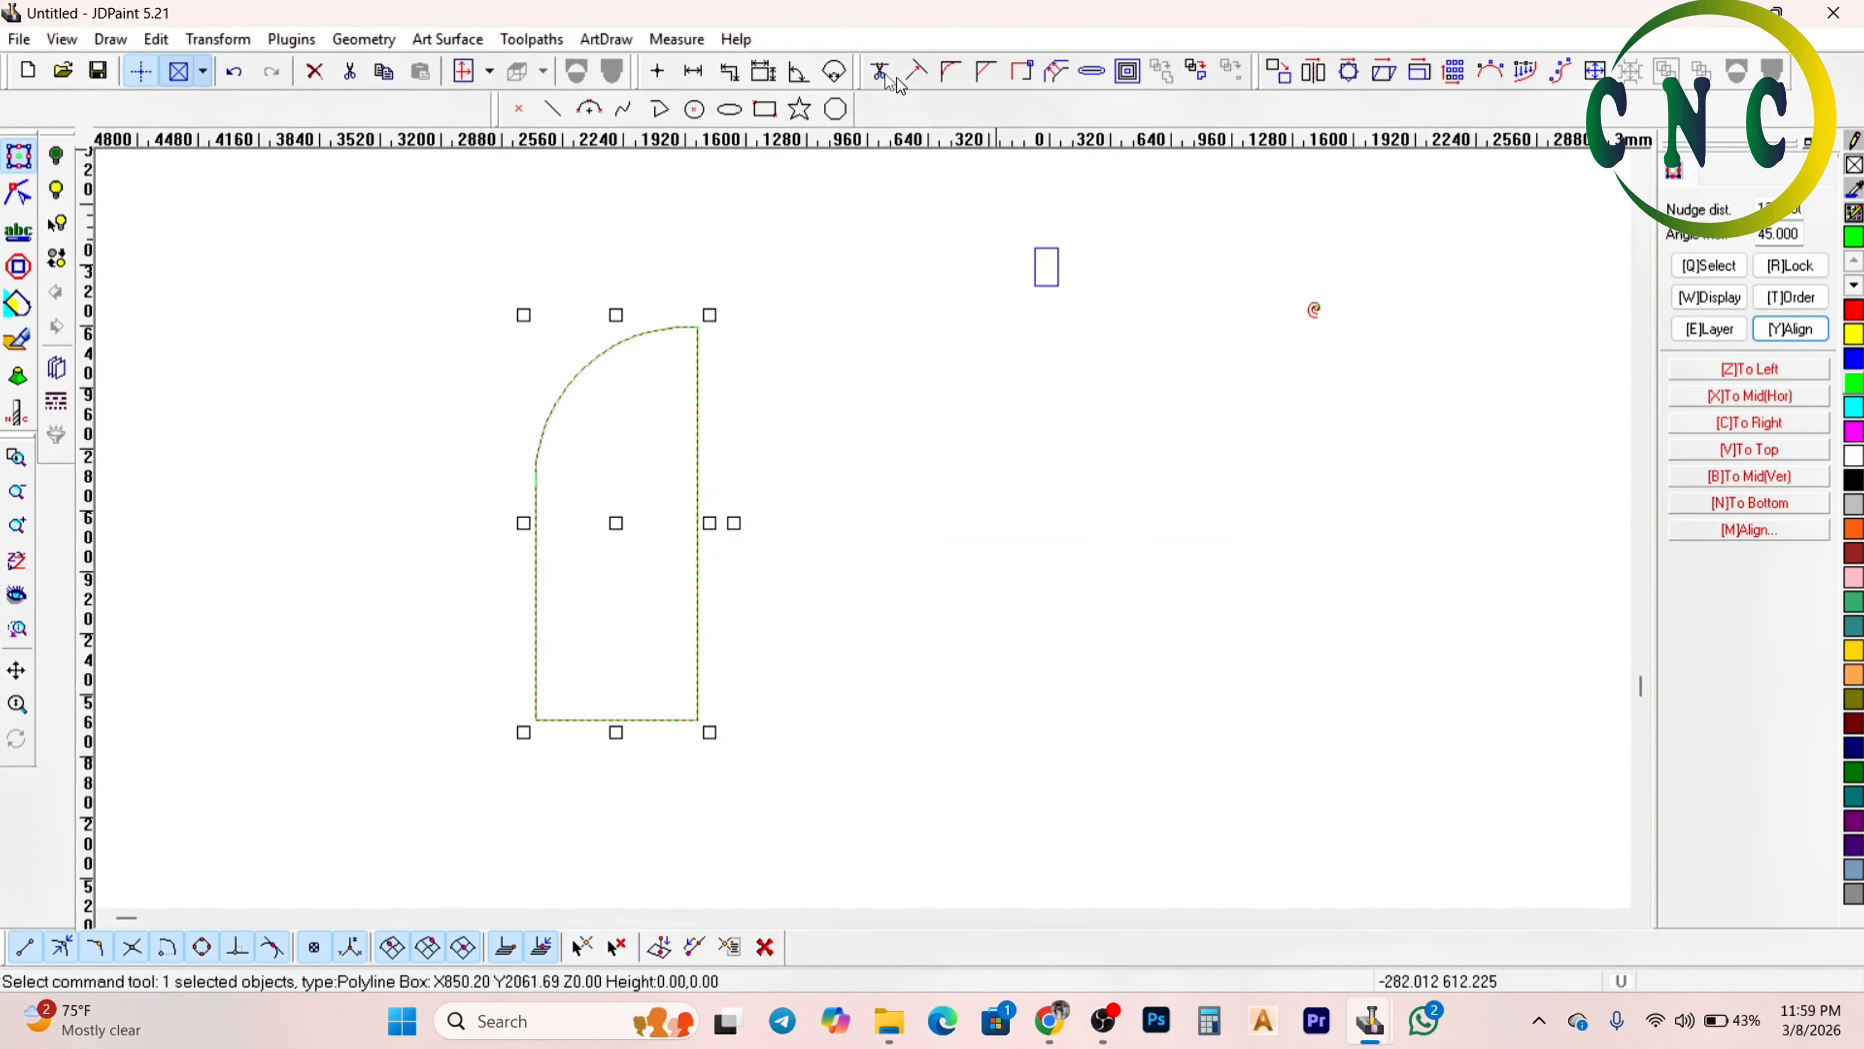
{"action": "left_click", "coordinate": [662, 110]}
{"action": "right_click", "coordinate": [741, 360]}
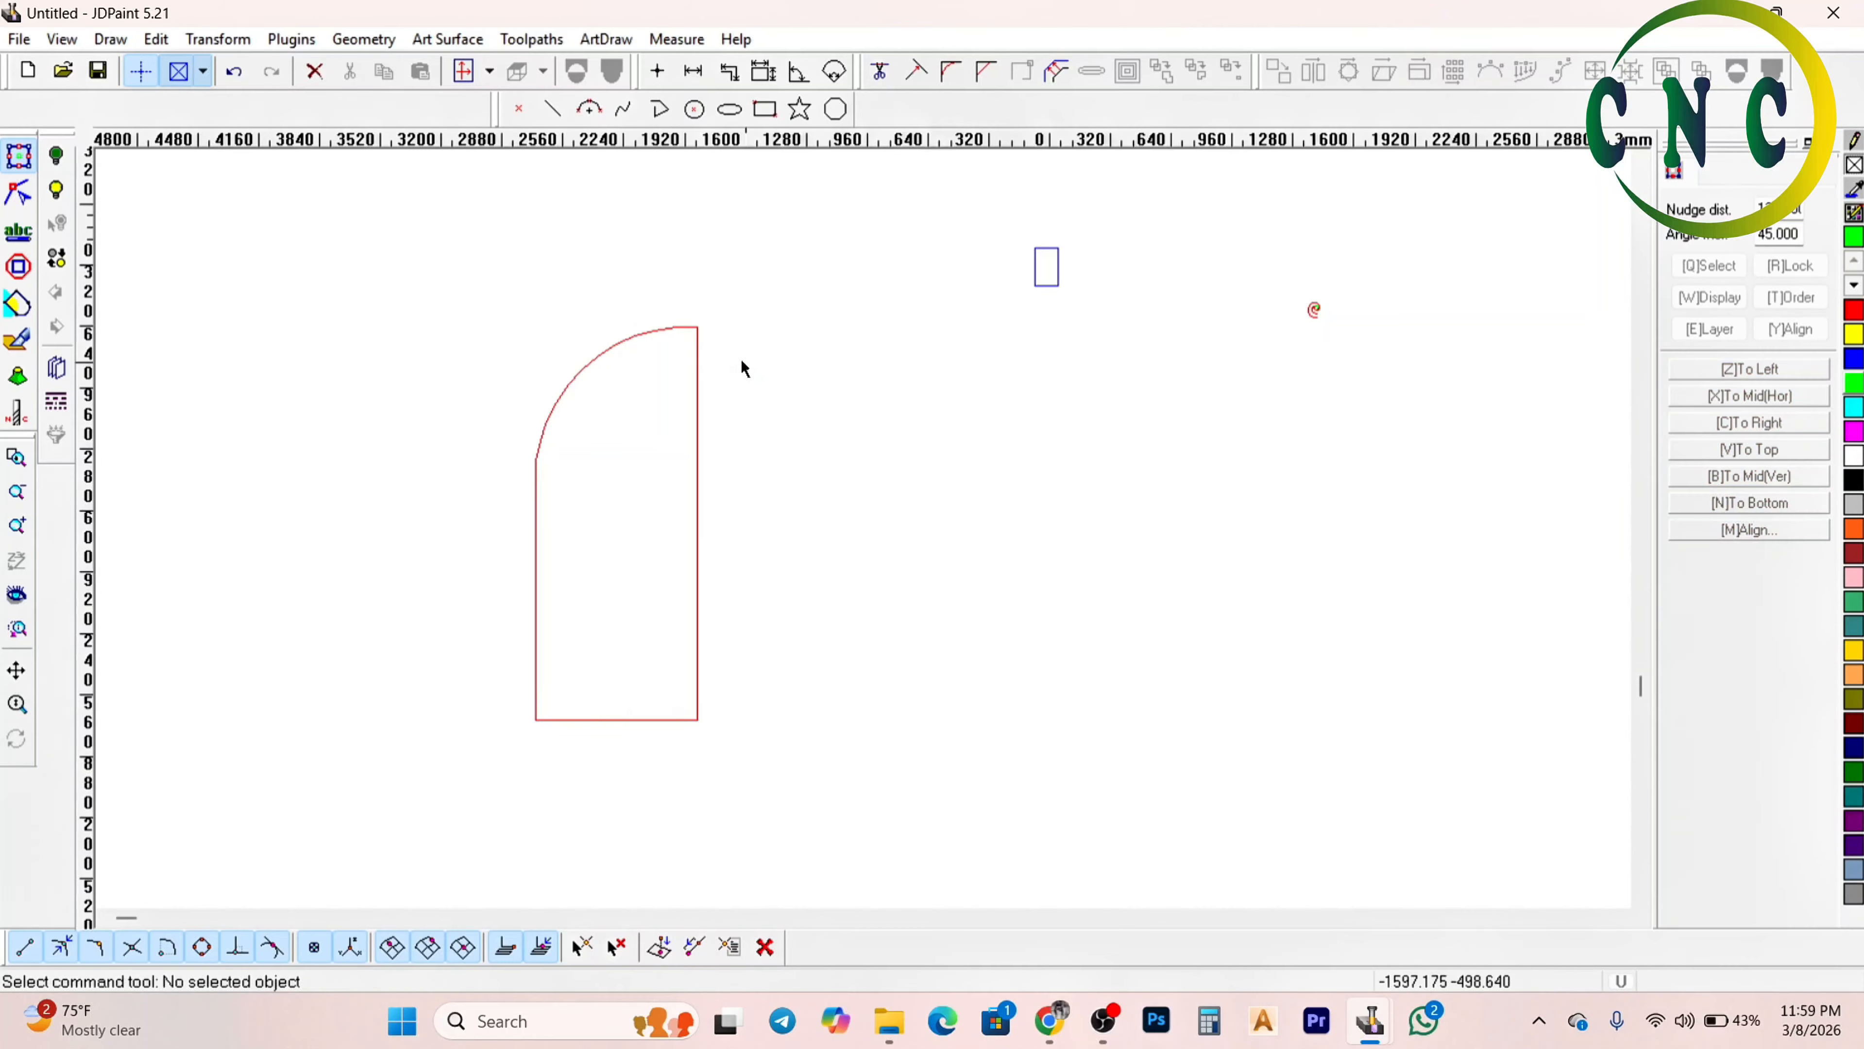
Mirror a copy of the arched outline about its straight right edge to form a full arch, keeping both halves
{"action": "left_click", "coordinate": [699, 354]}
{"action": "left_click", "coordinate": [1314, 71]}
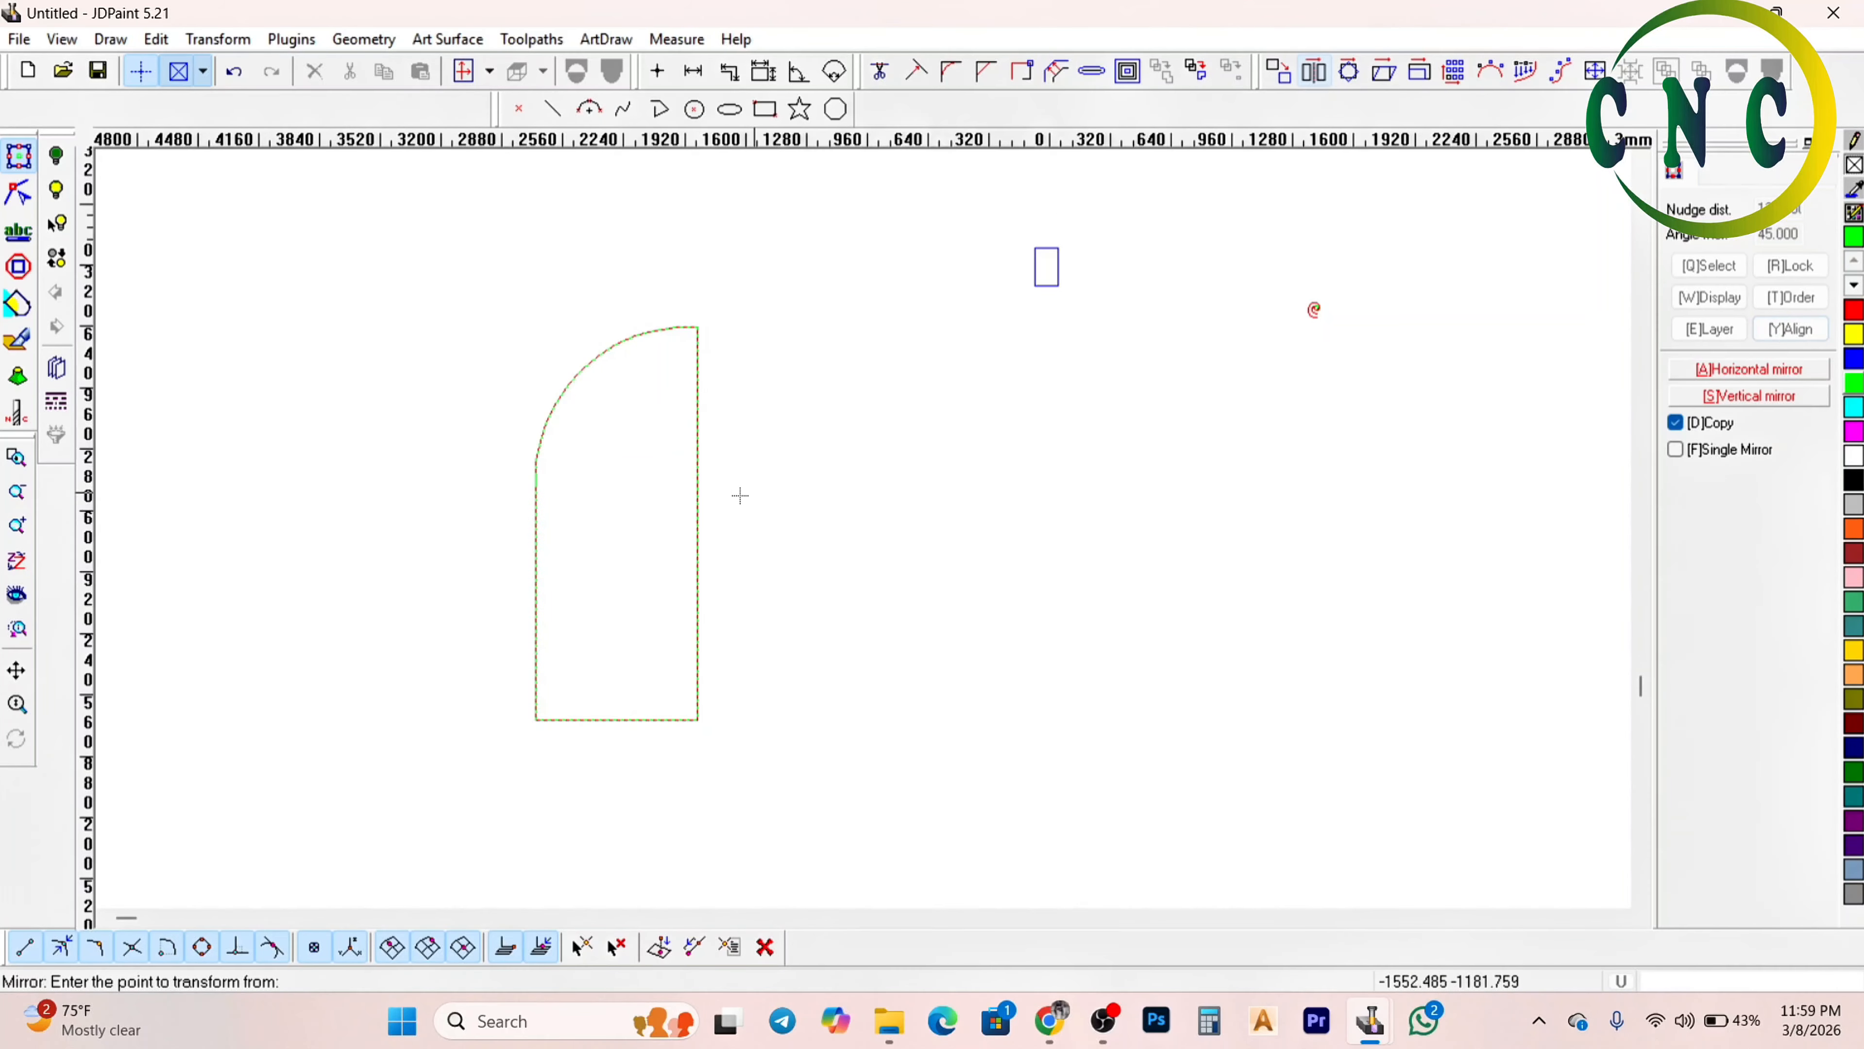
{"action": "left_click", "coordinate": [697, 468]}
{"action": "left_click", "coordinate": [703, 282]}
{"action": "key", "text": "Delete"}
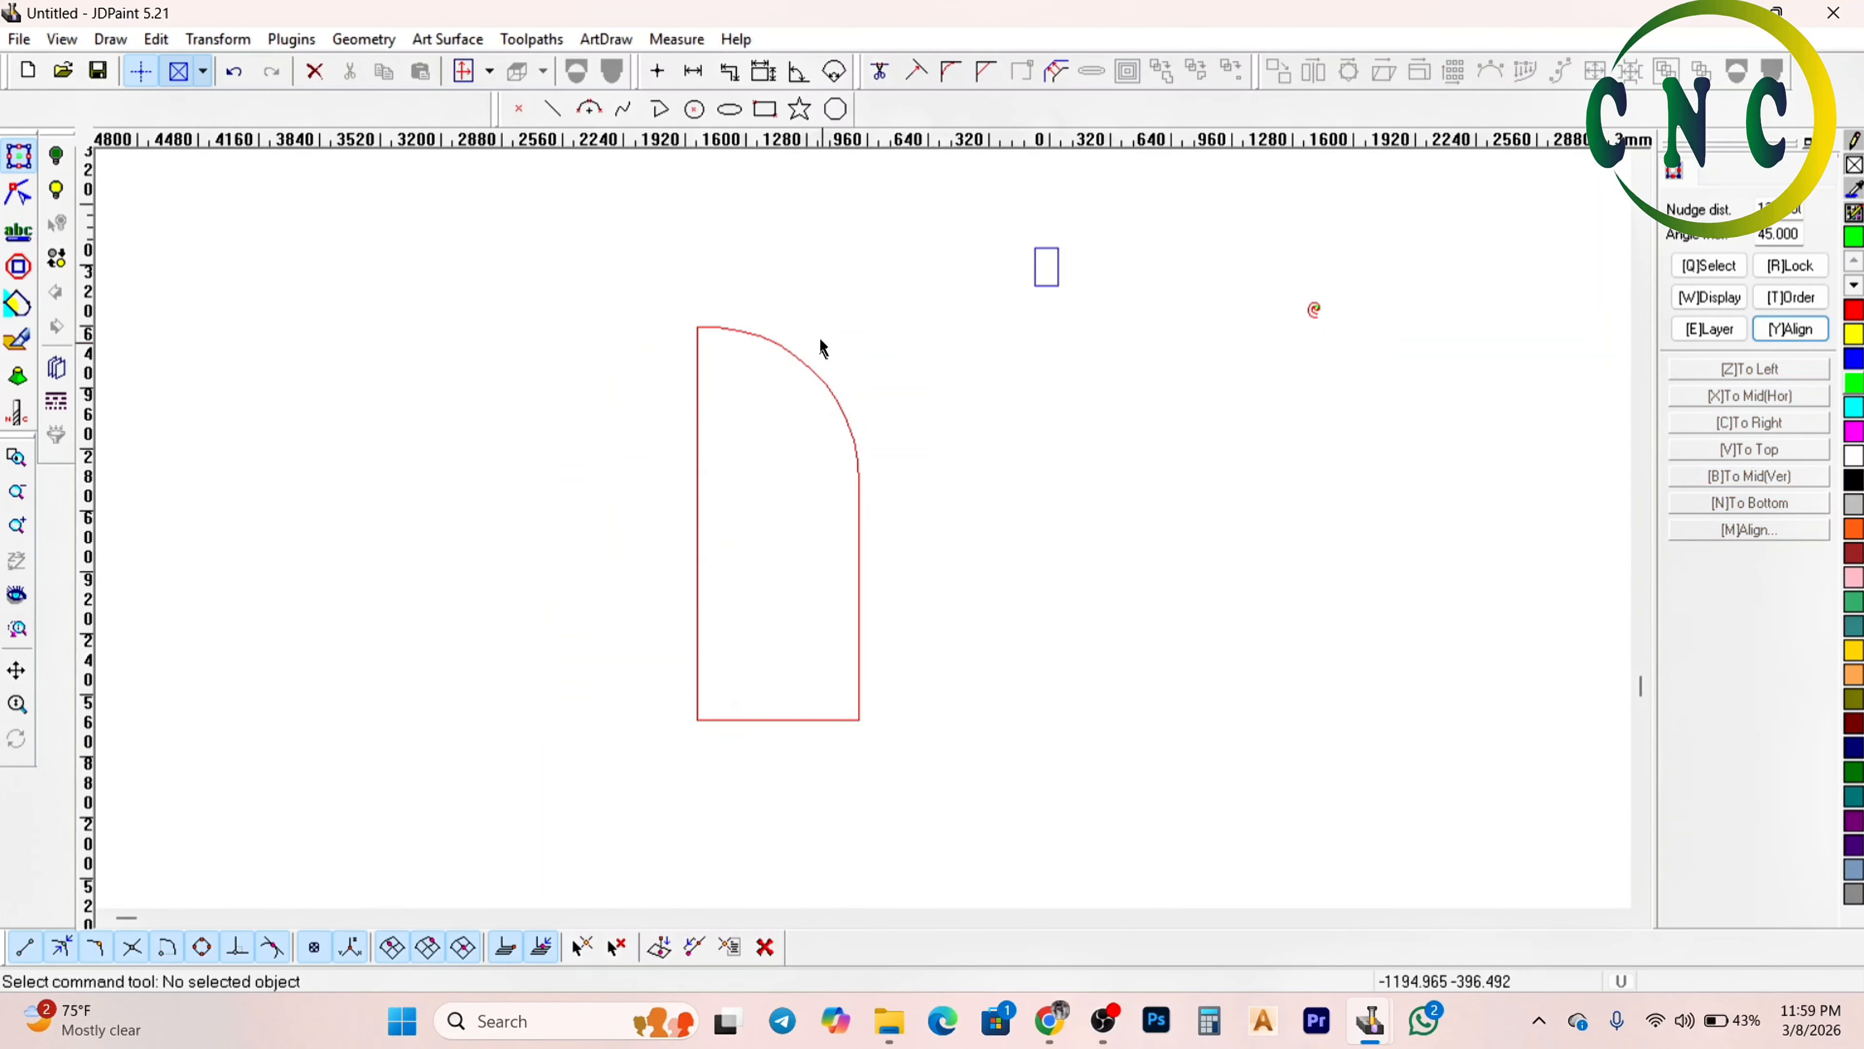
{"action": "key", "text": "ctrl+z"}
{"action": "left_click_drag", "start_coordinate": [830, 366], "coordinate": [799, 451]}
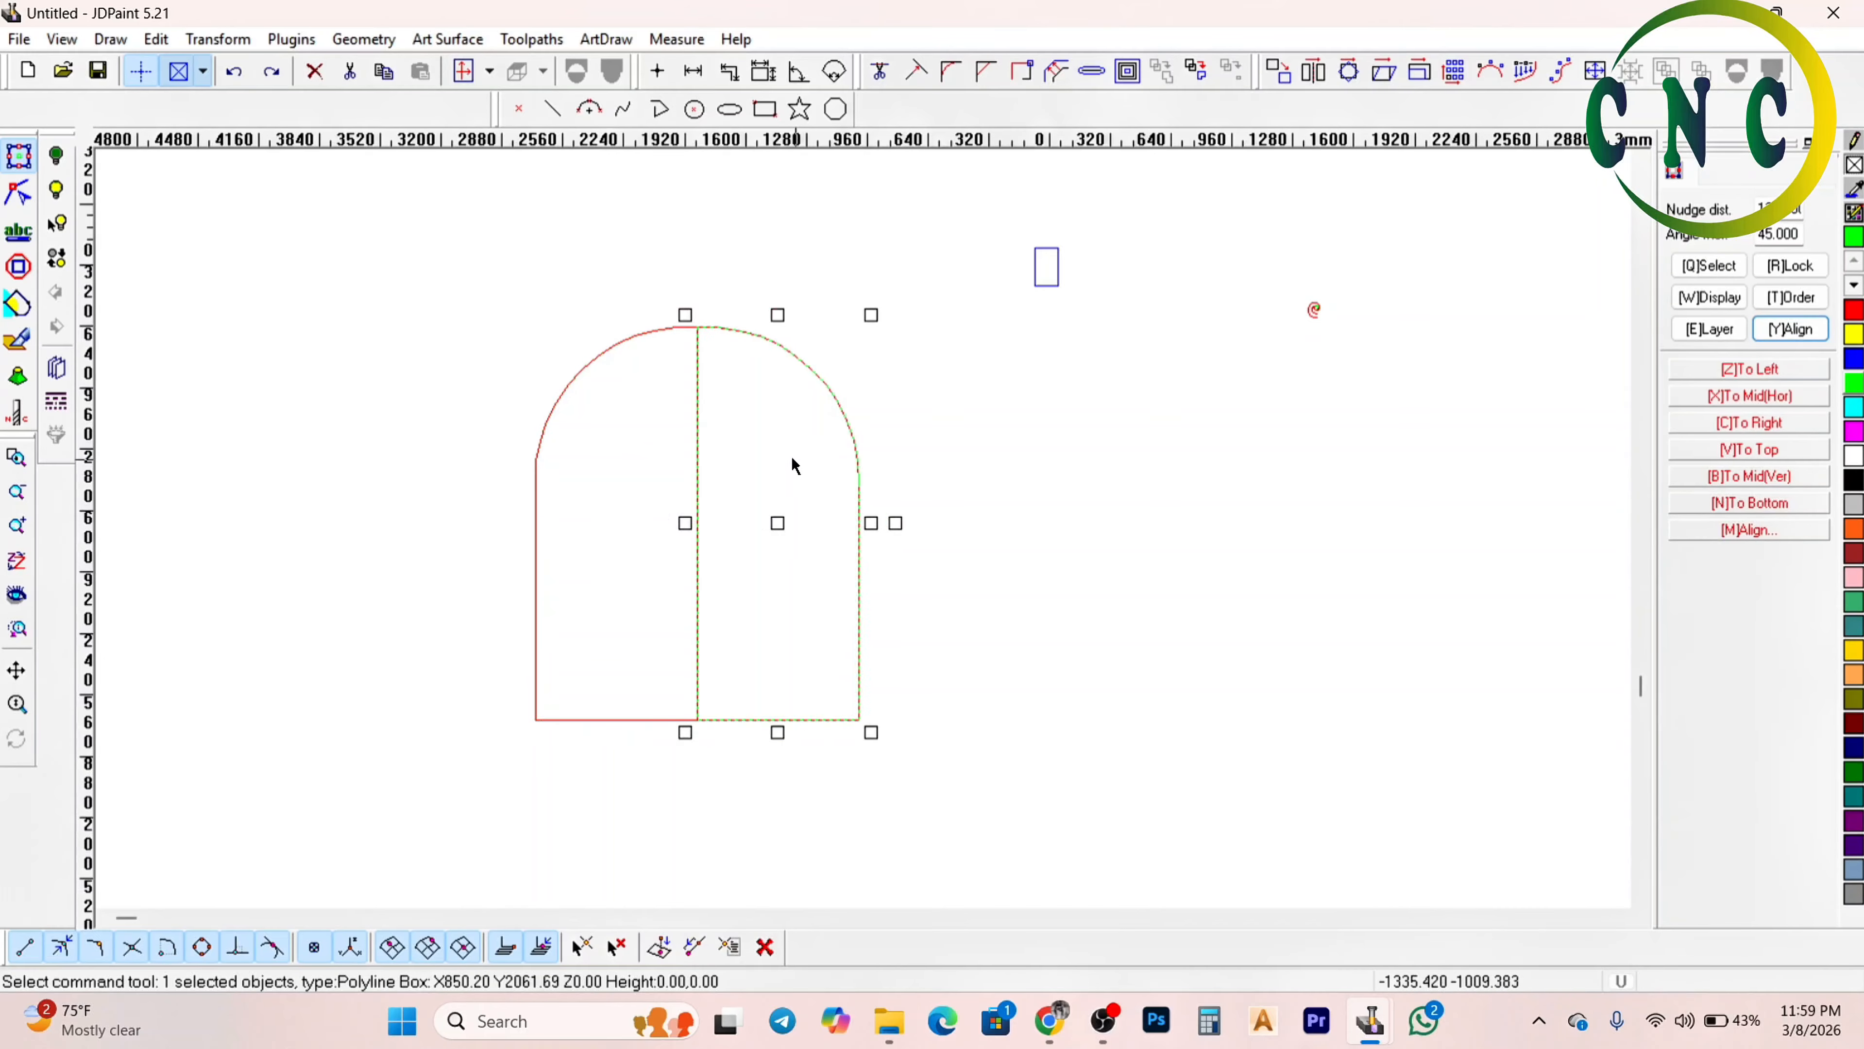
Delete the mirrored half of the arch and draw a vertical line about 2809 mm long just right of the remaining outline
{"action": "key", "text": "Delete"}
{"action": "left_click", "coordinate": [658, 110]}
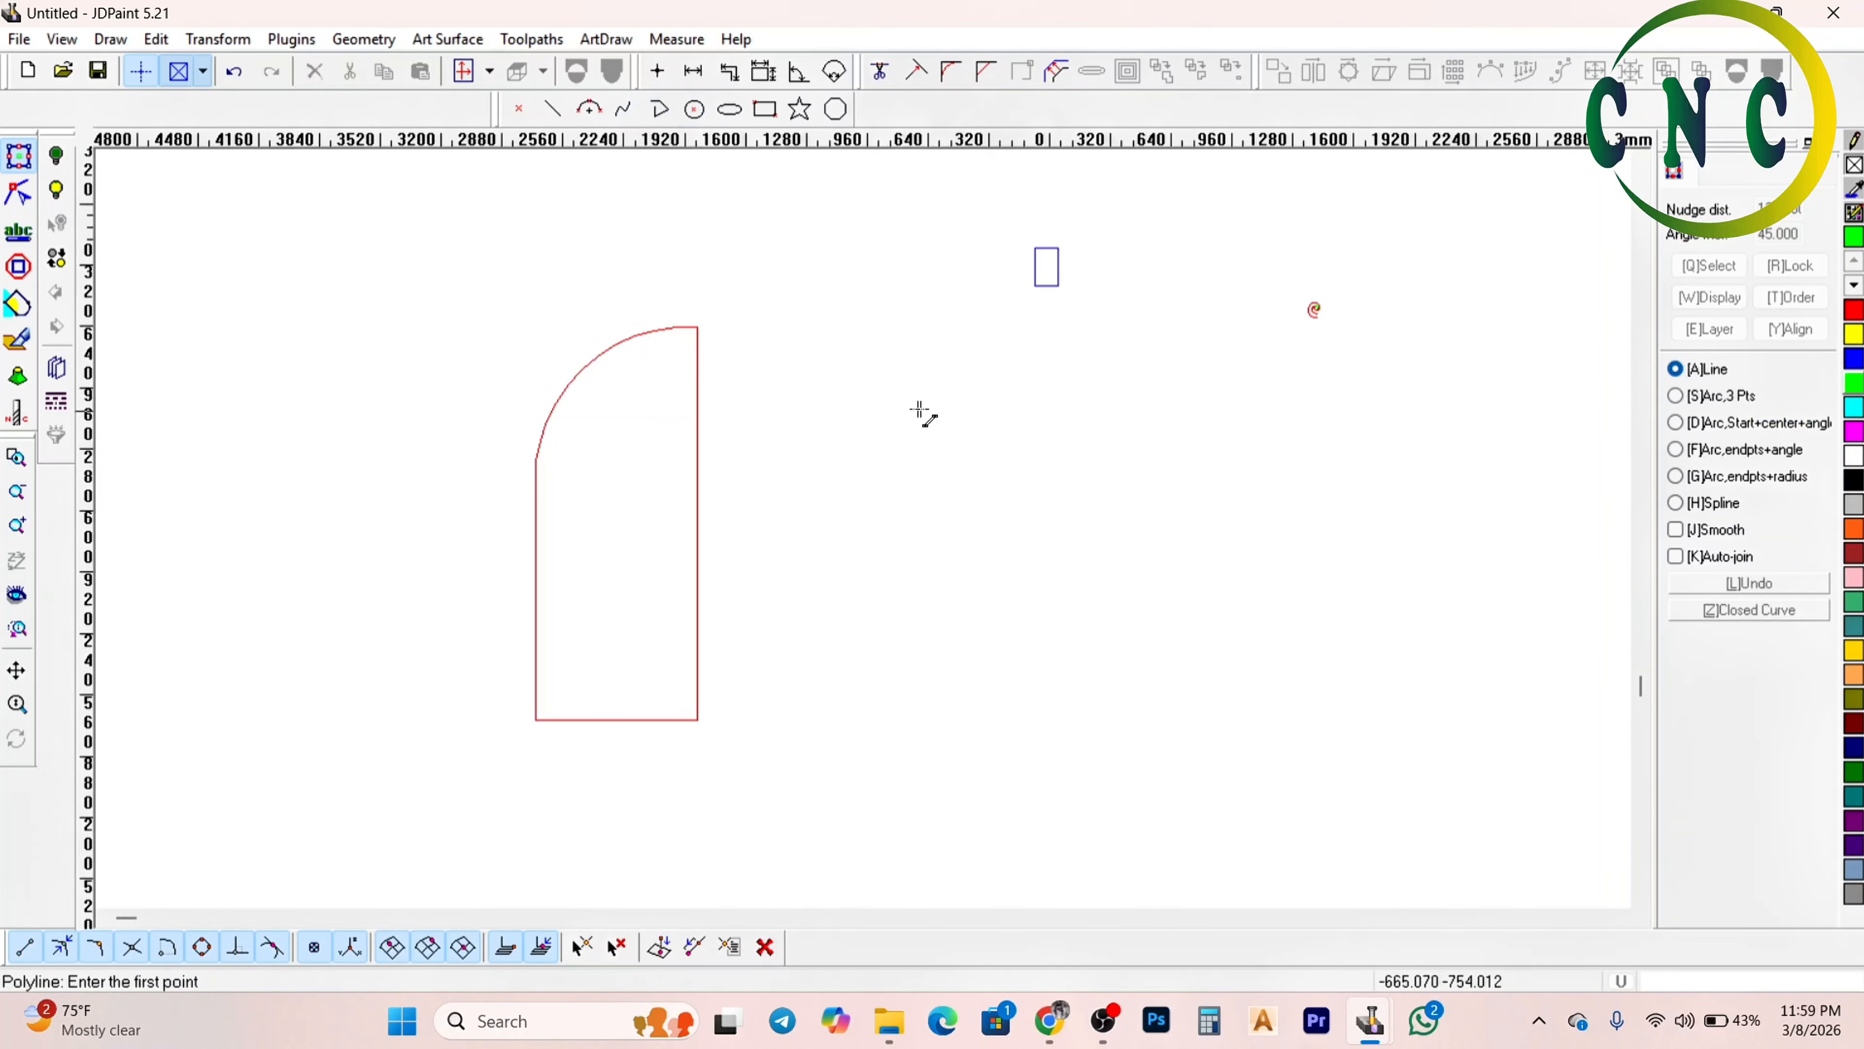
{"action": "left_click", "coordinate": [735, 273]}
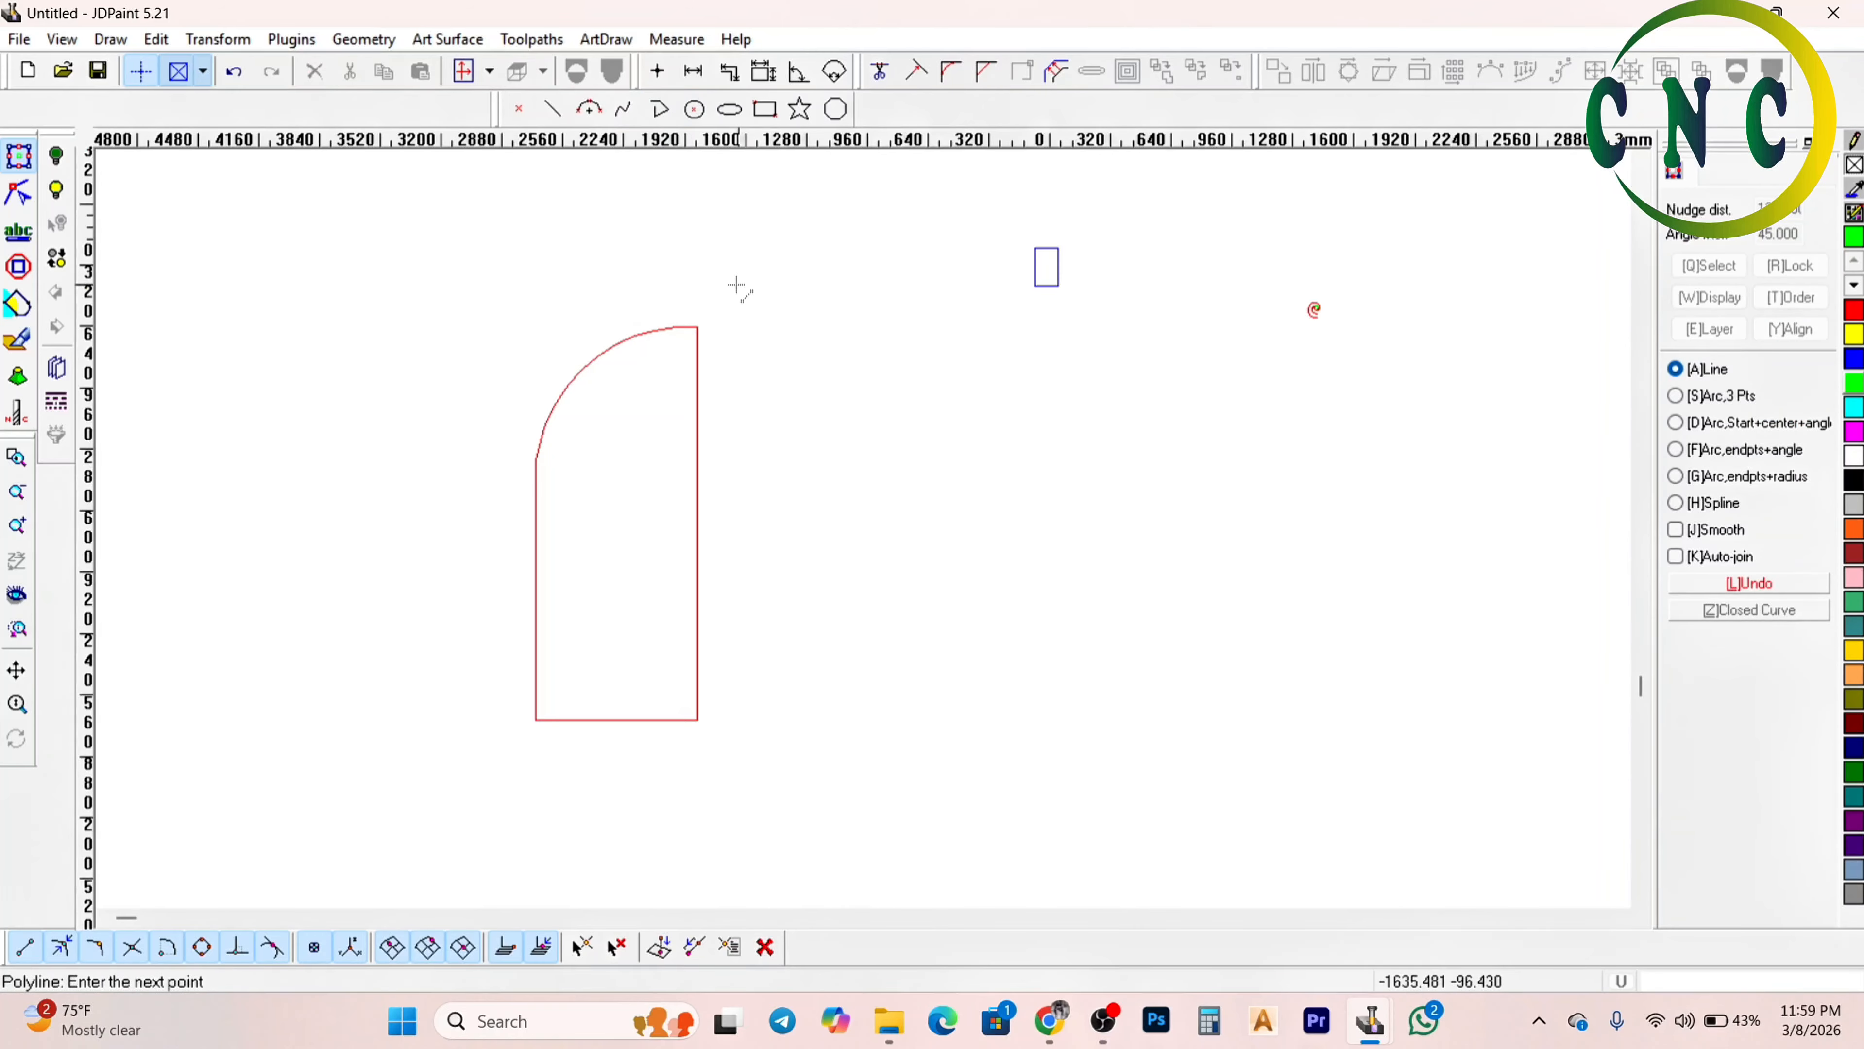
{"action": "left_click", "coordinate": [735, 832]}
{"action": "right_click", "coordinate": [735, 832]}
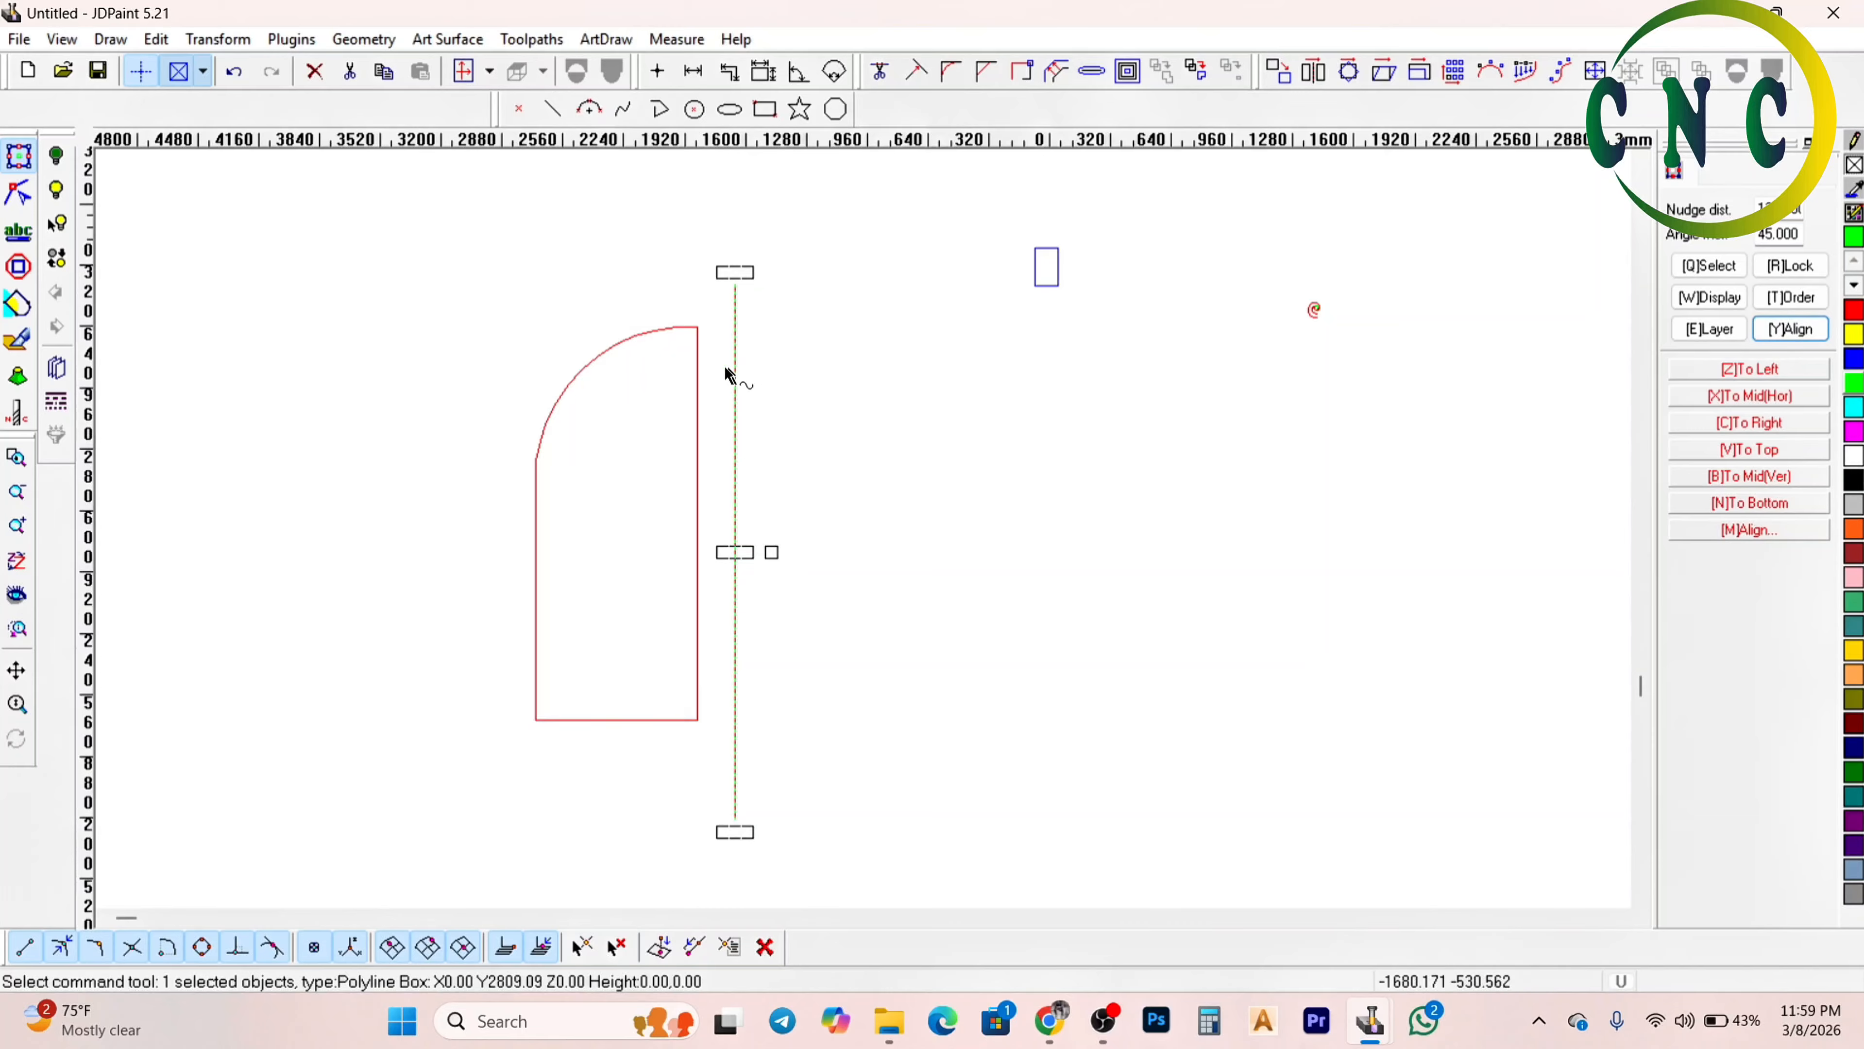
Mirror a copy of the arched outline about the vertical line, leaving a gap between the two halves, and clear the selection
{"action": "left_click", "coordinate": [640, 420]}
{"action": "left_click", "coordinate": [1313, 72]}
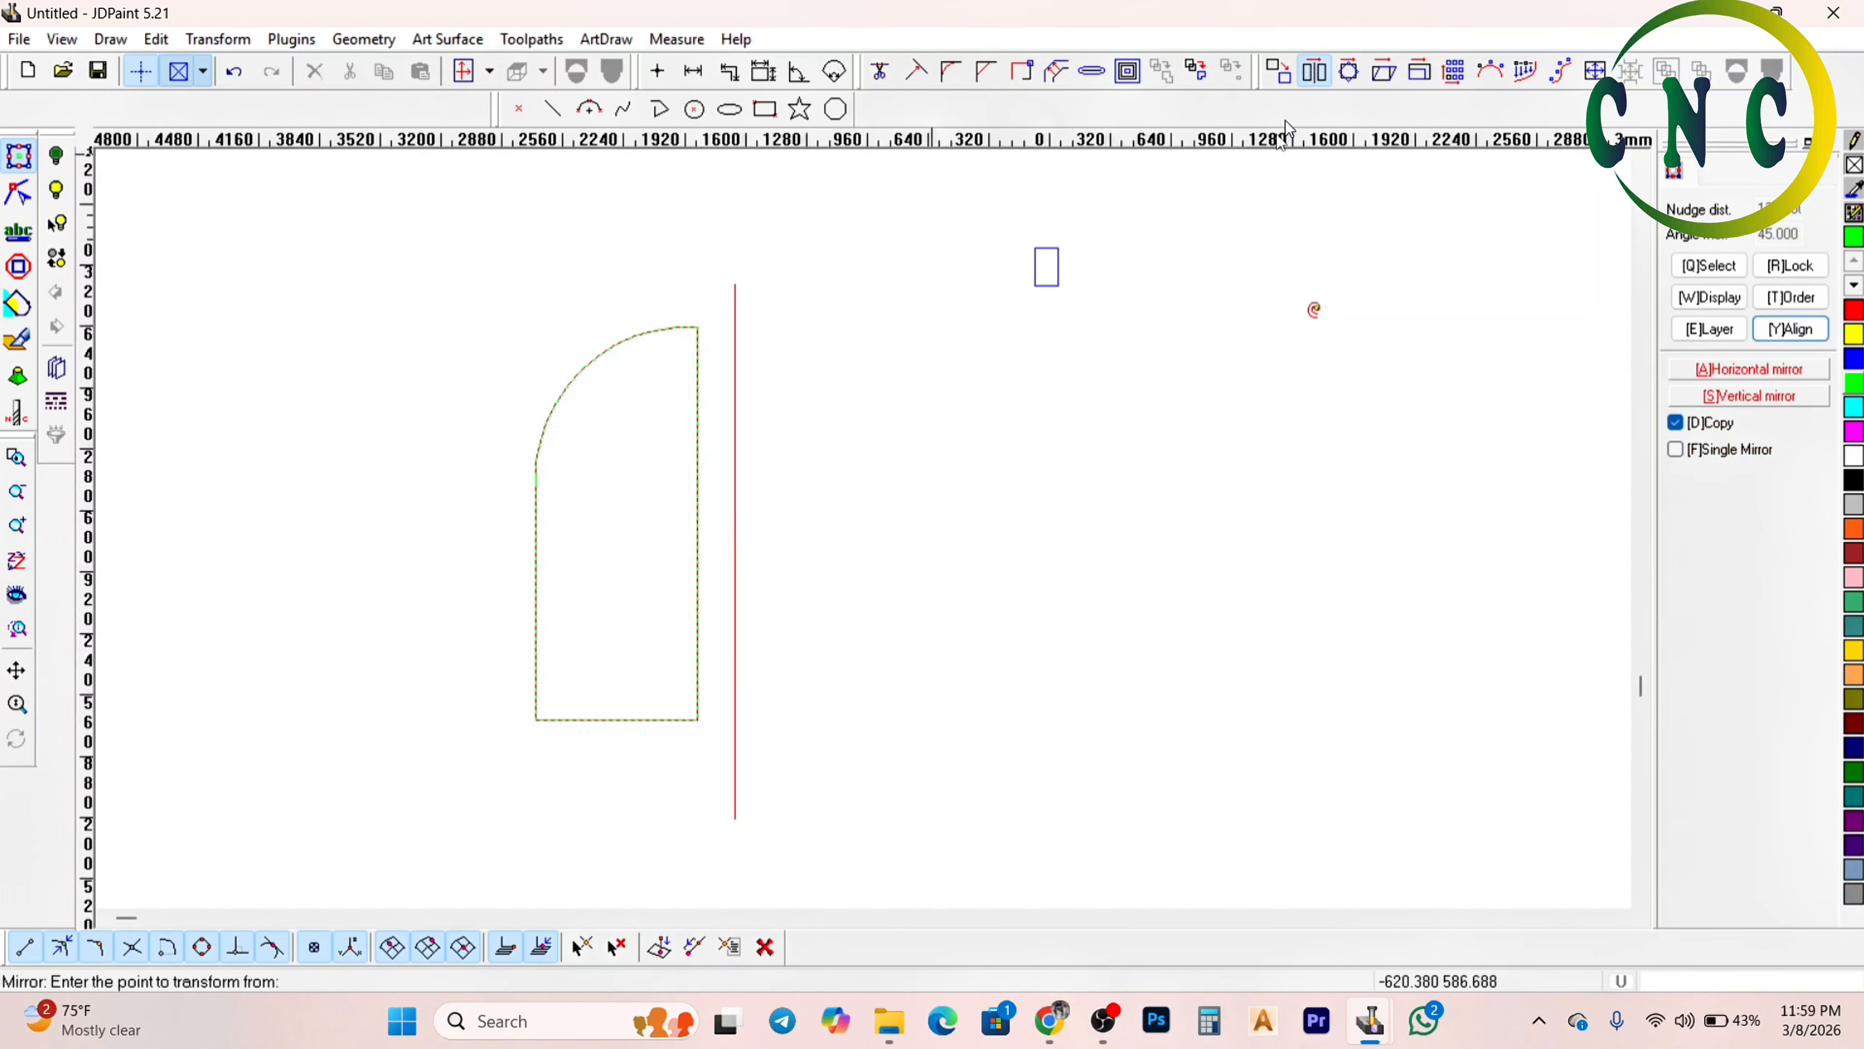
{"action": "left_click", "coordinate": [735, 501]}
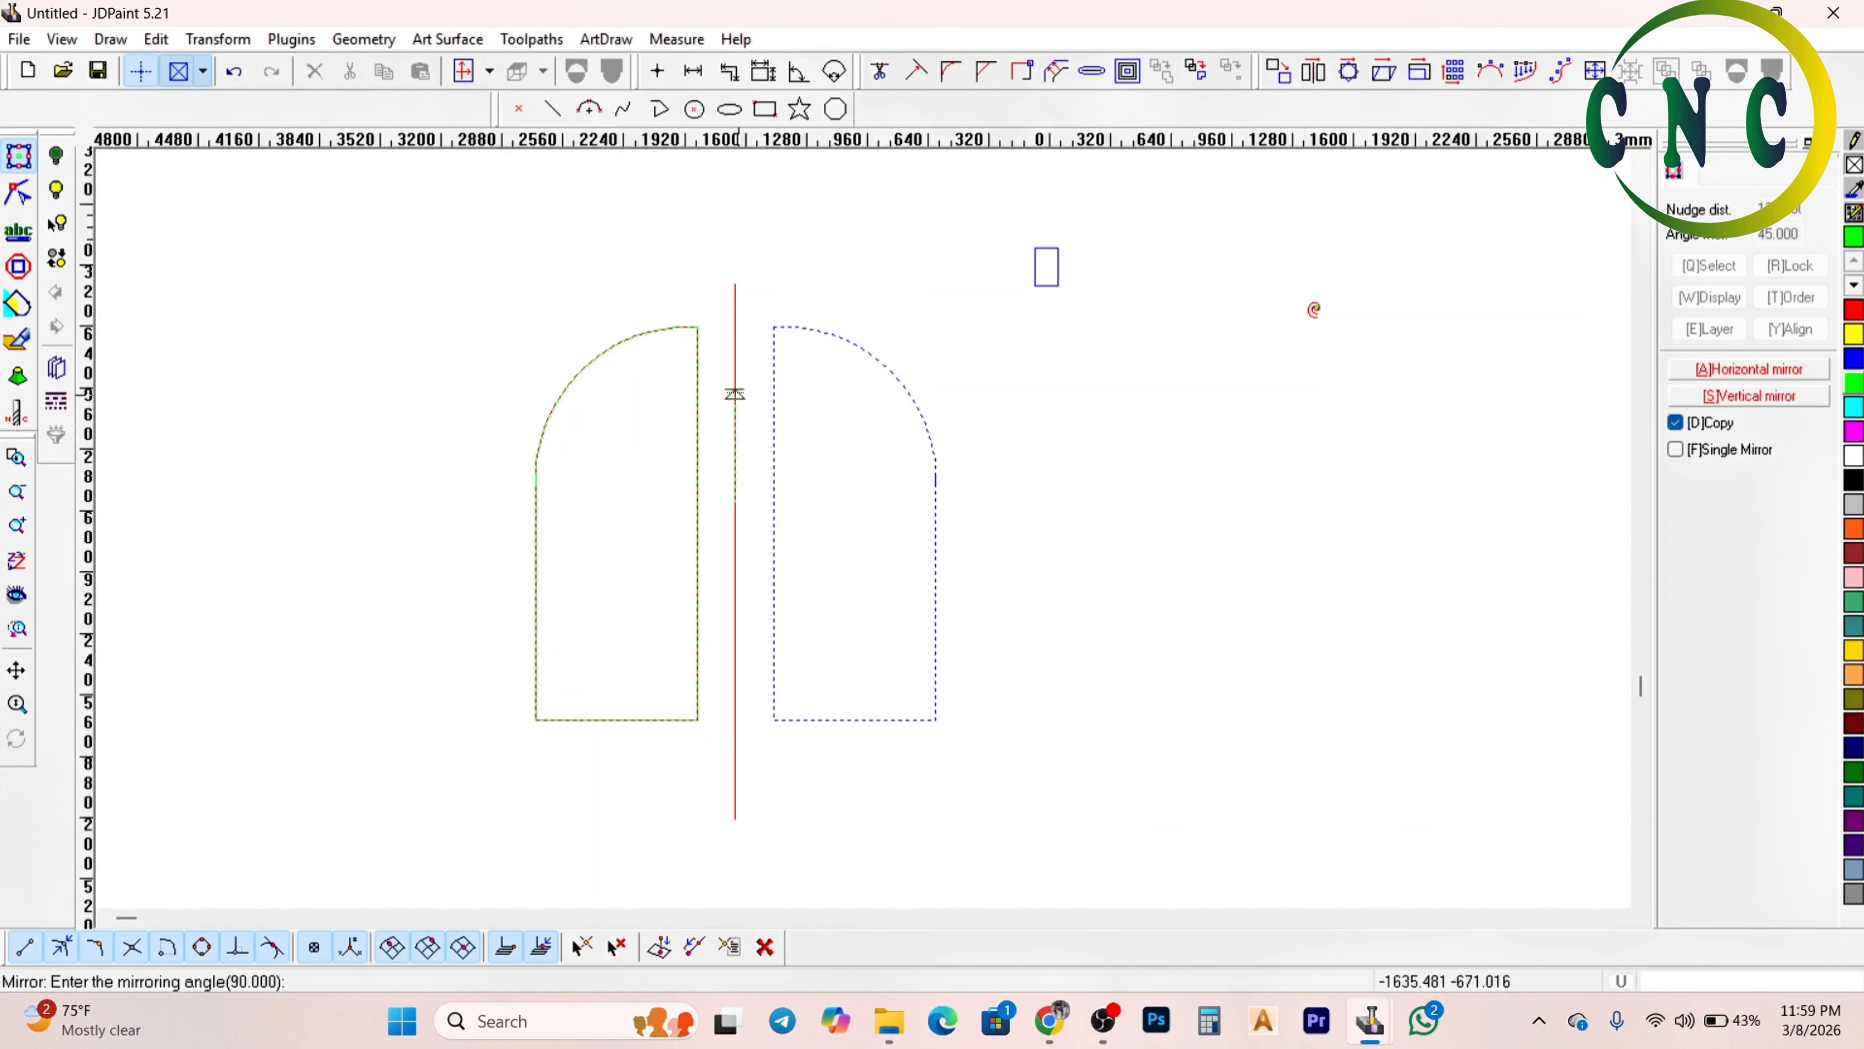
{"action": "left_click", "coordinate": [735, 394]}
{"action": "scroll", "coordinate": [758, 470], "scroll_direction": "up", "scroll_amount": 2}
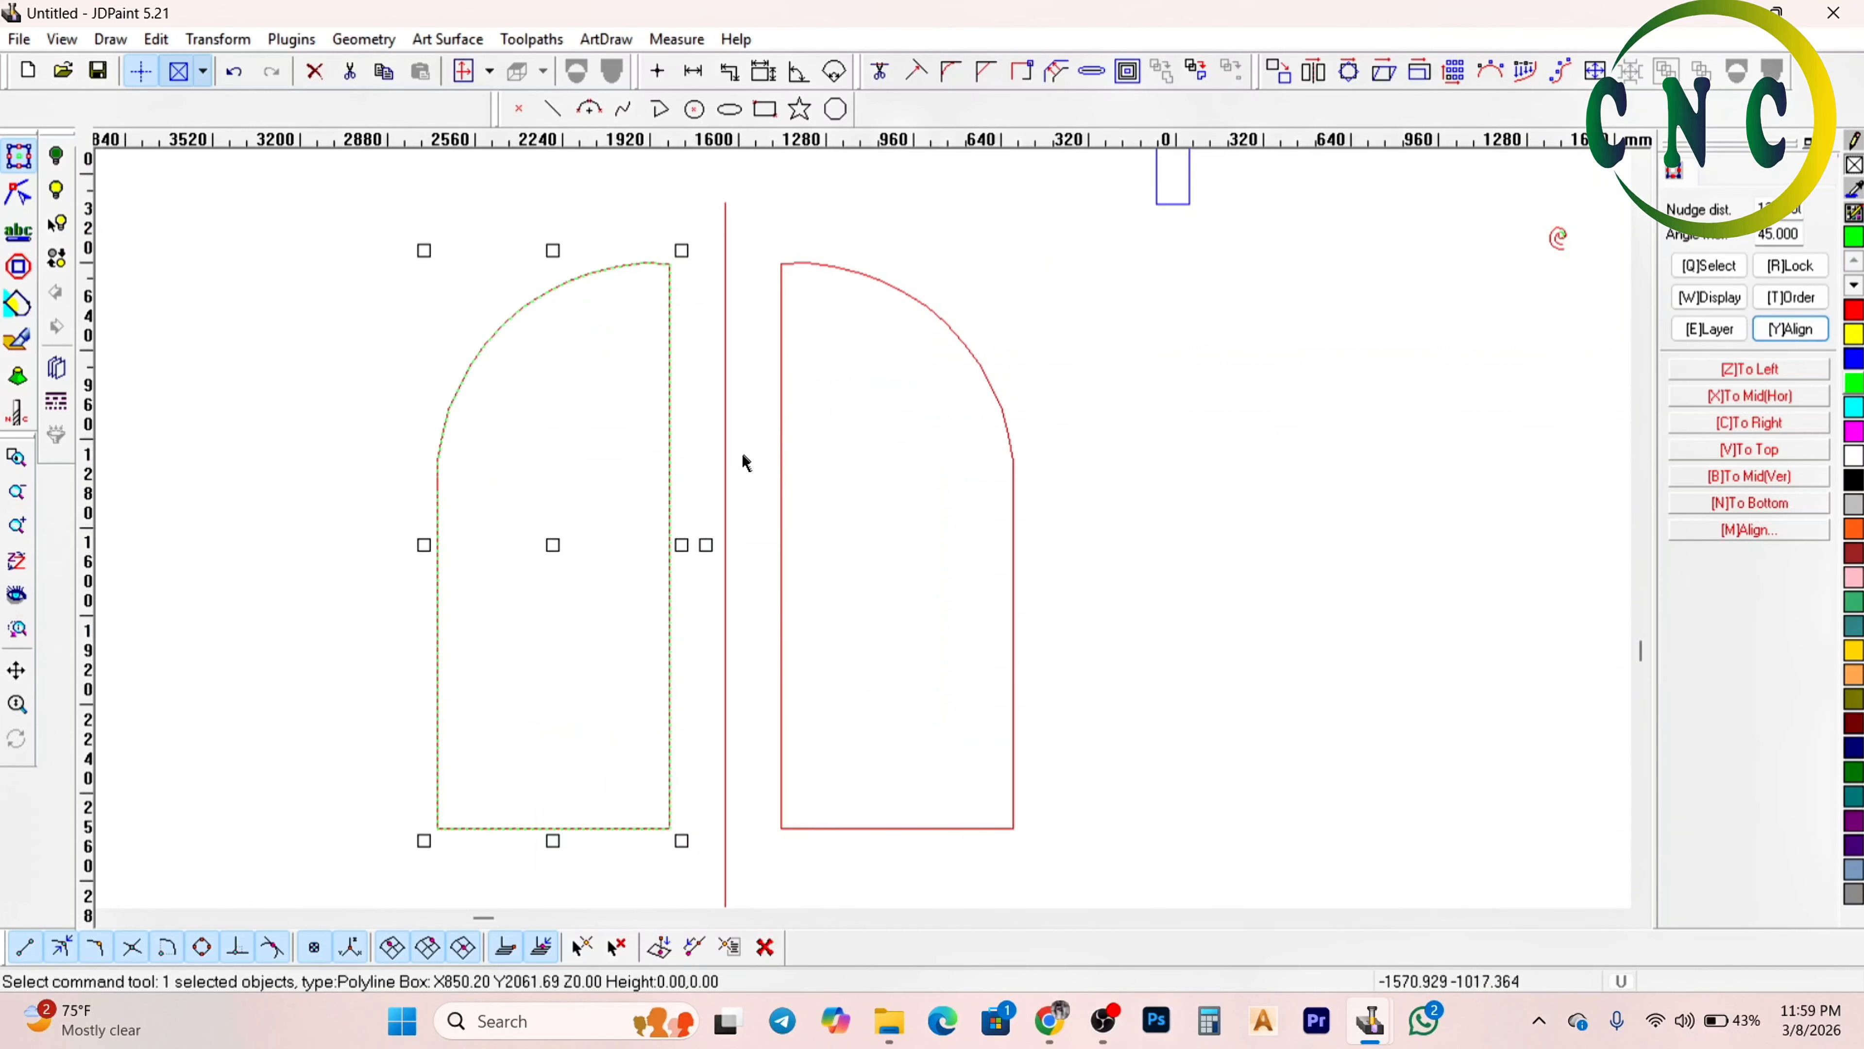
{"action": "left_click", "coordinate": [818, 474]}
{"action": "scroll", "coordinate": [779, 449], "scroll_direction": "down", "scroll_amount": 3}
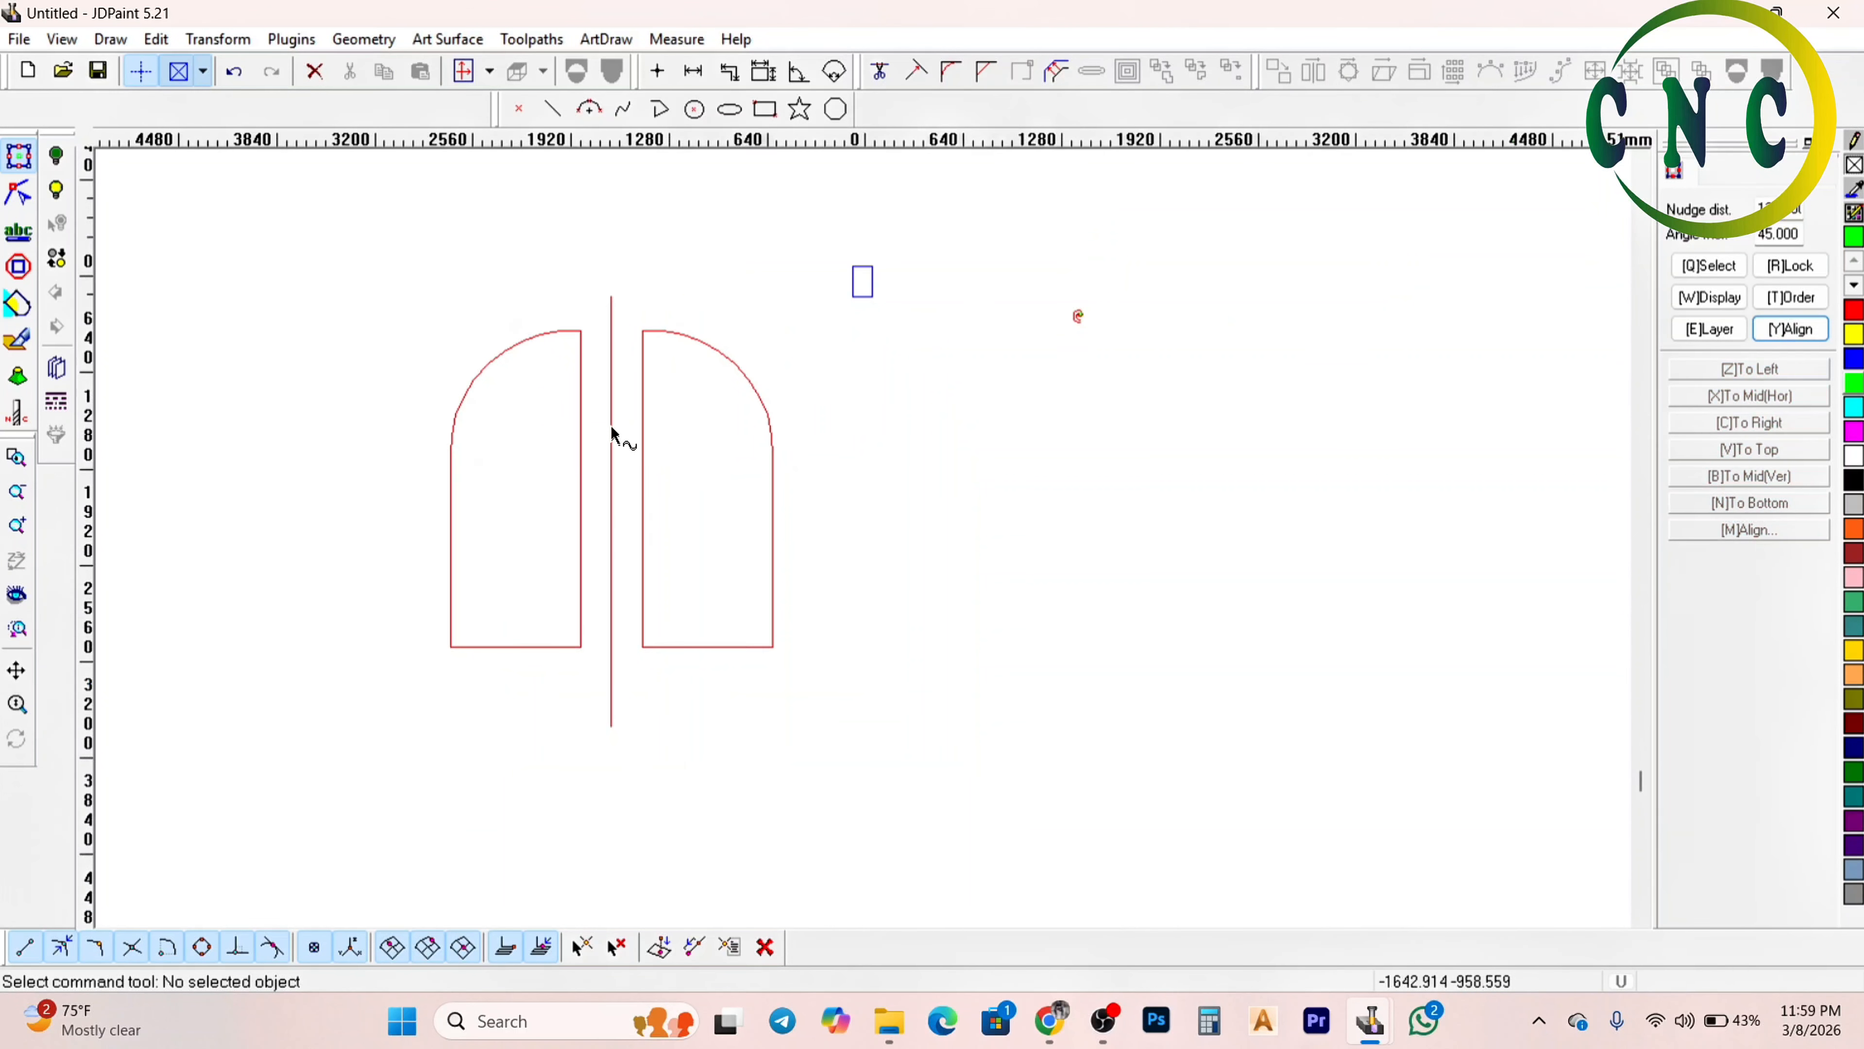
{"action": "scroll", "coordinate": [609, 425], "scroll_direction": "up", "scroll_amount": 2}
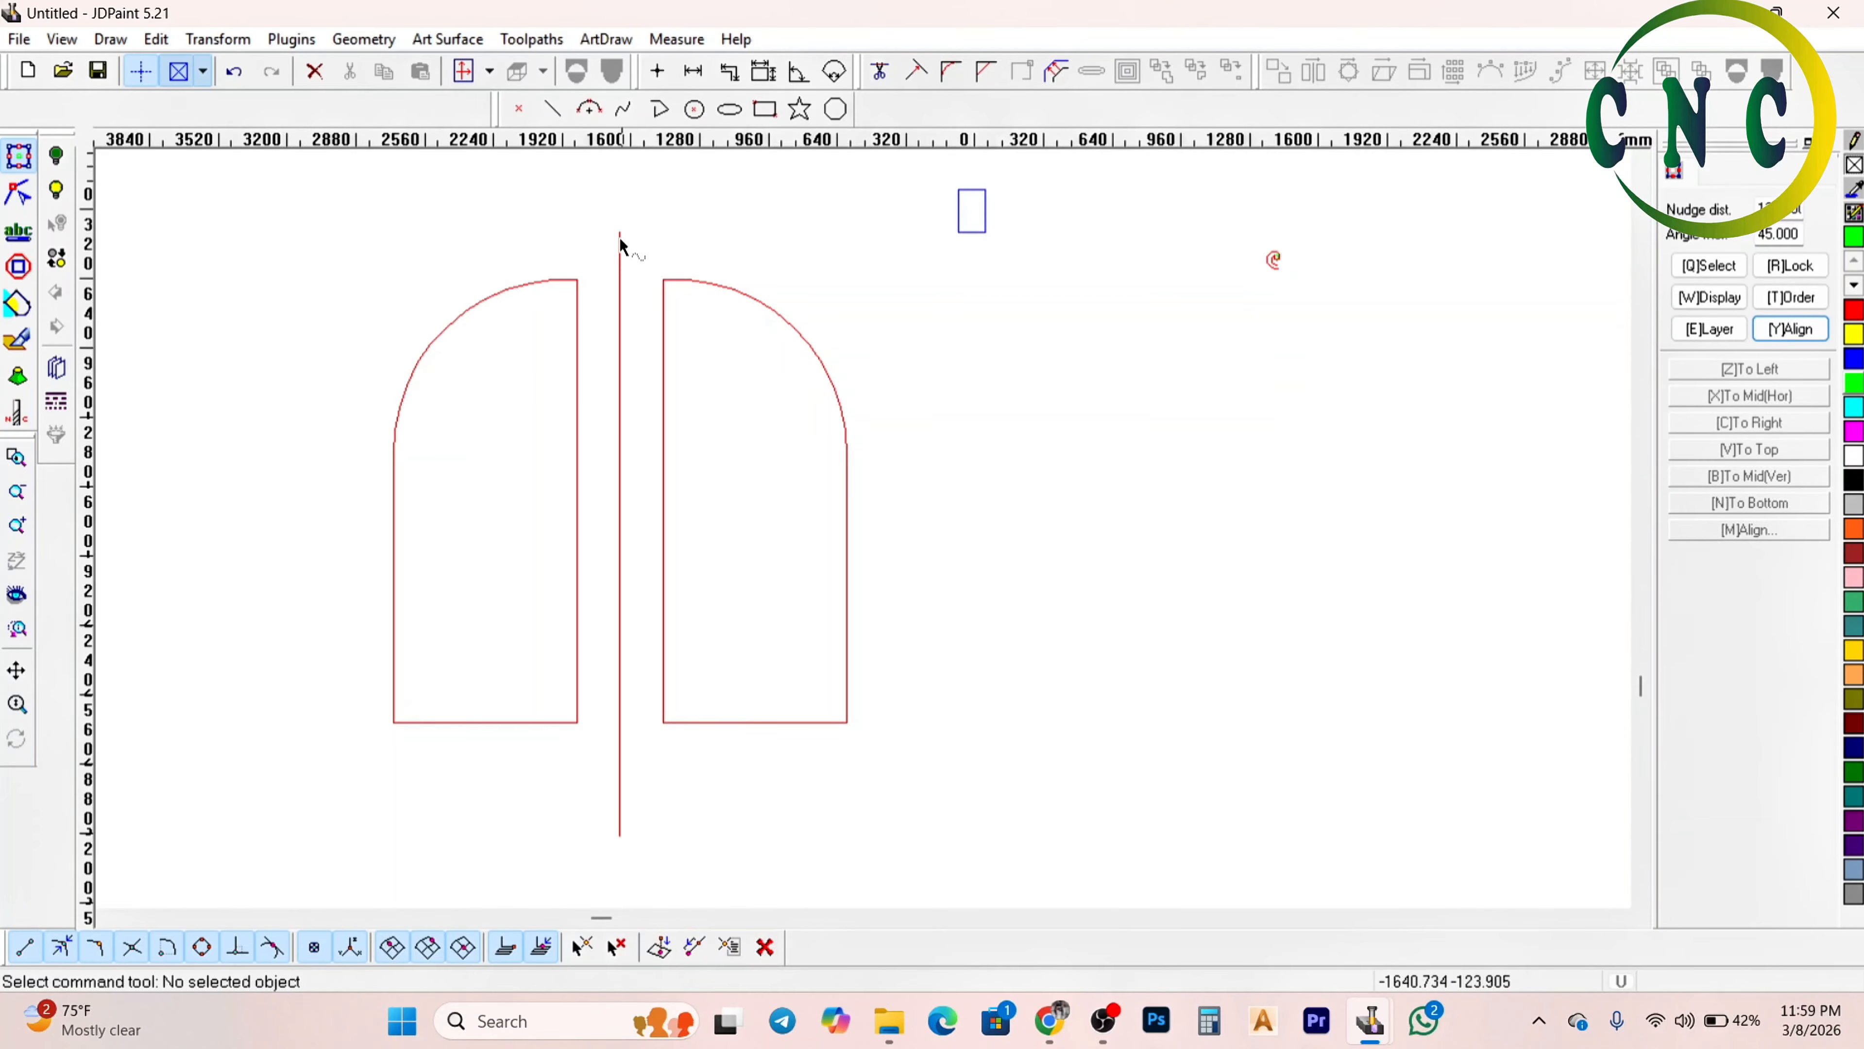
{"action": "scroll", "coordinate": [643, 251], "scroll_direction": "up", "scroll_amount": 1}
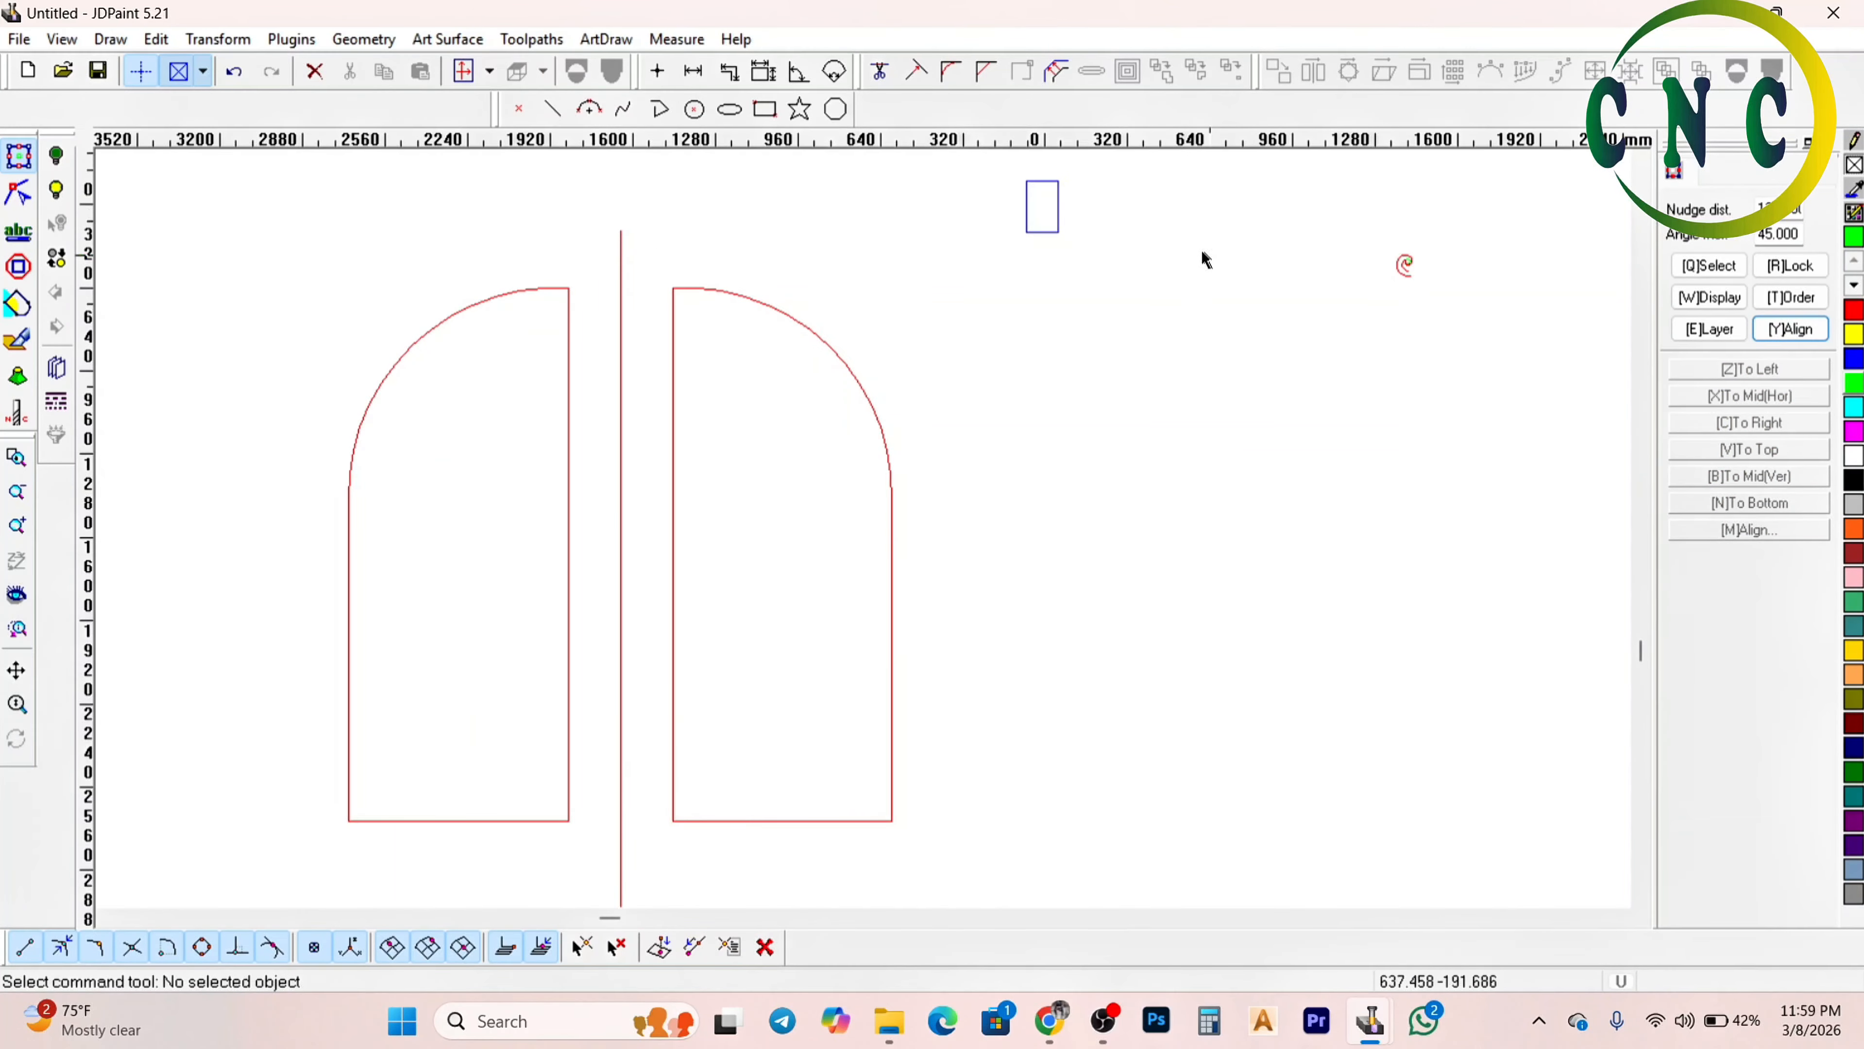
{"action": "scroll", "coordinate": [556, 353], "scroll_direction": "down", "scroll_amount": 3}
{"action": "scroll", "coordinate": [520, 238], "scroll_direction": "up", "scroll_amount": 2}
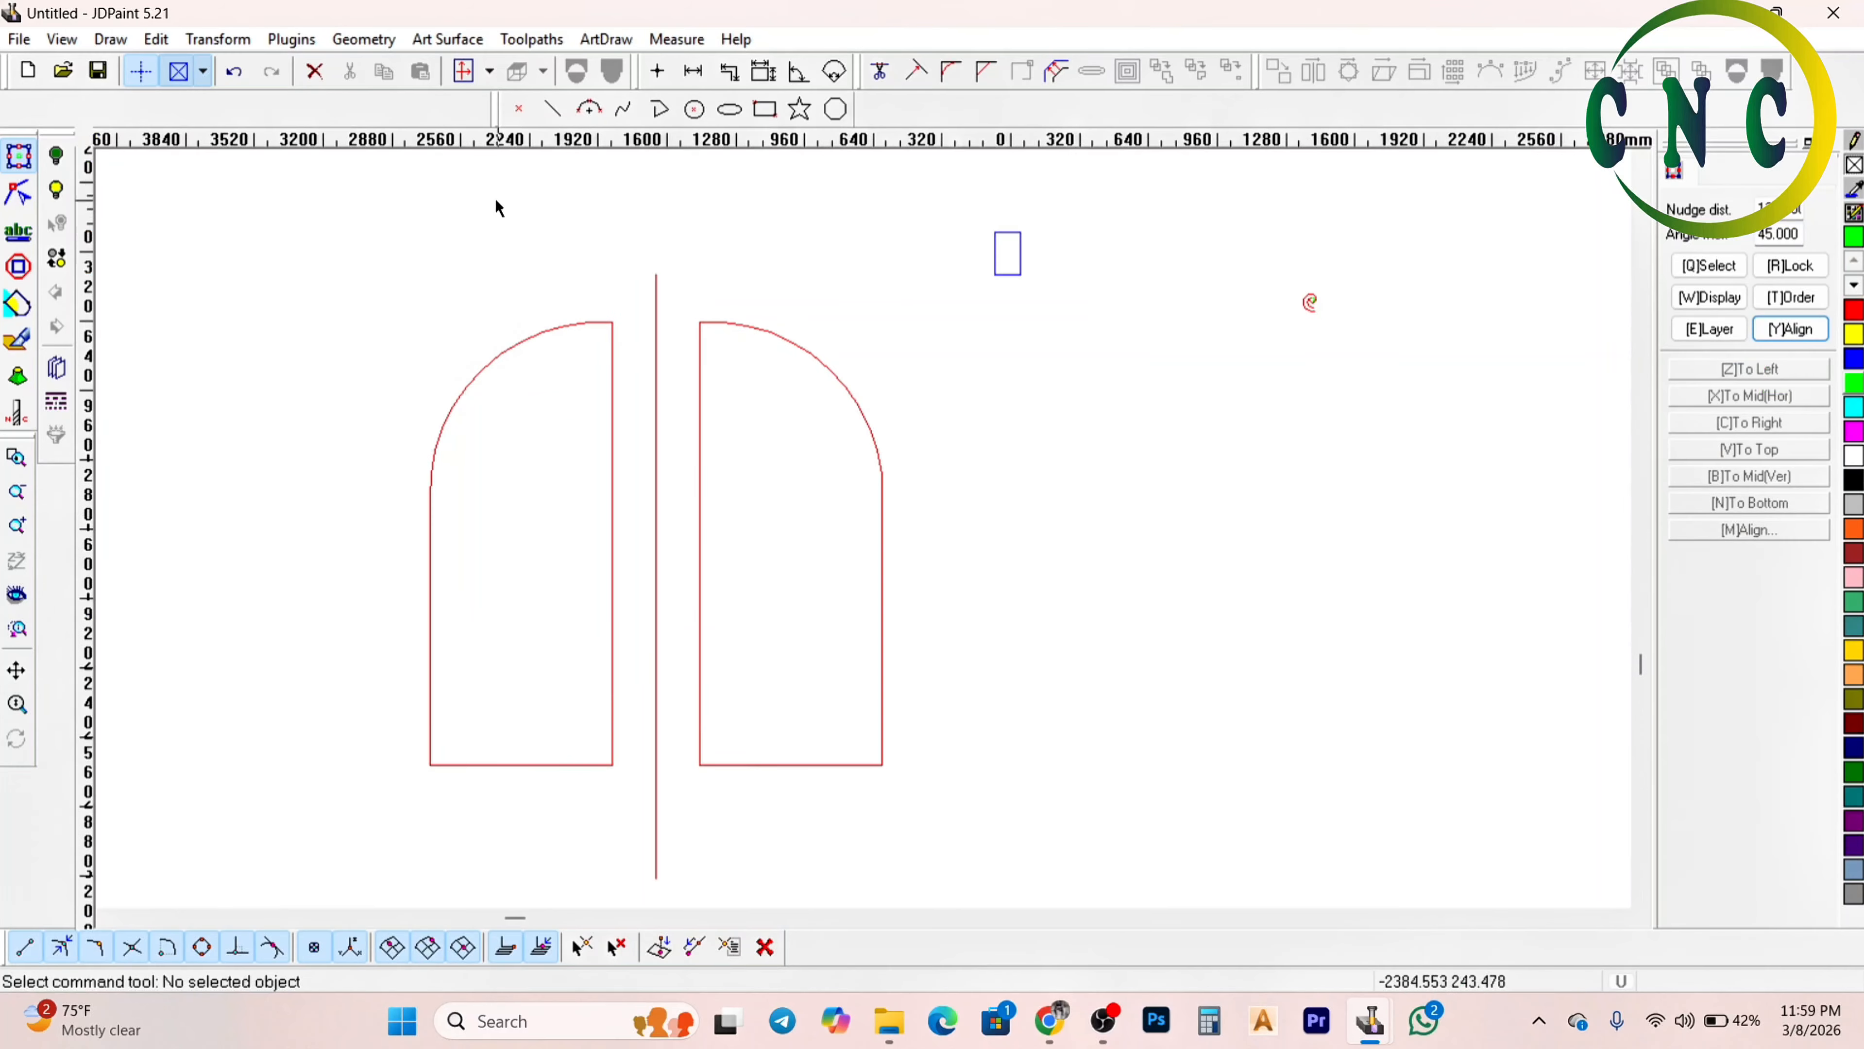
{"action": "scroll", "coordinate": [522, 210], "scroll_direction": "up", "scroll_amount": 2}
{"action": "scroll", "coordinate": [573, 228], "scroll_direction": "down", "scroll_amount": 2}
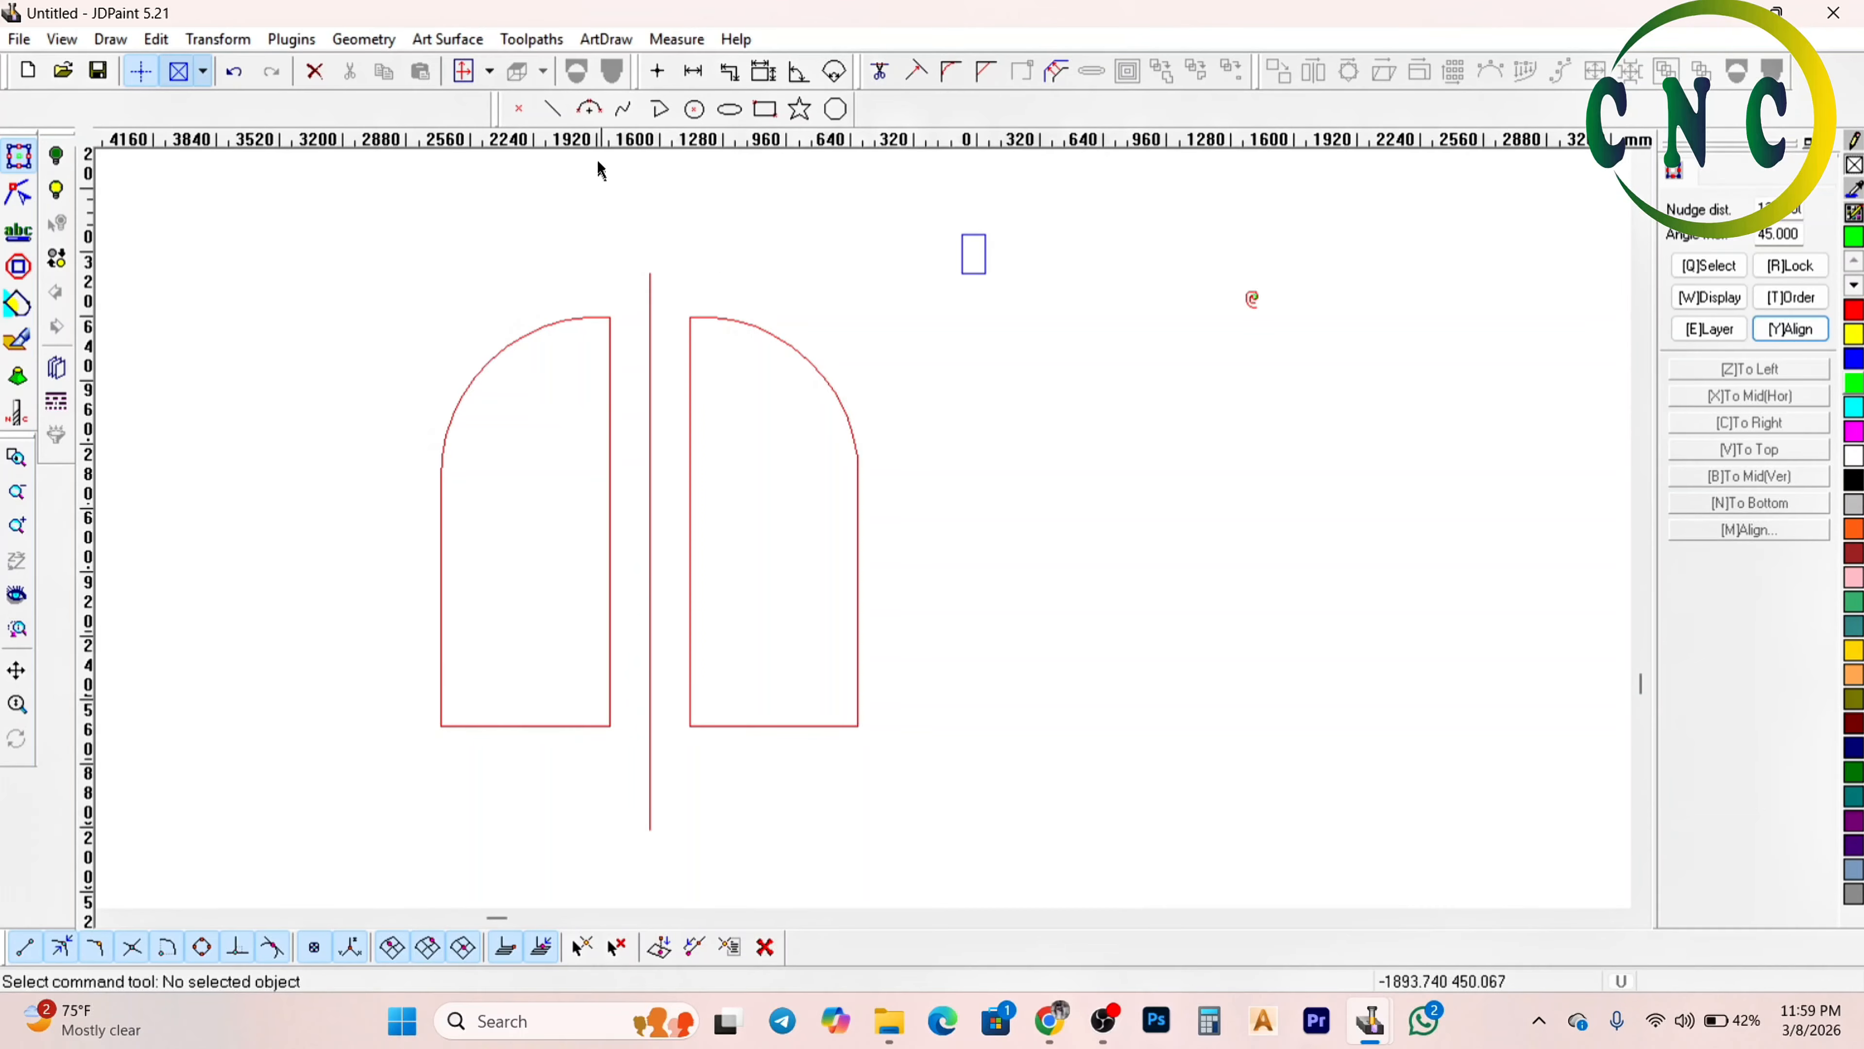
{"action": "left_click", "coordinate": [655, 110]}
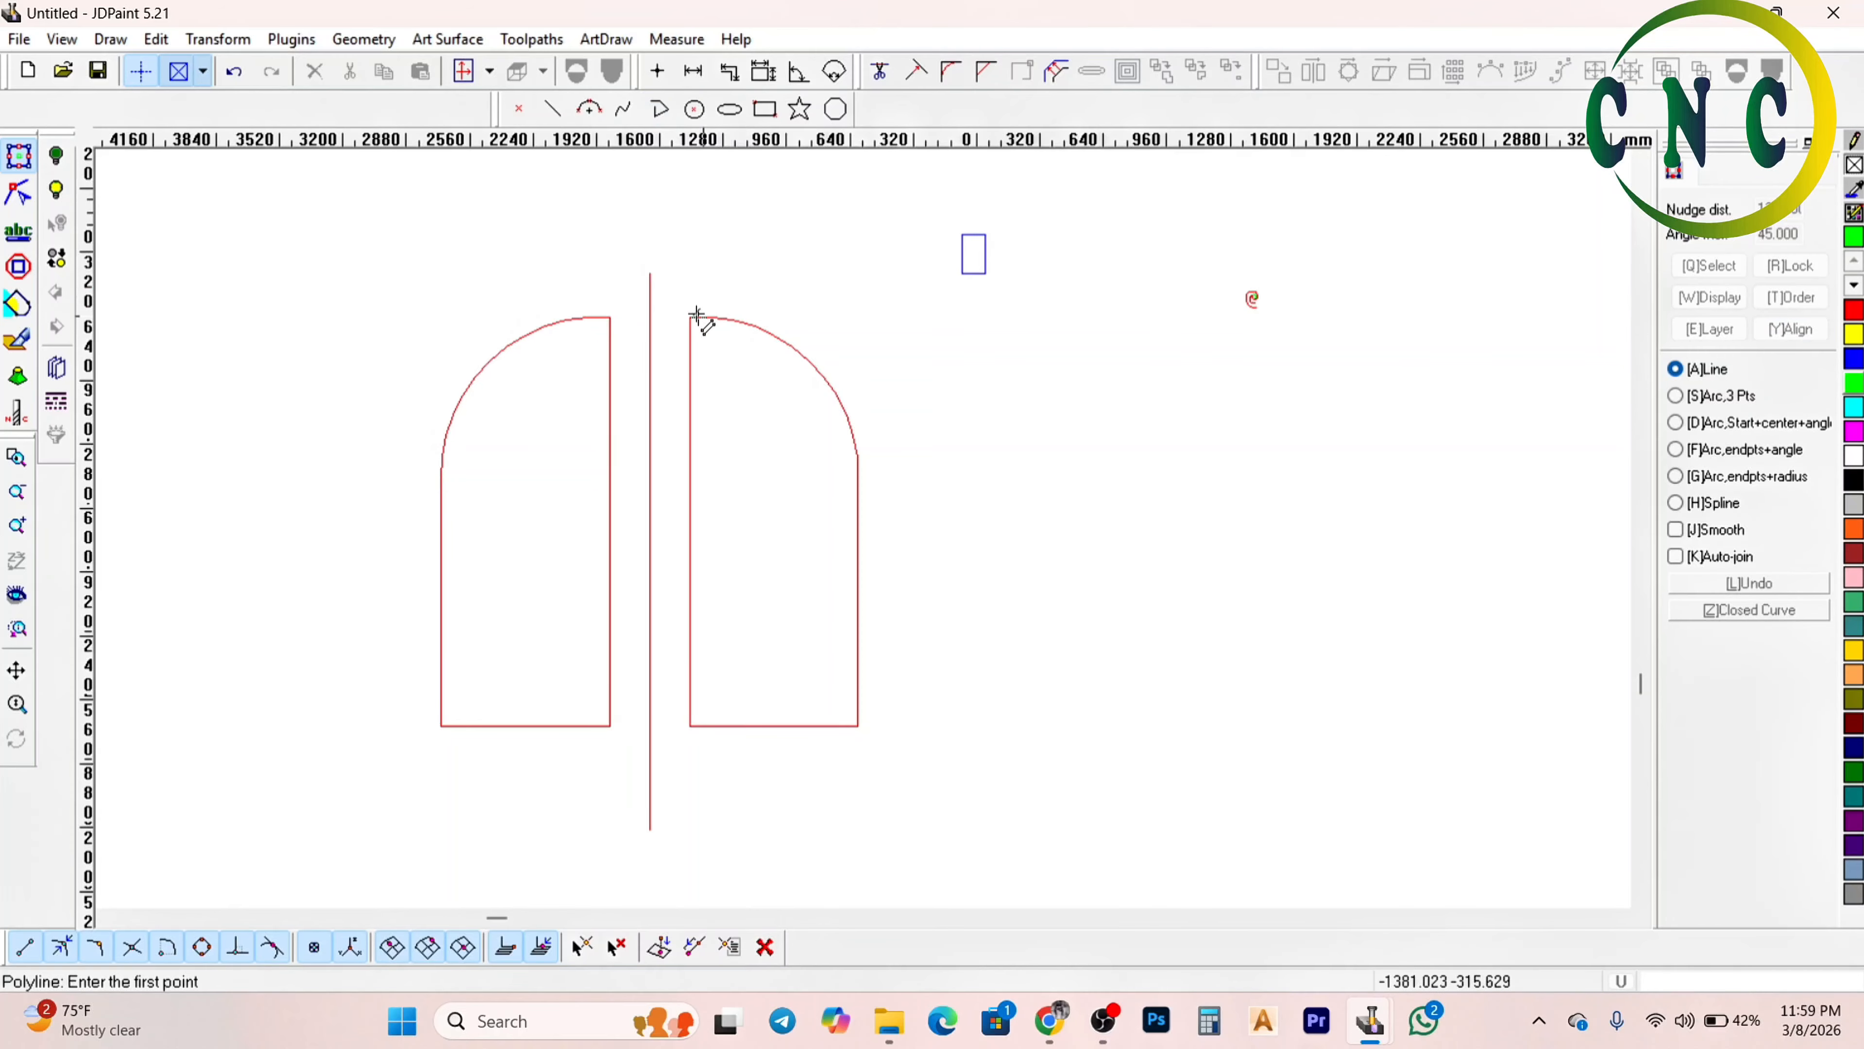
{"action": "right_click", "coordinate": [998, 348]}
{"action": "scroll", "coordinate": [894, 424], "scroll_direction": "down", "scroll_amount": 8}
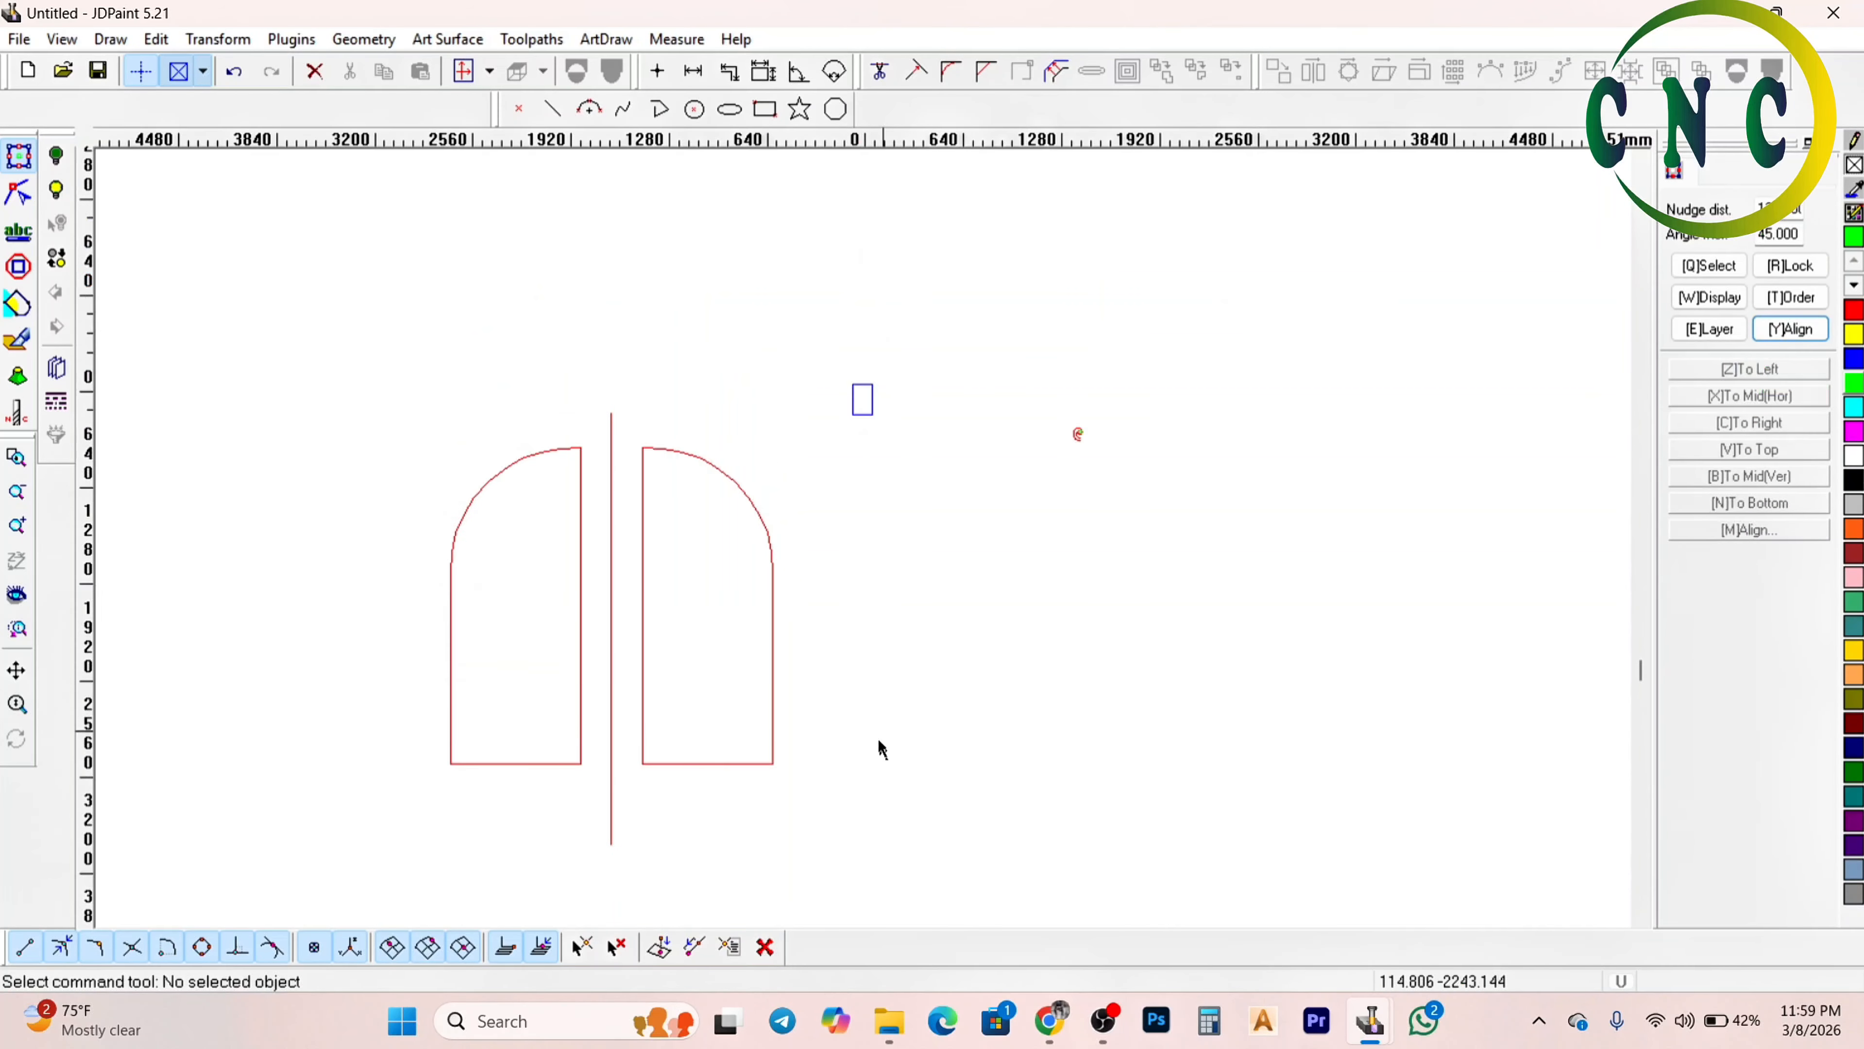
{"action": "scroll", "coordinate": [752, 338], "scroll_direction": "down", "scroll_amount": 3}
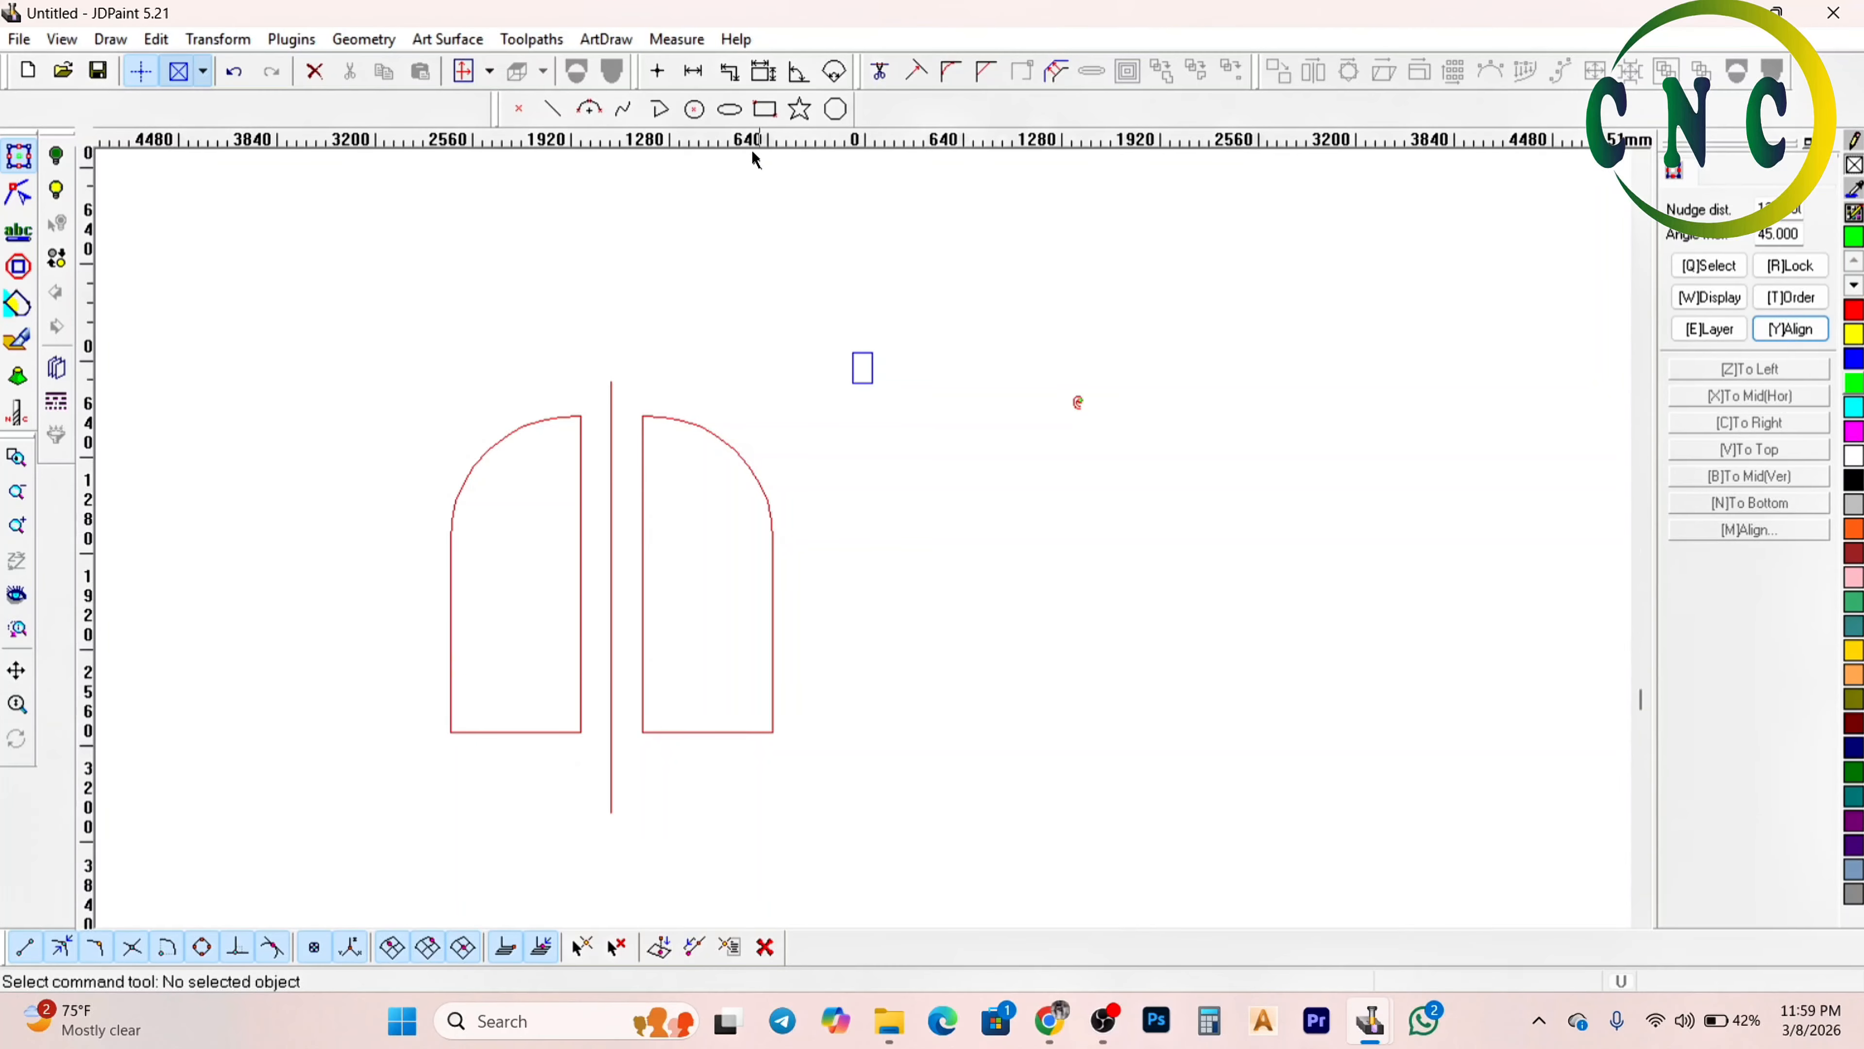
{"action": "left_click", "coordinate": [765, 111]}
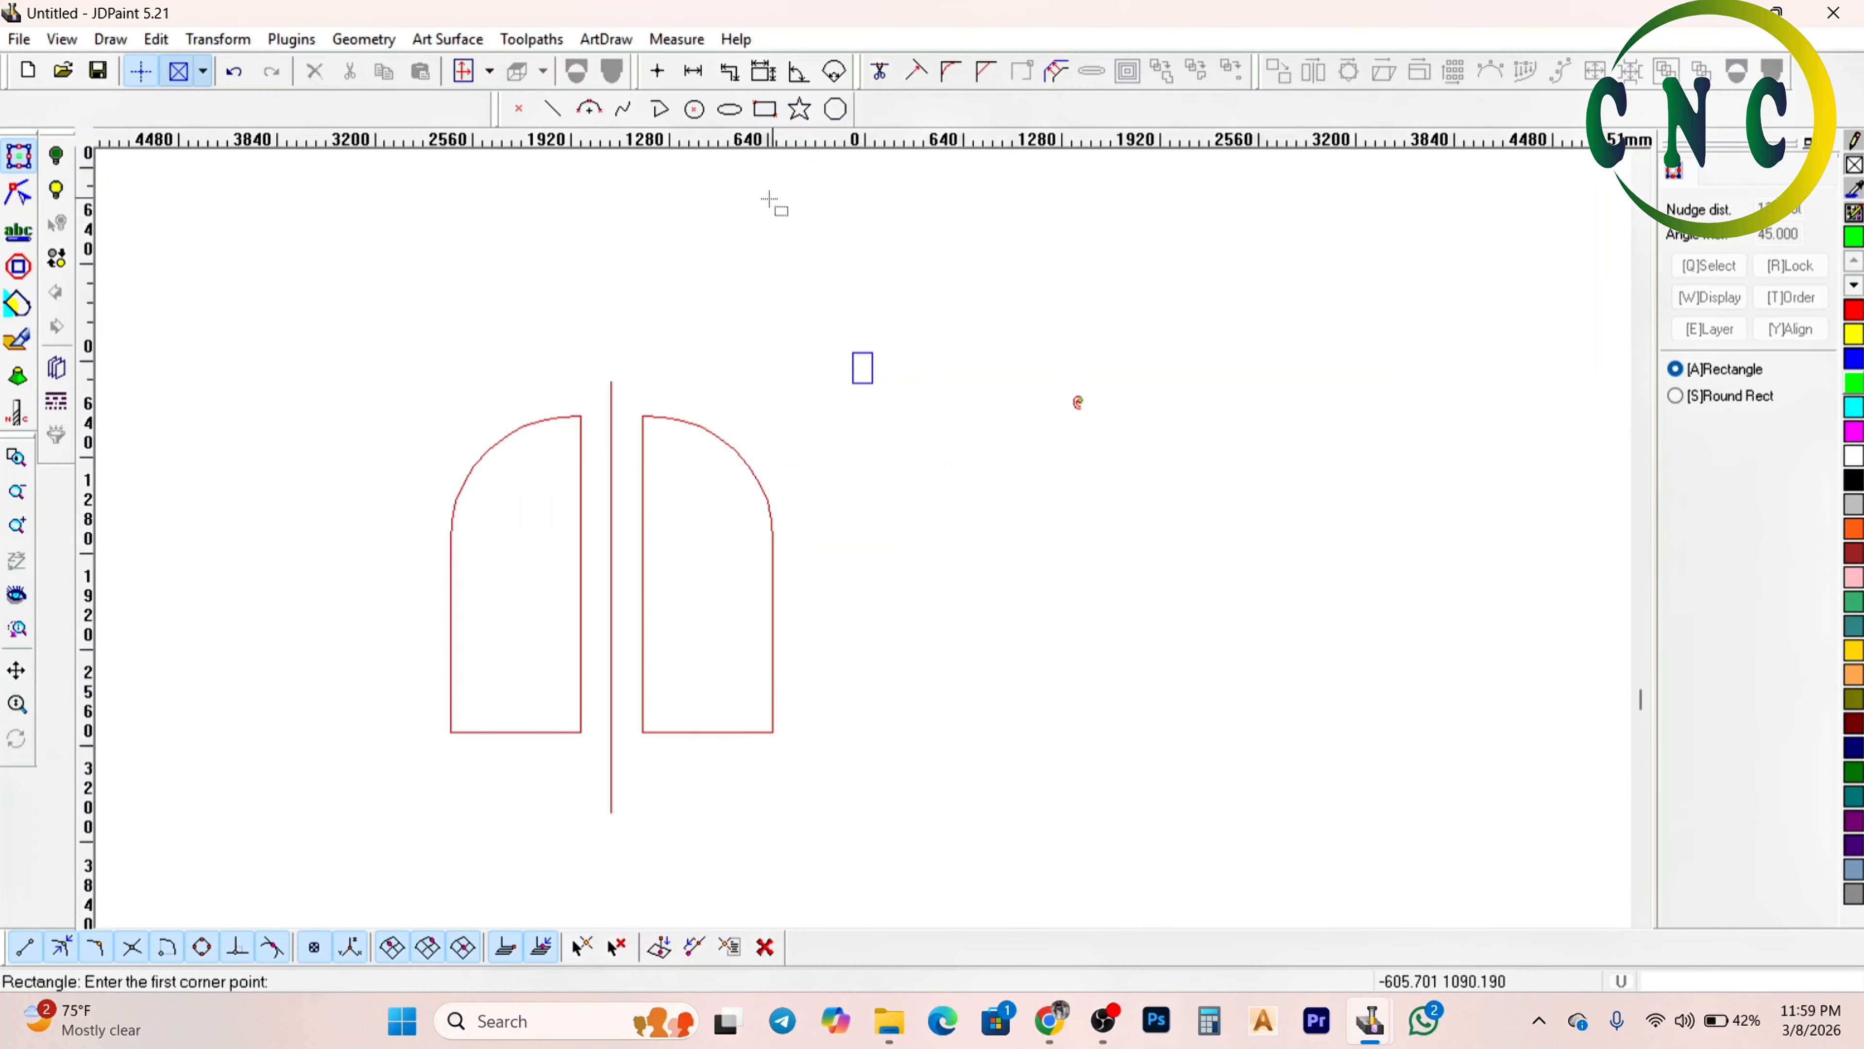
{"action": "right_click", "coordinate": [764, 205]}
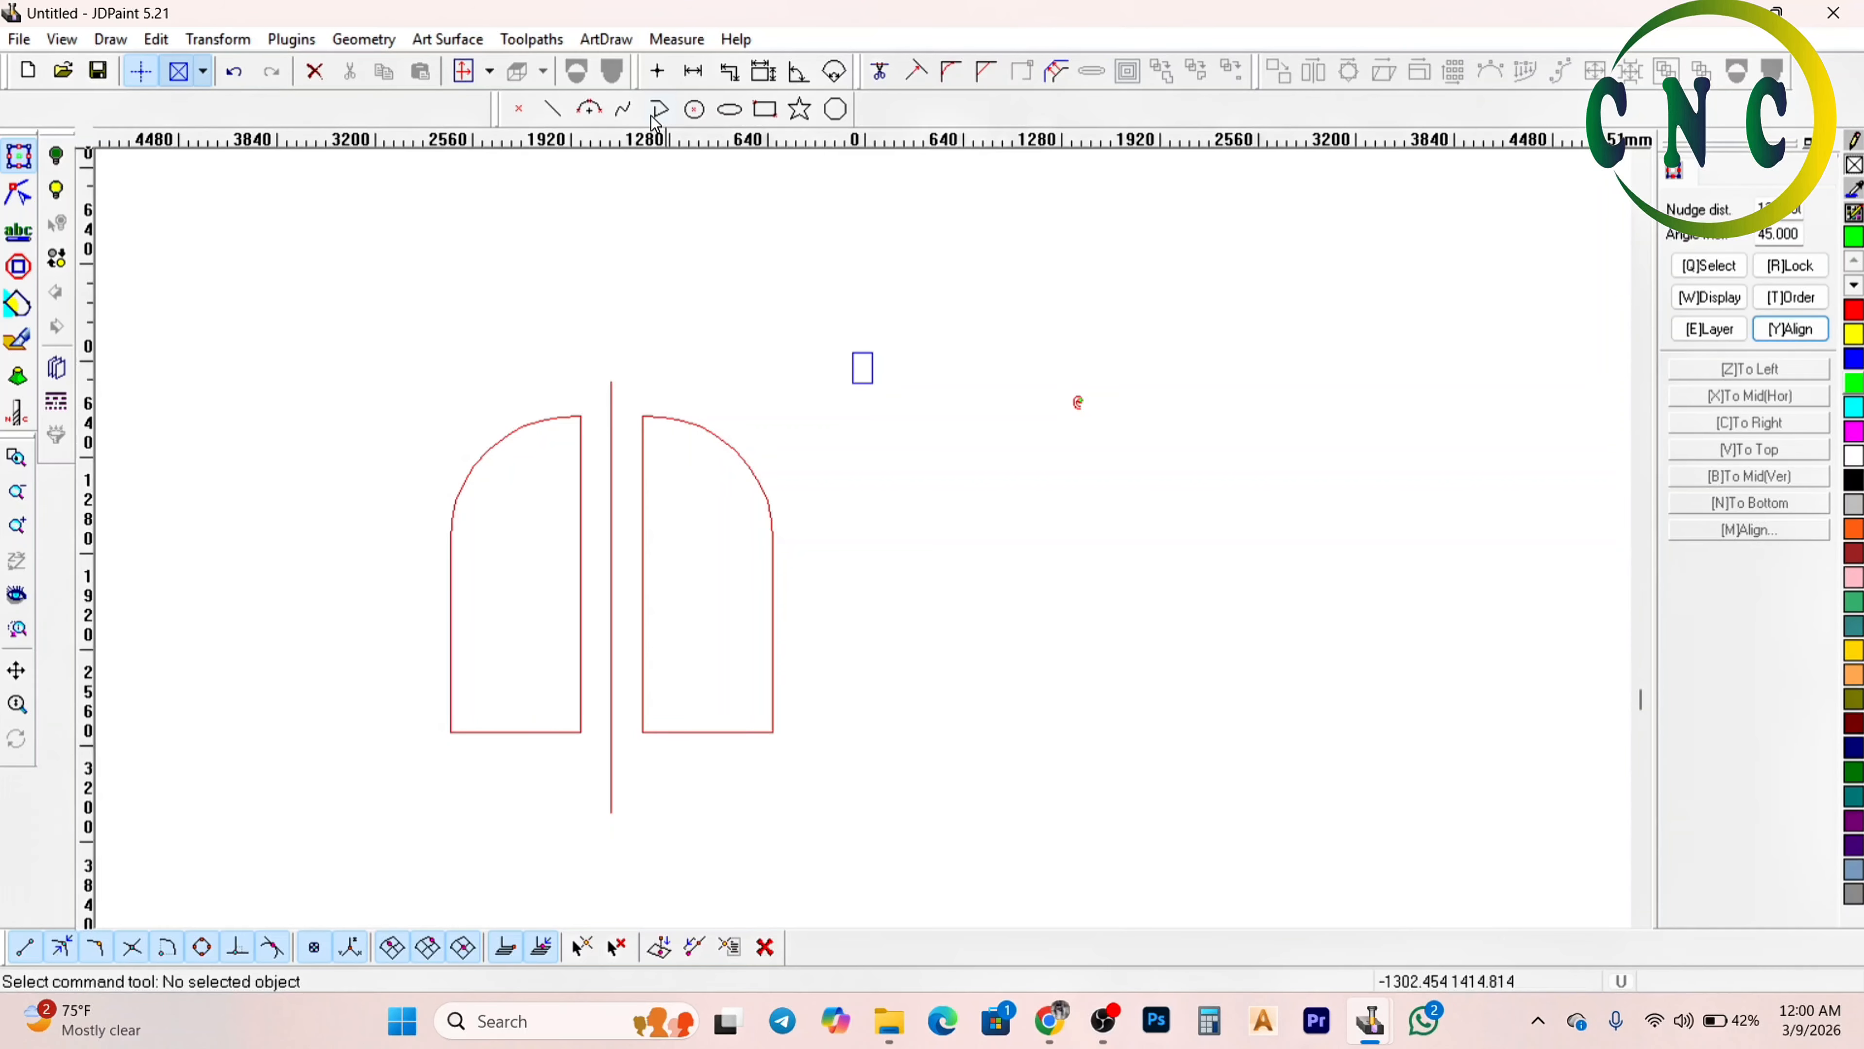
{"action": "scroll", "coordinate": [700, 250], "scroll_direction": "down", "scroll_amount": 5}
{"action": "scroll", "coordinate": [881, 632], "scroll_direction": "up", "scroll_amount": 3}
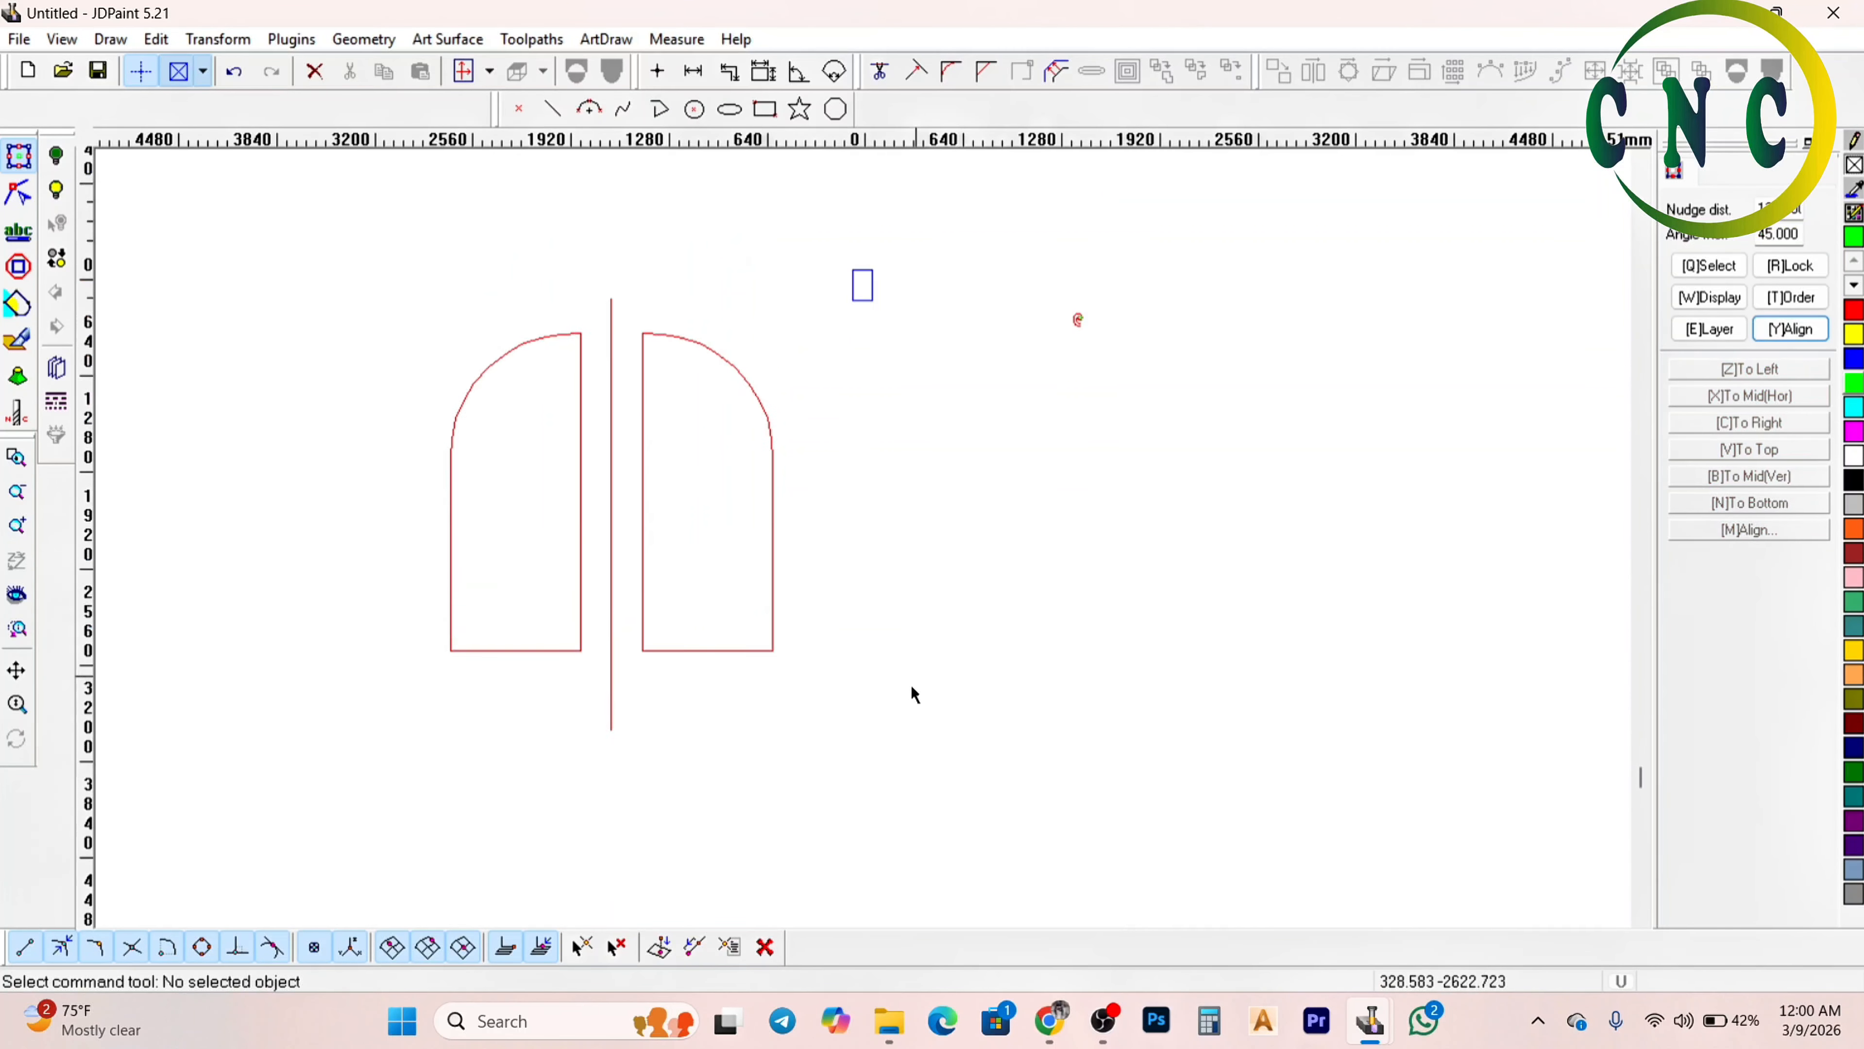
{"action": "scroll", "coordinate": [910, 685], "scroll_direction": "up", "scroll_amount": 3}
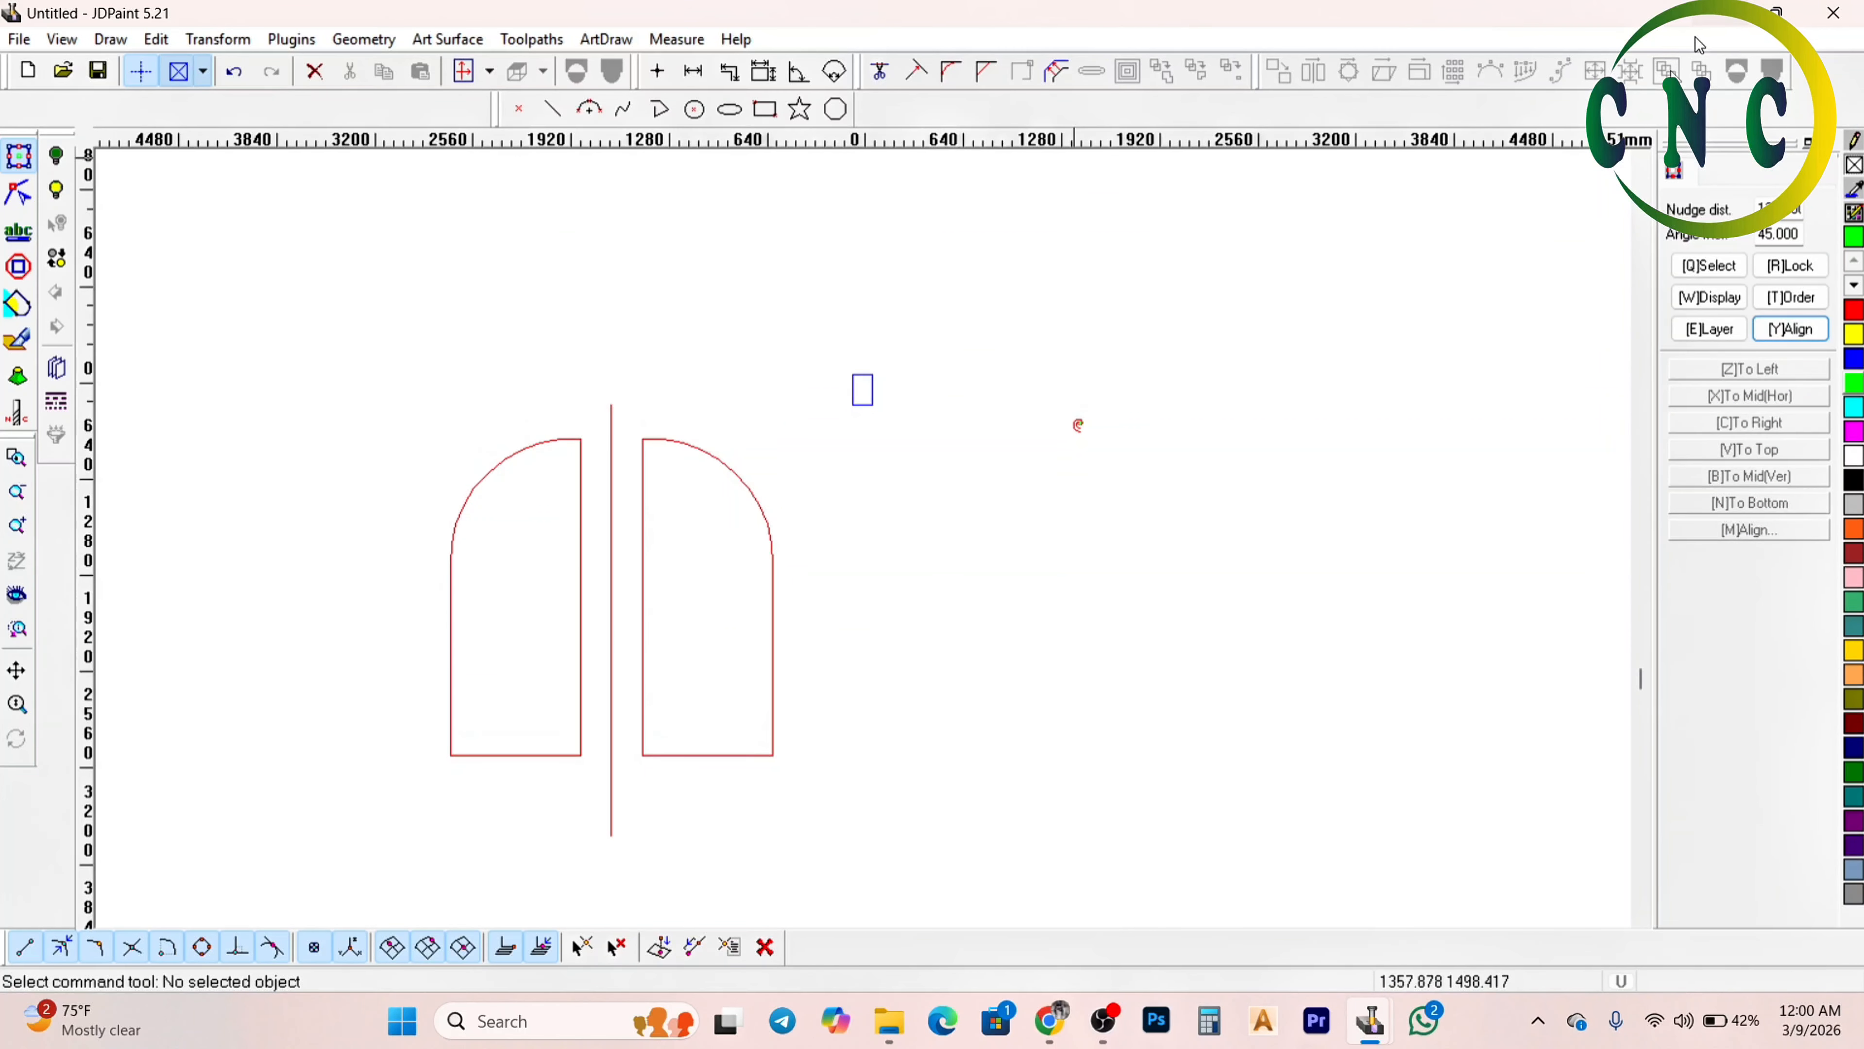
Switch to File Explorer and open the drawing jali-06 from the jali kating folder on drive D
{"action": "left_click", "coordinate": [1728, 28]}
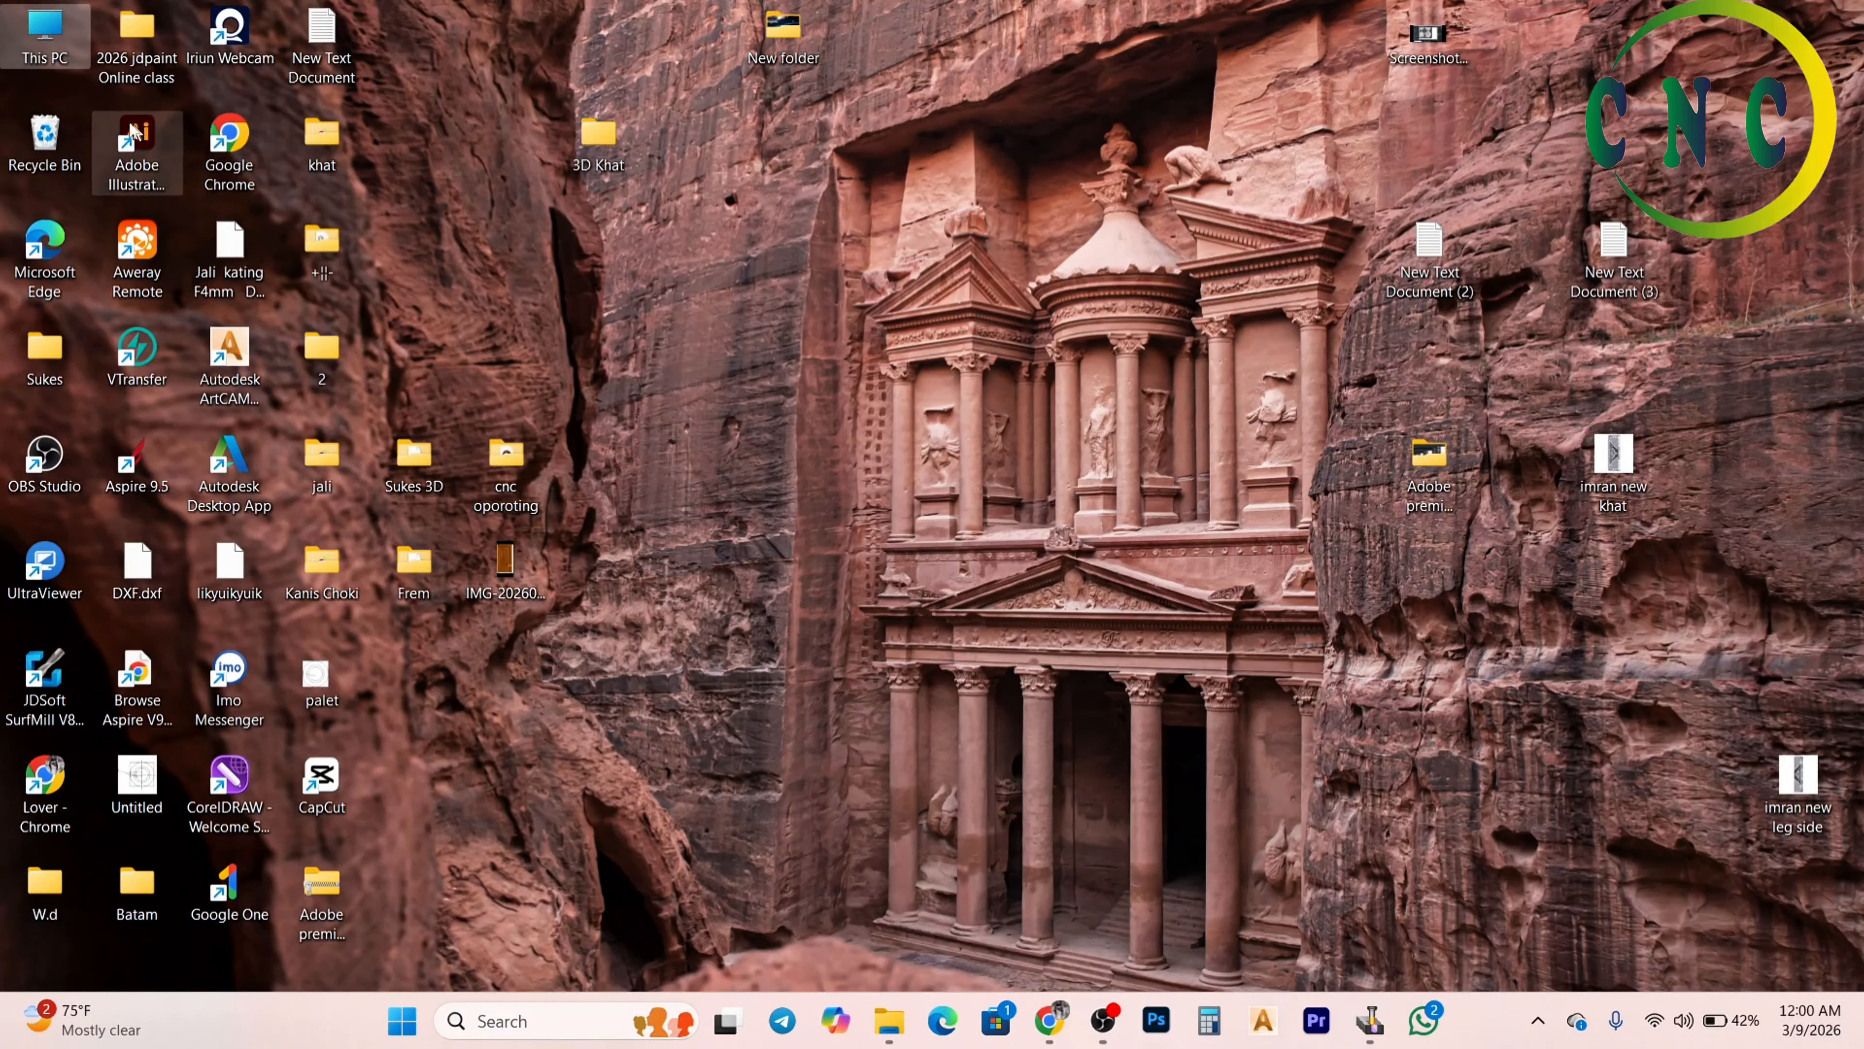
{"action": "double_click", "coordinate": [46, 33]}
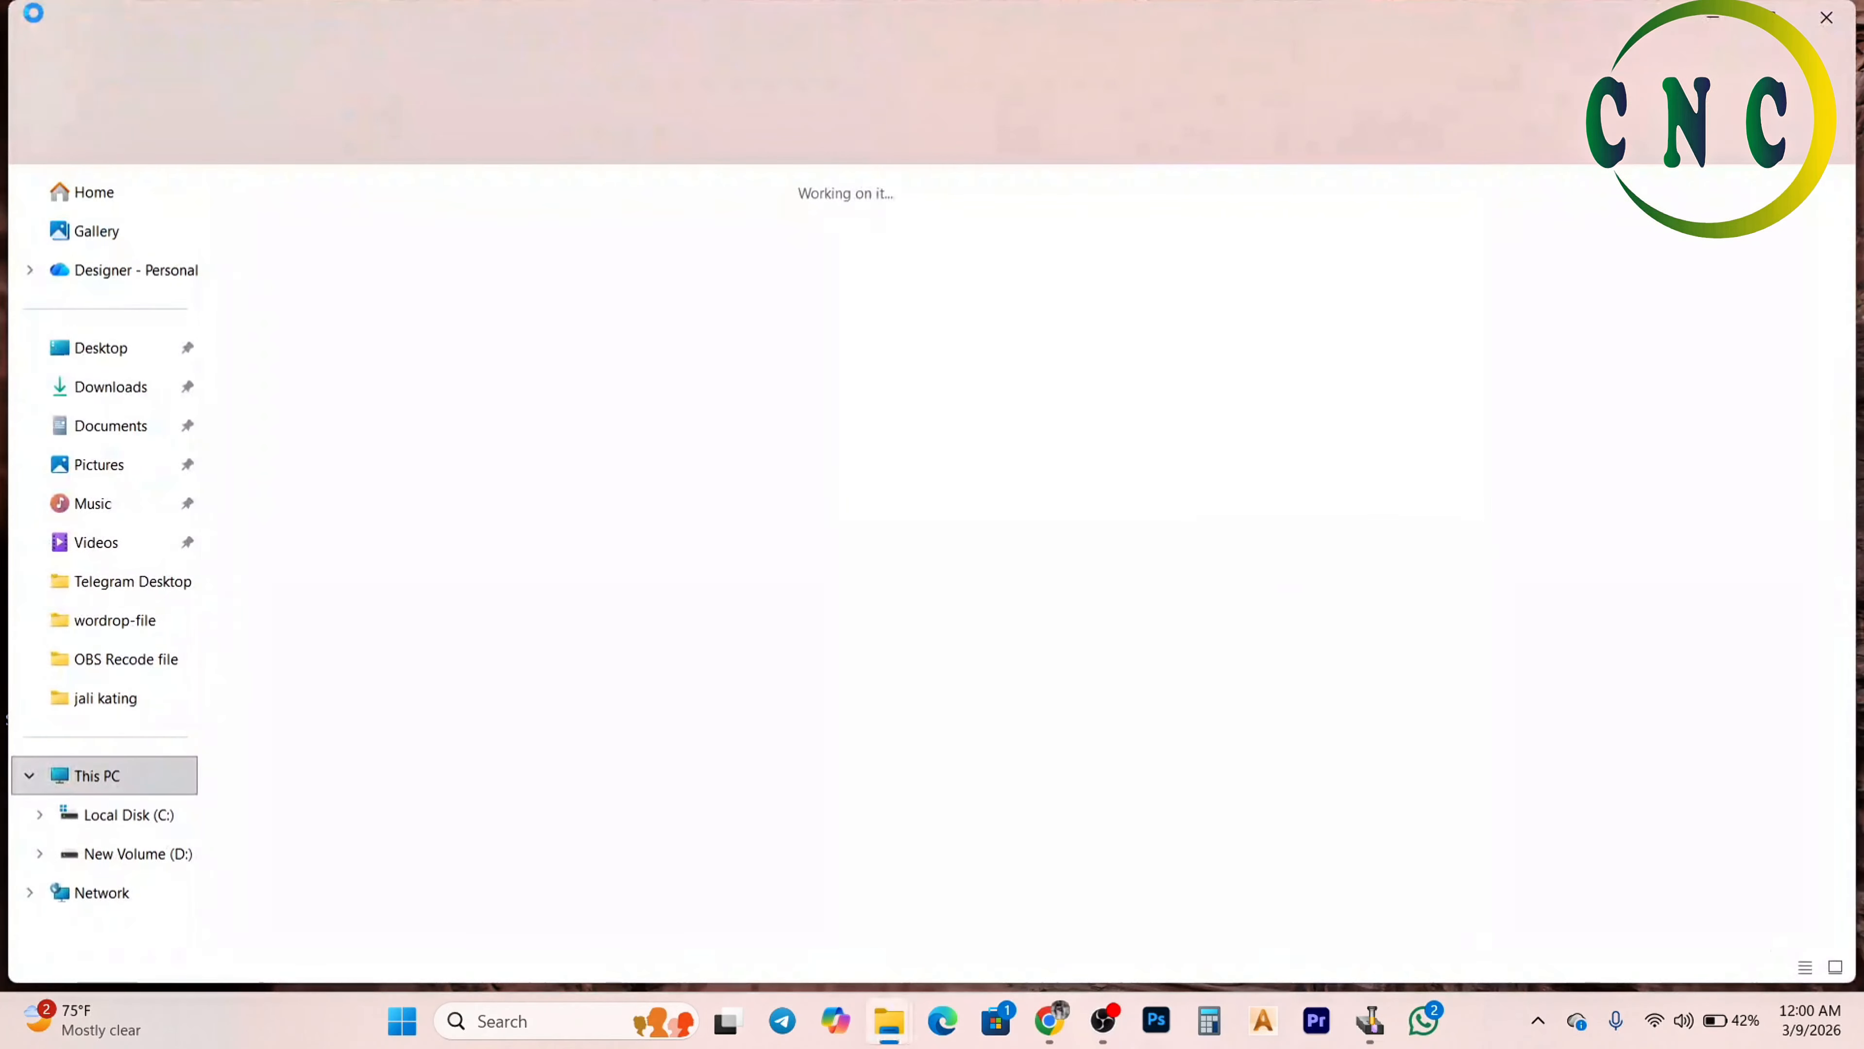
{"action": "double_click", "coordinate": [408, 306]}
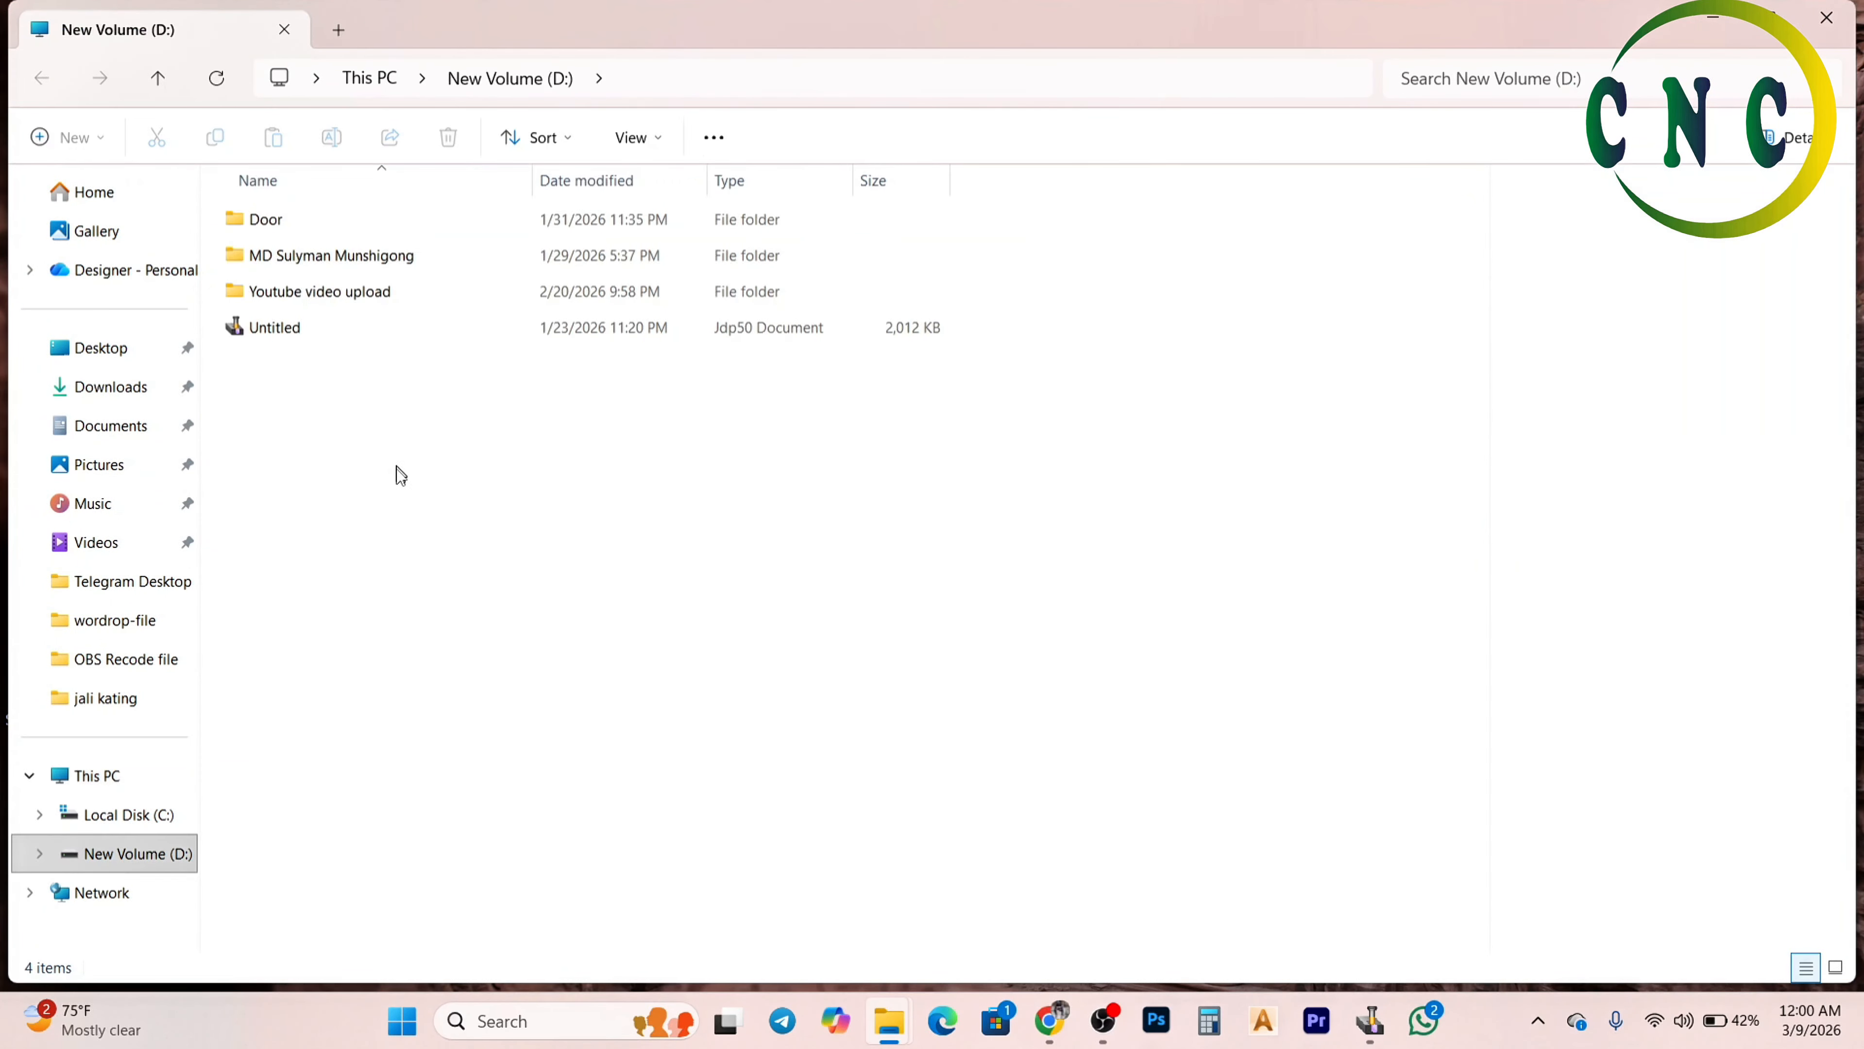
{"action": "double_click", "coordinate": [339, 257]}
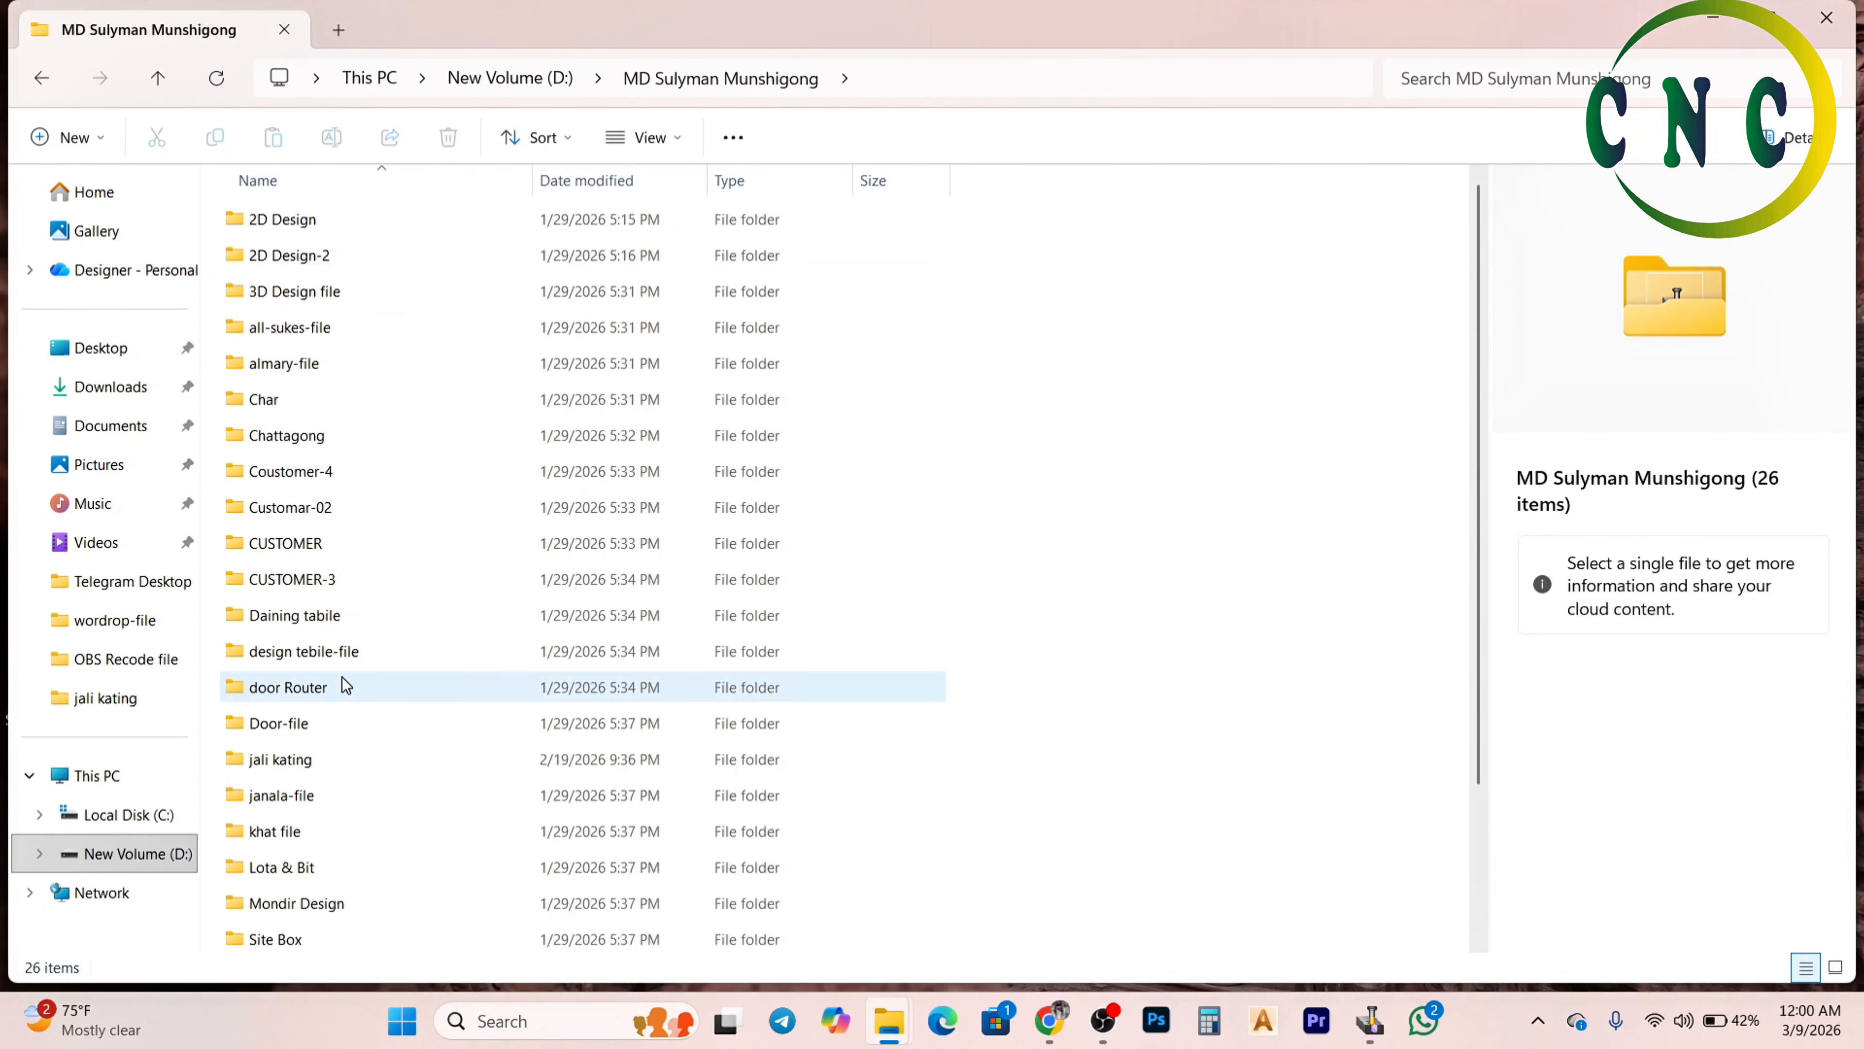
{"action": "scroll", "coordinate": [316, 778], "scroll_direction": "down", "scroll_amount": 2}
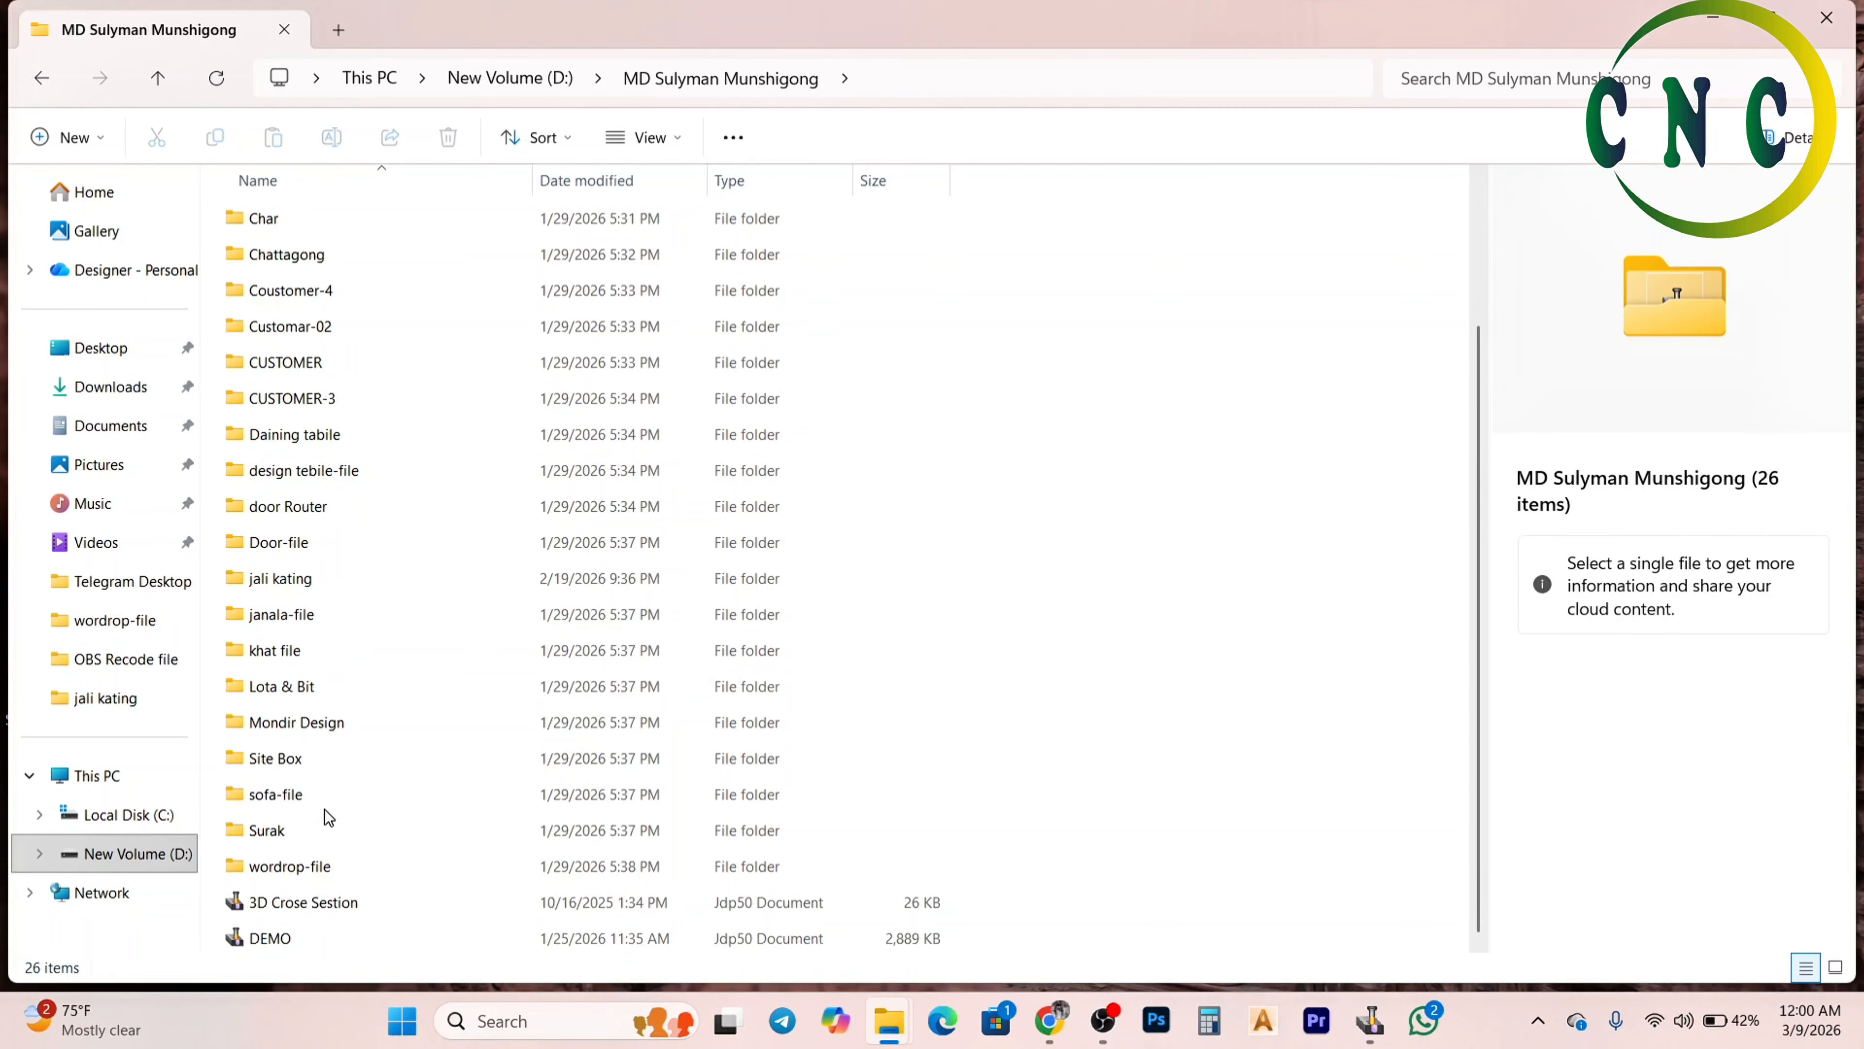
{"action": "left_click", "coordinate": [323, 867]}
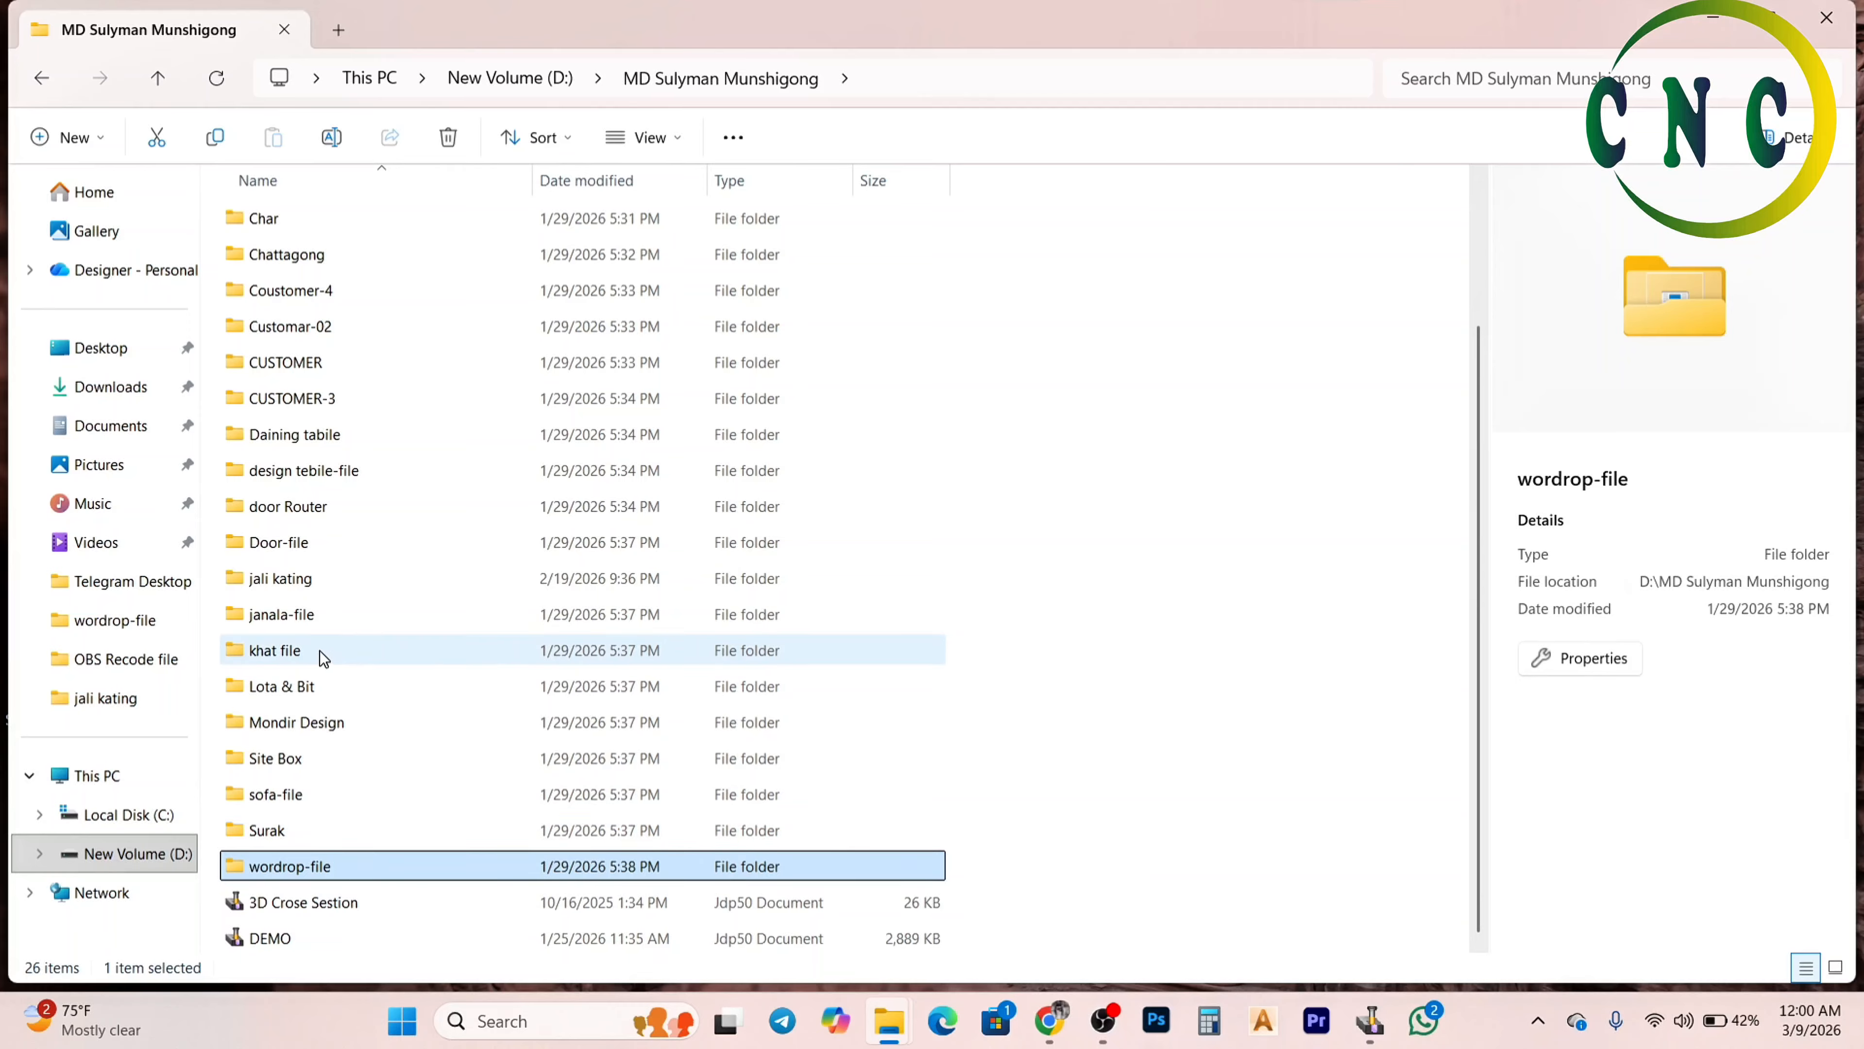
{"action": "mouse_move", "coordinate": [320, 652]}
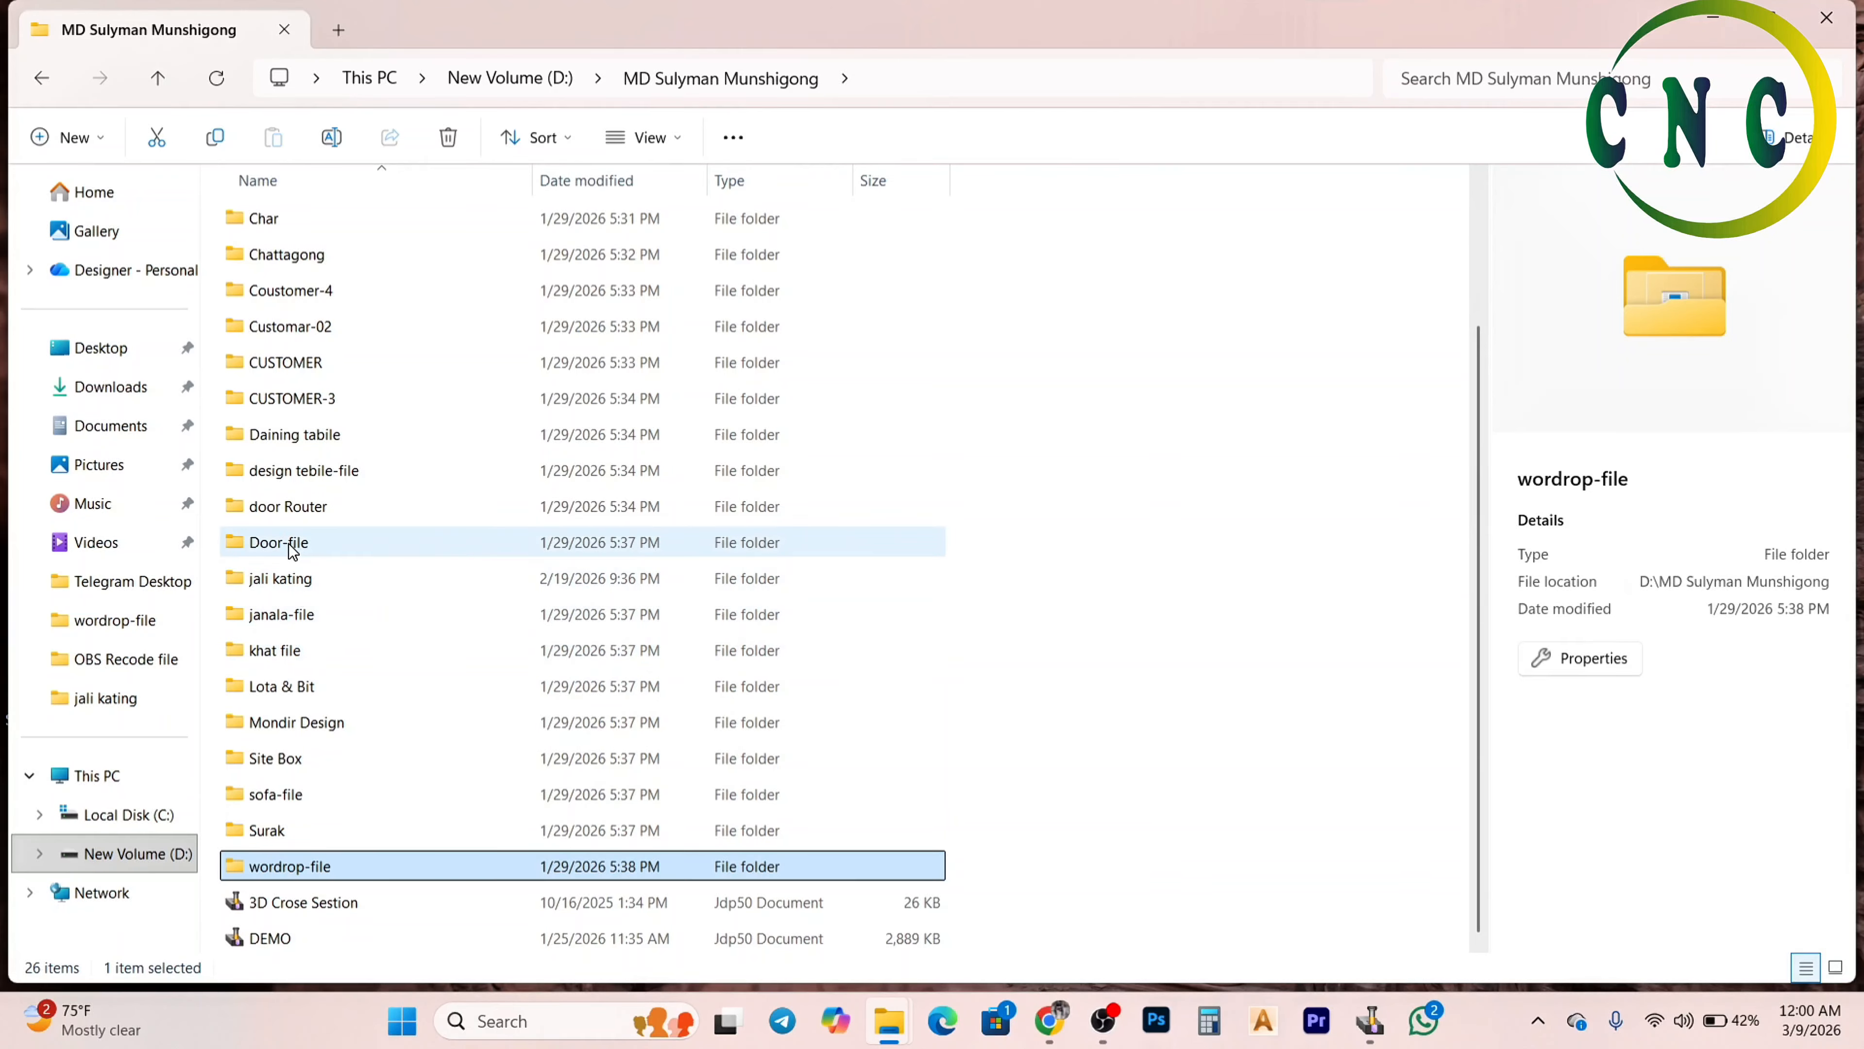
{"action": "left_click", "coordinate": [279, 587]}
{"action": "double_click", "coordinate": [277, 584]}
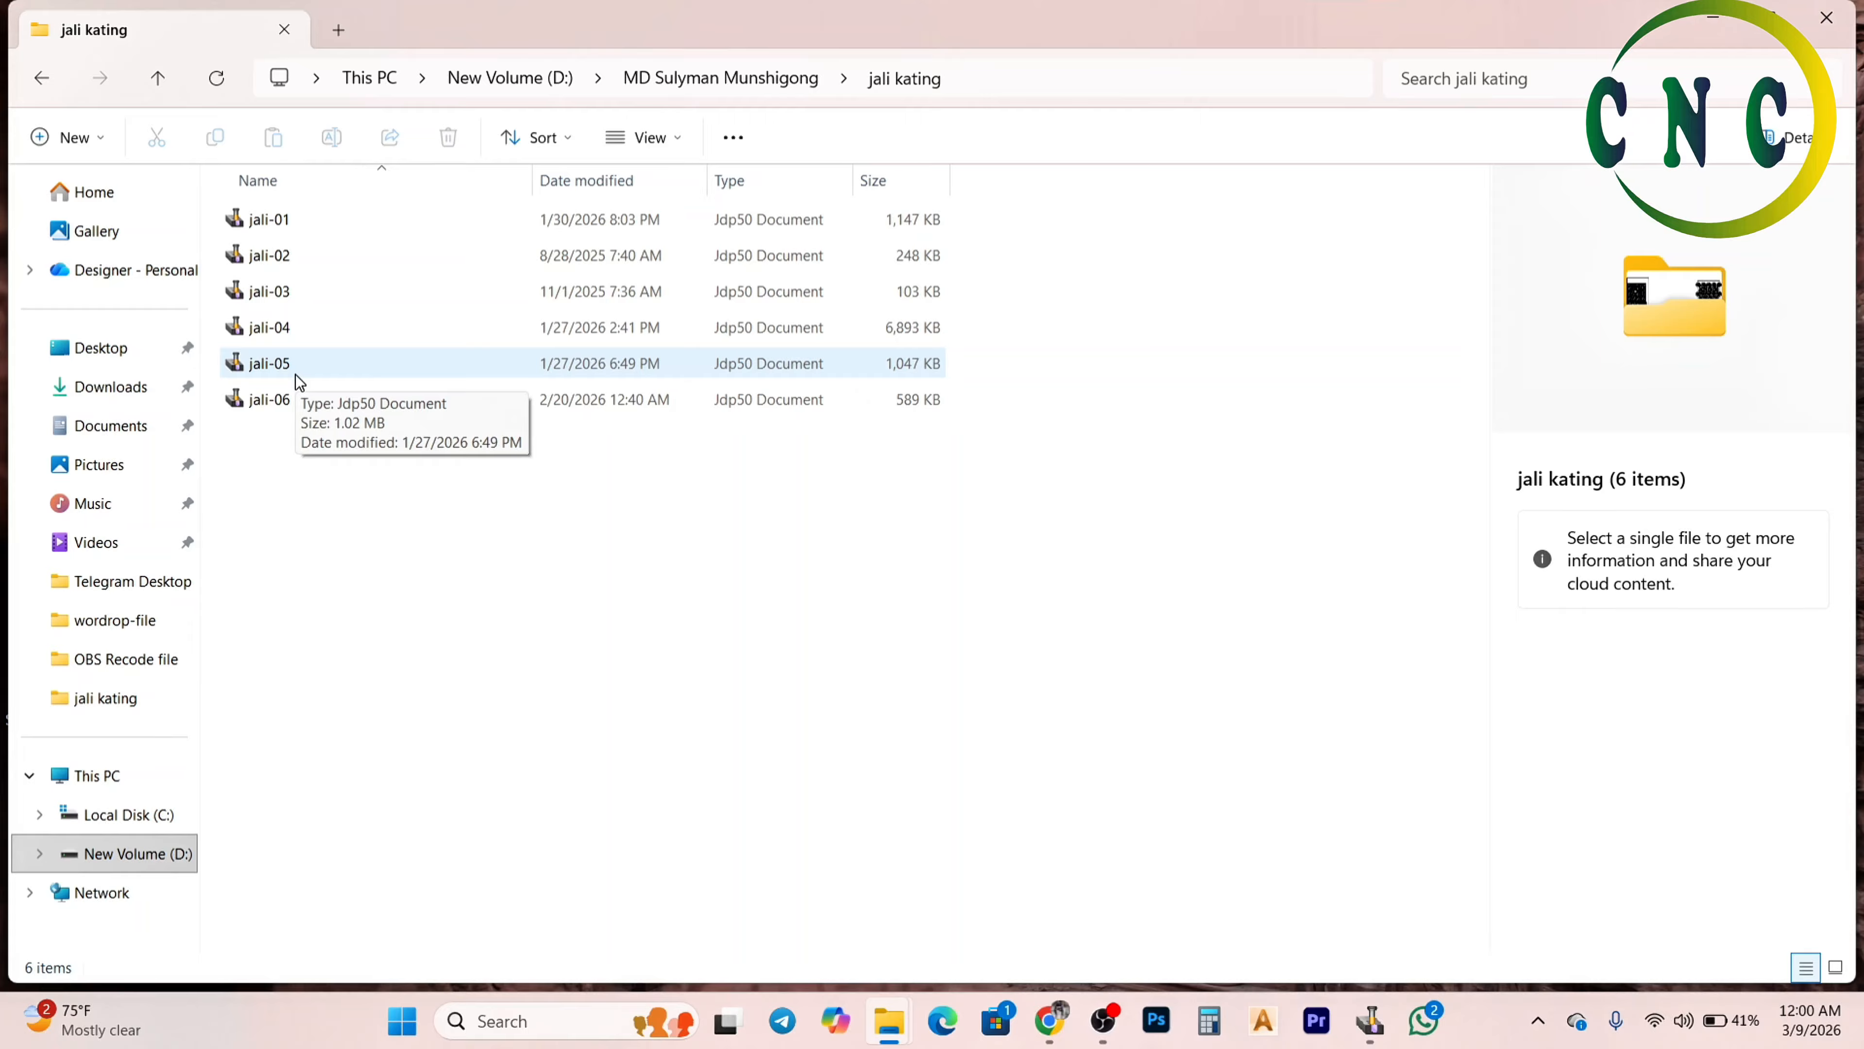
{"action": "double_click", "coordinate": [254, 400]}
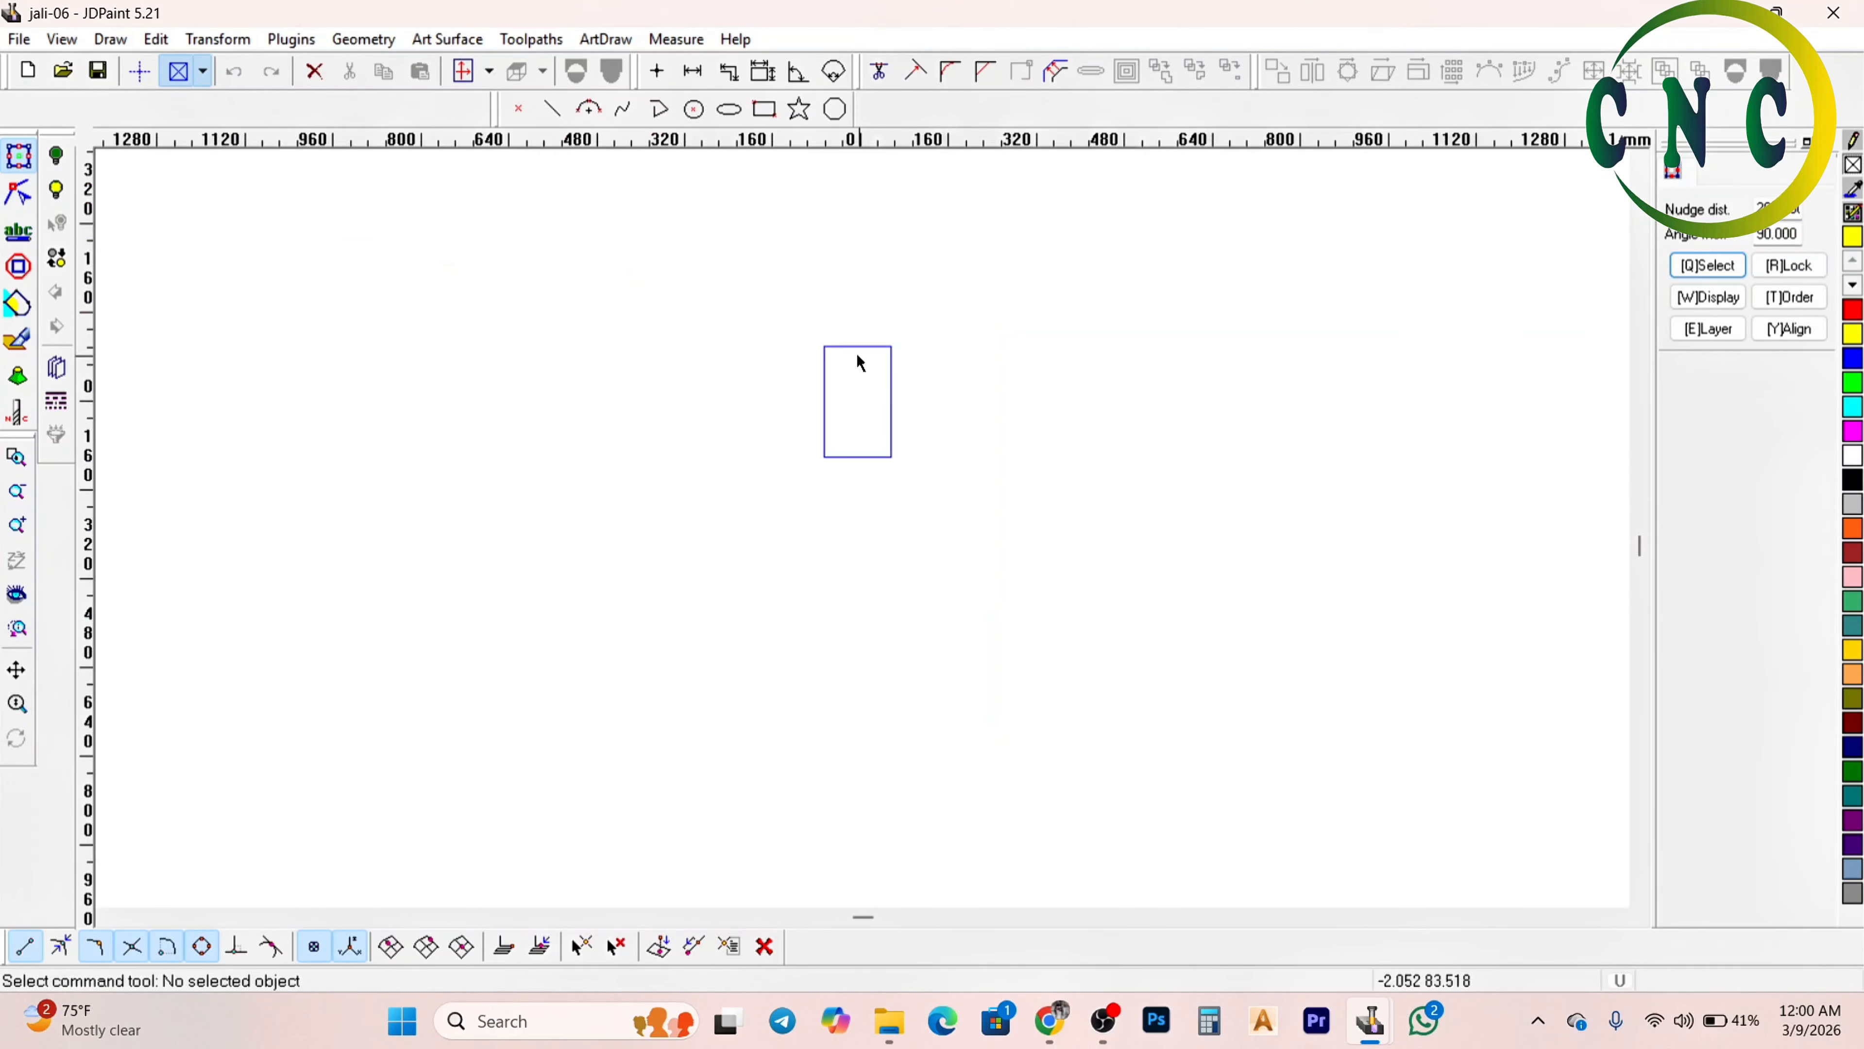
Examine the repeating flower lattice in the rectangular panel and the neighbouring finished panels of the drawing
{"action": "scroll", "coordinate": [856, 353], "scroll_direction": "down", "scroll_amount": 6}
{"action": "middle_click_drag", "start_coordinate": [856, 368], "coordinate": [855, 591]}
{"action": "mouse_move", "coordinate": [982, 295]}
{"action": "middle_mouse_down"}
{"action": "mouse_move", "coordinate": [936, 546]}
{"action": "mouse_move", "coordinate": [954, 598]}
{"action": "middle_mouse_up"}
{"action": "scroll", "coordinate": [993, 241], "scroll_direction": "up", "scroll_amount": 2}
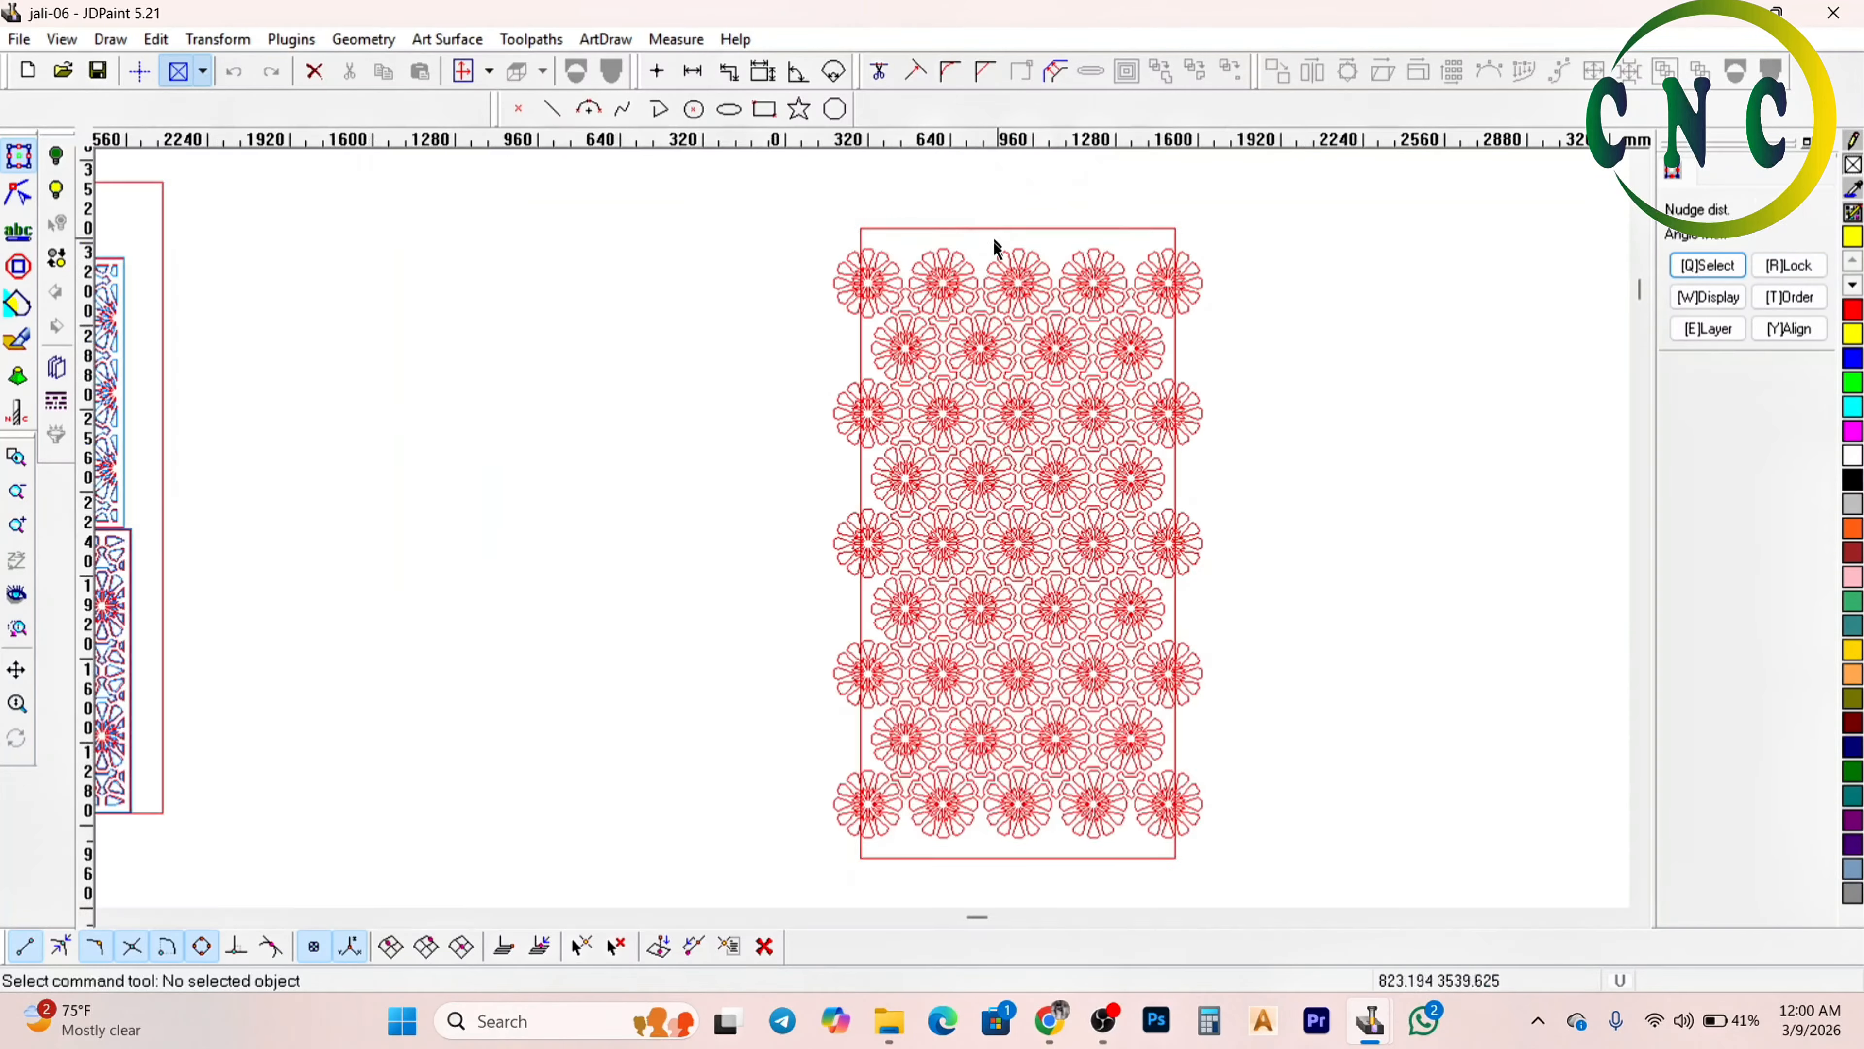
{"action": "scroll", "coordinate": [915, 342], "scroll_direction": "up", "scroll_amount": 2}
{"action": "scroll", "coordinate": [907, 325], "scroll_direction": "down", "scroll_amount": 2}
{"action": "scroll", "coordinate": [850, 476], "scroll_direction": "up", "scroll_amount": 2}
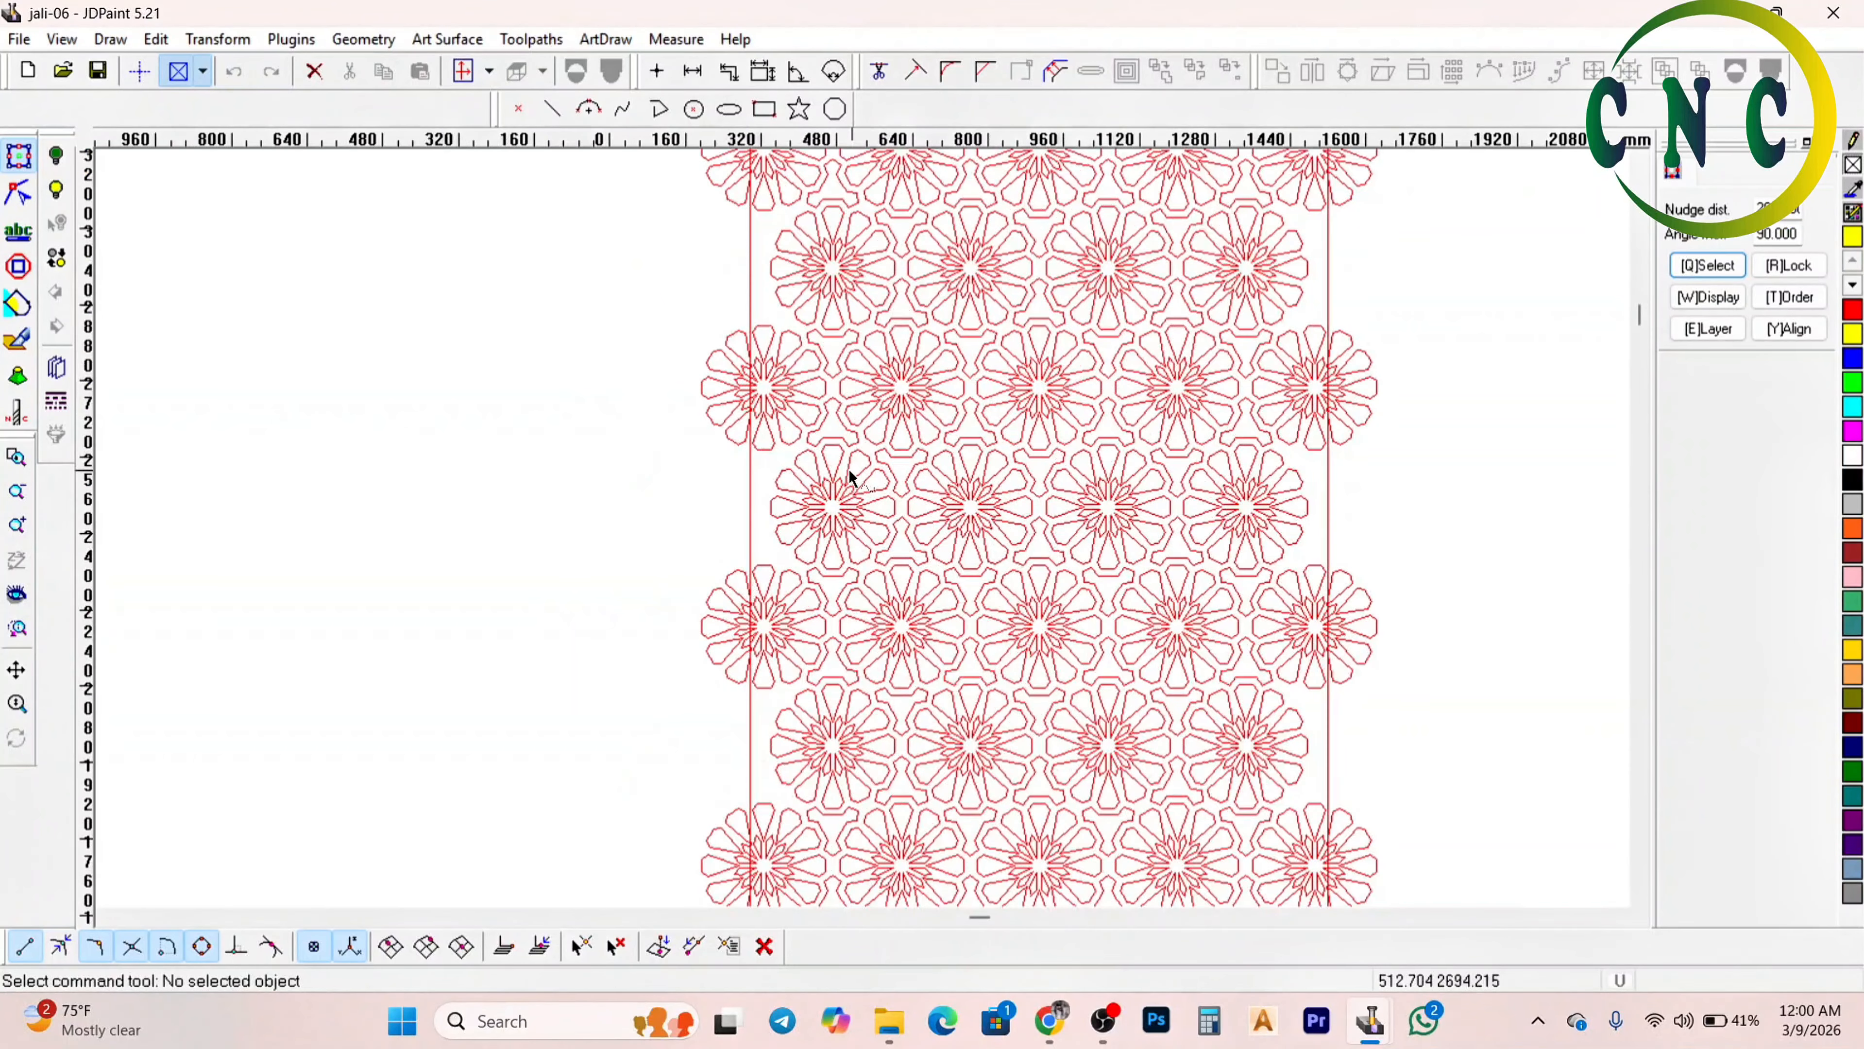
{"action": "scroll", "coordinate": [831, 491], "scroll_direction": "down", "scroll_amount": 3}
{"action": "scroll", "coordinate": [799, 420], "scroll_direction": "down", "scroll_amount": 2}
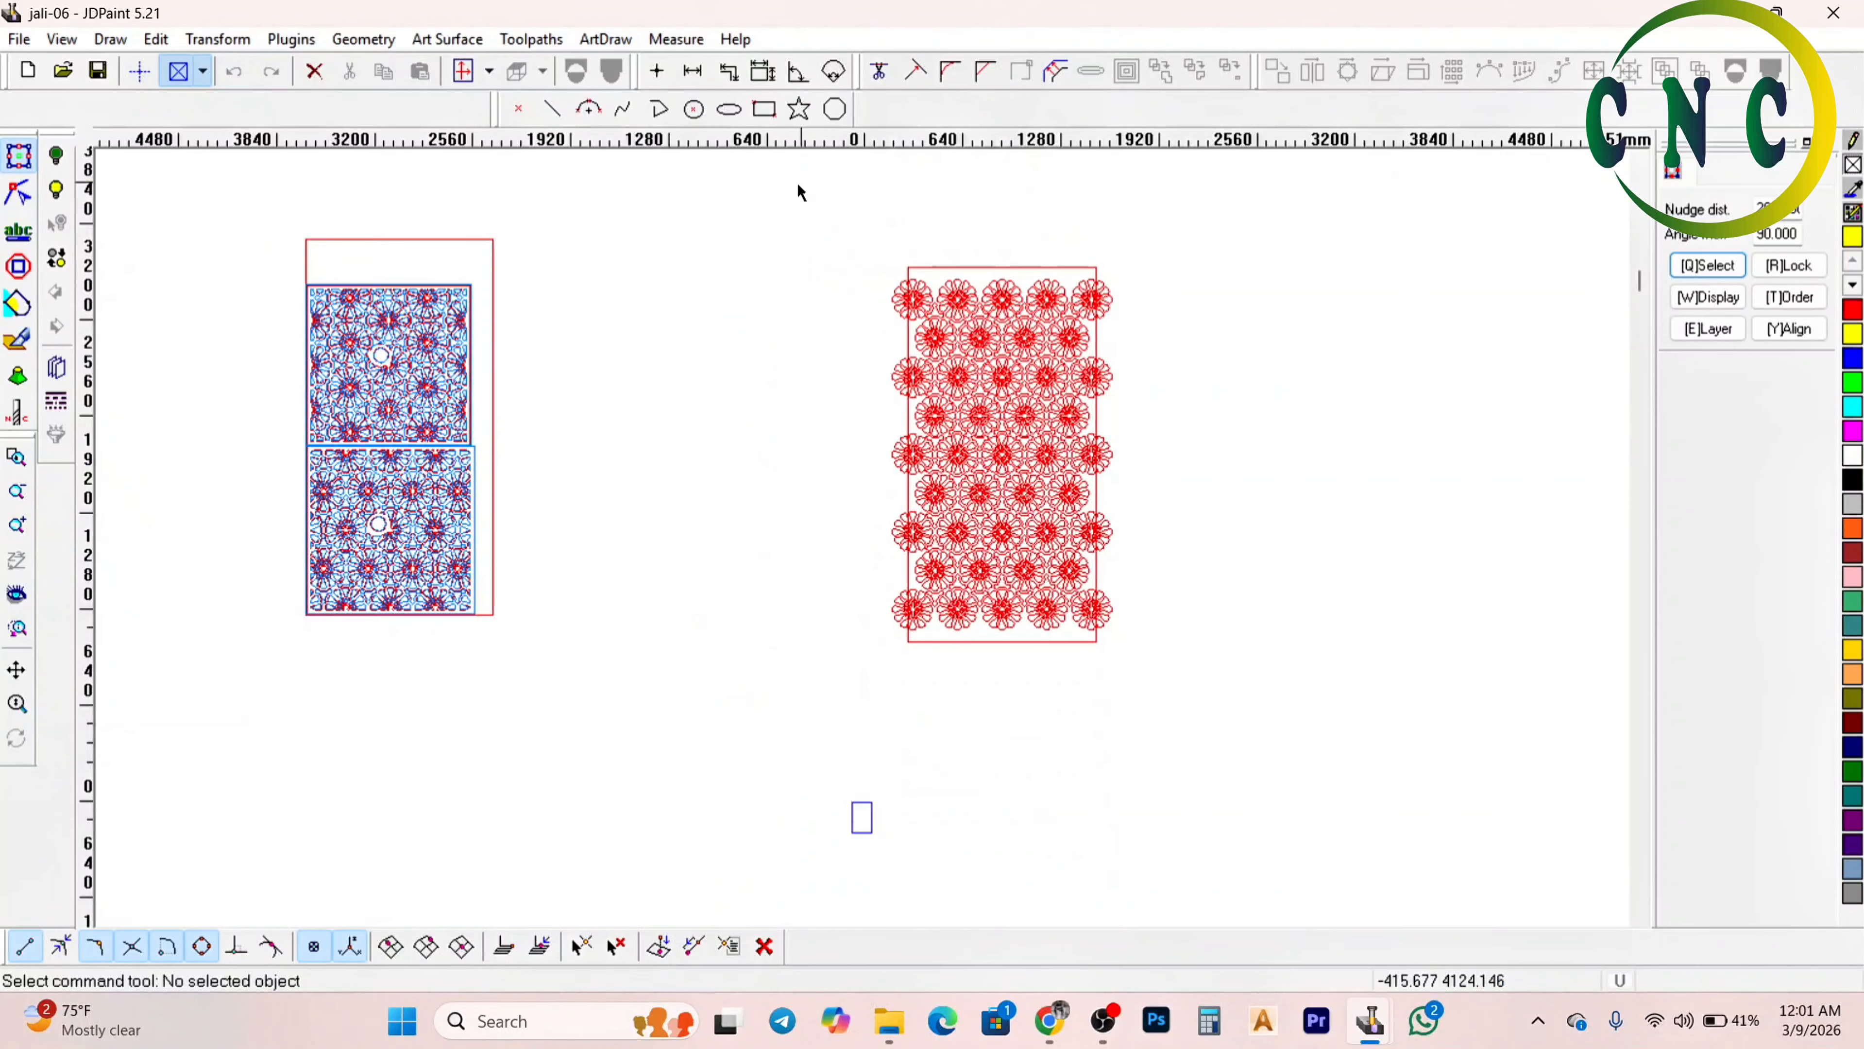
Select the whole red flower lattice with its rectangular frame, inspect it up close, and clear the selection
{"action": "left_click_drag", "start_coordinate": [801, 193], "coordinate": [1181, 778]}
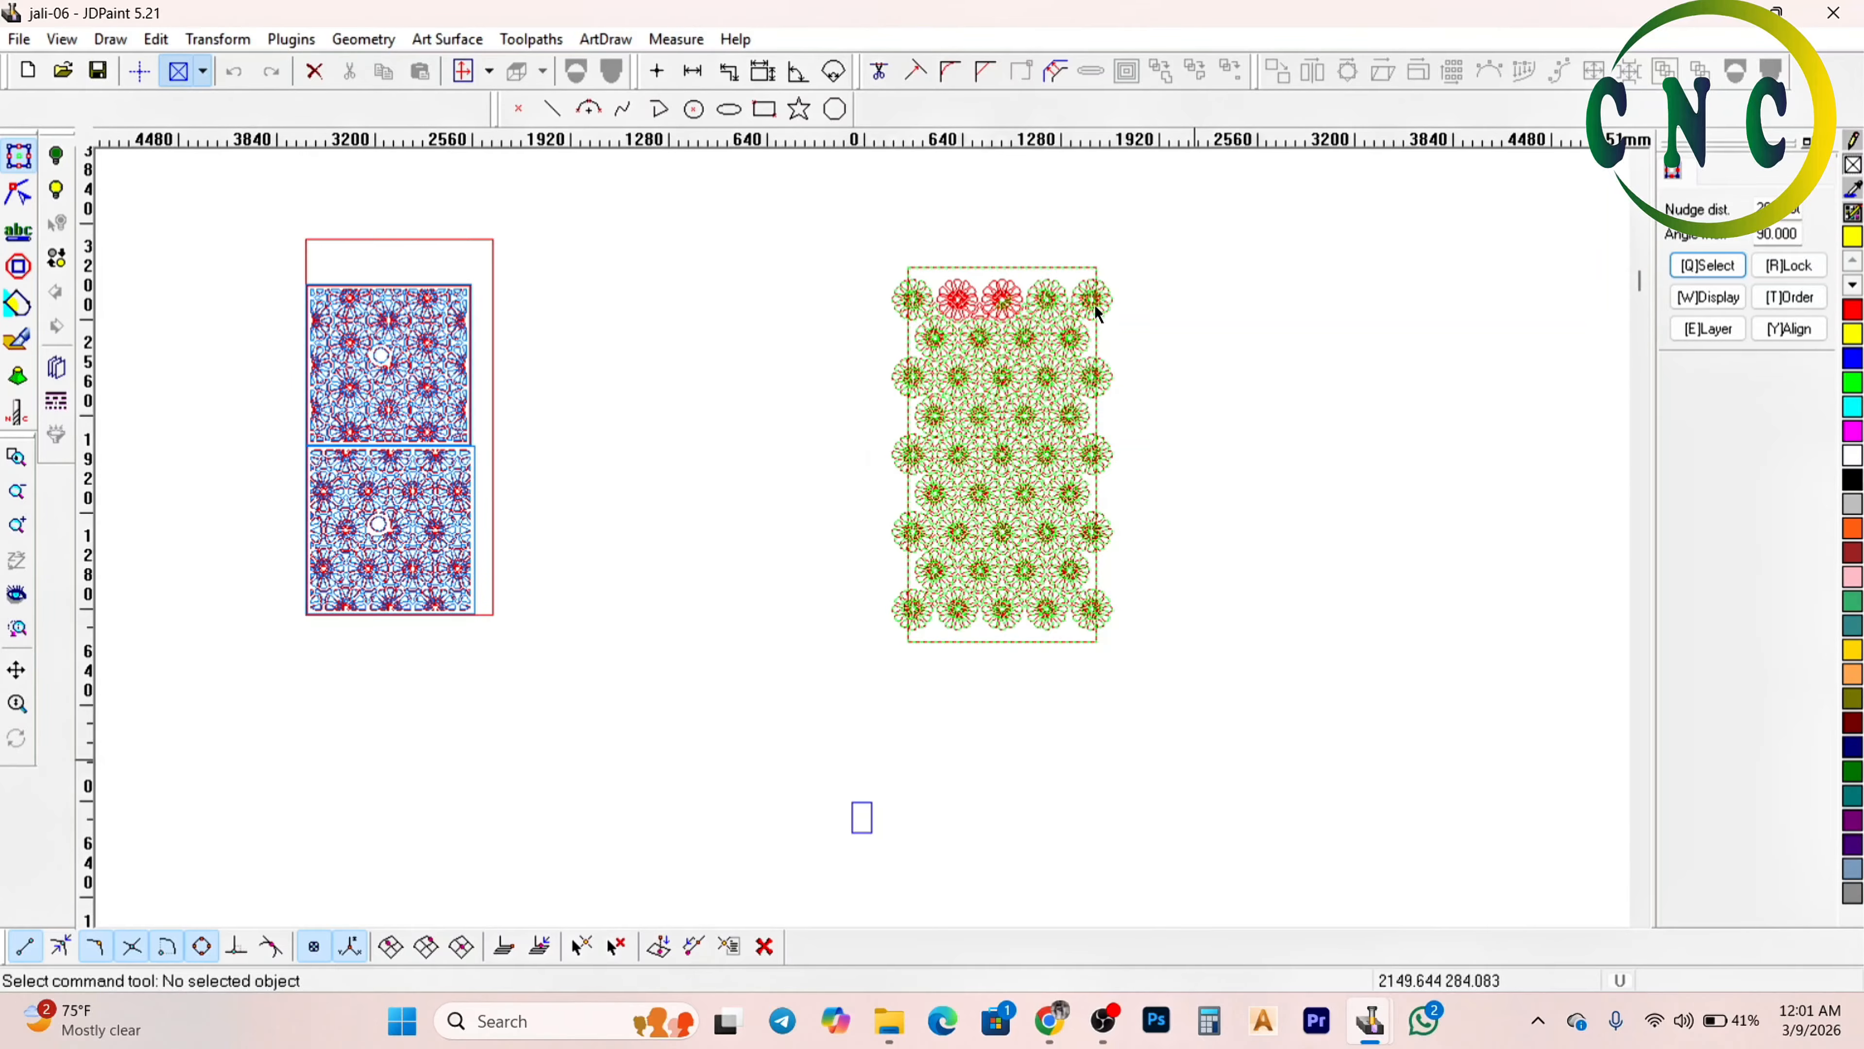
{"action": "scroll", "coordinate": [1080, 309], "scroll_direction": "up", "scroll_amount": 1}
{"action": "scroll", "coordinate": [1068, 305], "scroll_direction": "down", "scroll_amount": 2}
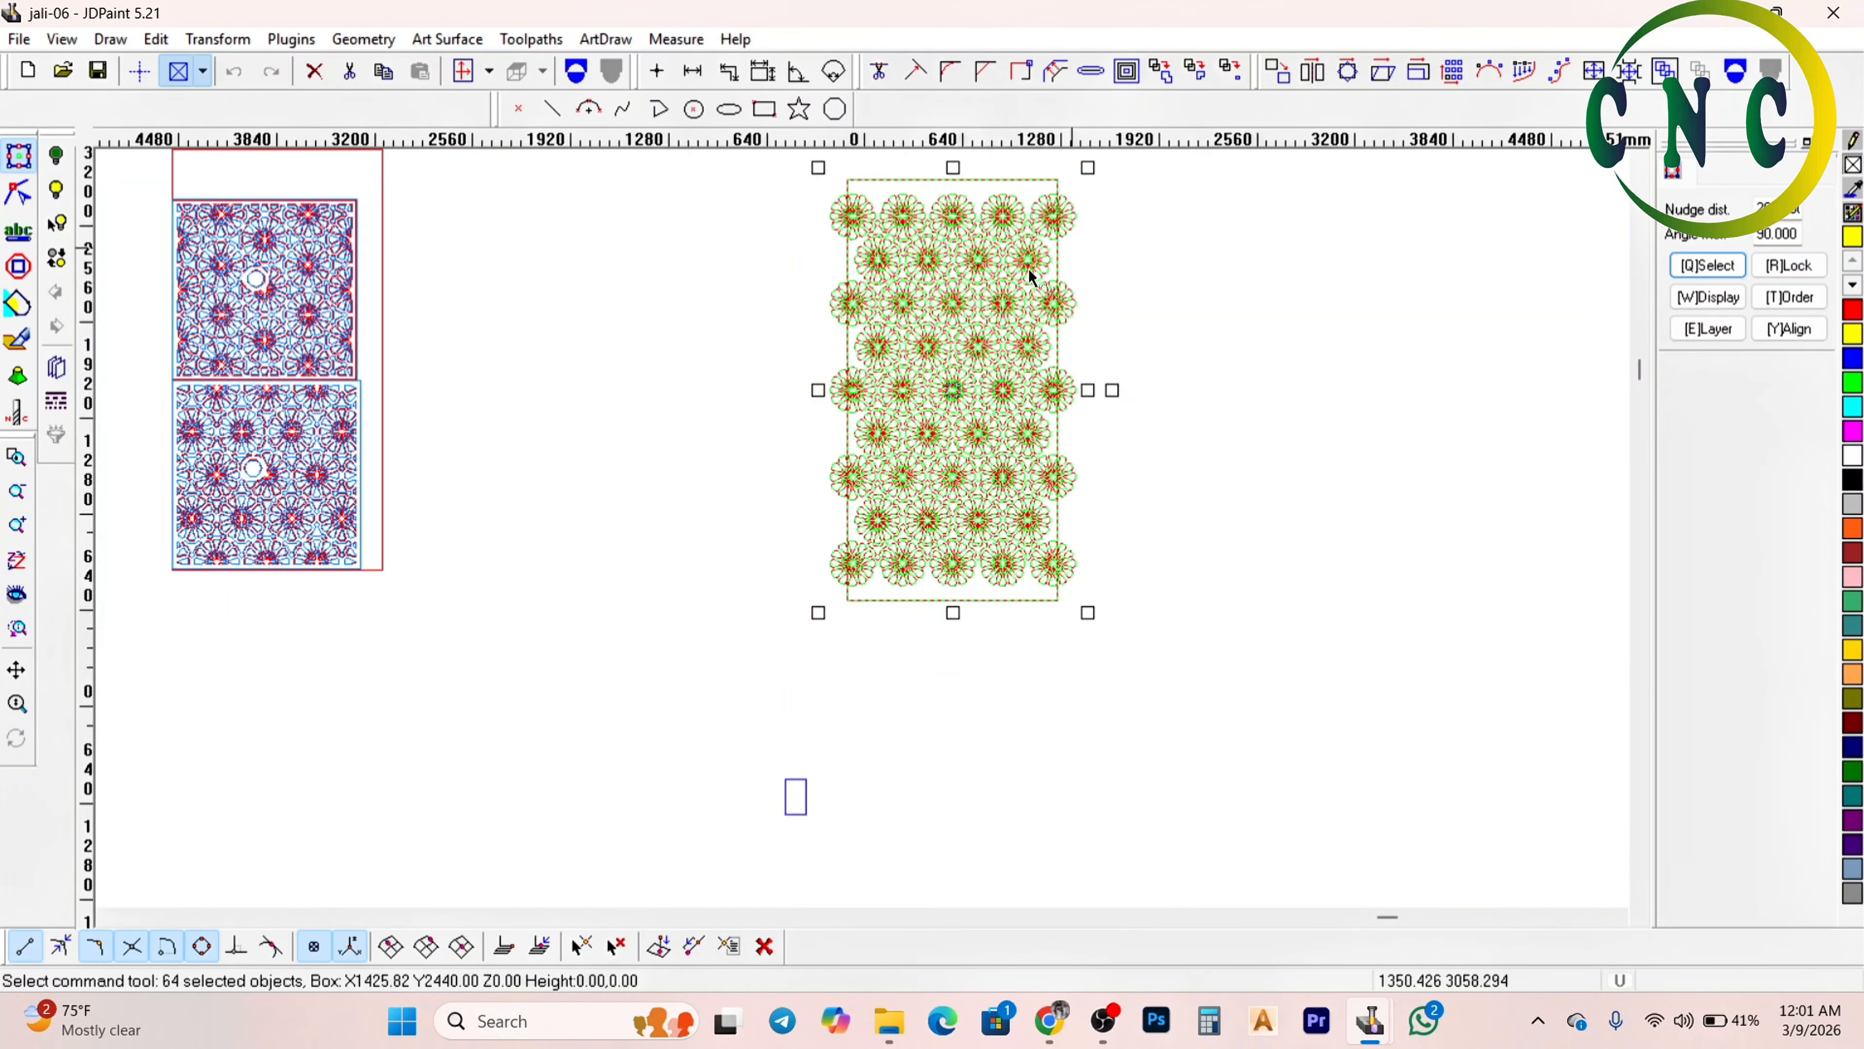
{"action": "scroll", "coordinate": [1079, 448], "scroll_direction": "up", "scroll_amount": 3}
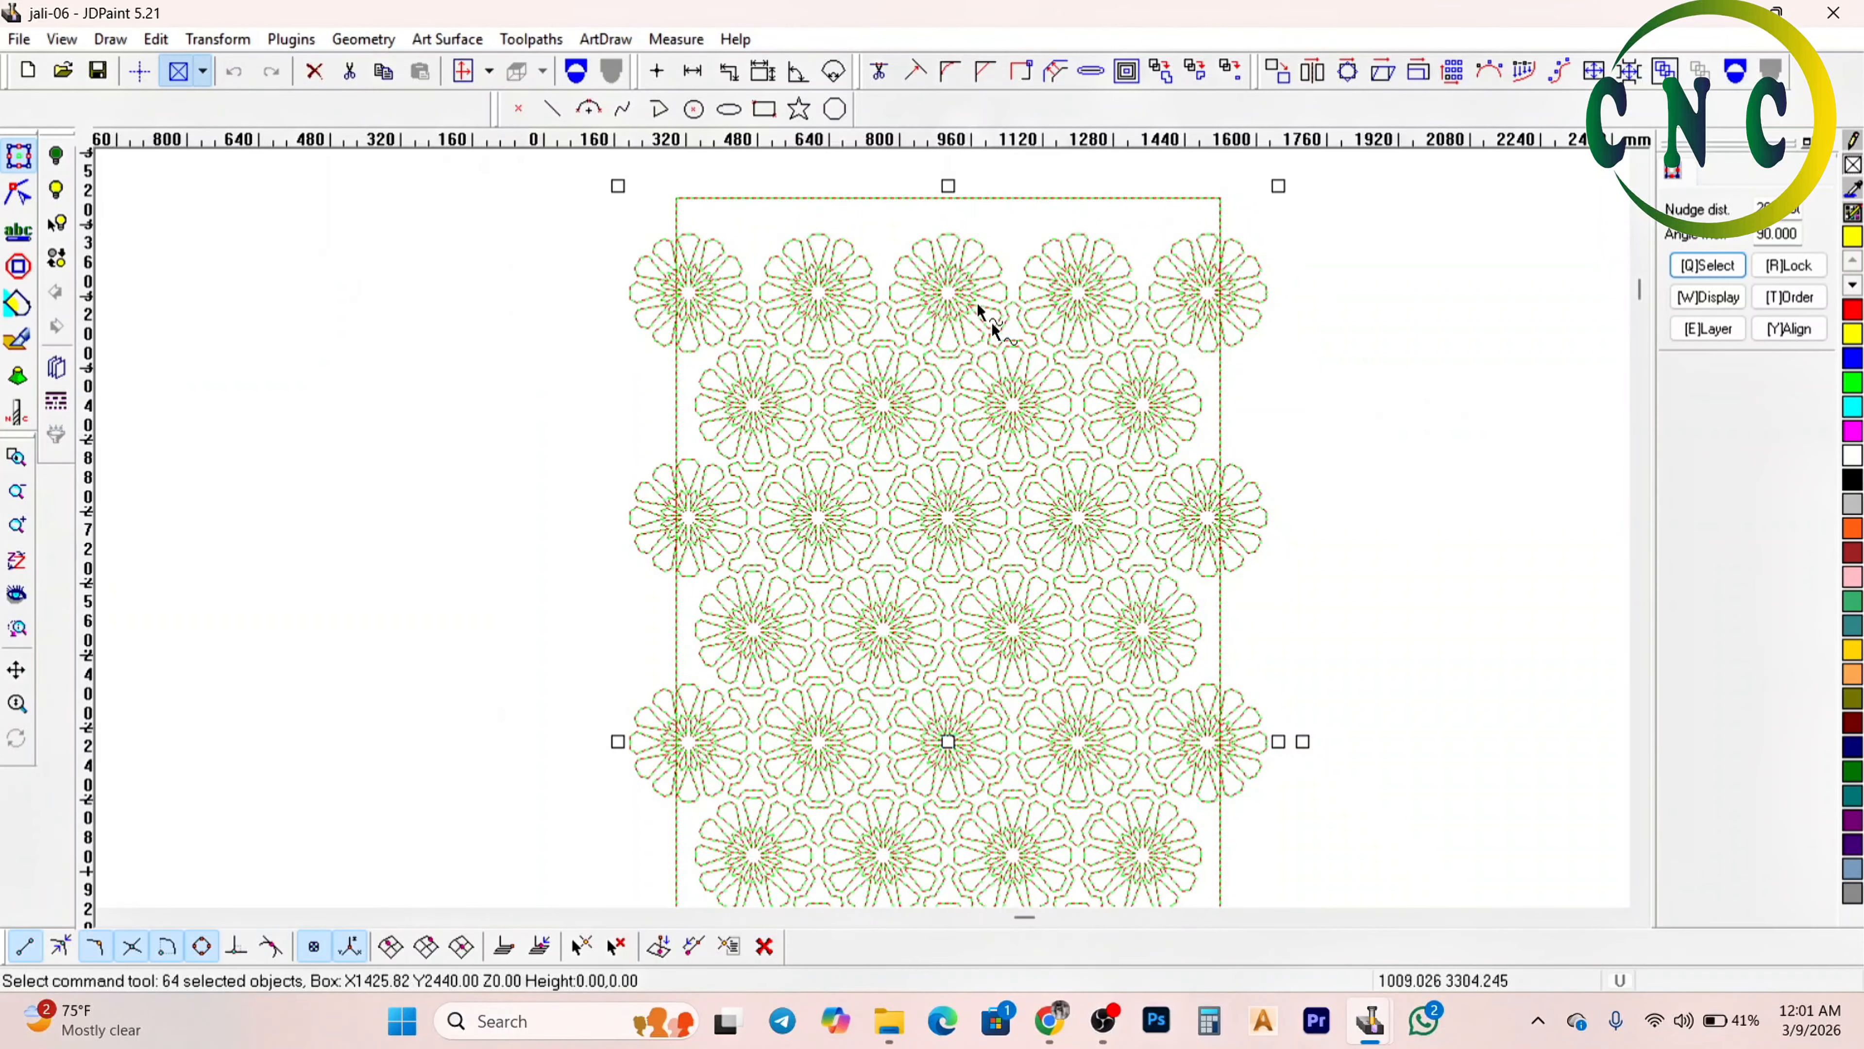
{"action": "scroll", "coordinate": [962, 282], "scroll_direction": "down", "scroll_amount": 2}
{"action": "left_click", "coordinate": [1077, 494]}
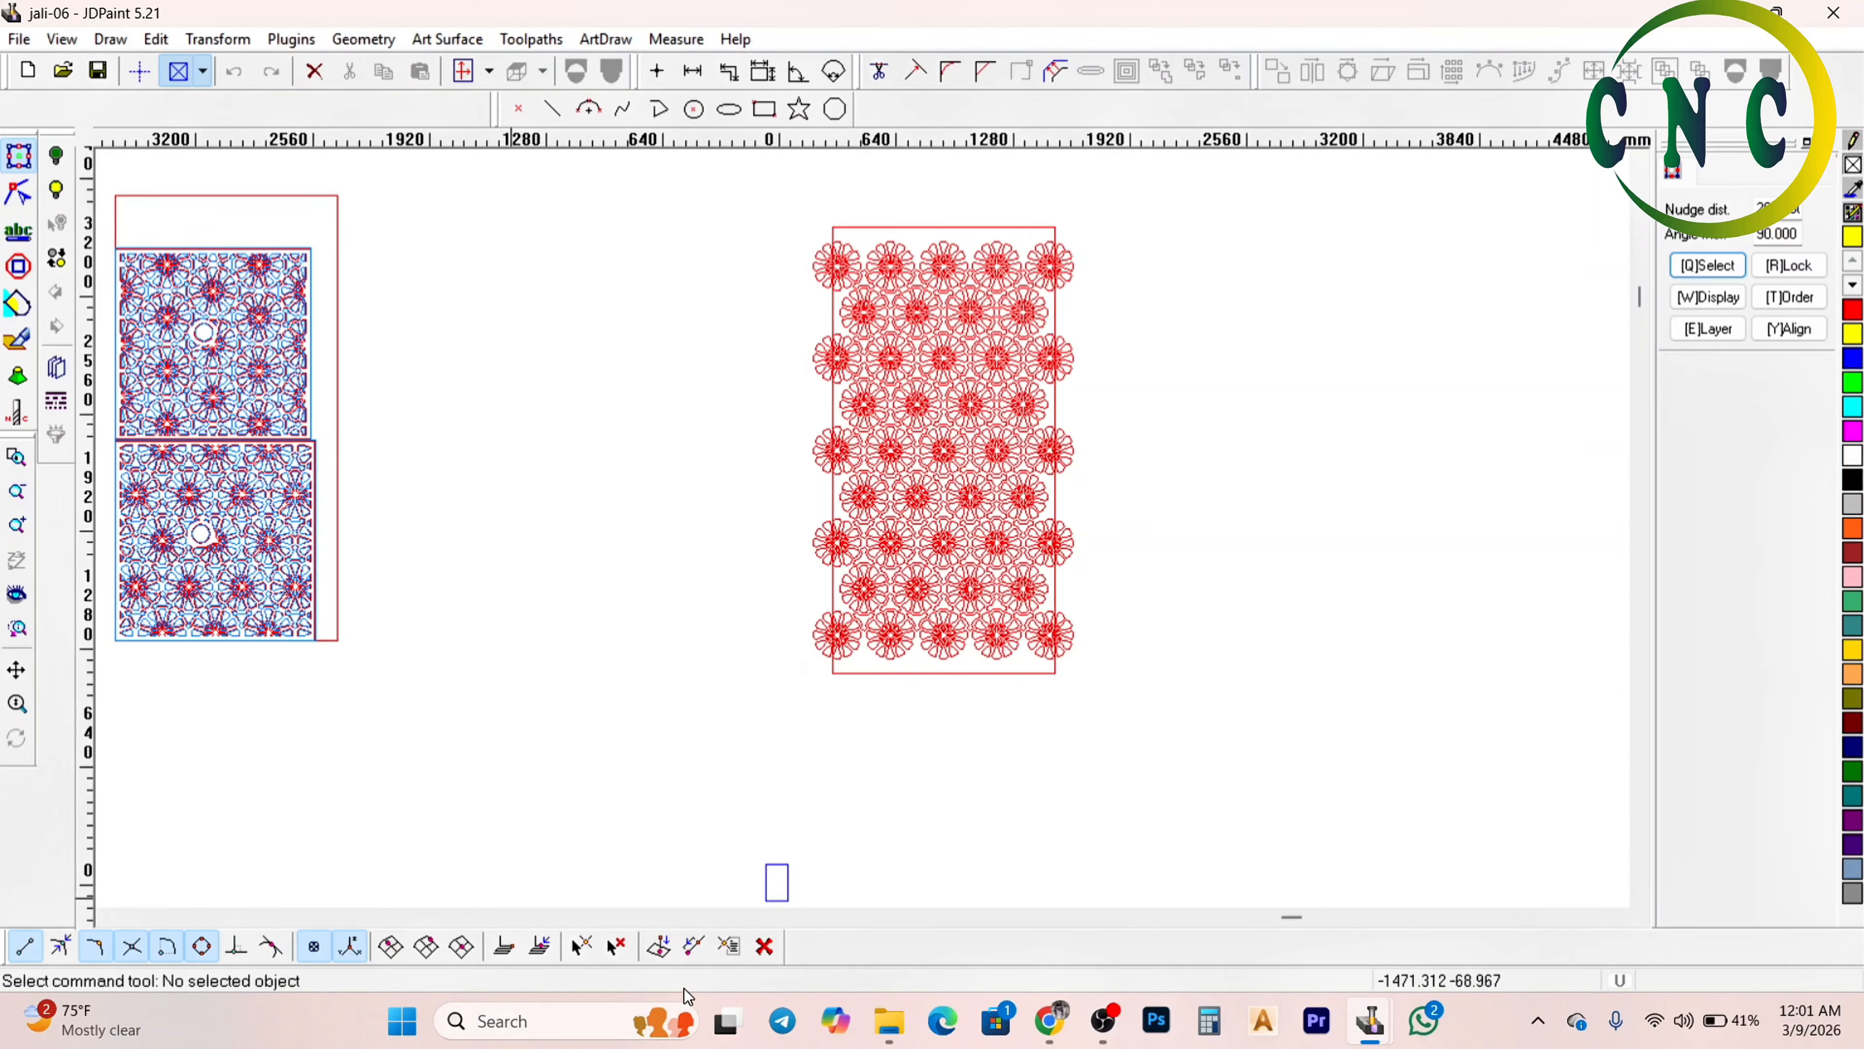
Enable all the snap point types in the snap options
{"action": "left_click", "coordinate": [728, 948]}
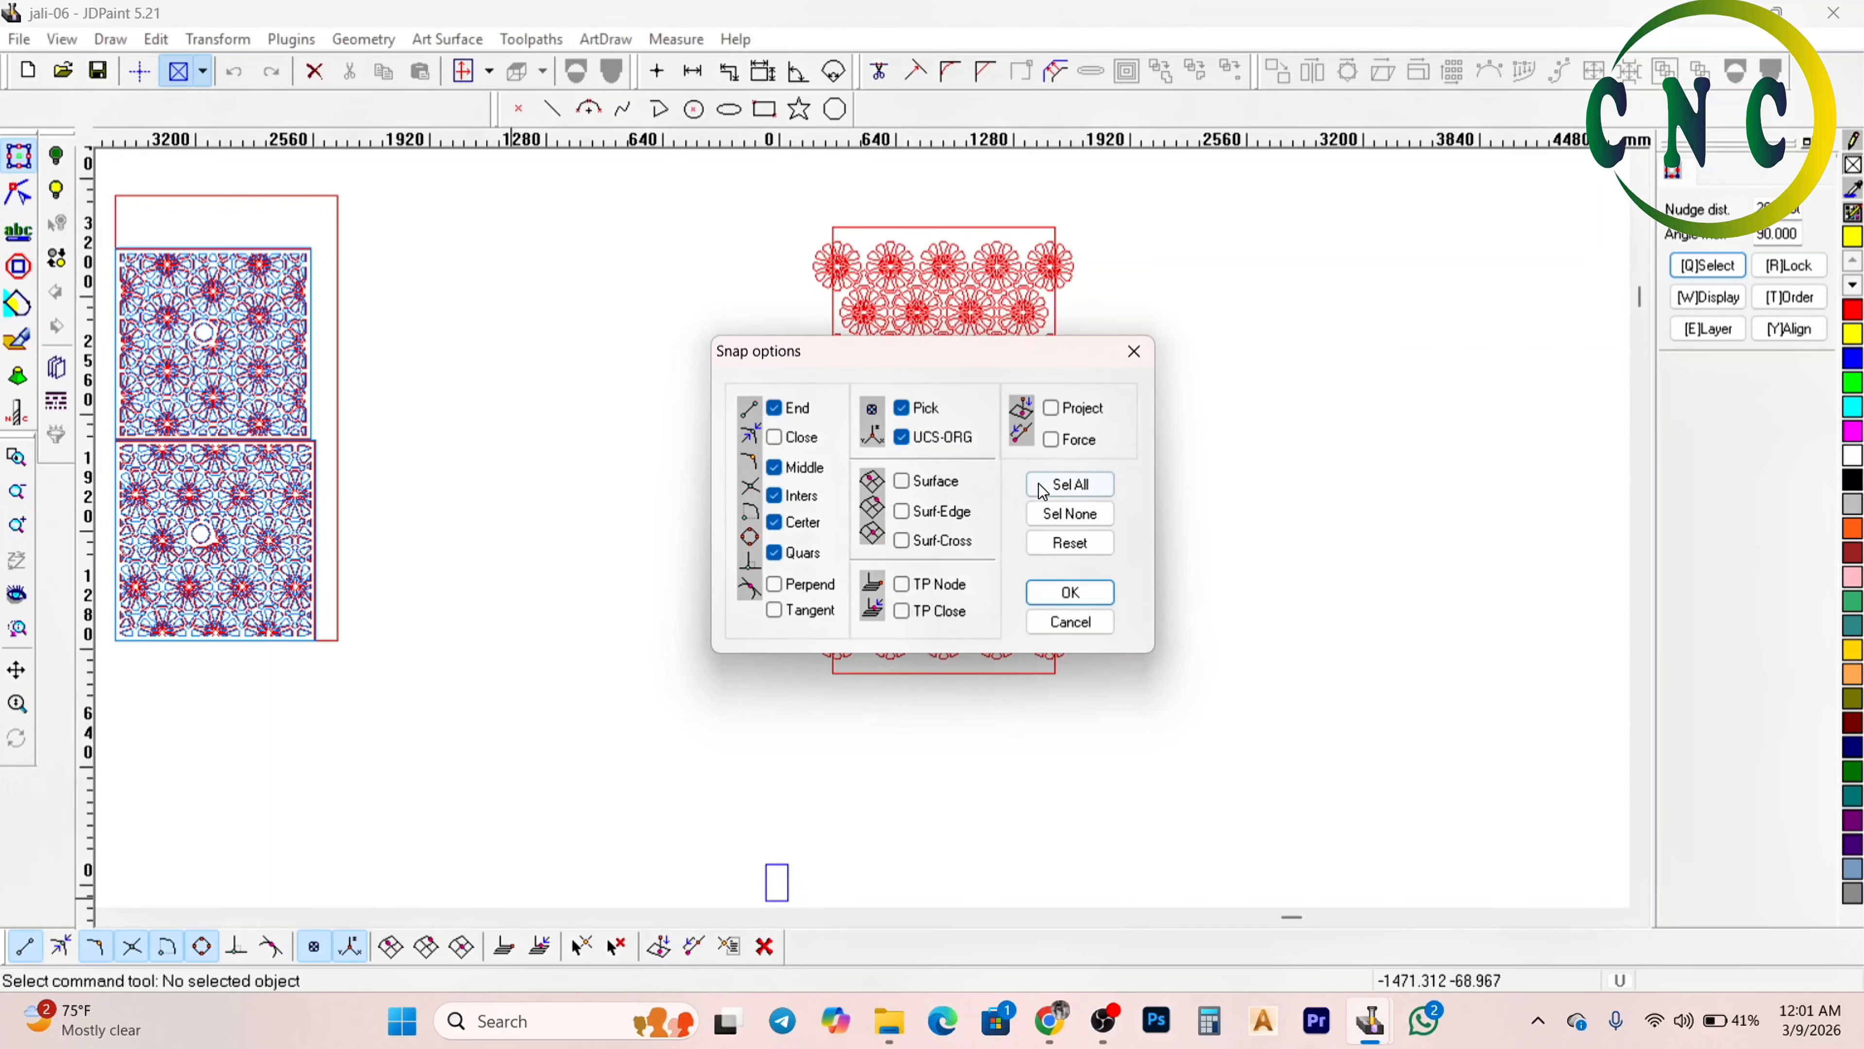
{"action": "left_click", "coordinate": [1069, 592]}
{"action": "scroll", "coordinate": [909, 338], "scroll_direction": "up", "scroll_amount": 3}
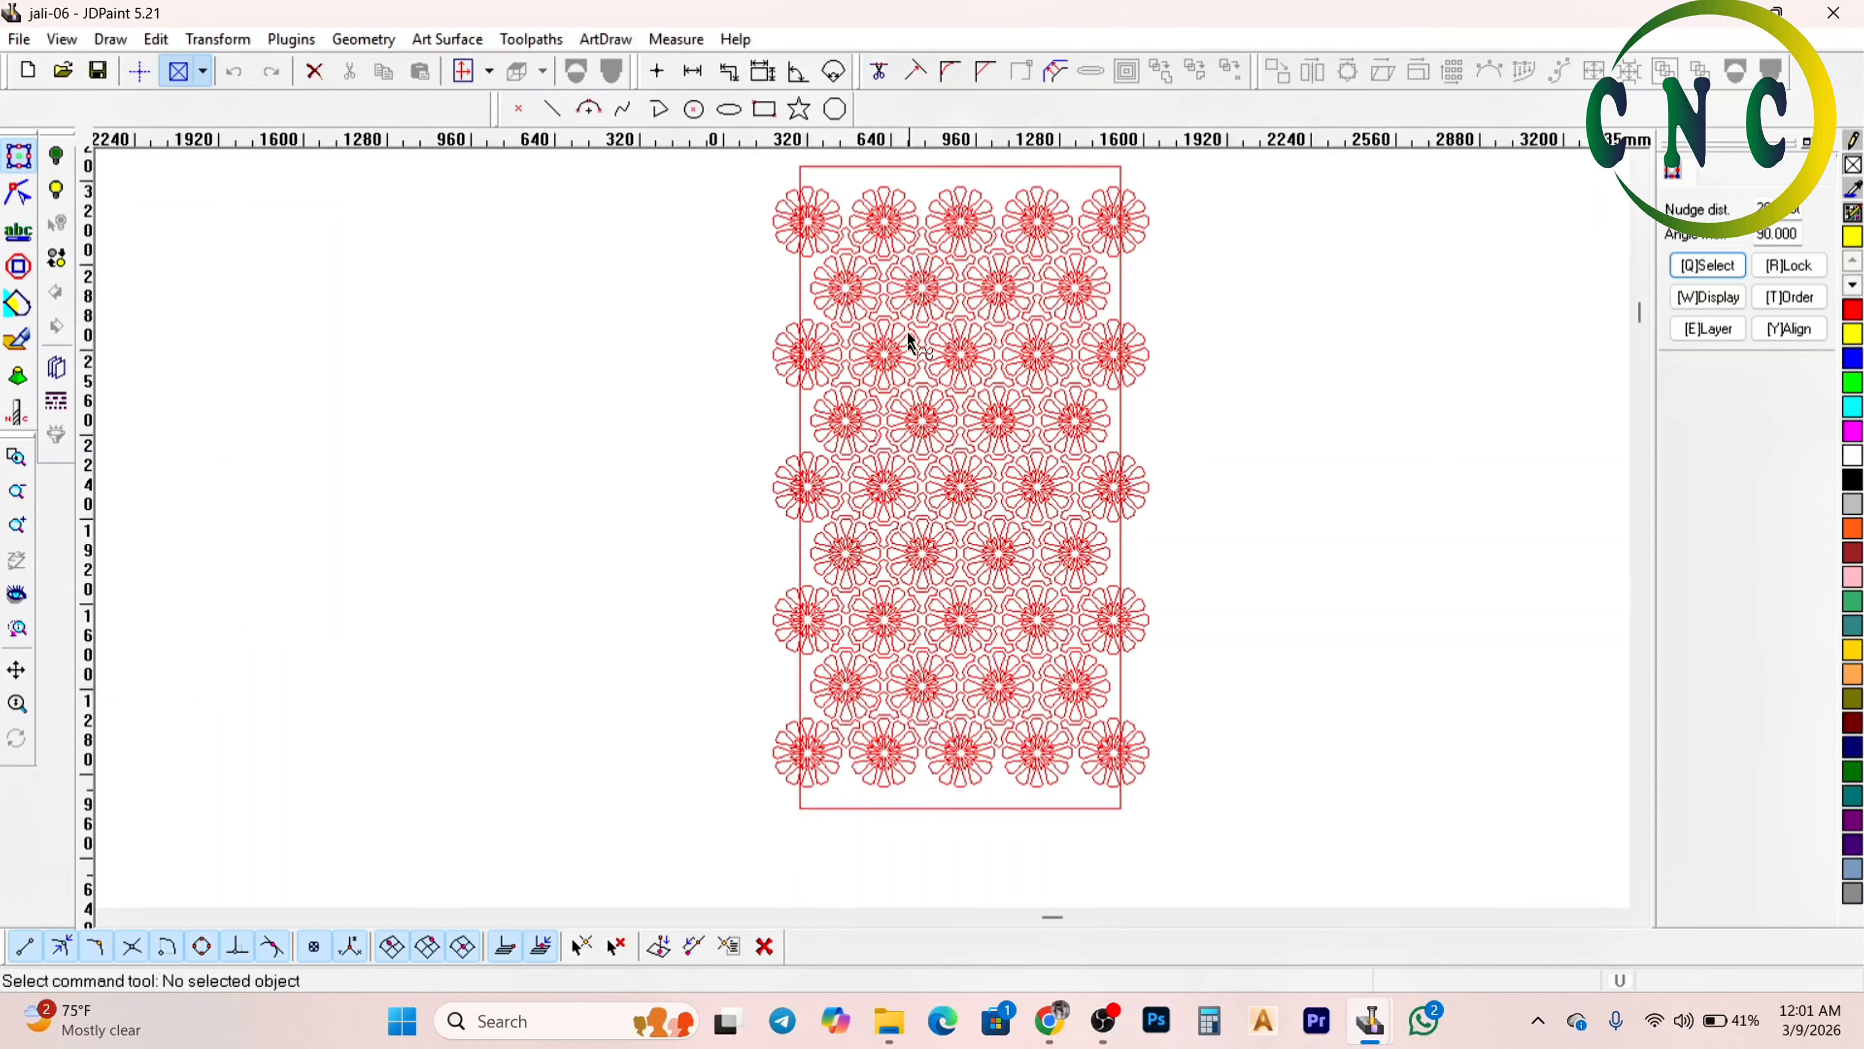
{"action": "scroll", "coordinate": [909, 338], "scroll_direction": "up", "scroll_amount": 2}
{"action": "scroll", "coordinate": [863, 411], "scroll_direction": "down", "scroll_amount": 2}
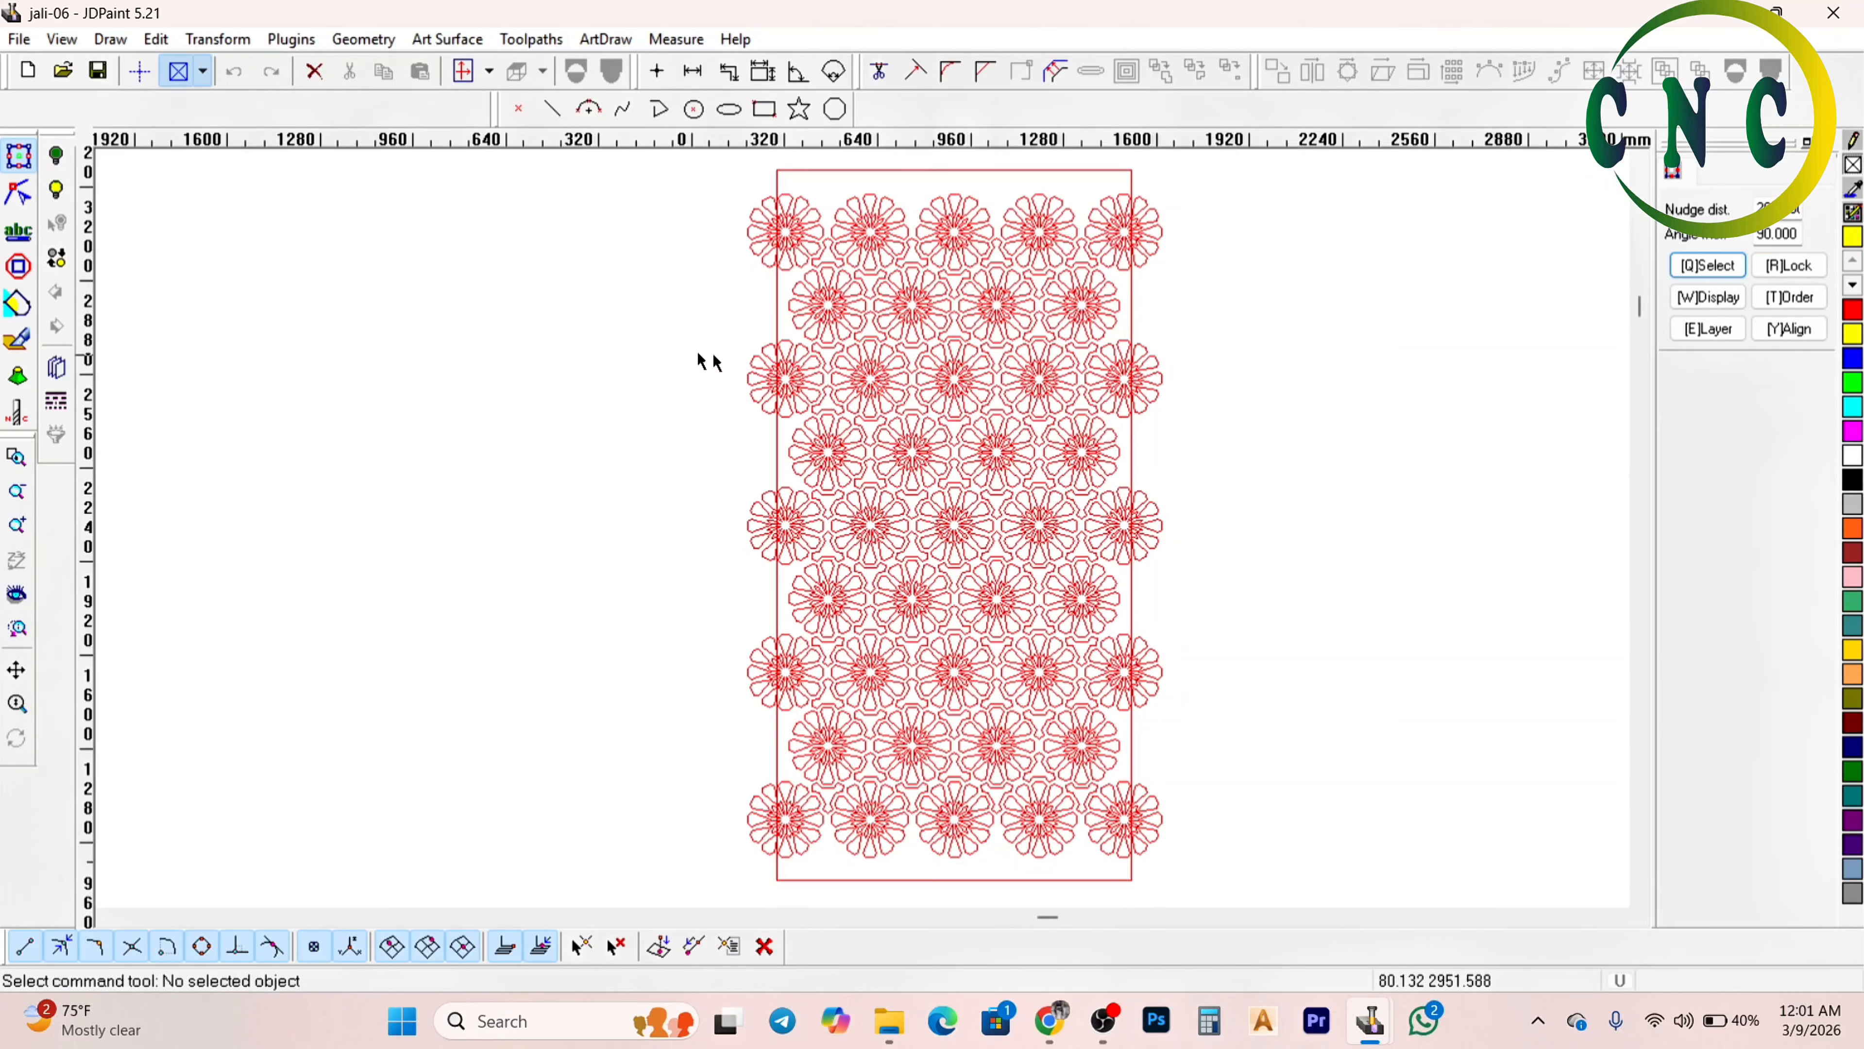
{"action": "scroll", "coordinate": [681, 364], "scroll_direction": "down", "scroll_amount": 1}
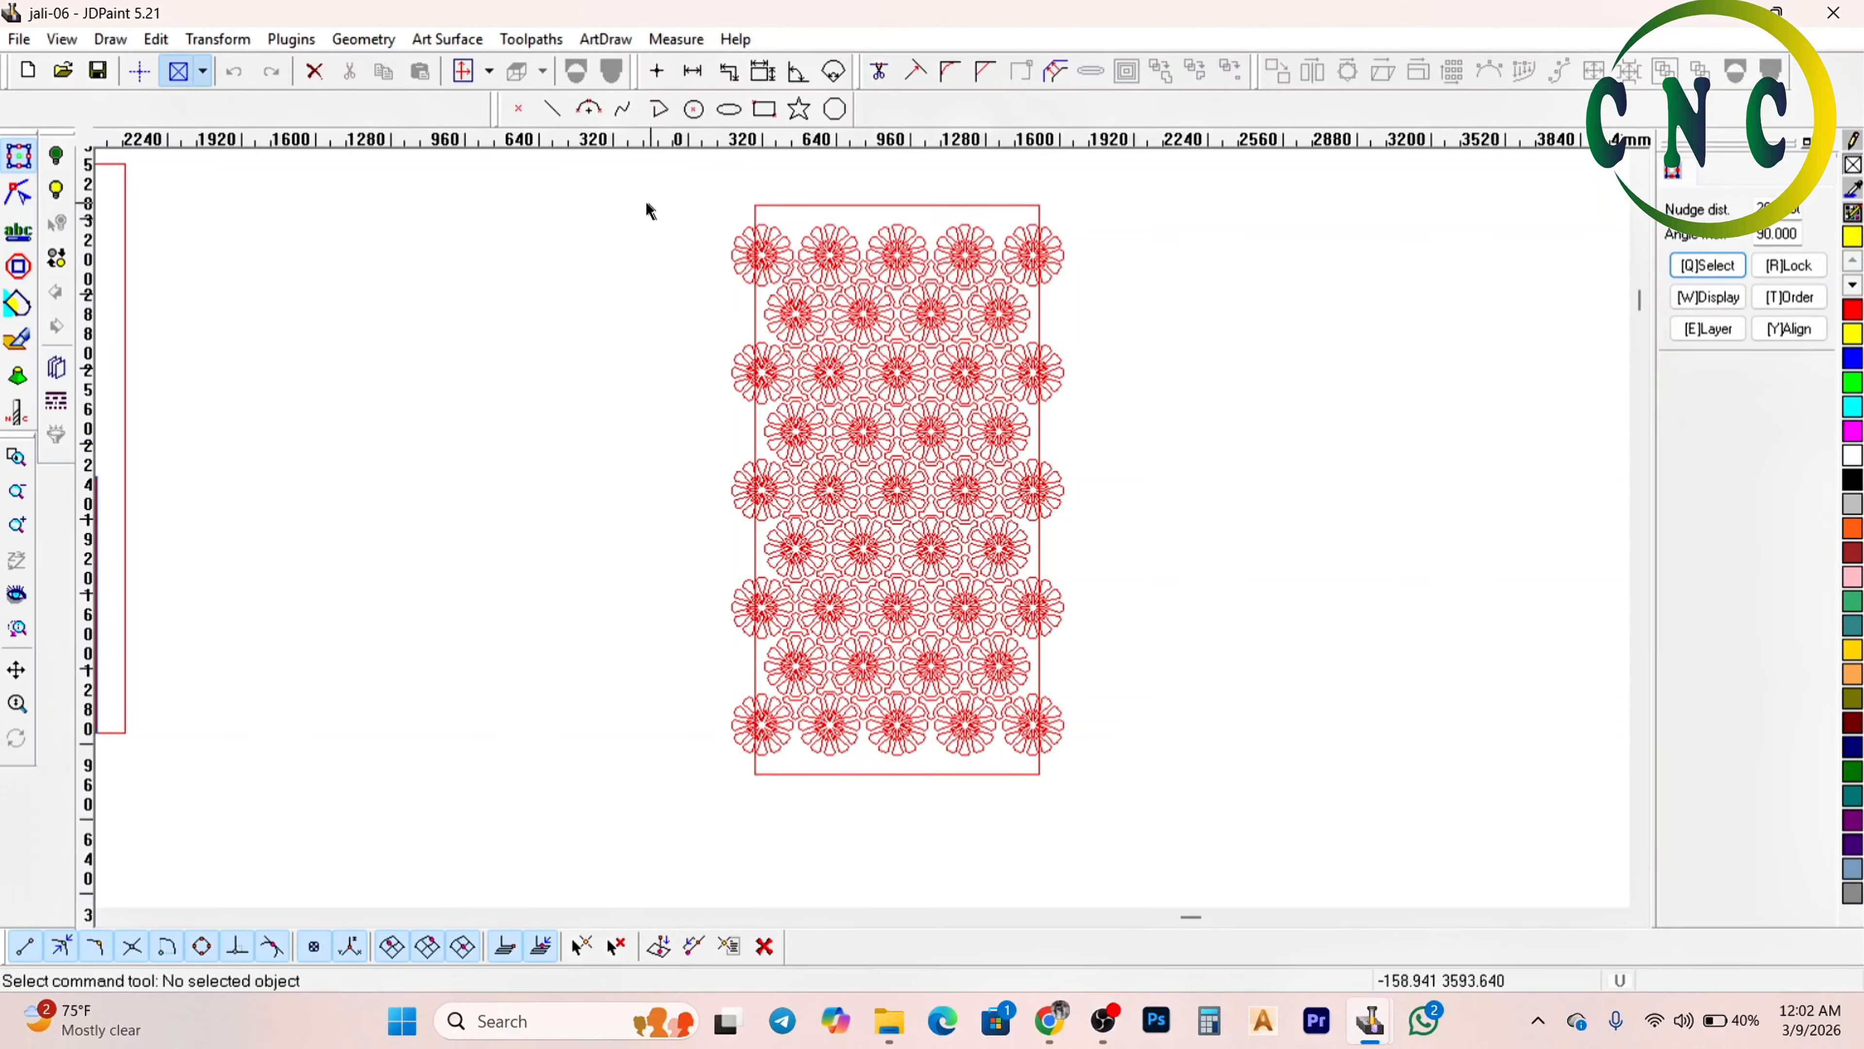
Select the whole red flower lattice with its frame and inspect it beside the finished panels
{"action": "left_click_drag", "start_coordinate": [642, 178], "coordinate": [1268, 841]}
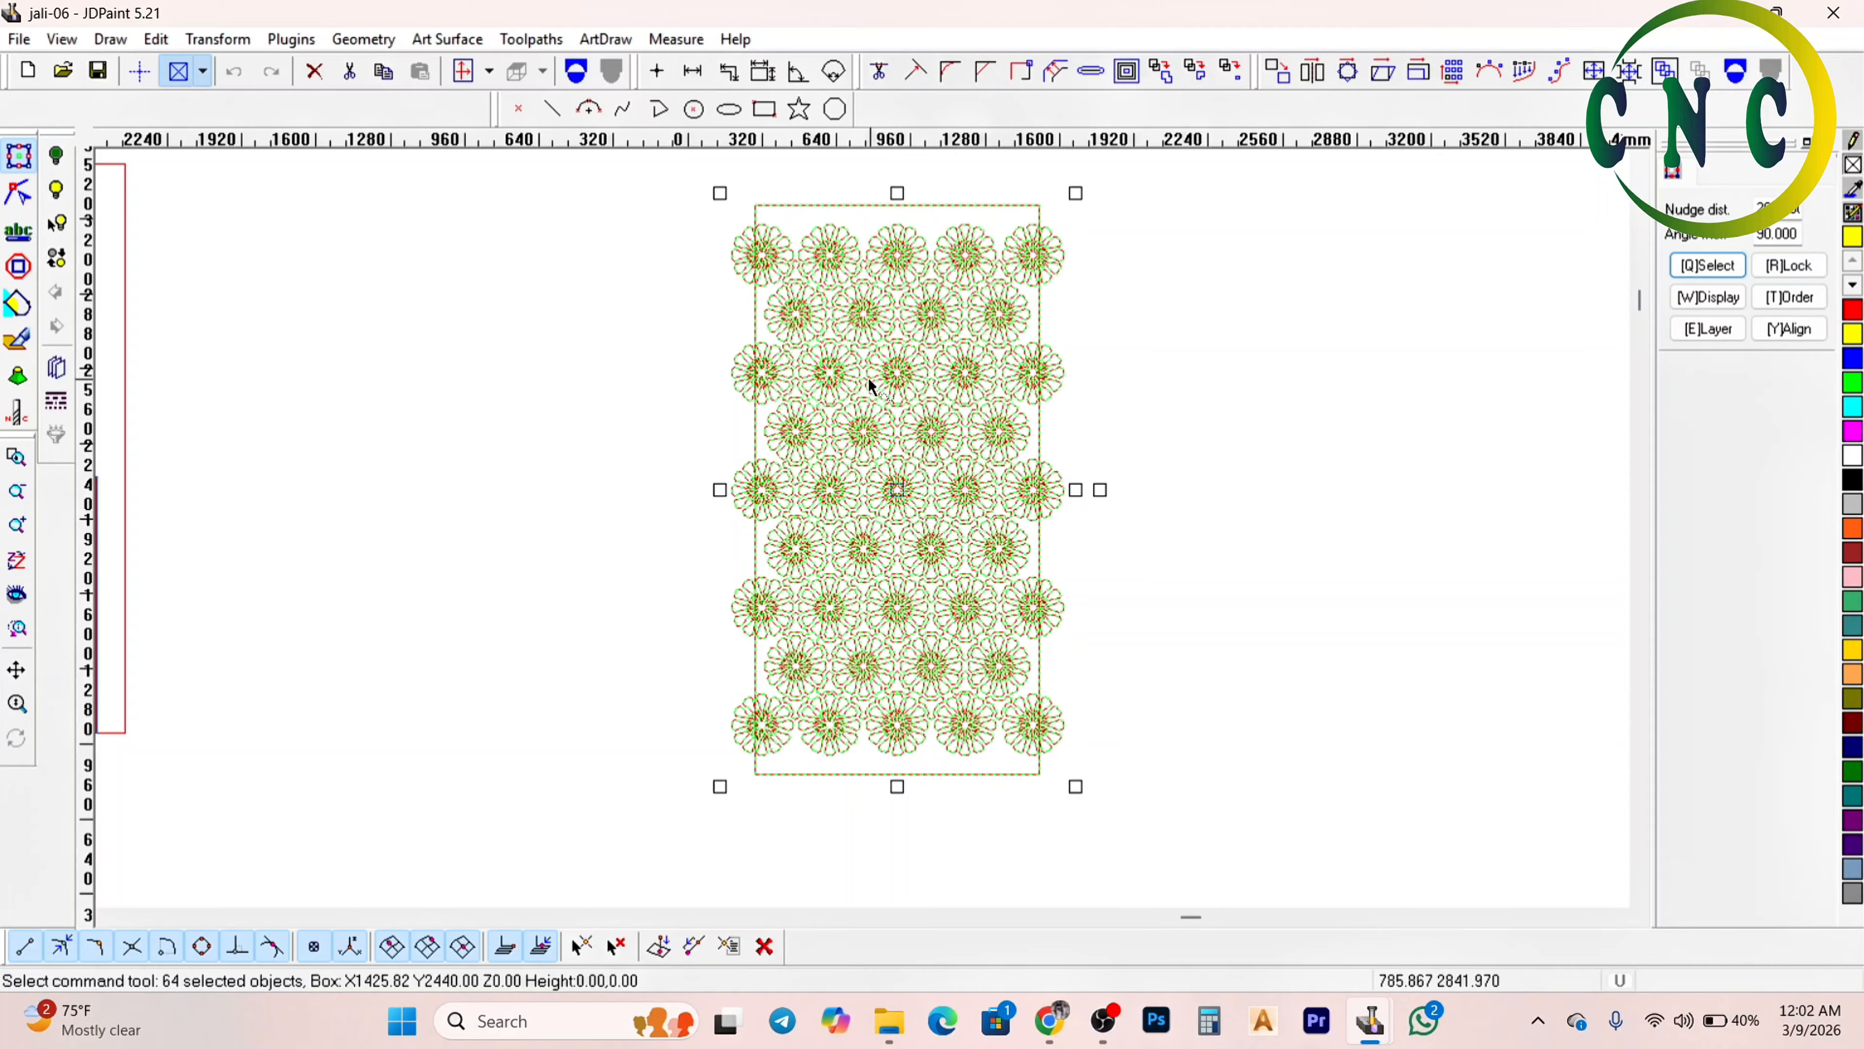
{"action": "scroll", "coordinate": [868, 377], "scroll_direction": "down", "scroll_amount": 1}
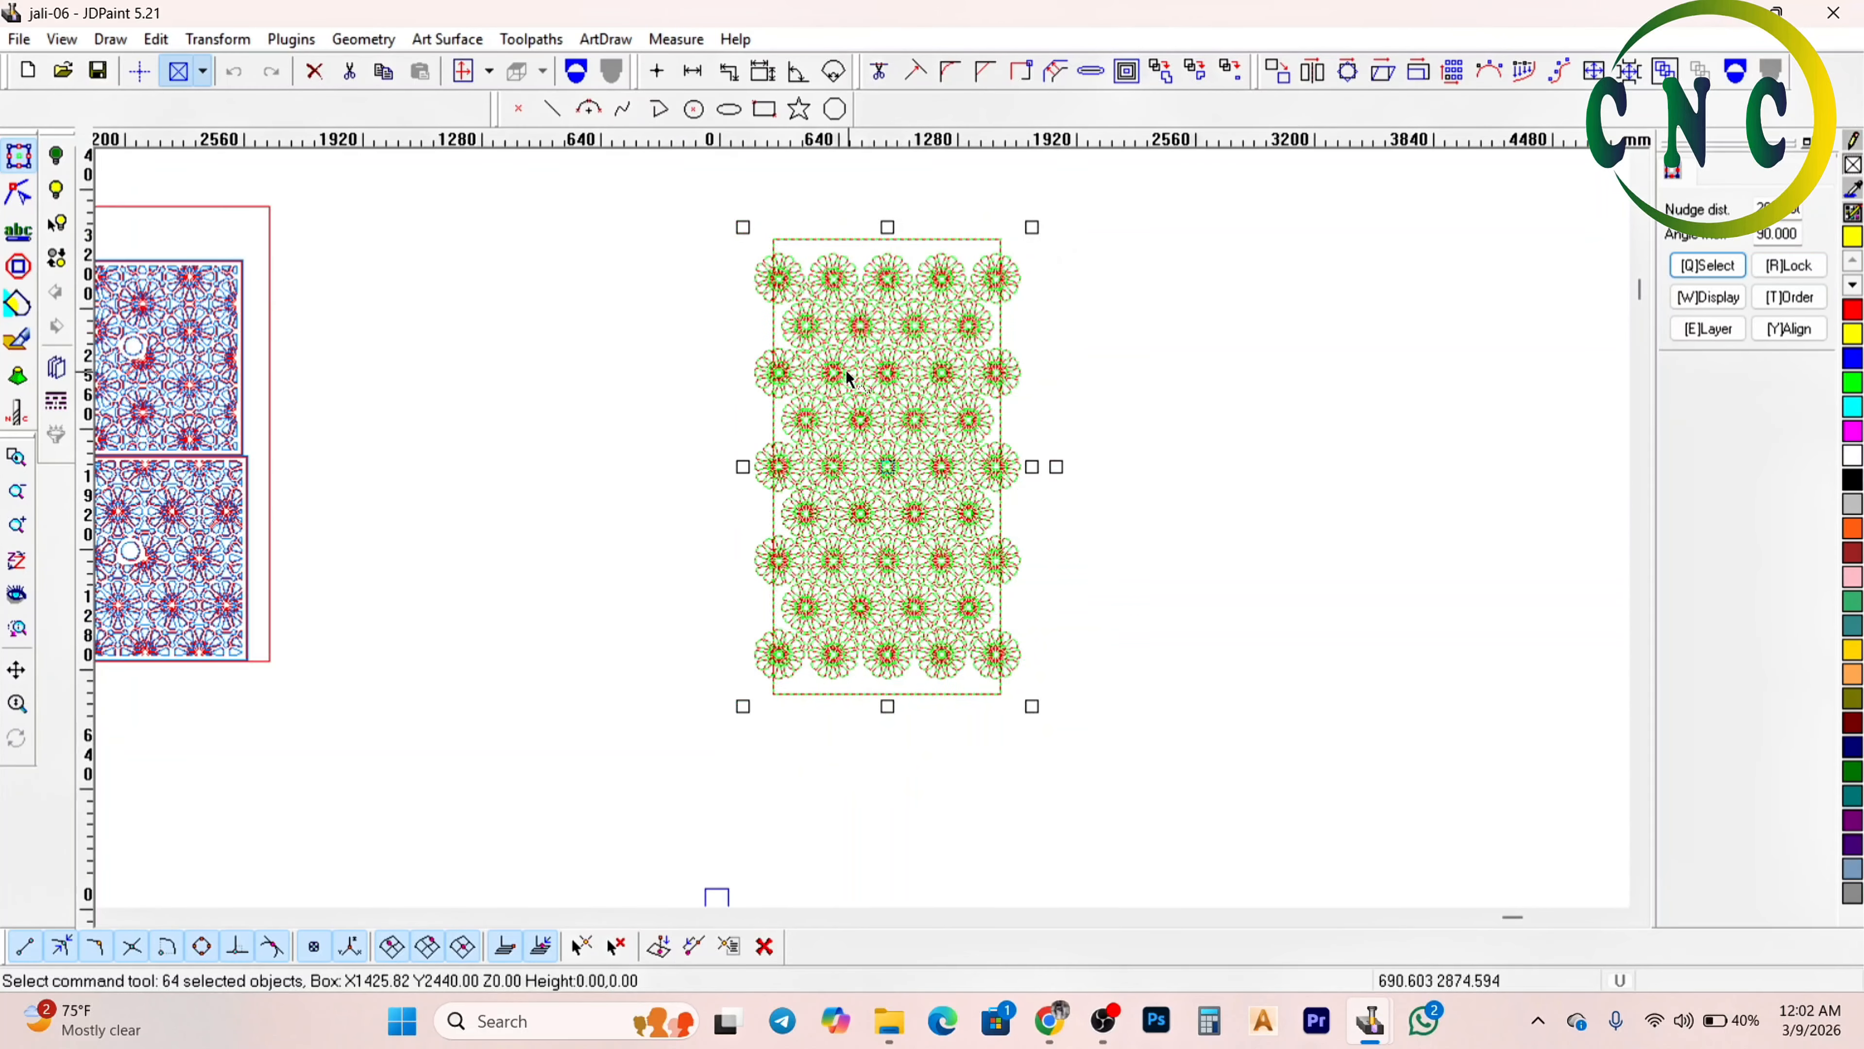
{"action": "scroll", "coordinate": [859, 368], "scroll_direction": "down", "scroll_amount": 1}
{"action": "scroll", "coordinate": [942, 418], "scroll_direction": "up", "scroll_amount": 4}
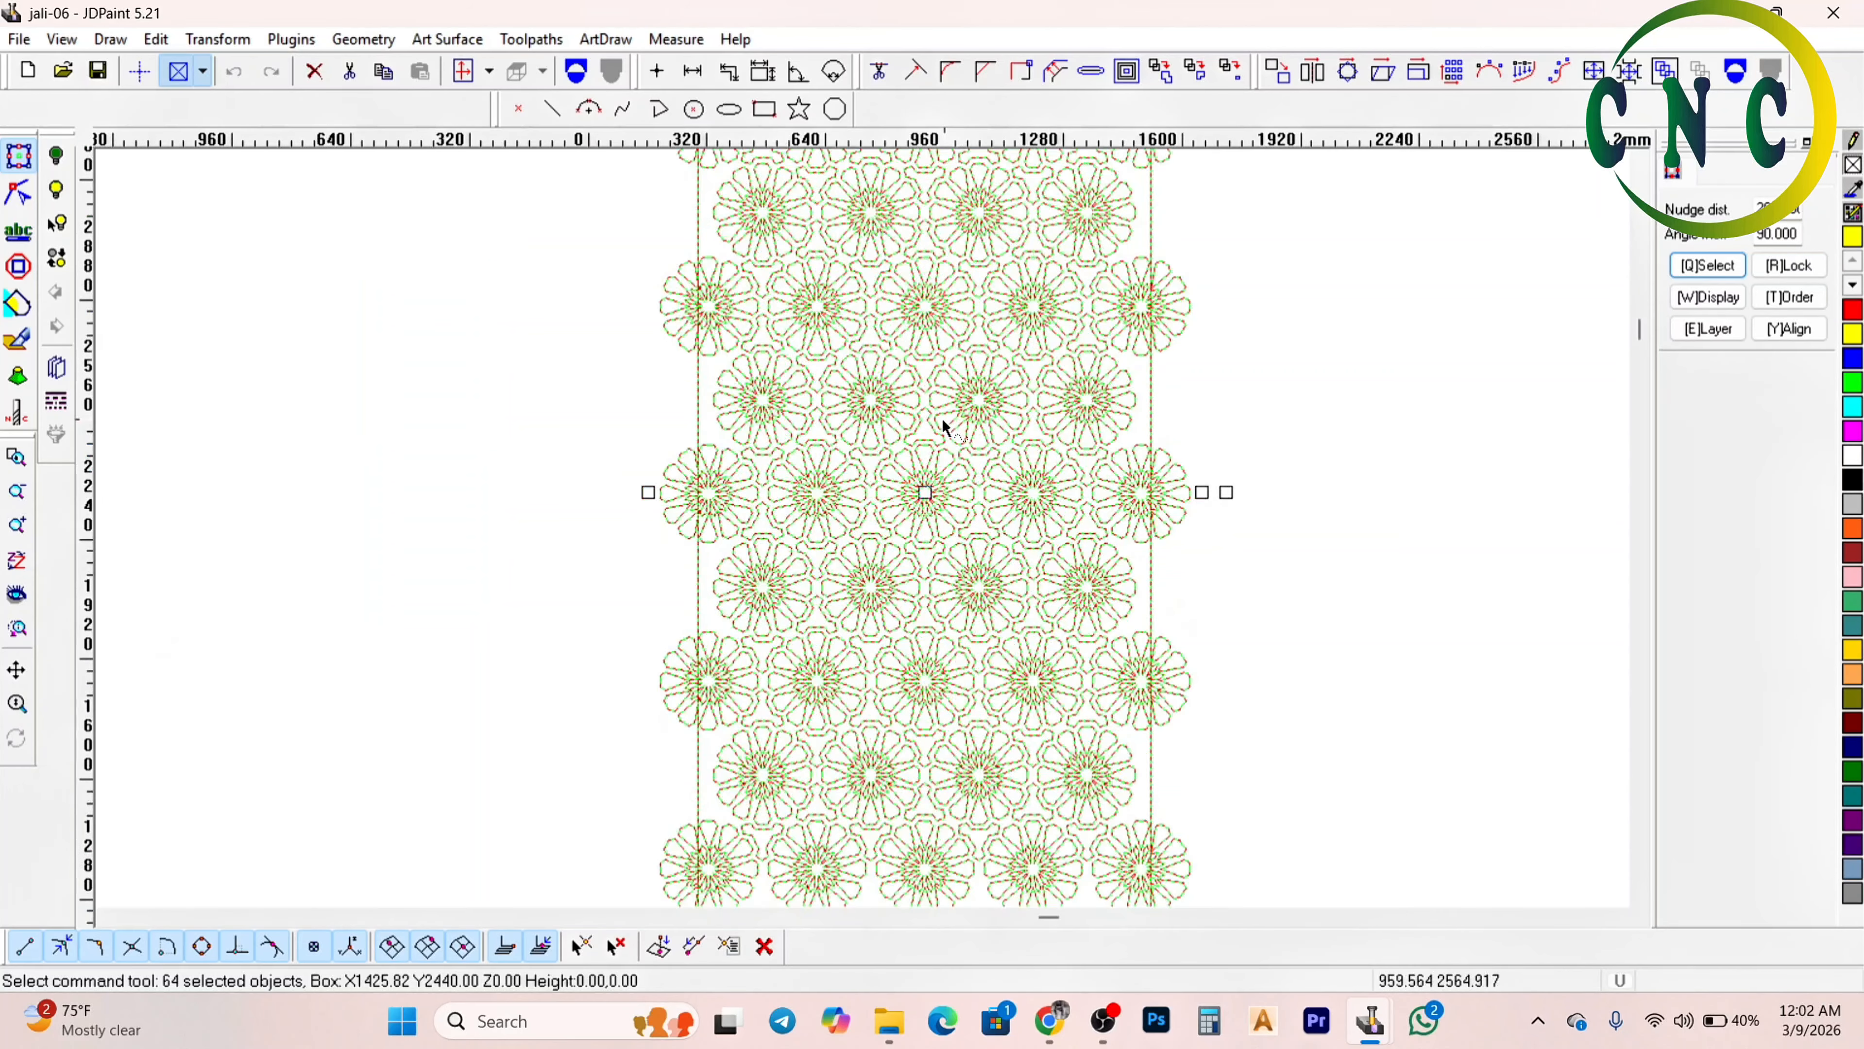
{"action": "scroll", "coordinate": [1063, 469], "scroll_direction": "down", "scroll_amount": 2}
{"action": "scroll", "coordinate": [753, 420], "scroll_direction": "down", "scroll_amount": 1}
{"action": "scroll", "coordinate": [752, 417], "scroll_direction": "up", "scroll_amount": 2}
{"action": "scroll", "coordinate": [1002, 415], "scroll_direction": "down", "scroll_amount": 1}
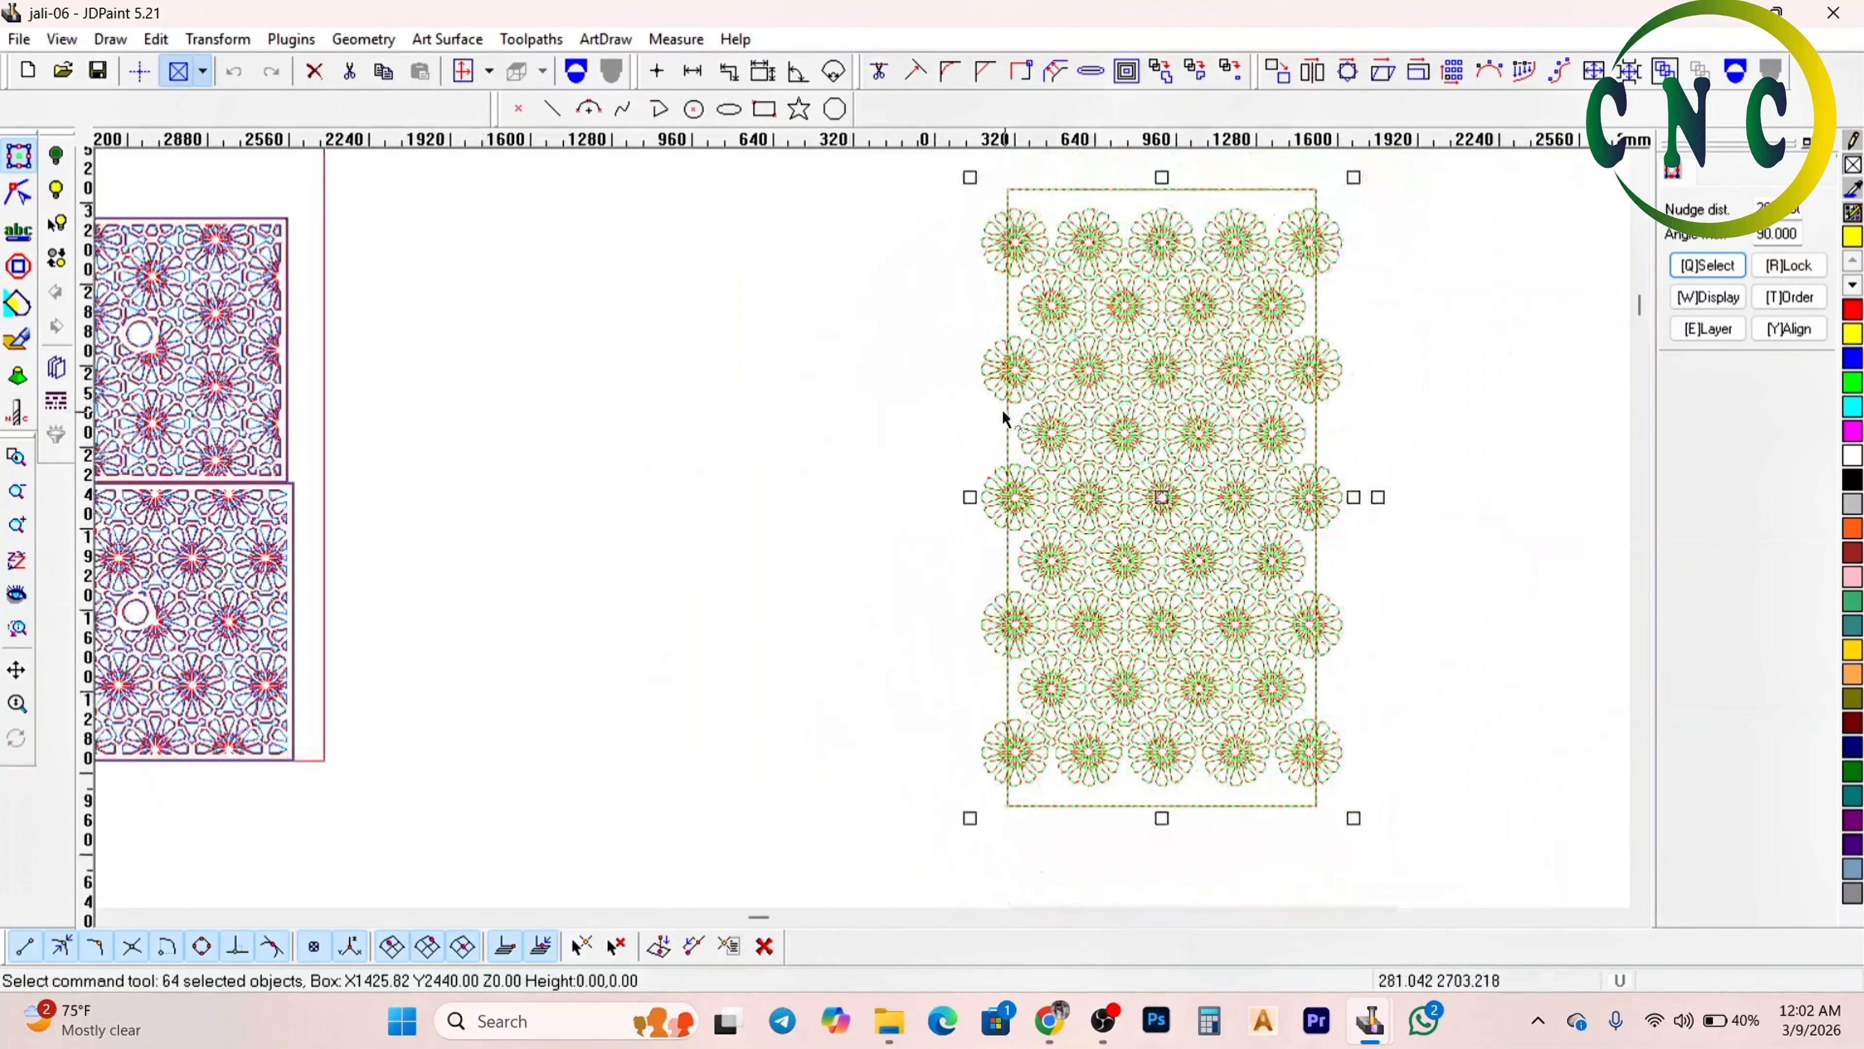
{"action": "scroll", "coordinate": [1050, 449], "scroll_direction": "down", "scroll_amount": 1}
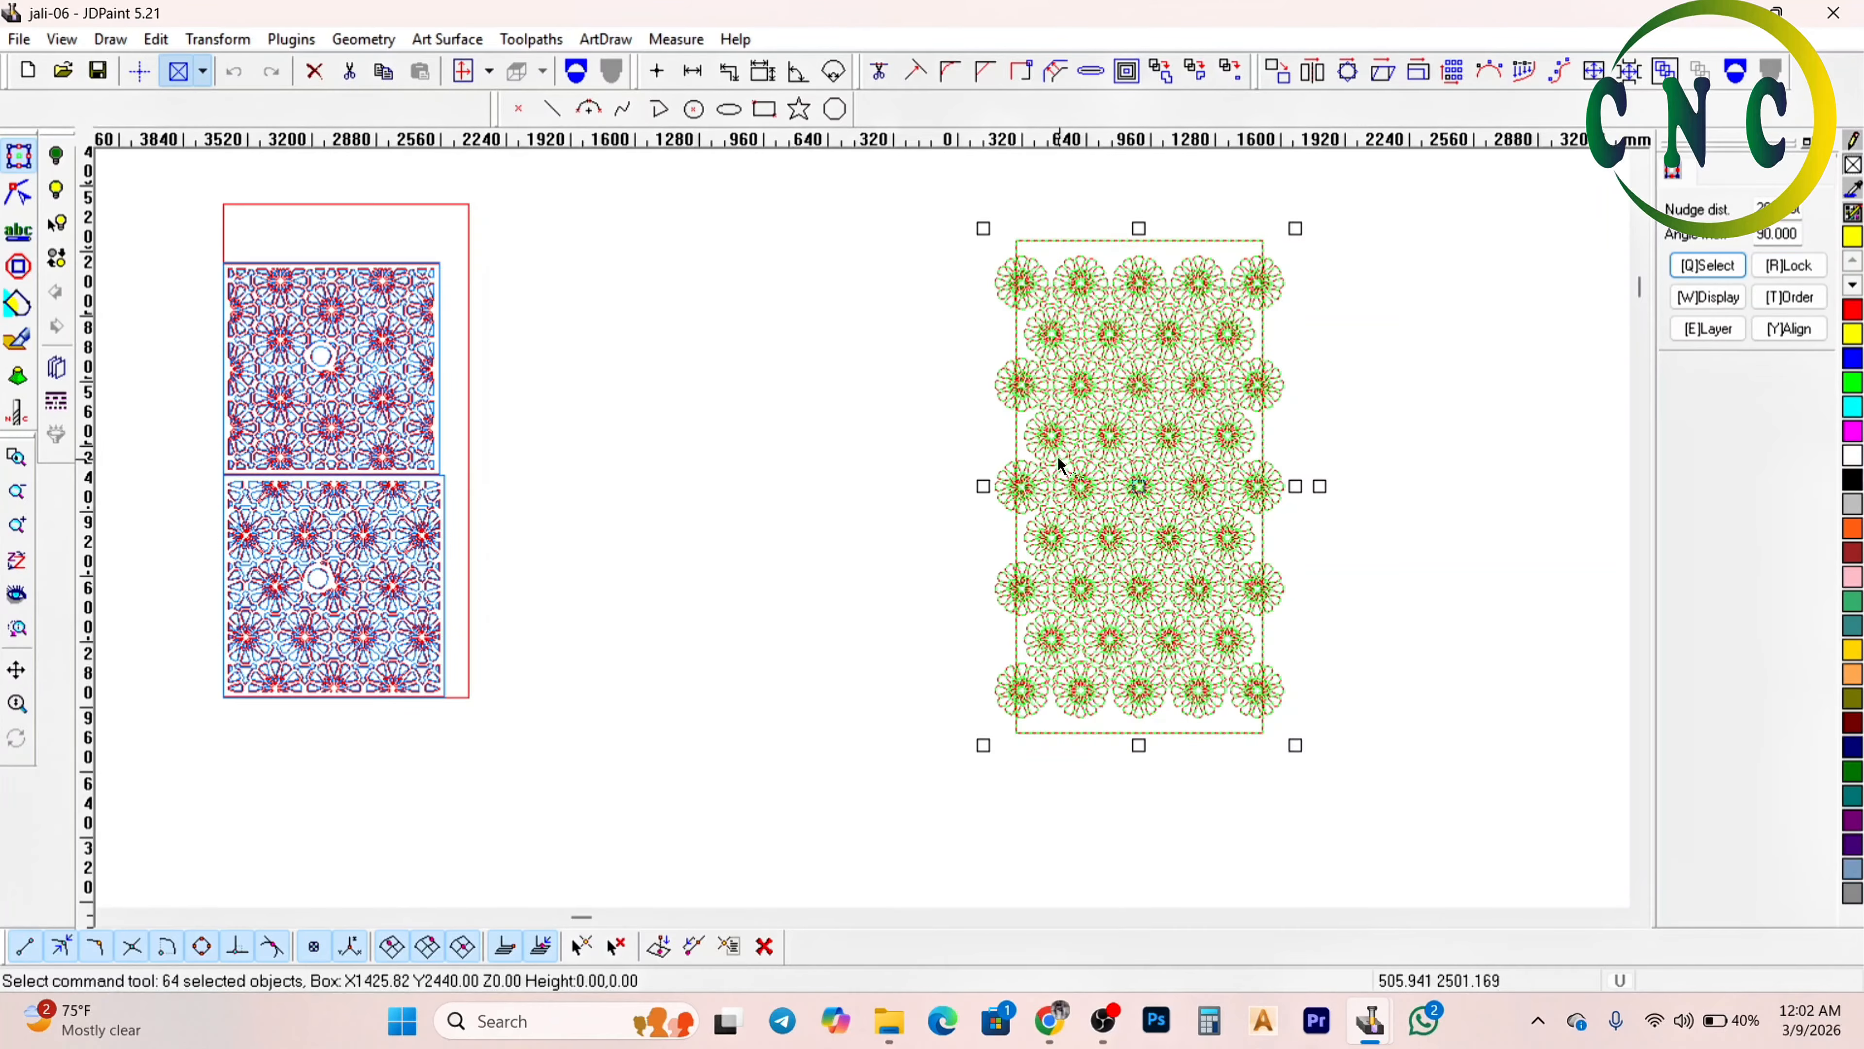
{"action": "scroll", "coordinate": [1205, 474], "scroll_direction": "up", "scroll_amount": 1}
{"action": "scroll", "coordinate": [1204, 474], "scroll_direction": "down", "scroll_amount": 2}
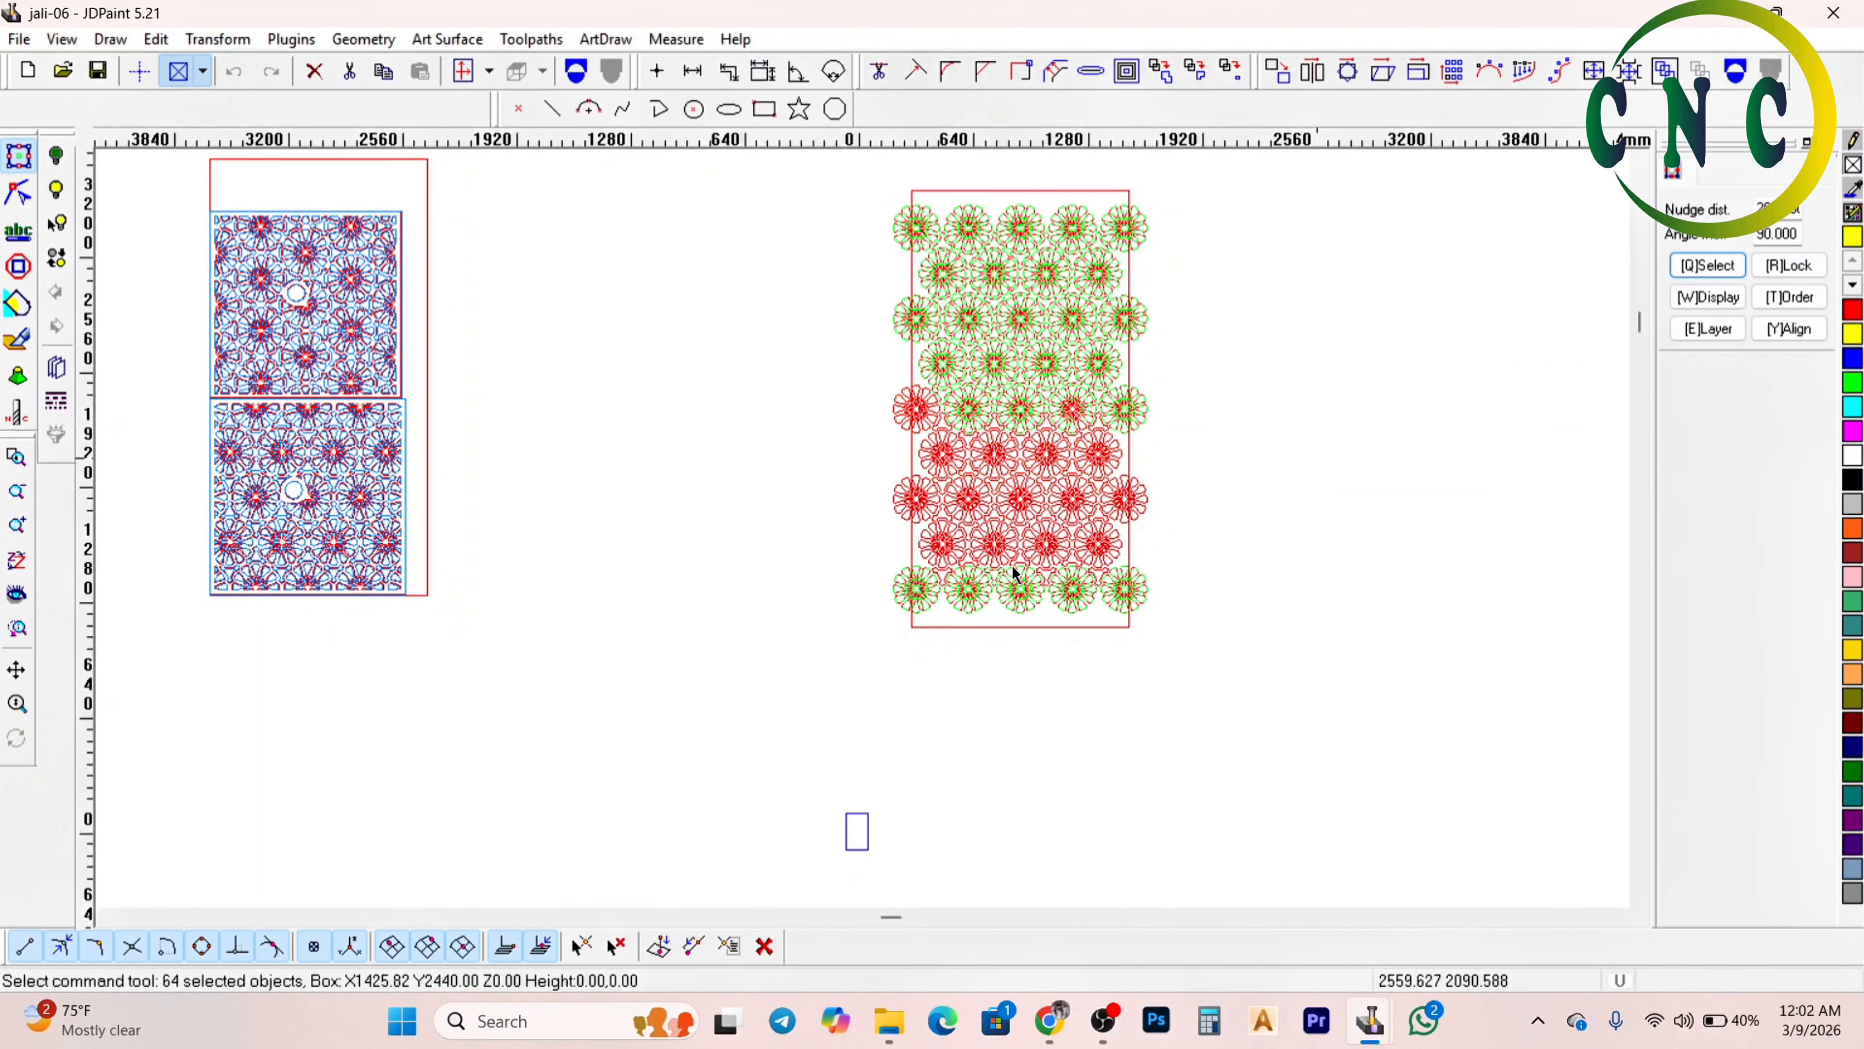
Isolate the middle flower of the third row from the bottom and combine its curves into one object
{"action": "scroll", "coordinate": [1002, 544], "scroll_direction": "up", "scroll_amount": 6}
{"action": "left_click", "coordinate": [1022, 380]}
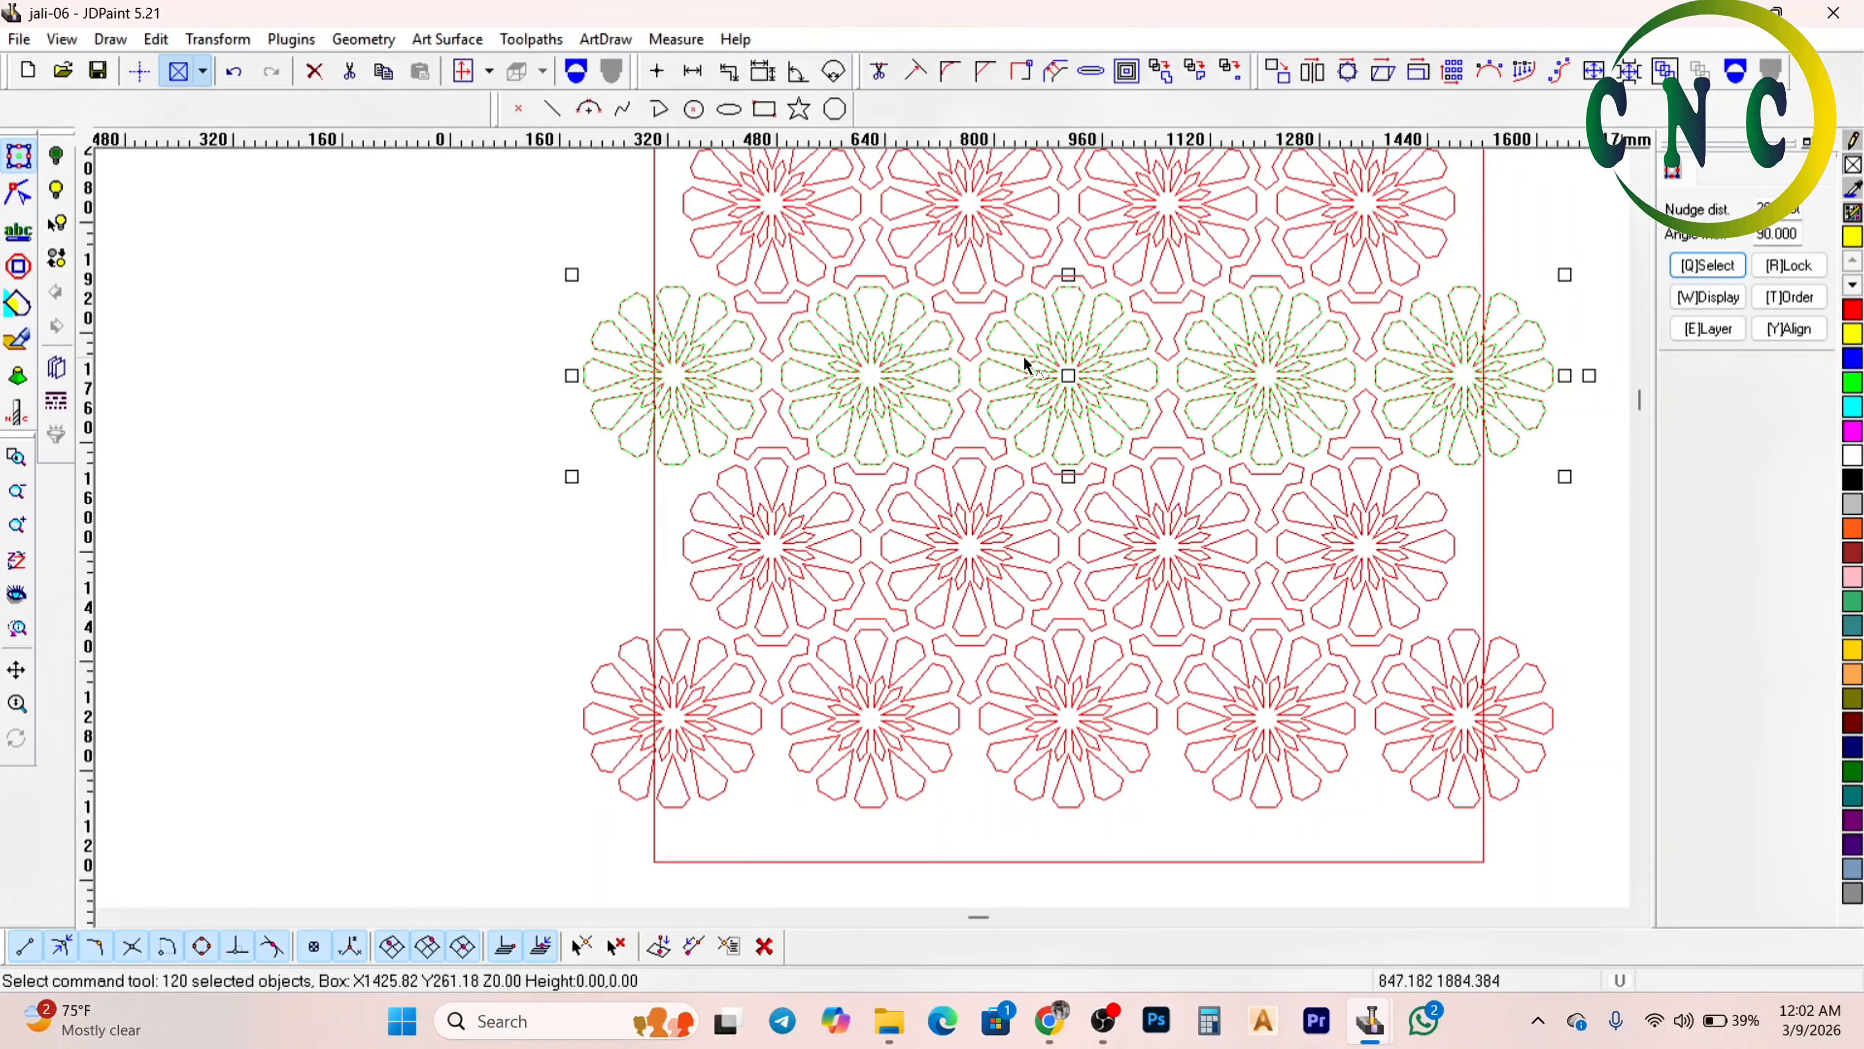
{"action": "left_click_drag", "start_coordinate": [1155, 252], "coordinate": [1578, 598], "text": "shift"}
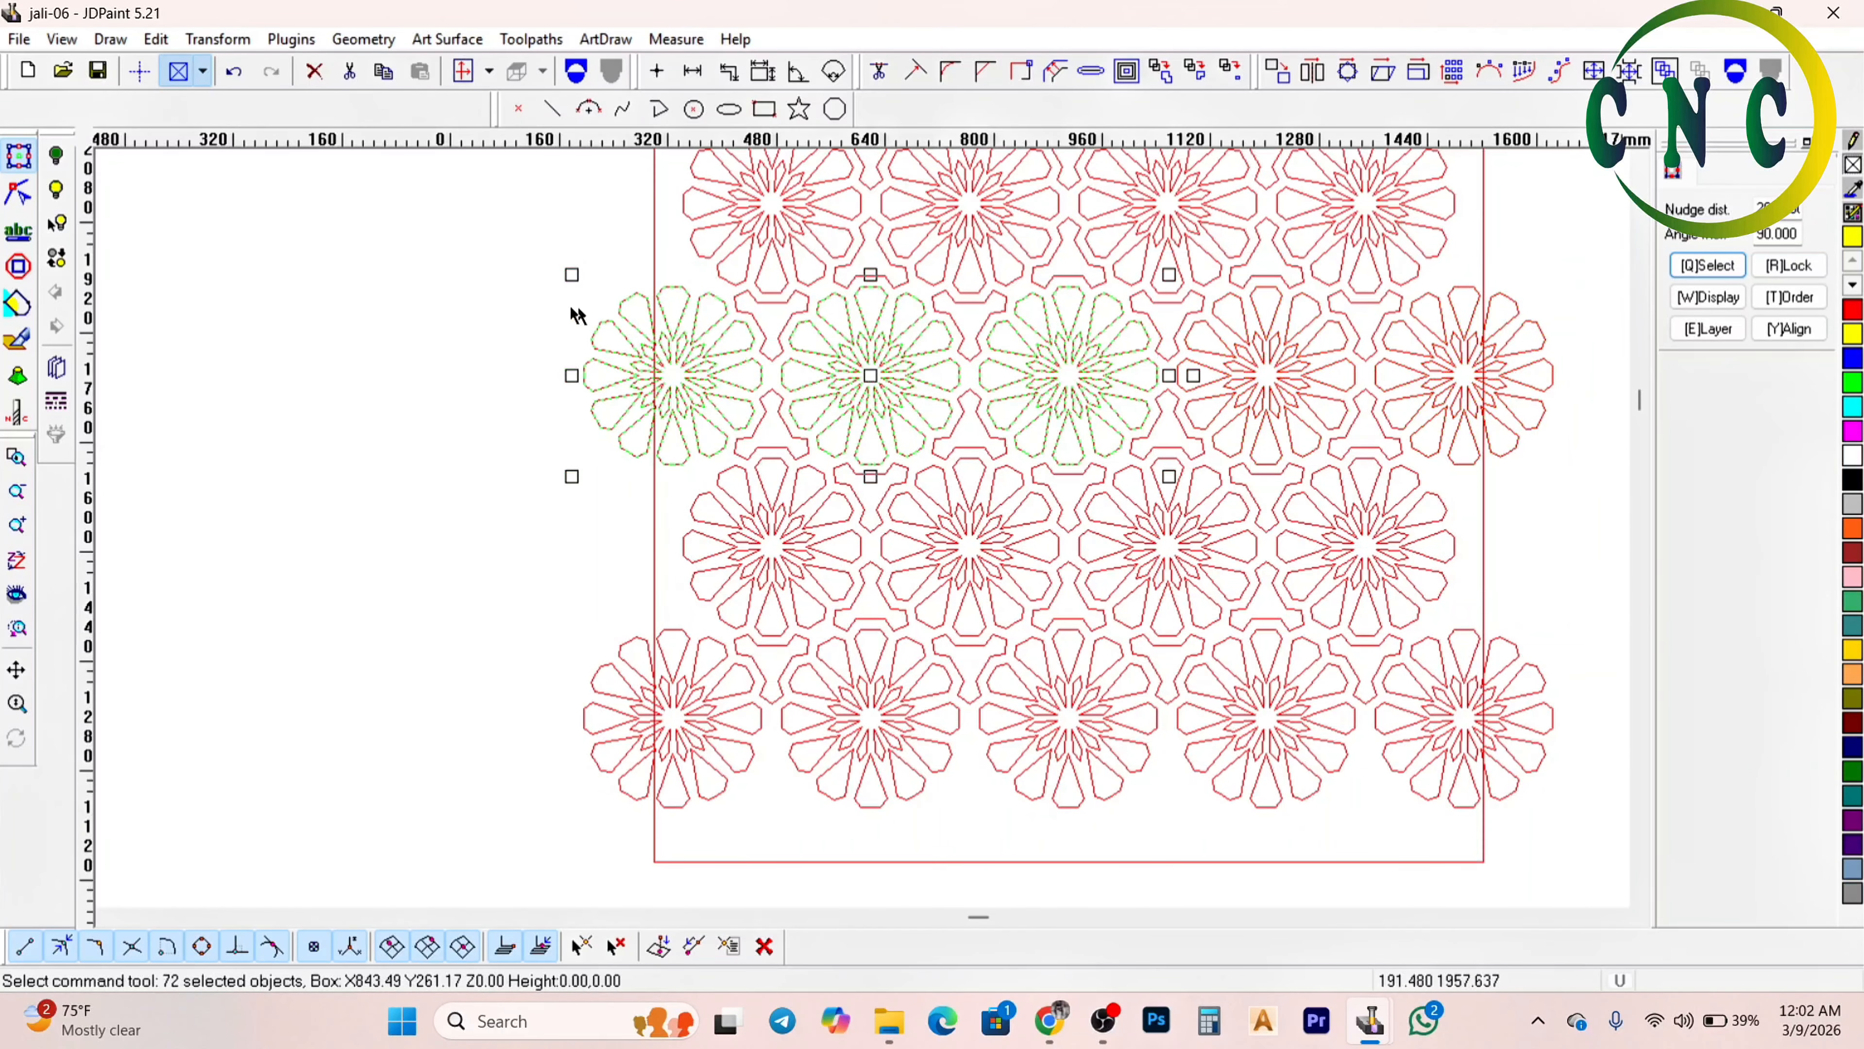
{"action": "left_click_drag", "start_coordinate": [406, 252], "coordinate": [986, 644]}
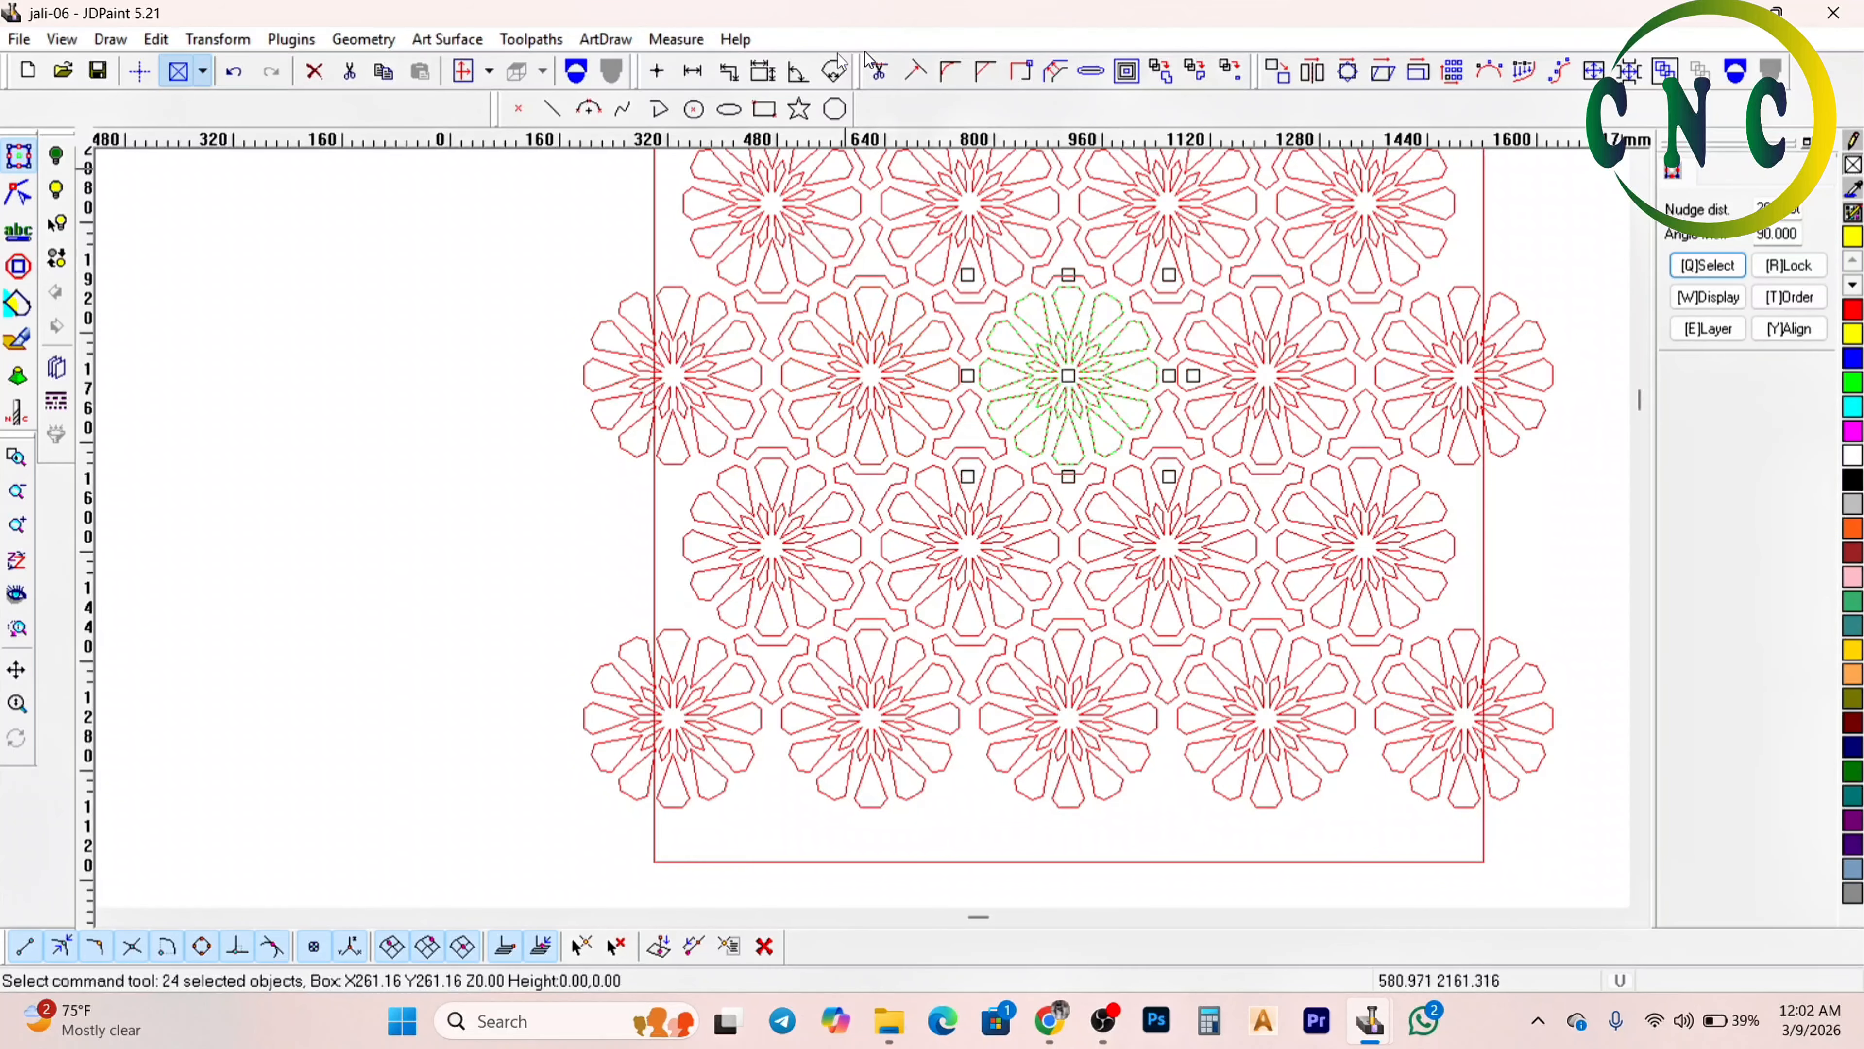
{"action": "left_click", "coordinate": [578, 75]}
{"action": "left_click", "coordinate": [438, 274]}
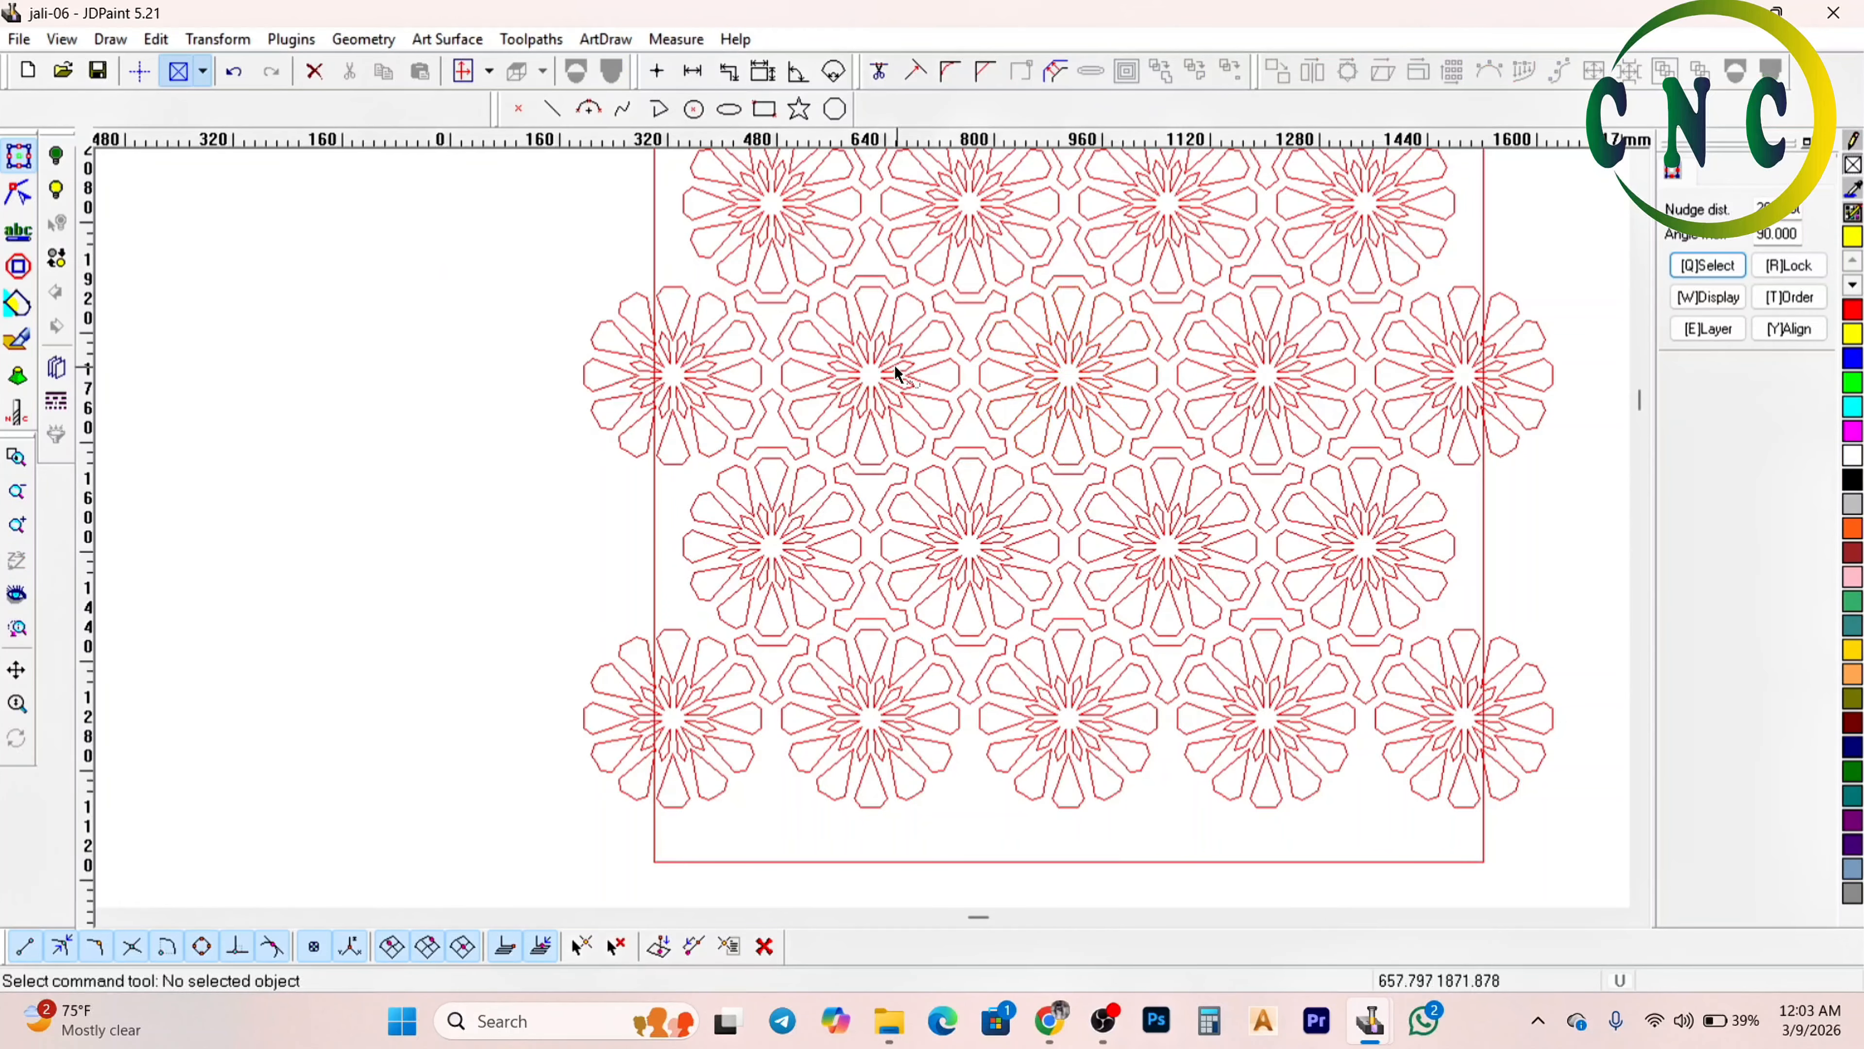
{"action": "left_click", "coordinate": [1074, 341]}
With orthogonal drawing on, draw a horizontal polyline about 400 mm long between the second and fourth flowers of the second row from the bottom
{"action": "scroll", "coordinate": [933, 320], "scroll_direction": "down", "scroll_amount": 1}
{"action": "scroll", "coordinate": [932, 320], "scroll_direction": "down", "scroll_amount": 1}
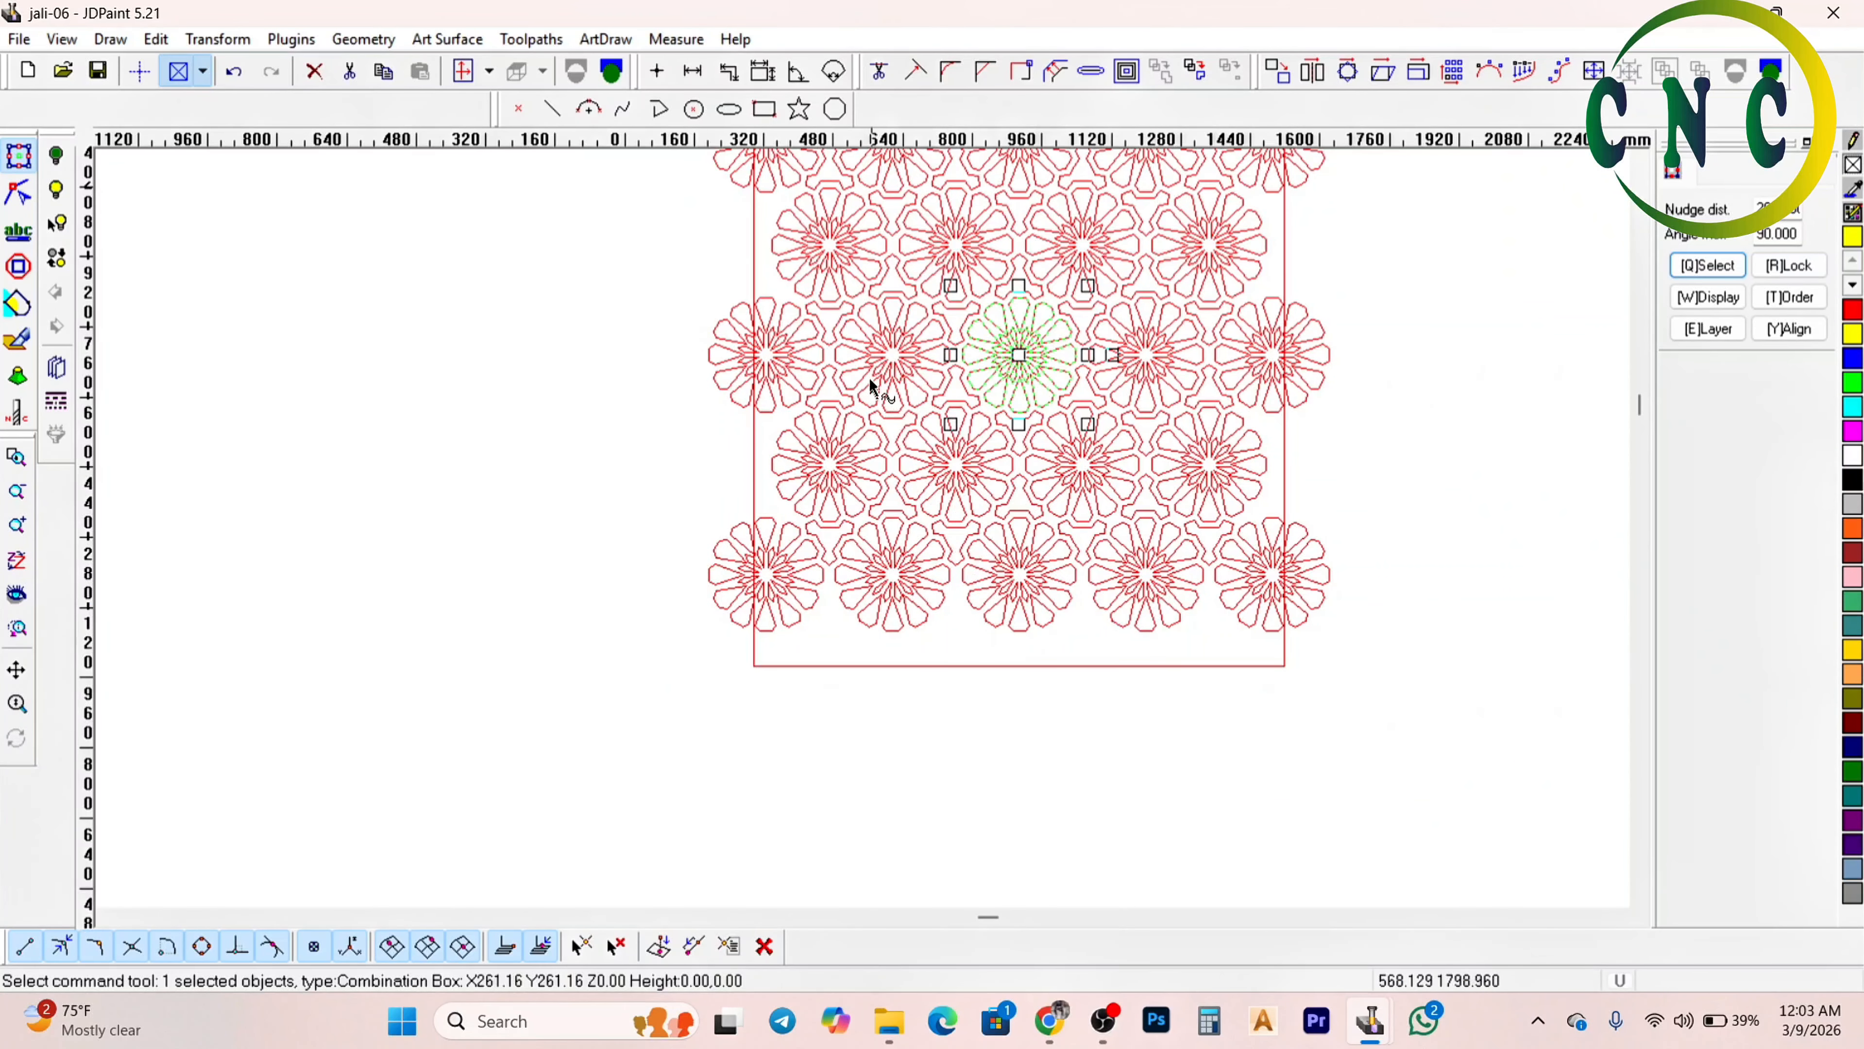
{"action": "scroll", "coordinate": [874, 387], "scroll_direction": "down", "scroll_amount": 1}
{"action": "scroll", "coordinate": [950, 400], "scroll_direction": "up", "scroll_amount": 2}
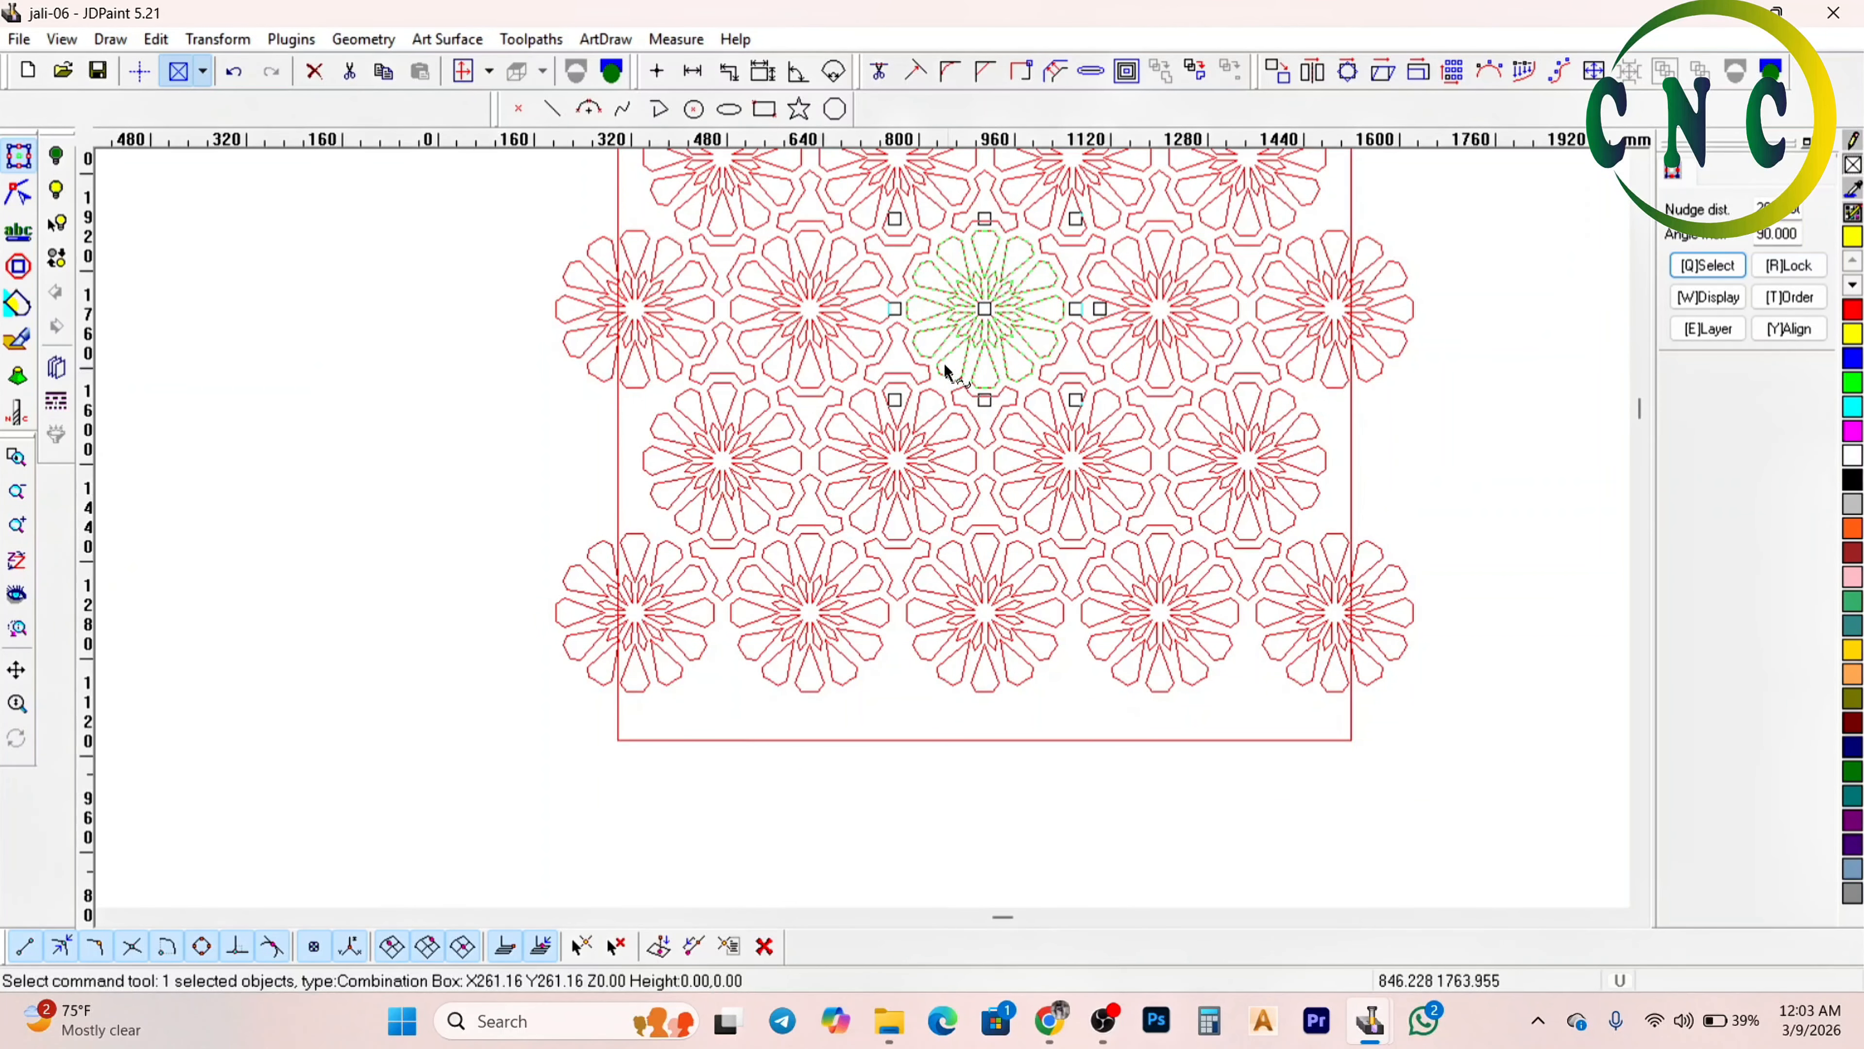
{"action": "scroll", "coordinate": [954, 379], "scroll_direction": "down", "scroll_amount": 1}
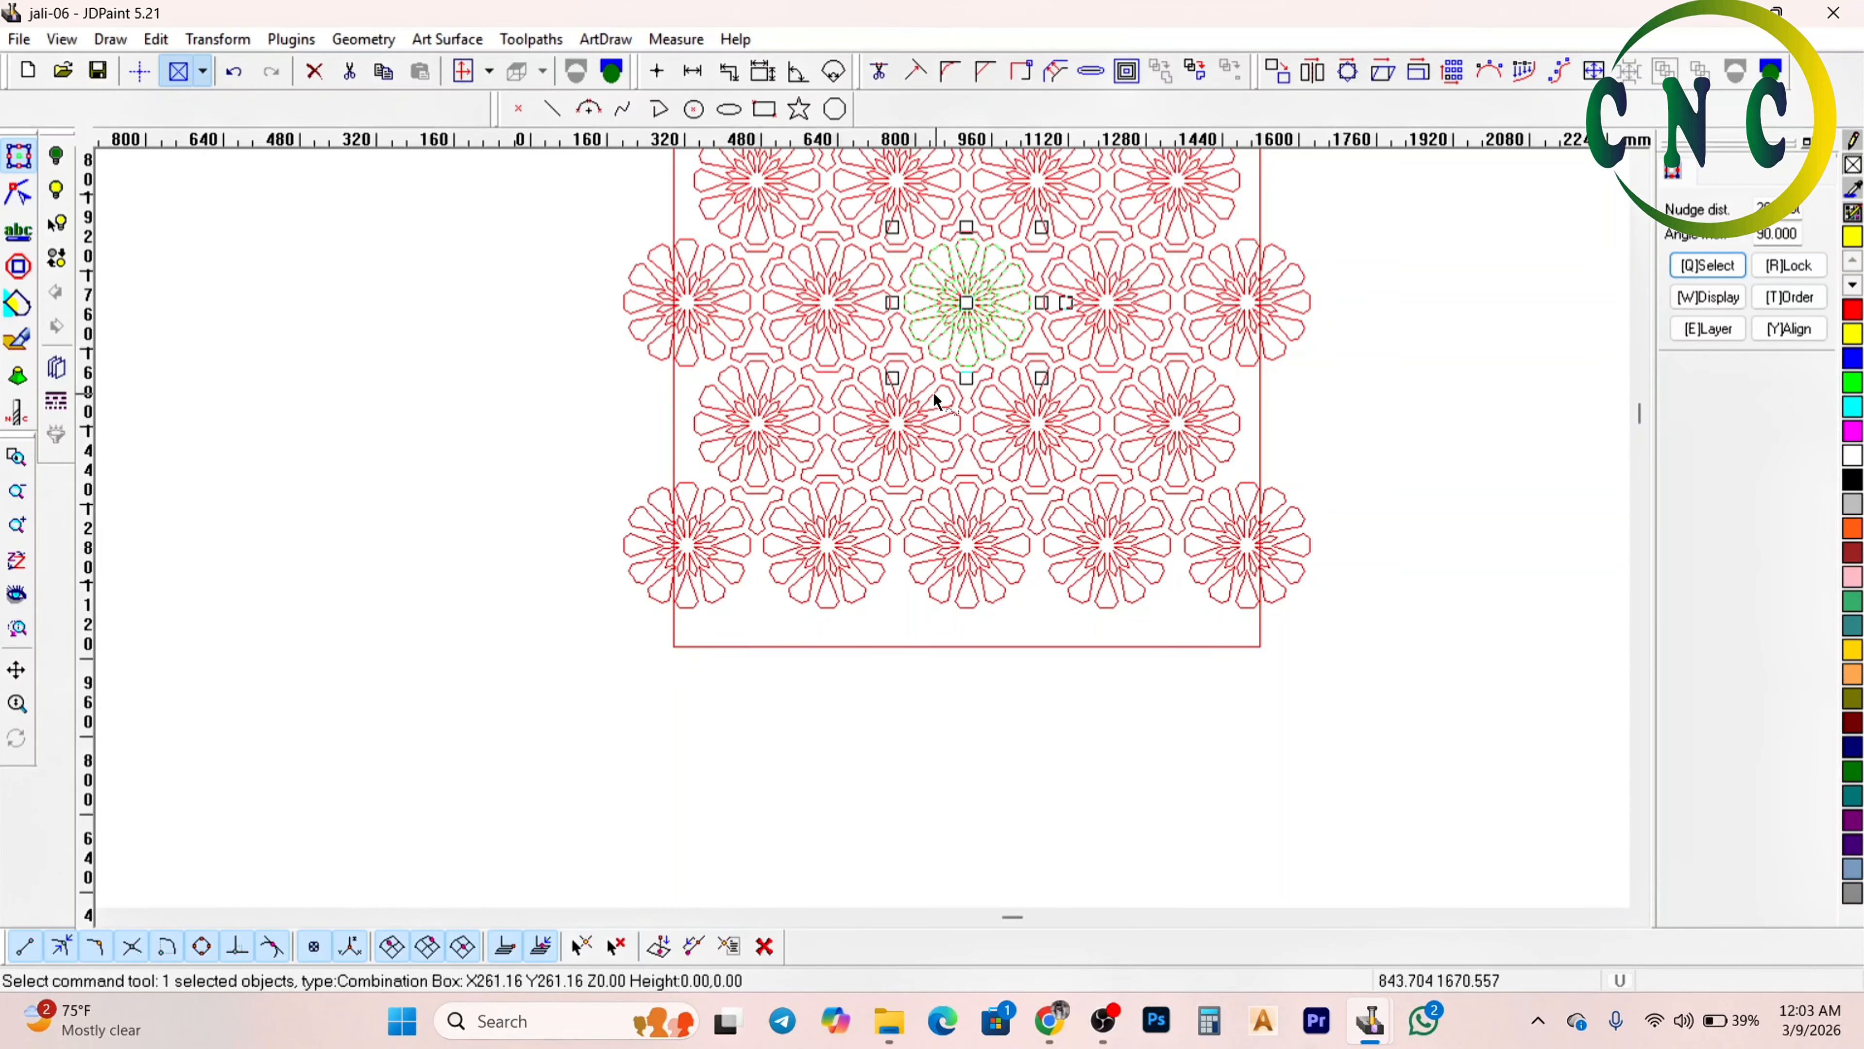
{"action": "scroll", "coordinate": [966, 440], "scroll_direction": "up", "scroll_amount": 1}
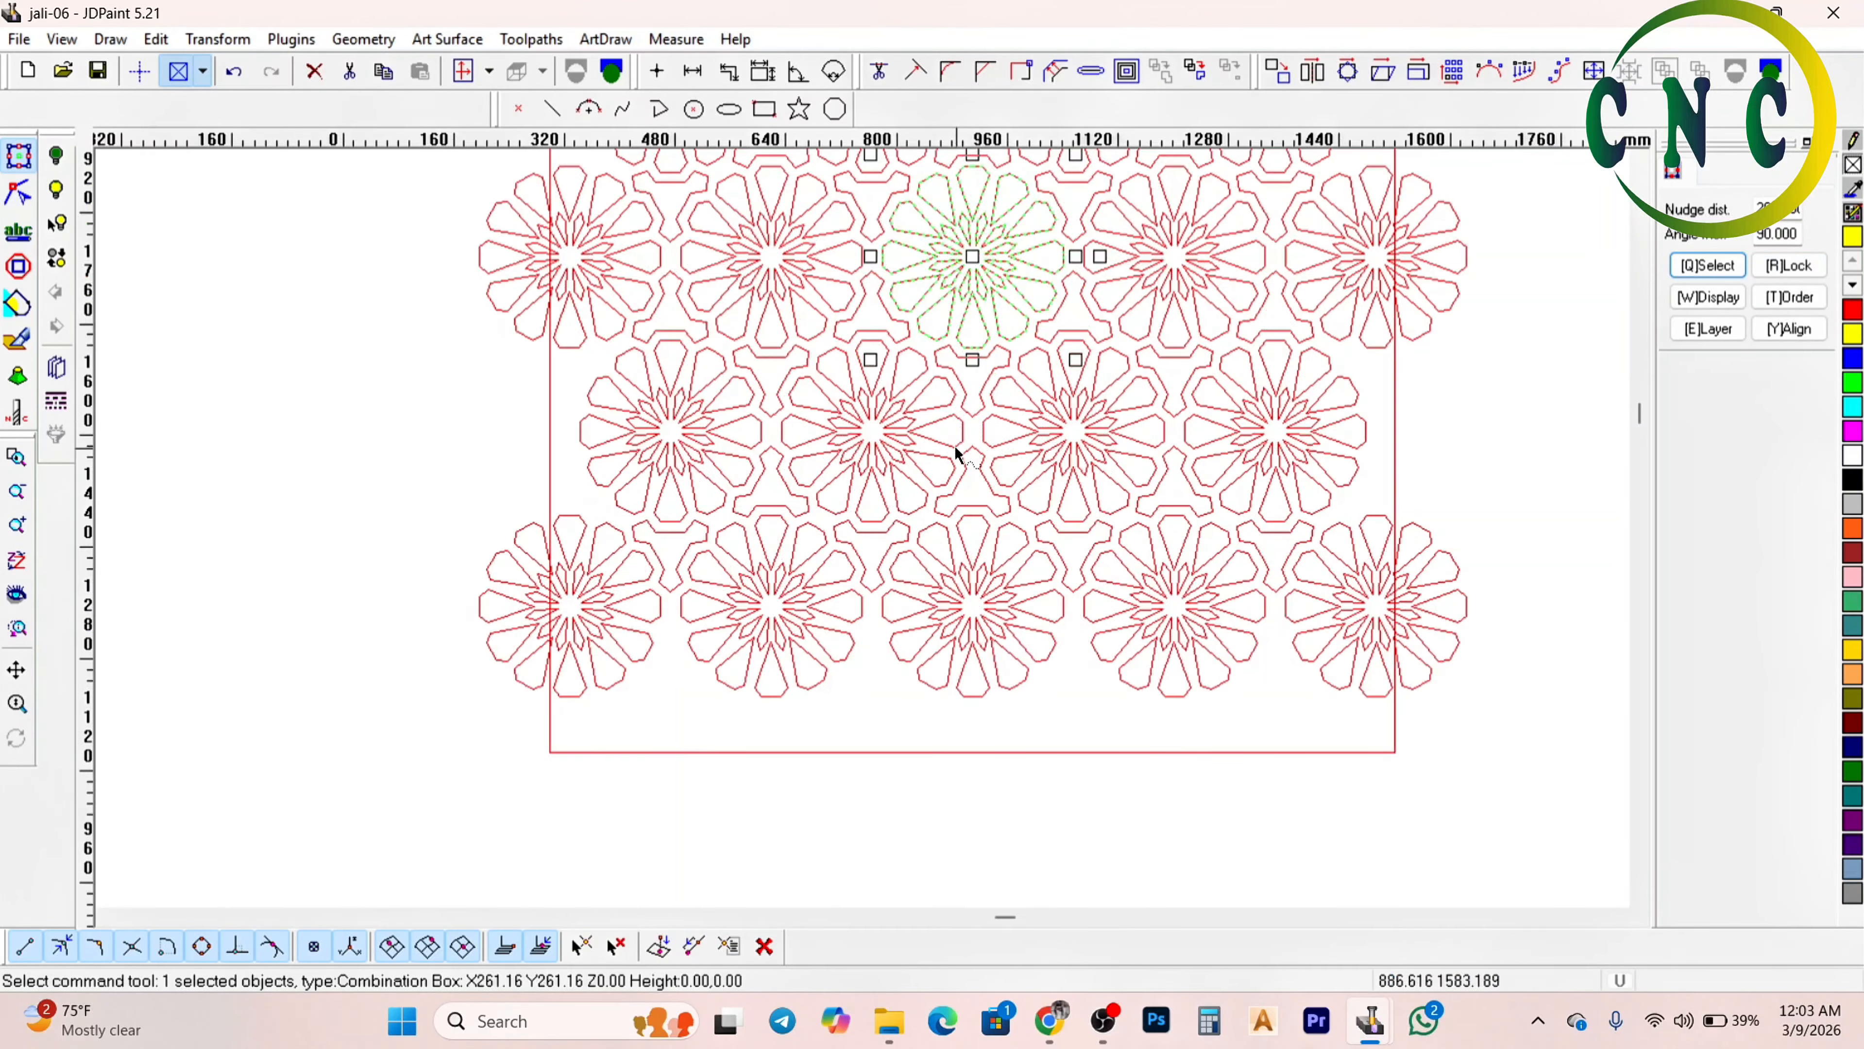
{"action": "scroll", "coordinate": [916, 436], "scroll_direction": "up", "scroll_amount": 1}
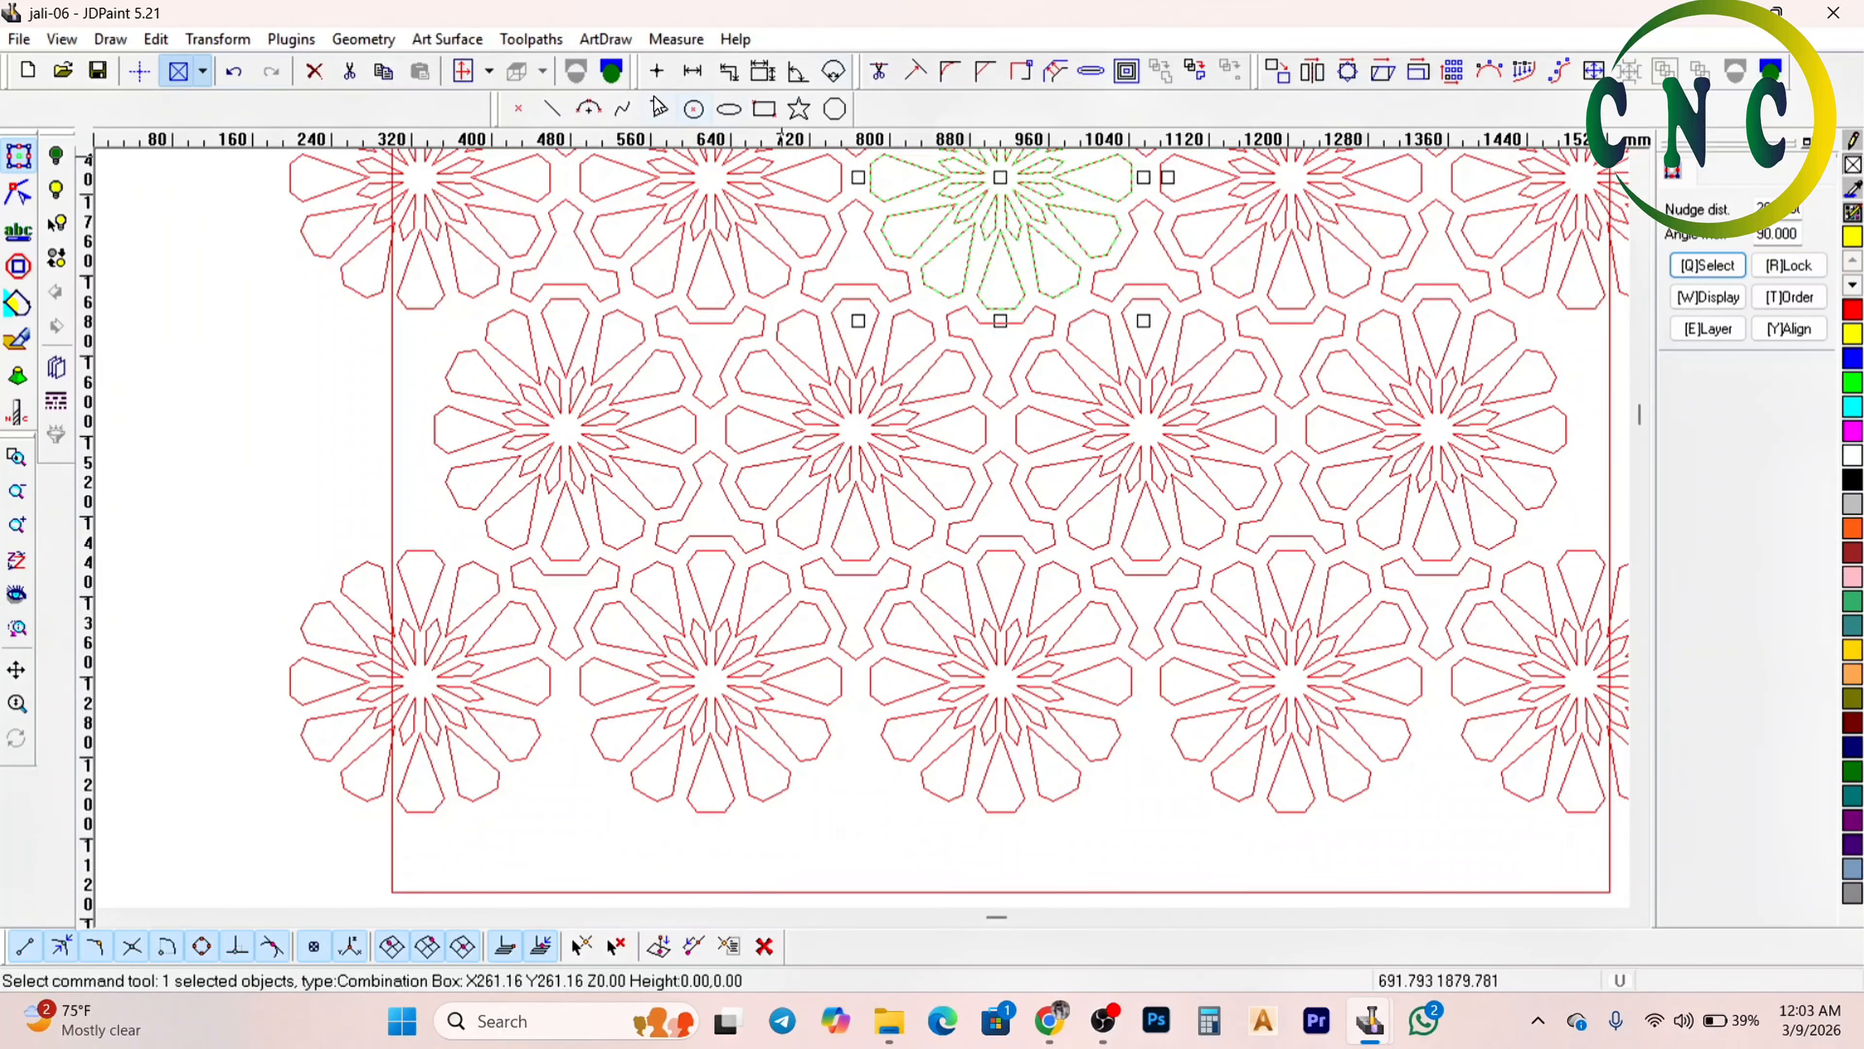
{"action": "left_click", "coordinate": [654, 116]}
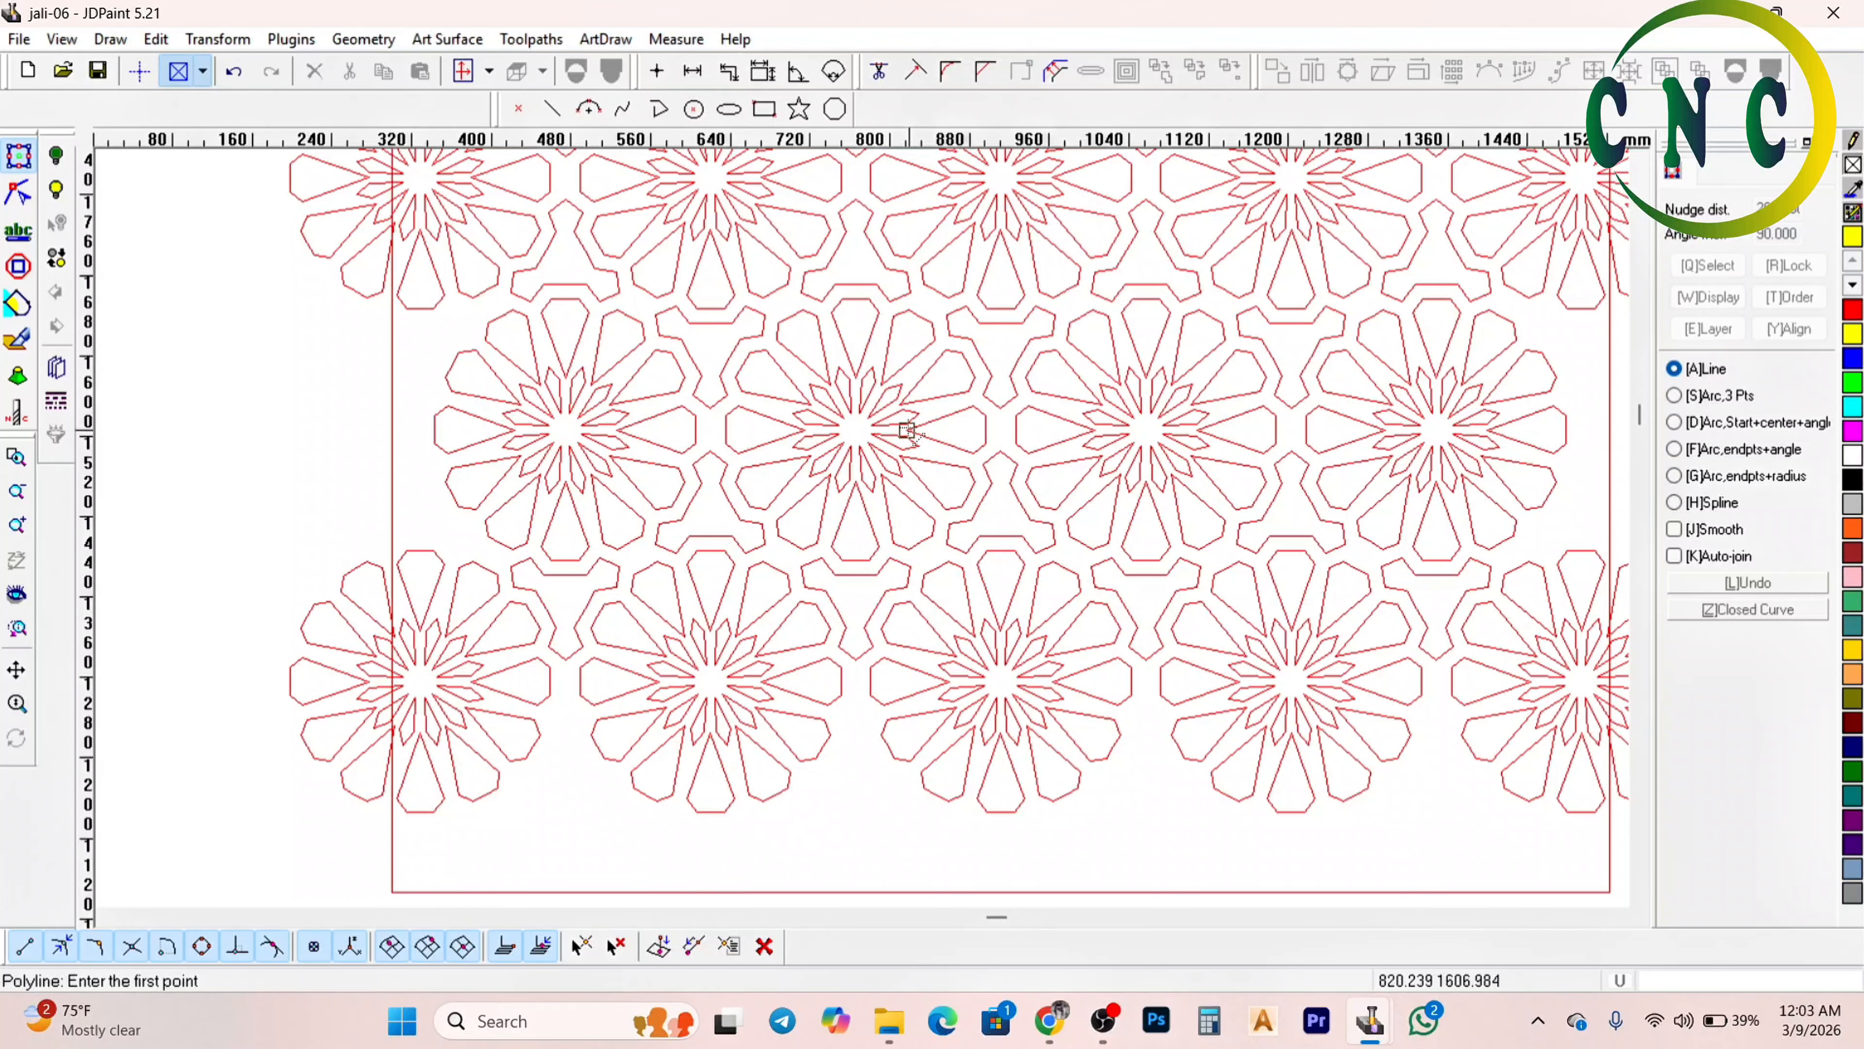
{"action": "left_click", "coordinate": [911, 429]}
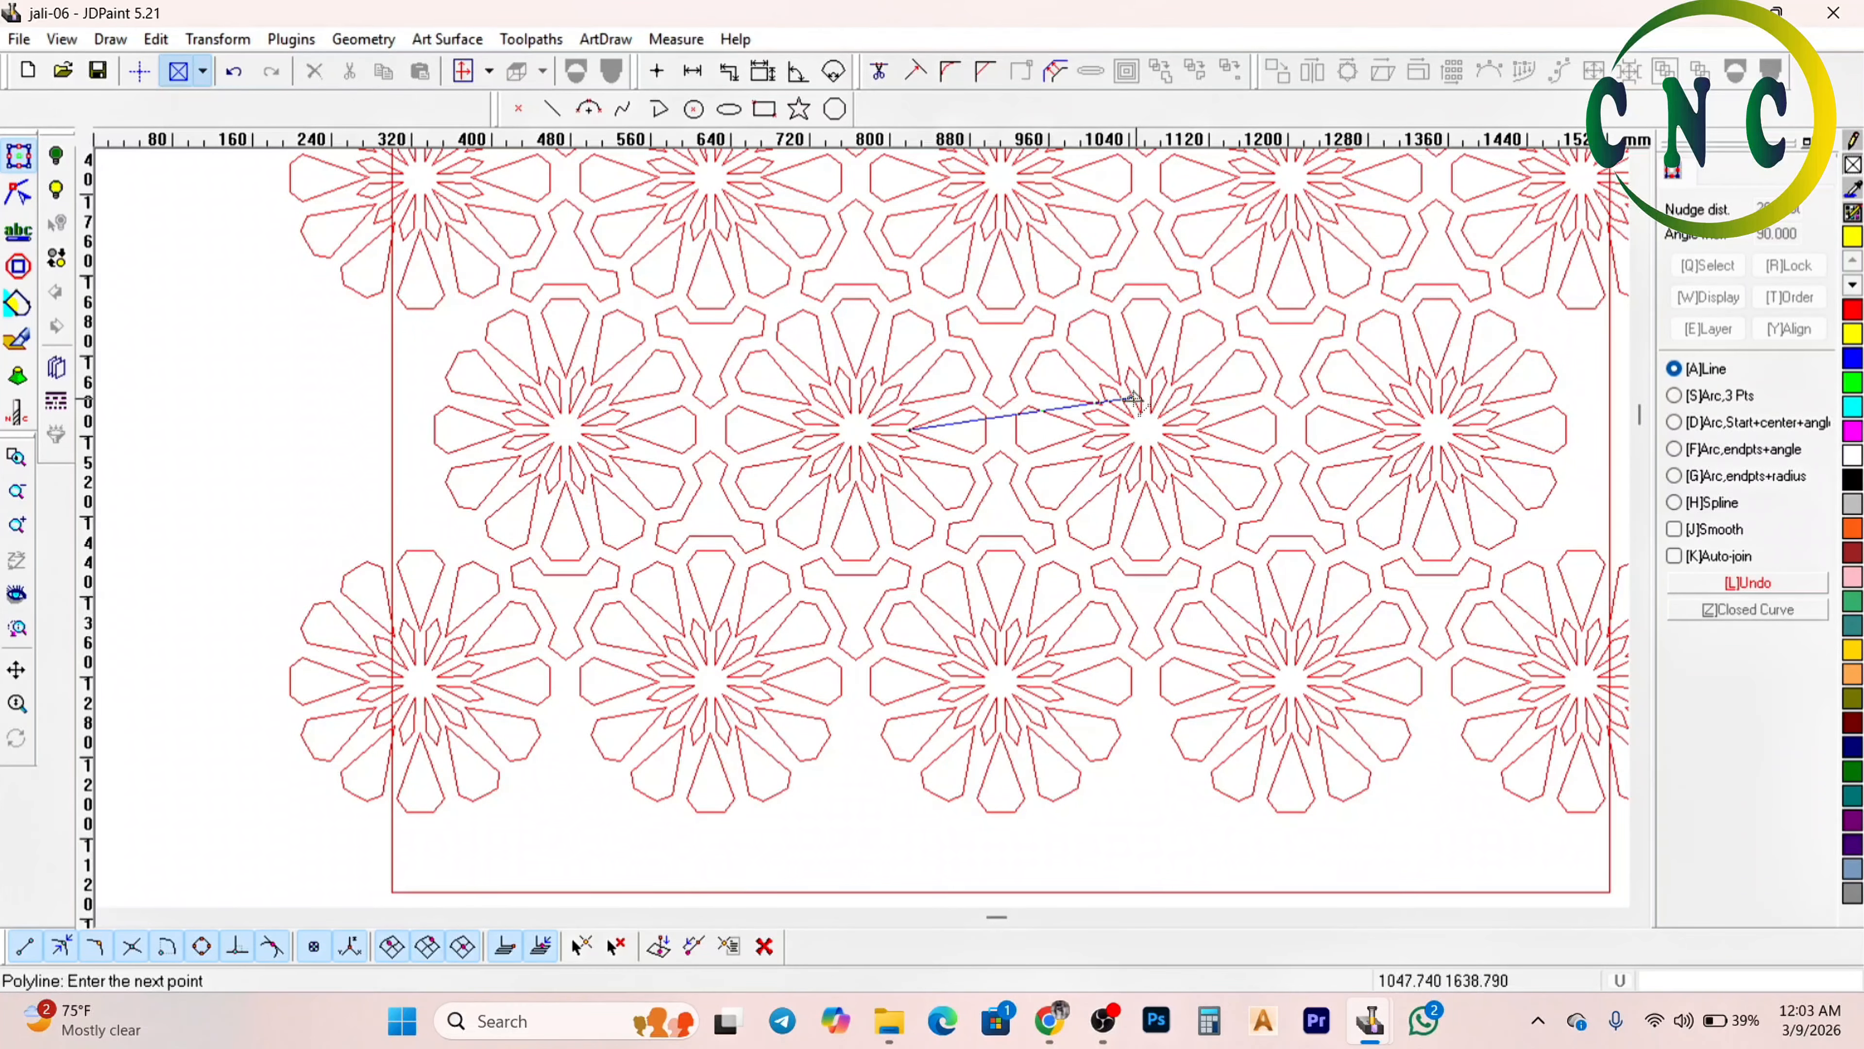
{"action": "left_click", "coordinate": [140, 71]}
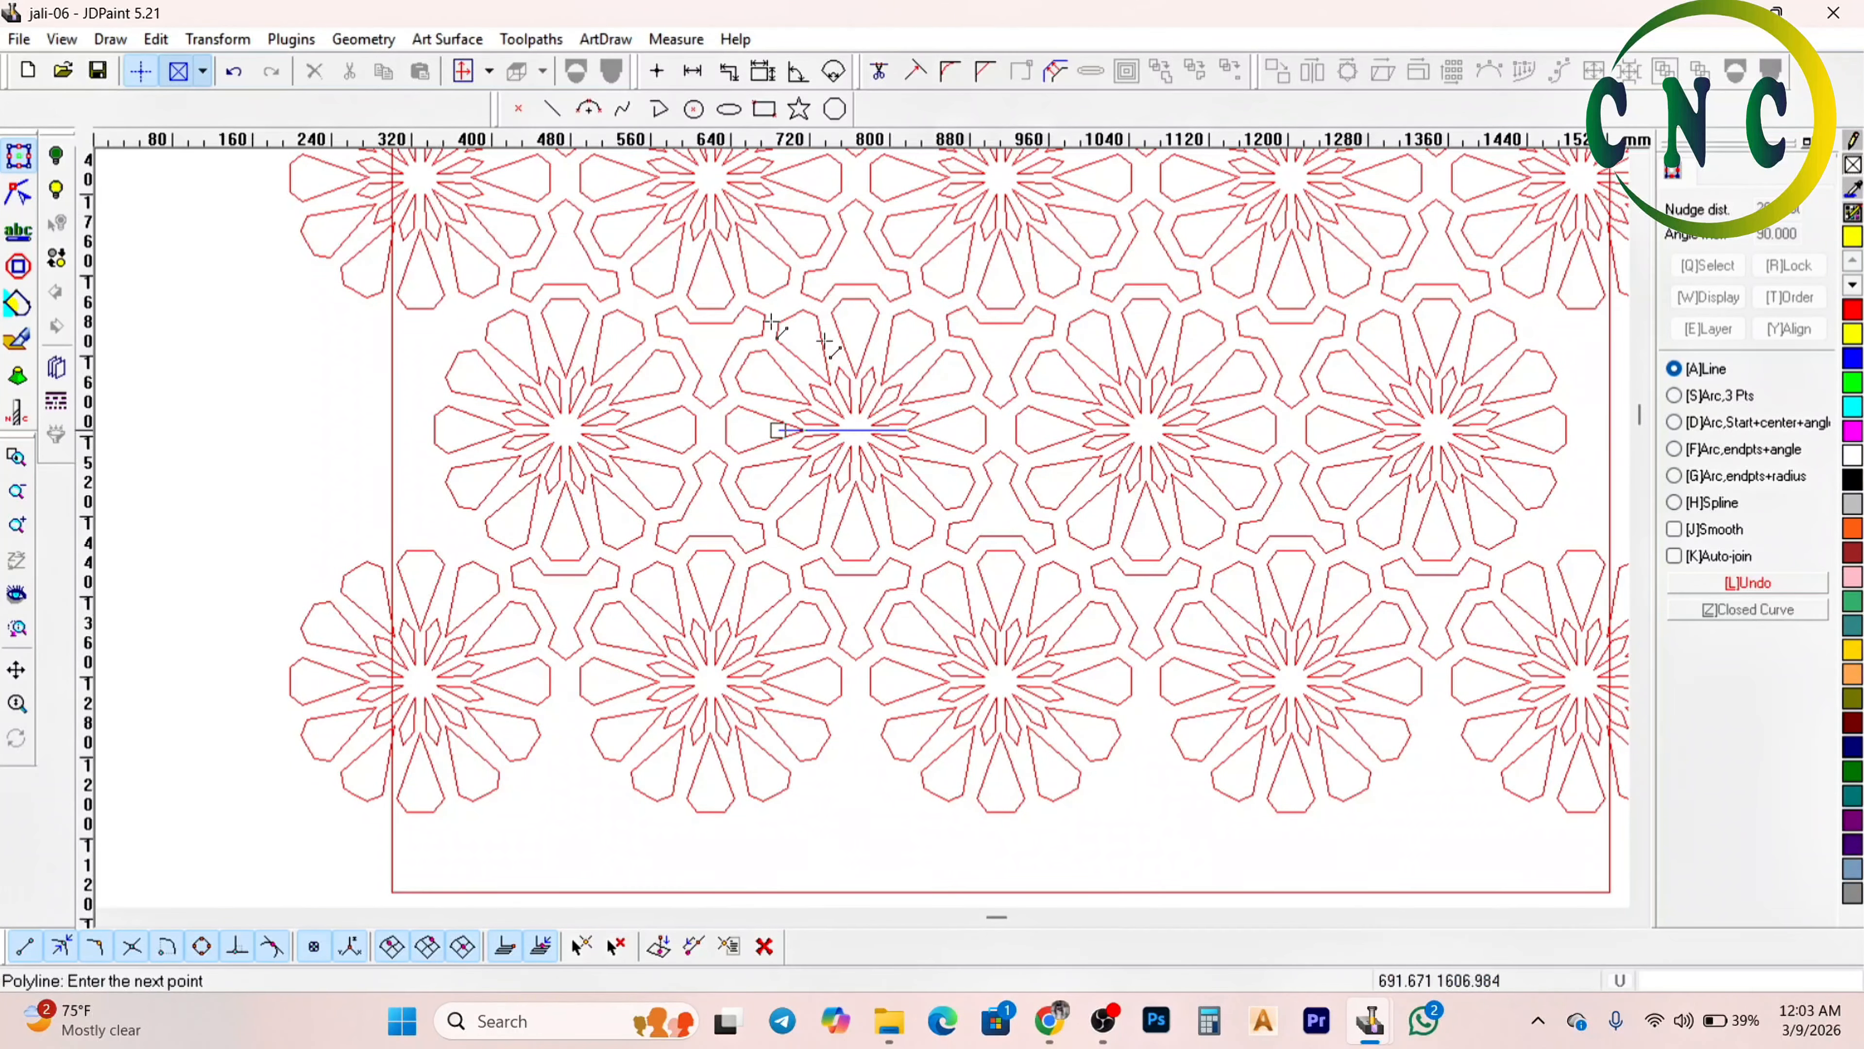
{"action": "left_click", "coordinate": [1305, 431]}
{"action": "right_click", "coordinate": [1304, 433]}
{"action": "scroll", "coordinate": [1296, 439], "scroll_direction": "up", "scroll_amount": 1}
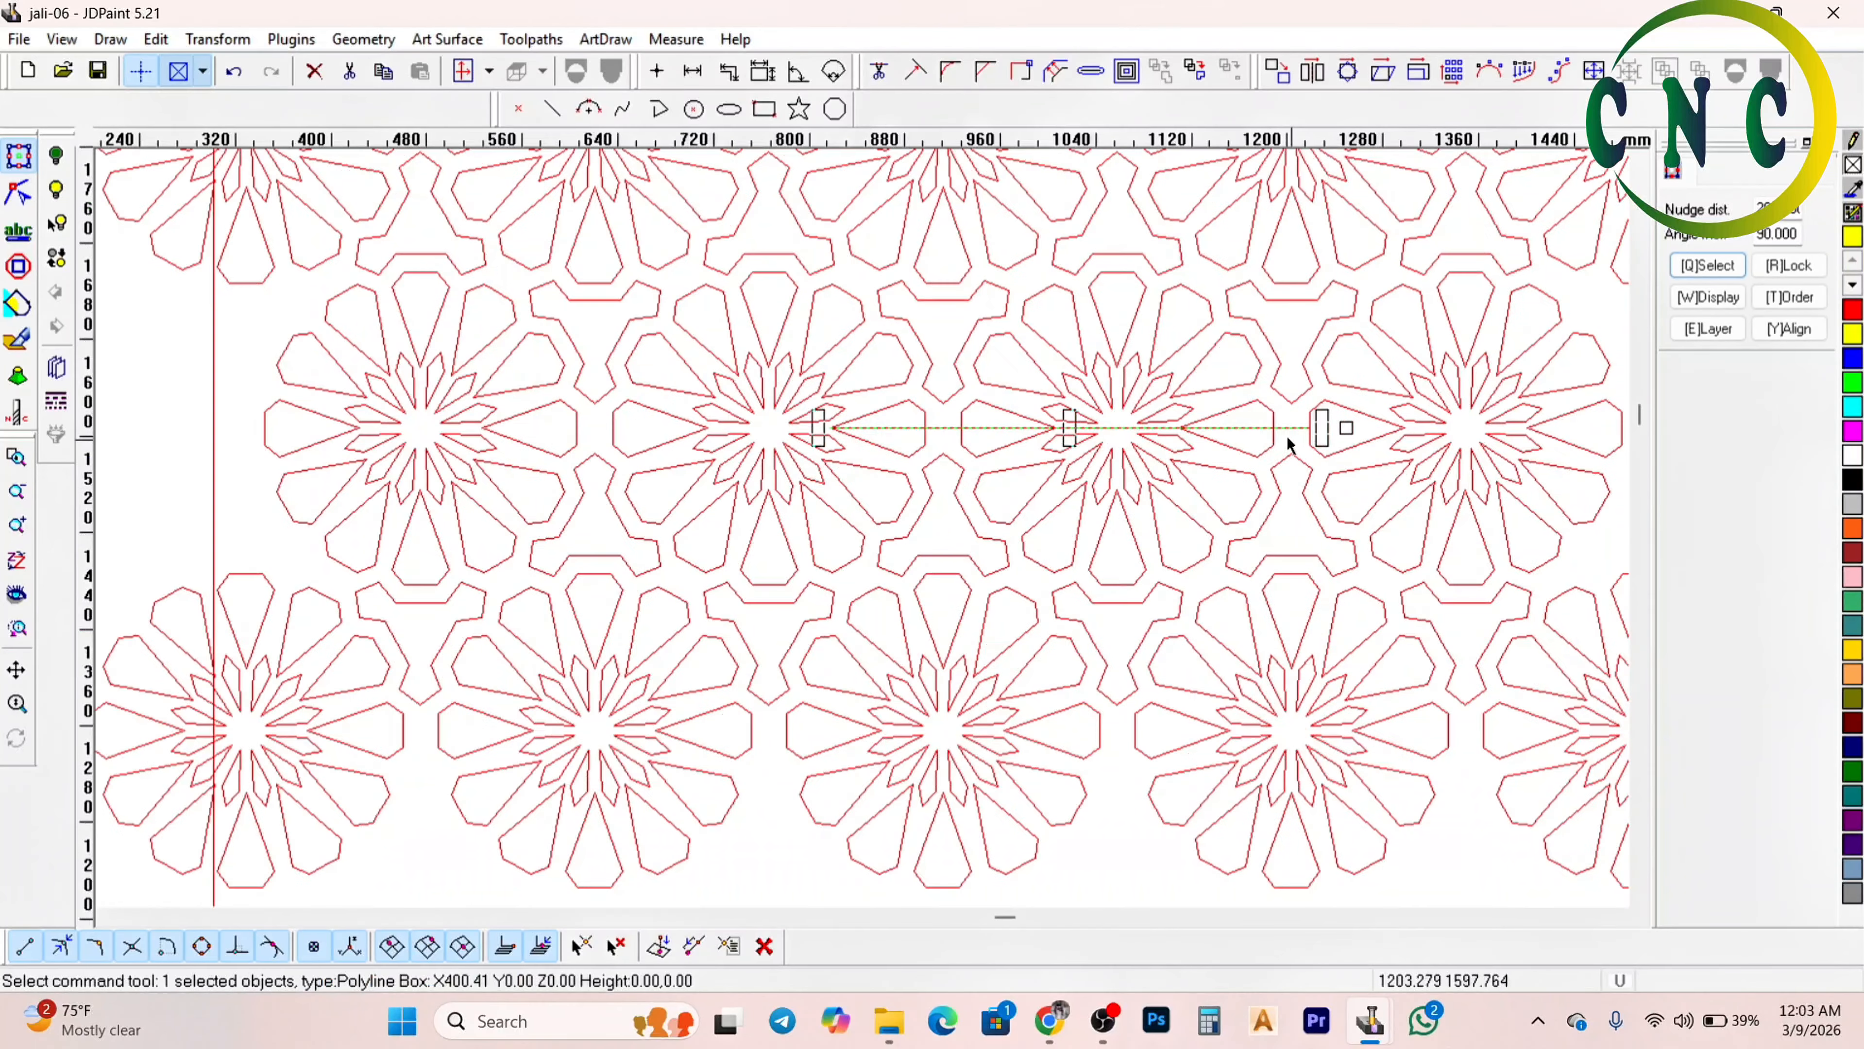
{"action": "scroll", "coordinate": [1099, 488], "scroll_direction": "up", "scroll_amount": 2}
{"action": "scroll", "coordinate": [1027, 536], "scroll_direction": "down", "scroll_amount": 3}
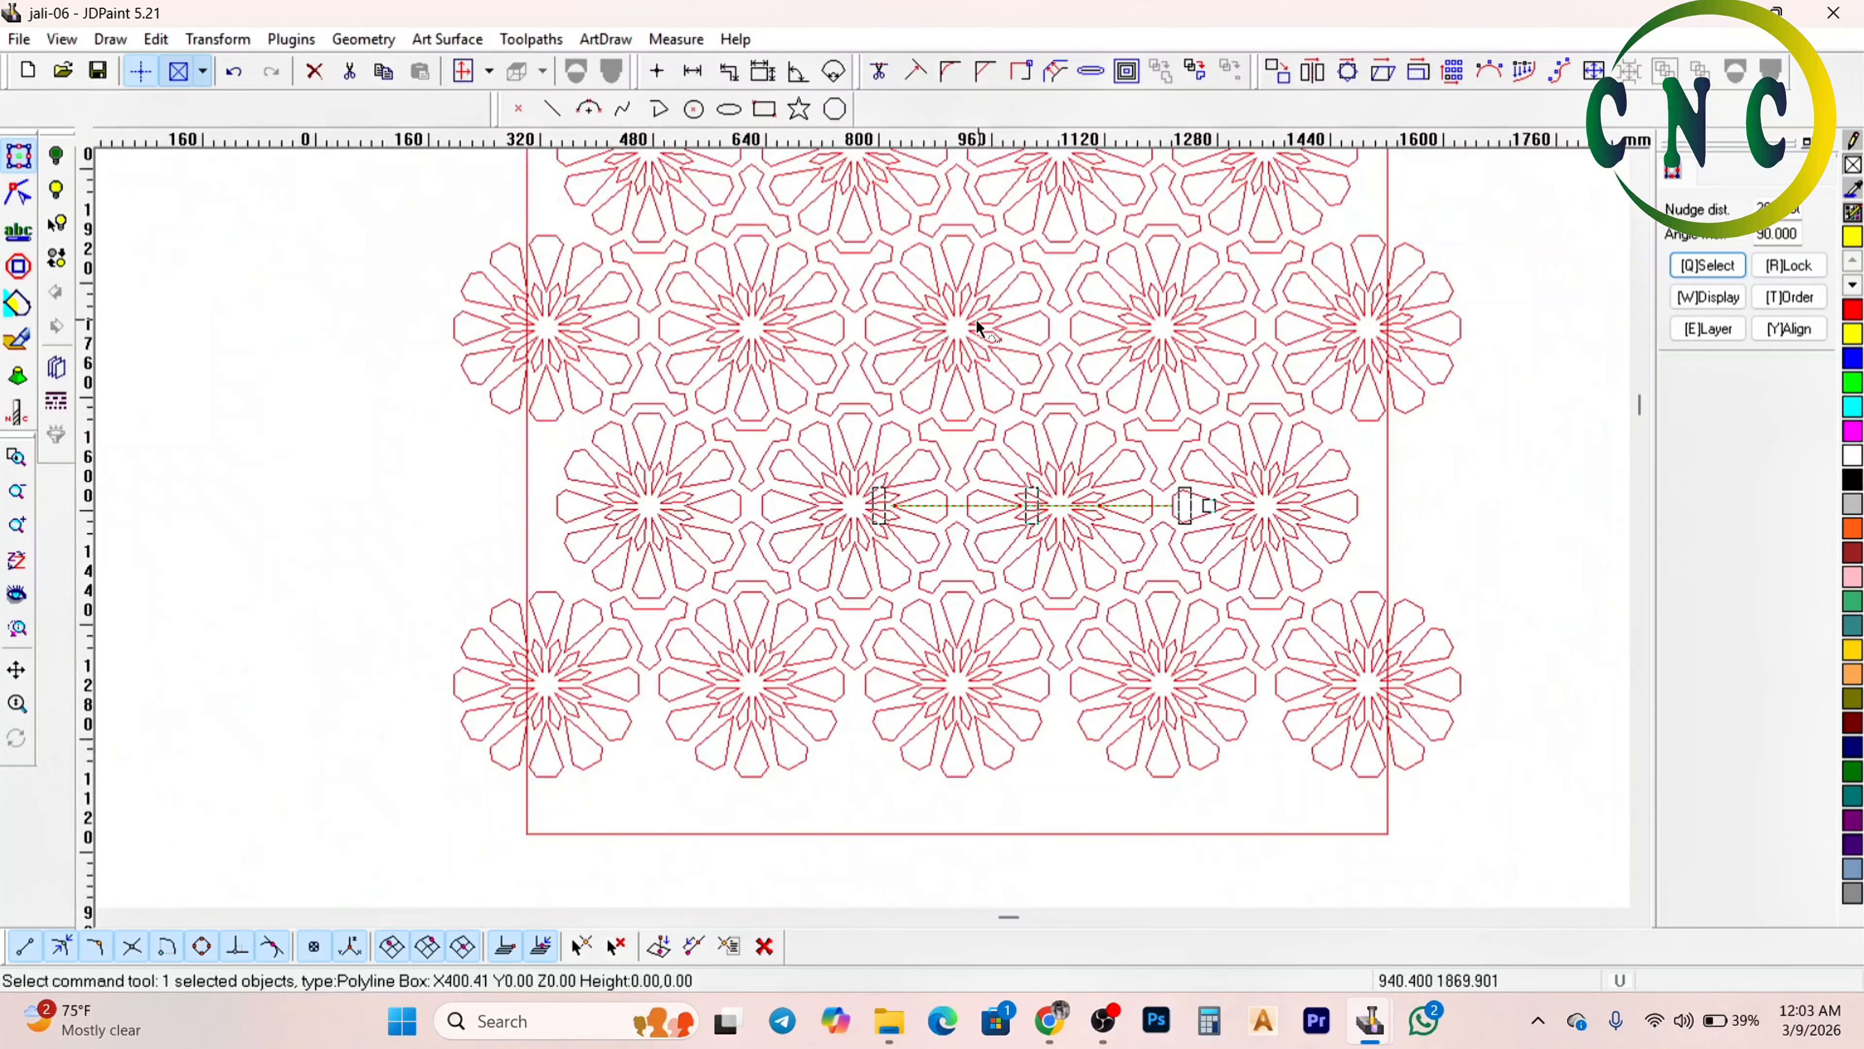
Select the combined middle flower and the horizontal line in turn to check the mirror source and axis
{"action": "left_click", "coordinate": [970, 314]}
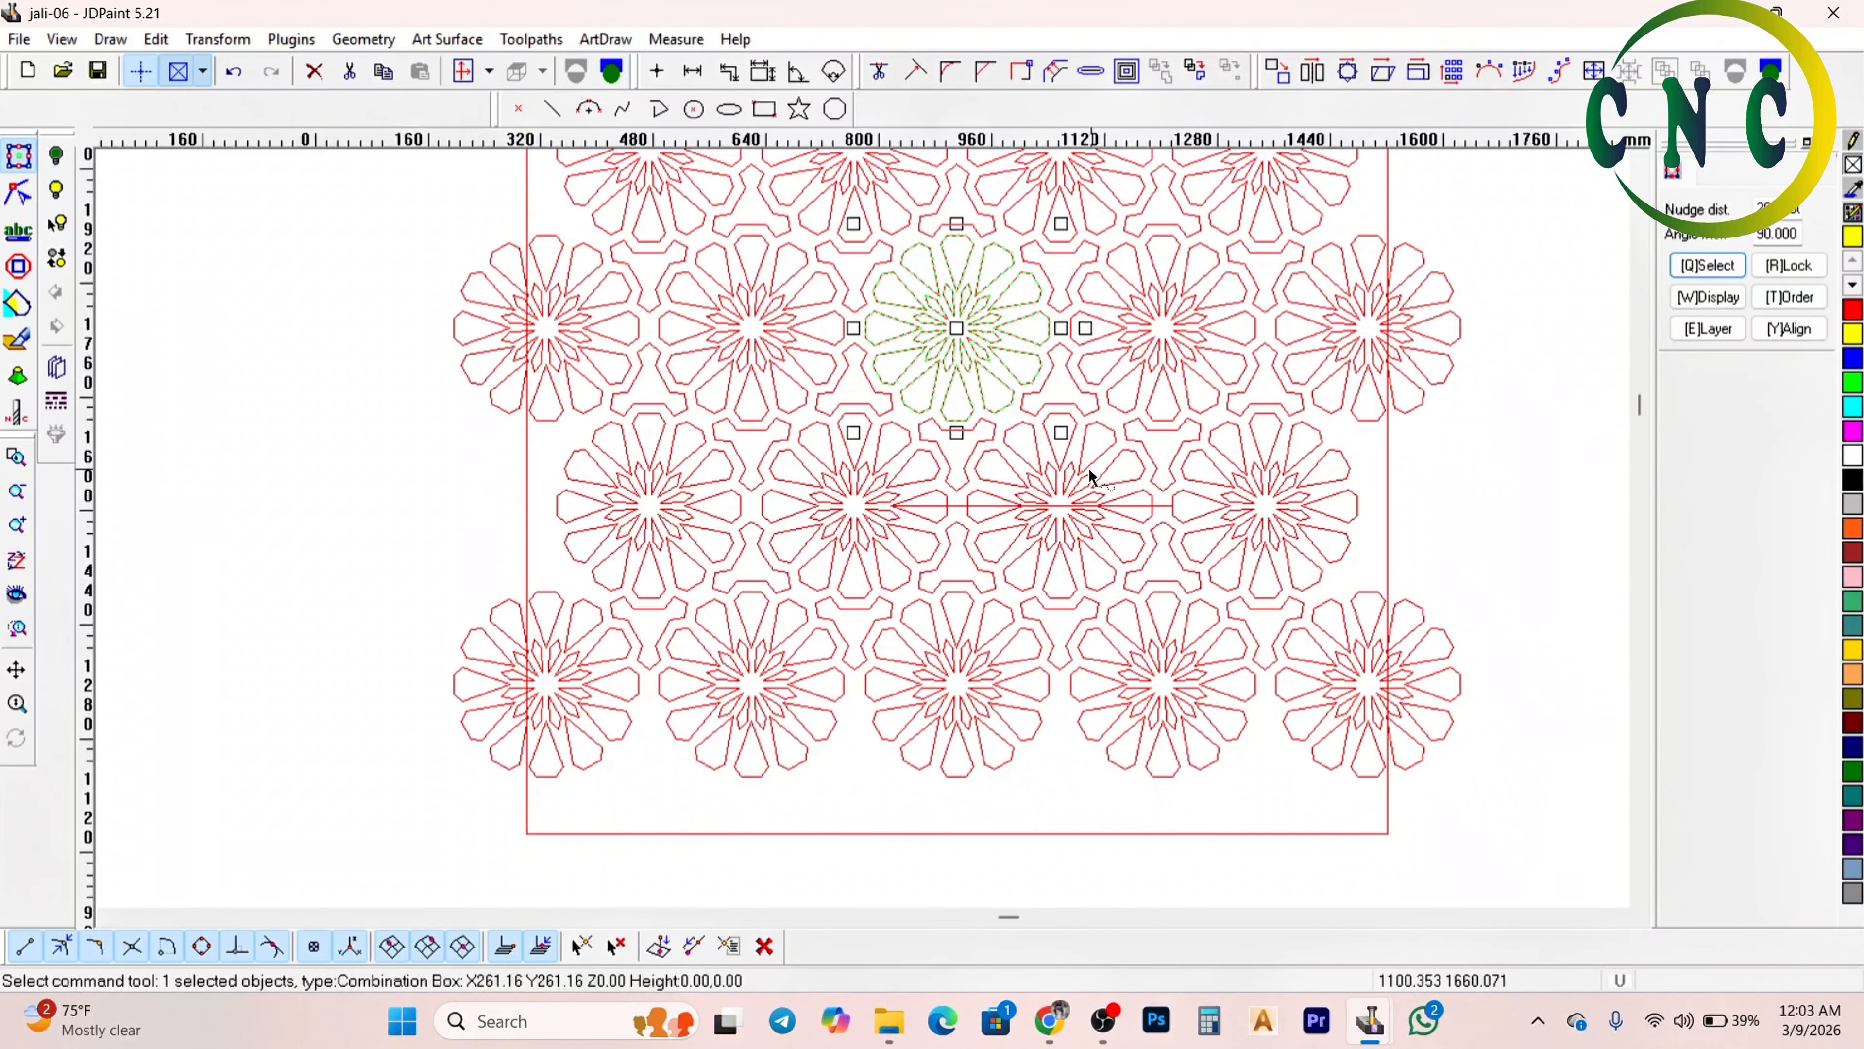
{"action": "scroll", "coordinate": [1033, 385], "scroll_direction": "down", "scroll_amount": 1}
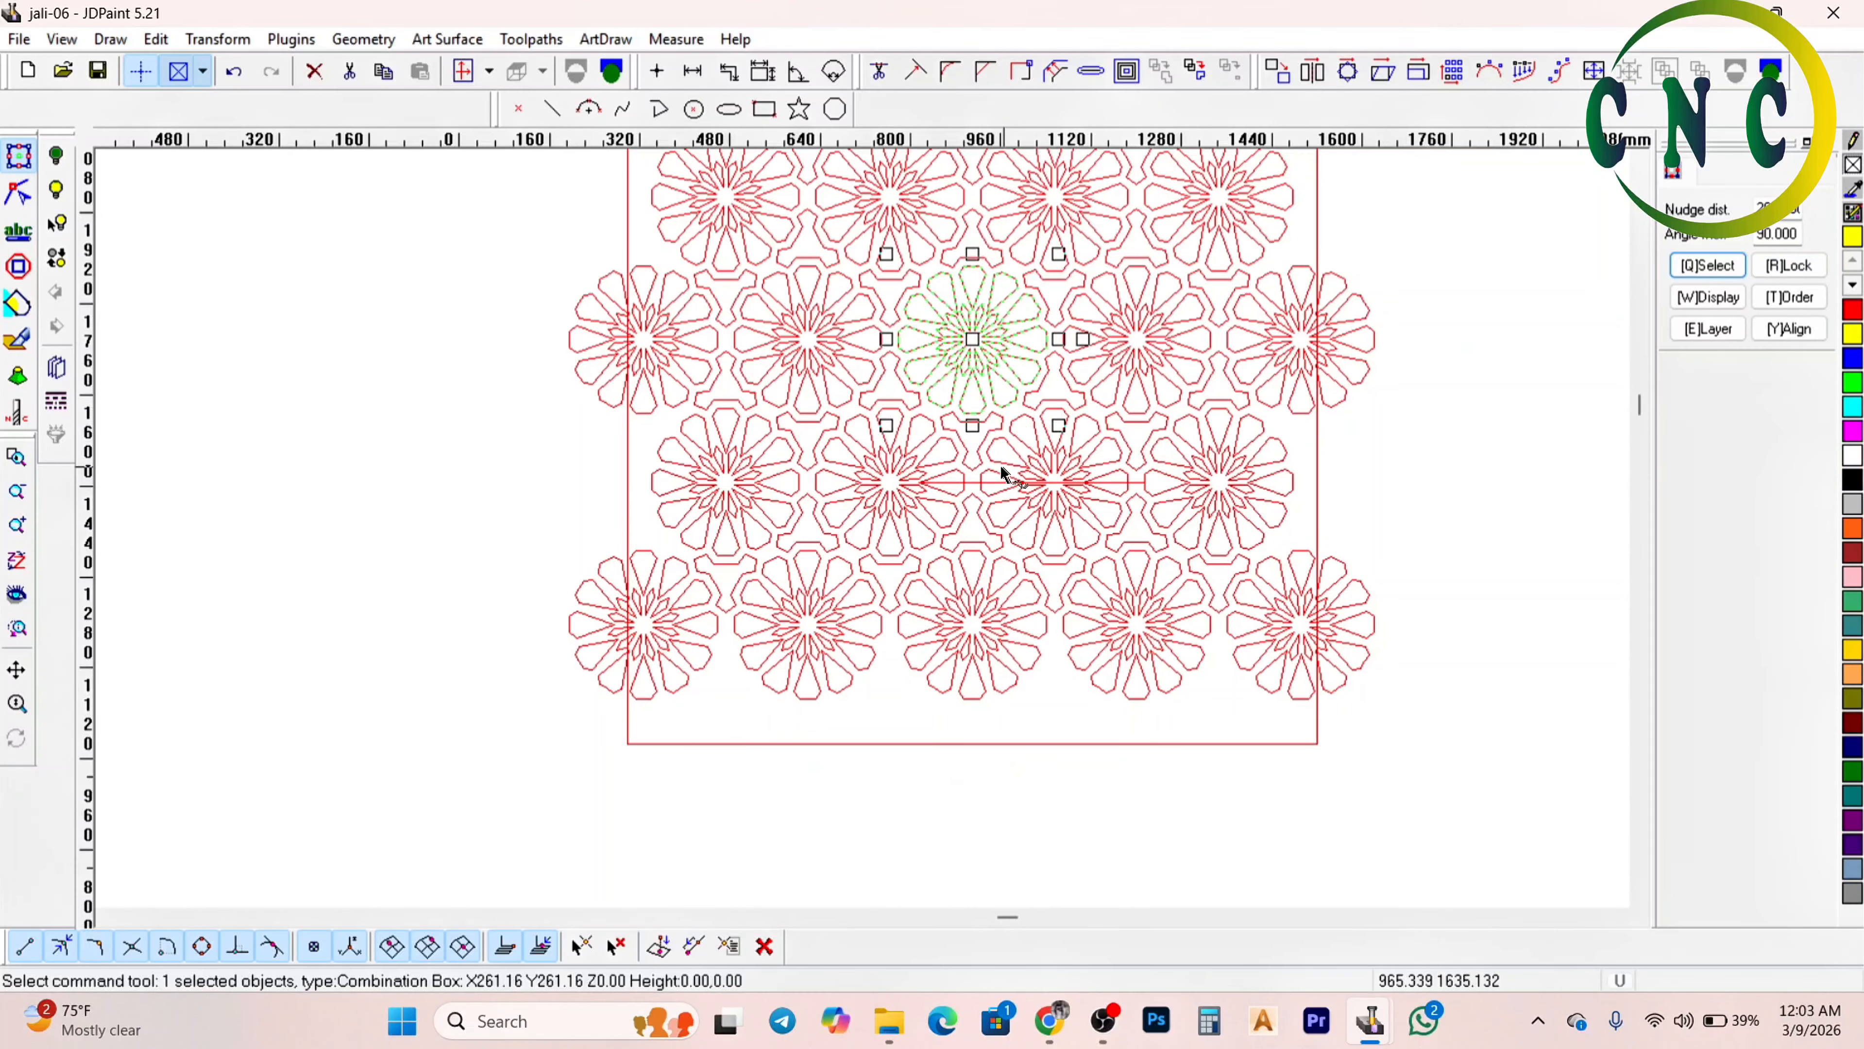
{"action": "scroll", "coordinate": [984, 402], "scroll_direction": "up", "scroll_amount": 1}
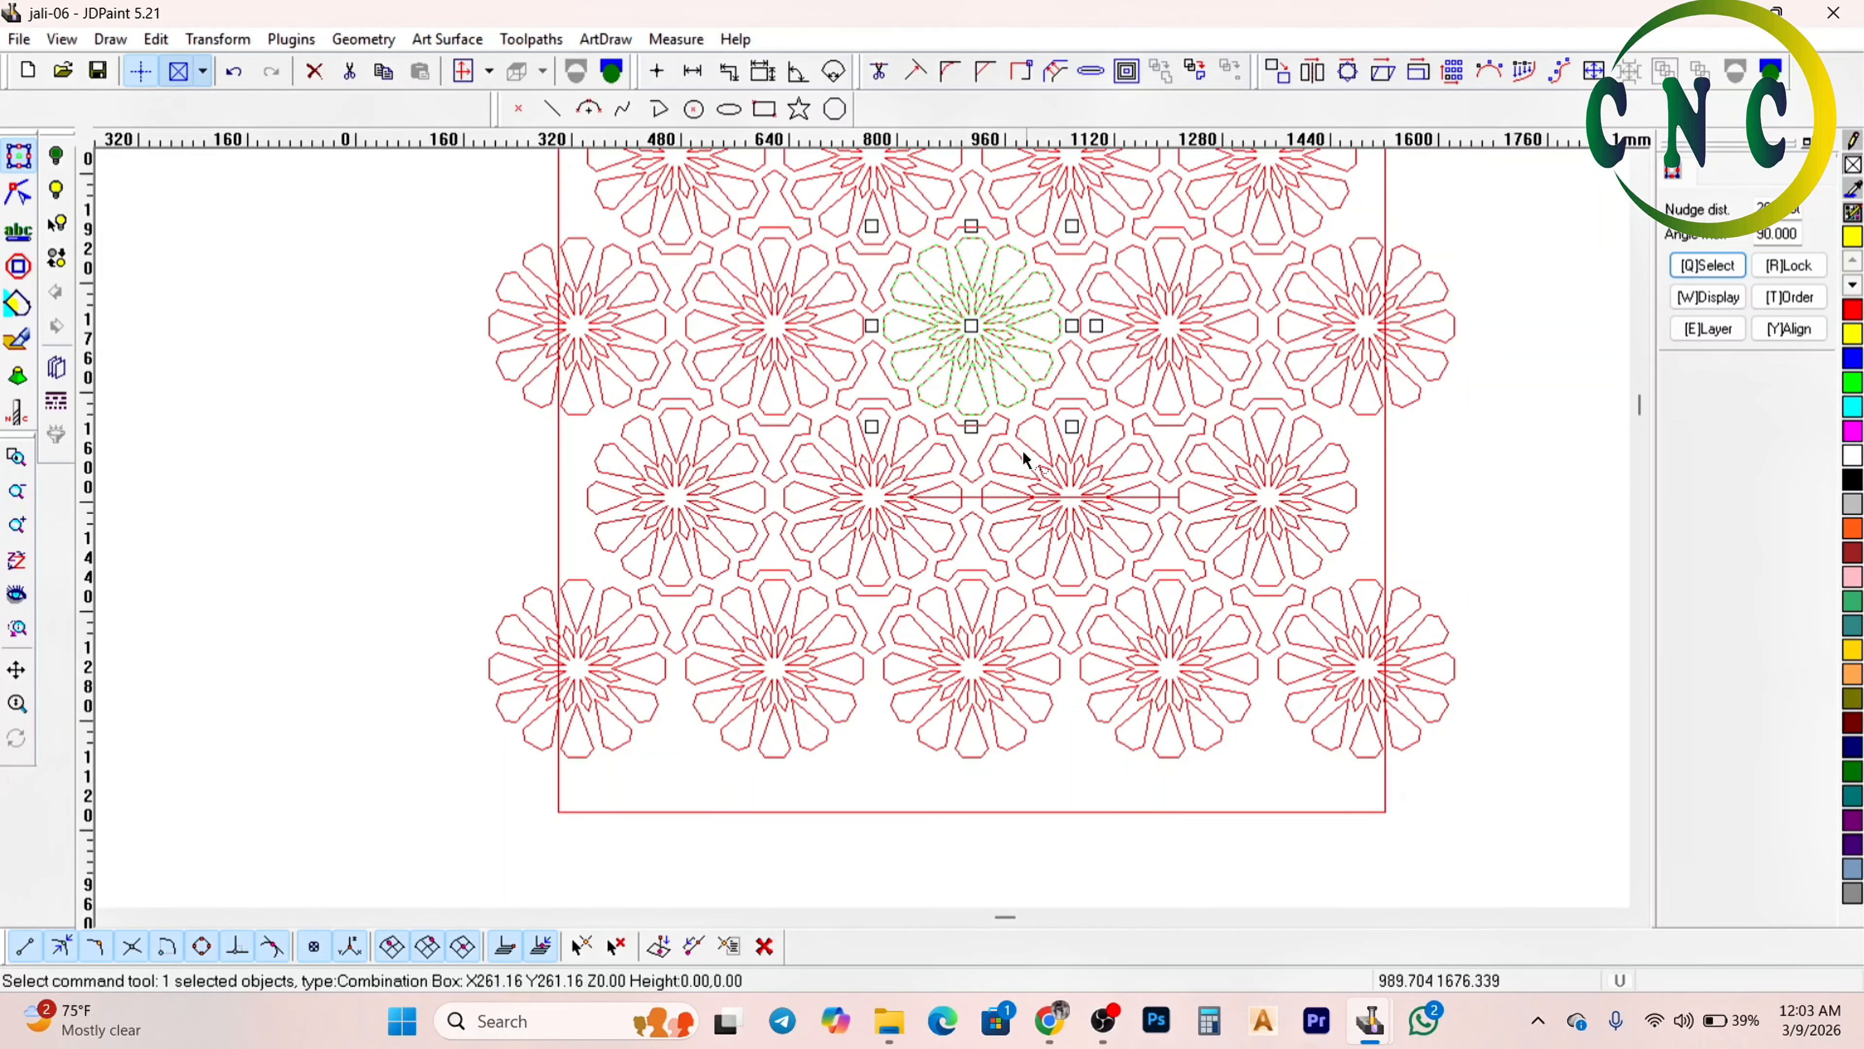
{"action": "left_click", "coordinate": [993, 497]}
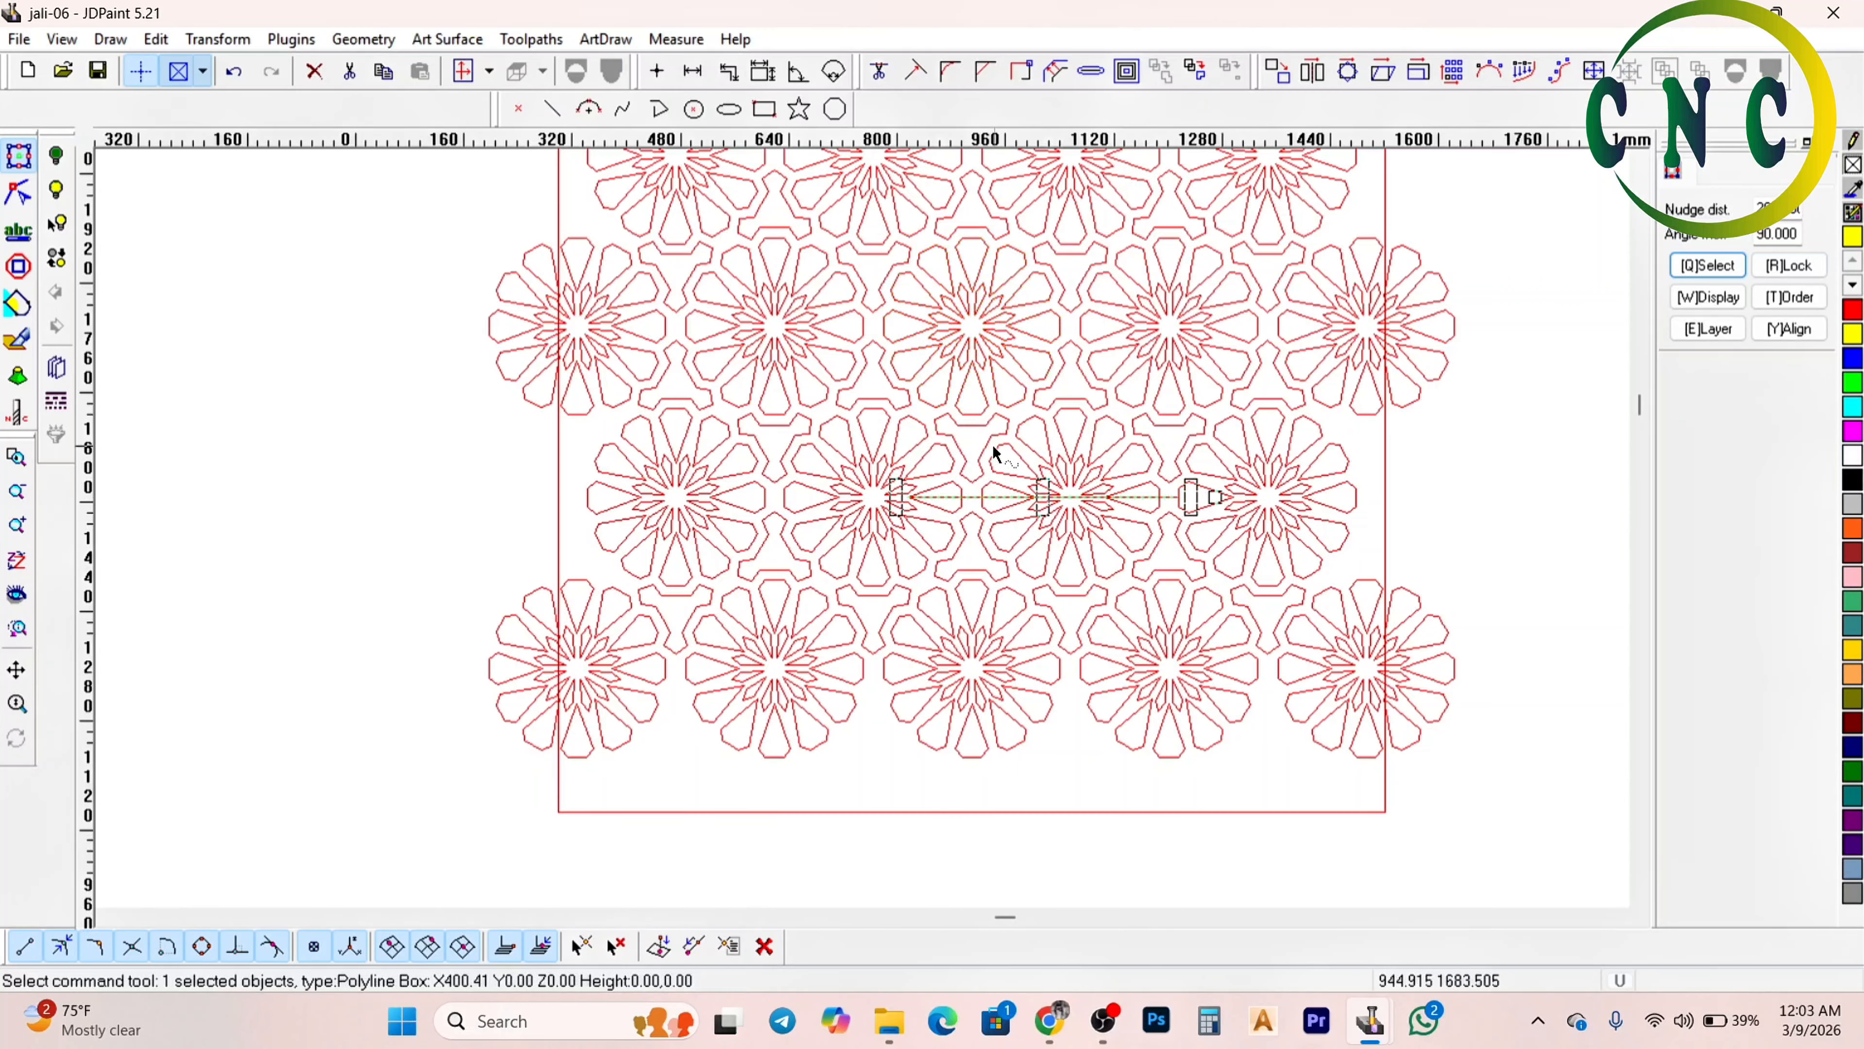
Delete the bottom row of flowers from the lattice
{"action": "scroll", "coordinate": [1002, 411], "scroll_direction": "down", "scroll_amount": 1}
{"action": "scroll", "coordinate": [977, 399], "scroll_direction": "up", "scroll_amount": 1}
{"action": "scroll", "coordinate": [991, 364], "scroll_direction": "down", "scroll_amount": 1}
{"action": "scroll", "coordinate": [975, 635], "scroll_direction": "up", "scroll_amount": 1}
{"action": "left_click", "coordinate": [976, 628]}
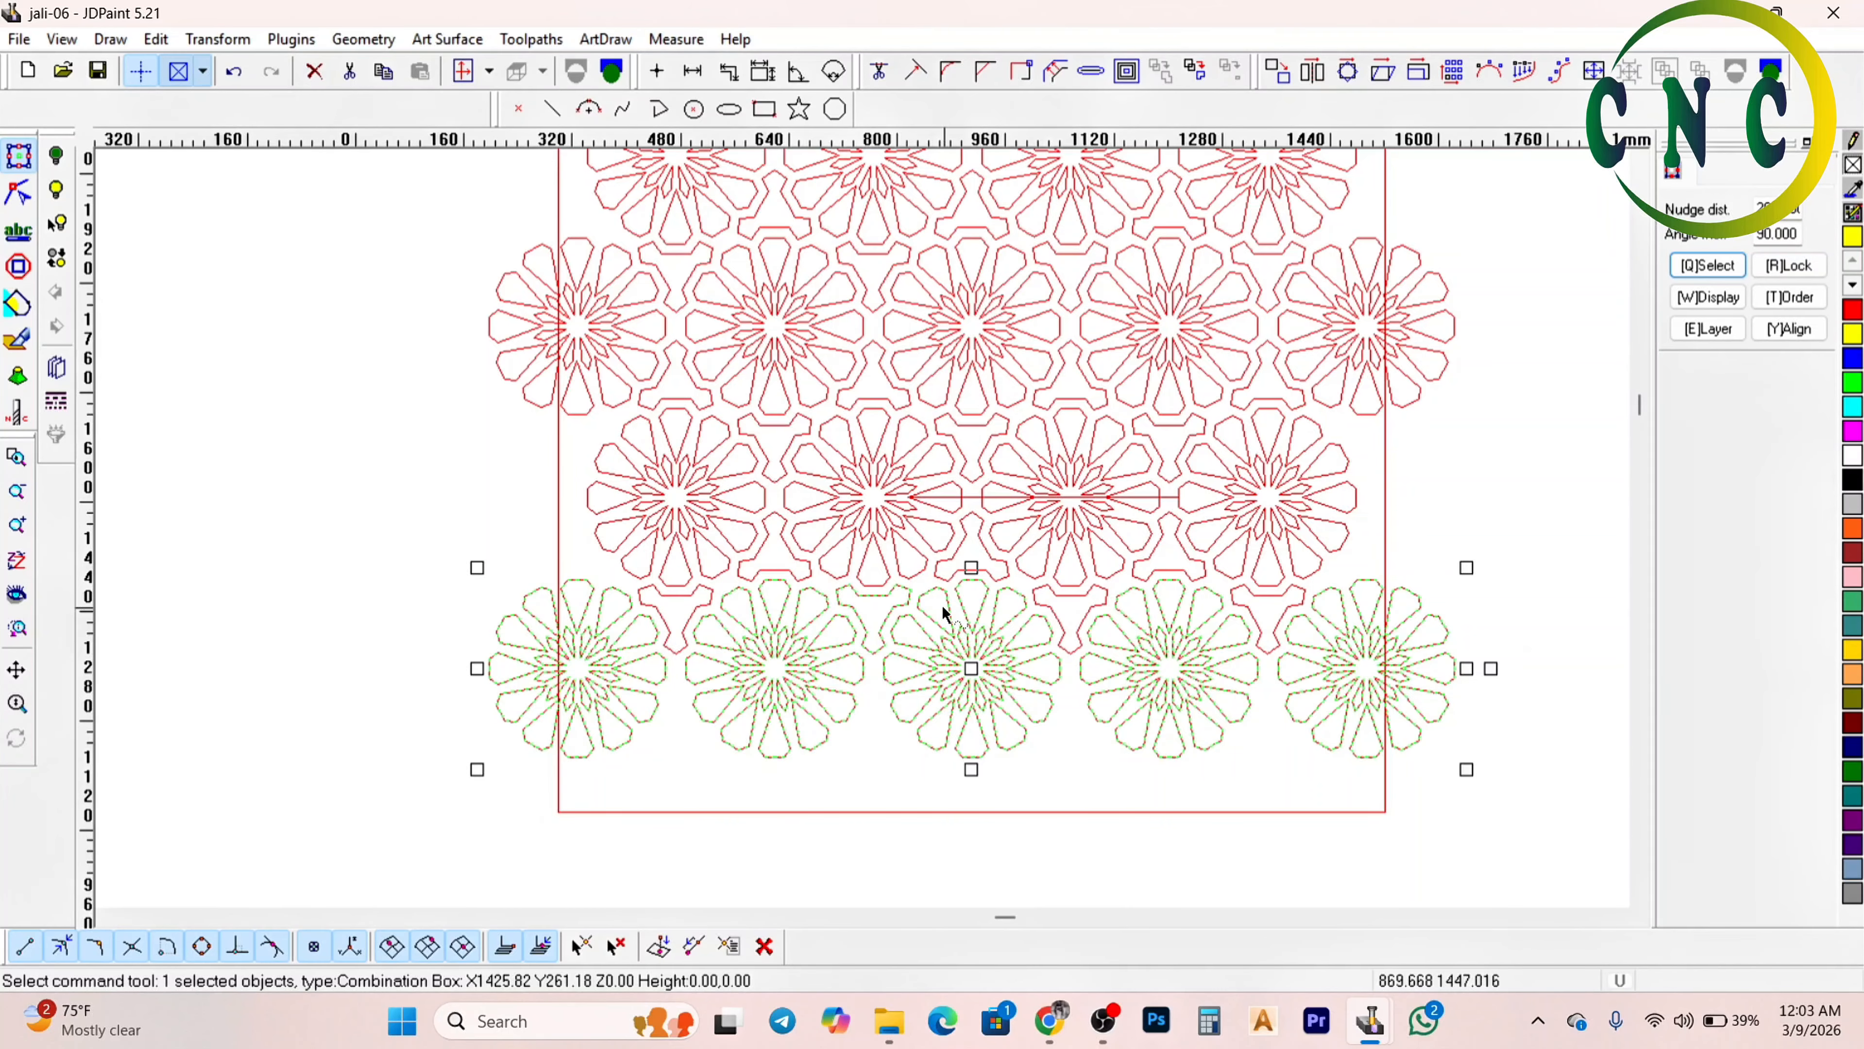
{"action": "key", "text": "Delete"}
Try to mirror the combined middle flower downward about the horizontal line without copying, and undo it
{"action": "left_click", "coordinate": [953, 406]}
{"action": "left_click", "coordinate": [1314, 71]}
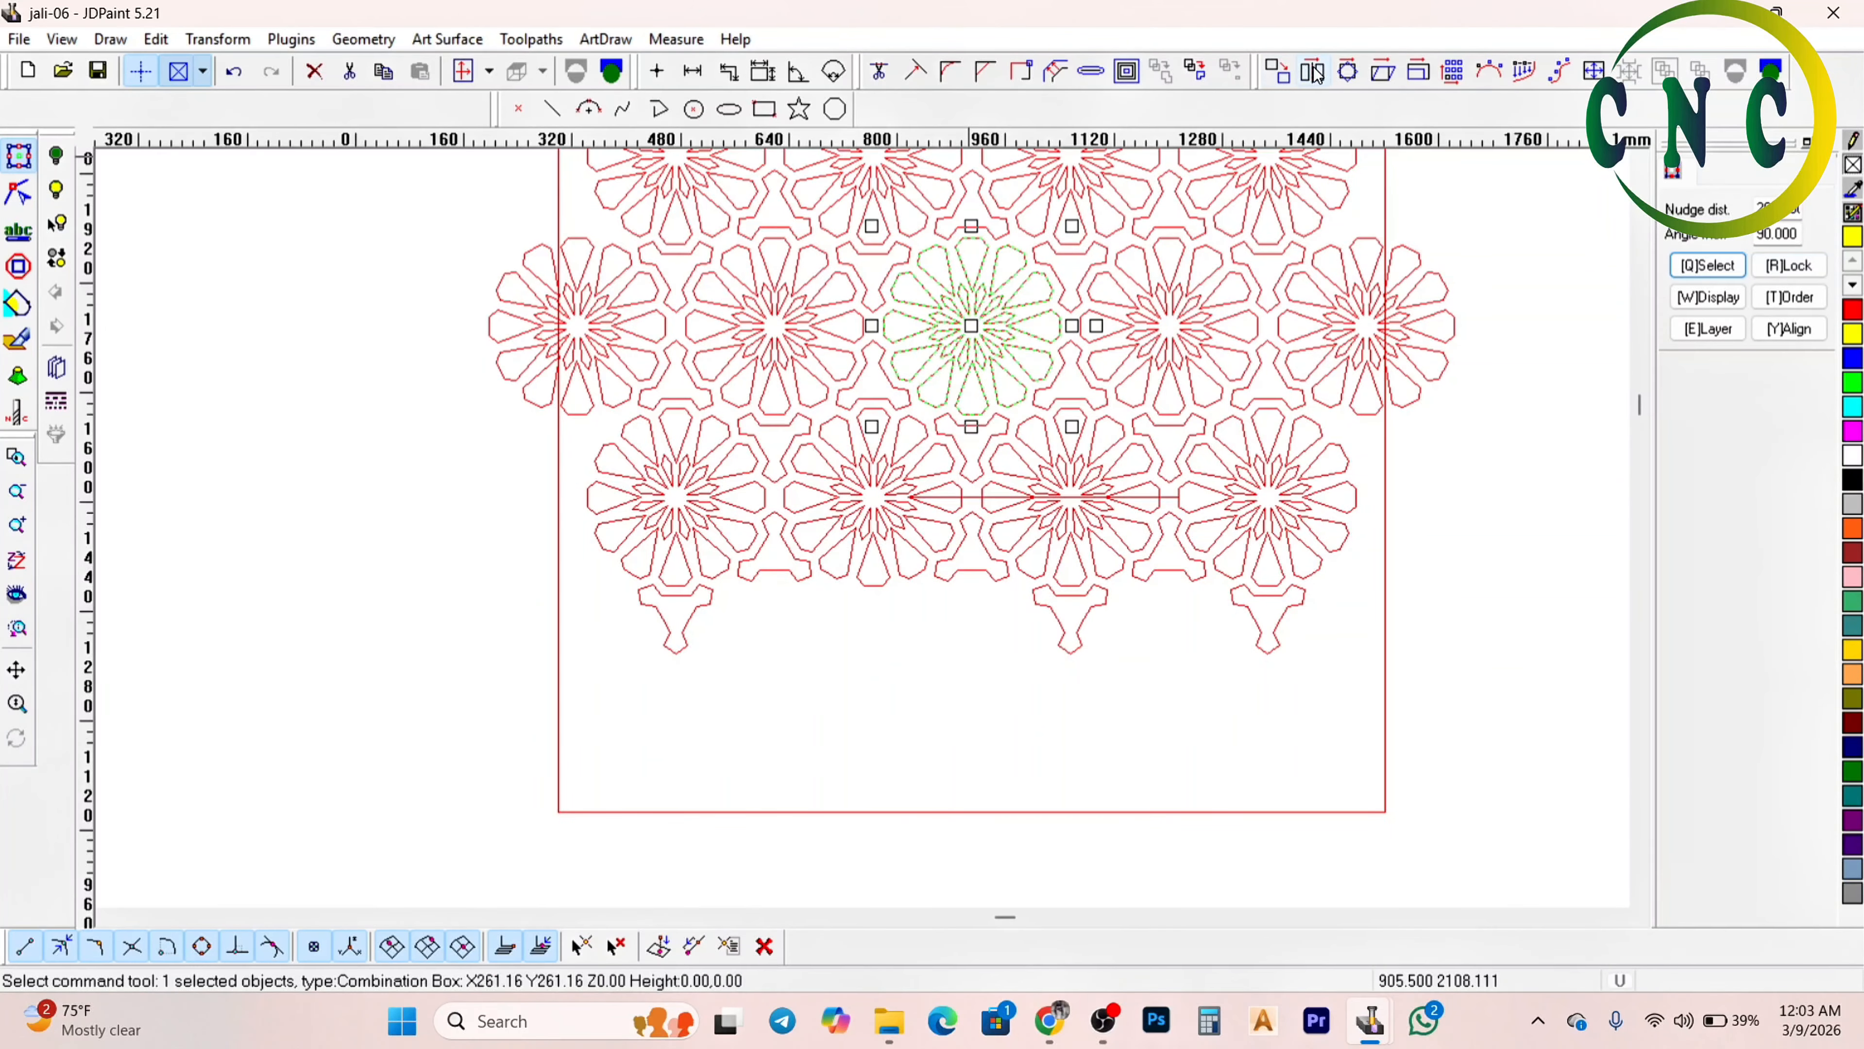
{"action": "scroll", "coordinate": [933, 639], "scroll_direction": "up", "scroll_amount": 2}
{"action": "left_click", "coordinate": [942, 387]}
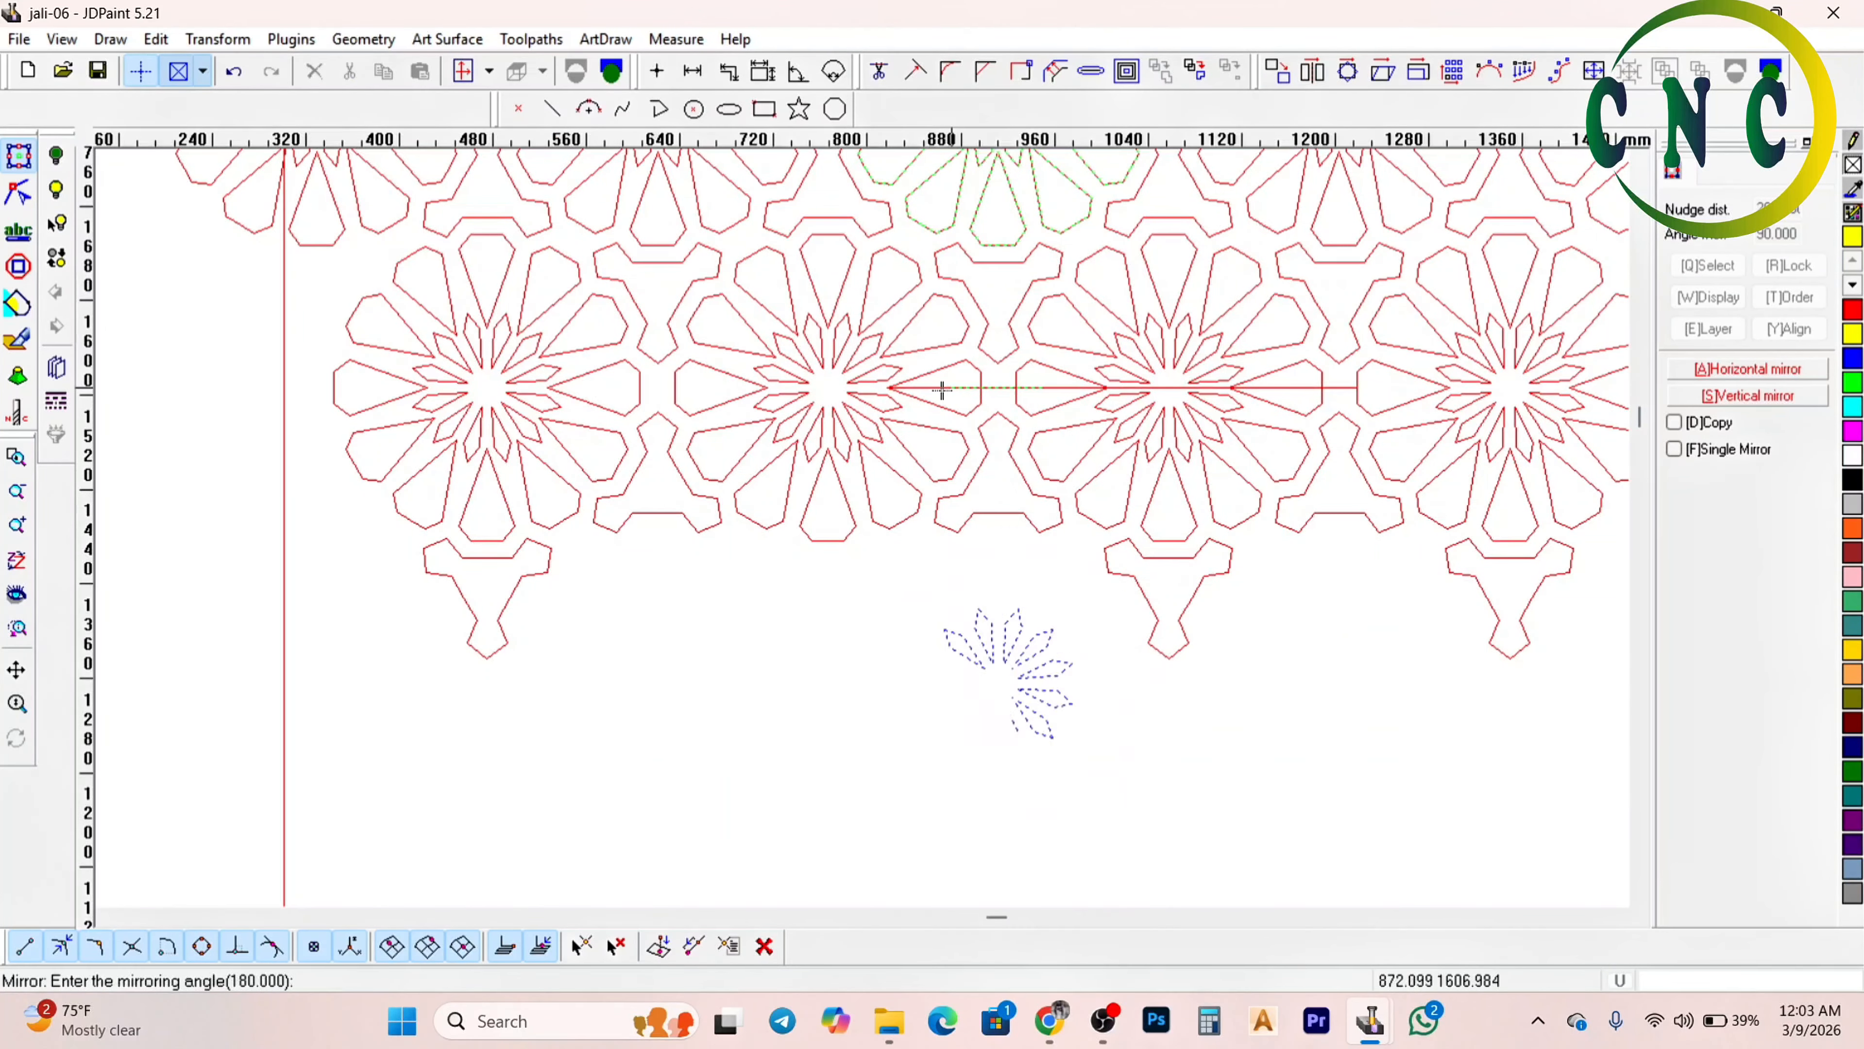
{"action": "left_click", "coordinate": [941, 387]}
{"action": "scroll", "coordinate": [941, 390], "scroll_direction": "down", "scroll_amount": 2}
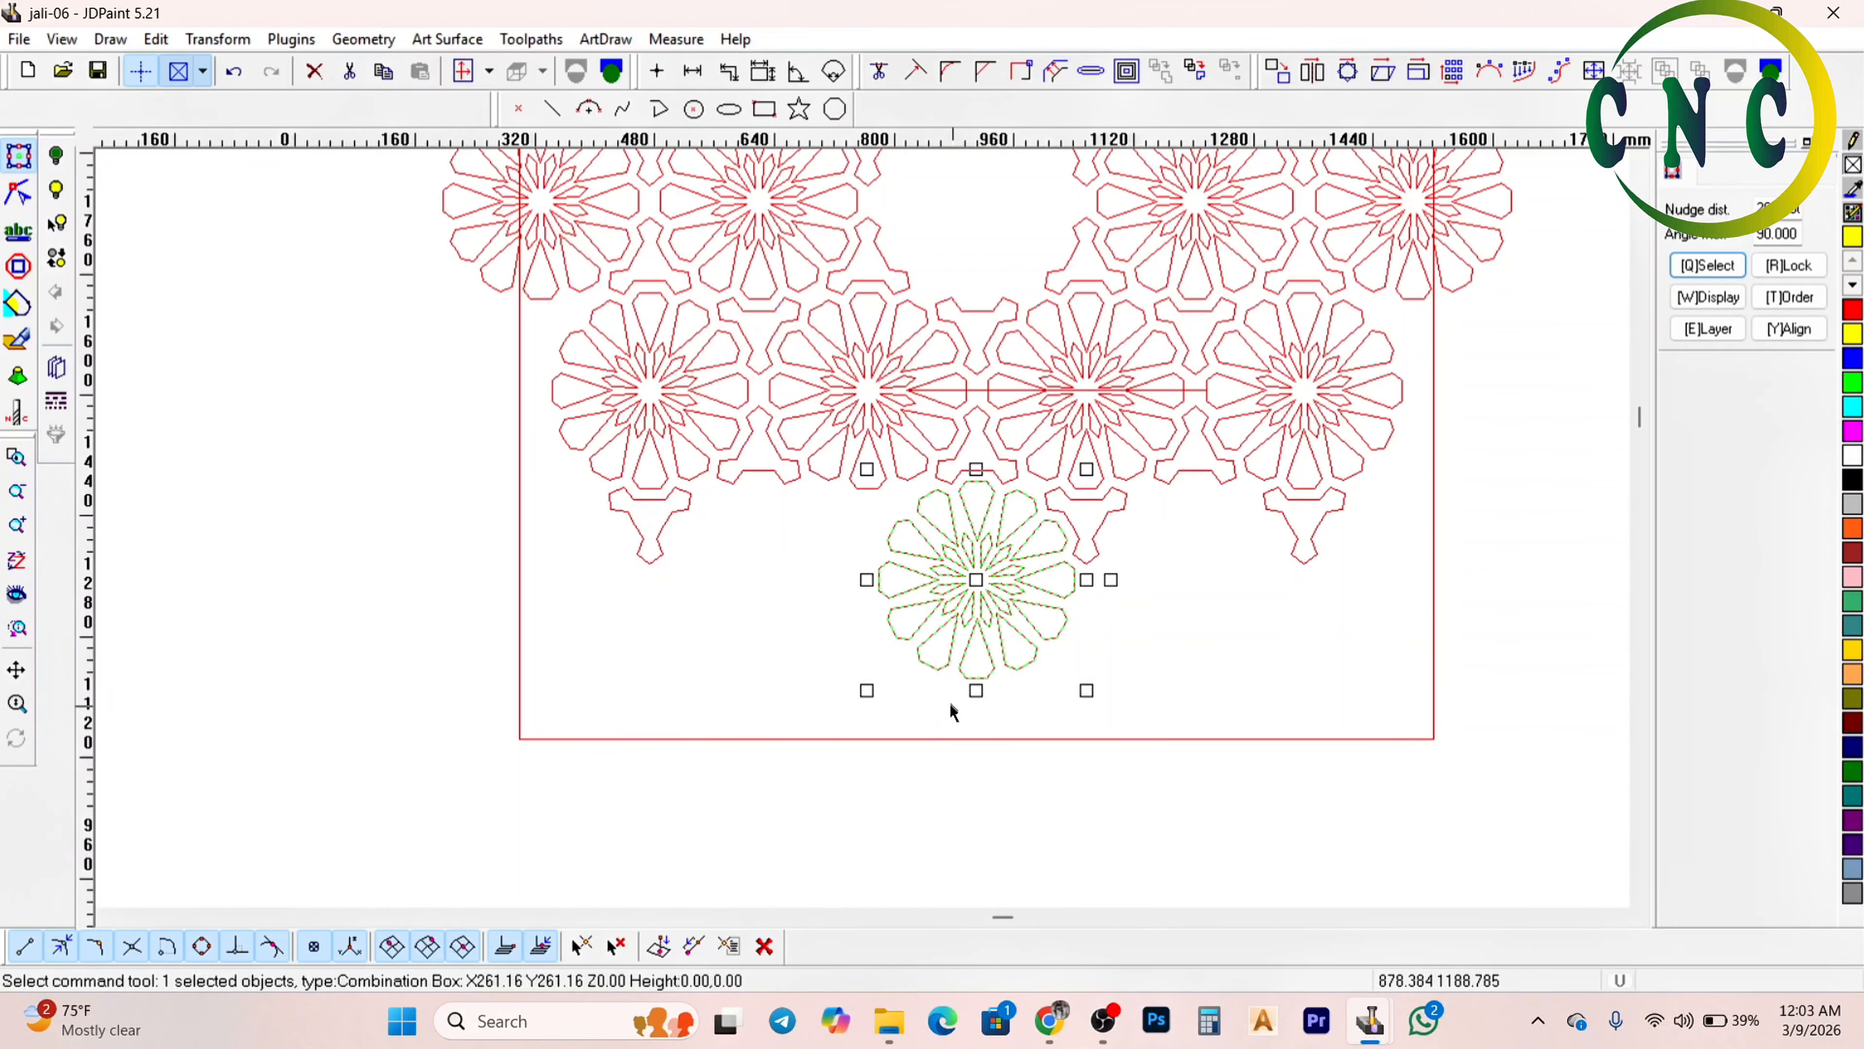
{"action": "scroll", "coordinate": [948, 710], "scroll_direction": "down", "scroll_amount": 1}
{"action": "key", "text": "ctrl+z"}
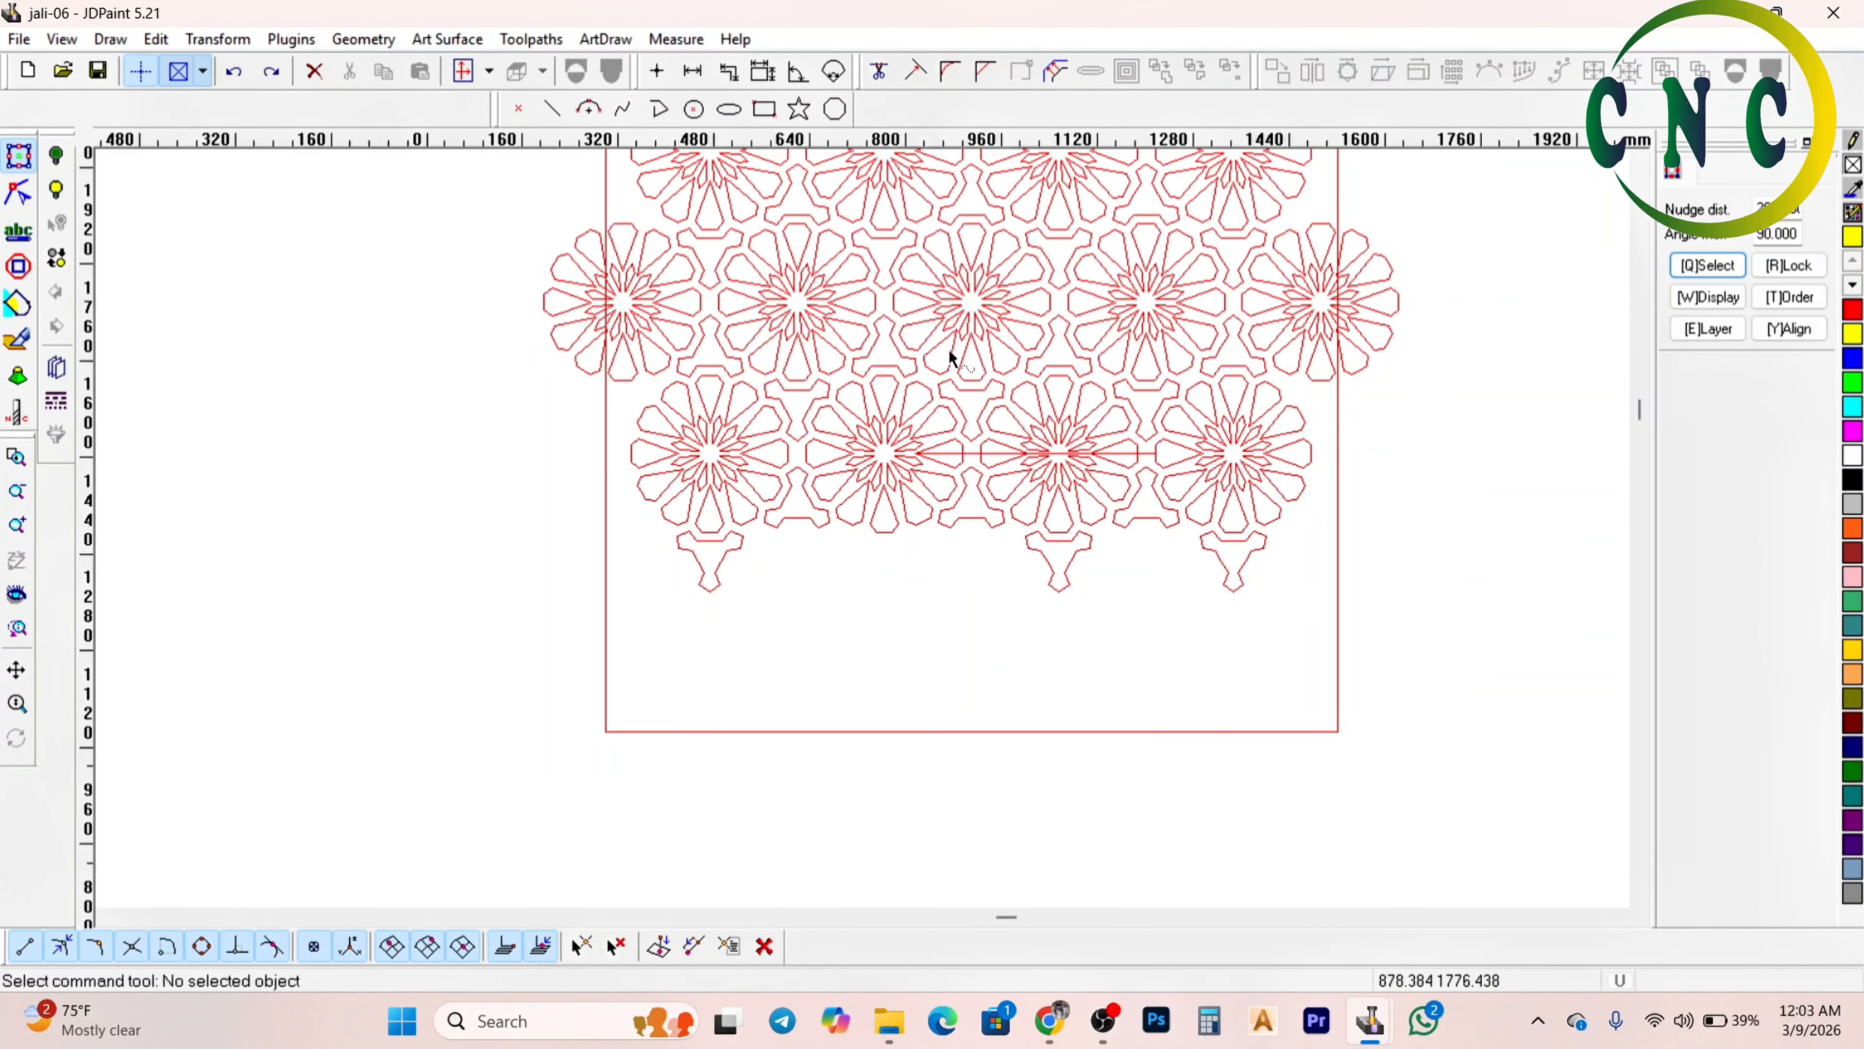
Mirror a copy of the combined middle flower downward about the horizontal line through the four-flower row
{"action": "left_click", "coordinate": [952, 353]}
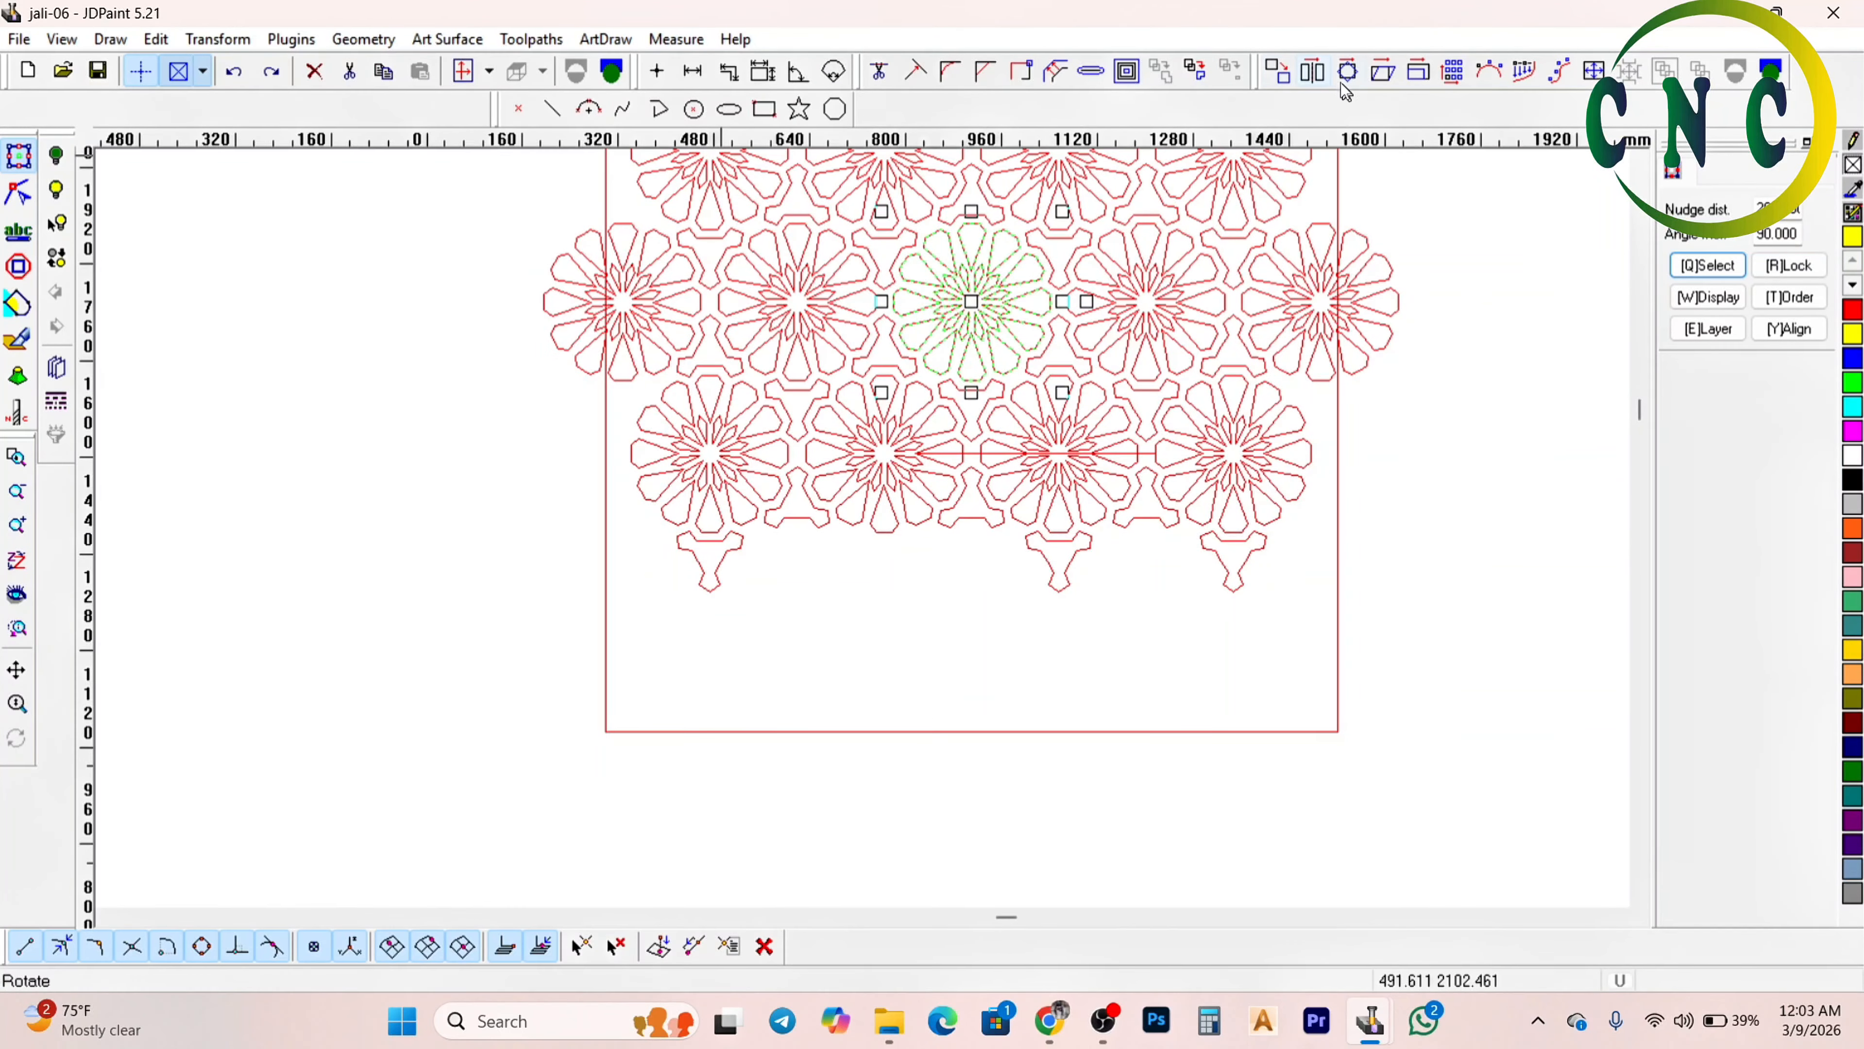
{"action": "left_click", "coordinate": [1313, 72]}
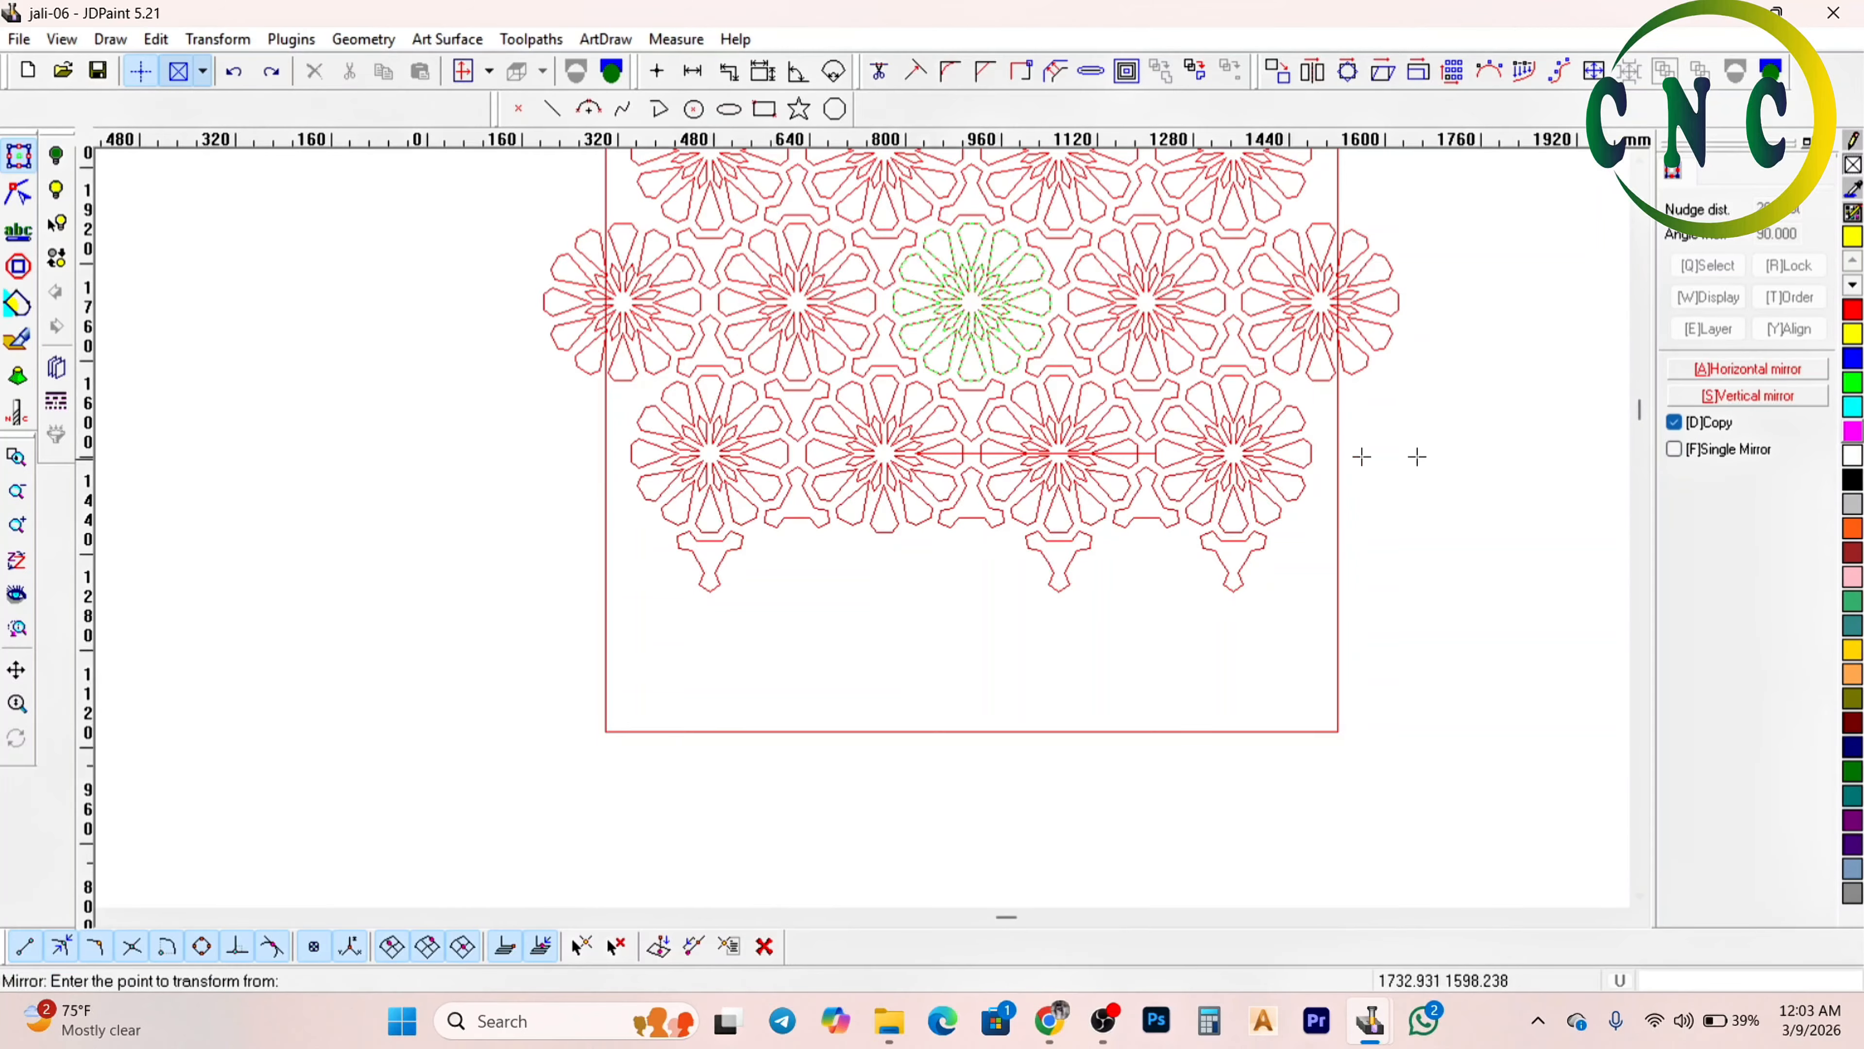
{"action": "scroll", "coordinate": [966, 433], "scroll_direction": "up", "scroll_amount": 2}
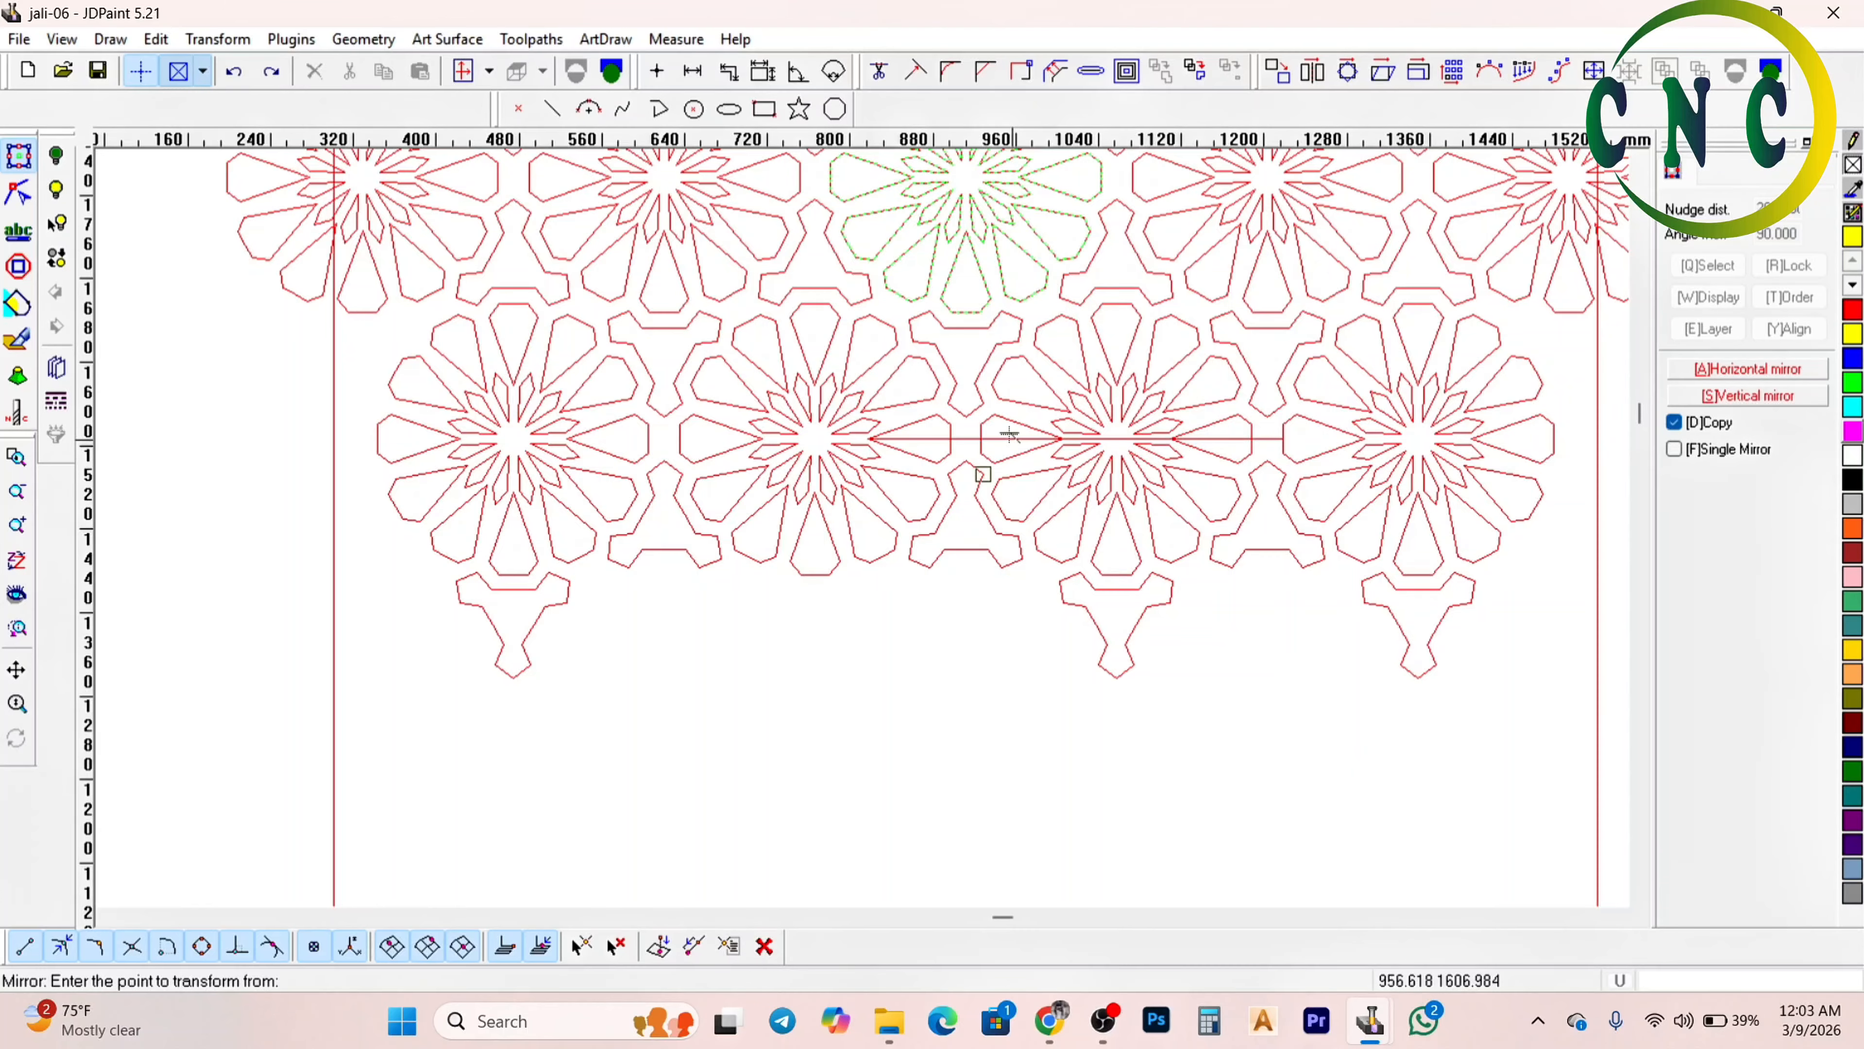
{"action": "left_click", "coordinate": [982, 474]}
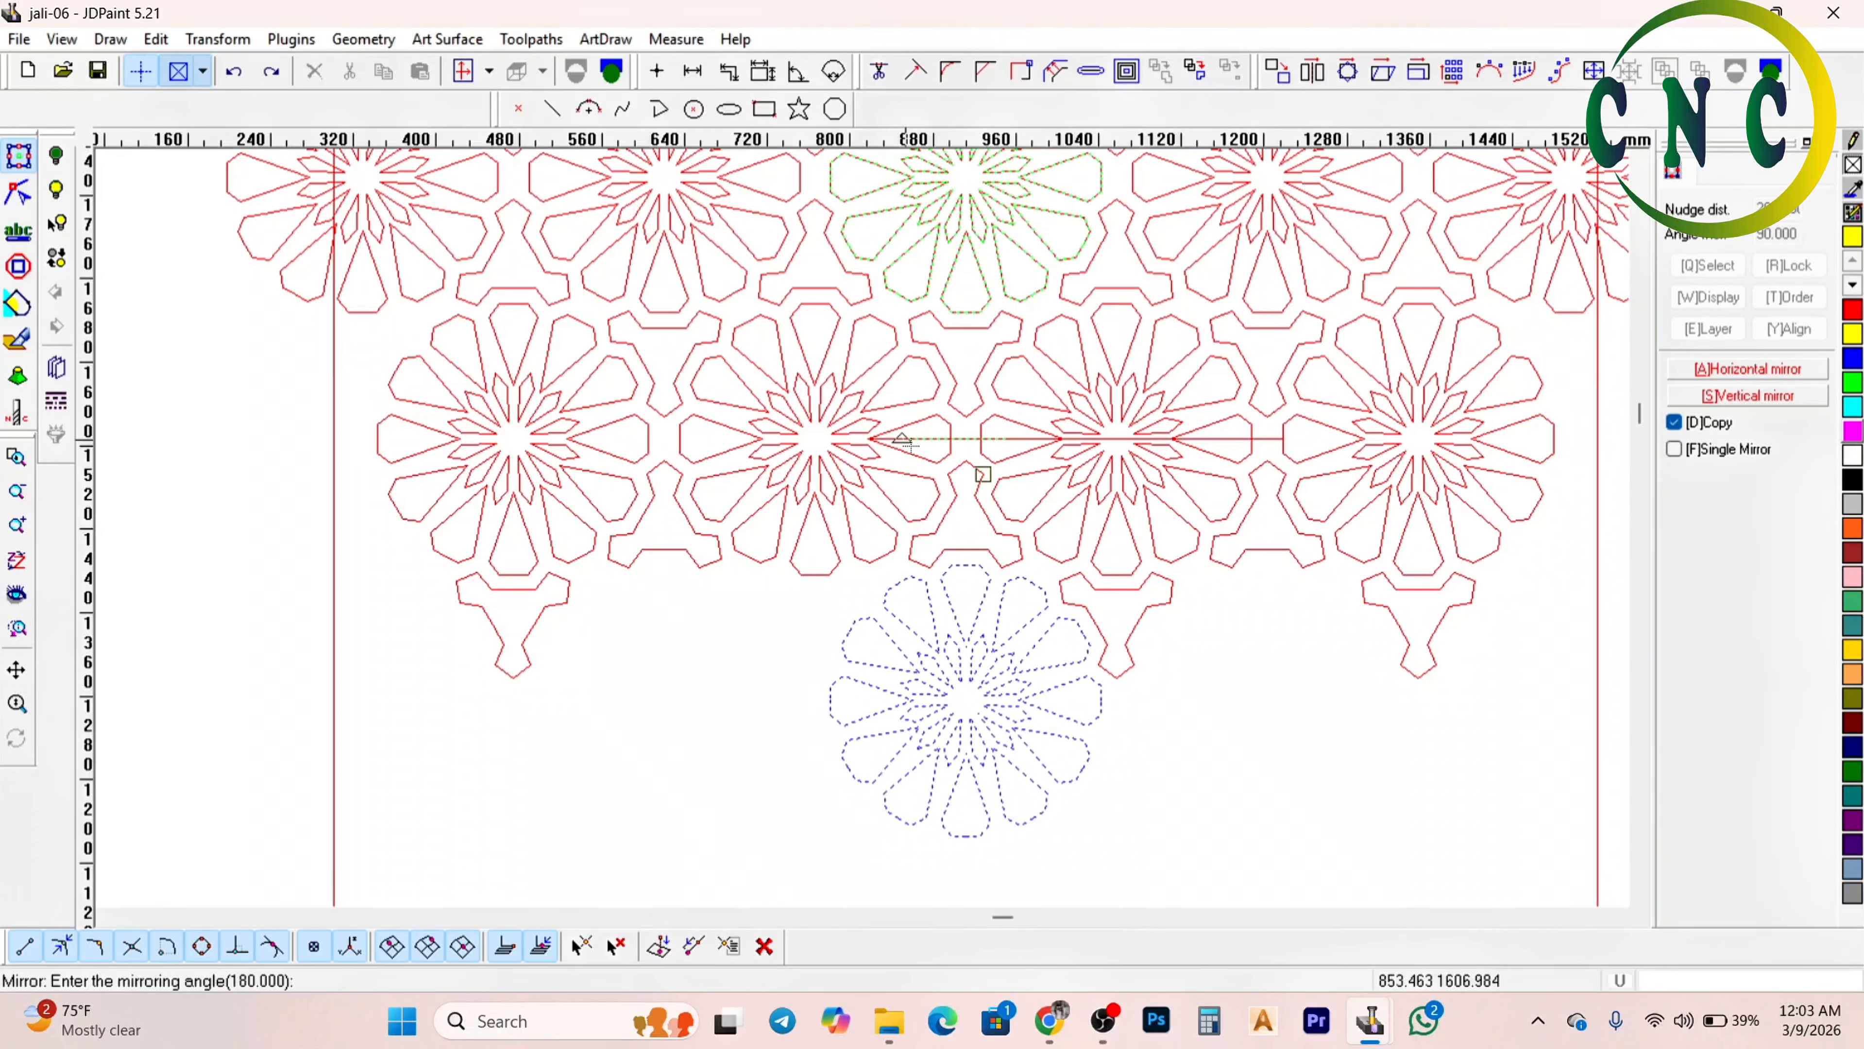
{"action": "left_click", "coordinate": [908, 459]}
{"action": "scroll", "coordinate": [1107, 349], "scroll_direction": "down", "scroll_amount": 1}
{"action": "left_click", "coordinate": [795, 624]}
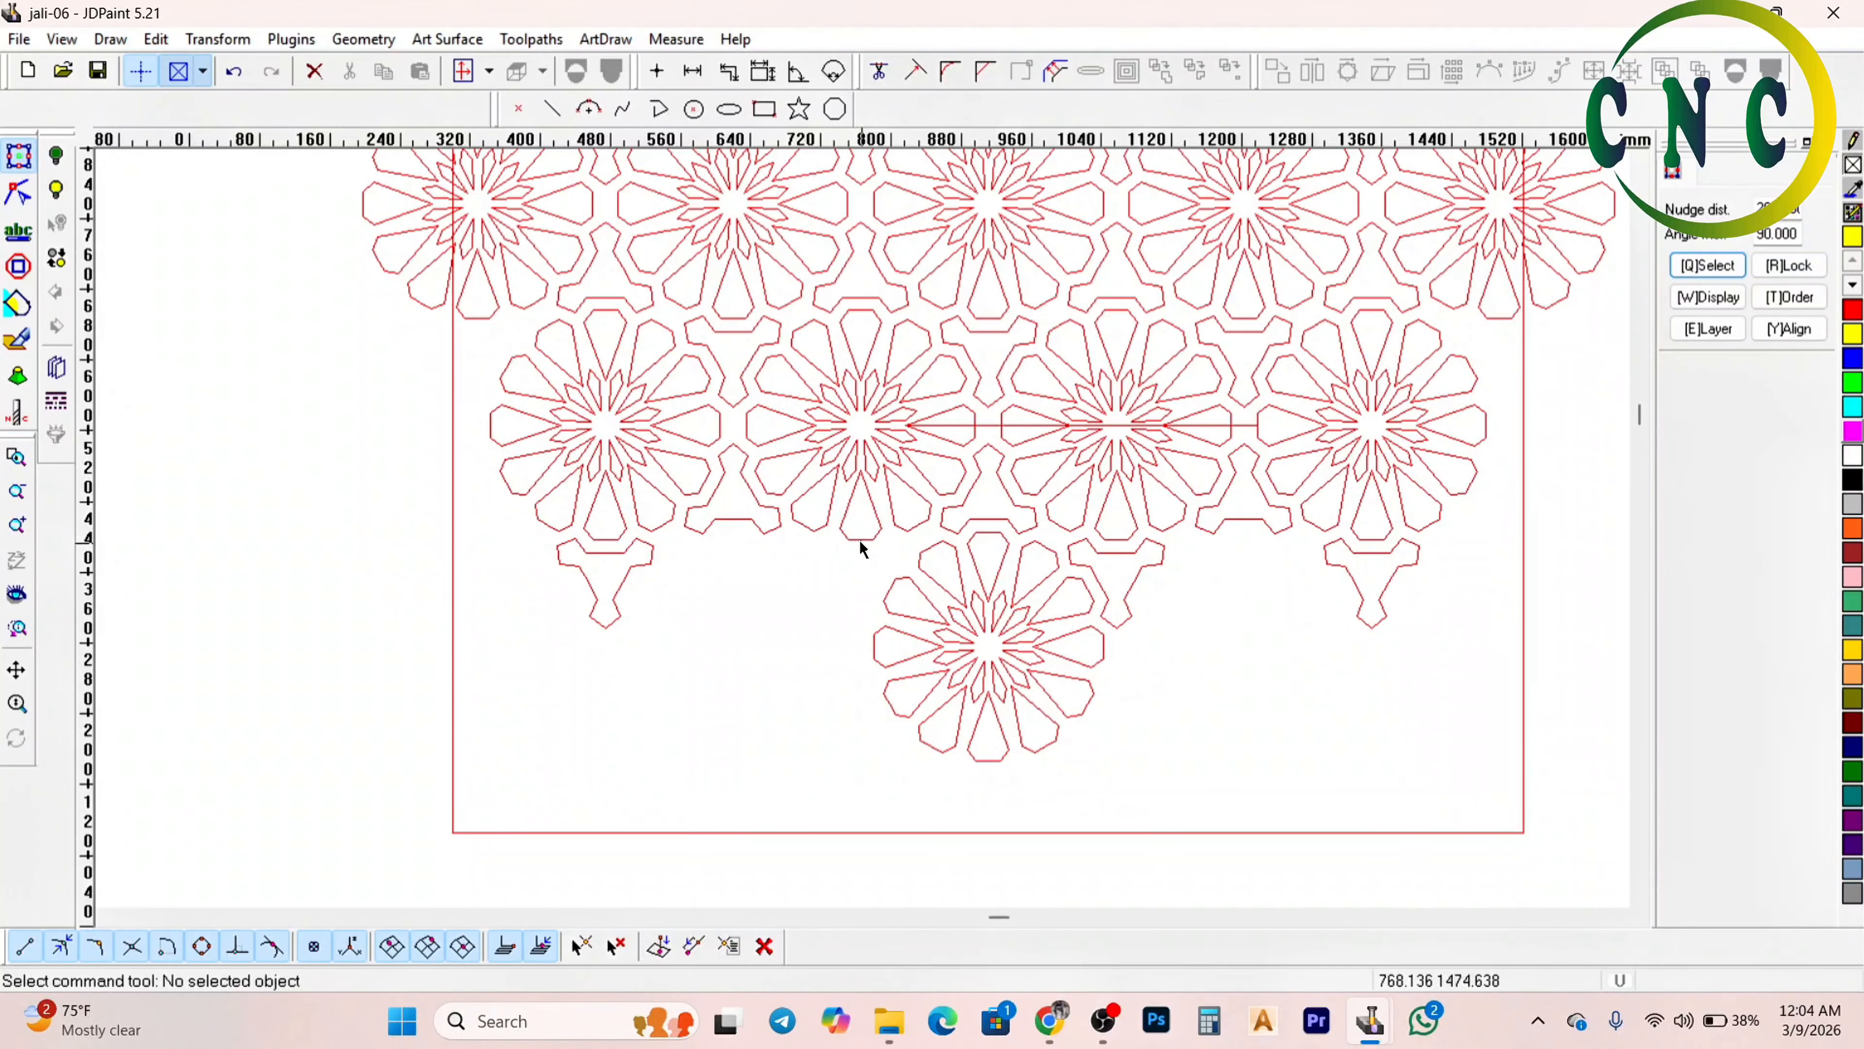
Select the middle flower of the five-flower row above and turn off orthogonal drawing
{"action": "left_click", "coordinate": [862, 543]}
{"action": "scroll", "coordinate": [734, 521], "scroll_direction": "down", "scroll_amount": 2}
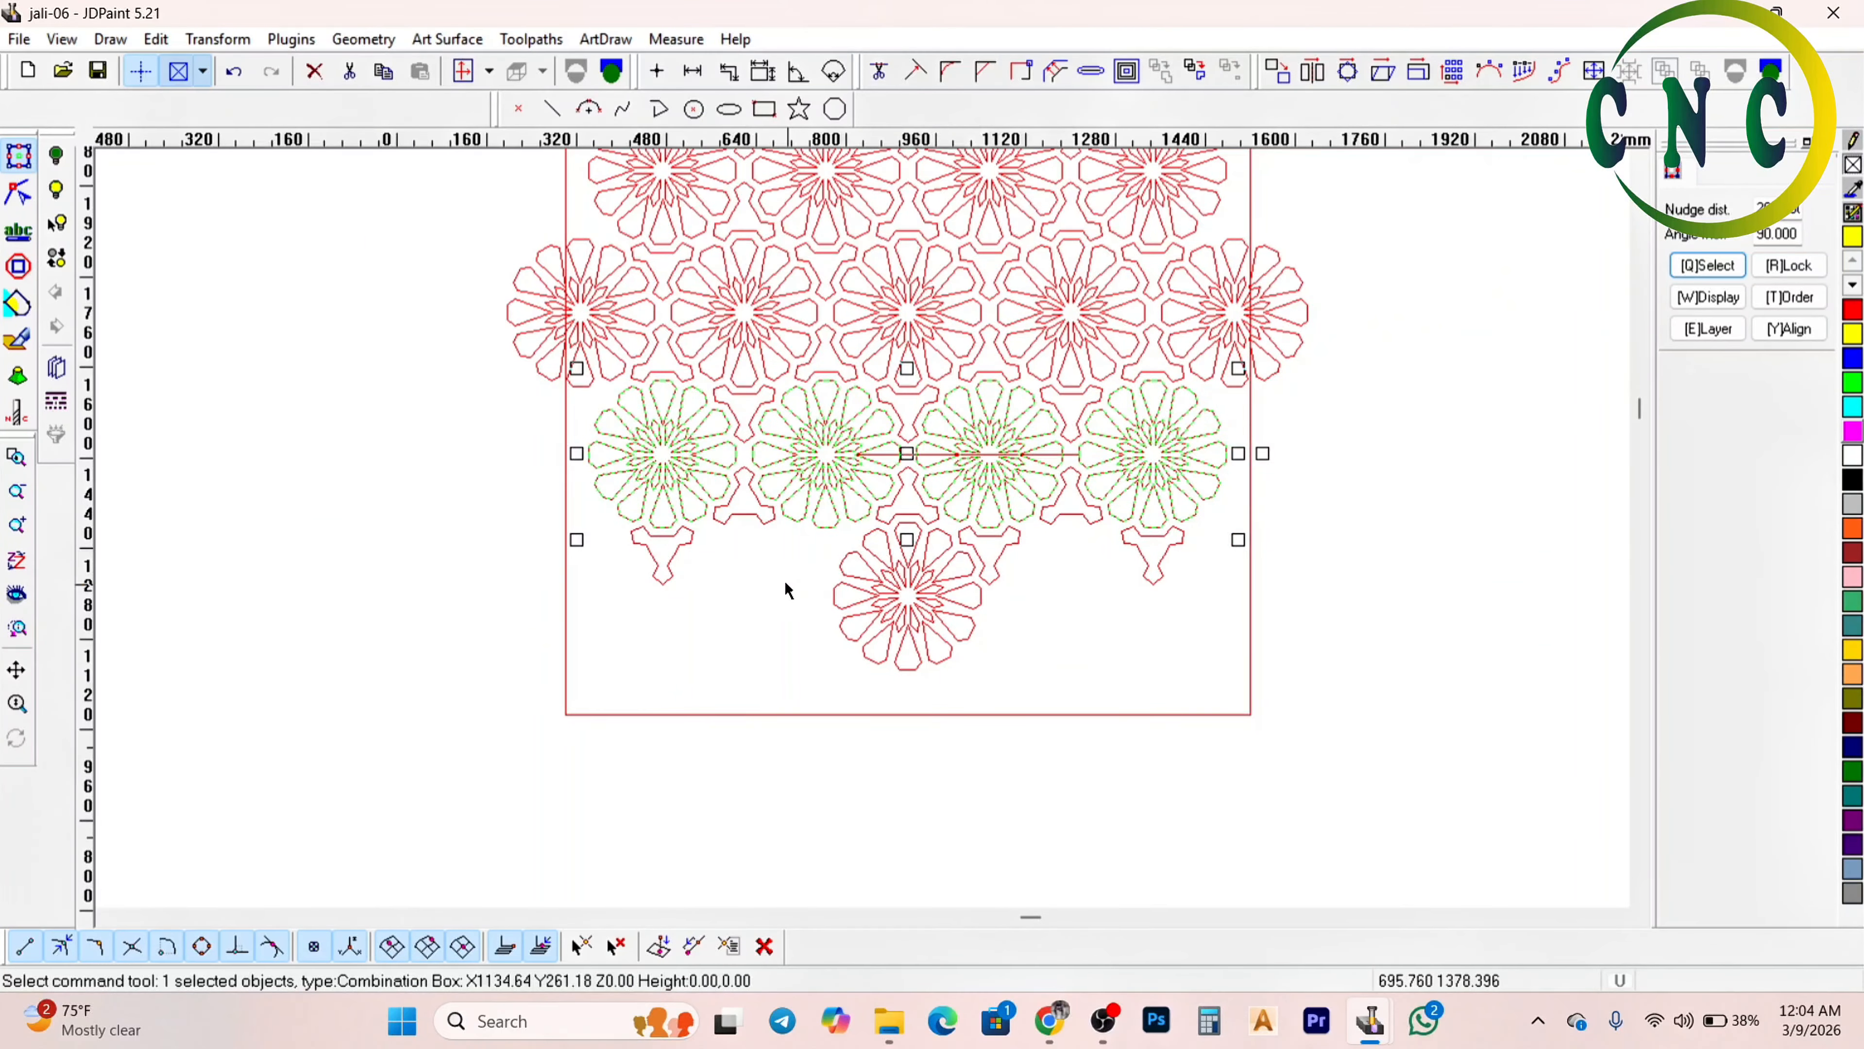
{"action": "scroll", "coordinate": [786, 599], "scroll_direction": "up", "scroll_amount": 2}
{"action": "left_click", "coordinate": [786, 598]}
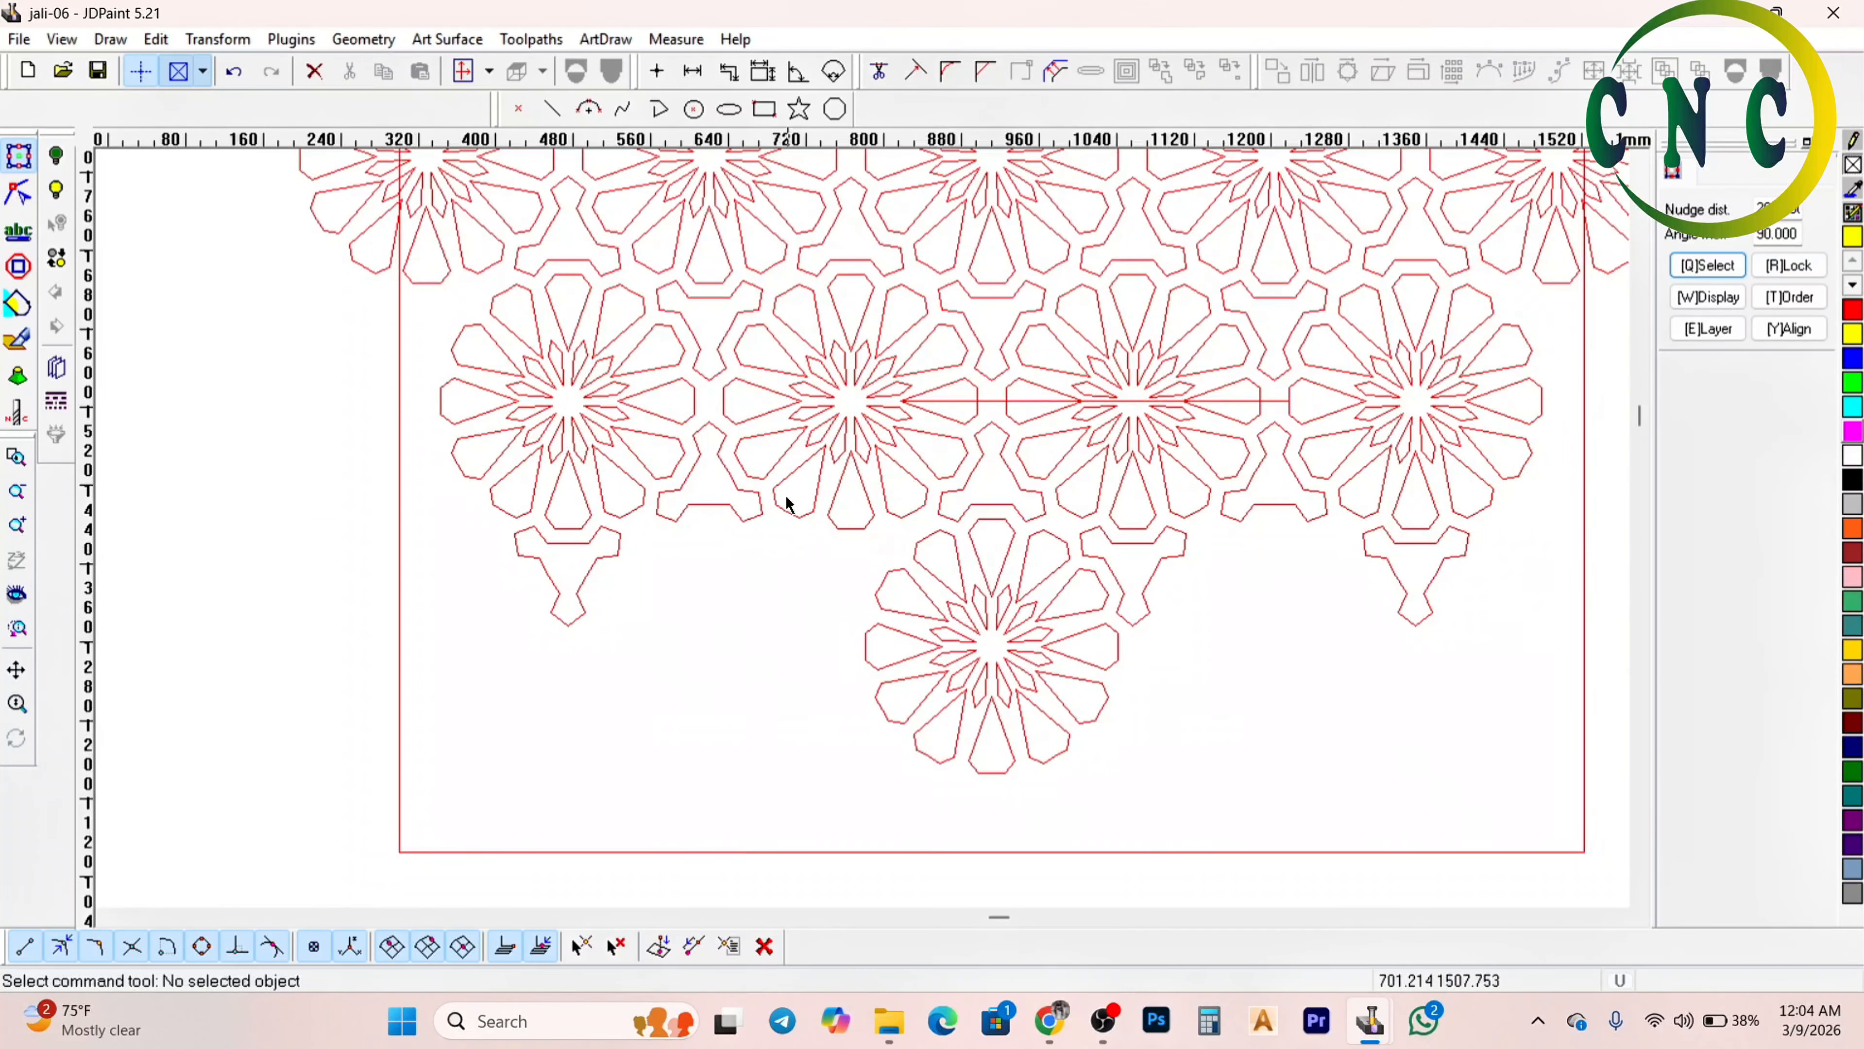
{"action": "scroll", "coordinate": [823, 426], "scroll_direction": "up", "scroll_amount": 2}
{"action": "left_click", "coordinate": [892, 369]}
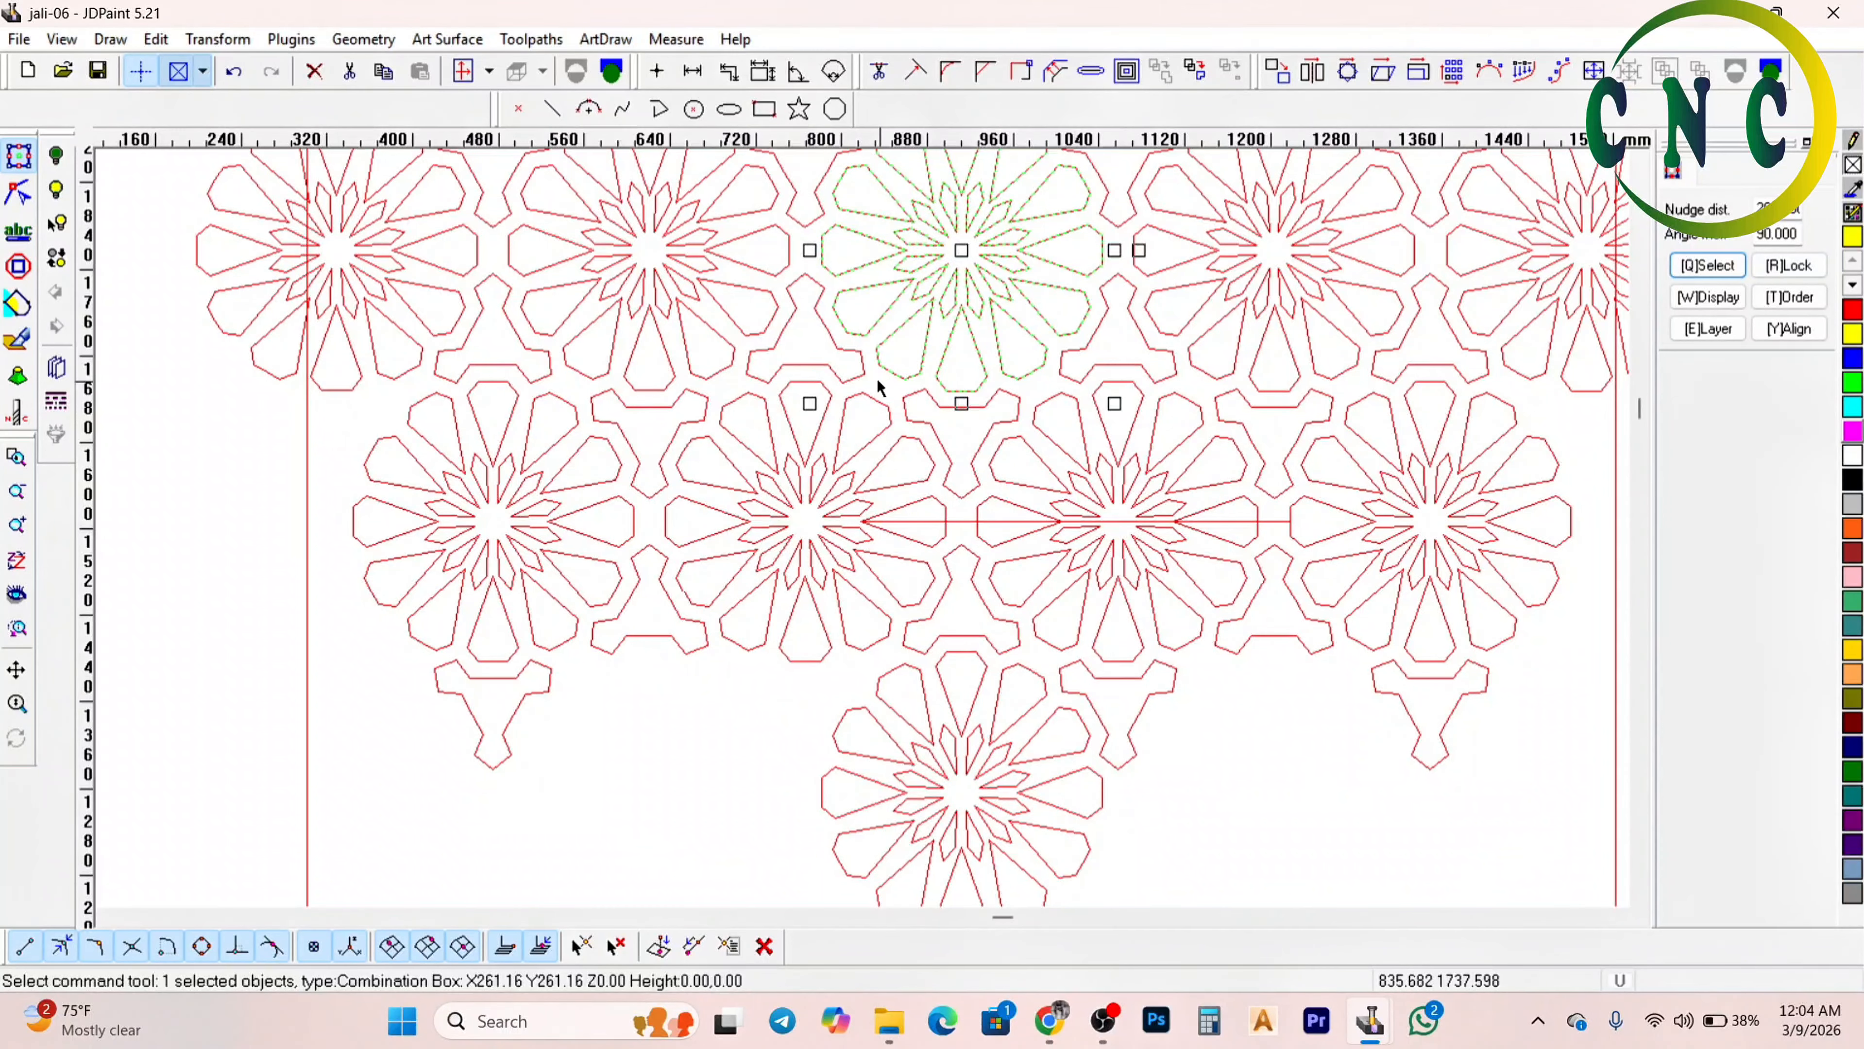
{"action": "scroll", "coordinate": [881, 393], "scroll_direction": "down", "scroll_amount": 1}
{"action": "scroll", "coordinate": [856, 463], "scroll_direction": "up", "scroll_amount": 1}
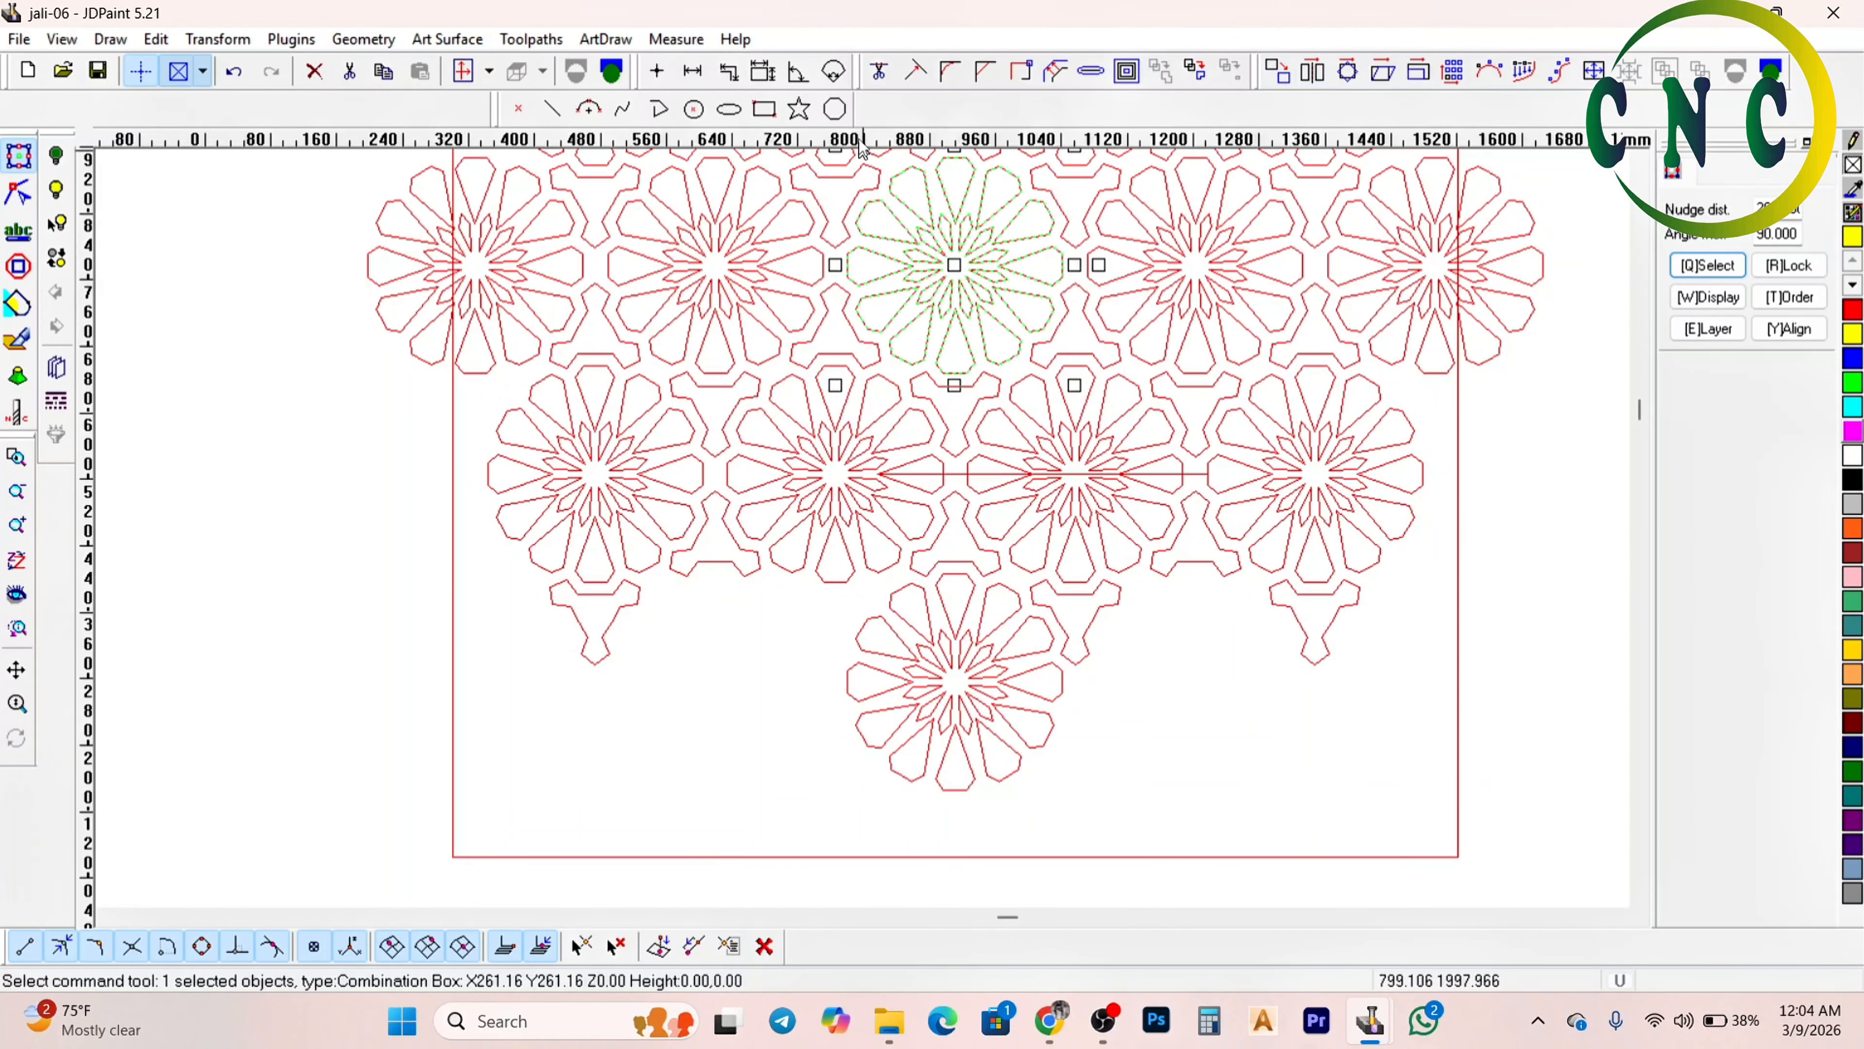
{"action": "left_click", "coordinate": [132, 64]}
{"action": "left_click", "coordinate": [1312, 71]}
{"action": "scroll", "coordinate": [801, 517], "scroll_direction": "up", "scroll_amount": 5}
{"action": "left_click", "coordinate": [793, 315]}
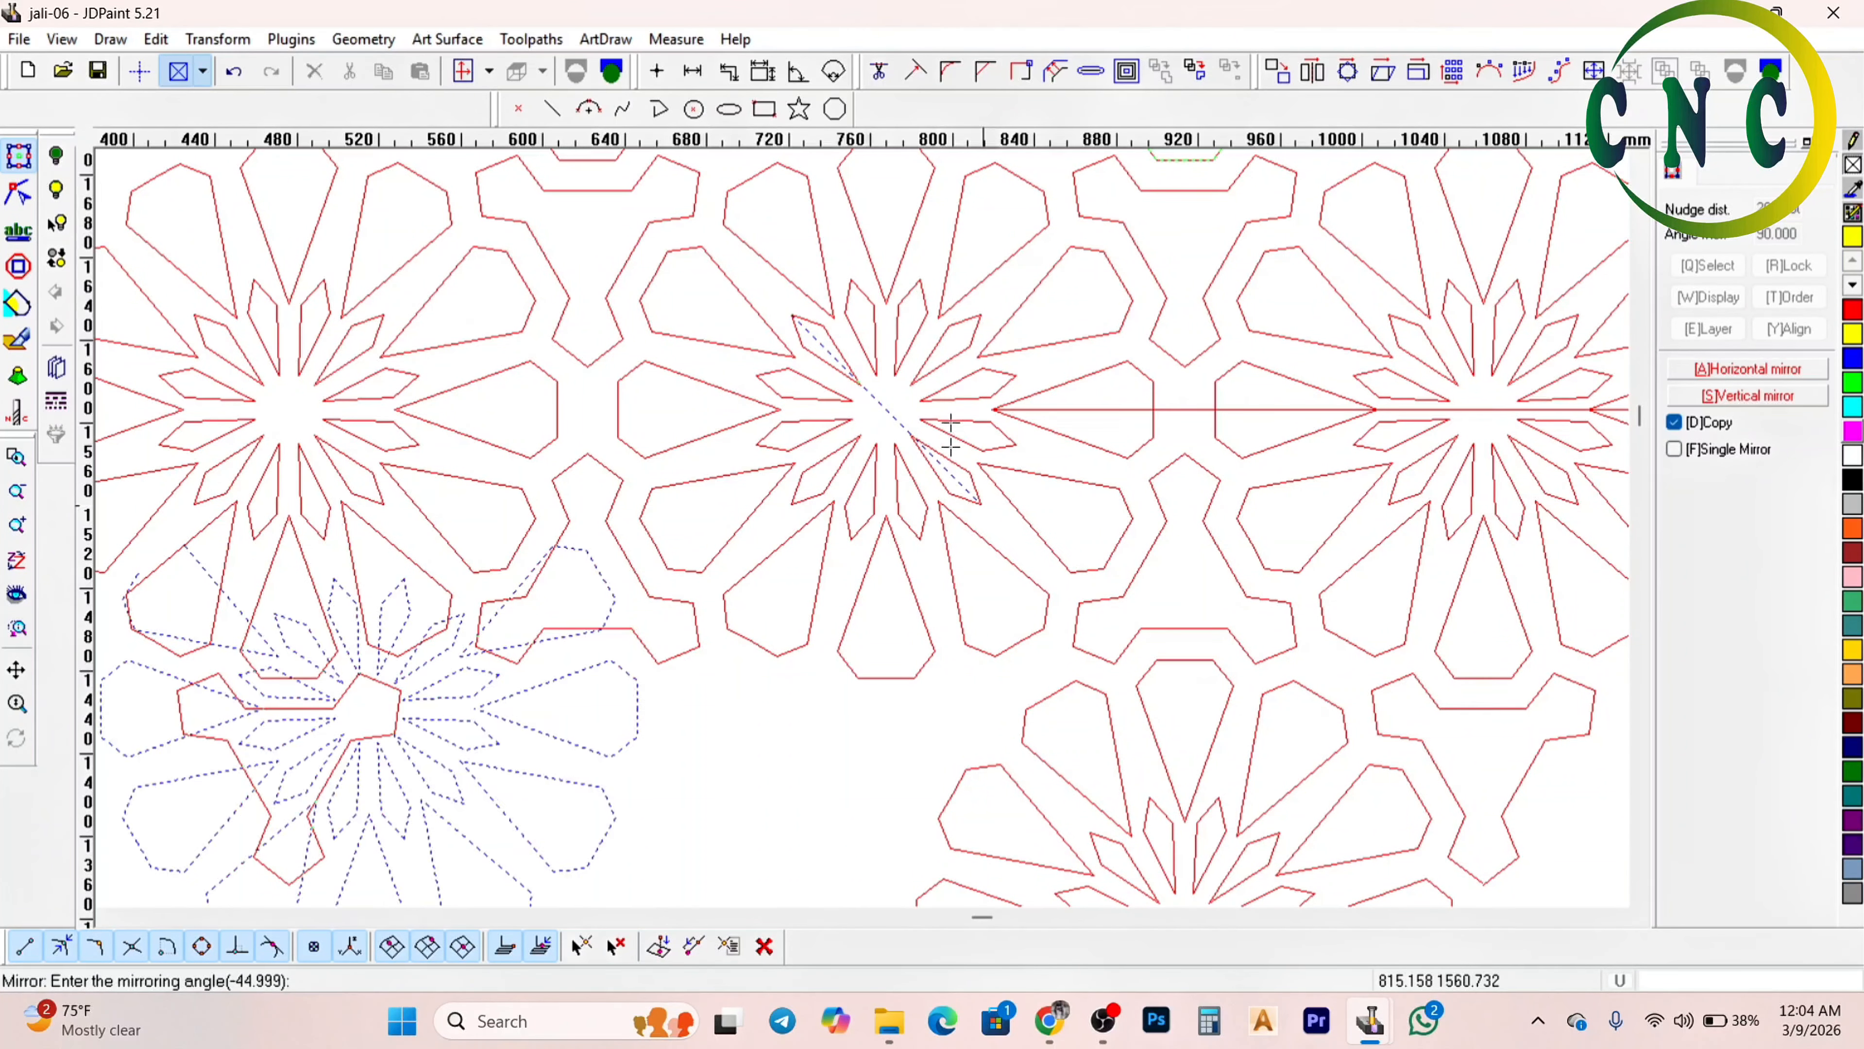
{"action": "right_click", "coordinate": [981, 503]}
{"action": "scroll", "coordinate": [980, 455], "scroll_direction": "down", "scroll_amount": 3}
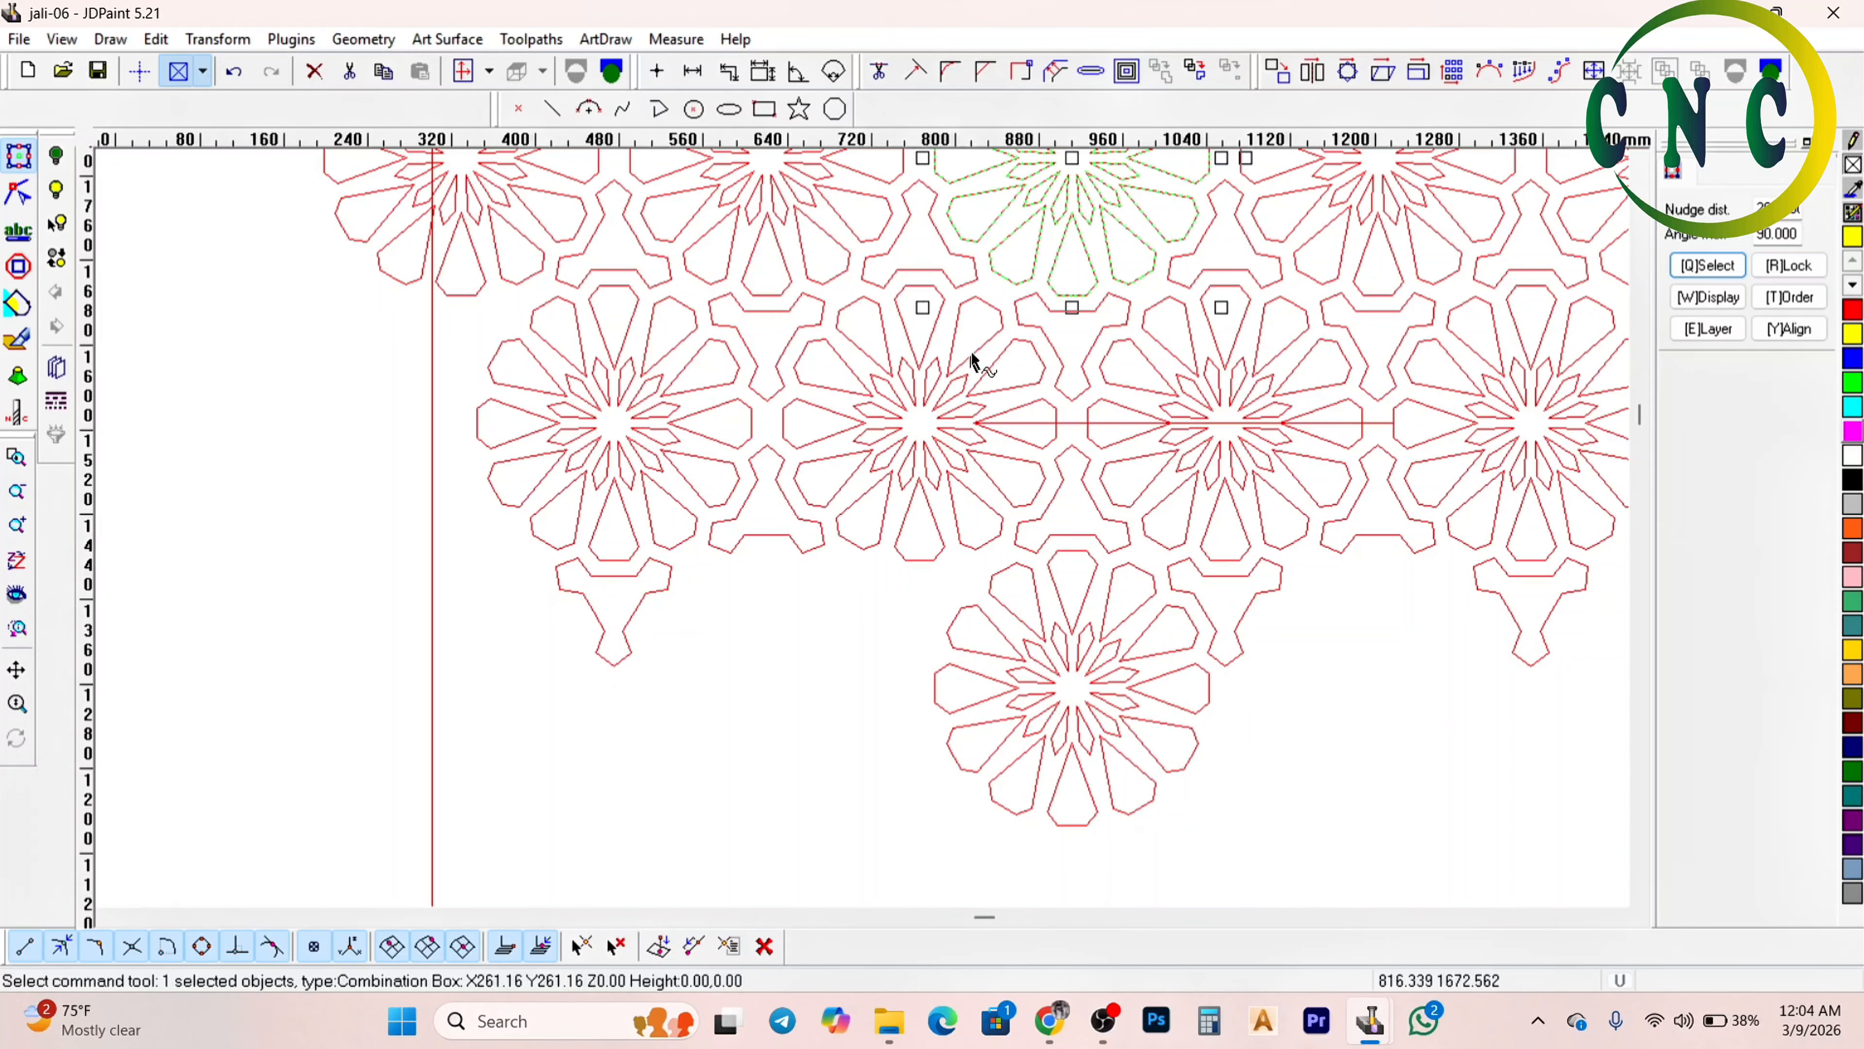
Mirror a copy of the selected middle flower about a diagonal axis through the centre of the second flower in the four-flower row
{"action": "left_click", "coordinate": [1312, 72]}
{"action": "scroll", "coordinate": [810, 506], "scroll_direction": "up", "scroll_amount": 1}
{"action": "scroll", "coordinate": [829, 523], "scroll_direction": "down", "scroll_amount": 1}
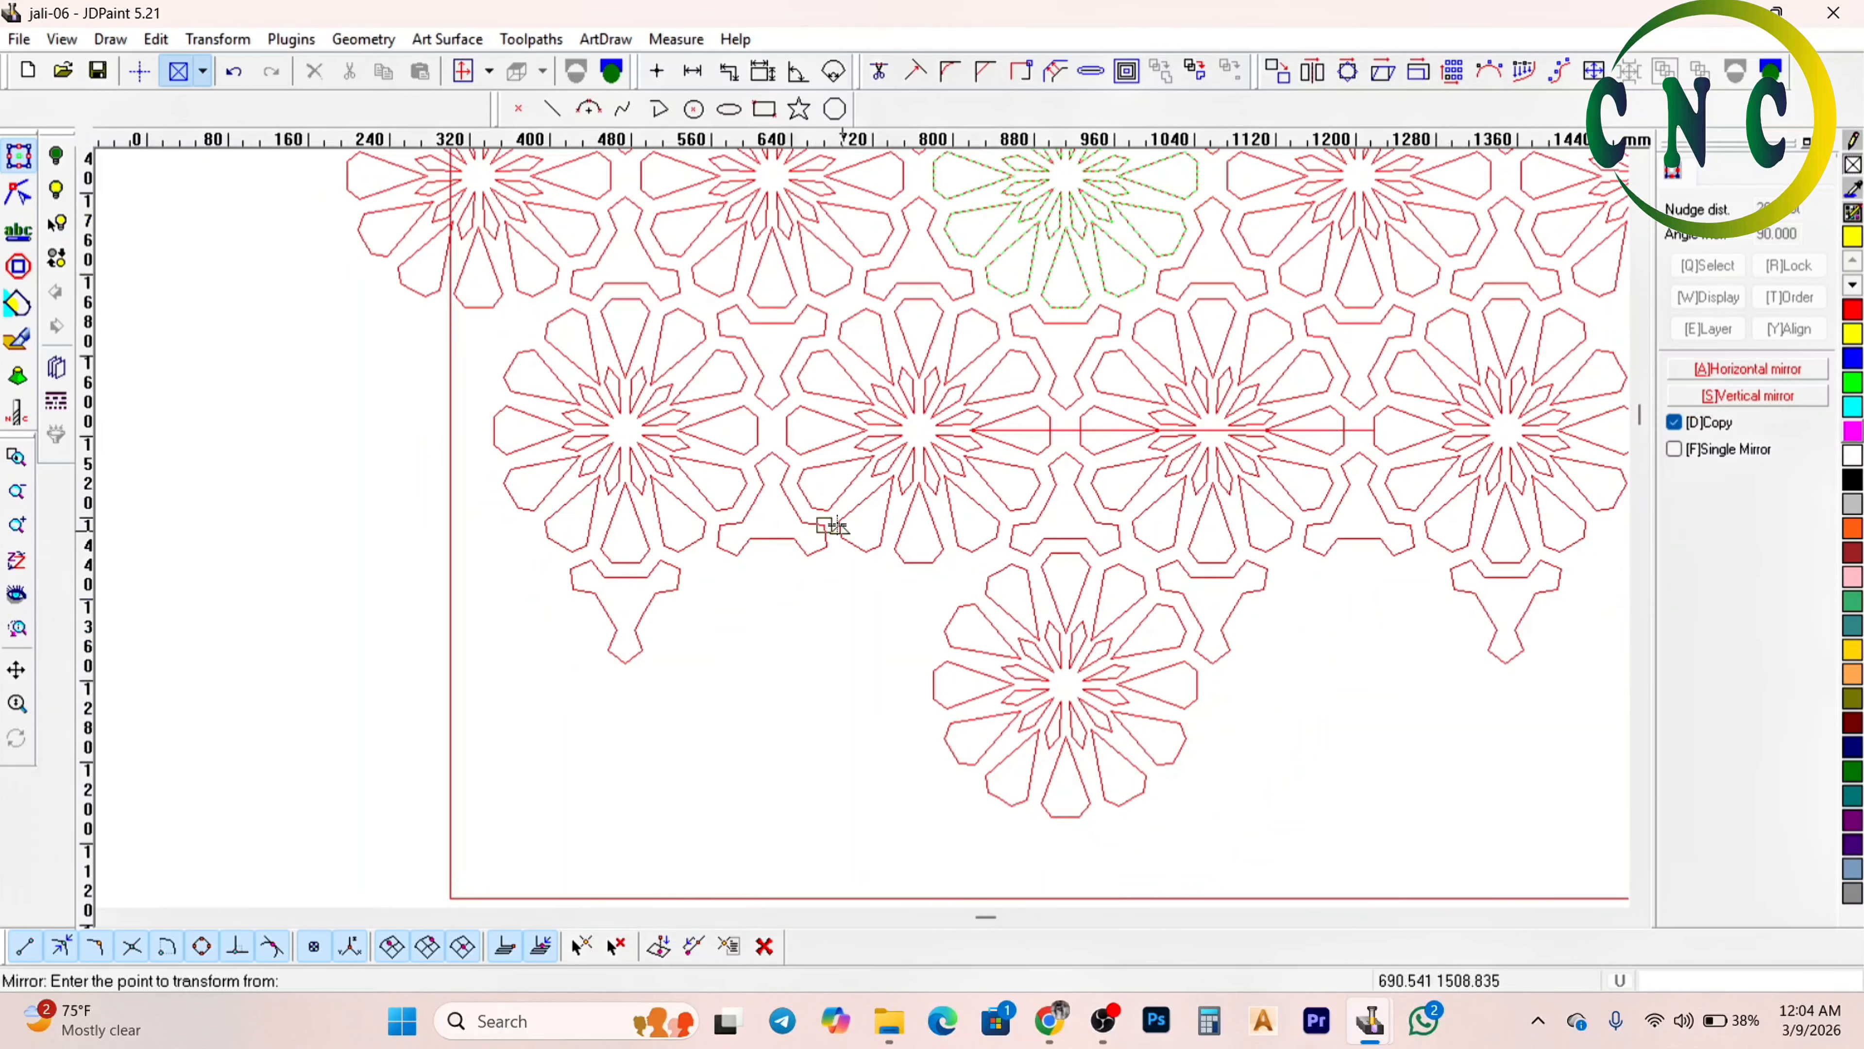
{"action": "scroll", "coordinate": [951, 459], "scroll_direction": "up", "scroll_amount": 1}
{"action": "scroll", "coordinate": [889, 448], "scroll_direction": "up", "scroll_amount": 1}
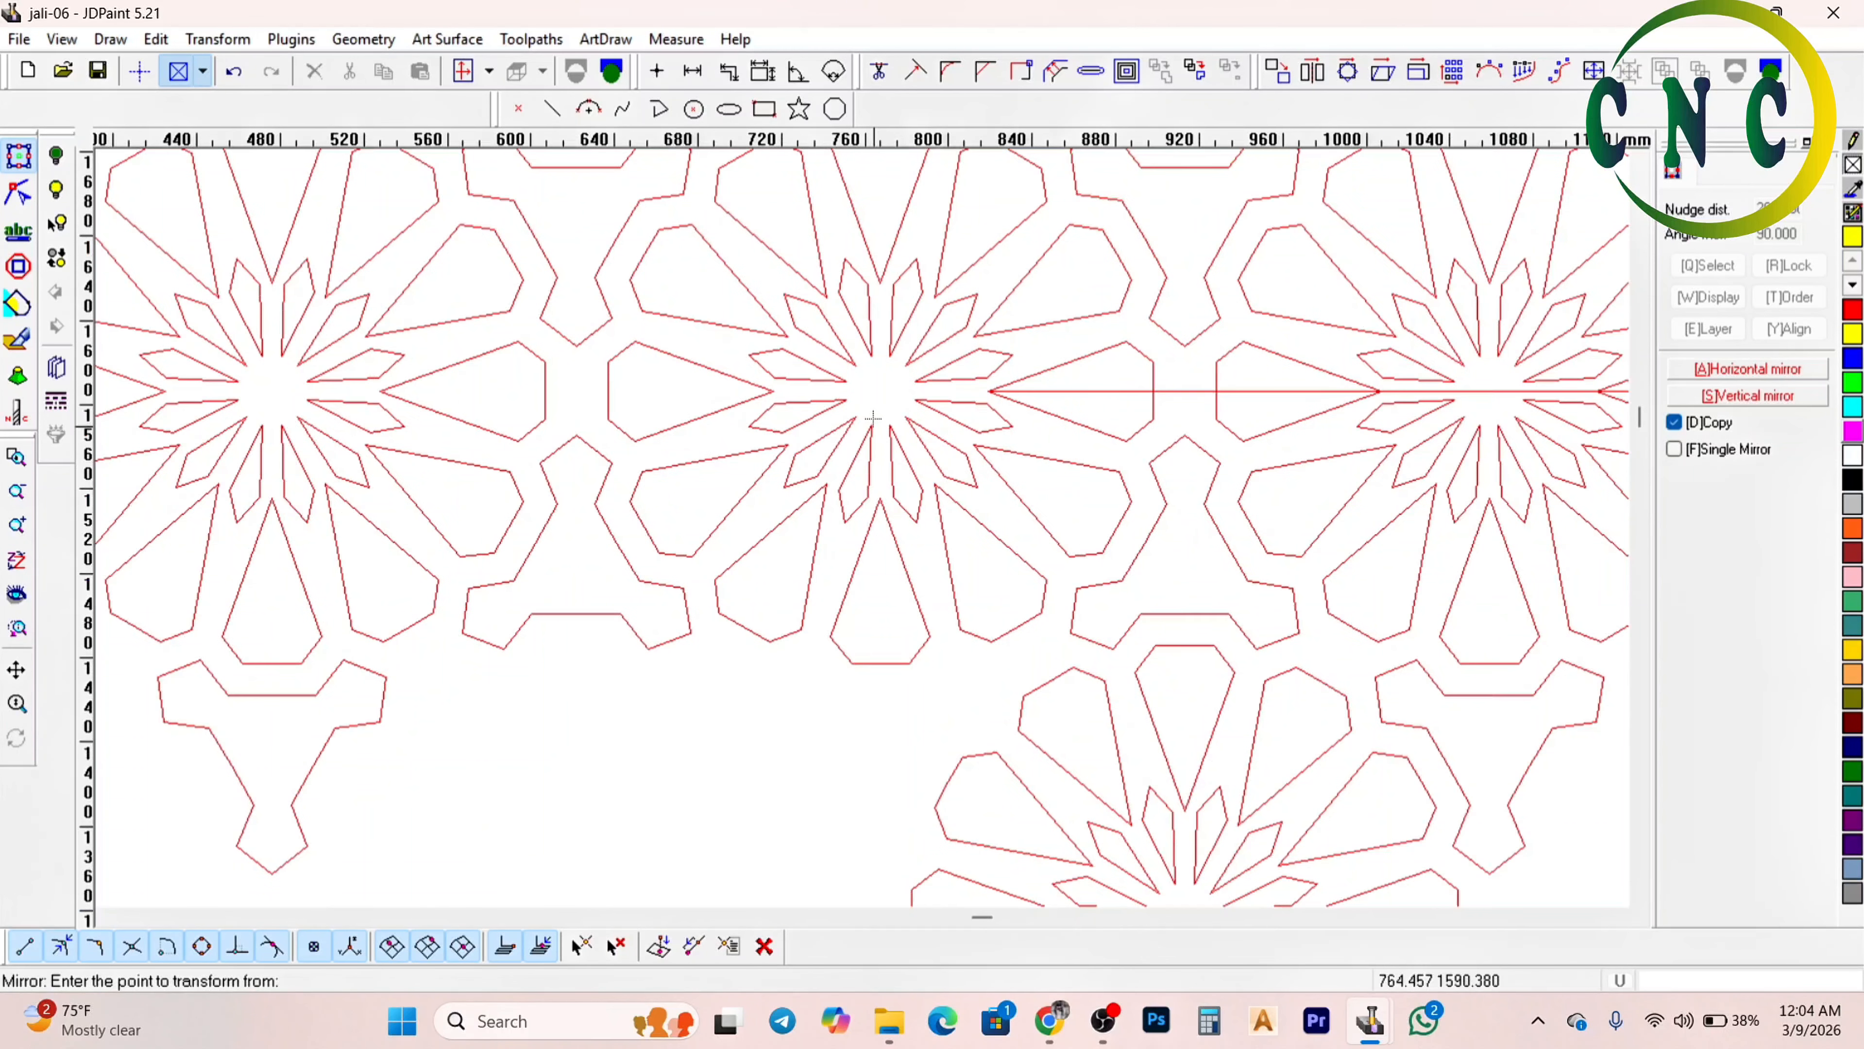
{"action": "scroll", "coordinate": [895, 433], "scroll_direction": "down", "scroll_amount": 1}
{"action": "left_click", "coordinate": [964, 444]}
{"action": "left_click", "coordinate": [814, 358]}
{"action": "scroll", "coordinate": [789, 334], "scroll_direction": "down", "scroll_amount": 4}
{"action": "left_click", "coordinate": [313, 373]}
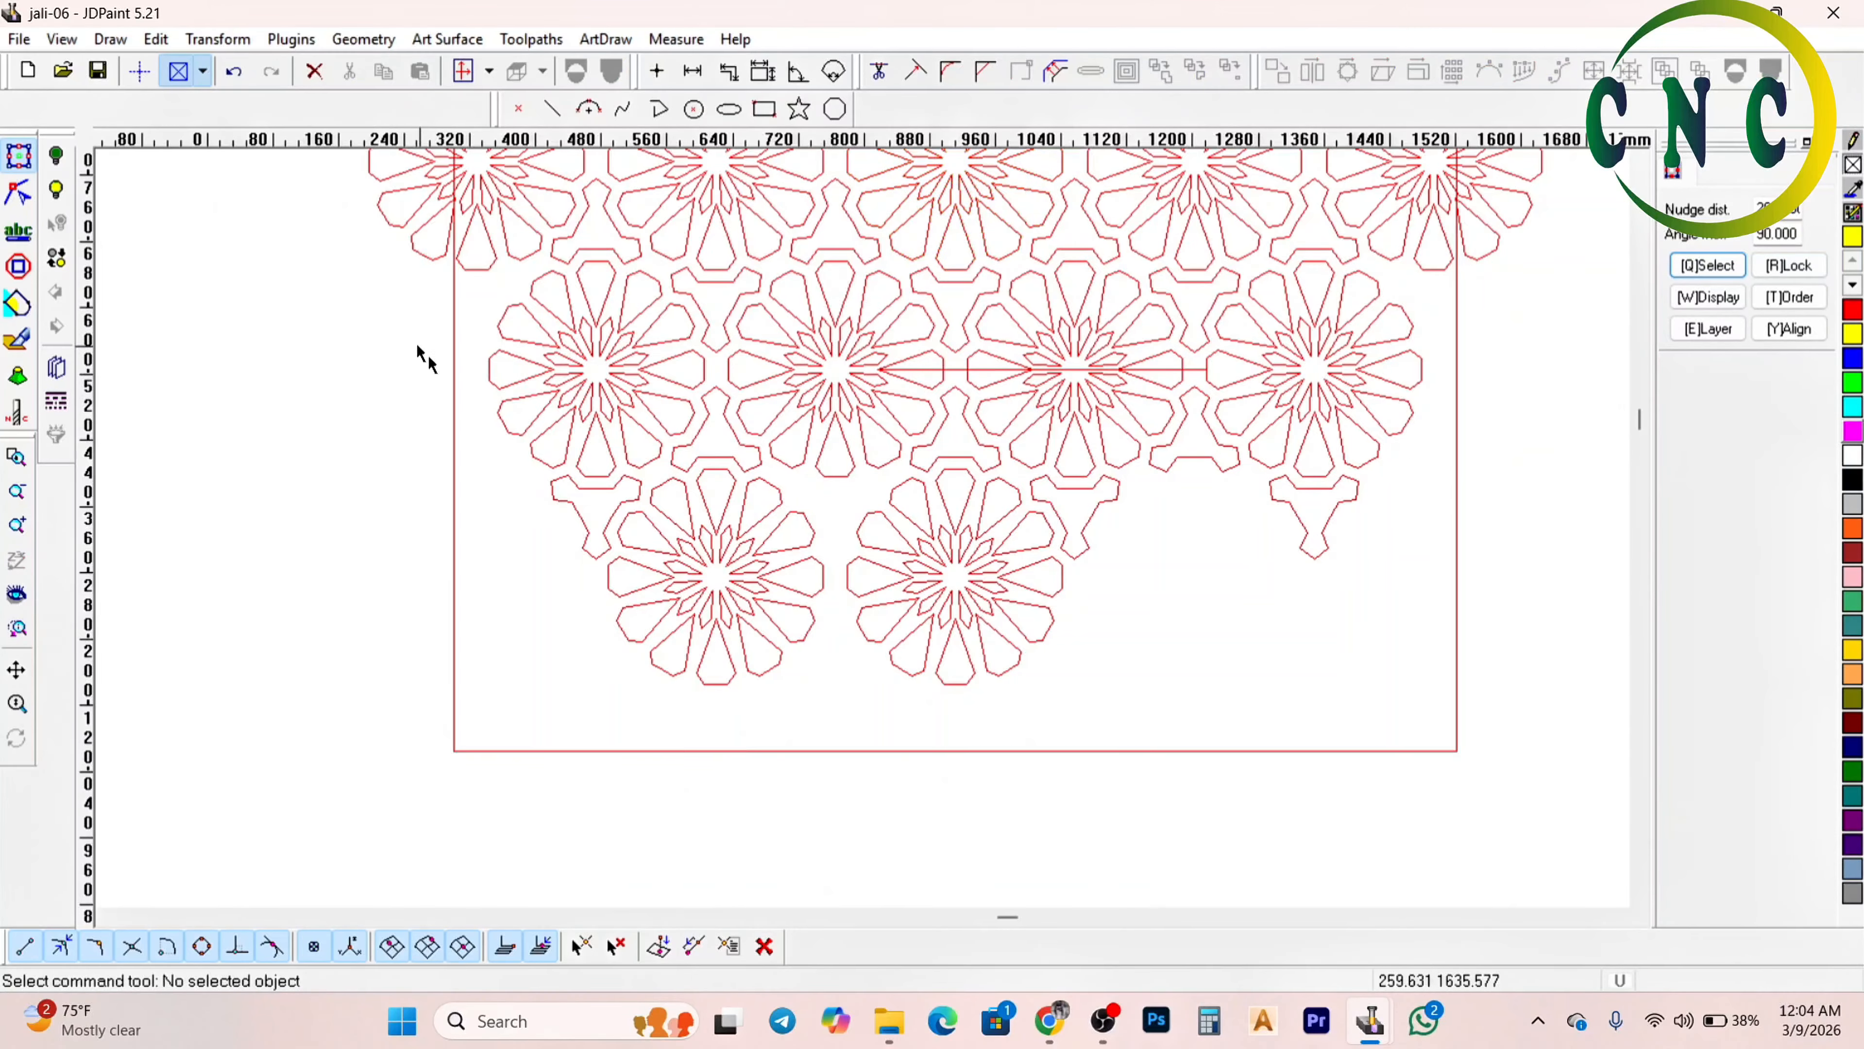
Examine the rebuilt bottom row, selecting the combined four-flower row and the new left flower in turn
{"action": "scroll", "coordinate": [701, 442], "scroll_direction": "up", "scroll_amount": 1}
{"action": "scroll", "coordinate": [703, 441], "scroll_direction": "down", "scroll_amount": 2}
{"action": "scroll", "coordinate": [795, 429], "scroll_direction": "up", "scroll_amount": 3}
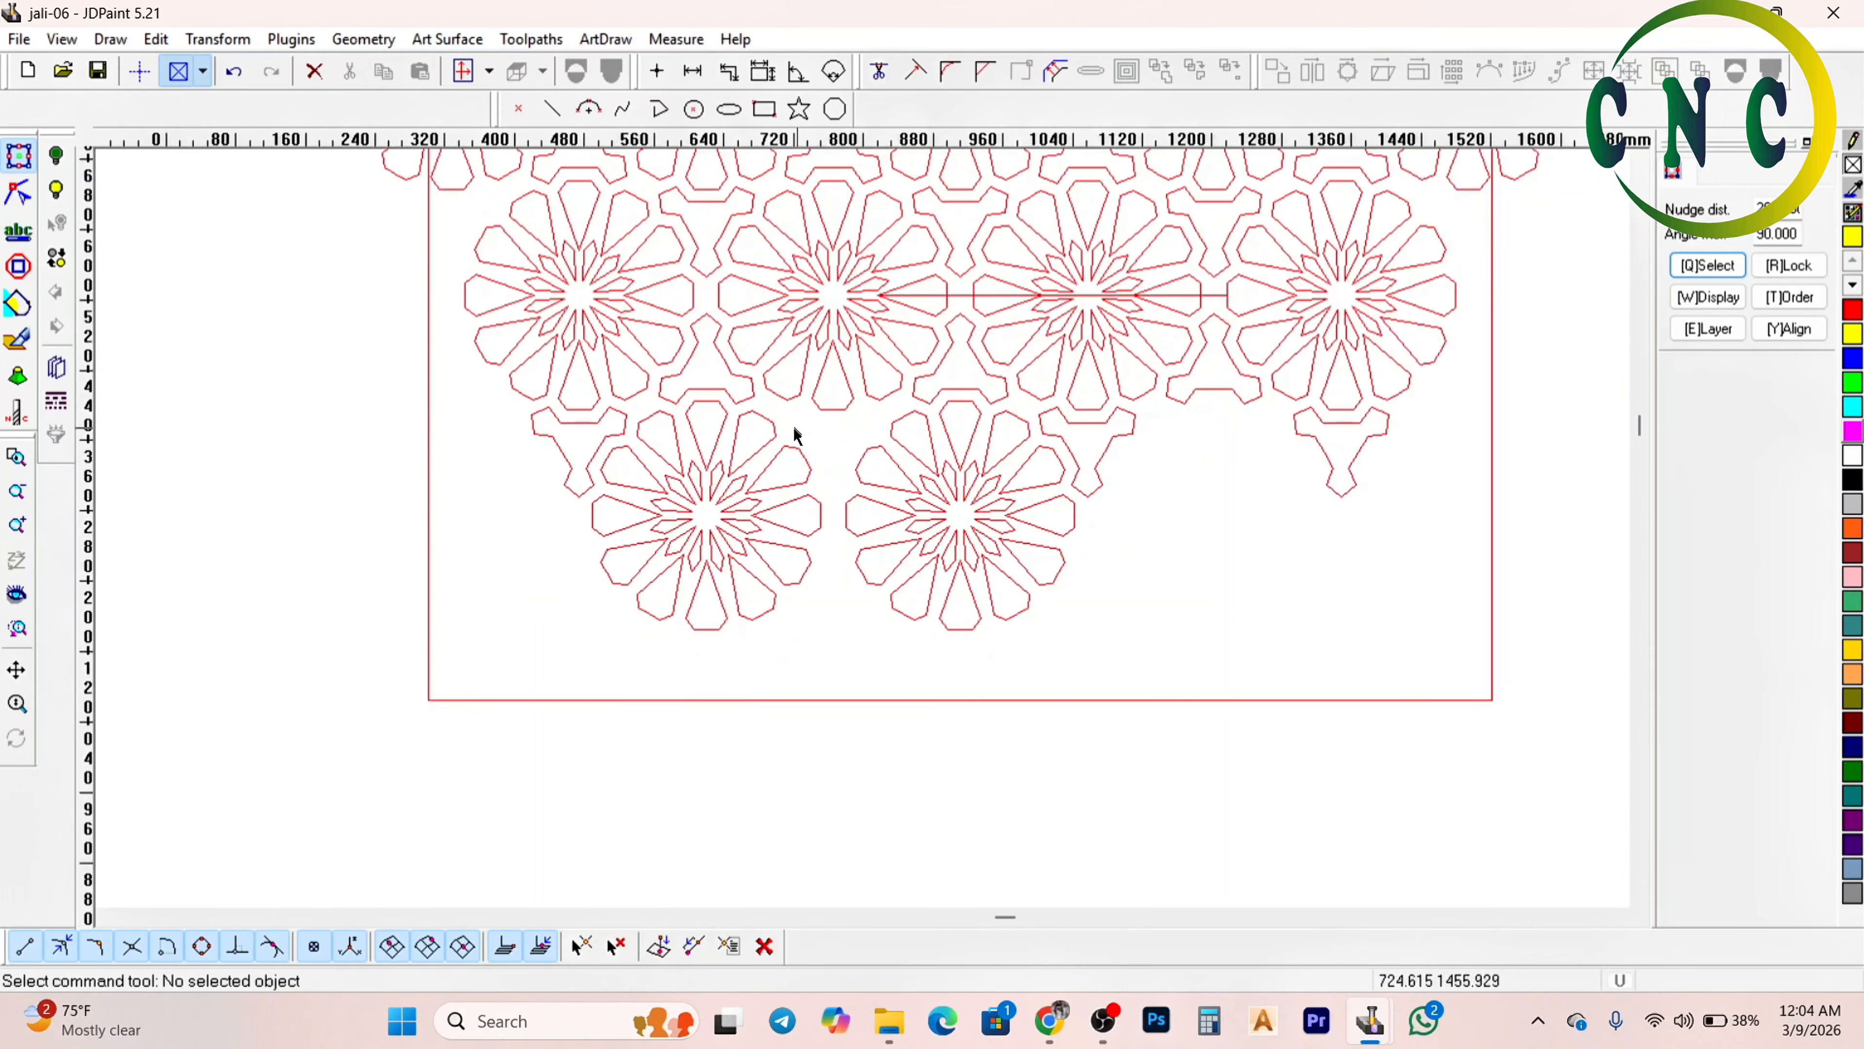
{"action": "scroll", "coordinate": [984, 543], "scroll_direction": "down", "scroll_amount": 3}
{"action": "scroll", "coordinate": [586, 317], "scroll_direction": "up", "scroll_amount": 3}
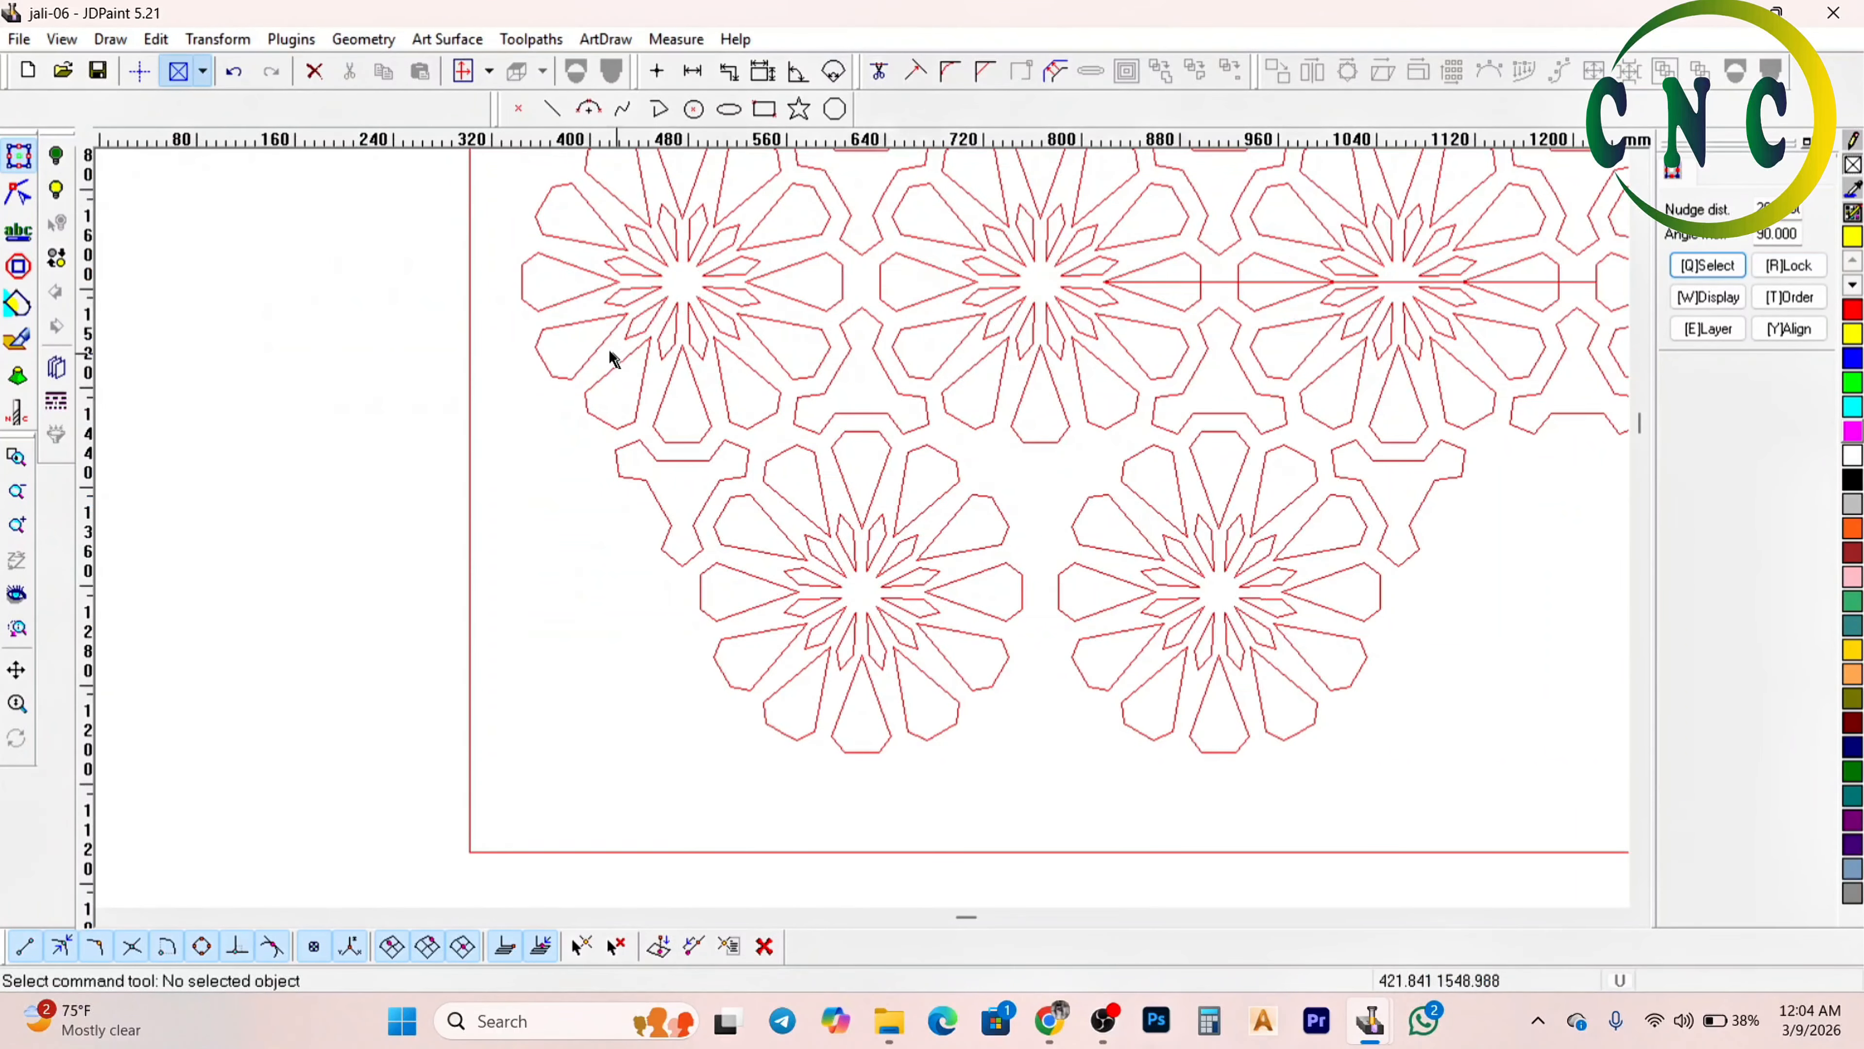
{"action": "left_click", "coordinate": [598, 345]}
{"action": "scroll", "coordinate": [712, 447], "scroll_direction": "down", "scroll_amount": 2}
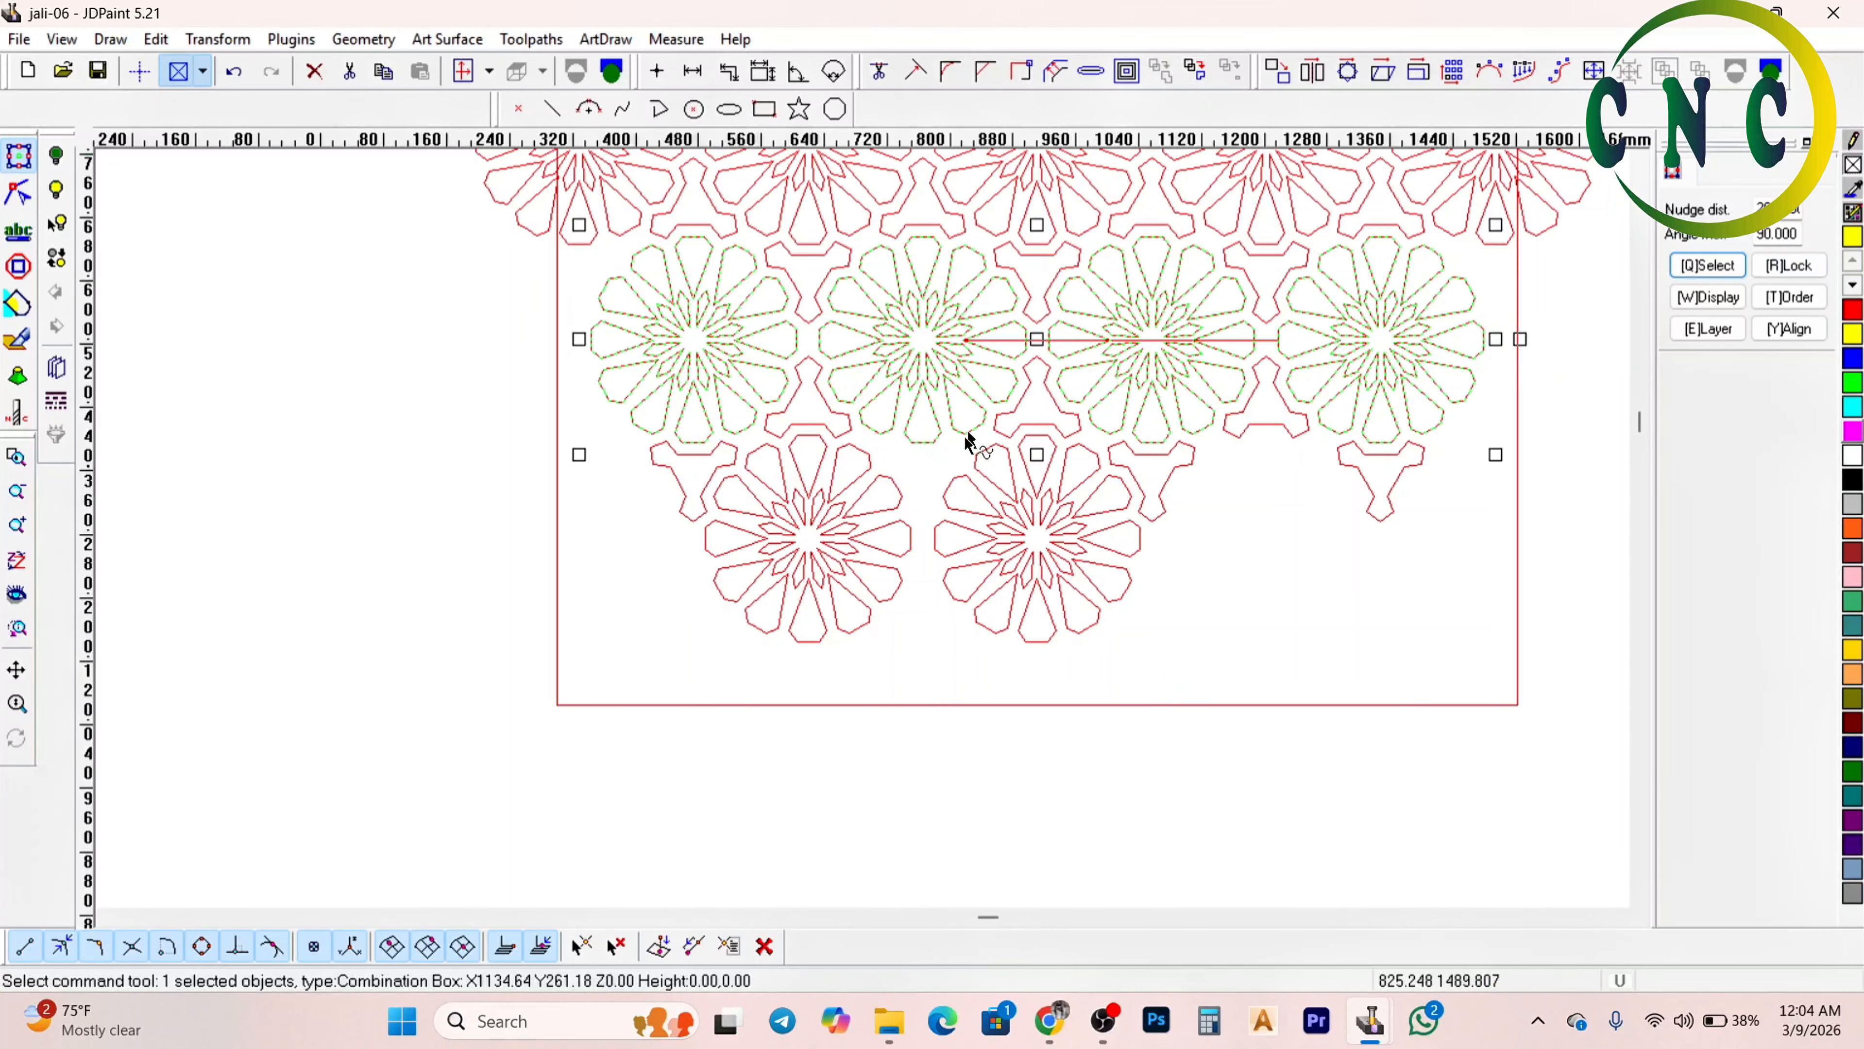
{"action": "left_click", "coordinate": [887, 491]}
{"action": "scroll", "coordinate": [958, 527], "scroll_direction": "up", "scroll_amount": 2}
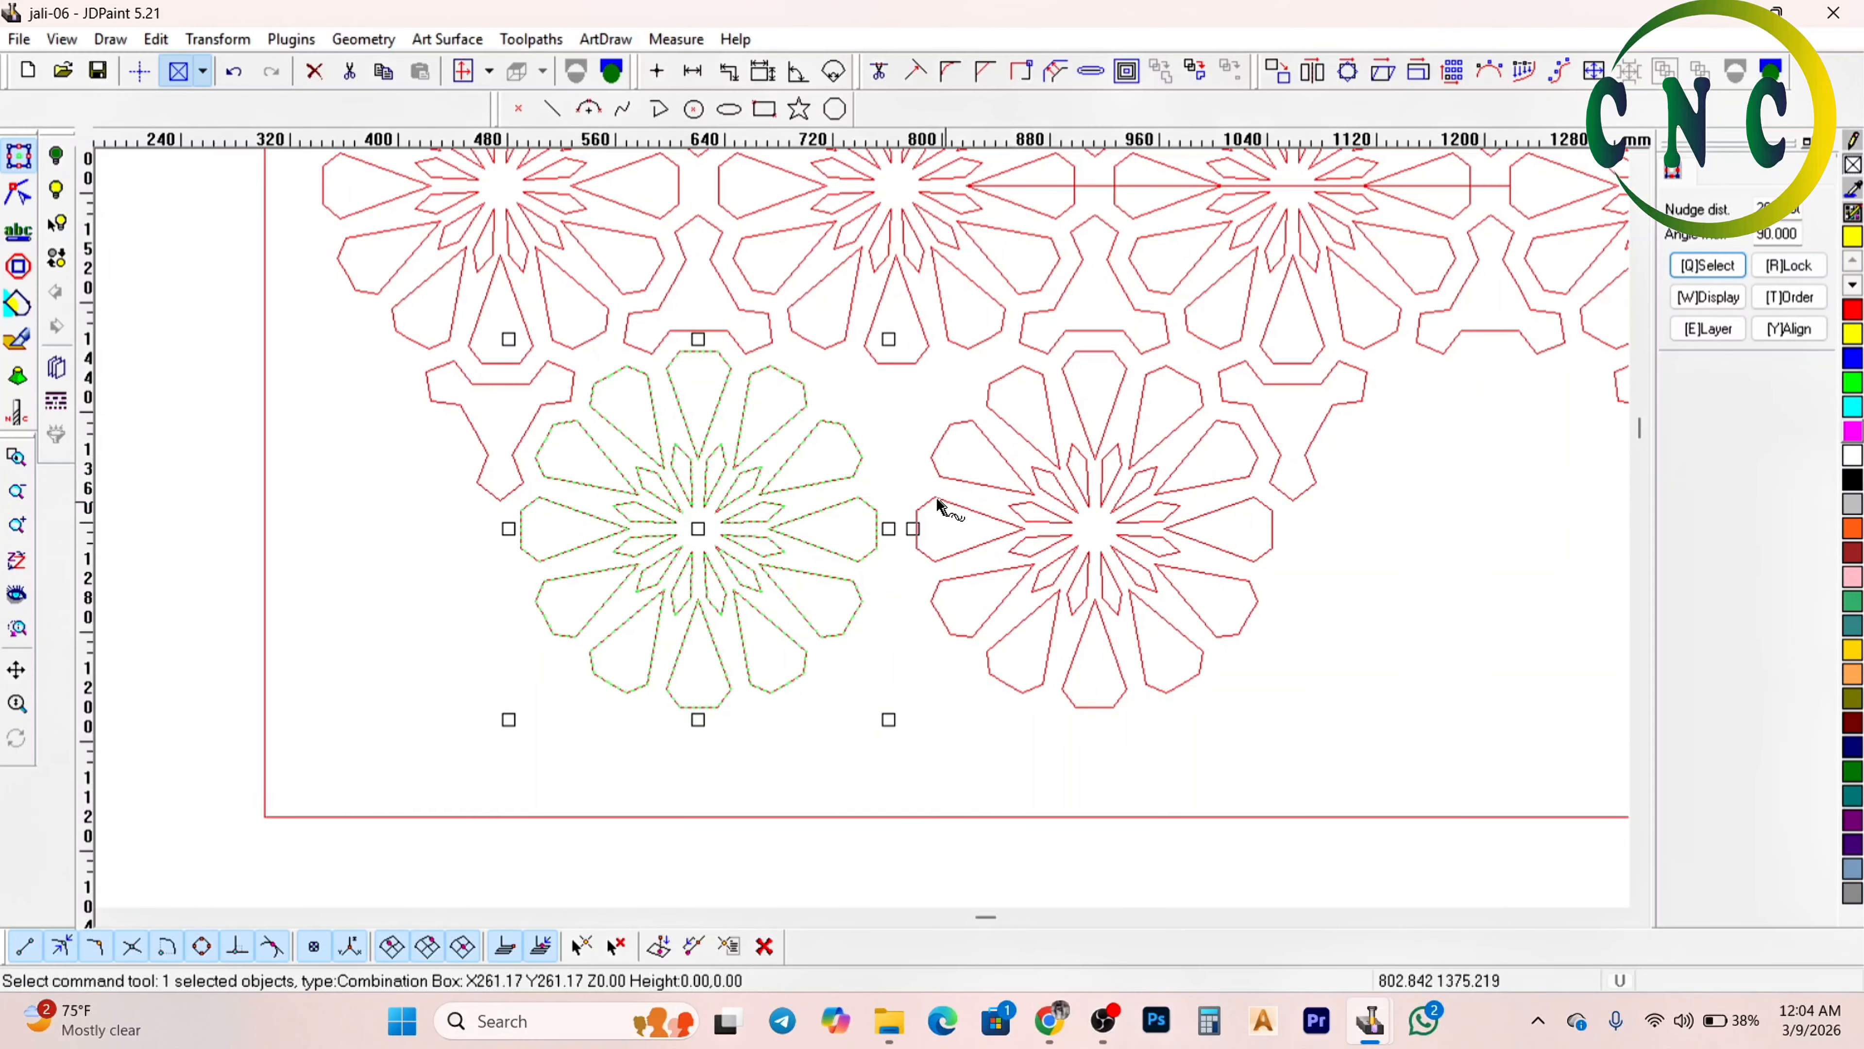
{"action": "scroll", "coordinate": [1072, 409], "scroll_direction": "down", "scroll_amount": 3}
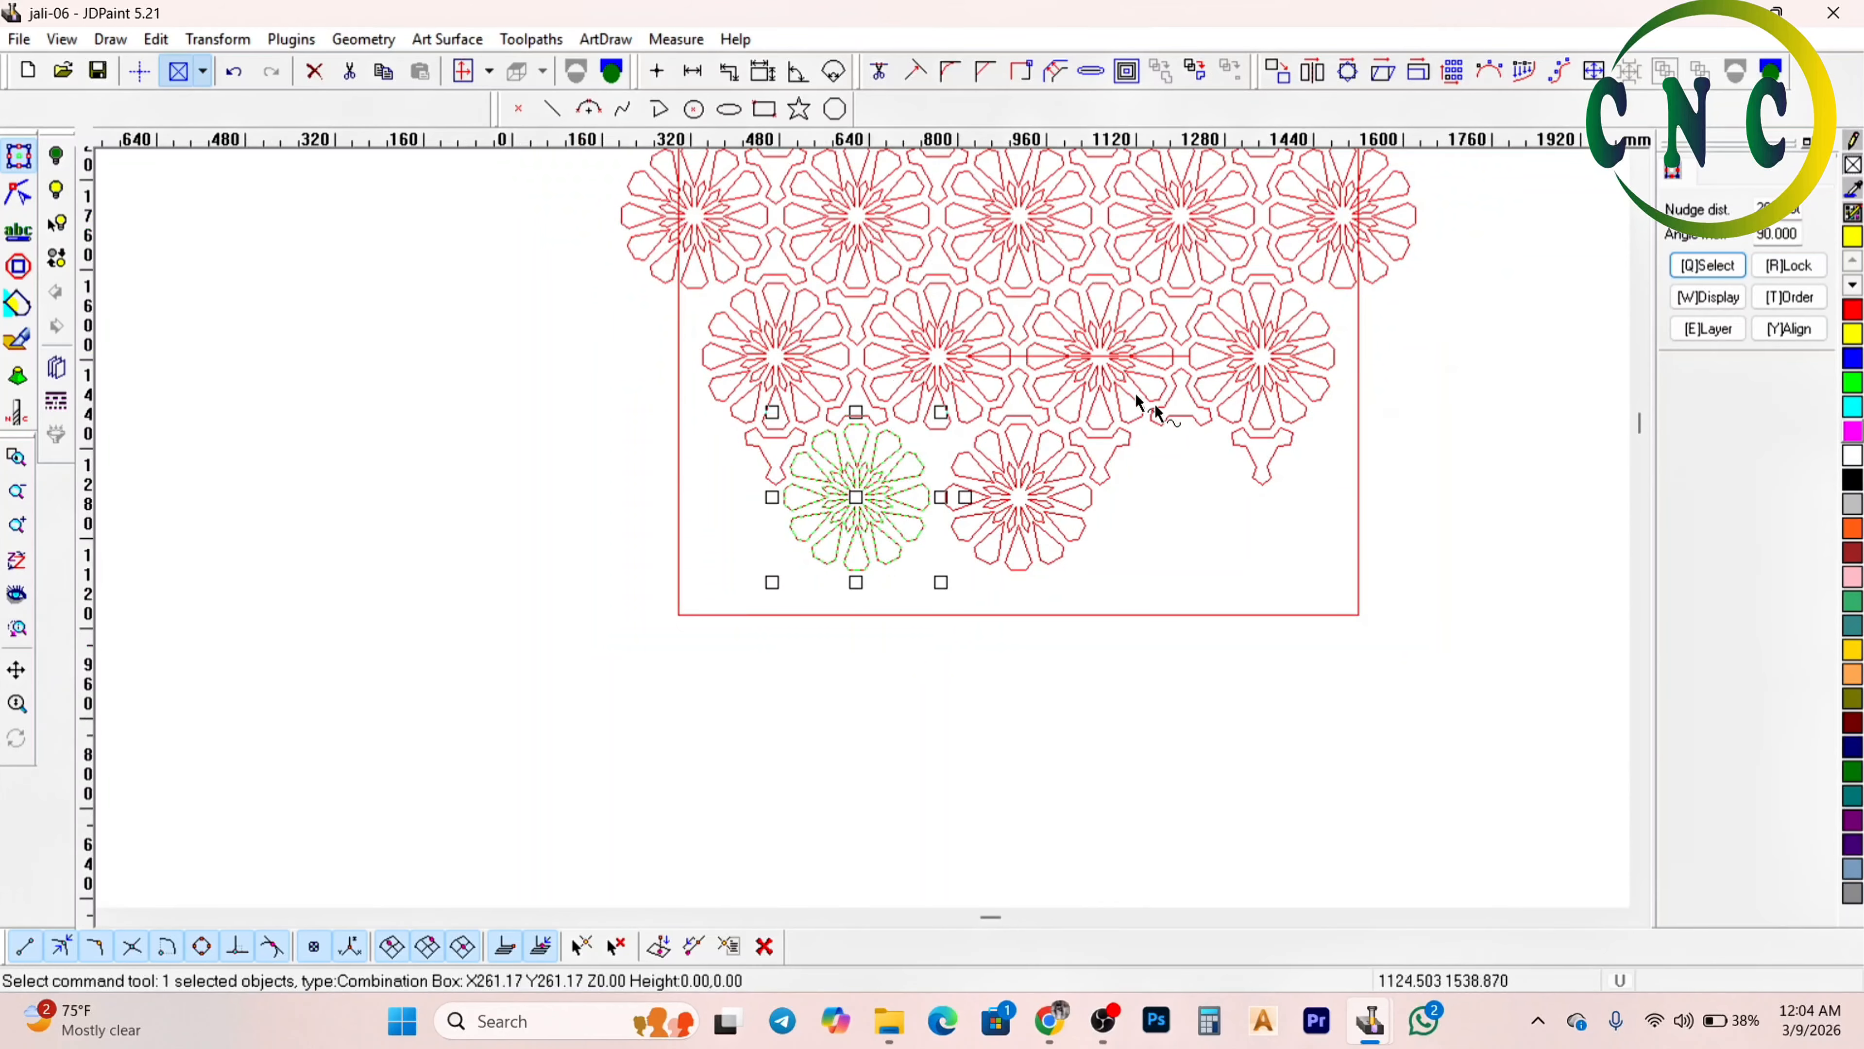
{"action": "scroll", "coordinate": [1177, 459], "scroll_direction": "up", "scroll_amount": 1}
Break the combined four-flower row apart into separate objects, undoing any accidental move of the row
{"action": "left_click", "coordinate": [1286, 366]}
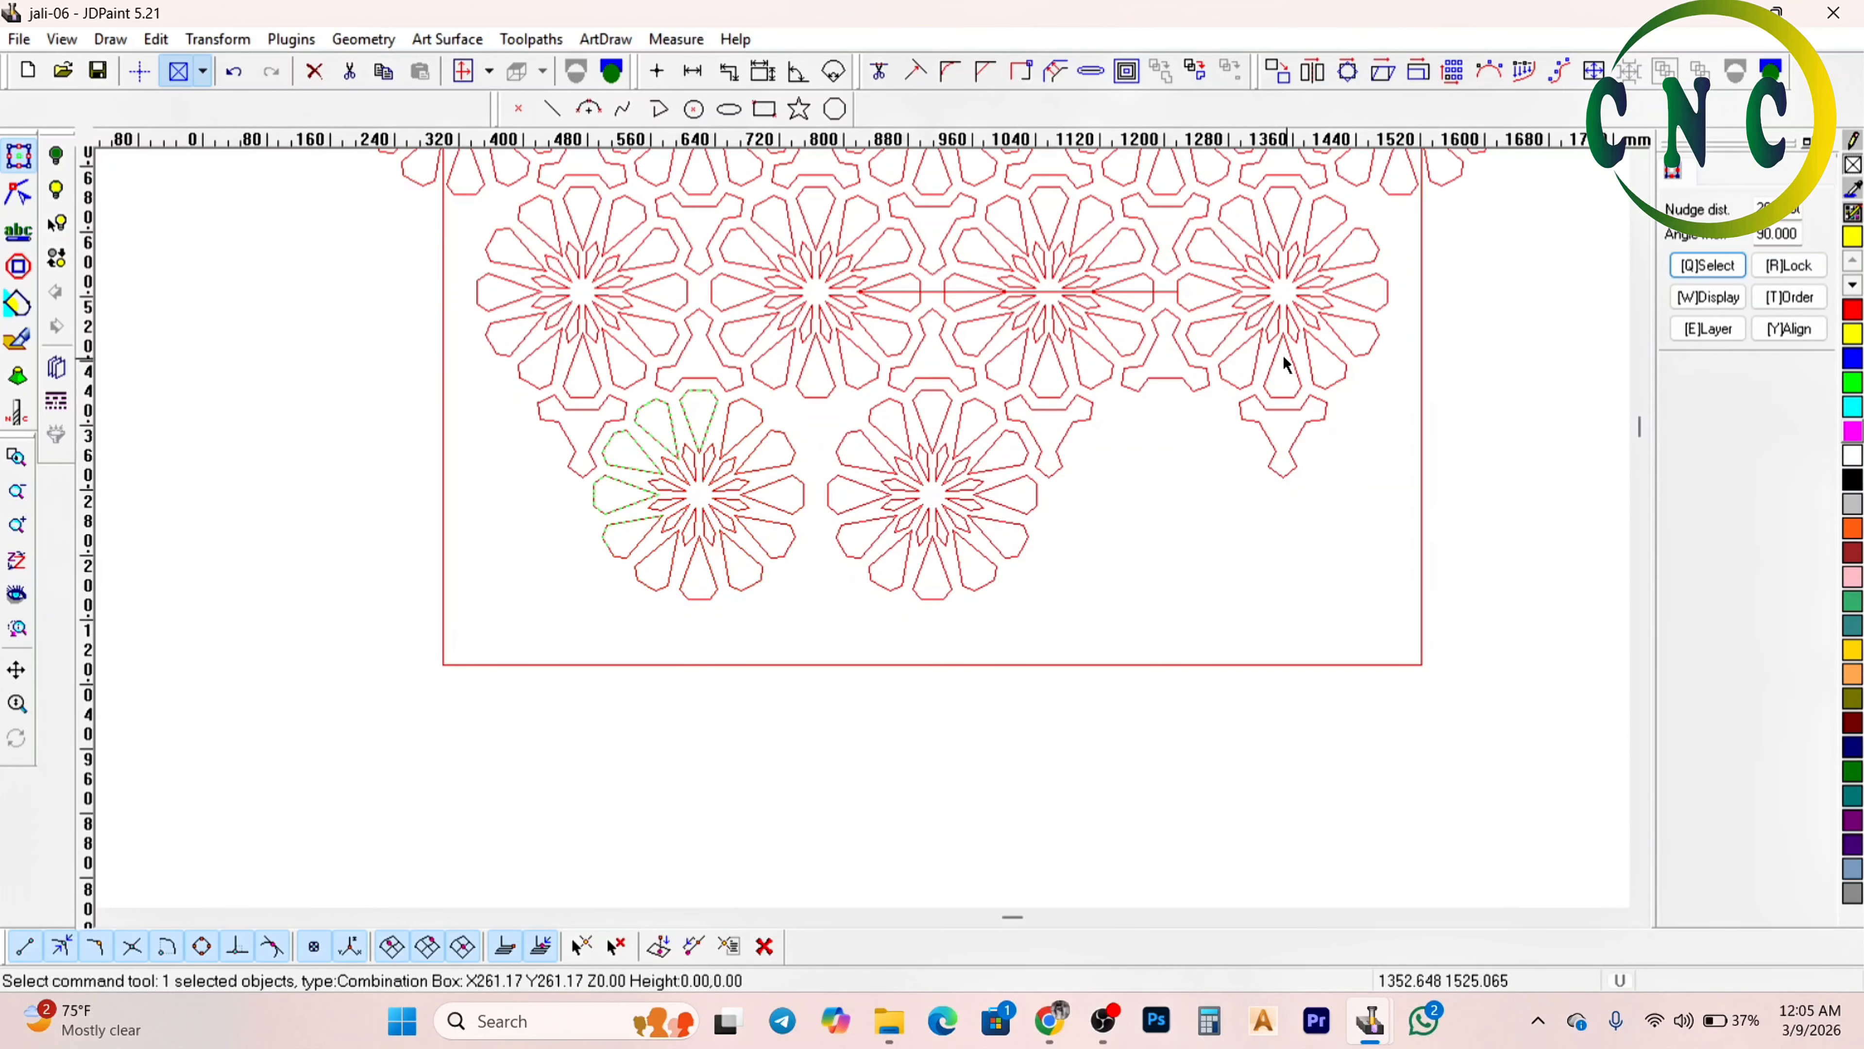
{"action": "left_click", "coordinate": [1769, 70]}
{"action": "scroll", "coordinate": [1032, 345], "scroll_direction": "down", "scroll_amount": 1}
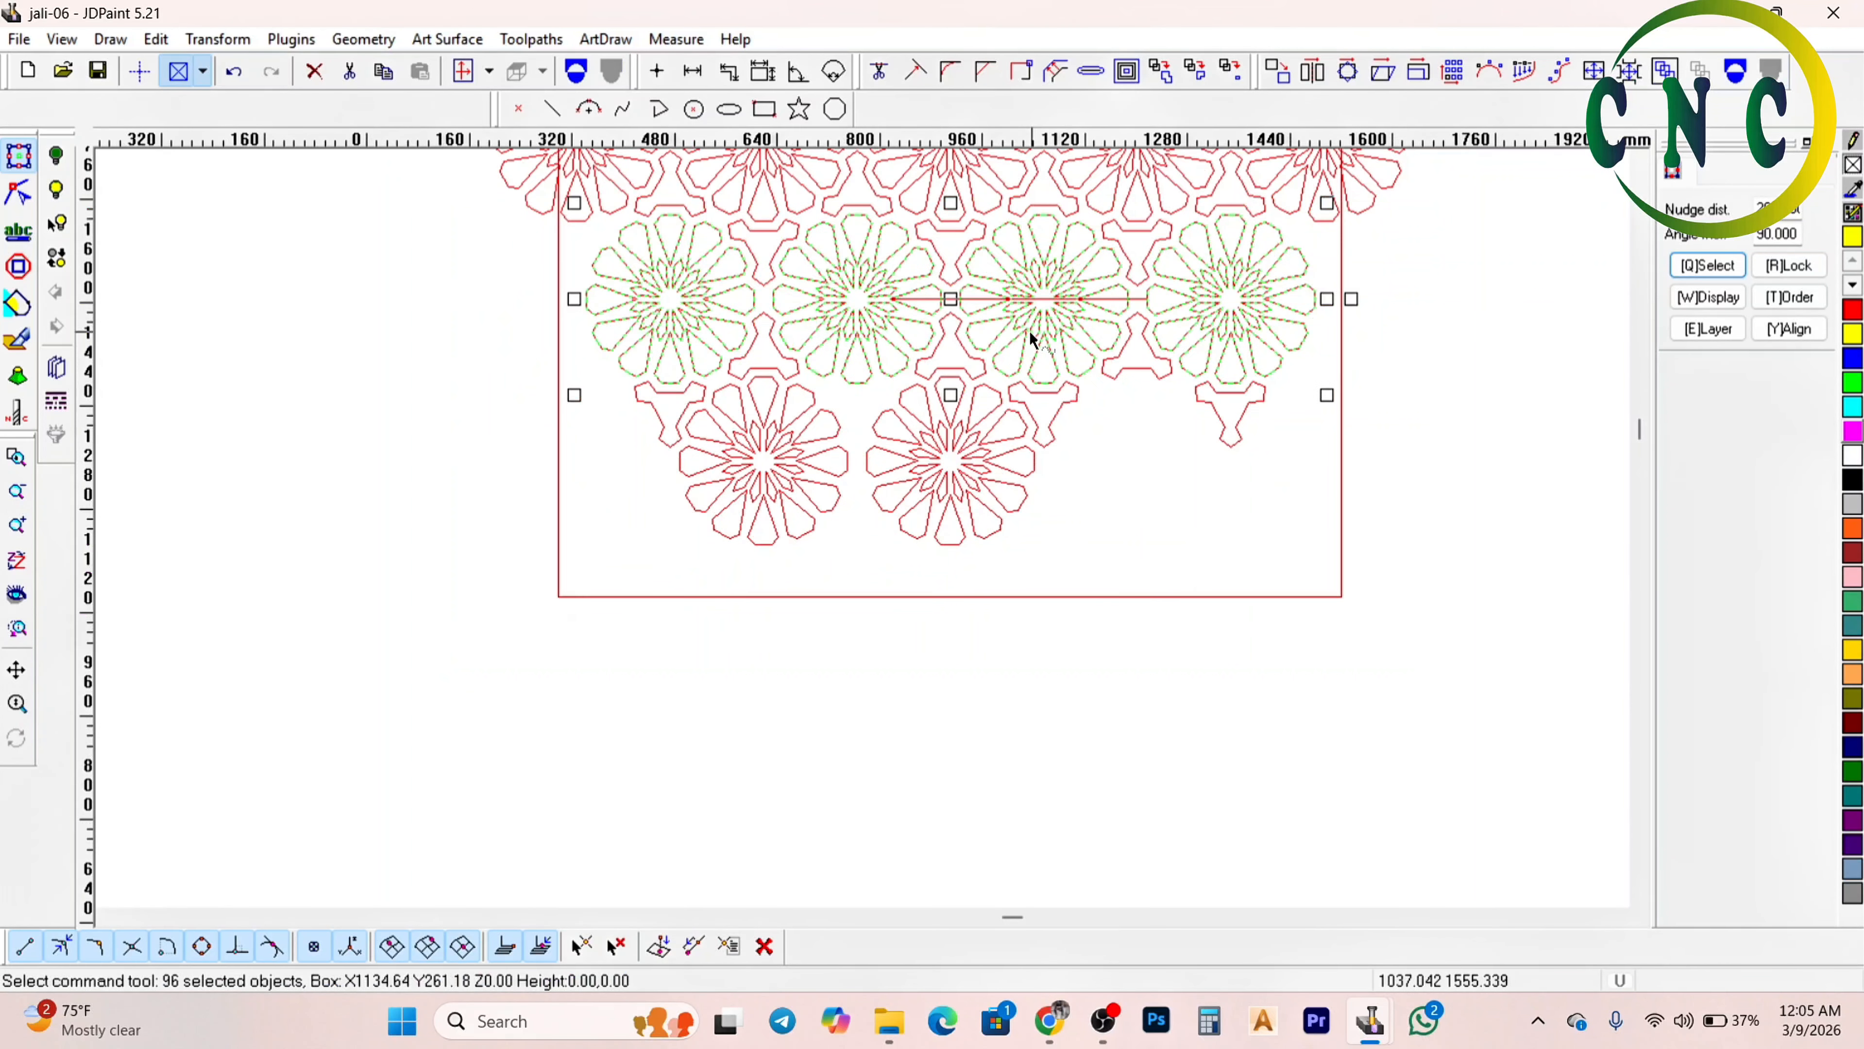
{"action": "scroll", "coordinate": [1194, 250], "scroll_direction": "up", "scroll_amount": 2}
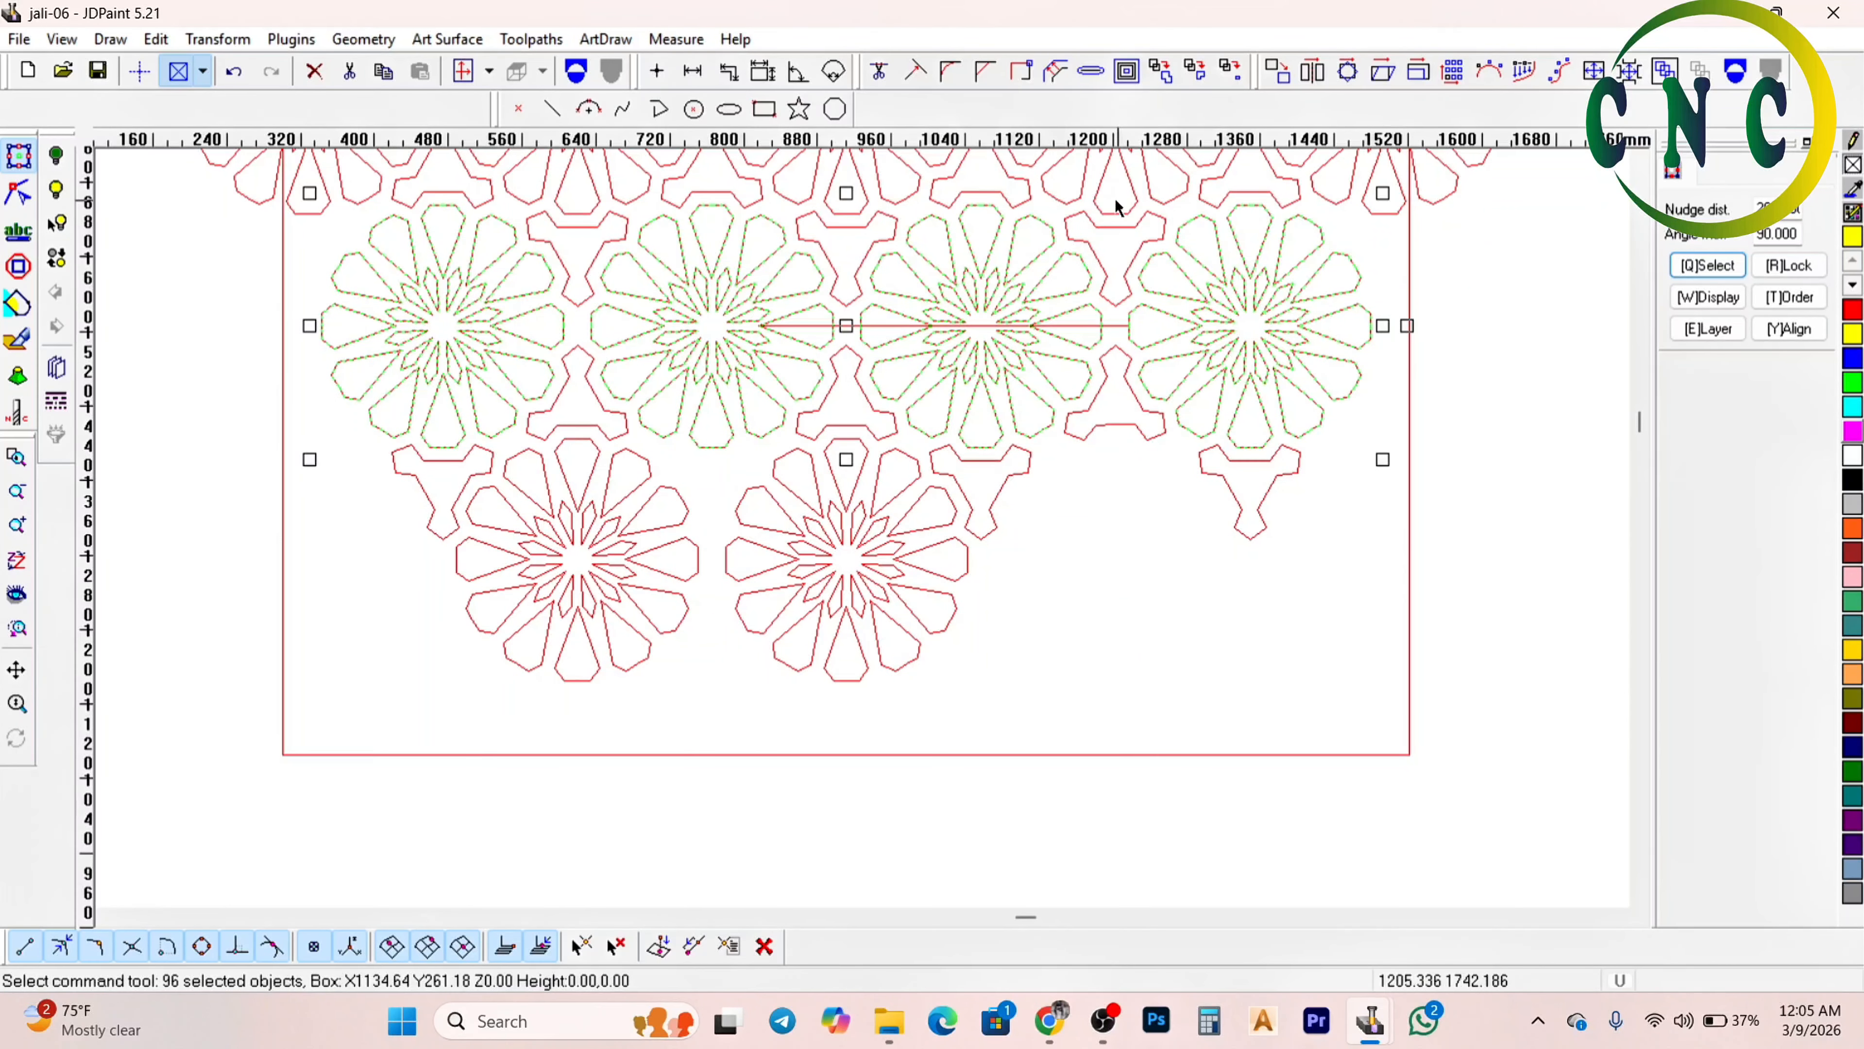
{"action": "left_click_drag", "start_coordinate": [1119, 211], "coordinate": [1239, 354]}
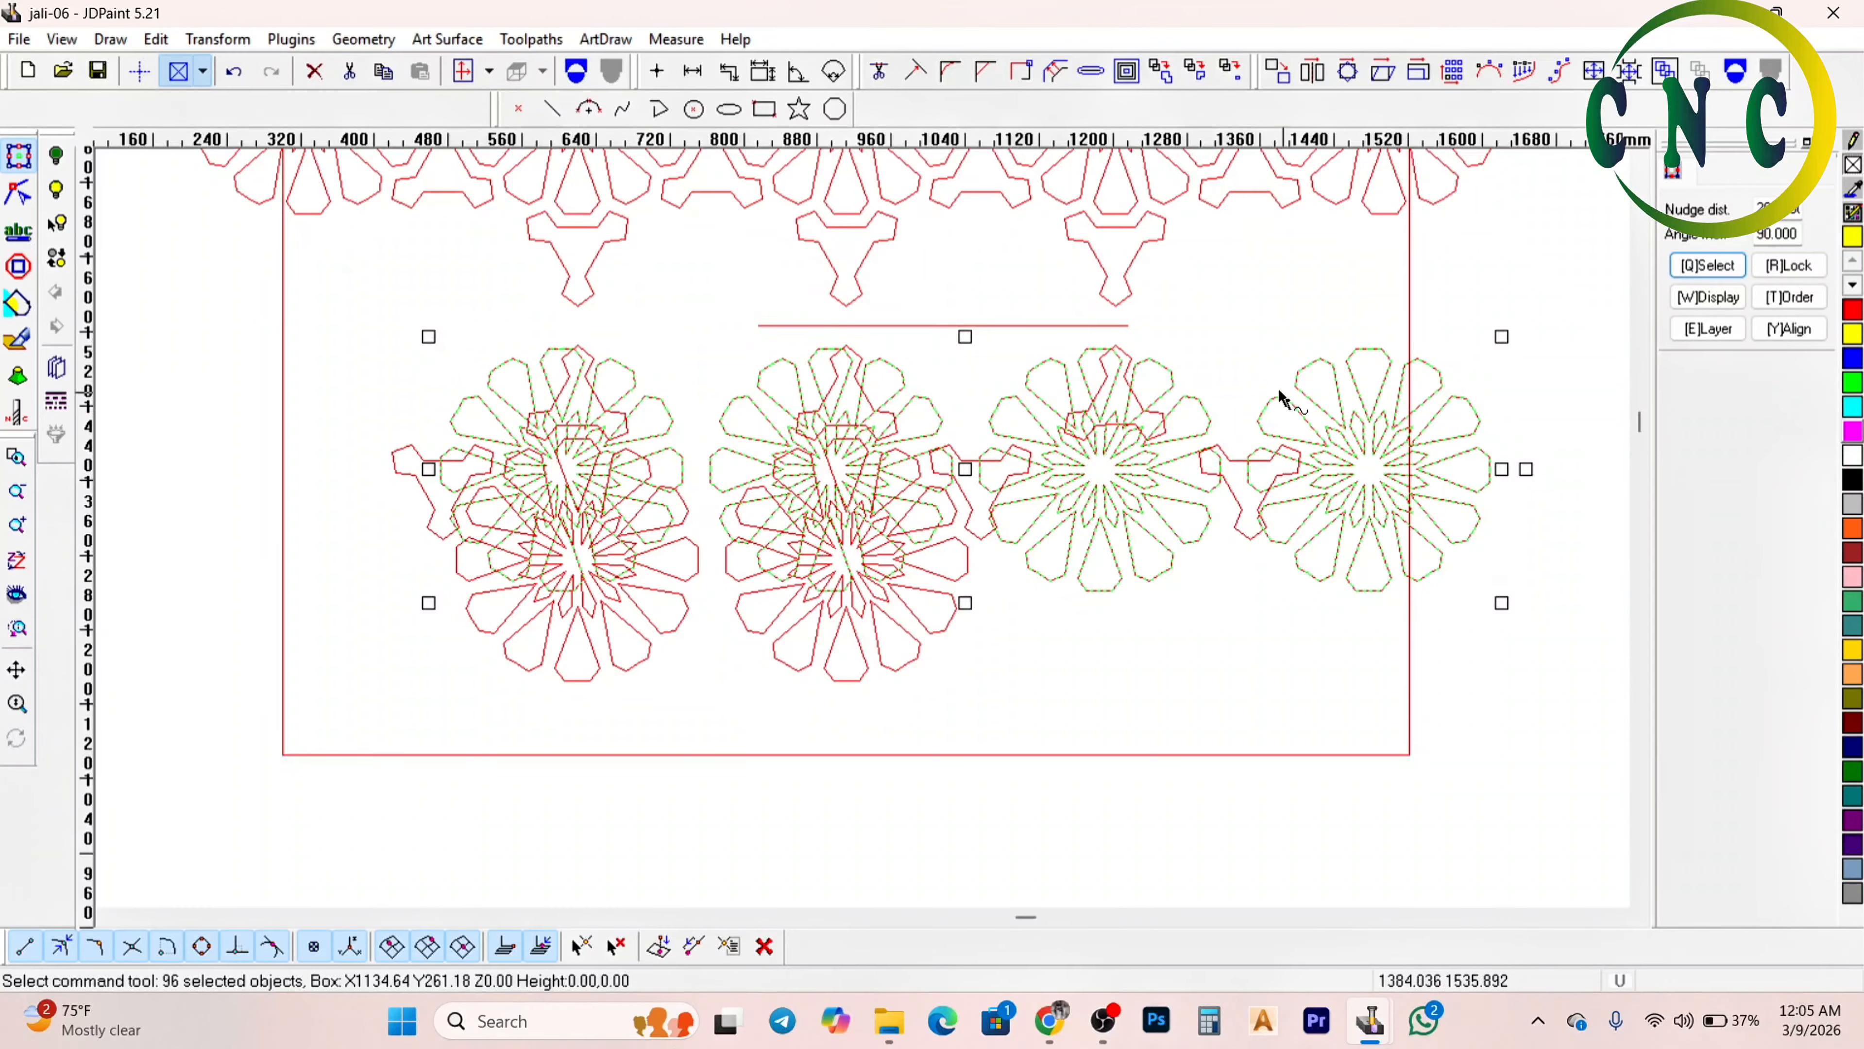
{"action": "key", "text": "ctrl+z"}
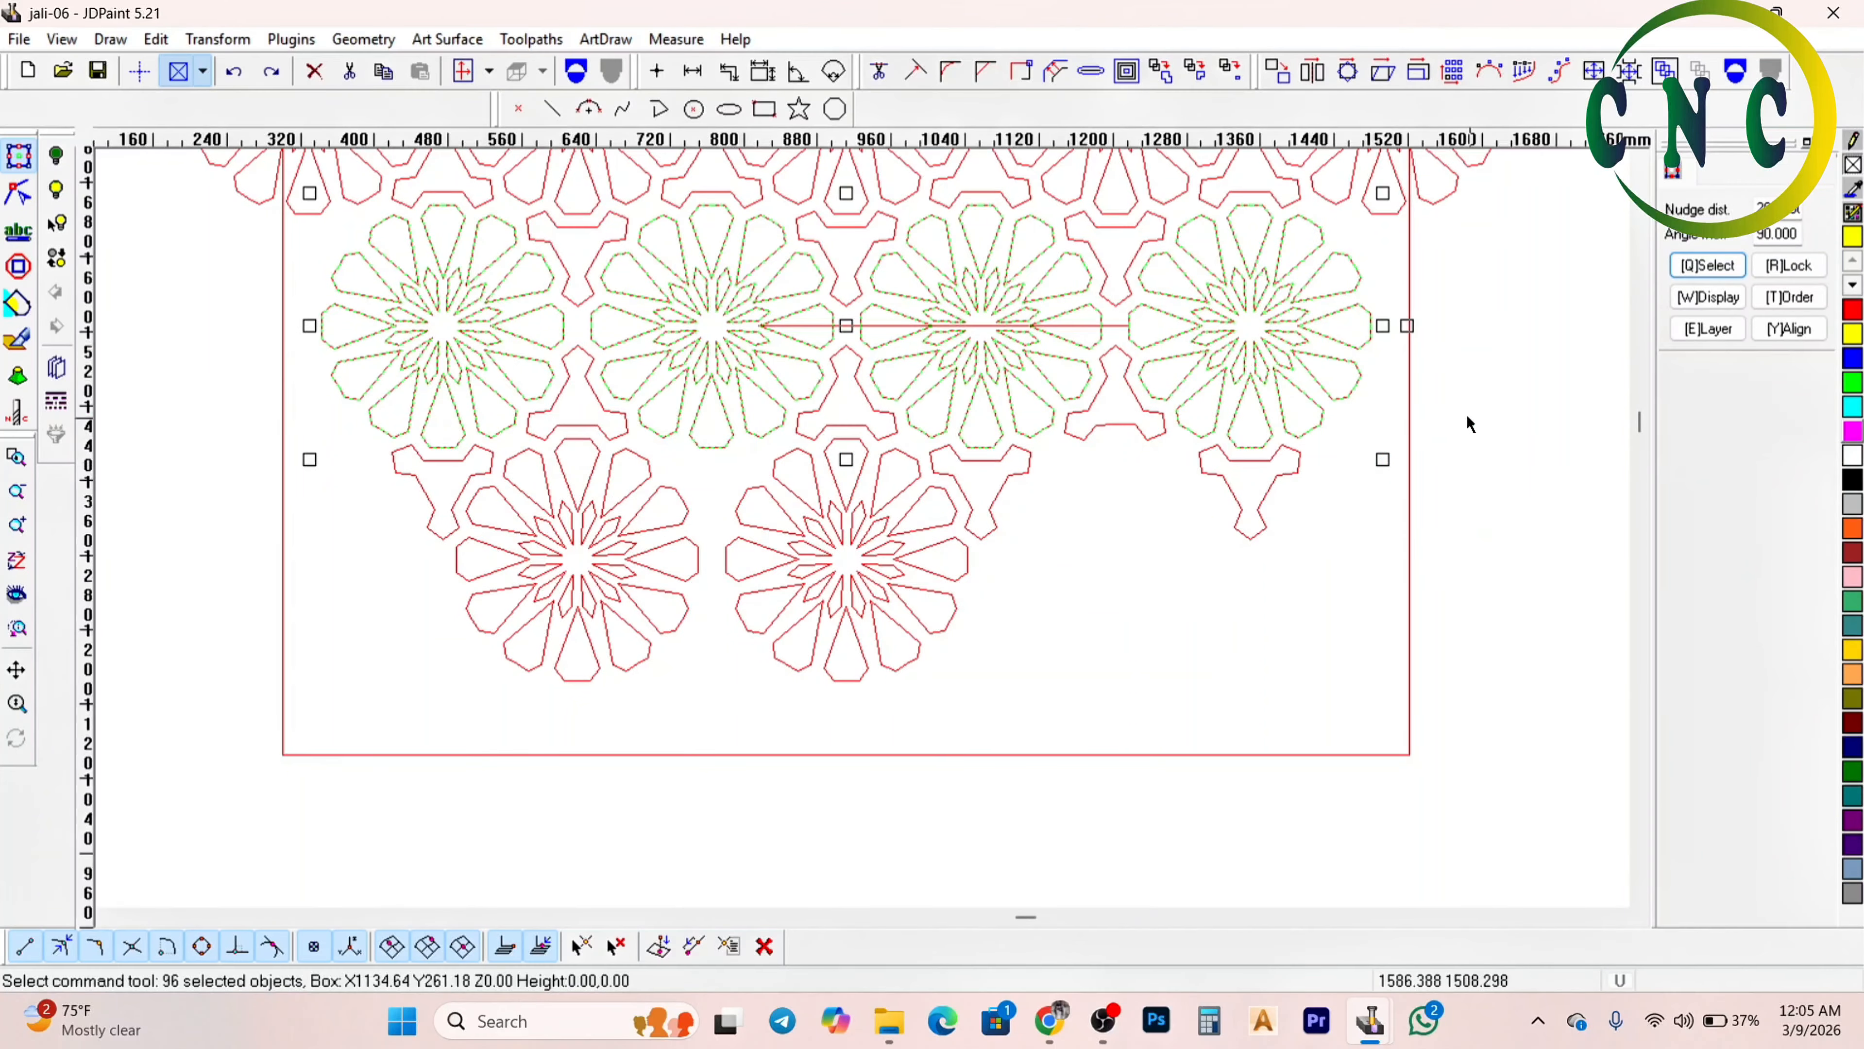
Combine the outlines of the rightmost flower in the four-flower row into one object, excluding the connector shape below it
{"action": "left_click_drag", "start_coordinate": [1130, 183], "coordinate": [1503, 598]}
{"action": "scroll", "coordinate": [1200, 348], "scroll_direction": "up", "scroll_amount": 2}
{"action": "left_click", "coordinate": [1169, 332], "text": "shift"}
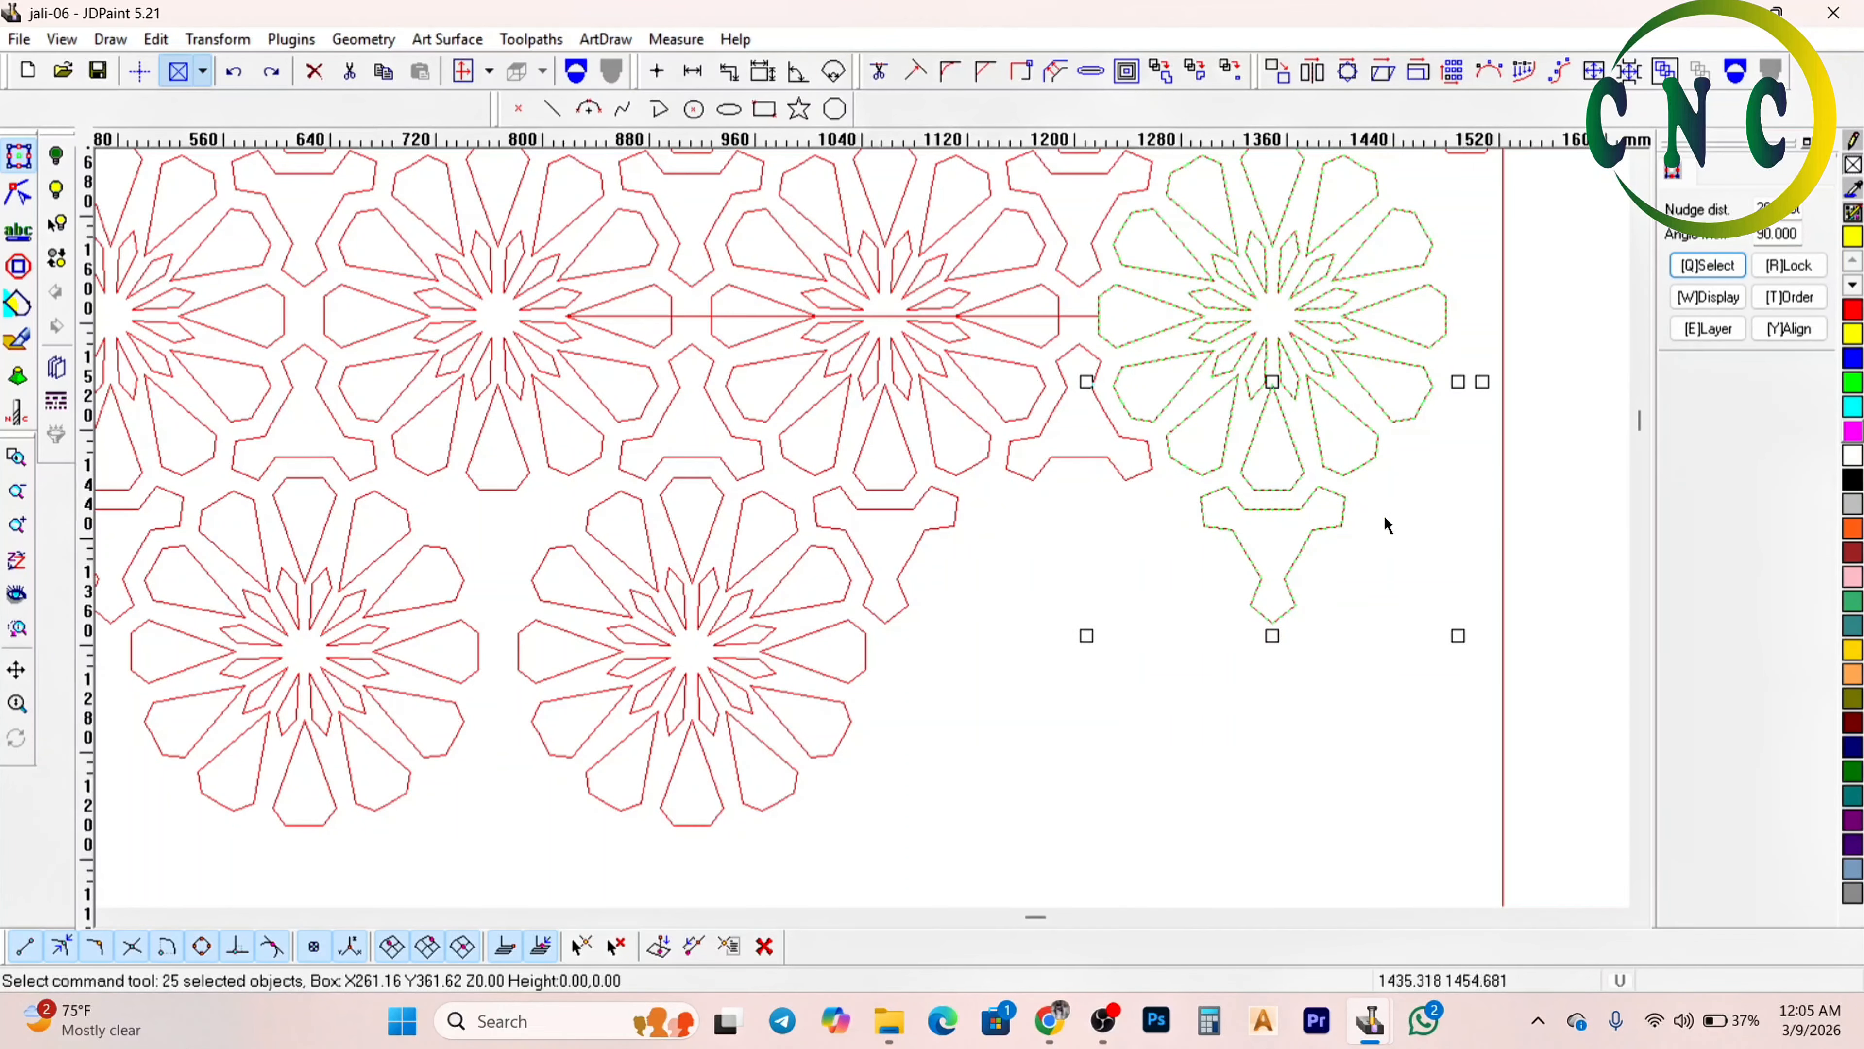
{"action": "left_click", "coordinate": [1343, 515], "text": "shift"}
{"action": "left_click", "coordinate": [579, 74]}
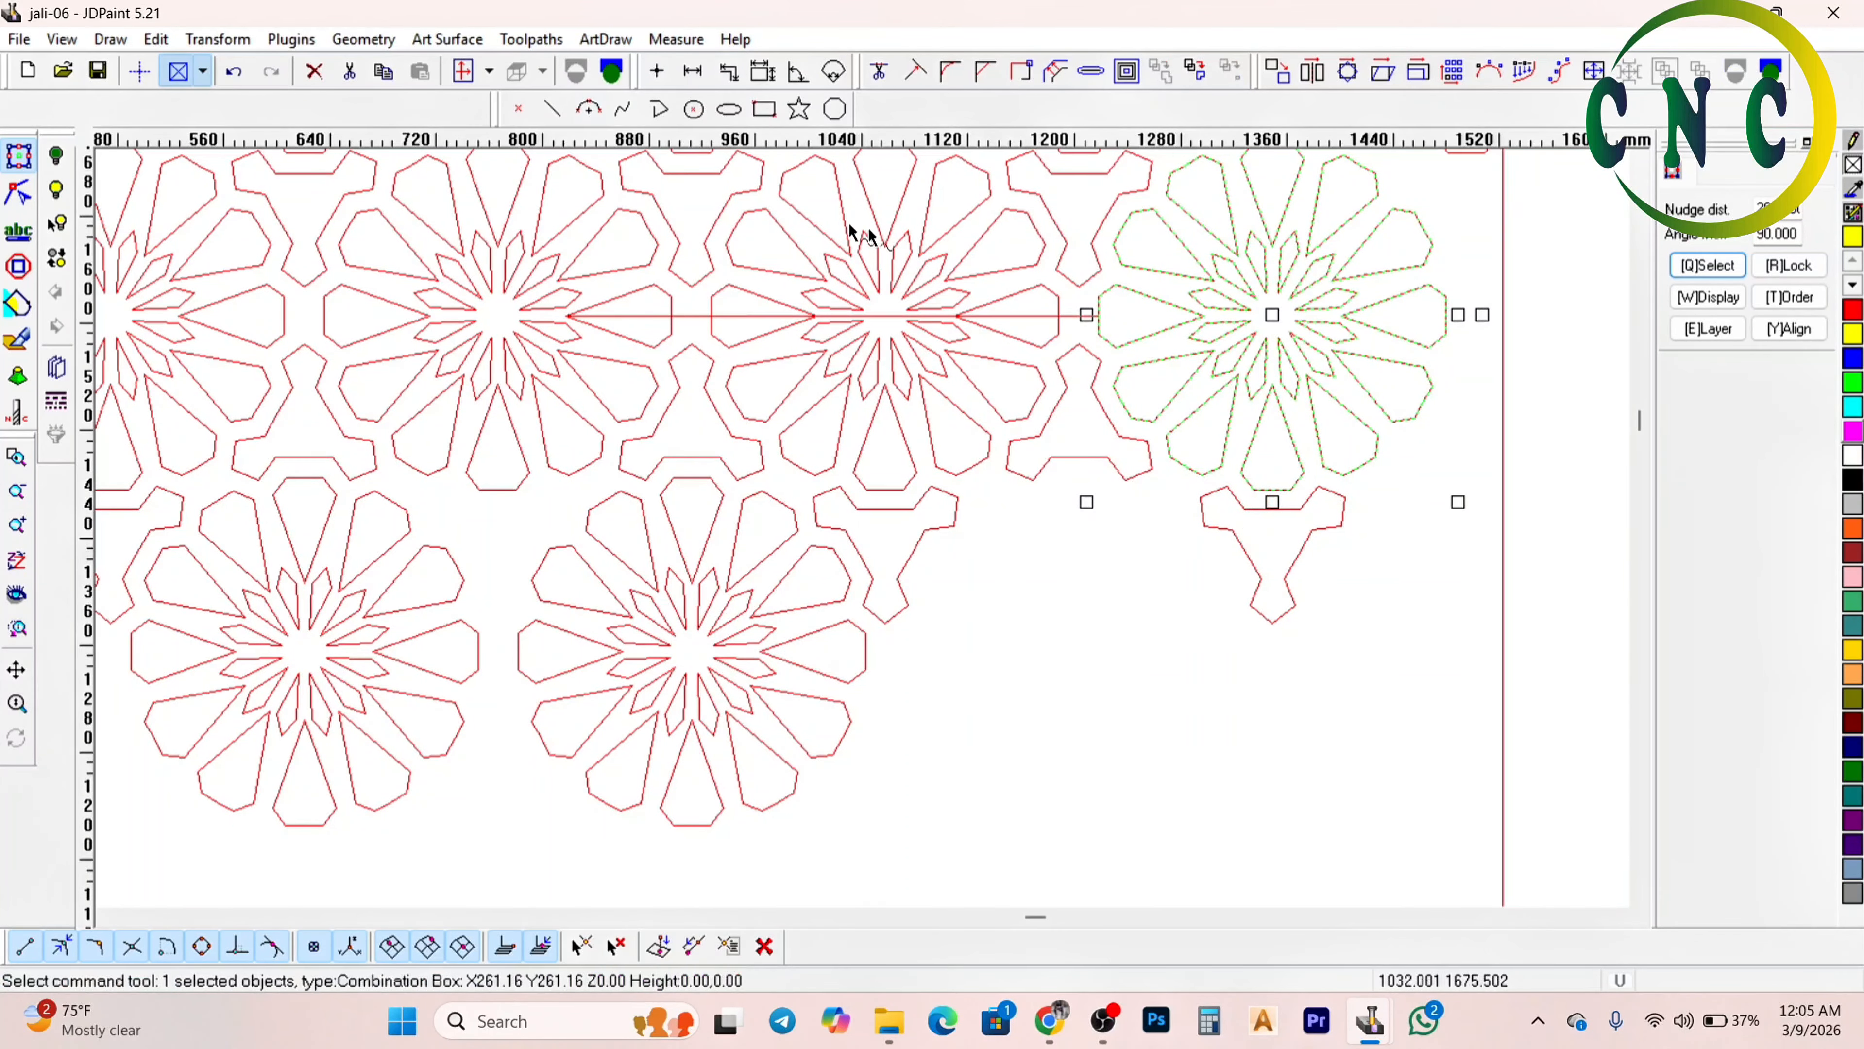
Try to mirror a copy of the combined rightmost flower about the slanted end edge of its lower-left petal
{"action": "scroll", "coordinate": [866, 247], "scroll_direction": "down", "scroll_amount": 3}
{"action": "scroll", "coordinate": [899, 265], "scroll_direction": "up", "scroll_amount": 2}
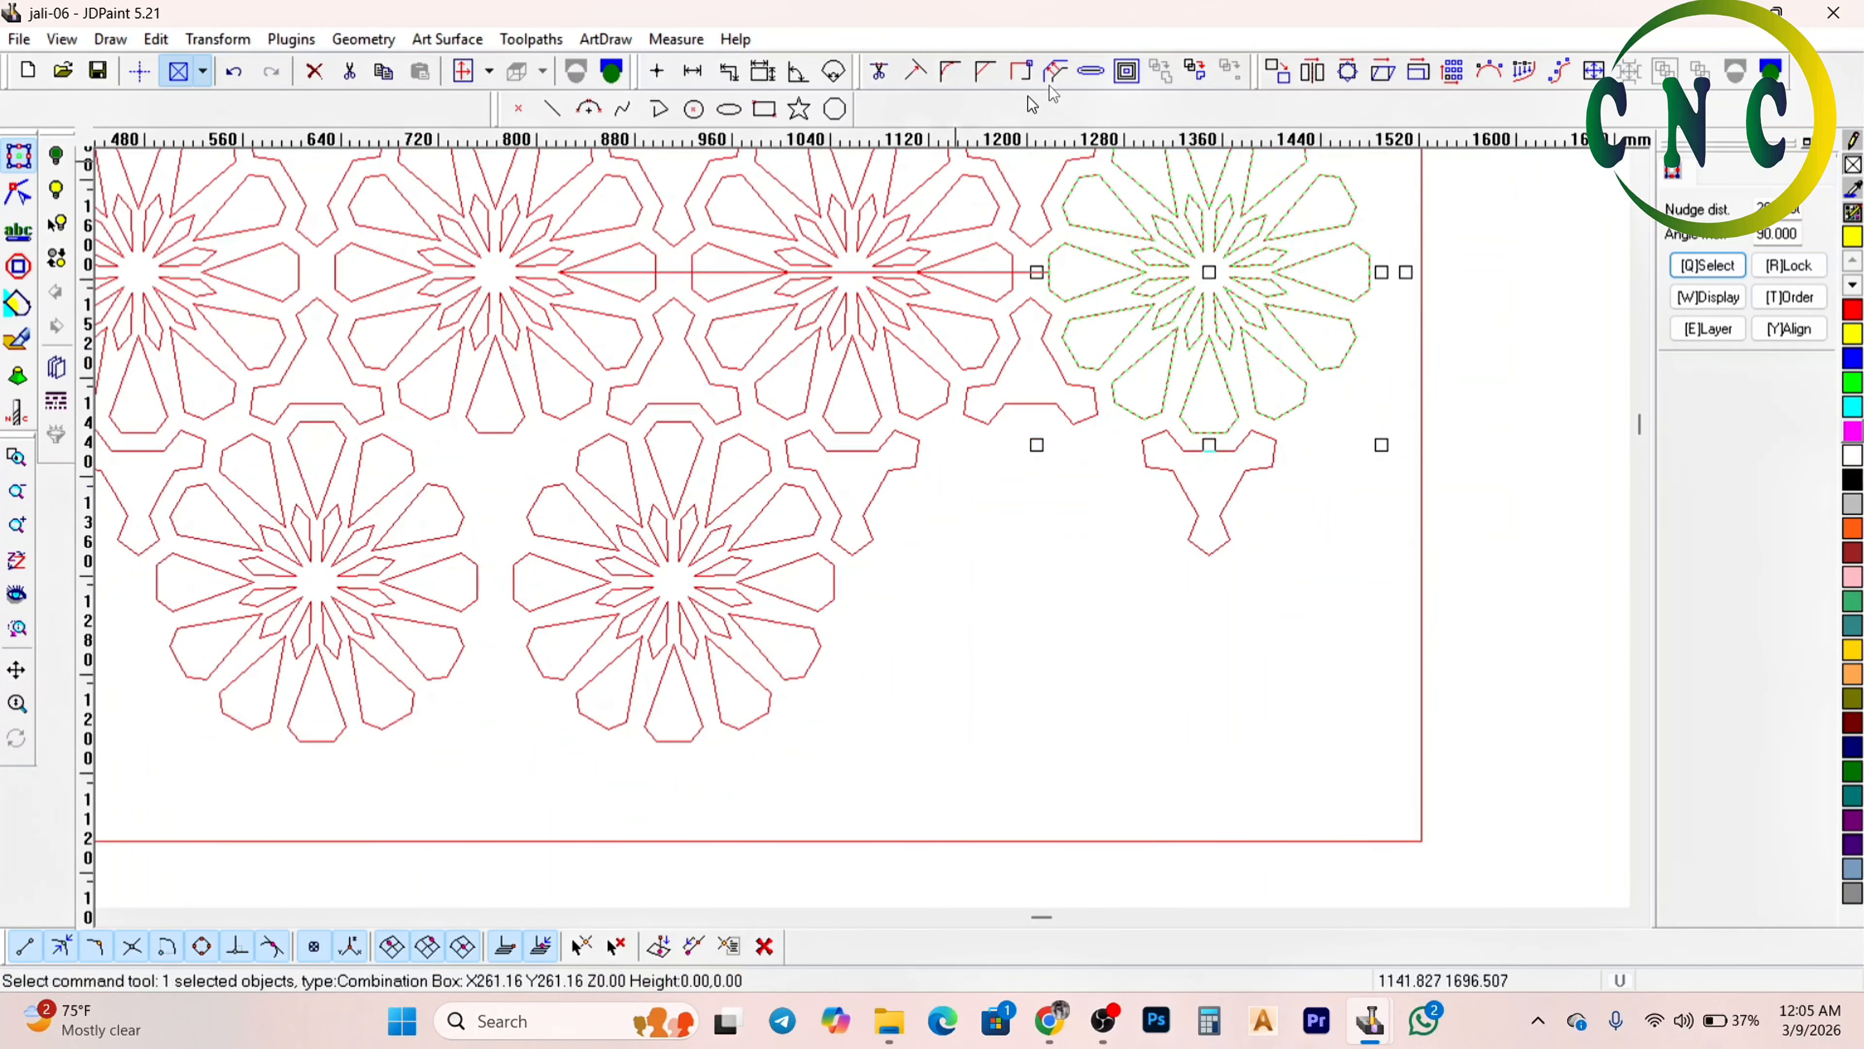
{"action": "left_click", "coordinate": [1310, 73]}
{"action": "scroll", "coordinate": [1086, 436], "scroll_direction": "up", "scroll_amount": 3}
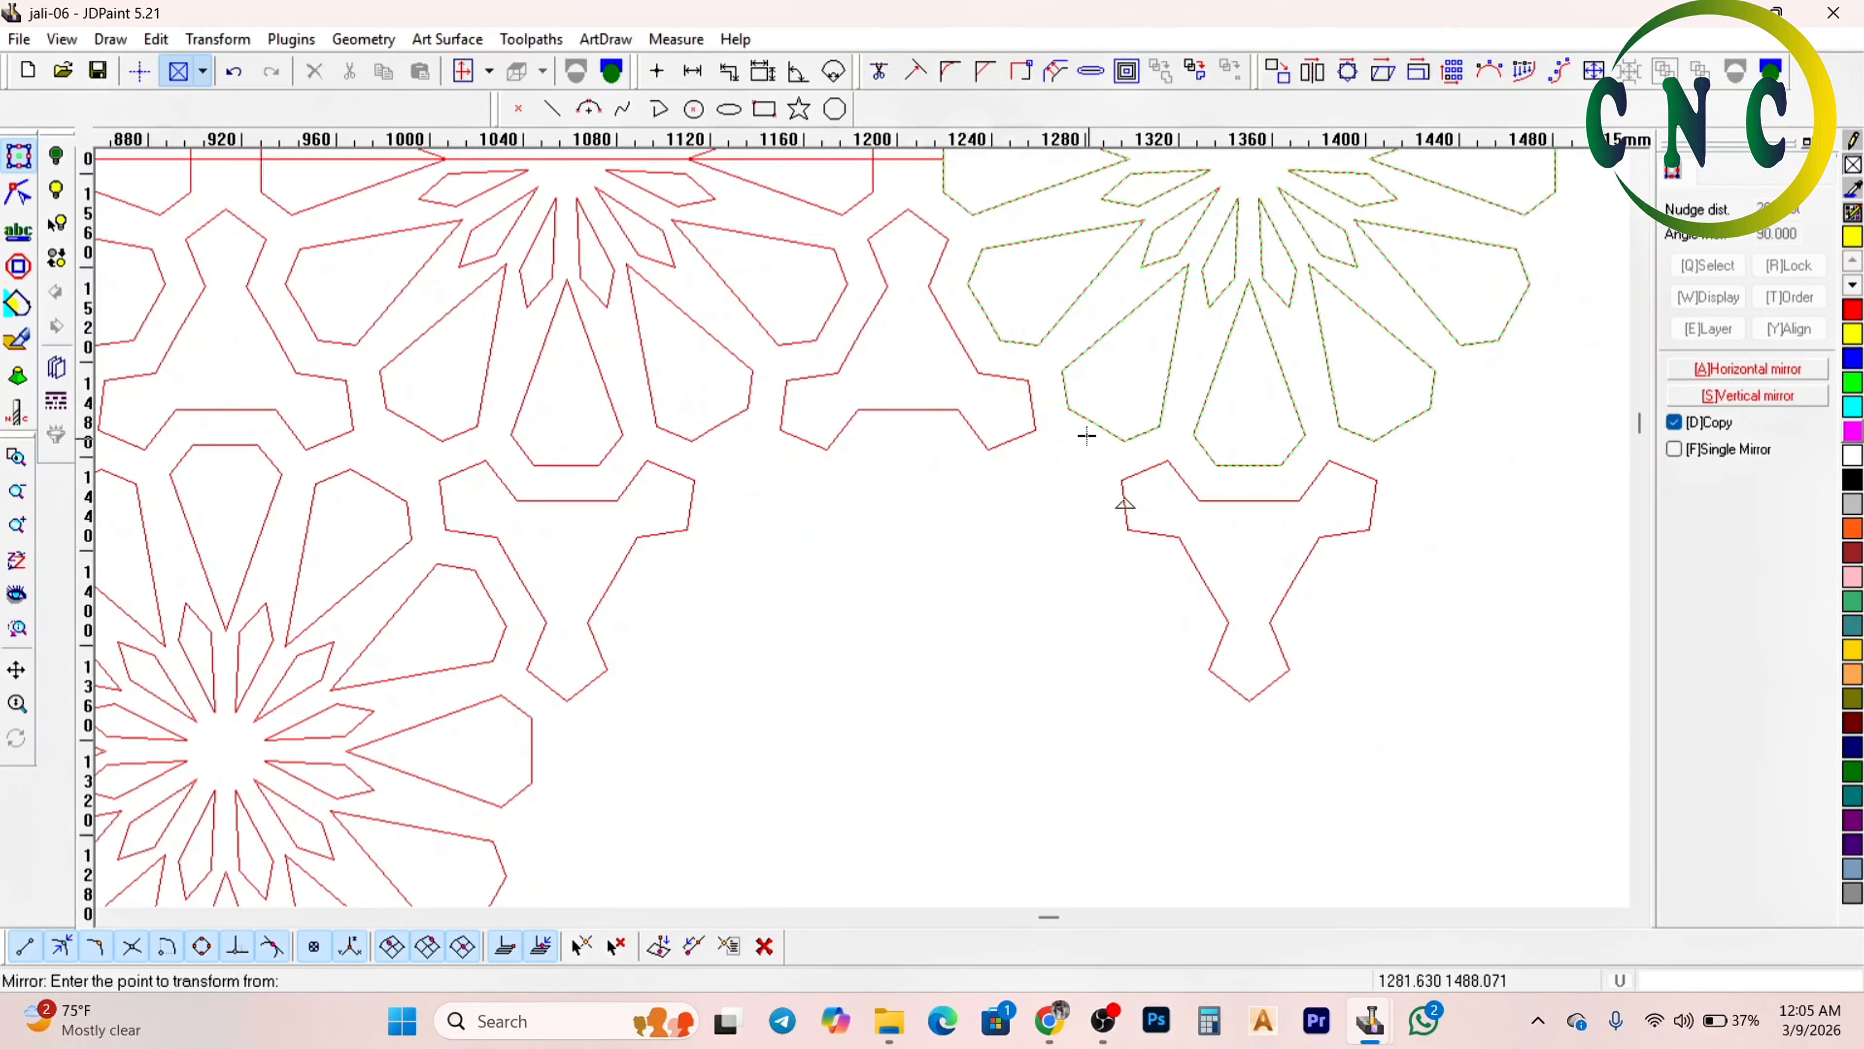
{"action": "left_click", "coordinate": [1079, 417]}
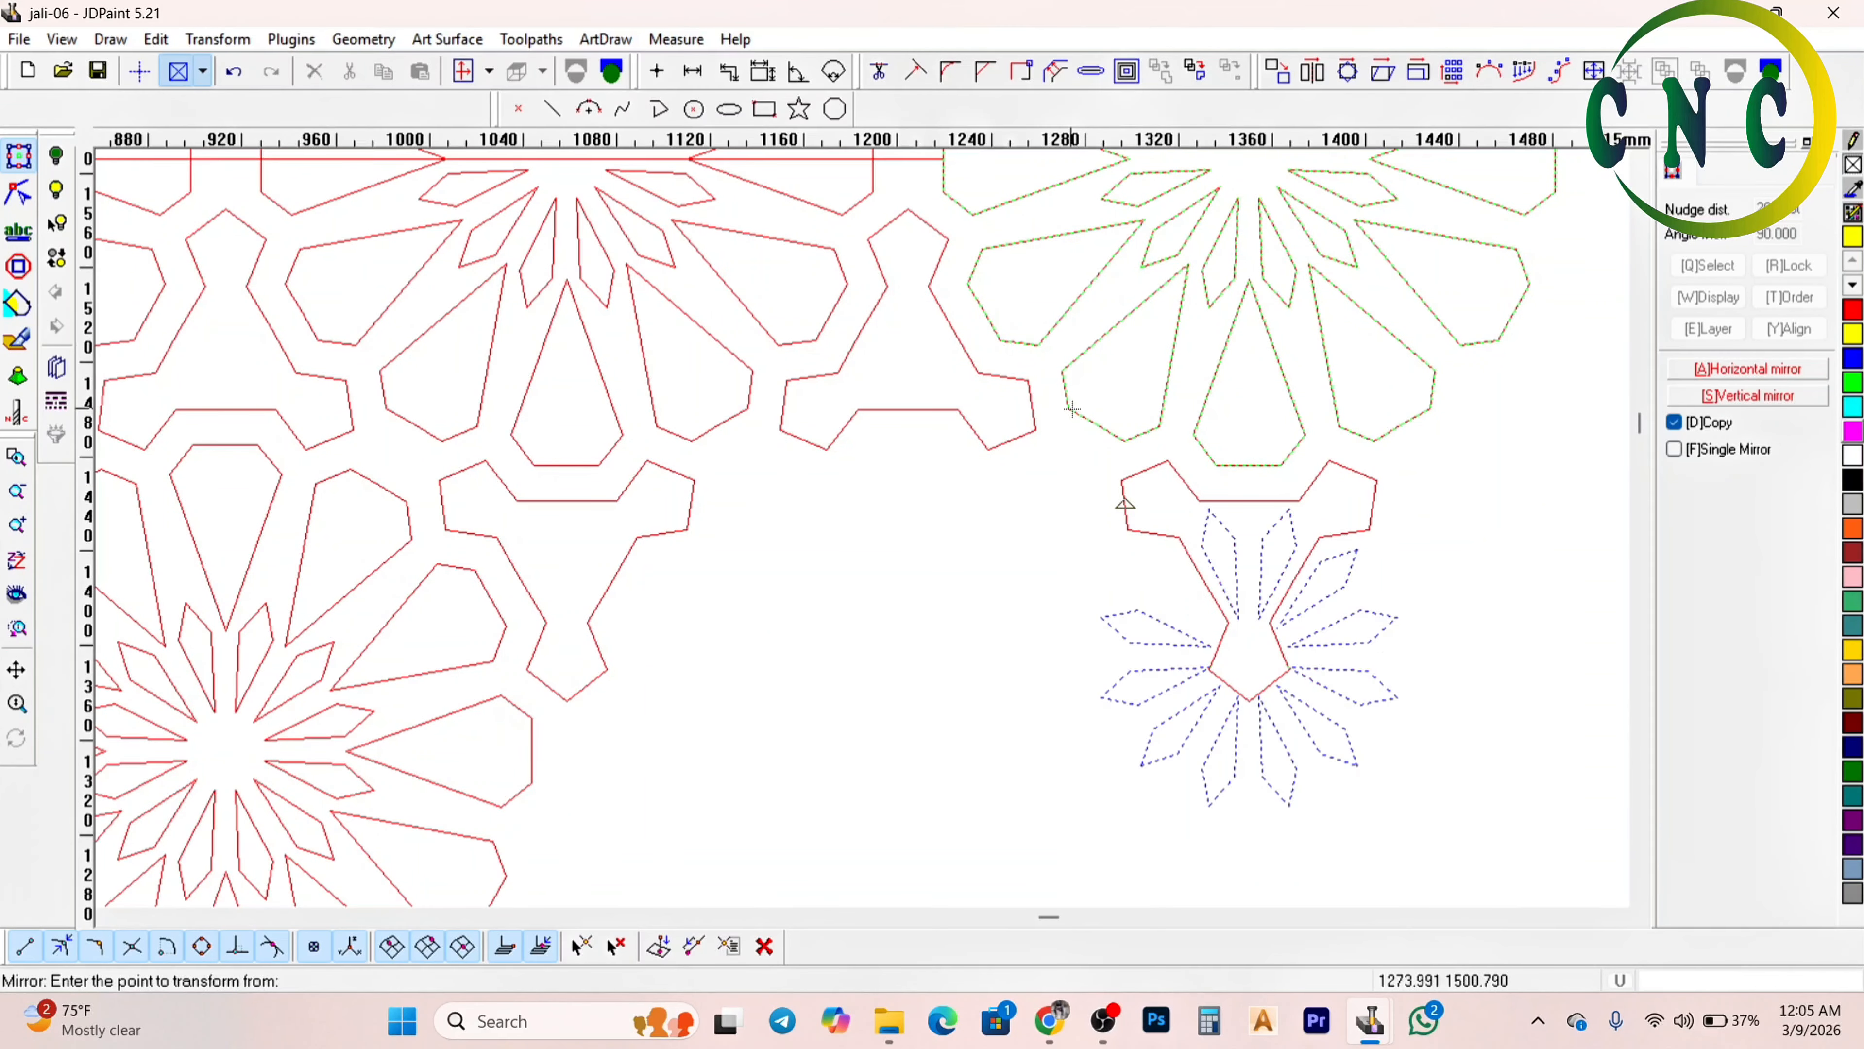
{"action": "scroll", "coordinate": [1116, 433], "scroll_direction": "up", "scroll_amount": 2}
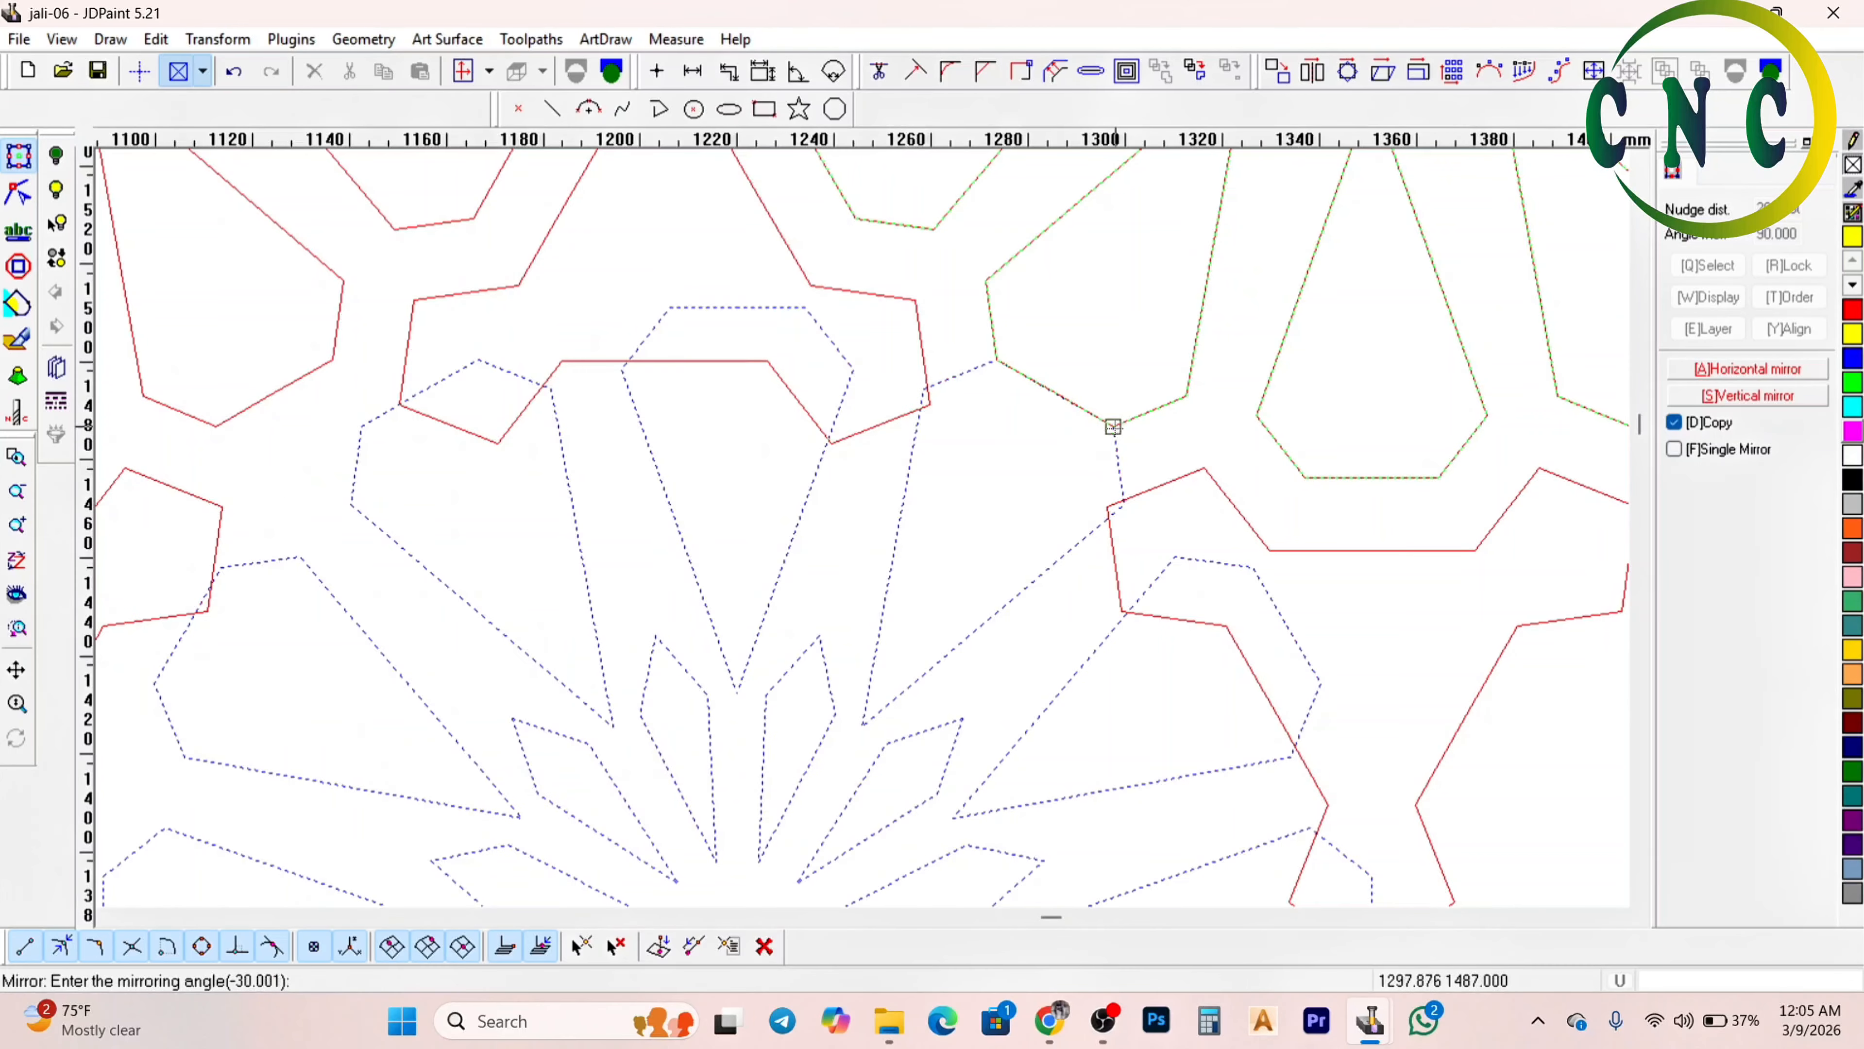
{"action": "left_click", "coordinate": [1113, 427]}
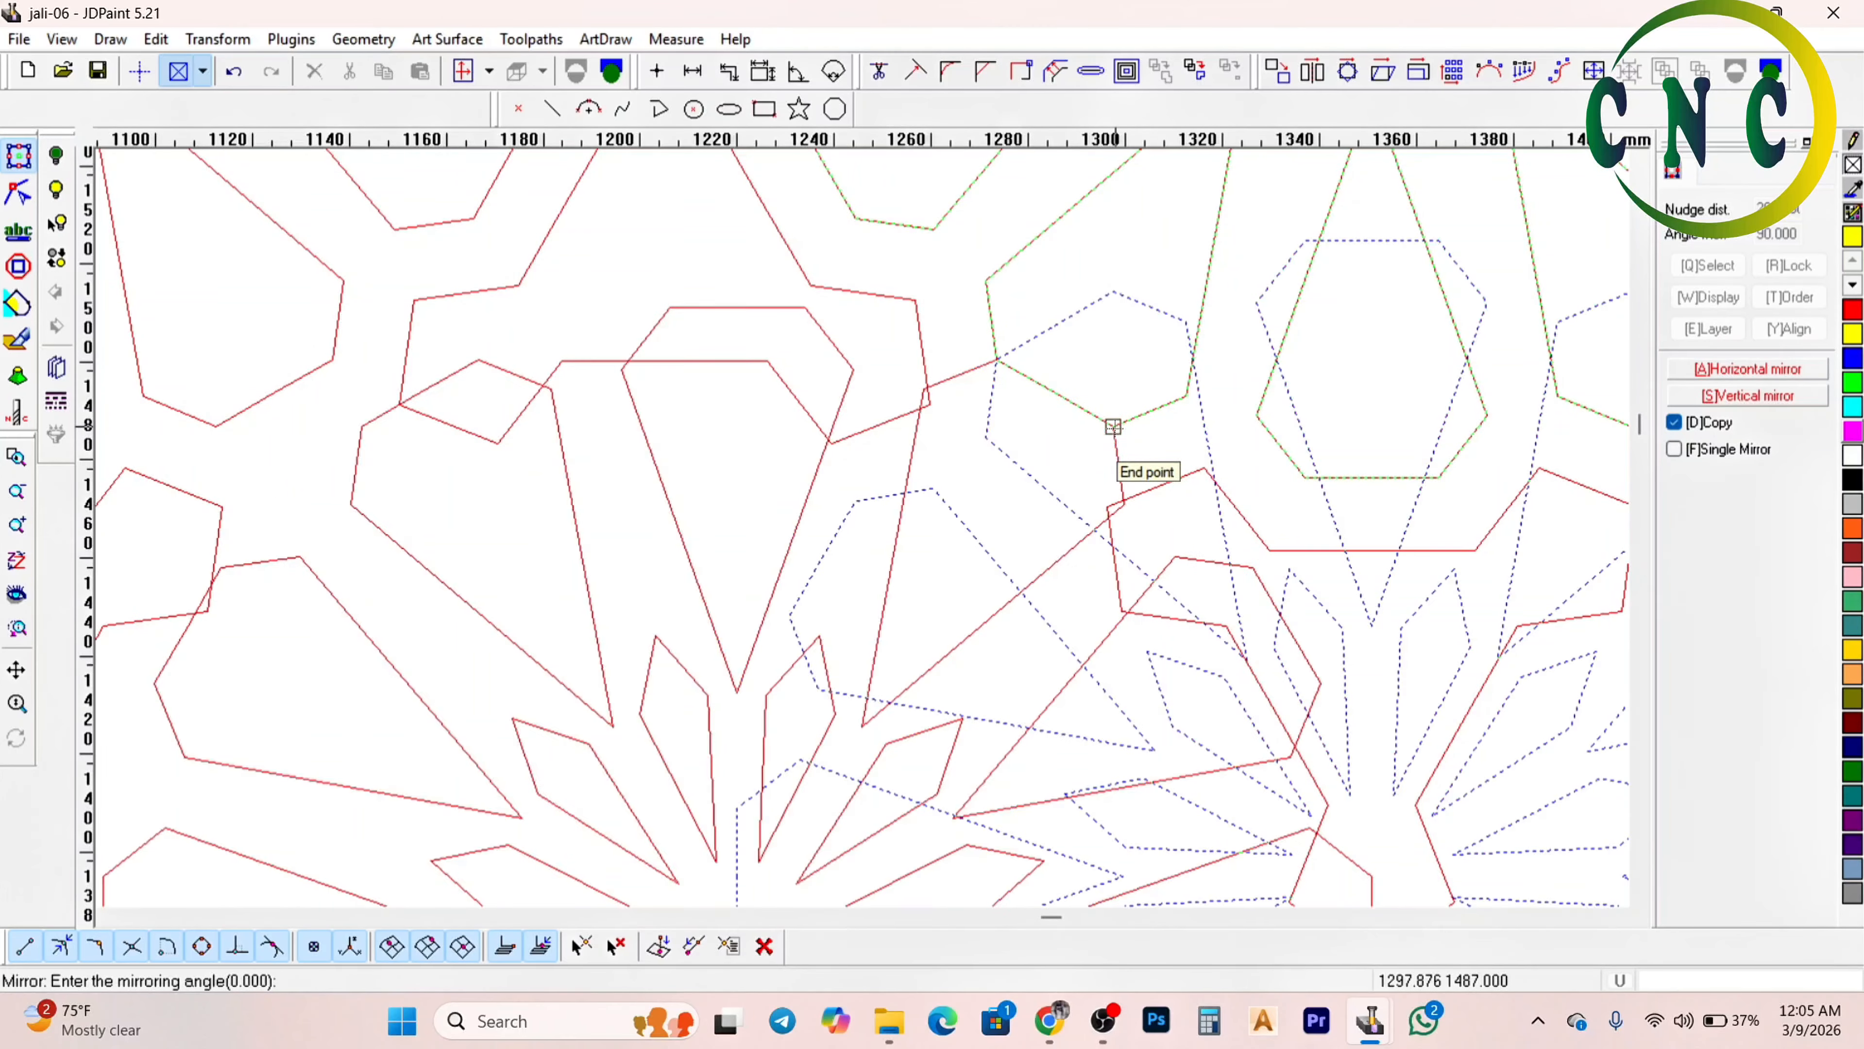
{"action": "scroll", "coordinate": [1074, 358], "scroll_direction": "down", "scroll_amount": 3}
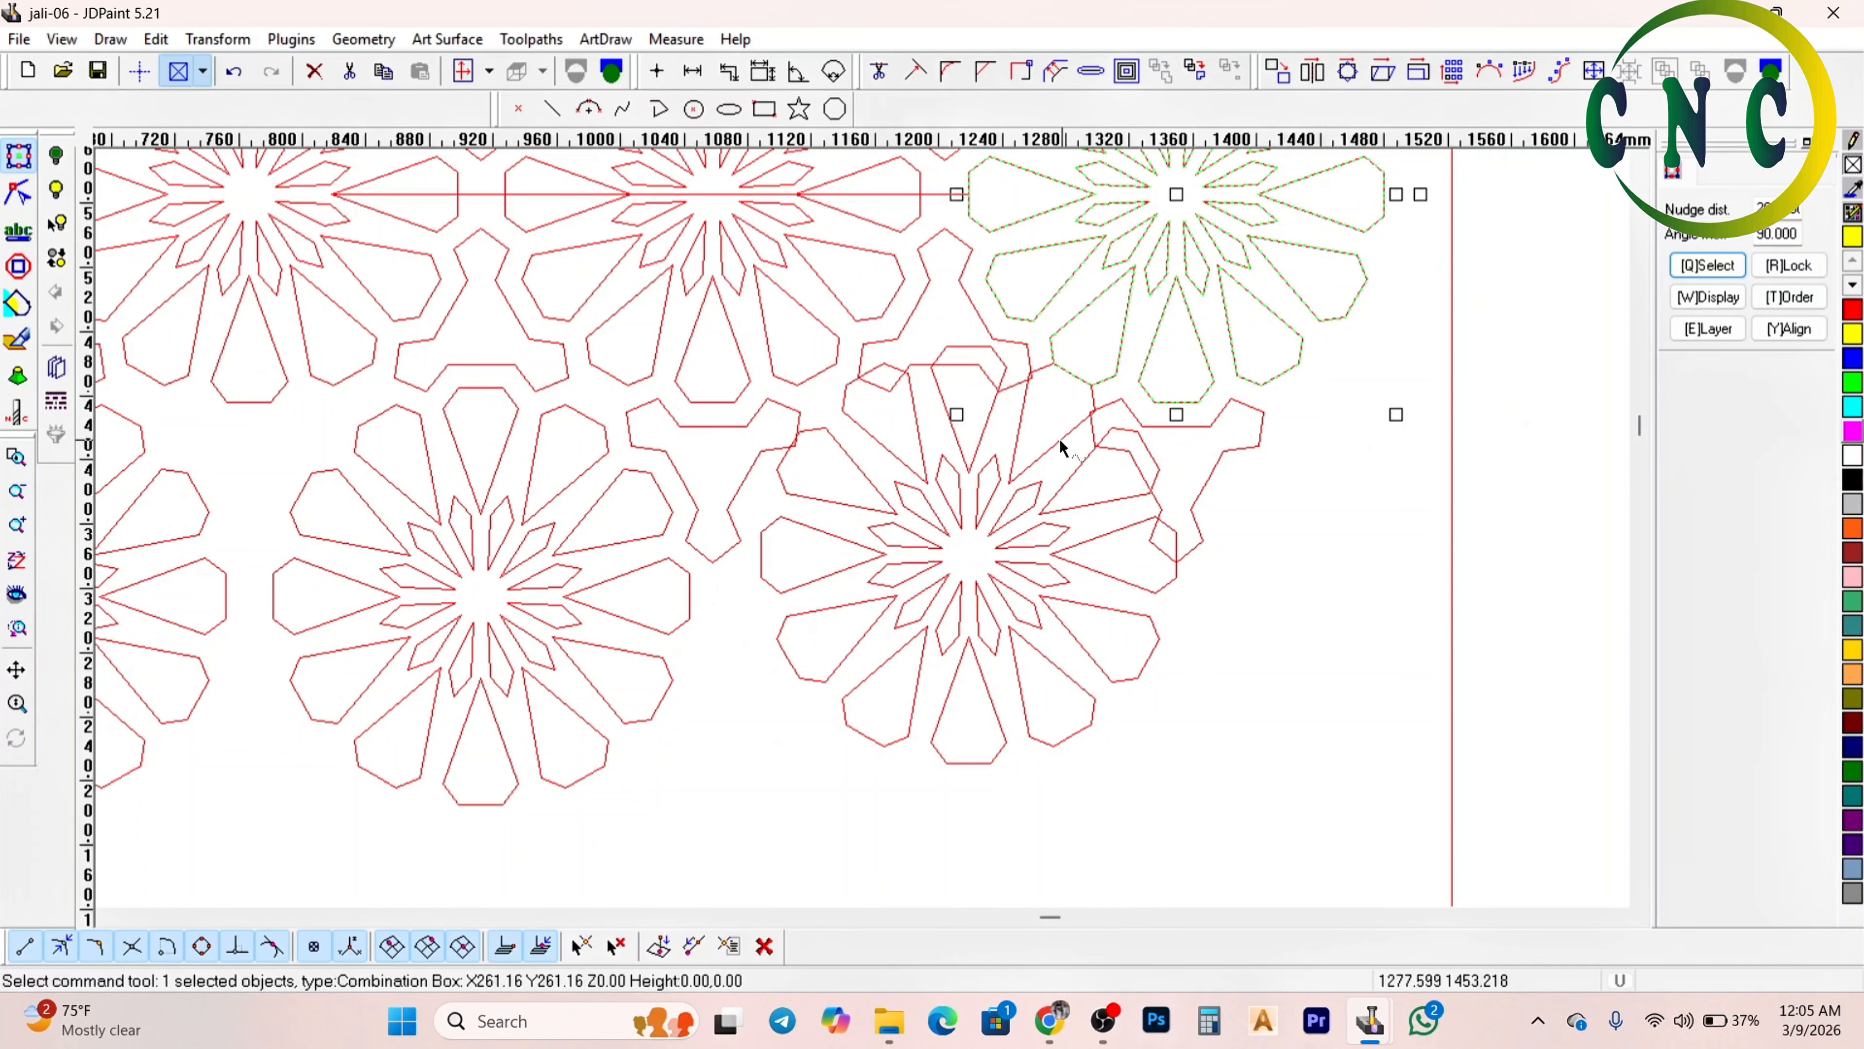
Delete the copy mirrored from the rightmost flower
{"action": "left_click", "coordinate": [1058, 441]}
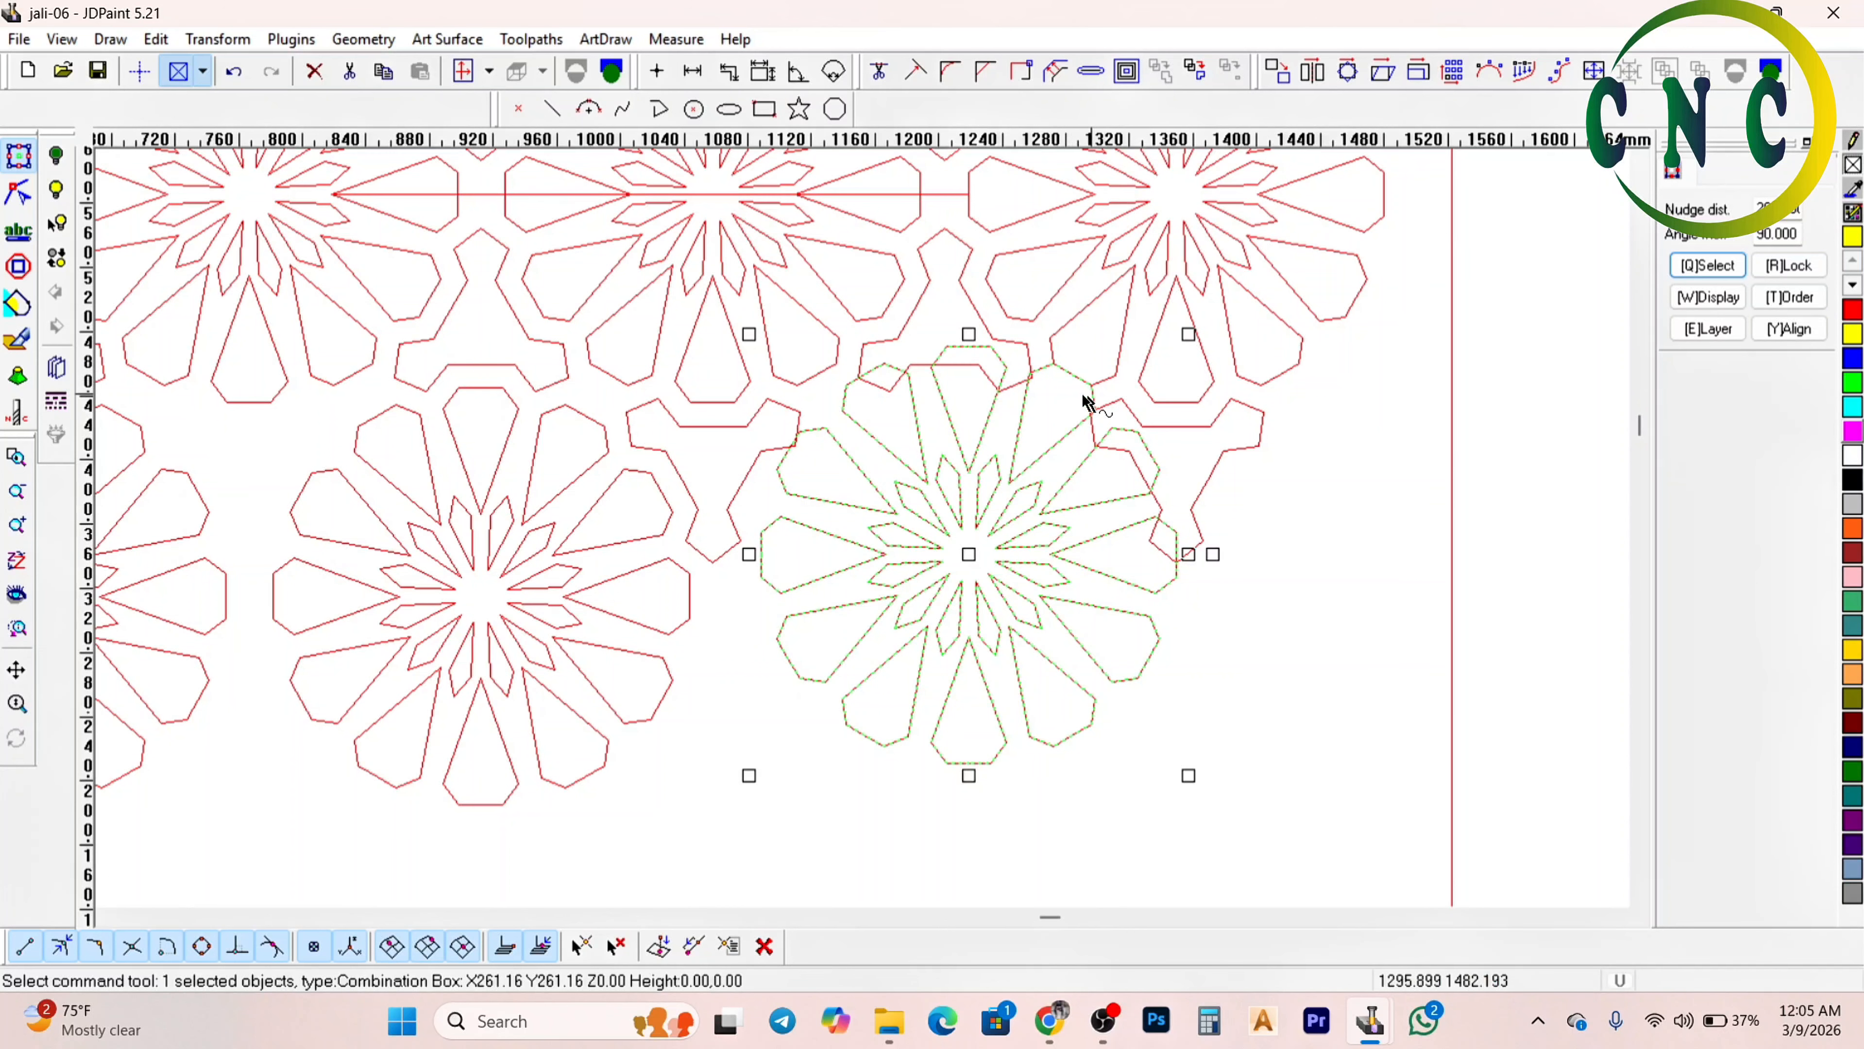
{"action": "scroll", "coordinate": [1042, 397], "scroll_direction": "down", "scroll_amount": 2}
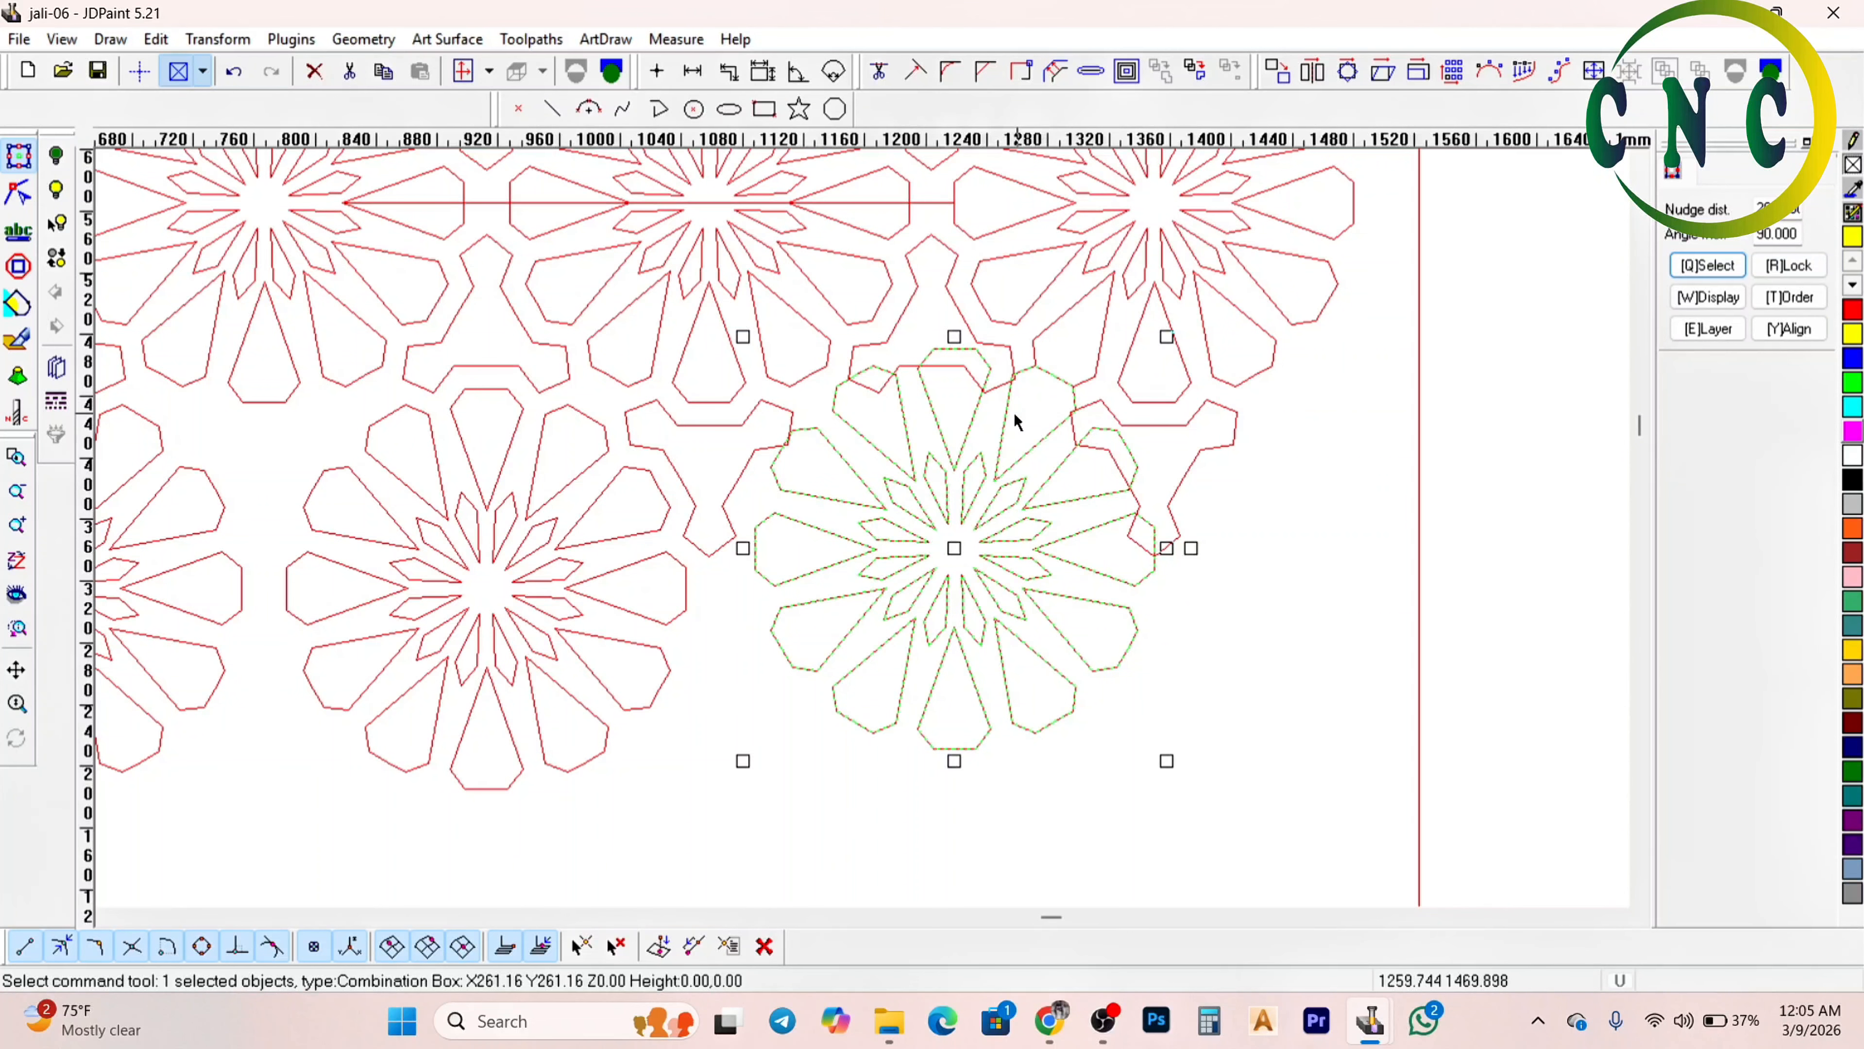
{"action": "key", "text": "Delete"}
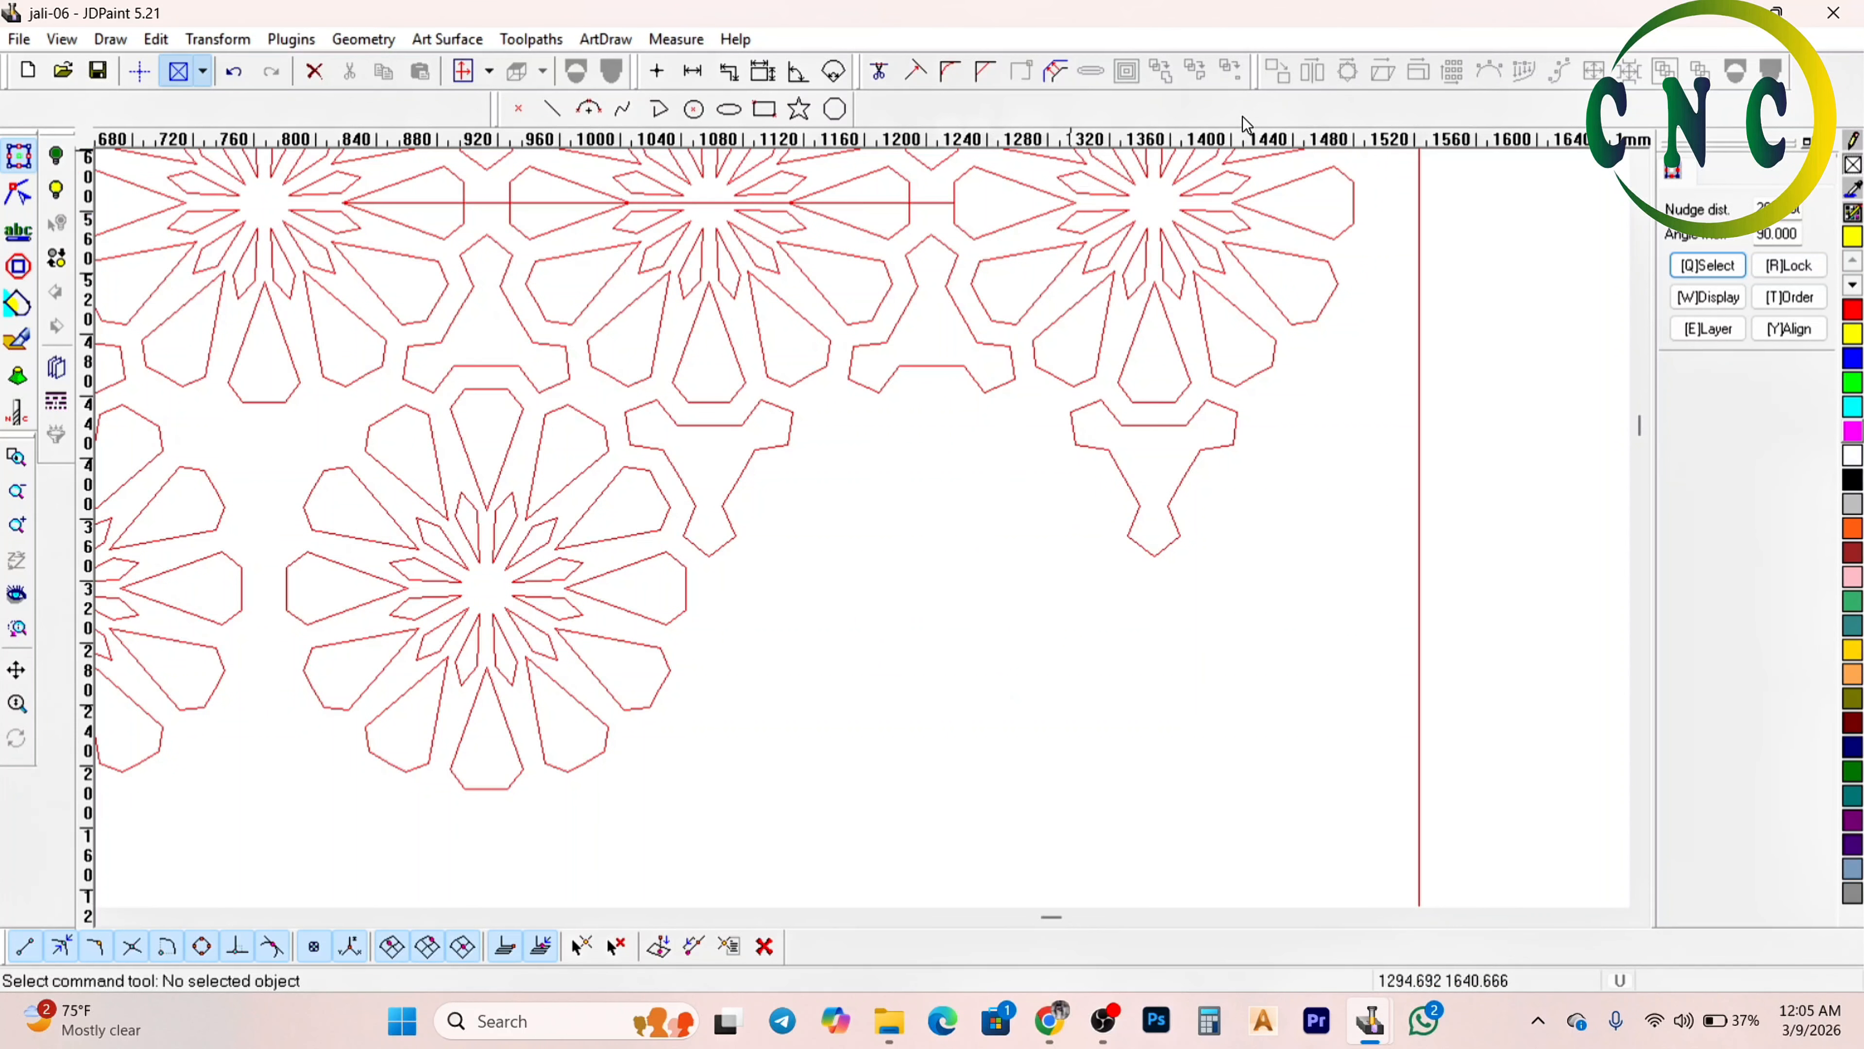
Mirror a copy of the combined rightmost flower about the diagonal axis joining the facing corners of the connectors beside and below its lower-left petals
{"action": "left_click", "coordinate": [1158, 298]}
{"action": "left_click", "coordinate": [1311, 73]}
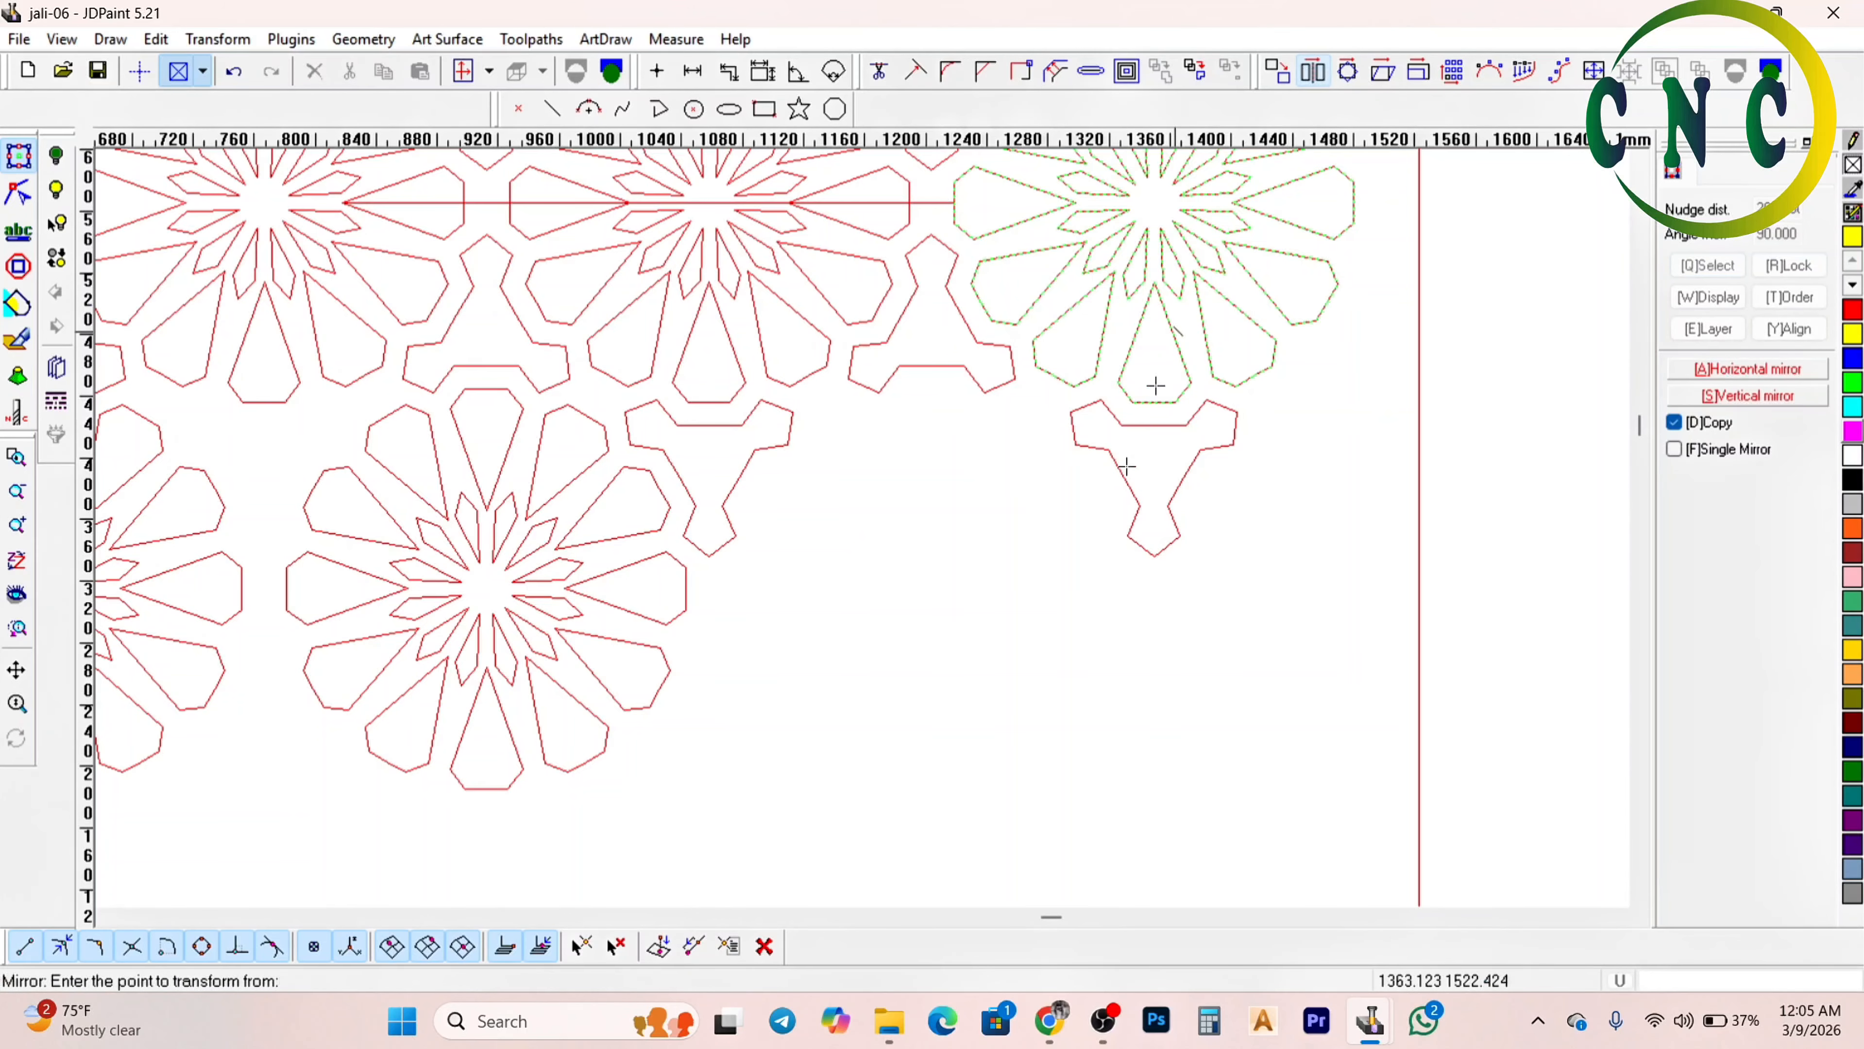
{"action": "left_click", "coordinate": [1015, 388]}
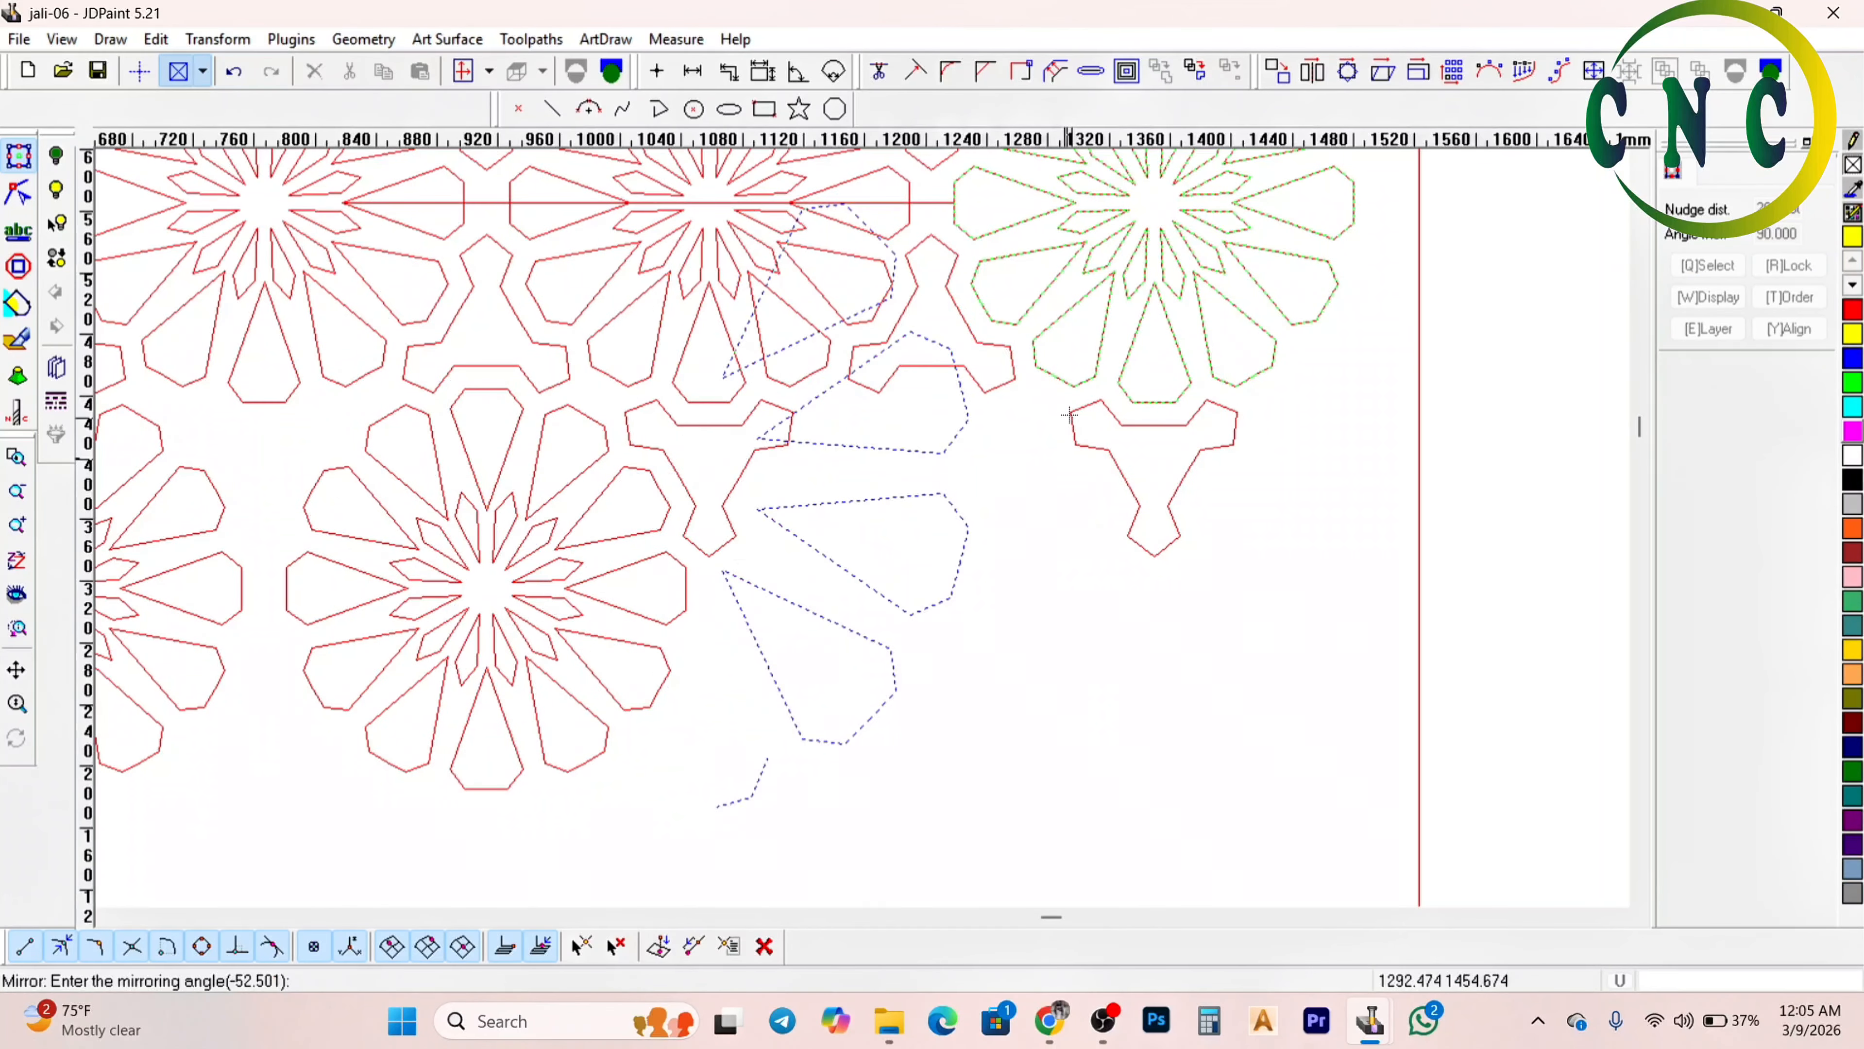
{"action": "scroll", "coordinate": [1070, 415], "scroll_direction": "up", "scroll_amount": 2}
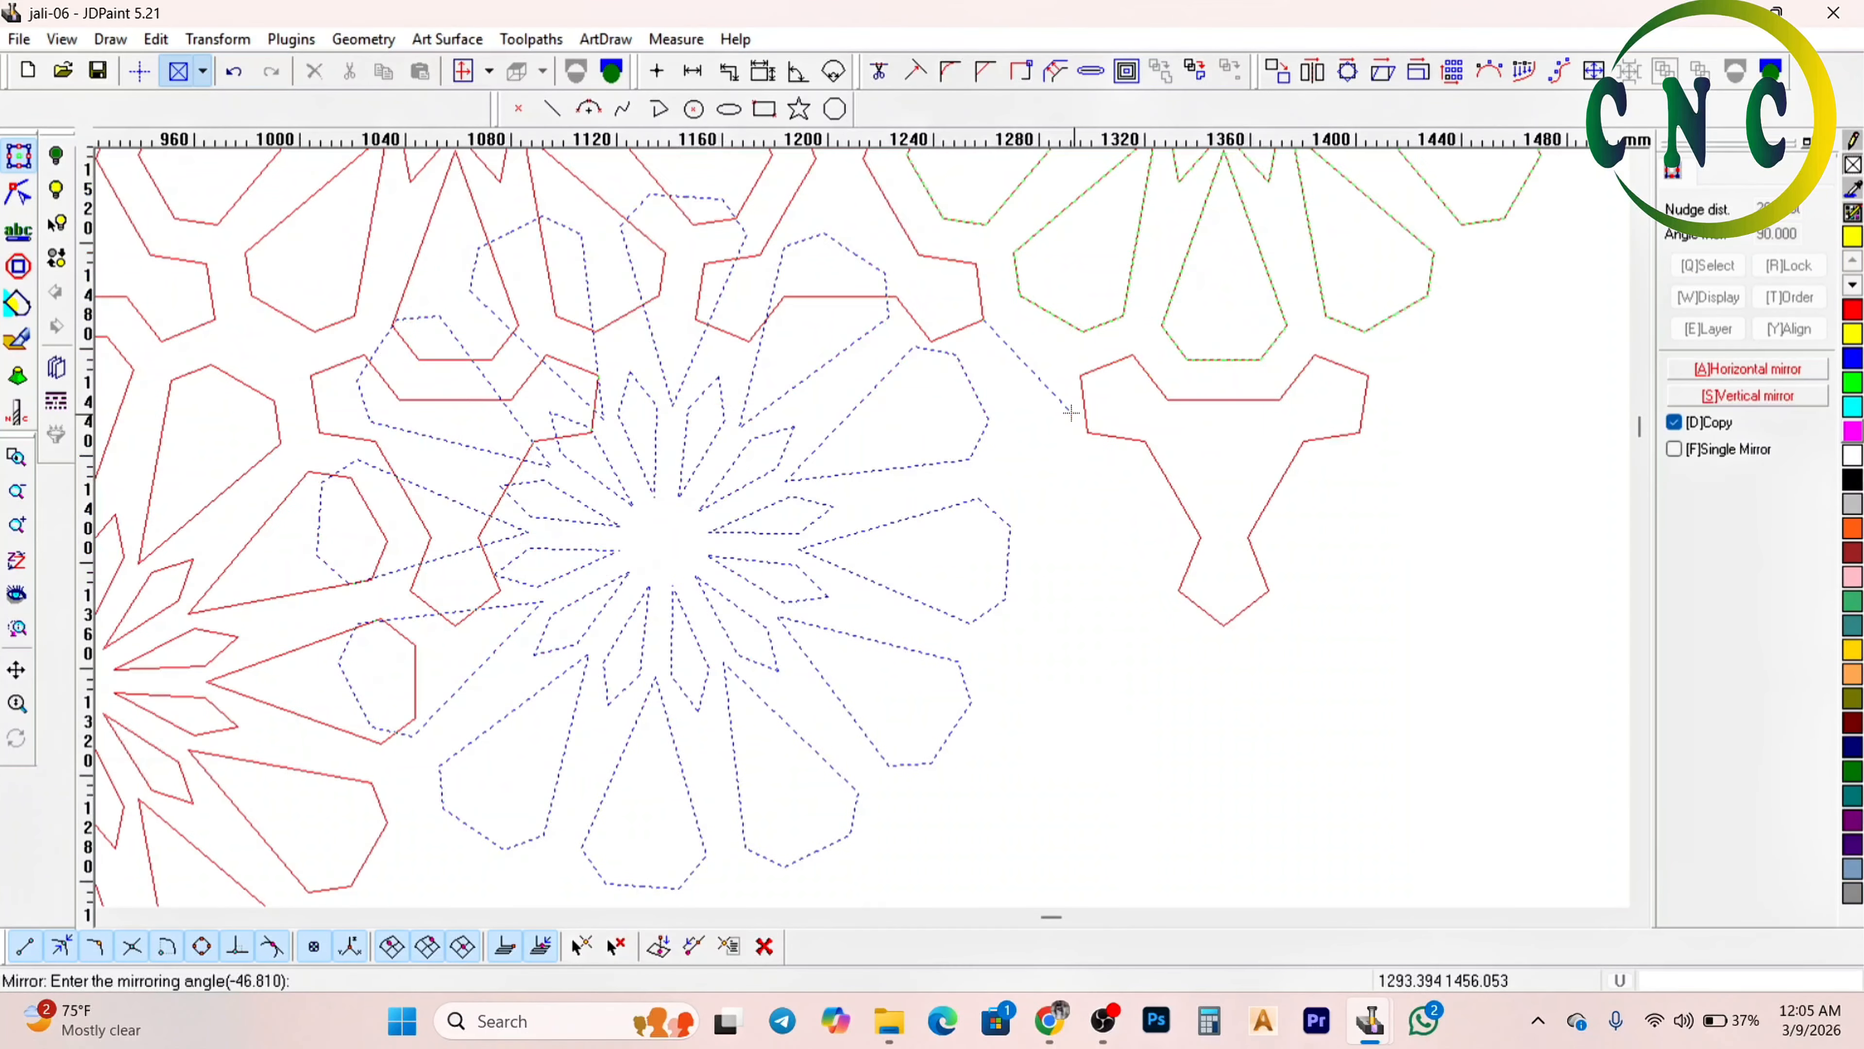
{"action": "left_click", "coordinate": [1080, 376]}
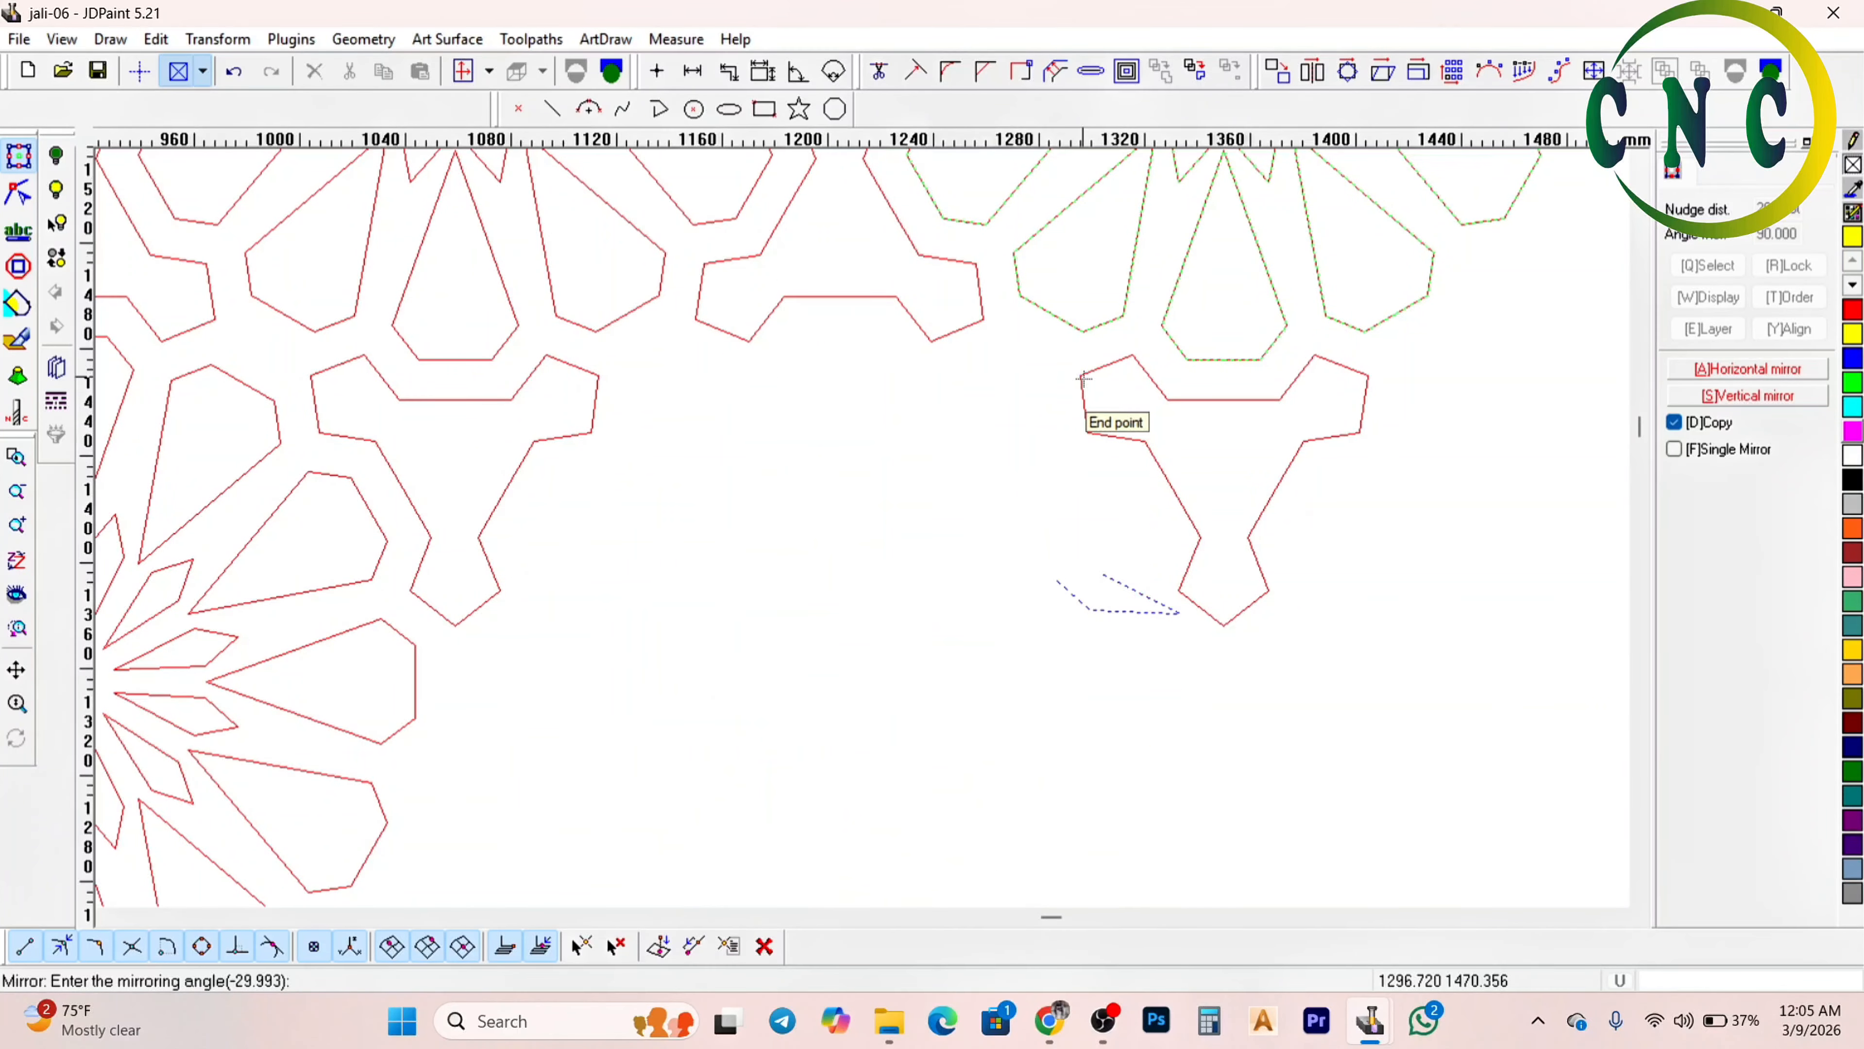
{"action": "scroll", "coordinate": [1057, 354], "scroll_direction": "down", "scroll_amount": 2}
{"action": "scroll", "coordinate": [1058, 354], "scroll_direction": "down", "scroll_amount": 2}
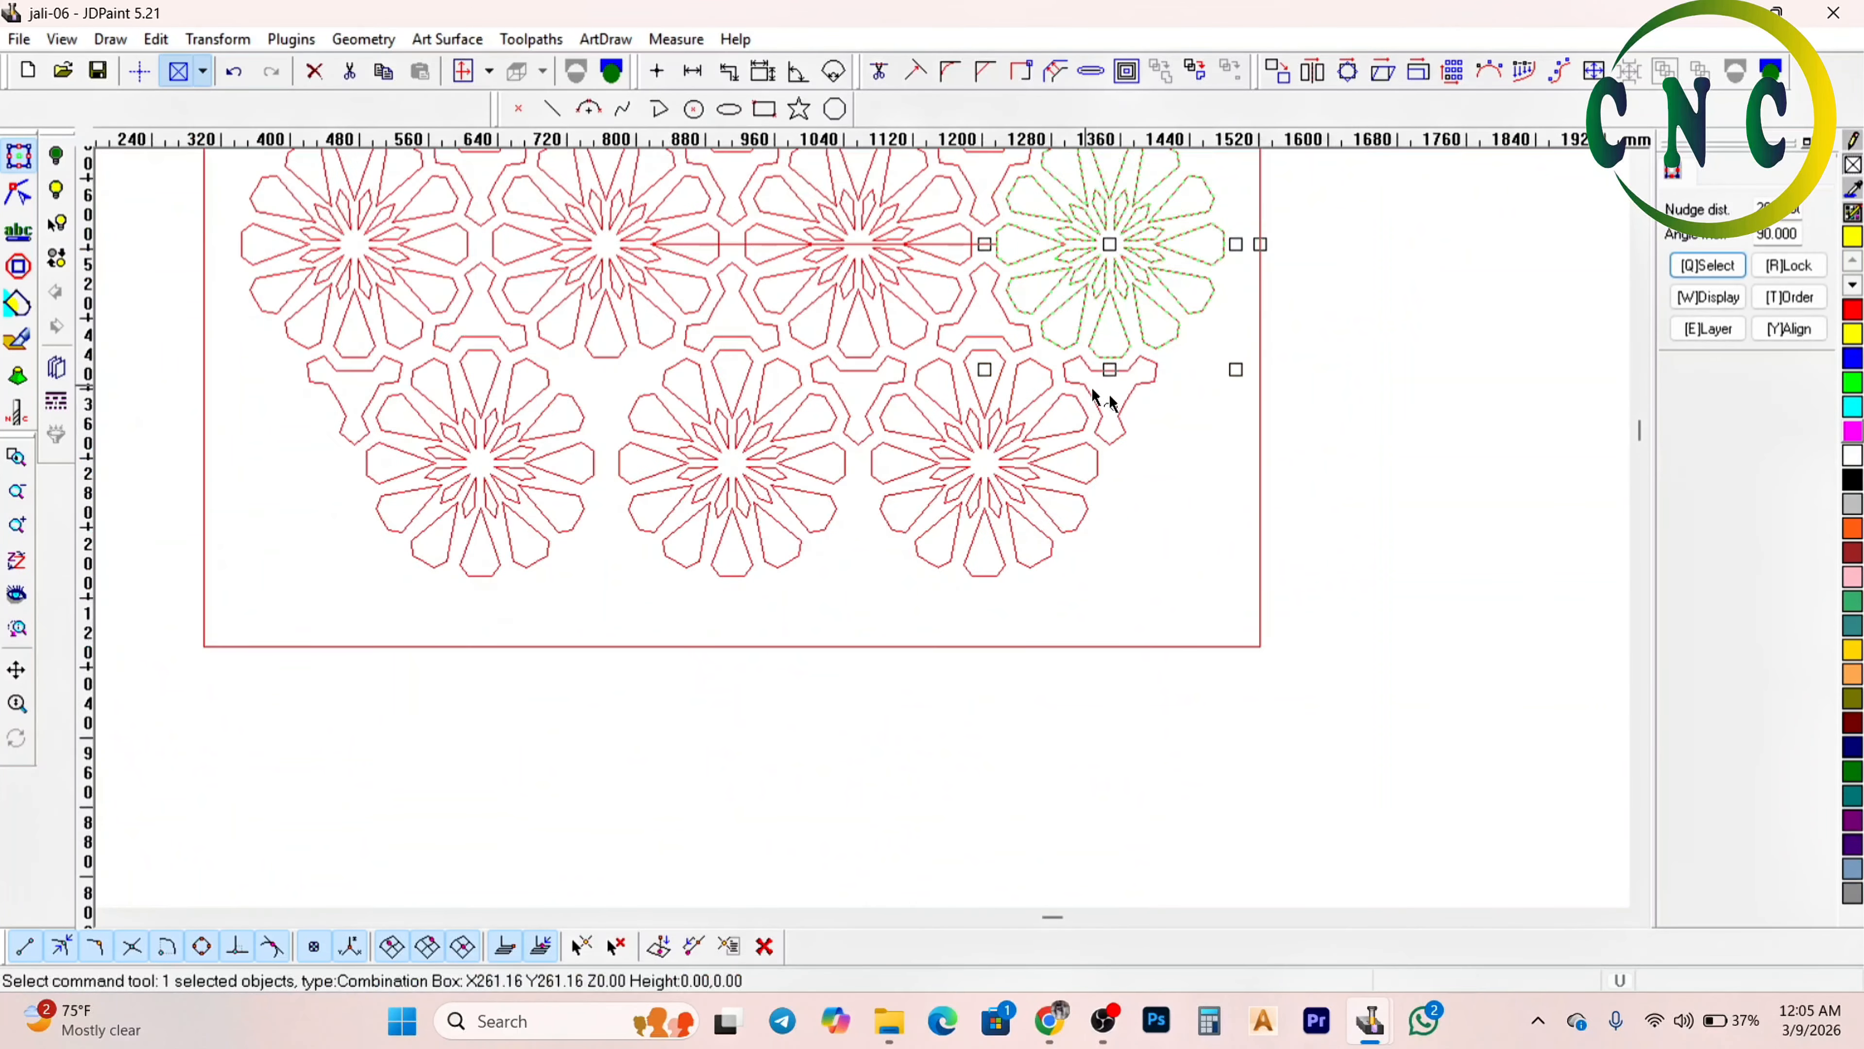
{"action": "left_click", "coordinate": [1145, 529]}
{"action": "scroll", "coordinate": [1146, 529], "scroll_direction": "down", "scroll_amount": 1}
{"action": "scroll", "coordinate": [875, 430], "scroll_direction": "up", "scroll_amount": 1}
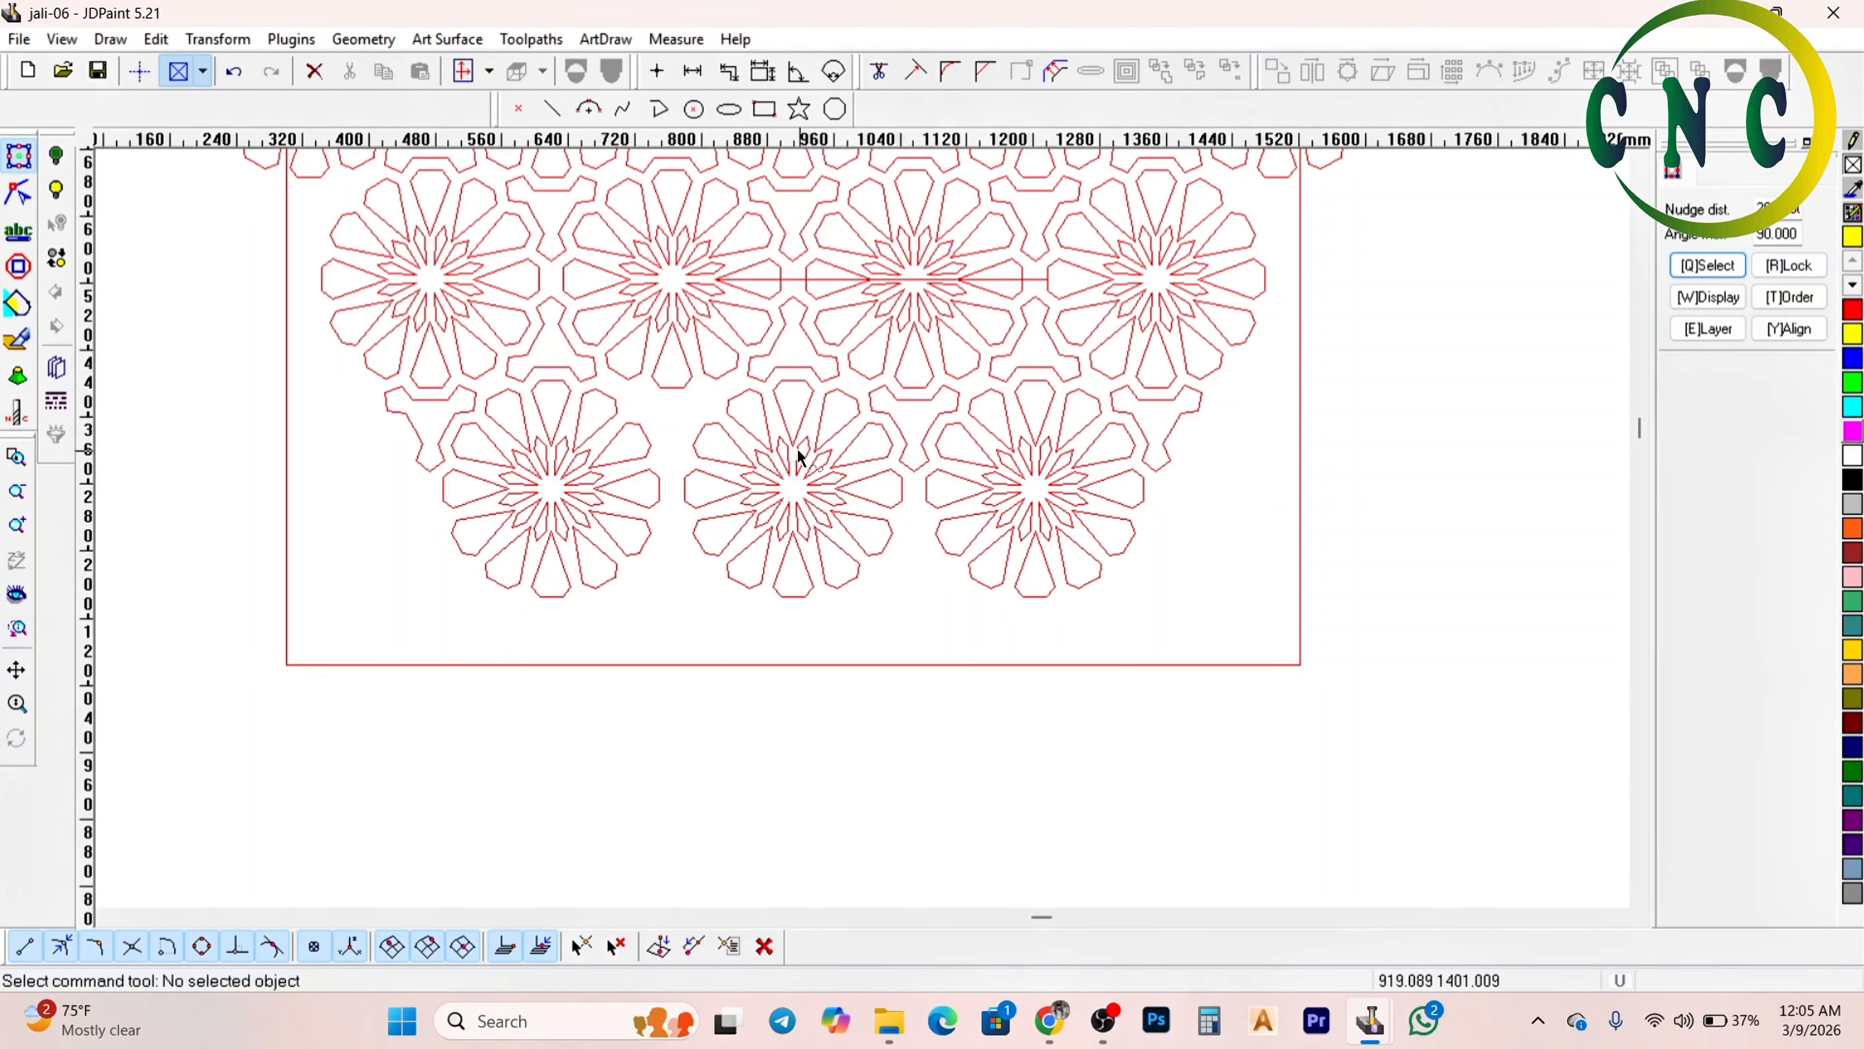
Mirror a copy of the connector between the bottom row's middle and right flowers about the lattice's vertical centre axis, with orthogonal mode on
{"action": "scroll", "coordinate": [800, 457], "scroll_direction": "up", "scroll_amount": 1}
{"action": "left_click", "coordinate": [991, 404]}
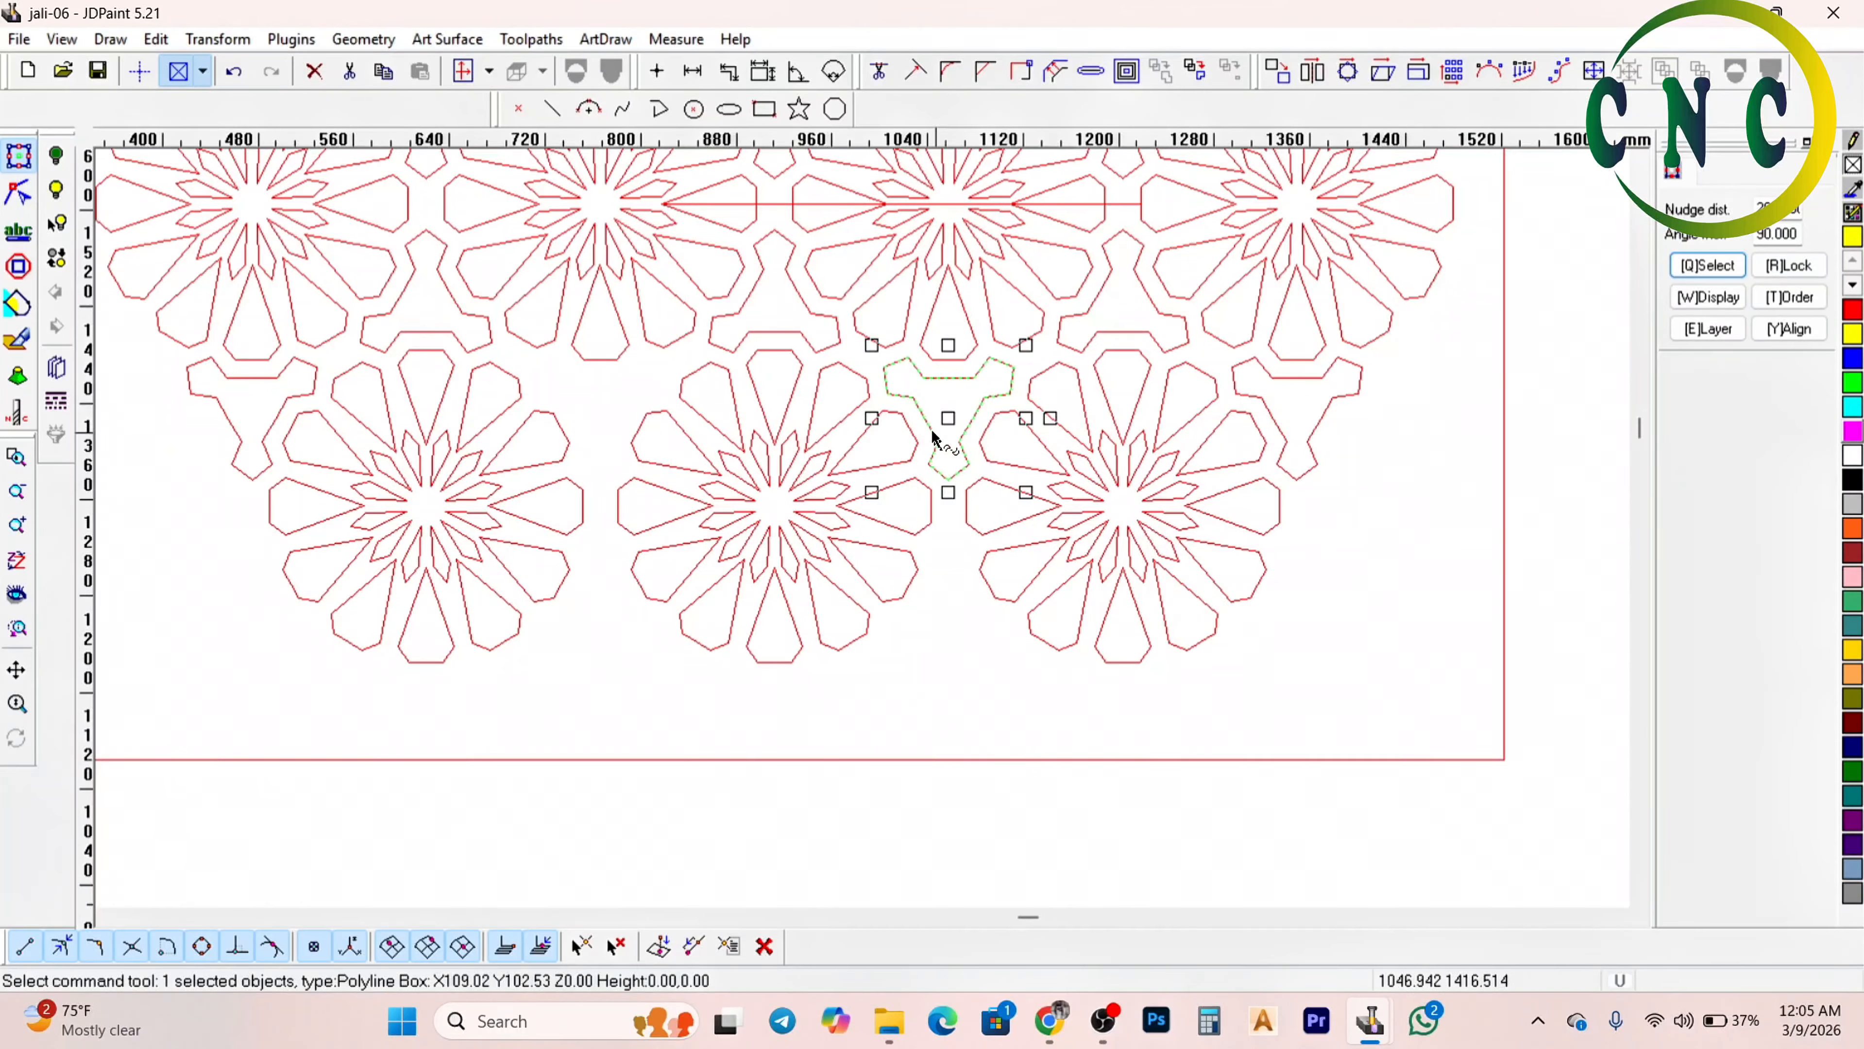
{"action": "left_click", "coordinate": [1312, 76]}
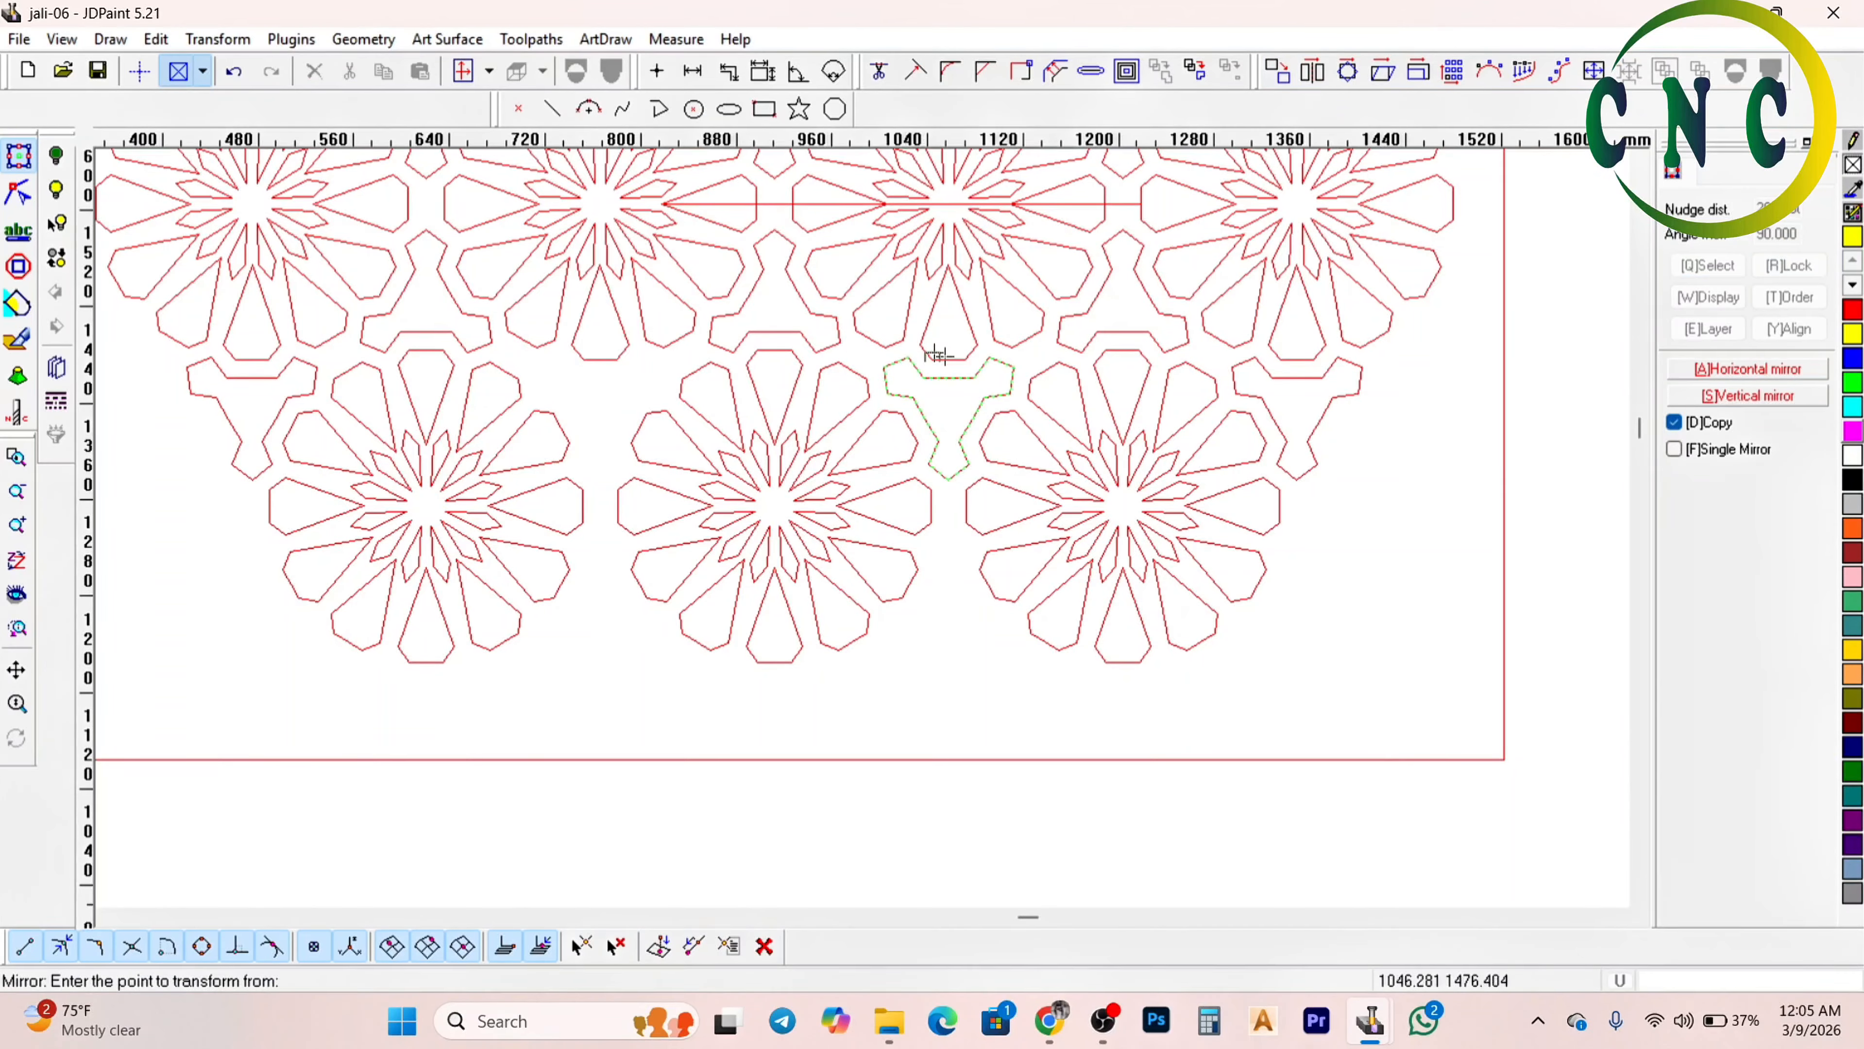
{"action": "right_click", "coordinate": [914, 402]}
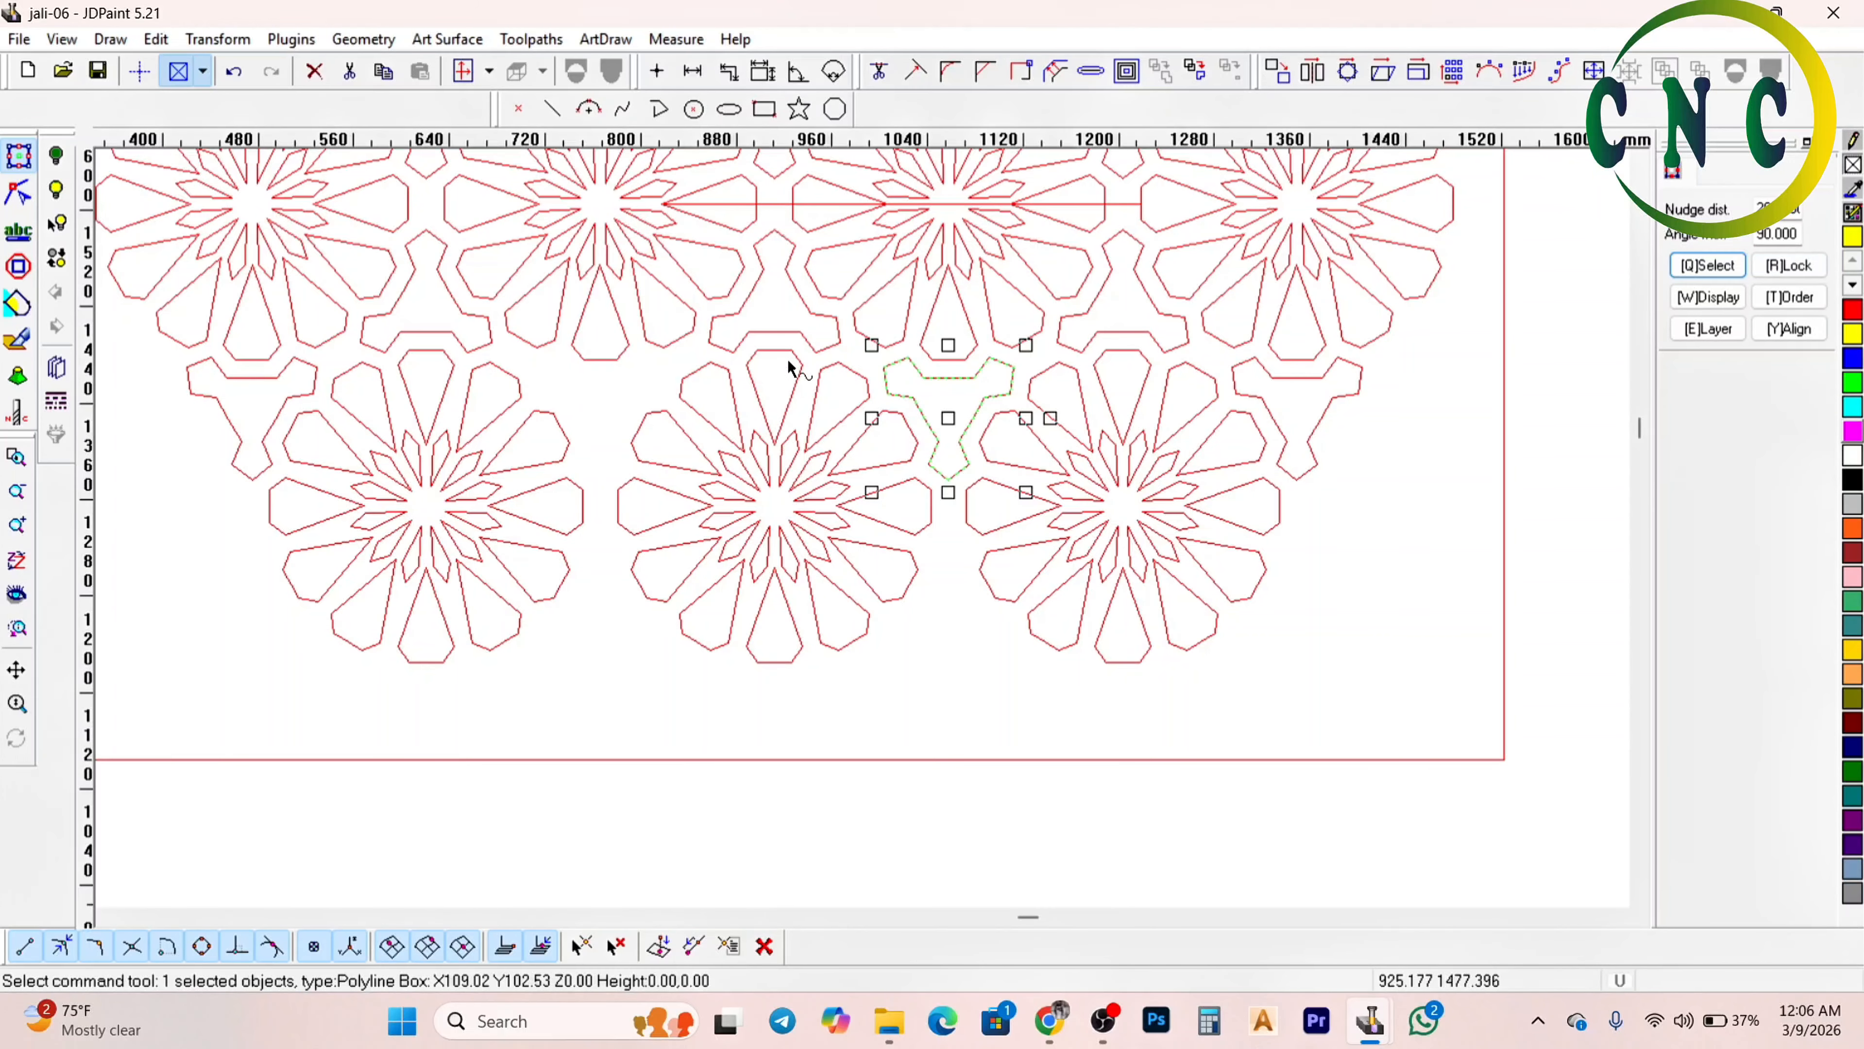
{"action": "scroll", "coordinate": [805, 430], "scroll_direction": "up", "scroll_amount": 2}
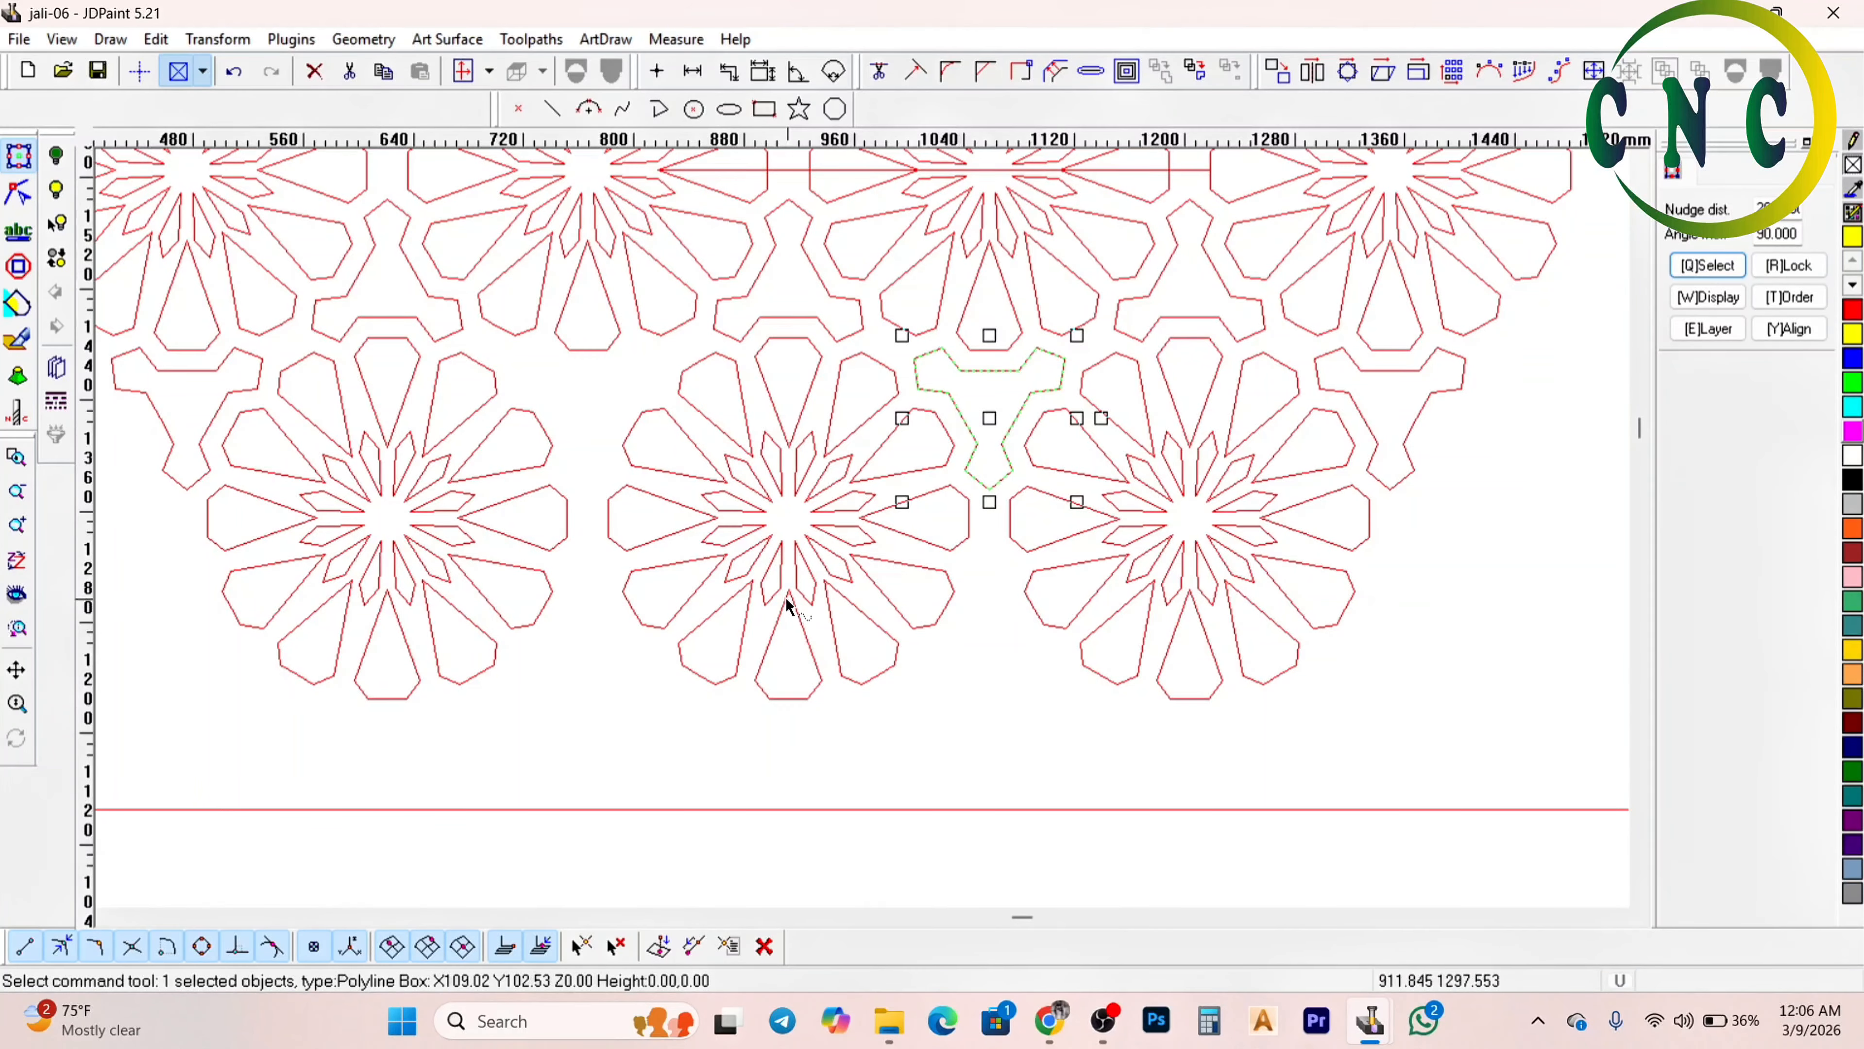
{"action": "scroll", "coordinate": [778, 628], "scroll_direction": "down", "scroll_amount": 2}
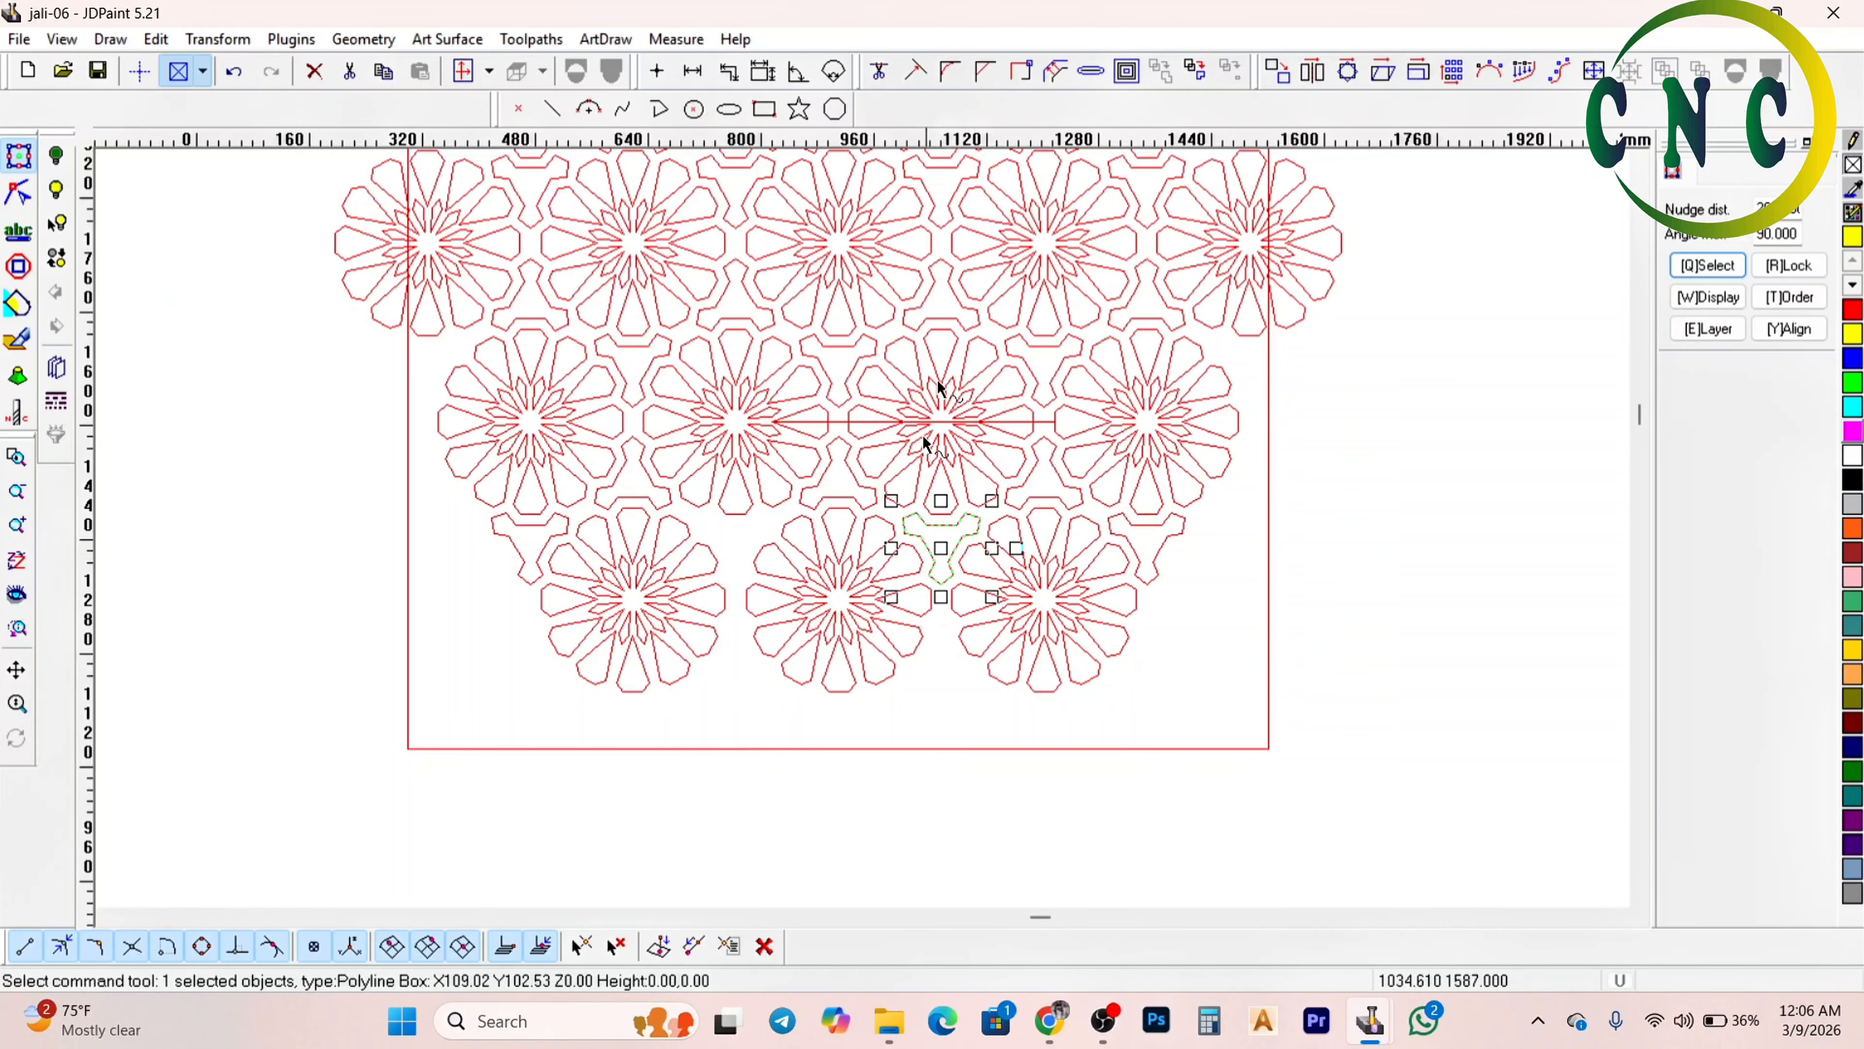
{"action": "left_click", "coordinate": [1314, 72]}
{"action": "scroll", "coordinate": [952, 423], "scroll_direction": "down", "scroll_amount": 3}
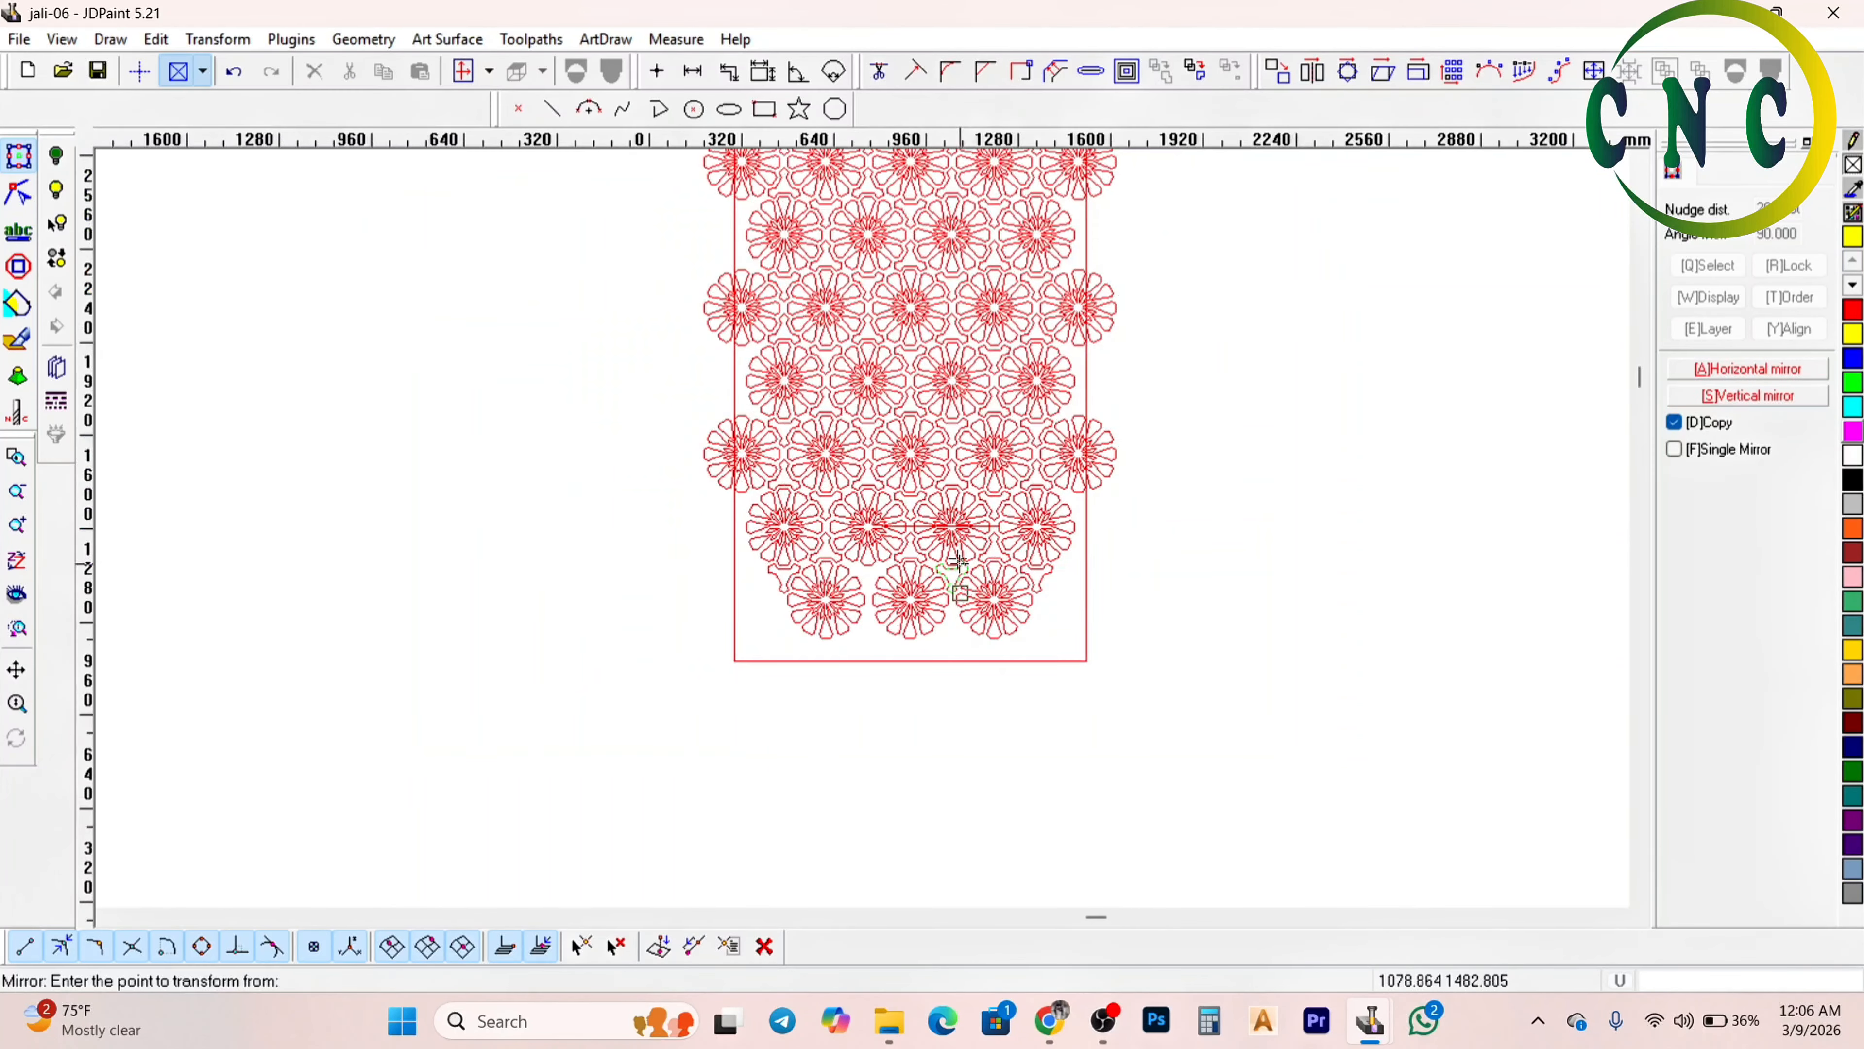
{"action": "scroll", "coordinate": [924, 512], "scroll_direction": "up", "scroll_amount": 3}
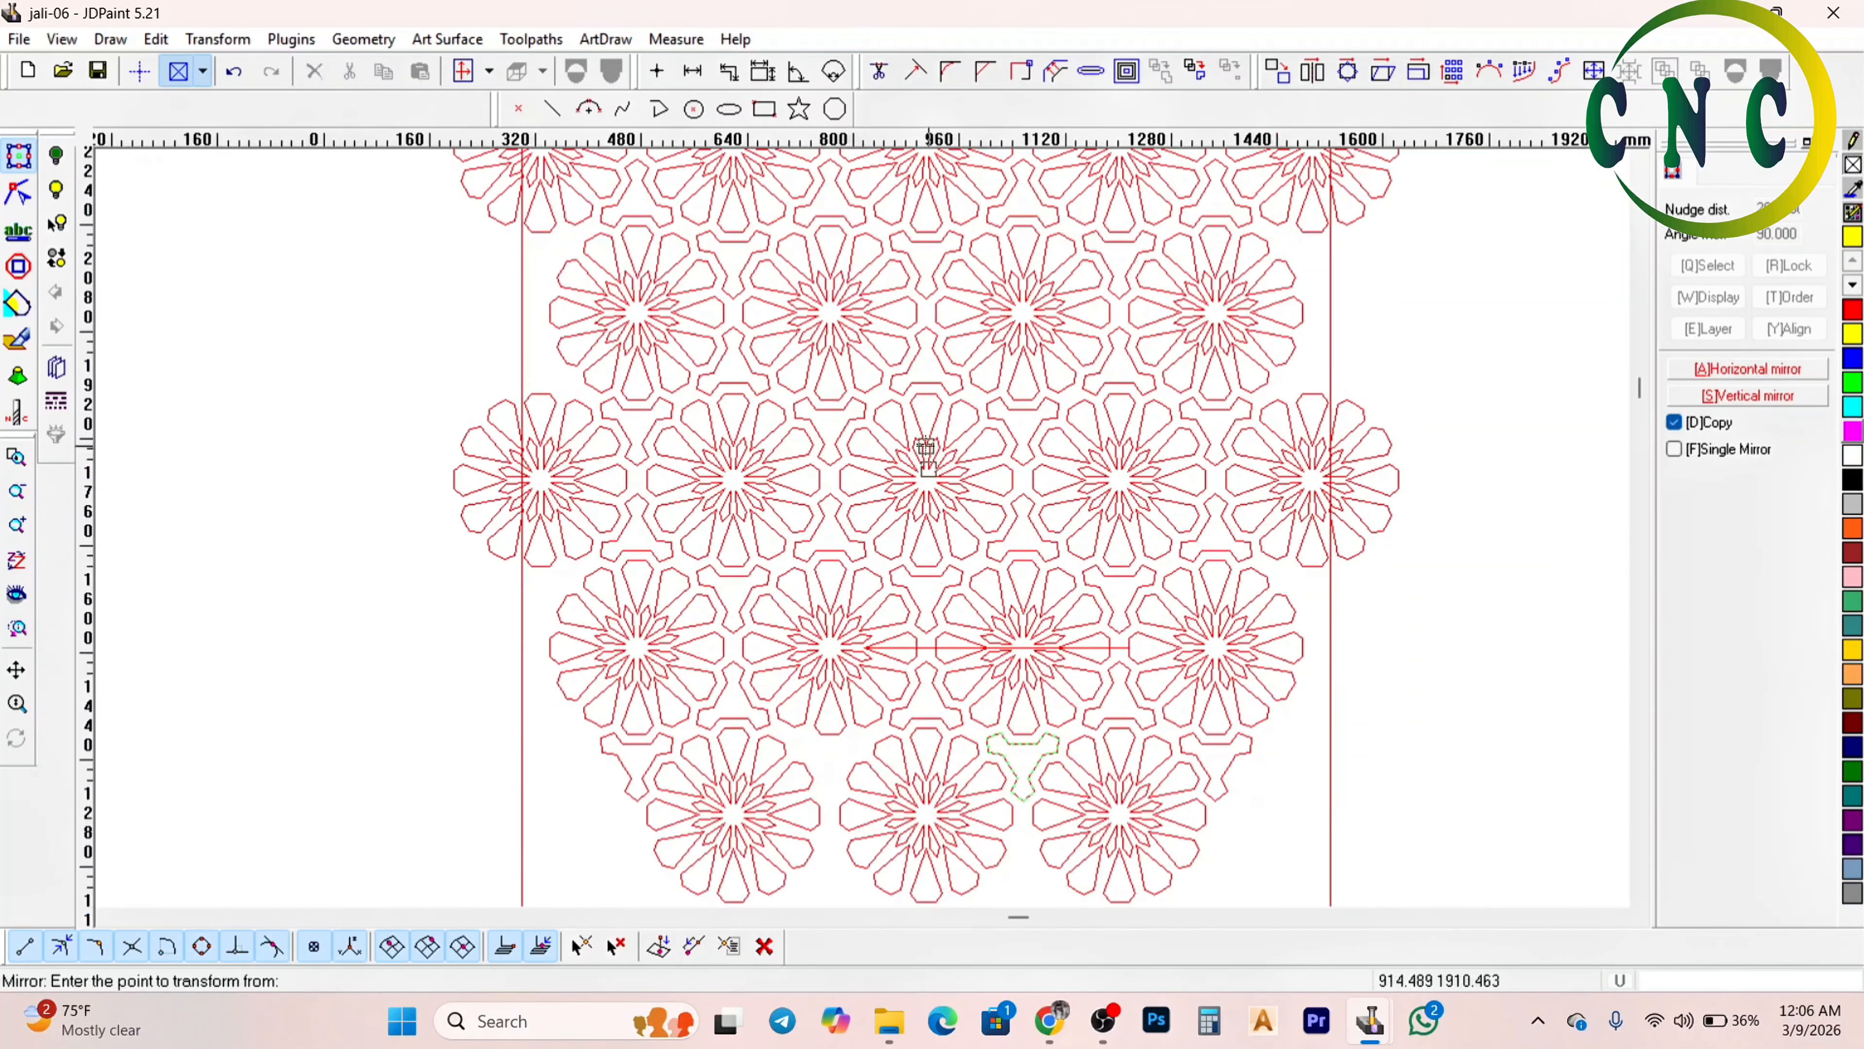
{"action": "left_click", "coordinate": [925, 299]}
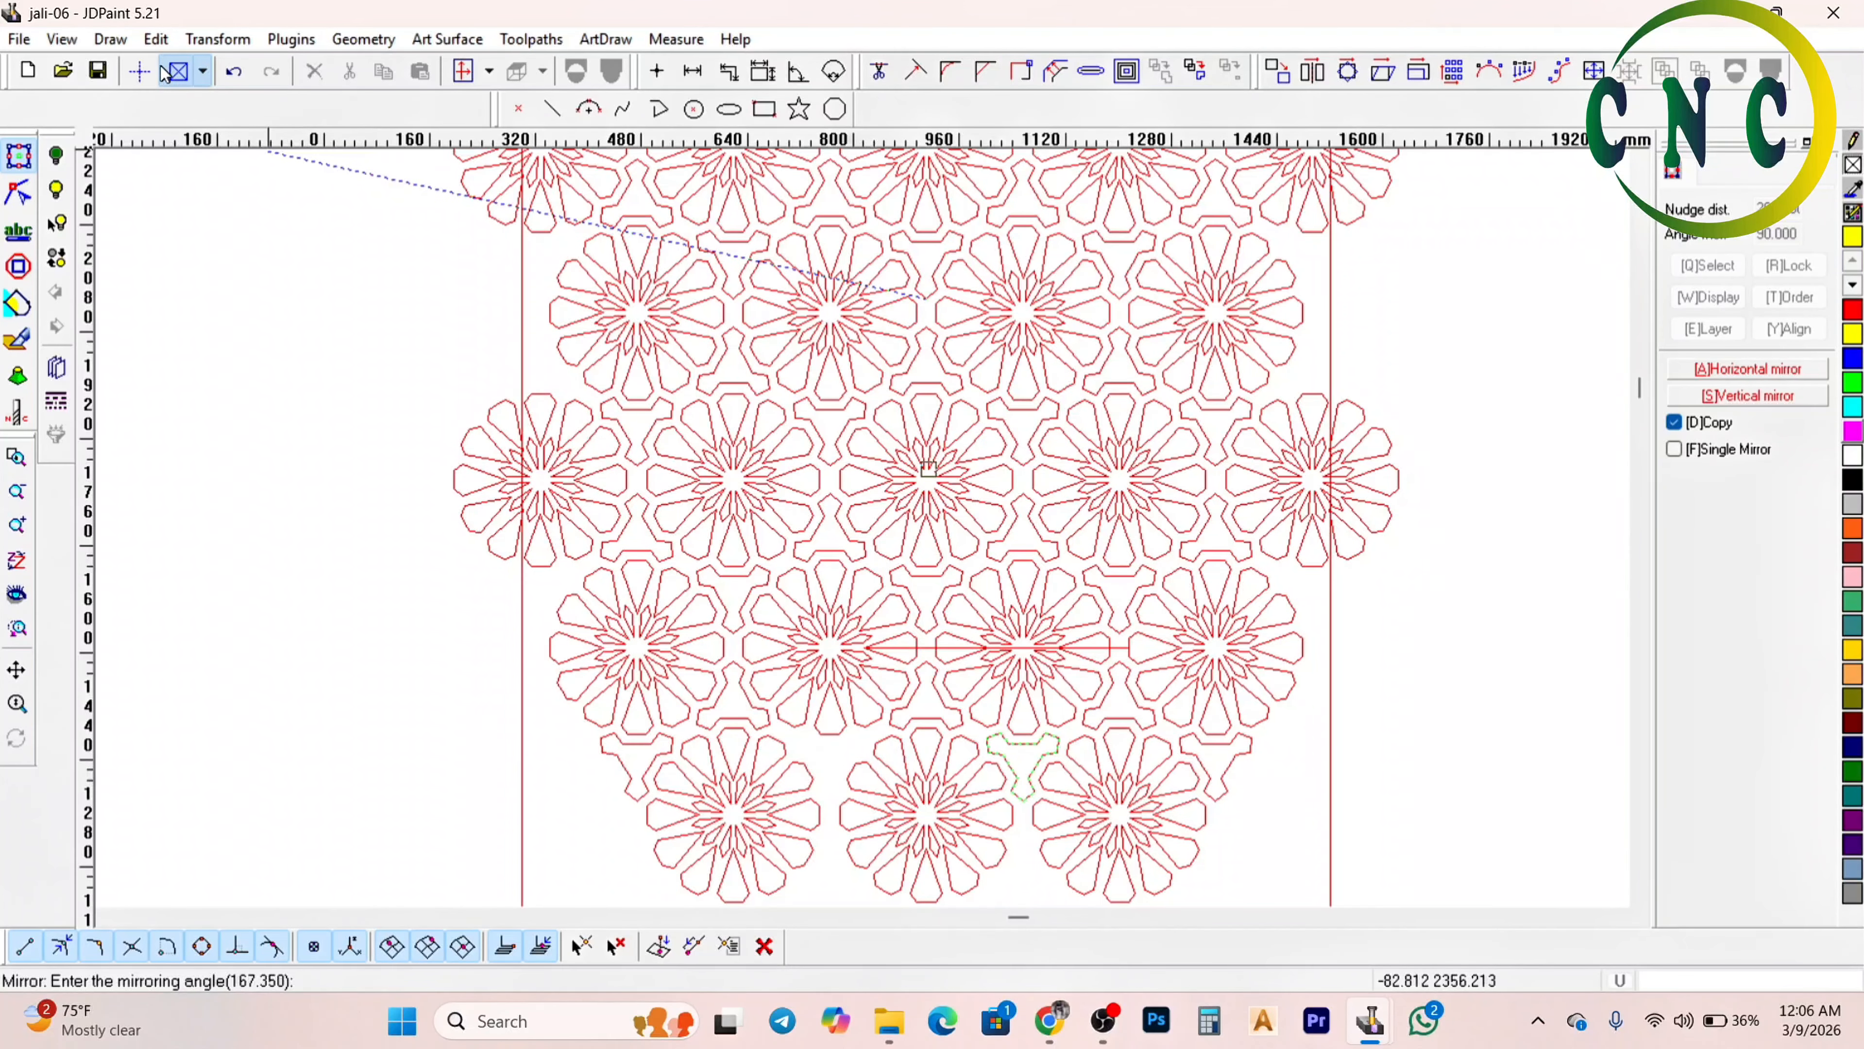
{"action": "left_click", "coordinate": [138, 69]}
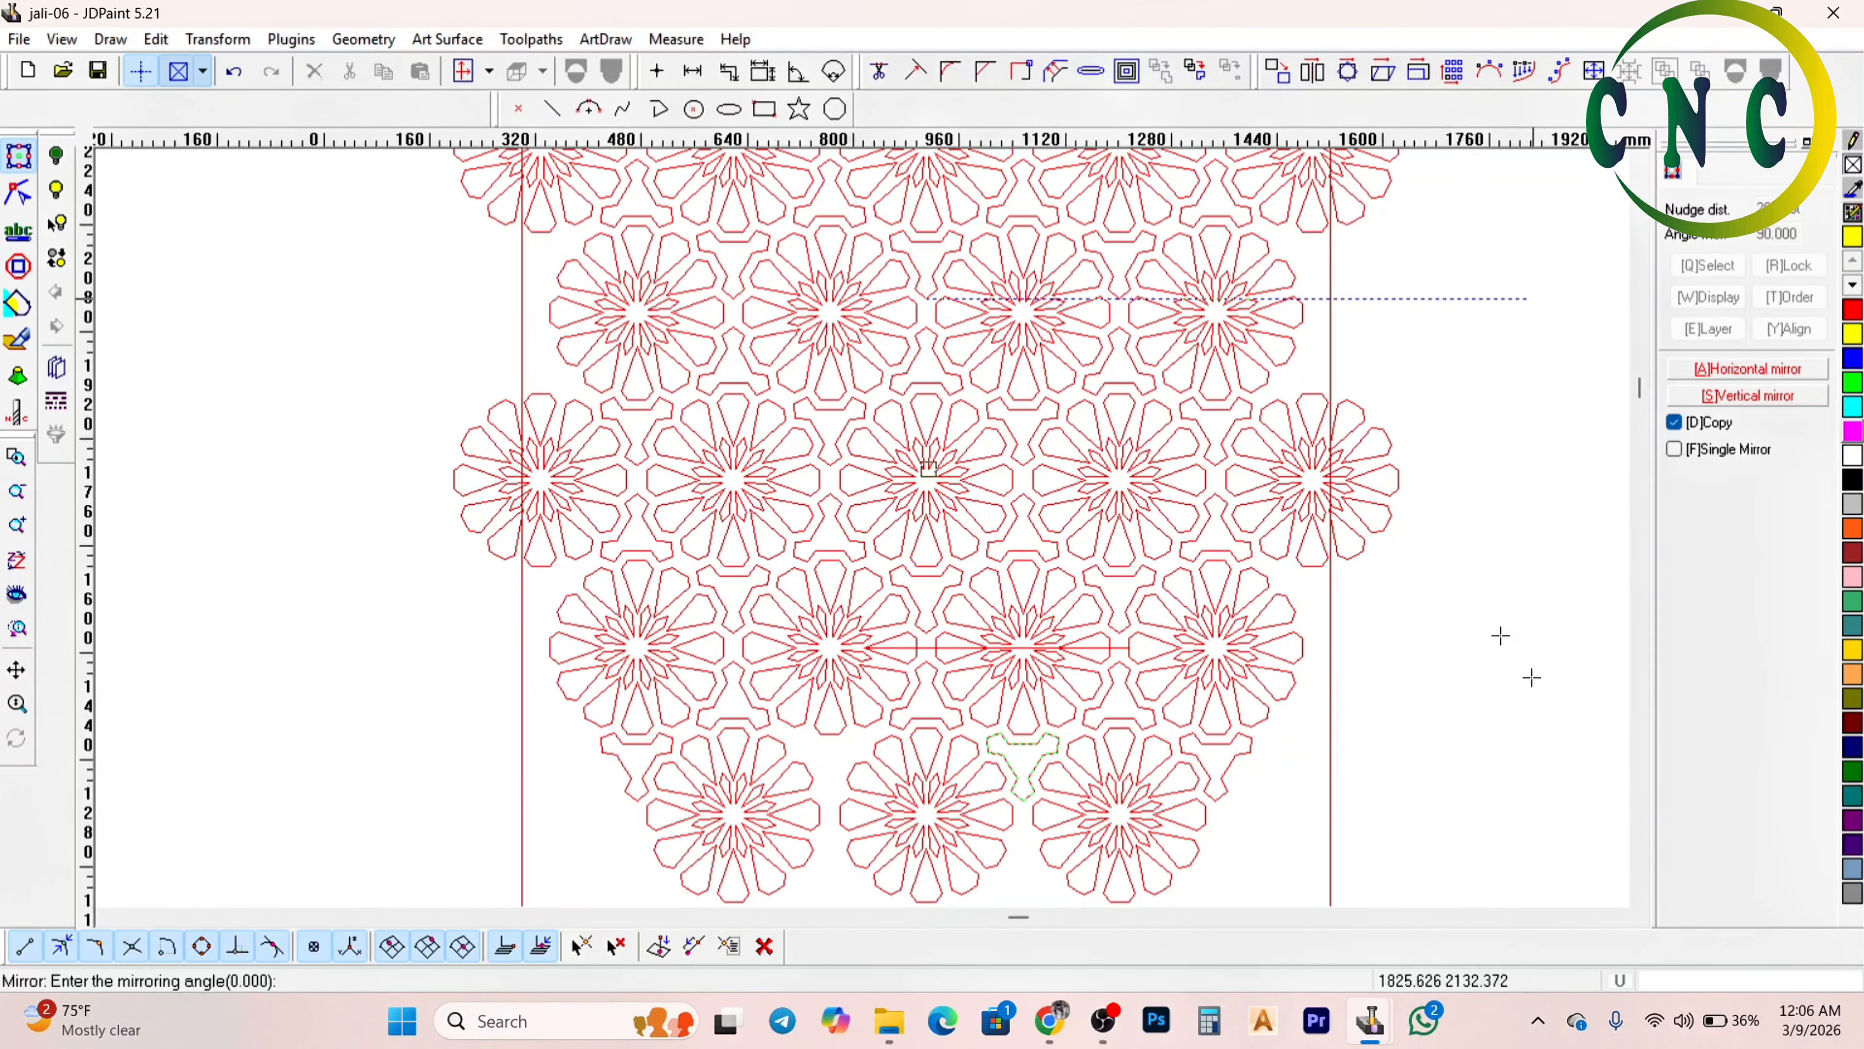
{"action": "scroll", "coordinate": [1231, 528], "scroll_direction": "up", "scroll_amount": 2}
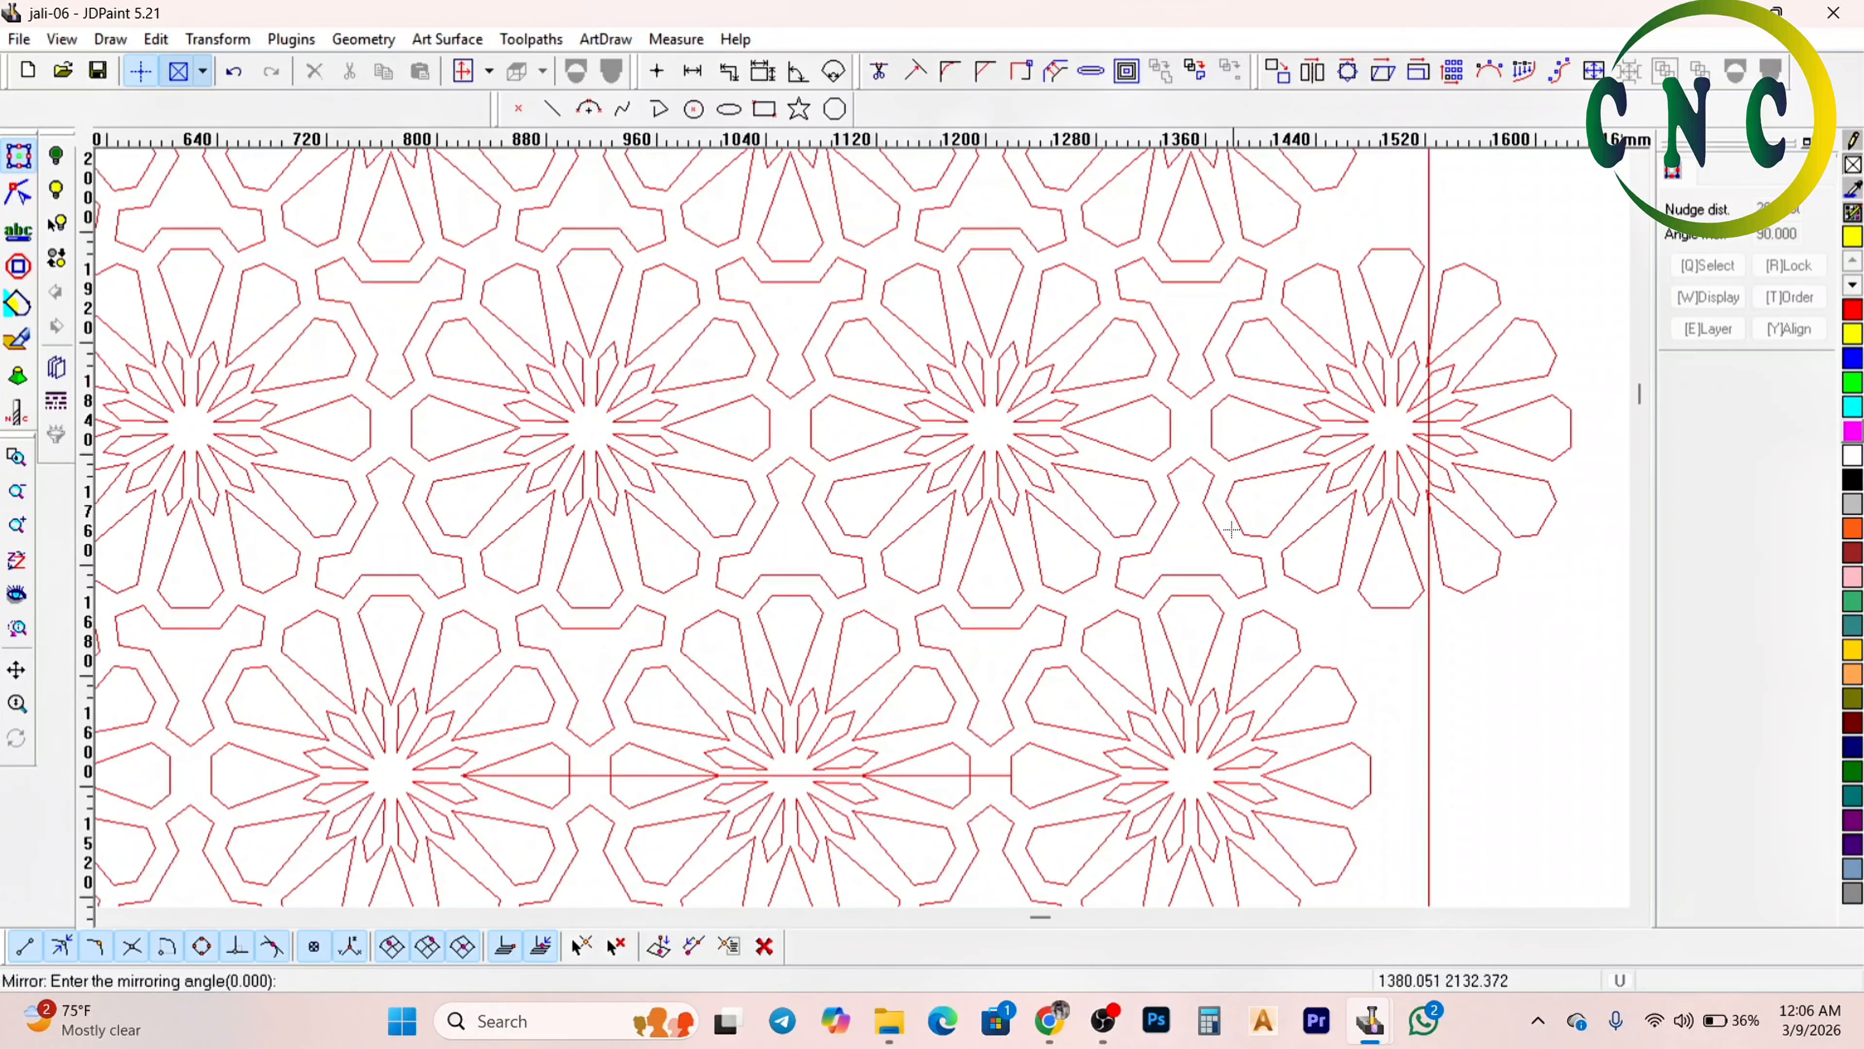
{"action": "scroll", "coordinate": [1232, 528], "scroll_direction": "down", "scroll_amount": 4}
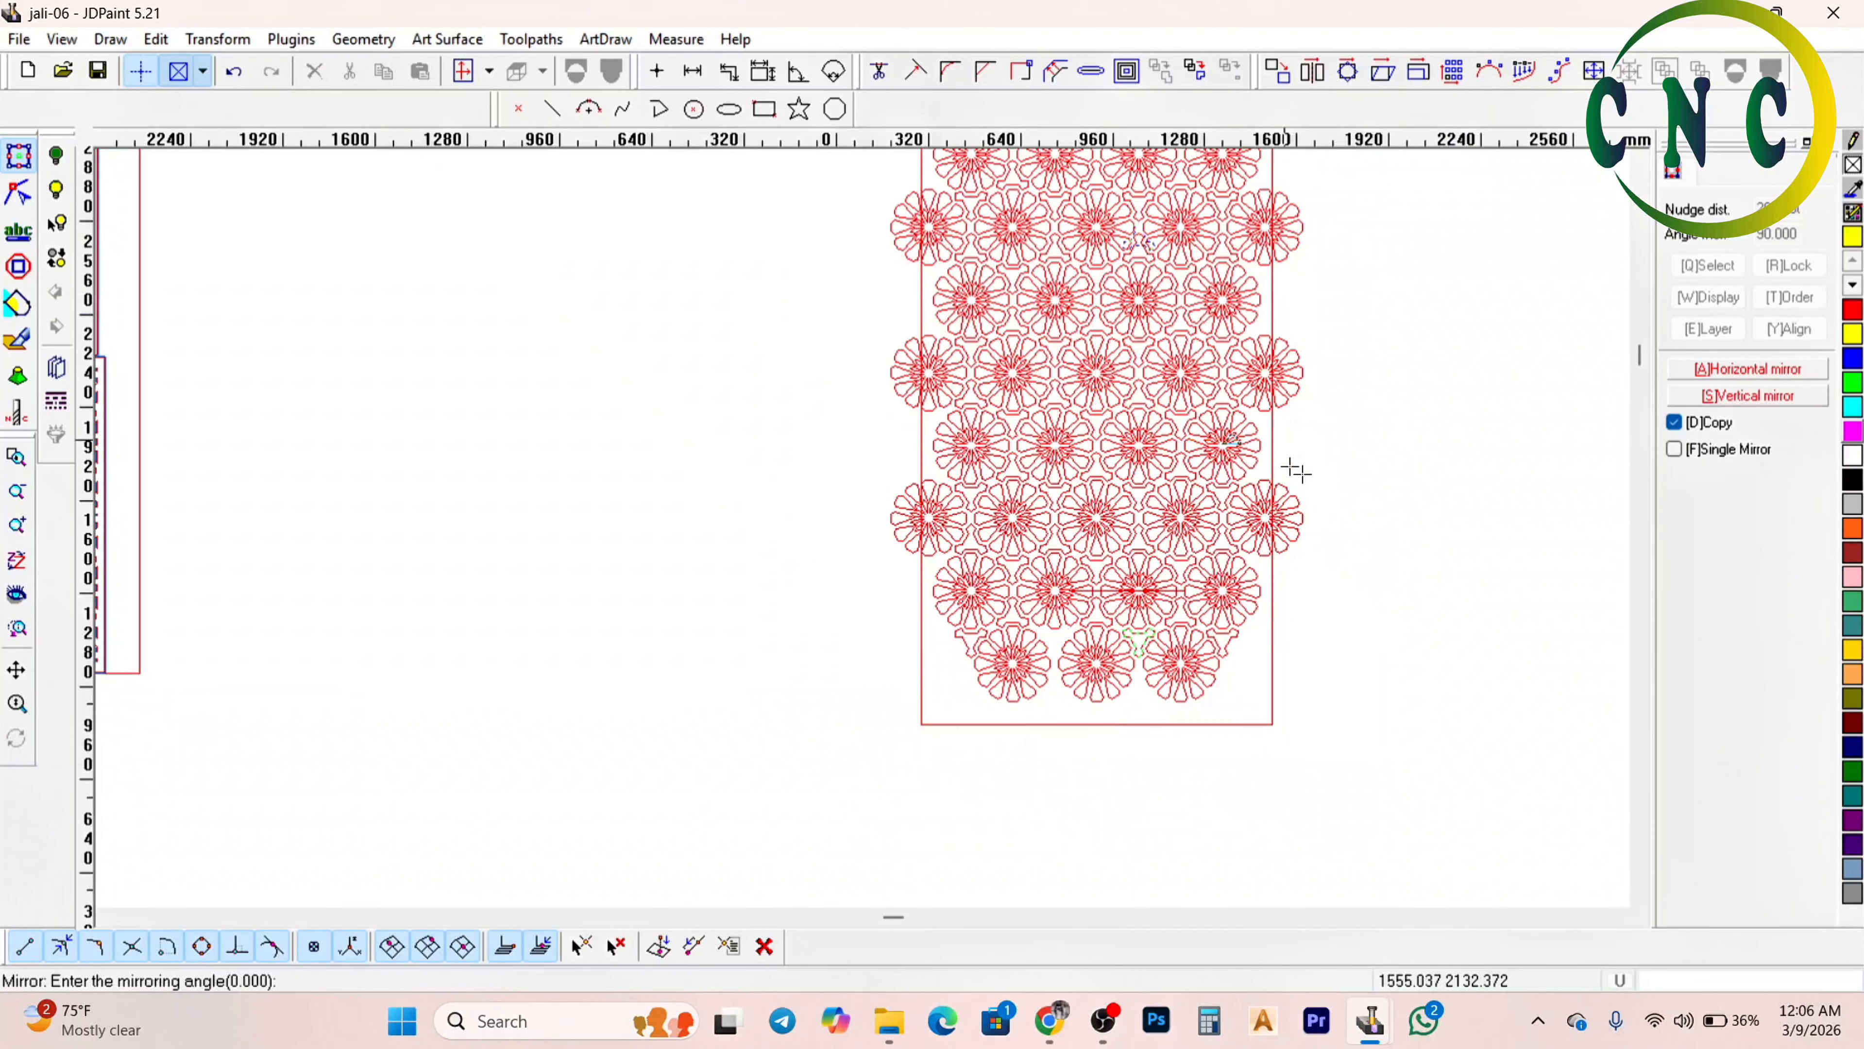
{"action": "scroll", "coordinate": [1102, 653], "scroll_direction": "up", "scroll_amount": 2}
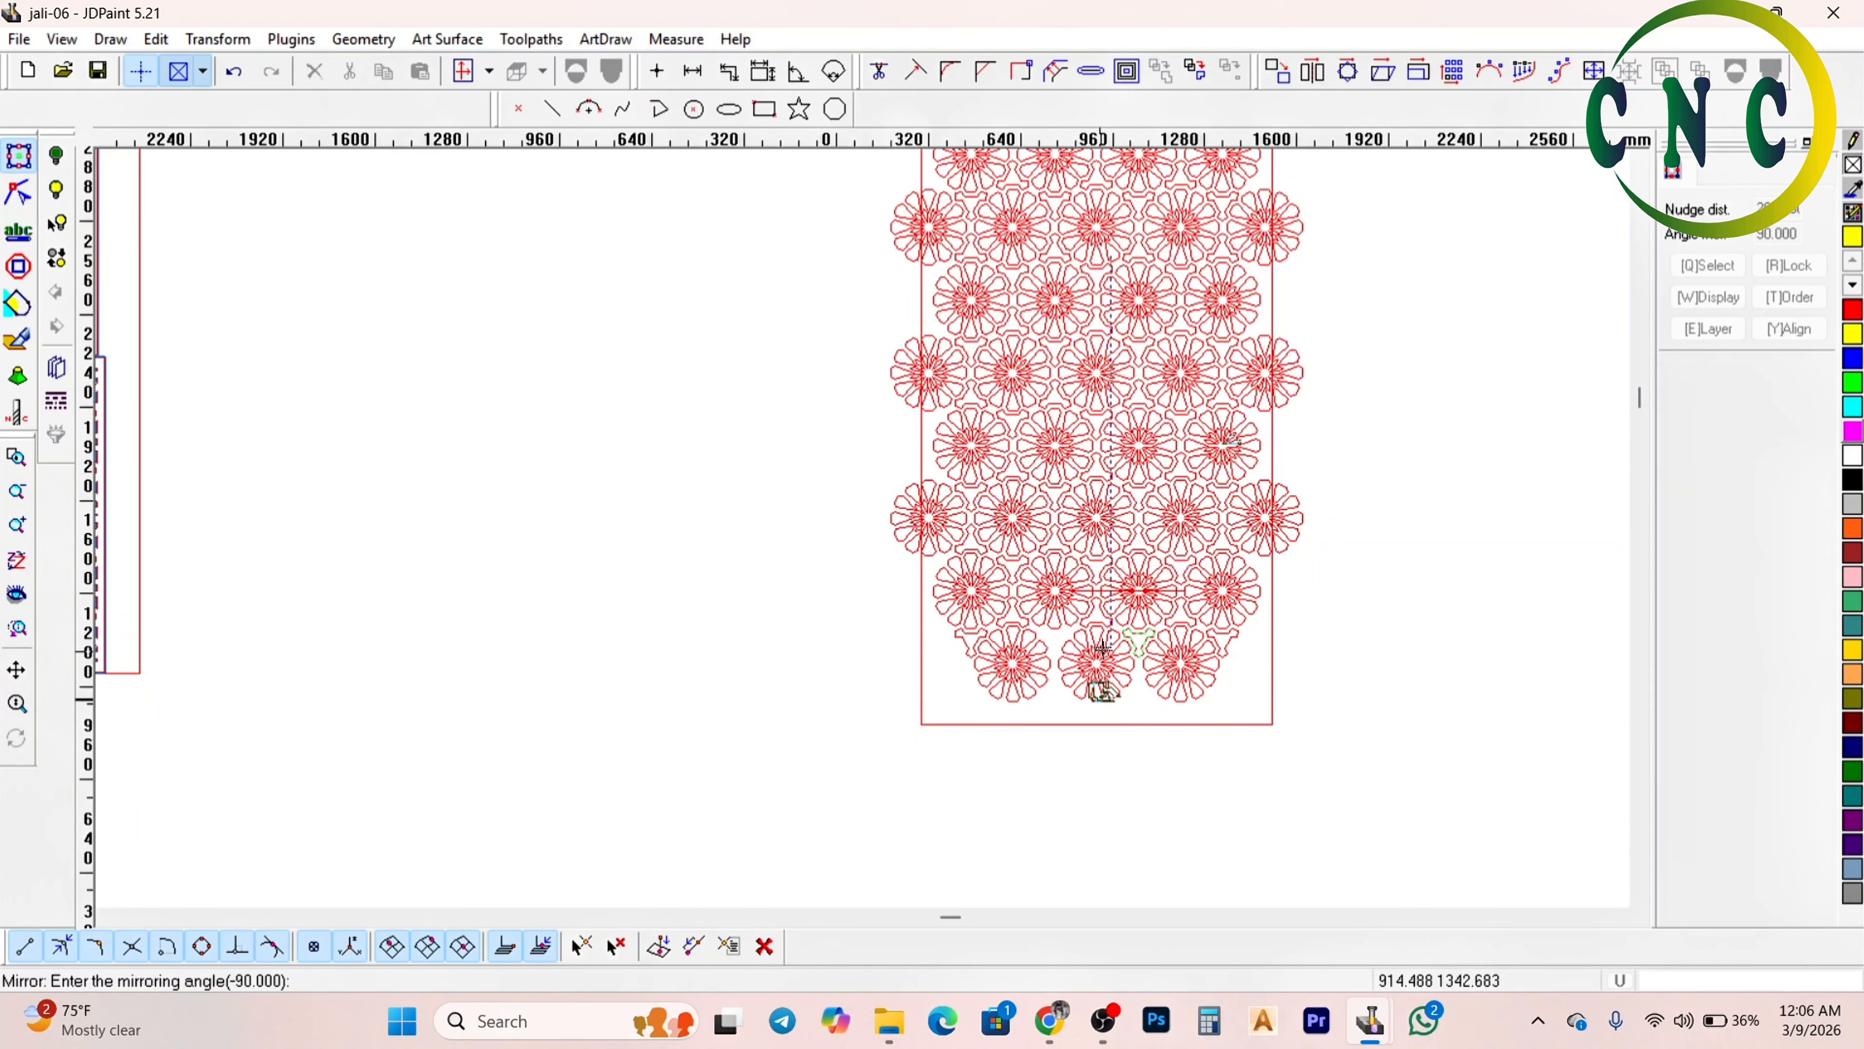
{"action": "scroll", "coordinate": [1102, 650], "scroll_direction": "up", "scroll_amount": 3}
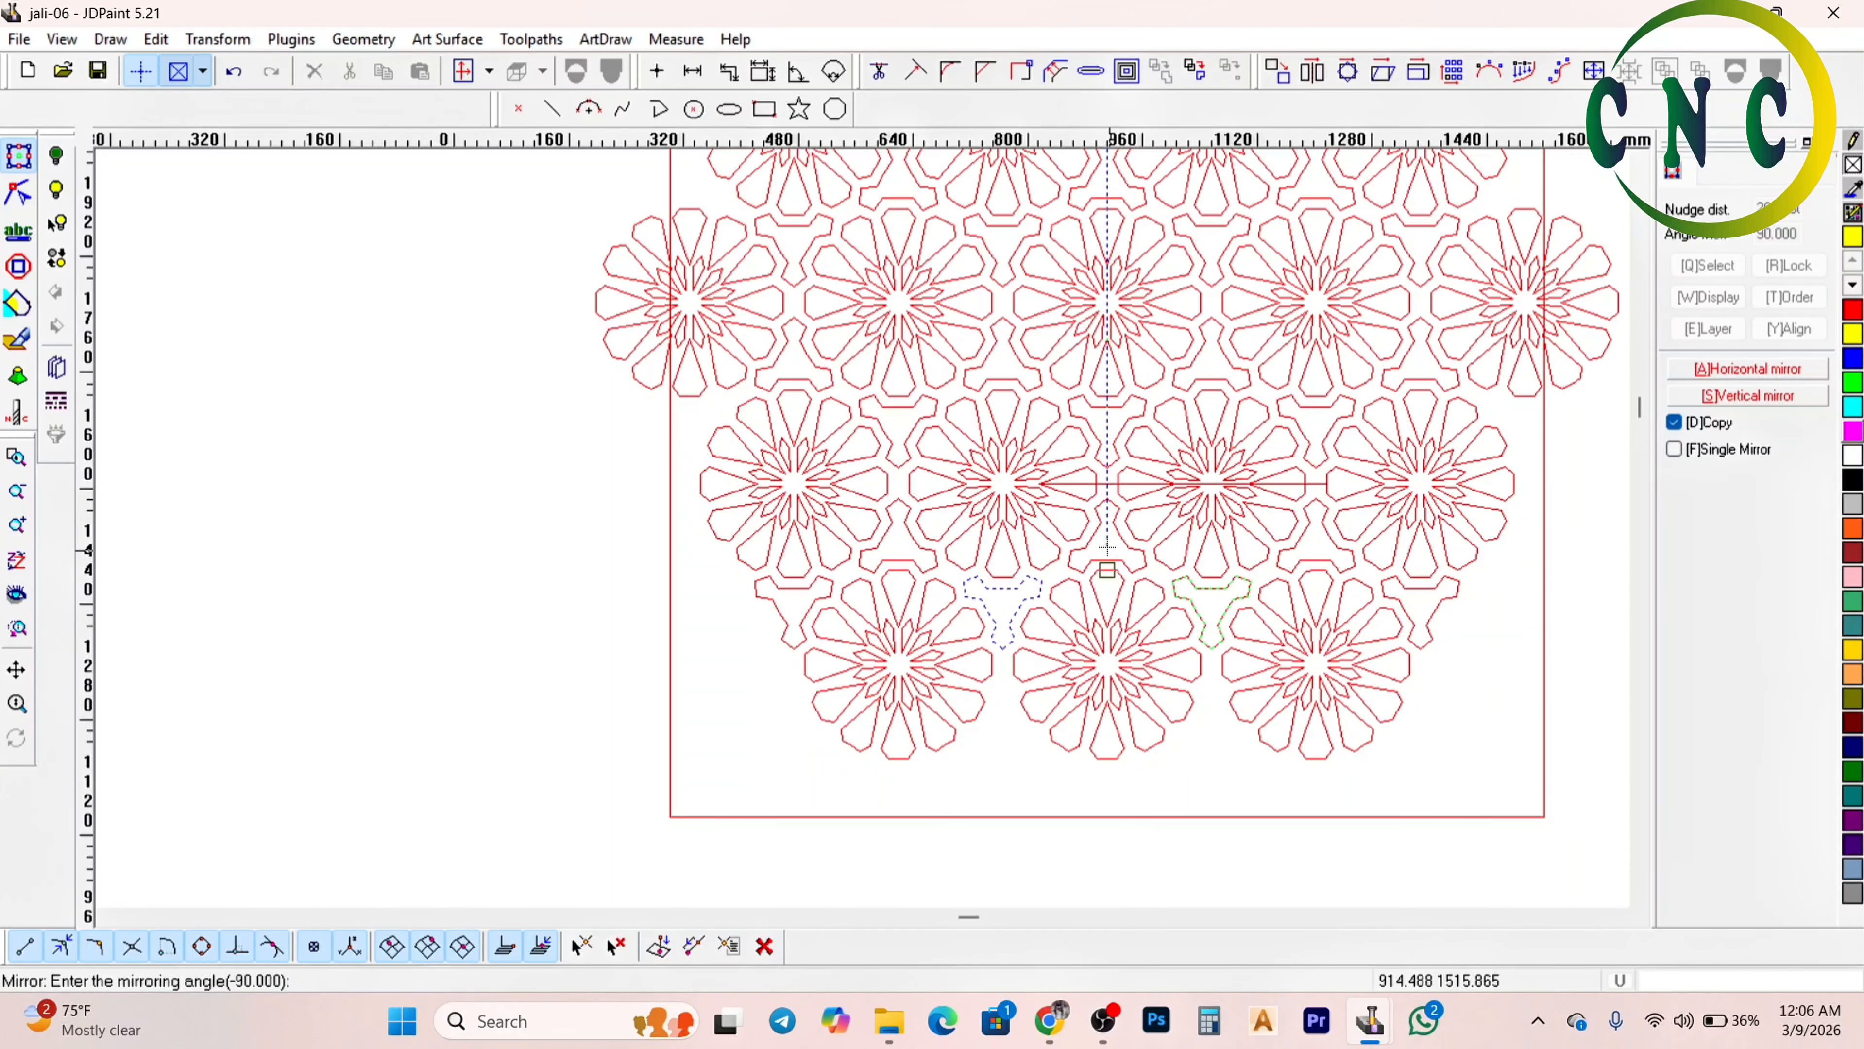
{"action": "left_click", "coordinate": [1106, 547]}
{"action": "scroll", "coordinate": [1082, 533], "scroll_direction": "down", "scroll_amount": 1}
{"action": "scroll", "coordinate": [1020, 507], "scroll_direction": "up", "scroll_amount": 2}
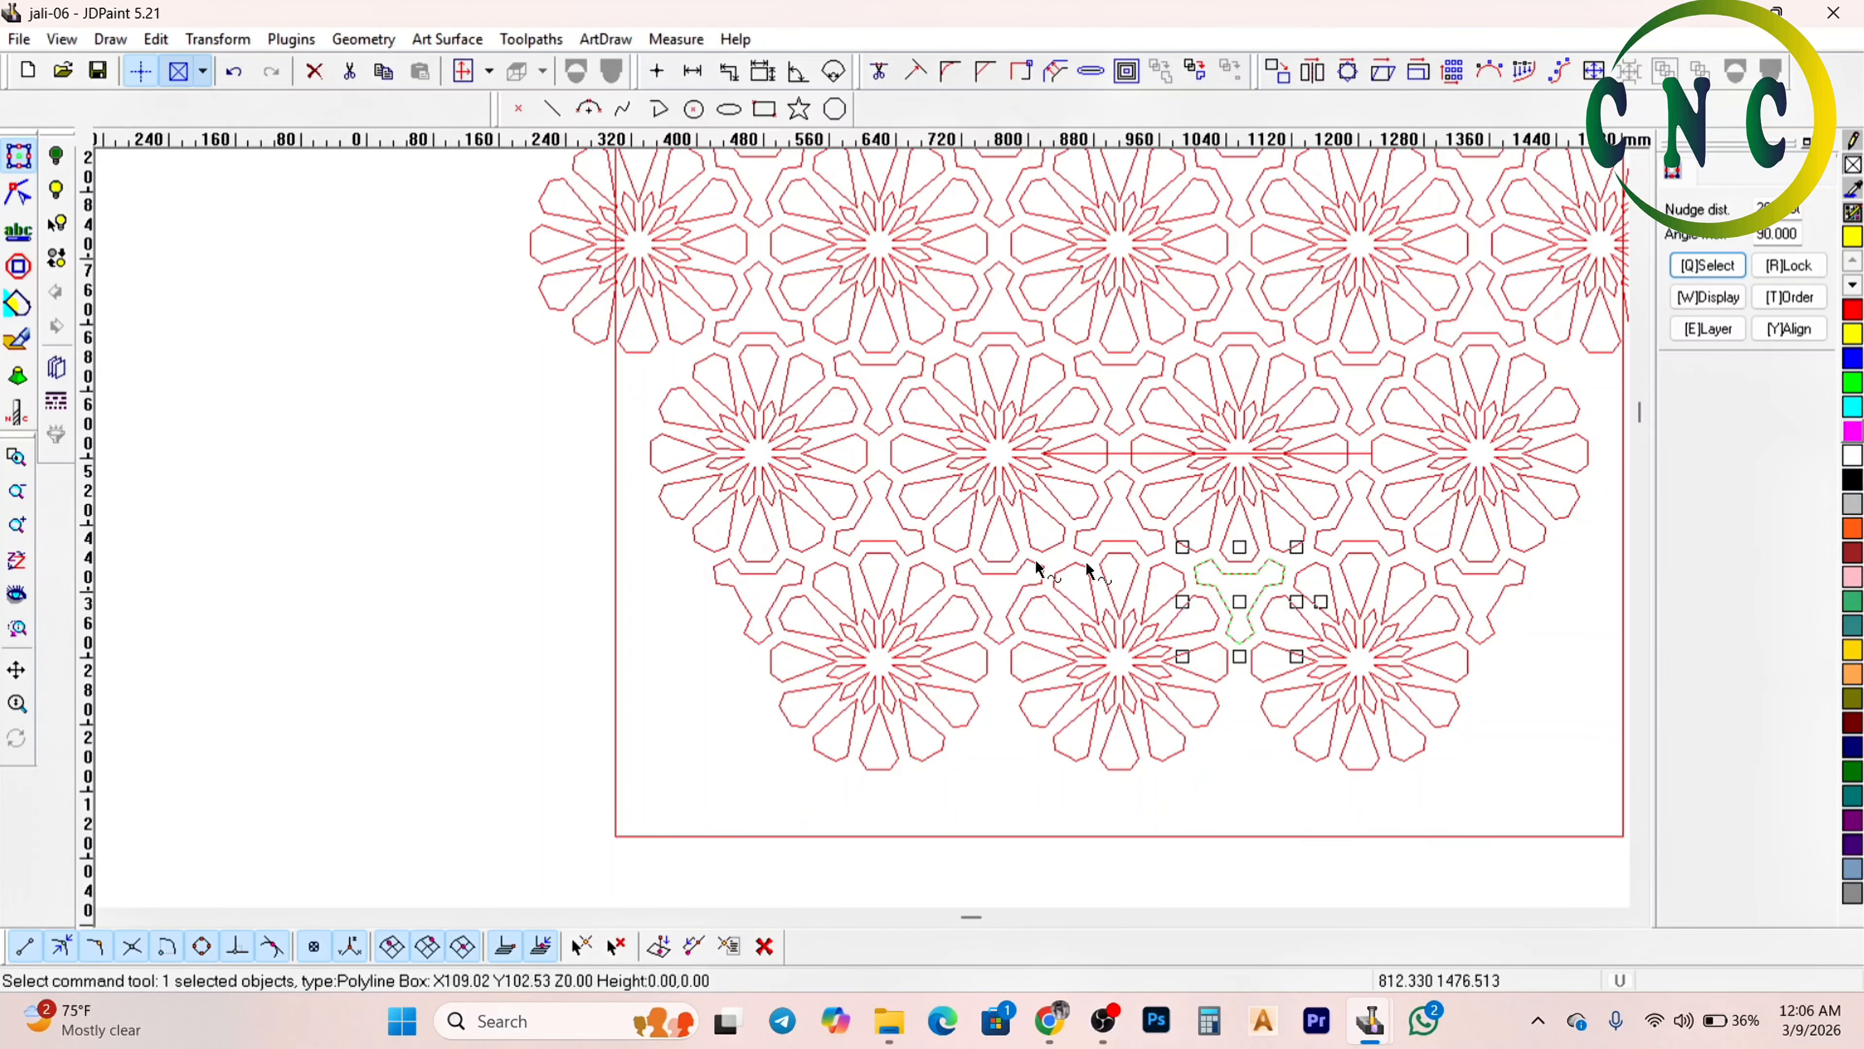
{"action": "scroll", "coordinate": [943, 576], "scroll_direction": "down", "scroll_amount": 1}
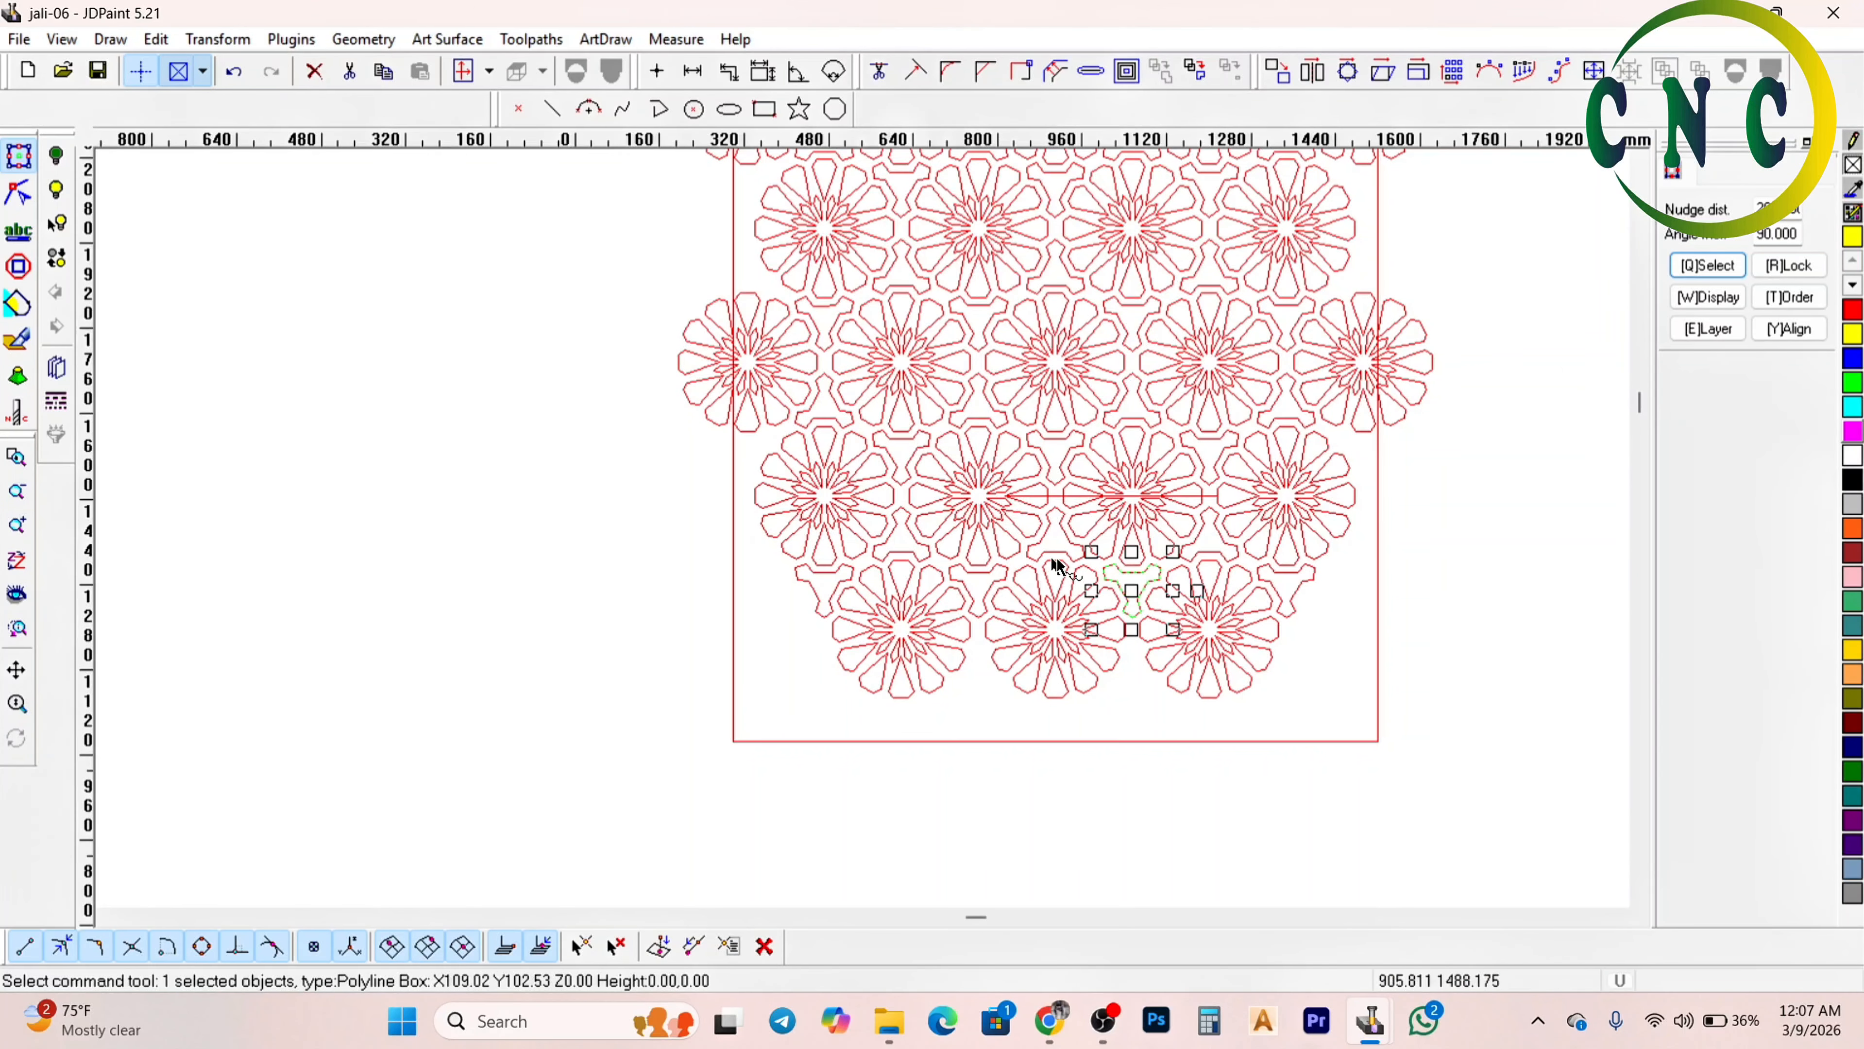
Examine the horizontal centre line of the four-flower row and the connectors directly above and below it, selecting each in turn
{"action": "scroll", "coordinate": [1057, 566], "scroll_direction": "up", "scroll_amount": 1}
{"action": "left_click", "coordinate": [991, 488]}
{"action": "scroll", "coordinate": [996, 433], "scroll_direction": "up", "scroll_amount": 1}
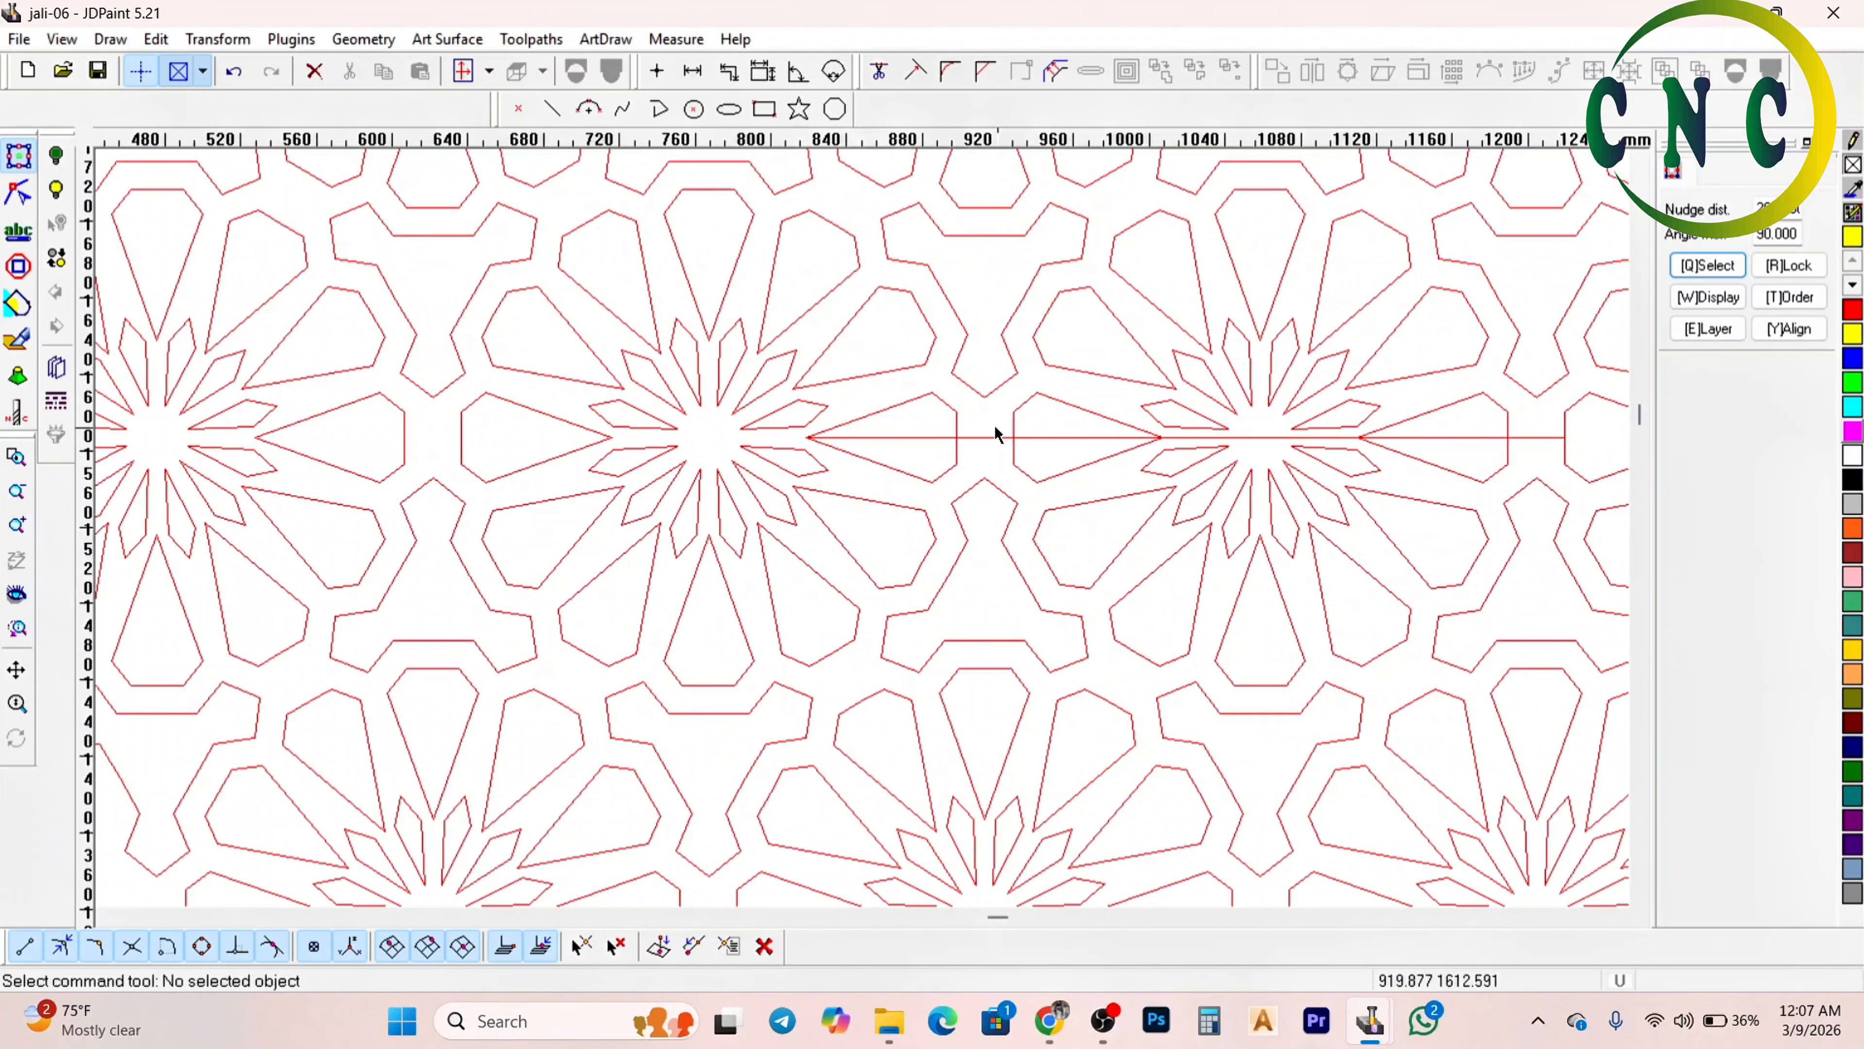
{"action": "left_click", "coordinate": [986, 438]}
{"action": "scroll", "coordinate": [999, 400], "scroll_direction": "down", "scroll_amount": 1}
{"action": "scroll", "coordinate": [1017, 360], "scroll_direction": "up", "scroll_amount": 1}
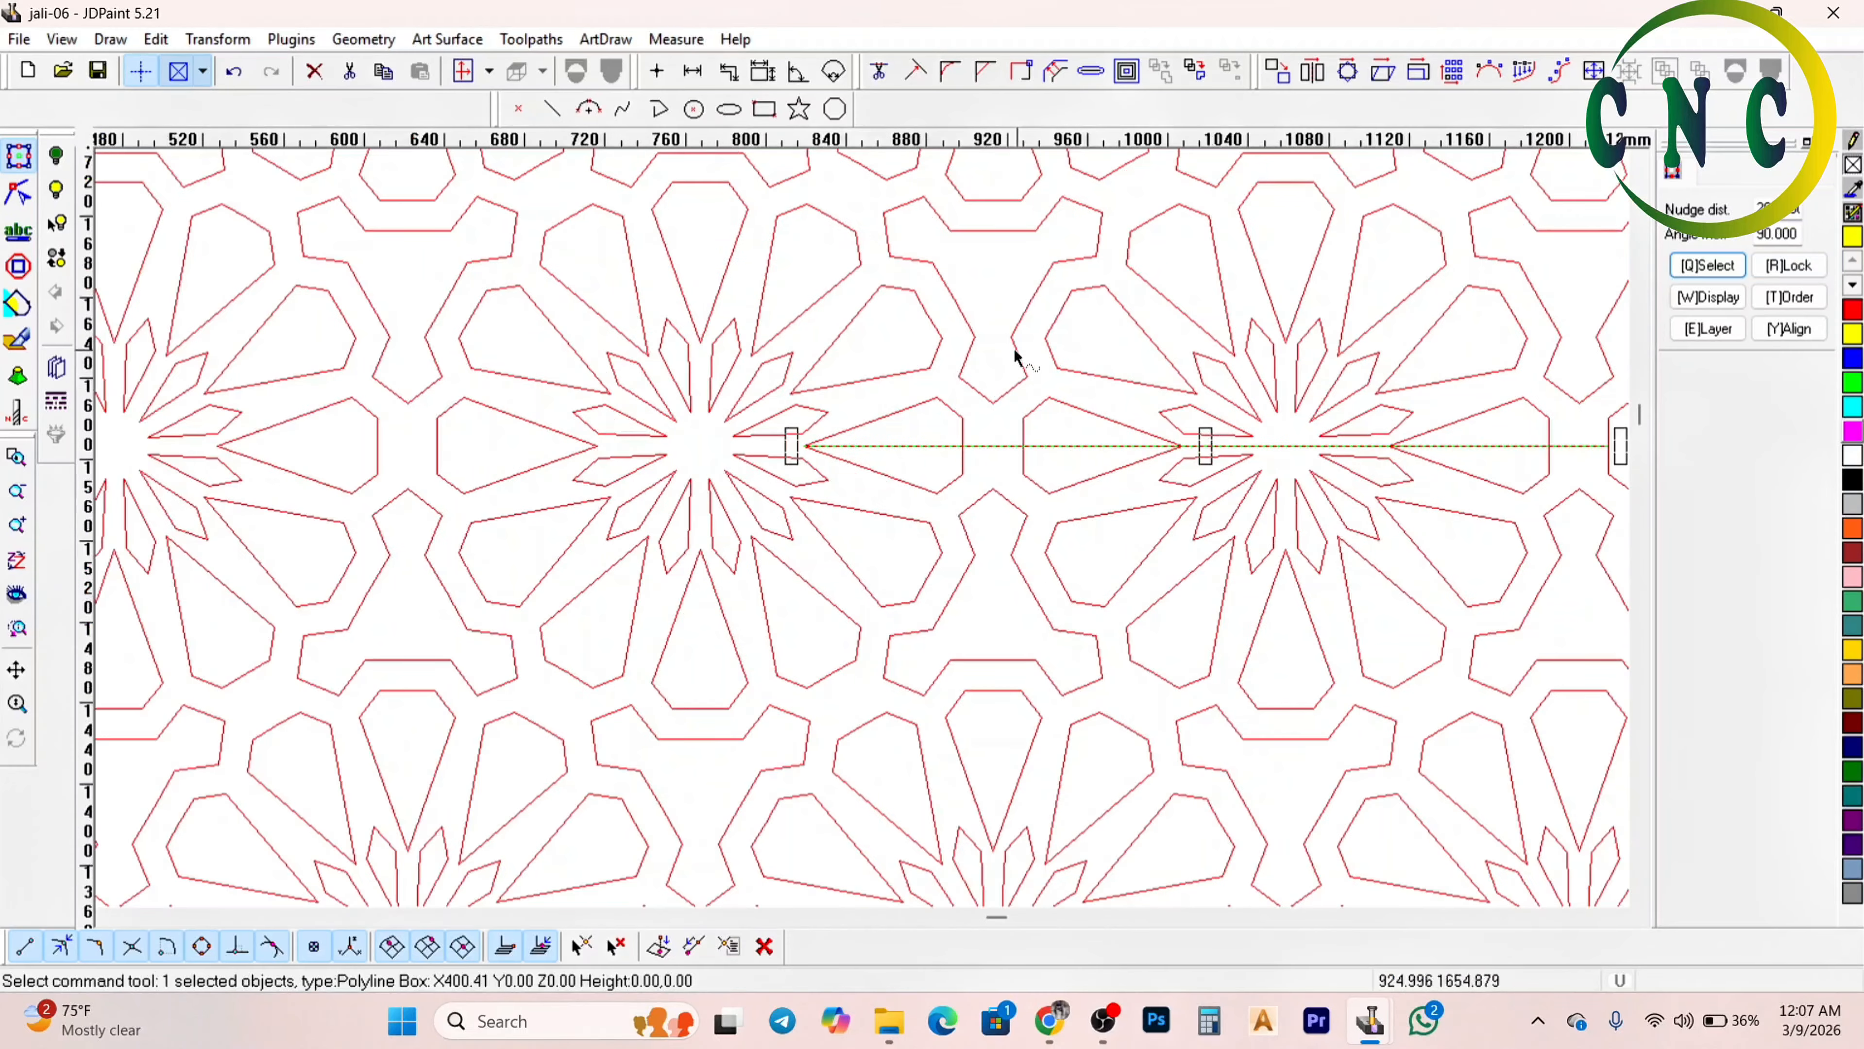
{"action": "left_click", "coordinate": [1012, 352]}
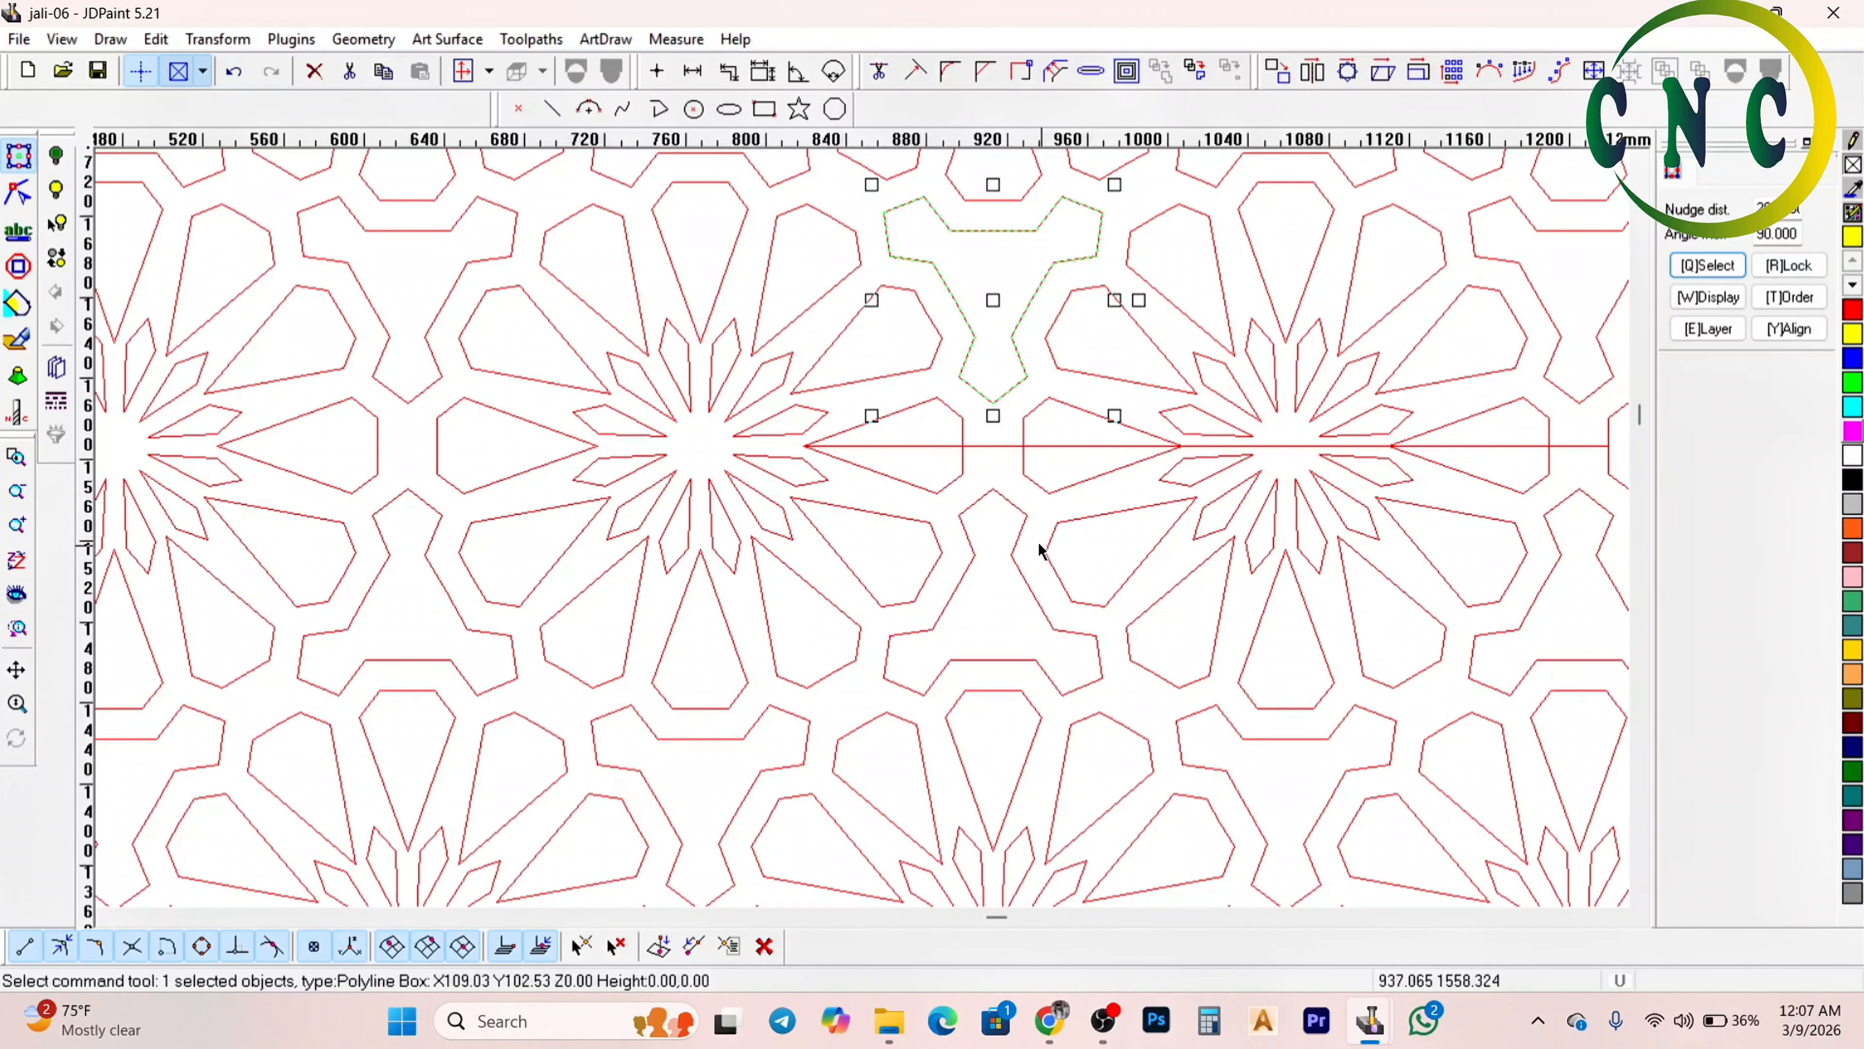
{"action": "left_click", "coordinate": [1015, 544]}
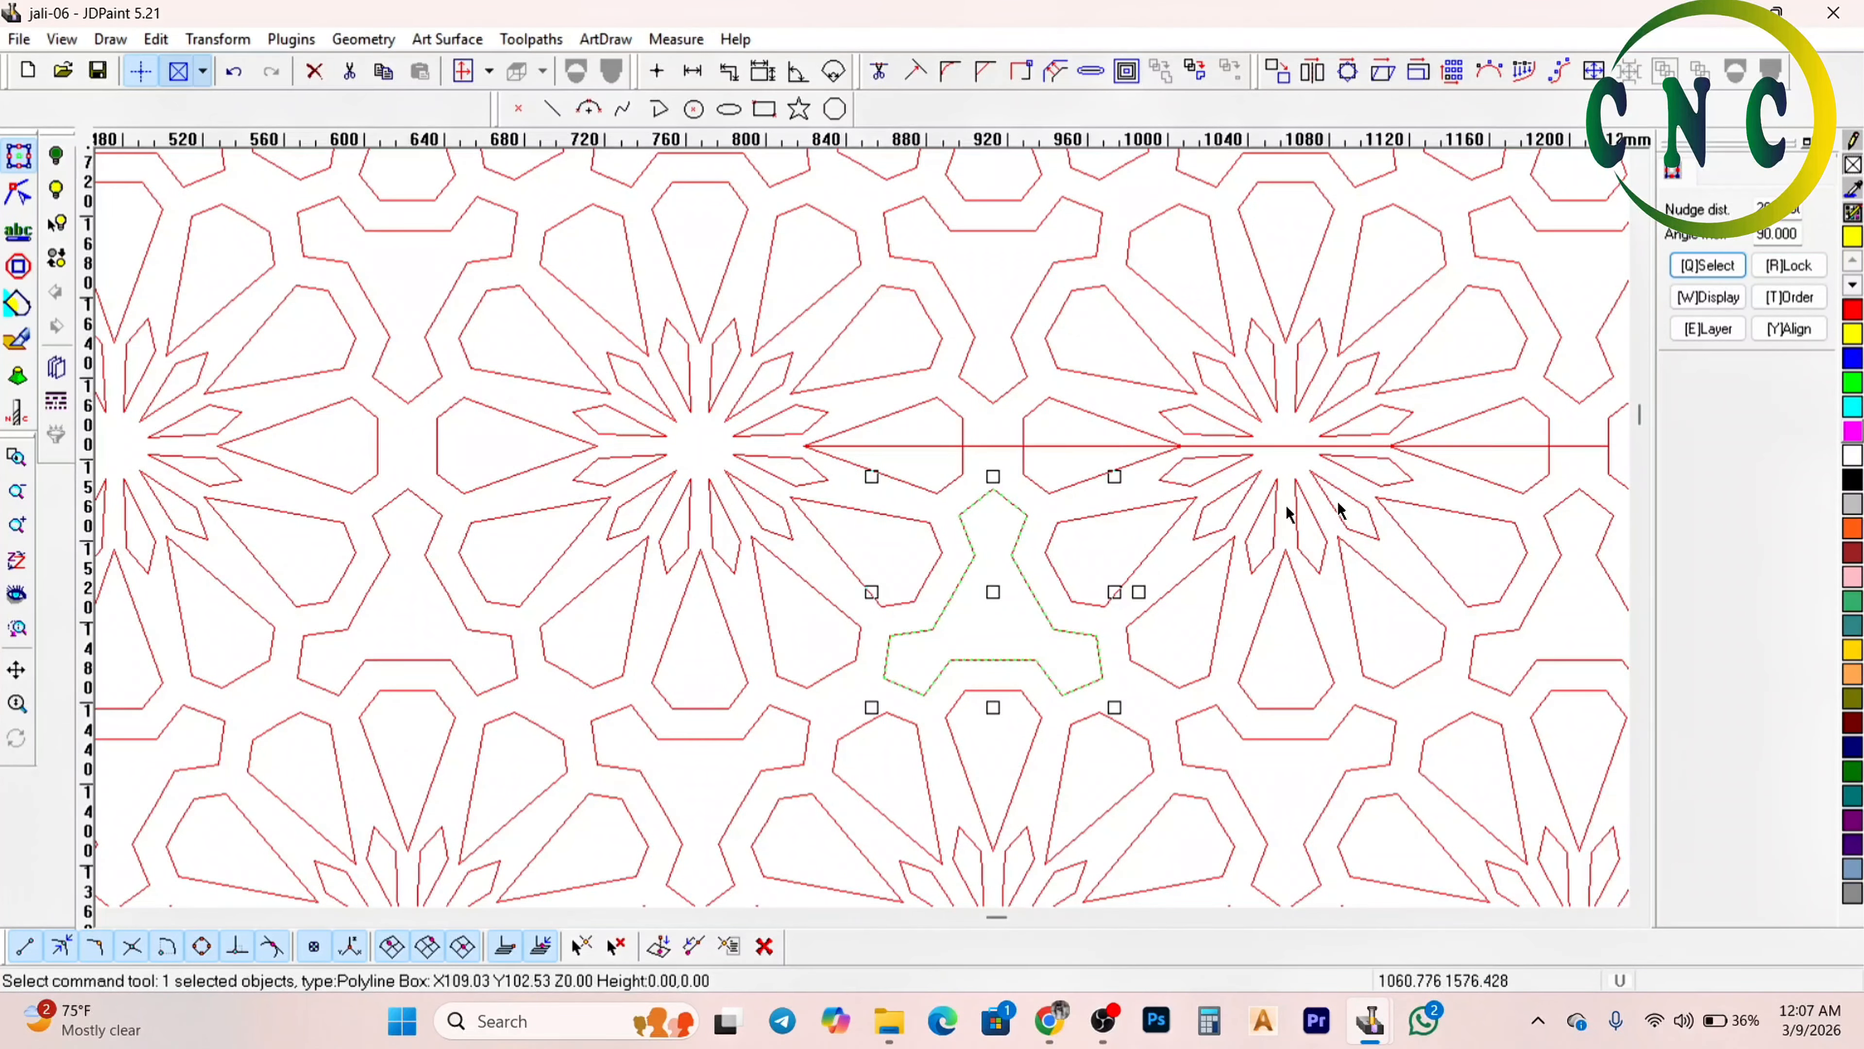
{"action": "left_click", "coordinate": [1057, 452]}
{"action": "scroll", "coordinate": [1073, 415], "scroll_direction": "down", "scroll_amount": 3}
{"action": "scroll", "coordinate": [1078, 411], "scroll_direction": "up", "scroll_amount": 2}
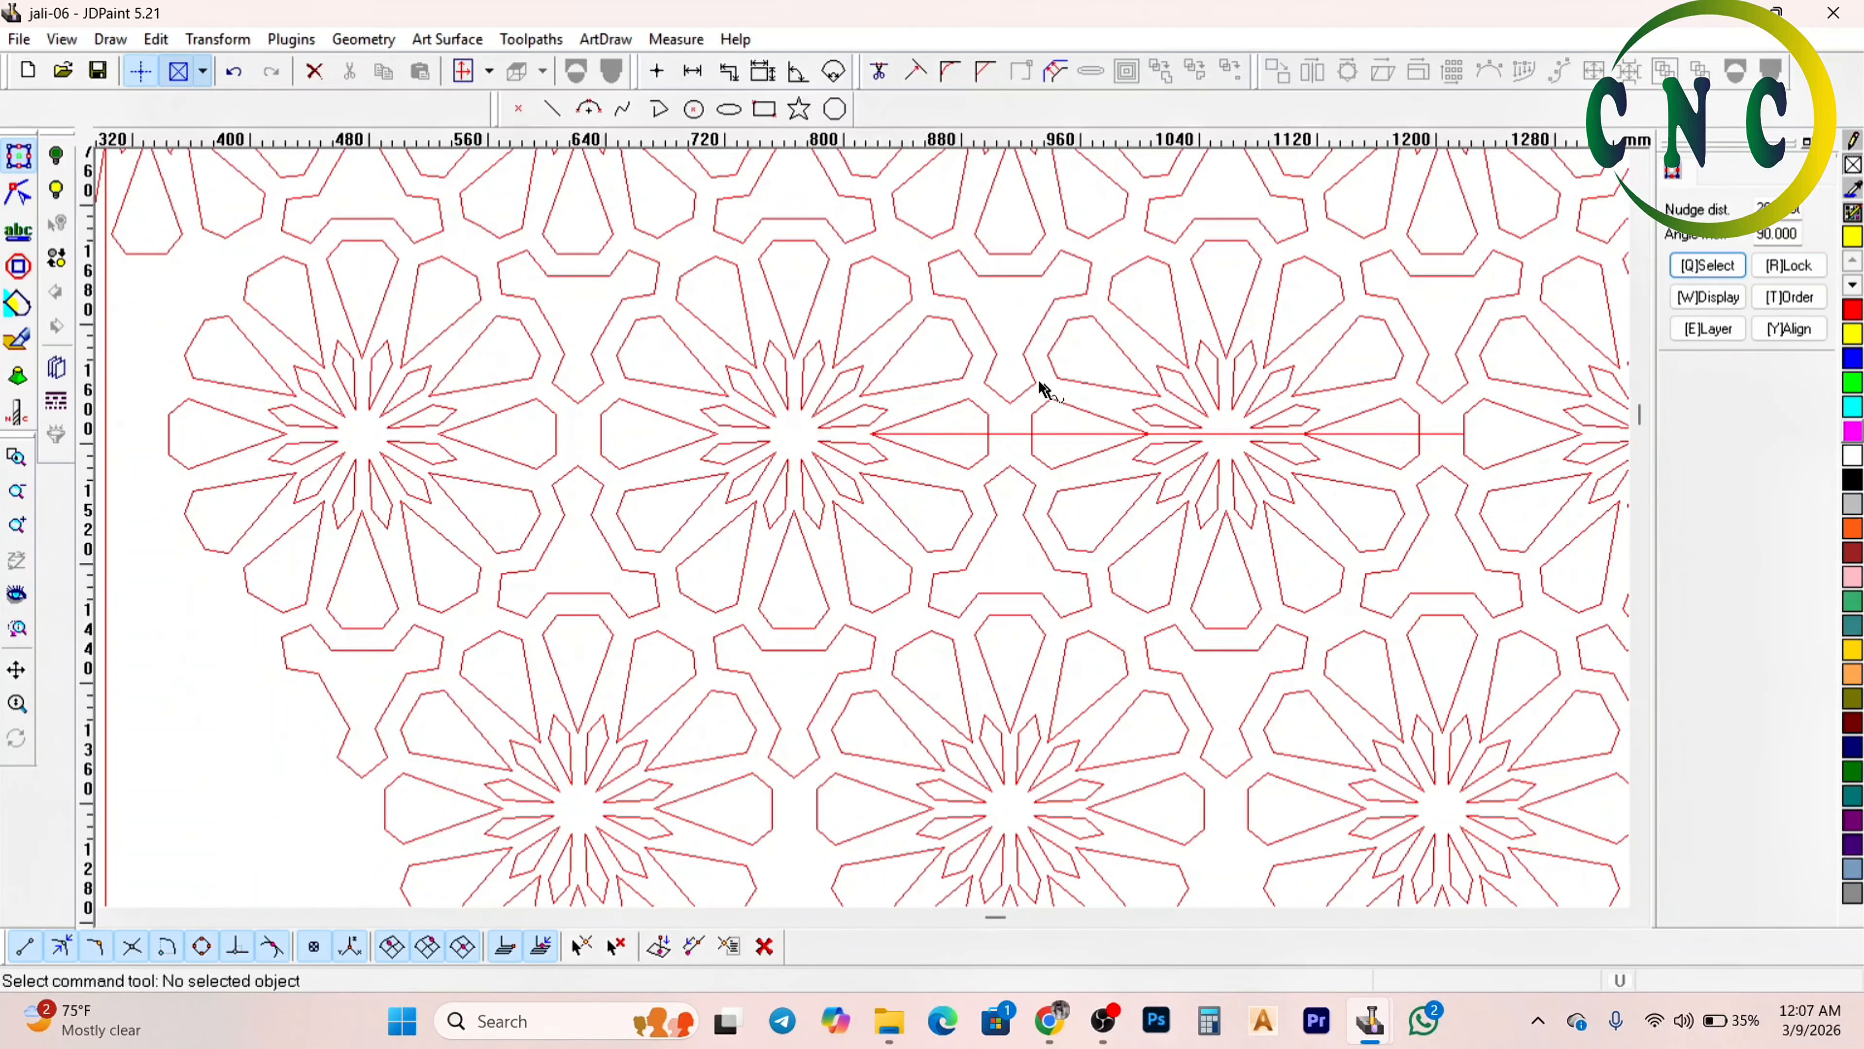
Delete the connector below the centre line between the two middle flowers and replace it with a copy of the upper connector mirrored about that line
{"action": "left_click", "coordinate": [1015, 356]}
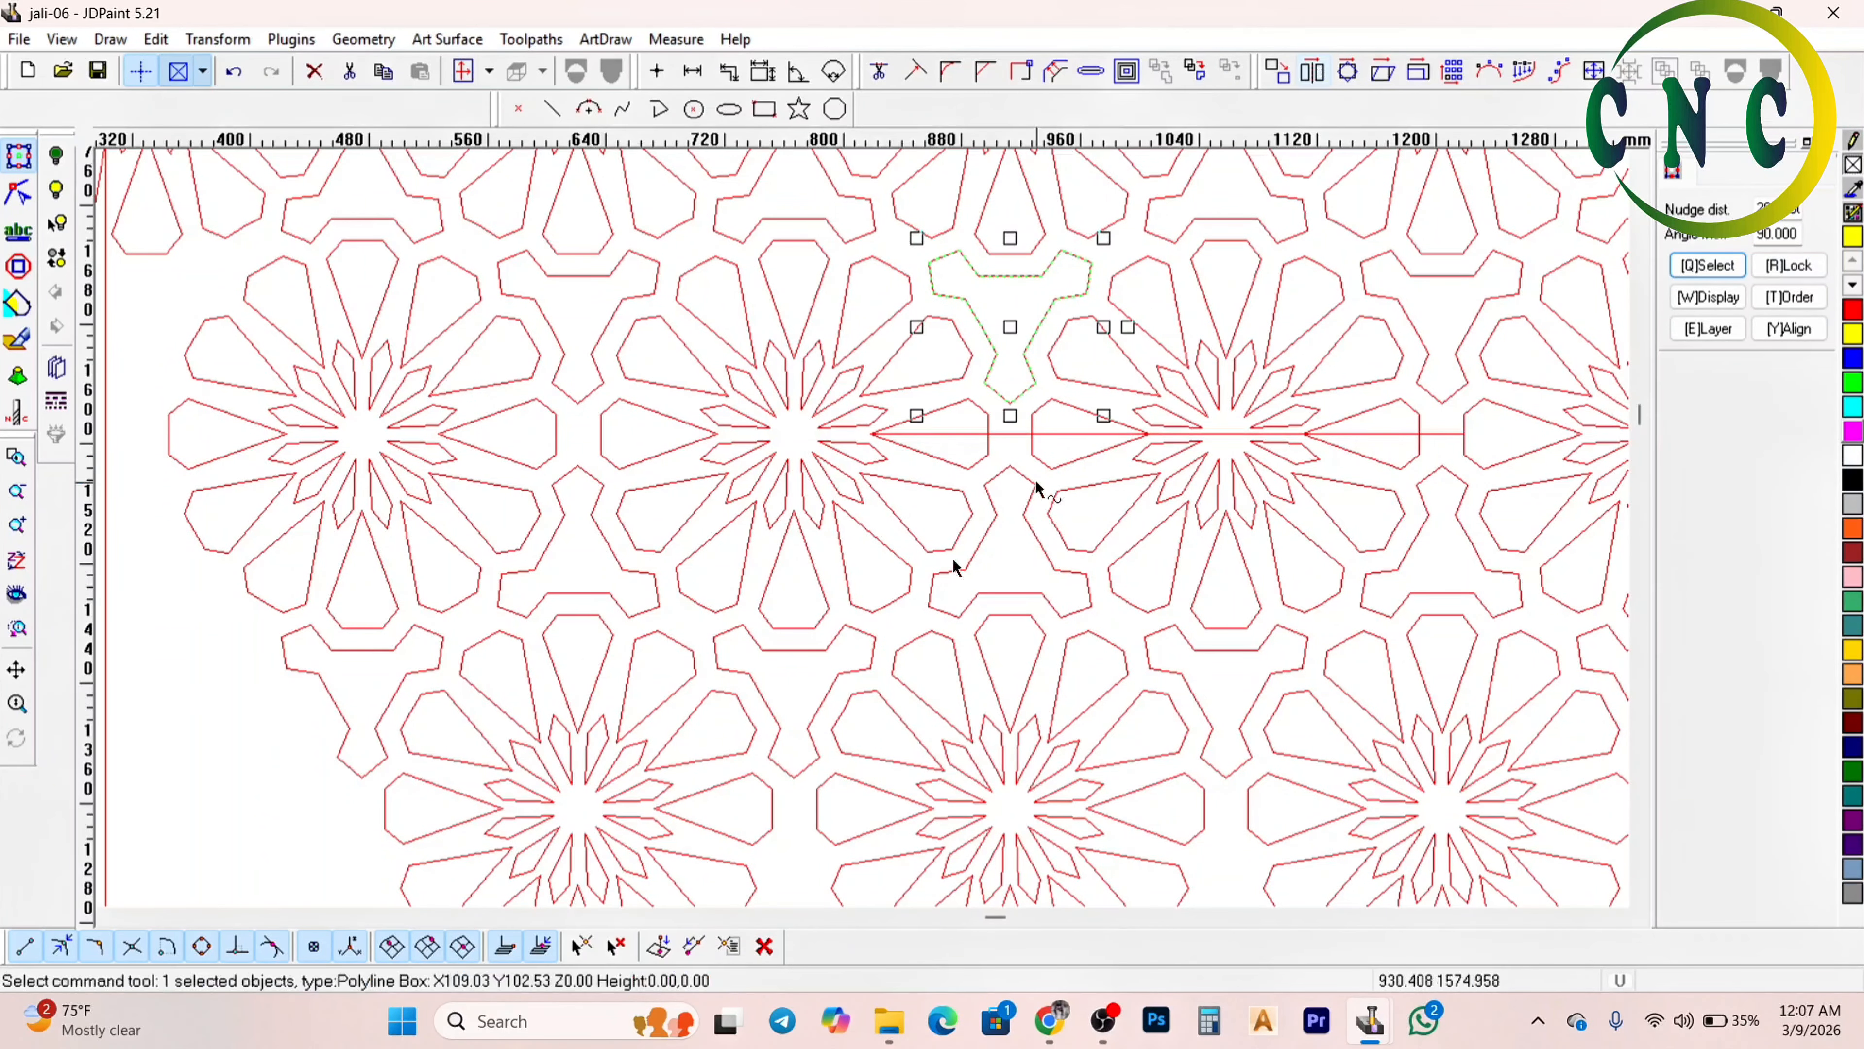
{"action": "left_click", "coordinate": [1000, 475]}
{"action": "key", "text": "Delete"}
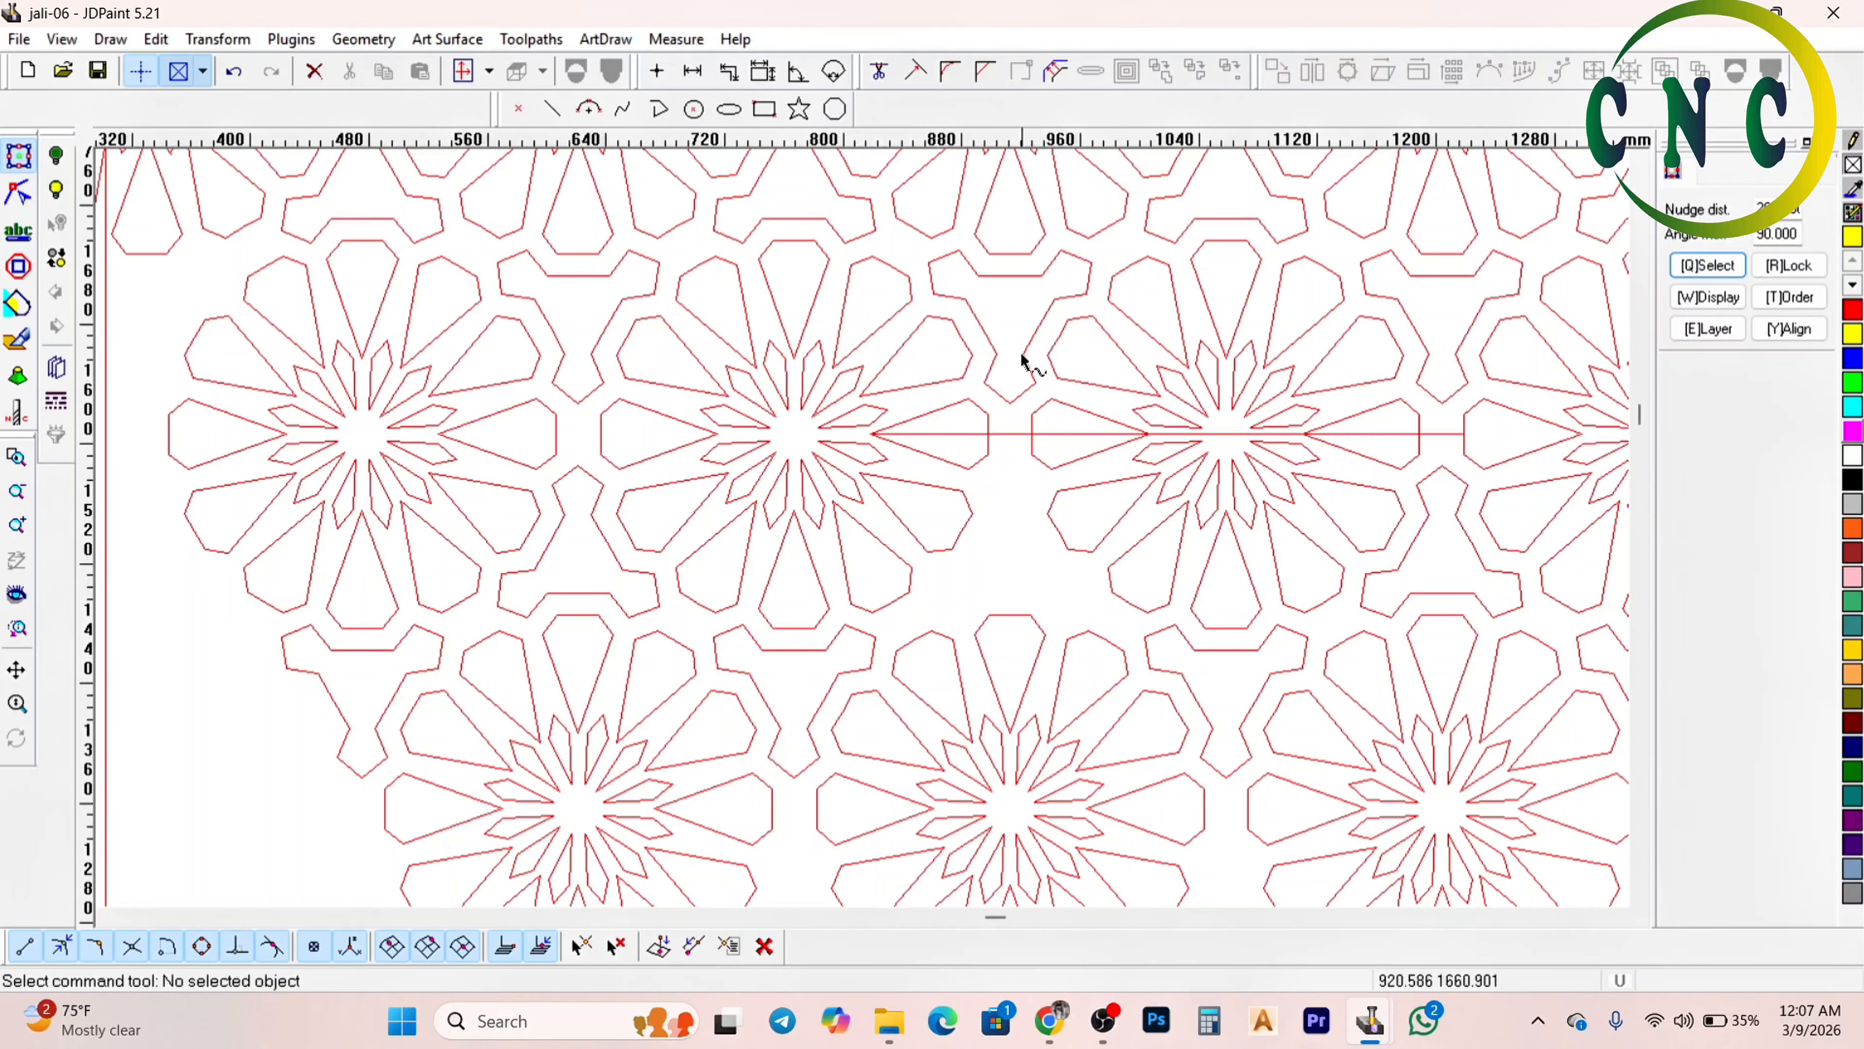
{"action": "left_click", "coordinate": [1023, 362]}
{"action": "left_click", "coordinate": [1326, 73]}
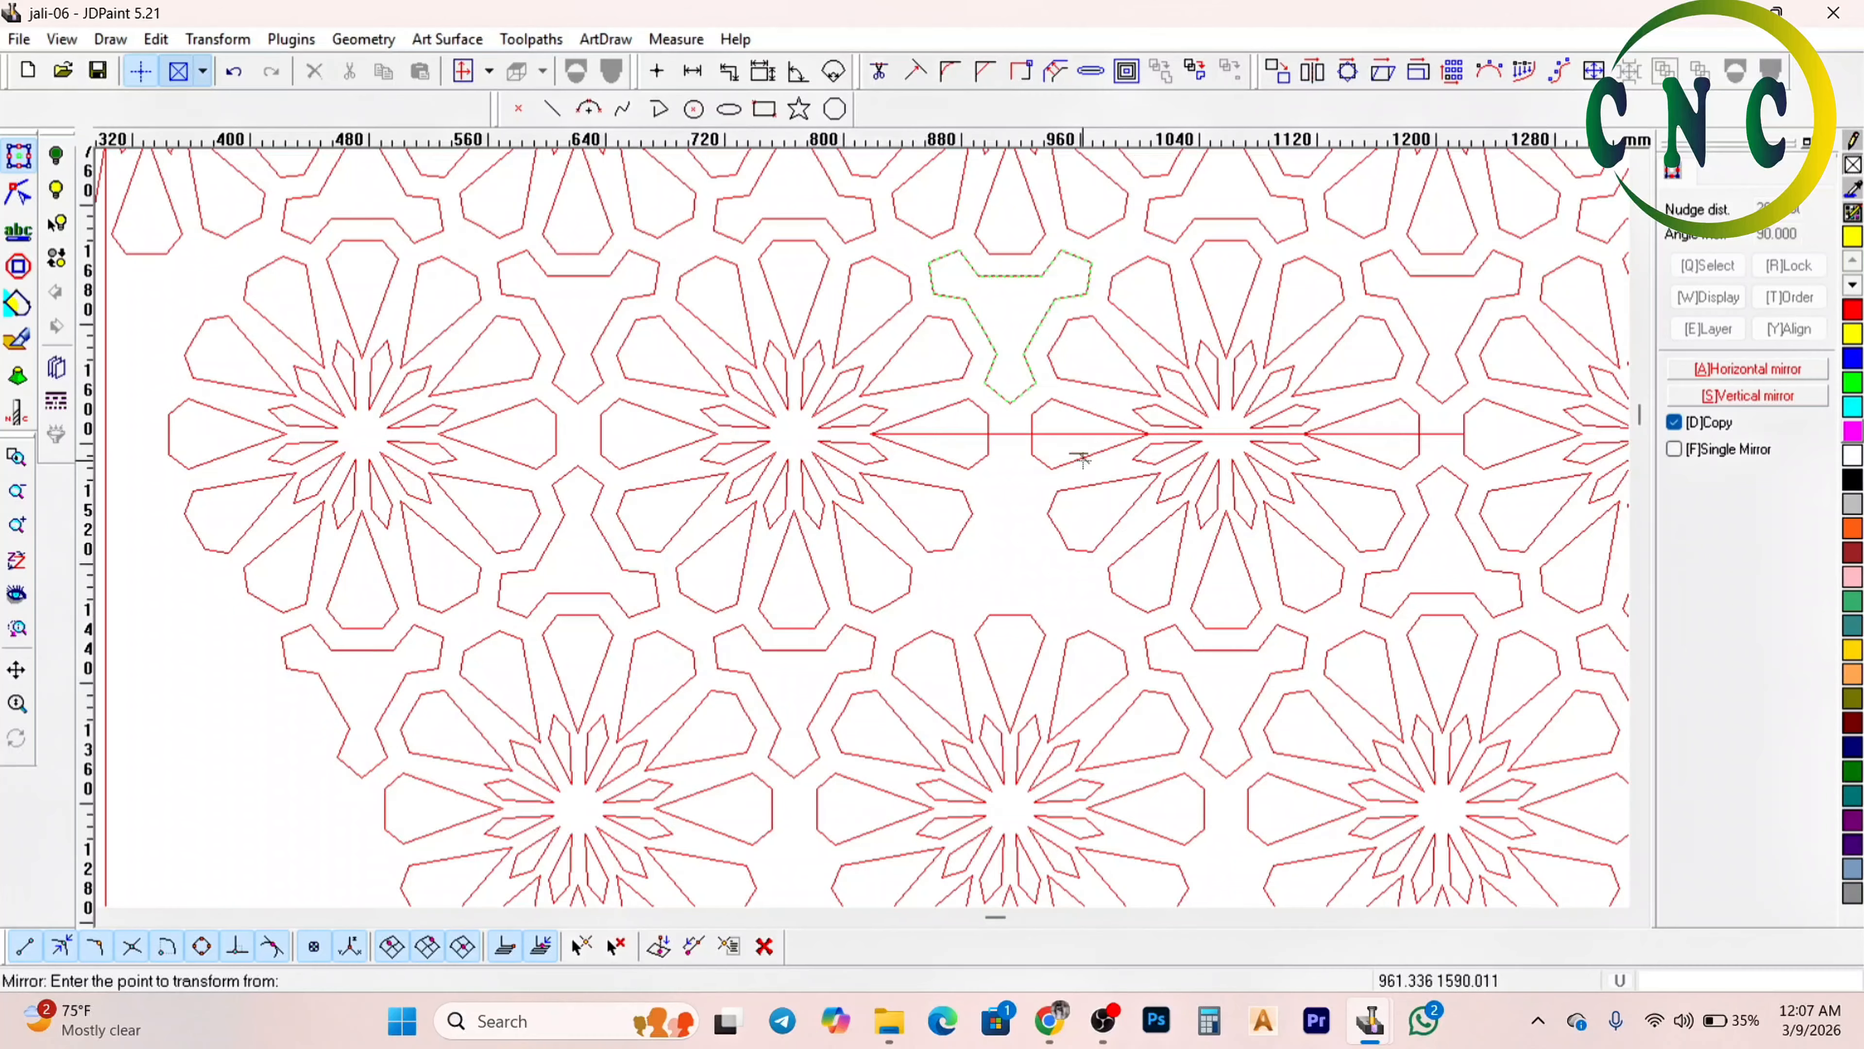
{"action": "left_click", "coordinate": [1013, 433]}
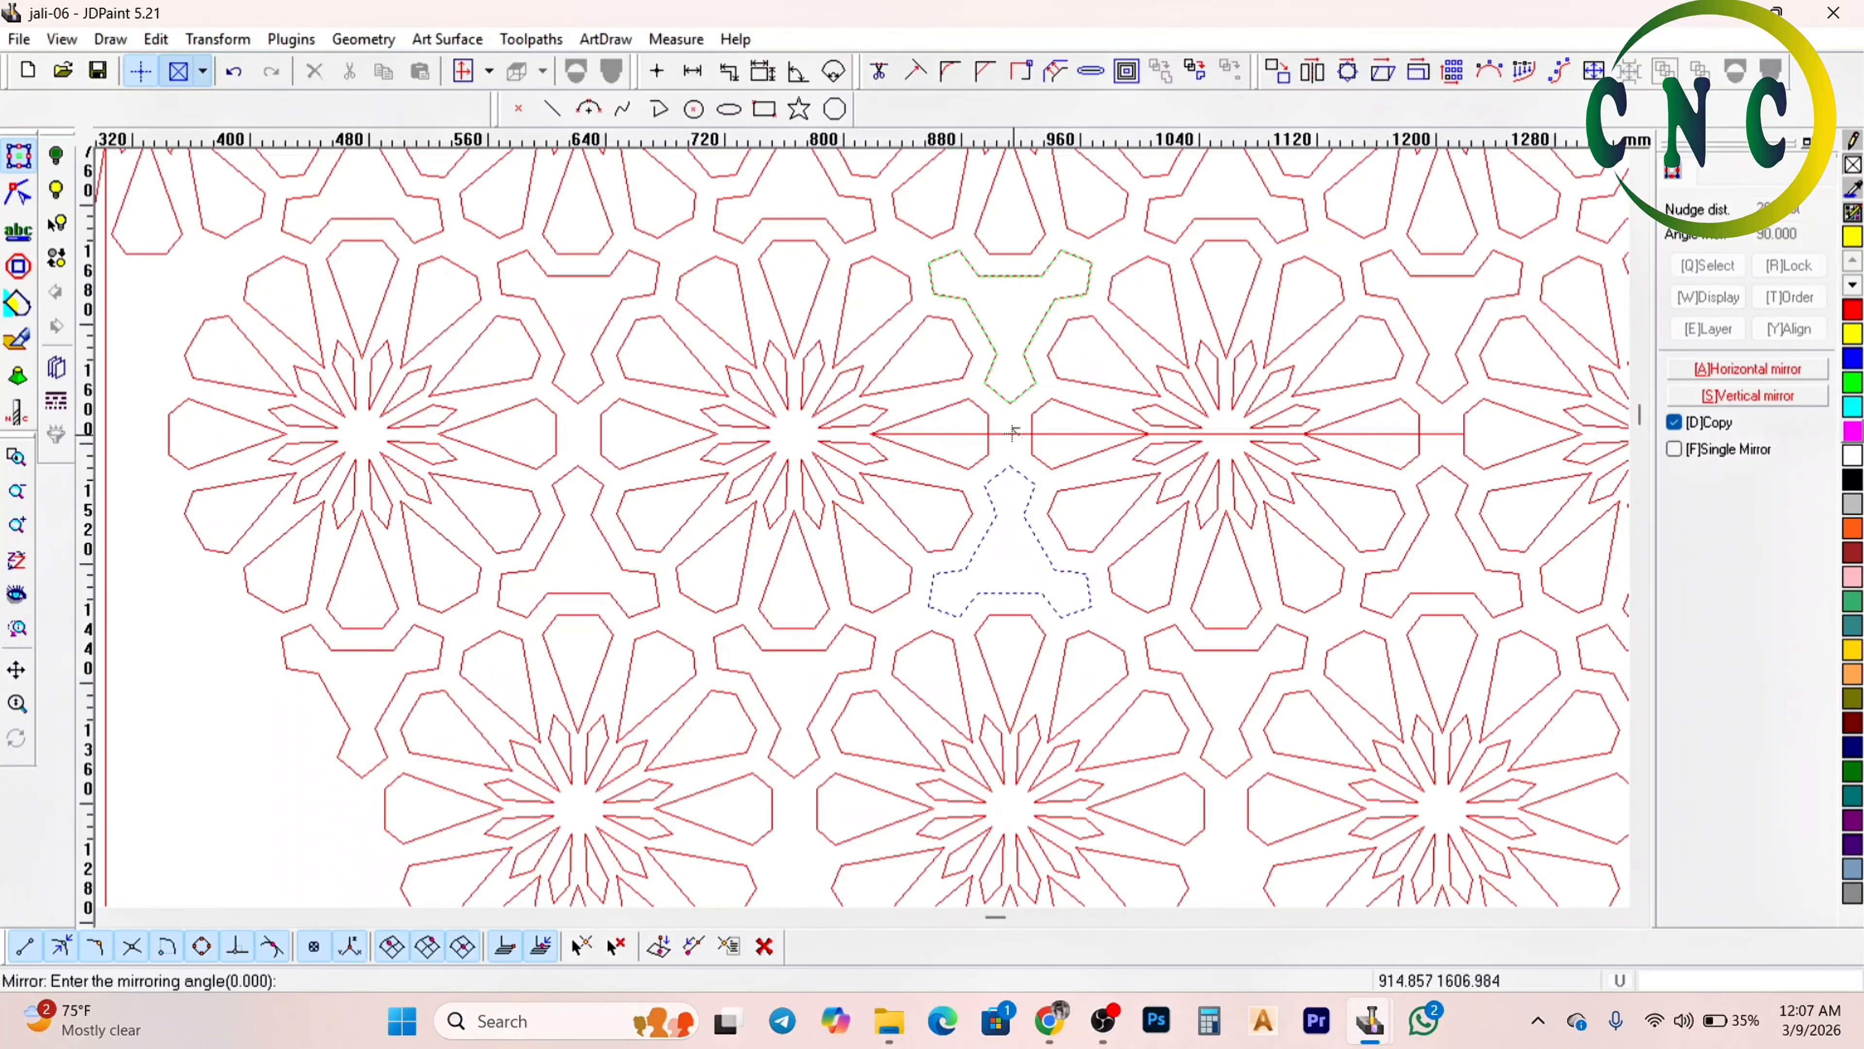
{"action": "left_click", "coordinate": [1107, 433]}
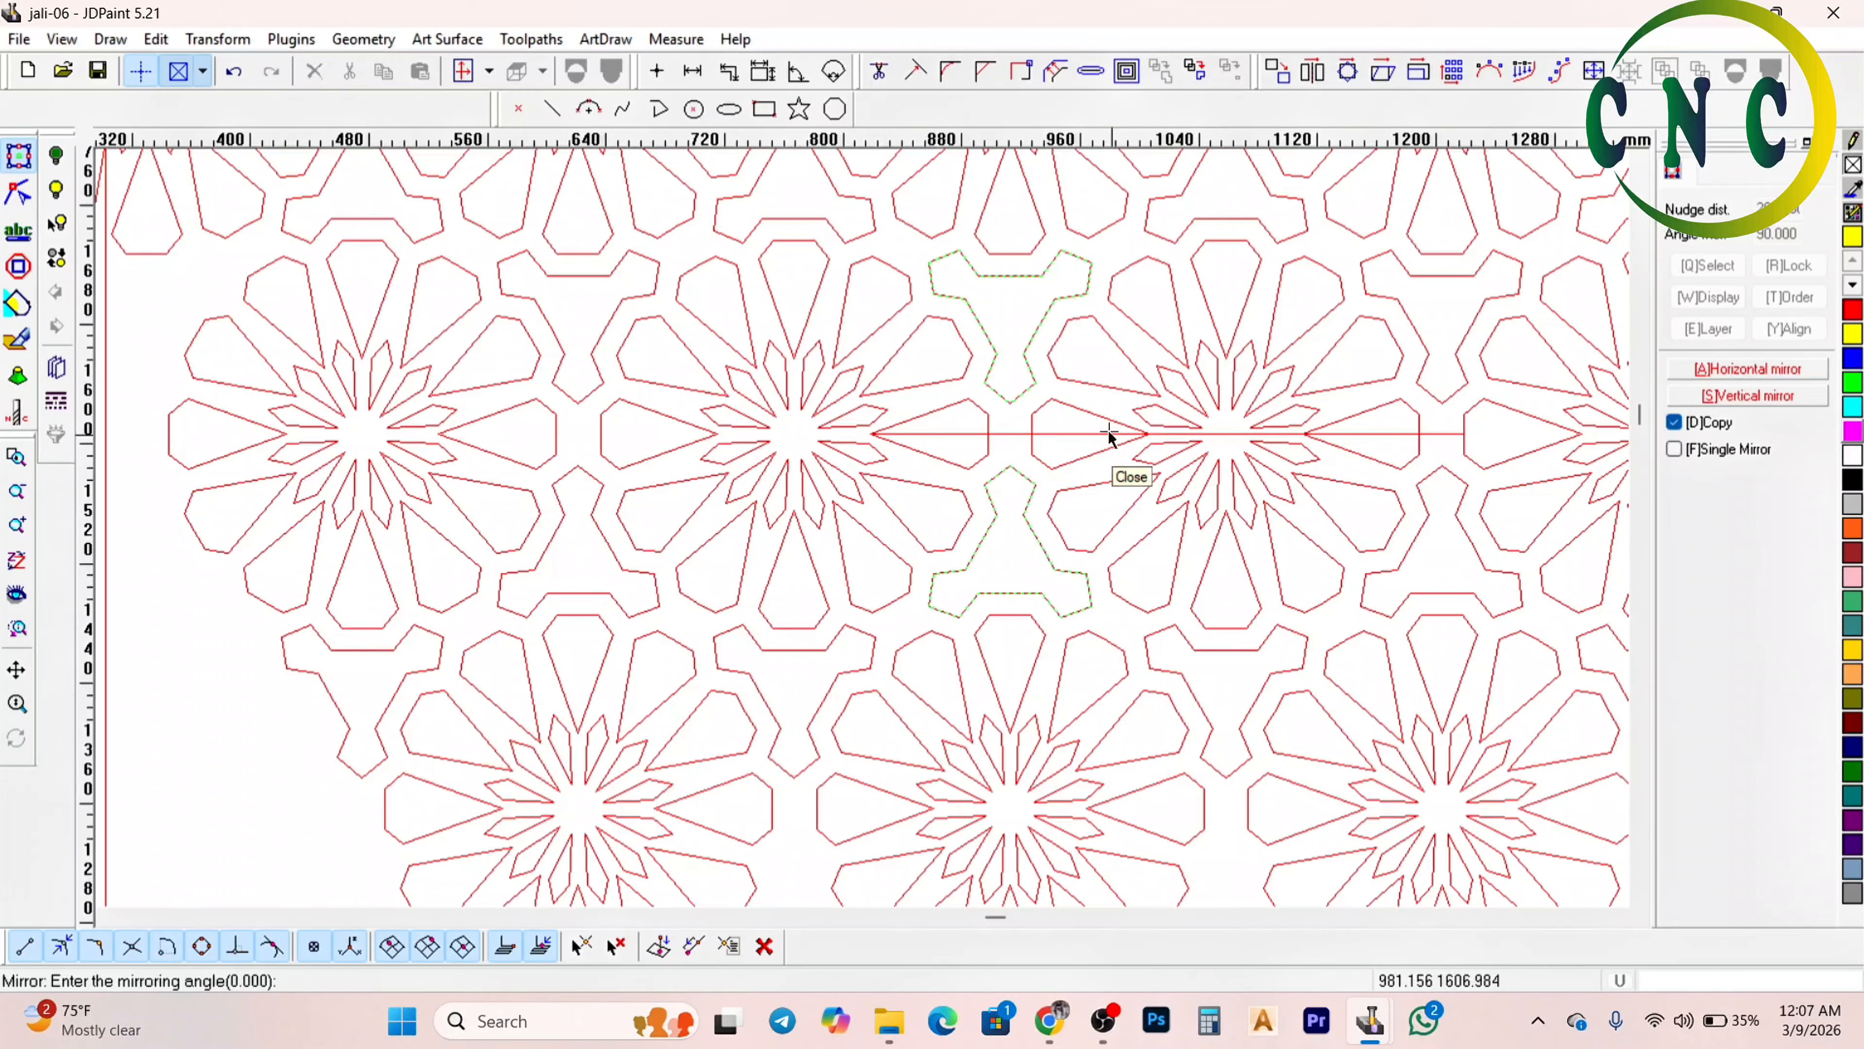
Delete the upper connector between the two middle flowers and recreate it by mirroring a copy of the lower connector about the horizontal centre line
{"action": "key", "text": "Delete"}
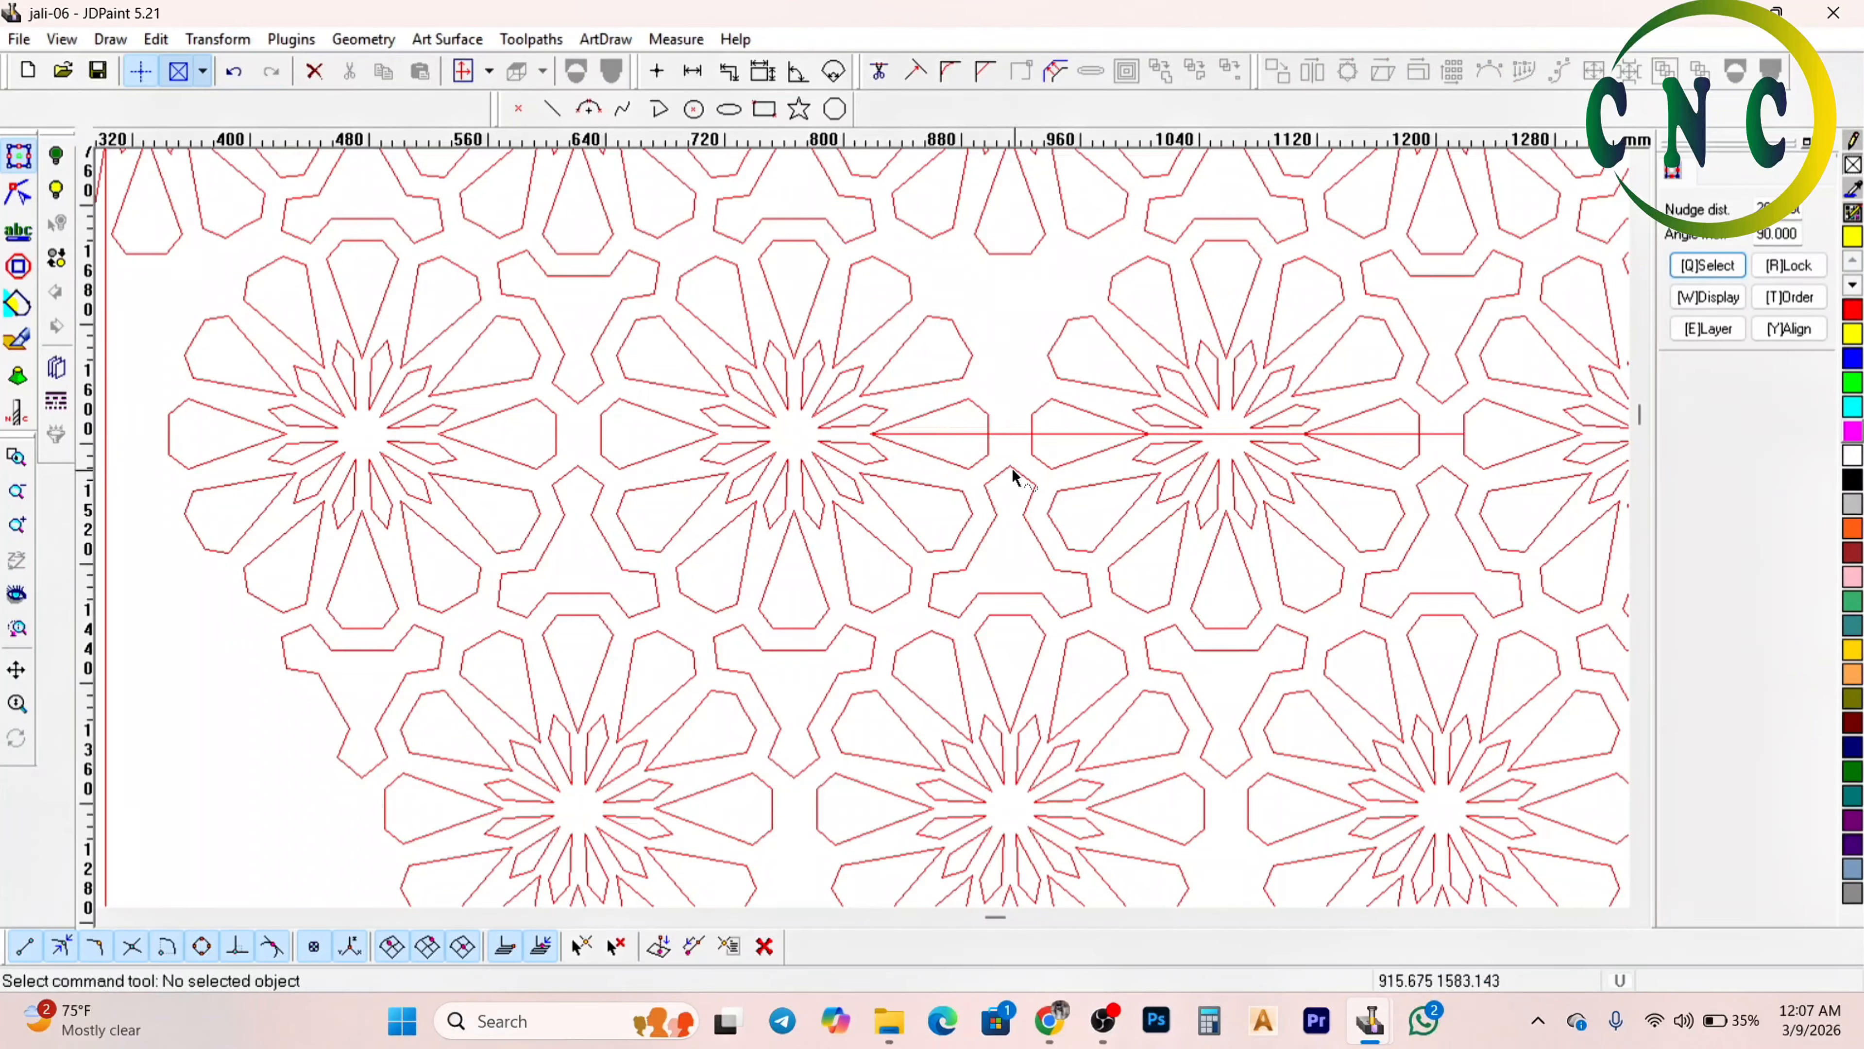
{"action": "left_click", "coordinate": [1012, 468]}
{"action": "left_click", "coordinate": [1312, 71]}
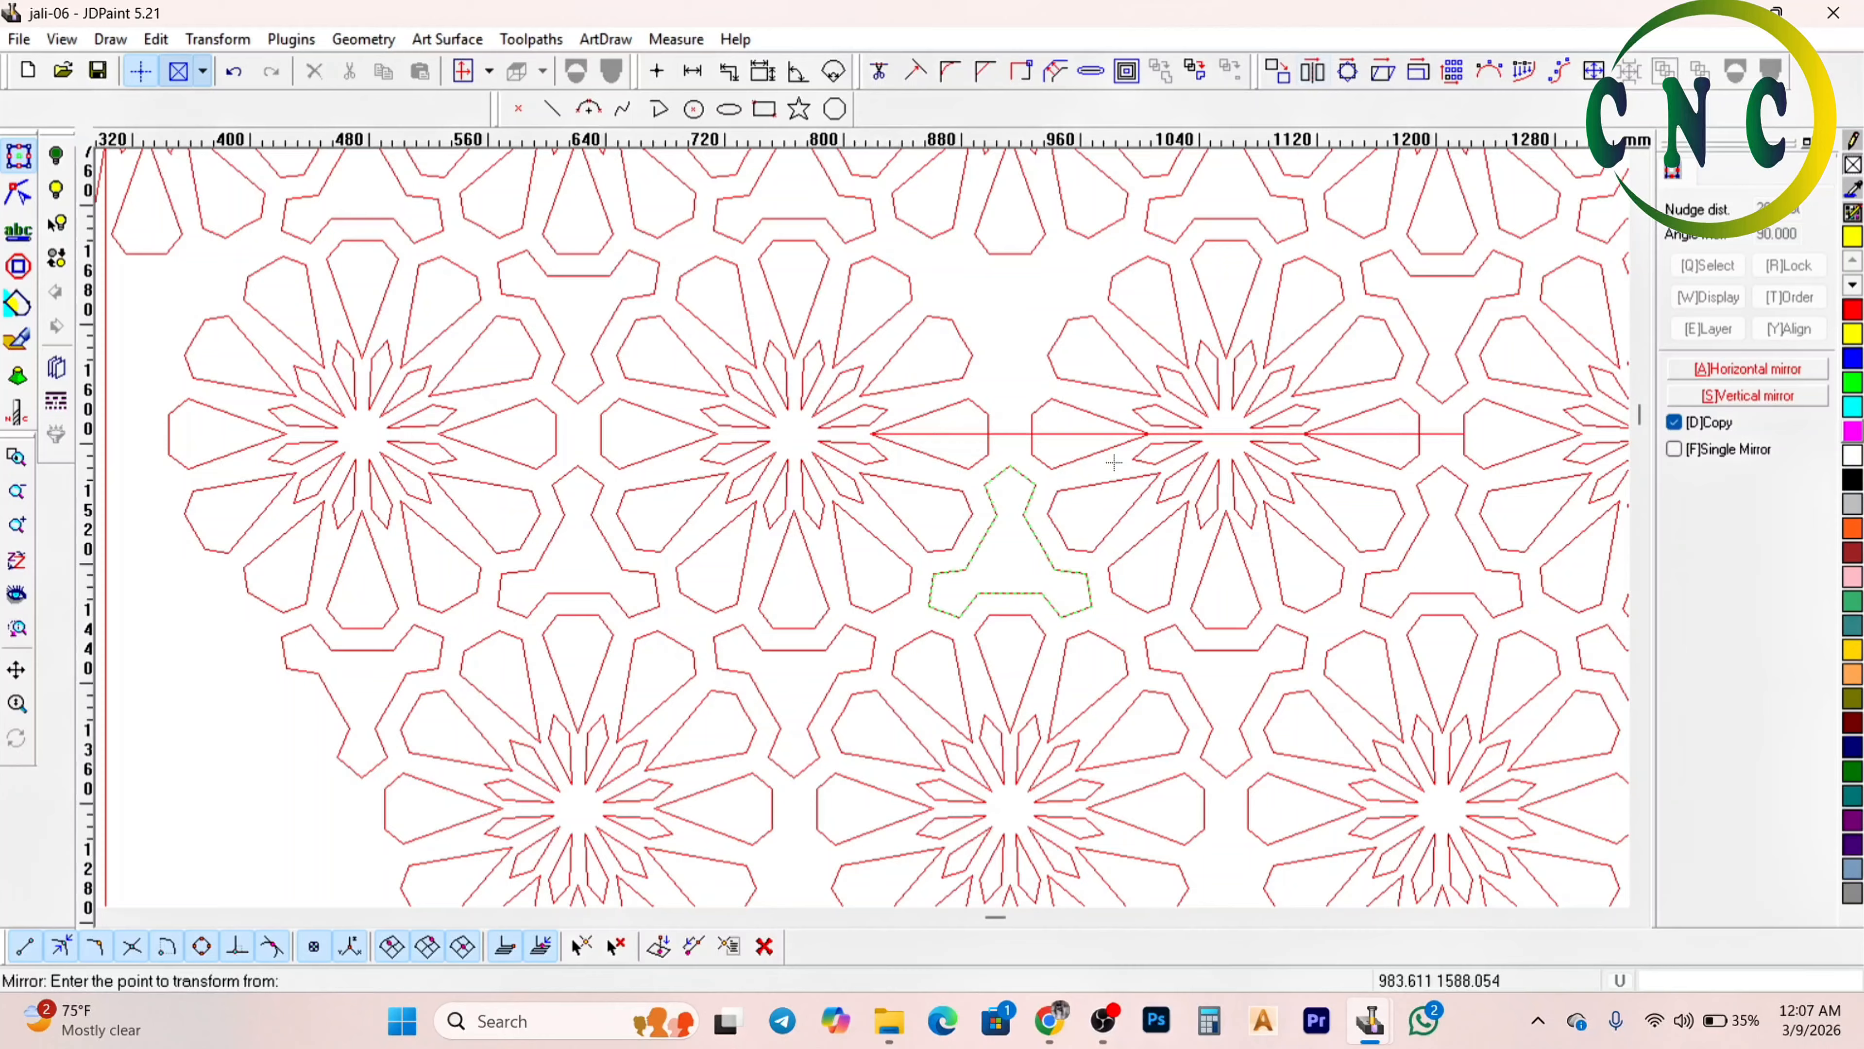
{"action": "left_click", "coordinate": [1013, 433]}
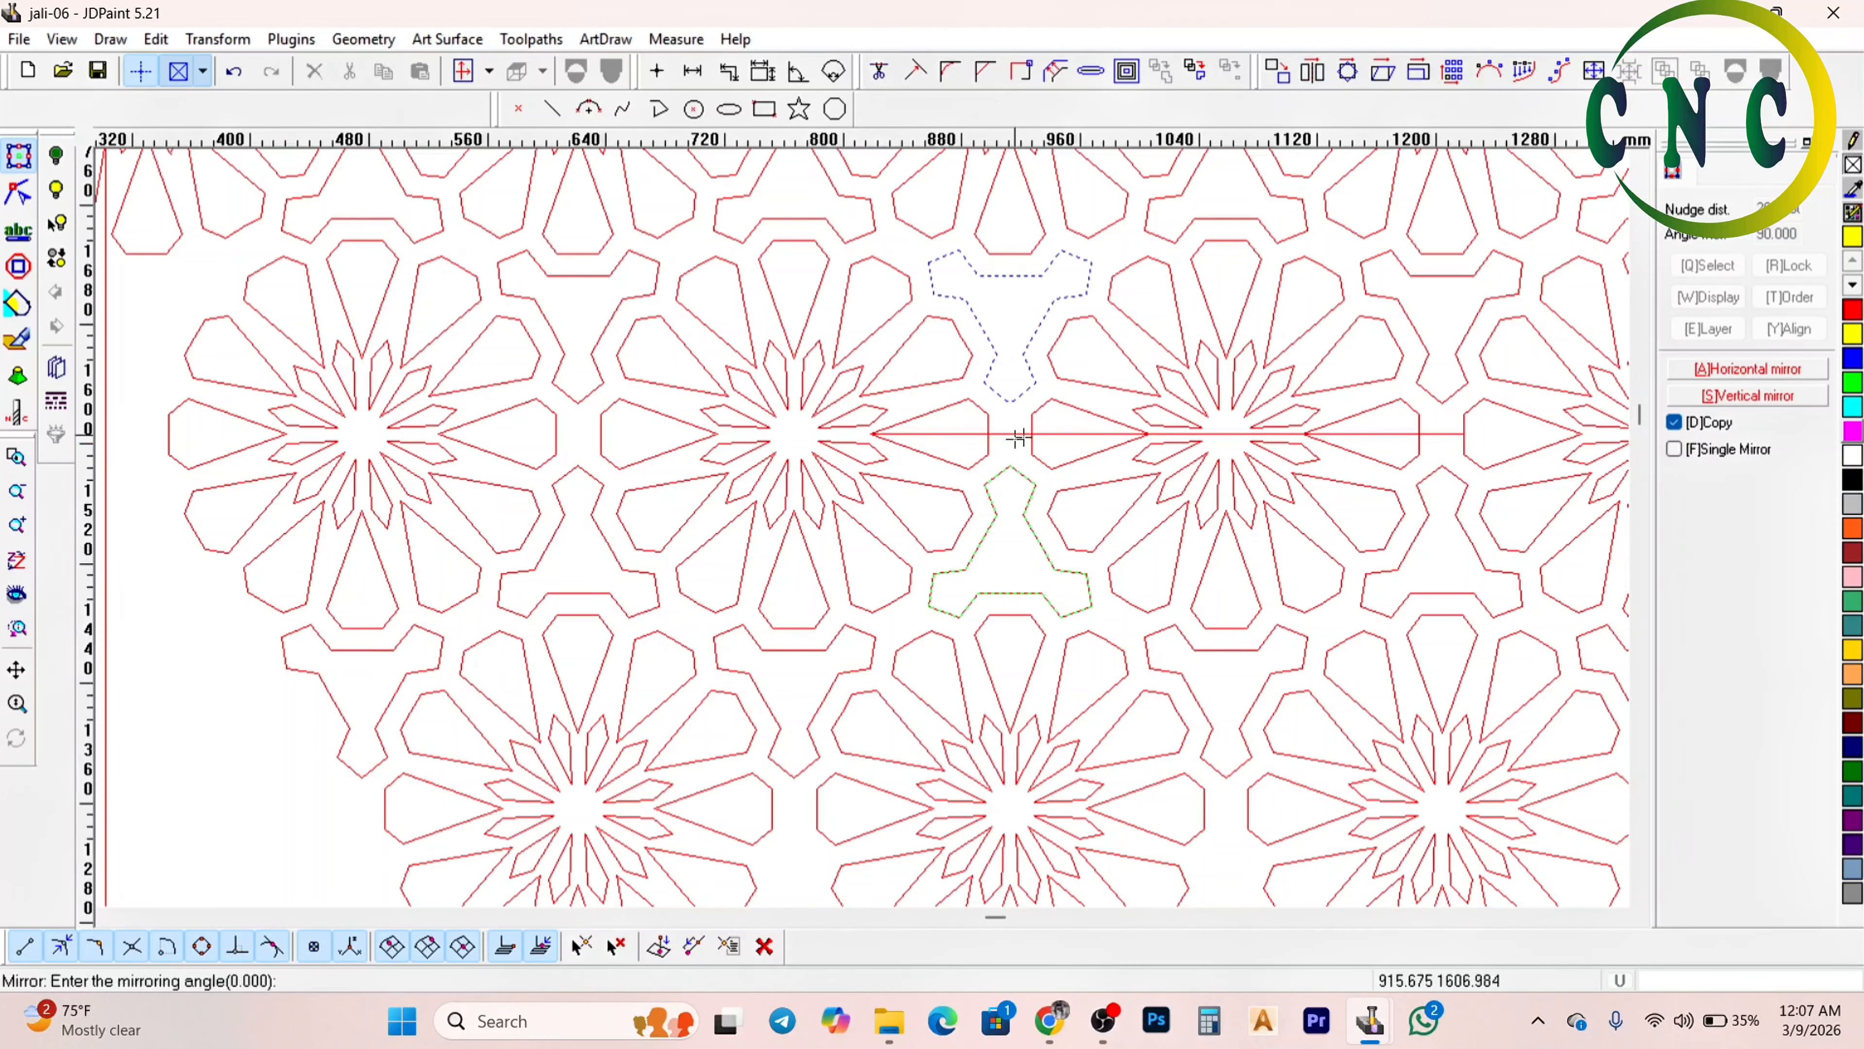
{"action": "left_click", "coordinate": [1072, 435]}
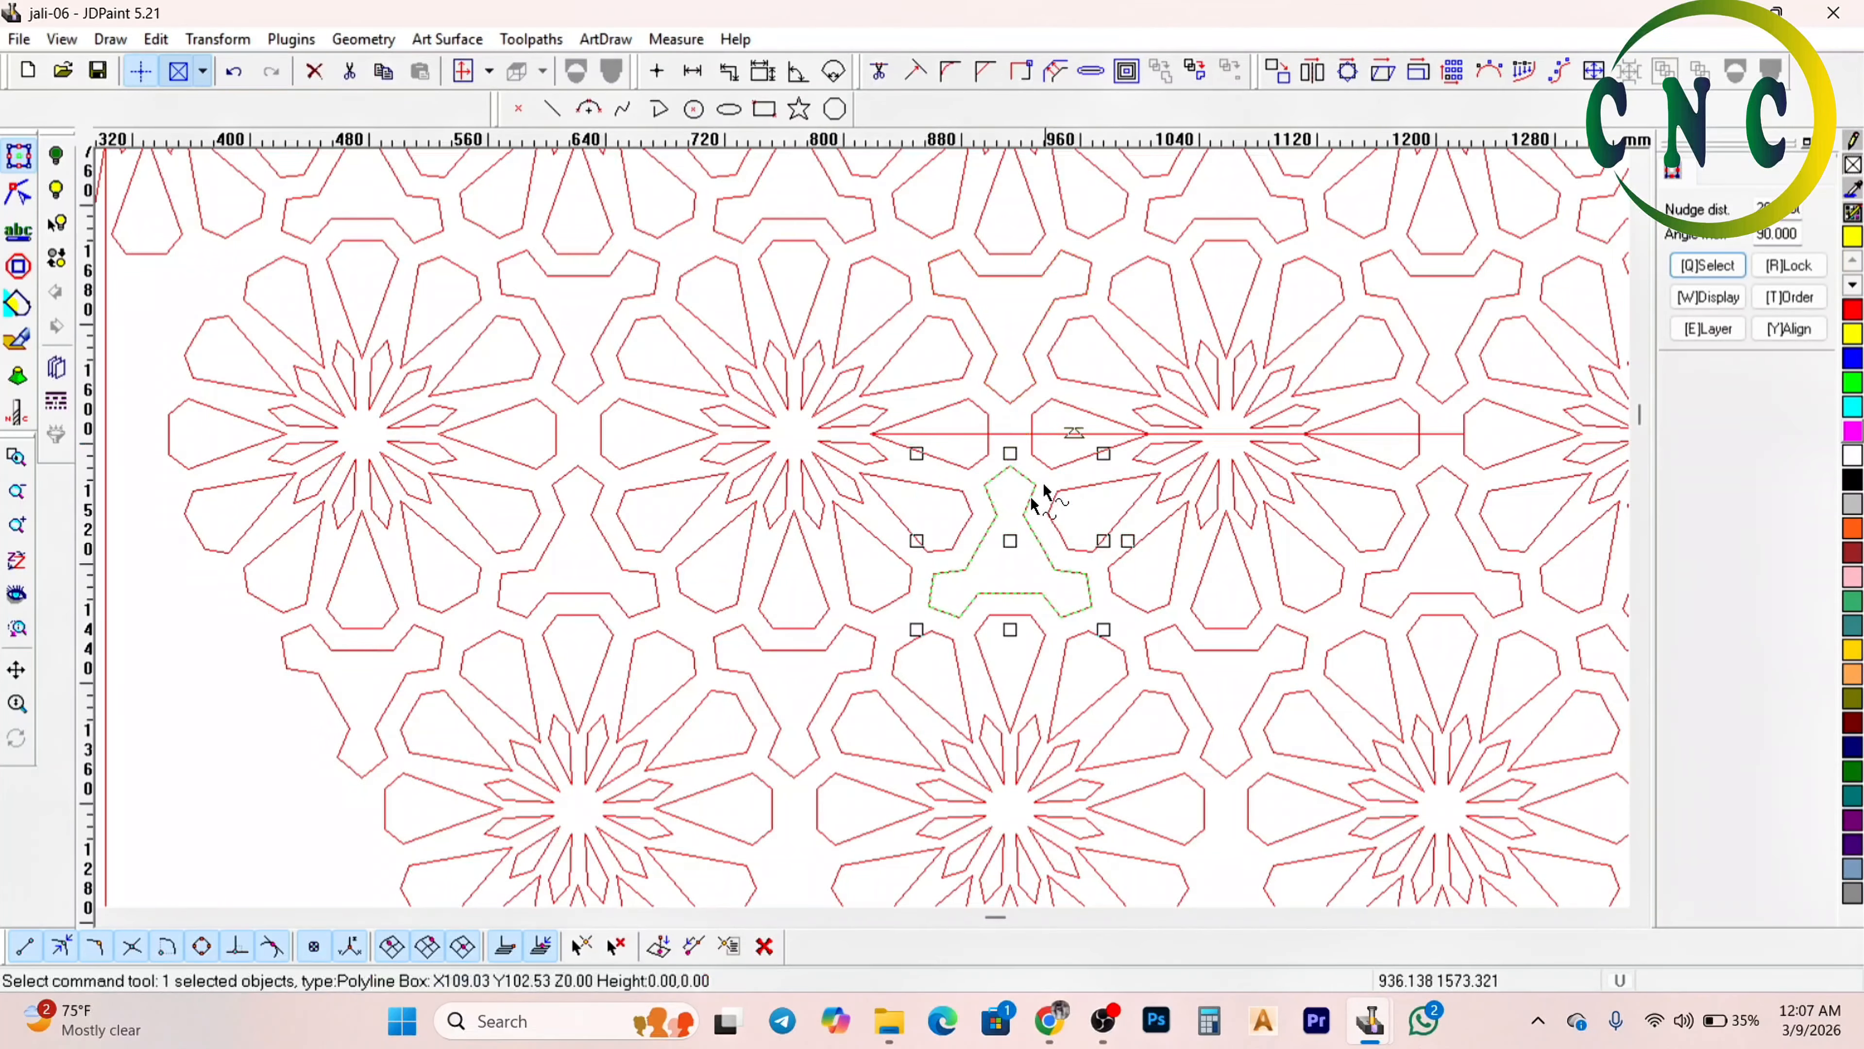
Delete the lower connector between the two middle flowers and rebuild it as a copy of the upper connector mirrored about the horizontal centre line
{"action": "key", "text": "Delete"}
{"action": "left_click", "coordinate": [1016, 406]}
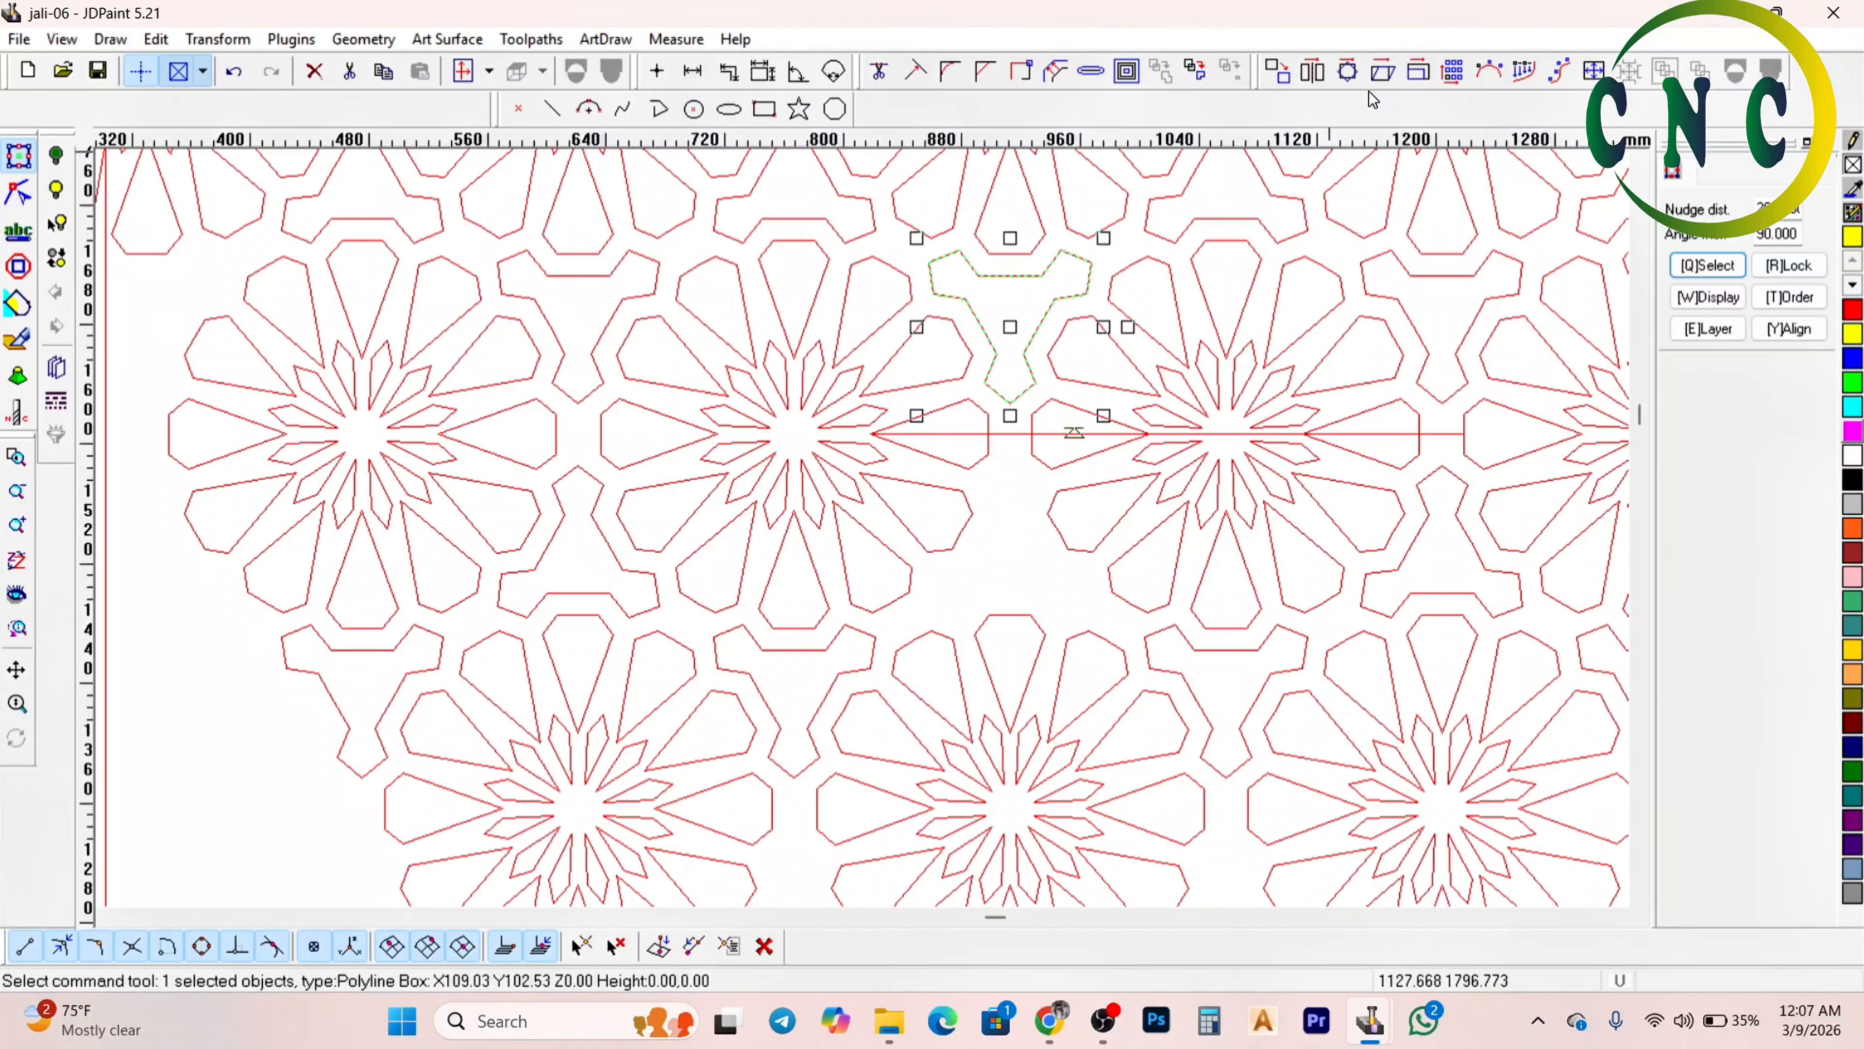
{"action": "left_click", "coordinate": [1311, 70]}
{"action": "left_click", "coordinate": [1106, 433]}
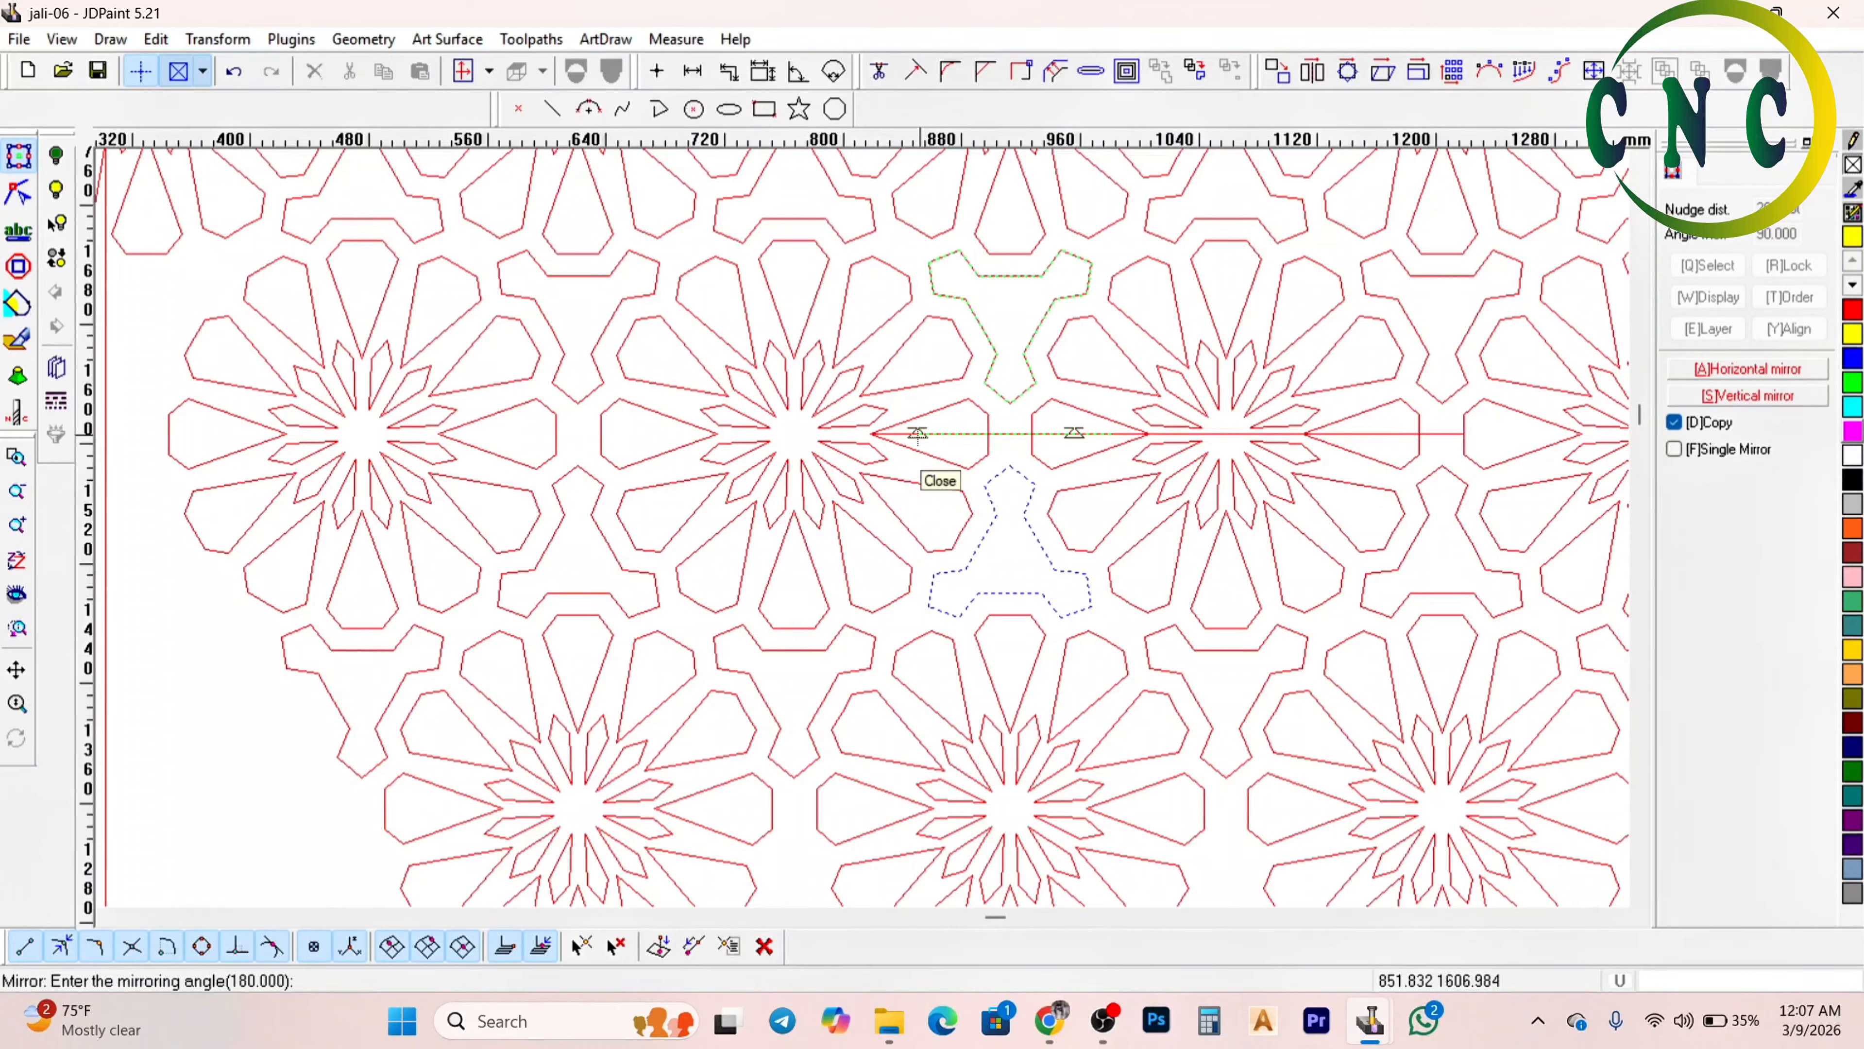
{"action": "left_click", "coordinate": [918, 434]}
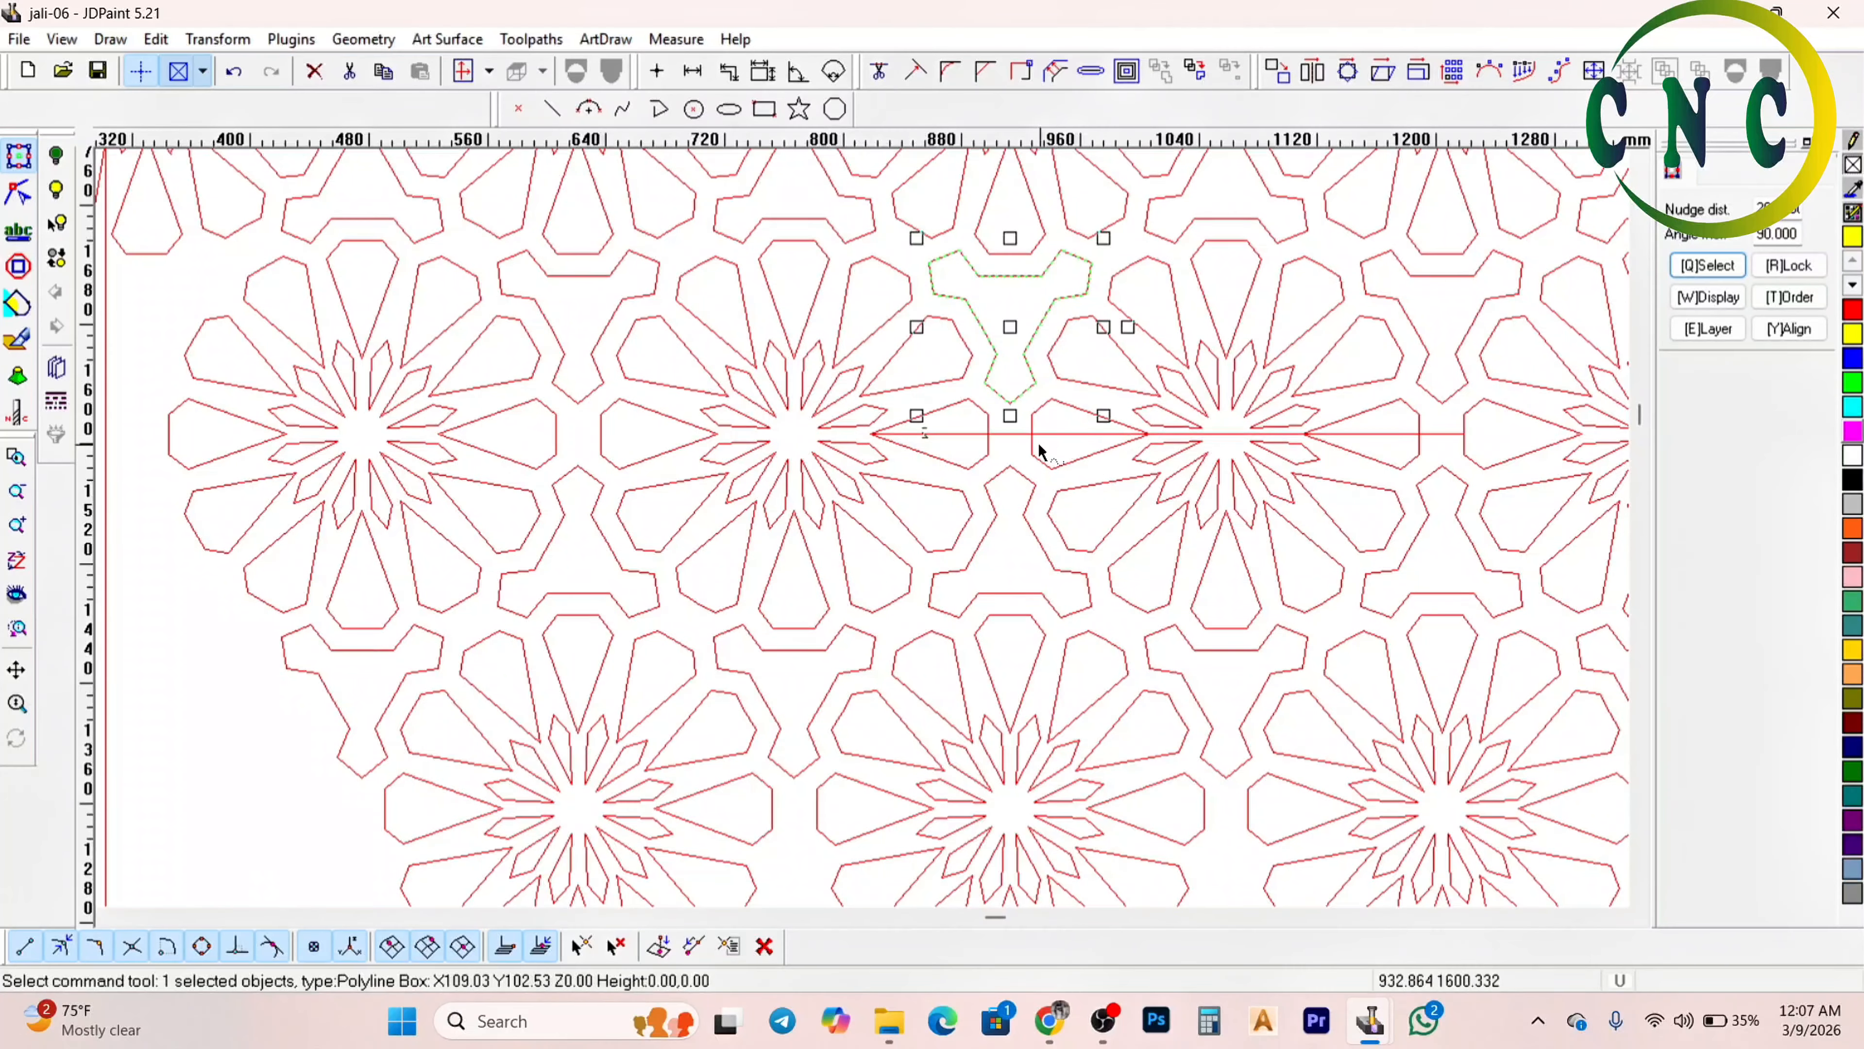
Replace the upper connector between the two middle flowers with a copy of the lower connector mirrored about the horizontal centre line
{"action": "left_click", "coordinate": [1020, 477]}
{"action": "left_click", "coordinate": [1017, 471]}
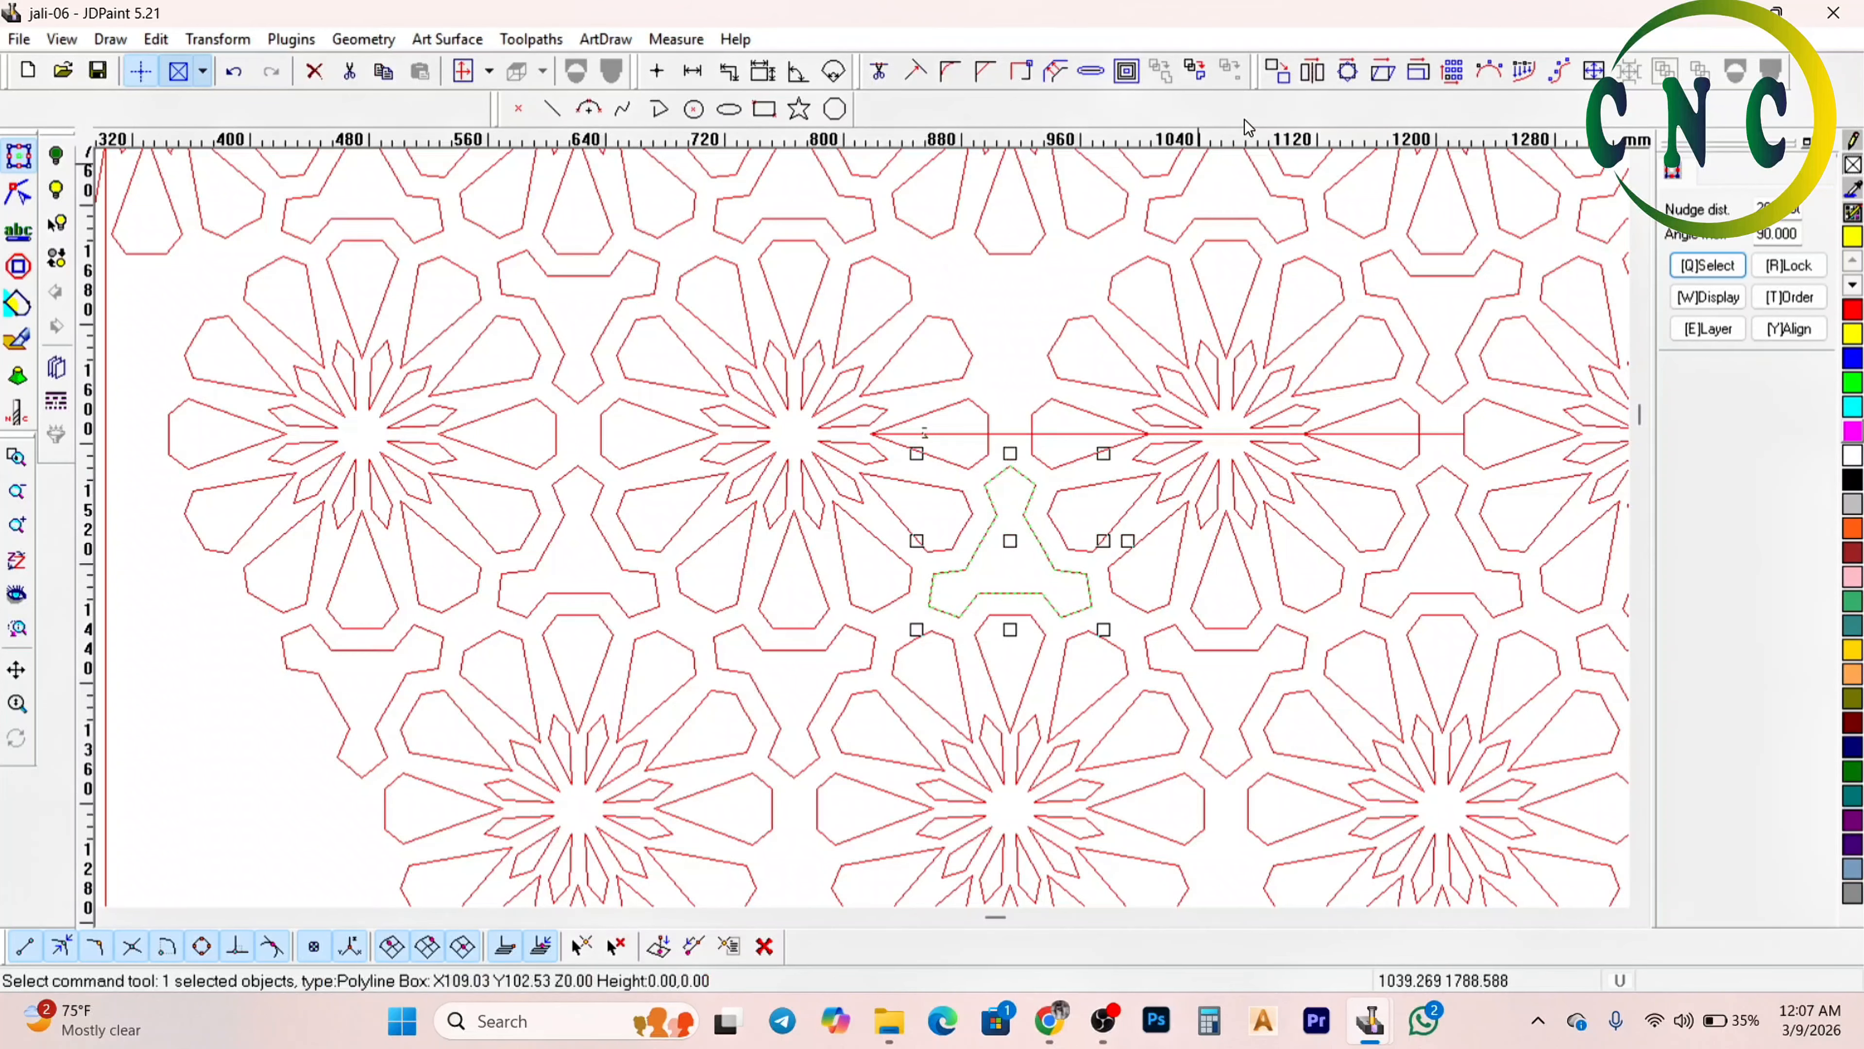
{"action": "left_click", "coordinate": [1329, 71]}
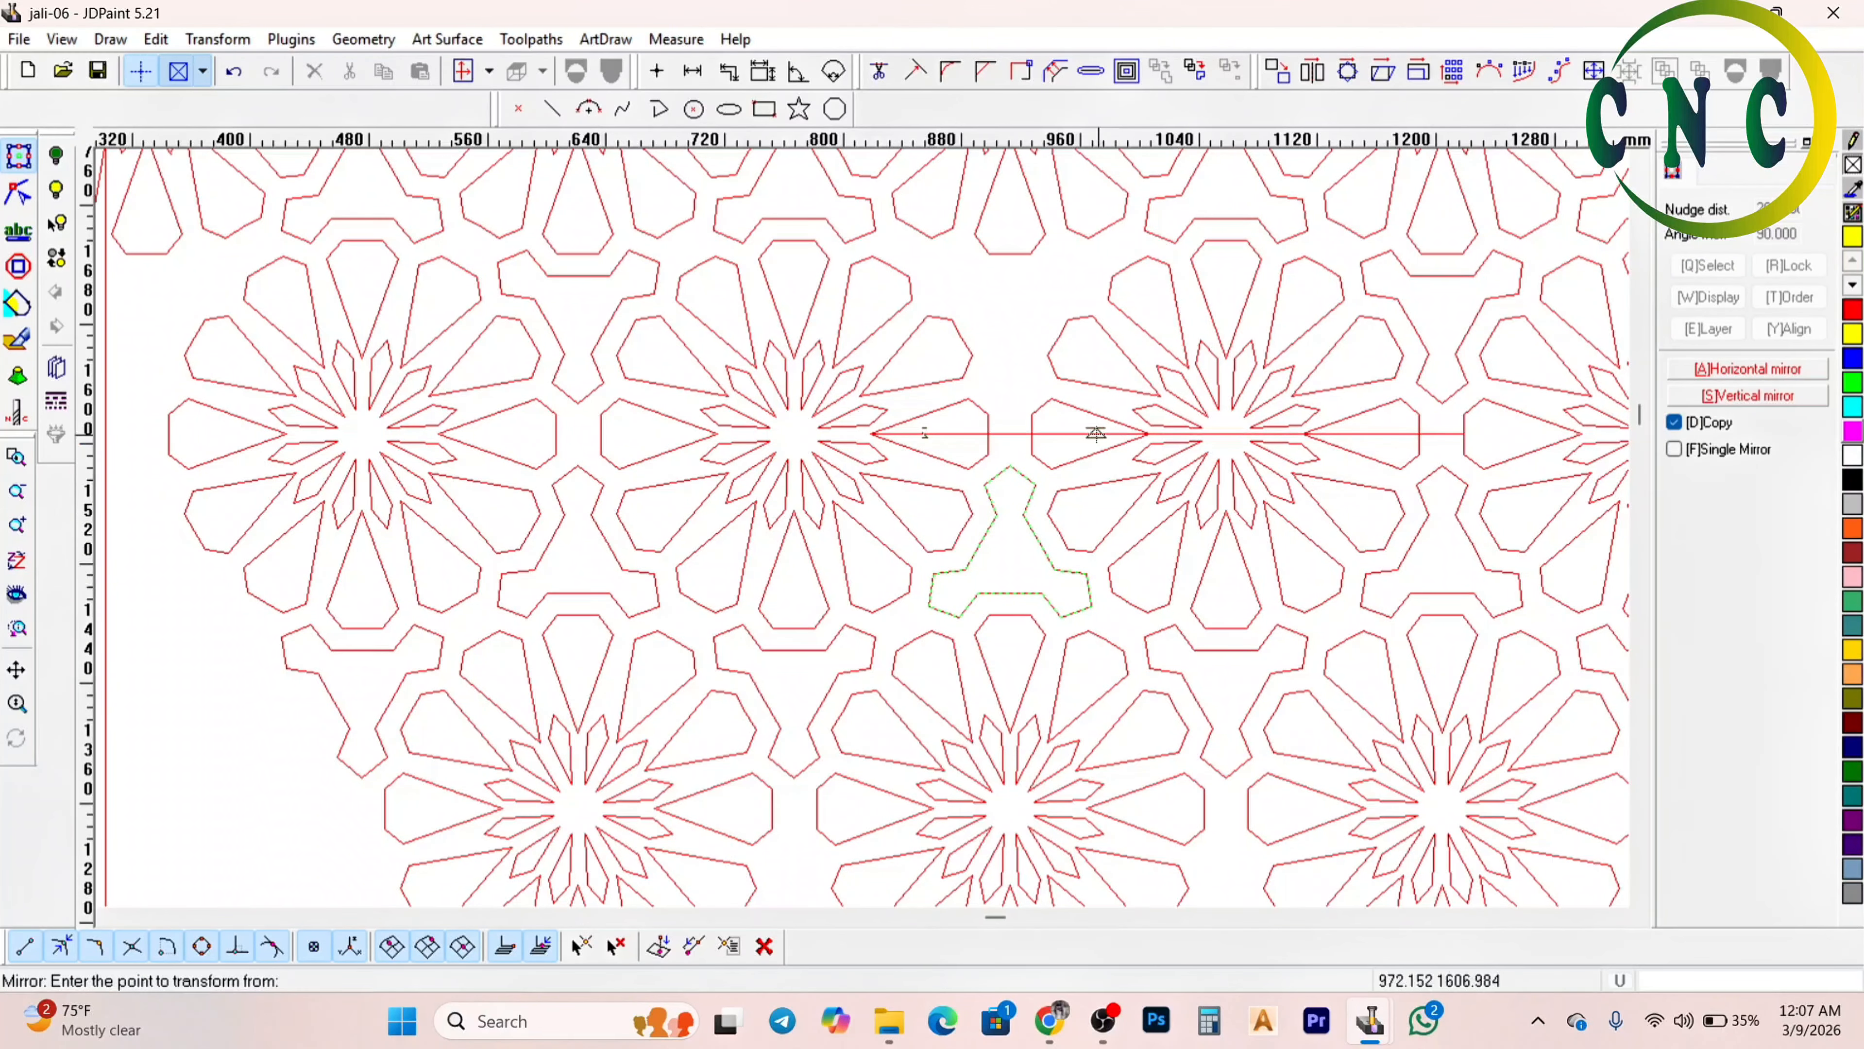
{"action": "left_click", "coordinate": [1094, 432]}
{"action": "left_click", "coordinate": [979, 429]}
{"action": "scroll", "coordinate": [987, 420], "scroll_direction": "up", "scroll_amount": 2}
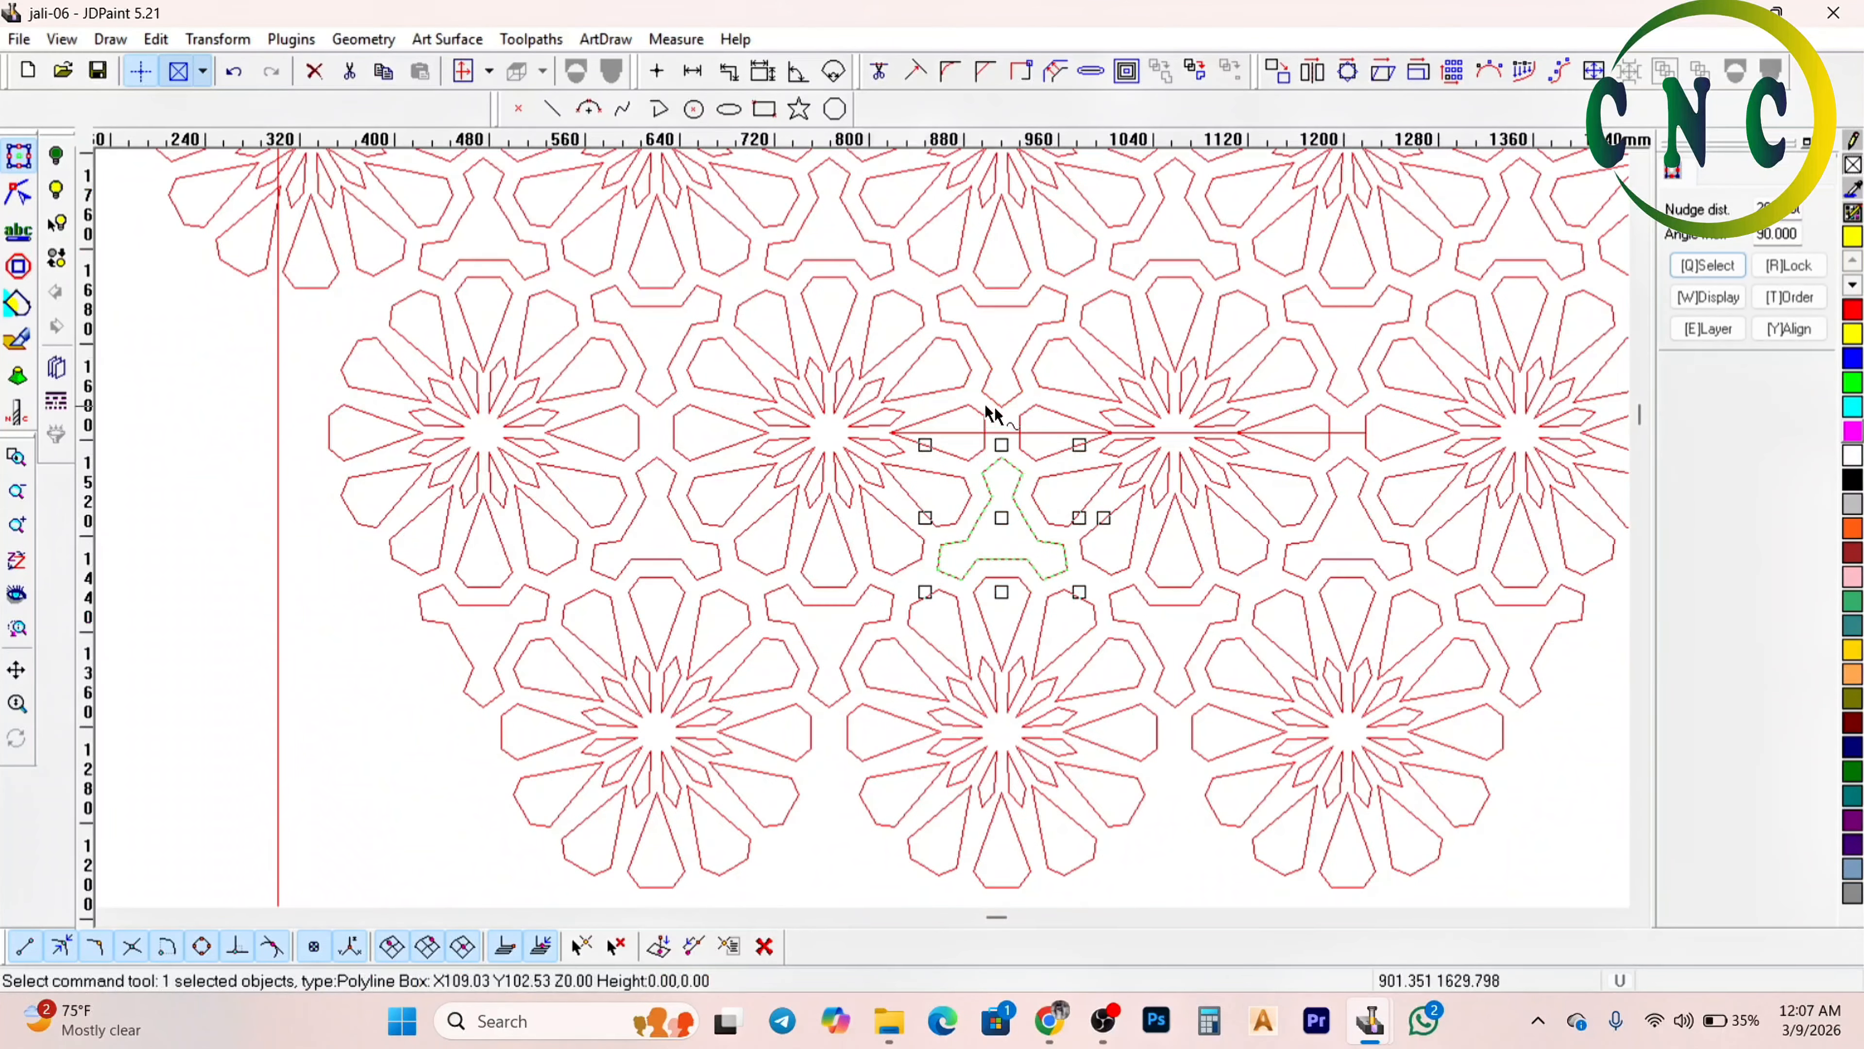
{"action": "scroll", "coordinate": [907, 490], "scroll_direction": "up", "scroll_amount": 2}
{"action": "scroll", "coordinate": [932, 445], "scroll_direction": "down", "scroll_amount": 2}
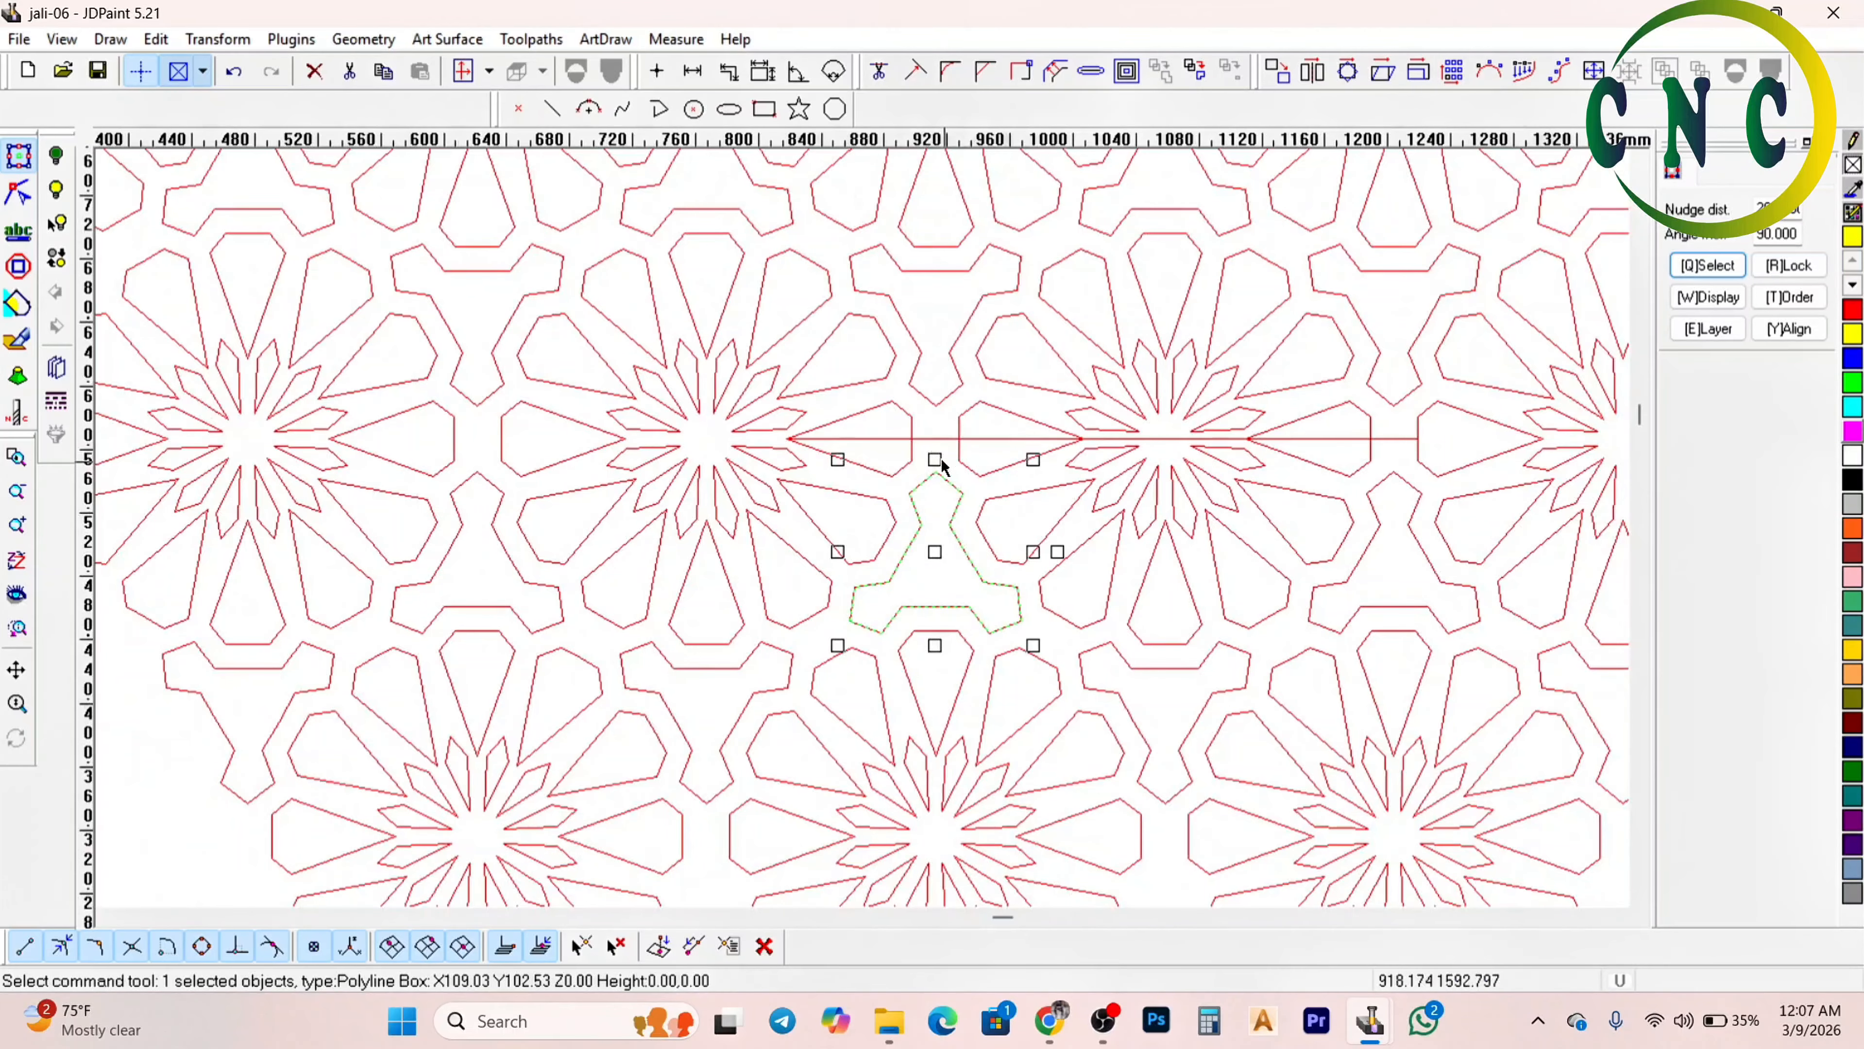
{"action": "scroll", "coordinate": [954, 437], "scroll_direction": "up", "scroll_amount": 1}
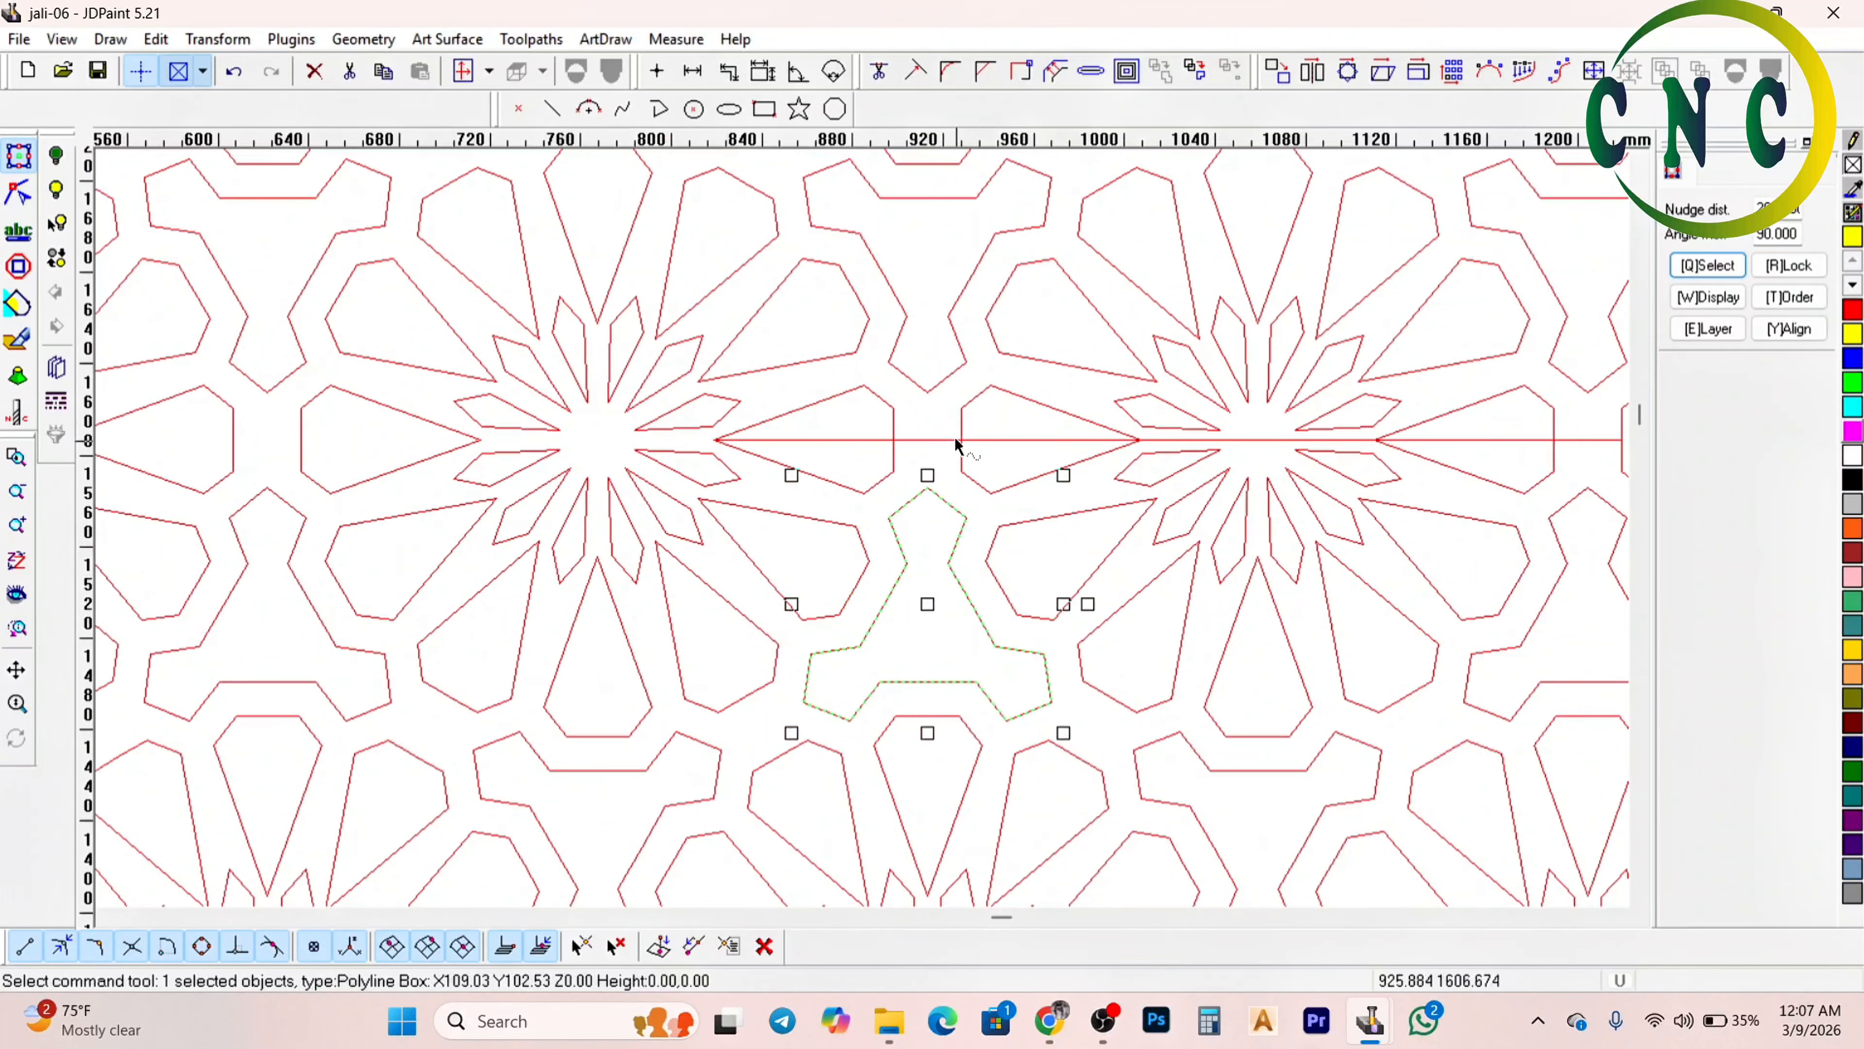
Delete the horizontal centre line running through the four-flower row
{"action": "left_click", "coordinate": [930, 440]}
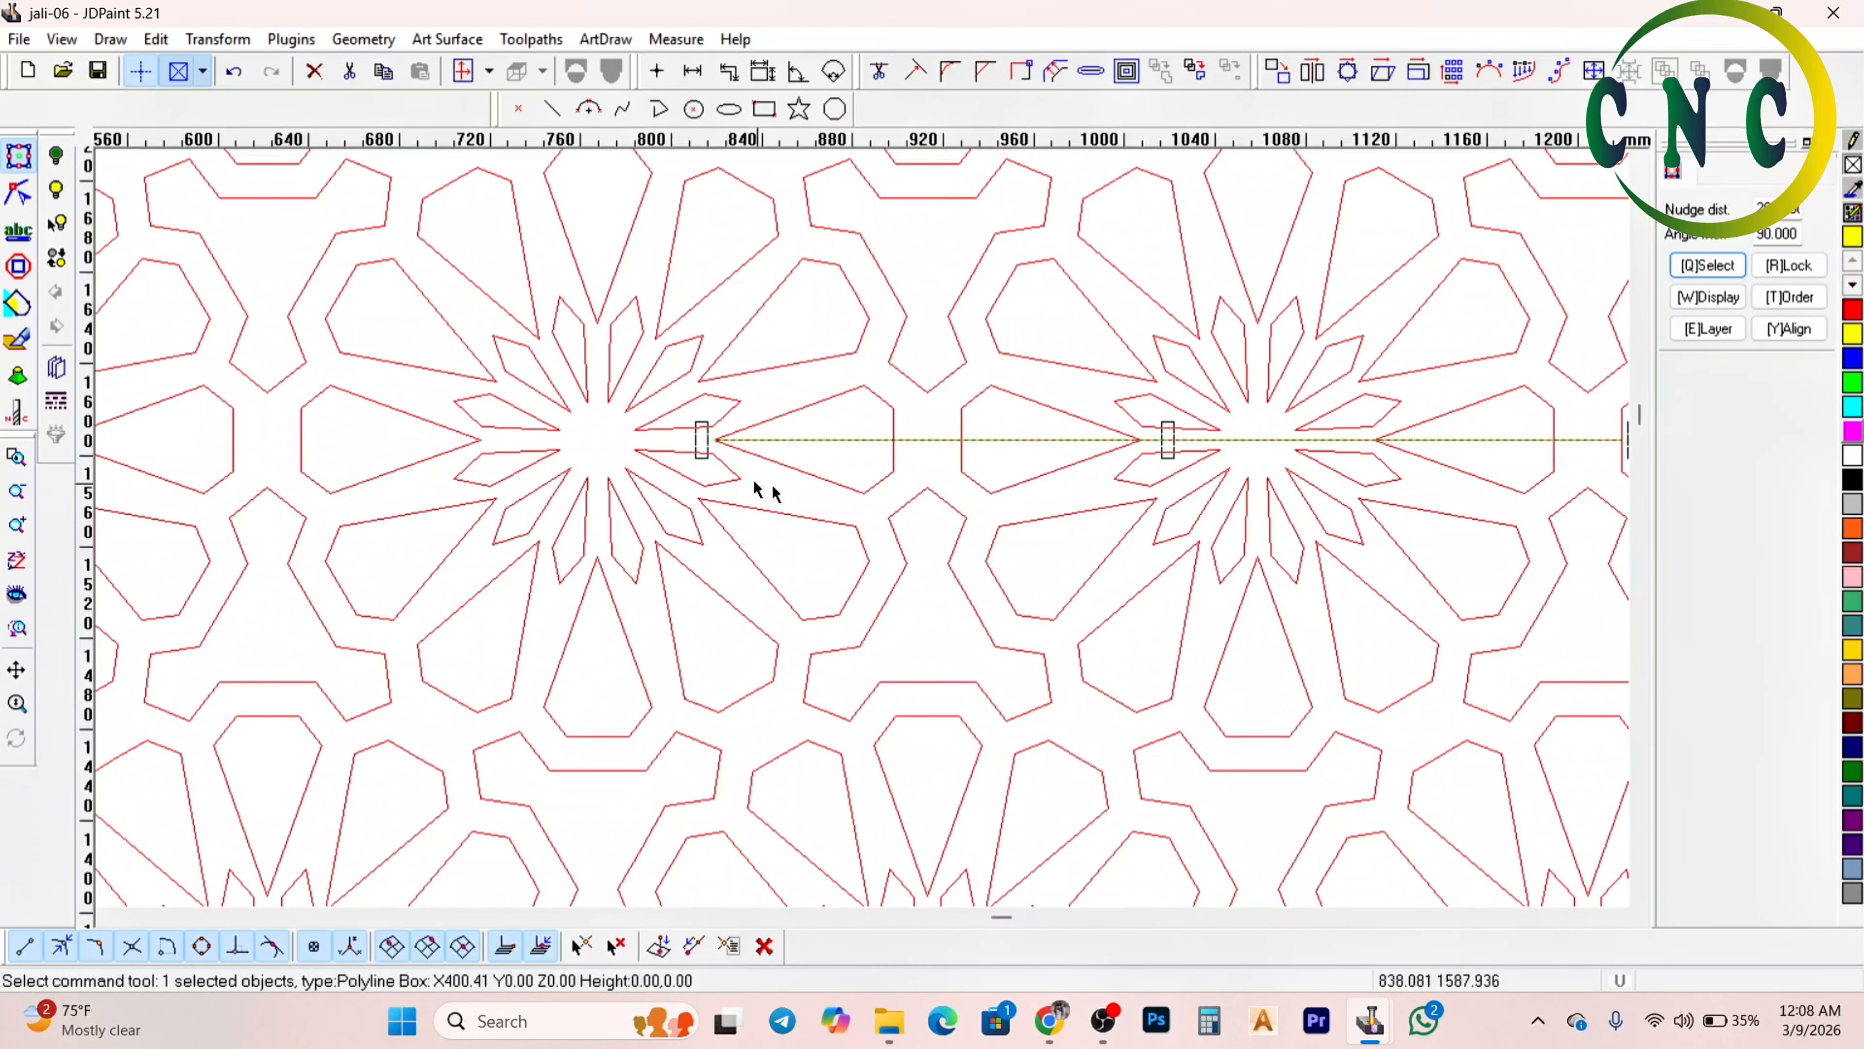
{"action": "left_click", "coordinate": [943, 467]}
{"action": "scroll", "coordinate": [915, 439], "scroll_direction": "up", "scroll_amount": 3}
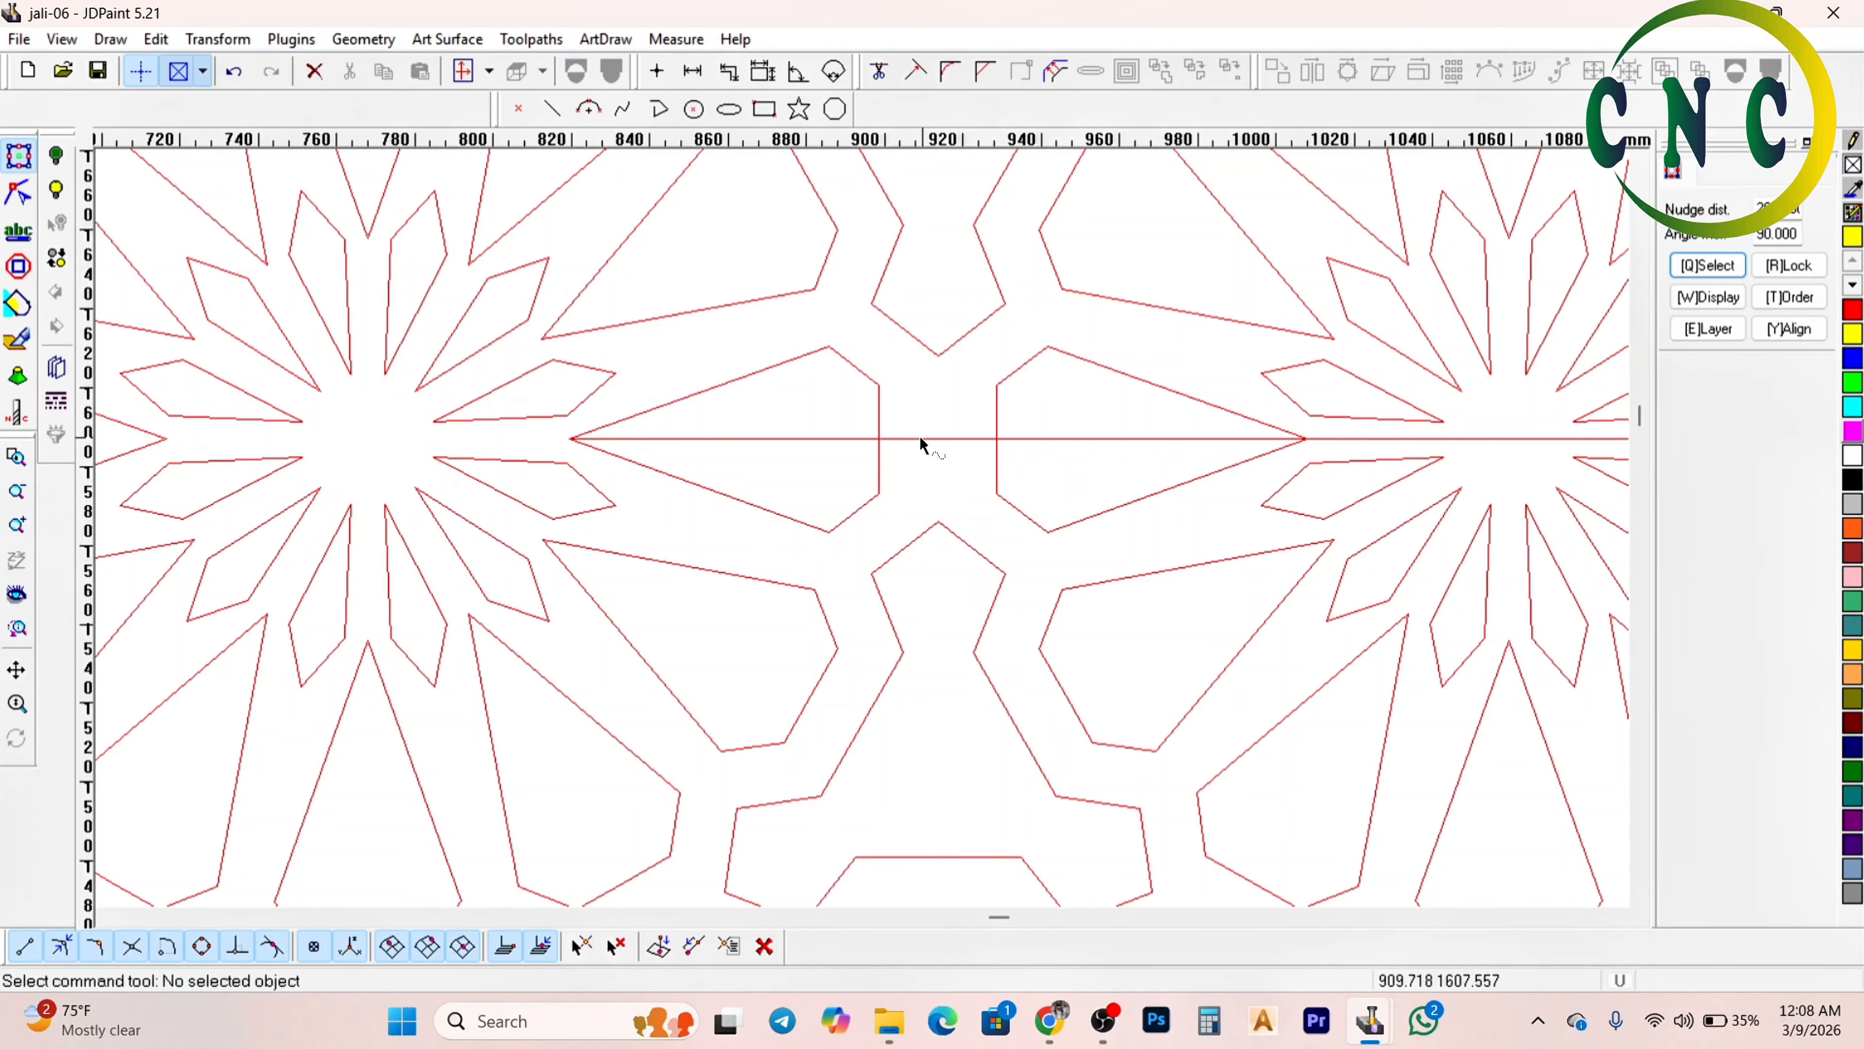
{"action": "scroll", "coordinate": [1011, 444], "scroll_direction": "down", "scroll_amount": 5}
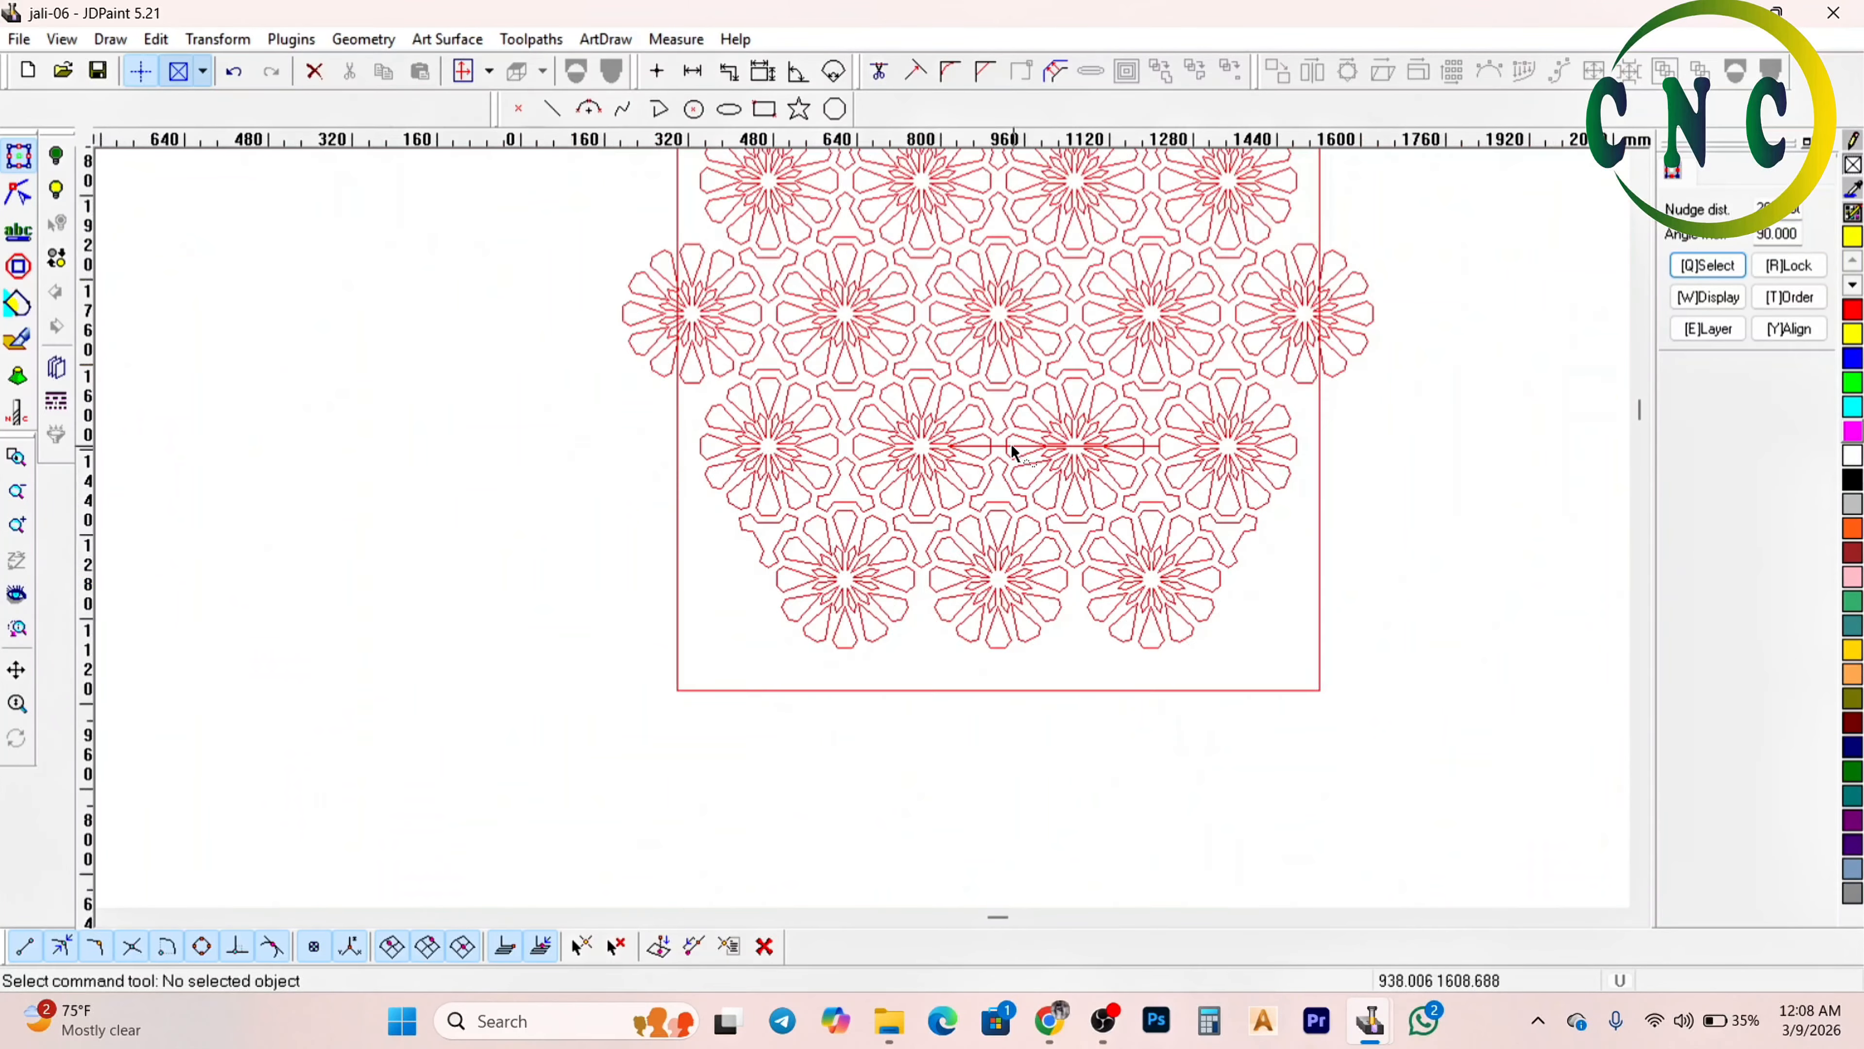
{"action": "scroll", "coordinate": [1010, 444], "scroll_direction": "up", "scroll_amount": 5}
{"action": "left_click", "coordinate": [1026, 432]}
{"action": "key", "text": "Delete"}
{"action": "scroll", "coordinate": [1039, 374], "scroll_direction": "down", "scroll_amount": 9}
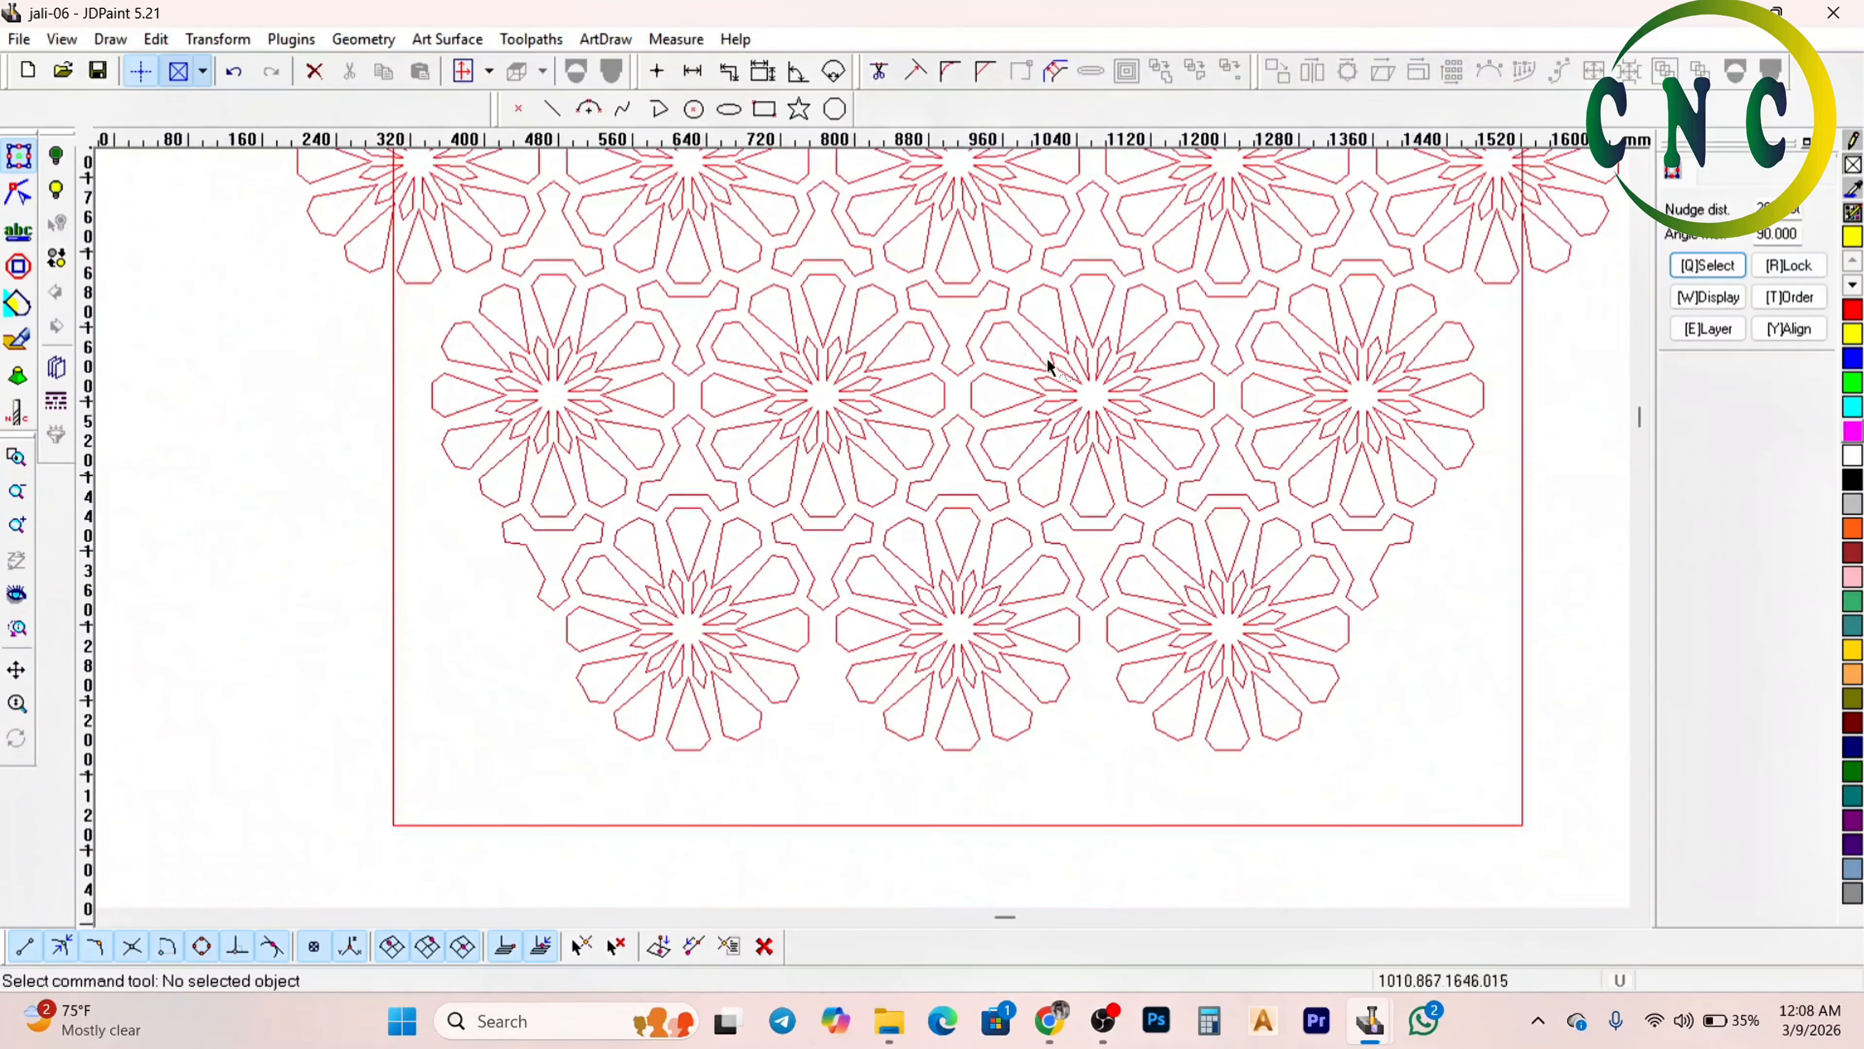
Copy the rightmost flower of the four-flower row into the empty area to the right of the lattice frame
{"action": "scroll", "coordinate": [1350, 536], "scroll_direction": "up", "scroll_amount": 3}
{"action": "scroll", "coordinate": [1028, 477], "scroll_direction": "down", "scroll_amount": 2}
{"action": "scroll", "coordinate": [1321, 448], "scroll_direction": "up", "scroll_amount": 3}
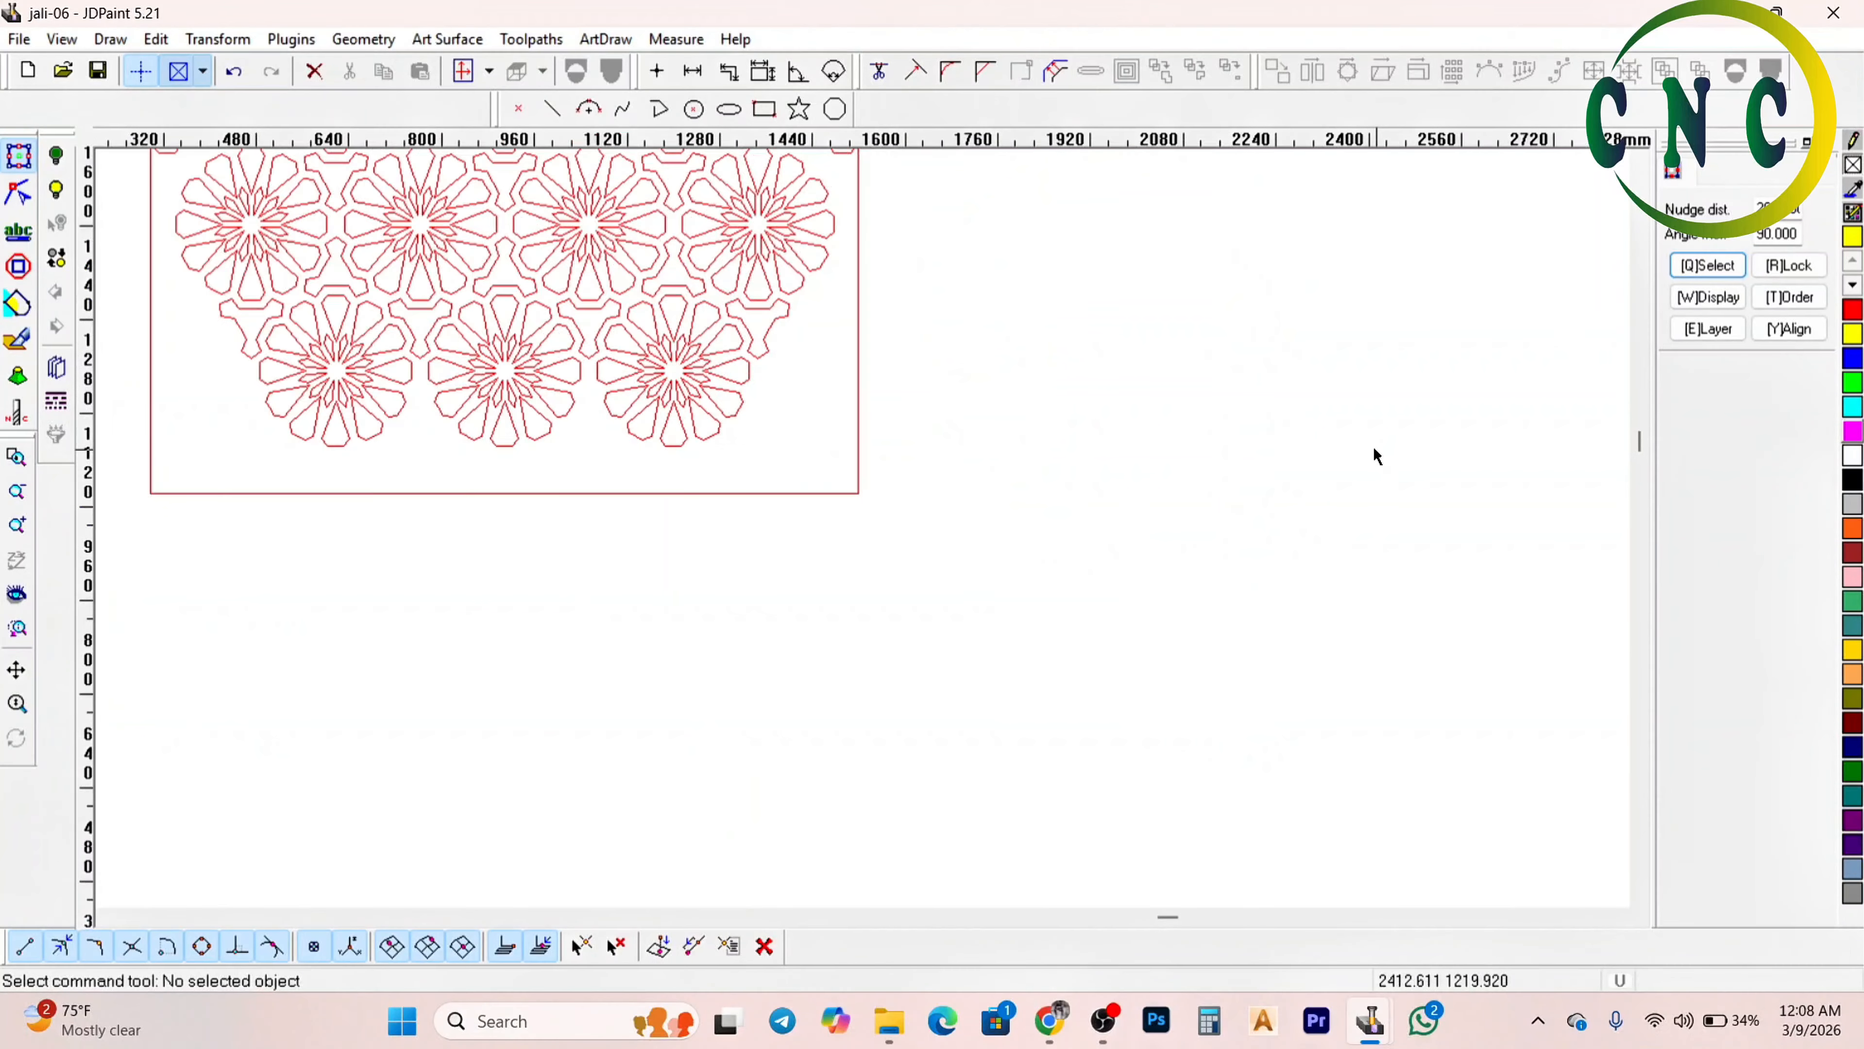
{"action": "scroll", "coordinate": [1344, 470], "scroll_direction": "down", "scroll_amount": 2}
{"action": "scroll", "coordinate": [1250, 444], "scroll_direction": "up", "scroll_amount": 3}
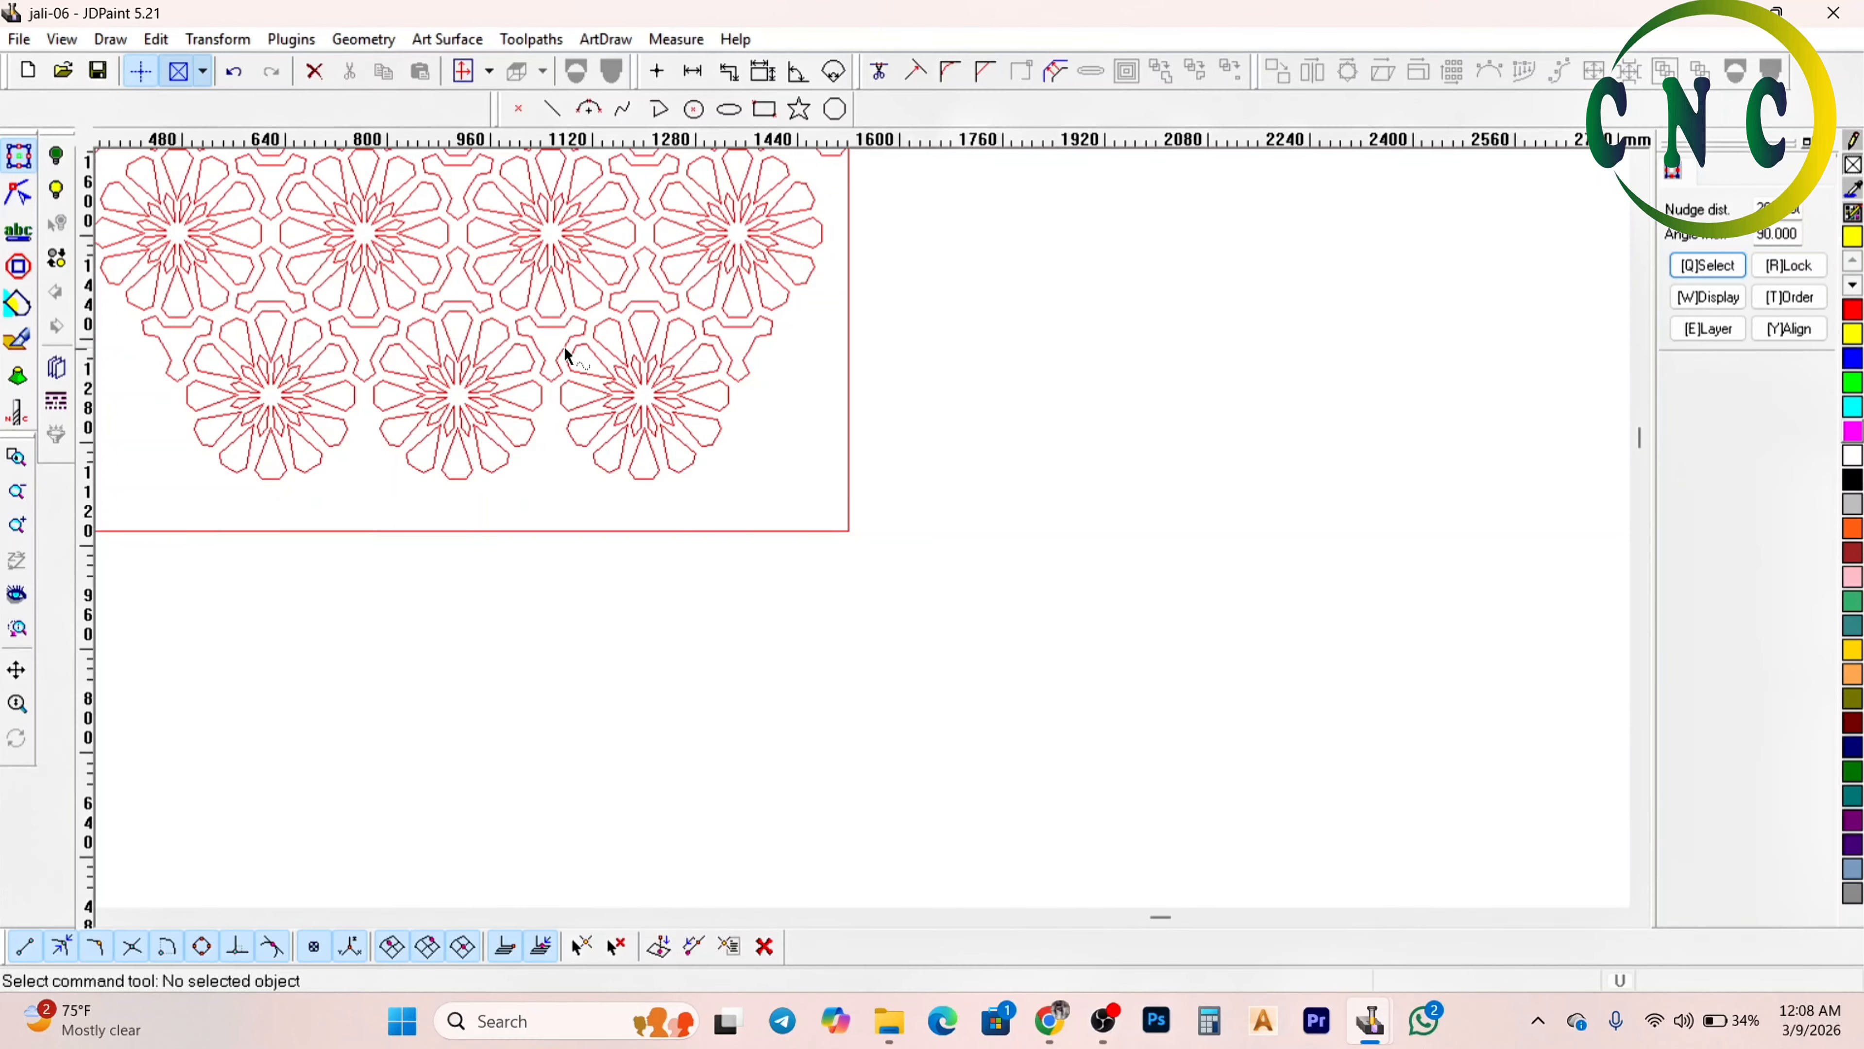
{"action": "left_click_drag", "start_coordinate": [553, 314], "coordinate": [697, 547]}
{"action": "scroll", "coordinate": [650, 392], "scroll_direction": "up", "scroll_amount": 3}
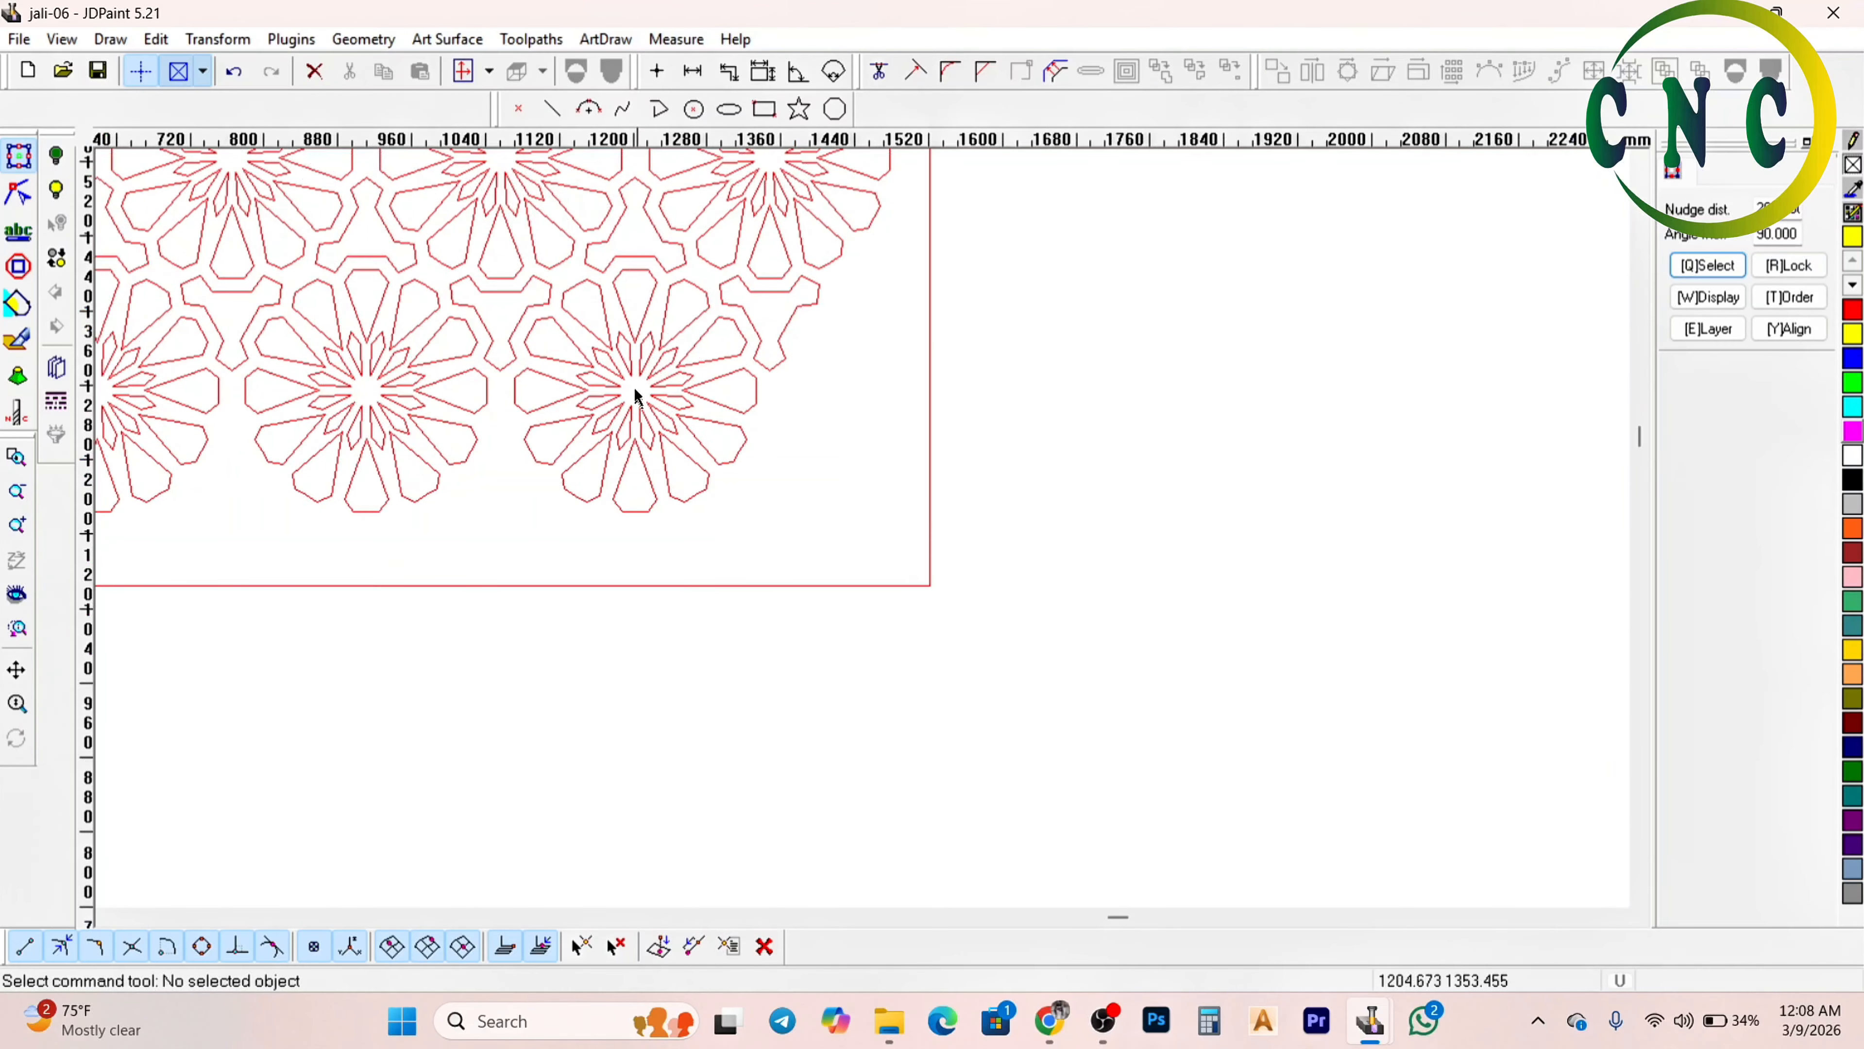
{"action": "scroll", "coordinate": [639, 389], "scroll_direction": "down", "scroll_amount": 4}
{"action": "left_click", "coordinate": [732, 343]}
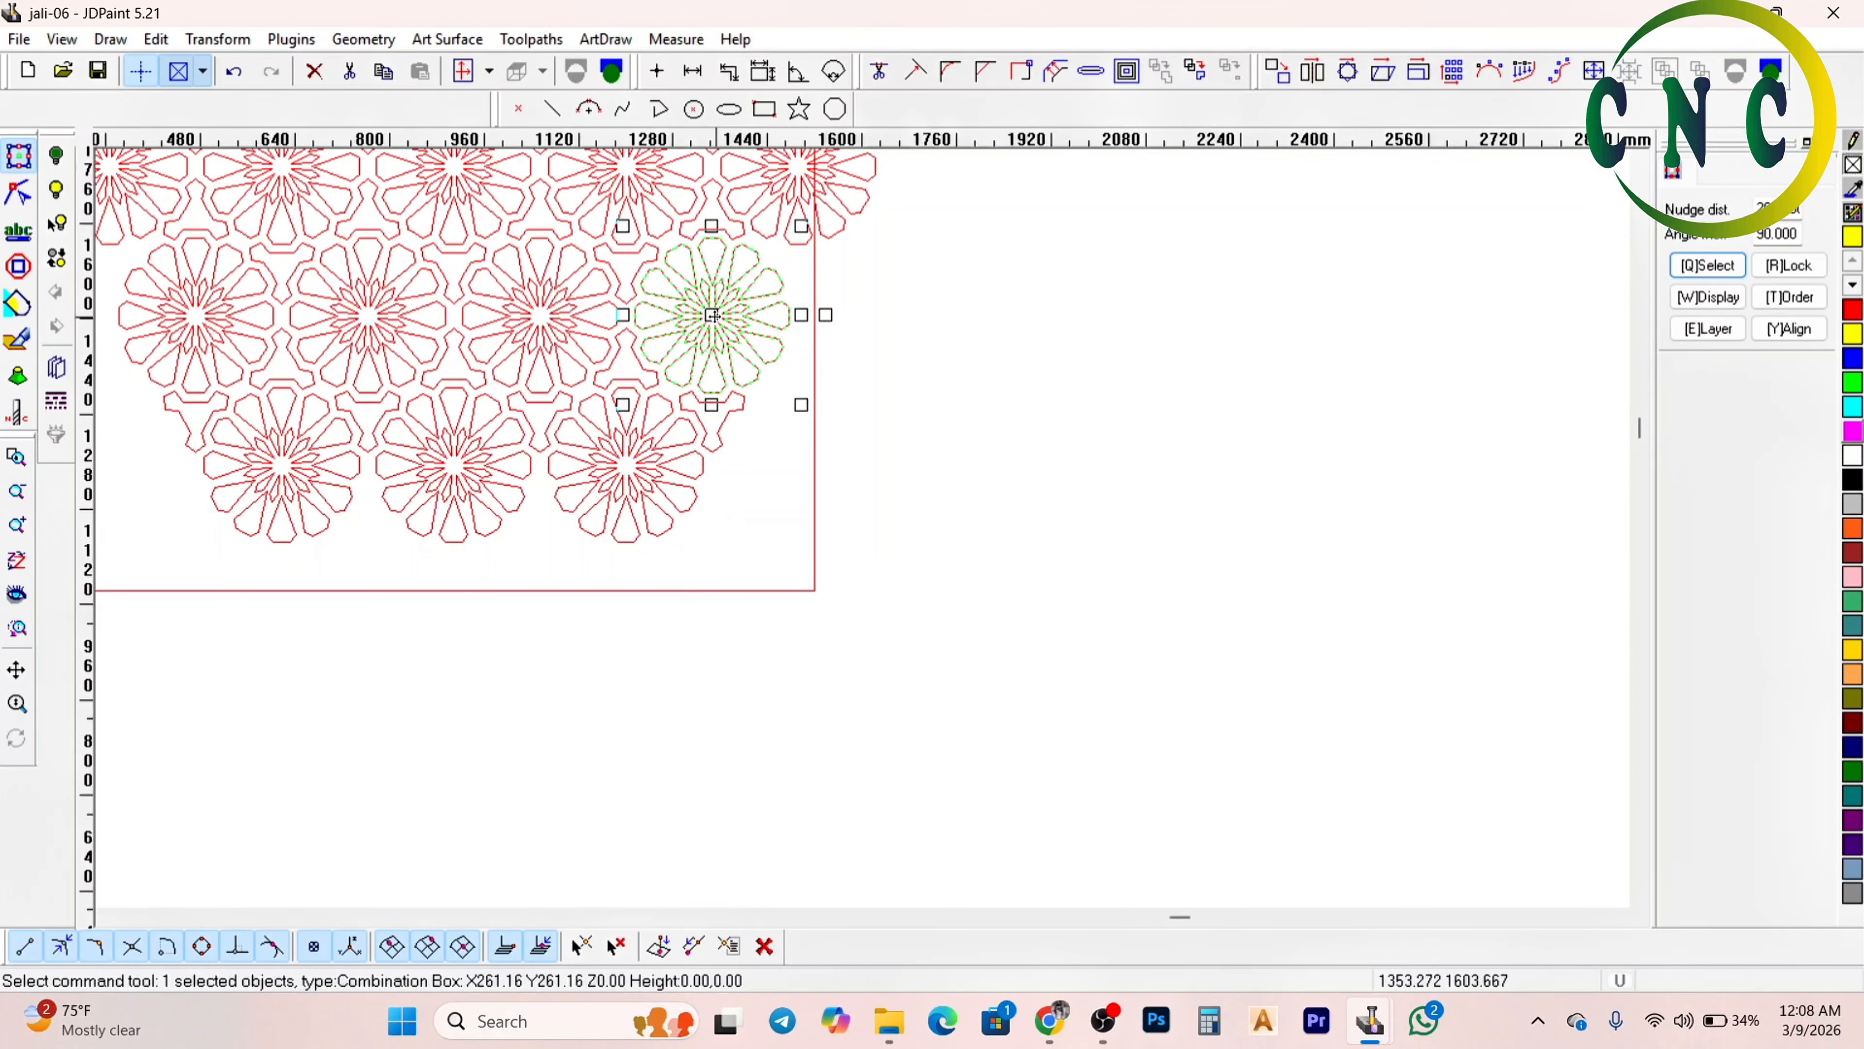
{"action": "key", "text": "ctrl+Right"}
{"action": "left_click_drag", "start_coordinate": [830, 317], "coordinate": [1367, 399]}
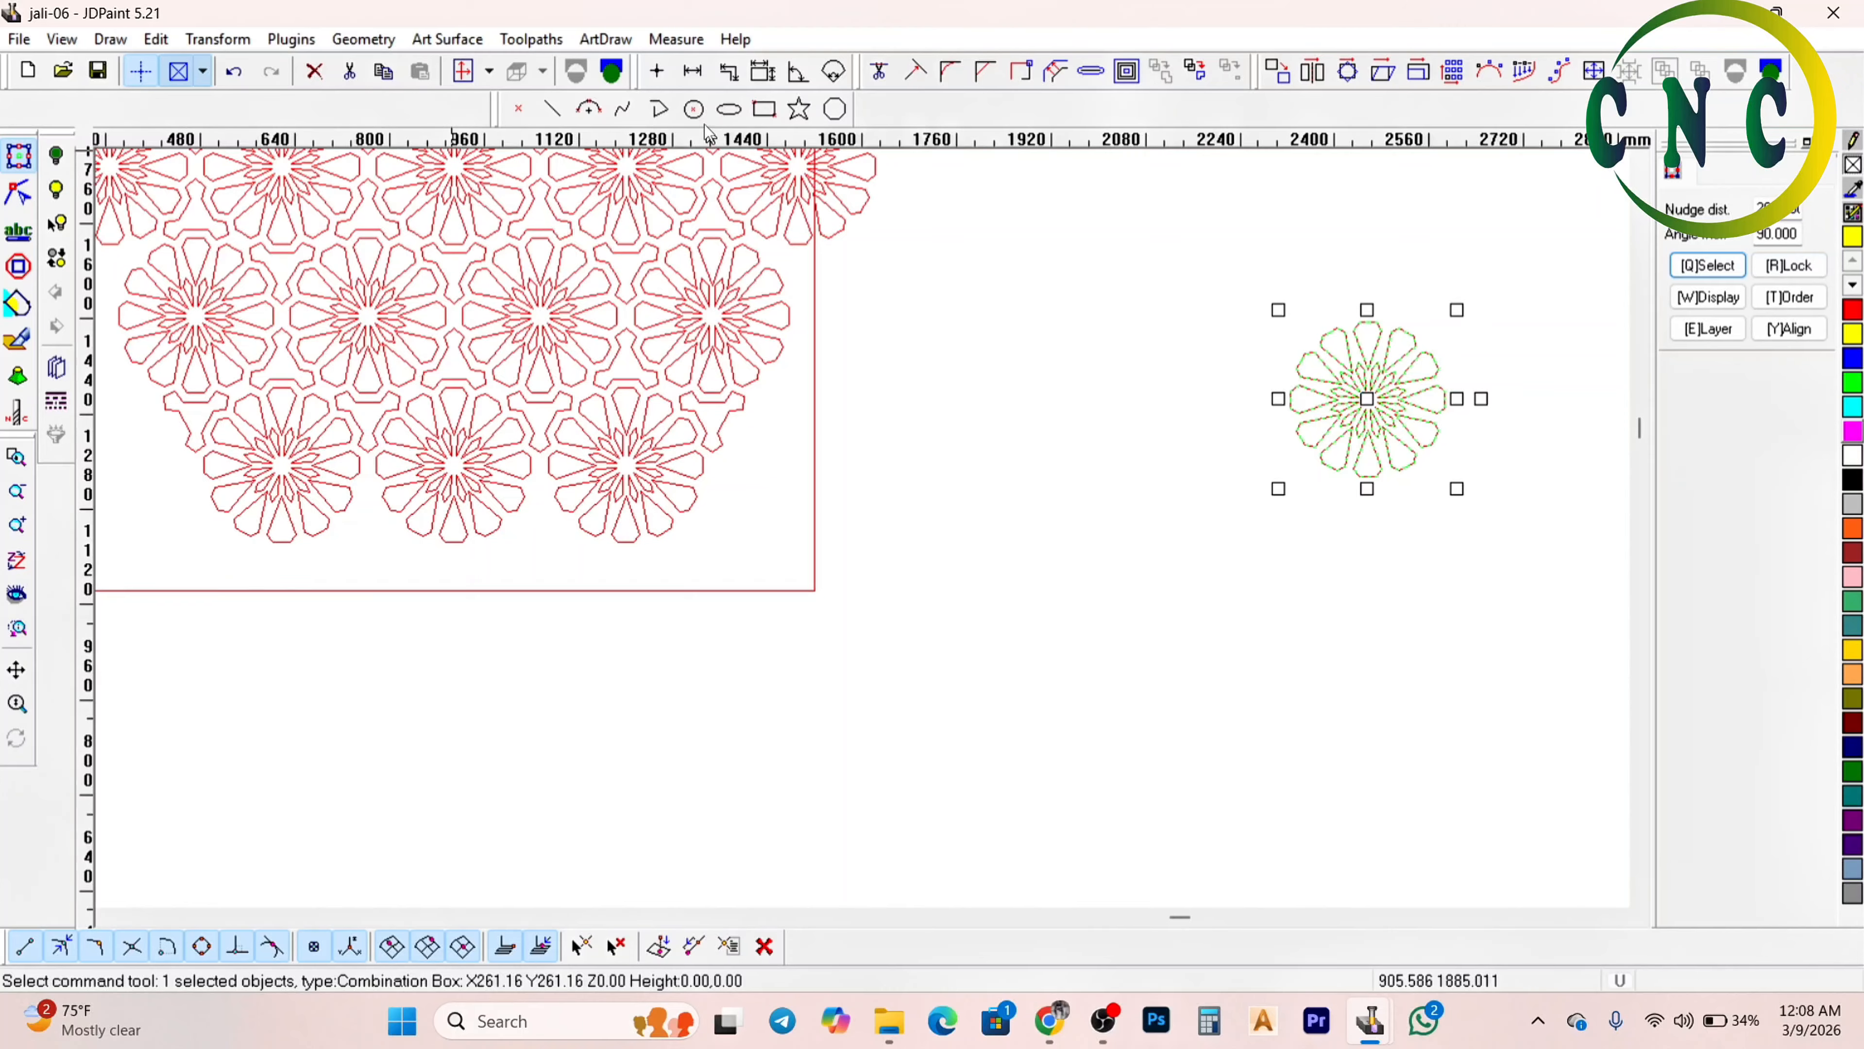
Draw a vertical polyline just left of the copied flower, extending above and below it, as a mirror axis
{"action": "left_click", "coordinate": [659, 109]}
{"action": "left_click", "coordinate": [1237, 233]}
{"action": "left_click", "coordinate": [1236, 771]}
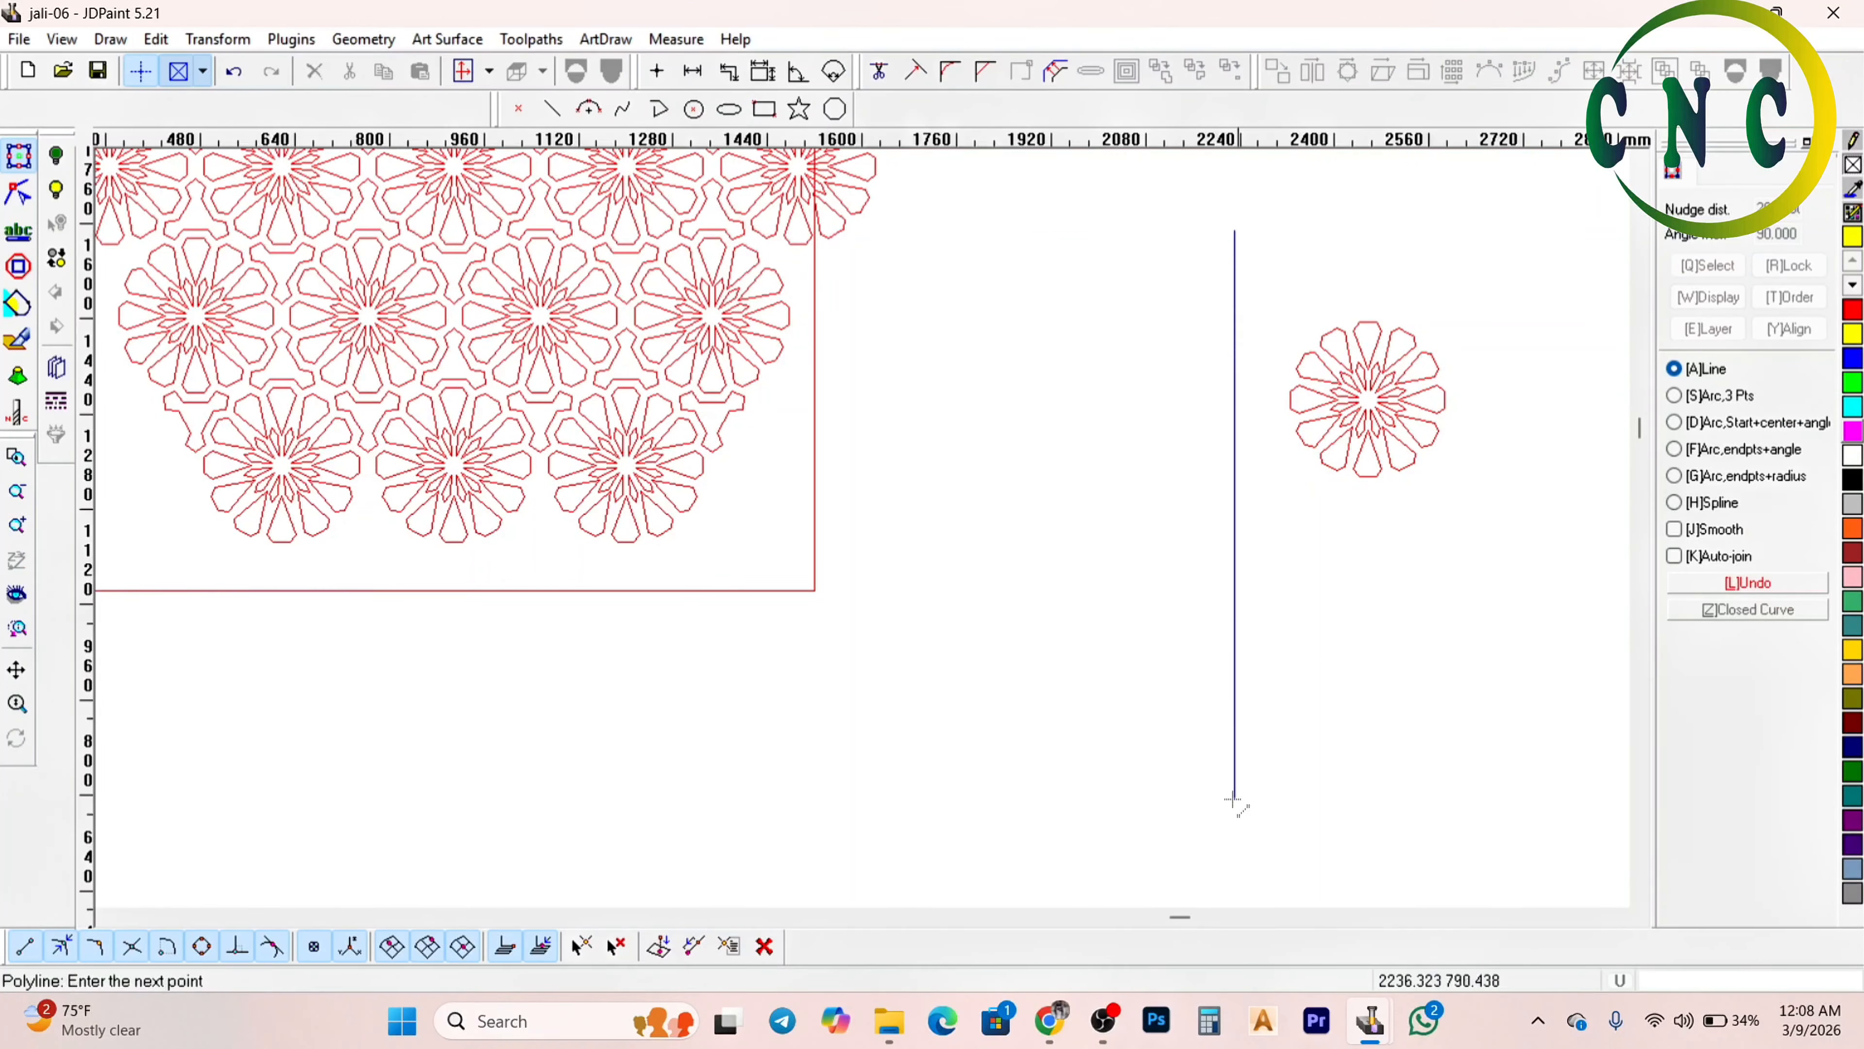
{"action": "right_click", "coordinate": [1253, 548]}
Copy the flower to a lower spot on the left side of the vertical line and fine-tune the positions of both flowers
{"action": "left_click", "coordinate": [1357, 364]}
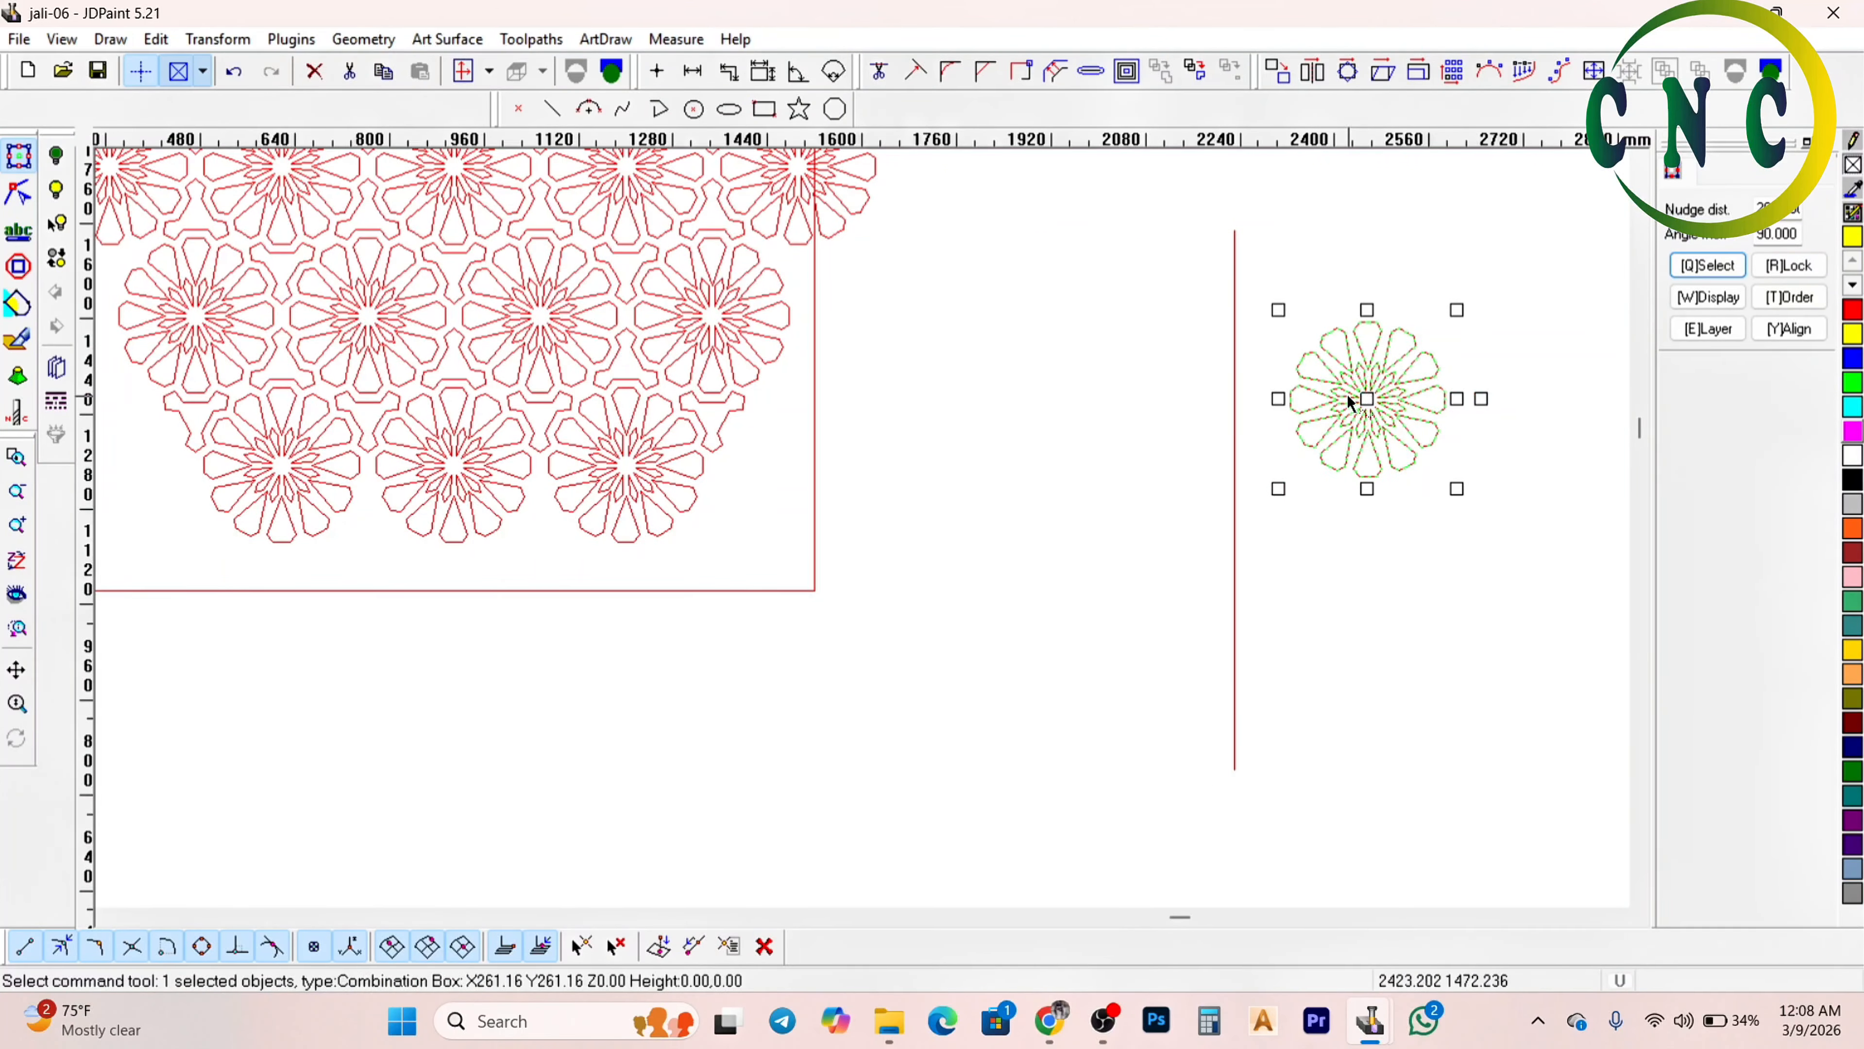
{"action": "left_click_drag", "start_coordinate": [1351, 417], "coordinate": [1144, 634]}
{"action": "left_click", "coordinate": [1379, 392]}
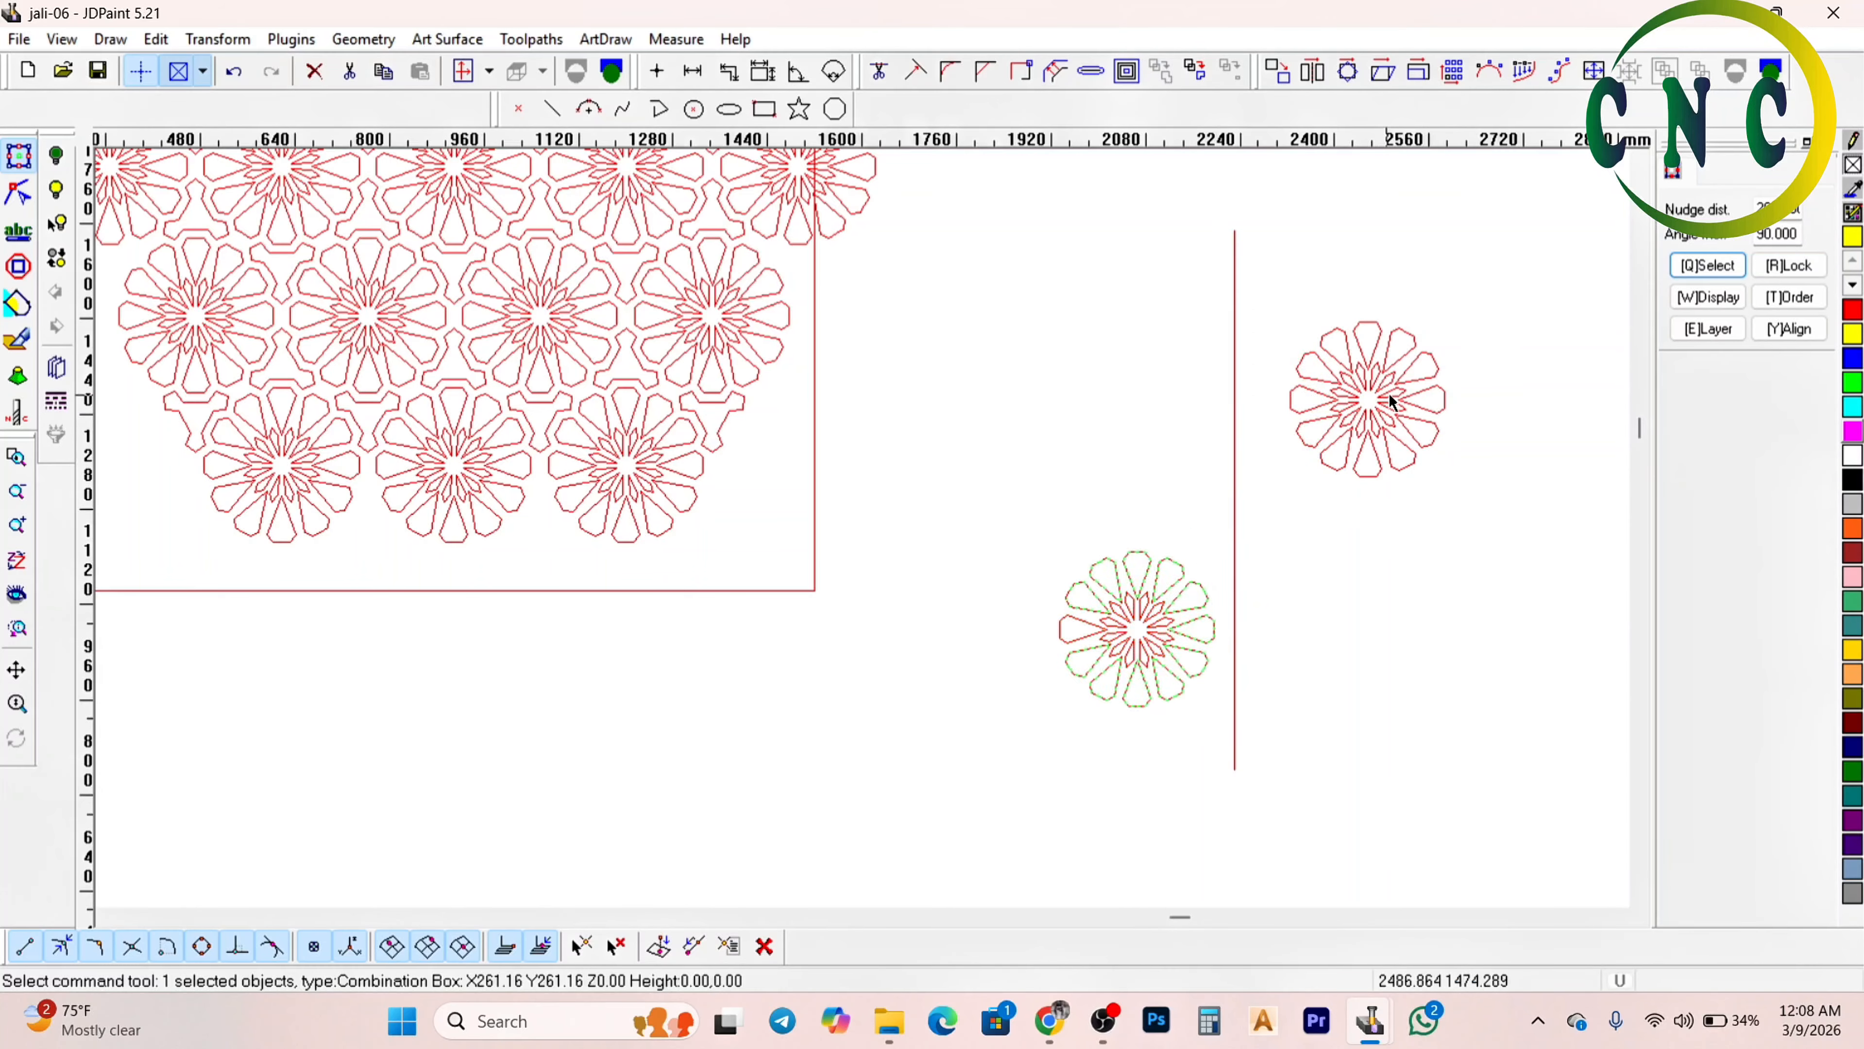
{"action": "left_click_drag", "start_coordinate": [1359, 414], "coordinate": [1349, 409]}
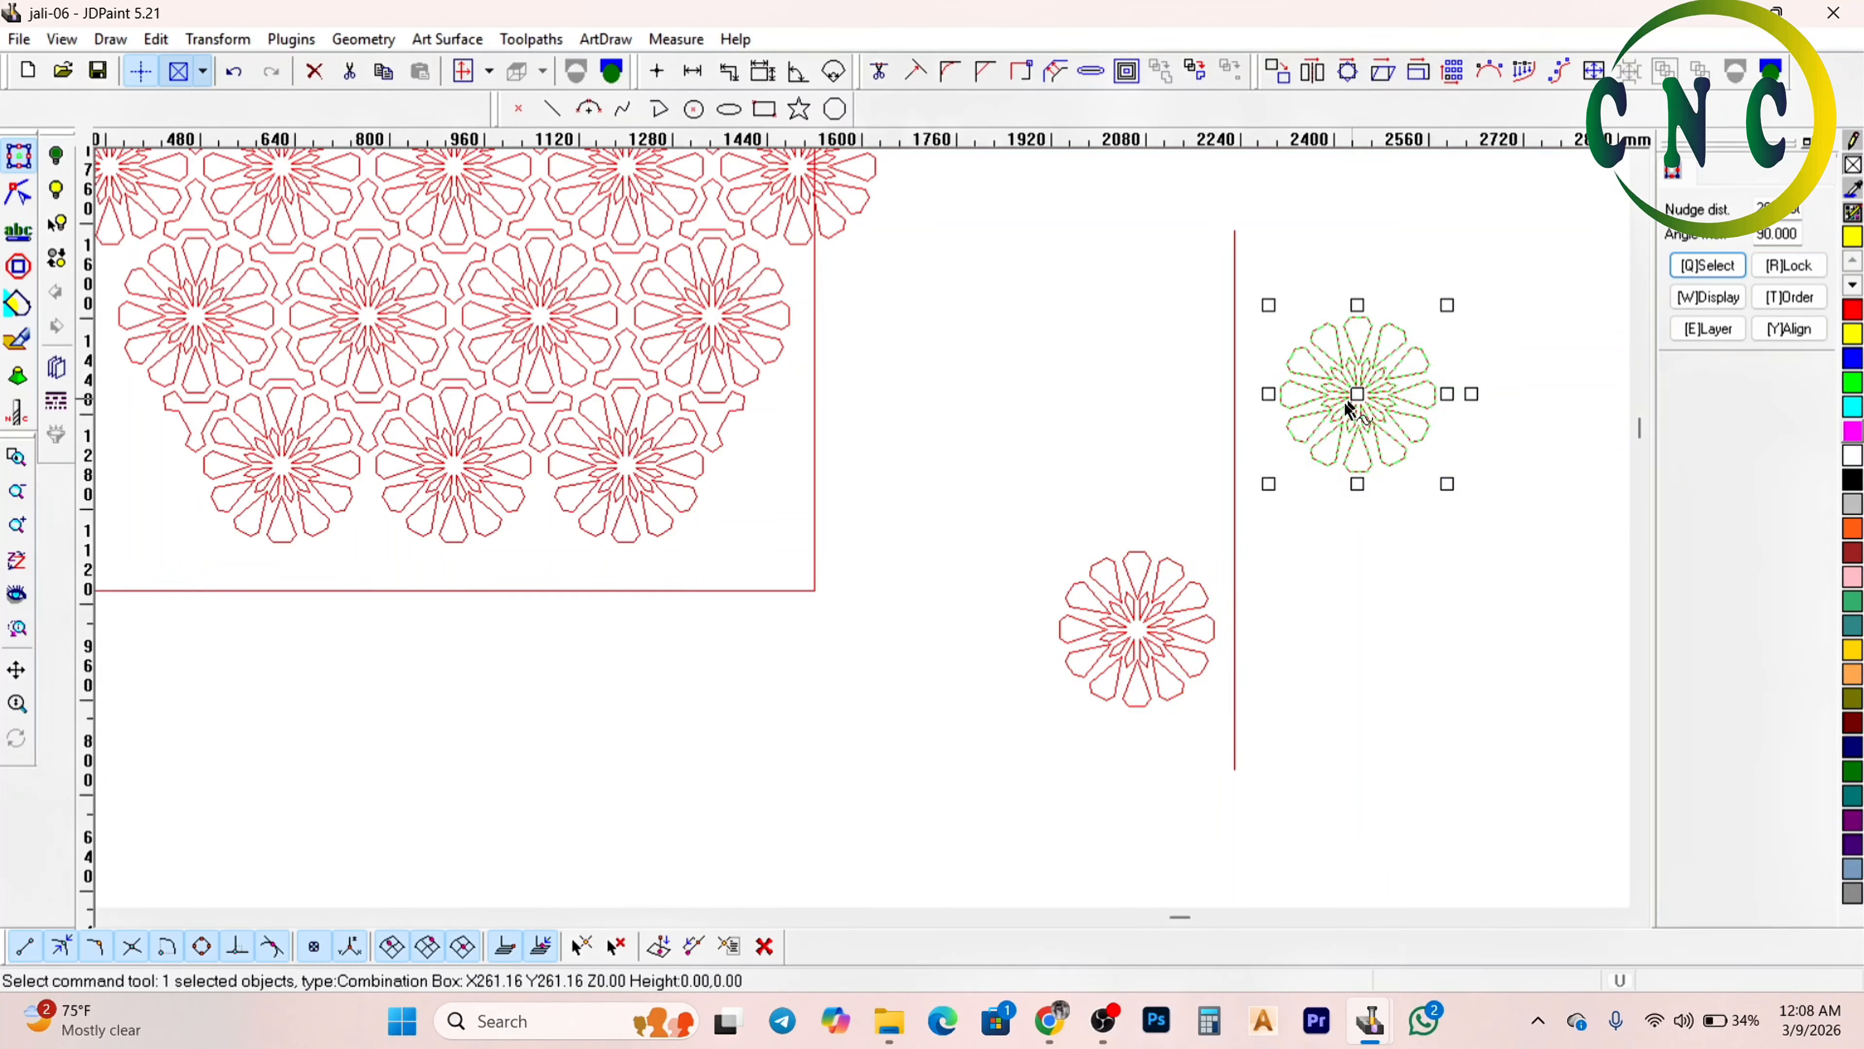
{"action": "left_click", "coordinate": [1145, 635]}
{"action": "left_click_drag", "start_coordinate": [1146, 635], "coordinate": [1151, 585]}
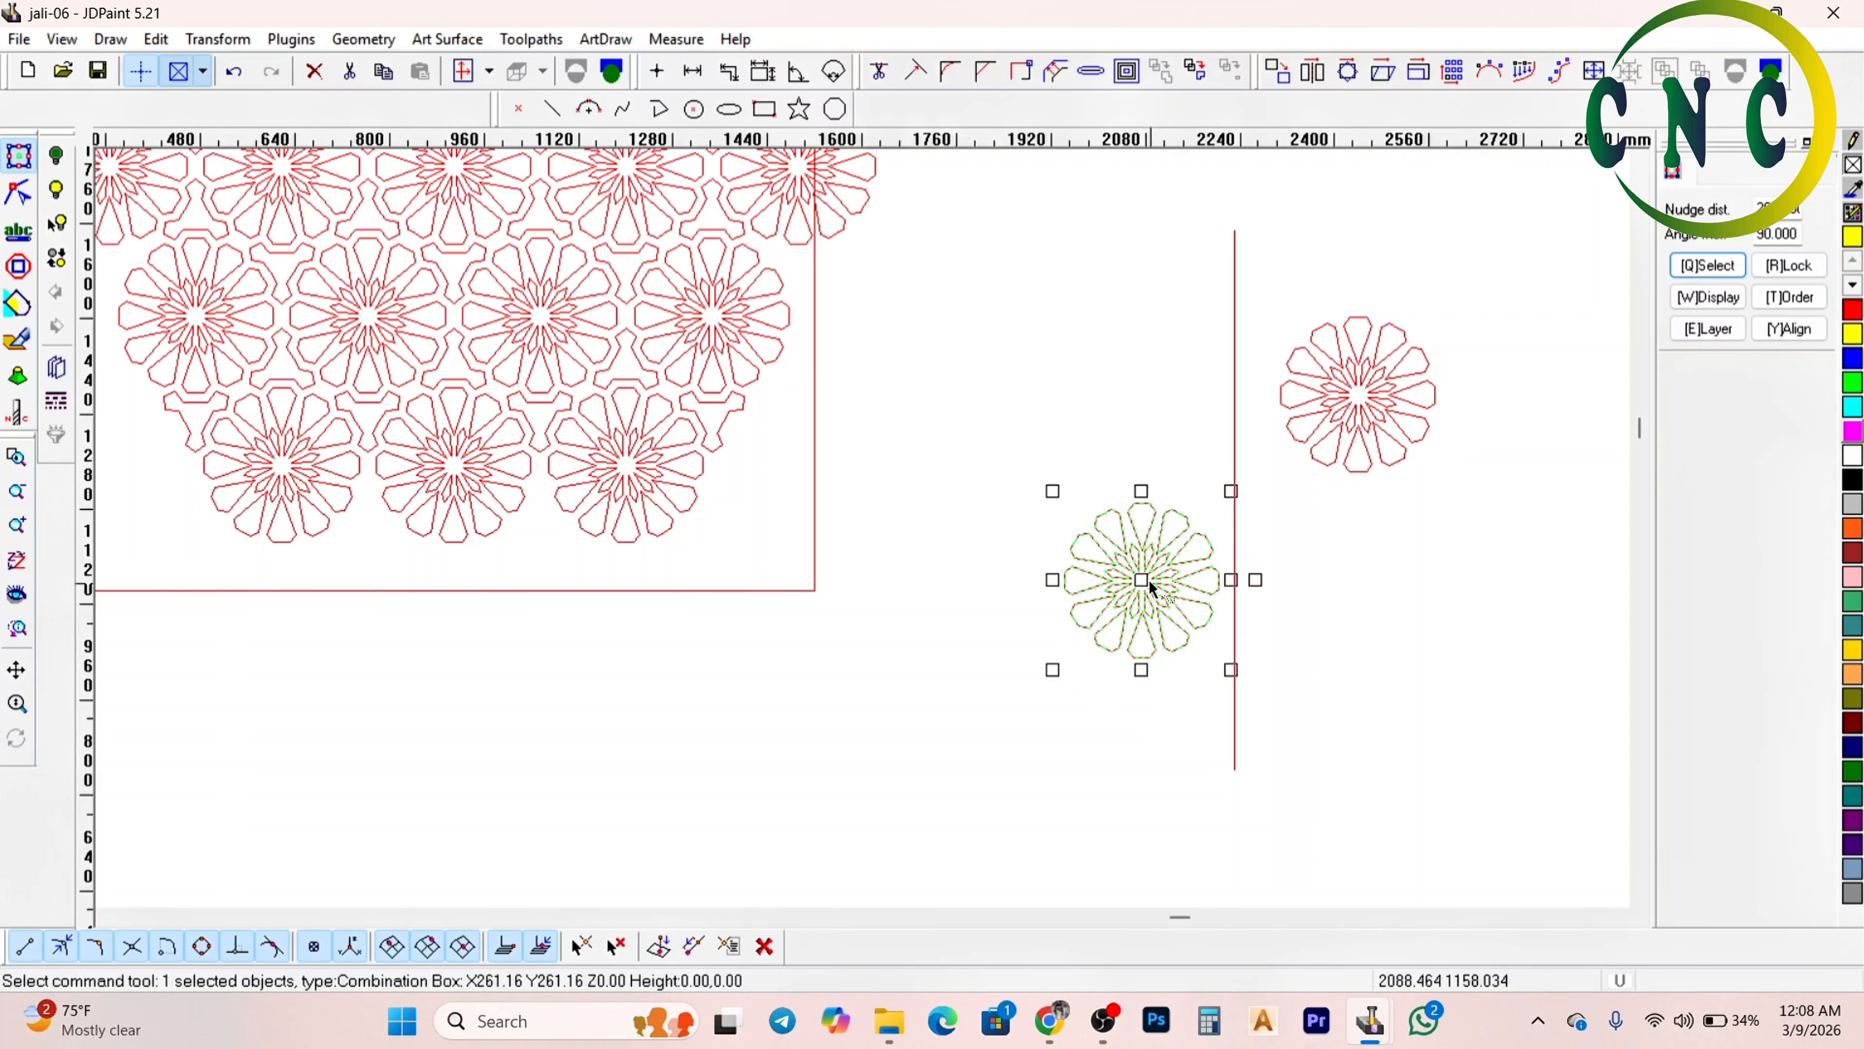
{"action": "left_click", "coordinate": [1392, 563]}
{"action": "scroll", "coordinate": [1182, 360], "scroll_direction": "down", "scroll_amount": 2}
{"action": "scroll", "coordinate": [1193, 474], "scroll_direction": "up", "scroll_amount": 2}
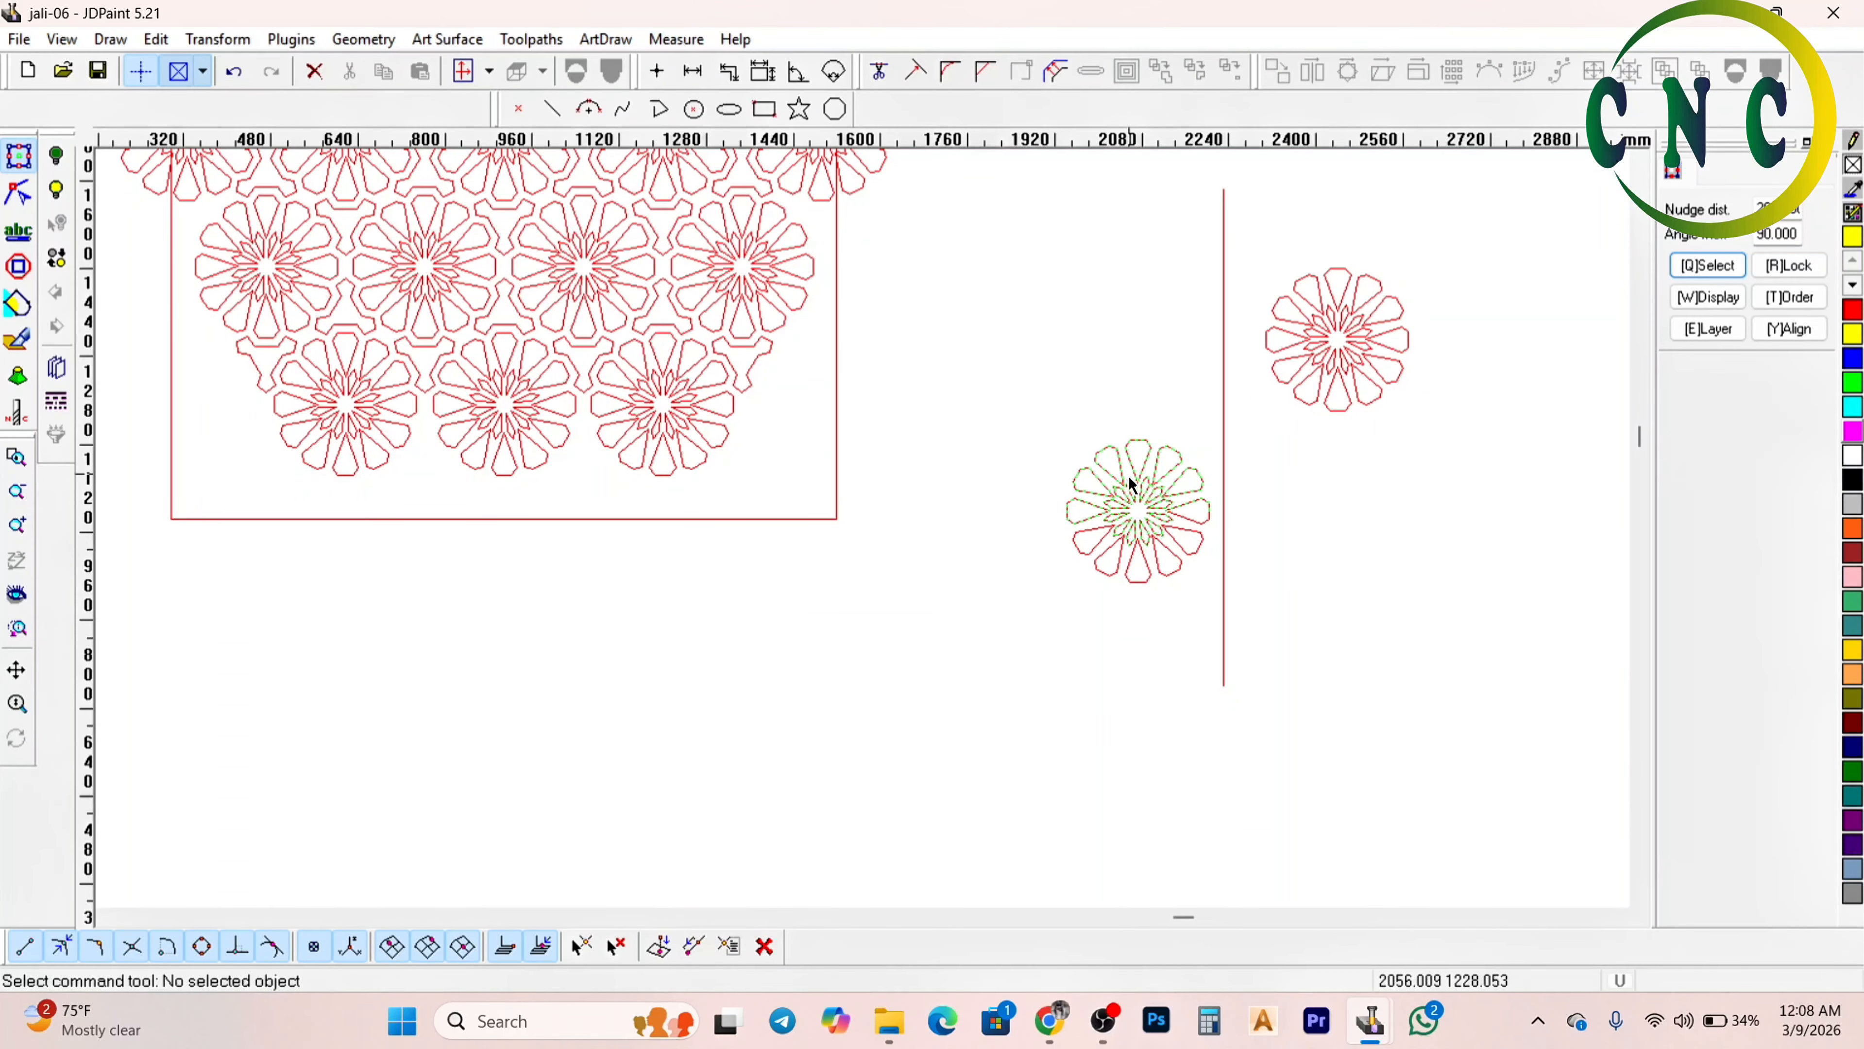
{"action": "left_click", "coordinate": [1124, 491]}
{"action": "left_click_drag", "start_coordinate": [1123, 492], "coordinate": [1130, 511]}
{"action": "left_click", "coordinate": [1329, 465]}
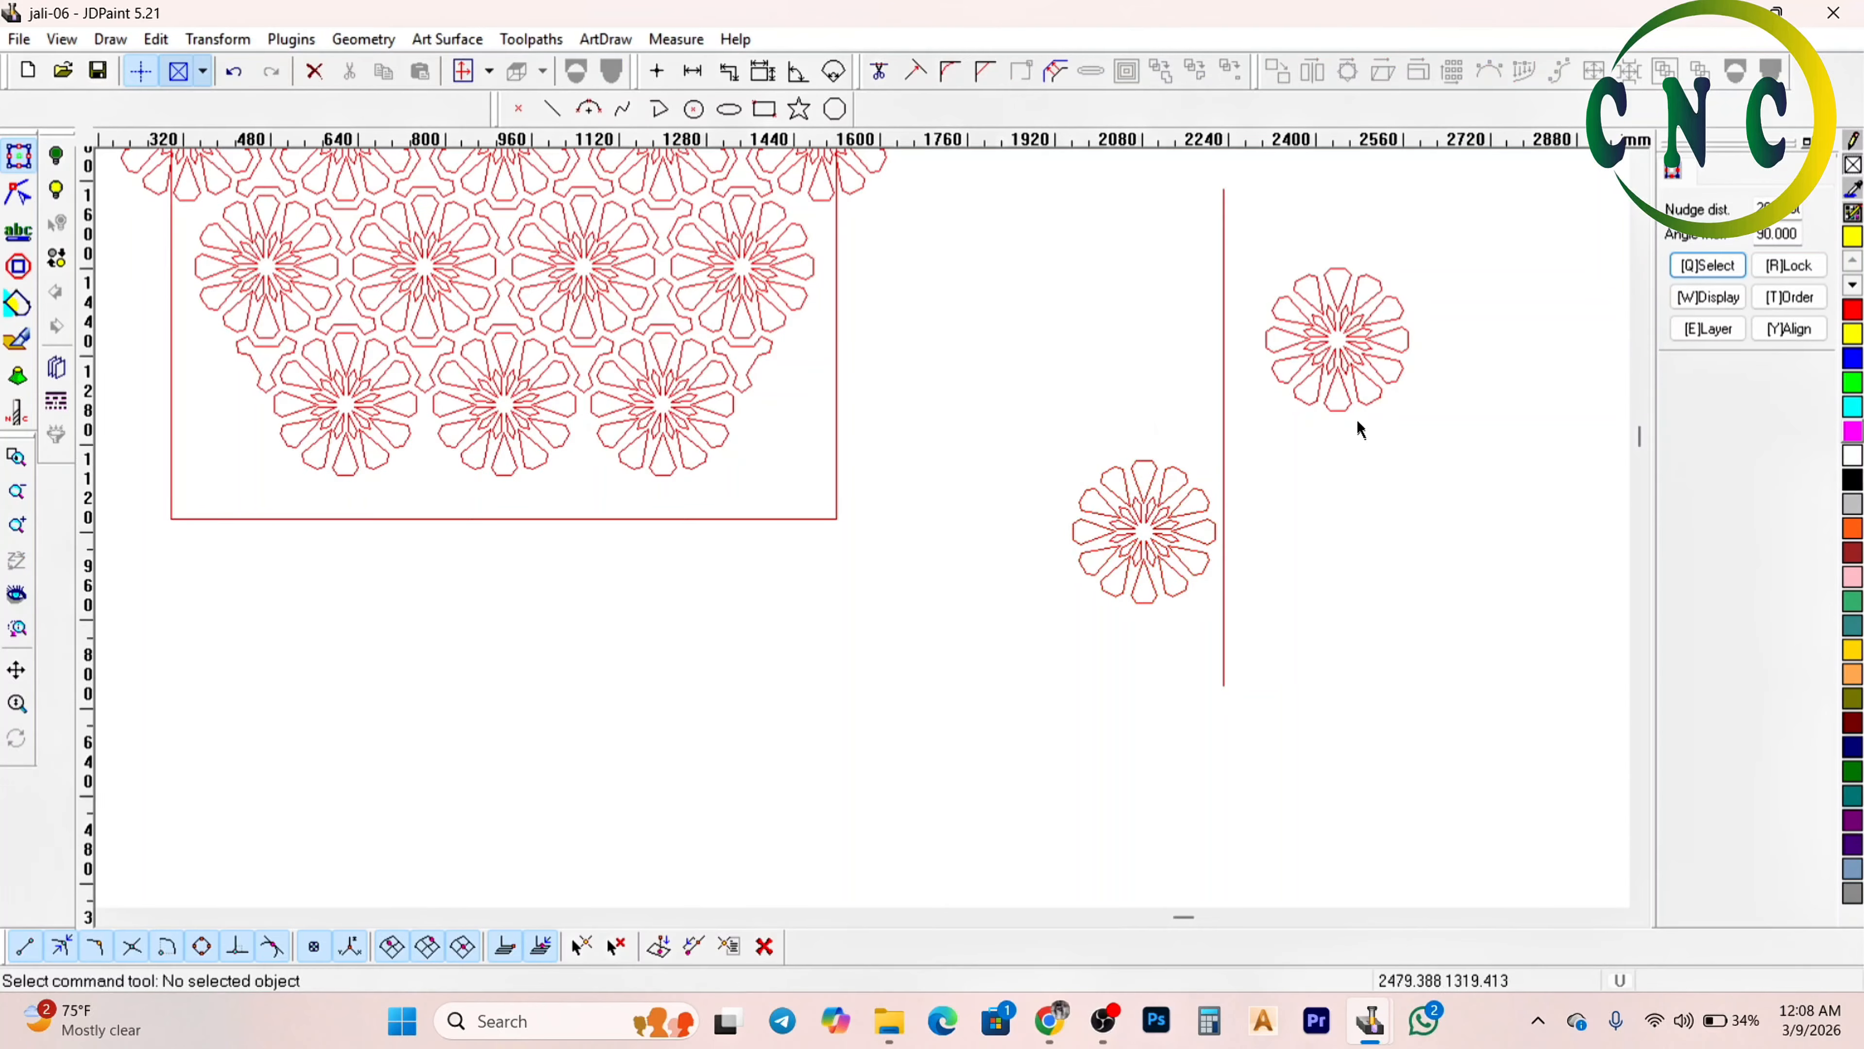
{"action": "left_click", "coordinate": [1322, 344]}
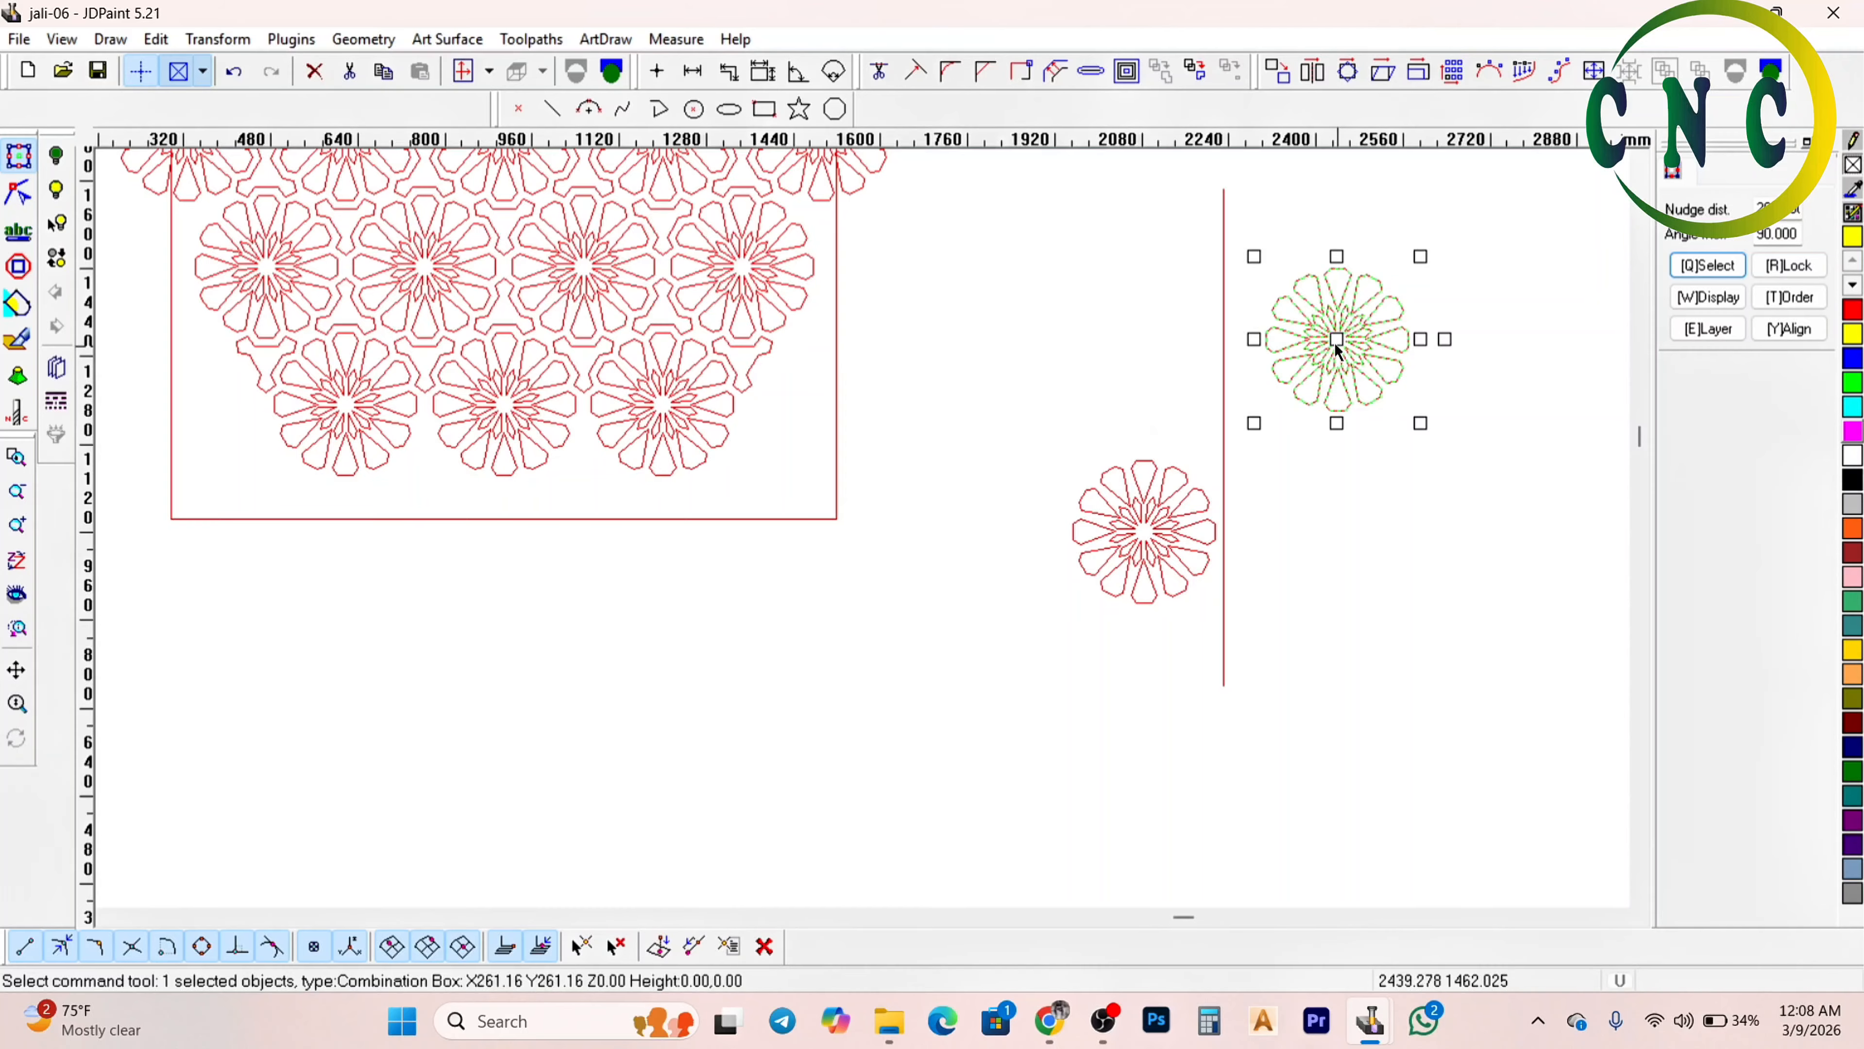
{"action": "left_click_drag", "start_coordinate": [1338, 351], "coordinate": [1329, 352]}
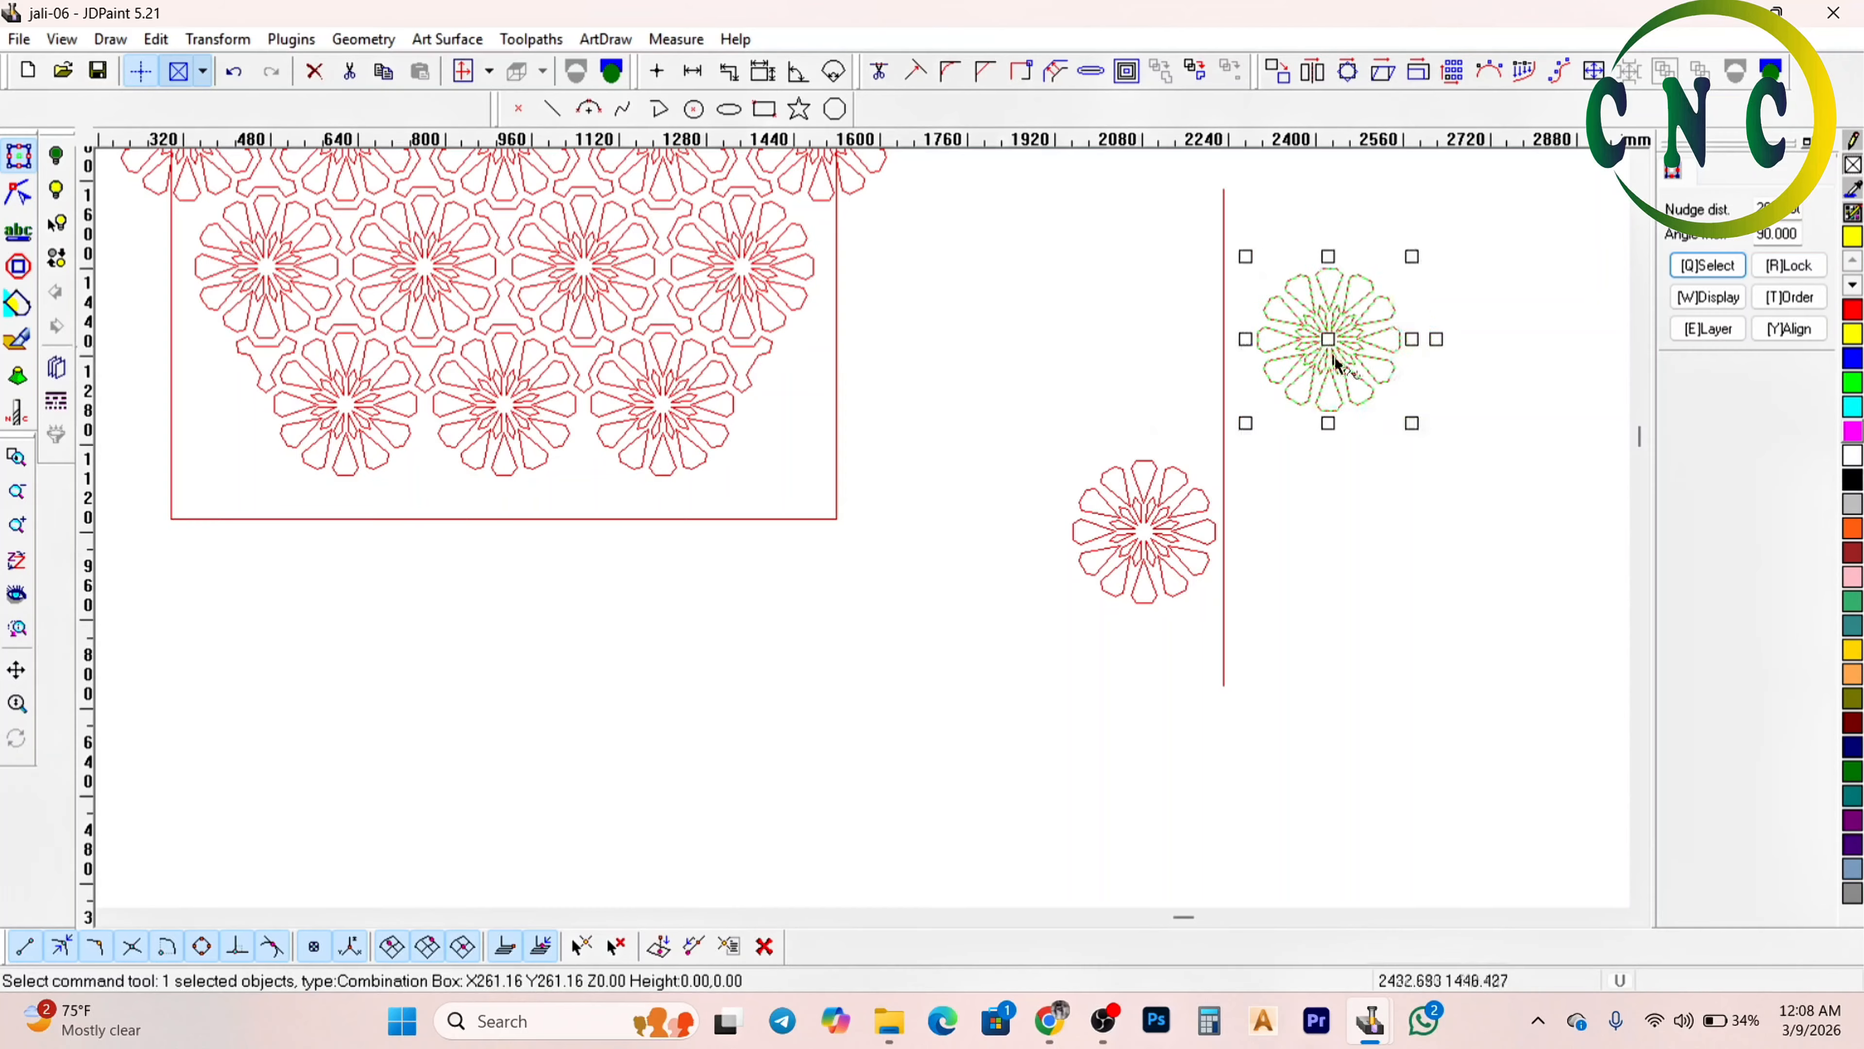
{"action": "left_click", "coordinate": [1313, 81]}
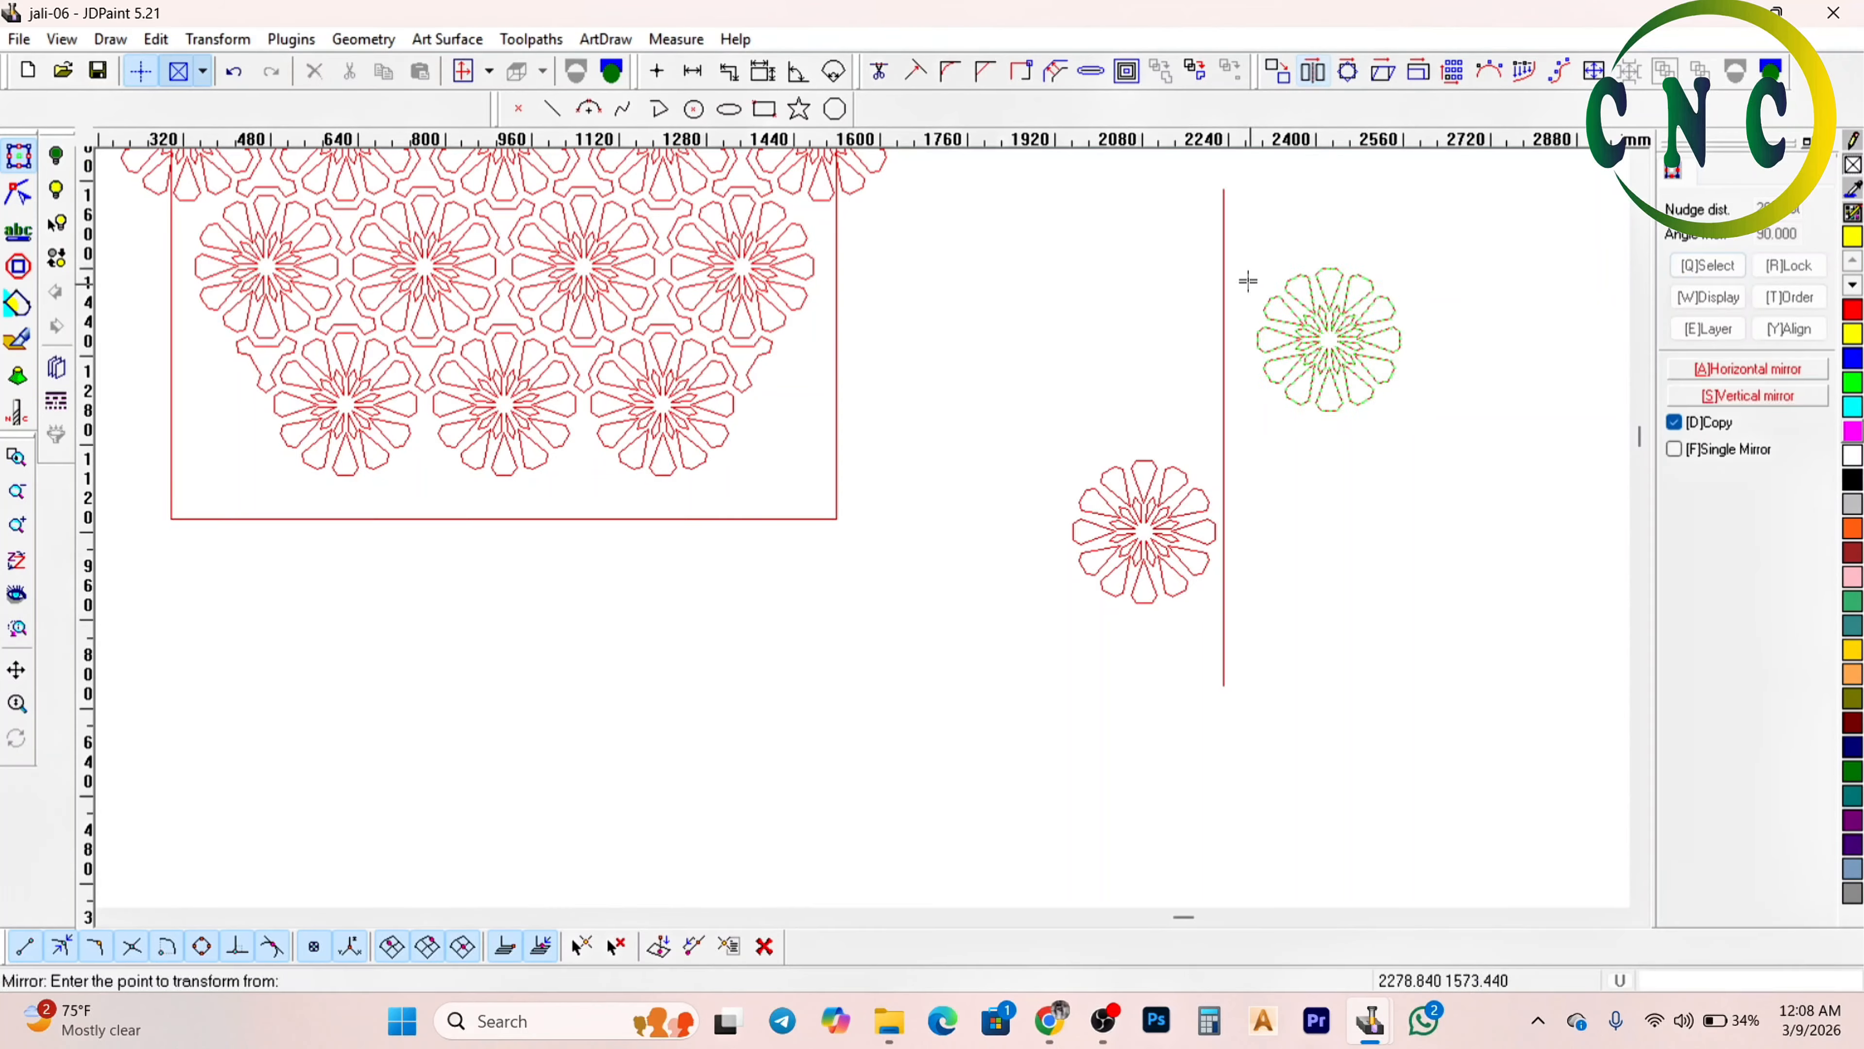
{"action": "left_click", "coordinate": [1222, 353]}
{"action": "right_click", "coordinate": [1219, 351]}
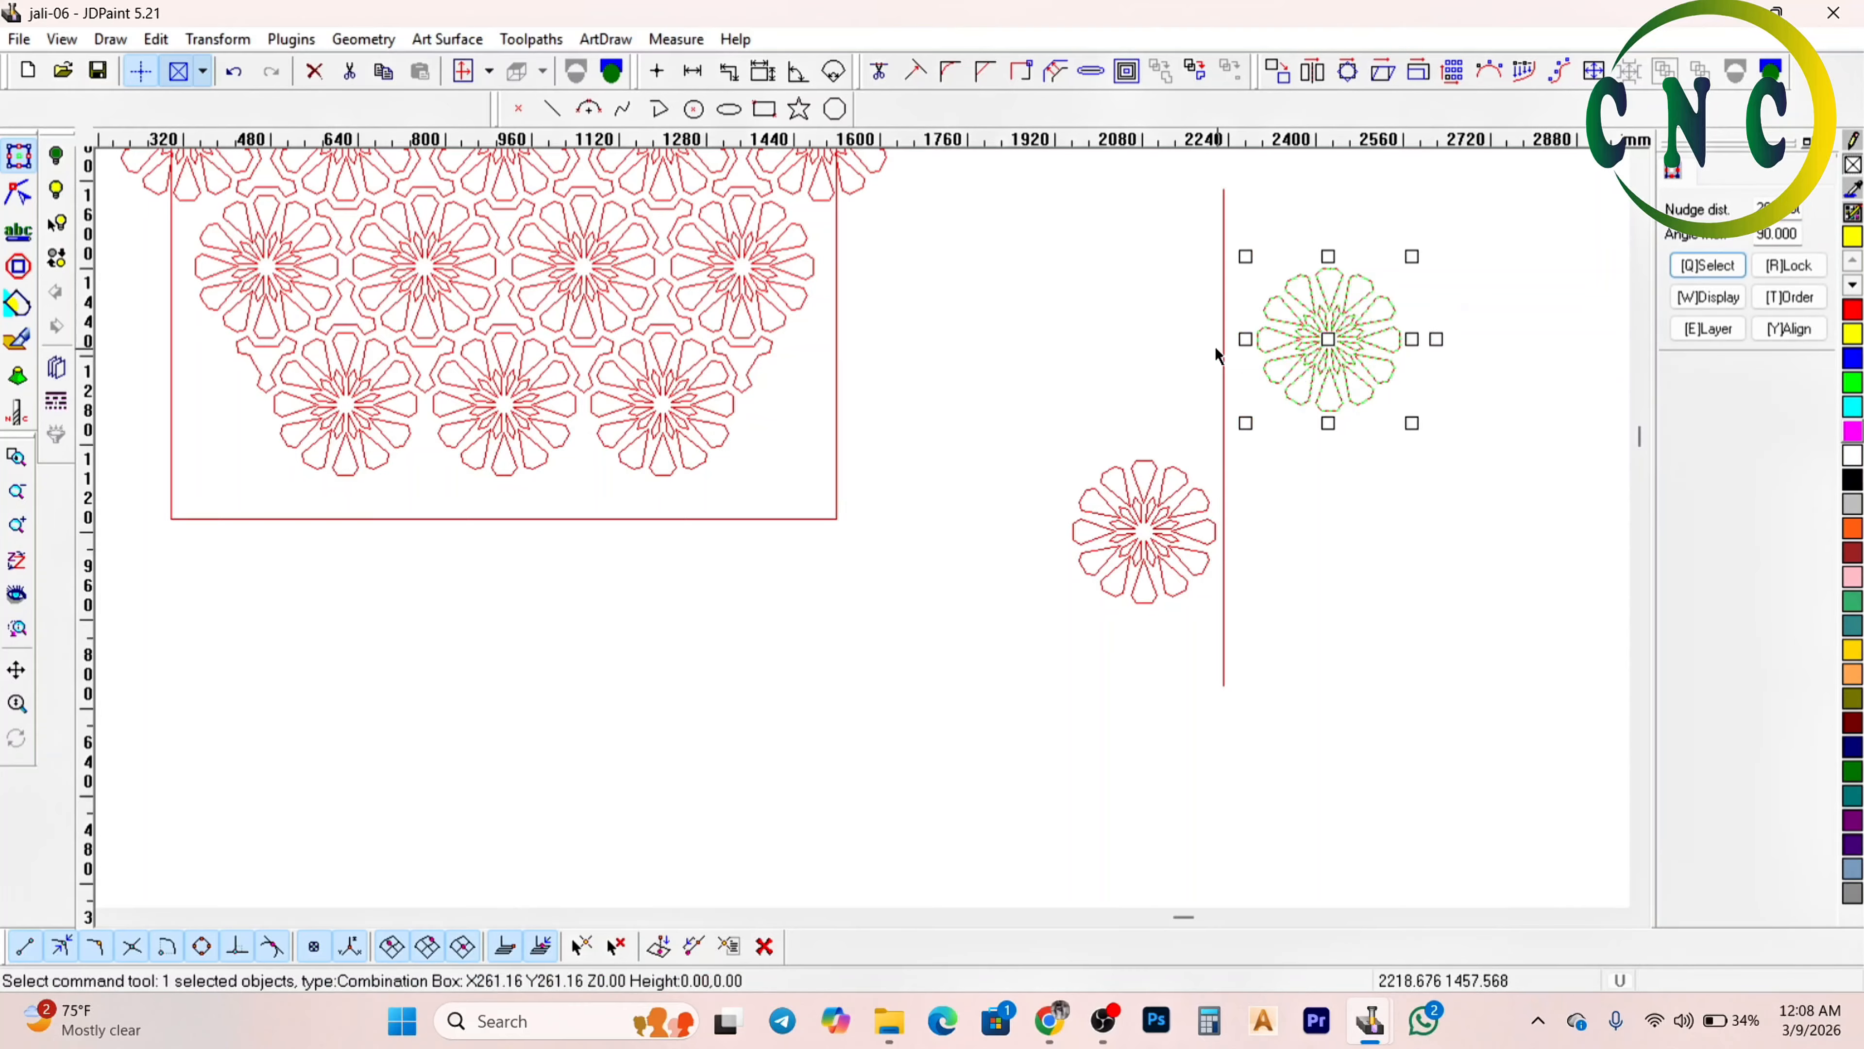
{"action": "key", "text": "ctrl+z"}
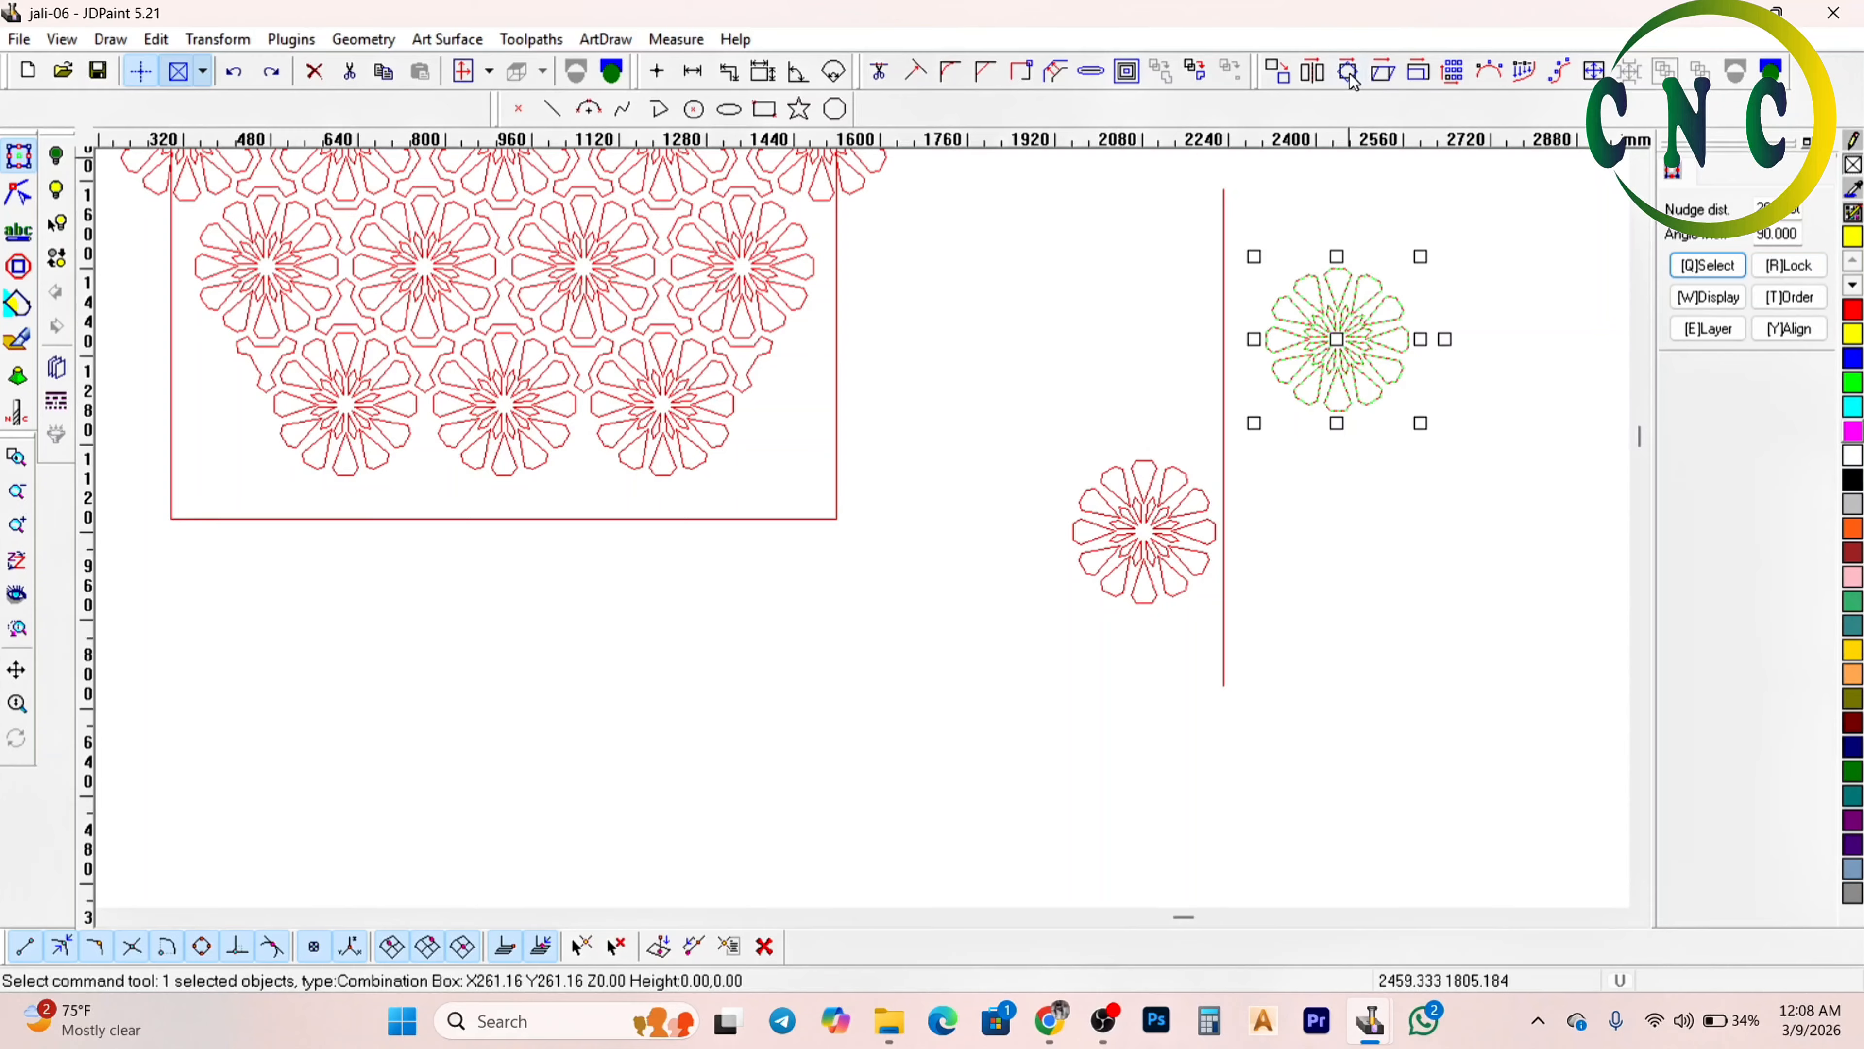
Mirror a copy of the upper flower and a copy of the lower flower separately about the vertical line, and undo both copies
{"action": "left_click", "coordinate": [1312, 74]}
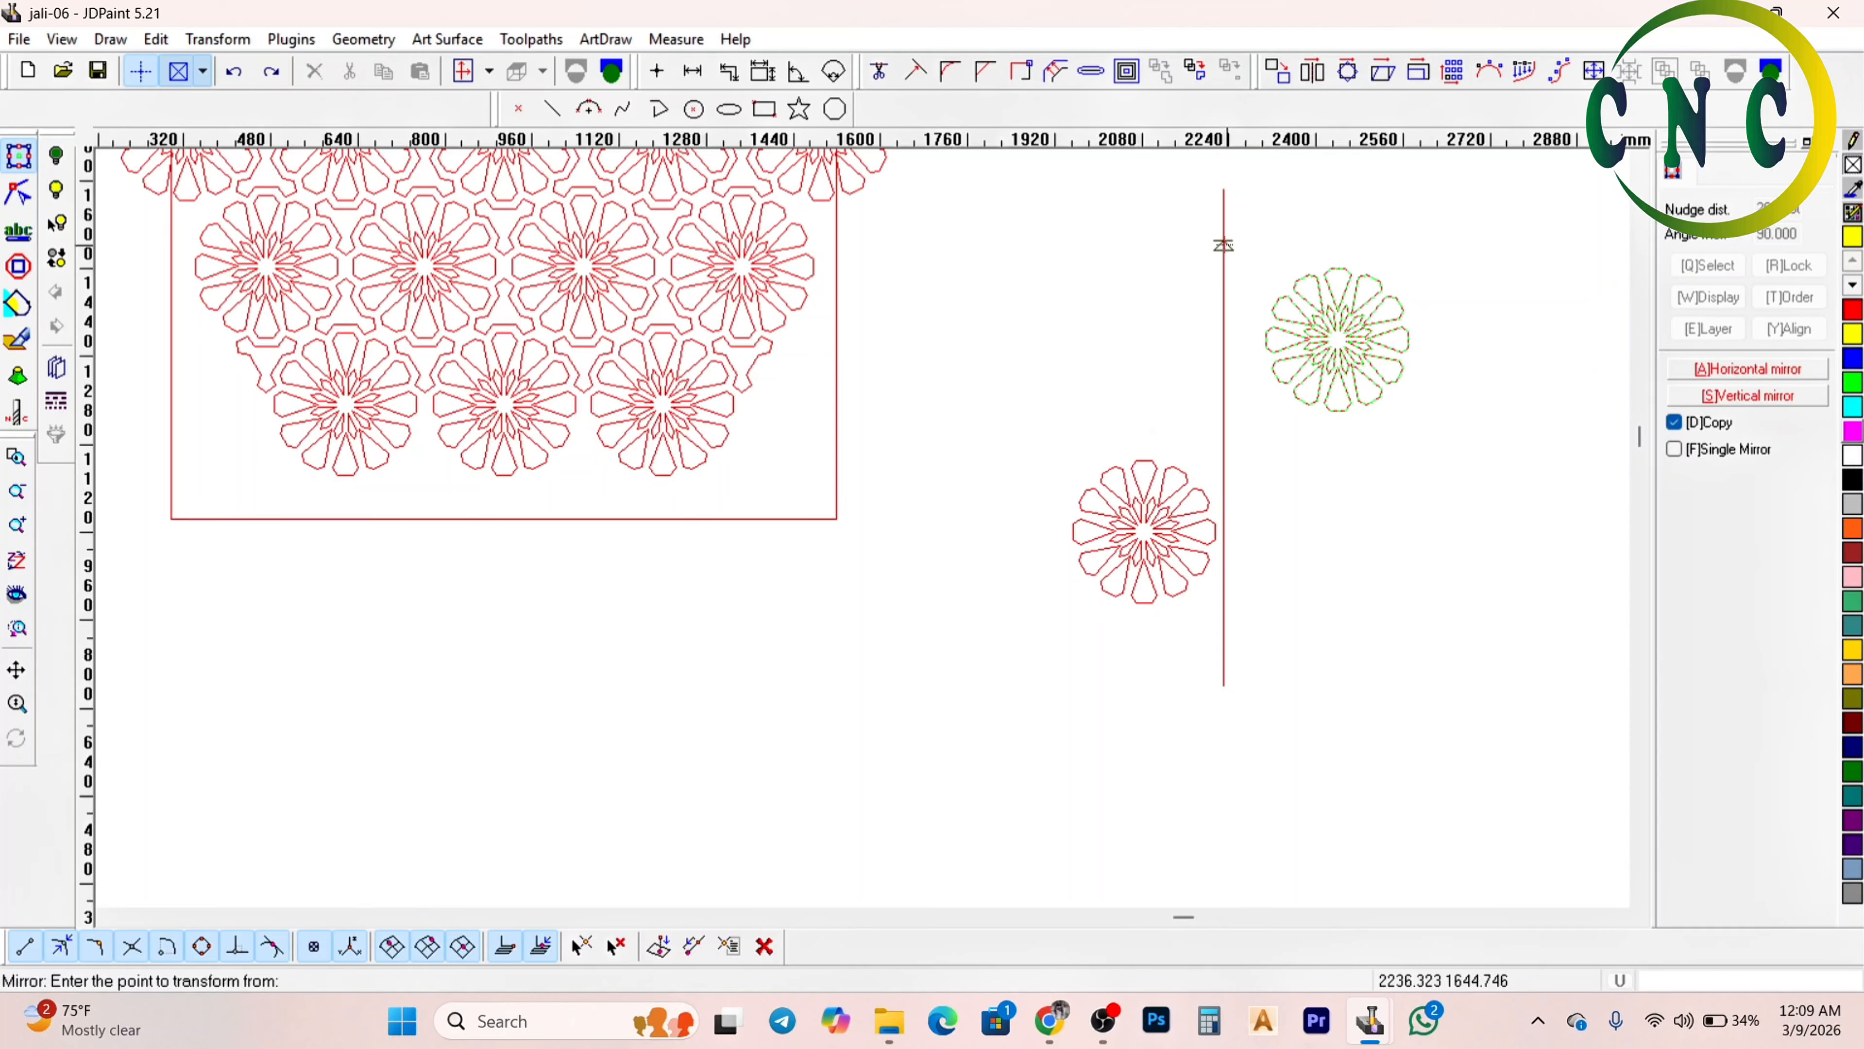
{"action": "left_click", "coordinate": [1222, 245]}
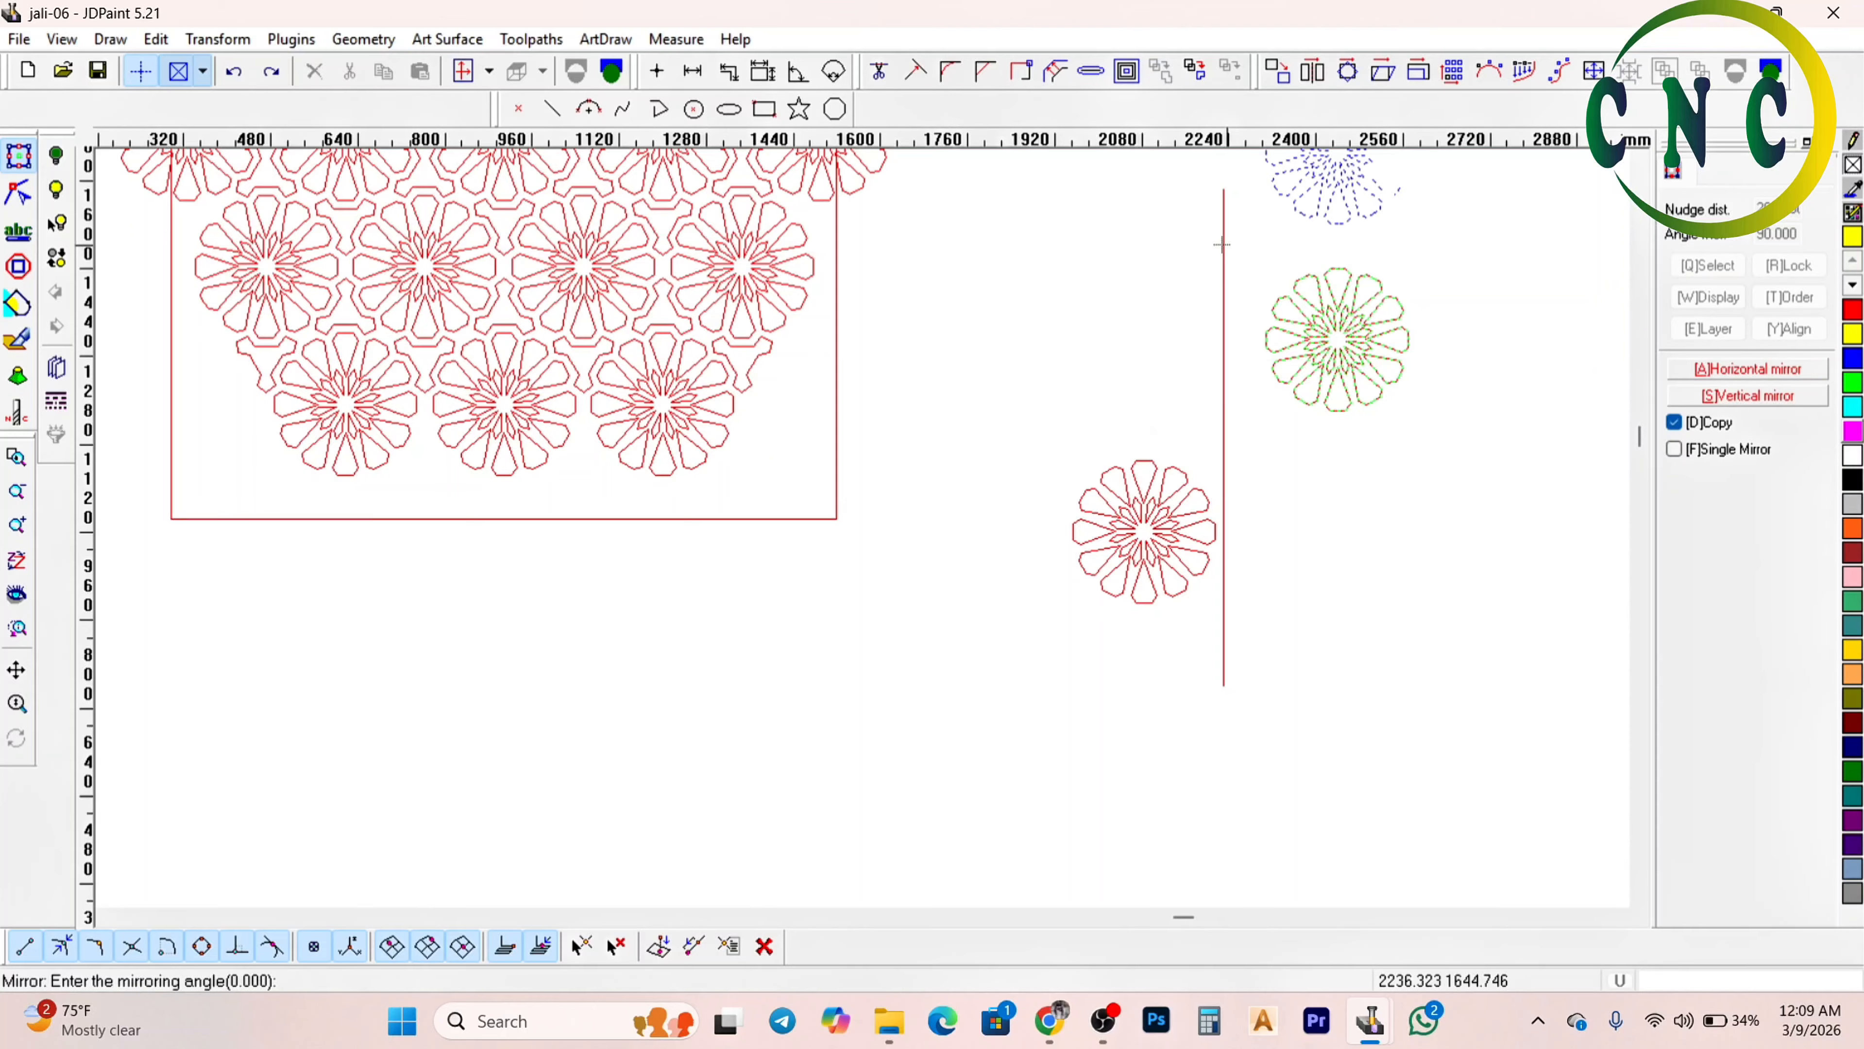
{"action": "left_click", "coordinate": [1211, 415]}
{"action": "left_click", "coordinate": [1123, 485]}
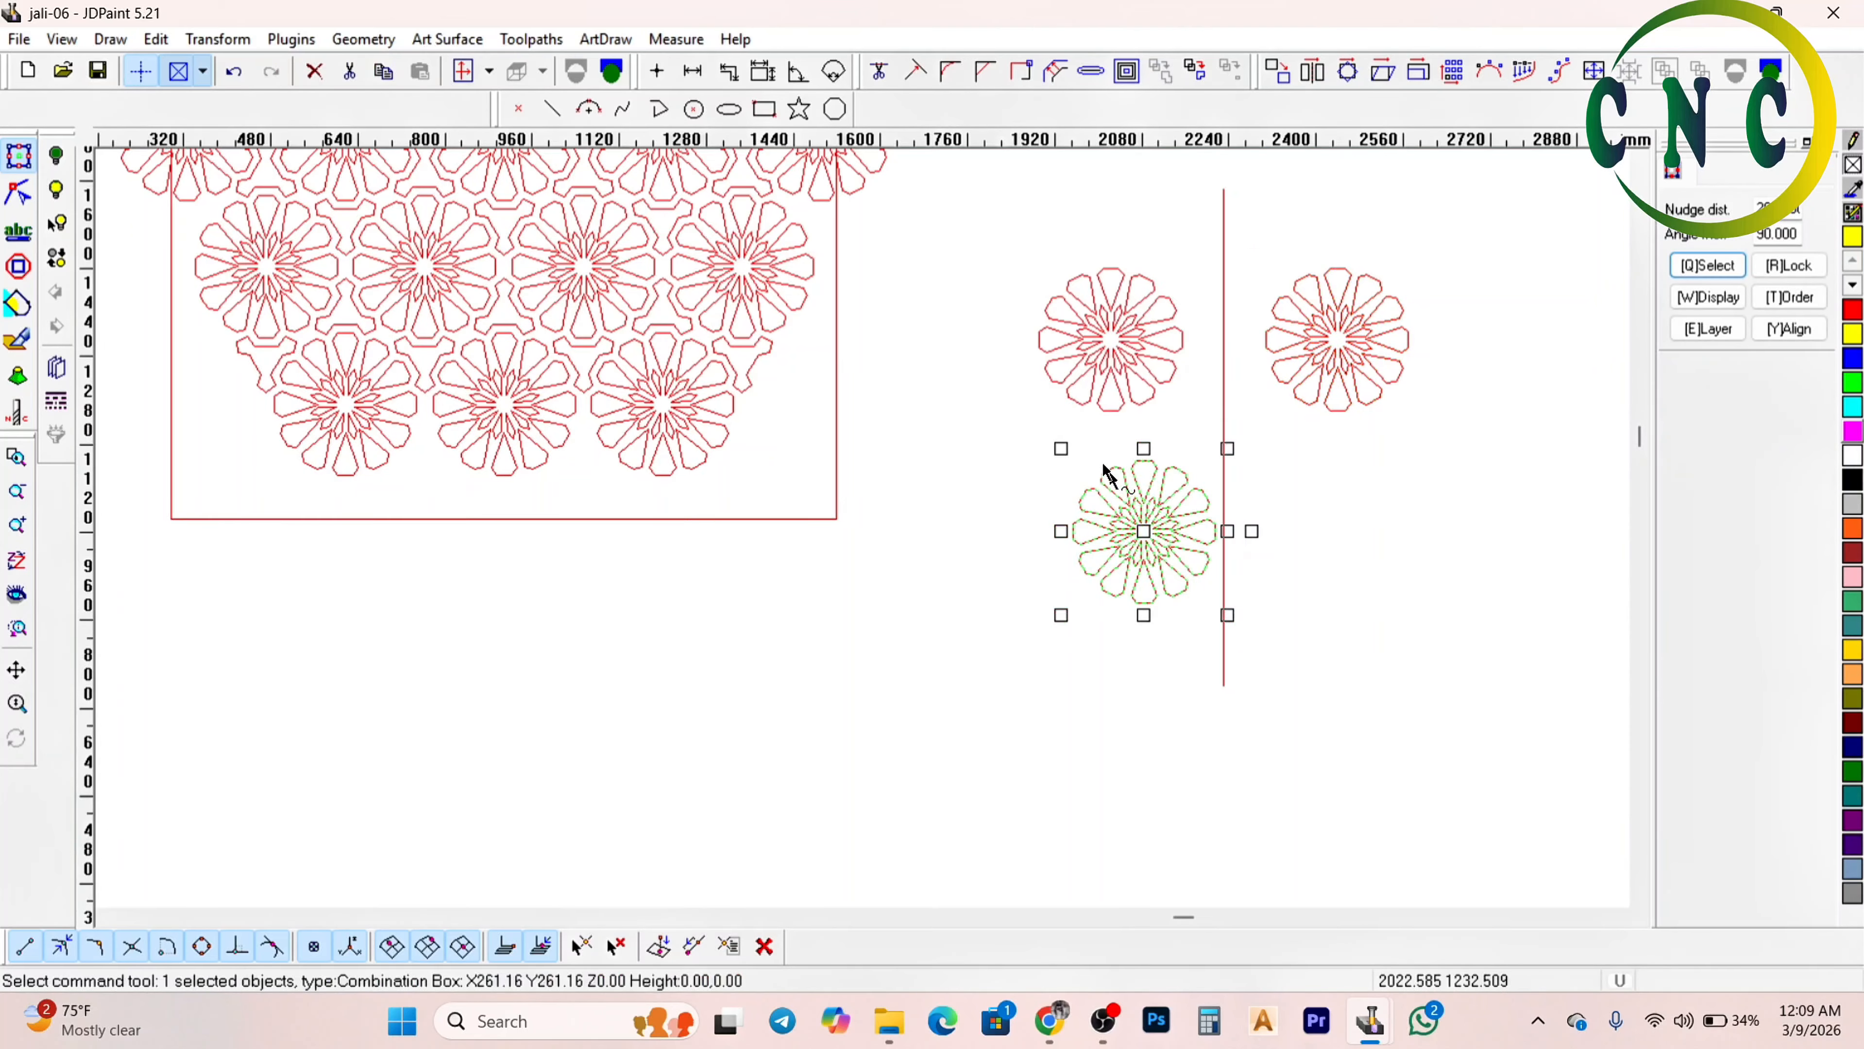
{"action": "left_click", "coordinate": [1315, 77]}
{"action": "left_click", "coordinate": [1223, 243]}
{"action": "left_click", "coordinate": [1213, 351]}
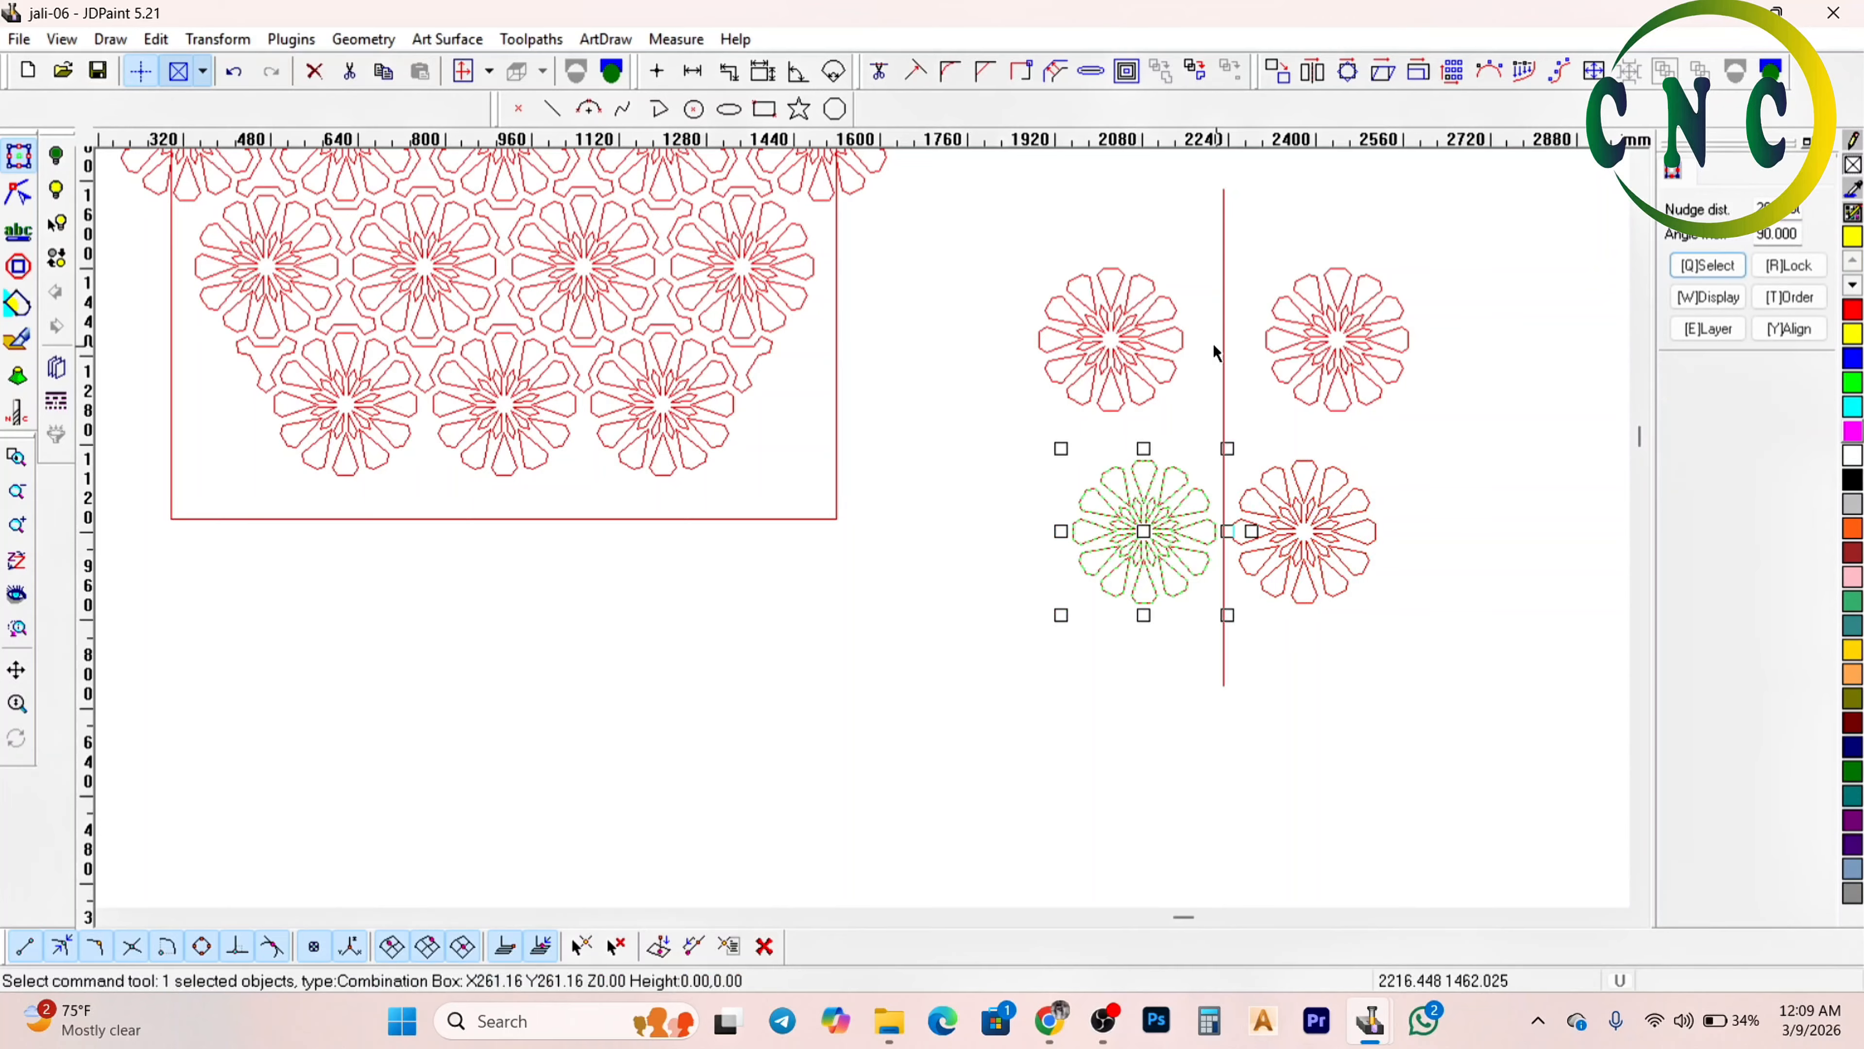
{"action": "key", "text": "ctrl+z"}
{"action": "key", "text": "ctrl+z"}
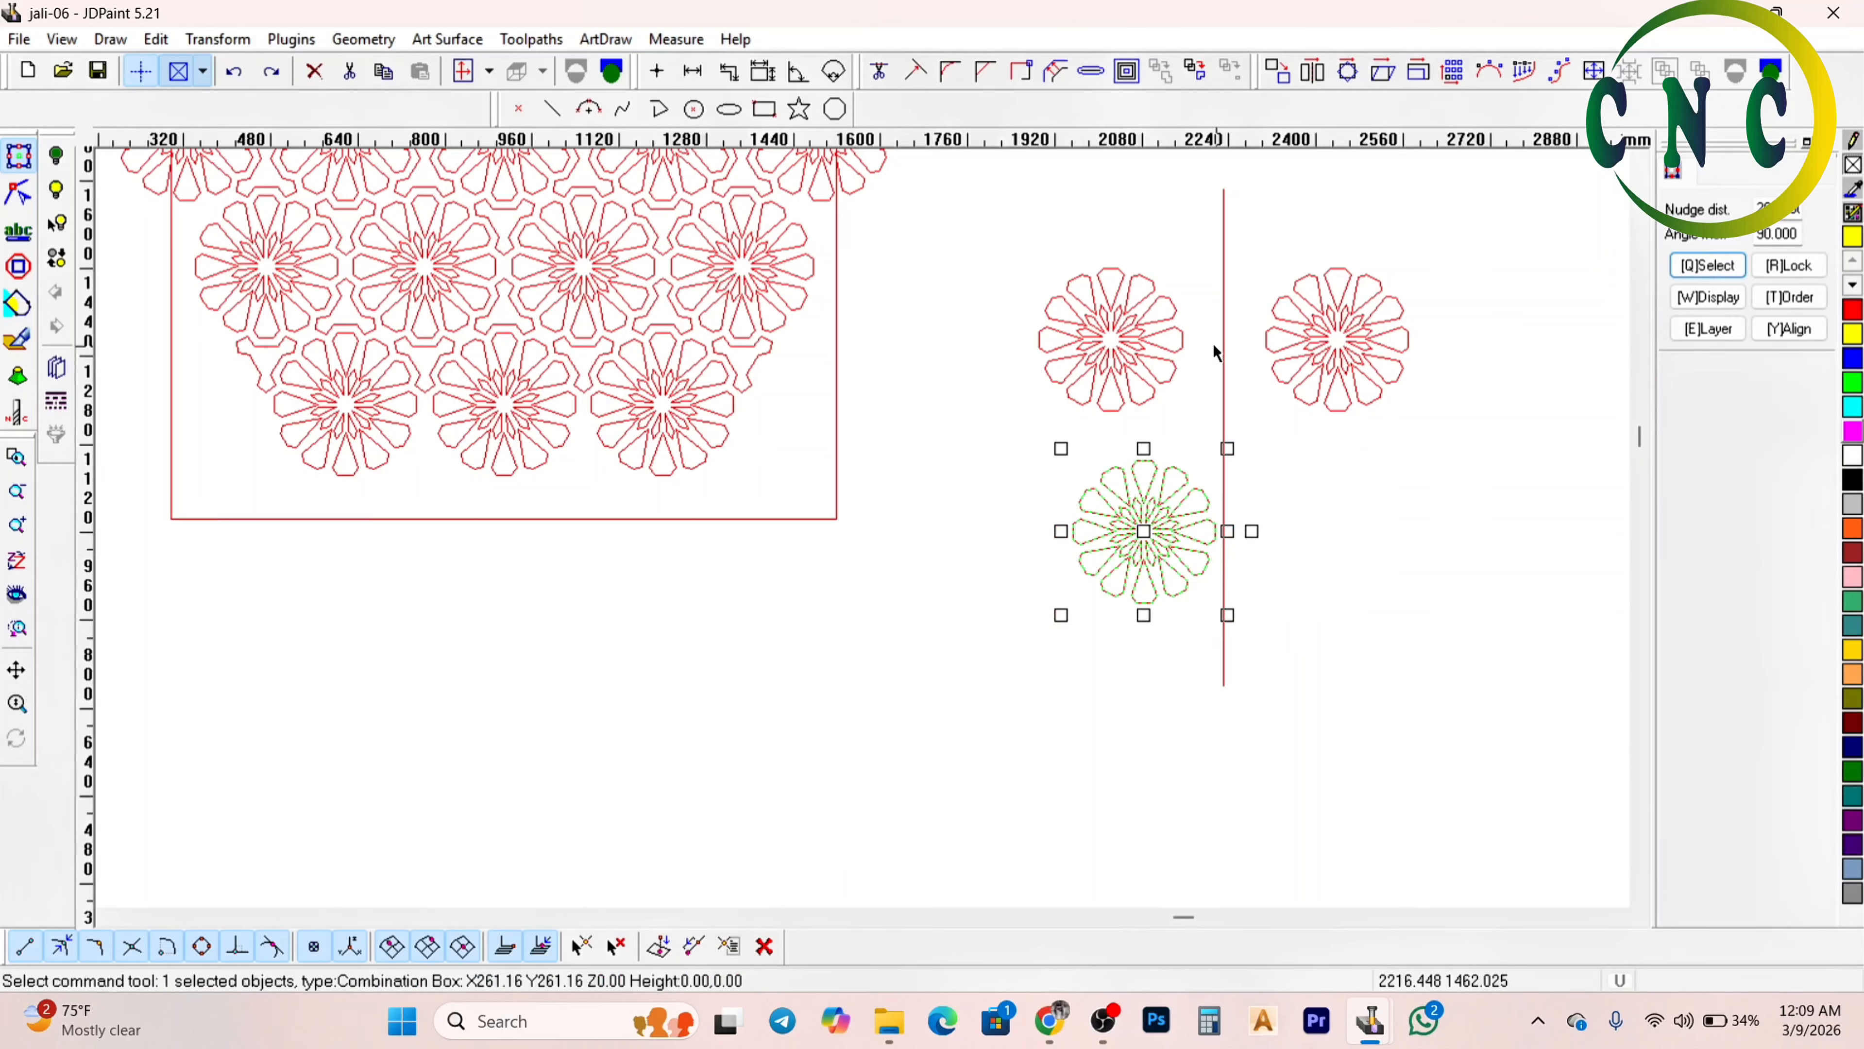
Mirror copies of both flowers together about the vertical line
{"action": "left_click_drag", "start_coordinate": [1040, 254], "coordinate": [1493, 685]}
{"action": "left_click", "coordinate": [1318, 70]}
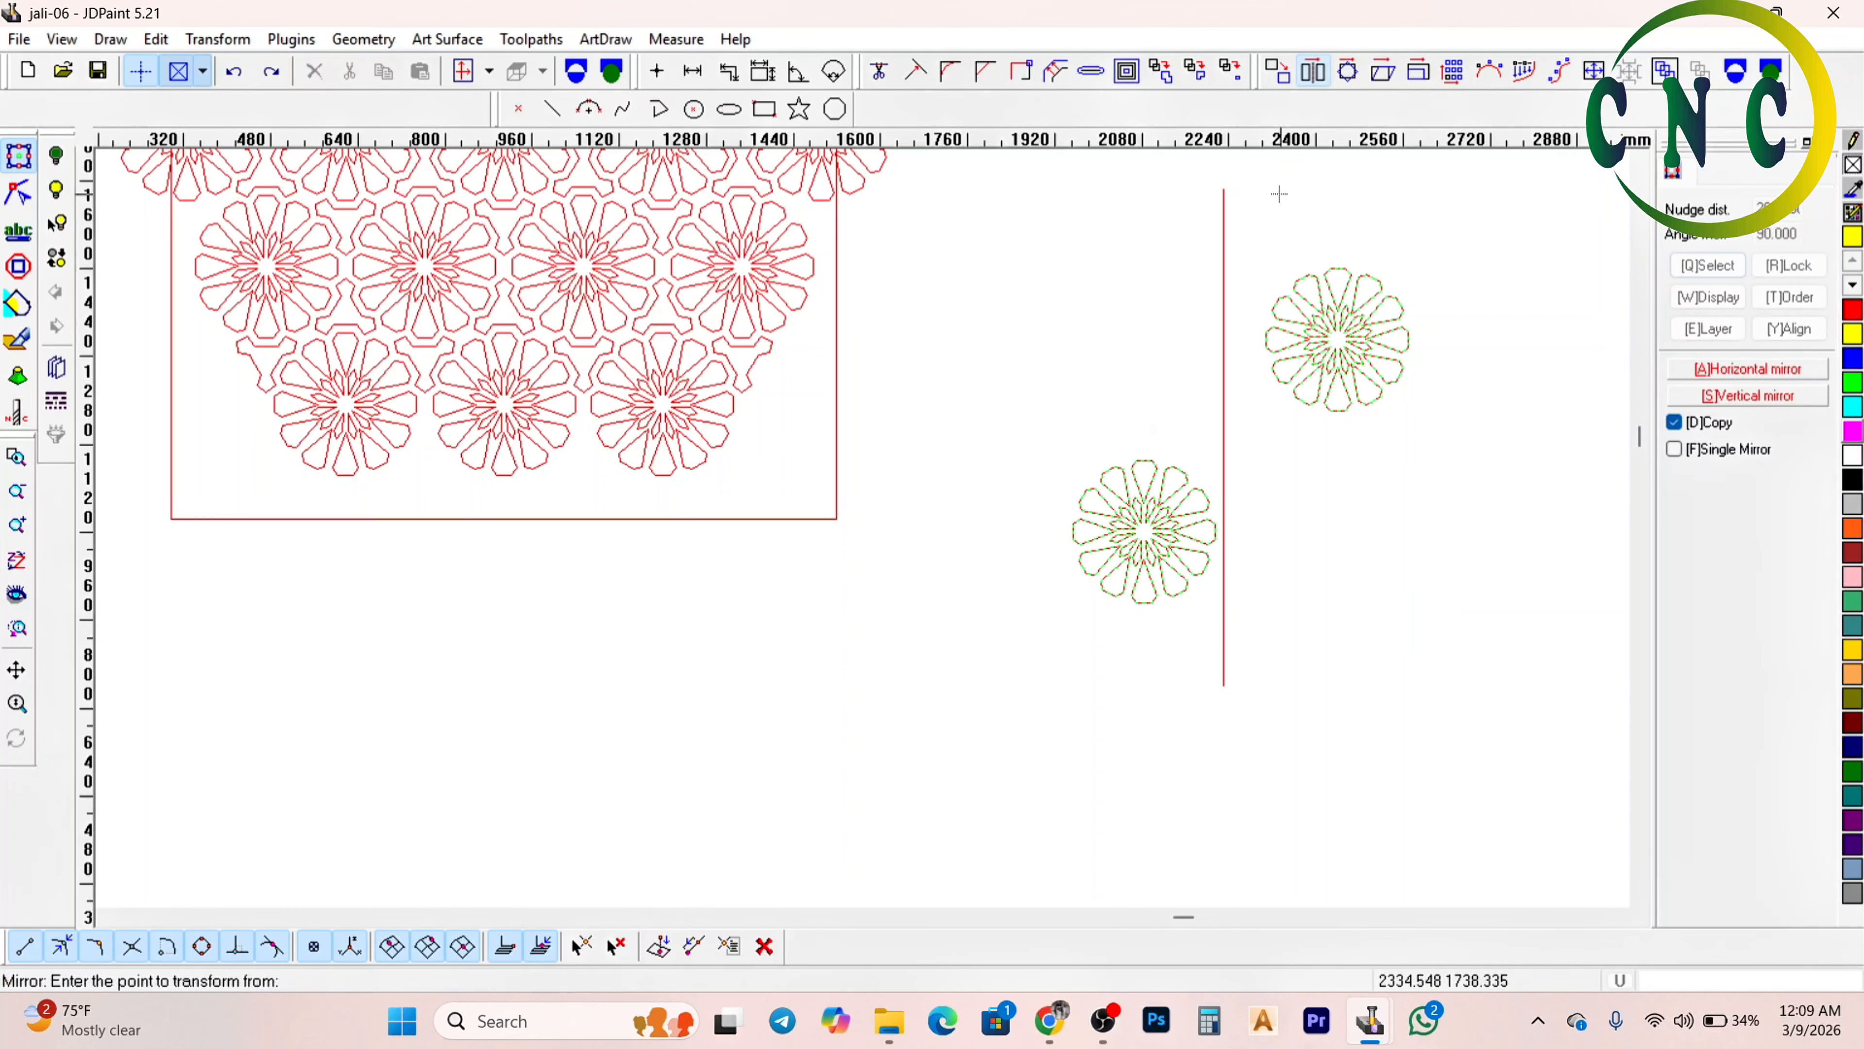
{"action": "left_click", "coordinate": [1223, 193]}
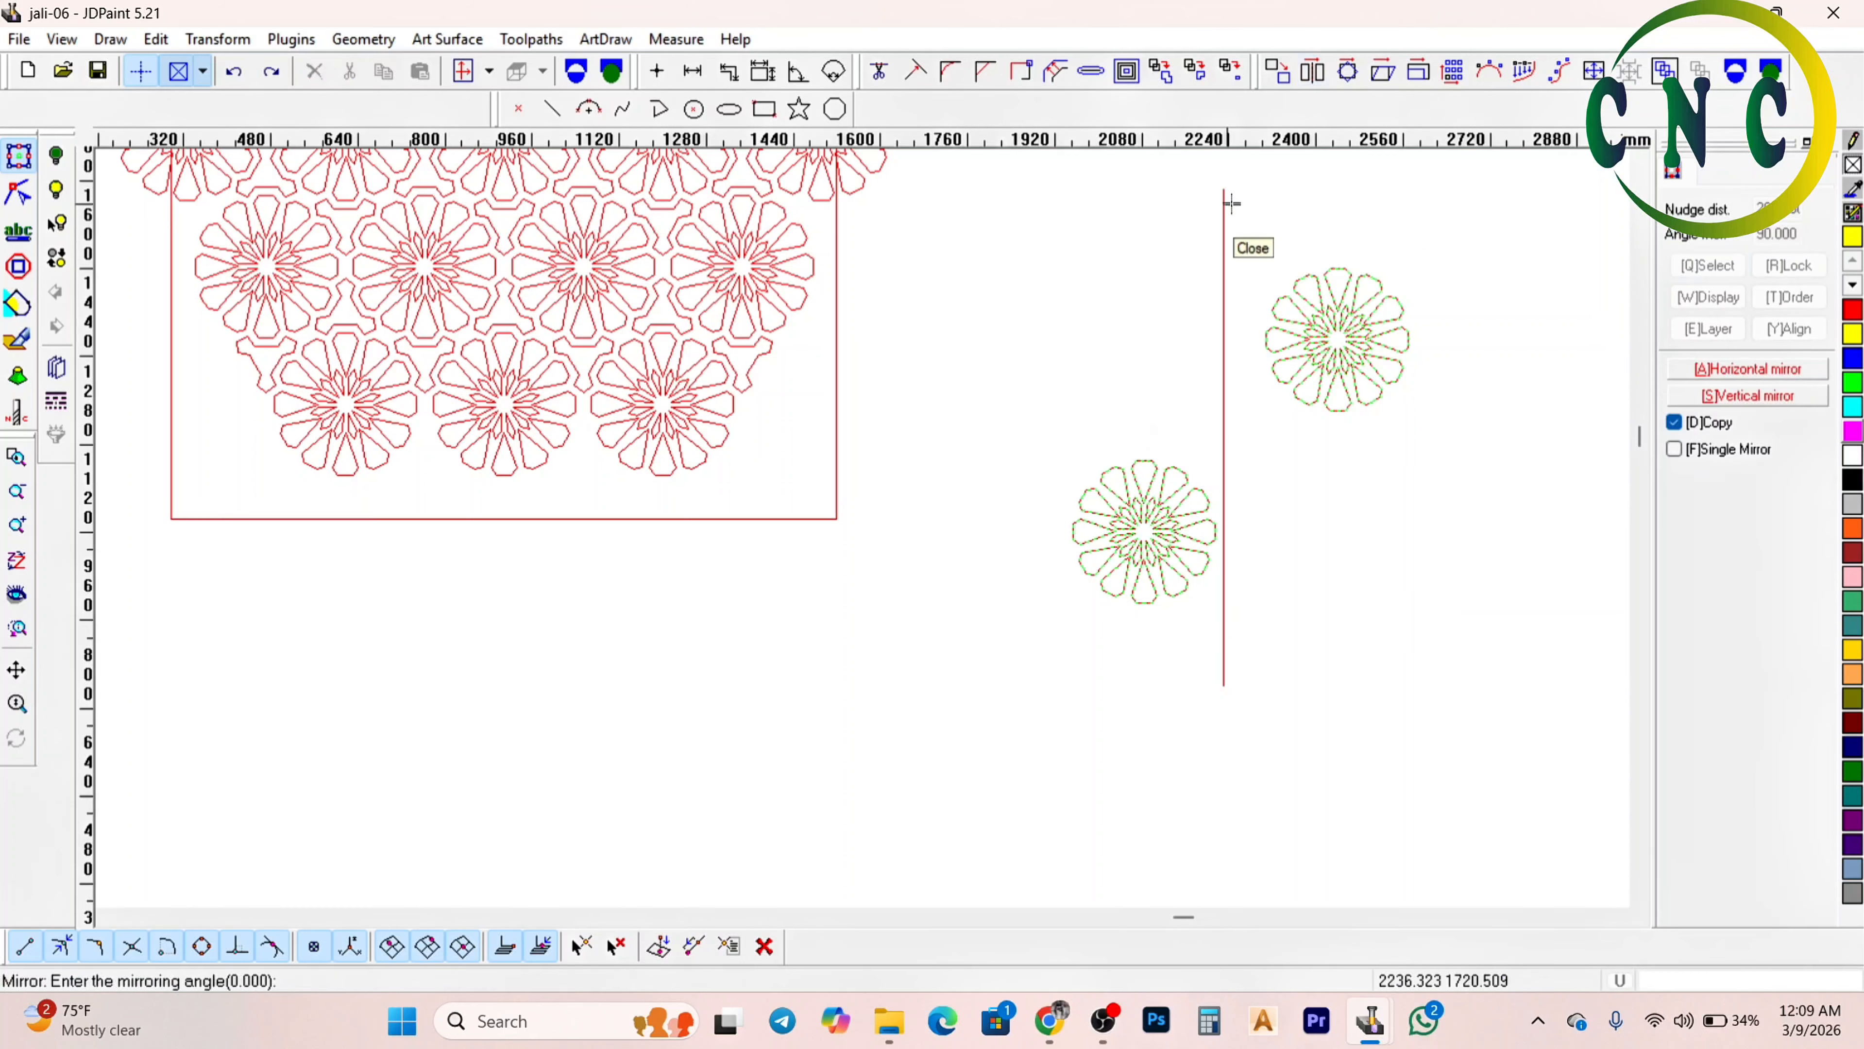
{"action": "left_click", "coordinate": [1224, 286]}
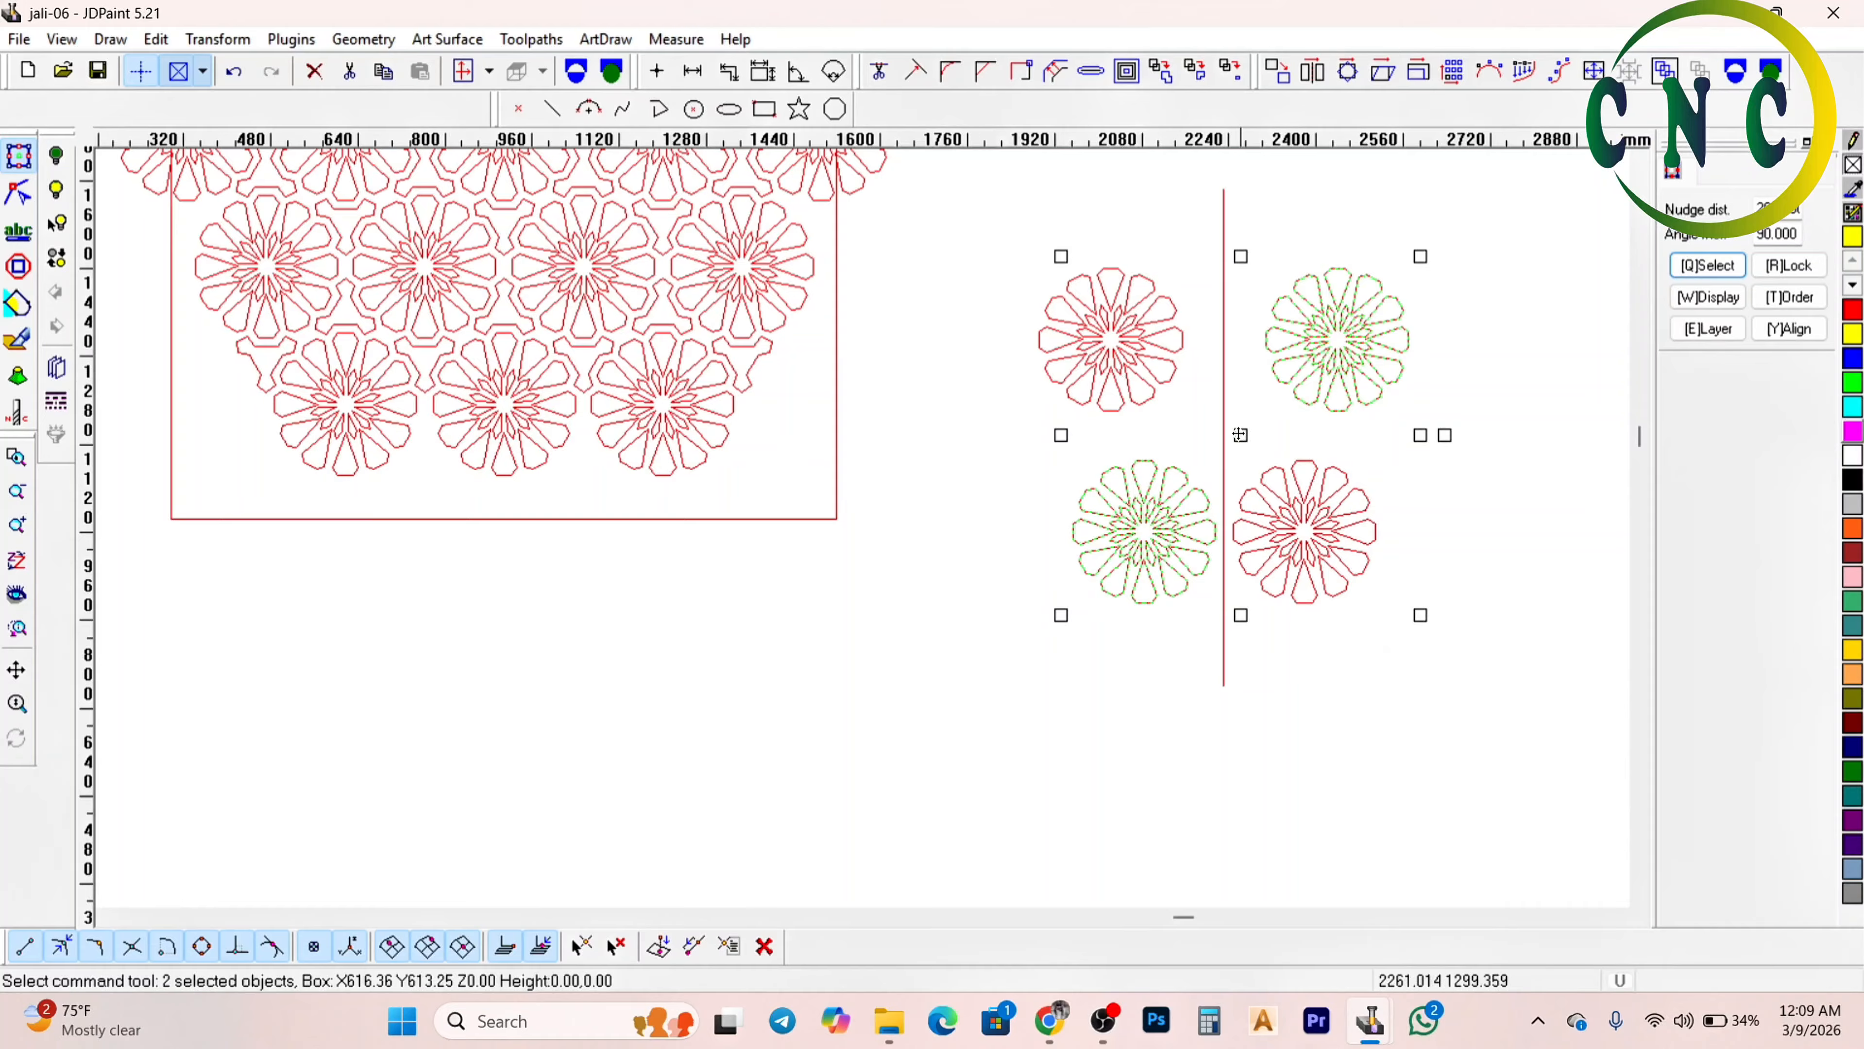
{"action": "left_click", "coordinate": [1206, 396]}
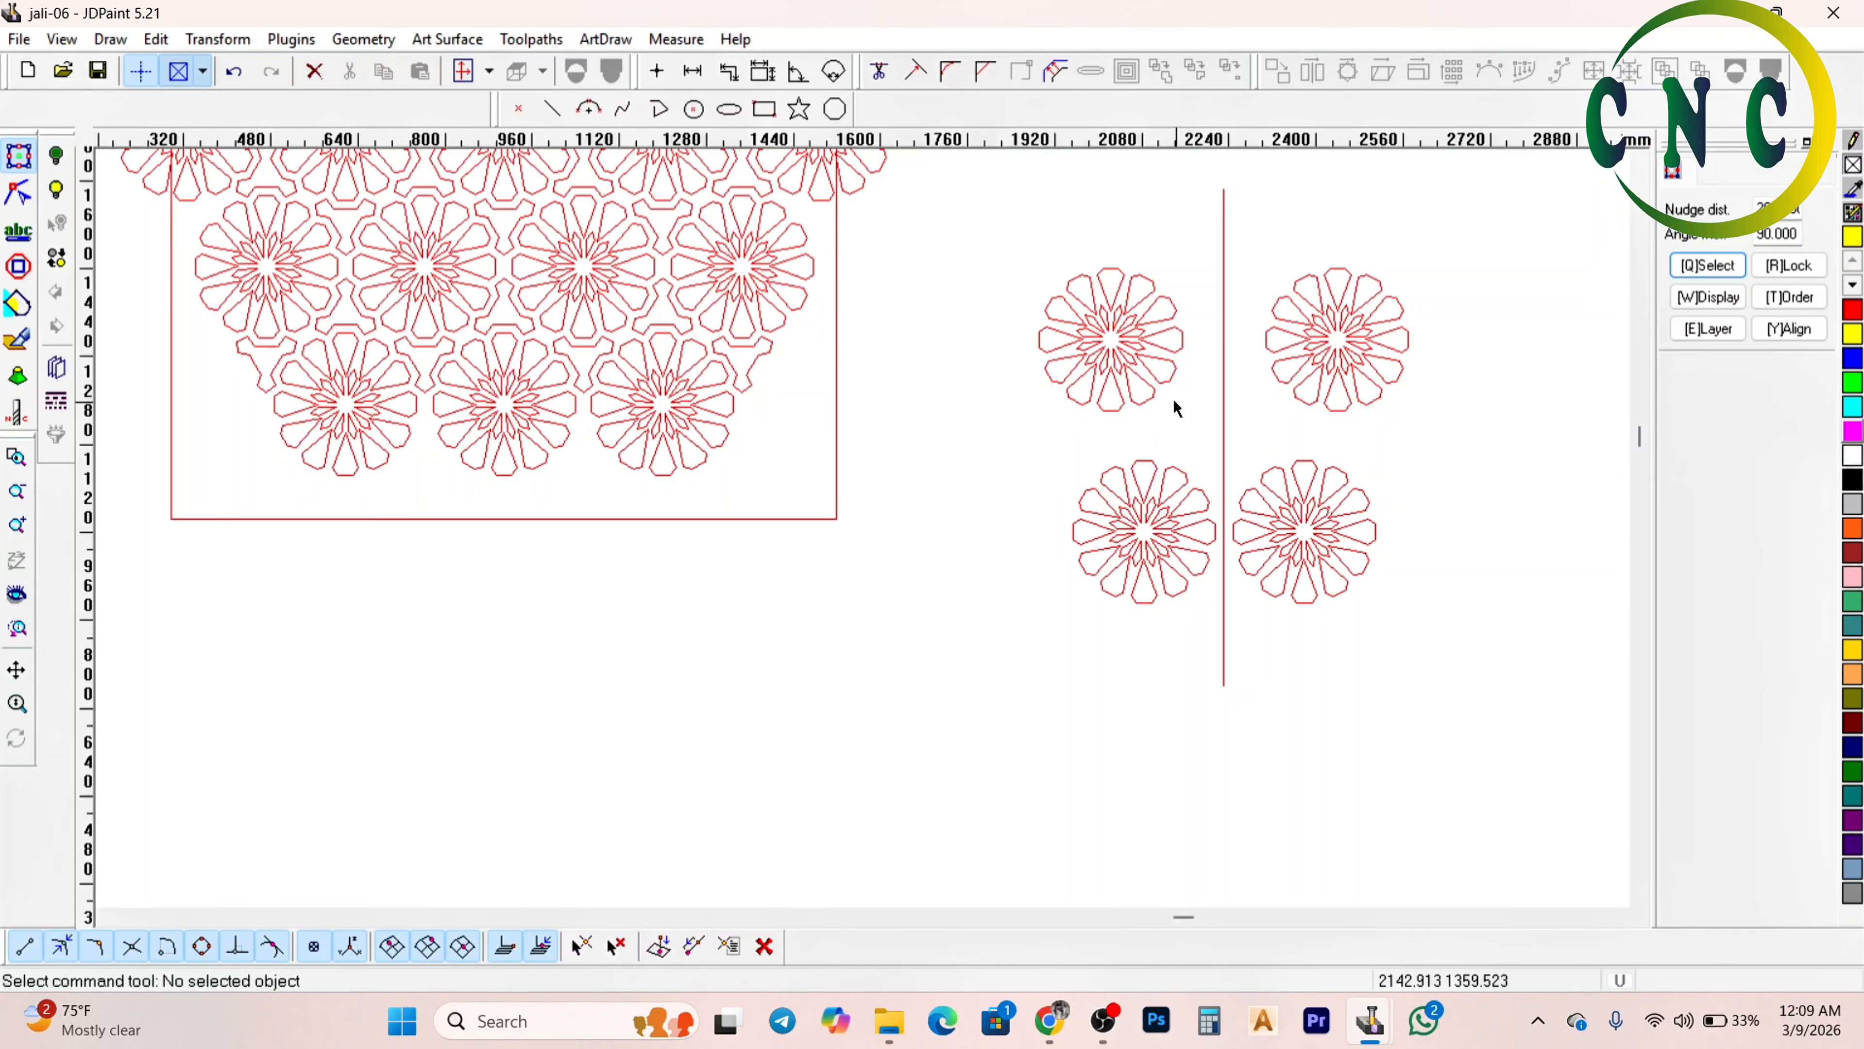
Examine the mirrored flower pairs on both sides of the vertical line and undo the mirrored copies
{"action": "scroll", "coordinate": [1161, 405], "scroll_direction": "up", "scroll_amount": 1}
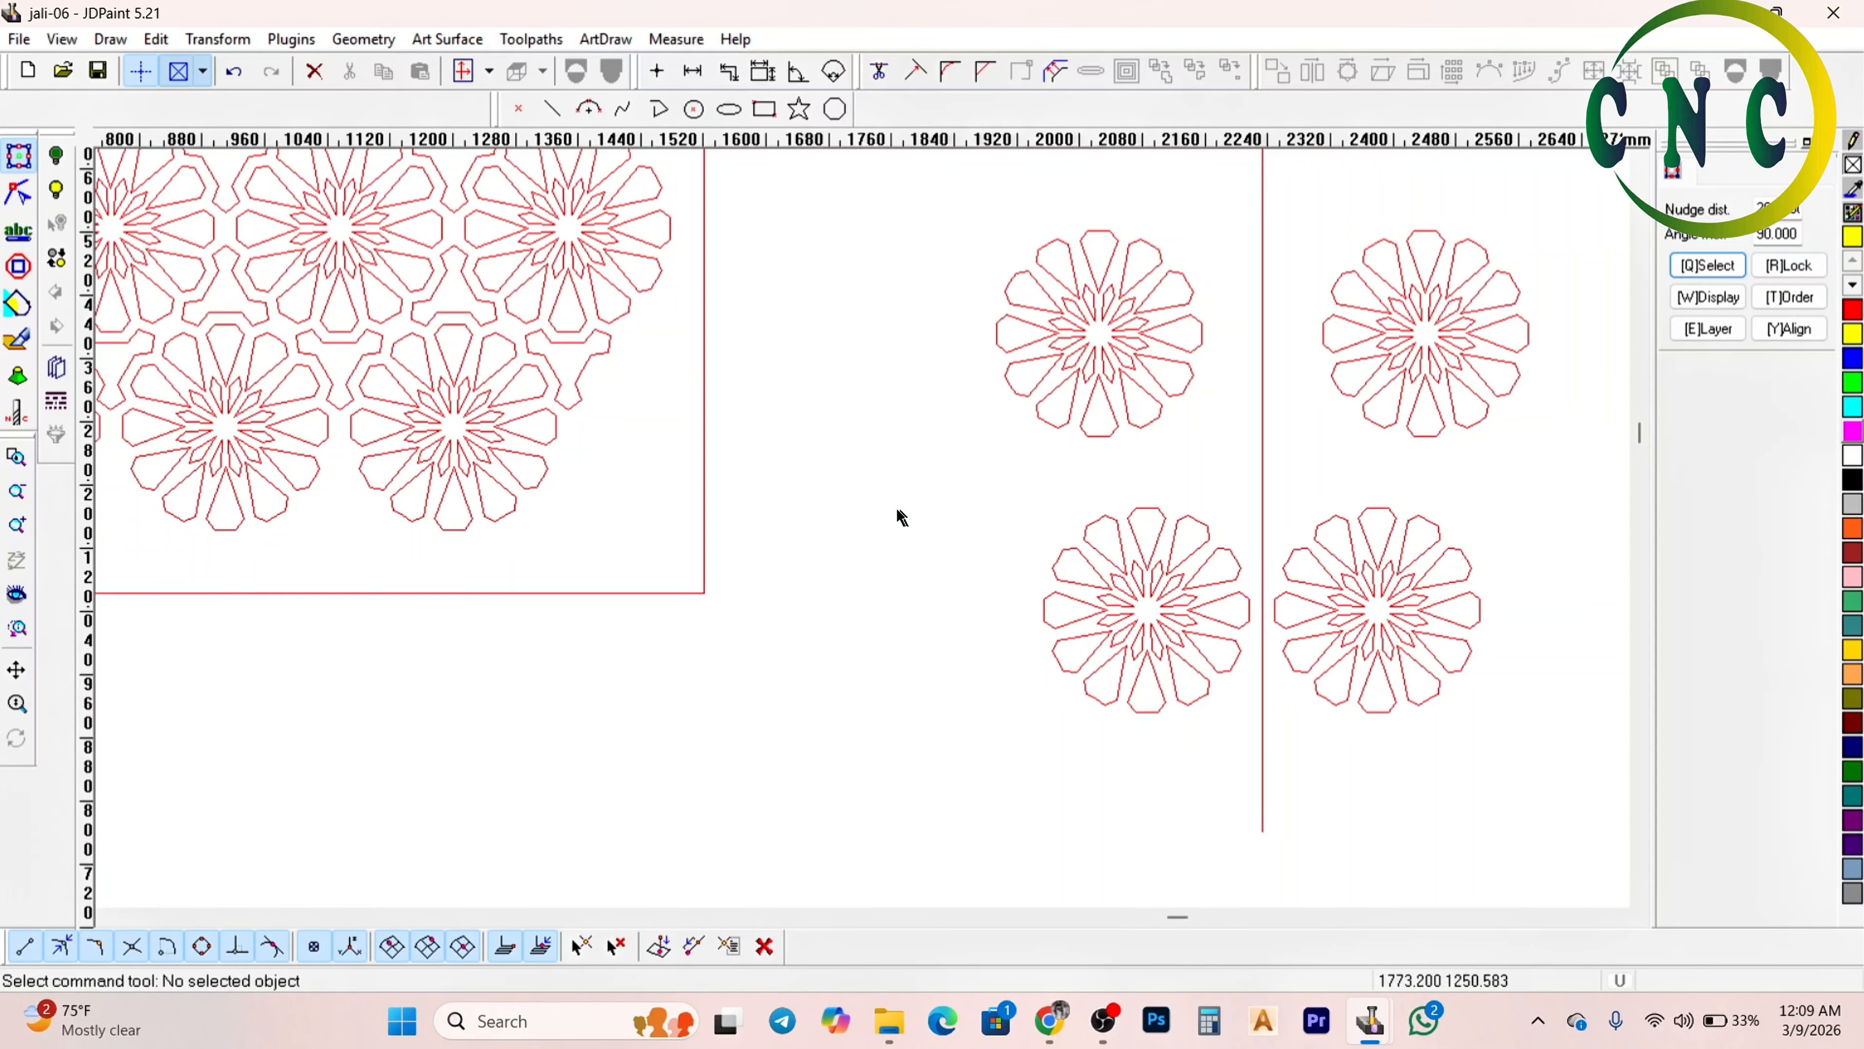
{"action": "scroll", "coordinate": [1157, 374], "scroll_direction": "down", "scroll_amount": 1}
{"action": "scroll", "coordinate": [1159, 335], "scroll_direction": "up", "scroll_amount": 3}
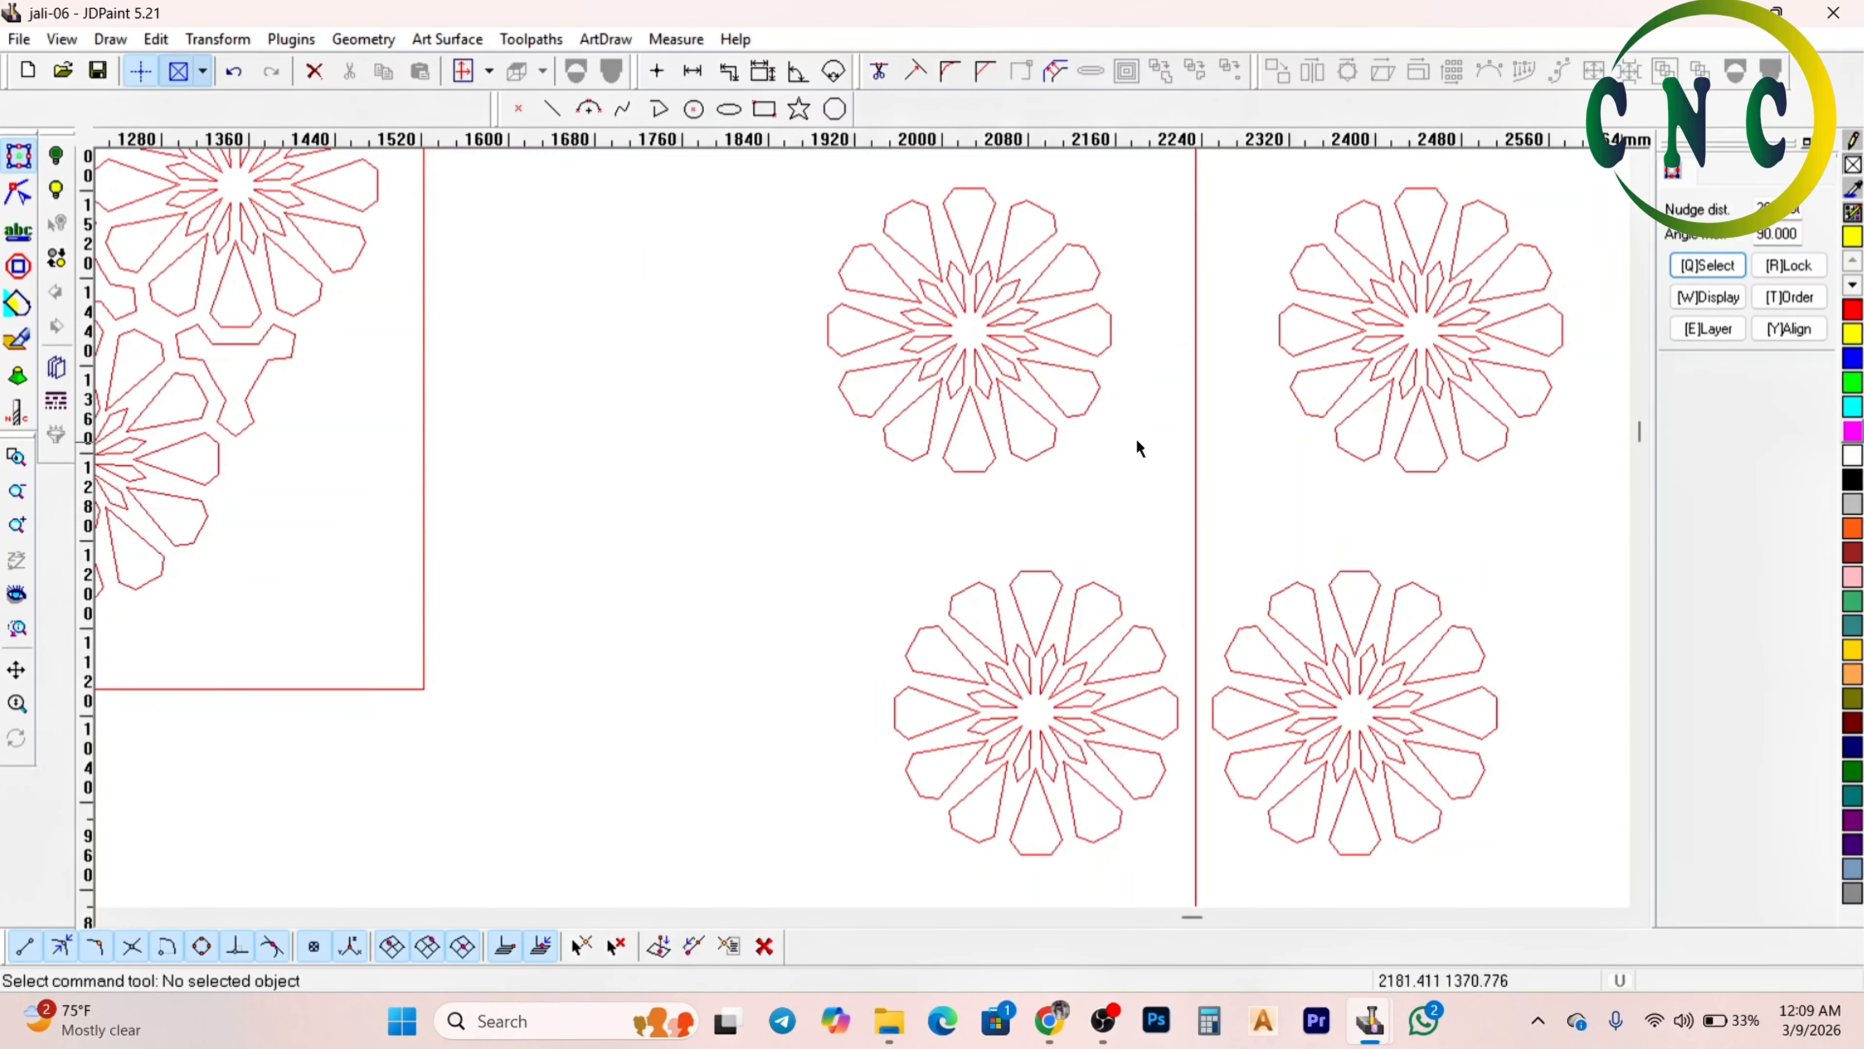
{"action": "left_click", "coordinate": [1197, 444]}
{"action": "scroll", "coordinate": [1154, 497], "scroll_direction": "down", "scroll_amount": 2}
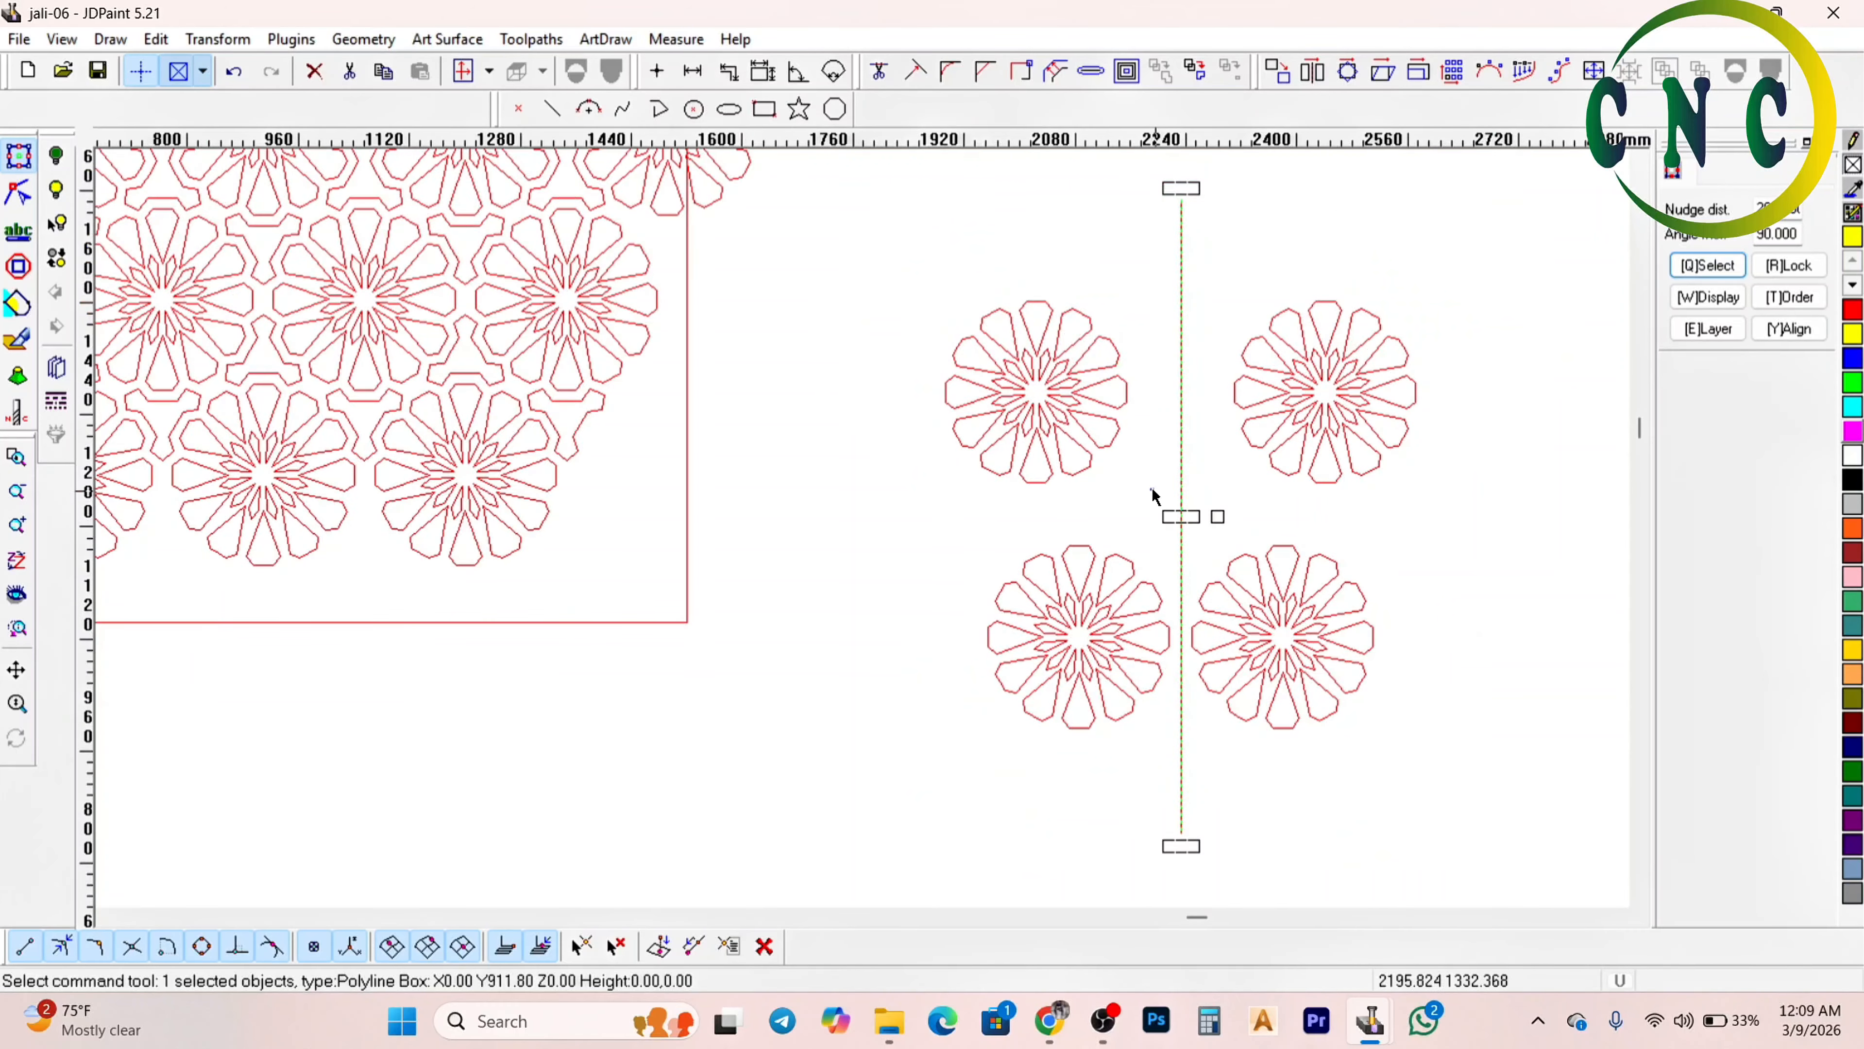
{"action": "left_click", "coordinate": [1120, 460]}
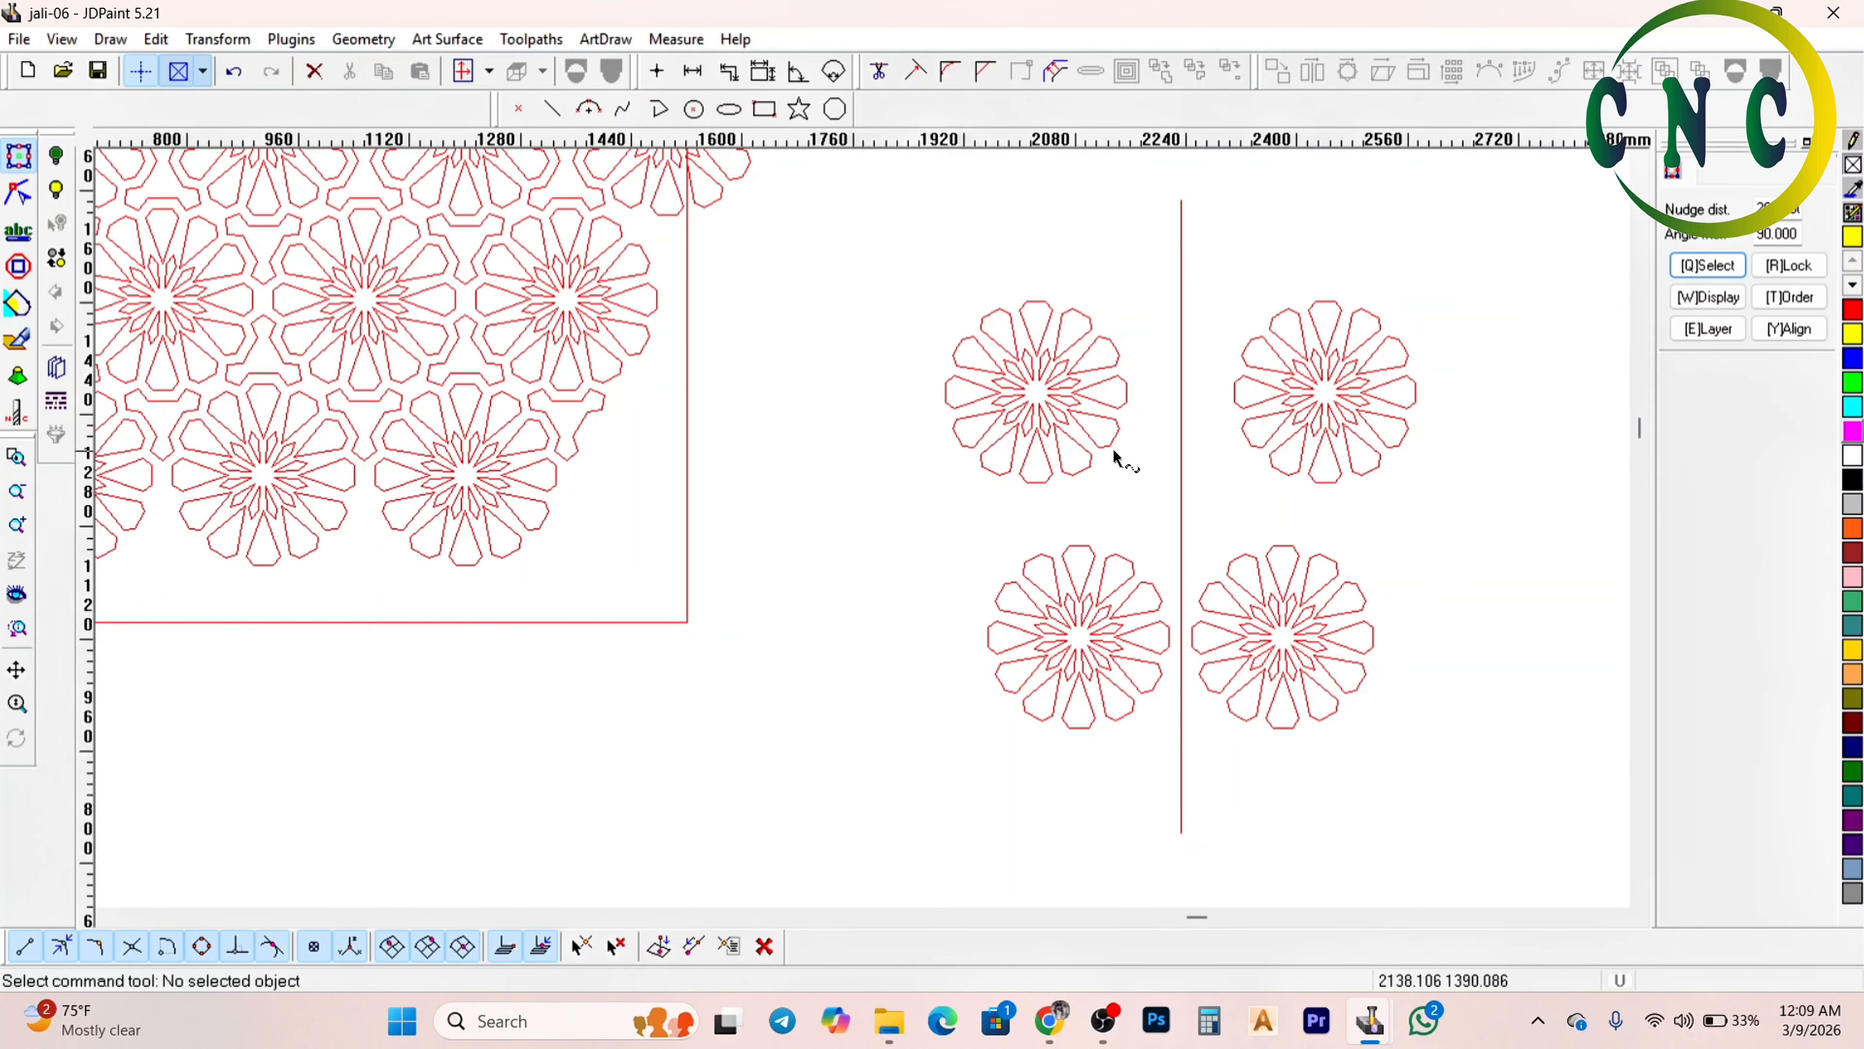
{"action": "scroll", "coordinate": [1105, 441], "scroll_direction": "down", "scroll_amount": 2}
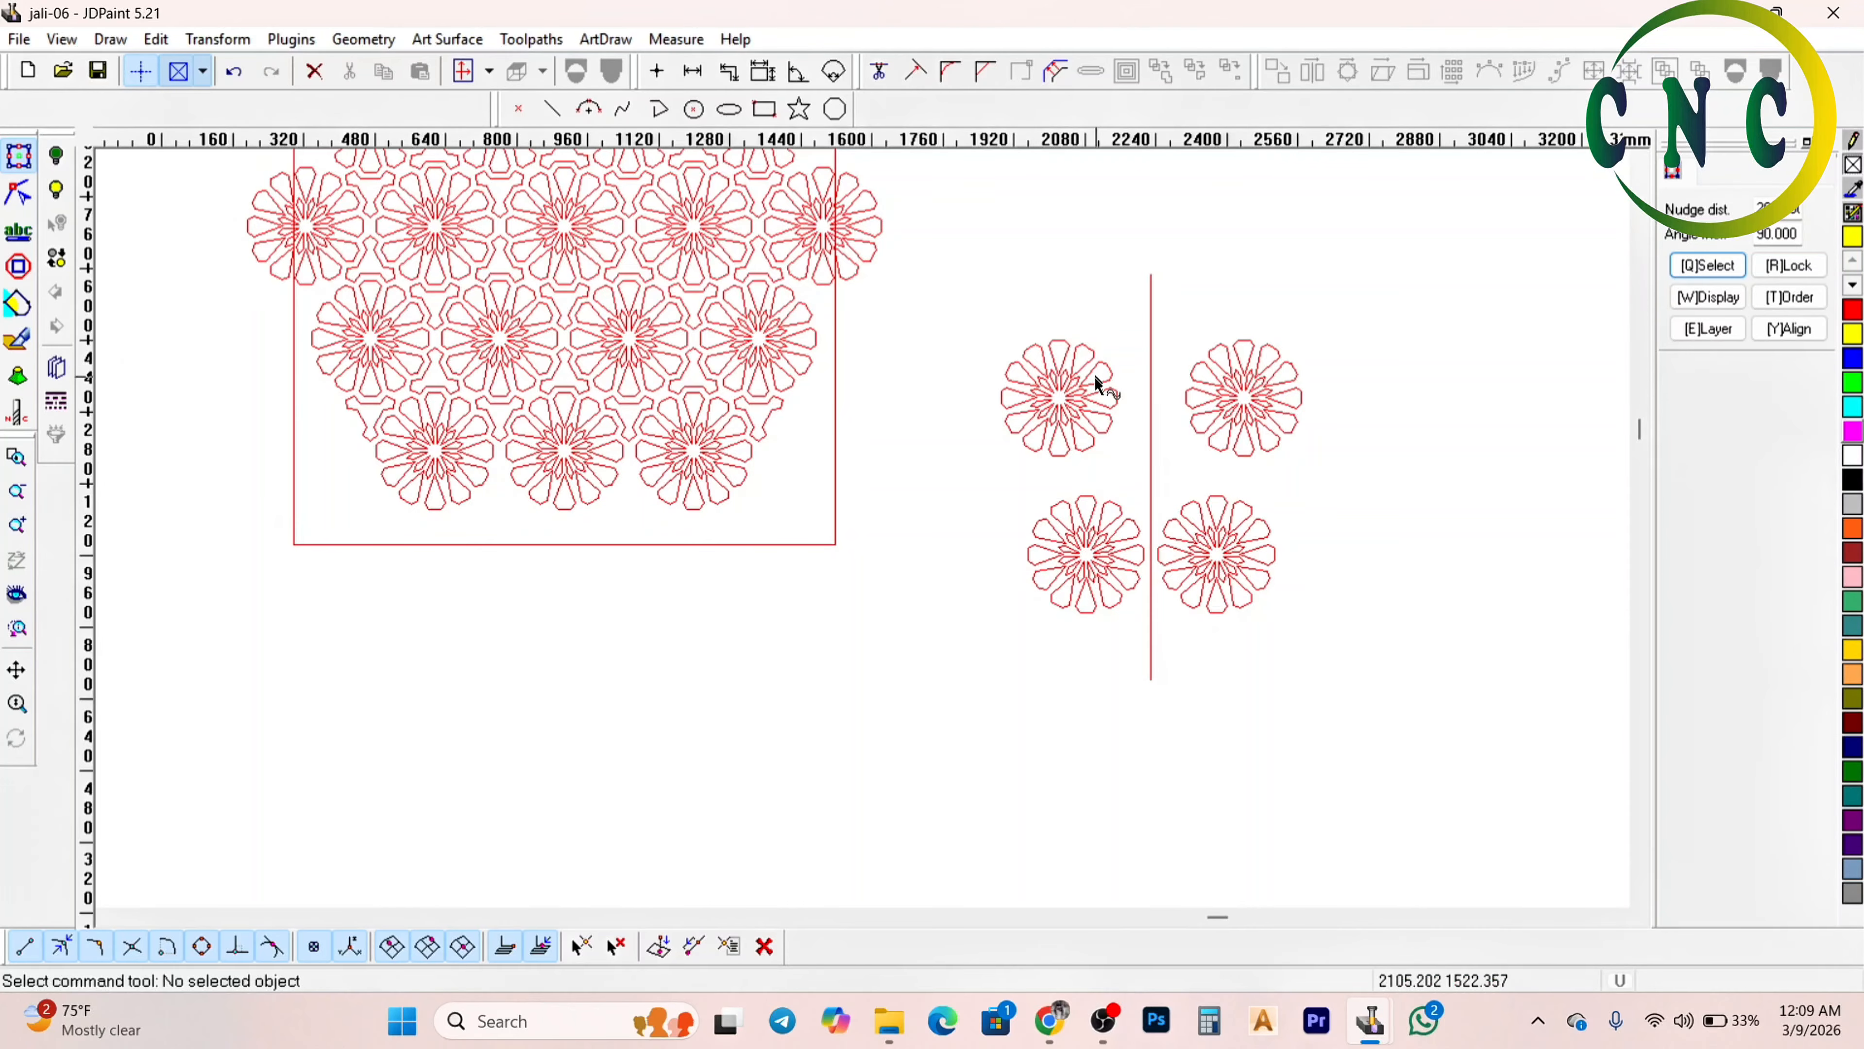
{"action": "scroll", "coordinate": [1092, 381], "scroll_direction": "up", "scroll_amount": 2}
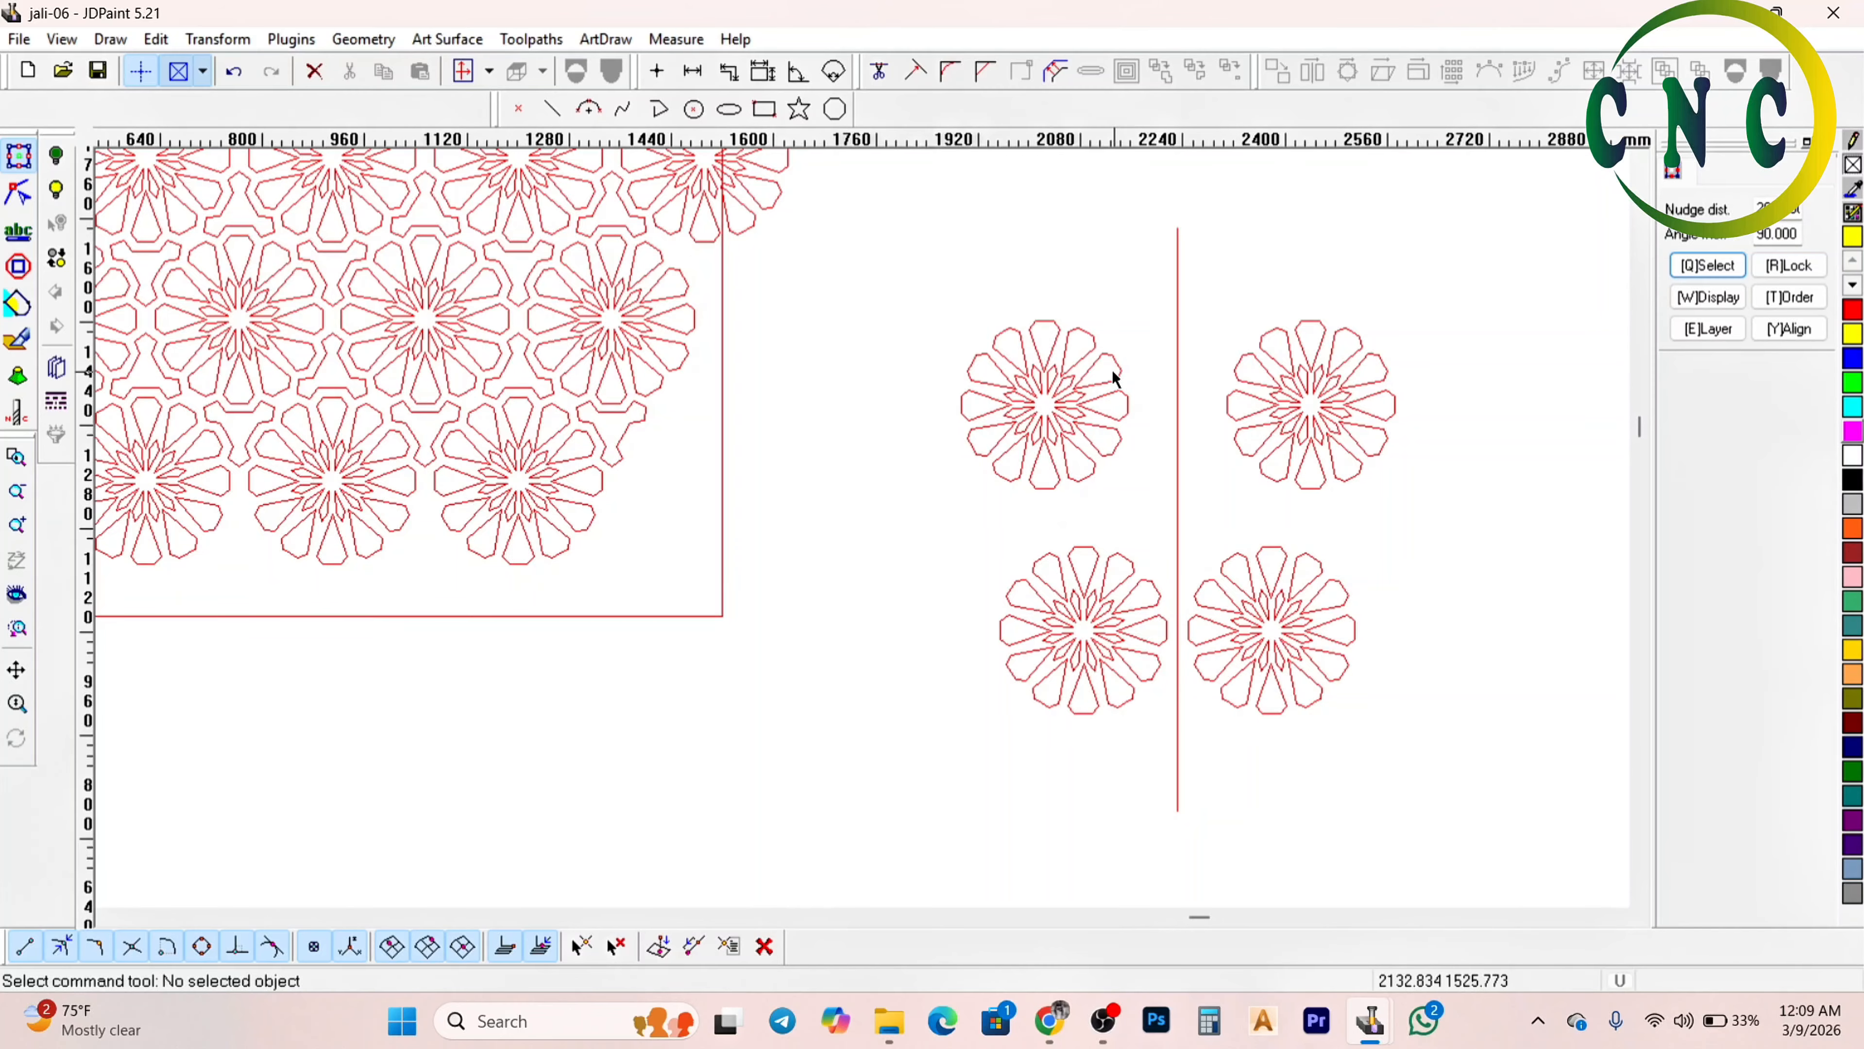
{"action": "scroll", "coordinate": [1119, 363], "scroll_direction": "up", "scroll_amount": 2}
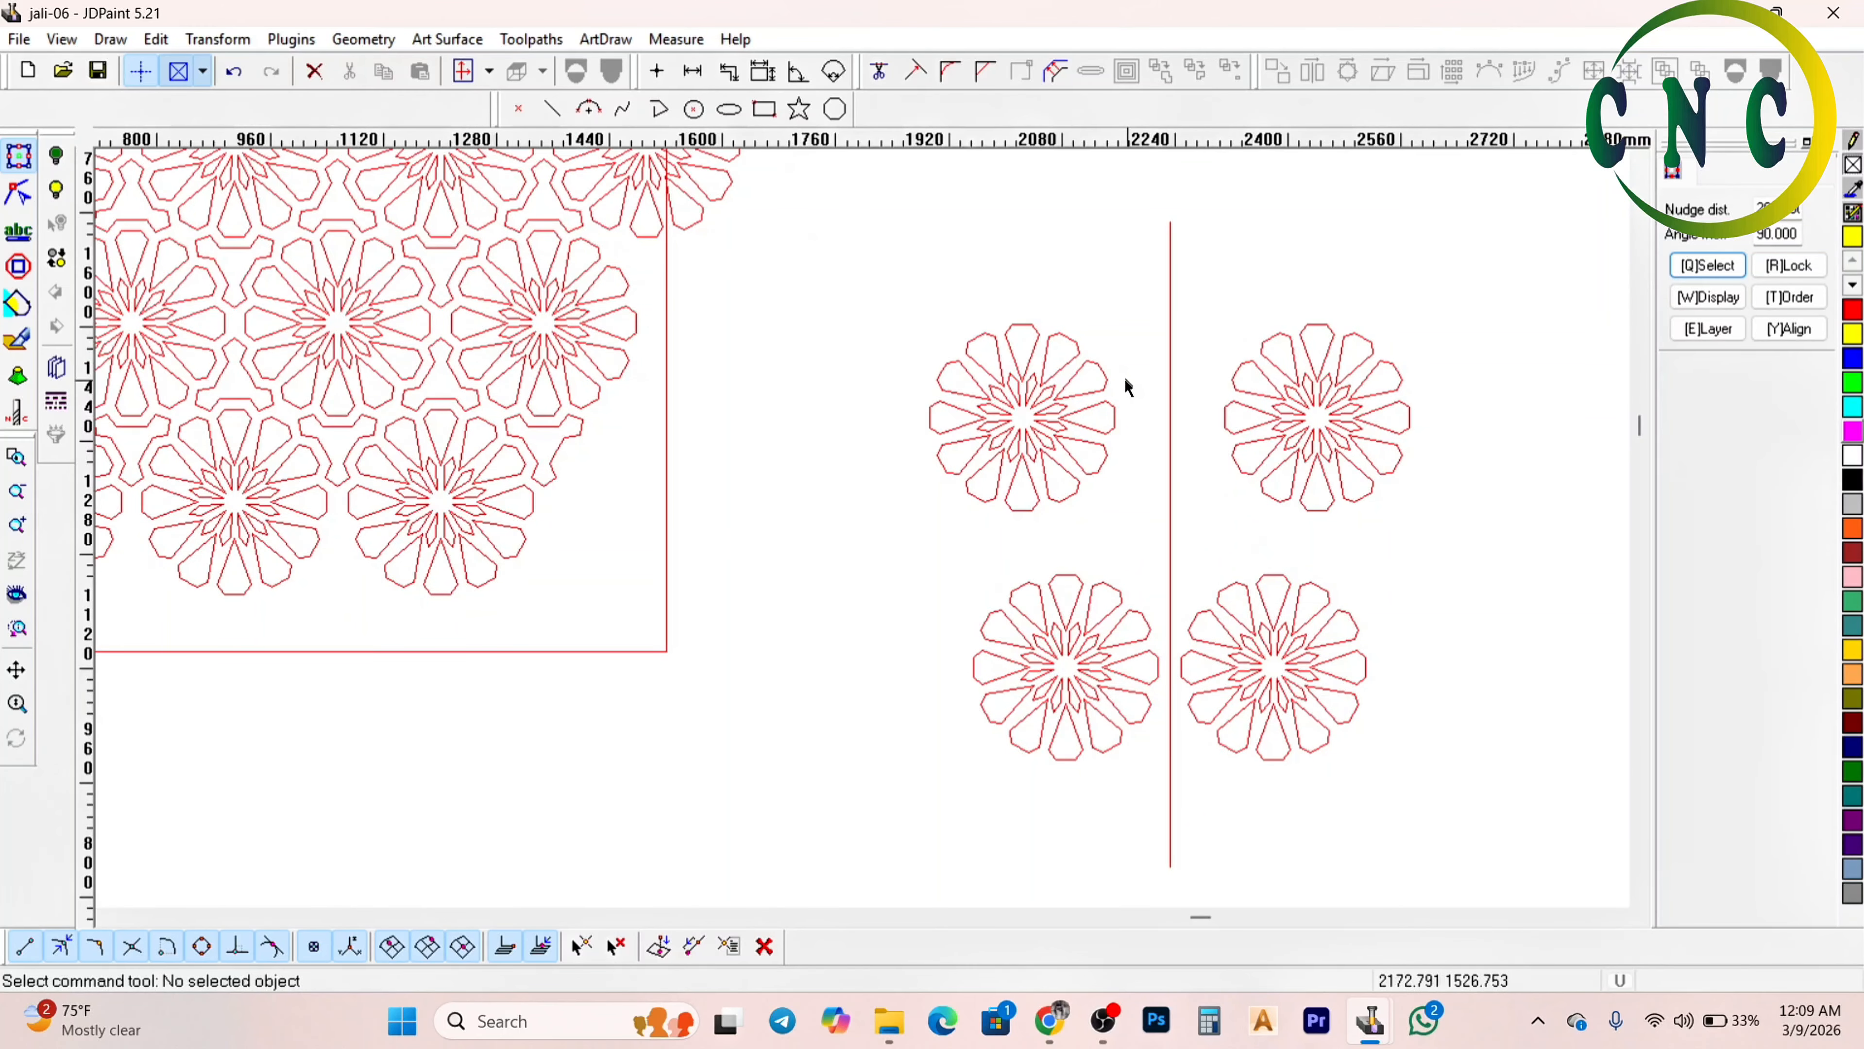
{"action": "key", "text": "ctrl+z"}
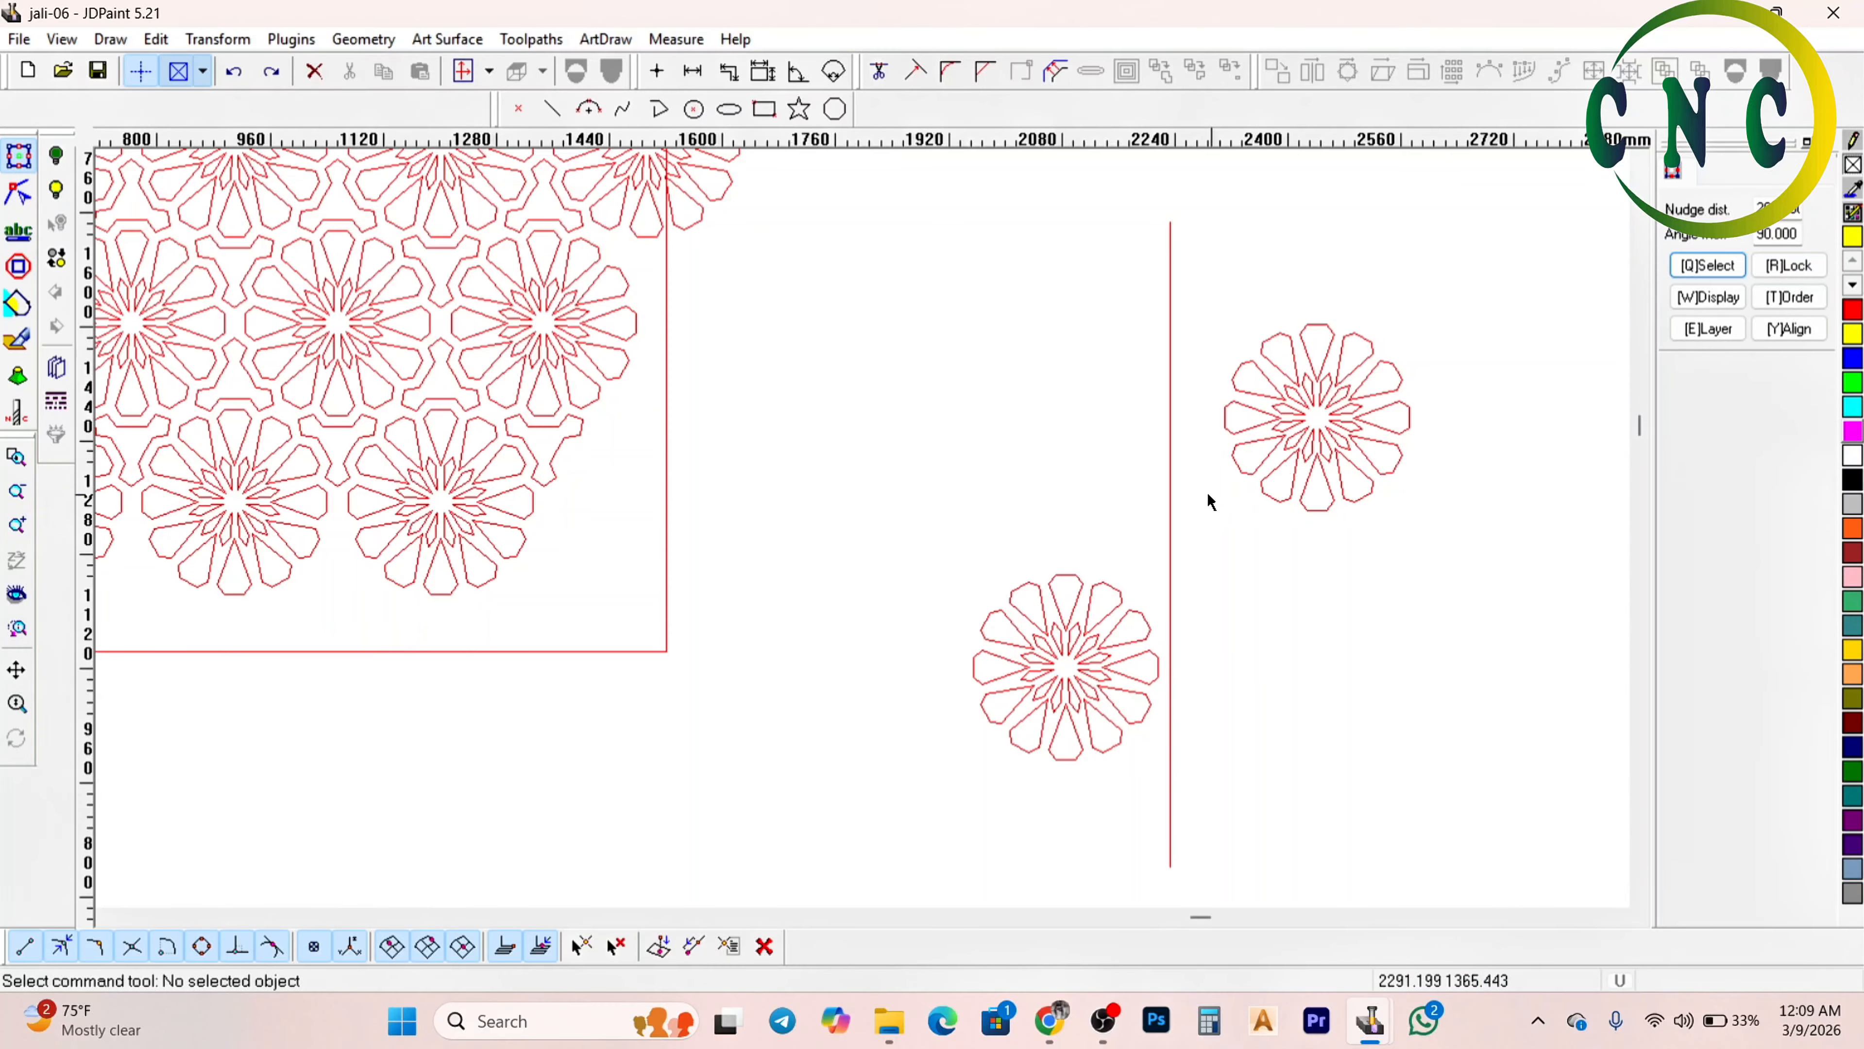
Draw a horizontal polyline about 1215 mm long across the vertical line and move the upper flower above it
{"action": "scroll", "coordinate": [1160, 456], "scroll_direction": "down", "scroll_amount": 2}
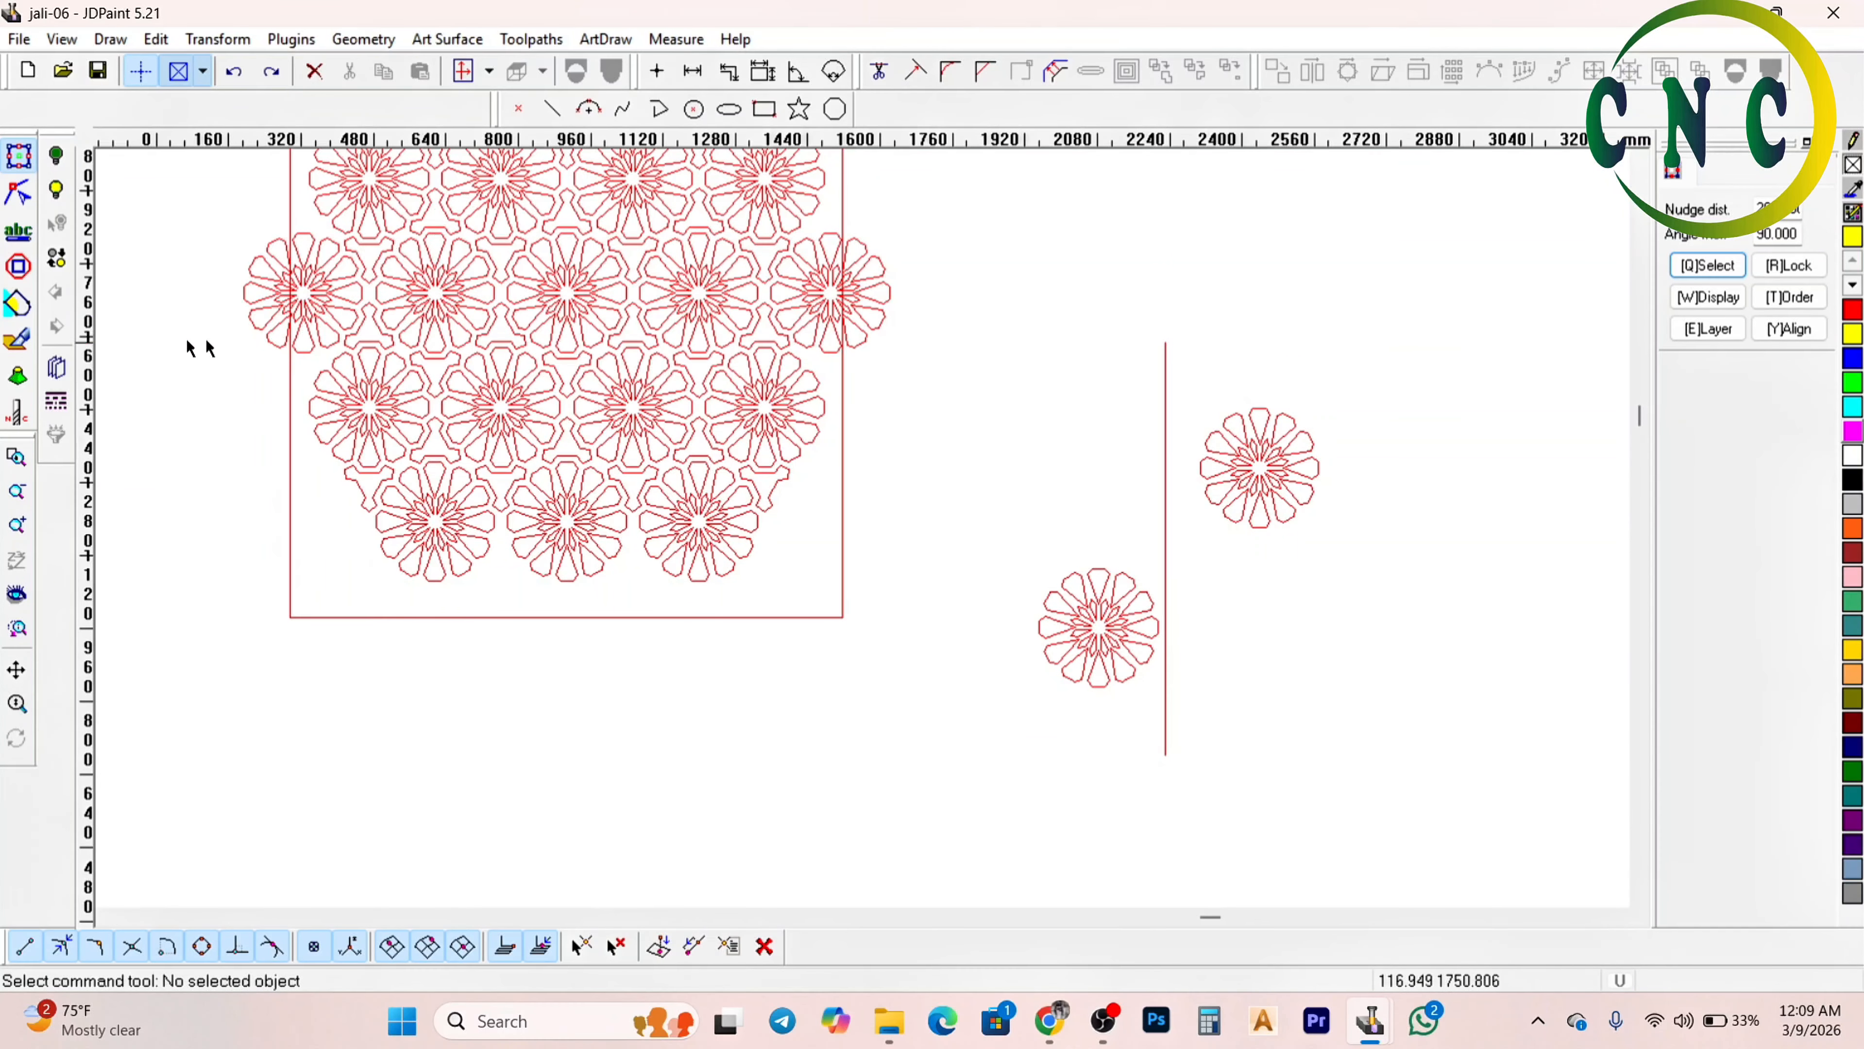
{"action": "left_click", "coordinate": [658, 111]}
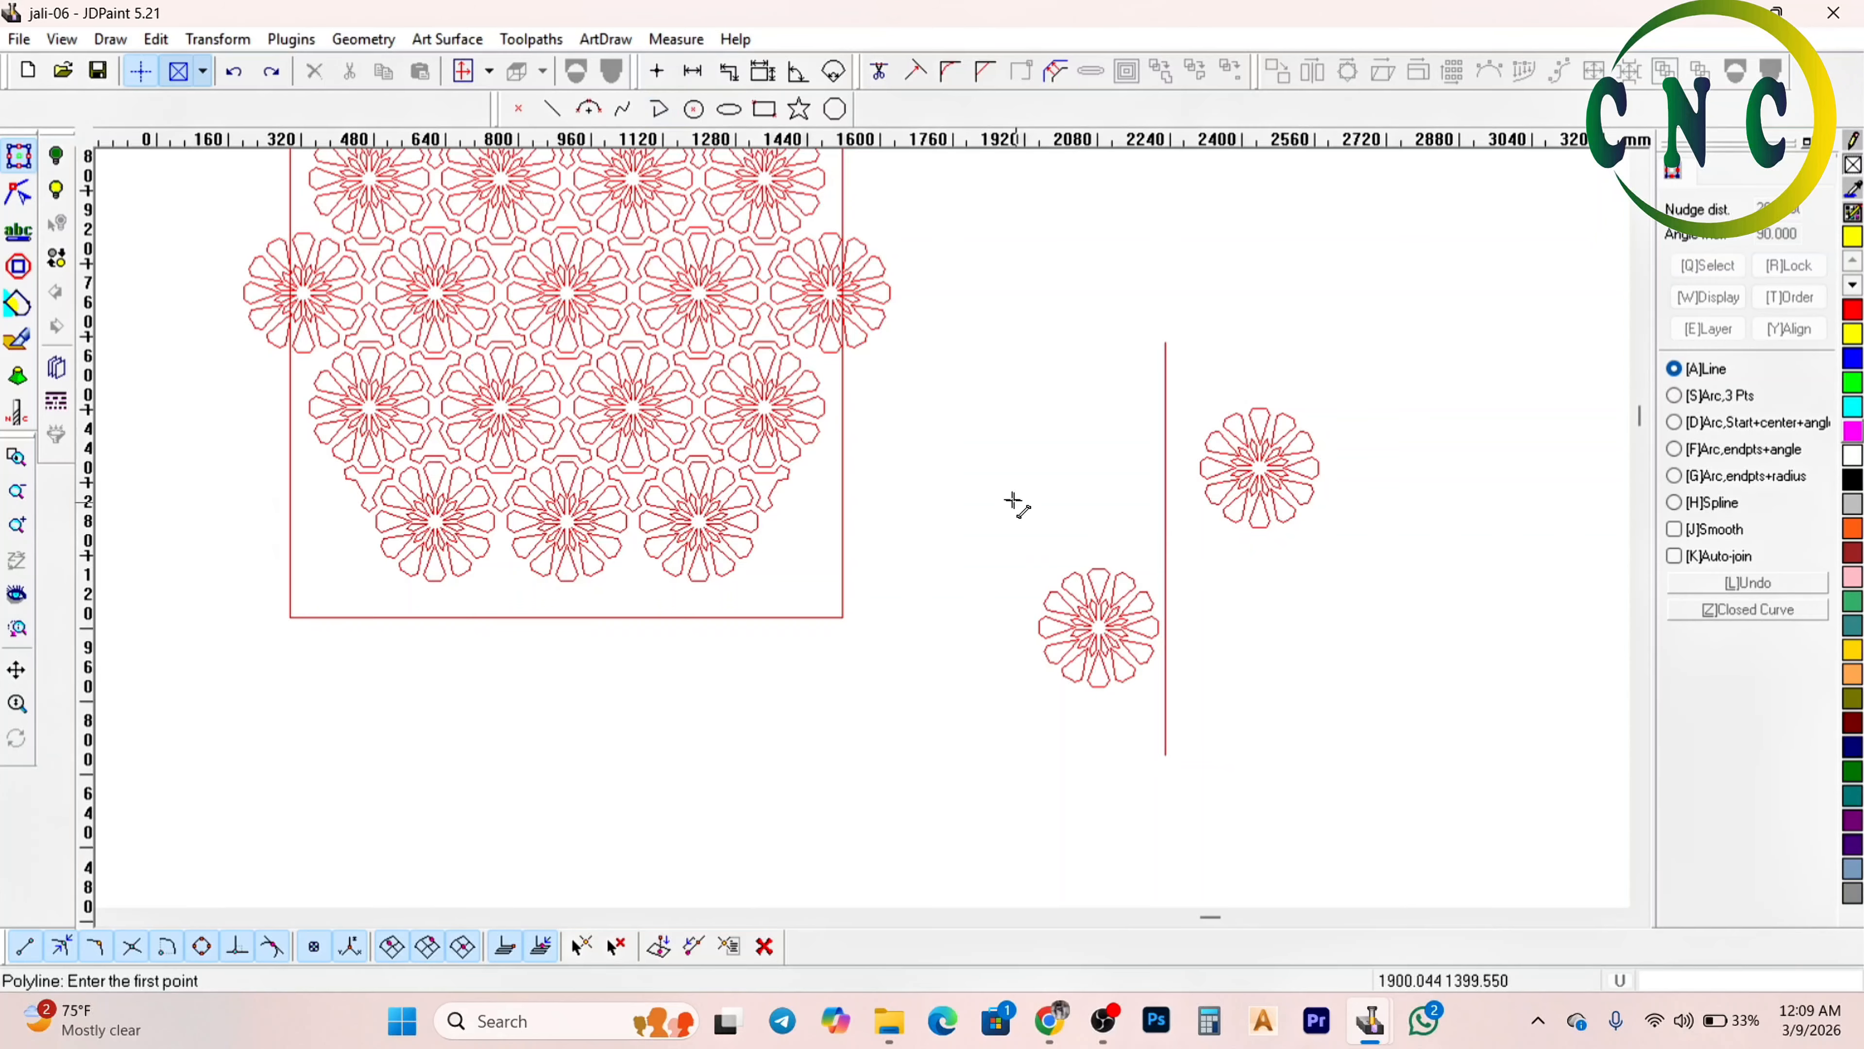
{"action": "left_click", "coordinate": [982, 456]}
{"action": "left_click", "coordinate": [1532, 444]}
{"action": "right_click", "coordinate": [1532, 444]}
{"action": "left_click", "coordinate": [1292, 499]}
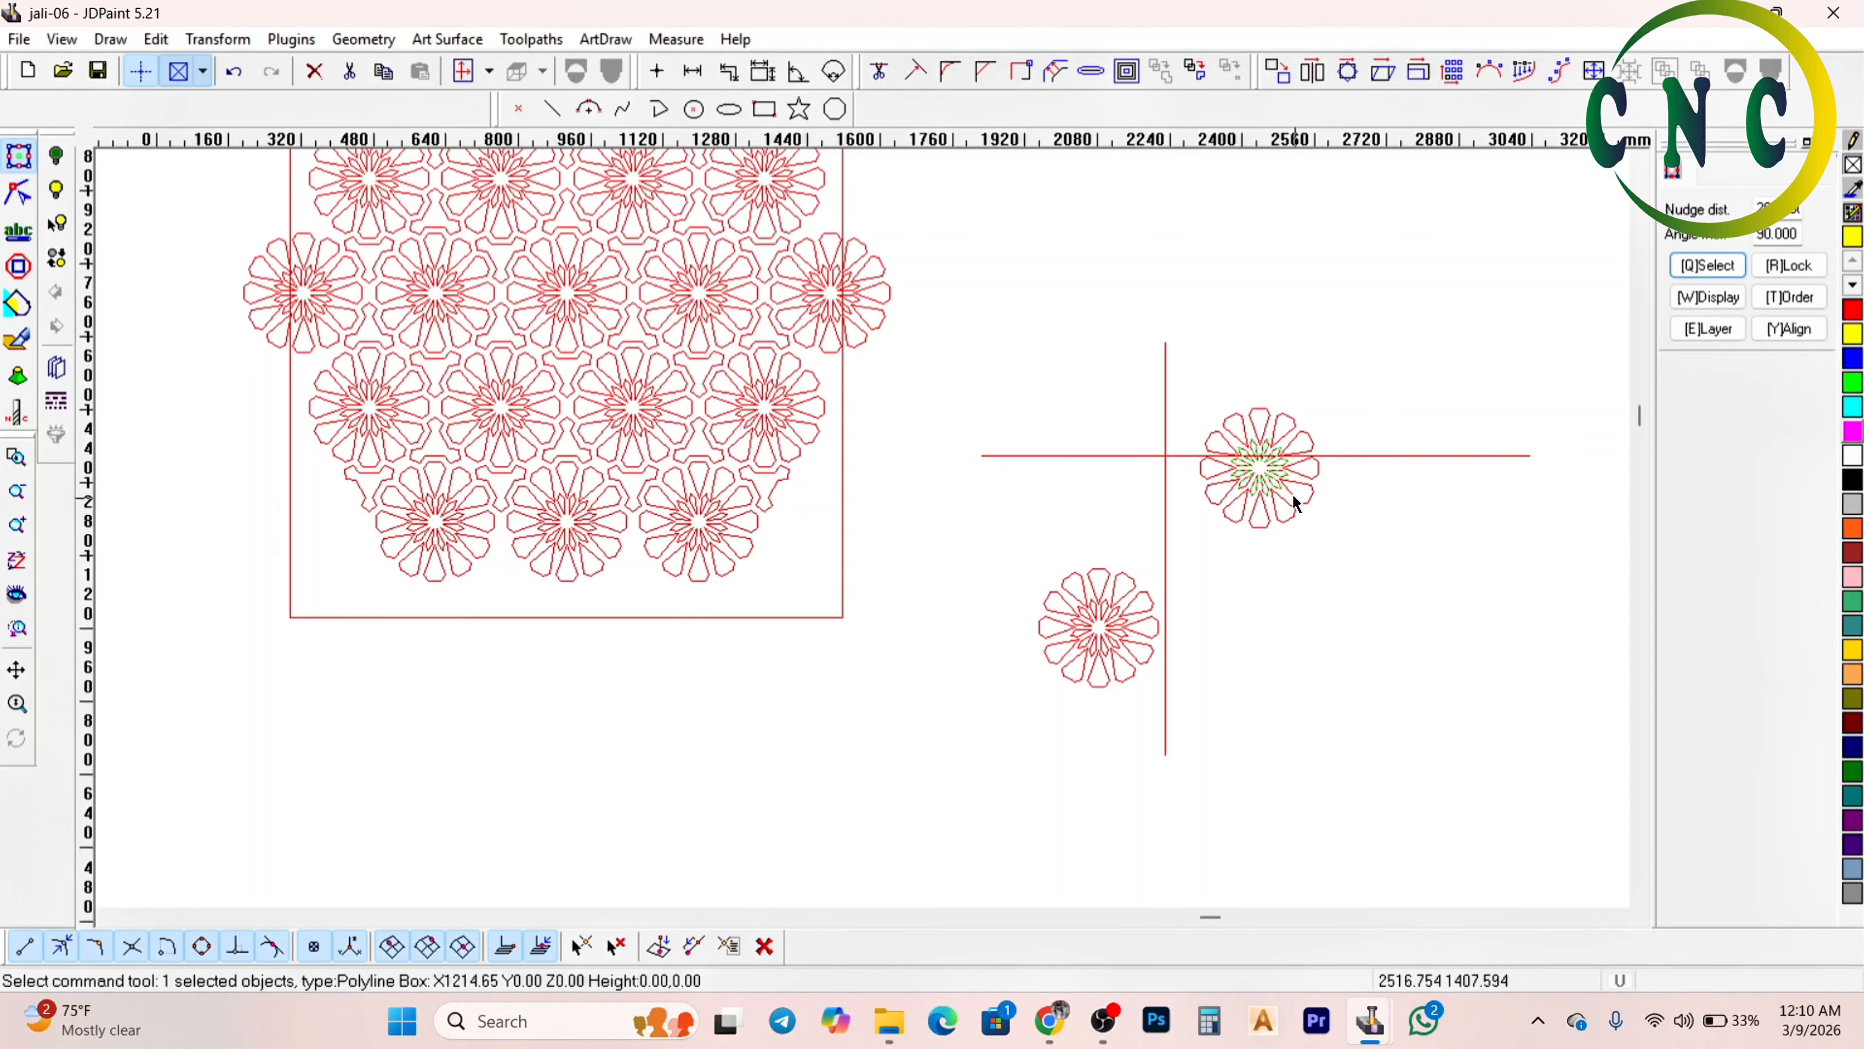
{"action": "left_click_drag", "start_coordinate": [1264, 489], "coordinate": [1258, 398]}
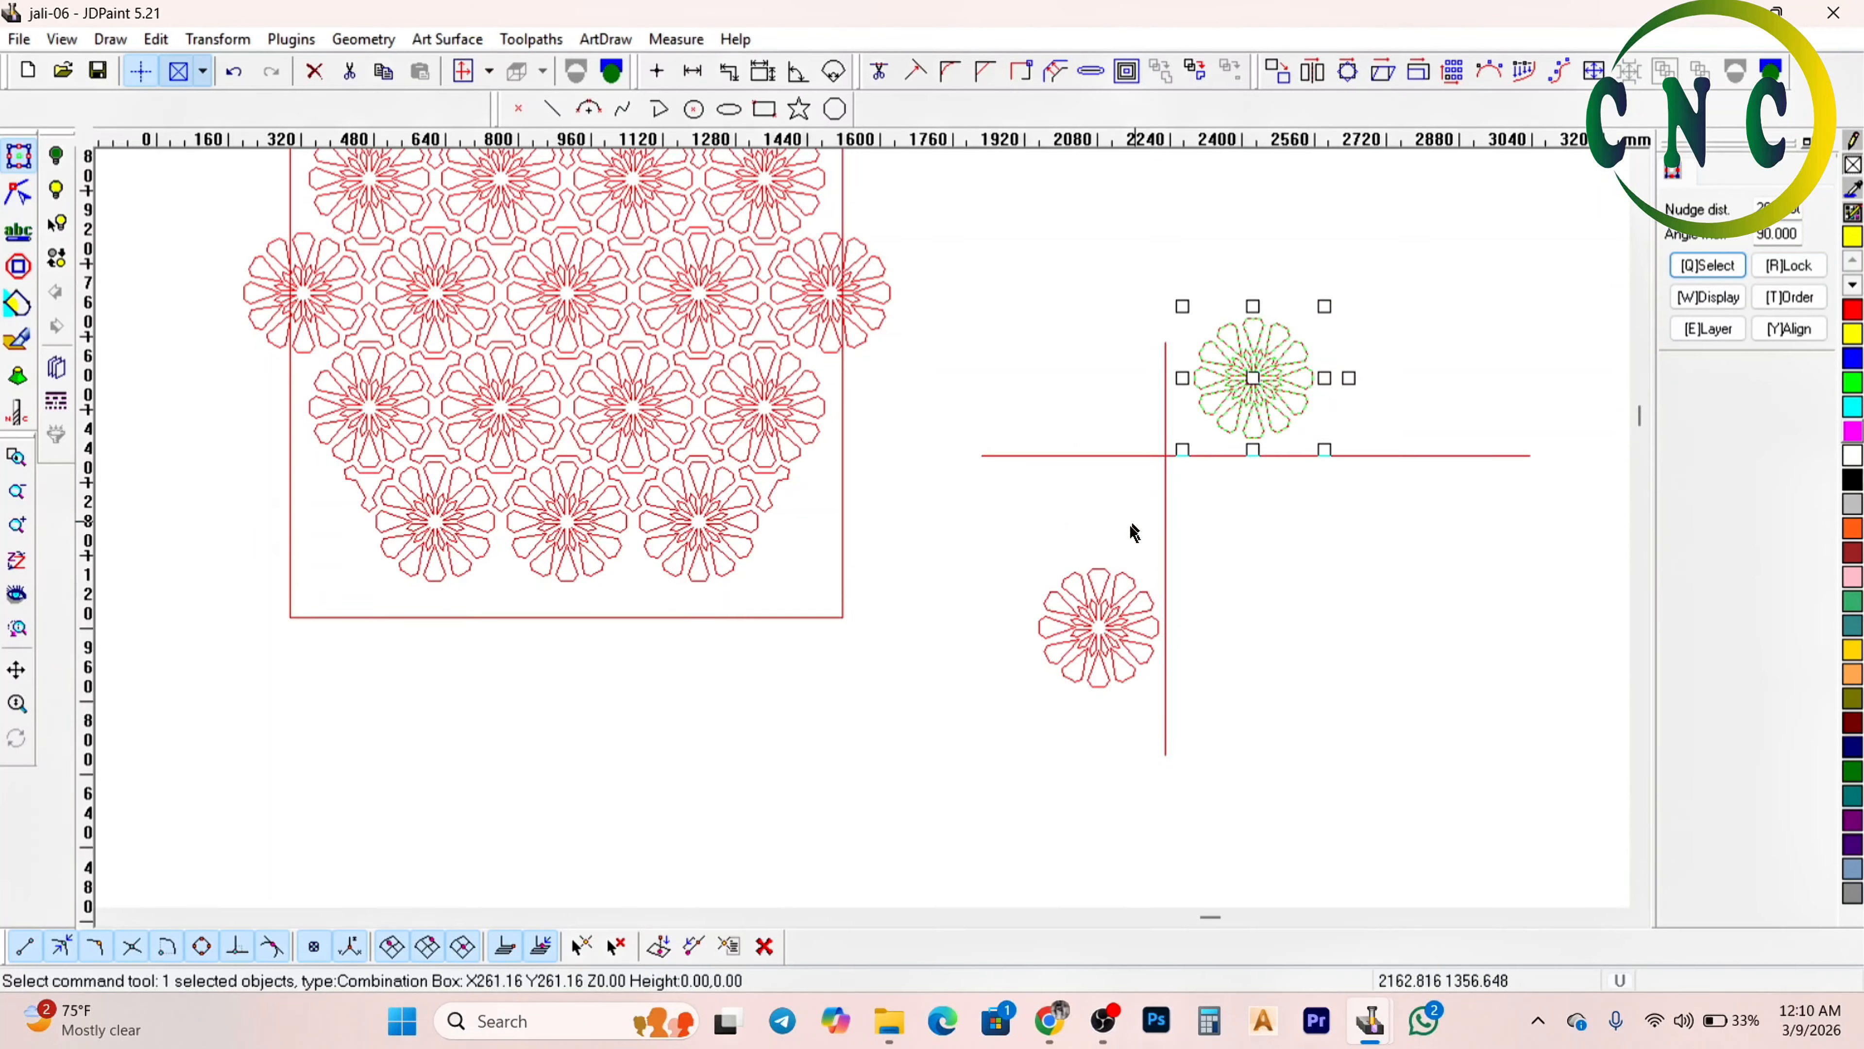
Try to mirror copies of both flowers together, using a base point on the vertical line
{"action": "scroll", "coordinate": [1160, 549], "scroll_direction": "up", "scroll_amount": 1}
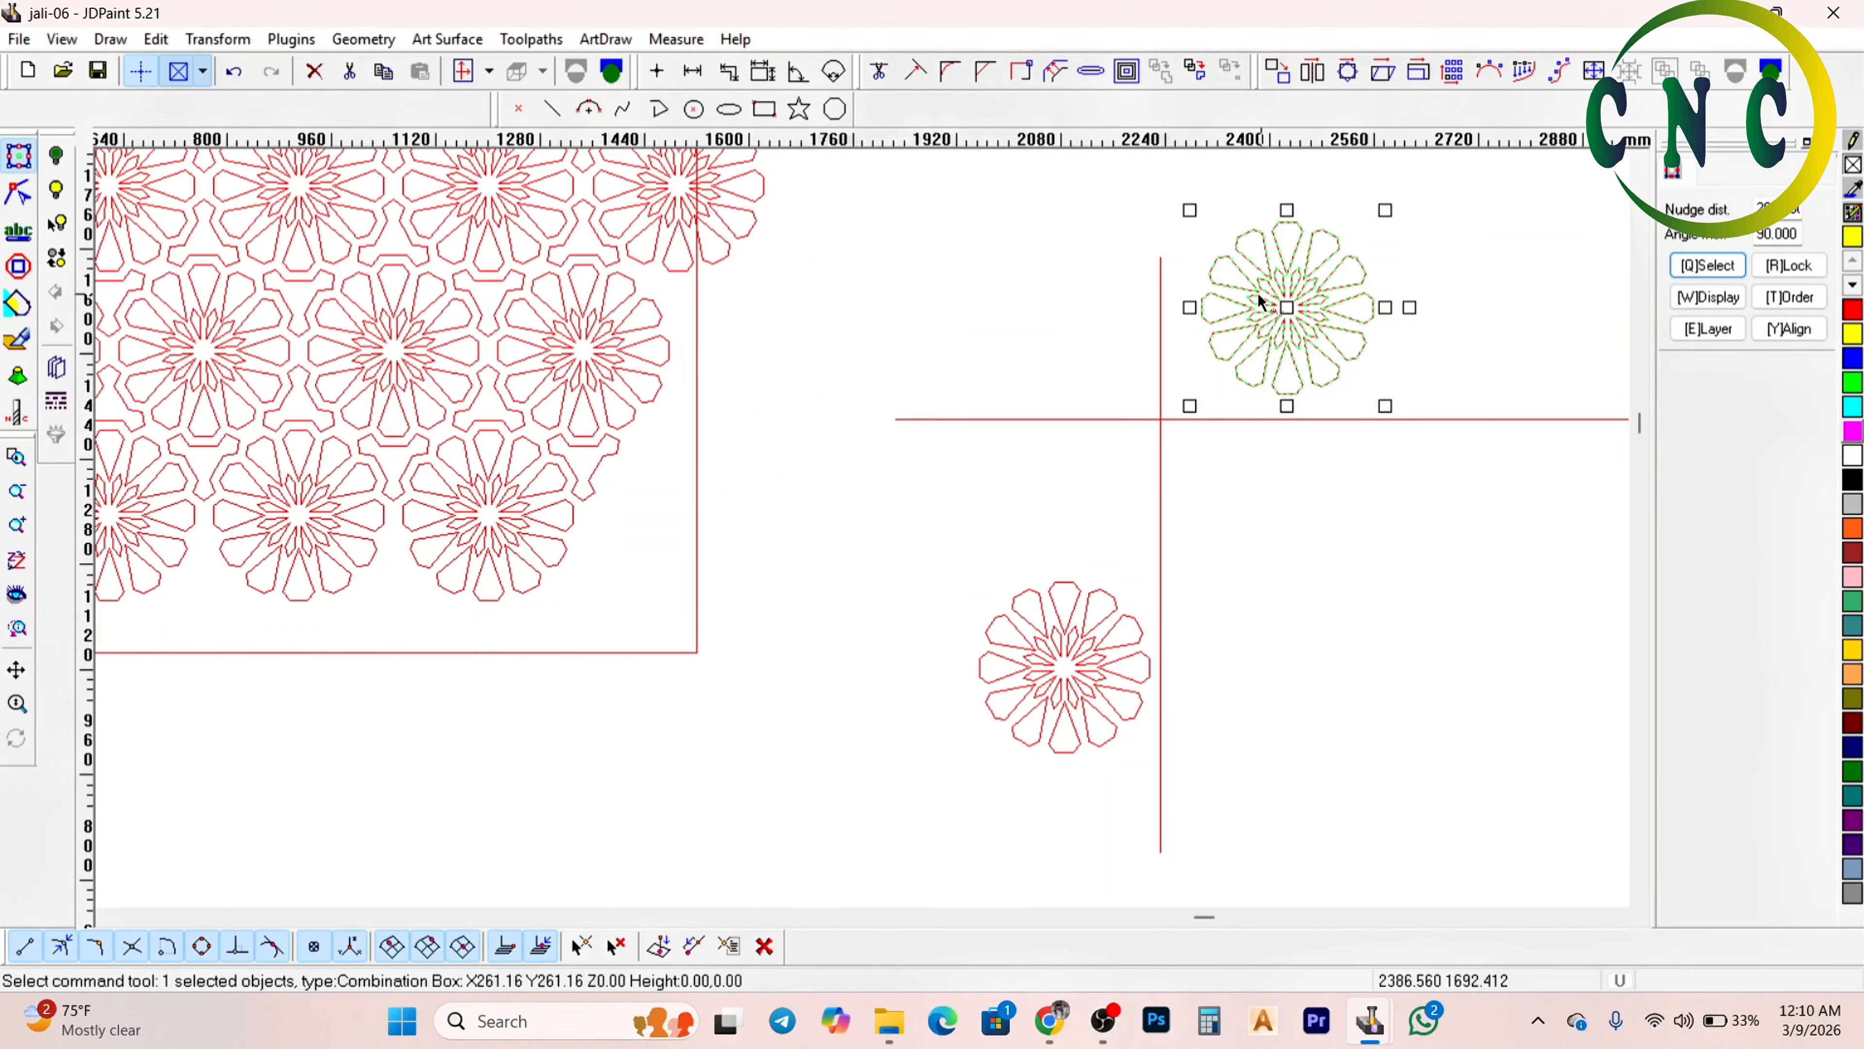
{"action": "left_click", "coordinate": [1085, 642], "text": "shift"}
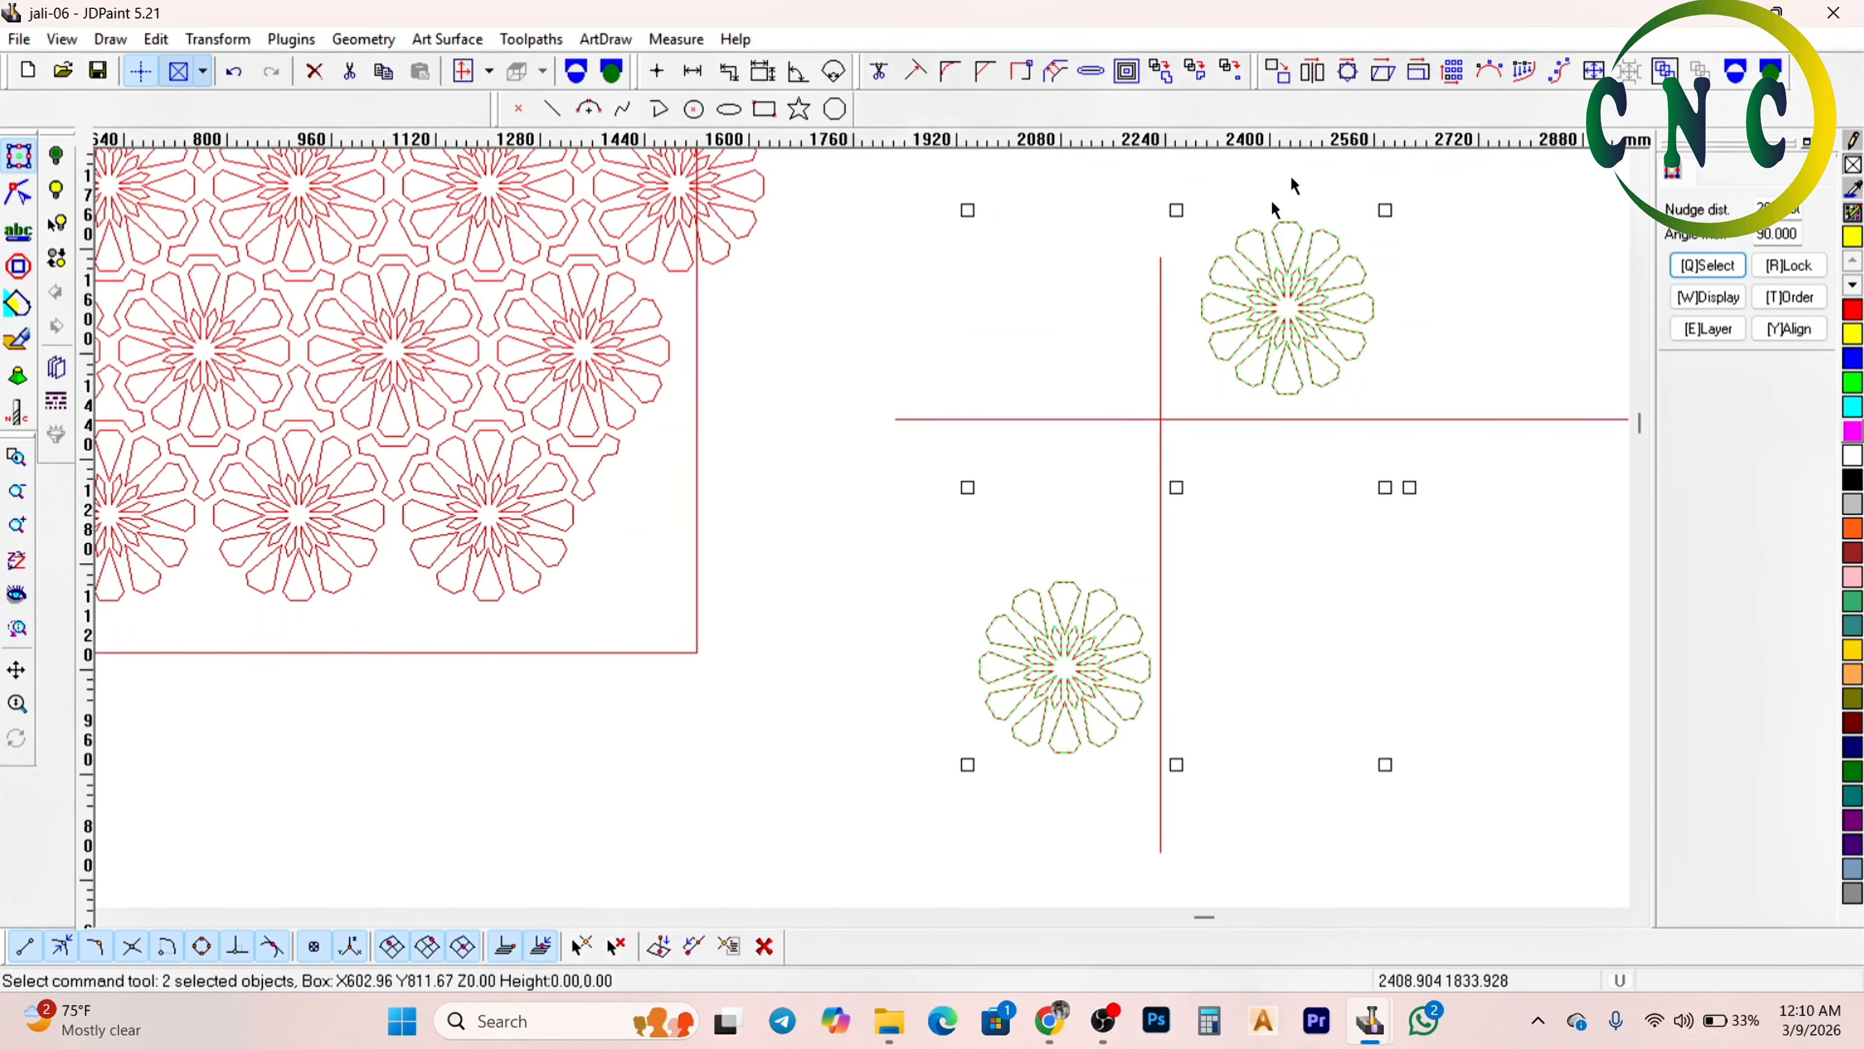
{"action": "left_click", "coordinate": [1312, 71]}
{"action": "left_click", "coordinate": [1160, 350]}
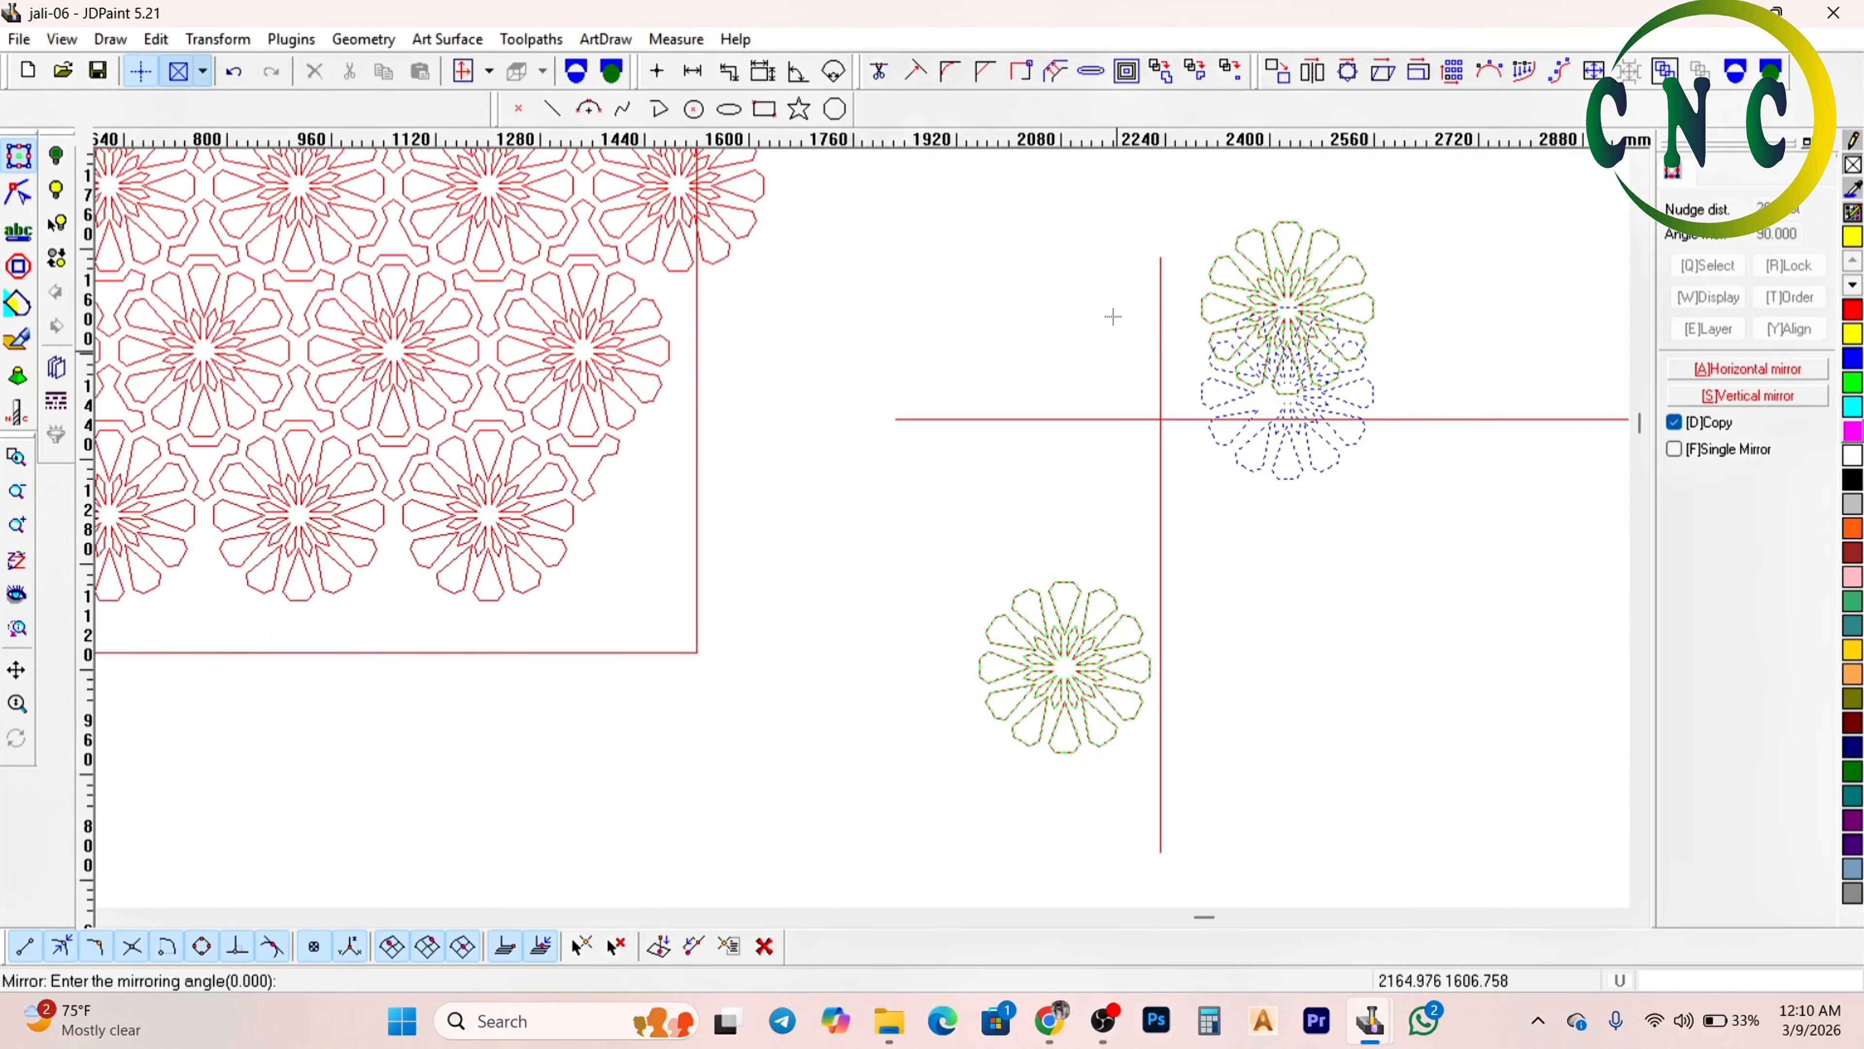
{"action": "scroll", "coordinate": [1023, 399], "scroll_direction": "up", "scroll_amount": 2}
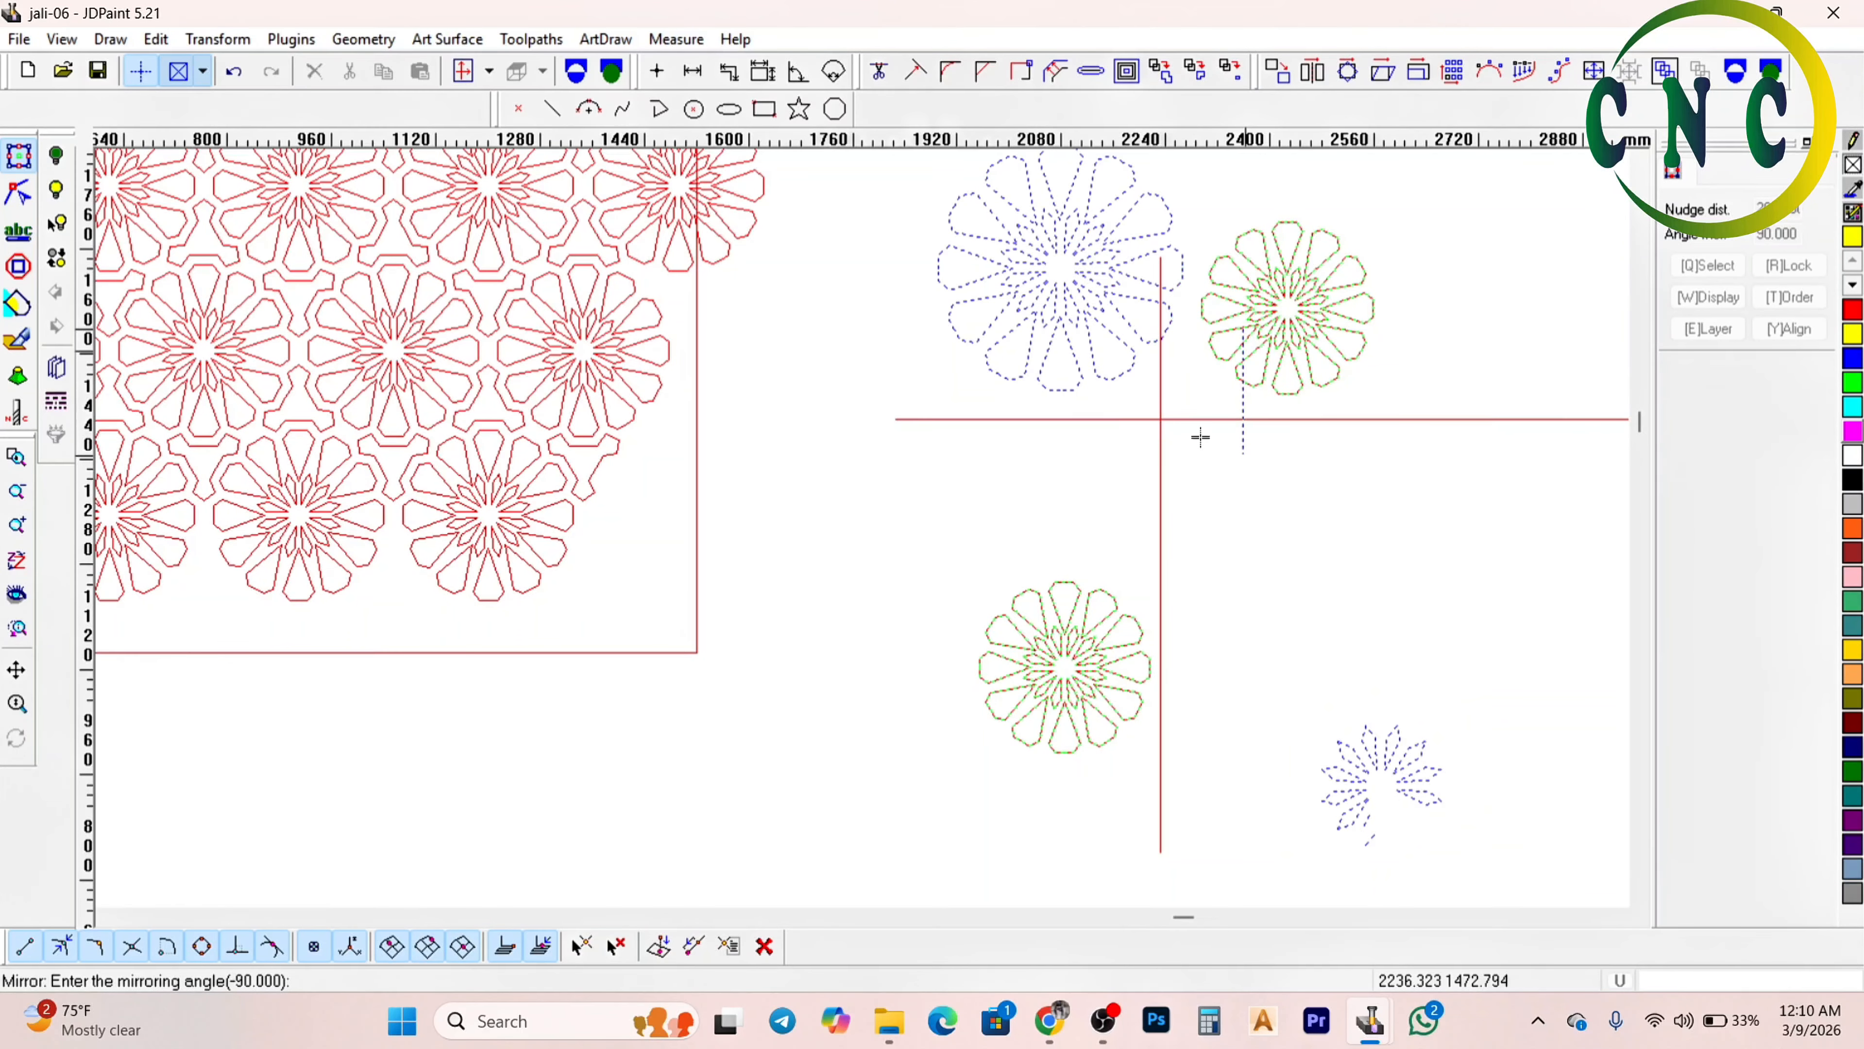
{"action": "left_click", "coordinate": [1218, 452]}
{"action": "scroll", "coordinate": [1261, 475], "scroll_direction": "down", "scroll_amount": 1}
{"action": "left_click", "coordinate": [1349, 523]}
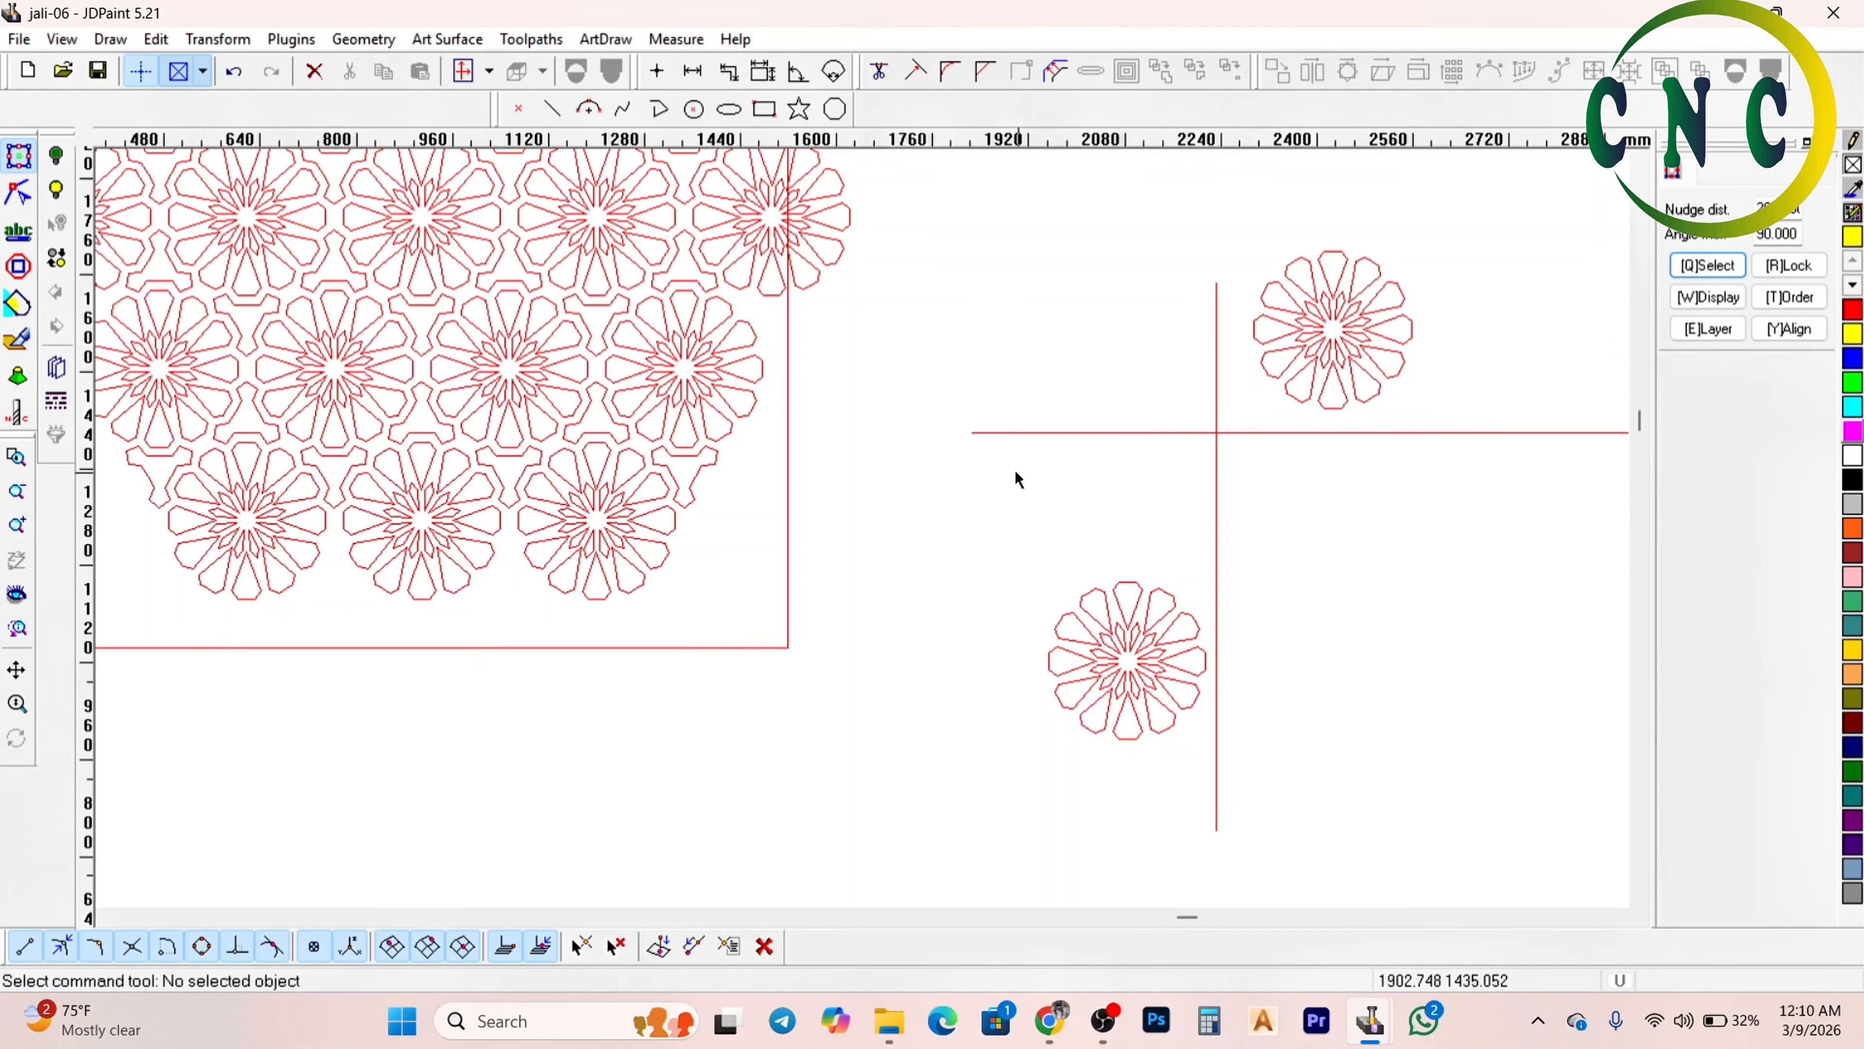
Delete the two practice flowers together with the vertical and horizontal axis lines
{"action": "left_click_drag", "start_coordinate": [1365, 677], "coordinate": [1088, 359]}
{"action": "key", "text": "Delete"}
{"action": "scroll", "coordinate": [1134, 281], "scroll_direction": "down", "scroll_amount": 2}
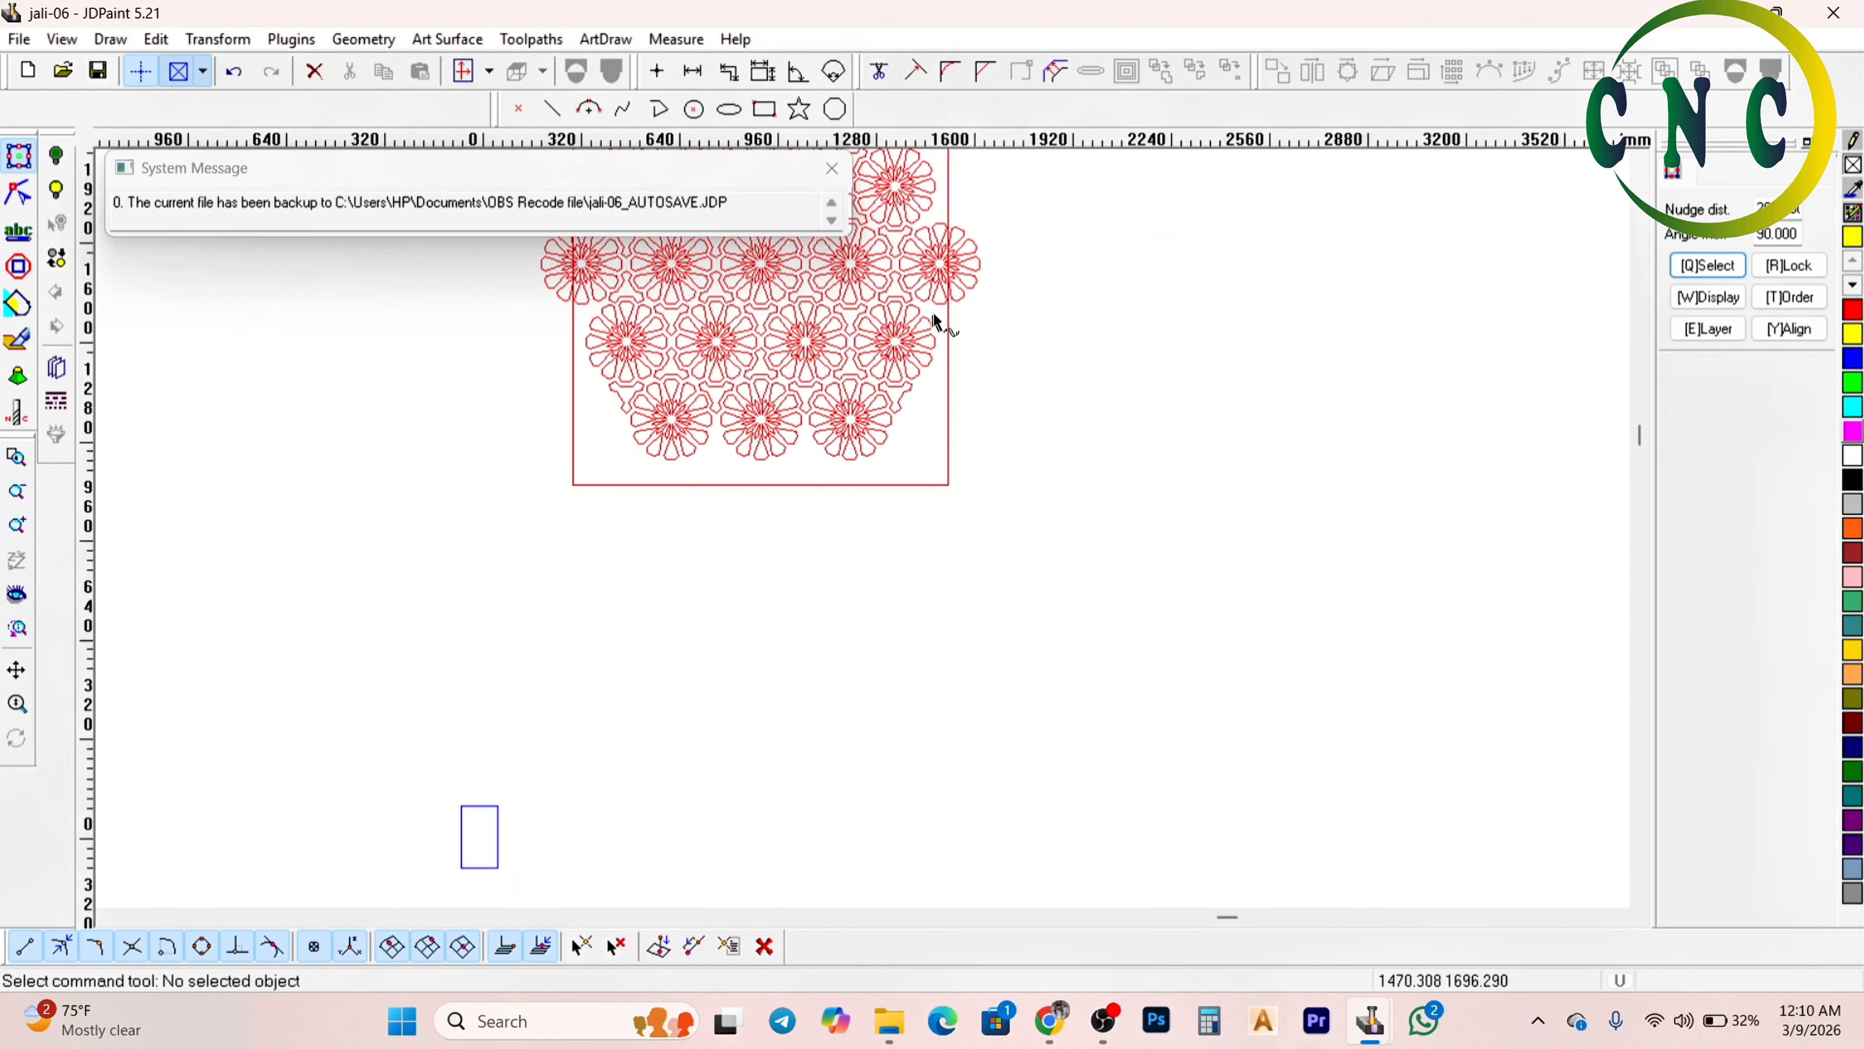
Copy the flower that straddles the lattice frame's right edge into the empty area outside the frame
{"action": "left_click", "coordinate": [981, 278]}
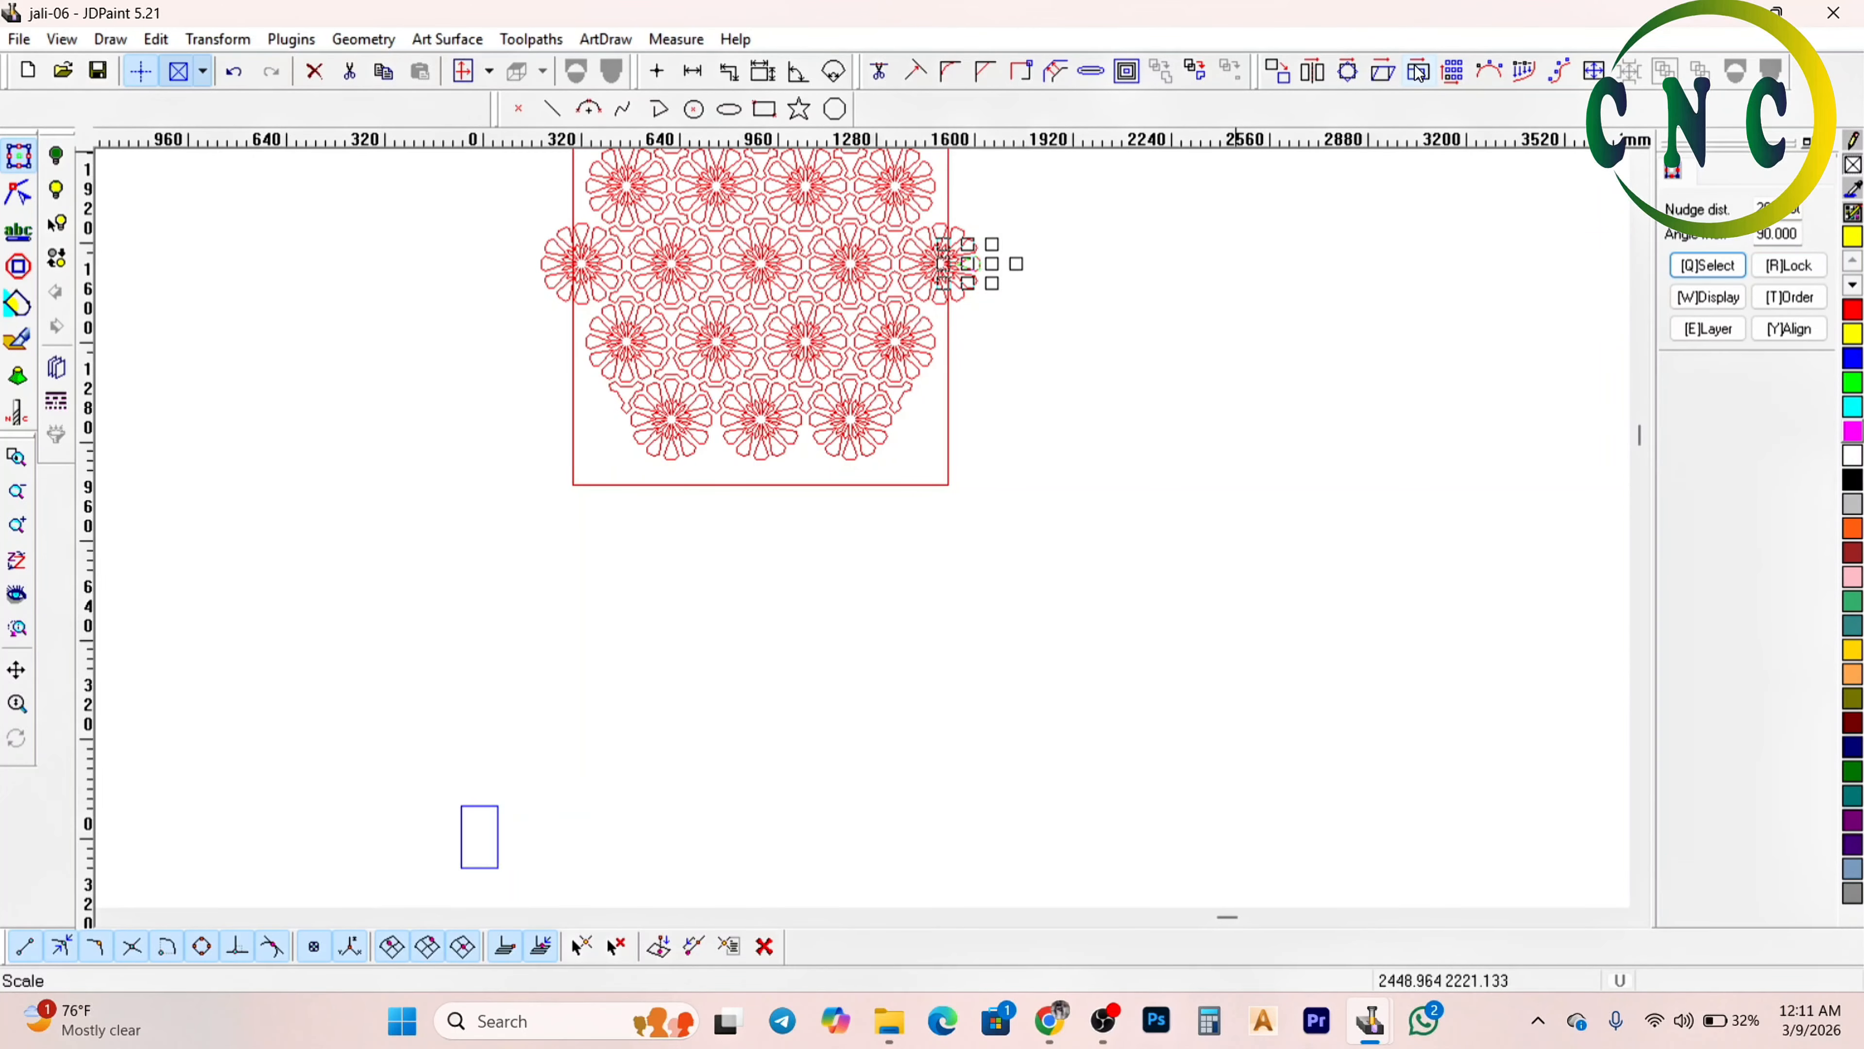
{"action": "left_click", "coordinate": [1064, 317]}
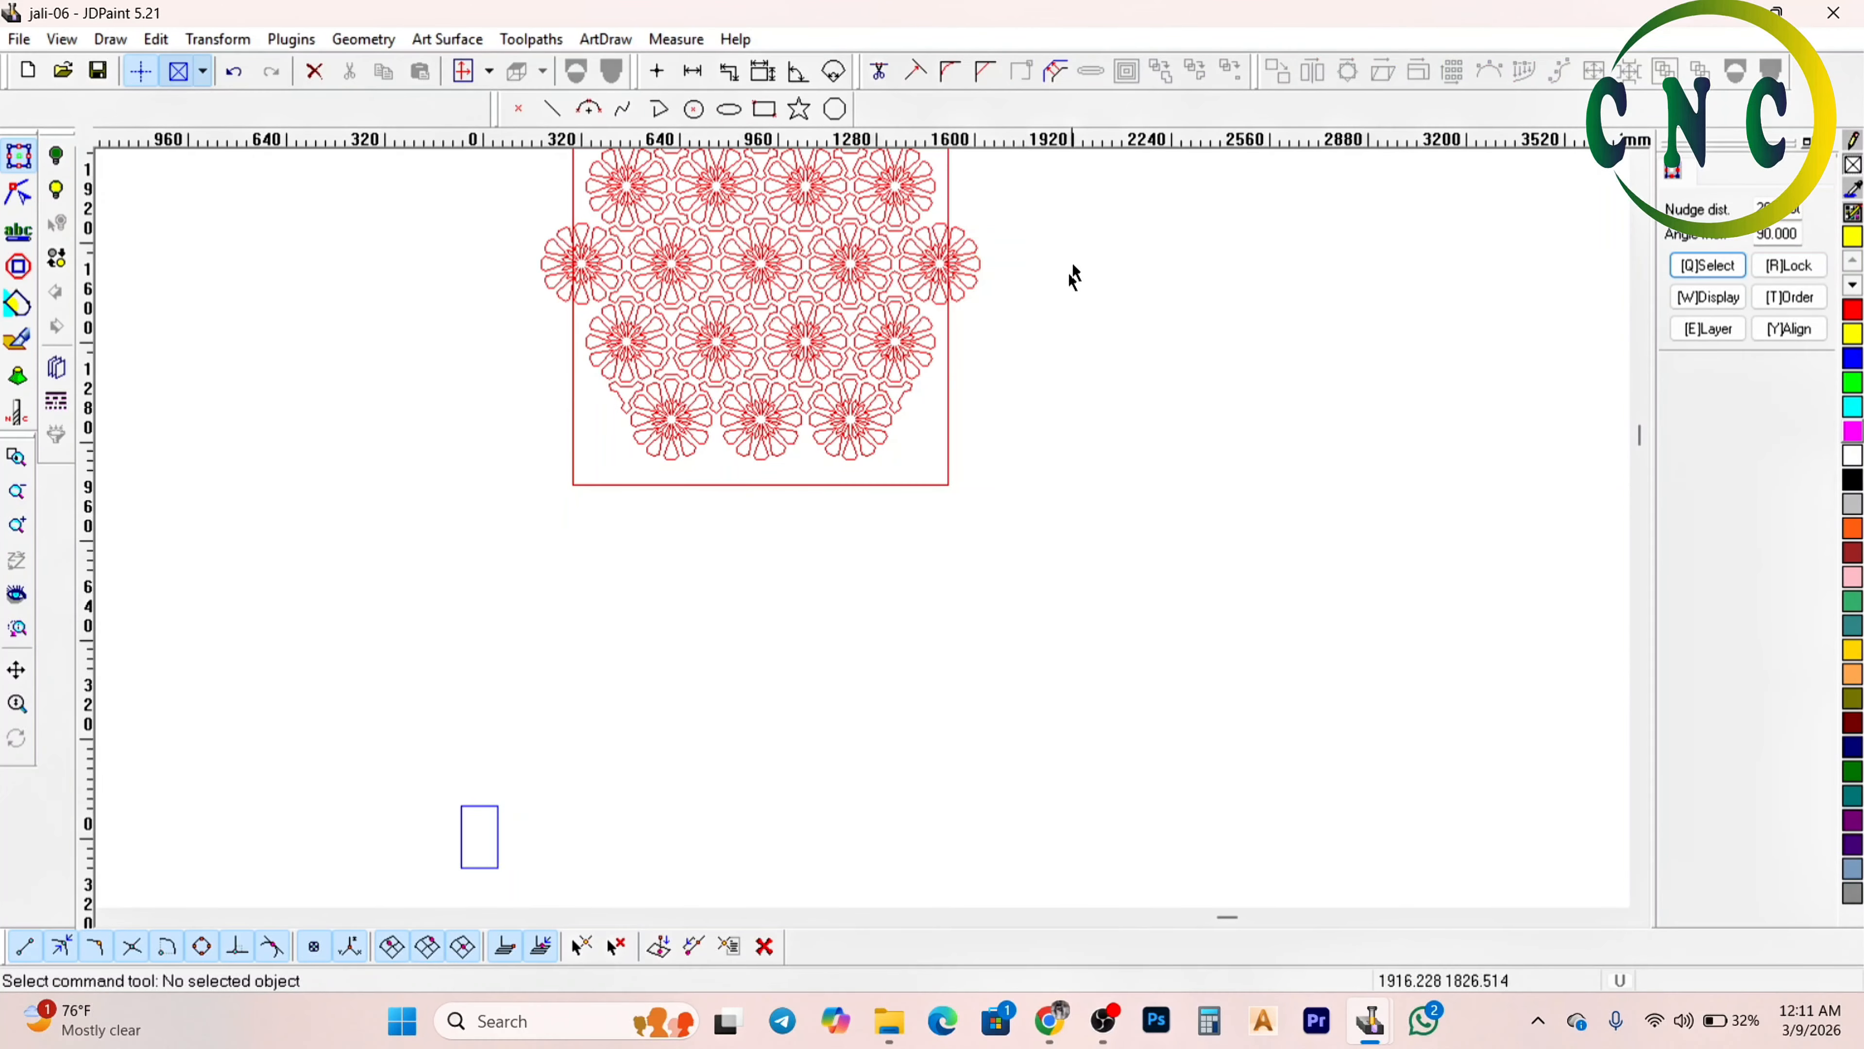
{"action": "scroll", "coordinate": [986, 183], "scroll_direction": "up", "scroll_amount": 4}
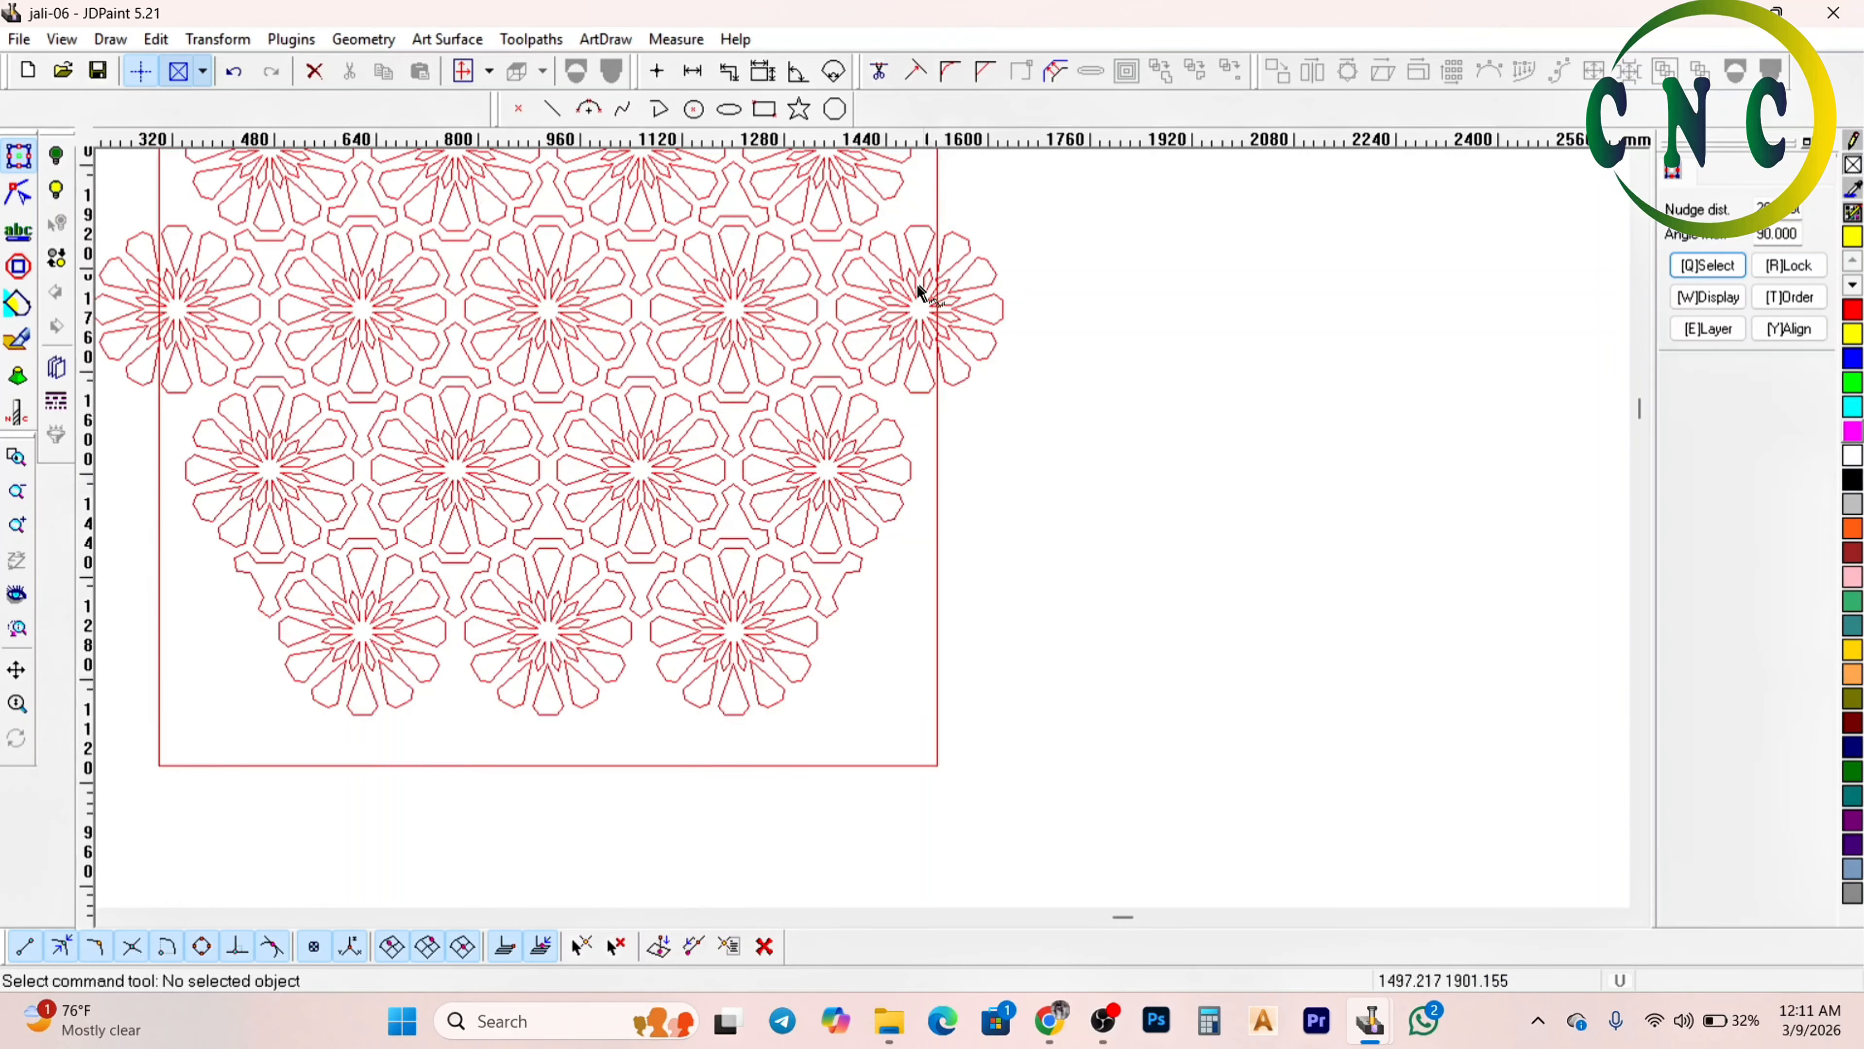
{"action": "left_click_drag", "start_coordinate": [777, 184], "coordinate": [1092, 462]}
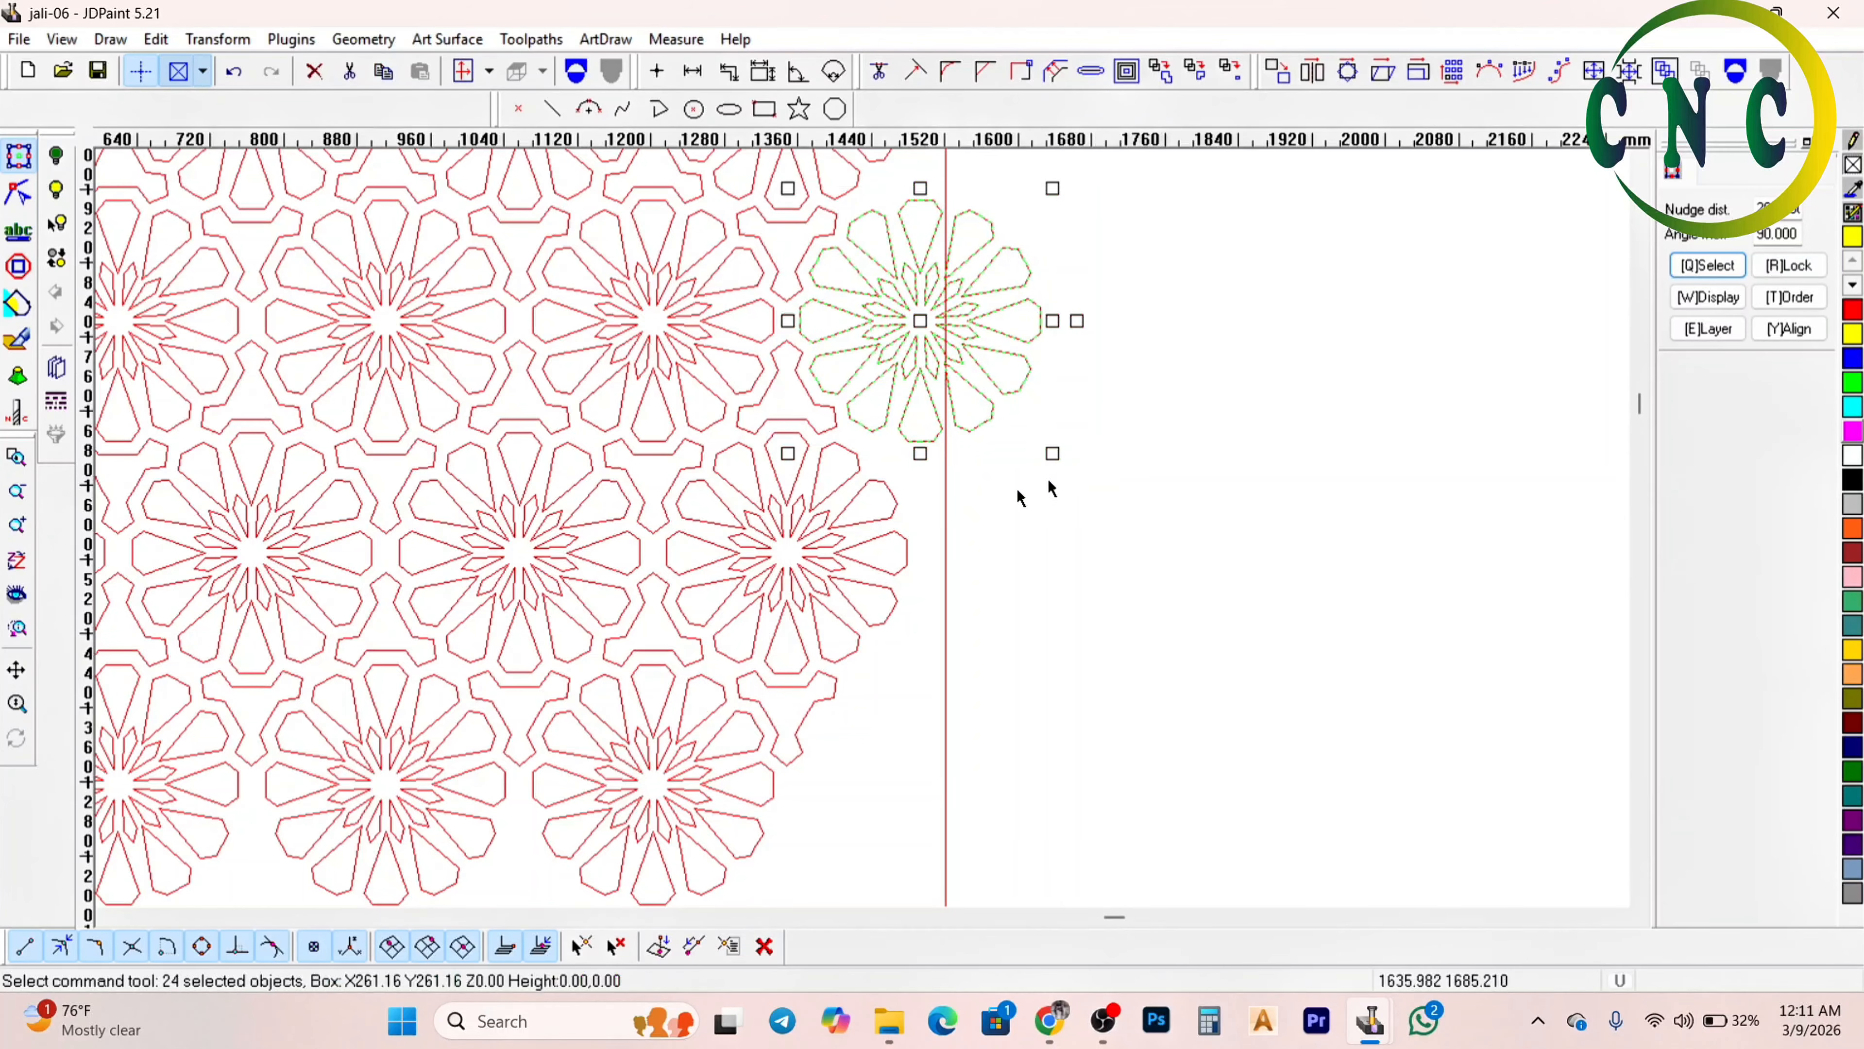
{"action": "scroll", "coordinate": [886, 498], "scroll_direction": "down", "scroll_amount": 2}
{"action": "left_click_drag", "start_coordinate": [895, 381], "coordinate": [1223, 433]}
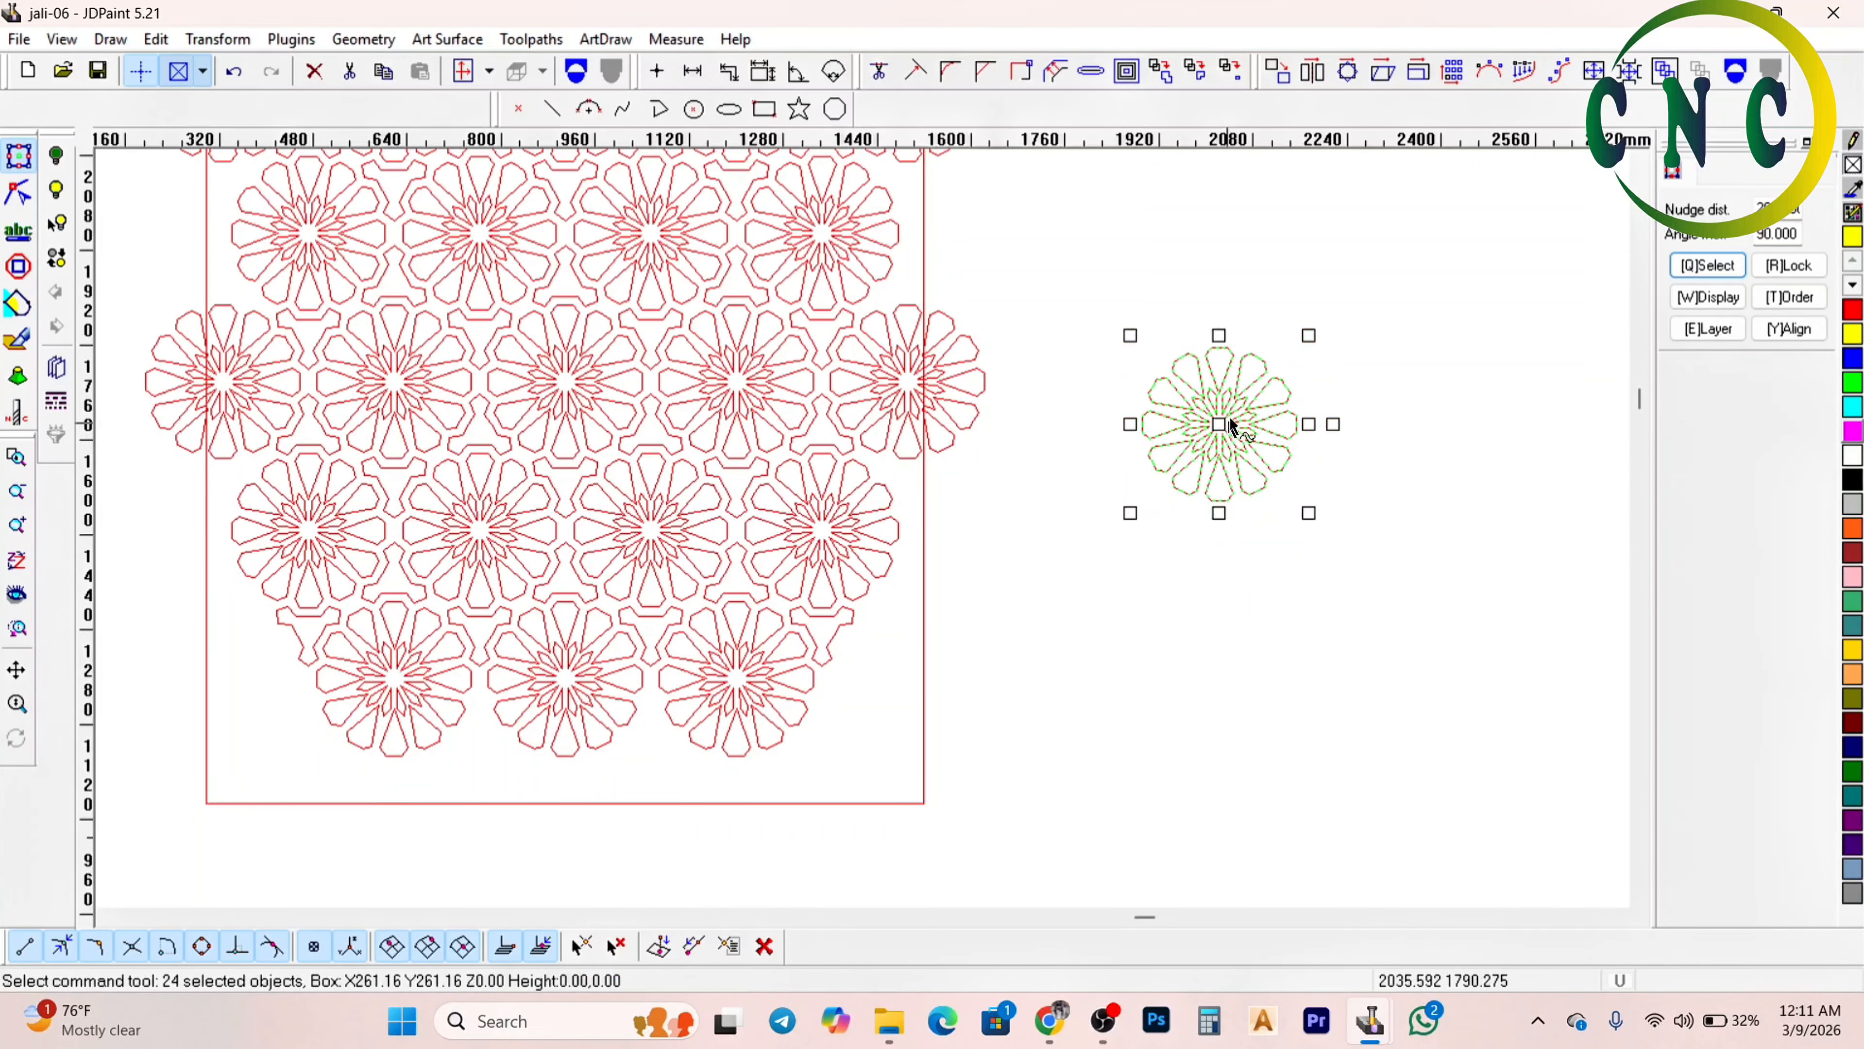
Scale the copied flower about its center to 150 mm in both X and Y
{"action": "left_click", "coordinate": [1415, 74]}
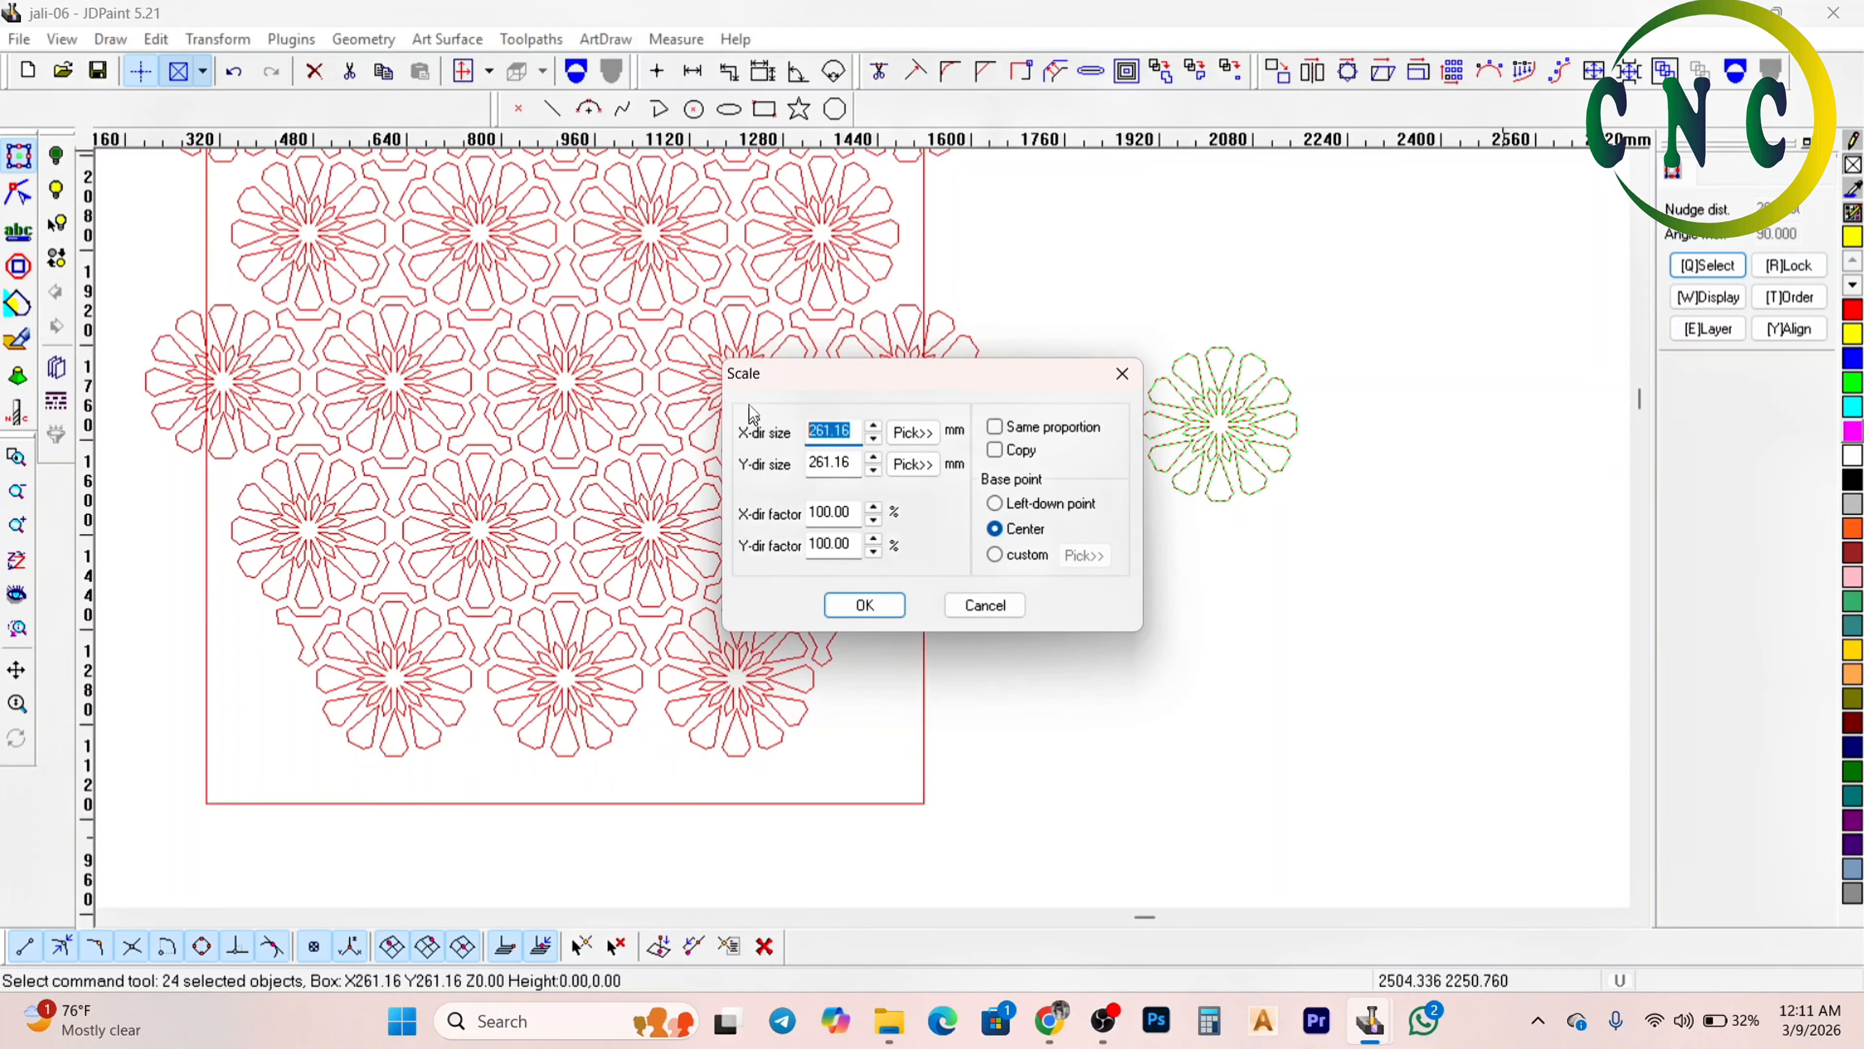
{"action": "type", "text": "158"}
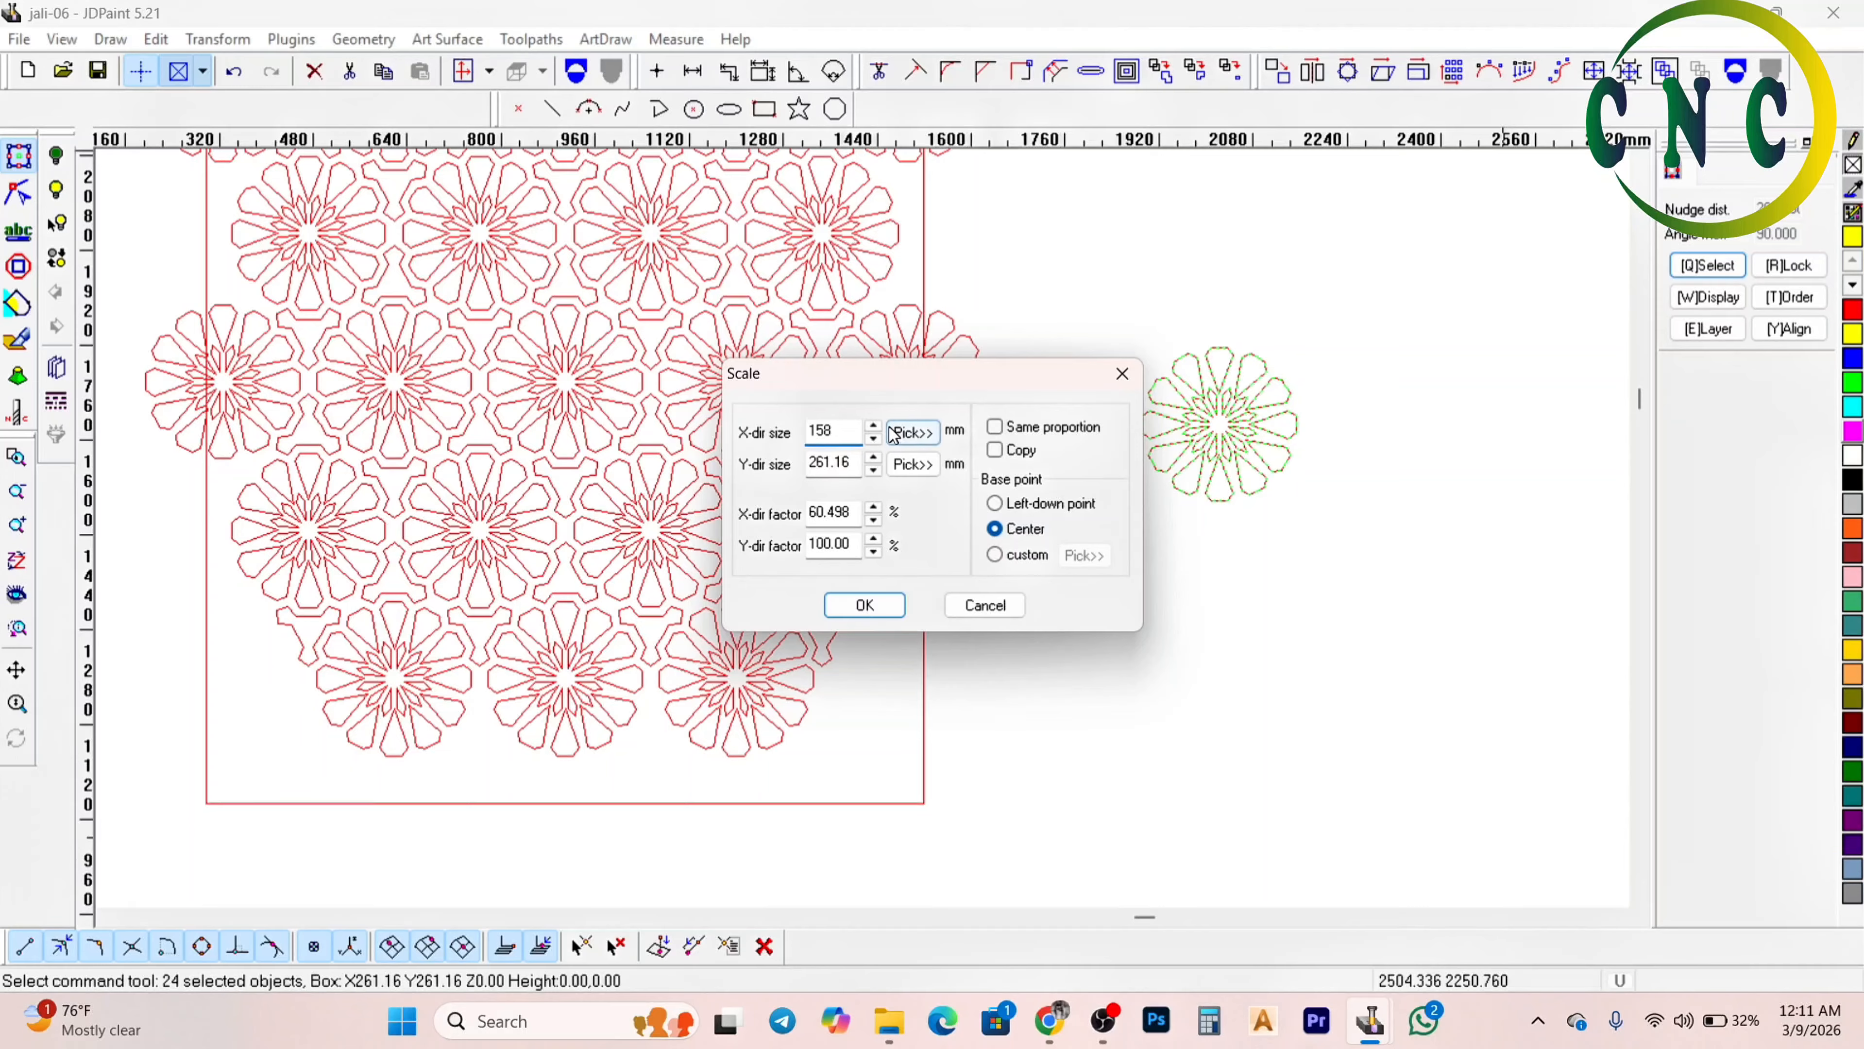
{"action": "key", "text": "BackSpace"}
{"action": "type", "text": "0"}
{"action": "left_click_drag", "start_coordinate": [845, 465], "coordinate": [774, 467]}
{"action": "type", "text": "150"}
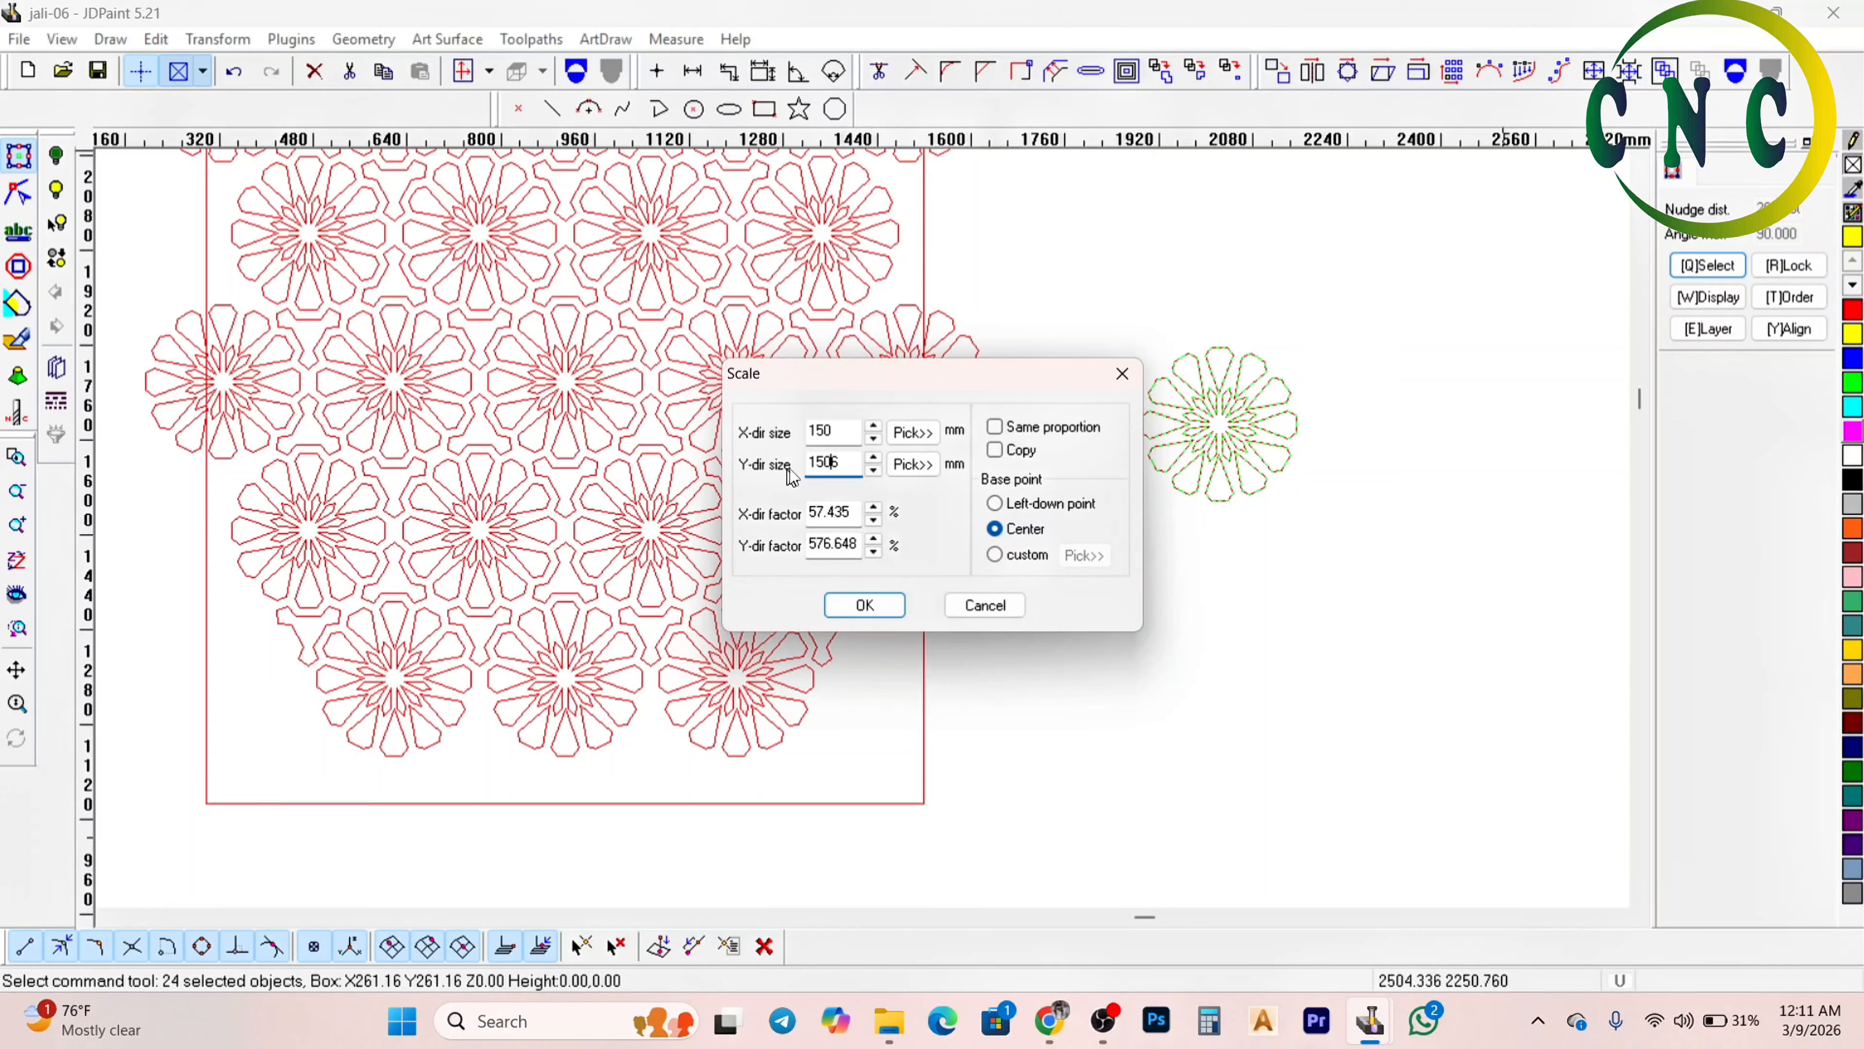
{"action": "double_click", "coordinate": [830, 461]}
{"action": "type", "text": "150"}
{"action": "key", "text": "Return"}
{"action": "scroll", "coordinate": [1249, 448], "scroll_direction": "up", "scroll_amount": 2}
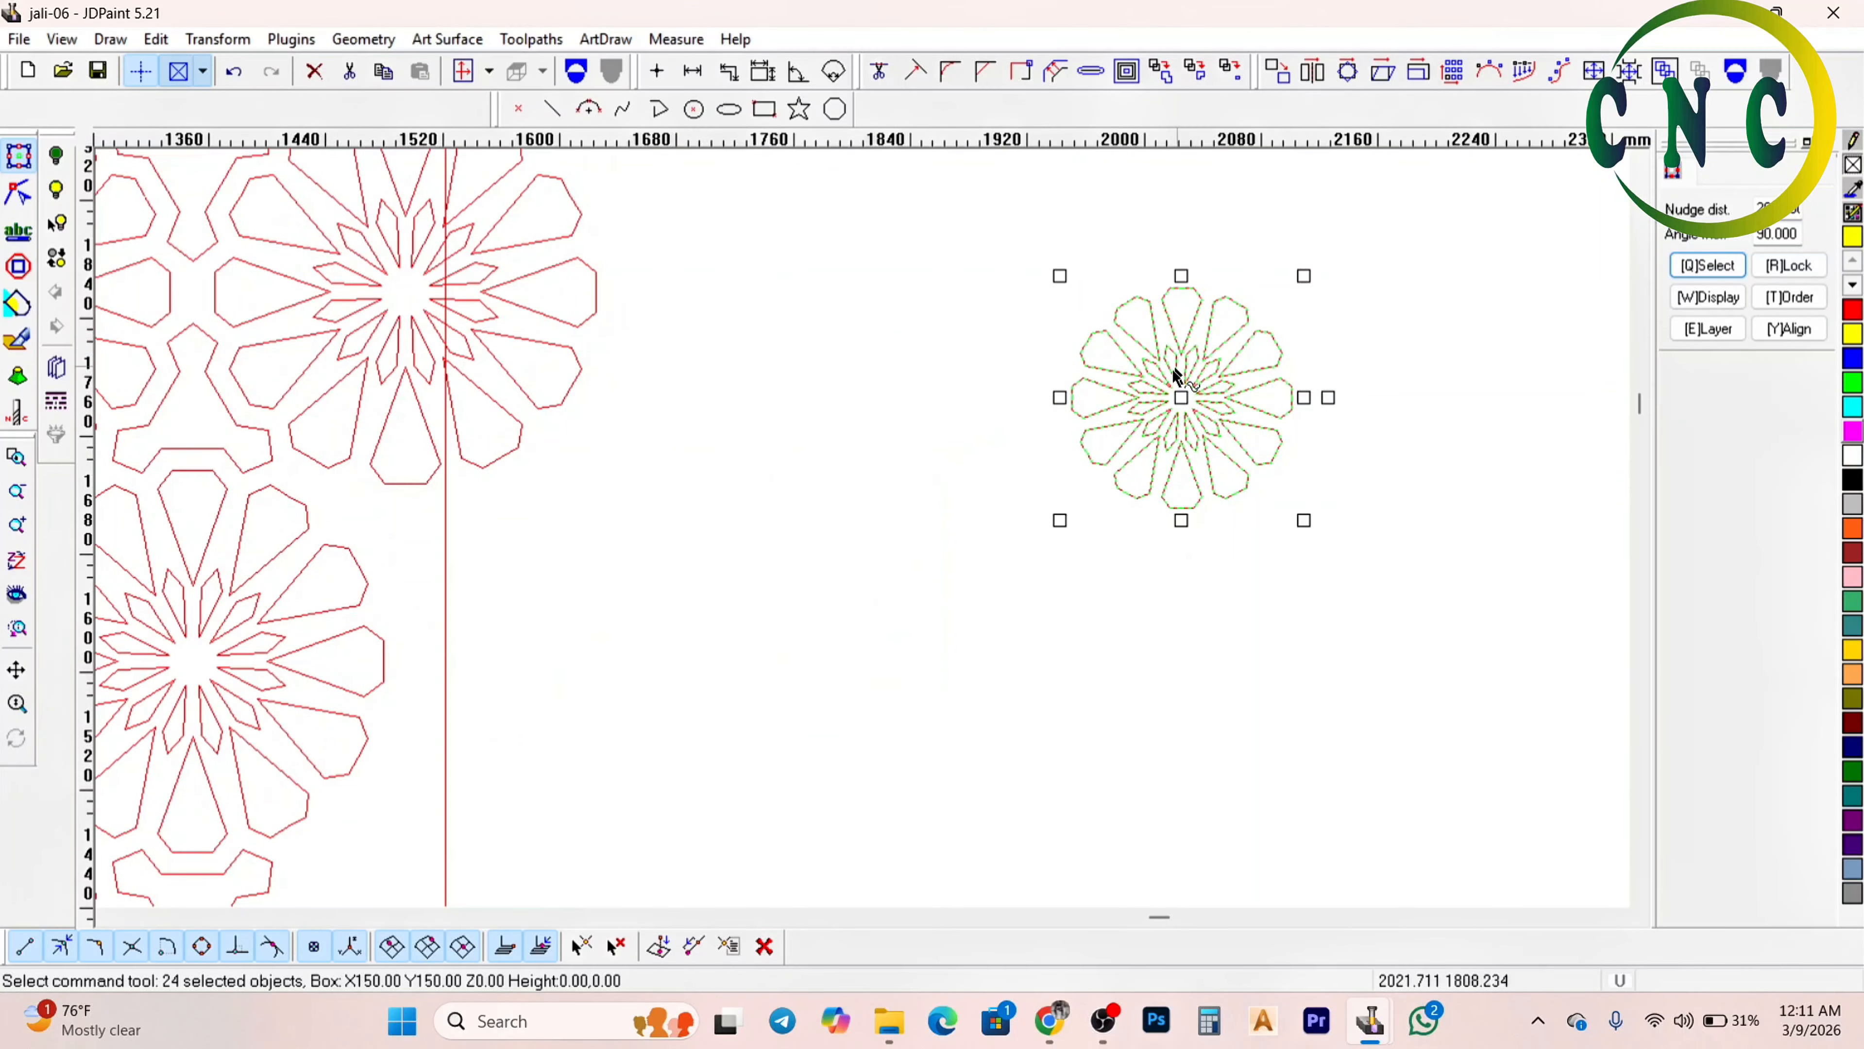
{"action": "scroll", "coordinate": [1130, 393], "scroll_direction": "down", "scroll_amount": 3}
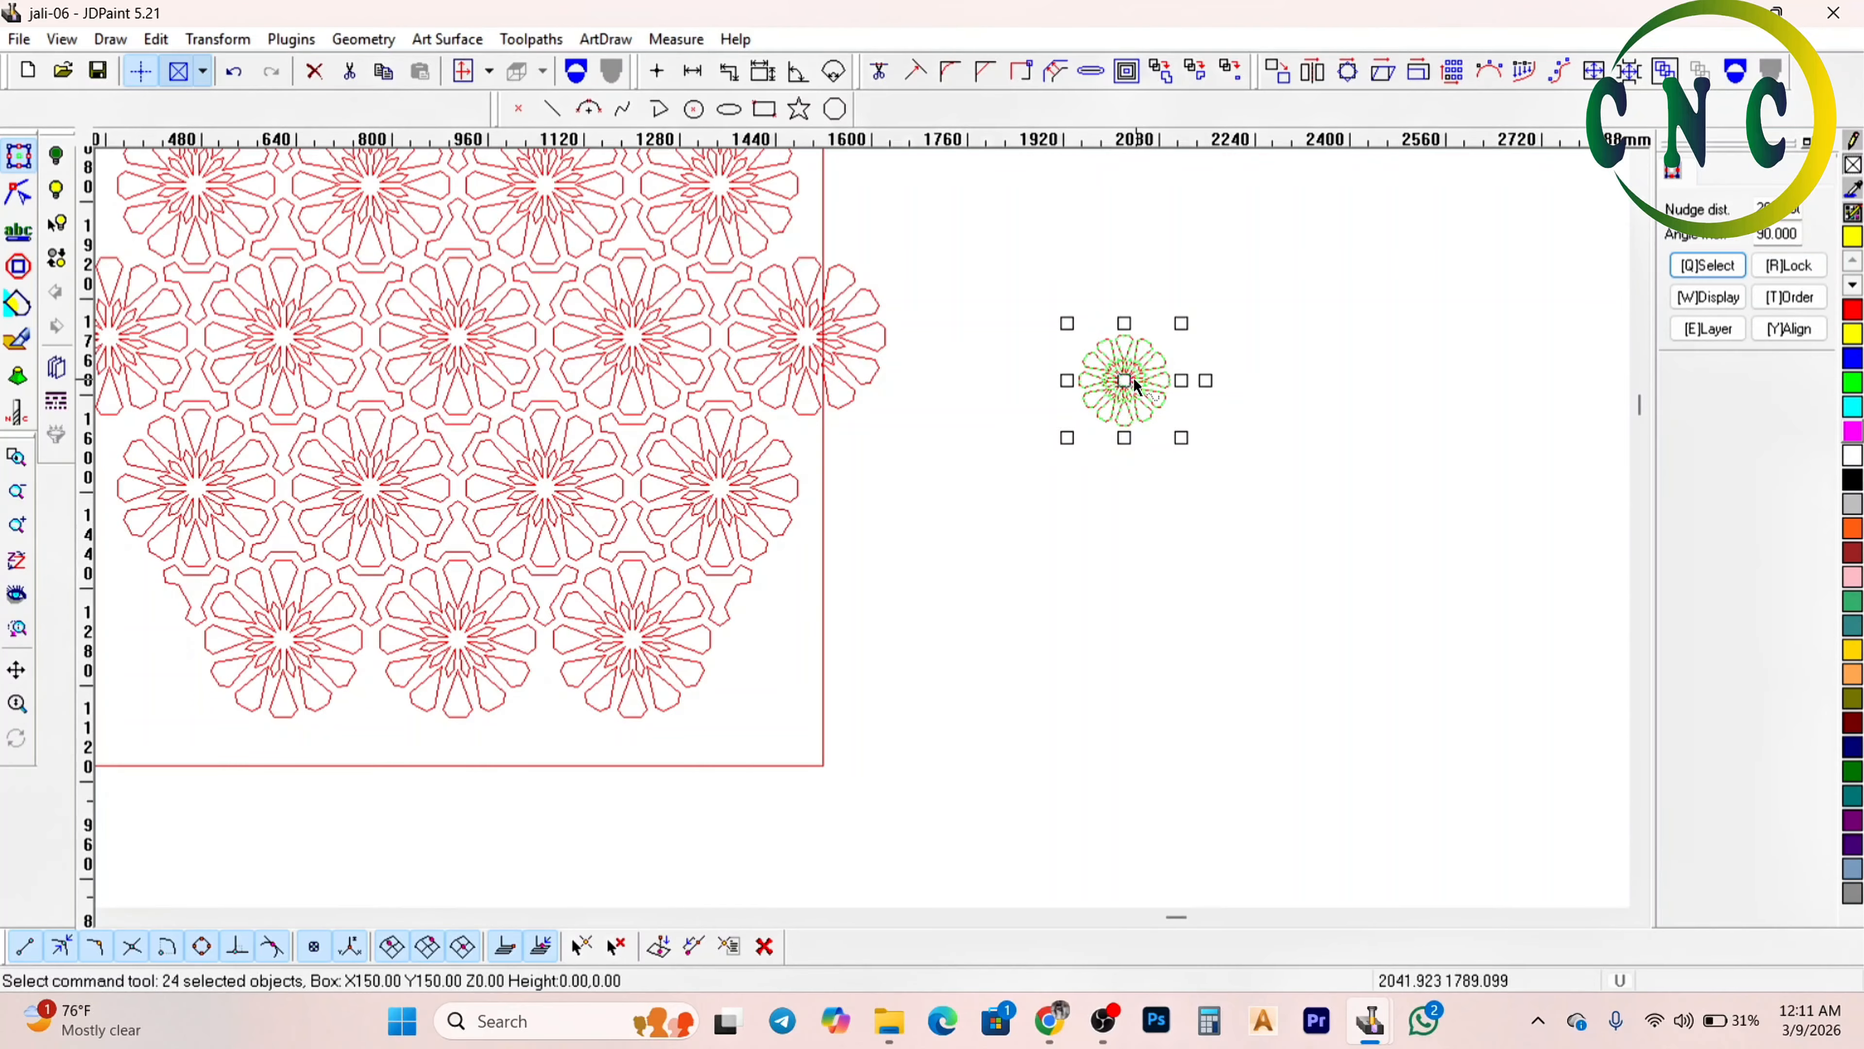
{"action": "scroll", "coordinate": [1131, 393], "scroll_direction": "down", "scroll_amount": 1}
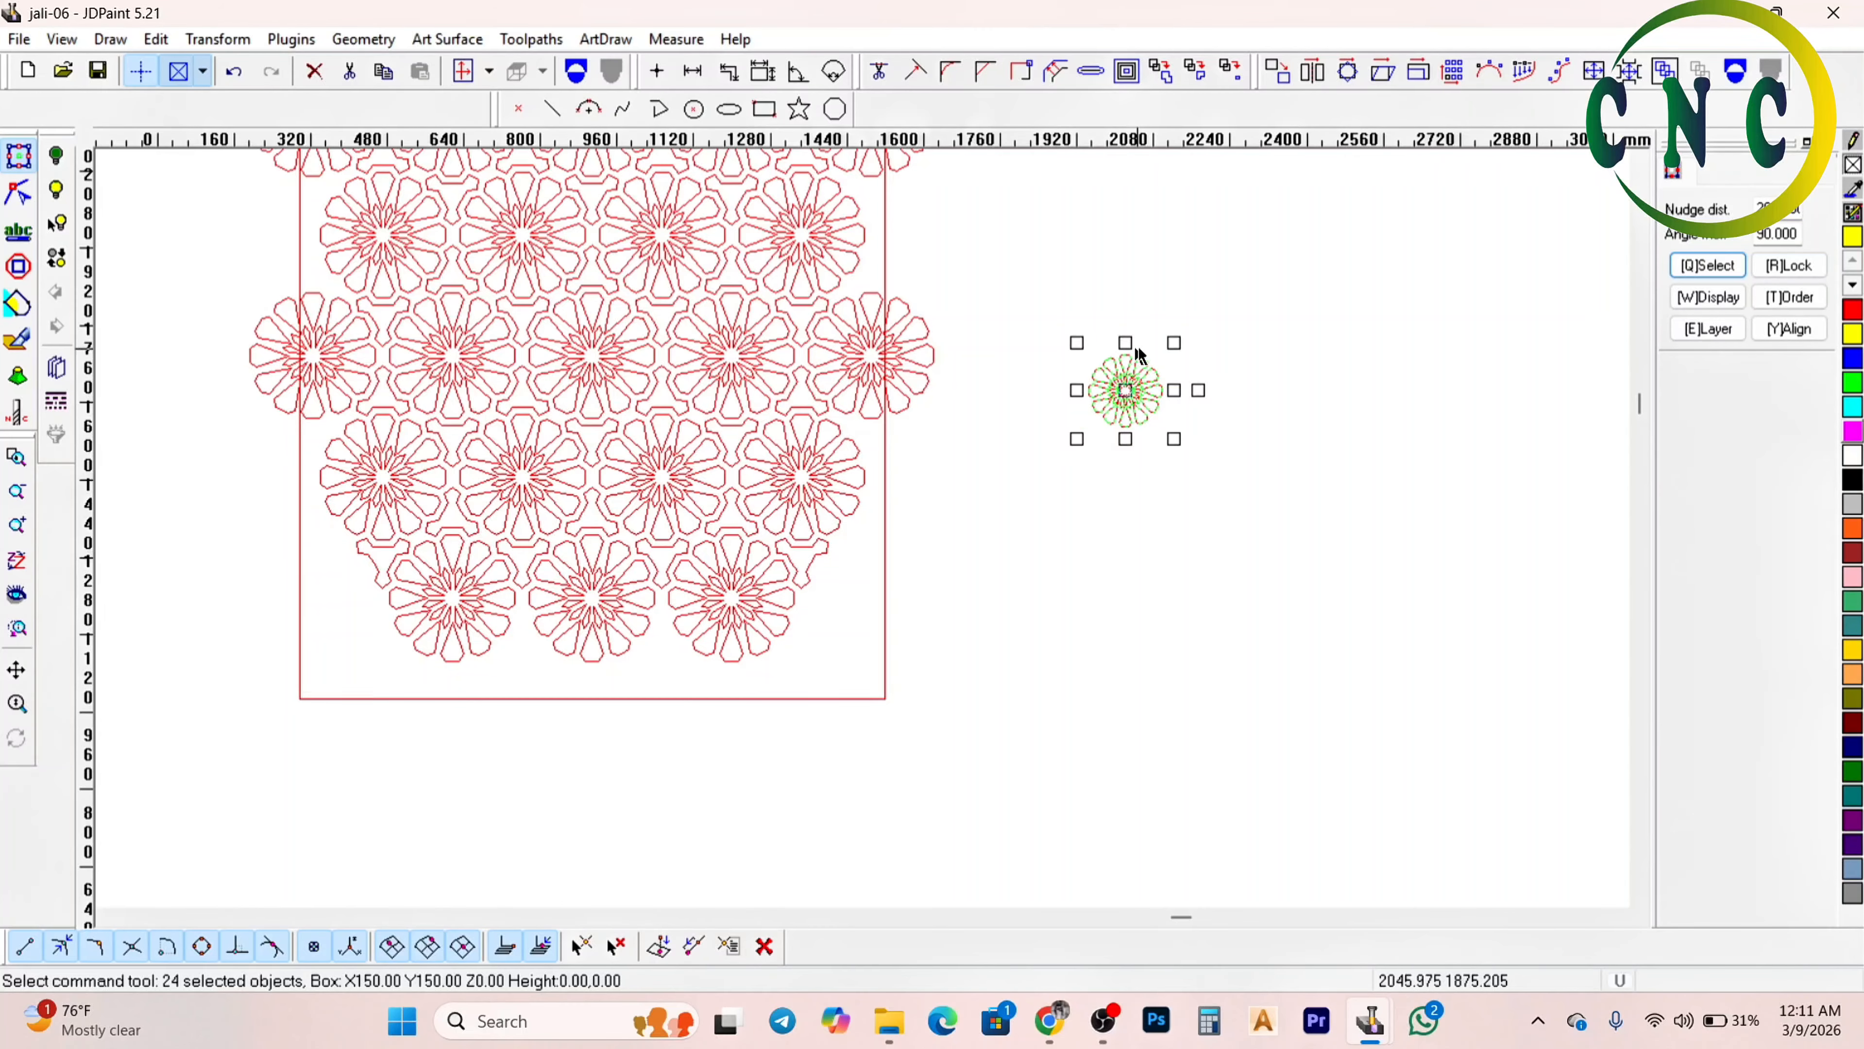
{"action": "scroll", "coordinate": [1123, 388], "scroll_direction": "up", "scroll_amount": 1}
{"action": "scroll", "coordinate": [1122, 386], "scroll_direction": "up", "scroll_amount": 2}
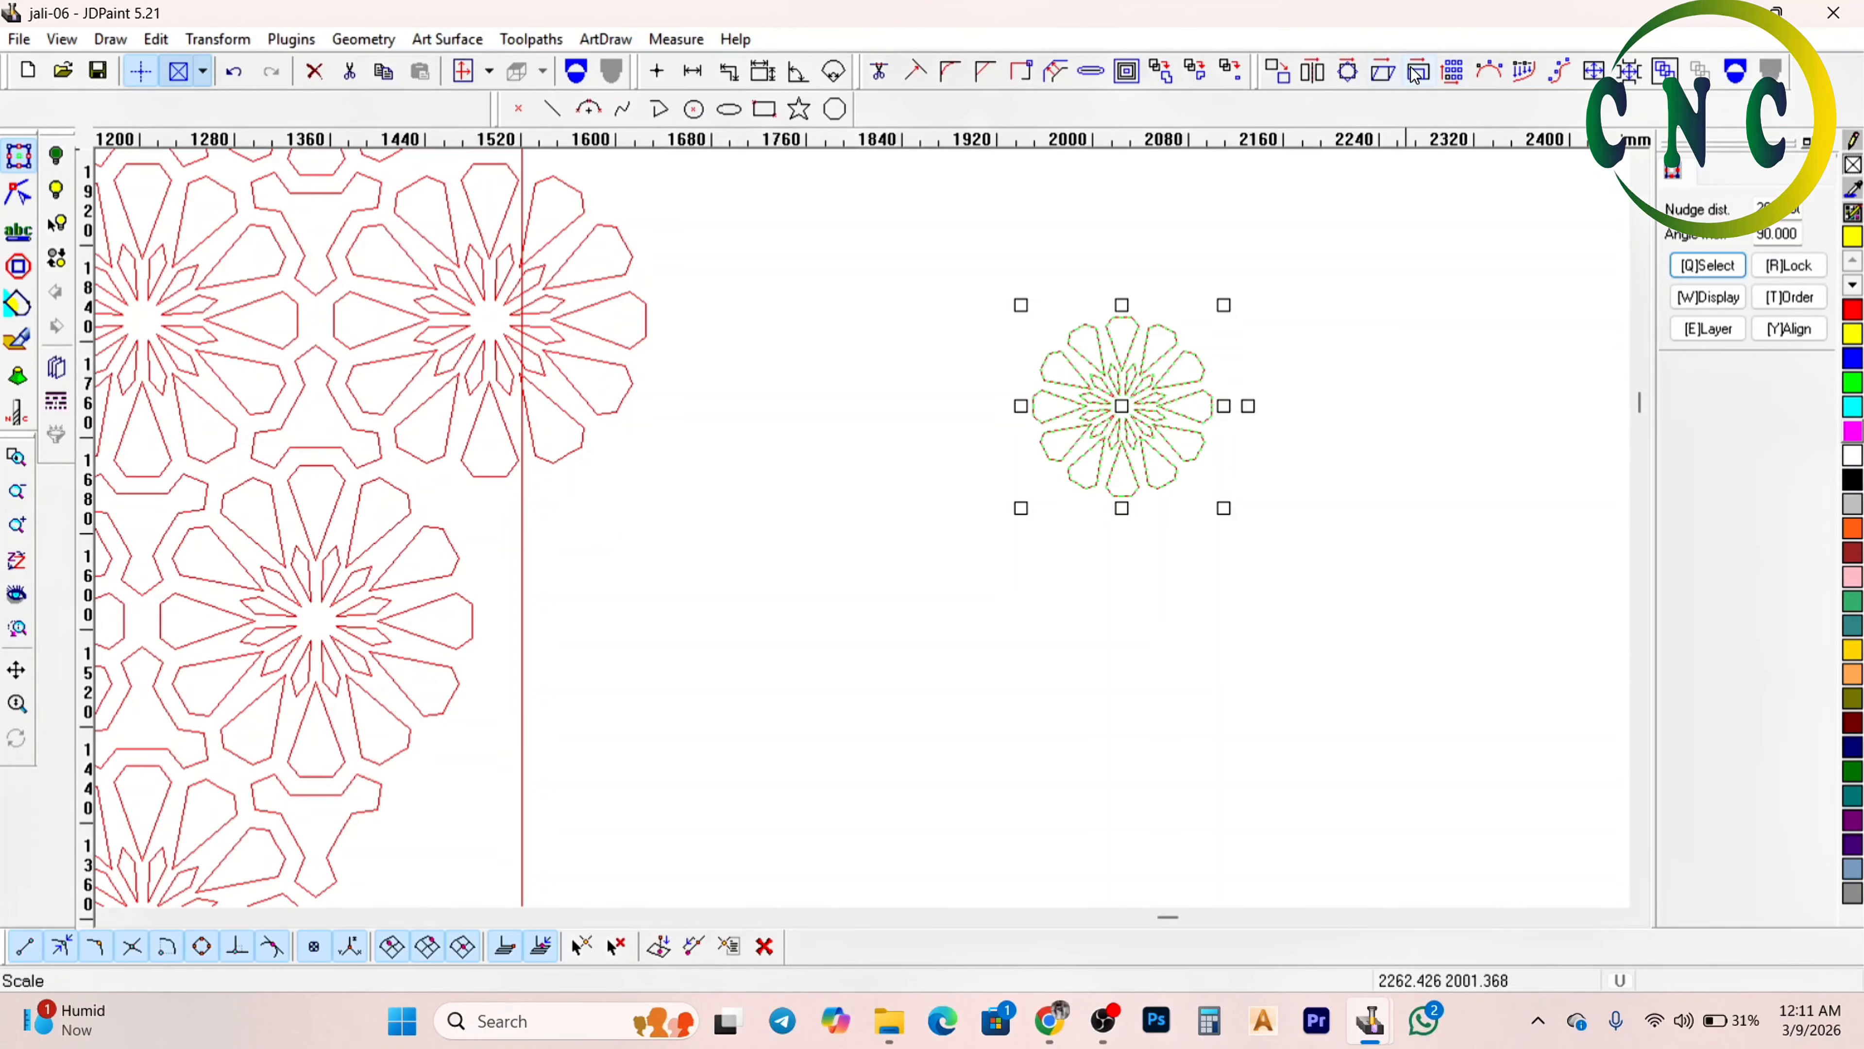
{"action": "scroll", "coordinate": [1138, 238], "scroll_direction": "down", "scroll_amount": 2}
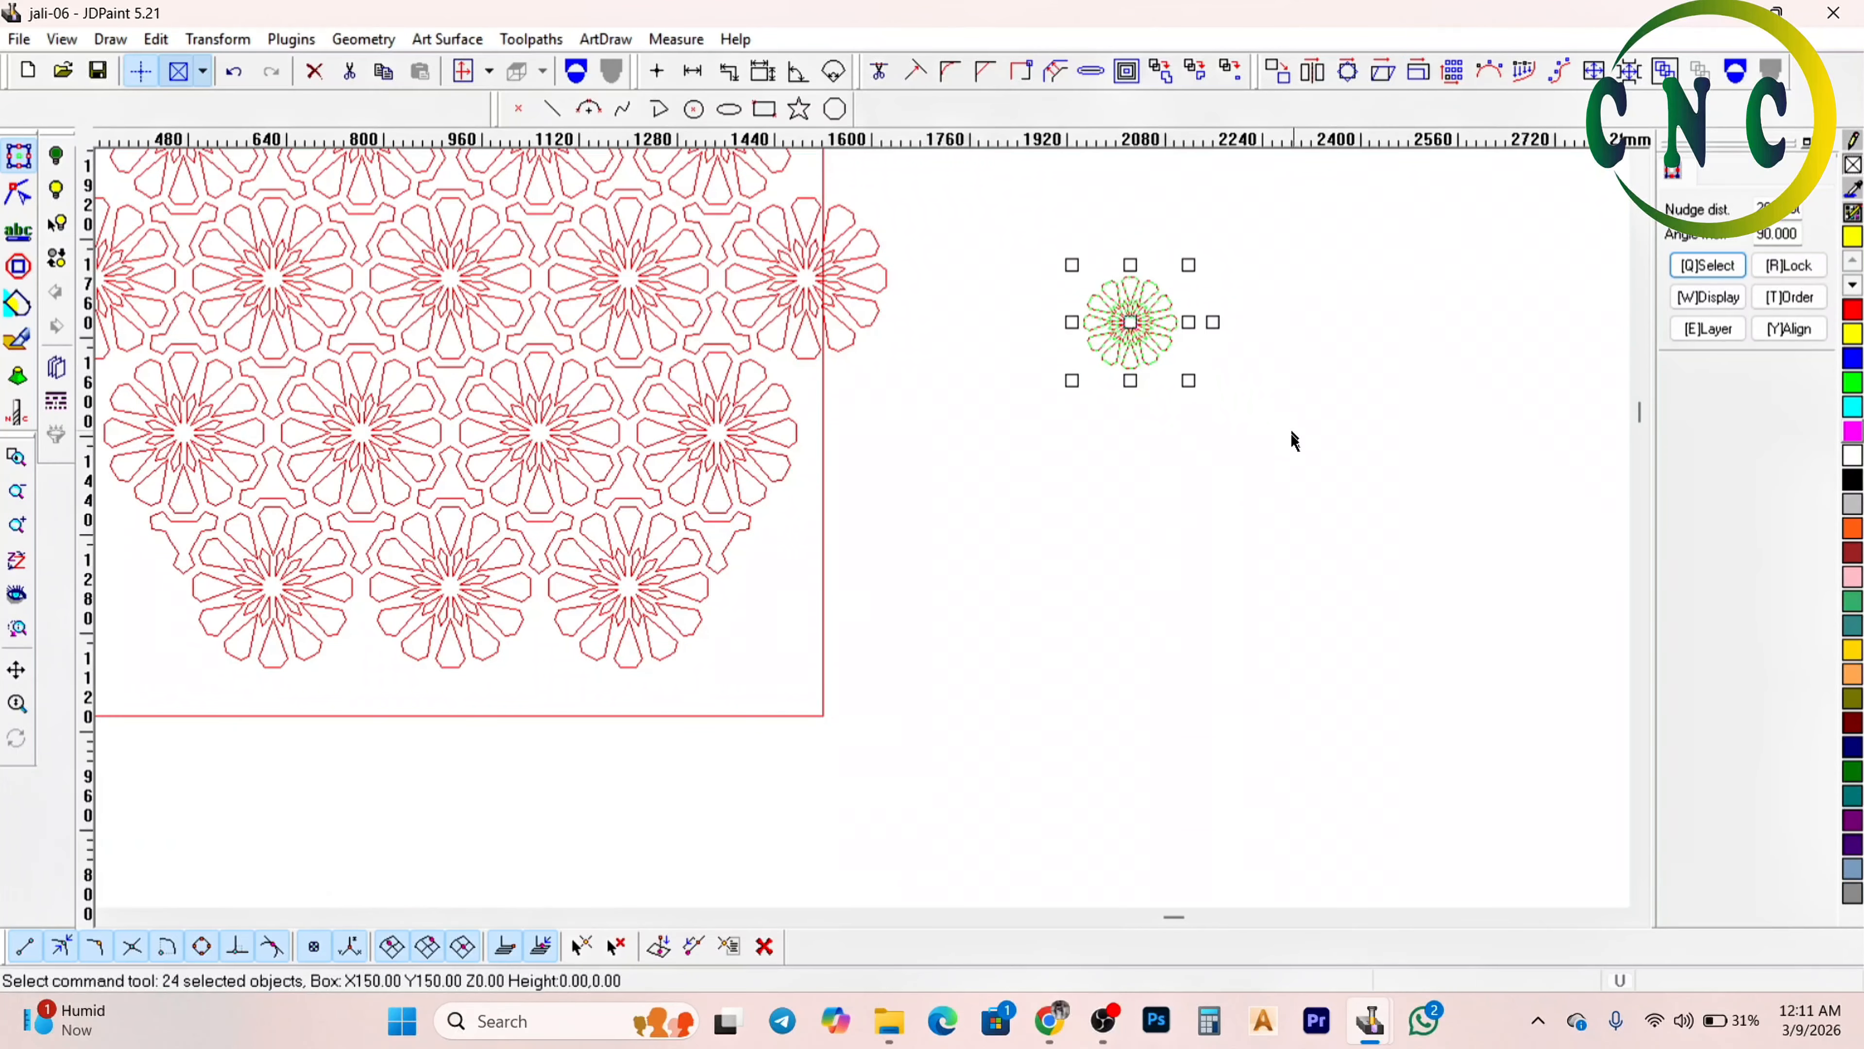
Draw a rectangle about 714 by 352 mm in the empty area below the scaled flower
{"action": "scroll", "coordinate": [1326, 367], "scroll_direction": "up", "scroll_amount": 2}
{"action": "scroll", "coordinate": [1017, 230], "scroll_direction": "down", "scroll_amount": 1}
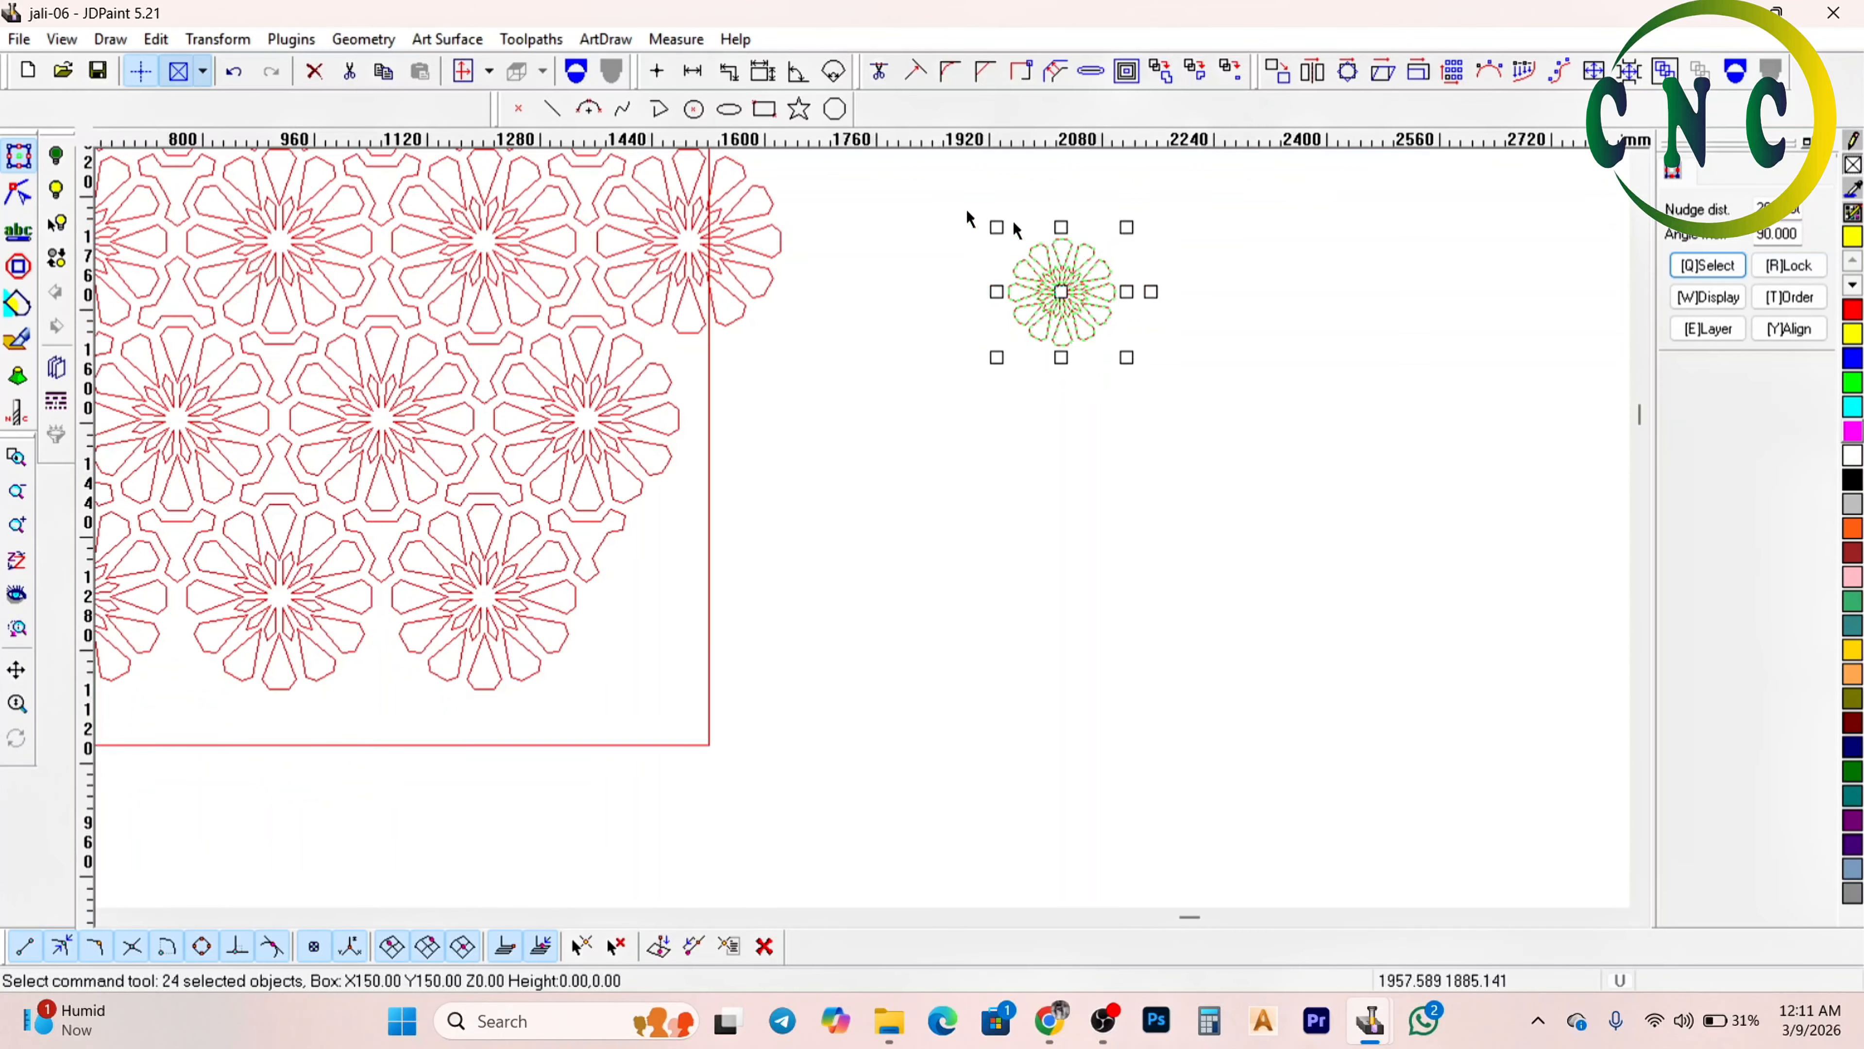
{"action": "left_click", "coordinate": [771, 112]}
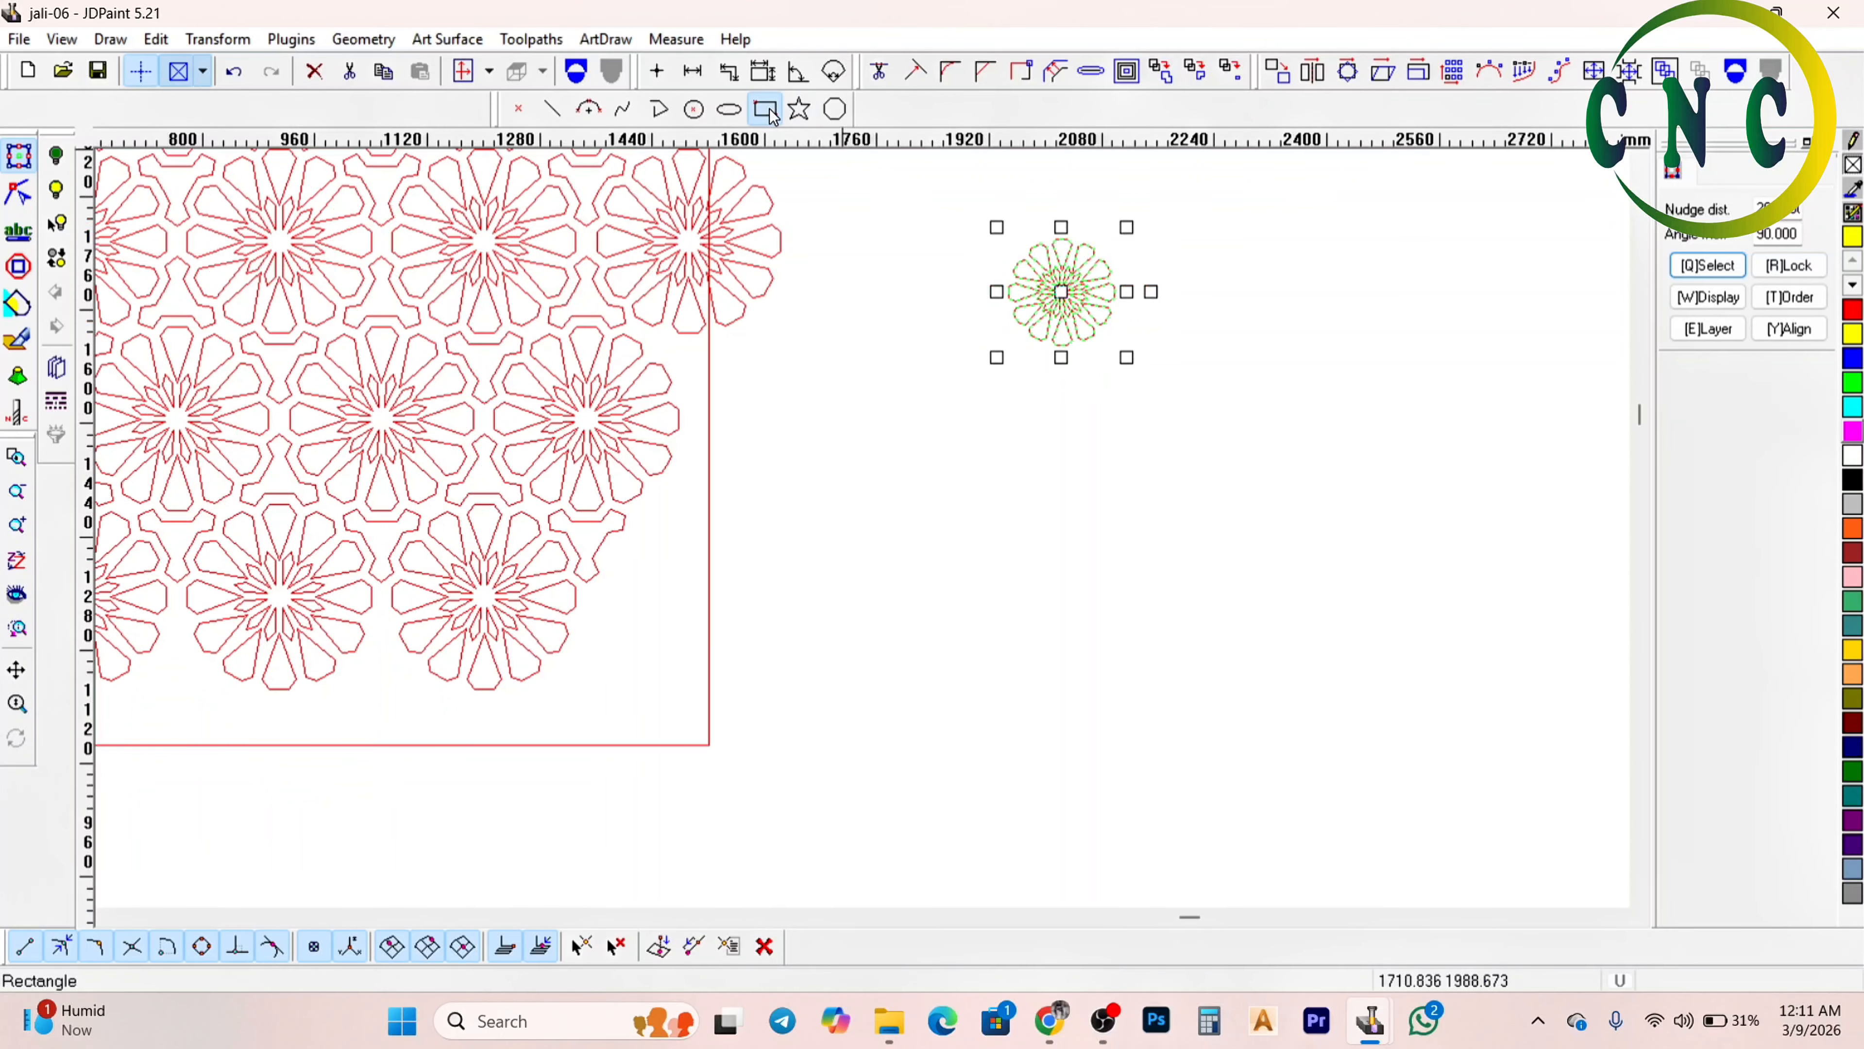
{"action": "left_click", "coordinate": [881, 489]}
{"action": "key", "text": "Escape"}
{"action": "right_click", "coordinate": [770, 478]}
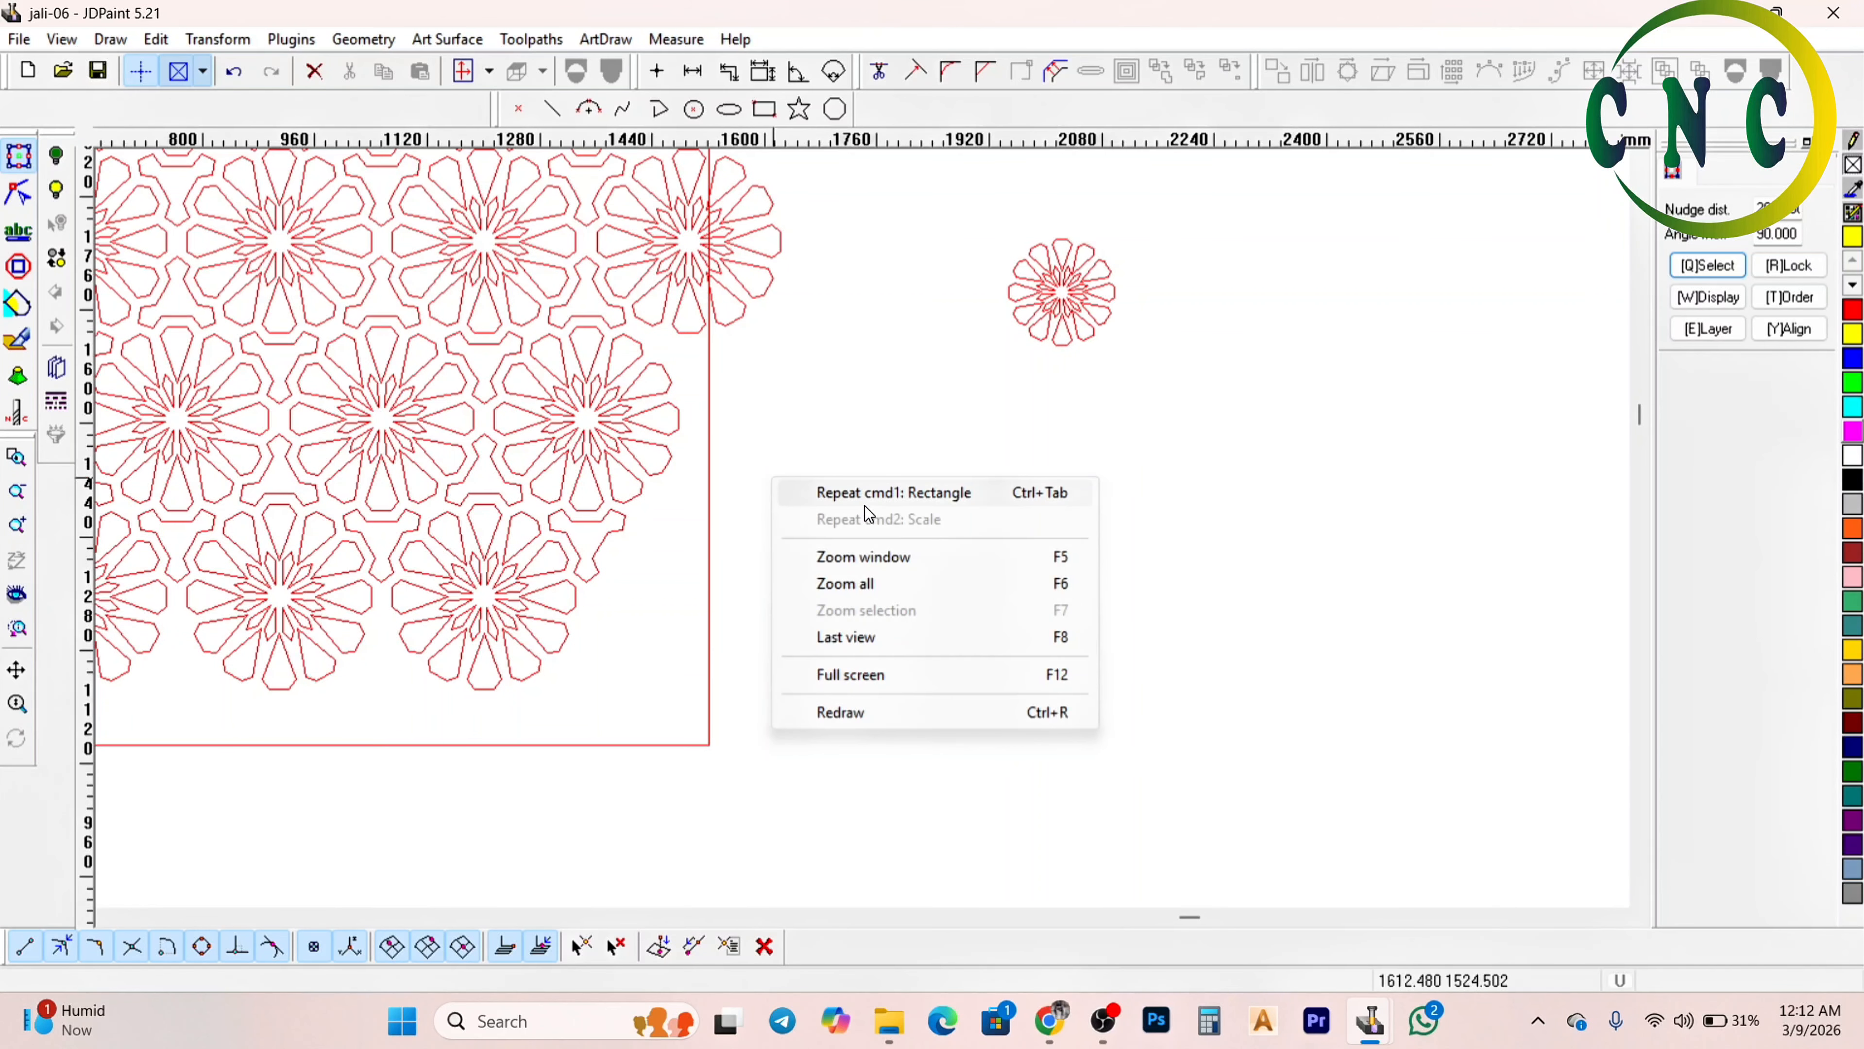
{"action": "left_click", "coordinate": [856, 489]}
{"action": "left_click", "coordinate": [836, 436]}
{"action": "left_click", "coordinate": [1339, 684]}
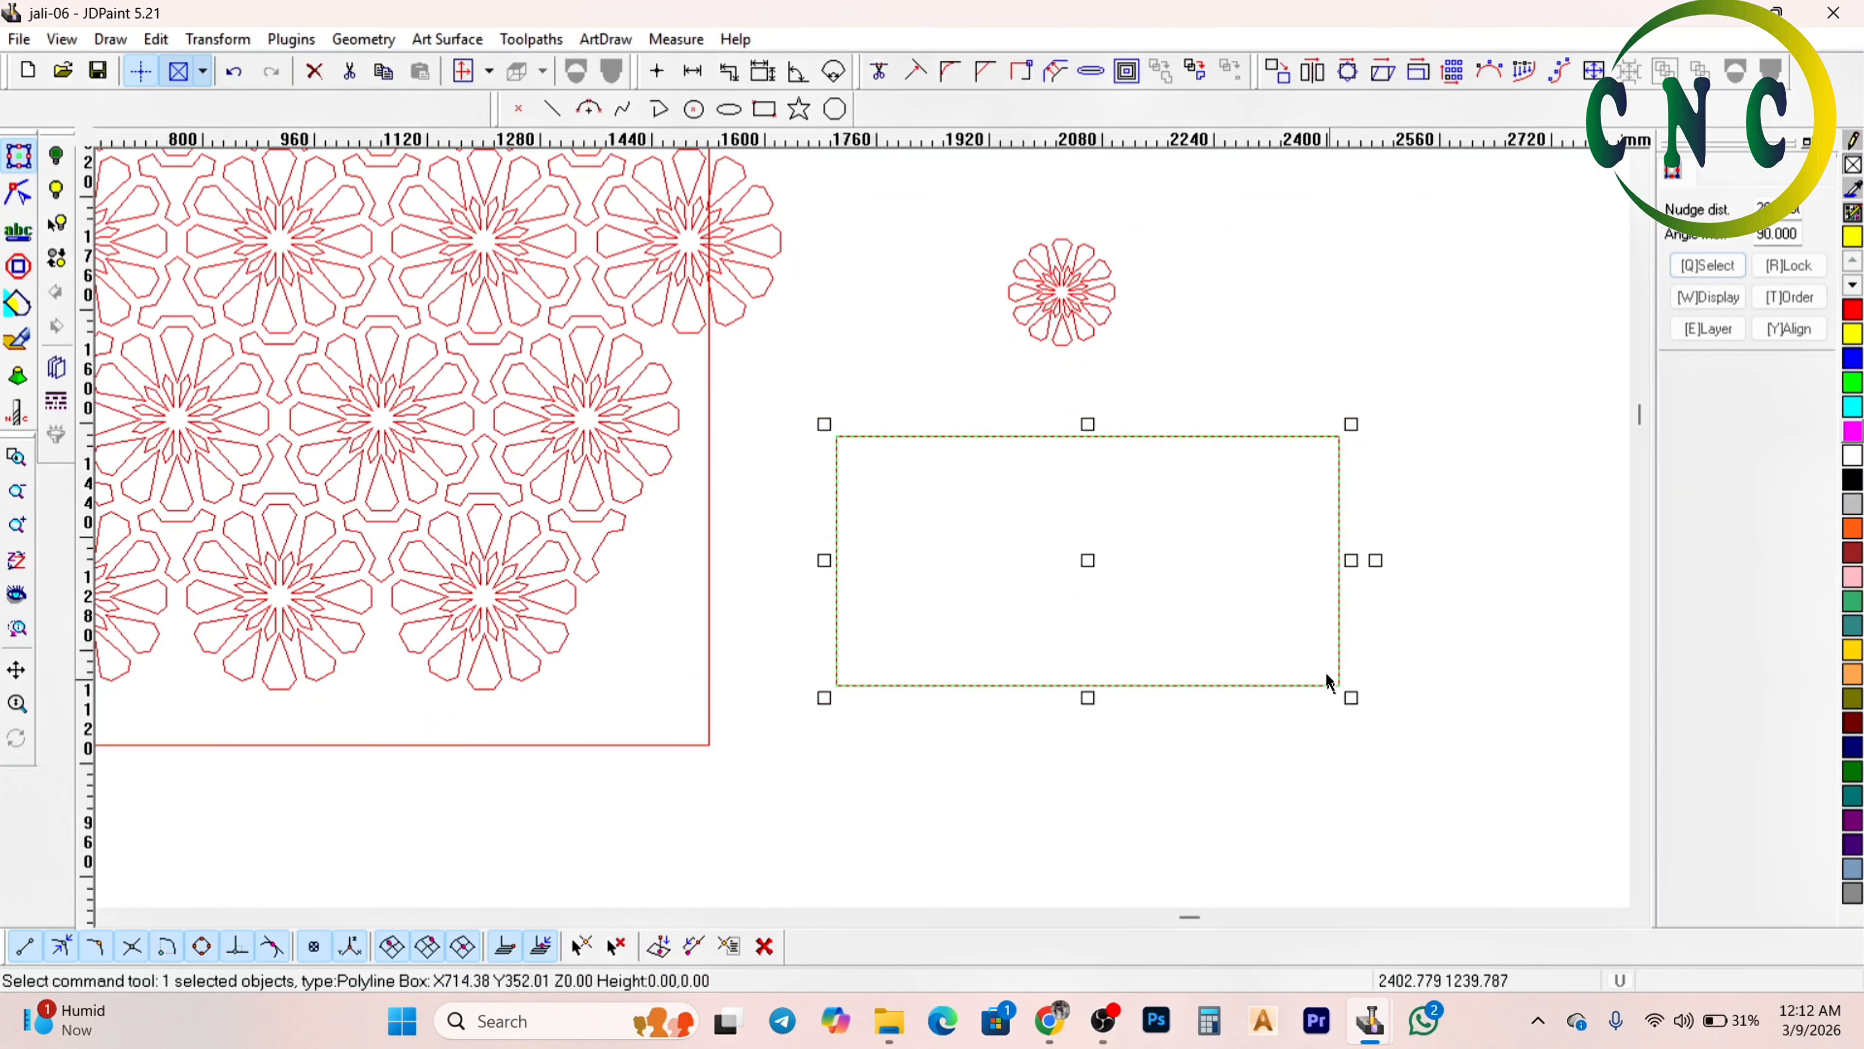
Scale the new rectangle about its center to 1830 mm in X and 500 mm in Y
{"action": "left_click", "coordinate": [1418, 72]}
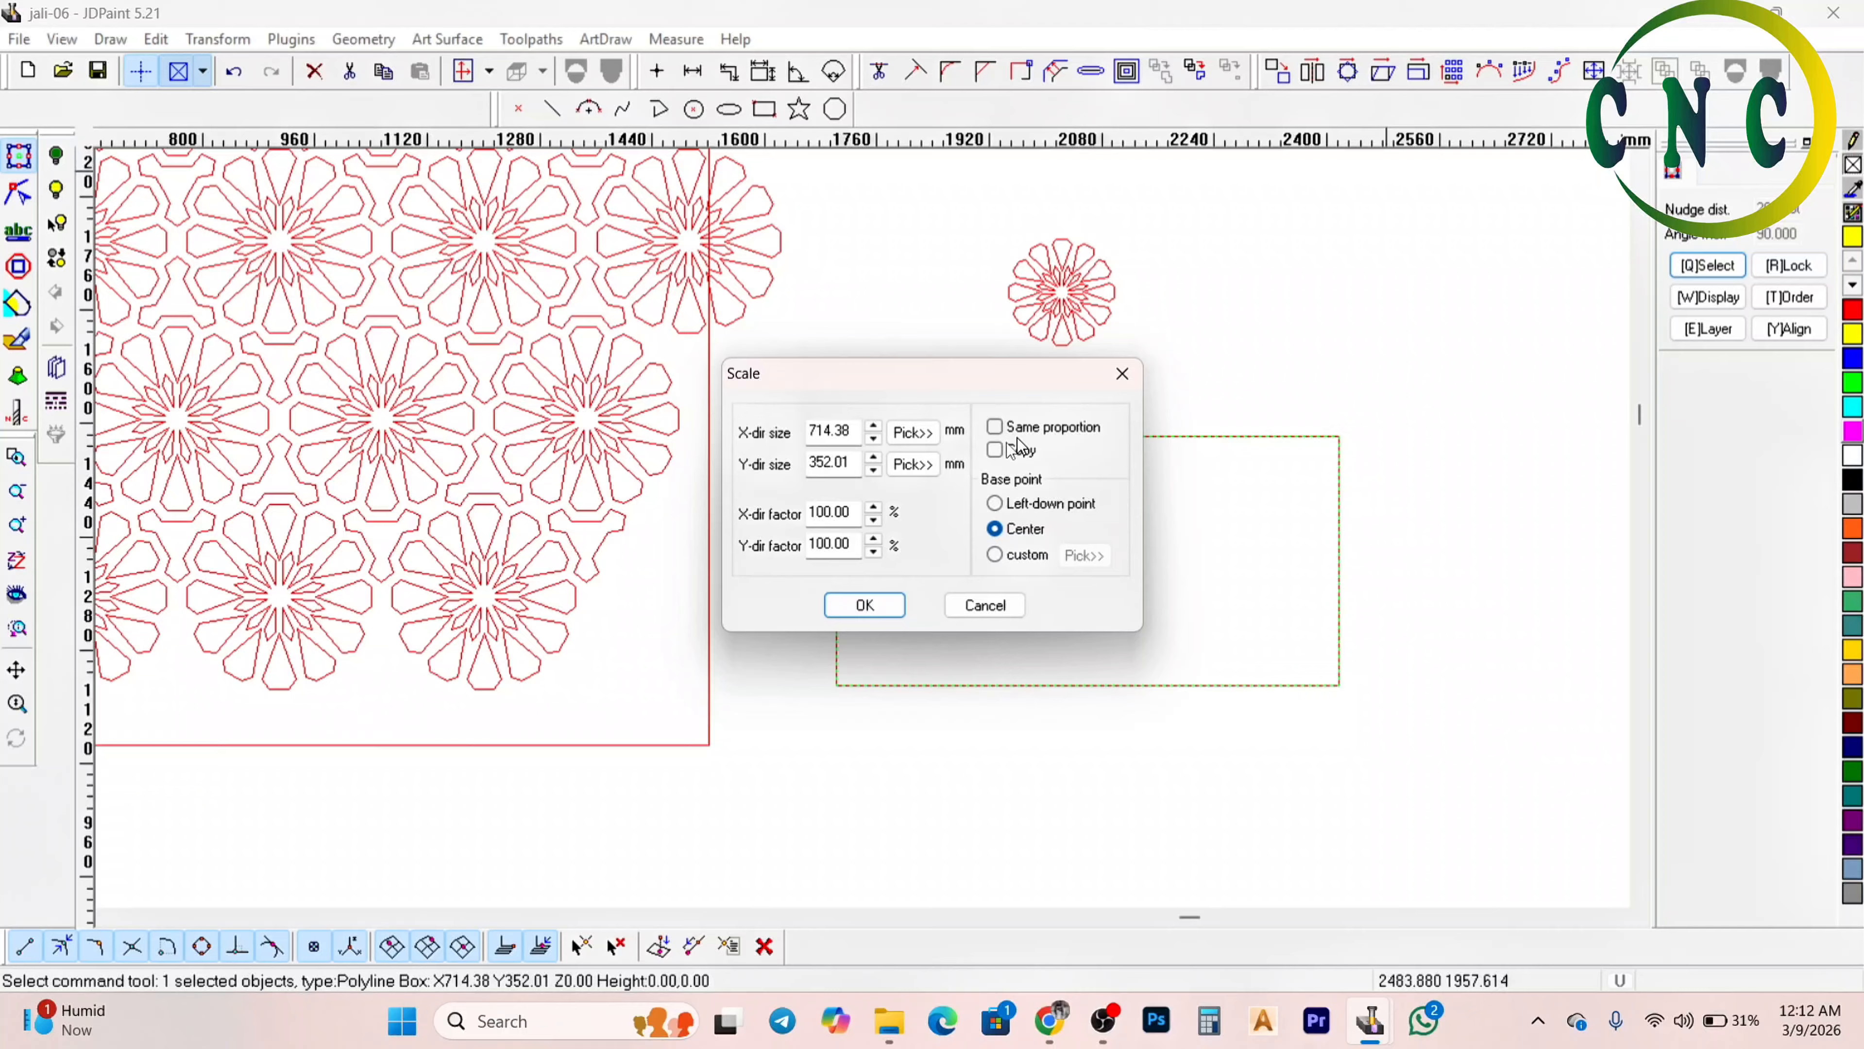
{"action": "double_click", "coordinate": [811, 430]}
{"action": "type", "text": "1830"}
{"action": "key", "text": "Tab"}
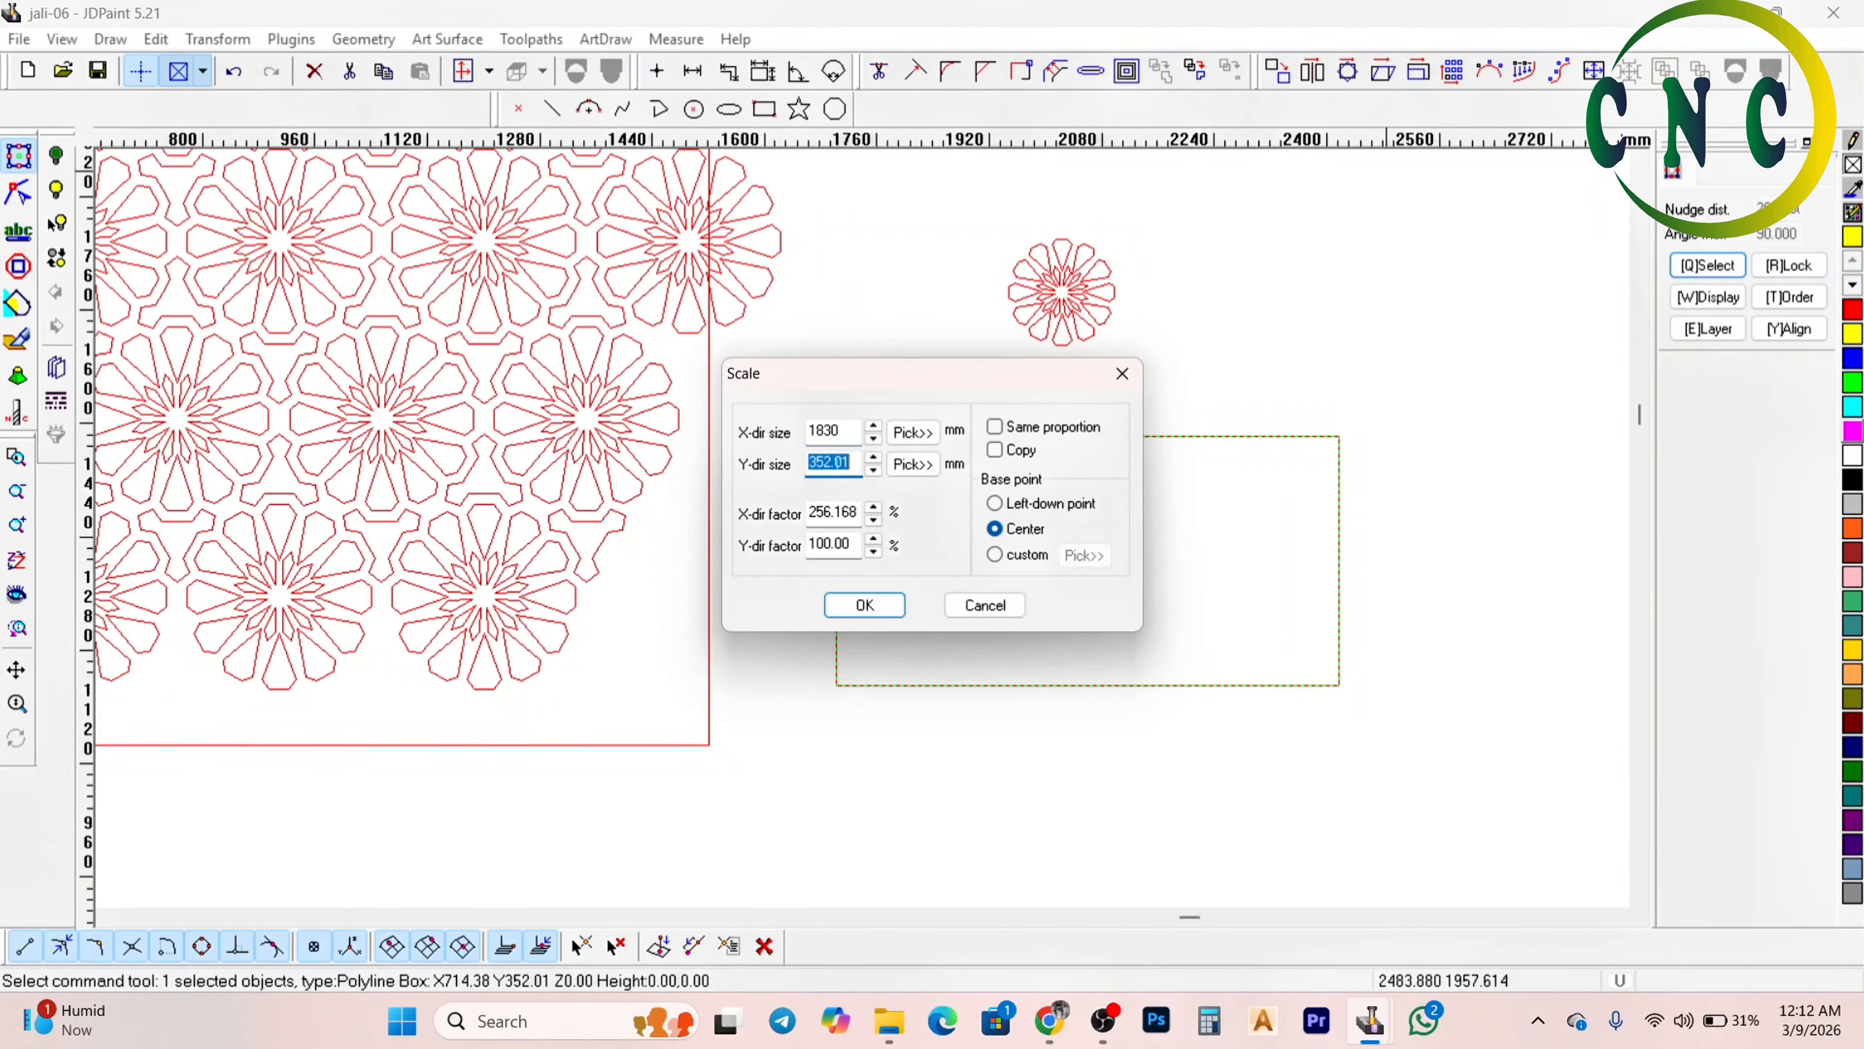
{"action": "type", "text": "500"}
{"action": "key", "text": "Return"}
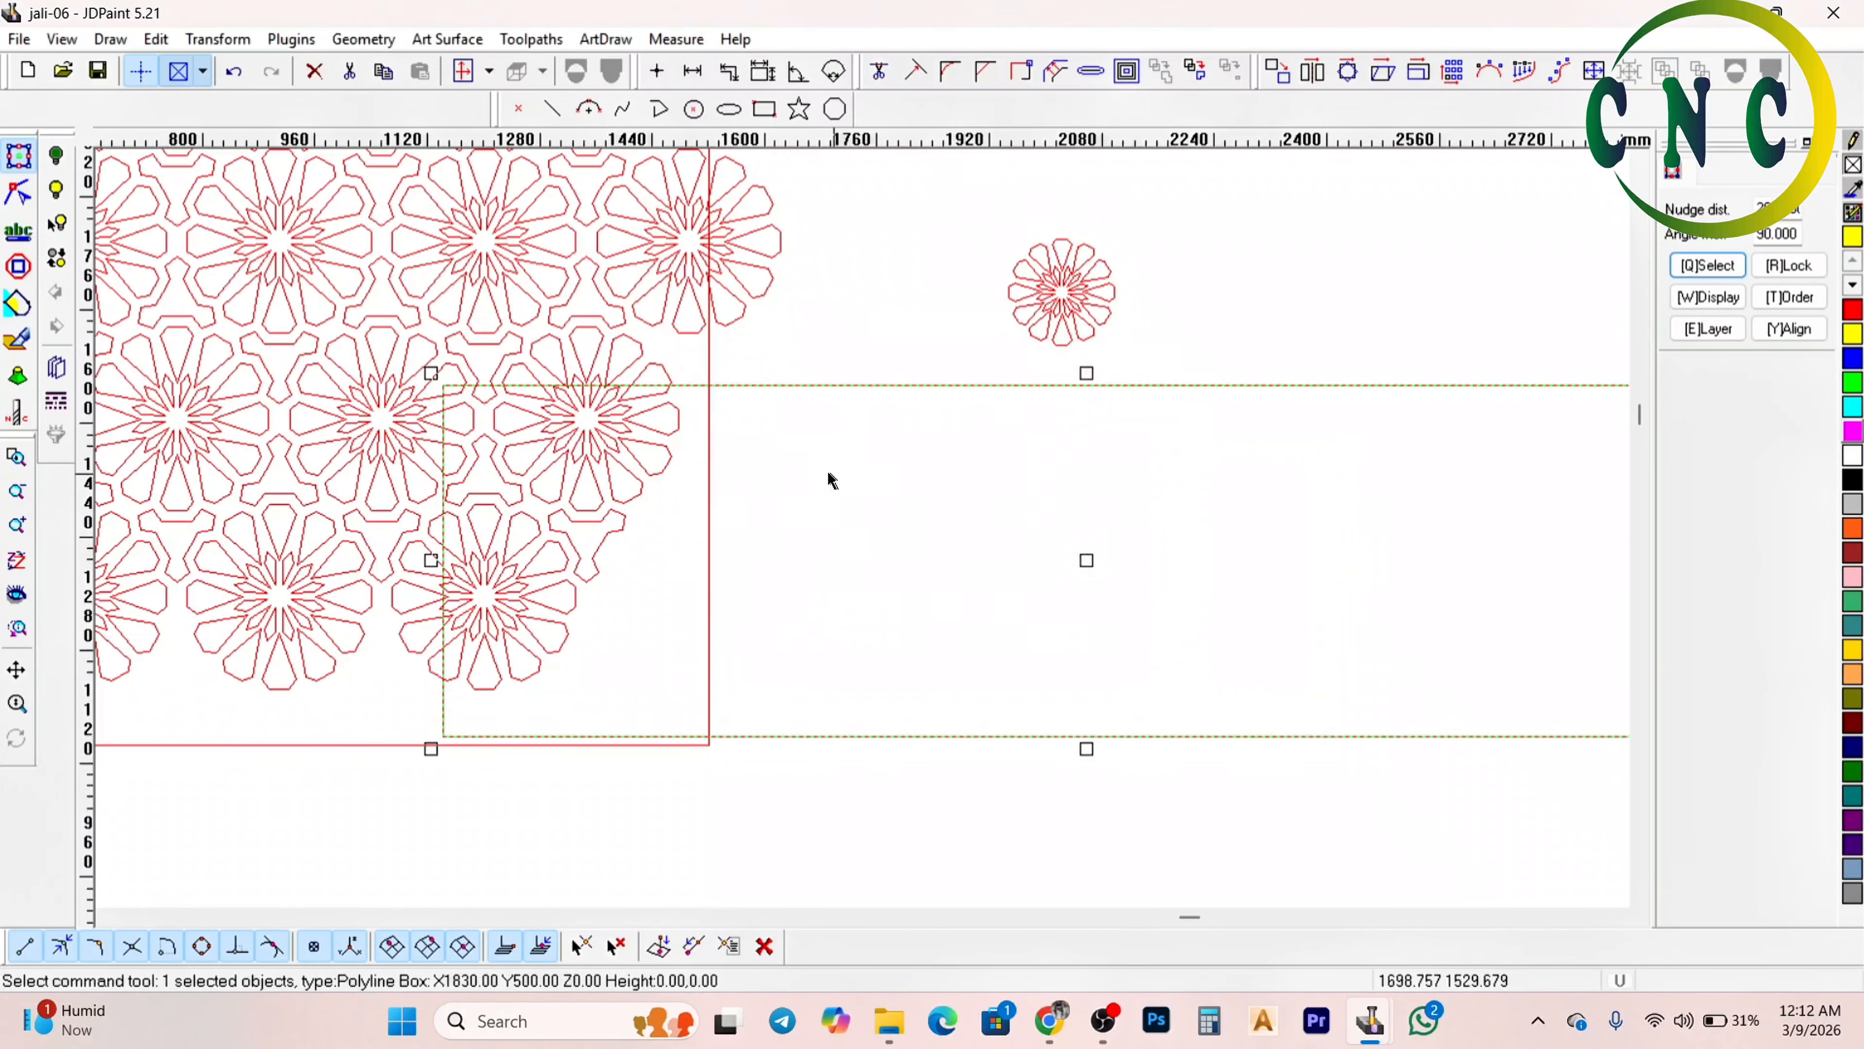
Move the enlarged rectangle off the lattice frame, into the free area below the small flower
{"action": "scroll", "coordinate": [1073, 554], "scroll_direction": "down", "scroll_amount": 4}
{"action": "left_click_drag", "start_coordinate": [1063, 554], "coordinate": [1175, 675]}
{"action": "scroll", "coordinate": [1202, 534], "scroll_direction": "down", "scroll_amount": 1}
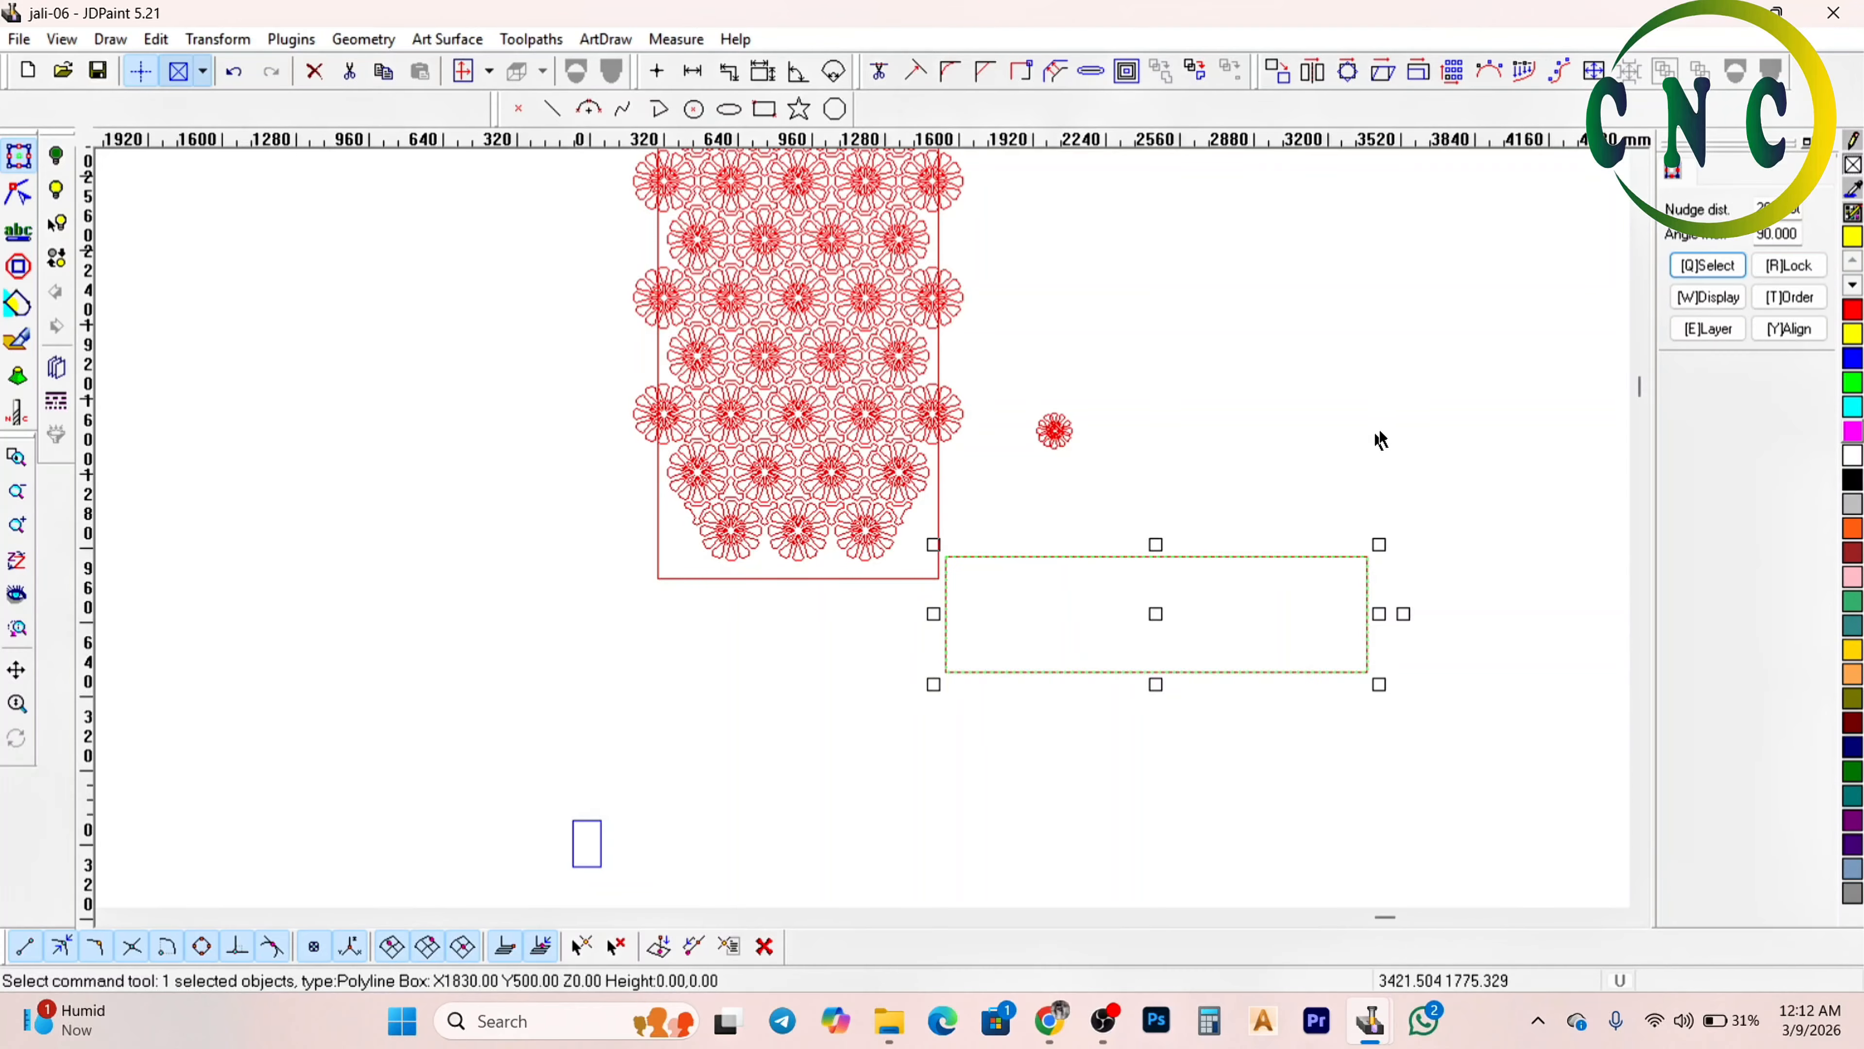
{"action": "scroll", "coordinate": [1355, 478], "scroll_direction": "up", "scroll_amount": 1}
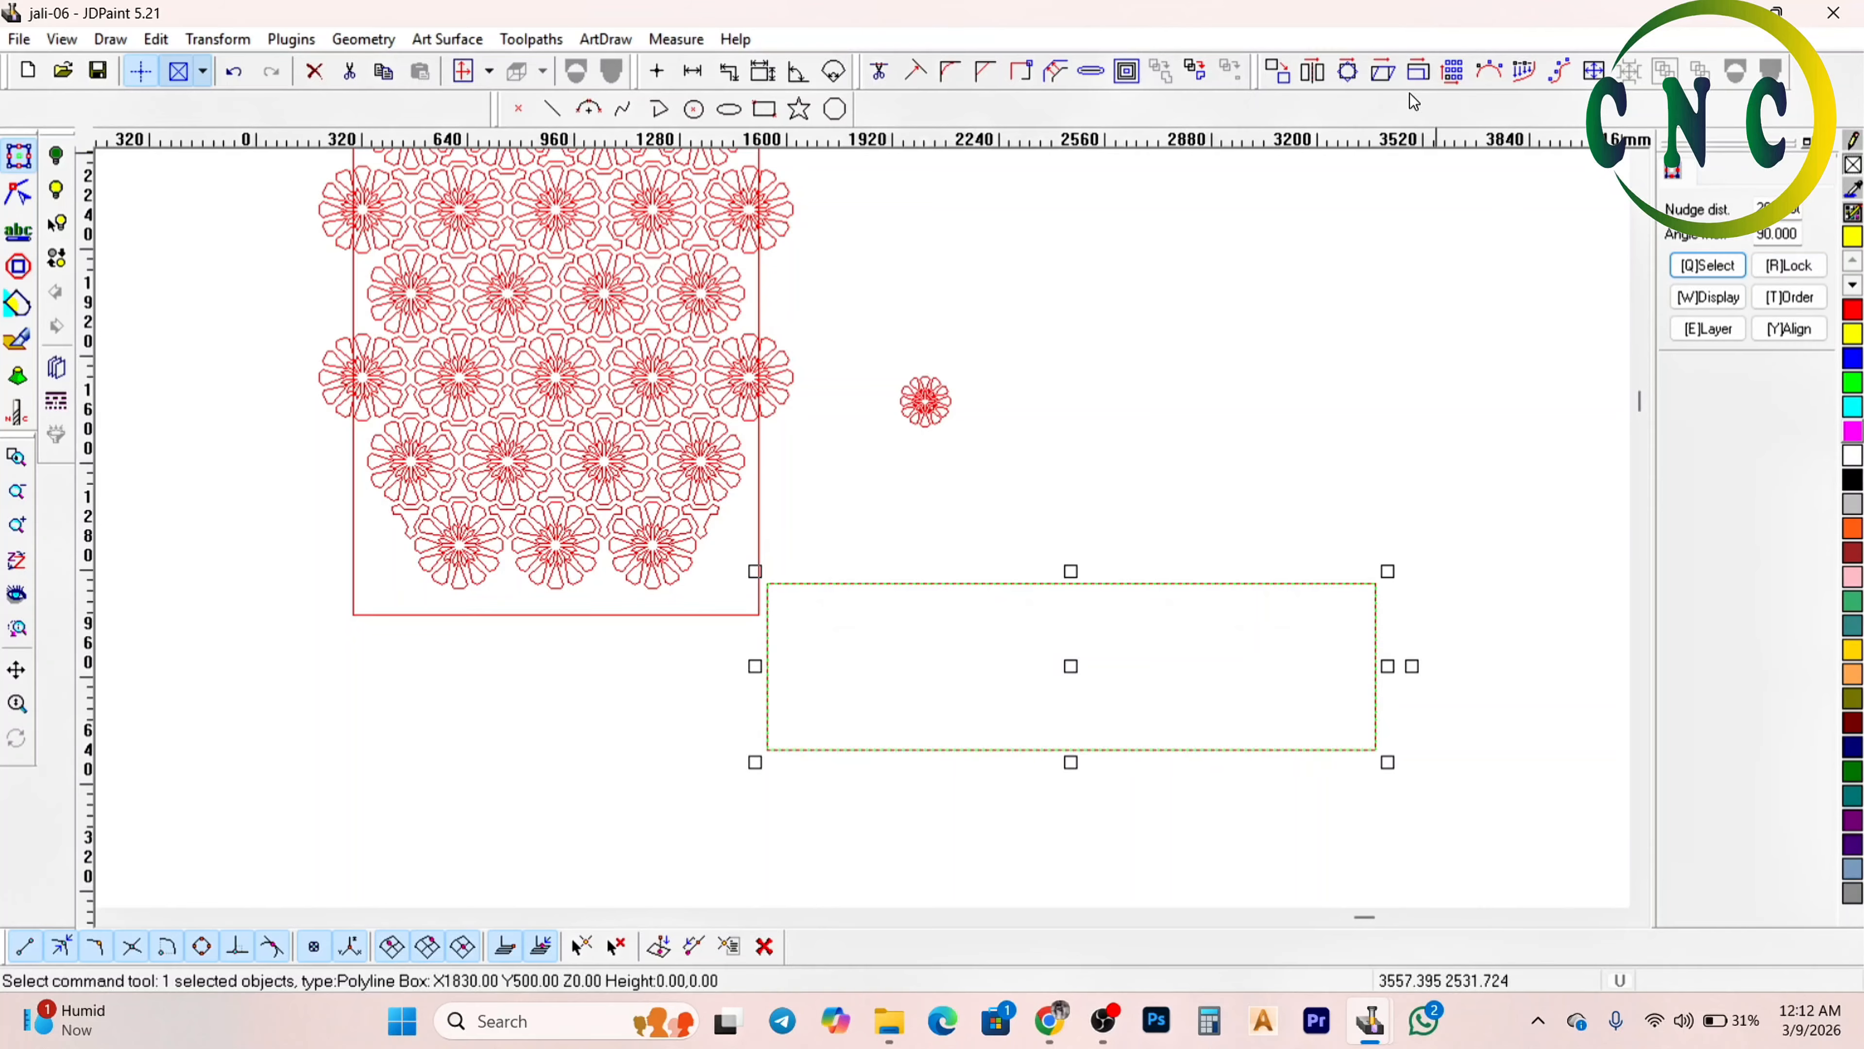
{"action": "left_click", "coordinate": [1421, 70]}
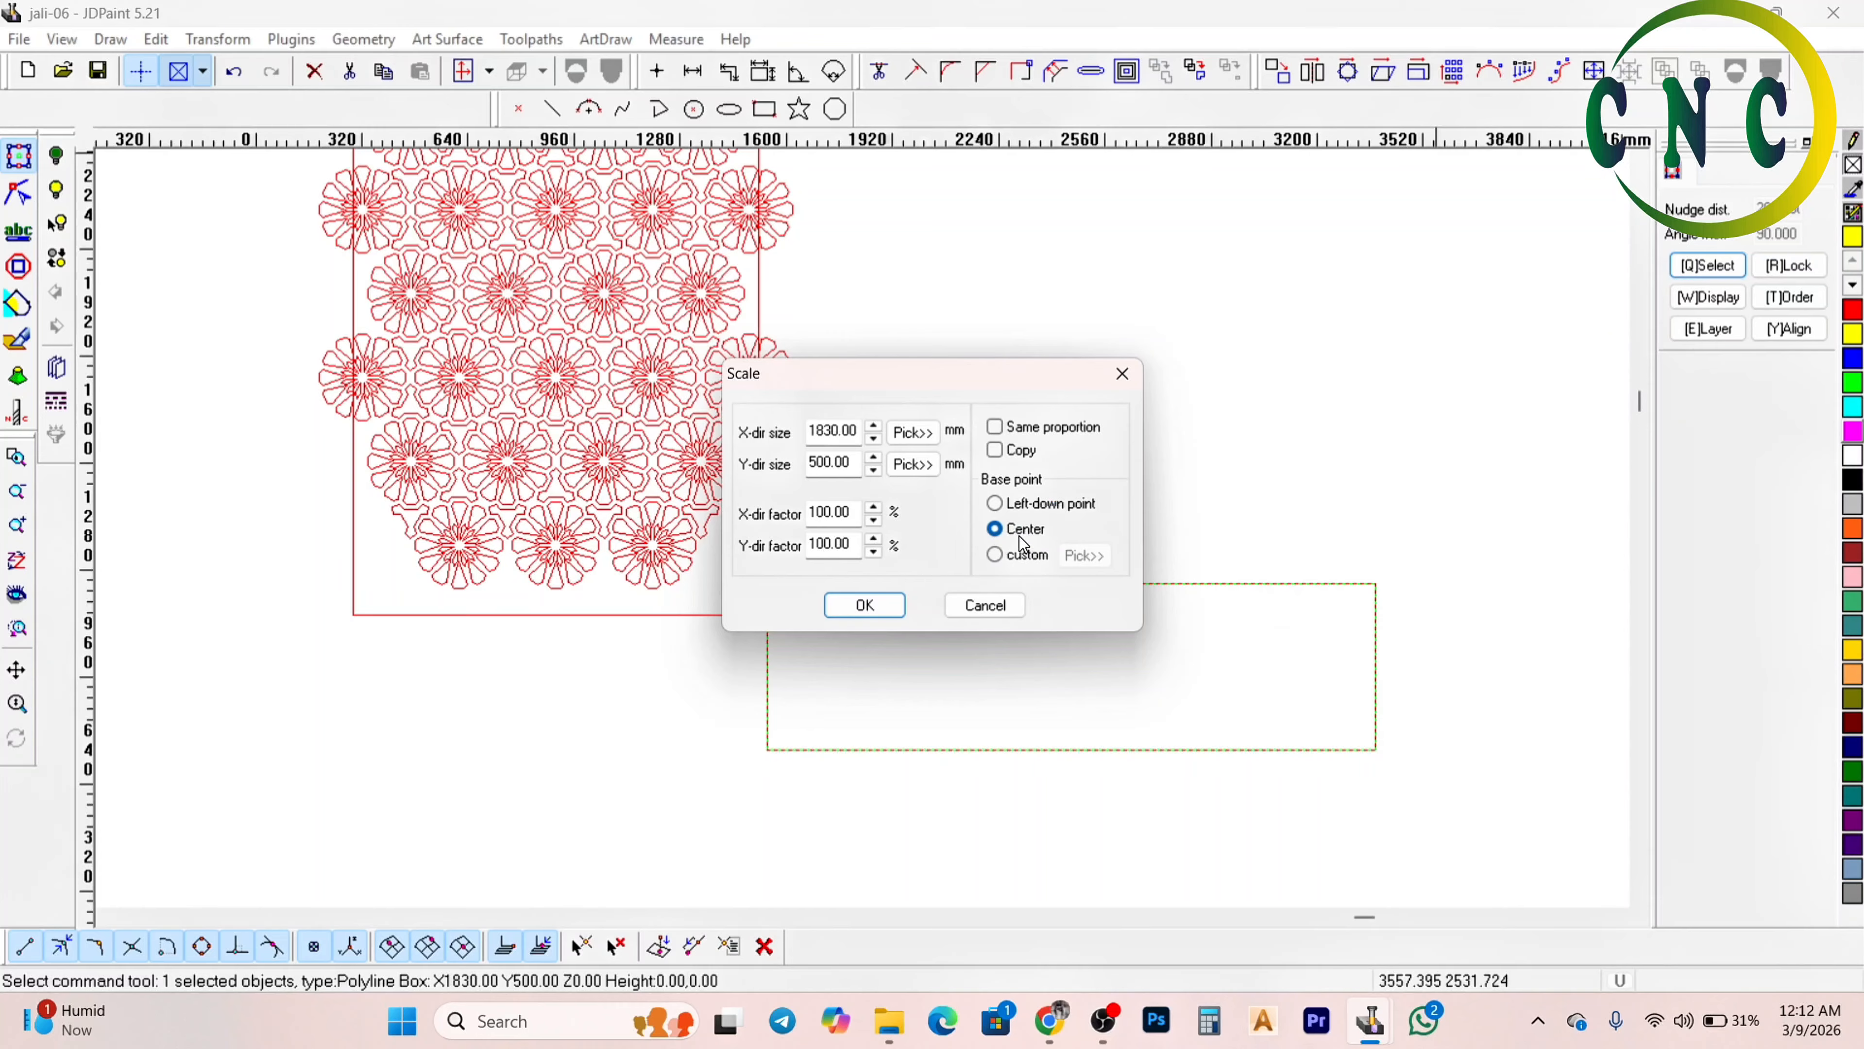
{"action": "left_click", "coordinate": [1135, 387]}
Move the rectangle to the empty area right of the small flower and duplicate it in place
{"action": "scroll", "coordinate": [1106, 387], "scroll_direction": "down", "scroll_amount": 2}
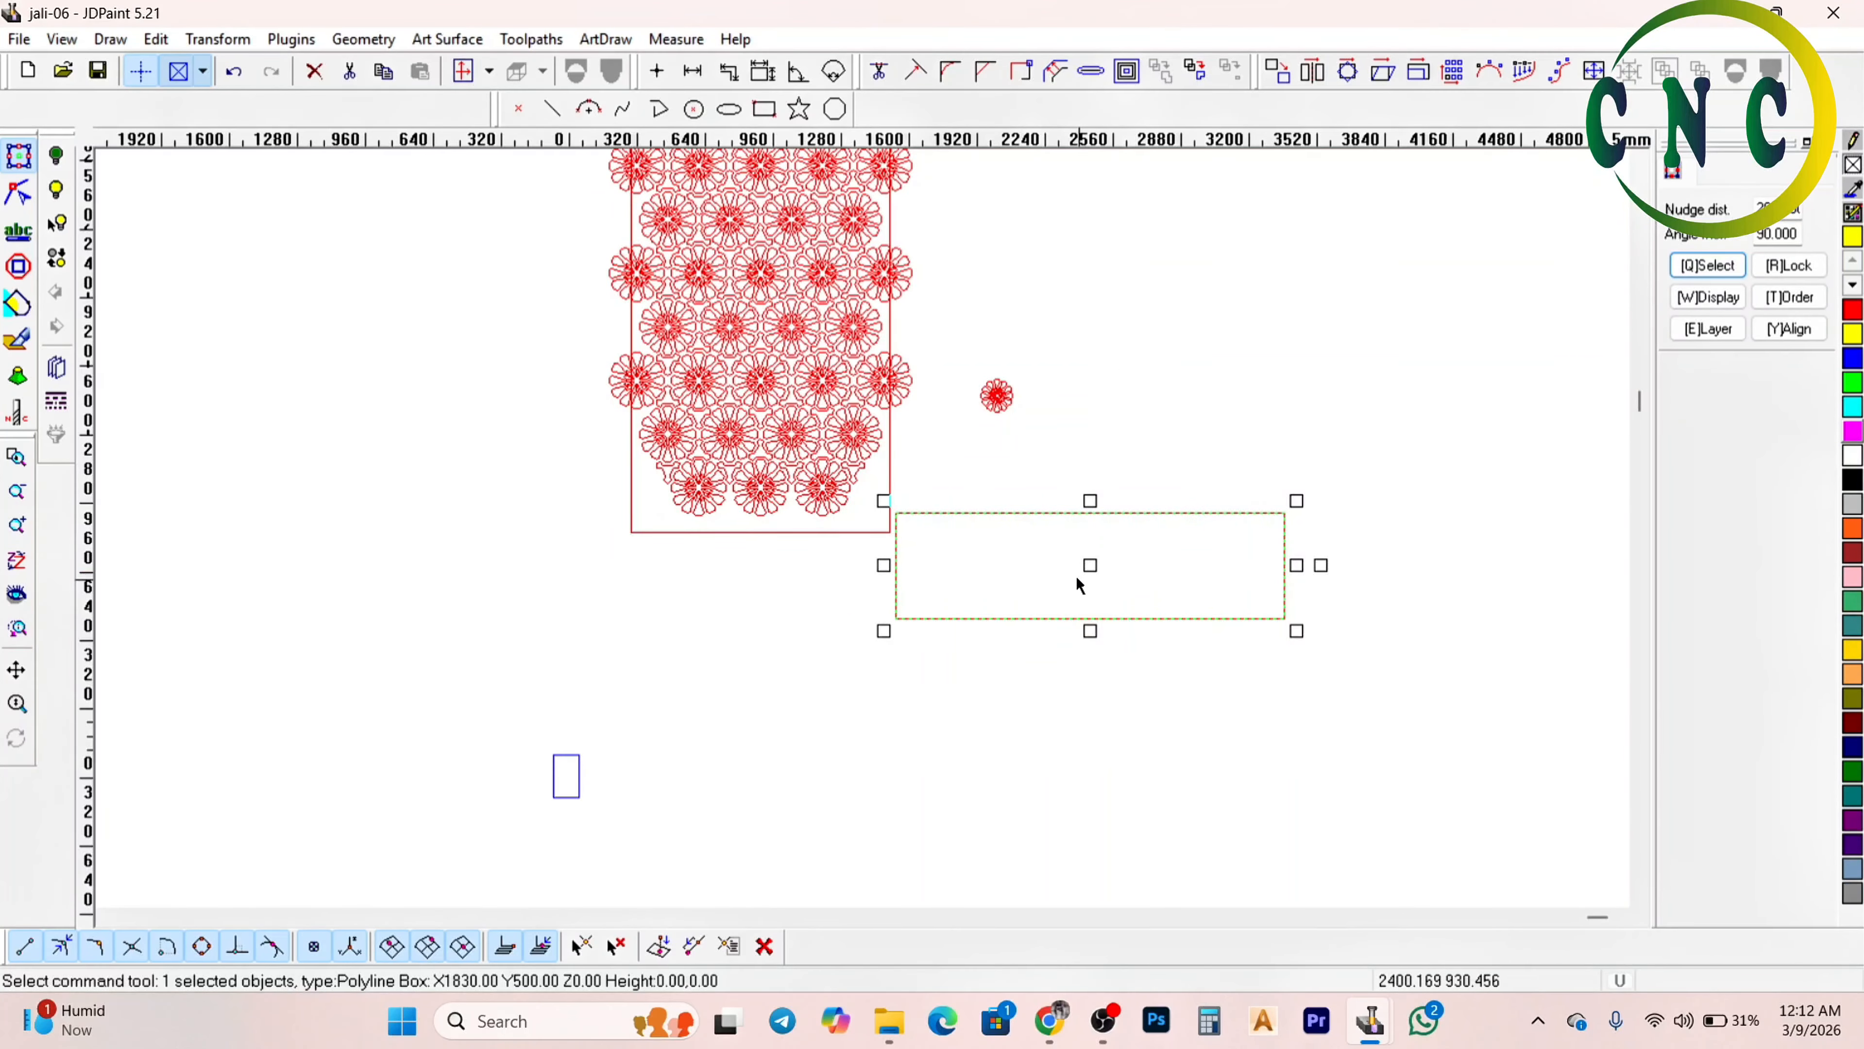
{"action": "left_click_drag", "start_coordinate": [1090, 565], "coordinate": [1259, 344]}
{"action": "scroll", "coordinate": [1312, 298], "scroll_direction": "up", "scroll_amount": 1}
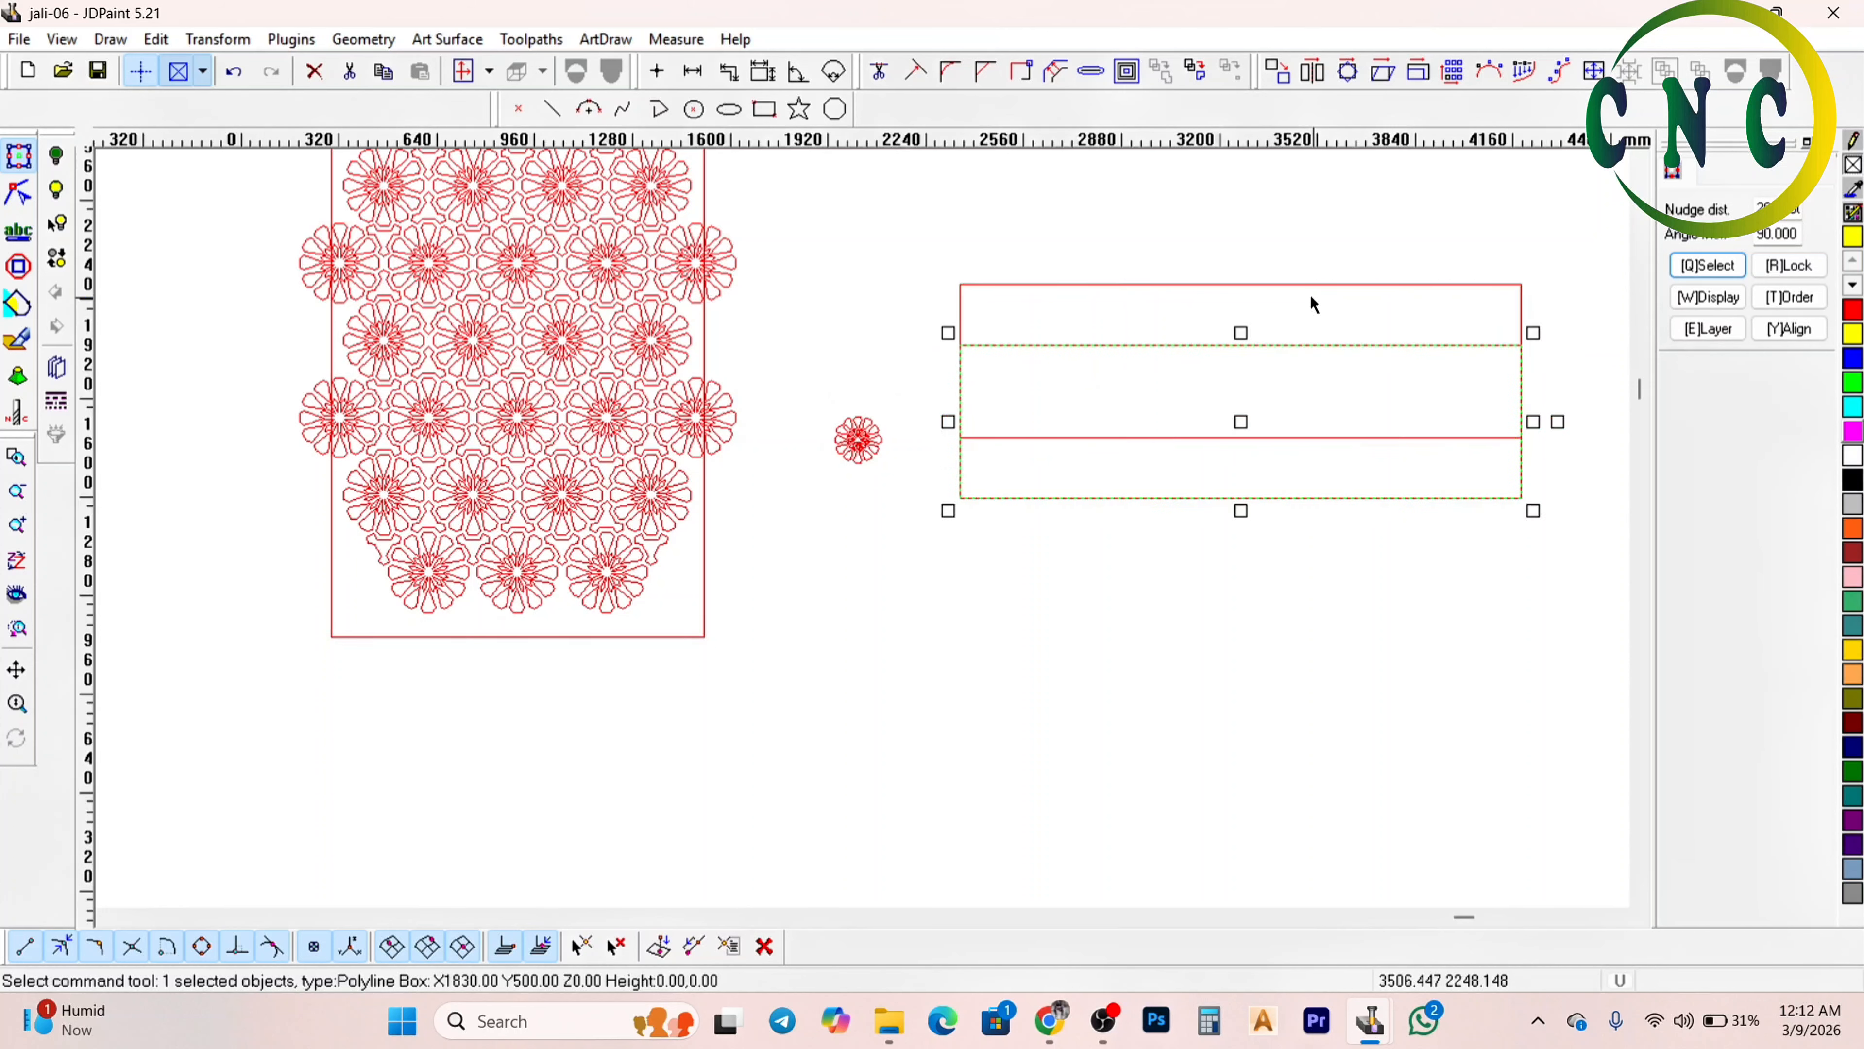
Scale the duplicate rectangle about its center to 1835 mm in X and 505 mm in Y, and inspect the gap at the corner
{"action": "left_click", "coordinate": [1417, 74]}
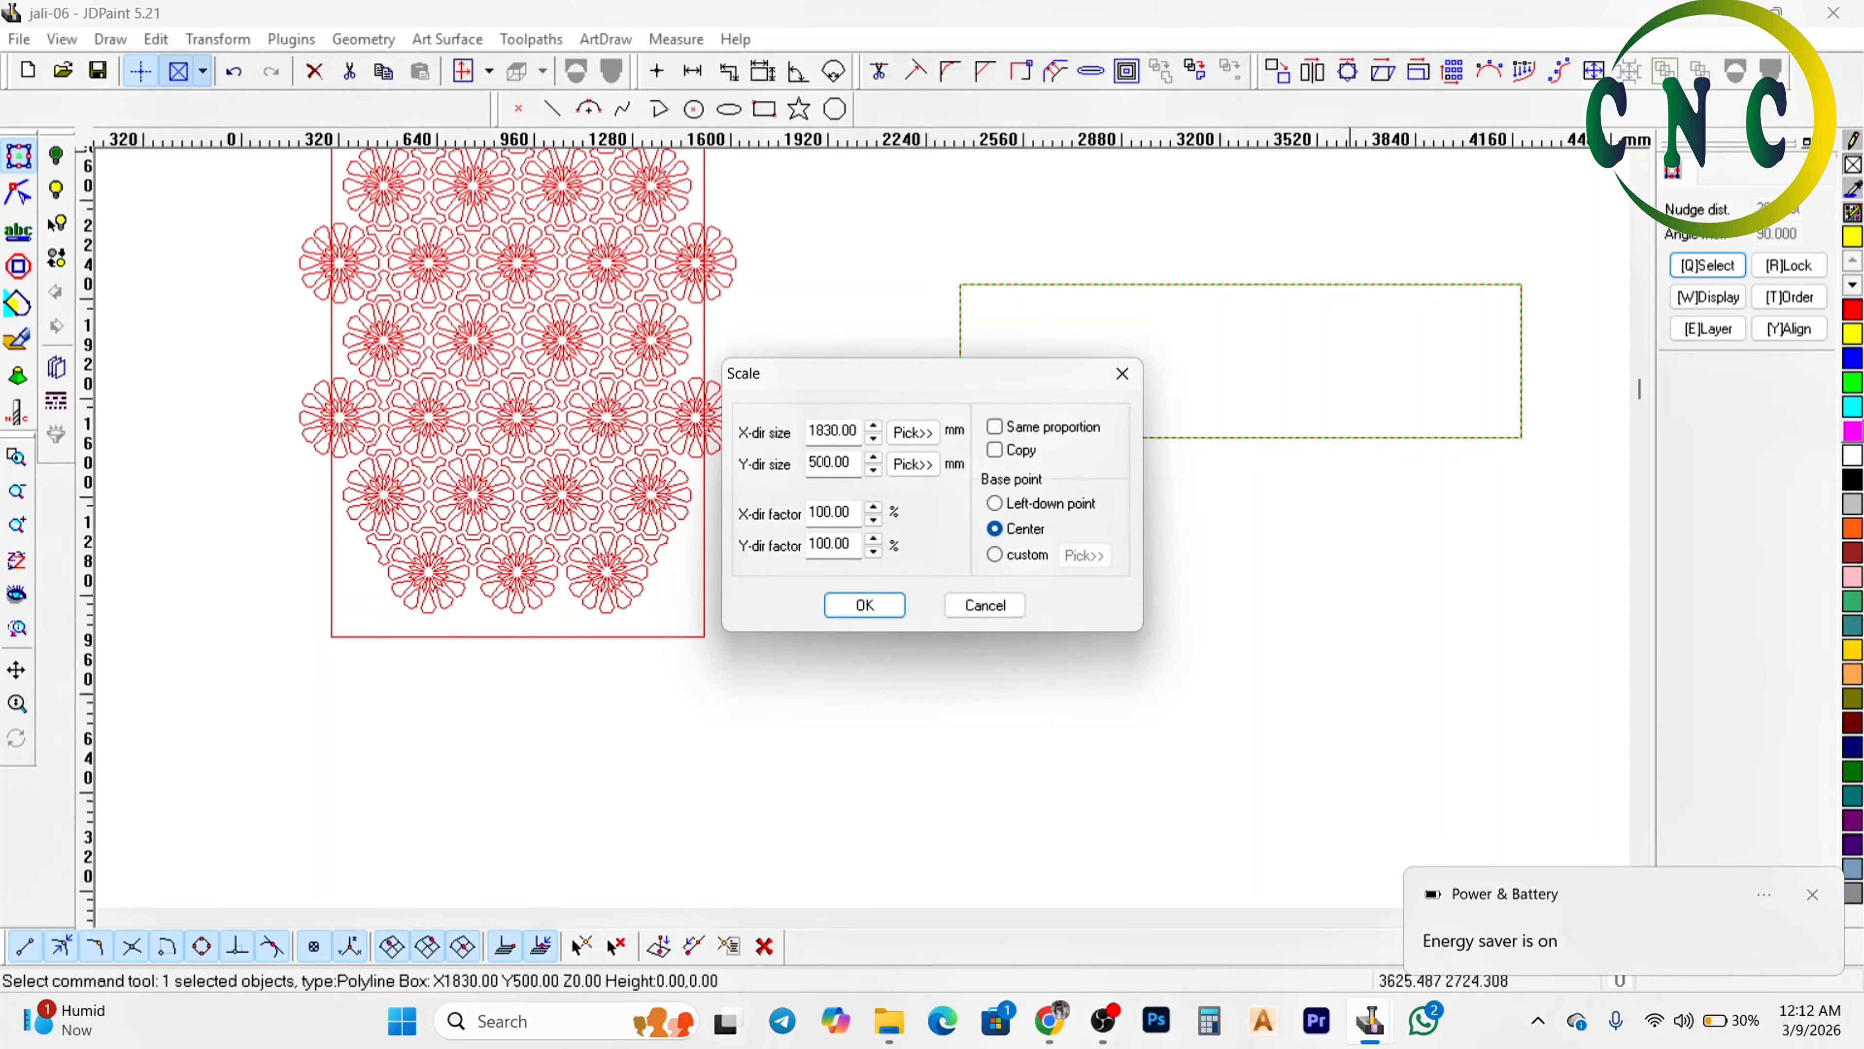
{"action": "double_click", "coordinate": [818, 461]}
{"action": "type", "text": "505"}
{"action": "double_click", "coordinate": [840, 423]}
{"action": "type", "text": "1835"}
{"action": "key", "text": "Return"}
{"action": "scroll", "coordinate": [1094, 299], "scroll_direction": "up", "scroll_amount": 8}
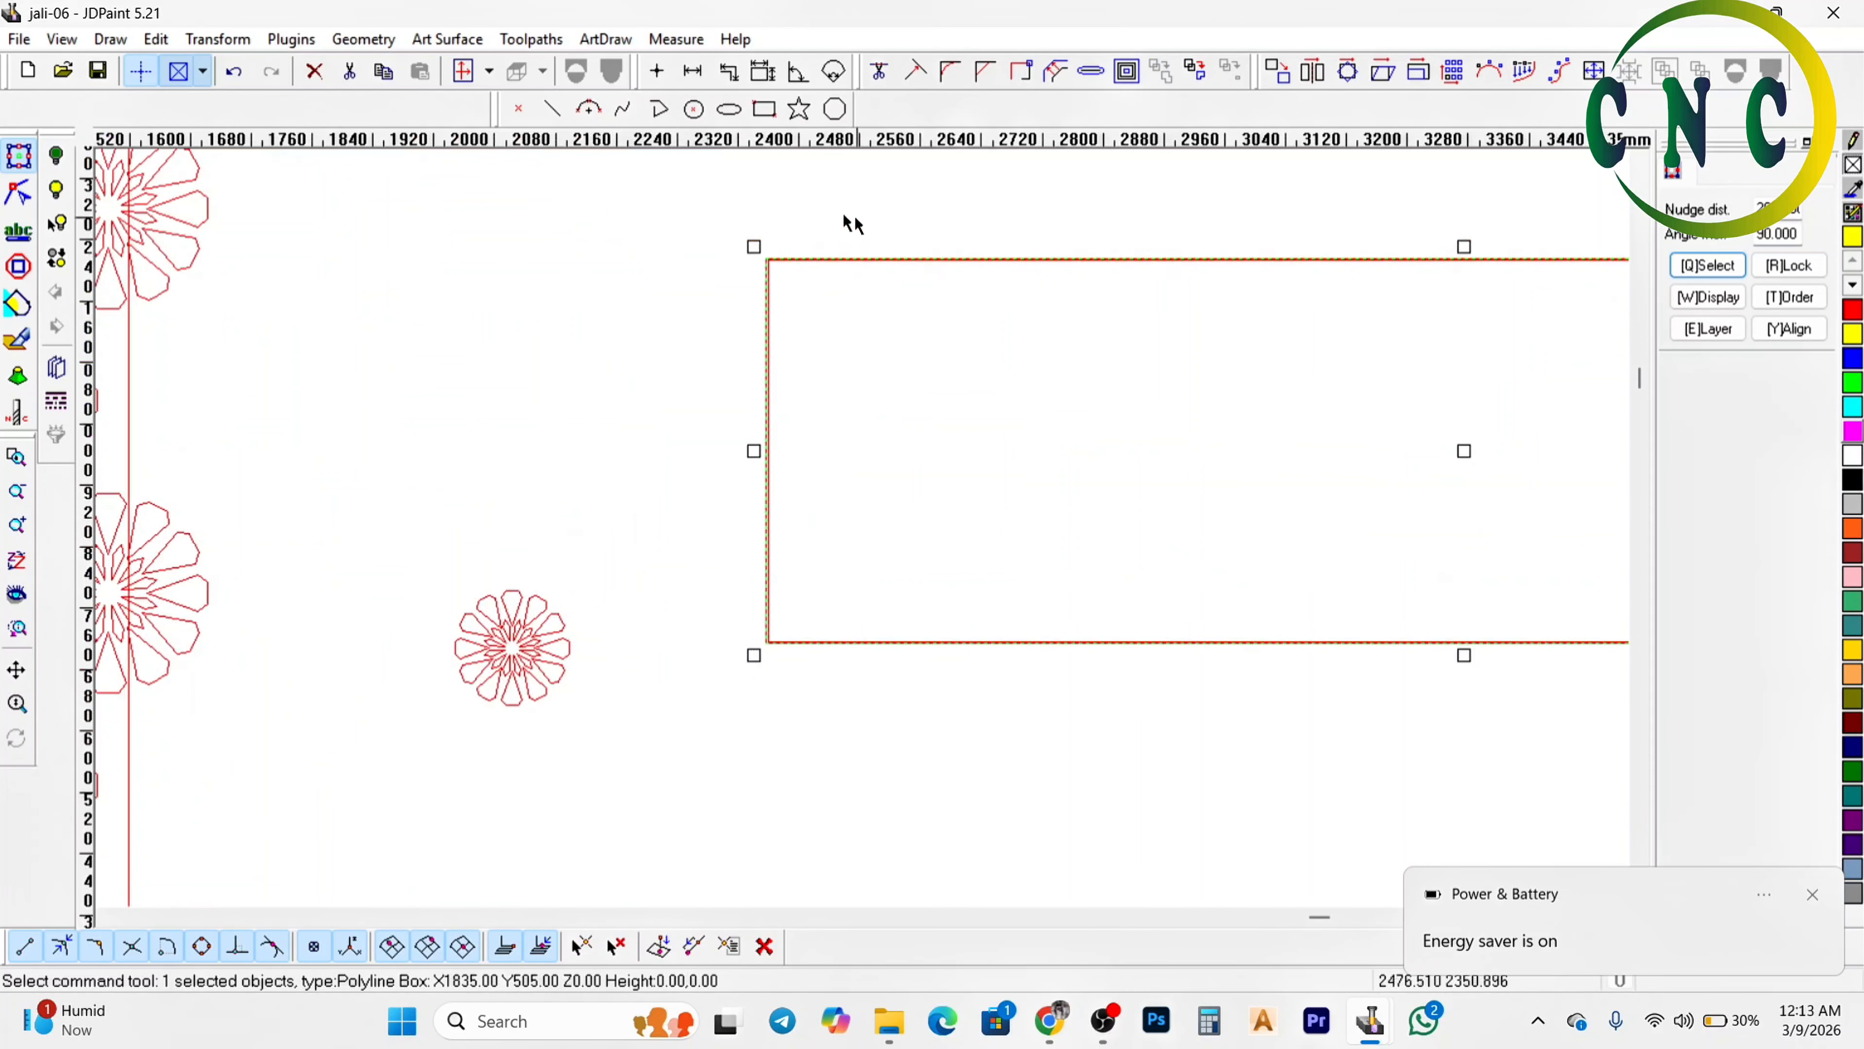
{"action": "scroll", "coordinate": [813, 317], "scroll_direction": "up", "scroll_amount": 4}
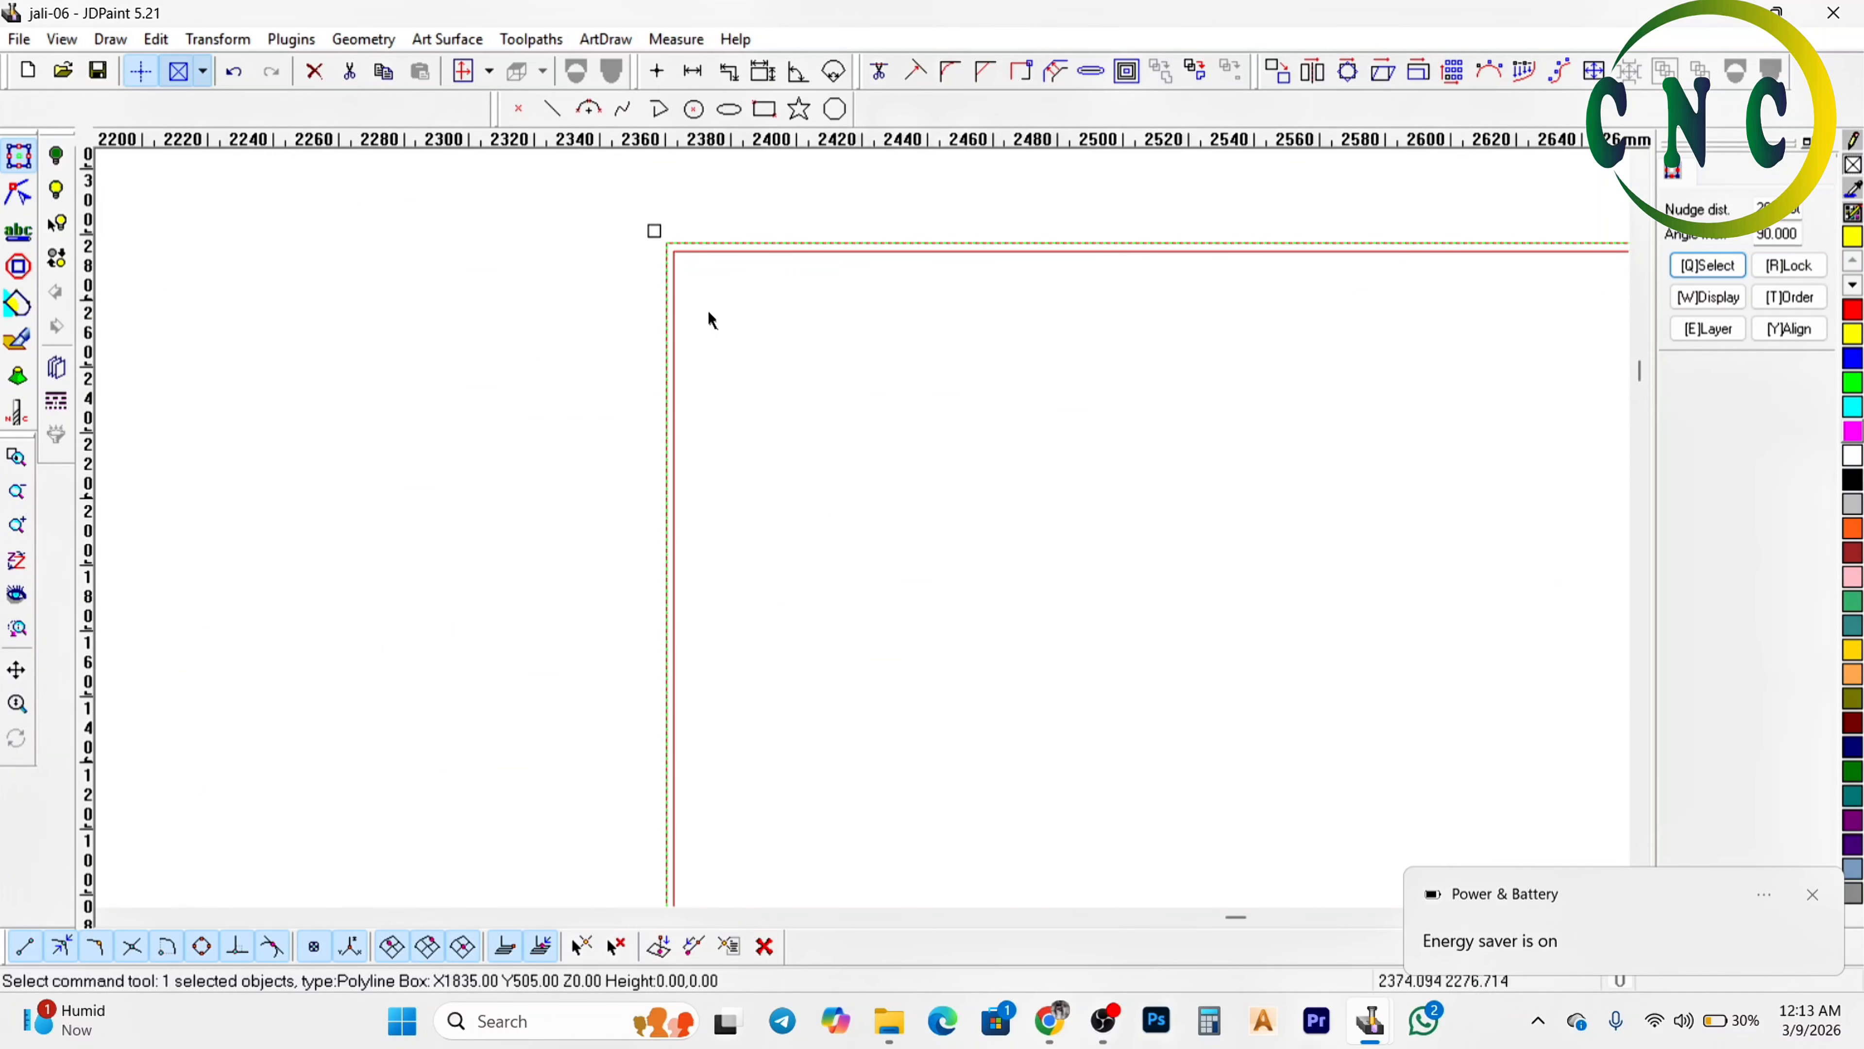
{"action": "scroll", "coordinate": [694, 320], "scroll_direction": "down", "scroll_amount": 2}
{"action": "scroll", "coordinate": [679, 324], "scroll_direction": "down", "scroll_amount": 1}
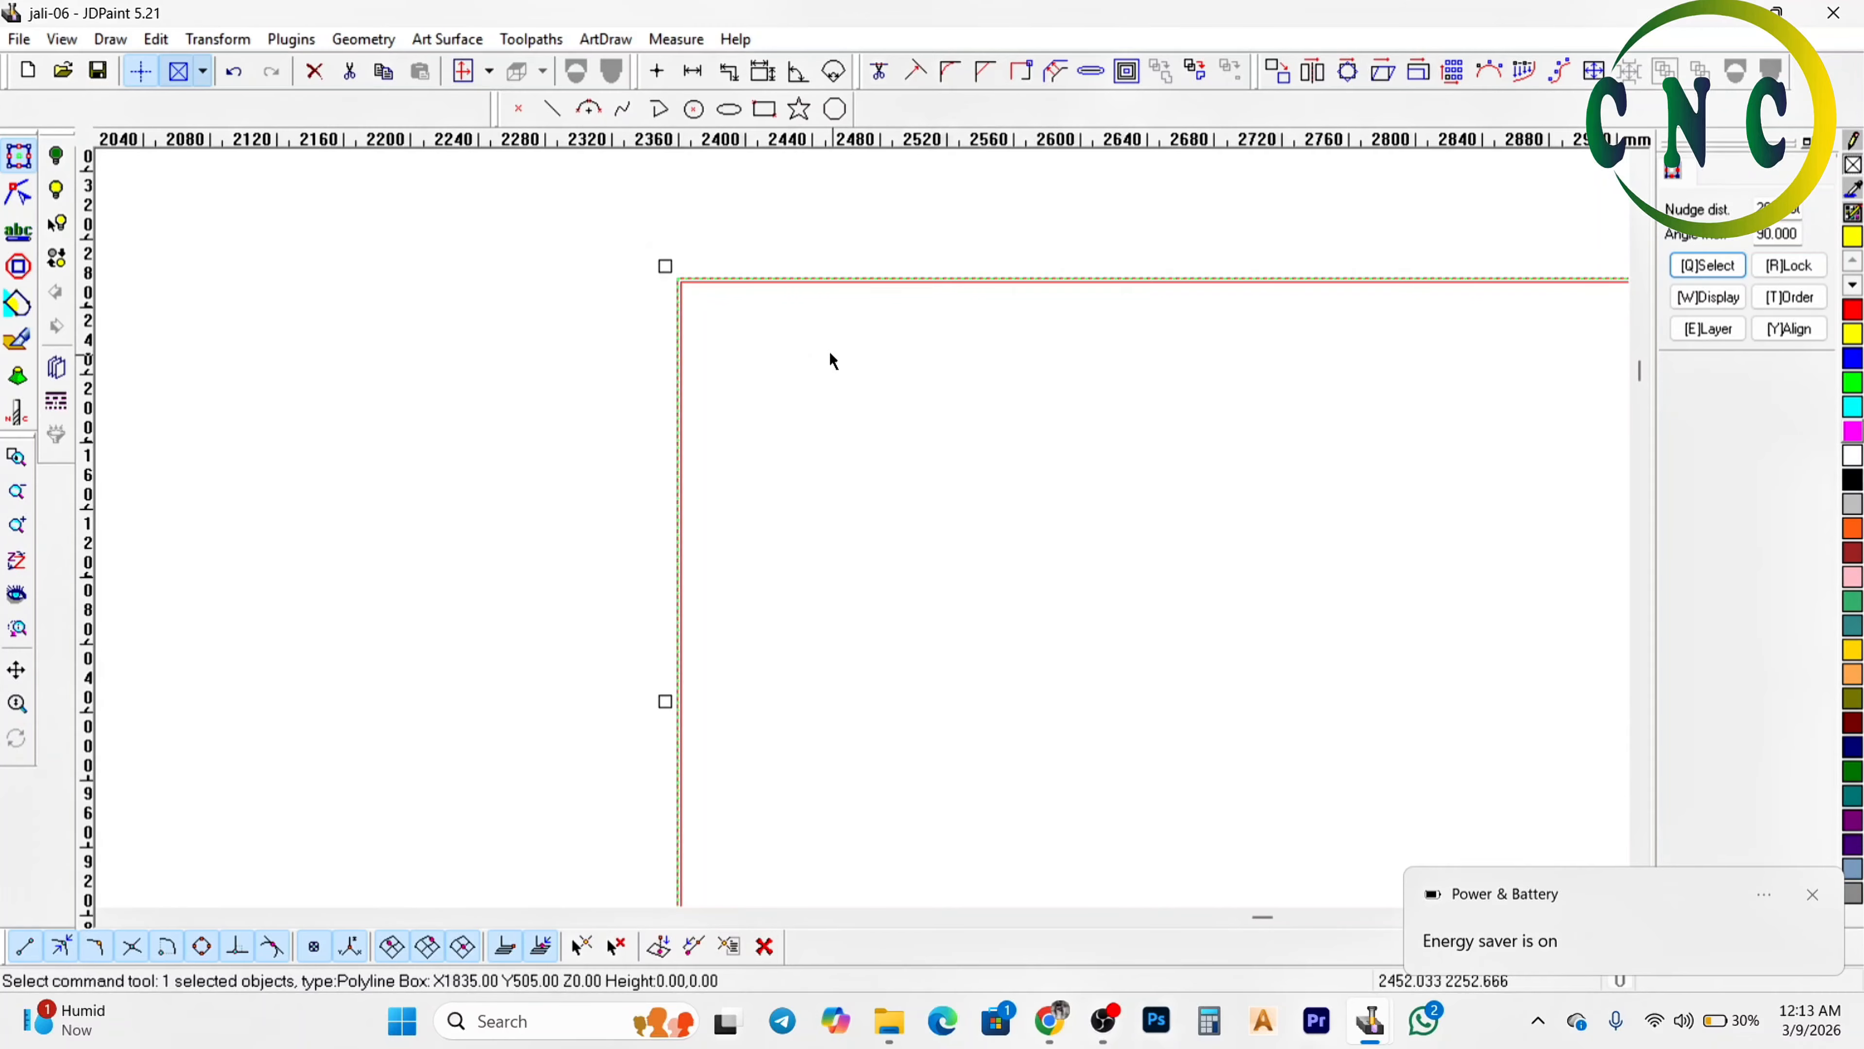
Undo the last scaling of the duplicate rectangle and dismiss the battery notification
{"action": "left_click", "coordinate": [820, 345]}
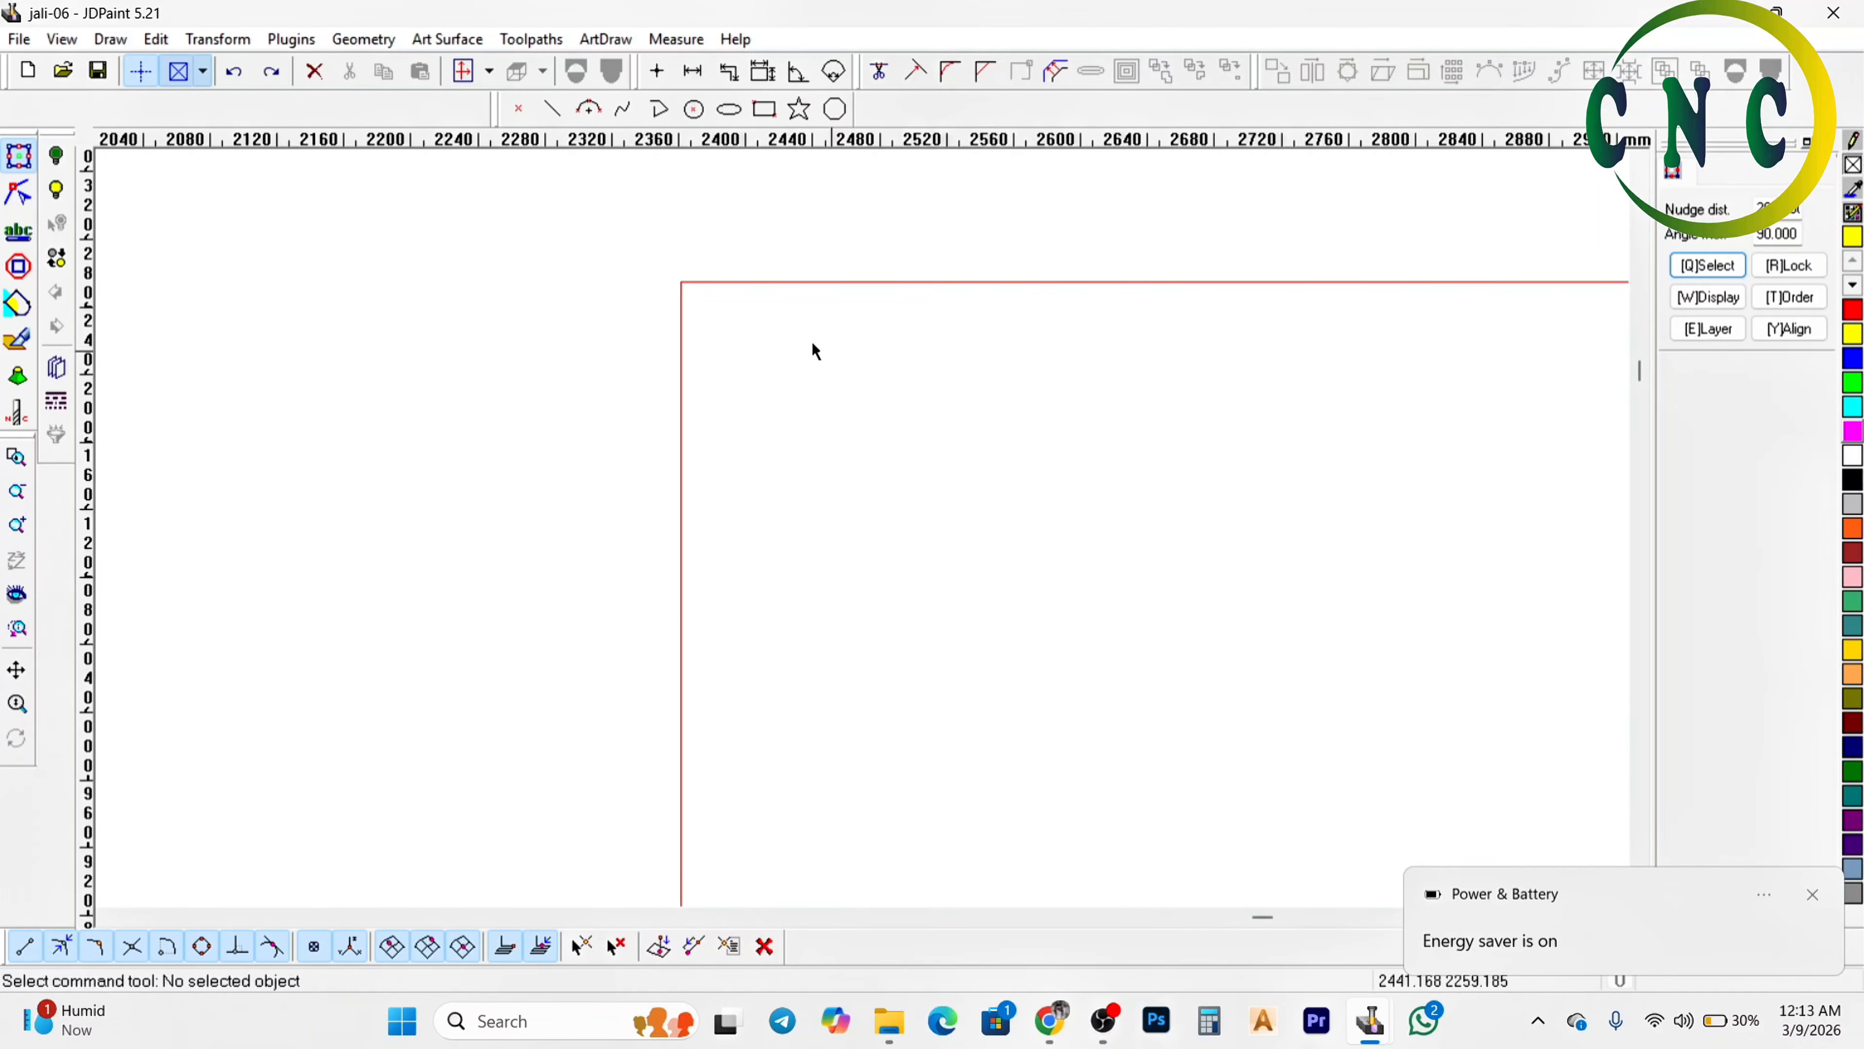
{"action": "scroll", "coordinate": [810, 341], "scroll_direction": "down", "scroll_amount": 6}
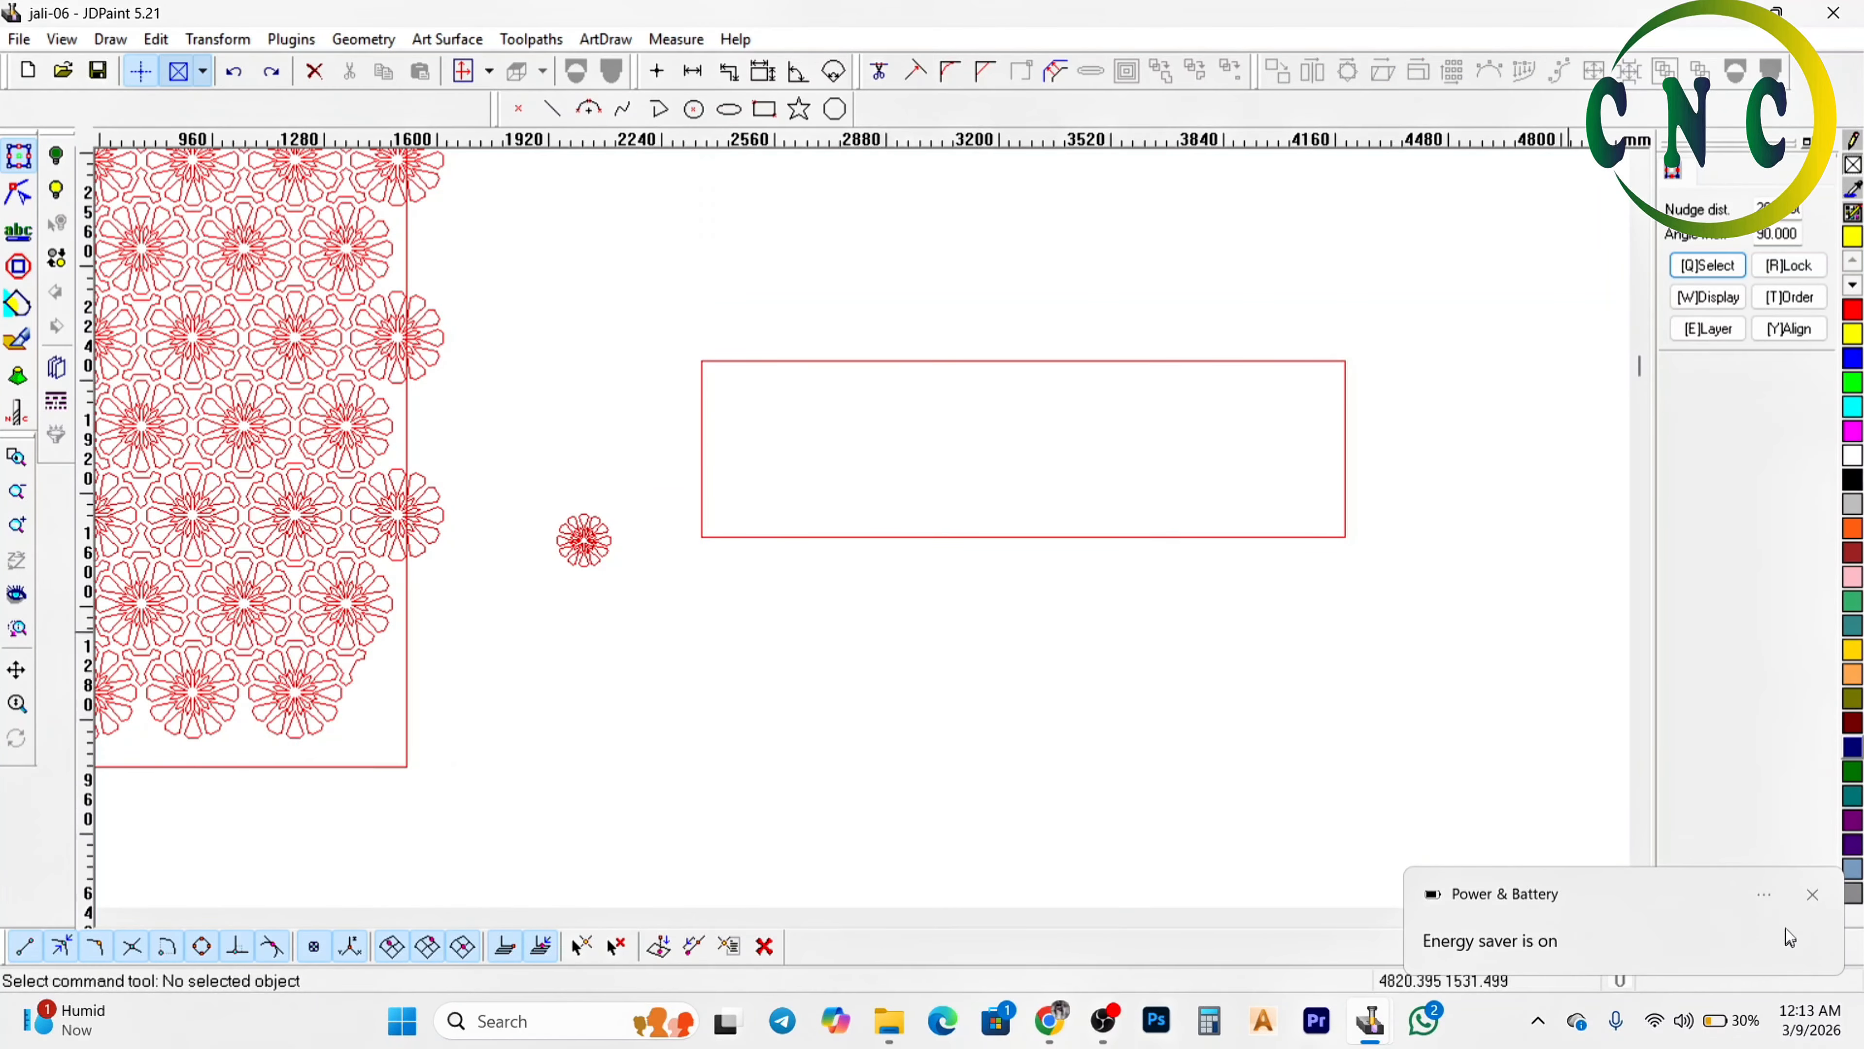
{"action": "left_click", "coordinate": [1811, 895]}
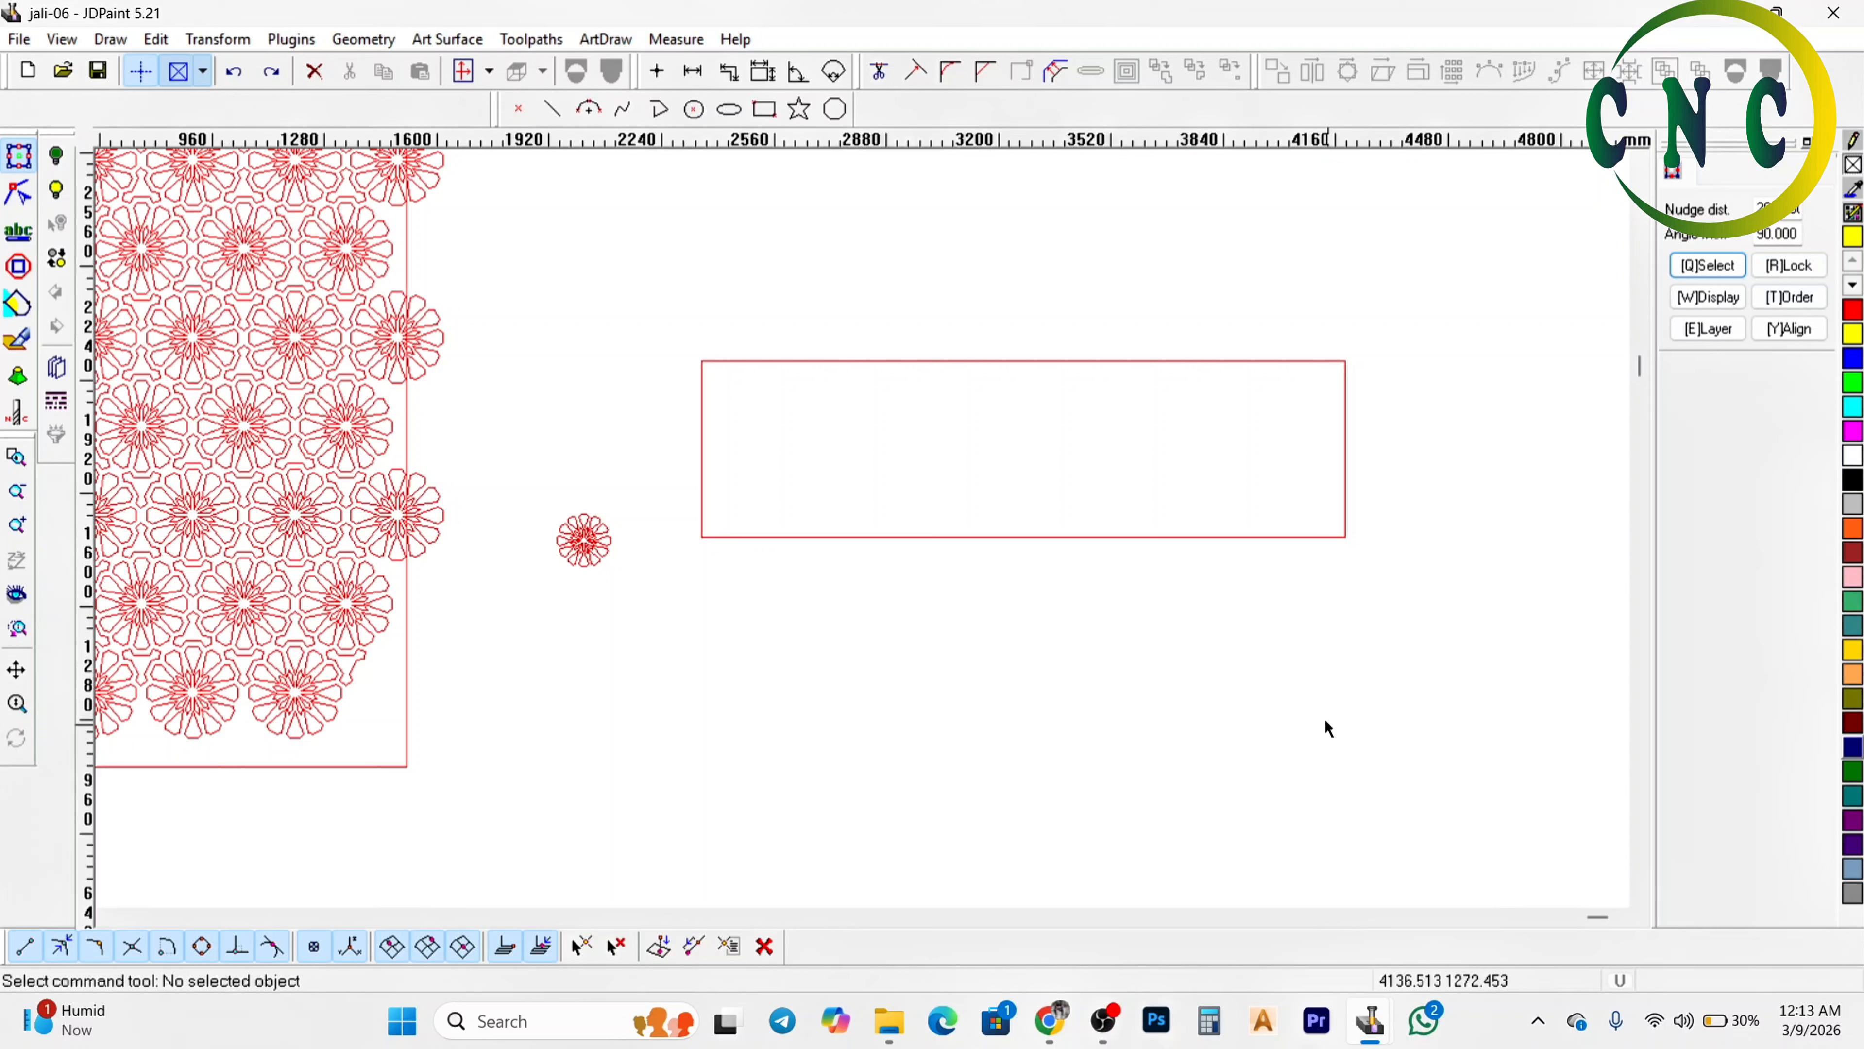
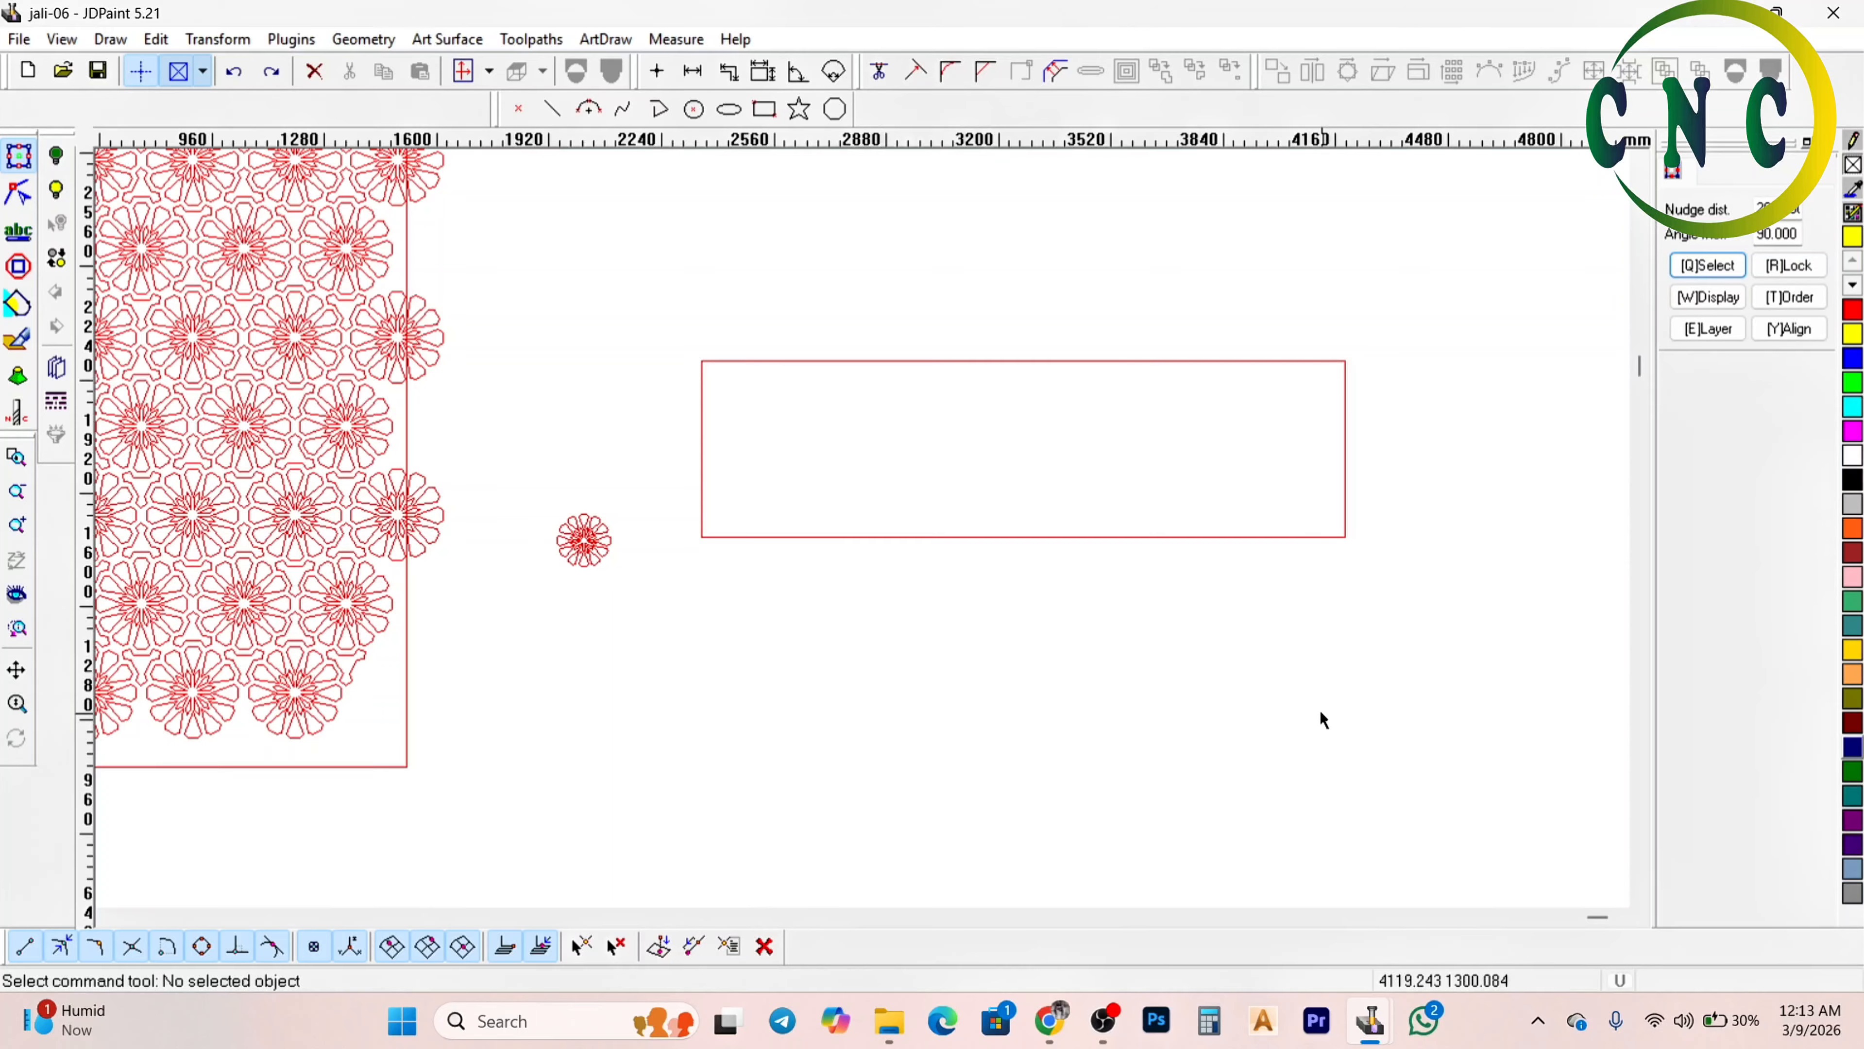
Select the two overlapping rectangles and delete them
{"action": "left_click", "coordinate": [1178, 465]}
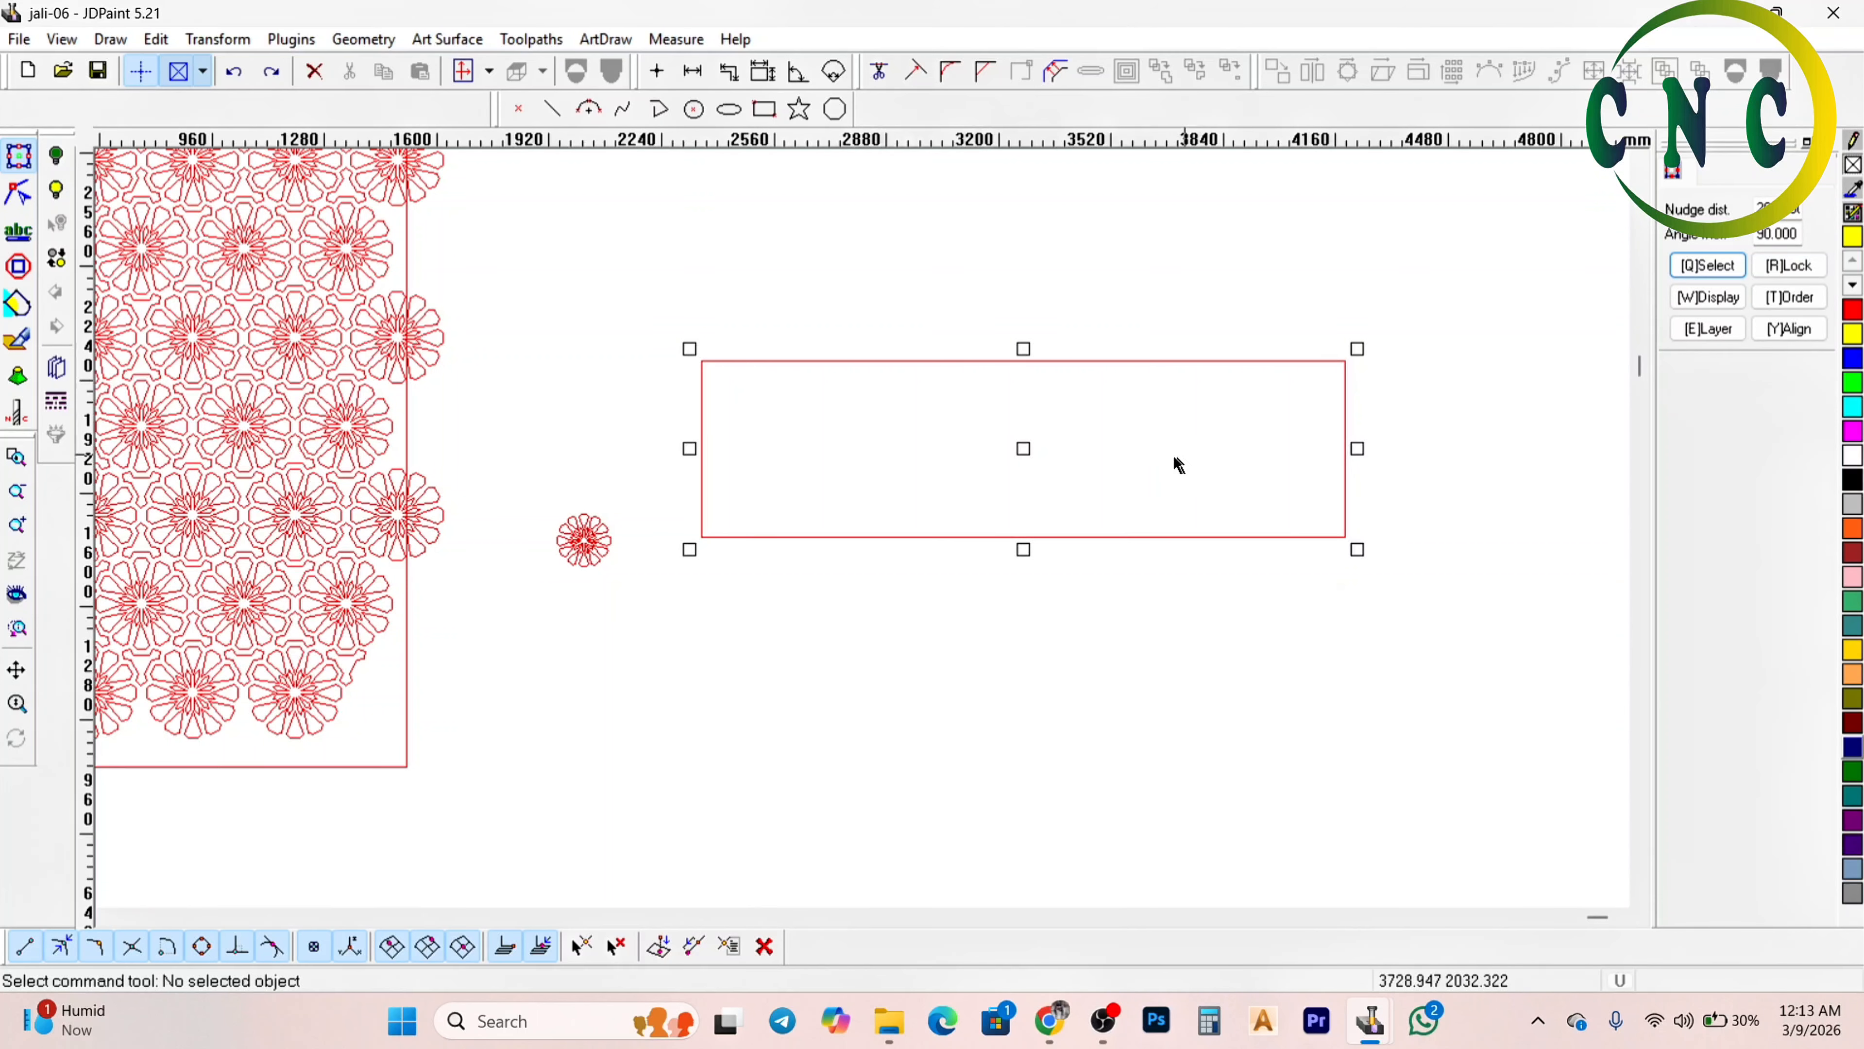
{"action": "left_click", "coordinate": [1394, 243]}
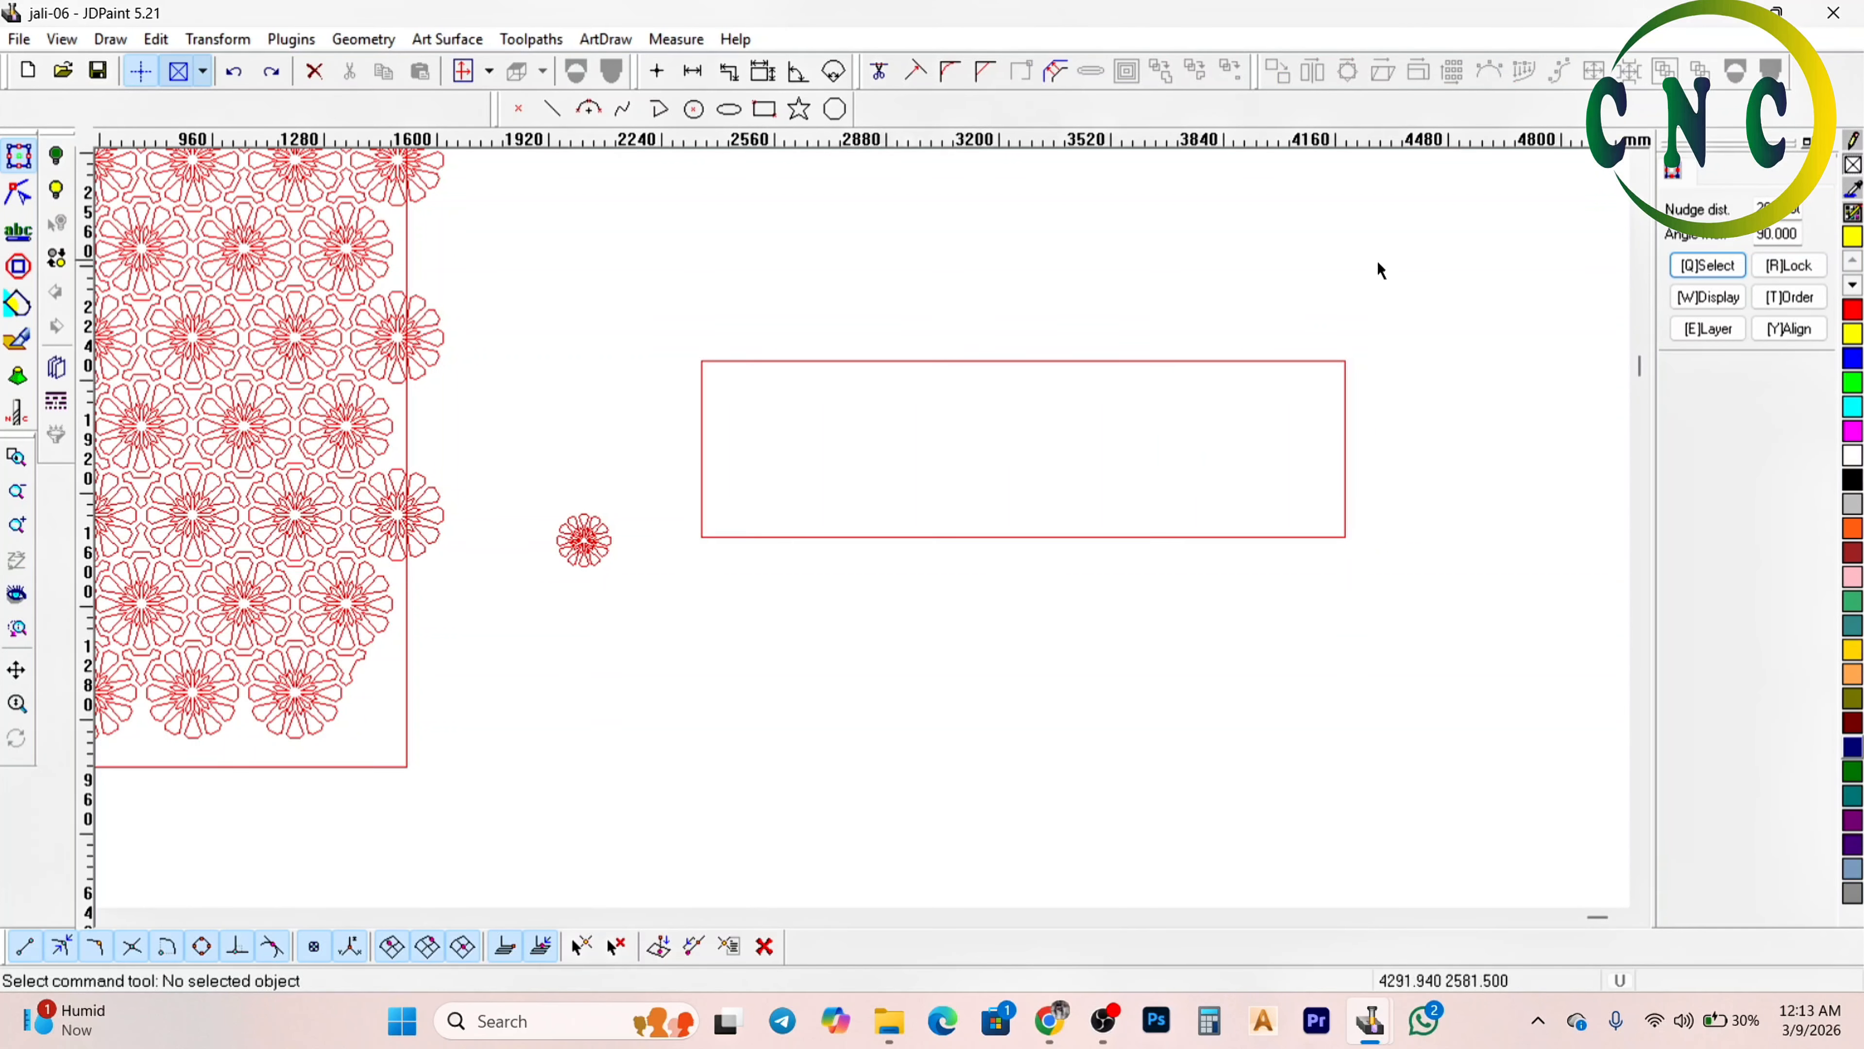
{"action": "left_click", "coordinate": [1202, 492]}
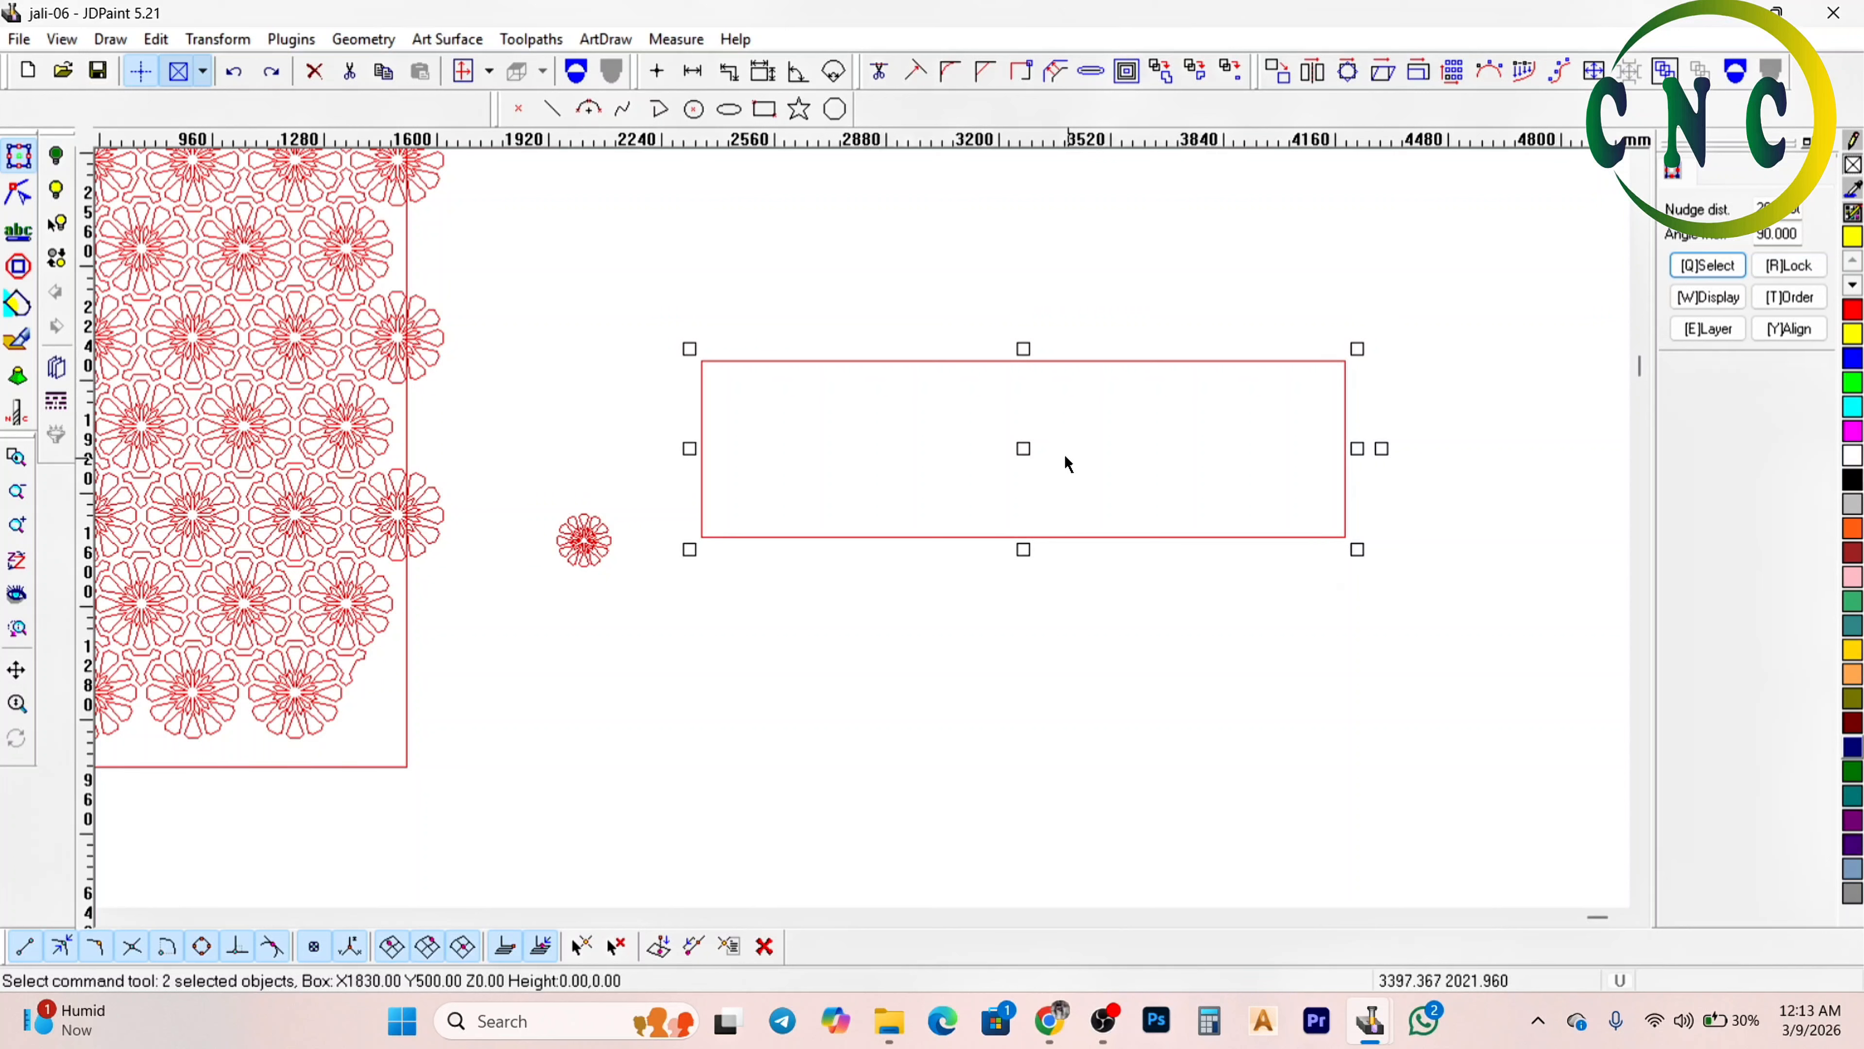
{"action": "key", "text": "Delete"}
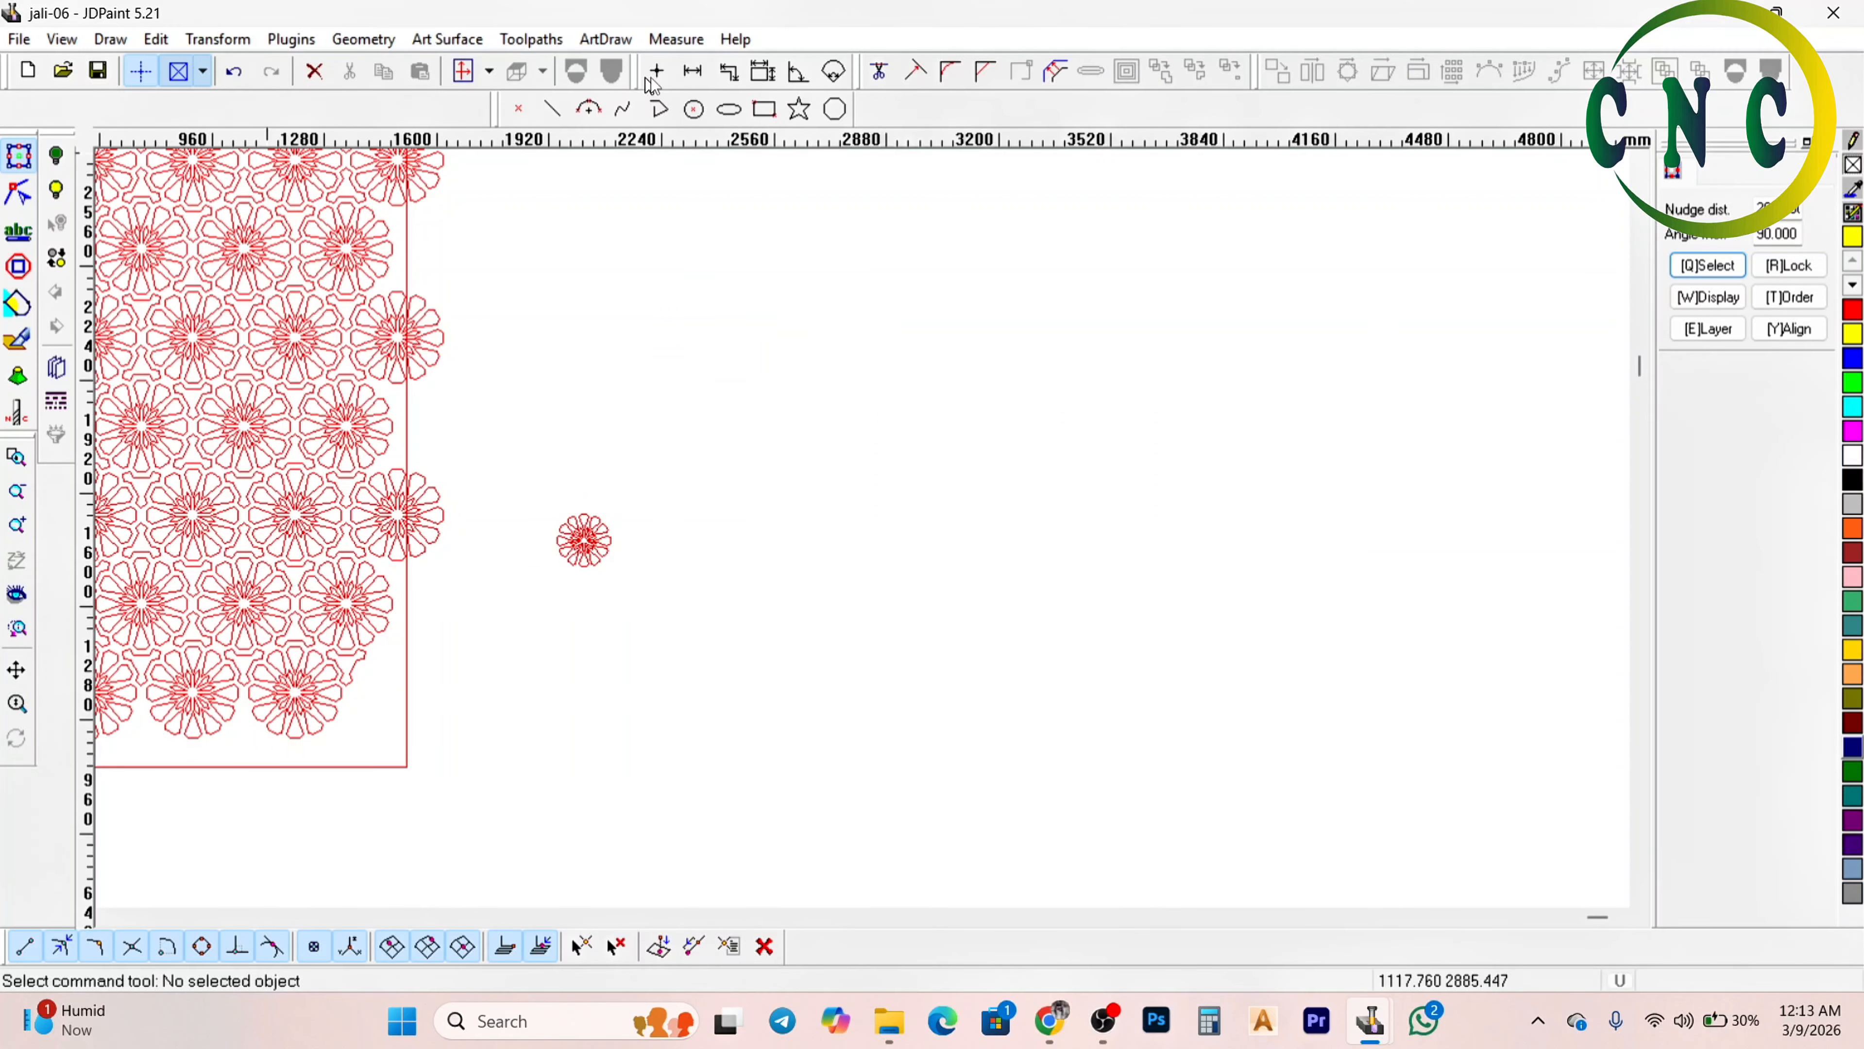
Draw a nearly square rectangle about 256 by 252 mm in the empty area above and right of the small flower
{"action": "left_click", "coordinate": [765, 109]}
{"action": "left_click", "coordinate": [912, 278]}
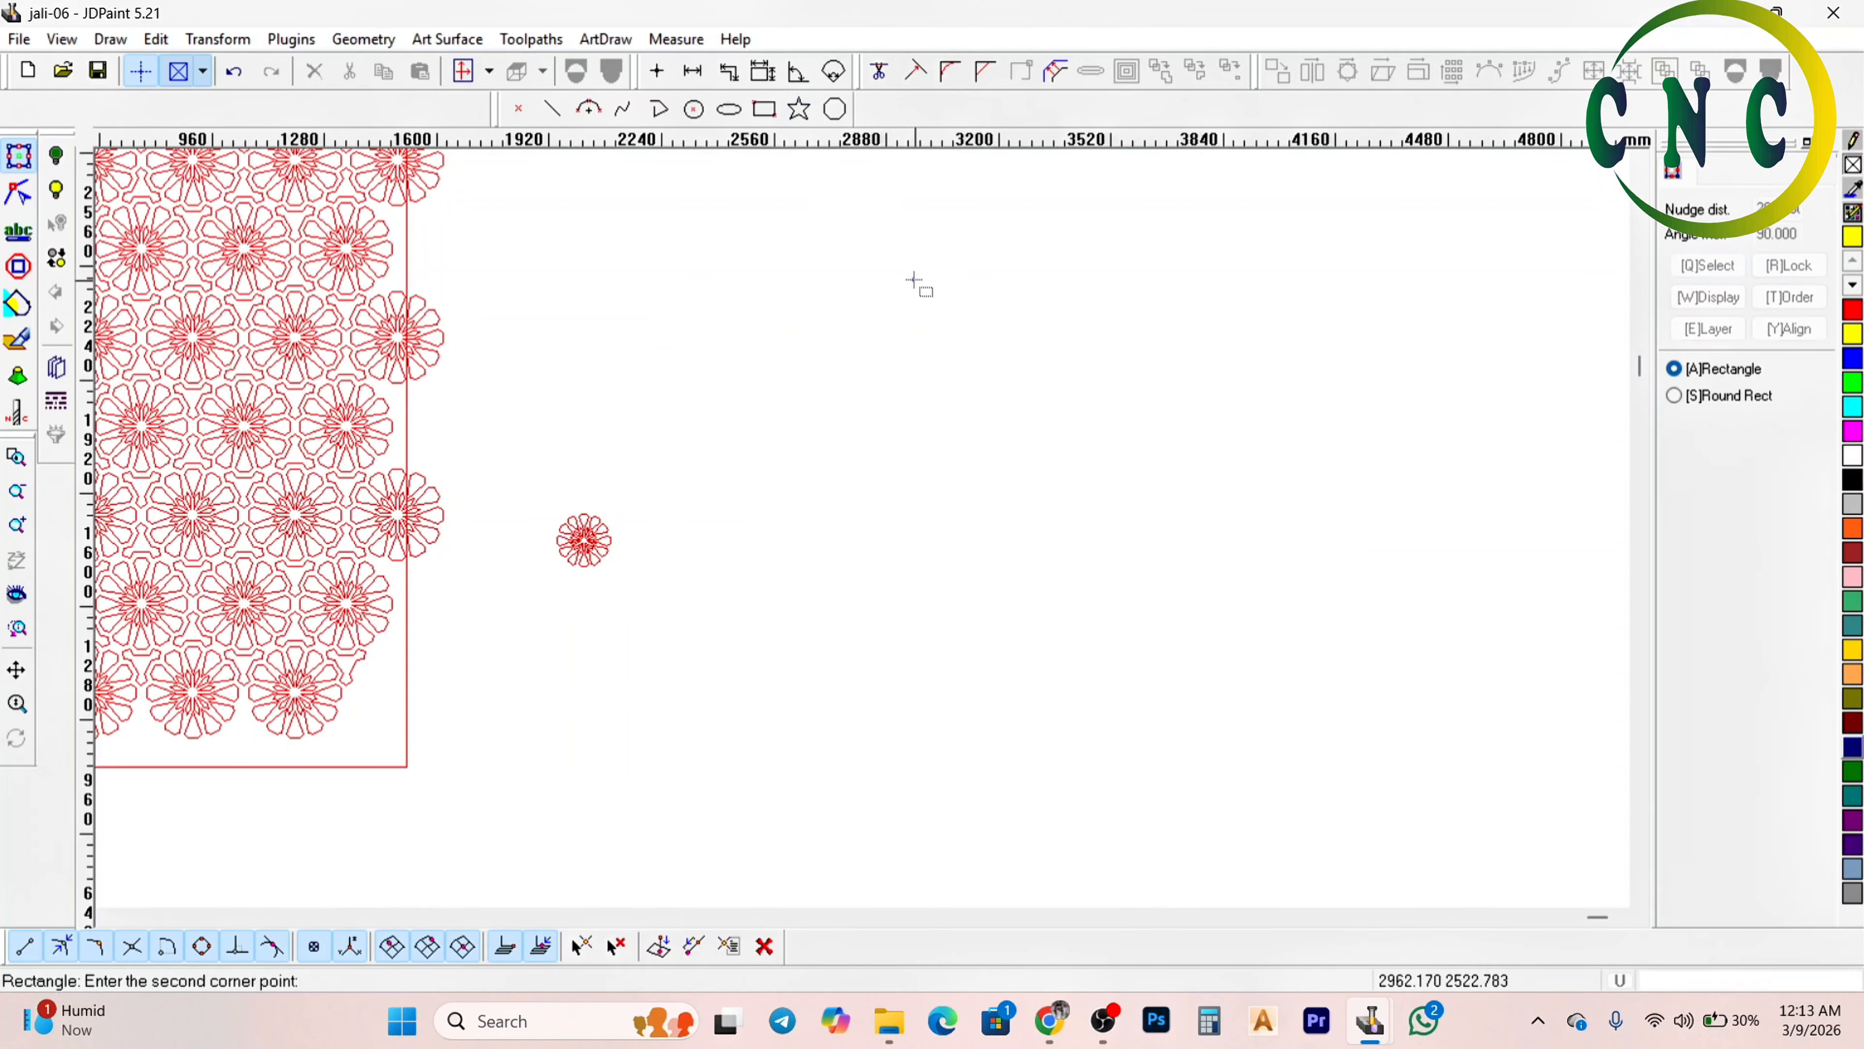
{"action": "left_click", "coordinate": [1003, 366]}
{"action": "right_click", "coordinate": [1004, 366]}
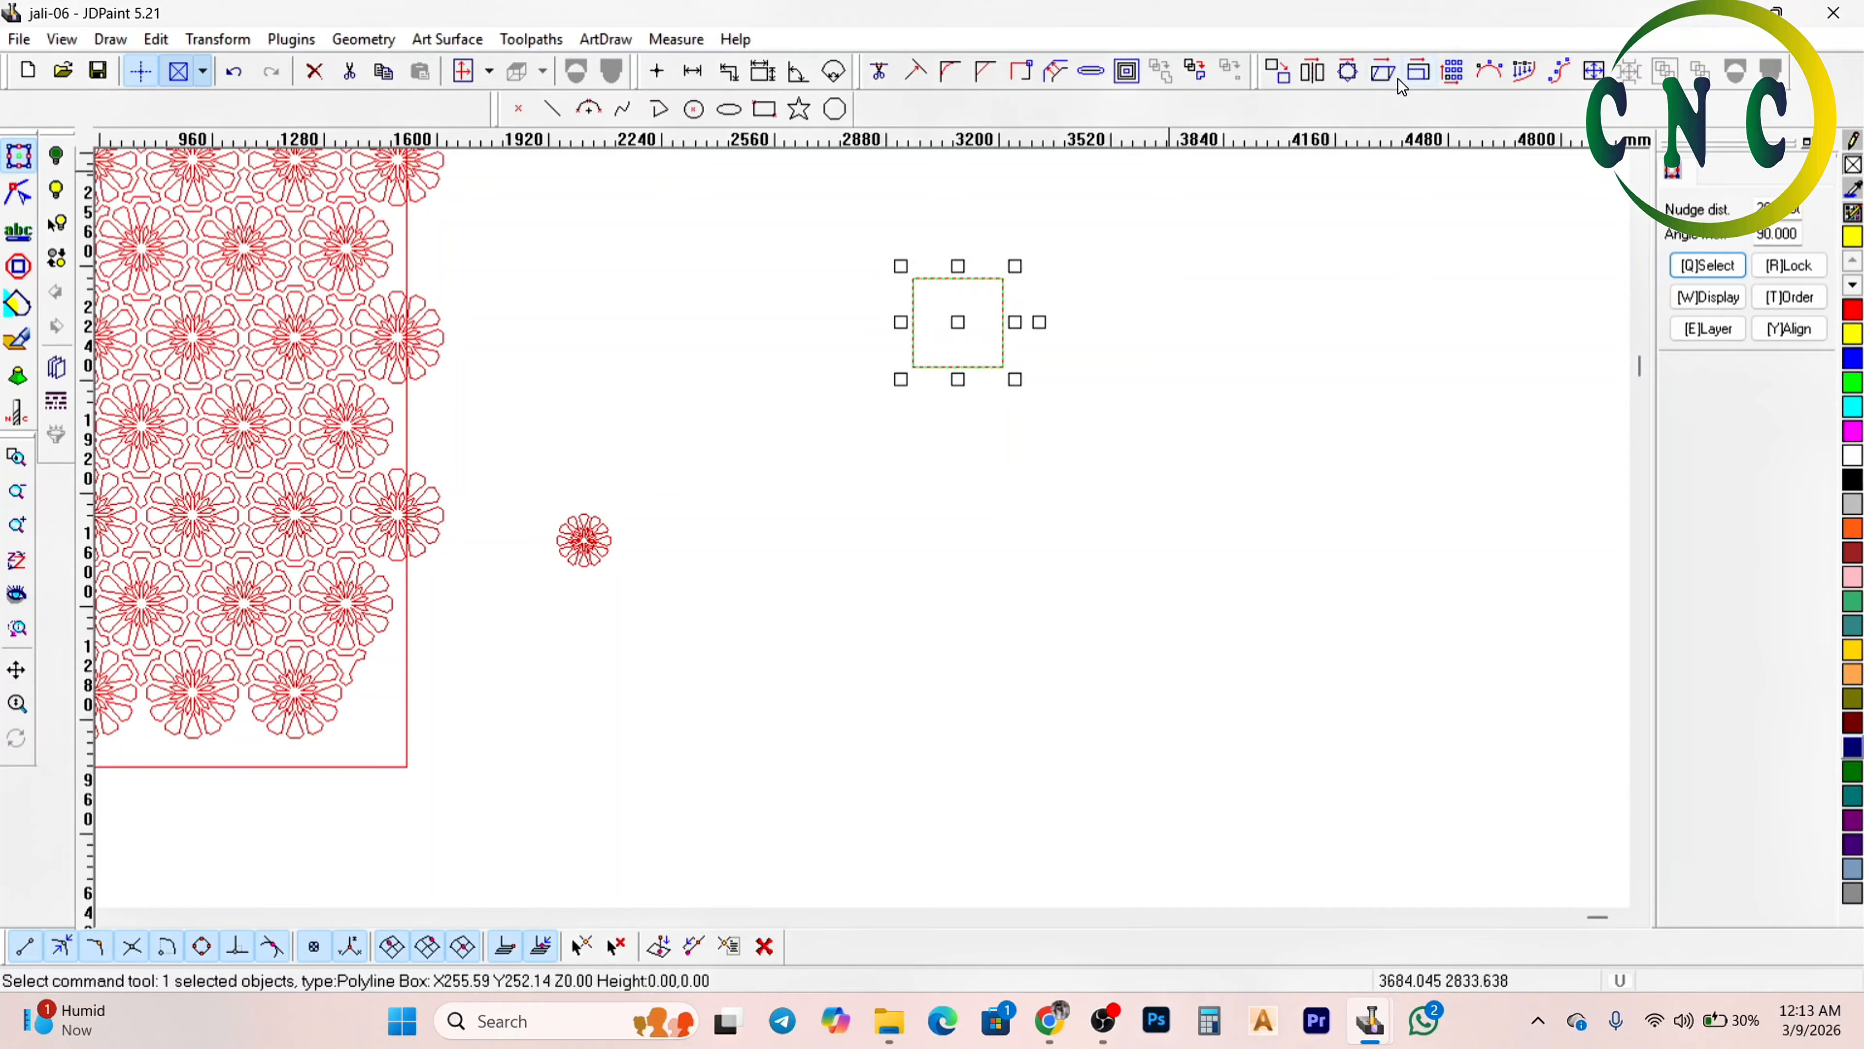
Scale the new rectangle about its center to 25 mm in both X and Y
{"action": "left_click", "coordinate": [1419, 72]}
{"action": "double_click", "coordinate": [832, 432]}
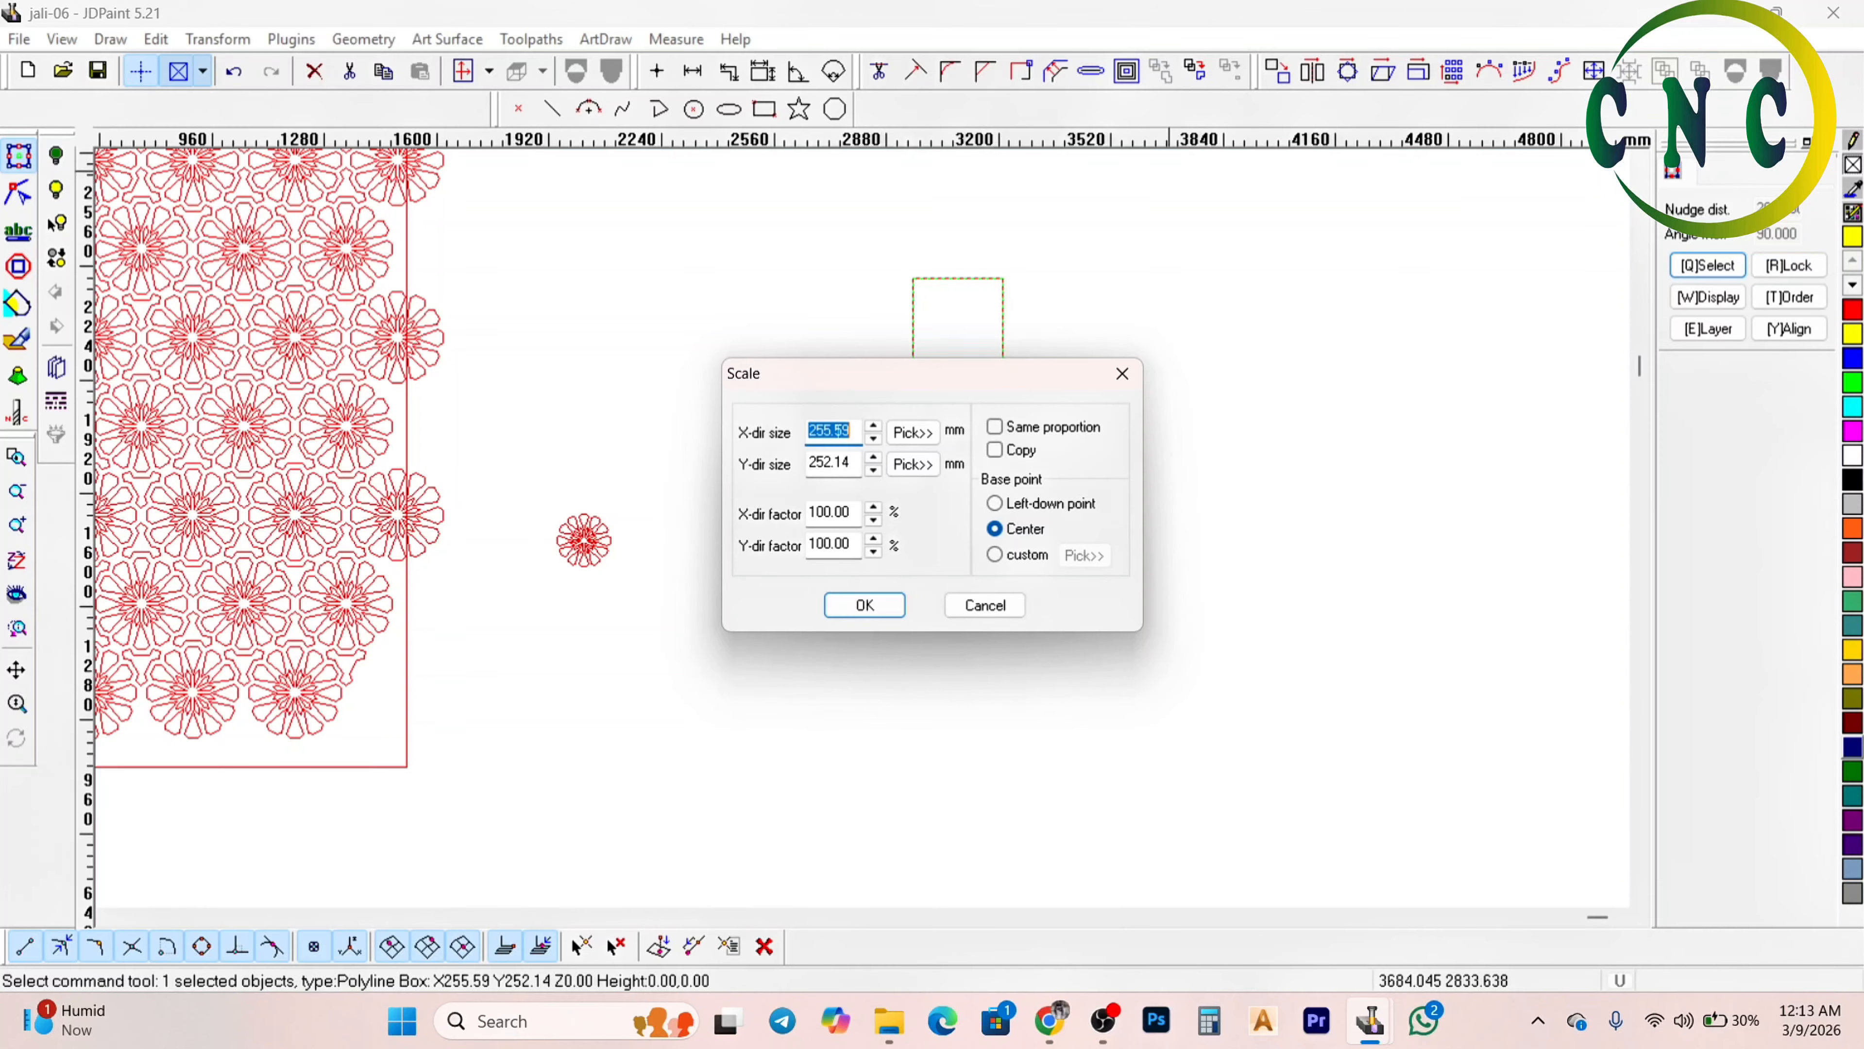
{"action": "type", "text": "25"}
{"action": "key", "text": "Tab"}
{"action": "type", "text": "25"}
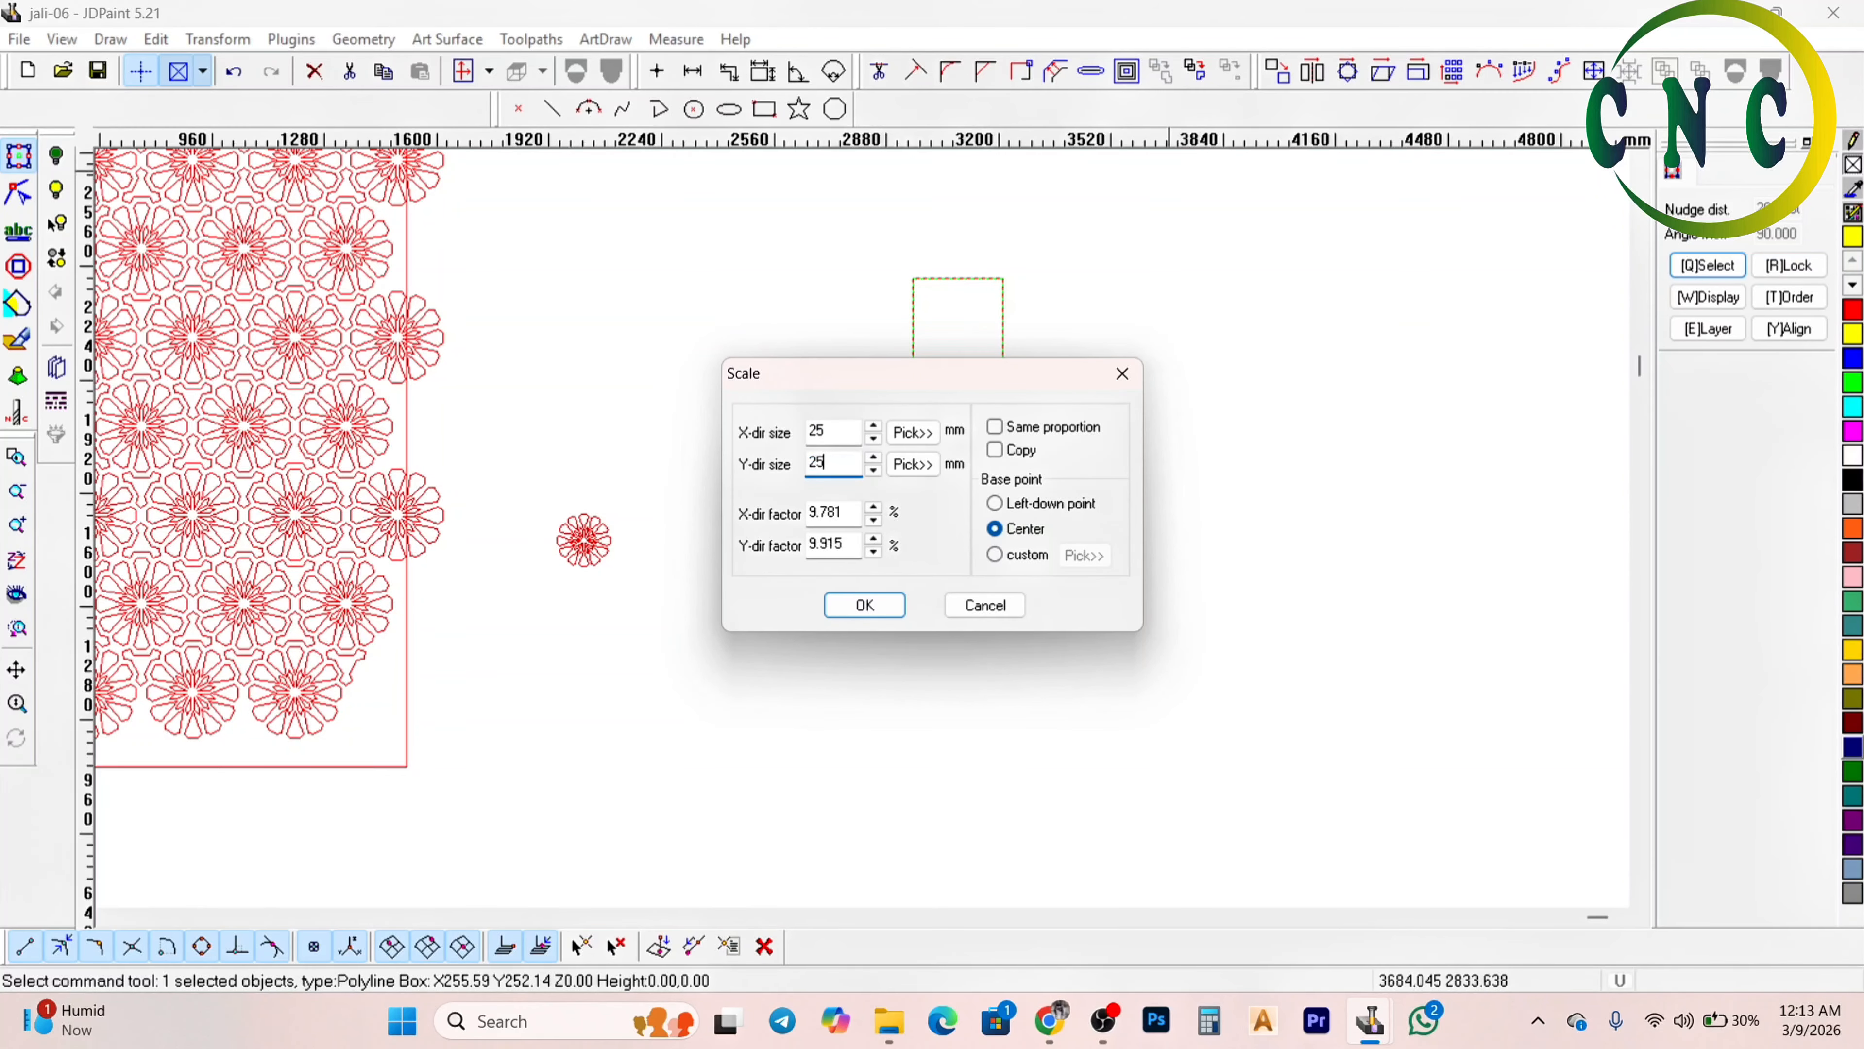
{"action": "left_click", "coordinate": [863, 605]}
{"action": "scroll", "coordinate": [1061, 345], "scroll_direction": "up", "scroll_amount": 2}
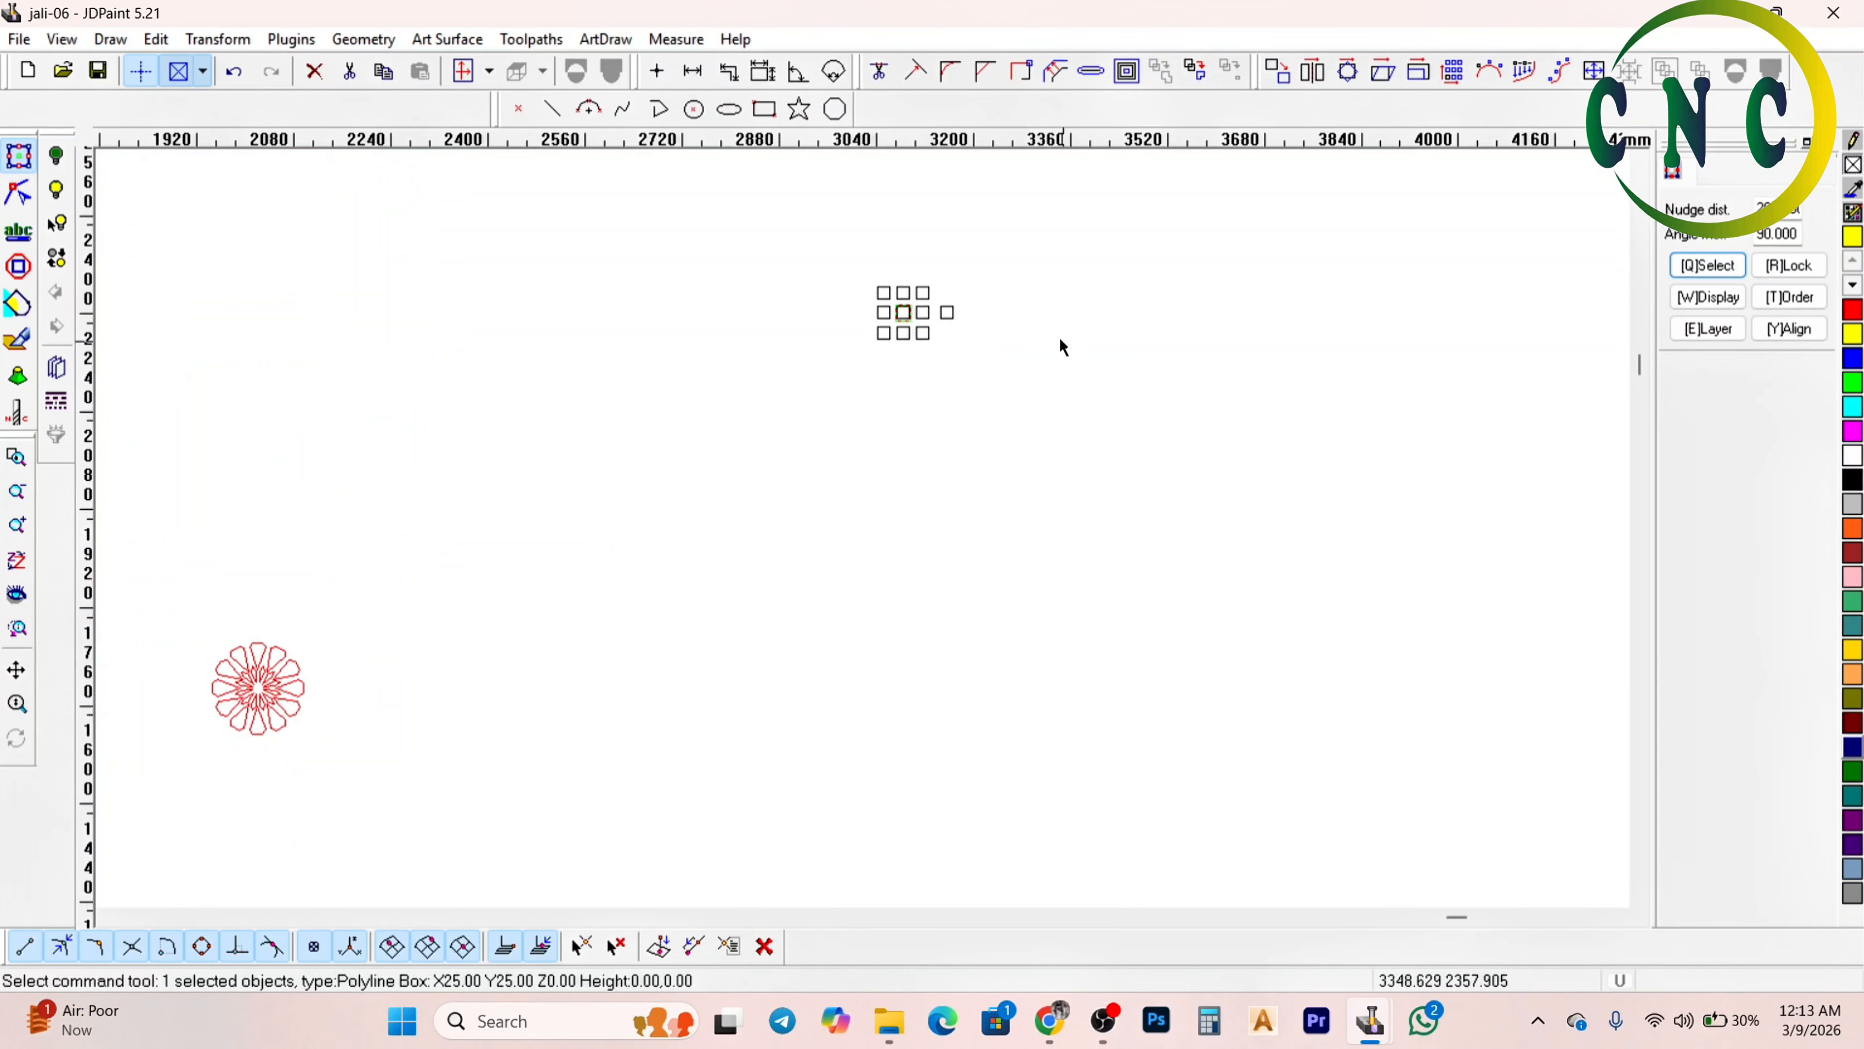
Create a 10 by 10 rectangle array of the small square with 25 mm distance between objects in X and Y
{"action": "left_click", "coordinate": [947, 291]}
{"action": "scroll", "coordinate": [924, 307], "scroll_direction": "up", "scroll_amount": 3}
{"action": "left_click", "coordinate": [880, 341]}
{"action": "scroll", "coordinate": [1124, 316], "scroll_direction": "up", "scroll_amount": 2}
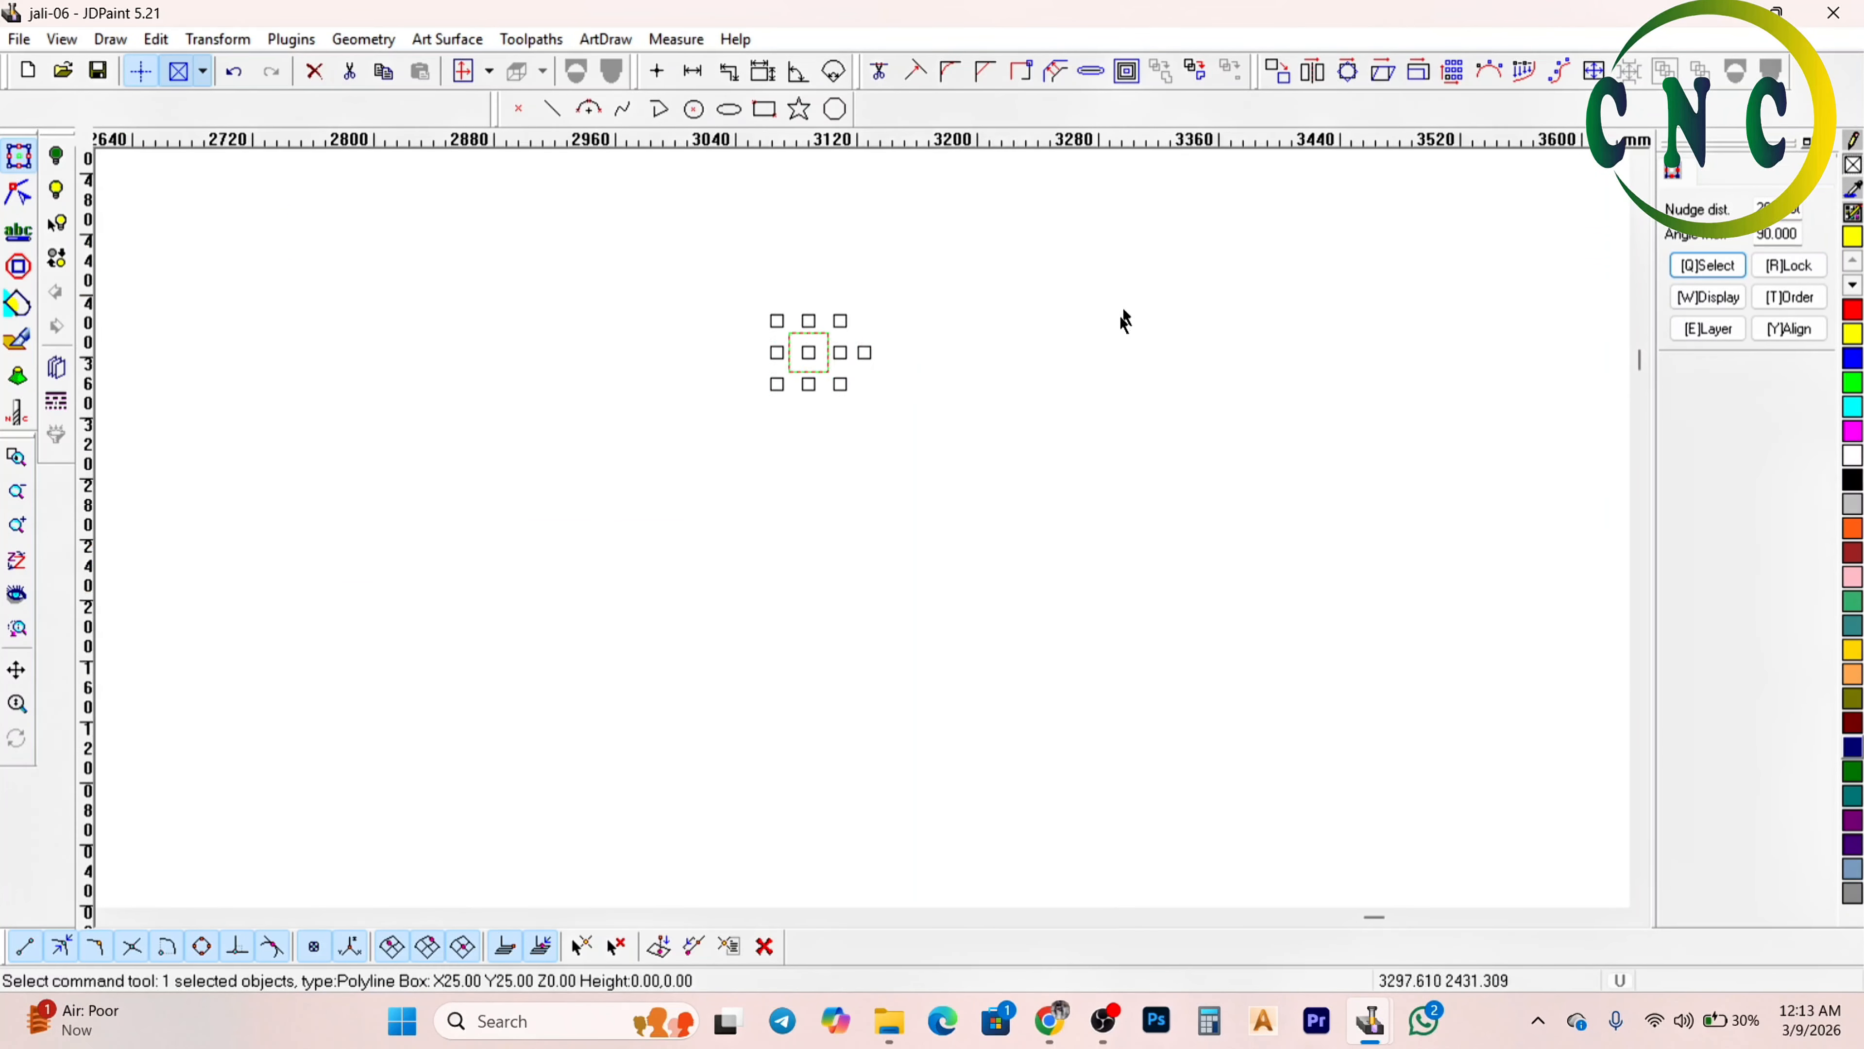
{"action": "scroll", "coordinate": [807, 367], "scroll_direction": "down", "scroll_amount": 2}
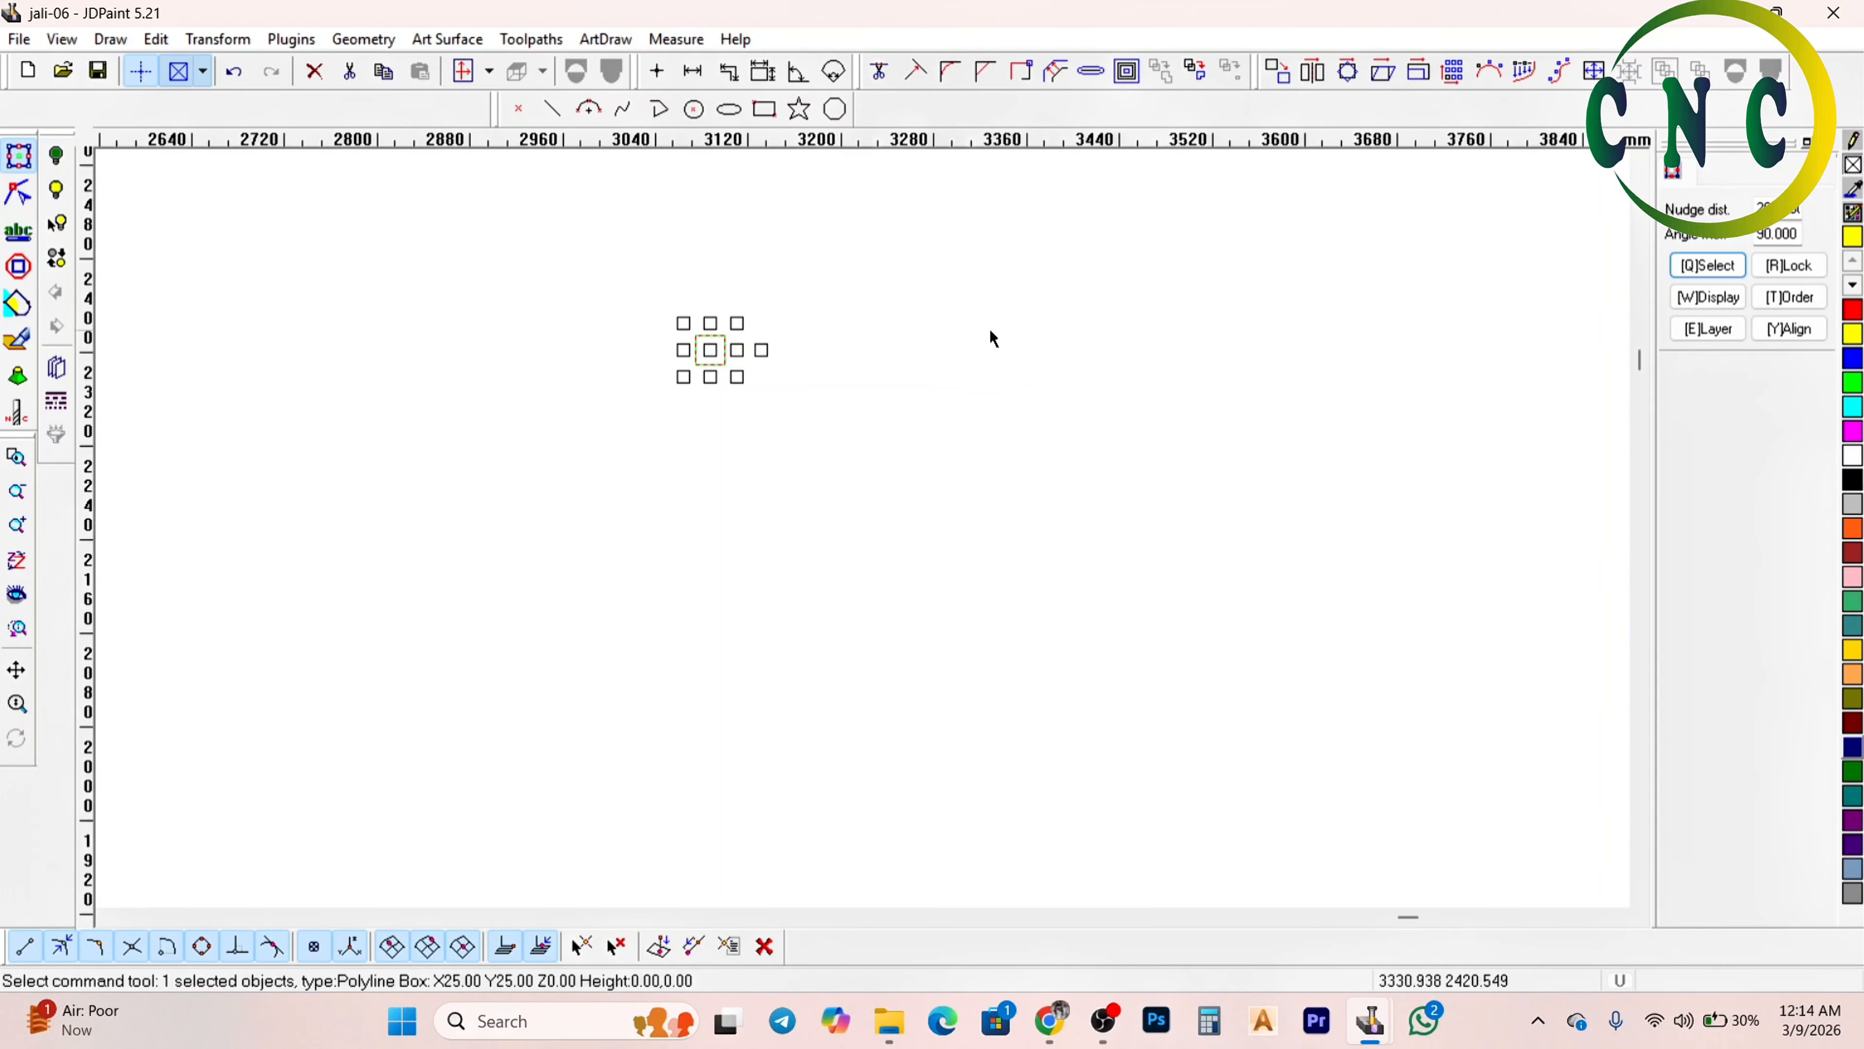
{"action": "scroll", "coordinate": [610, 390], "scroll_direction": "up", "scroll_amount": 1}
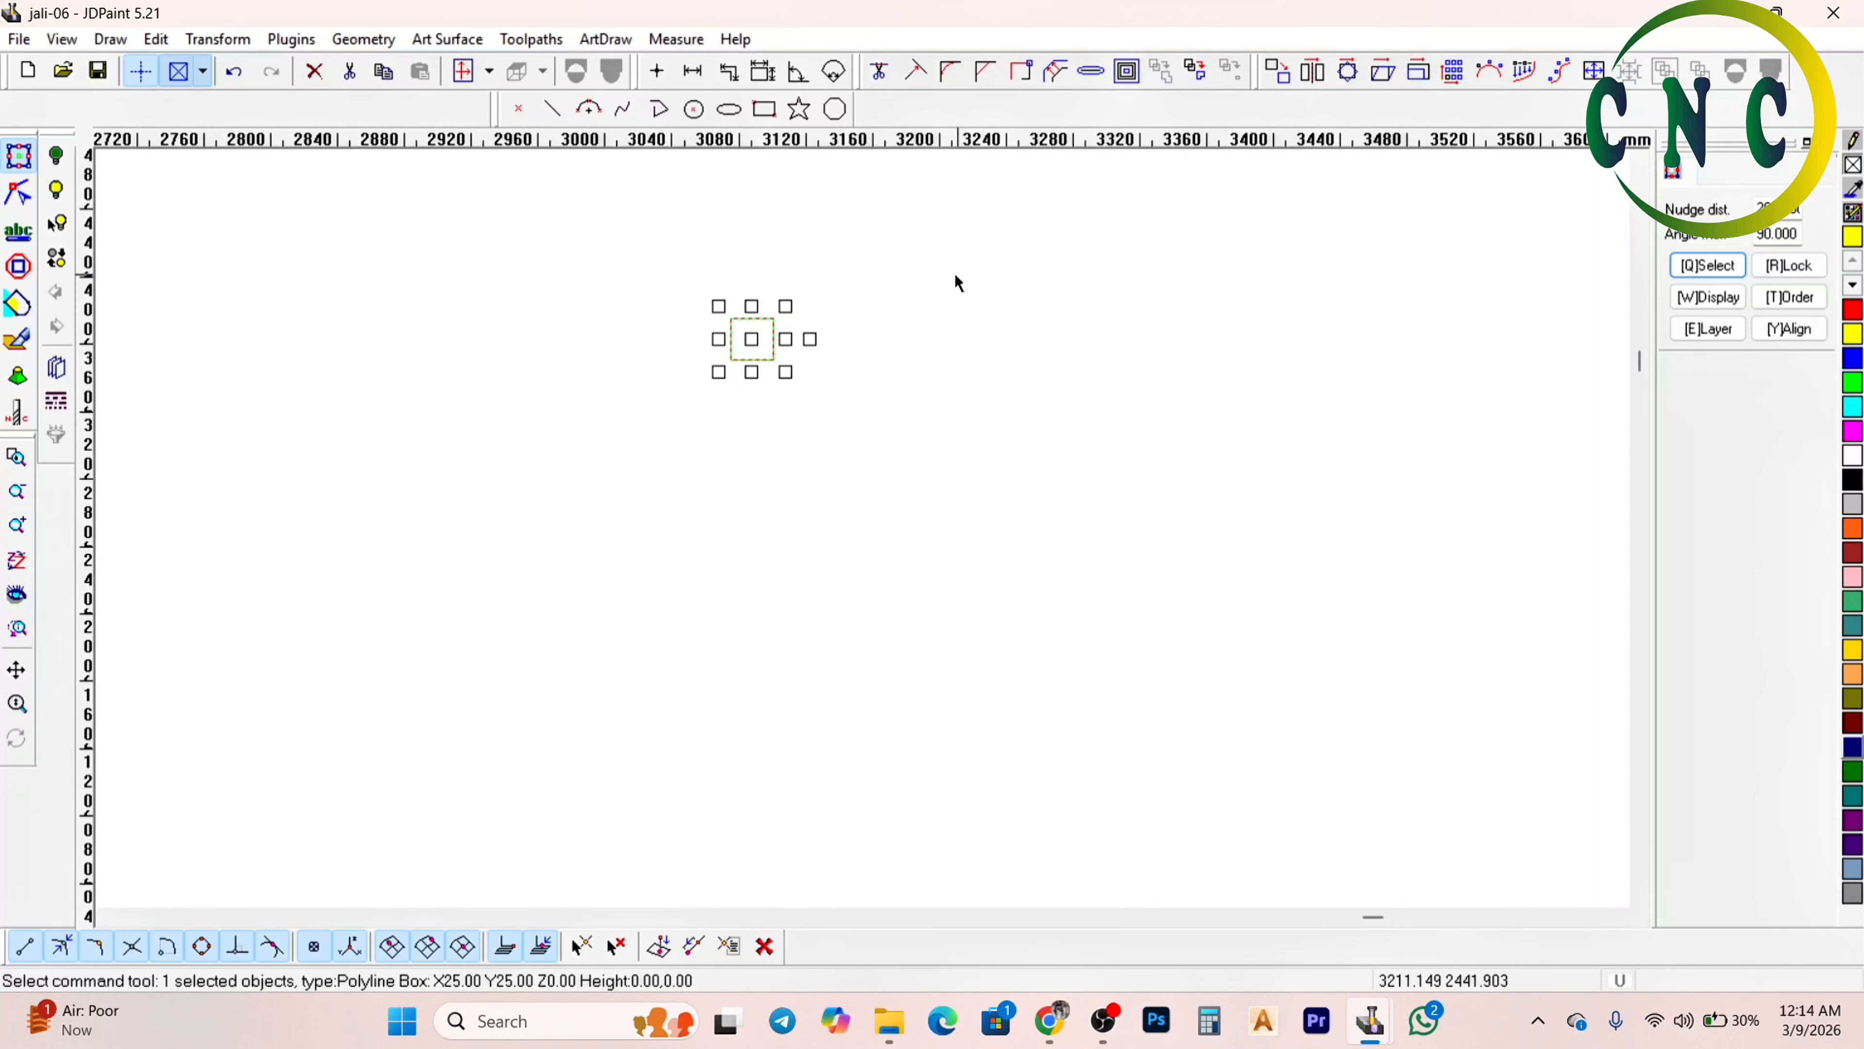
{"action": "left_click", "coordinate": [1452, 71]}
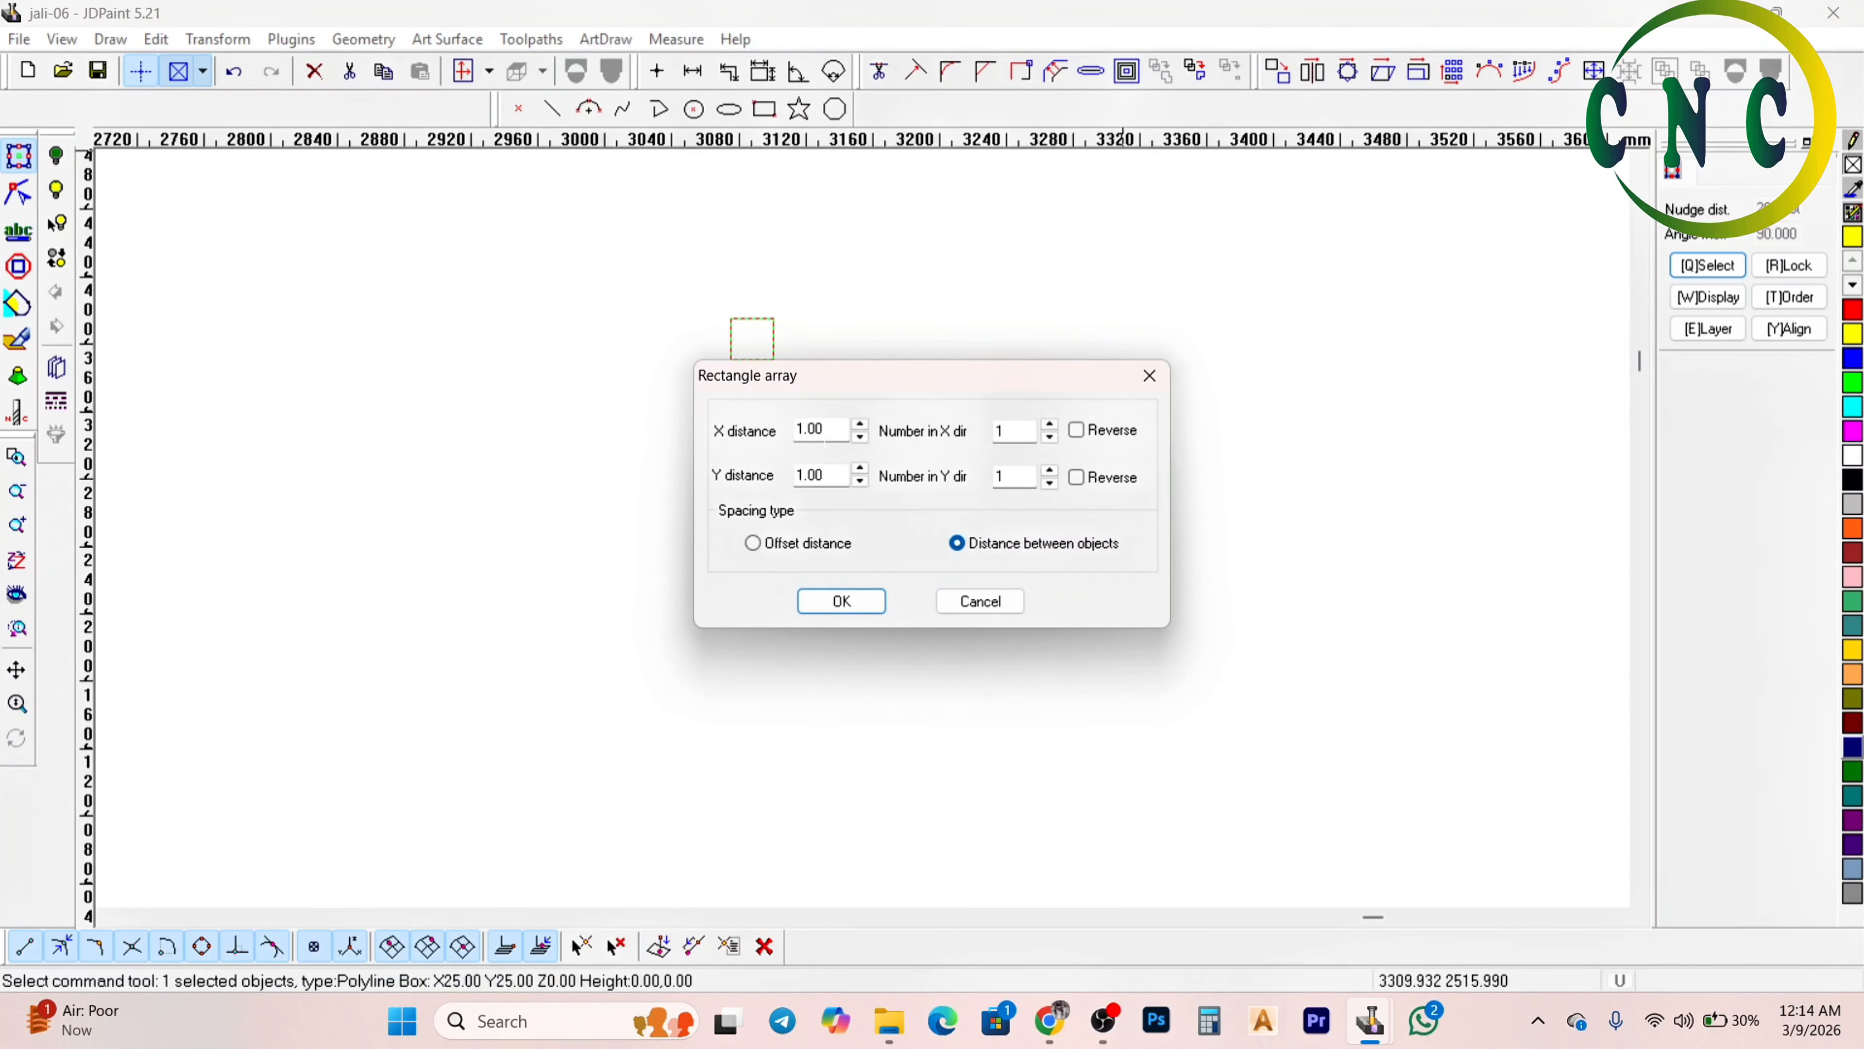
{"action": "left_click_drag", "start_coordinate": [827, 429], "coordinate": [750, 445]}
{"action": "type", "text": "25"}
{"action": "left_click_drag", "start_coordinate": [823, 481], "coordinate": [761, 490]}
{"action": "type", "text": "2"}
{"action": "left_click_drag", "start_coordinate": [1028, 431], "coordinate": [935, 440]}
{"action": "type", "text": "10"}
{"action": "left_click", "coordinate": [1009, 483]}
{"action": "left_click", "coordinate": [852, 610]}
{"action": "scroll", "coordinate": [805, 605], "scroll_direction": "down", "scroll_amount": 2}
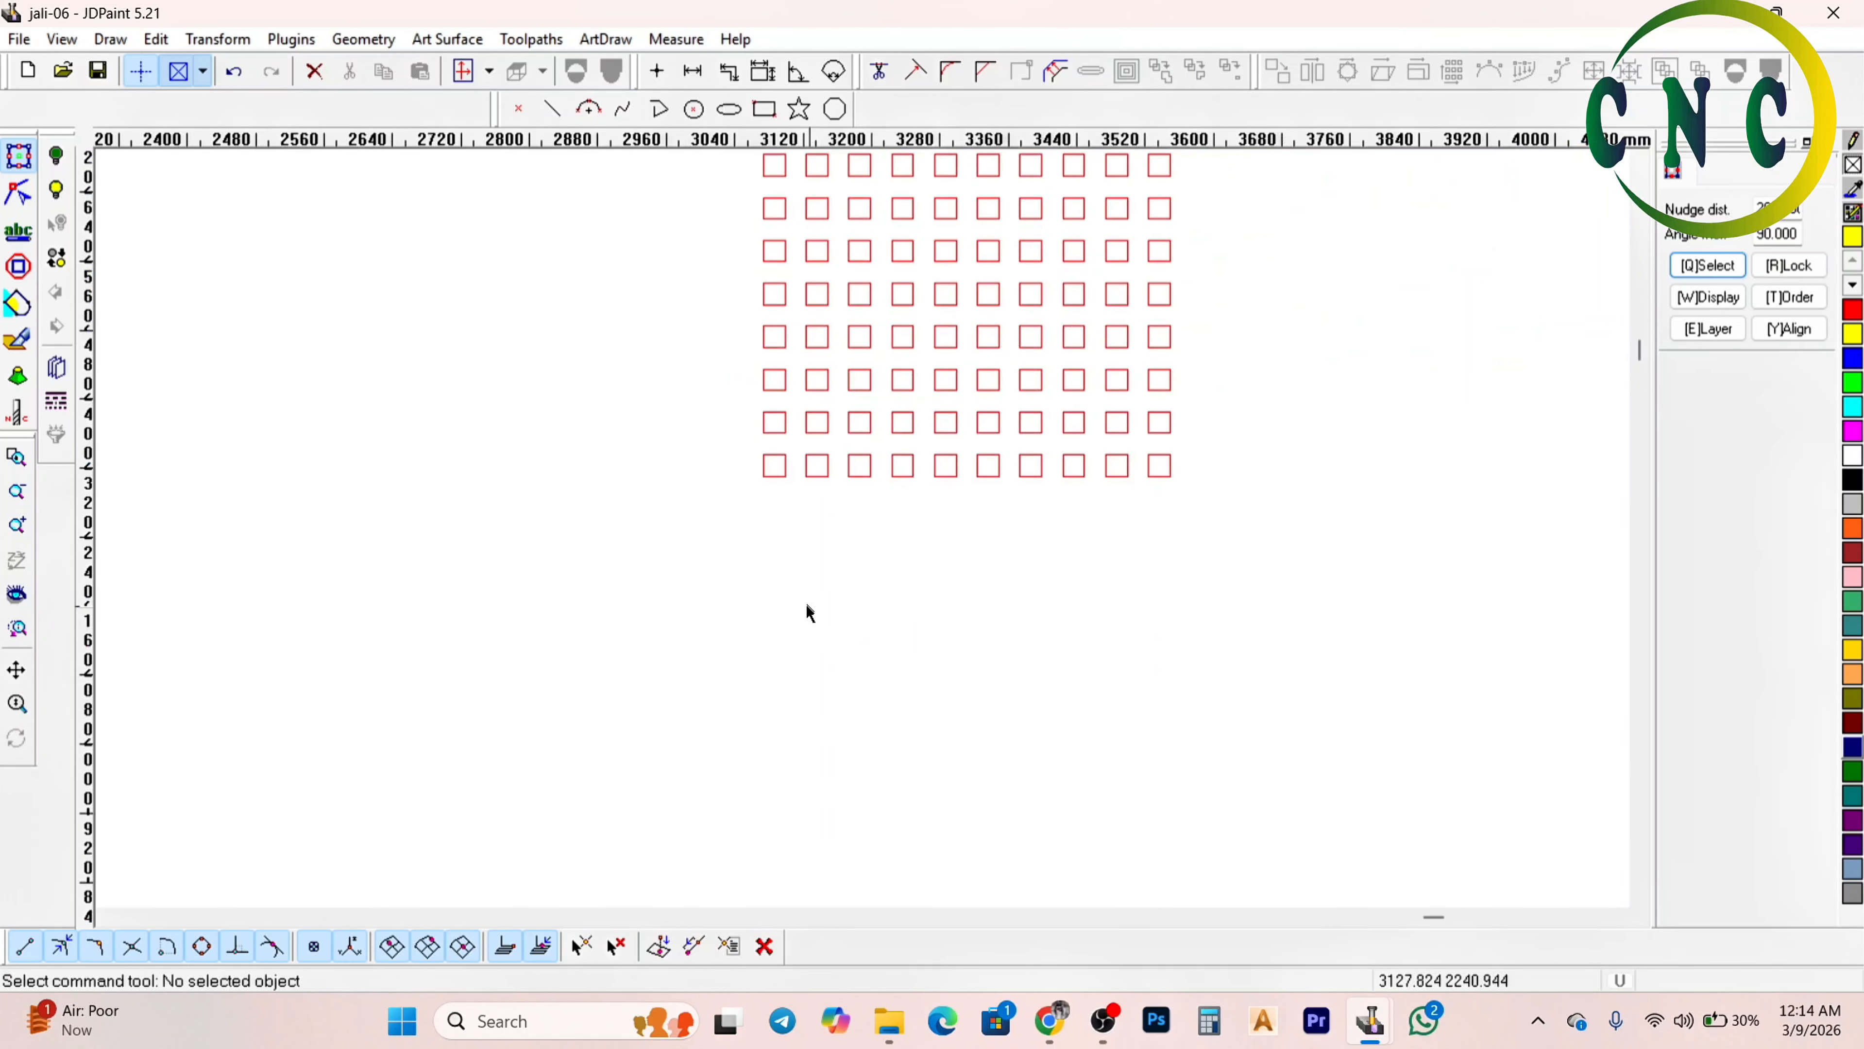
{"action": "scroll", "coordinate": [874, 365], "scroll_direction": "down", "scroll_amount": 1}
{"action": "scroll", "coordinate": [864, 349], "scroll_direction": "up", "scroll_amount": 5}
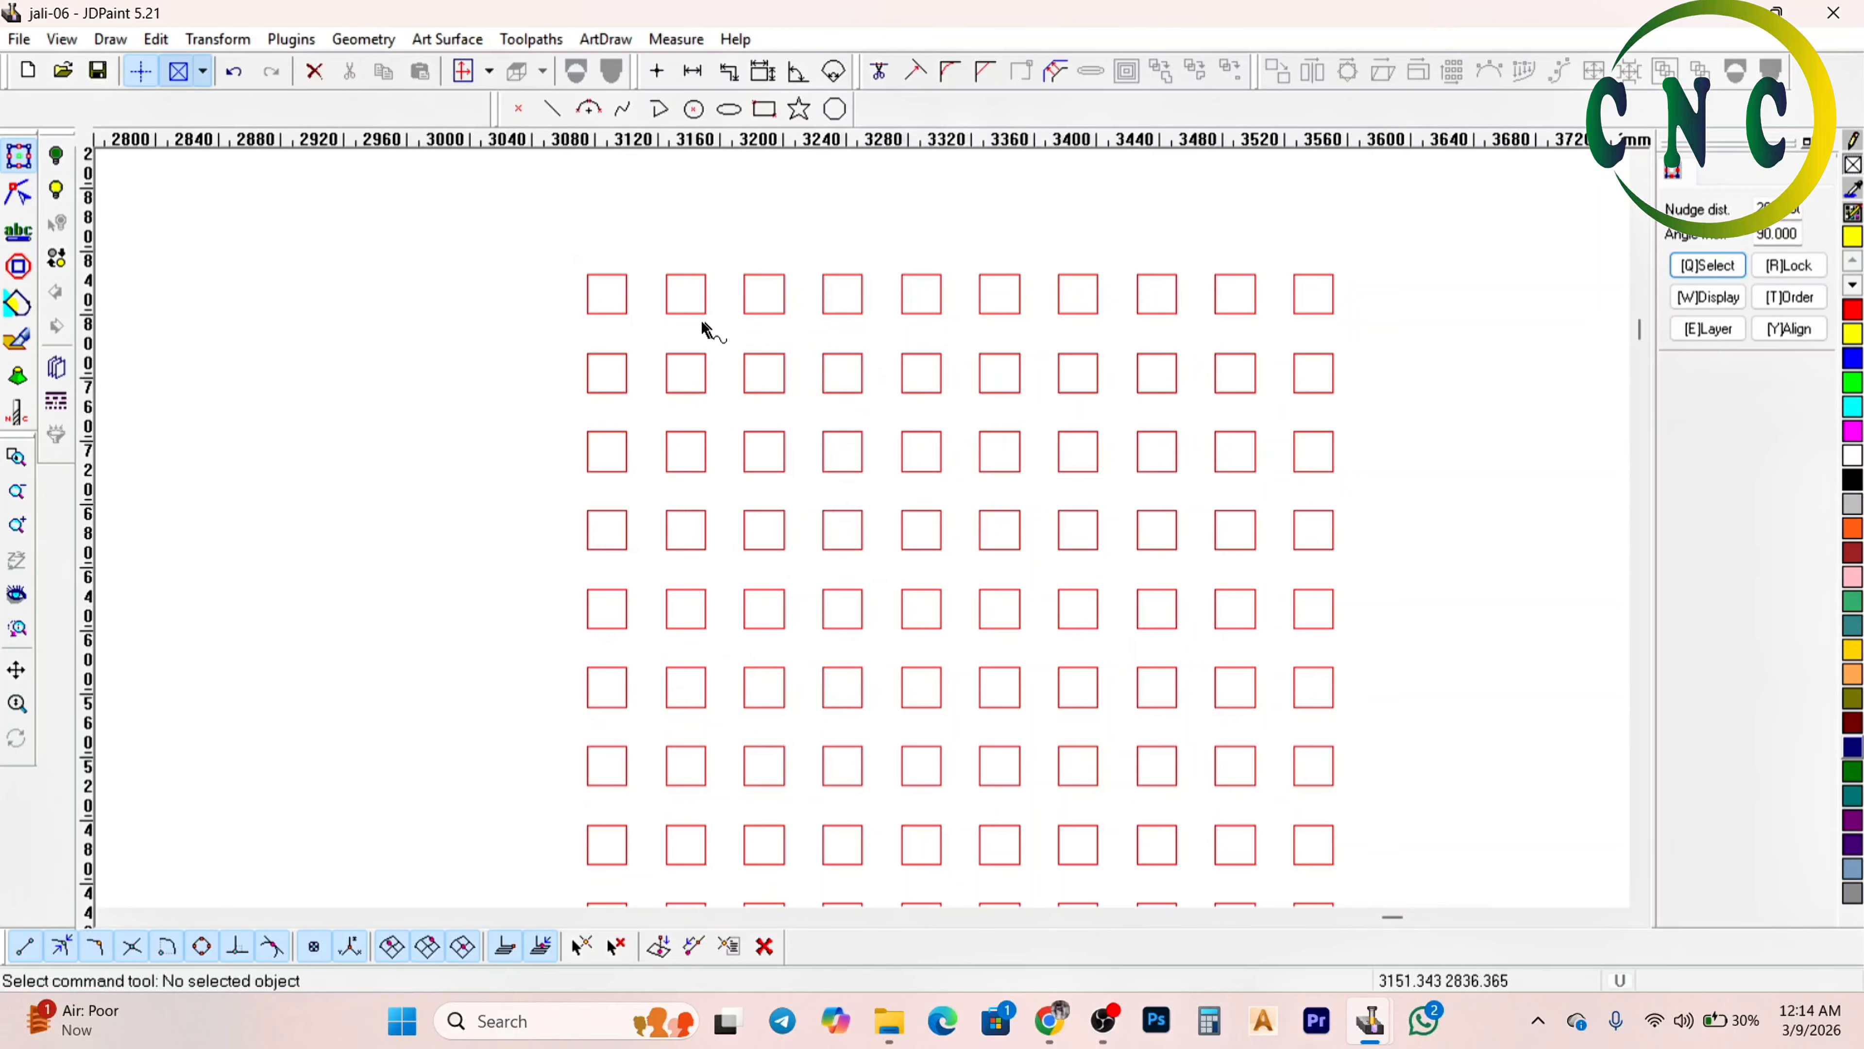
Undo the 25 mm array and the scaling of the square, and select the restored large rectangle
{"action": "scroll", "coordinate": [638, 305], "scroll_direction": "up", "scroll_amount": 1}
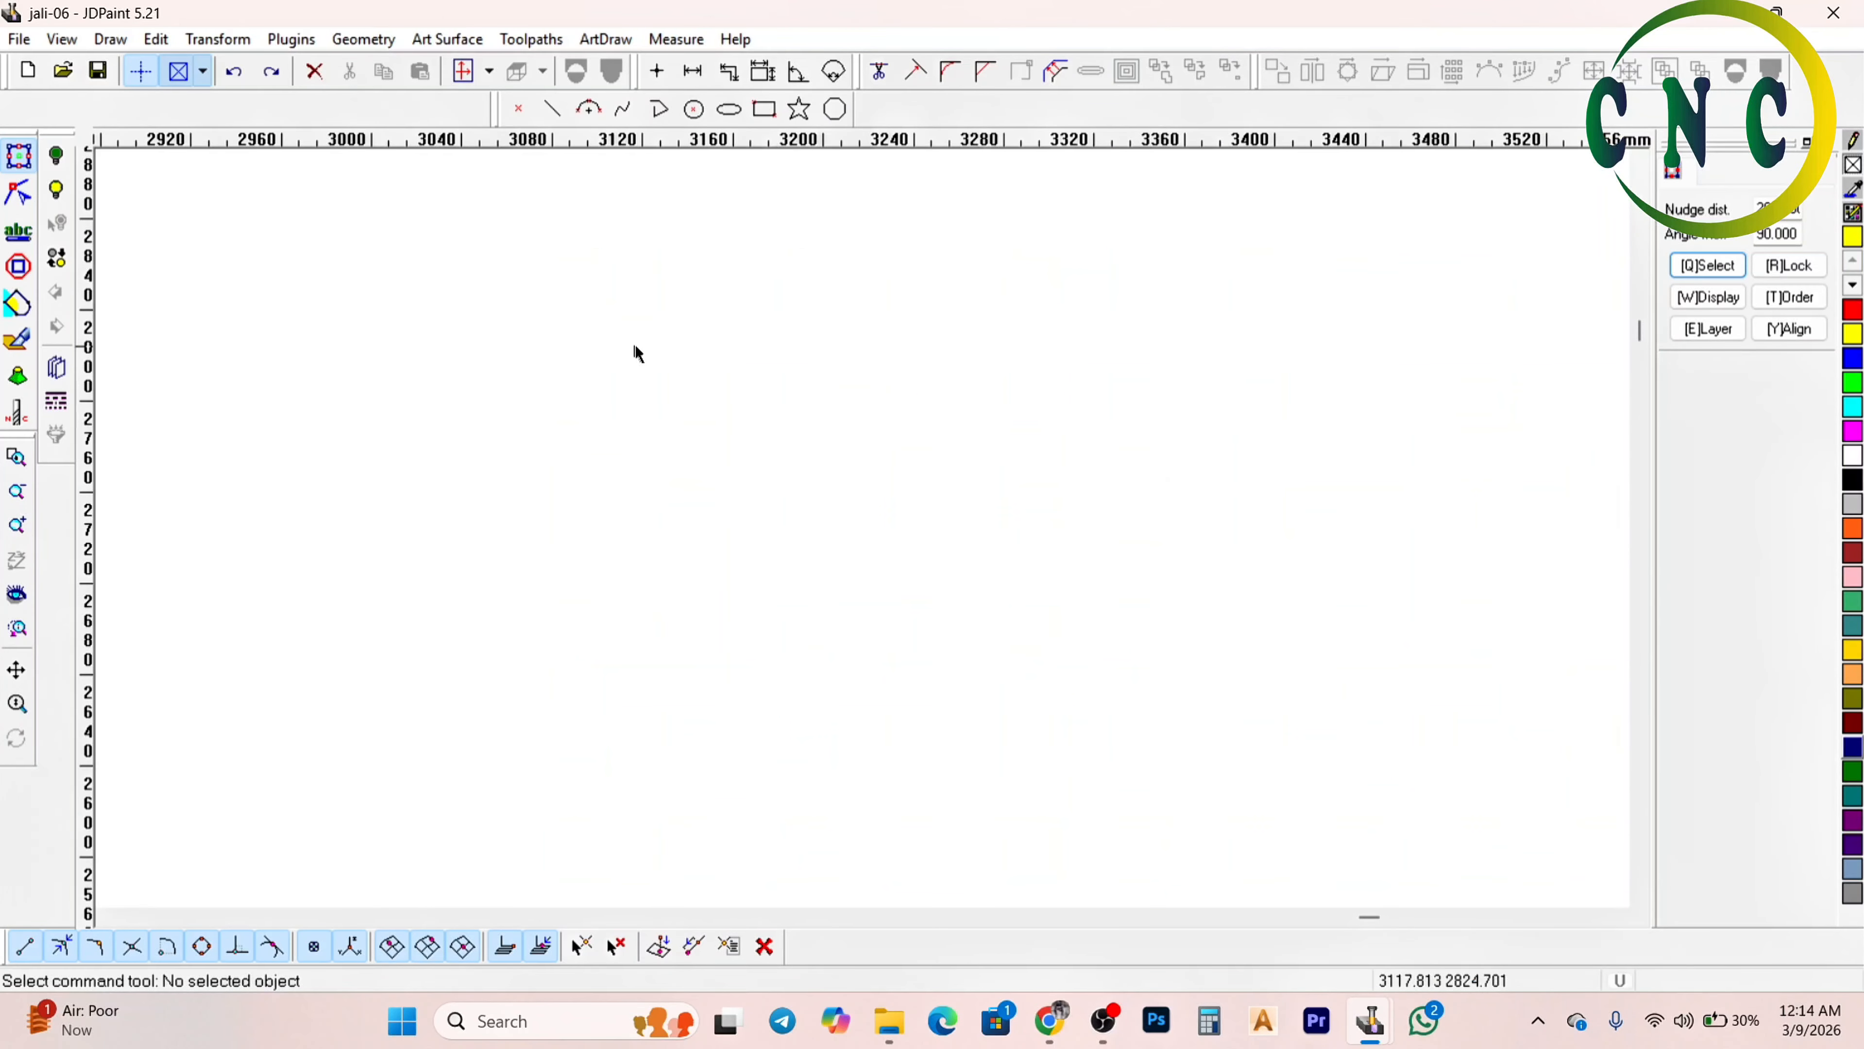
{"action": "scroll", "coordinate": [636, 349], "scroll_direction": "down", "scroll_amount": 1}
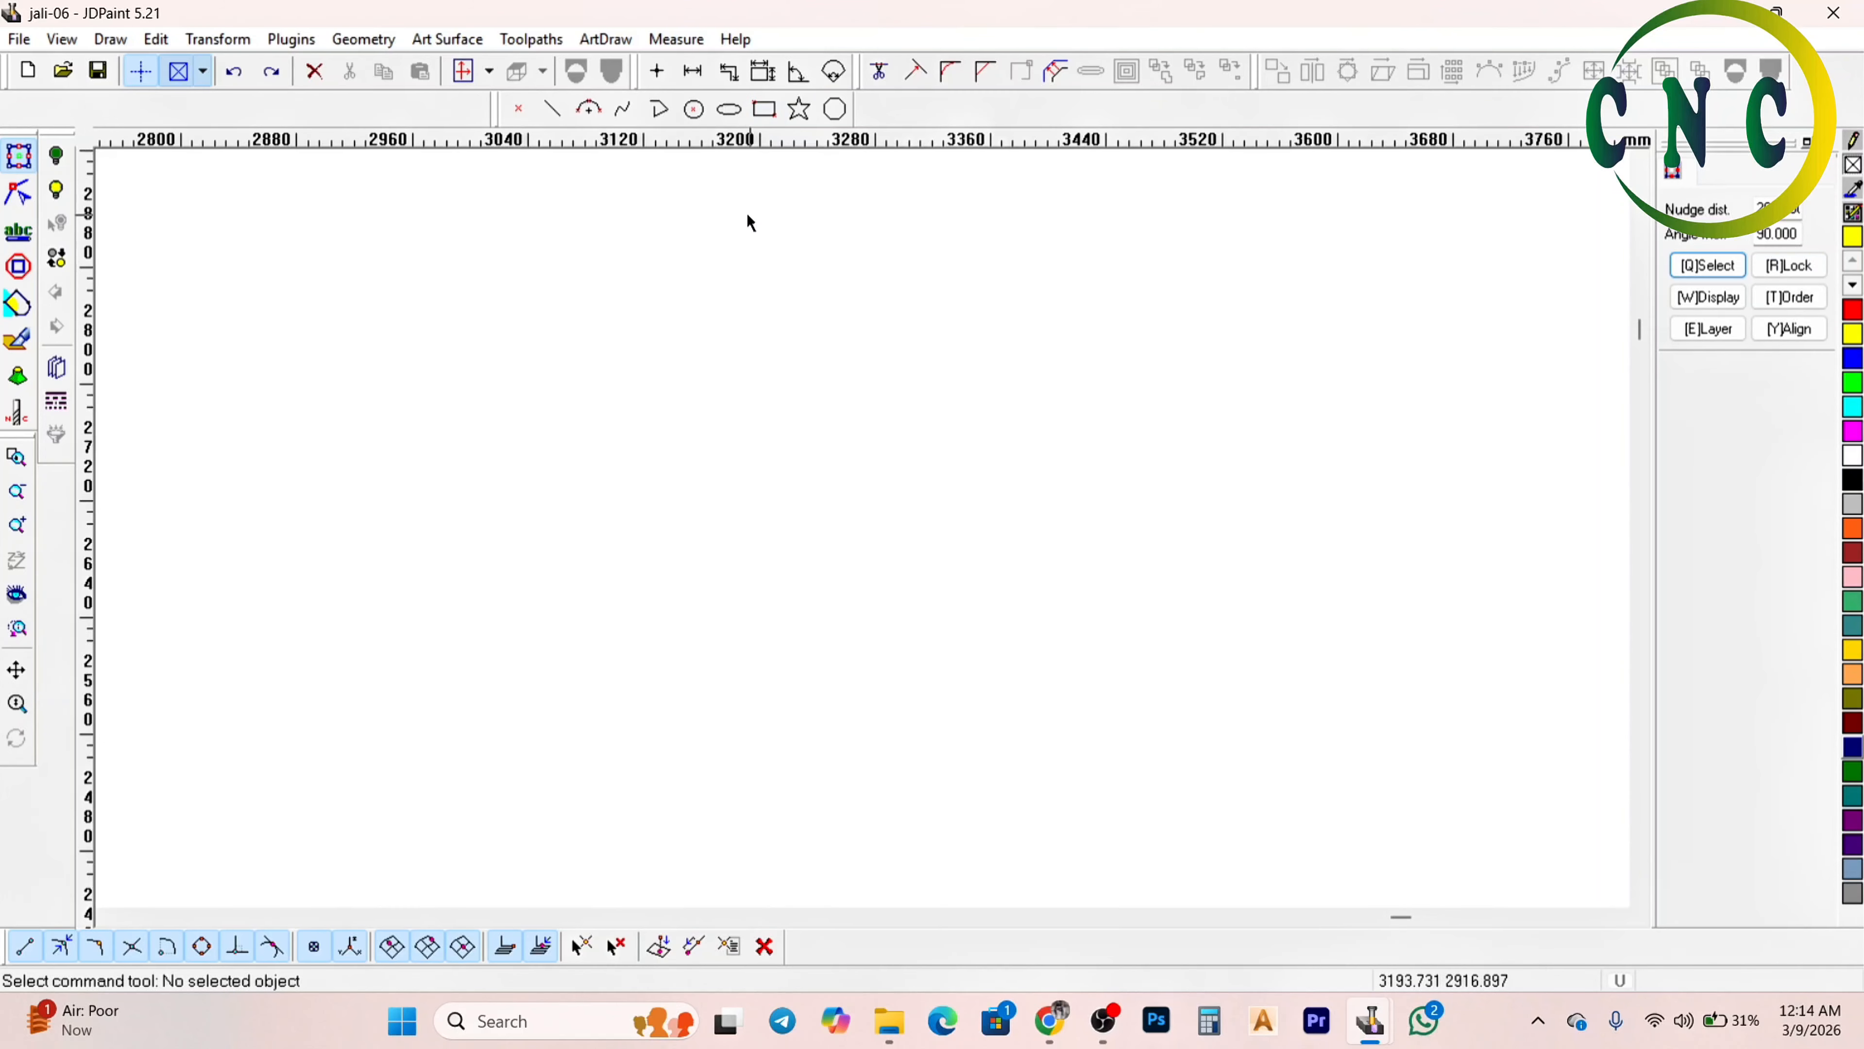
{"action": "scroll", "coordinate": [774, 304], "scroll_direction": "down", "scroll_amount": 3}
{"action": "left_click", "coordinate": [723, 496]}
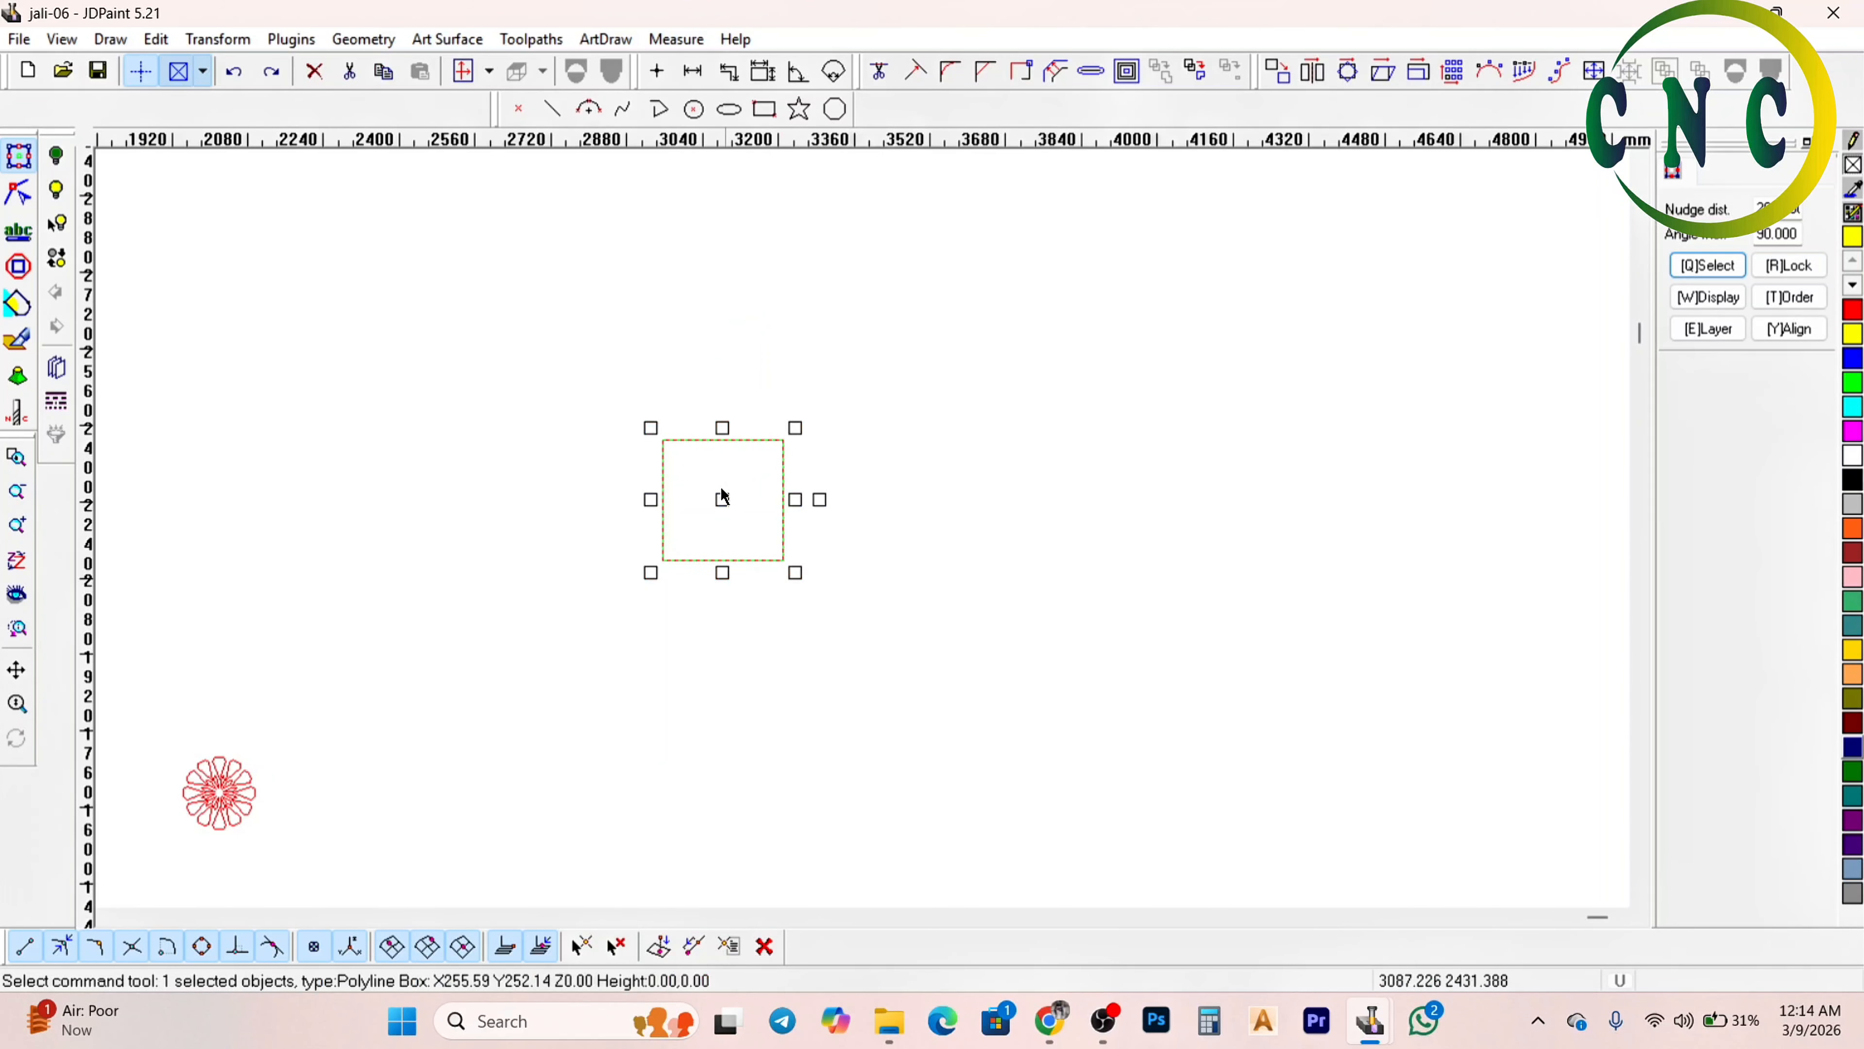
{"action": "scroll", "coordinate": [724, 495], "scroll_direction": "up", "scroll_amount": 1}
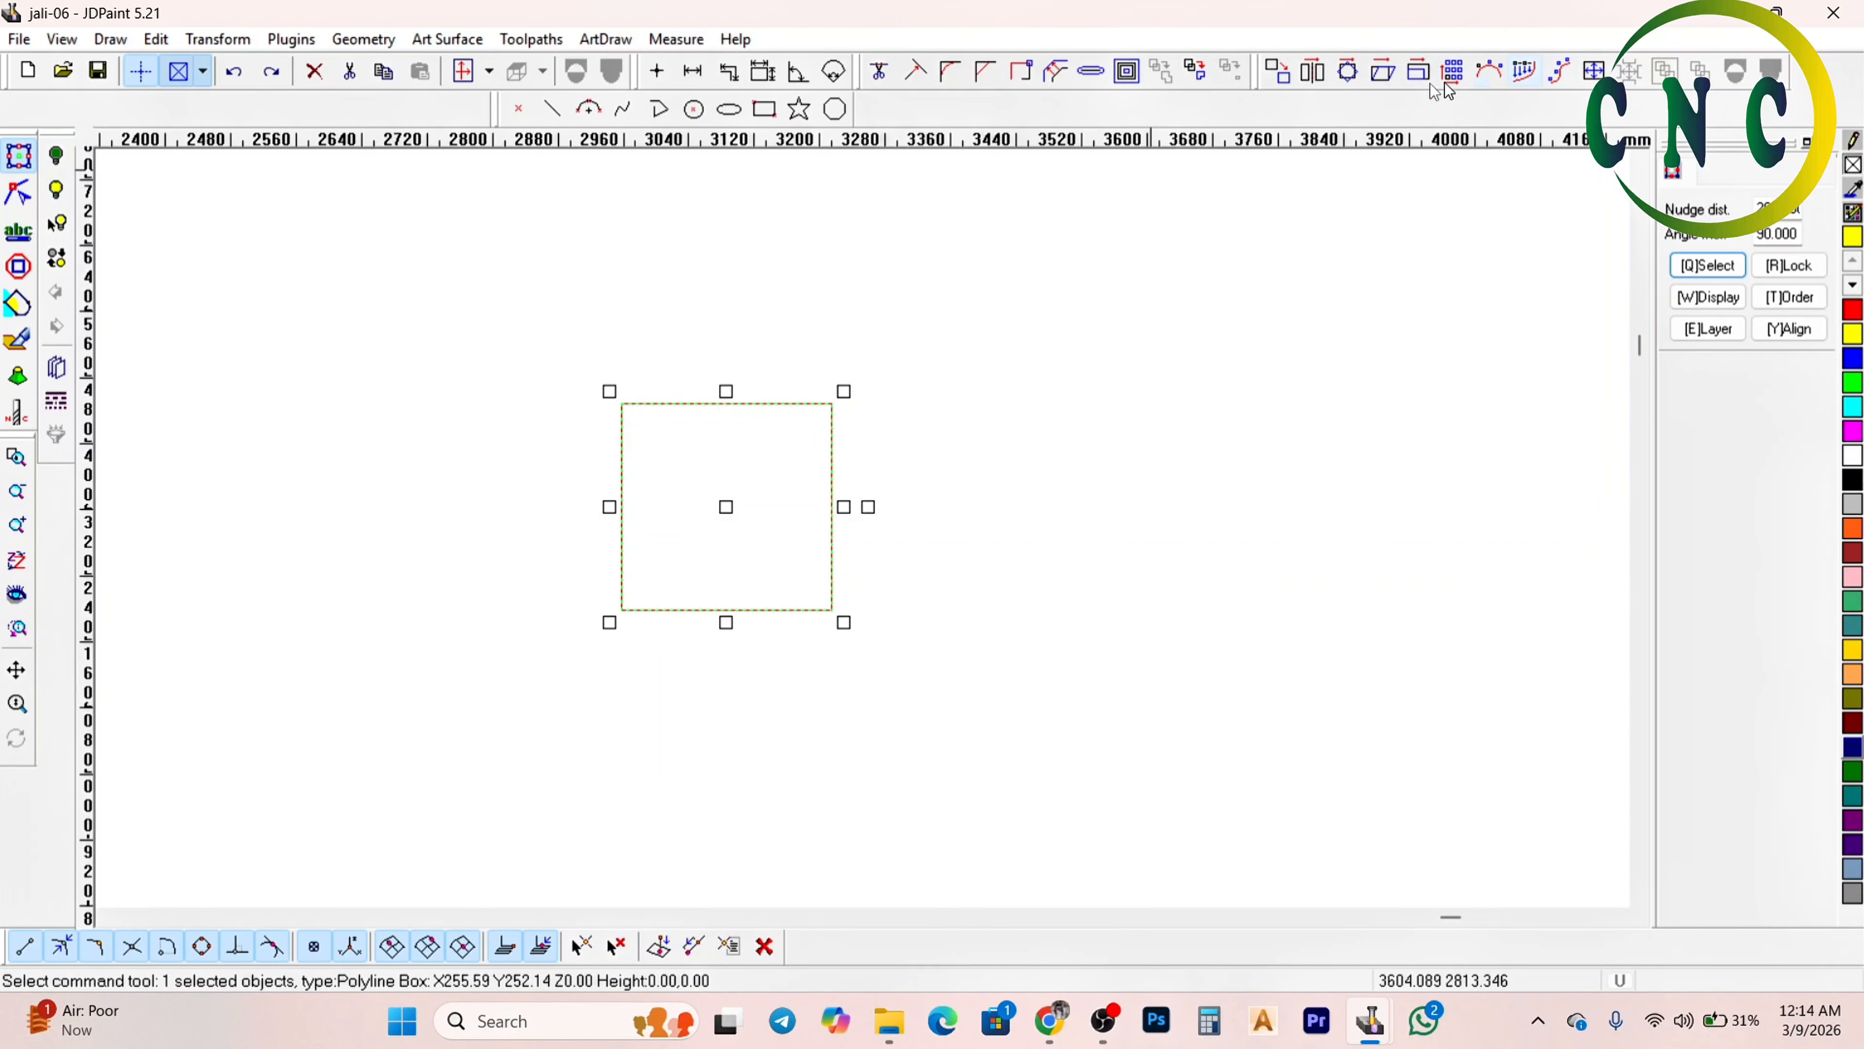
Try a 10 by 10 rectangle array of the large rectangle with 0 distance between objects in X and Y, and undo it
{"action": "left_click", "coordinate": [1451, 71]}
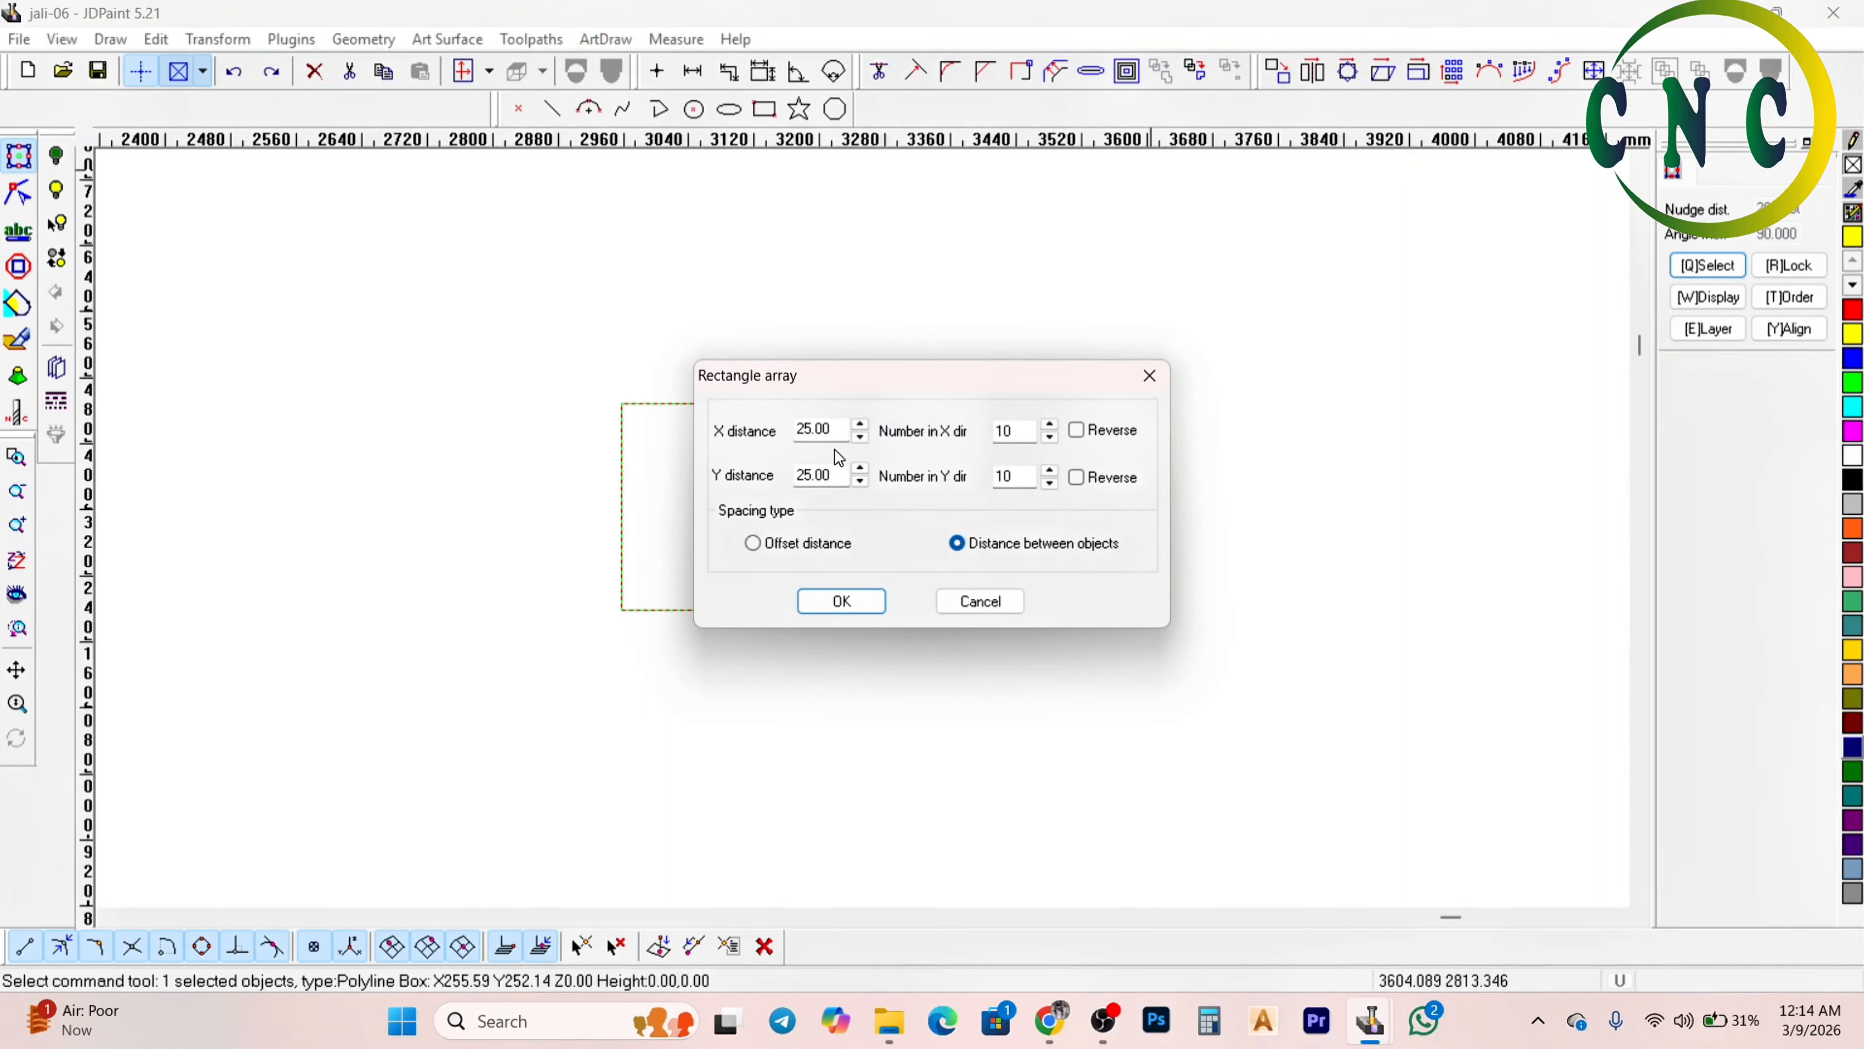
{"action": "left_click_drag", "start_coordinate": [844, 440], "coordinate": [794, 476]}
{"action": "type", "text": "00"}
{"action": "left_click", "coordinate": [870, 605]}
{"action": "scroll", "coordinate": [840, 428], "scroll_direction": "down", "scroll_amount": 4}
{"action": "middle_click_drag", "start_coordinate": [437, 565], "coordinate": [1121, 541]}
{"action": "scroll", "coordinate": [976, 528], "scroll_direction": "up", "scroll_amount": 8}
{"action": "scroll", "coordinate": [874, 484], "scroll_direction": "down", "scroll_amount": 8}
{"action": "scroll", "coordinate": [1077, 411], "scroll_direction": "up", "scroll_amount": 1}
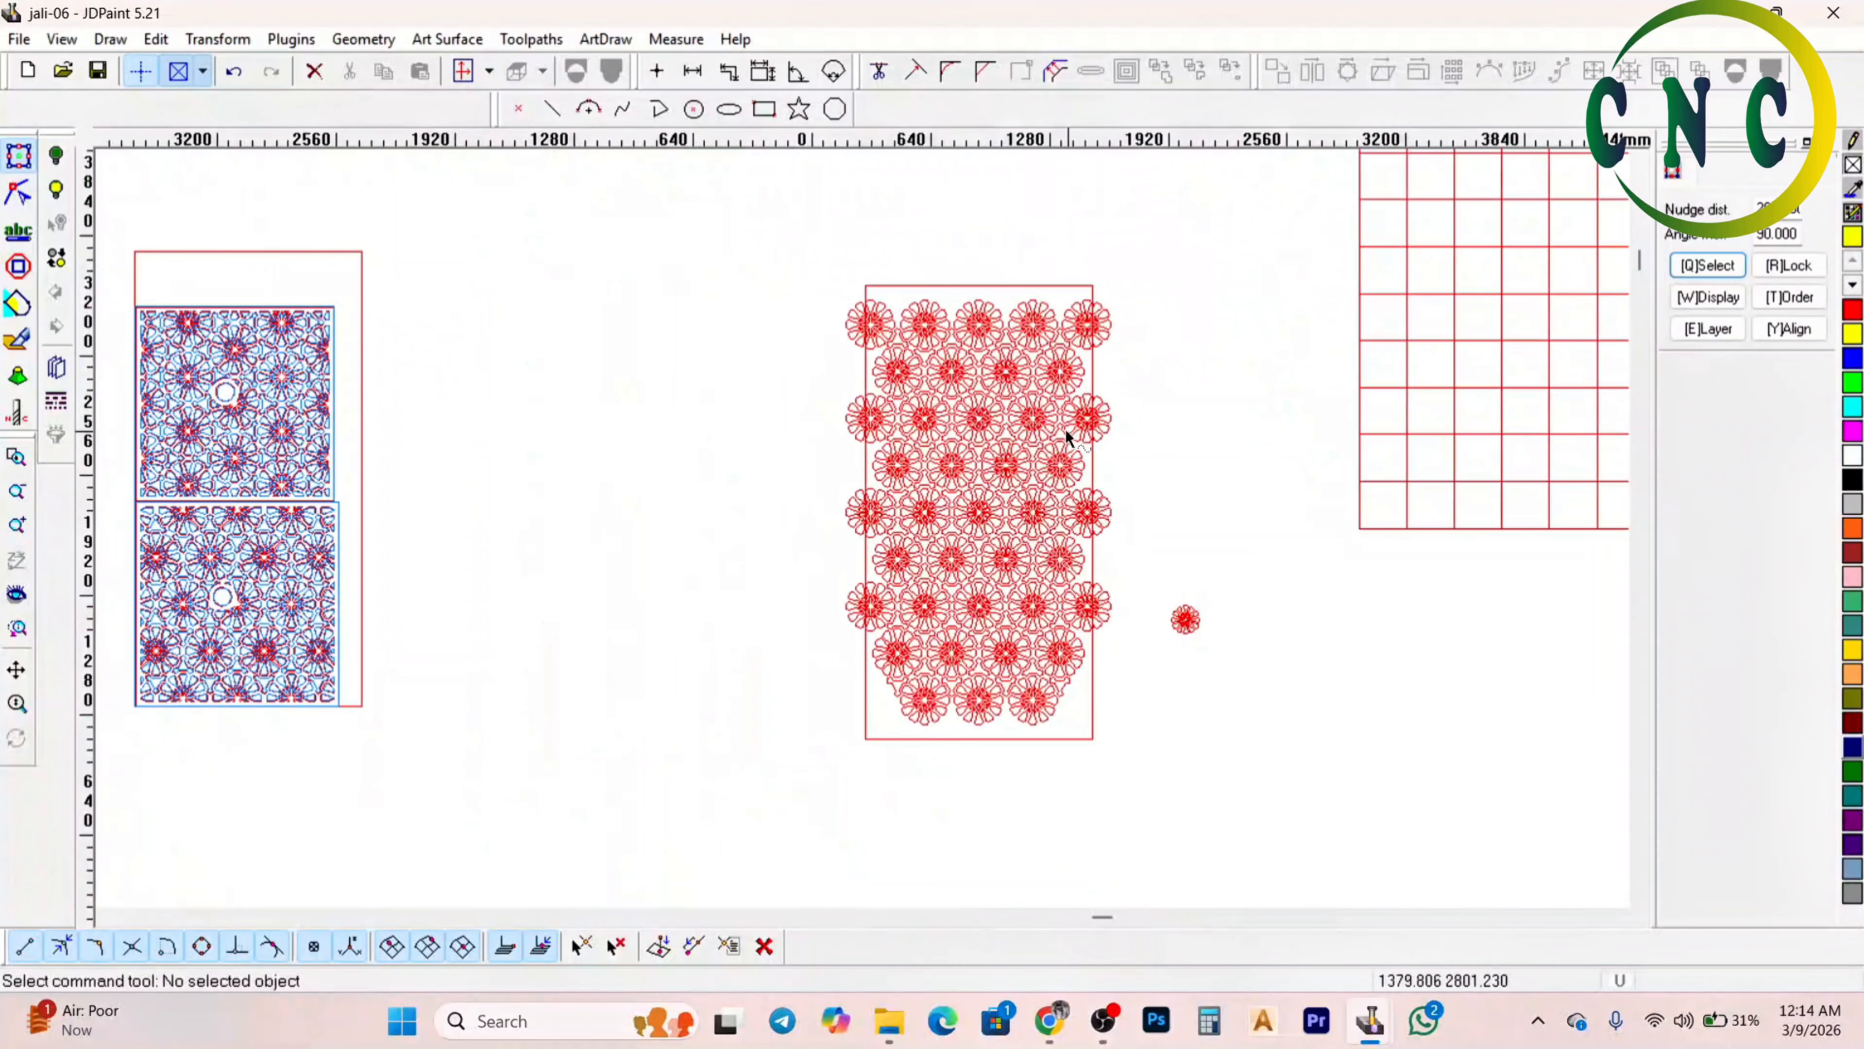
{"action": "key", "text": "ctrl+z"}
Create a 10 by 10 rectangle array of the large rectangle with 5 mm distance between objects in X and Y
{"action": "left_click", "coordinate": [1407, 516]}
{"action": "scroll", "coordinate": [1428, 528], "scroll_direction": "up", "scroll_amount": 3}
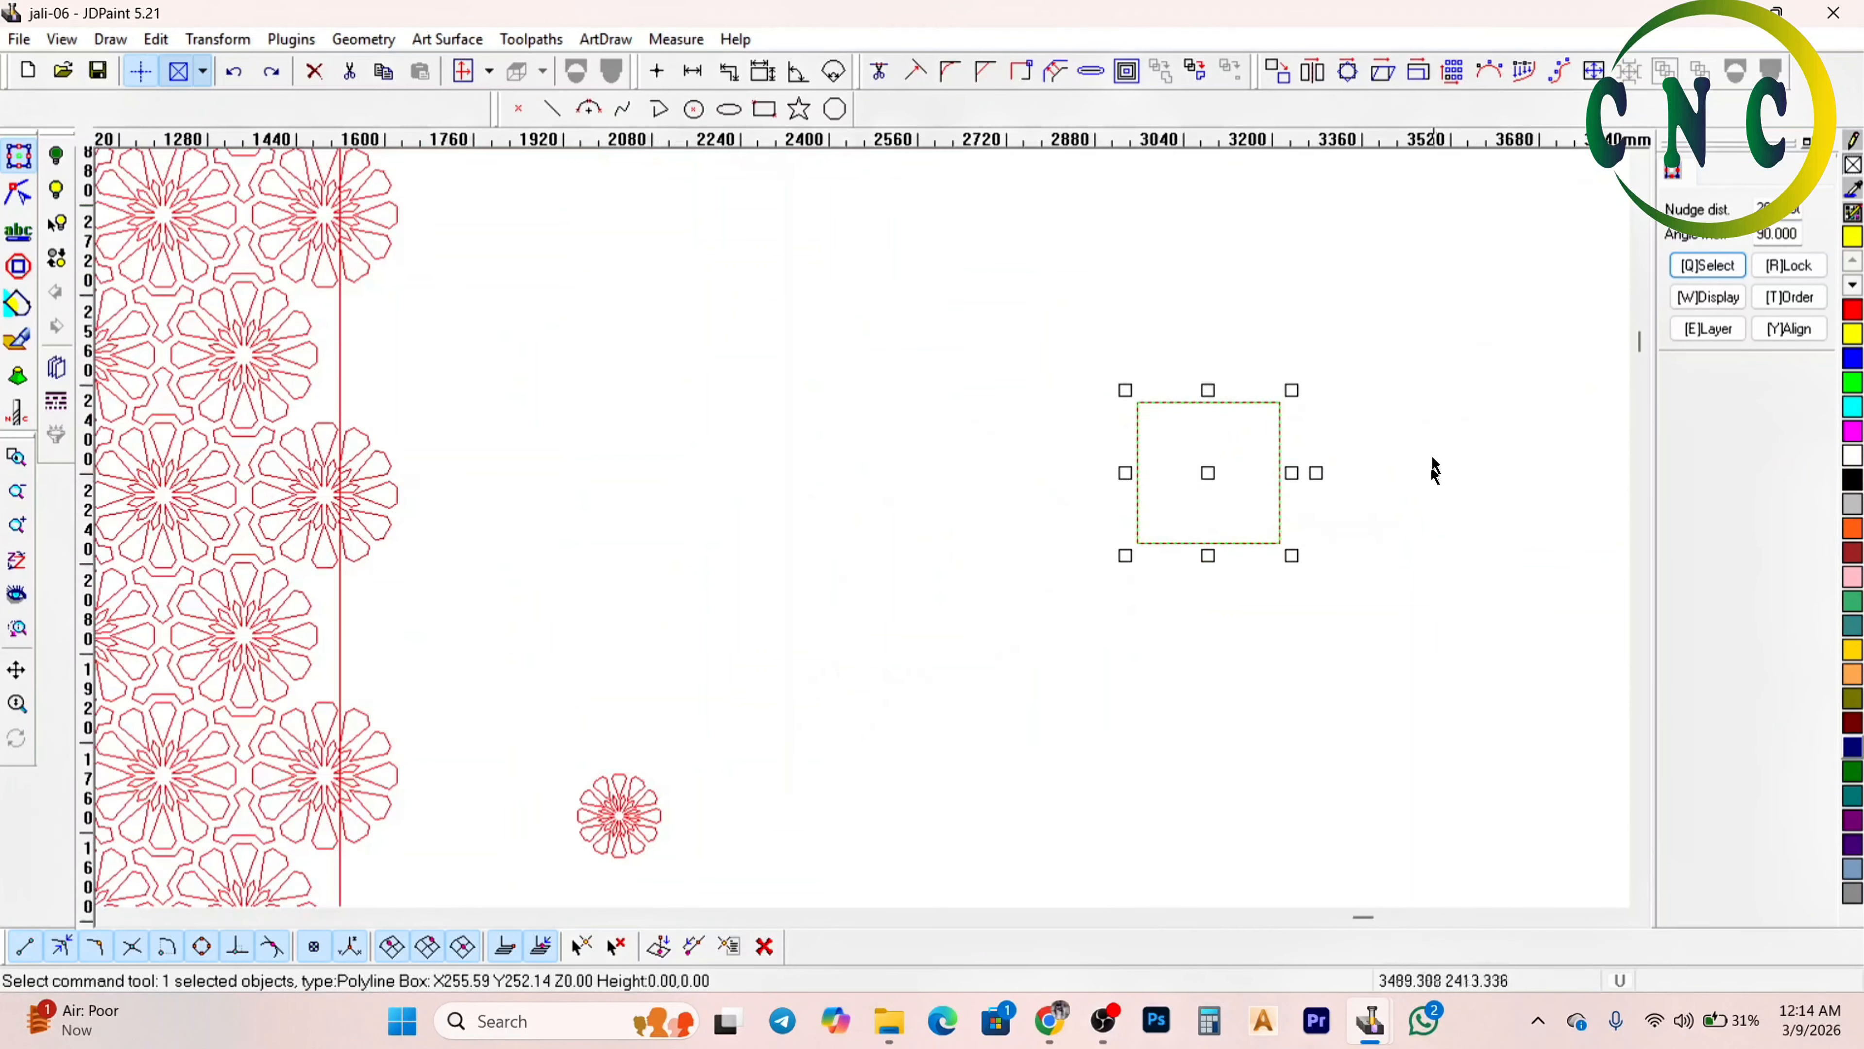
{"action": "scroll", "coordinate": [1312, 433], "scroll_direction": "up", "scroll_amount": 2}
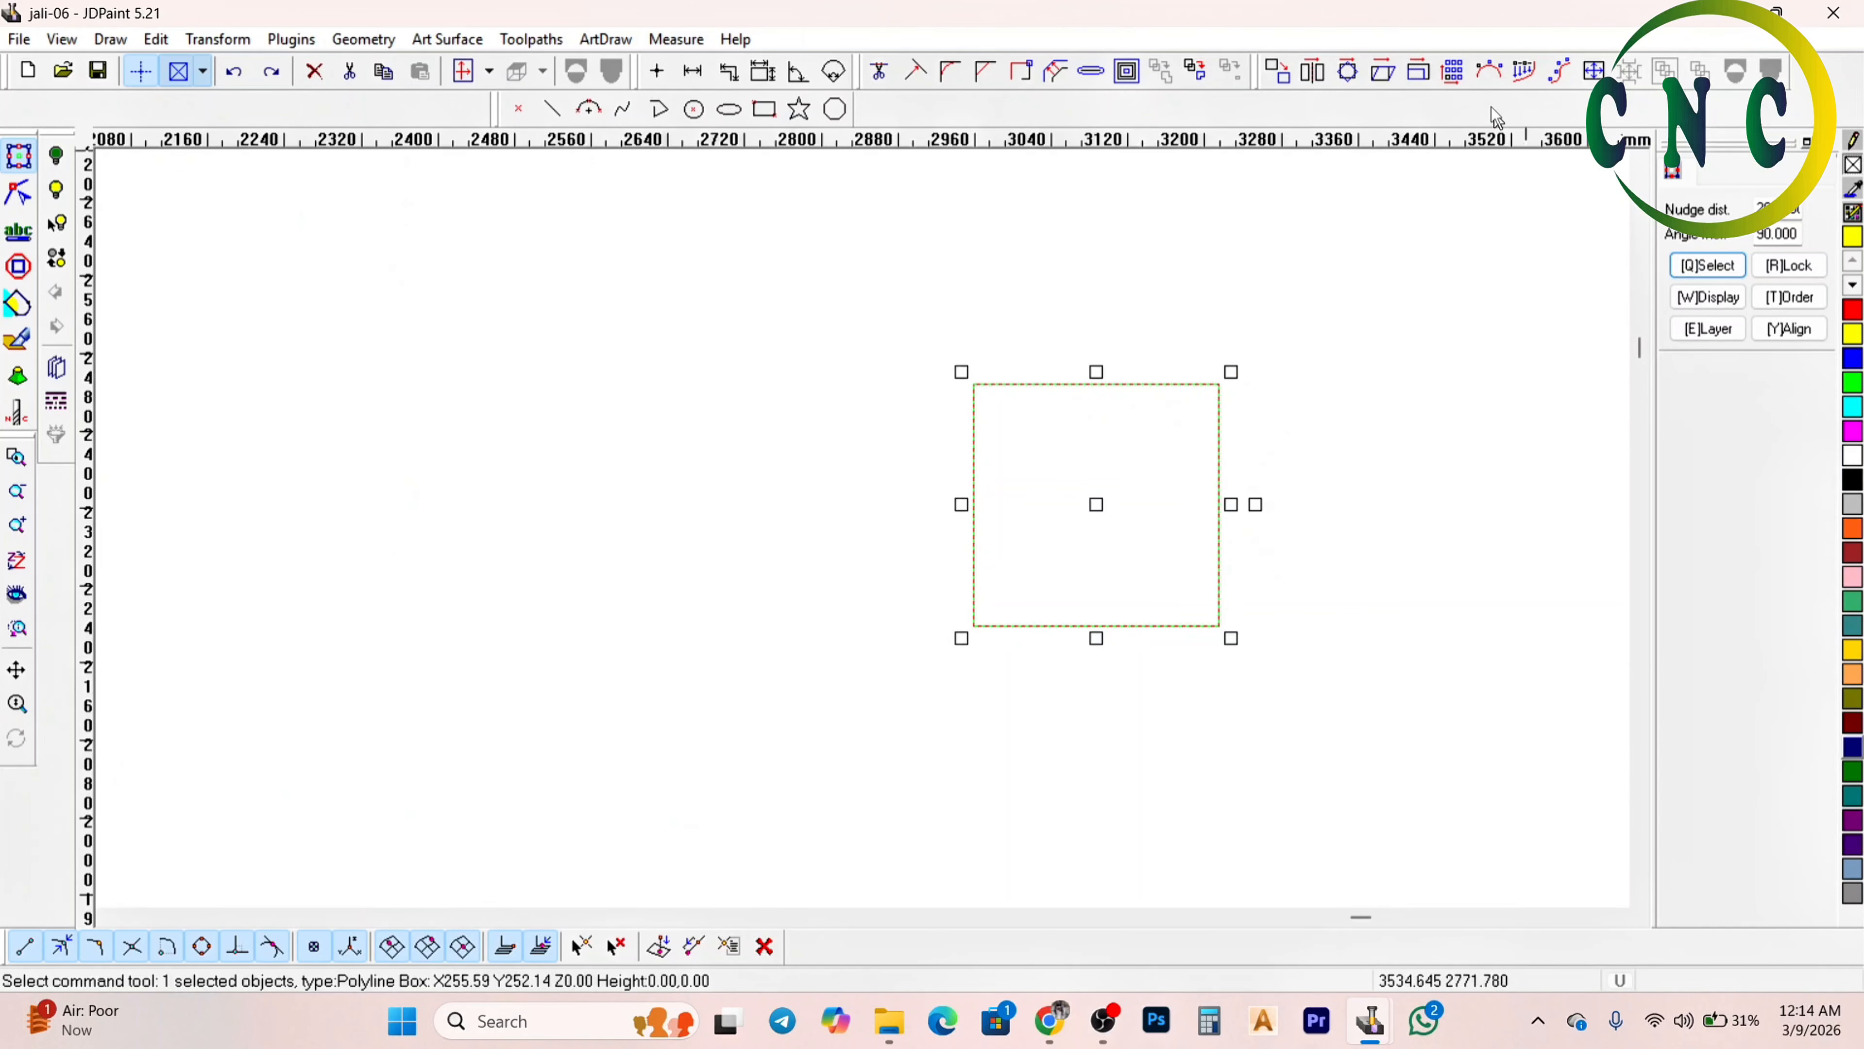
{"action": "left_click", "coordinate": [1452, 70]}
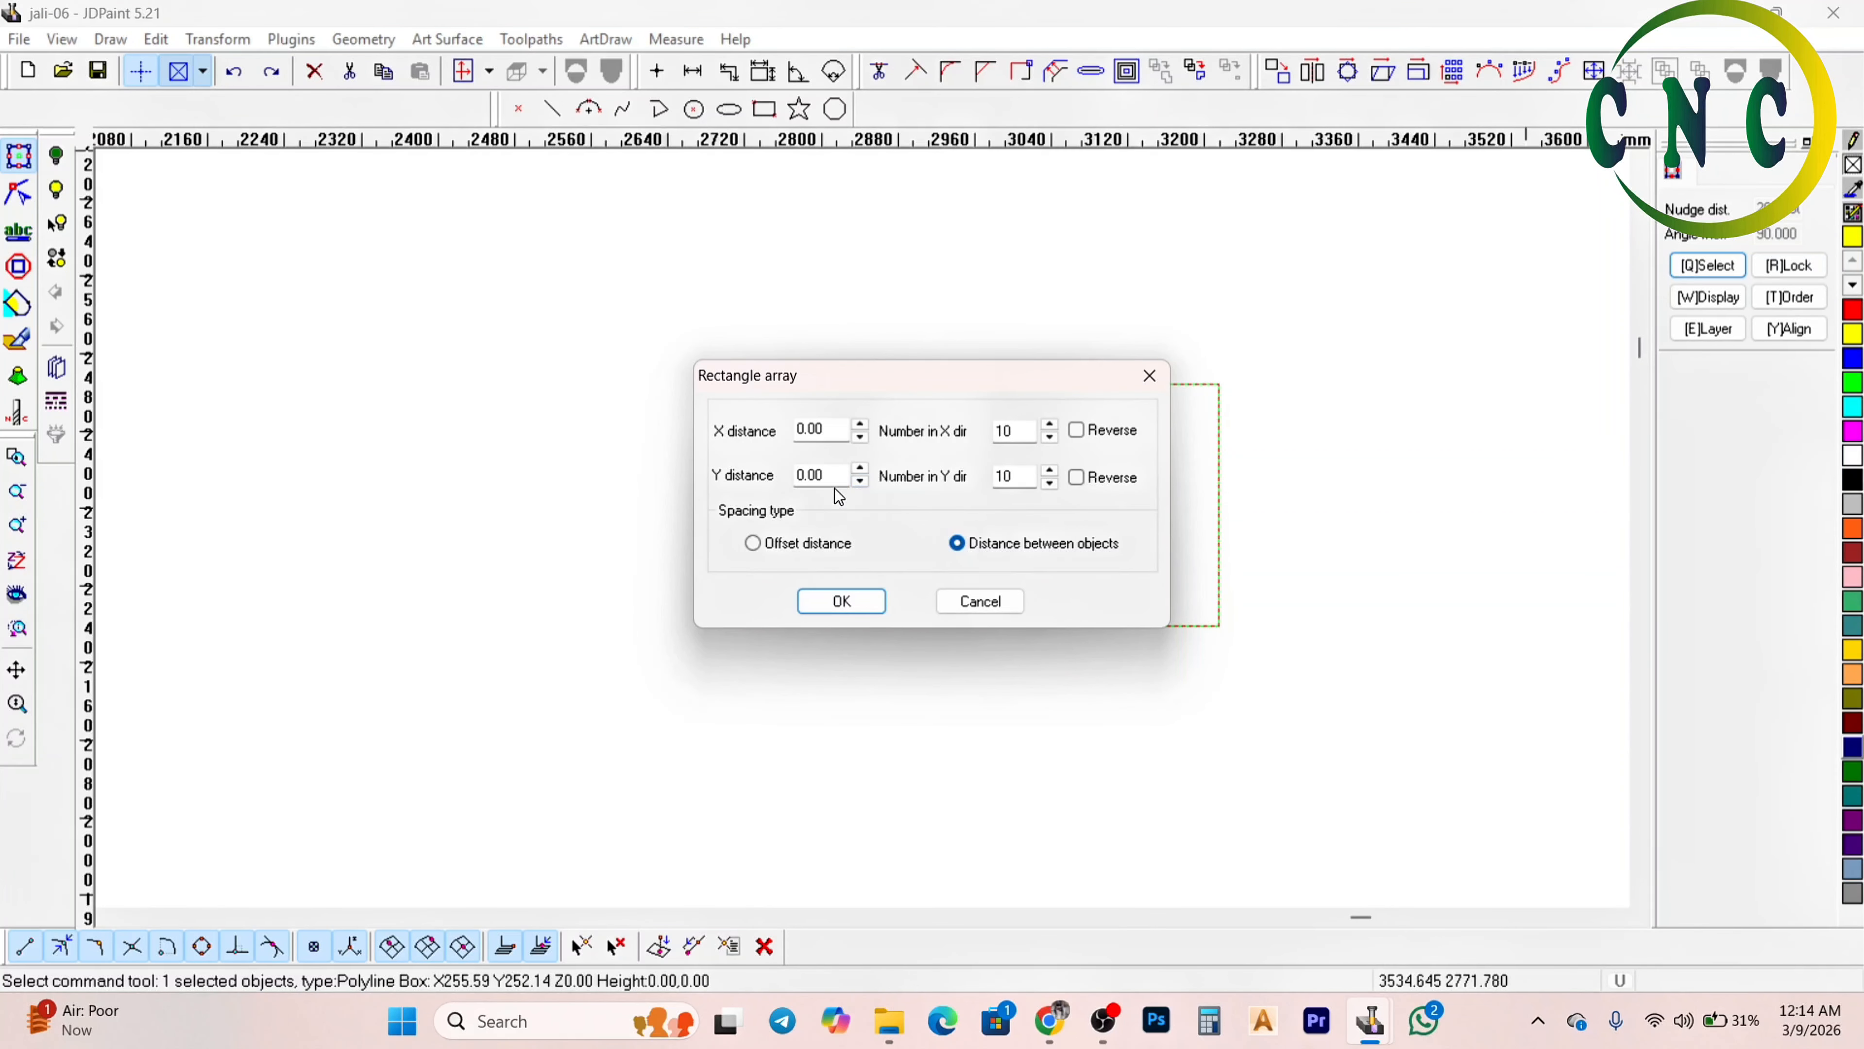
{"action": "left_click_drag", "start_coordinate": [836, 477], "coordinate": [705, 490]}
{"action": "type", "text": "5"}
{"action": "key", "text": "shift+Tab"}
{"action": "type", "text": "5"}
{"action": "left_click", "coordinate": [844, 602]}
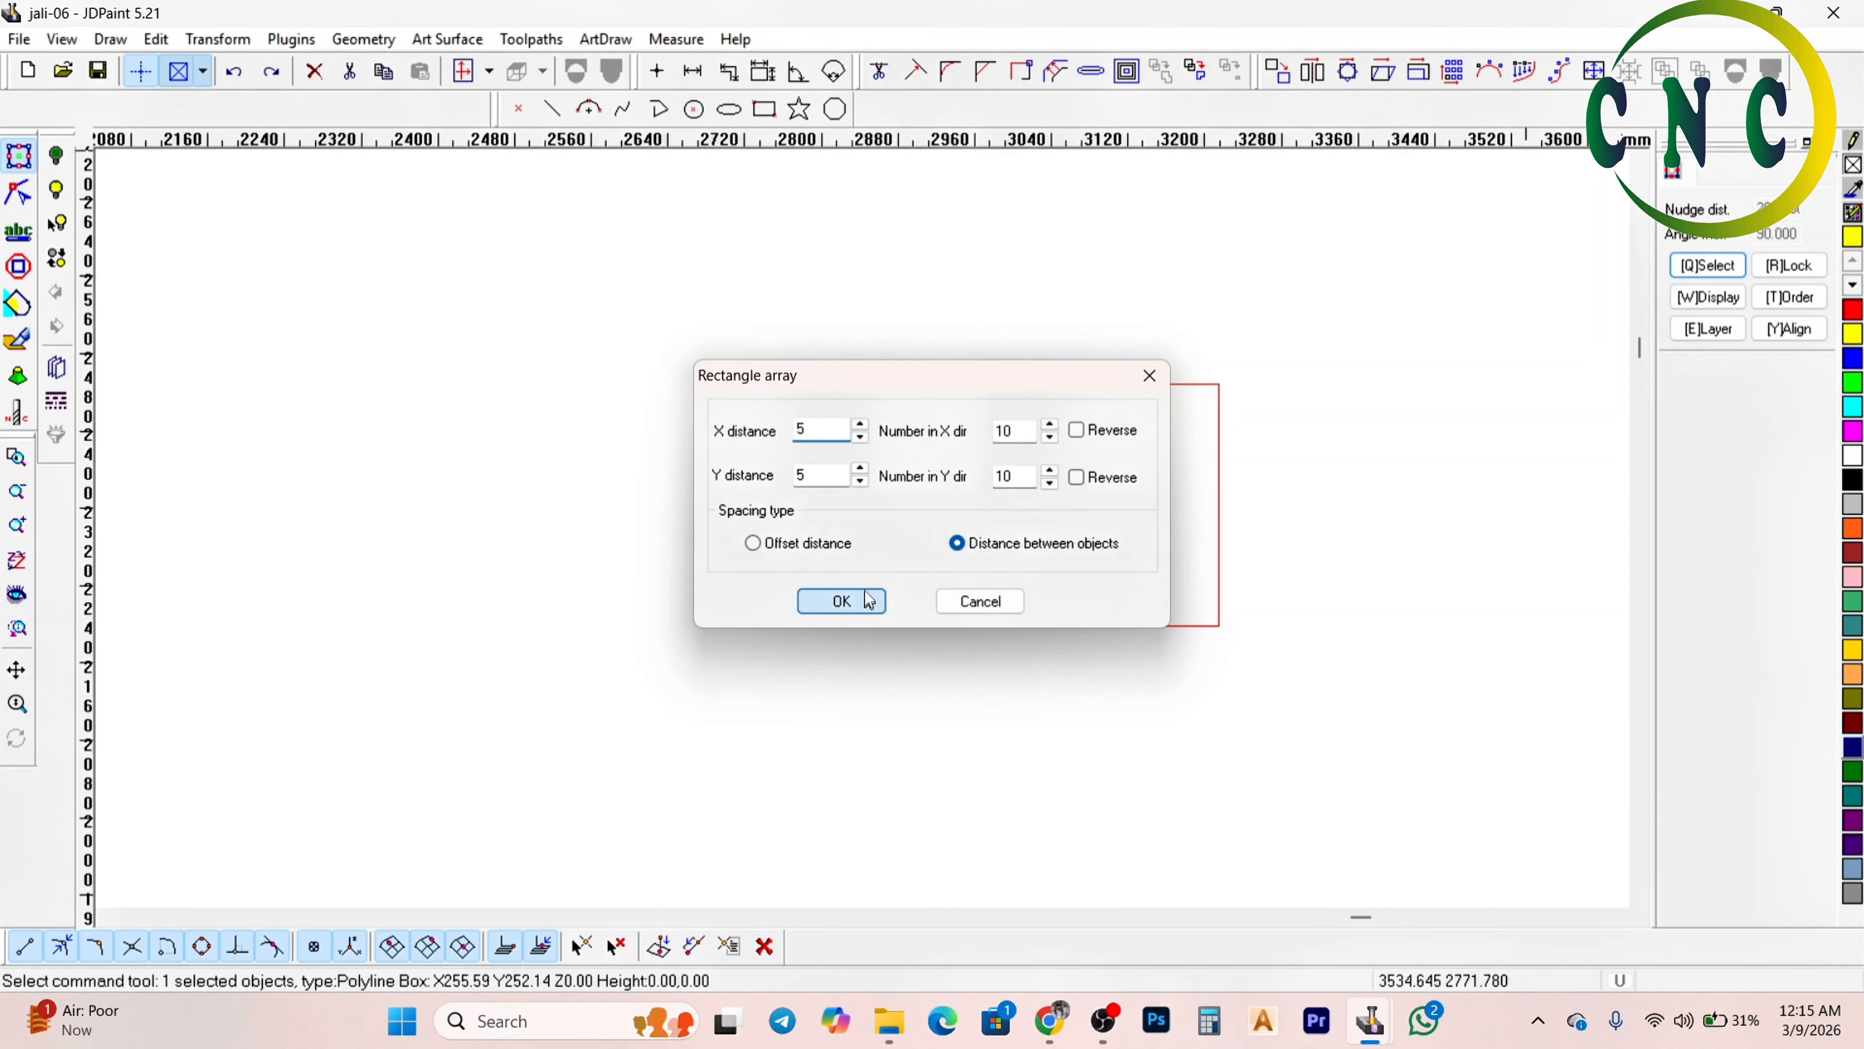
Examine the gaps between neighbouring rectangles of the new array up close
{"action": "scroll", "coordinate": [1175, 441], "scroll_direction": "down", "scroll_amount": 2}
{"action": "scroll", "coordinate": [1234, 357], "scroll_direction": "up", "scroll_amount": 2}
{"action": "scroll", "coordinate": [977, 542], "scroll_direction": "down", "scroll_amount": 5}
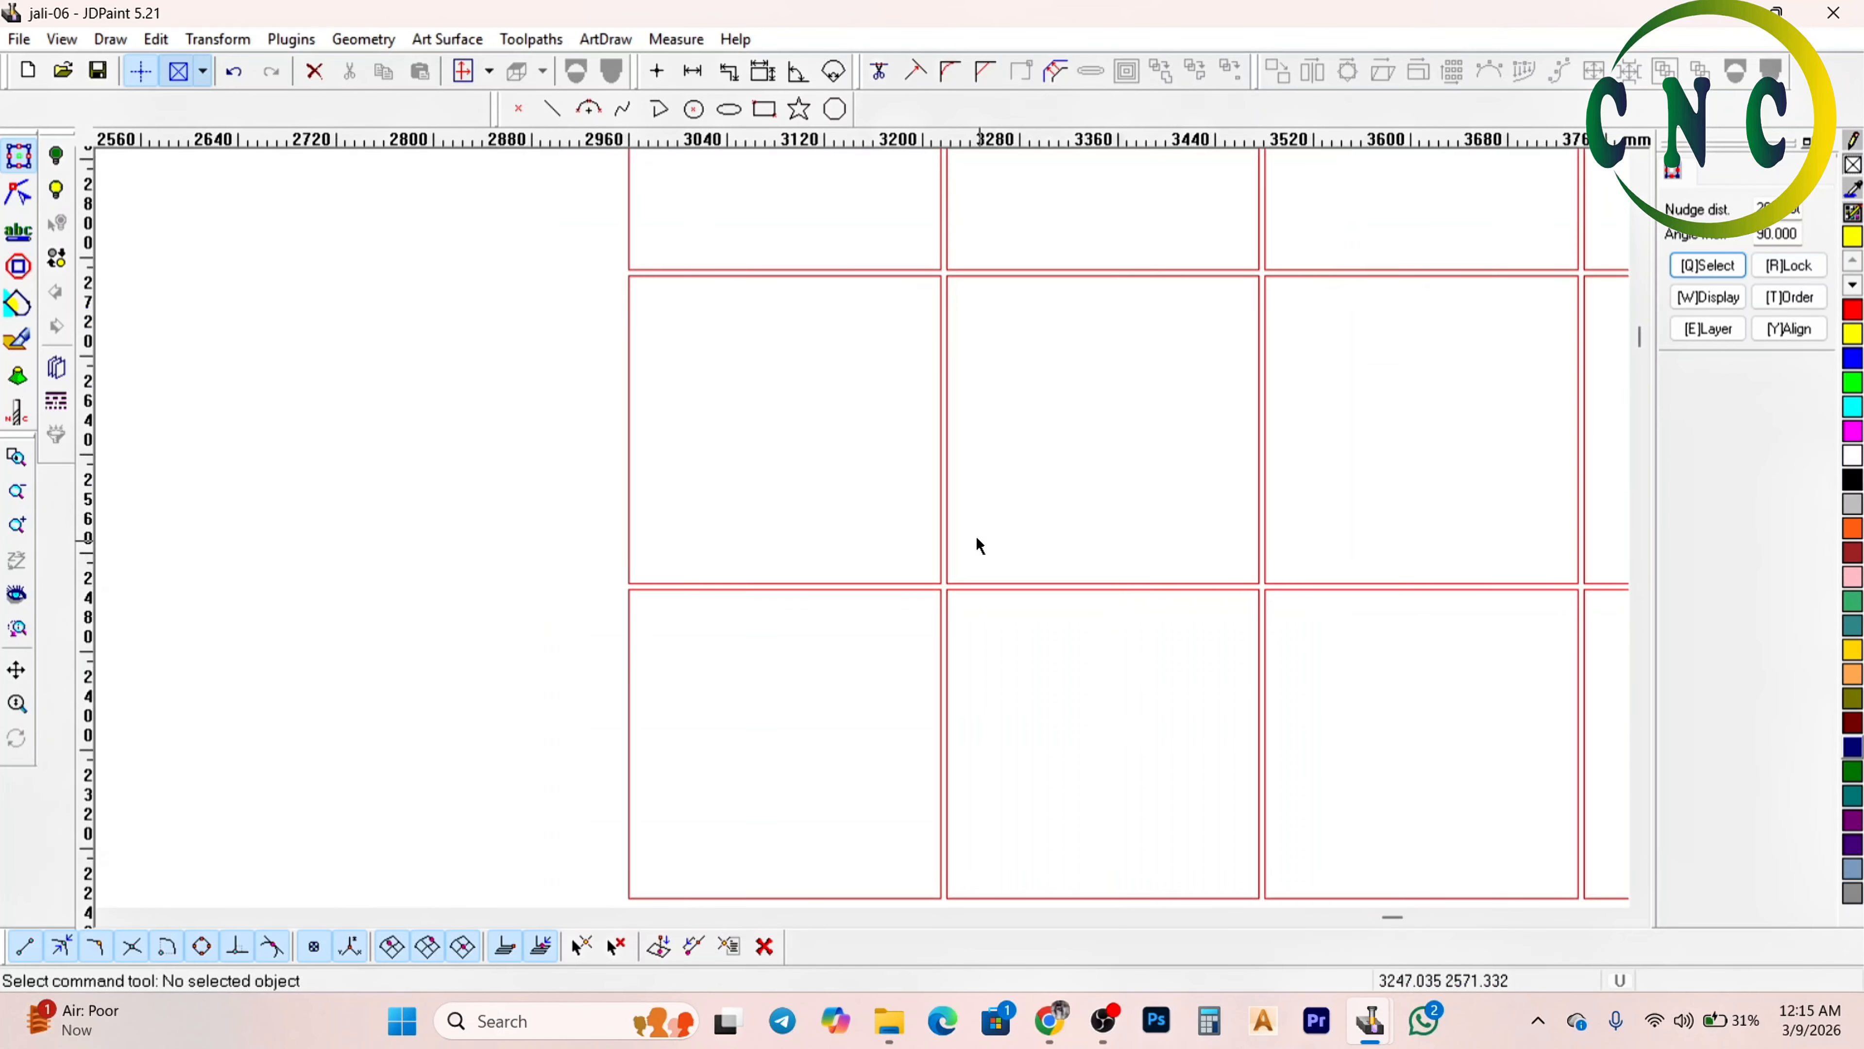
{"action": "scroll", "coordinate": [1121, 426], "scroll_direction": "up", "scroll_amount": 5}
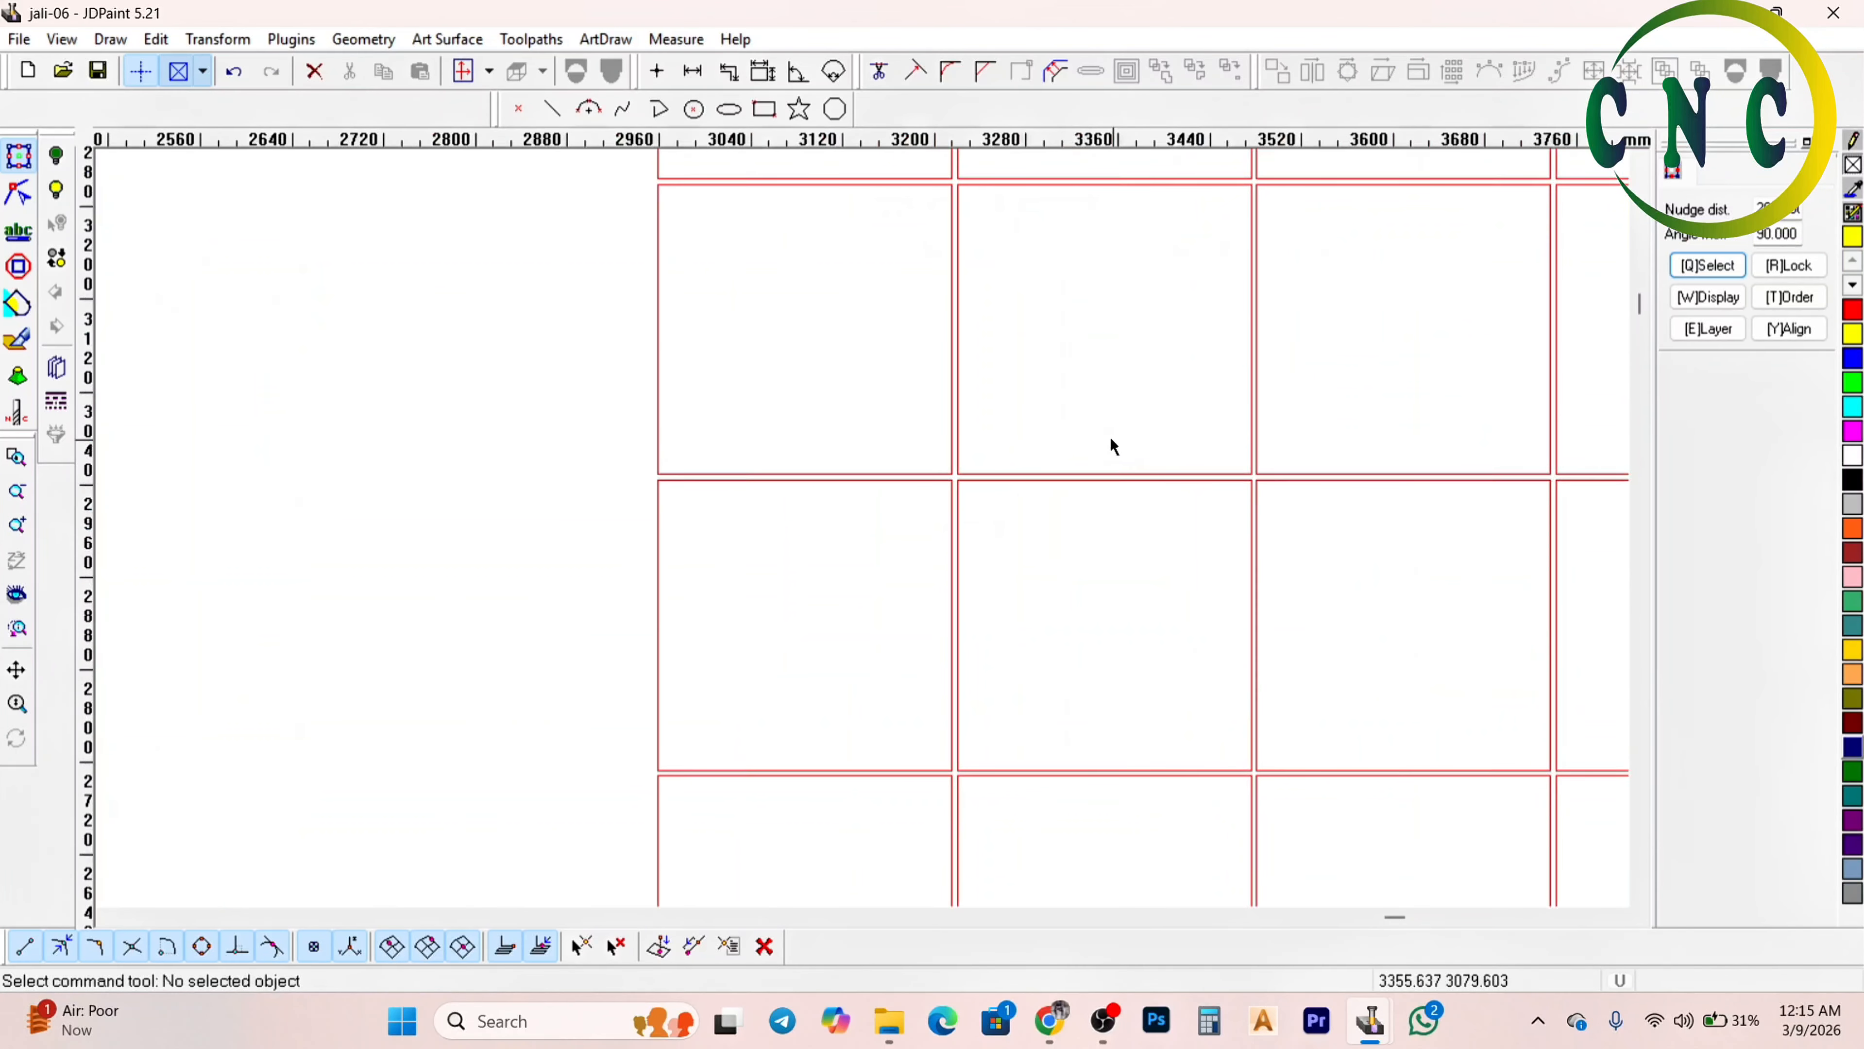
{"action": "scroll", "coordinate": [955, 500], "scroll_direction": "up", "scroll_amount": 2}
{"action": "scroll", "coordinate": [884, 507], "scroll_direction": "down", "scroll_amount": 4}
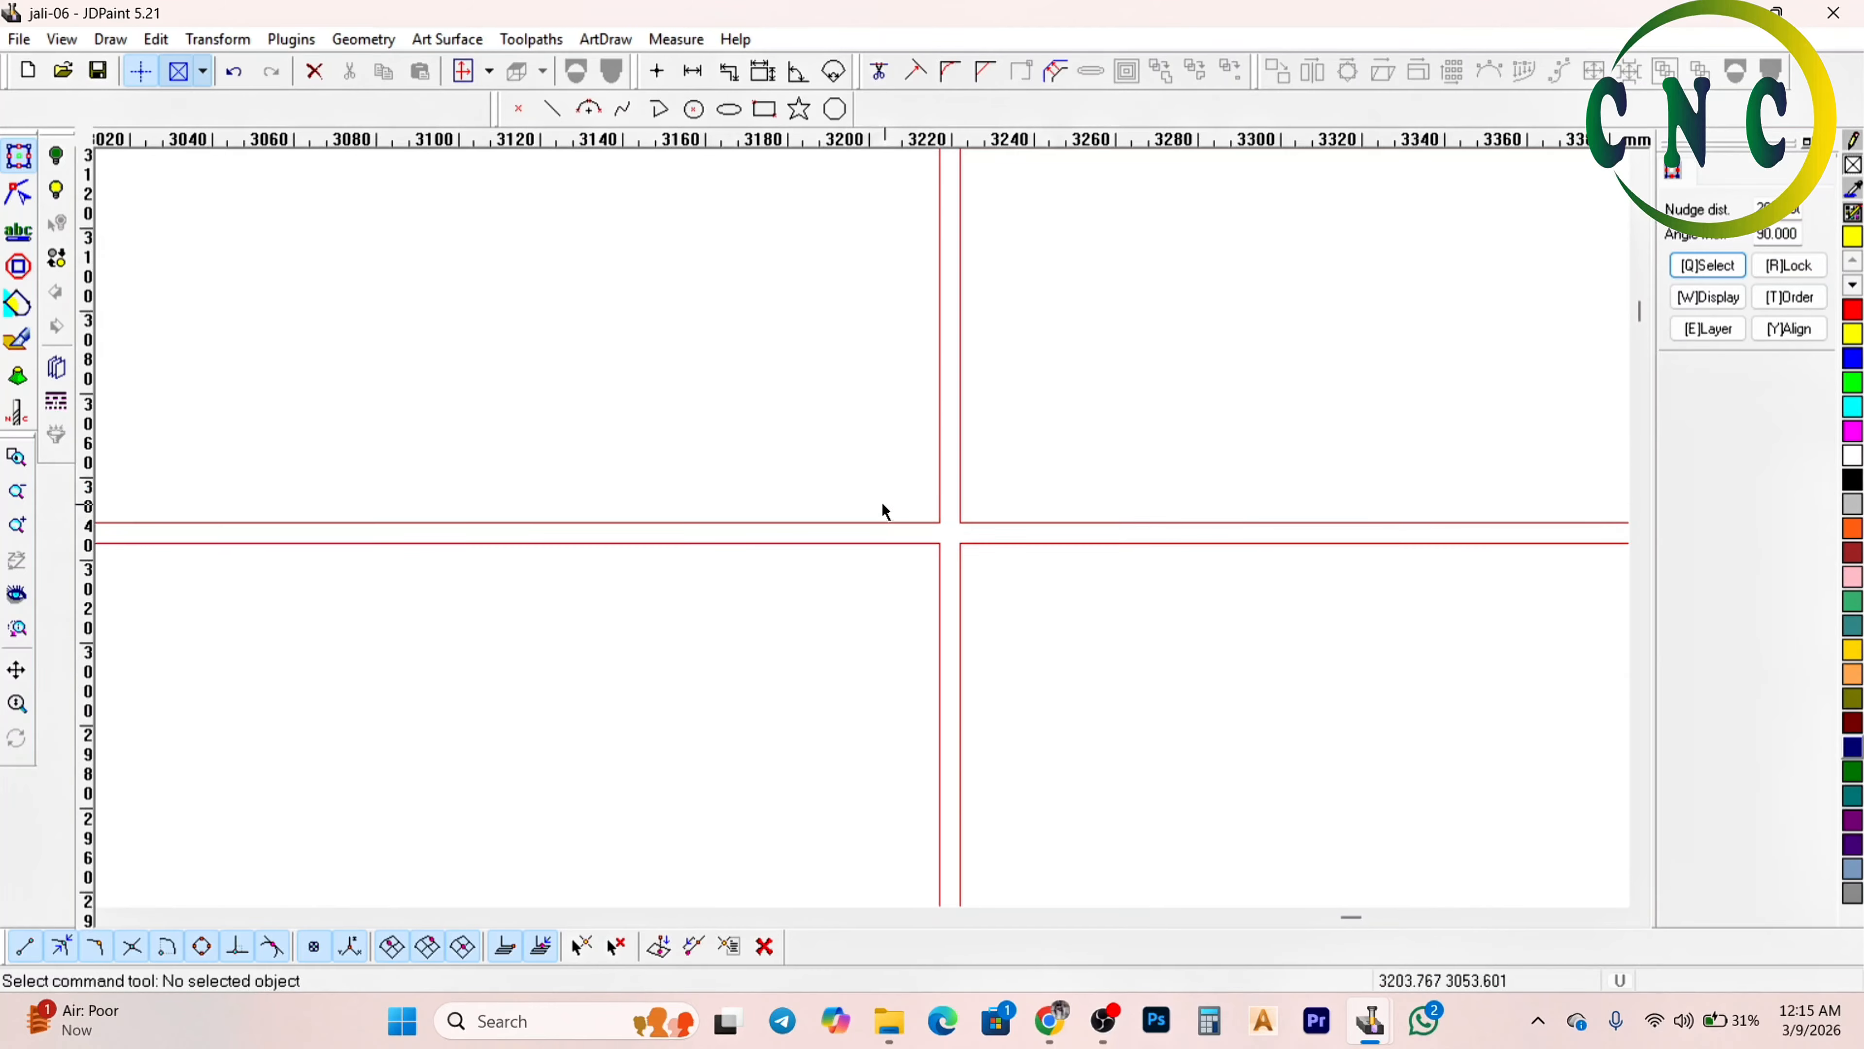
{"action": "scroll", "coordinate": [886, 479], "scroll_direction": "up", "scroll_amount": 2}
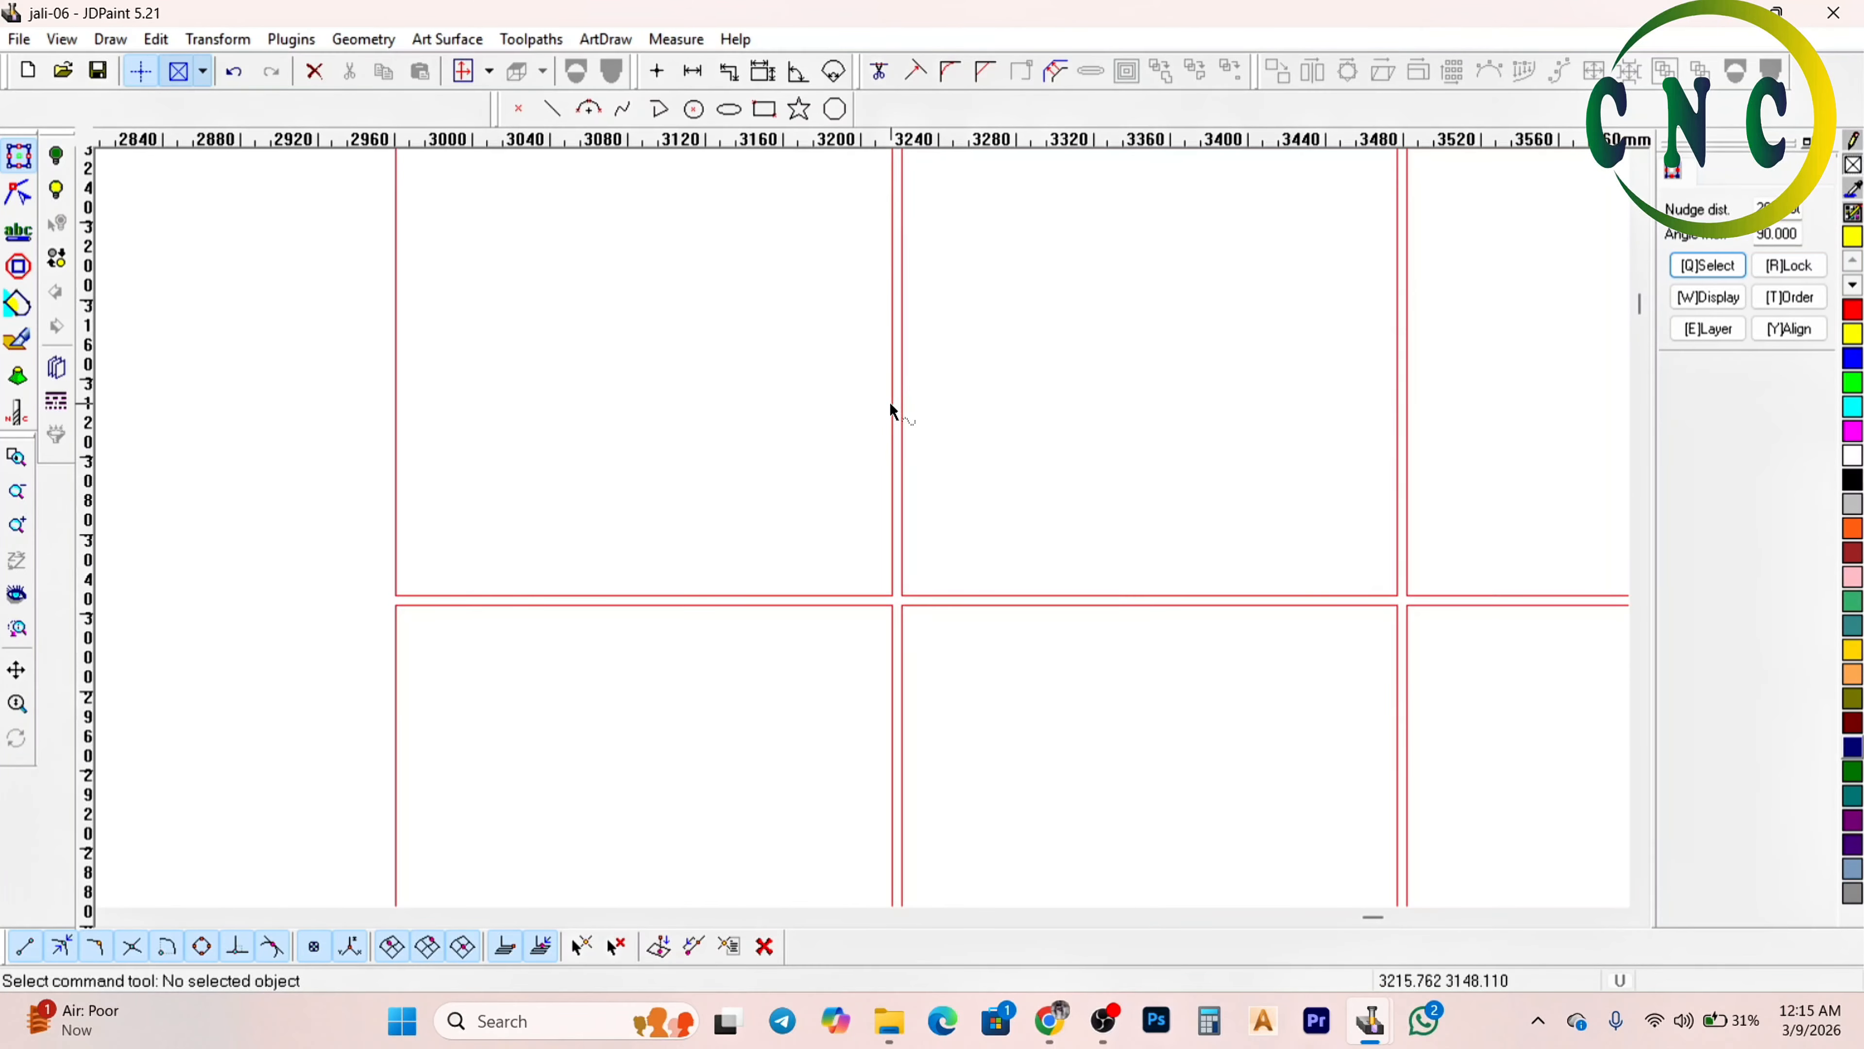
{"action": "scroll", "coordinate": [890, 607], "scroll_direction": "down", "scroll_amount": 2}
{"action": "scroll", "coordinate": [852, 628], "scroll_direction": "up", "scroll_amount": 3}
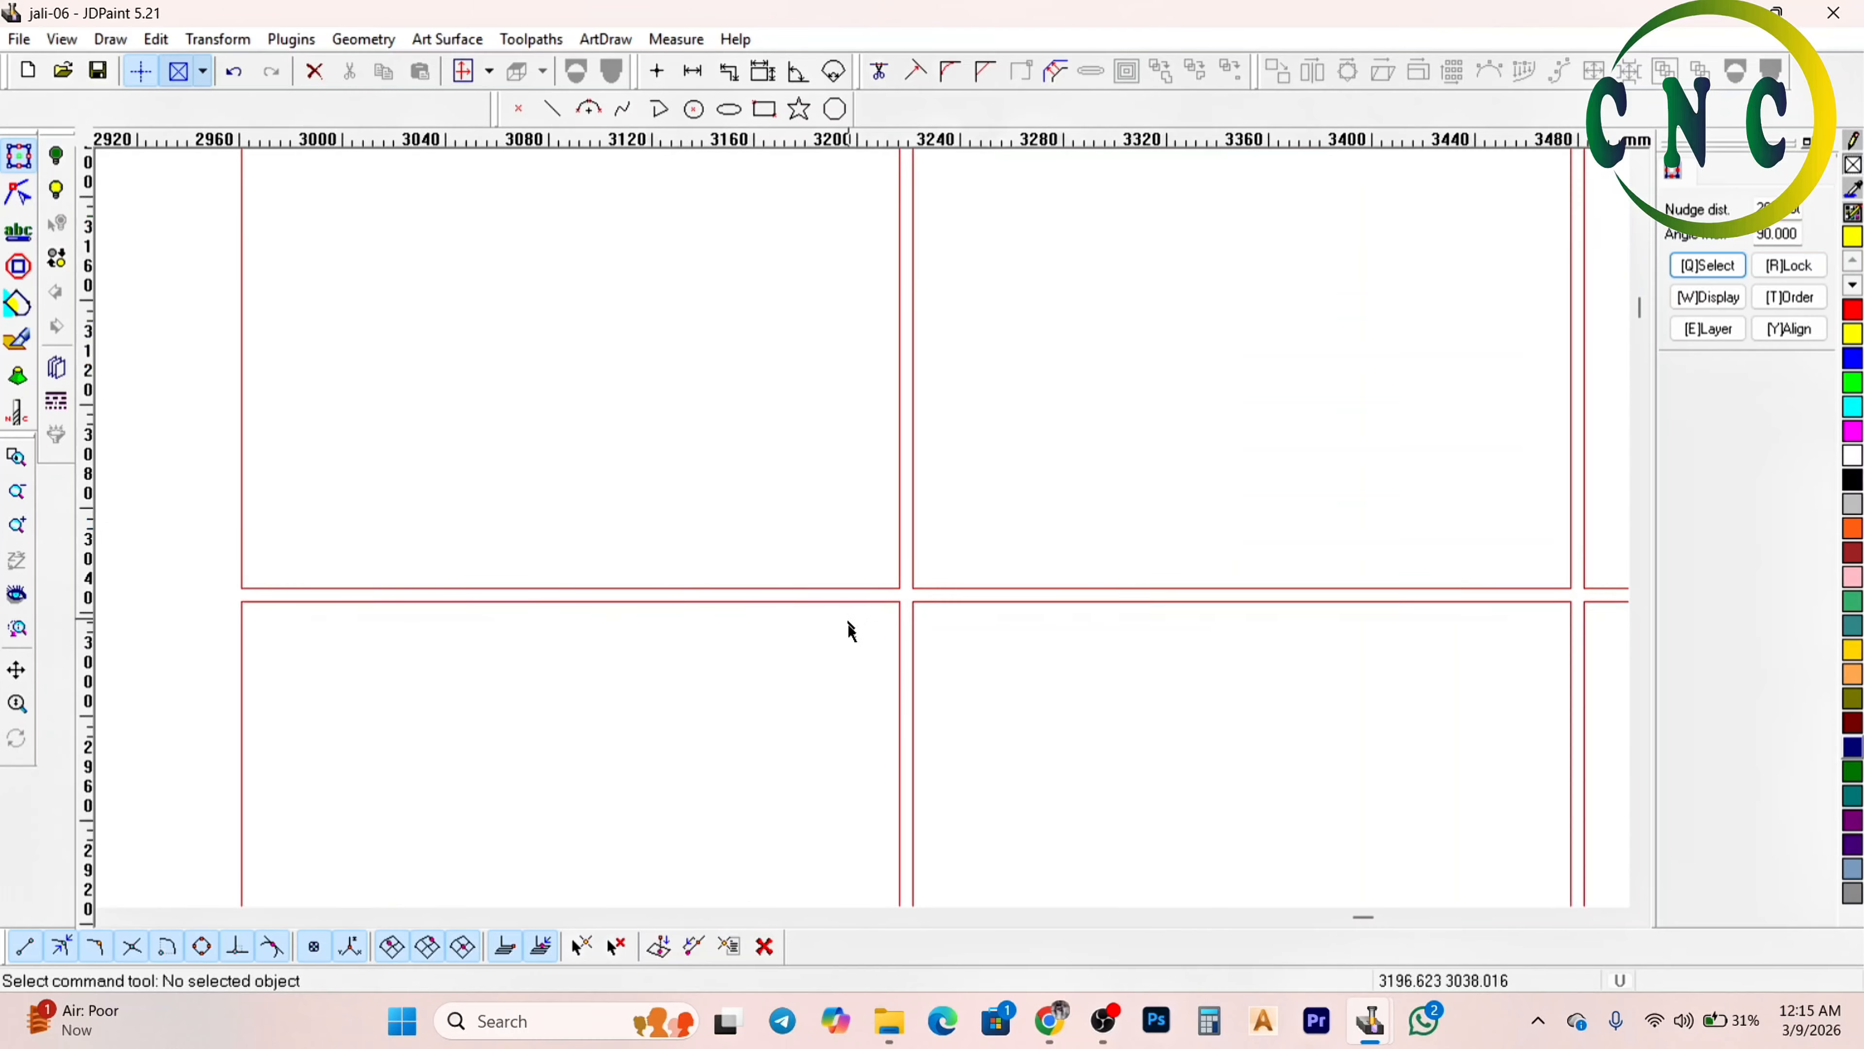
Undo the grid array of large rectangles so only the original rectangle is left
{"action": "scroll", "coordinate": [852, 631], "scroll_direction": "down", "scroll_amount": 10}
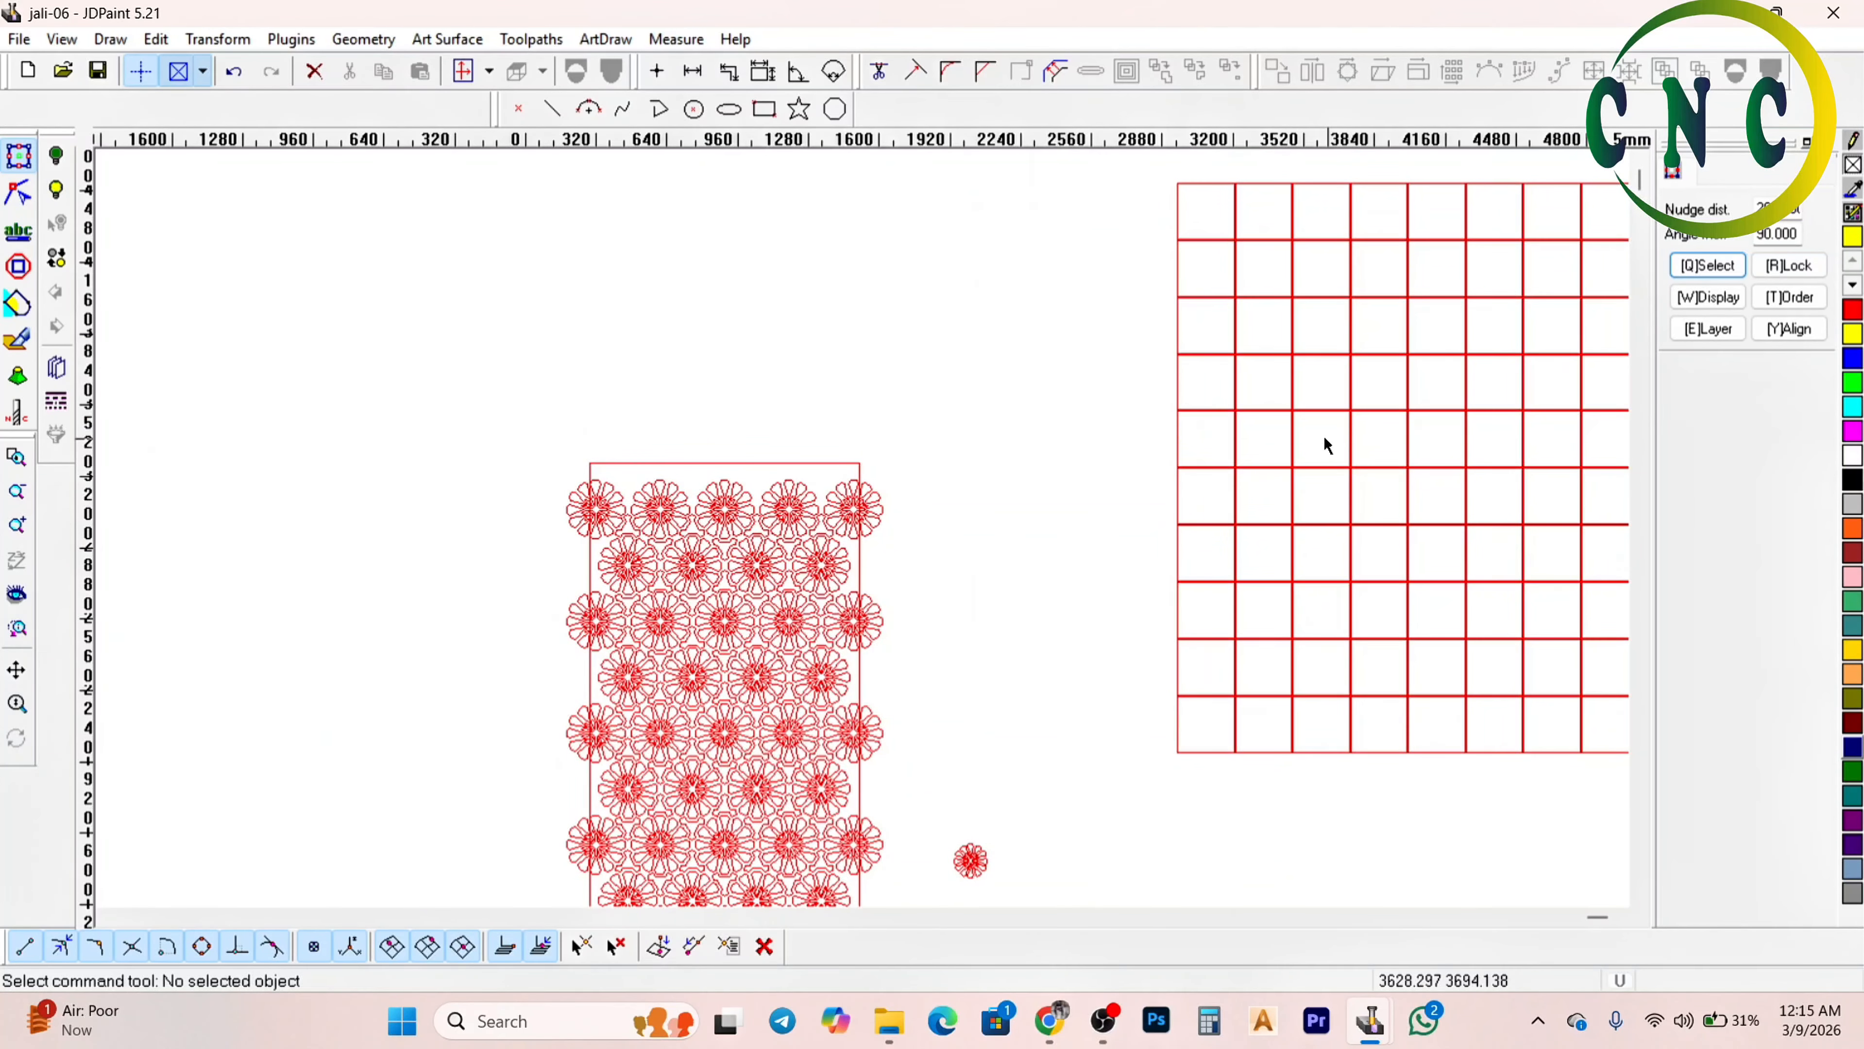
{"action": "scroll", "coordinate": [1343, 451], "scroll_direction": "up", "scroll_amount": 4}
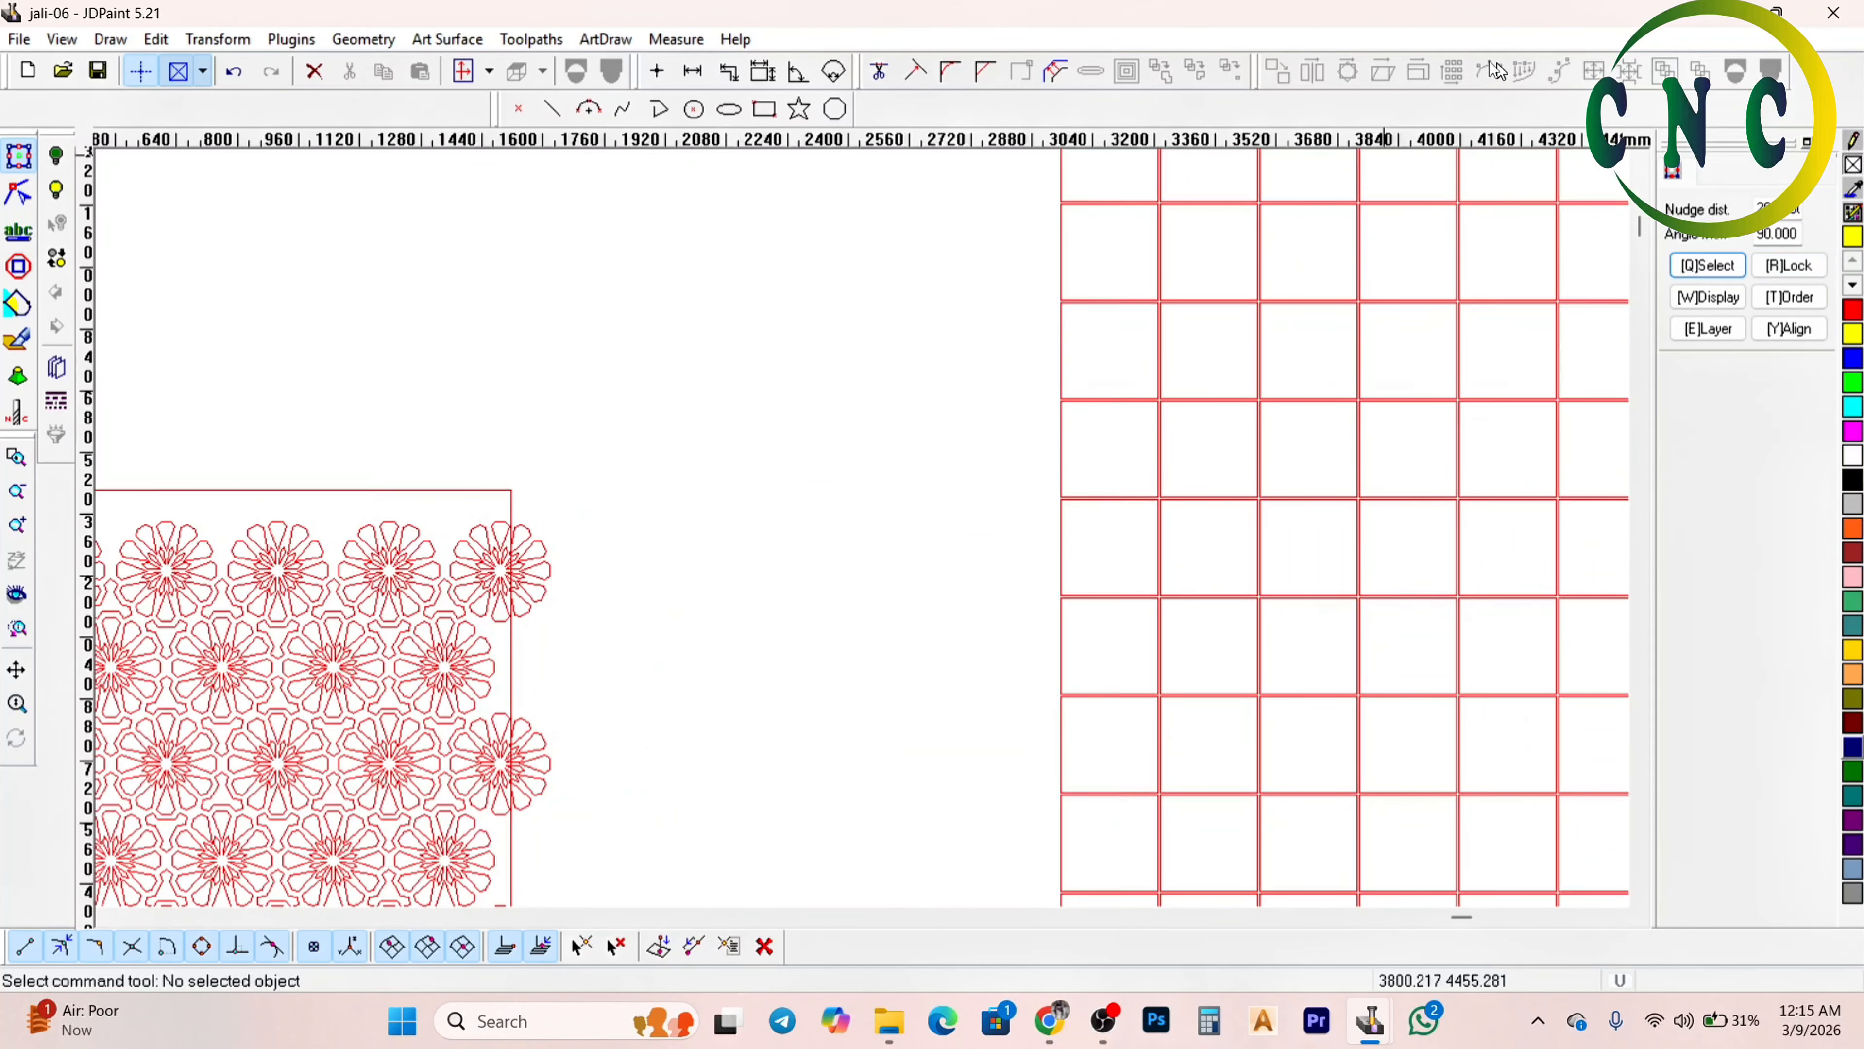
{"action": "key", "text": "ctrl+z"}
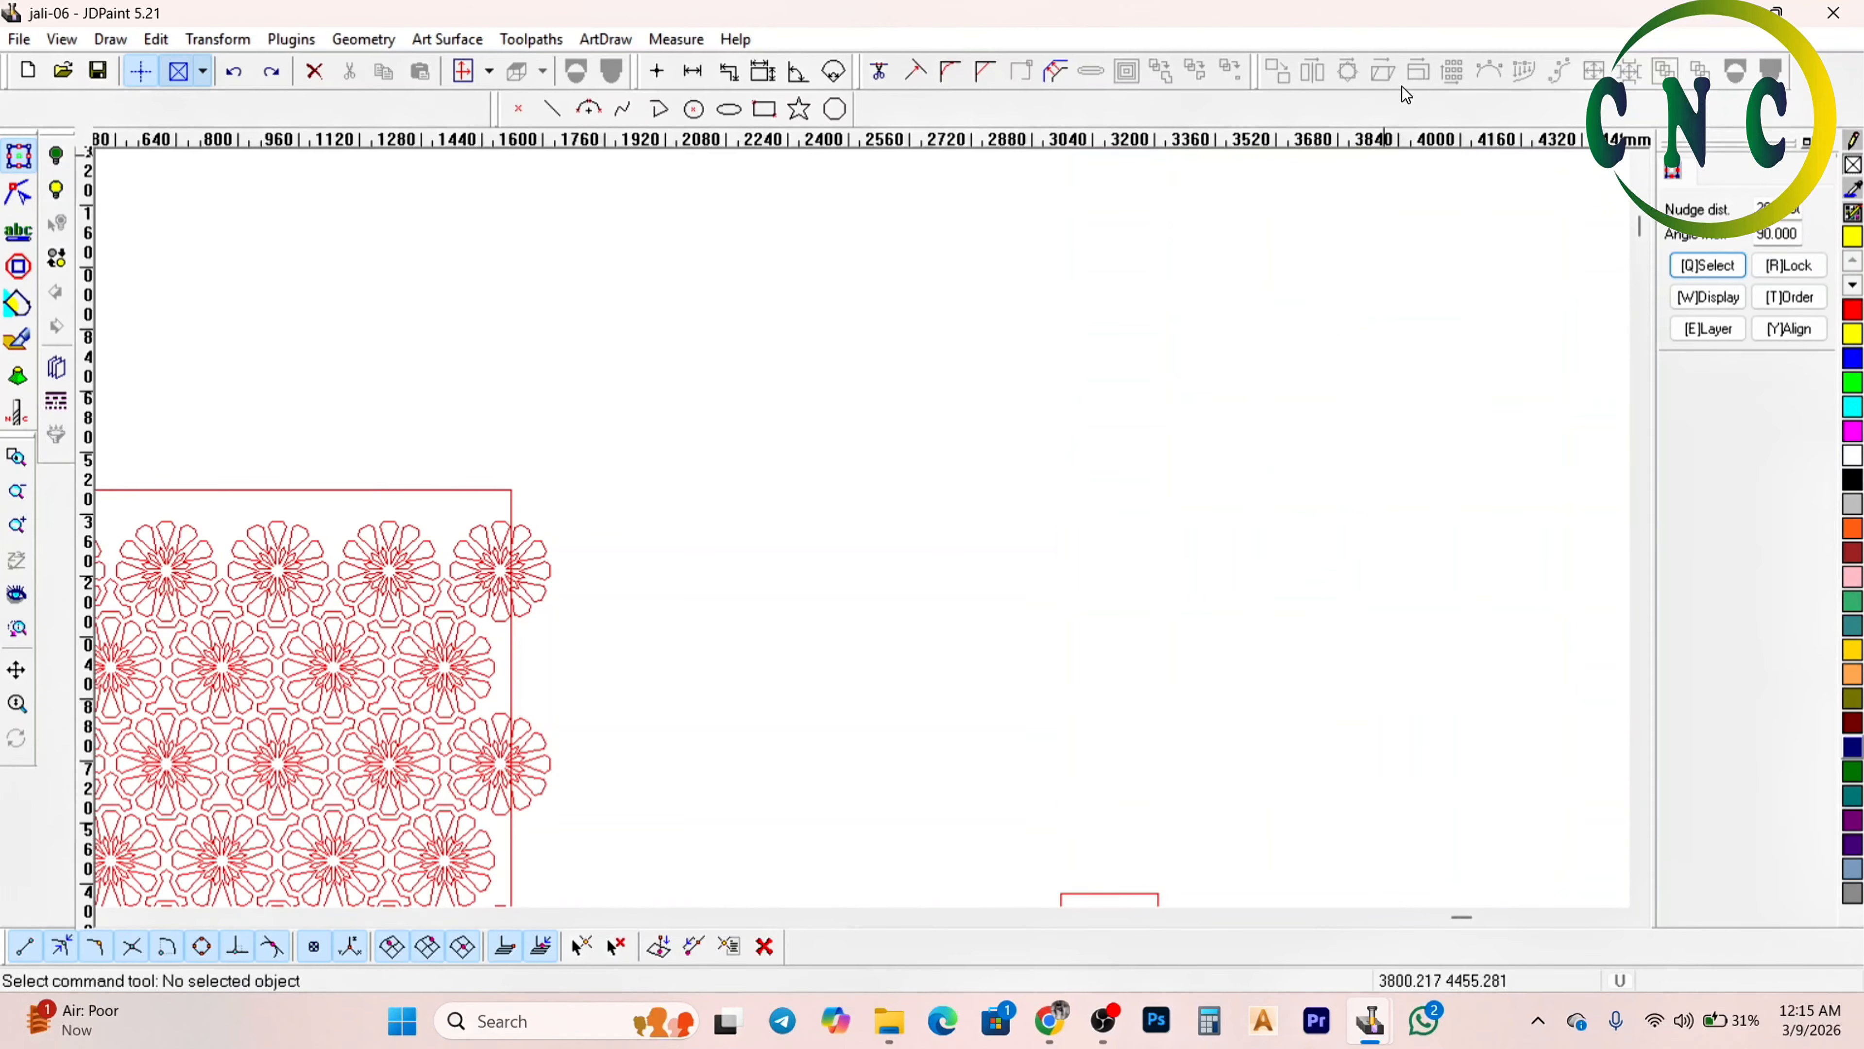
{"action": "scroll", "coordinate": [1134, 276], "scroll_direction": "down", "scroll_amount": 2}
{"action": "scroll", "coordinate": [1231, 675], "scroll_direction": "up", "scroll_amount": 3}
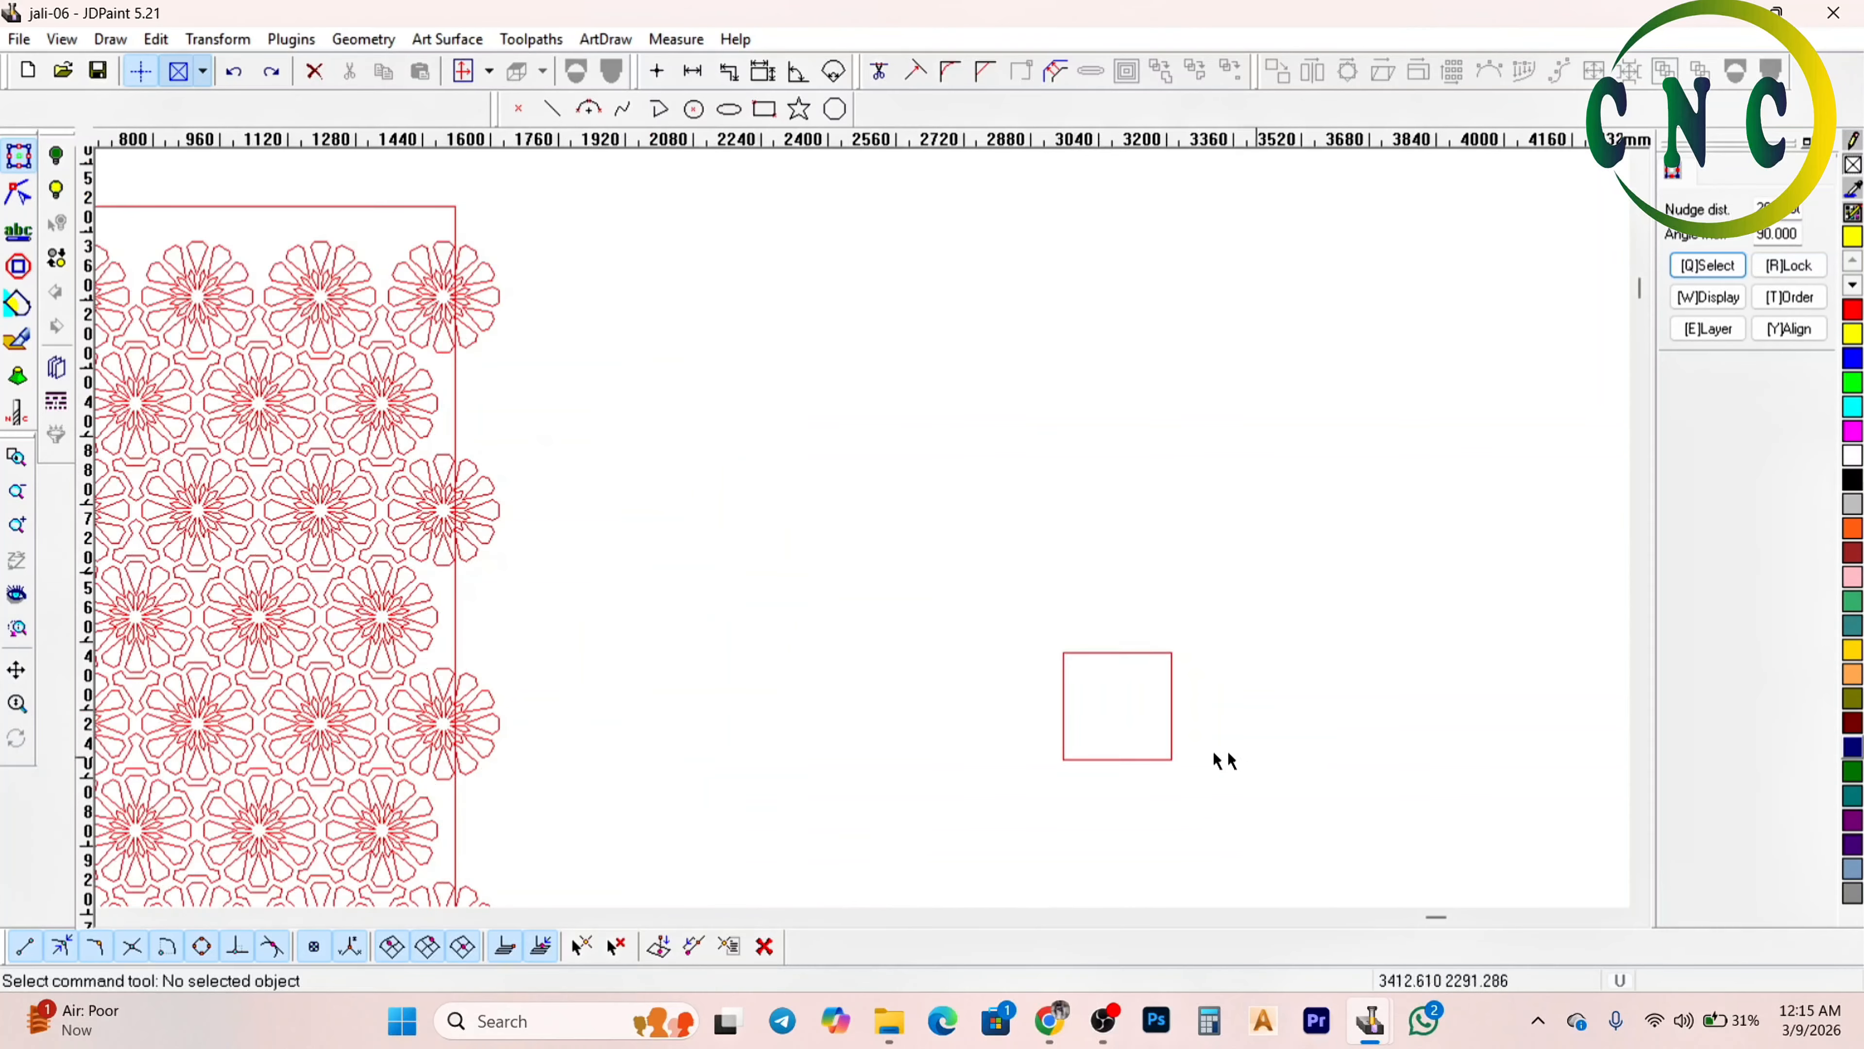
Try copying the remaining large rectangle downward with a nudge distance of 30 mm
{"action": "left_click", "coordinate": [1169, 727]}
{"action": "scroll", "coordinate": [1208, 782], "scroll_direction": "up", "scroll_amount": 8}
{"action": "scroll", "coordinate": [1043, 395], "scroll_direction": "down", "scroll_amount": 1}
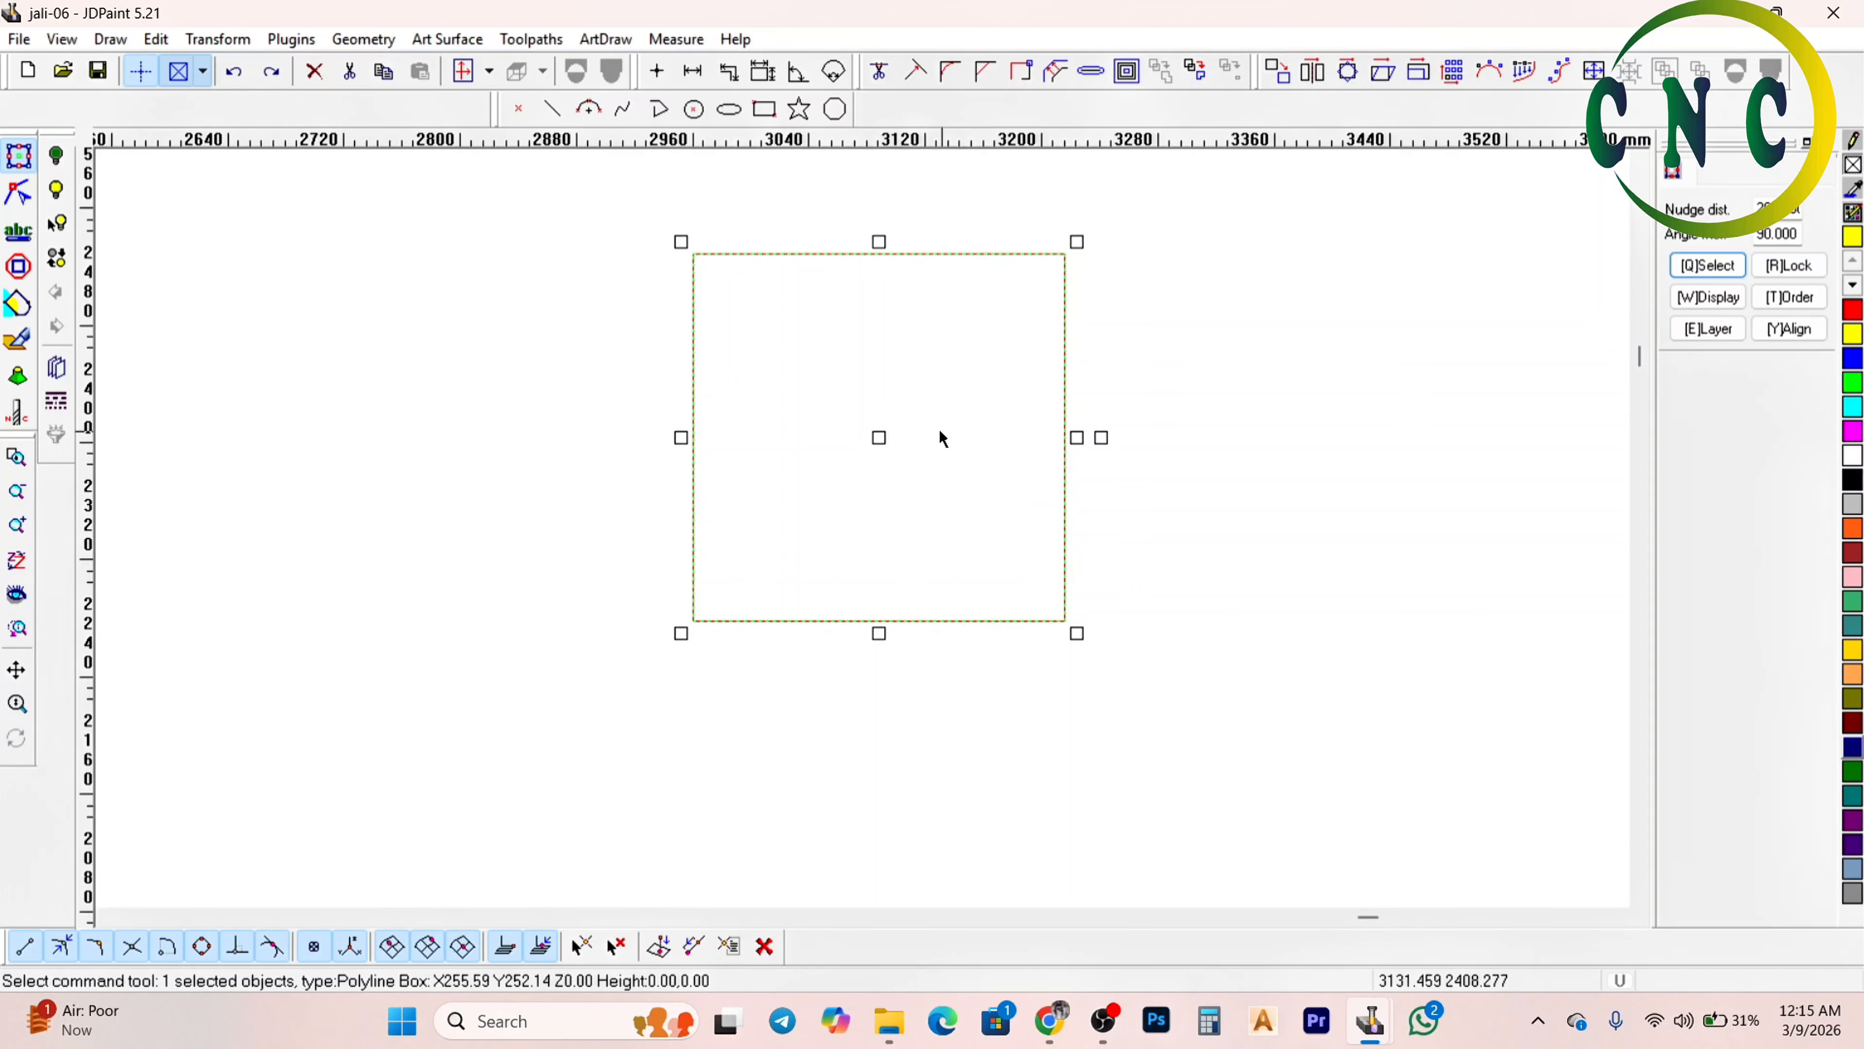
{"action": "key", "text": "Up"}
{"action": "key", "text": "Down"}
{"action": "scroll", "coordinate": [895, 638], "scroll_direction": "up", "scroll_amount": 2}
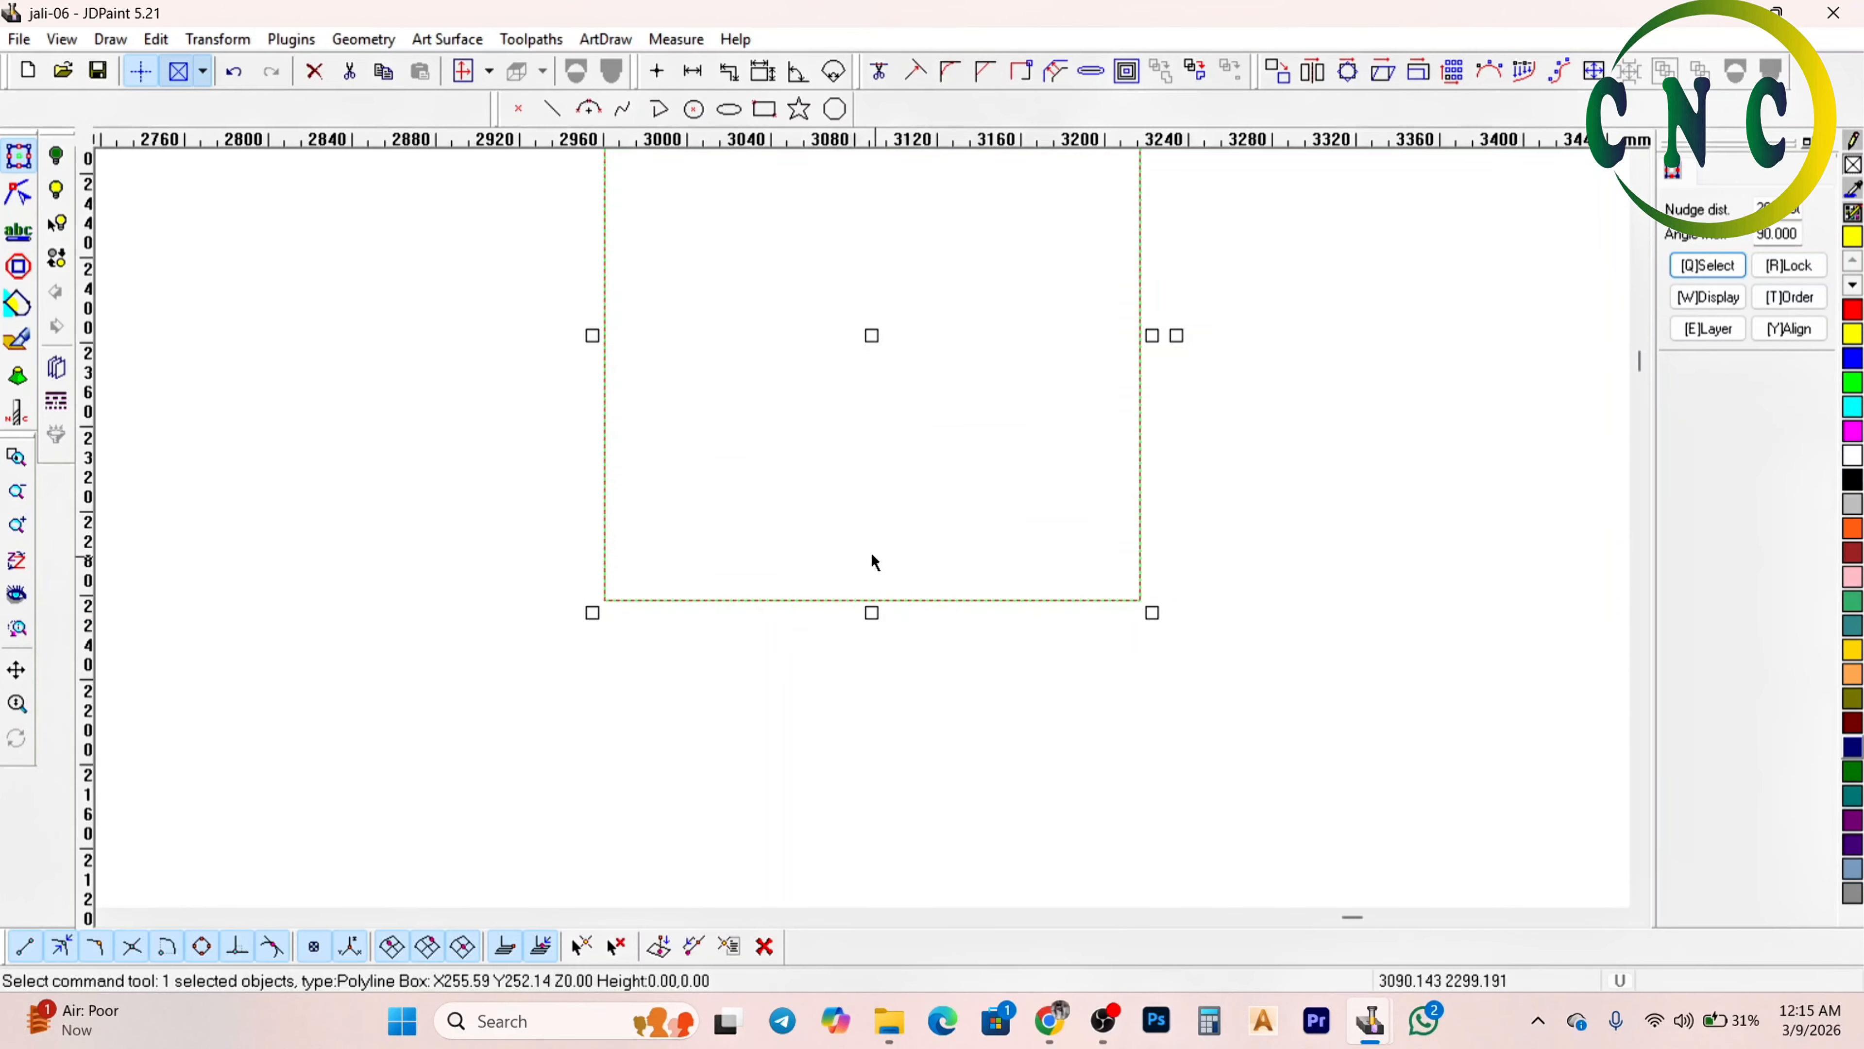
{"action": "scroll", "coordinate": [874, 562], "scroll_direction": "down", "scroll_amount": 3}
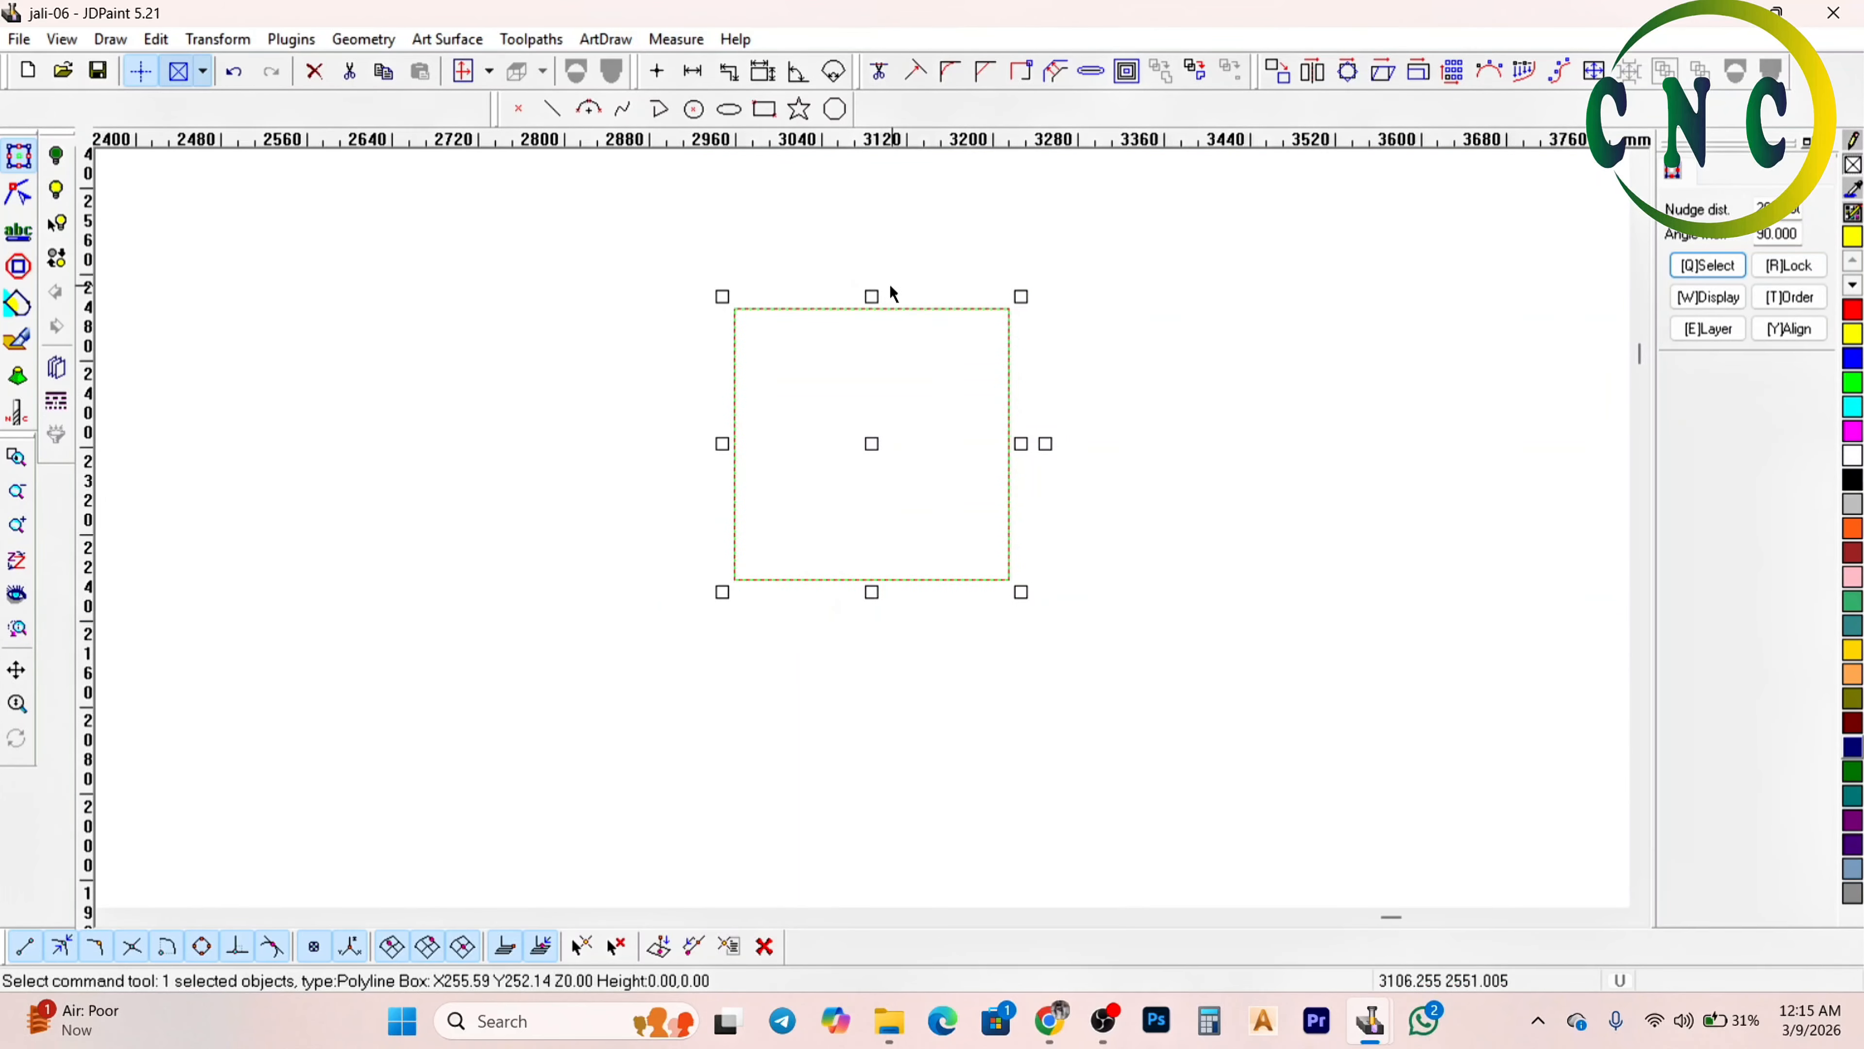
{"action": "scroll", "coordinate": [892, 289], "scroll_direction": "down", "scroll_amount": 1}
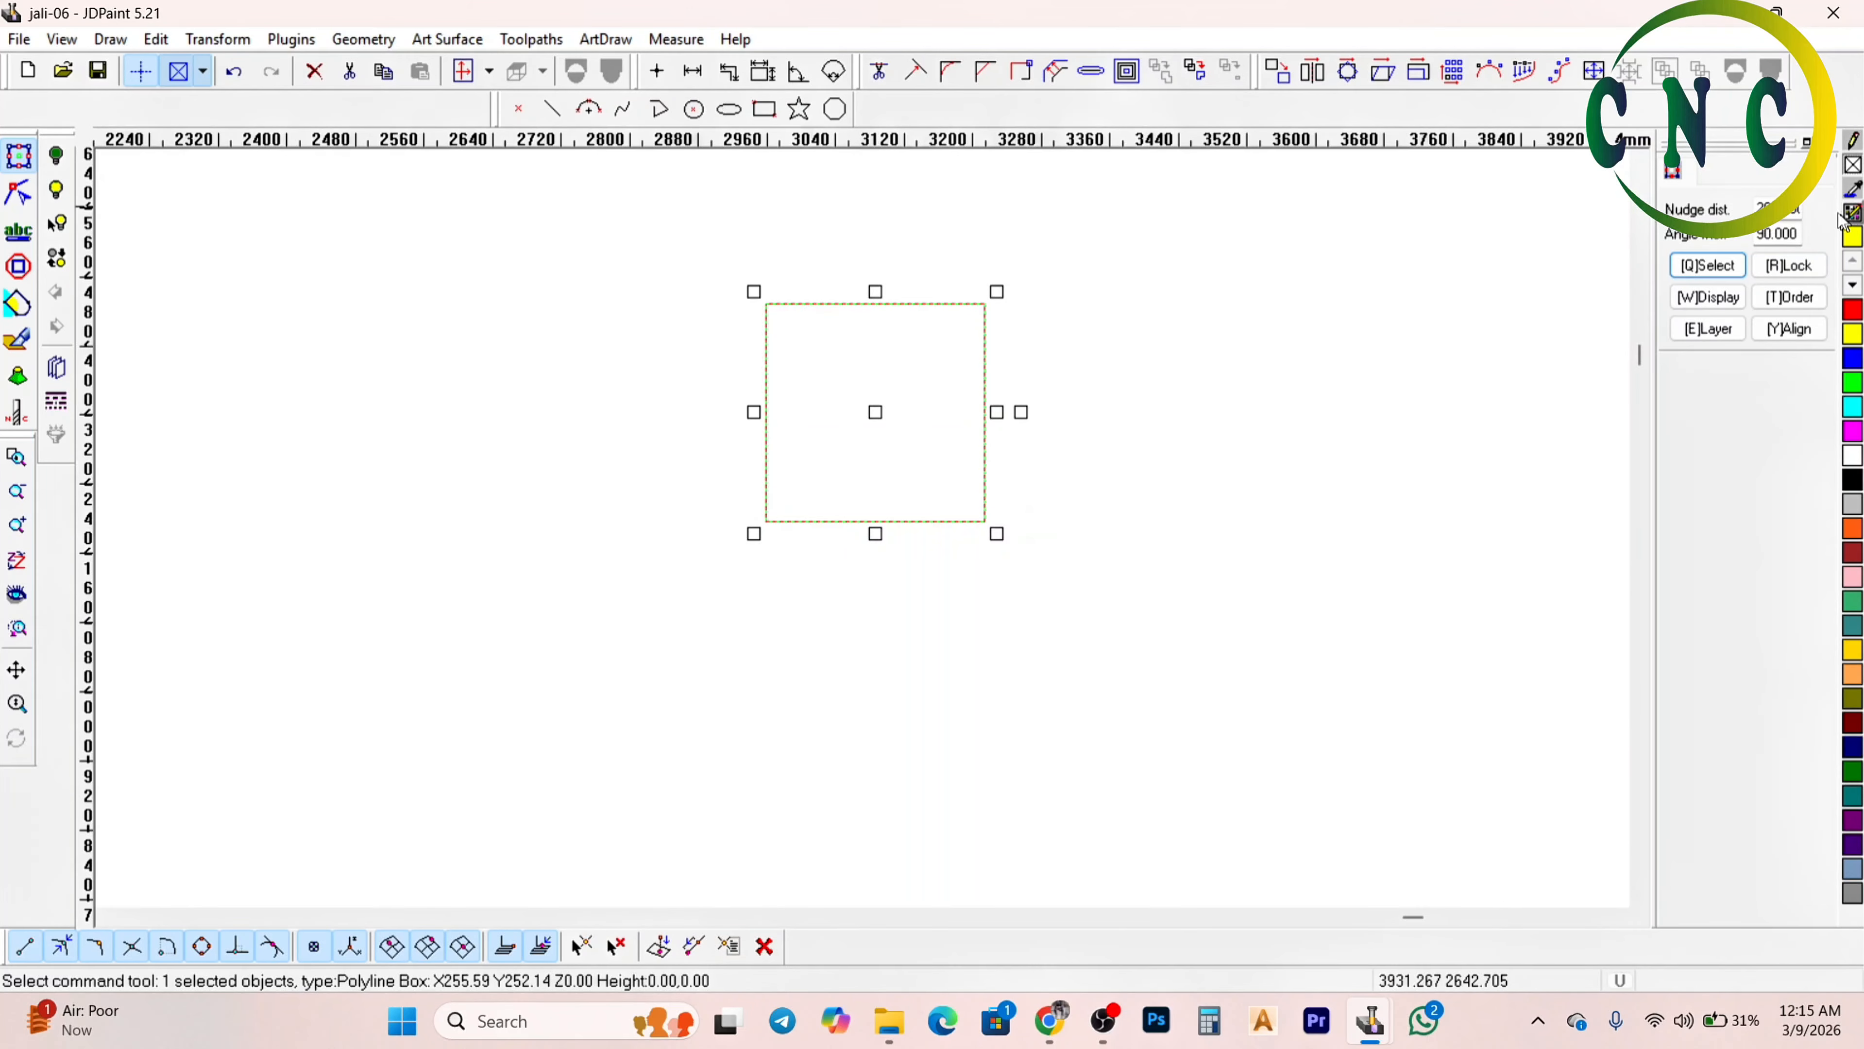
{"action": "double_click", "coordinate": [1777, 211]}
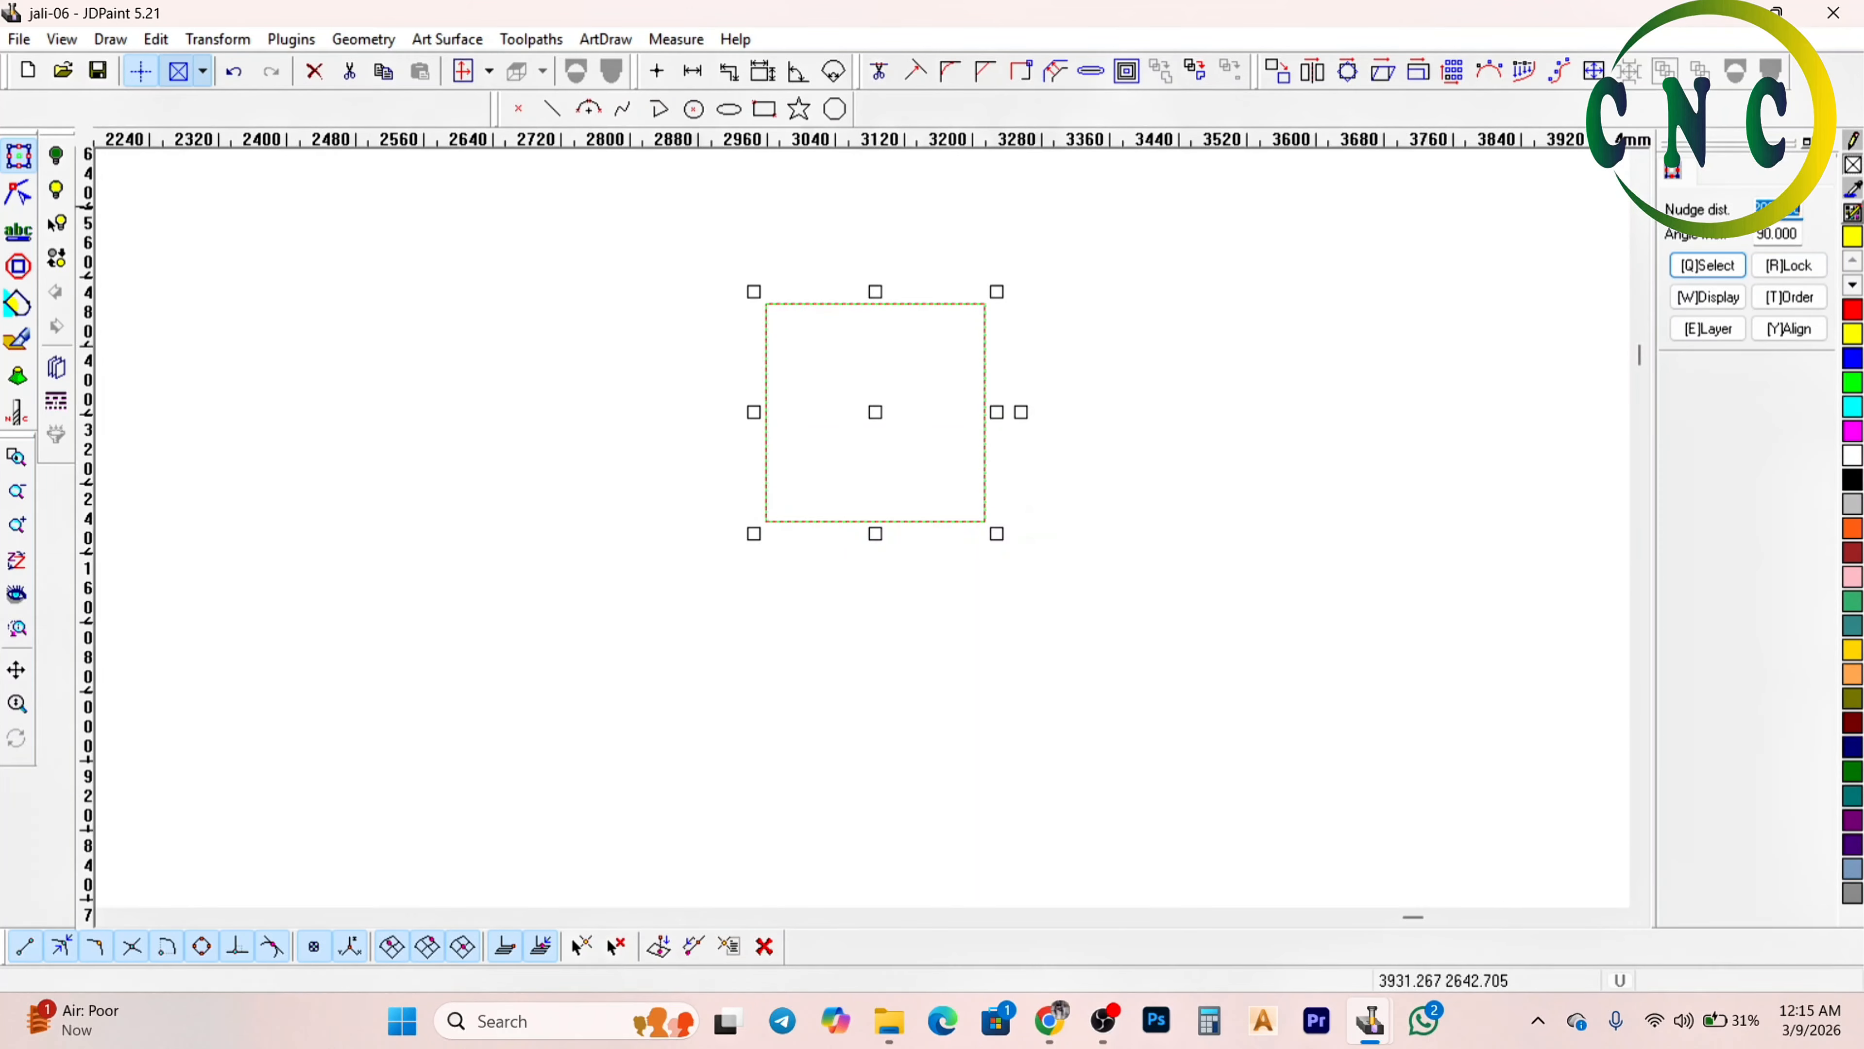
{"action": "type", "text": "30"}
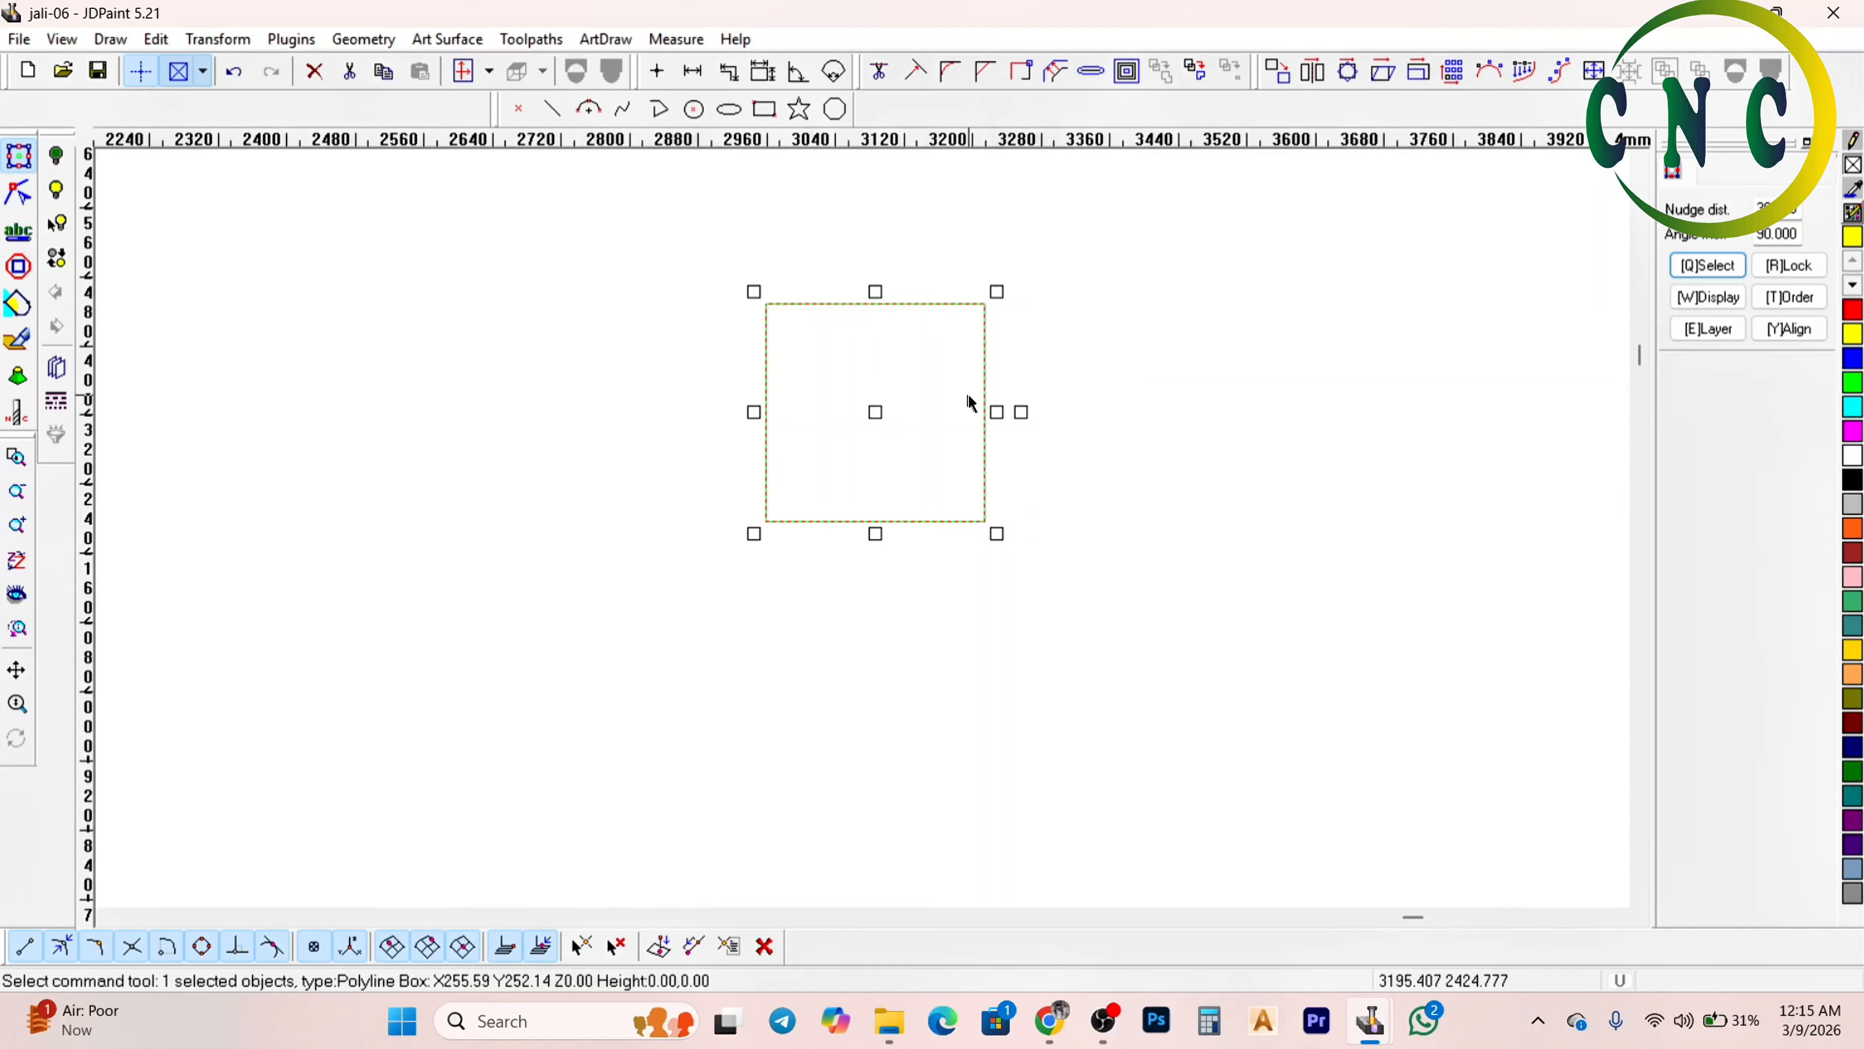
{"action": "key", "text": "Down"}
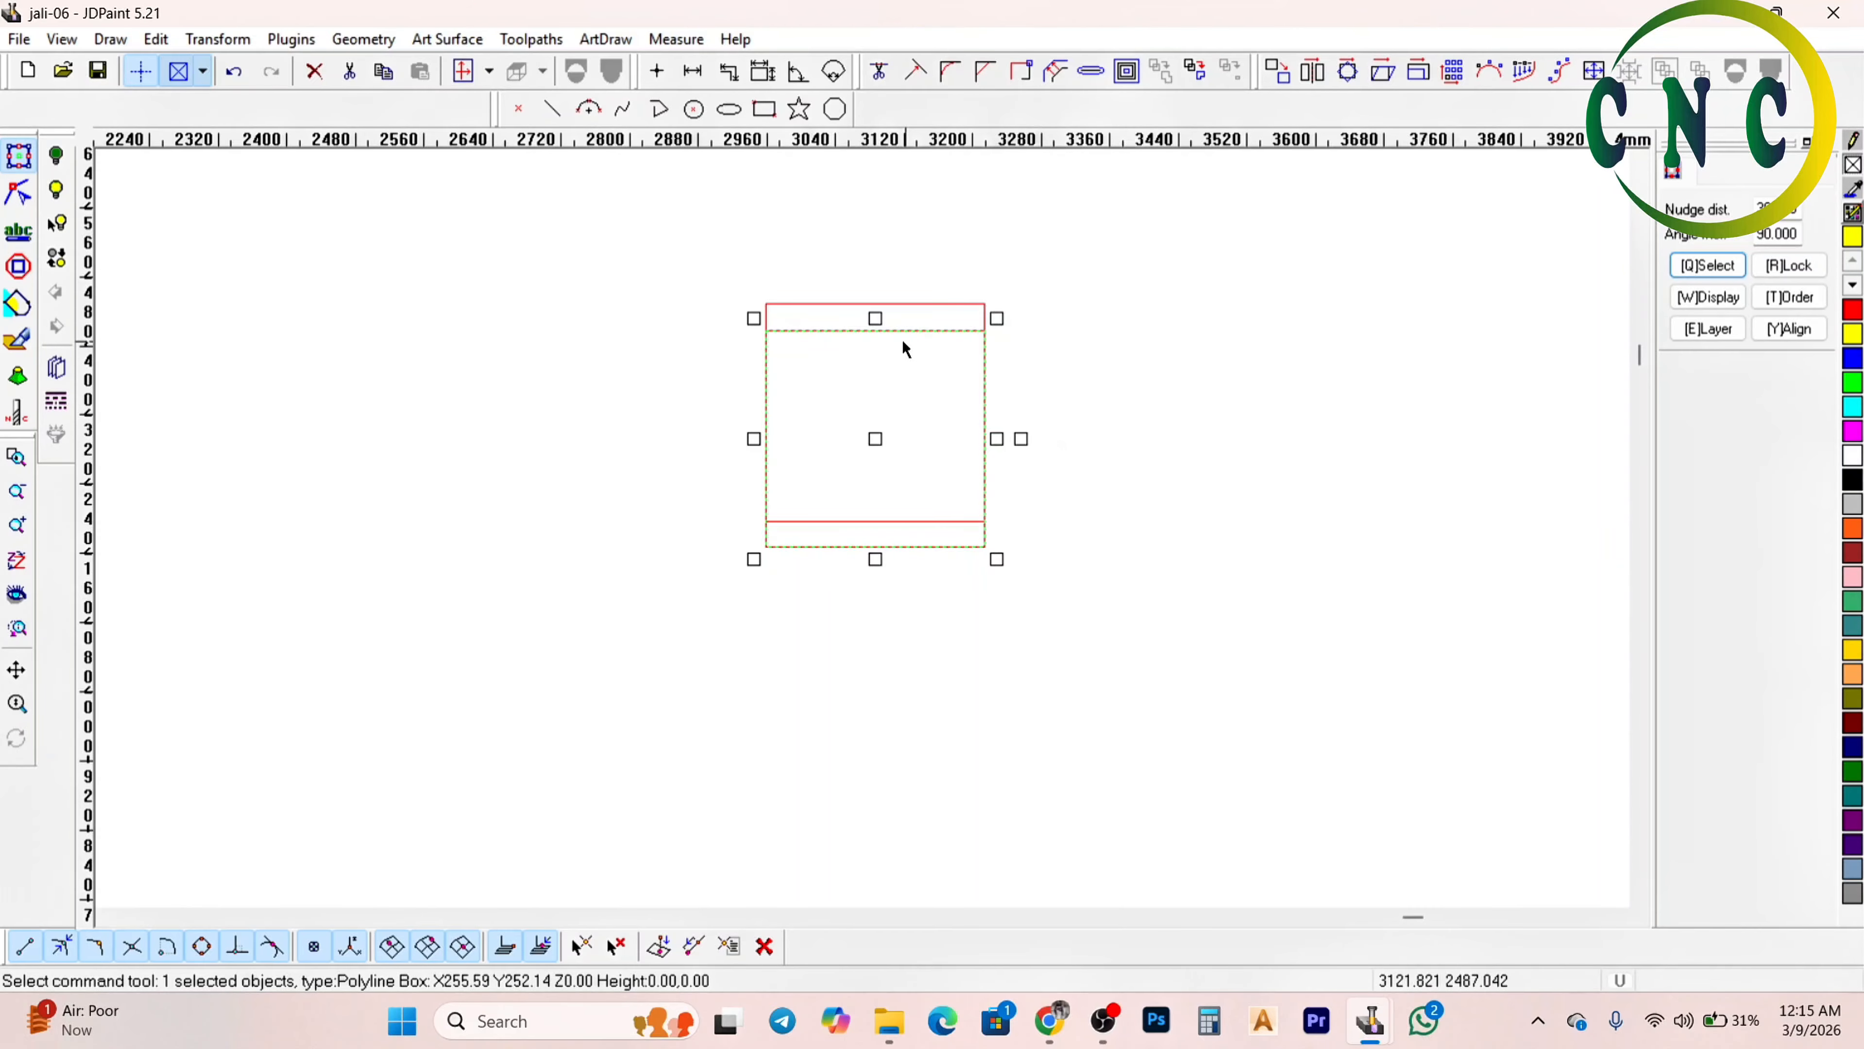
{"action": "left_click", "coordinate": [1174, 306]}
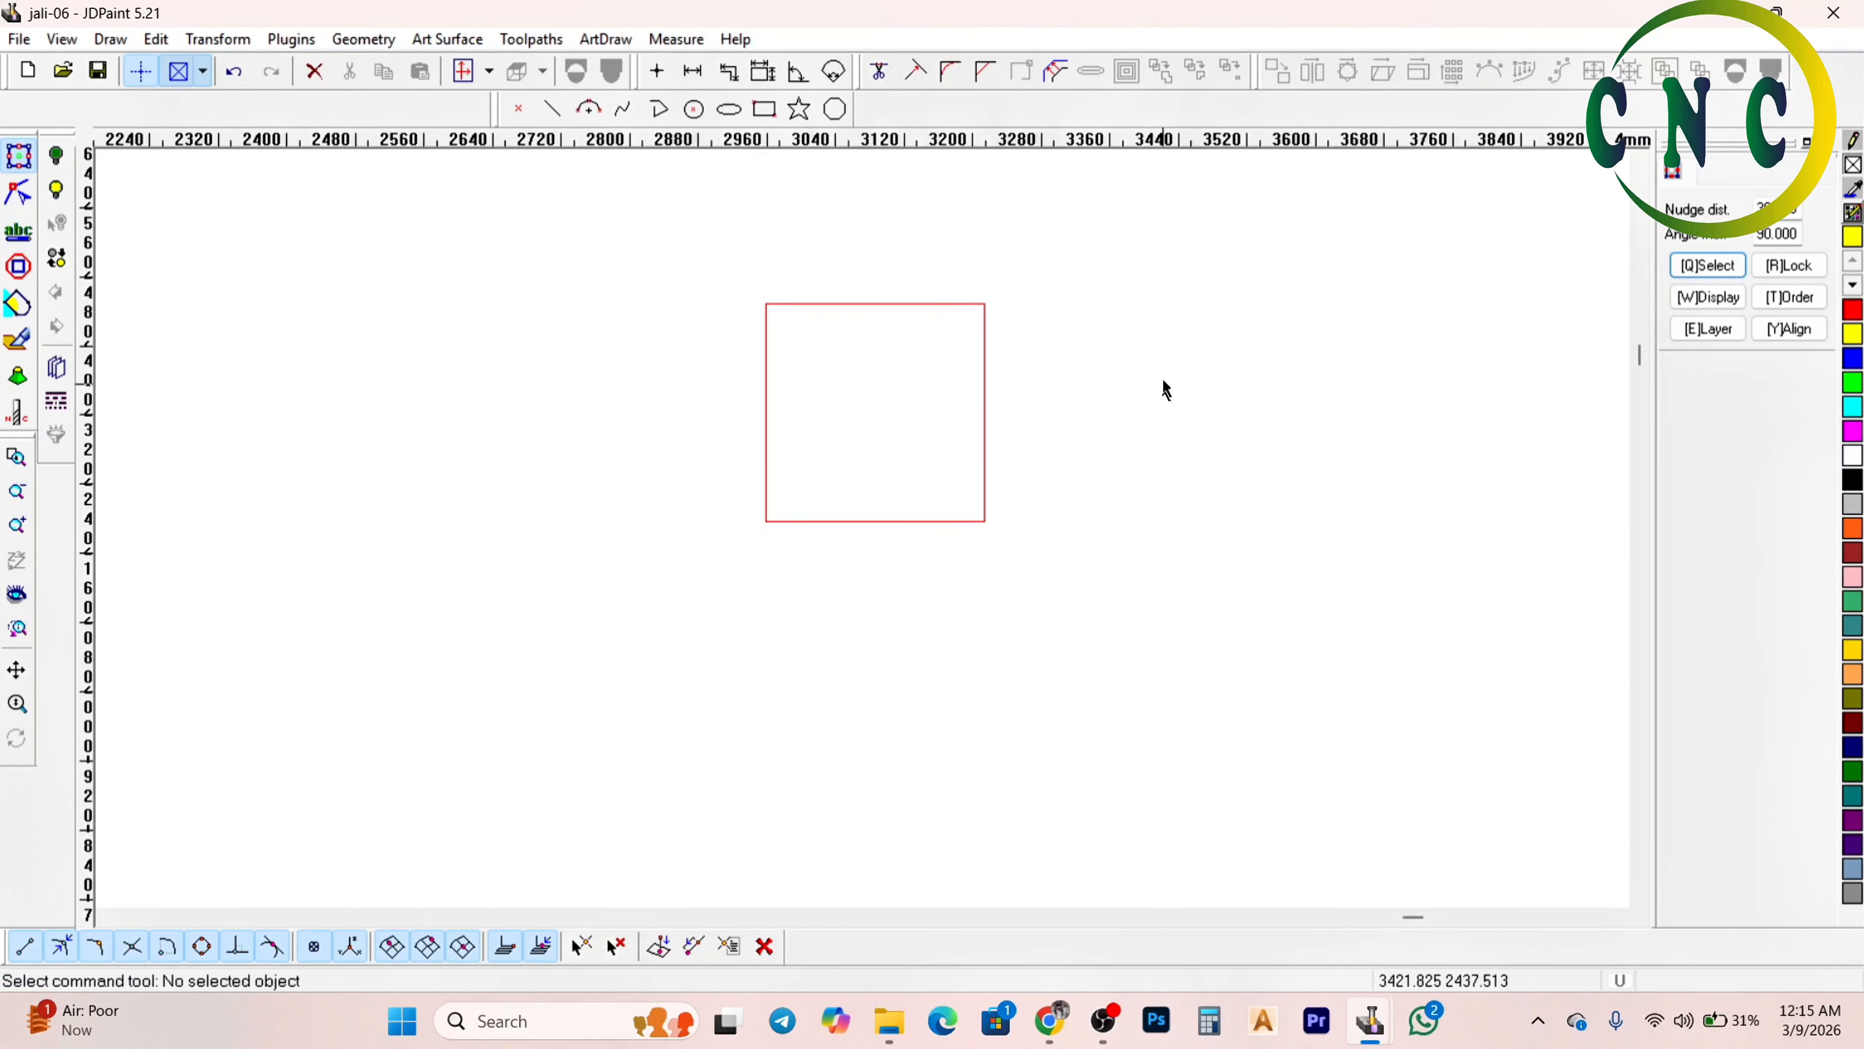
Try a downward copy of the large rectangle with a different nudge distance and undo it
{"action": "left_click", "coordinate": [767, 397]}
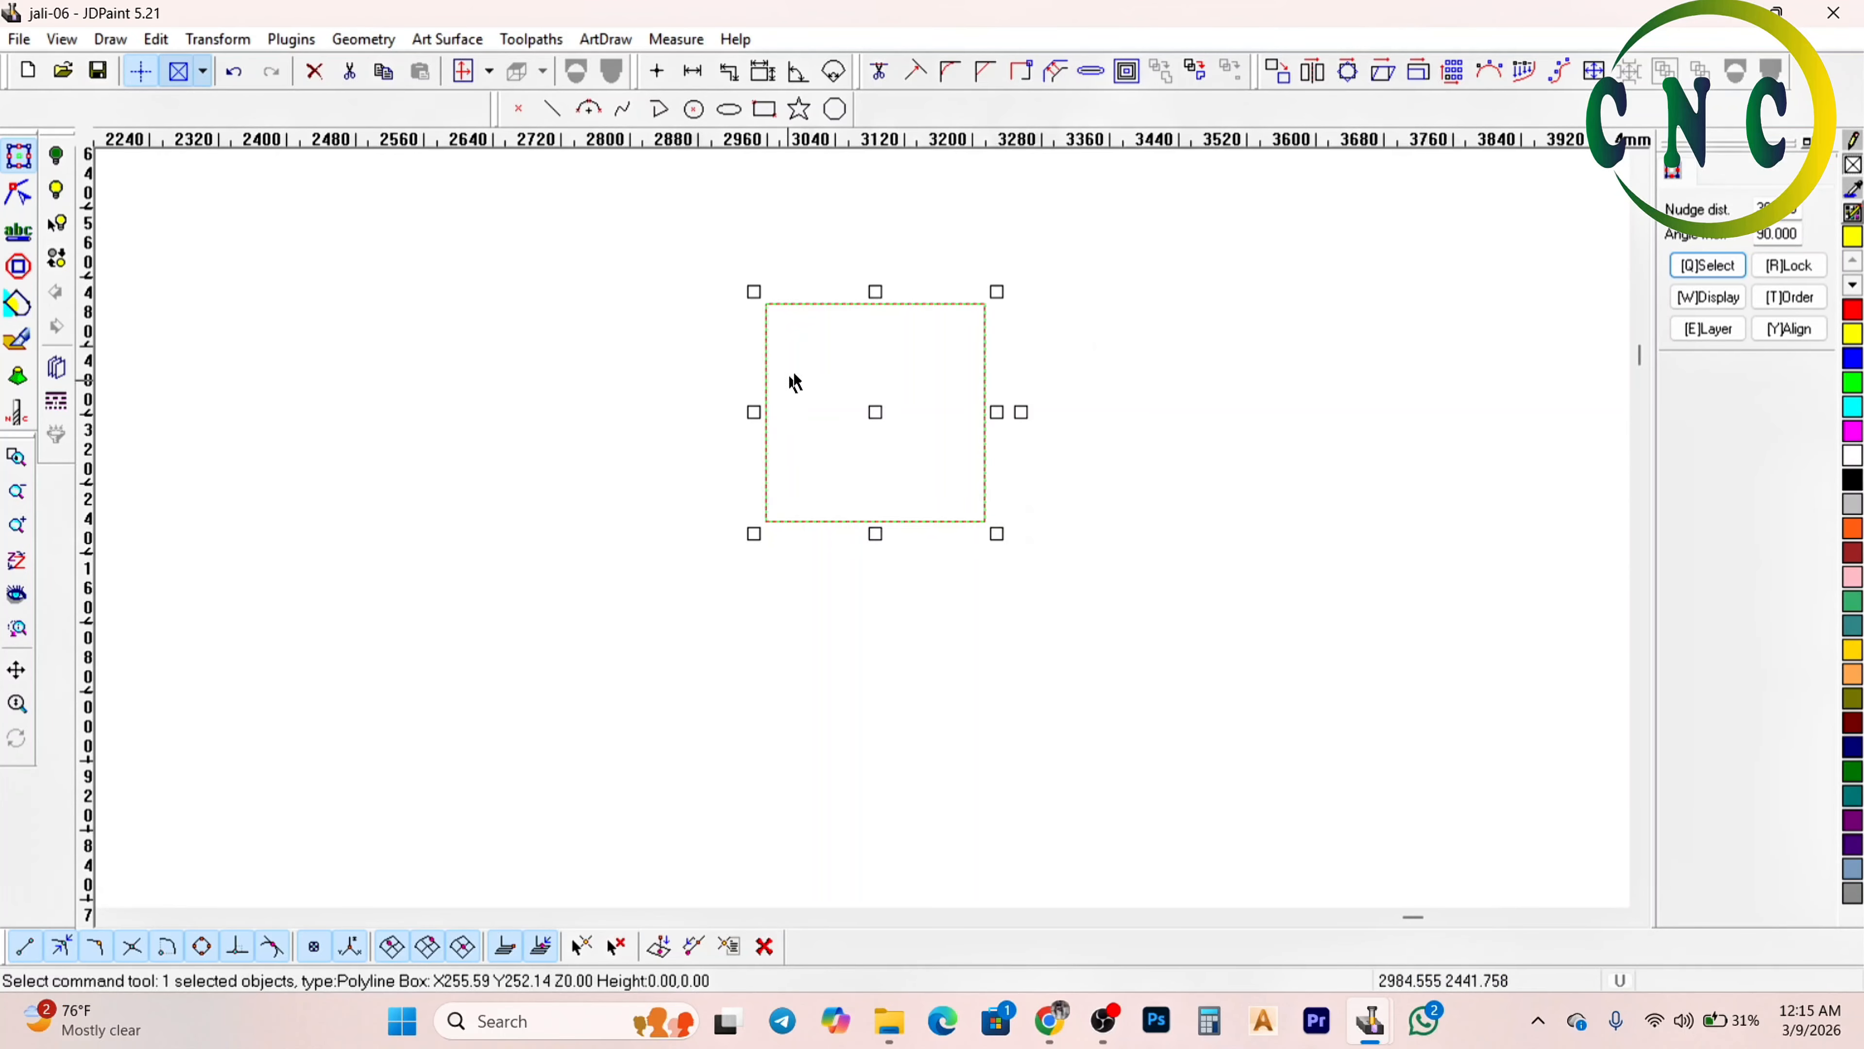
{"action": "scroll", "coordinate": [830, 326], "scroll_direction": "up", "scroll_amount": 1}
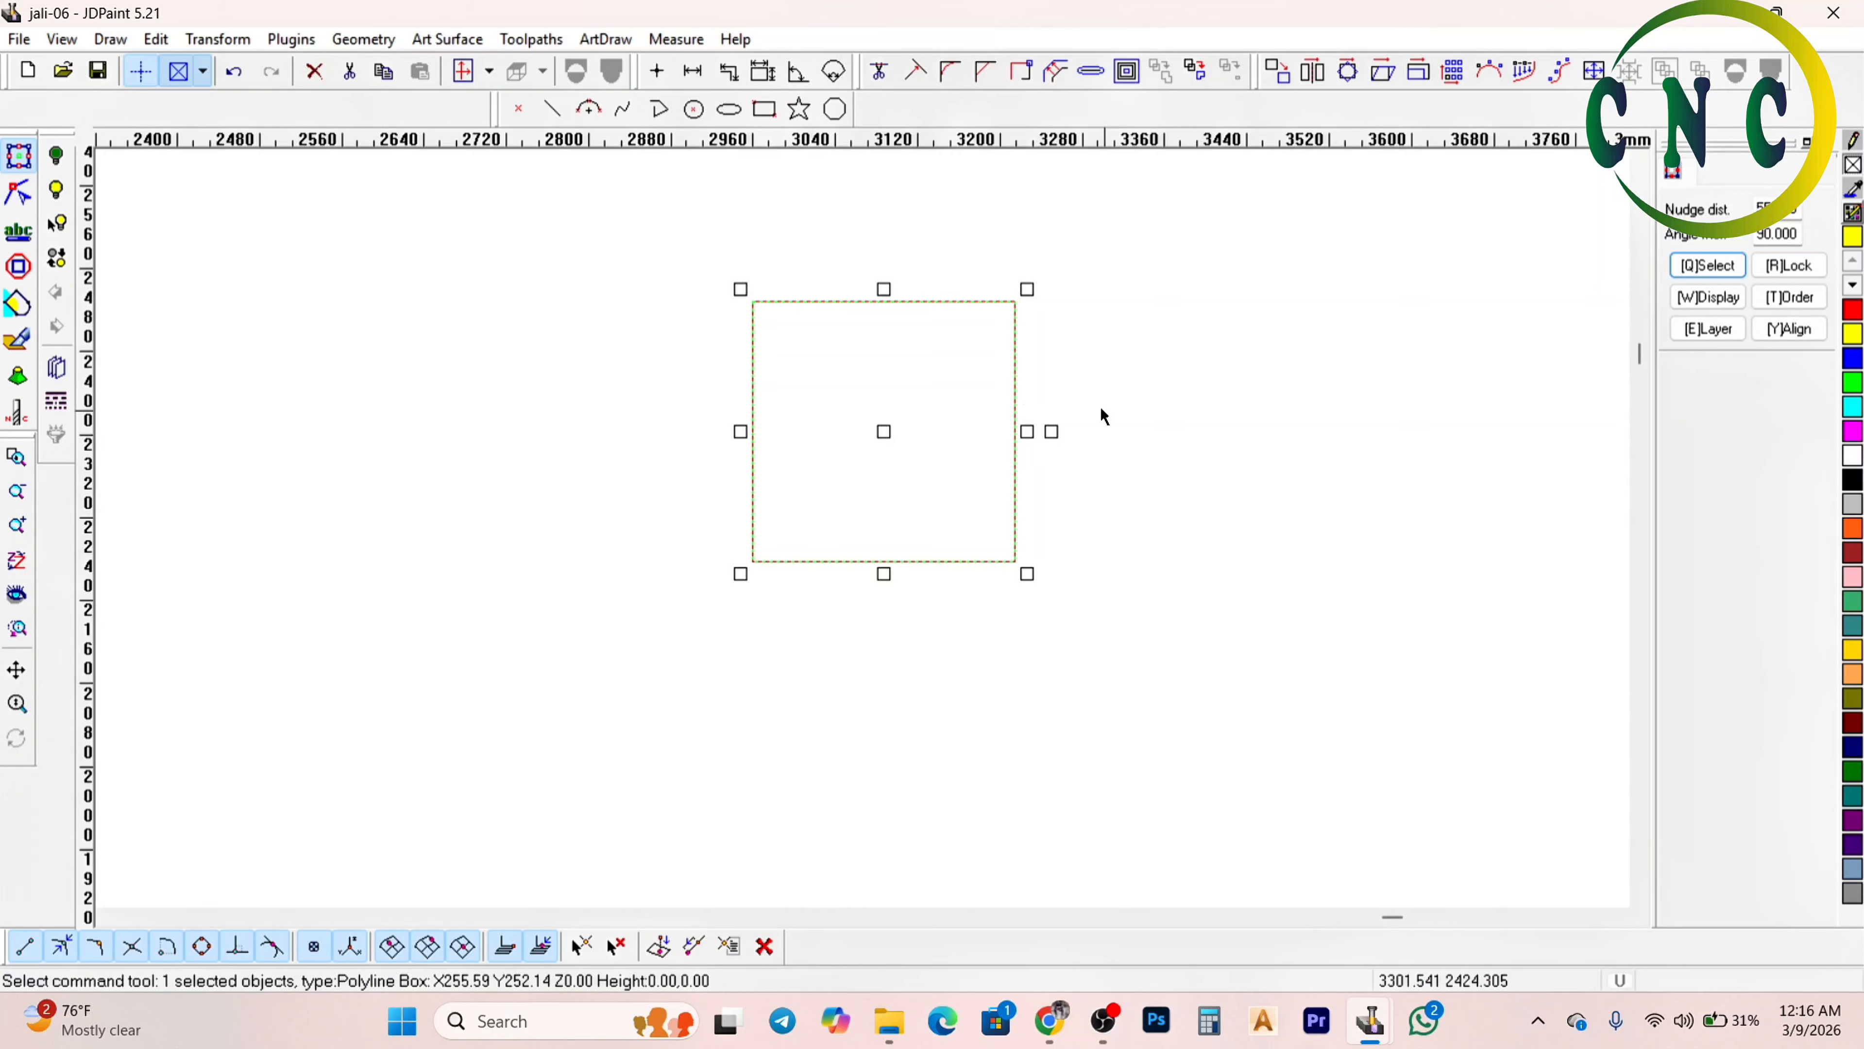
{"action": "key", "text": "ctrl+Down"}
{"action": "key", "text": "ctrl+z"}
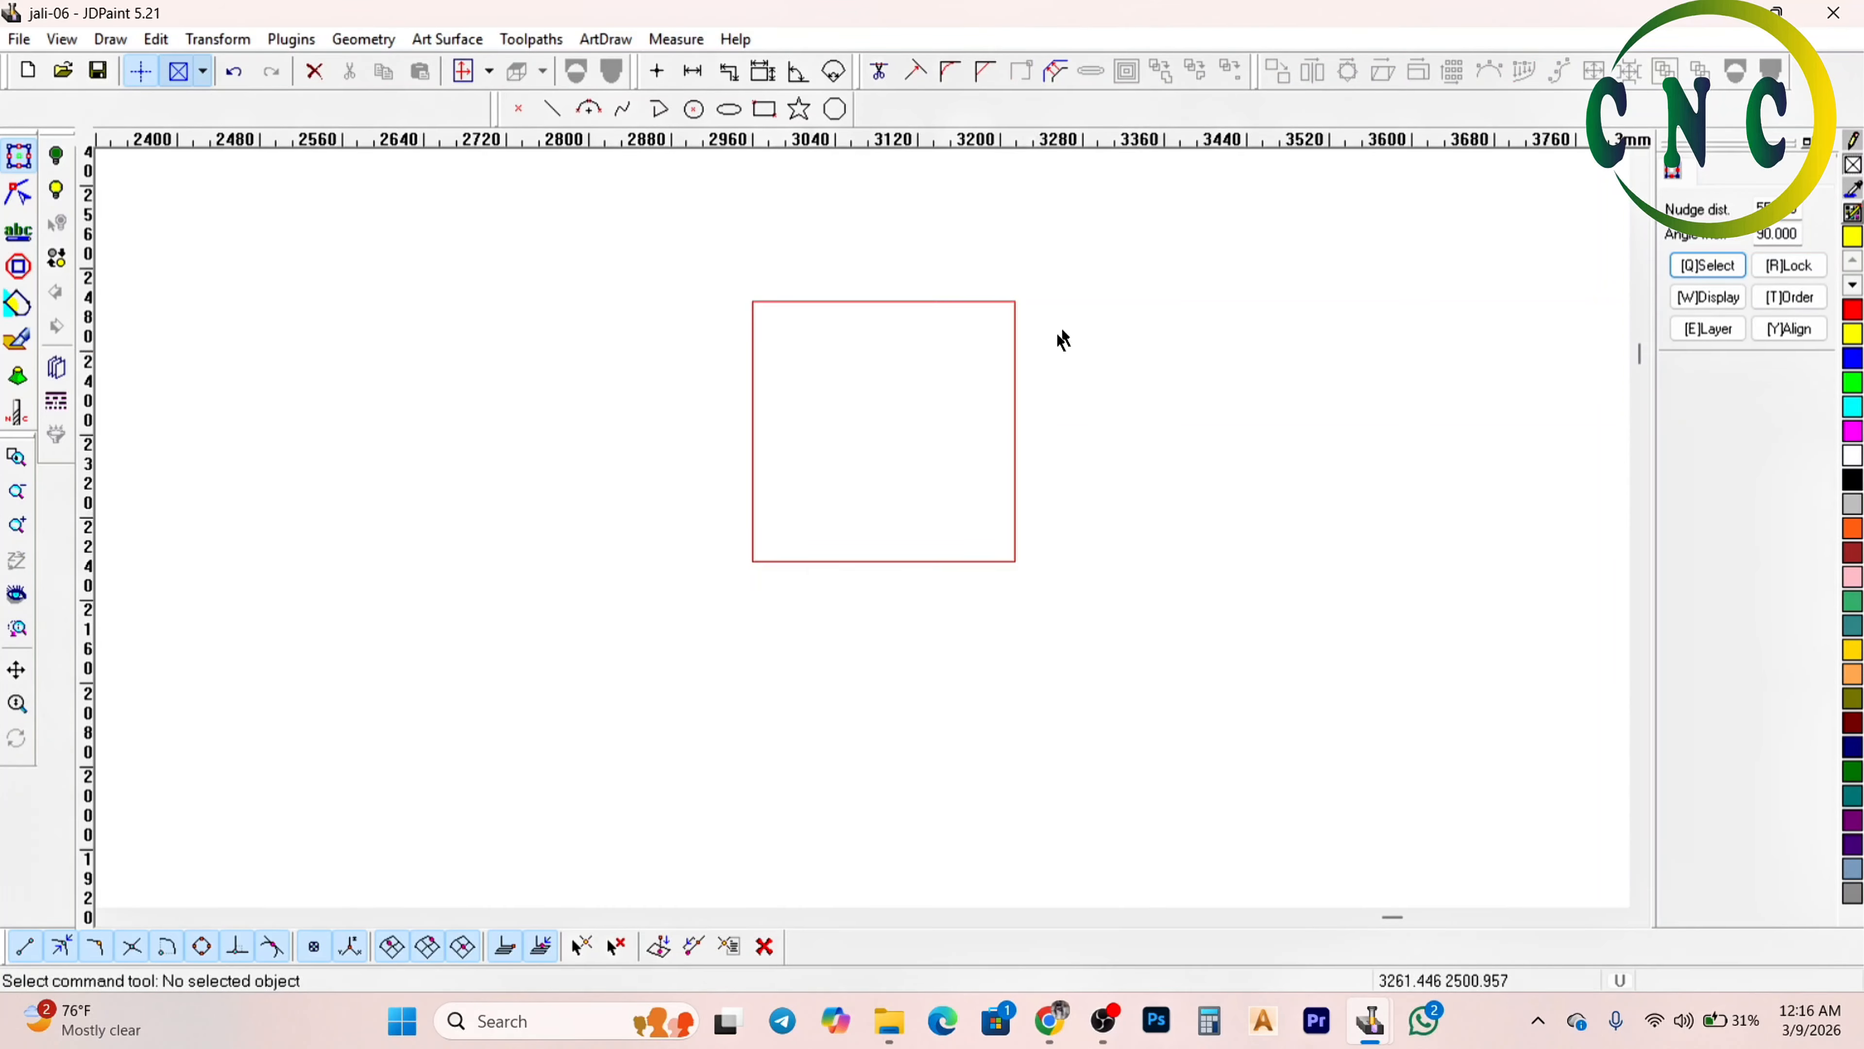
Scale the rectangle about its center to 25 mm in both X and Y
{"action": "left_click", "coordinate": [880, 384]}
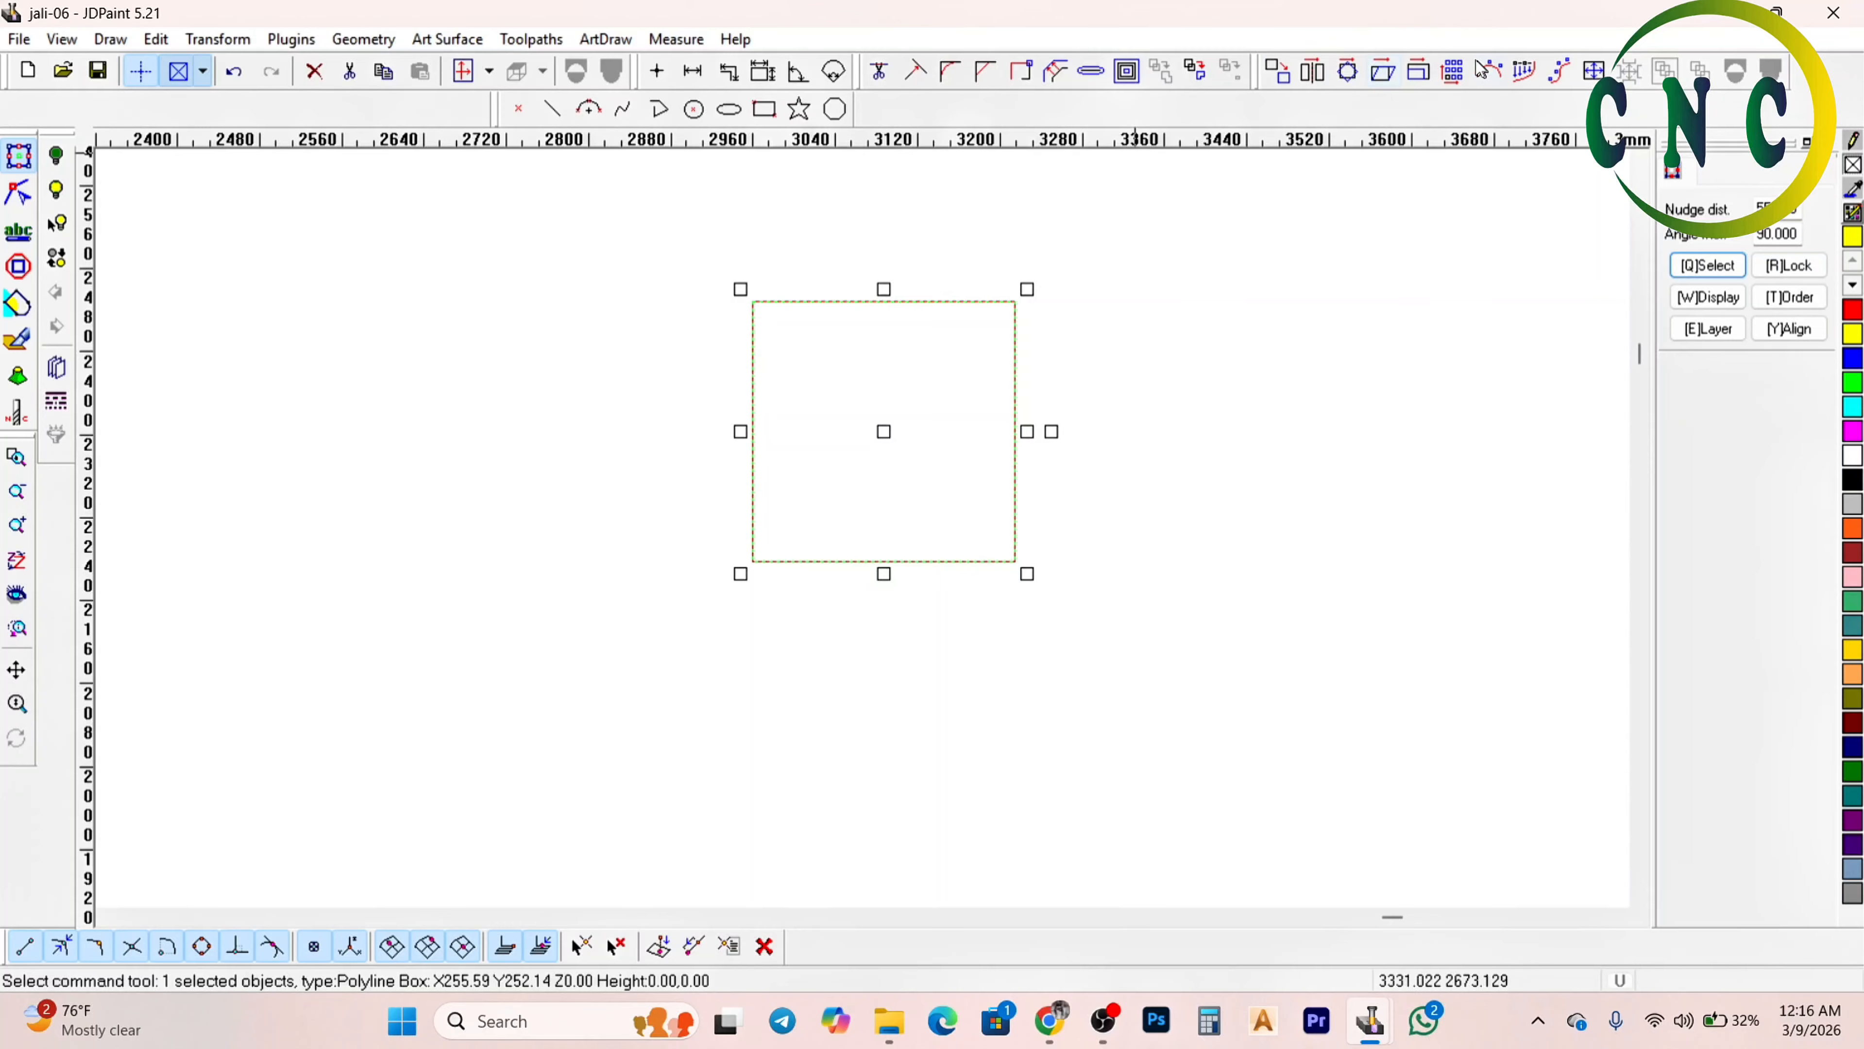
{"action": "left_click", "coordinate": [1418, 71]}
{"action": "double_click", "coordinate": [833, 433]}
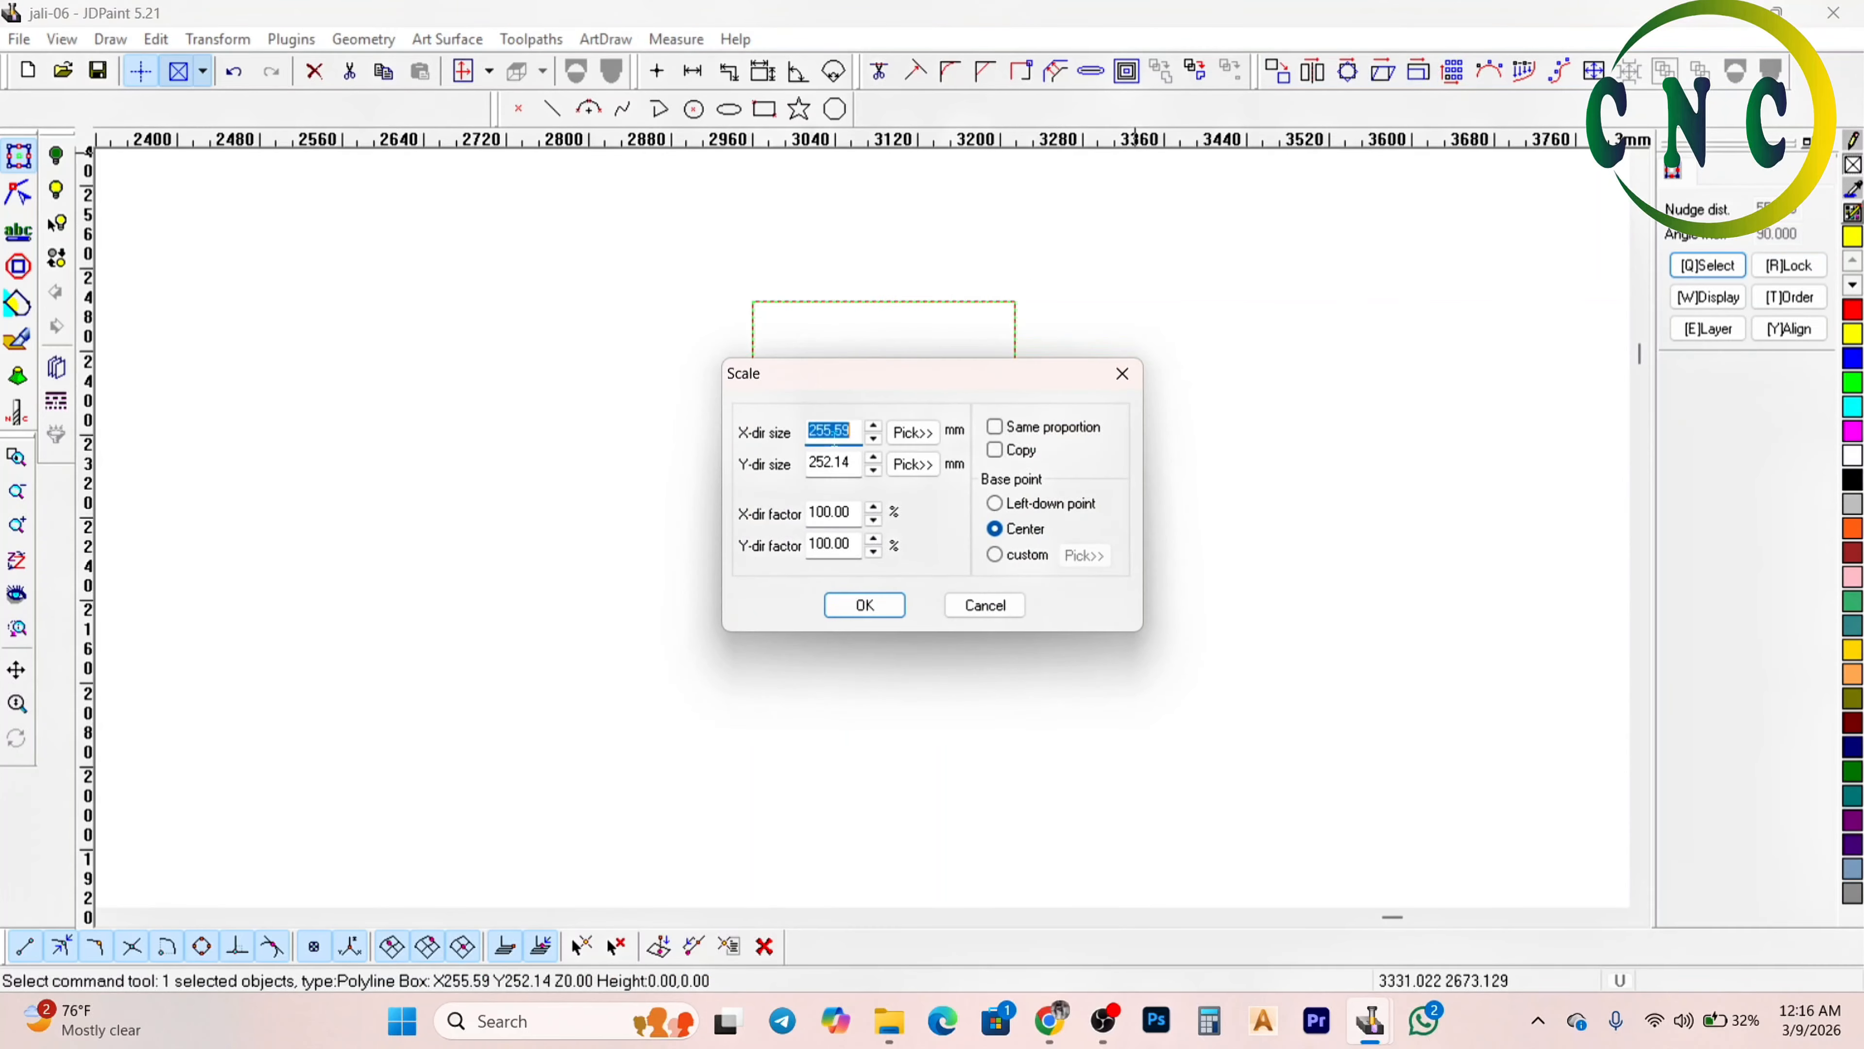
{"action": "type", "text": "25"}
{"action": "key", "text": "Tab"}
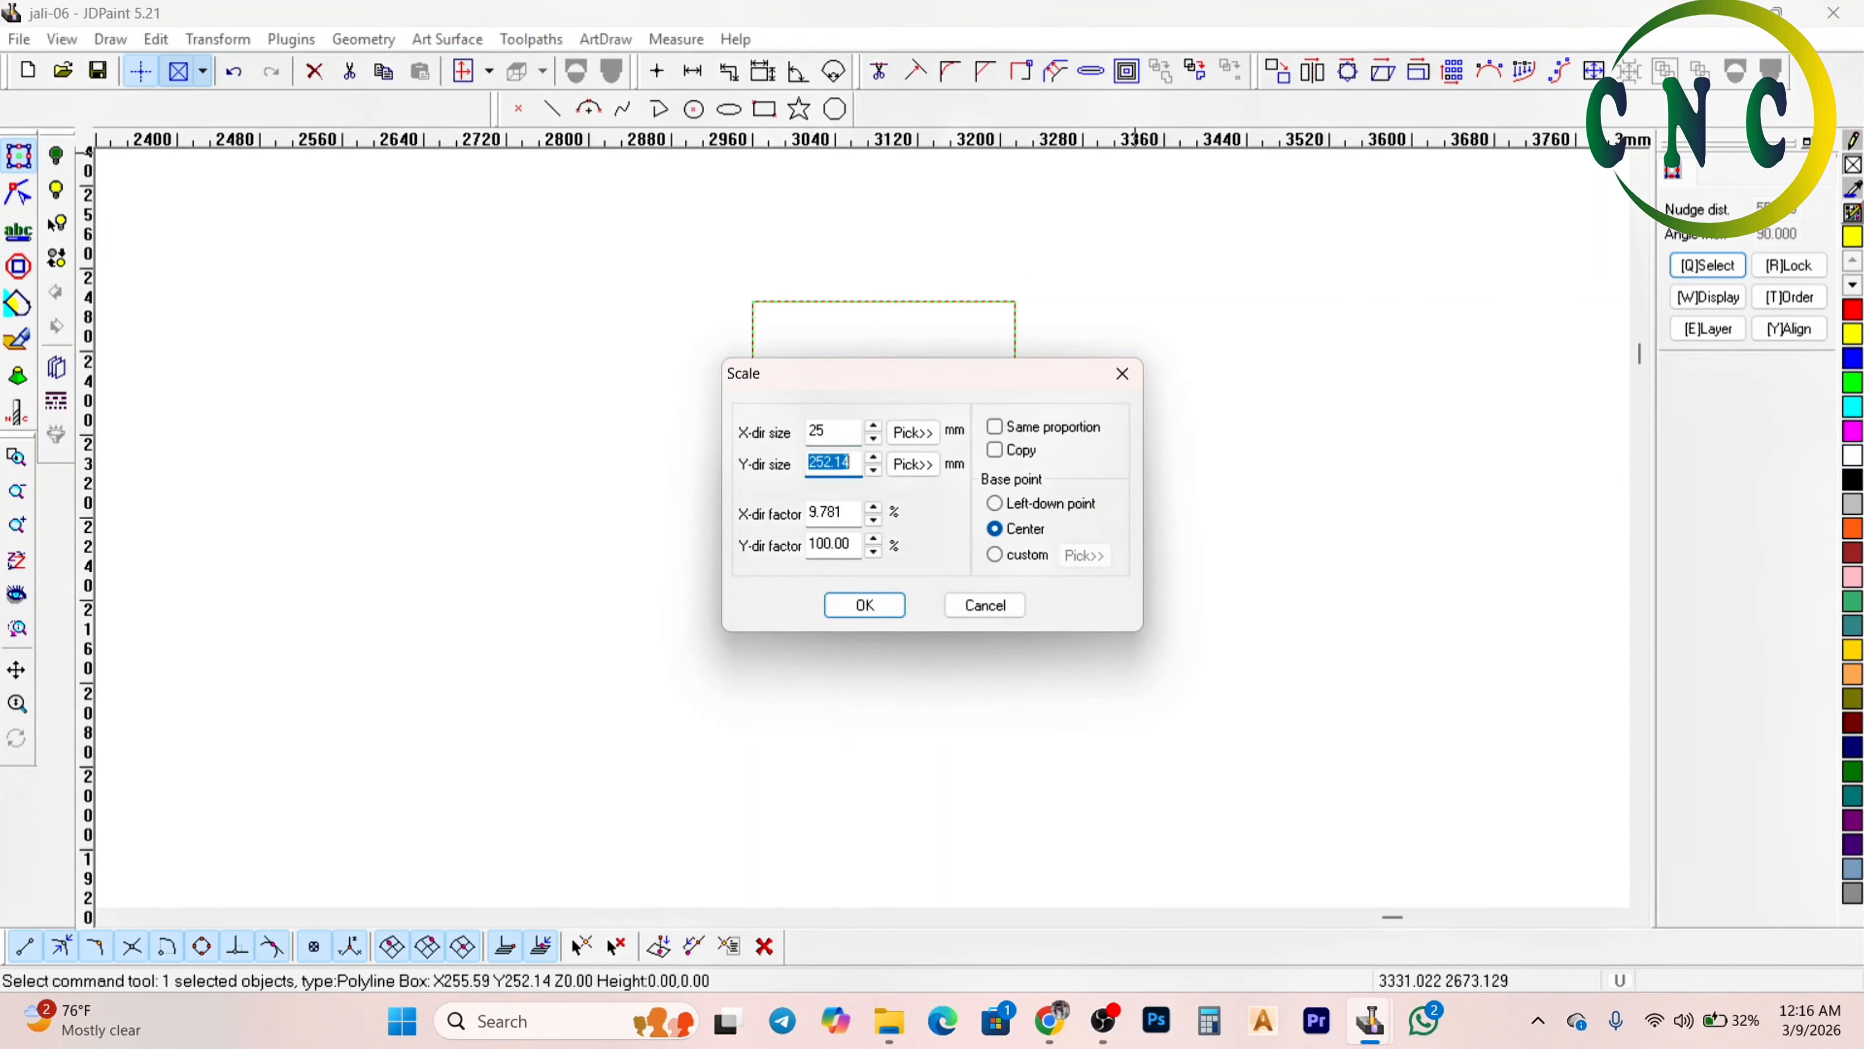
{"action": "type", "text": "25"}
{"action": "left_click", "coordinate": [865, 605]}
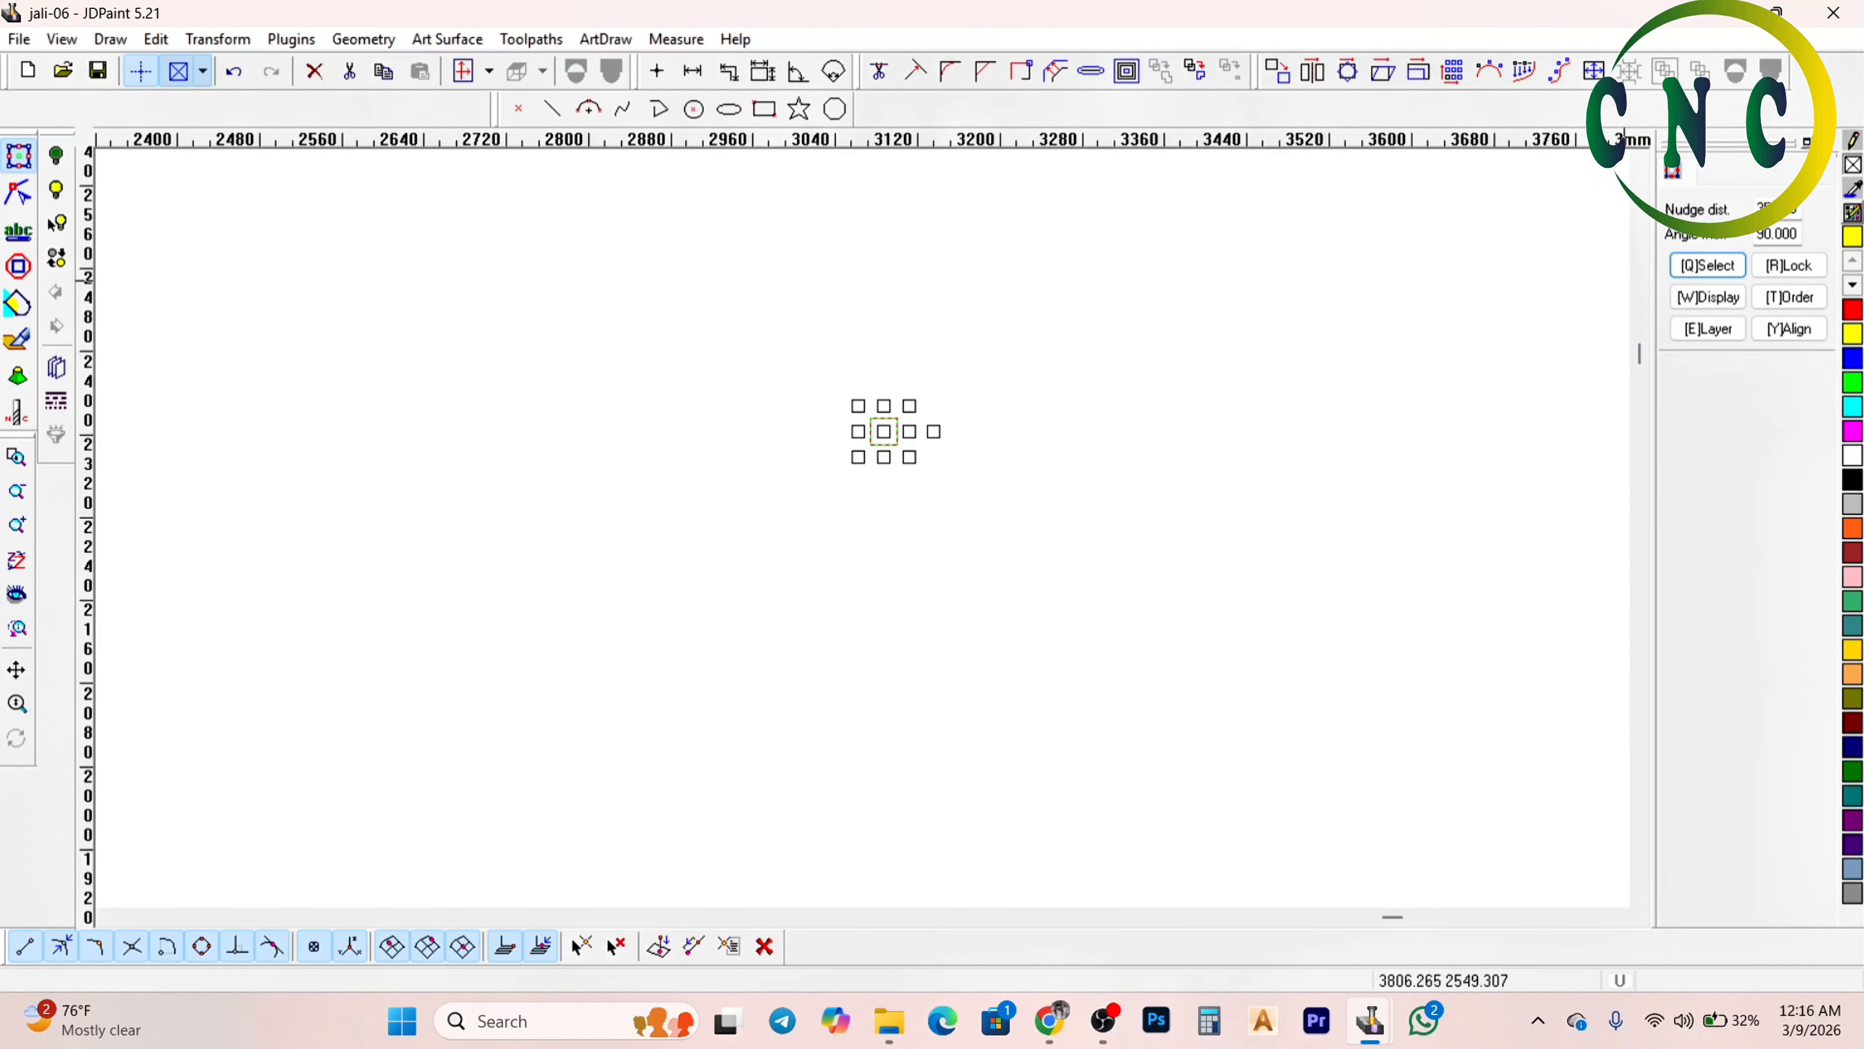
Set the nudge distance to 30 mm and make one copy of the small square directly below it
{"action": "double_click", "coordinate": [1769, 207]}
{"action": "scroll", "coordinate": [836, 553], "scroll_direction": "up", "scroll_amount": 5}
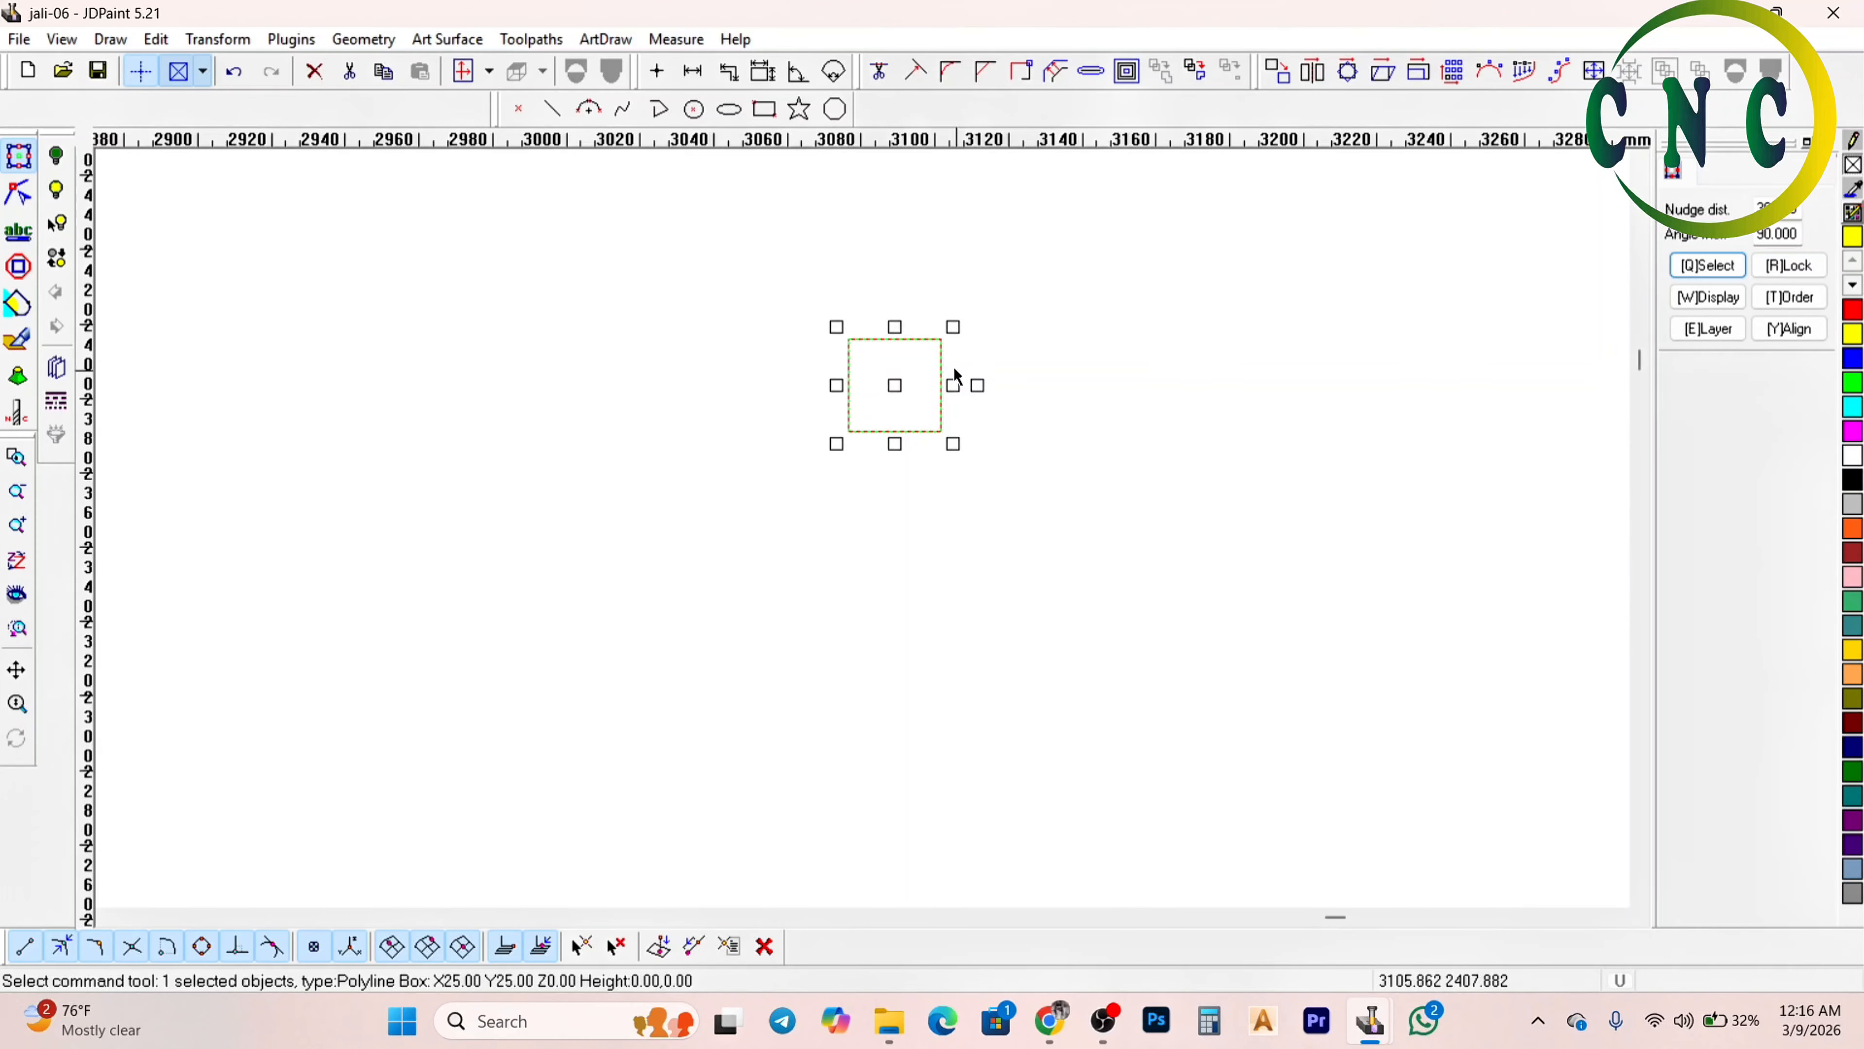
{"action": "key", "text": "ctrl+Down"}
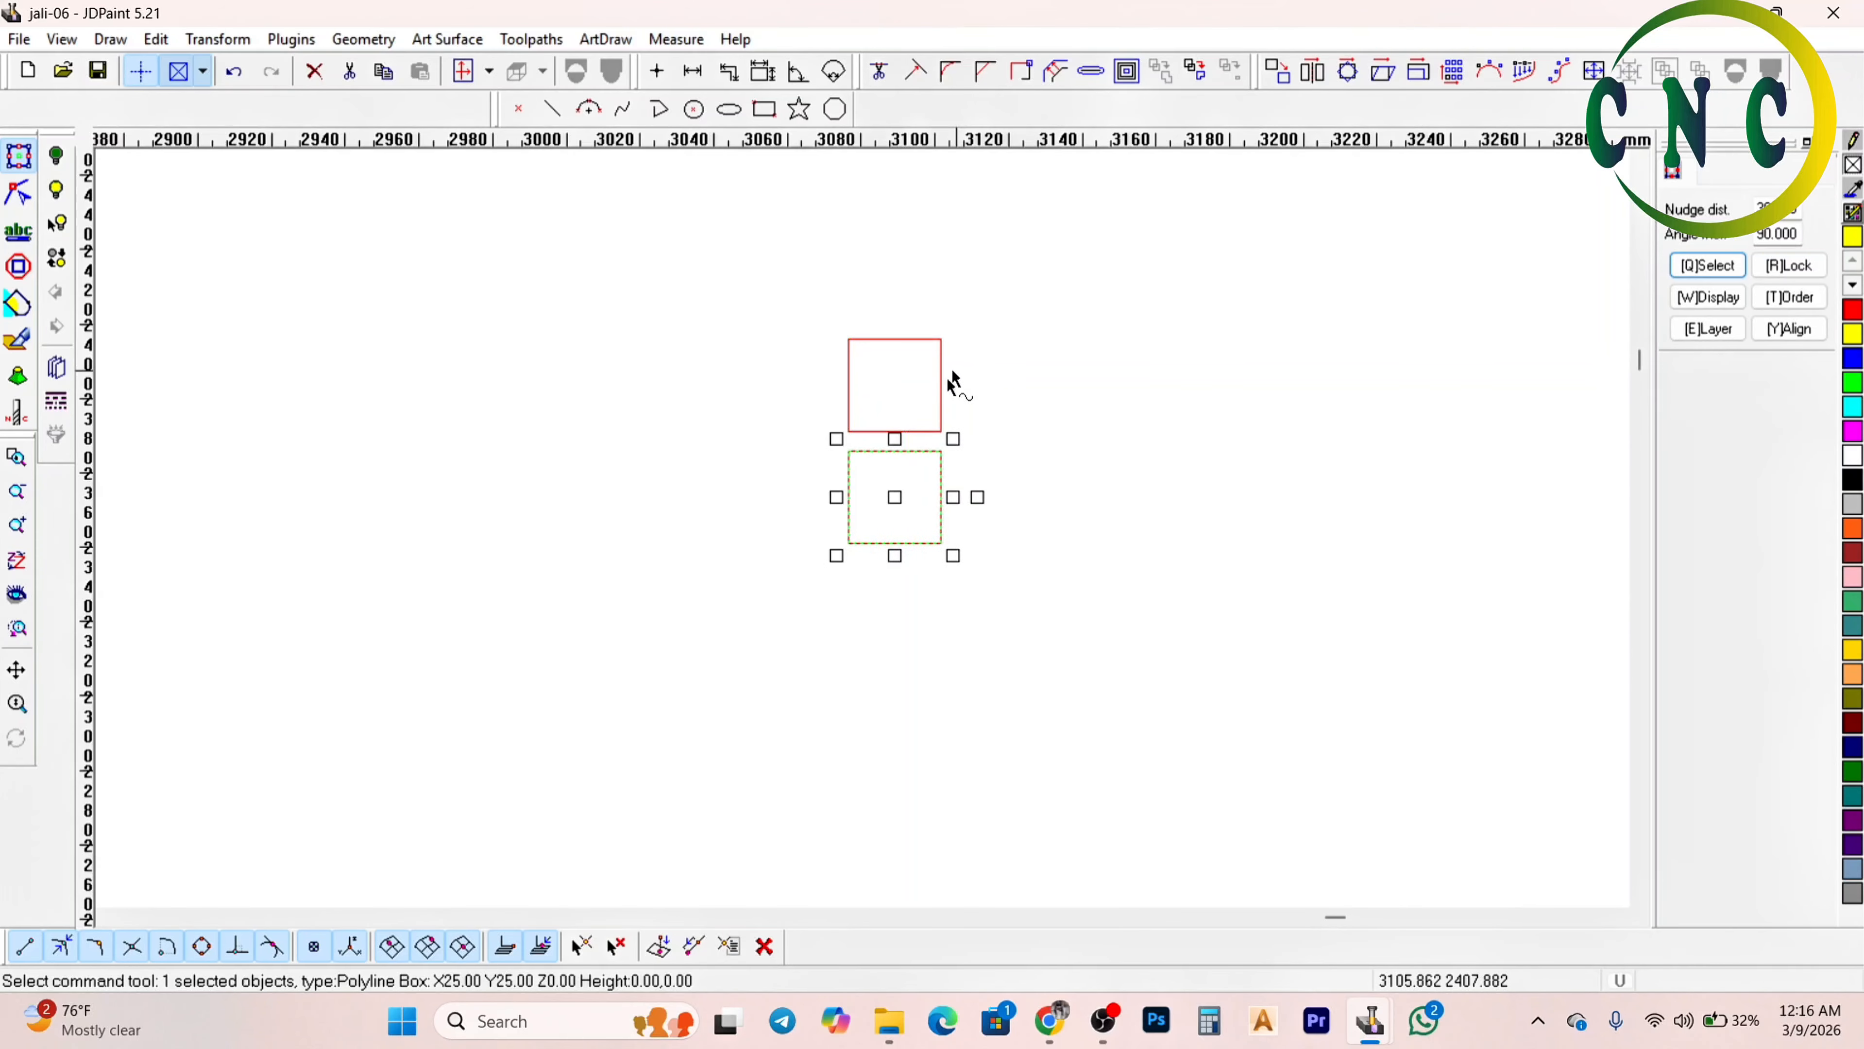
Measure the vertical gap between the two small squares
{"action": "scroll", "coordinate": [911, 524], "scroll_direction": "up", "scroll_amount": 3}
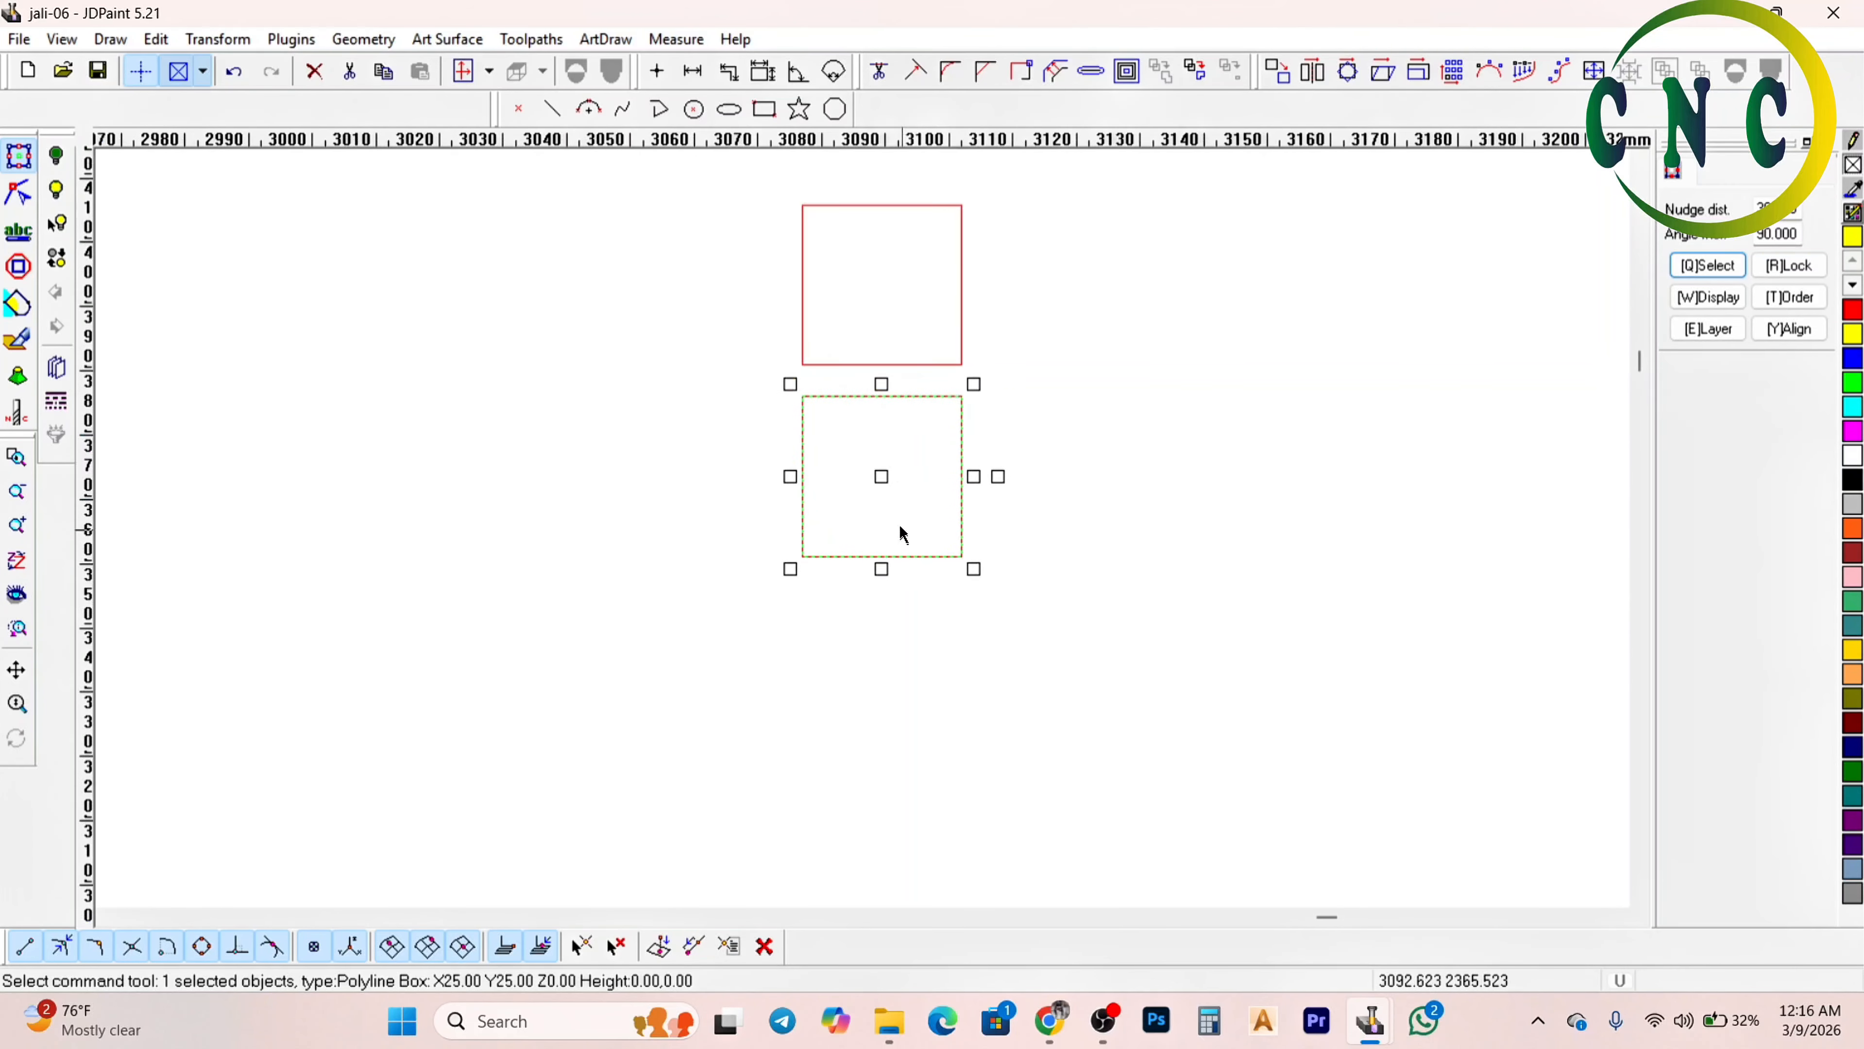
{"action": "left_click", "coordinate": [693, 74]}
{"action": "left_click", "coordinate": [865, 398]}
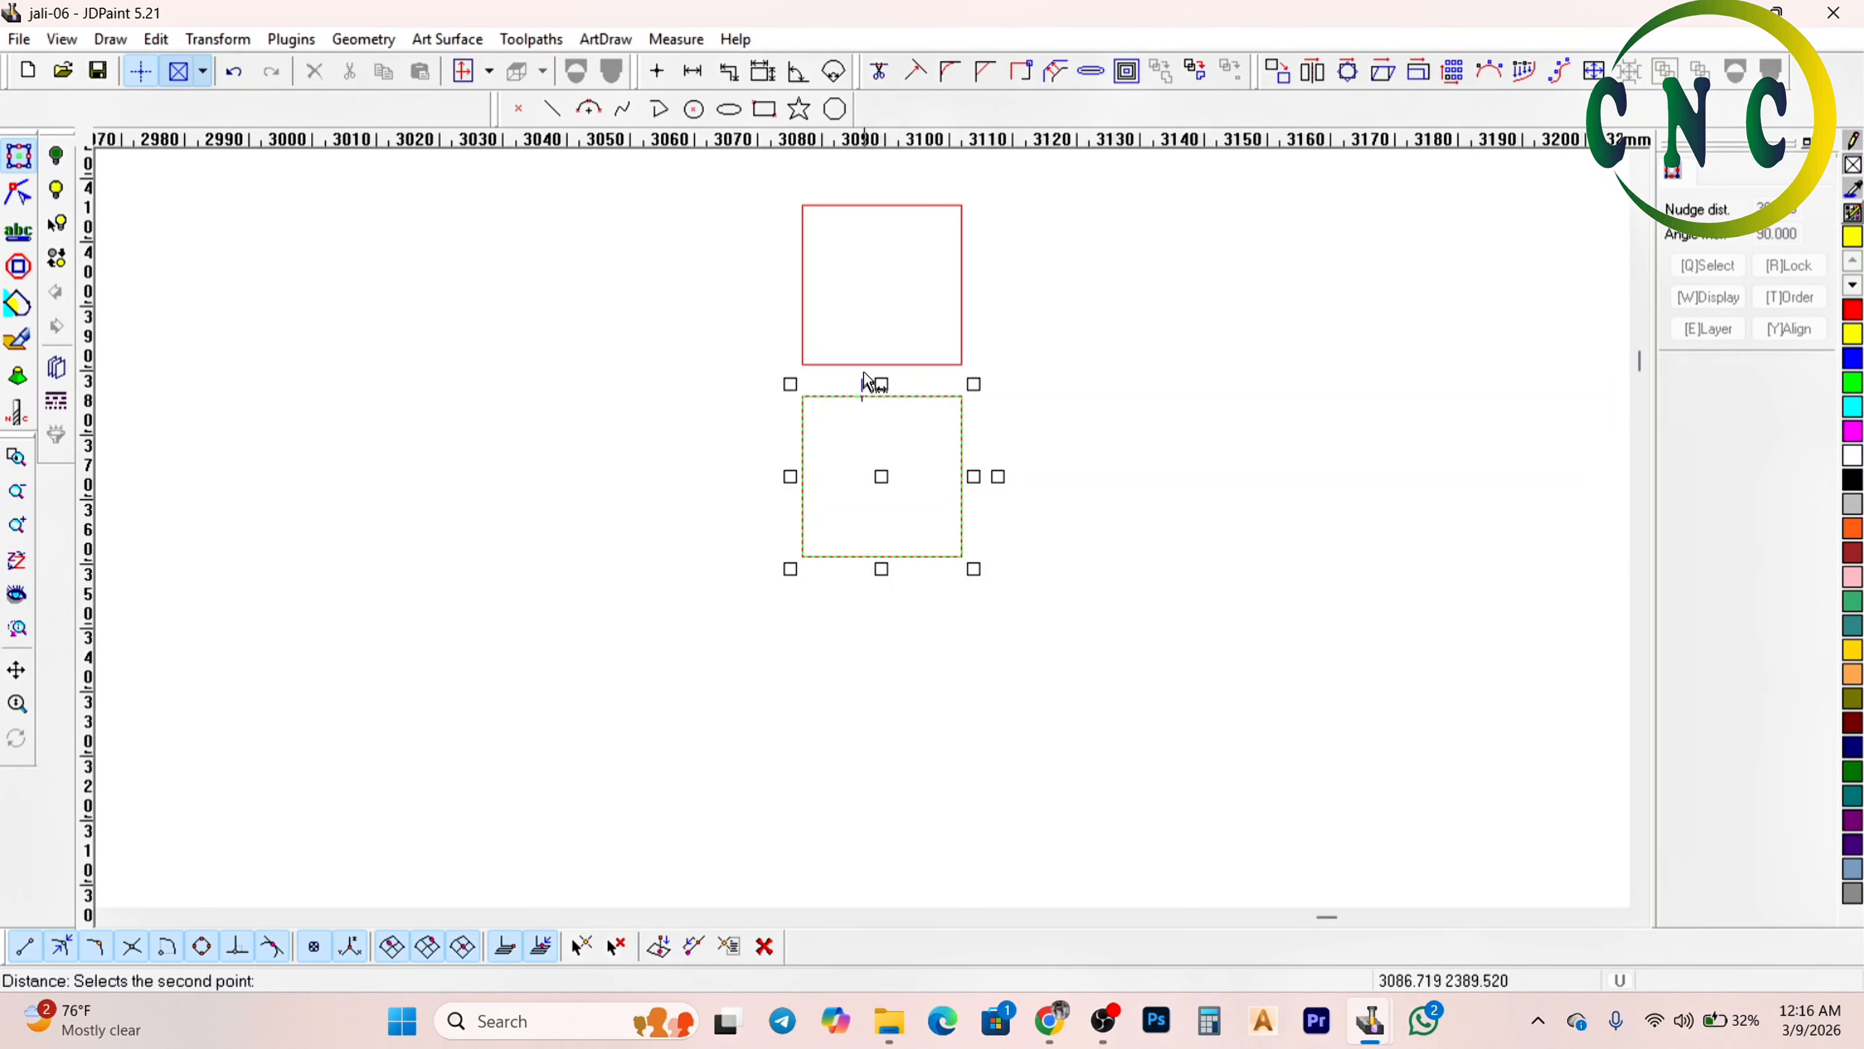
{"action": "left_click", "coordinate": [863, 365]}
{"action": "key", "text": "Escape"}
{"action": "scroll", "coordinate": [865, 366], "scroll_direction": "down", "scroll_amount": 5}
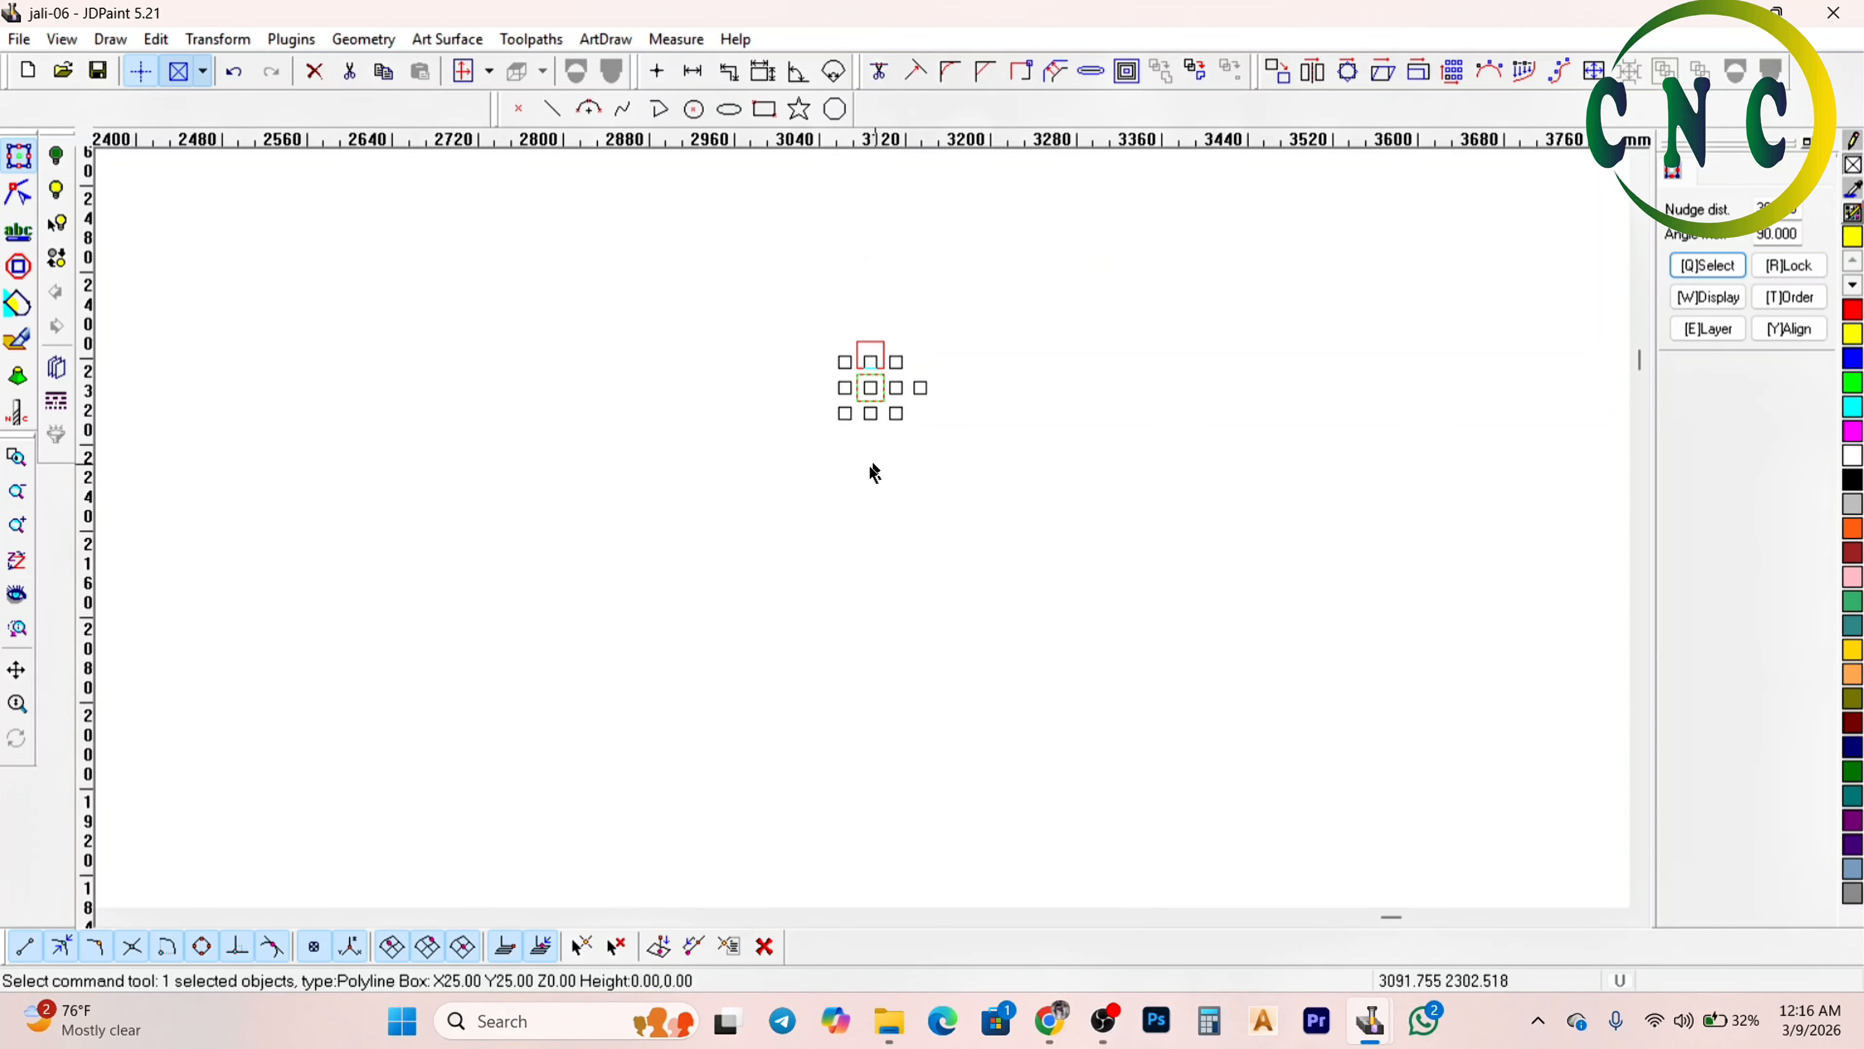
Keep copying the bottom square downward at the nudge distance to build a column of ten squares
{"action": "scroll", "coordinate": [870, 464], "scroll_direction": "up", "scroll_amount": 3}
{"action": "key", "text": "ctrl+Down"}
{"action": "key", "text": "ctrl+Down"}
{"action": "key", "text": "ctrl+Down"}
{"action": "key", "text": "ctrl+Down"}
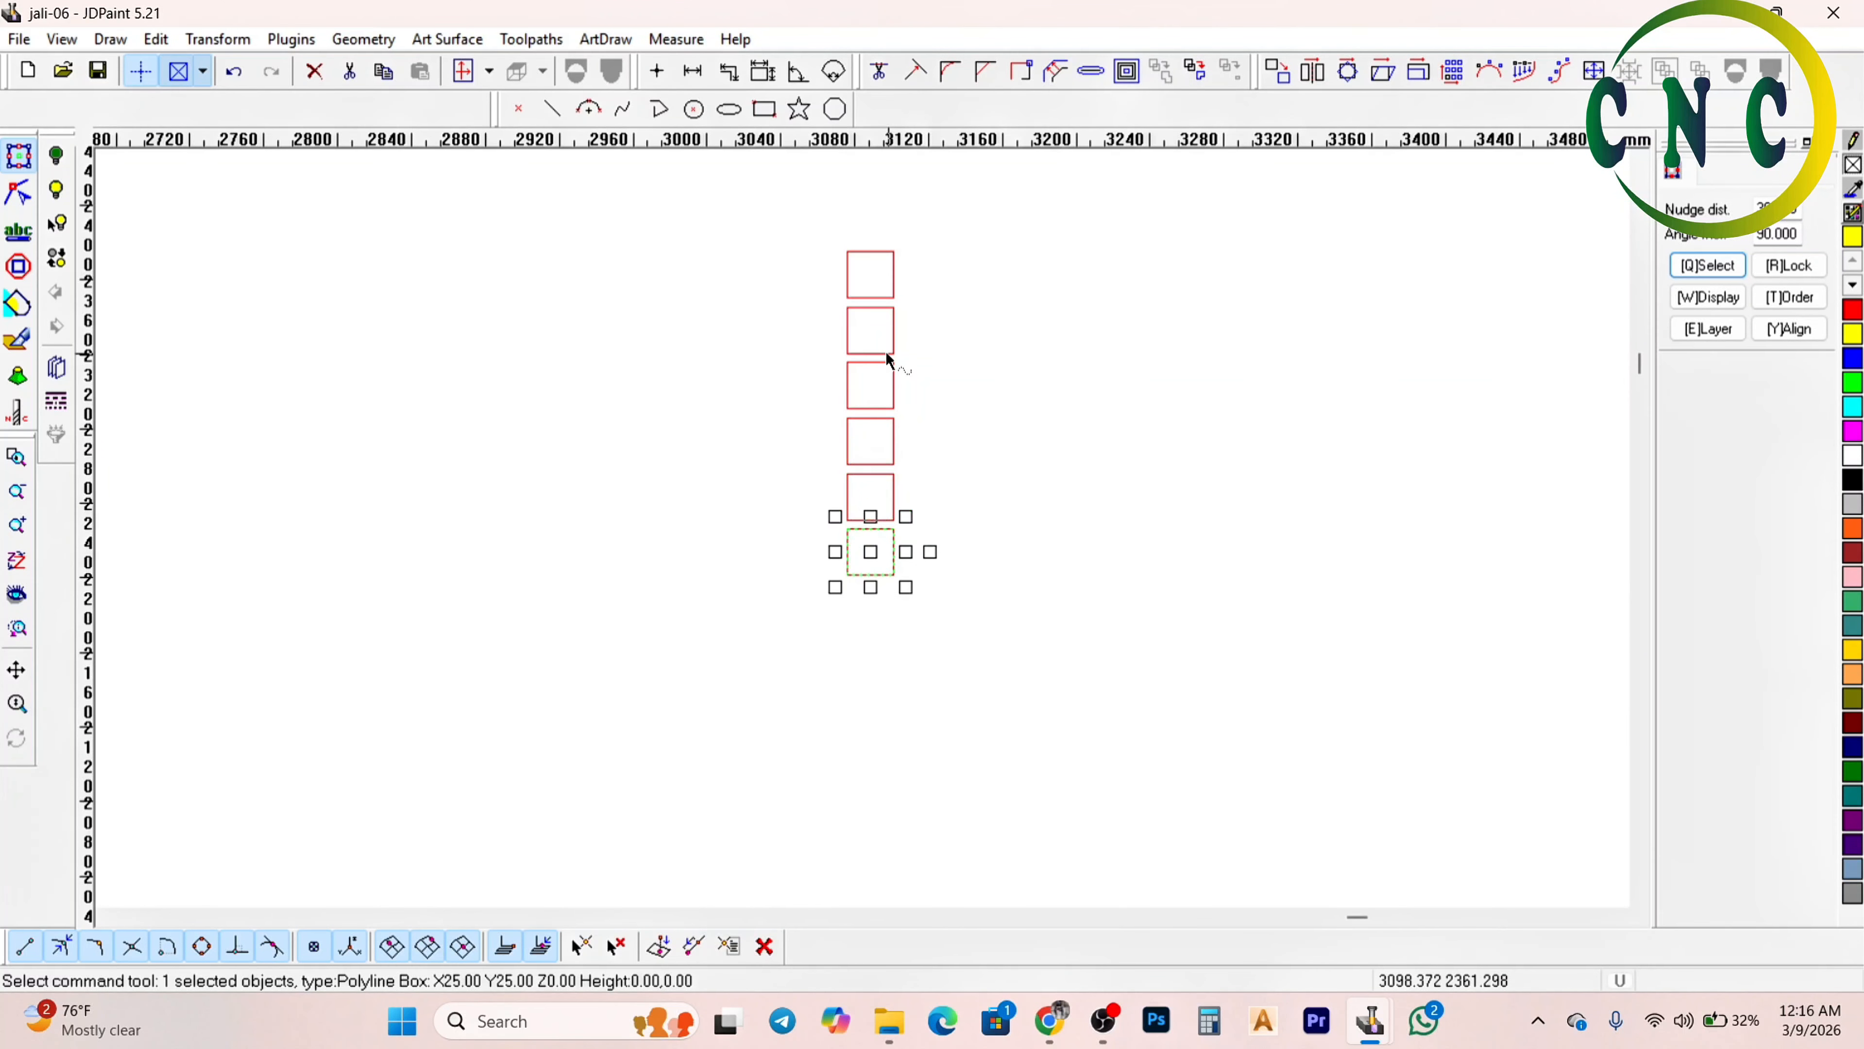
{"action": "scroll", "coordinate": [889, 360], "scroll_direction": "up", "scroll_amount": 2}
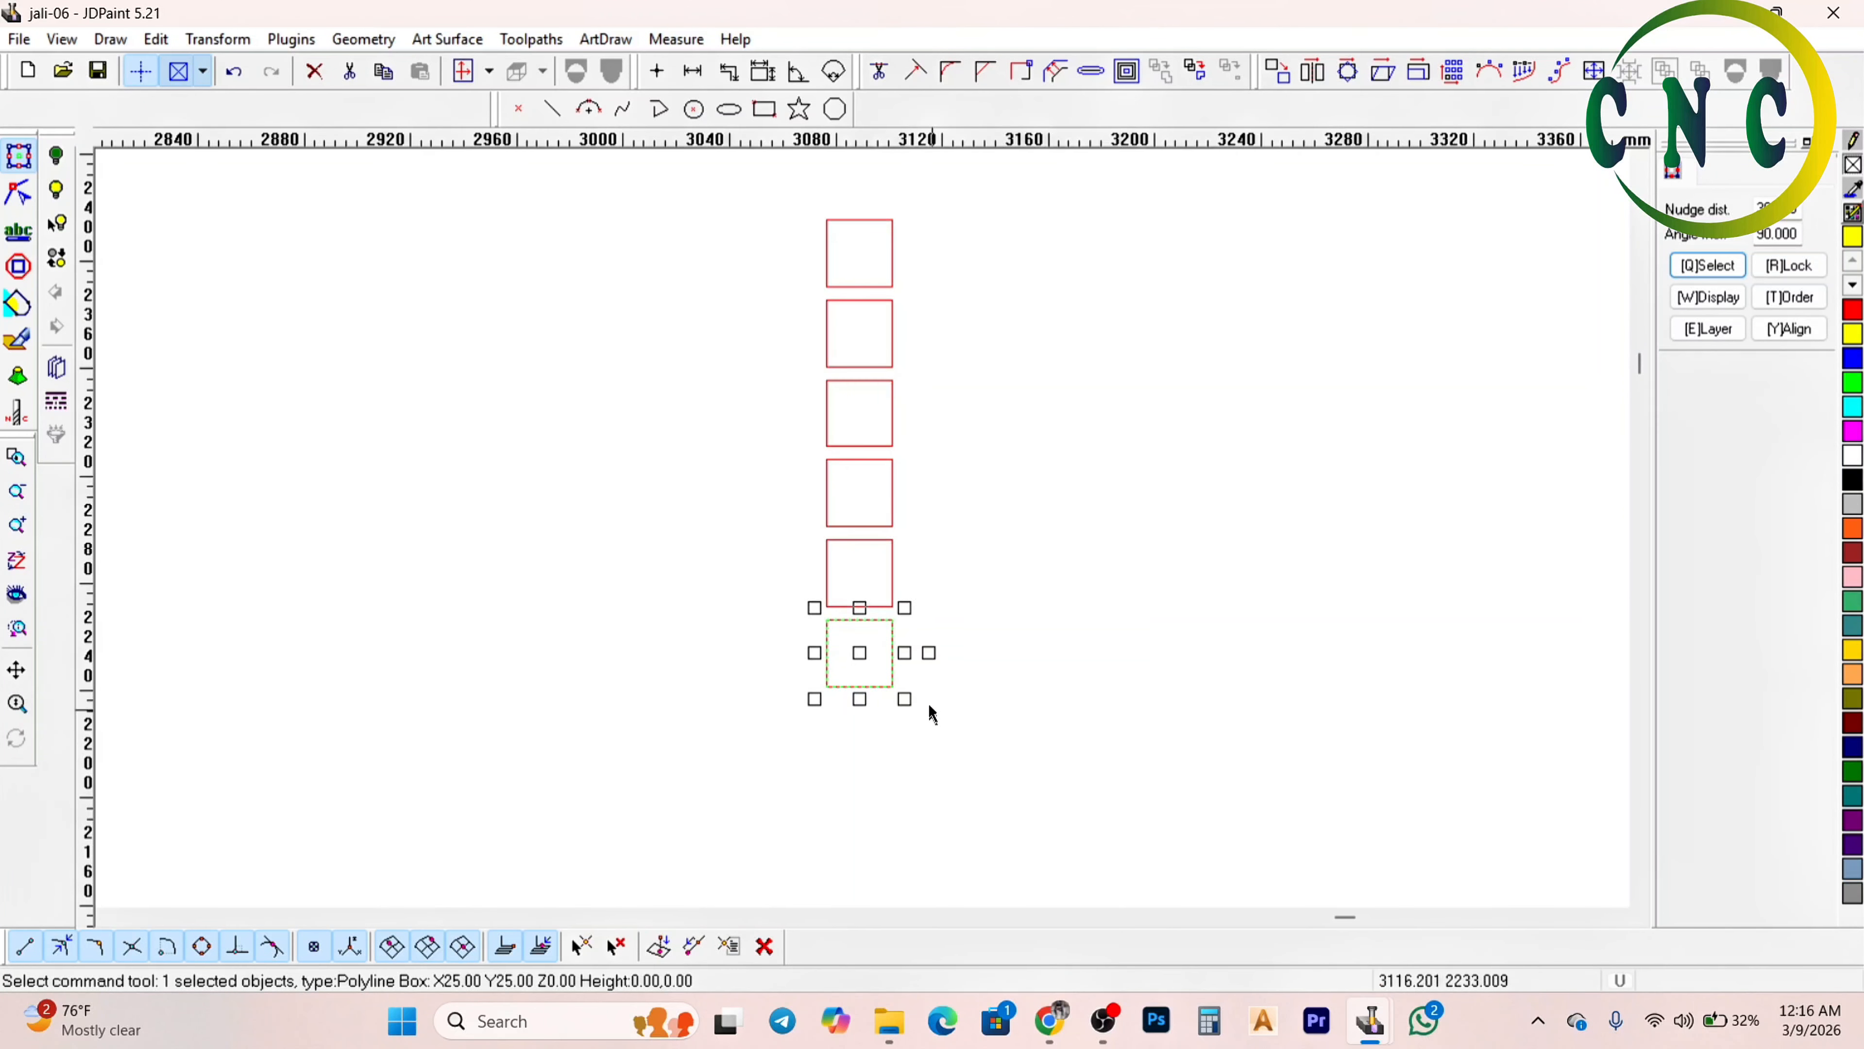
{"action": "key", "text": "ctrl+Down"}
{"action": "key", "text": "ctrl+Down"}
{"action": "scroll", "coordinate": [892, 514], "scroll_direction": "up", "scroll_amount": 3}
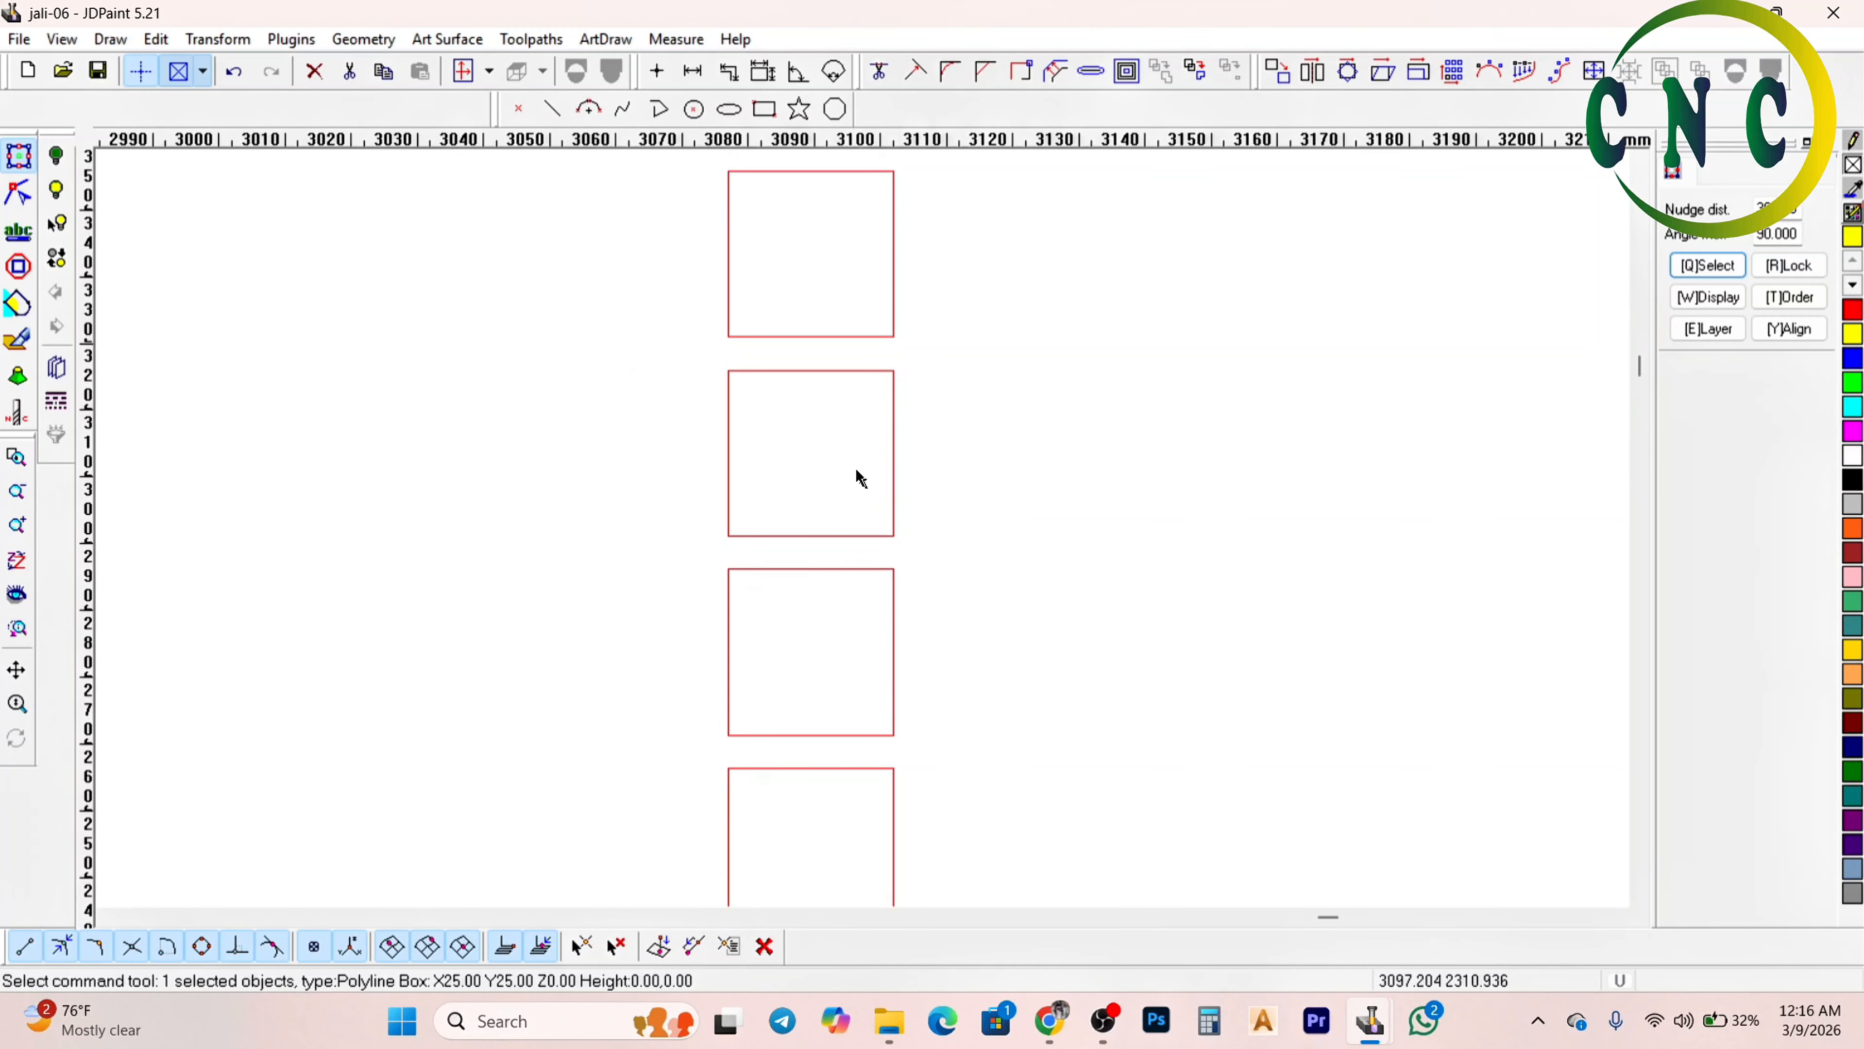
Select the whole column of squares and copy it to the right nine times to form a 10 by 10 grid
{"action": "scroll", "coordinate": [854, 404], "scroll_direction": "down", "scroll_amount": 5}
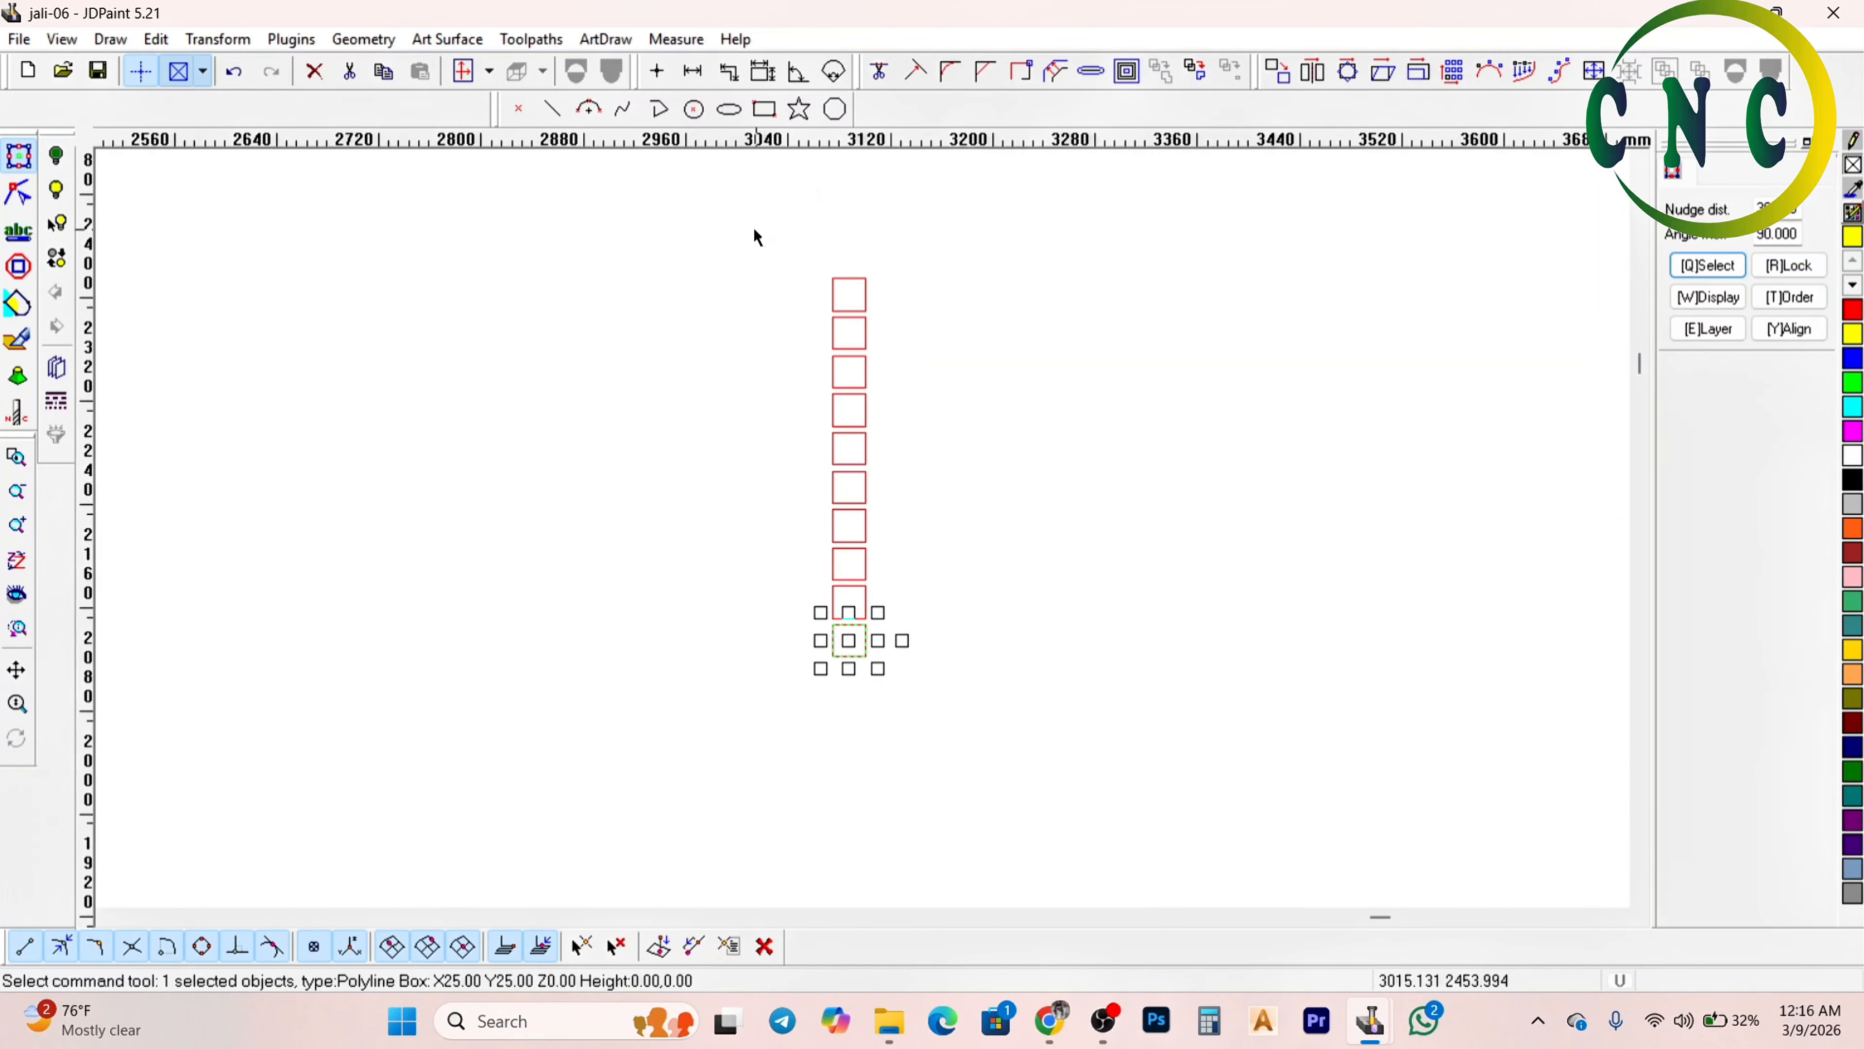
{"action": "left_click_drag", "start_coordinate": [756, 235], "coordinate": [975, 708]}
{"action": "key", "text": "ctrl+Right"}
{"action": "key", "text": "ctrl+Right"}
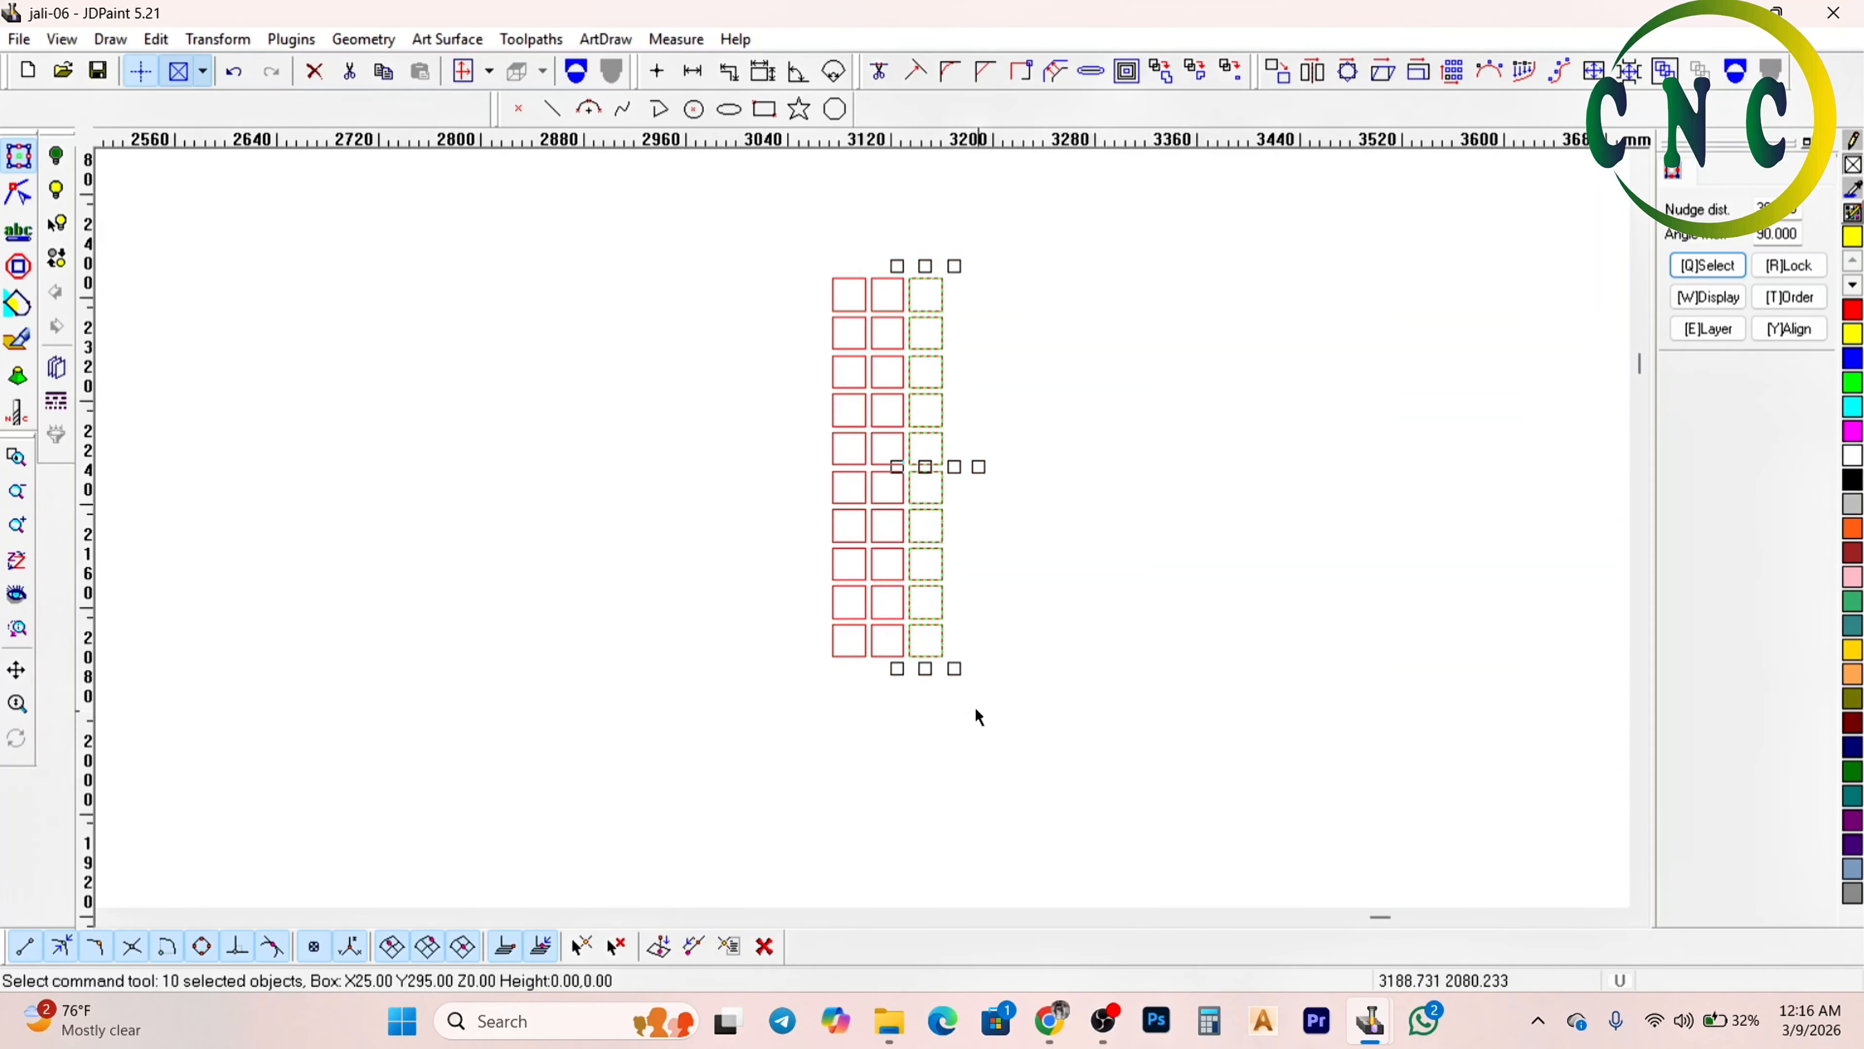
{"action": "key", "text": "ctrl+Right"}
{"action": "key", "text": "ctrl+Right"}
{"action": "key", "text": "ctrl+Right"}
{"action": "key", "text": "ctrl+Right"}
{"action": "key", "text": "ctrl+Right"}
{"action": "key", "text": "ctrl+Right"}
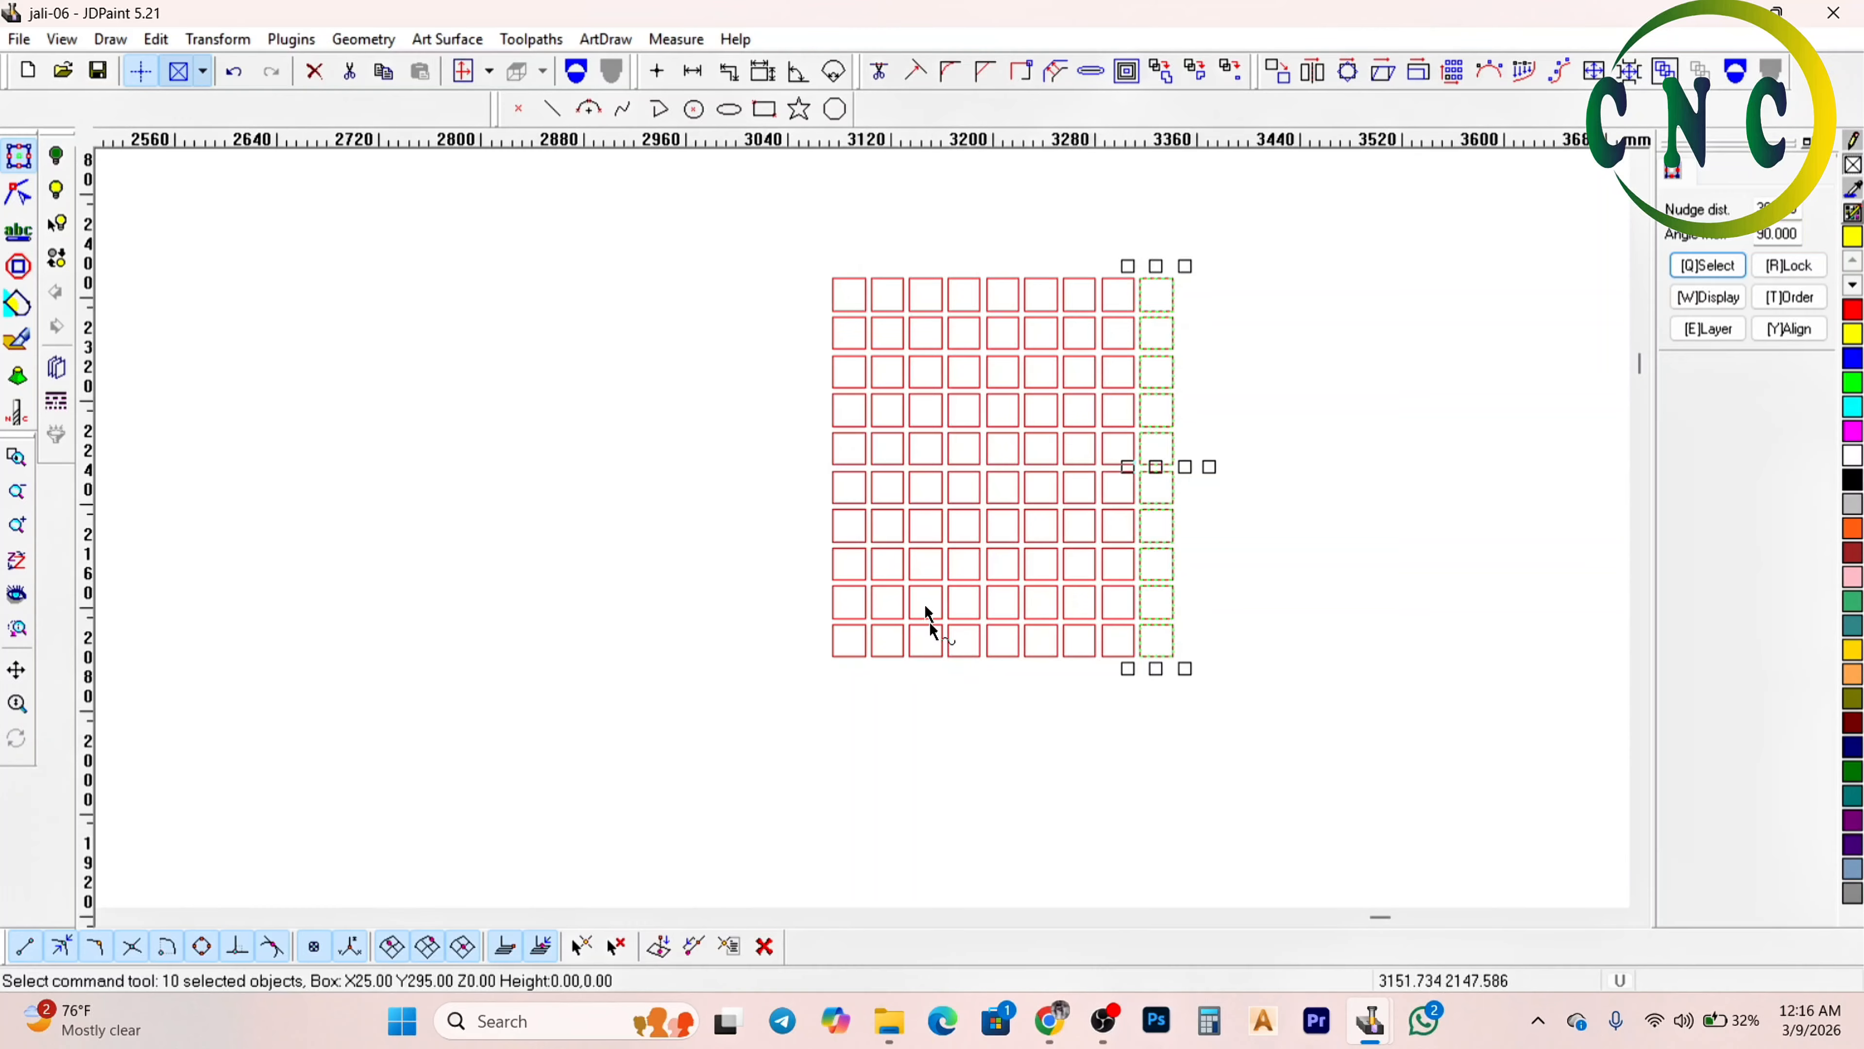
{"action": "key", "text": "ctrl+Right"}
Clear the selection and examine the spacing between the squares across the grid
{"action": "scroll", "coordinate": [1007, 407], "scroll_direction": "up", "scroll_amount": 2}
{"action": "scroll", "coordinate": [928, 366], "scroll_direction": "down", "scroll_amount": 1}
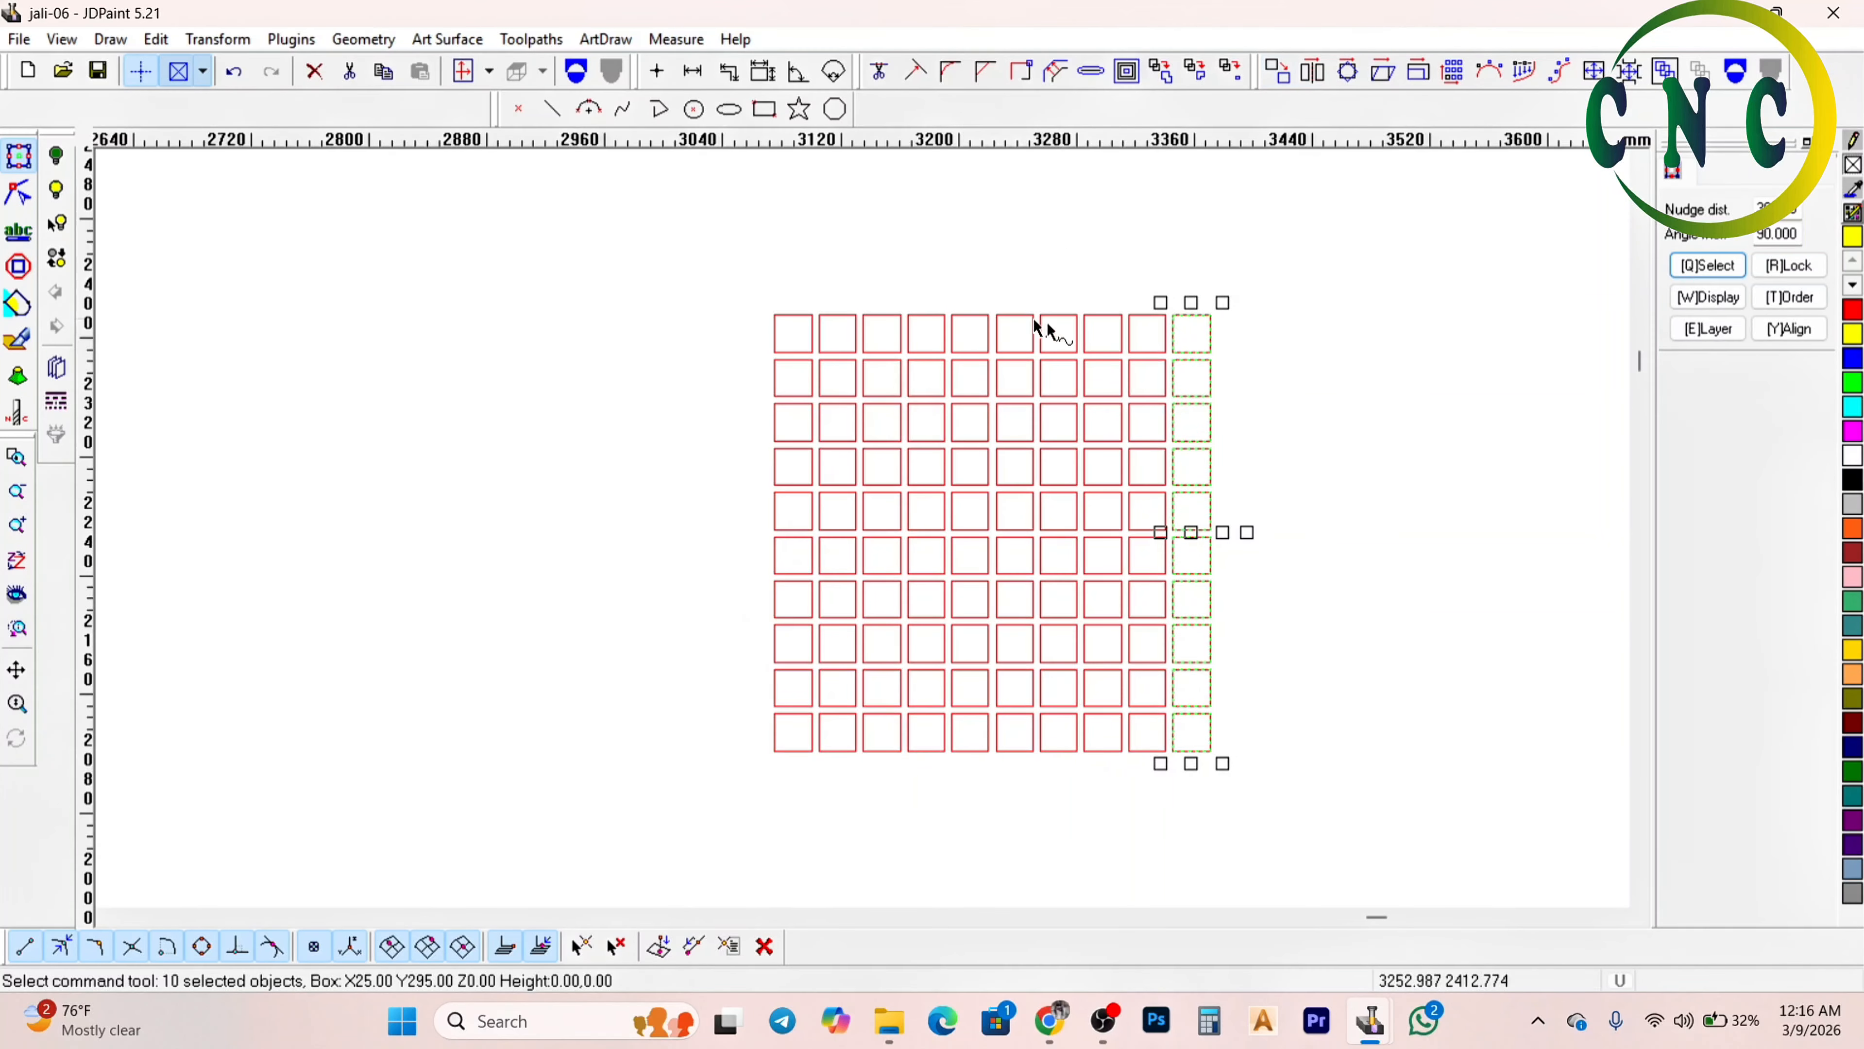
{"action": "scroll", "coordinate": [1068, 344], "scroll_direction": "up", "scroll_amount": 1}
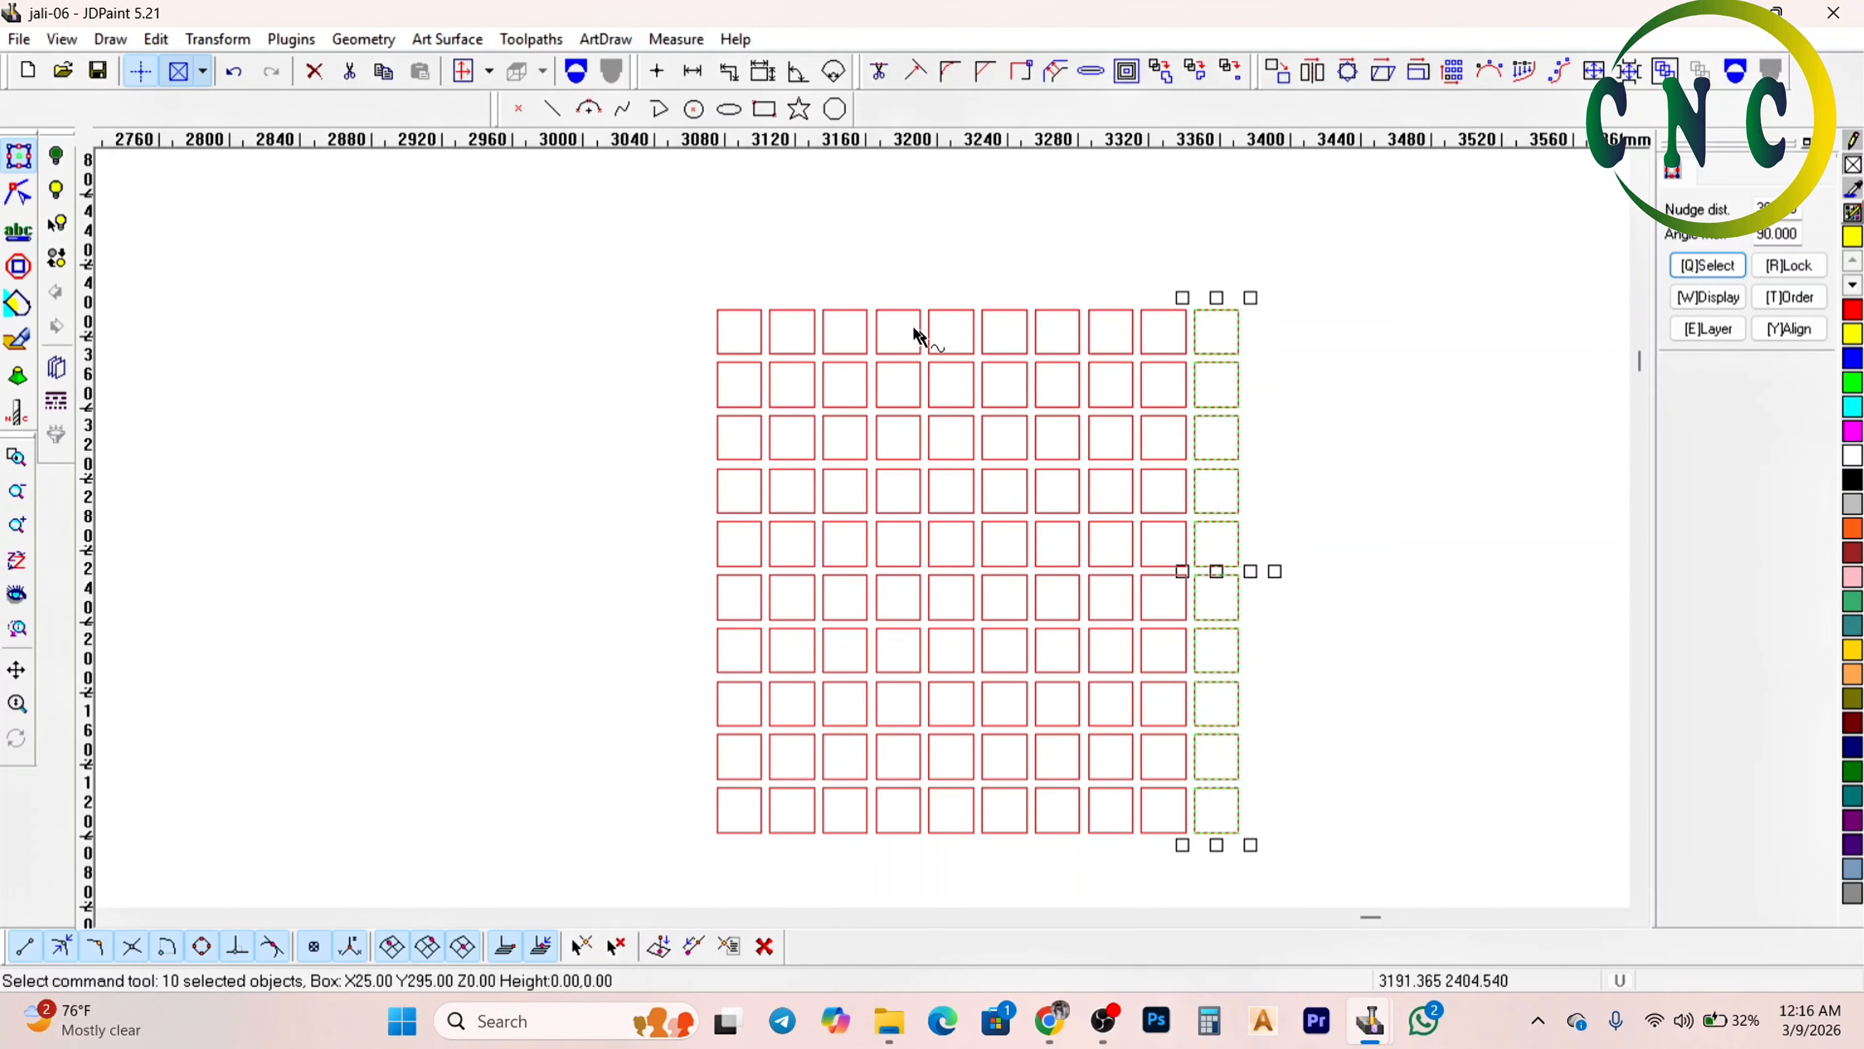
{"action": "scroll", "coordinate": [914, 337], "scroll_direction": "down", "scroll_amount": 1}
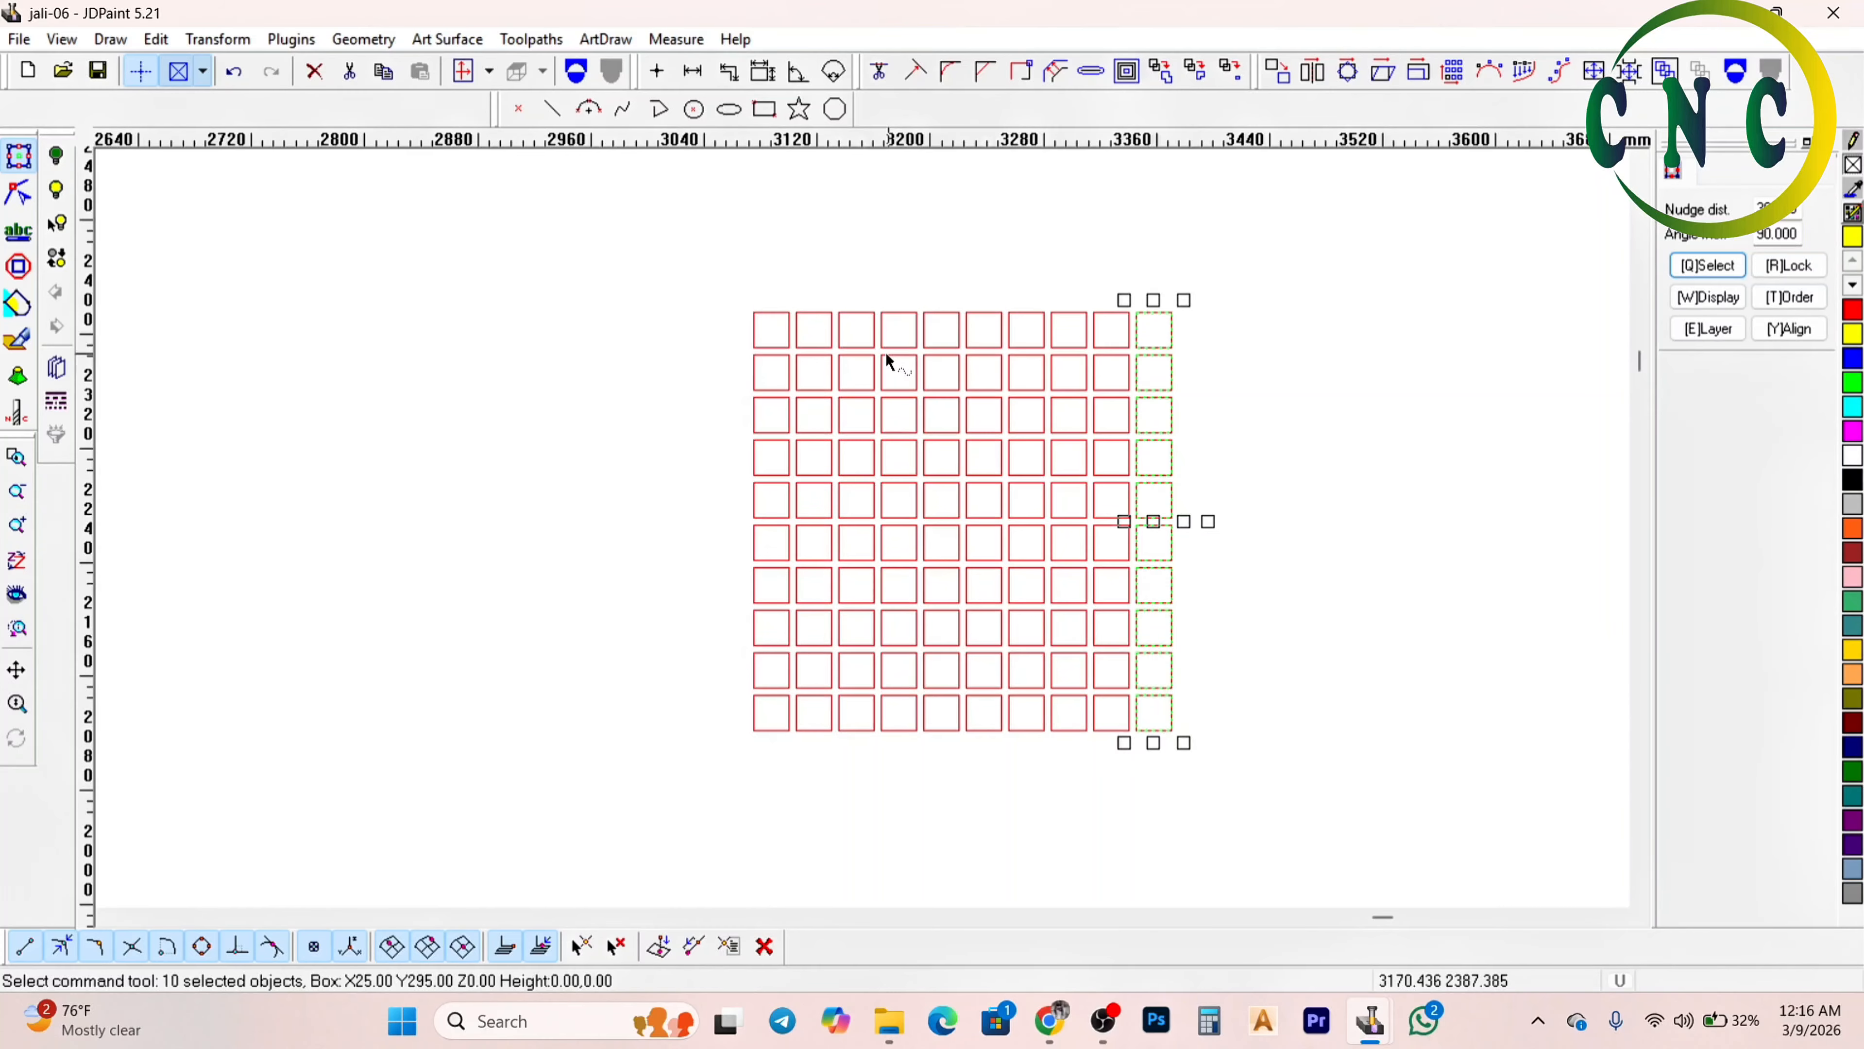
{"action": "left_click", "coordinate": [968, 237]}
{"action": "scroll", "coordinate": [1085, 348], "scroll_direction": "up", "scroll_amount": 2}
{"action": "scroll", "coordinate": [1072, 358], "scroll_direction": "down", "scroll_amount": 3}
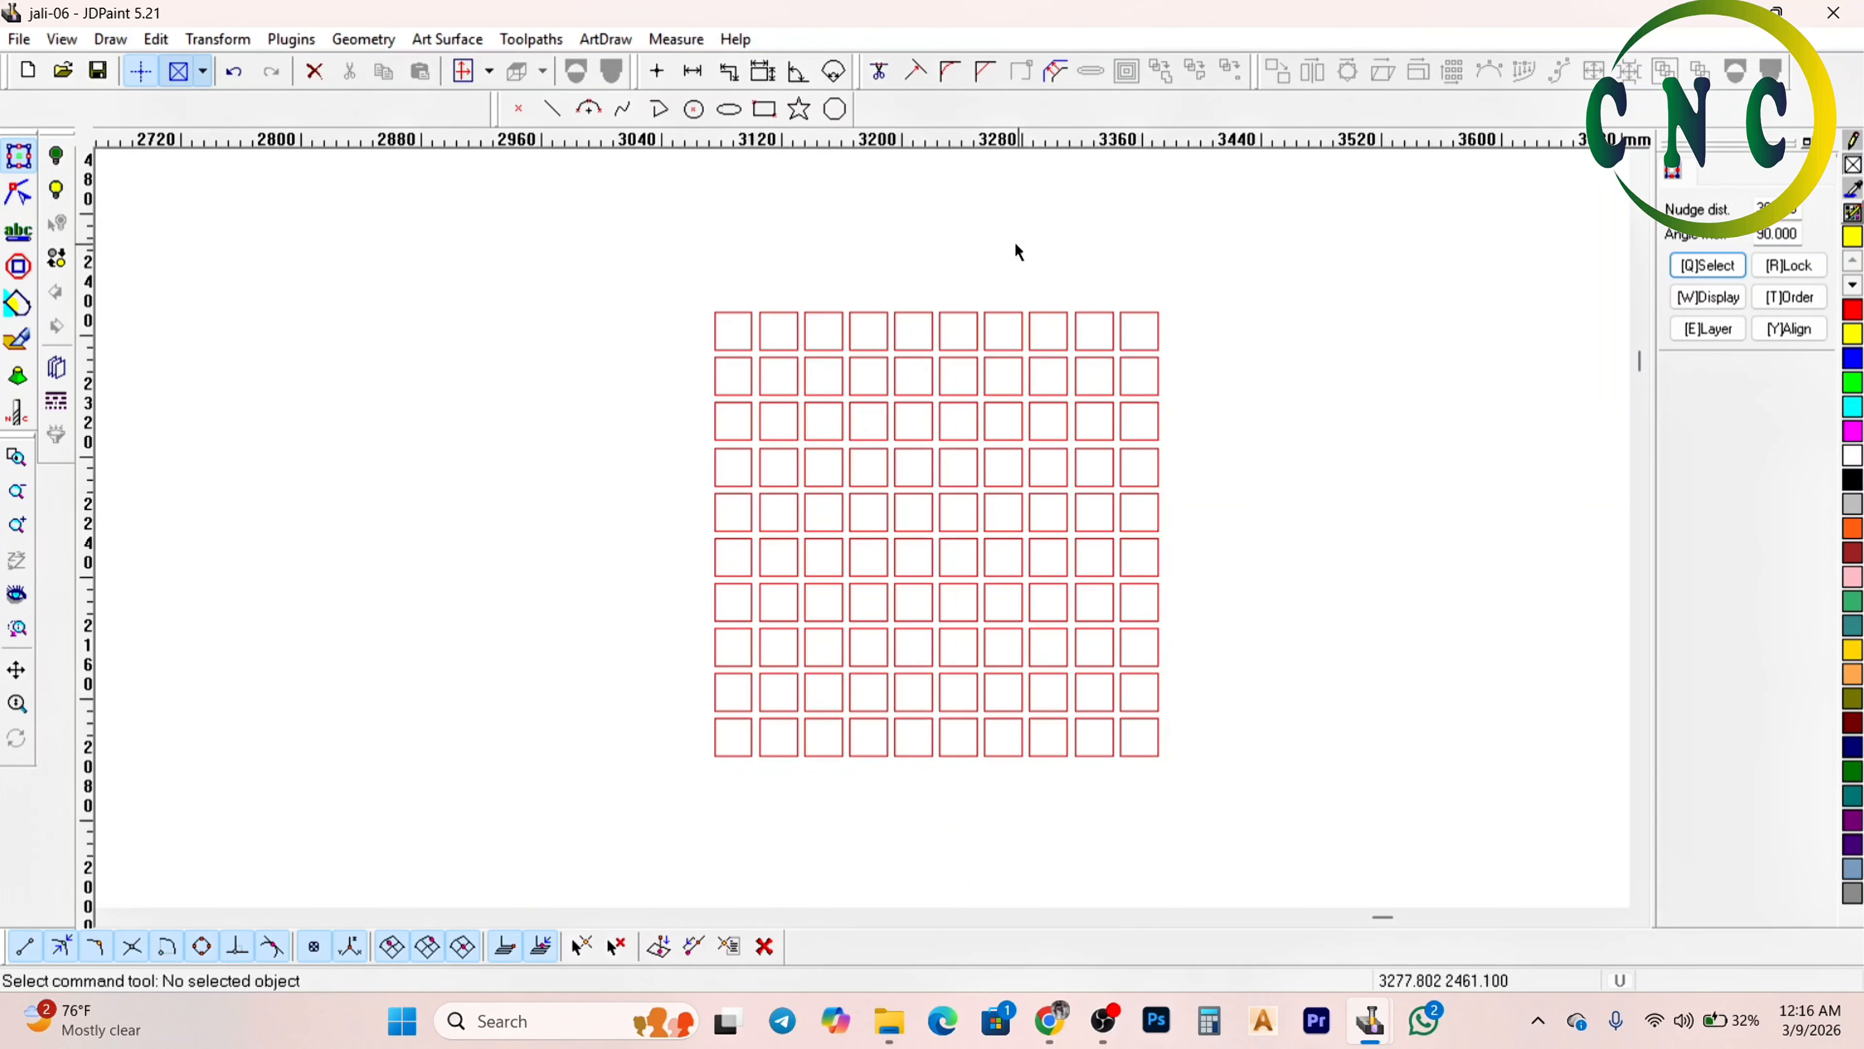
{"action": "scroll", "coordinate": [1015, 246], "scroll_direction": "up", "scroll_amount": 3}
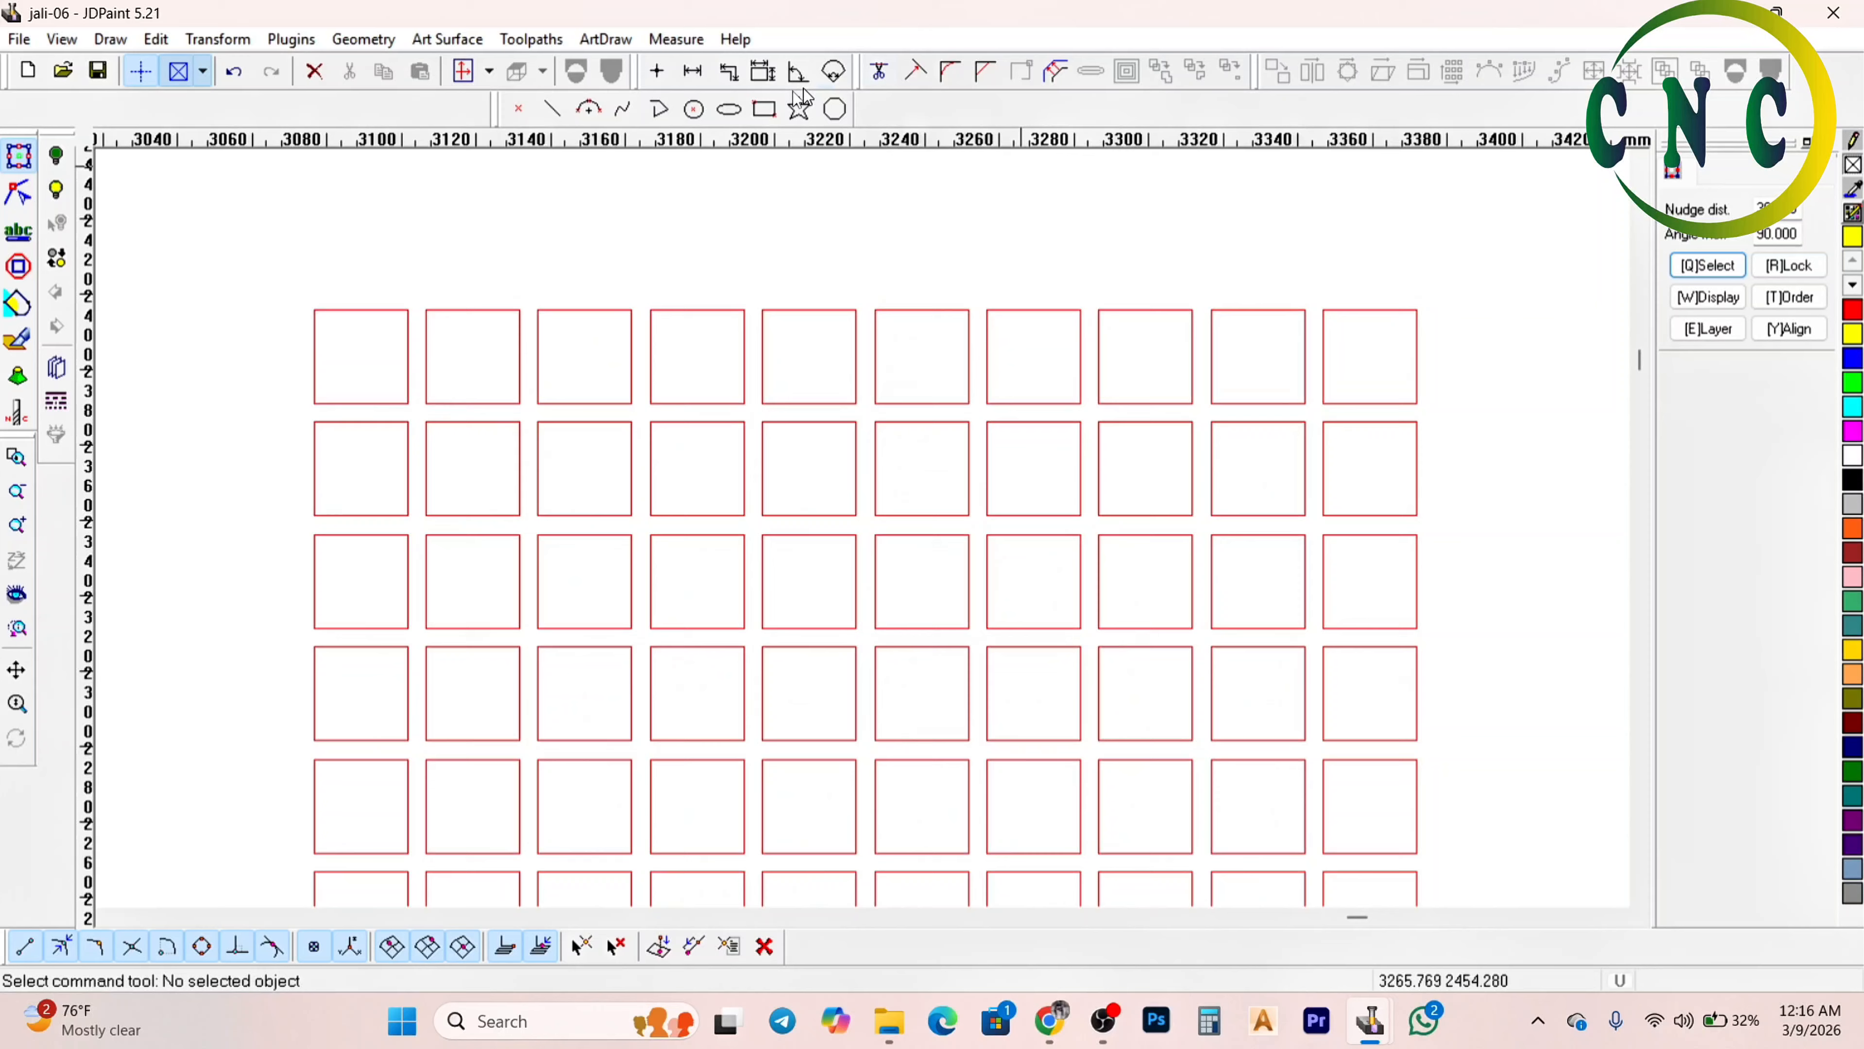
Measure the horizontal gap between the fifth and sixth squares in the grid's top row
{"action": "left_click", "coordinate": [692, 71]}
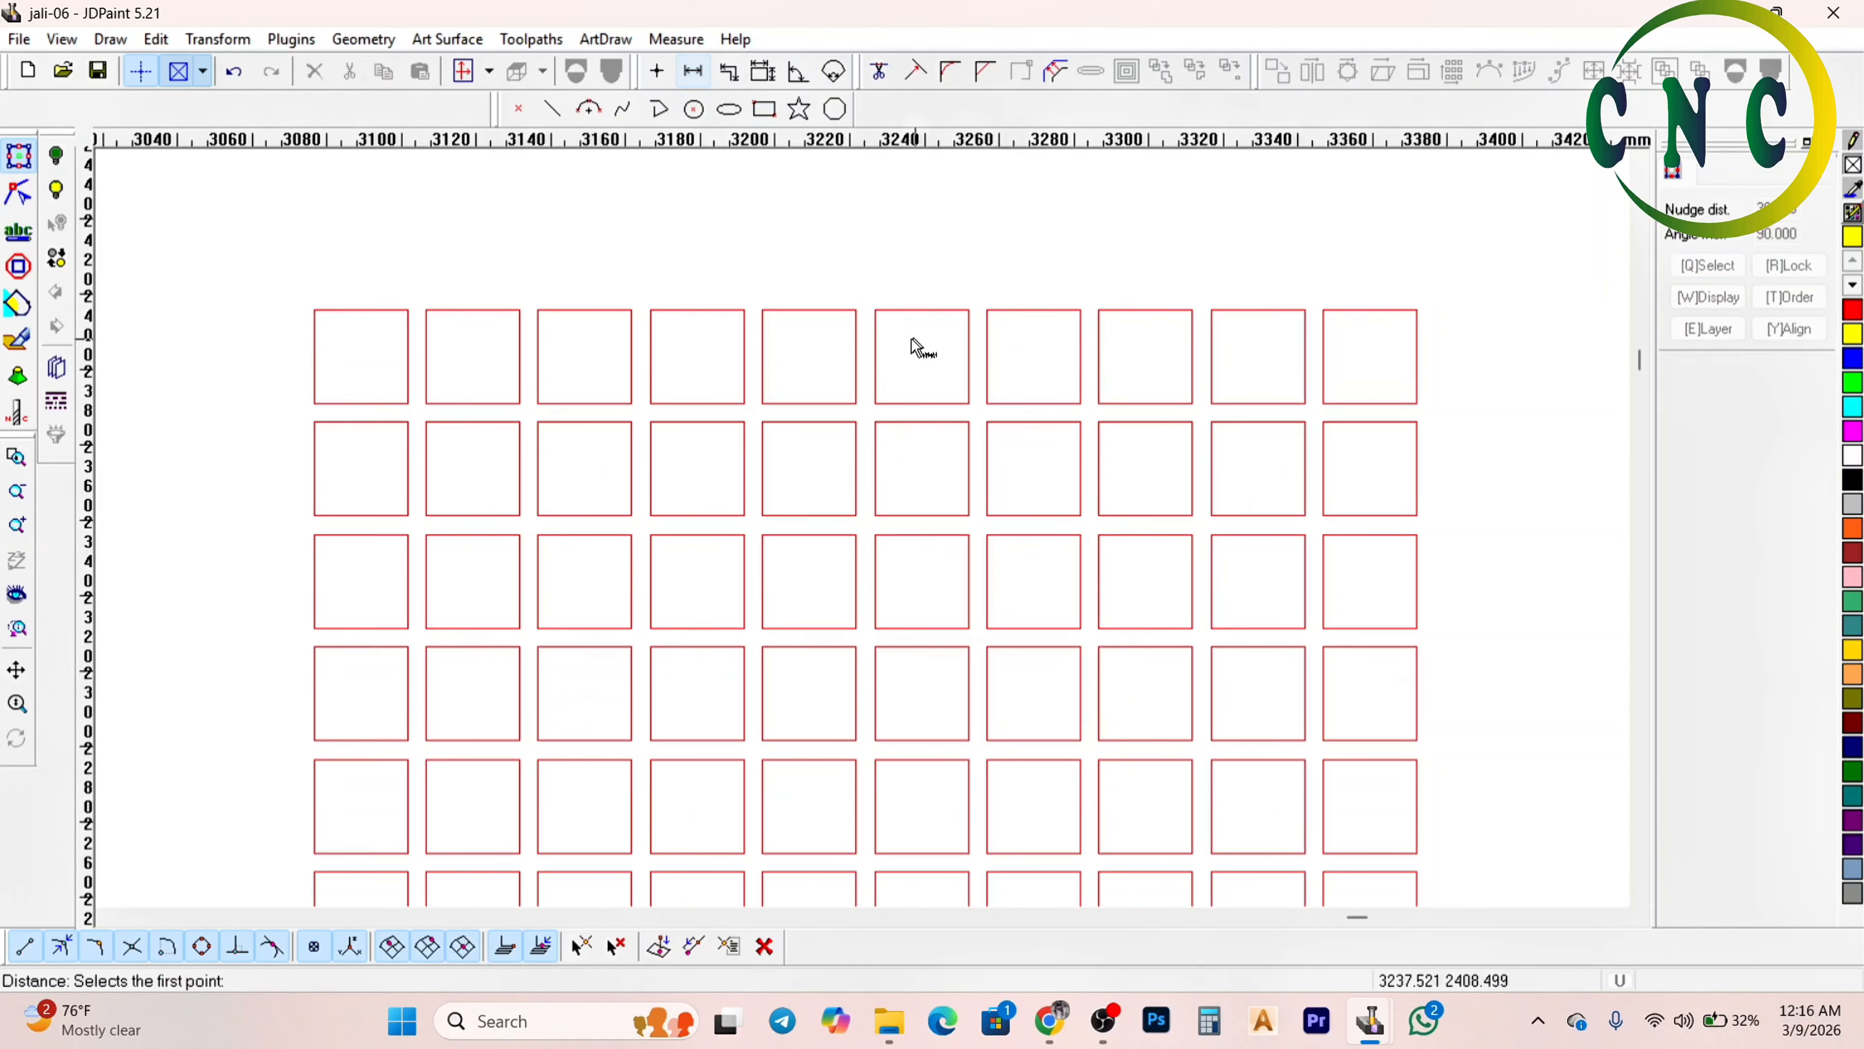
{"action": "left_click", "coordinate": [874, 353]}
{"action": "left_click", "coordinate": [878, 345]}
{"action": "right_click", "coordinate": [865, 365]}
Select the whole grid of squares, move it to the left and clear the selection
{"action": "scroll", "coordinate": [803, 275], "scroll_direction": "down", "scroll_amount": 3}
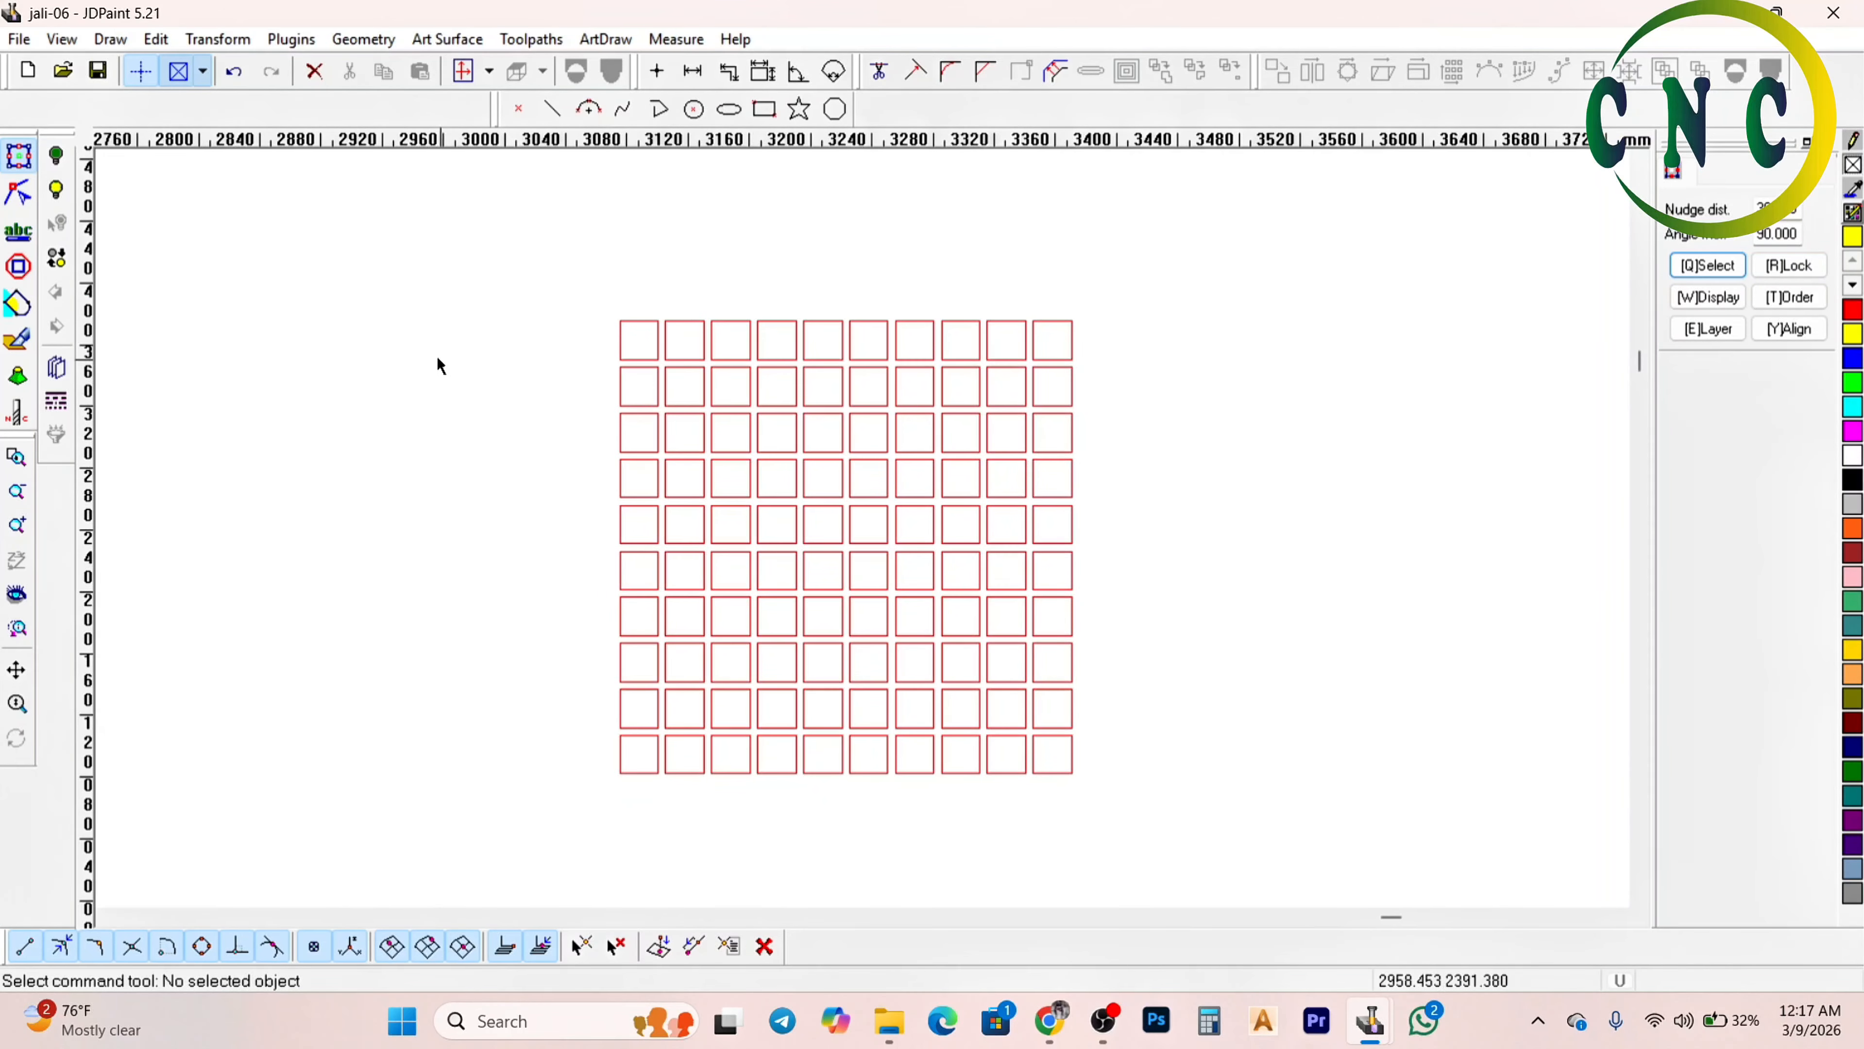
{"action": "scroll", "coordinate": [429, 327], "scroll_direction": "down", "scroll_amount": 1}
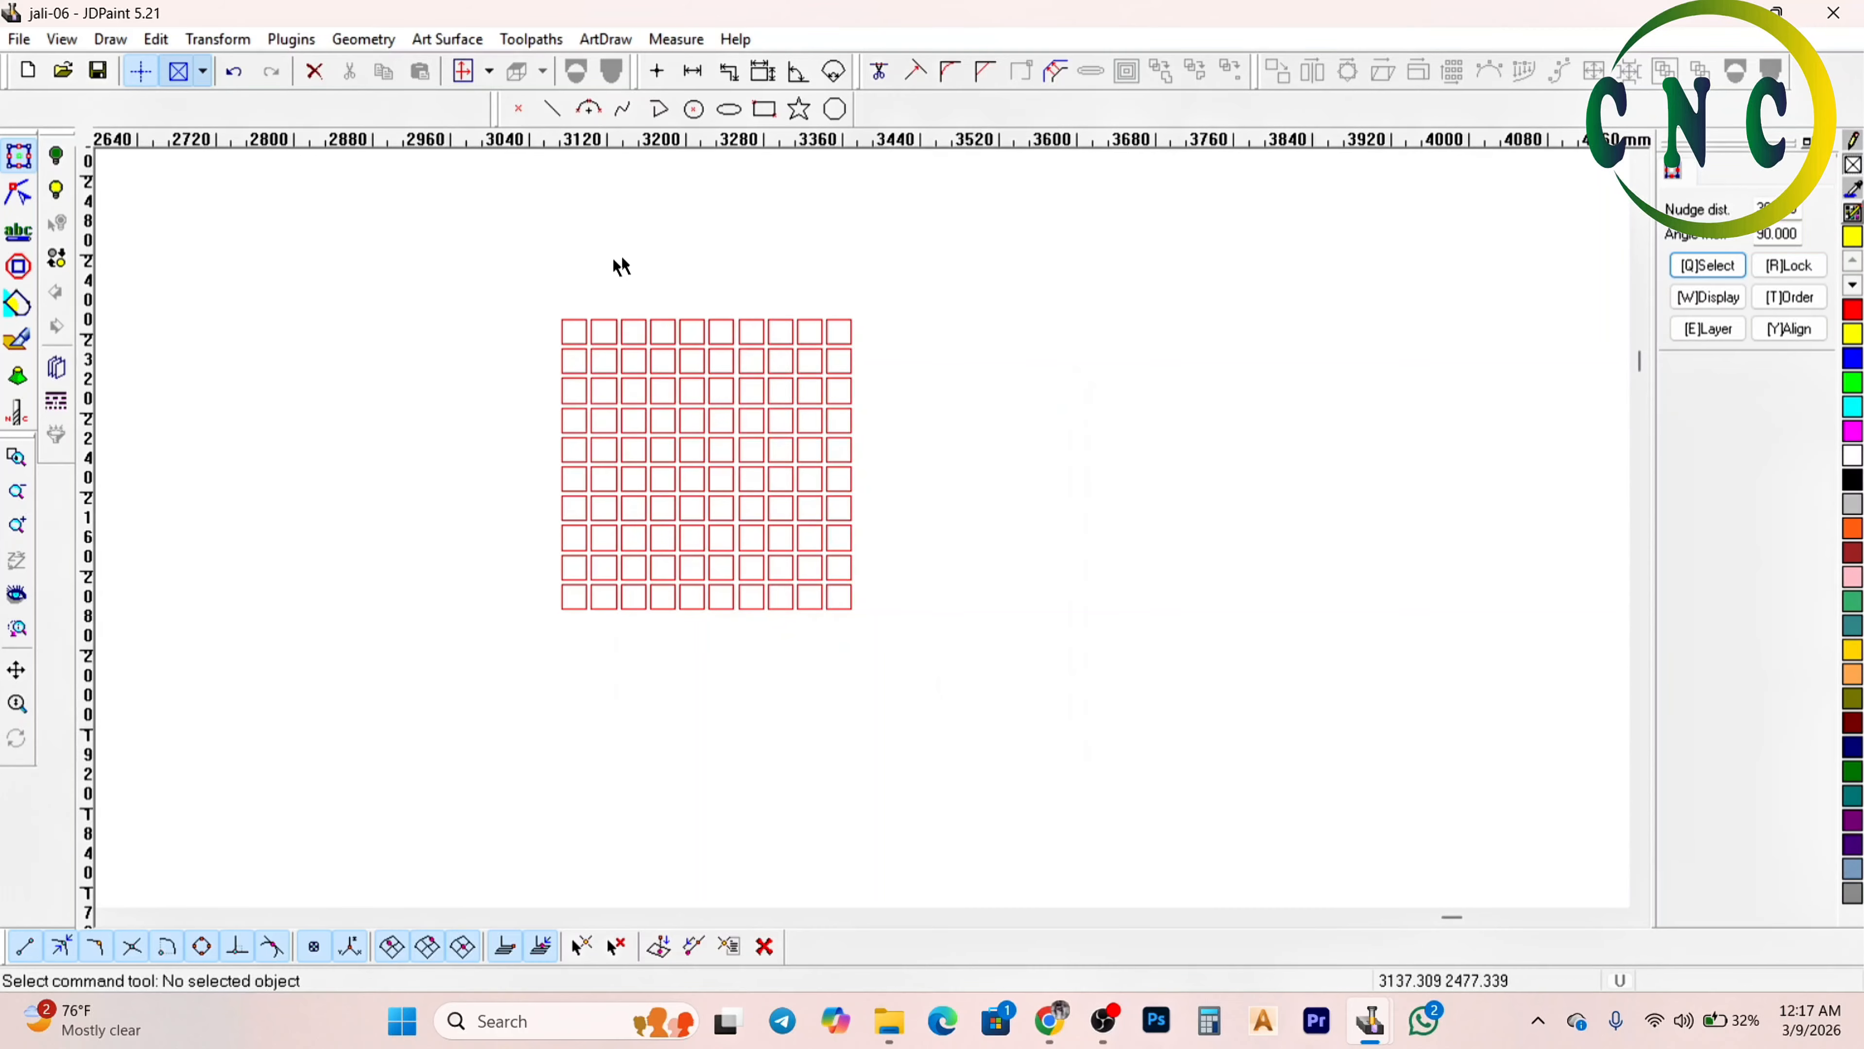
{"action": "left_click_drag", "start_coordinate": [512, 259], "coordinate": [773, 719]}
{"action": "left_click_drag", "start_coordinate": [703, 466], "coordinate": [529, 481]}
{"action": "left_click", "coordinate": [531, 363]}
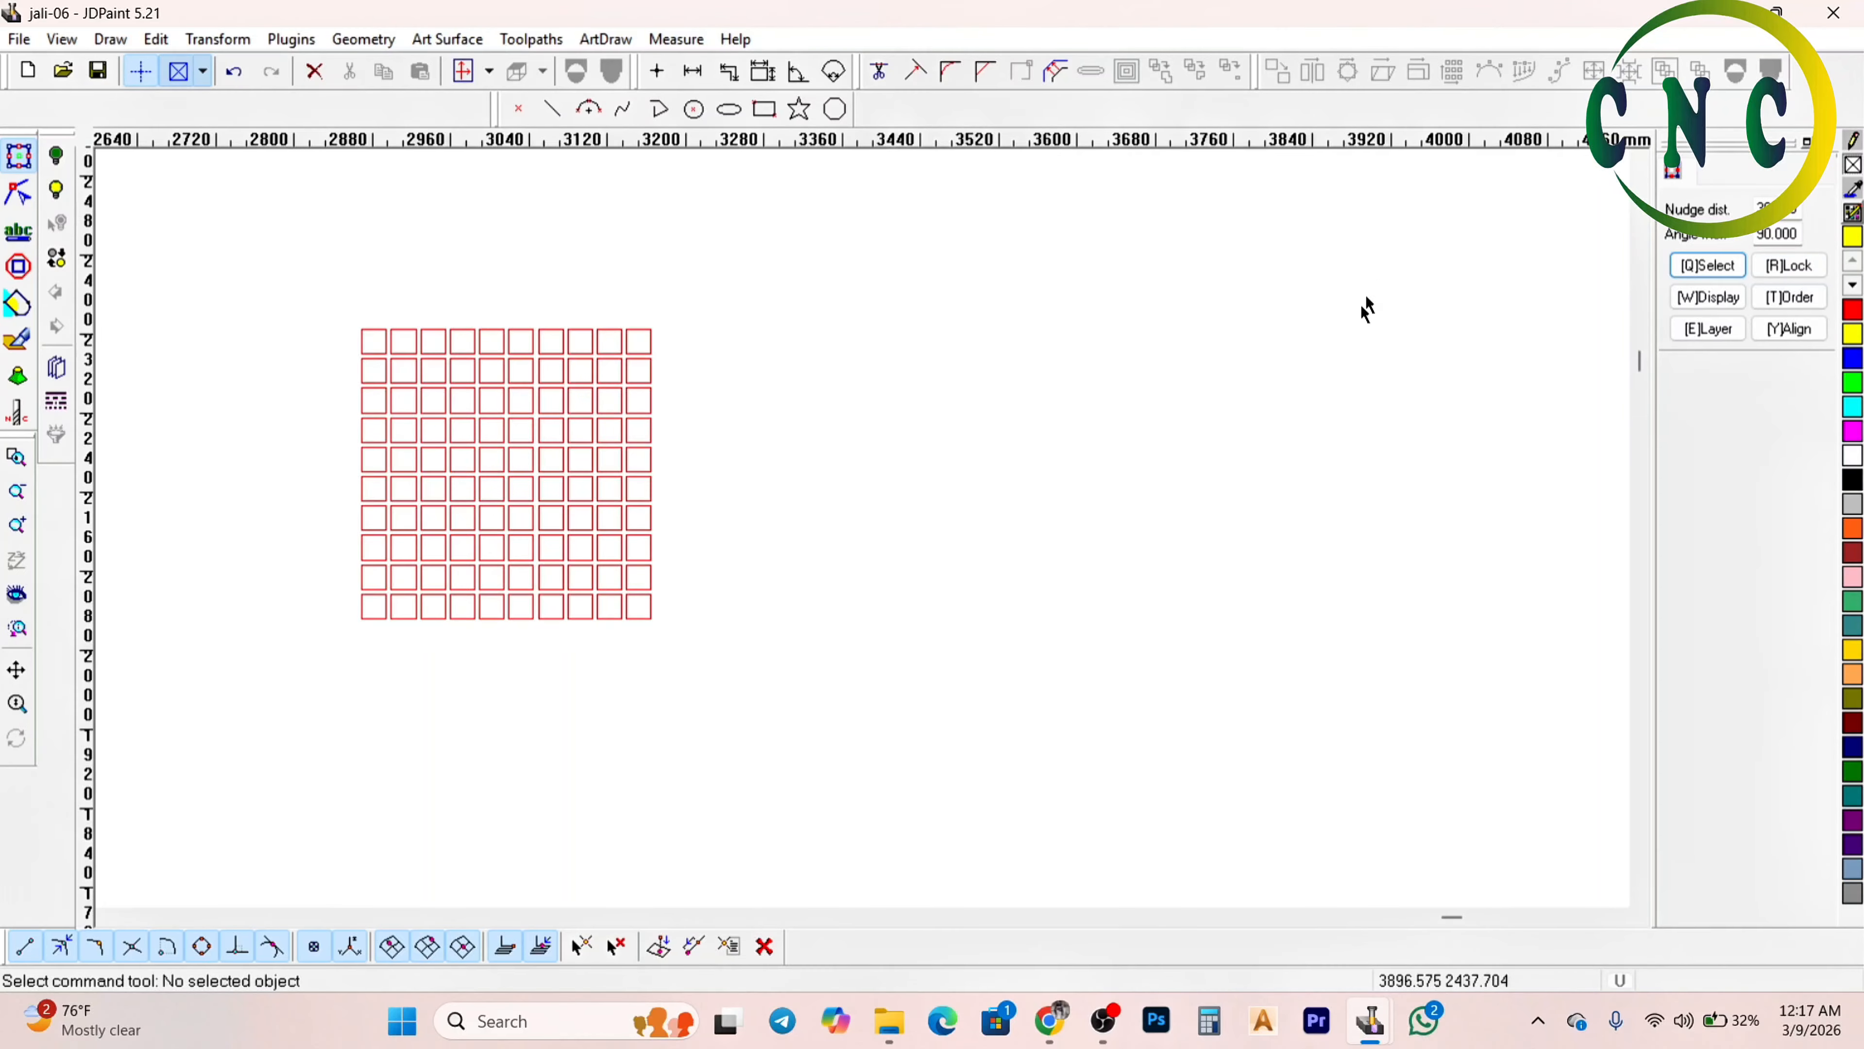
{"action": "scroll", "coordinate": [1367, 301], "scroll_direction": "down", "scroll_amount": 2}
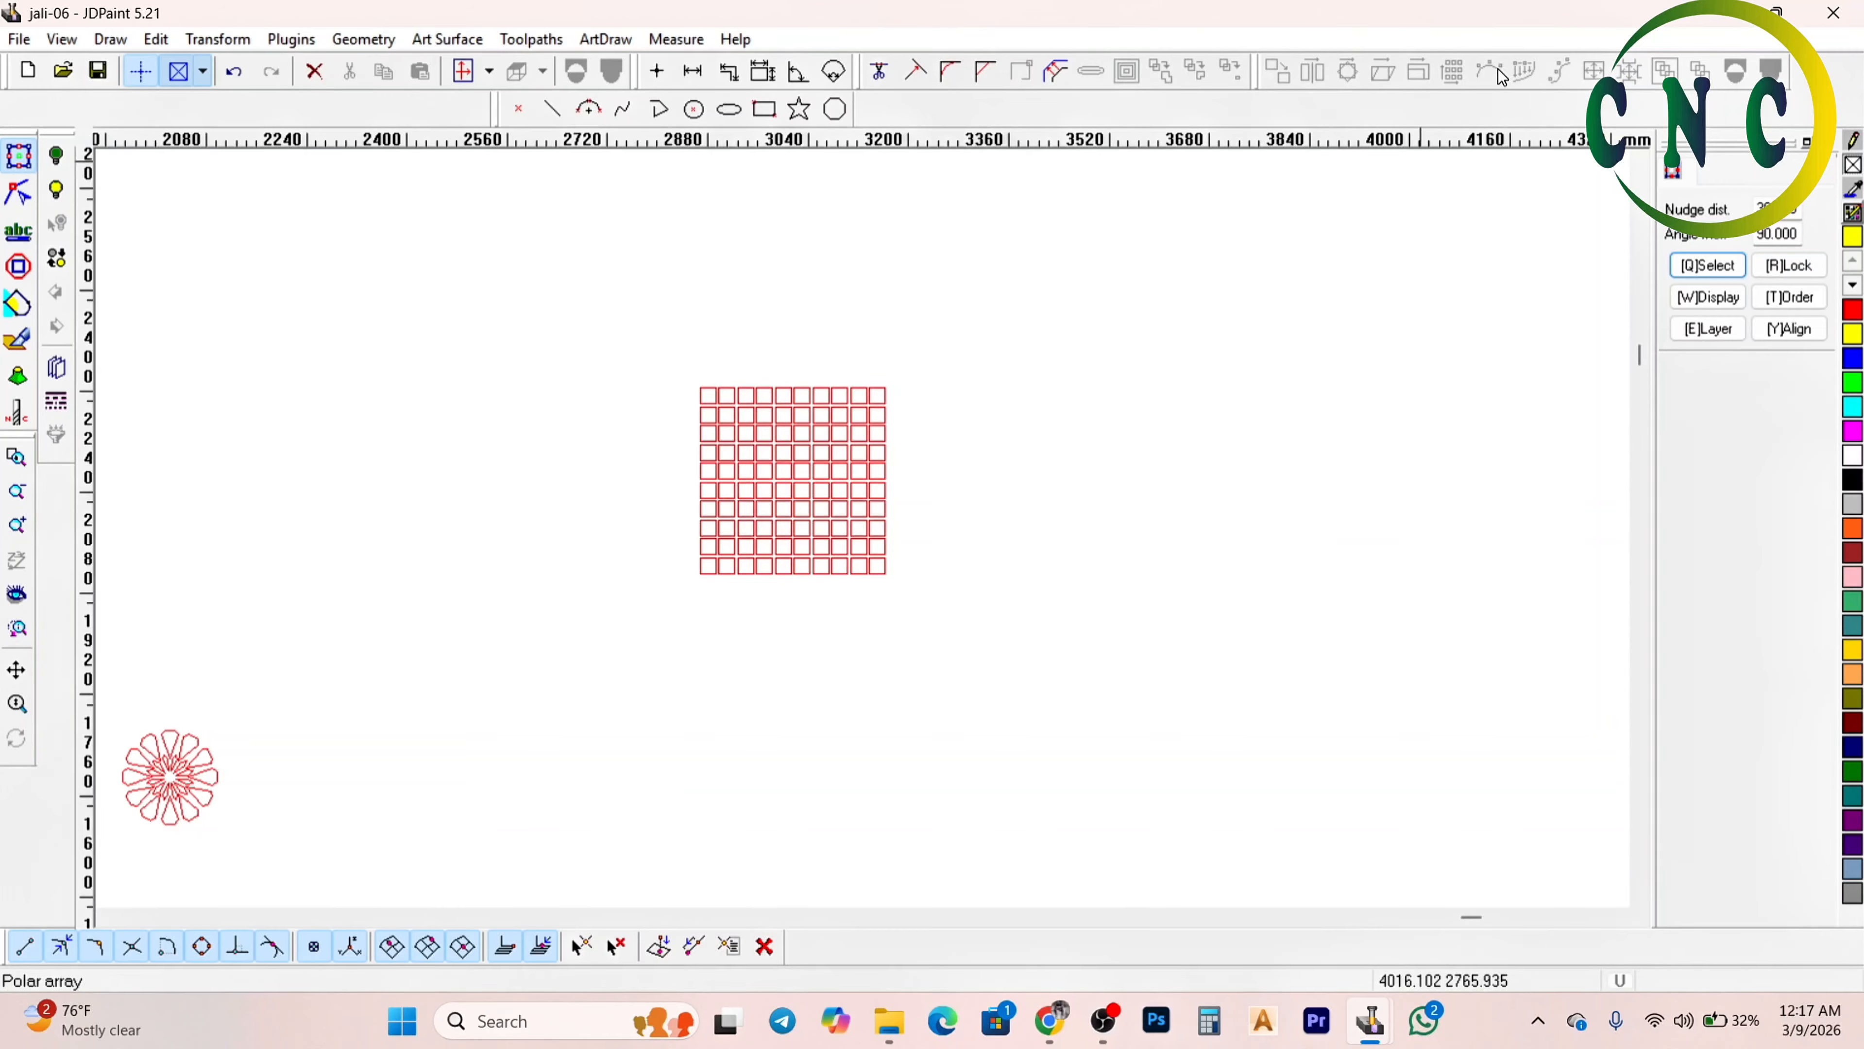
{"action": "left_click", "coordinate": [886, 471]}
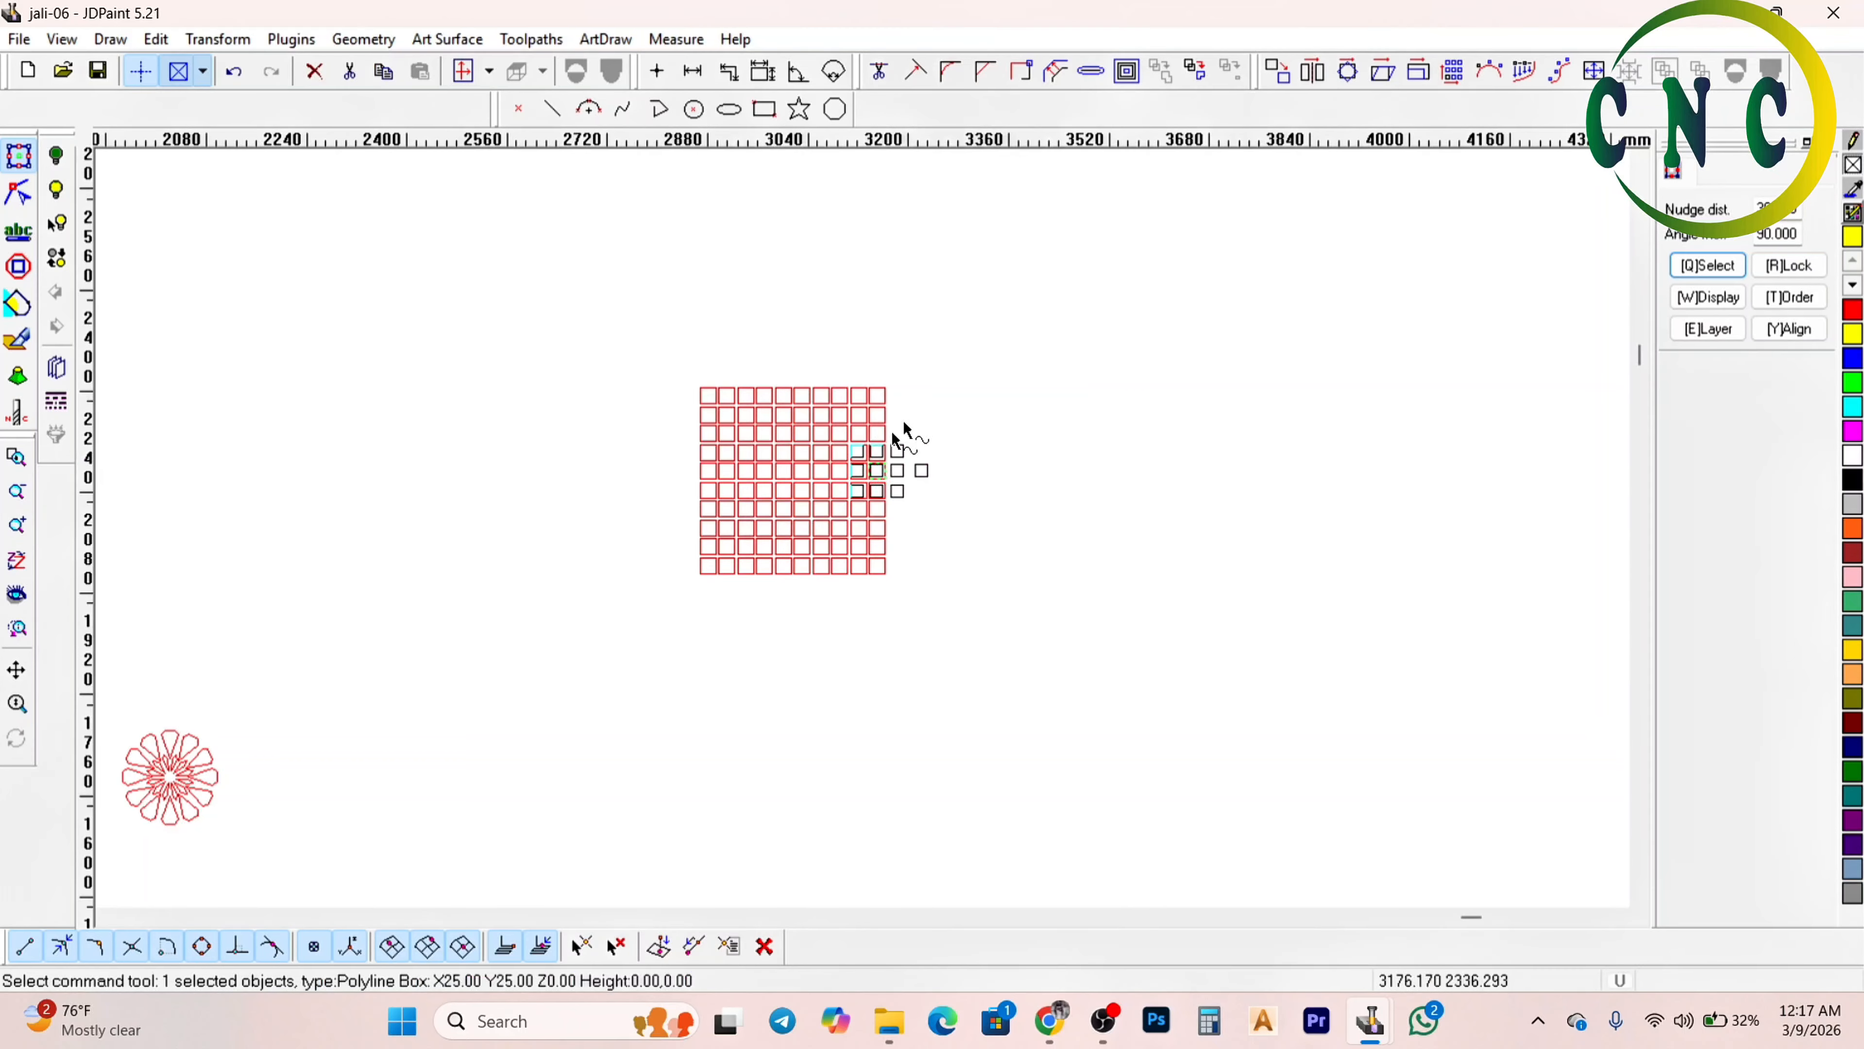
{"action": "left_click", "coordinate": [1490, 72]}
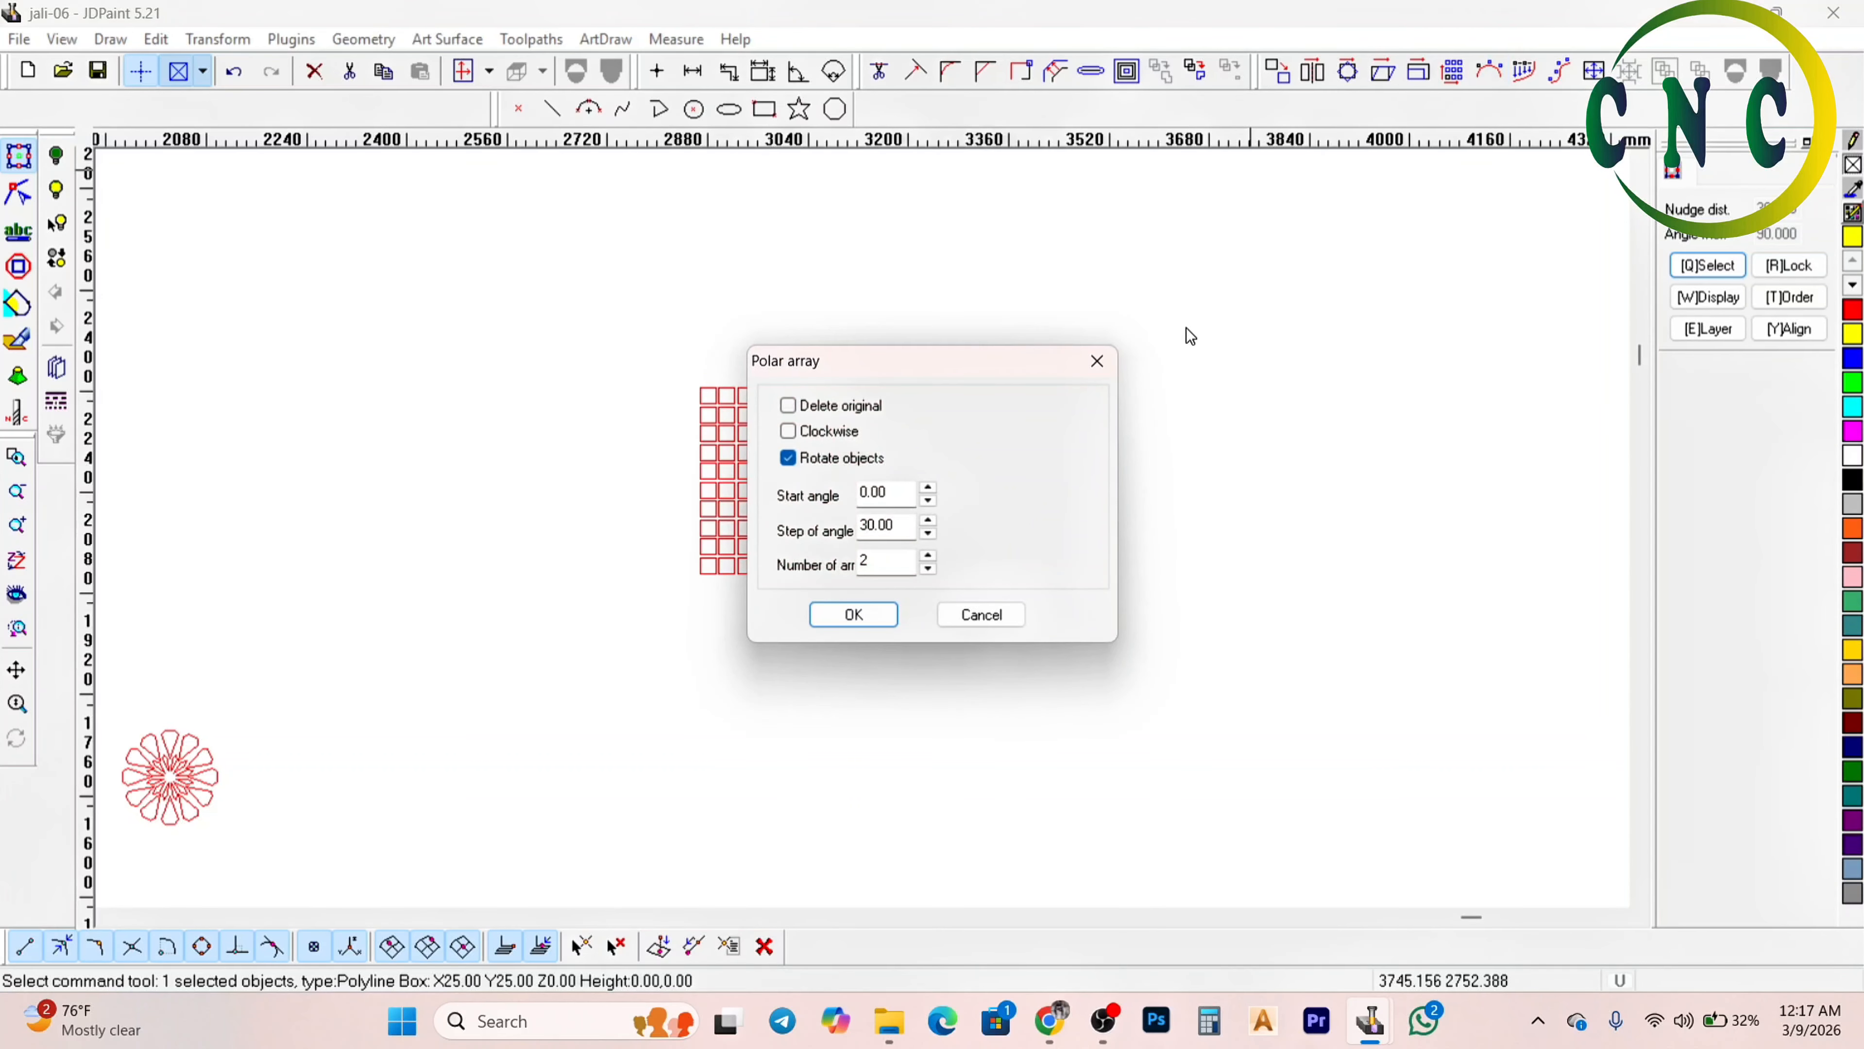
{"action": "left_click", "coordinate": [1090, 371]}
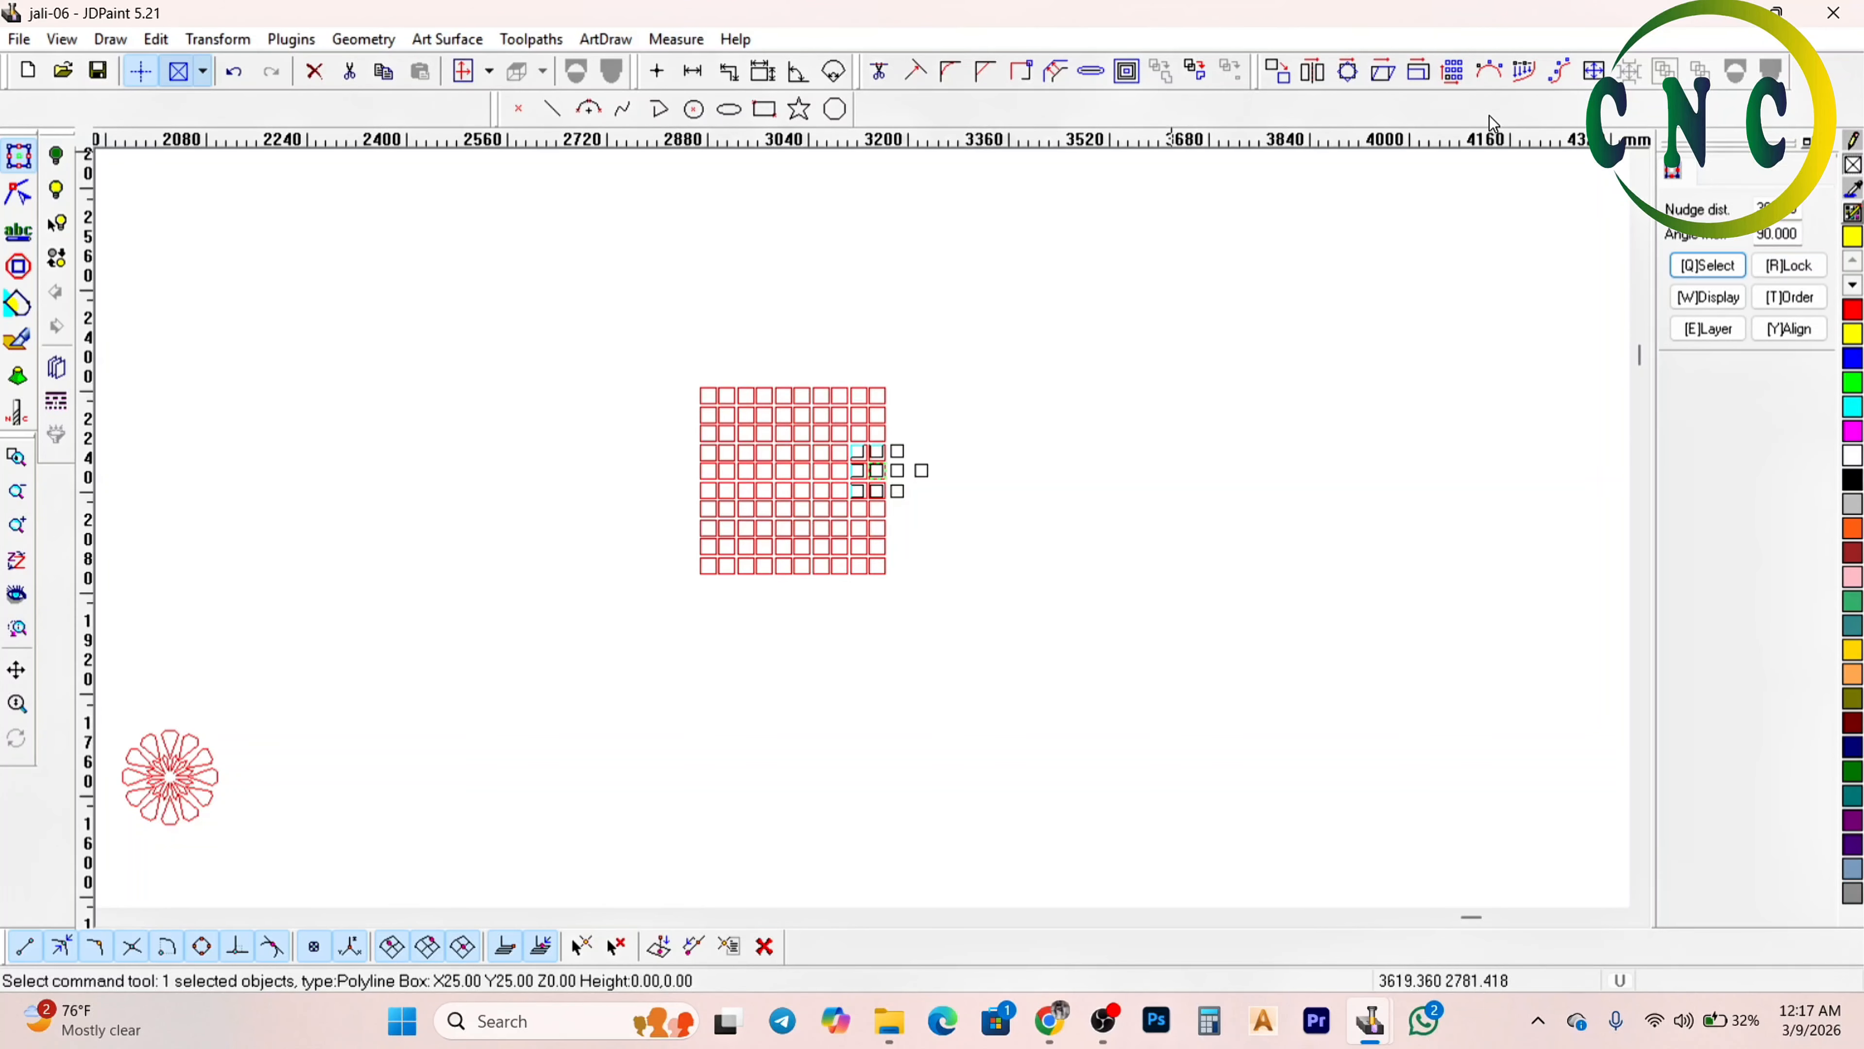
{"action": "left_click", "coordinate": [1276, 411]}
Examine the separate rosette, looking at how its top petal is arranged around the common centre
{"action": "scroll", "coordinate": [1274, 412], "scroll_direction": "down", "scroll_amount": 1}
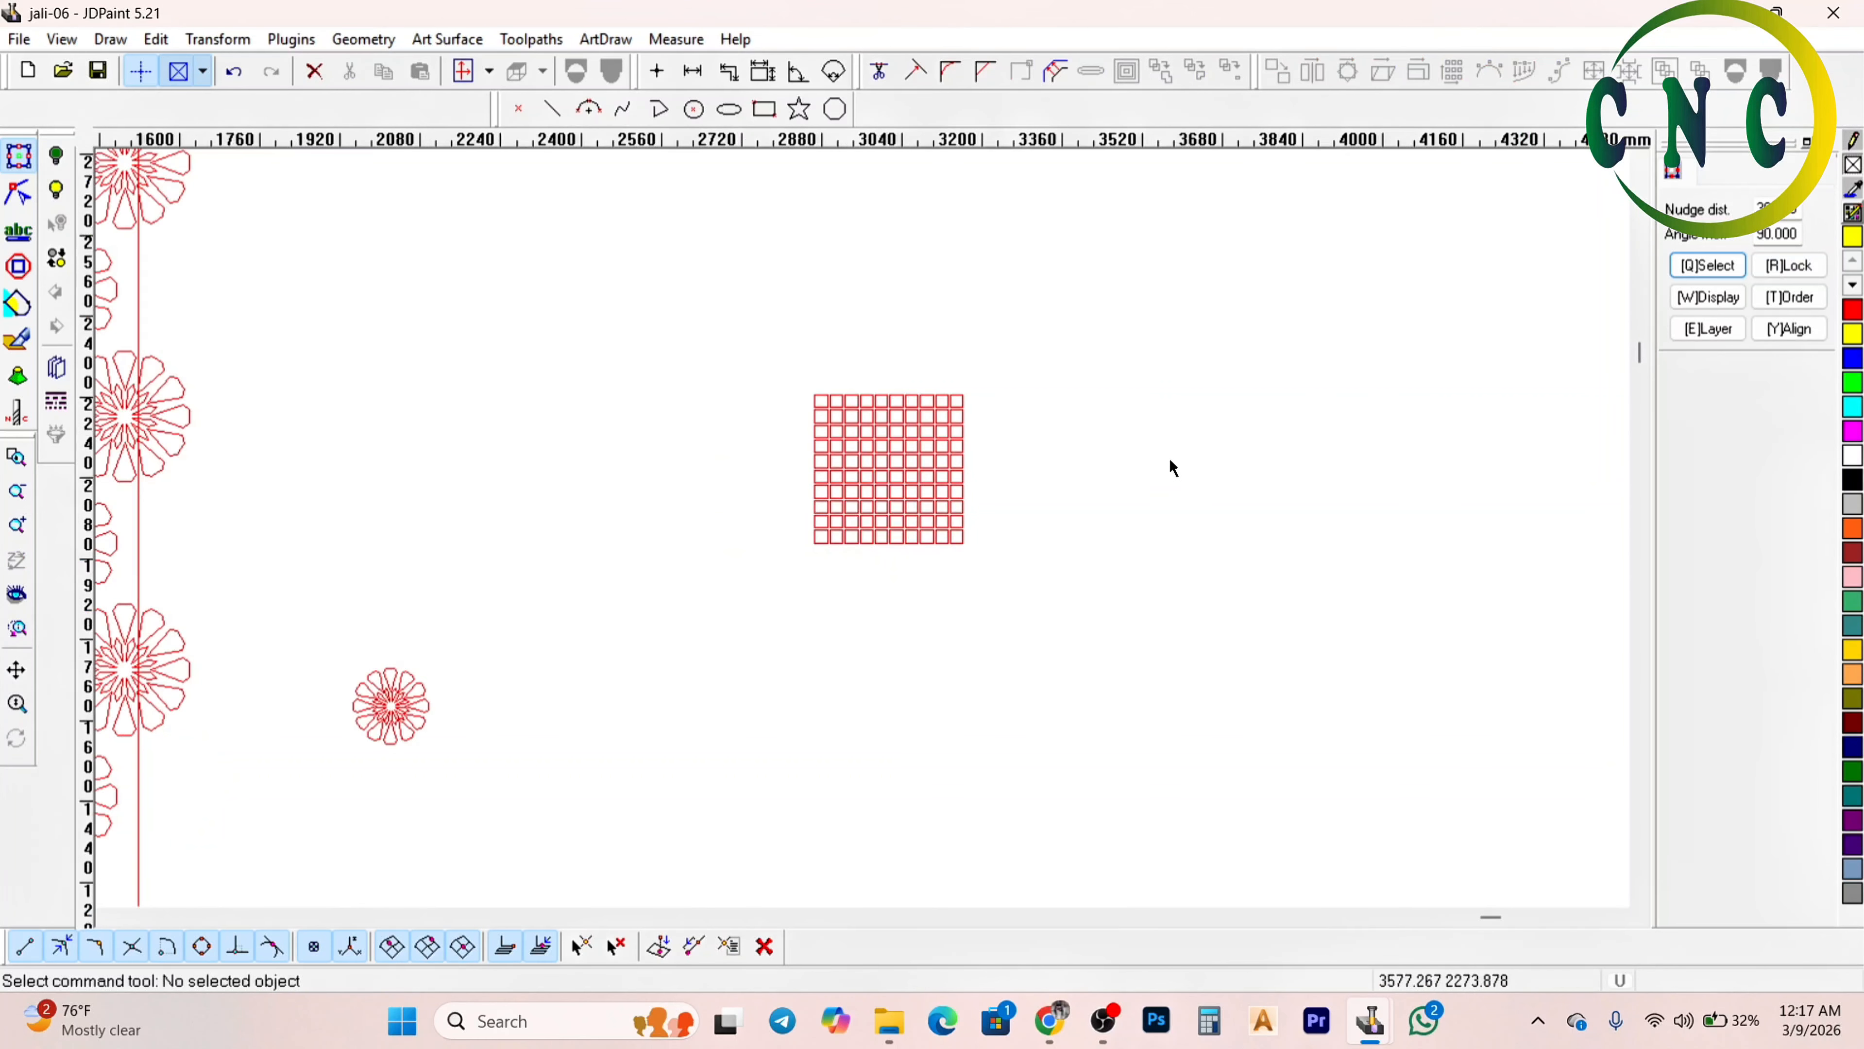
{"action": "scroll", "coordinate": [280, 796], "scroll_direction": "up", "scroll_amount": 9}
{"action": "scroll", "coordinate": [666, 544], "scroll_direction": "up", "scroll_amount": 3}
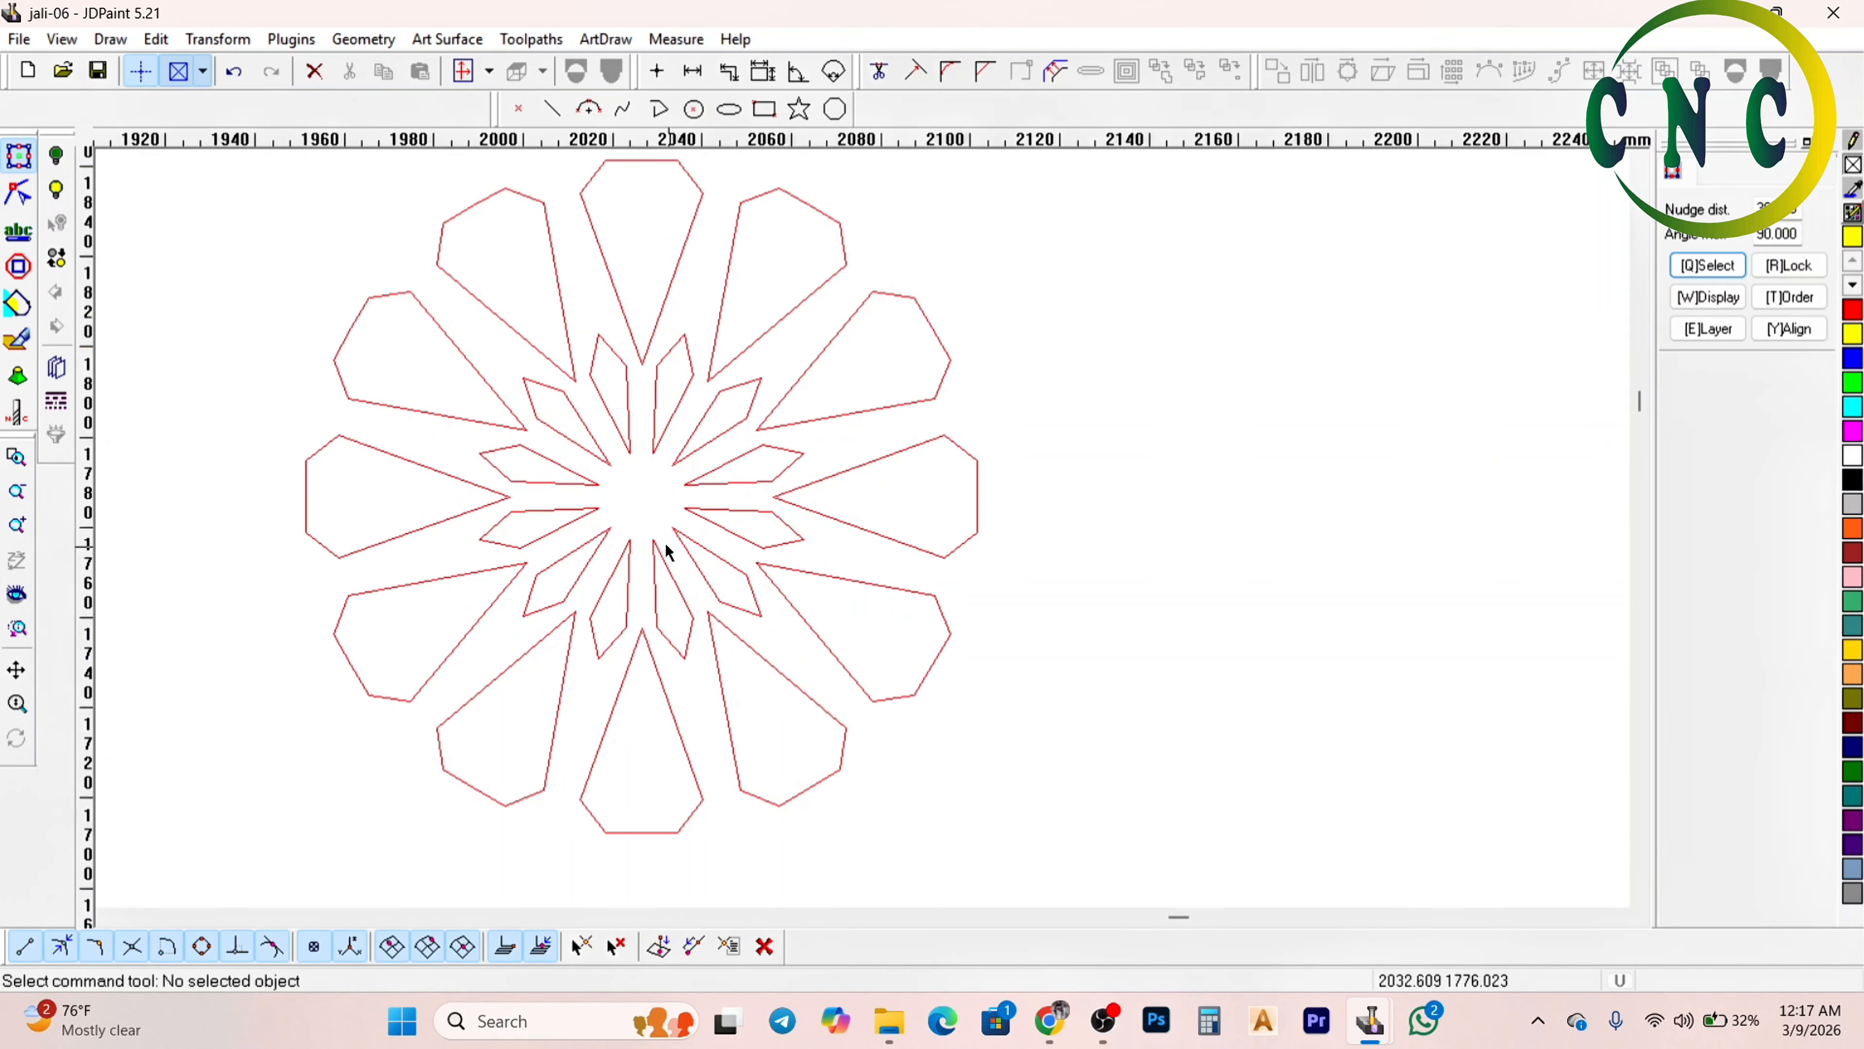
{"action": "scroll", "coordinate": [808, 462], "scroll_direction": "down", "scroll_amount": 1}
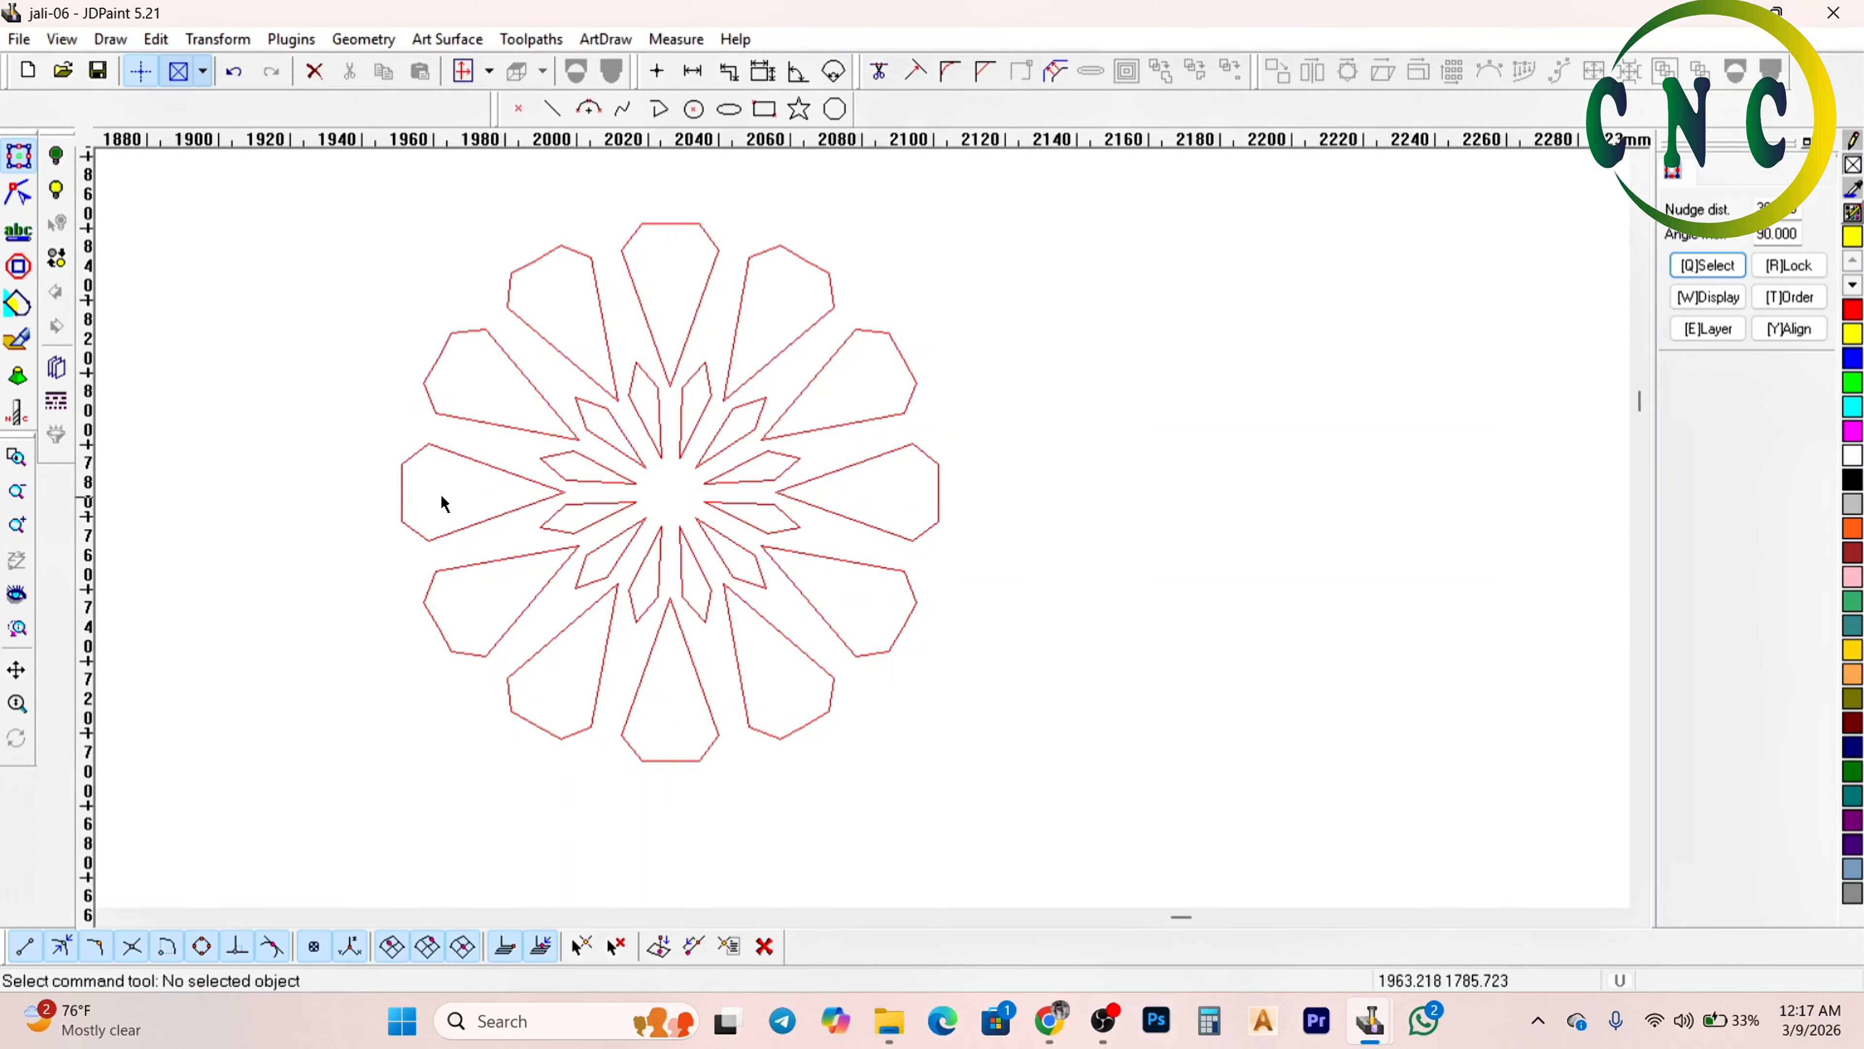
{"action": "left_click", "coordinate": [655, 358]}
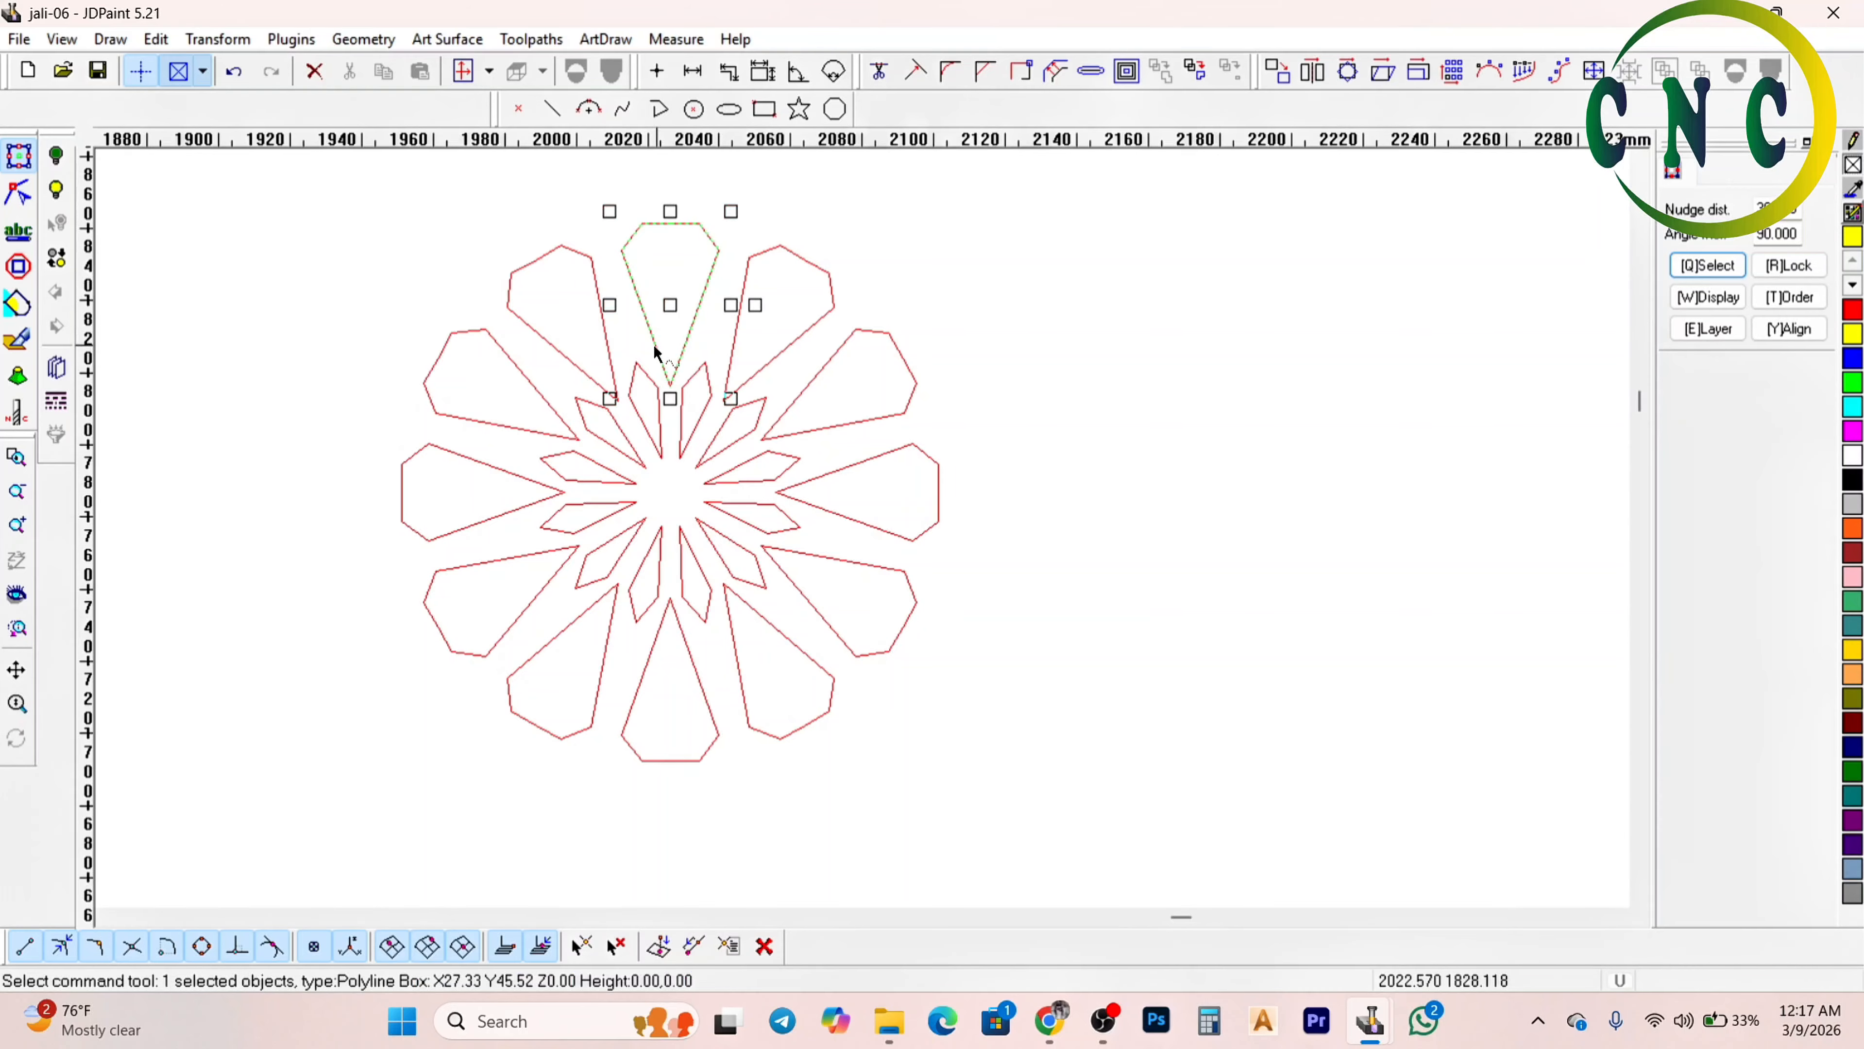
{"action": "scroll", "coordinate": [601, 381], "scroll_direction": "down", "scroll_amount": 1}
{"action": "scroll", "coordinate": [601, 381], "scroll_direction": "down", "scroll_amount": 1}
{"action": "scroll", "coordinate": [592, 381], "scroll_direction": "up", "scroll_amount": 2}
{"action": "scroll", "coordinate": [667, 398], "scroll_direction": "down", "scroll_amount": 2}
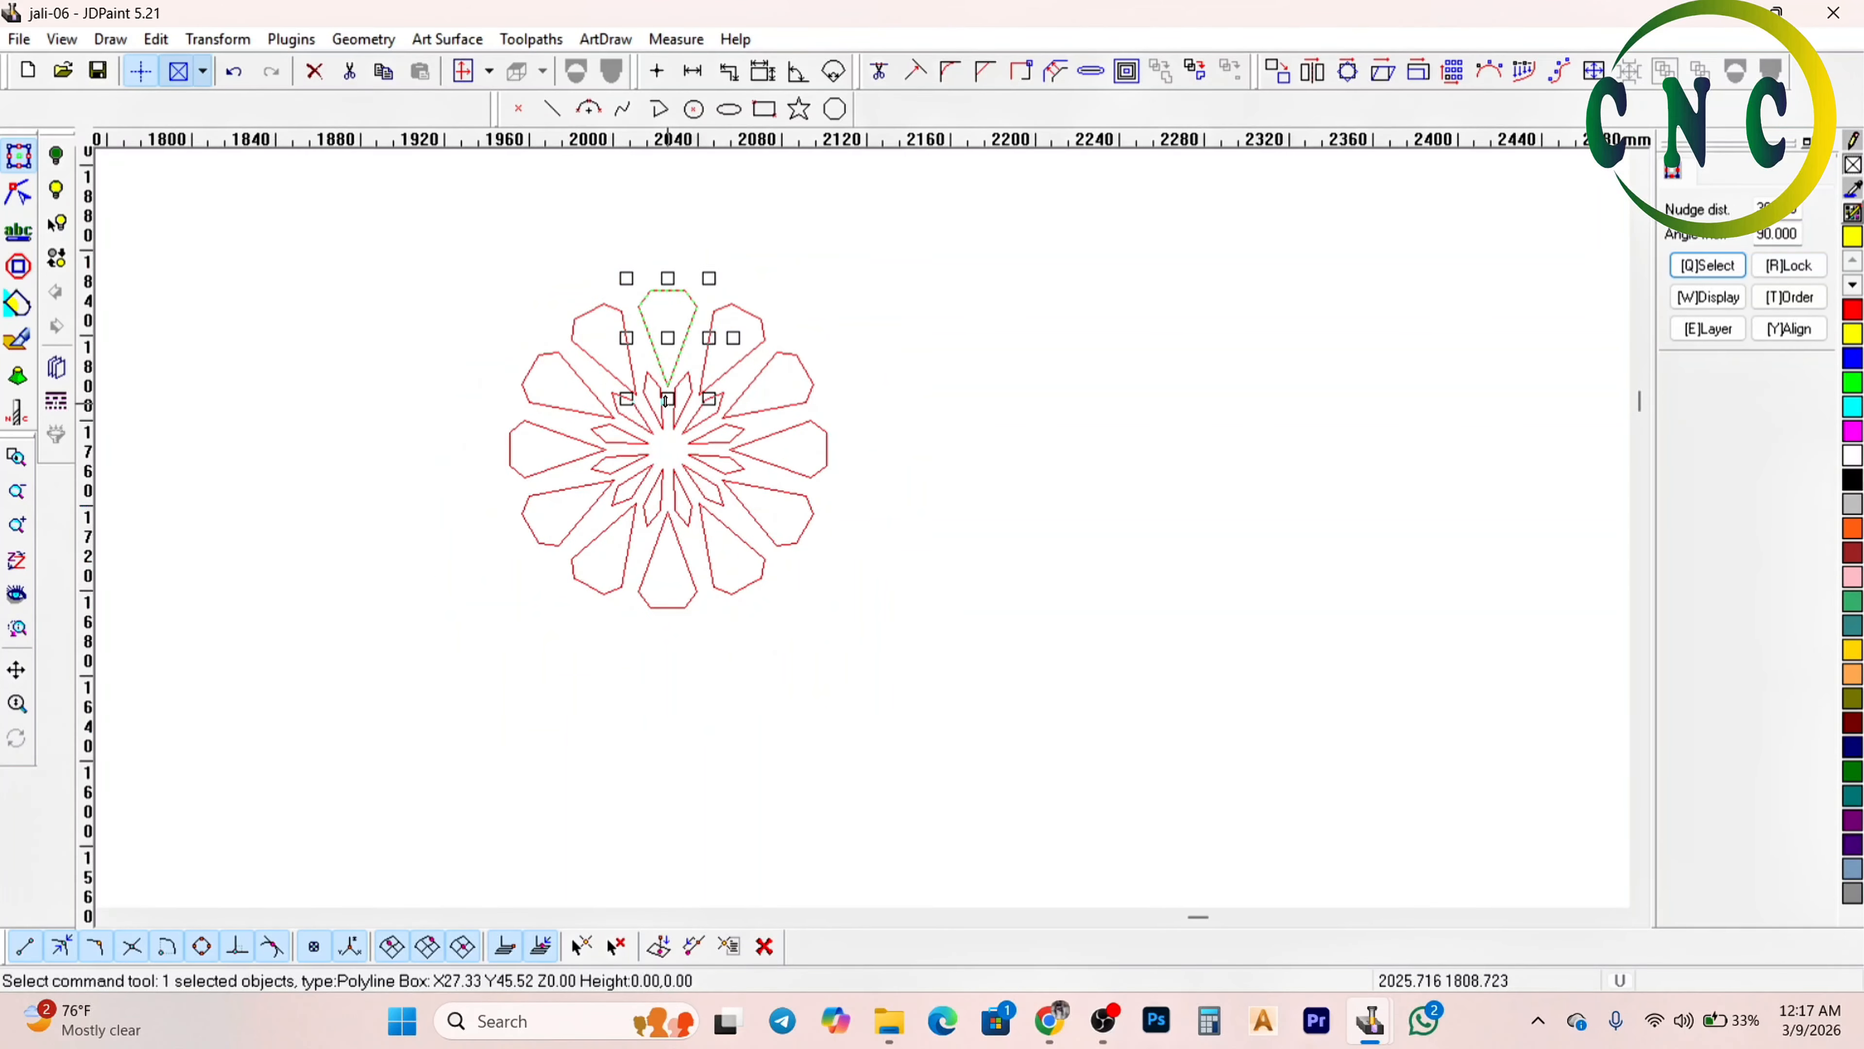
{"action": "scroll", "coordinate": [583, 504], "scroll_direction": "down", "scroll_amount": 1}
{"action": "scroll", "coordinate": [573, 428], "scroll_direction": "up", "scroll_amount": 2}
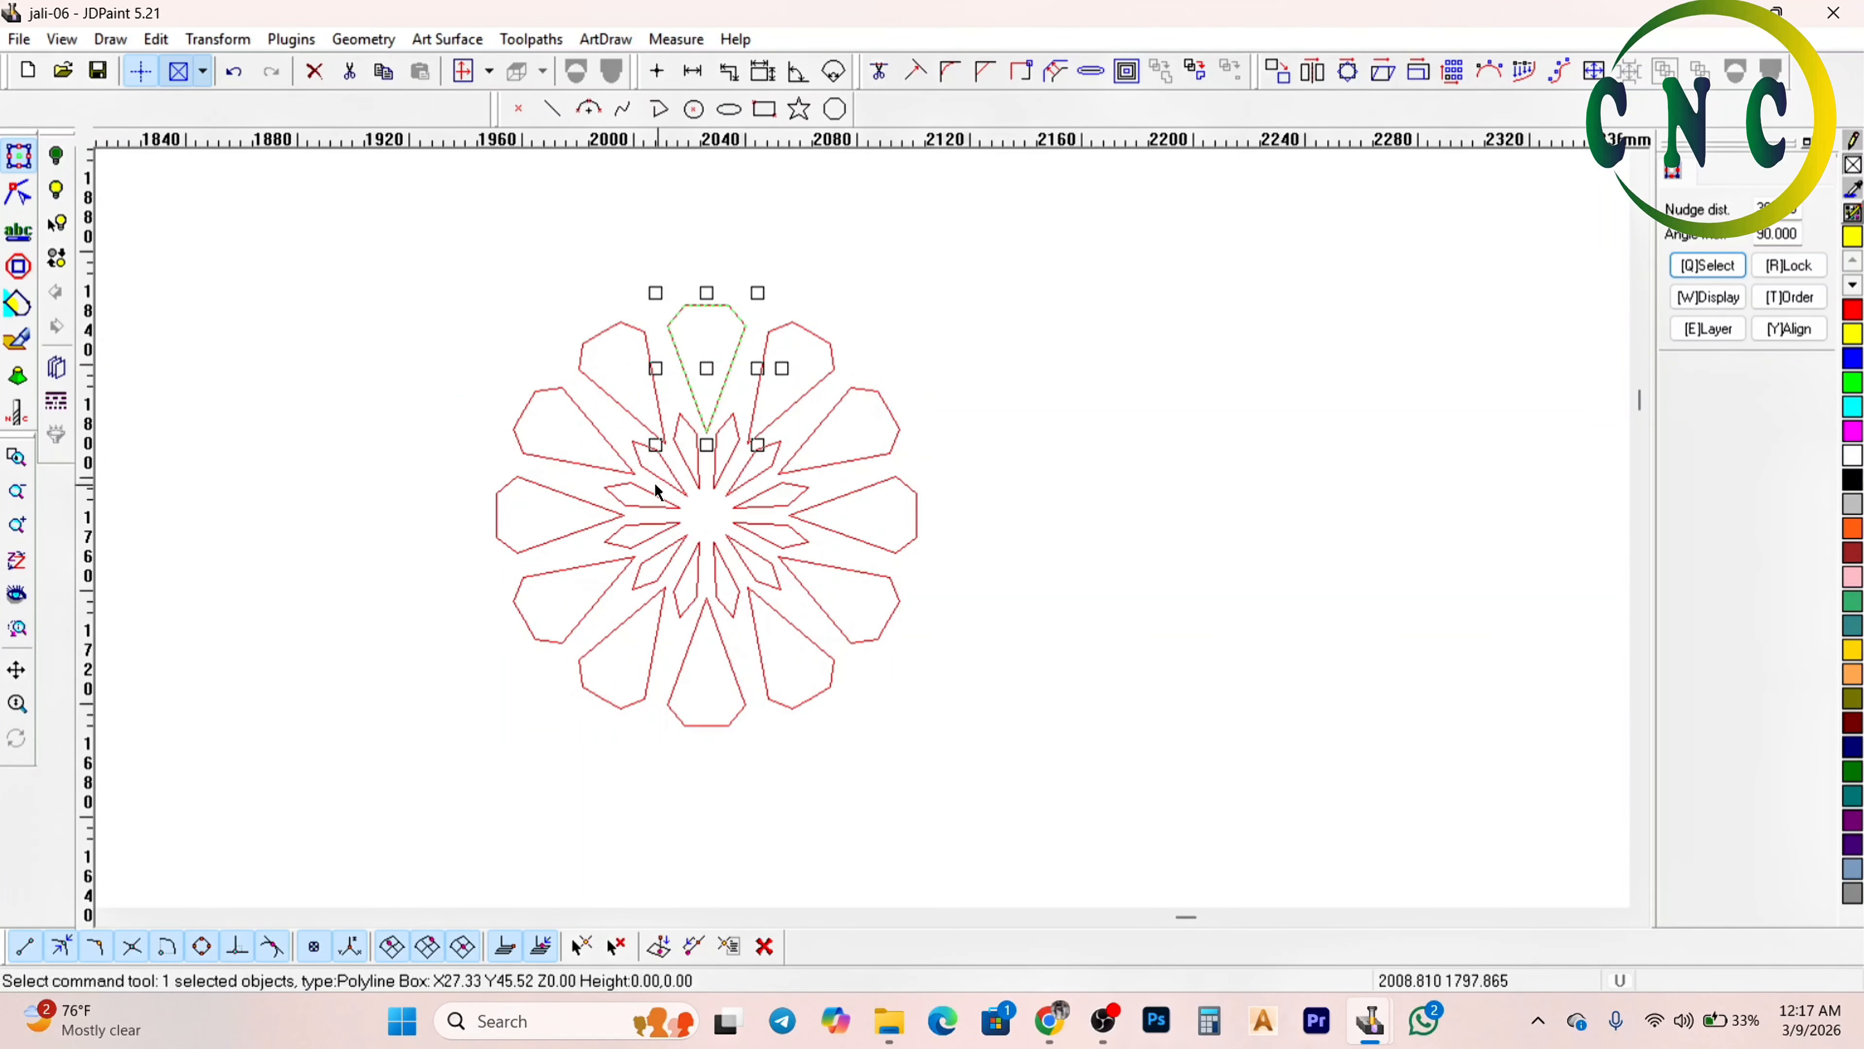
{"action": "scroll", "coordinate": [657, 490], "scroll_direction": "up", "scroll_amount": 1}
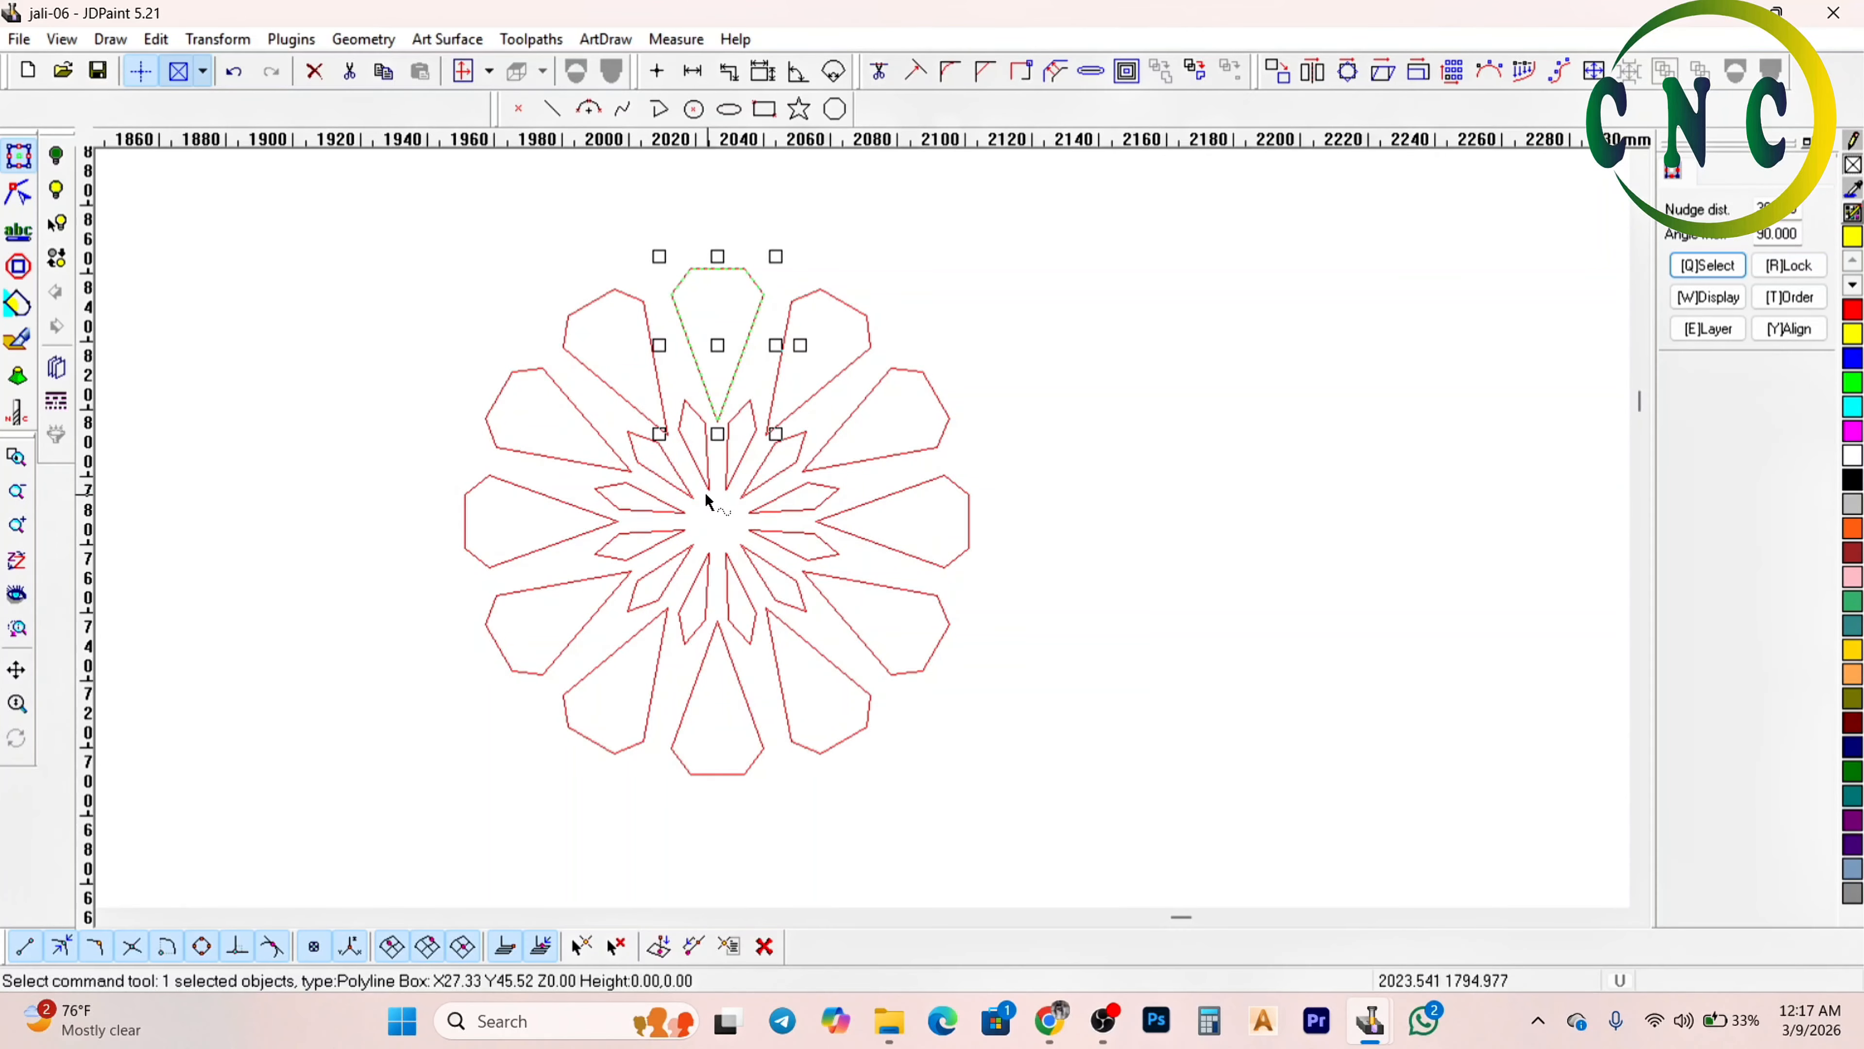
Select the whole rosette with all its inner and outer petals and inspect its centre point
{"action": "scroll", "coordinate": [701, 500], "scroll_direction": "down", "scroll_amount": 2}
{"action": "left_click_drag", "start_coordinate": [903, 540], "coordinate": [622, 418]}
{"action": "left_click_drag", "start_coordinate": [443, 326], "coordinate": [908, 741]}
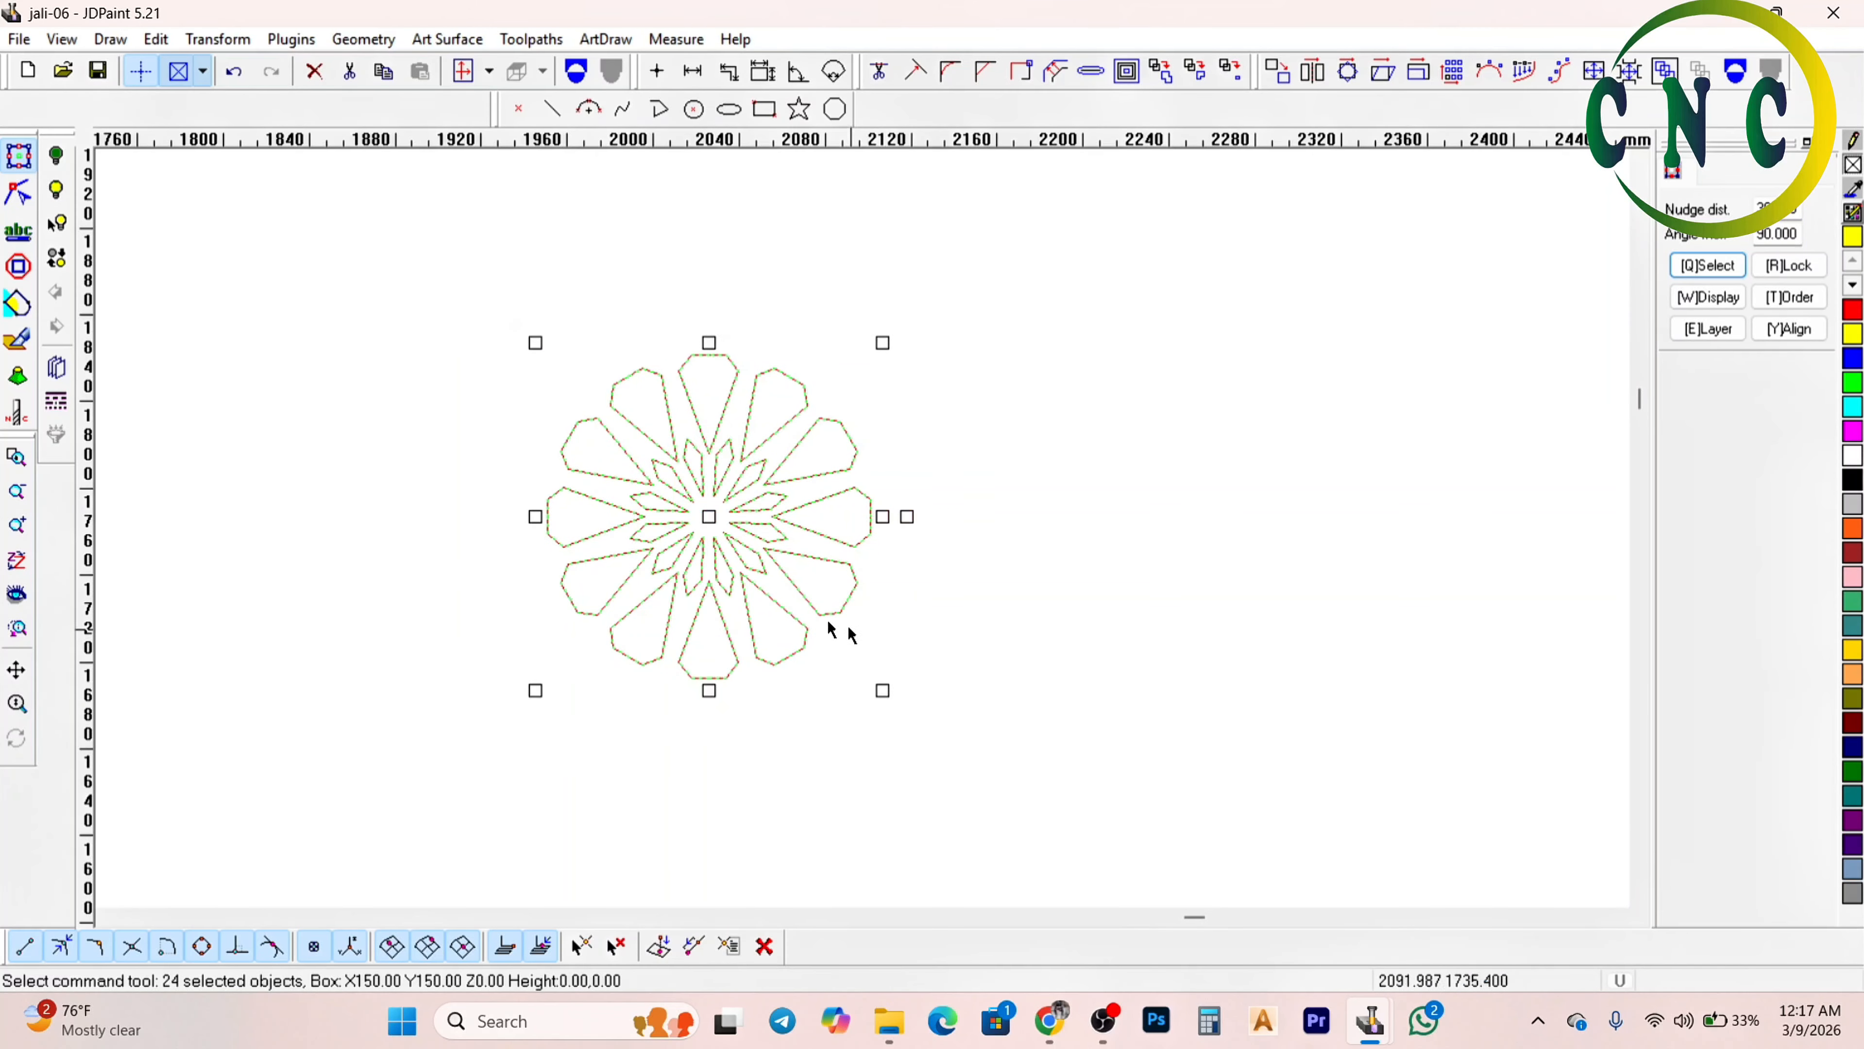
{"action": "scroll", "coordinate": [689, 459], "scroll_direction": "up", "scroll_amount": 2}
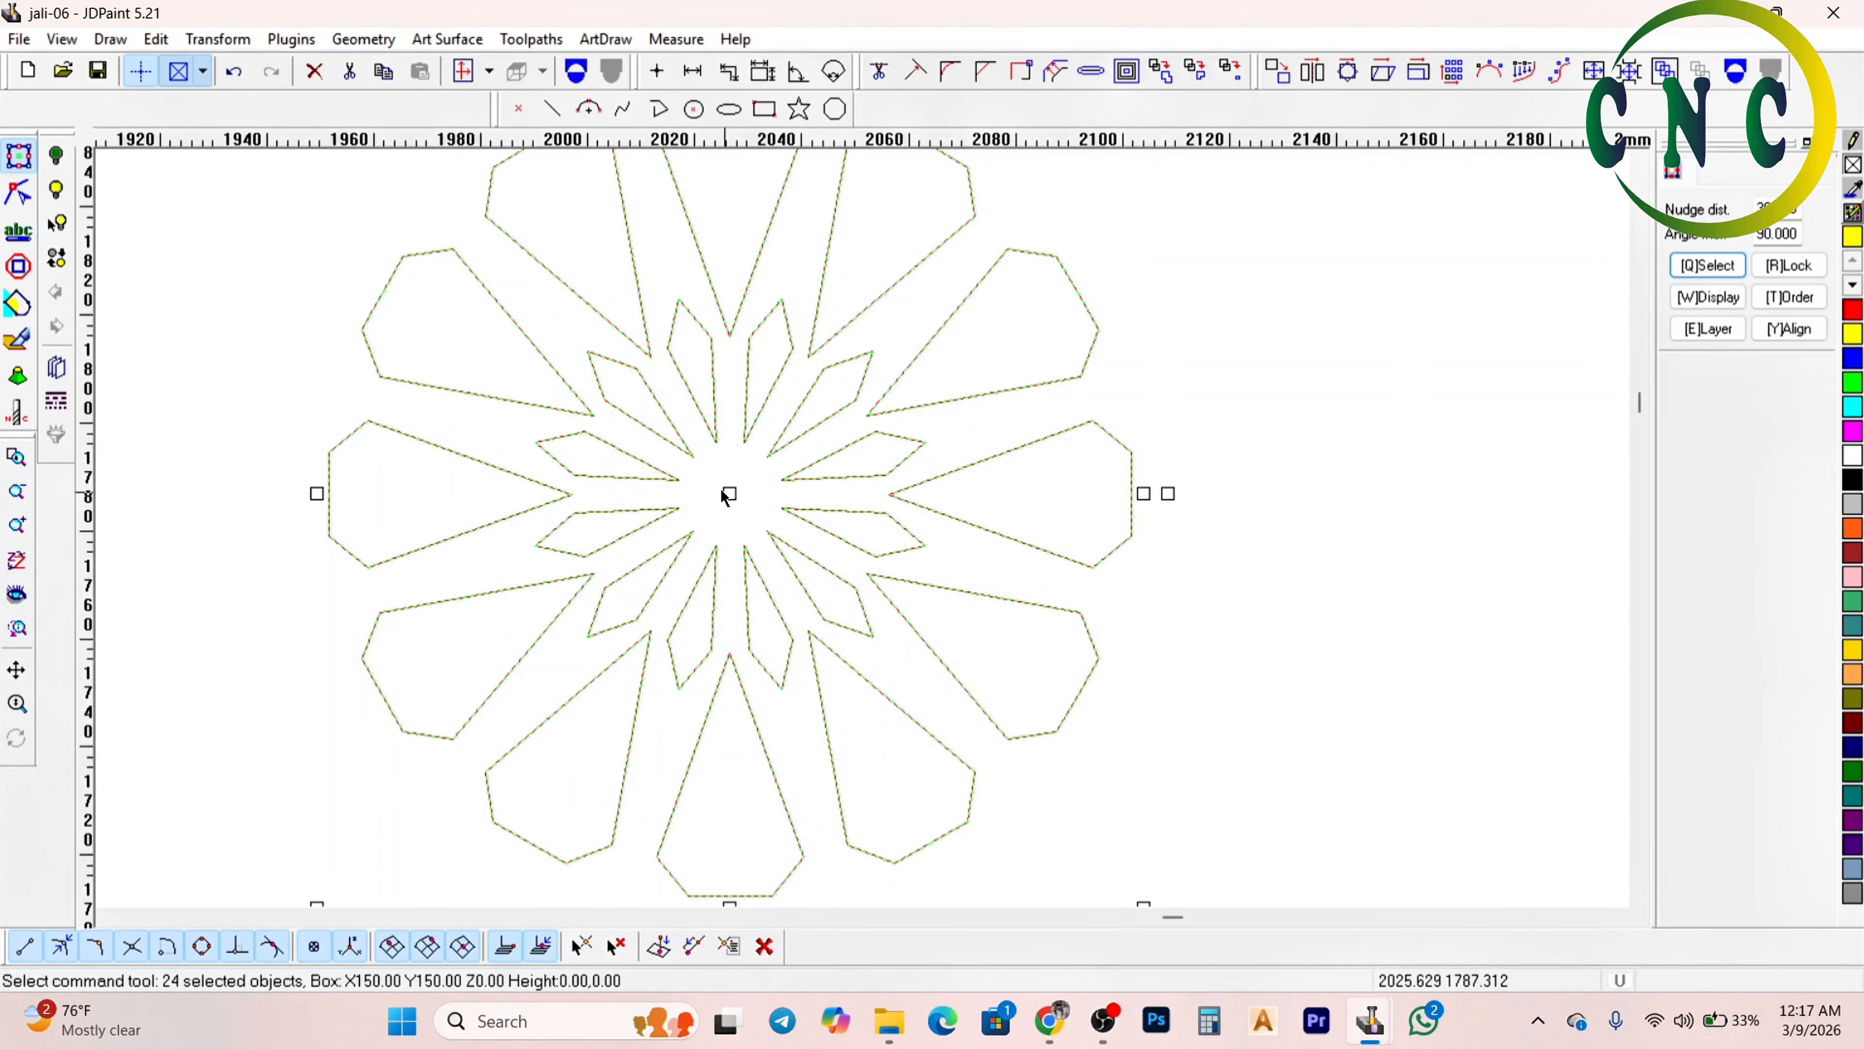
{"action": "scroll", "coordinate": [721, 489], "scroll_direction": "down", "scroll_amount": 2}
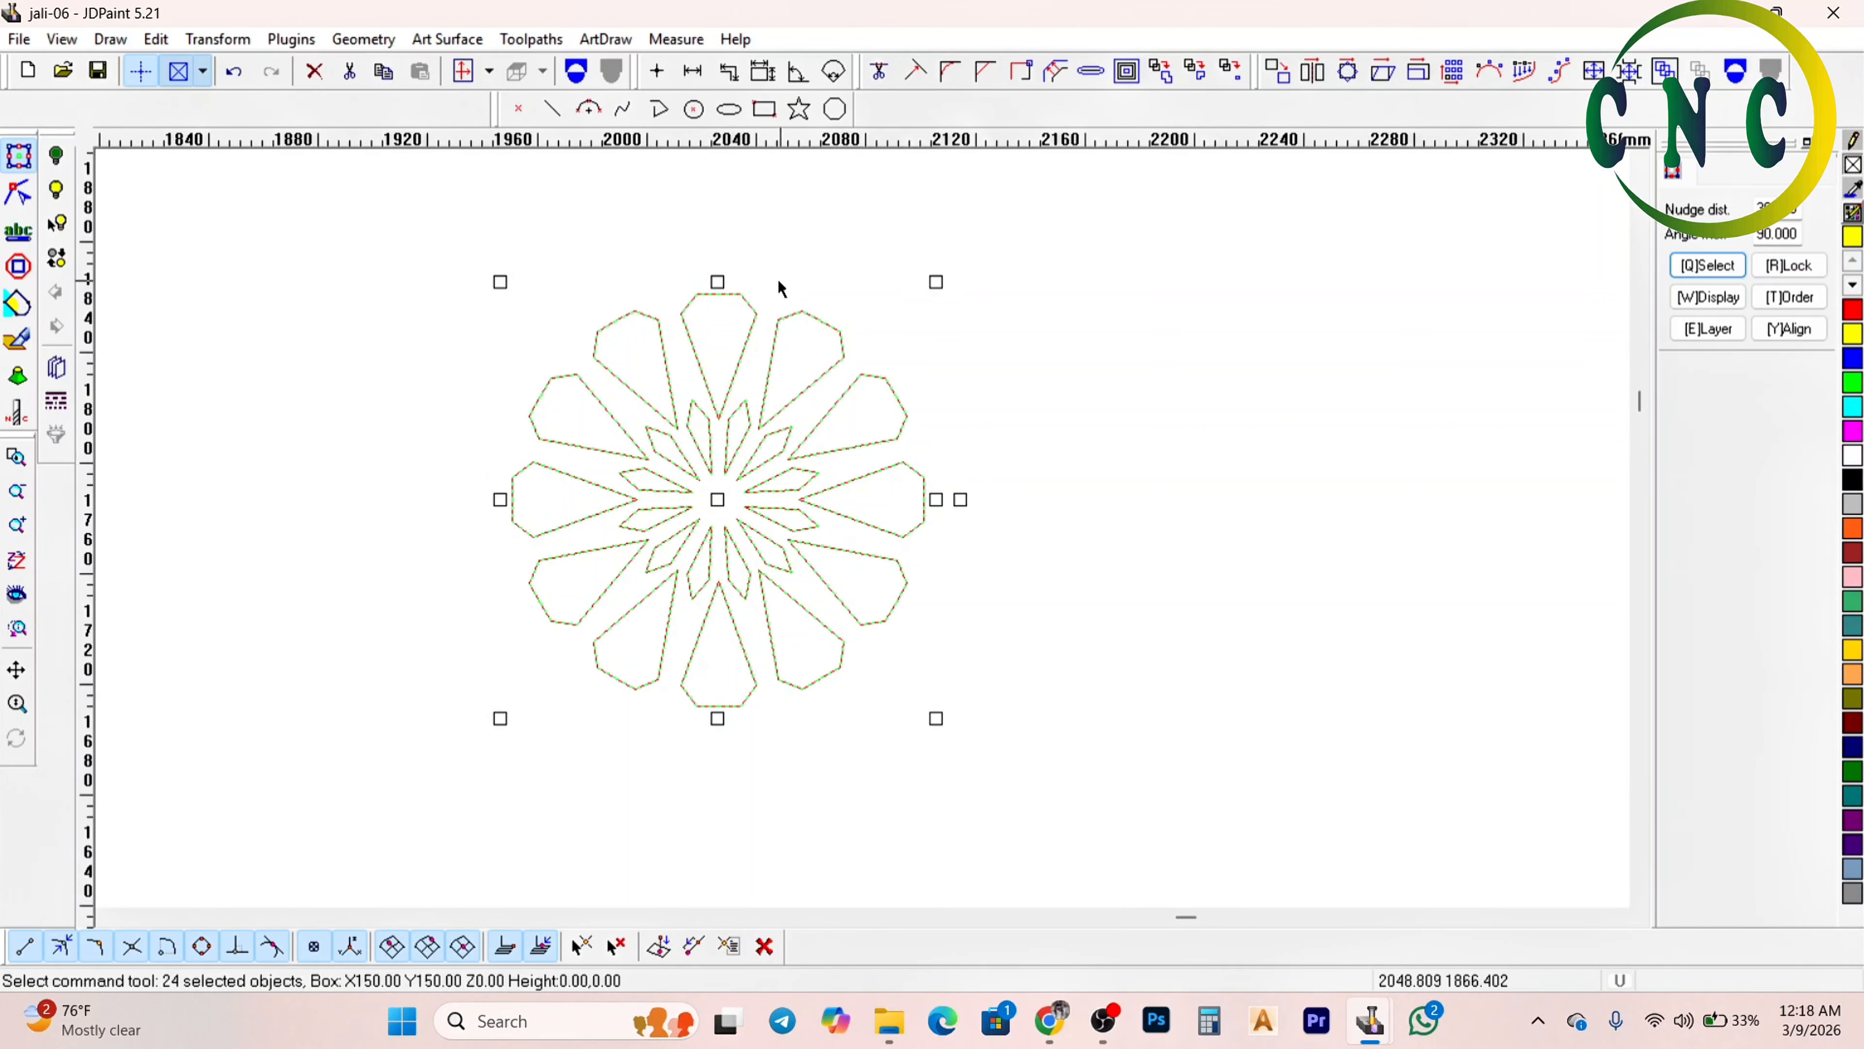
{"action": "scroll", "coordinate": [877, 327], "scroll_direction": "down", "scroll_amount": 1}
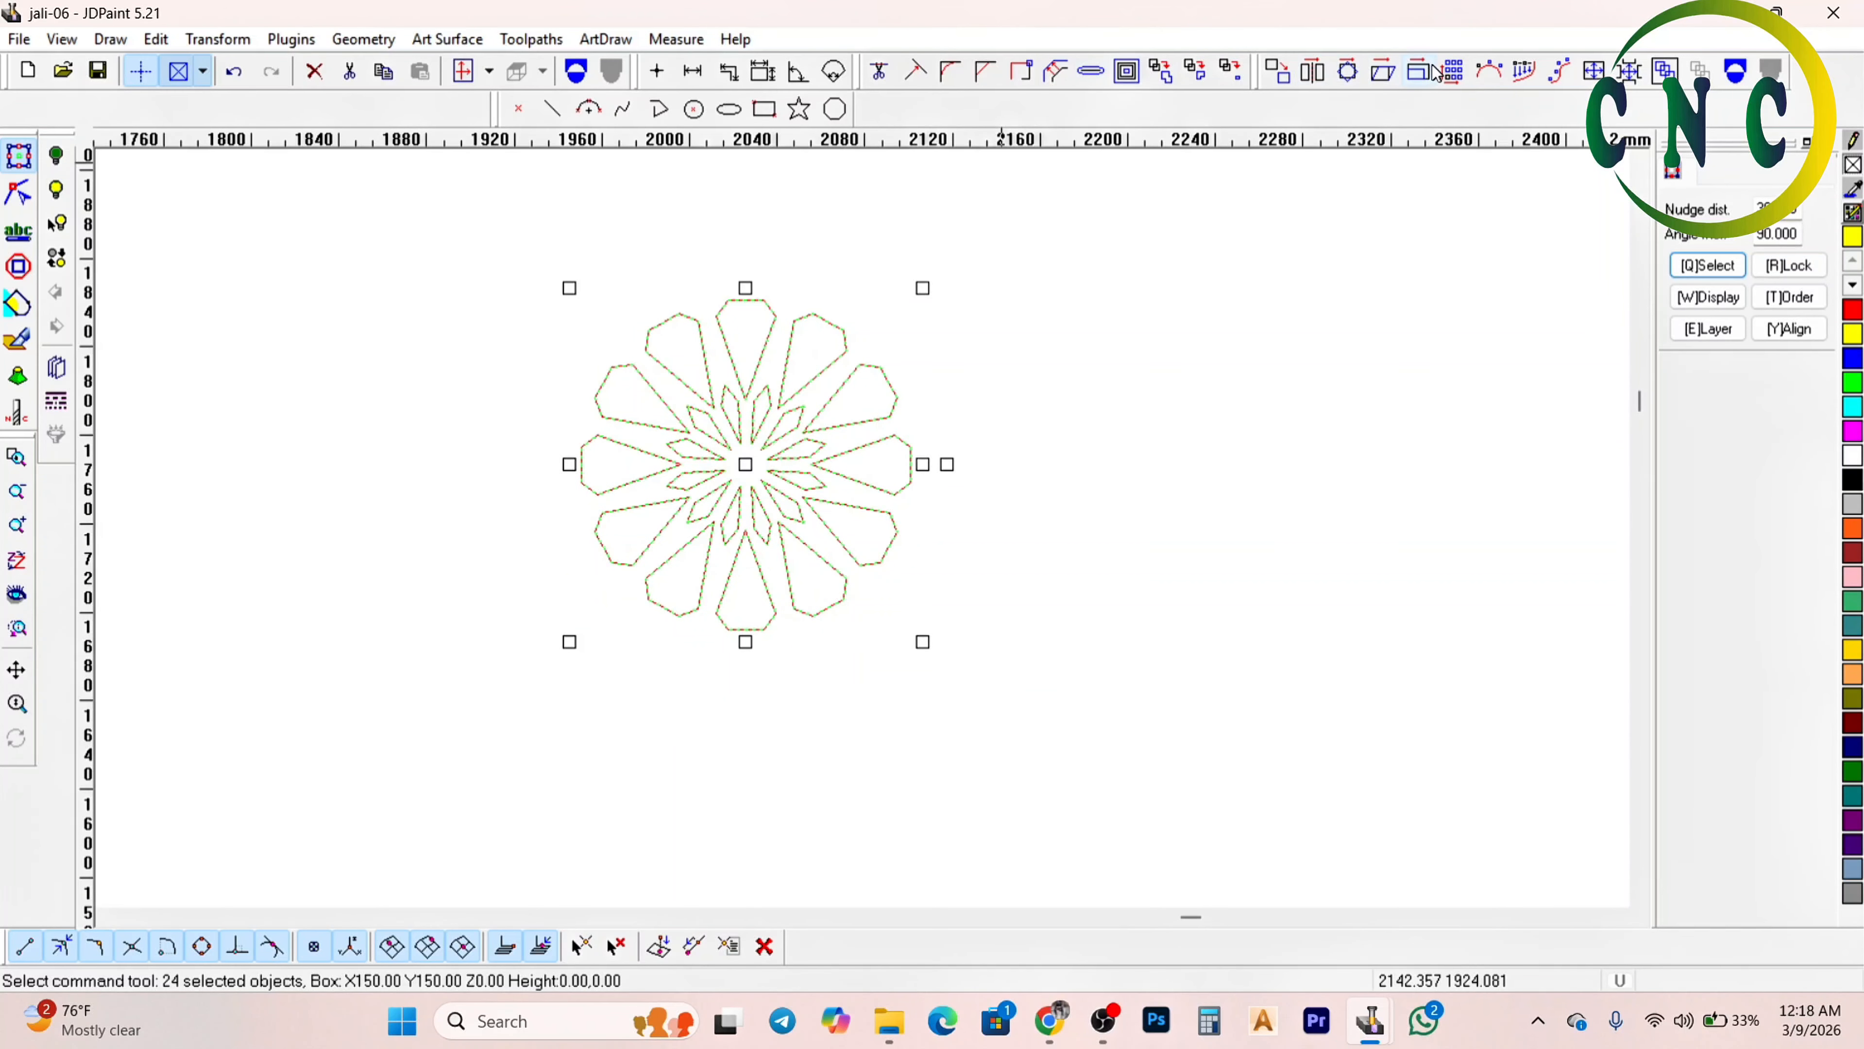
Draw a rectangle about 250 by 162 mm around the rosette
{"action": "left_click", "coordinate": [762, 110]}
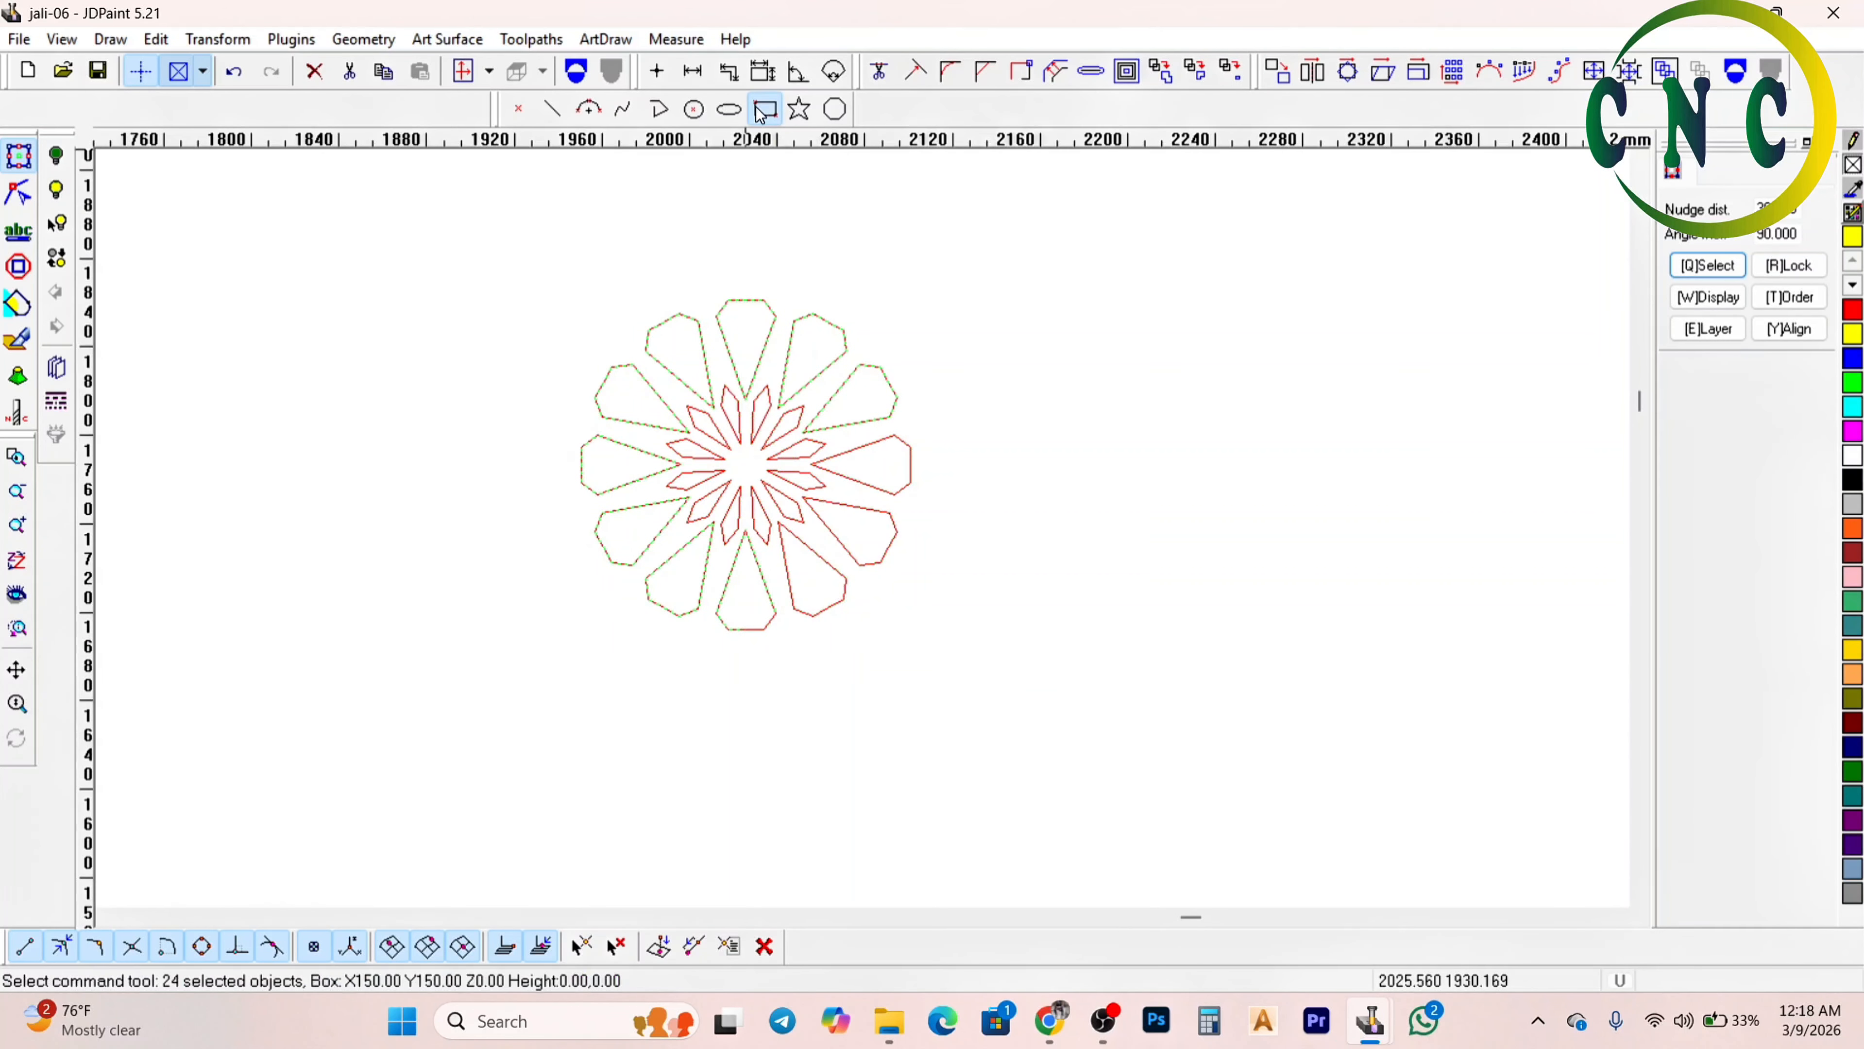
{"action": "left_click", "coordinate": [448, 302]}
{"action": "left_click", "coordinate": [997, 657]}
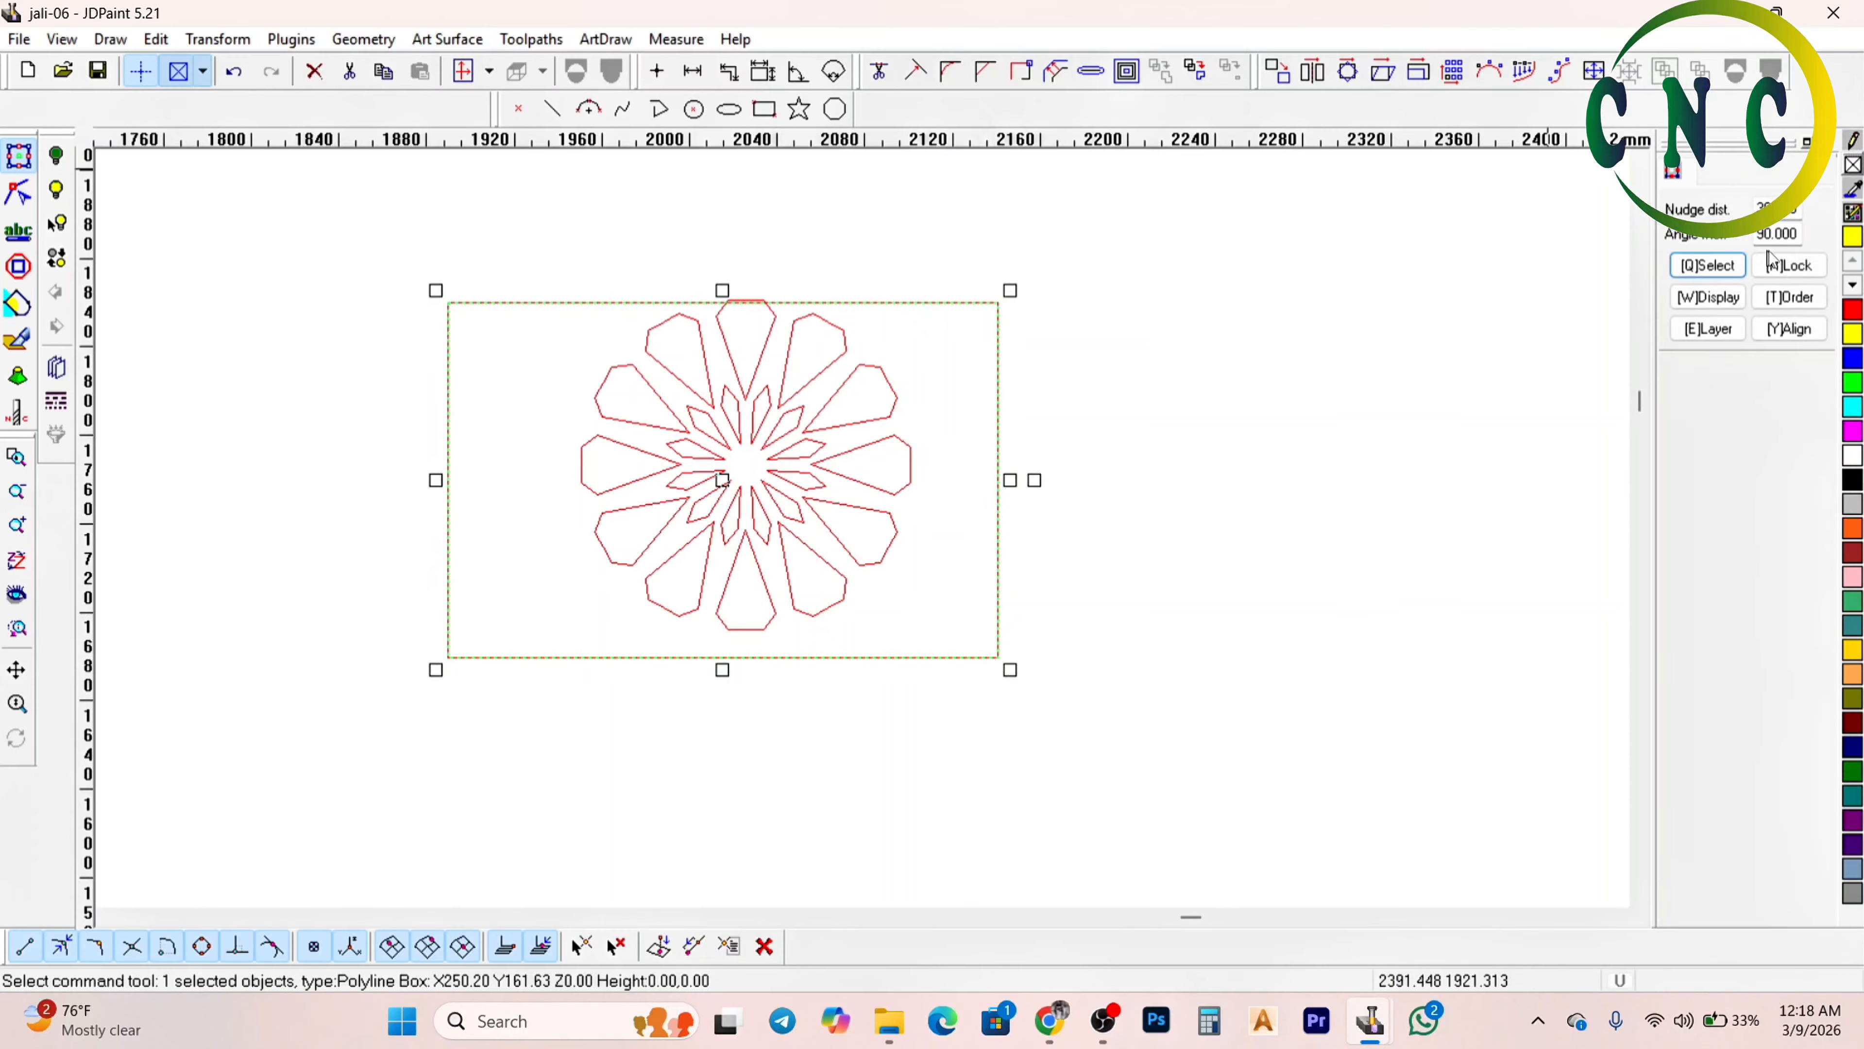
Align the whole rosette as one object to the rectangle, centred both horizontally and vertically
{"action": "left_click", "coordinate": [539, 245]}
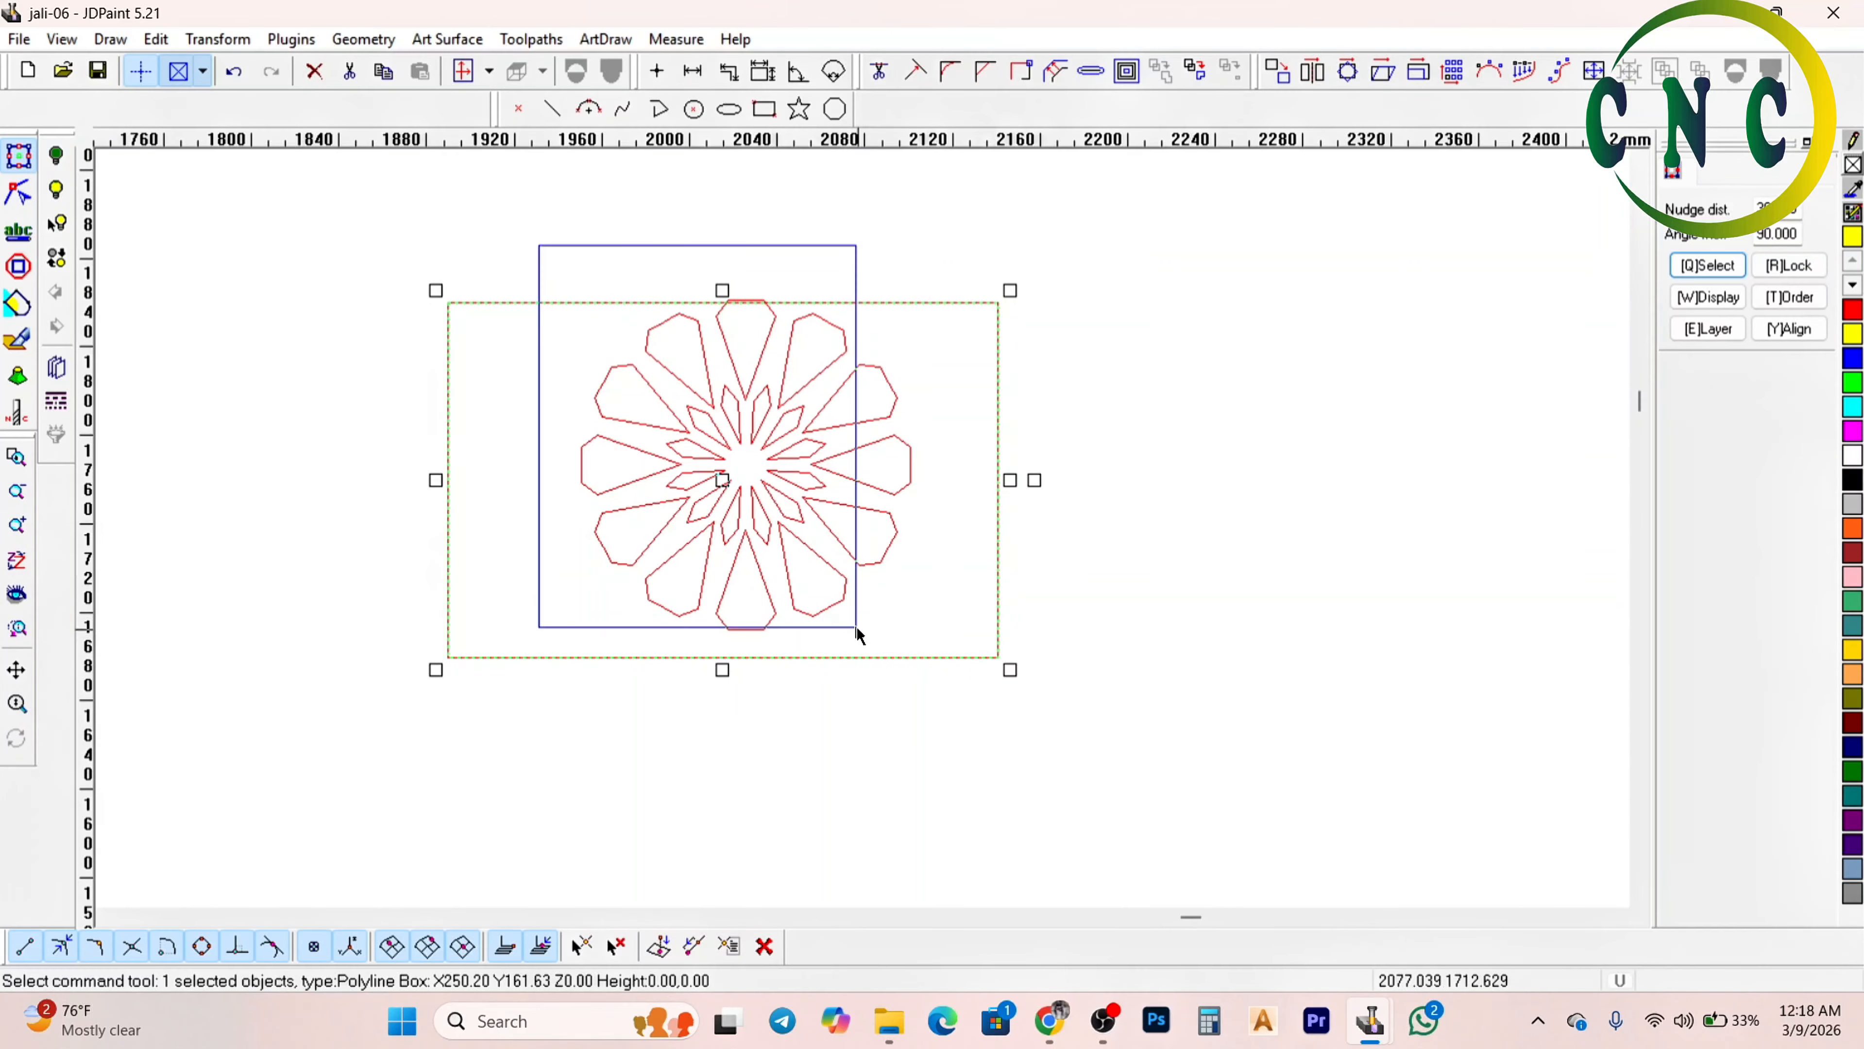
{"action": "left_click", "coordinate": [949, 725]}
{"action": "left_click", "coordinate": [1802, 330]}
{"action": "left_click", "coordinate": [1773, 531]}
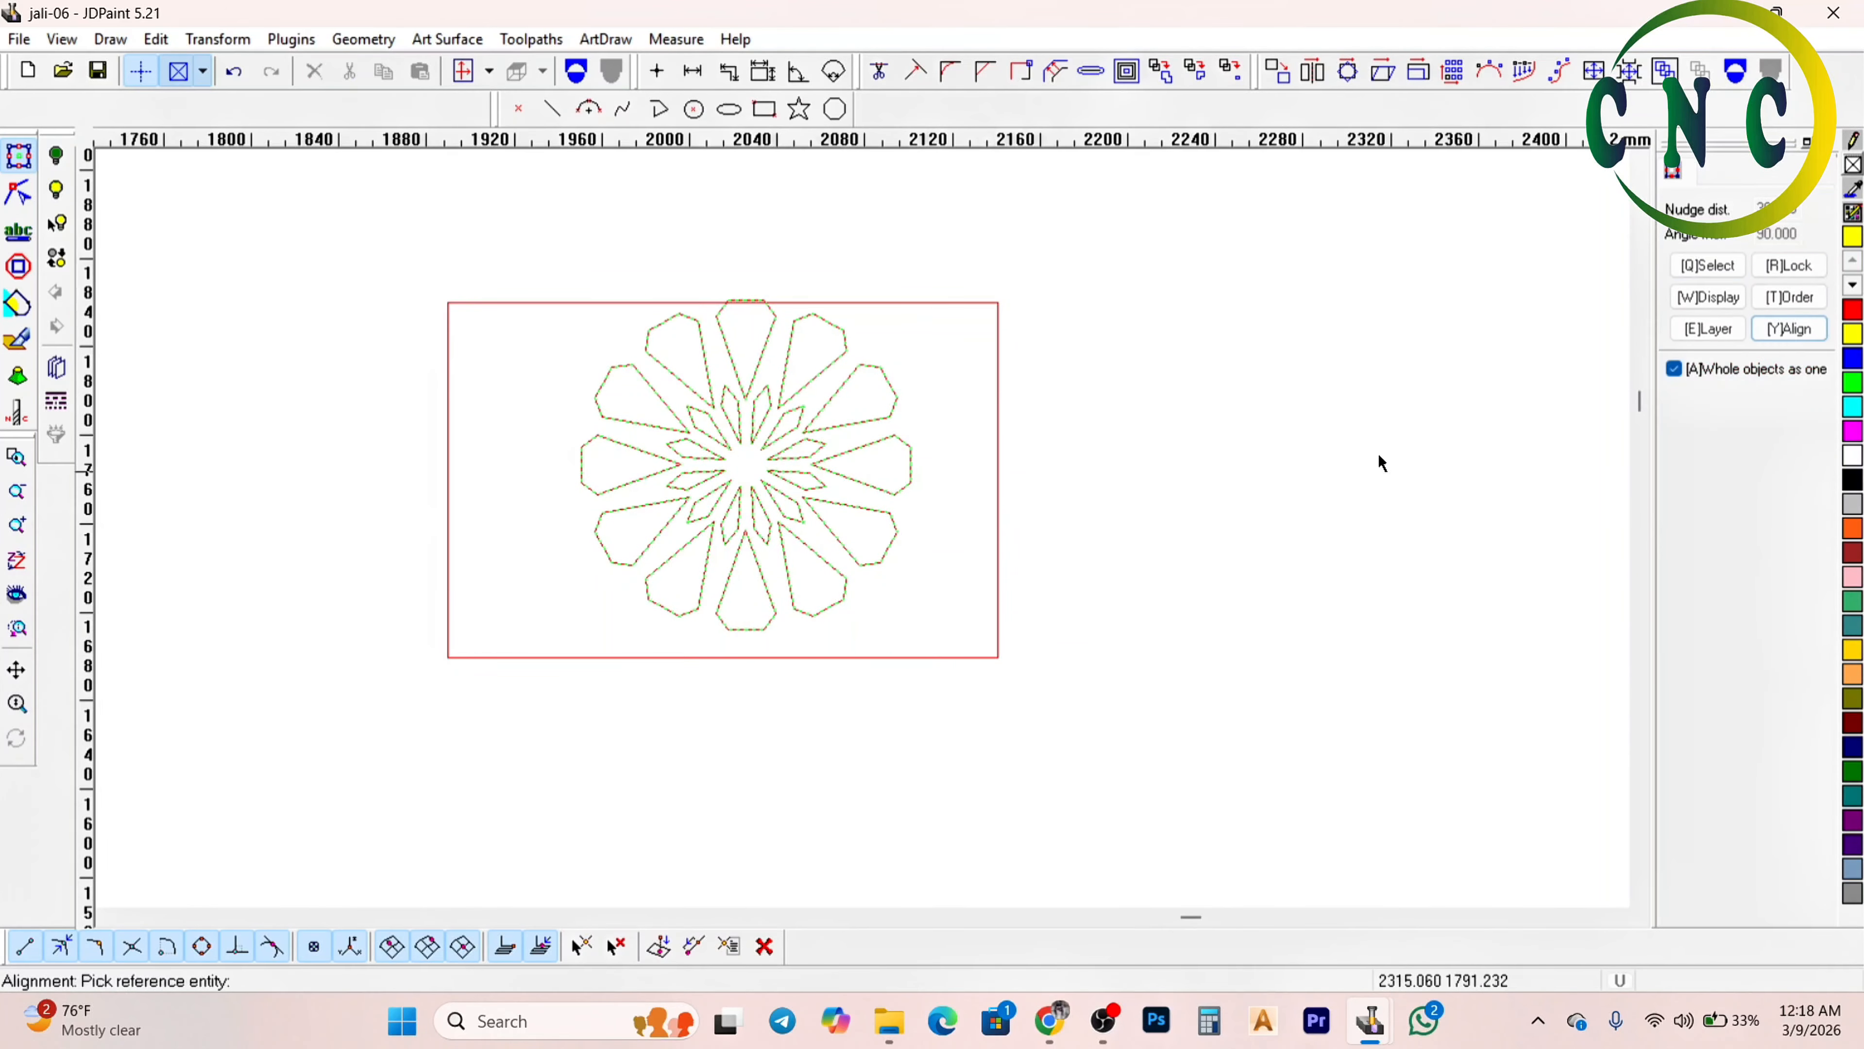
{"action": "left_click", "coordinate": [905, 302]}
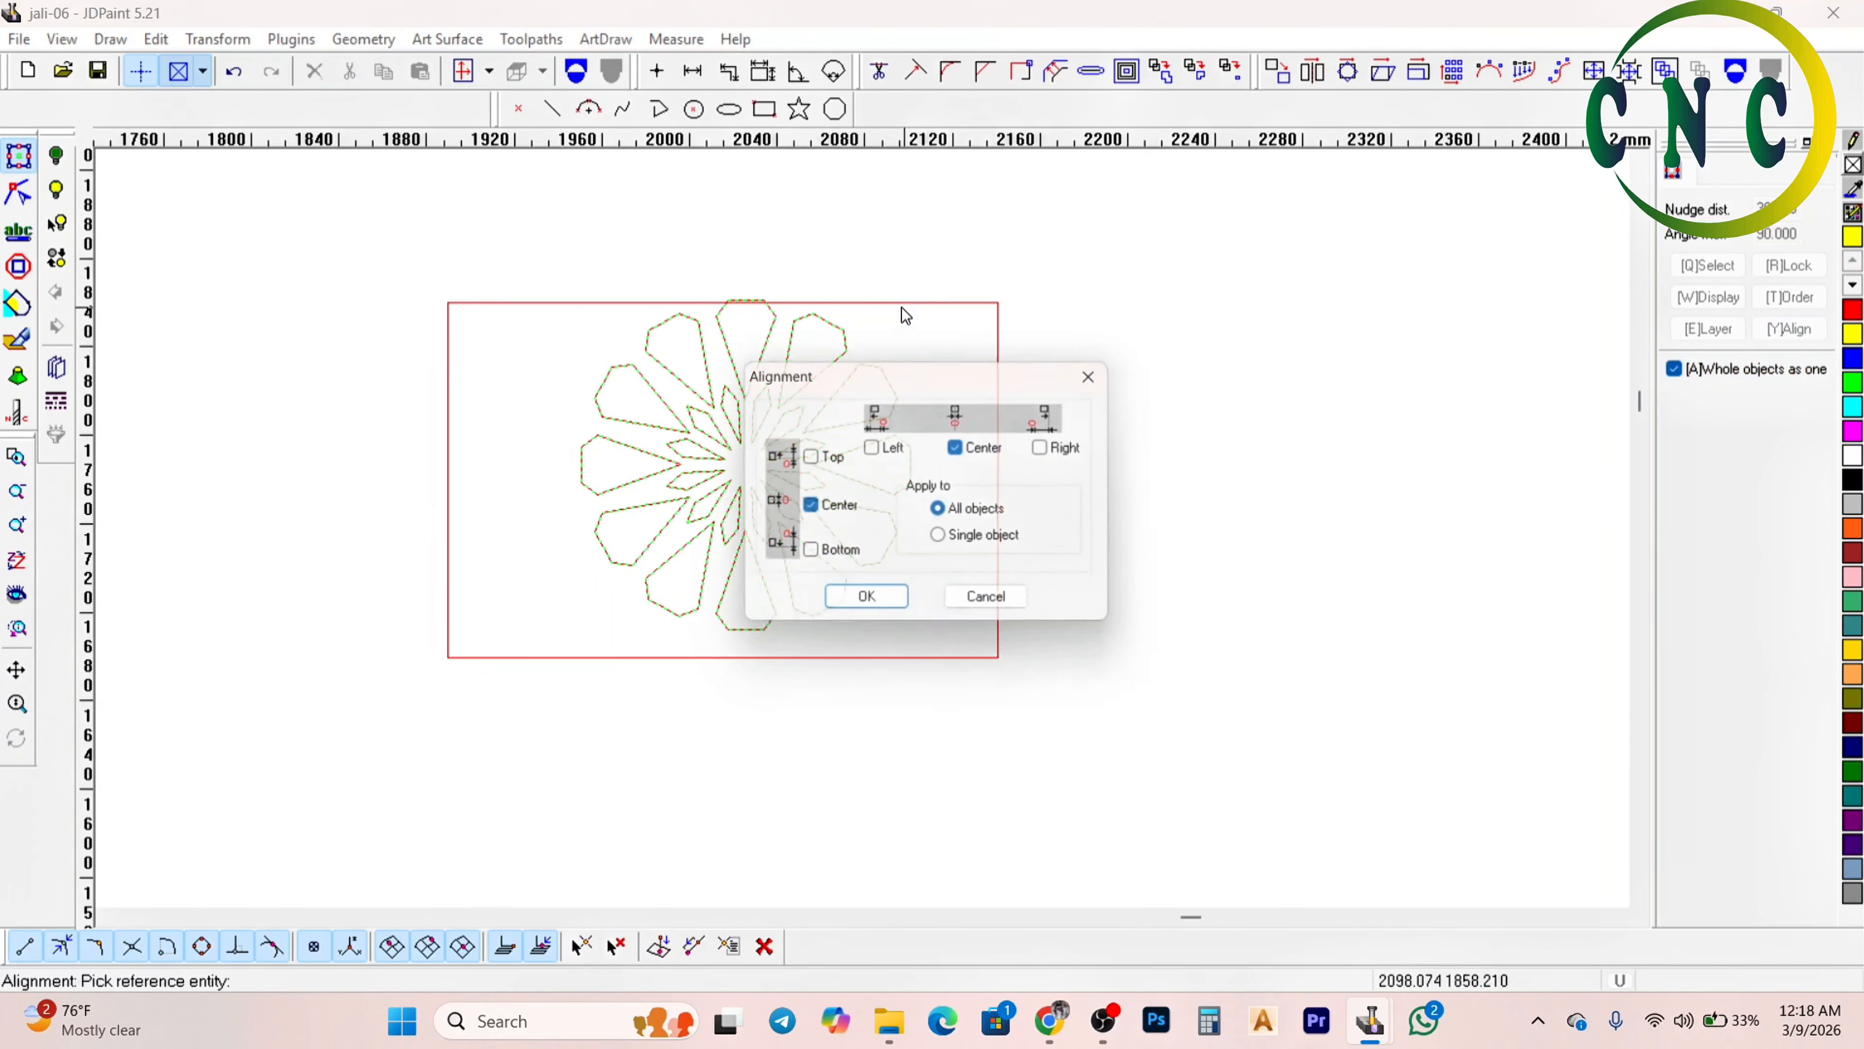
{"action": "left_click", "coordinate": [869, 606]}
{"action": "scroll", "coordinate": [650, 601], "scroll_direction": "up", "scroll_amount": 1}
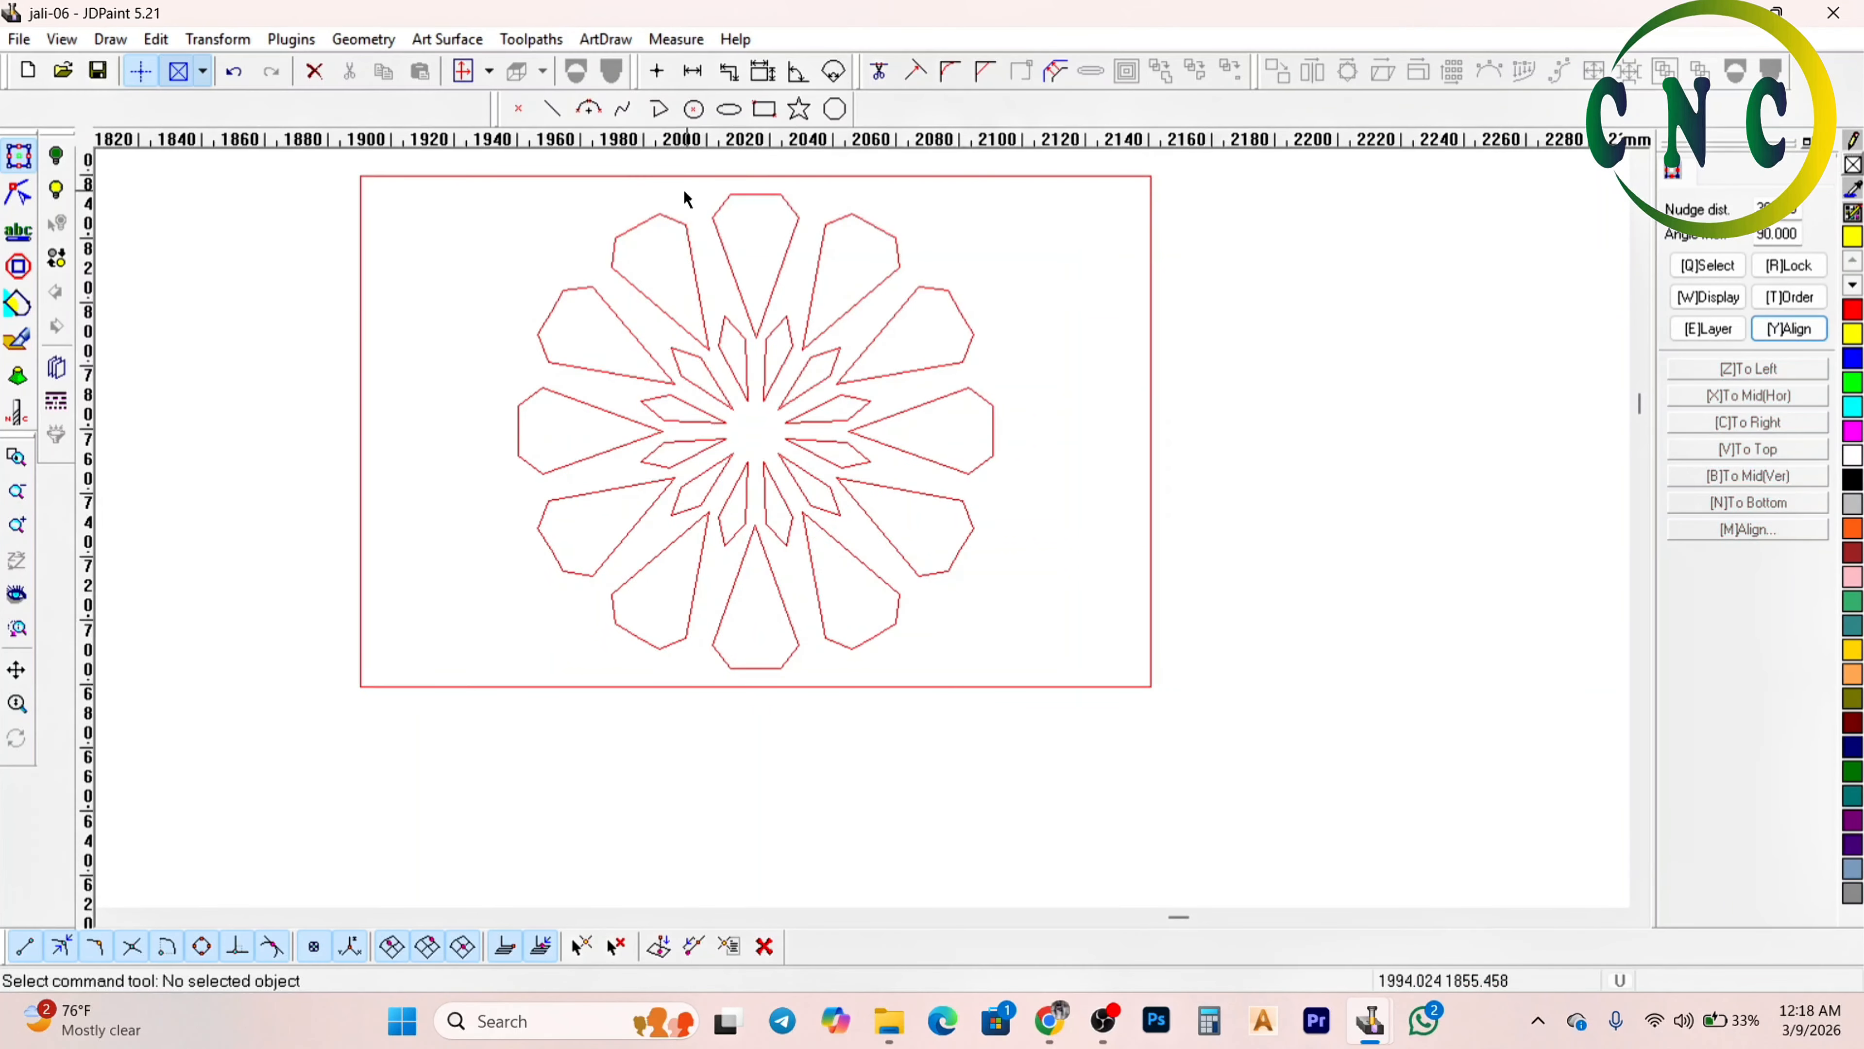
Place eight scattered points inside the rectangle, to the upper left of the rosette
{"action": "left_click", "coordinate": [515, 111]}
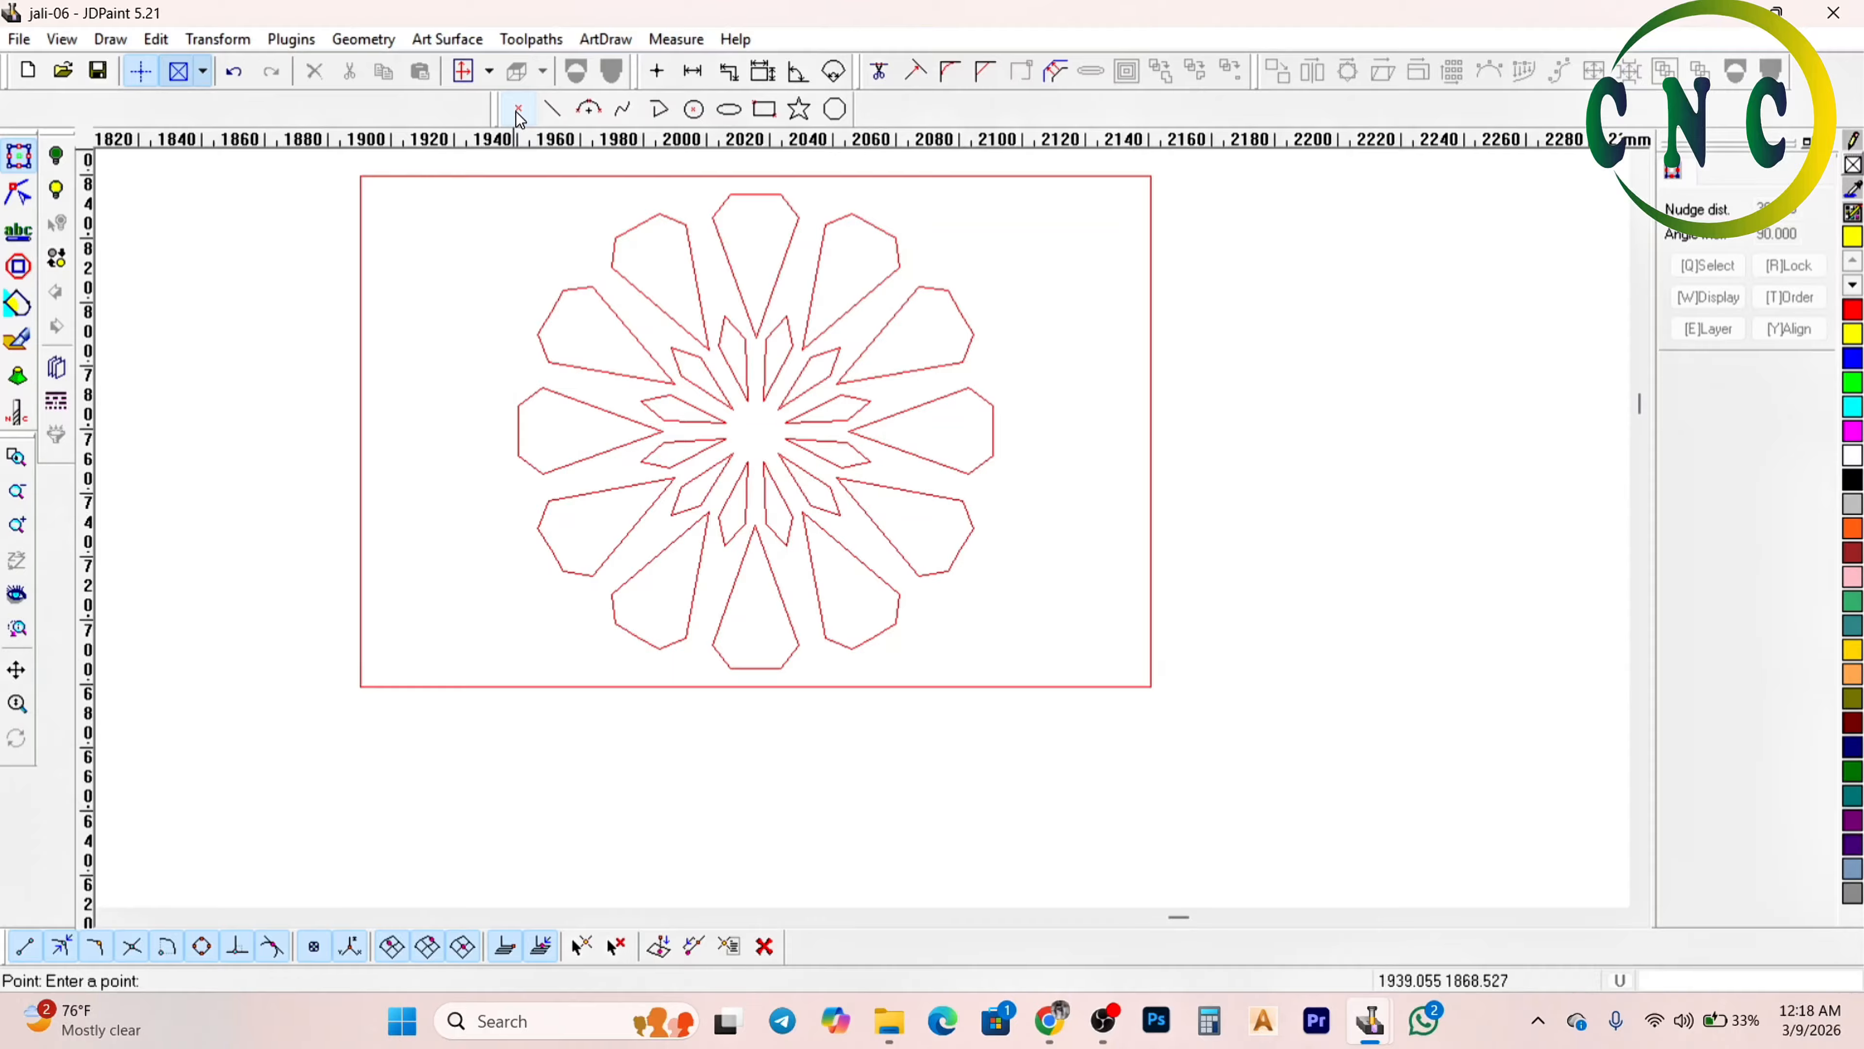
{"action": "left_click", "coordinate": [414, 412]}
{"action": "left_click", "coordinate": [463, 341]}
{"action": "left_click", "coordinate": [502, 253]}
{"action": "left_click", "coordinate": [433, 298]}
{"action": "left_click", "coordinate": [497, 330]}
{"action": "left_click", "coordinate": [453, 263]}
{"action": "scroll", "coordinate": [477, 294], "scroll_direction": "up", "scroll_amount": 3}
{"action": "left_click", "coordinate": [511, 294]}
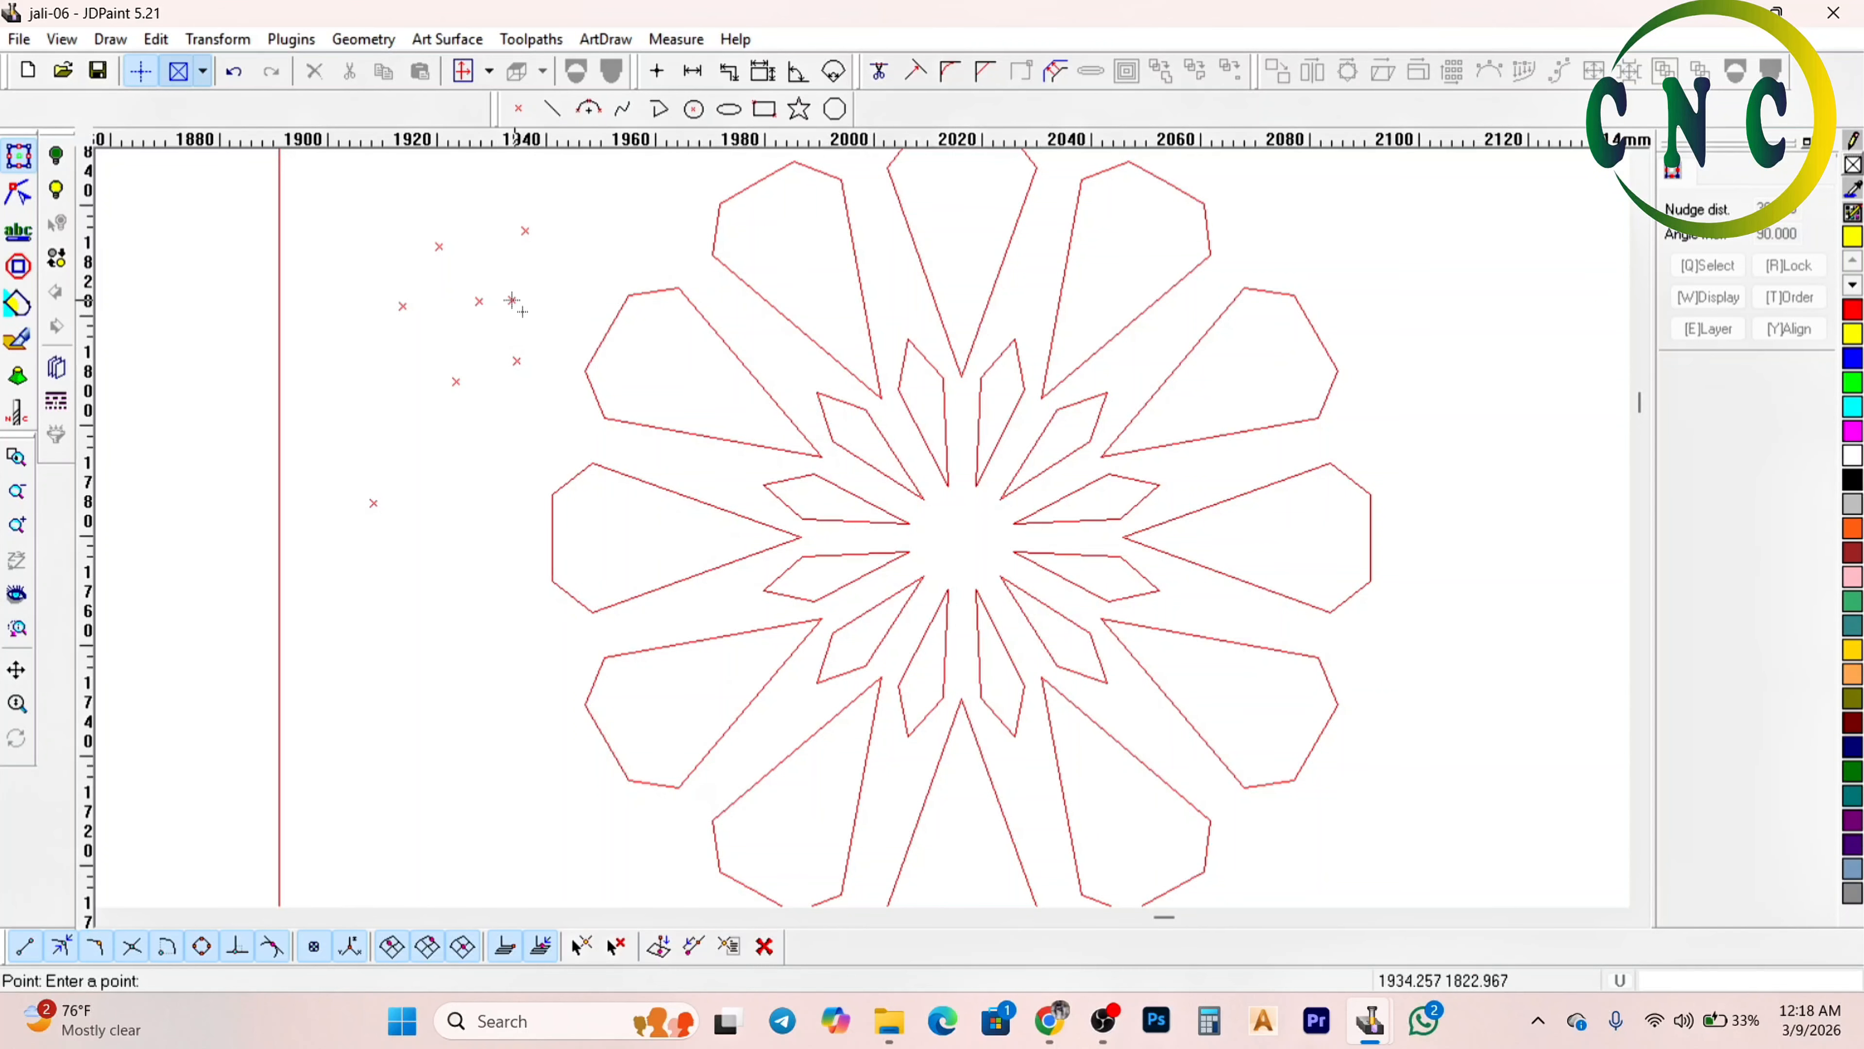
{"action": "right_click", "coordinate": [511, 295]}
Select all eight points and move them together over the middle of the rosette
{"action": "scroll", "coordinate": [529, 320], "scroll_direction": "down", "scroll_amount": 2}
{"action": "scroll", "coordinate": [365, 354], "scroll_direction": "up", "scroll_amount": 2}
{"action": "scroll", "coordinate": [362, 250], "scroll_direction": "down", "scroll_amount": 1}
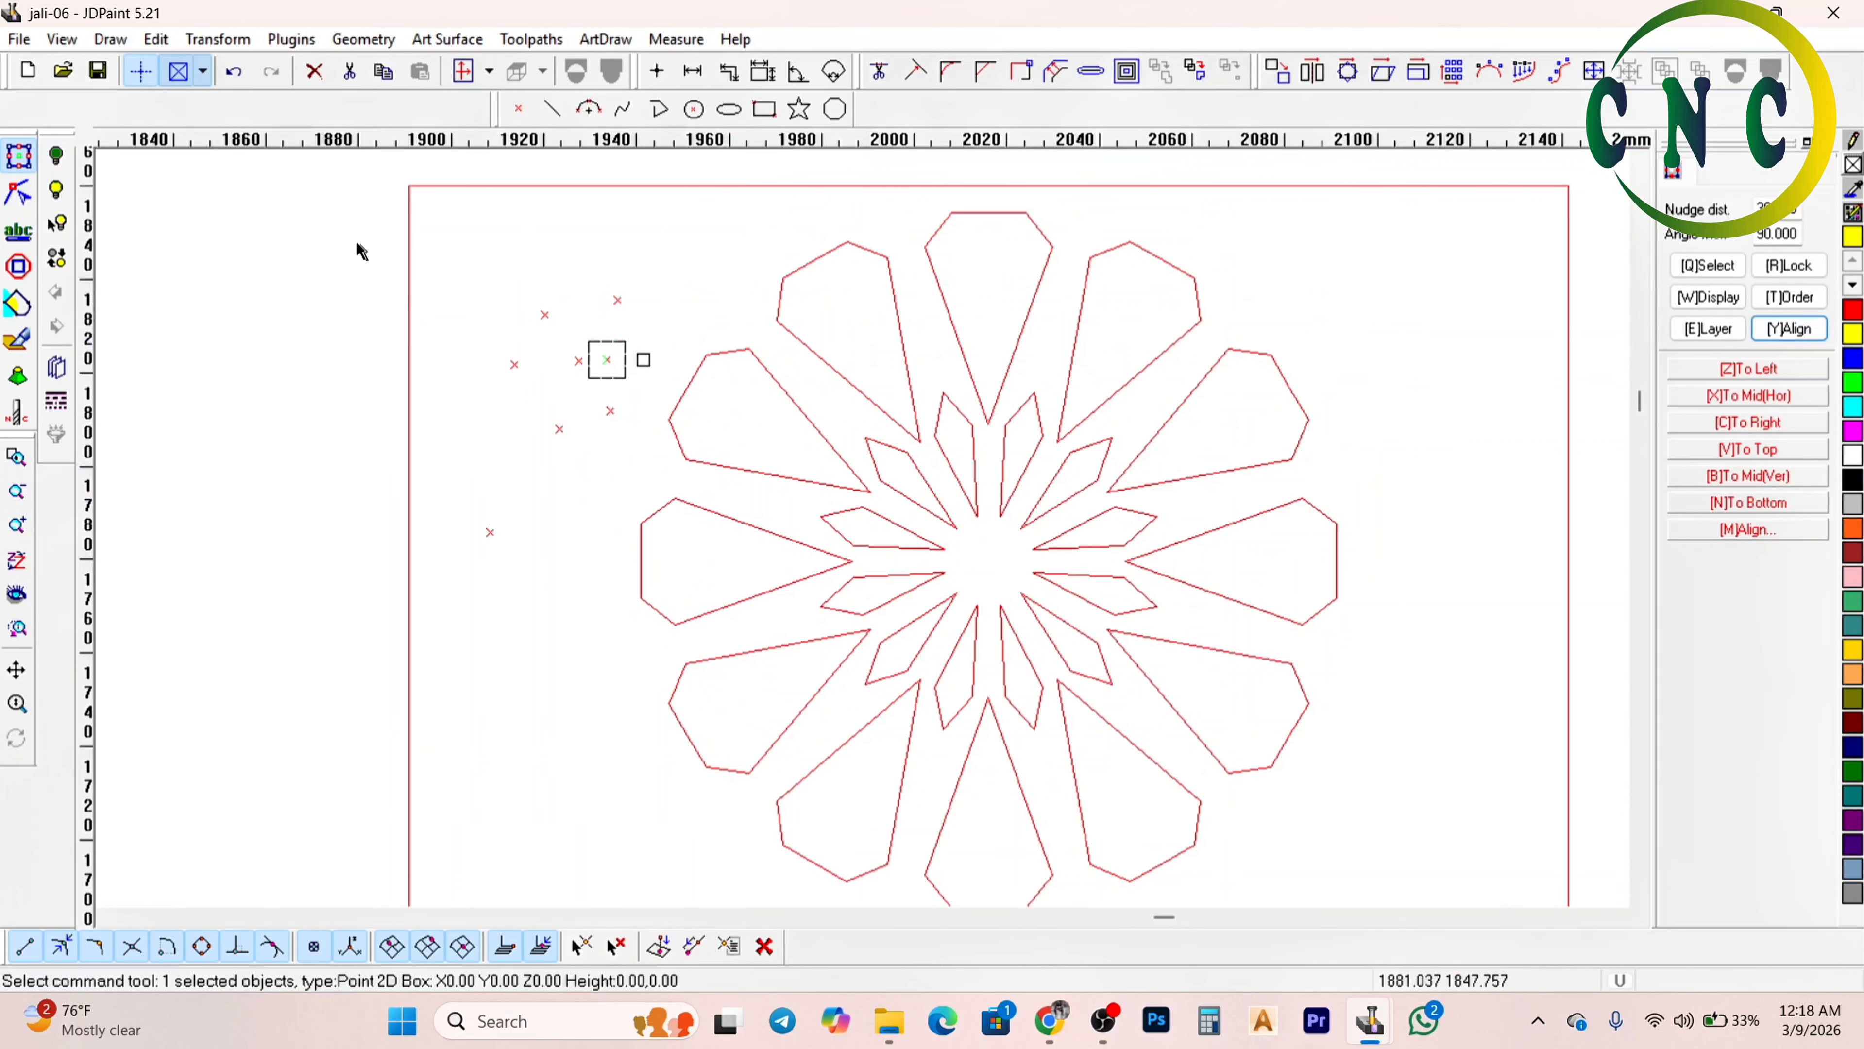
{"action": "left_click_drag", "start_coordinate": [346, 248], "coordinate": [645, 641]}
{"action": "left_click_drag", "start_coordinate": [577, 364], "coordinate": [1038, 510]}
{"action": "scroll", "coordinate": [1004, 575], "scroll_direction": "up", "scroll_amount": 1}
{"action": "scroll", "coordinate": [1003, 571], "scroll_direction": "up", "scroll_amount": 1}
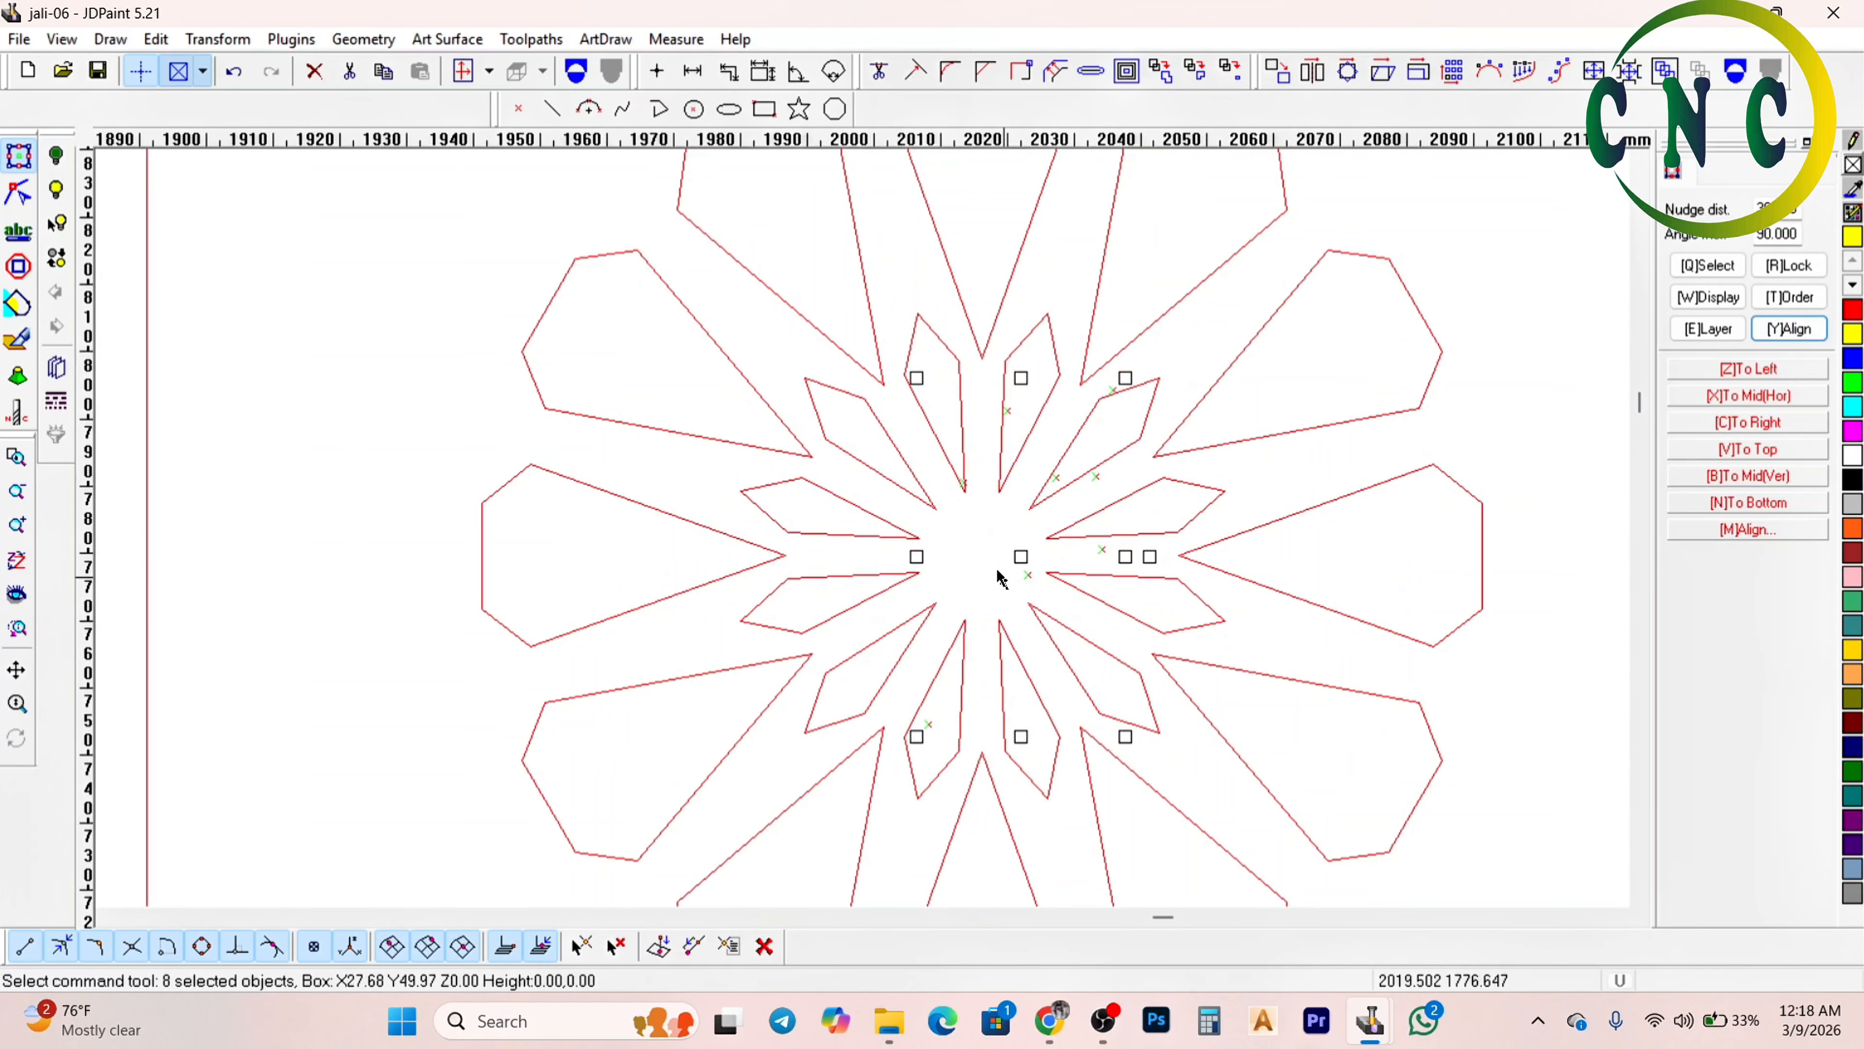
{"action": "scroll", "coordinate": [948, 484], "scroll_direction": "down", "scroll_amount": 2}
{"action": "scroll", "coordinate": [980, 456], "scroll_direction": "up", "scroll_amount": 4}
{"action": "scroll", "coordinate": [961, 449], "scroll_direction": "up", "scroll_amount": 1}
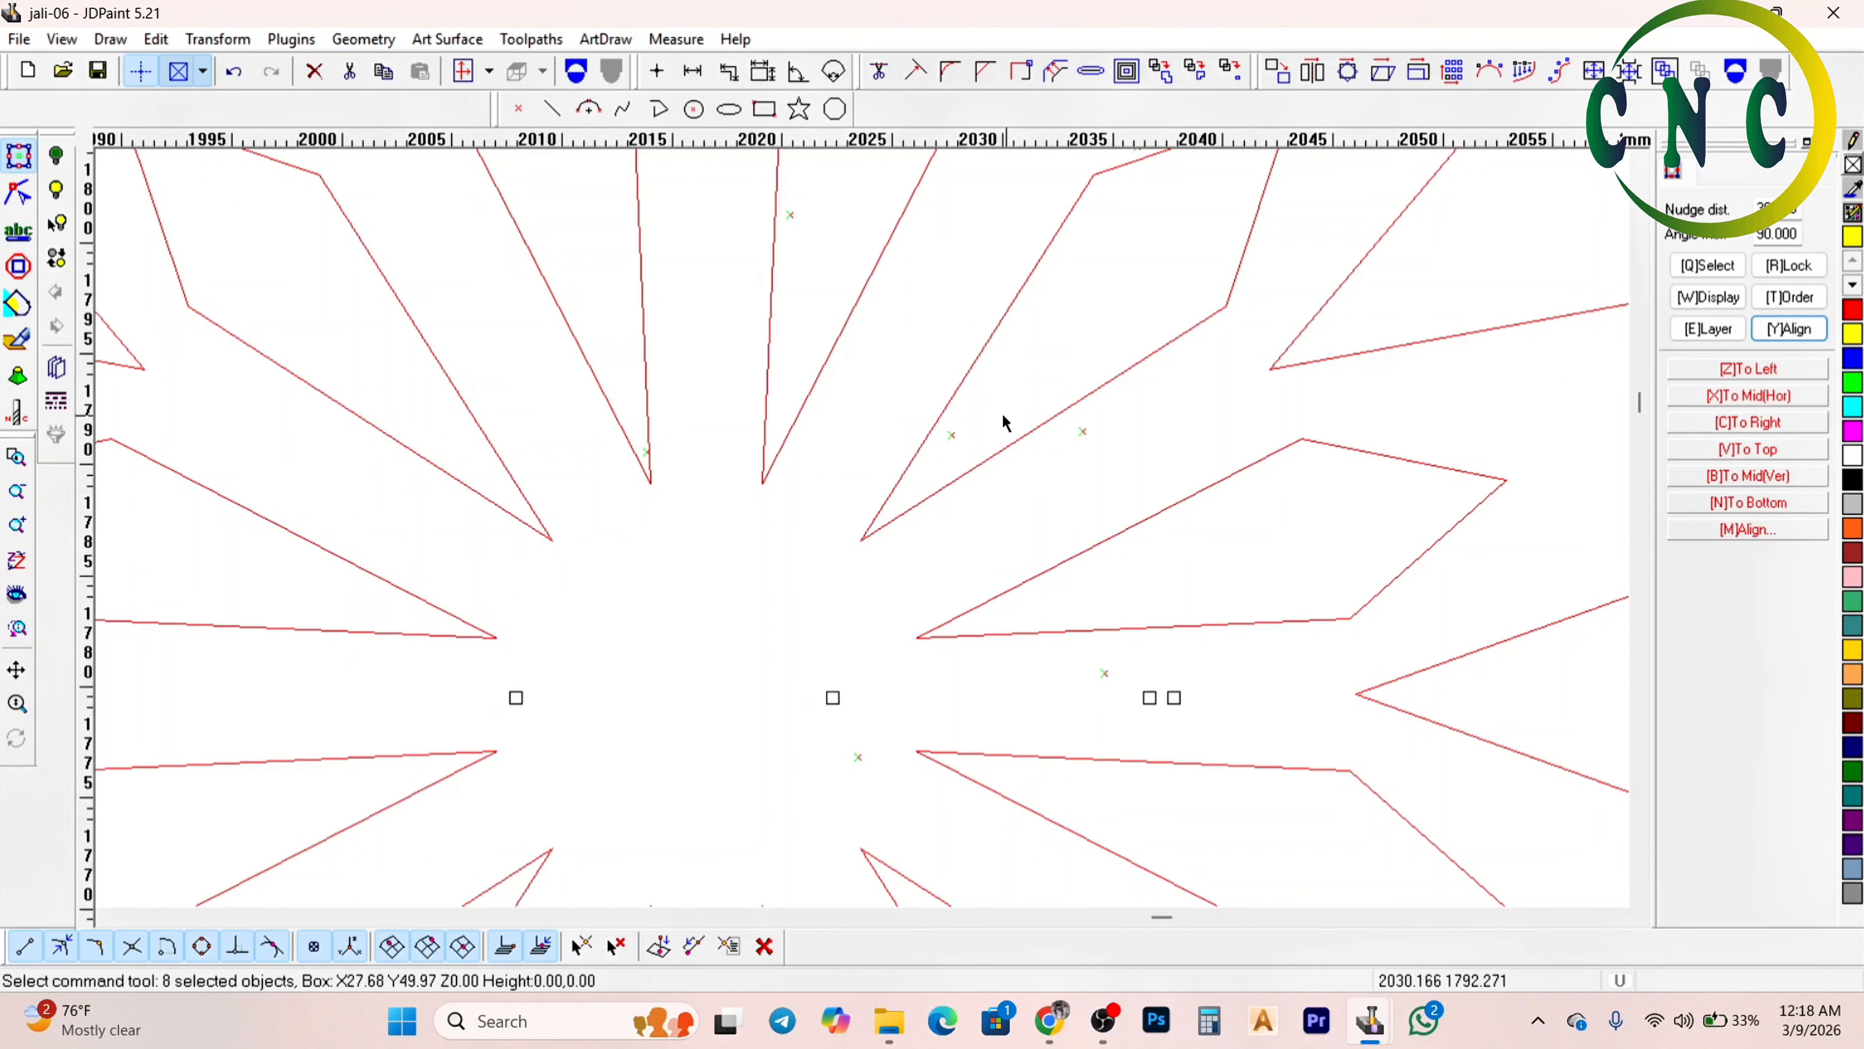
Select the single point beside the upper-right inner petal and examine its position
{"action": "left_click", "coordinate": [968, 431]}
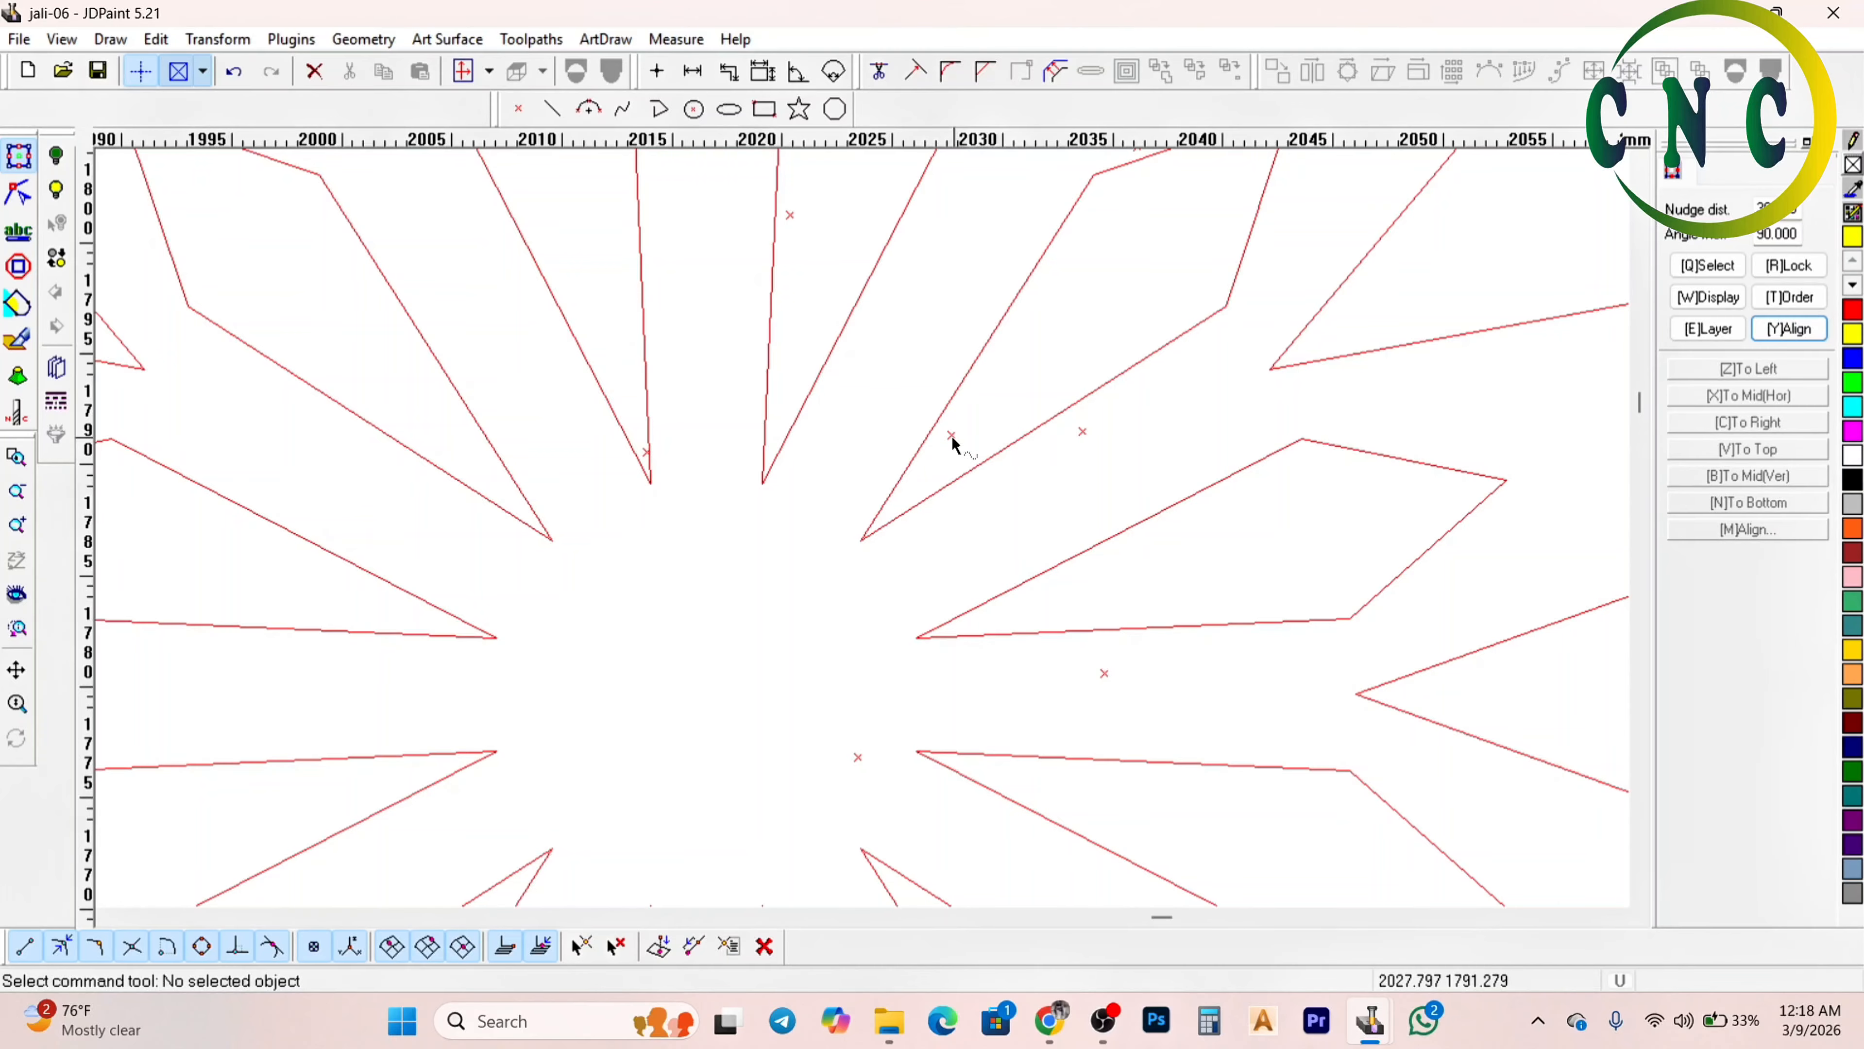
{"action": "left_click", "coordinate": [952, 438]}
{"action": "scroll", "coordinate": [899, 397], "scroll_direction": "down", "scroll_amount": 4}
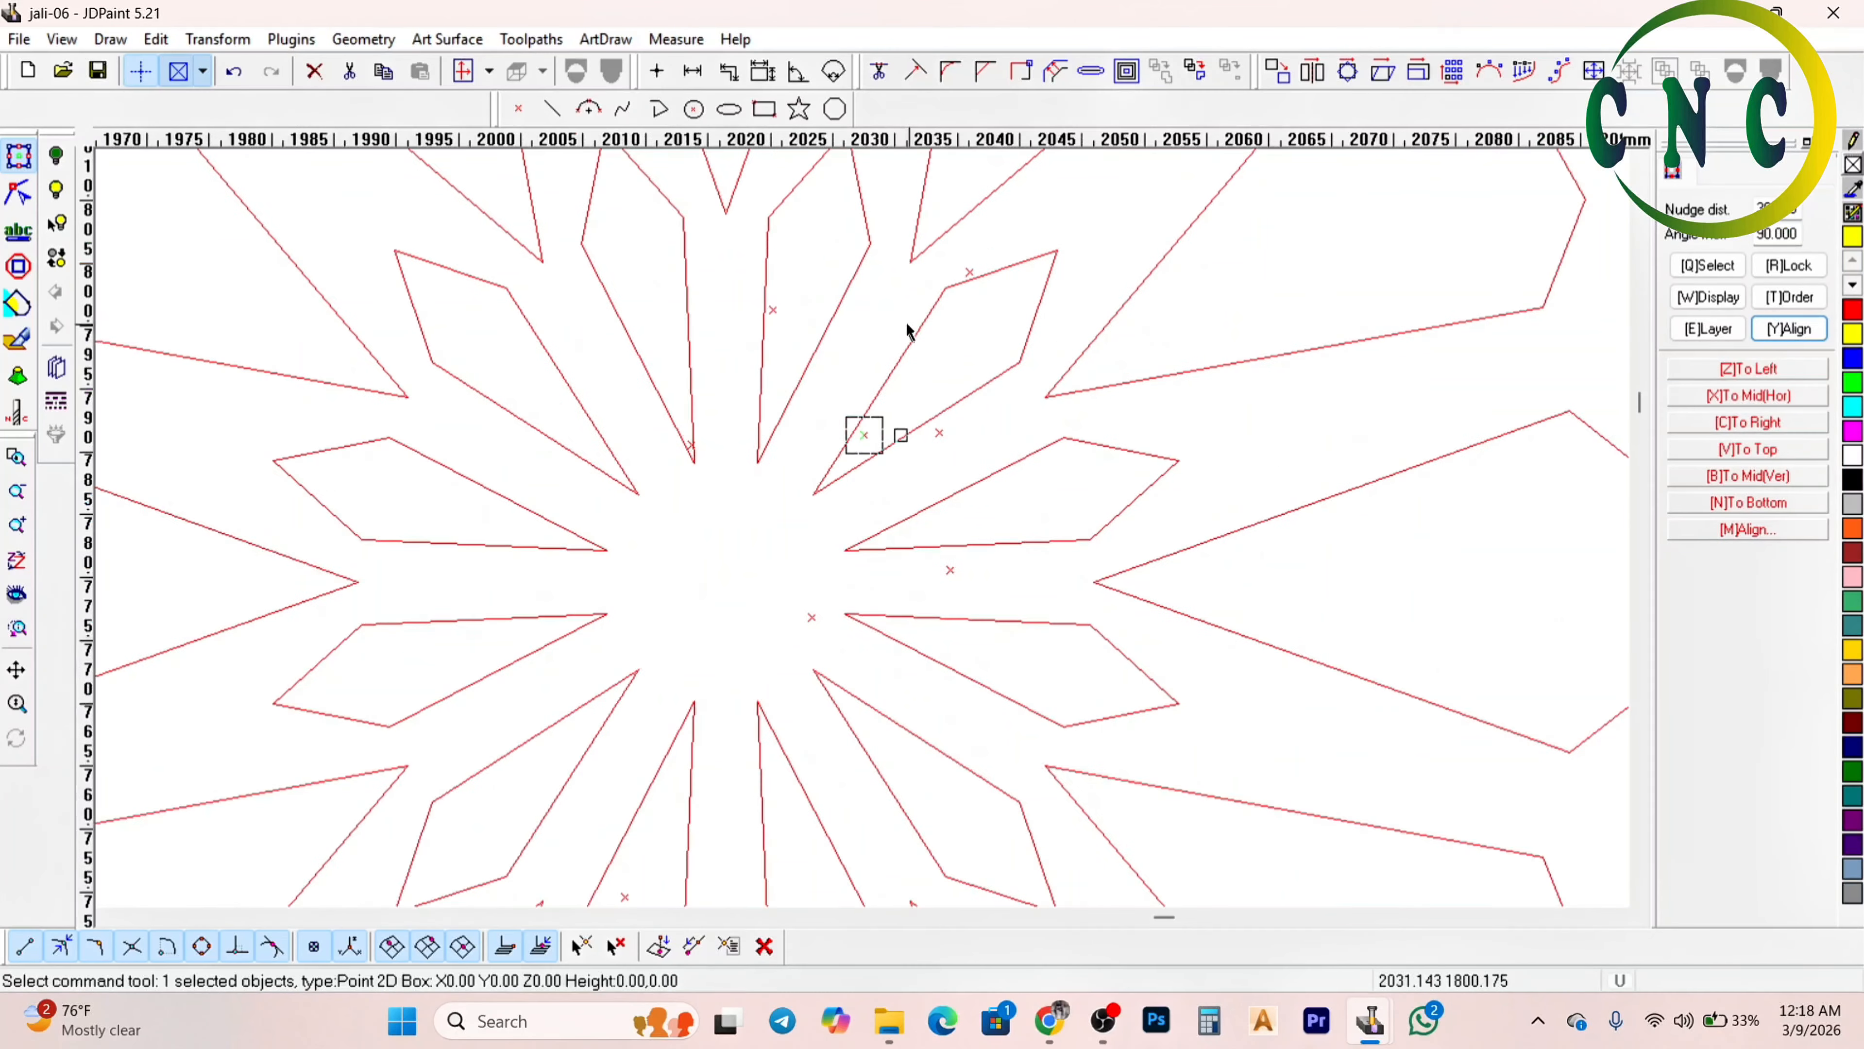
{"action": "scroll", "coordinate": [902, 424], "scroll_direction": "up", "scroll_amount": 2}
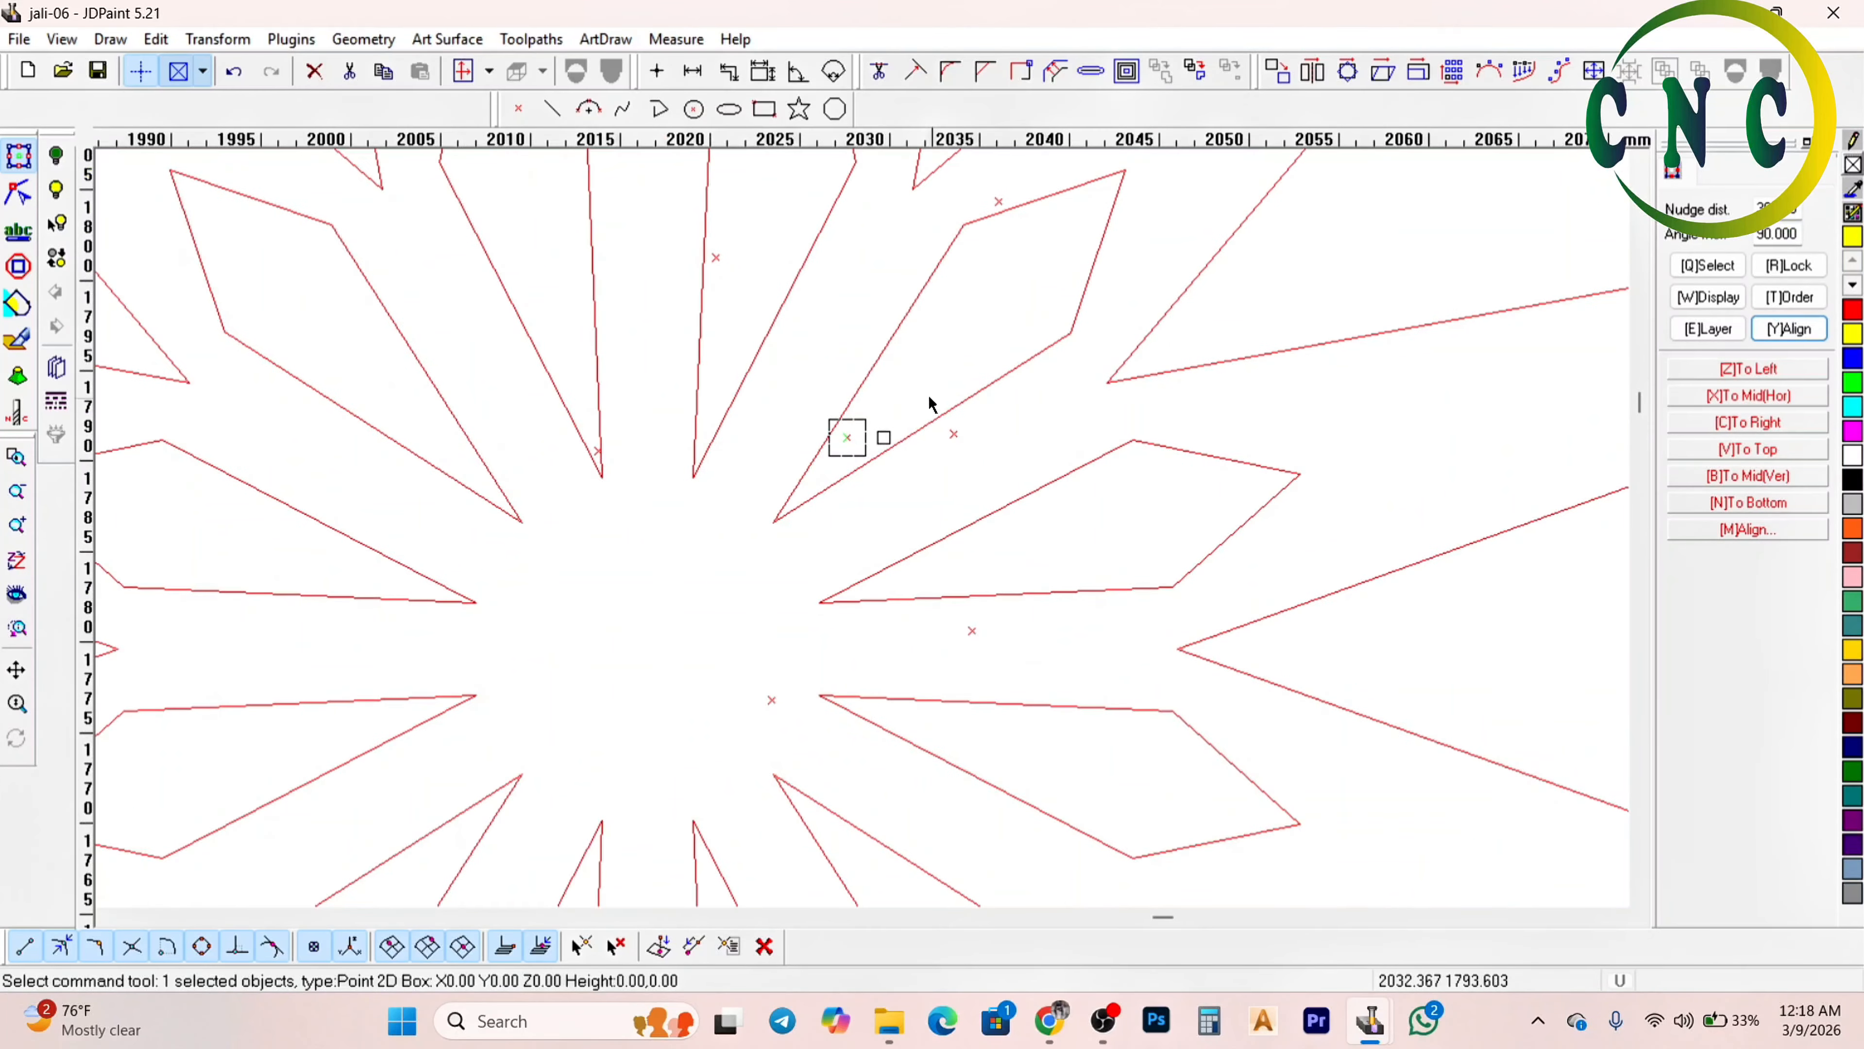
{"action": "left_click", "coordinate": [833, 463]}
{"action": "scroll", "coordinate": [807, 404], "scroll_direction": "up", "scroll_amount": 4}
{"action": "left_click_drag", "start_coordinate": [787, 354], "coordinate": [915, 453]}
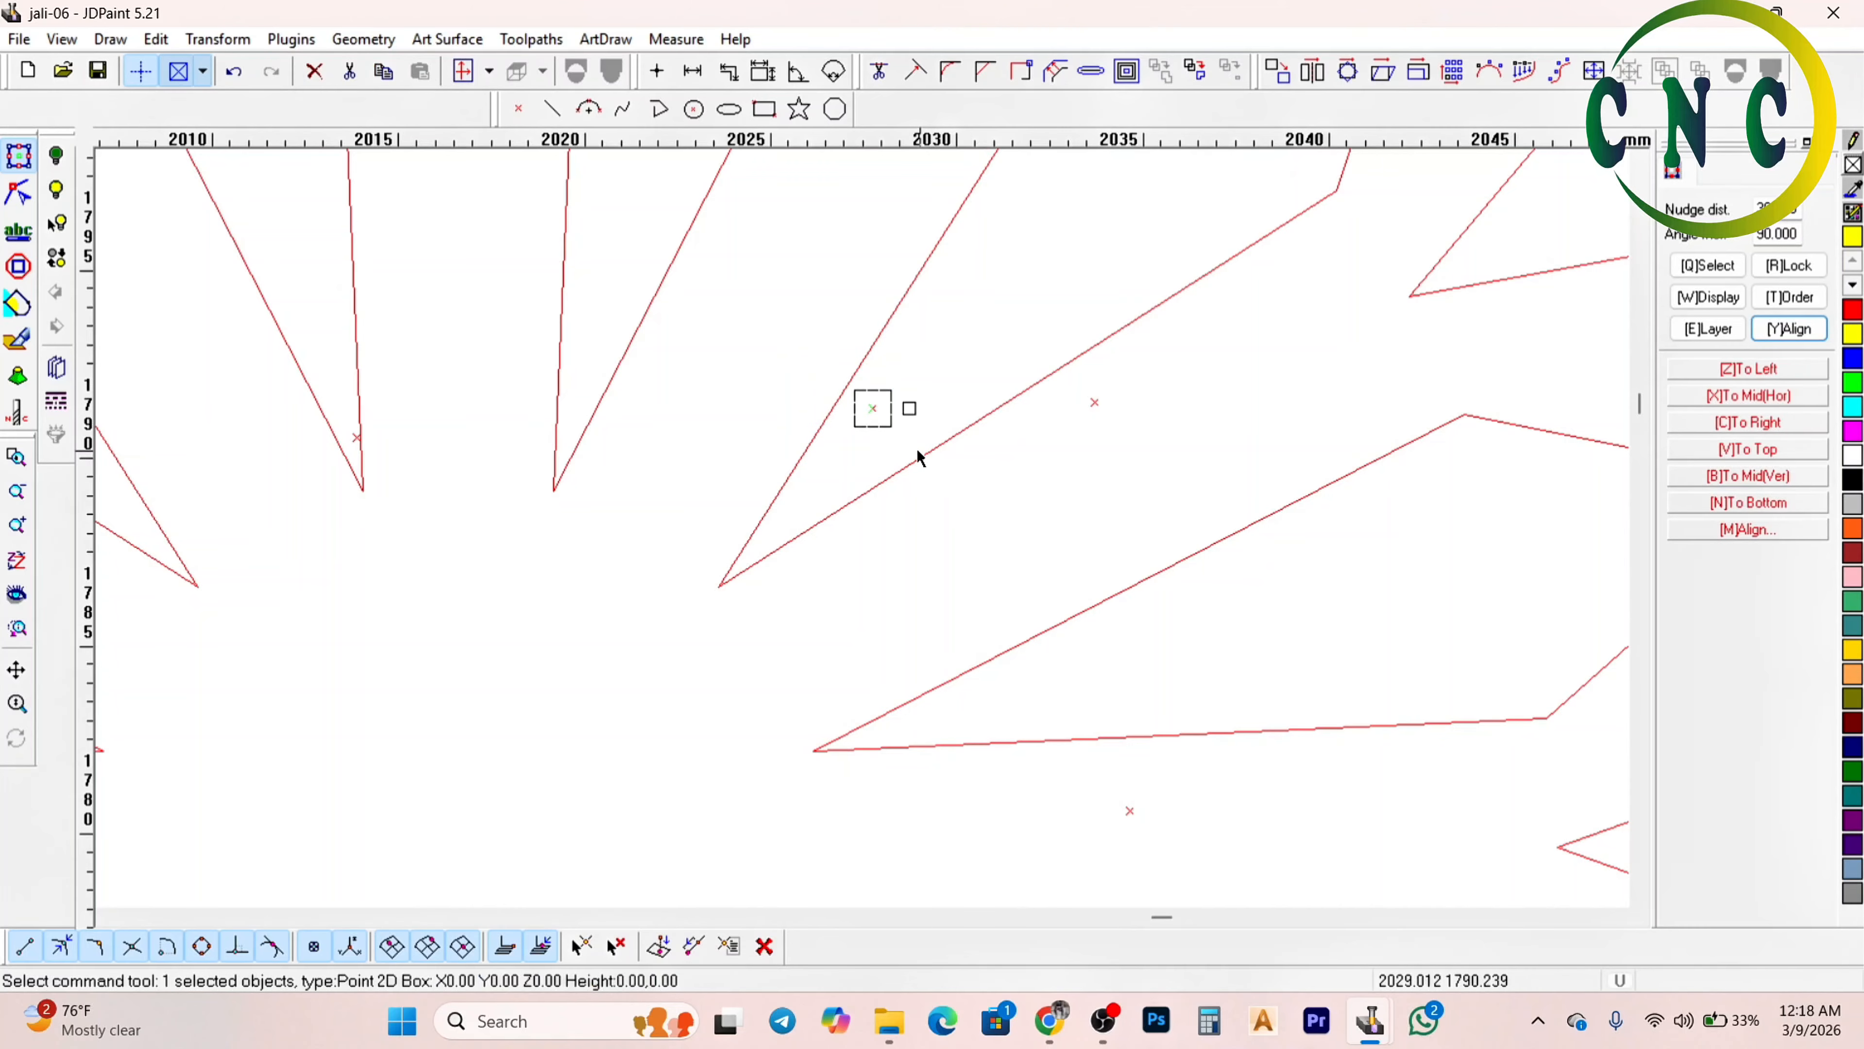
Undo the last move of the eight points
{"action": "scroll", "coordinate": [883, 400], "scroll_direction": "down", "scroll_amount": 6}
{"action": "key", "text": "ctrl+z"}
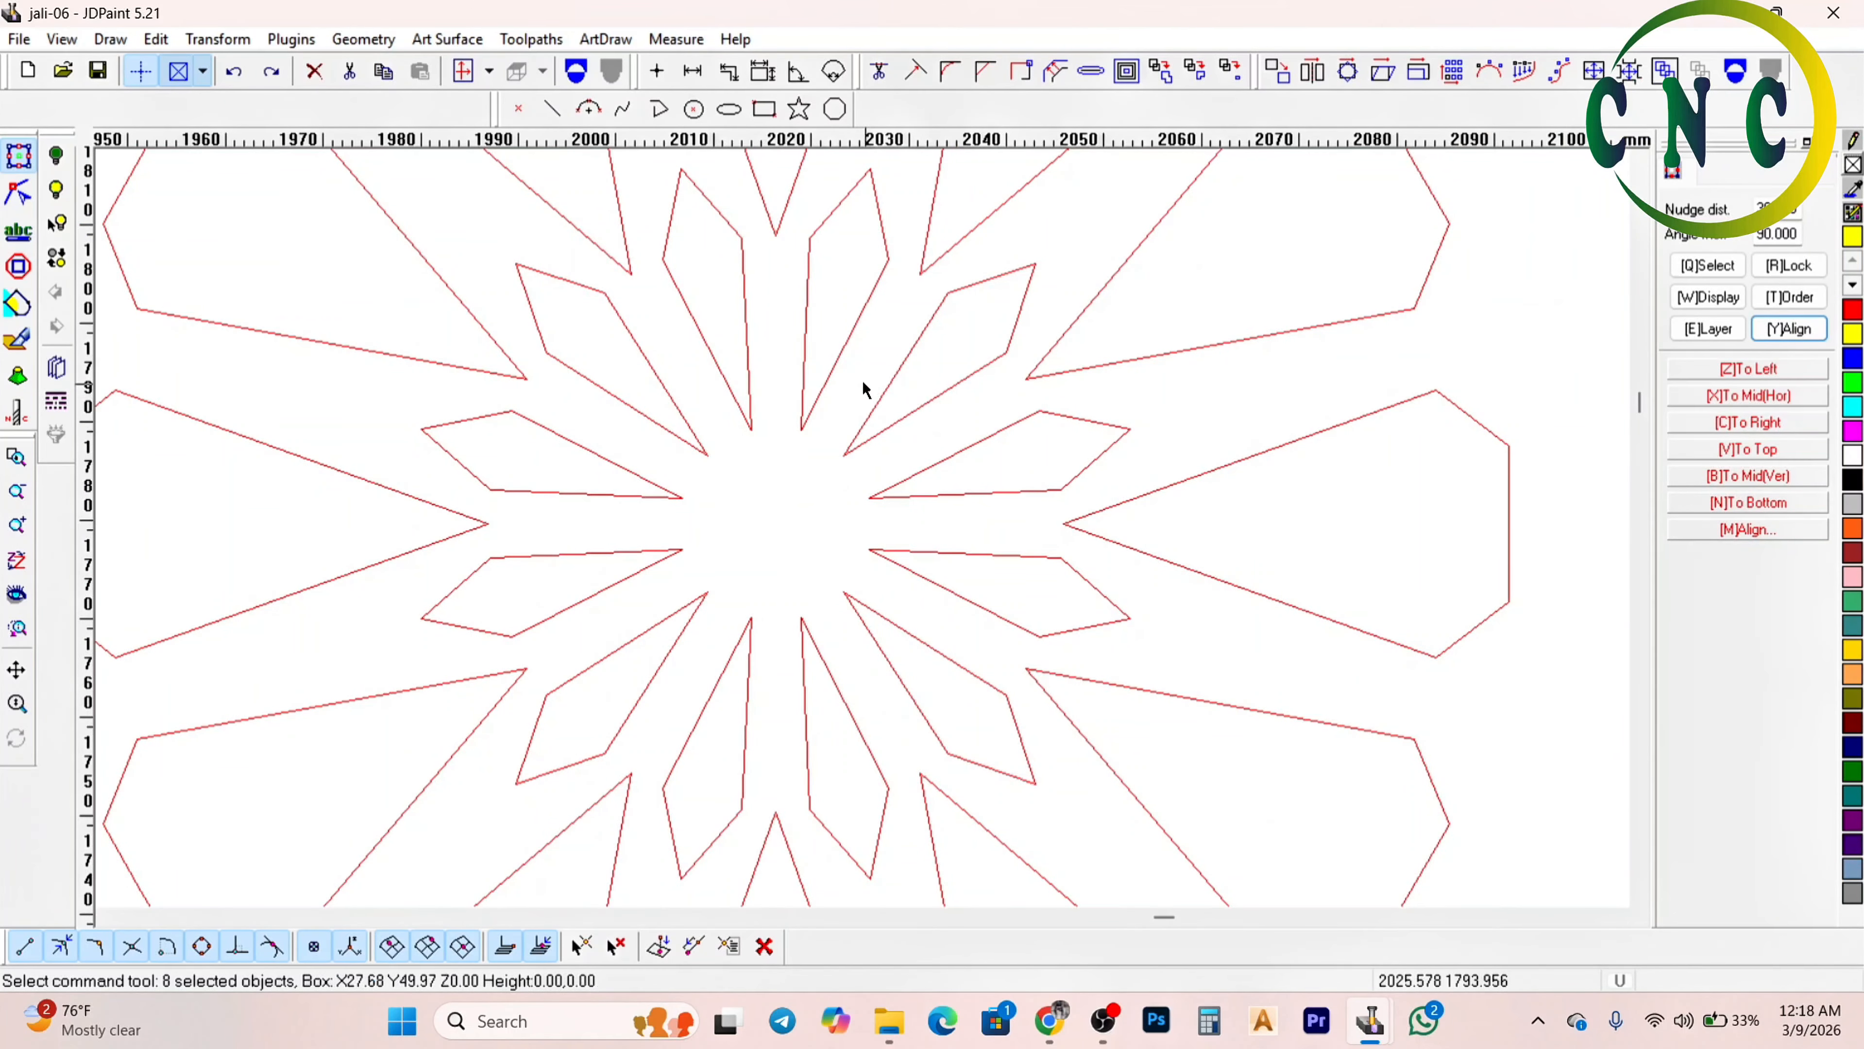
Delete the scattered points beside the rosette, keeping only the lowest one
{"action": "scroll", "coordinate": [874, 382], "scroll_direction": "down", "scroll_amount": 5}
{"action": "scroll", "coordinate": [549, 238], "scroll_direction": "up", "scroll_amount": 3}
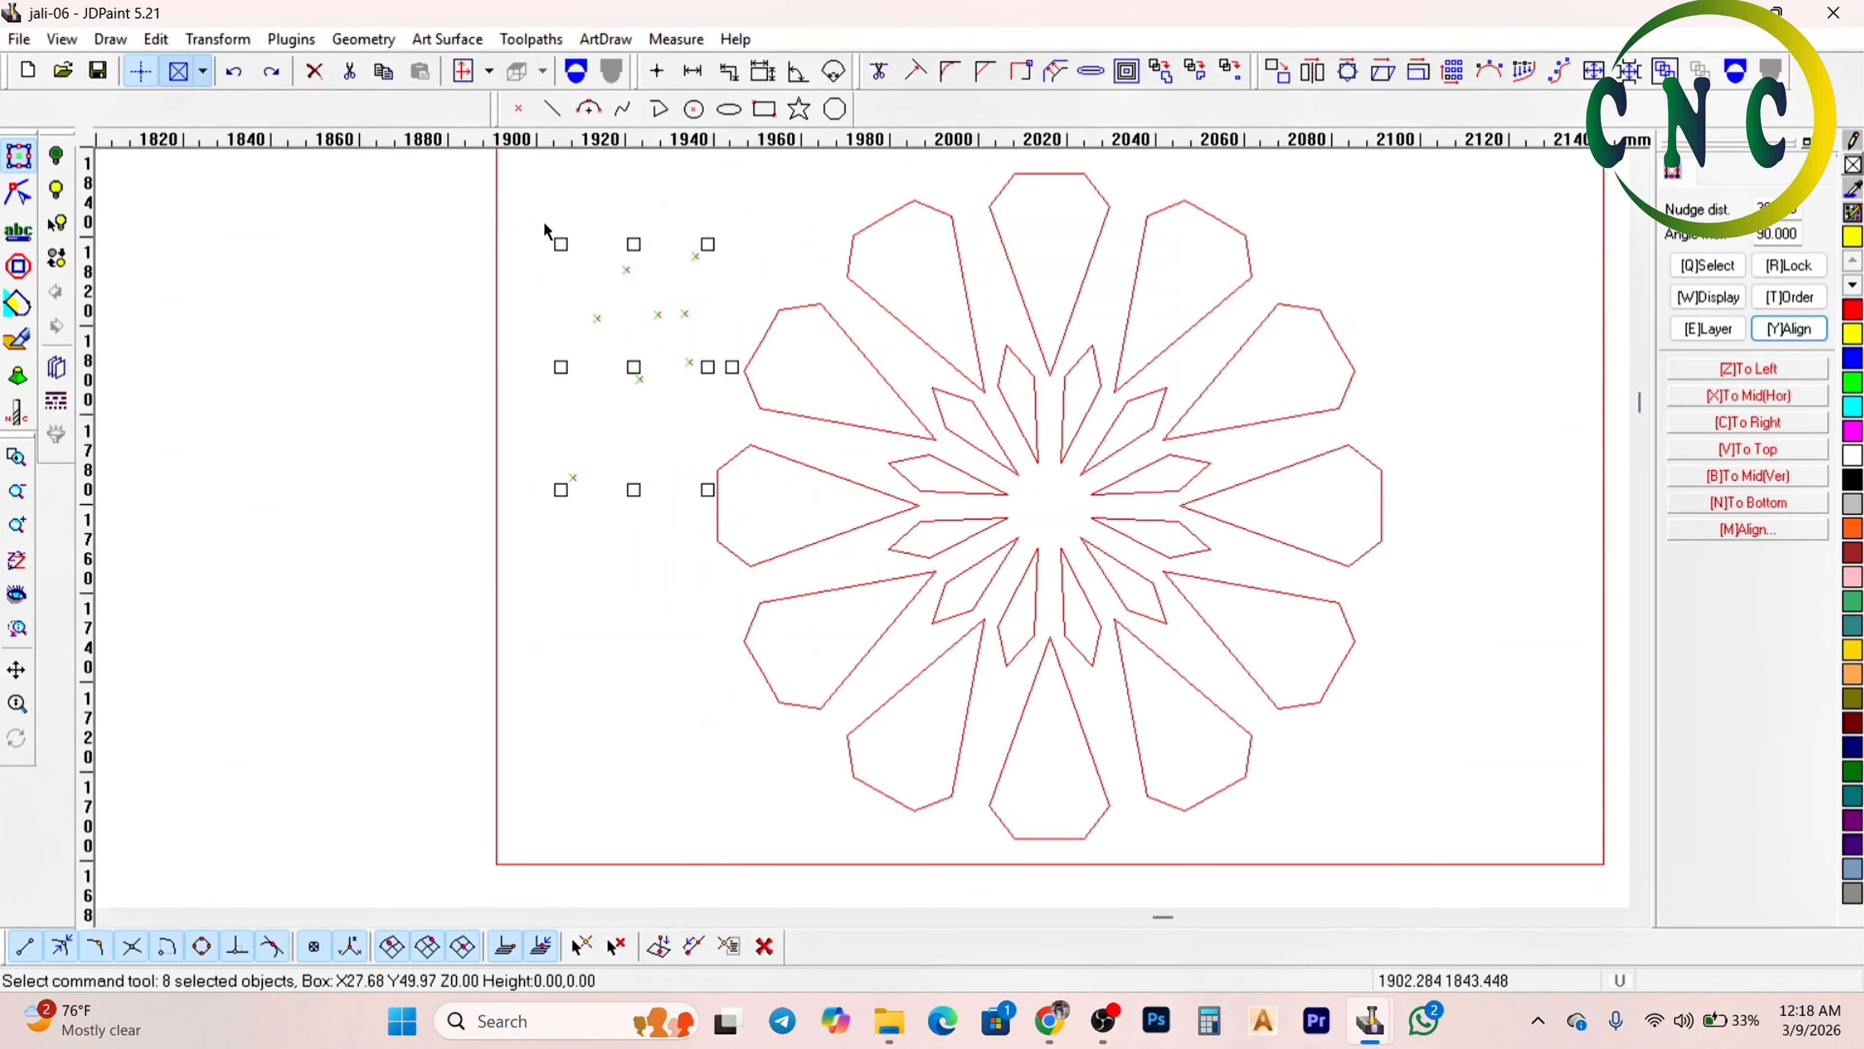
{"action": "left_click_drag", "start_coordinate": [517, 186], "coordinate": [745, 410]}
{"action": "key", "text": "Delete"}
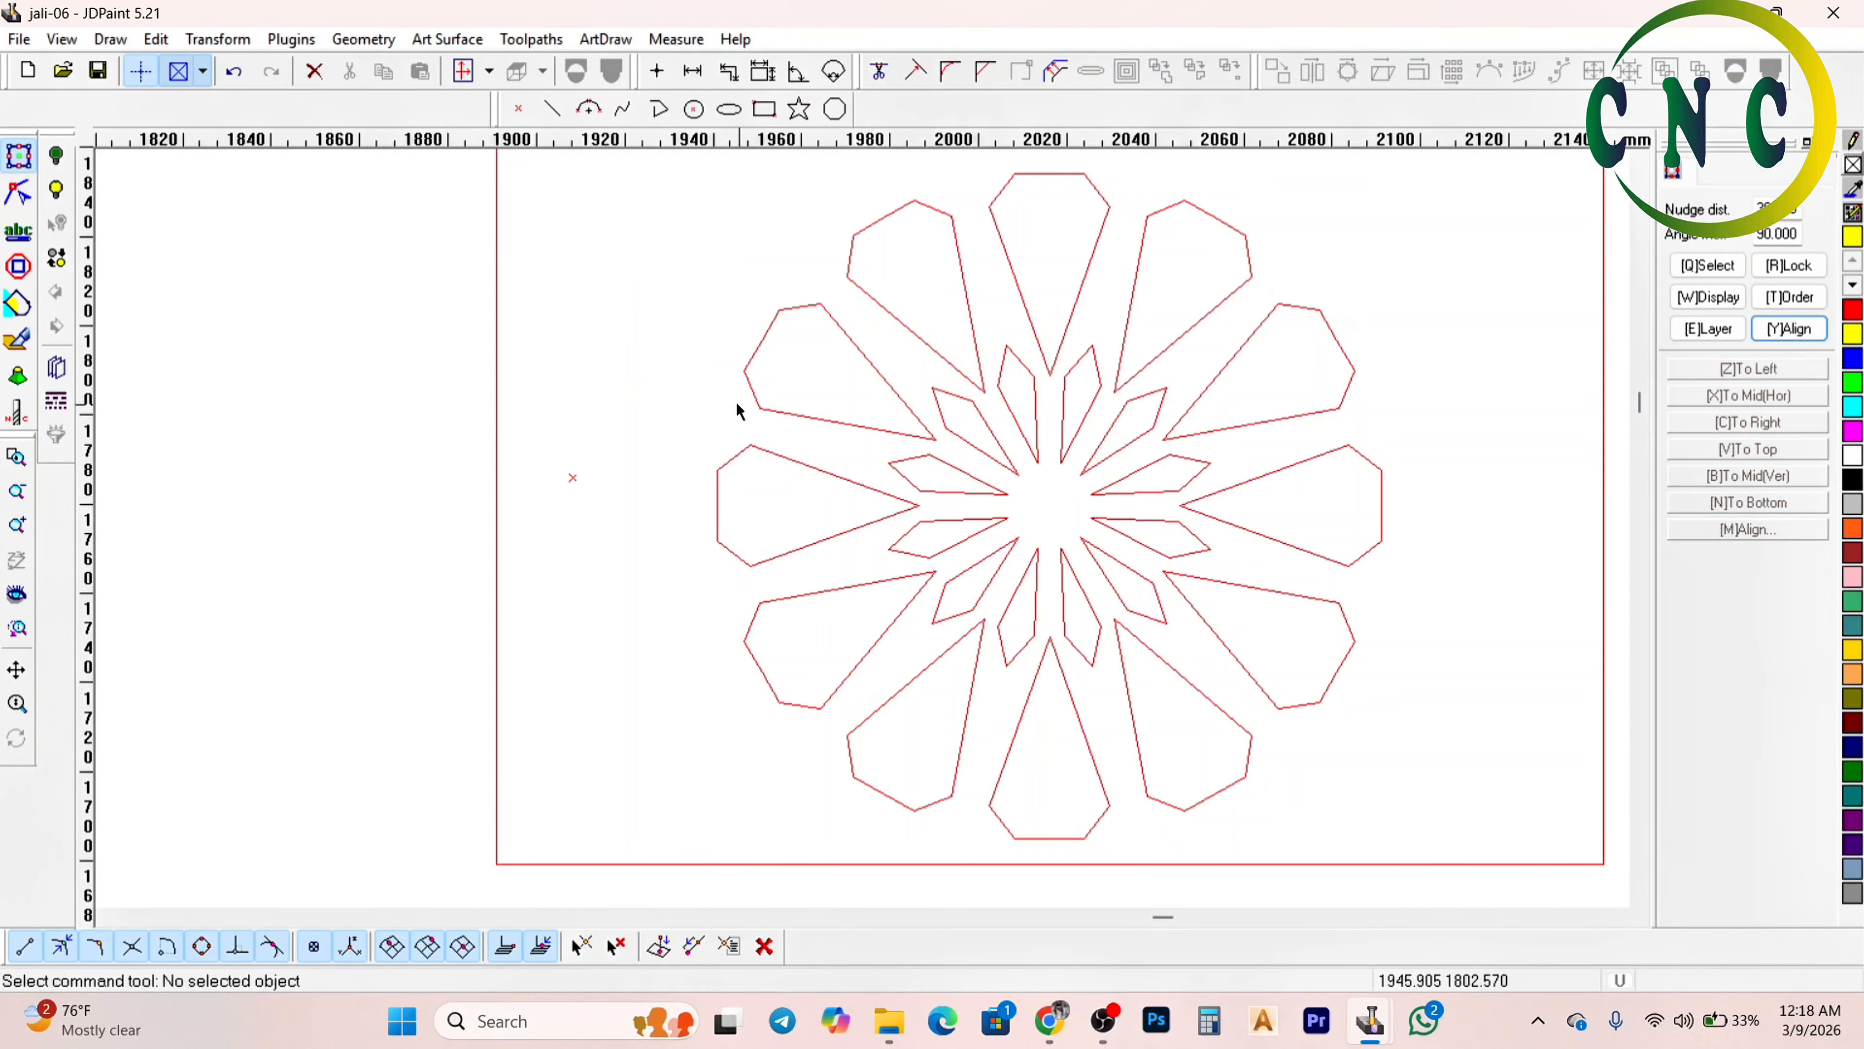
Draw a tiny horizontal line about 0.63 mm long to the upper left of the rosette
{"action": "left_click", "coordinate": [658, 110]}
{"action": "scroll", "coordinate": [727, 312], "scroll_direction": "up", "scroll_amount": 2}
{"action": "left_click", "coordinate": [740, 311]}
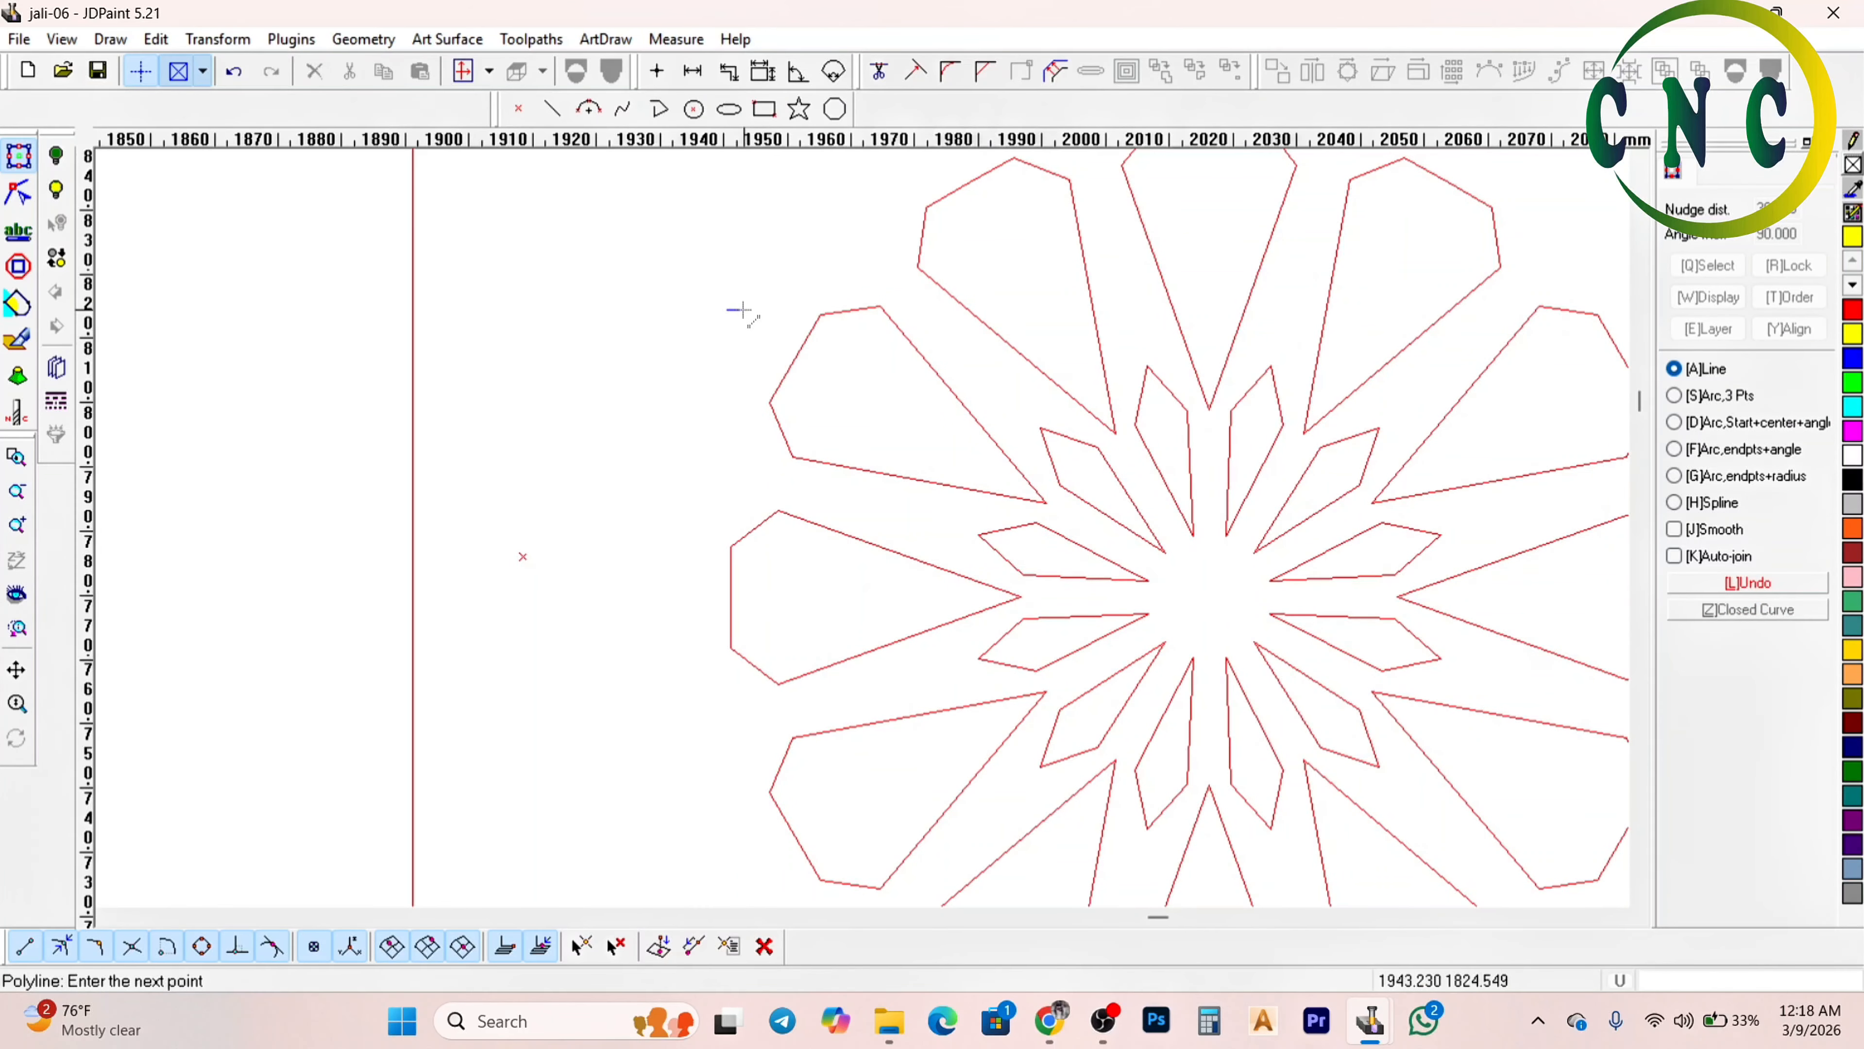
{"action": "scroll", "coordinate": [743, 310], "scroll_direction": "up", "scroll_amount": 3}
{"action": "left_click", "coordinate": [724, 303]}
{"action": "right_click", "coordinate": [730, 302]}
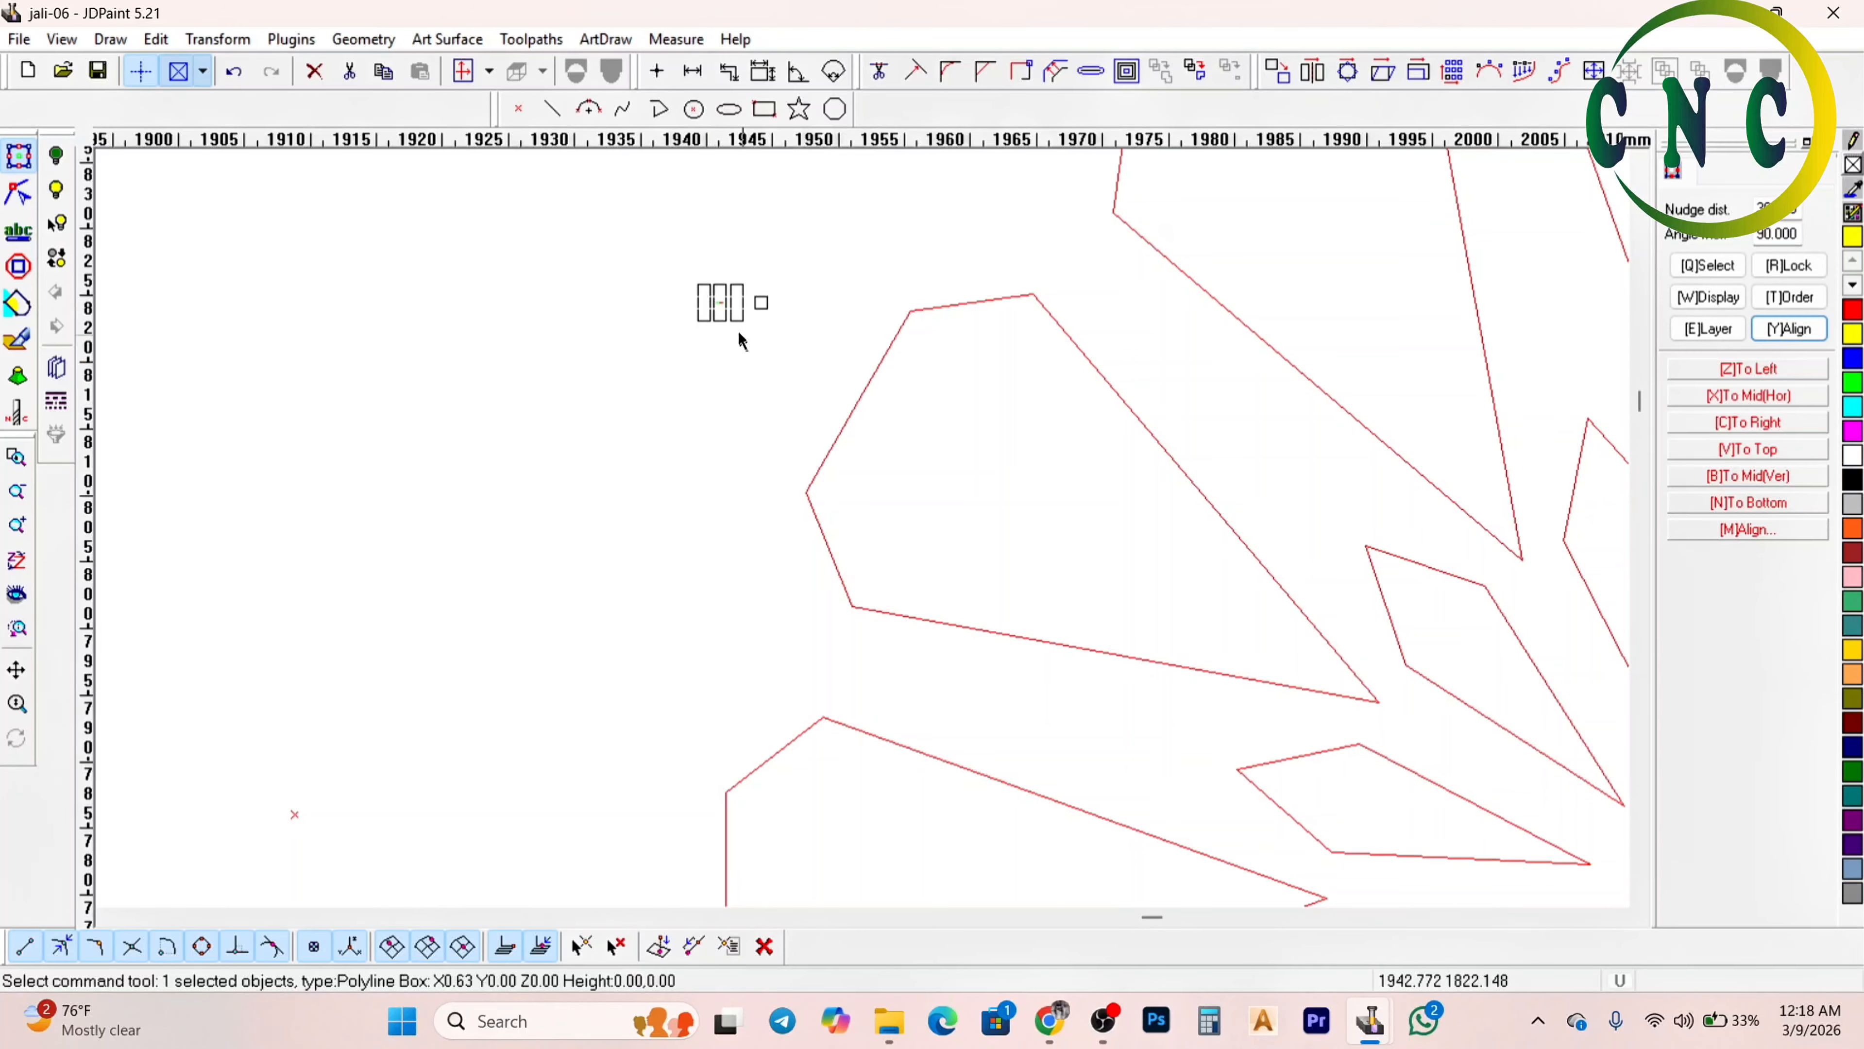
Move the tiny line into the upper-left outer petal, and from there onto the inner petal just above the rosette's centre
{"action": "left_click_drag", "start_coordinate": [720, 303], "coordinate": [1011, 448]}
{"action": "left_click", "coordinate": [944, 520]}
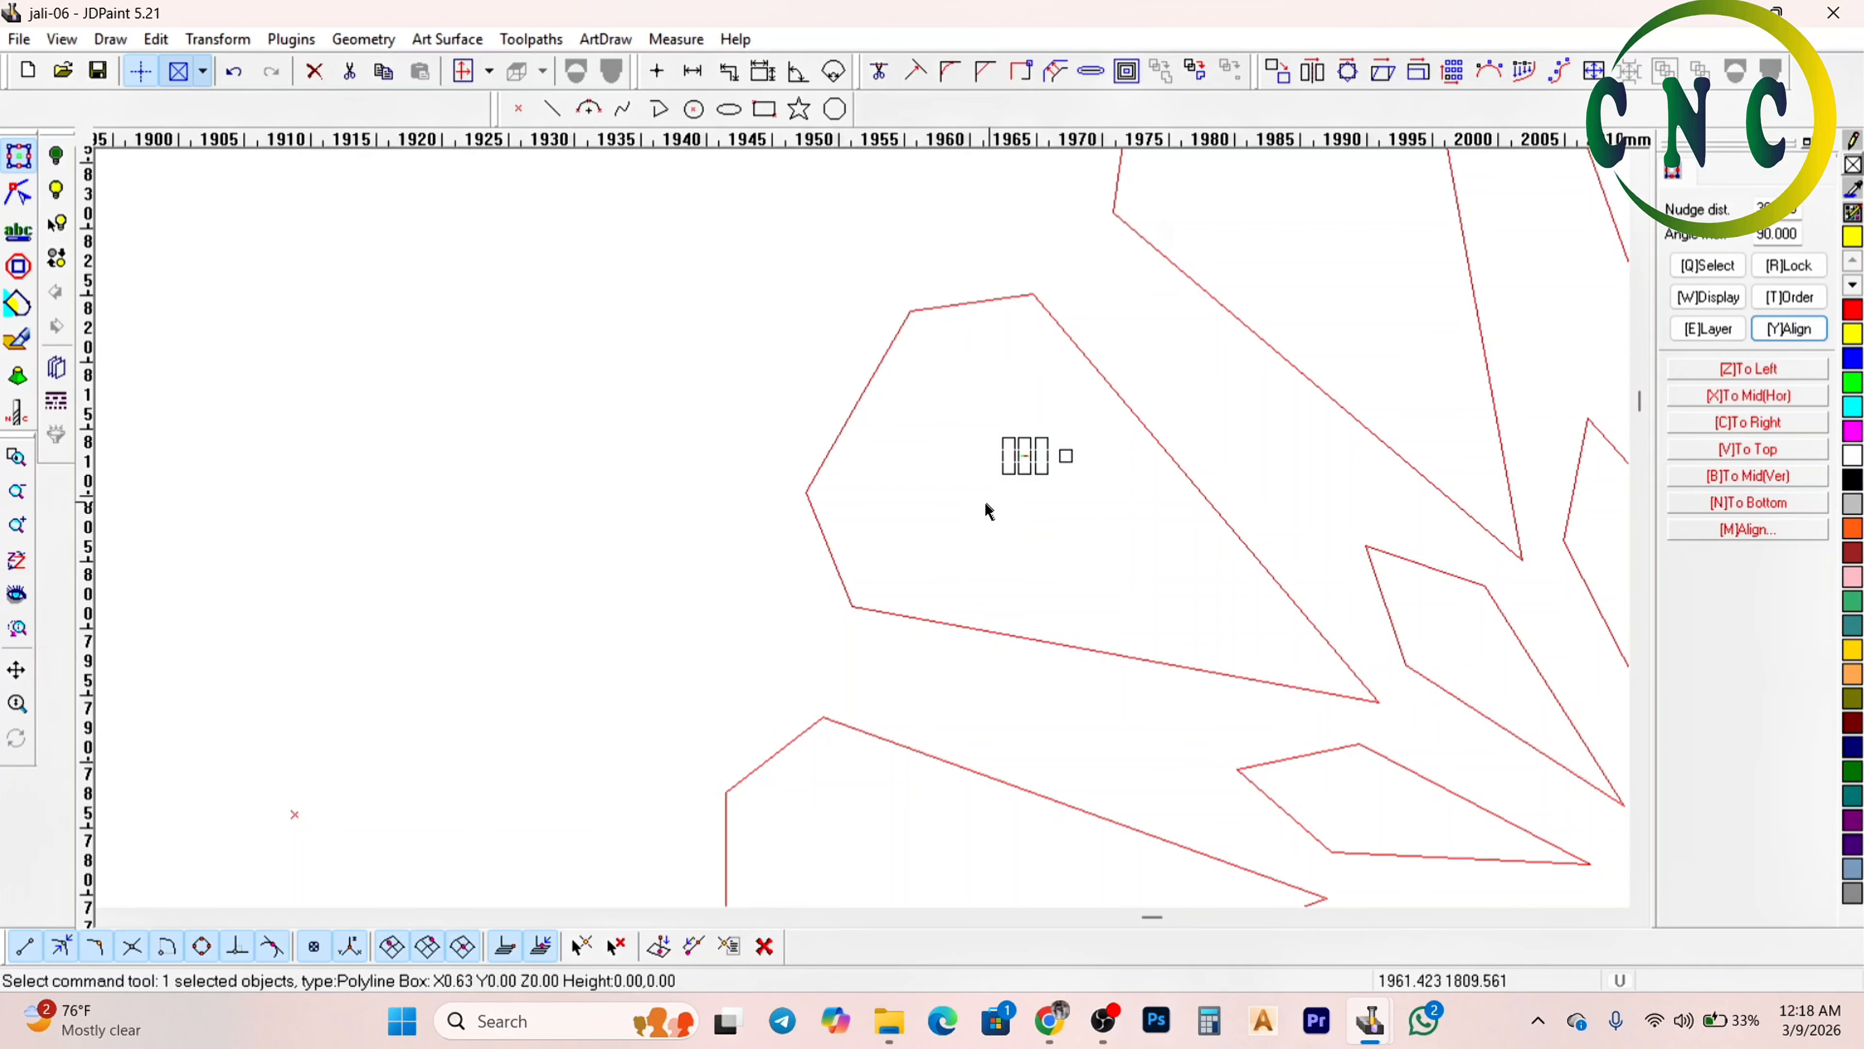
{"action": "left_click", "coordinate": [928, 516]}
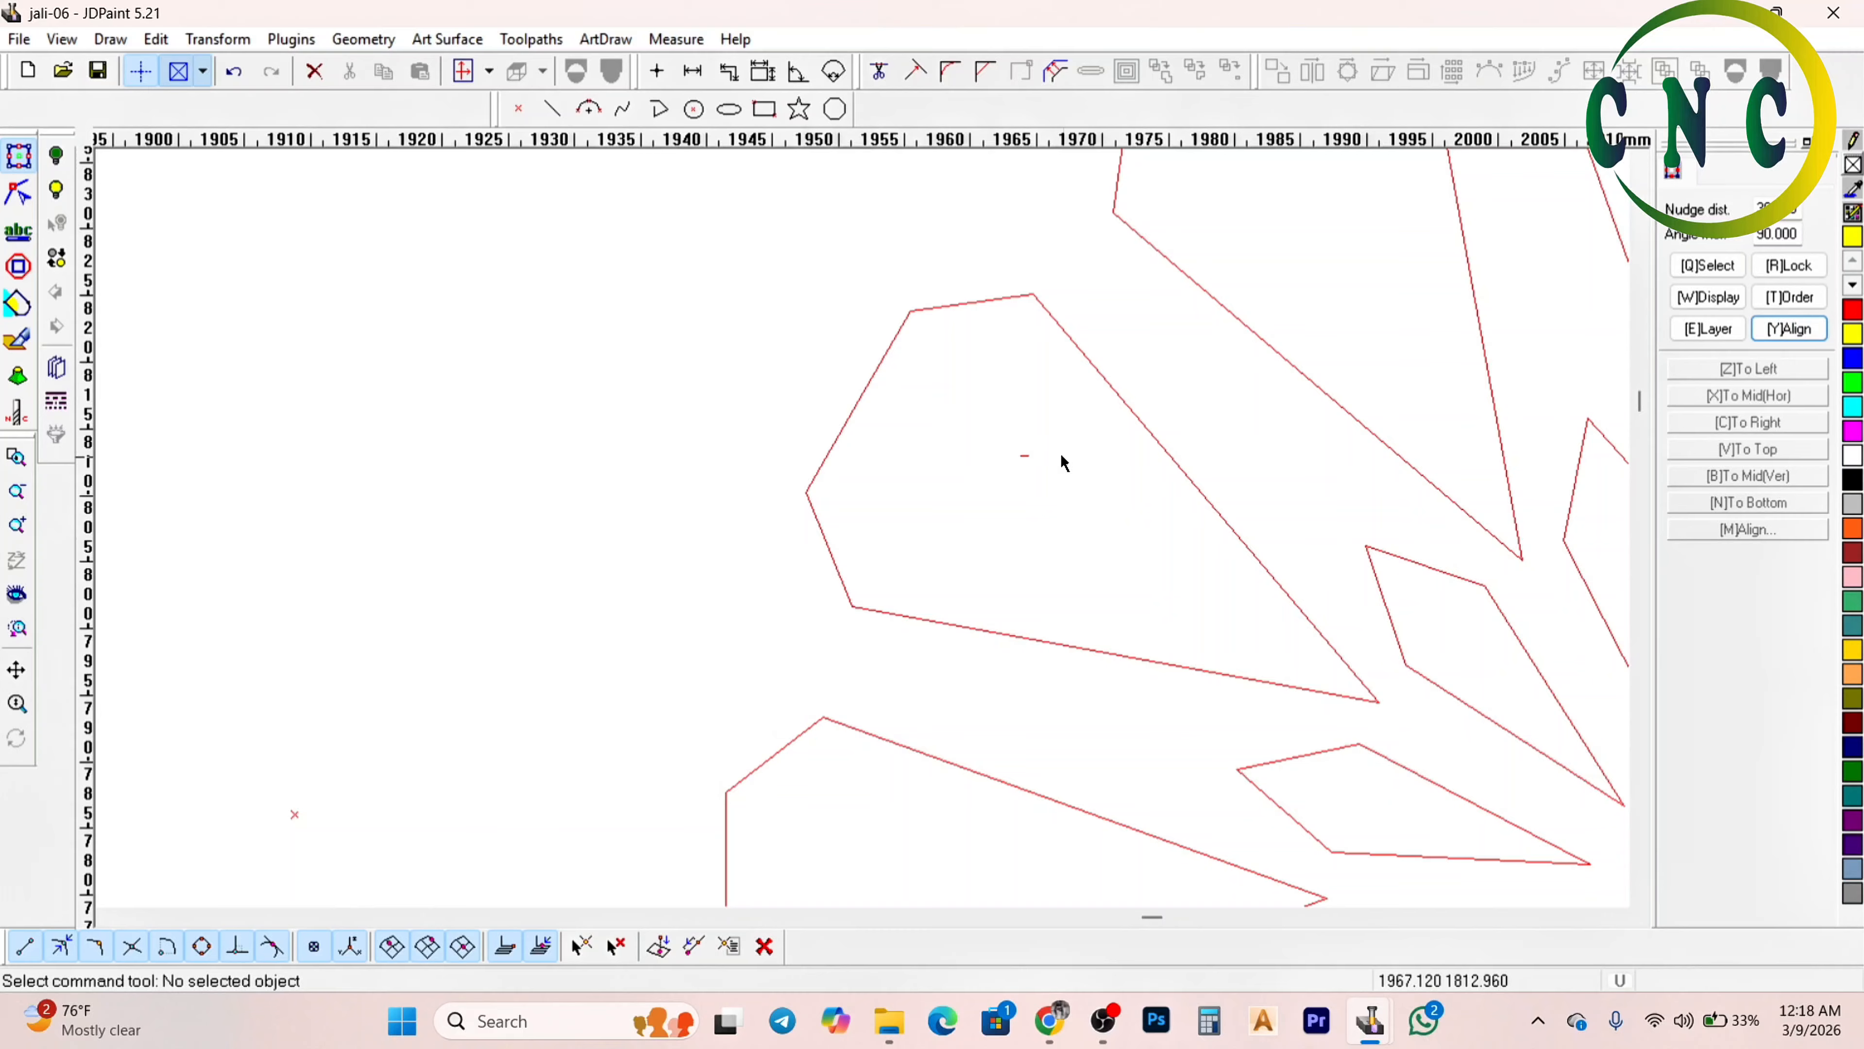
{"action": "left_click", "coordinate": [1023, 461]}
{"action": "scroll", "coordinate": [909, 446], "scroll_direction": "down", "scroll_amount": 2}
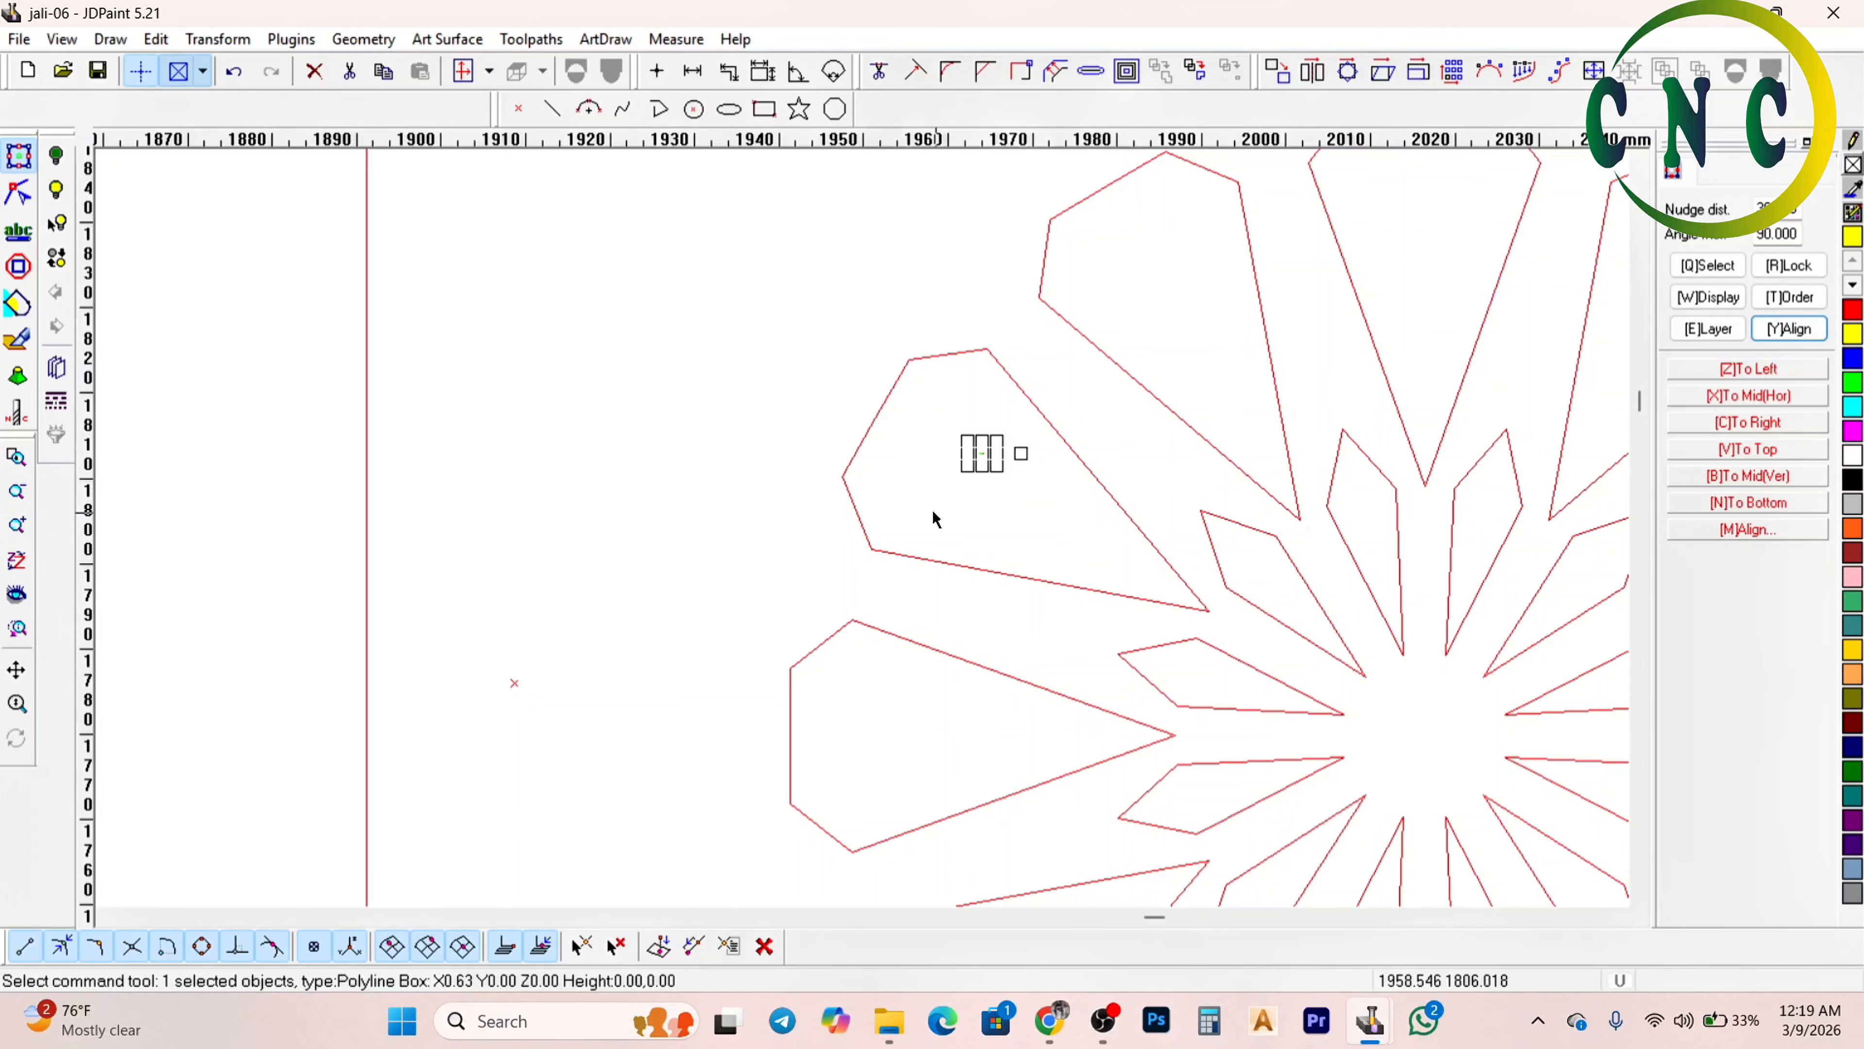
{"action": "scroll", "coordinate": [944, 439], "scroll_direction": "up", "scroll_amount": 2}
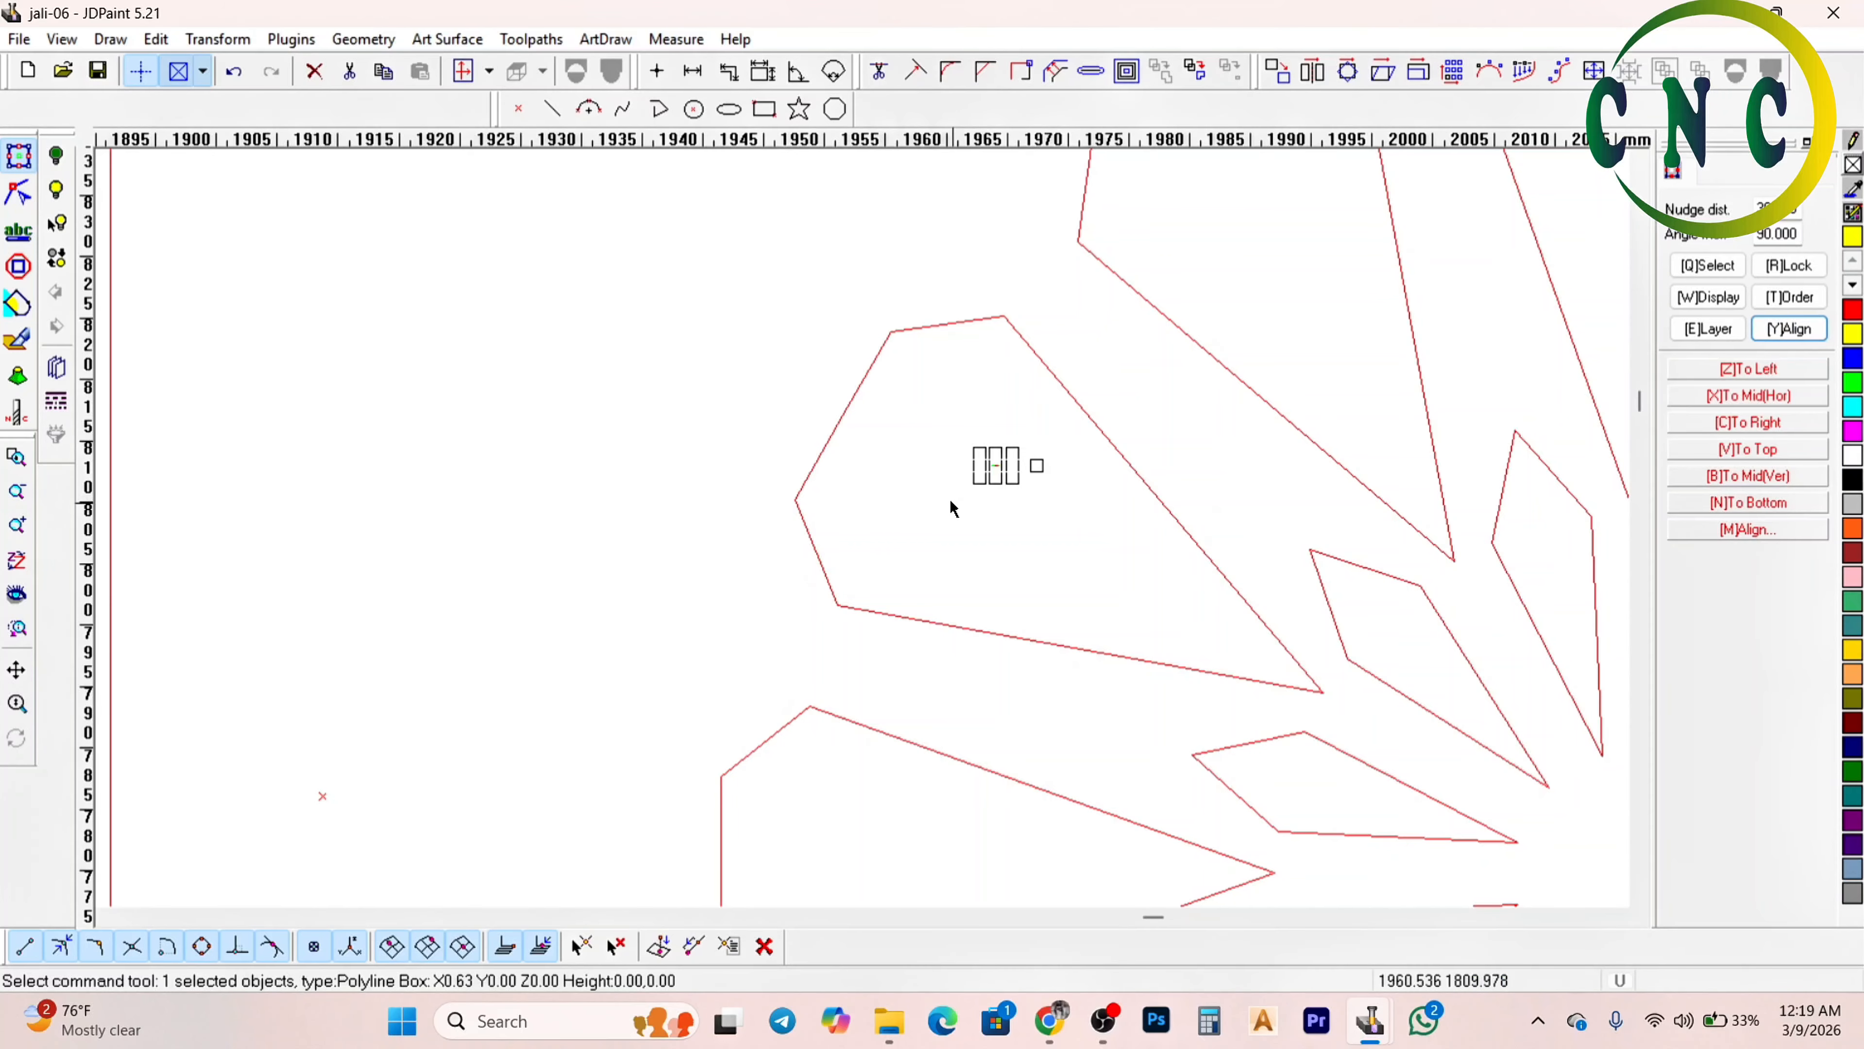
{"action": "left_click", "coordinate": [949, 500]}
{"action": "left_click", "coordinate": [961, 441]}
{"action": "scroll", "coordinate": [1014, 471], "scroll_direction": "down", "scroll_amount": 1}
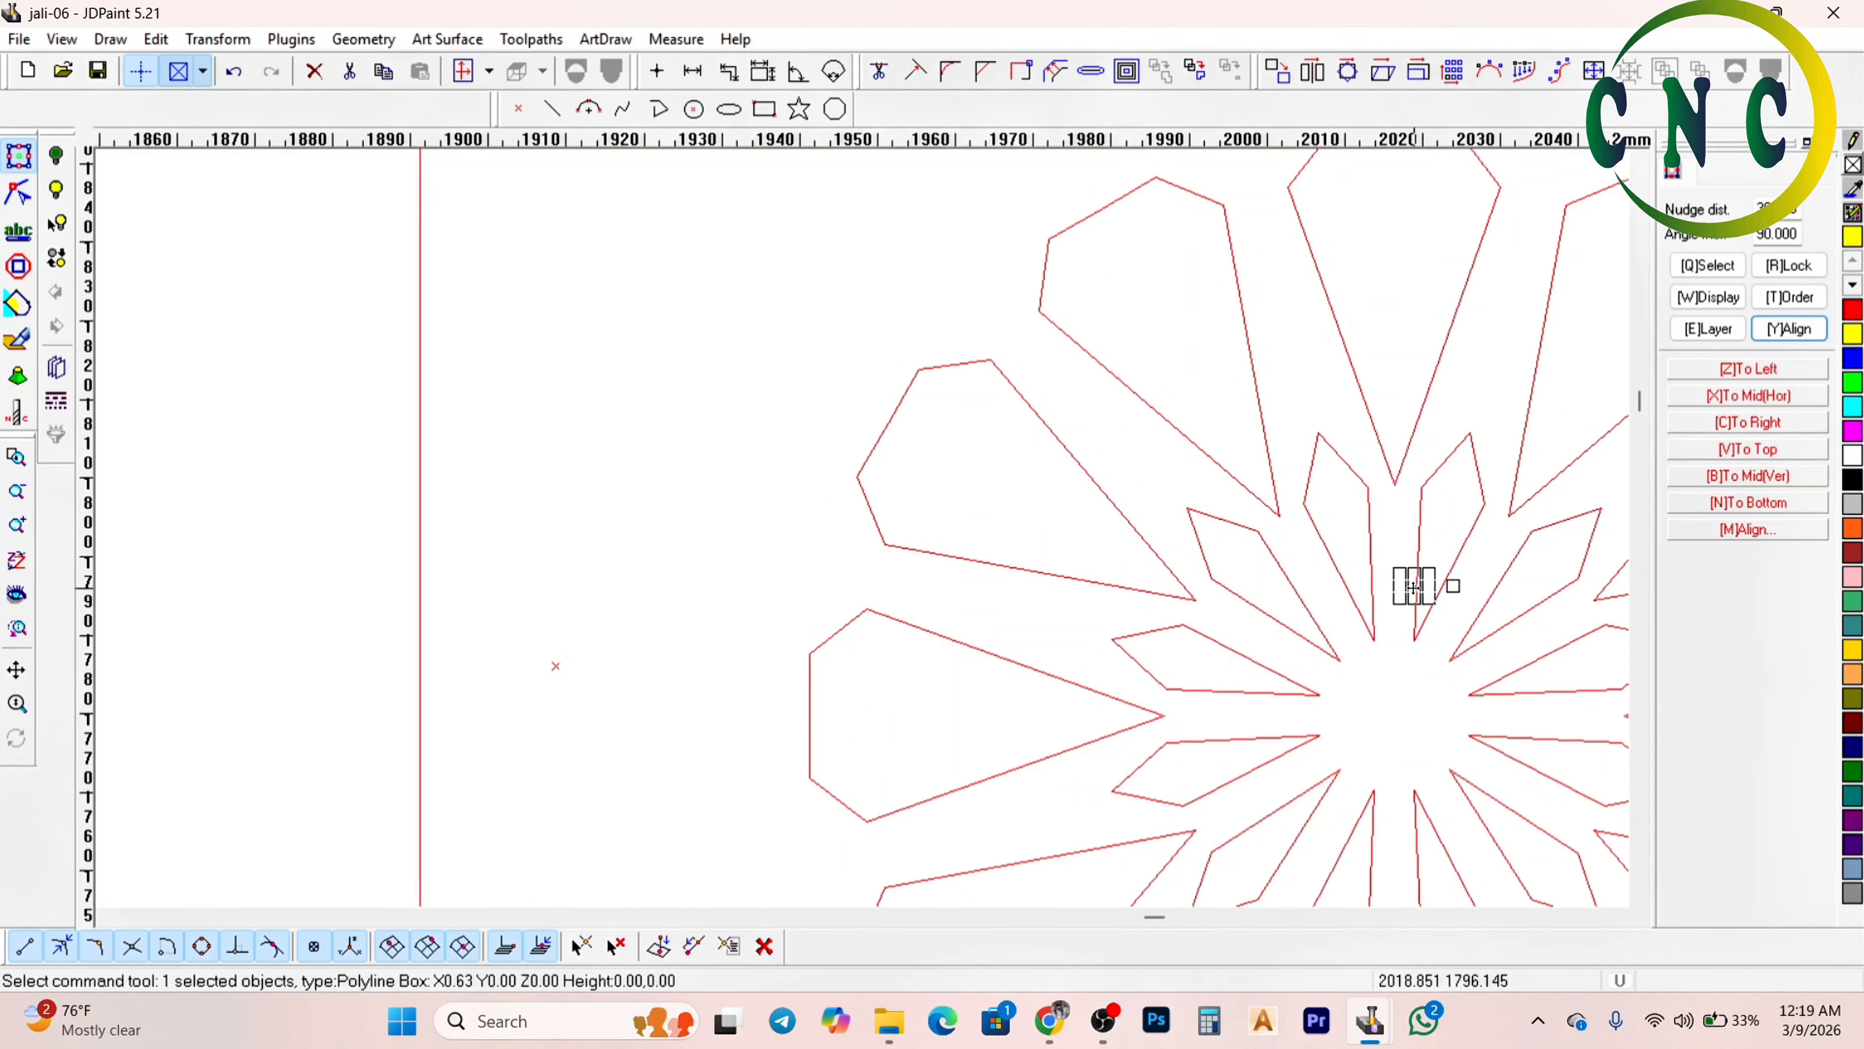
Examine the tiny line on the inner petal and delete it
{"action": "scroll", "coordinate": [1117, 453], "scroll_direction": "down", "scroll_amount": 2}
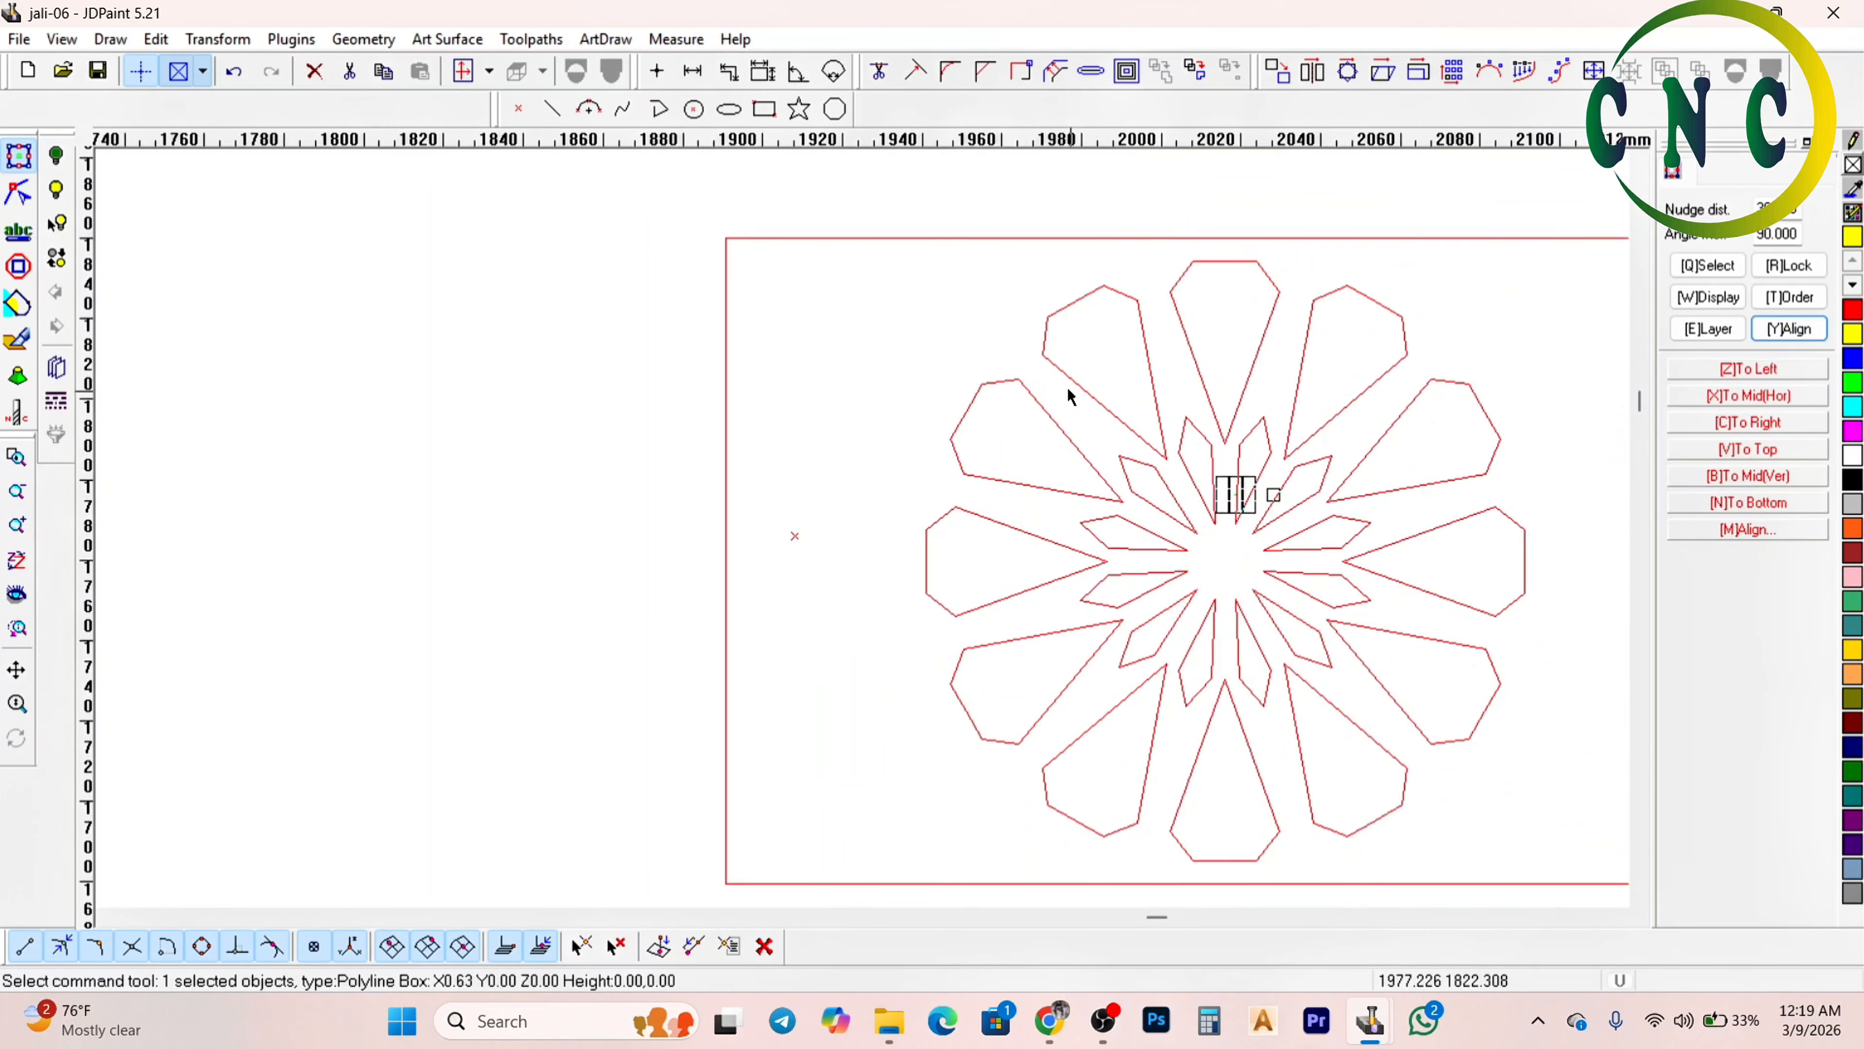
{"action": "left_click", "coordinate": [1260, 511]}
{"action": "scroll", "coordinate": [1241, 507], "scroll_direction": "up", "scroll_amount": 3}
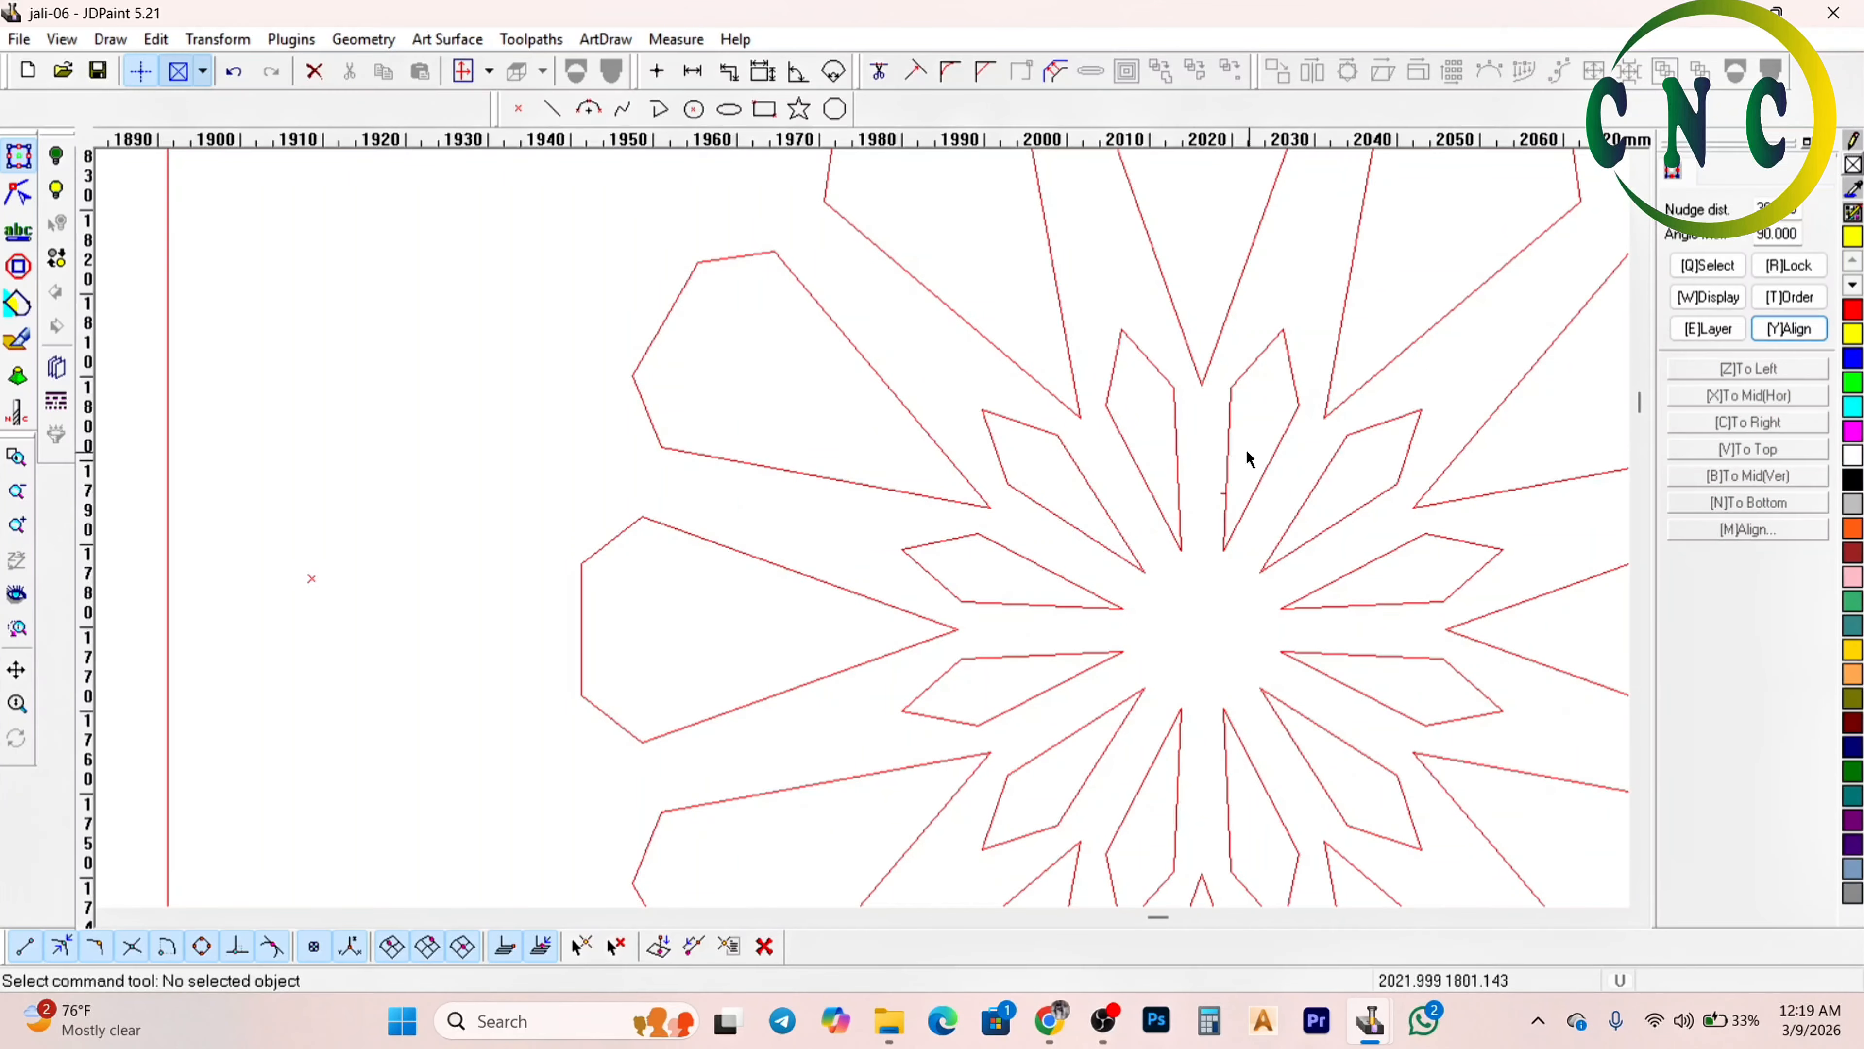
{"action": "scroll", "coordinate": [1246, 457], "scroll_direction": "down", "scroll_amount": 1}
{"action": "scroll", "coordinate": [1230, 470], "scroll_direction": "up", "scroll_amount": 3}
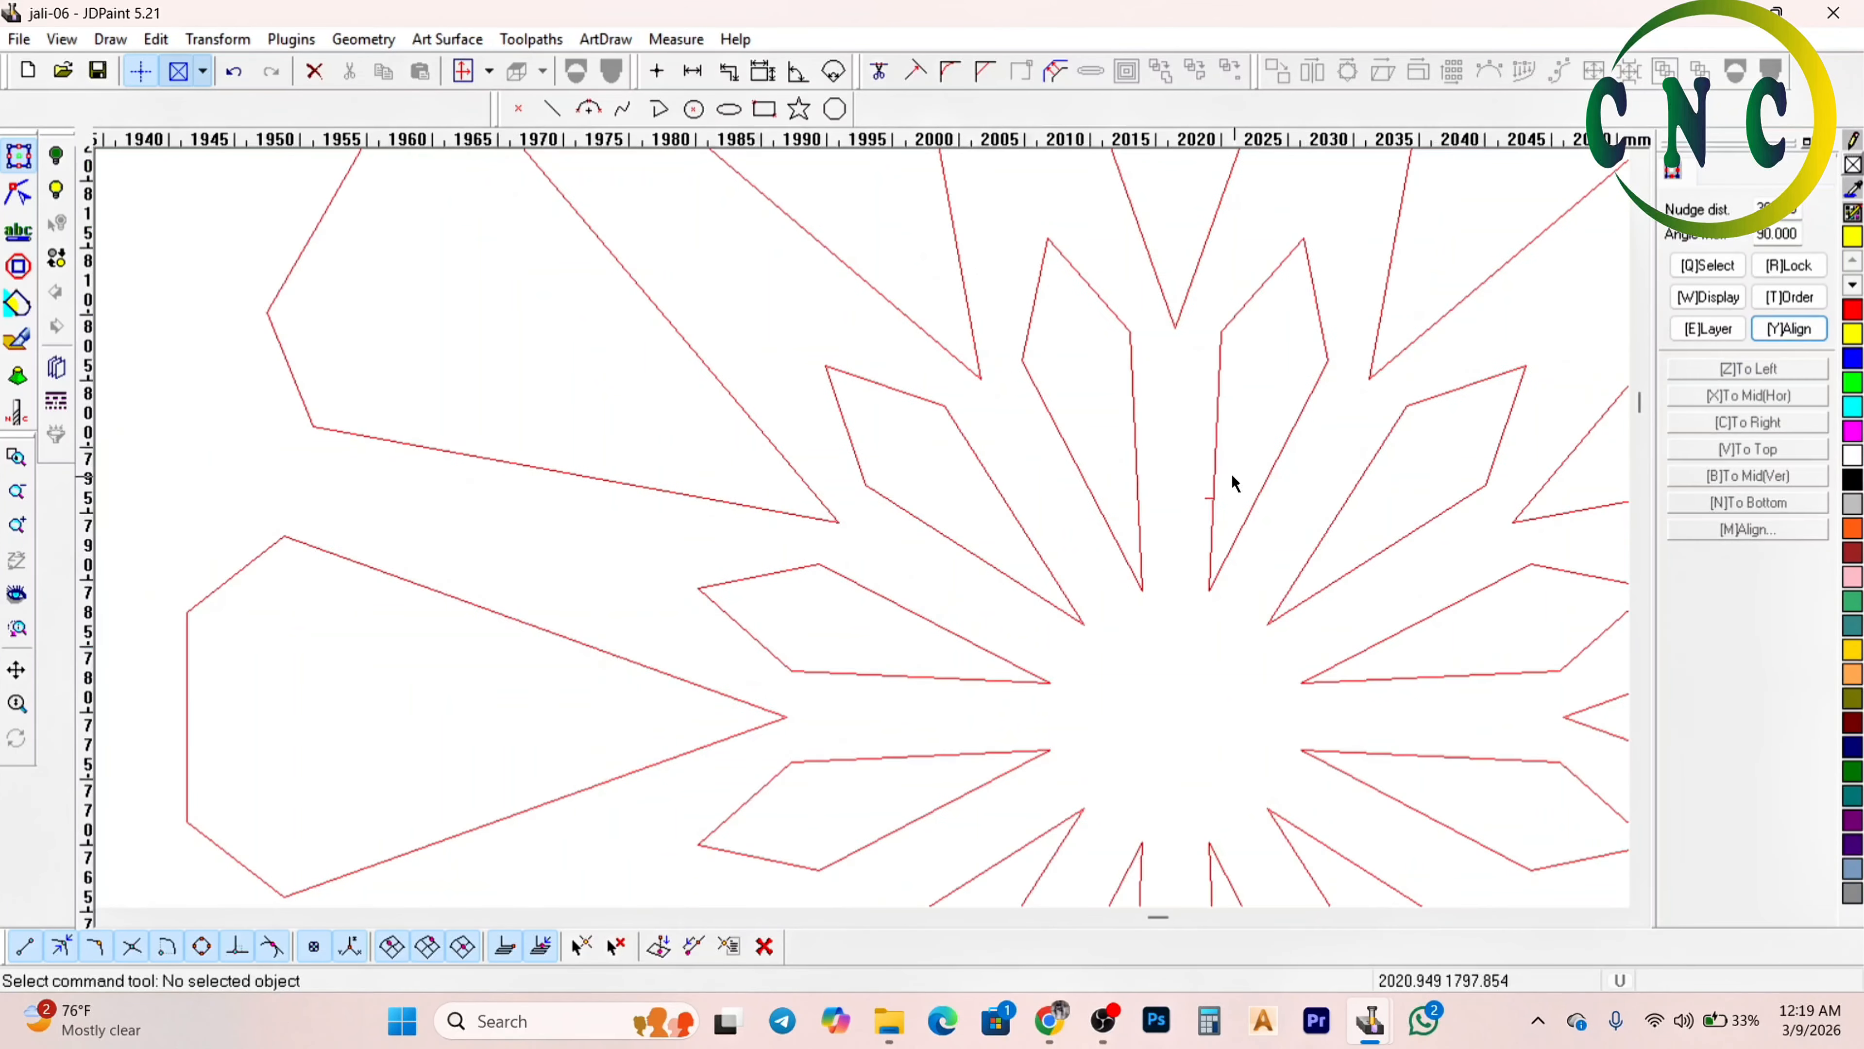
{"action": "scroll", "coordinate": [1226, 477], "scroll_direction": "down", "scroll_amount": 2}
{"action": "scroll", "coordinate": [1241, 506], "scroll_direction": "up", "scroll_amount": 3}
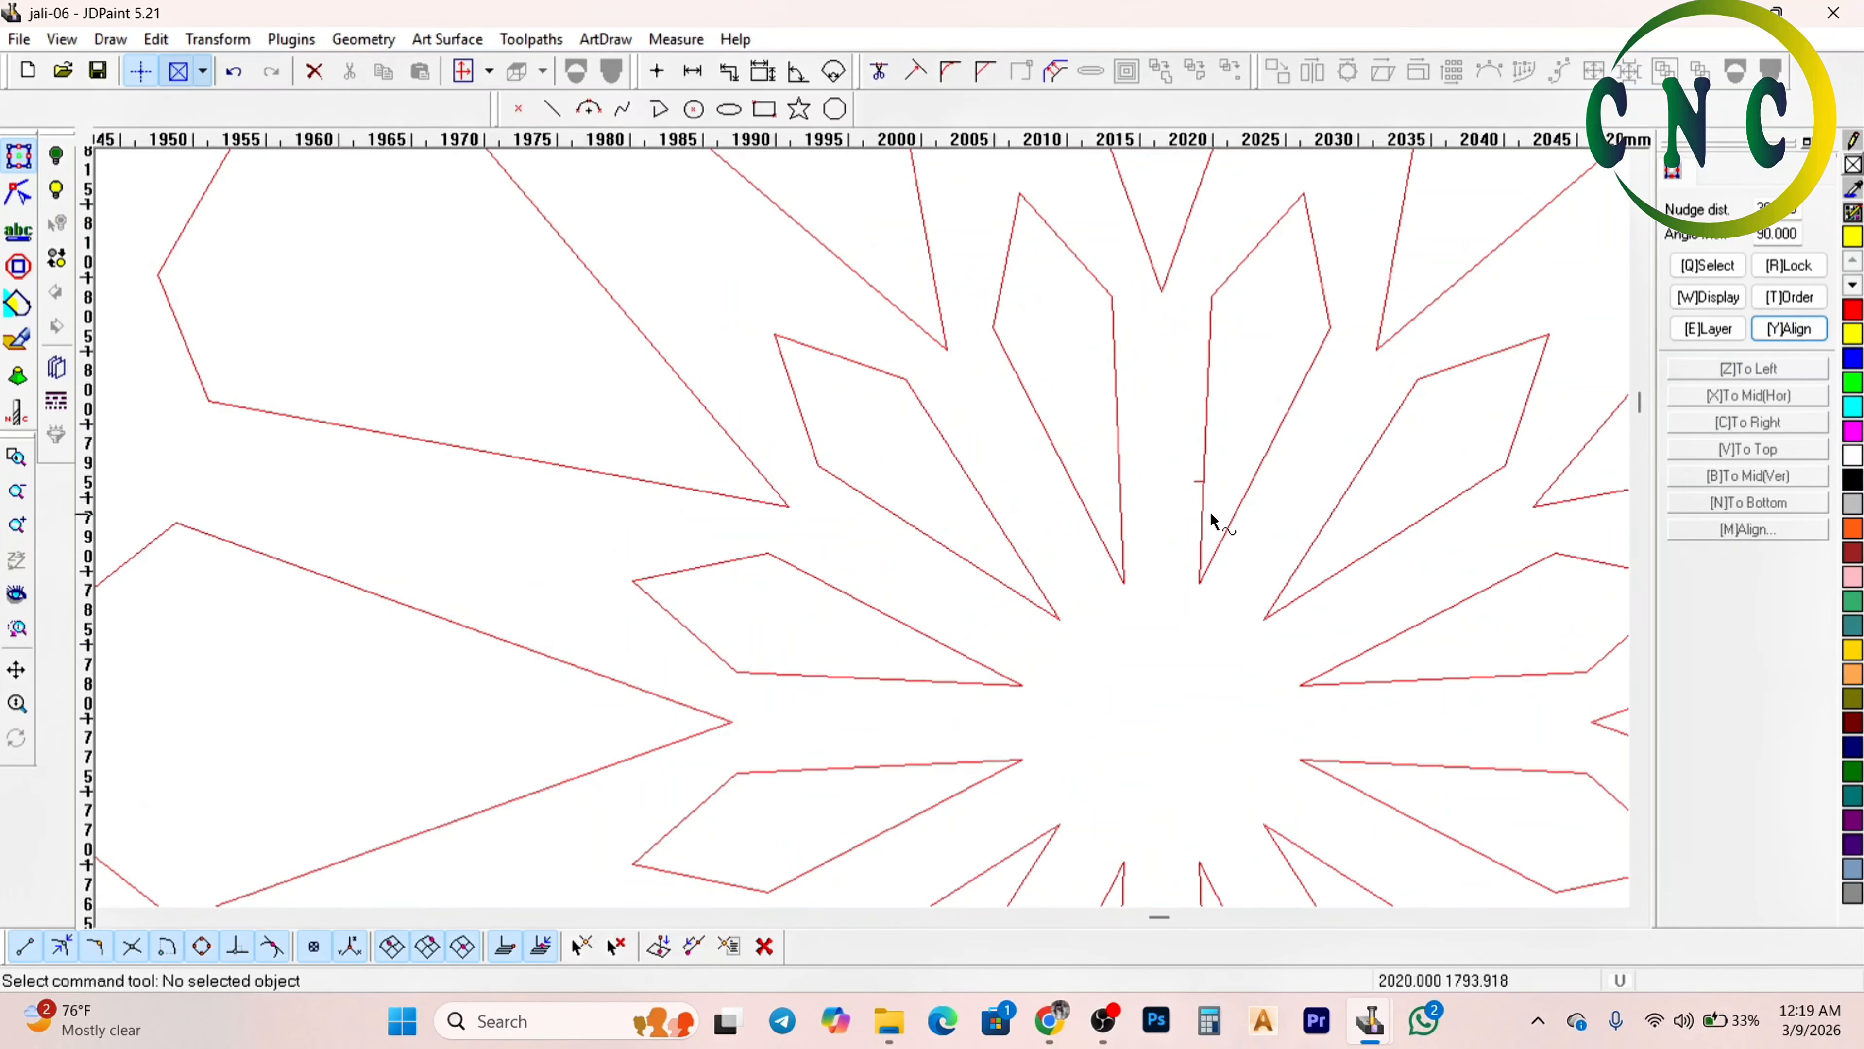
{"action": "scroll", "coordinate": [1175, 534], "scroll_direction": "up", "scroll_amount": 1}
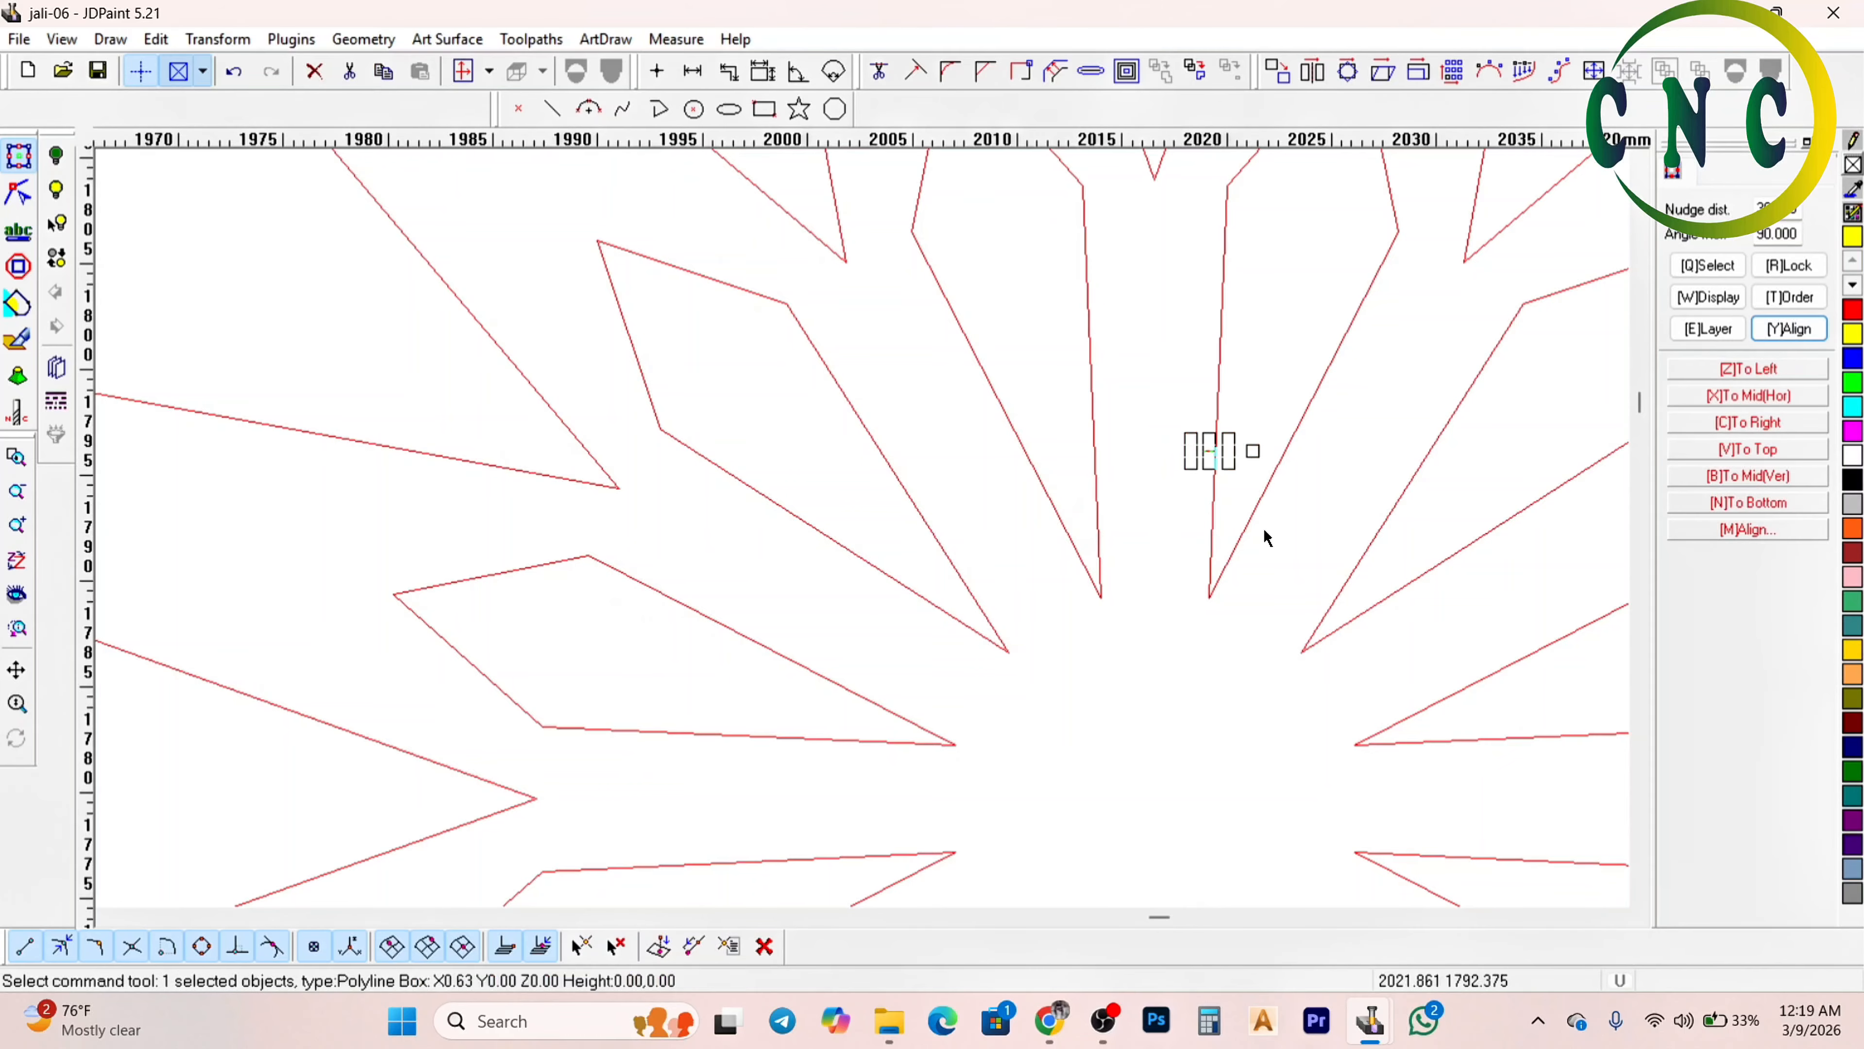
{"action": "scroll", "coordinate": [1093, 361], "scroll_direction": "down", "scroll_amount": 2}
{"action": "scroll", "coordinate": [1084, 344], "scroll_direction": "down", "scroll_amount": 2}
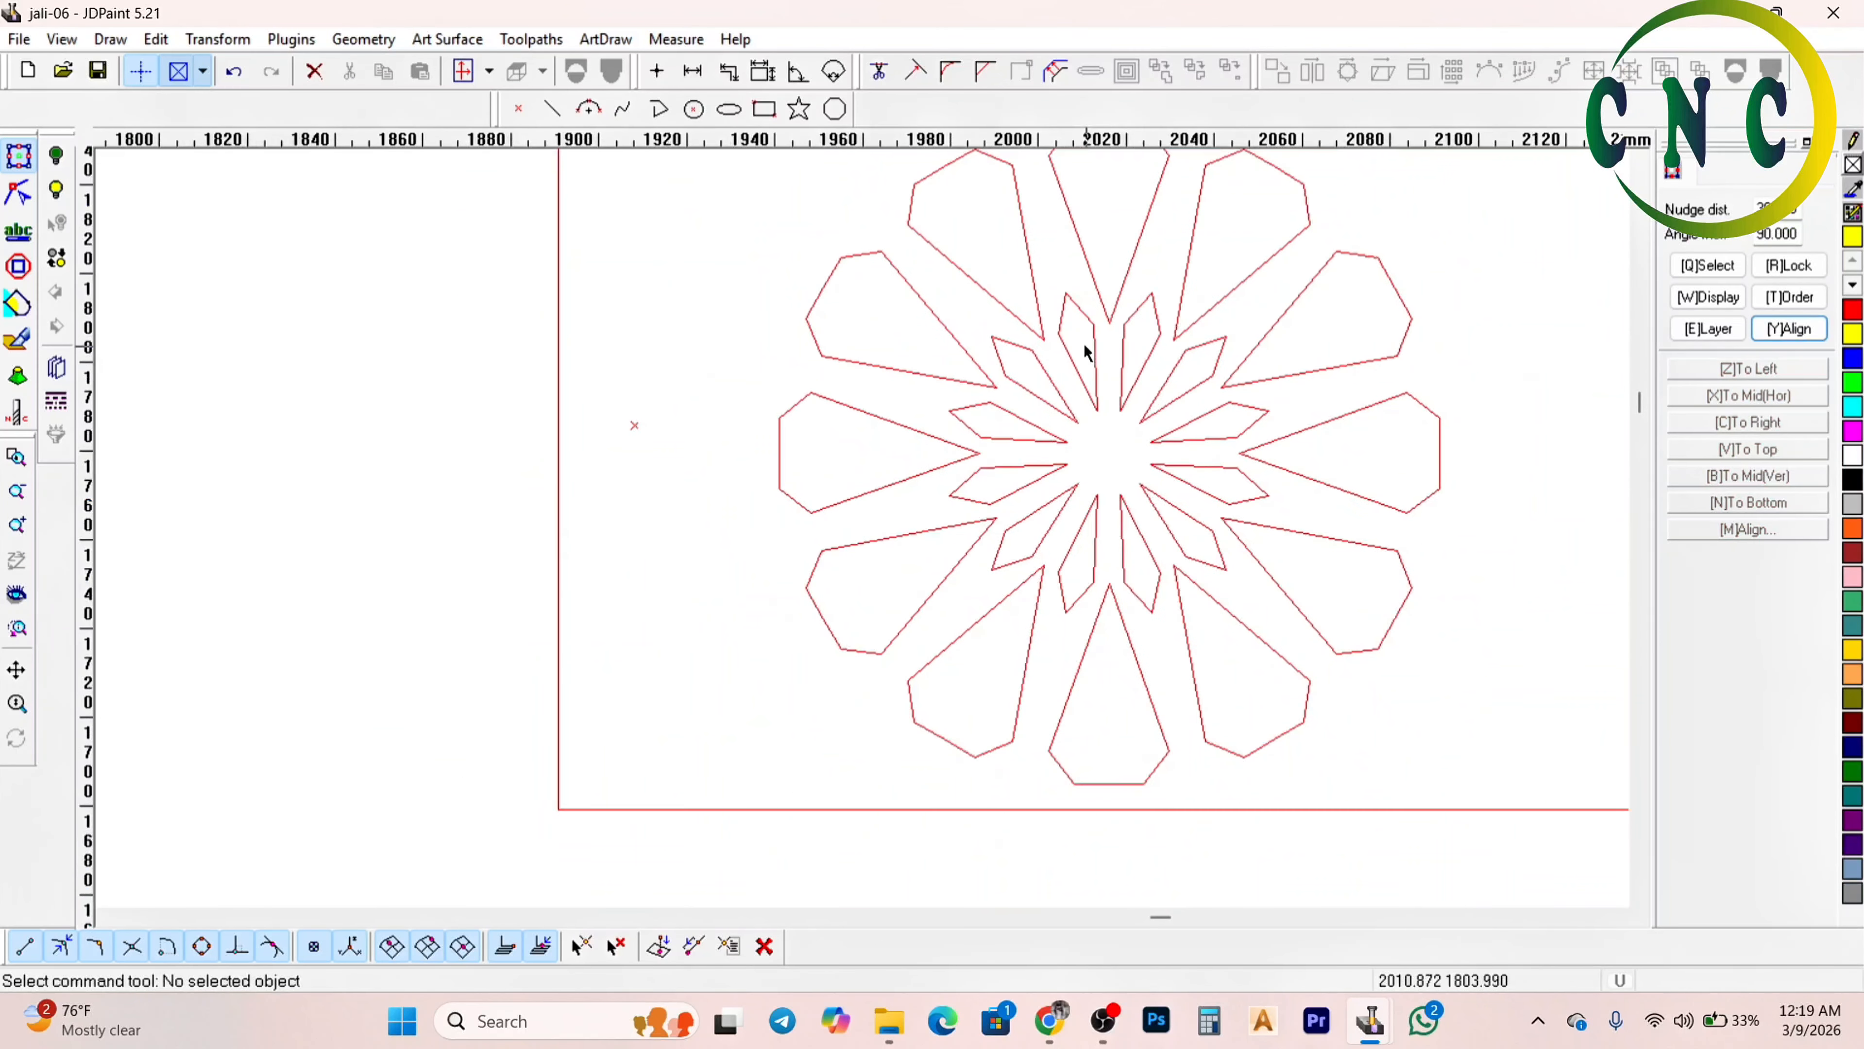
Draw a vertical line about 250 mm long across the rosette, extending beyond the rectangle above and below
{"action": "left_click_drag", "start_coordinate": [583, 398], "coordinate": [690, 539]}
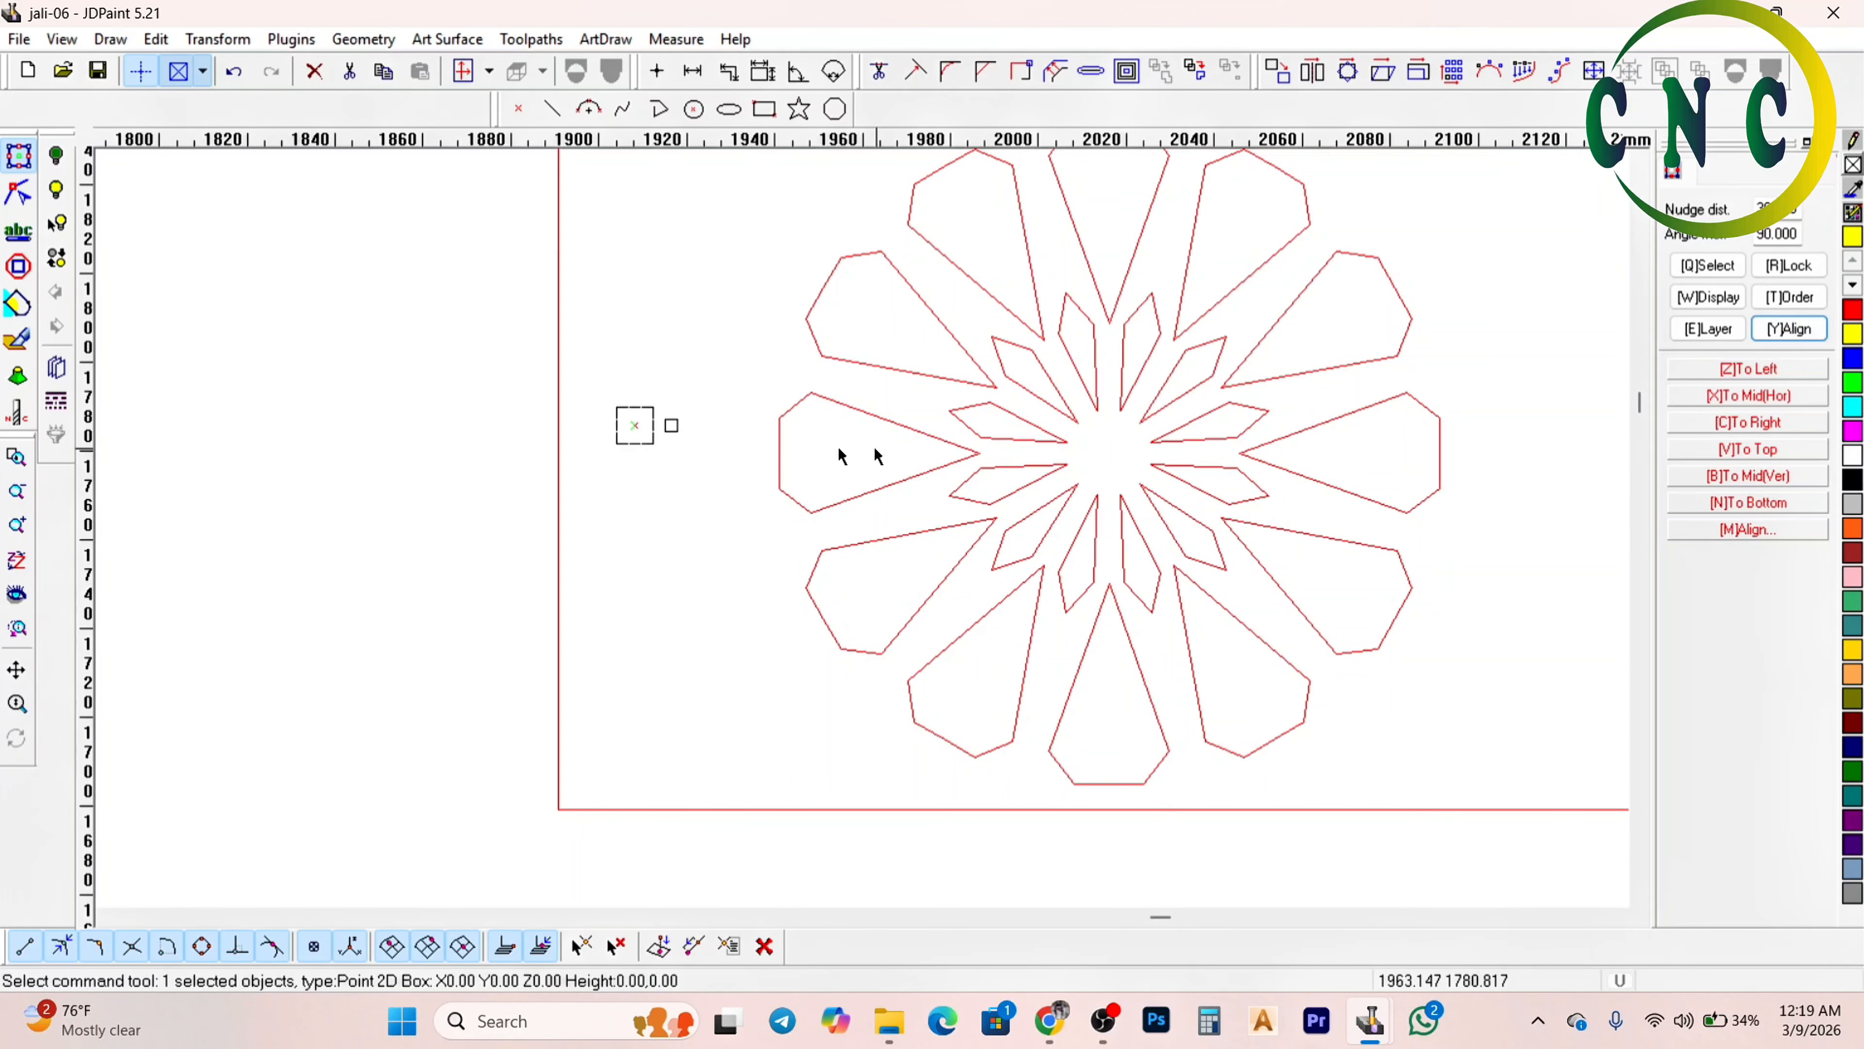
{"action": "left_click", "coordinate": [742, 371]}
{"action": "scroll", "coordinate": [1019, 551], "scroll_direction": "down", "scroll_amount": 2}
{"action": "scroll", "coordinate": [1065, 596], "scroll_direction": "down", "scroll_amount": 1}
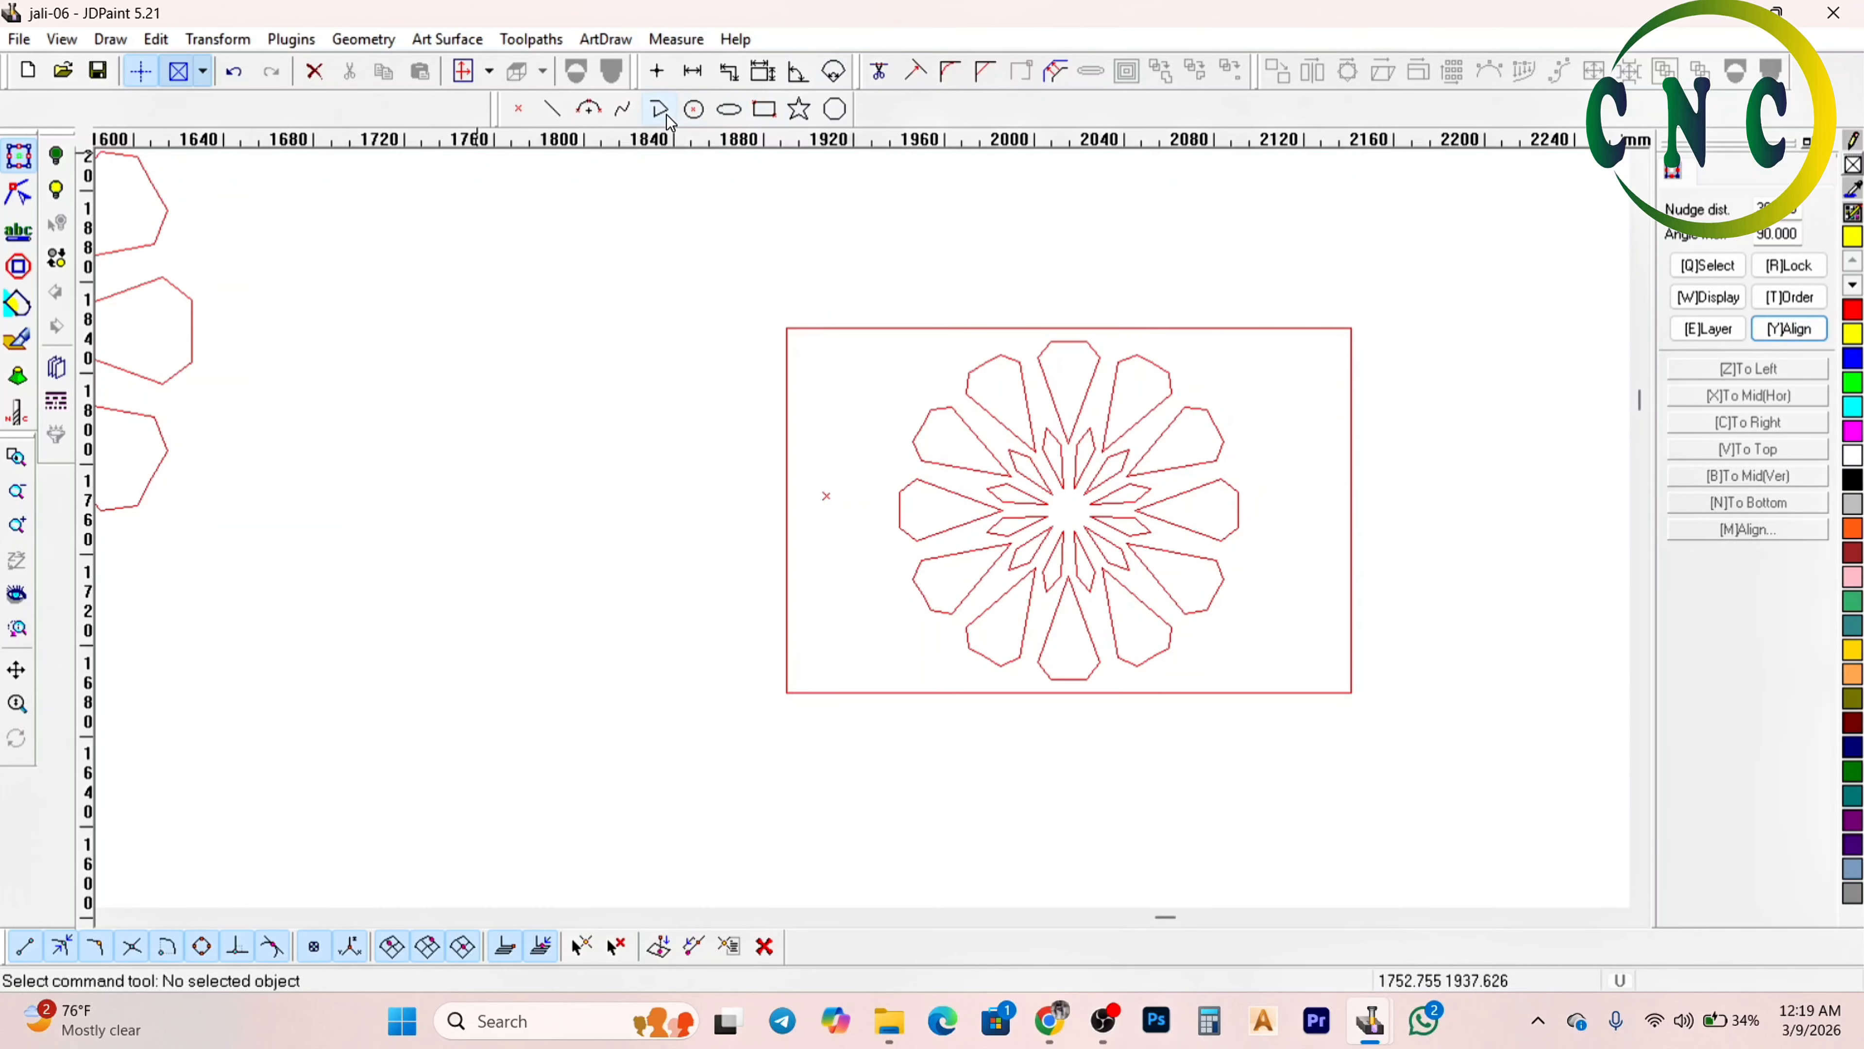
{"action": "left_click", "coordinate": [666, 115]}
{"action": "left_click", "coordinate": [1089, 209]}
{"action": "left_click", "coordinate": [1022, 772], "text": "shift"}
{"action": "right_click", "coordinate": [1022, 772]}
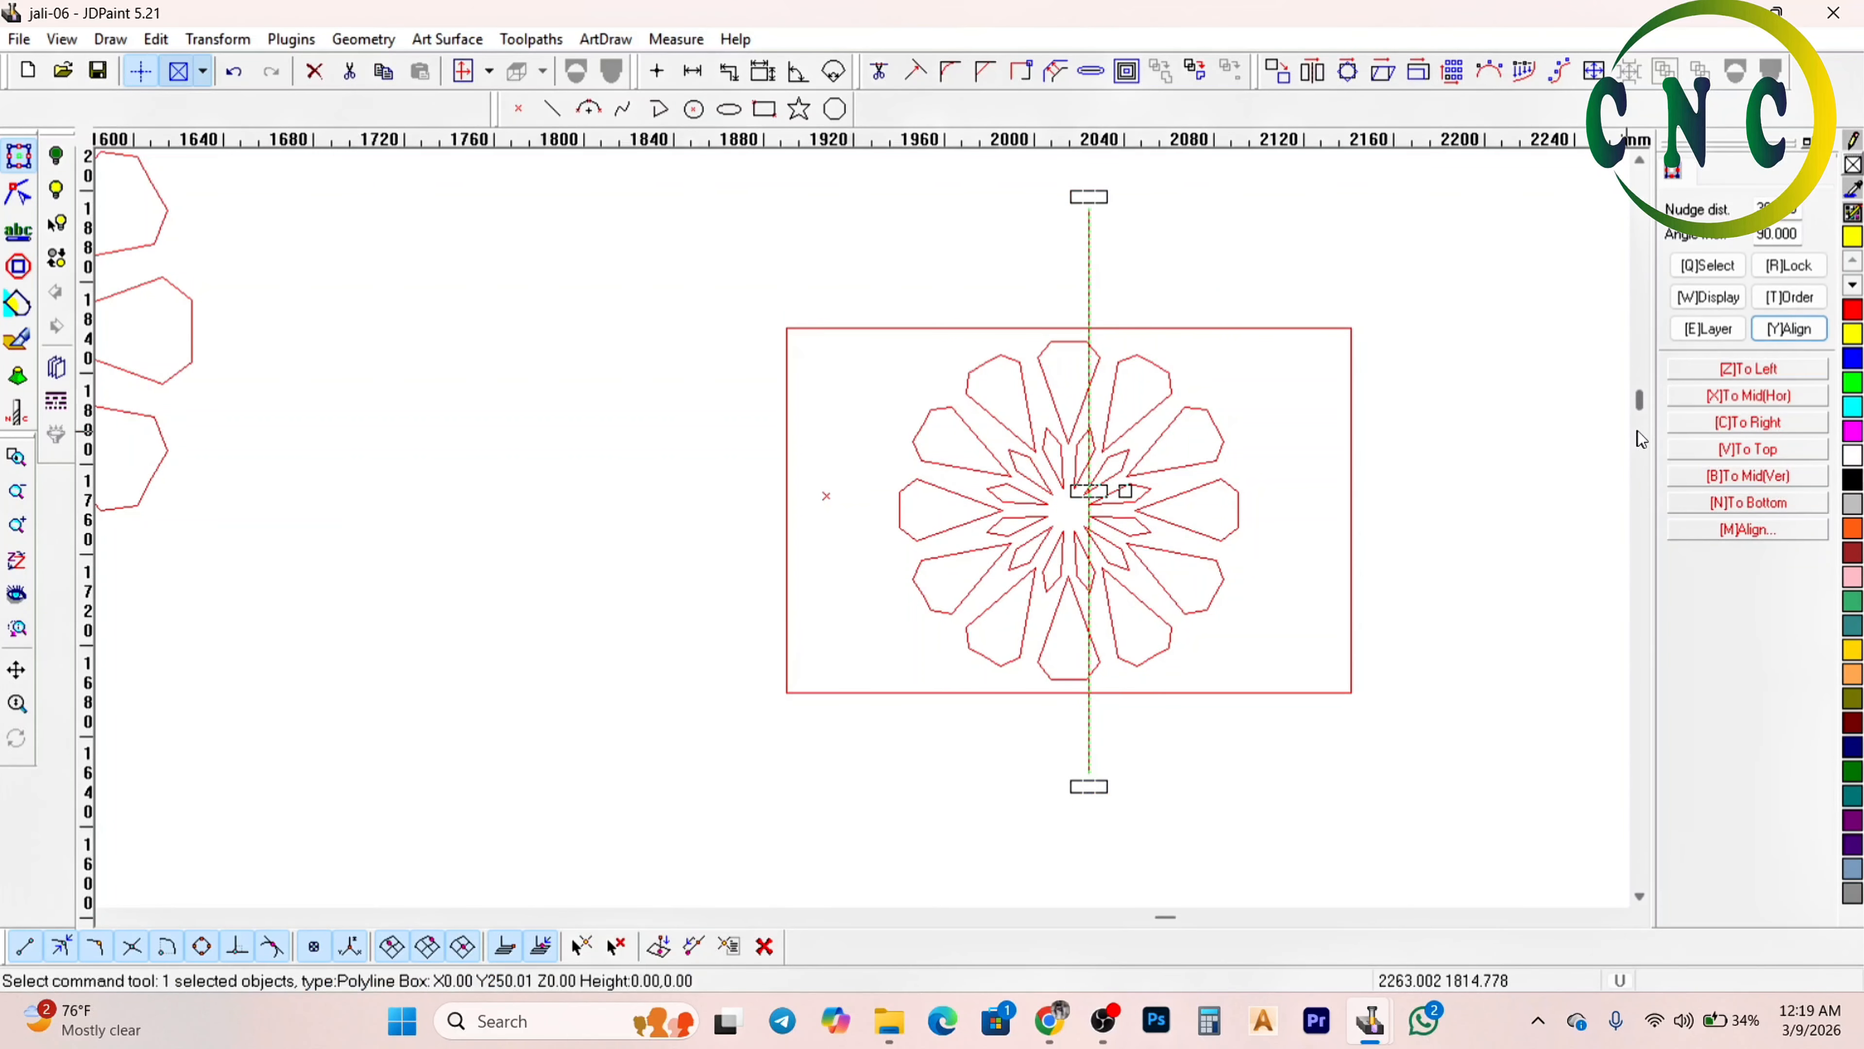
Align the vertical line to the rectangle's centre both horizontally and vertically
{"action": "left_click", "coordinate": [1701, 527]}
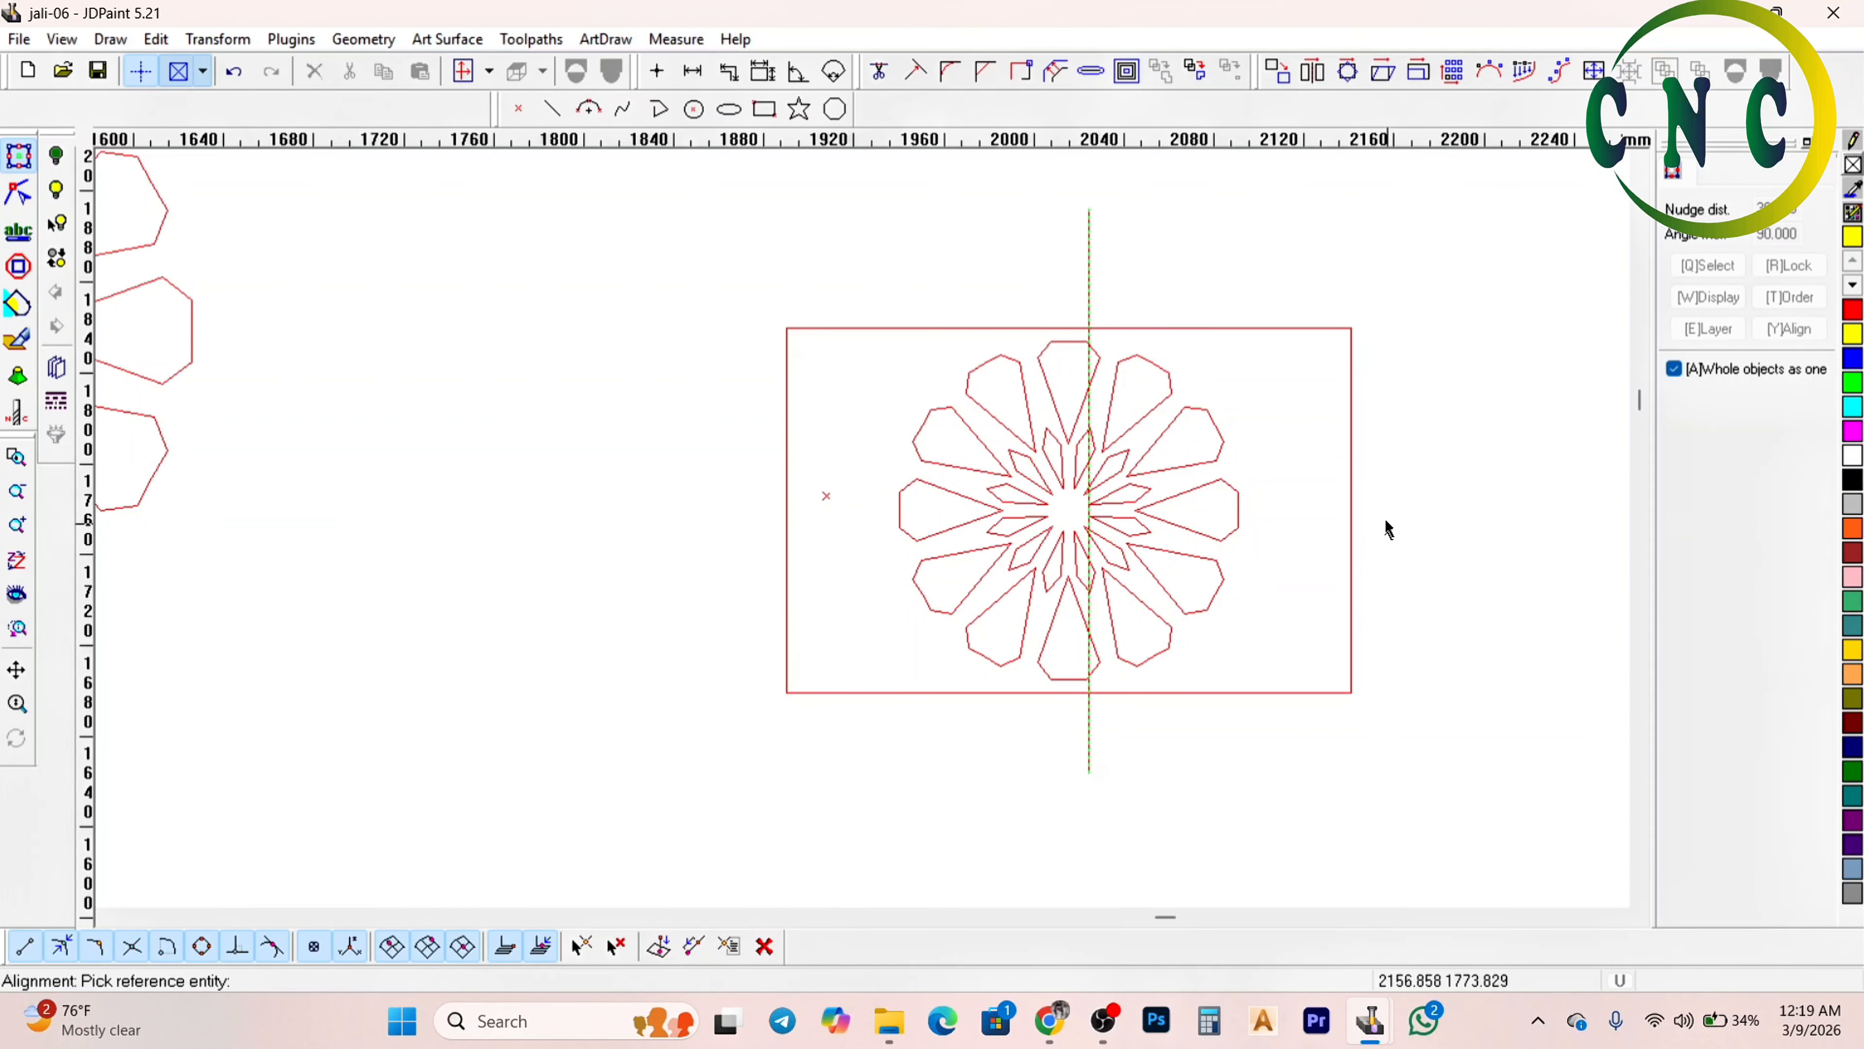
{"action": "left_click", "coordinate": [1348, 518]}
{"action": "left_click", "coordinate": [894, 610]}
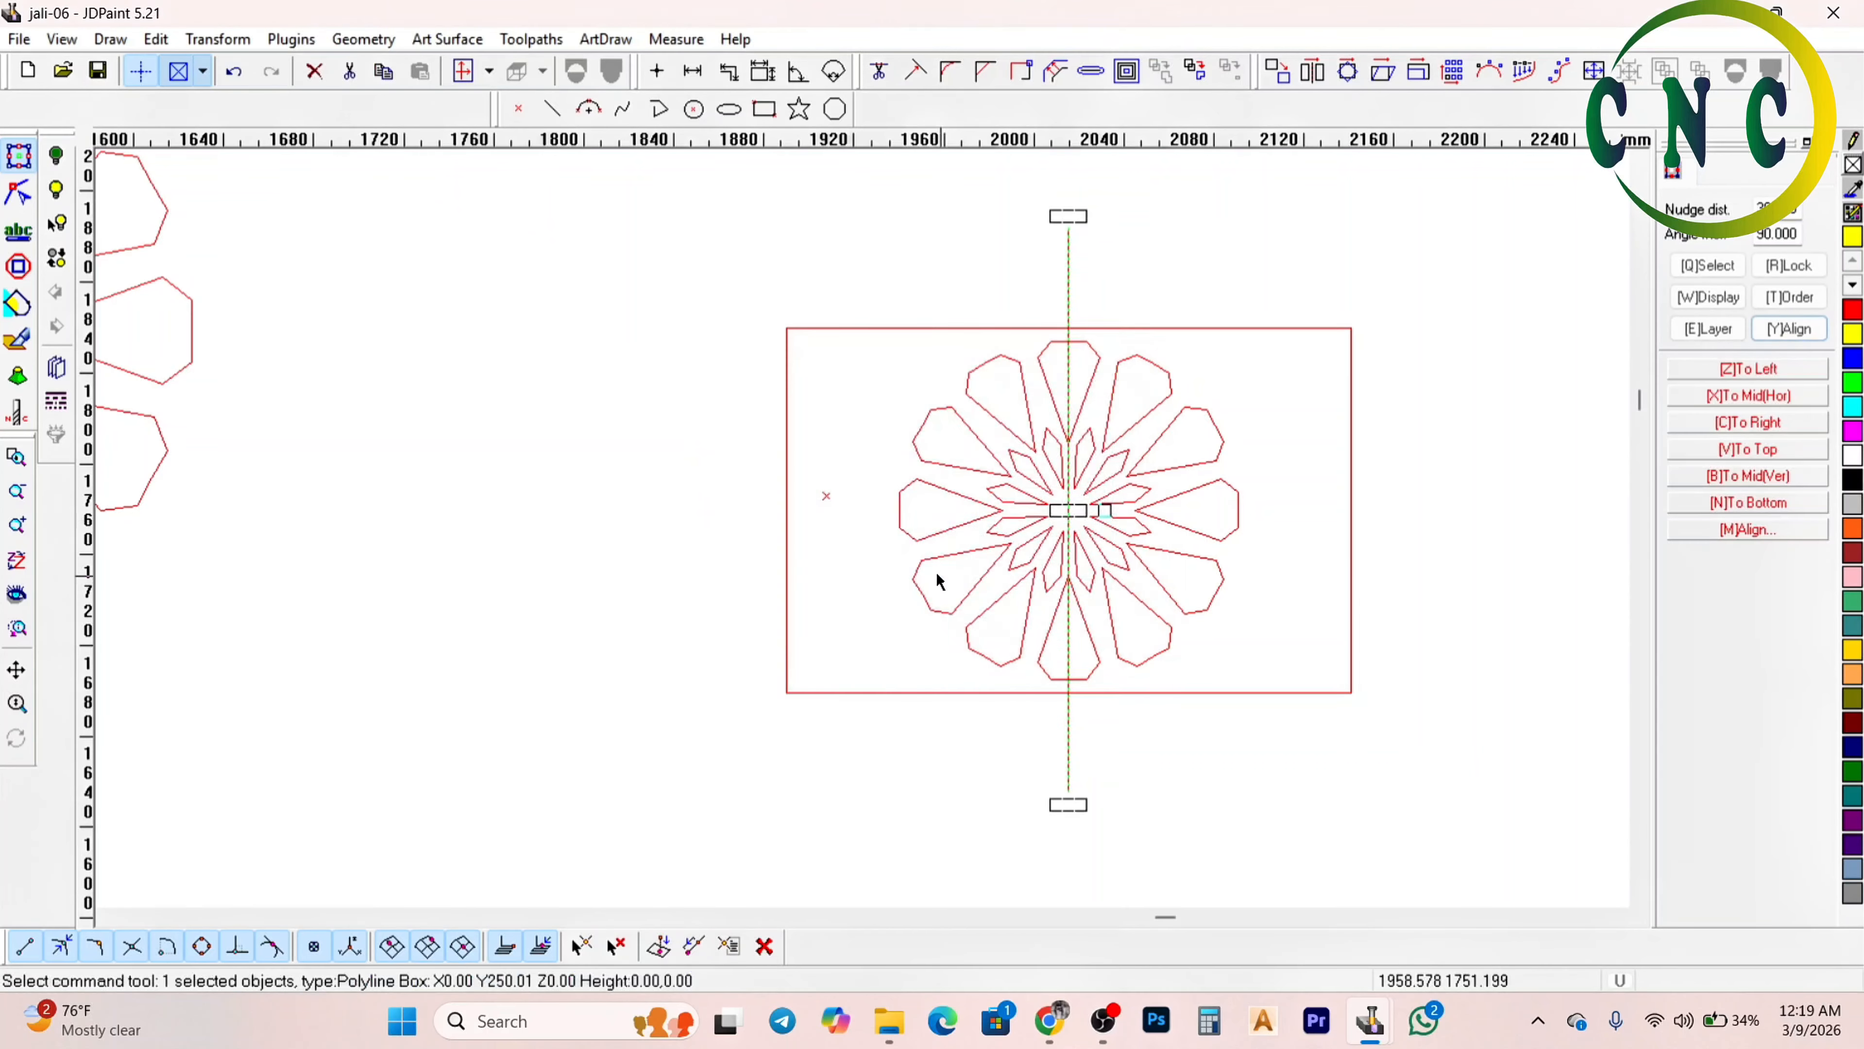
Make a copy of the centred line rotated 90° about its middle to form a cross
{"action": "key", "text": "ctrl+Left"}
{"action": "key", "text": "Right"}
{"action": "key", "text": "shift+Right"}
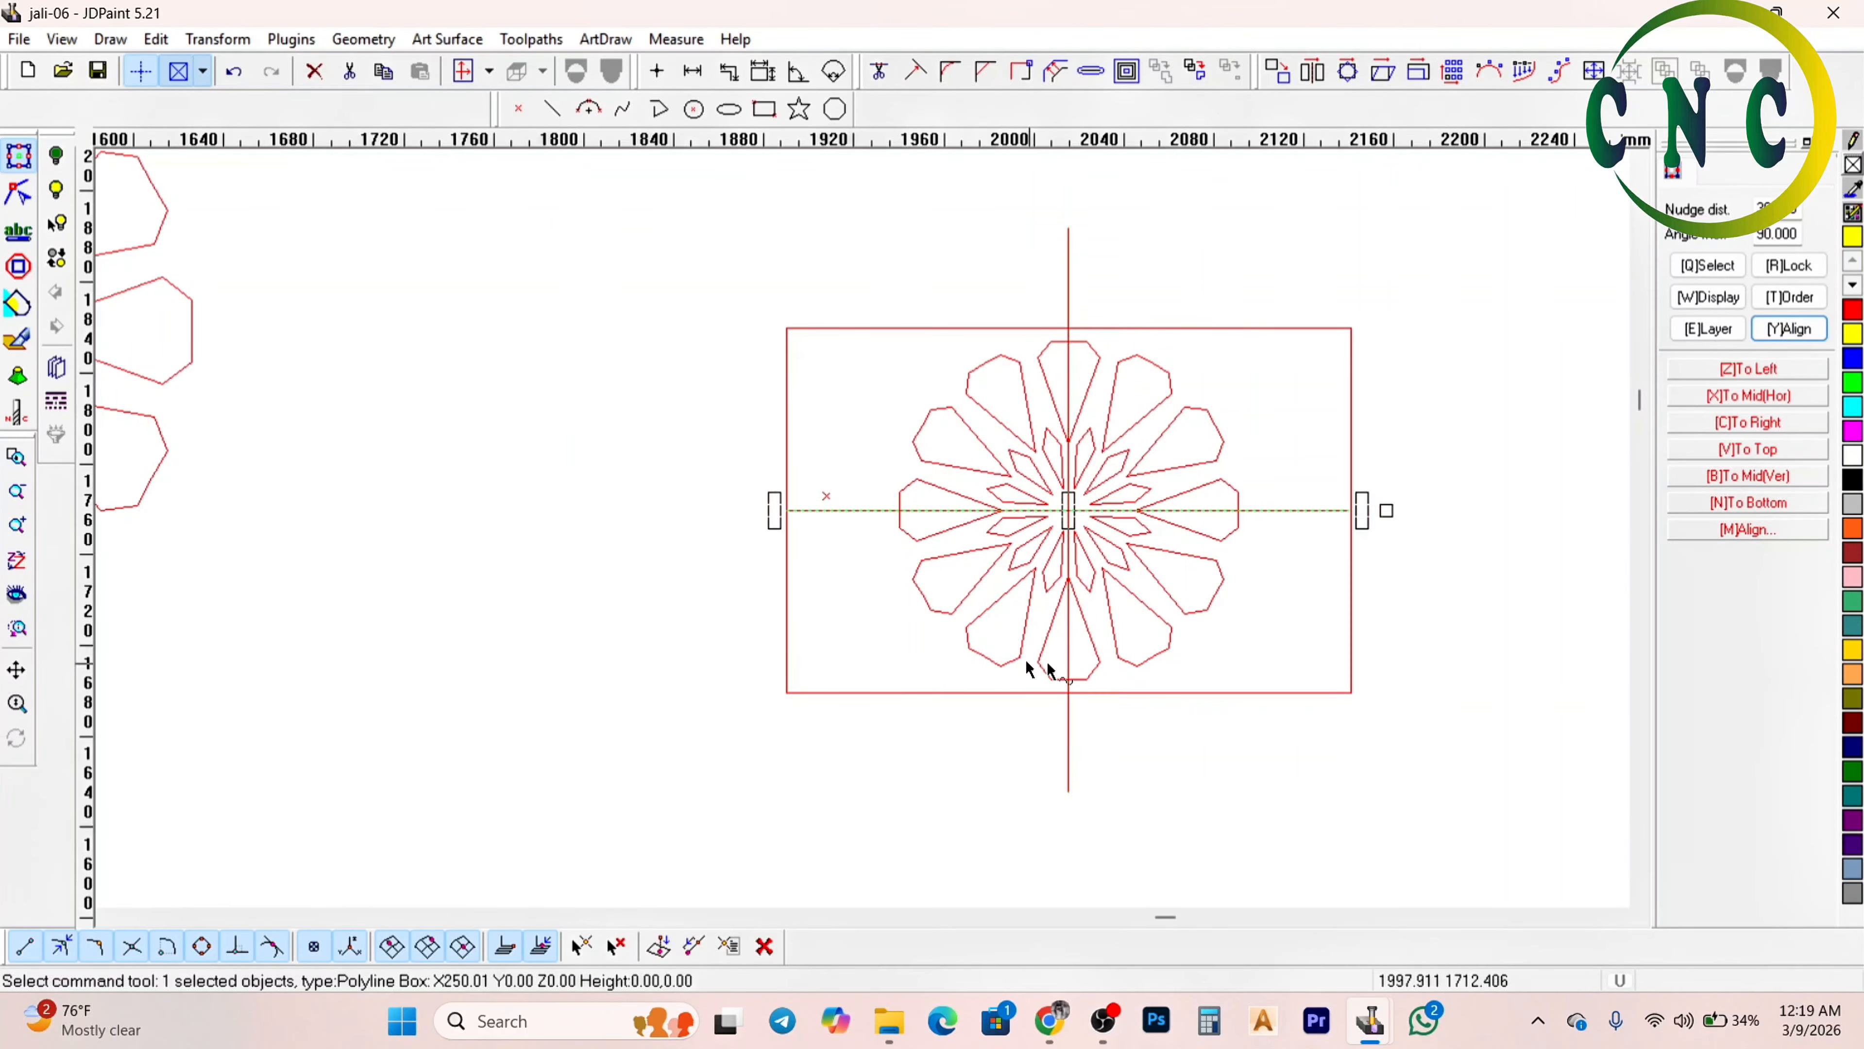
{"action": "scroll", "coordinate": [1124, 528], "scroll_direction": "up", "scroll_amount": 2}
{"action": "key", "text": "Escape"}
Examine where the two centre lines cross and delete both lines
{"action": "scroll", "coordinate": [940, 515], "scroll_direction": "up", "scroll_amount": 2}
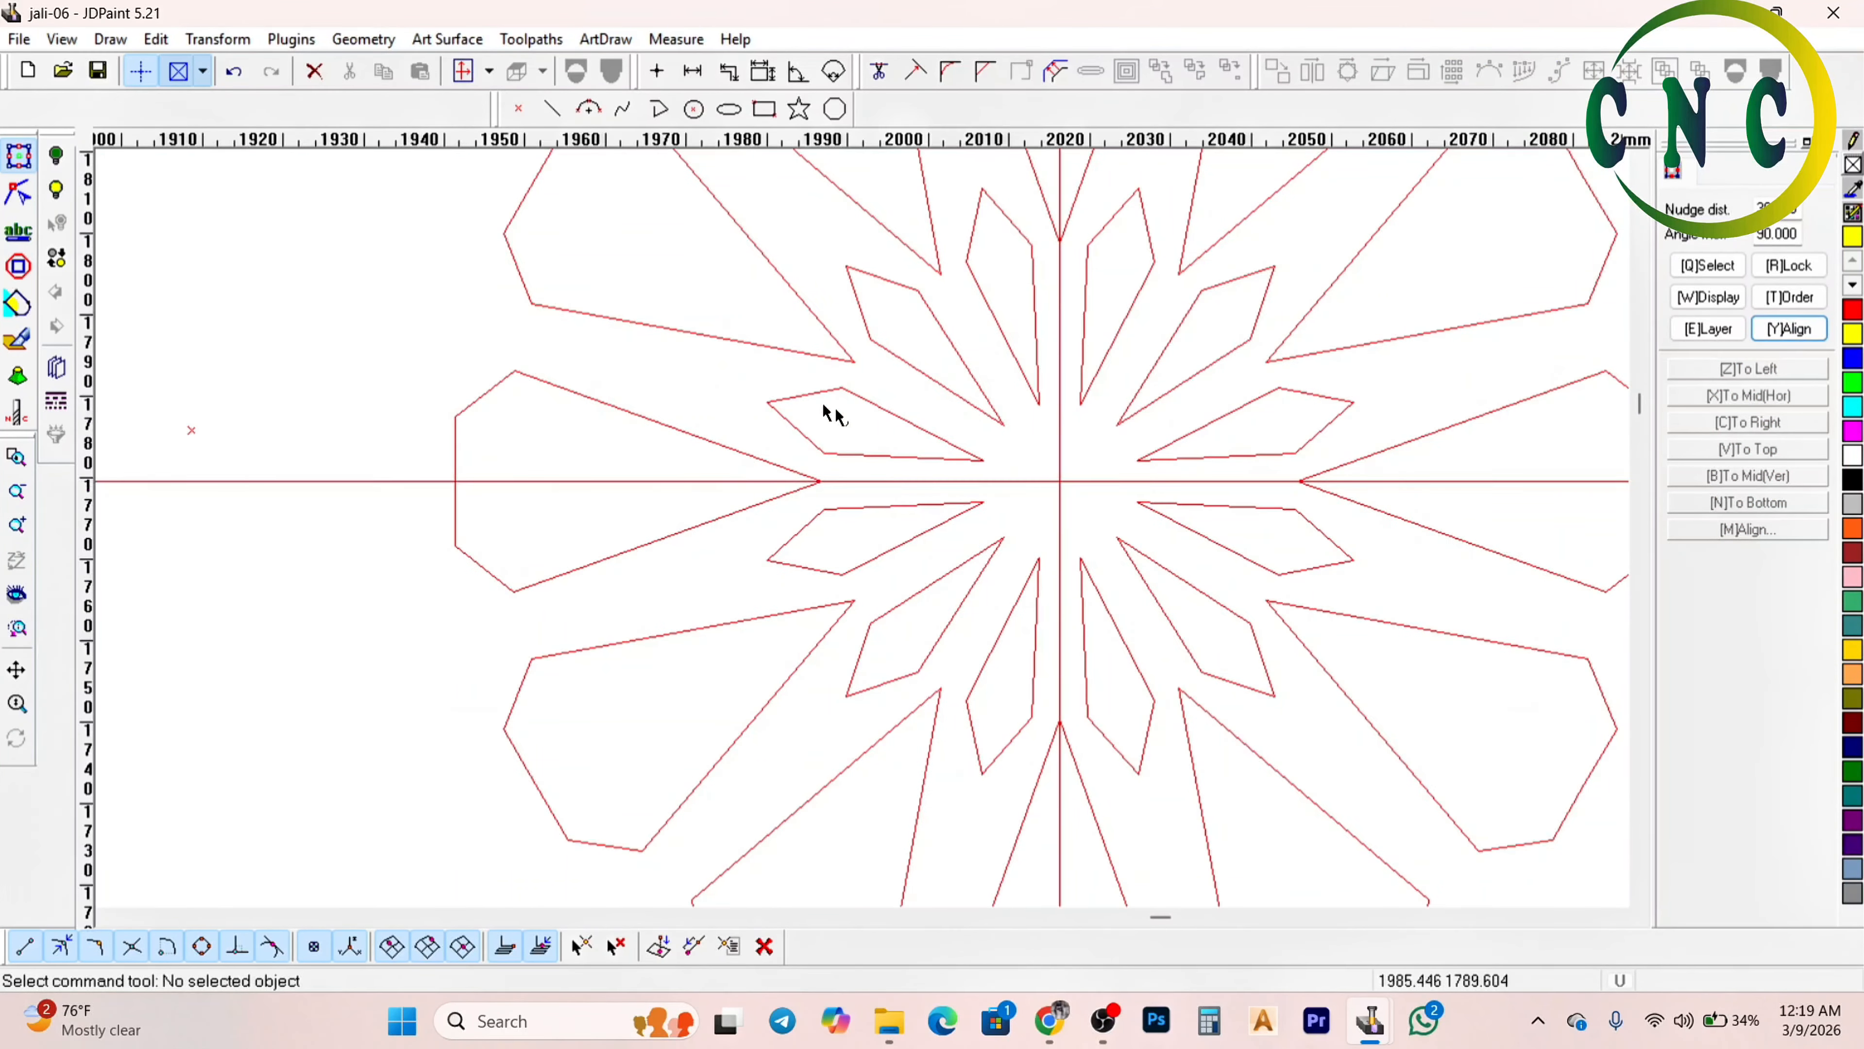
{"action": "scroll", "coordinate": [1065, 514], "scroll_direction": "up", "scroll_amount": 1}
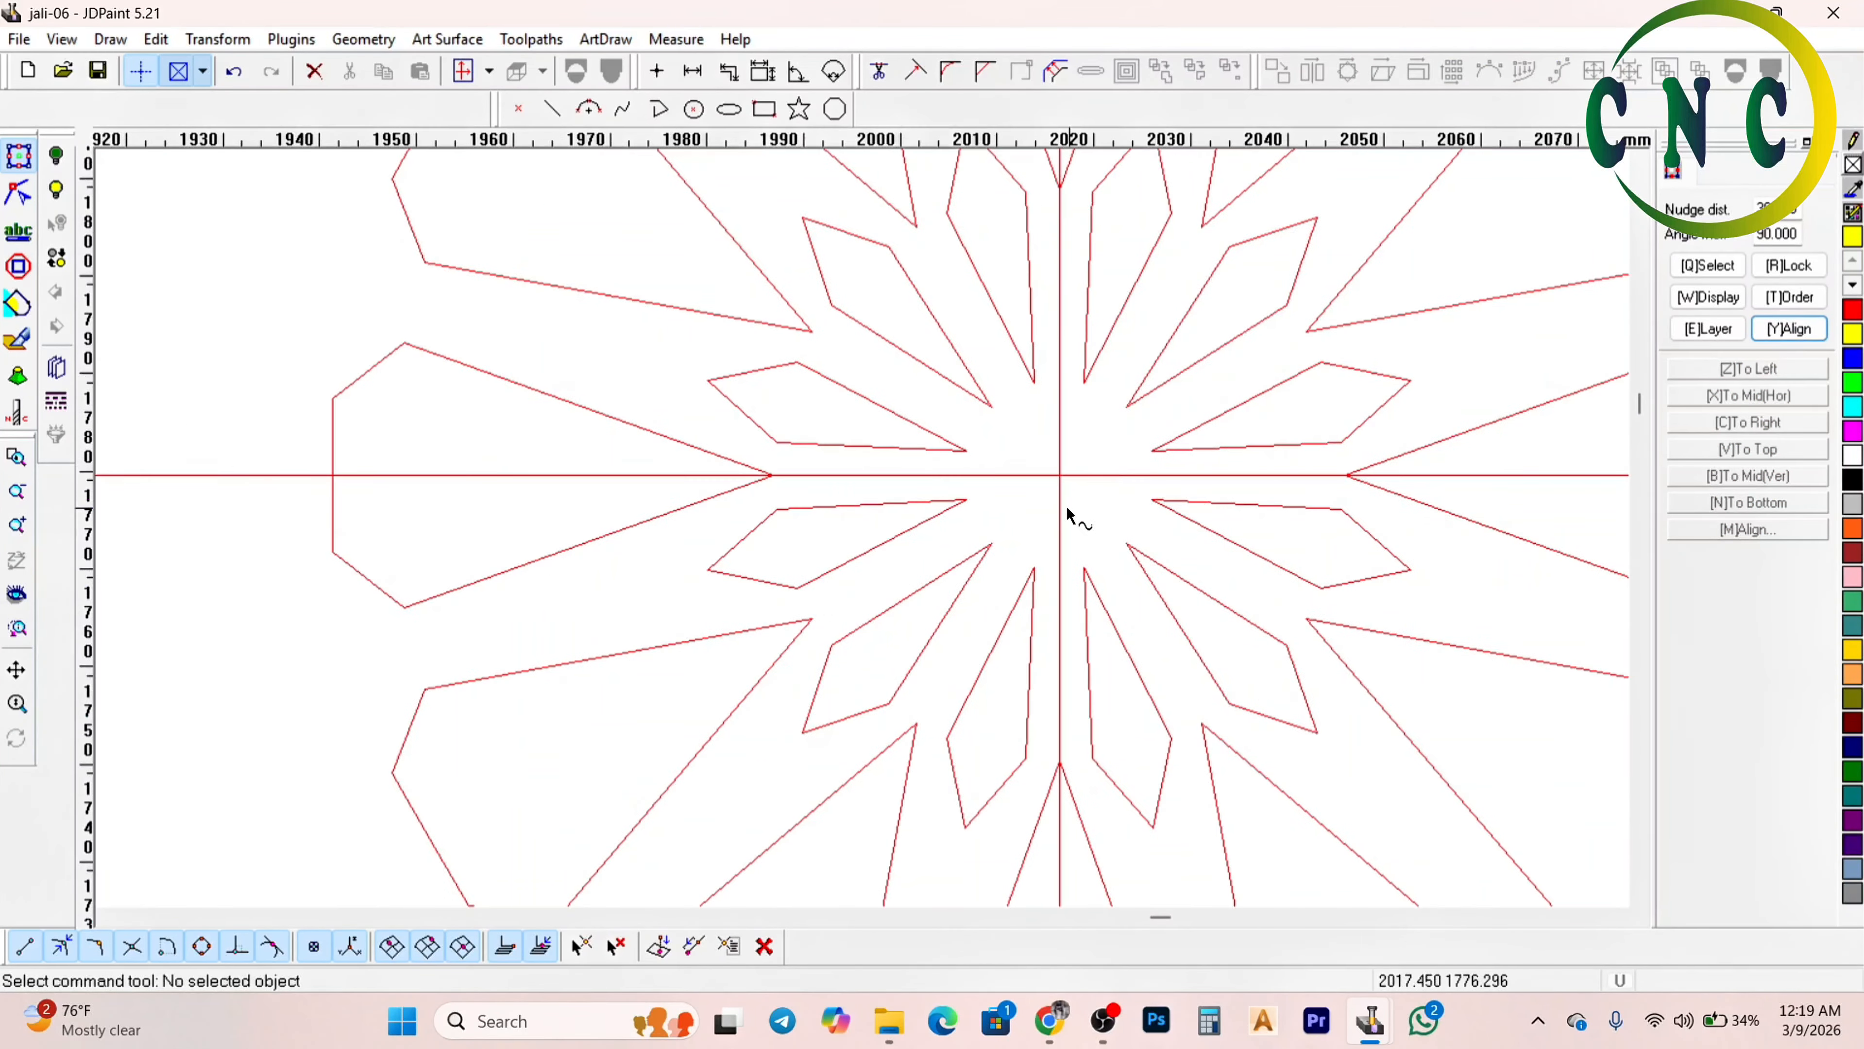
{"action": "left_click", "coordinate": [1061, 478]}
{"action": "scroll", "coordinate": [1036, 493], "scroll_direction": "down", "scroll_amount": 3}
{"action": "key", "text": "Escape"}
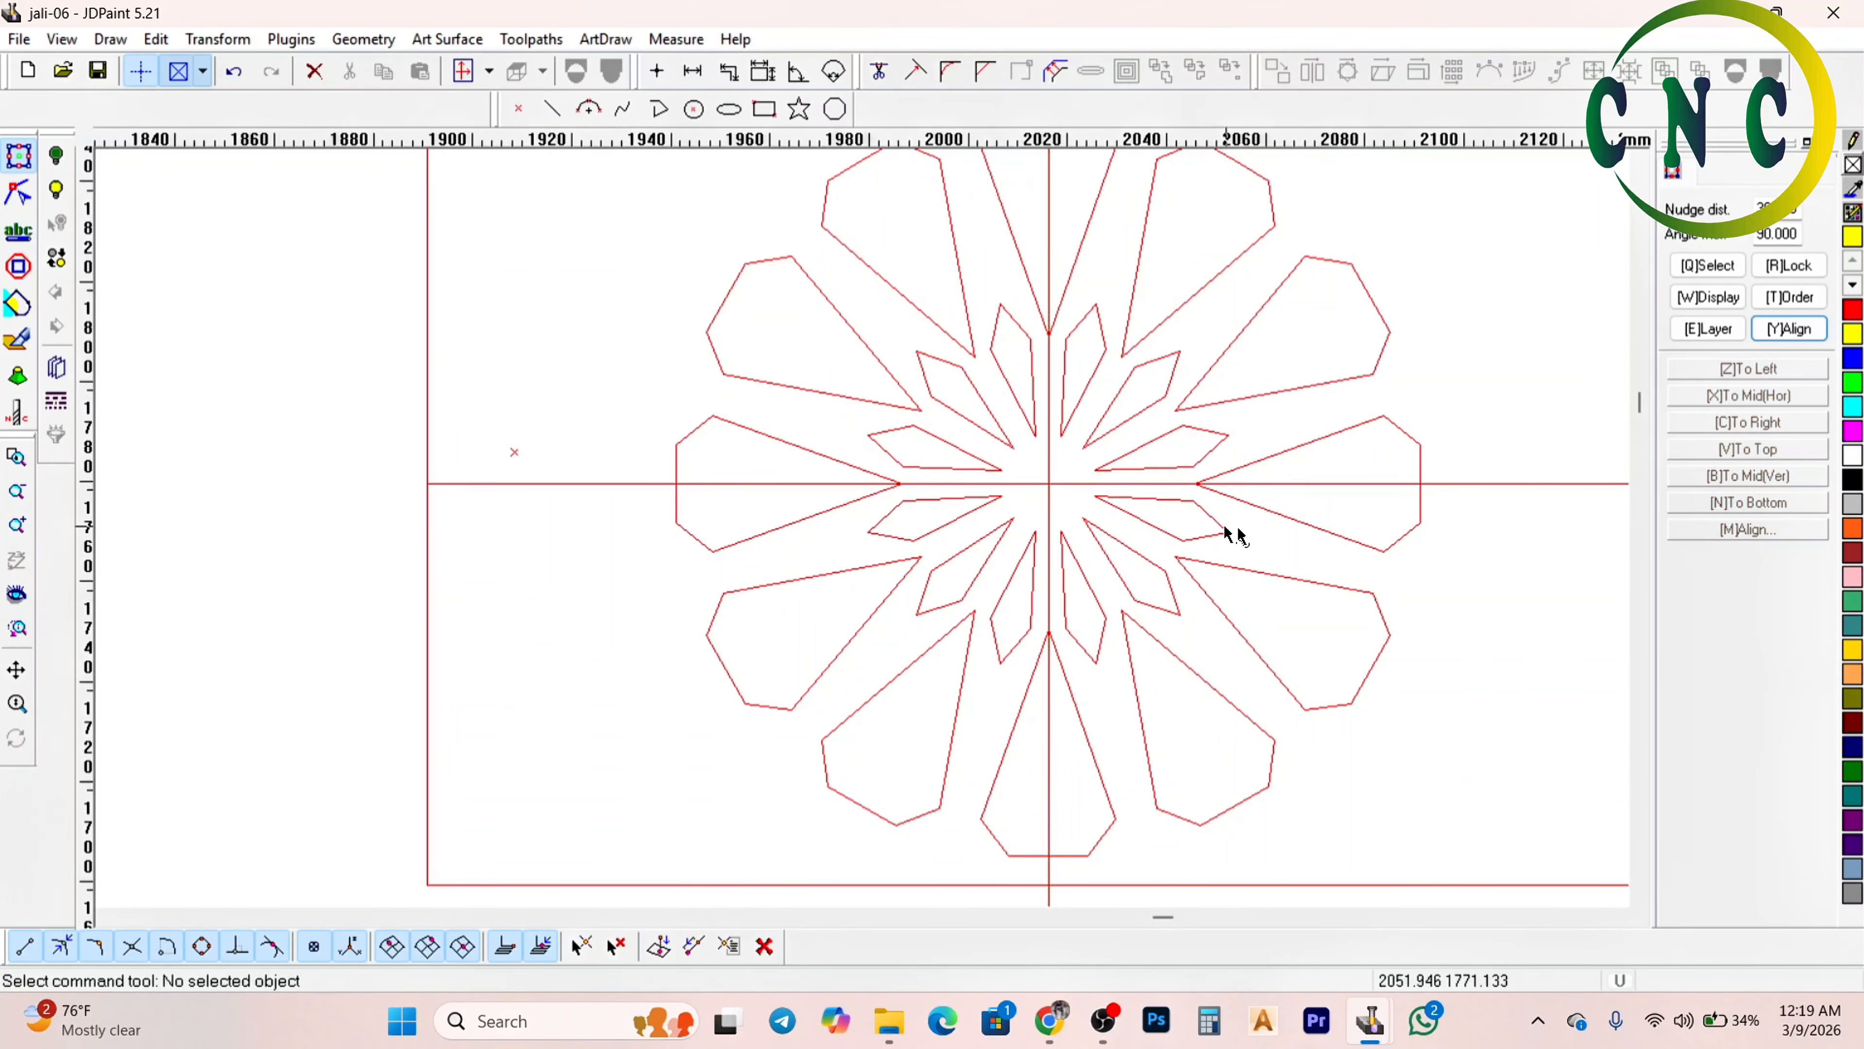
{"action": "scroll", "coordinate": [1060, 478], "scroll_direction": "up", "scroll_amount": 1}
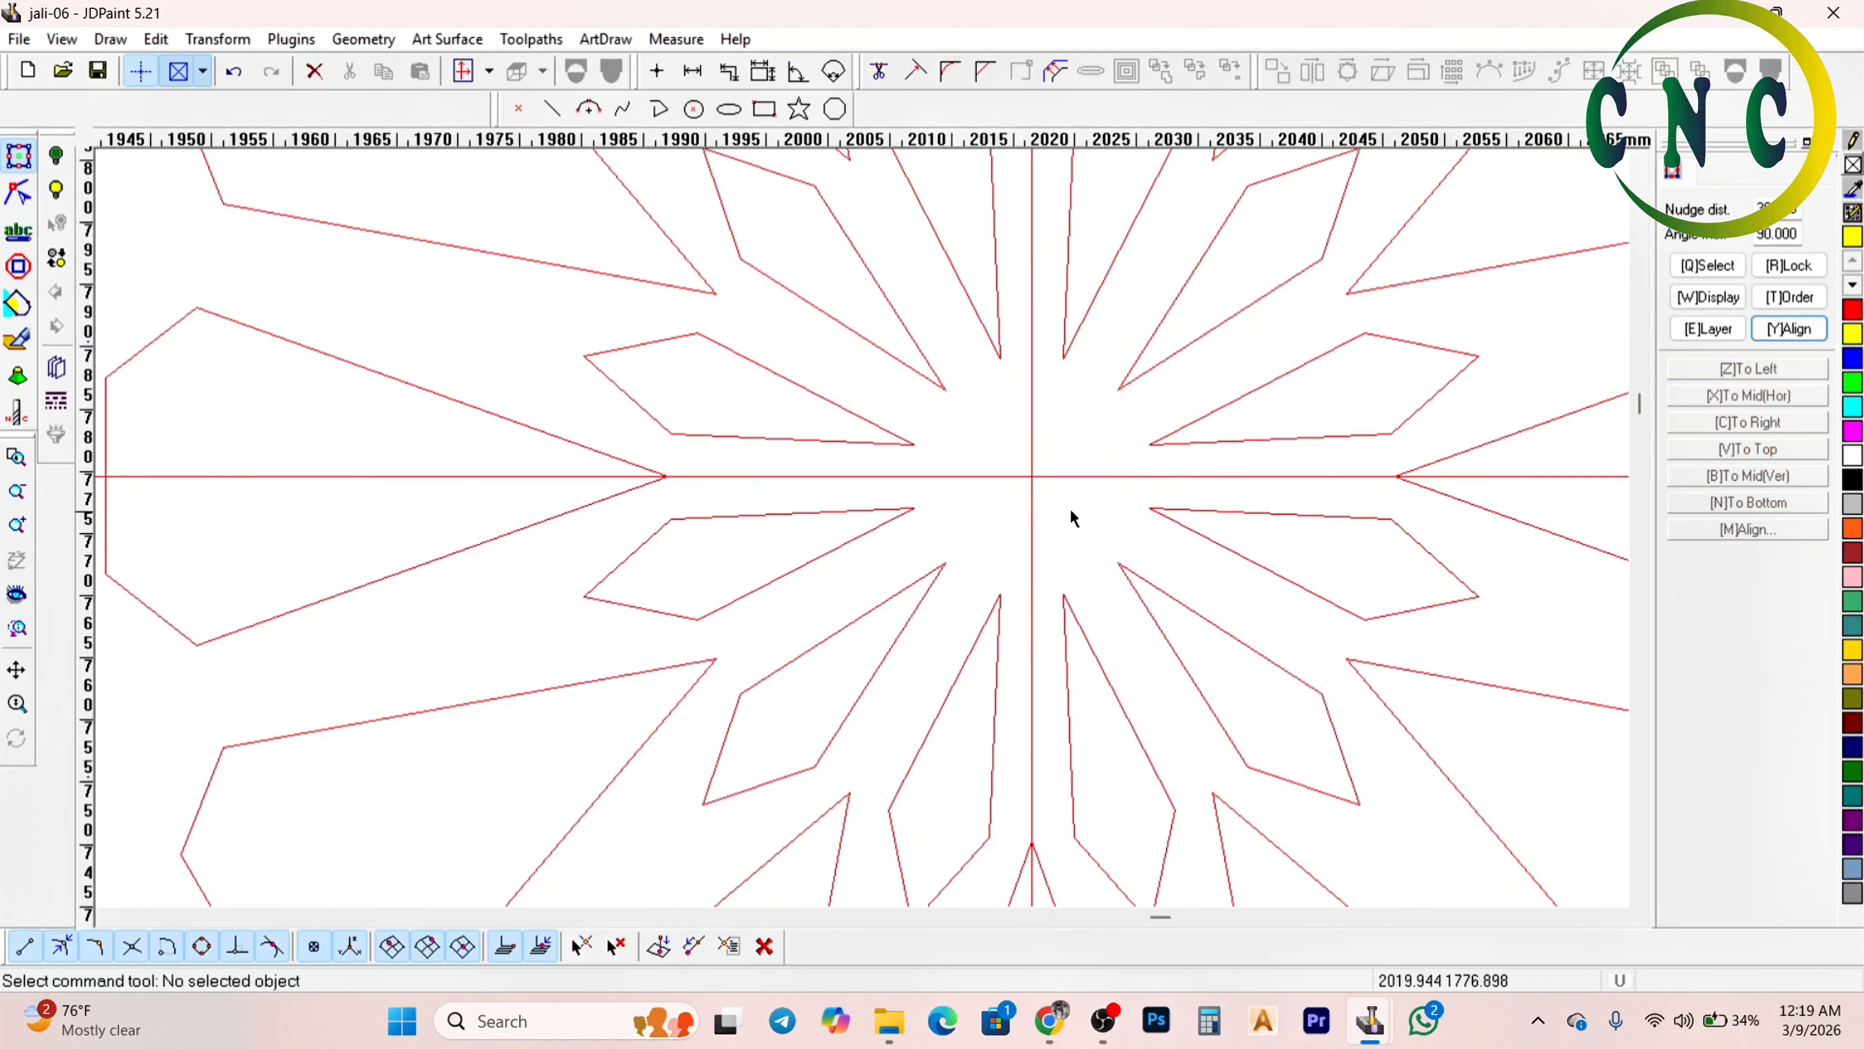
{"action": "left_click", "coordinate": [1018, 472]}
{"action": "key", "text": "Delete"}
{"action": "scroll", "coordinate": [1010, 479], "scroll_direction": "down", "scroll_amount": 1}
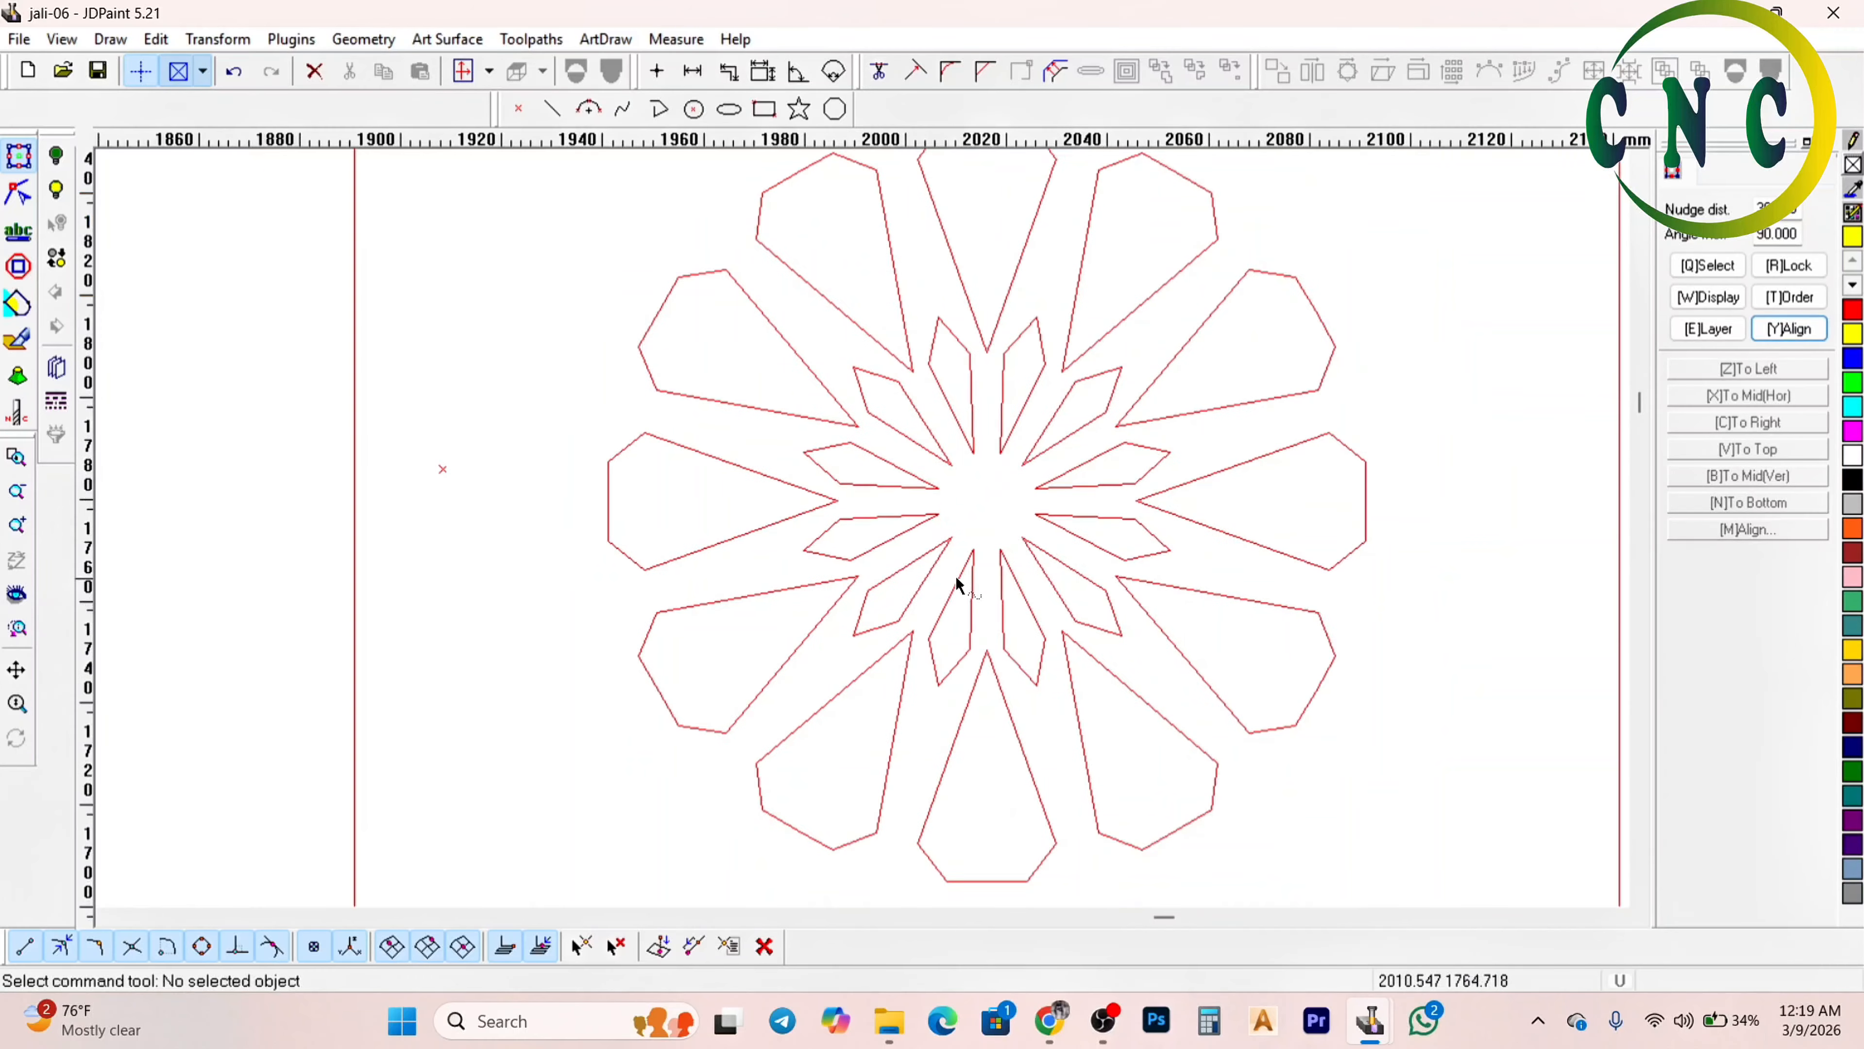
Align the remaining point to the rectangle with Center set both horizontally and vertically, applied to all objects
{"action": "left_click_drag", "start_coordinate": [412, 417], "coordinate": [506, 606]}
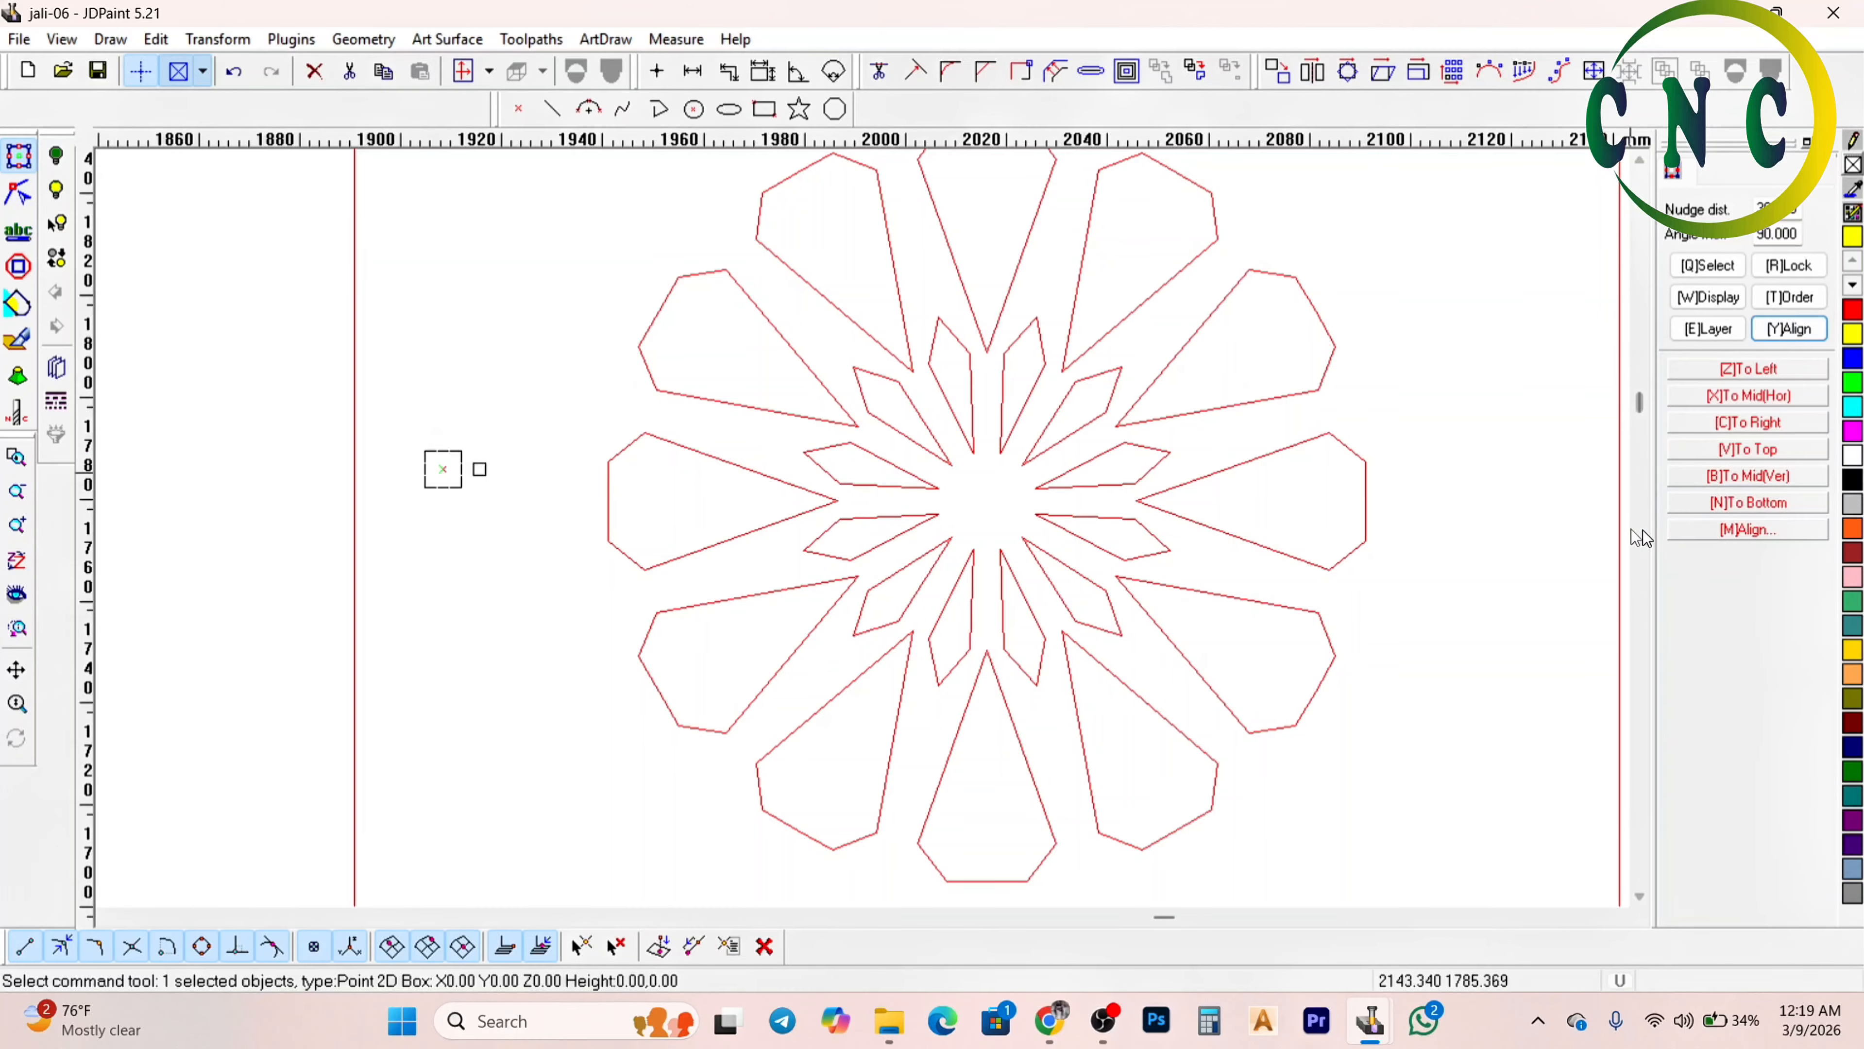
{"action": "left_click", "coordinate": [1727, 532]}
{"action": "scroll", "coordinate": [1039, 520], "scroll_direction": "down", "scroll_amount": 1}
{"action": "left_click", "coordinate": [843, 301]}
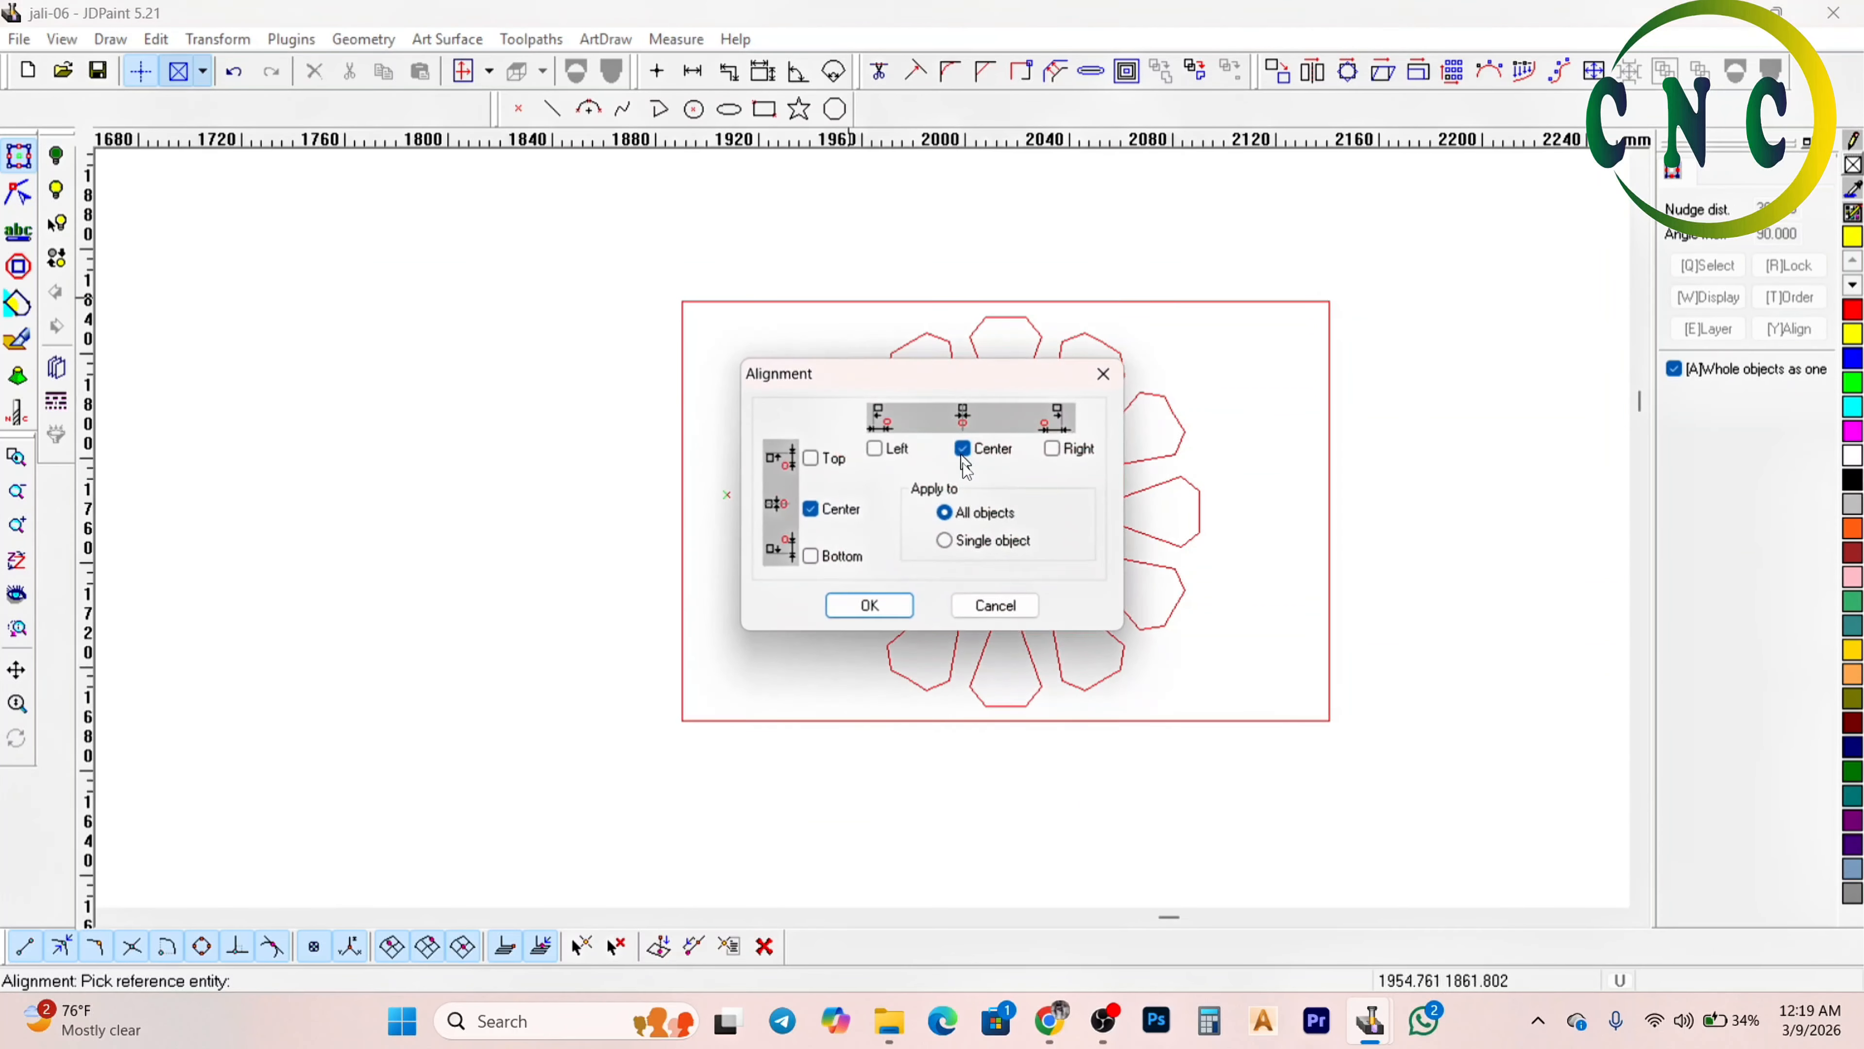
{"action": "left_click", "coordinate": [868, 612]}
{"action": "scroll", "coordinate": [1033, 497], "scroll_direction": "up", "scroll_amount": 1}
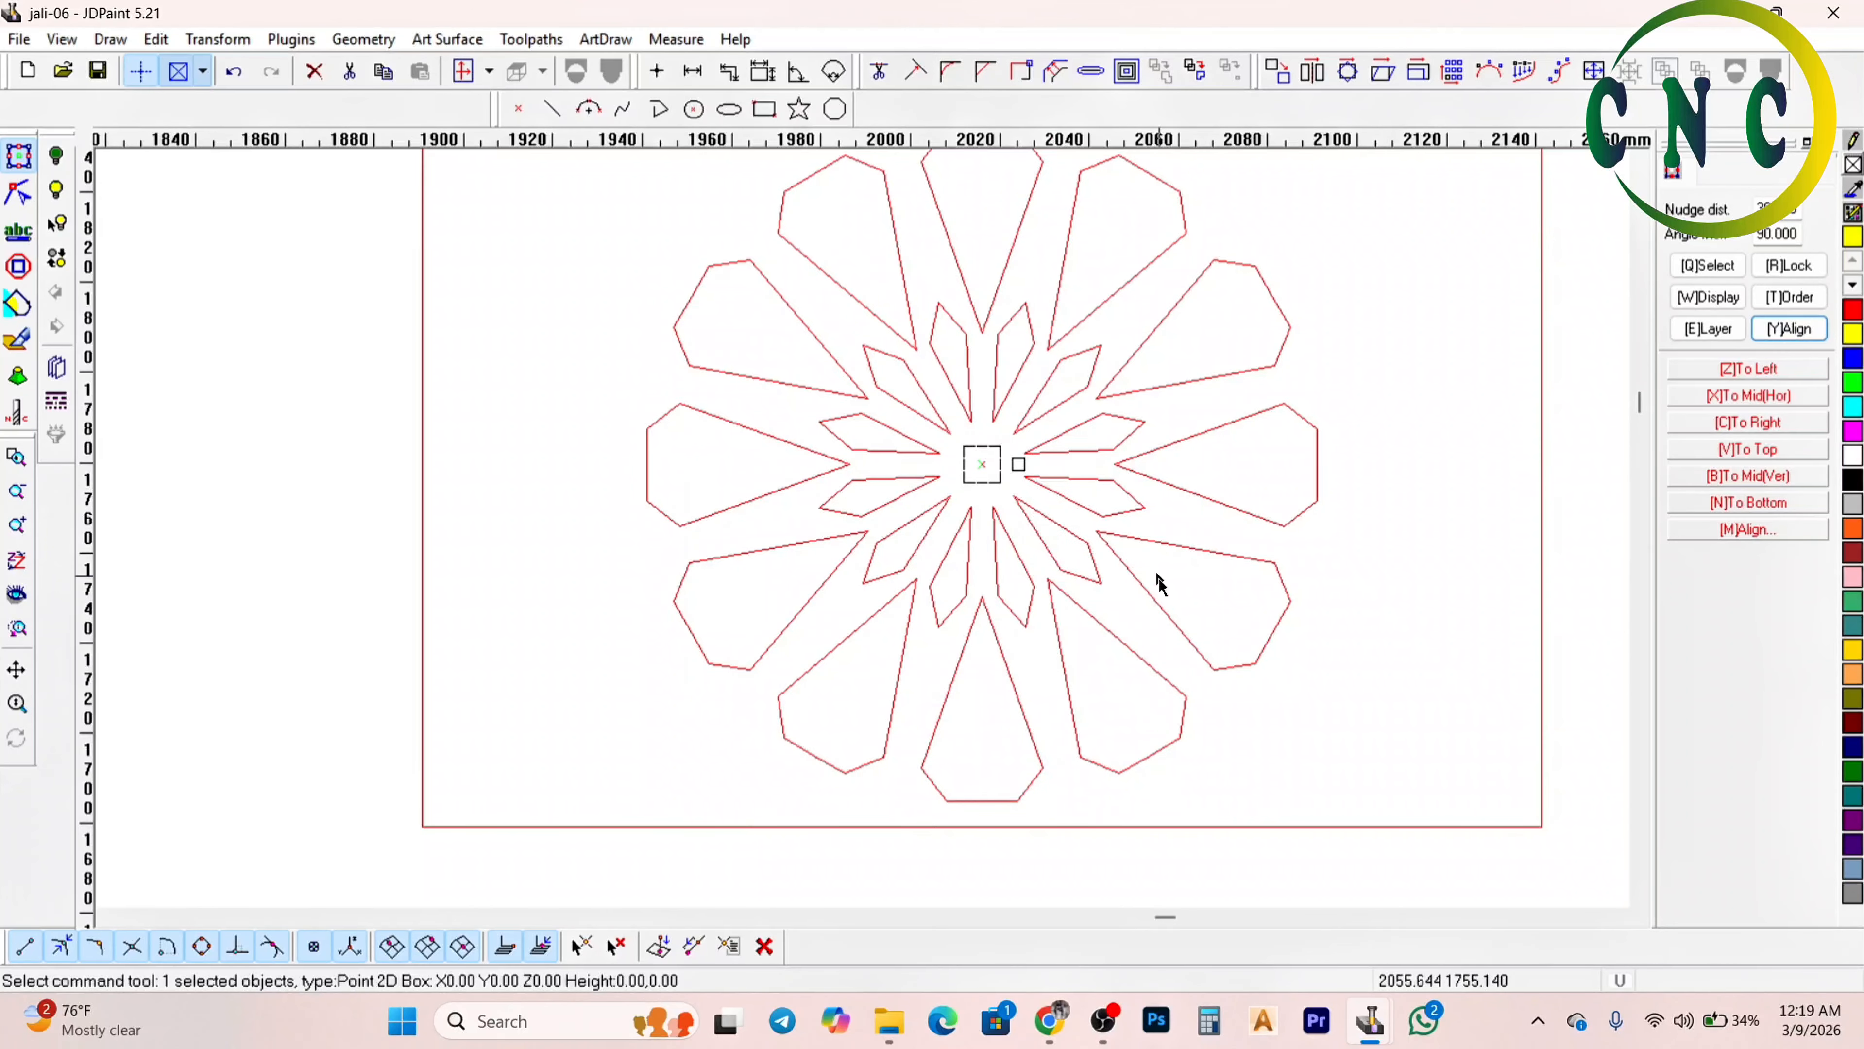
Examine the point's position in the middle of the rosette and the rectangle
{"action": "left_click", "coordinate": [1182, 580]}
{"action": "scroll", "coordinate": [1021, 478], "scroll_direction": "up", "scroll_amount": 2}
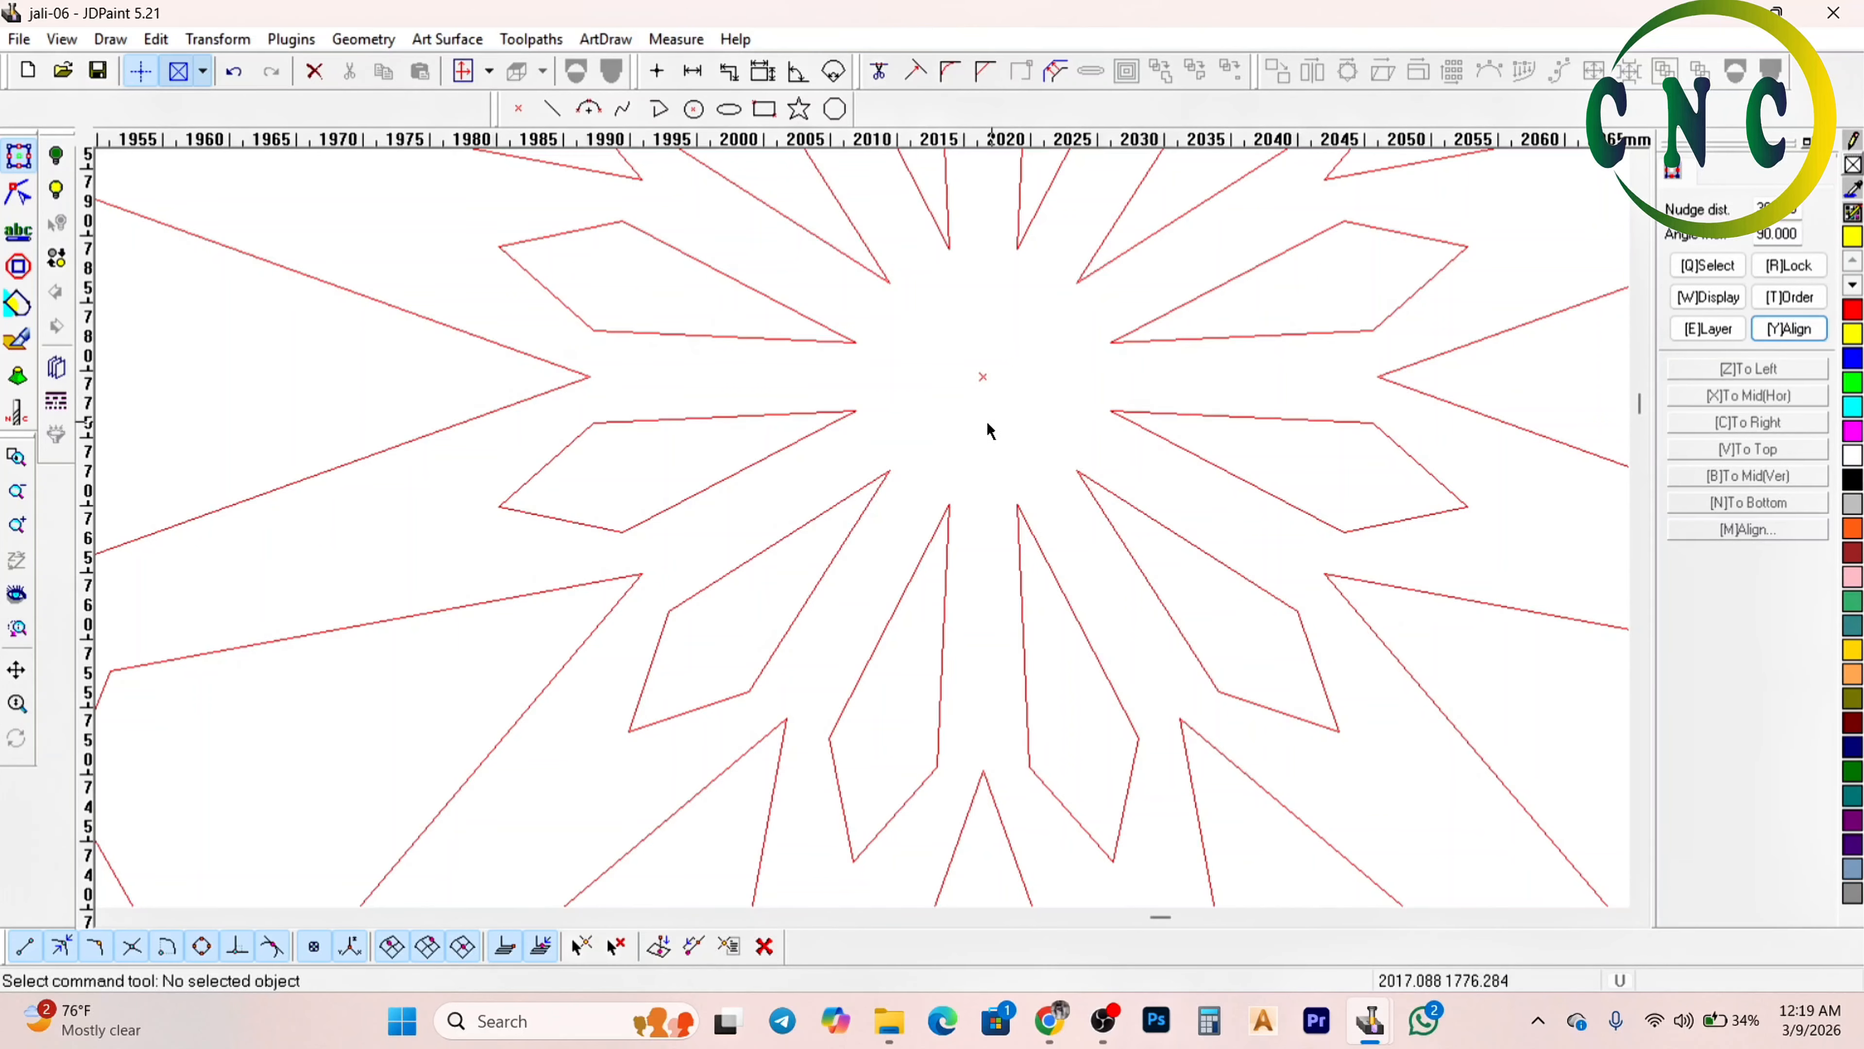
{"action": "scroll", "coordinate": [988, 431], "scroll_direction": "down", "scroll_amount": 2}
{"action": "scroll", "coordinate": [988, 427], "scroll_direction": "down", "scroll_amount": 1}
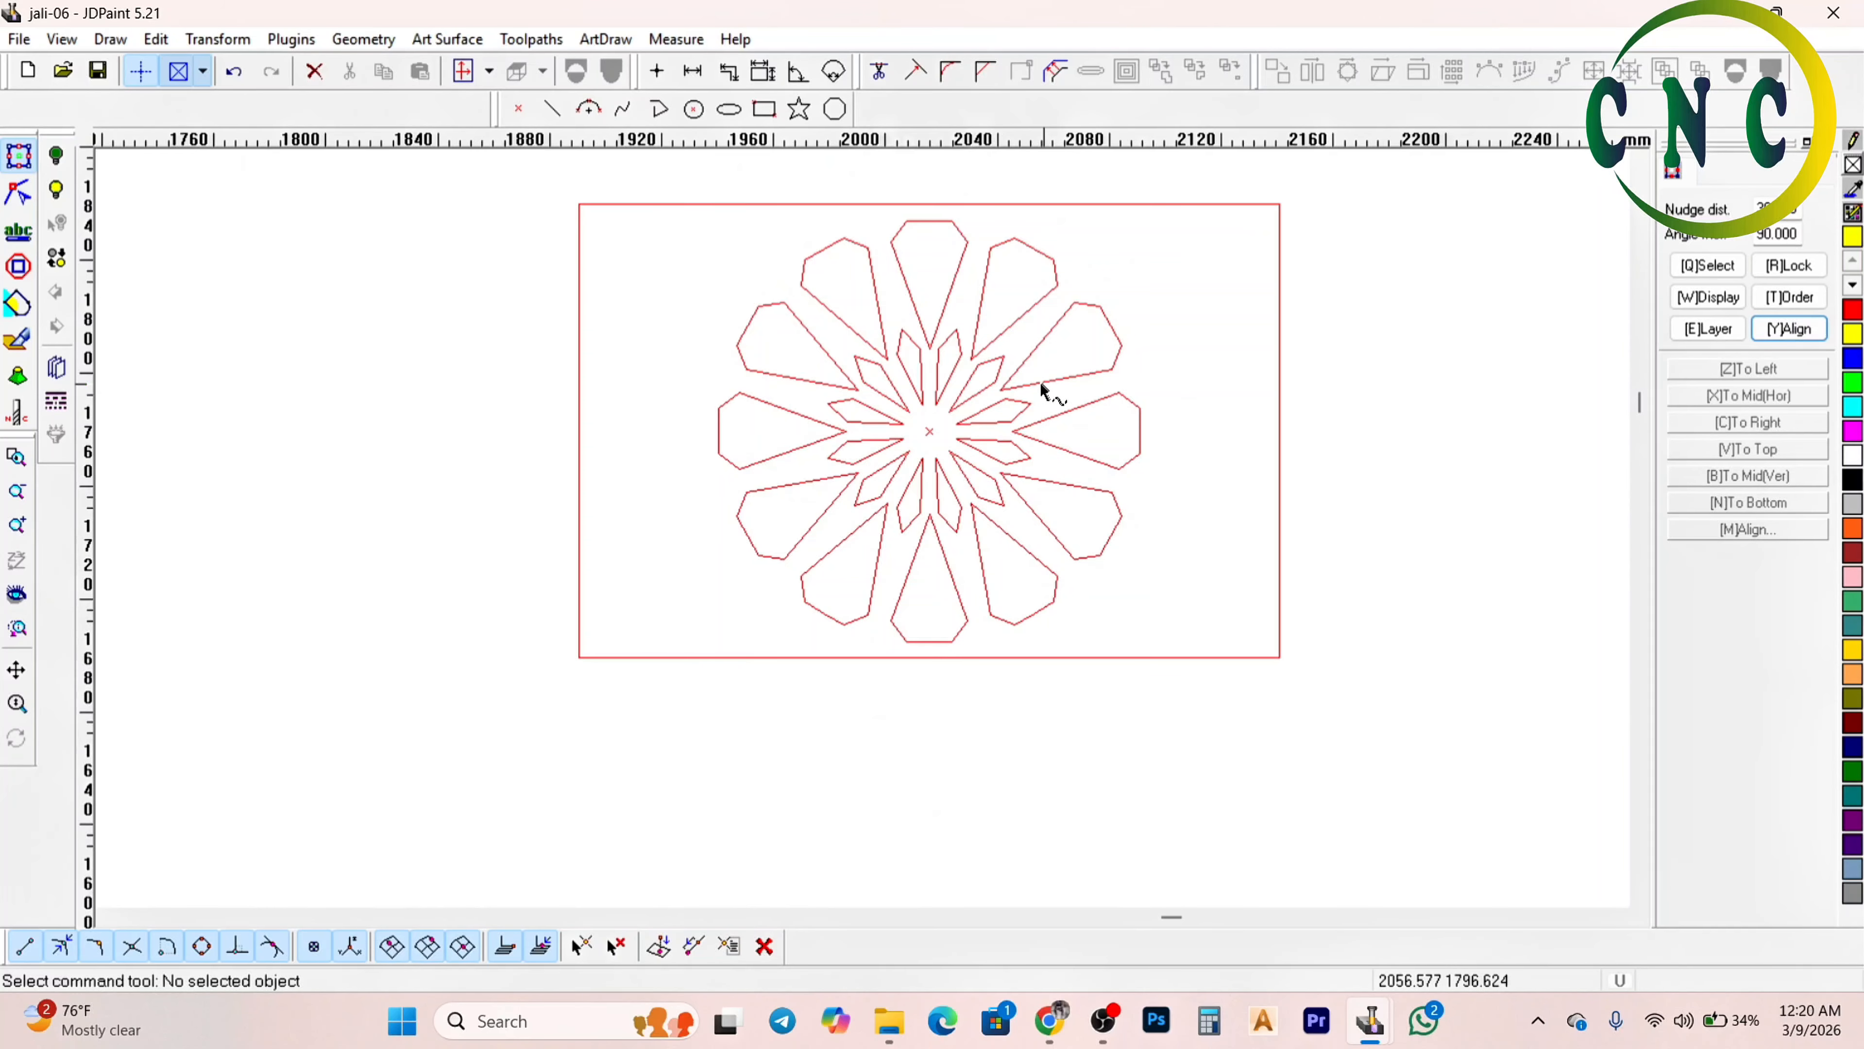
{"action": "scroll", "coordinate": [914, 492], "scroll_direction": "up", "scroll_amount": 3}
{"action": "scroll", "coordinate": [940, 404], "scroll_direction": "down", "scroll_amount": 2}
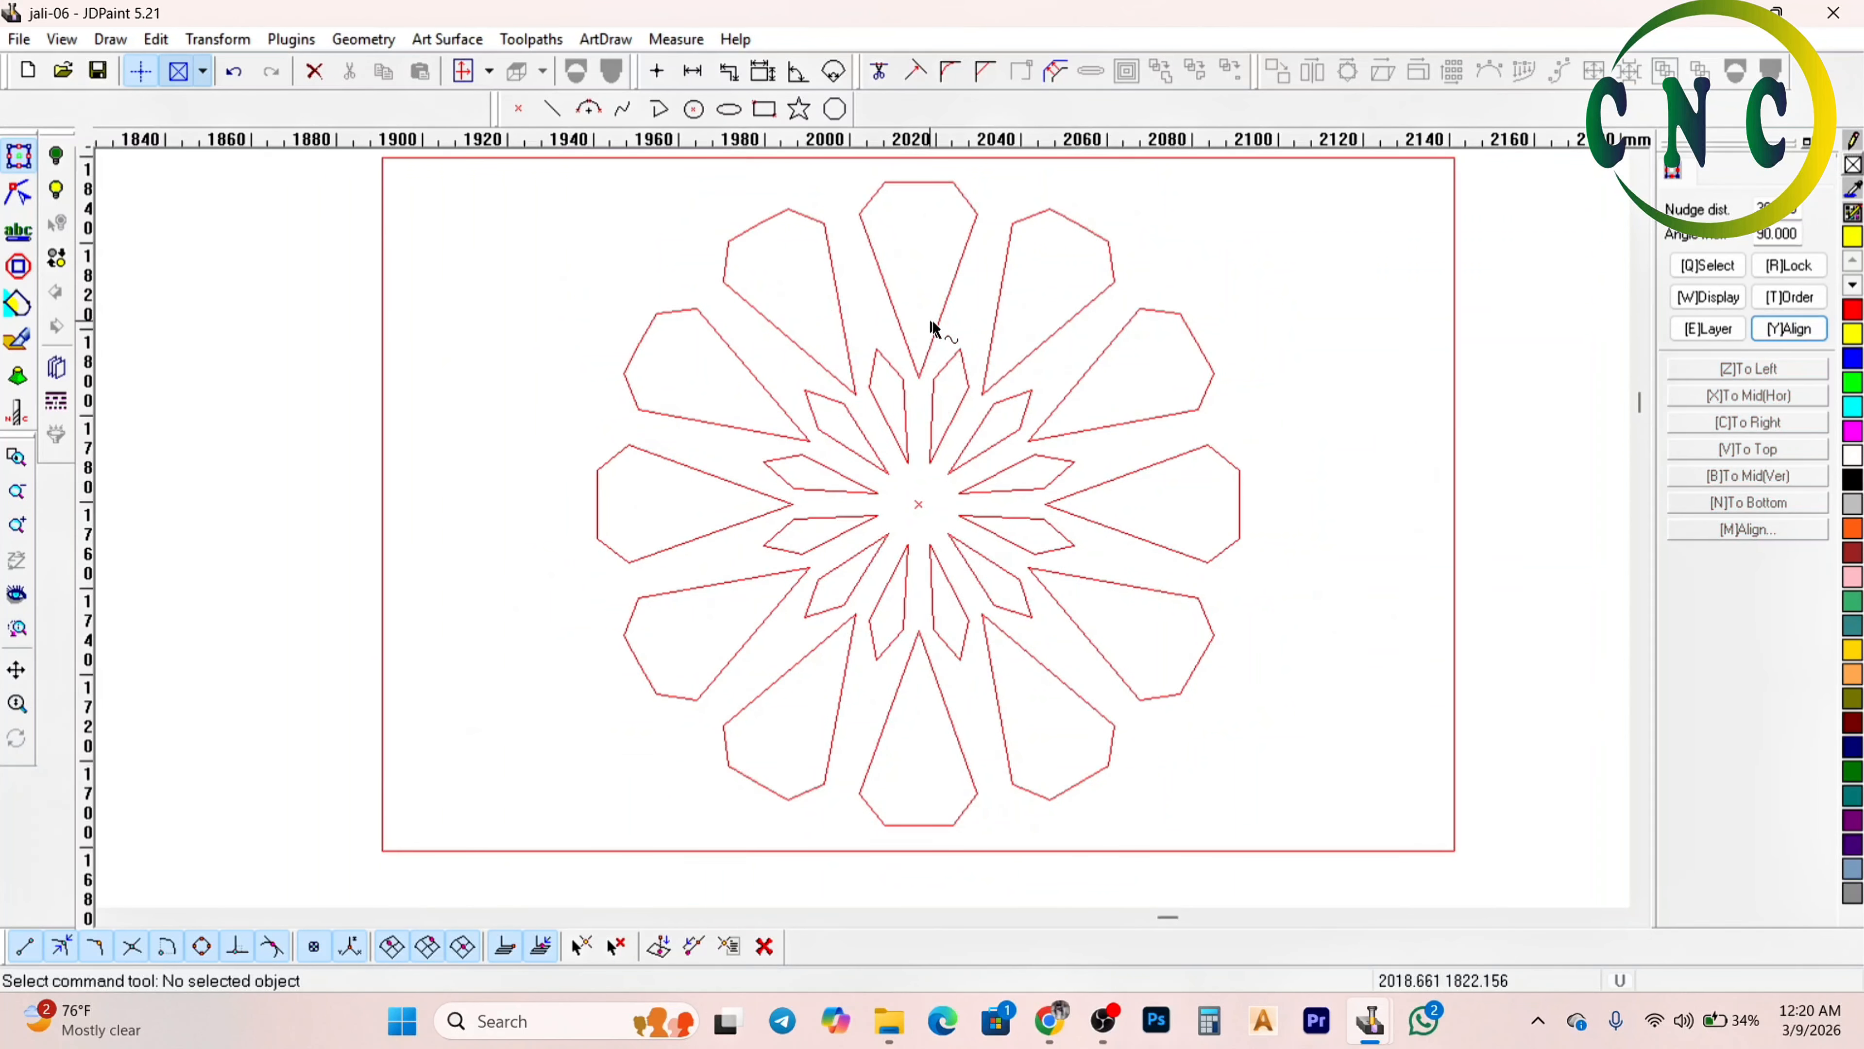
{"action": "scroll", "coordinate": [782, 458], "scroll_direction": "up", "scroll_amount": 1}
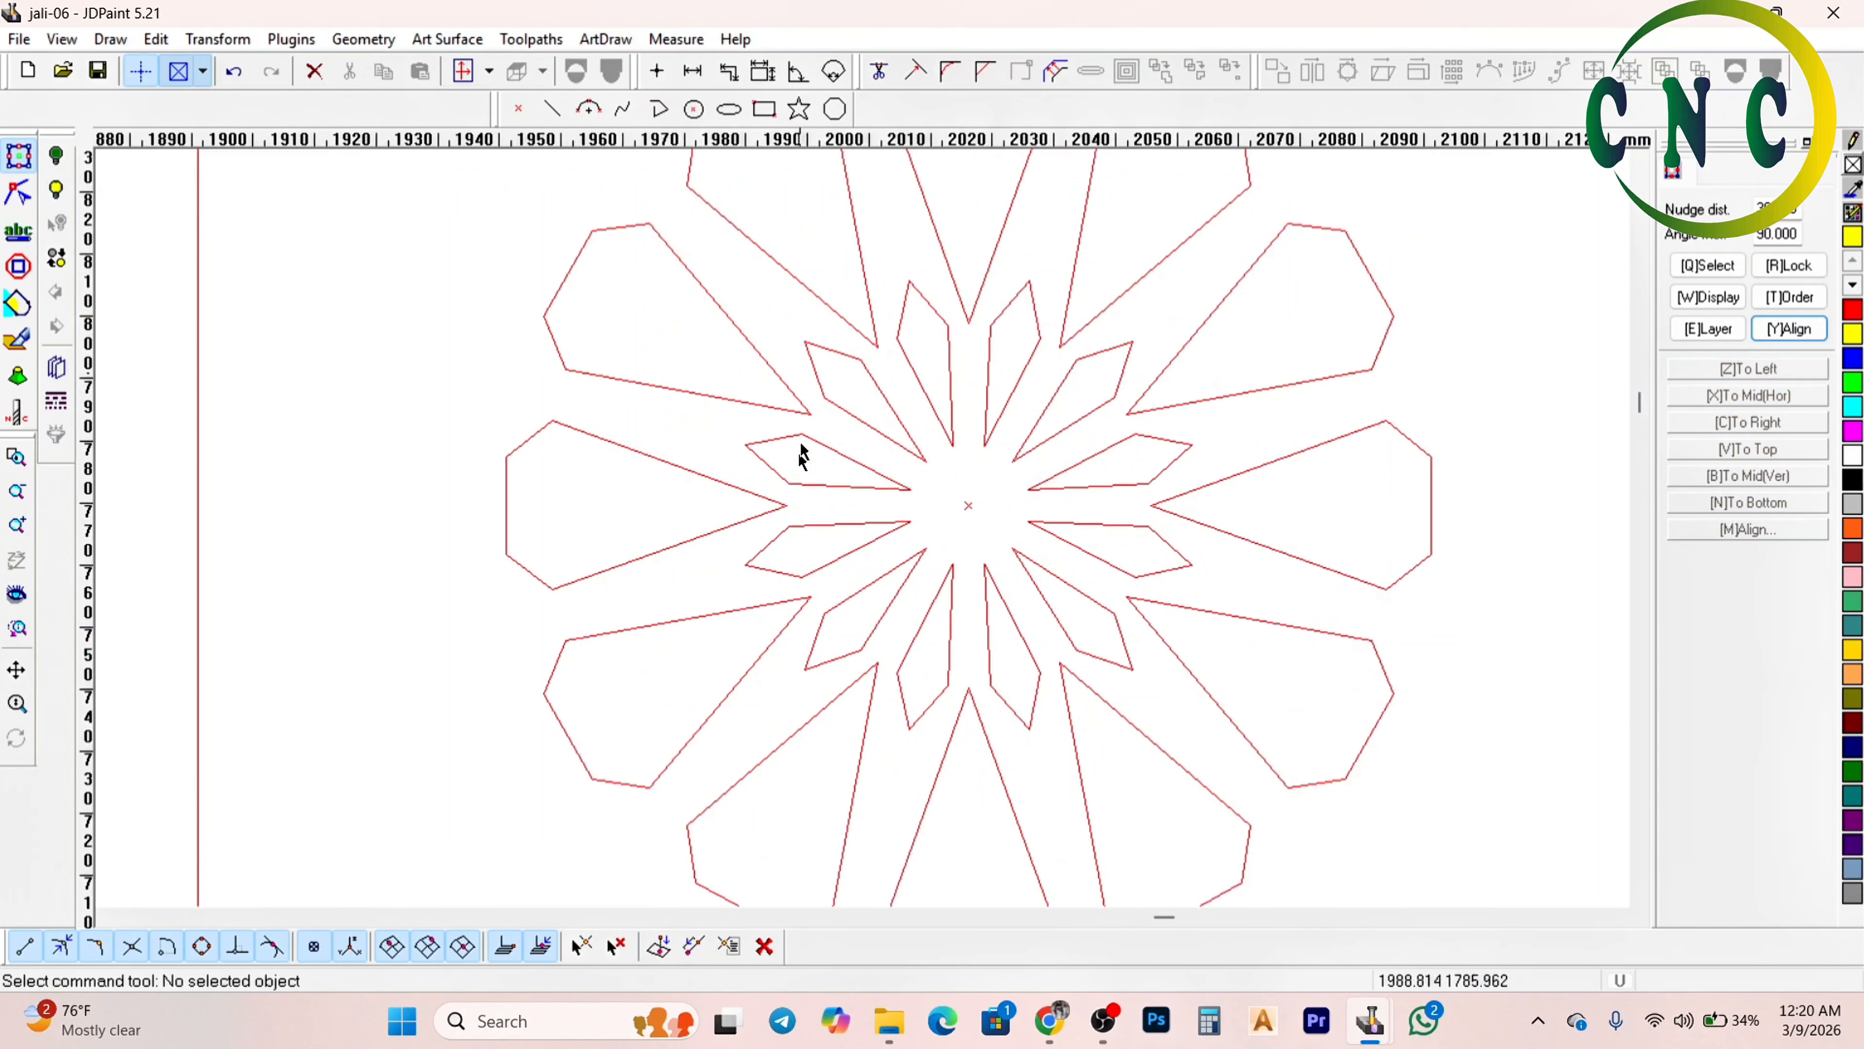
{"action": "scroll", "coordinate": [737, 362], "scroll_direction": "down", "scroll_amount": 1}
{"action": "scroll", "coordinate": [778, 304], "scroll_direction": "up", "scroll_amount": 1}
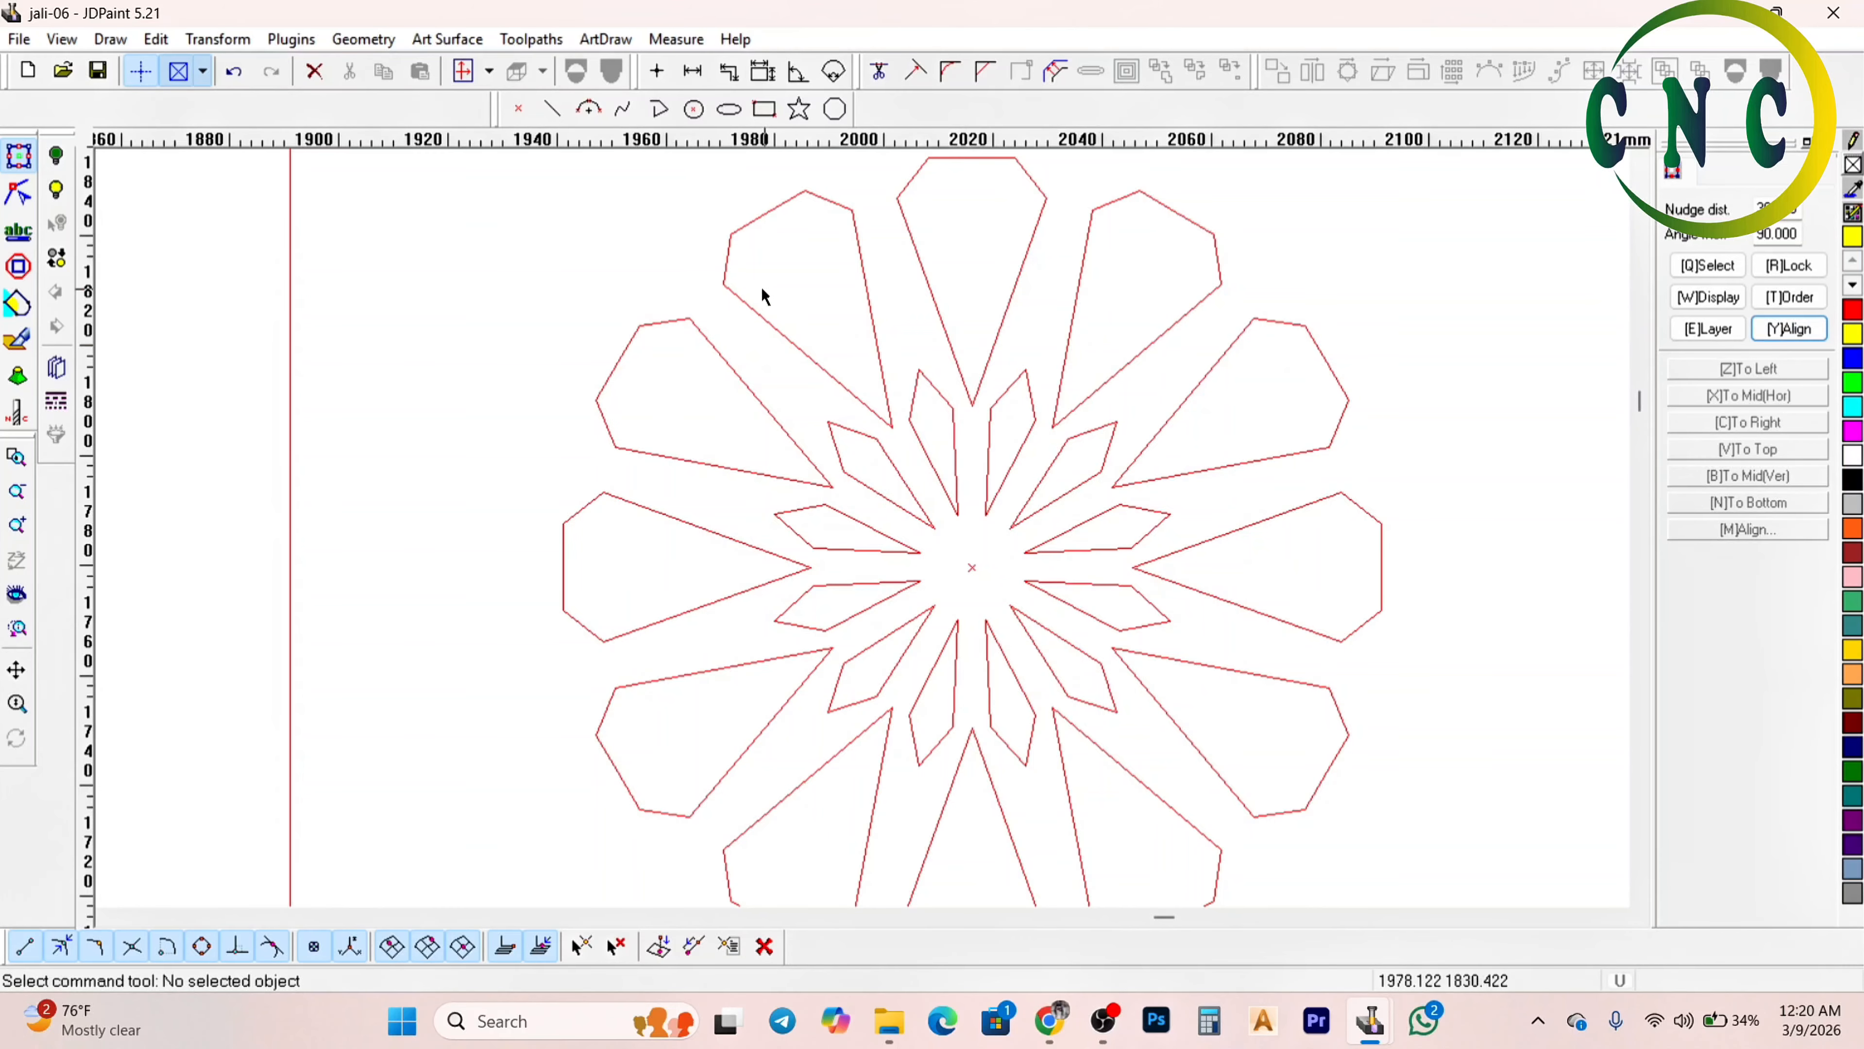
Delete all the rosette's outer petals except the top one, keeping the inner ring and the centre point
{"action": "left_click_drag", "start_coordinate": [764, 290], "coordinate": [657, 417]}
{"action": "scroll", "coordinate": [695, 382], "scroll_direction": "down", "scroll_amount": 1}
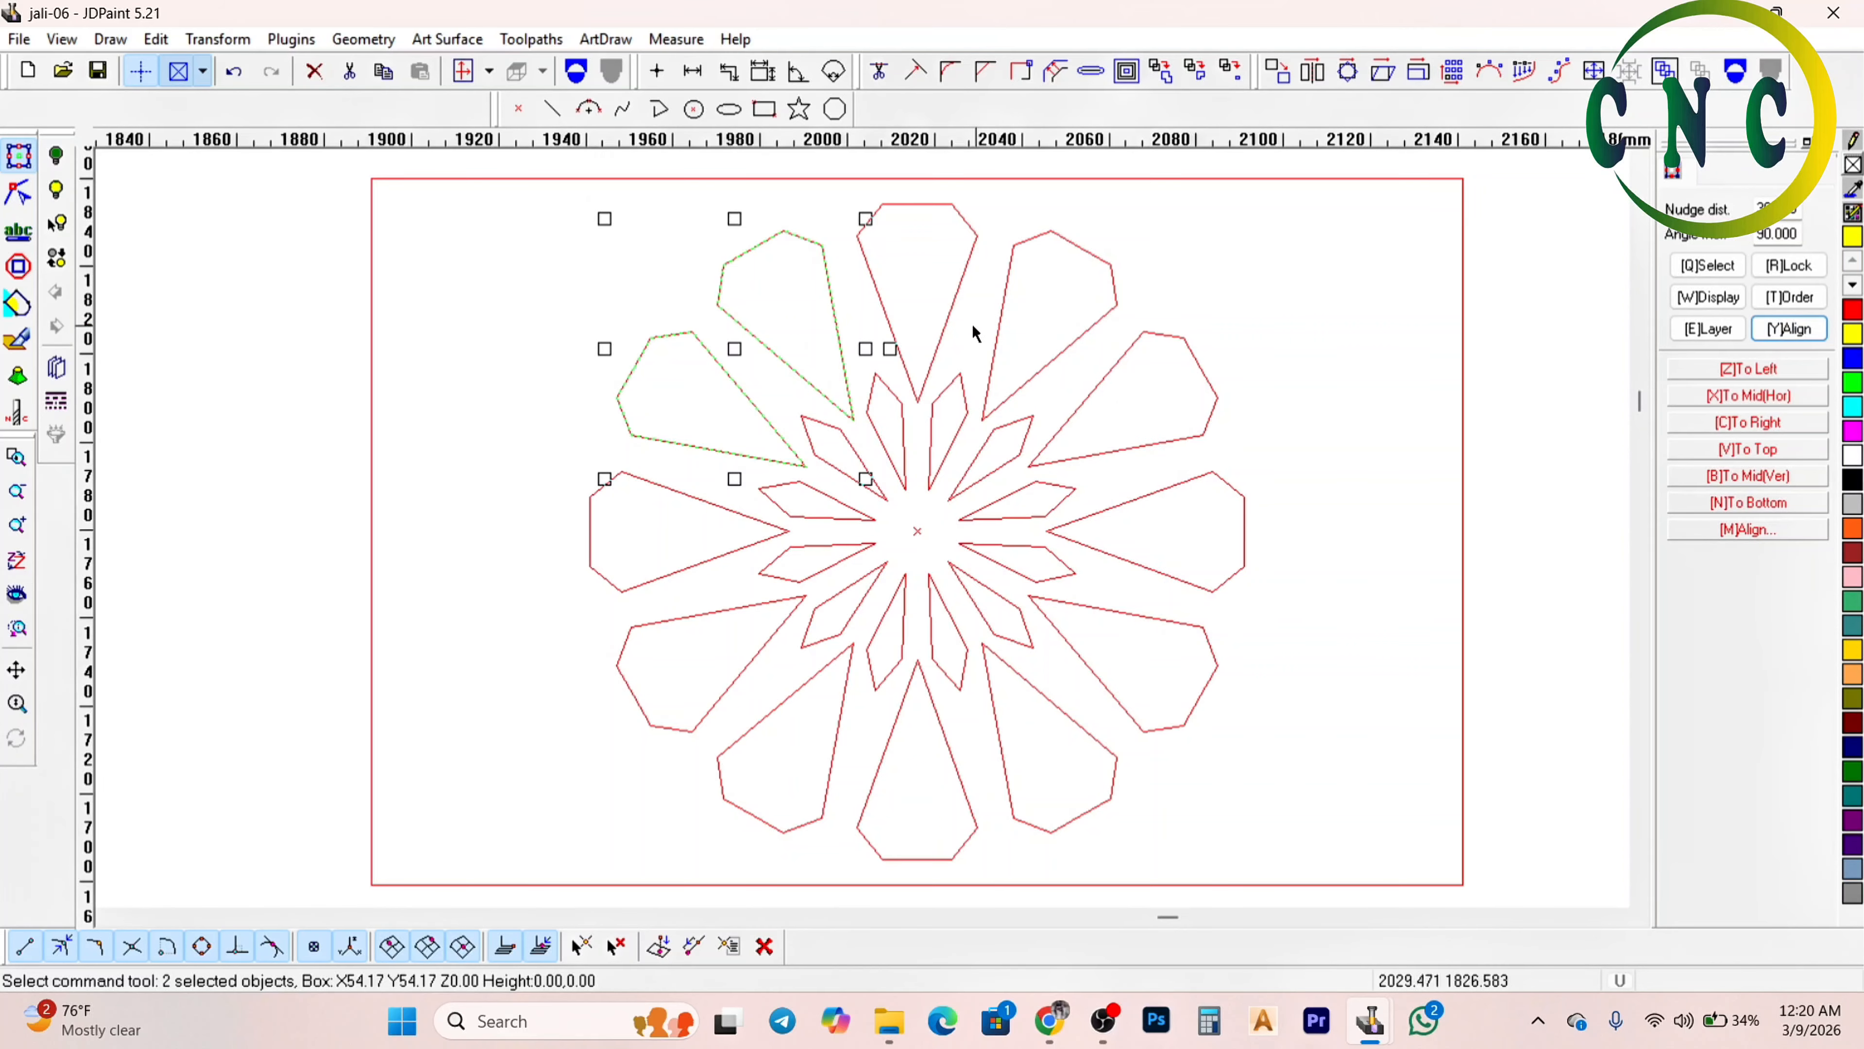
{"action": "scroll", "coordinate": [975, 333], "scroll_direction": "up", "scroll_amount": 1}
{"action": "left_click", "coordinate": [701, 395]}
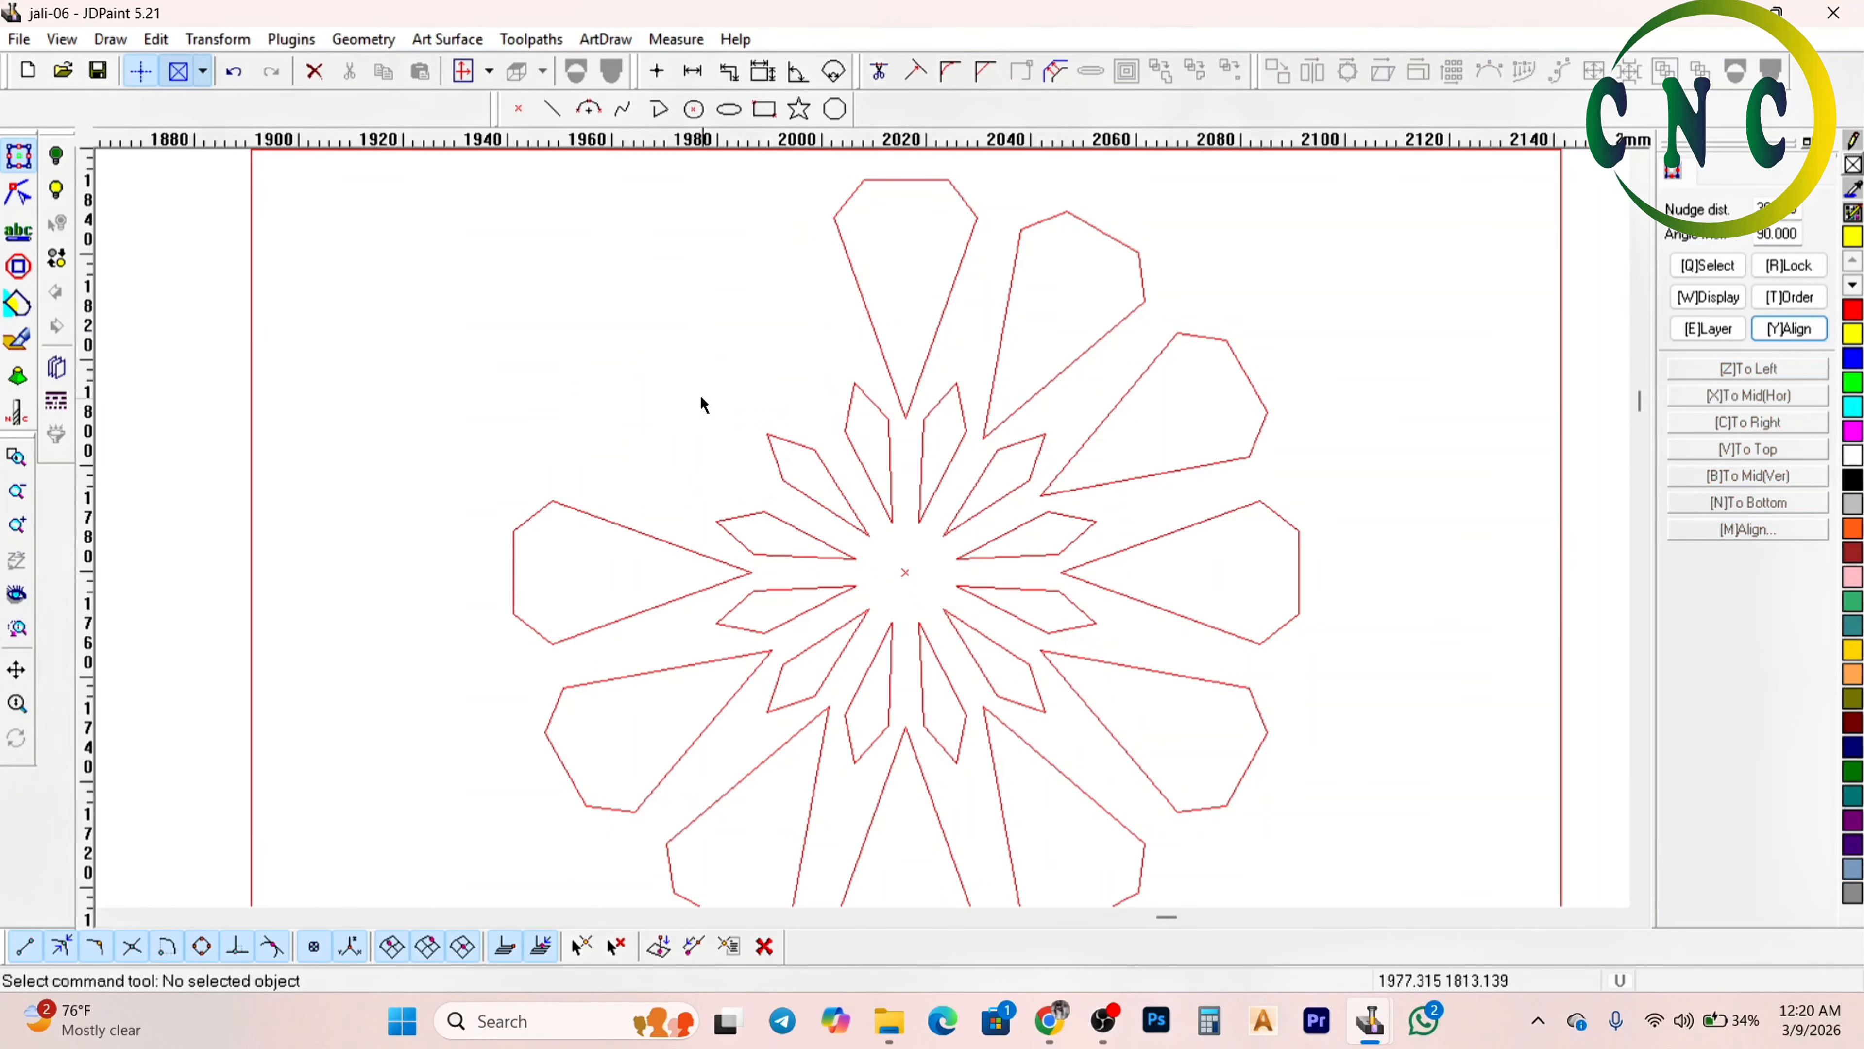
{"action": "scroll", "coordinate": [560, 543], "scroll_direction": "down", "scroll_amount": 1}
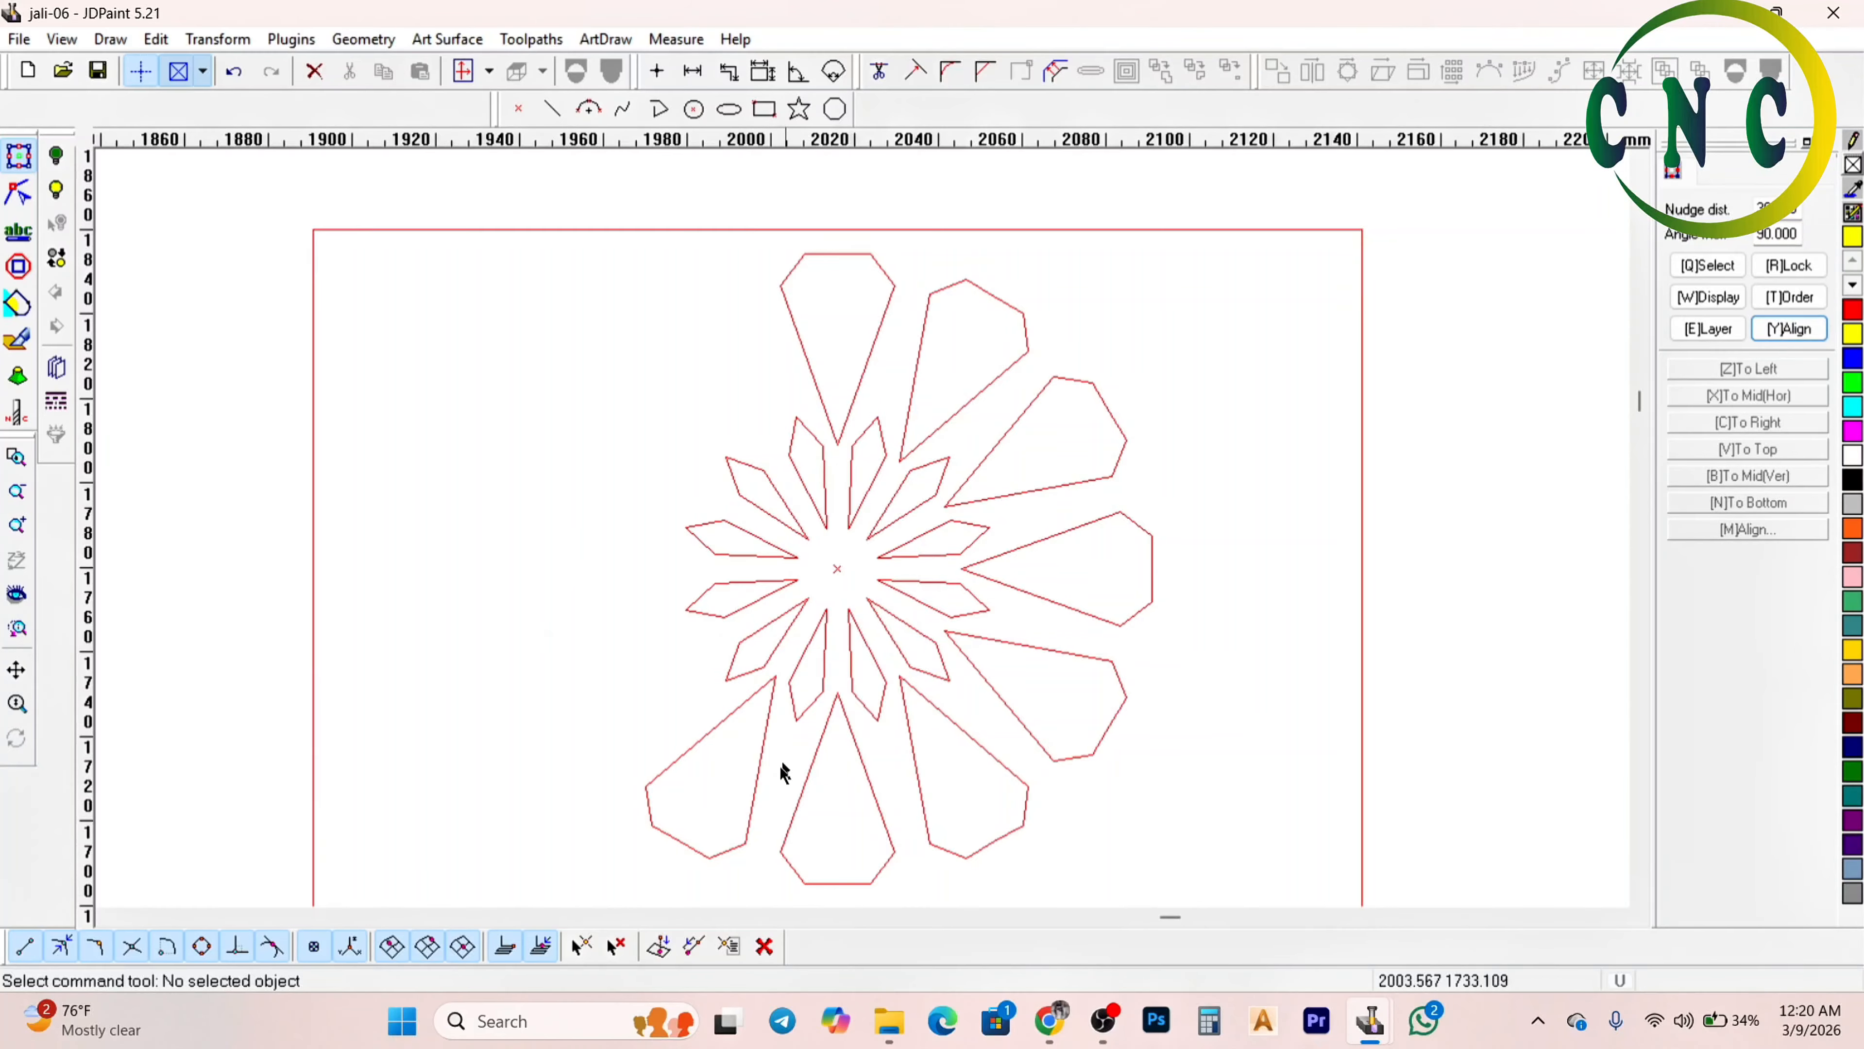
{"action": "scroll", "coordinate": [779, 766], "scroll_direction": "up", "scroll_amount": 1}
{"action": "left_click_drag", "start_coordinate": [826, 822], "coordinate": [690, 782]}
{"action": "key", "text": "Delete"}
{"action": "left_click_drag", "start_coordinate": [1114, 795], "coordinate": [1048, 698]}
{"action": "key", "text": "Delete"}
{"action": "left_click_drag", "start_coordinate": [1224, 608], "coordinate": [1141, 438]}
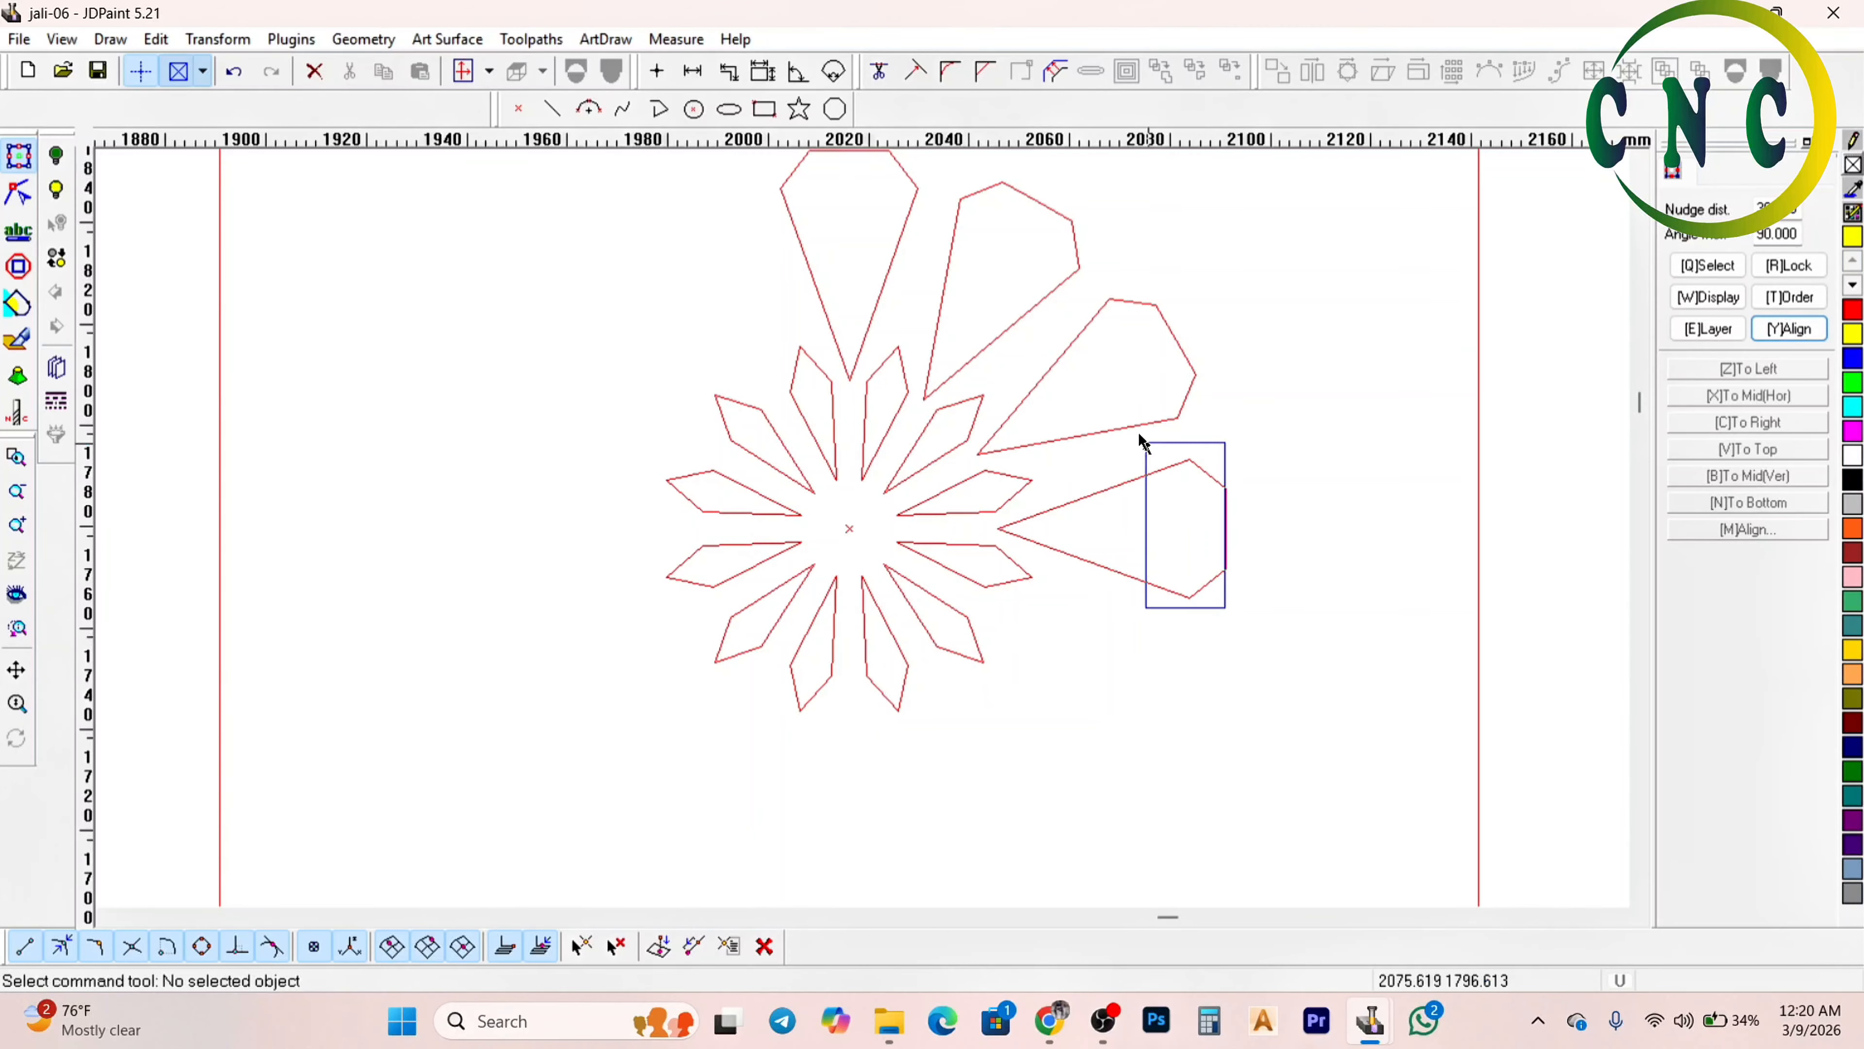
{"action": "key", "text": "Delete"}
{"action": "left_click_drag", "start_coordinate": [1132, 333], "coordinate": [776, 393]}
{"action": "key", "text": "Delete"}
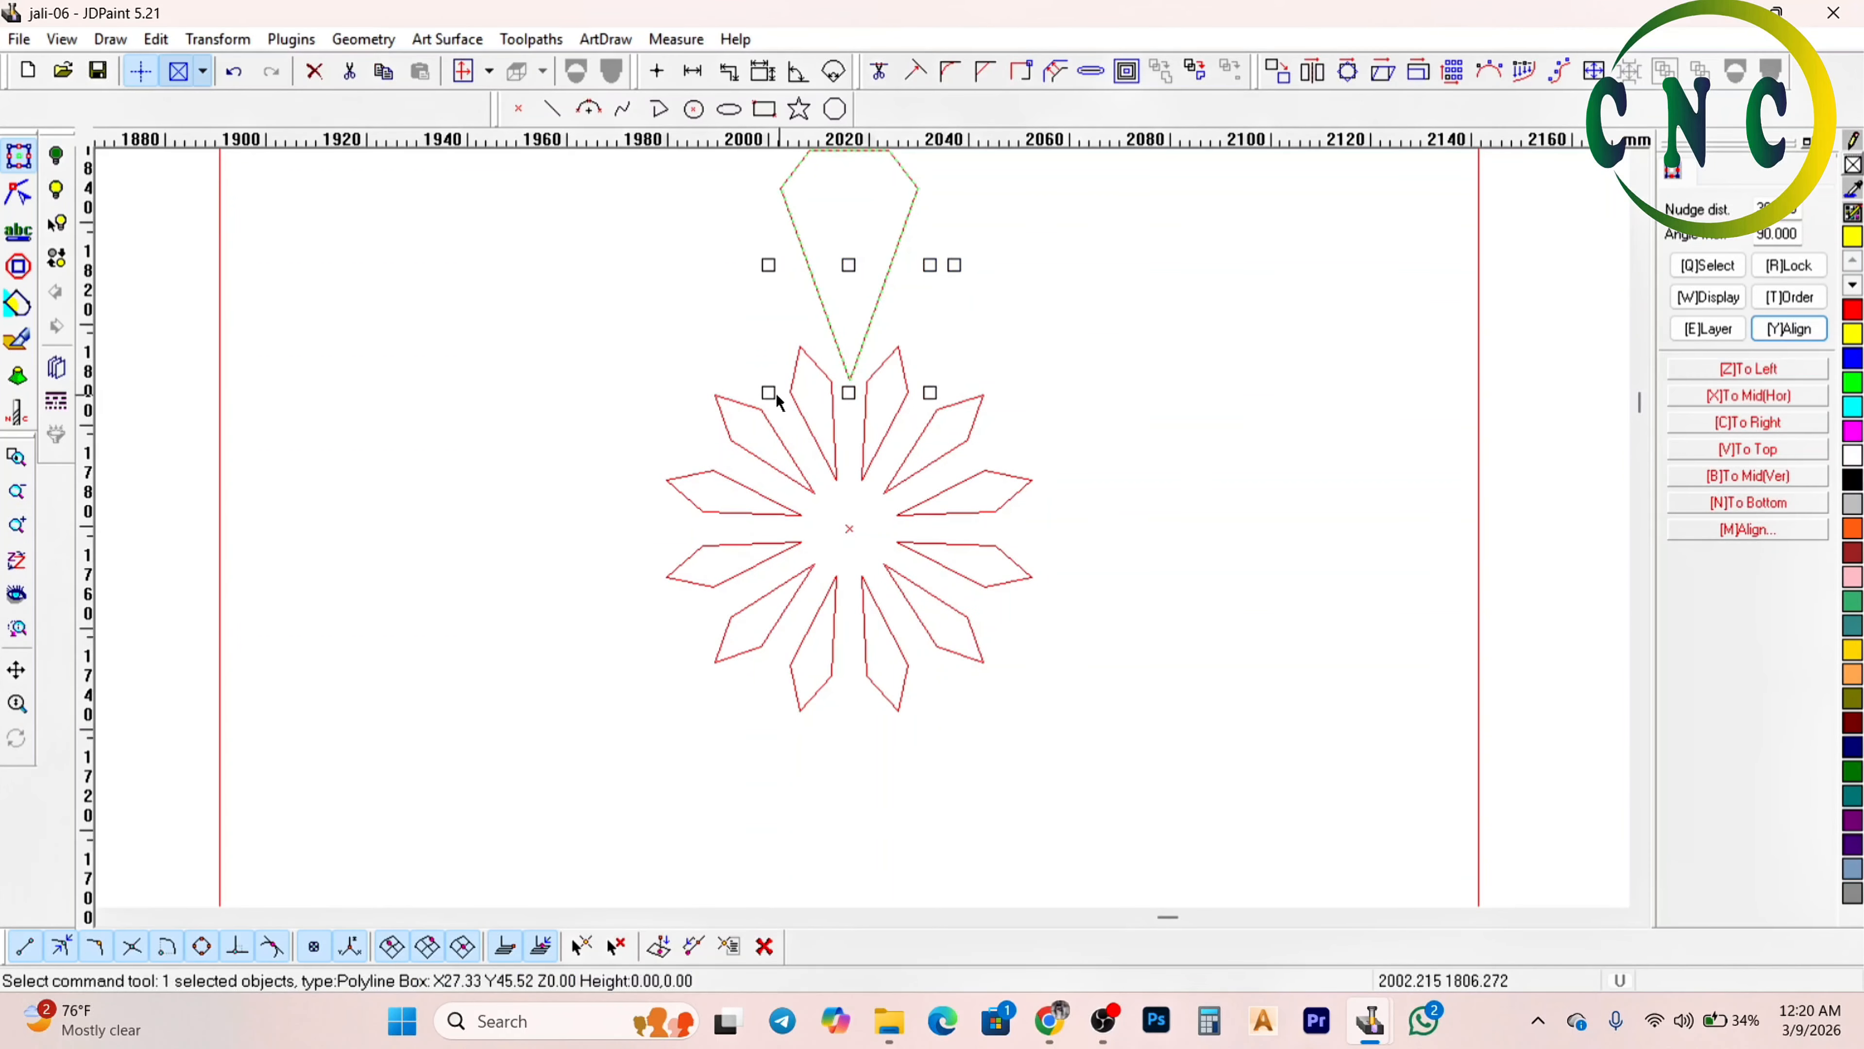
Polar-array the top petal about the rosette's centre point in 30° steps, rotating the copies to form a ring of twelve
{"action": "scroll", "coordinate": [776, 392], "scroll_direction": "down", "scroll_amount": 1}
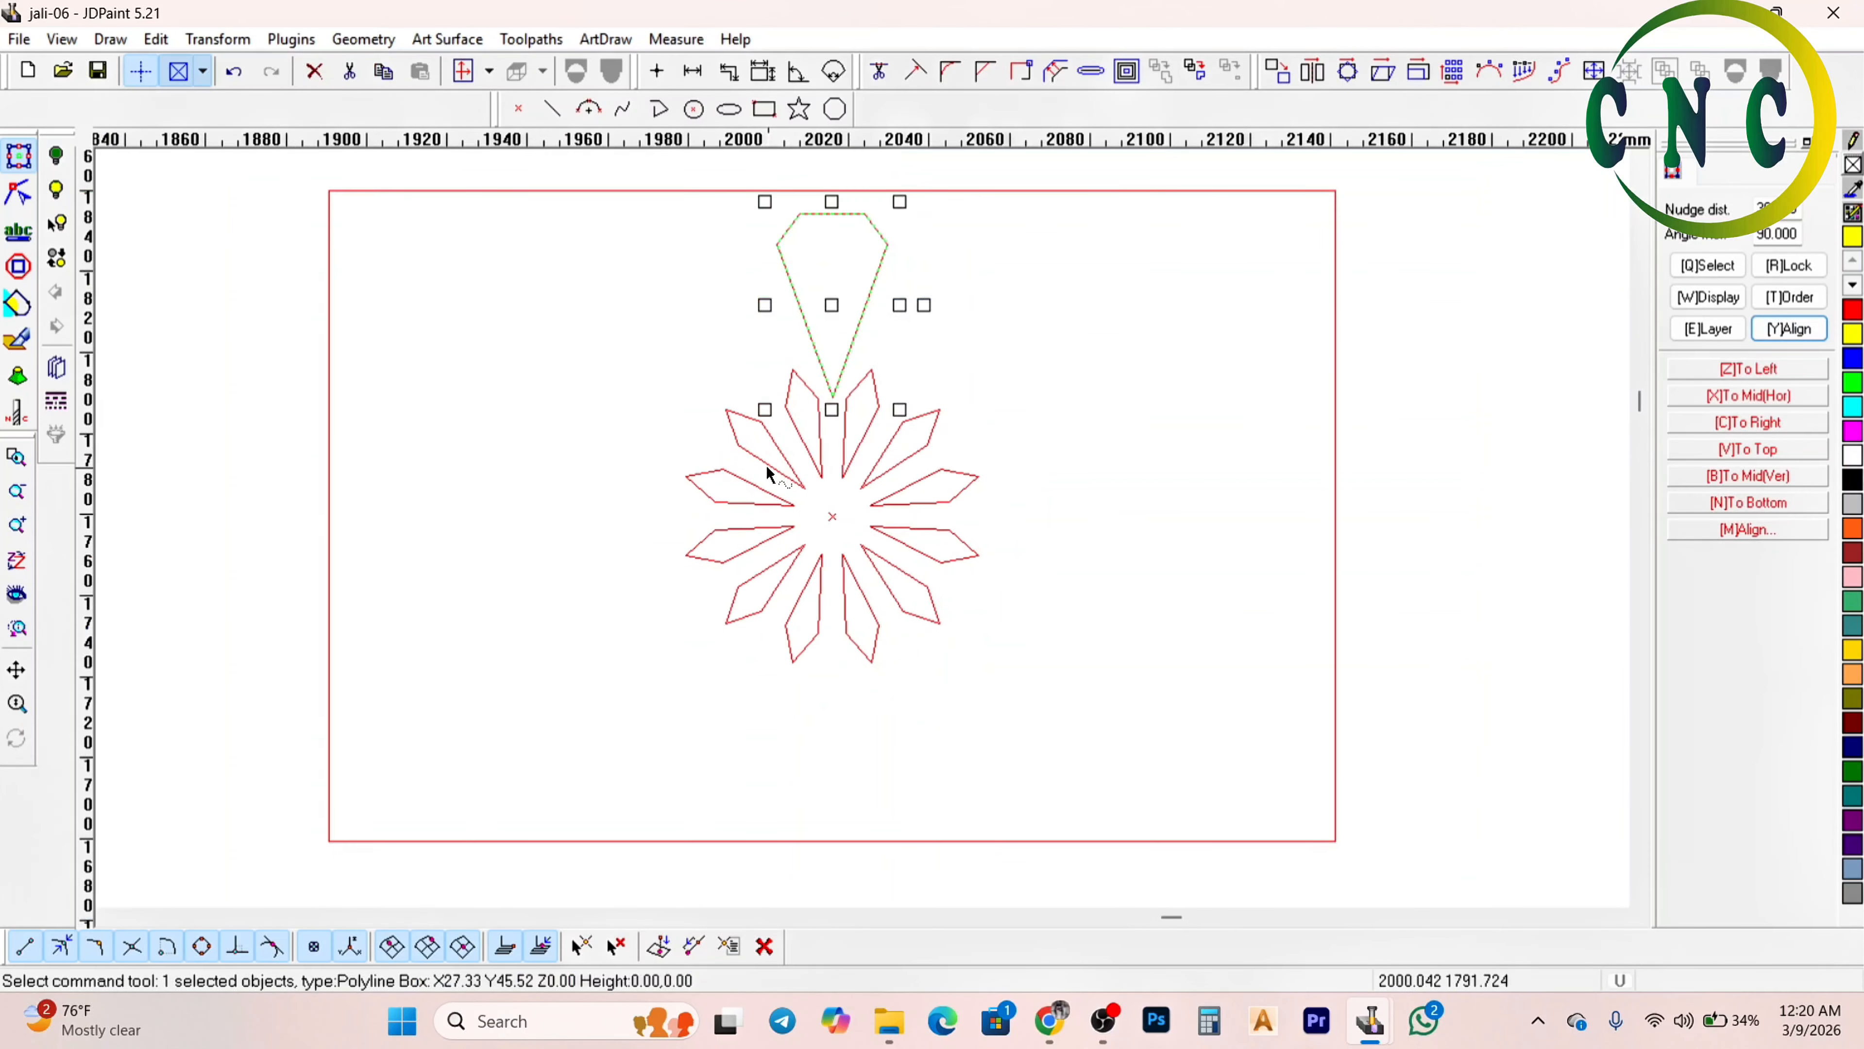
{"action": "left_click", "coordinate": [1492, 72]}
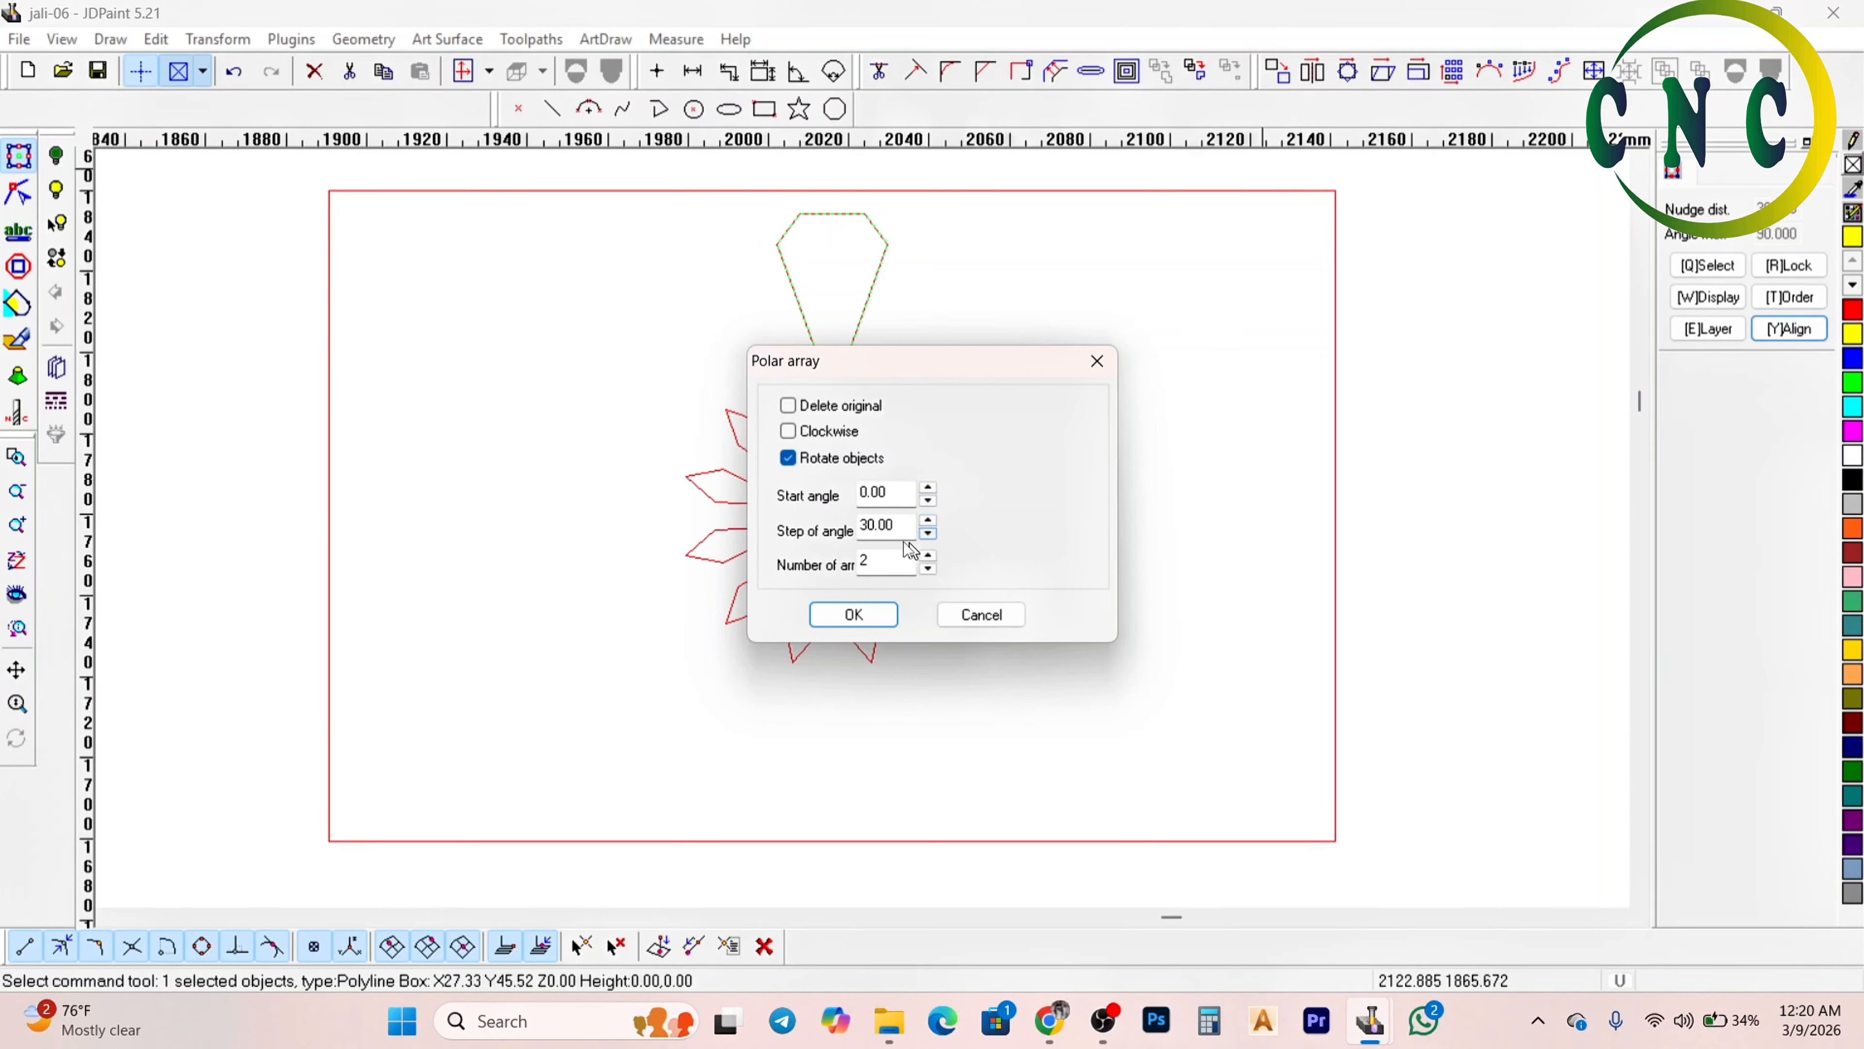
{"action": "left_click_drag", "start_coordinate": [899, 527], "coordinate": [822, 526]}
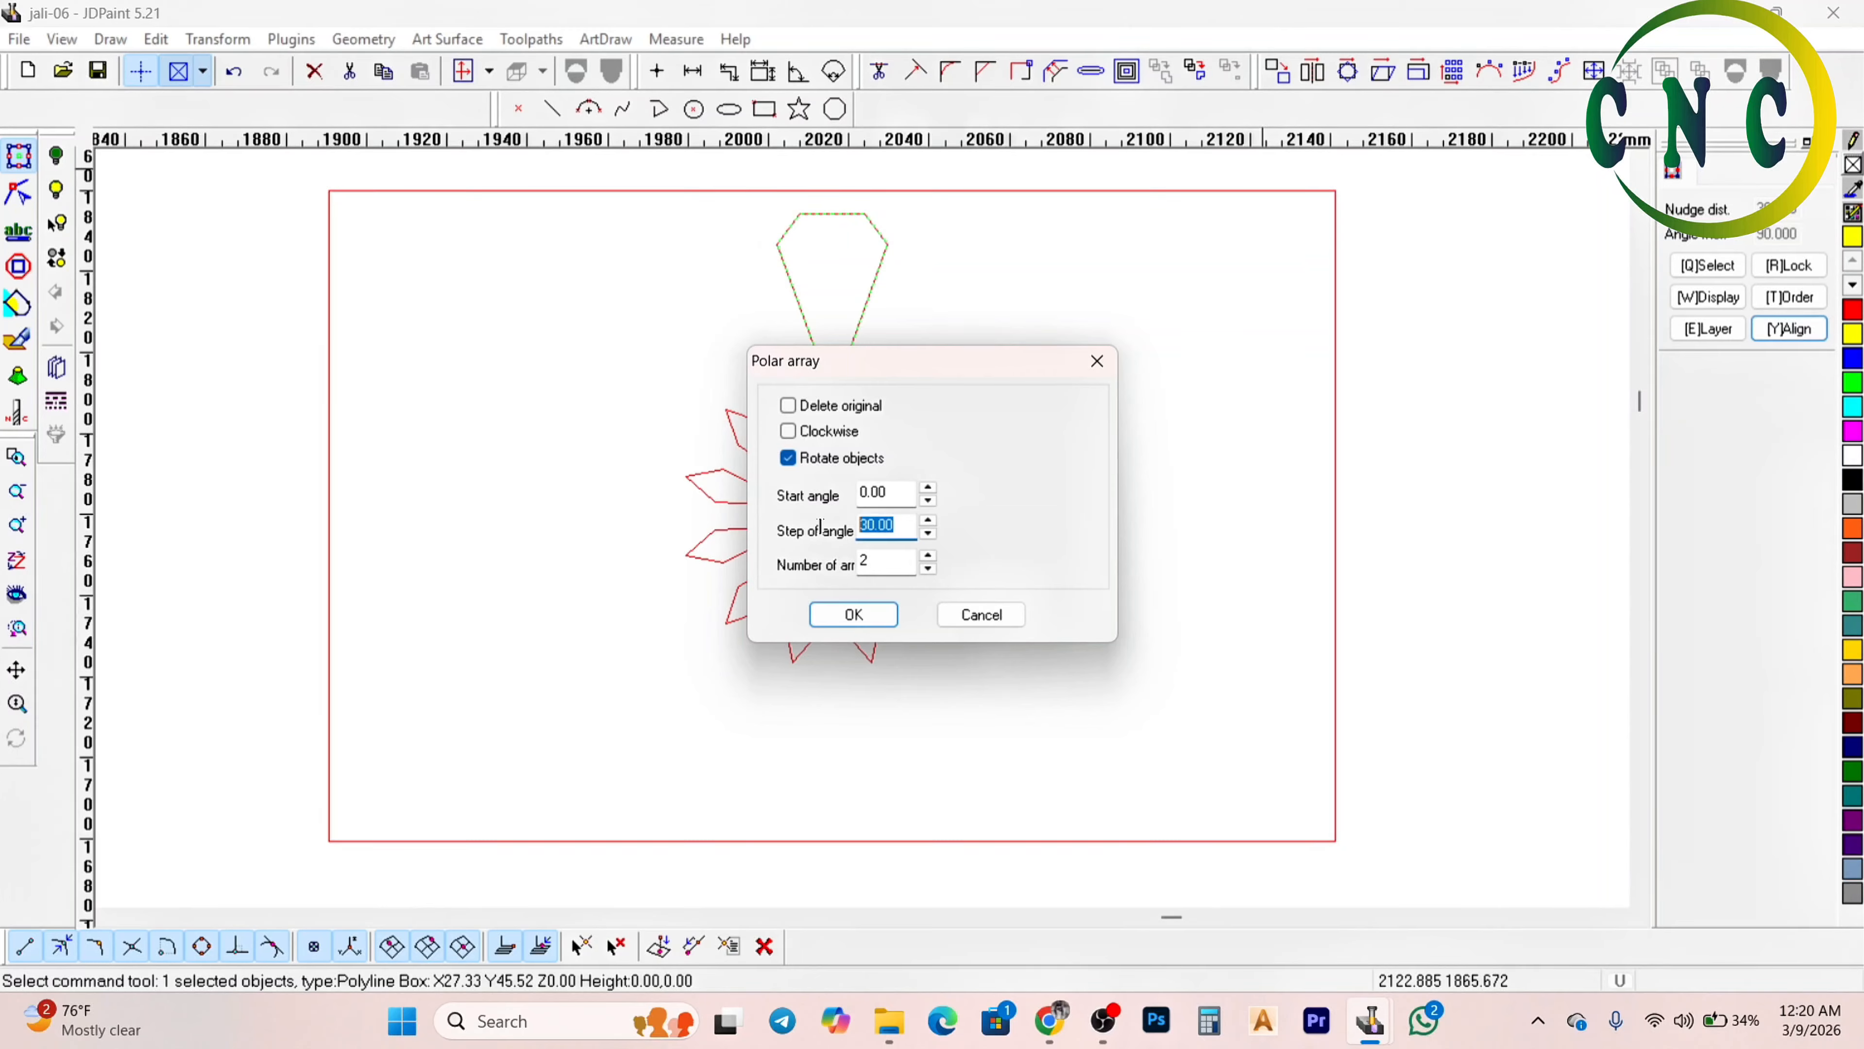
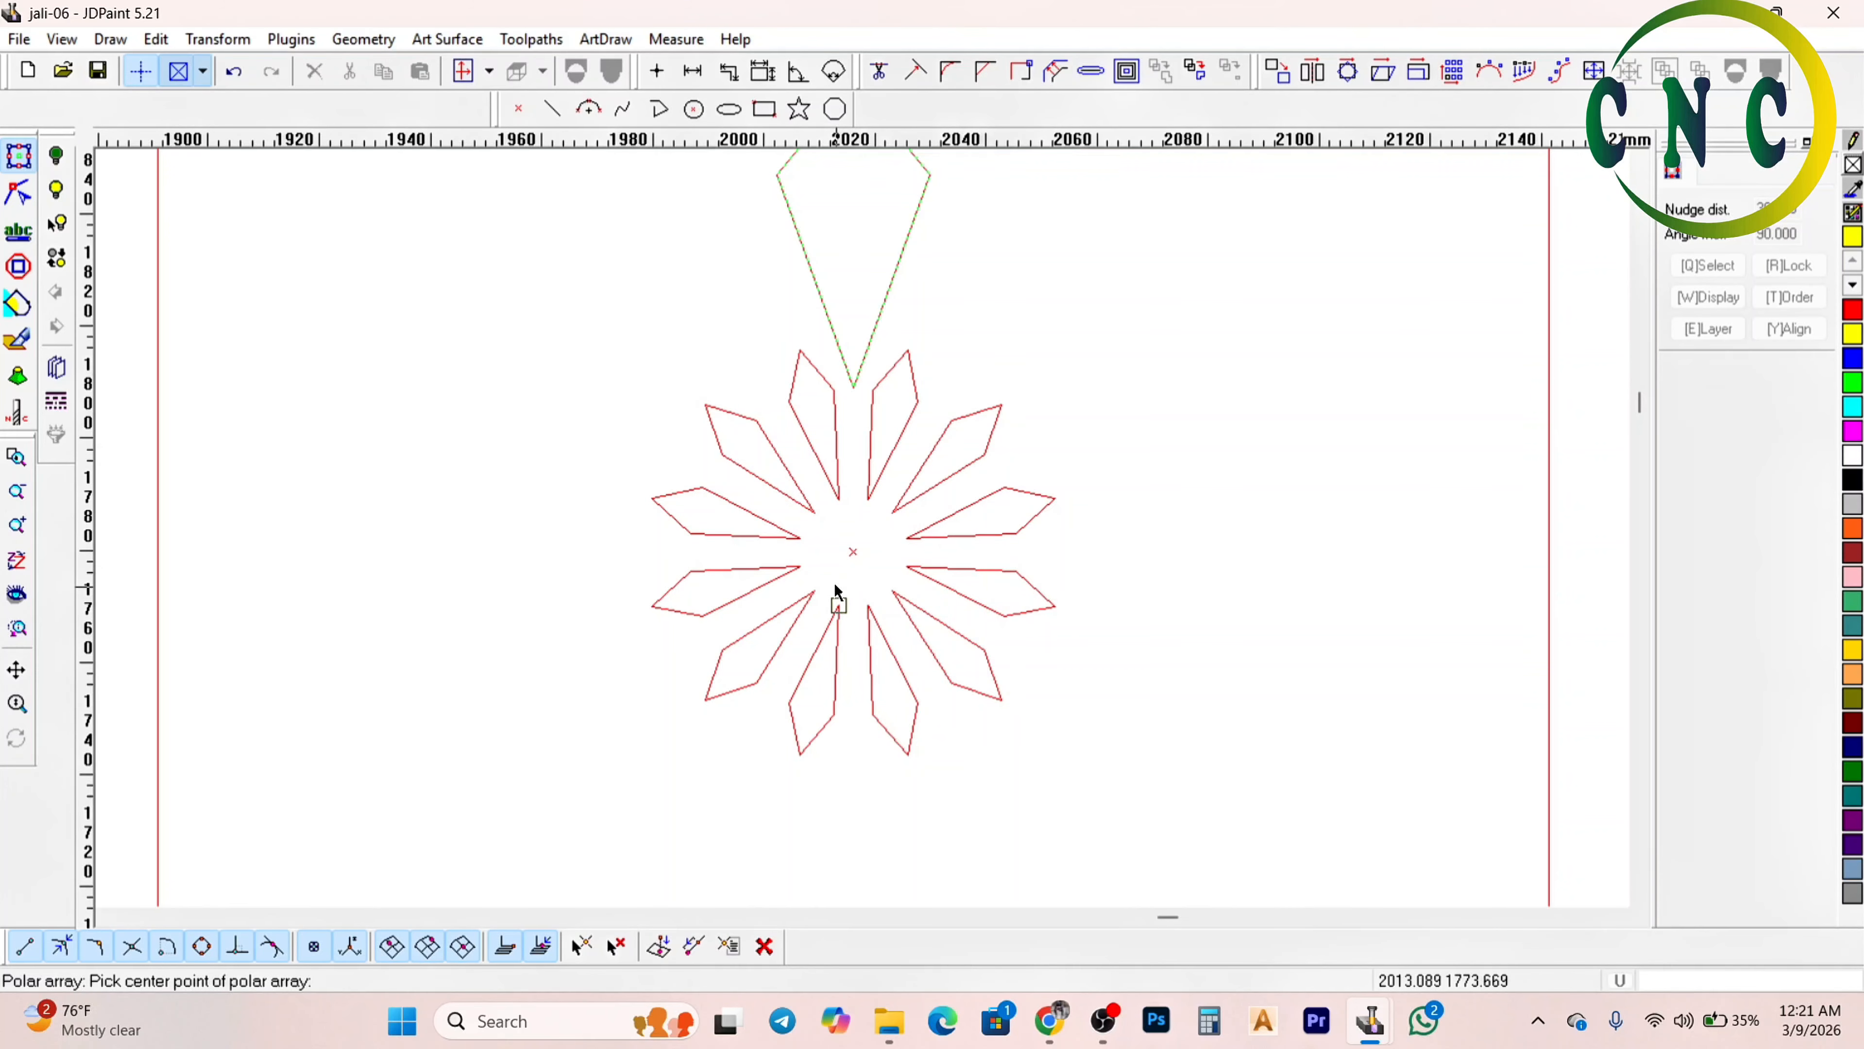
{"action": "scroll", "coordinate": [837, 591], "scroll_direction": "down", "scroll_amount": 2}
{"action": "scroll", "coordinate": [815, 591], "scroll_direction": "up", "scroll_amount": 3}
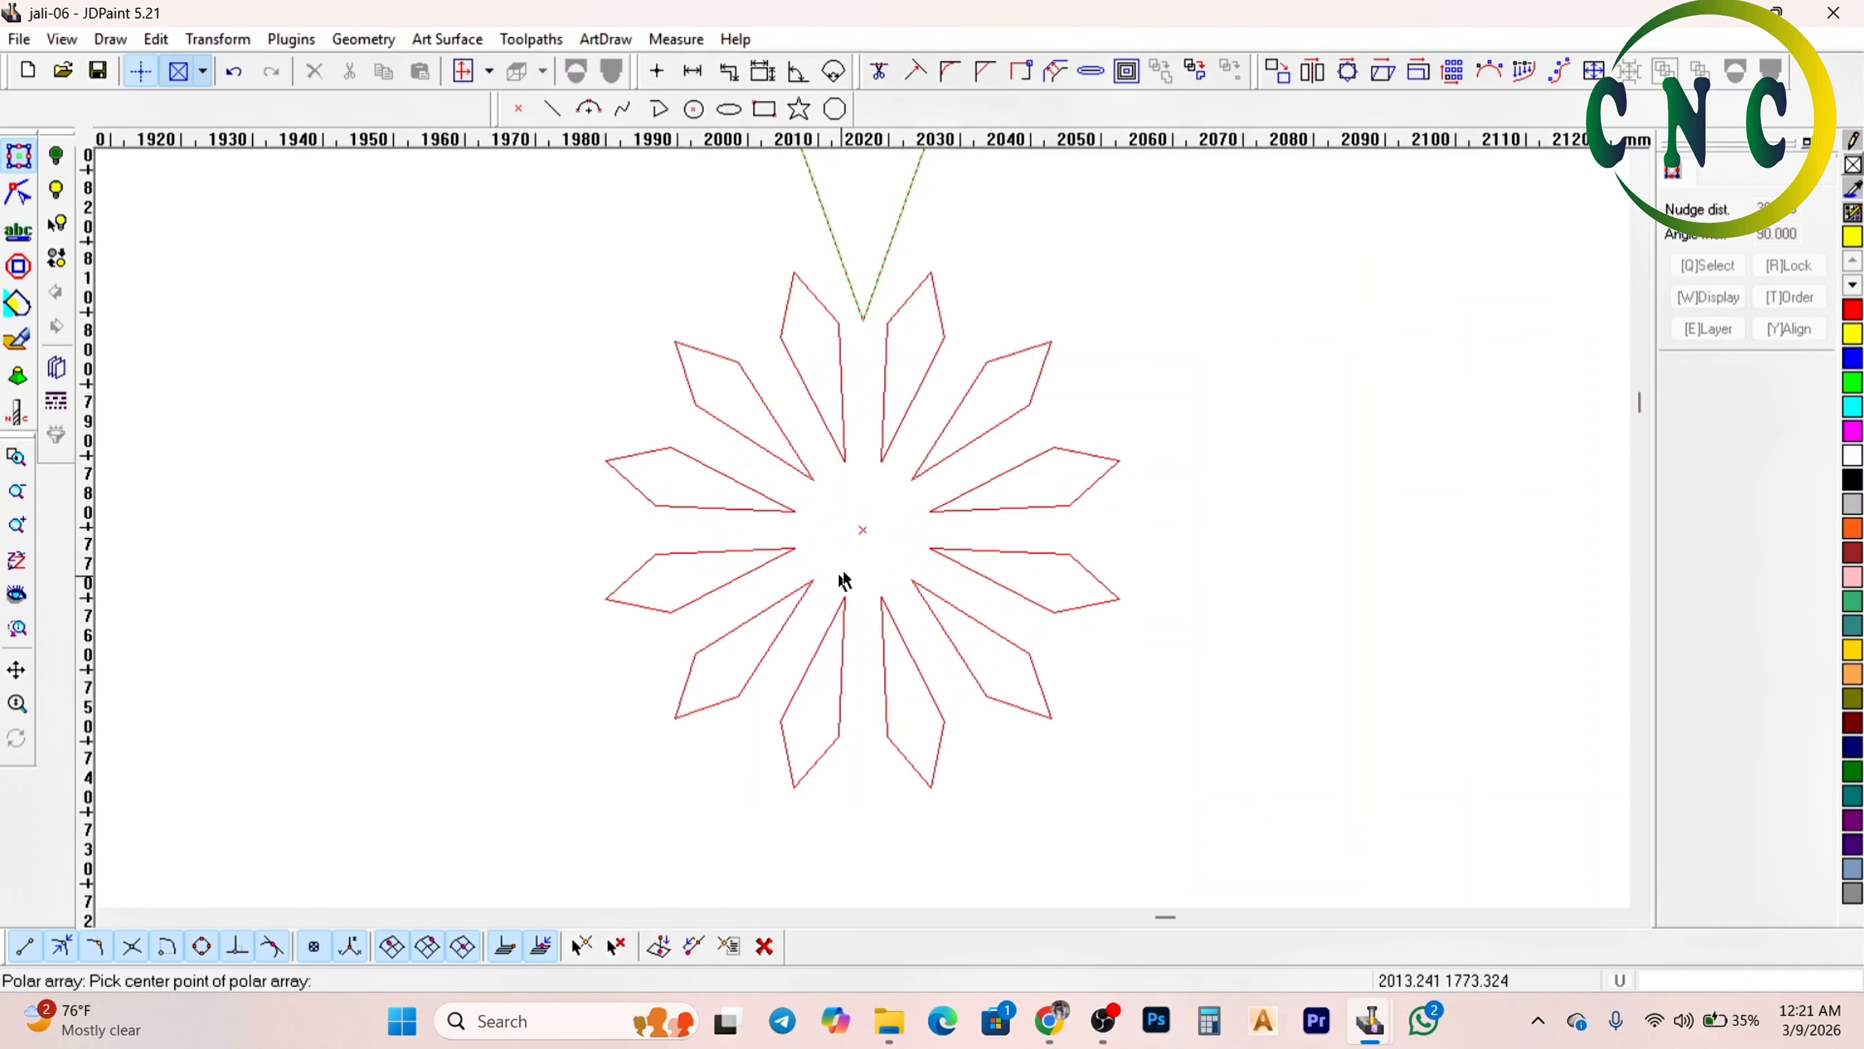
{"action": "scroll", "coordinate": [882, 607], "scroll_direction": "down", "scroll_amount": 1}
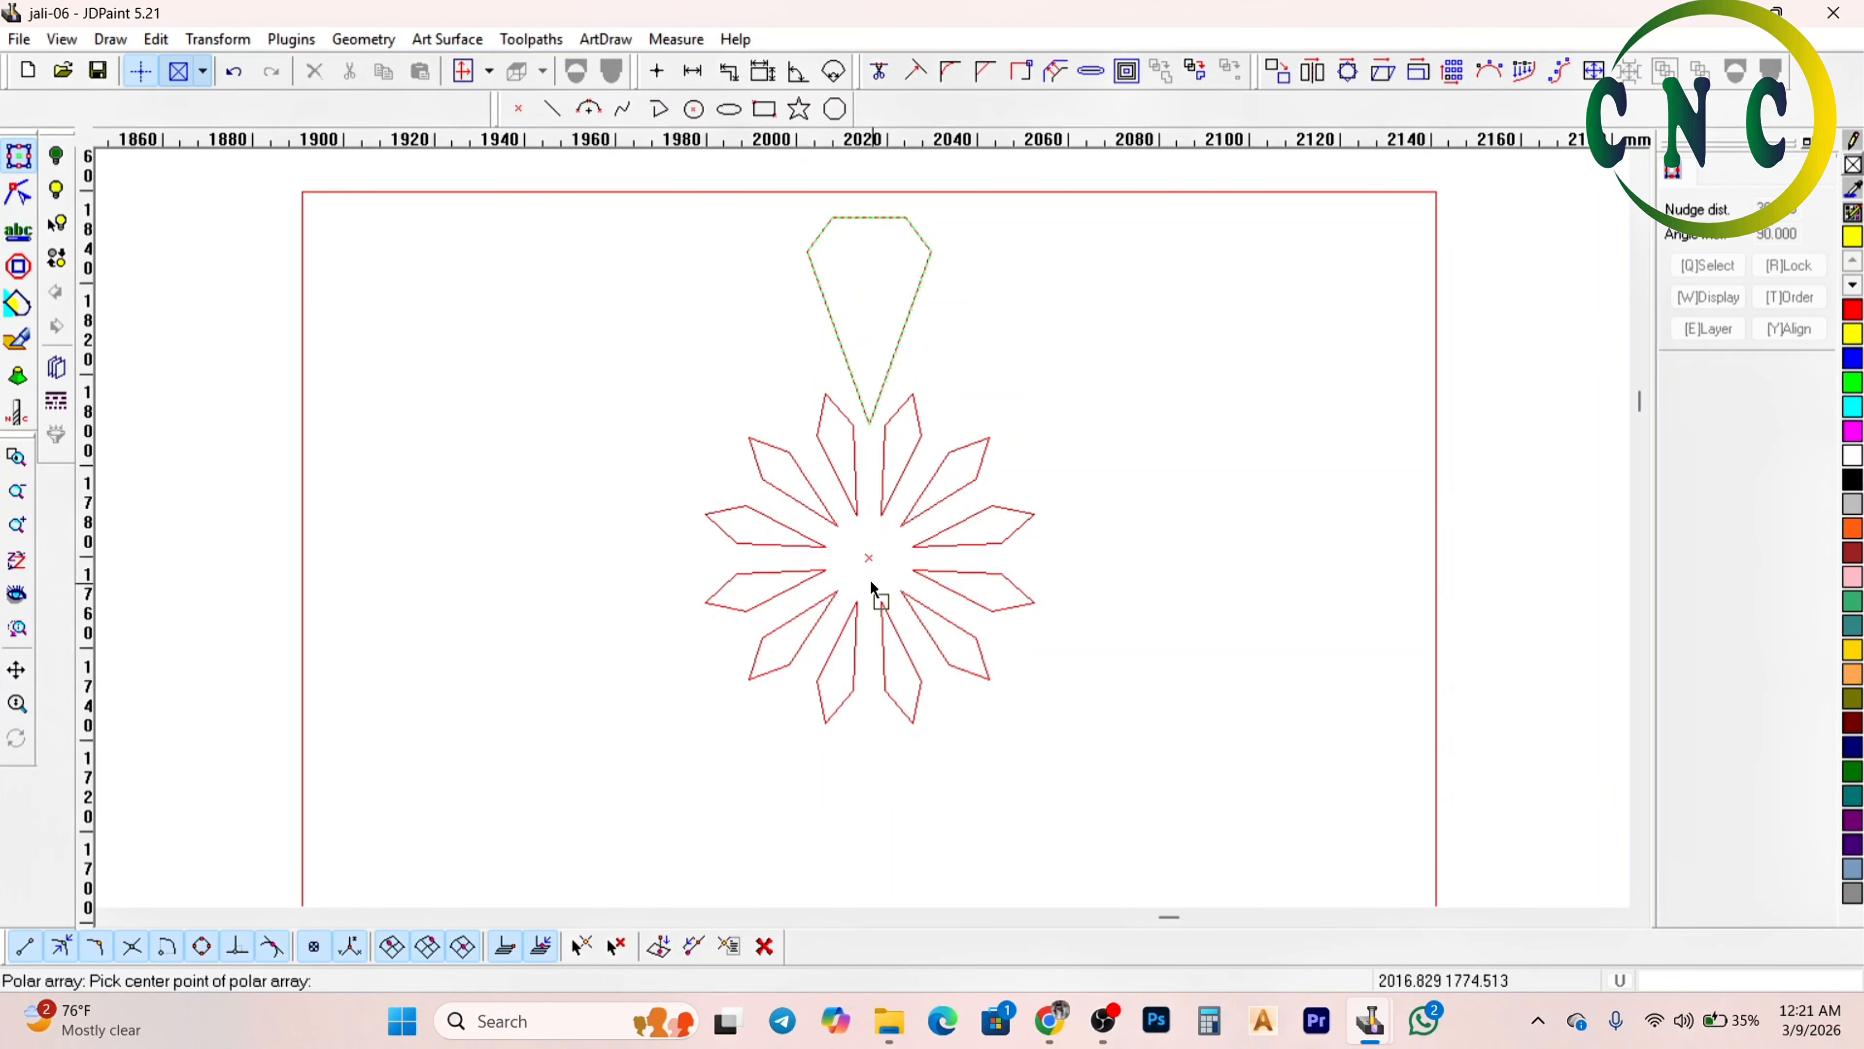
{"action": "scroll", "coordinate": [872, 588], "scroll_direction": "up", "scroll_amount": 1}
{"action": "left_click", "coordinate": [867, 545]}
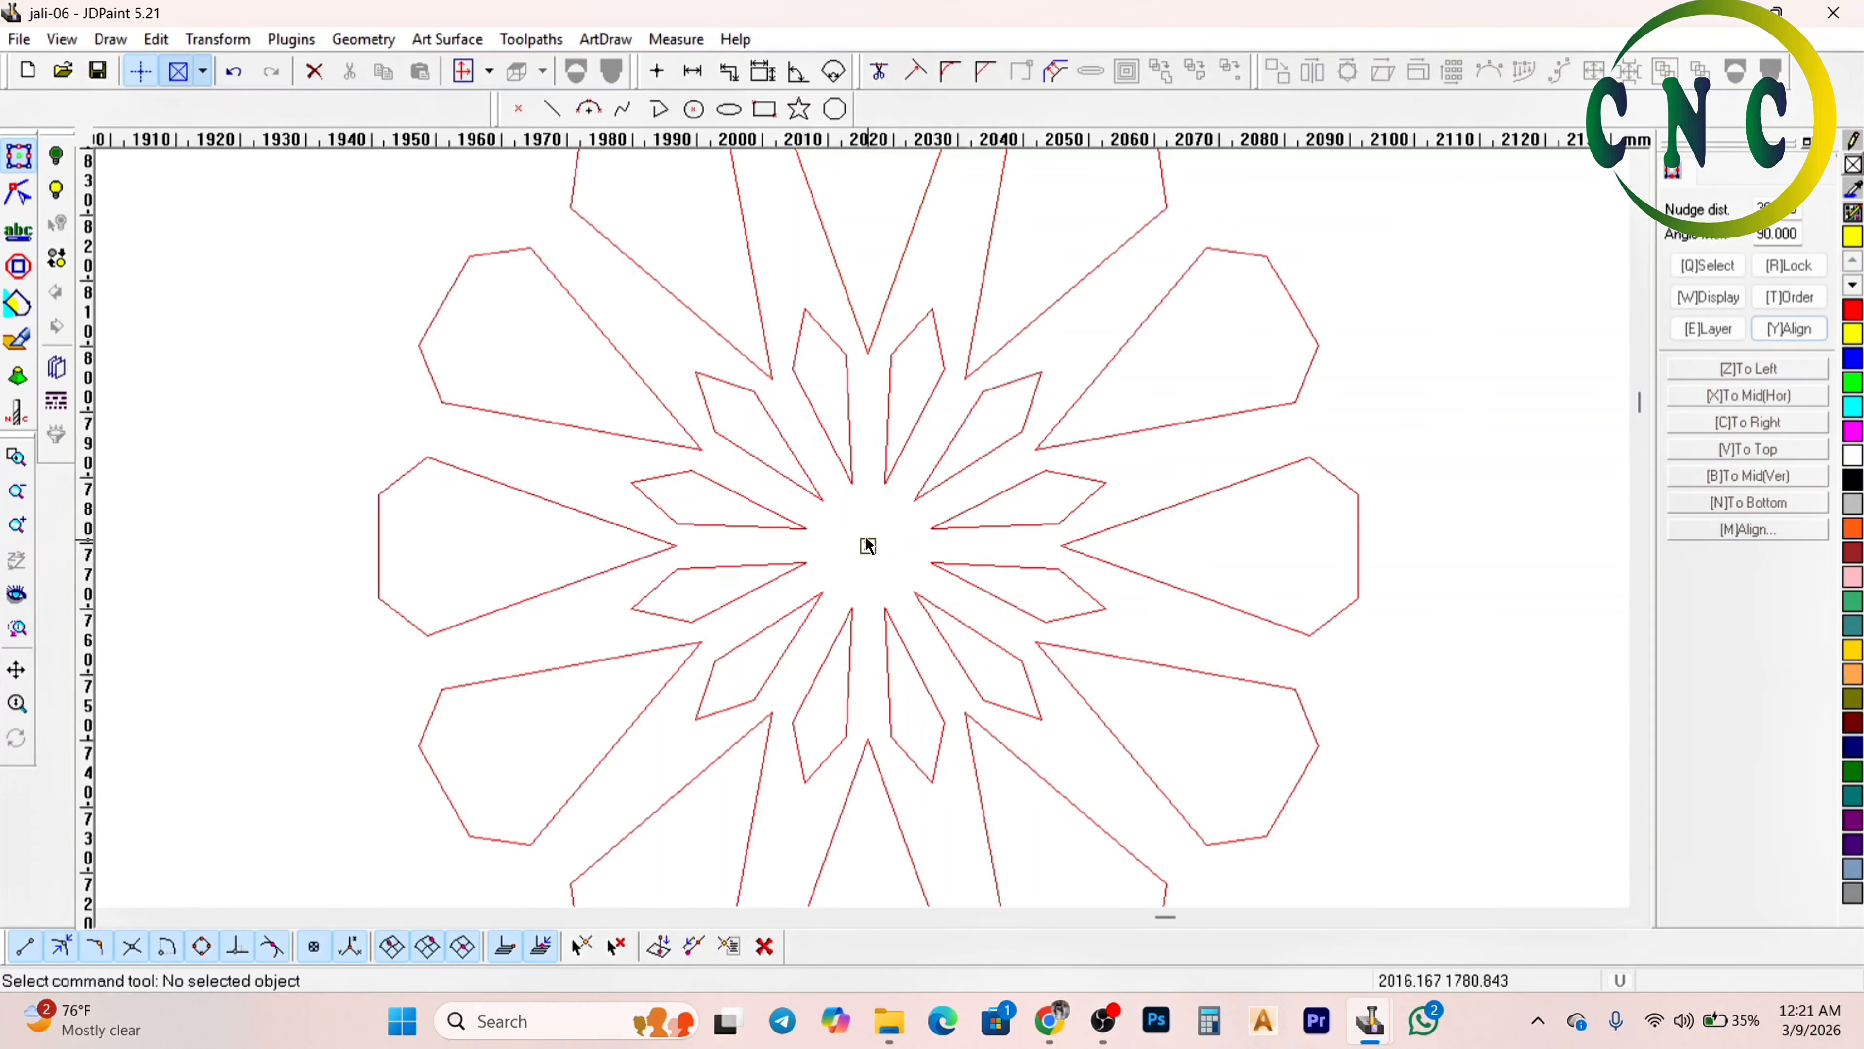
{"action": "scroll", "coordinate": [867, 545], "scroll_direction": "down", "scroll_amount": 1}
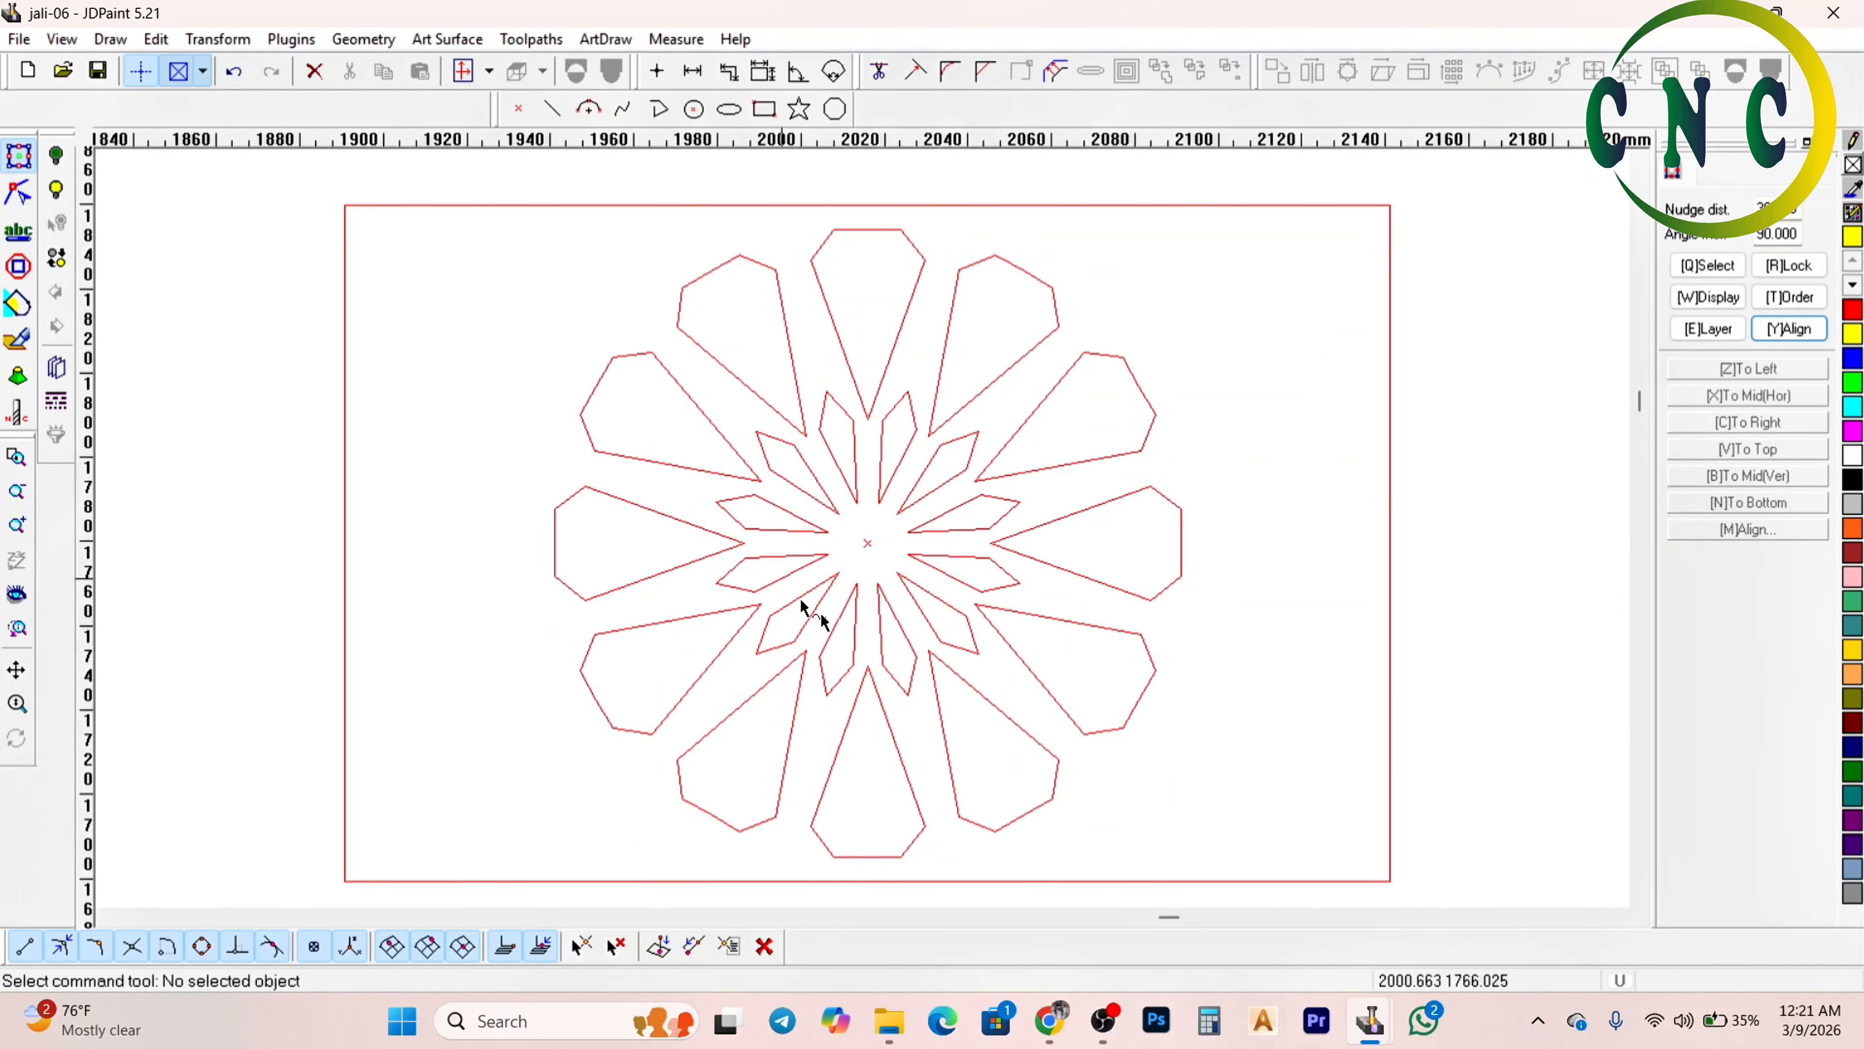
{"action": "scroll", "coordinate": [784, 351], "scroll_direction": "down", "scroll_amount": 1}
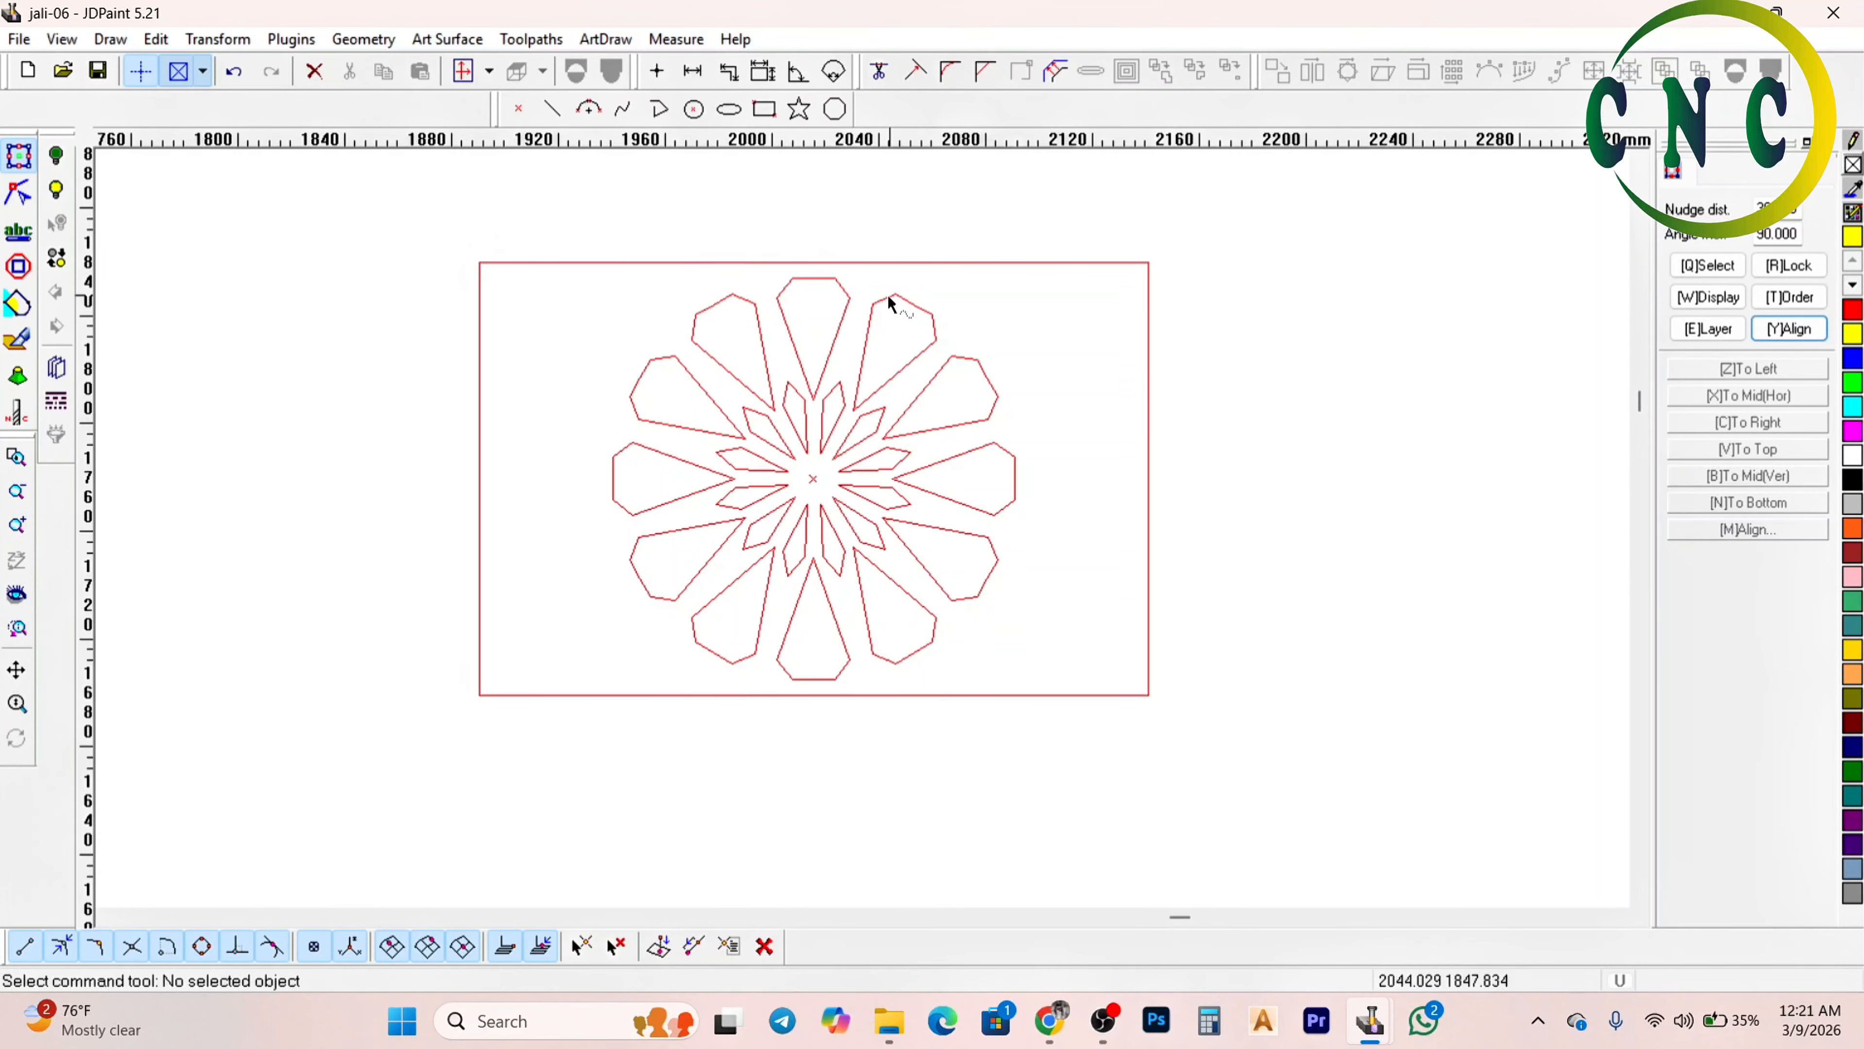
Draw a centre-radius circle about 93 mm in diameter in the empty area to the right of the rectangle
{"action": "scroll", "coordinate": [808, 397], "scroll_direction": "up", "scroll_amount": 2}
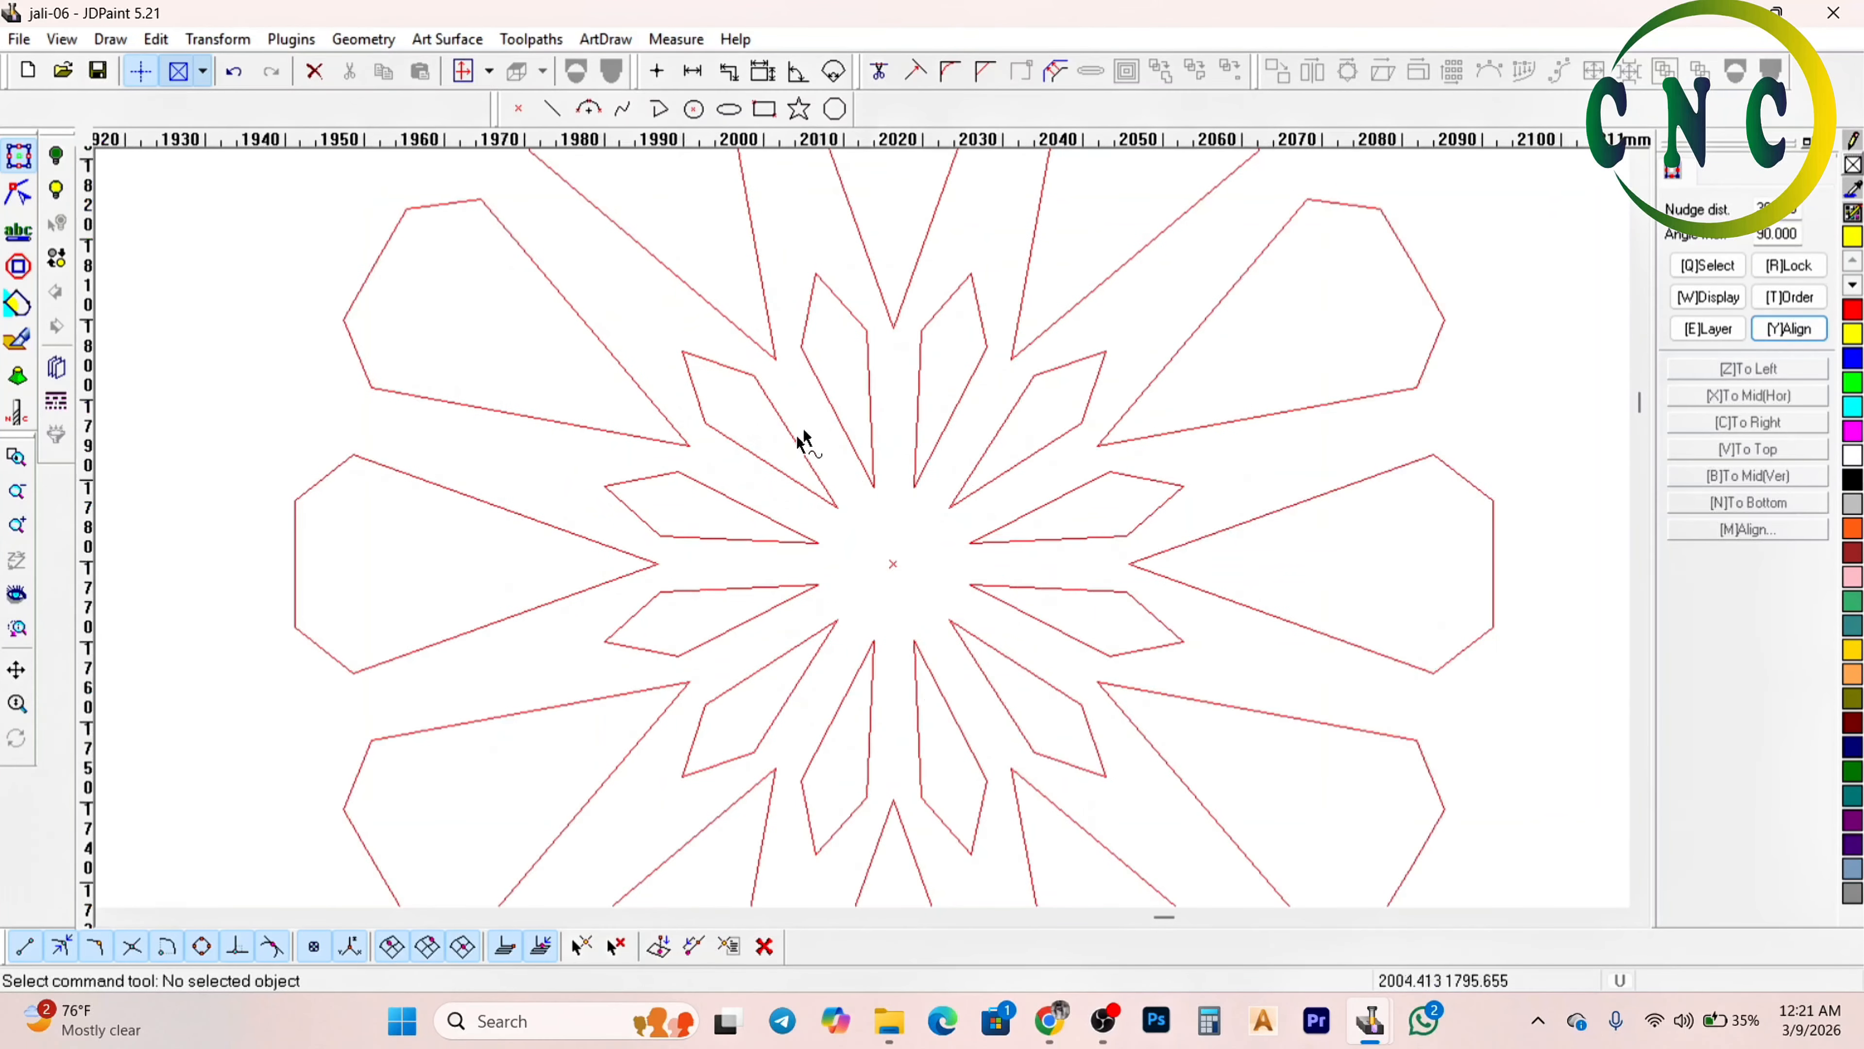
{"action": "scroll", "coordinate": [804, 441], "scroll_direction": "down", "scroll_amount": 3}
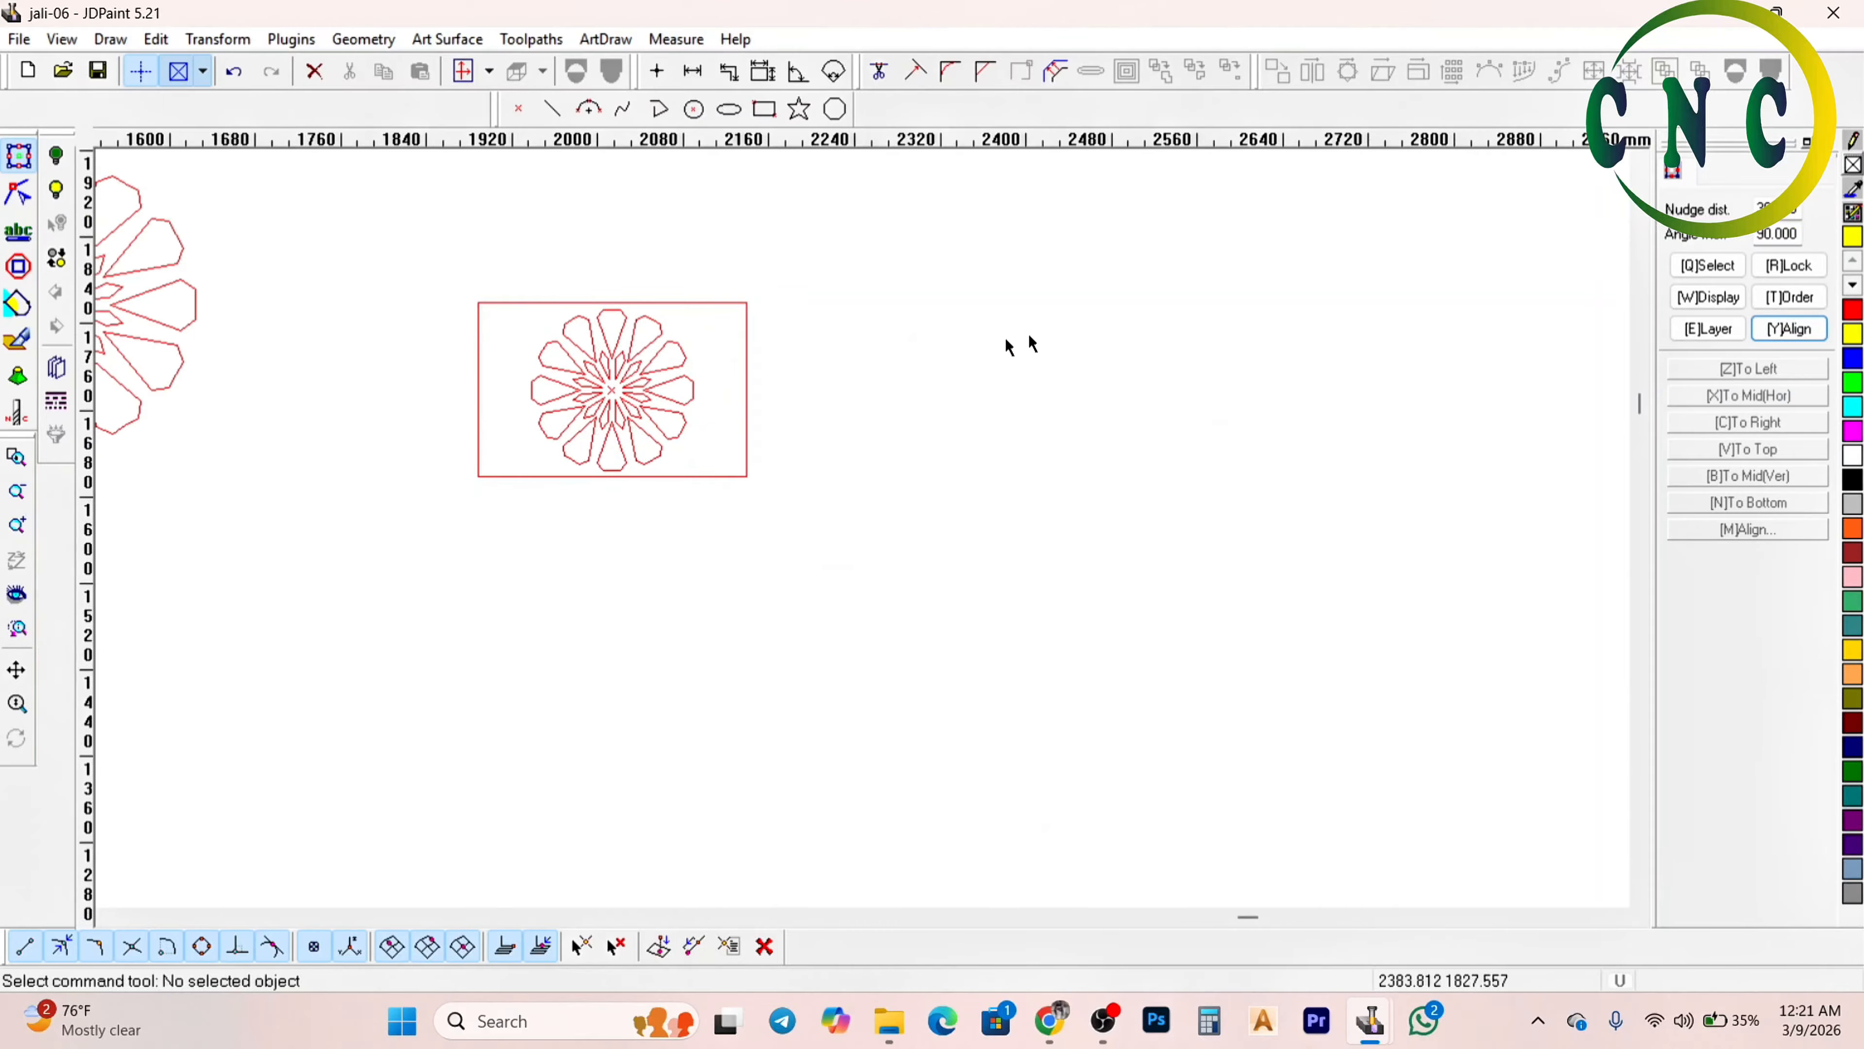
{"action": "scroll", "coordinate": [1017, 374], "scroll_direction": "up", "scroll_amount": 3}
{"action": "scroll", "coordinate": [949, 490], "scroll_direction": "down", "scroll_amount": 2}
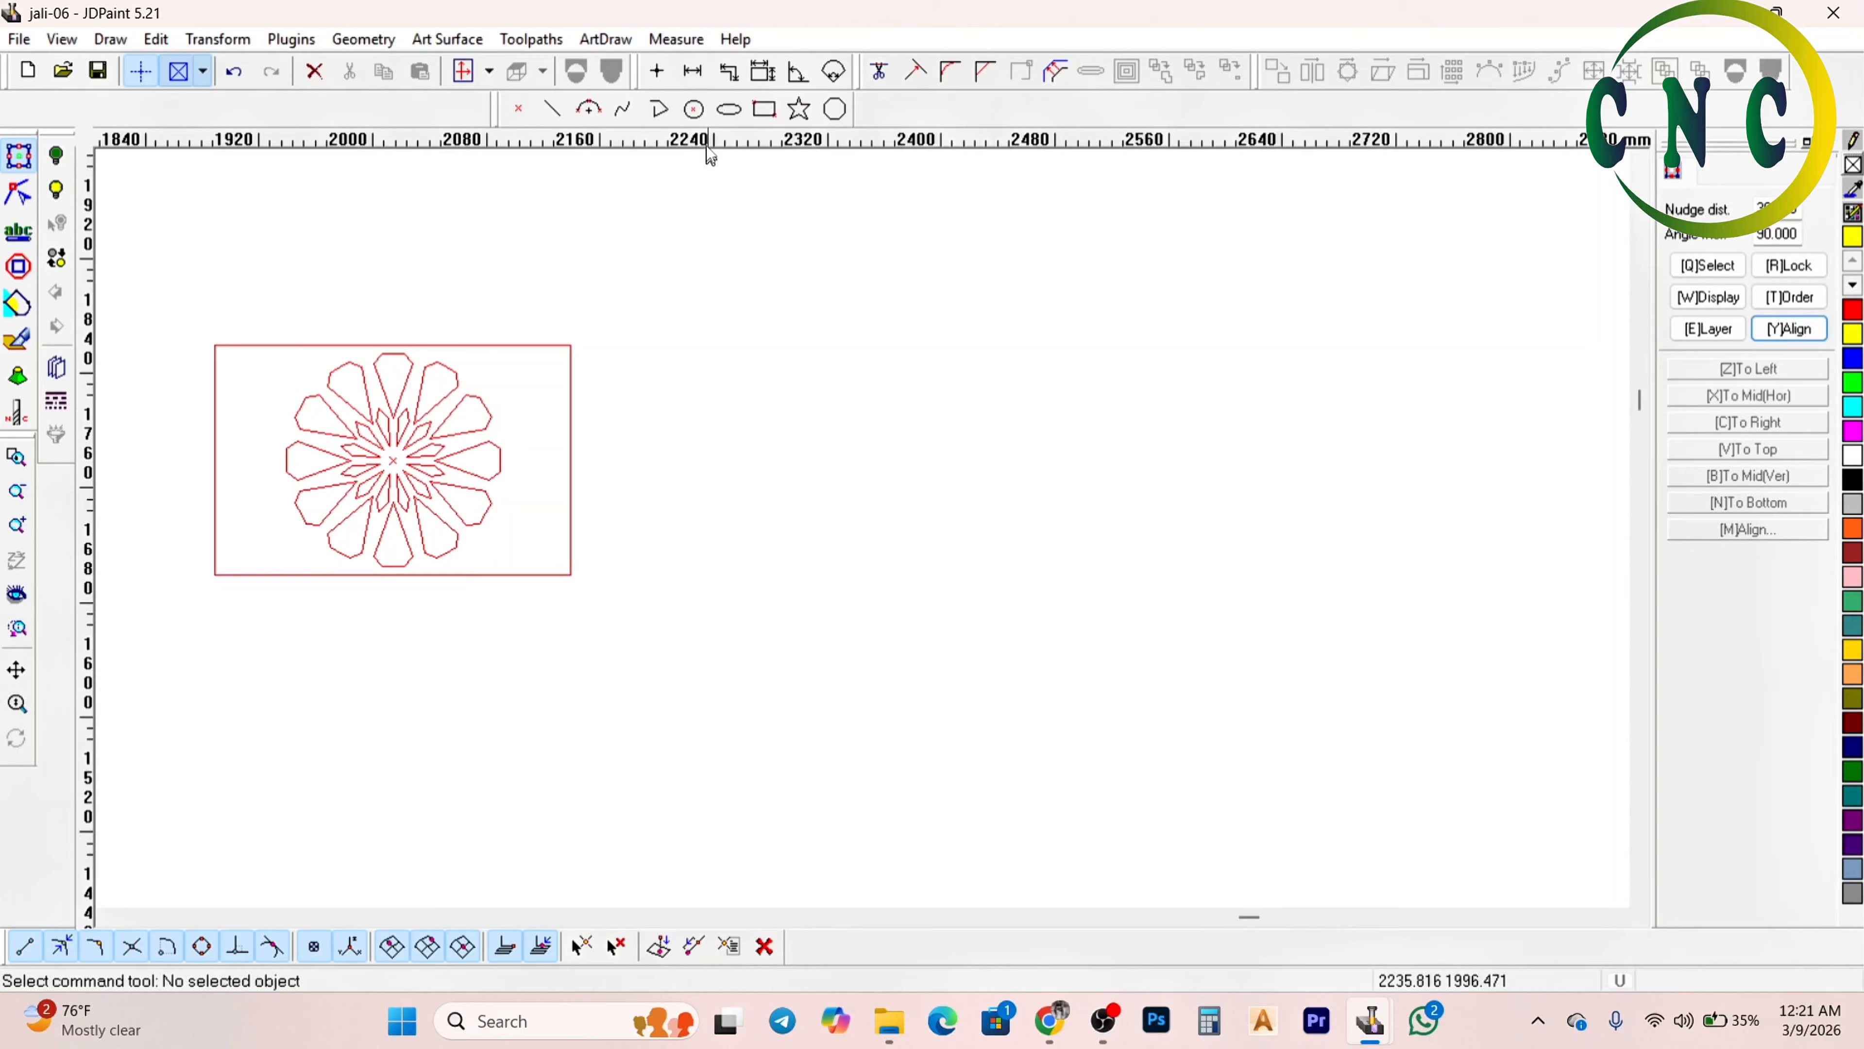
{"action": "left_click", "coordinate": [690, 108]}
{"action": "scroll", "coordinate": [982, 412], "scroll_direction": "up", "scroll_amount": 2}
{"action": "scroll", "coordinate": [993, 473], "scroll_direction": "down", "scroll_amount": 1}
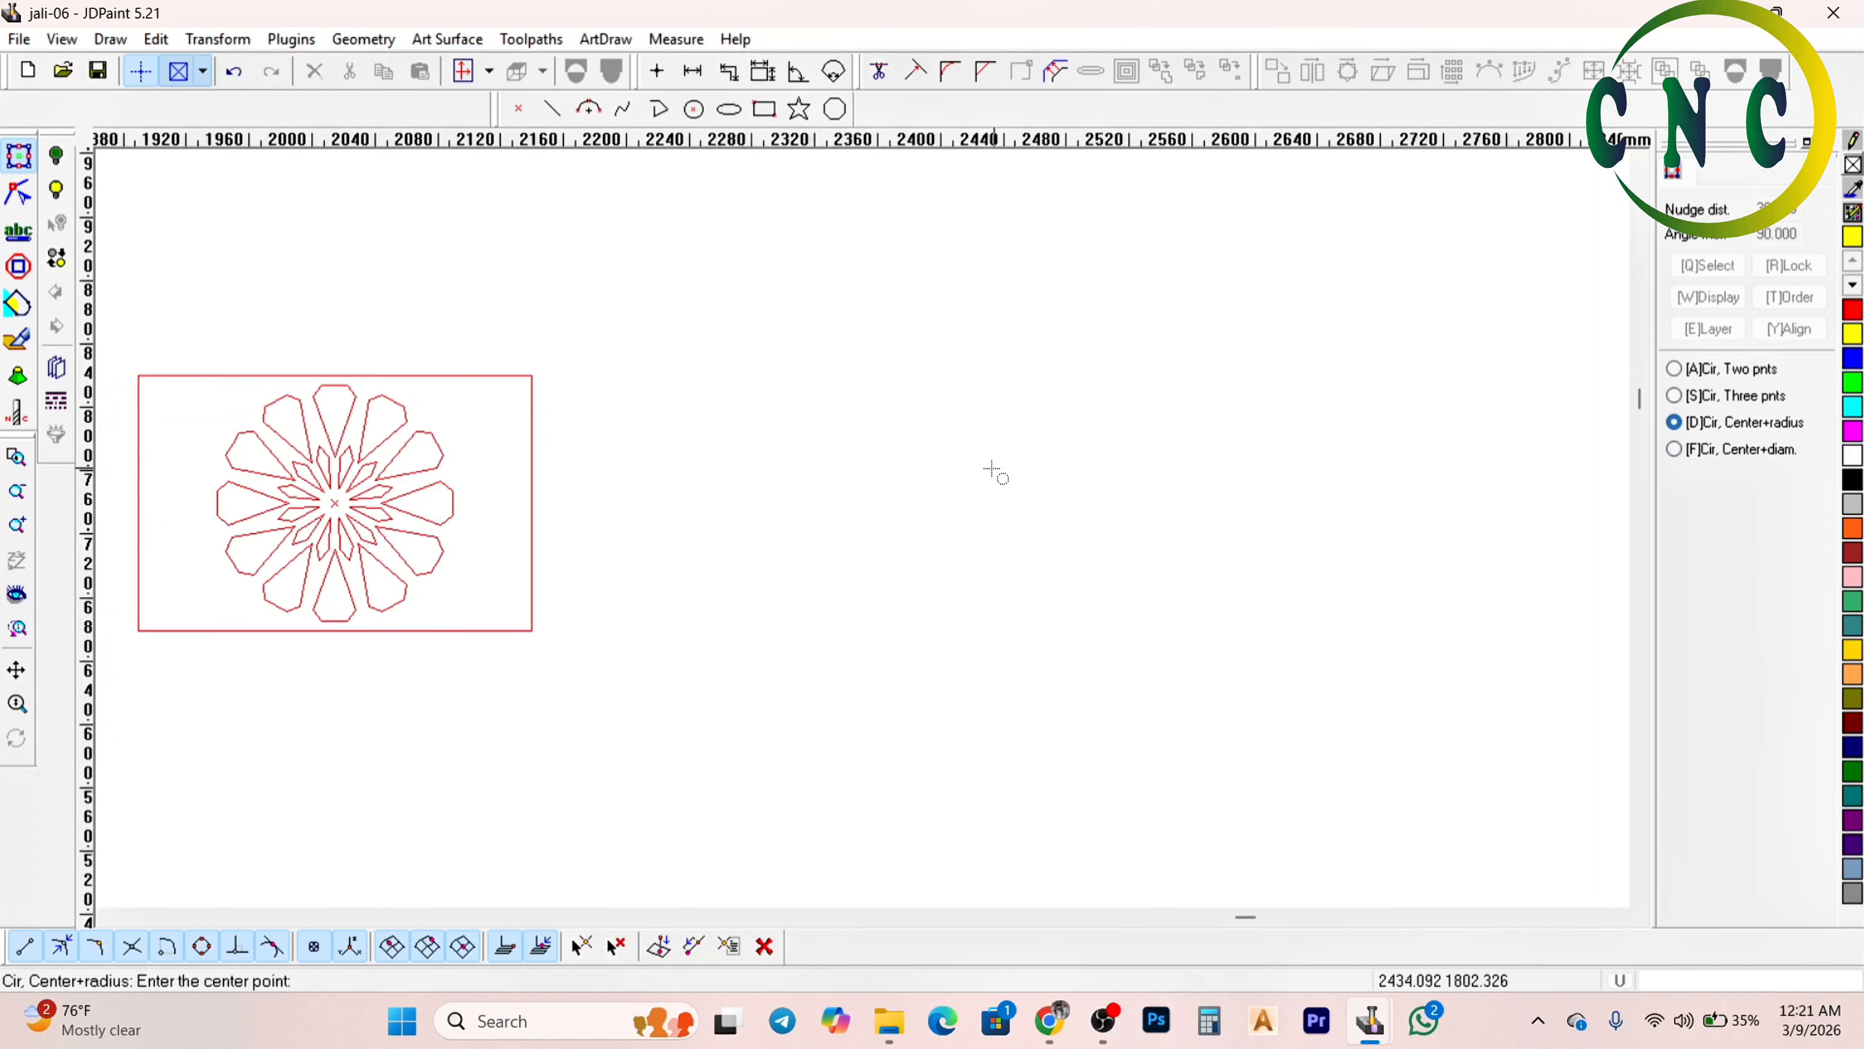
{"action": "left_click", "coordinate": [999, 475]}
{"action": "left_click", "coordinate": [1074, 474]}
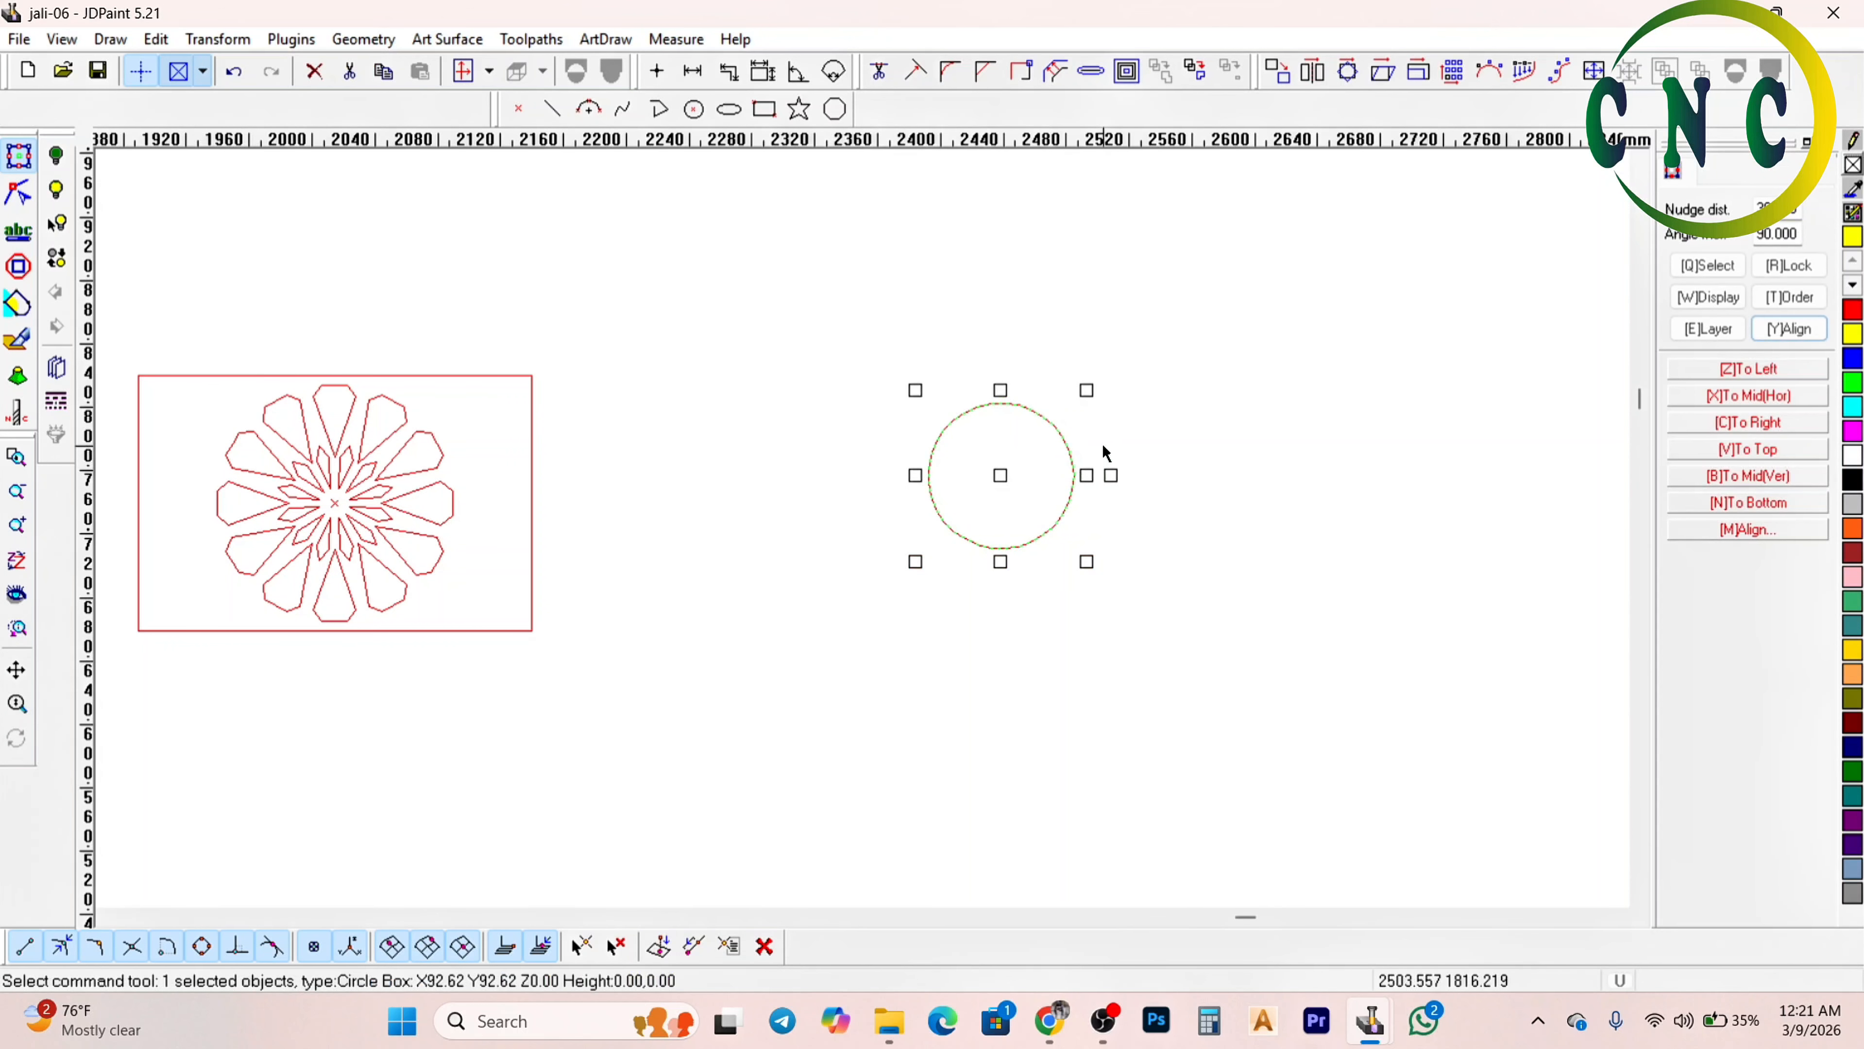
Scale the circle to 20 mm in X and 20 mm in Y about its centre
{"action": "left_click", "coordinate": [1419, 74]}
{"action": "double_click", "coordinate": [828, 463]}
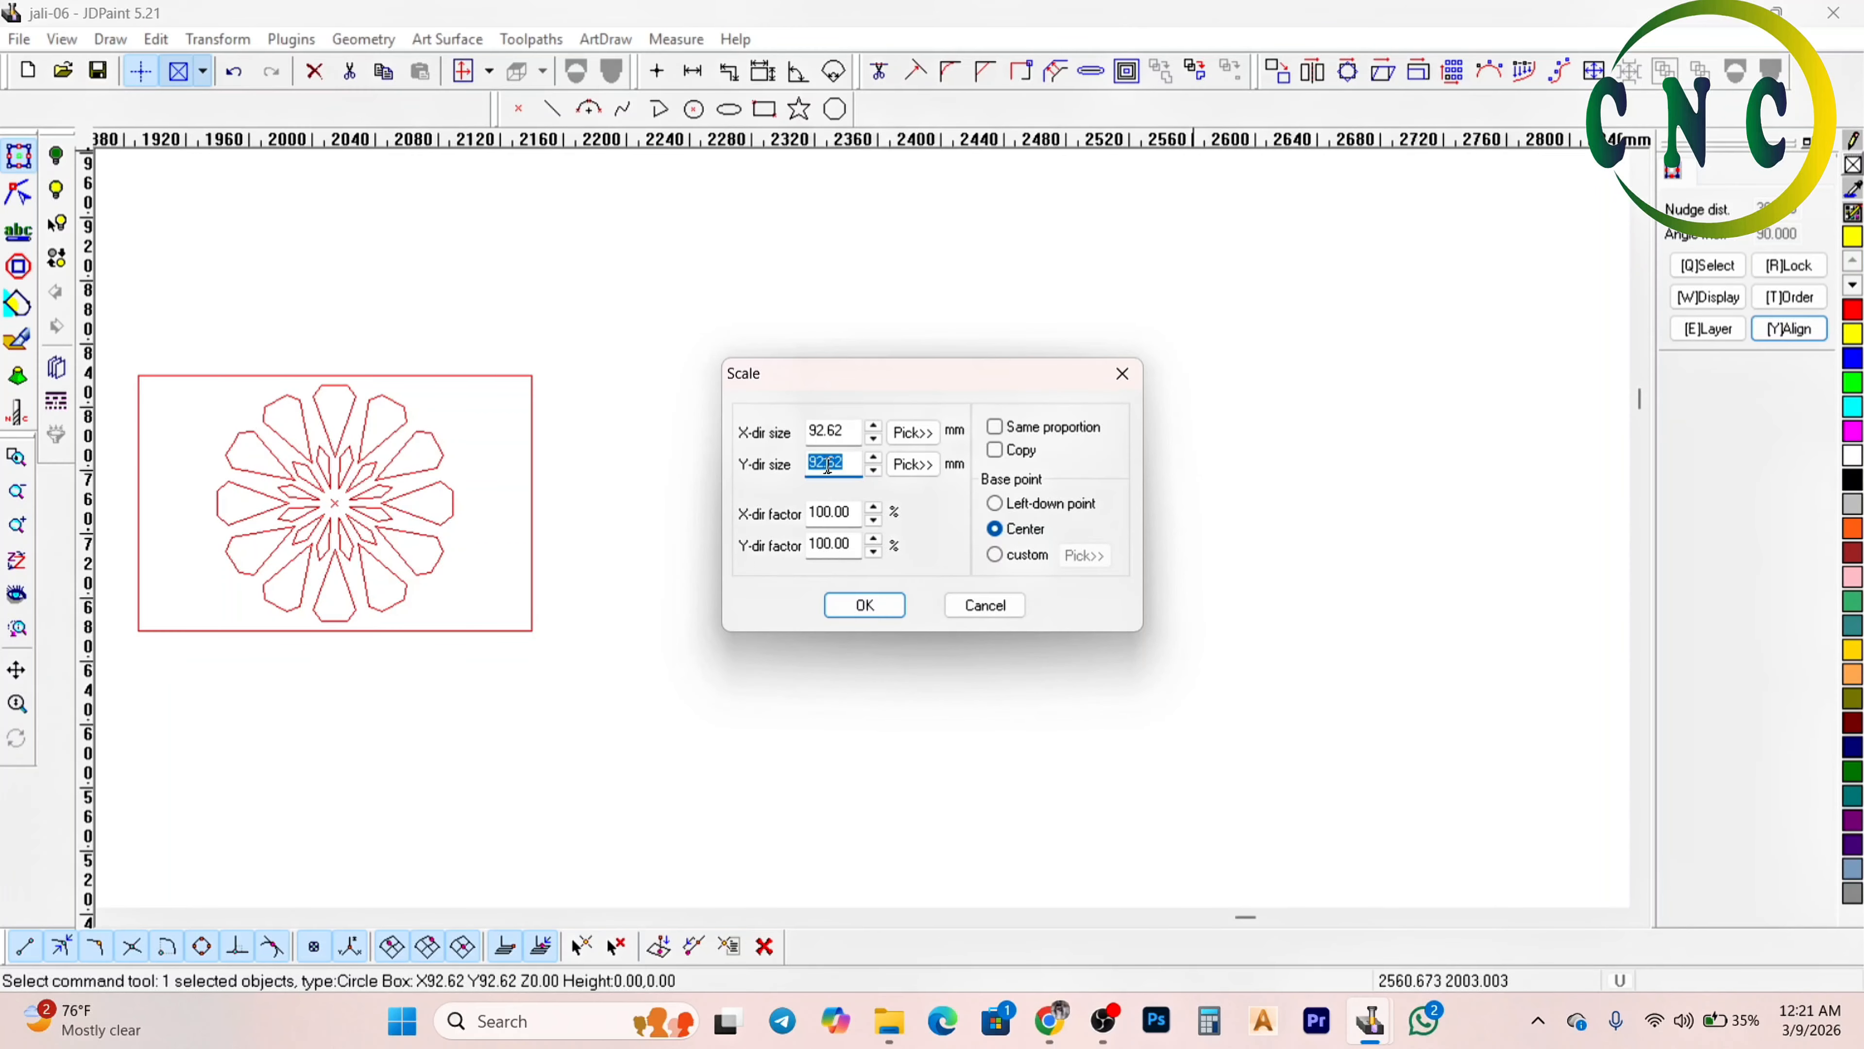
{"action": "type", "text": "20"}
{"action": "double_click", "coordinate": [837, 431]}
{"action": "type", "text": "20"}
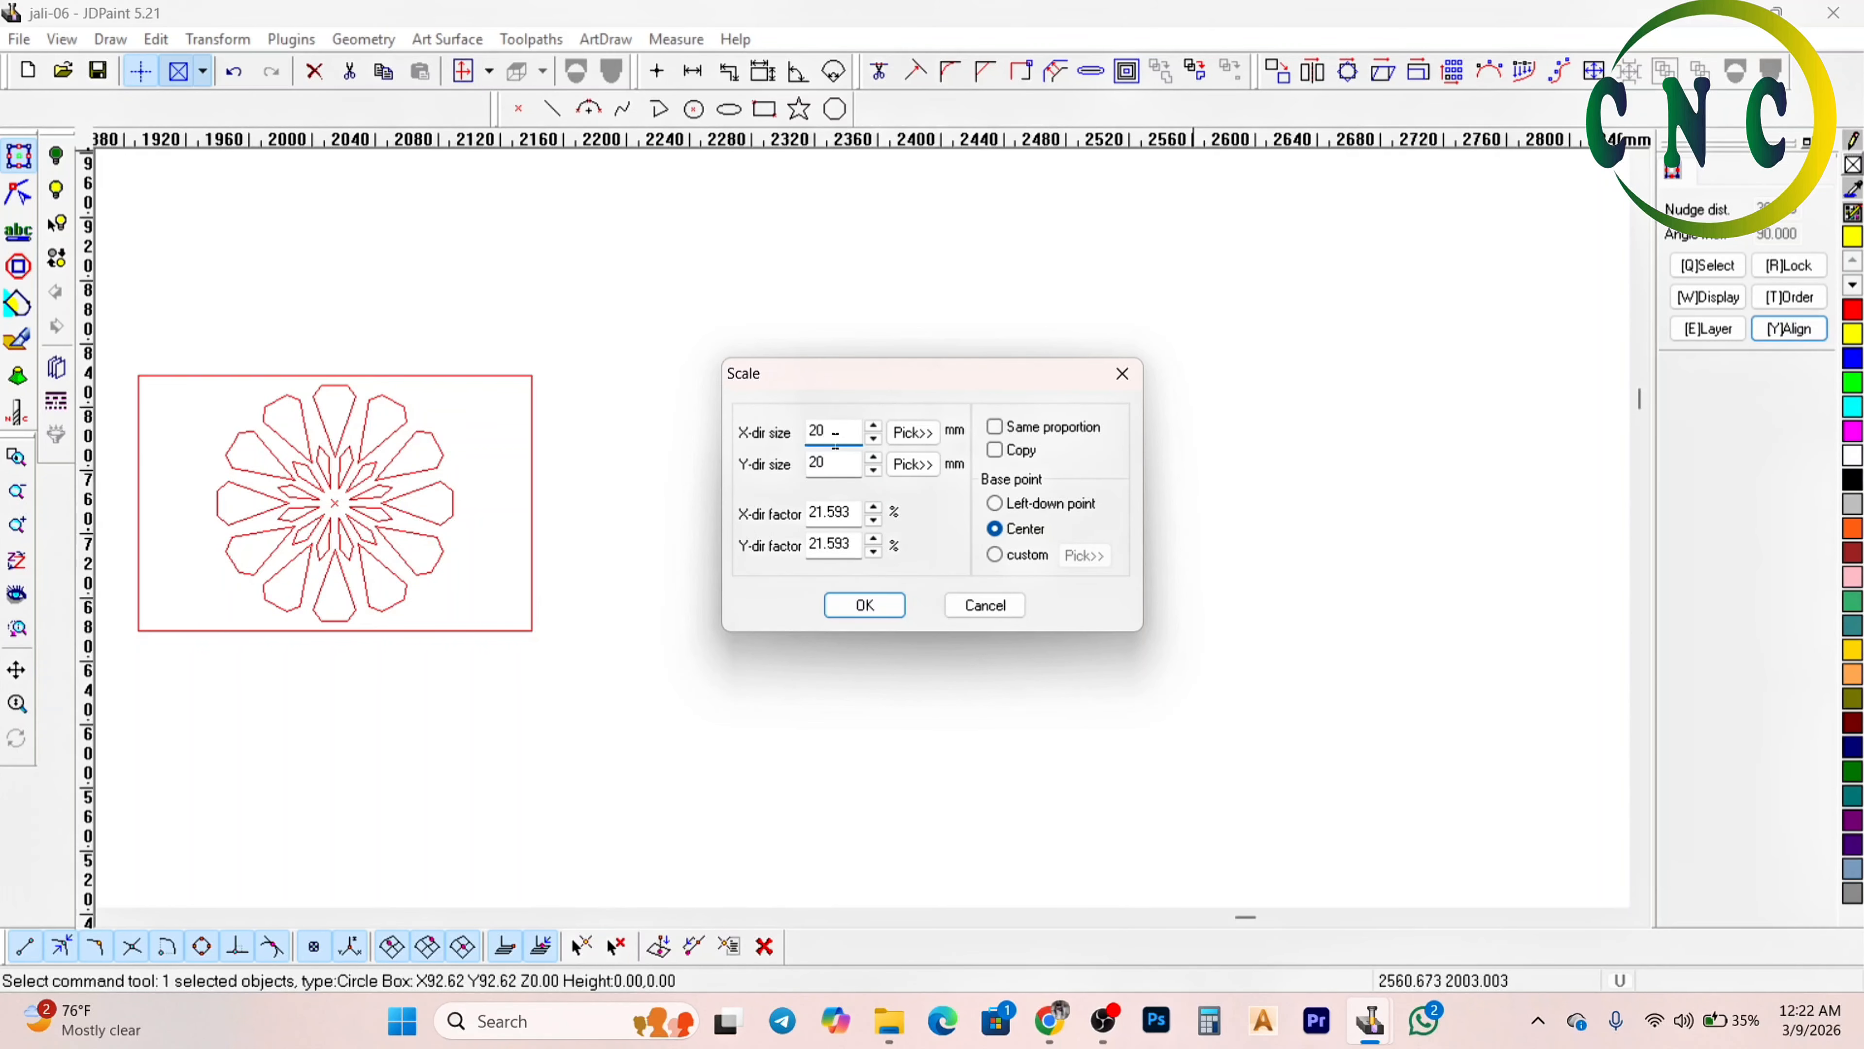
{"action": "key", "text": "Return"}
{"action": "scroll", "coordinate": [962, 462], "scroll_direction": "up", "scroll_amount": 3}
{"action": "scroll", "coordinate": [1241, 602], "scroll_direction": "up", "scroll_amount": 3}
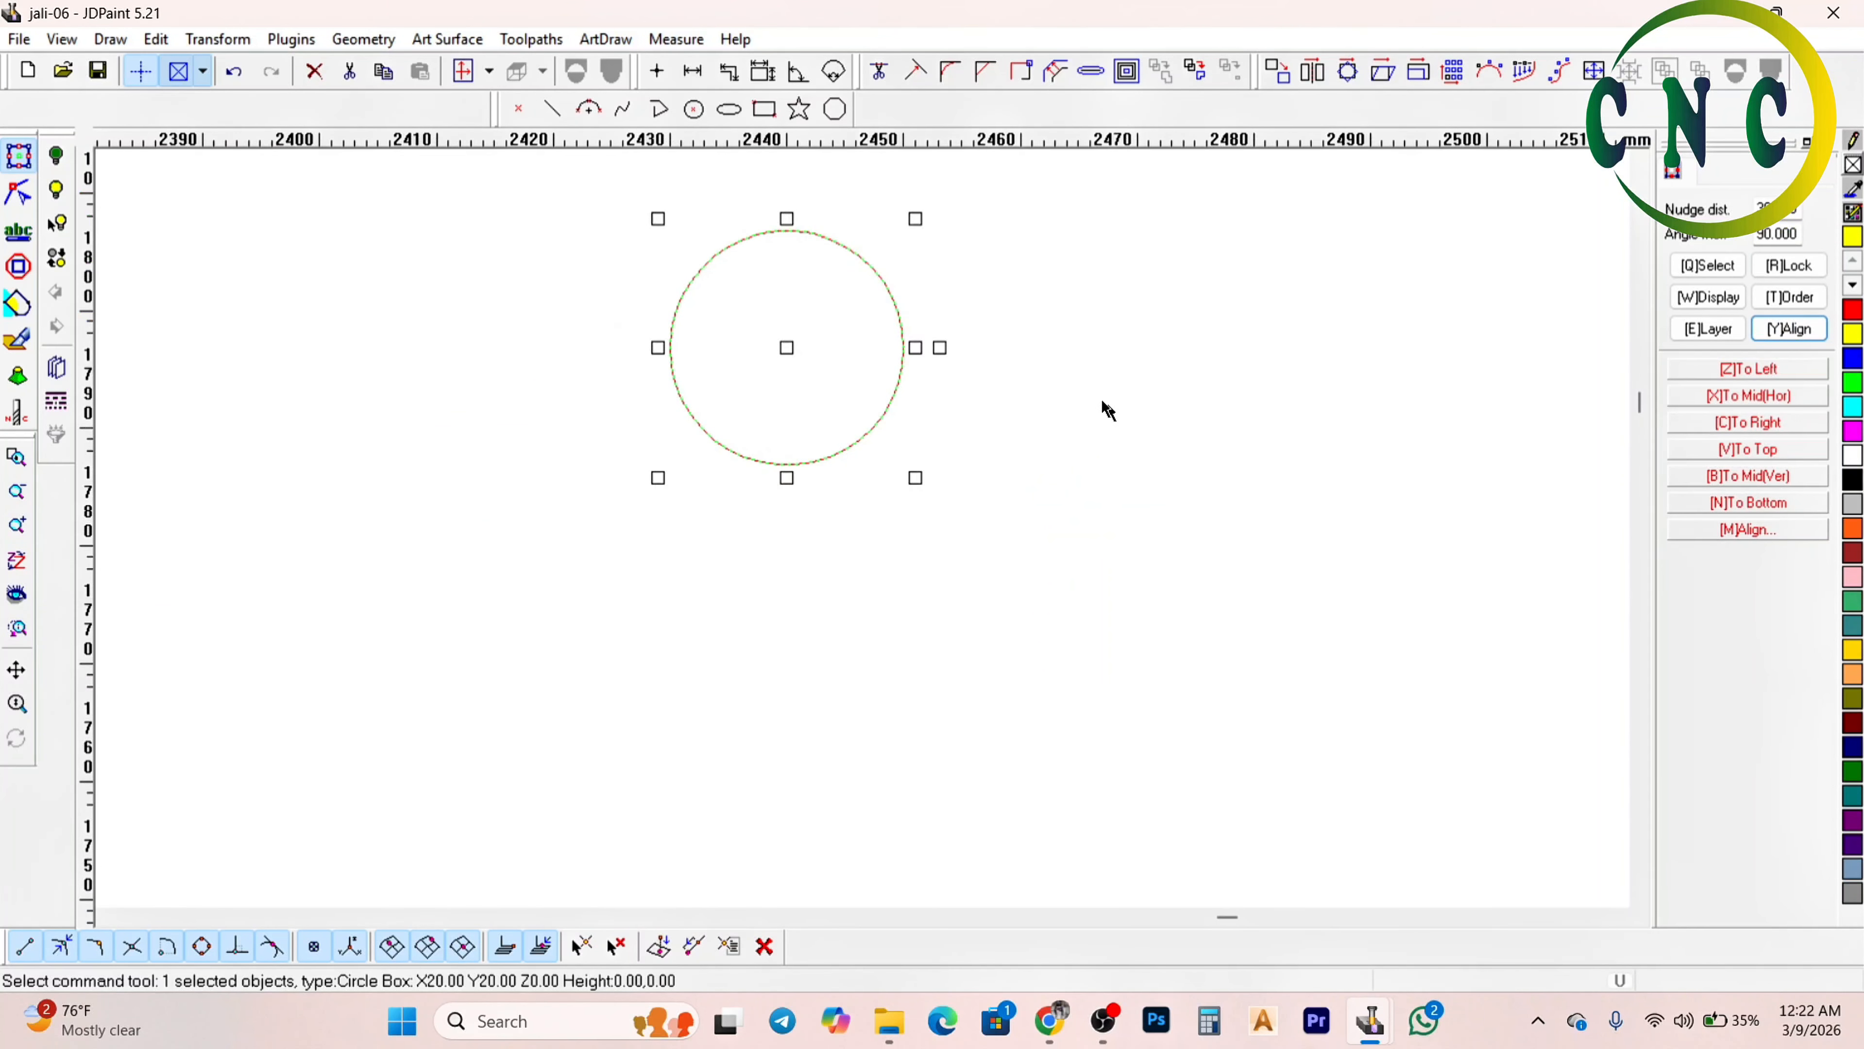
{"action": "scroll", "coordinate": [1065, 374], "scroll_direction": "down", "scroll_amount": 2}
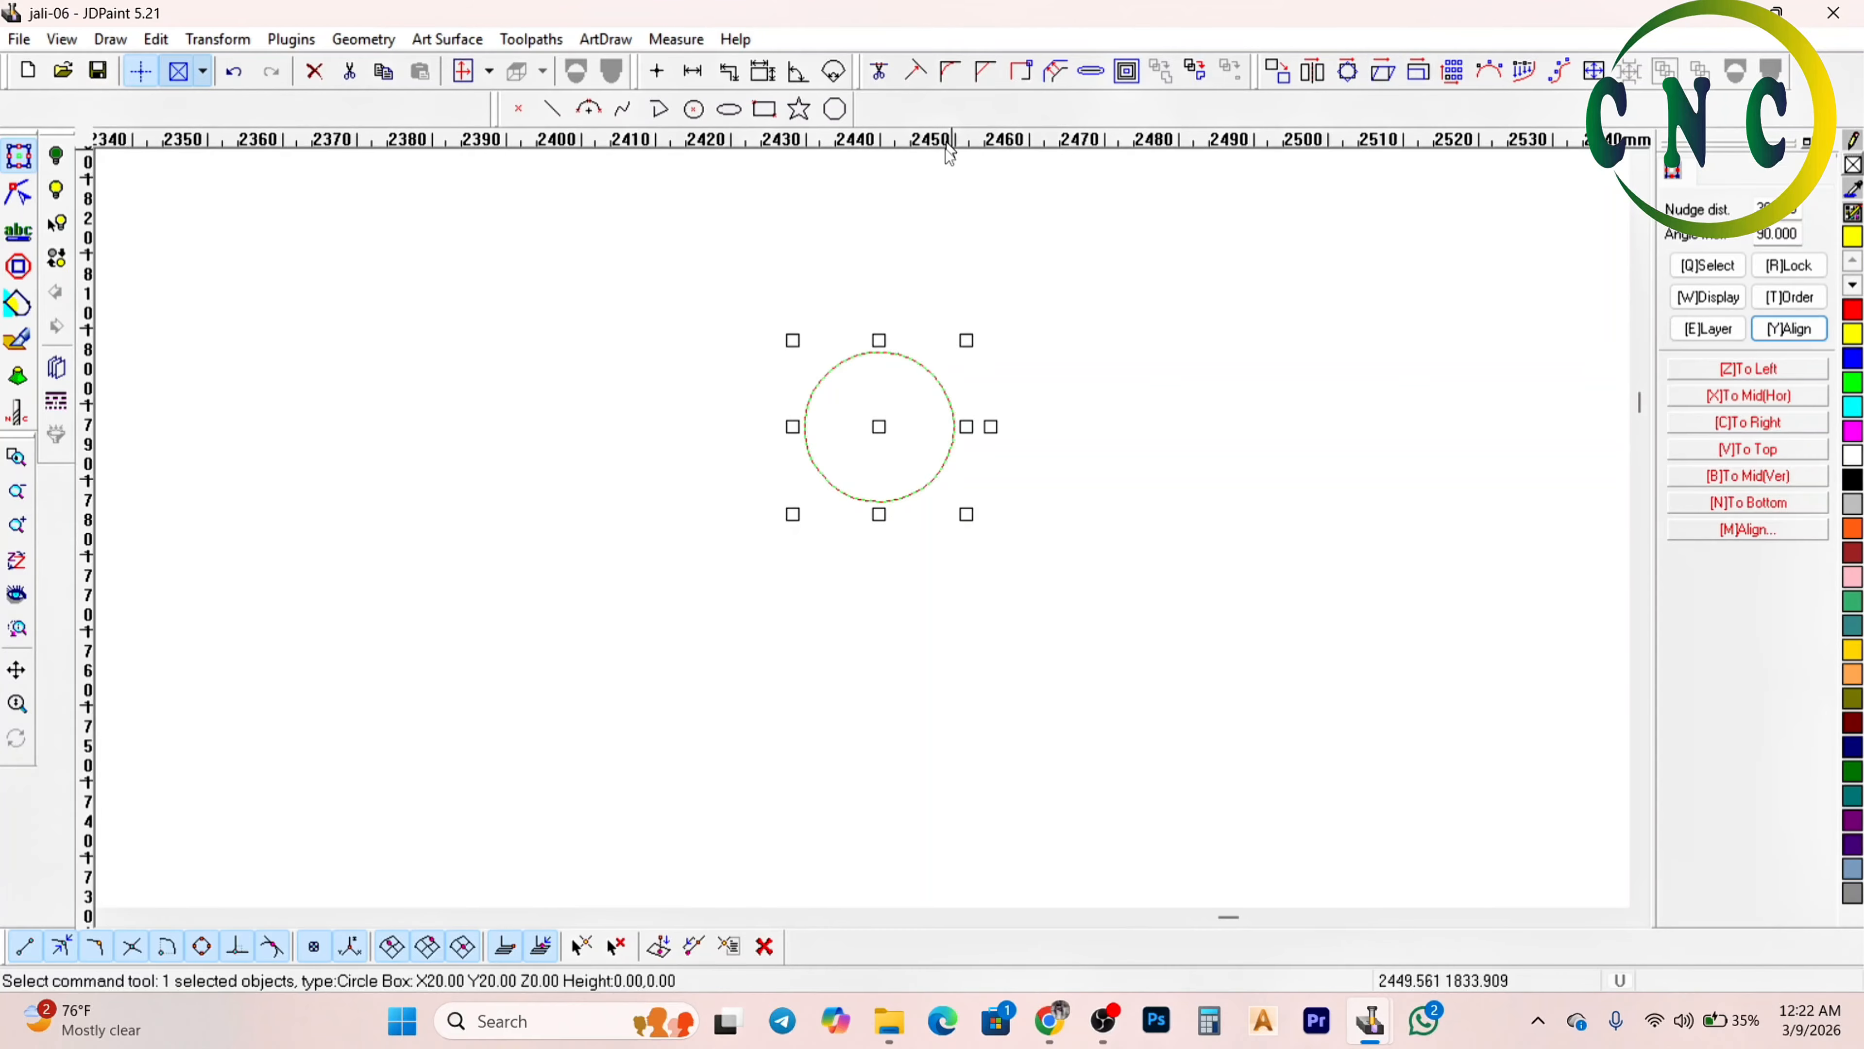
{"action": "left_click", "coordinate": [658, 109]}
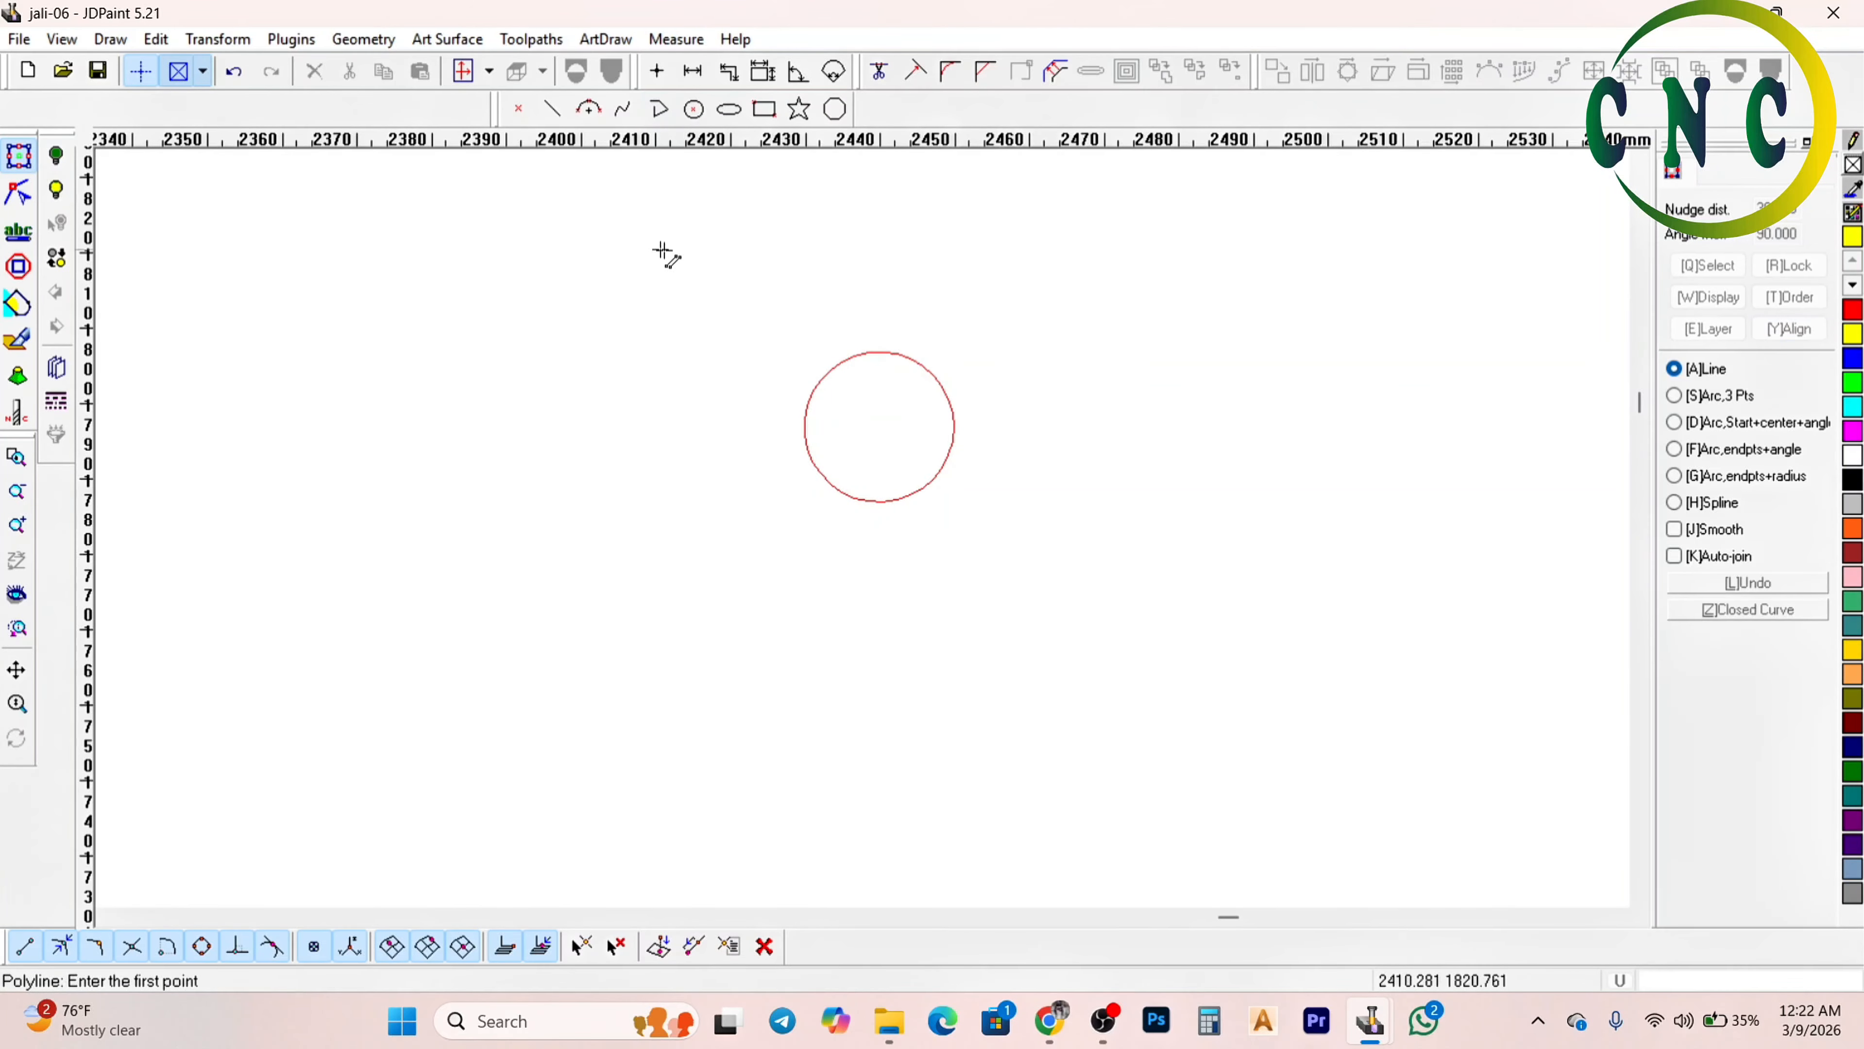
{"action": "scroll", "coordinate": [871, 418], "scroll_direction": "down", "scroll_amount": 2}
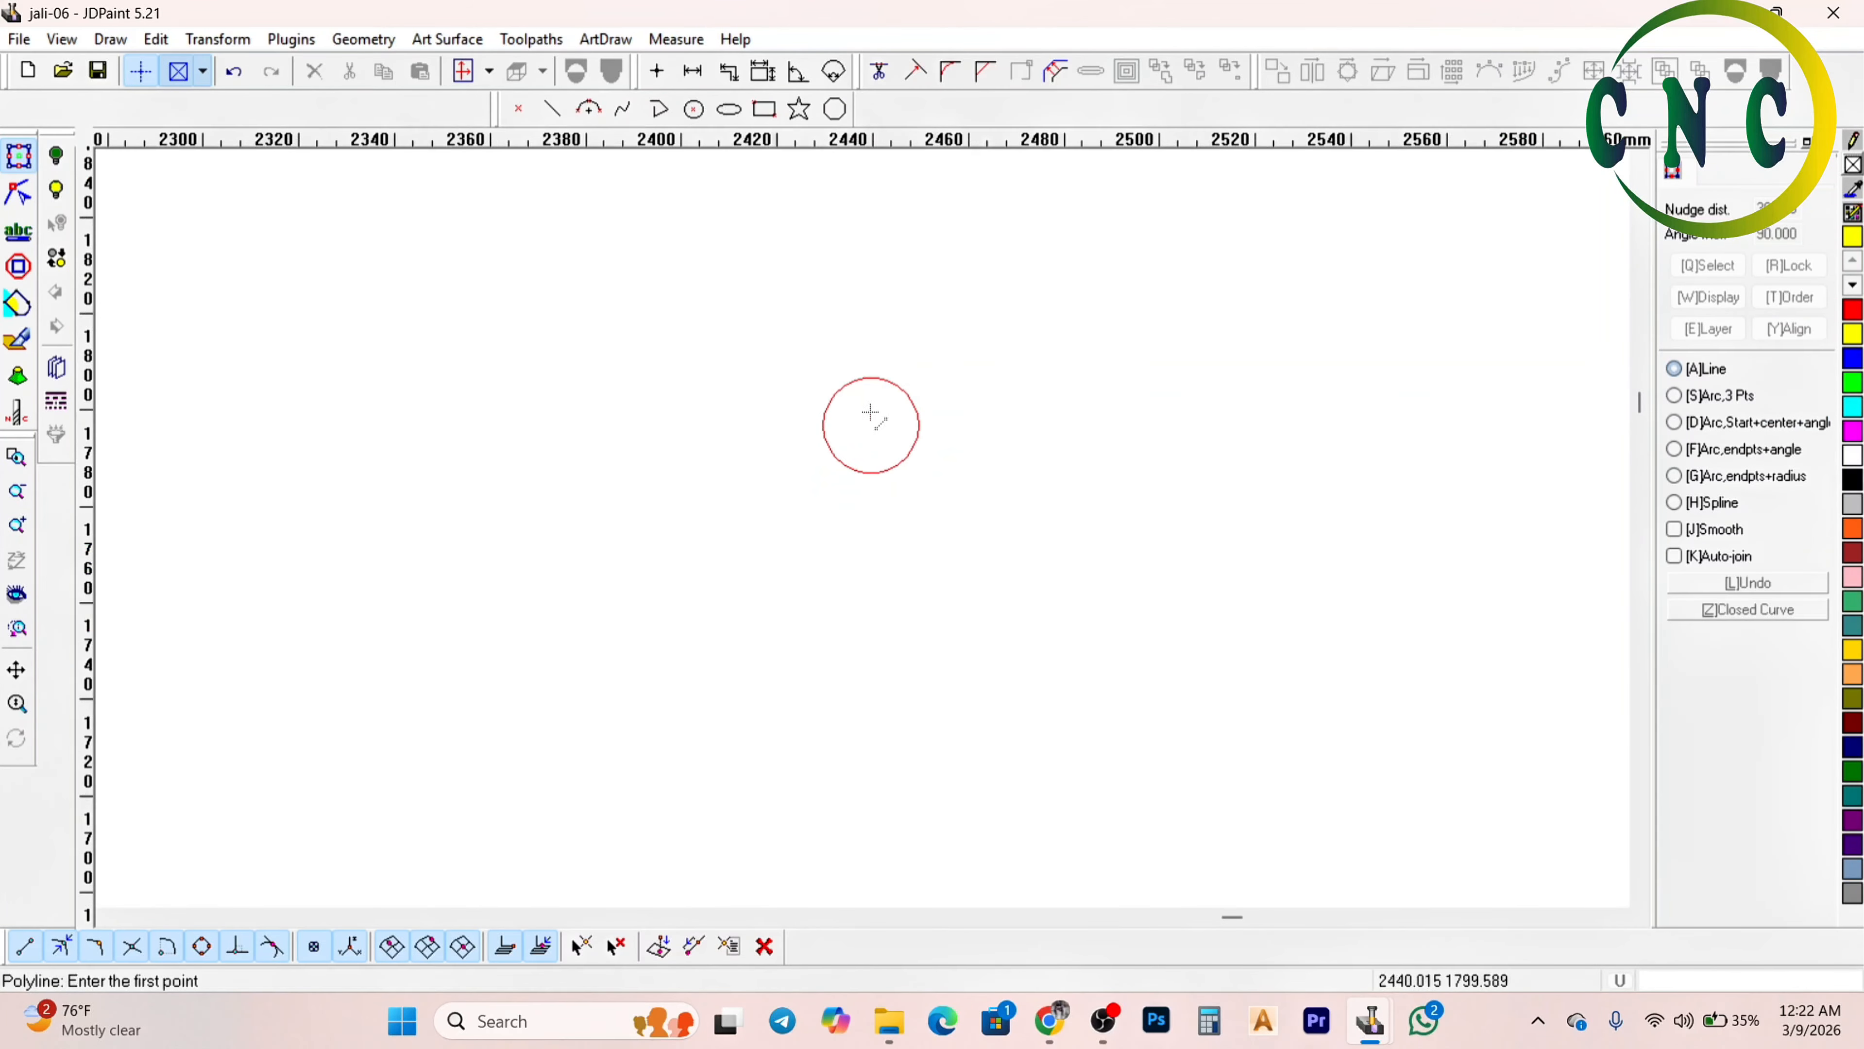
{"action": "right_click", "coordinate": [878, 413]}
Copy the 20 mm circle in place and enlarge the copy concentrically to about 76 mm in diameter
{"action": "left_click_drag", "start_coordinate": [960, 315], "coordinate": [825, 459]}
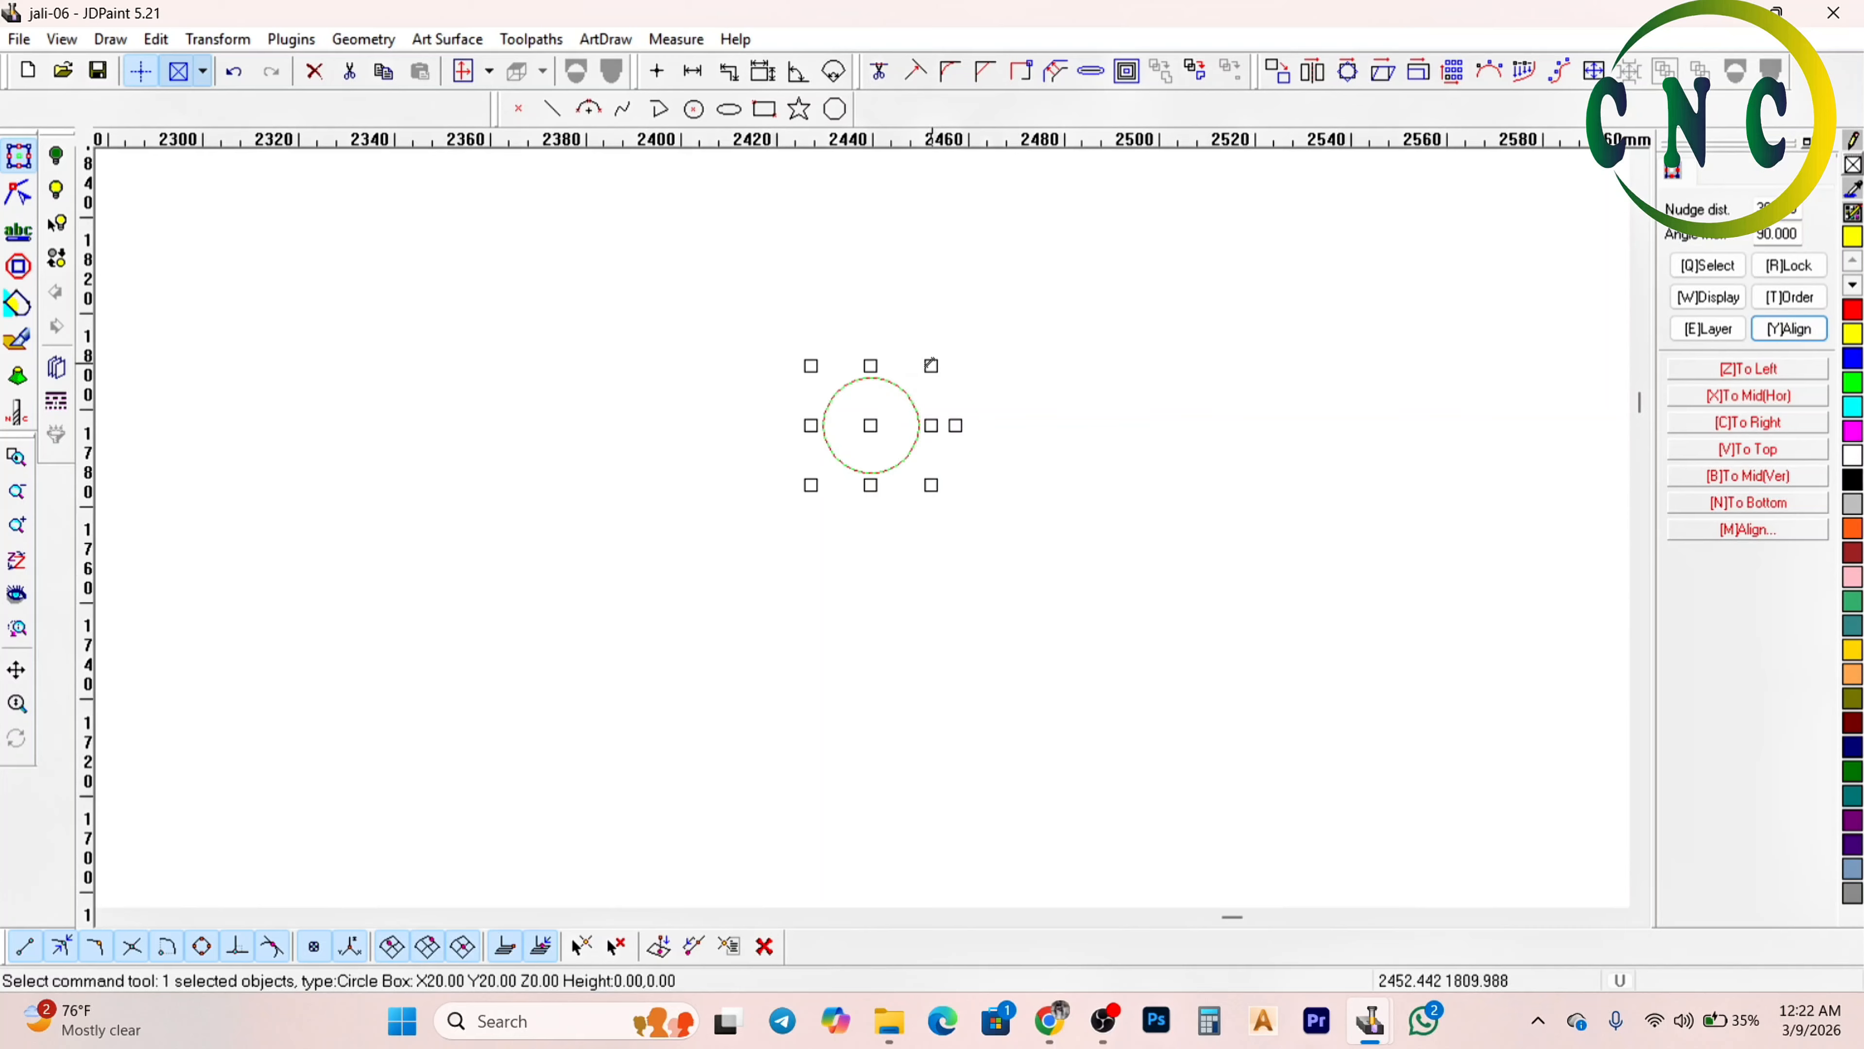
{"action": "key", "text": "ctrl+Down"}
{"action": "key", "text": "Up"}
{"action": "left_click_drag", "start_coordinate": [934, 358], "coordinate": [1082, 215]}
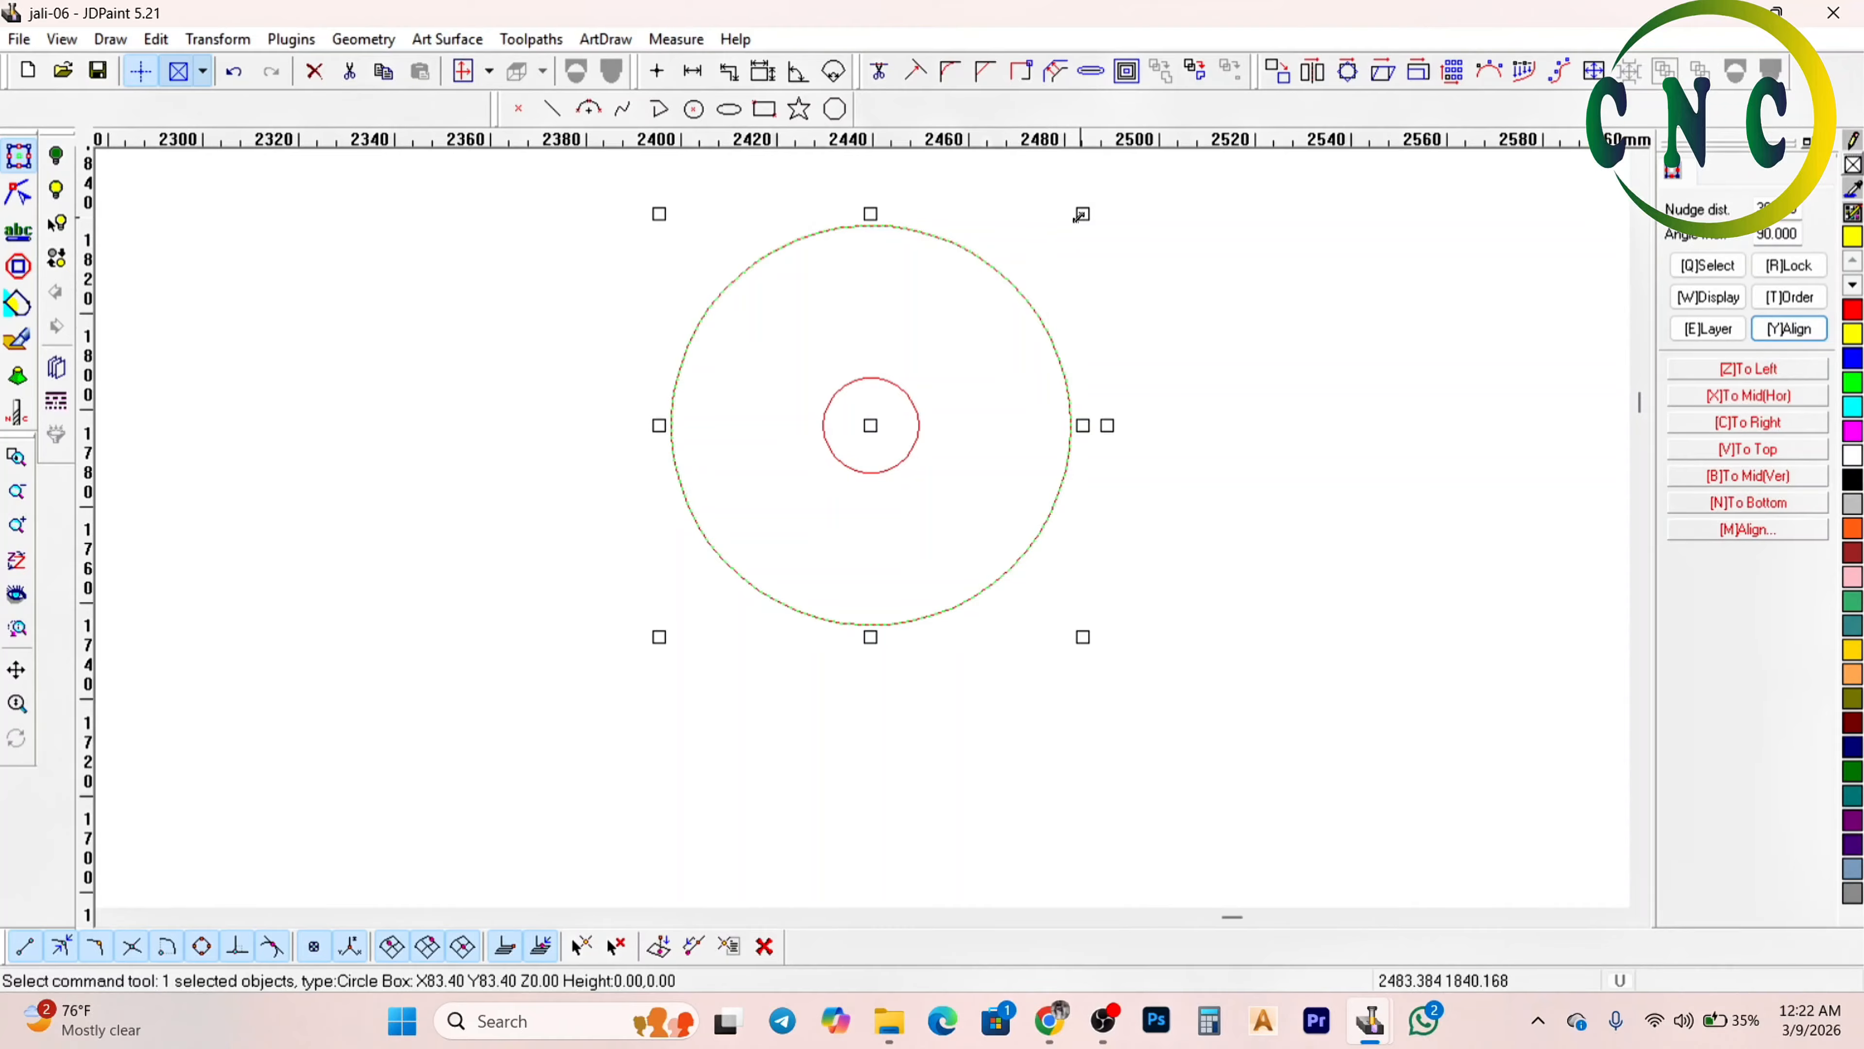
{"action": "left_click_drag", "start_coordinate": [1082, 214], "coordinate": [1065, 234]}
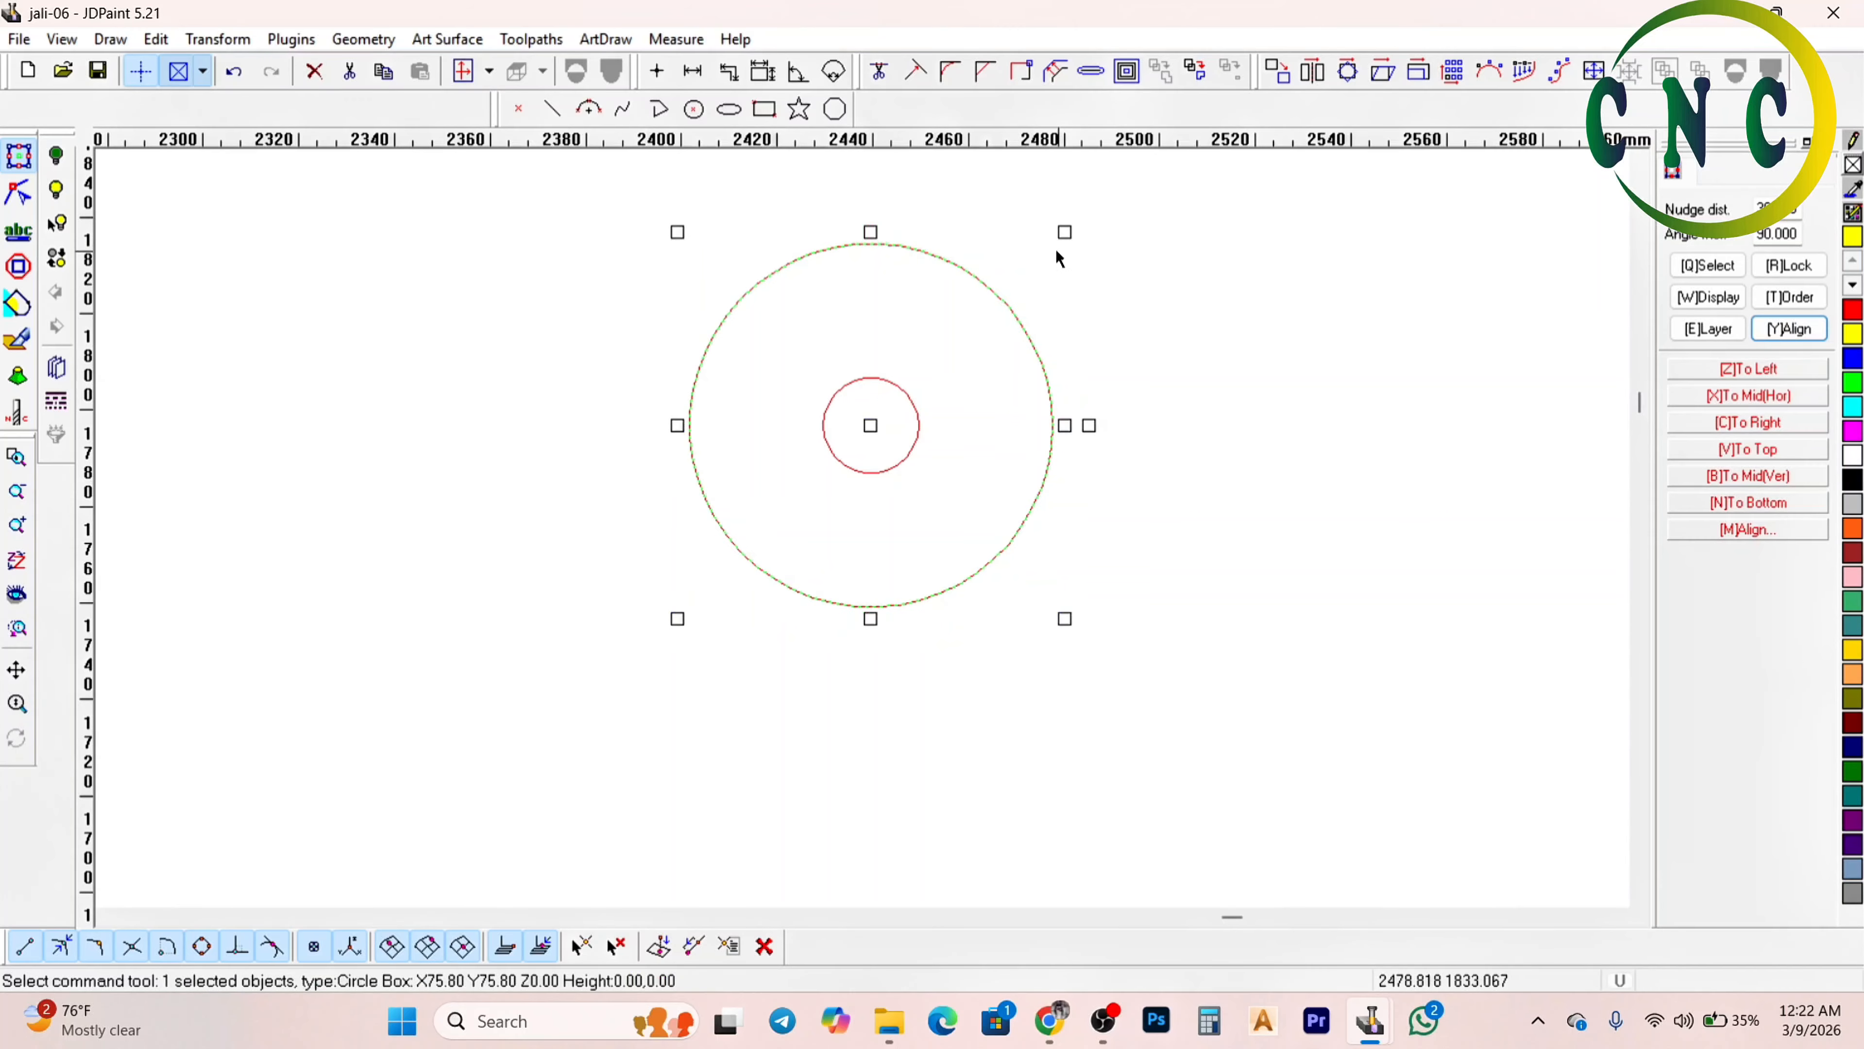
{"action": "scroll", "coordinate": [707, 175], "scroll_direction": "down", "scroll_amount": 2}
Draw a vertical line about 139 mm long across the circles and align its centre to the outer circle
{"action": "left_click", "coordinate": [658, 108]}
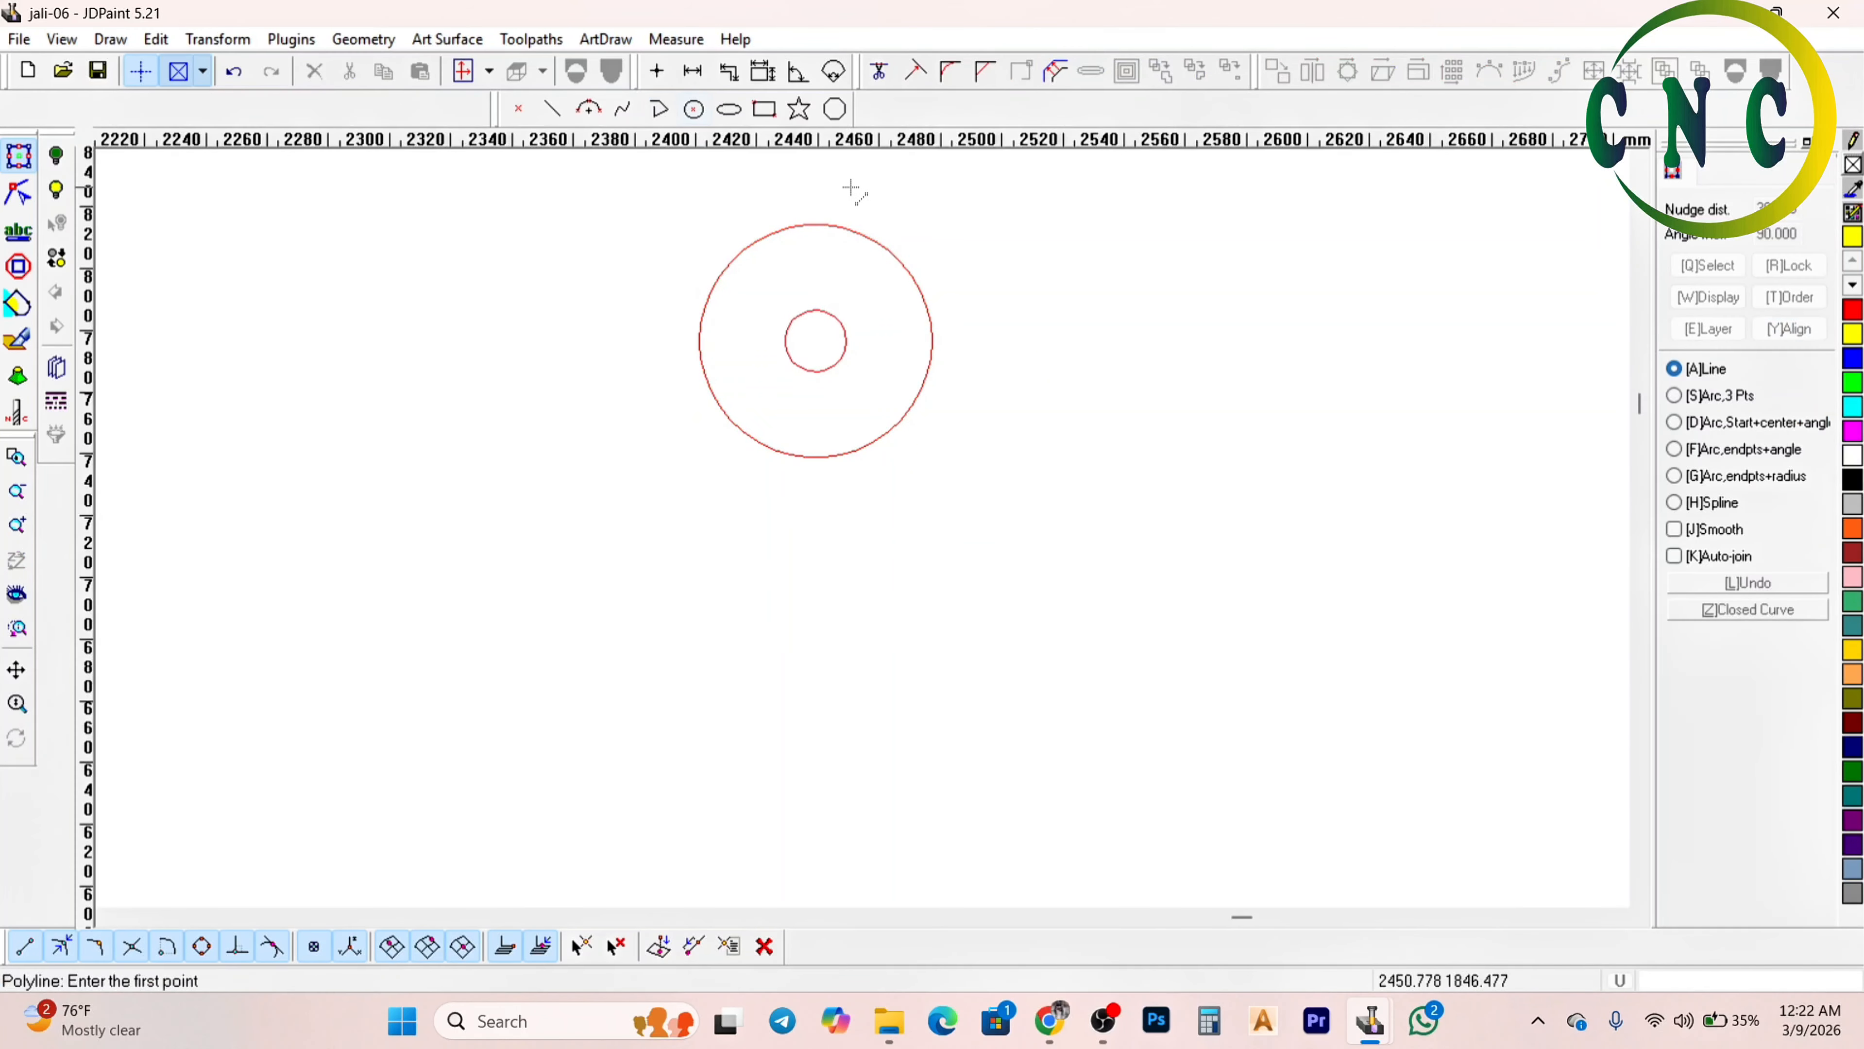
{"action": "left_click", "coordinate": [823, 175]}
{"action": "left_click", "coordinate": [823, 600]}
{"action": "right_click", "coordinate": [823, 600]}
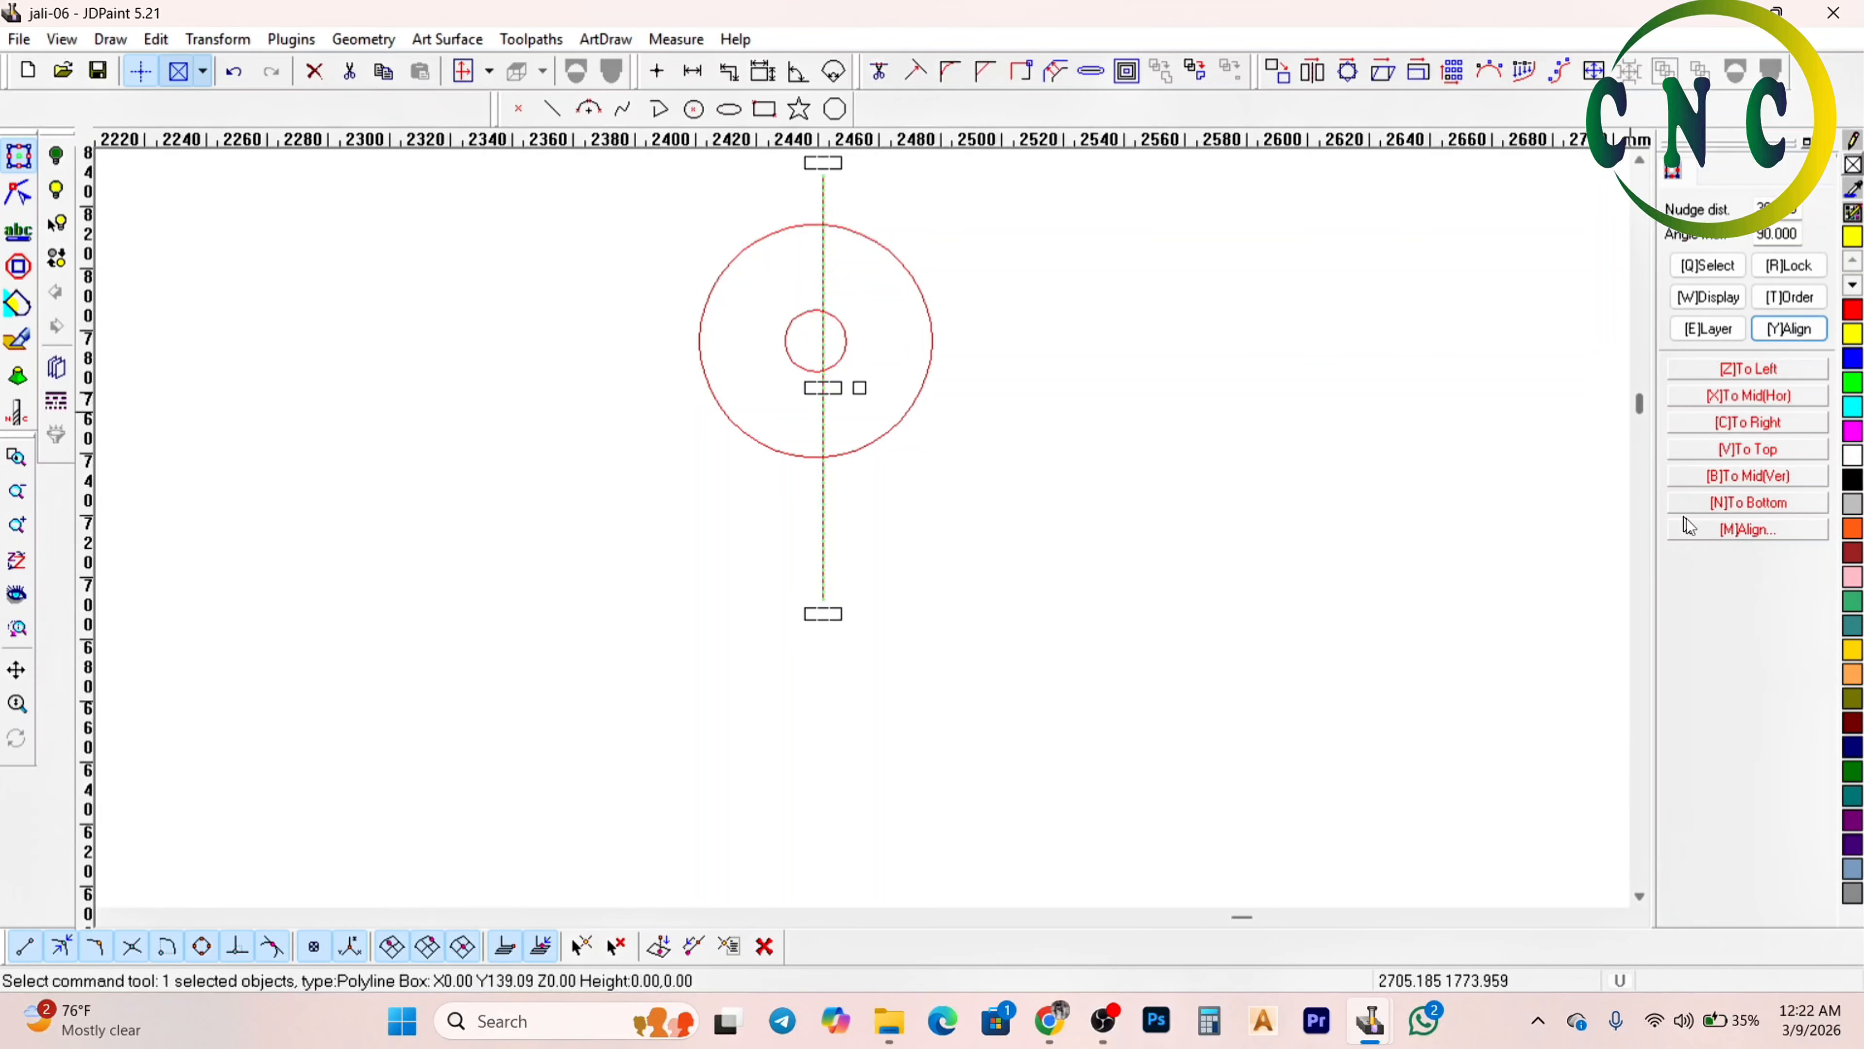
{"action": "left_click", "coordinate": [1711, 532]}
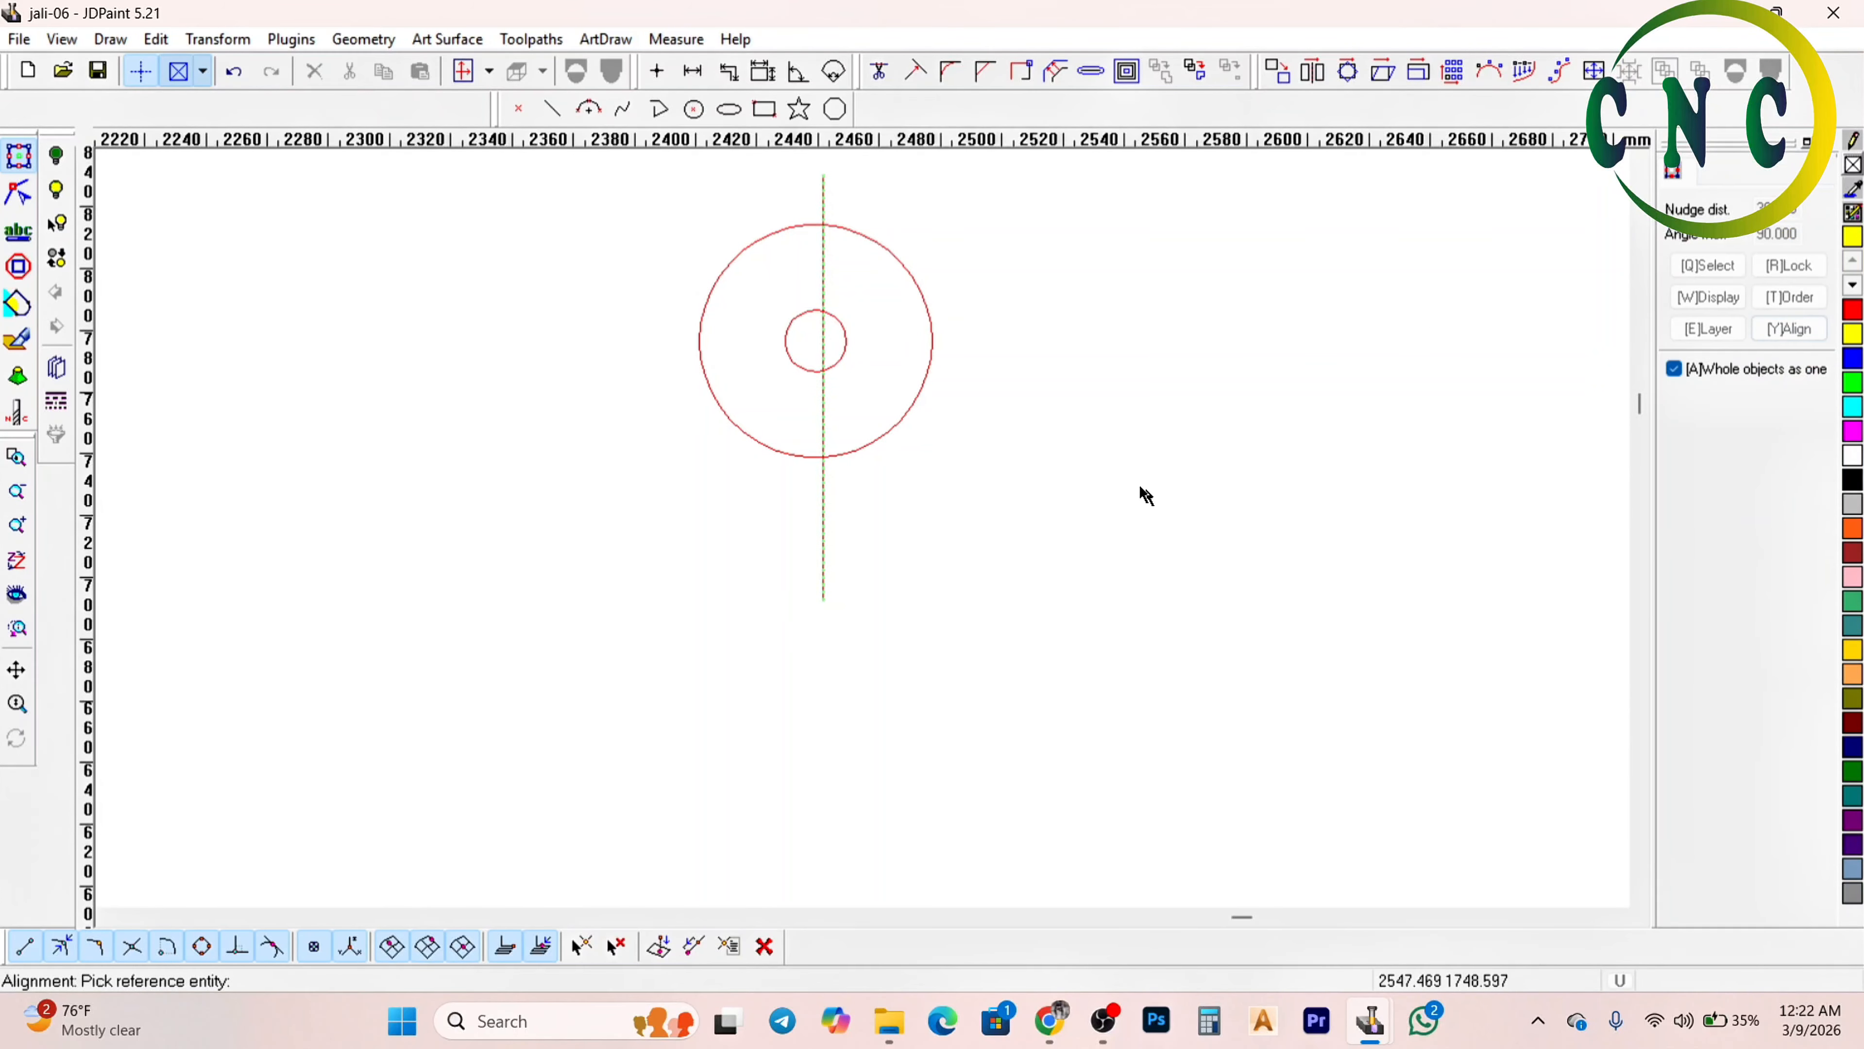
{"action": "left_click", "coordinate": [894, 435]}
{"action": "left_click", "coordinate": [874, 606]}
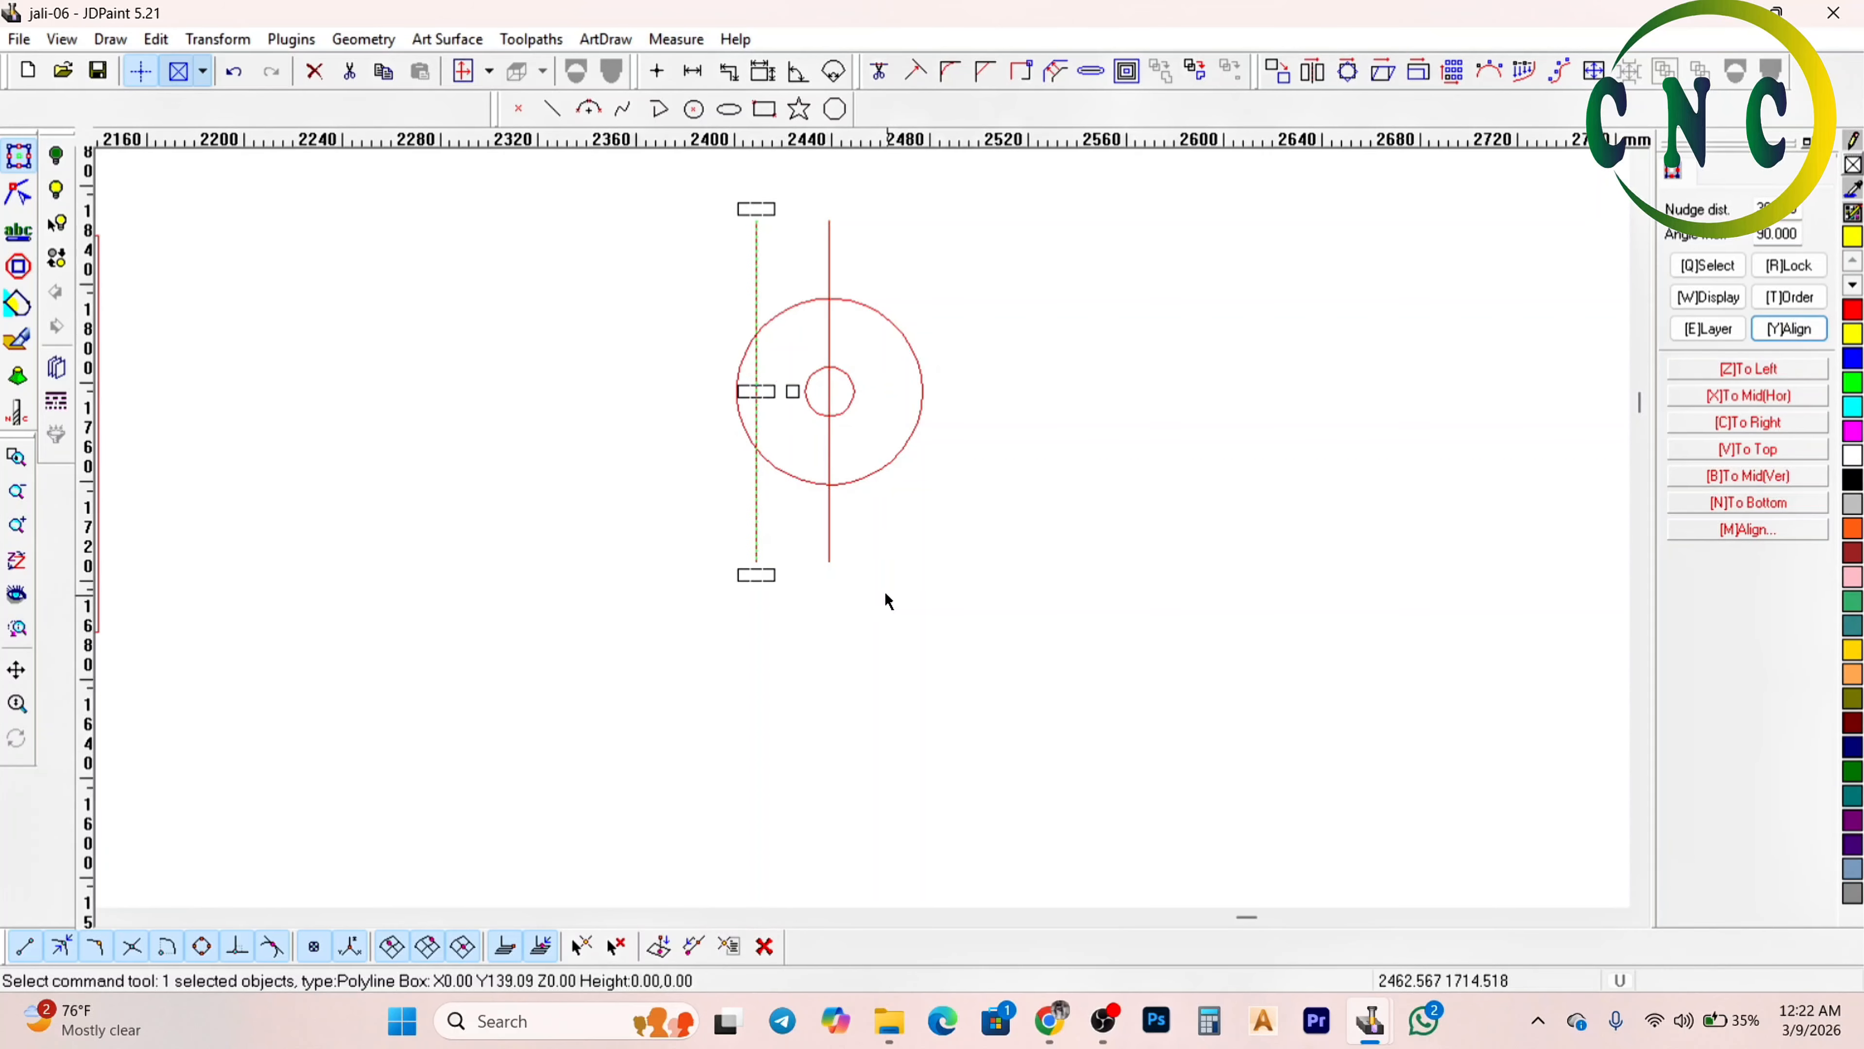
Place a copy of the line horizontally through the circles' centre and trim away the vertical line's lower half
{"action": "key", "text": "ctrl+shift+Right"}
{"action": "left_click", "coordinate": [878, 71]}
{"action": "scroll", "coordinate": [853, 240], "scroll_direction": "up", "scroll_amount": 3}
{"action": "left_click", "coordinate": [806, 632]}
{"action": "right_click", "coordinate": [780, 529]}
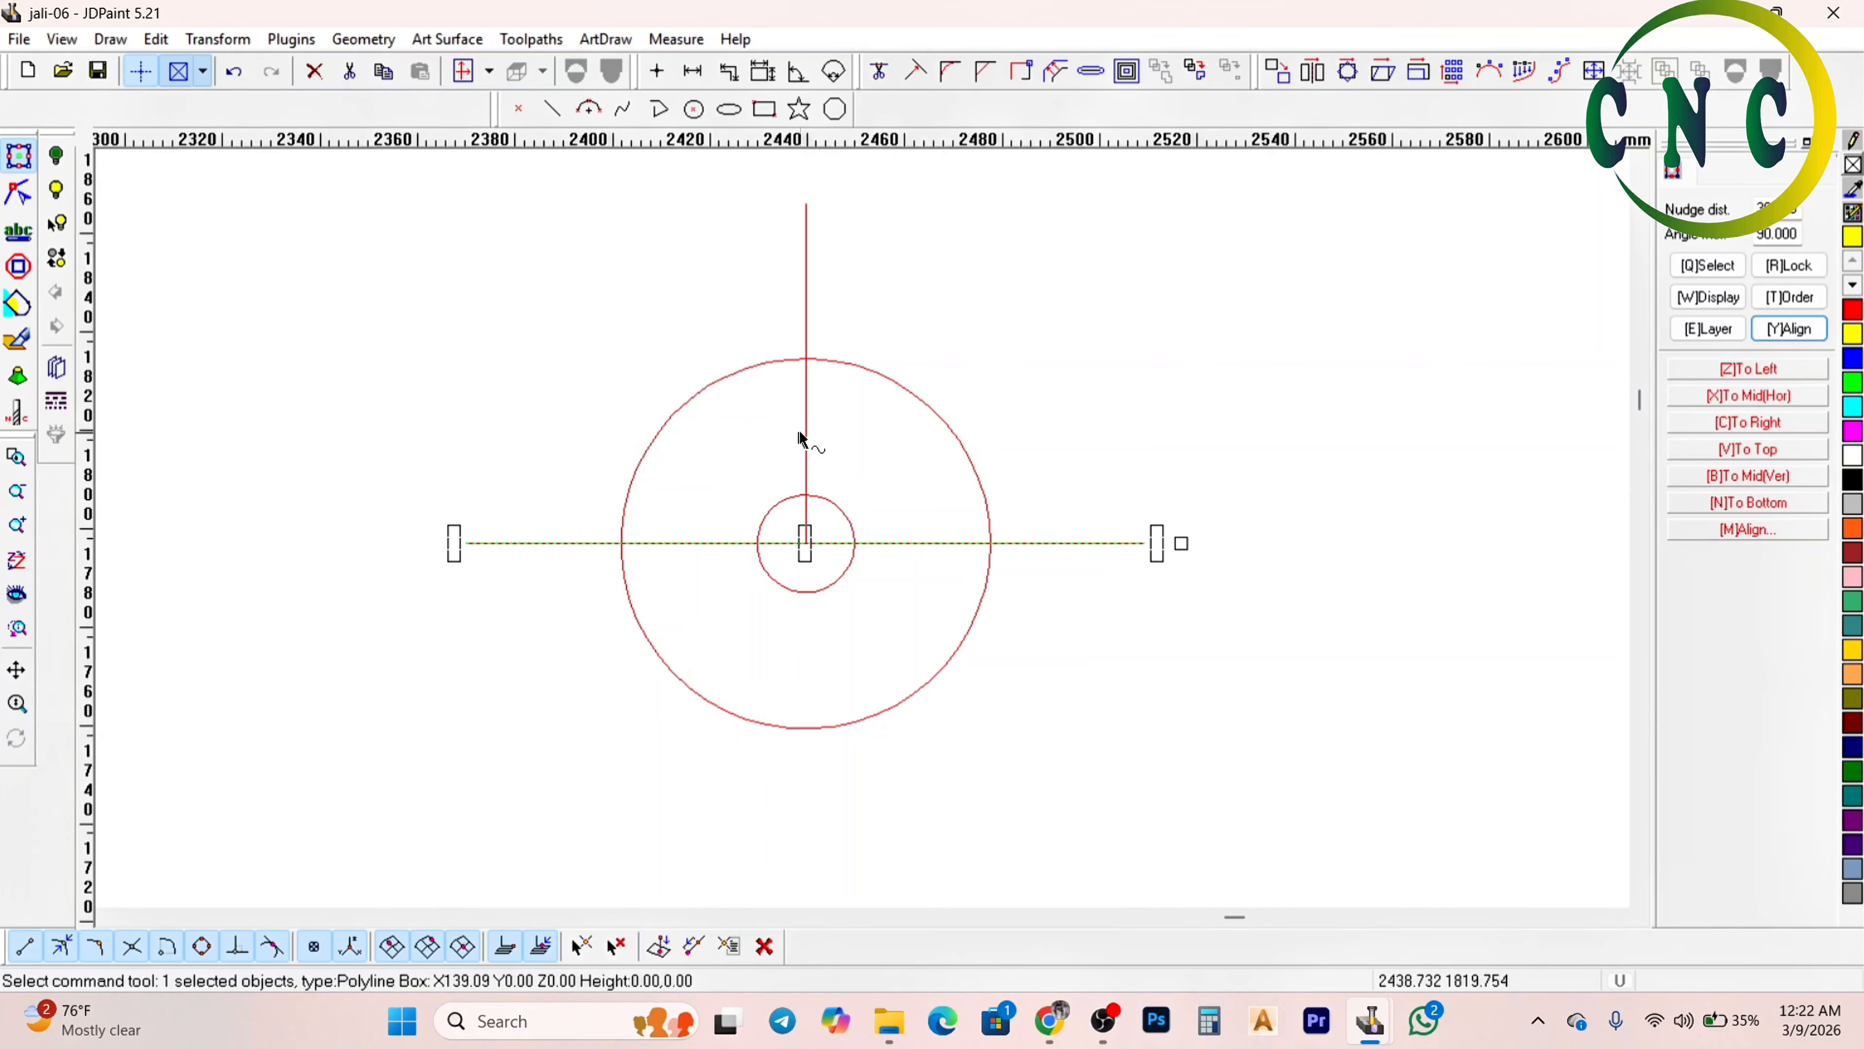
{"action": "left_click", "coordinate": [805, 413]}
{"action": "left_click_drag", "start_coordinate": [929, 273], "coordinate": [647, 289]}
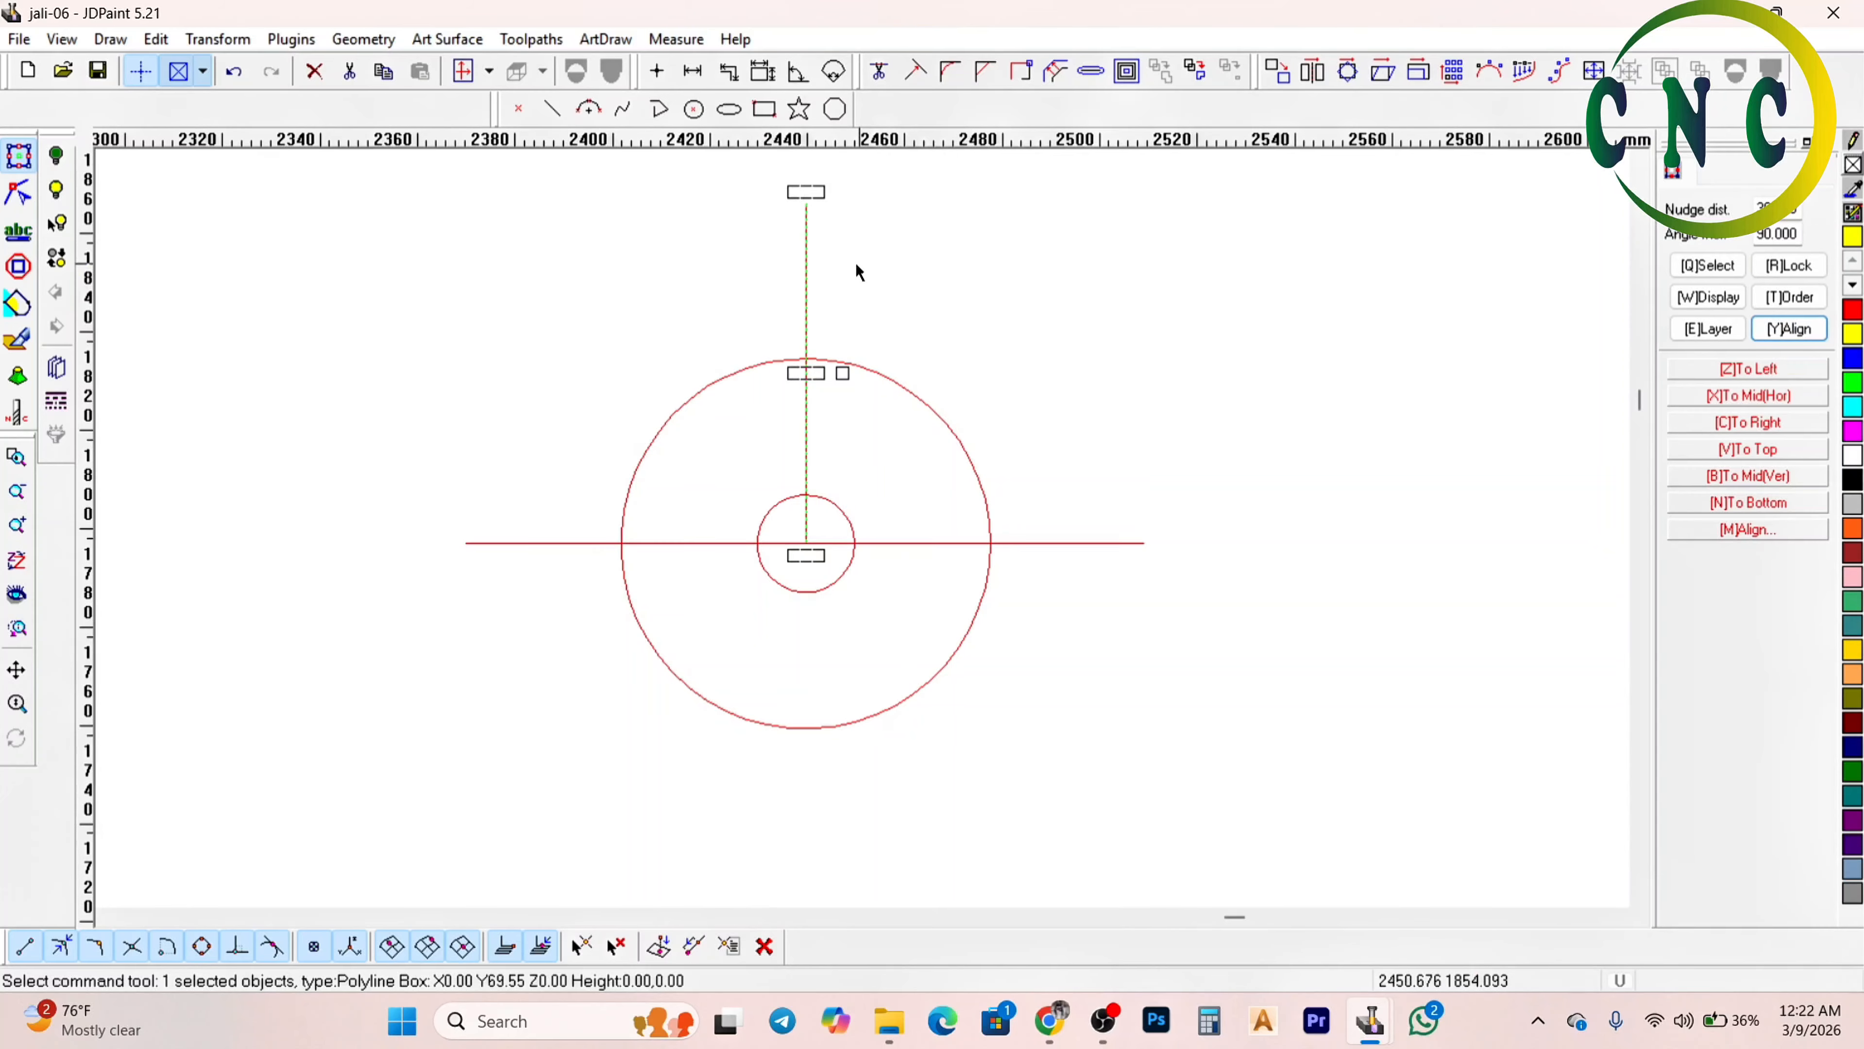
{"action": "scroll", "coordinate": [859, 262], "scroll_direction": "up", "scroll_amount": 1}
{"action": "scroll", "coordinate": [852, 309], "scroll_direction": "up", "scroll_amount": 1}
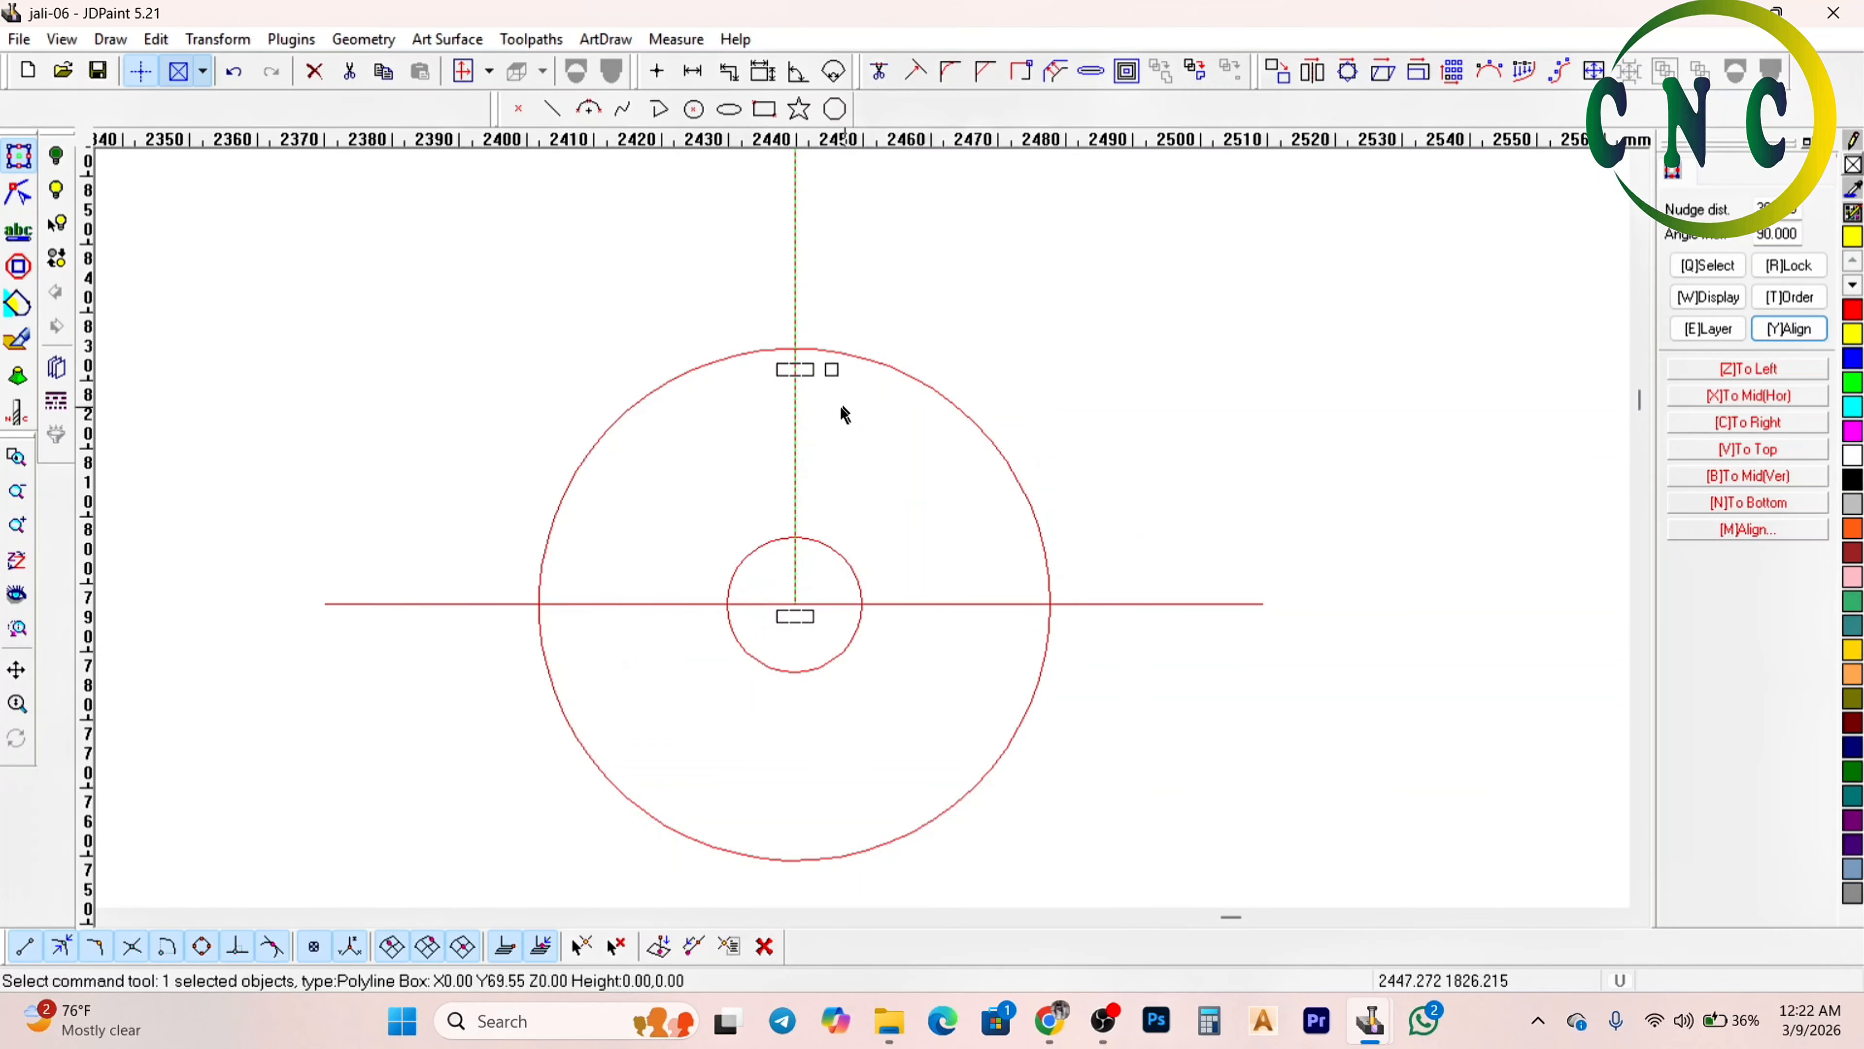
{"action": "scroll", "coordinate": [822, 447], "scroll_direction": "down", "scroll_amount": 1}
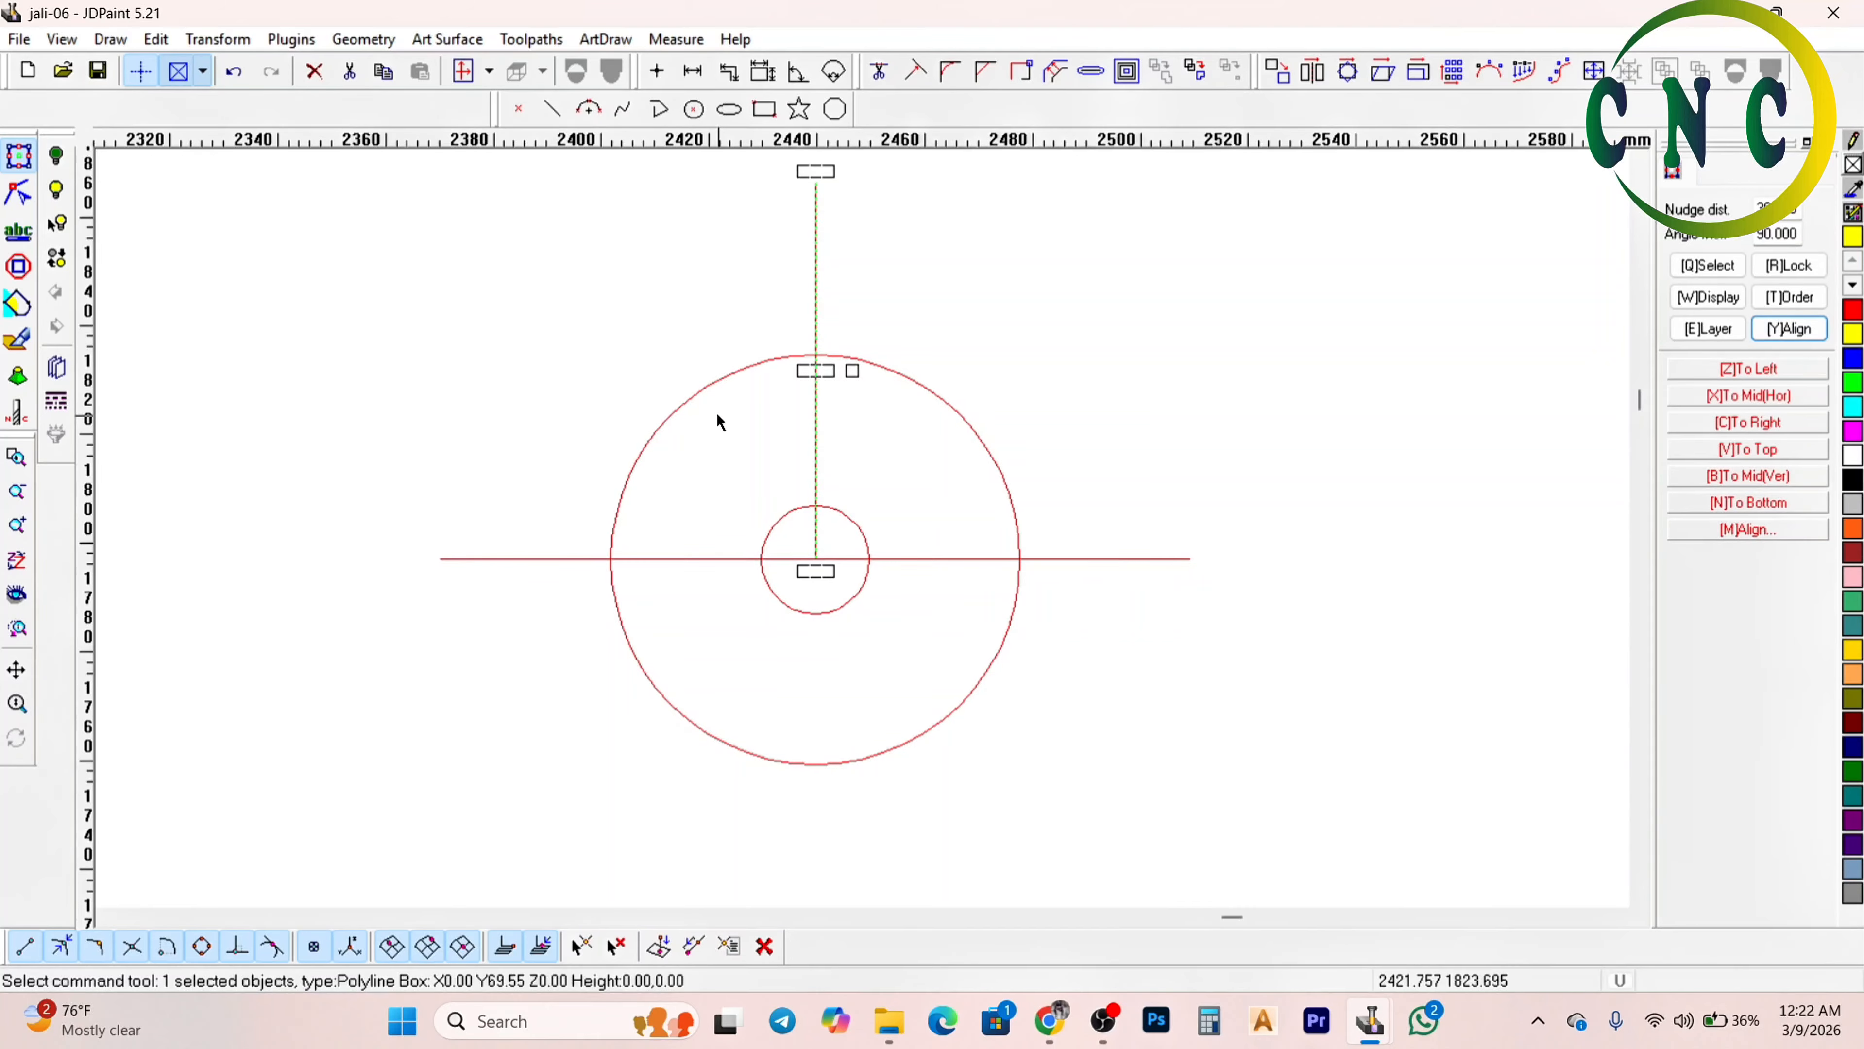
{"action": "left_click", "coordinate": [887, 280]}
{"action": "left_click_drag", "start_coordinate": [898, 258], "coordinate": [707, 269]}
{"action": "left_click", "coordinate": [1496, 75]}
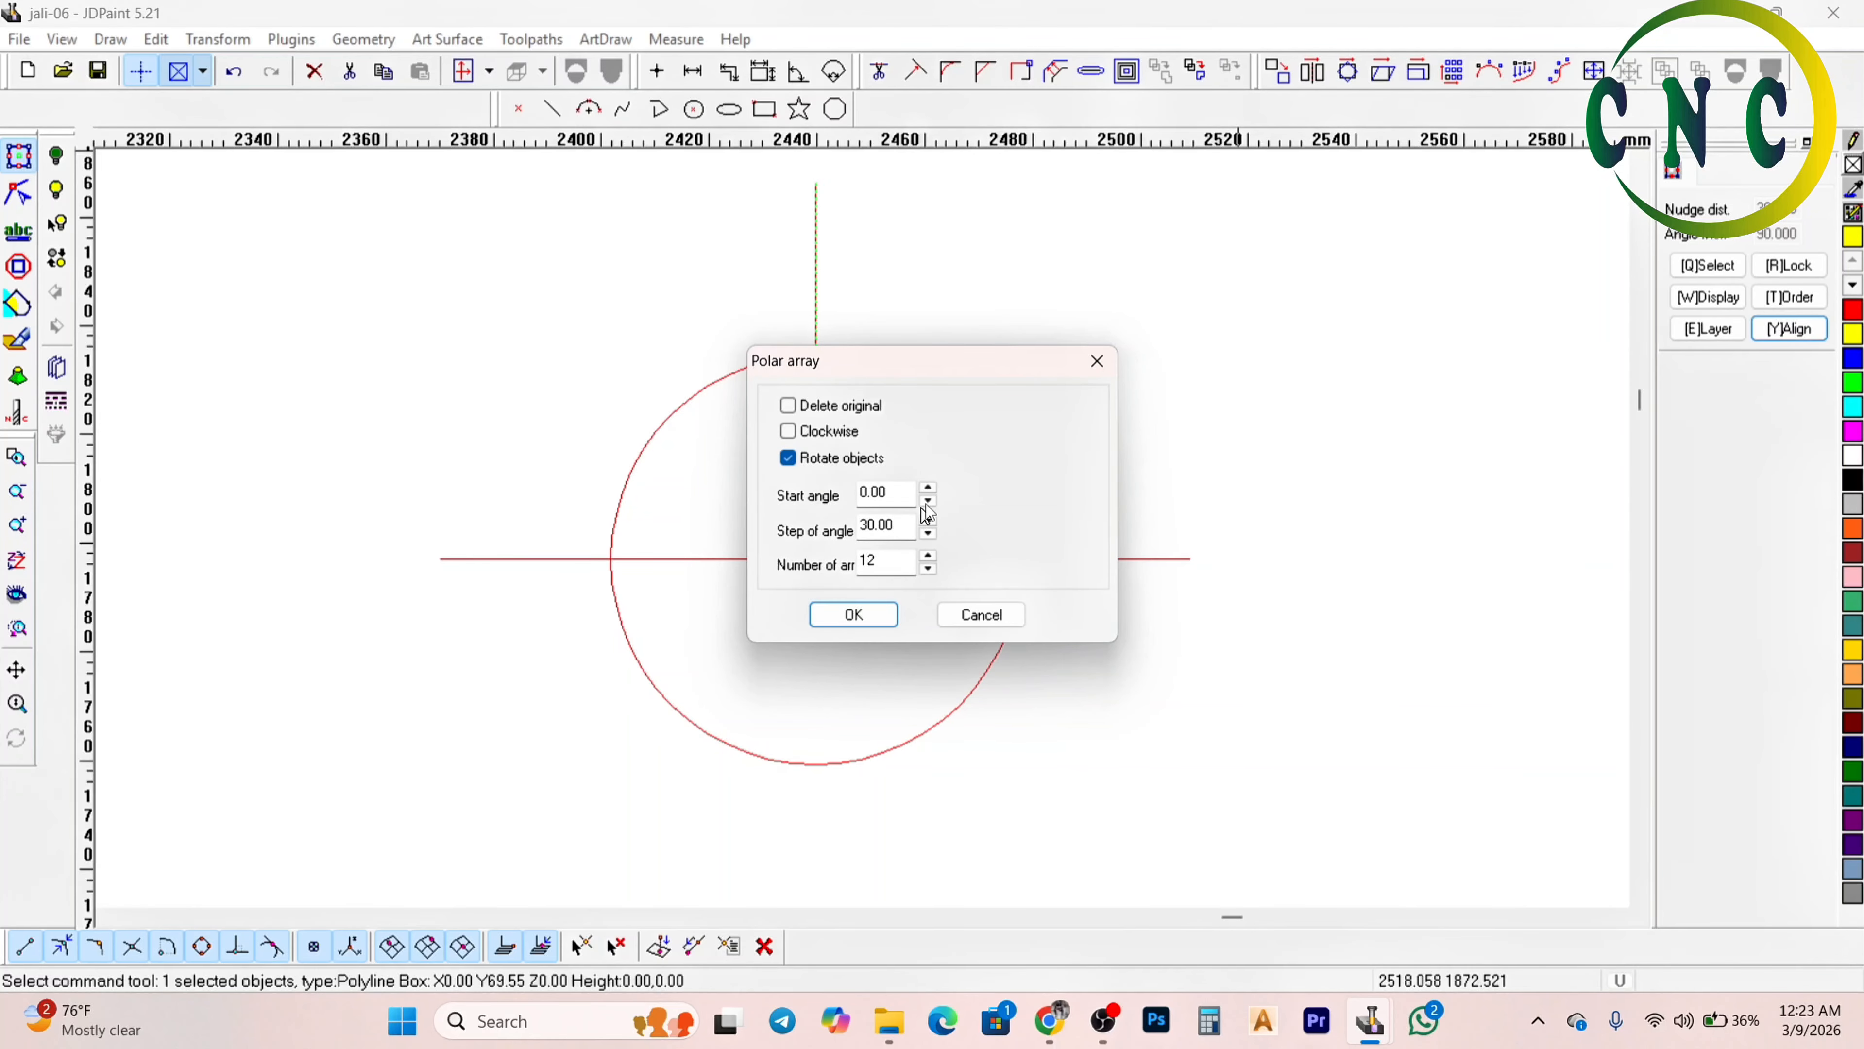
{"action": "left_click", "coordinate": [1097, 360]}
Examine the rosette's top petal and how the petals repeat around the centre point
{"action": "scroll", "coordinate": [1082, 395], "scroll_direction": "down", "scroll_amount": 2}
{"action": "scroll", "coordinate": [1015, 365], "scroll_direction": "up", "scroll_amount": 1}
{"action": "scroll", "coordinate": [1190, 395], "scroll_direction": "down", "scroll_amount": 3}
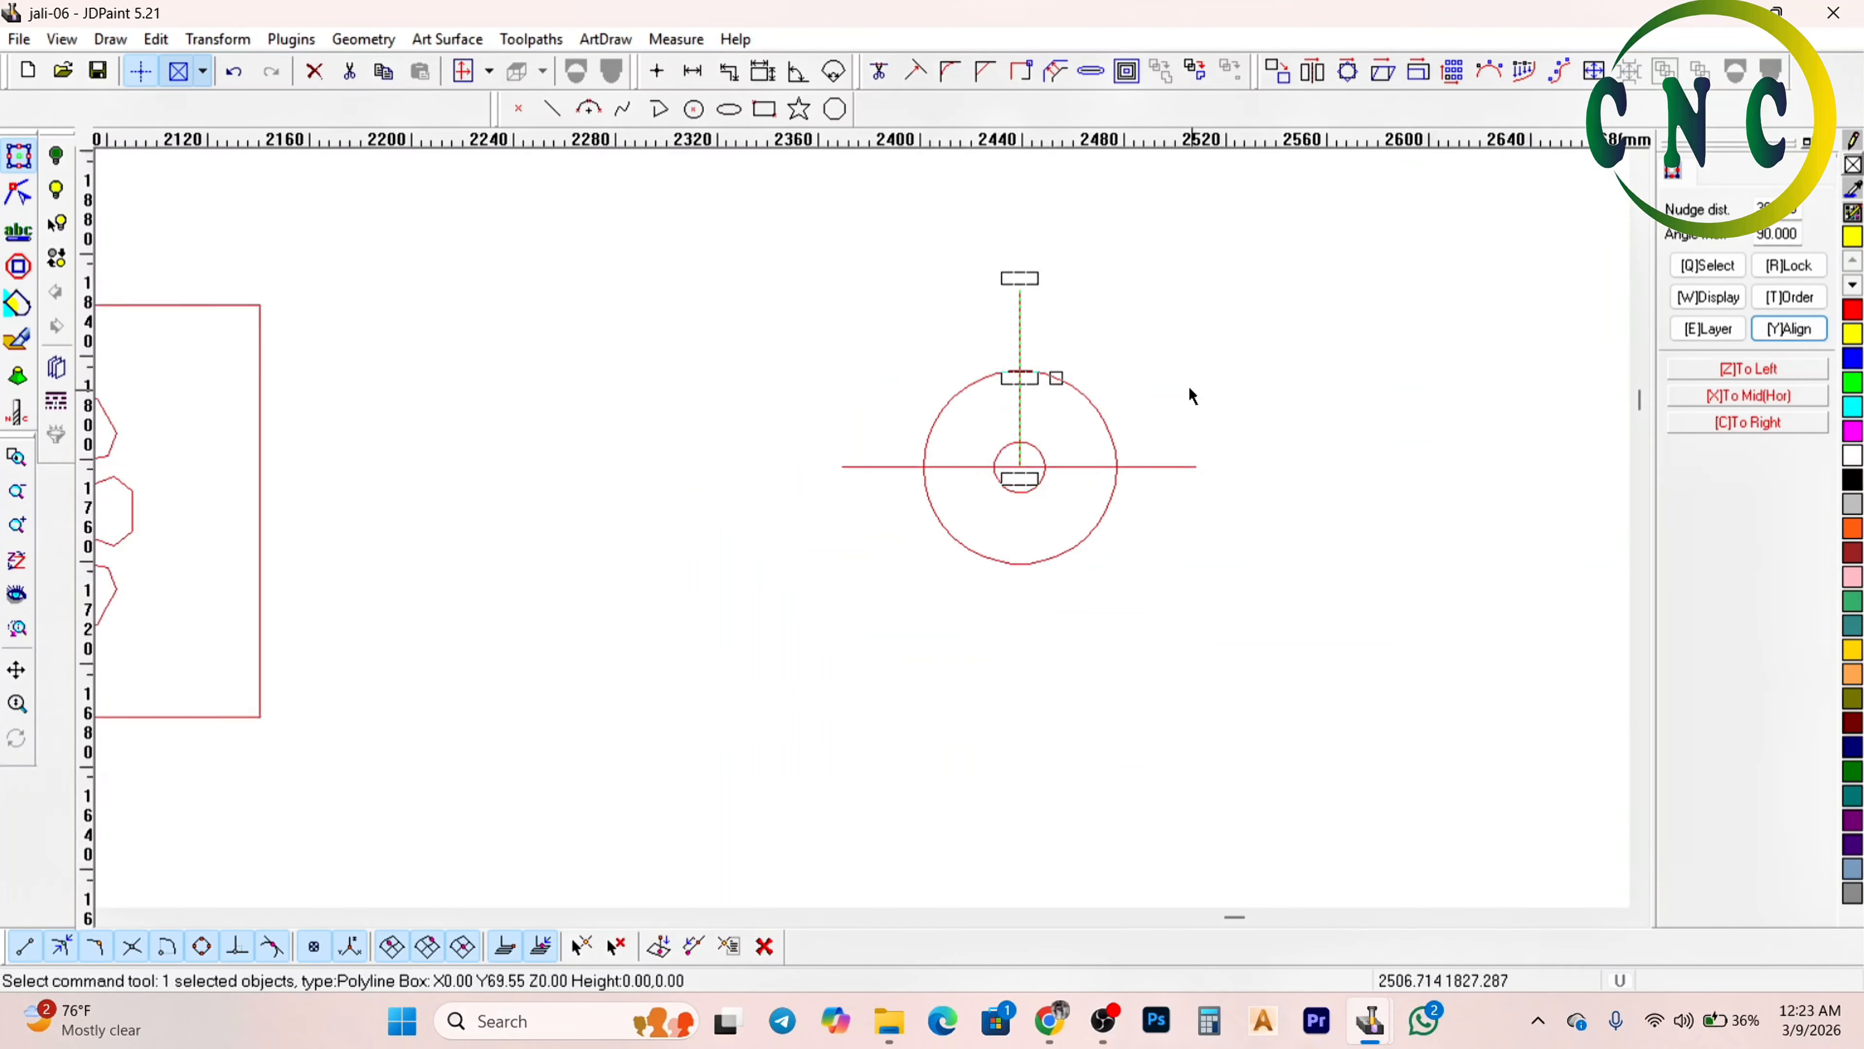
{"action": "scroll", "coordinate": [484, 528], "scroll_direction": "up", "scroll_amount": 4}
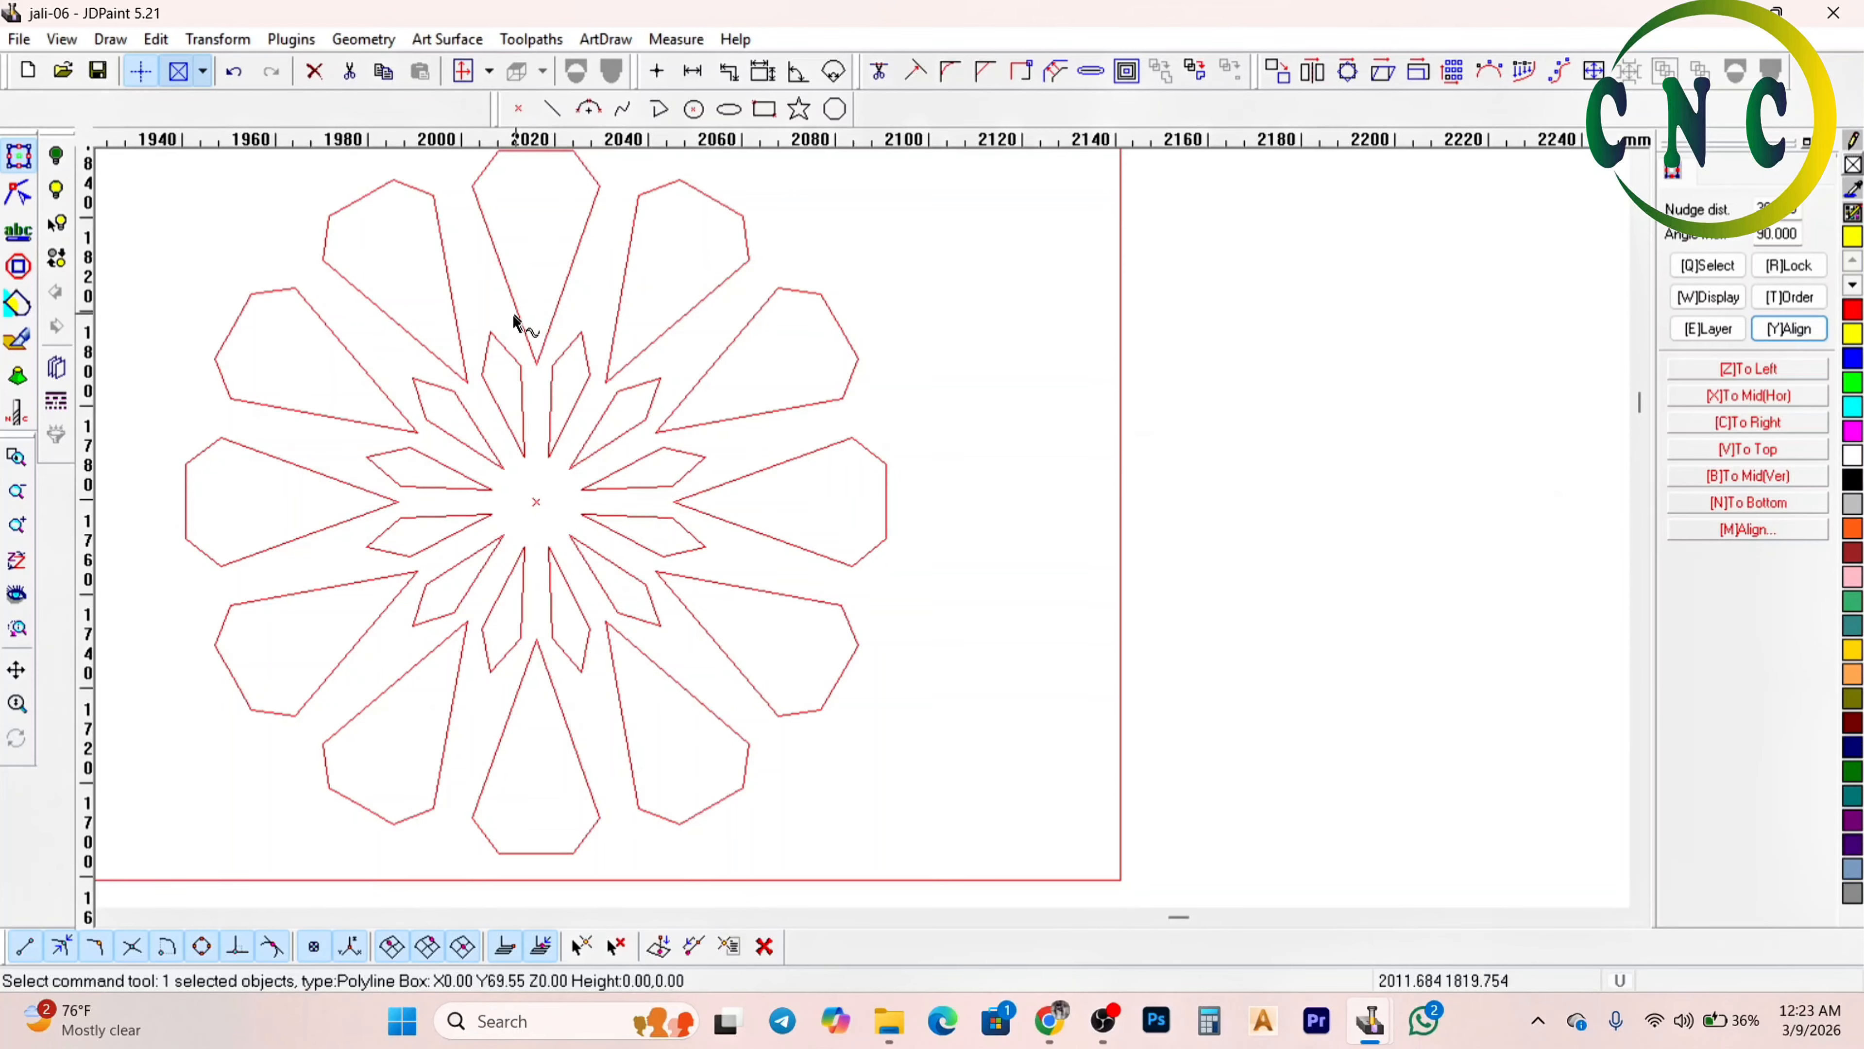
{"action": "left_click", "coordinate": [511, 300]}
{"action": "scroll", "coordinate": [647, 477], "scroll_direction": "down", "scroll_amount": 3}
{"action": "scroll", "coordinate": [596, 389], "scroll_direction": "up", "scroll_amount": 5}
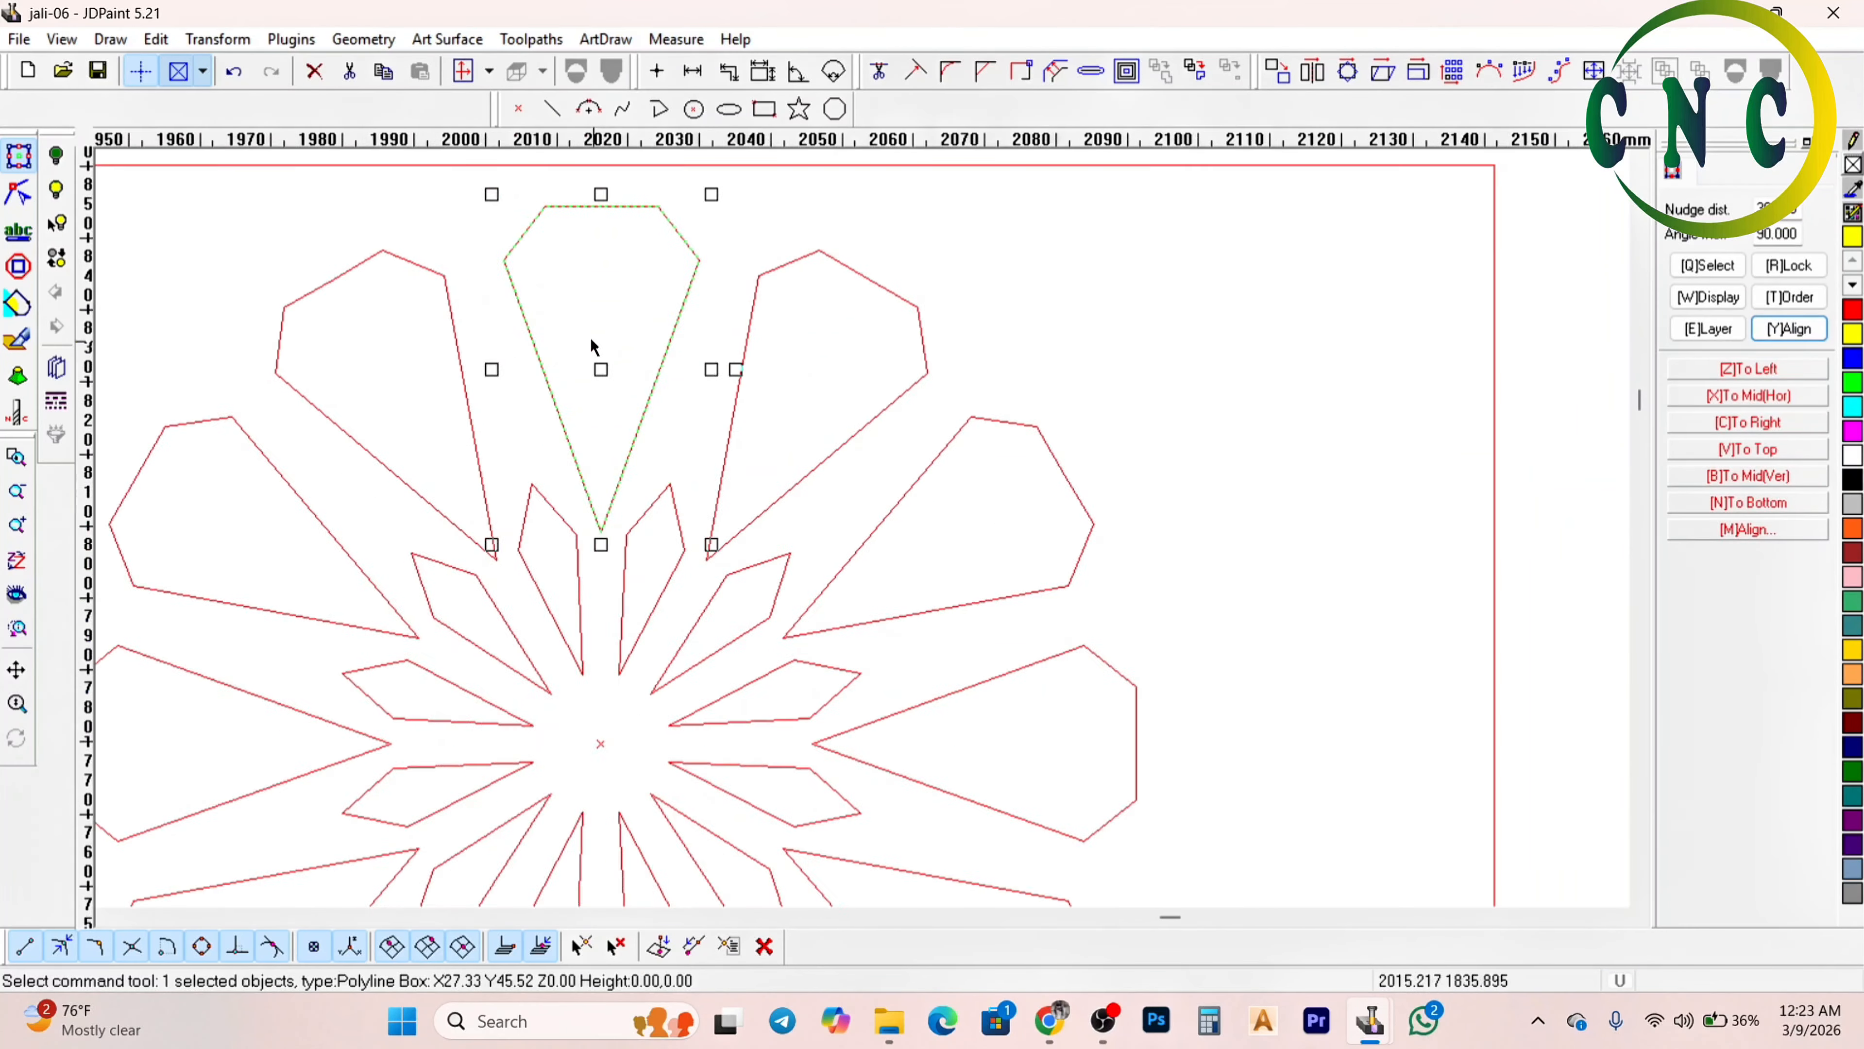
{"action": "scroll", "coordinate": [639, 359], "scroll_direction": "up", "scroll_amount": 3}
{"action": "scroll", "coordinate": [672, 426], "scroll_direction": "down", "scroll_amount": 2}
{"action": "scroll", "coordinate": [670, 452], "scroll_direction": "down", "scroll_amount": 2}
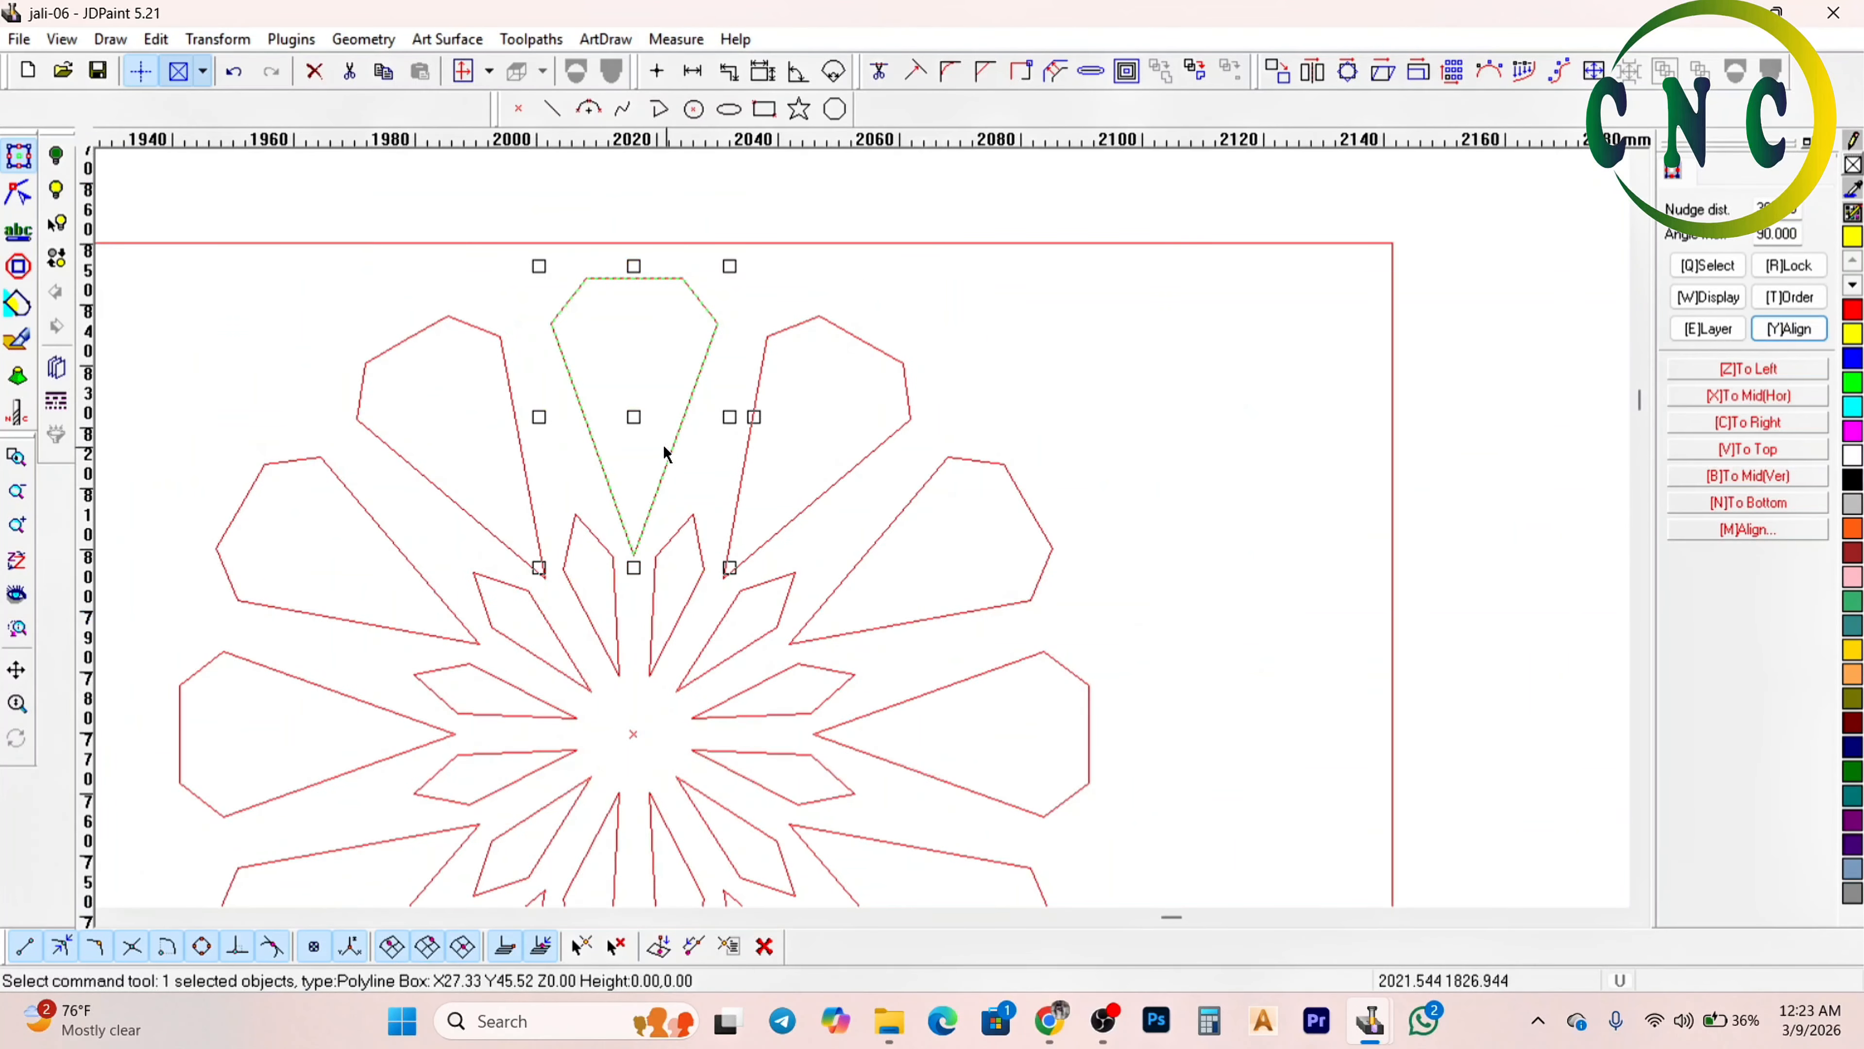
{"action": "scroll", "coordinate": [665, 454], "scroll_direction": "down", "scroll_amount": 2}
{"action": "scroll", "coordinate": [694, 413], "scroll_direction": "up", "scroll_amount": 2}
Delete the petal just clockwise of the rosette's top petal and undo the deletion
{"action": "left_click", "coordinate": [694, 406]}
{"action": "left_click", "coordinate": [759, 426]}
{"action": "key", "text": "Delete"}
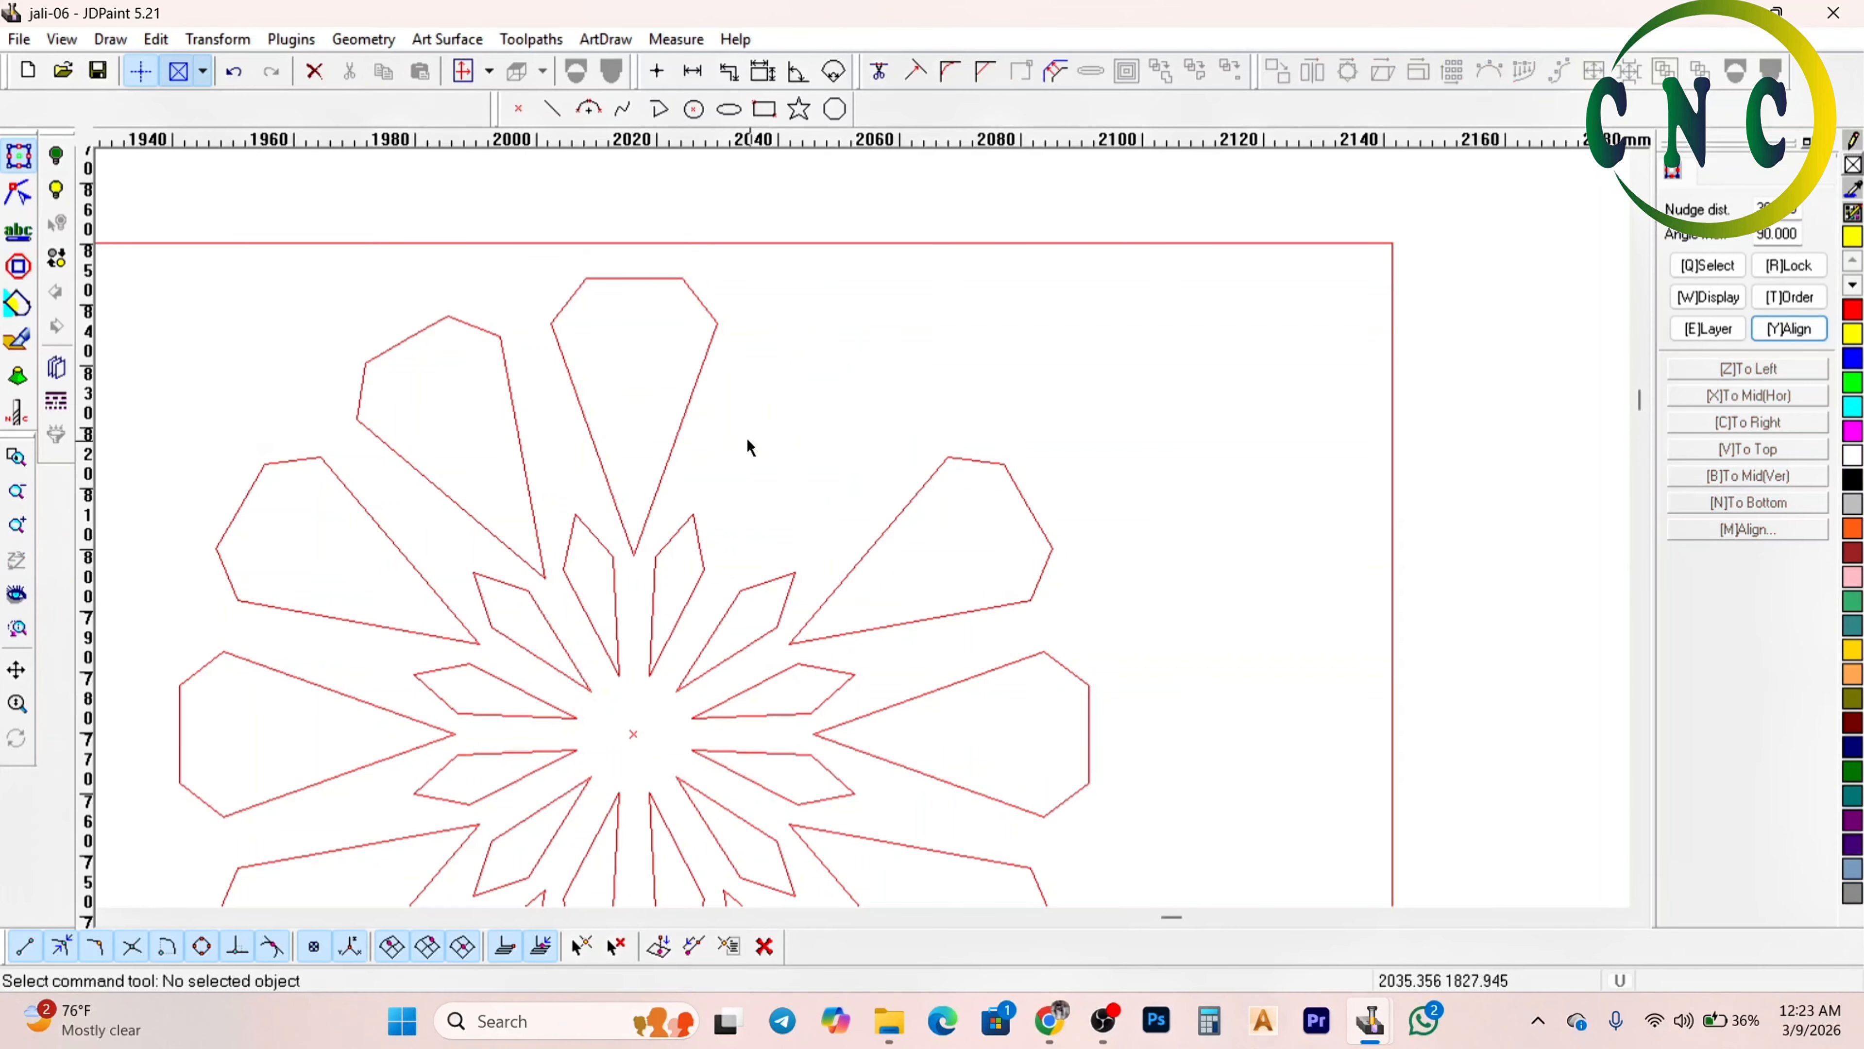
{"action": "key", "text": "ctrl+z"}
{"action": "left_click", "coordinate": [687, 407]}
{"action": "scroll", "coordinate": [687, 407], "scroll_direction": "down", "scroll_amount": 2}
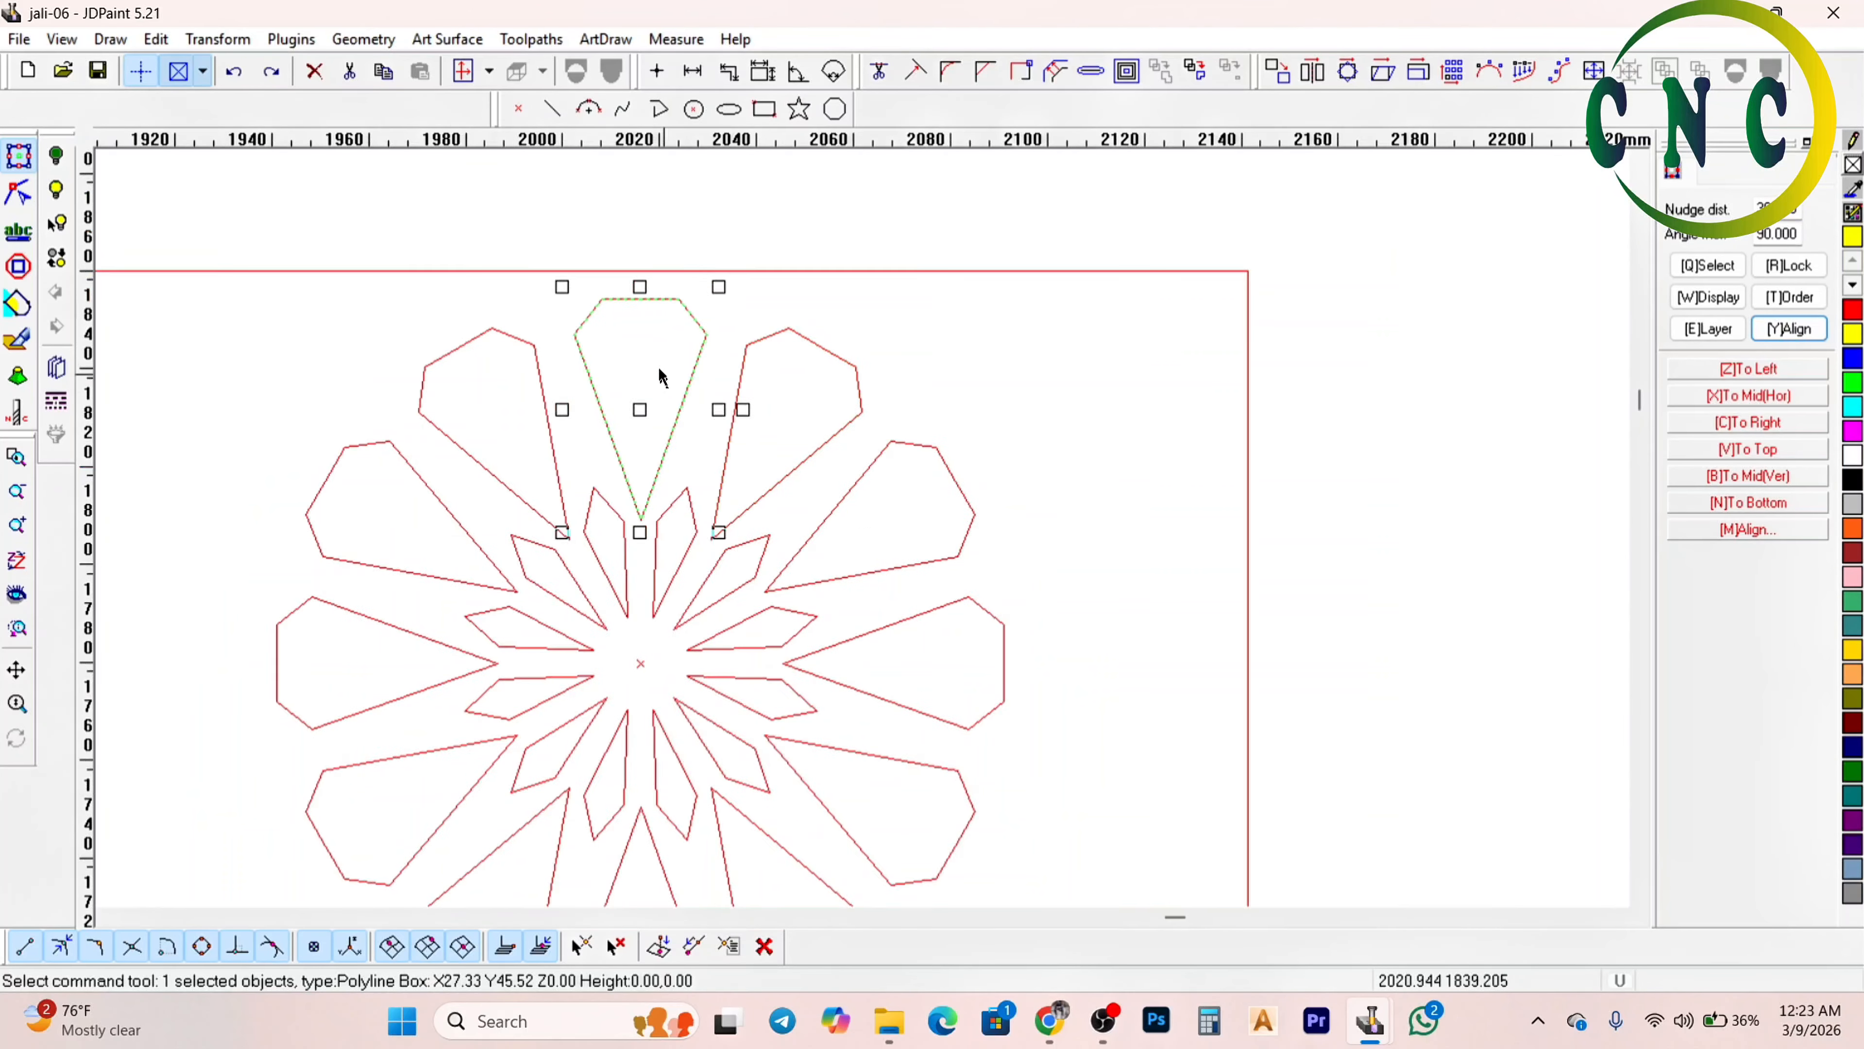
{"action": "scroll", "coordinate": [654, 381], "scroll_direction": "up", "scroll_amount": 2}
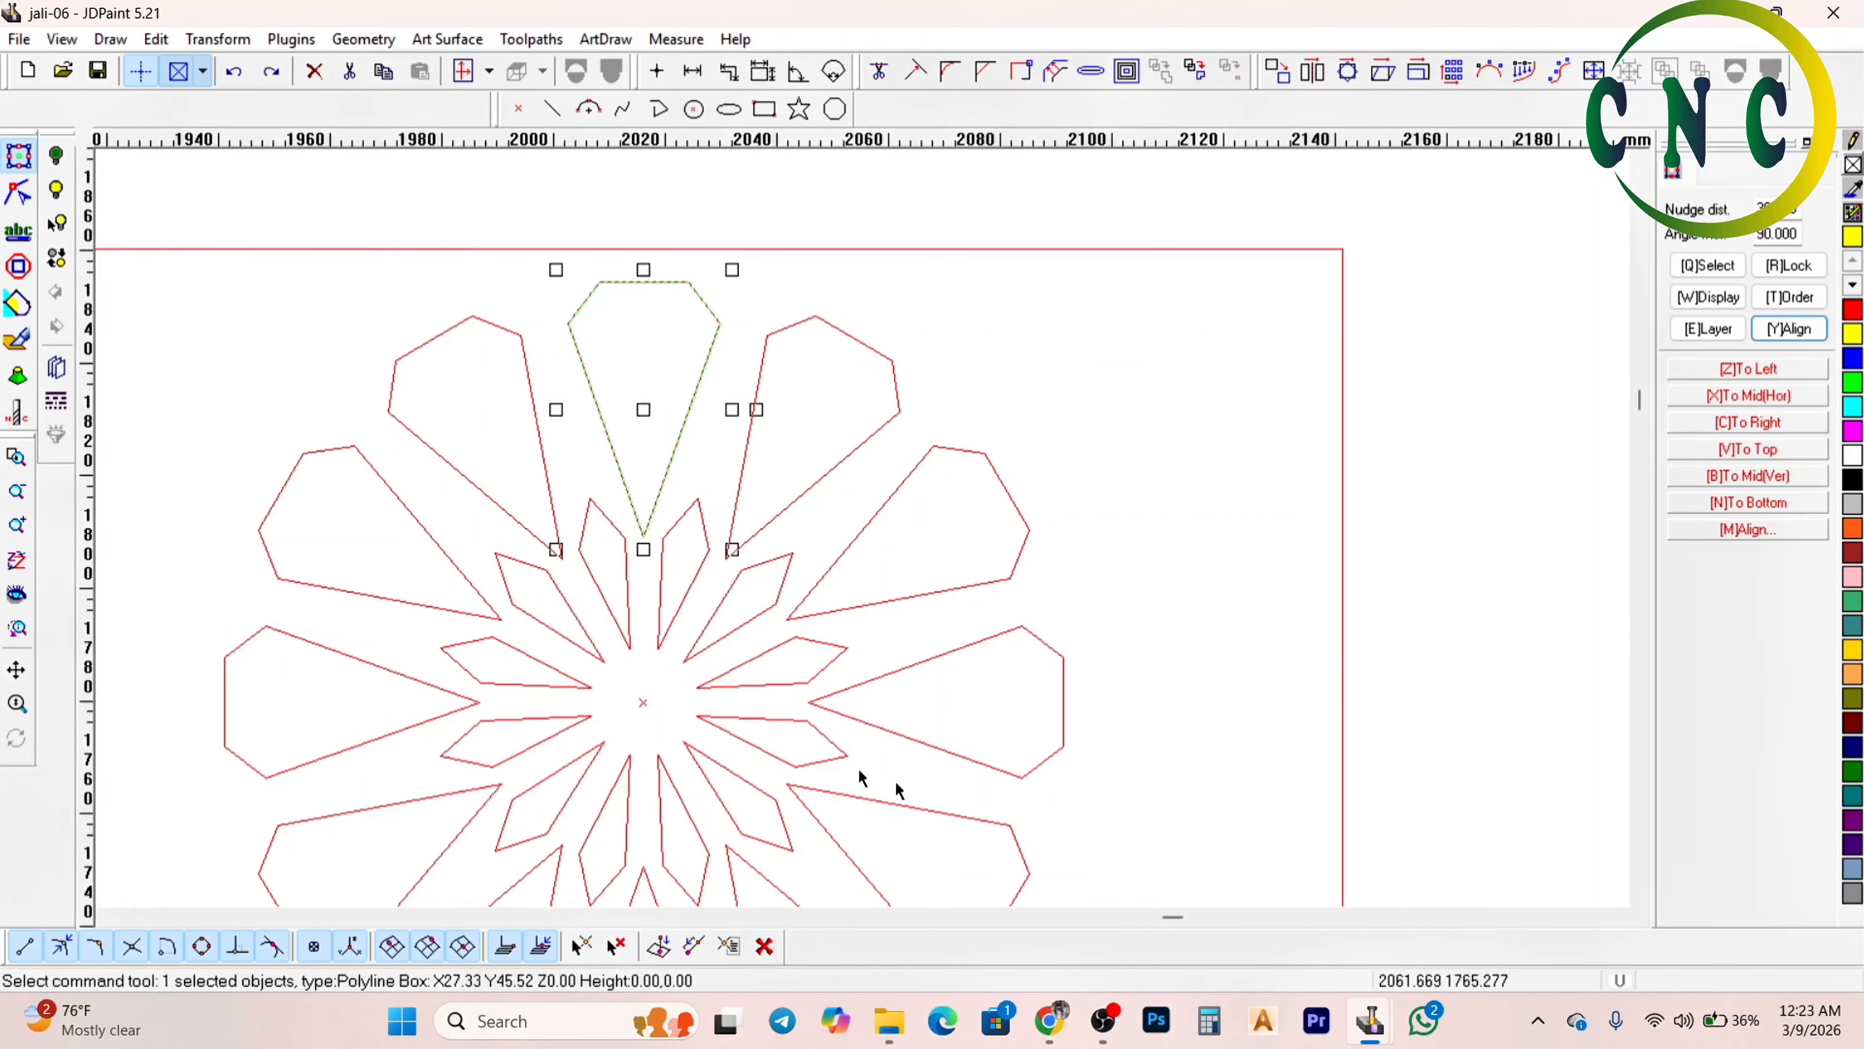
{"action": "scroll", "coordinate": [701, 915], "scroll_direction": "down", "scroll_amount": 1}
{"action": "scroll", "coordinate": [488, 411], "scroll_direction": "down", "scroll_amount": 1}
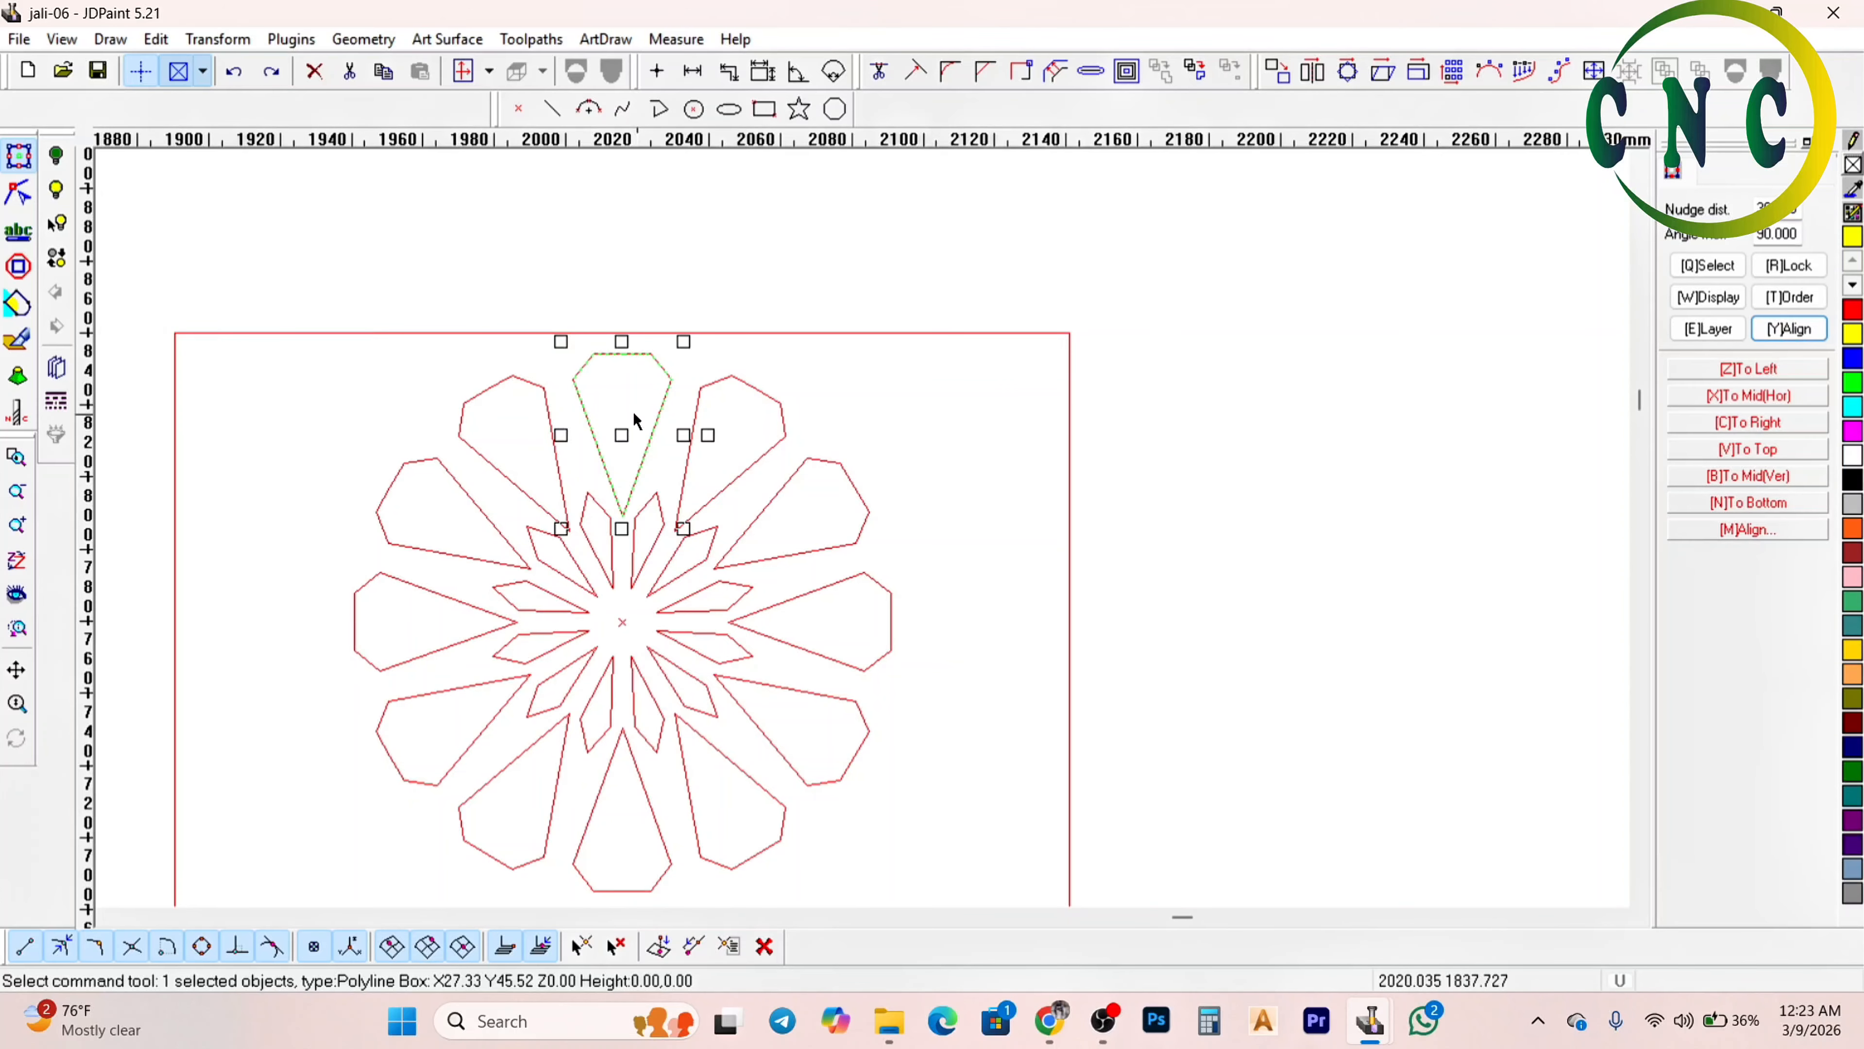
{"action": "scroll", "coordinate": [503, 371], "scroll_direction": "down", "scroll_amount": 2}
{"action": "left_click", "coordinate": [1491, 73]}
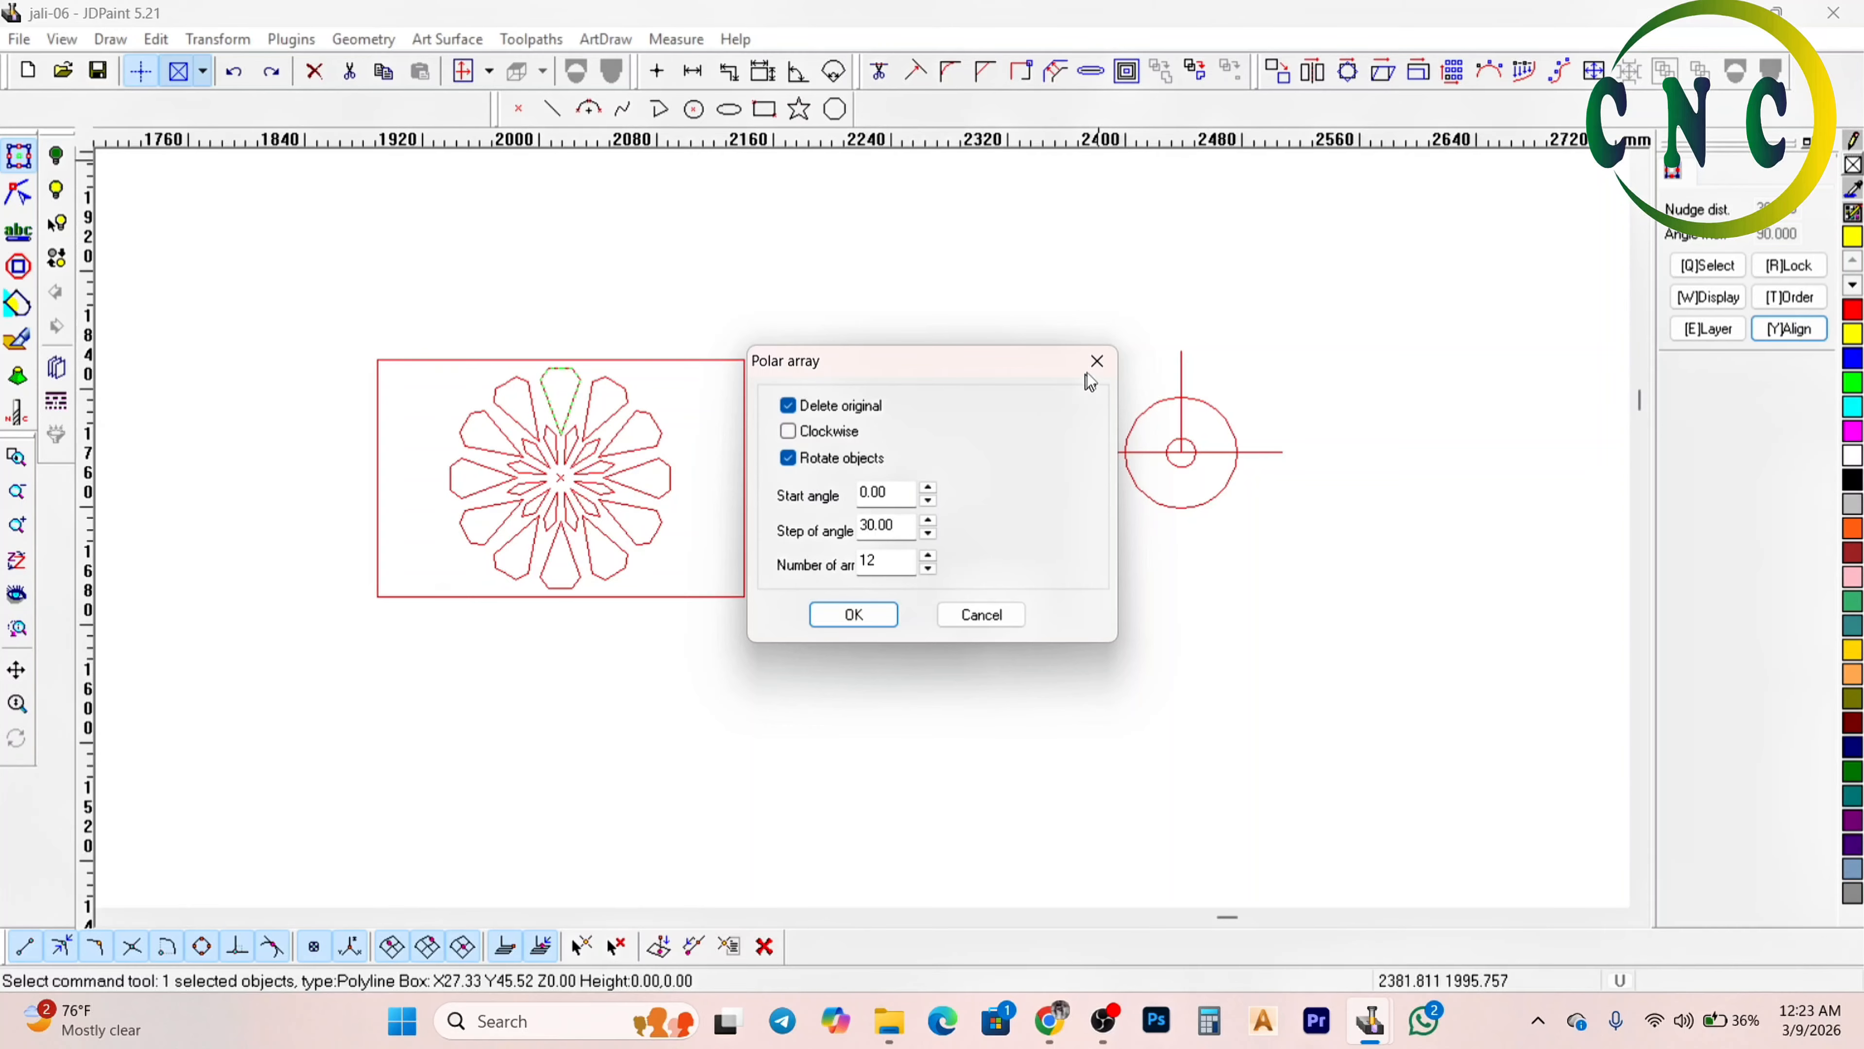
{"action": "left_click", "coordinate": [1096, 361]}
Compare the finished rosette with the new construction of concentric circles and centre lines
{"action": "scroll", "coordinate": [1234, 467], "scroll_direction": "up", "scroll_amount": 2}
{"action": "scroll", "coordinate": [499, 424], "scroll_direction": "down", "scroll_amount": 1}
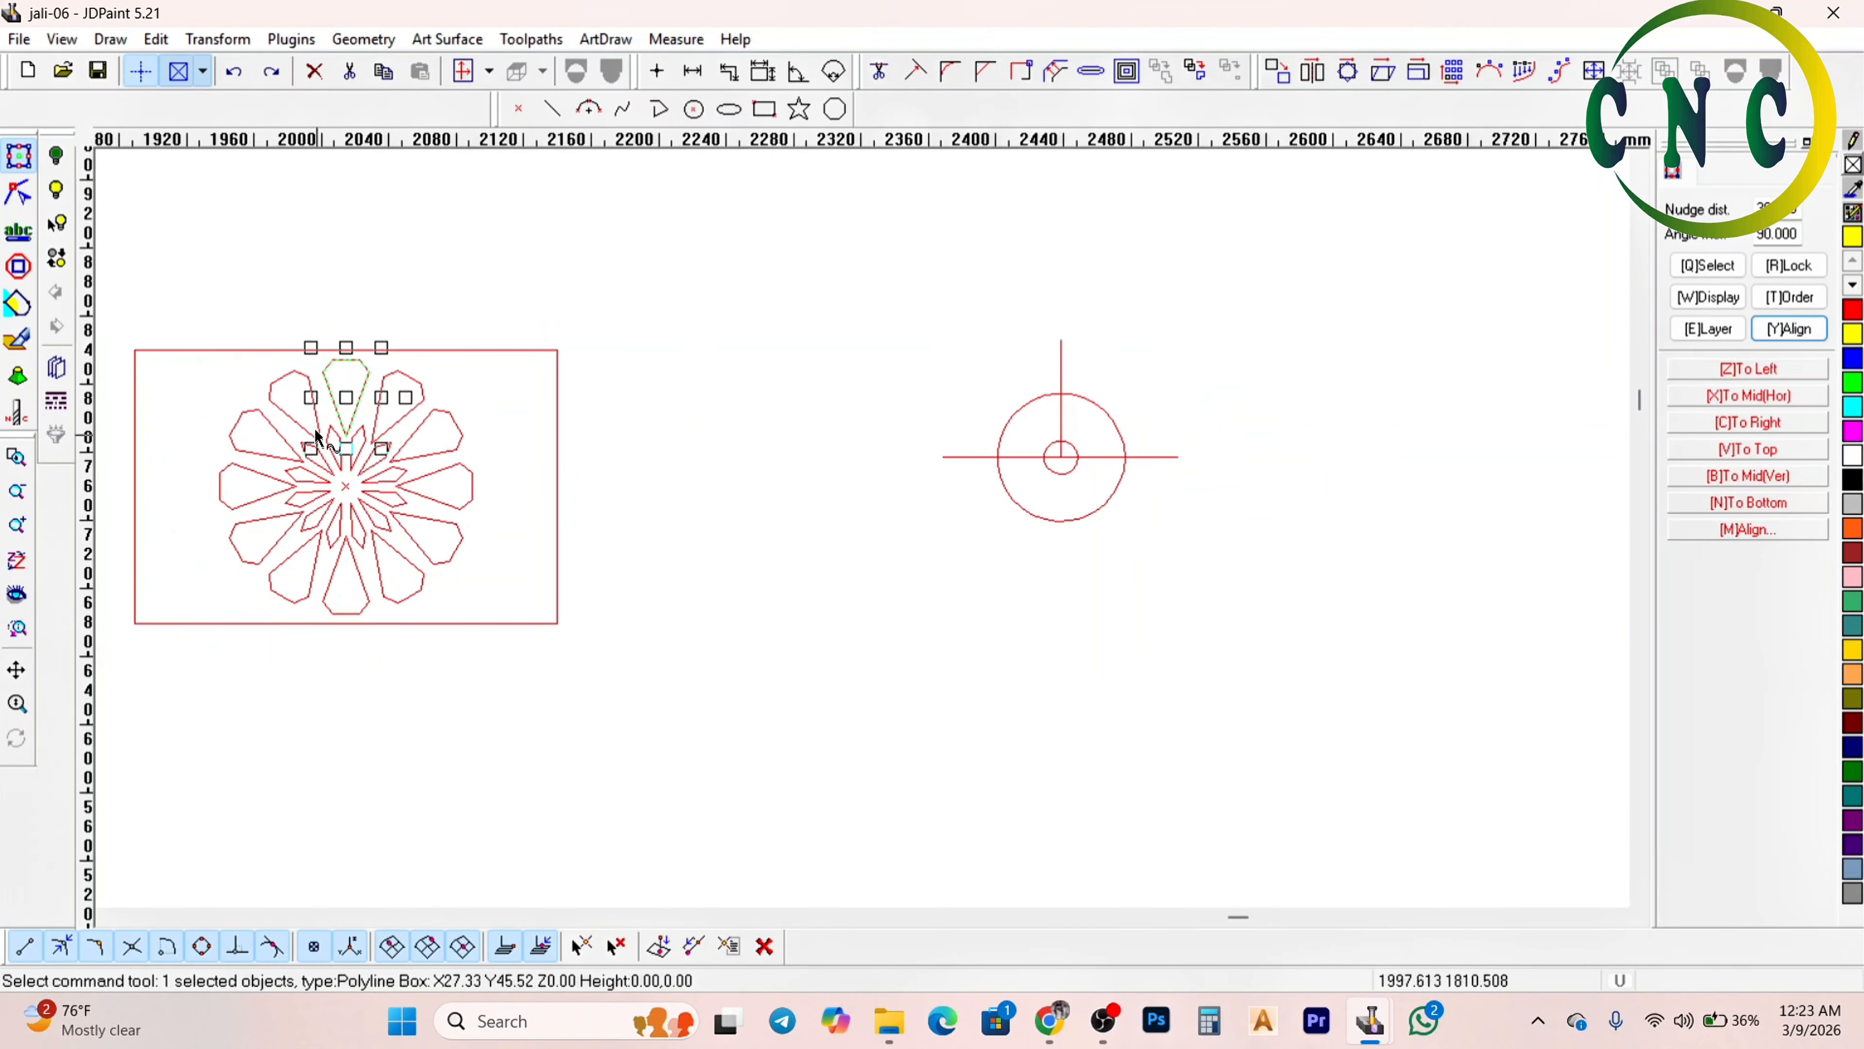
{"action": "left_click", "coordinate": [324, 273]}
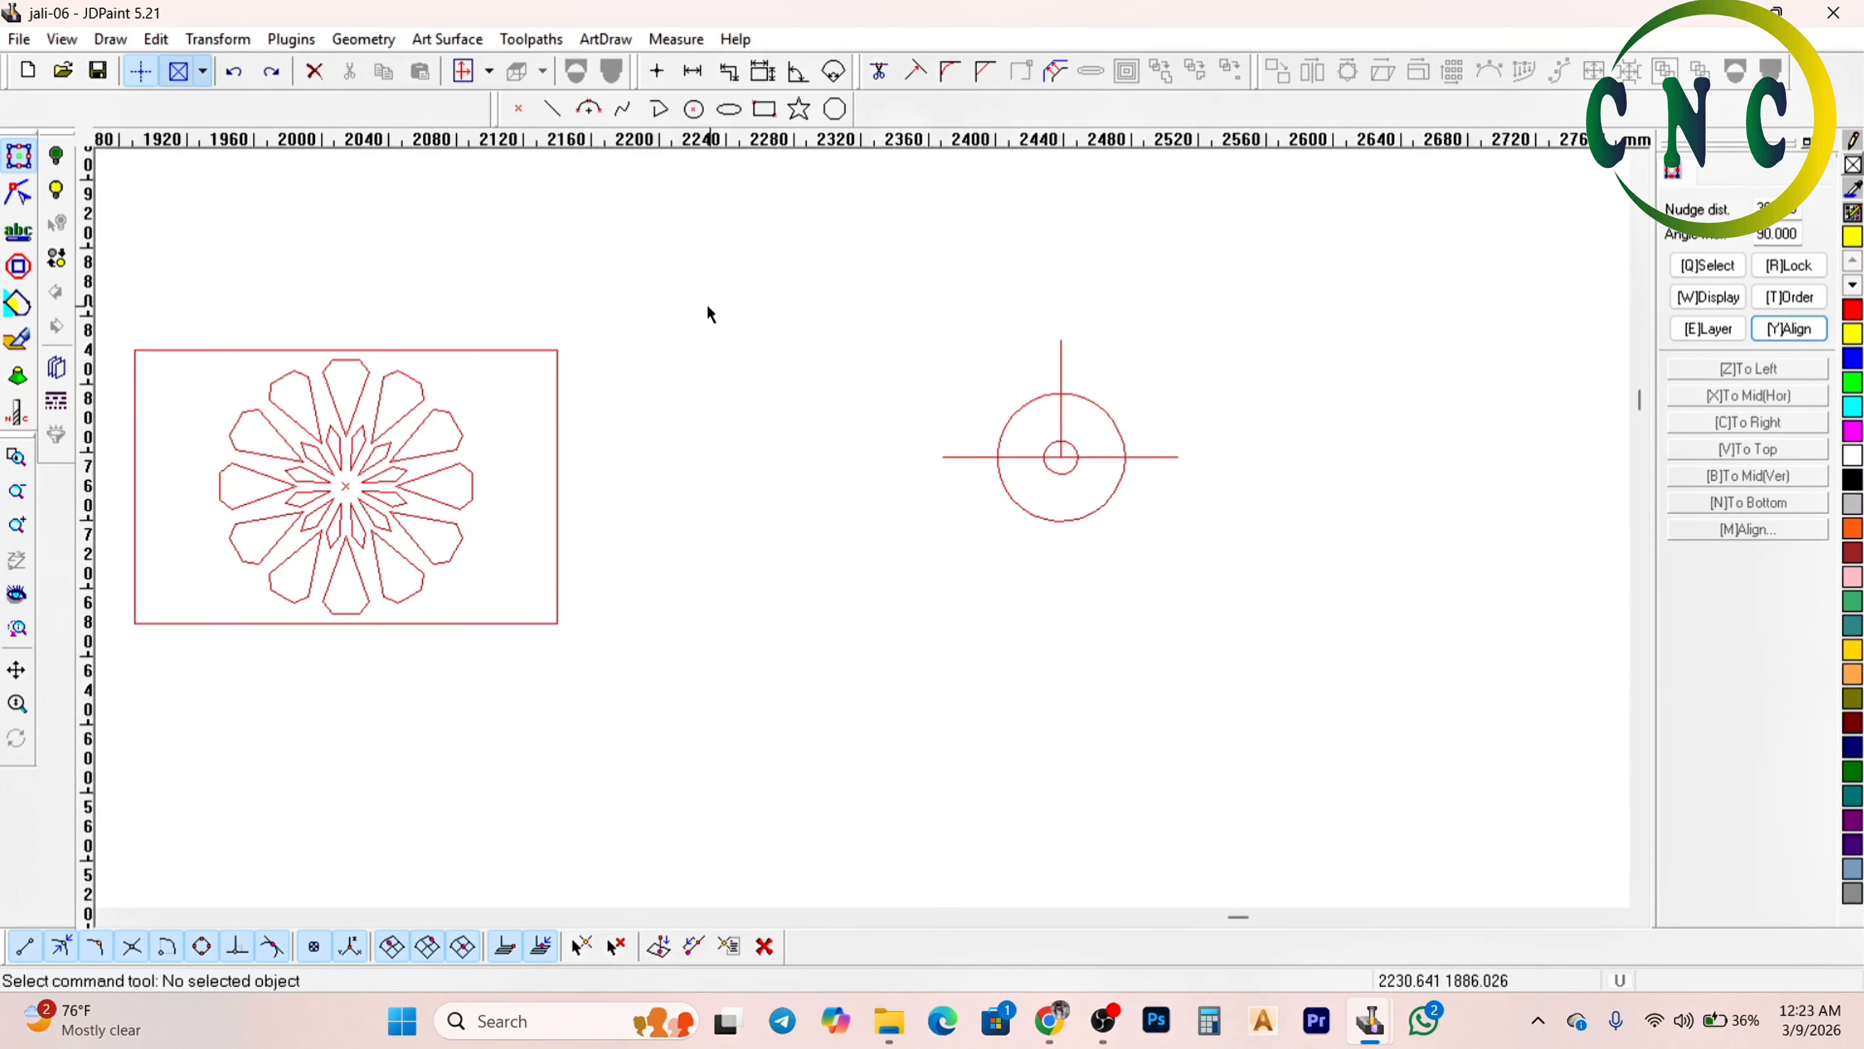
{"action": "scroll", "coordinate": [1028, 371], "scroll_direction": "up", "scroll_amount": 3}
{"action": "scroll", "coordinate": [1124, 403], "scroll_direction": "up", "scroll_amount": 1}
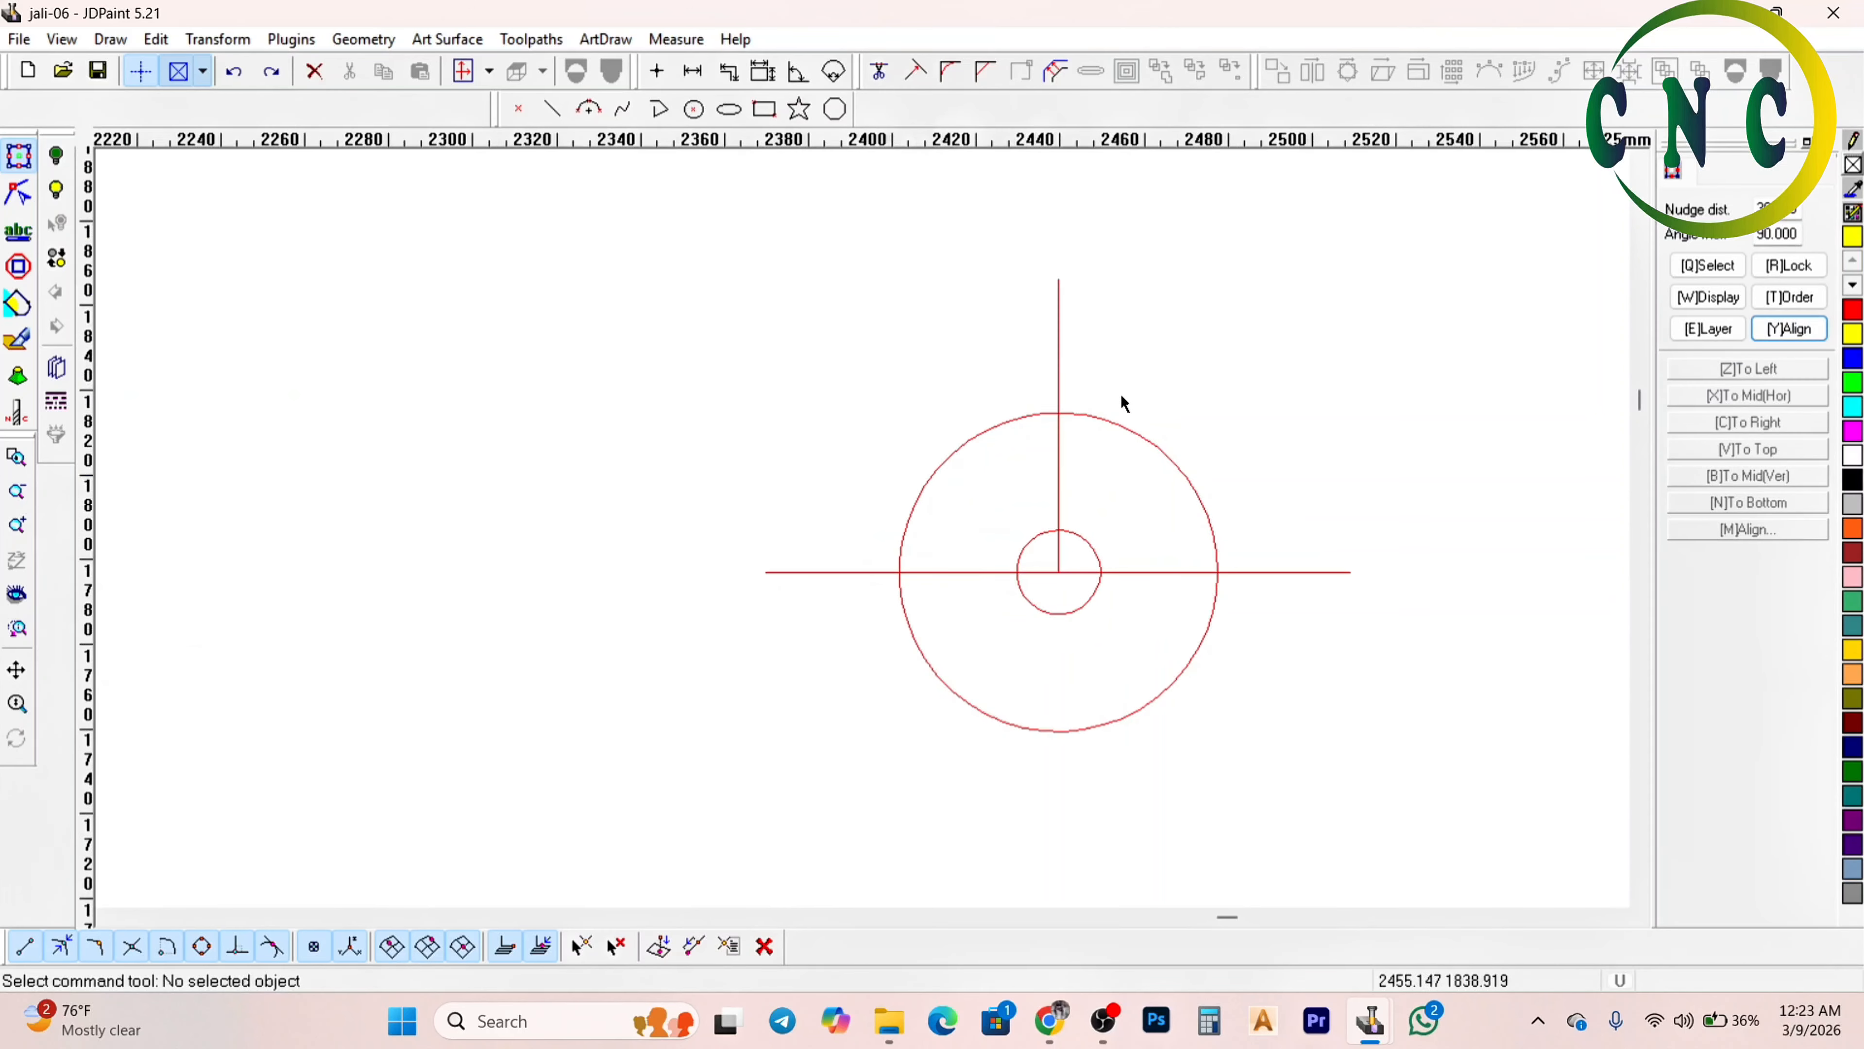
{"action": "scroll", "coordinate": [923, 512], "scroll_direction": "down", "scroll_amount": 3}
{"action": "scroll", "coordinate": [312, 465], "scroll_direction": "up", "scroll_amount": 2}
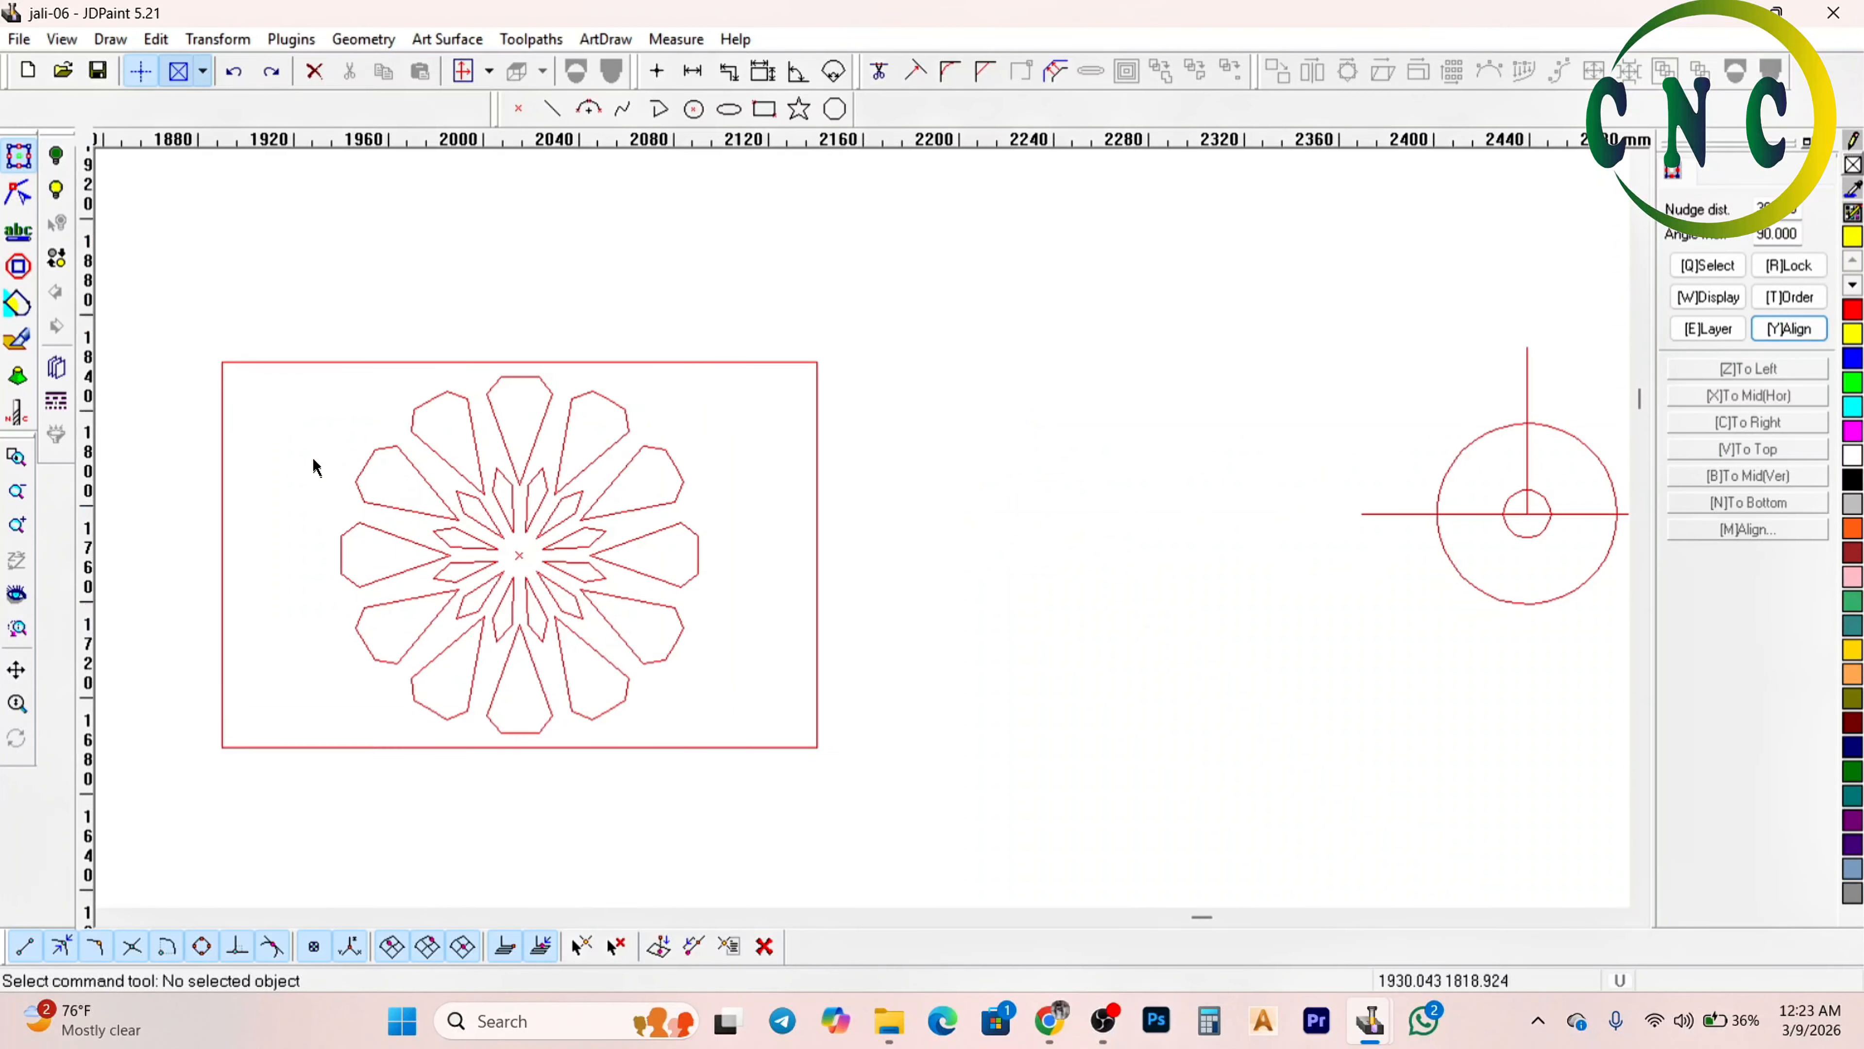
Delete the rosette's top petal and restore it
{"action": "left_click", "coordinate": [499, 443]}
{"action": "scroll", "coordinate": [485, 407], "scroll_direction": "down", "scroll_amount": 1}
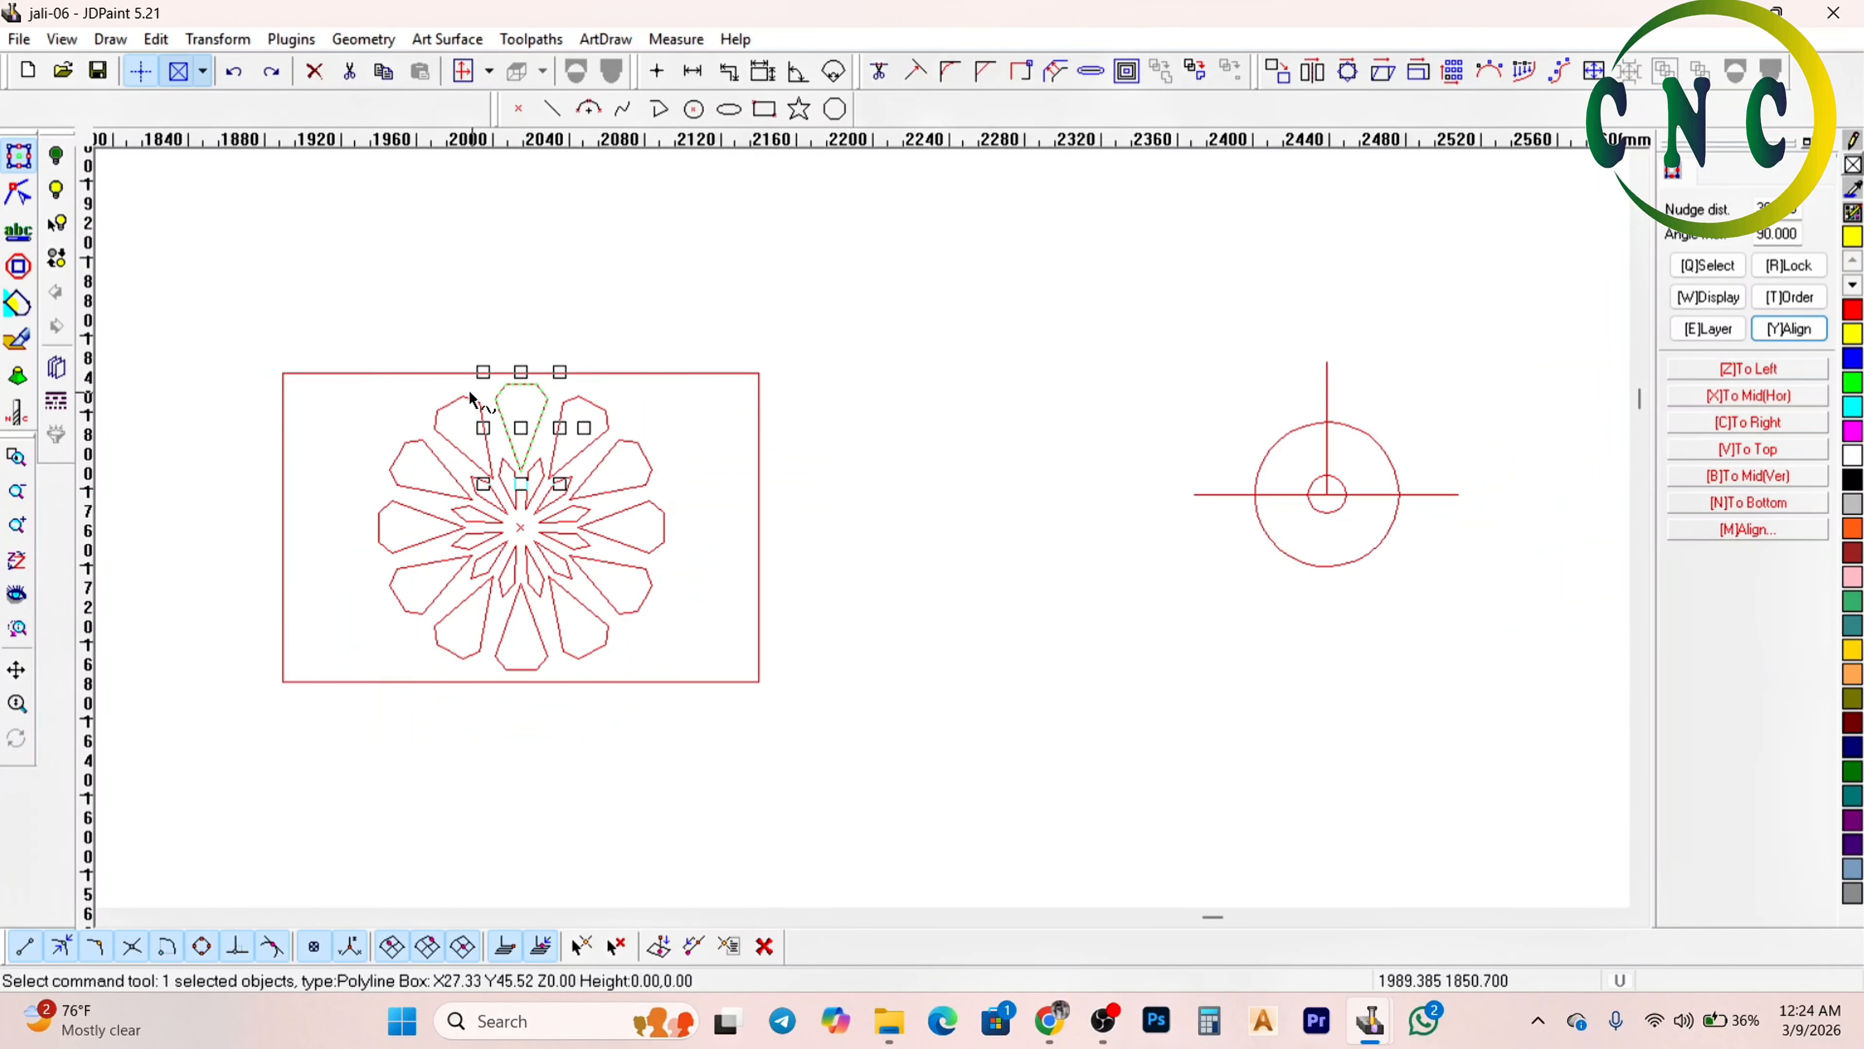
{"action": "scroll", "coordinate": [497, 397], "scroll_direction": "up", "scroll_amount": 3}
{"action": "scroll", "coordinate": [535, 376], "scroll_direction": "down", "scroll_amount": 2}
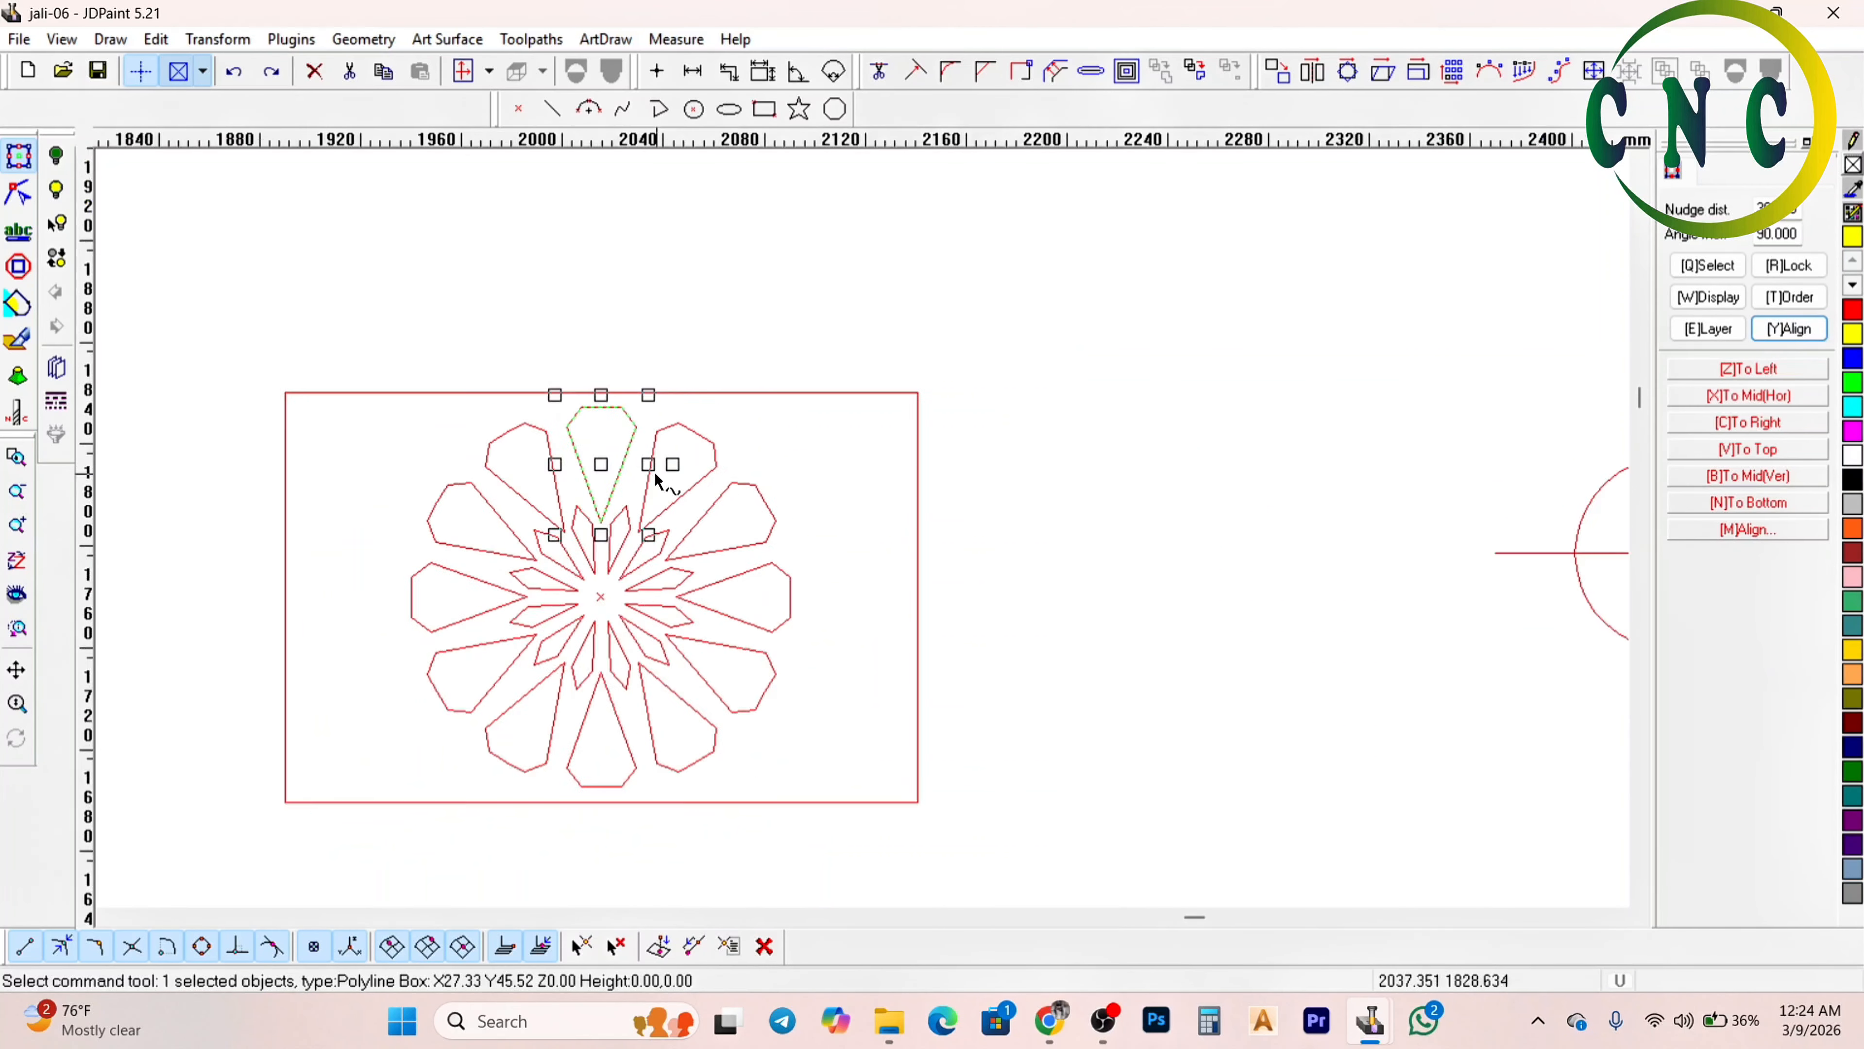
{"action": "scroll", "coordinate": [587, 436], "scroll_direction": "up", "scroll_amount": 1}
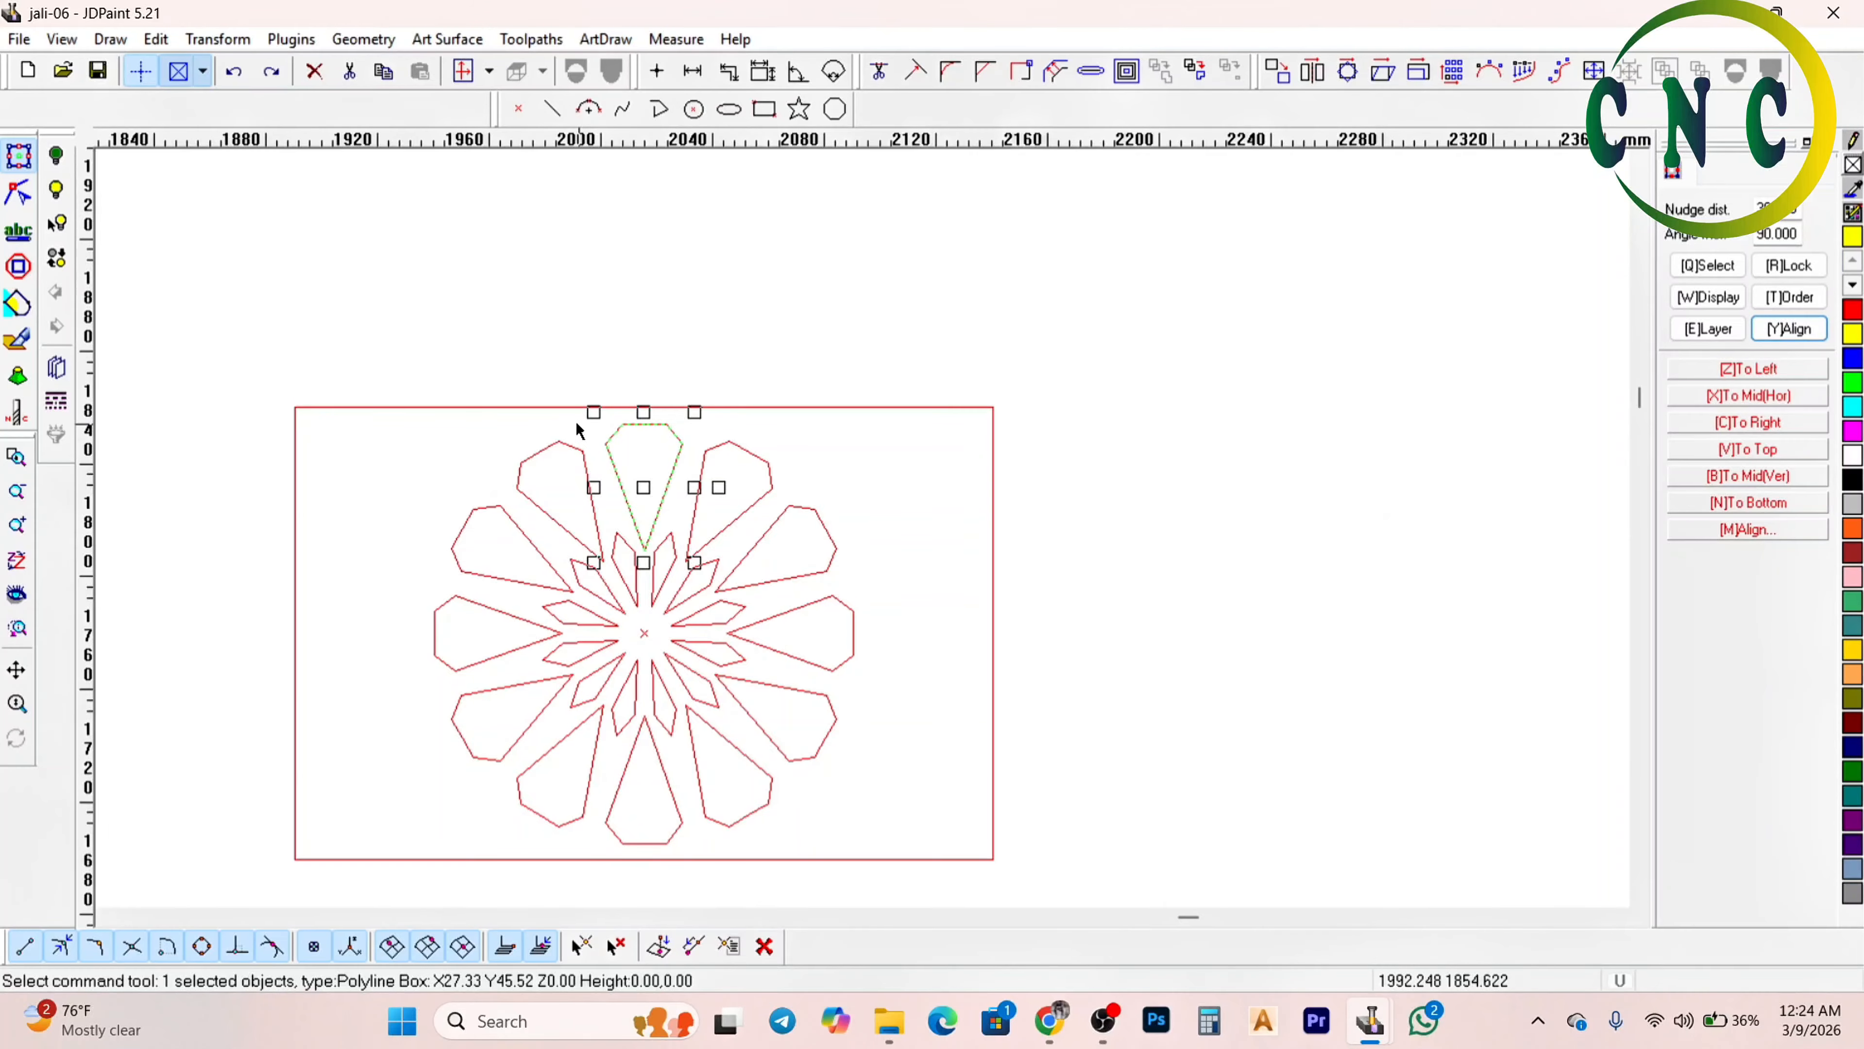
{"action": "key", "text": "Delete"}
{"action": "key", "text": "ctrl+z"}
{"action": "scroll", "coordinate": [661, 477], "scroll_direction": "down", "scroll_amount": 3}
{"action": "left_click", "coordinate": [695, 412]}
Examine how the rosettes repeat across the full jali panel
{"action": "scroll", "coordinate": [698, 588], "scroll_direction": "down", "scroll_amount": 3}
{"action": "scroll", "coordinate": [625, 471], "scroll_direction": "up", "scroll_amount": 2}
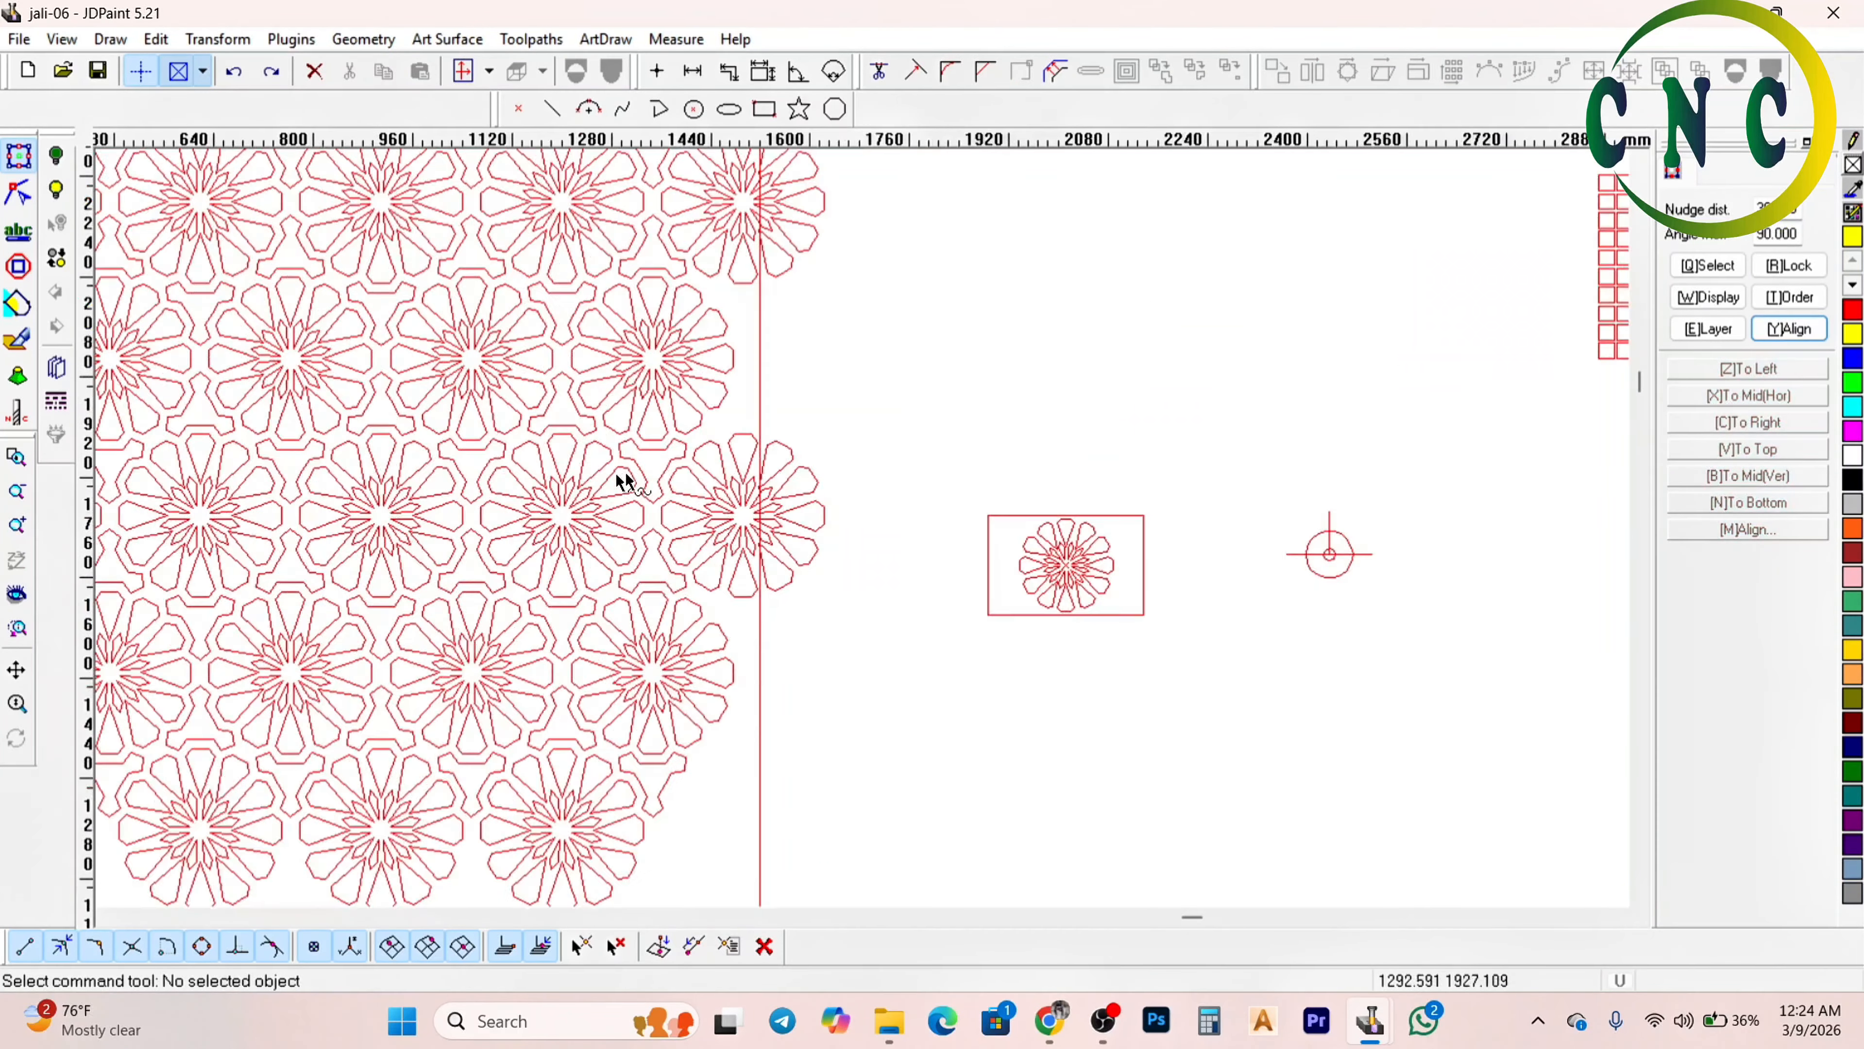
{"action": "scroll", "coordinate": [687, 570], "scroll_direction": "down", "scroll_amount": 1}
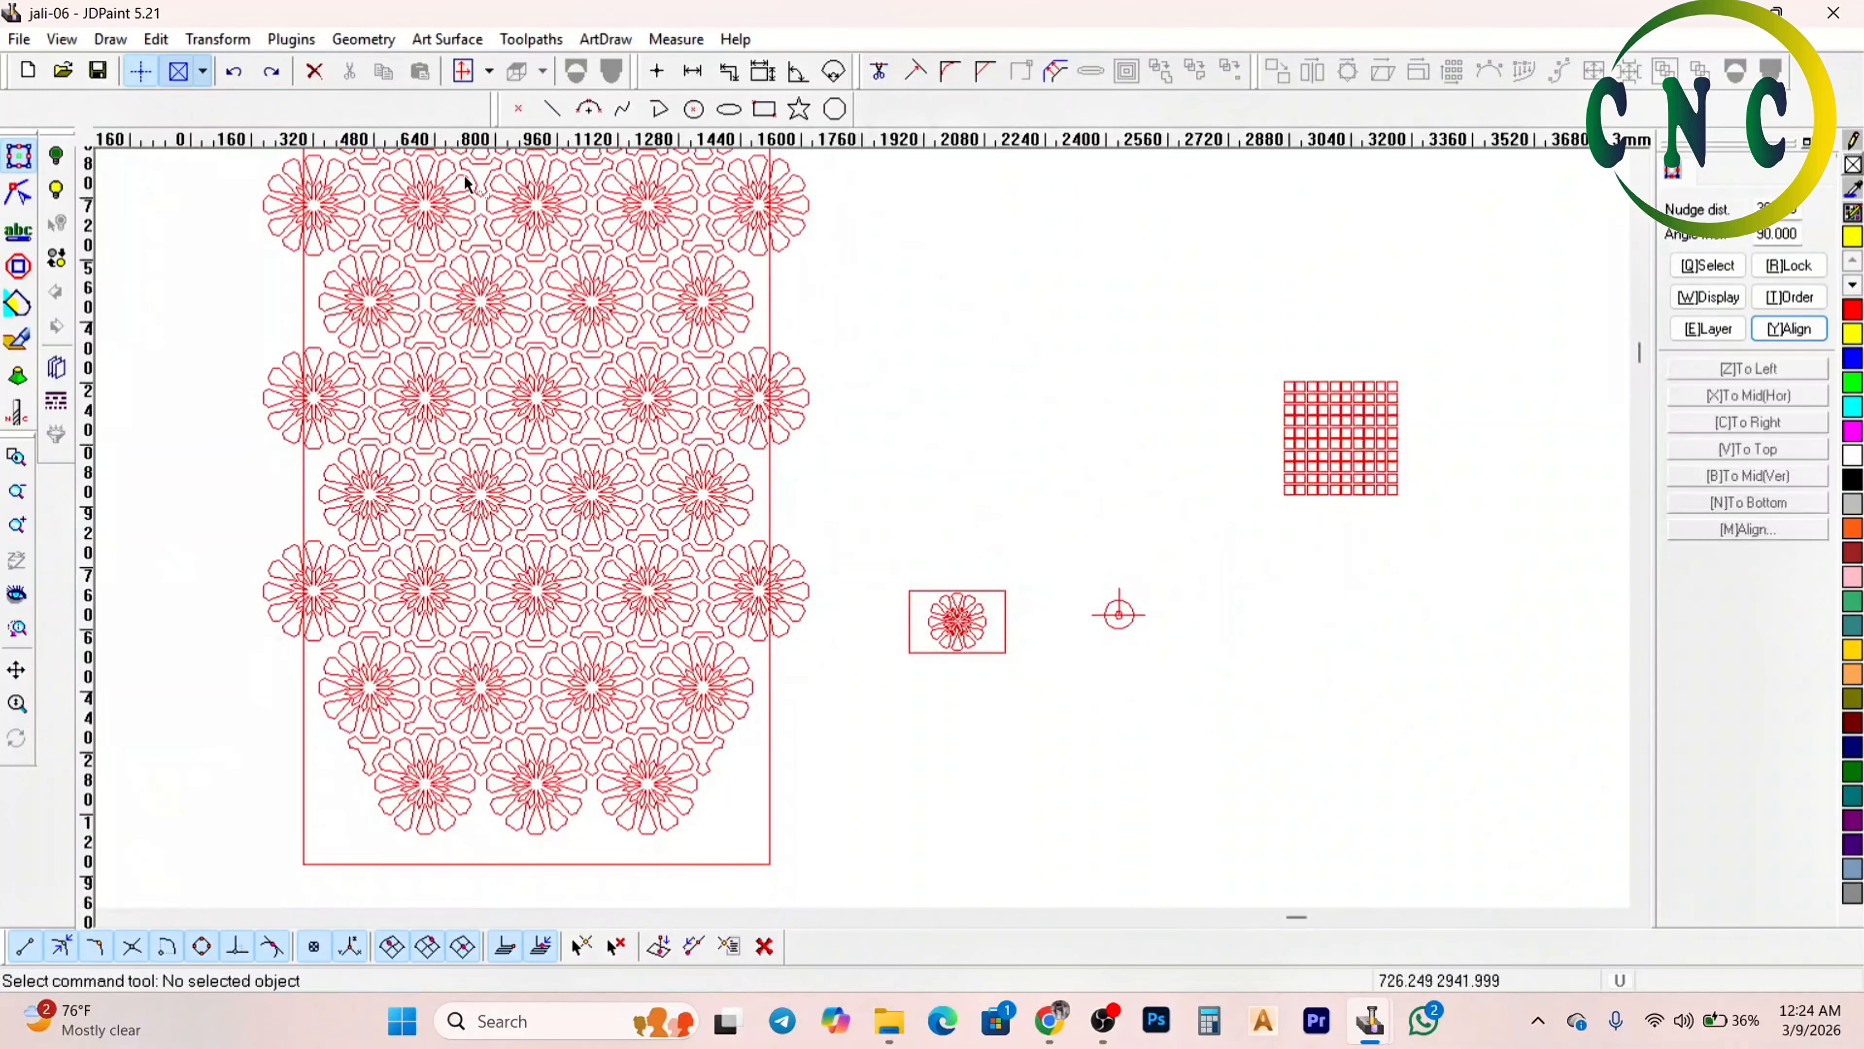
{"action": "scroll", "coordinate": [588, 555], "scroll_direction": "down", "scroll_amount": 1}
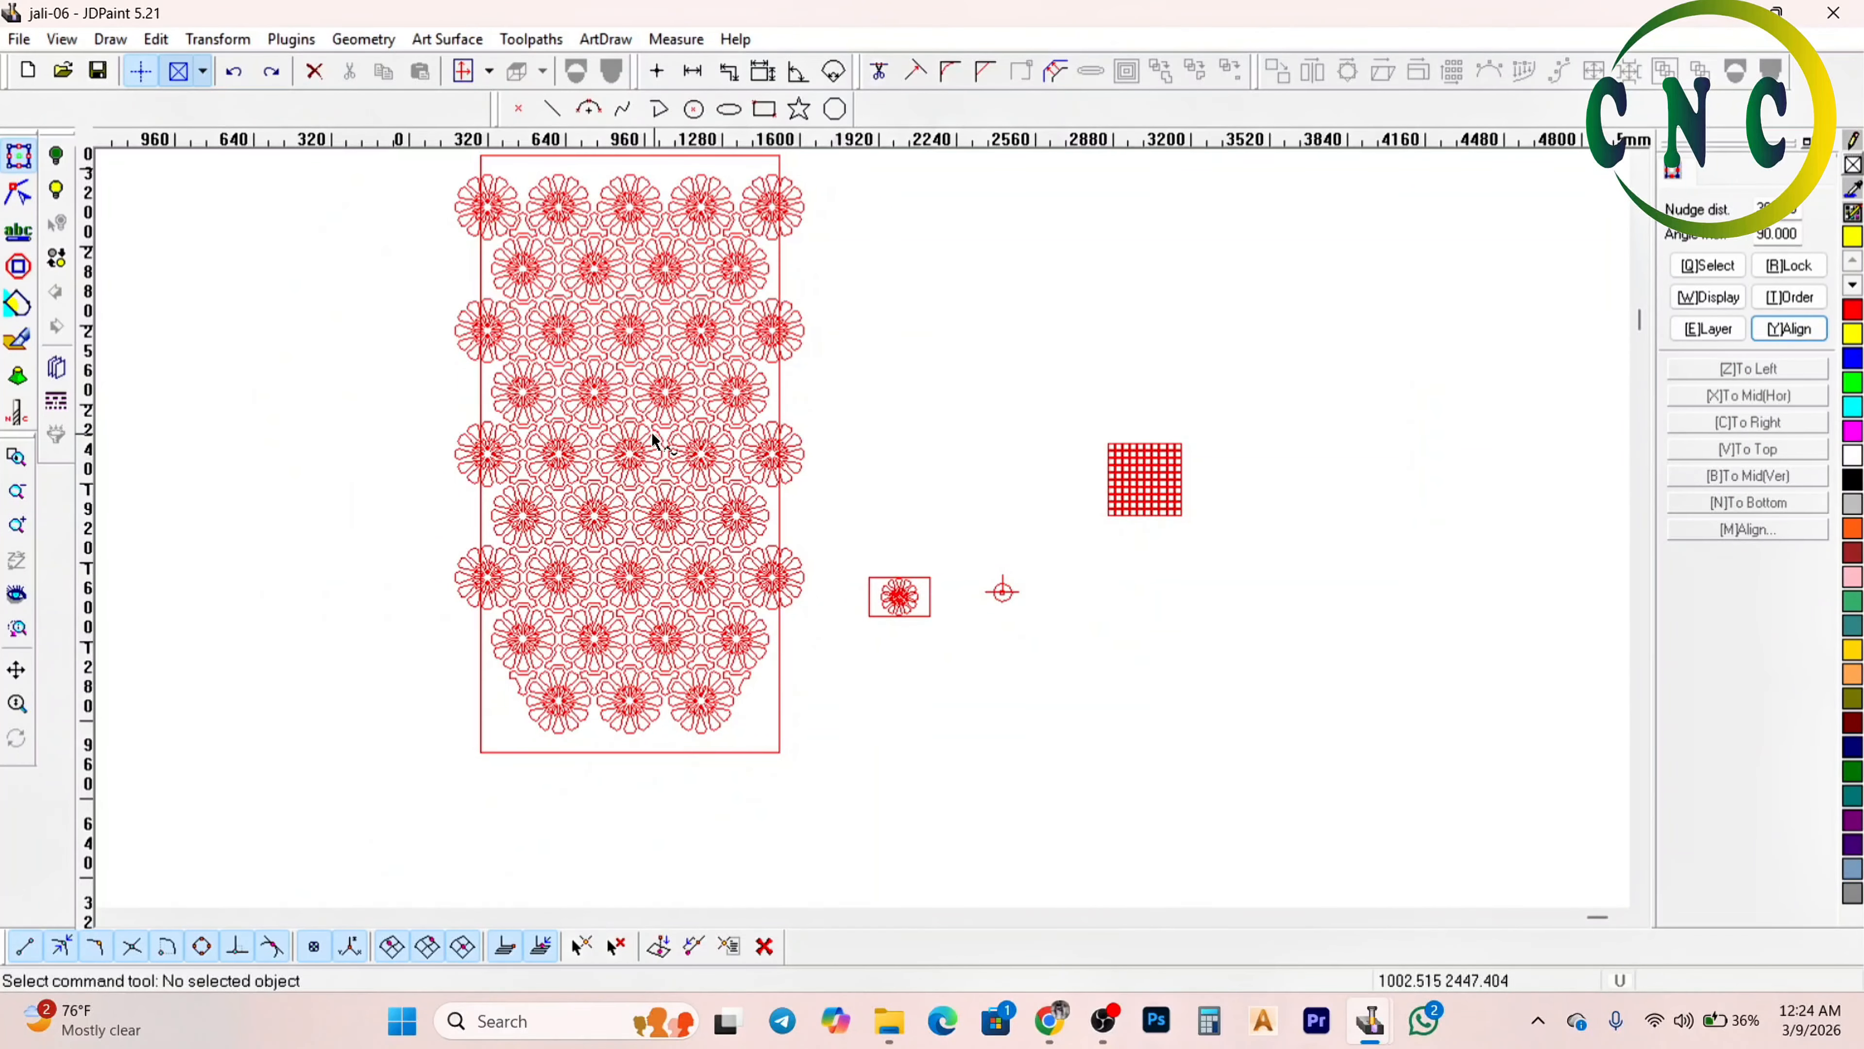
{"action": "scroll", "coordinate": [635, 435], "scroll_direction": "up", "scroll_amount": 1}
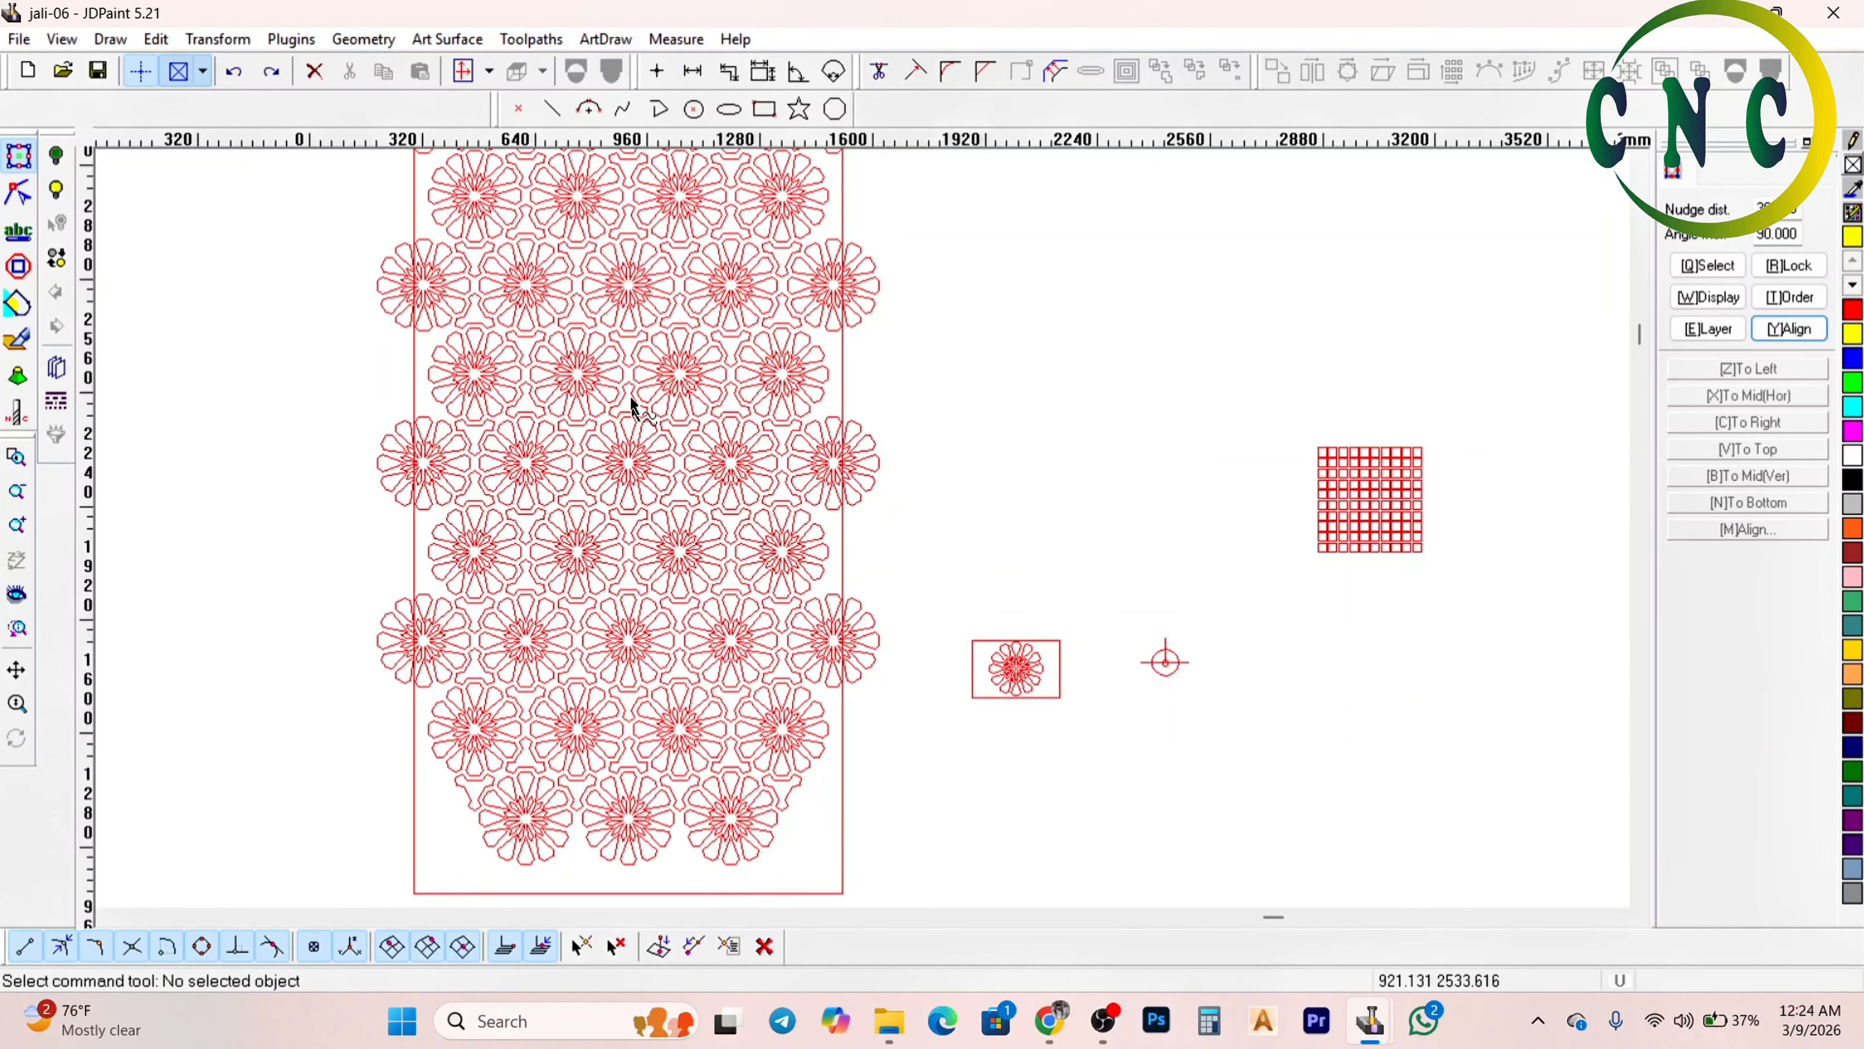
{"action": "scroll", "coordinate": [606, 441], "scroll_direction": "up", "scroll_amount": 1}
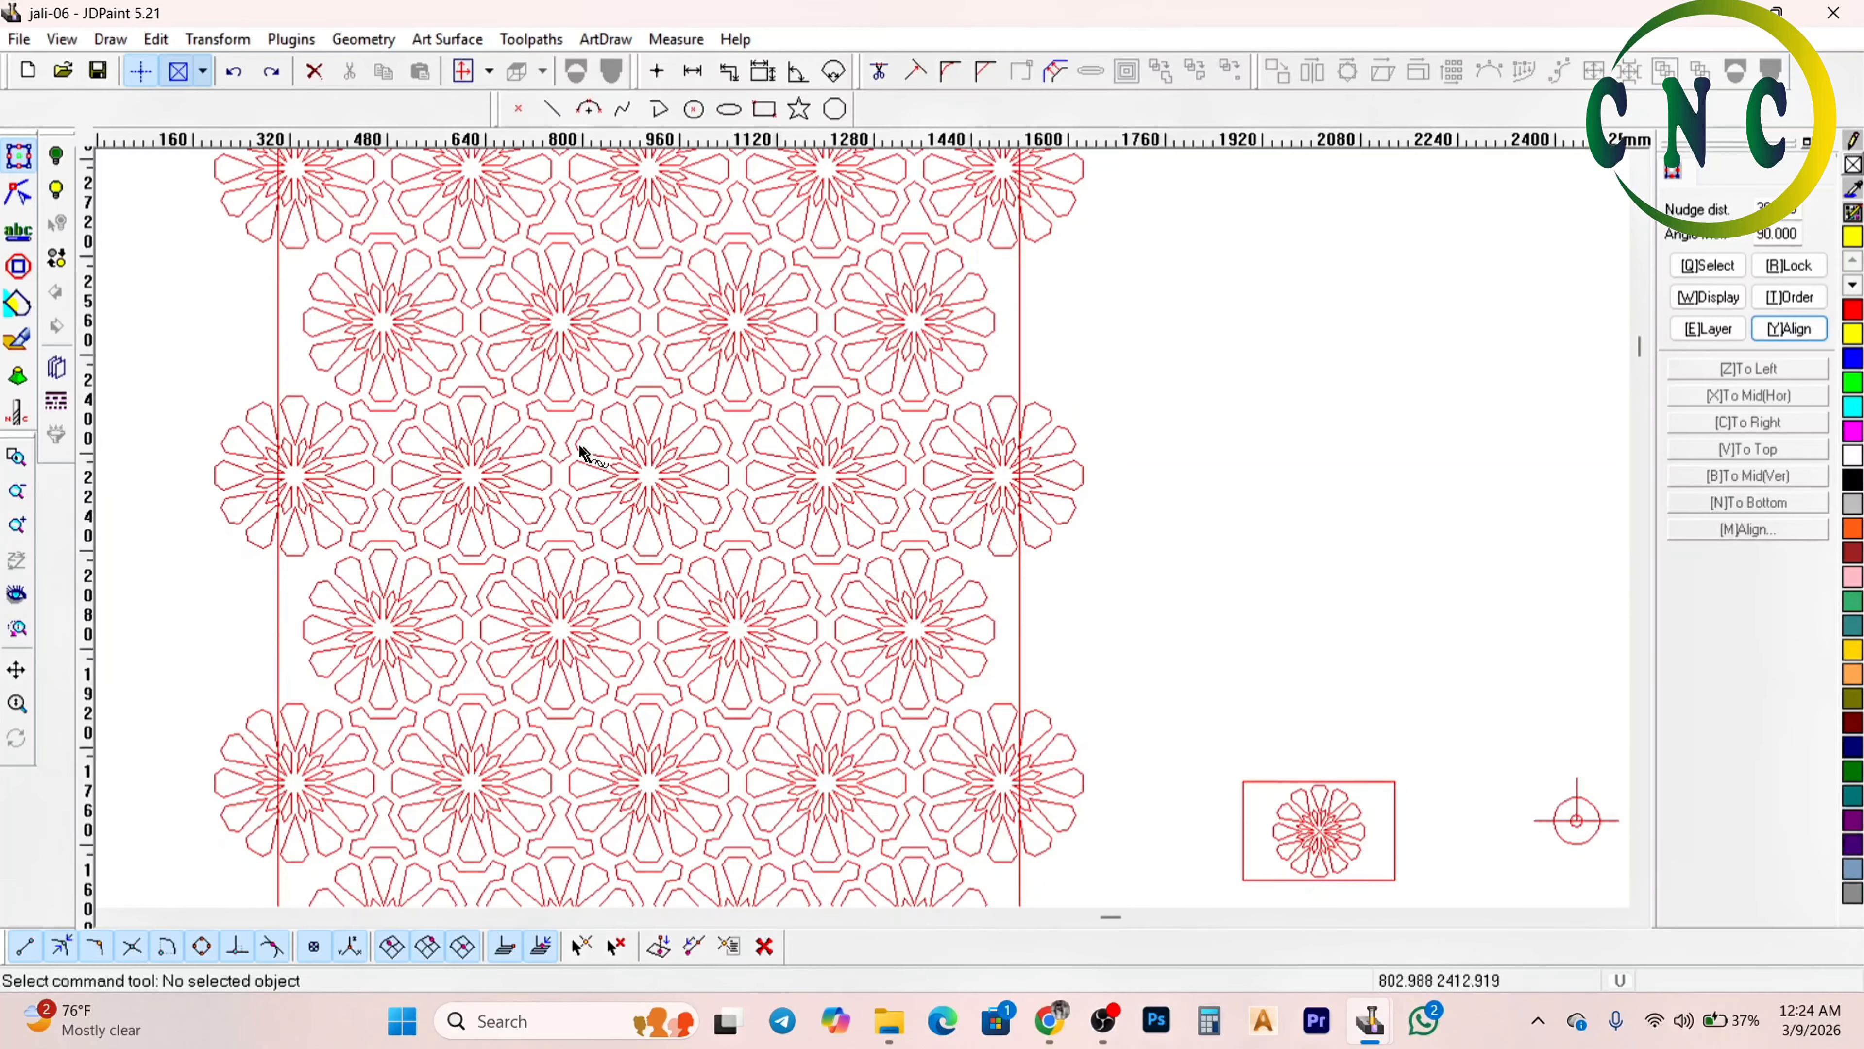
{"action": "scroll", "coordinate": [734, 331], "scroll_direction": "down", "scroll_amount": 1}
{"action": "scroll", "coordinate": [594, 404], "scroll_direction": "up", "scroll_amount": 1}
{"action": "scroll", "coordinate": [522, 441], "scroll_direction": "down", "scroll_amount": 1}
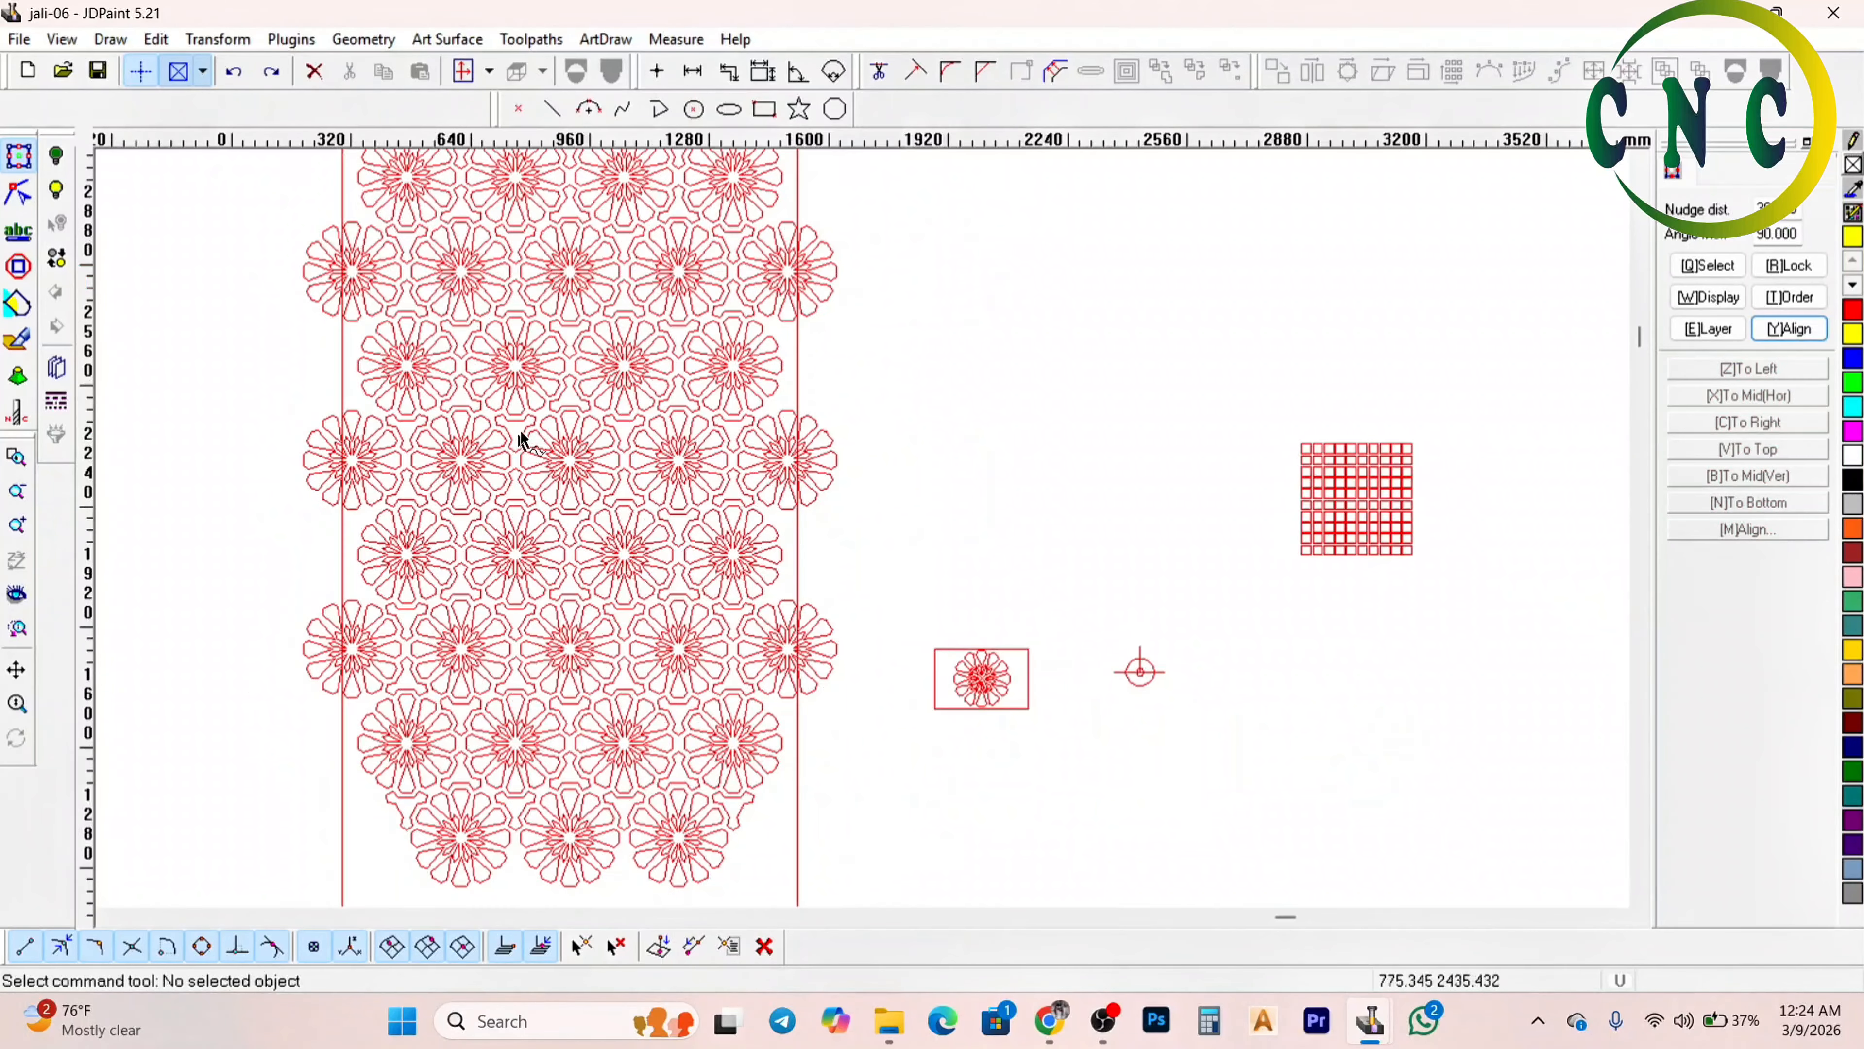
{"action": "scroll", "coordinate": [832, 417], "scroll_direction": "down", "scroll_amount": 2}
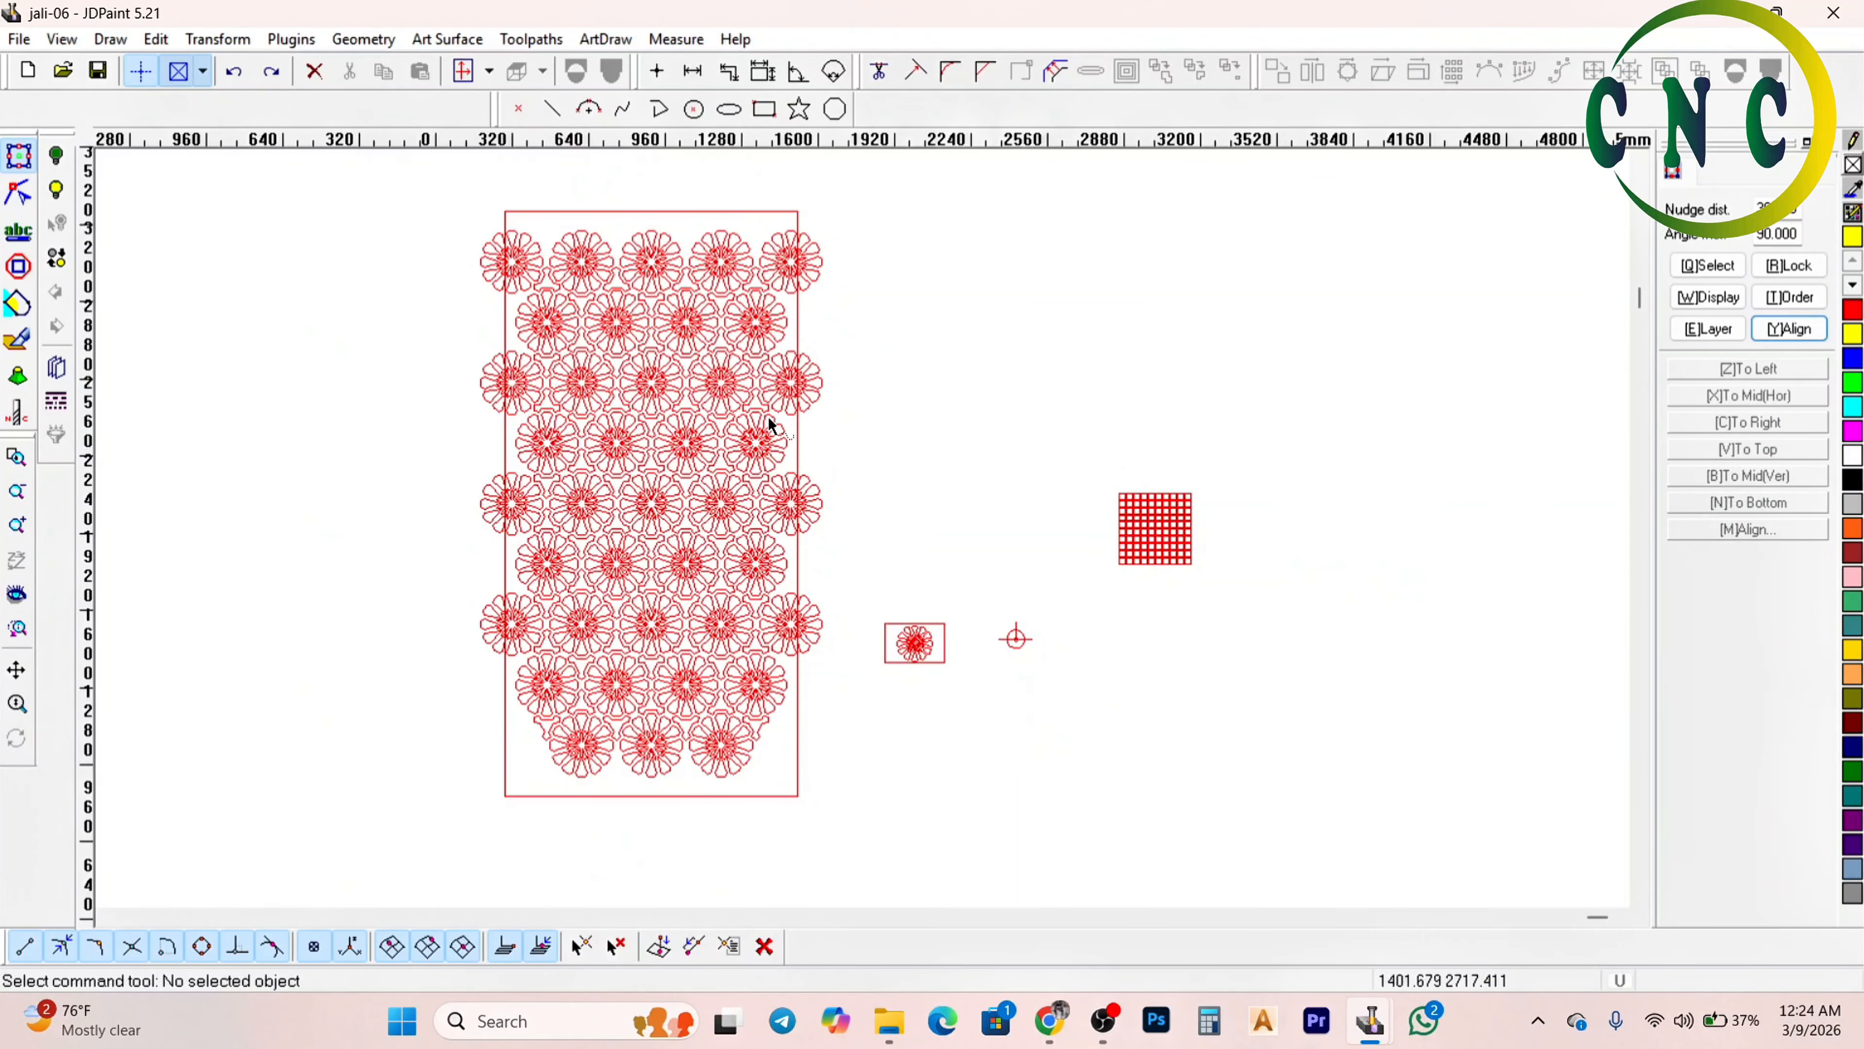
{"action": "scroll", "coordinate": [986, 366], "scroll_direction": "down", "scroll_amount": 1}
{"action": "scroll", "coordinate": [1353, 613], "scroll_direction": "up", "scroll_amount": 2}
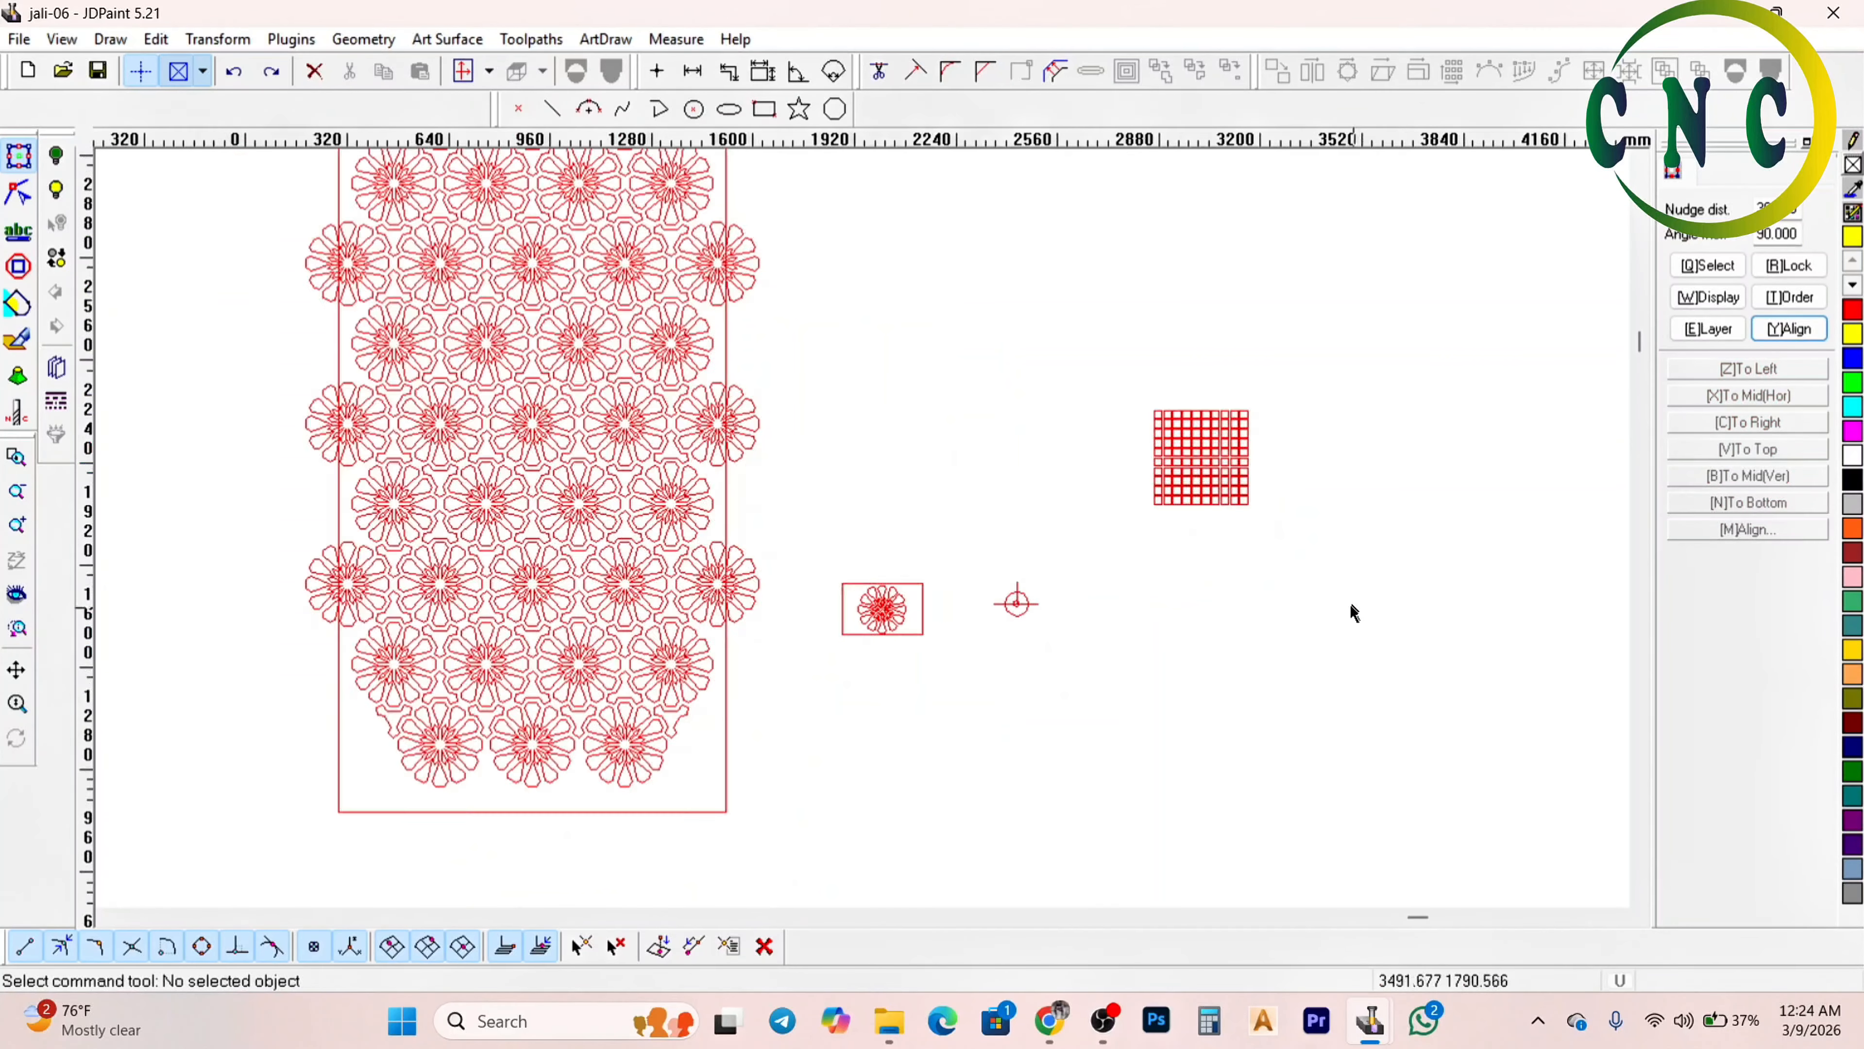
{"action": "scroll", "coordinate": [1353, 613], "scroll_direction": "up", "scroll_amount": 1}
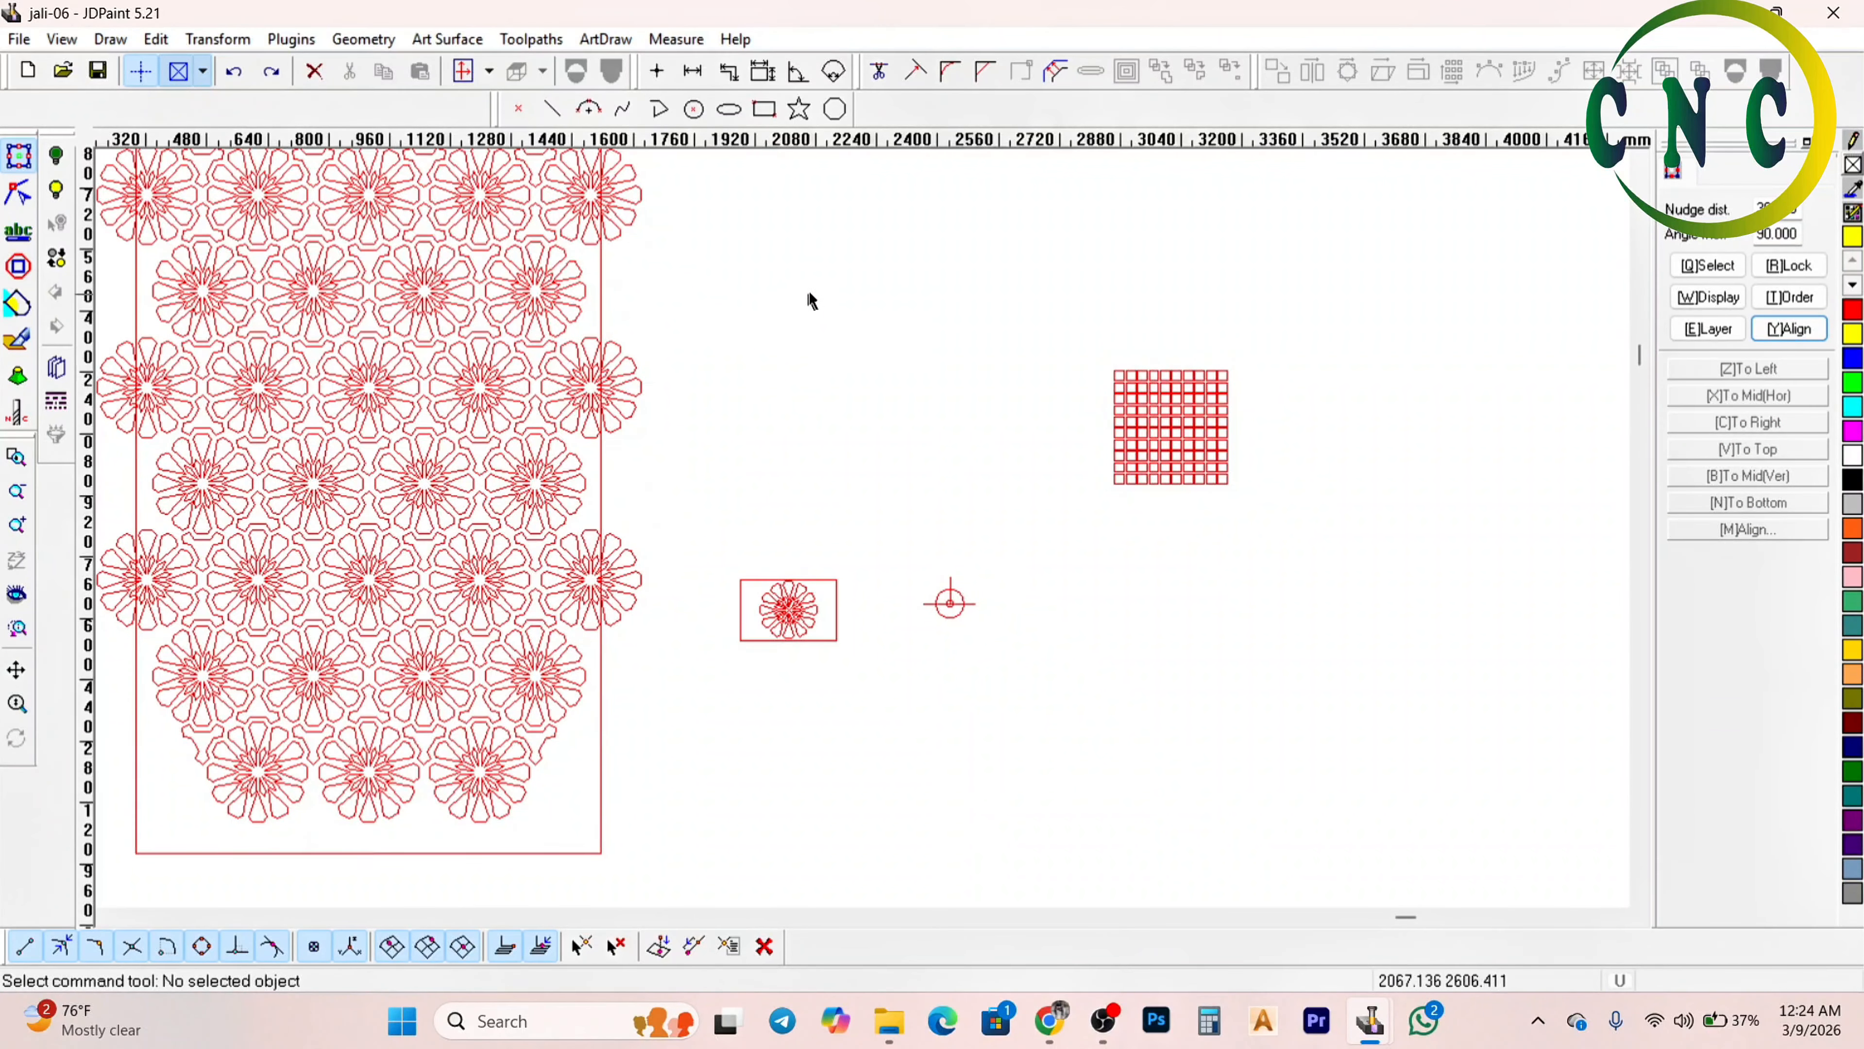
Polar-array the vertical half-line about the circles' centre with a 360/8 angle step and 8 copies, rotating the objects and deleting the original
{"action": "scroll", "coordinate": [951, 603], "scroll_direction": "up", "scroll_amount": 3}
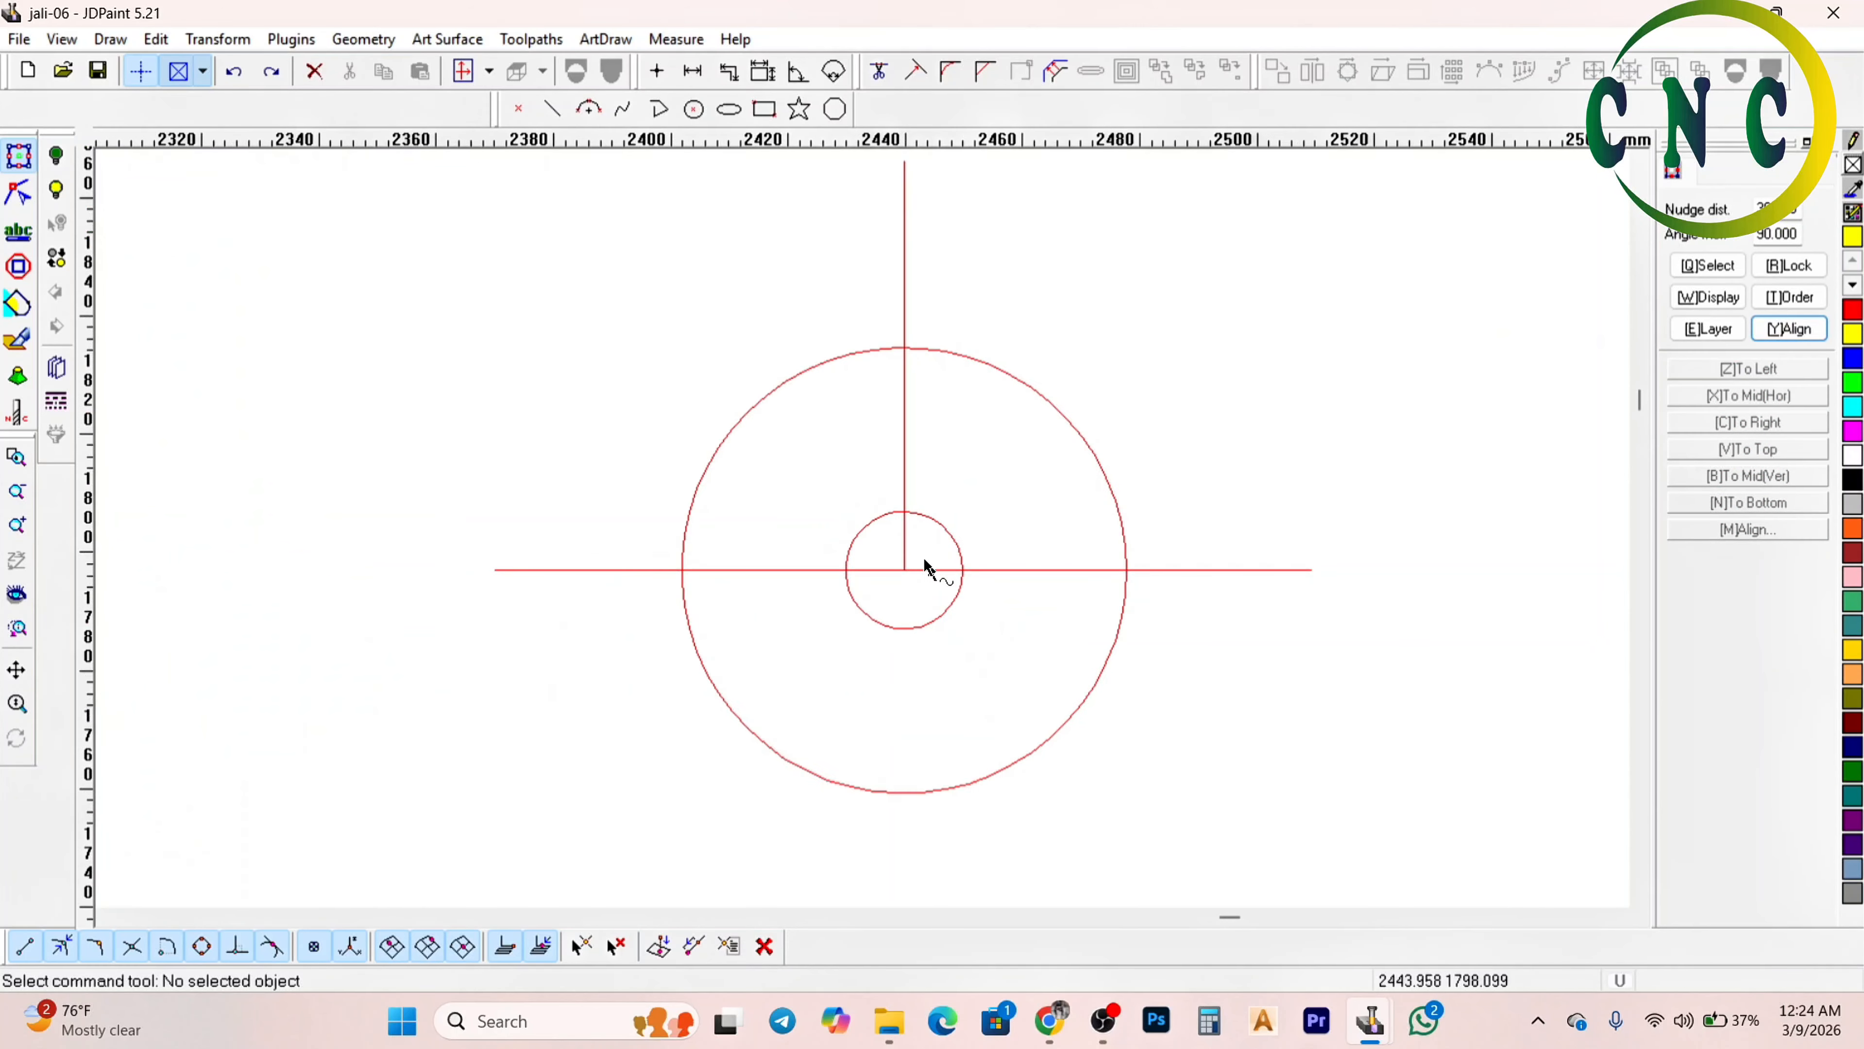
{"action": "left_click", "coordinate": [905, 488]}
{"action": "scroll", "coordinate": [892, 482], "scroll_direction": "up", "scroll_amount": 2}
{"action": "scroll", "coordinate": [878, 470], "scroll_direction": "down", "scroll_amount": 2}
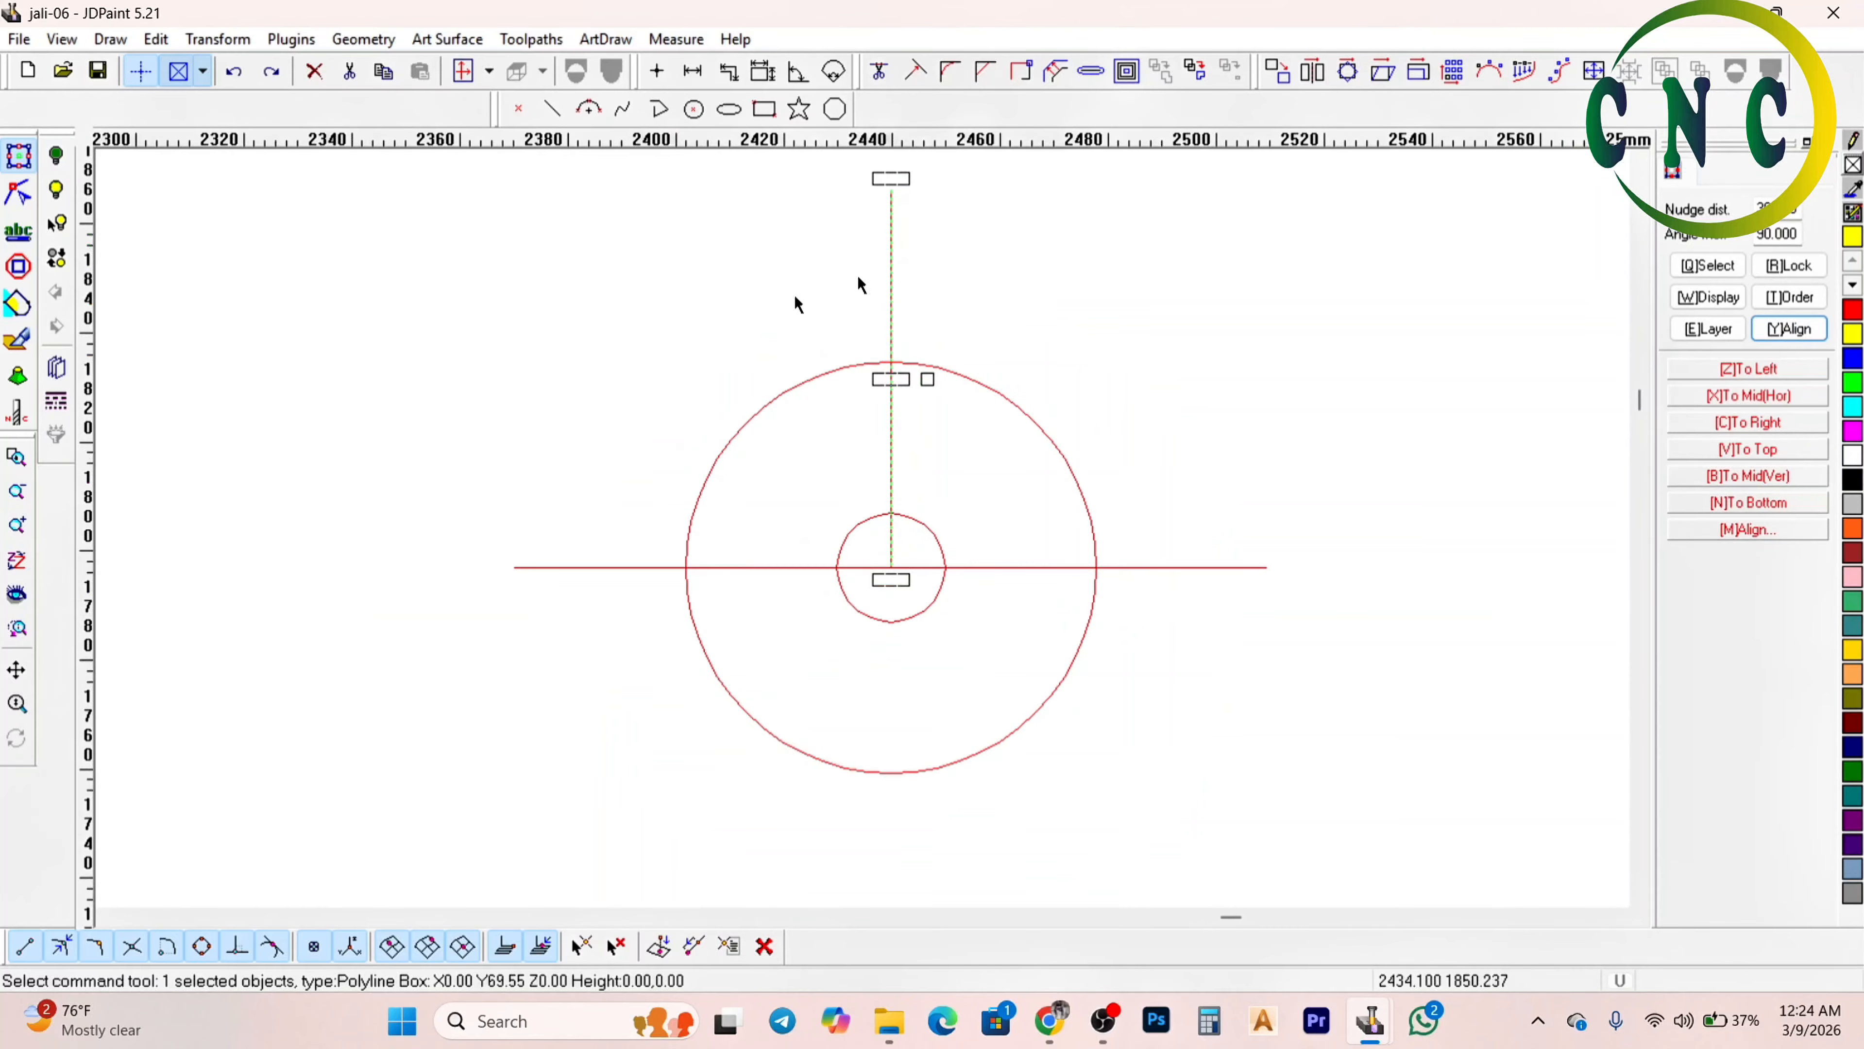
{"action": "left_click", "coordinate": [1489, 73]}
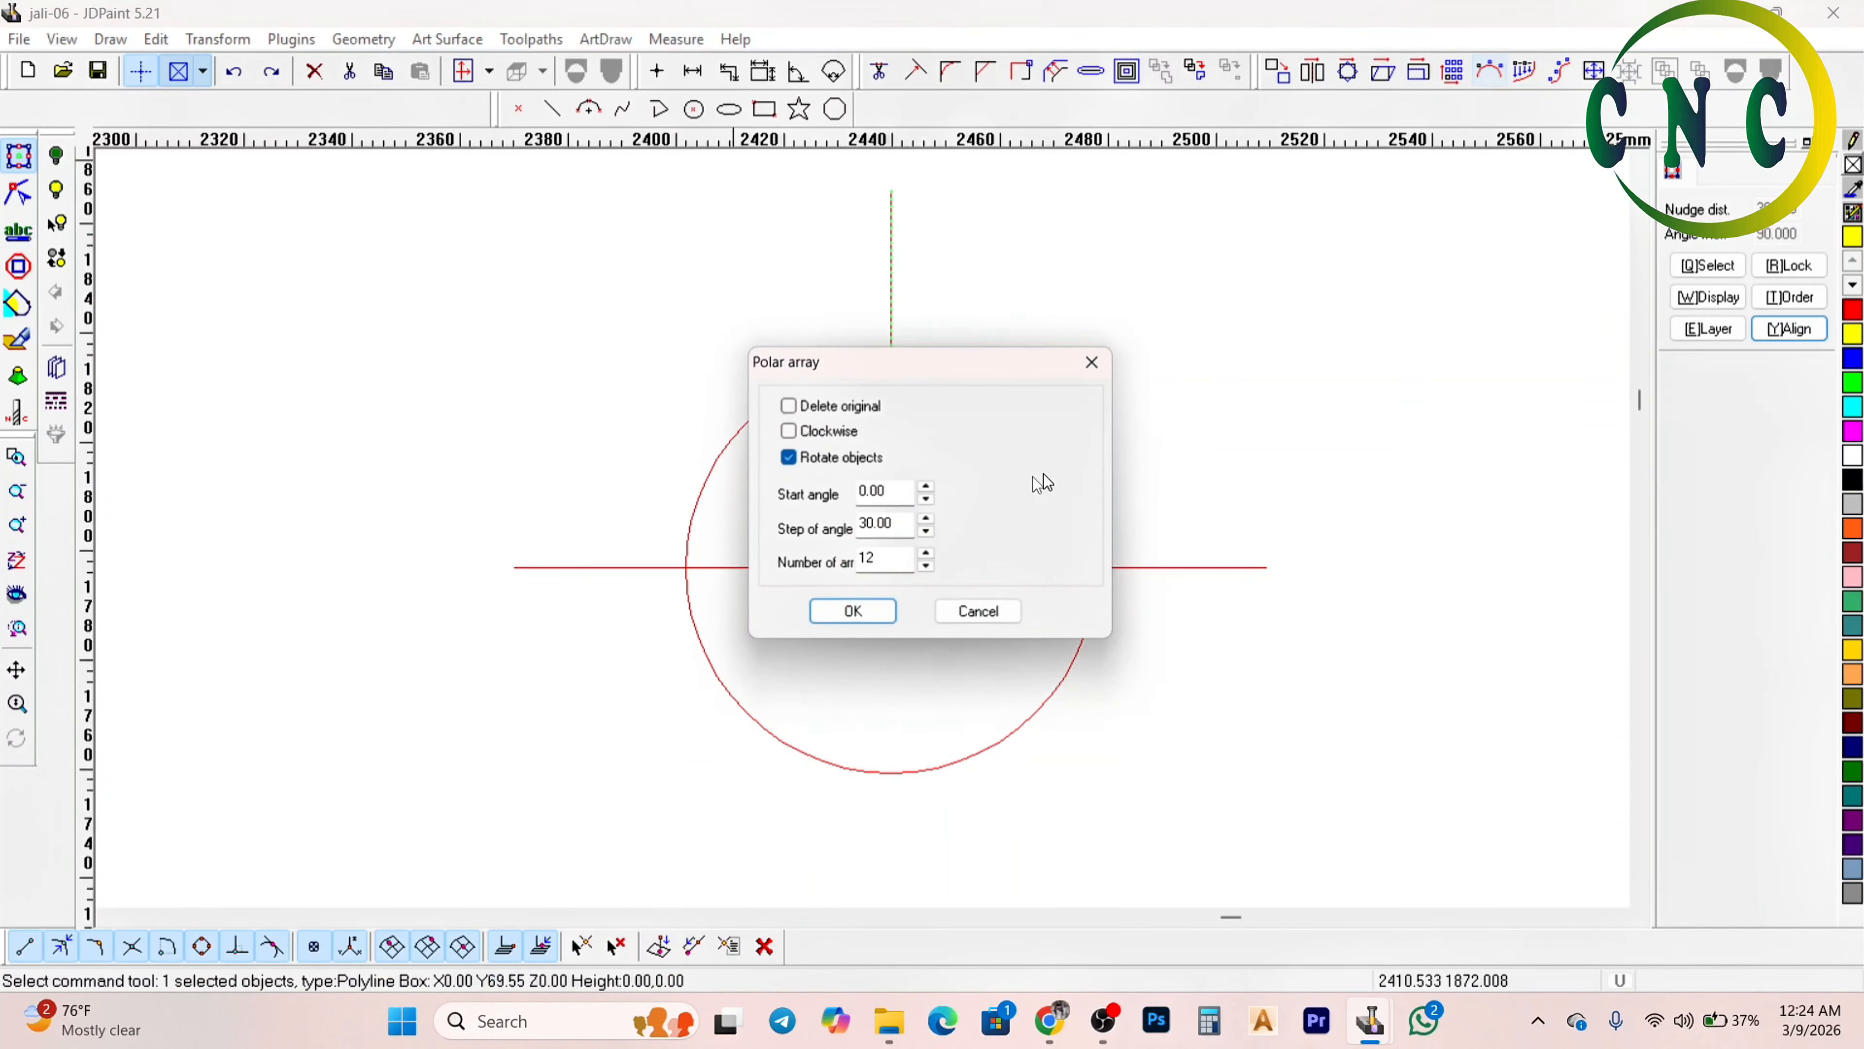
{"action": "left_click", "coordinate": [829, 411]}
{"action": "left_click_drag", "start_coordinate": [902, 529], "coordinate": [783, 527]}
{"action": "type", "text": "36"}
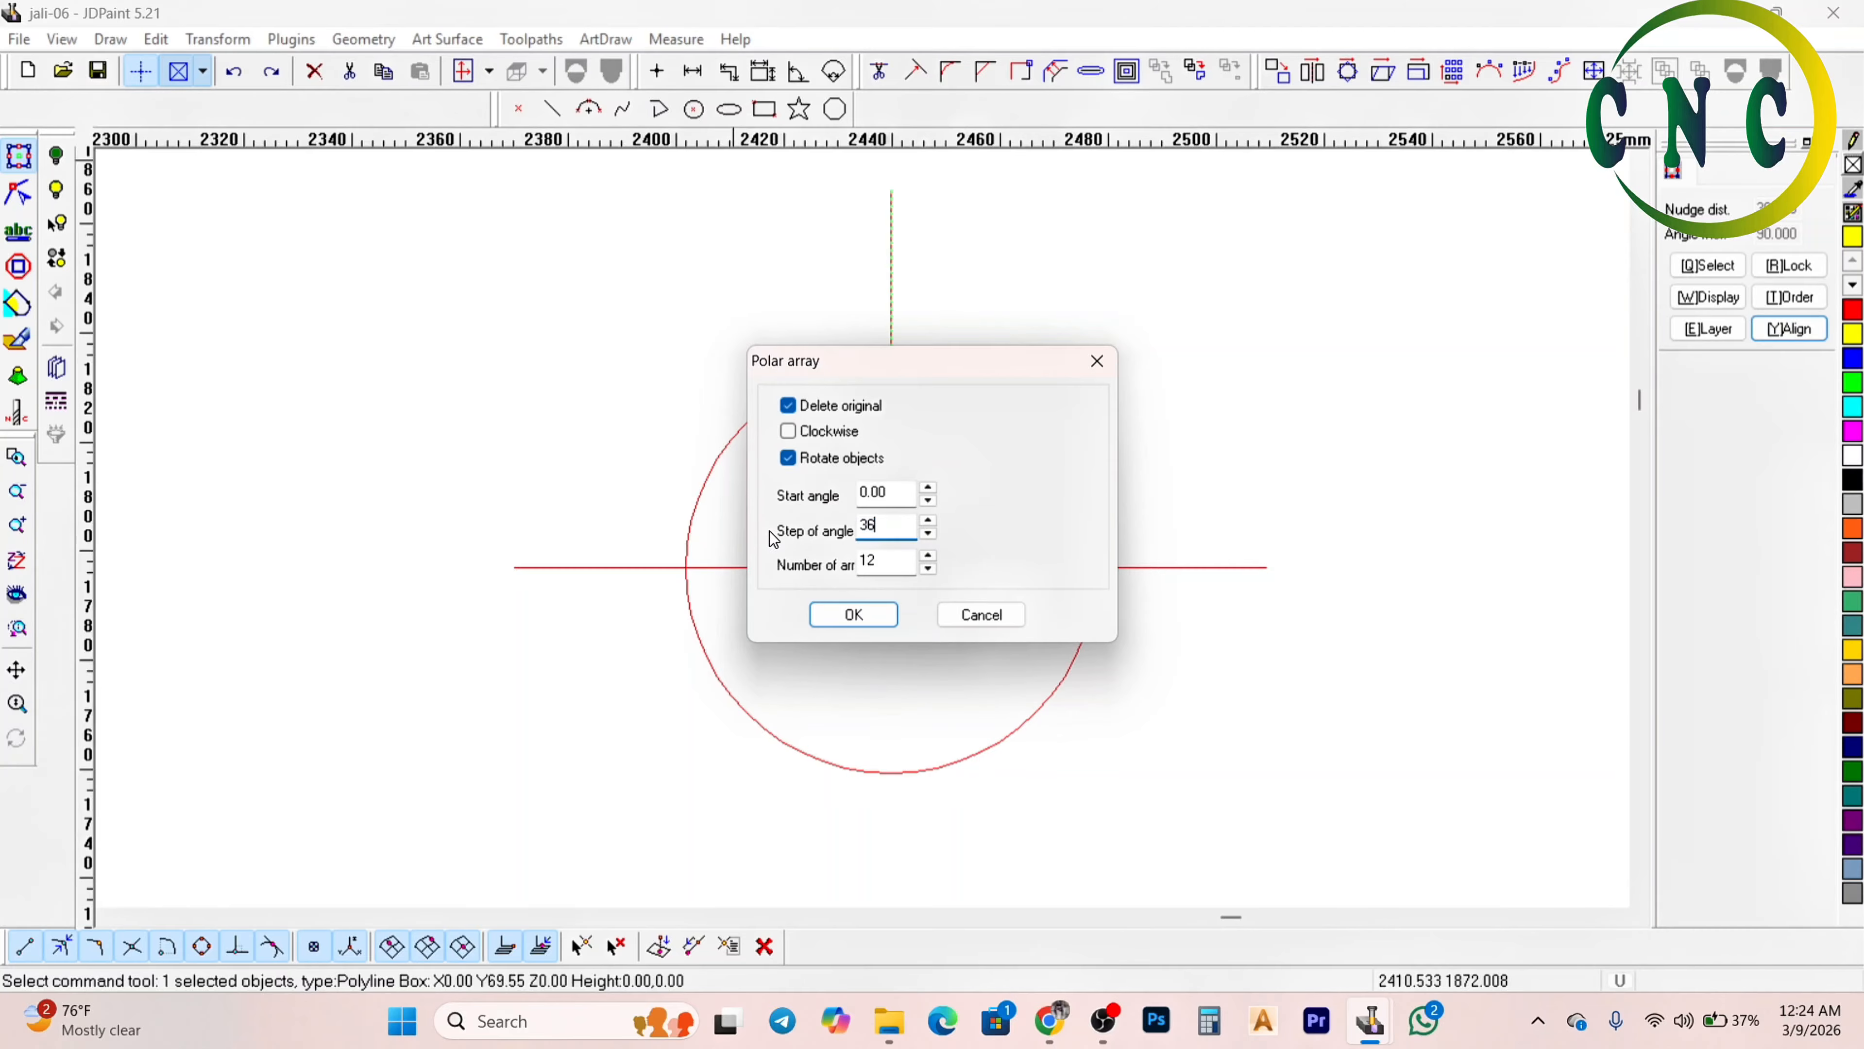
{"action": "type", "text": "0/8"}
{"action": "left_click_drag", "start_coordinate": [886, 564], "coordinate": [846, 571]}
{"action": "type", "text": "8"}
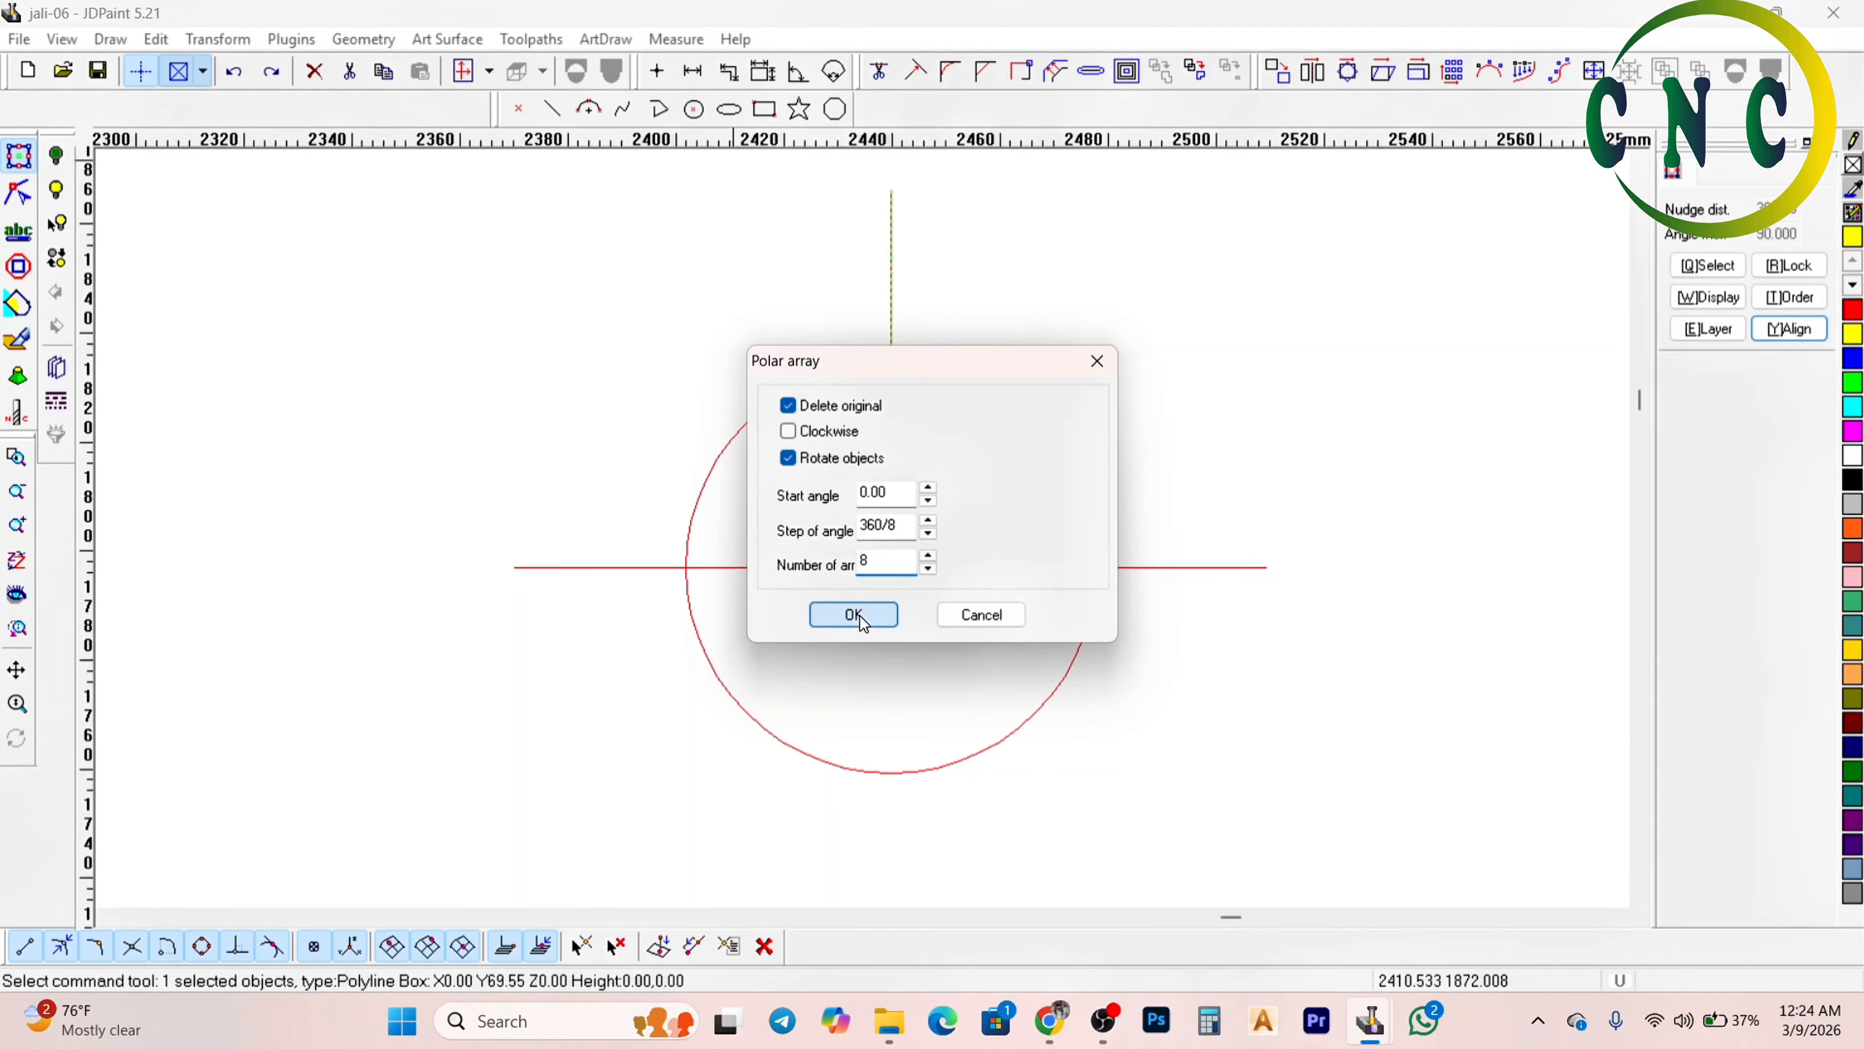
{"action": "left_click", "coordinate": [859, 616]}
{"action": "left_click", "coordinate": [890, 566]}
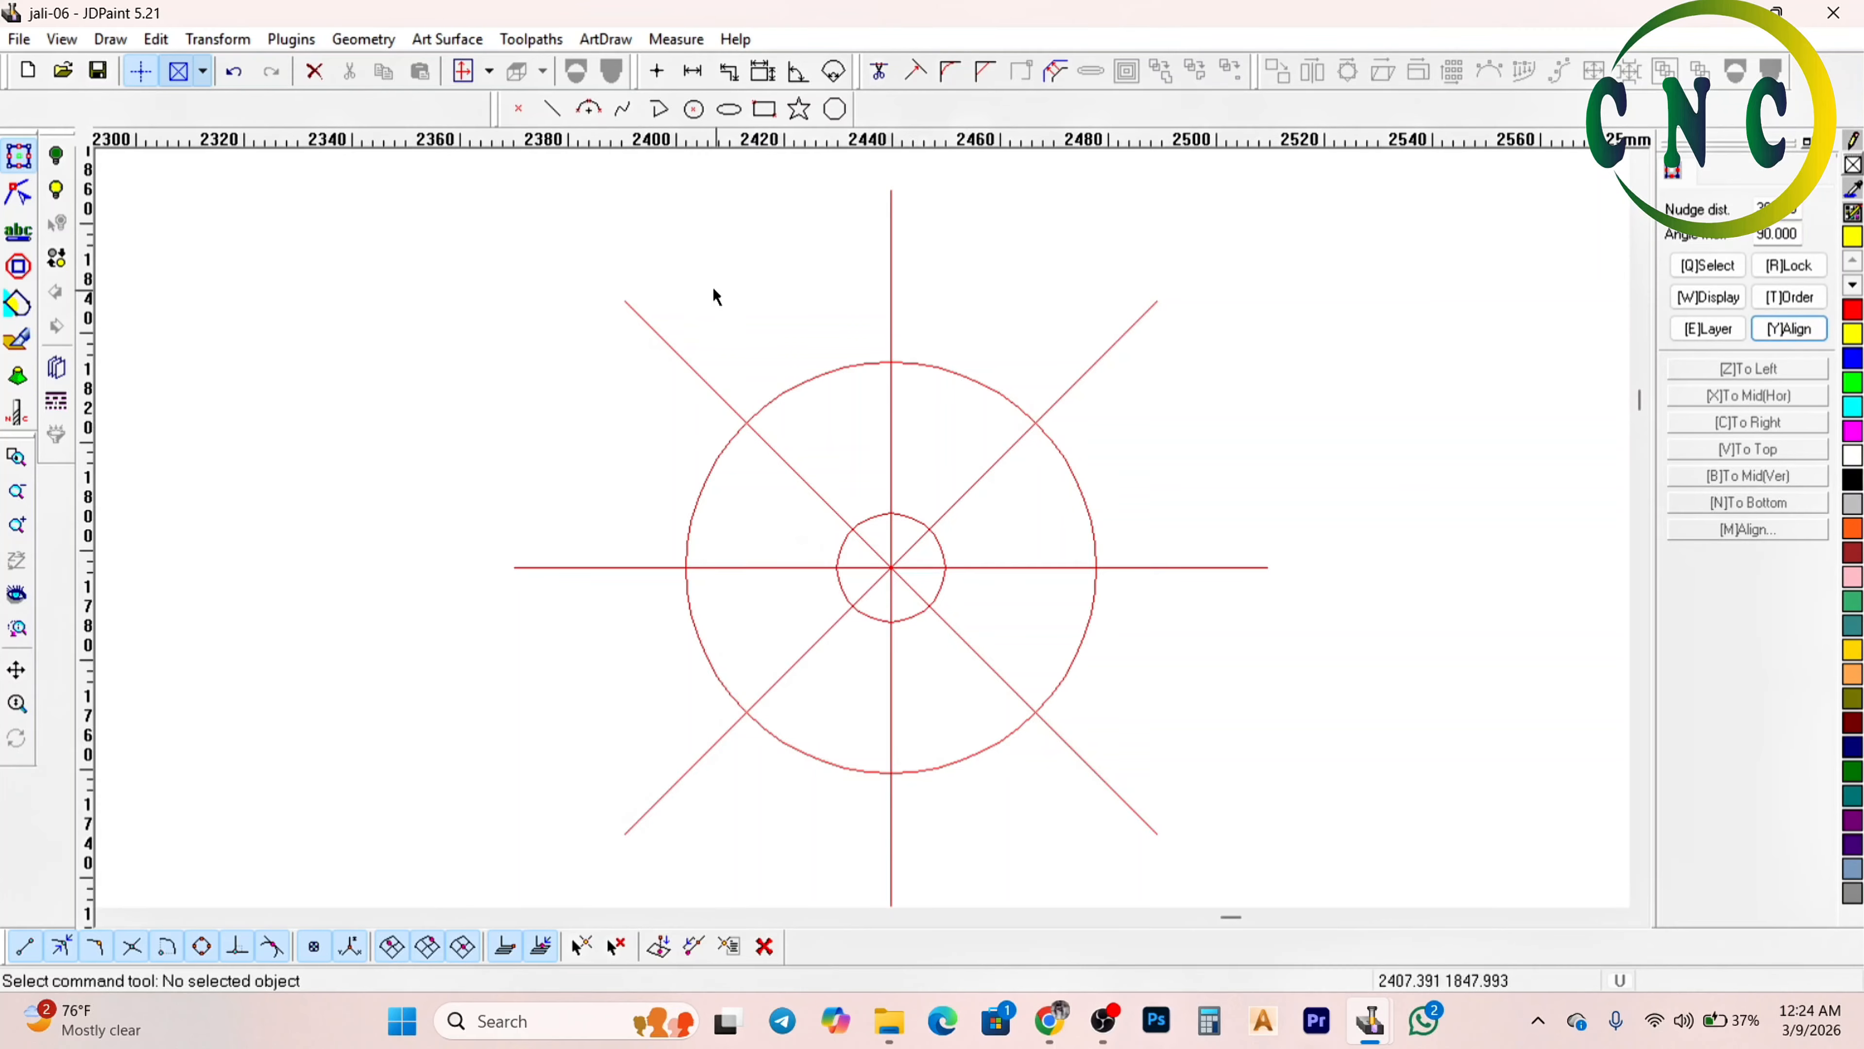
With ortho snapping off, draw an open wavy spline about 29 mm wide from the upper-right radial line across the vertical line
{"action": "scroll", "coordinate": [725, 414], "scroll_direction": "down", "scroll_amount": 1}
{"action": "scroll", "coordinate": [782, 257], "scroll_direction": "up", "scroll_amount": 1}
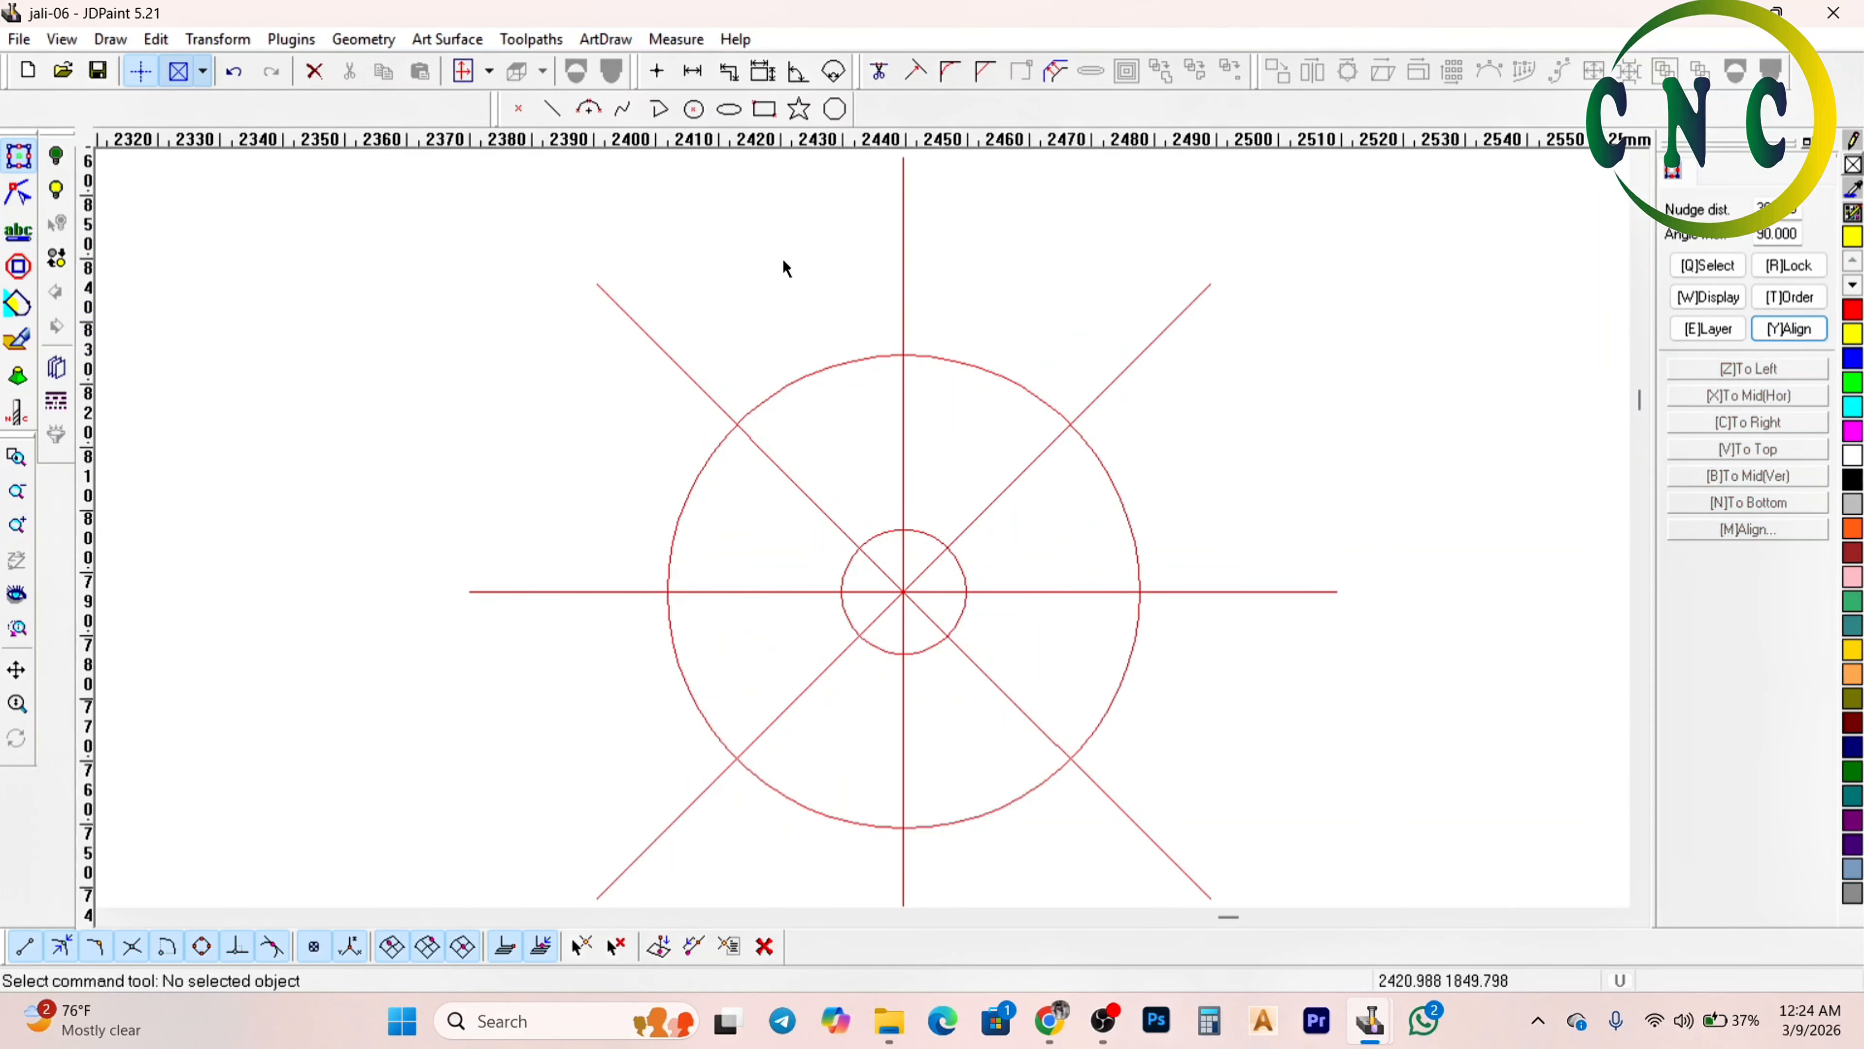
{"action": "scroll", "coordinate": [852, 323], "scroll_direction": "down", "scroll_amount": 1}
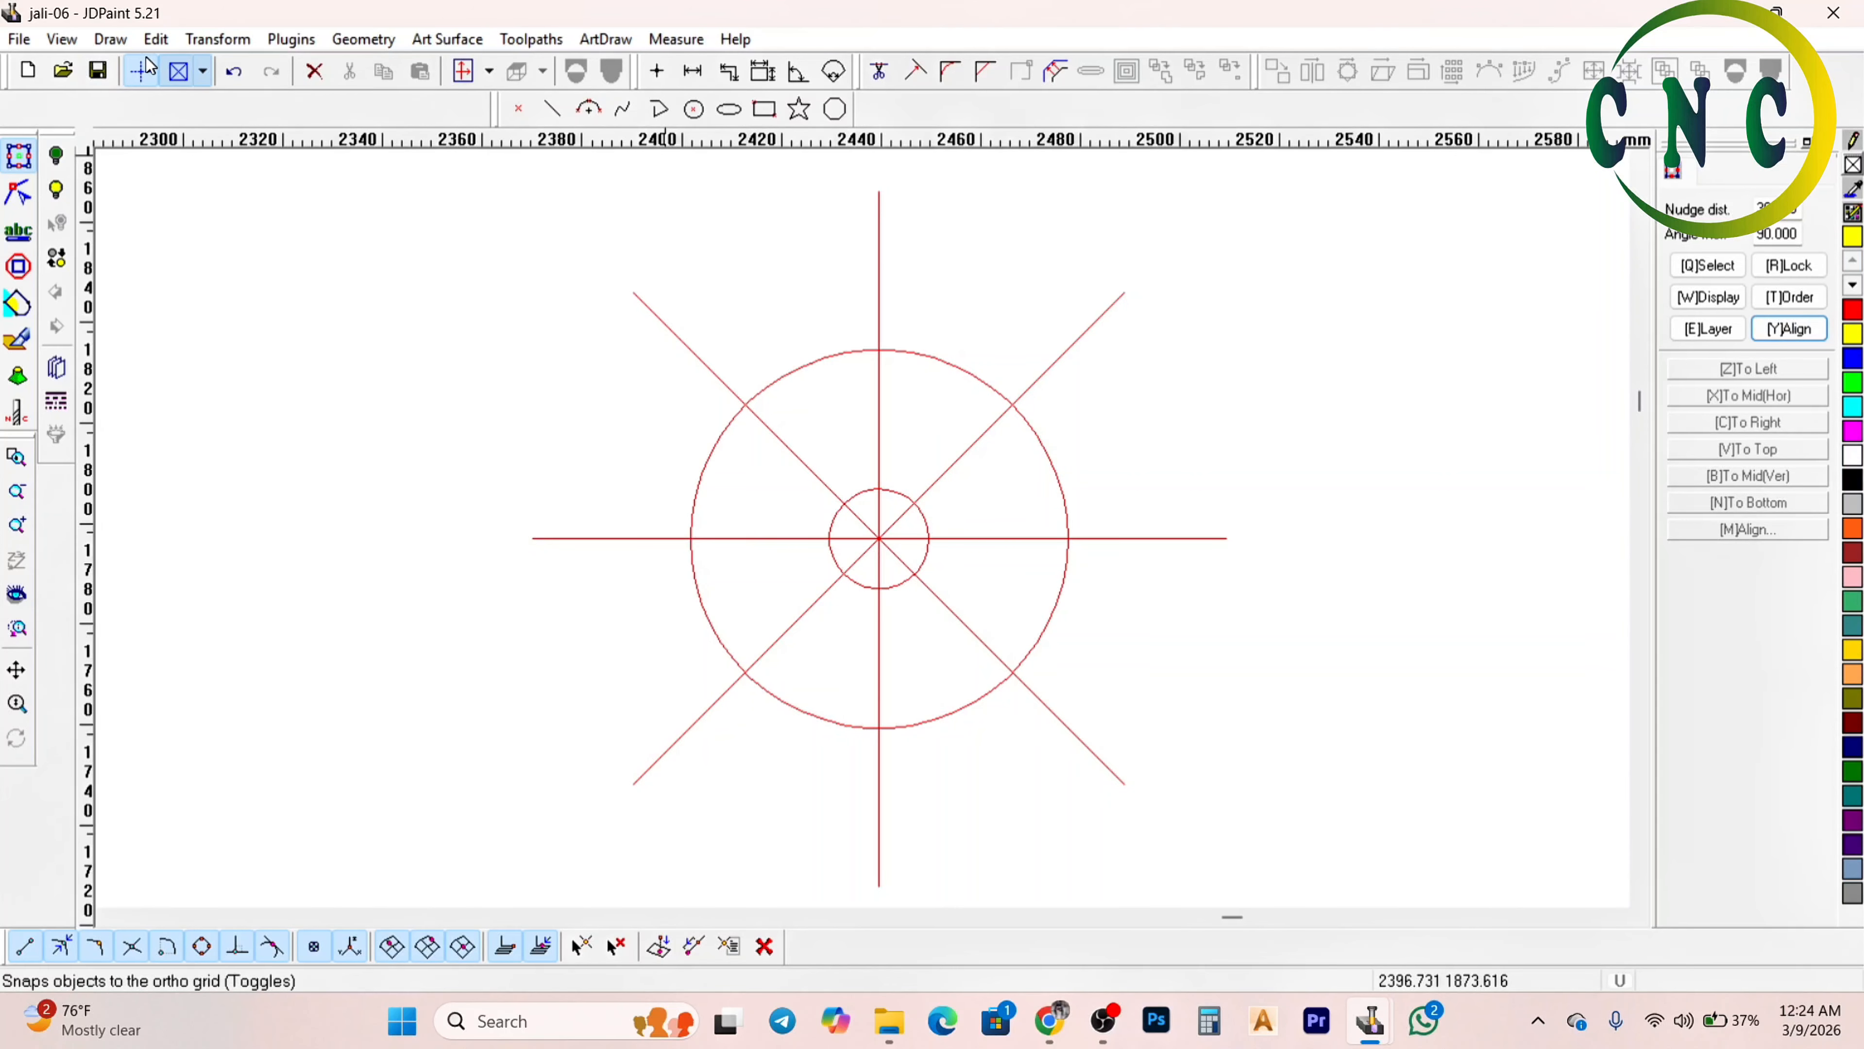
{"action": "left_click", "coordinate": [141, 68]}
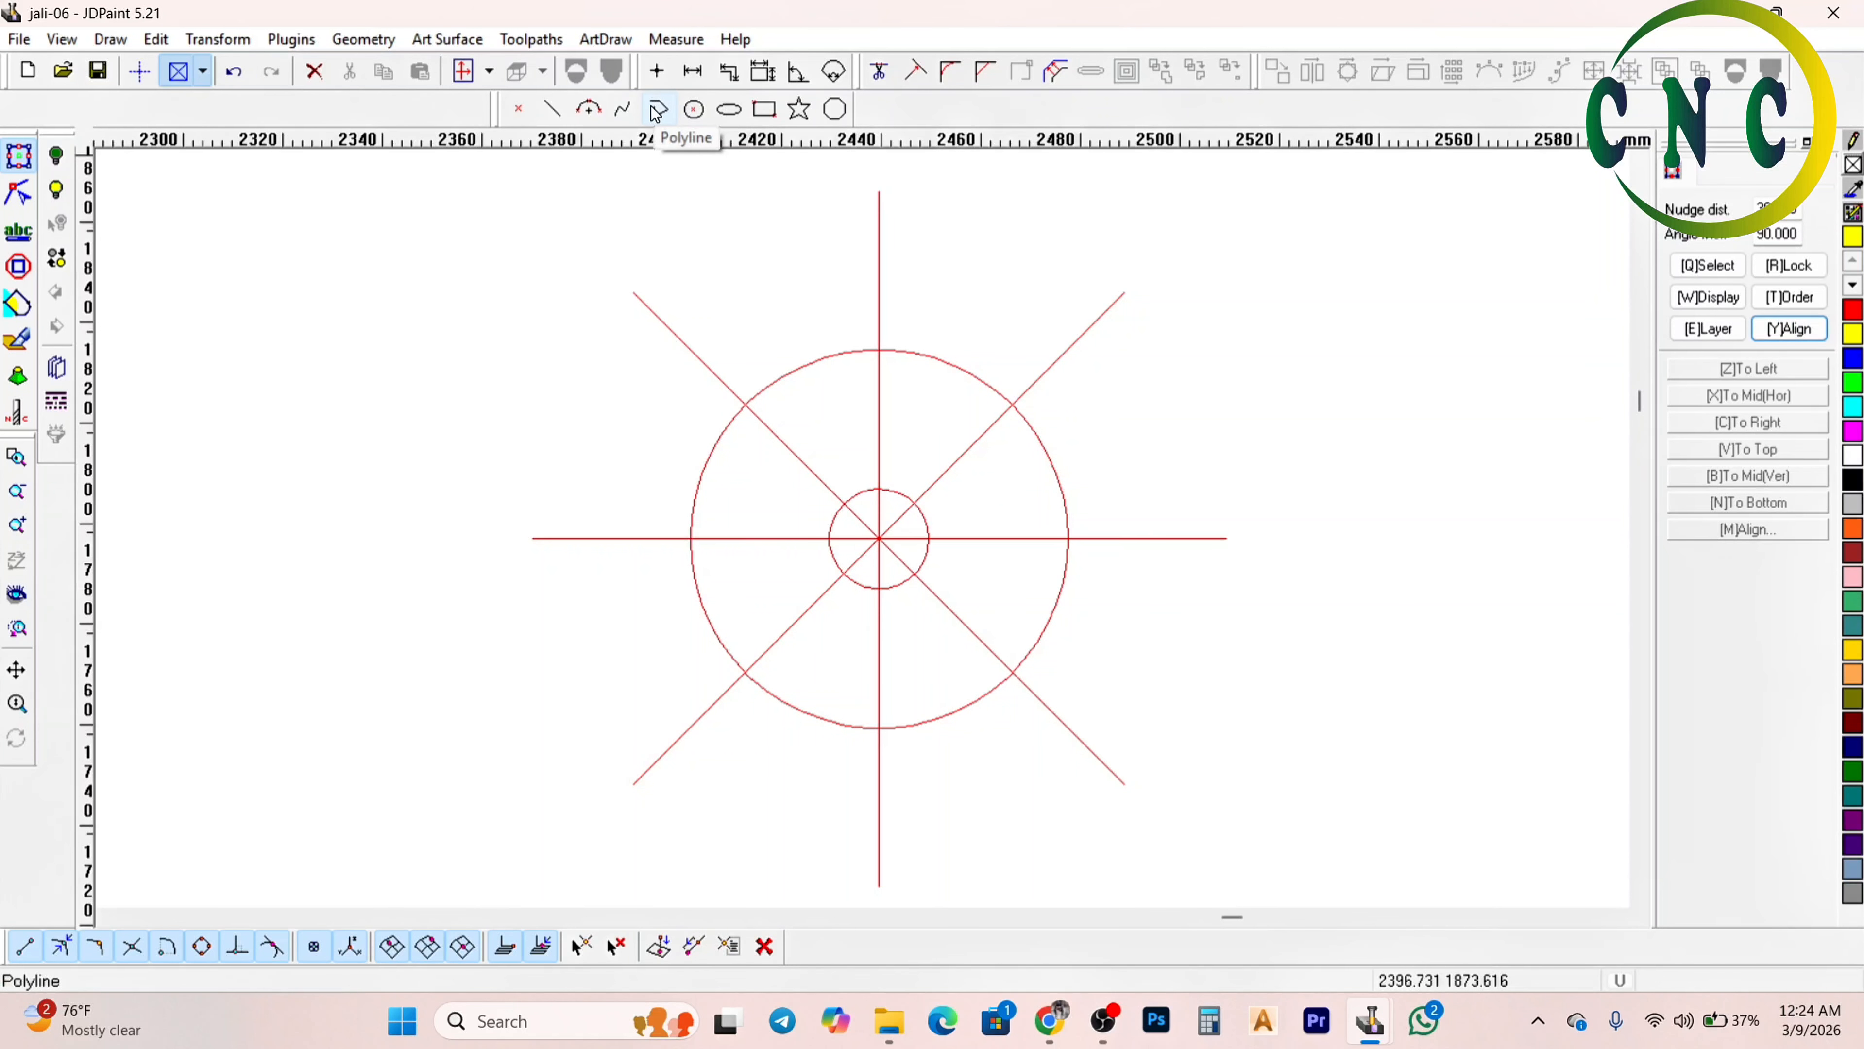
{"action": "left_click", "coordinate": [622, 109]}
{"action": "scroll", "coordinate": [867, 485], "scroll_direction": "up", "scroll_amount": 1}
{"action": "scroll", "coordinate": [1001, 435], "scroll_direction": "up", "scroll_amount": 2}
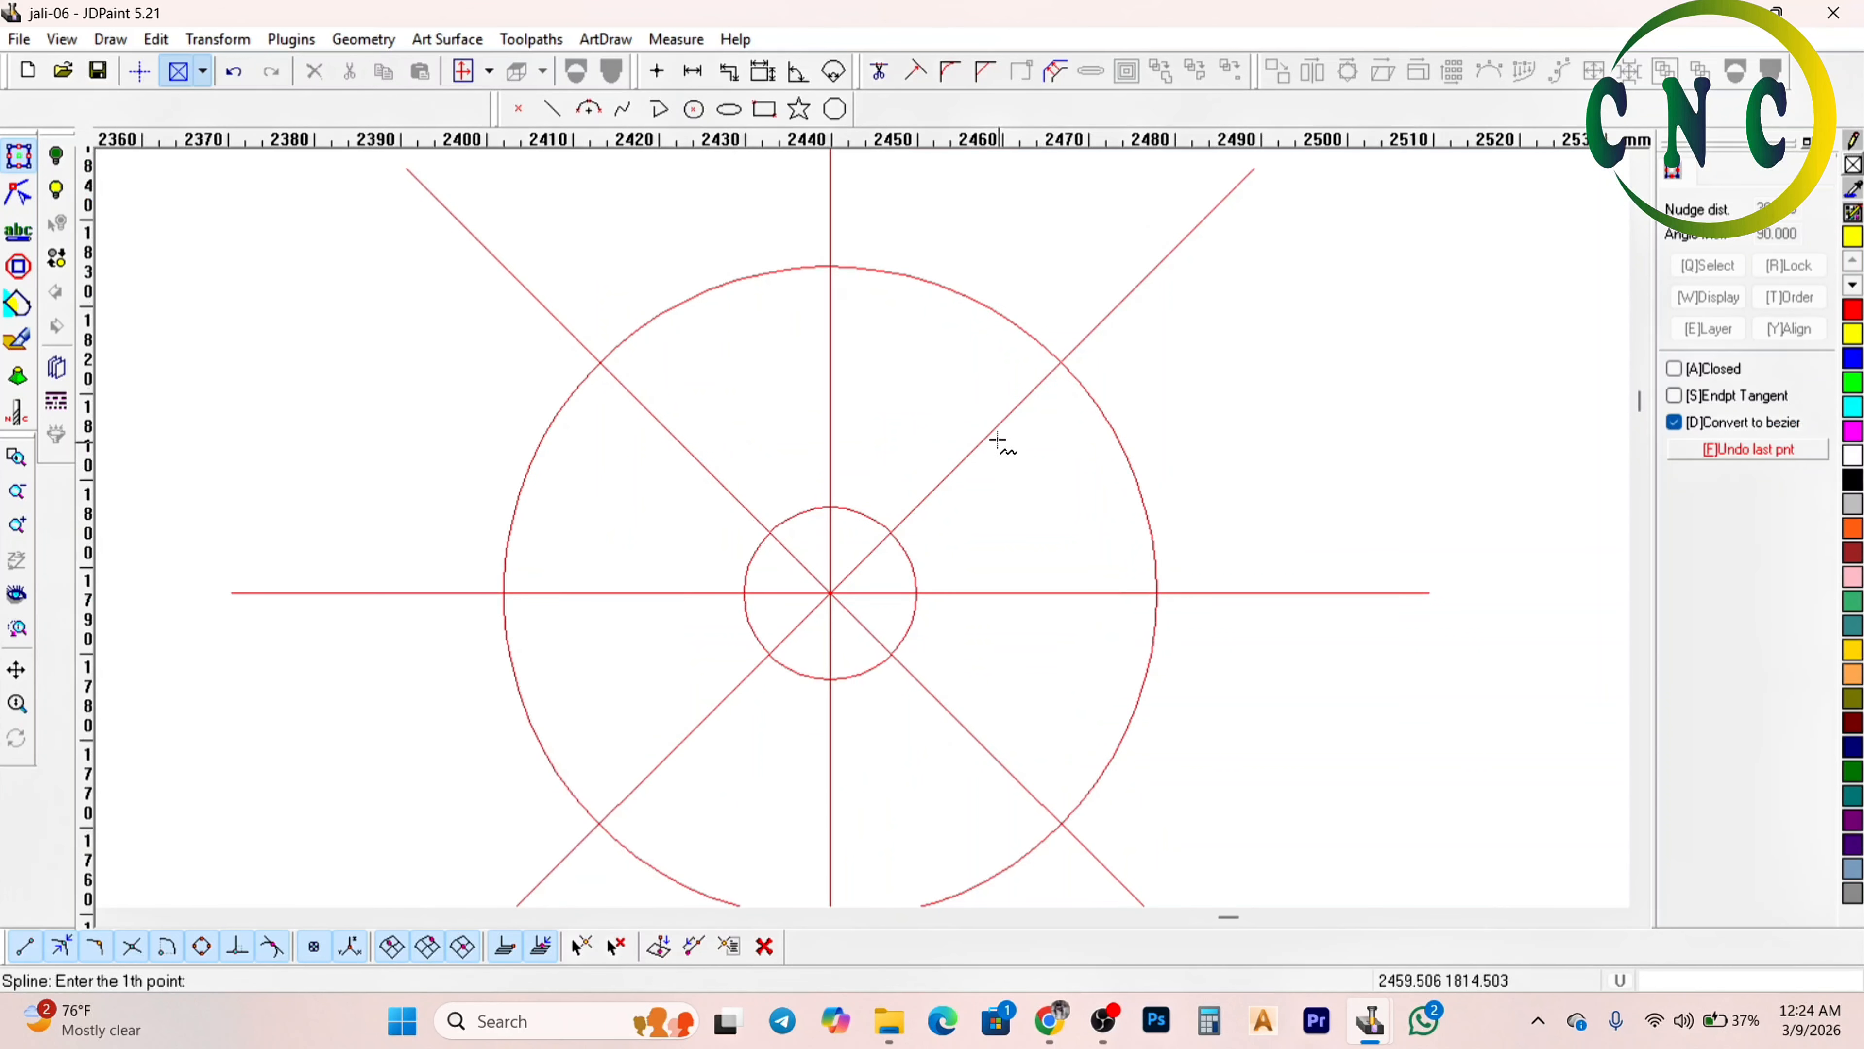
{"action": "left_click", "coordinate": [975, 446]}
{"action": "left_click", "coordinate": [987, 403]}
{"action": "left_click", "coordinate": [954, 337]}
{"action": "left_click", "coordinate": [892, 367]}
{"action": "left_click", "coordinate": [831, 398]}
{"action": "left_click", "coordinate": [769, 371]}
{"action": "right_click", "coordinate": [725, 348]}
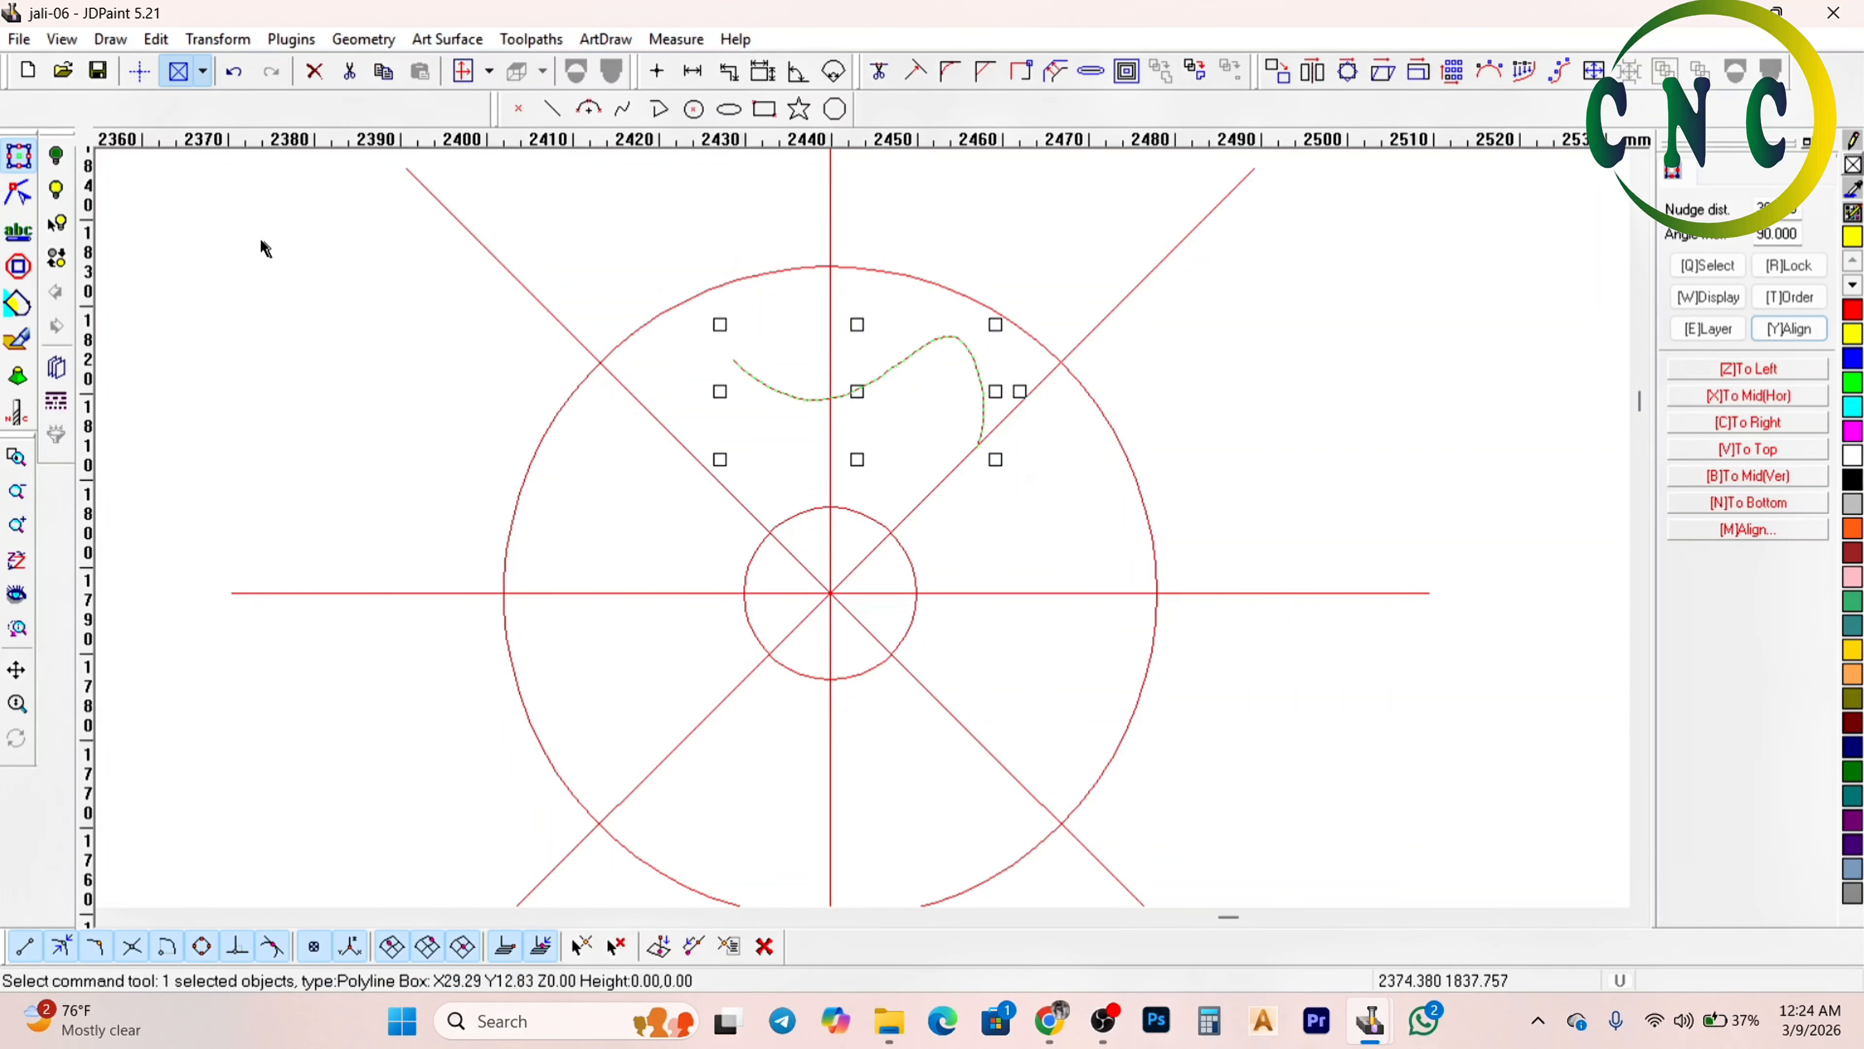
In node editing, replace the spline's right lobe down to its end on the radial line with an arc
{"action": "left_click", "coordinate": [14, 194]}
{"action": "scroll", "coordinate": [688, 411], "scroll_direction": "up", "scroll_amount": 1}
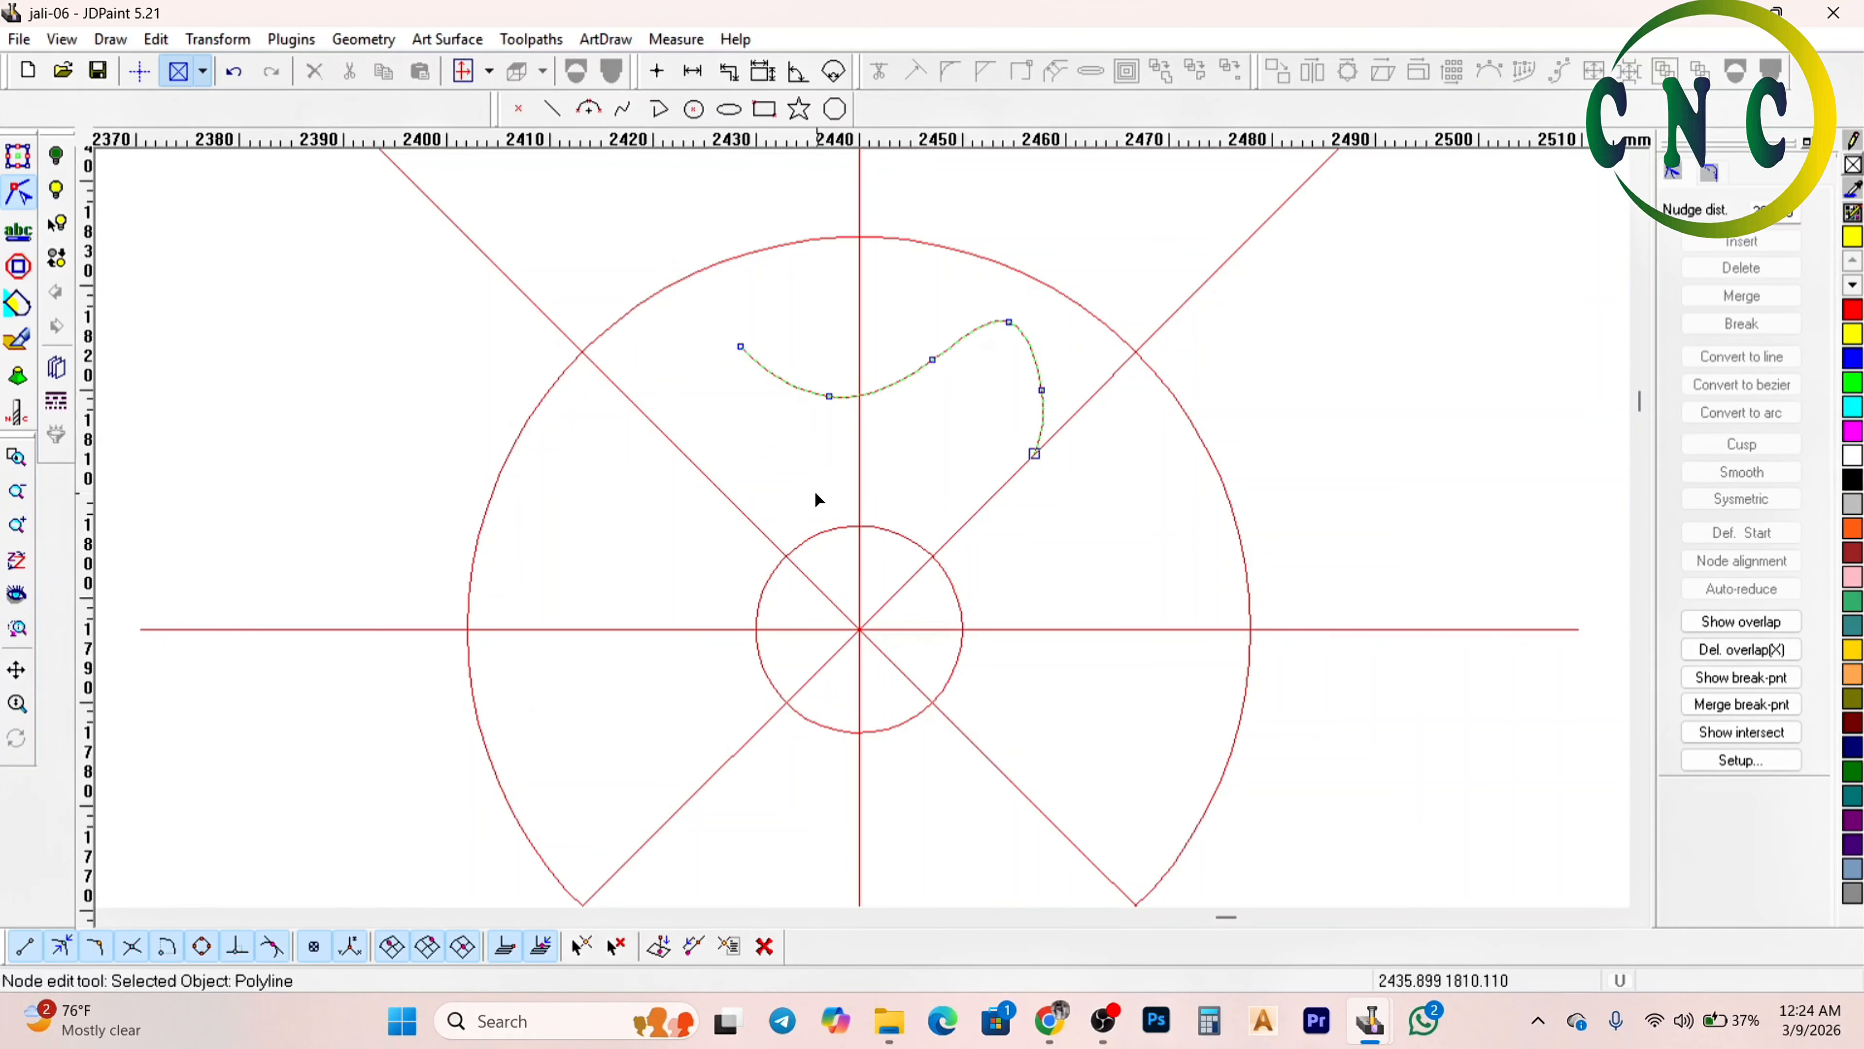
{"action": "key", "text": "h"}
{"action": "scroll", "coordinate": [924, 429], "scroll_direction": "up", "scroll_amount": 3}
{"action": "scroll", "coordinate": [966, 348], "scroll_direction": "up", "scroll_amount": 1}
{"action": "key", "text": "s"}
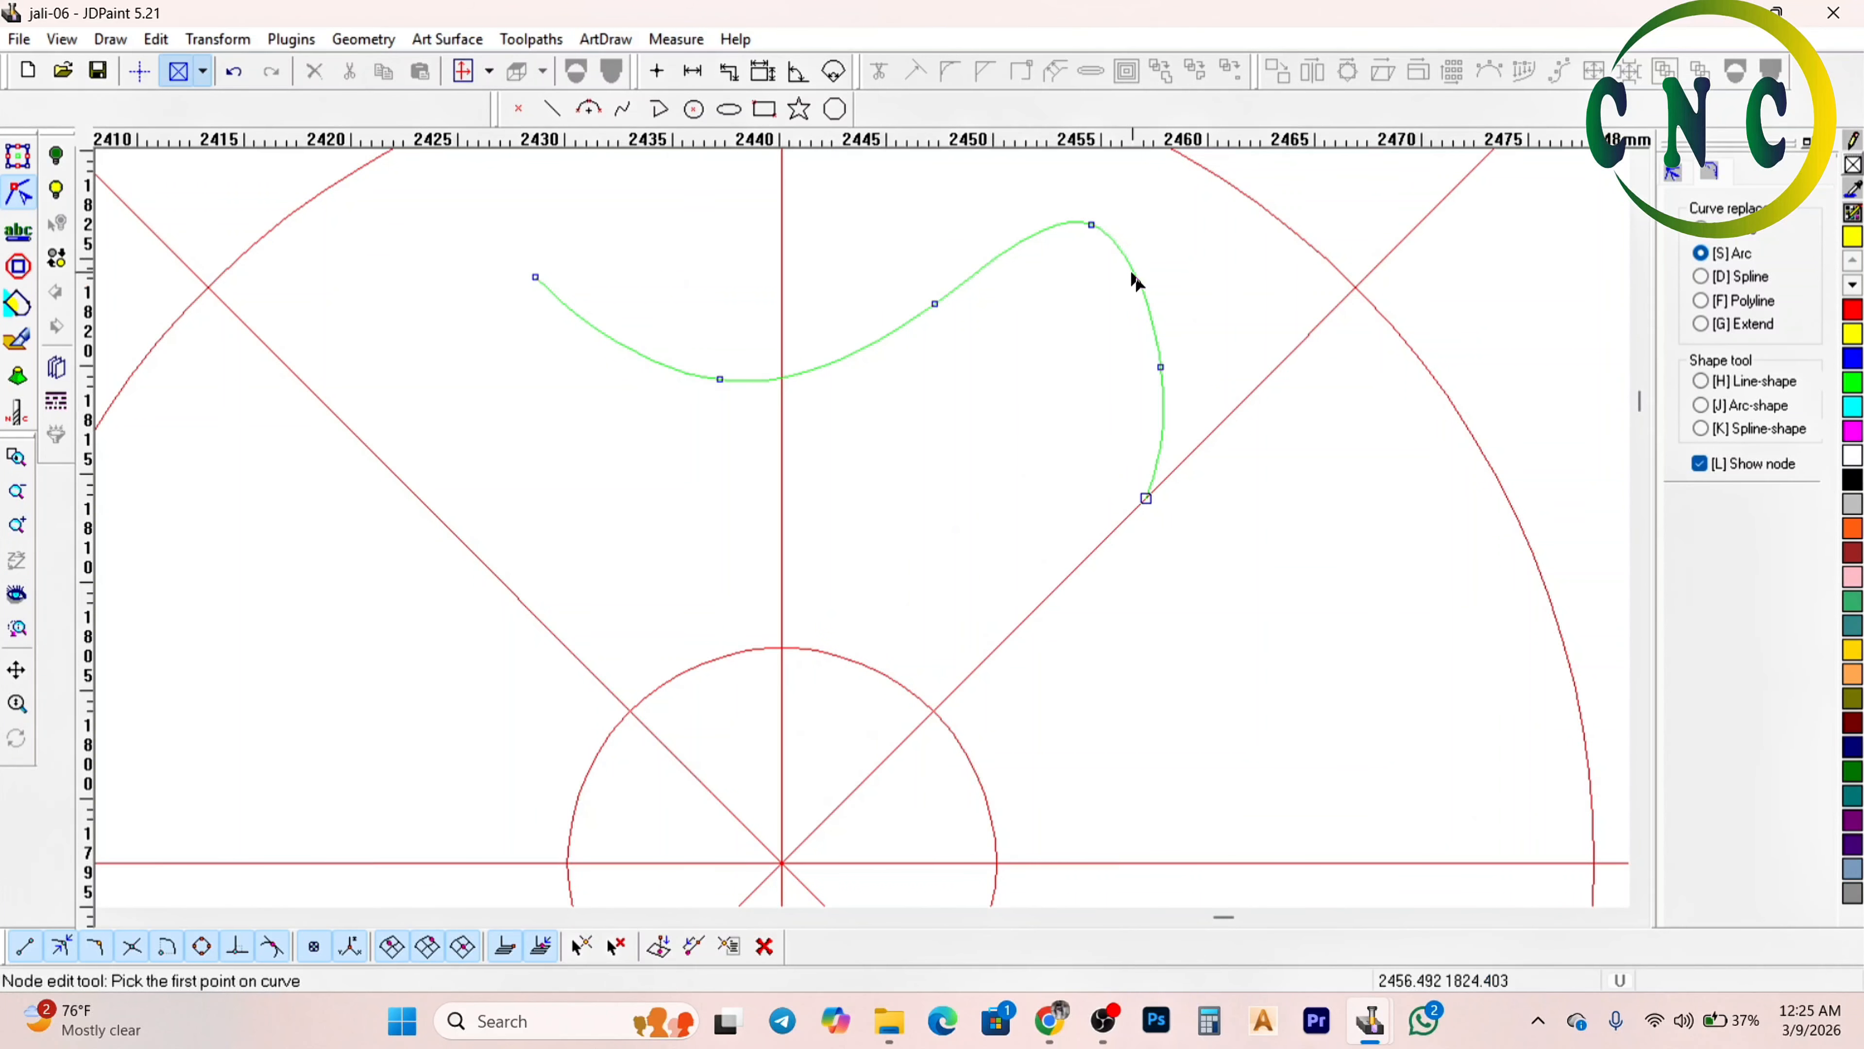
{"action": "left_click", "coordinate": [983, 265]}
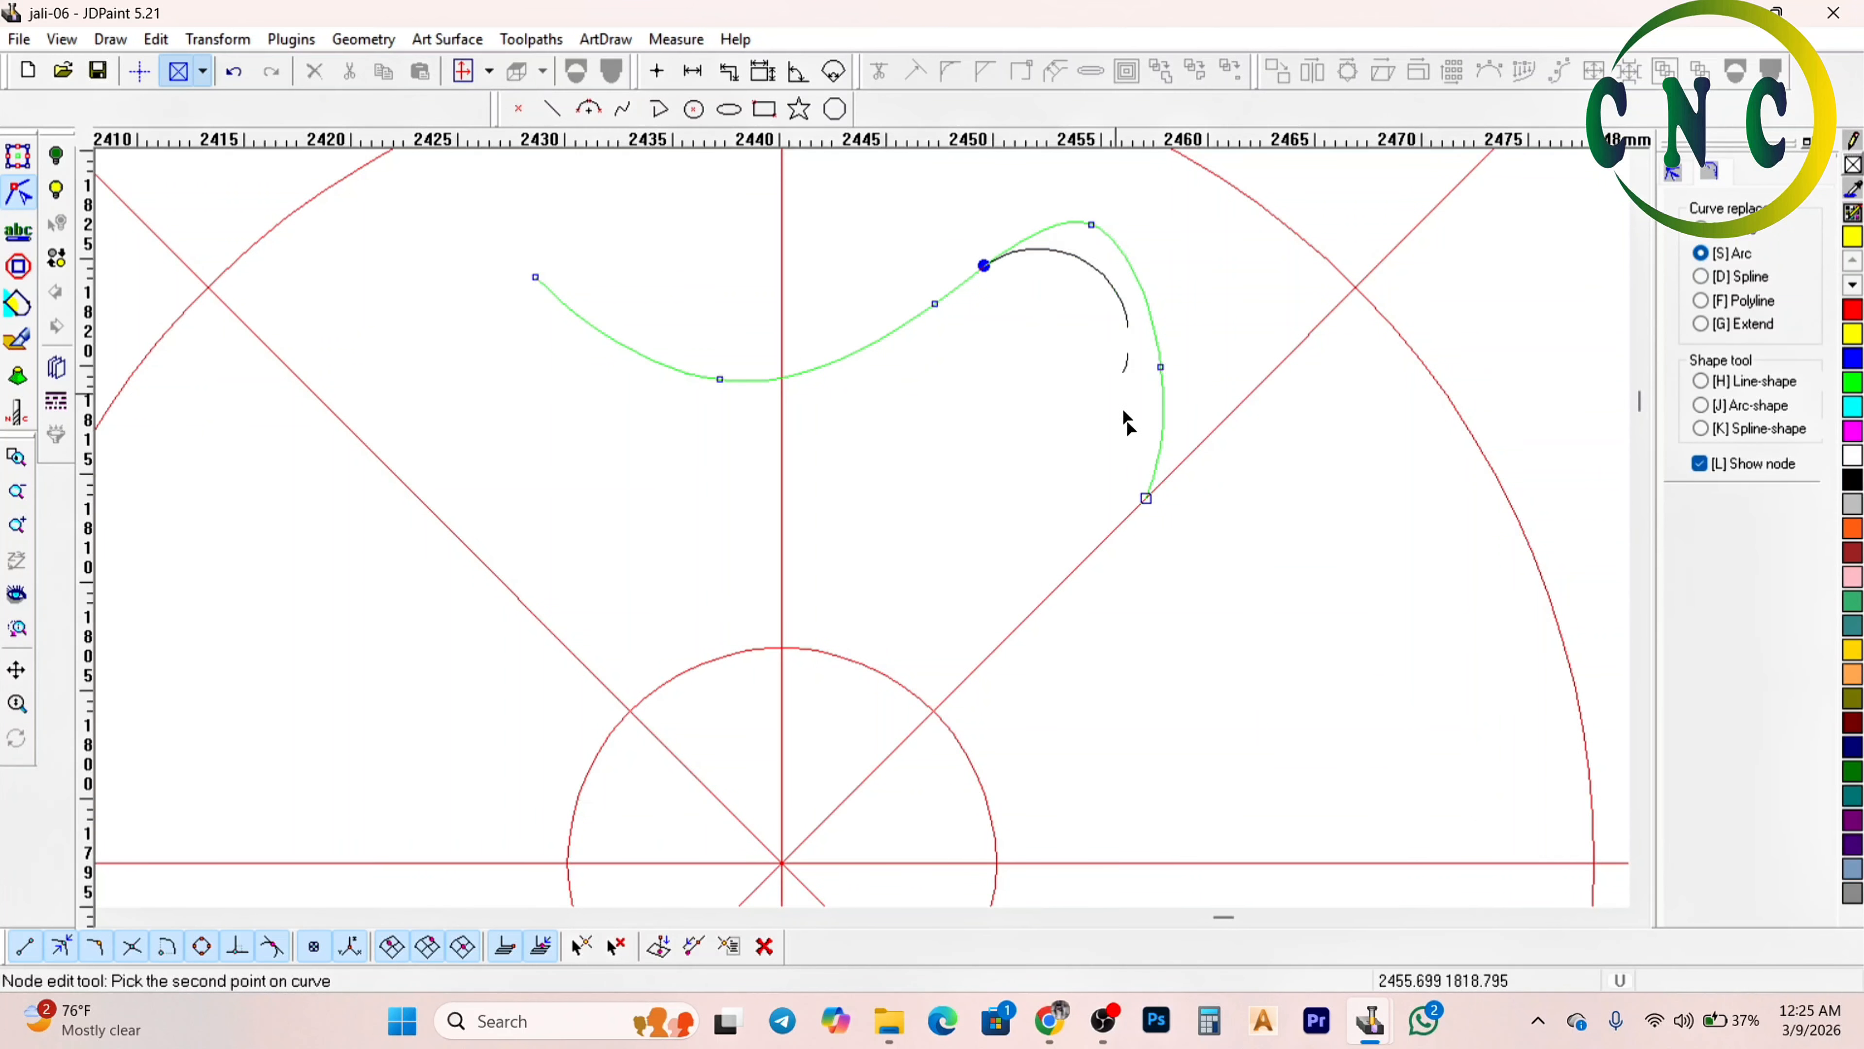
{"action": "left_click", "coordinate": [1143, 500]}
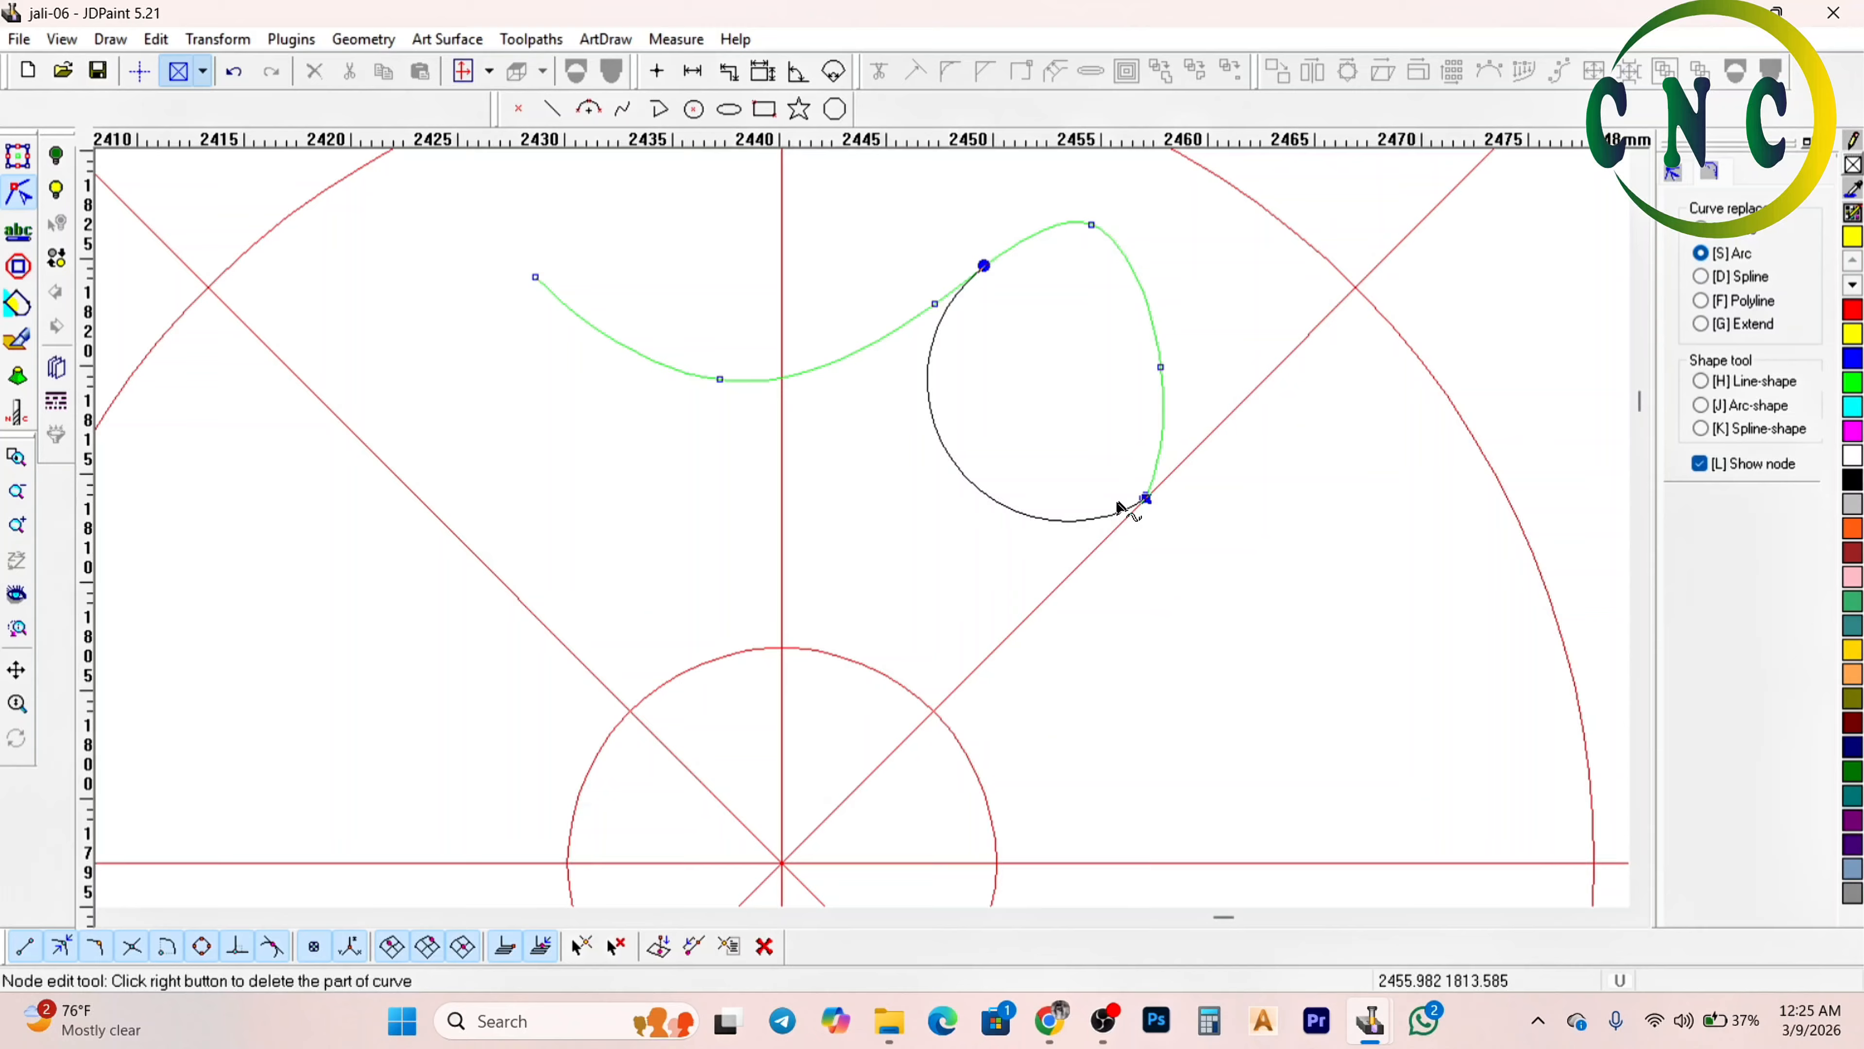
{"action": "right_click", "coordinate": [1146, 359]}
{"action": "left_click", "coordinate": [1094, 290]}
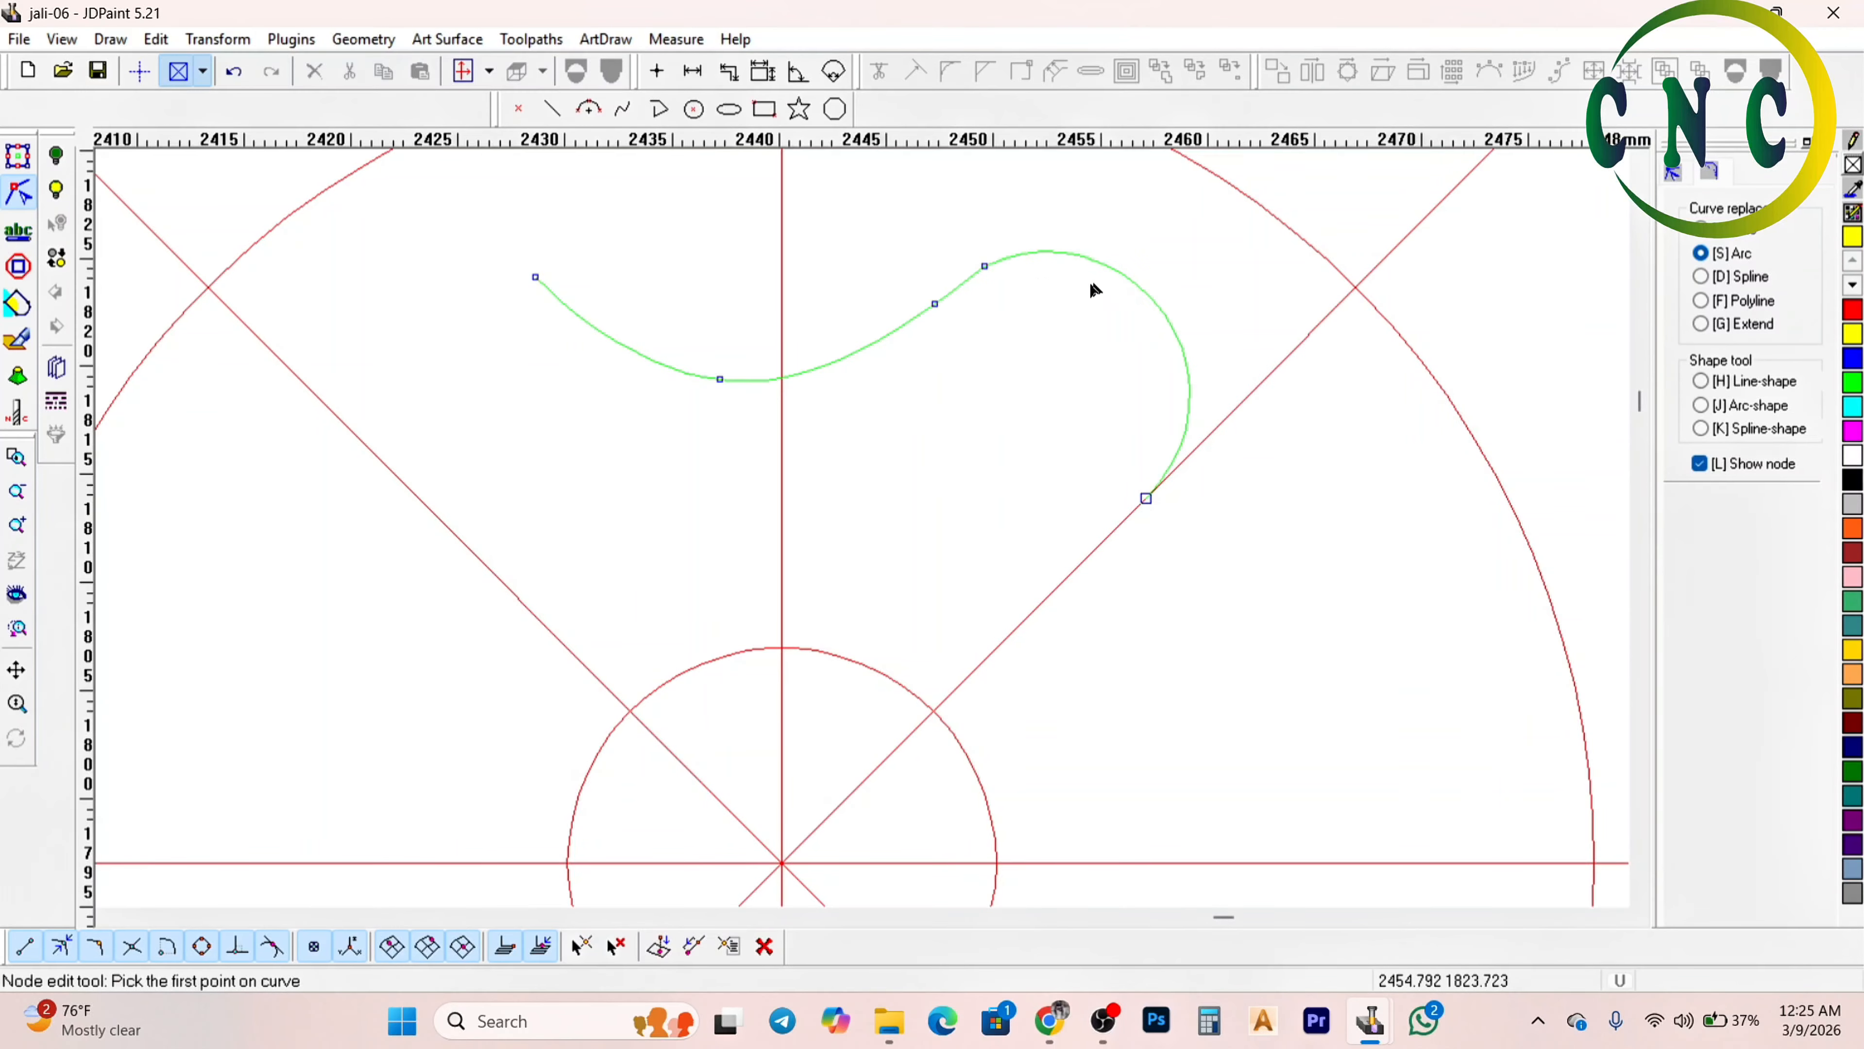
Replace the transition beside the right lobe and the trough across the vertical line with arcs
{"action": "left_click", "coordinate": [1066, 256]}
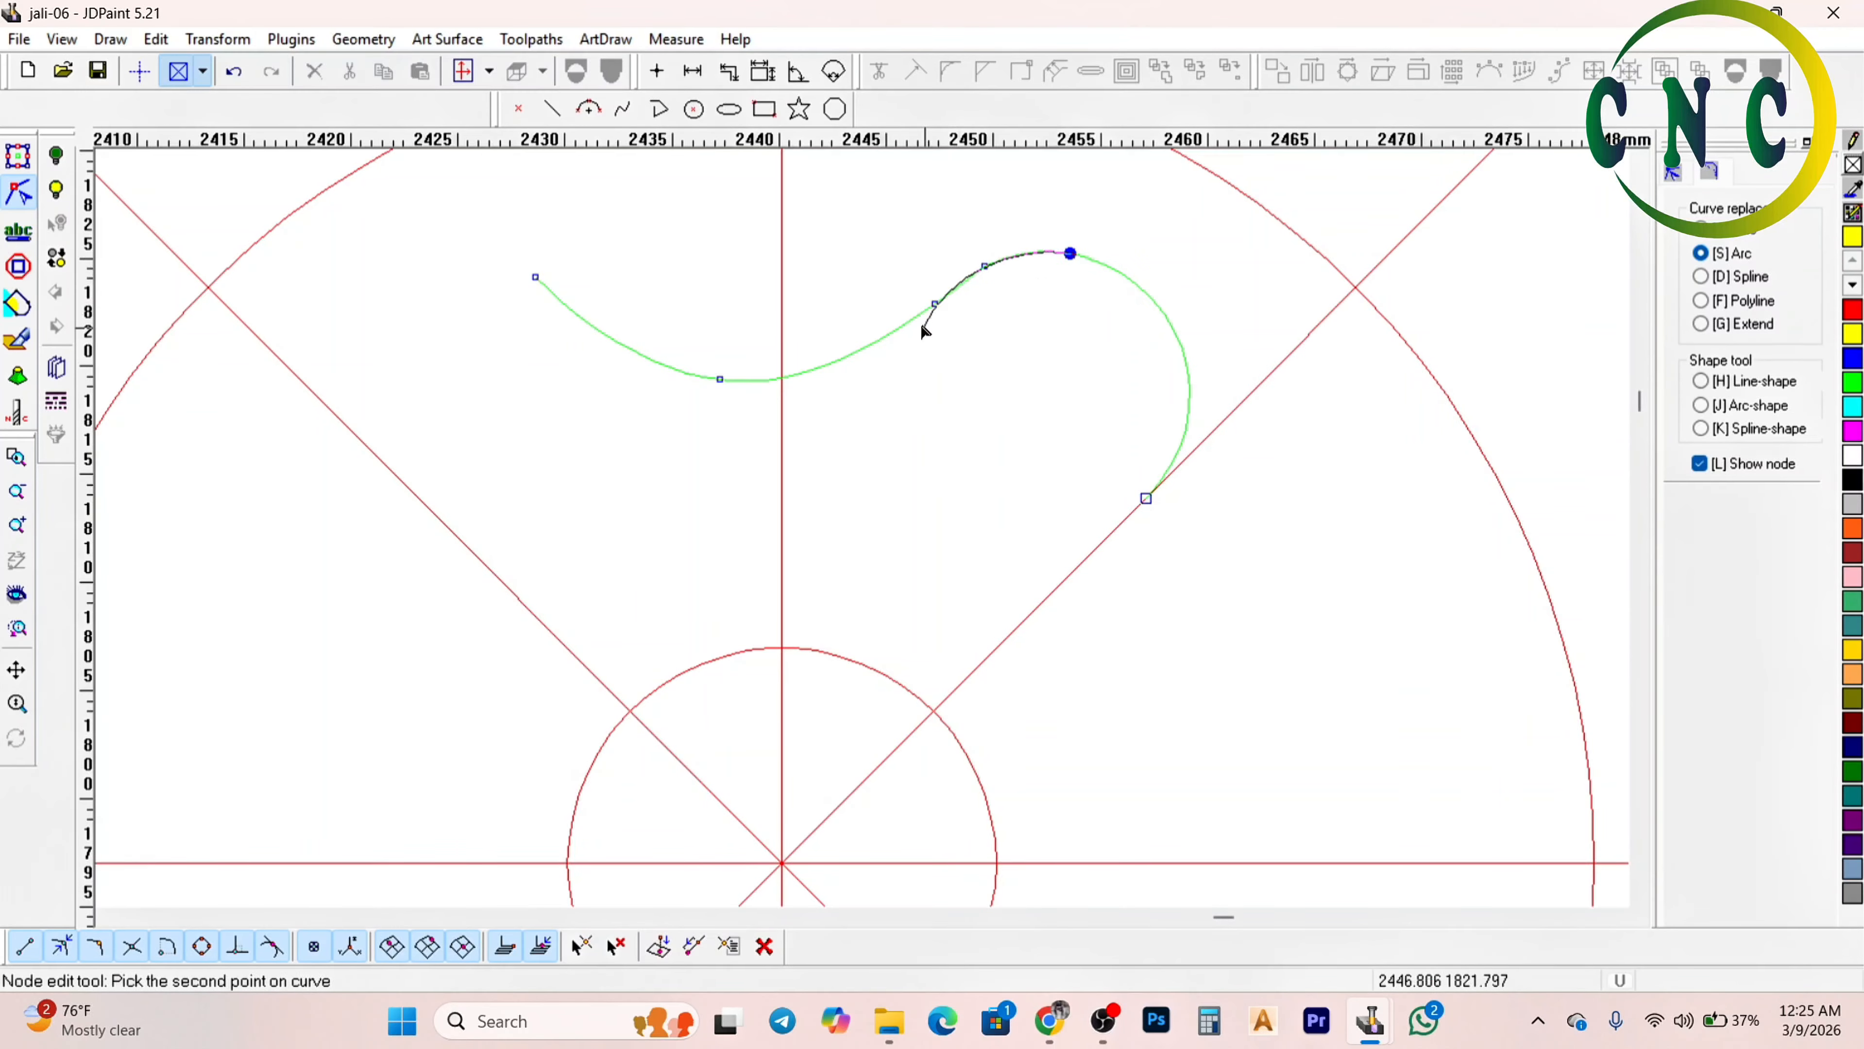
{"action": "left_click", "coordinate": [917, 316]}
{"action": "left_click", "coordinate": [947, 285]}
{"action": "scroll", "coordinate": [743, 346], "scroll_direction": "up", "scroll_amount": 2}
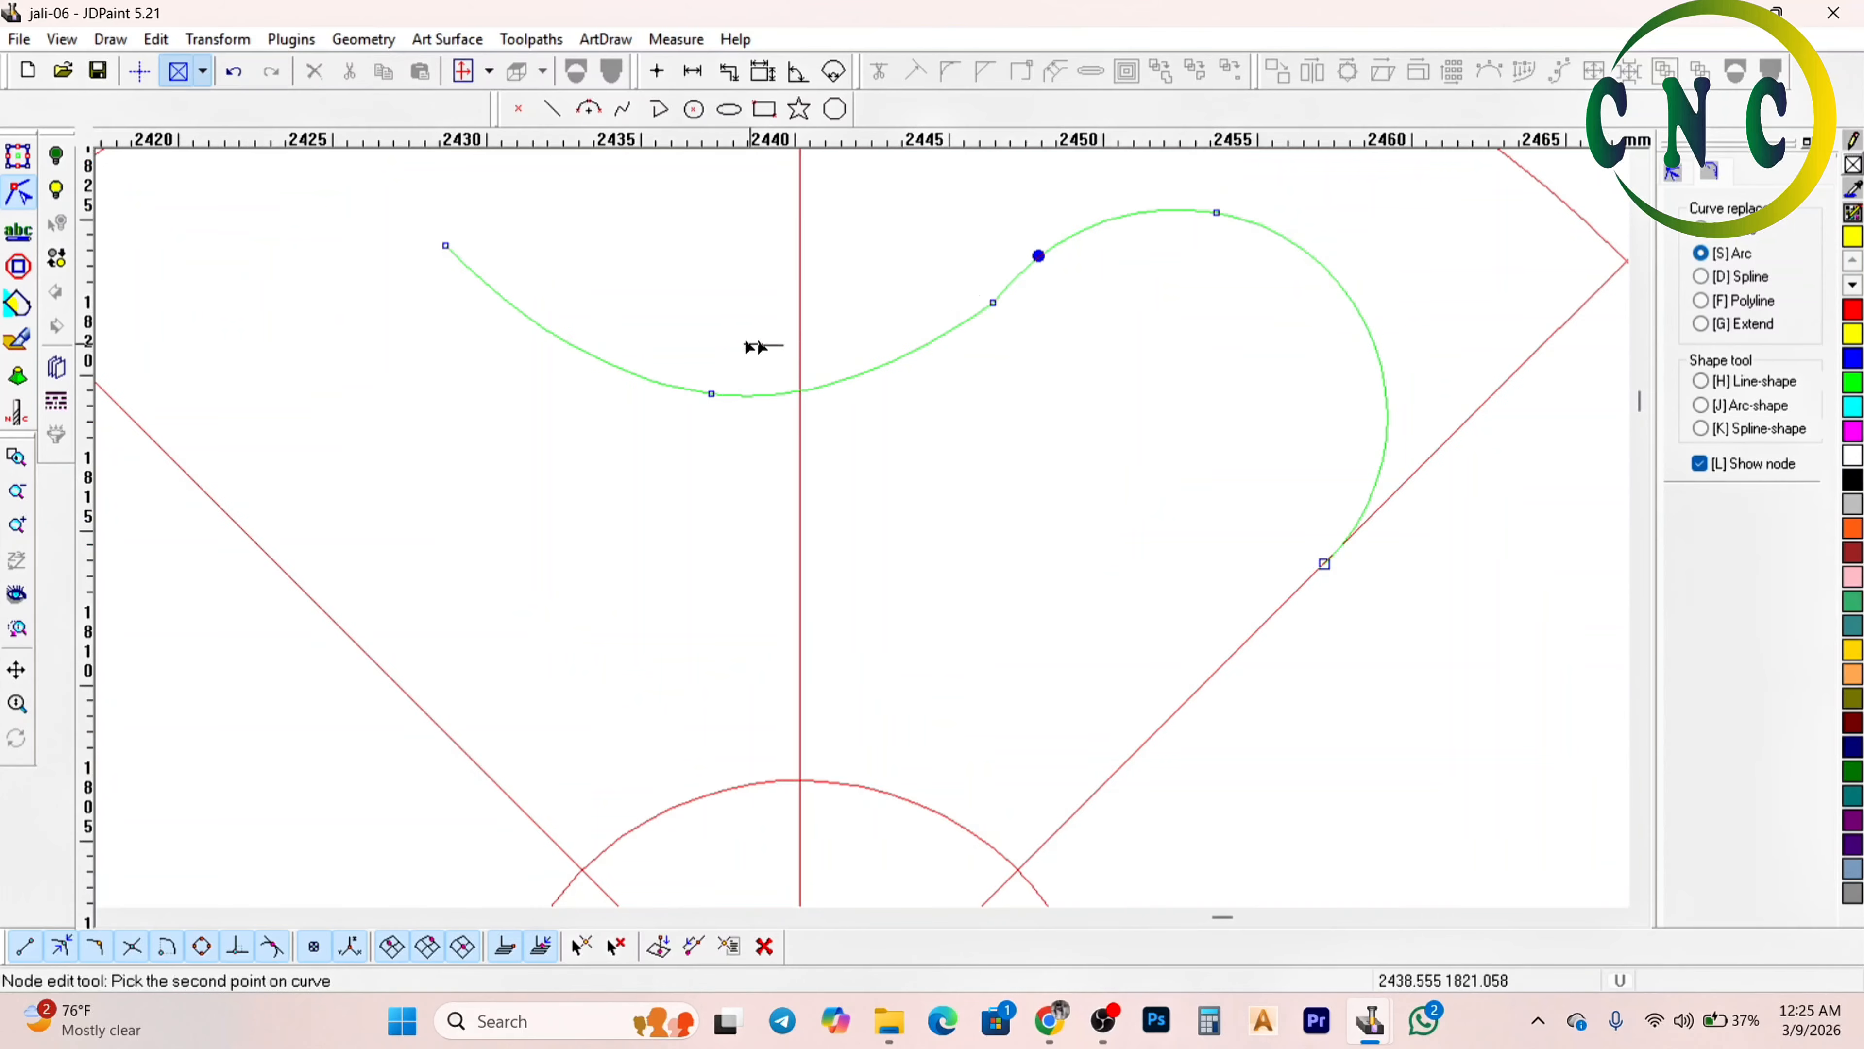
{"action": "right_click", "coordinate": [745, 346]}
{"action": "left_click", "coordinate": [1028, 263]}
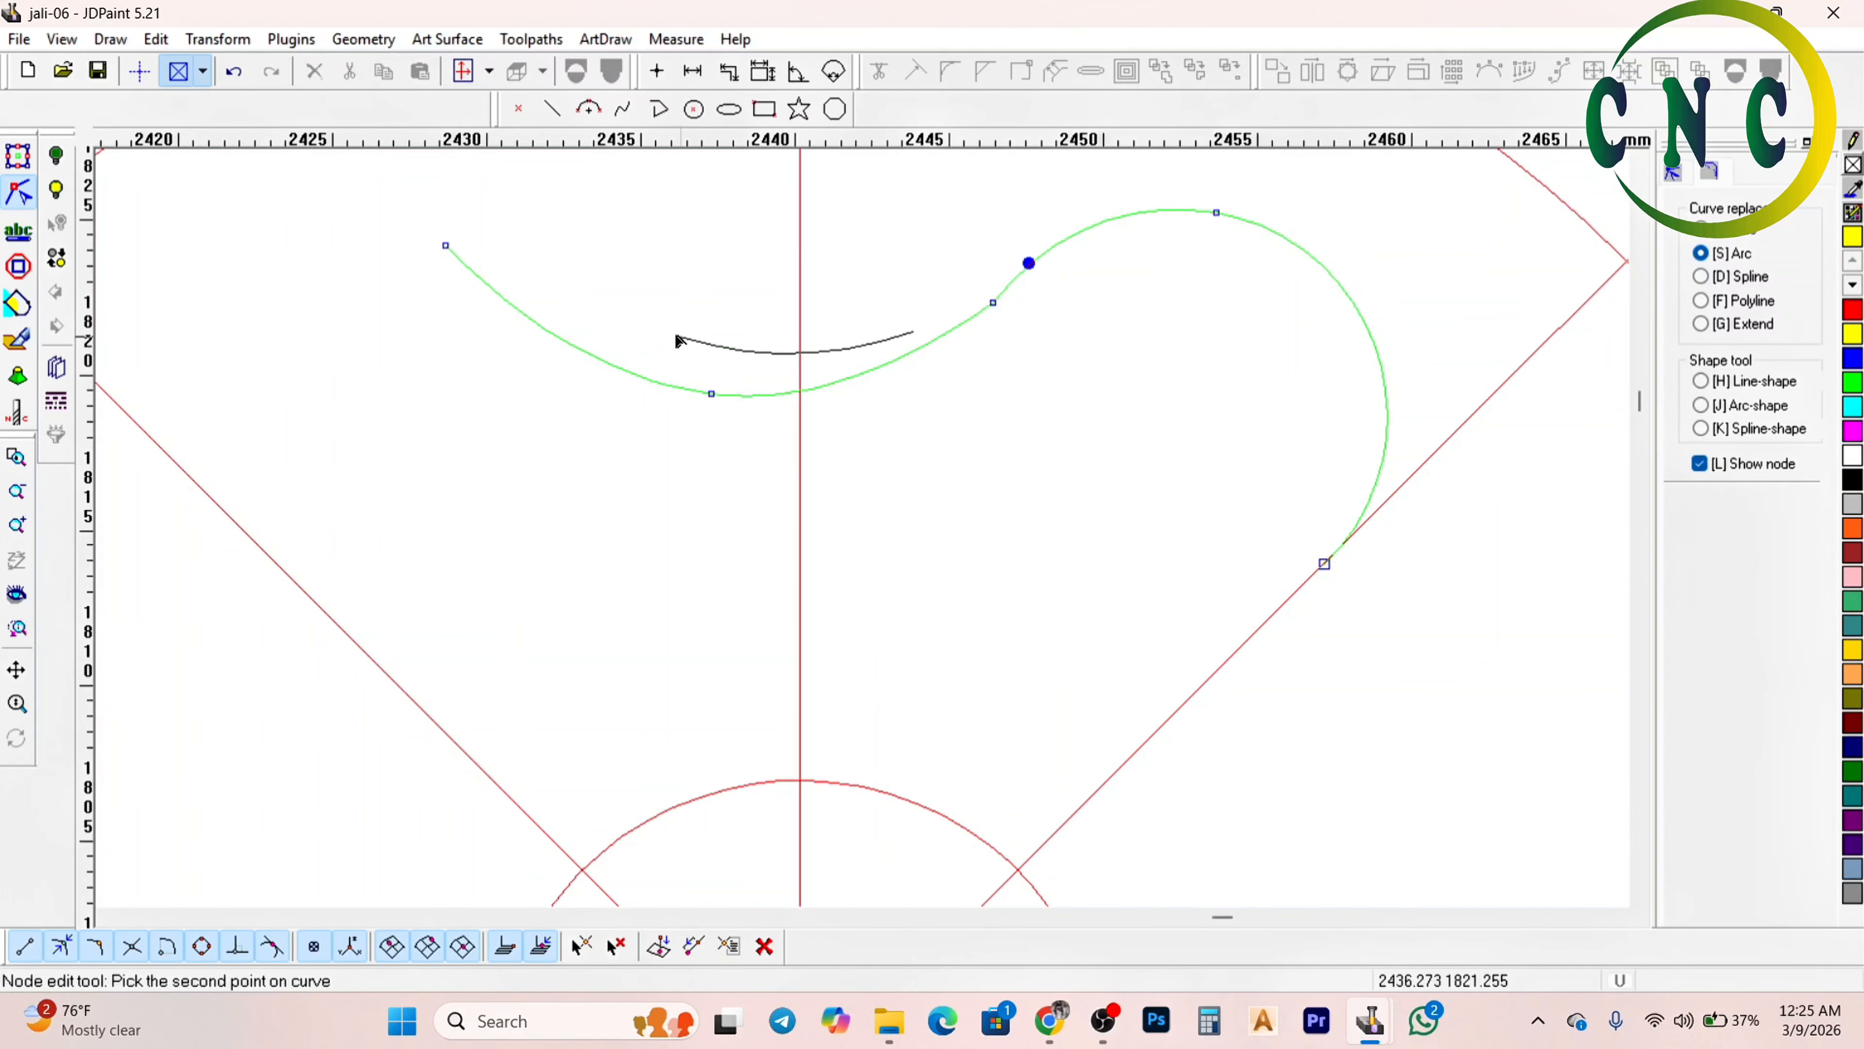
{"action": "left_click", "coordinate": [567, 342]}
{"action": "left_click", "coordinate": [565, 342]}
{"action": "scroll", "coordinate": [518, 324], "scroll_direction": "down", "scroll_amount": 3}
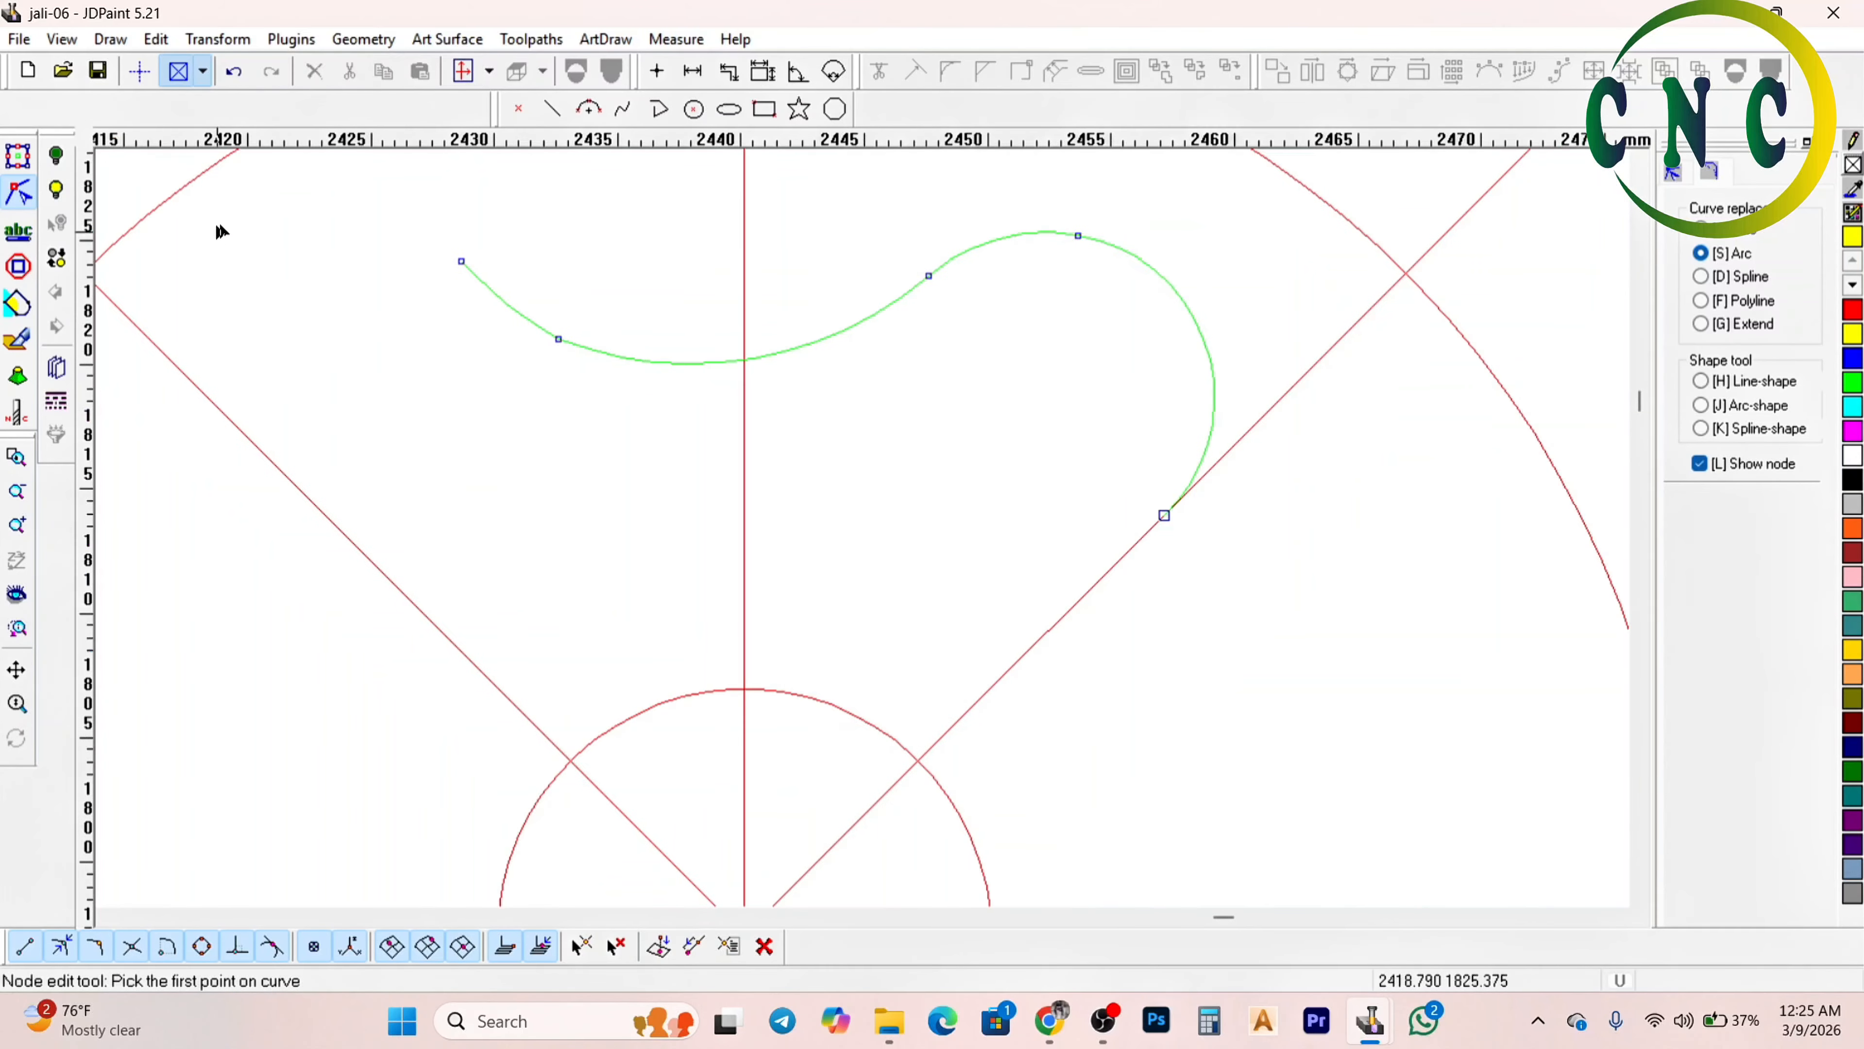
{"action": "scroll", "coordinate": [856, 361], "scroll_direction": "up", "scroll_amount": 2}
{"action": "left_click", "coordinate": [811, 282]}
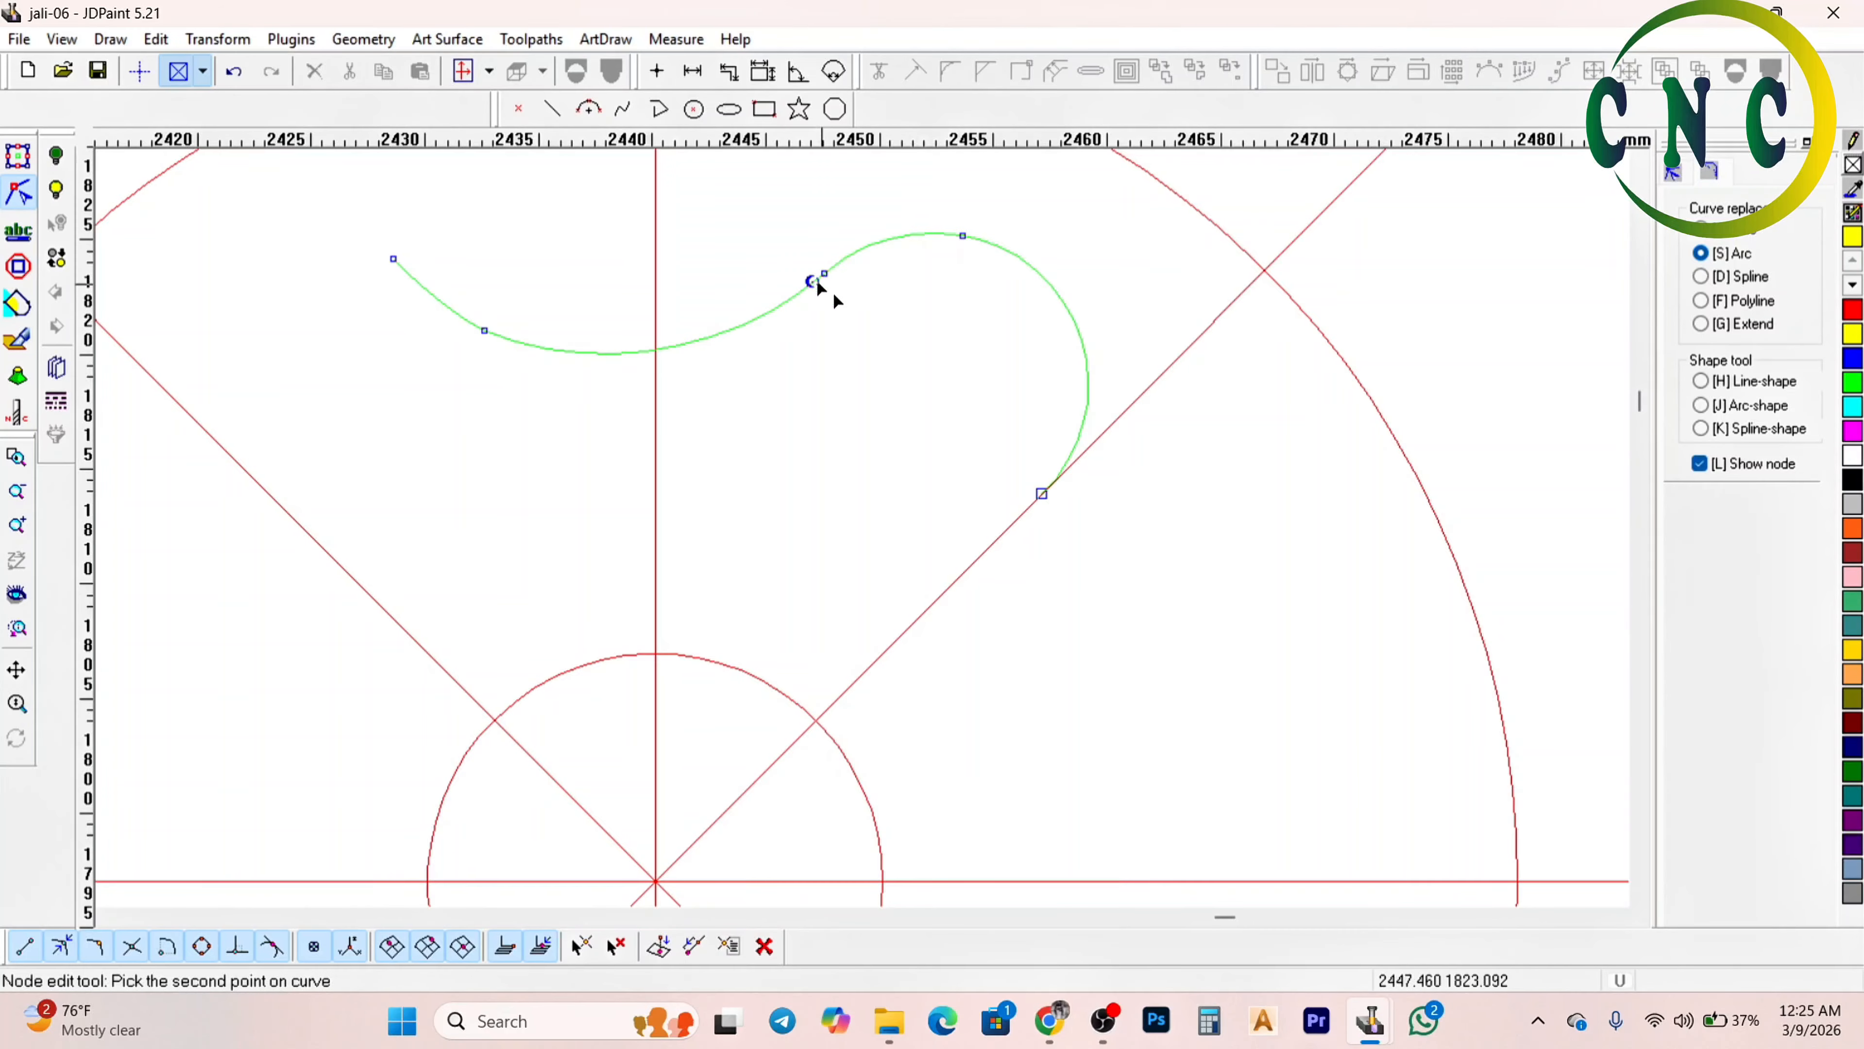
{"action": "left_click", "coordinate": [1041, 492]}
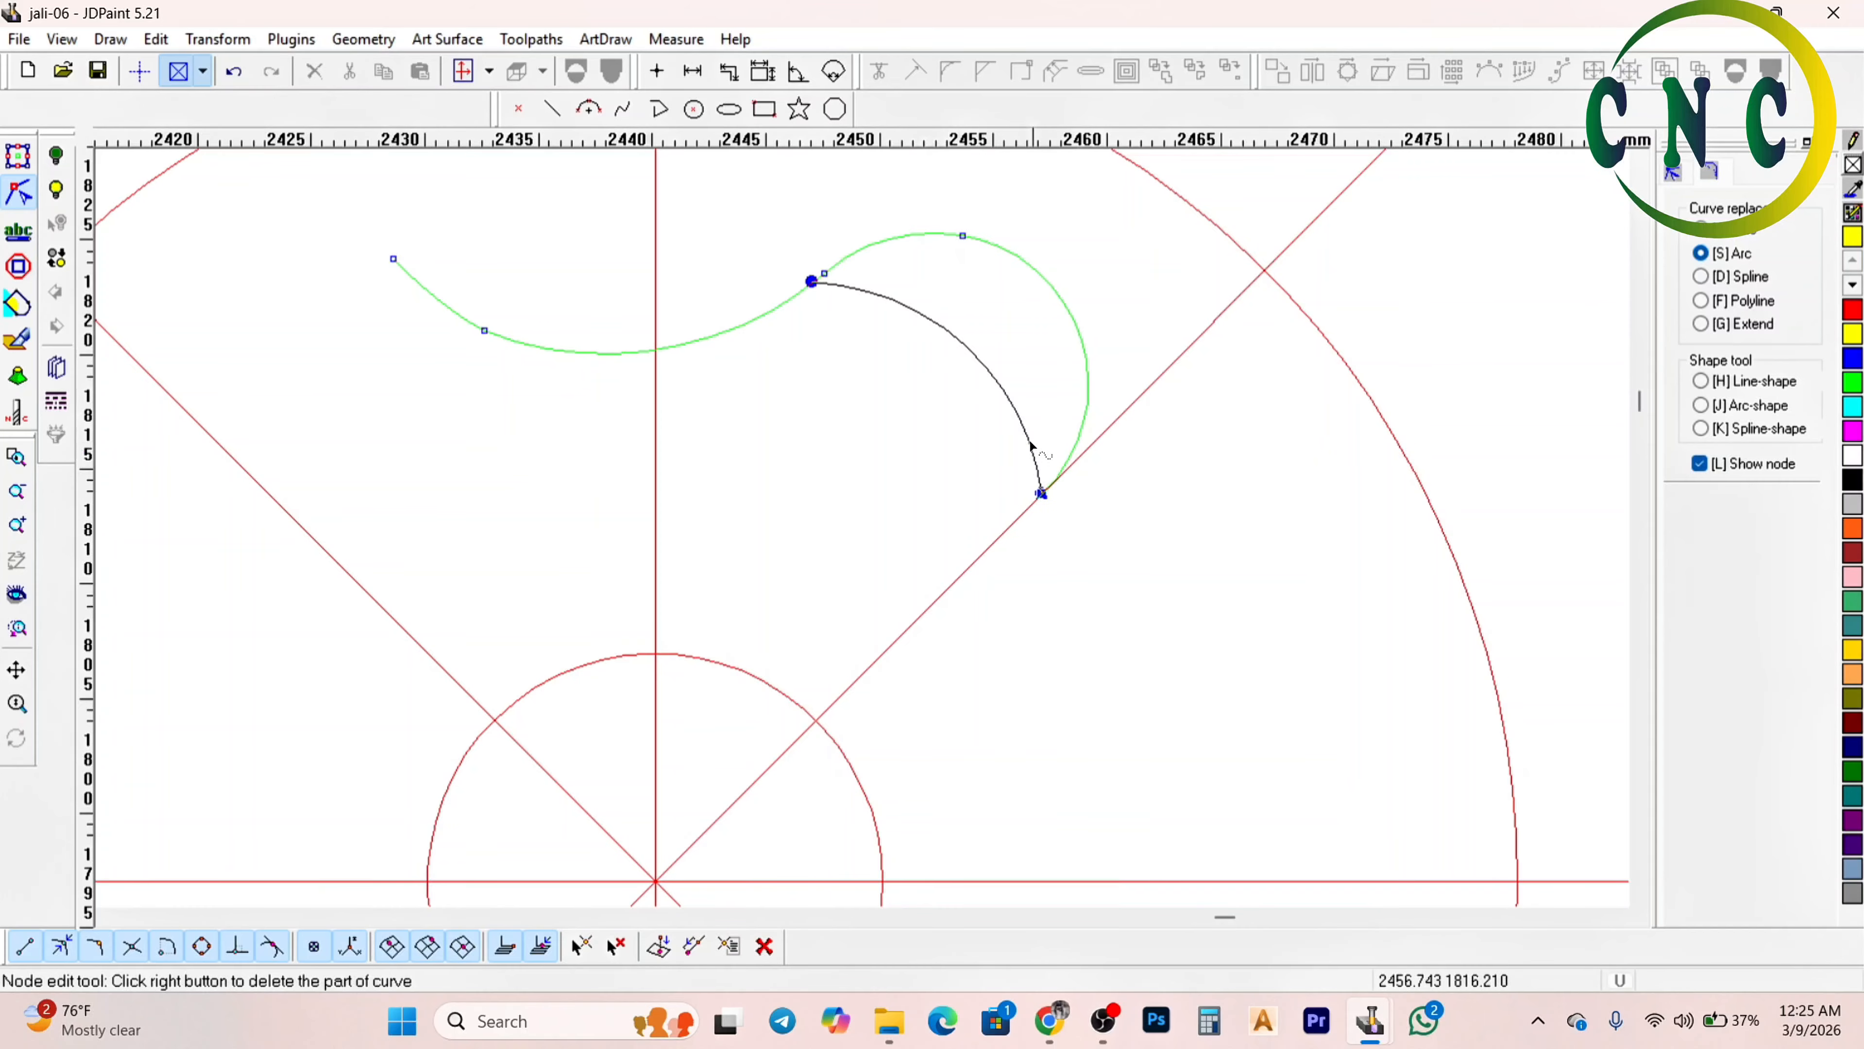
{"action": "left_click", "coordinate": [1006, 412]}
{"action": "scroll", "coordinate": [883, 368], "scroll_direction": "up", "scroll_amount": 2}
{"action": "left_click", "coordinate": [745, 251]}
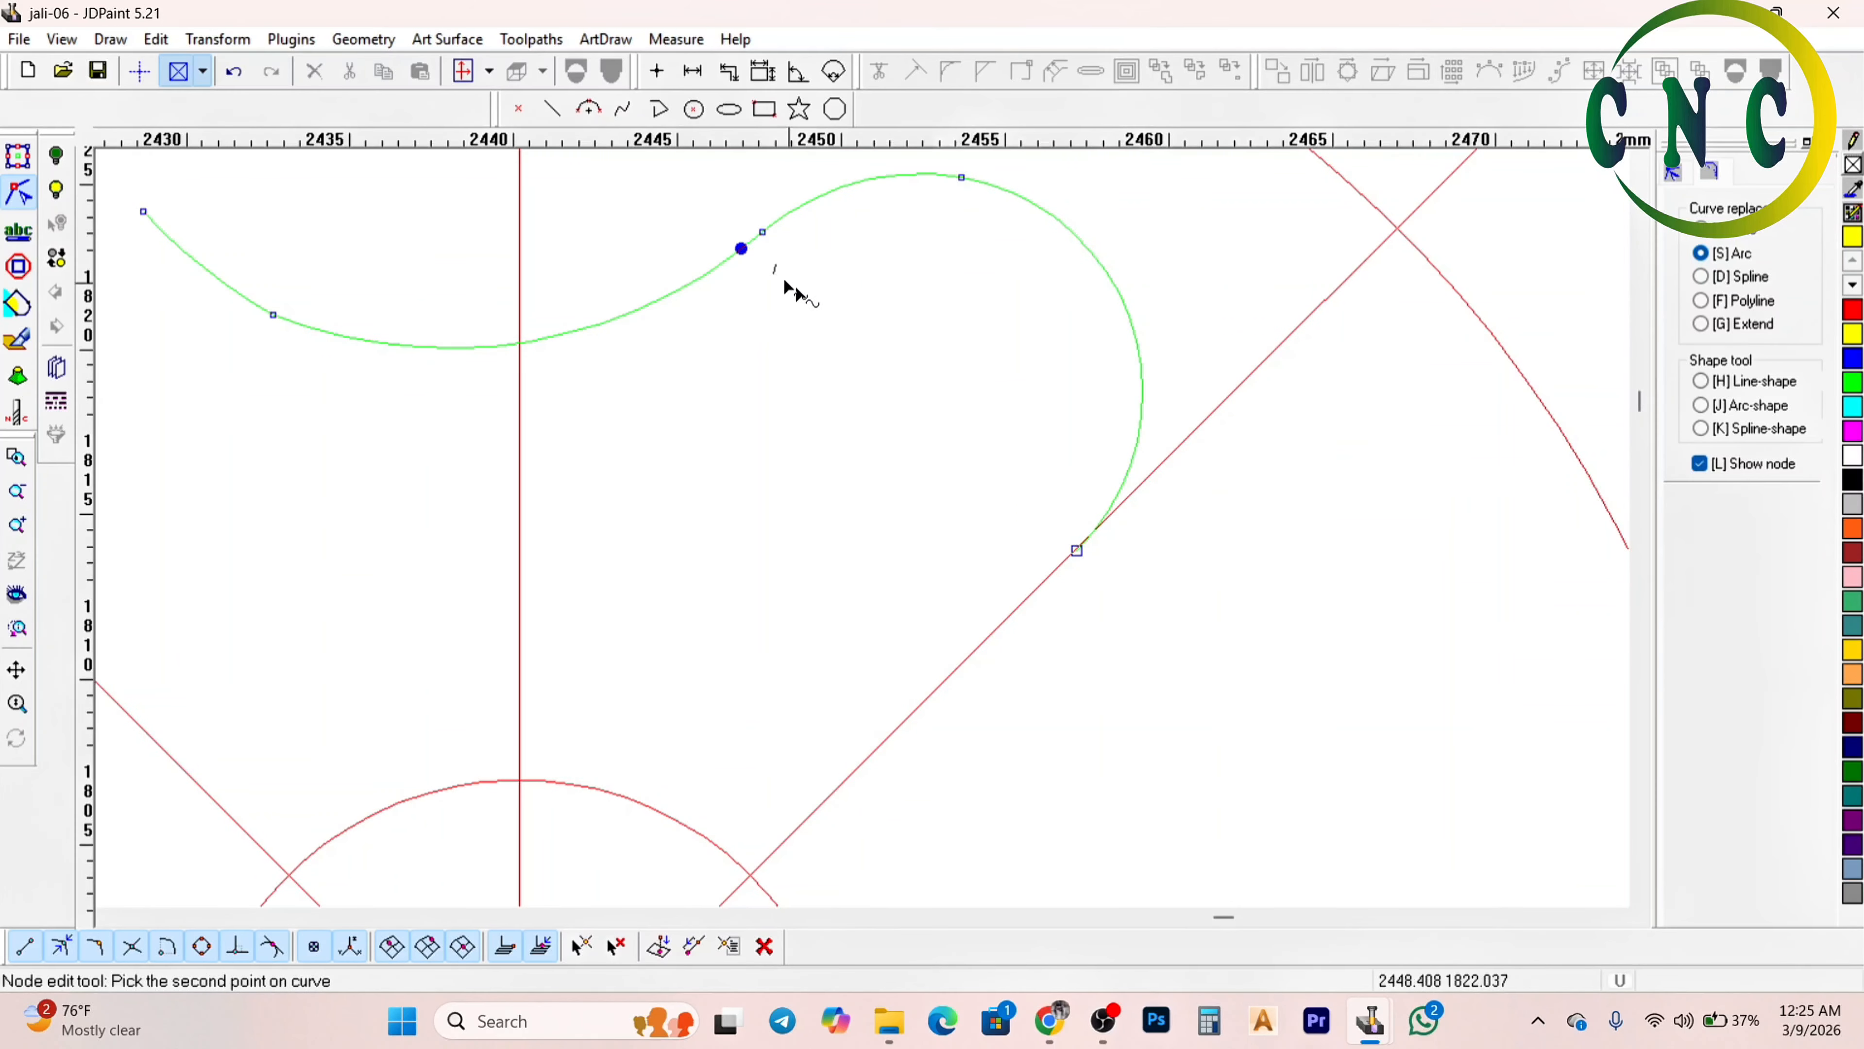
{"action": "left_click", "coordinate": [1075, 551]}
{"action": "right_click", "coordinate": [777, 305]}
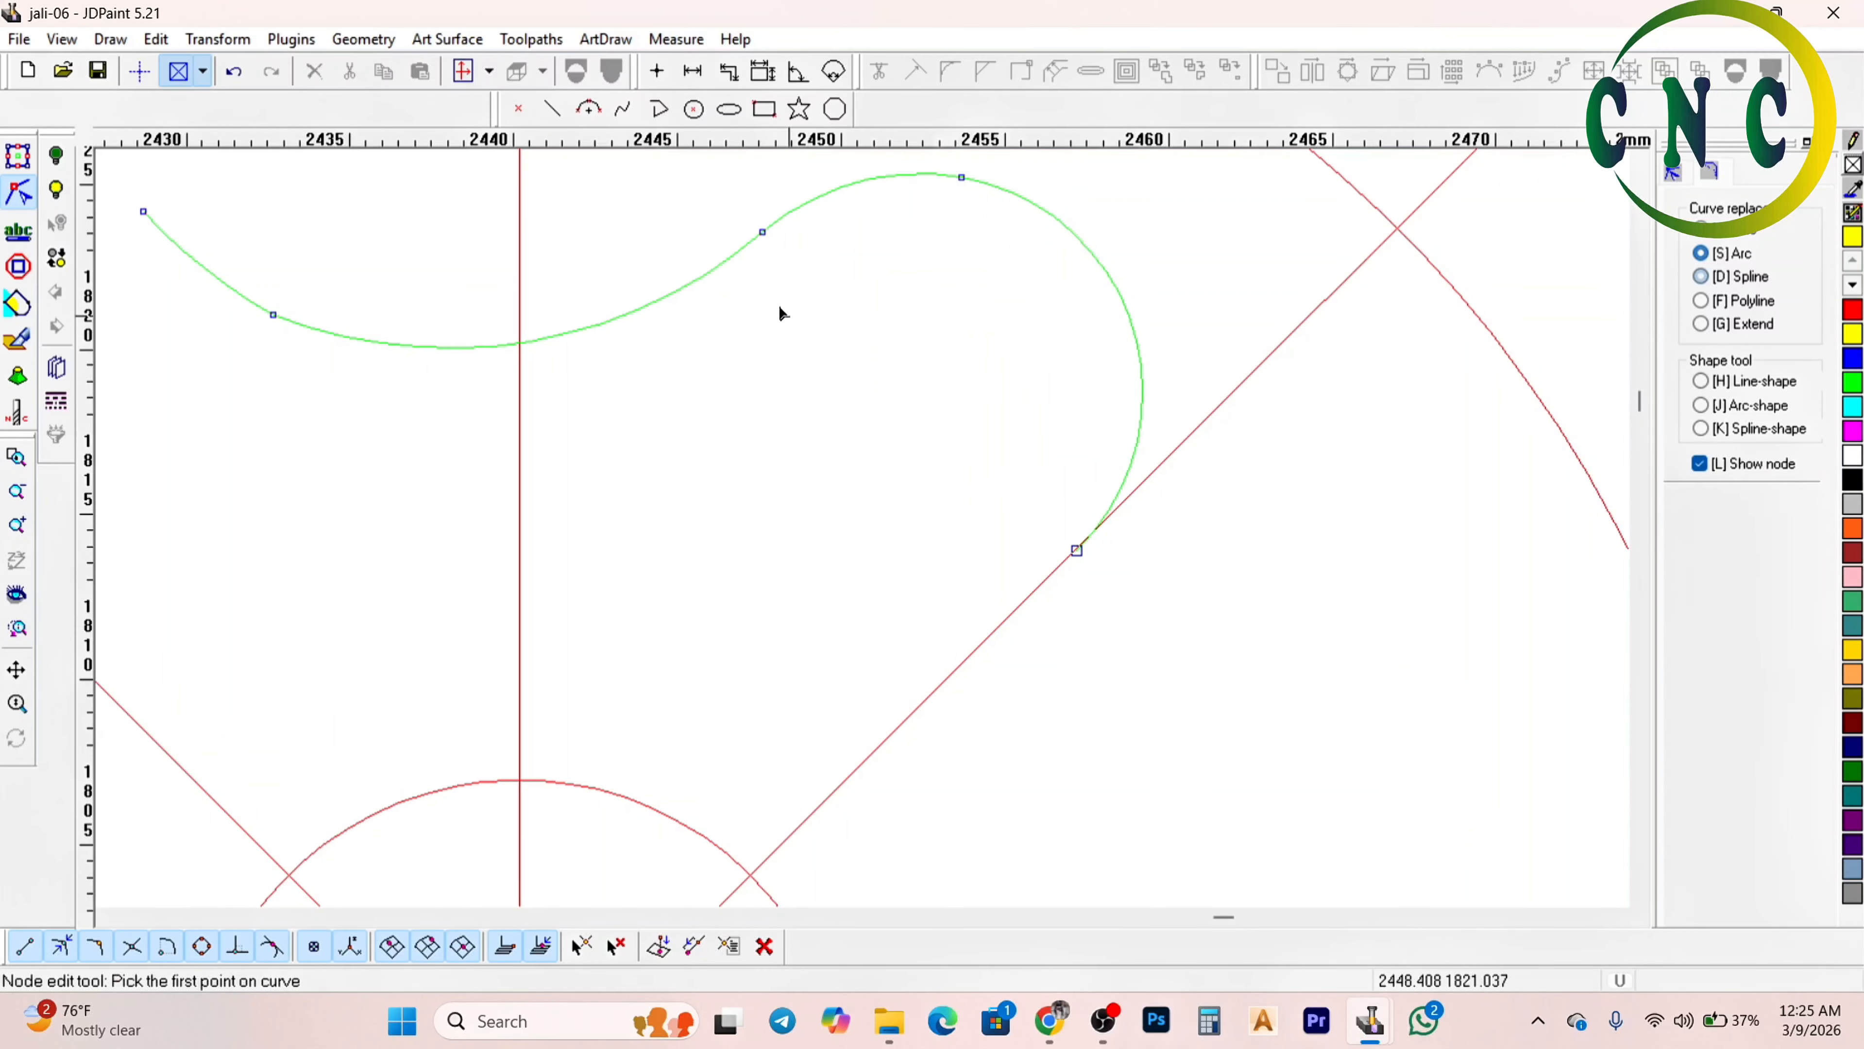
Replace the whole right lobe with a single arc ending on the radial line and move its end node slightly inward along that line
{"action": "scroll", "coordinate": [749, 265], "scroll_direction": "up", "scroll_amount": 1}
{"action": "left_click", "coordinate": [727, 248]}
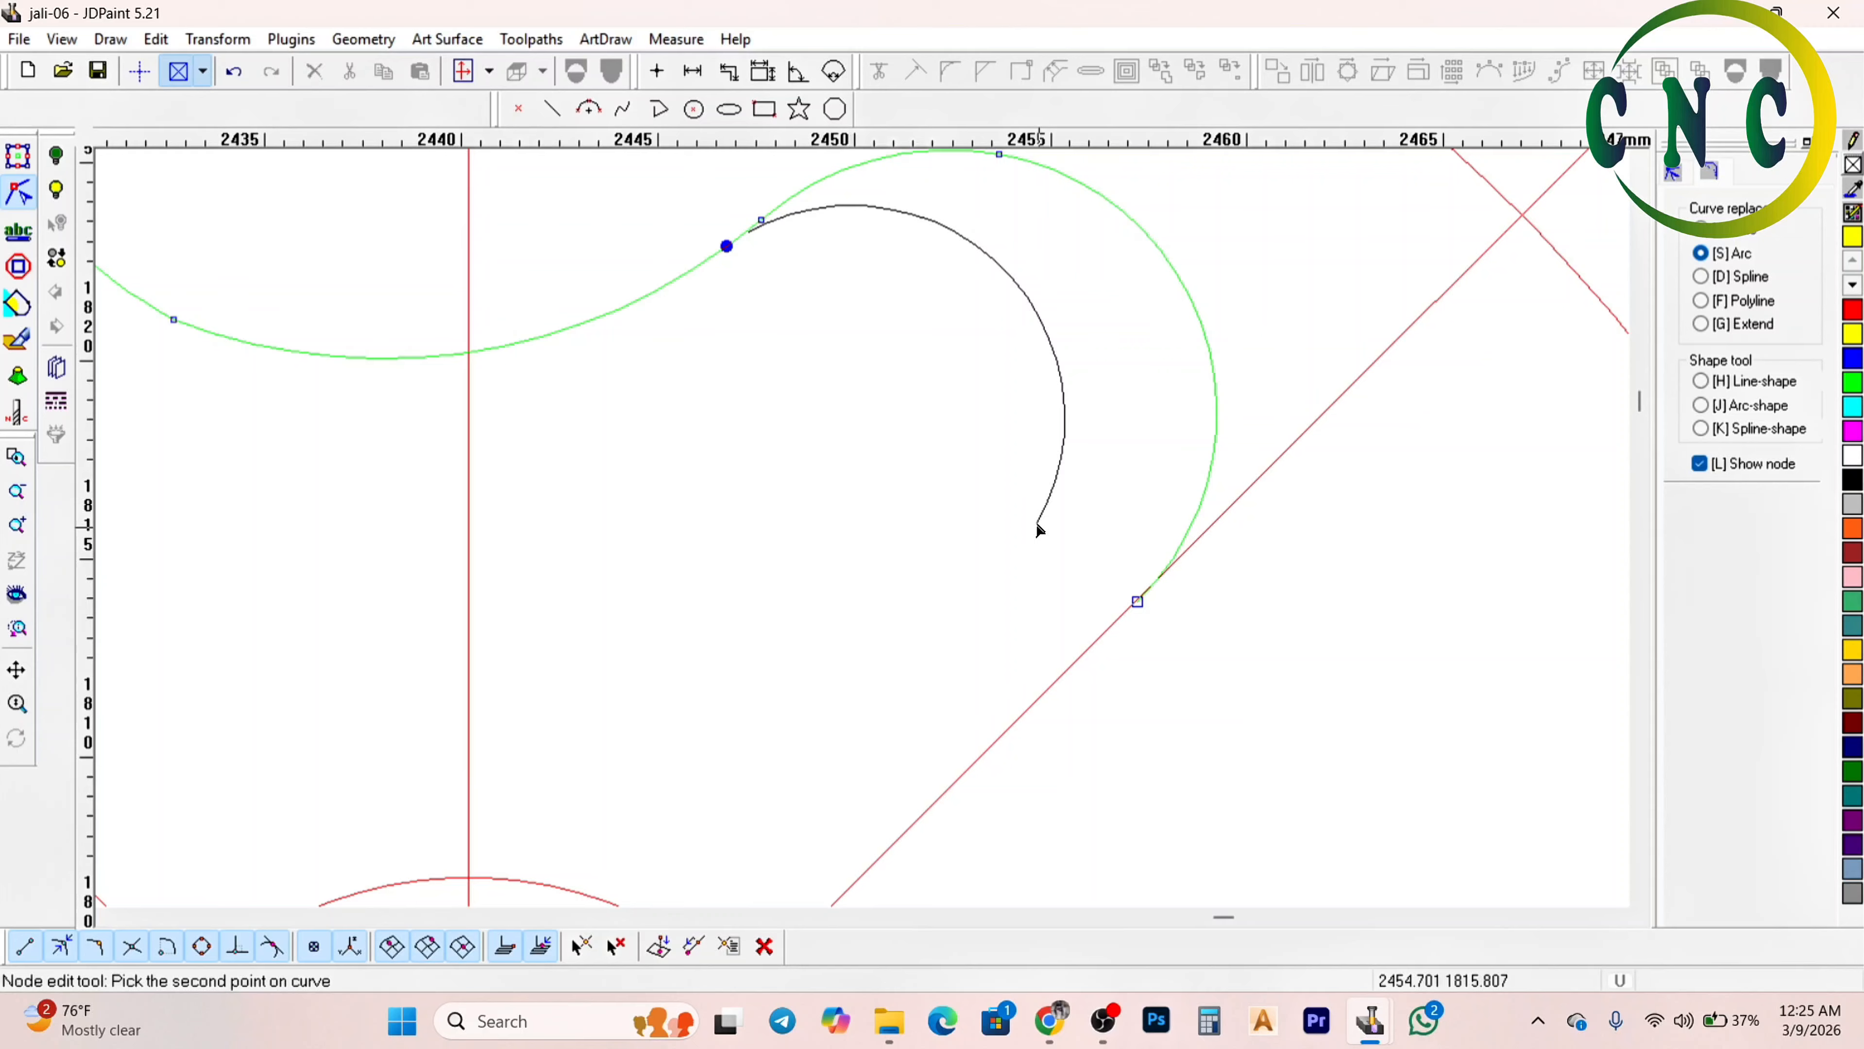
{"action": "left_click", "coordinate": [1136, 602]}
{"action": "right_click", "coordinate": [1131, 599]}
{"action": "left_click", "coordinate": [1170, 500]}
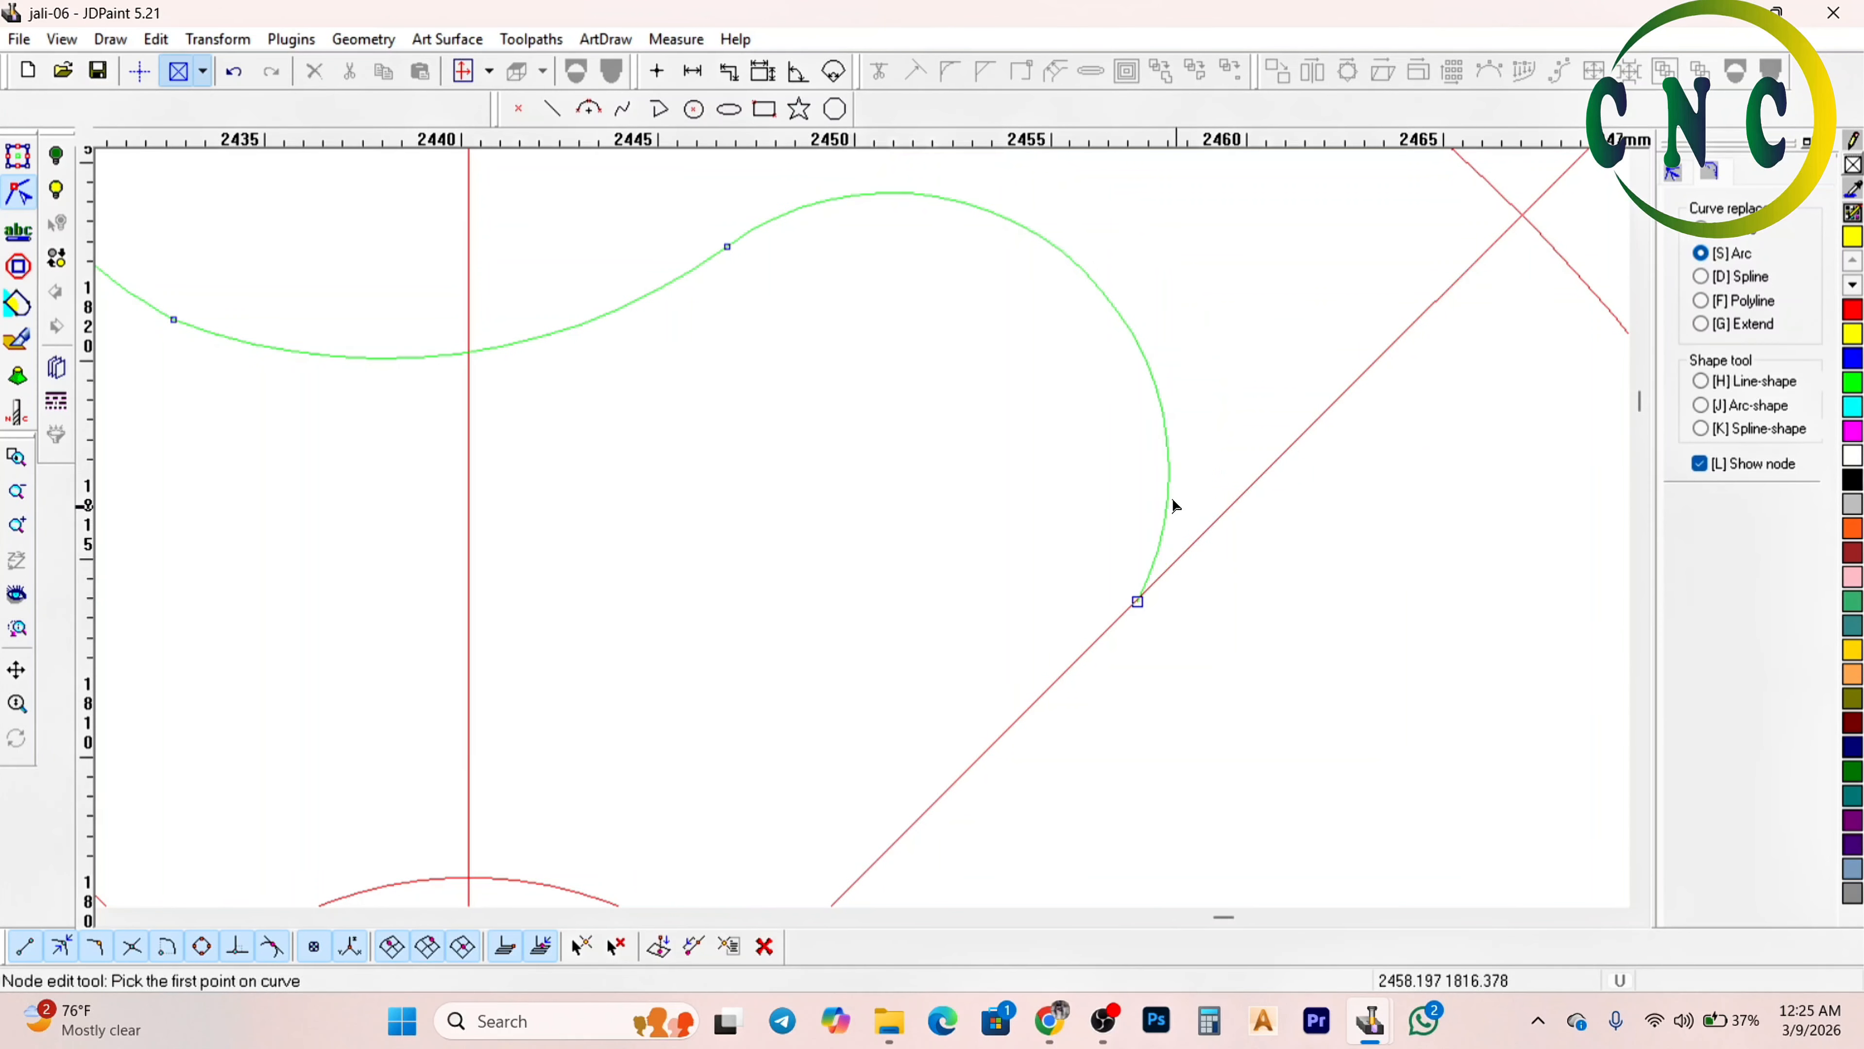
{"action": "right_click", "coordinate": [1156, 528]}
{"action": "scroll", "coordinate": [1152, 546], "scroll_direction": "up", "scroll_amount": 1}
{"action": "left_click_drag", "start_coordinate": [1131, 623], "coordinate": [1092, 660]}
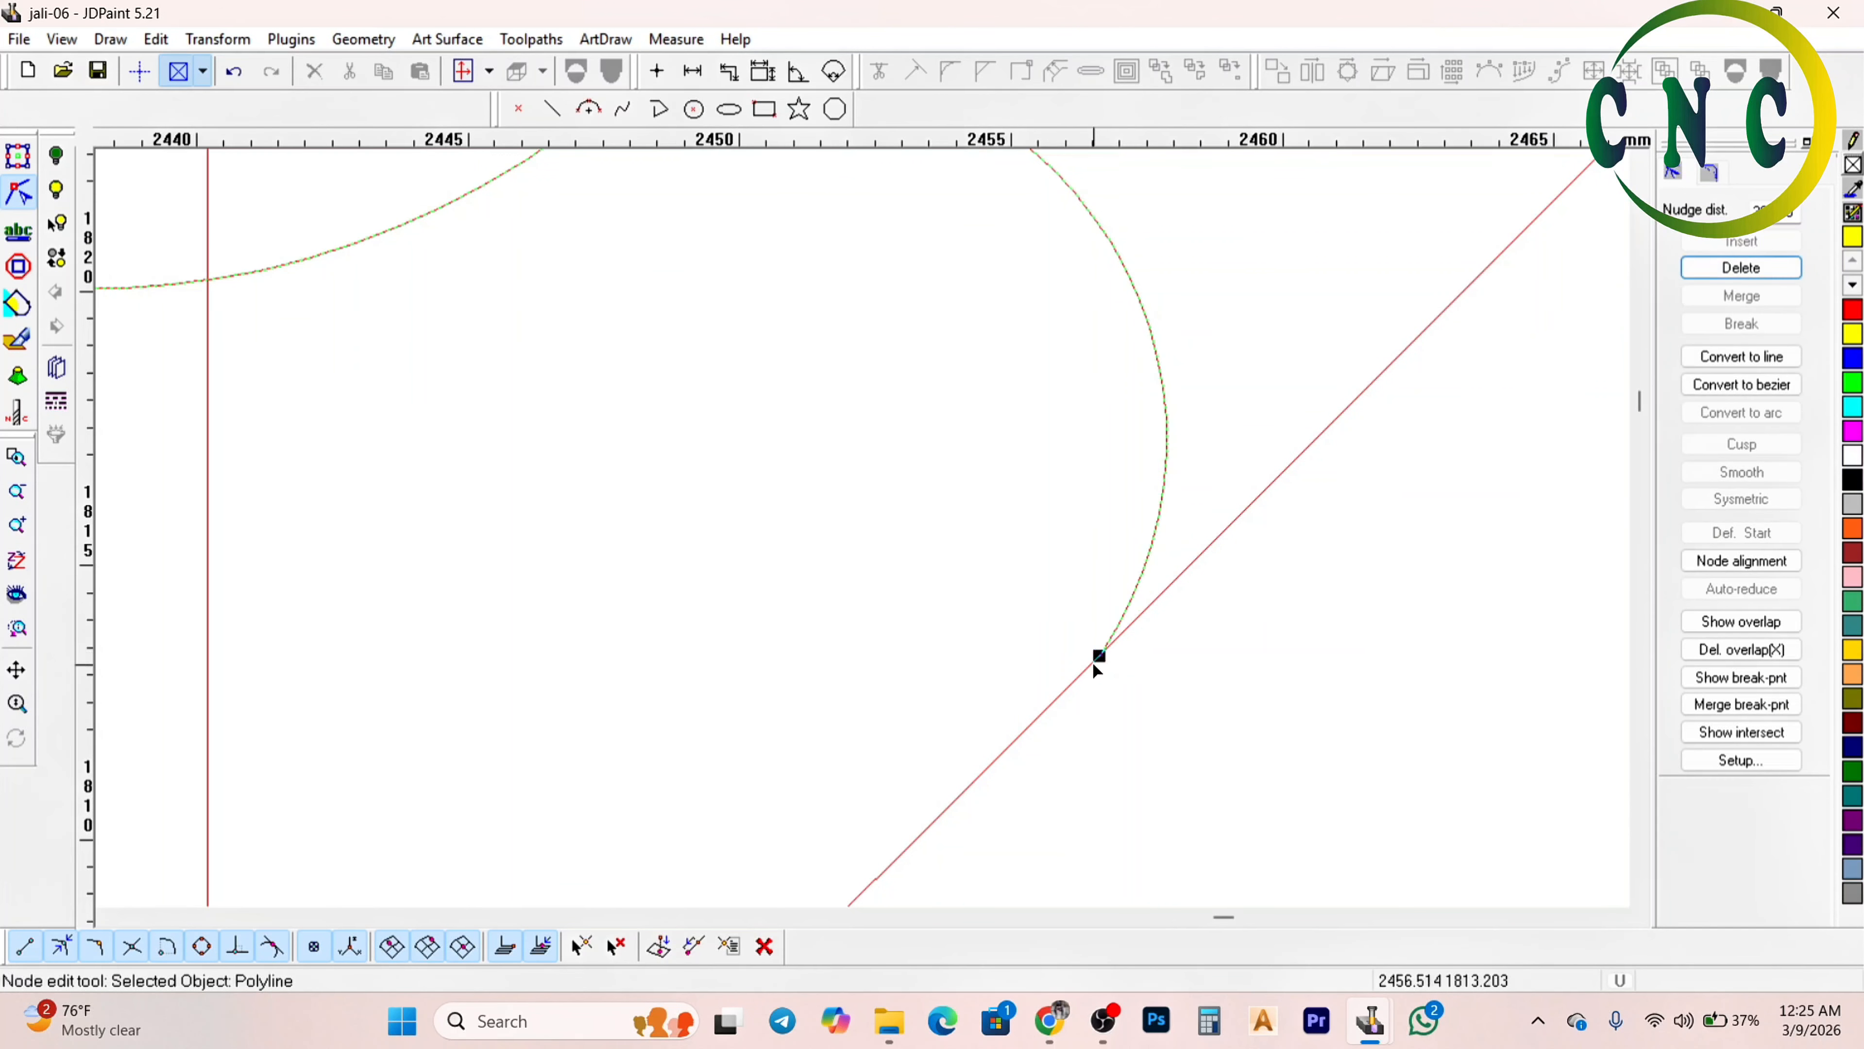
{"action": "scroll", "coordinate": [1094, 657], "scroll_direction": "down", "scroll_amount": 2}
Trim the curve at the vertical centre line, removing the part to its left
{"action": "left_click", "coordinate": [19, 156]}
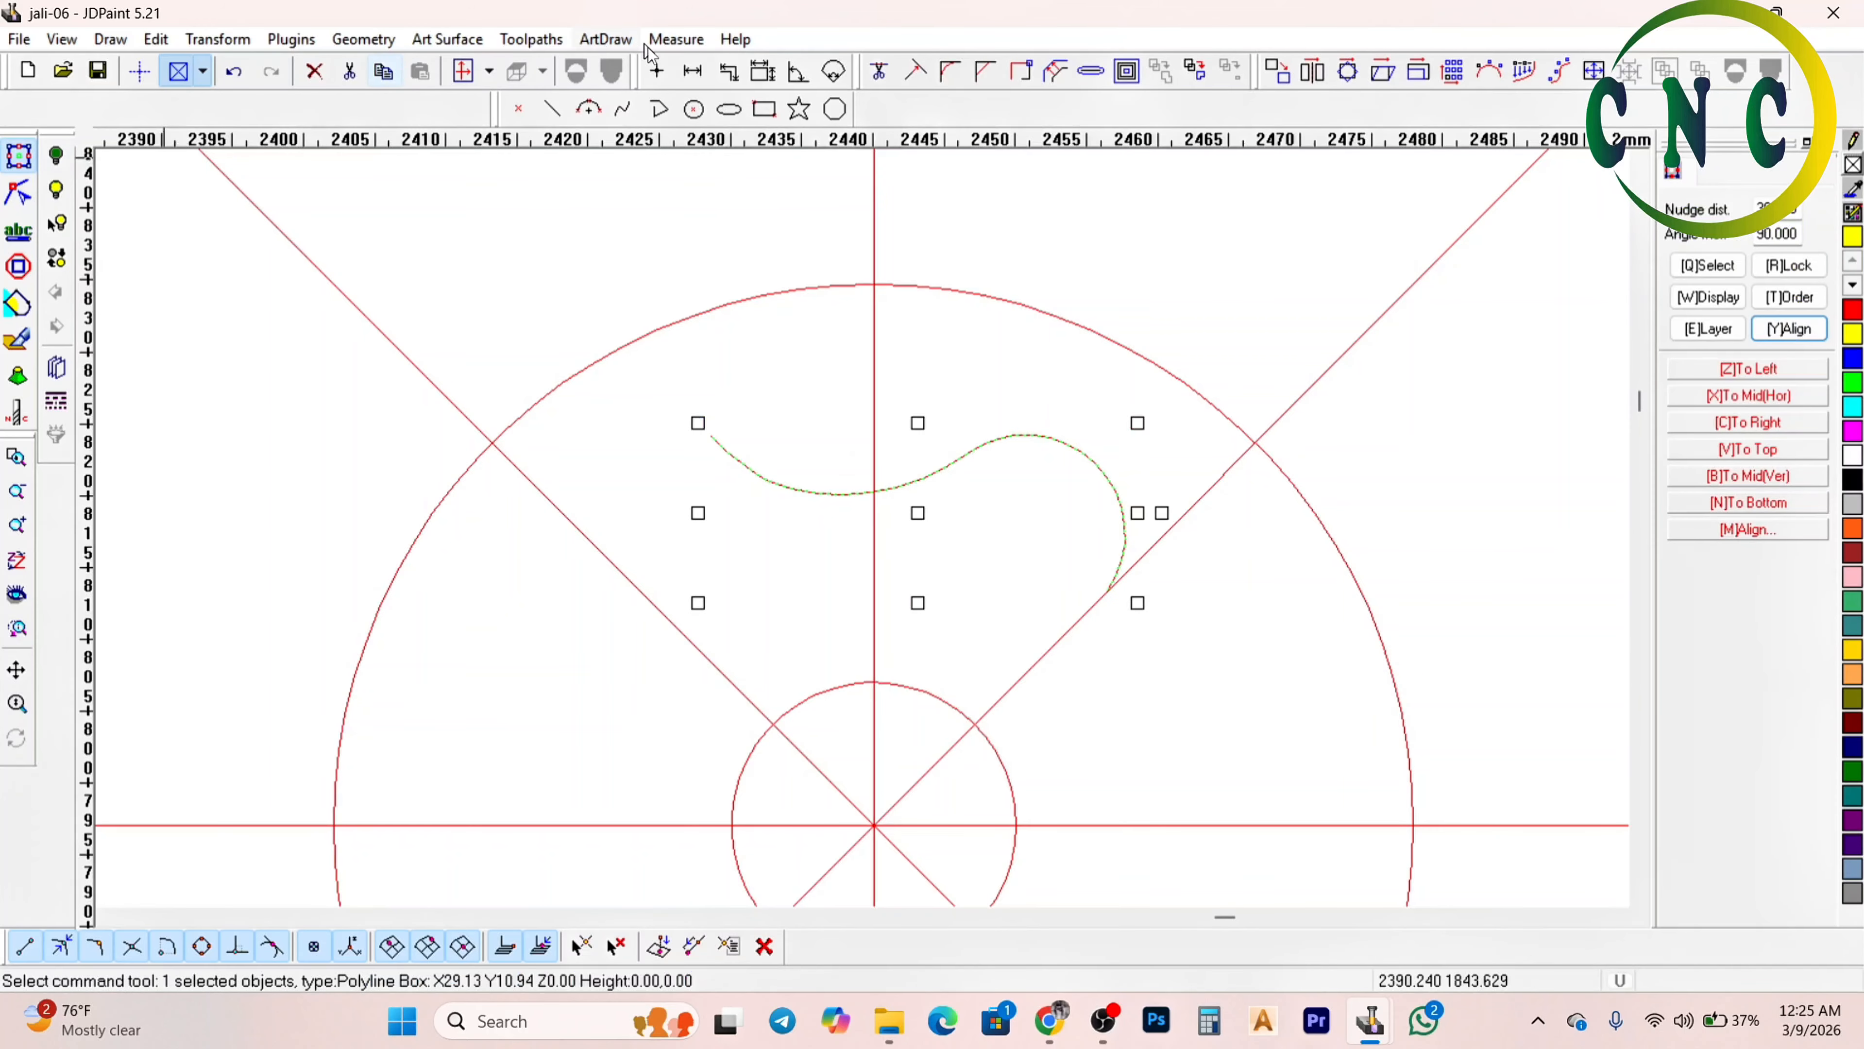
{"action": "left_click", "coordinate": [878, 70]}
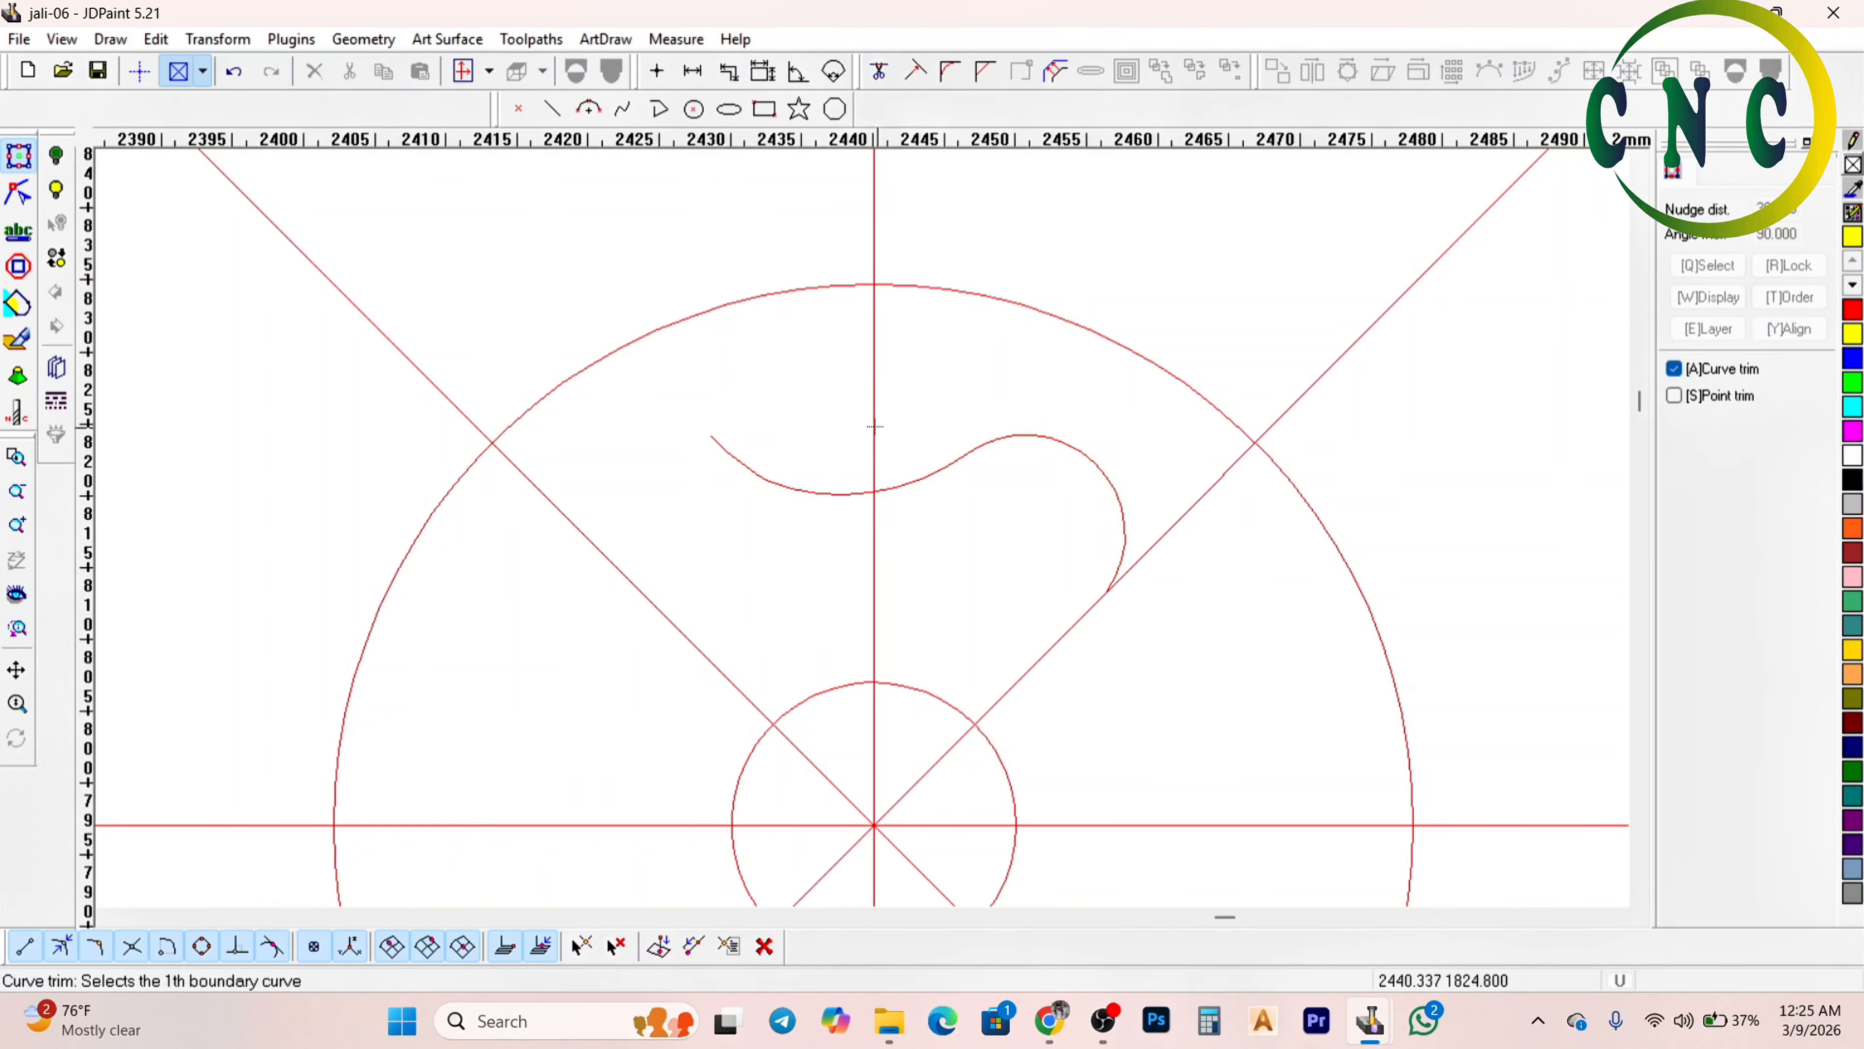
{"action": "left_click", "coordinate": [849, 493]}
{"action": "right_click", "coordinate": [990, 476]}
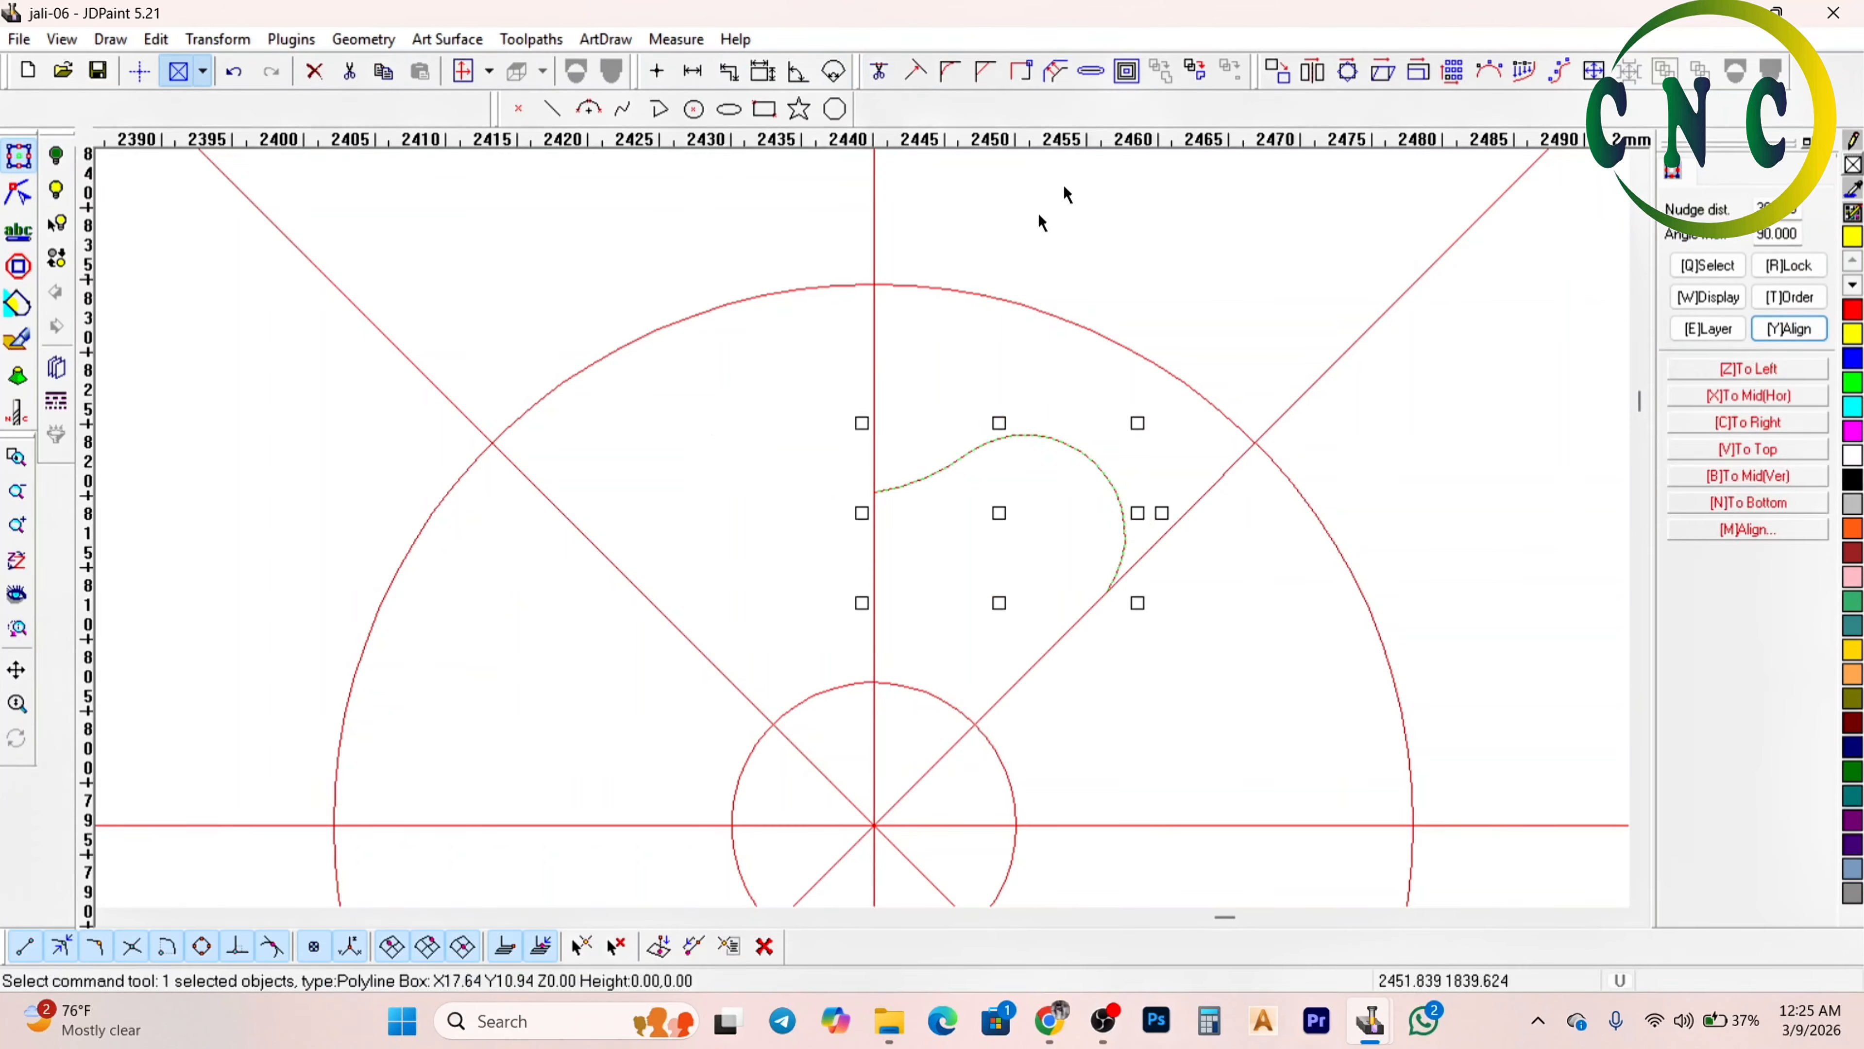
Mirror the half-petal curve about the vertical centre line, keeping the original
{"action": "left_click", "coordinate": [1312, 71]}
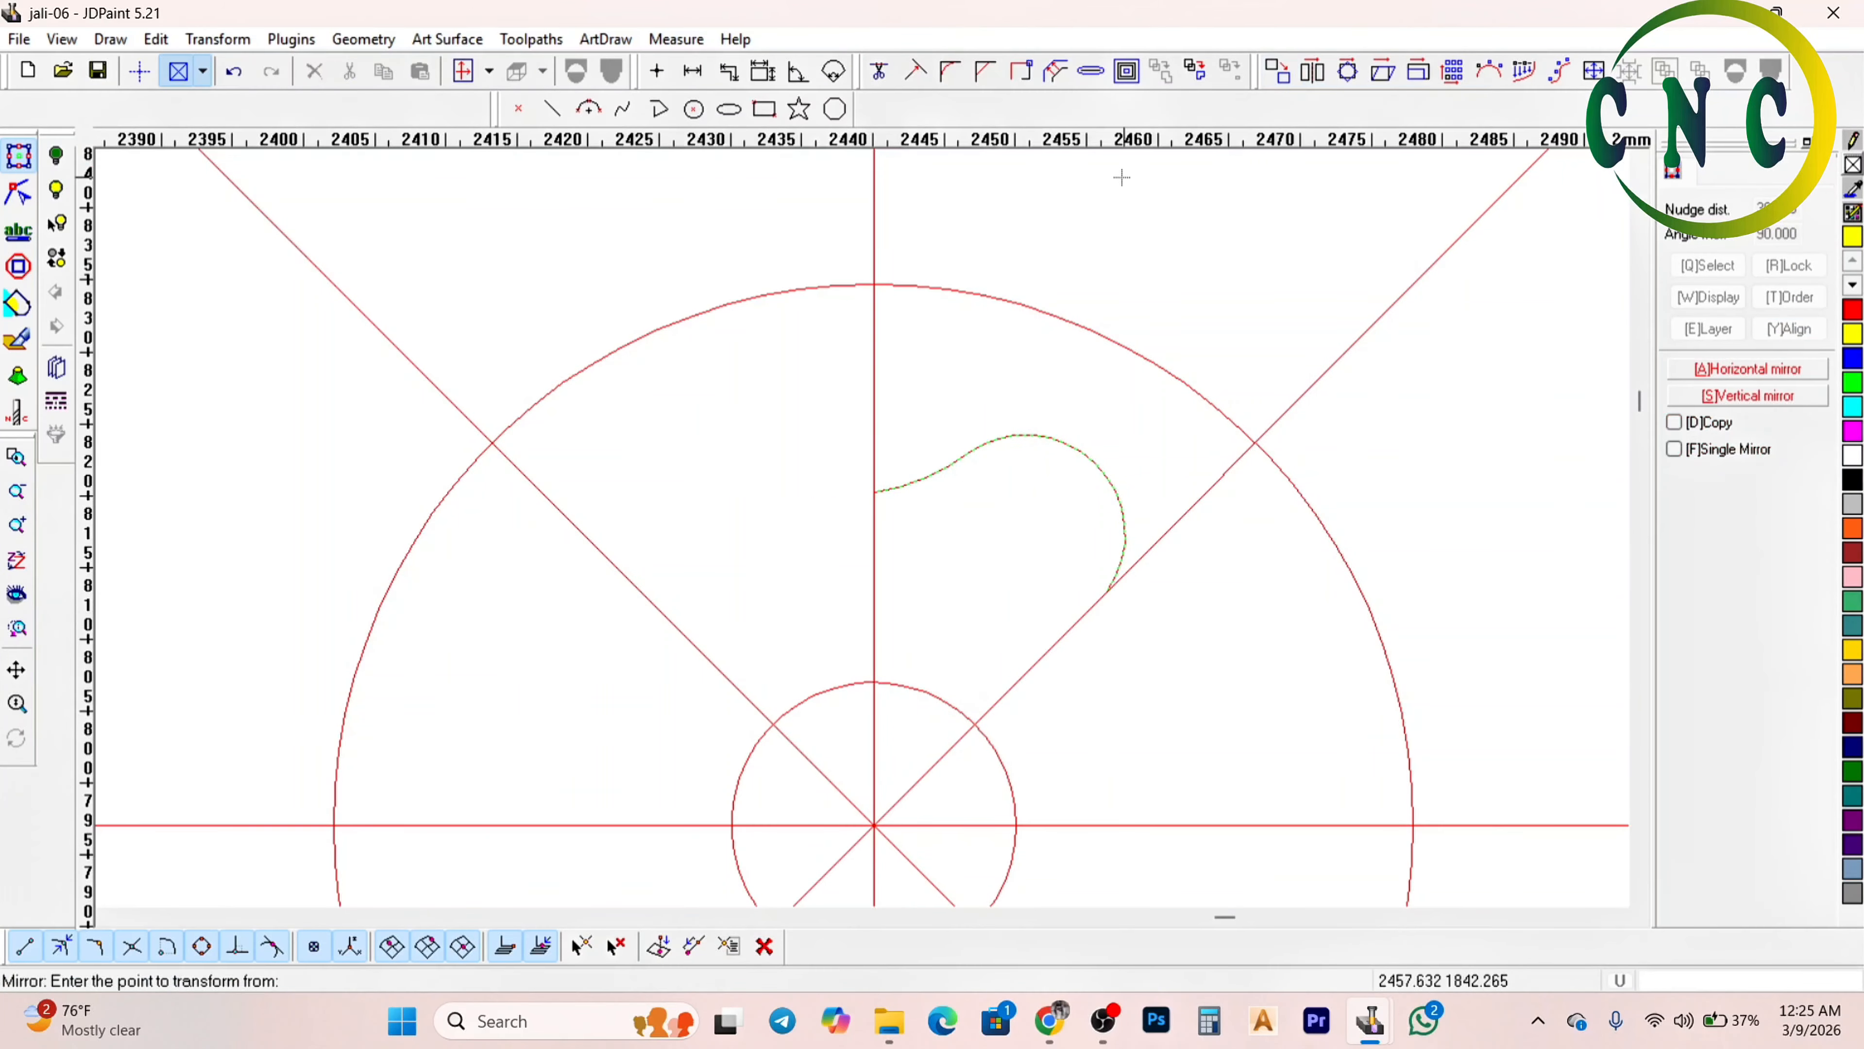
{"action": "left_click", "coordinate": [874, 306]}
{"action": "left_click", "coordinate": [874, 371]}
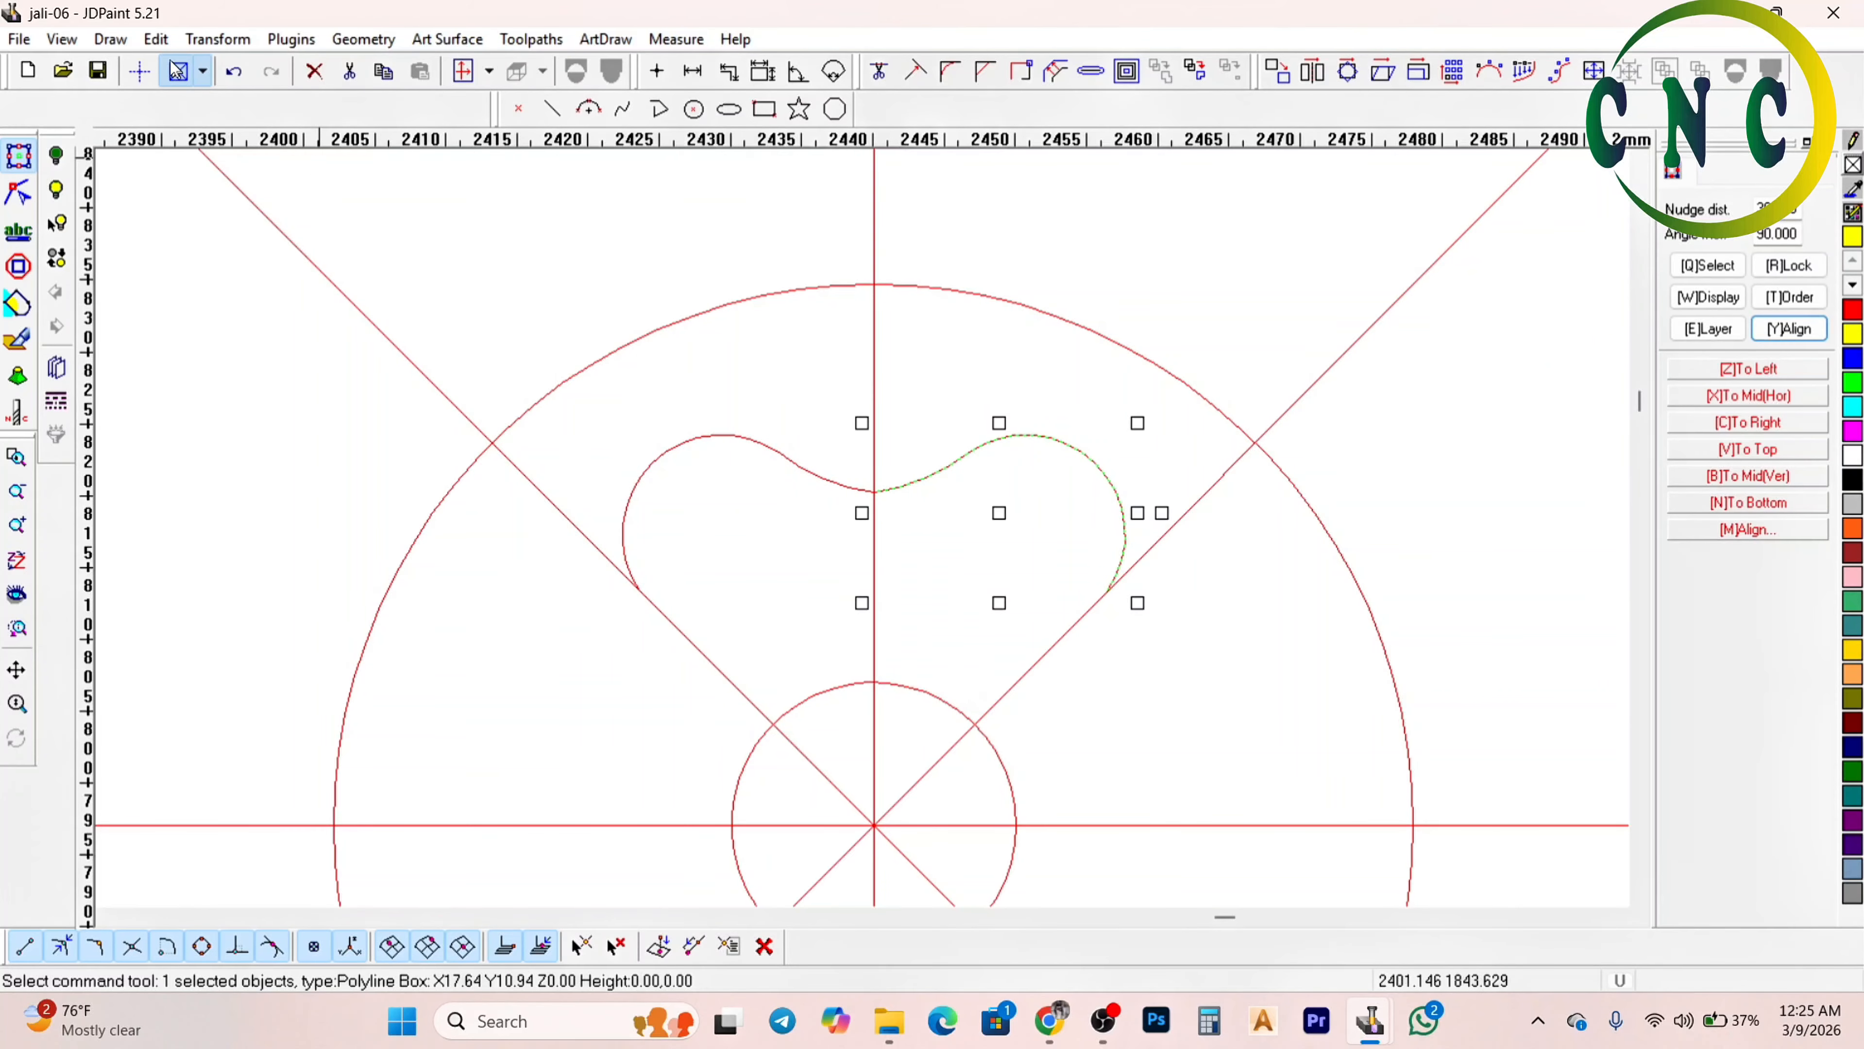
Auto-join the two mirrored half-petal curves into one polyline
{"action": "left_click", "coordinate": [156, 39]}
{"action": "left_click", "coordinate": [221, 394]}
{"action": "scroll", "coordinate": [690, 428], "scroll_direction": "up", "scroll_amount": 4}
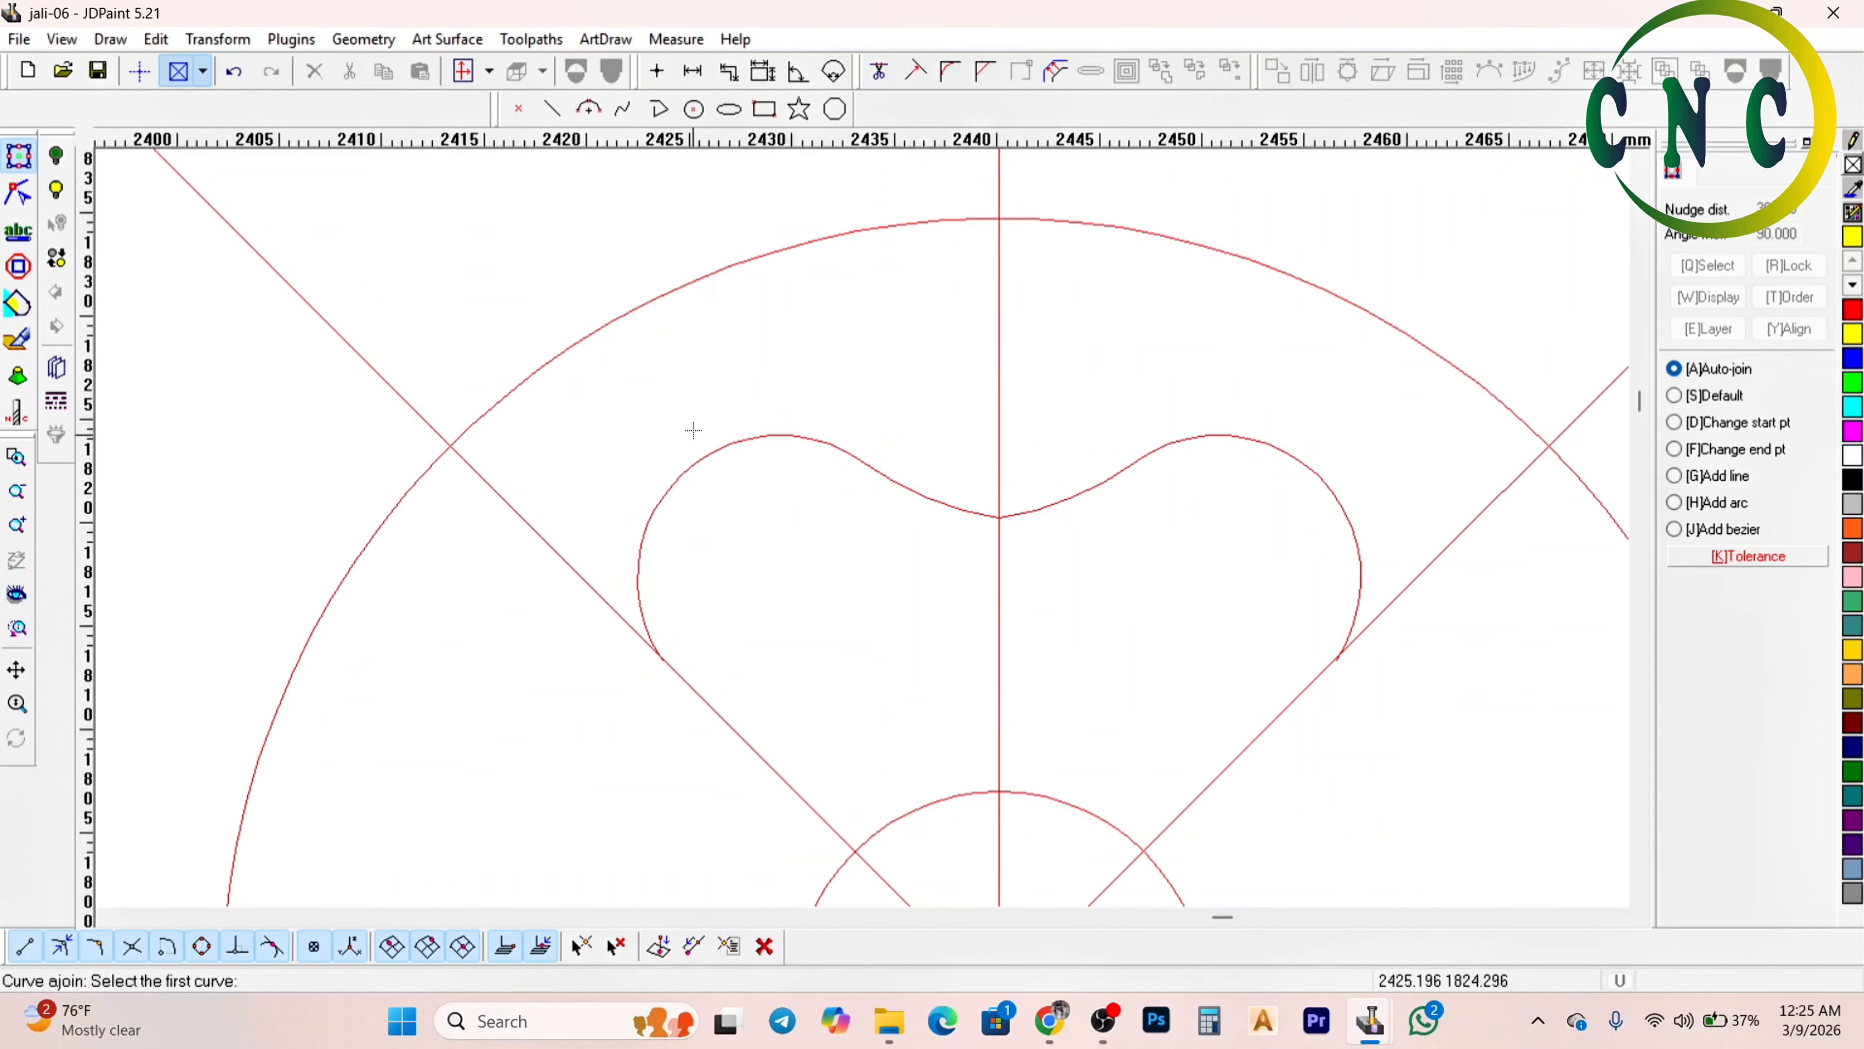
{"action": "scroll", "coordinate": [1001, 509], "scroll_direction": "up", "scroll_amount": 2}
{"action": "scroll", "coordinate": [771, 447], "scroll_direction": "down", "scroll_amount": 2}
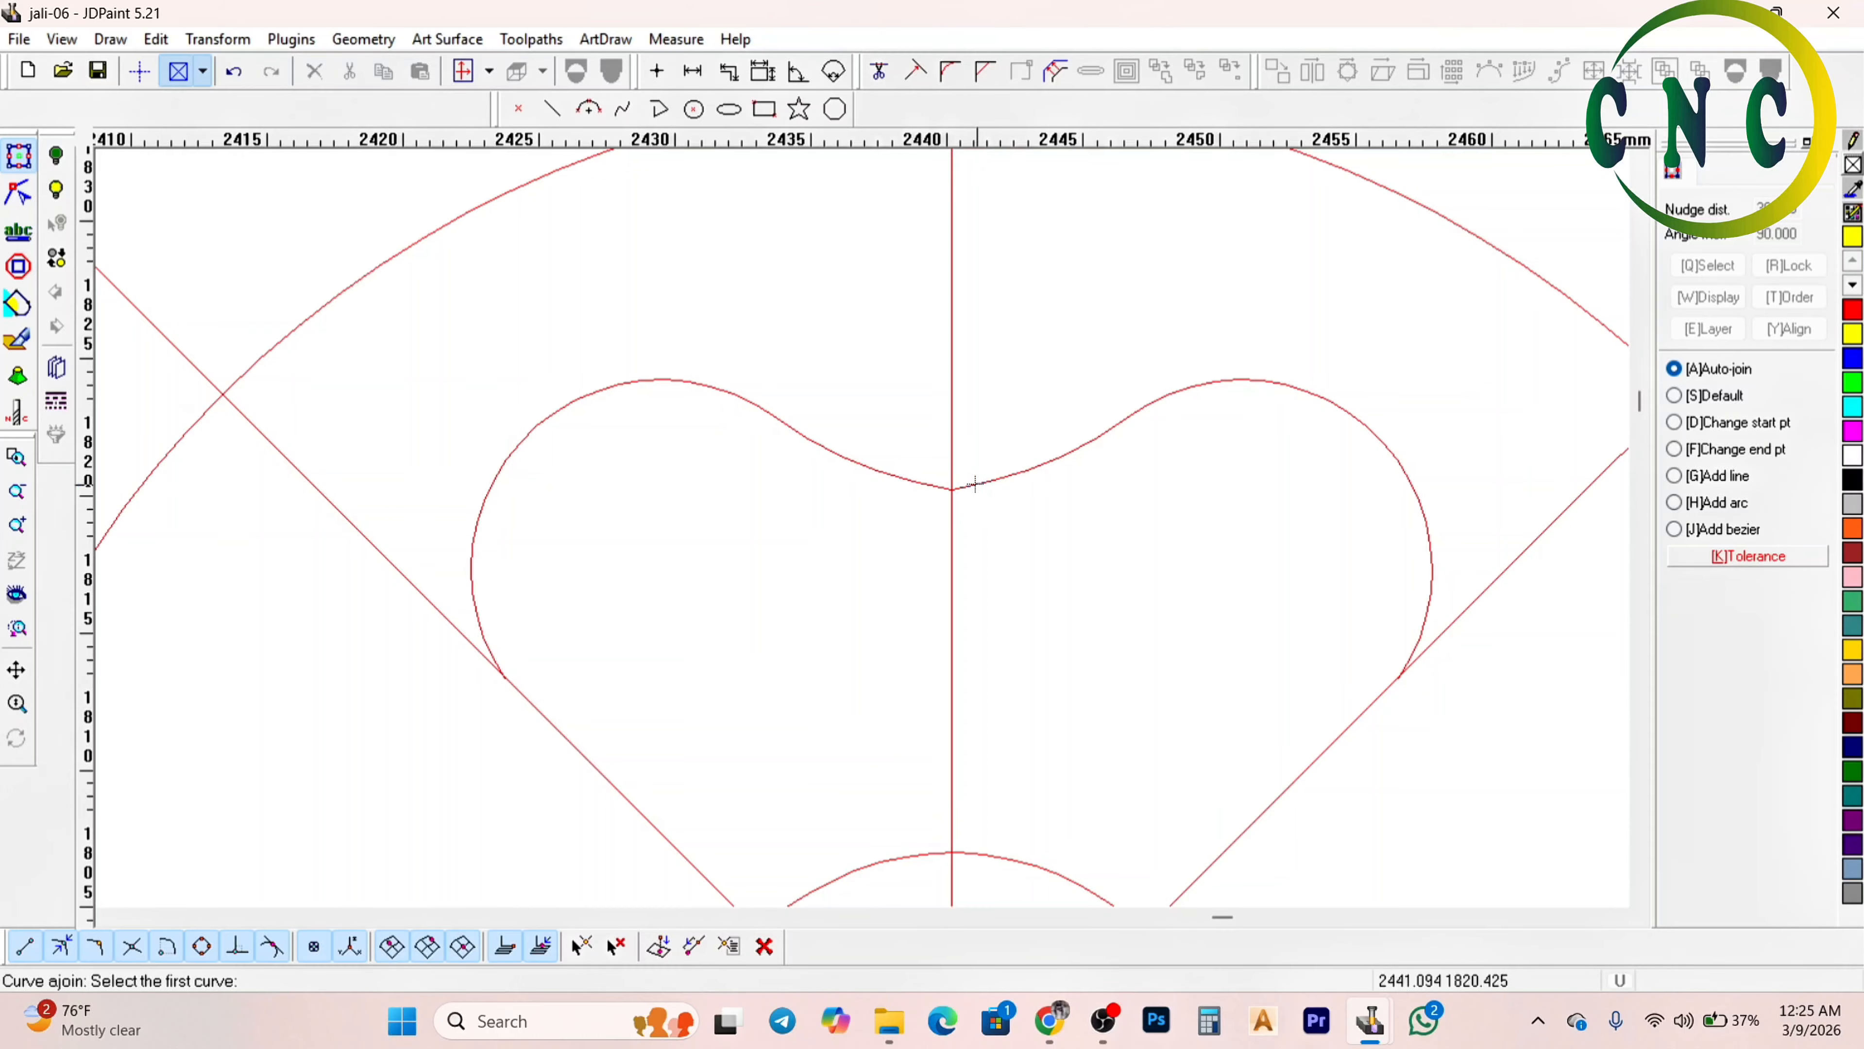
{"action": "key", "text": "Escape"}
Replace the pointed dip in the middle of the joined curve with one arc between the two inner lobe nodes
{"action": "left_click", "coordinate": [894, 474]}
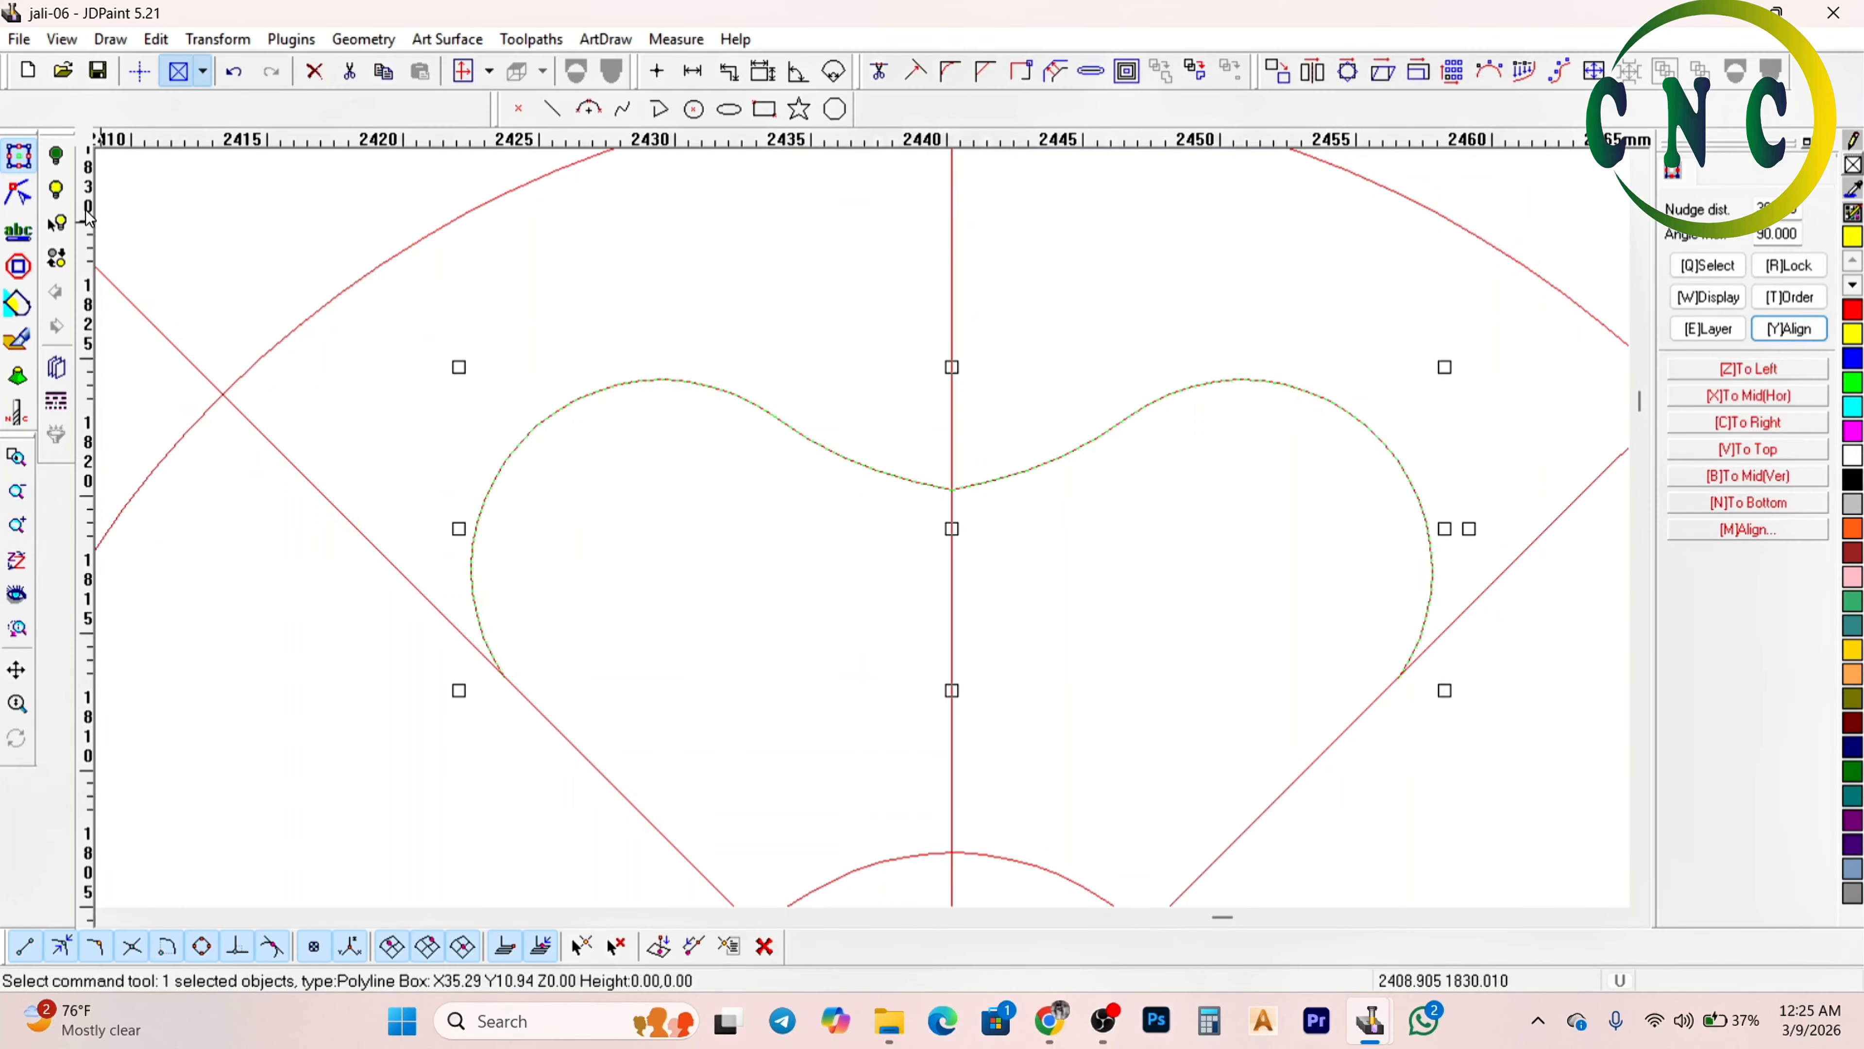
{"action": "left_click", "coordinate": [20, 195]}
{"action": "key", "text": "s"}
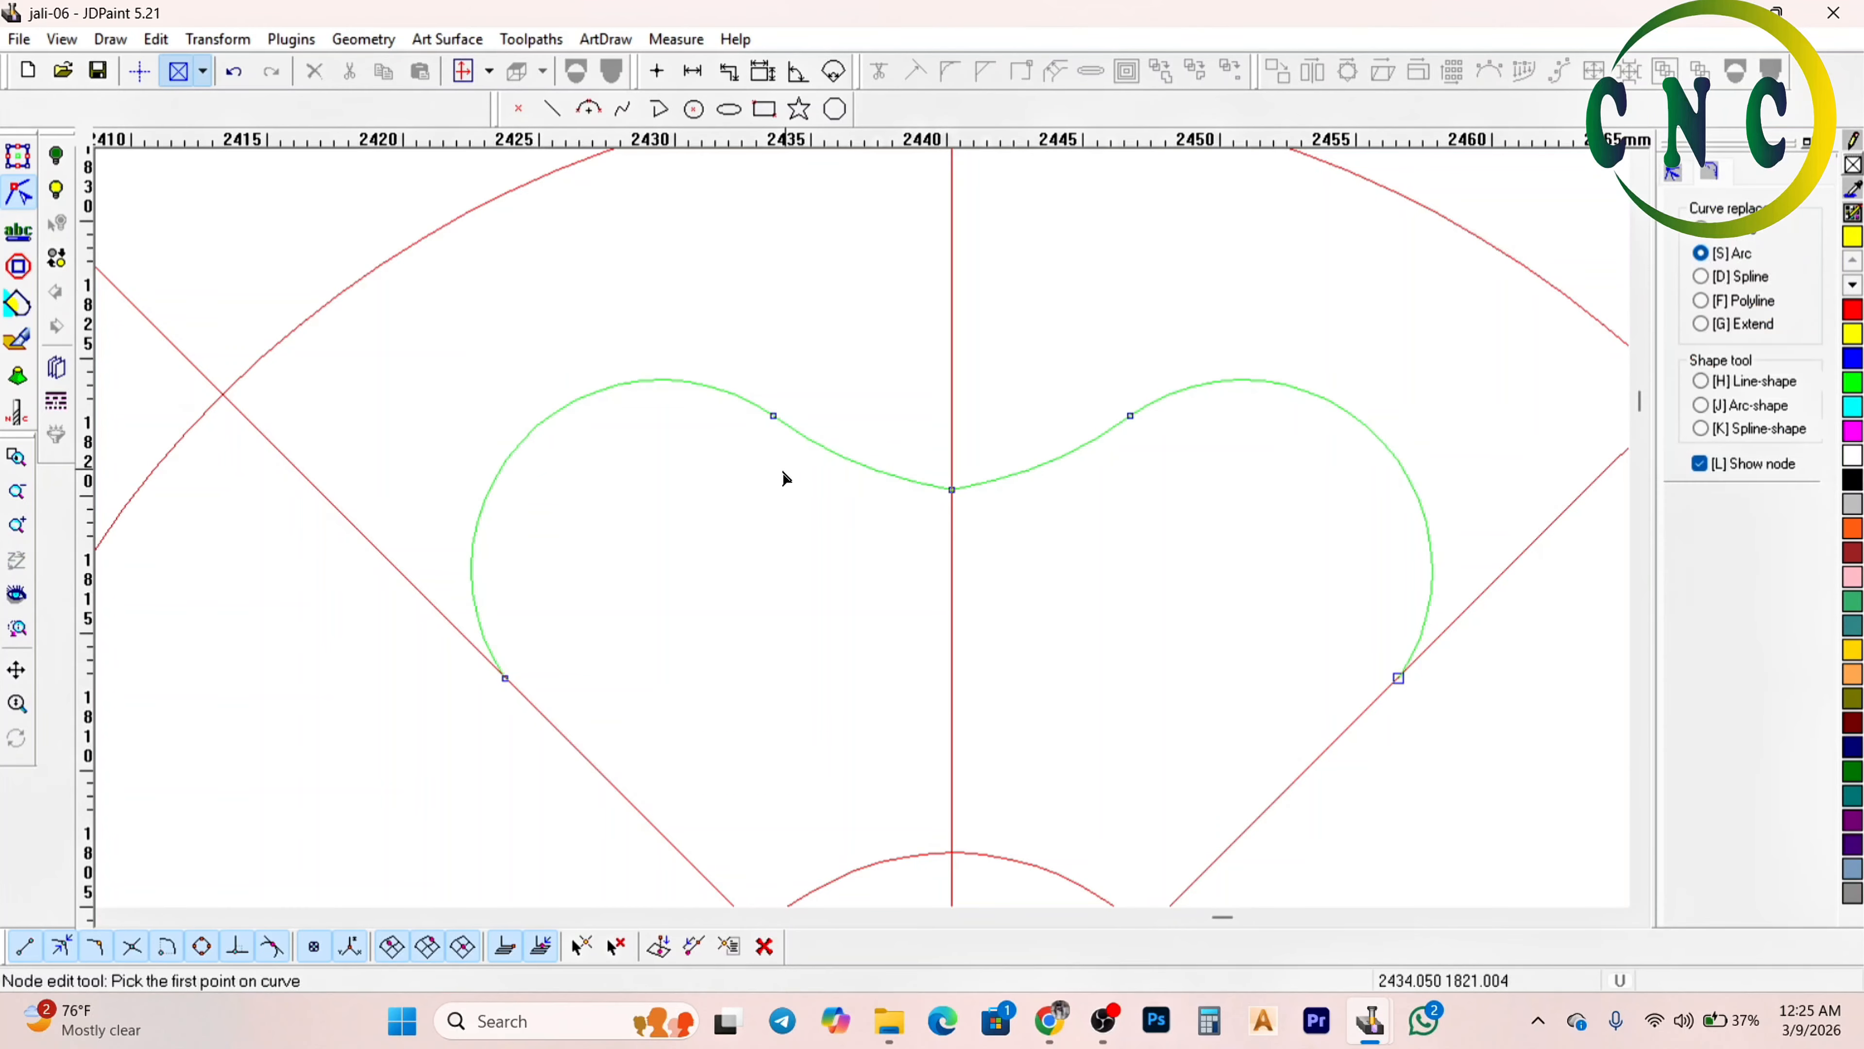
{"action": "left_click", "coordinate": [772, 416]}
{"action": "left_click", "coordinate": [1130, 417]}
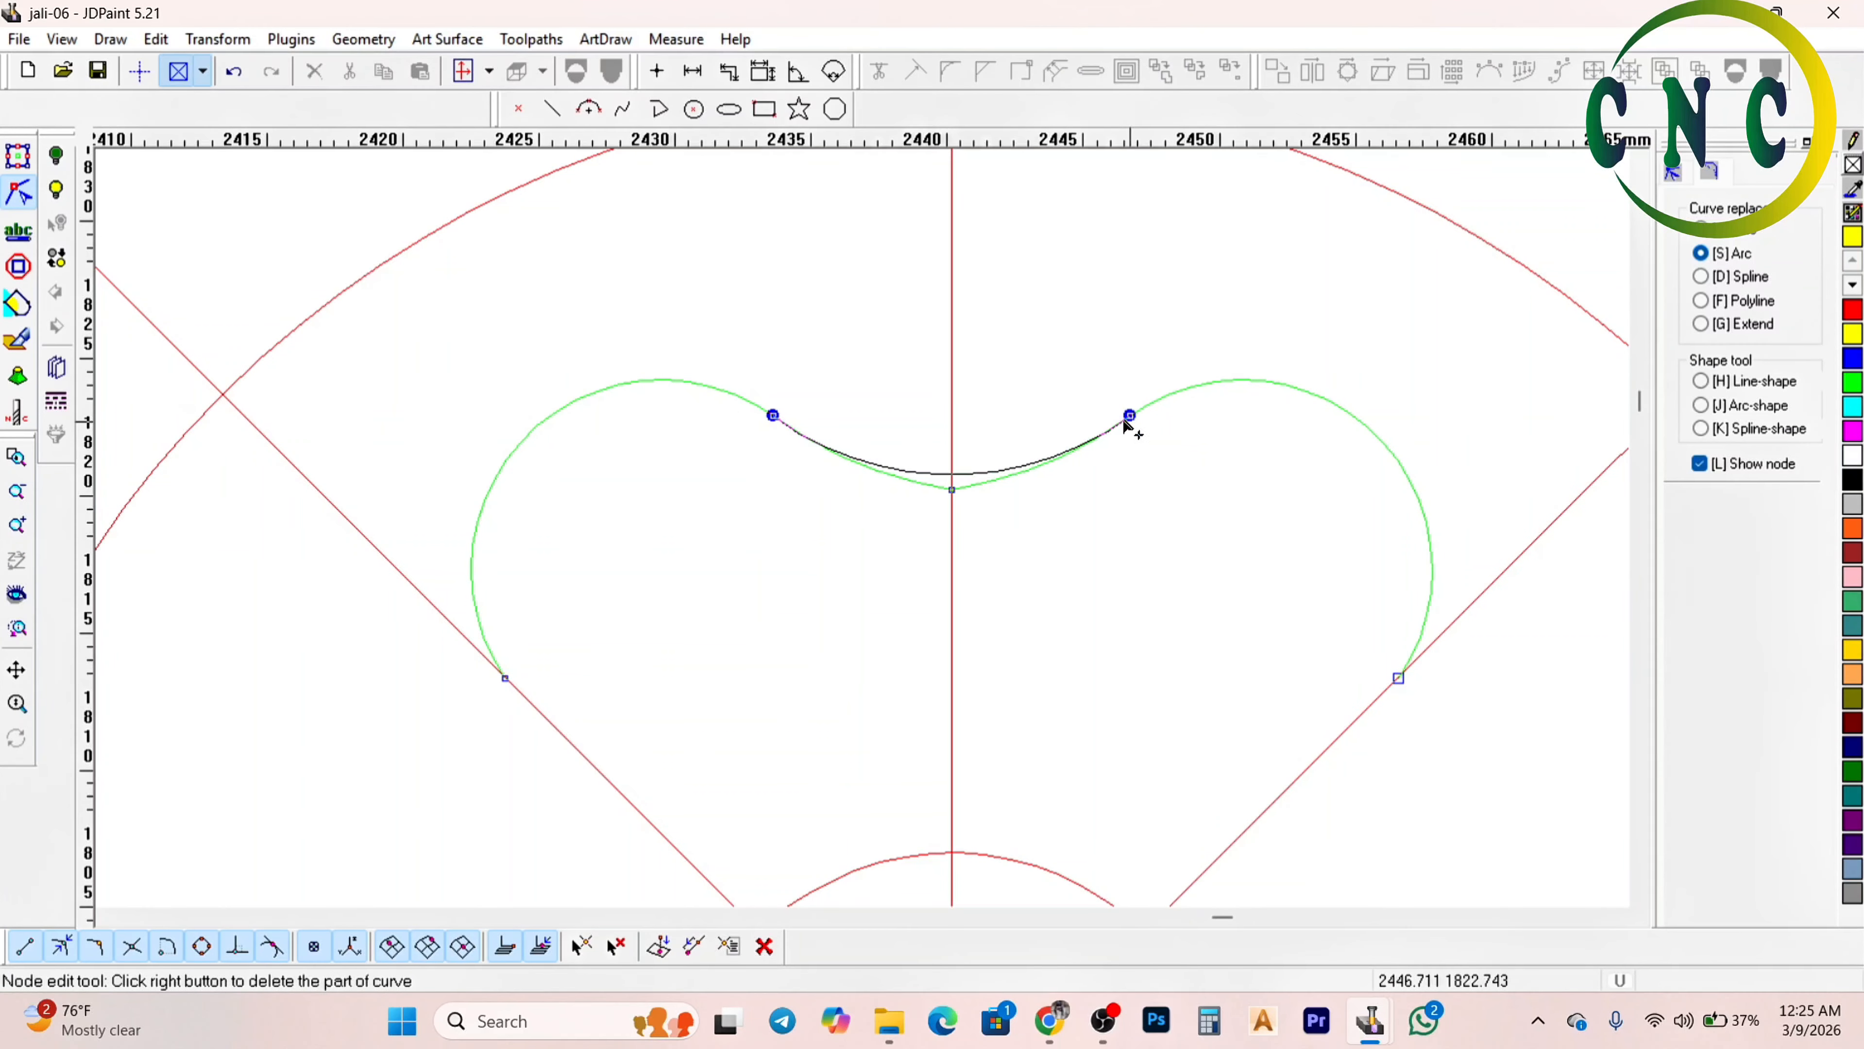
{"action": "right_click", "coordinate": [1131, 420]}
{"action": "scroll", "coordinate": [760, 459], "scroll_direction": "down", "scroll_amount": 2}
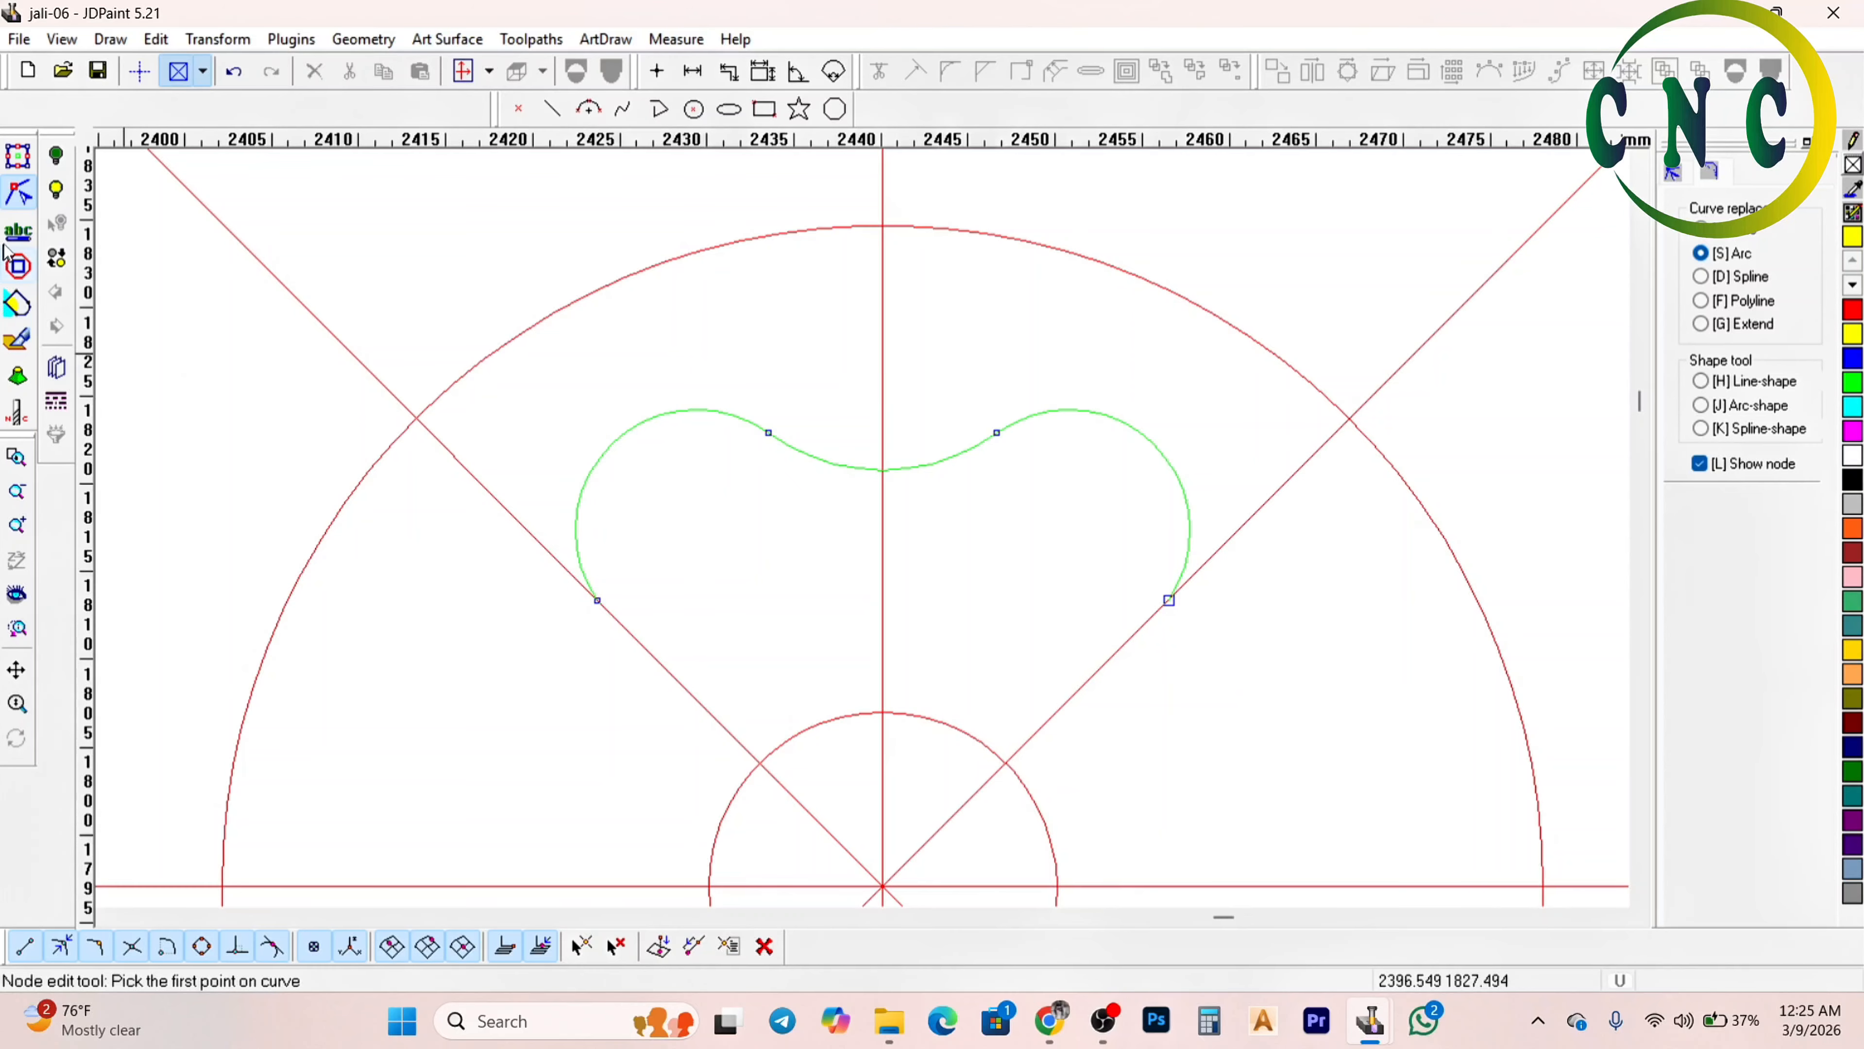
Trim the joined petal curve at the vertical centre line, removing its left half and leaving the right half selected
{"action": "left_click", "coordinate": [17, 156]}
{"action": "left_click", "coordinate": [678, 207]}
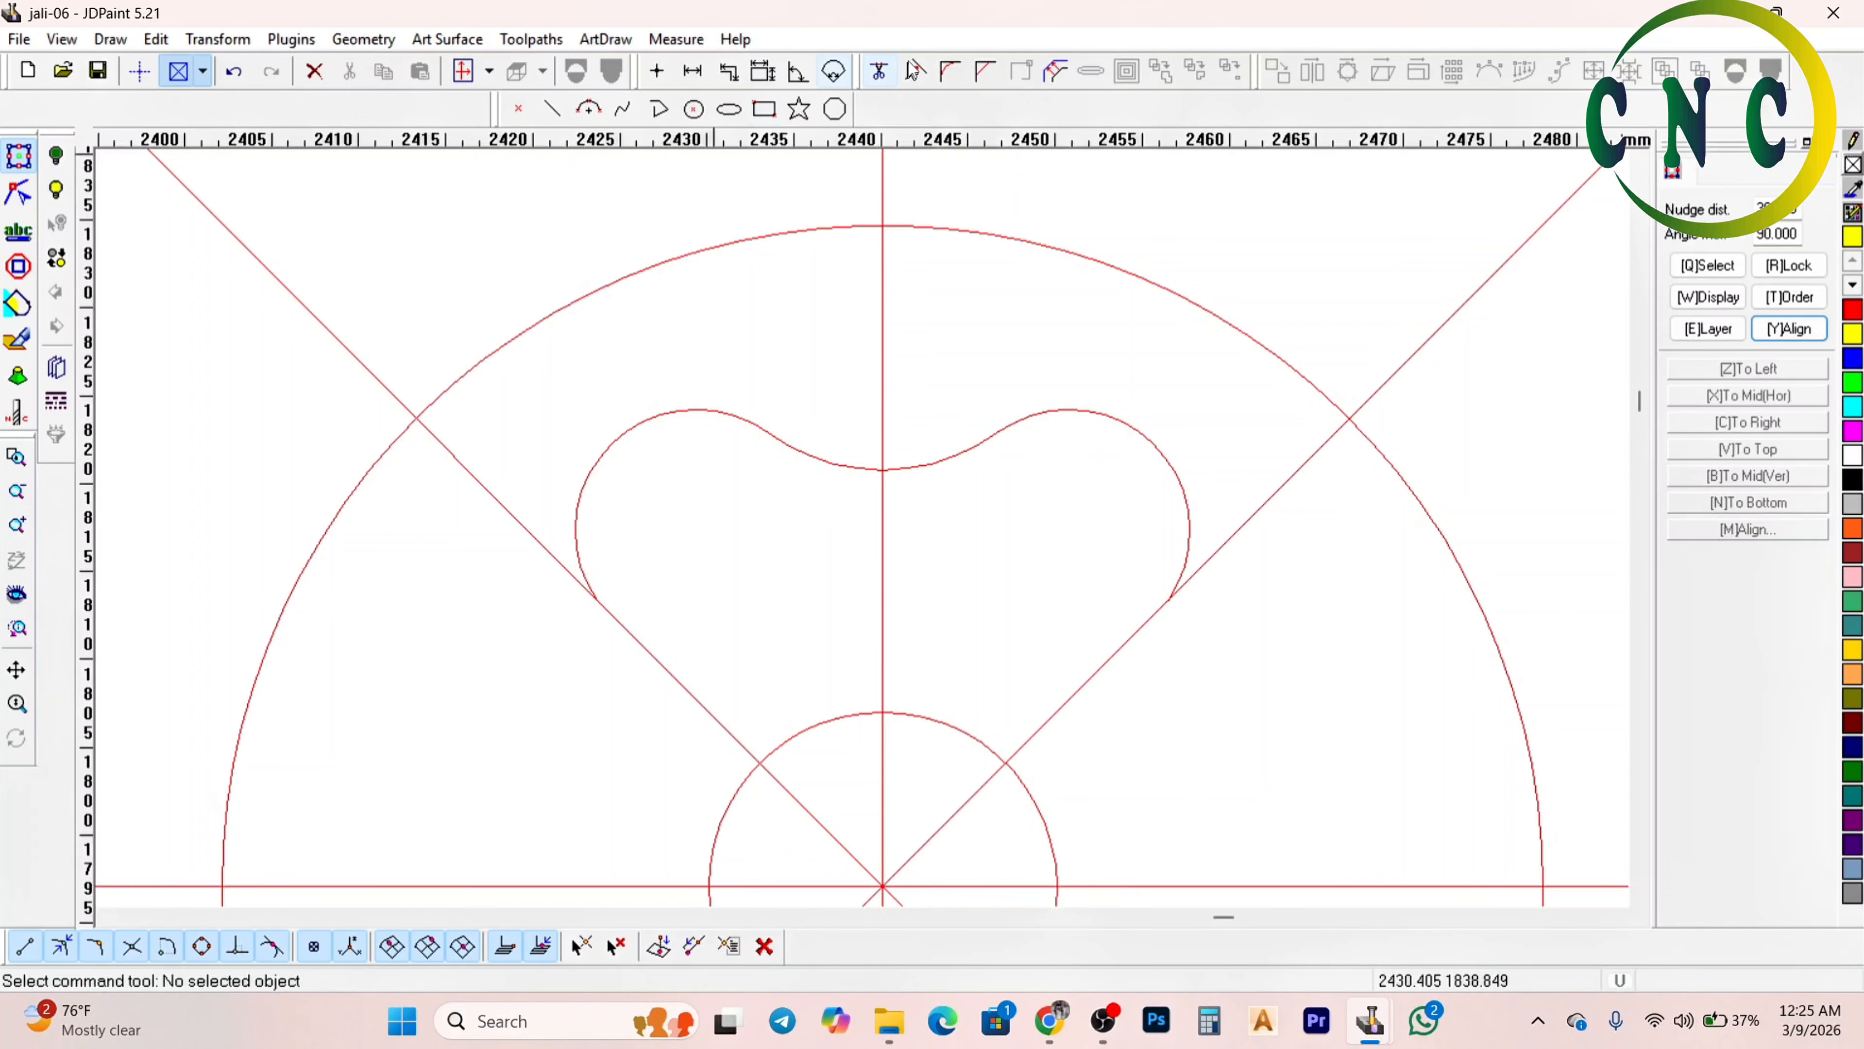
{"action": "left_click", "coordinate": [879, 71]}
{"action": "left_click", "coordinate": [881, 371]}
{"action": "right_click", "coordinate": [876, 376]}
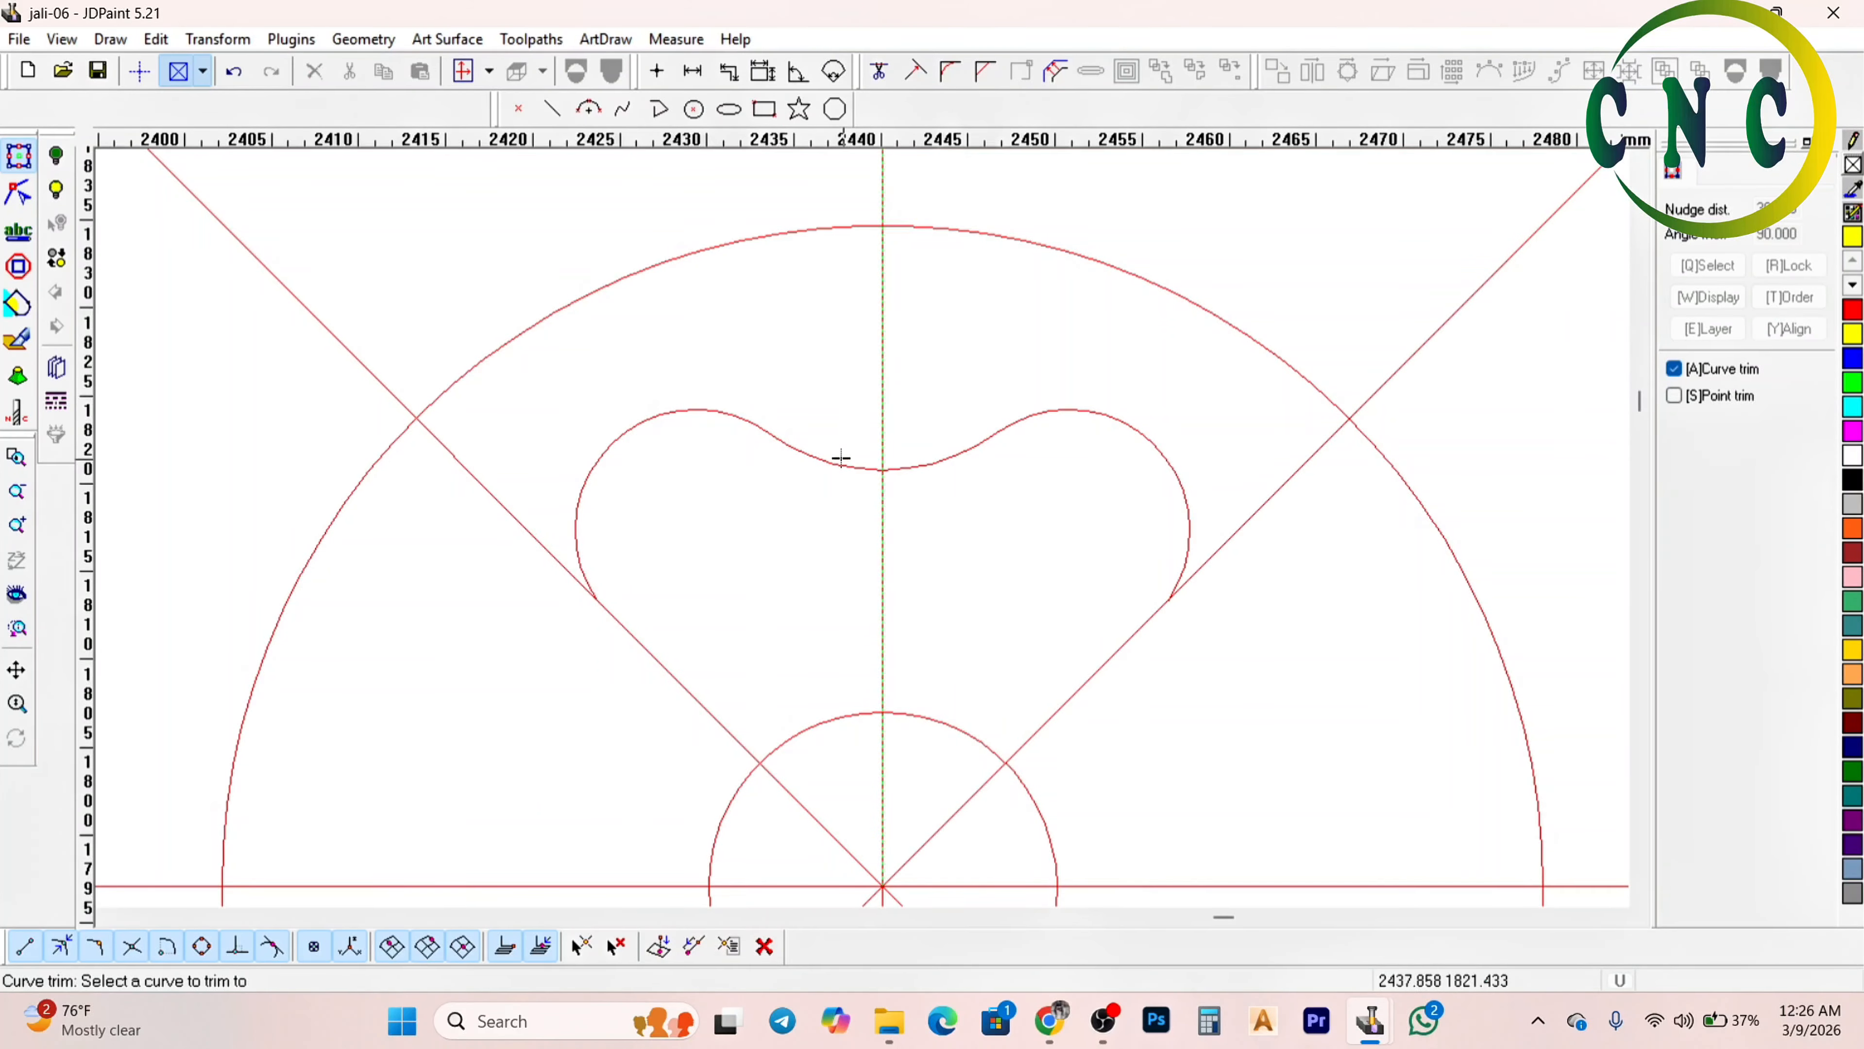
{"action": "left_click", "coordinate": [838, 462]}
{"action": "left_click", "coordinate": [1035, 415]}
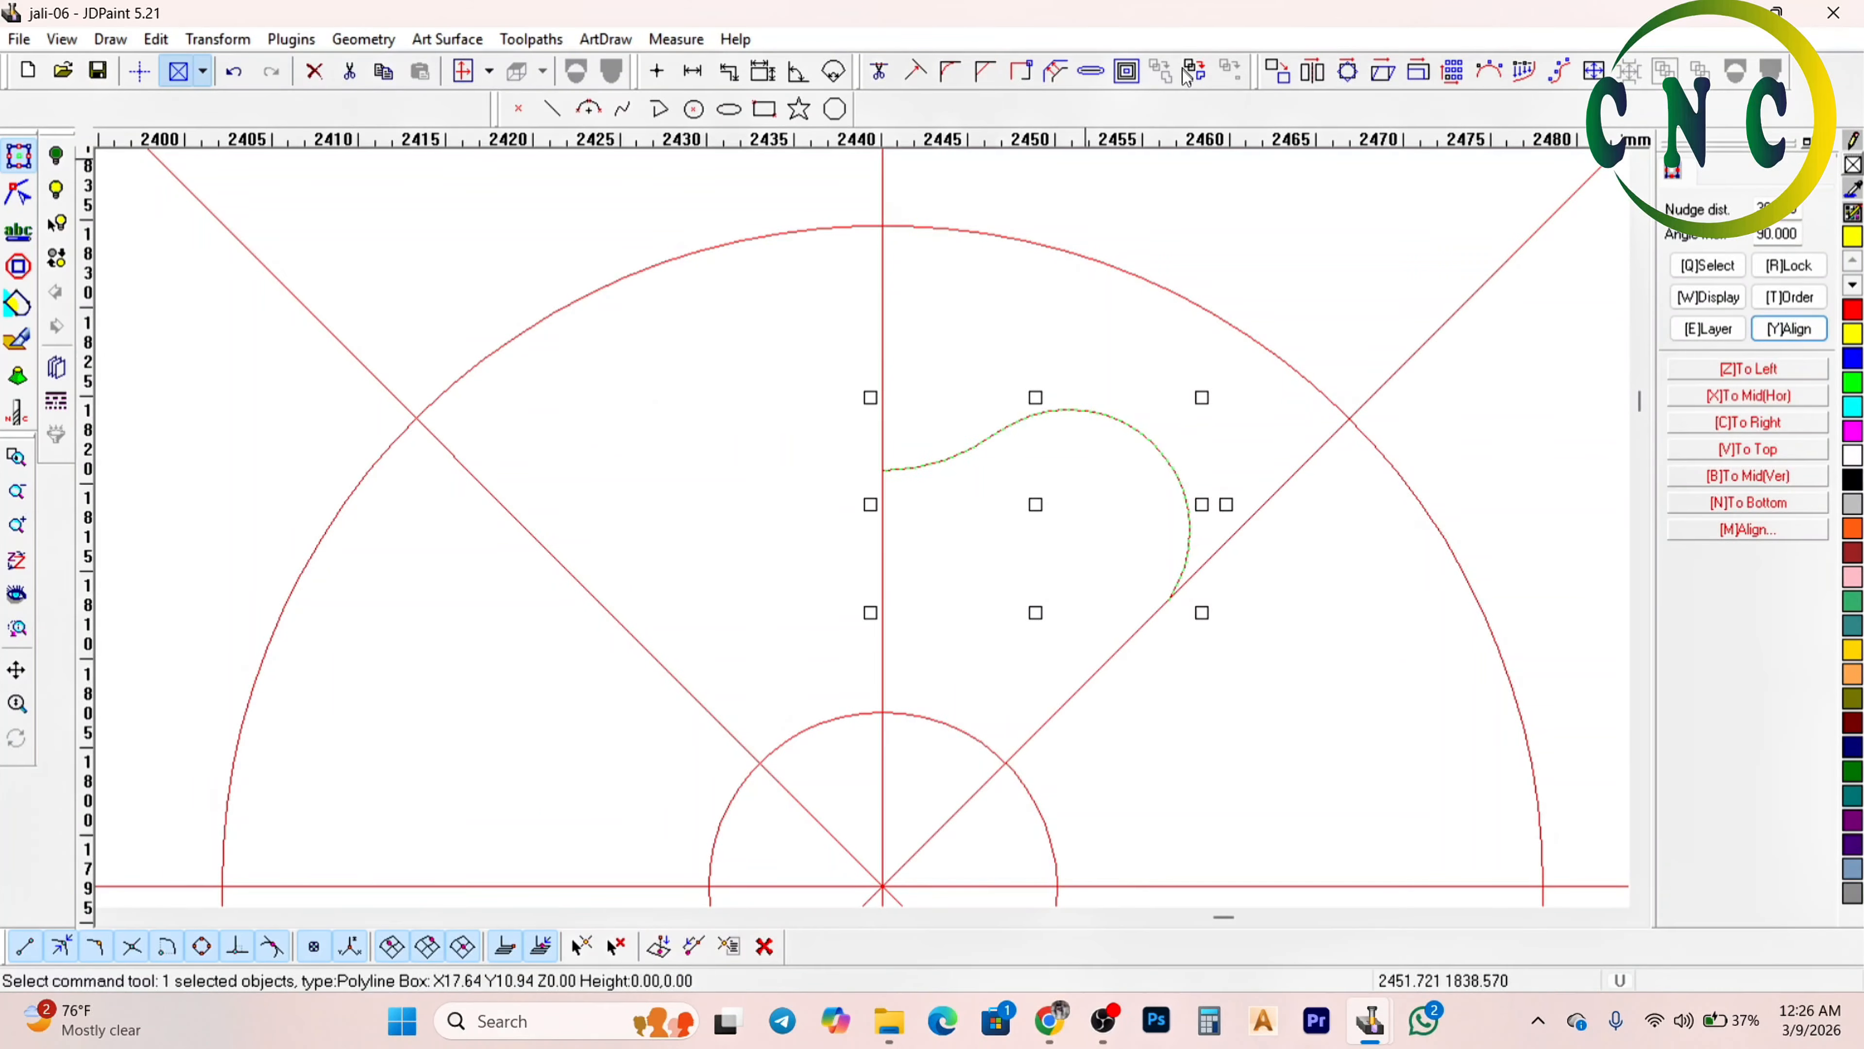
Mirror the right half-petal curve about the vertical centre line, keeping the original
{"action": "left_click", "coordinate": [1311, 72]}
{"action": "left_click", "coordinate": [883, 250]}
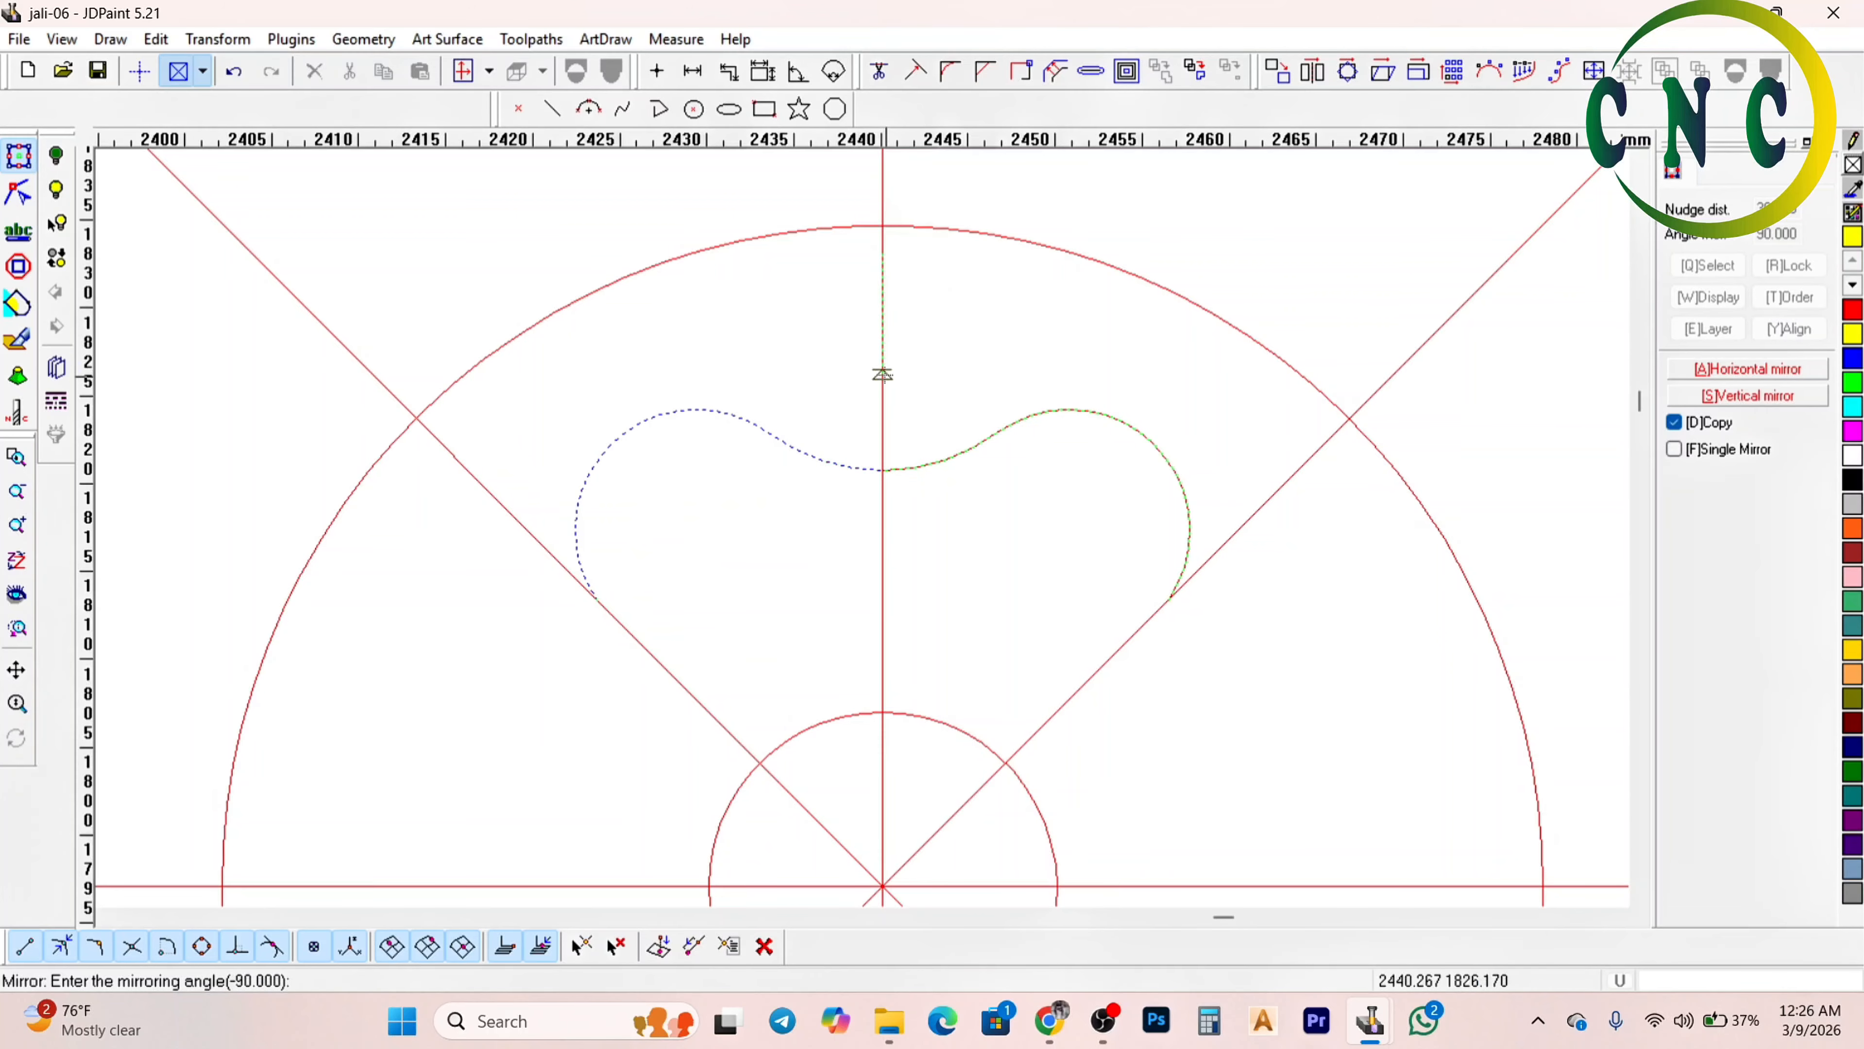
{"action": "left_click", "coordinate": [882, 376]}
{"action": "left_click", "coordinate": [968, 368]}
{"action": "scroll", "coordinate": [969, 368], "scroll_direction": "down", "scroll_amount": 1}
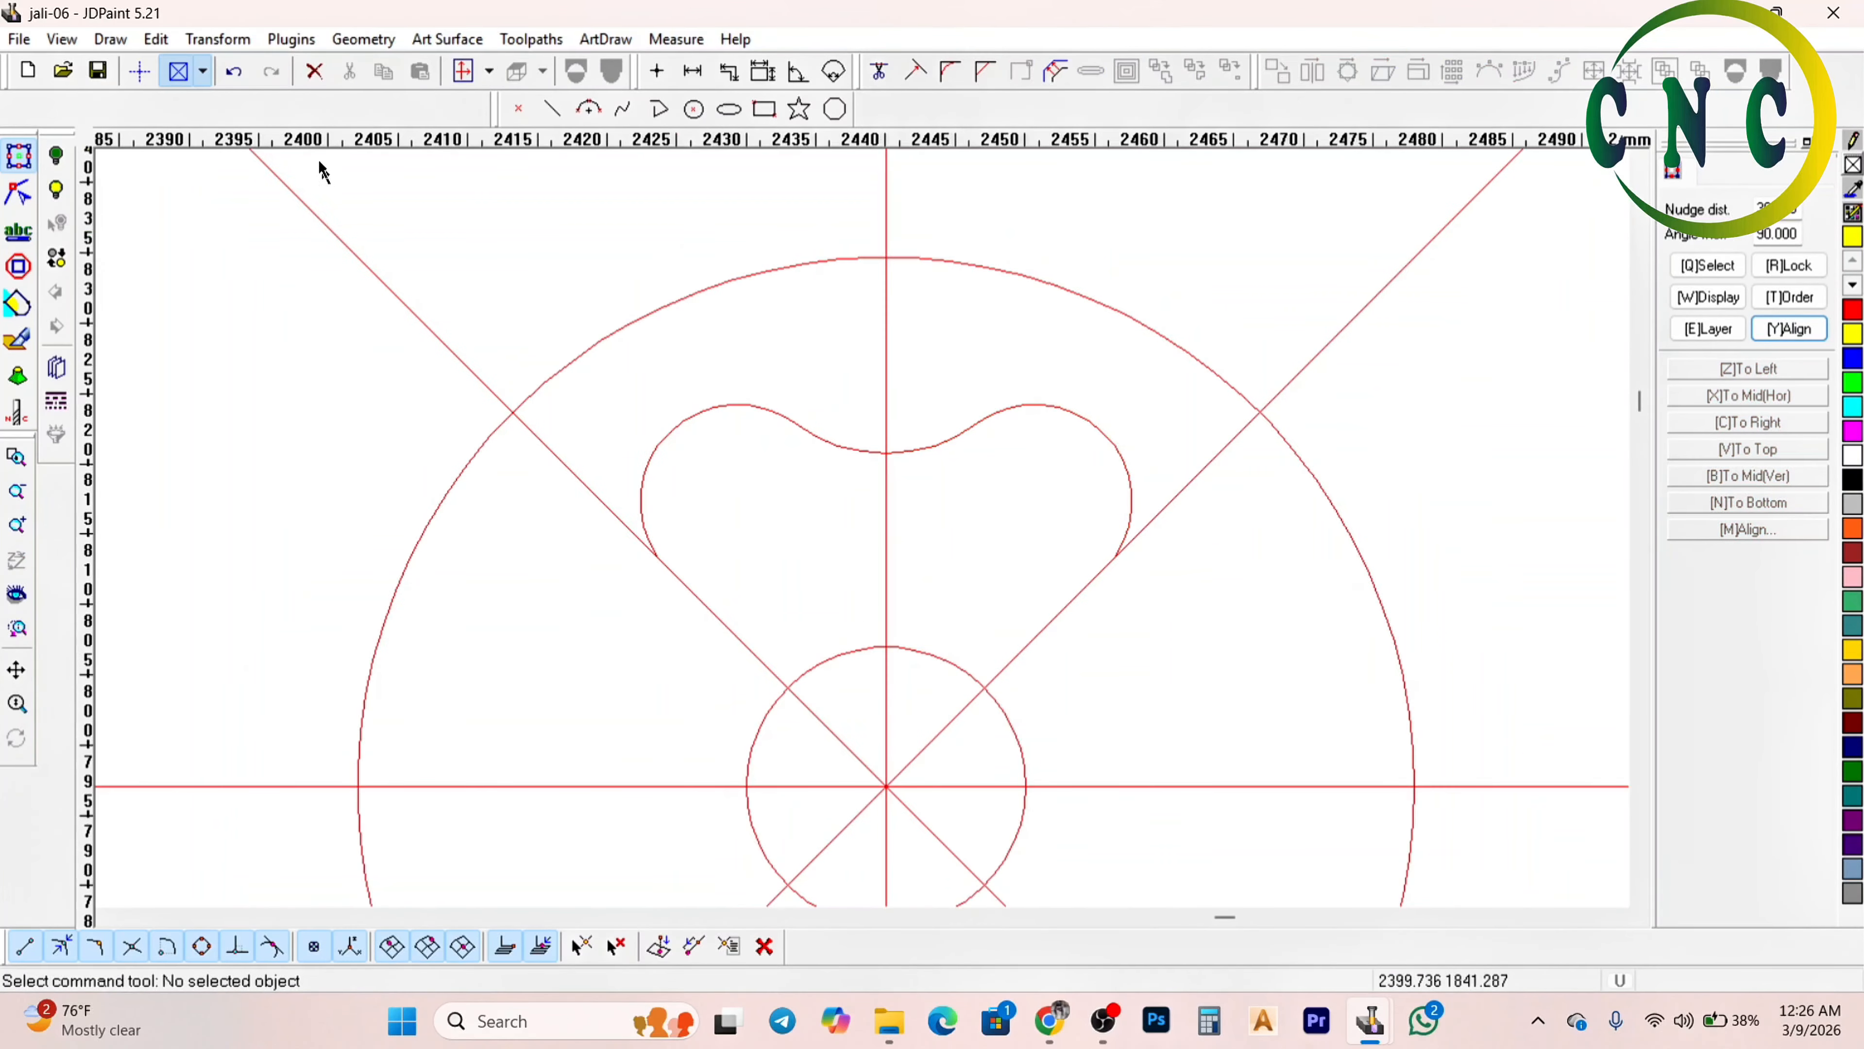
Join the two half-petal curves into one polyline and select the joined curve
{"action": "left_click", "coordinate": [151, 41]}
{"action": "left_click", "coordinate": [191, 395]}
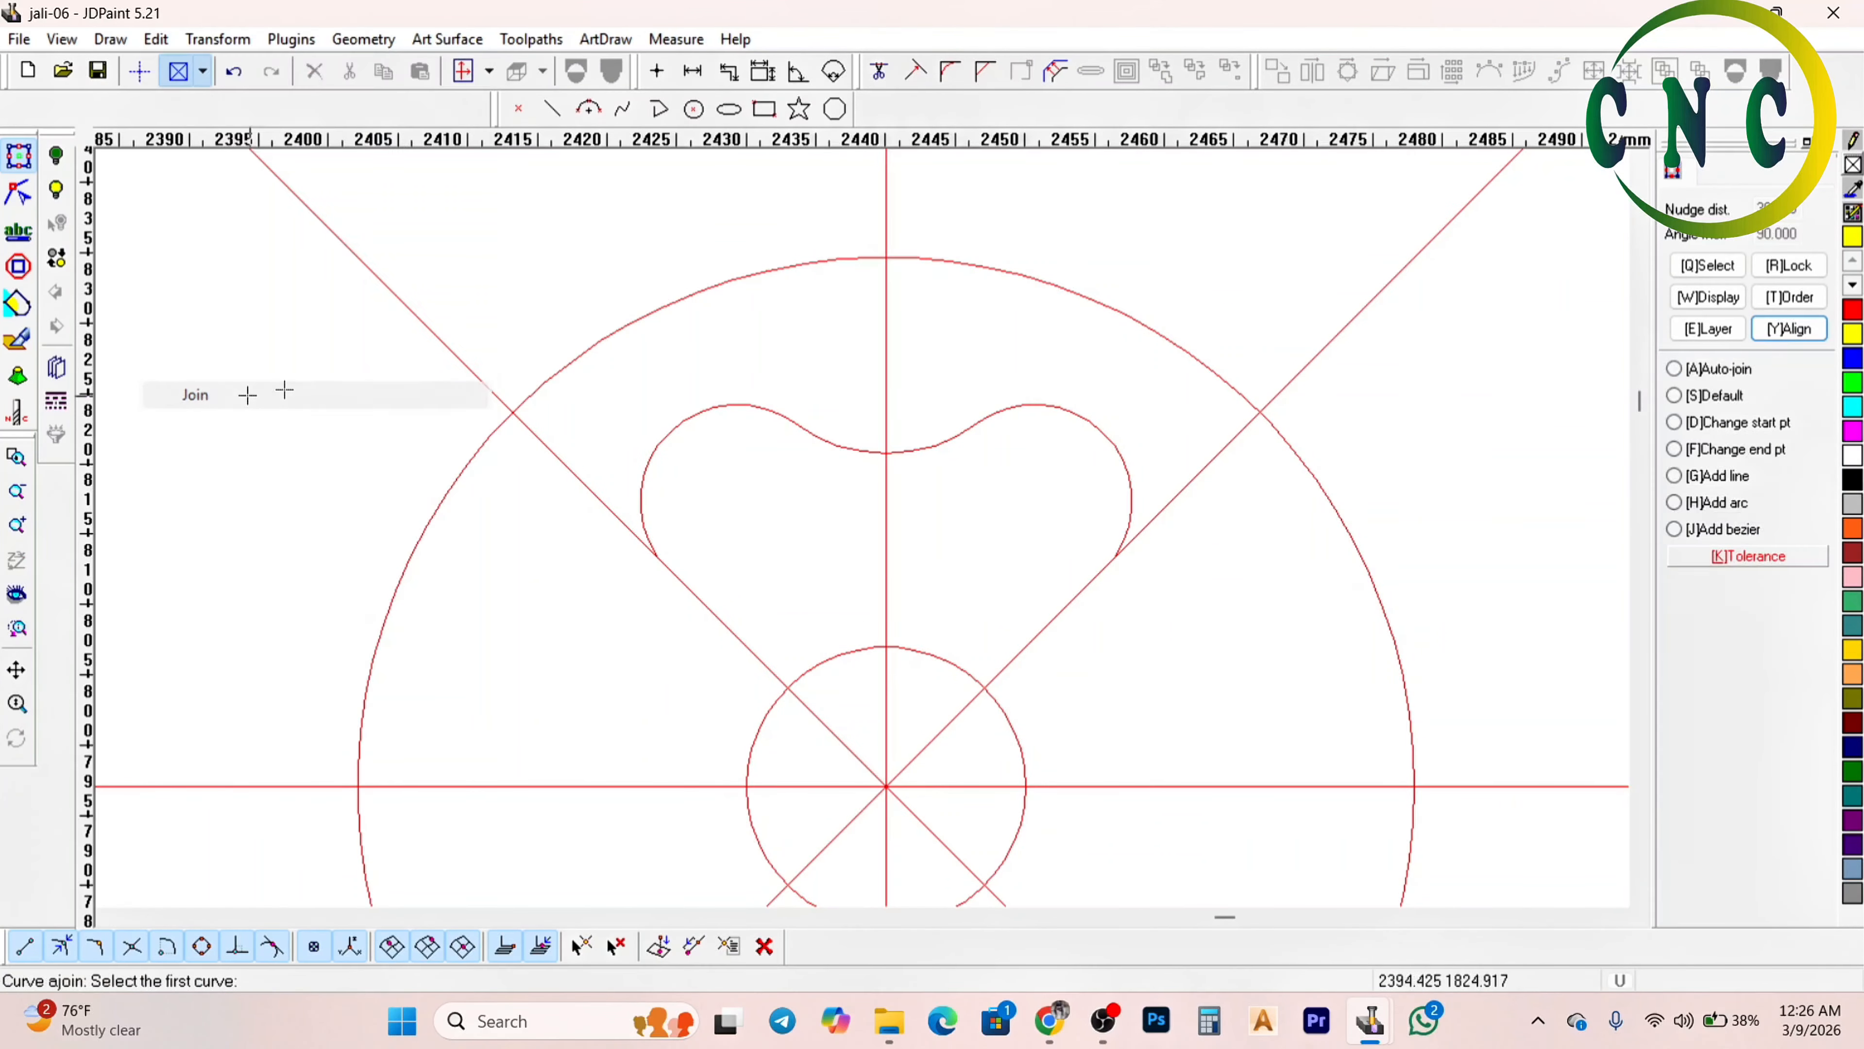
{"action": "right_click", "coordinate": [756, 397]}
{"action": "scroll", "coordinate": [757, 388], "scroll_direction": "down", "scroll_amount": 2}
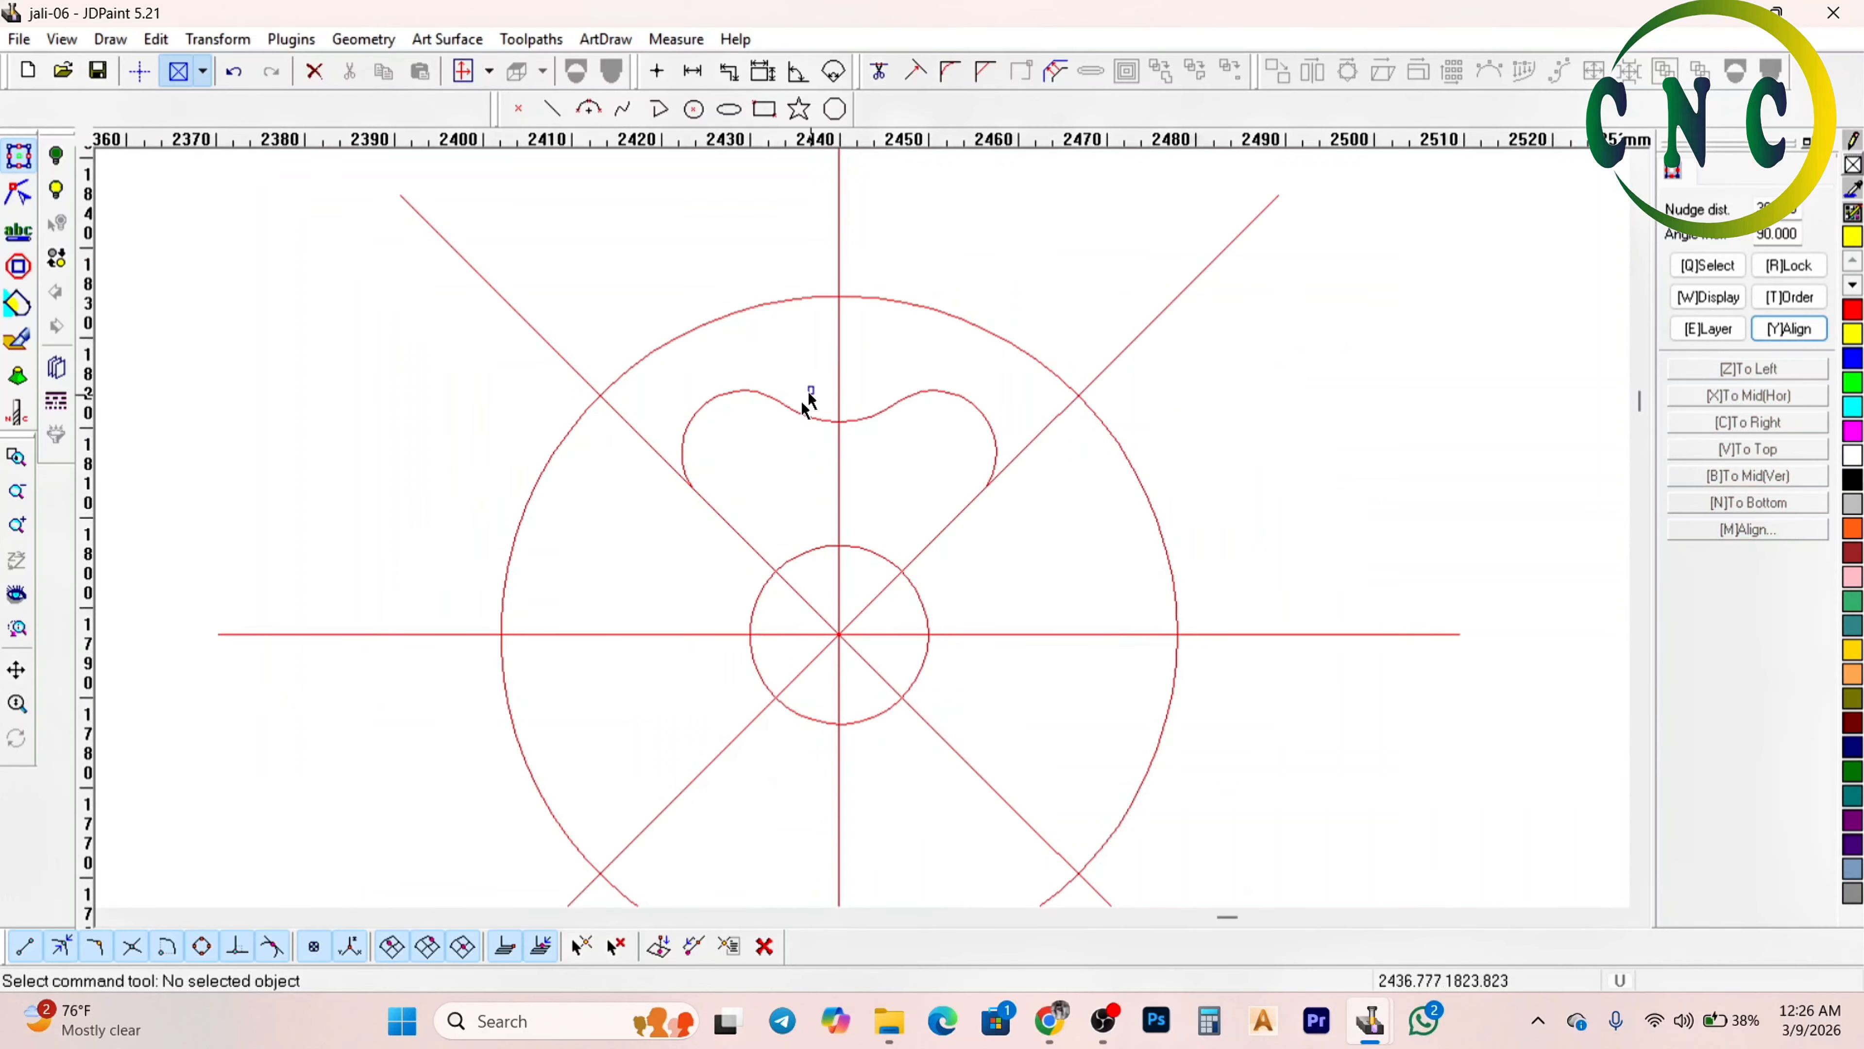
{"action": "left_click", "coordinate": [807, 407]}
{"action": "scroll", "coordinate": [778, 418], "scroll_direction": "up", "scroll_amount": 2}
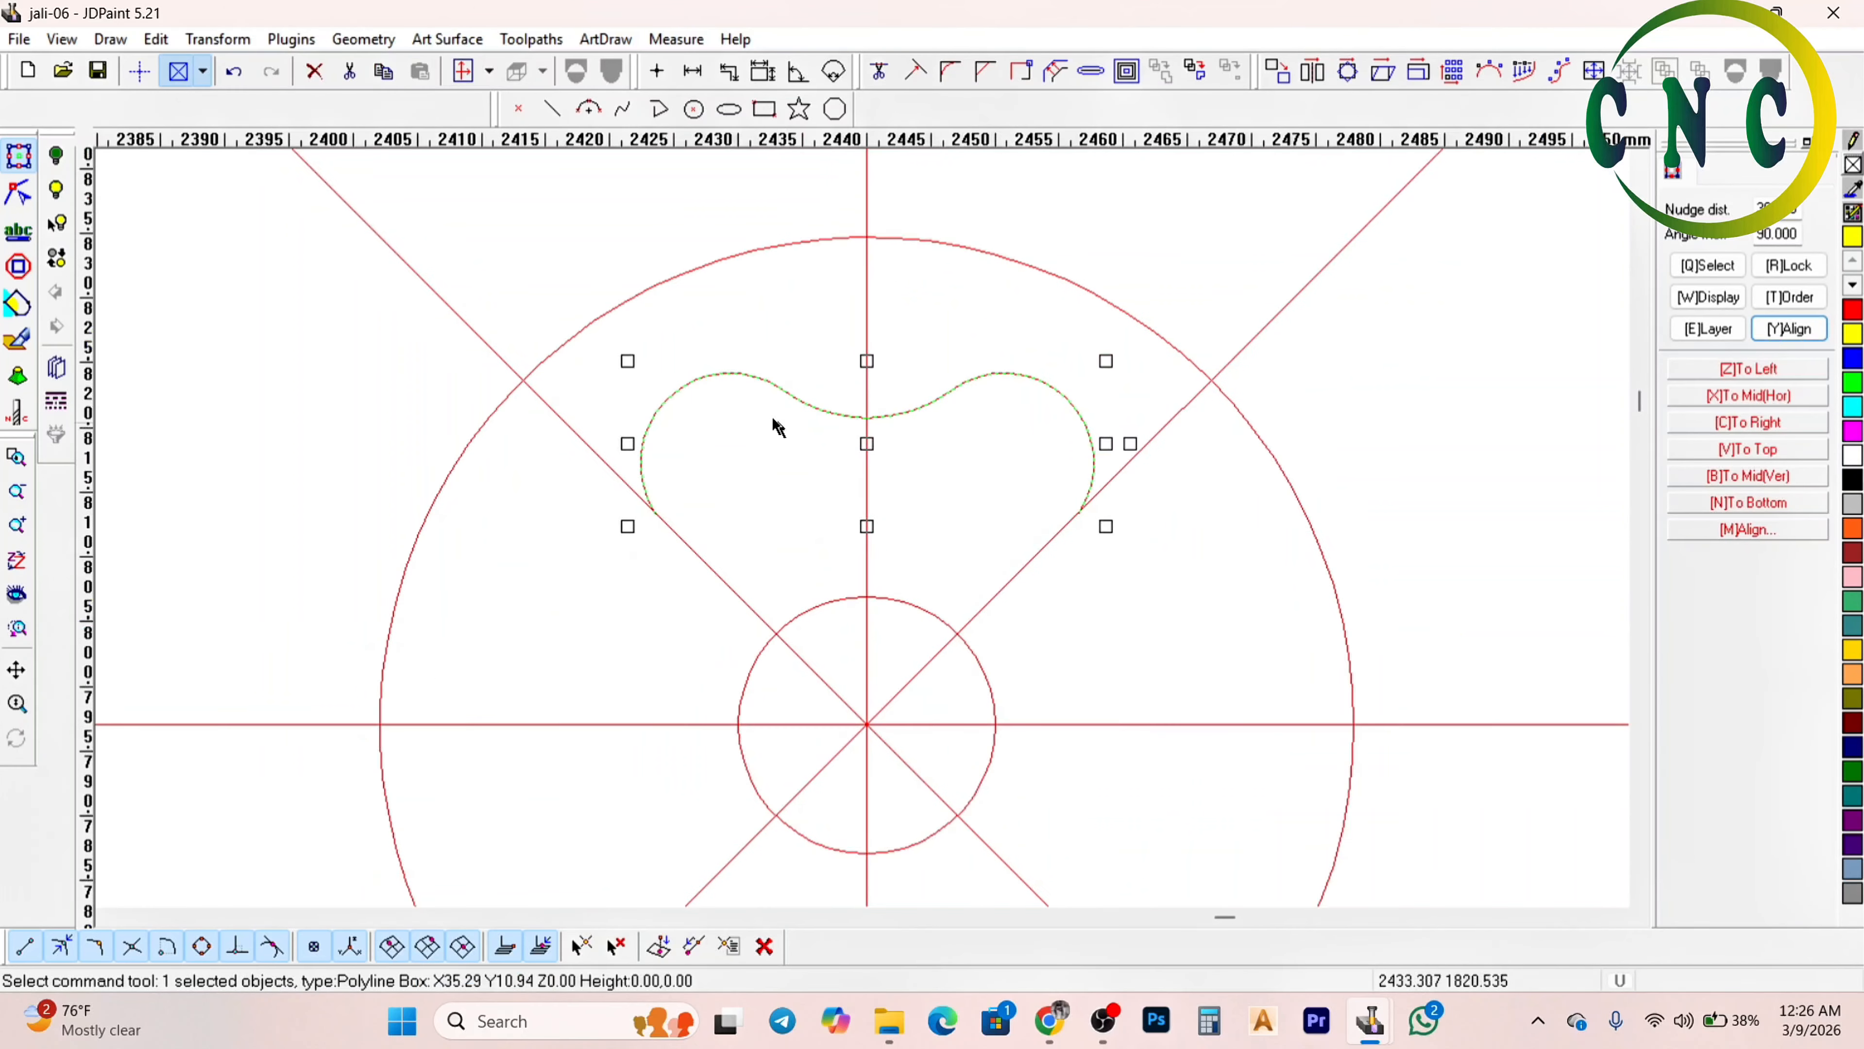
Trim the upper-right diagonal line at the petal curve, removing the part outside the petal
{"action": "left_click", "coordinate": [881, 73]}
{"action": "scroll", "coordinate": [1102, 463], "scroll_direction": "up", "scroll_amount": 2}
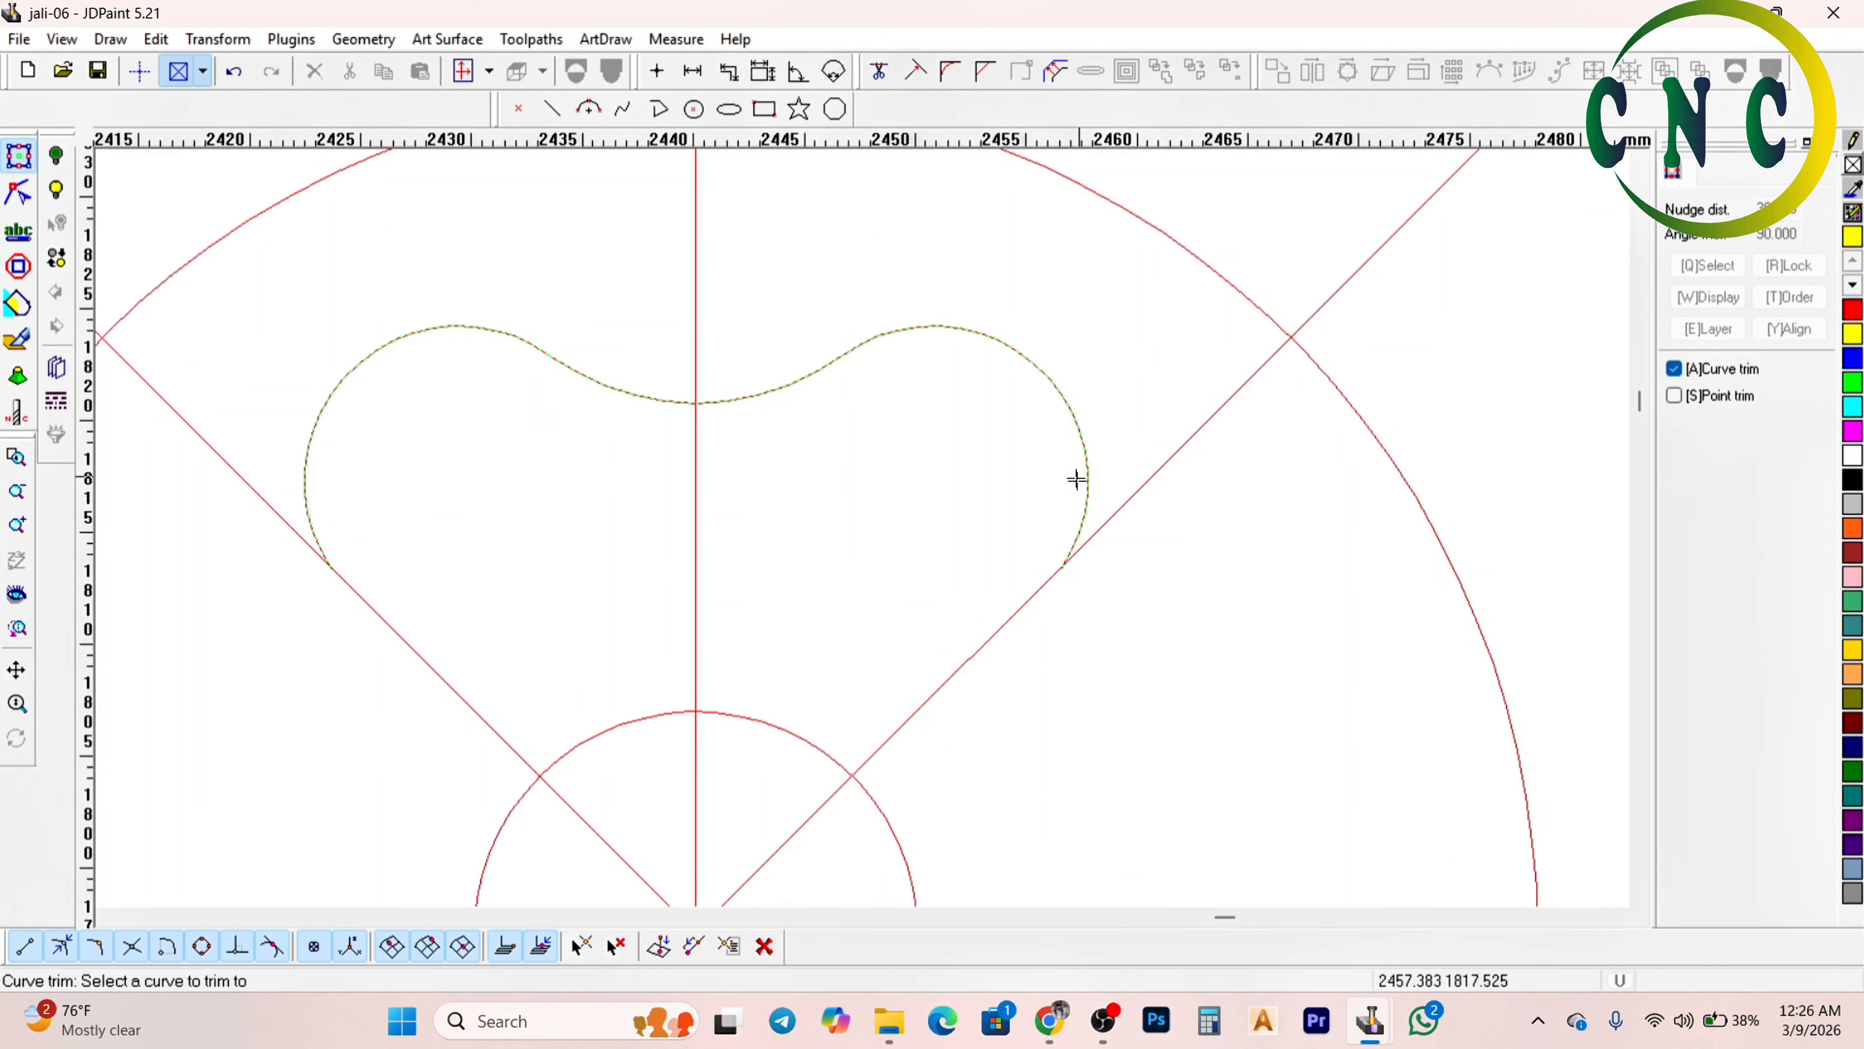
{"action": "left_click", "coordinate": [1108, 517]}
{"action": "right_click", "coordinate": [1083, 506]}
{"action": "scroll", "coordinate": [1030, 470], "scroll_direction": "down", "scroll_amount": 3}
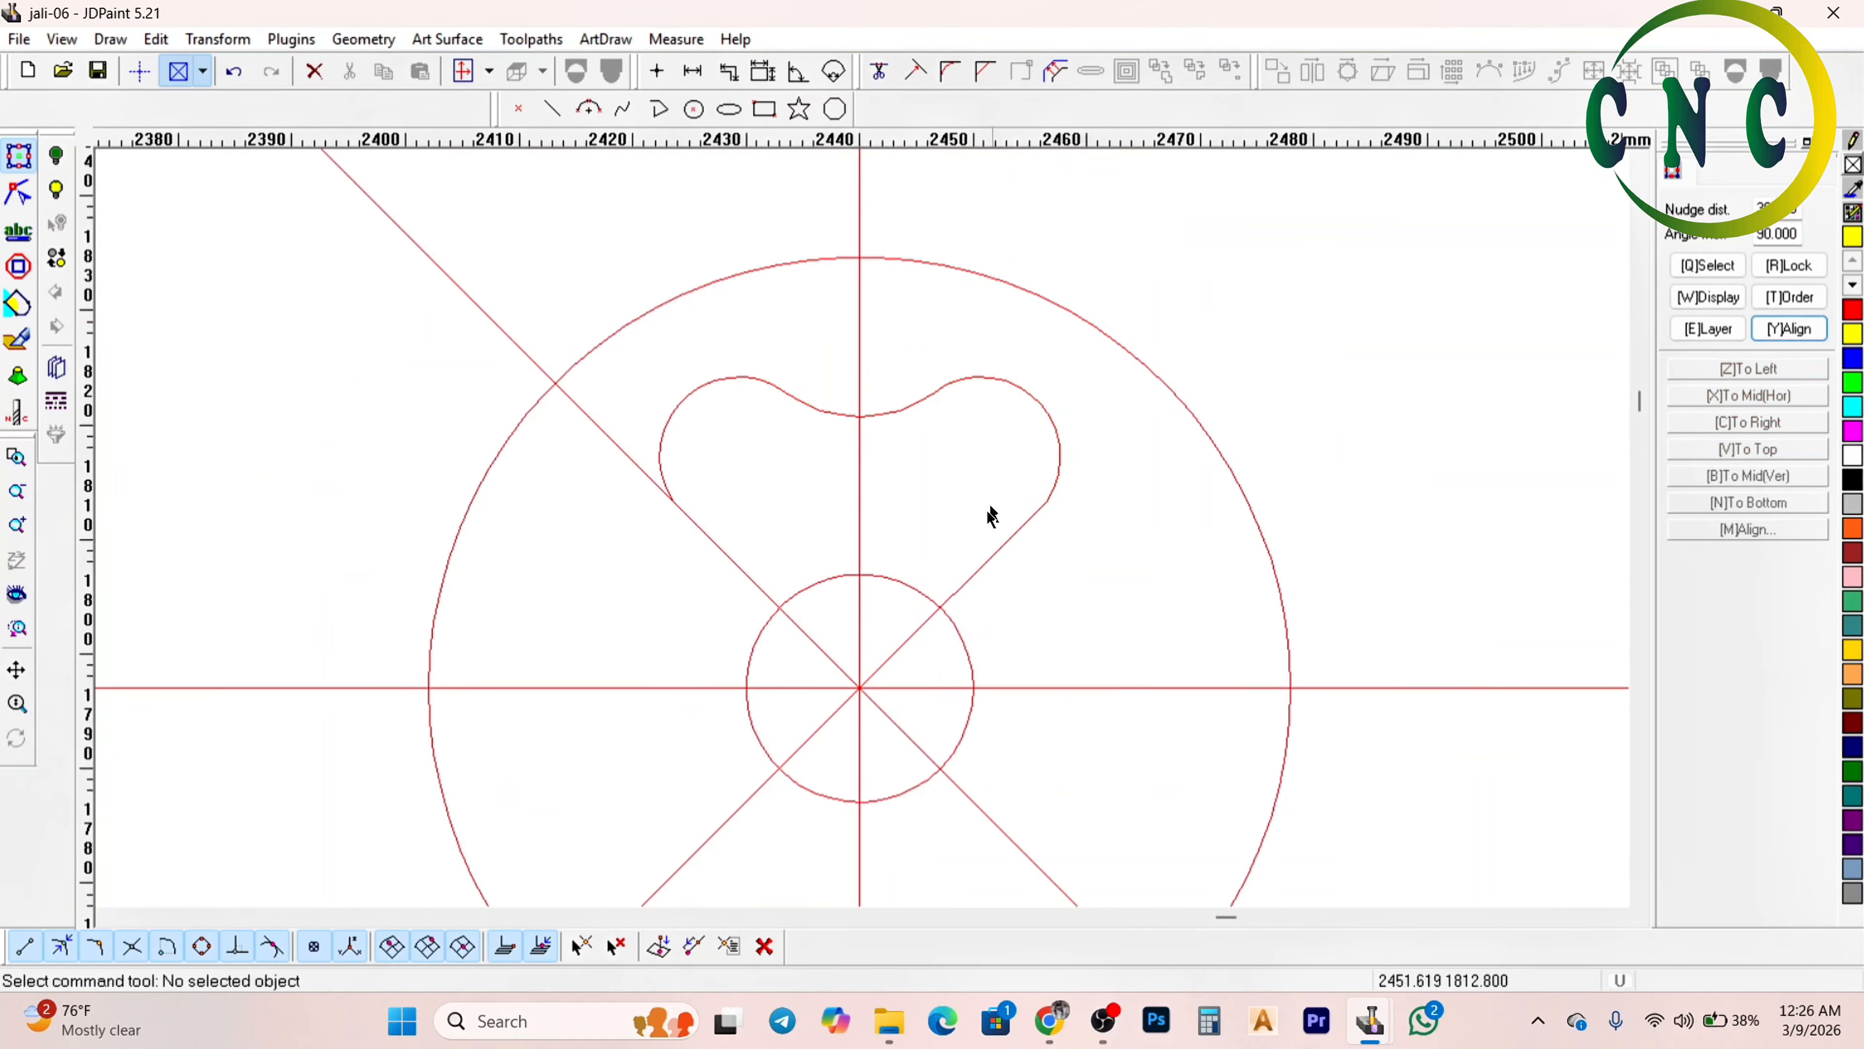
Trim the upper-right diagonal line at the inner circle, removing the part inside the circle
{"action": "right_click", "coordinate": [938, 520]}
{"action": "left_click", "coordinate": [969, 535]}
{"action": "left_click", "coordinate": [924, 591]}
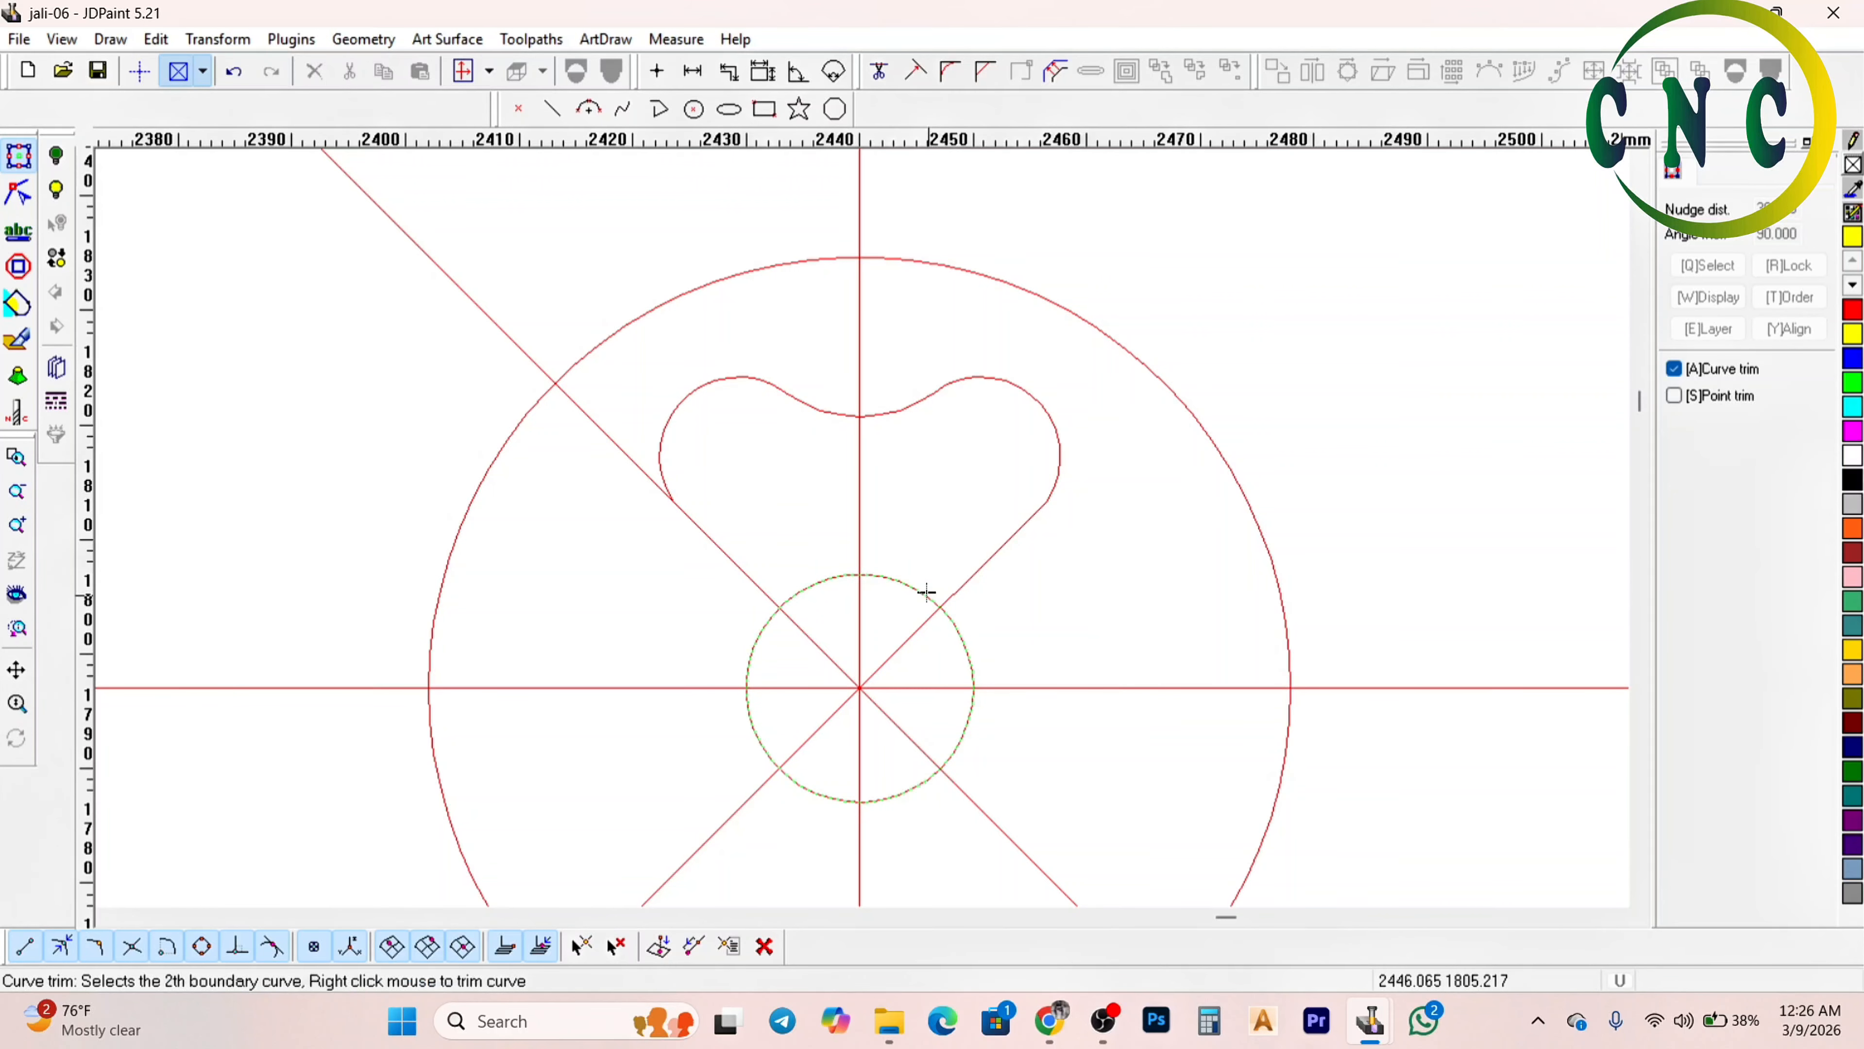
{"action": "left_click", "coordinate": [924, 619]}
{"action": "right_click", "coordinate": [924, 619]}
Auto-join the trimmed diagonal line with the petal curve into one polyline
{"action": "left_click", "coordinate": [156, 38]}
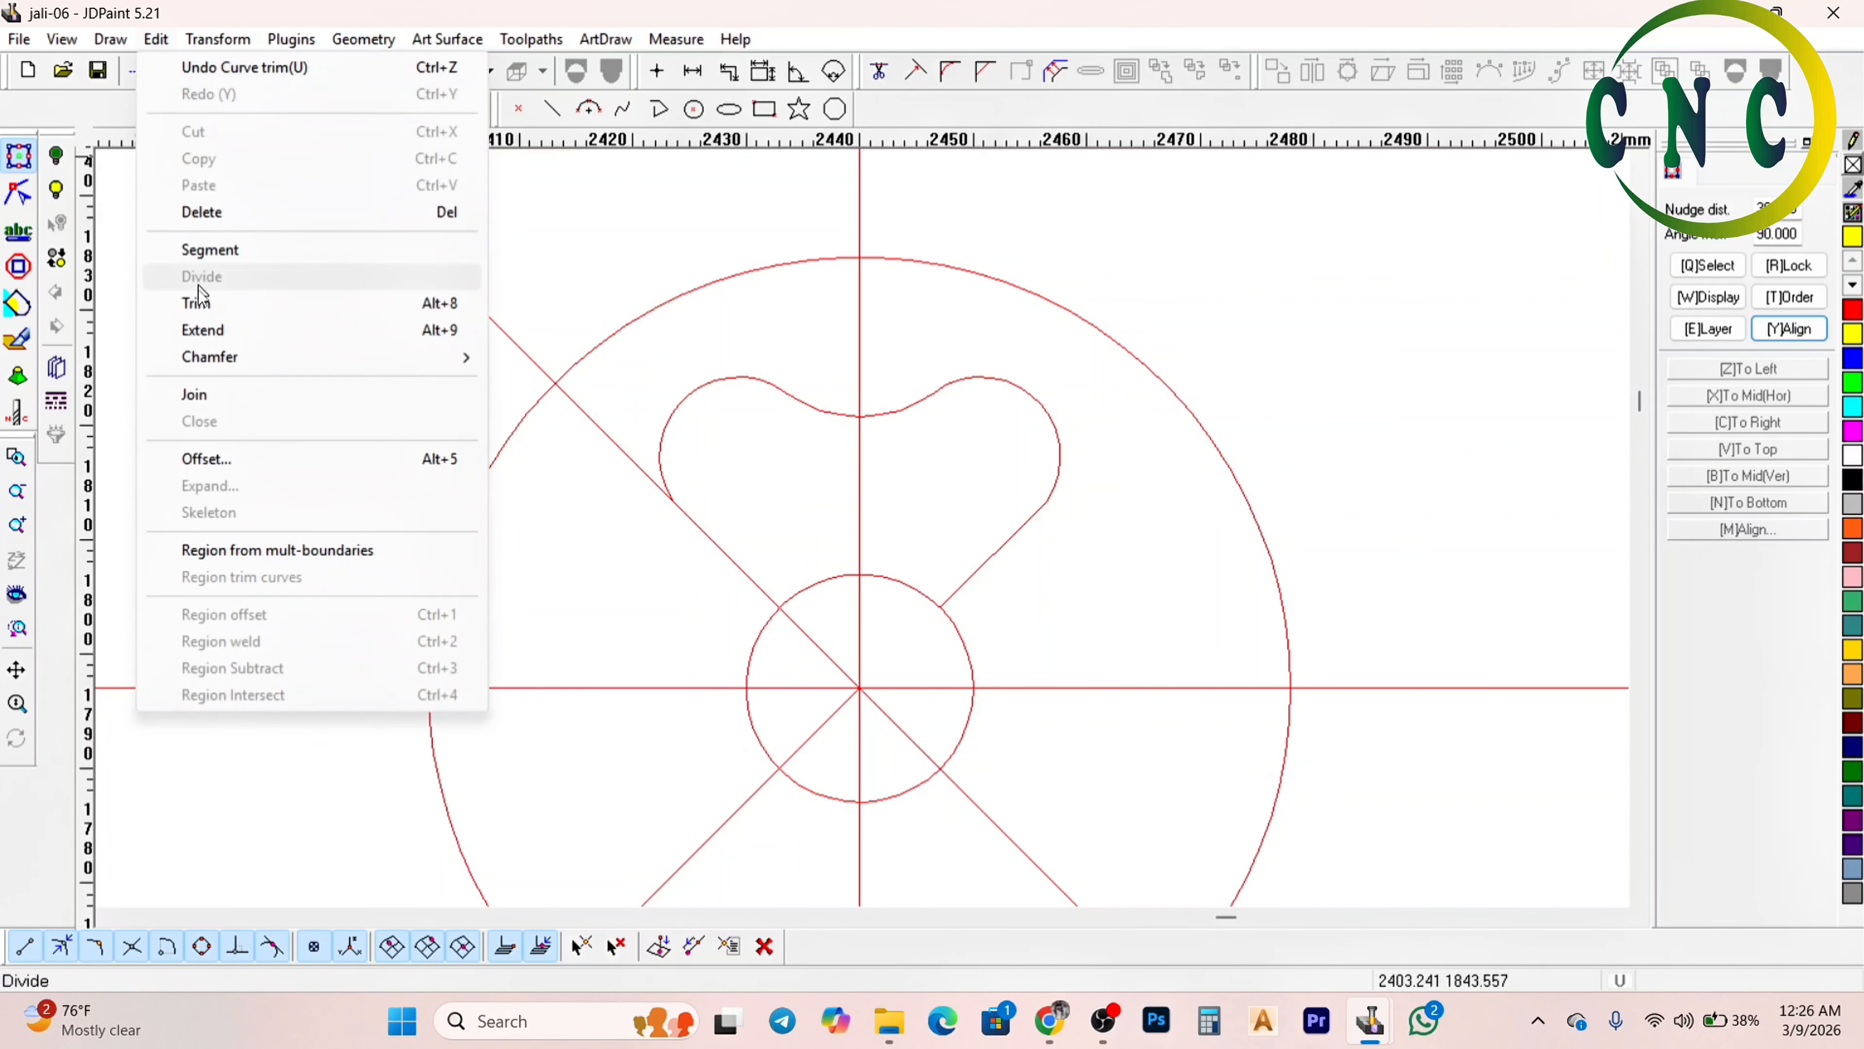
{"action": "left_click", "coordinate": [195, 392]}
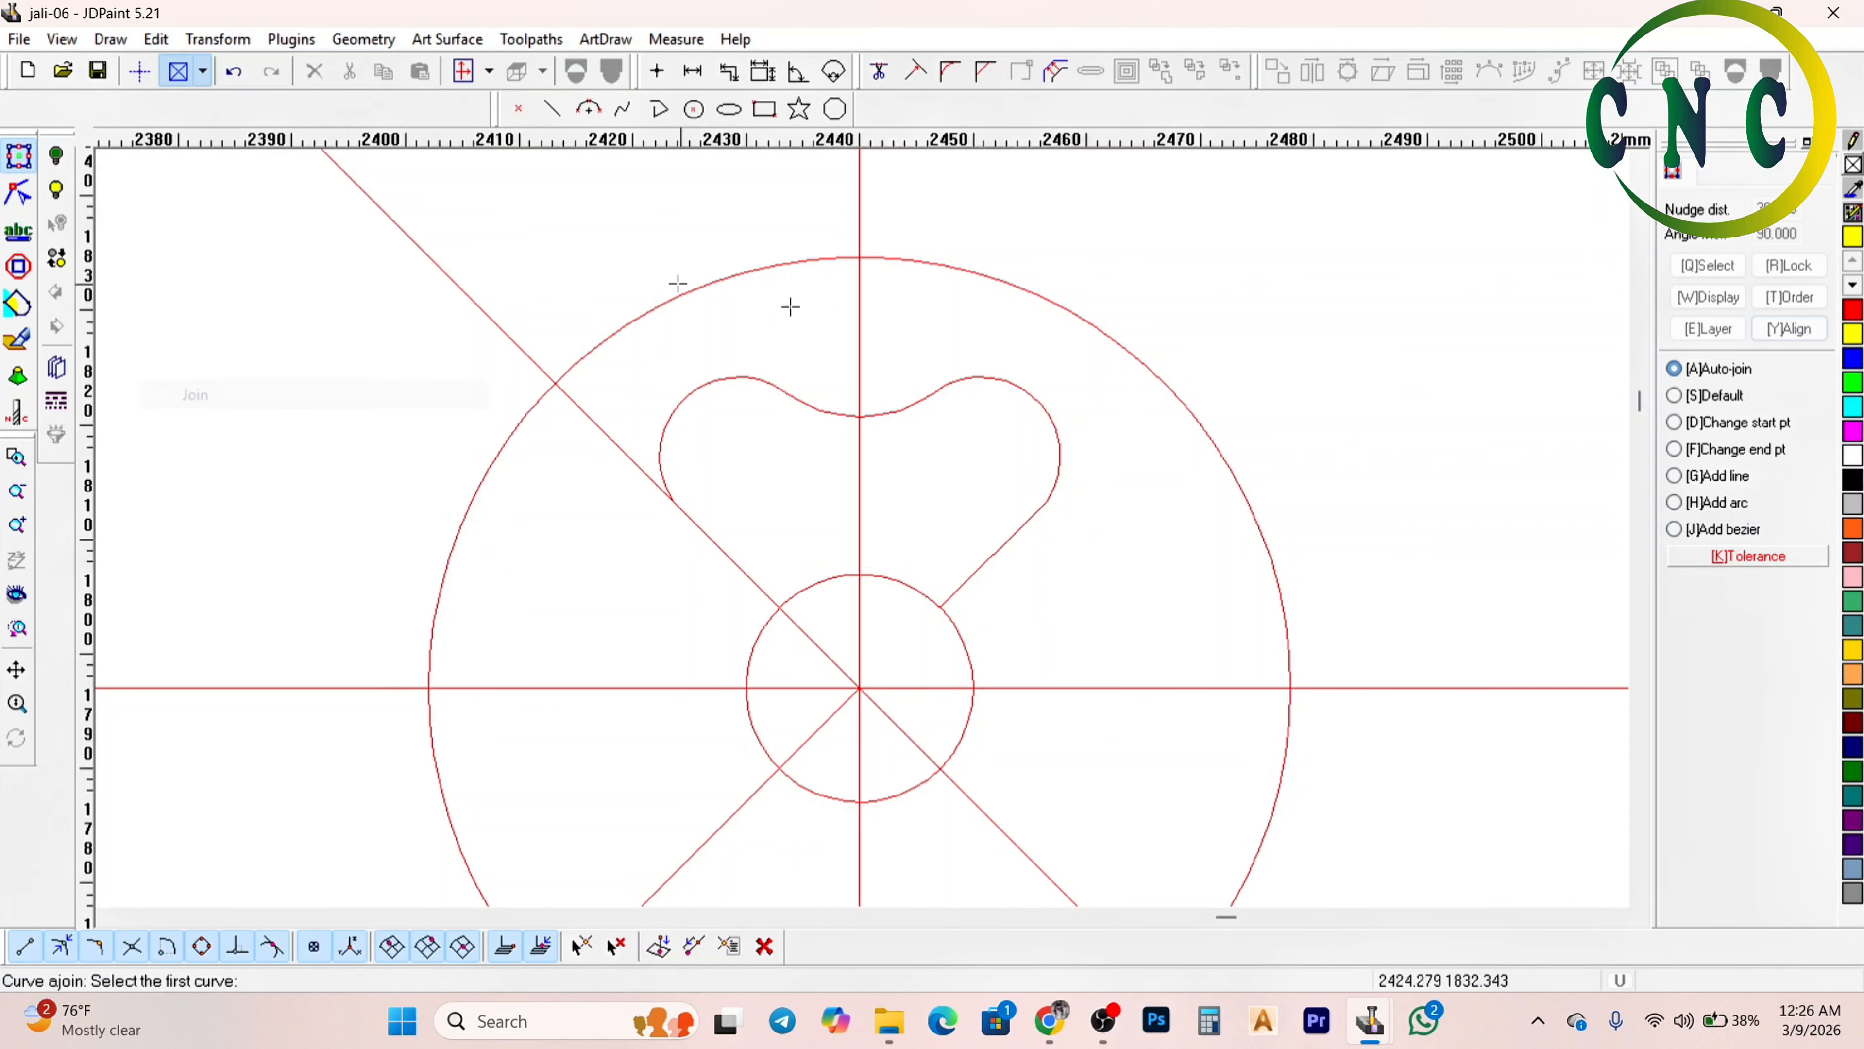
{"action": "right_click", "coordinate": [988, 373]}
Delete all remaining radial construction lines that meet at the centre, keeping the circles and the petal
{"action": "scroll", "coordinate": [984, 375], "scroll_direction": "down", "scroll_amount": 2}
{"action": "scroll", "coordinate": [907, 470], "scroll_direction": "up", "scroll_amount": 2}
{"action": "scroll", "coordinate": [893, 437], "scroll_direction": "up", "scroll_amount": 2}
{"action": "left_click_drag", "start_coordinate": [1030, 692], "coordinate": [895, 565]}
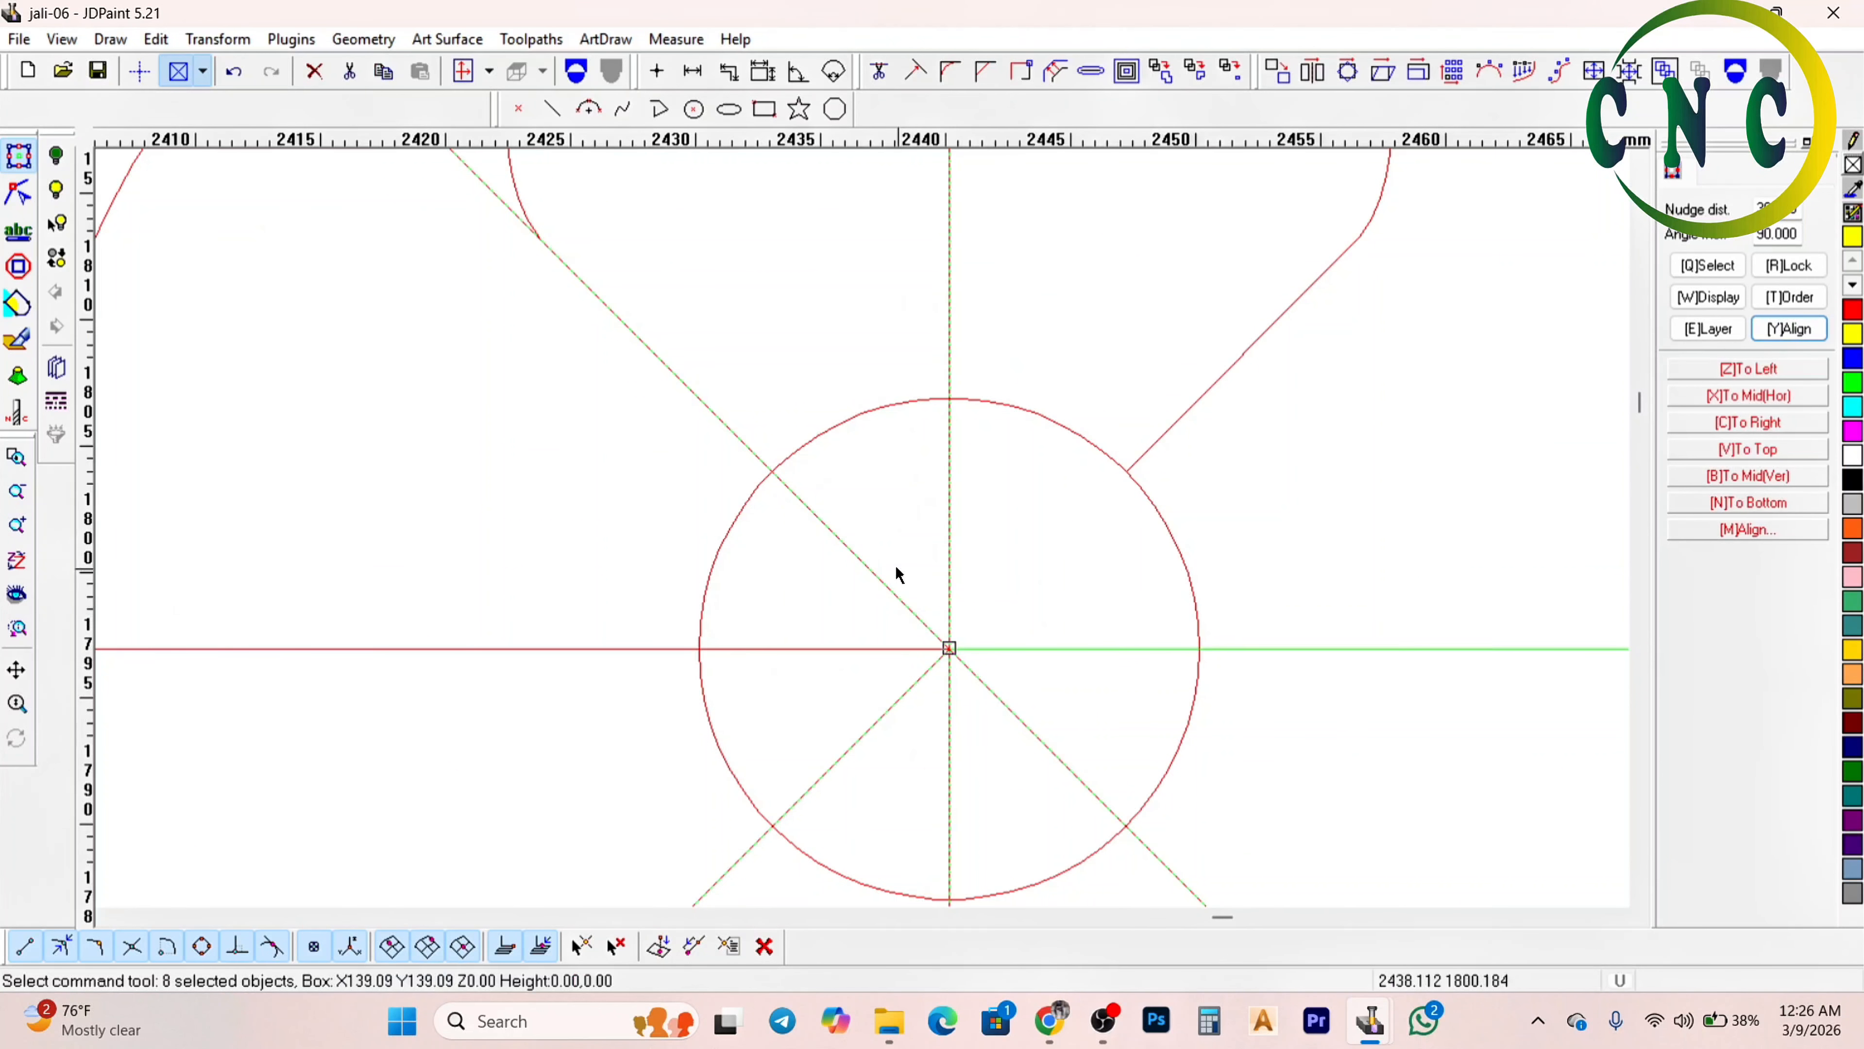
{"action": "scroll", "coordinate": [884, 504], "scroll_direction": "down", "scroll_amount": 3}
{"action": "key", "text": "Delete"}
{"action": "scroll", "coordinate": [879, 470], "scroll_direction": "up", "scroll_amount": 1}
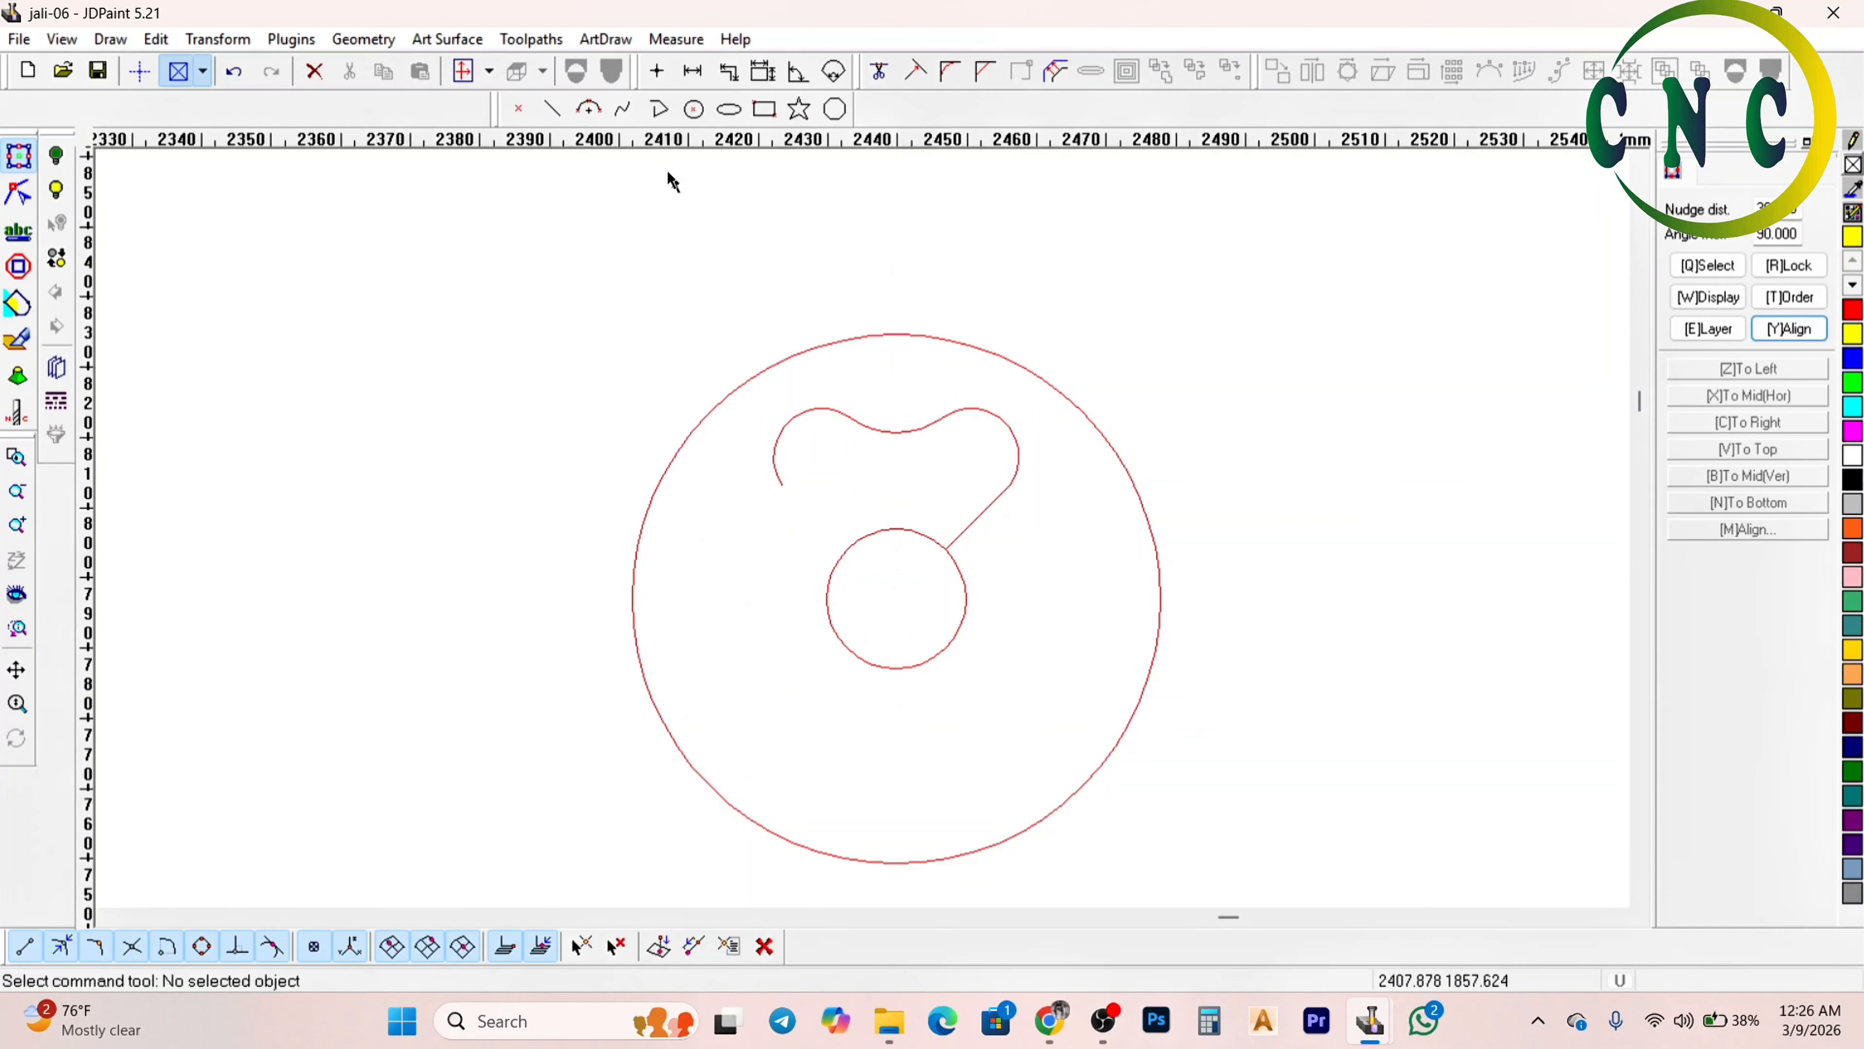
Place a point inside the inner circle and centre-align it horizontally and vertically to the circle
{"action": "left_click", "coordinate": [519, 108]}
{"action": "scroll", "coordinate": [870, 645], "scroll_direction": "up", "scroll_amount": 1}
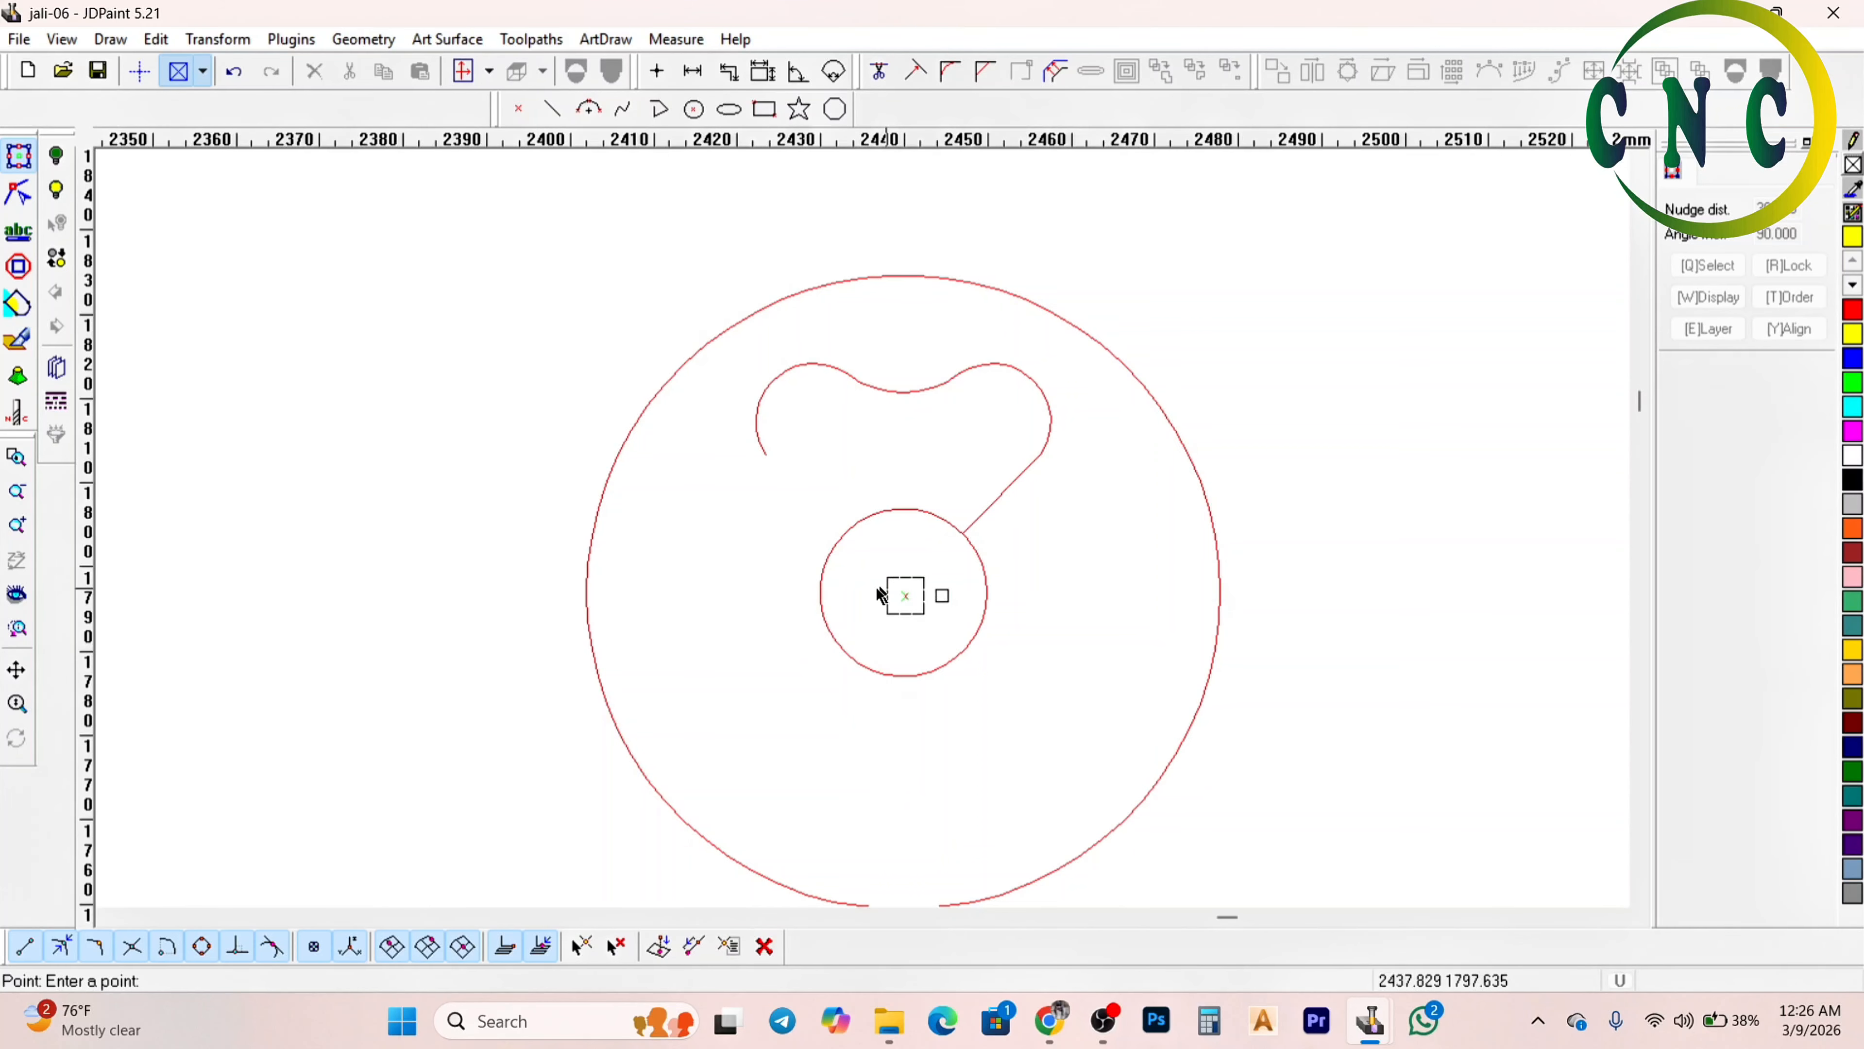
{"action": "left_click", "coordinate": [881, 595]}
{"action": "left_click", "coordinate": [1707, 528]}
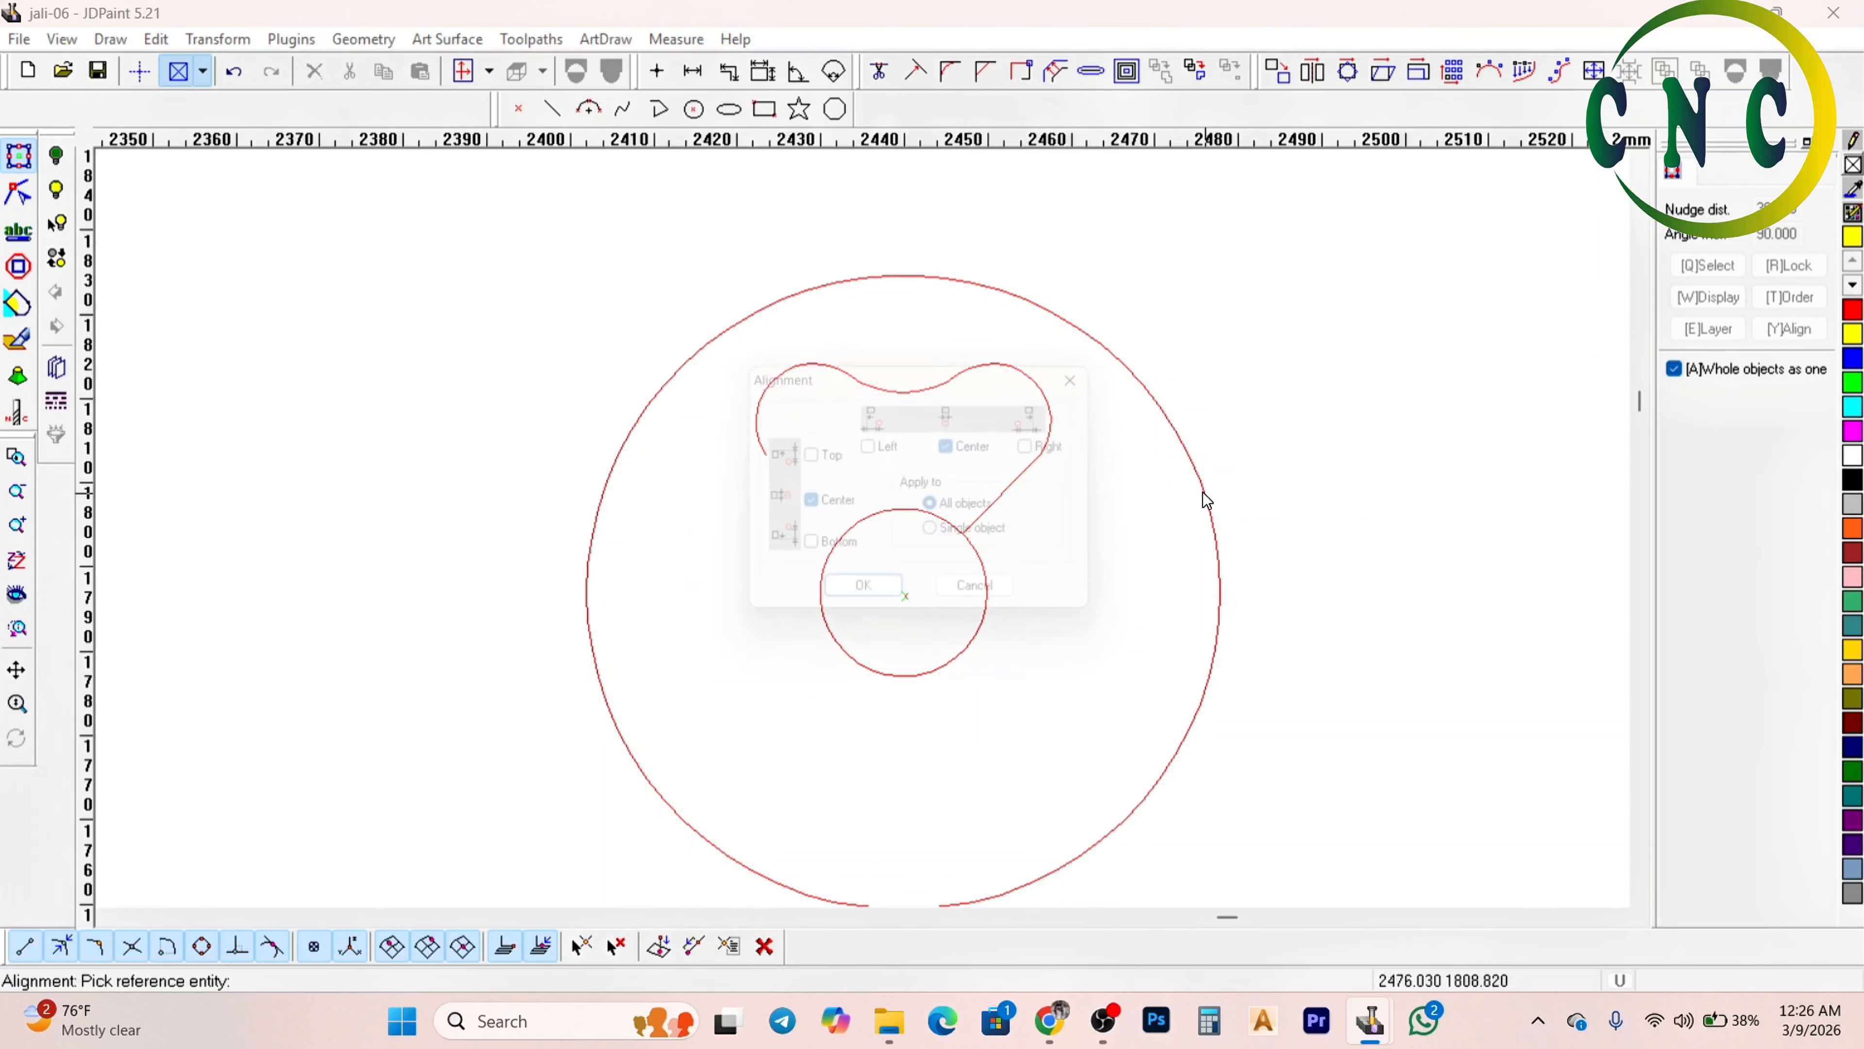
{"action": "left_click", "coordinate": [874, 587]}
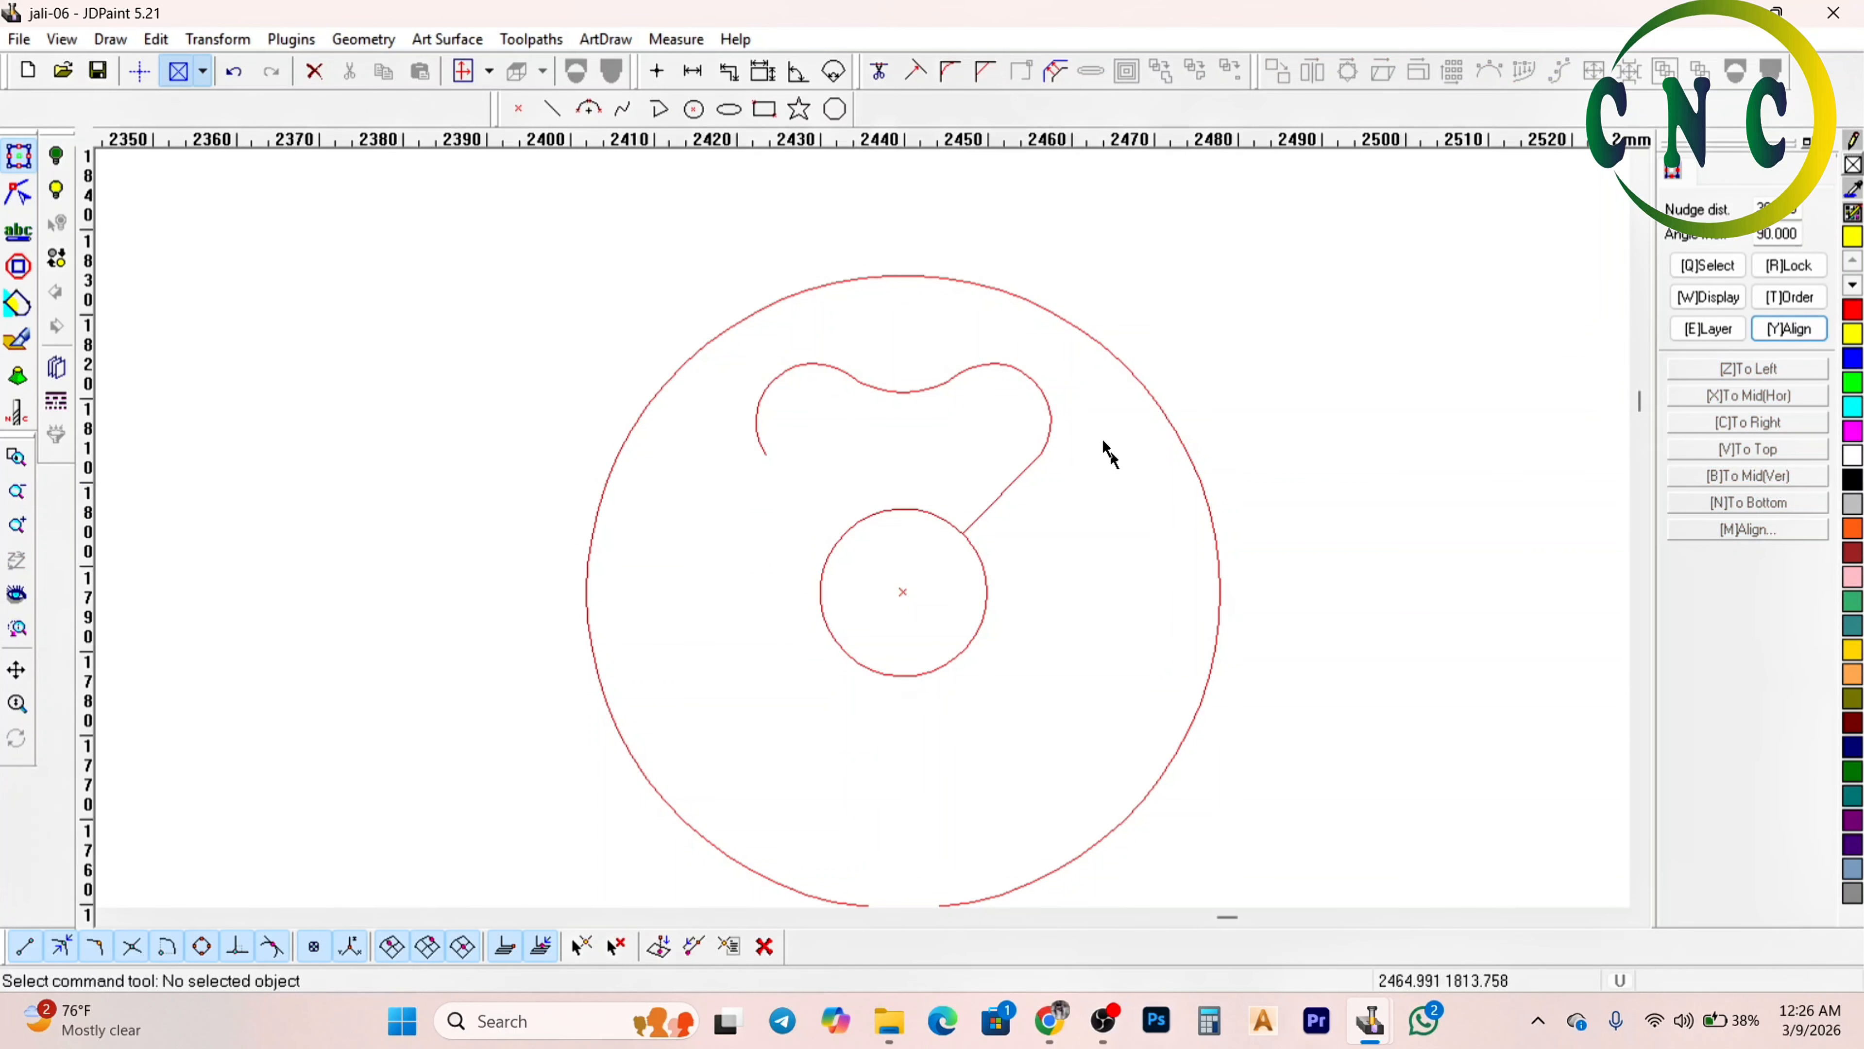
Polar array the petal polyline about the centre point with a 360/4 step angle and 4 copies, rotating objects and deleting the original
{"action": "scroll", "coordinate": [1086, 463], "scroll_direction": "up", "scroll_amount": 1}
{"action": "left_click", "coordinate": [1034, 434]}
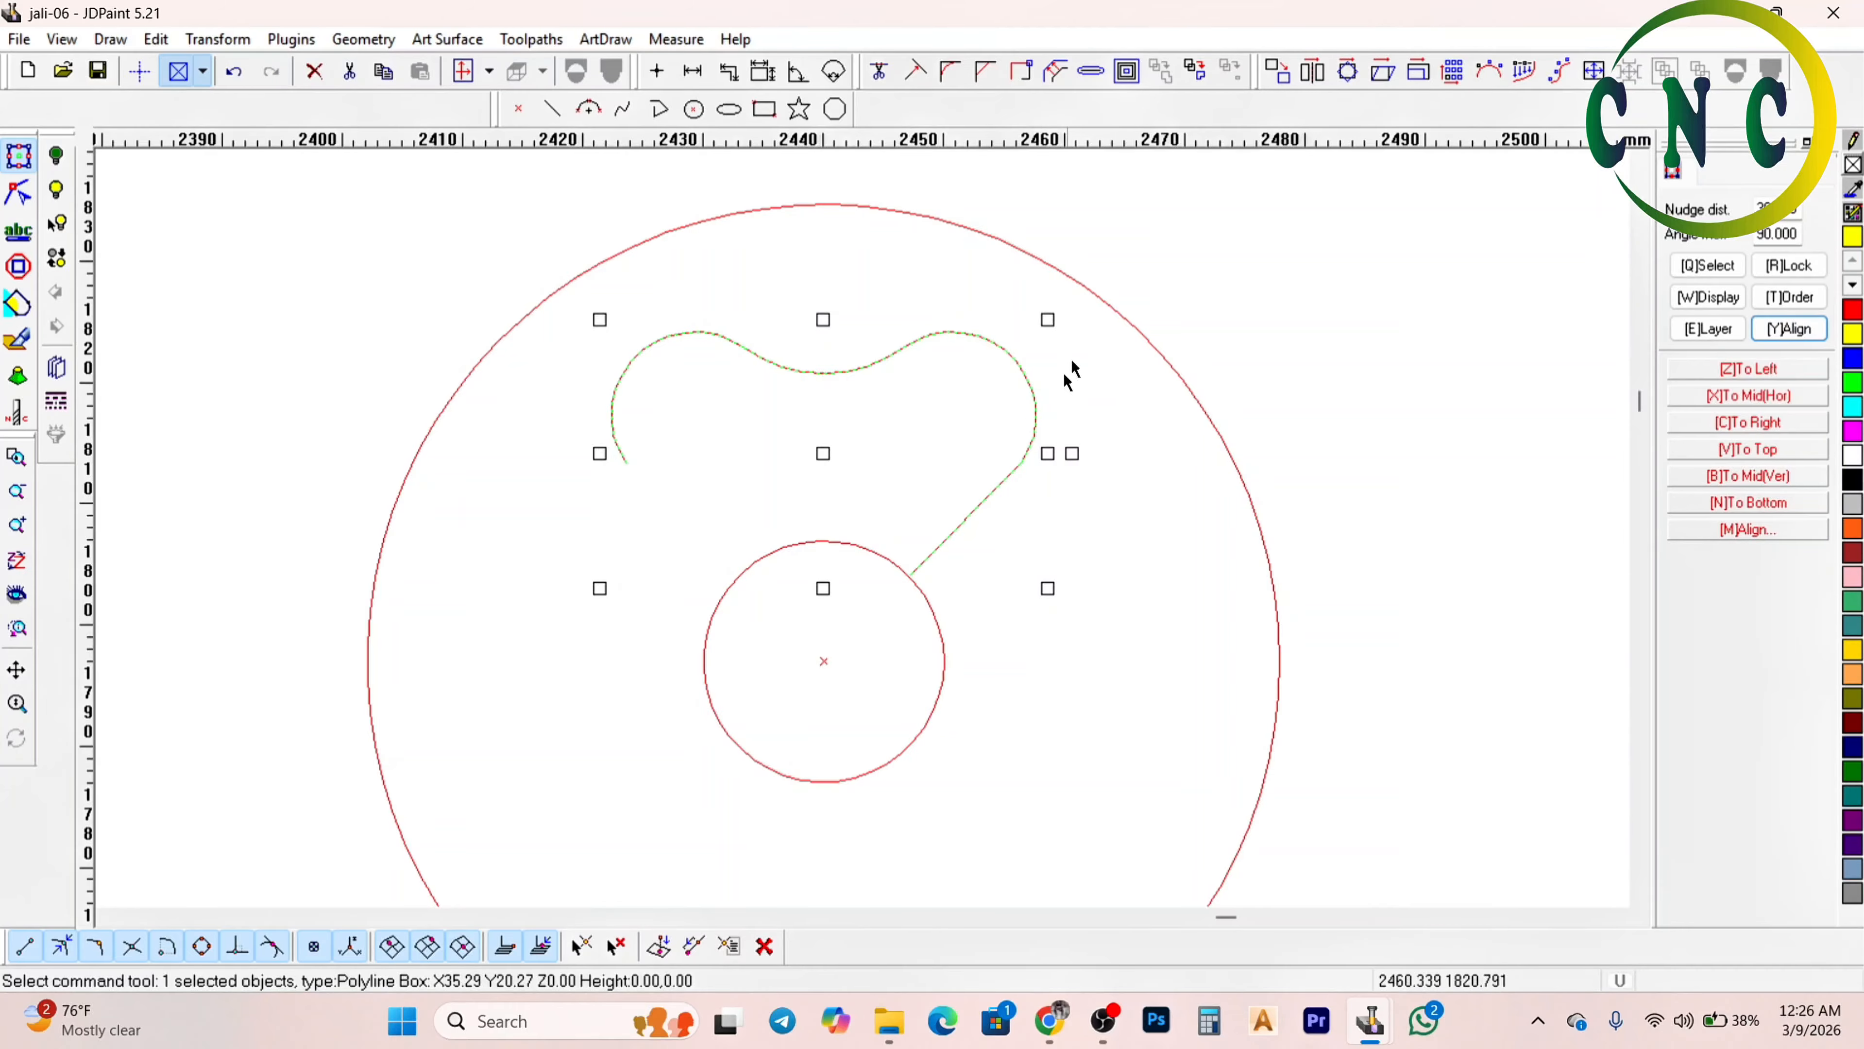
{"action": "scroll", "coordinate": [1057, 371], "scroll_direction": "down", "scroll_amount": 1}
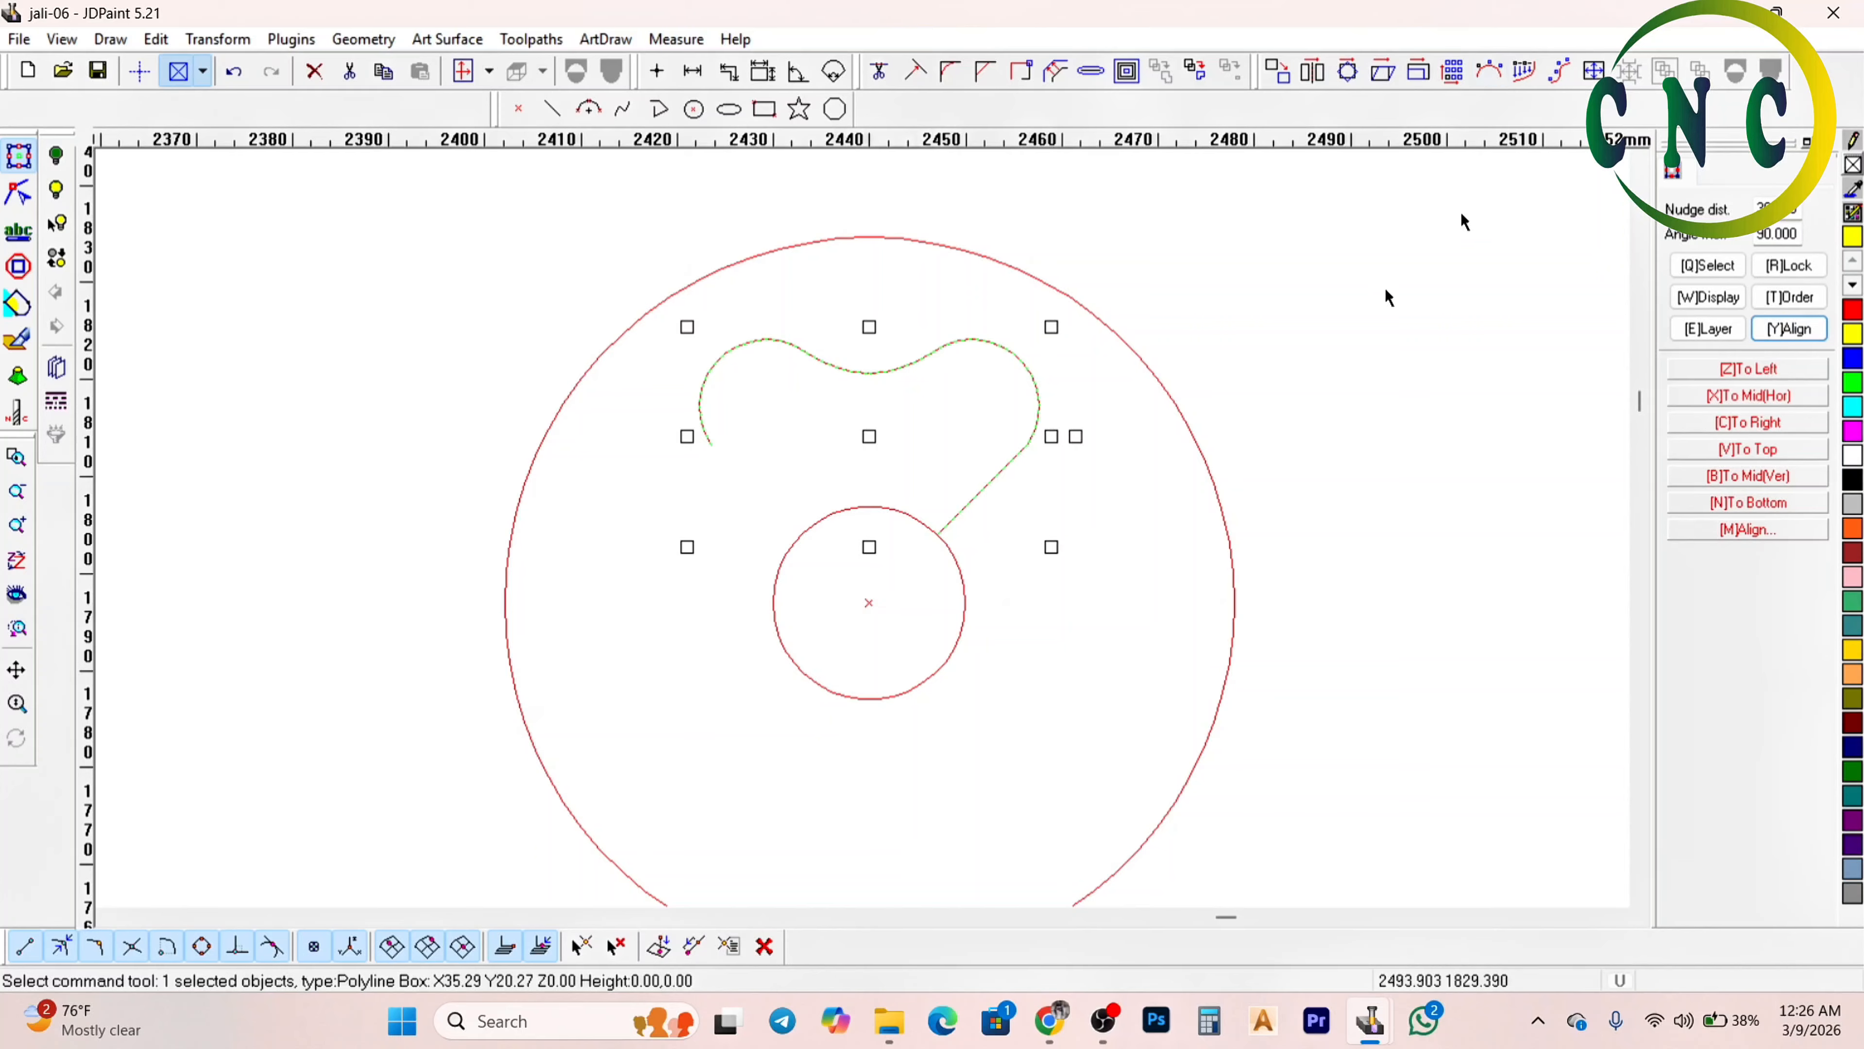
{"action": "left_click", "coordinate": [1488, 70]}
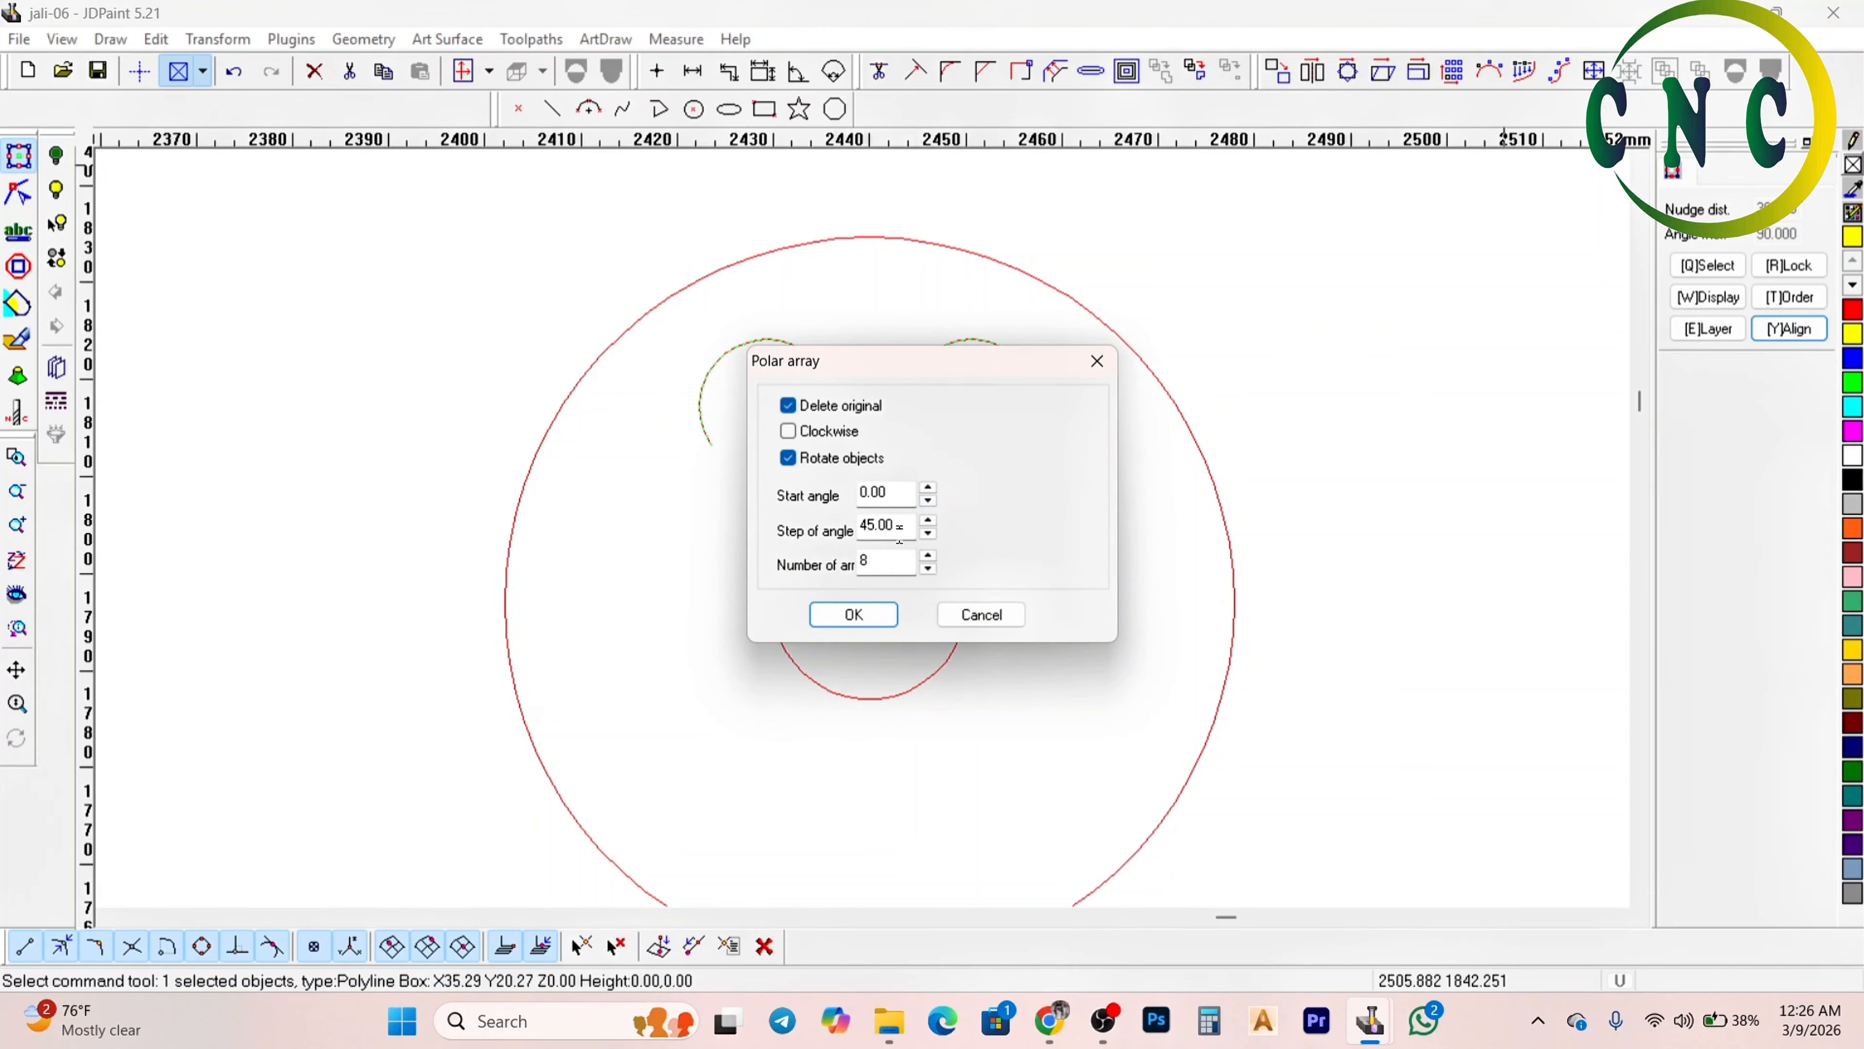
{"action": "left_click_drag", "start_coordinate": [899, 527], "coordinate": [806, 534]}
{"action": "type", "text": "360/4"}
{"action": "key", "text": "Tab"}
{"action": "type", "text": "4"}
{"action": "left_click_drag", "start_coordinate": [984, 364], "coordinate": [1322, 371]}
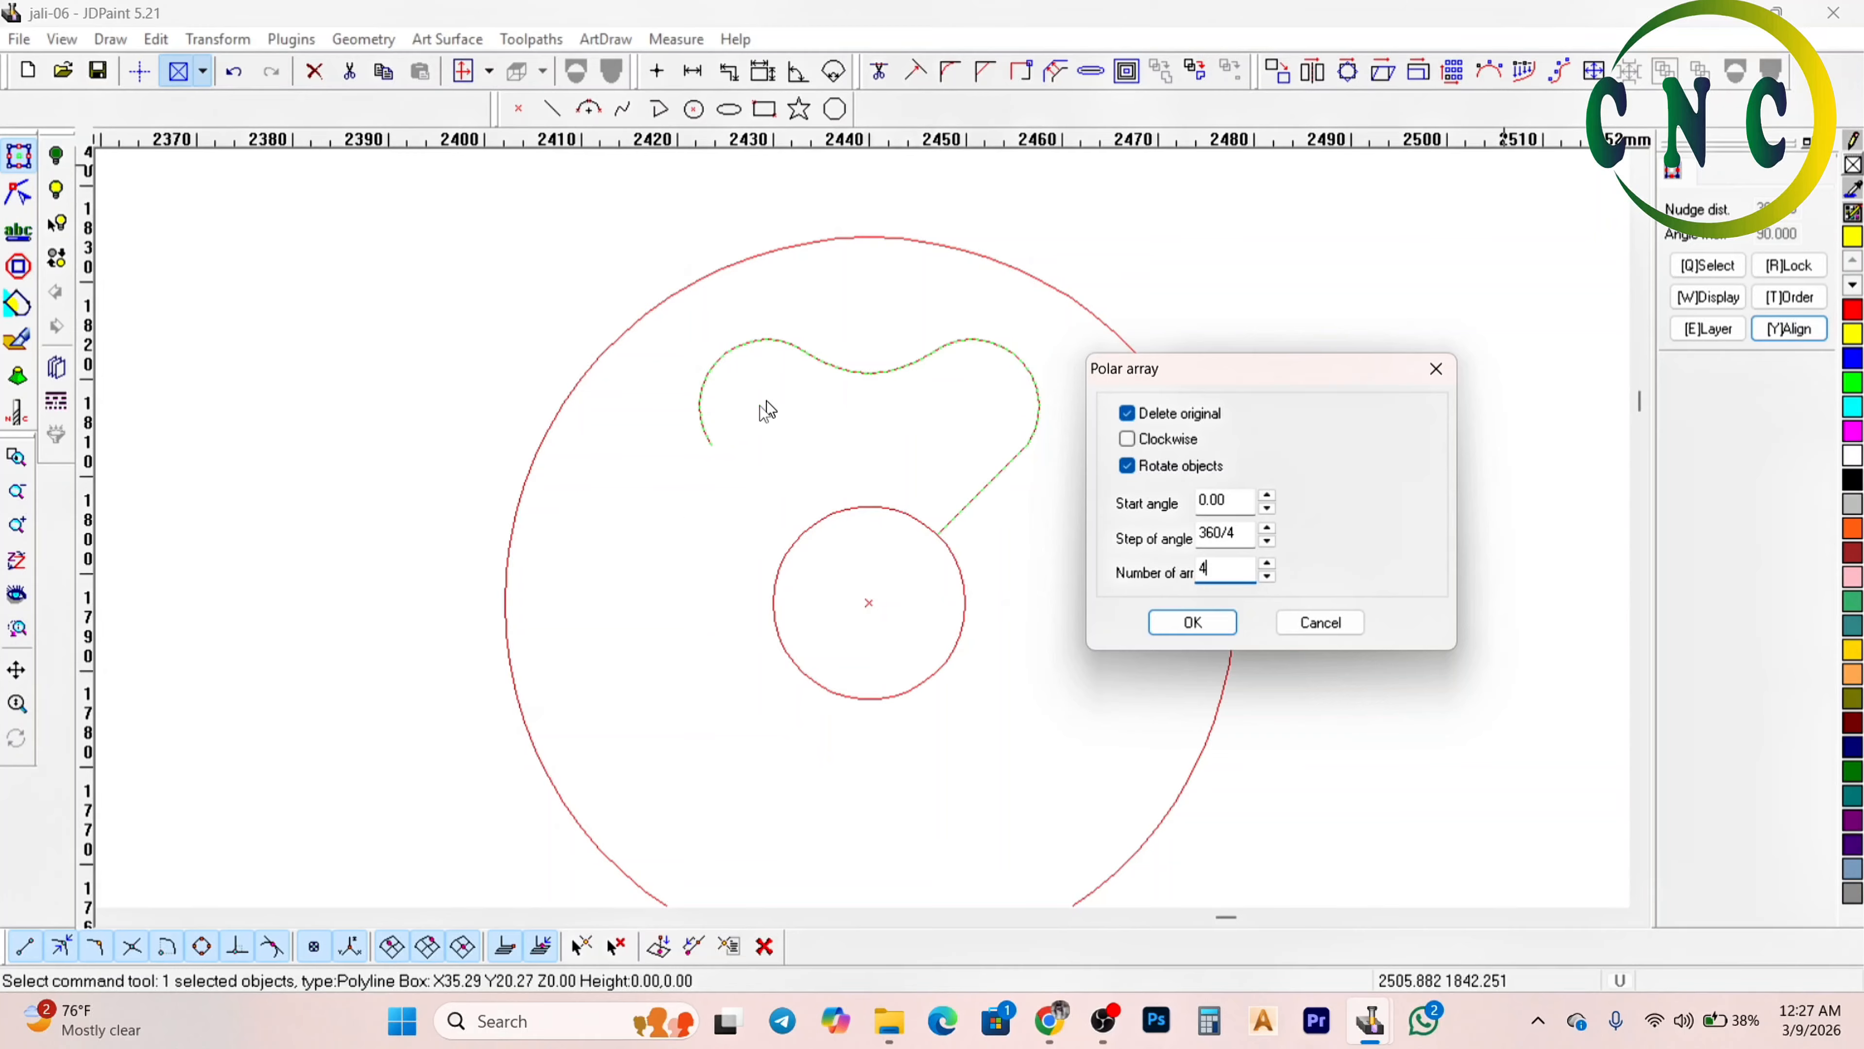
{"action": "left_click", "coordinate": [1210, 626]}
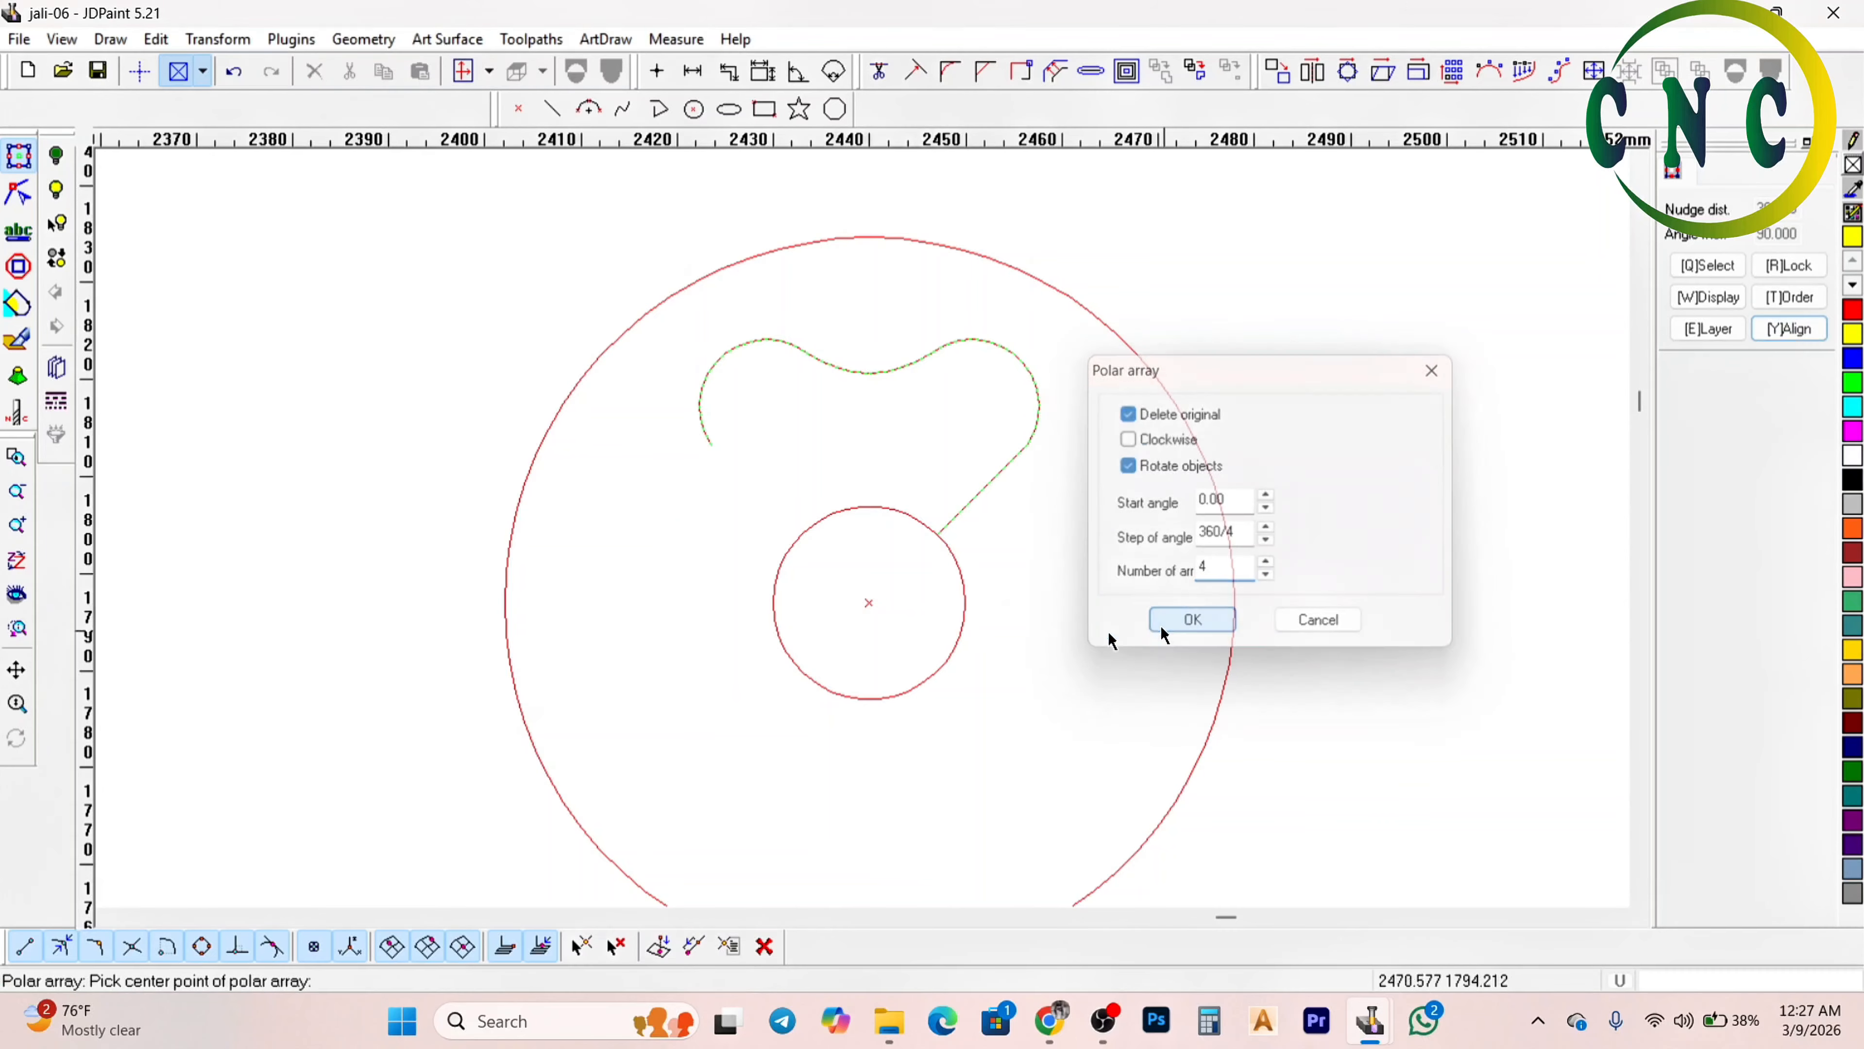
{"action": "left_click", "coordinate": [866, 608]}
{"action": "scroll", "coordinate": [928, 366], "scroll_direction": "down", "scroll_amount": 2}
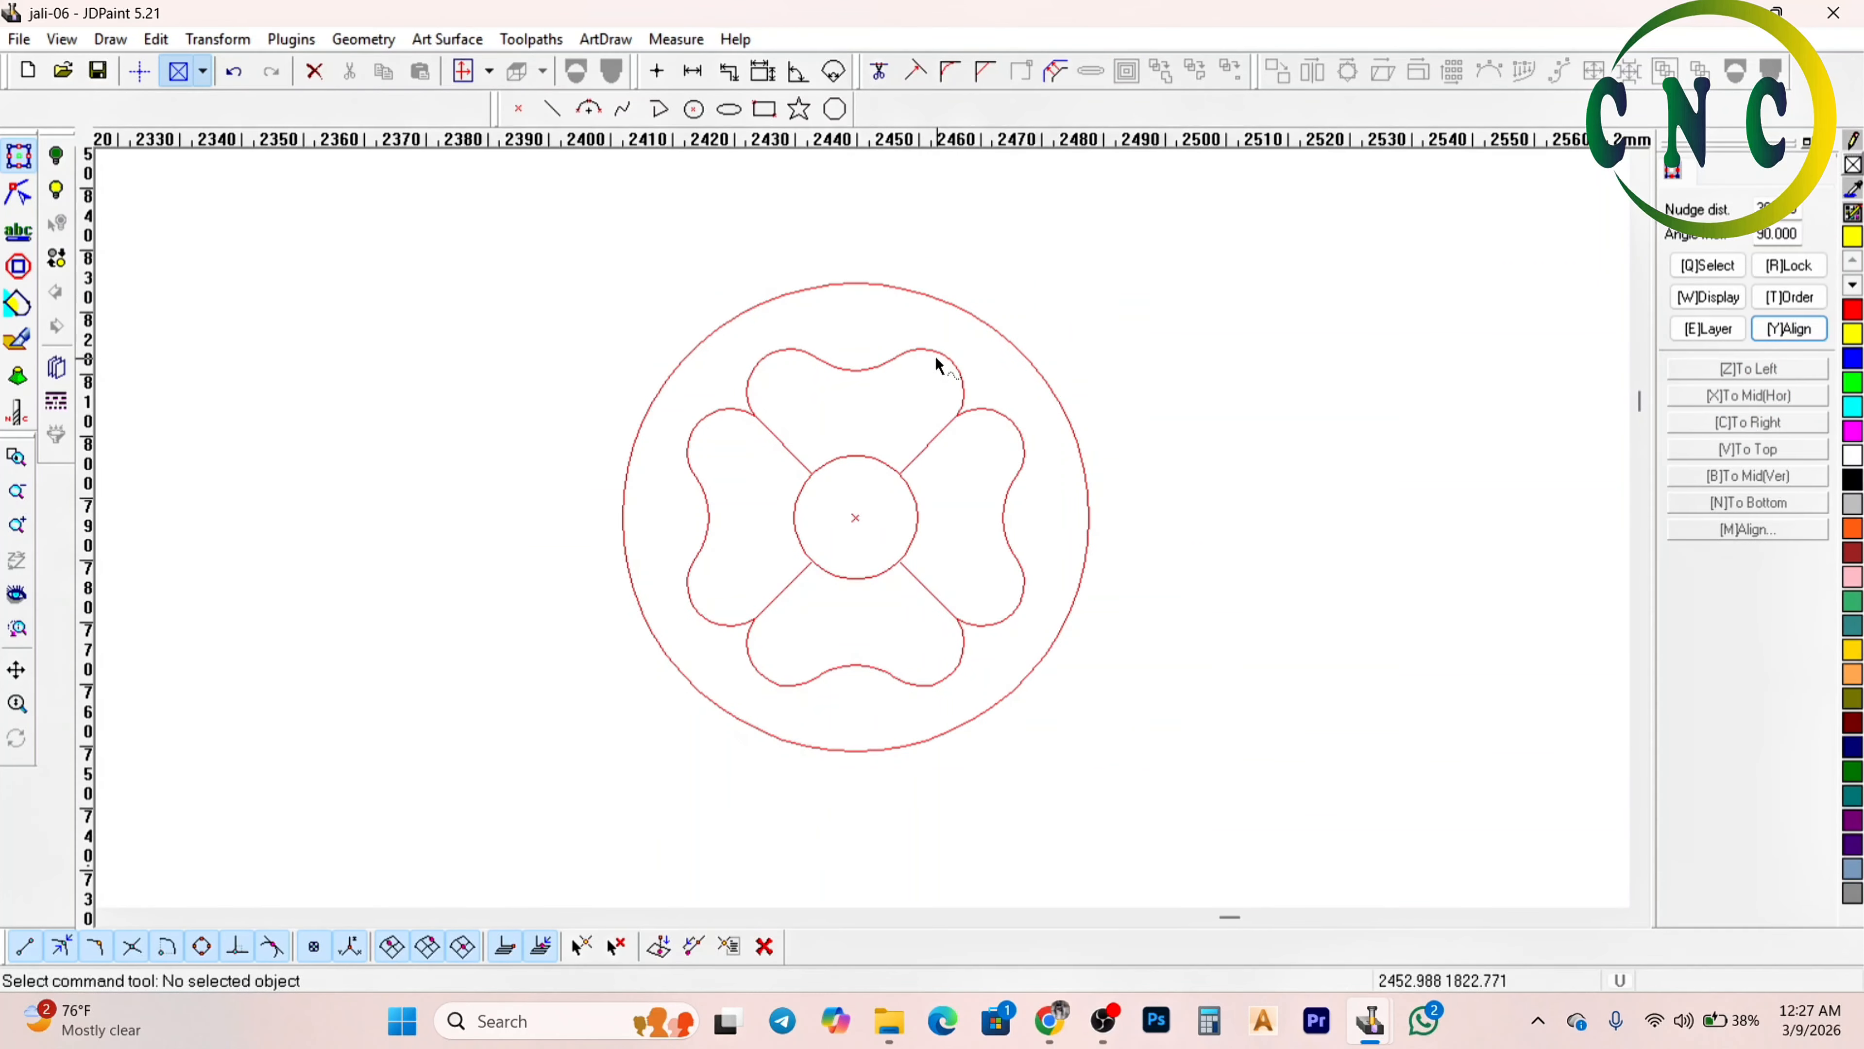
Delete the point marker at the centre of the four-petal motif
{"action": "scroll", "coordinate": [775, 491], "scroll_direction": "up", "scroll_amount": 1}
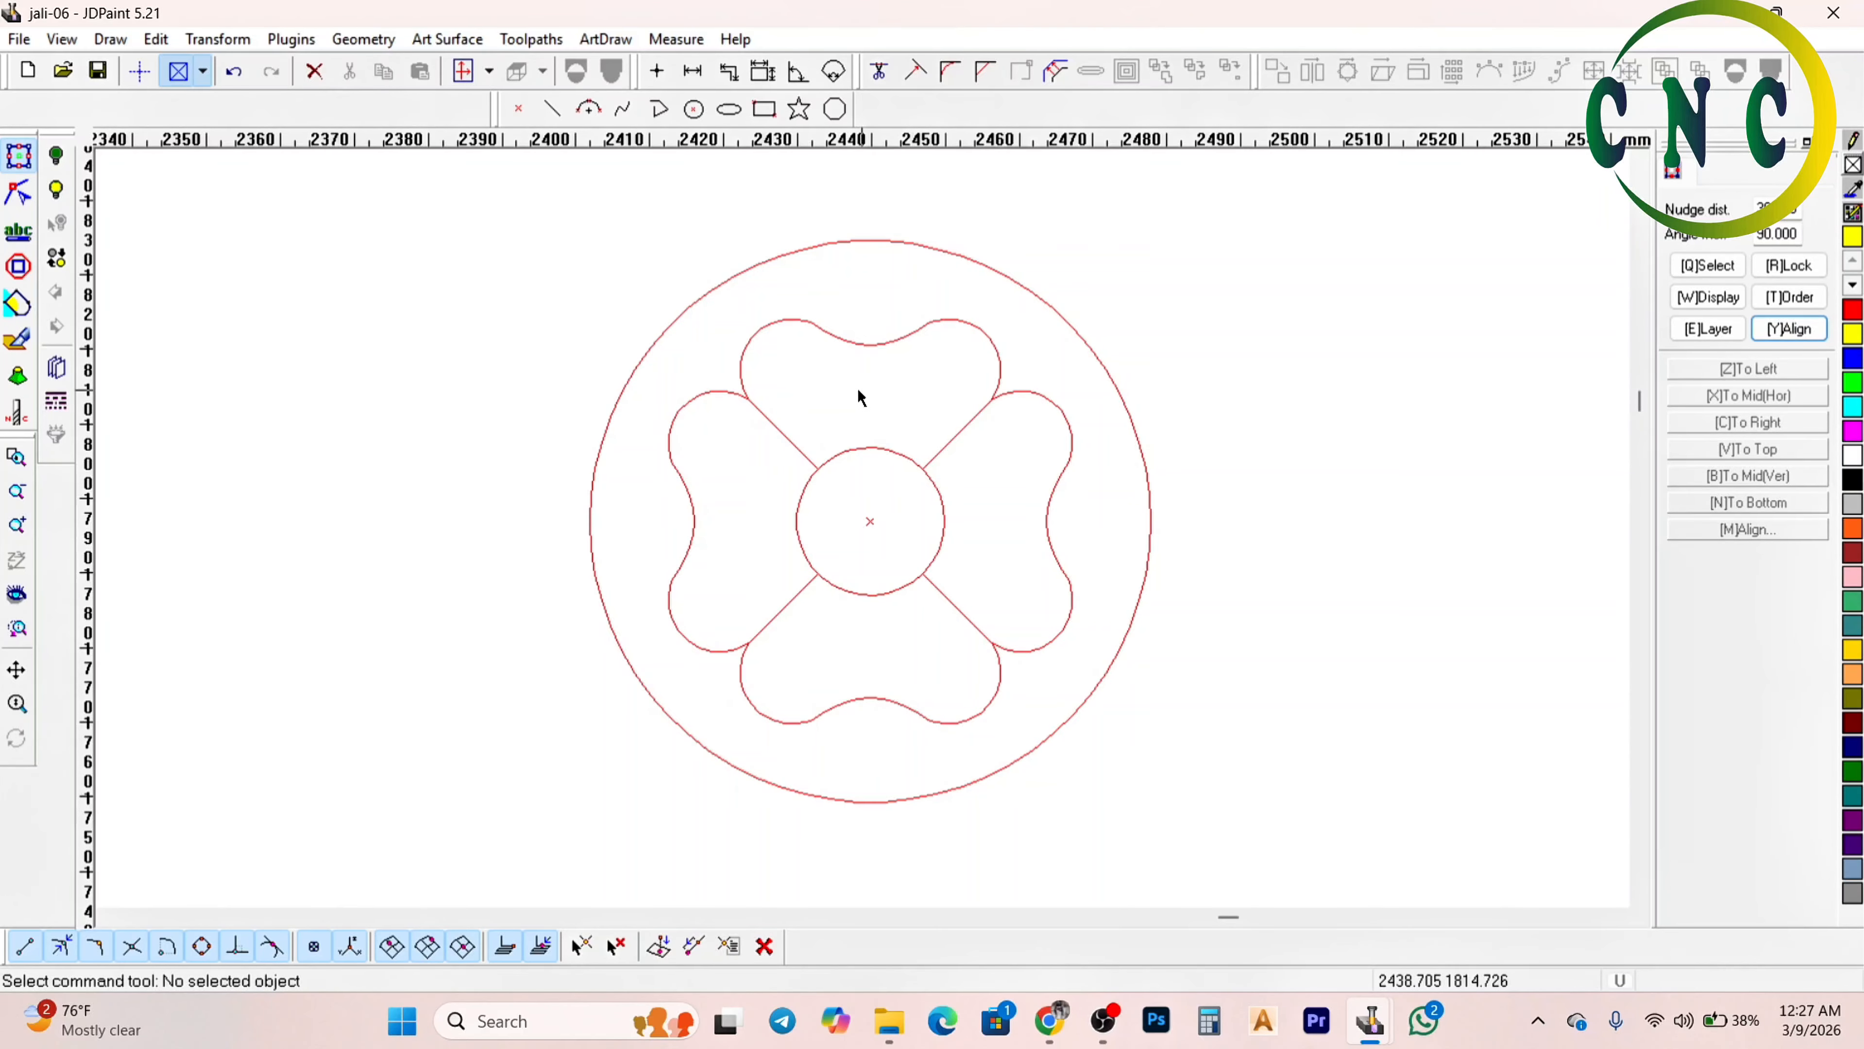
{"action": "scroll", "coordinate": [849, 449], "scroll_direction": "up", "scroll_amount": 3}
{"action": "left_click_drag", "start_coordinate": [844, 492], "coordinate": [942, 617]}
{"action": "scroll", "coordinate": [907, 590], "scroll_direction": "down", "scroll_amount": 2}
{"action": "left_click", "coordinate": [798, 575]}
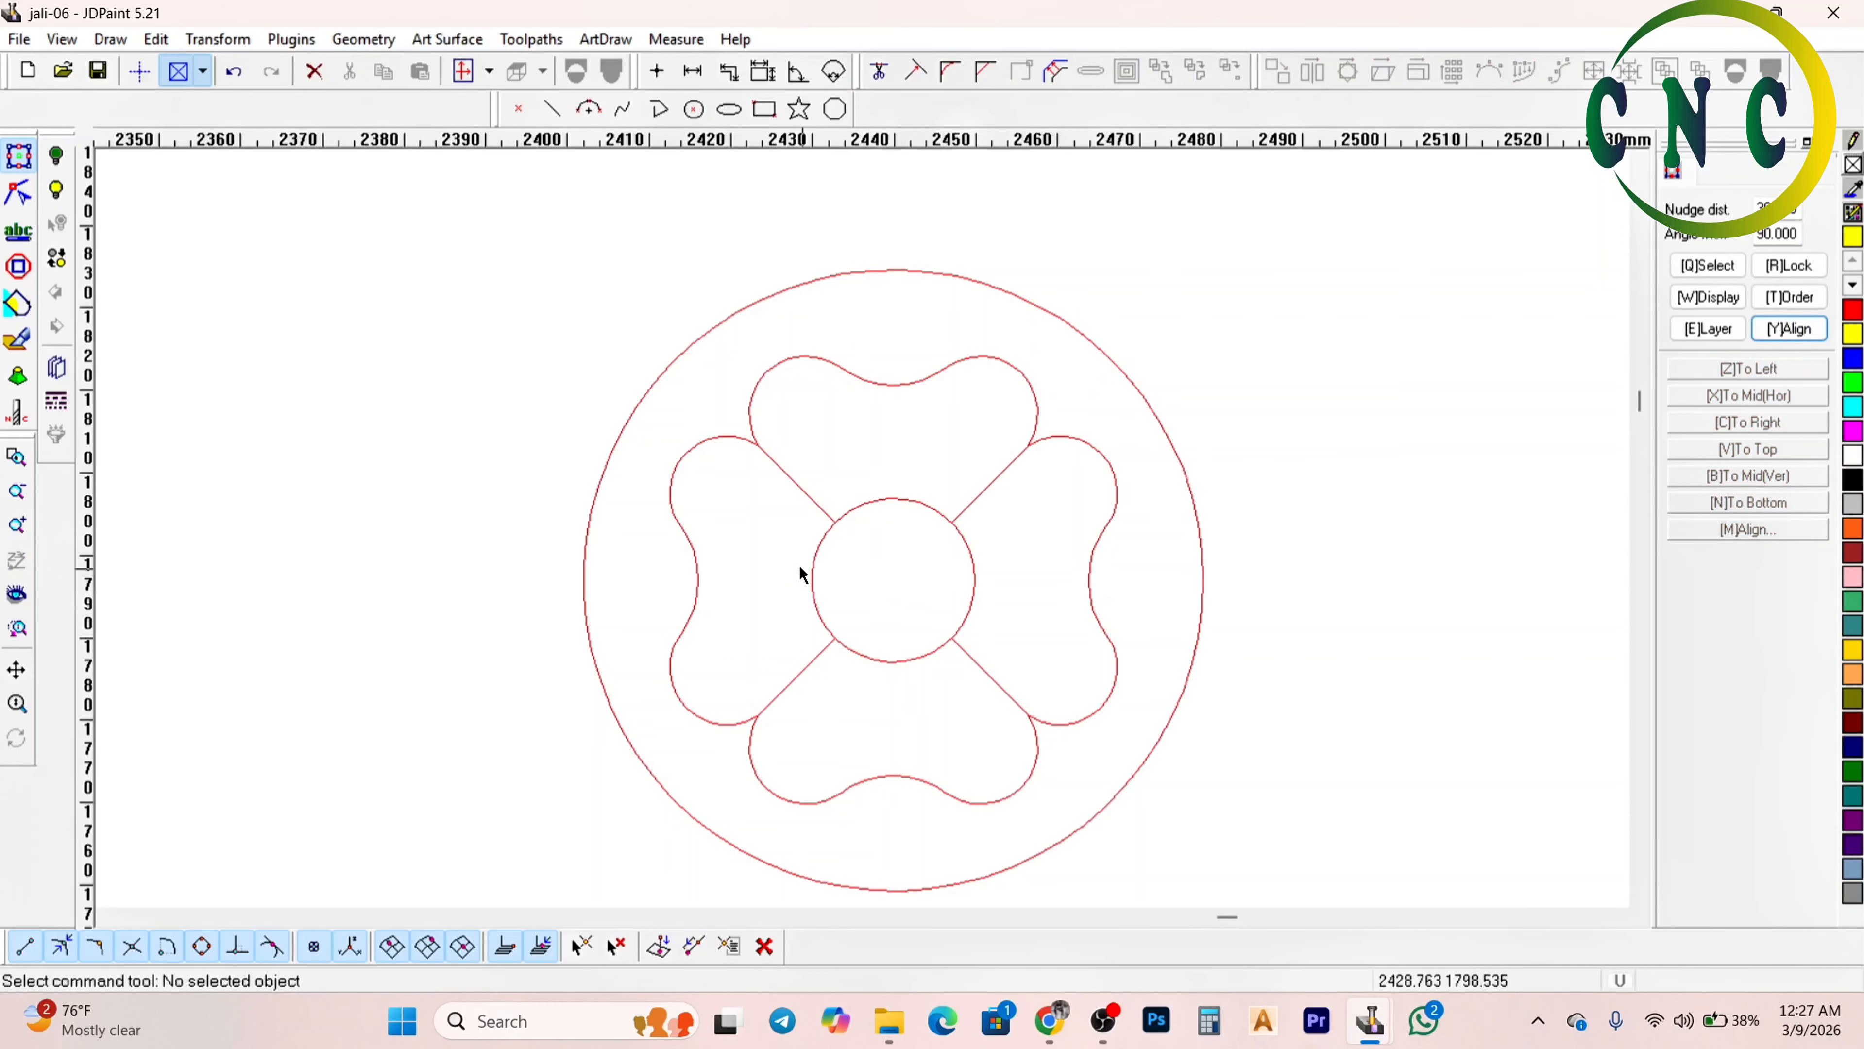
Draw a centre-radius circle about 577 mm in diameter beside the four-petal motif
{"action": "scroll", "coordinate": [755, 564], "scroll_direction": "down", "scroll_amount": 2}
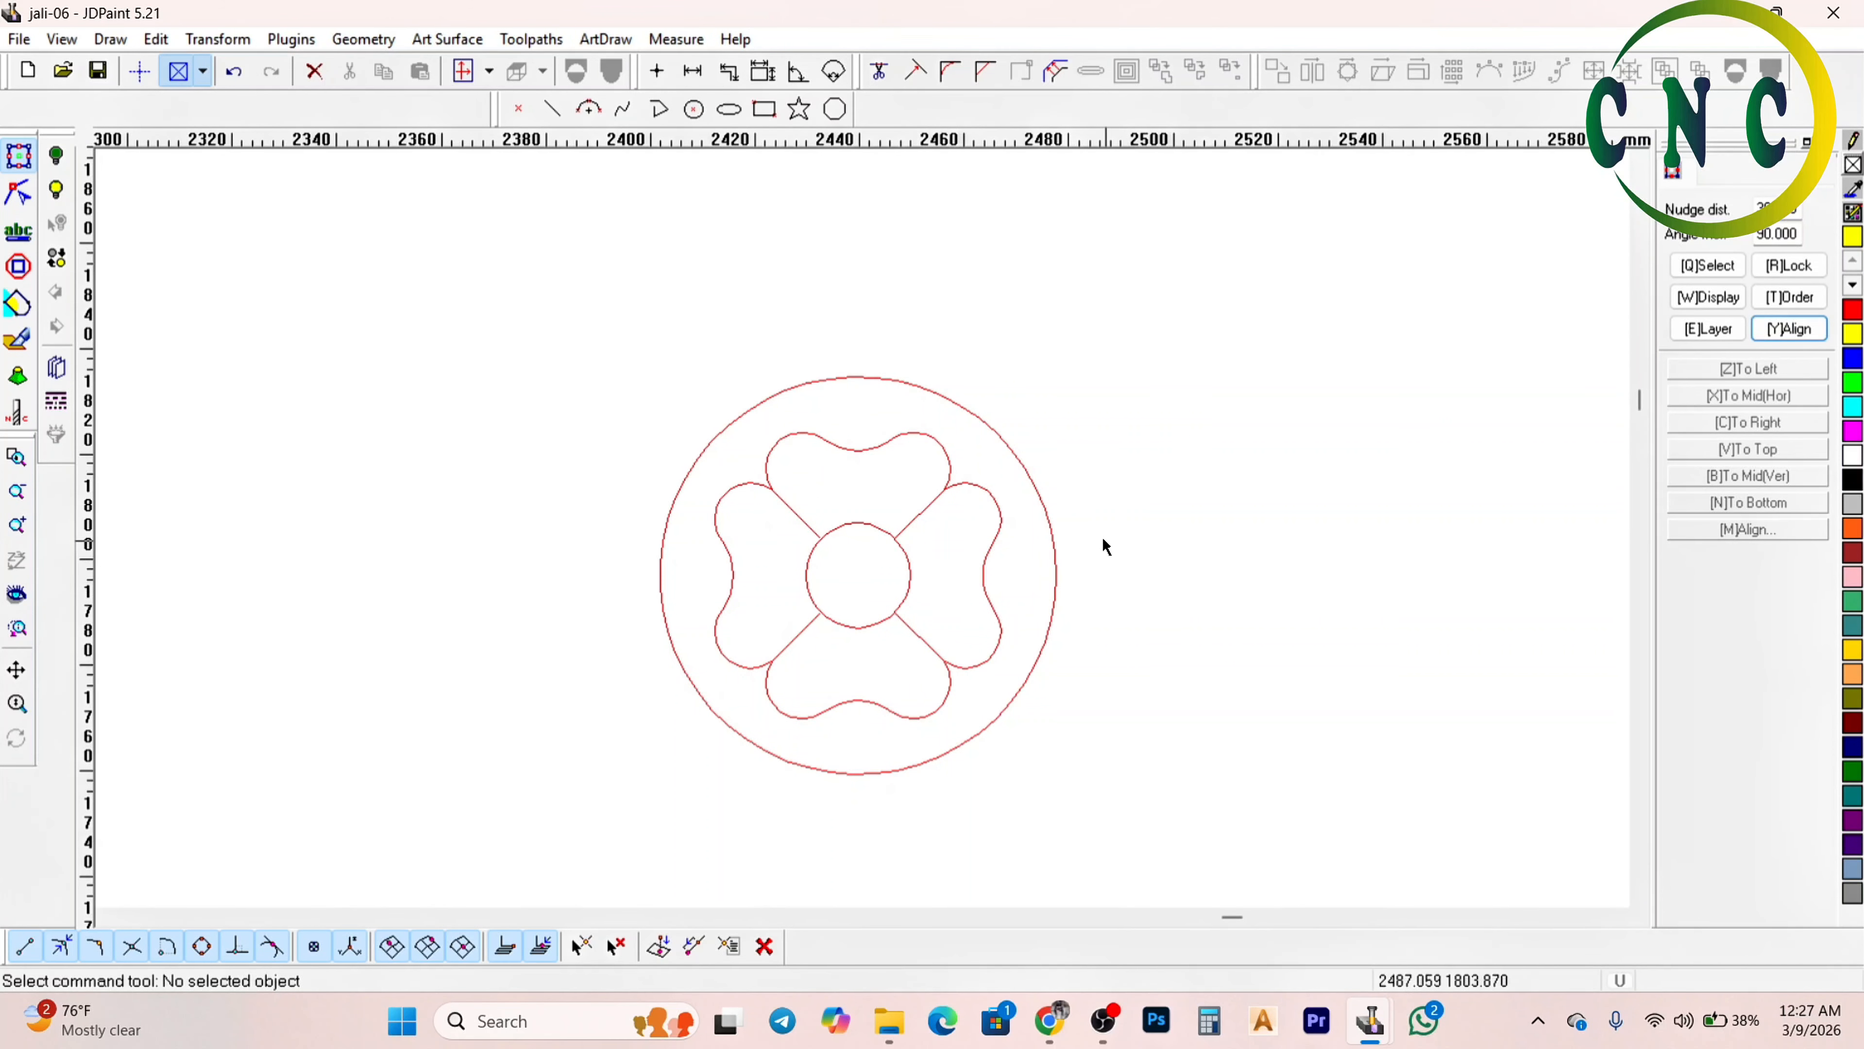
{"action": "scroll", "coordinate": [861, 470], "scroll_direction": "up", "scroll_amount": 2}
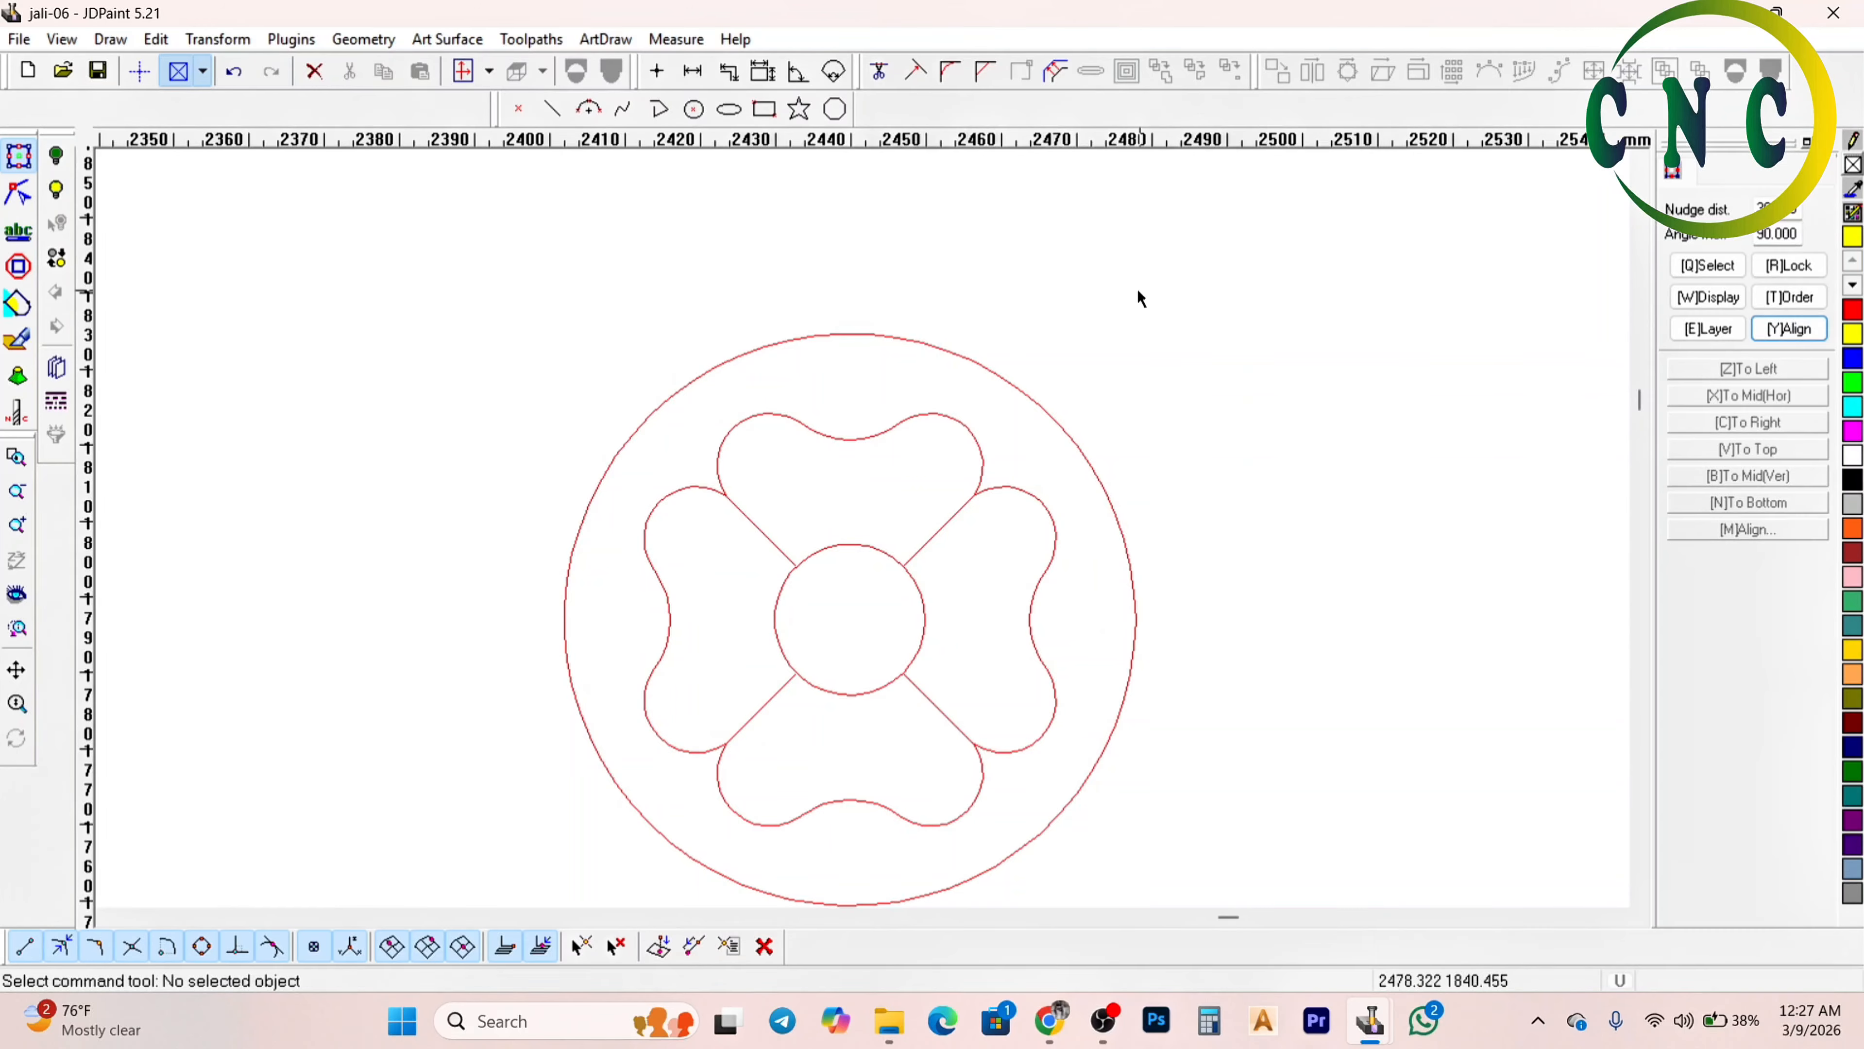
{"action": "scroll", "coordinate": [764, 364], "scroll_direction": "down", "scroll_amount": 5}
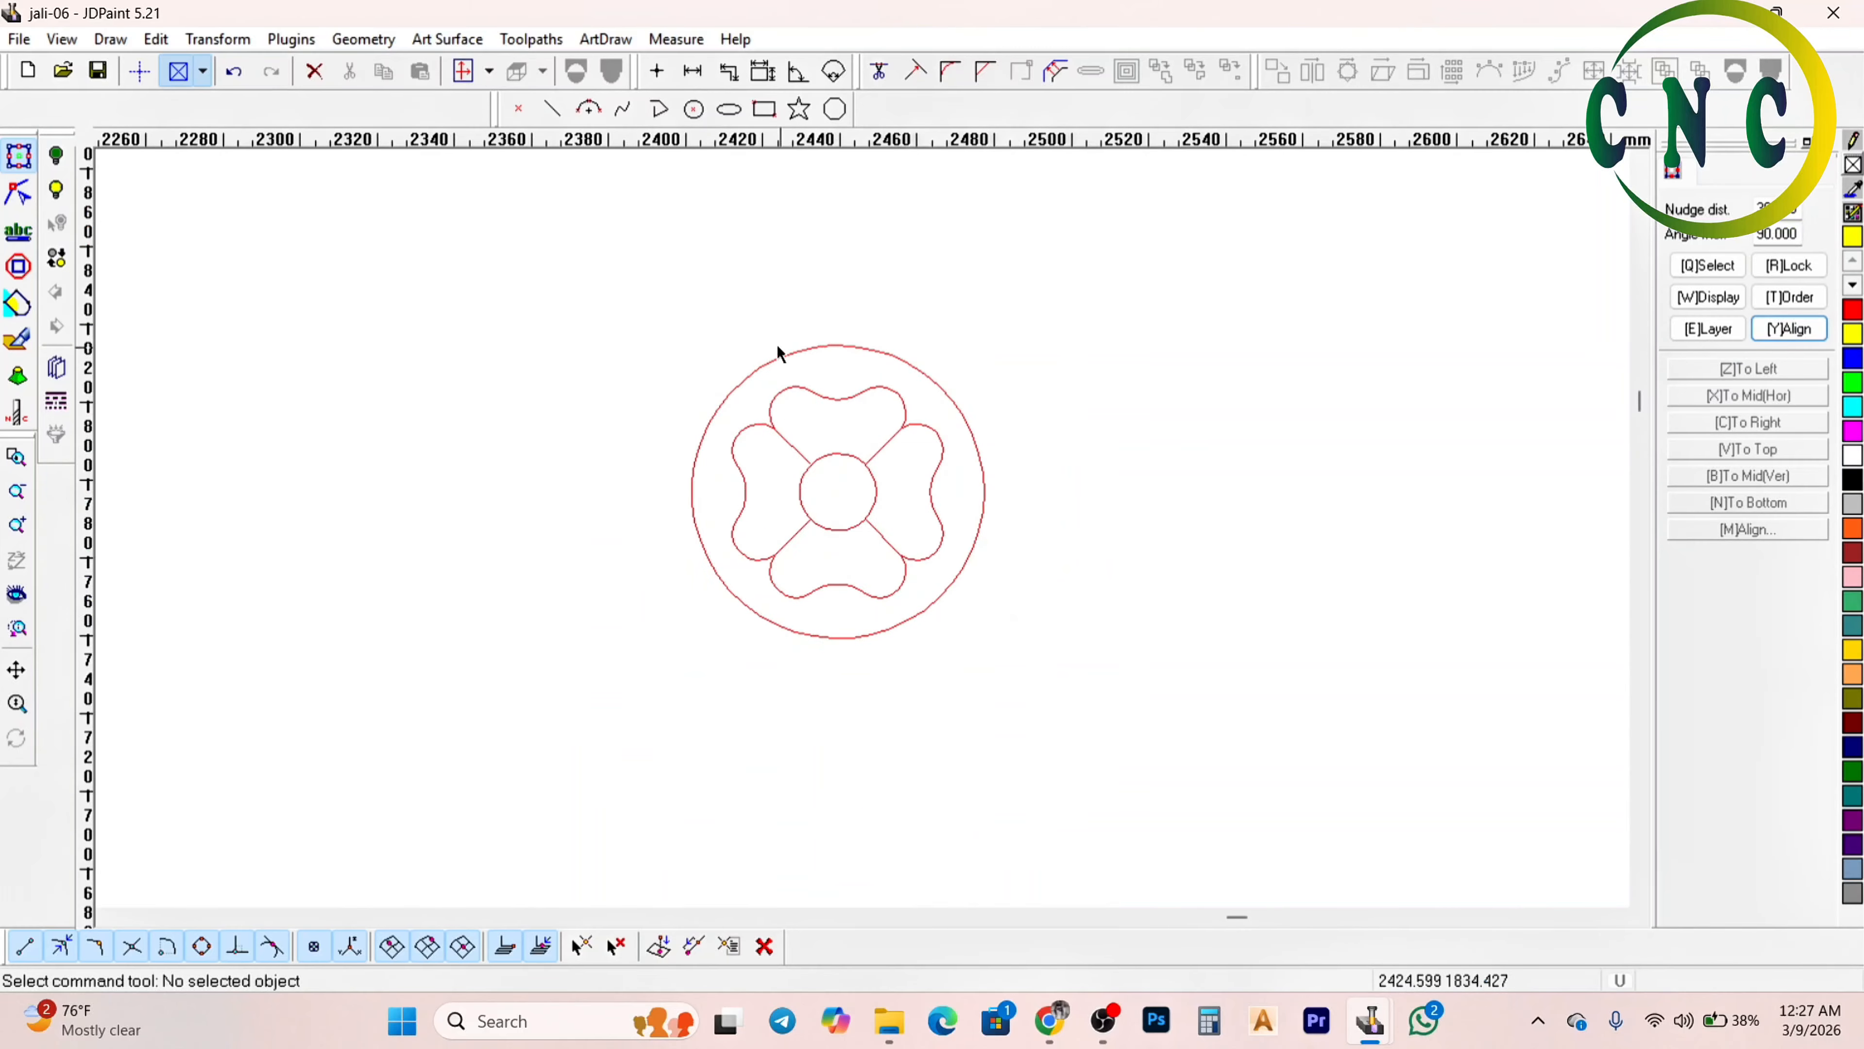
{"action": "scroll", "coordinate": [675, 159], "scroll_direction": "up", "scroll_amount": 1}
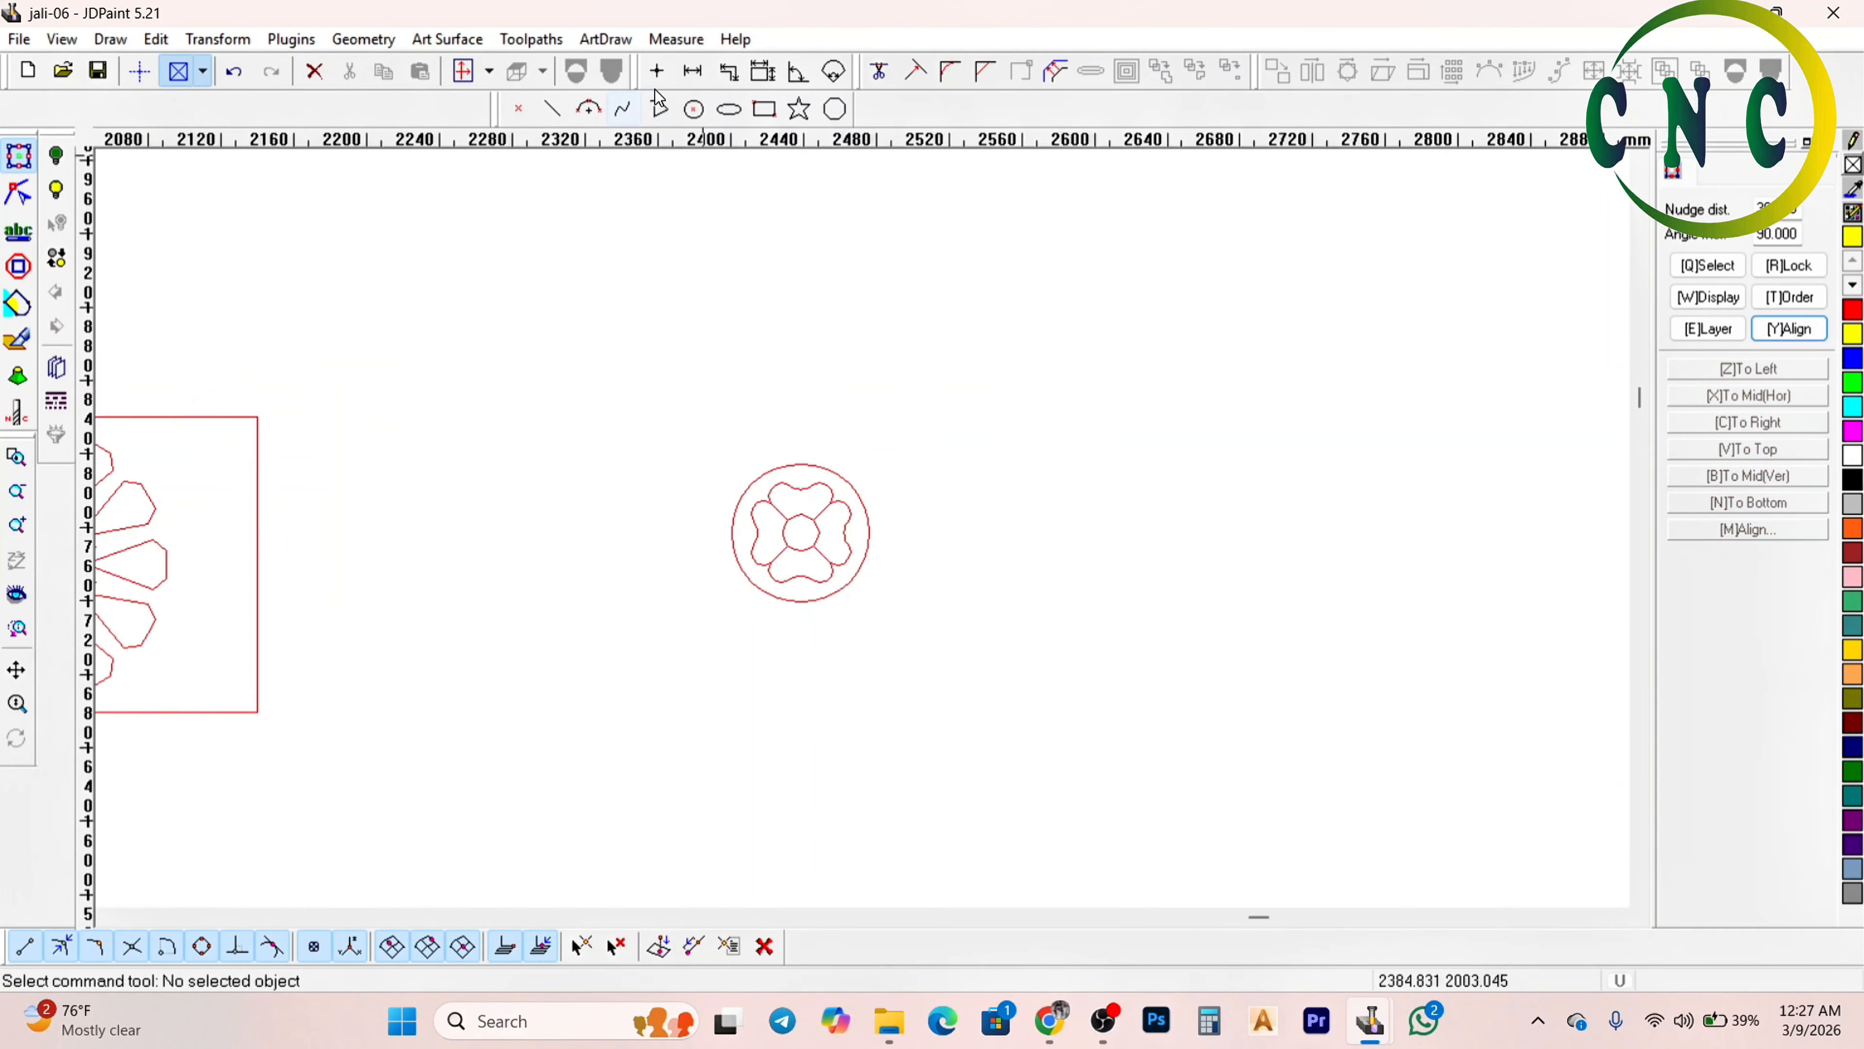
{"action": "left_click", "coordinate": [694, 109]}
{"action": "scroll", "coordinate": [1138, 441], "scroll_direction": "up", "scroll_amount": 1}
{"action": "scroll", "coordinate": [719, 445], "scroll_direction": "down", "scroll_amount": 1}
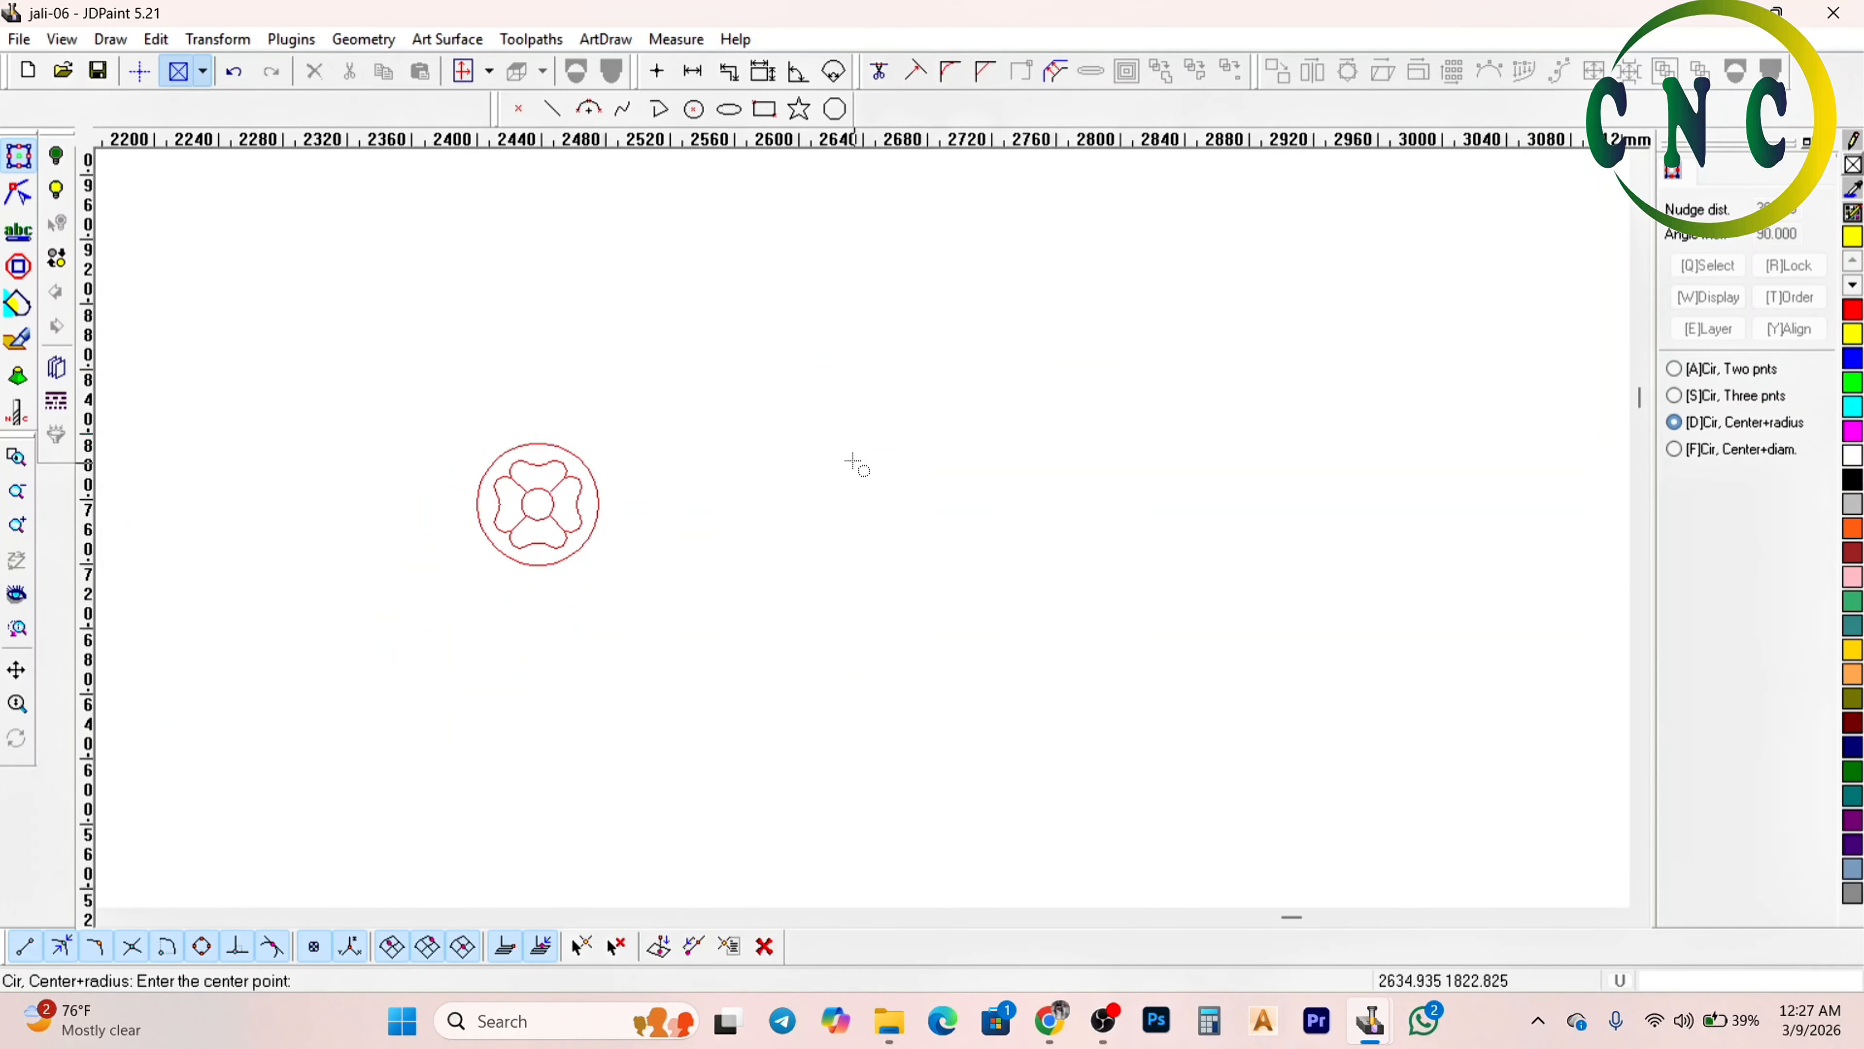
{"action": "left_click", "coordinate": [1366, 570]}
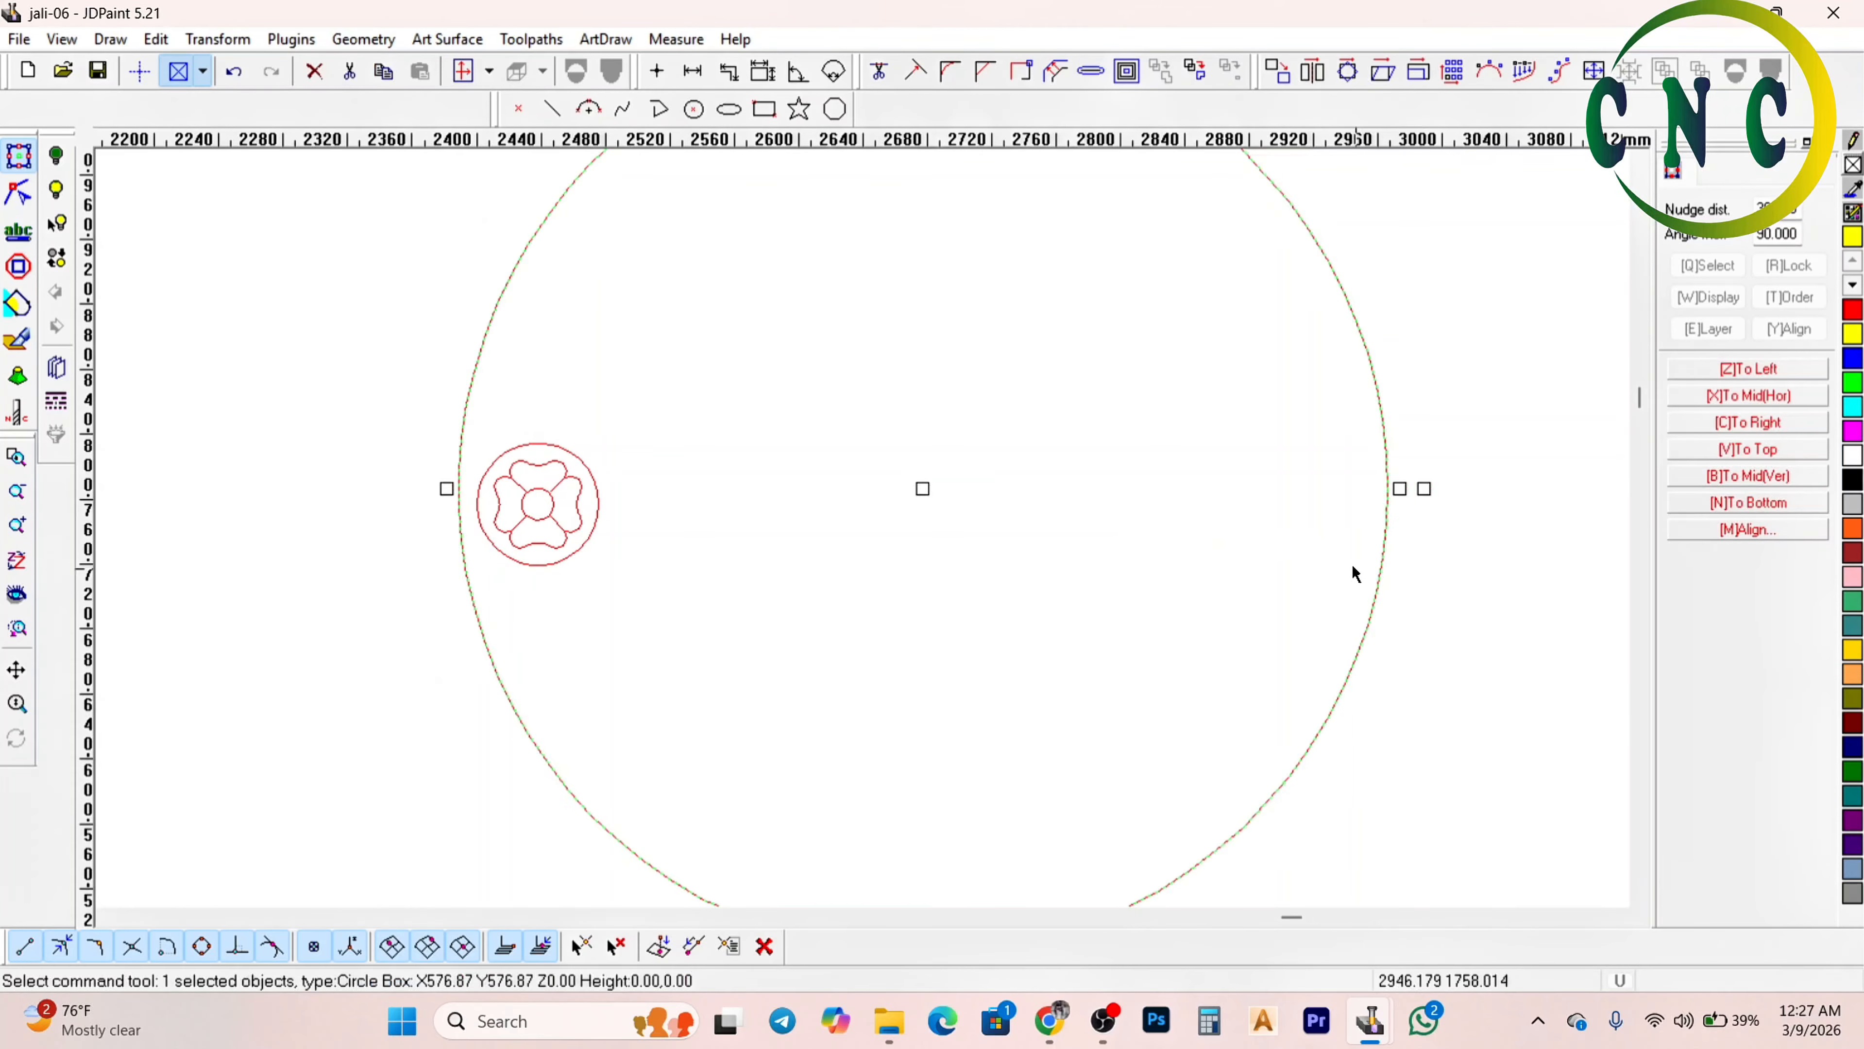
Delete the small four-petal motif and its surrounding circles at the edge of the large circle
{"action": "scroll", "coordinate": [1183, 507], "scroll_direction": "down", "scroll_amount": 1}
{"action": "left_click_drag", "start_coordinate": [720, 436], "coordinate": [666, 612]}
{"action": "key", "text": "Delete"}
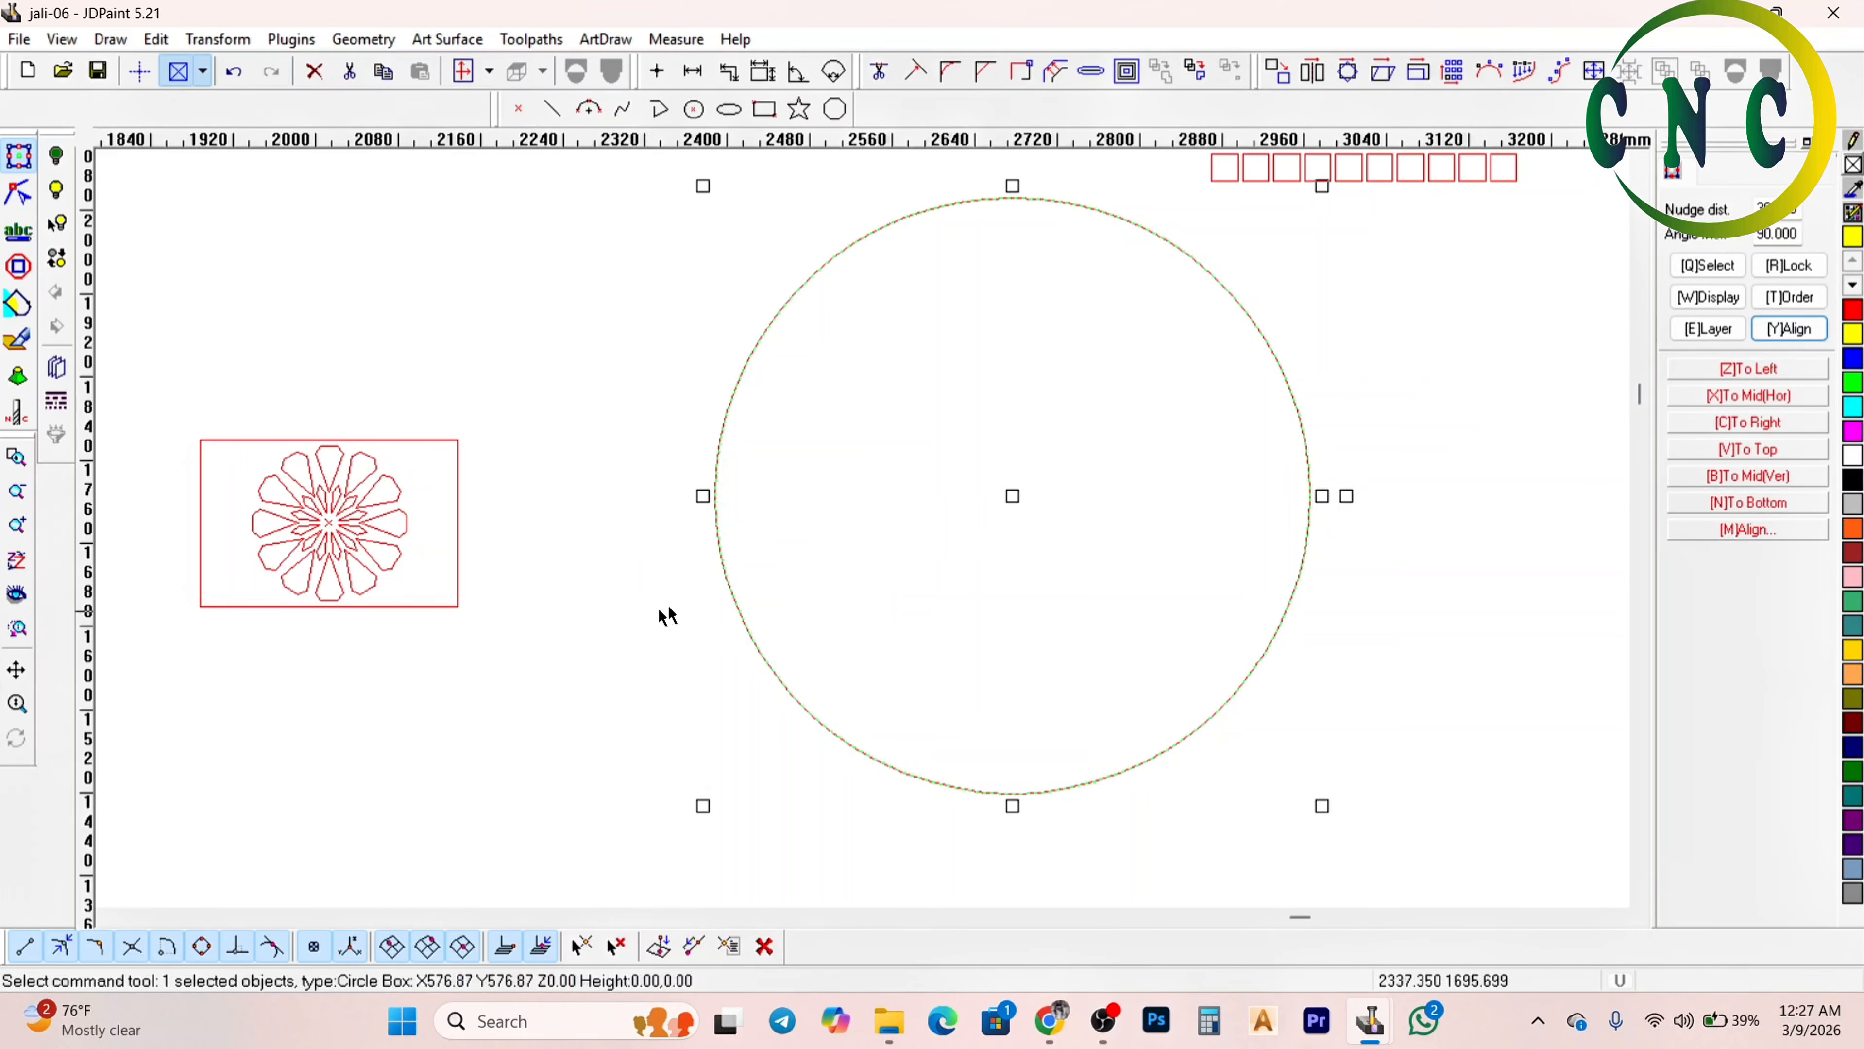
Move the large circle closer to the framed rosette in the empty drawing area
{"action": "left_click_drag", "start_coordinate": [1012, 493], "coordinate": [886, 584]}
{"action": "scroll", "coordinate": [837, 522], "scroll_direction": "down", "scroll_amount": 3}
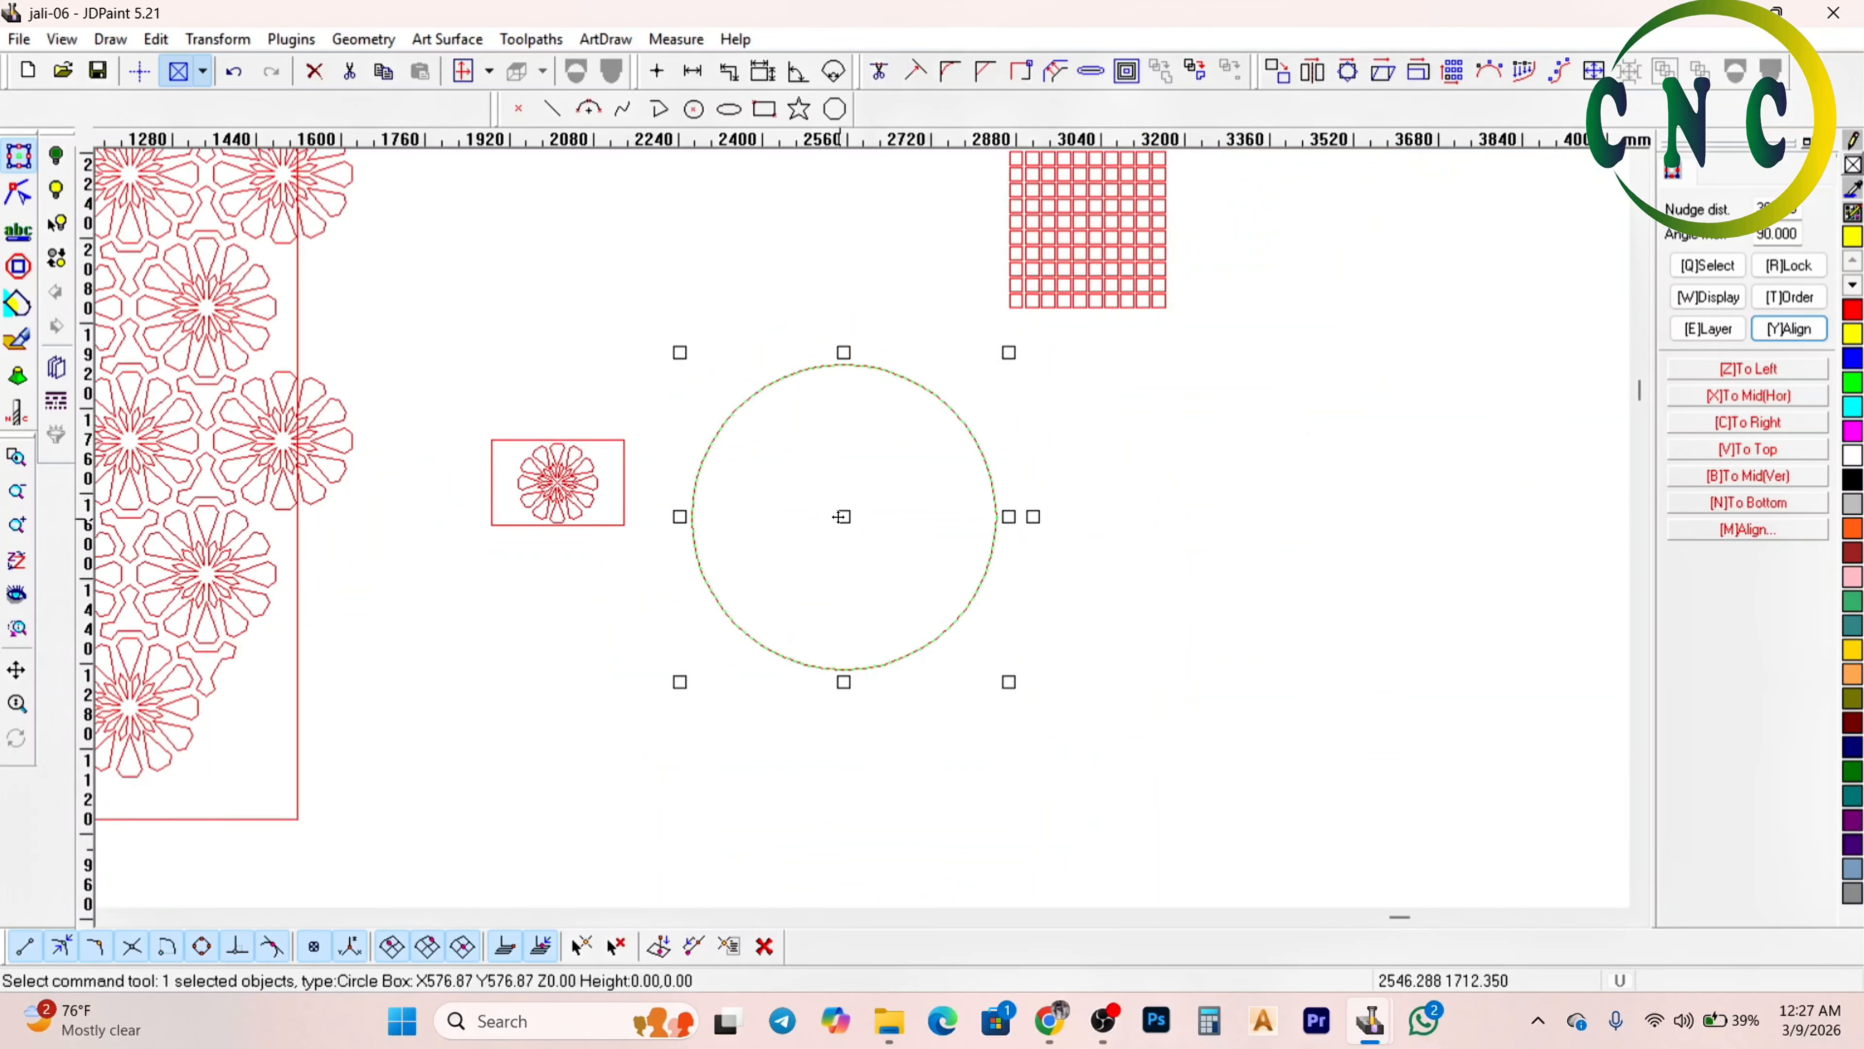
{"action": "scroll", "coordinate": [863, 519], "scroll_direction": "up", "scroll_amount": 2}
{"action": "left_click_drag", "start_coordinate": [863, 518], "coordinate": [823, 463]}
Offset the large circle inward by 15 mm, repeating until there are three inner concentric rings
{"action": "left_click", "coordinate": [1056, 73]}
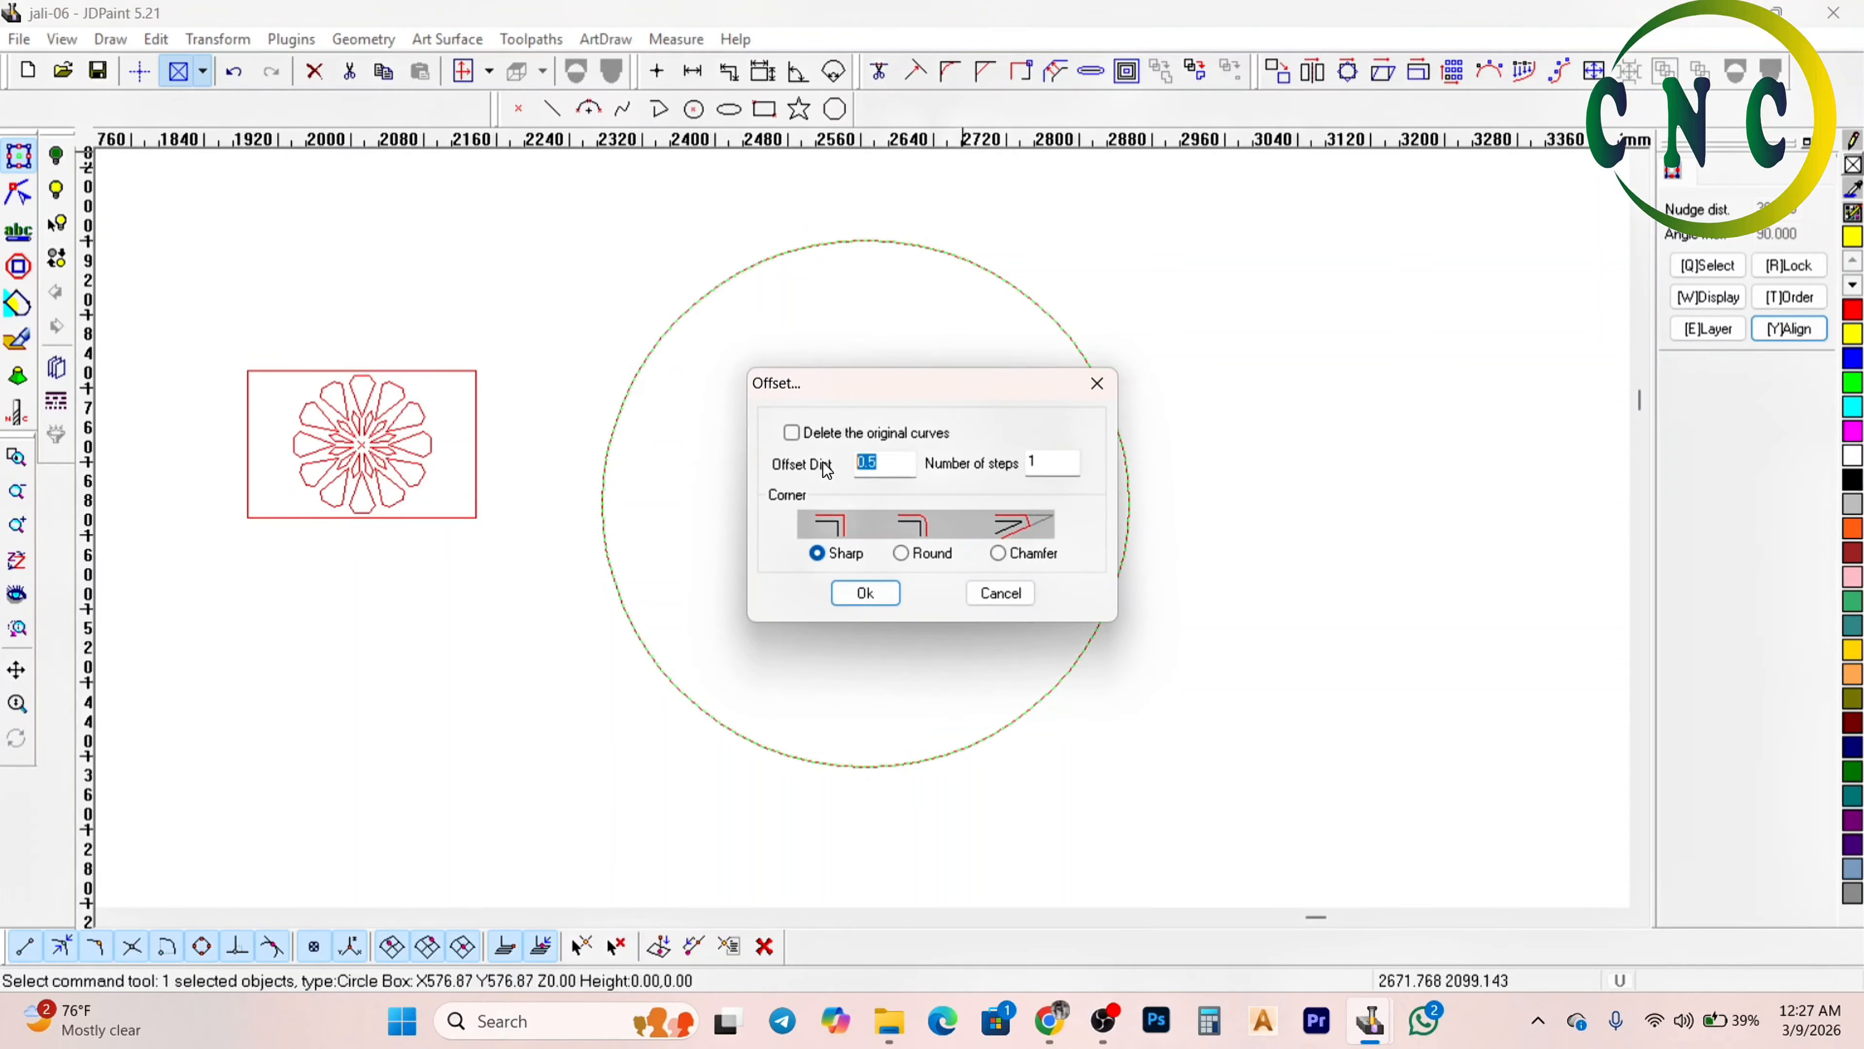
{"action": "type", "text": "15"}
{"action": "key", "text": "Return"}
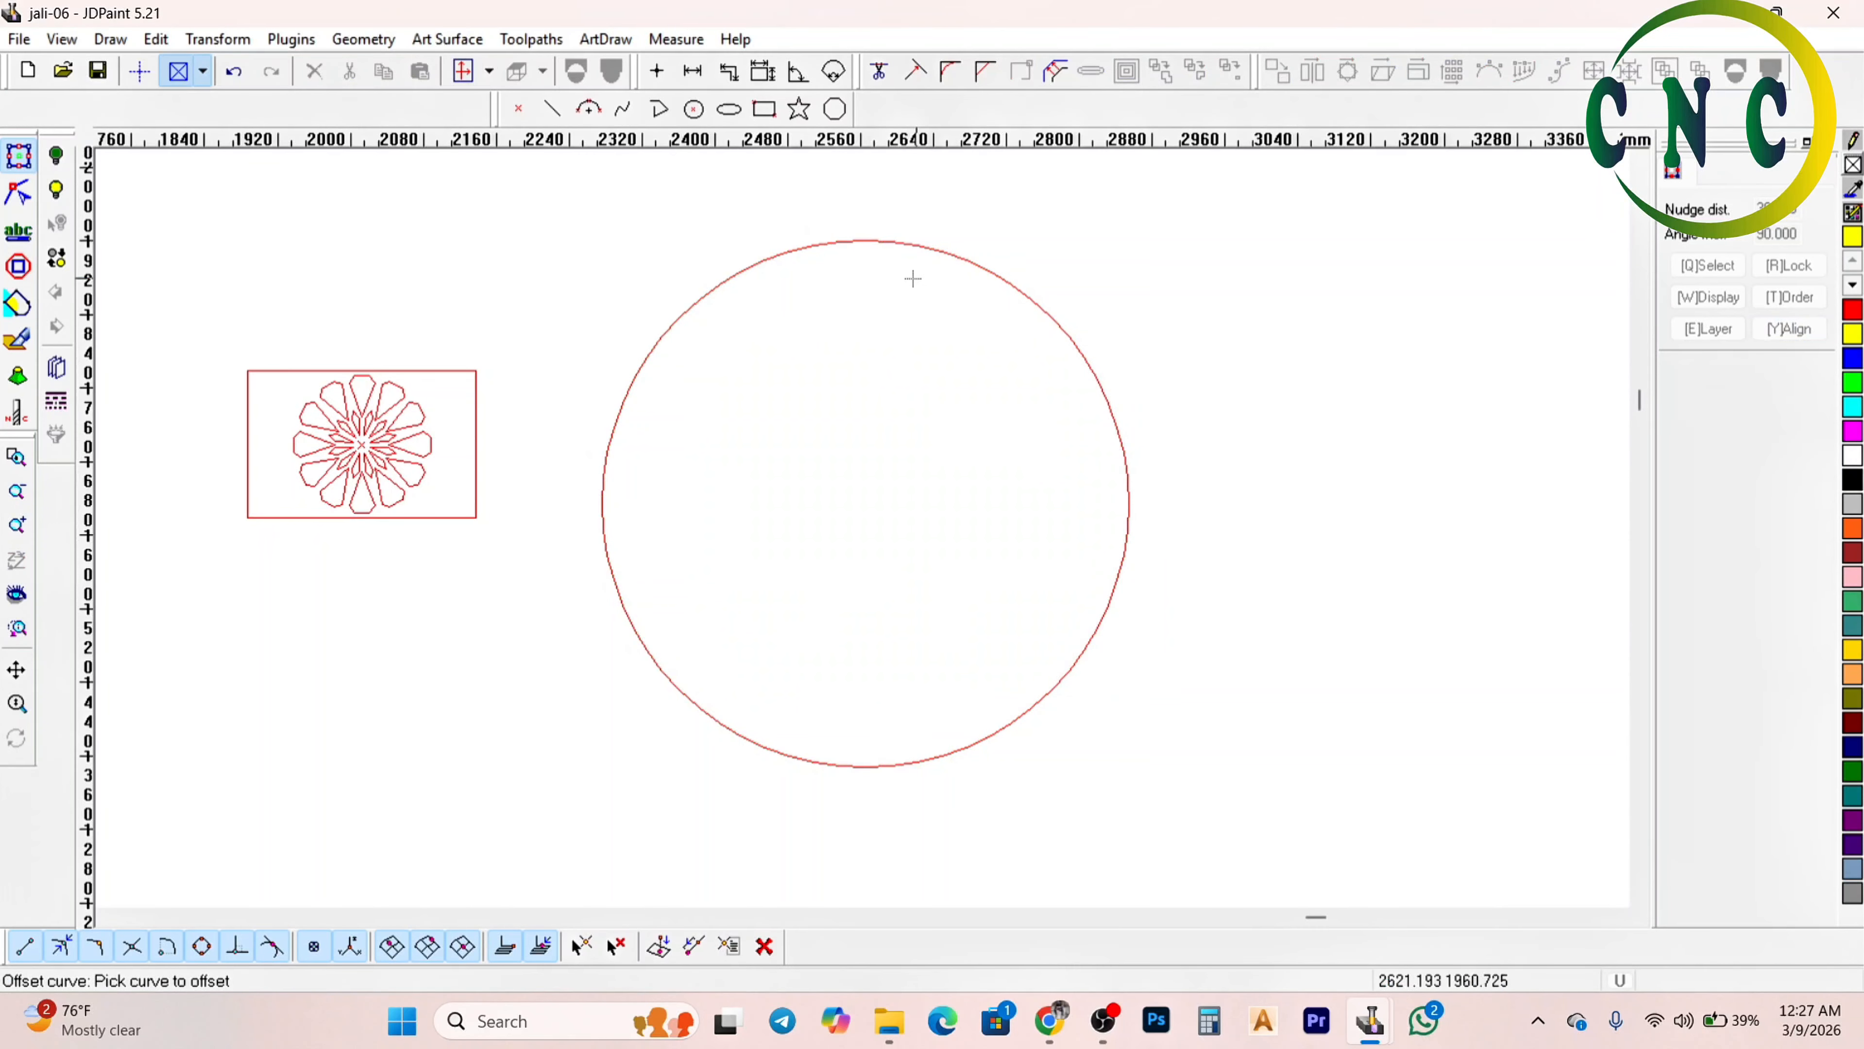
{"action": "left_click", "coordinate": [915, 242]}
{"action": "right_click", "coordinate": [884, 293]}
{"action": "scroll", "coordinate": [902, 236], "scroll_direction": "up", "scroll_amount": 4}
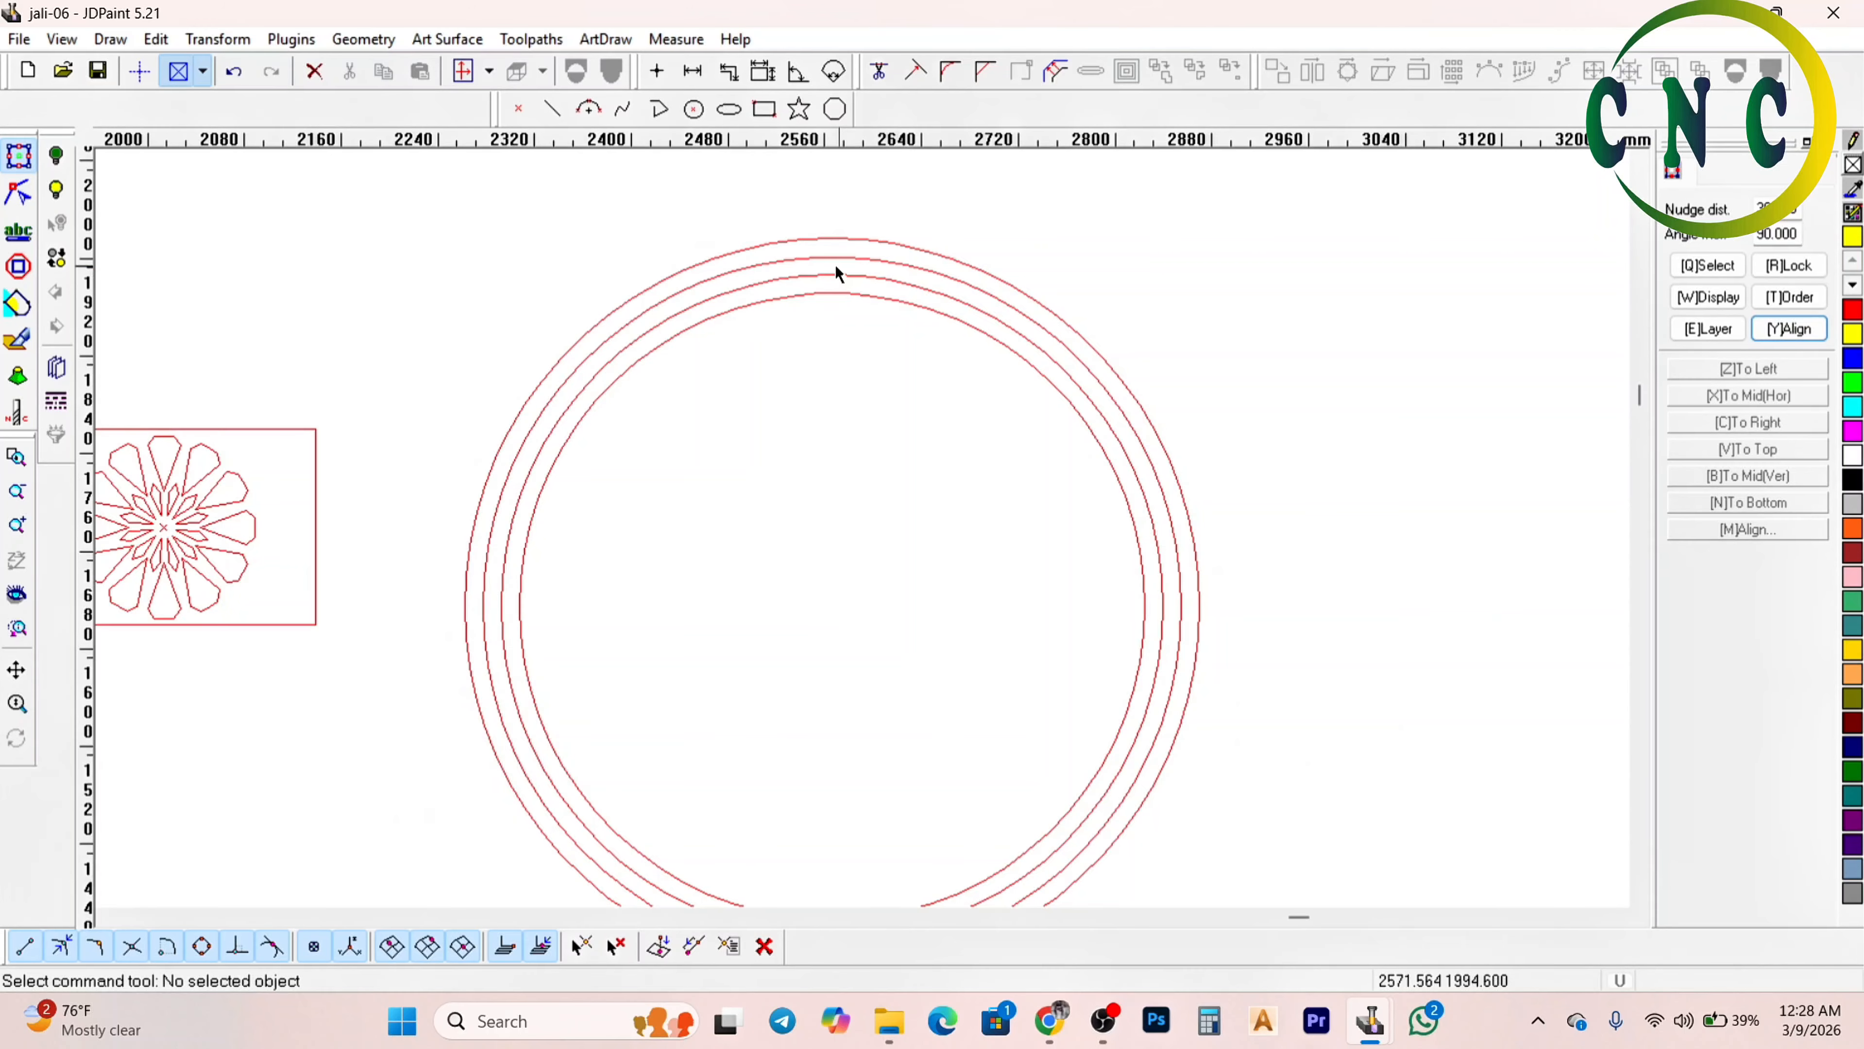
Draw a centre-radius circle about 102 mm in diameter near the upper part of the concentric rings
{"action": "left_click", "coordinate": [705, 111]}
{"action": "left_click", "coordinate": [857, 321]}
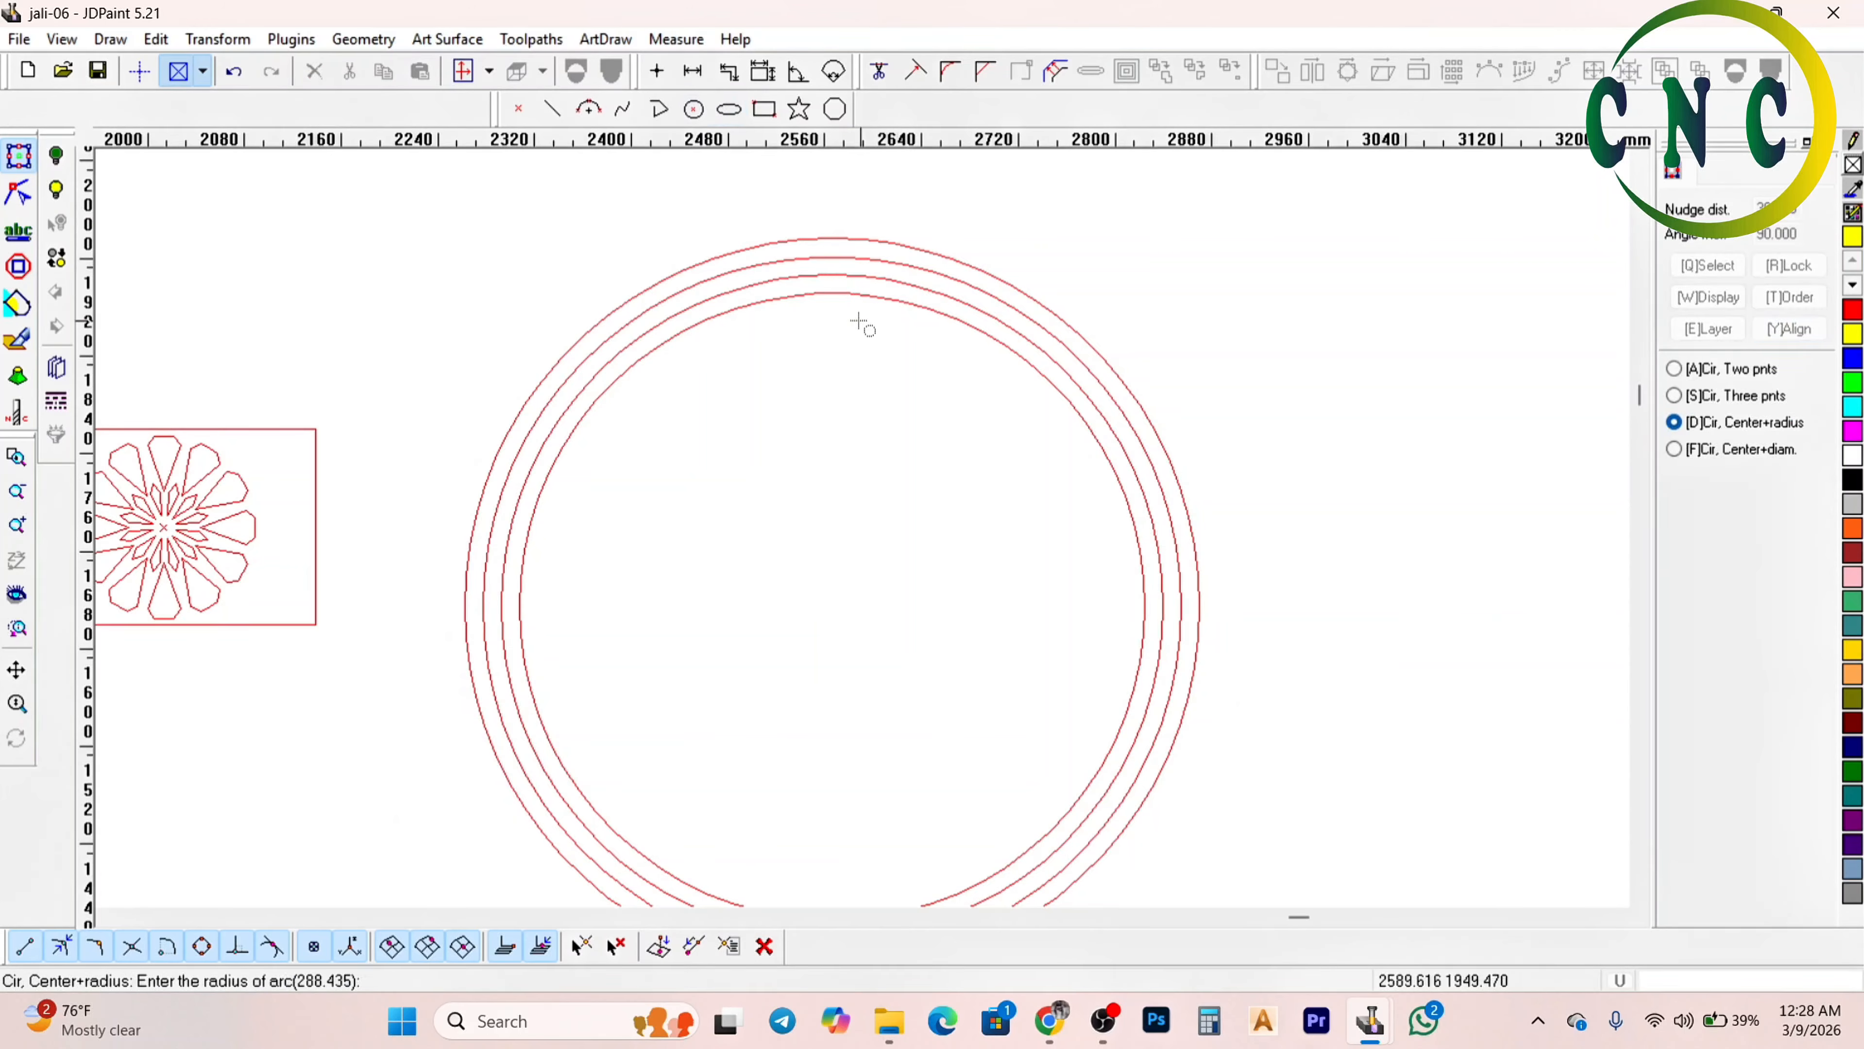
{"action": "left_click", "coordinate": [919, 315]}
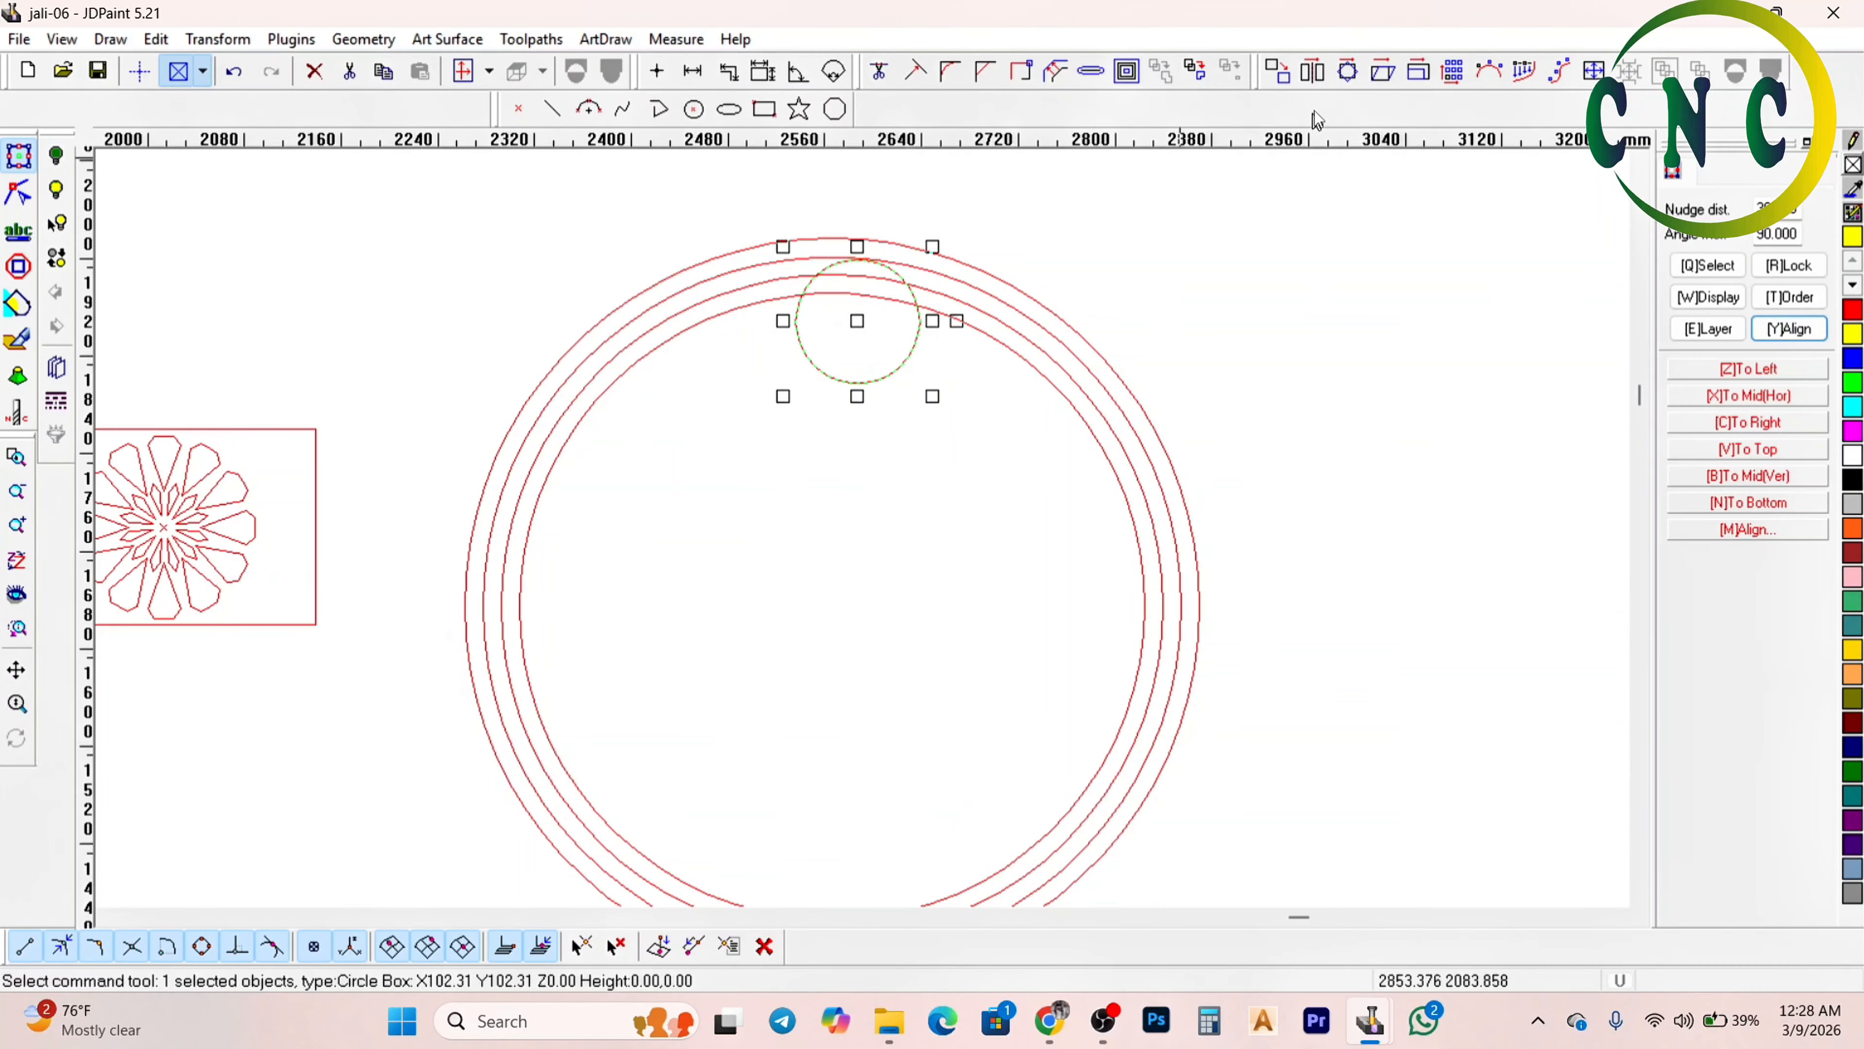
Scale the new circle about its centre to 15 mm in both X and Y
{"action": "left_click", "coordinate": [1418, 71]}
{"action": "left_click", "coordinate": [835, 462]}
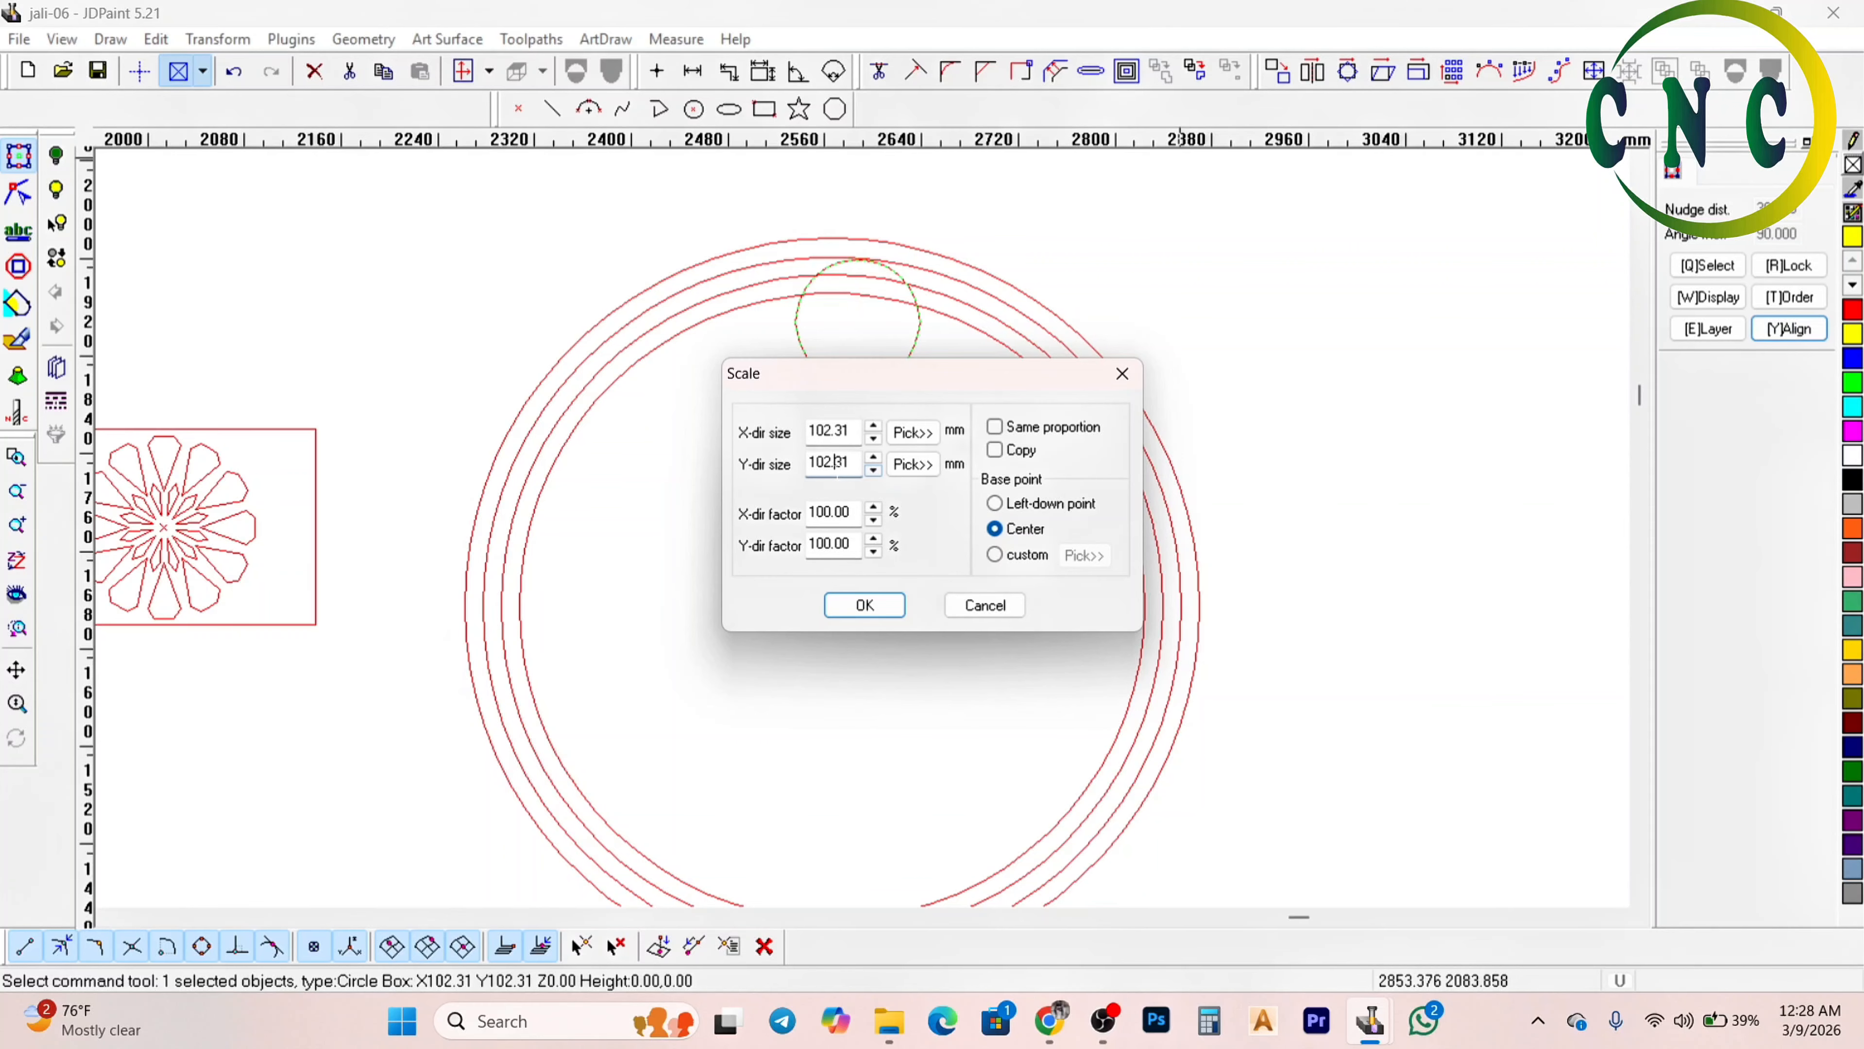
{"action": "double_click", "coordinate": [833, 463]}
{"action": "left_click", "coordinate": [833, 463]}
{"action": "type", "text": "1"}
{"action": "double_click", "coordinate": [833, 463]}
{"action": "type", "text": "15"}
{"action": "double_click", "coordinate": [824, 429]}
{"action": "type", "text": "15"}
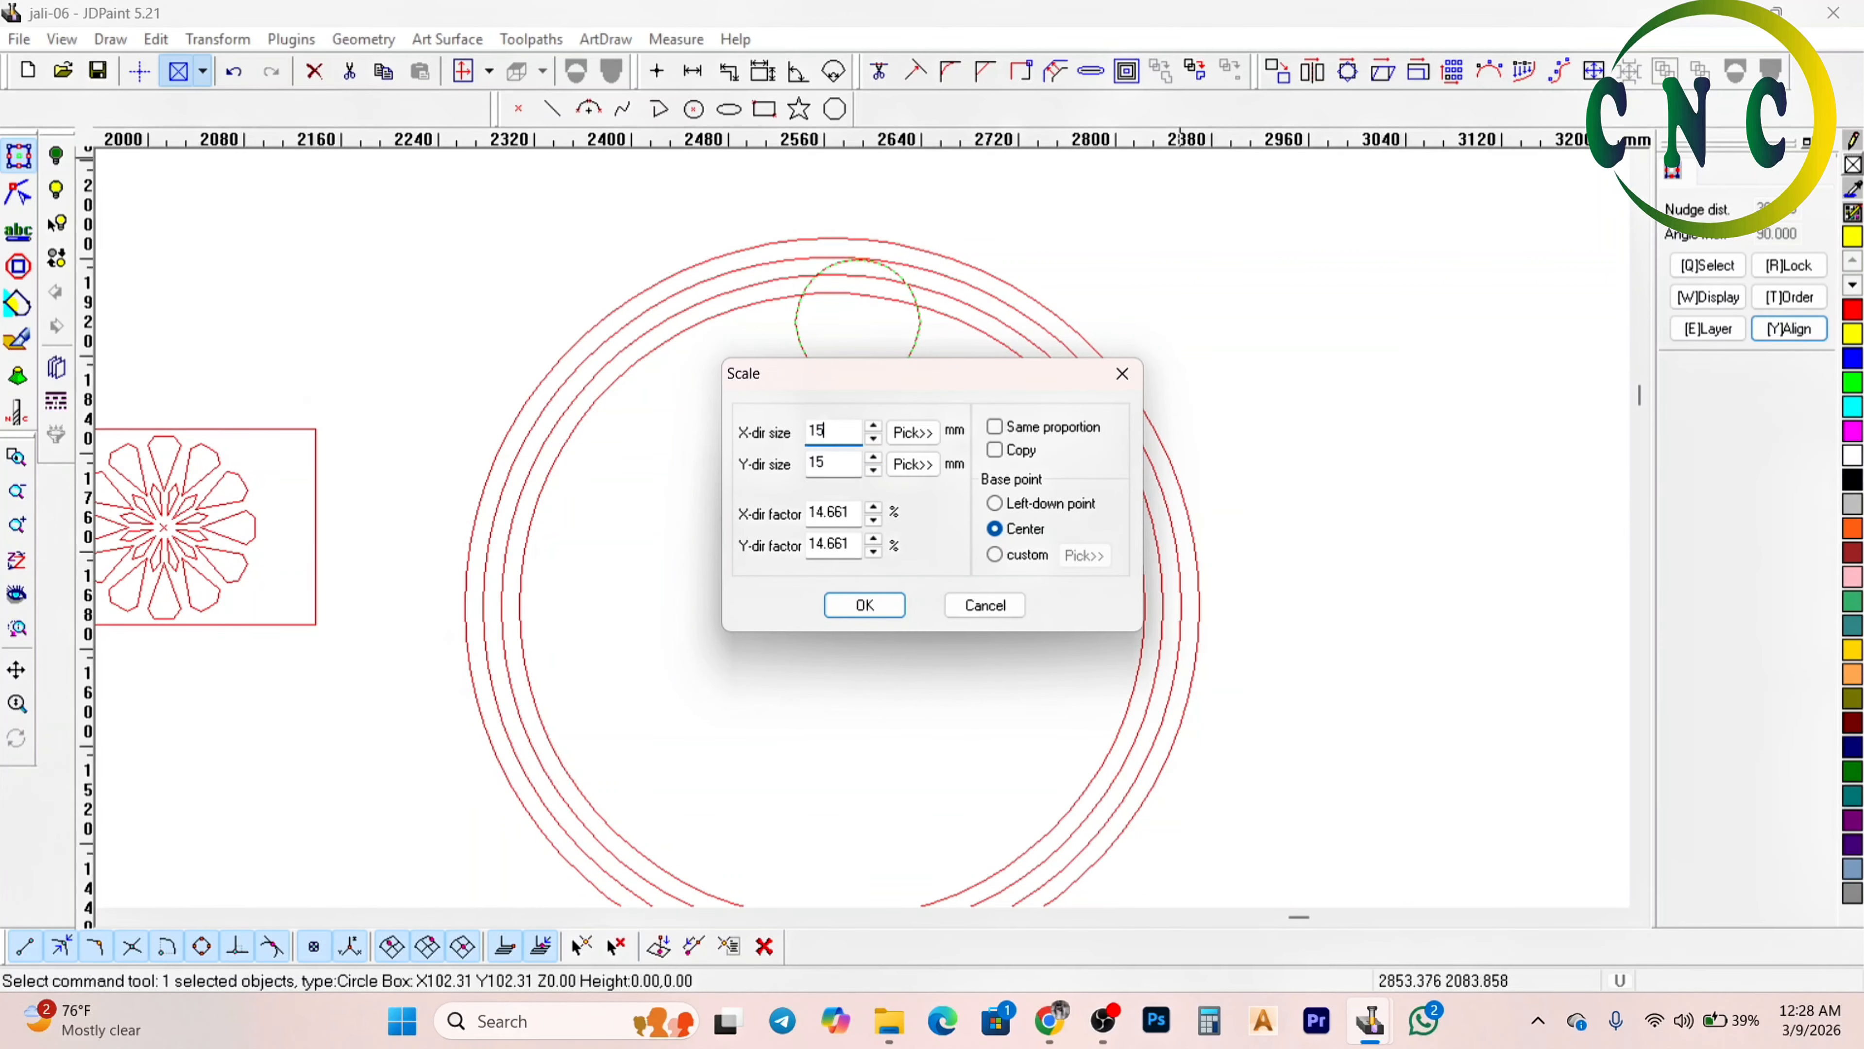
{"action": "key", "text": "Return"}
Centre the small circle on the large outer circle, then align its top with the second ring
{"action": "left_click", "coordinate": [1726, 530]}
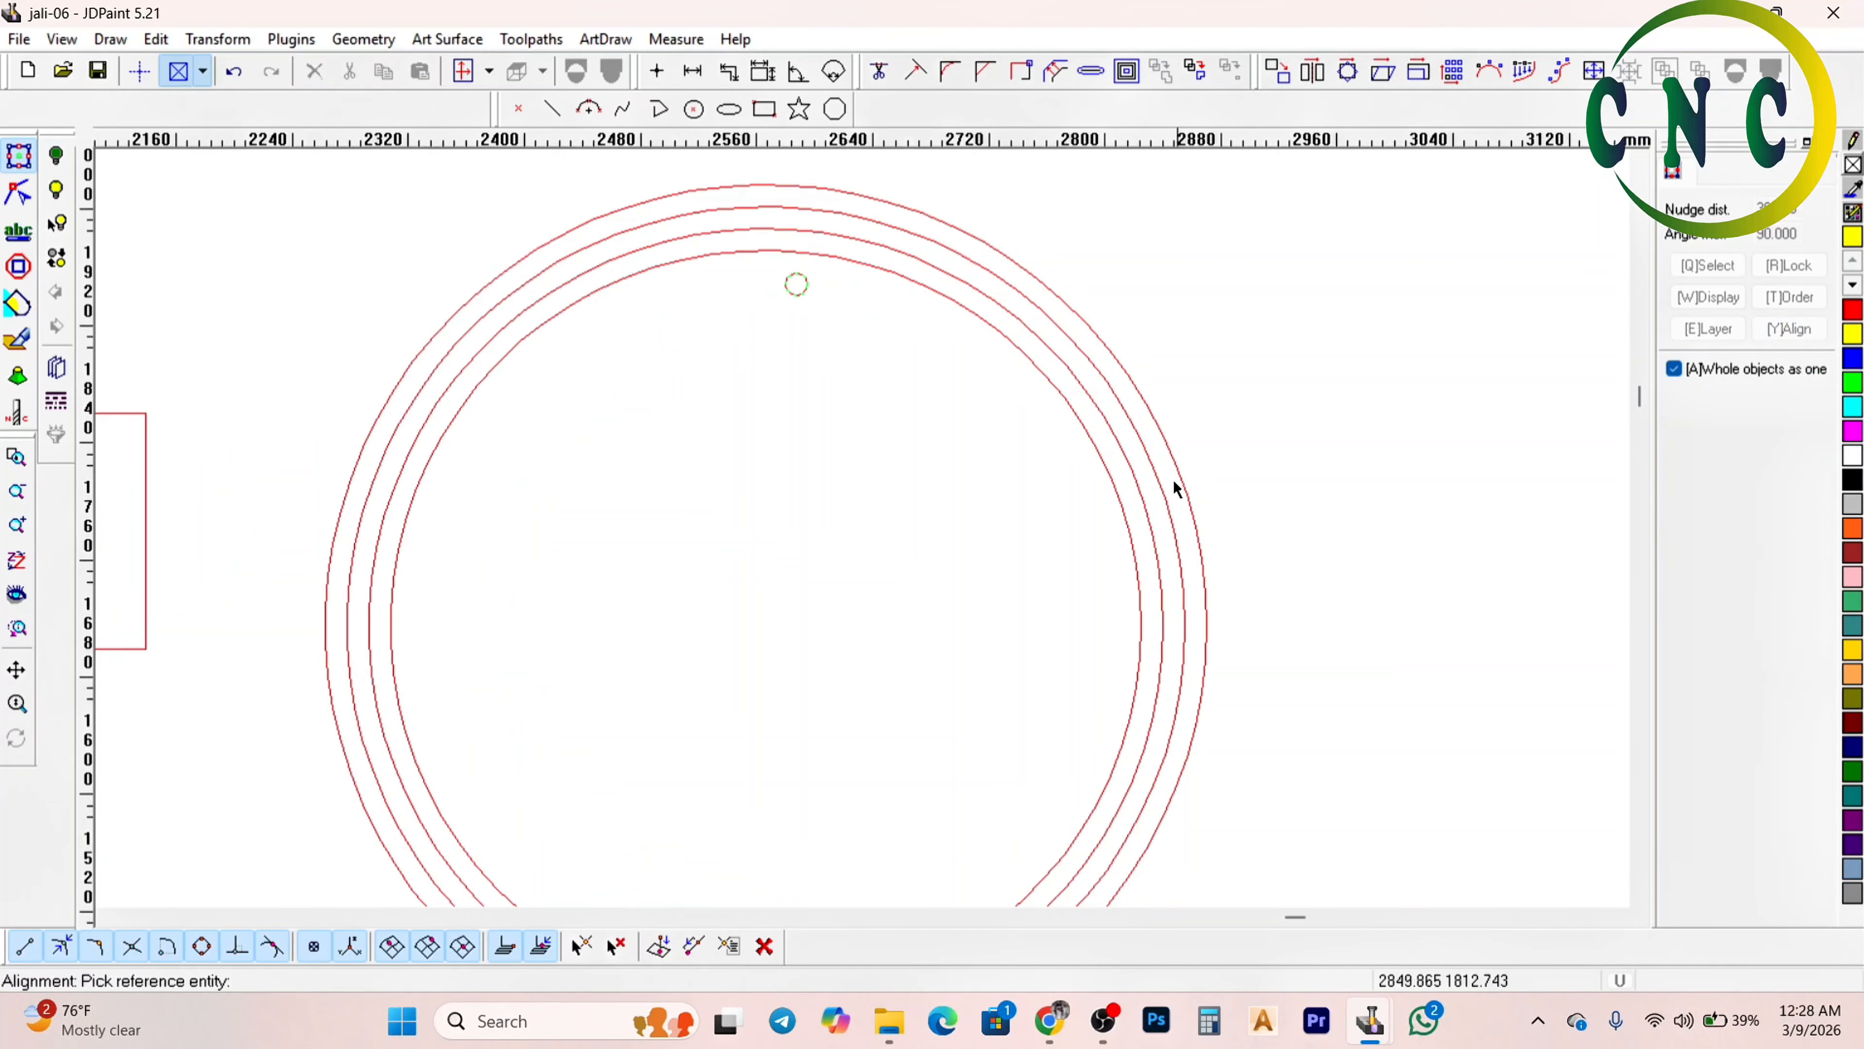
{"action": "left_click", "coordinate": [1181, 465]}
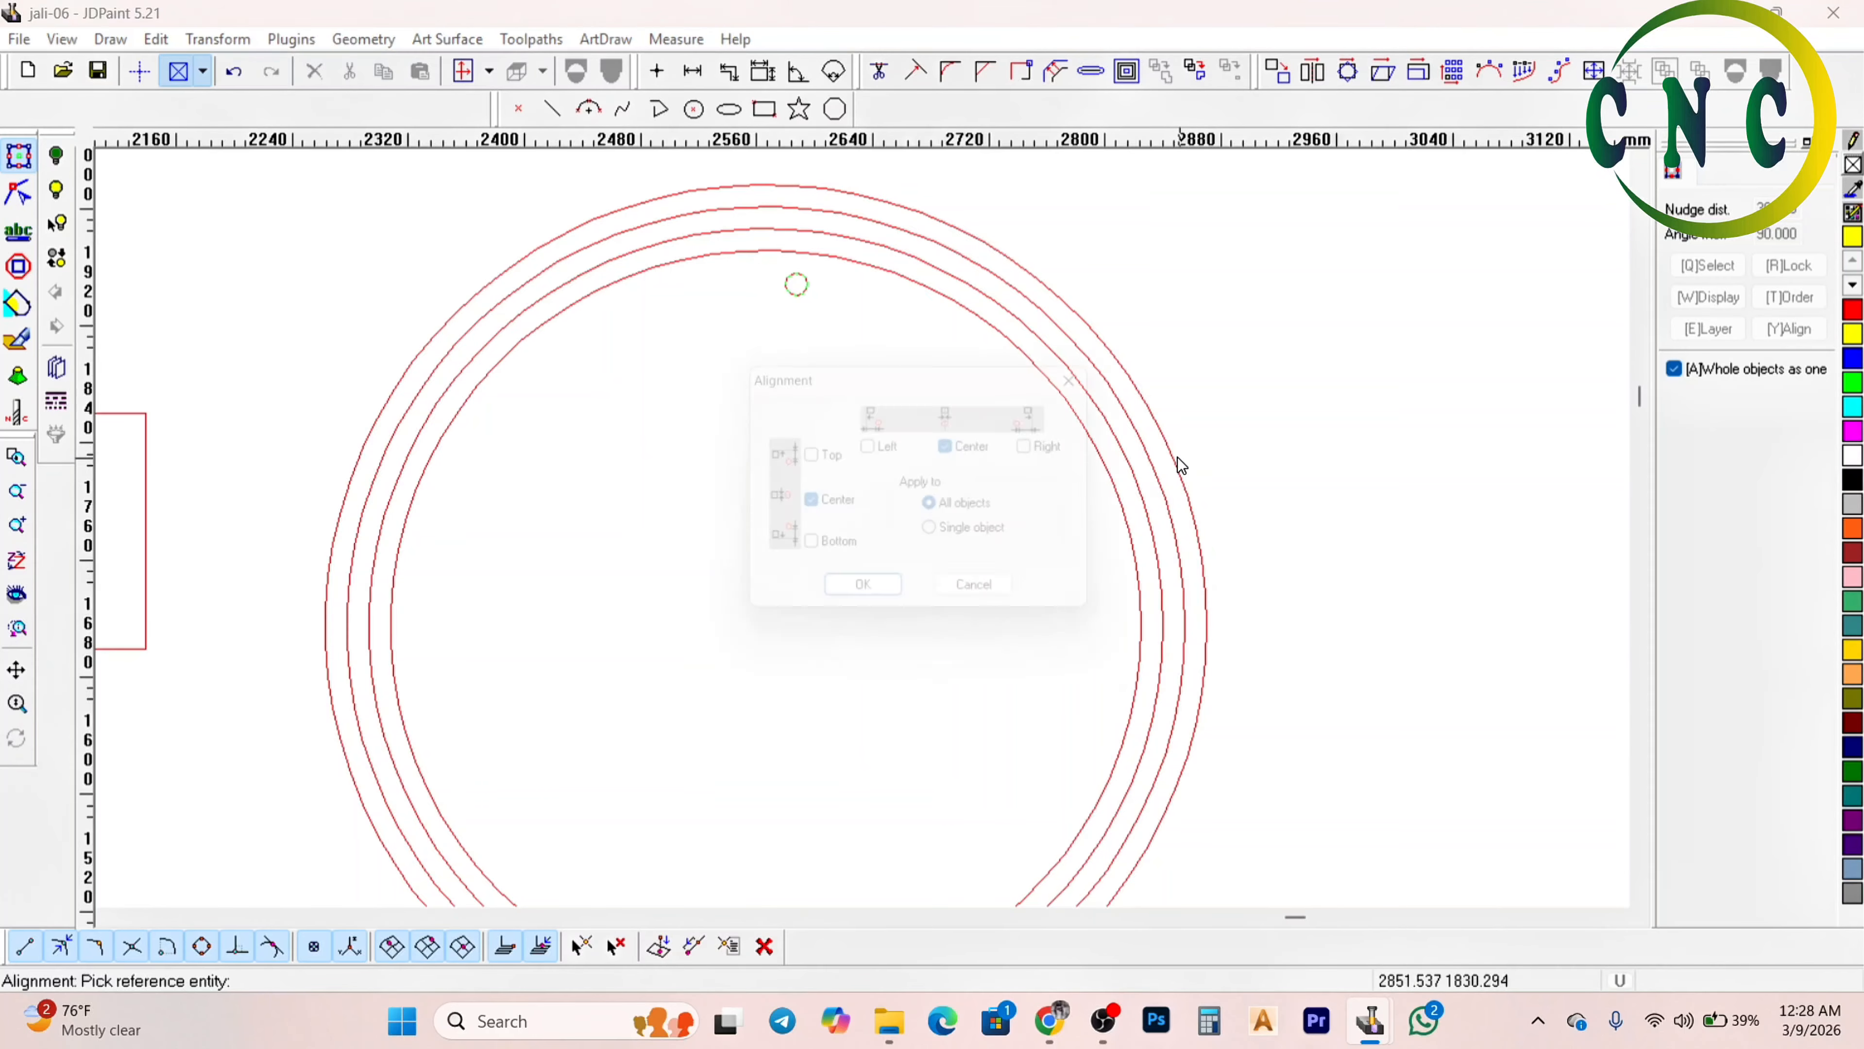
{"action": "left_click", "coordinate": [899, 606]}
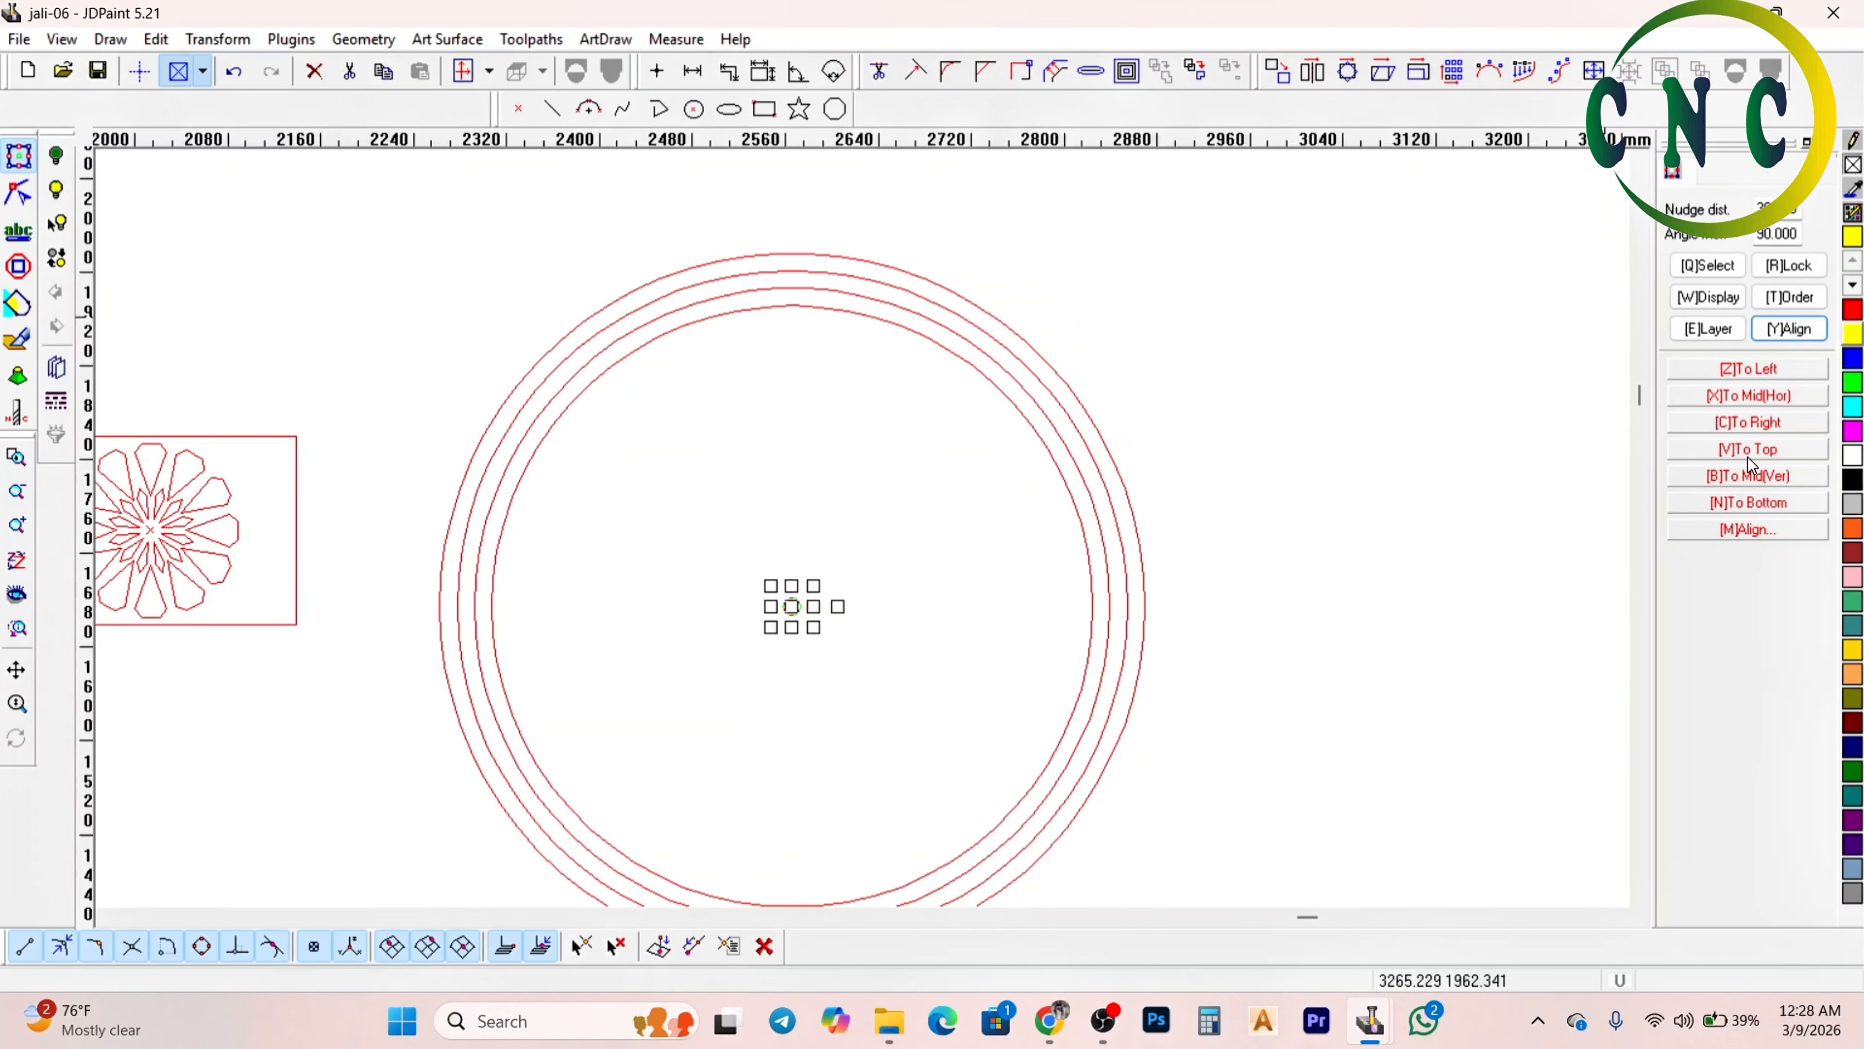
{"action": "scroll", "coordinate": [881, 282], "scroll_direction": "up", "scroll_amount": 1}
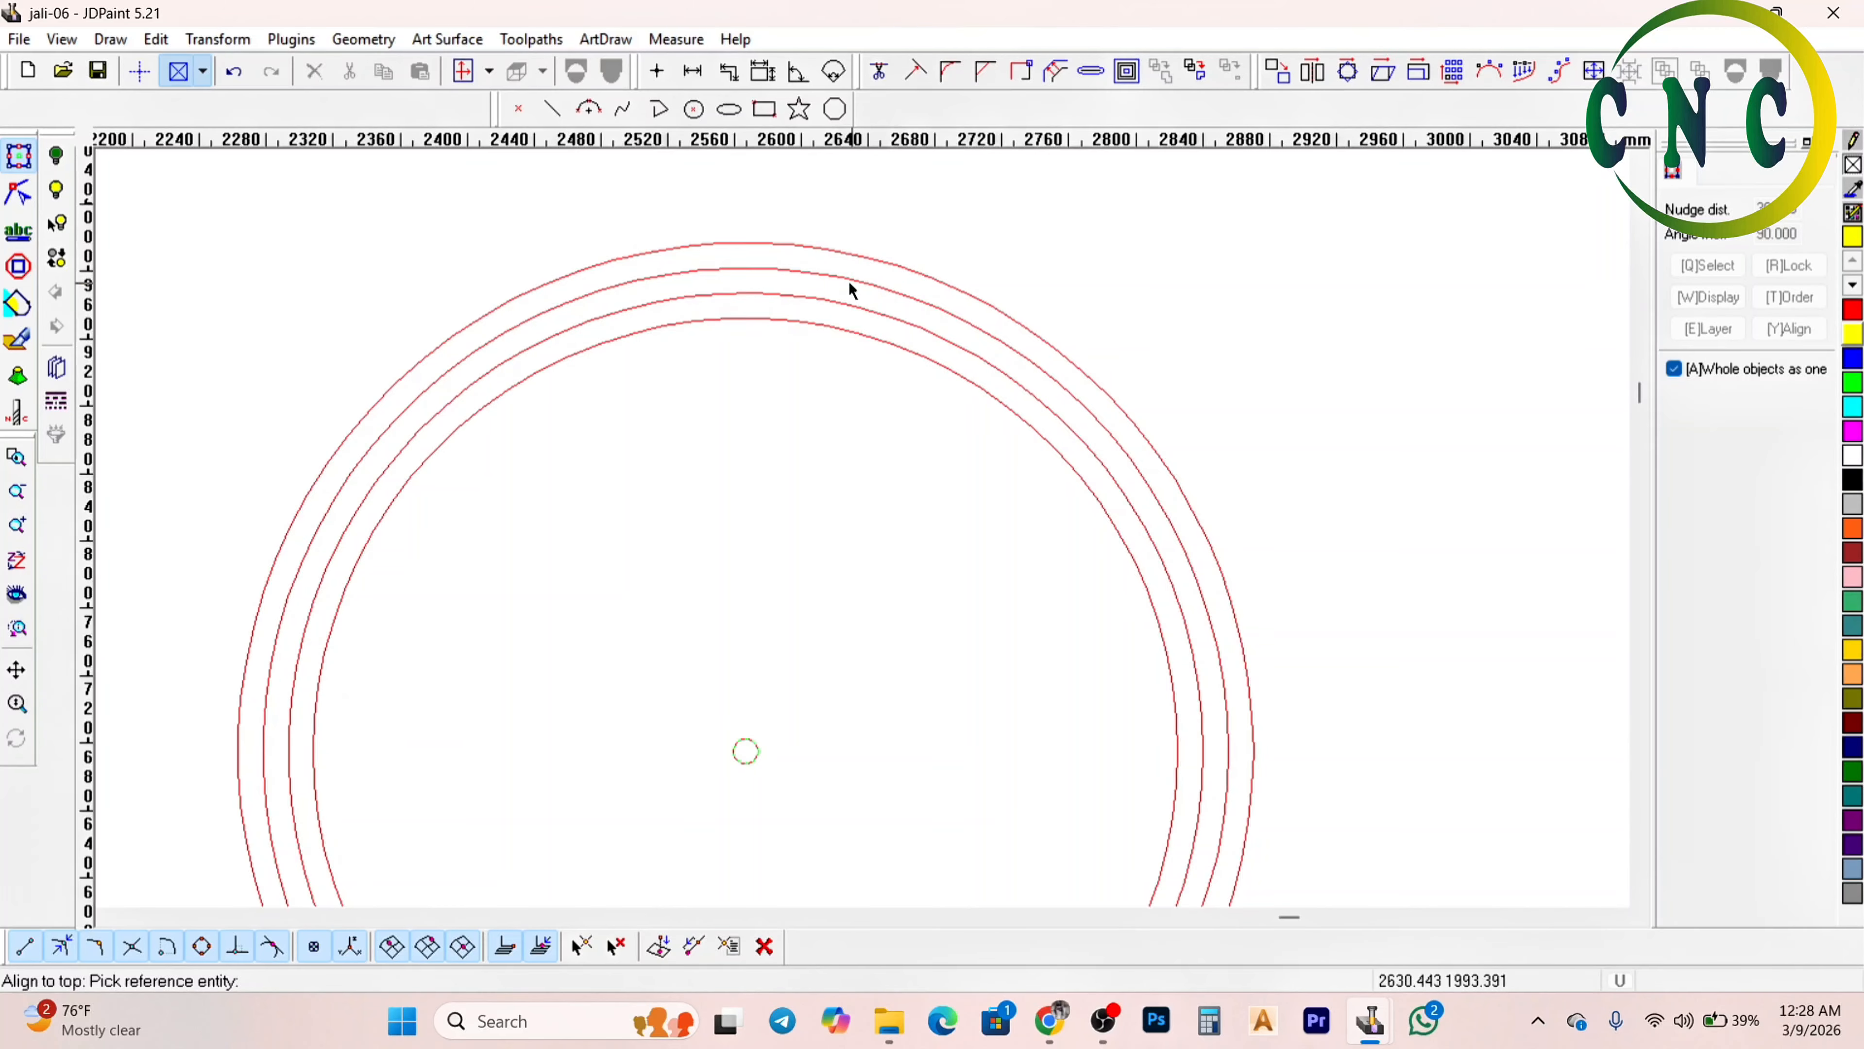
{"action": "left_click", "coordinate": [889, 282]}
{"action": "scroll", "coordinate": [830, 198], "scroll_direction": "down", "scroll_amount": 1}
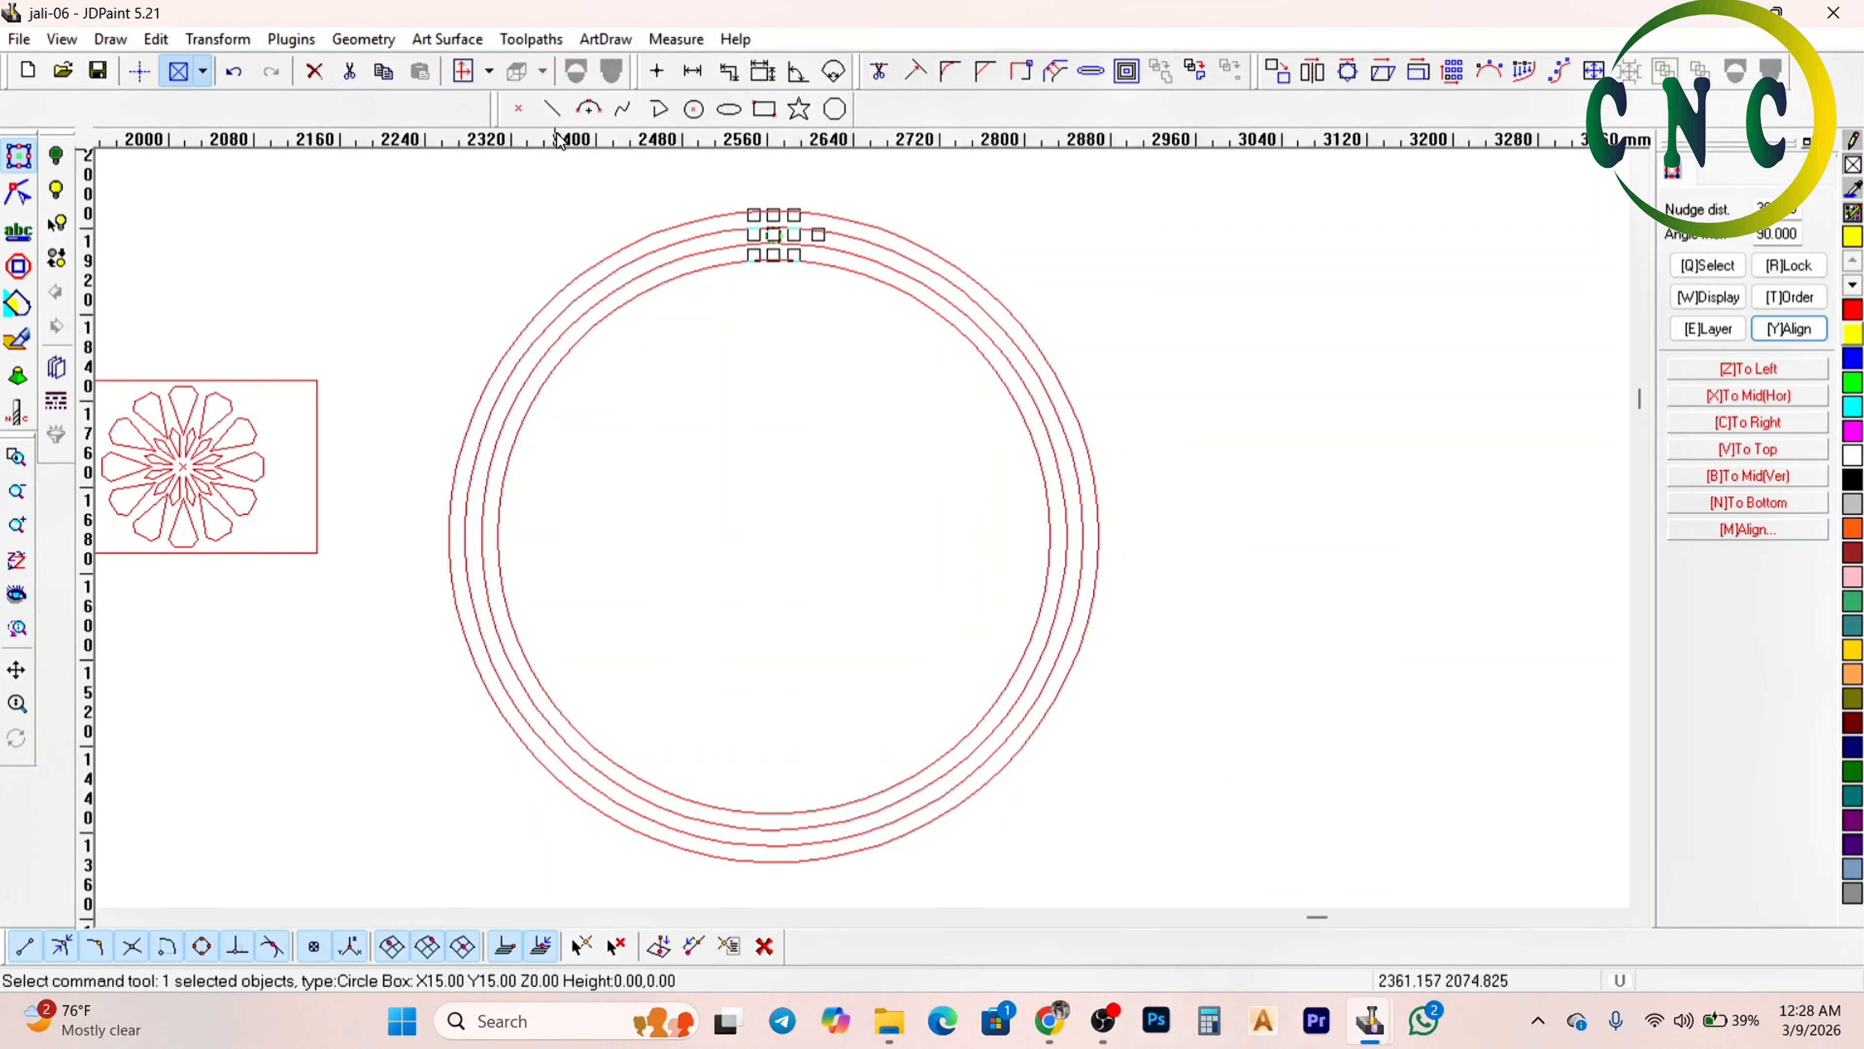
Place a point inside the rings and align it to the centre of the outer circle
{"action": "left_click", "coordinate": [517, 112]}
{"action": "left_click", "coordinate": [670, 450]}
{"action": "right_click", "coordinate": [1034, 437]}
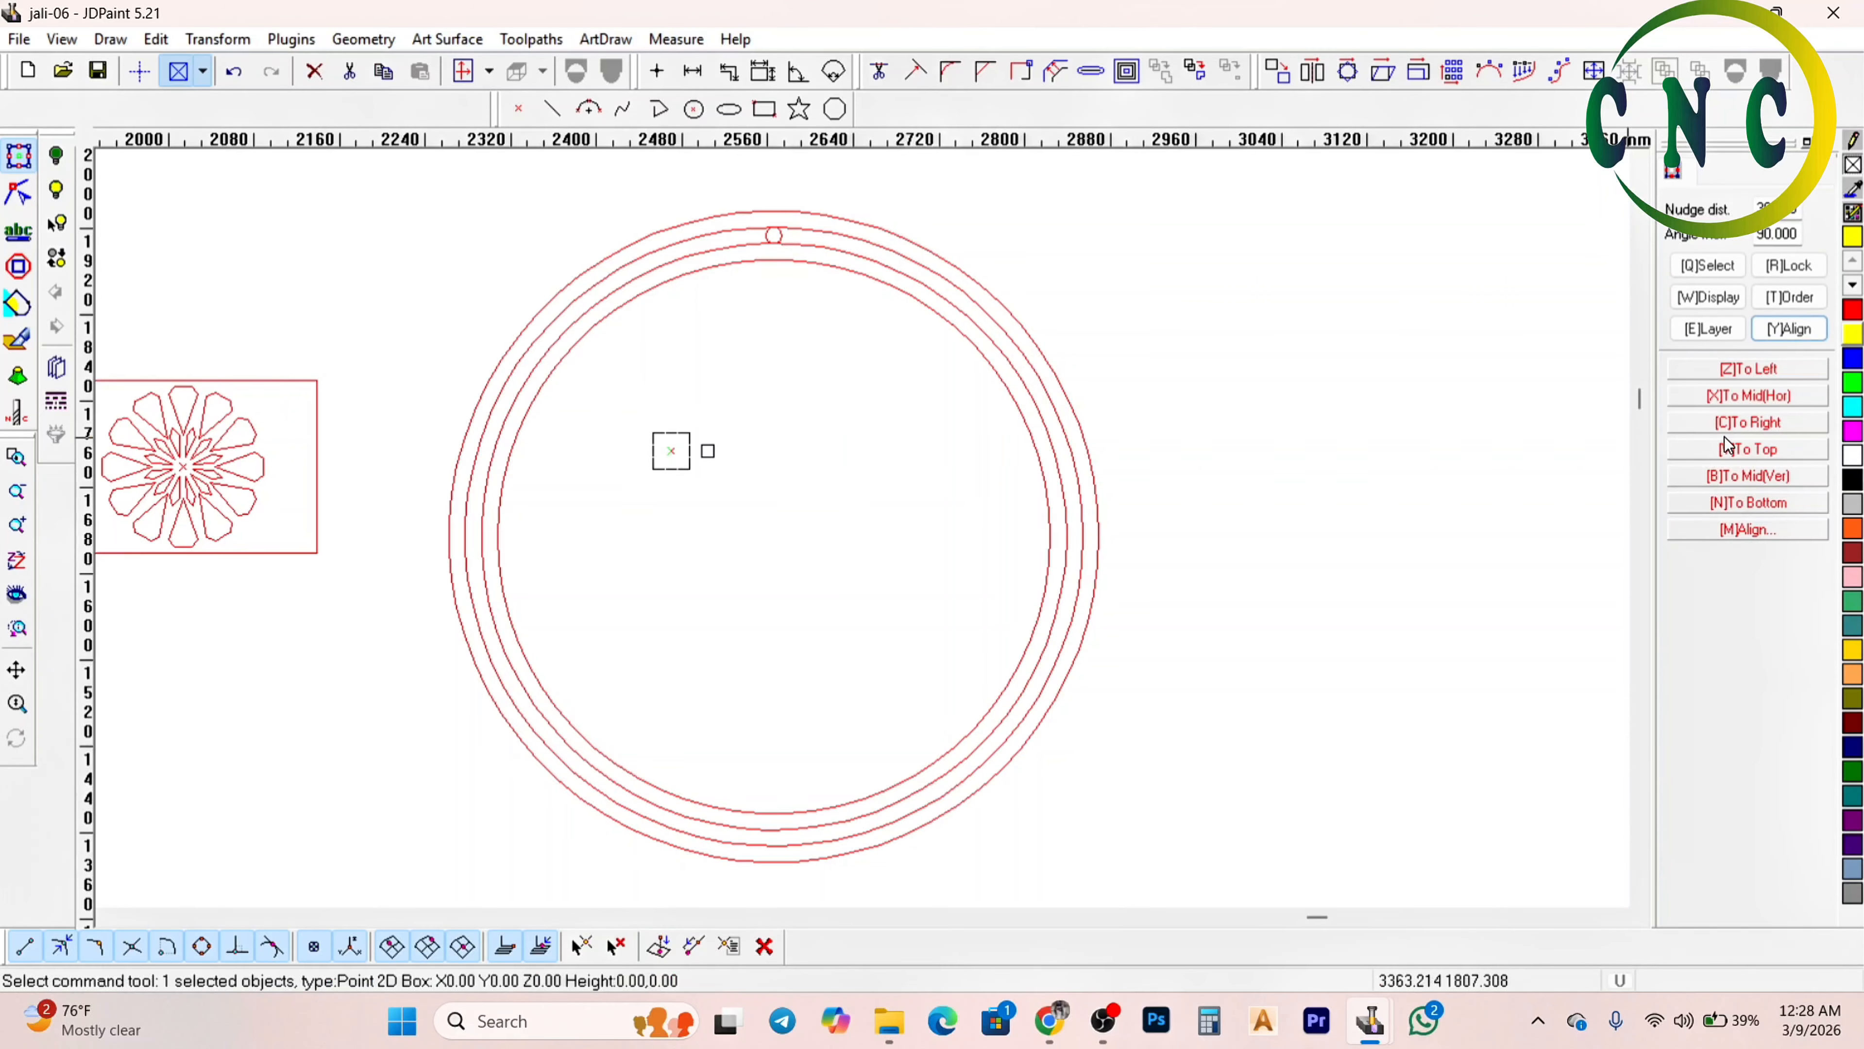
{"action": "left_click", "coordinate": [1707, 533]}
{"action": "left_click", "coordinate": [1091, 462]}
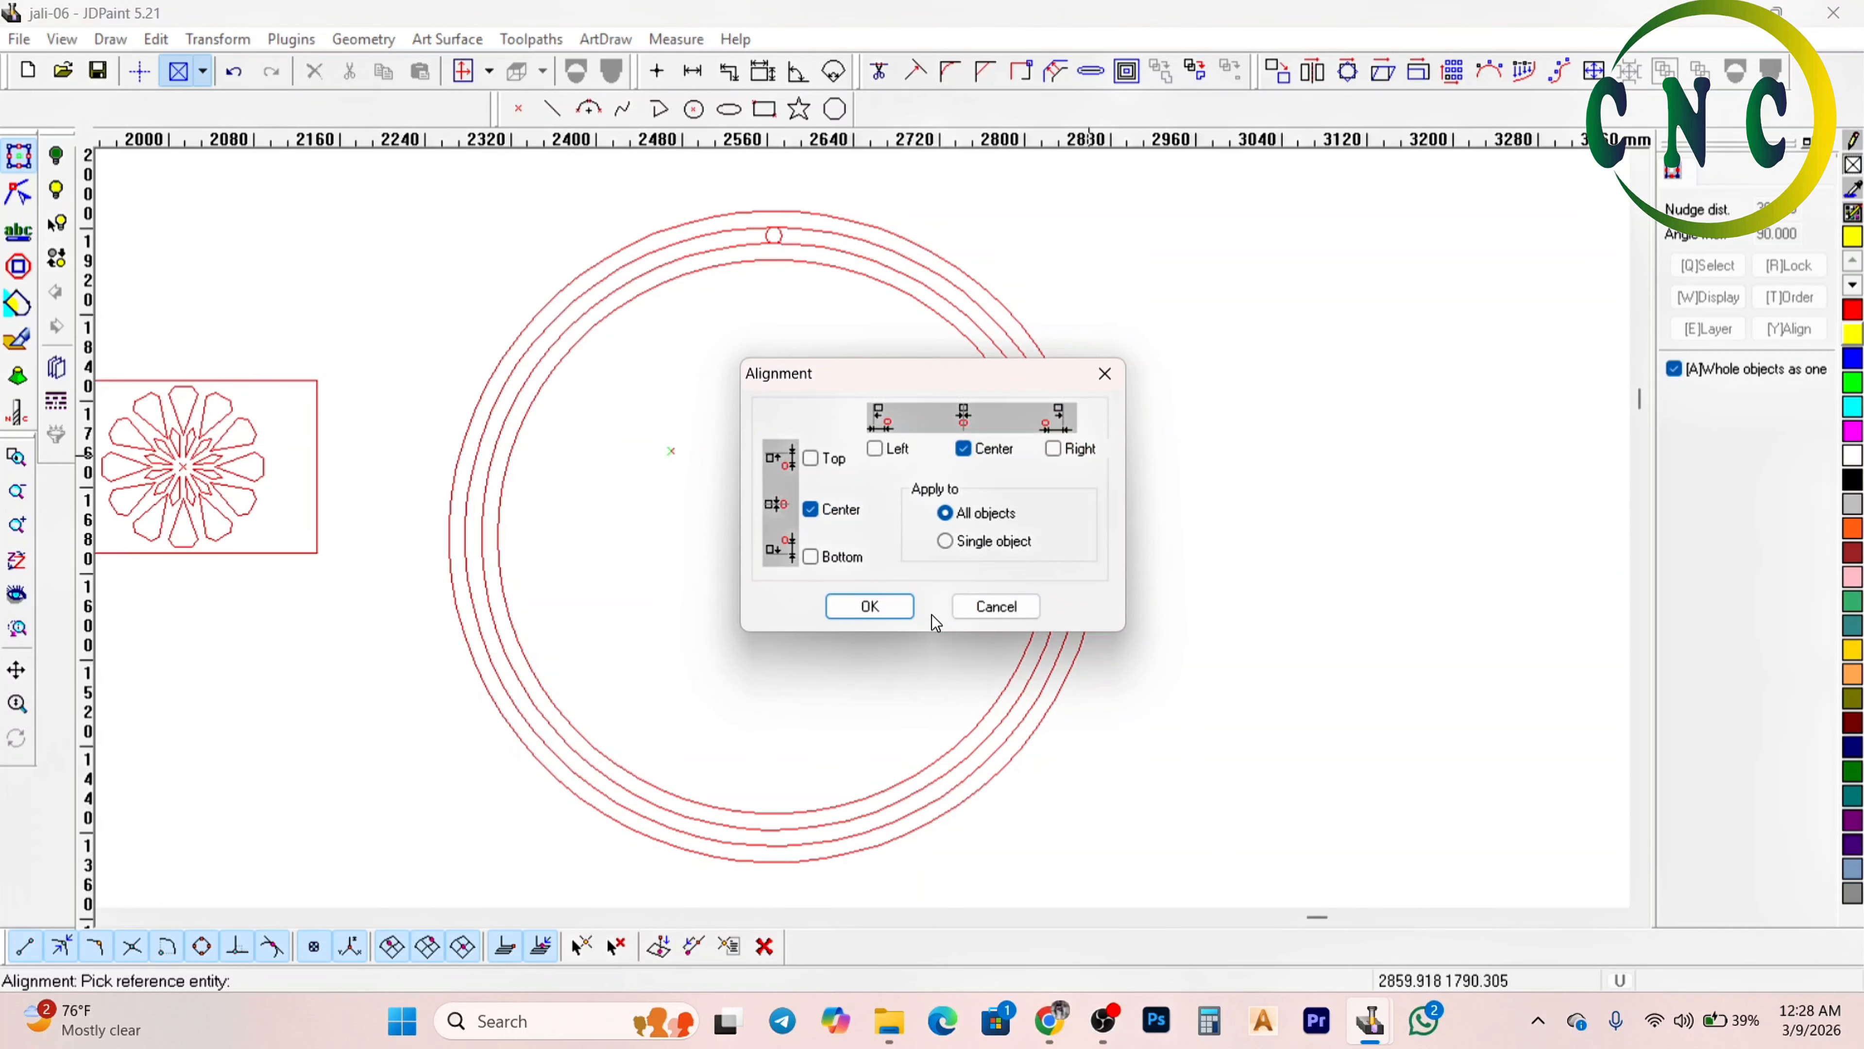
{"action": "left_click", "coordinate": [880, 608]}
Try a polar array of the small circle with 50 copies about the centre point, then undo it
{"action": "scroll", "coordinate": [761, 283], "scroll_direction": "up", "scroll_amount": 1}
{"action": "left_click_drag", "start_coordinate": [806, 277], "coordinate": [708, 196]}
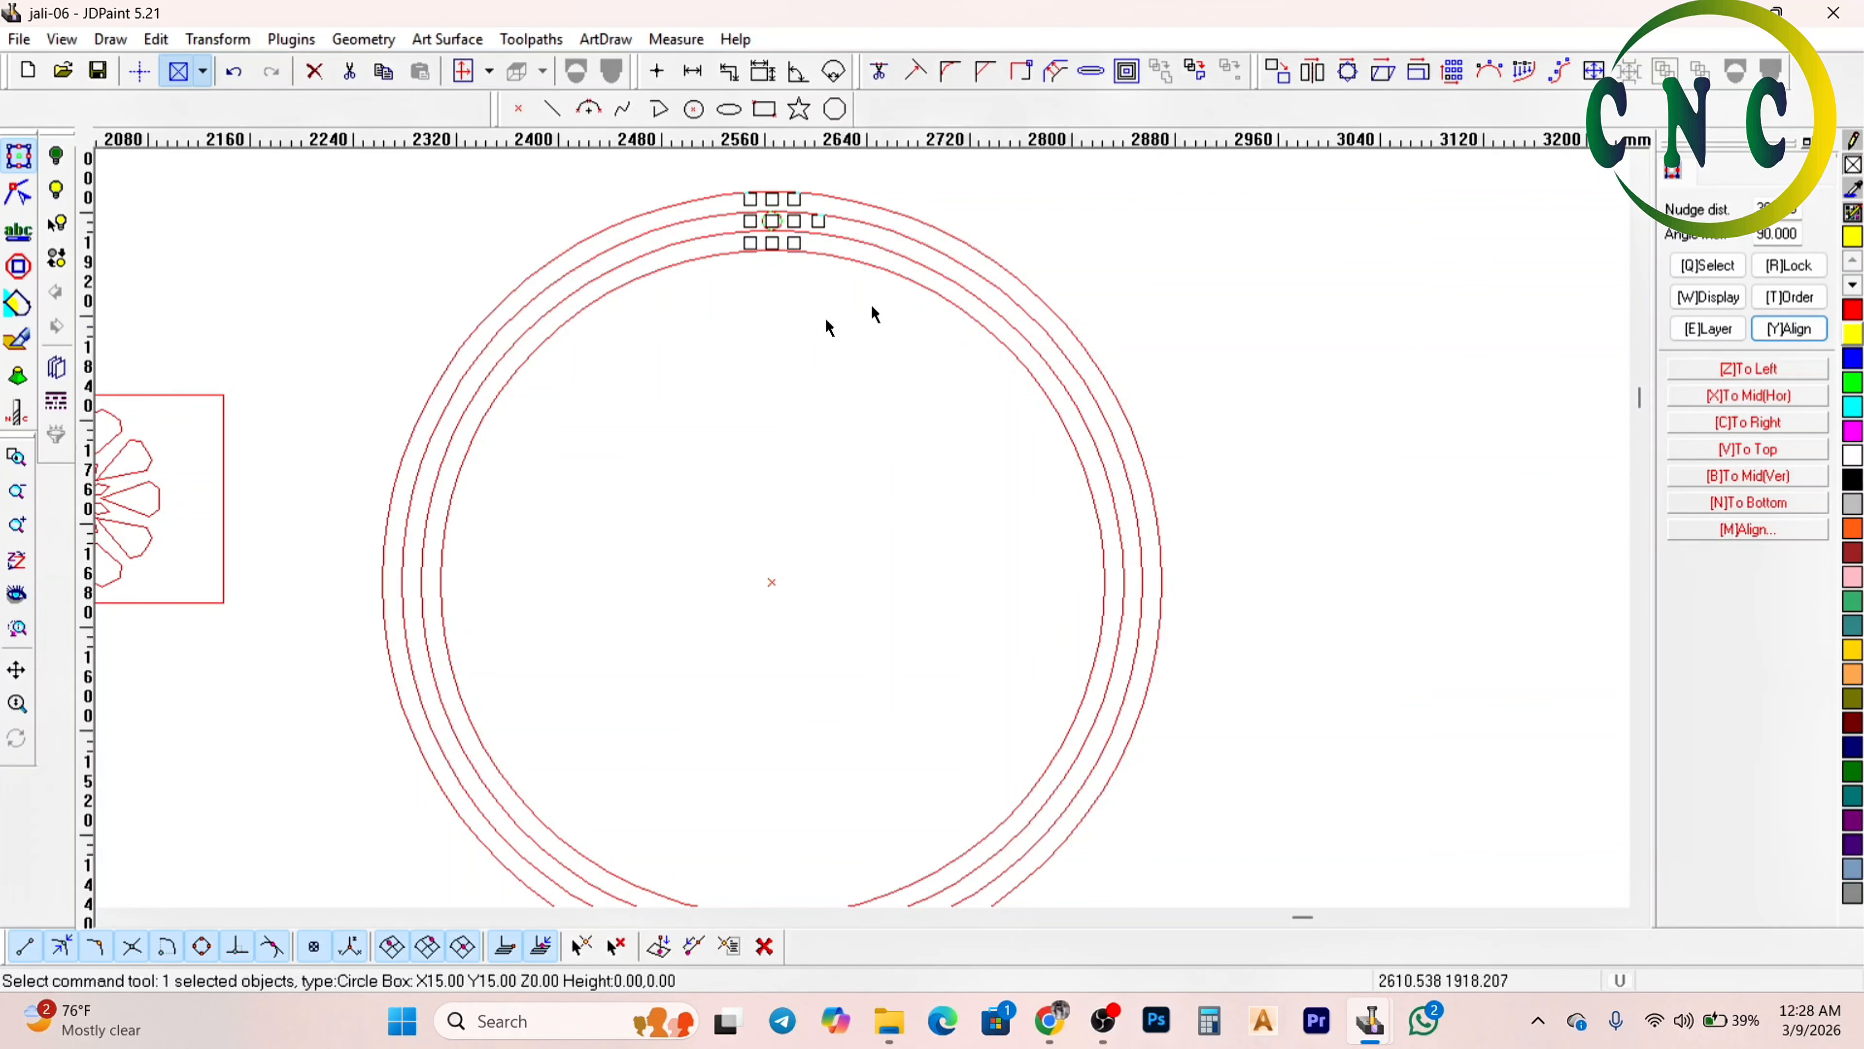
{"action": "left_click", "coordinate": [1501, 73]}
{"action": "left_click_drag", "start_coordinate": [902, 528], "coordinate": [808, 517]}
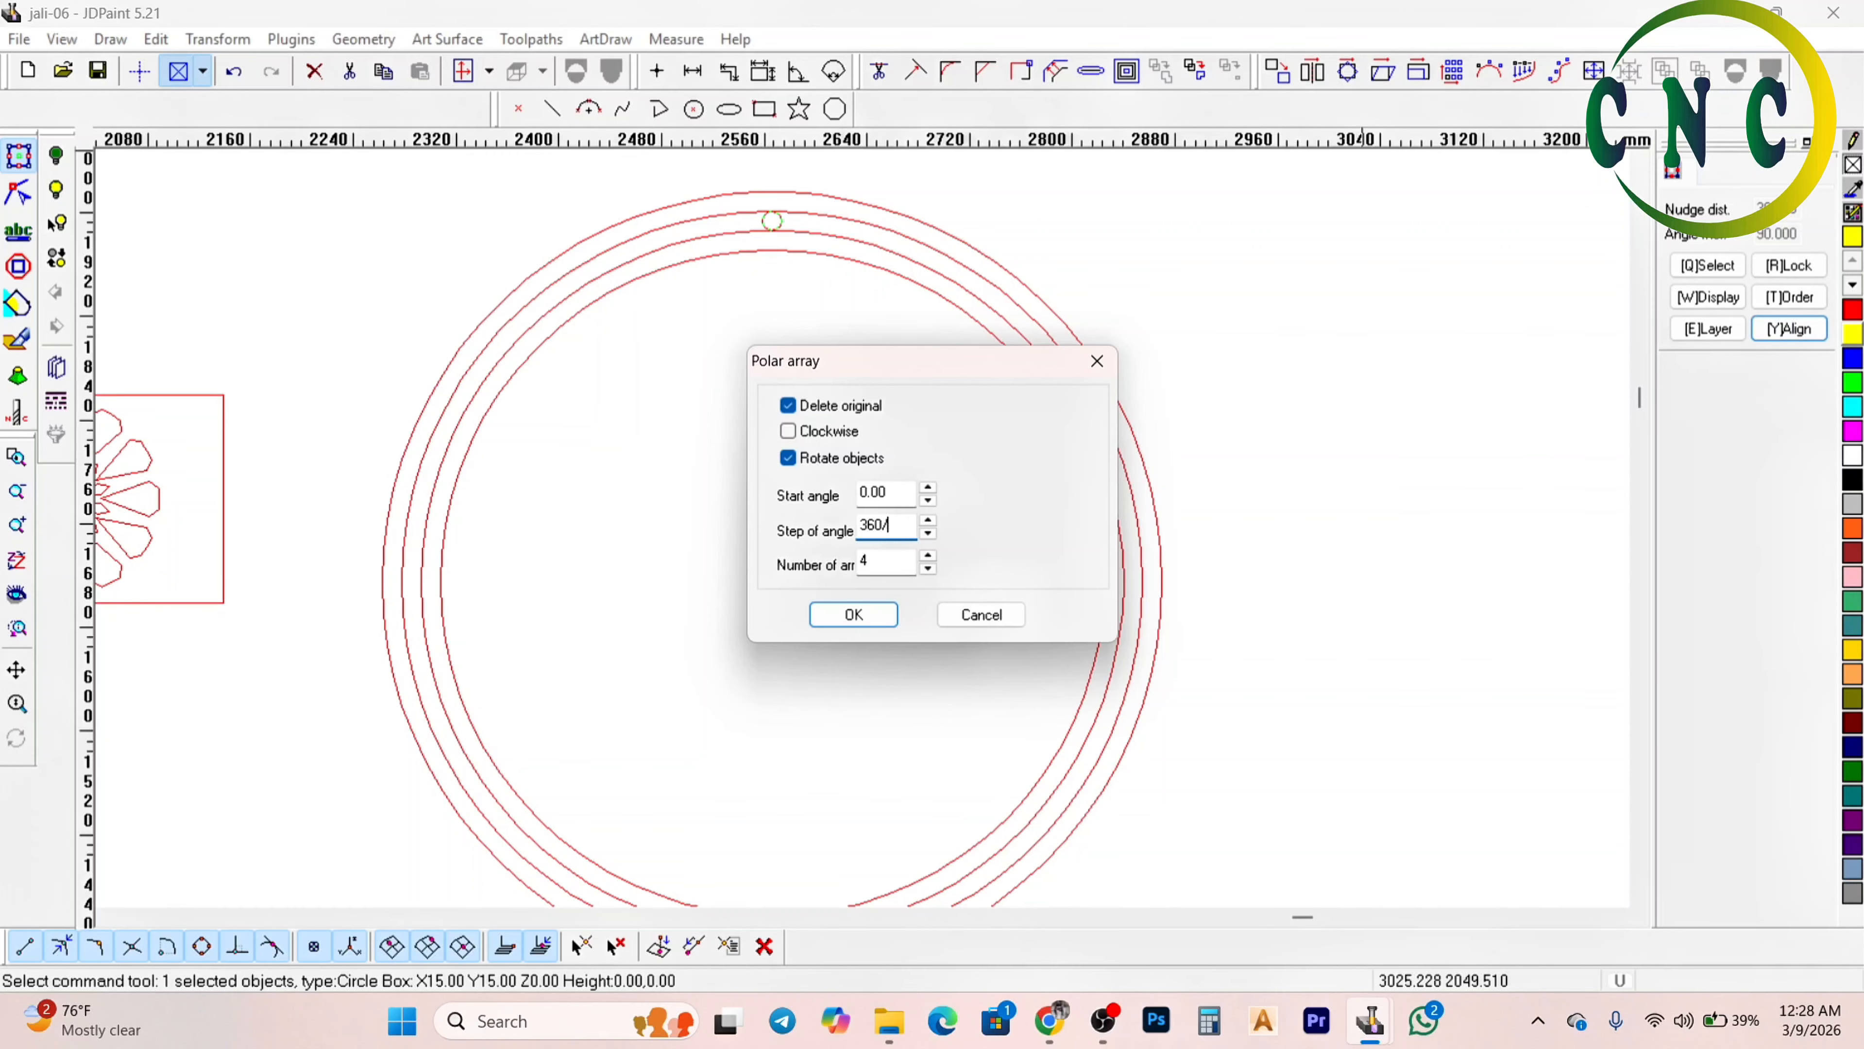
{"action": "left_click_drag", "start_coordinate": [879, 560], "coordinate": [803, 577]}
{"action": "type", "text": "50"}
{"action": "key", "text": "Return"}
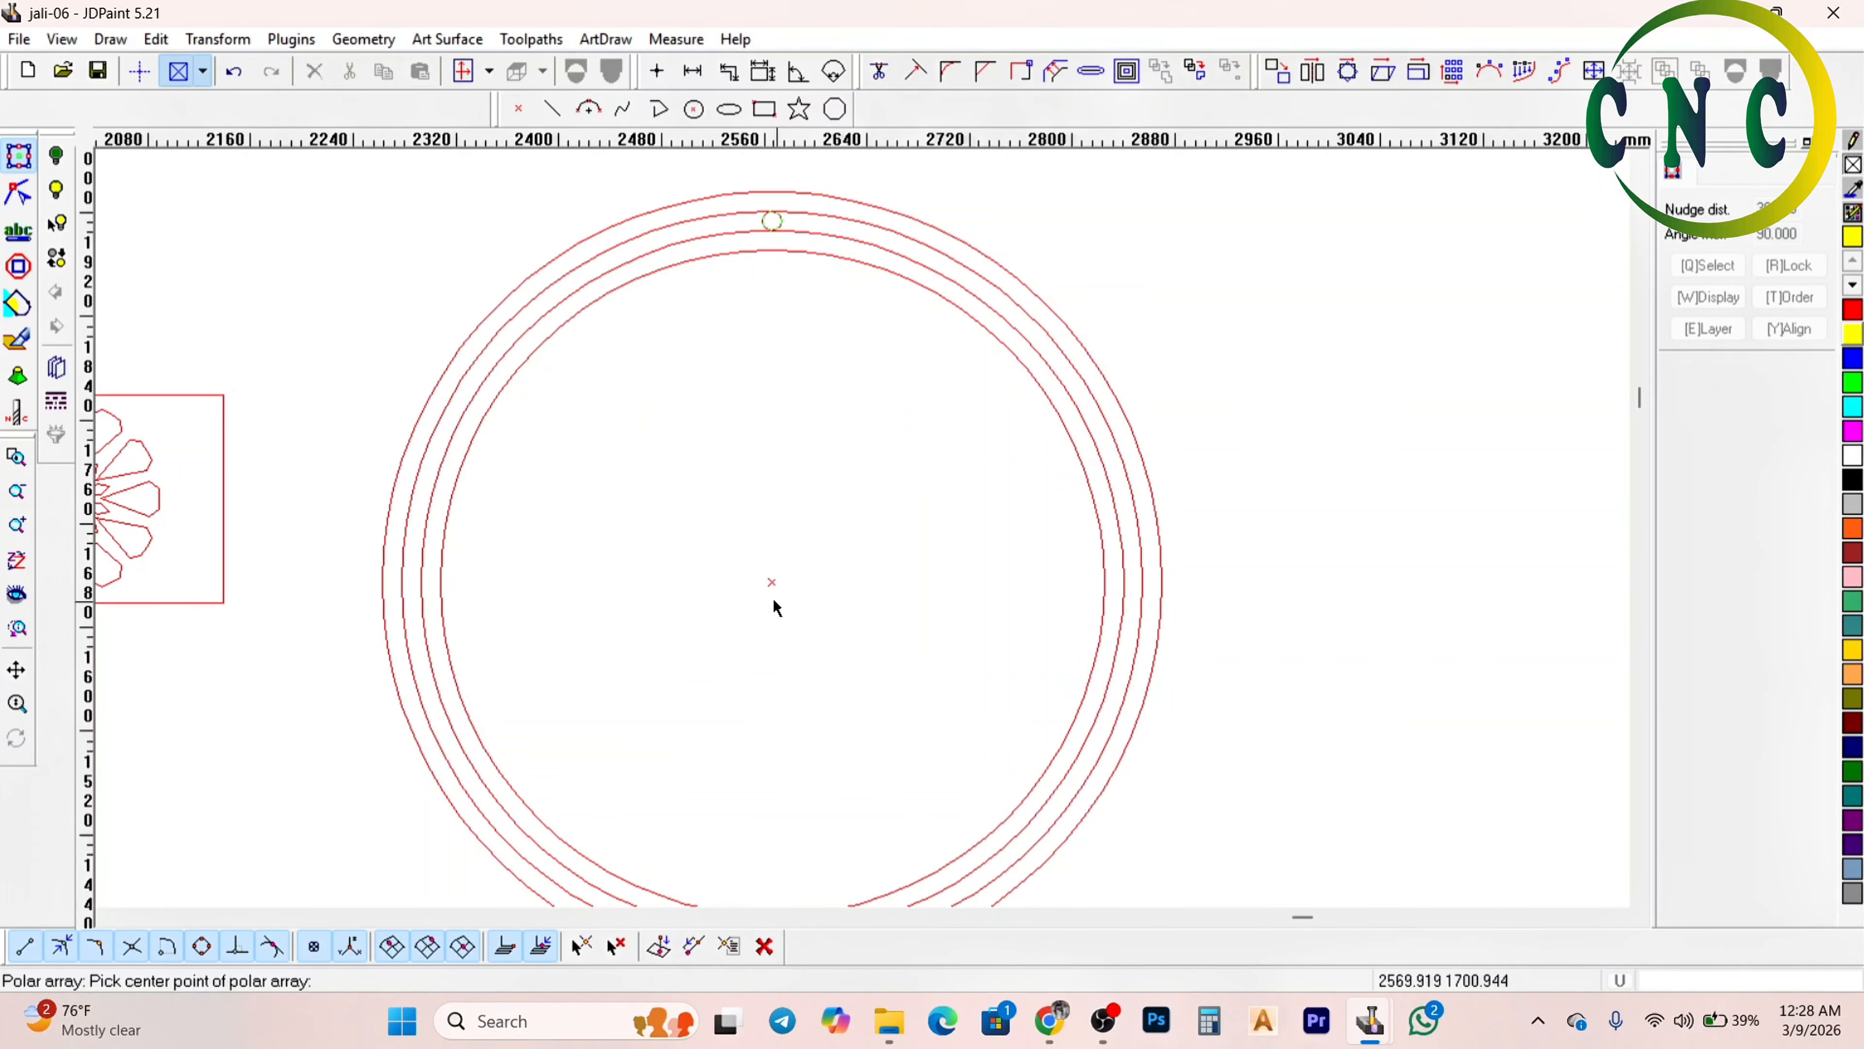
{"action": "left_click", "coordinate": [771, 583]}
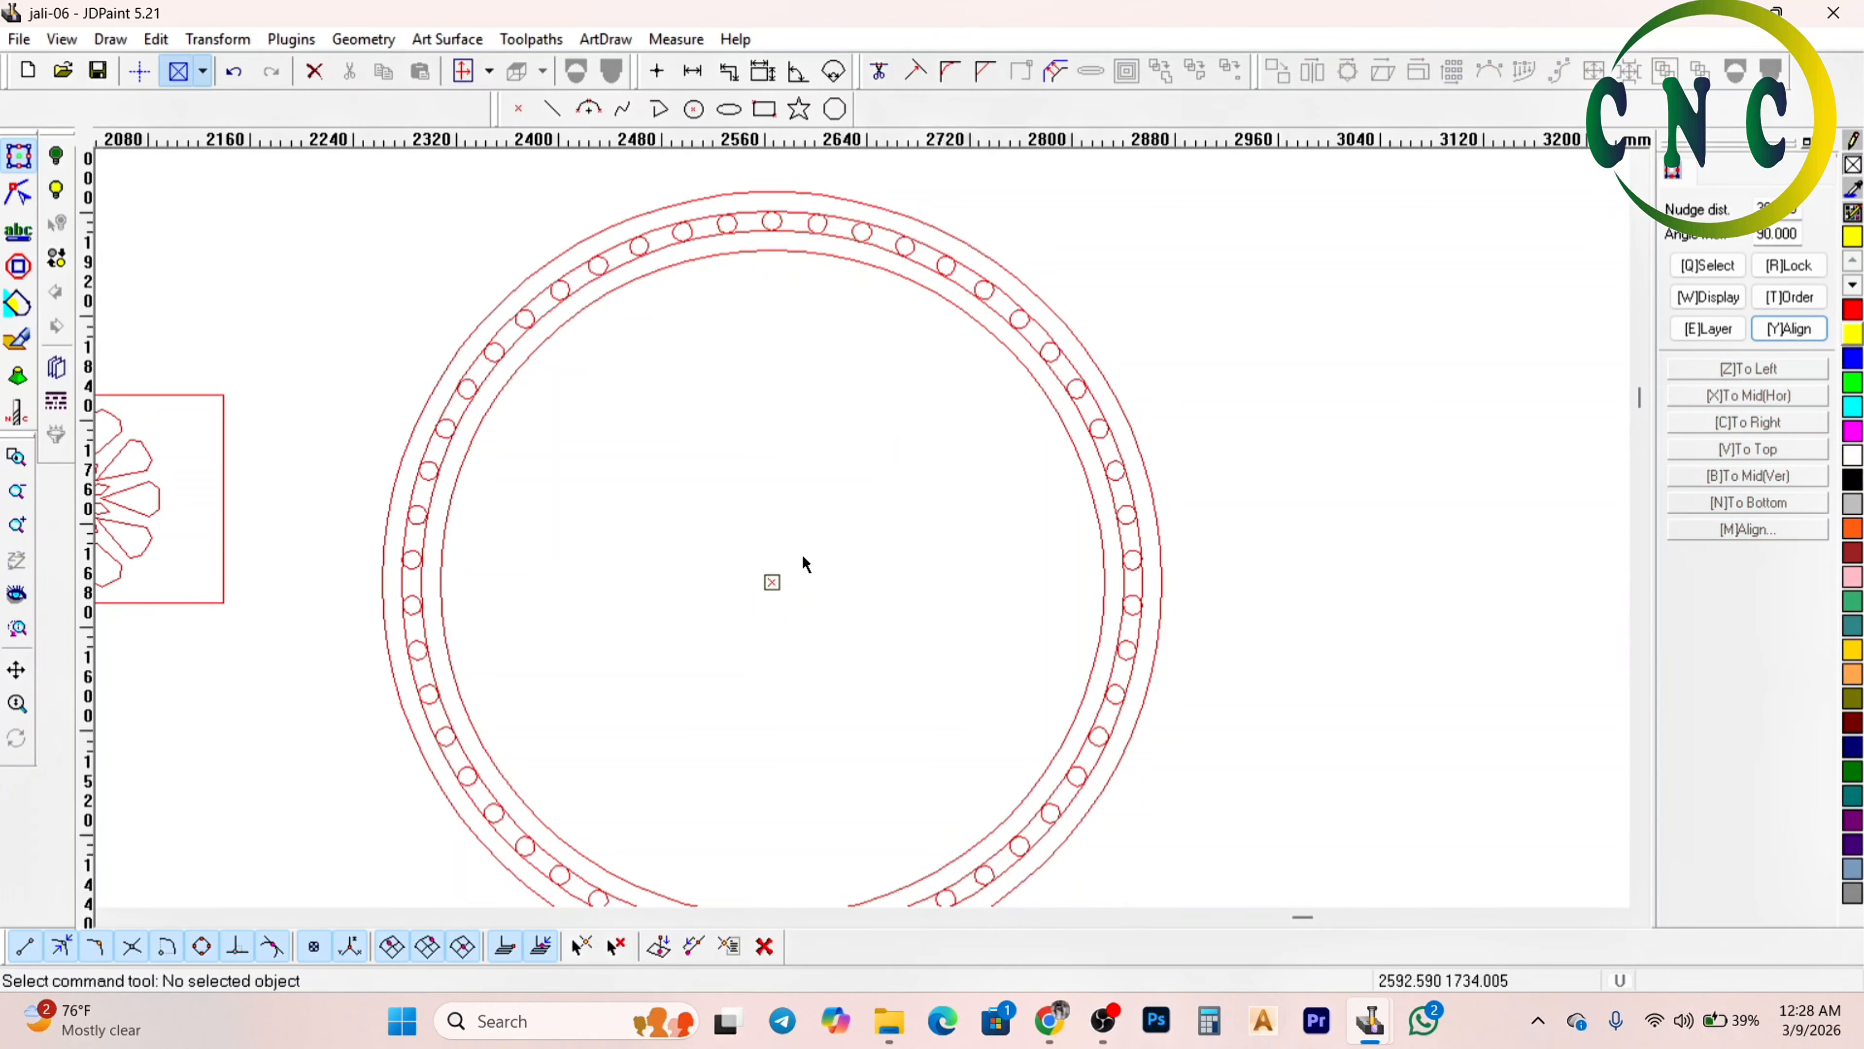
{"action": "scroll", "coordinate": [802, 556], "scroll_direction": "down", "scroll_amount": 1}
{"action": "key", "text": "ctrl+z"}
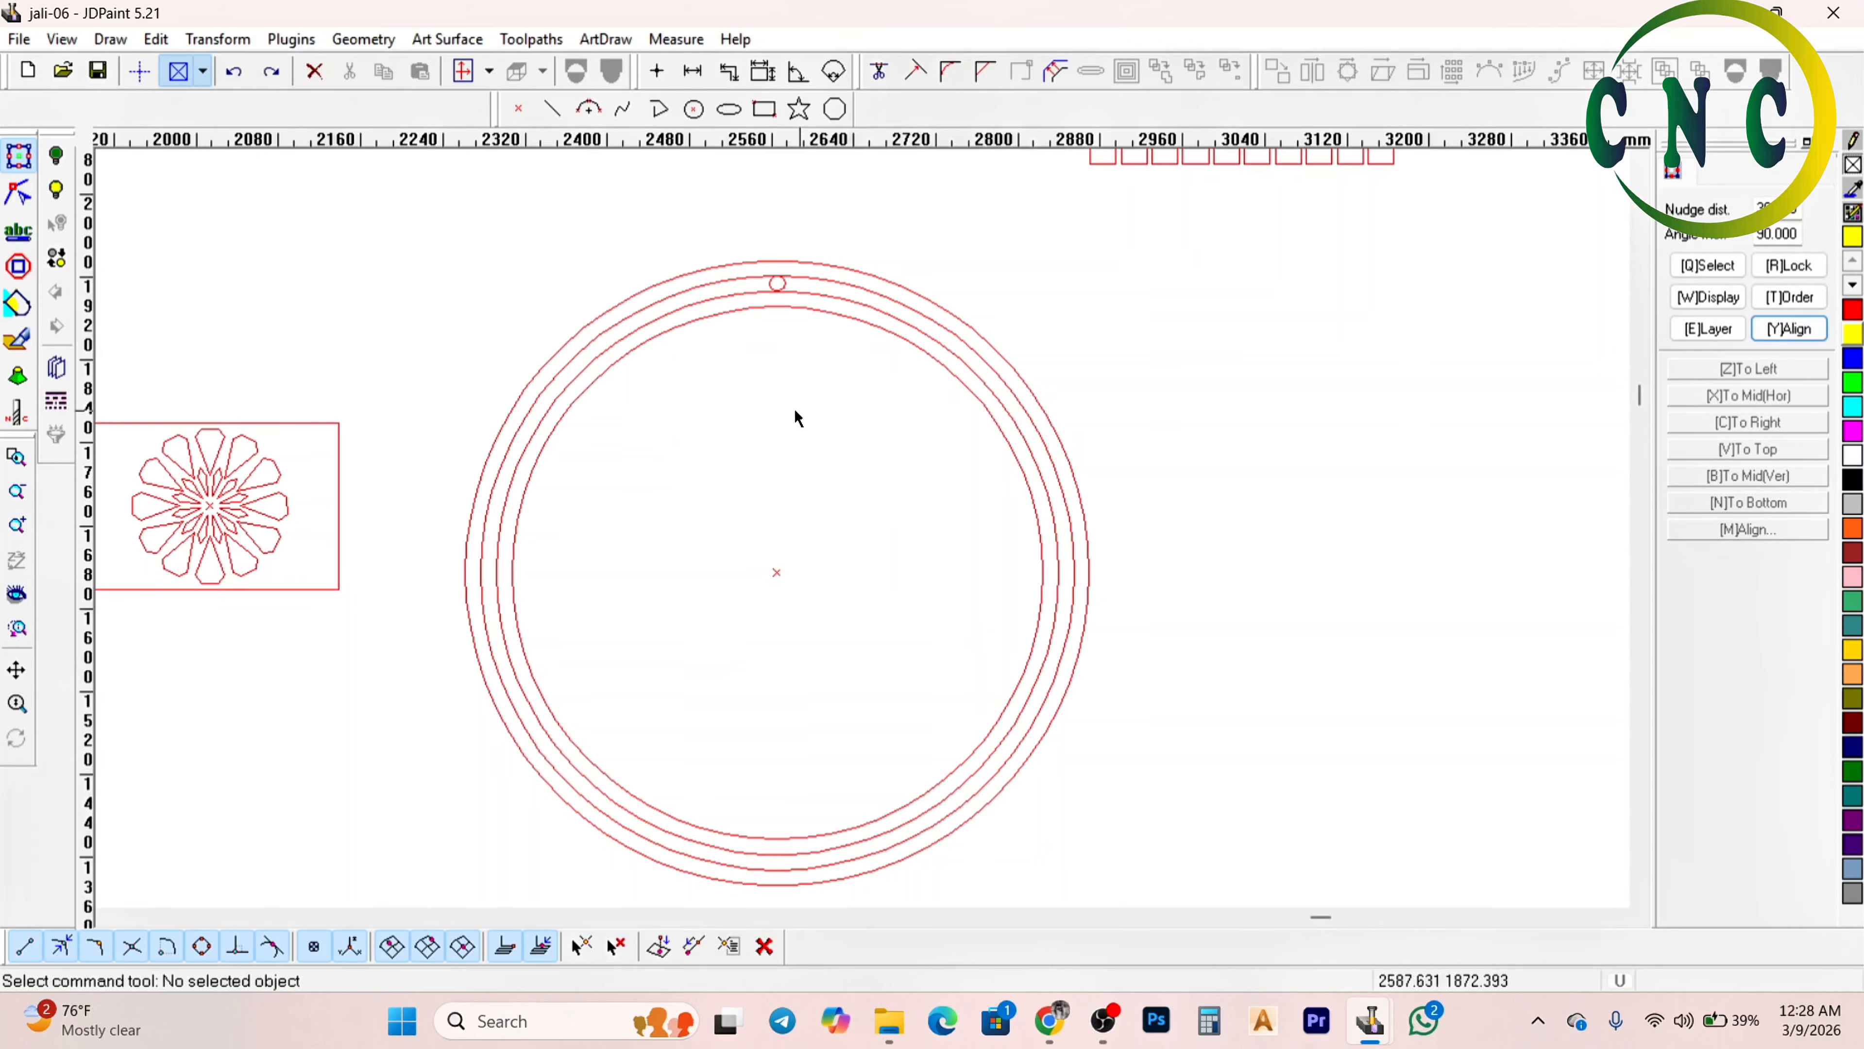
Try a polar array of the small circle with 100 copies at 3.6° steps about the centre point, then undo it
{"action": "scroll", "coordinate": [798, 416], "scroll_direction": "up", "scroll_amount": 1}
{"action": "left_click", "coordinate": [780, 233]}
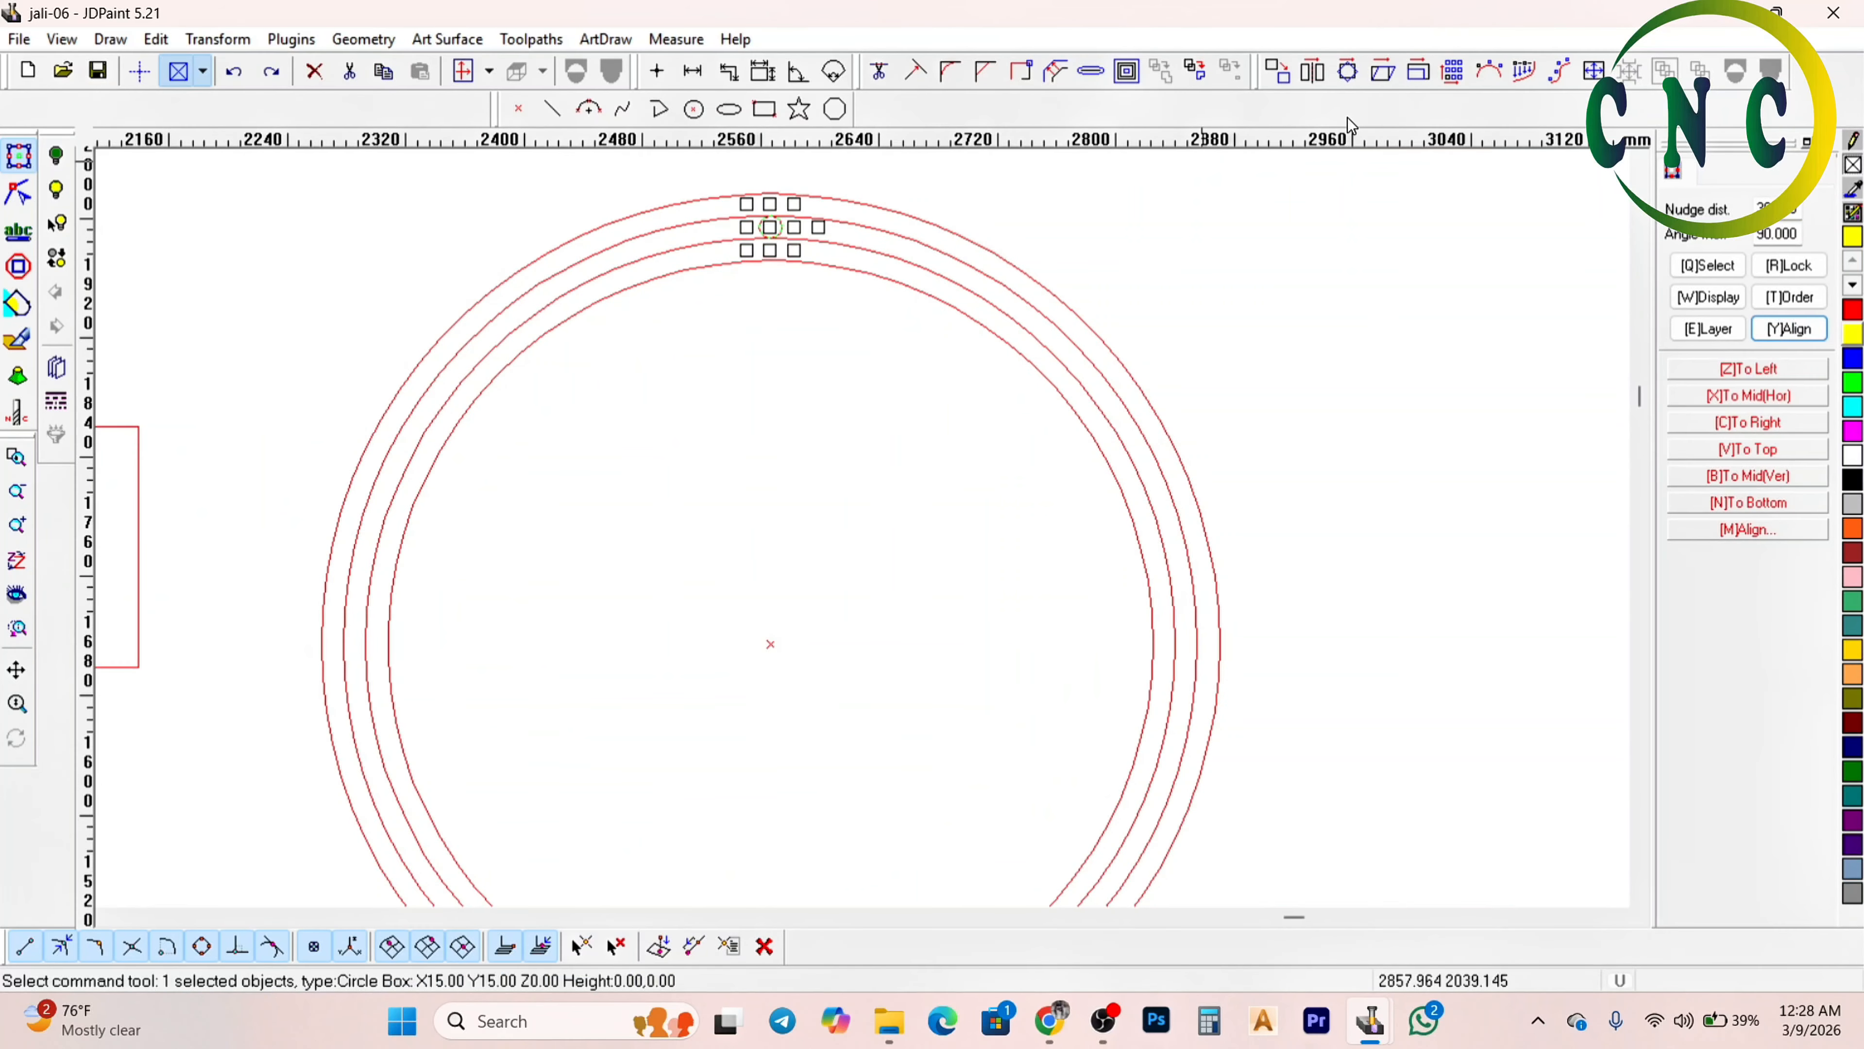
{"action": "left_click", "coordinate": [1489, 71]}
{"action": "left_click_drag", "start_coordinate": [892, 526], "coordinate": [794, 542]}
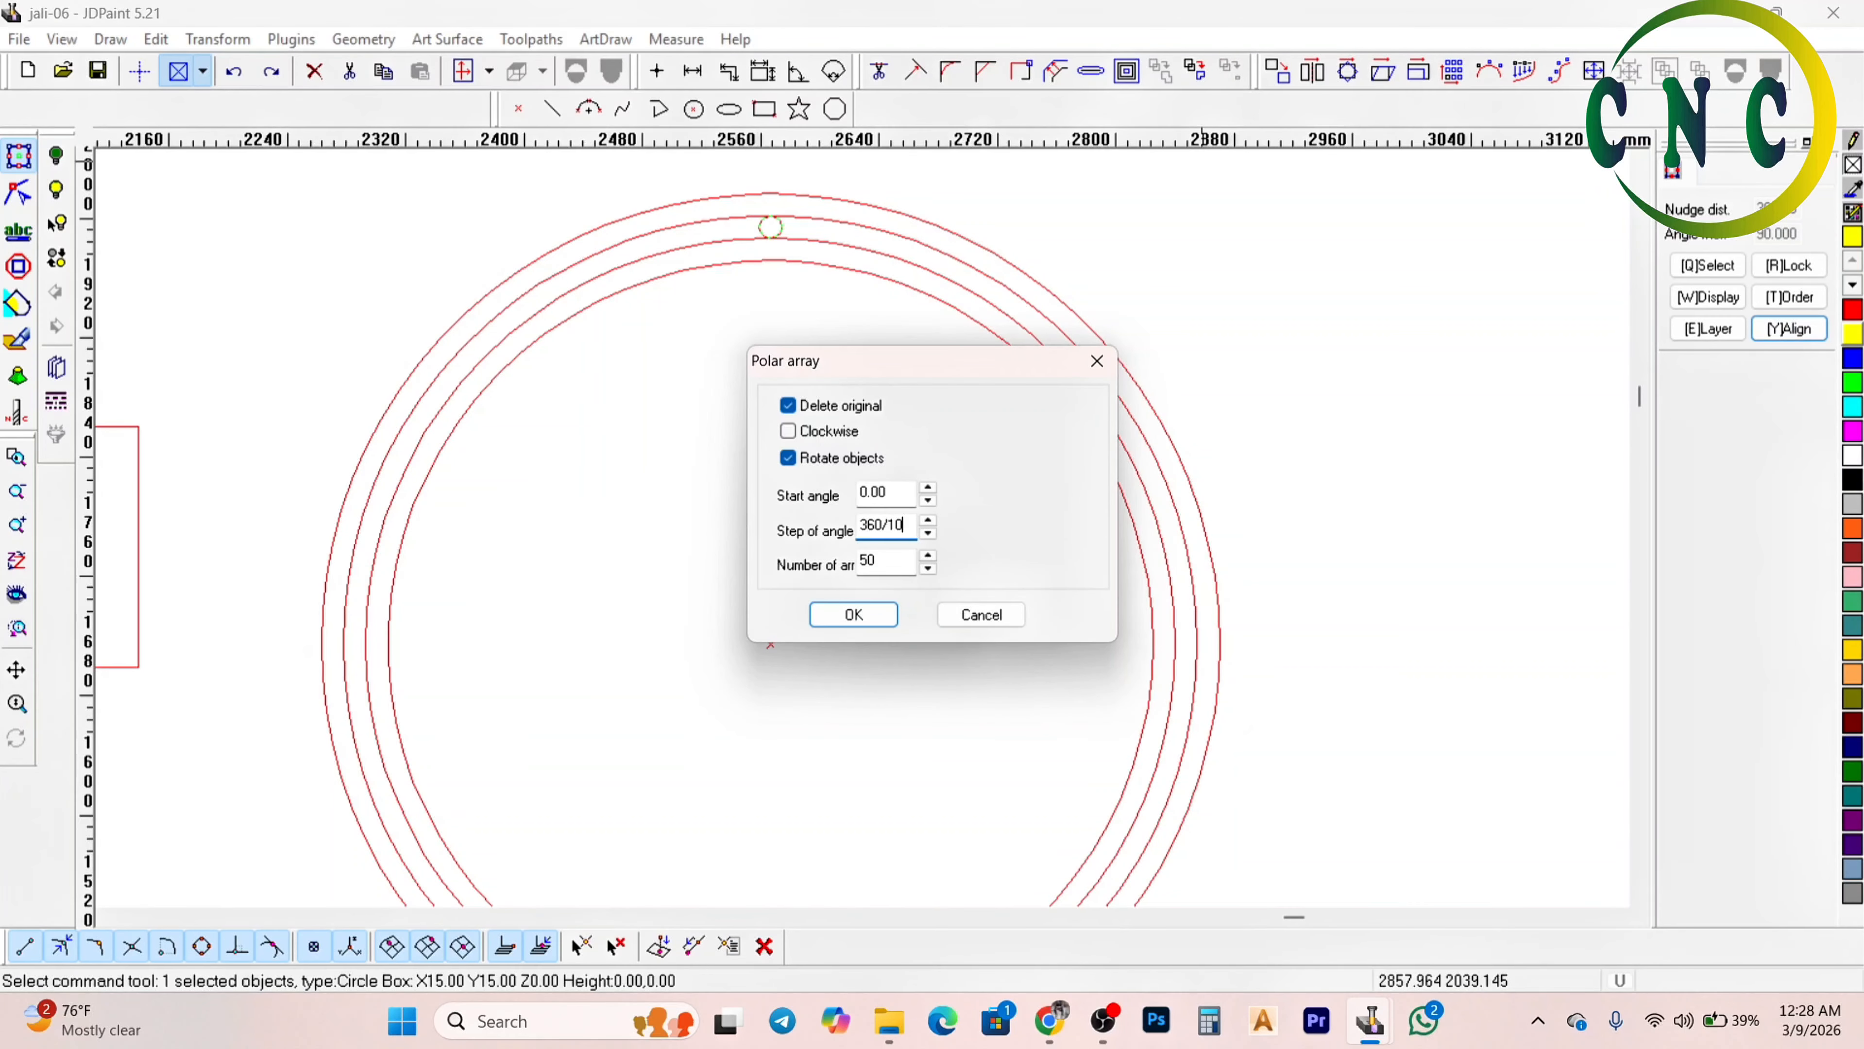
{"action": "left_click_drag", "start_coordinate": [881, 565], "coordinate": [799, 568]}
{"action": "type", "text": "100"}
{"action": "key", "text": "Return"}
{"action": "left_click", "coordinate": [770, 645]}
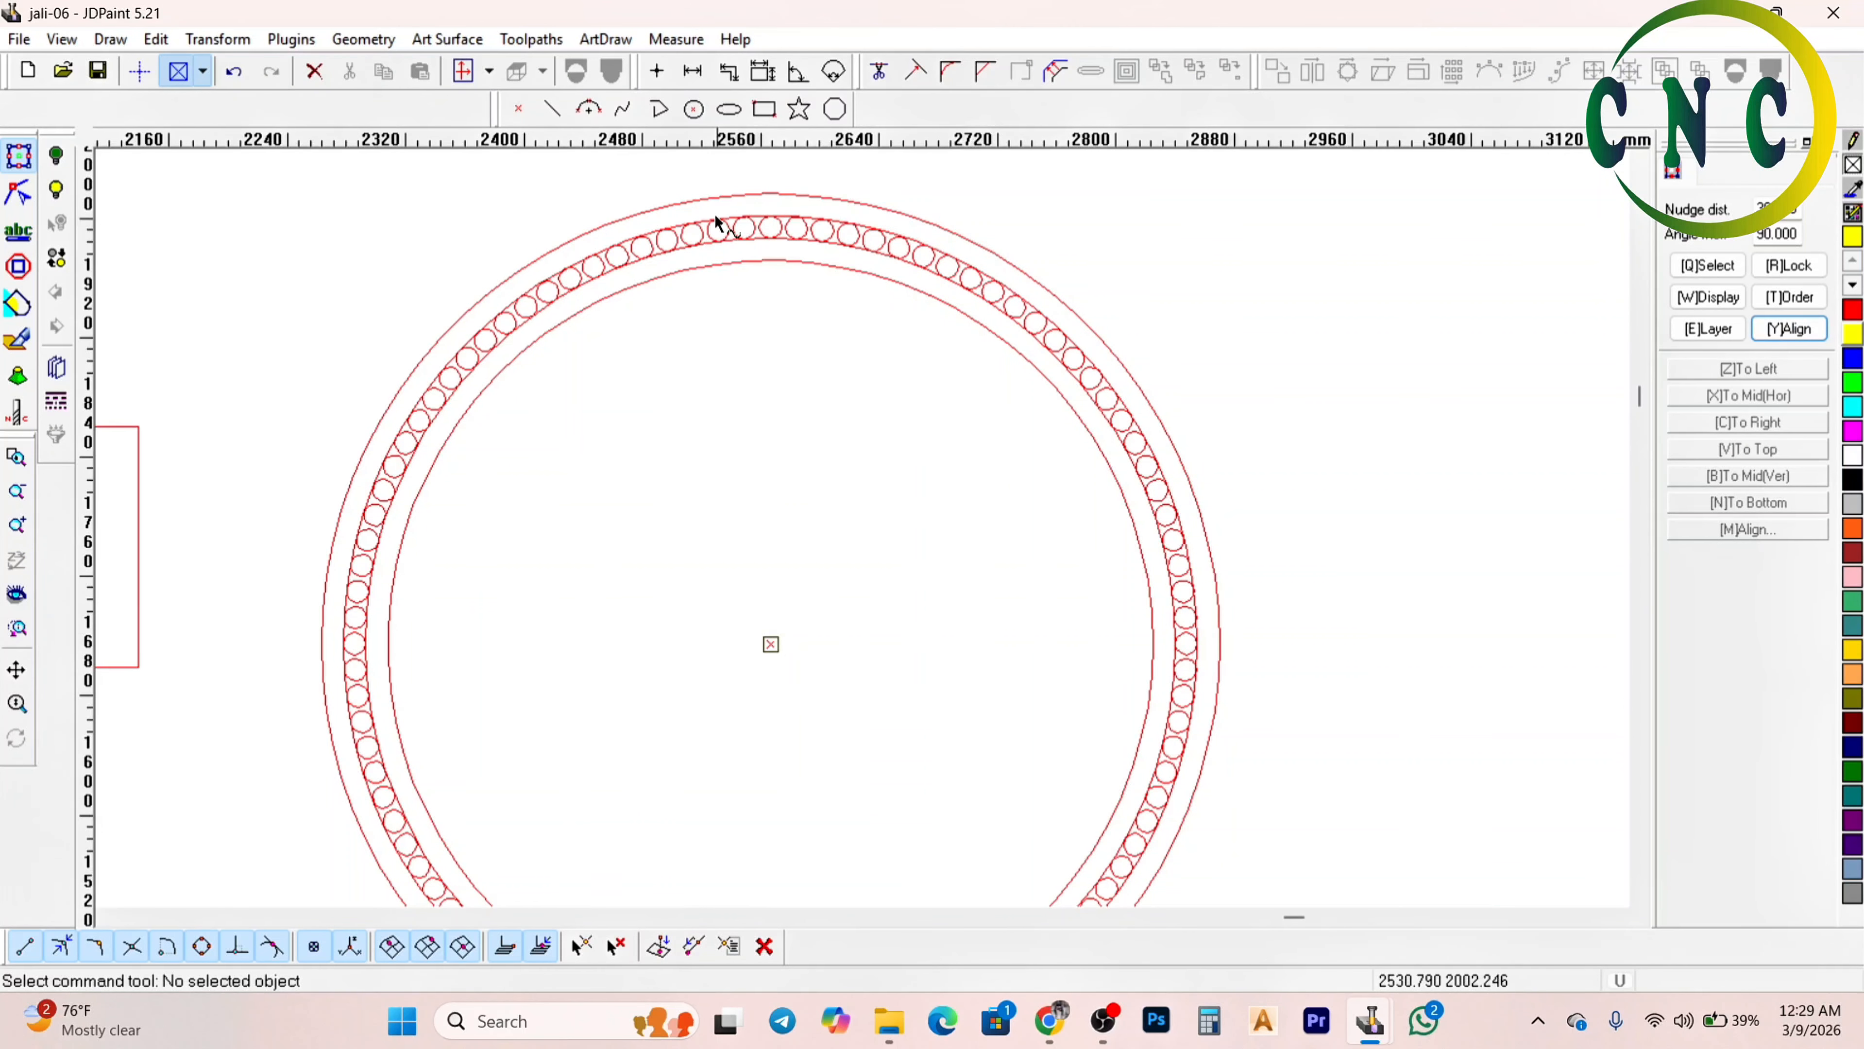
{"action": "scroll", "coordinate": [715, 224], "scroll_direction": "up", "scroll_amount": 2}
{"action": "key", "text": "ctrl+z"}
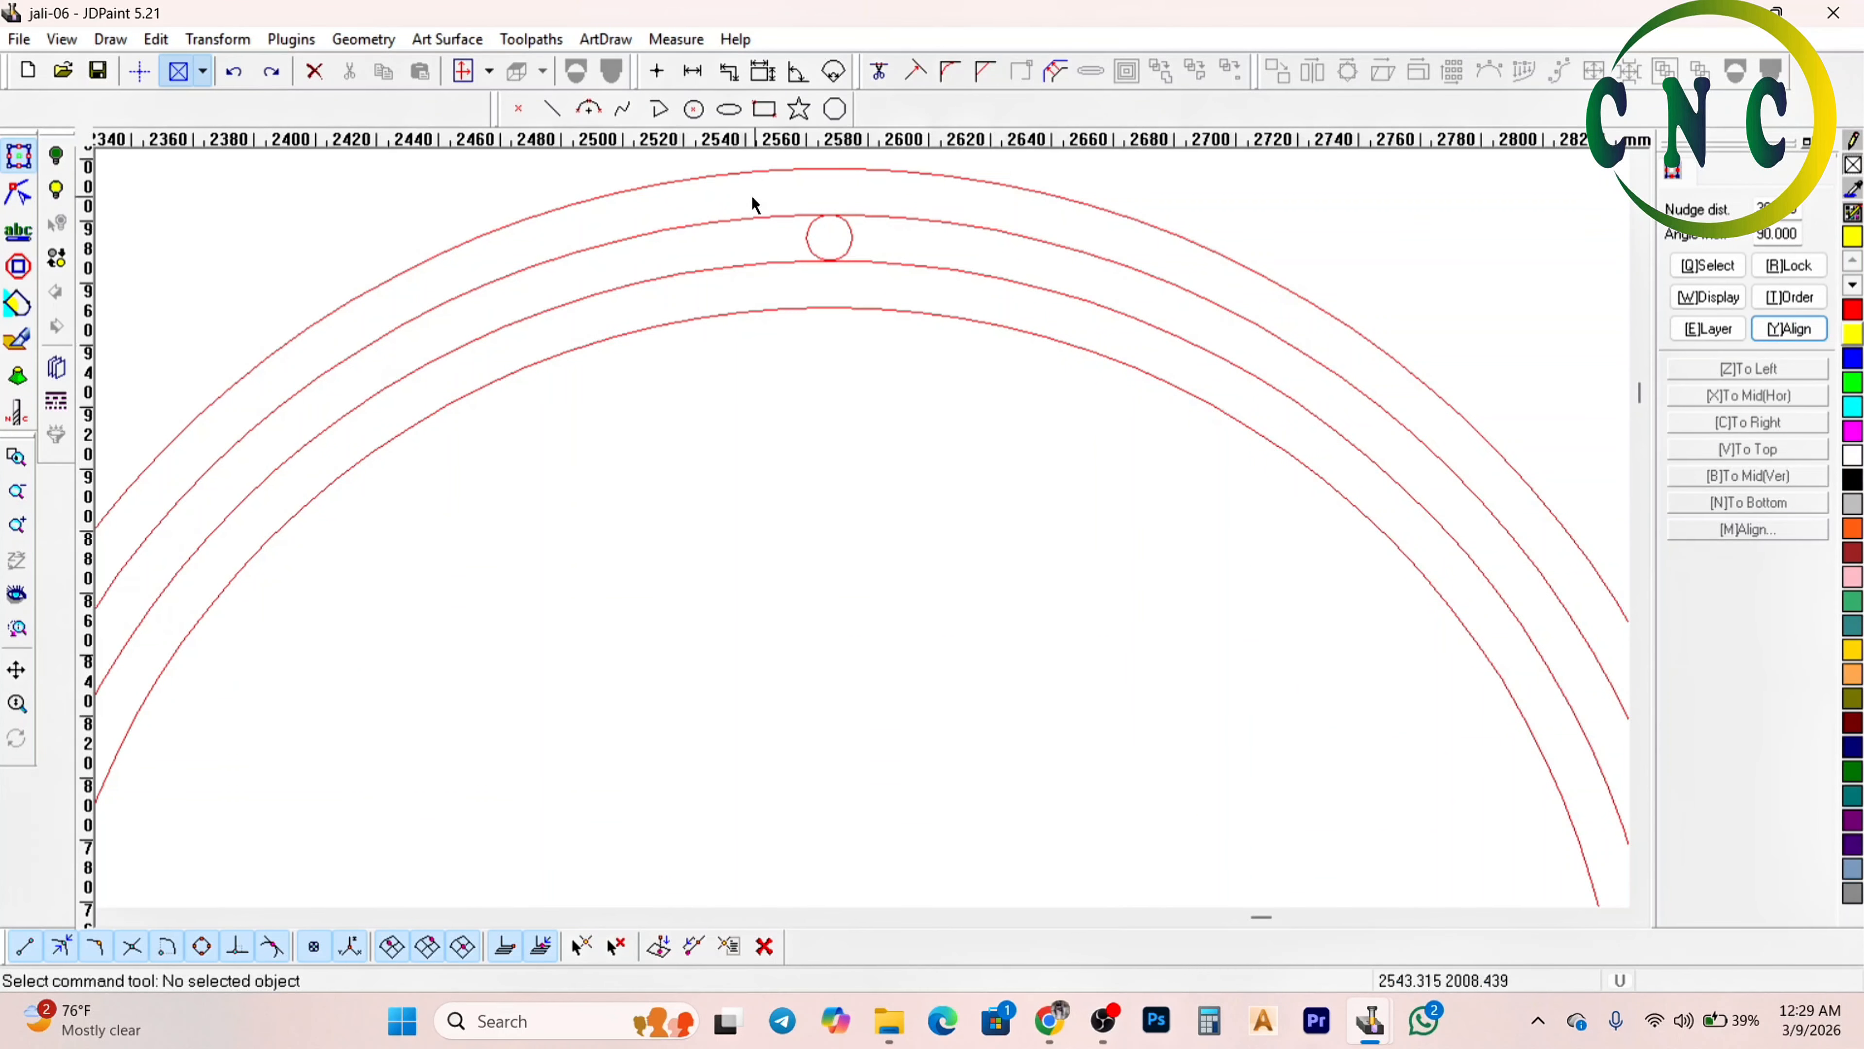
Try a polar array of the small circle with 130 copies at a 360/130 angle step, then undo it
{"action": "left_click_drag", "start_coordinate": [750, 196], "coordinate": [880, 281]}
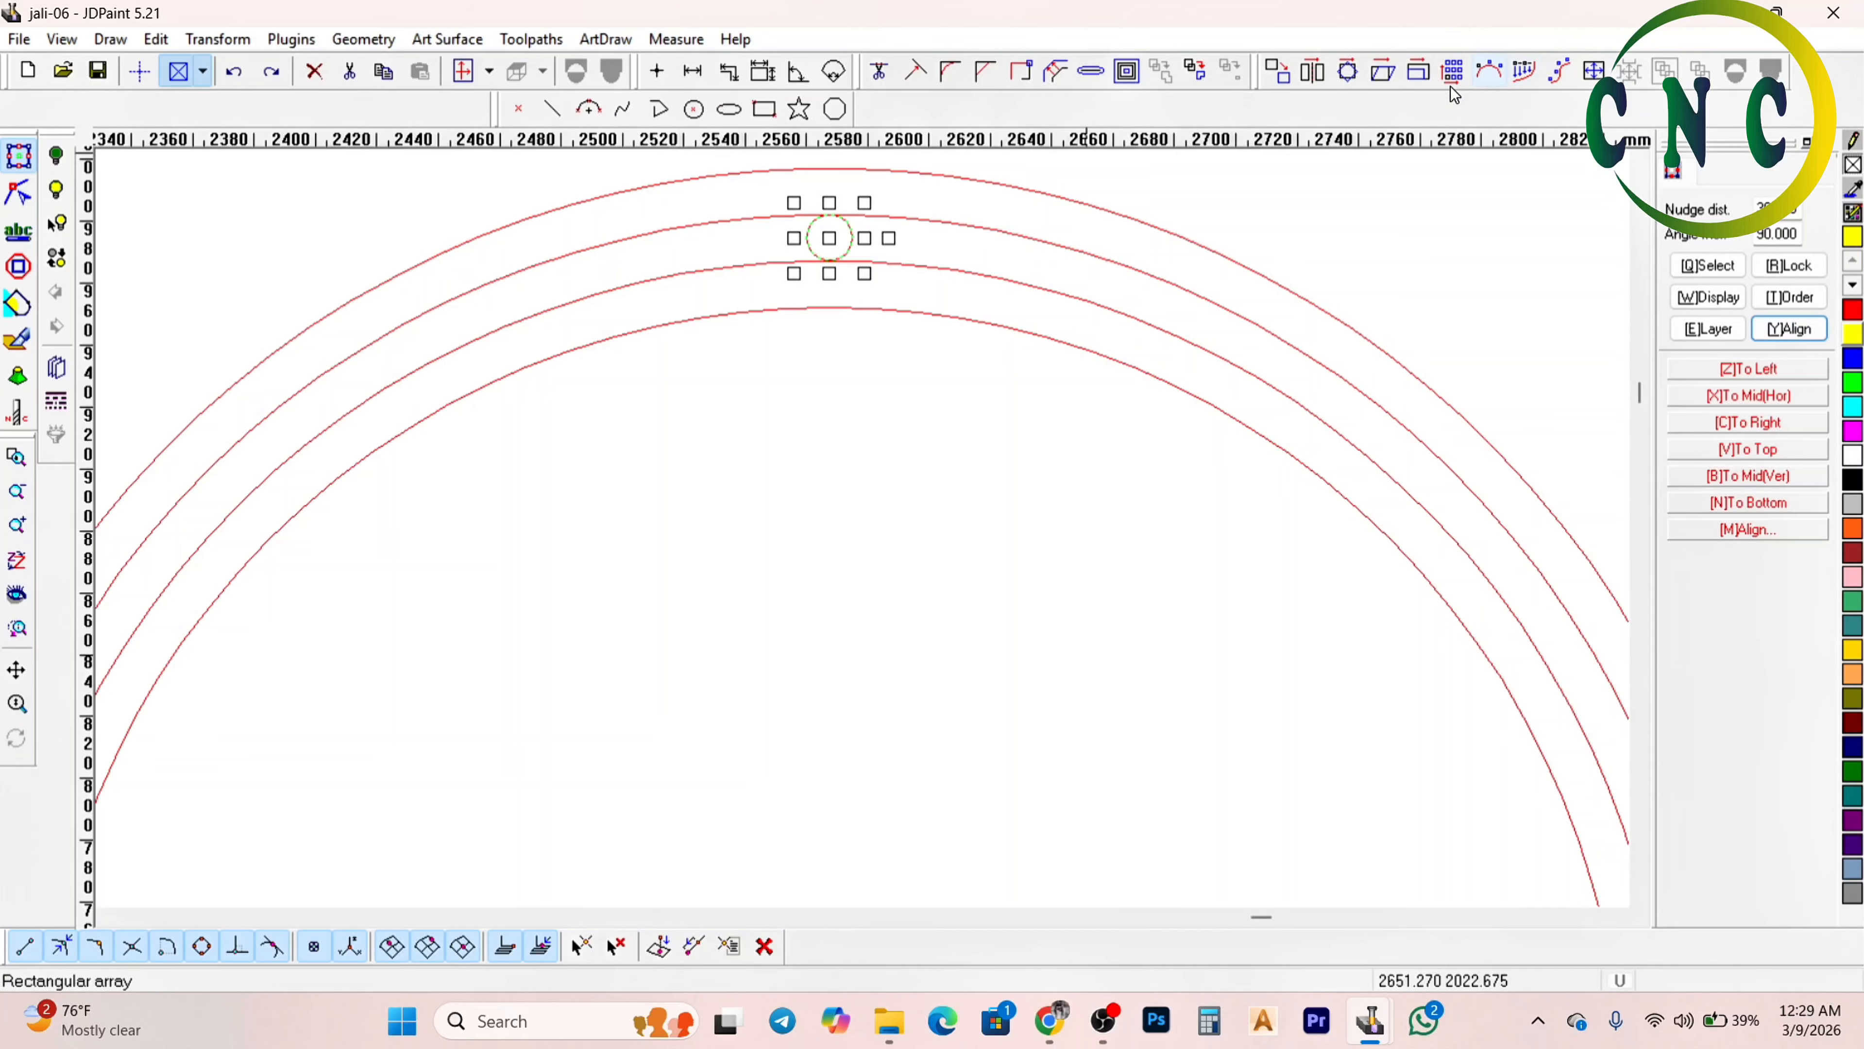
{"action": "left_click", "coordinate": [1489, 73]}
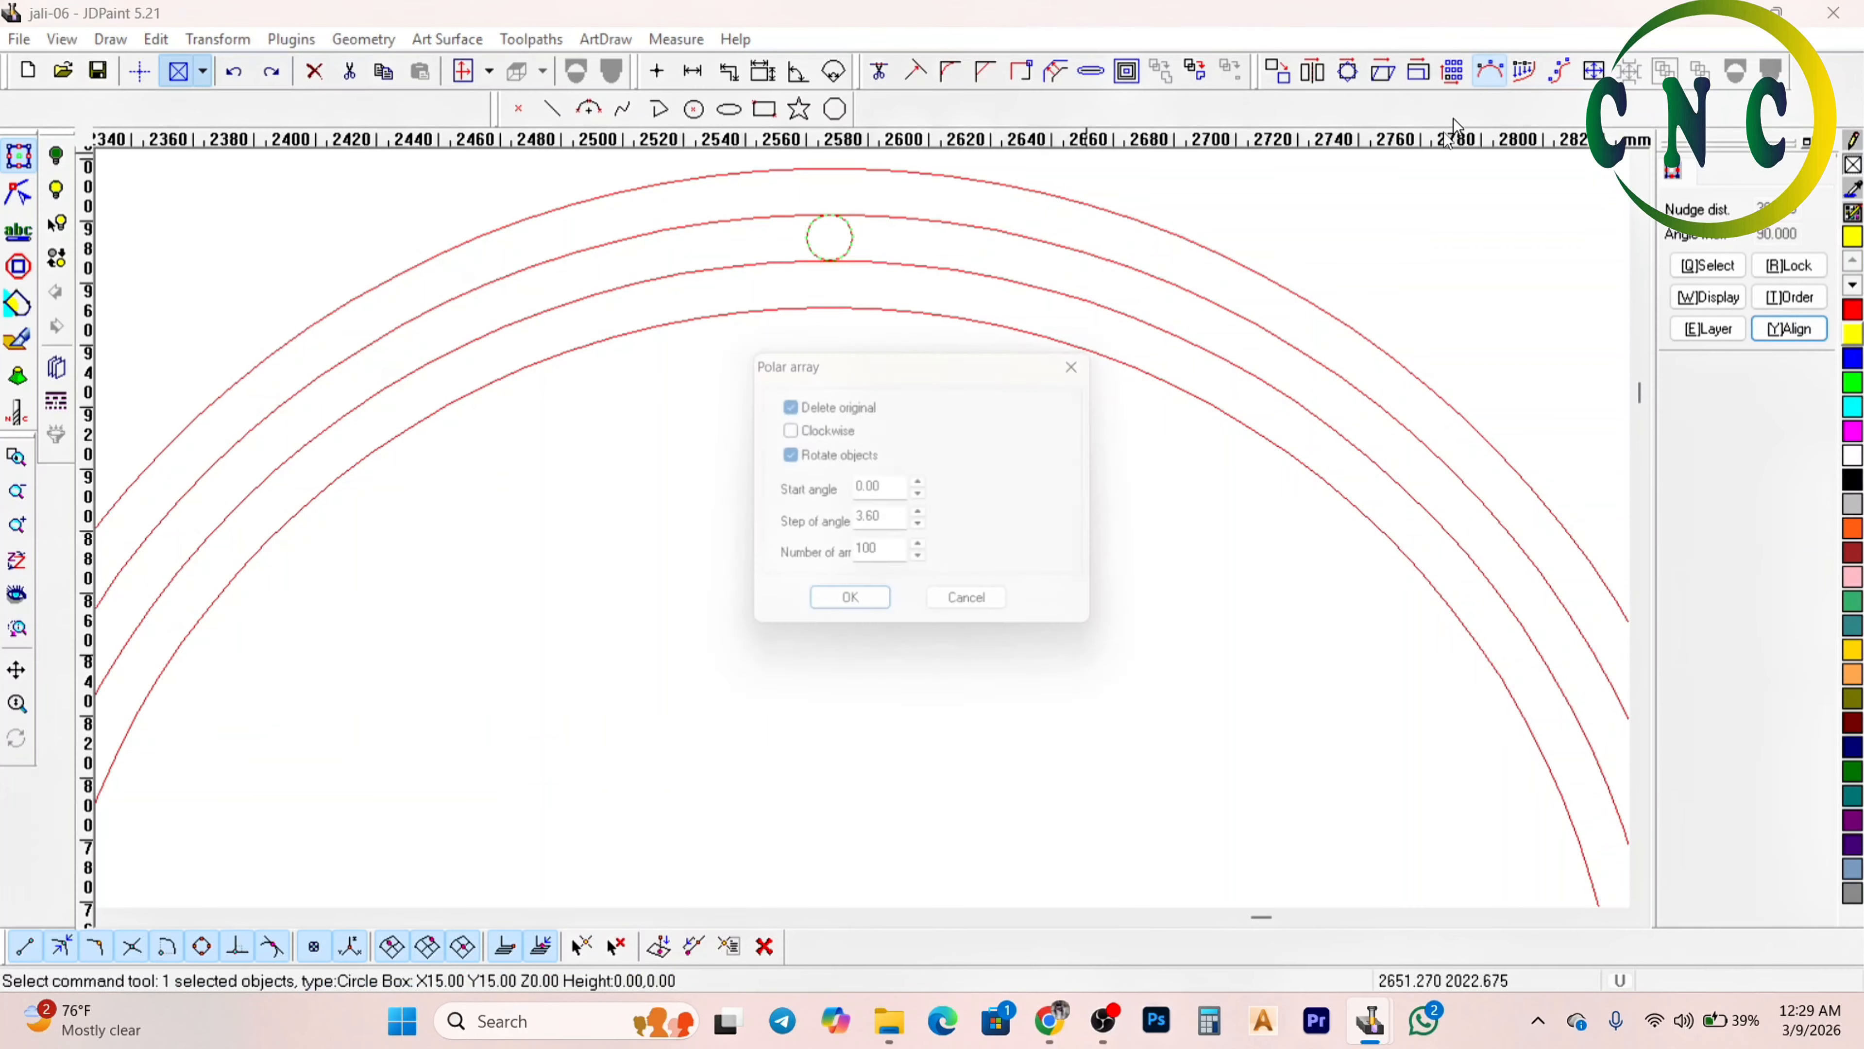
{"action": "left_click_drag", "start_coordinate": [890, 526], "coordinate": [811, 528]}
{"action": "type", "text": "30"}
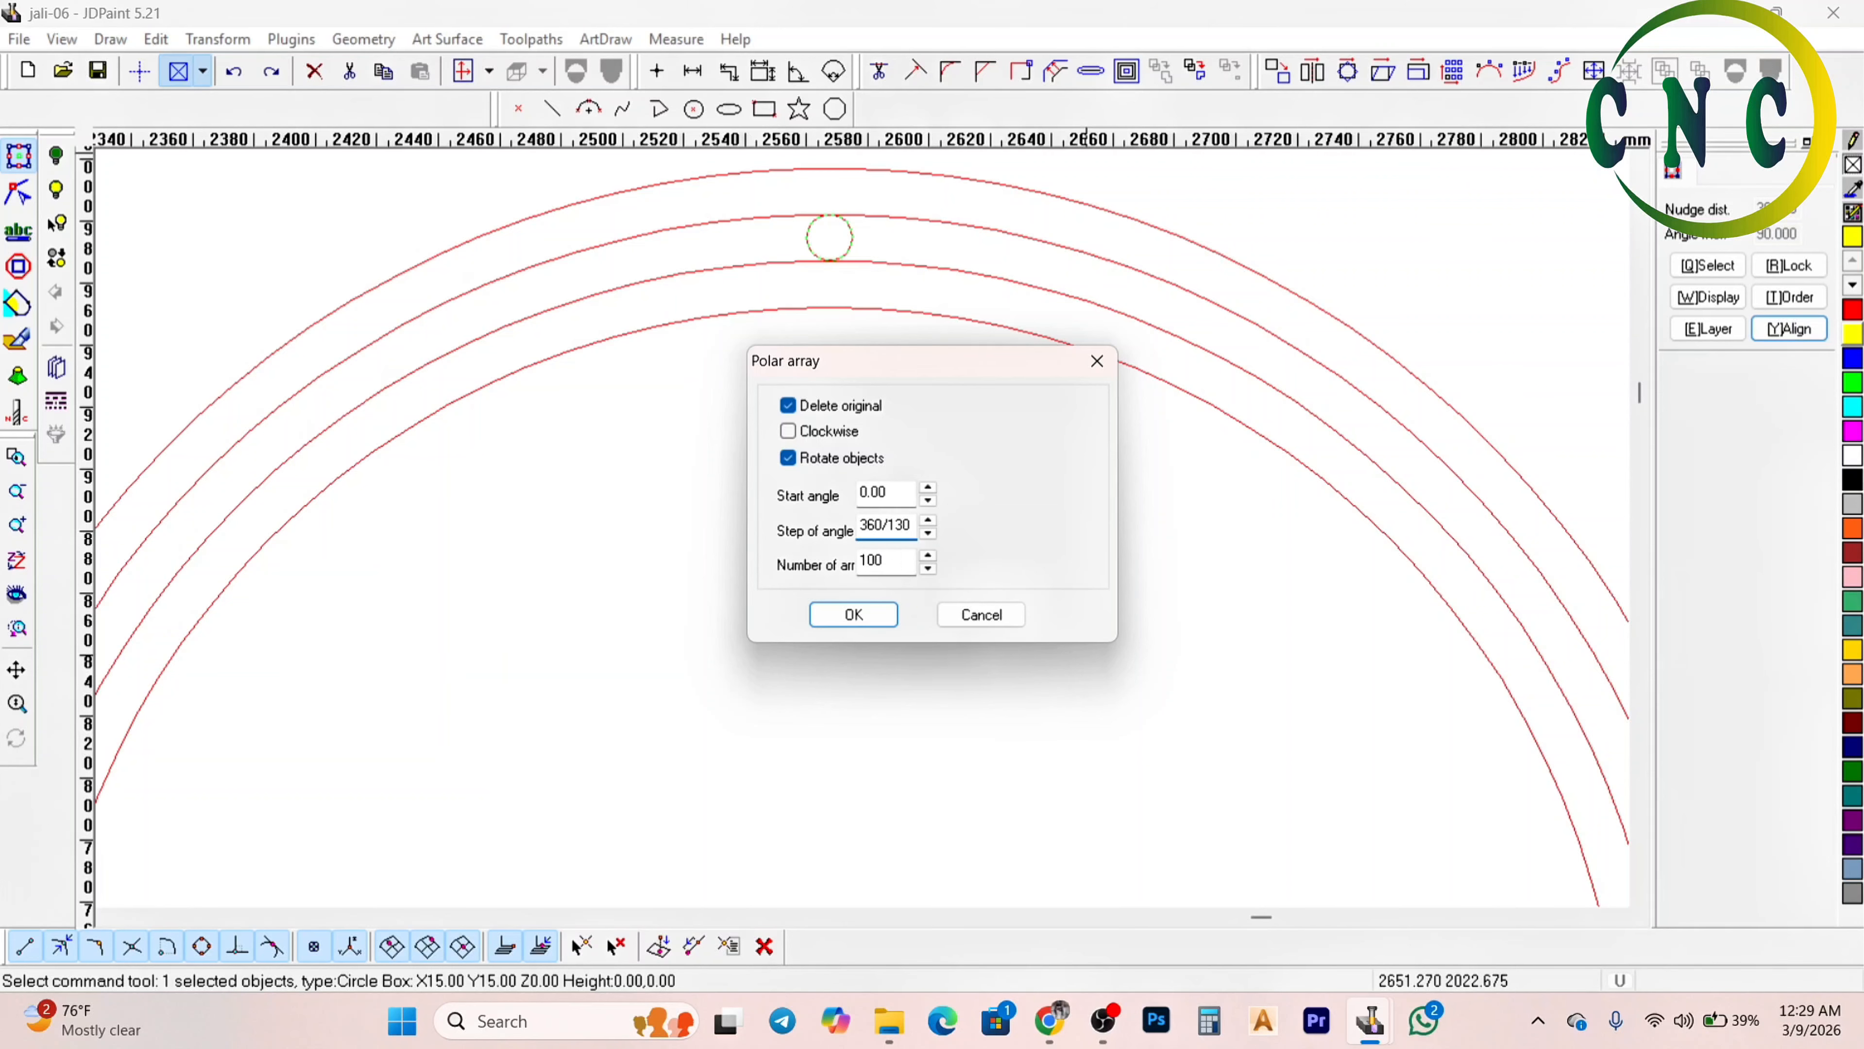
{"action": "key", "text": "Tab"}
{"action": "type", "text": "13"}
{"action": "key", "text": "Return"}
{"action": "scroll", "coordinate": [712, 411], "scroll_direction": "down", "scroll_amount": 2}
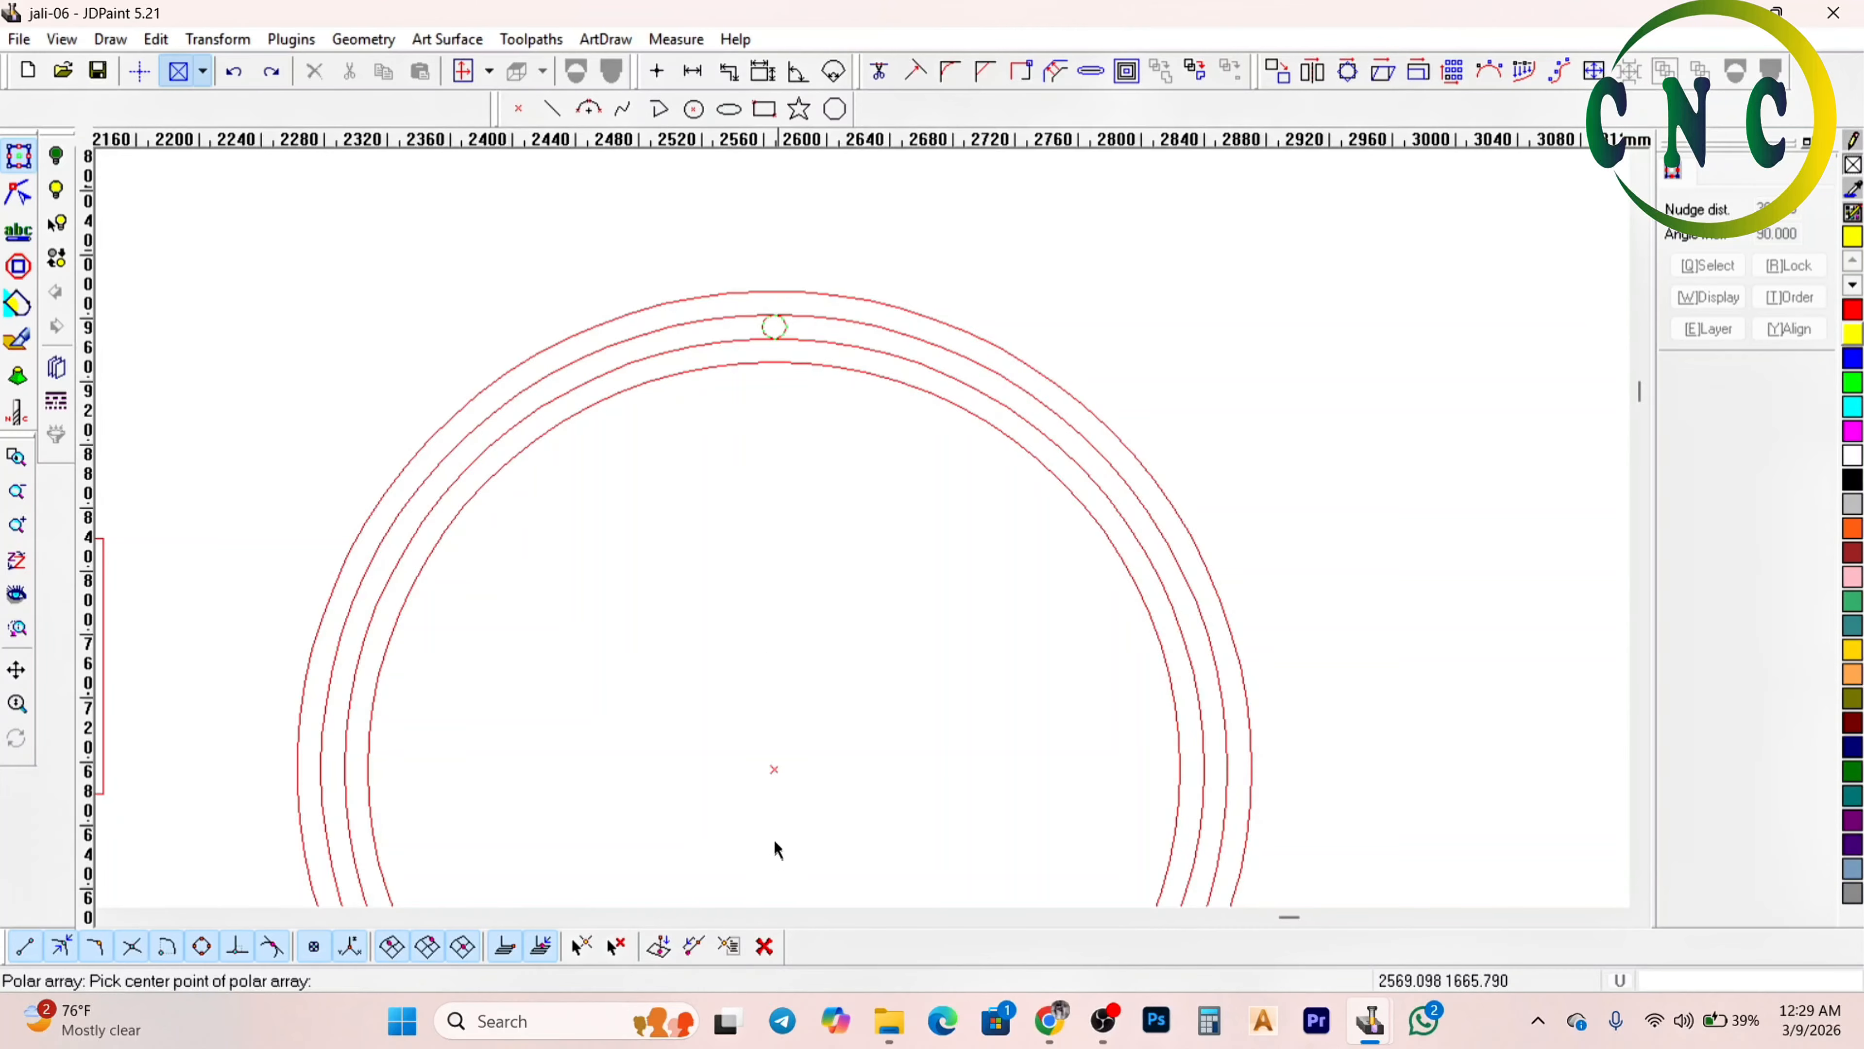
{"action": "left_click", "coordinate": [773, 771]}
{"action": "scroll", "coordinate": [734, 441], "scroll_direction": "up", "scroll_amount": 2}
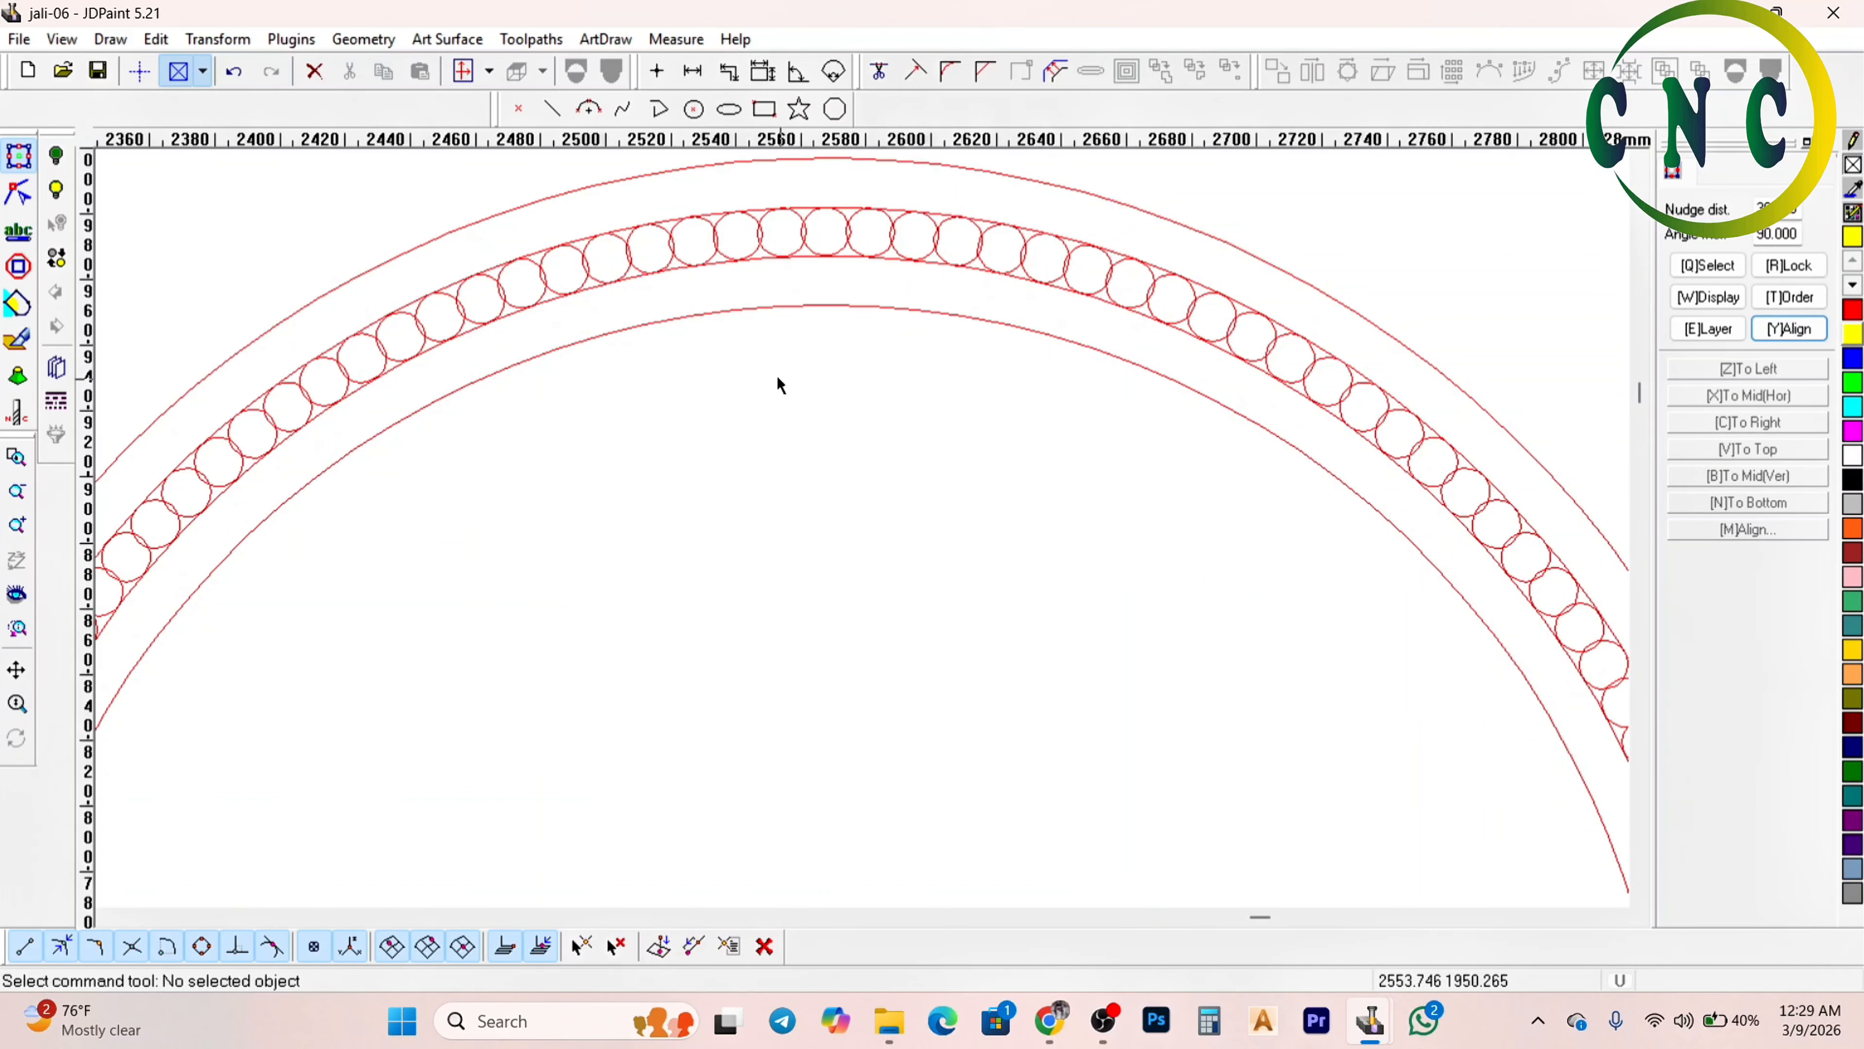
{"action": "key", "text": "ctrl+z"}
Try a polar array of 120 copies at 3° steps about the centre point, check the circle spacing, and undo it
{"action": "left_click_drag", "start_coordinate": [780, 187], "coordinate": [859, 268]}
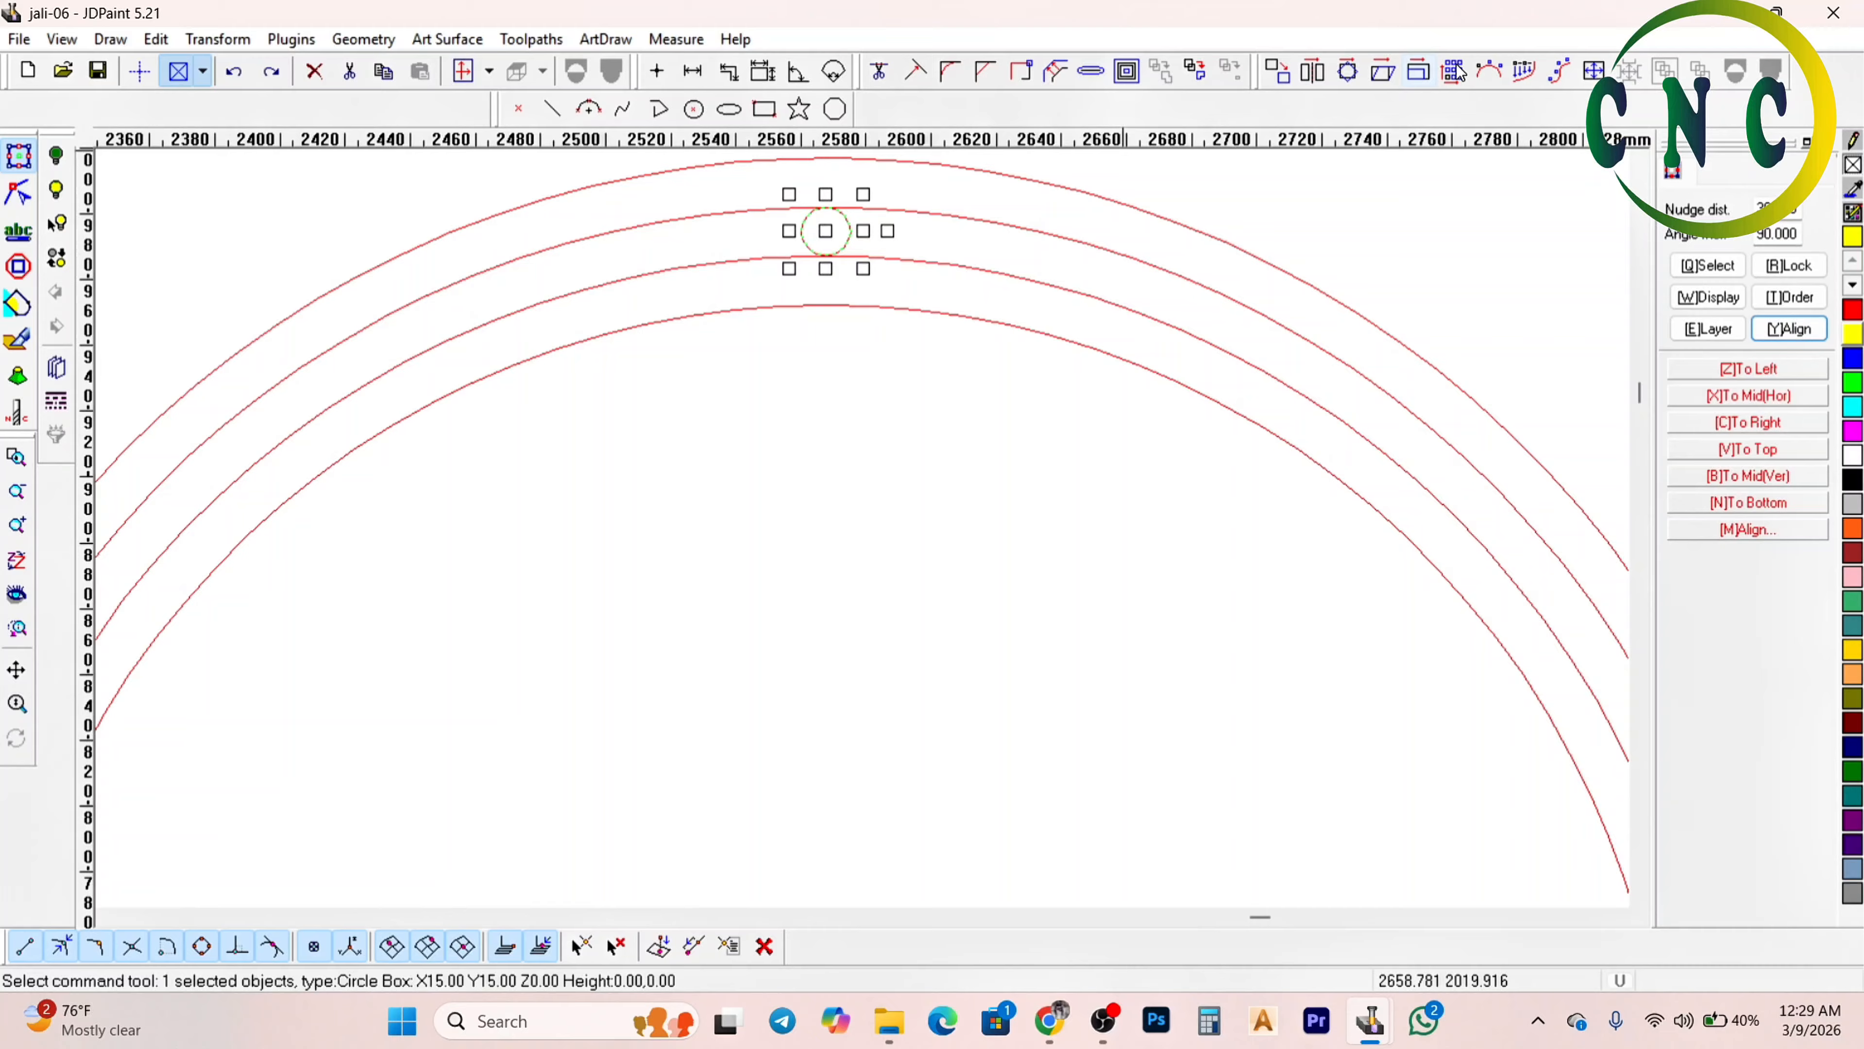
{"action": "left_click", "coordinate": [1491, 72]}
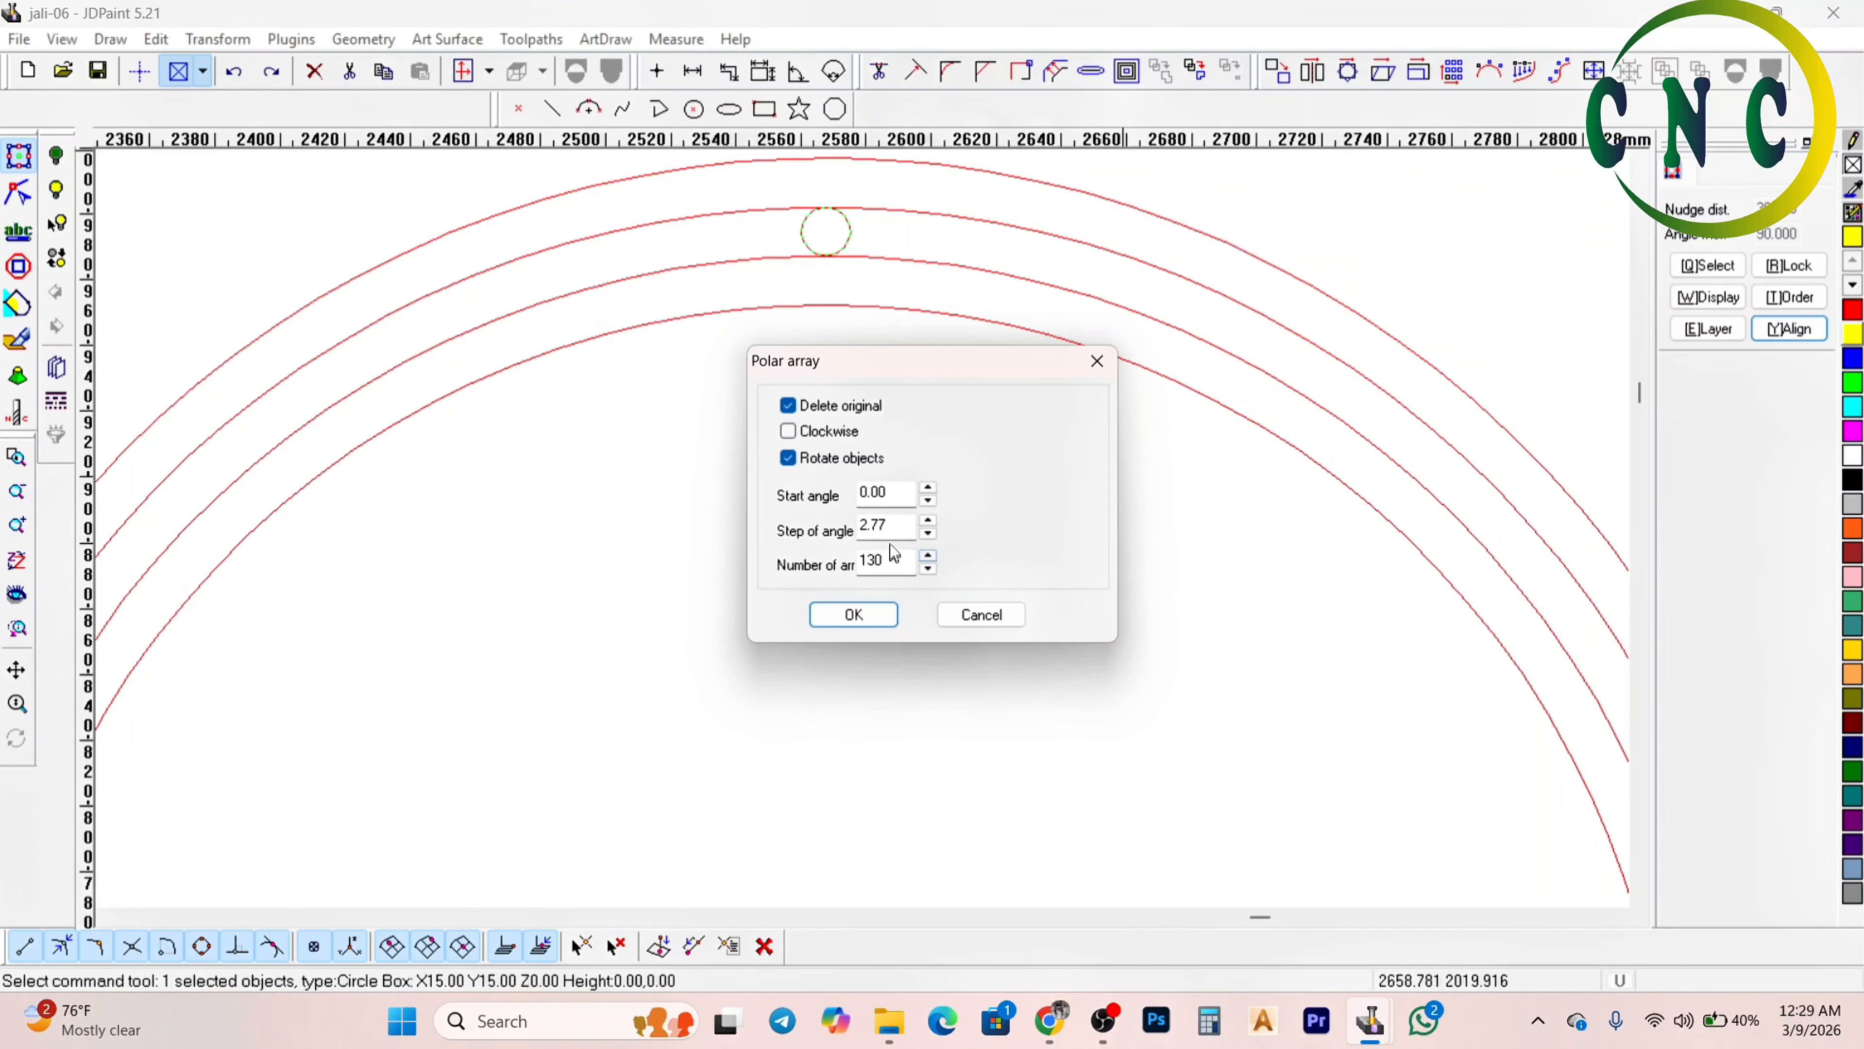
{"action": "double_click", "coordinate": [885, 526]}
{"action": "type", "text": "3"}
{"action": "double_click", "coordinate": [895, 561]}
{"action": "type", "text": "120"}
{"action": "key", "text": "Return"}
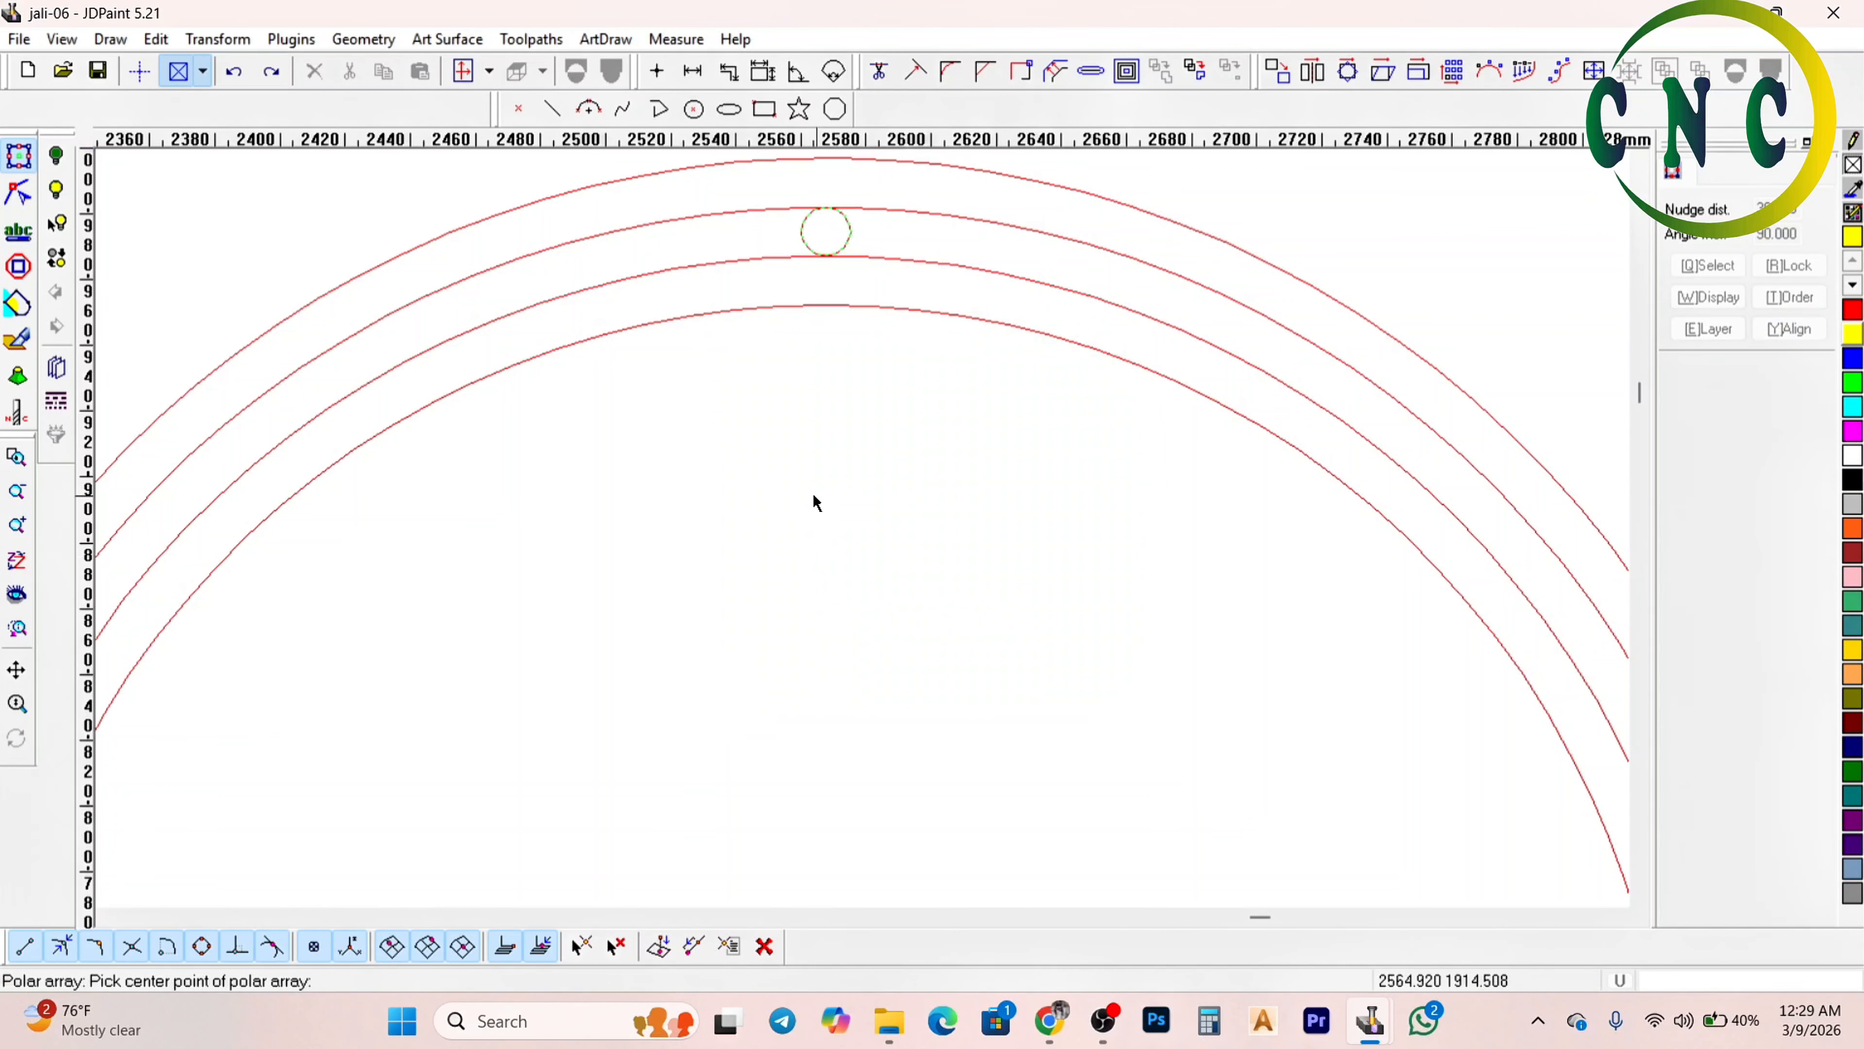
{"action": "scroll", "coordinate": [803, 346], "scroll_direction": "down", "scroll_amount": 4}
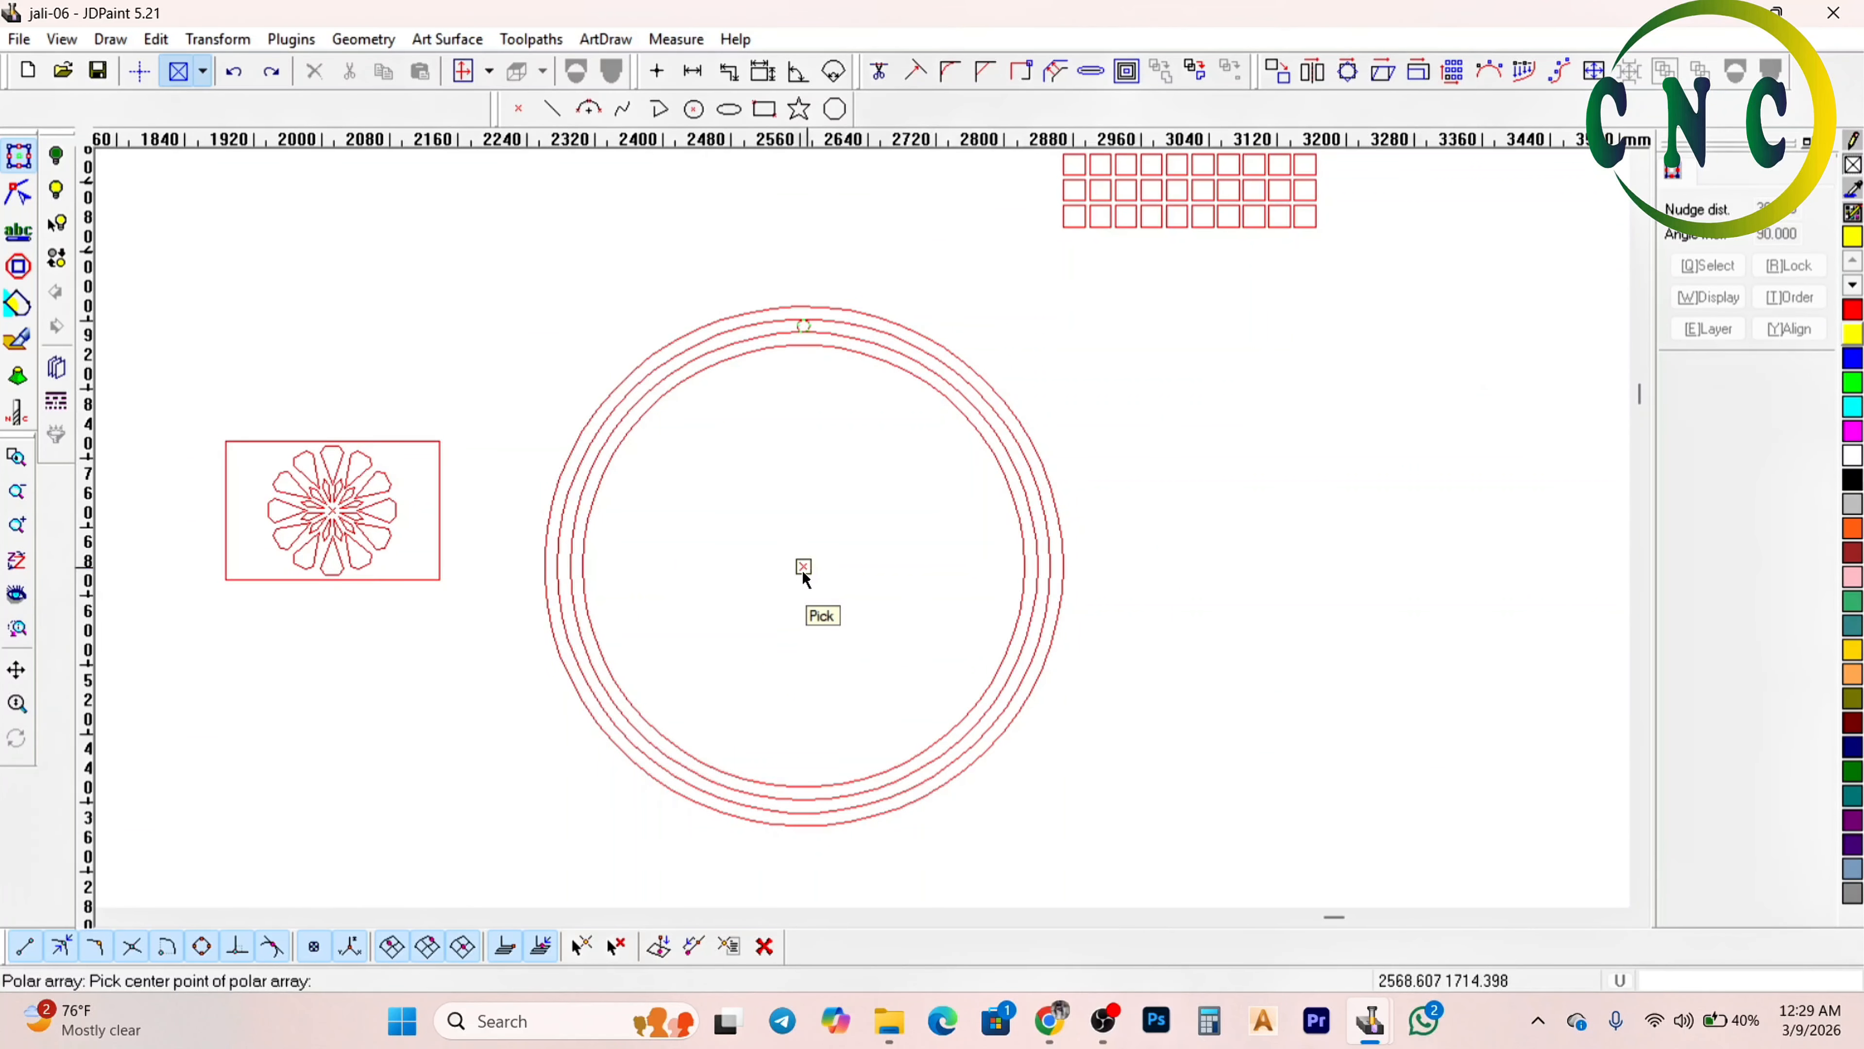
{"action": "left_click", "coordinate": [804, 570]}
{"action": "scroll", "coordinate": [770, 294], "scroll_direction": "up", "scroll_amount": 5}
{"action": "scroll", "coordinate": [844, 355], "scroll_direction": "up", "scroll_amount": 2}
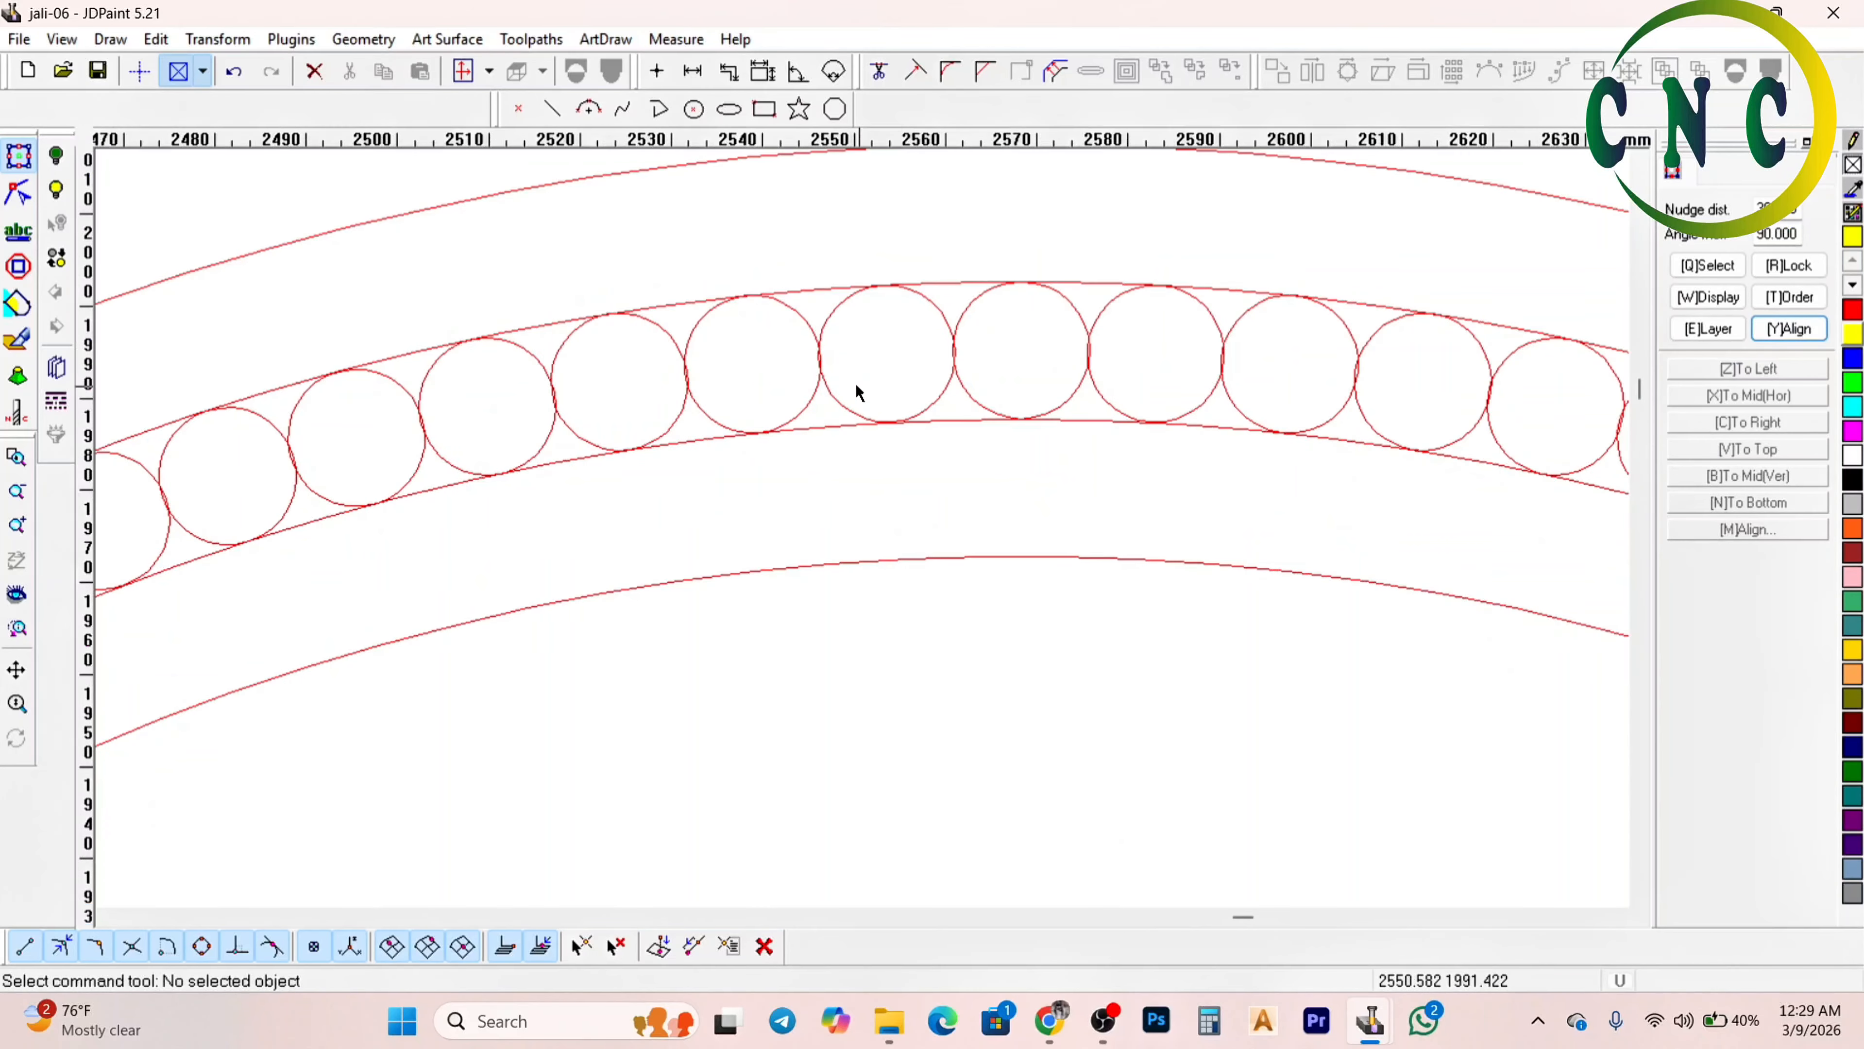
{"action": "scroll", "coordinate": [857, 391], "scroll_direction": "down", "scroll_amount": 3}
{"action": "scroll", "coordinate": [836, 358], "scroll_direction": "up", "scroll_amount": 3}
{"action": "scroll", "coordinate": [961, 323], "scroll_direction": "up", "scroll_amount": 2}
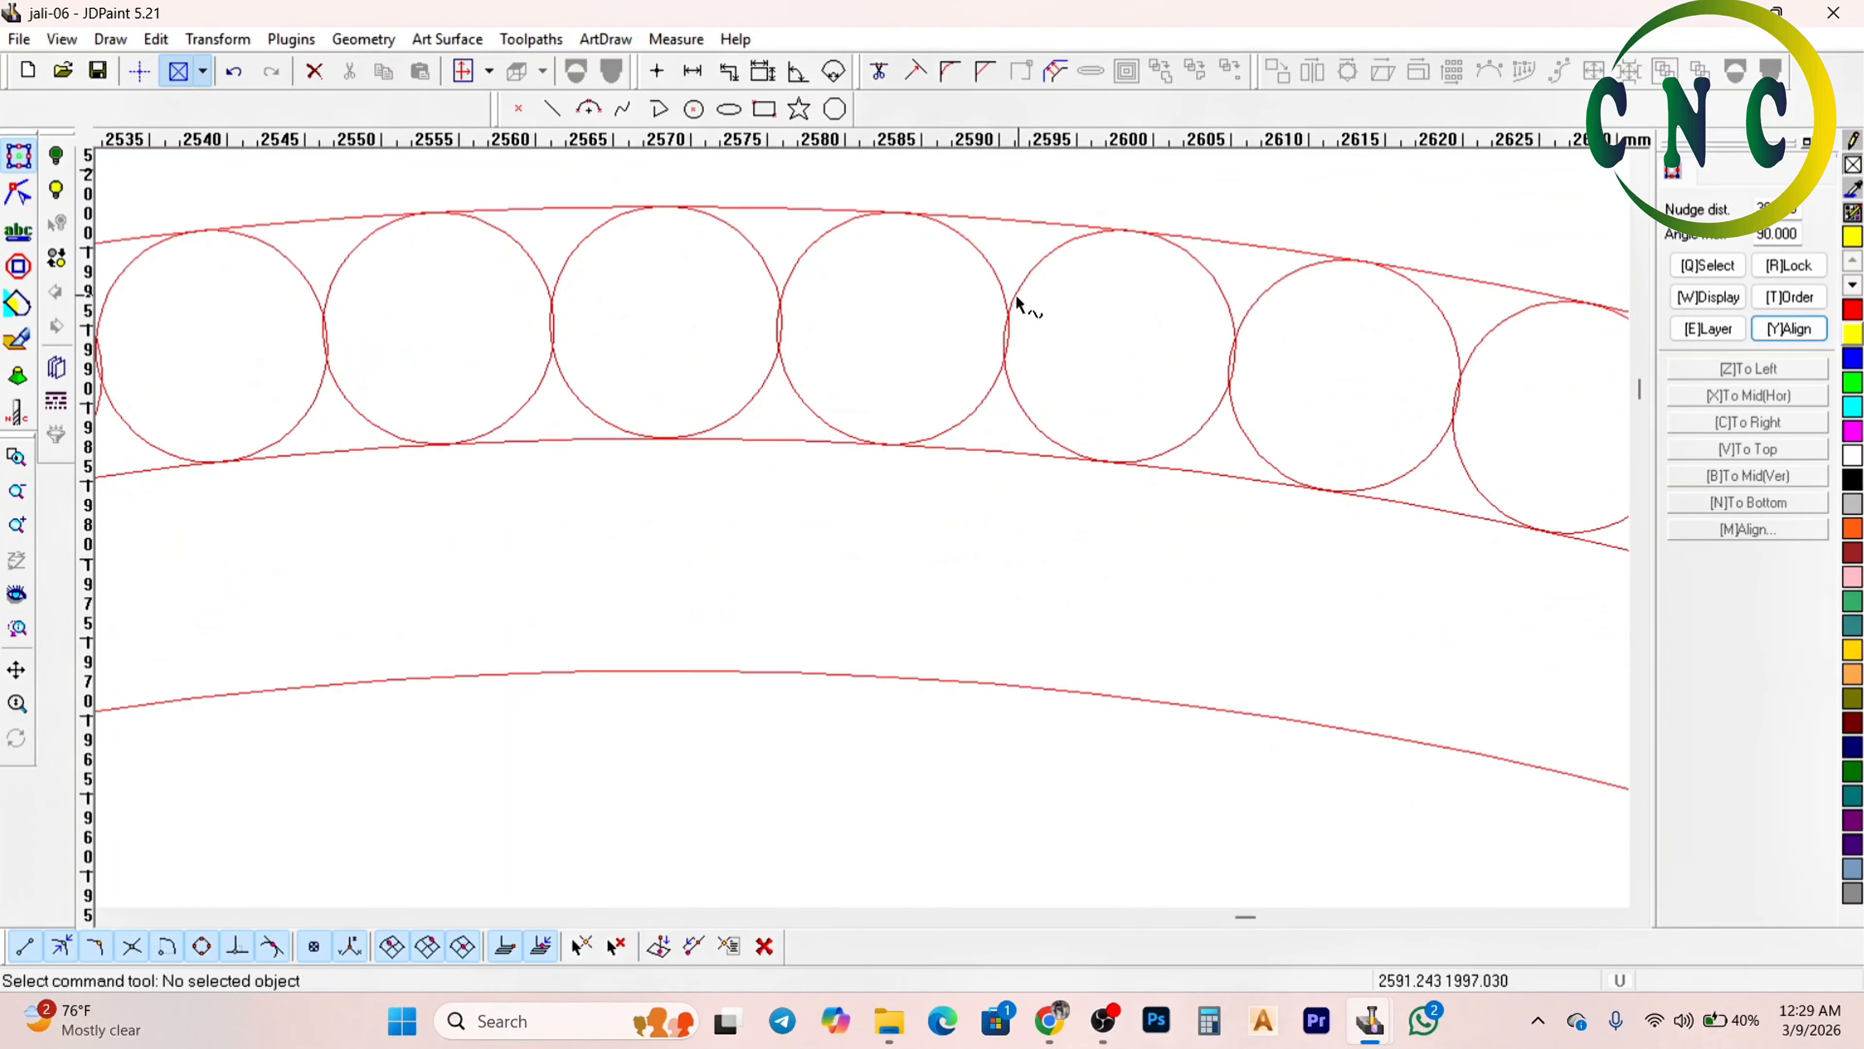
{"action": "key", "text": "ctrl+z"}
Try a polar array of the small circle with 110 copies at a 360/110 angle step about the centre point
{"action": "left_click", "coordinate": [756, 308]}
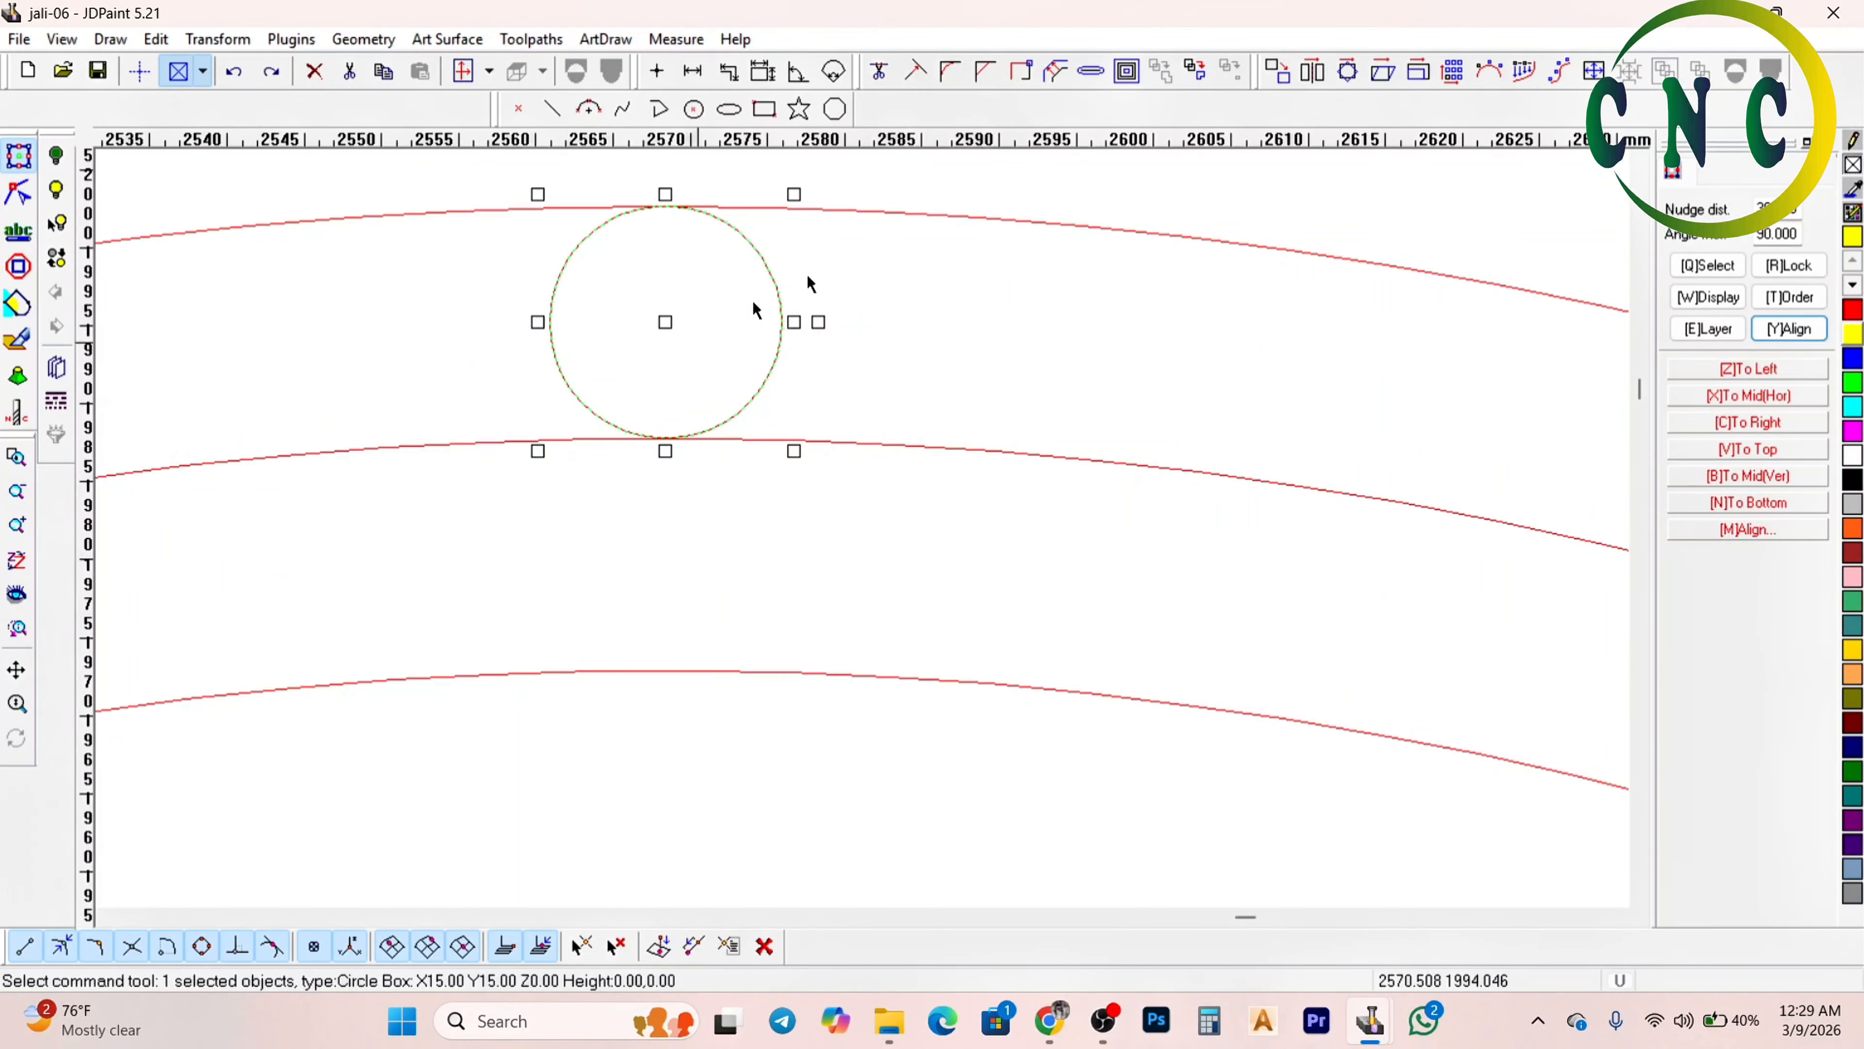
{"action": "left_click", "coordinate": [1488, 71]}
{"action": "double_click", "coordinate": [885, 525]}
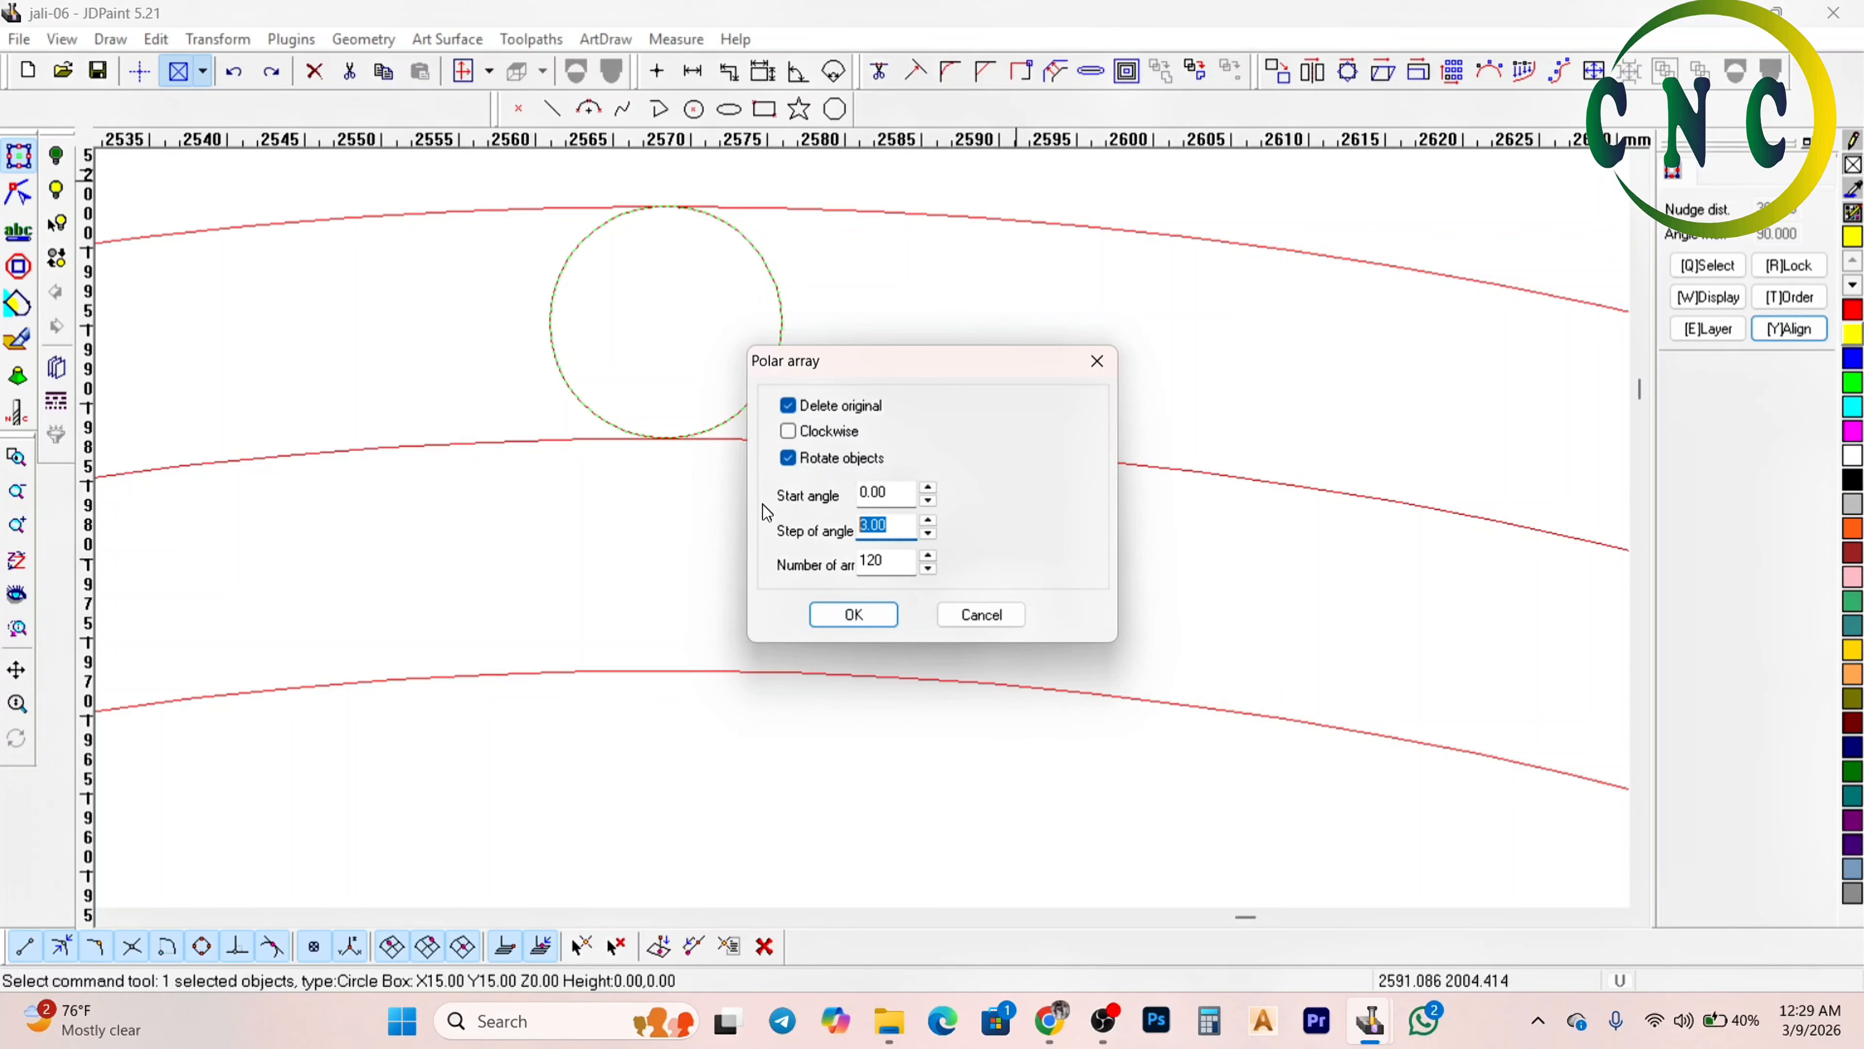
{"action": "type", "text": "360/11"}
{"action": "double_click", "coordinate": [885, 560]}
{"action": "type", "text": "10"}
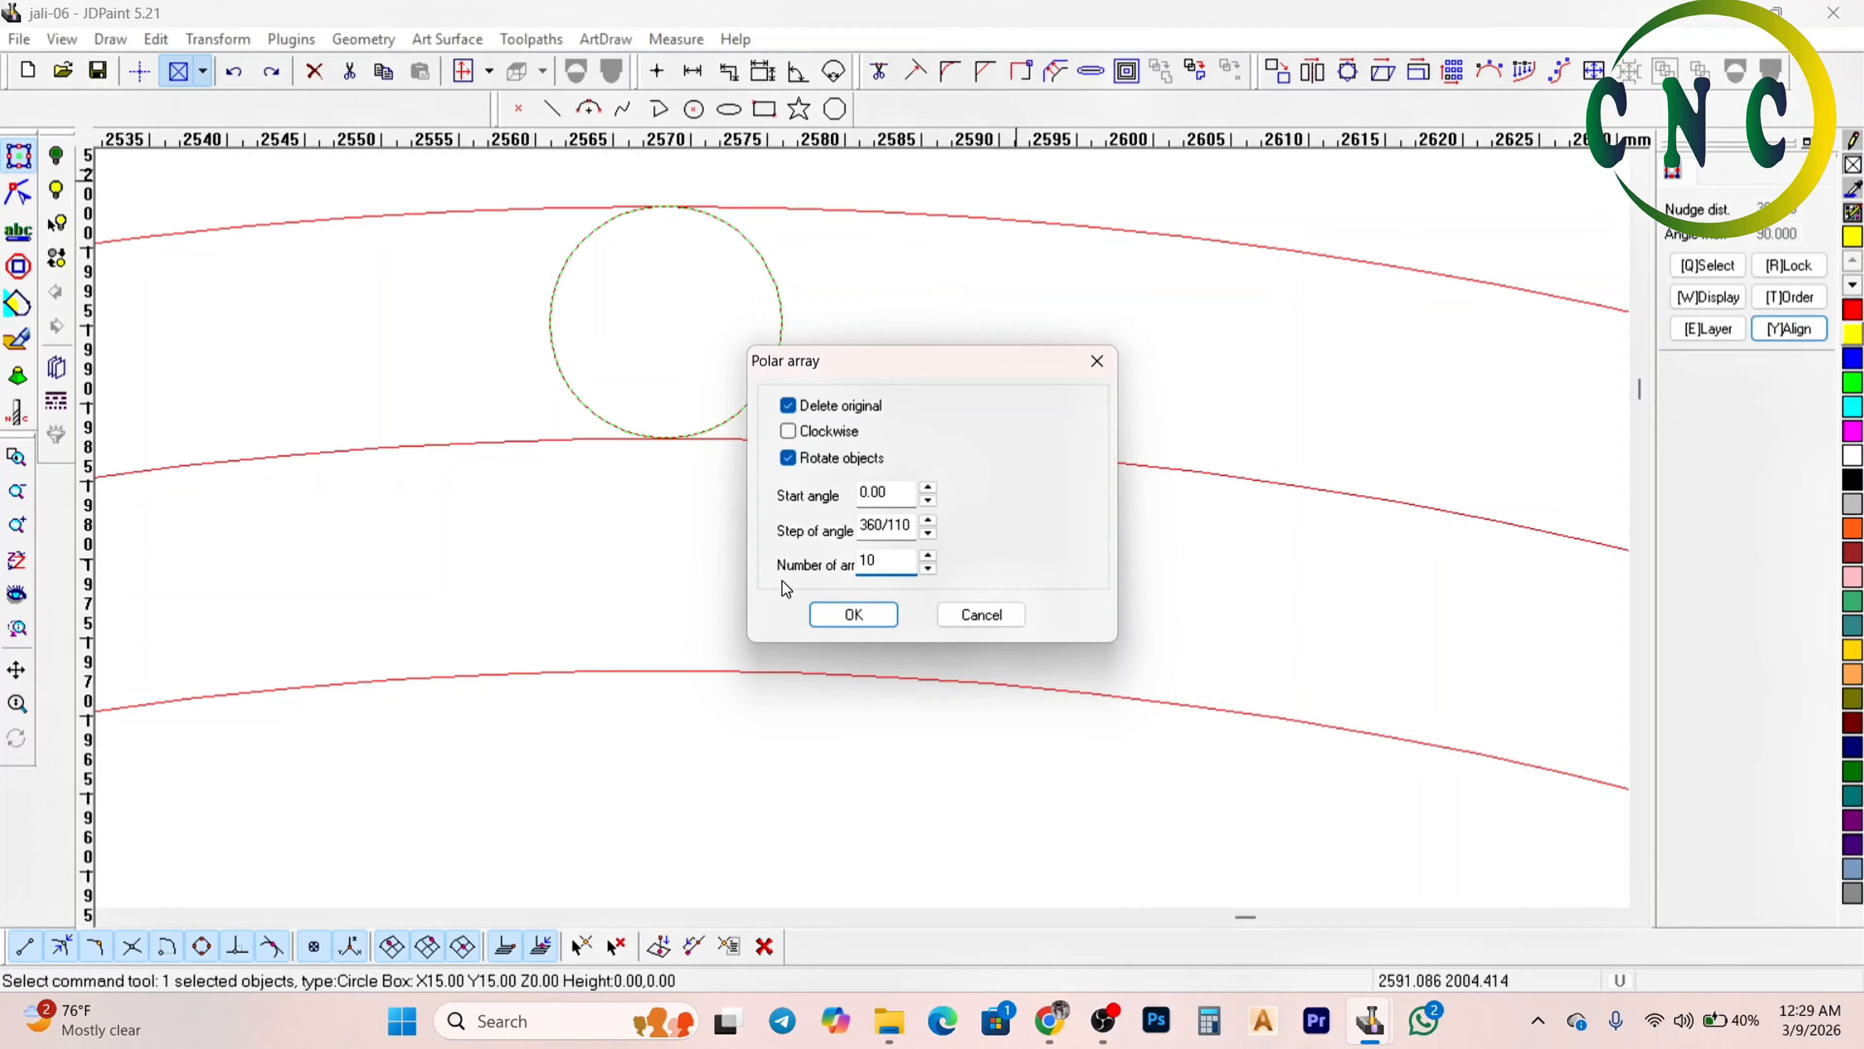
{"action": "key", "text": "Return"}
{"action": "scroll", "coordinate": [774, 374], "scroll_direction": "down", "scroll_amount": 8}
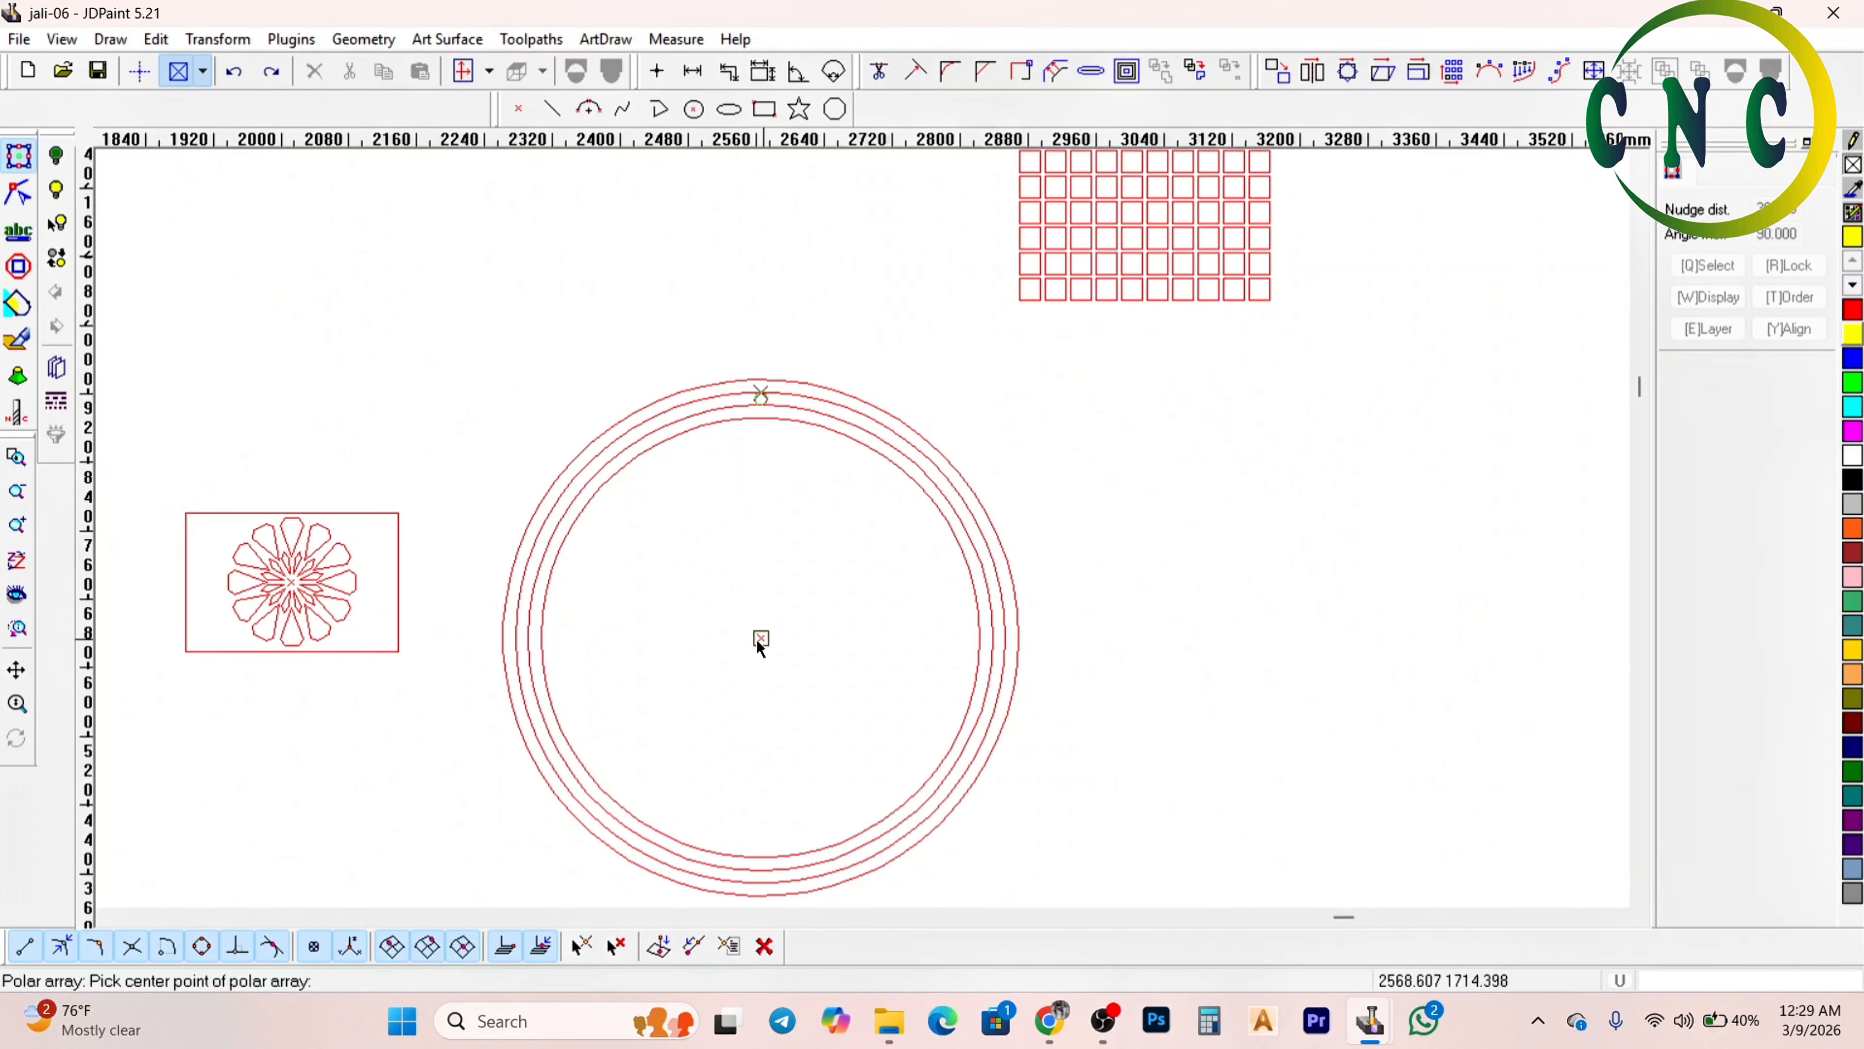
{"action": "left_click", "coordinate": [759, 639]}
{"action": "scroll", "coordinate": [744, 487], "scroll_direction": "up", "scroll_amount": 8}
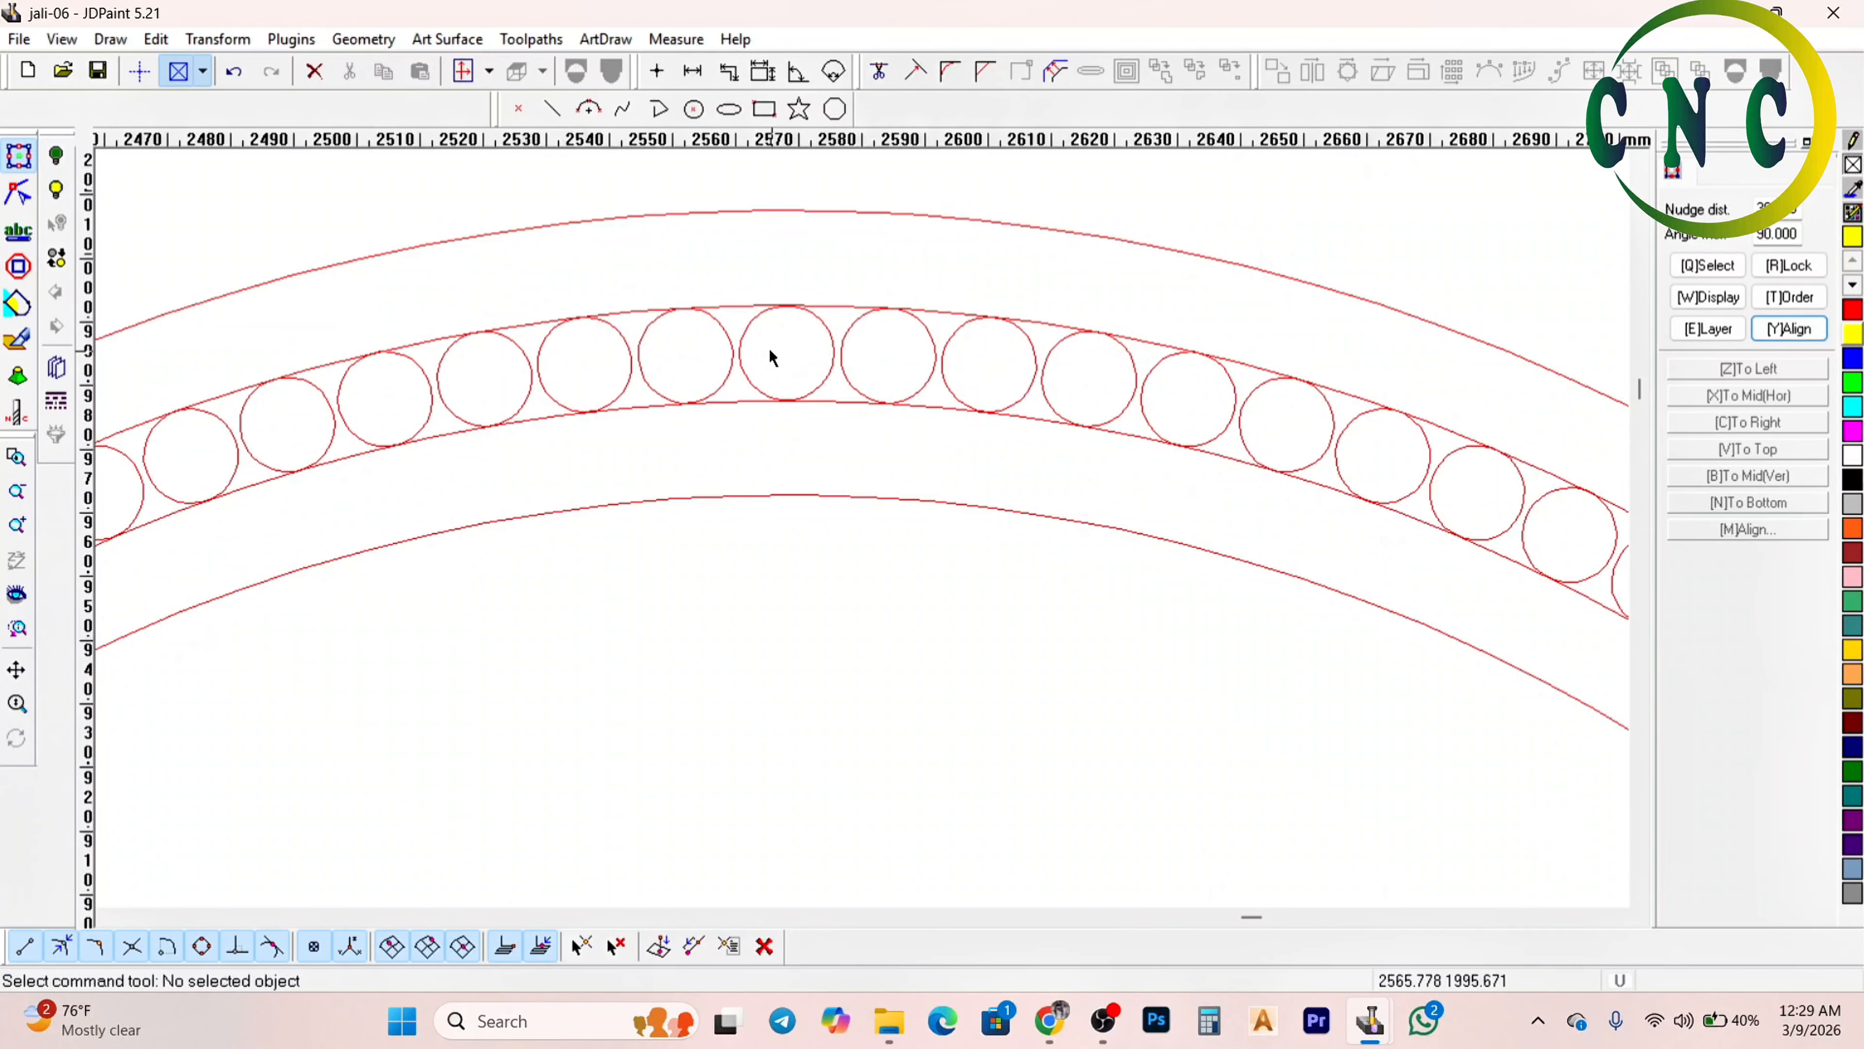
Examine the spacing of the arrayed circles and the overall look of the ring
{"action": "scroll", "coordinate": [771, 358], "scroll_direction": "down", "scroll_amount": 4}
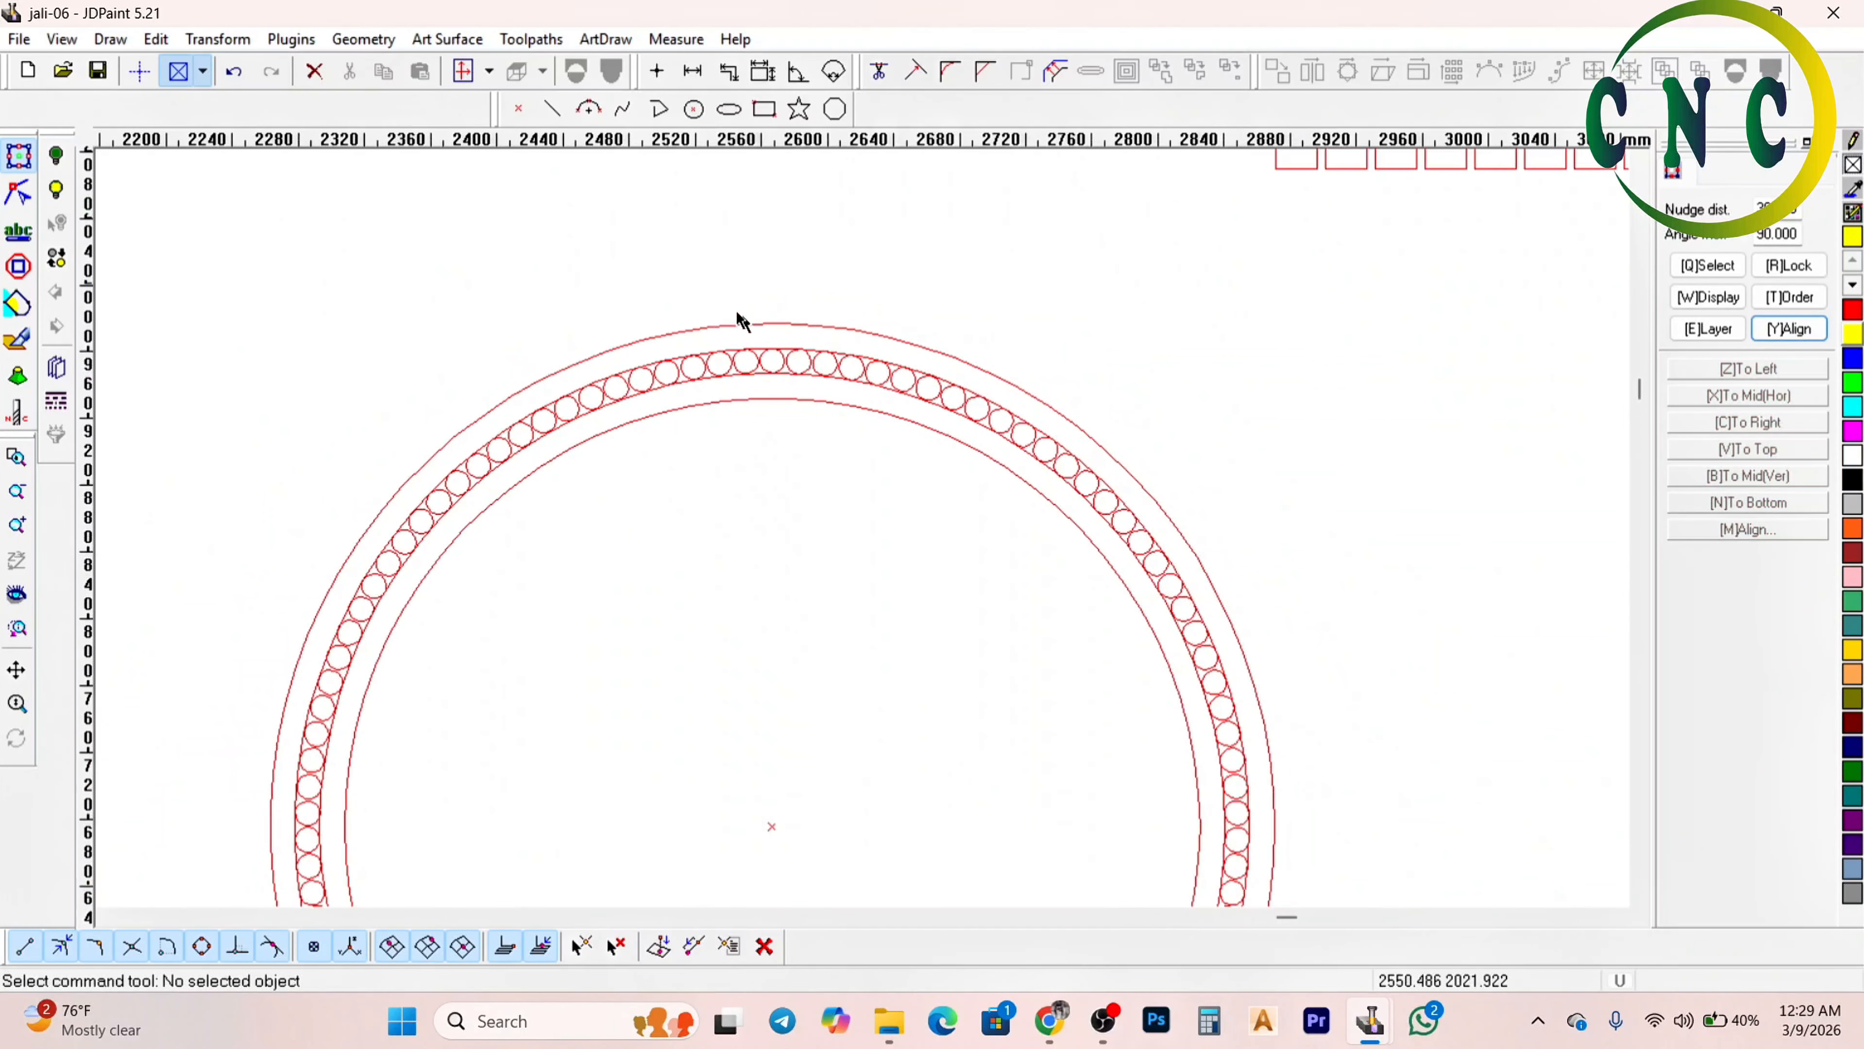
{"action": "scroll", "coordinate": [694, 257], "scroll_direction": "down", "scroll_amount": 2}
{"action": "scroll", "coordinate": [618, 545], "scroll_direction": "down", "scroll_amount": 1}
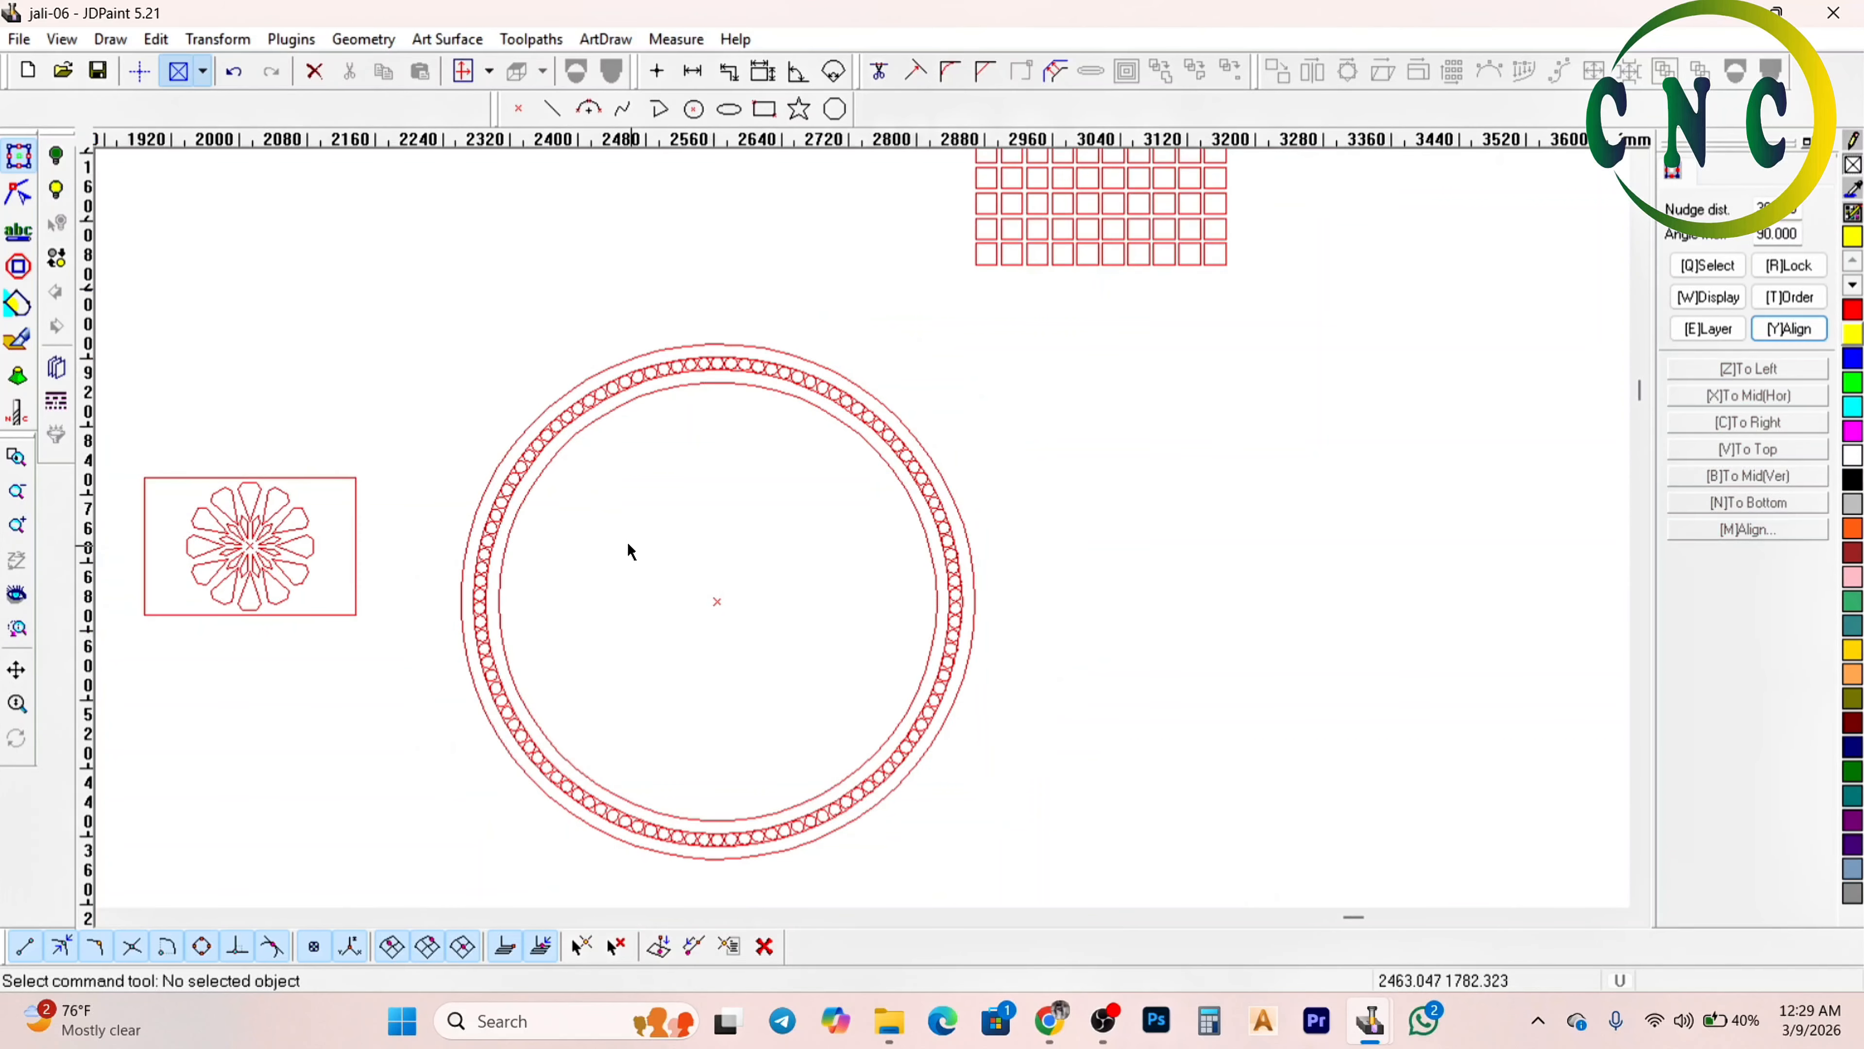
{"action": "scroll", "coordinate": [558, 560], "scroll_direction": "up", "scroll_amount": 2}
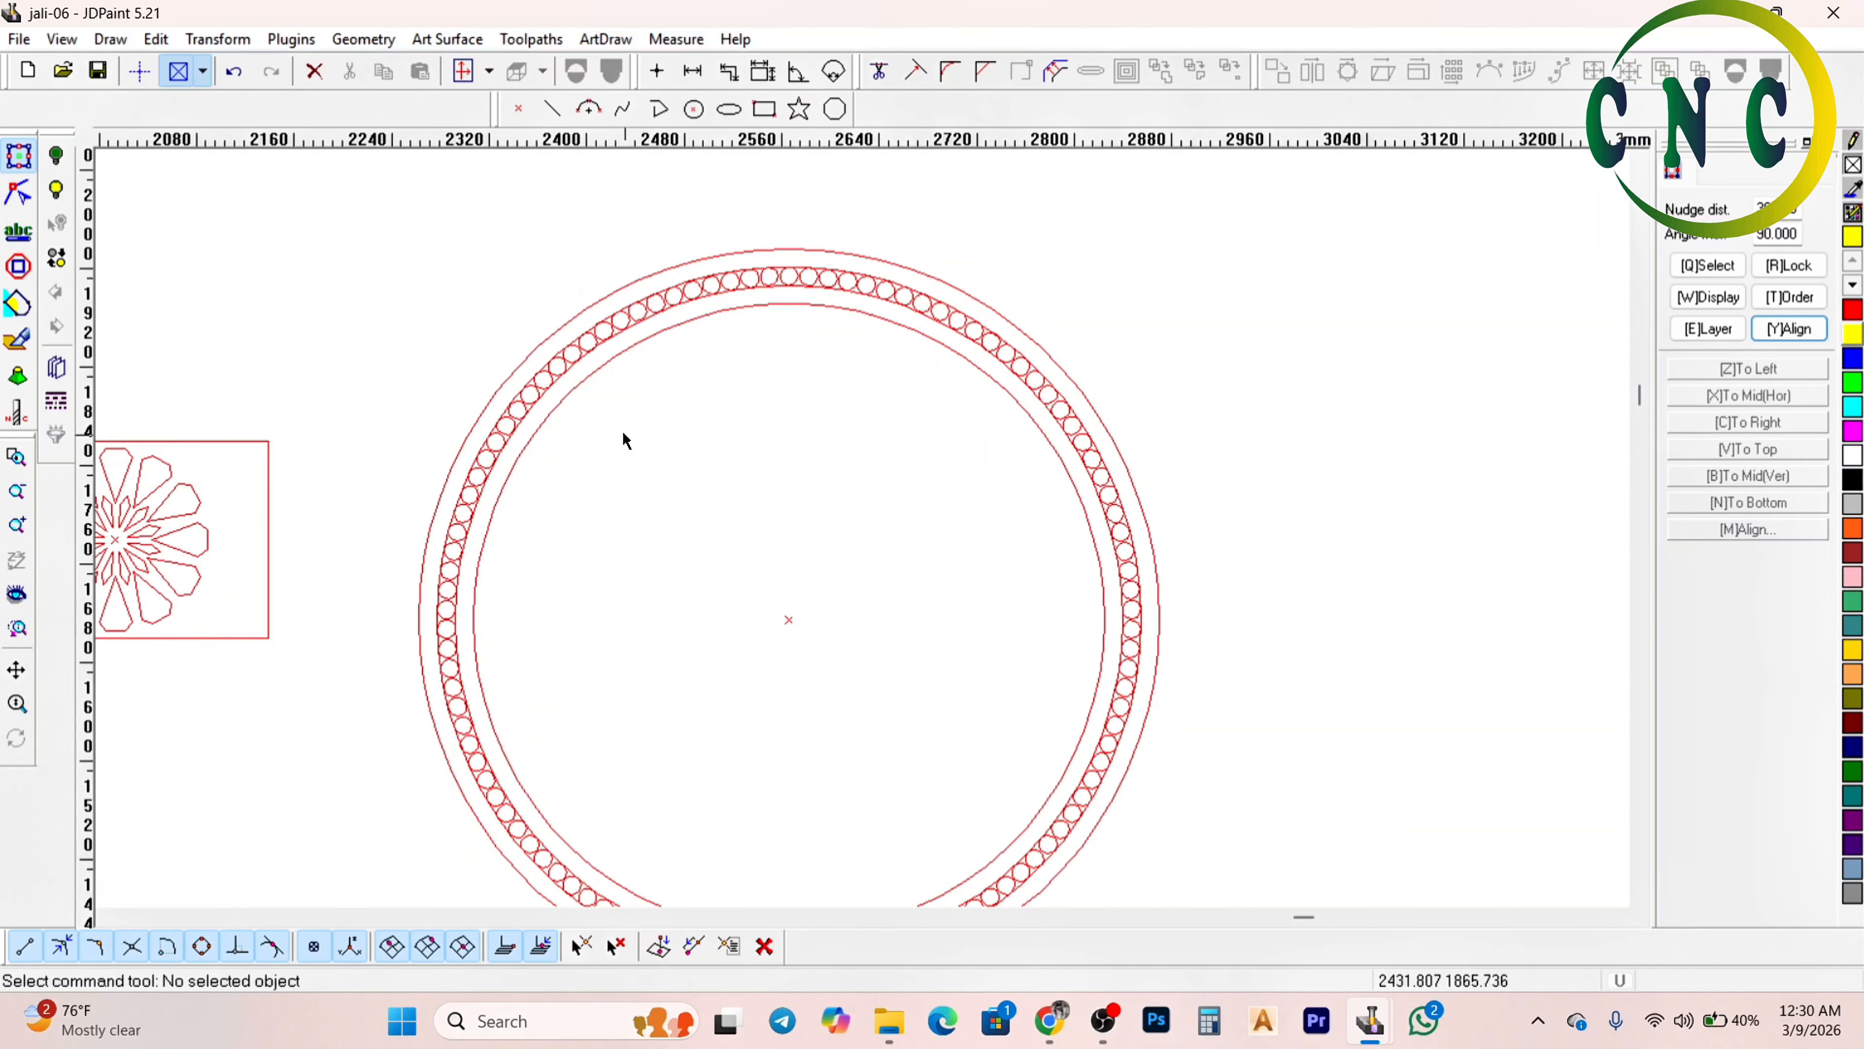
{"action": "scroll", "coordinate": [686, 308], "scroll_direction": "down", "scroll_amount": 1}
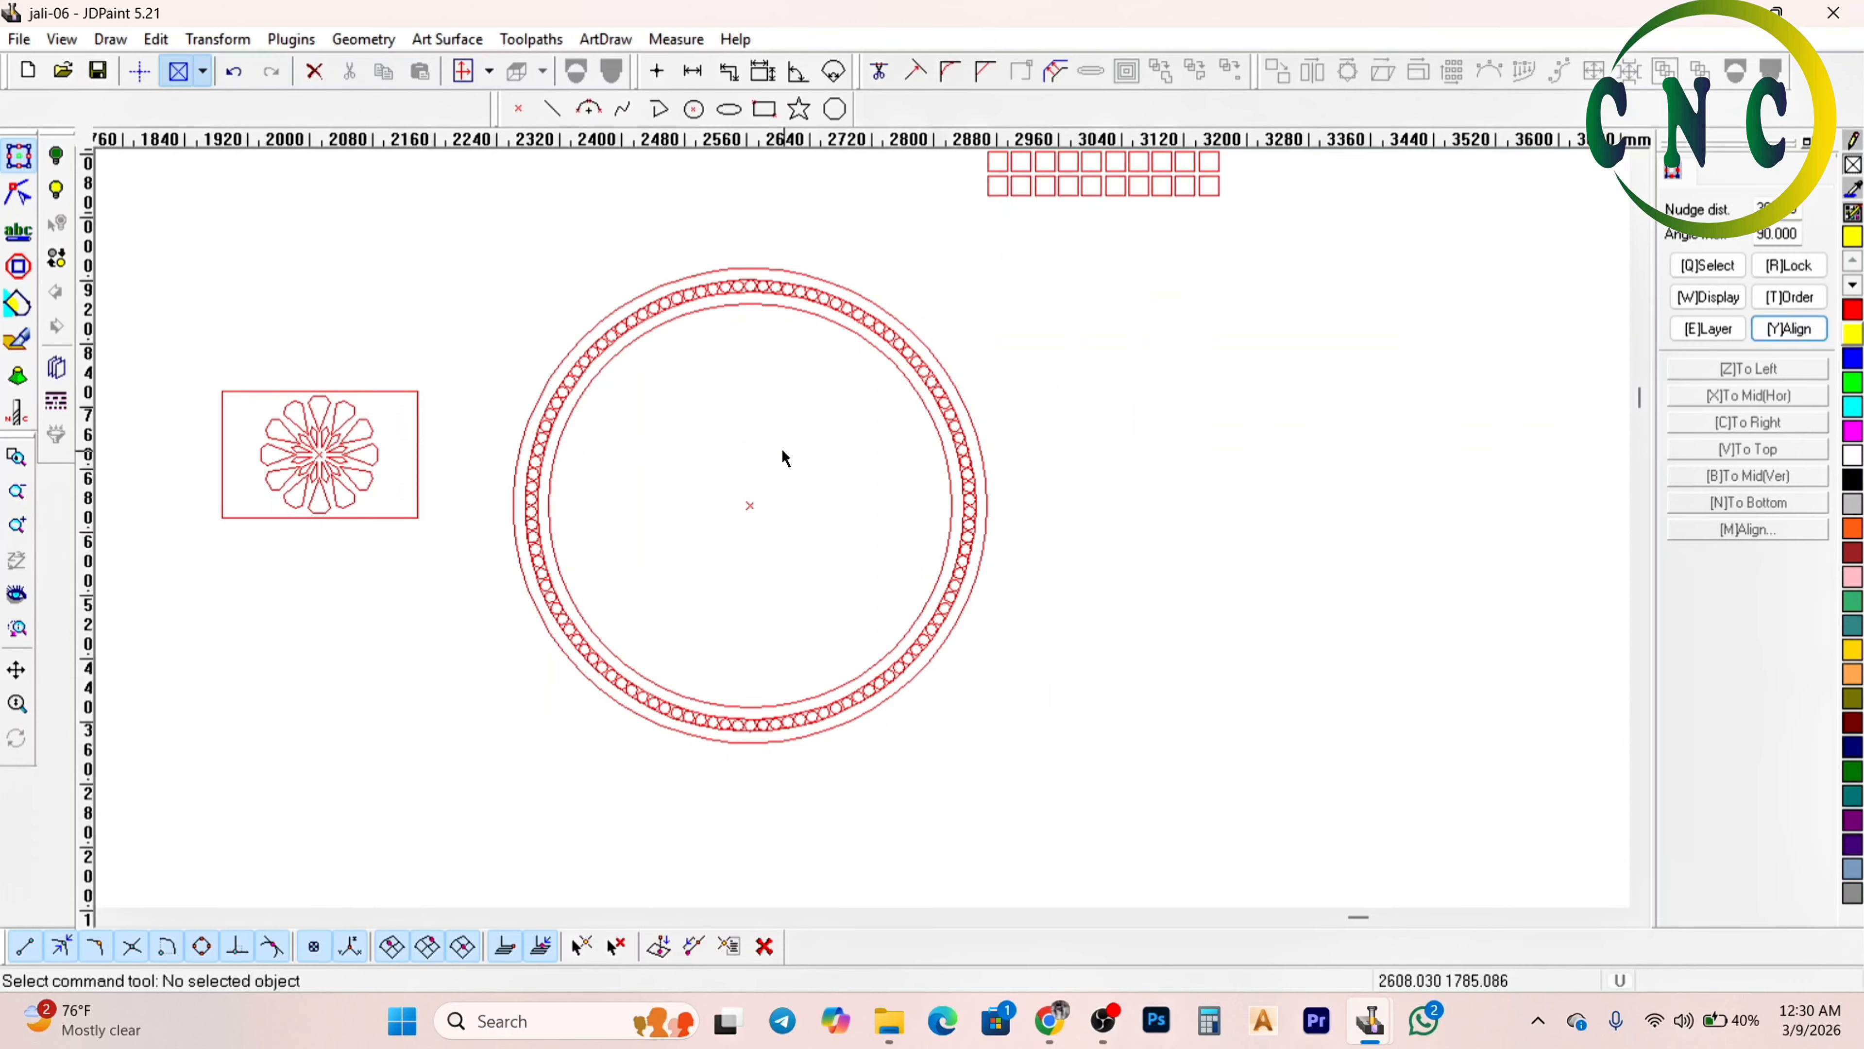
{"action": "scroll", "coordinate": [746, 424], "scroll_direction": "up", "scroll_amount": 2}
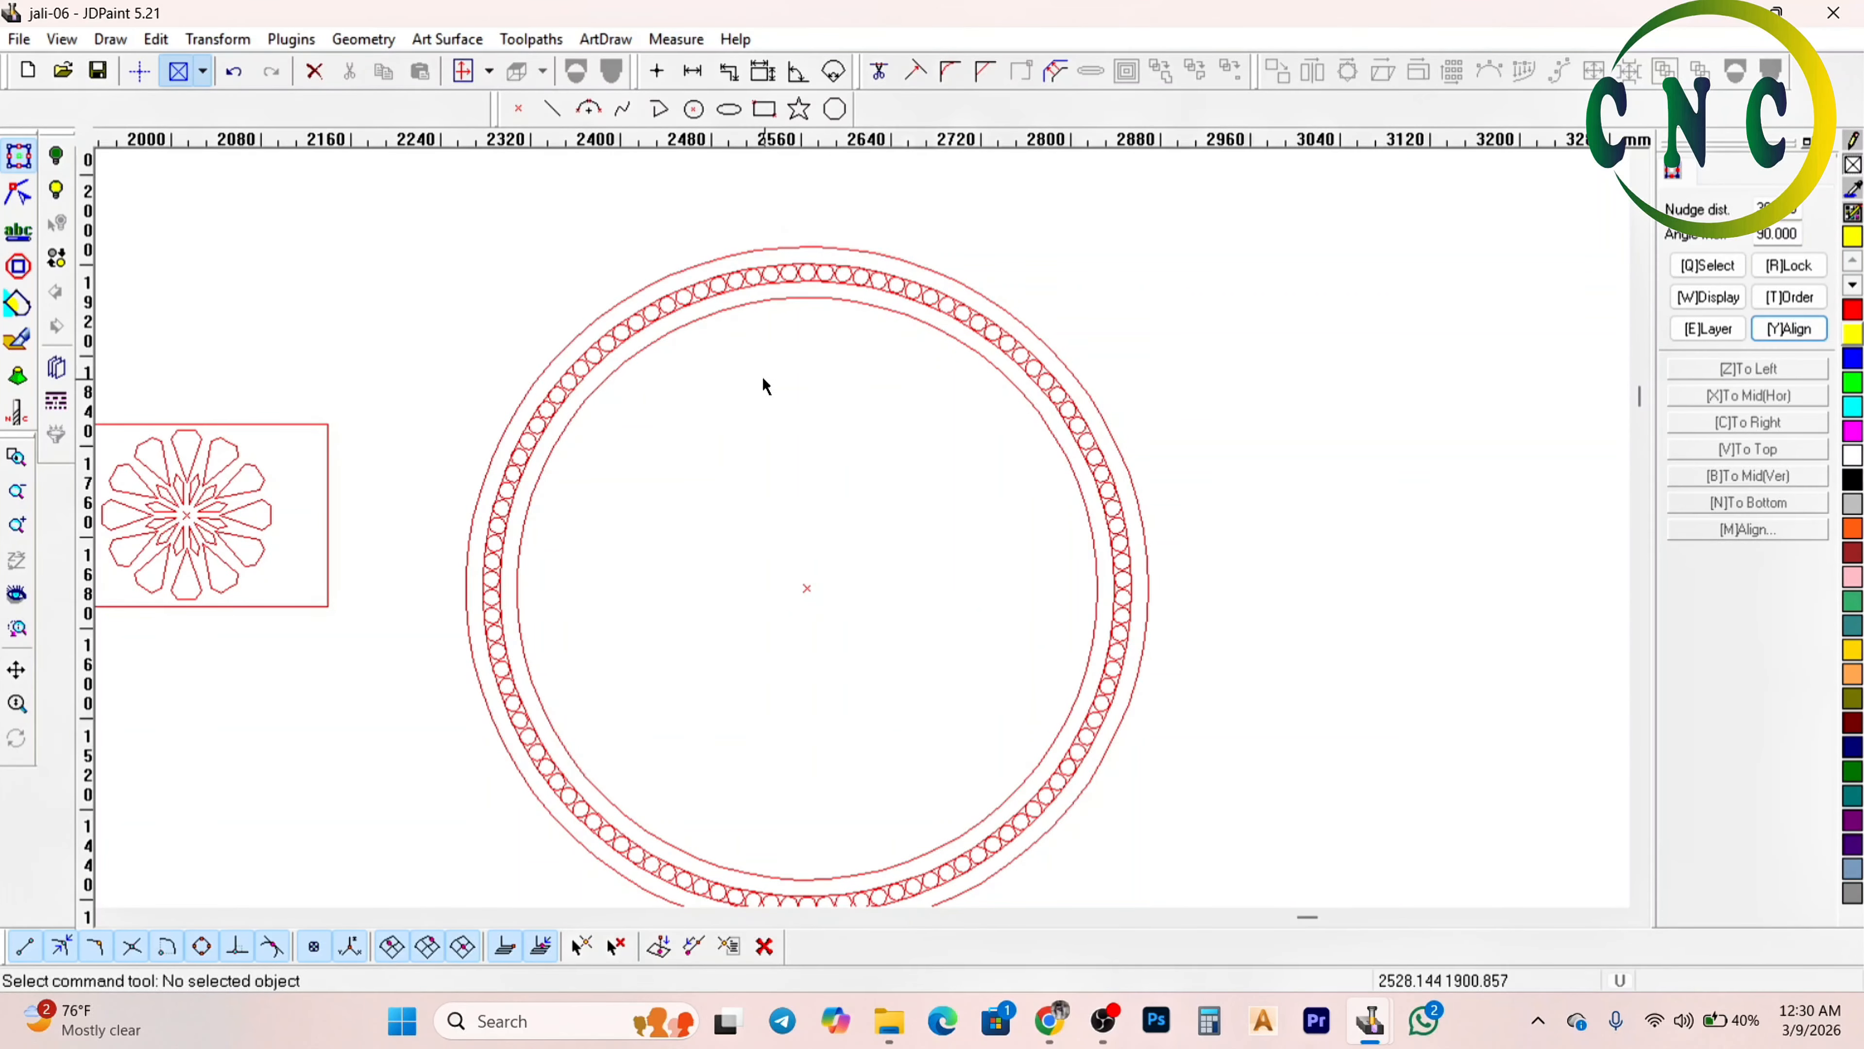
{"action": "scroll", "coordinate": [770, 415], "scroll_direction": "down", "scroll_amount": 2}
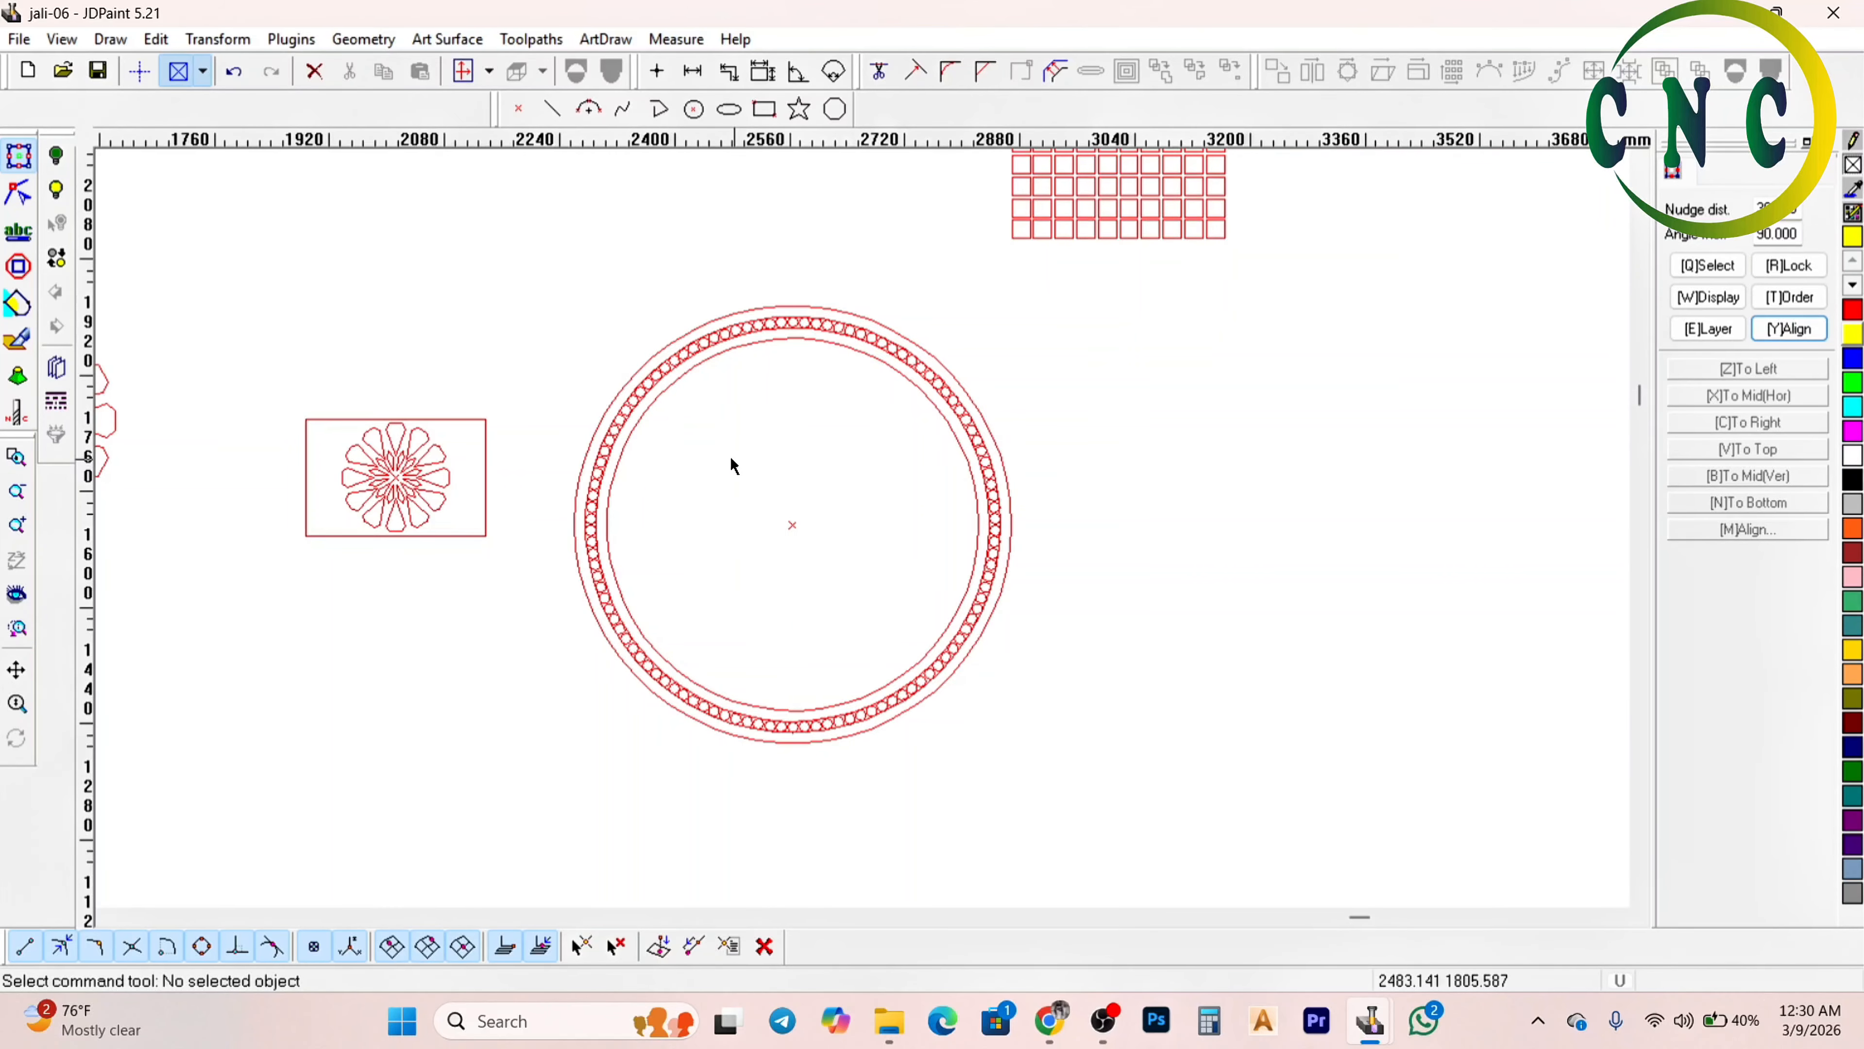
{"action": "scroll", "coordinate": [764, 481], "scroll_direction": "up", "scroll_amount": 1}
{"action": "scroll", "coordinate": [303, 429], "scroll_direction": "up", "scroll_amount": 1}
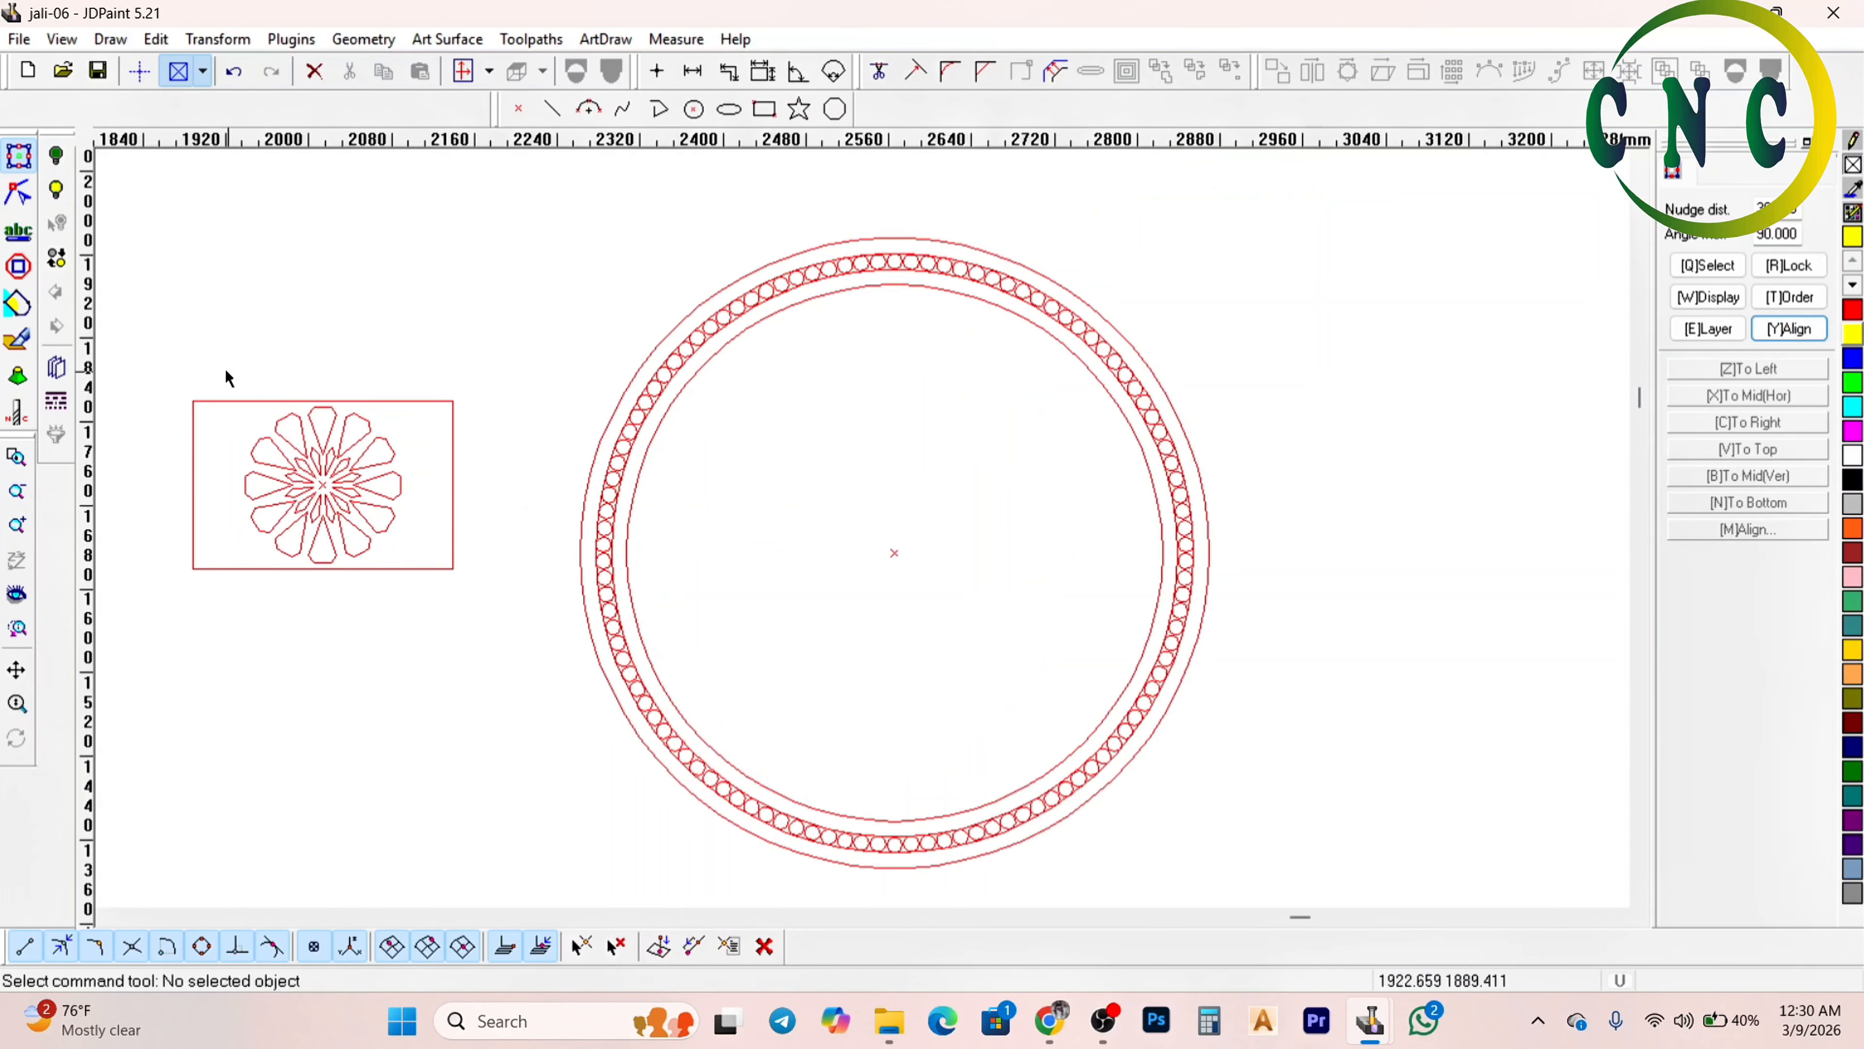
Try moving the rosette from its rectangle to the ring's centre, then undo the move and the circle array
{"action": "left_click_drag", "start_coordinate": [235, 377], "coordinate": [399, 665]}
{"action": "left_click_drag", "start_coordinate": [386, 504], "coordinate": [894, 555]}
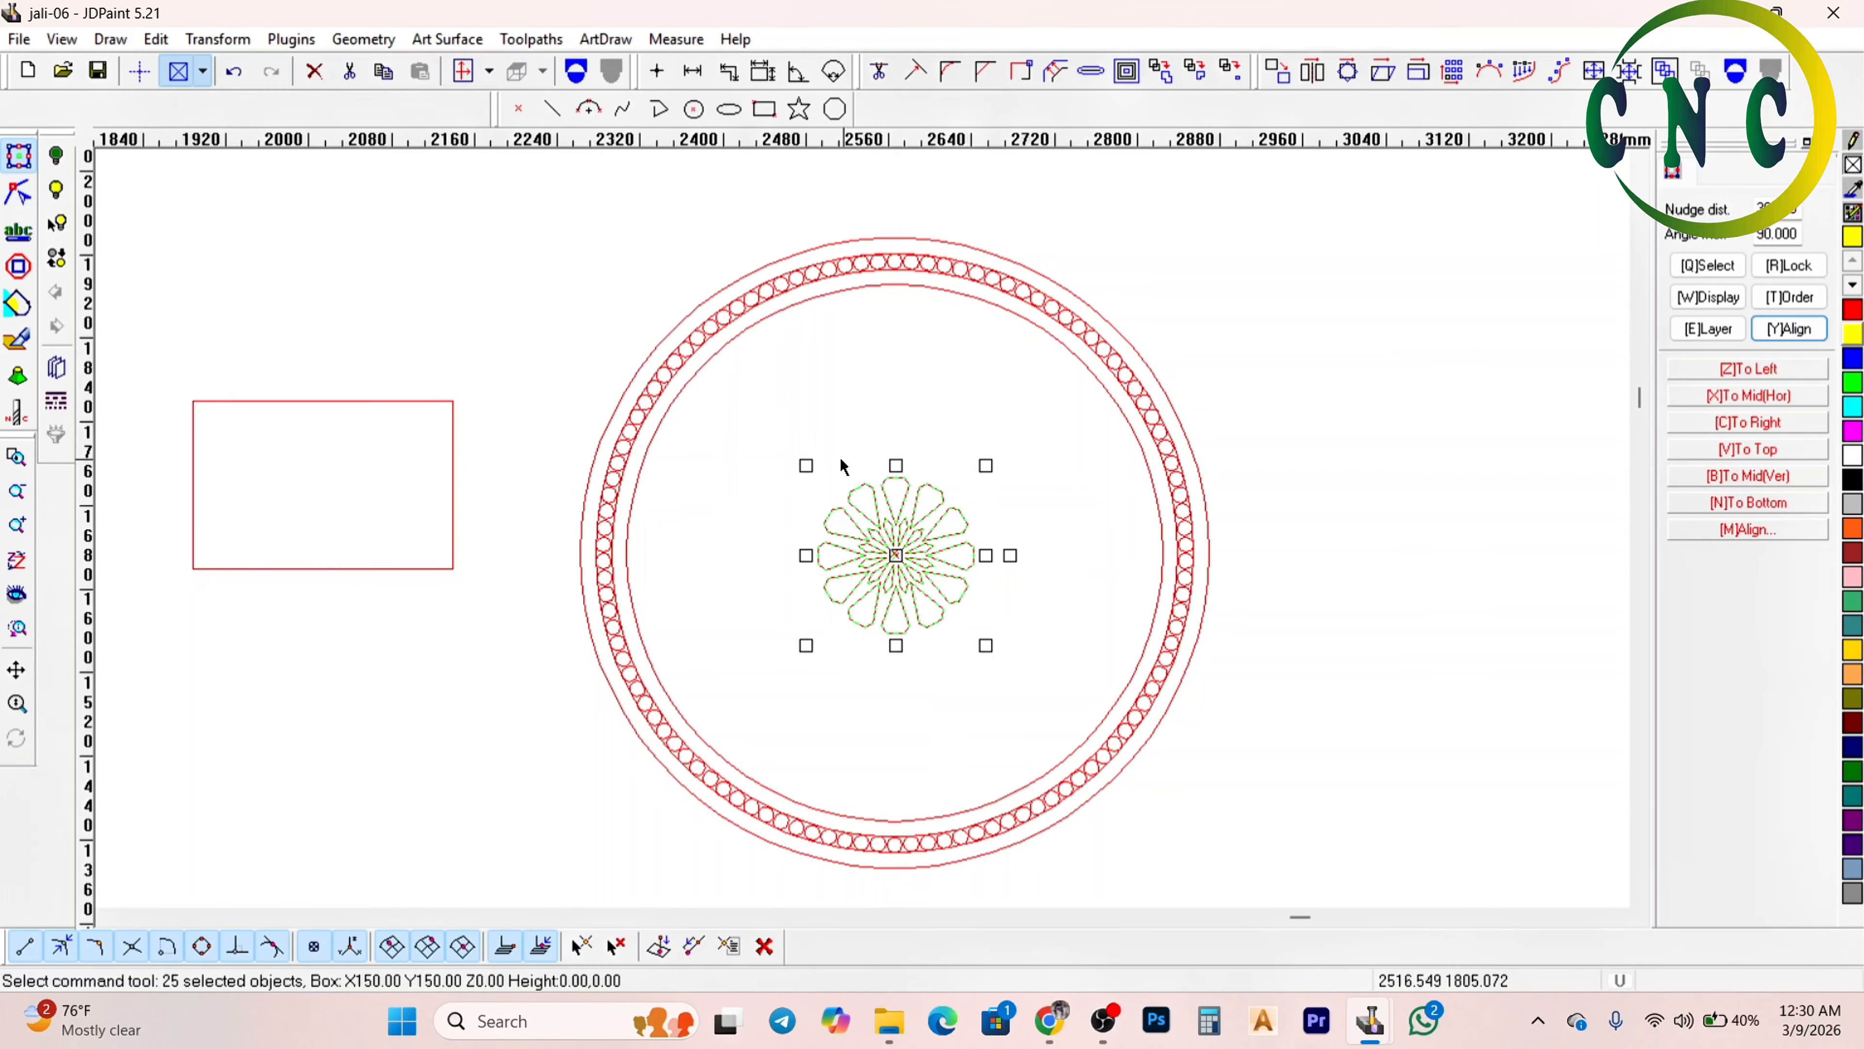
{"action": "scroll", "coordinate": [747, 536], "scroll_direction": "down", "scroll_amount": 2}
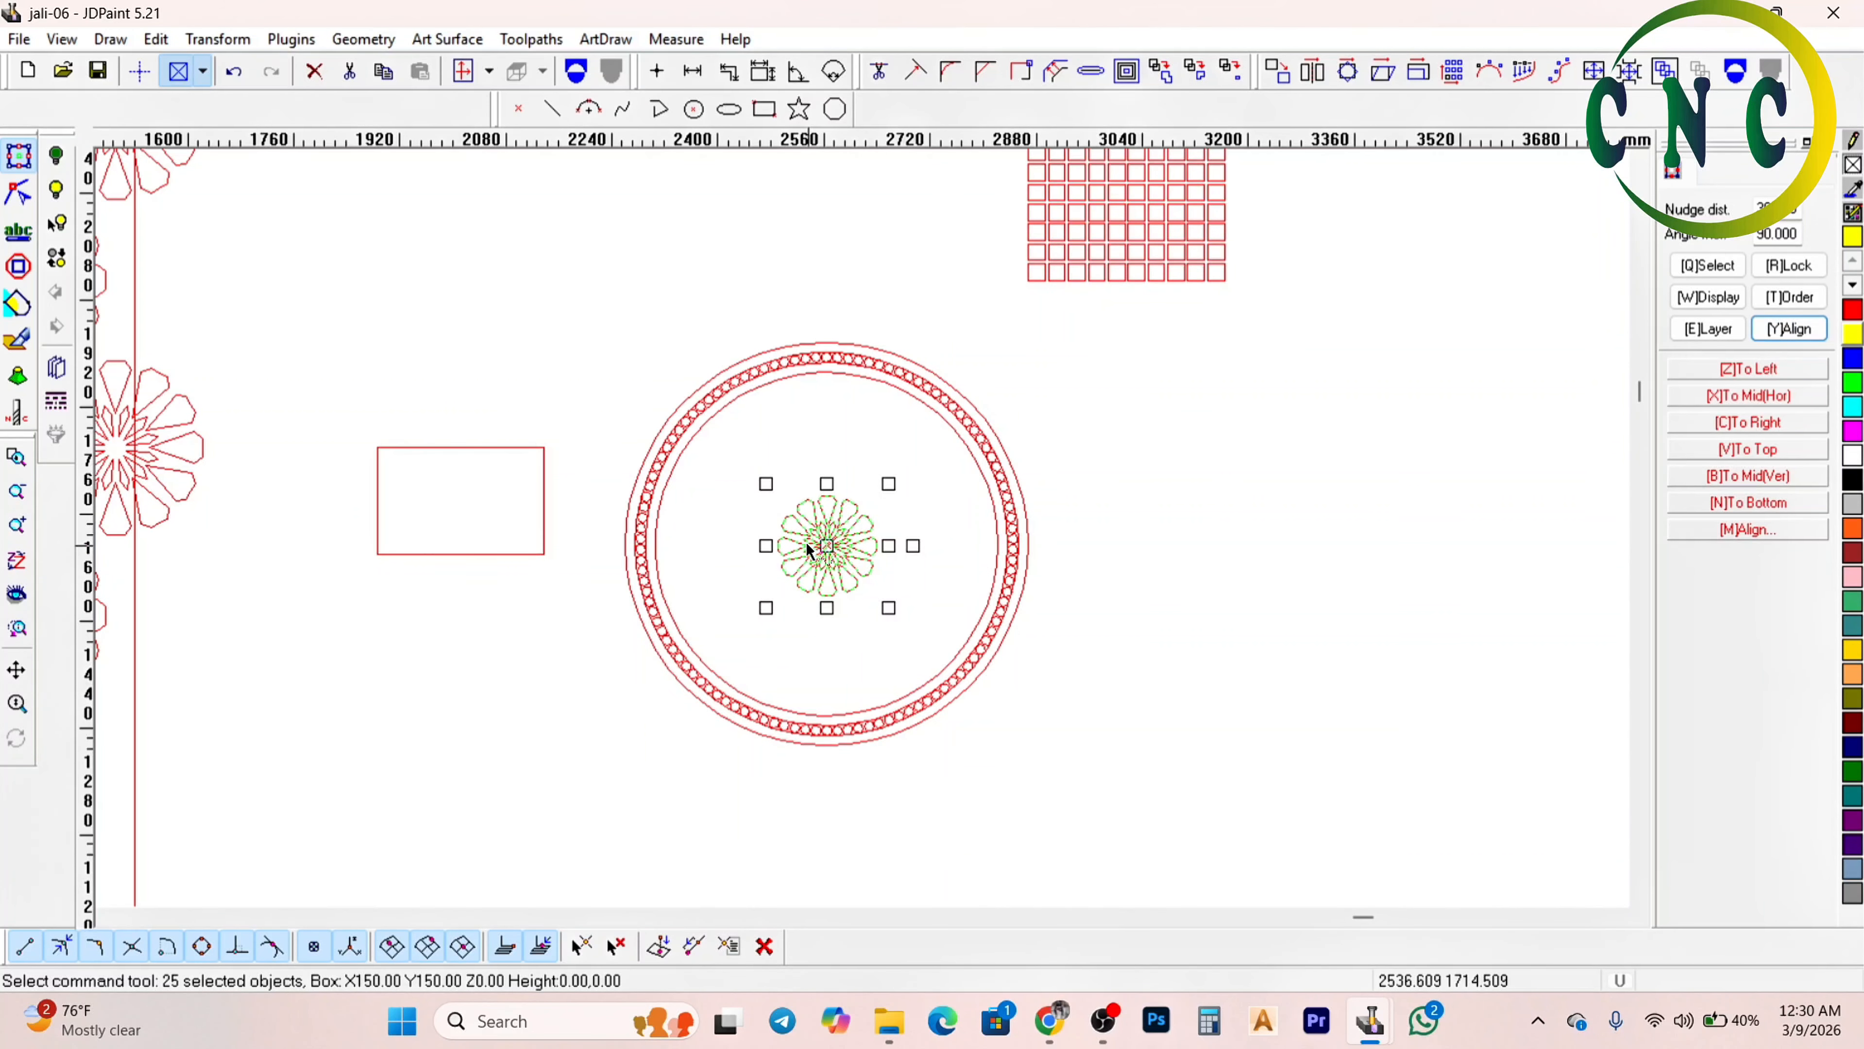
{"action": "key", "text": "ctrl+z"}
{"action": "scroll", "coordinate": [760, 468], "scroll_direction": "up", "scroll_amount": 1}
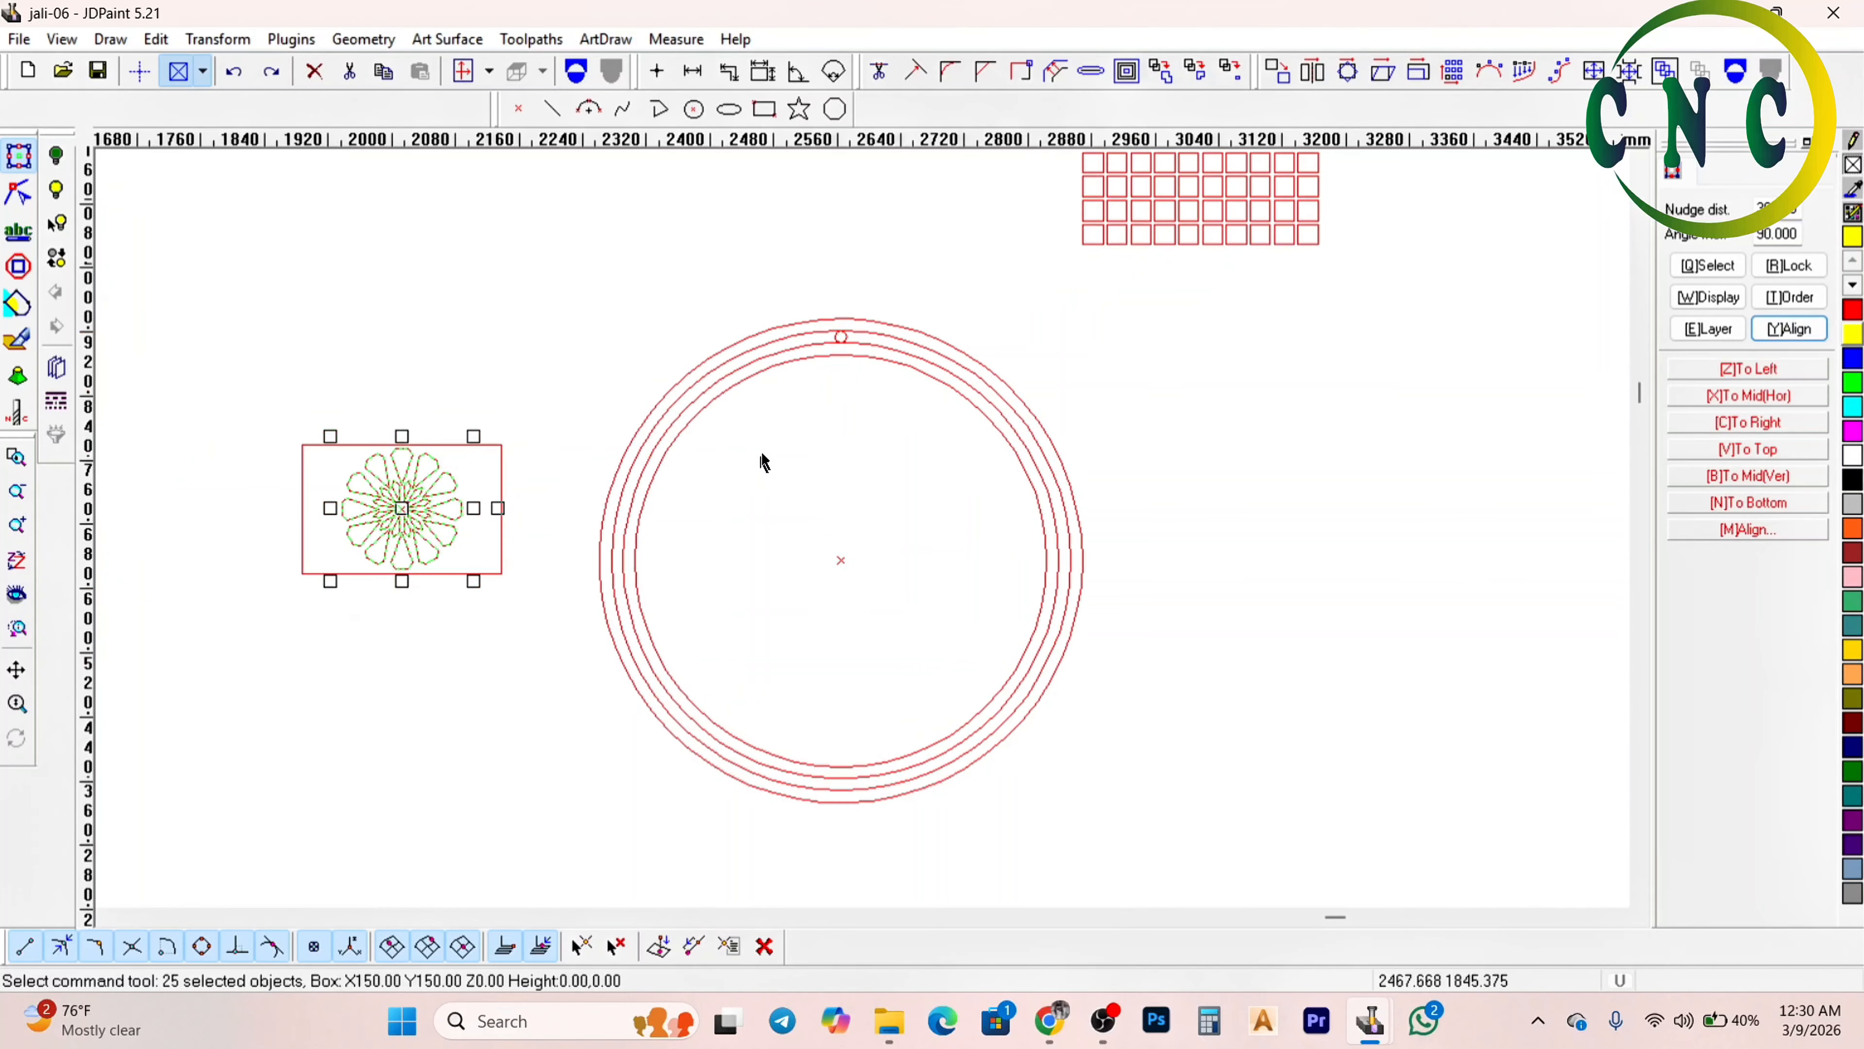
Delete the small circle and the inner concentric circles, keeping only the outermost circle and its centre point
{"action": "scroll", "coordinate": [822, 340], "scroll_direction": "up", "scroll_amount": 3}
{"action": "left_click_drag", "start_coordinate": [797, 318], "coordinate": [885, 404]}
{"action": "key", "text": "Delete"}
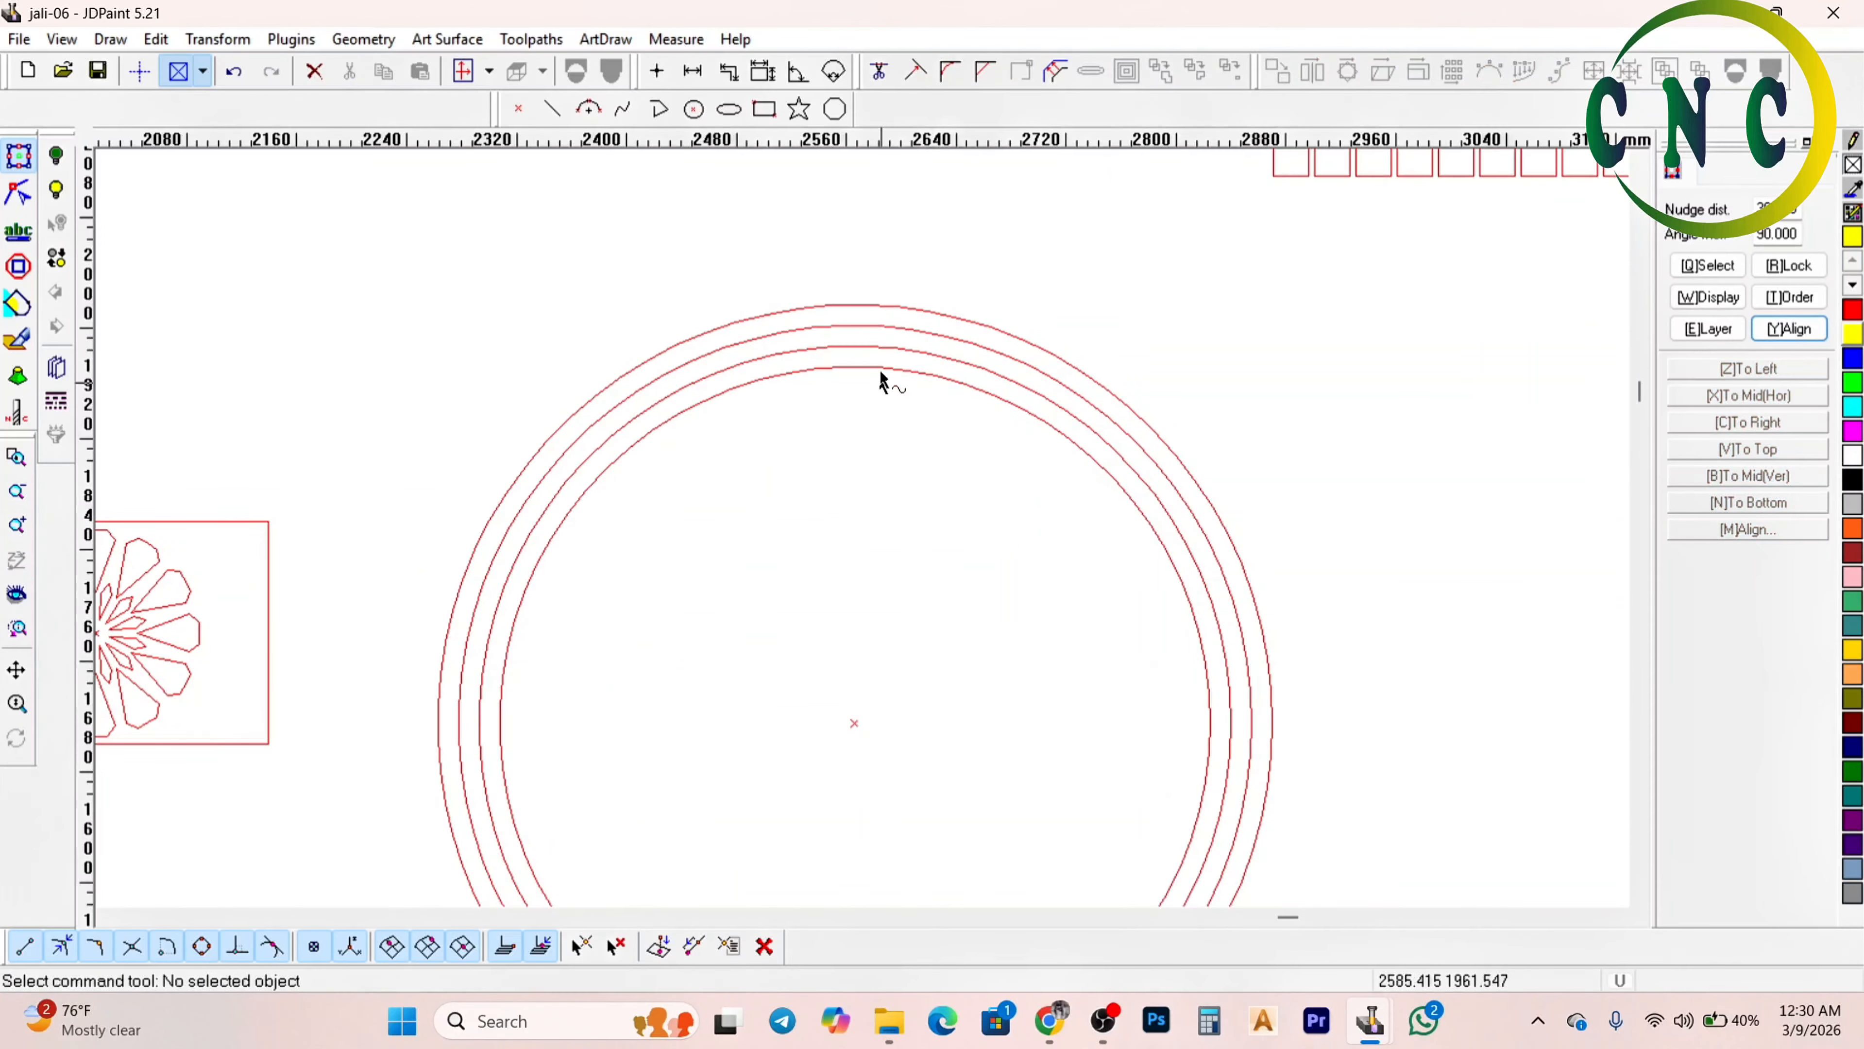
Offset the large circle inward by 50 mm with sharp corners, keeping the original curve
{"action": "left_click", "coordinate": [1057, 71]}
{"action": "type", "text": "6"}
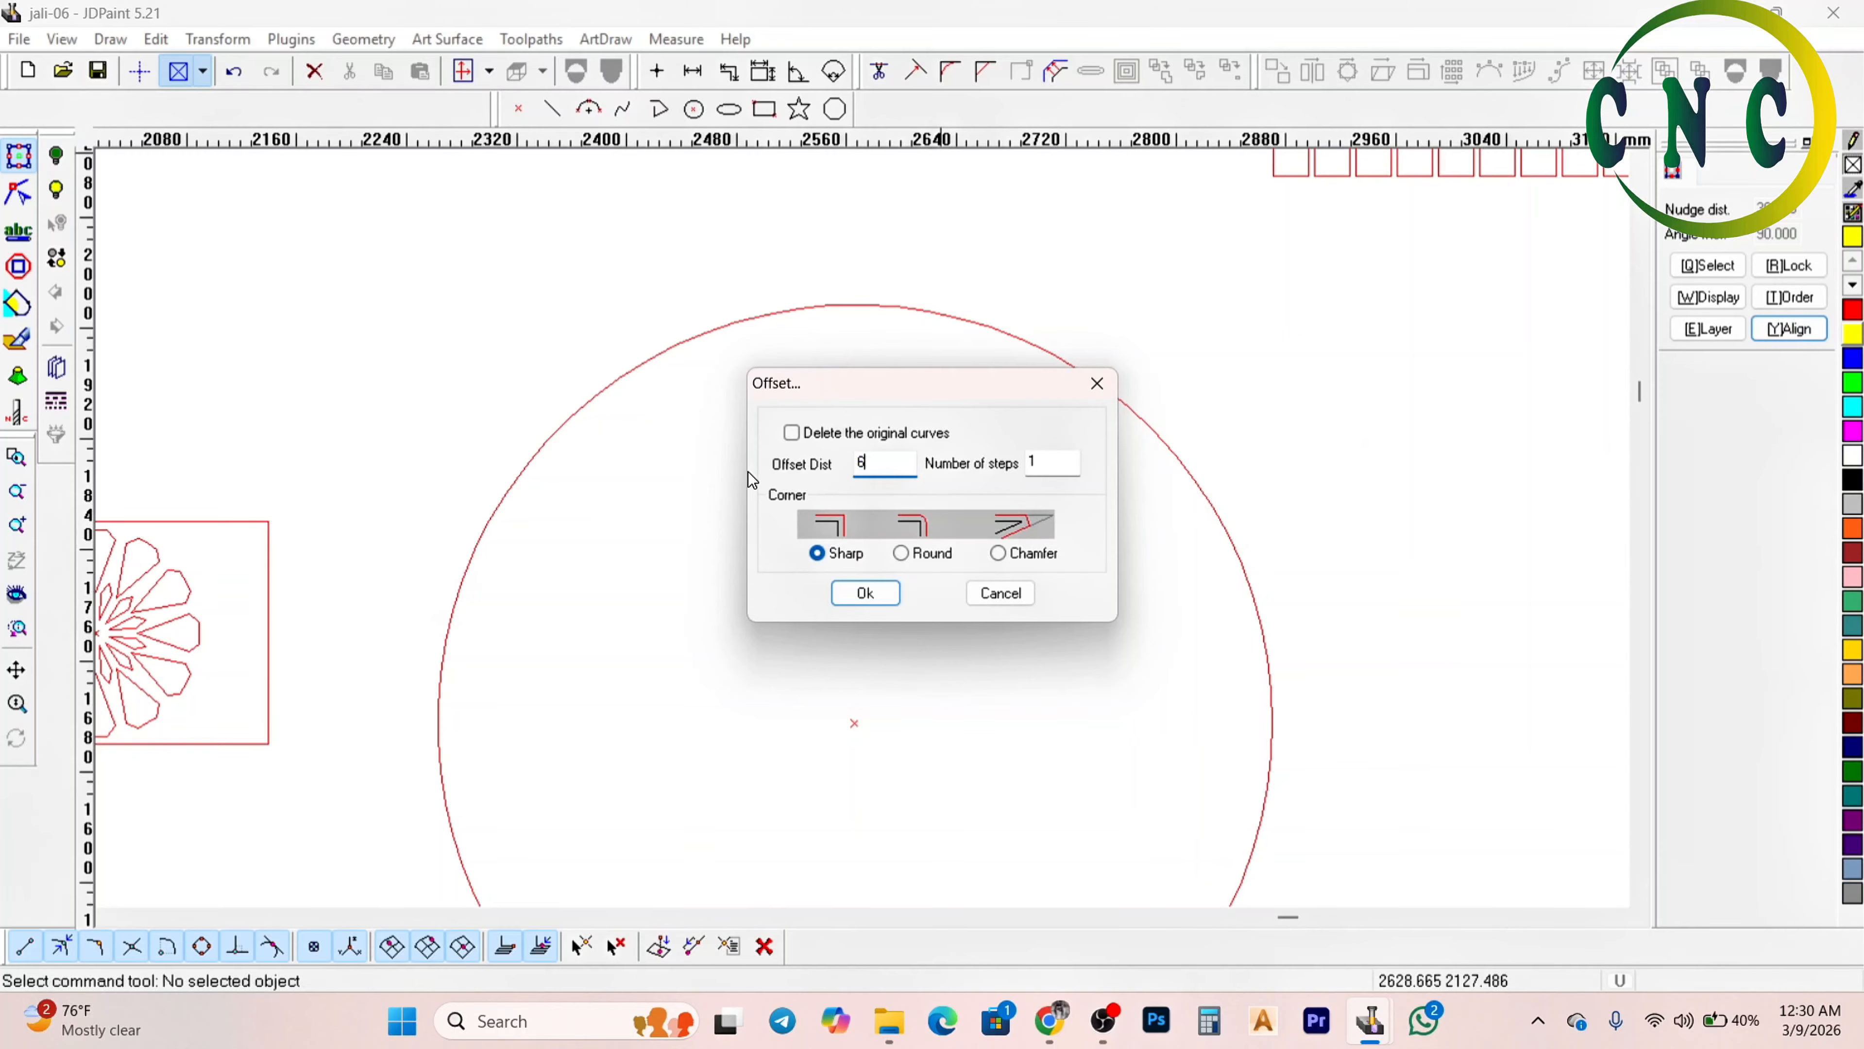
{"action": "key", "text": "Return"}
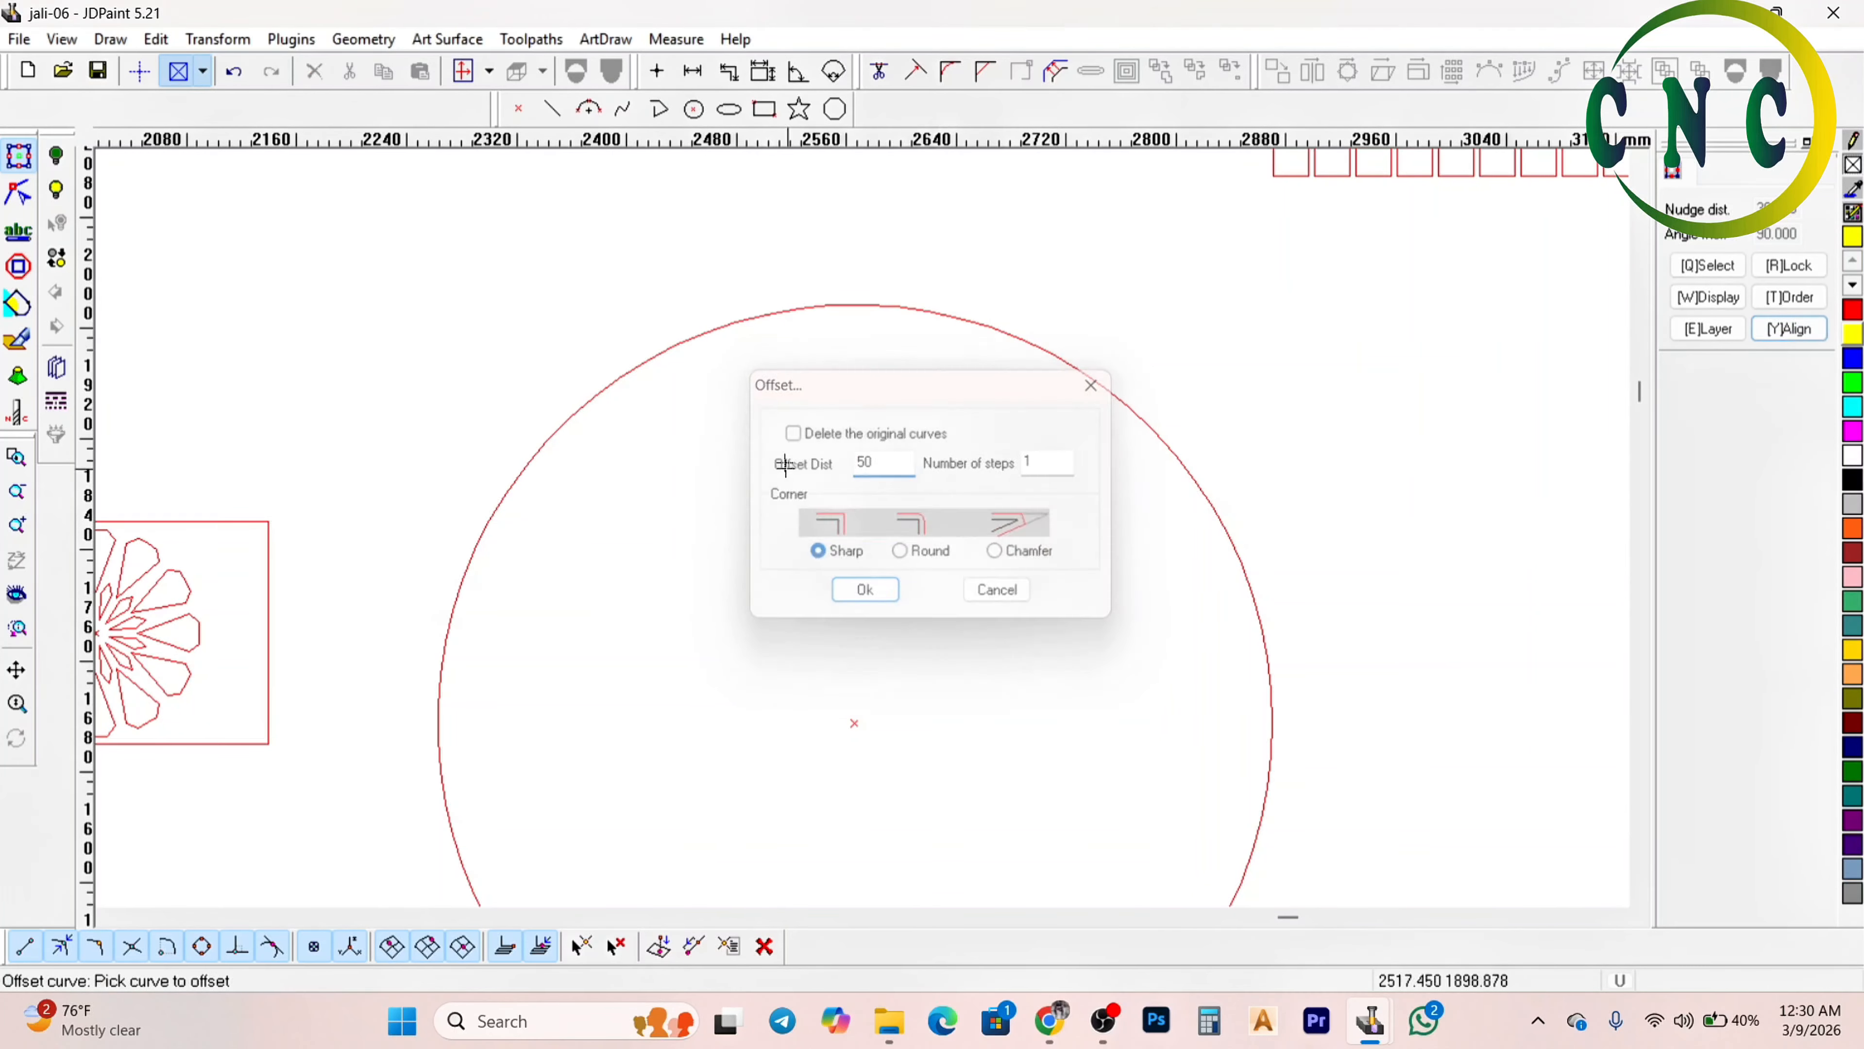
{"action": "scroll", "coordinate": [624, 292], "scroll_direction": "down", "scroll_amount": 1}
{"action": "left_click", "coordinate": [776, 286]}
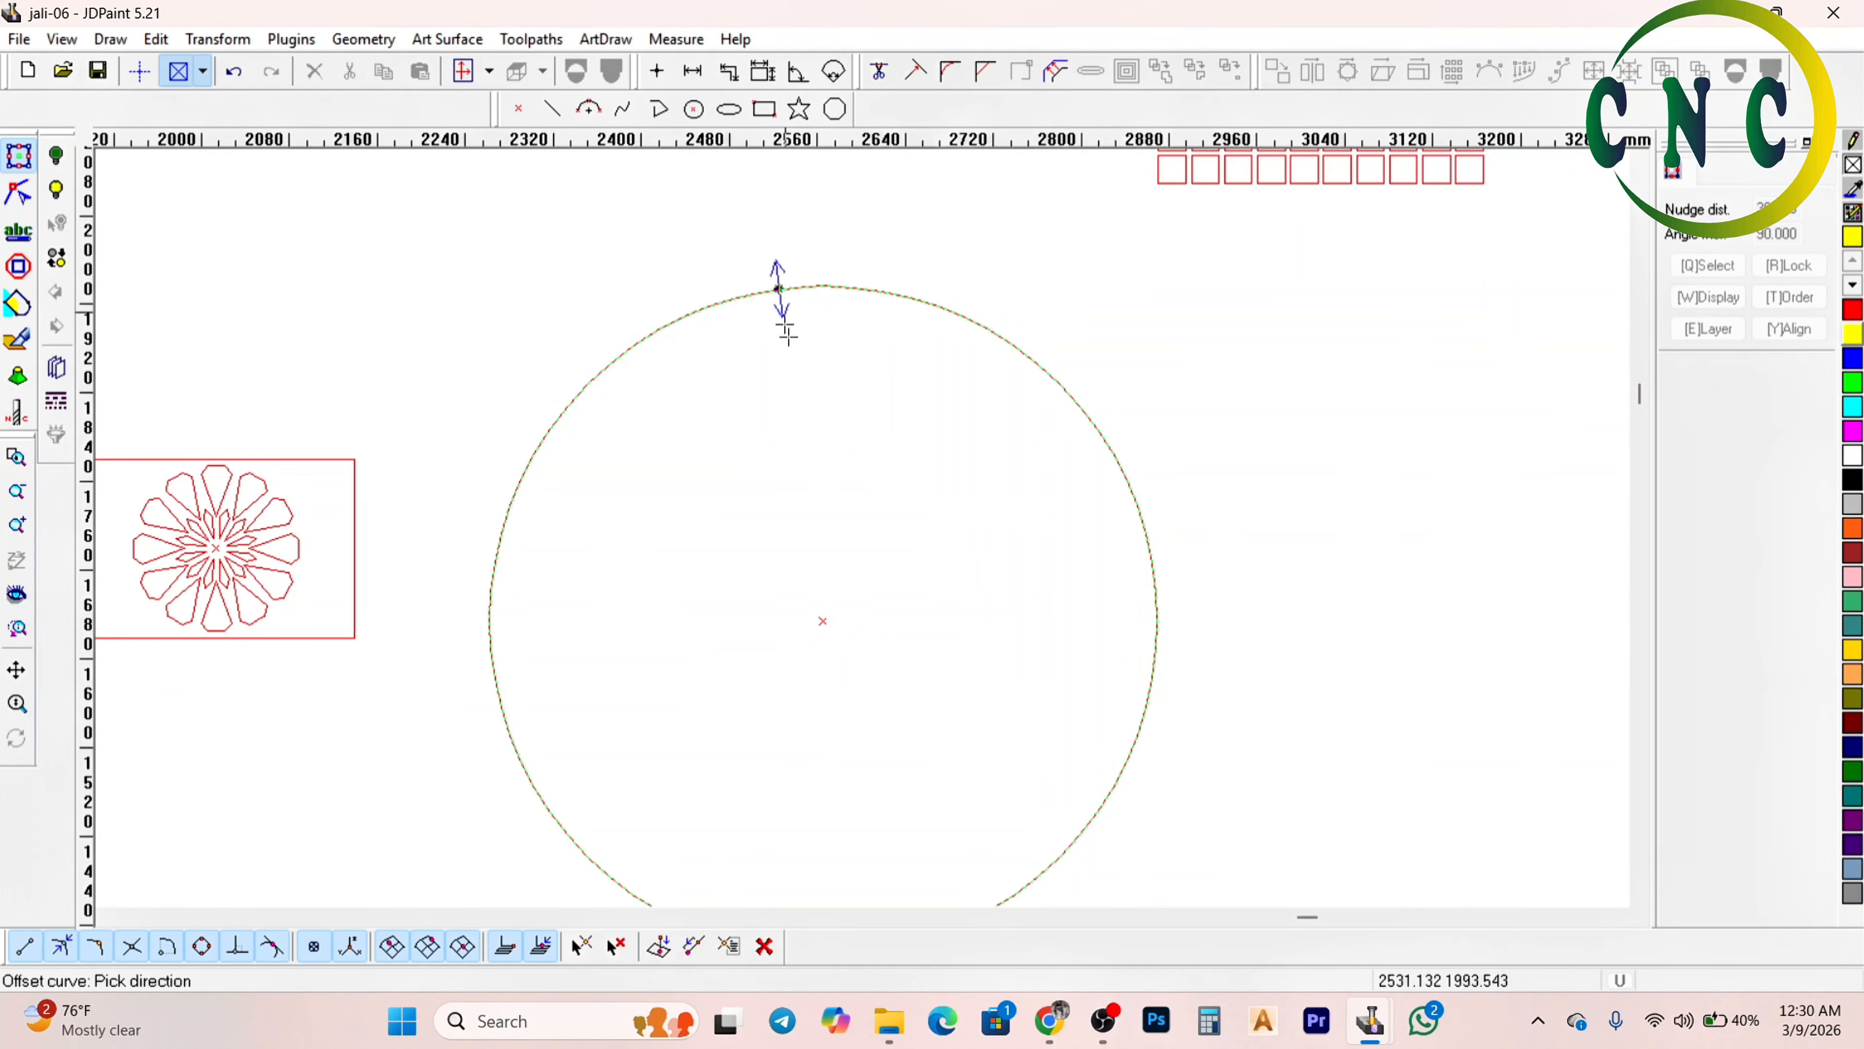
{"action": "left_click", "coordinate": [774, 345]}
{"action": "key", "text": "Escape"}
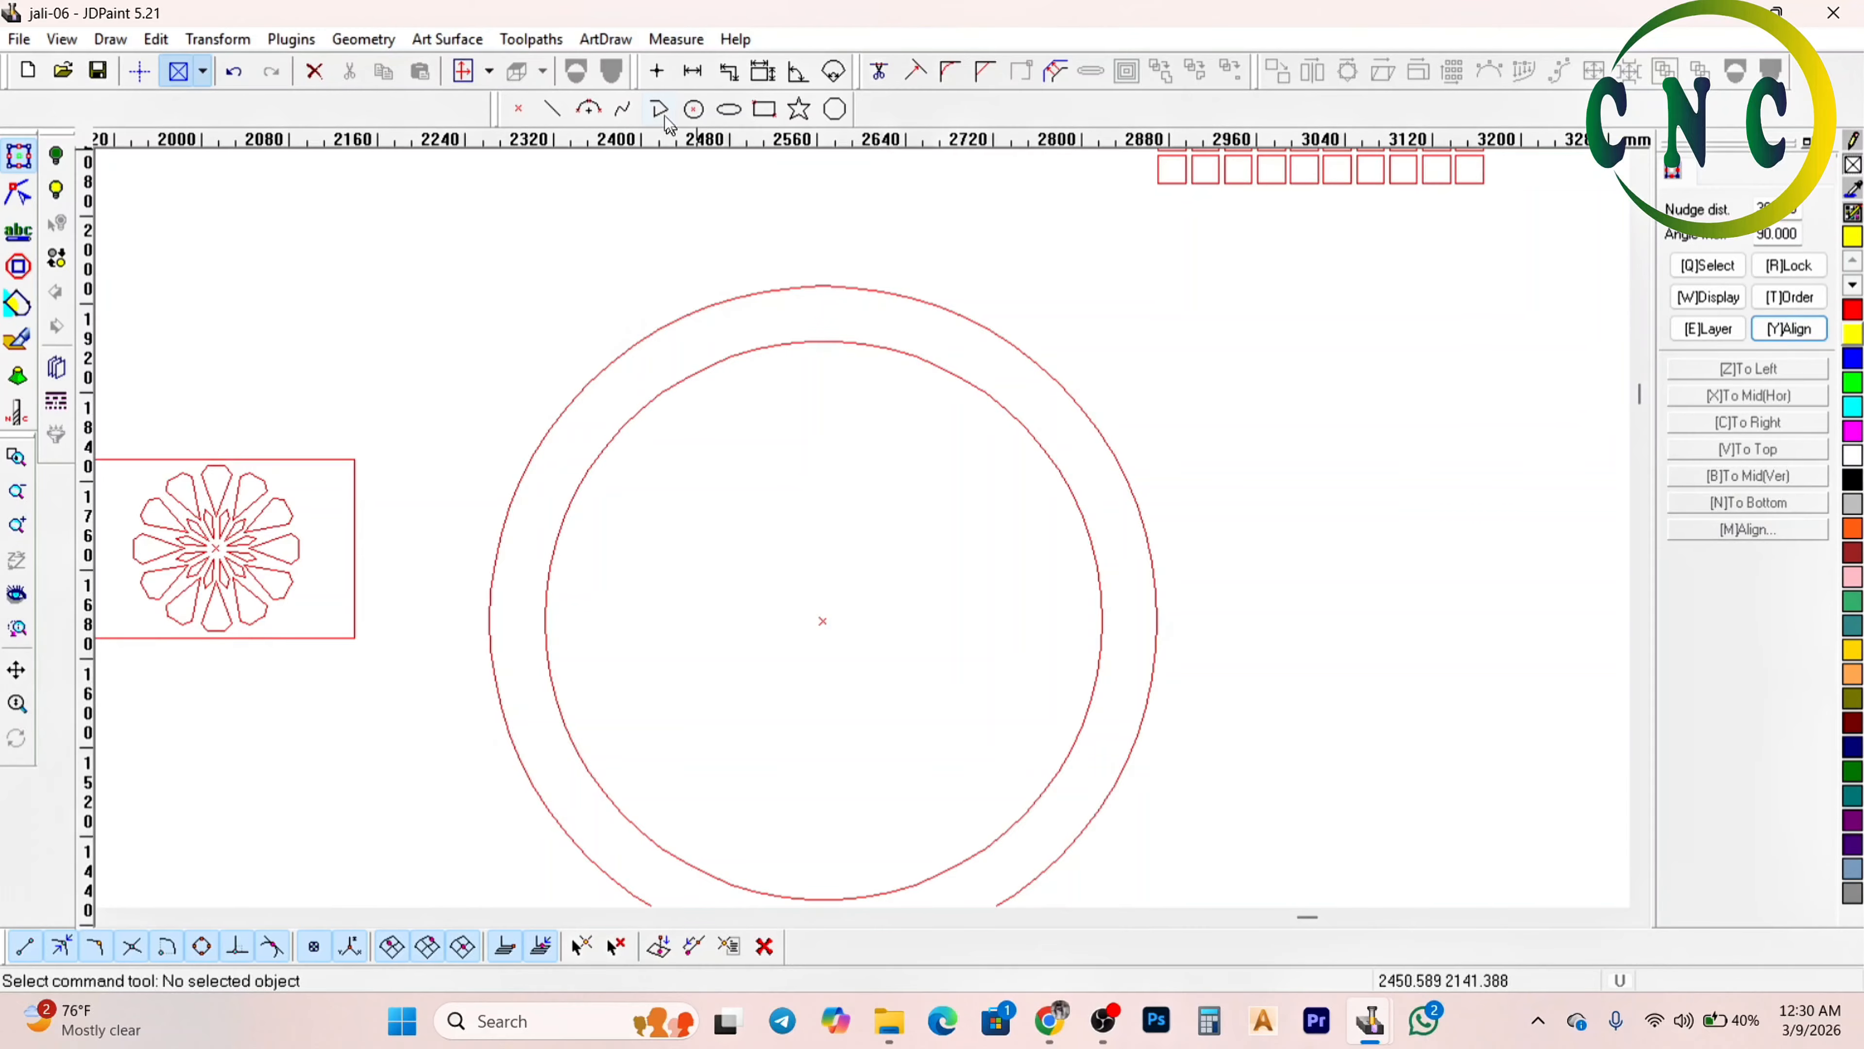
Draw an endpoints-and-radius arc from the outer circle to the inner circle, about 77 mm wide and 130 mm tall
{"action": "left_click", "coordinate": [622, 109]}
{"action": "left_click", "coordinate": [1053, 461]}
{"action": "key", "text": "g"}
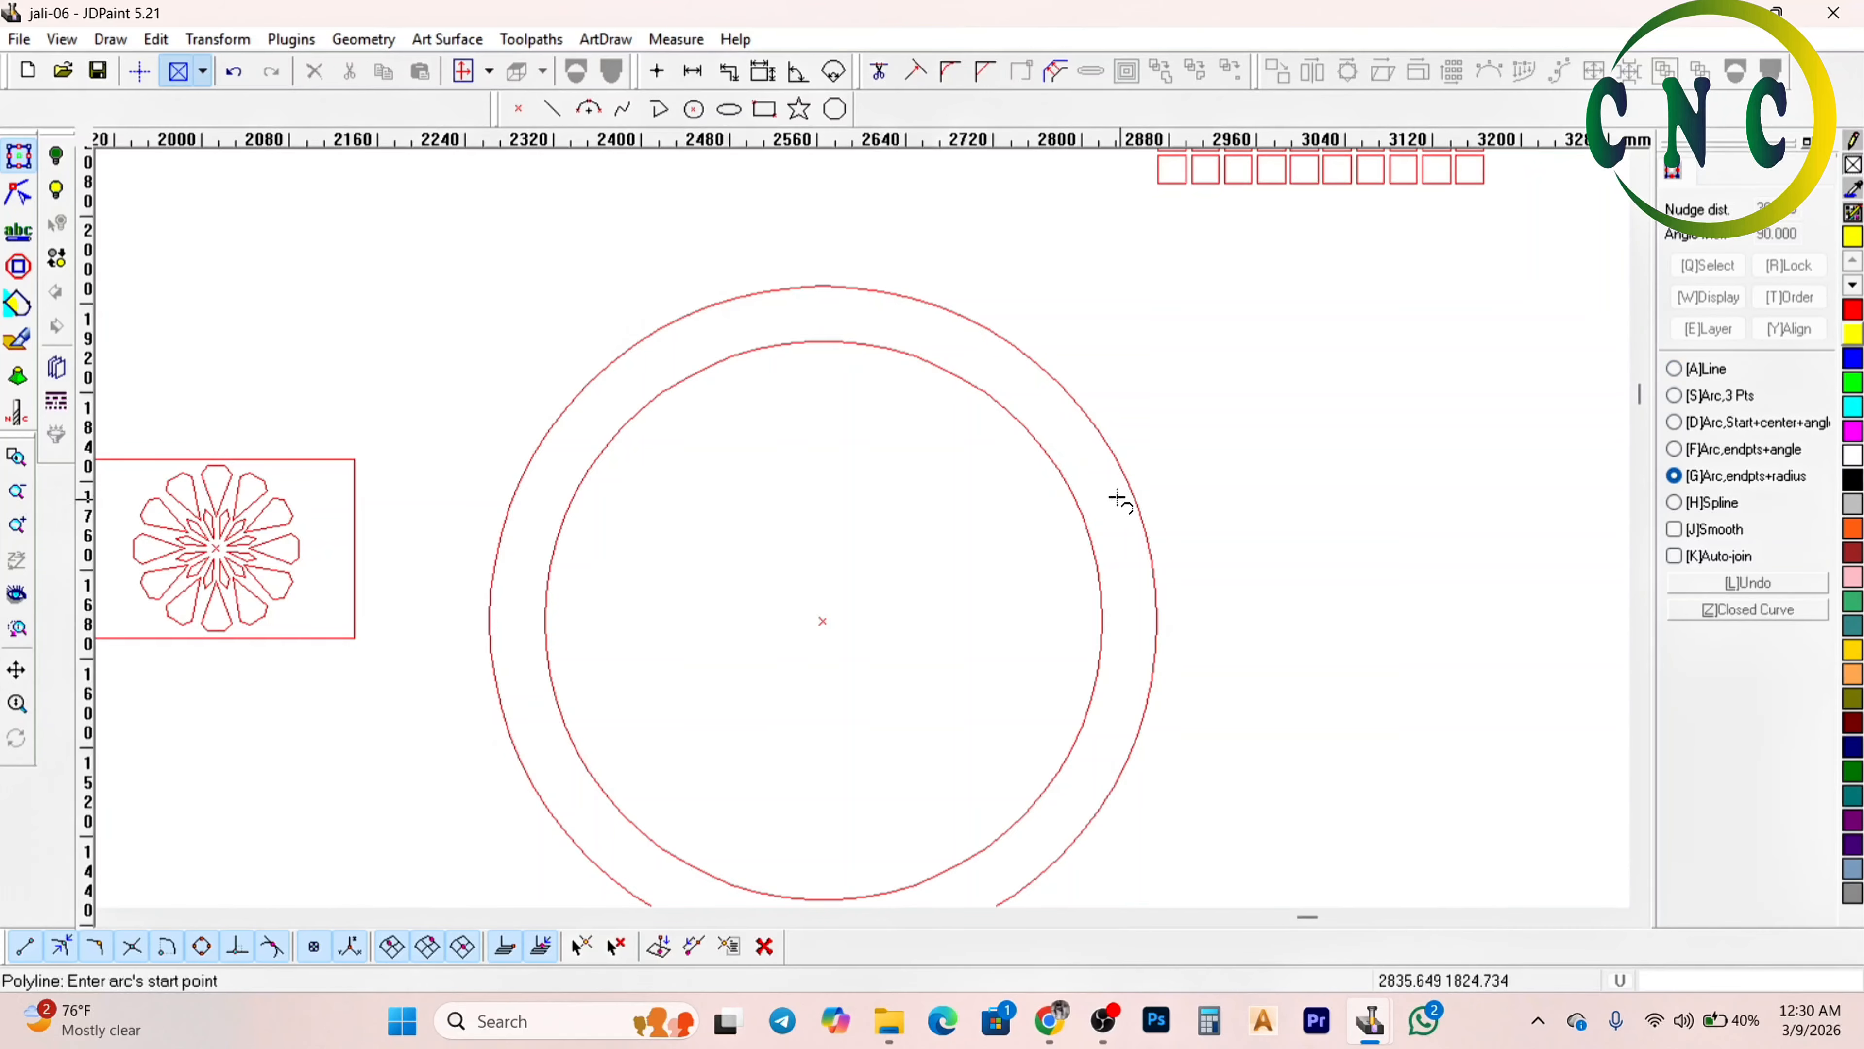
{"action": "left_click", "coordinate": [1158, 638]}
{"action": "scroll", "coordinate": [1114, 491], "scroll_direction": "up", "scroll_amount": 1}
{"action": "left_click", "coordinate": [1110, 522]}
{"action": "right_click", "coordinate": [1110, 525]}
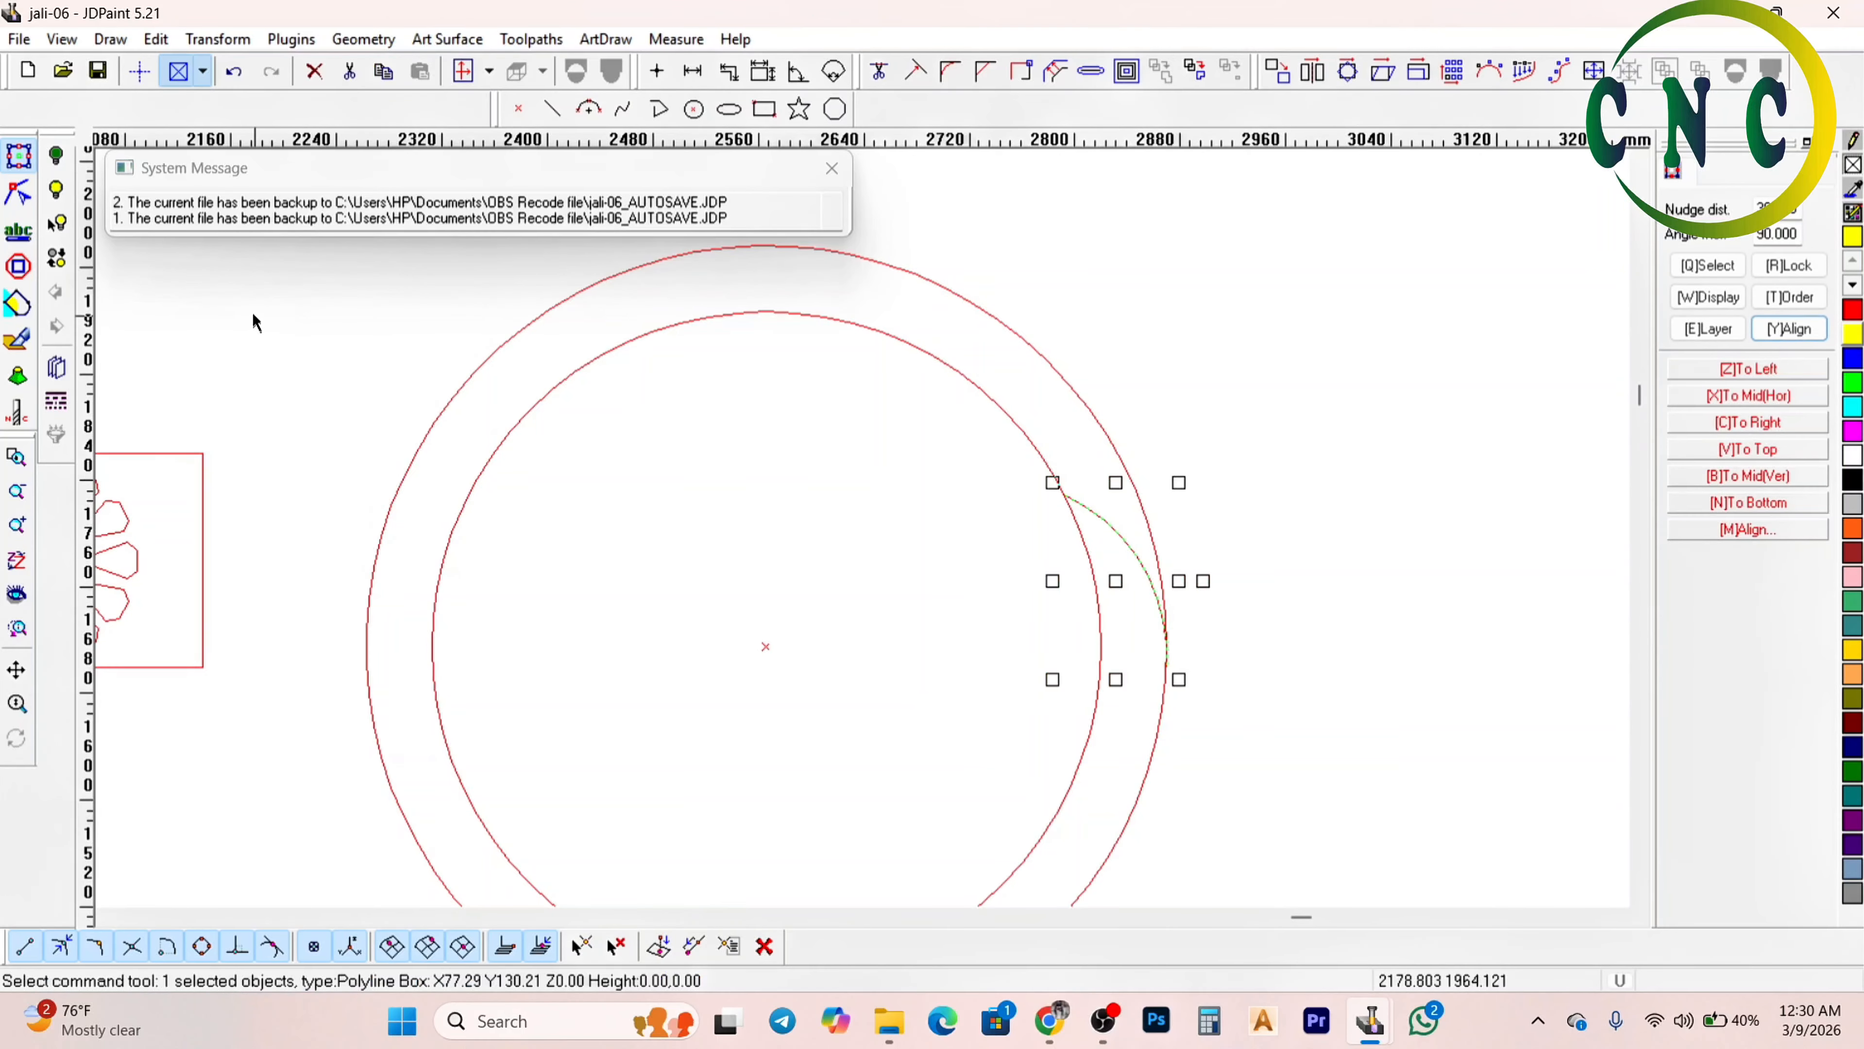
Move the arc's lower end node slightly up along the outer circle, making the arc about 122 mm tall
{"action": "left_click", "coordinate": [19, 192]}
{"action": "scroll", "coordinate": [989, 593], "scroll_direction": "up", "scroll_amount": 2}
{"action": "right_click", "coordinate": [982, 615]}
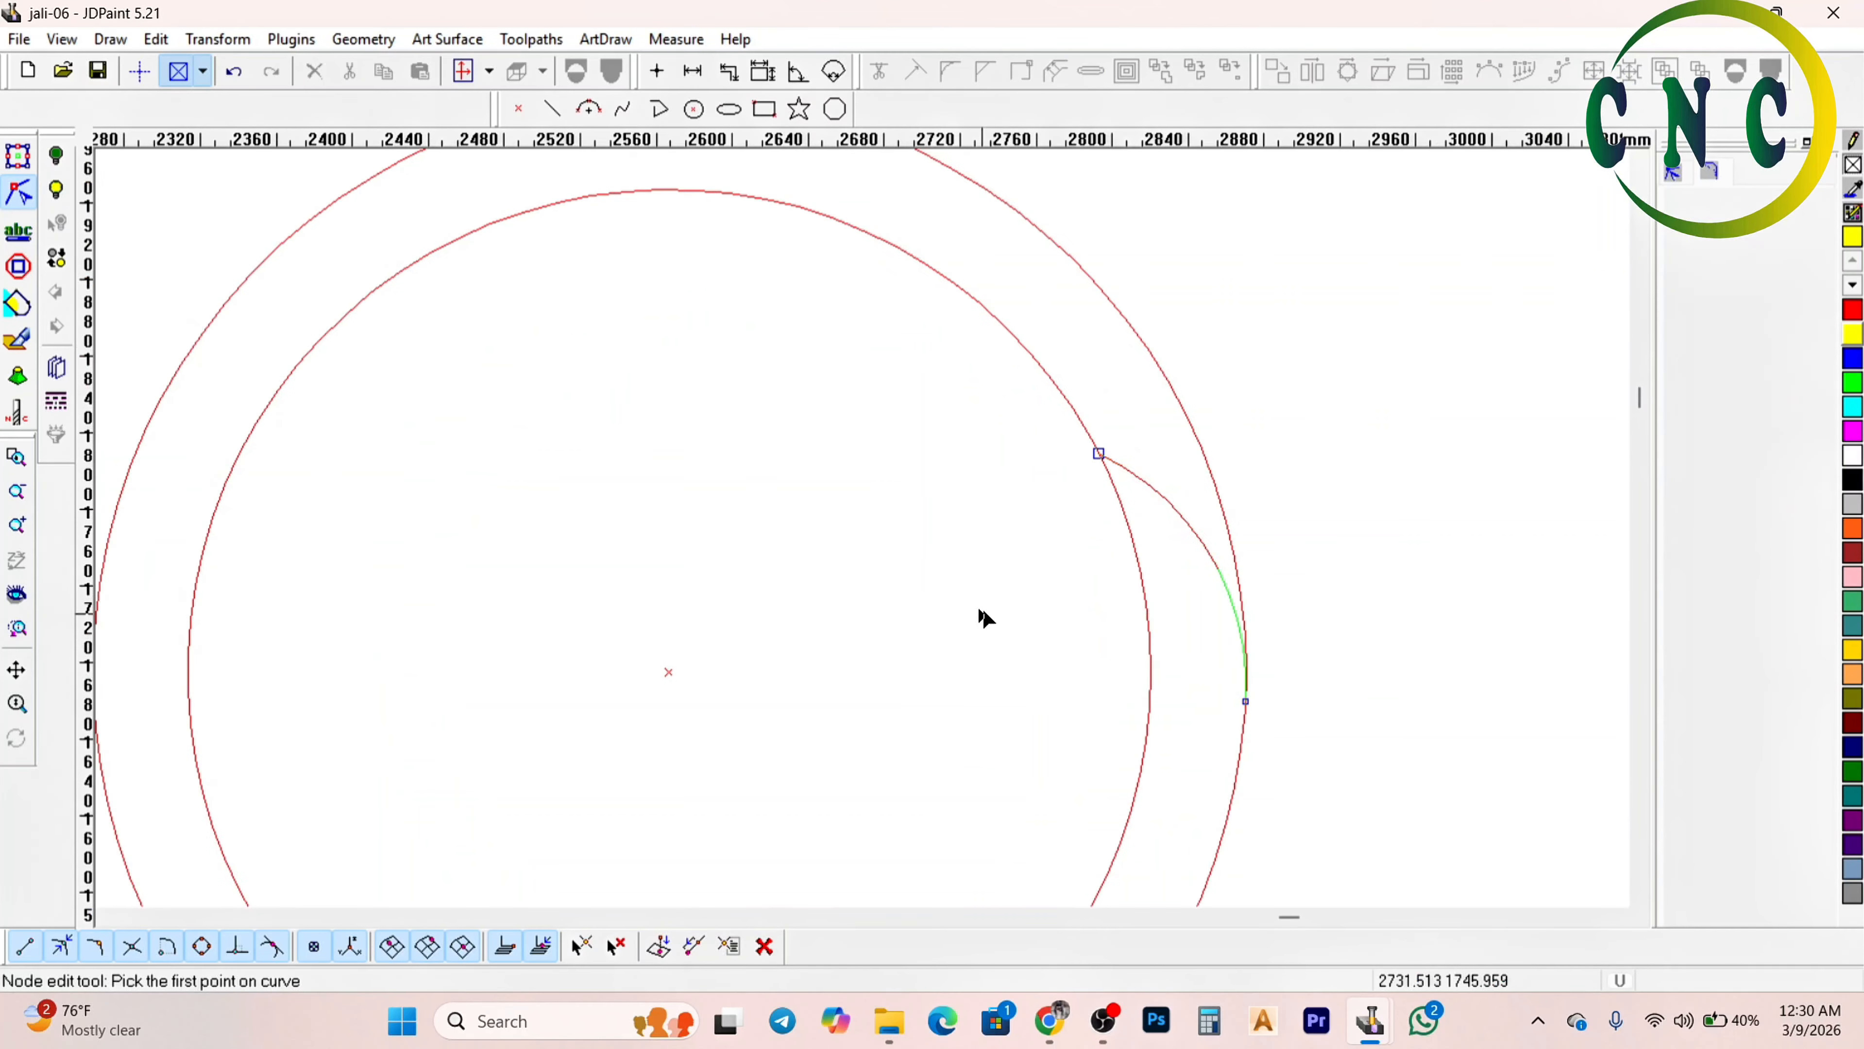
{"action": "scroll", "coordinate": [1110, 698], "scroll_direction": "up", "scroll_amount": 4}
{"action": "left_click", "coordinate": [1358, 700]}
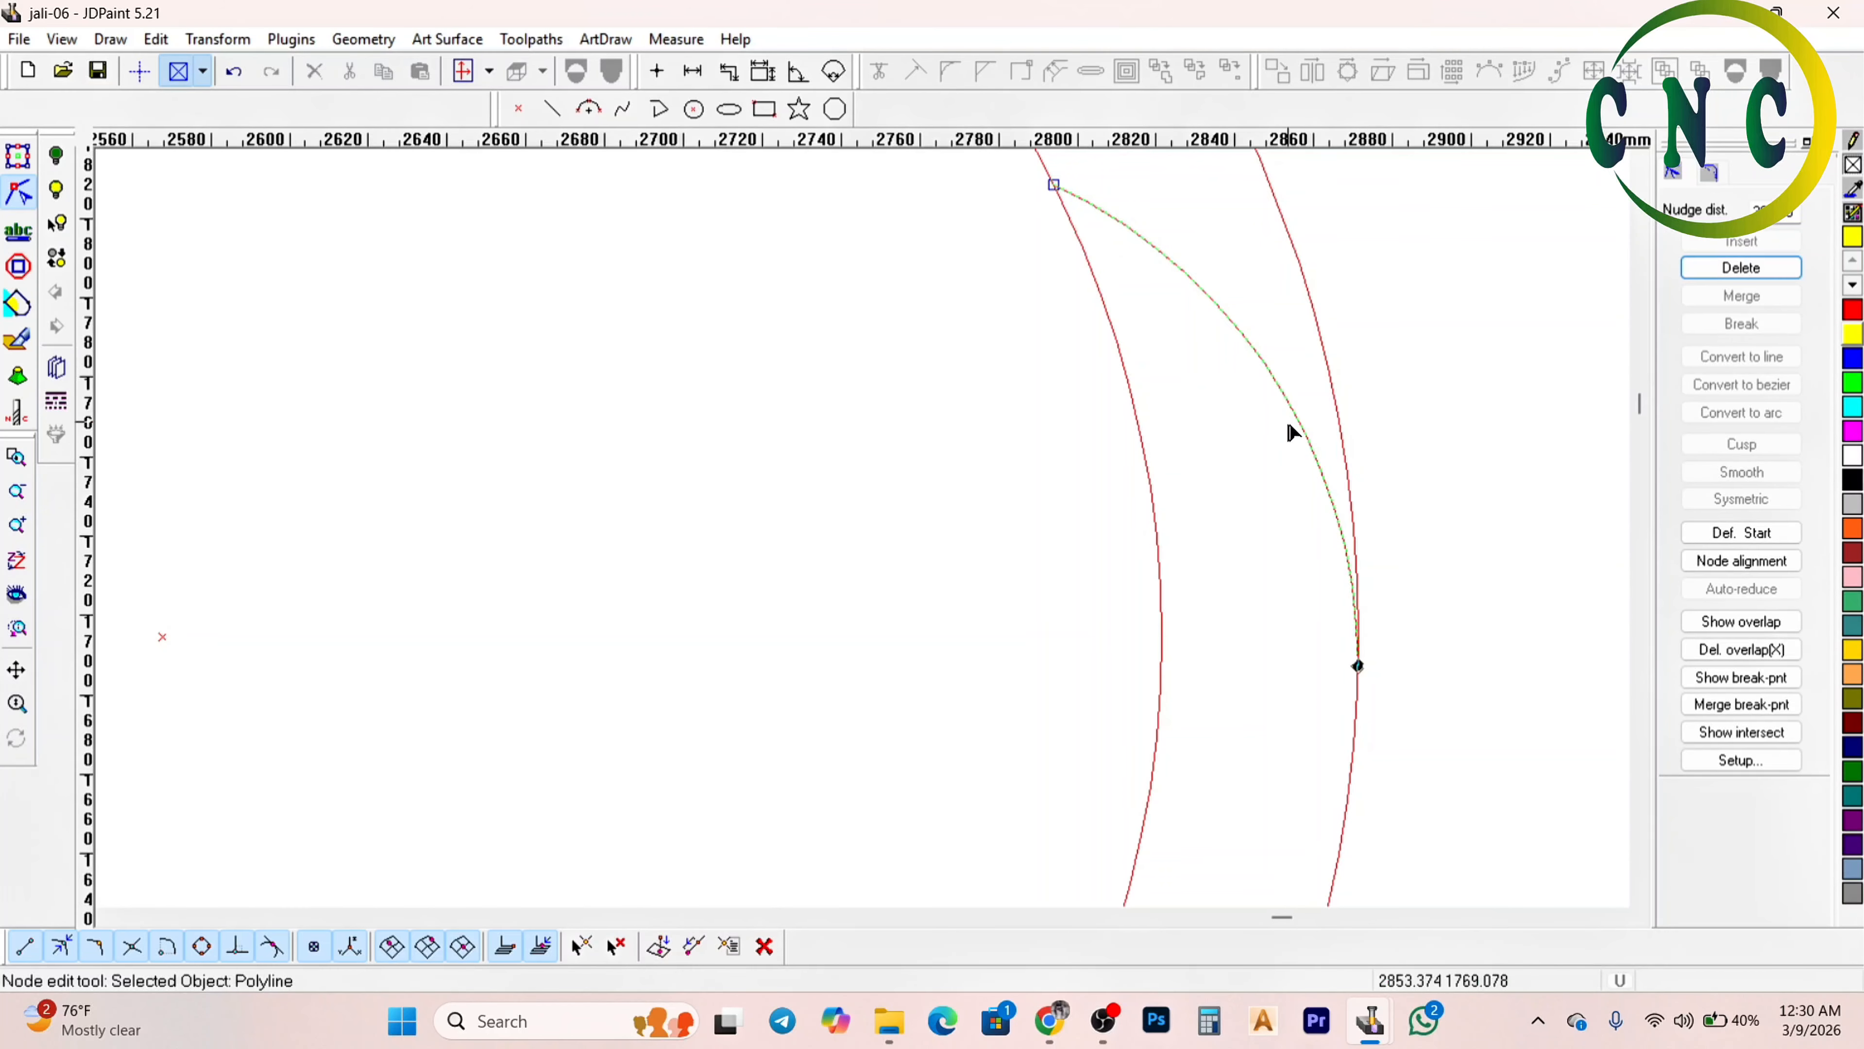
{"action": "left_click", "coordinate": [1286, 404]}
{"action": "scroll", "coordinate": [1287, 415], "scroll_direction": "down", "scroll_amount": 1}
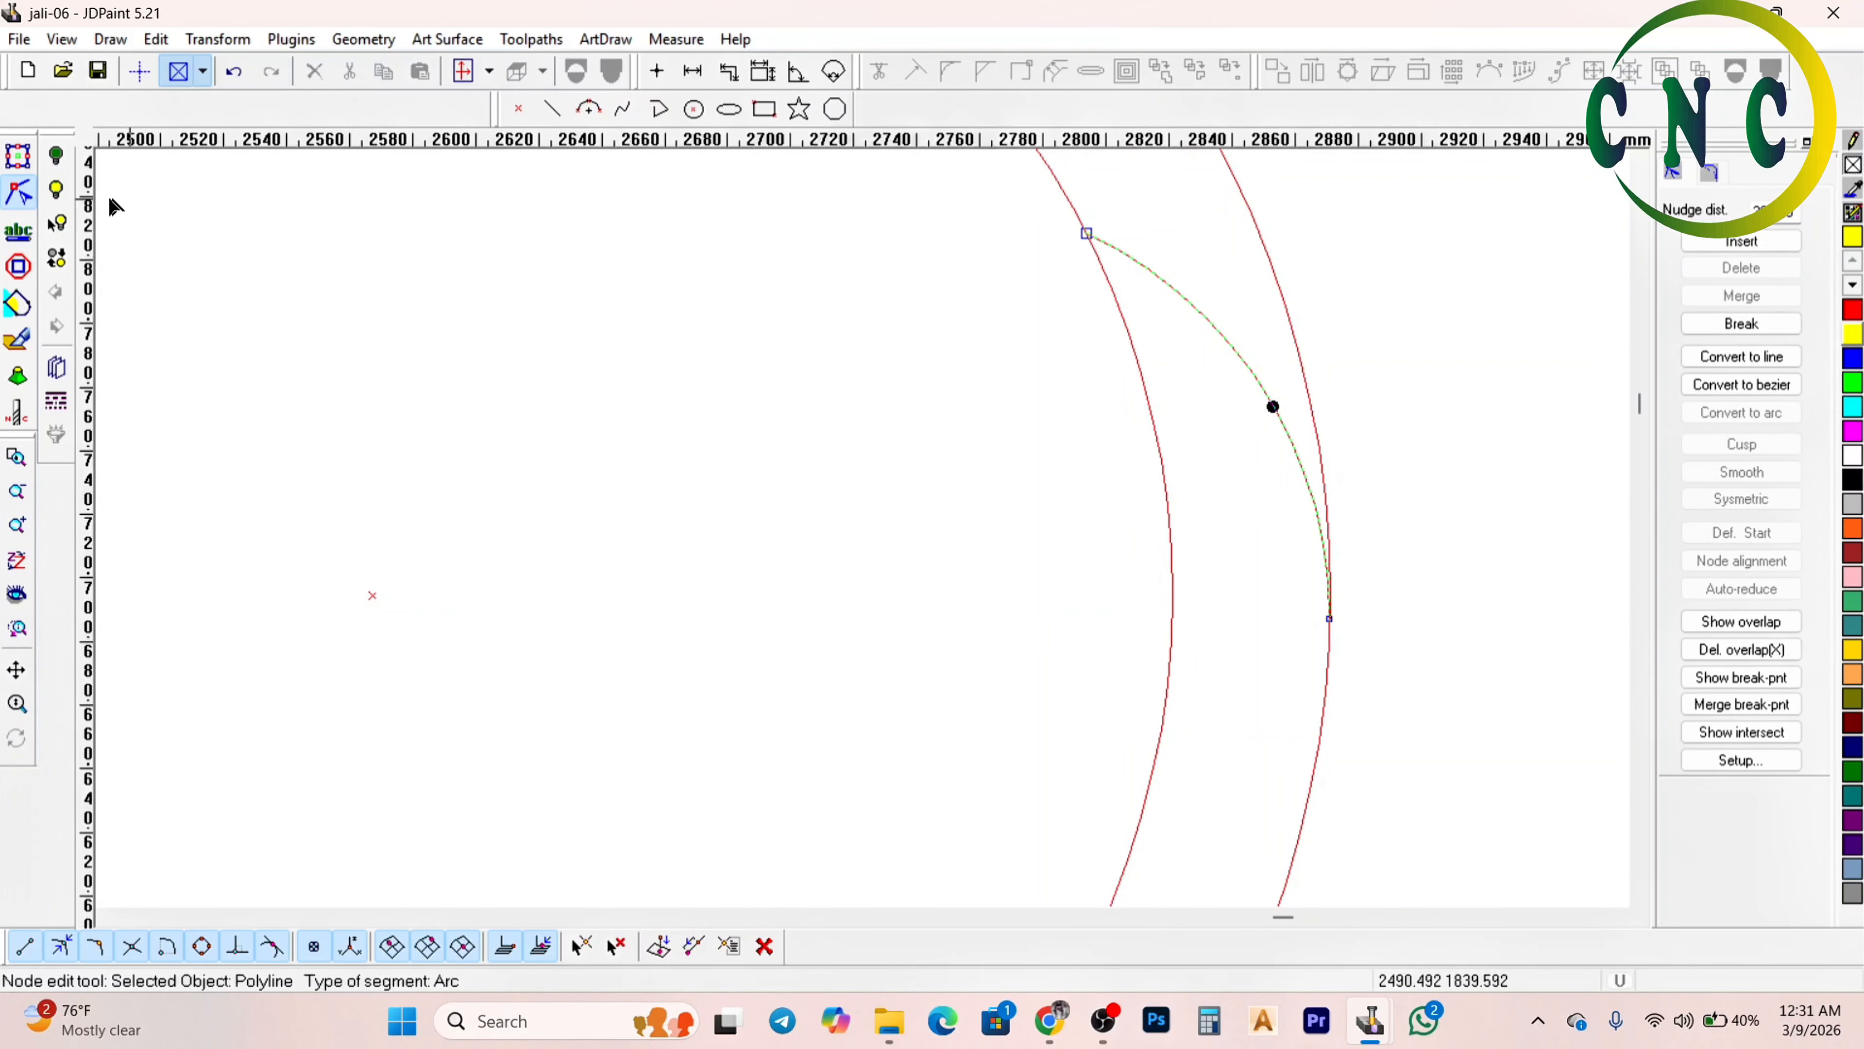
Try a polar array of the arc with 100 copies at a 360/100 angle step about the centre point
{"action": "left_click", "coordinate": [14, 164]}
{"action": "scroll", "coordinate": [602, 364], "scroll_direction": "down", "scroll_amount": 3}
{"action": "left_click", "coordinate": [1487, 71]}
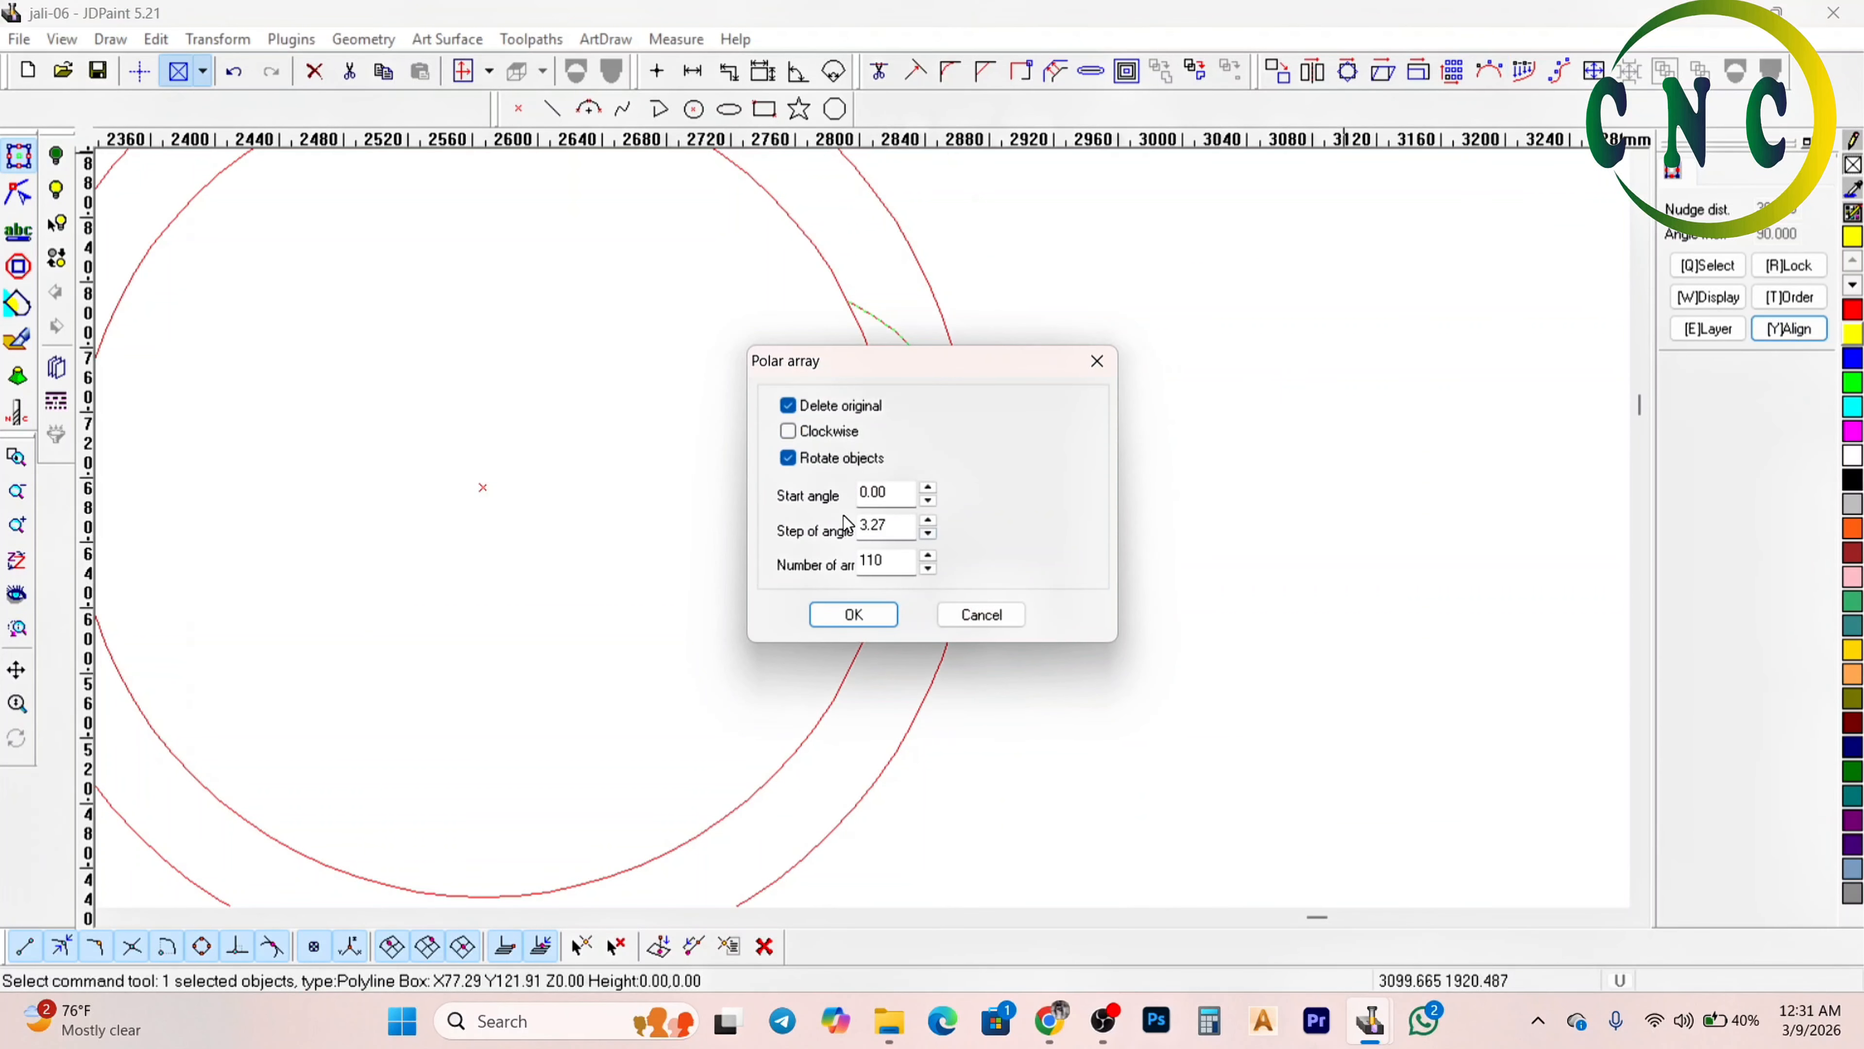
{"action": "type", "text": "360/100"}
{"action": "key", "text": "Tab"}
{"action": "type", "text": "100"}
{"action": "left_click", "coordinate": [822, 610]}
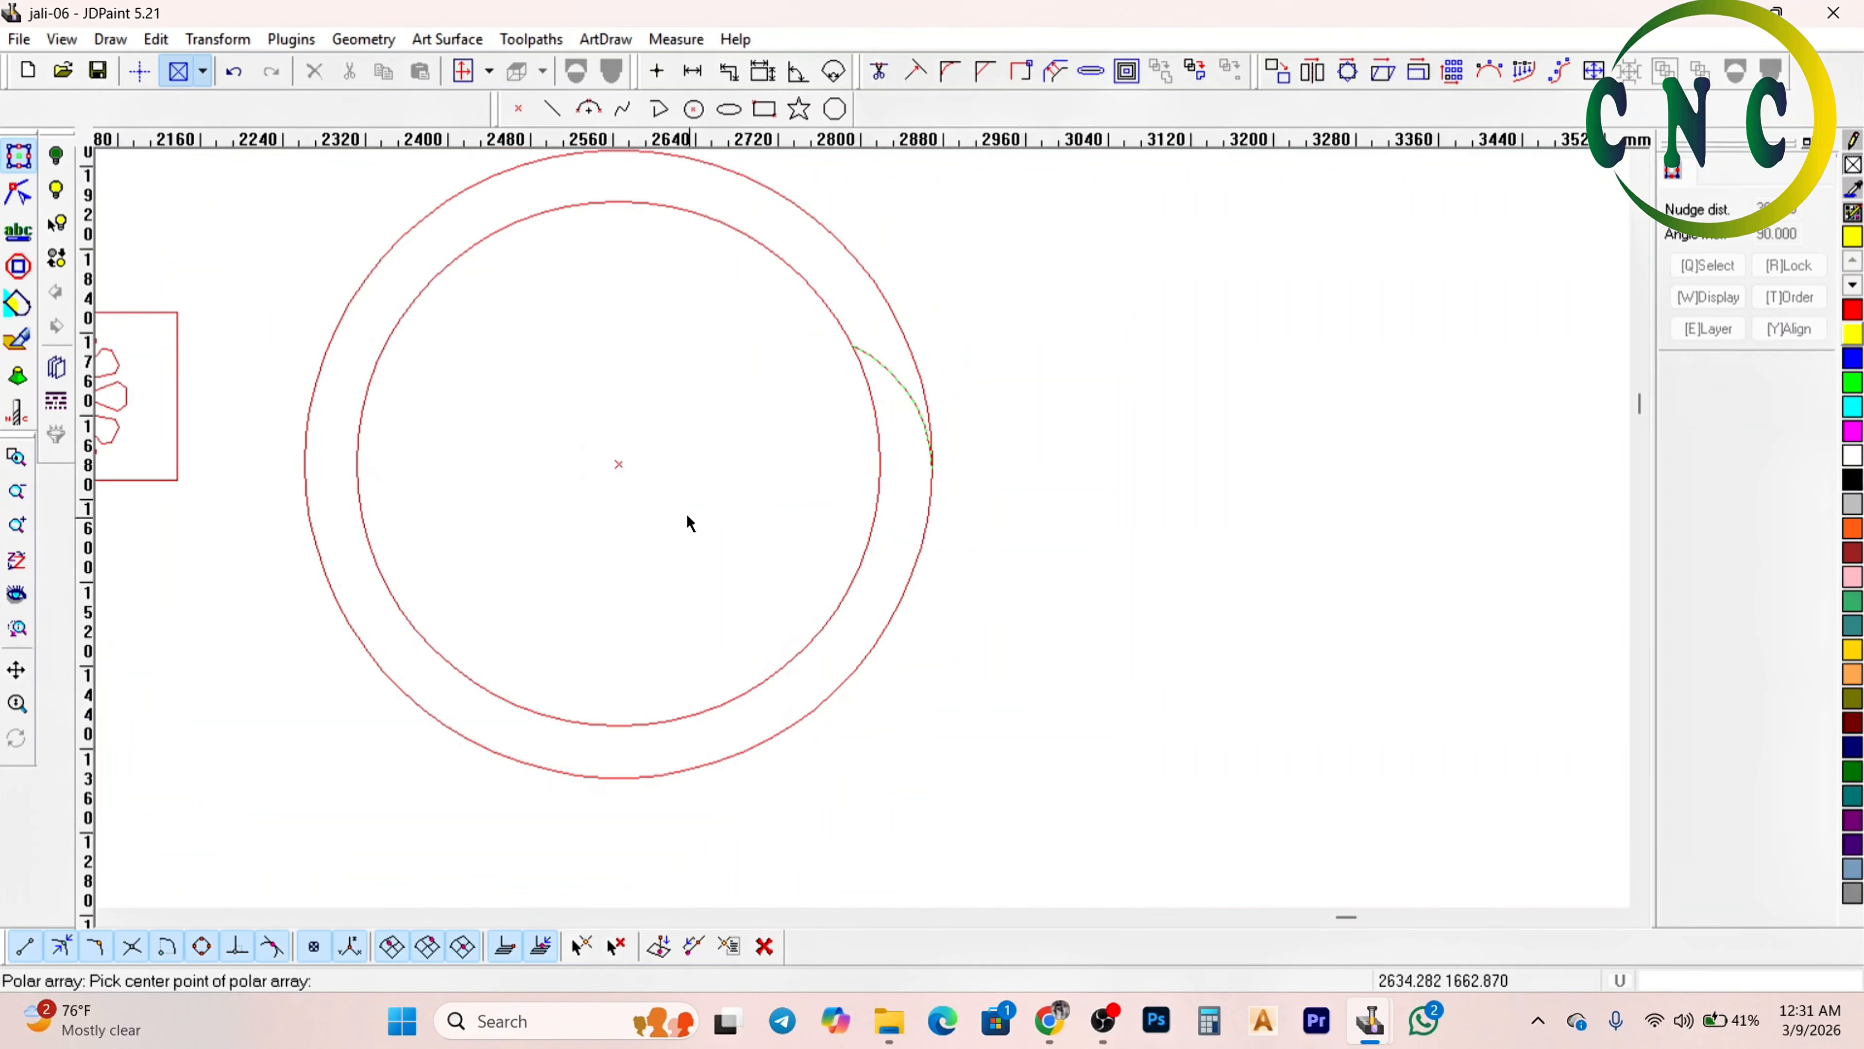
{"action": "left_click", "coordinate": [619, 466]}
Examine the density and spacing of the arrayed arcs around the band
{"action": "scroll", "coordinate": [770, 511], "scroll_direction": "down", "scroll_amount": 2}
{"action": "scroll", "coordinate": [695, 349], "scroll_direction": "up", "scroll_amount": 4}
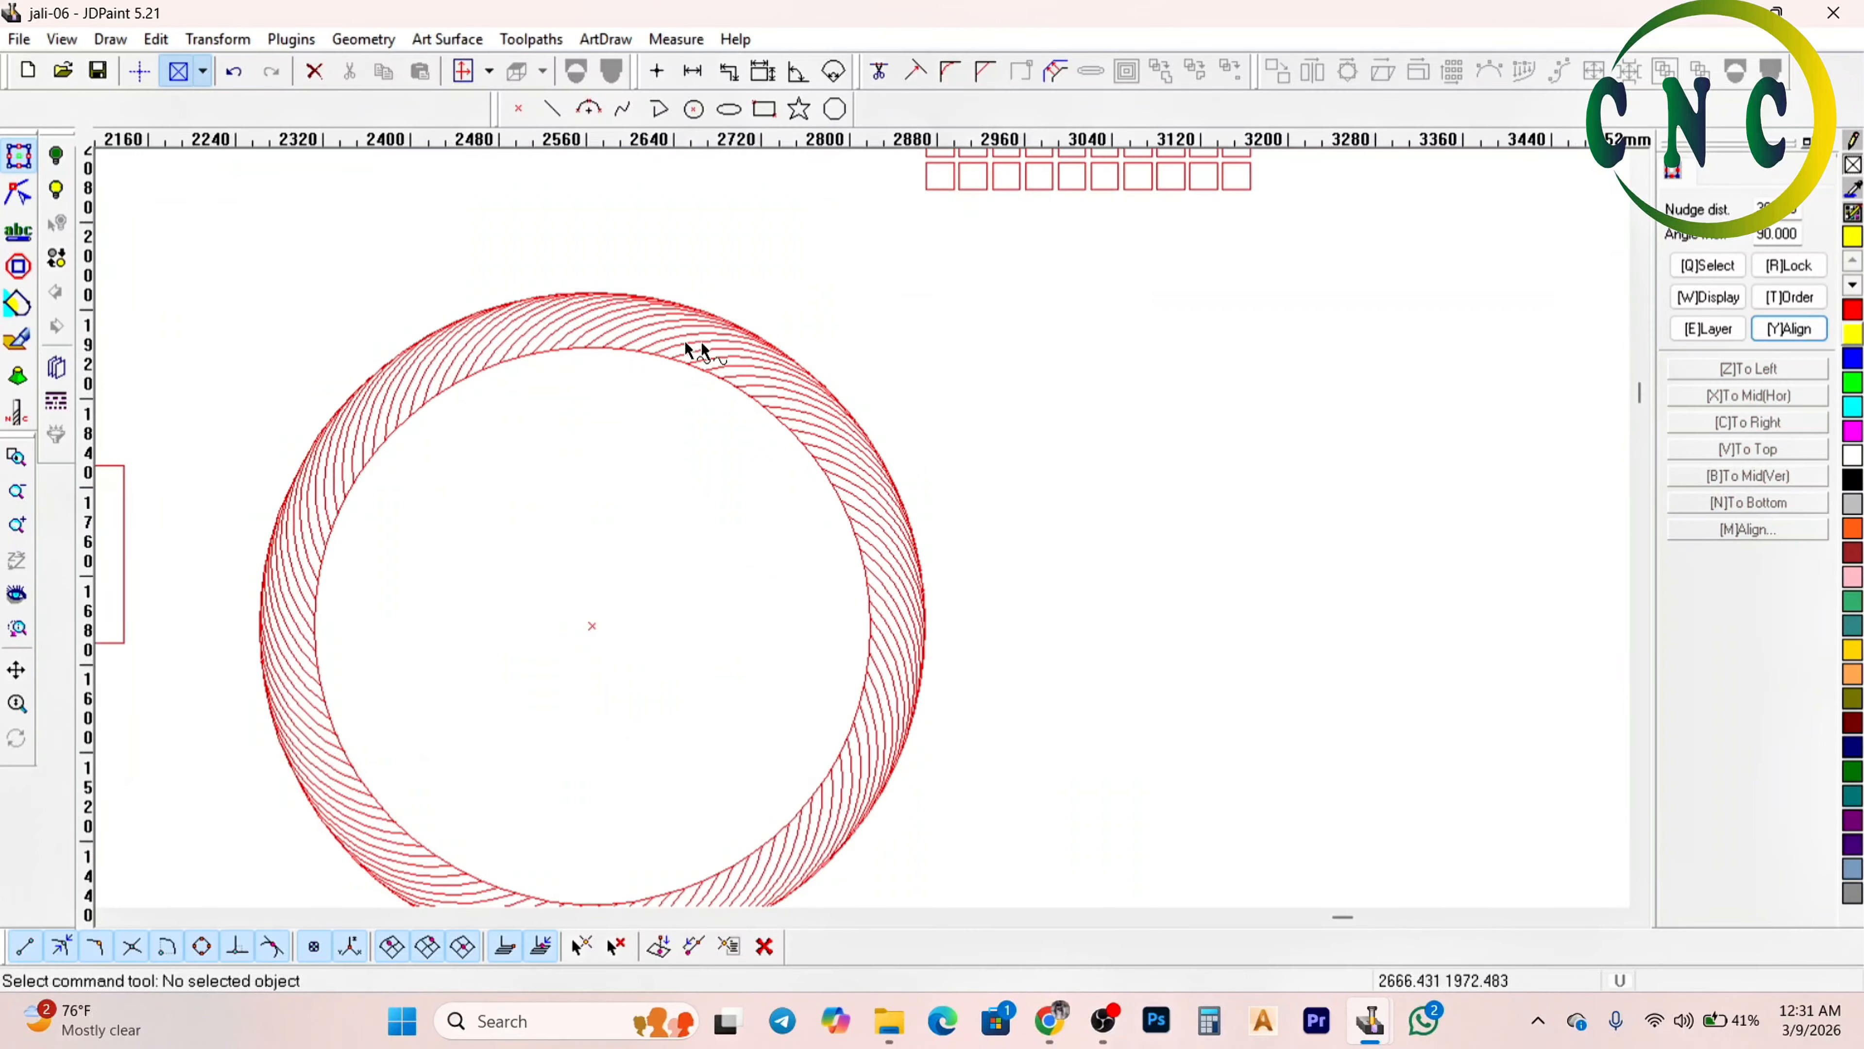
{"action": "scroll", "coordinate": [518, 339], "scroll_direction": "down", "scroll_amount": 3}
{"action": "scroll", "coordinate": [477, 591], "scroll_direction": "up", "scroll_amount": 2}
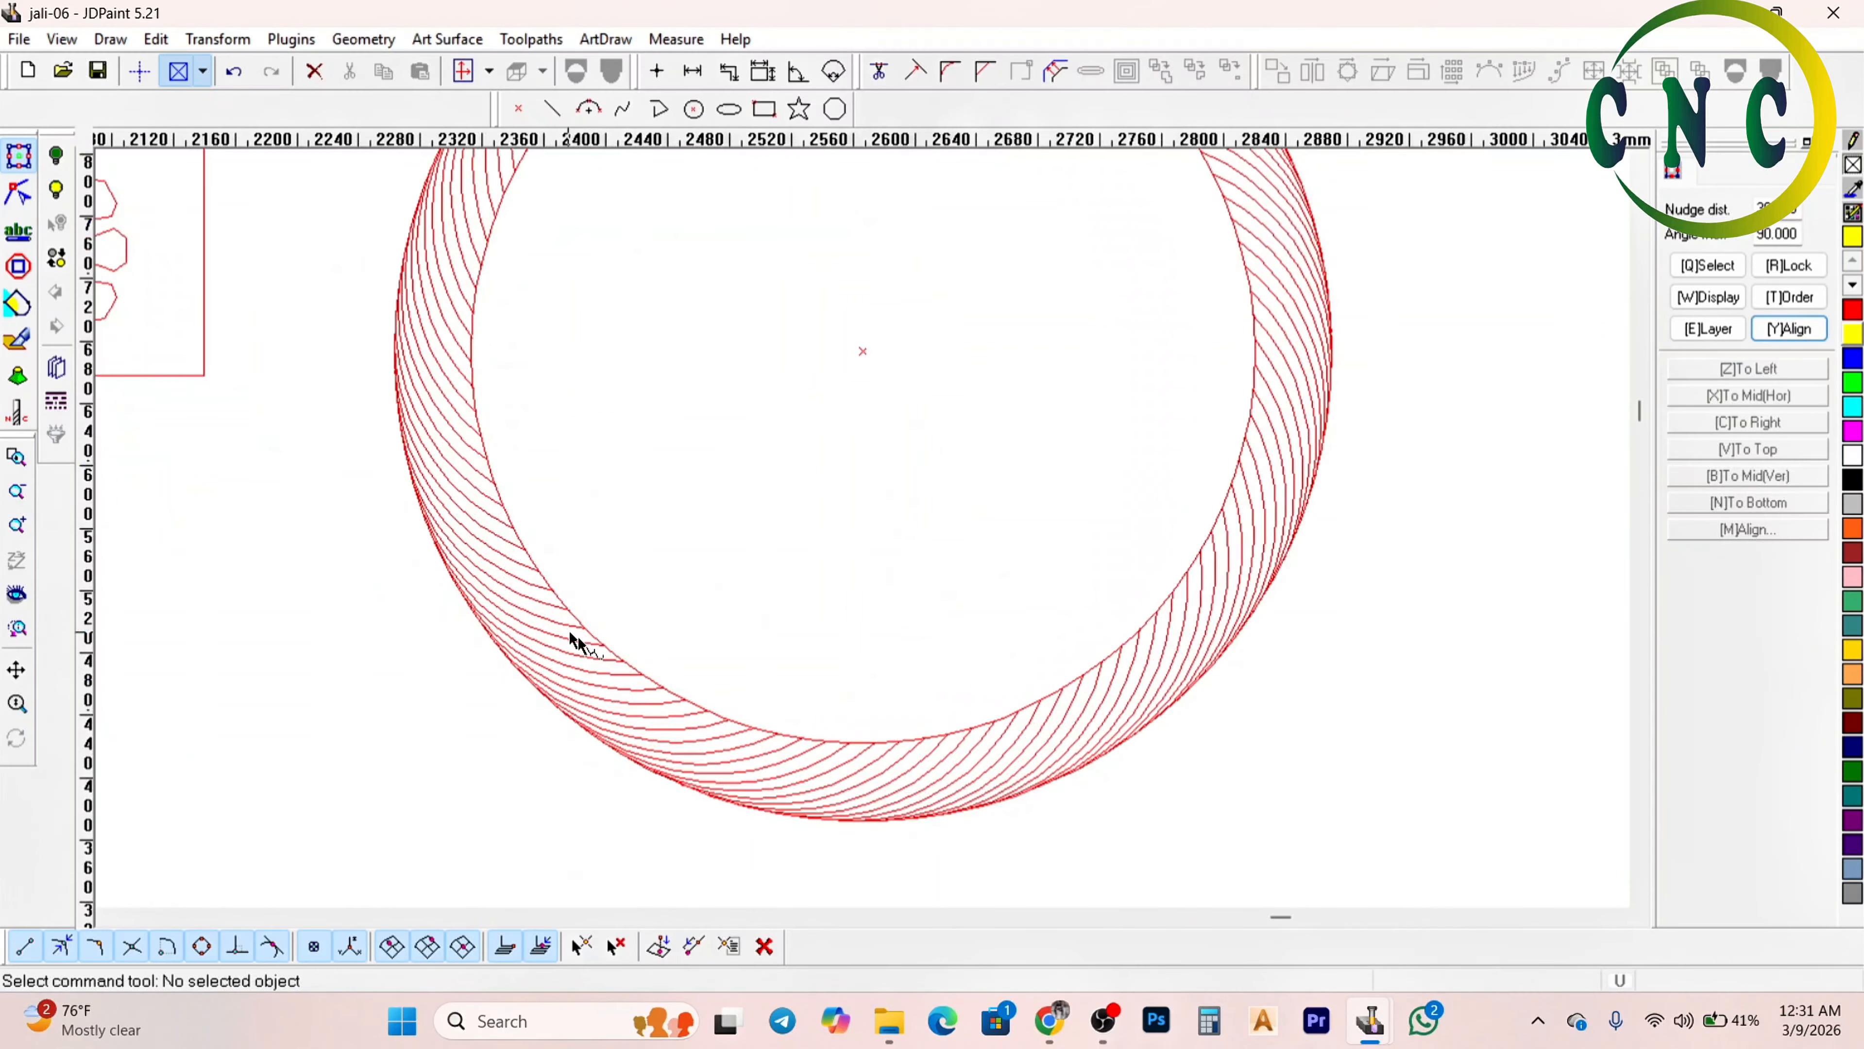
{"action": "scroll", "coordinate": [862, 533], "scroll_direction": "down", "scroll_amount": 3}
{"action": "scroll", "coordinate": [970, 391], "scroll_direction": "up", "scroll_amount": 4}
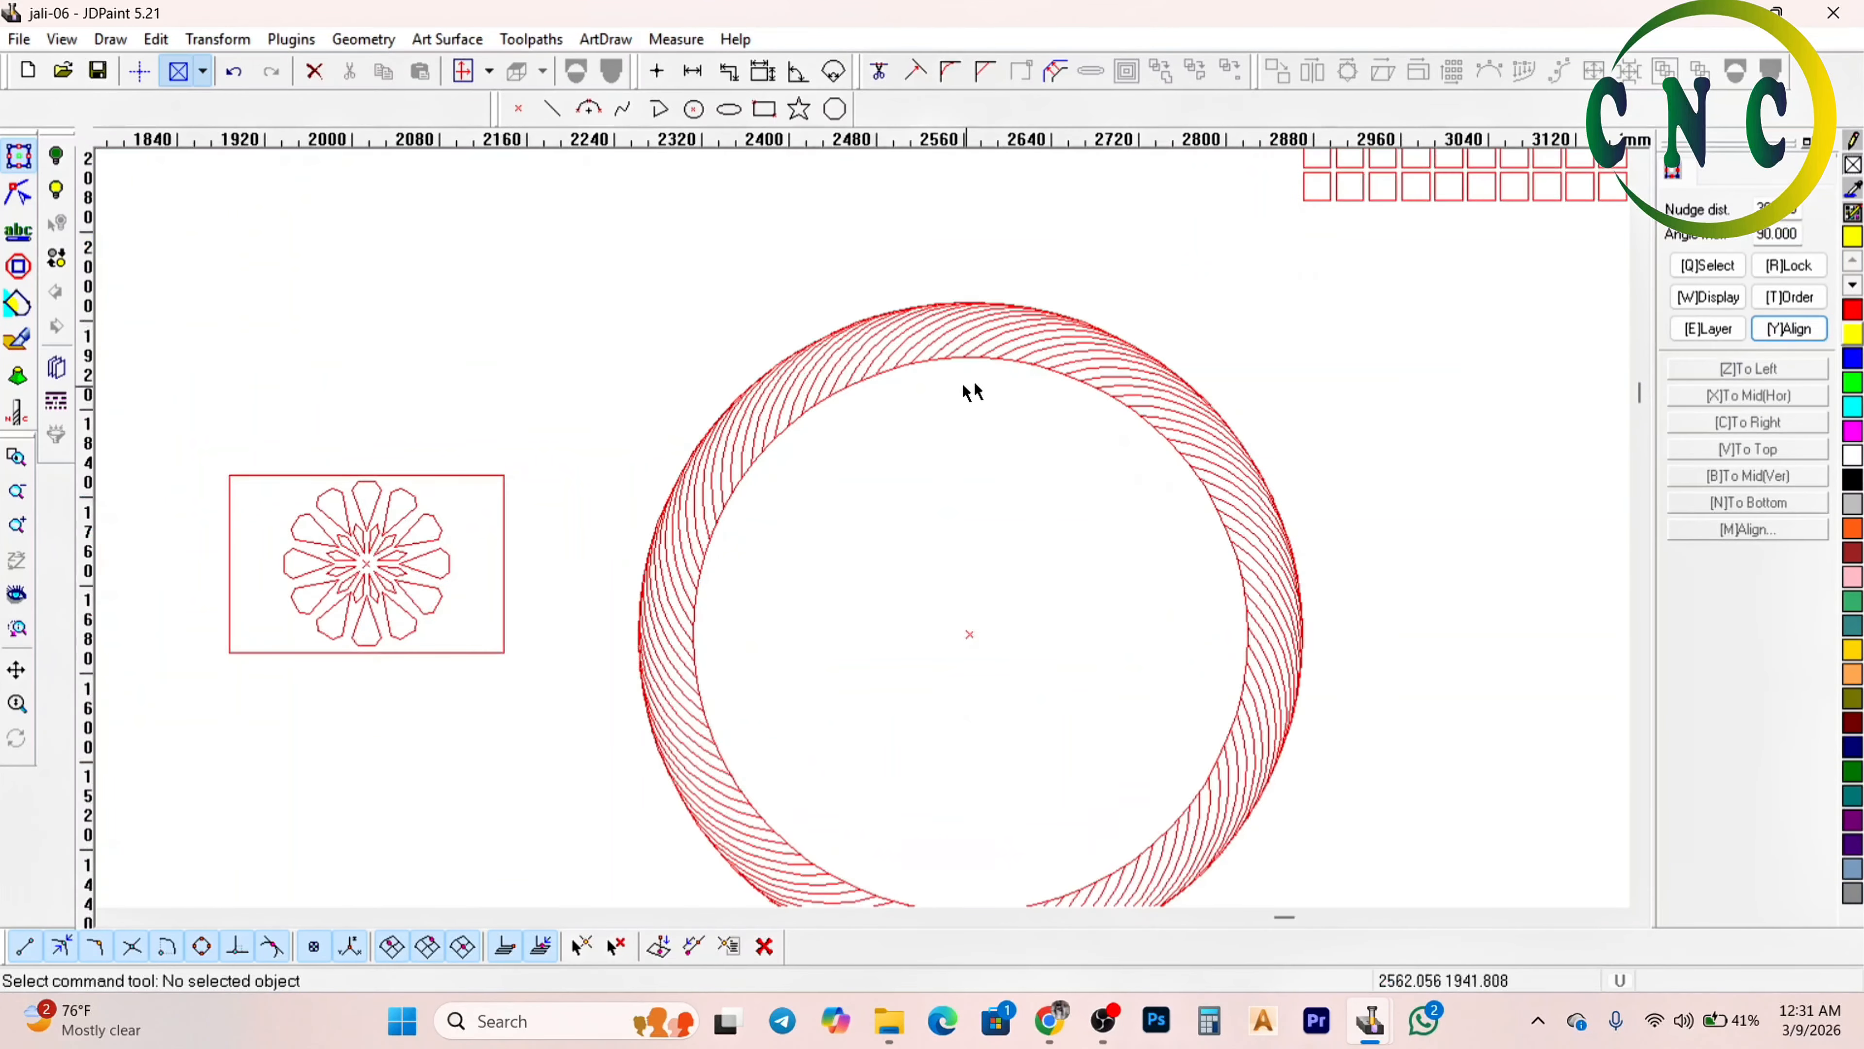
{"action": "scroll", "coordinate": [969, 344], "scroll_direction": "up", "scroll_amount": 1}
{"action": "scroll", "coordinate": [865, 279], "scroll_direction": "down", "scroll_amount": 2}
{"action": "scroll", "coordinate": [874, 333], "scroll_direction": "up", "scroll_amount": 3}
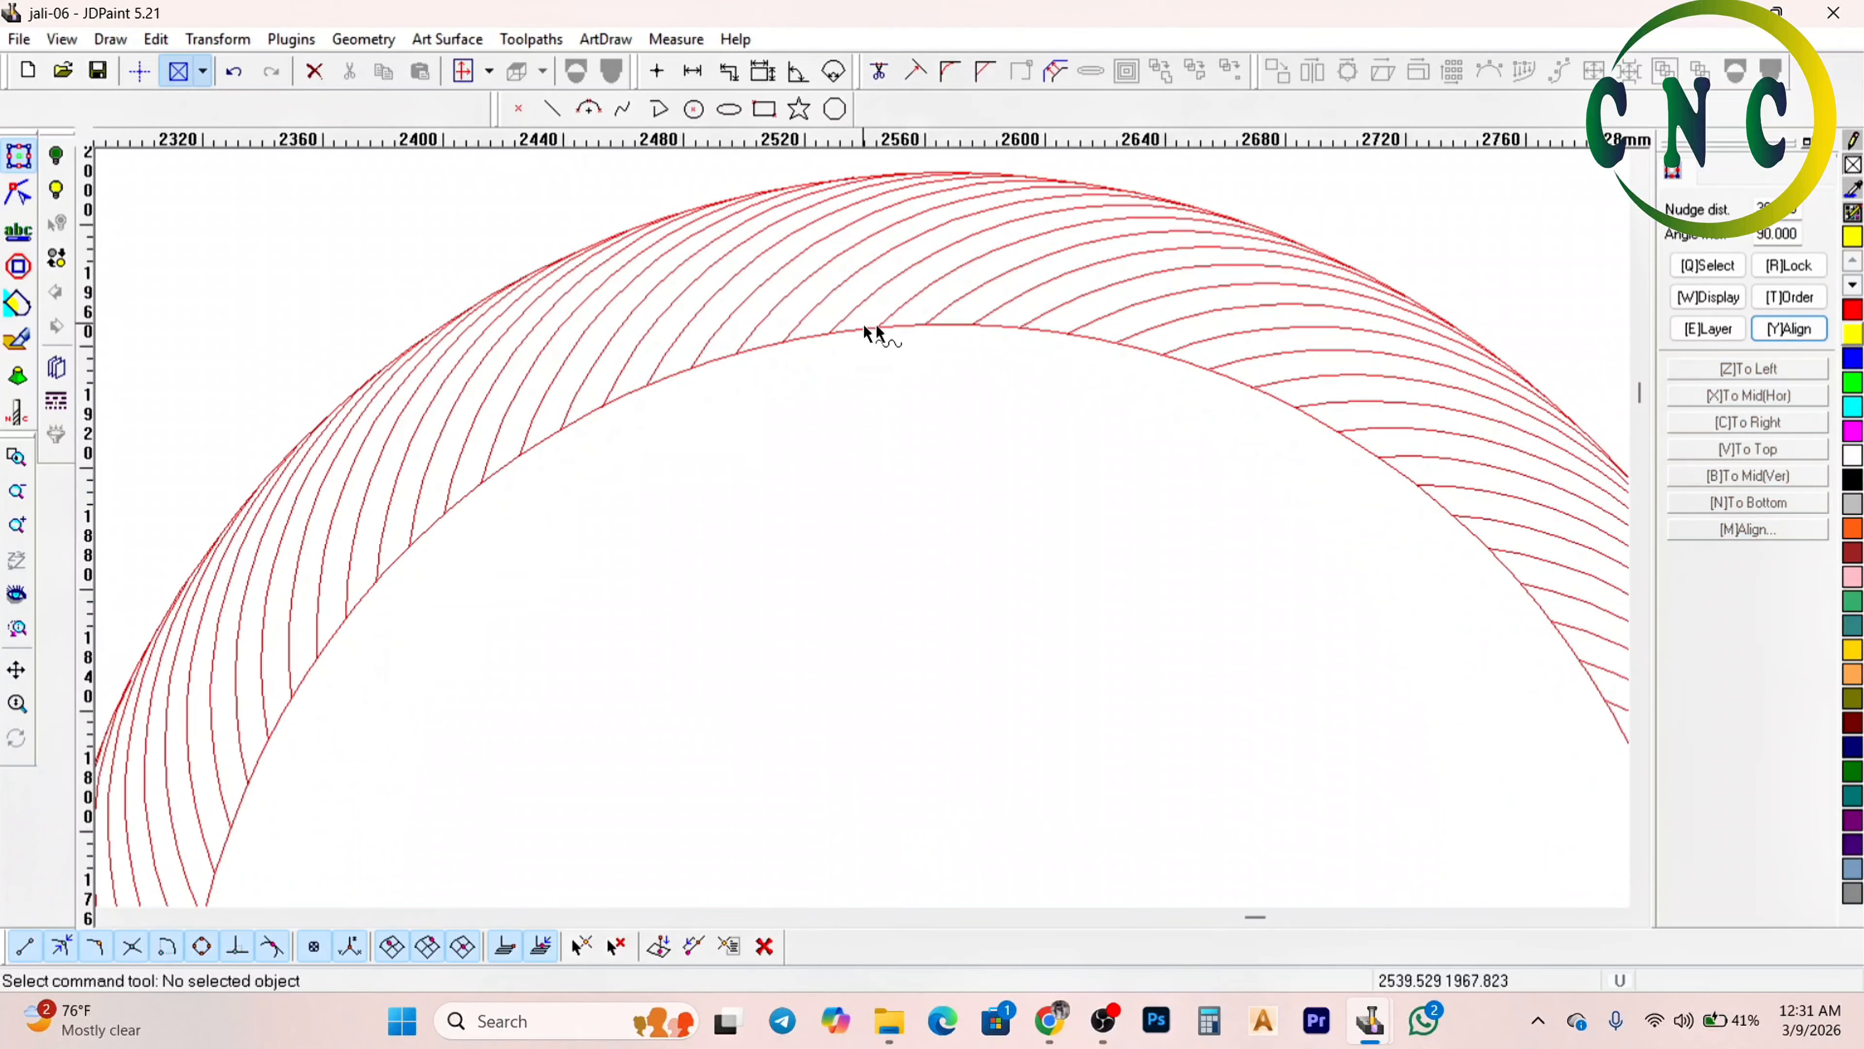
Measure the gap between neighbouring arcs near the inner circle, then undo the polar array of arcs
{"action": "left_click", "coordinate": [692, 70]}
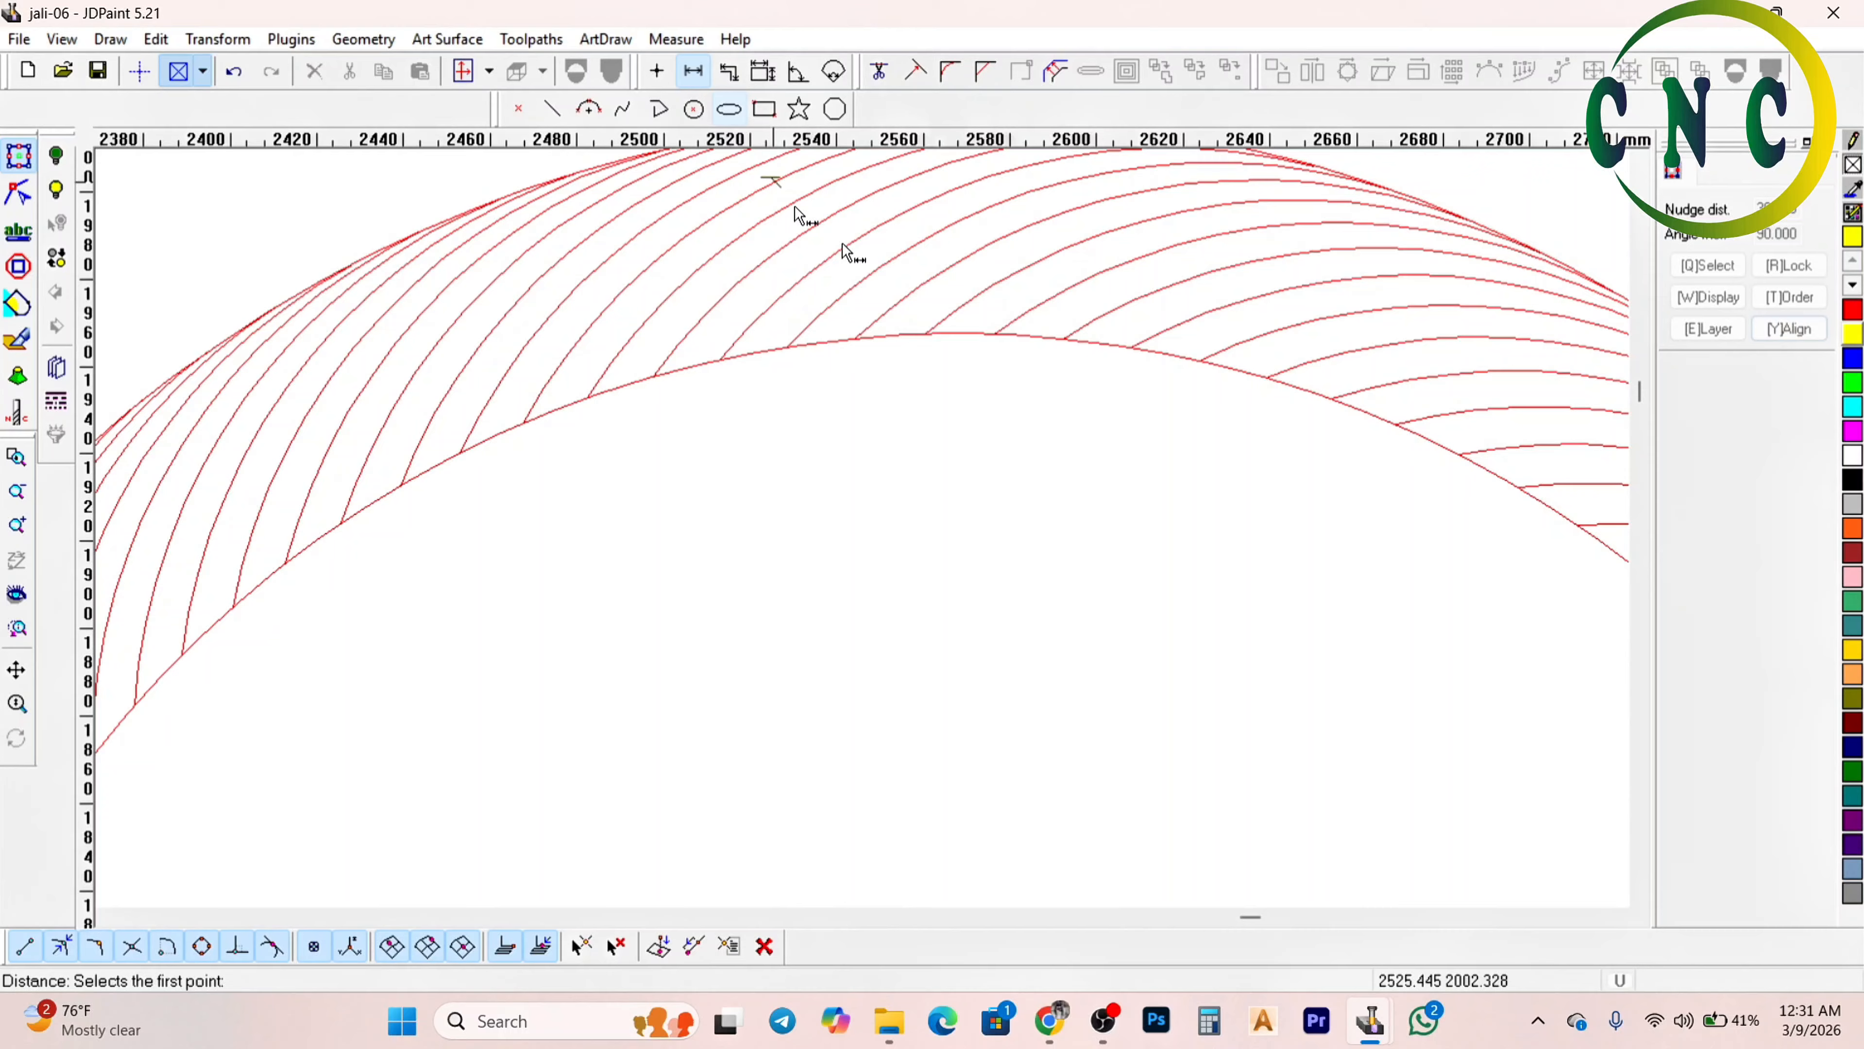
{"action": "left_click", "coordinate": [941, 275]}
{"action": "left_click", "coordinate": [965, 309]}
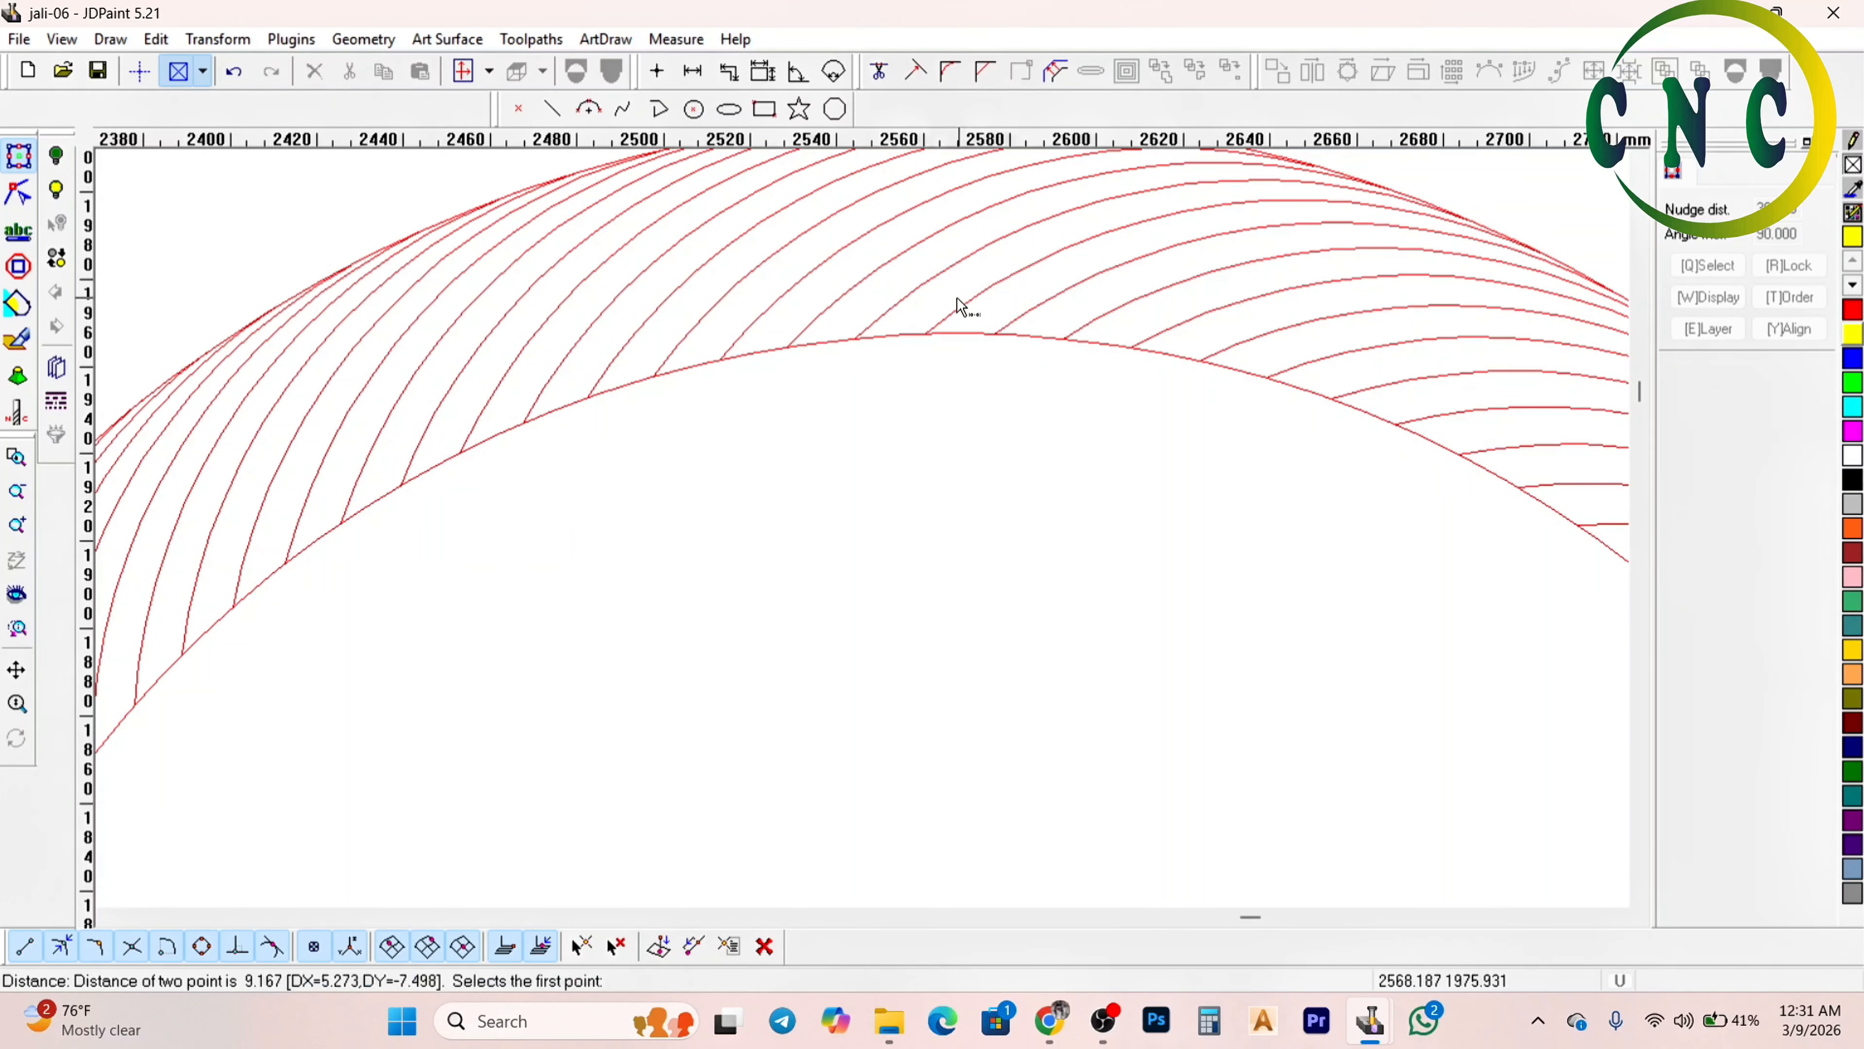
{"action": "scroll", "coordinate": [820, 361], "scroll_direction": "down", "scroll_amount": 2}
{"action": "scroll", "coordinate": [874, 312], "scroll_direction": "up", "scroll_amount": 3}
{"action": "left_click", "coordinate": [830, 328]}
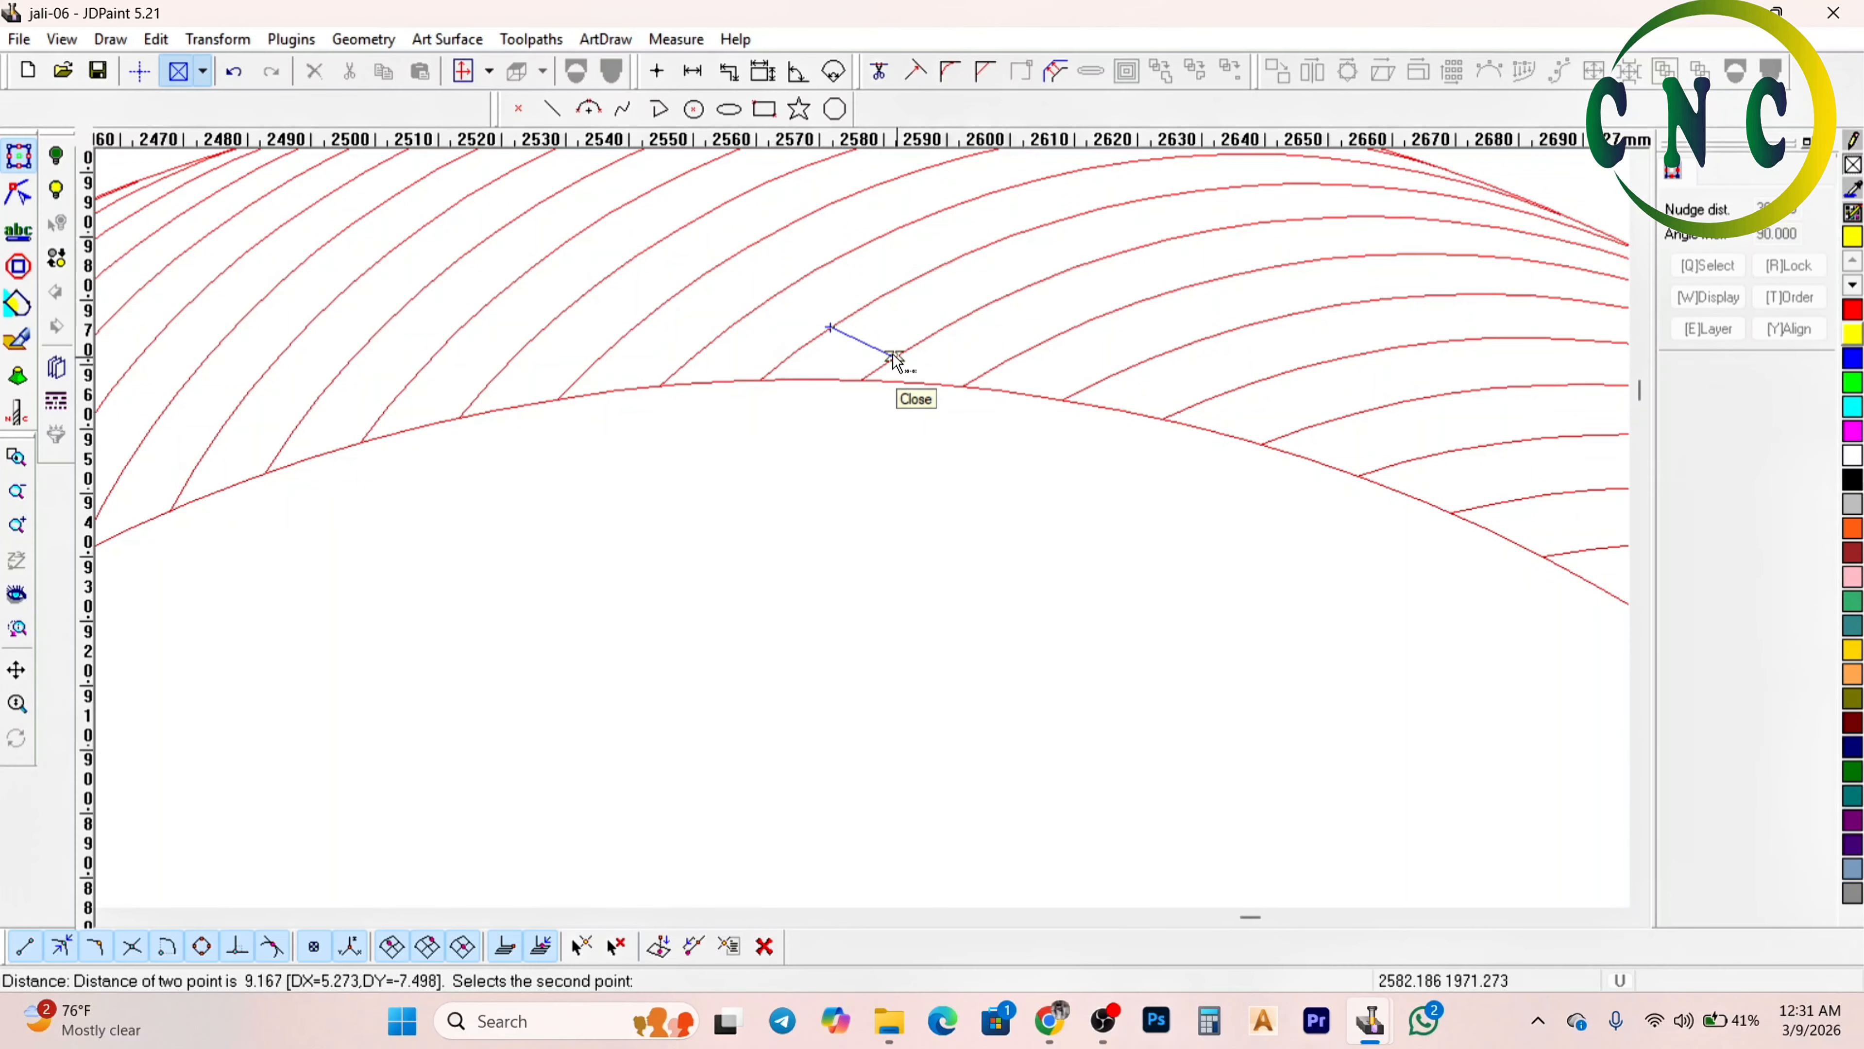
{"action": "key", "text": "Escape"}
{"action": "scroll", "coordinate": [859, 370], "scroll_direction": "down", "scroll_amount": 4}
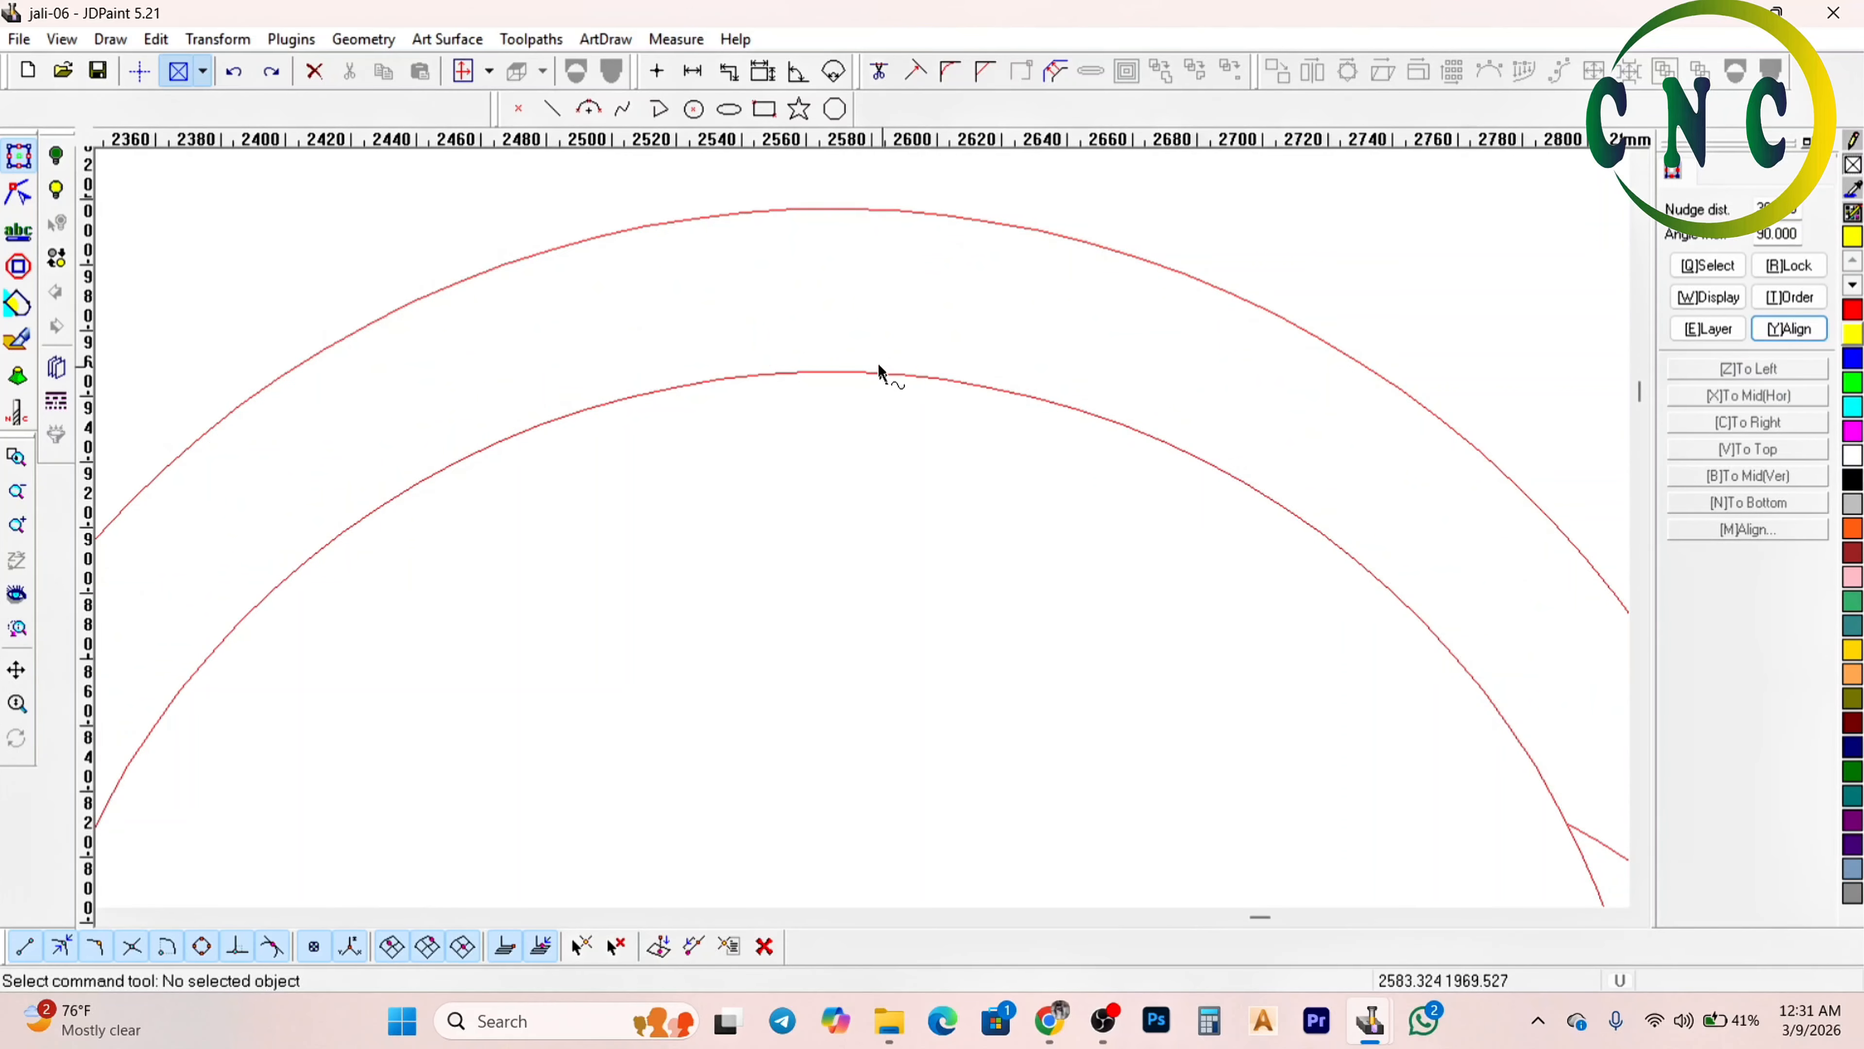
Polar-array the arc through a full 360° about the circles' centre point, with wider spacing between copies
{"action": "scroll", "coordinate": [1117, 547], "scroll_direction": "up", "scroll_amount": 2}
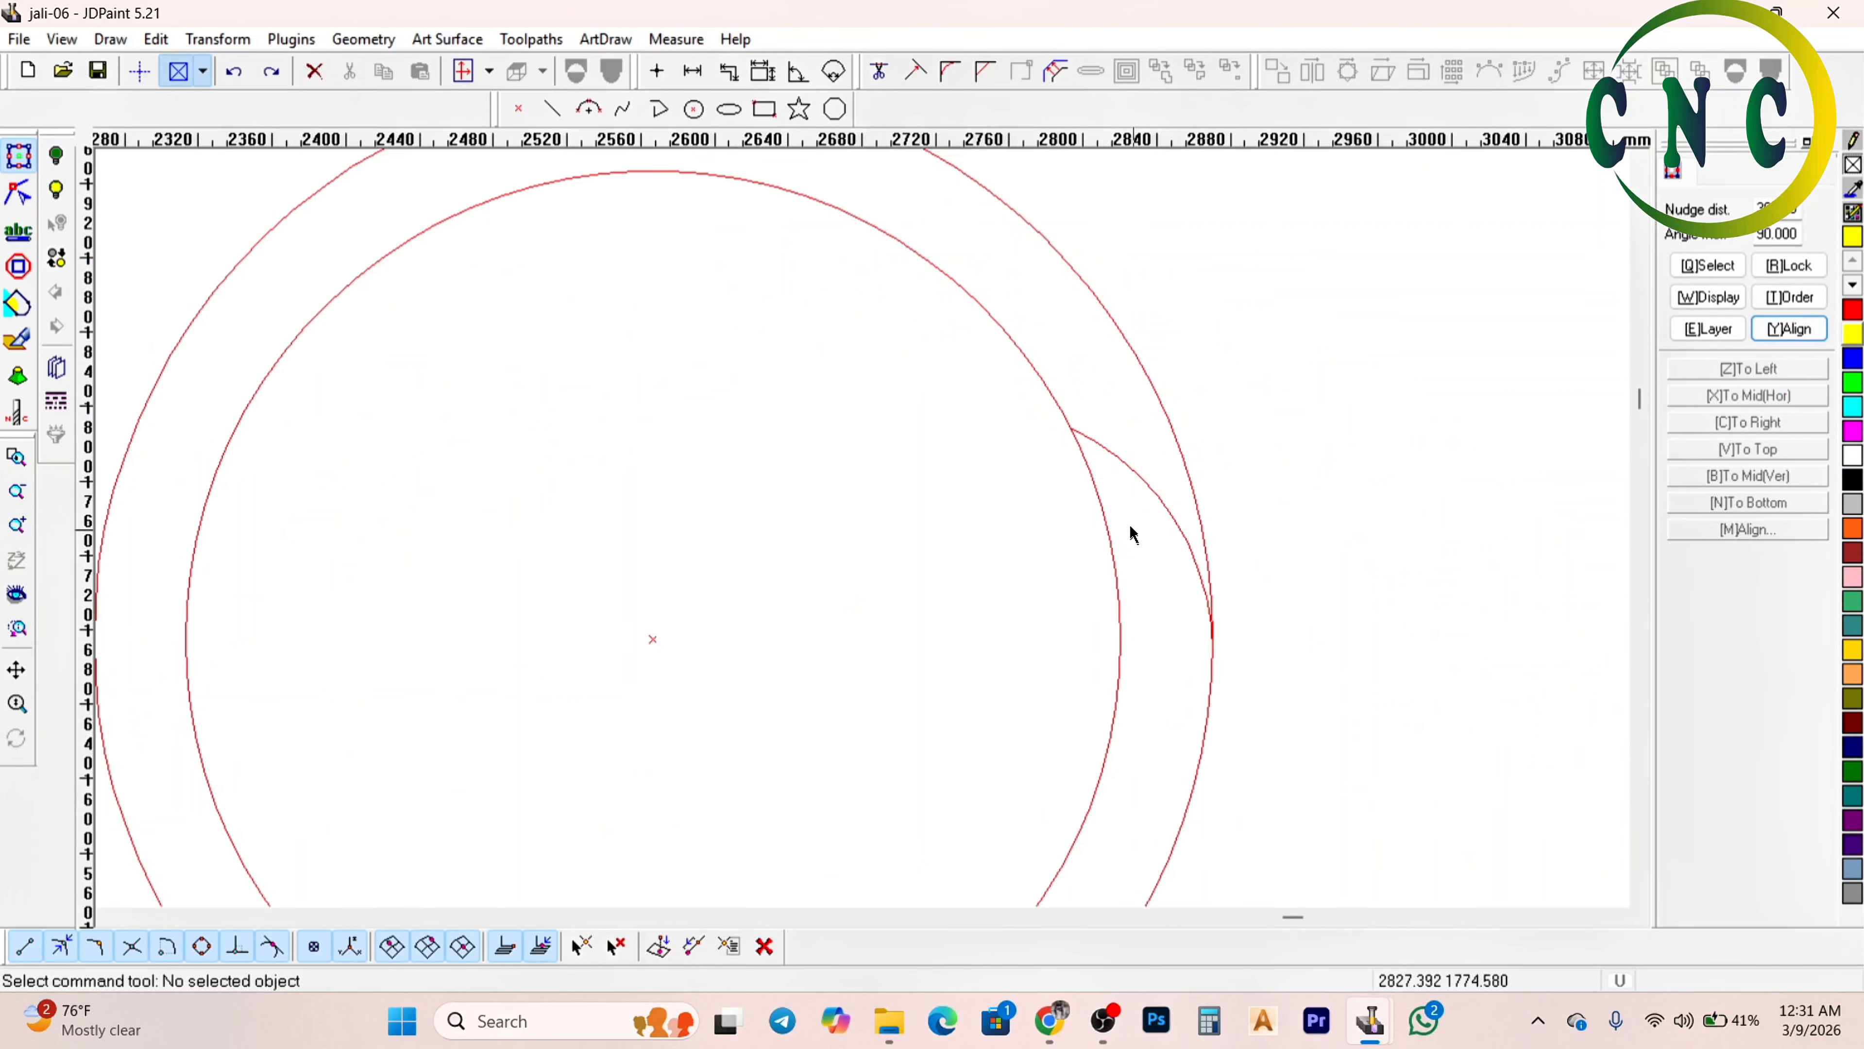
{"action": "left_click", "coordinate": [1143, 489]}
{"action": "scroll", "coordinate": [1117, 508], "scroll_direction": "down", "scroll_amount": 2}
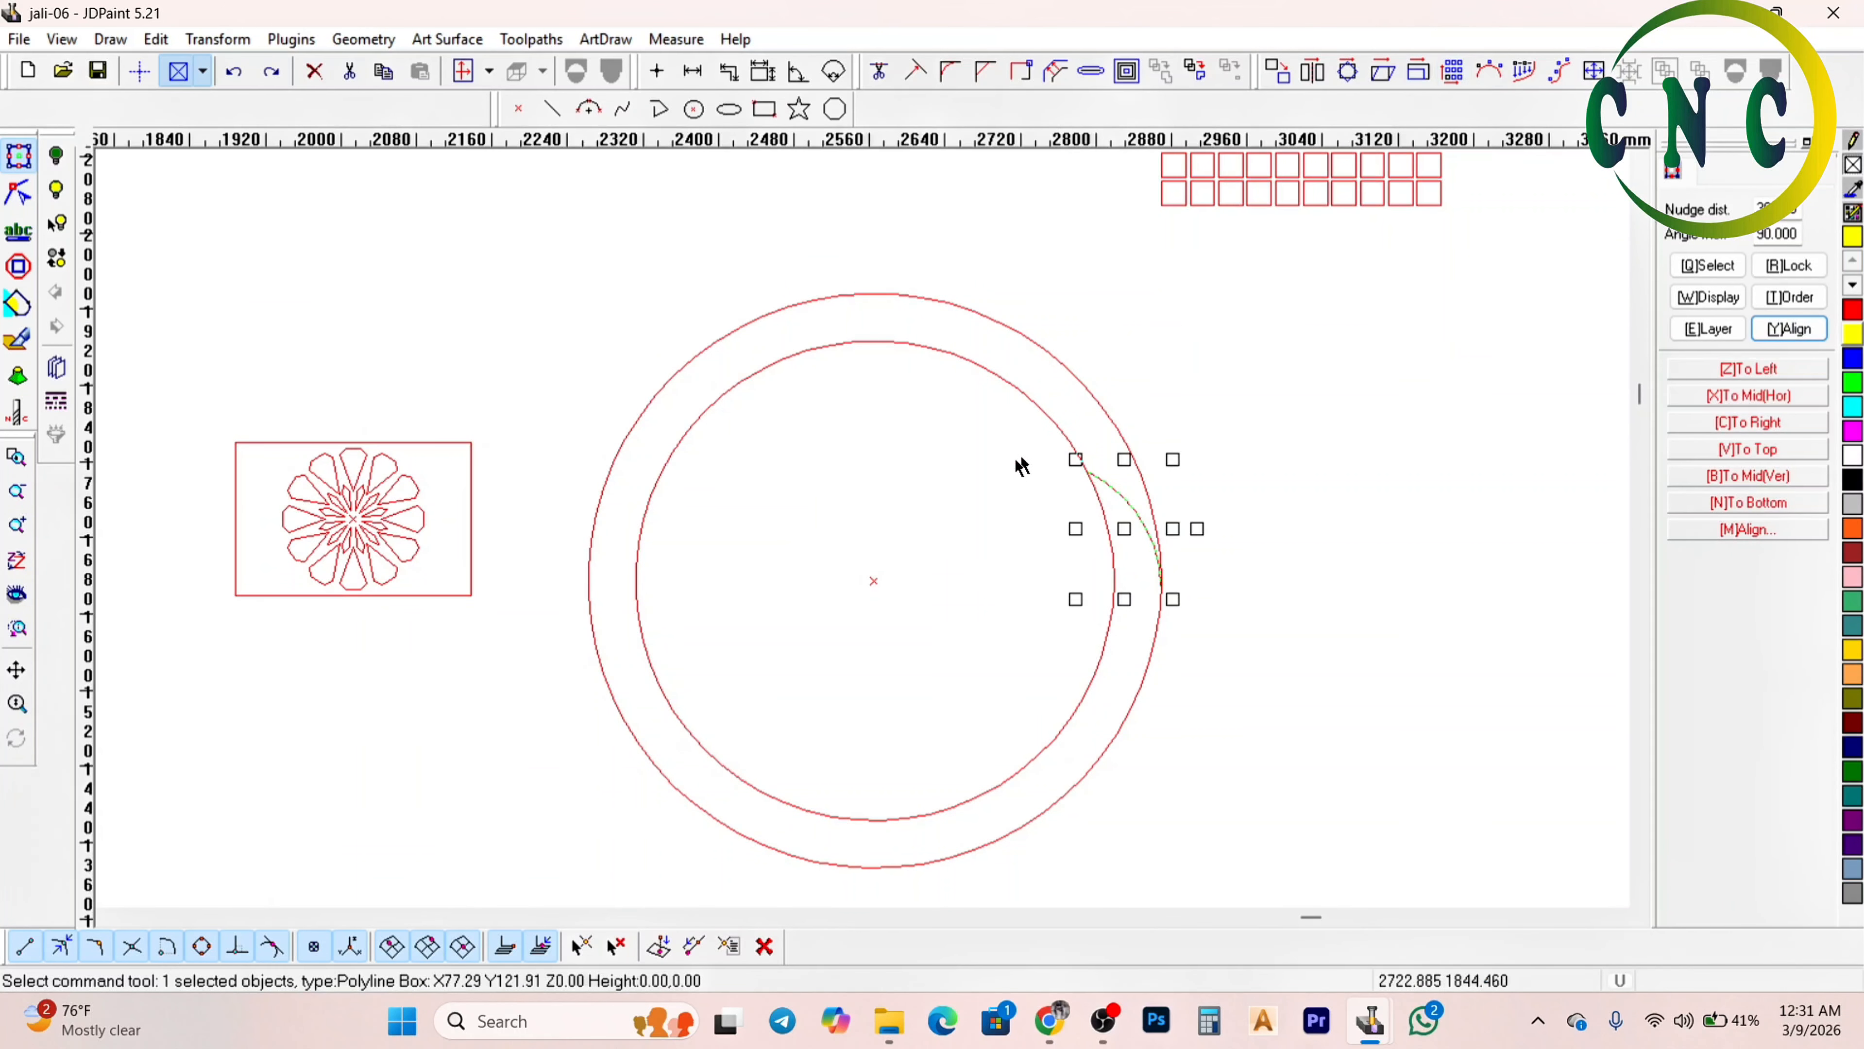
{"action": "scroll", "coordinate": [927, 403], "scroll_direction": "up", "scroll_amount": 2}
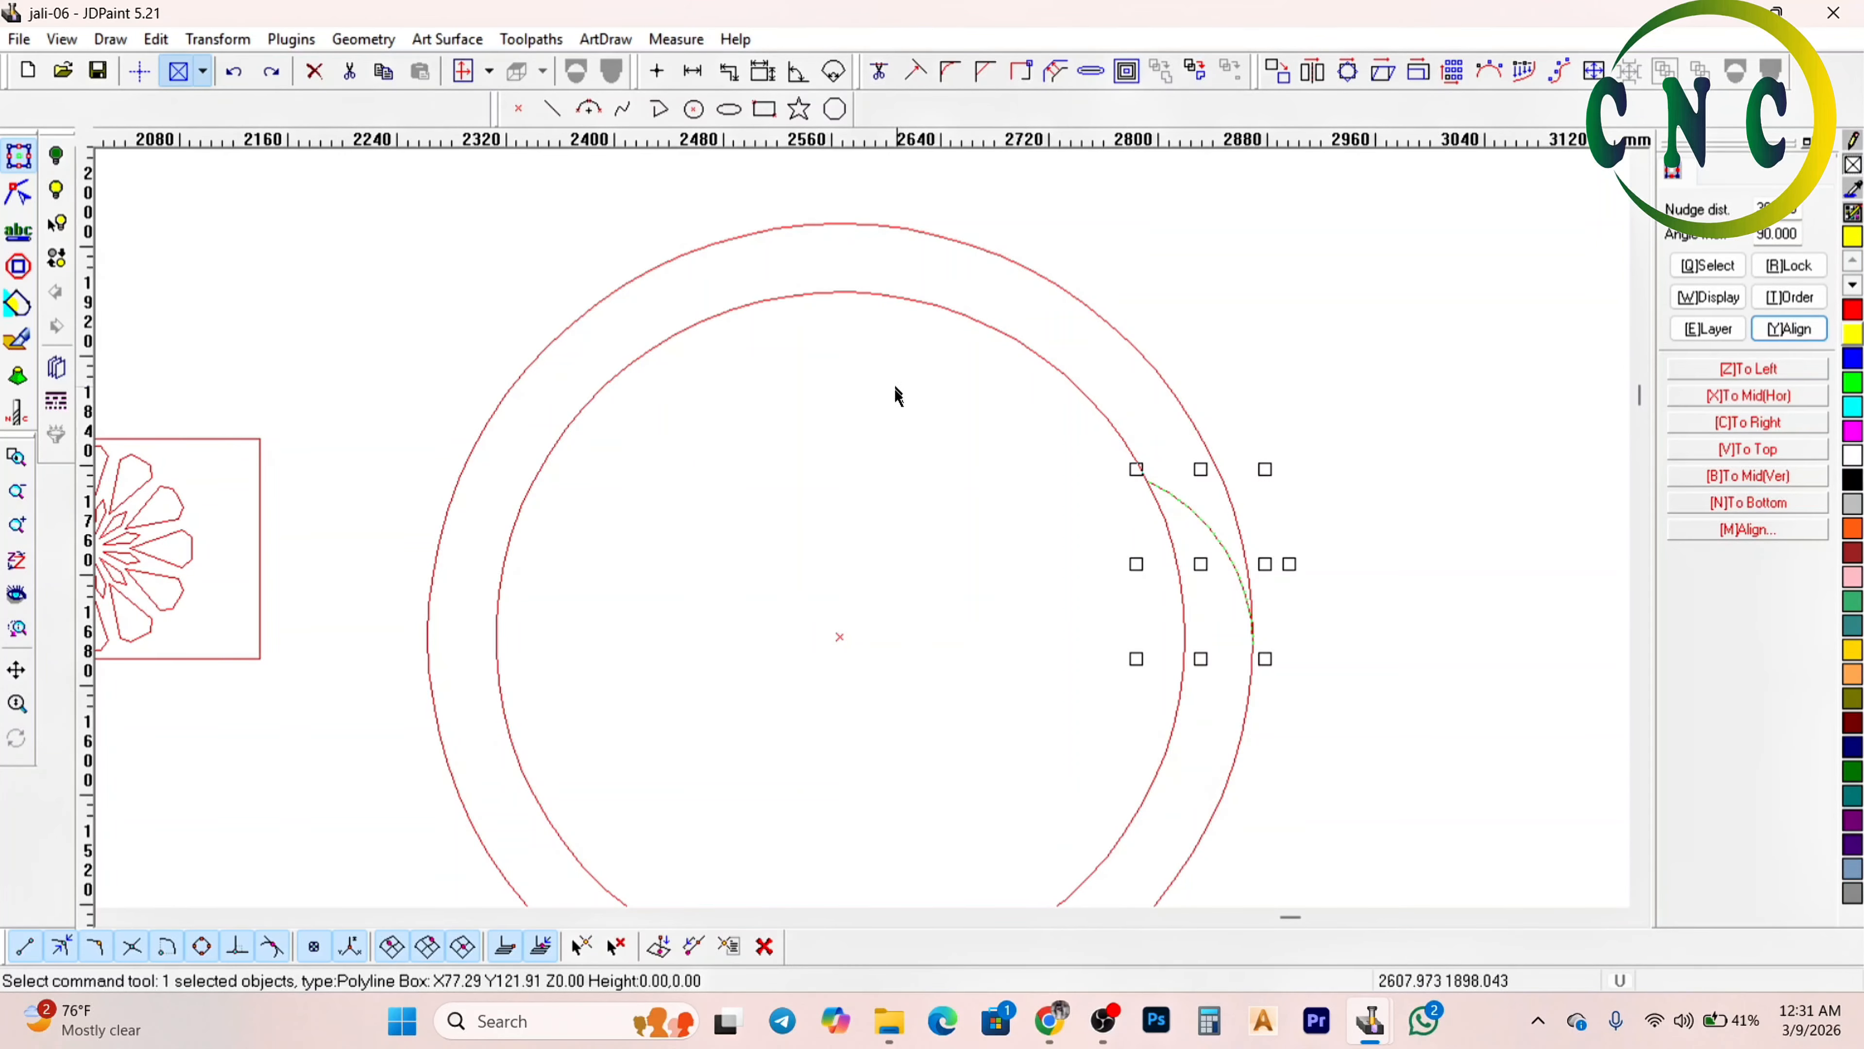
{"action": "scroll", "coordinate": [894, 387], "scroll_direction": "down", "scroll_amount": 2}
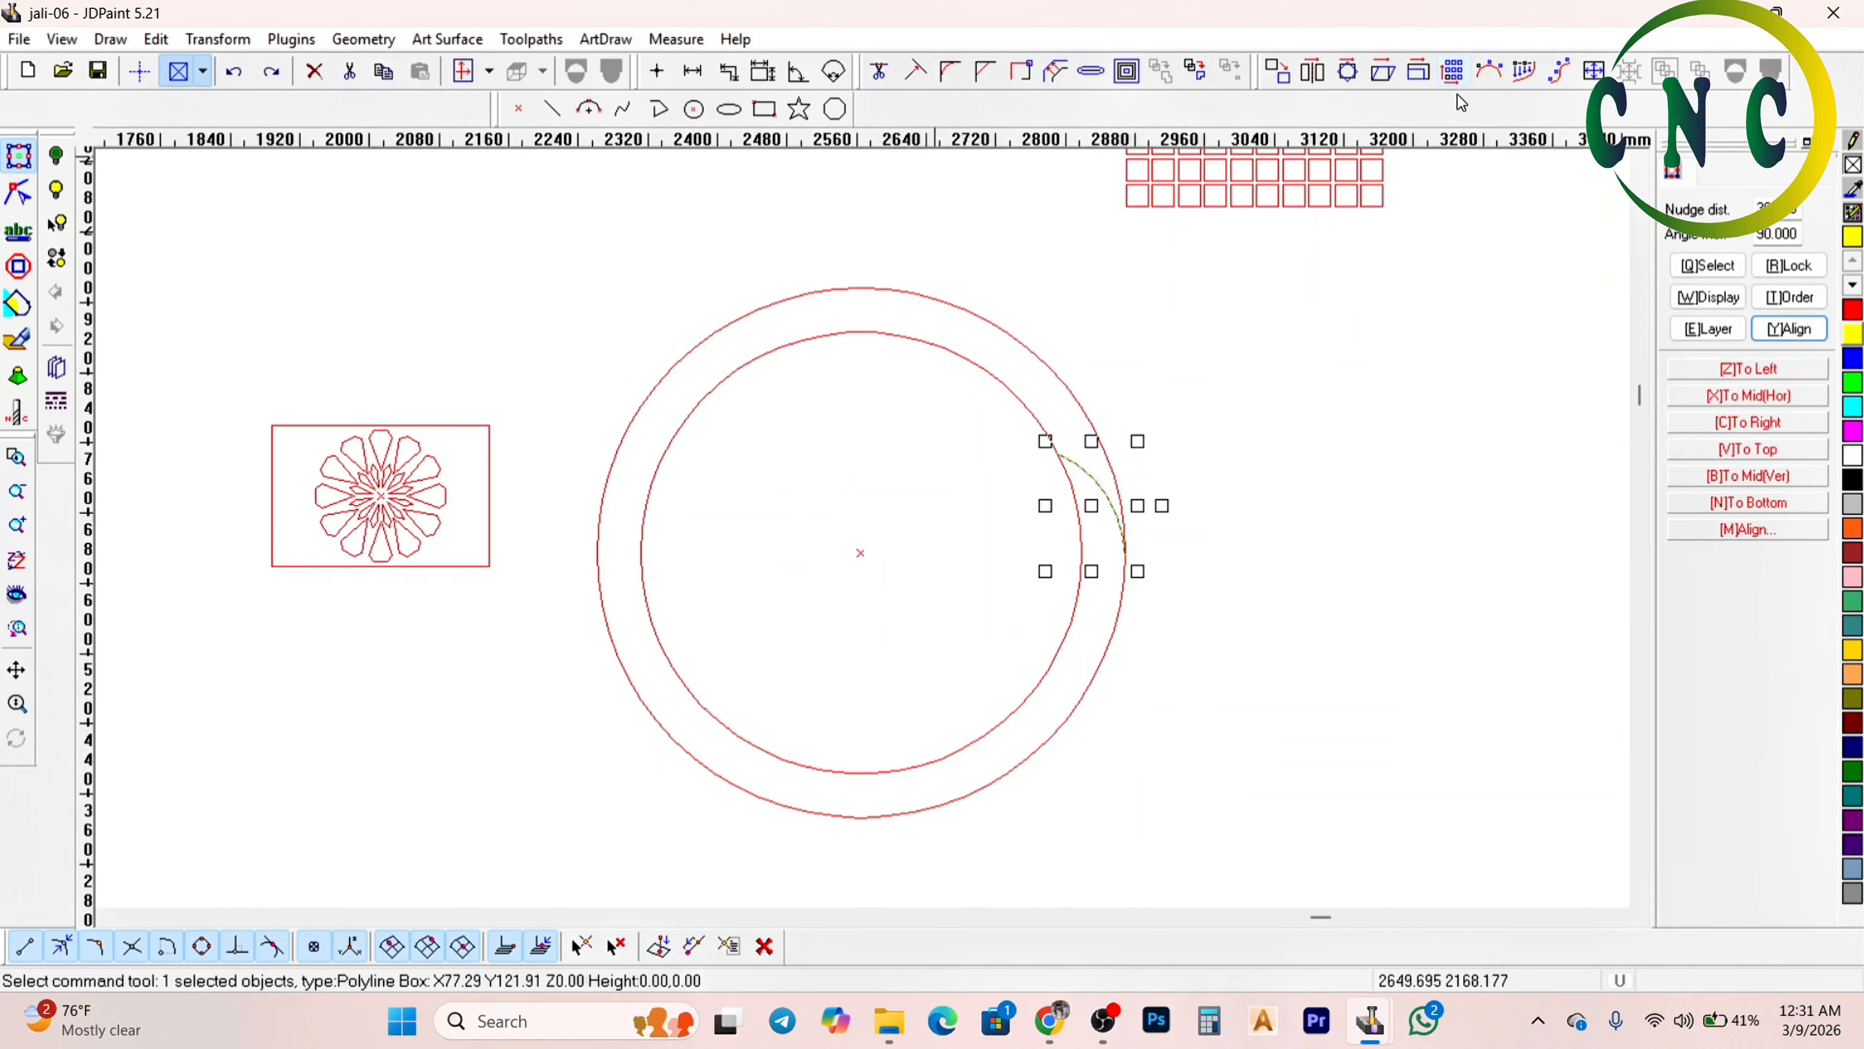
{"action": "left_click", "coordinate": [1454, 74]}
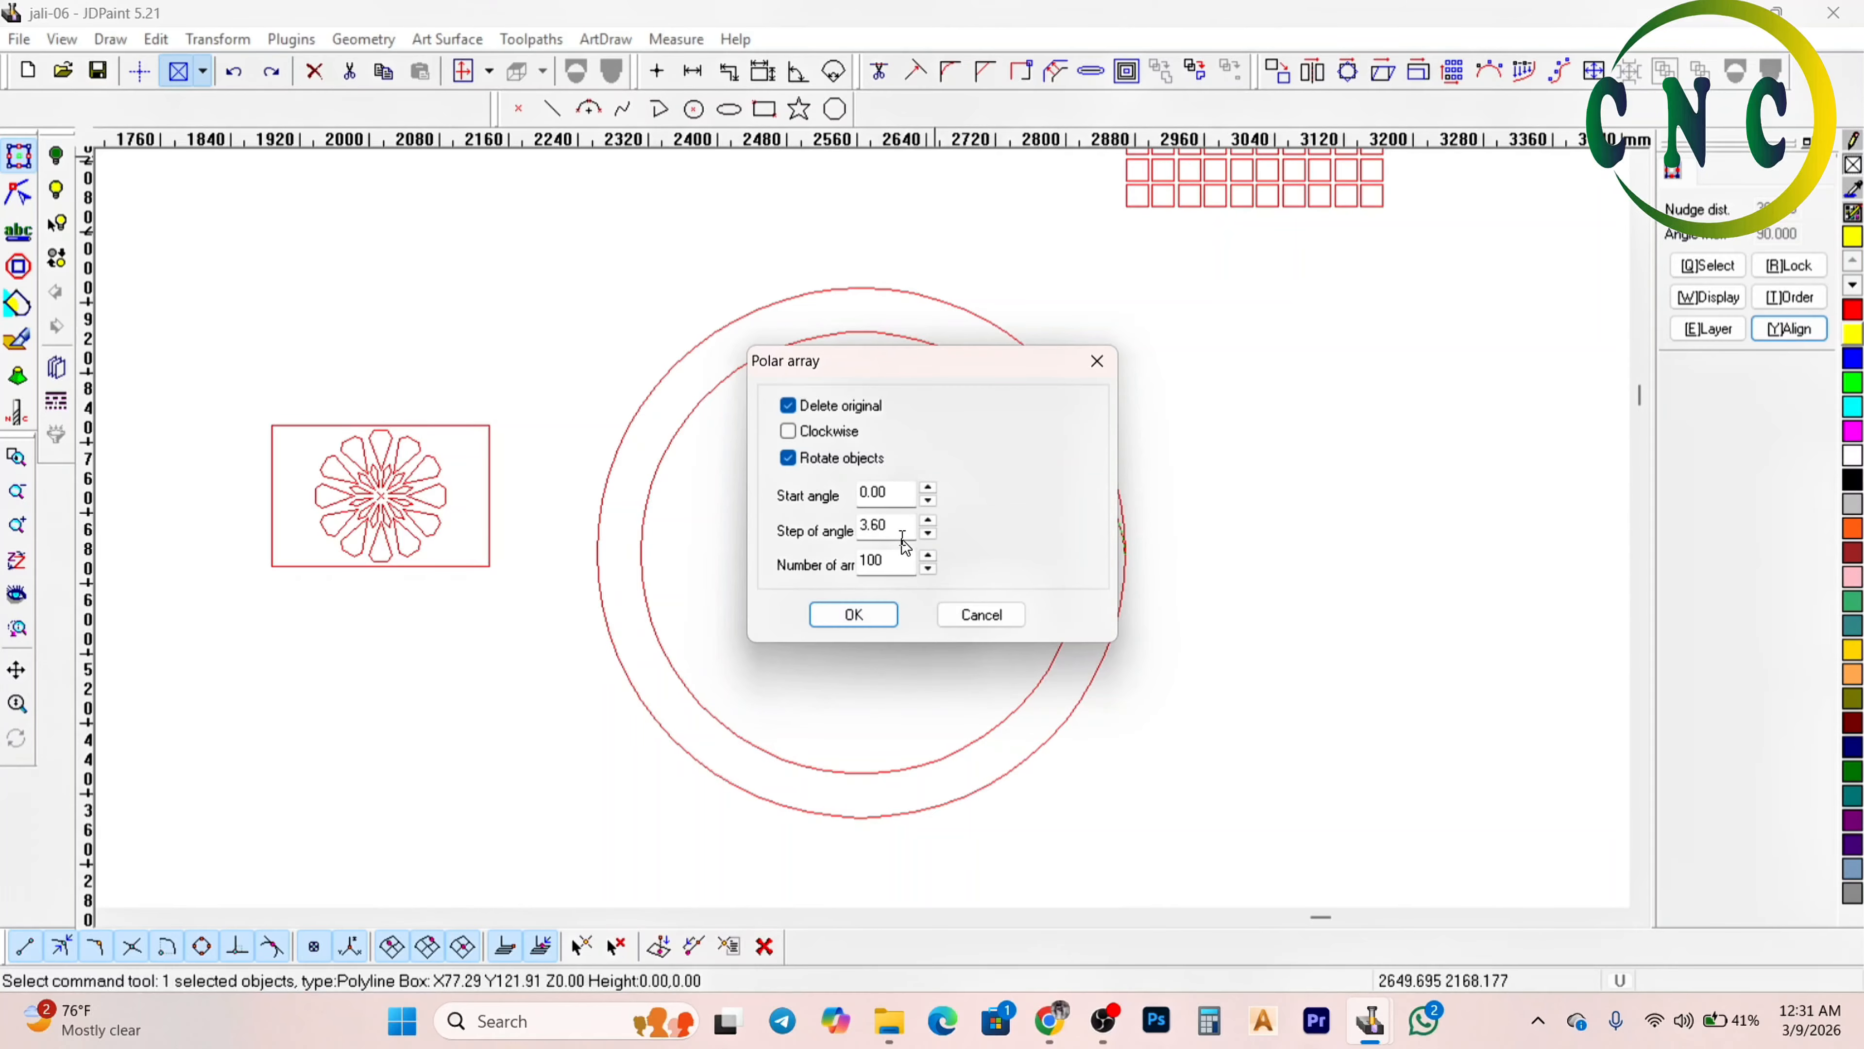
{"action": "left_click_drag", "start_coordinate": [903, 530], "coordinate": [850, 532]}
{"action": "type", "text": "360"}
{"action": "left_click_drag", "start_coordinate": [887, 569], "coordinate": [813, 576]}
{"action": "left_click", "coordinate": [815, 621]}
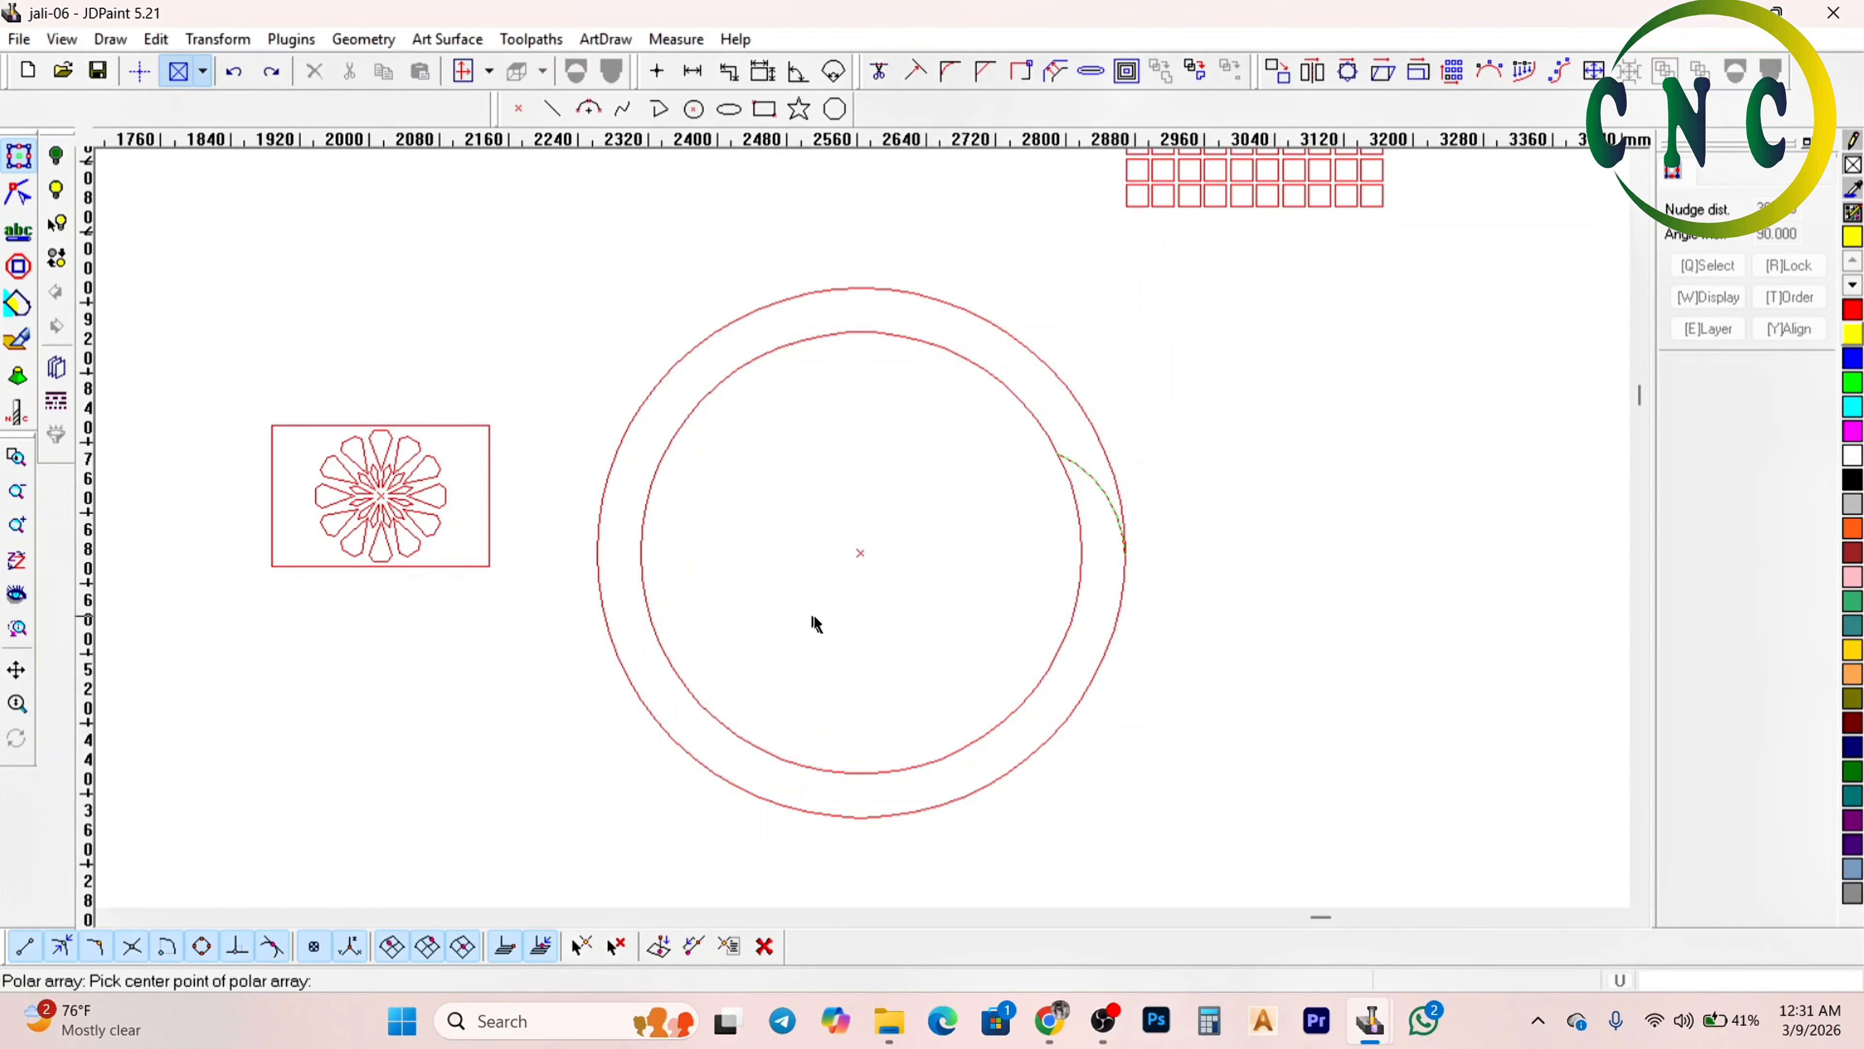
{"action": "left_click", "coordinate": [852, 552]}
{"action": "scroll", "coordinate": [812, 304], "scroll_direction": "up", "scroll_amount": 5}
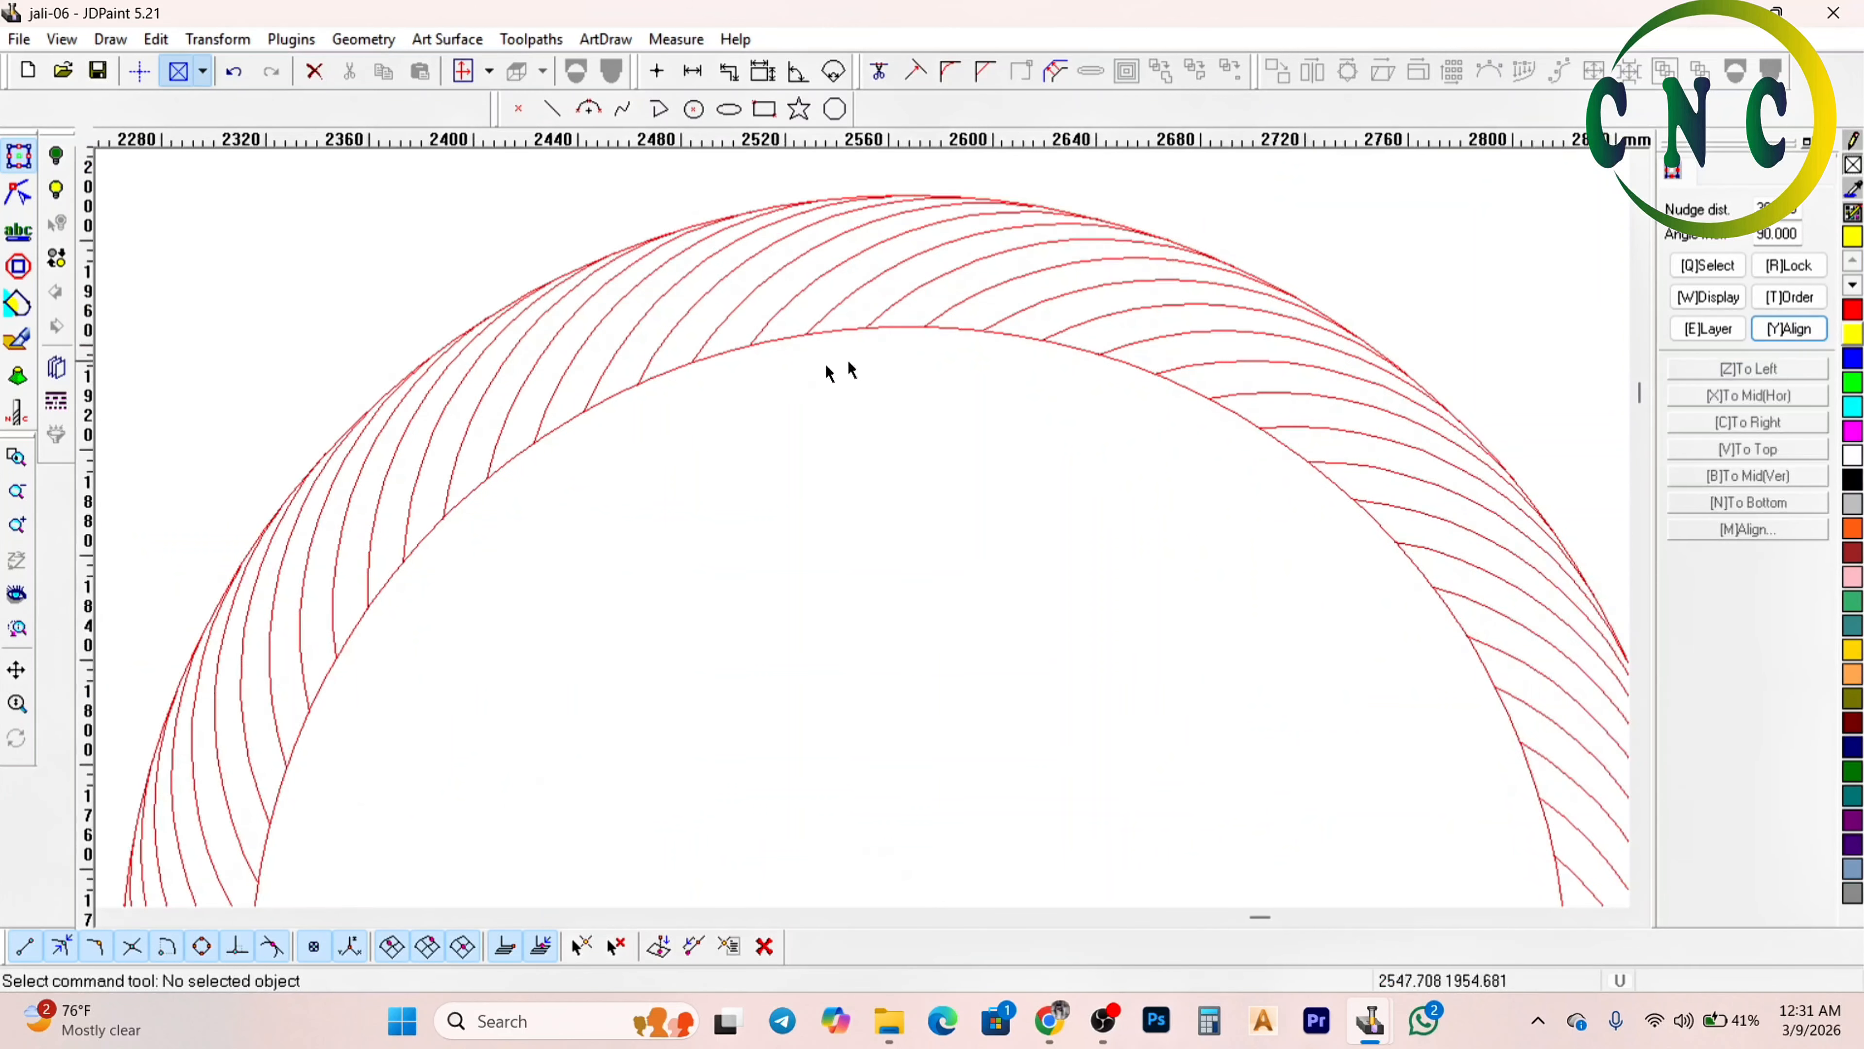
Measure the gap between neighbouring arcs near the inner circle's top and check the spacing around the band
{"action": "left_click", "coordinate": [693, 71]}
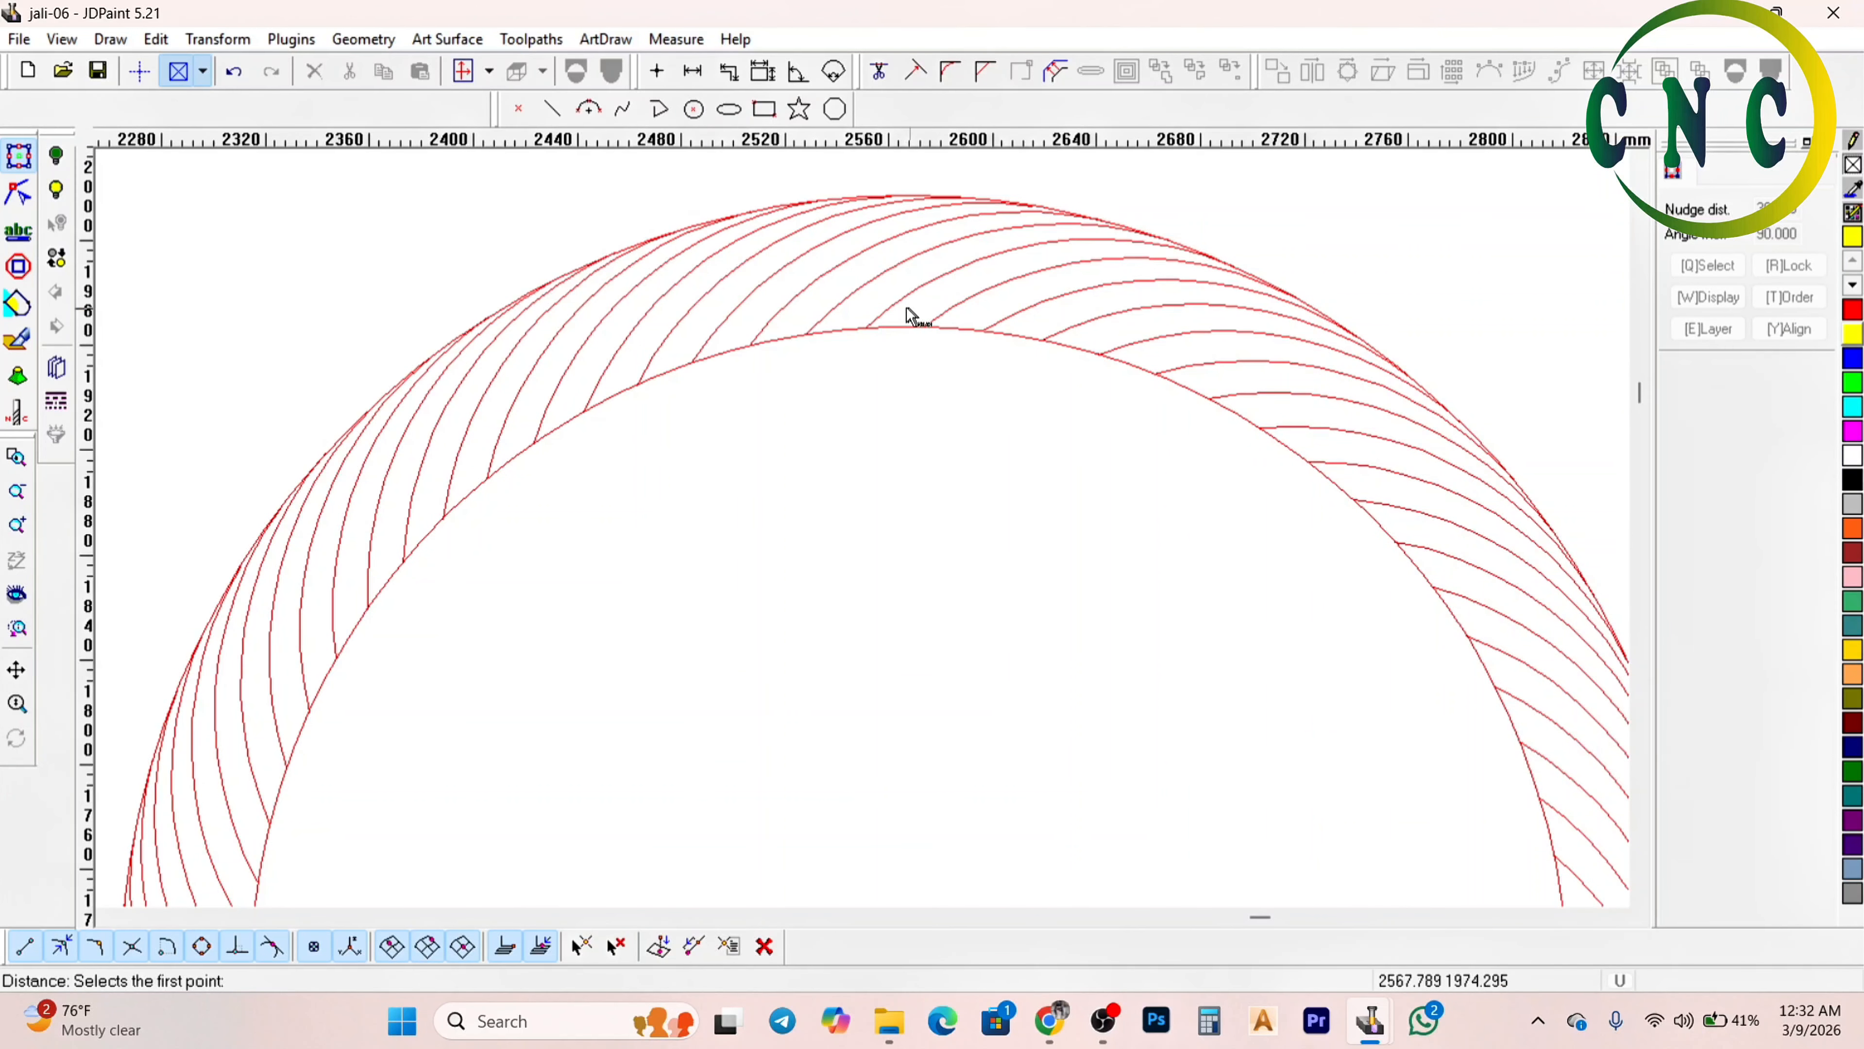
{"action": "left_click", "coordinate": [890, 303]}
{"action": "scroll", "coordinate": [947, 308], "scroll_direction": "up", "scroll_amount": 2}
{"action": "left_click", "coordinate": [926, 325]}
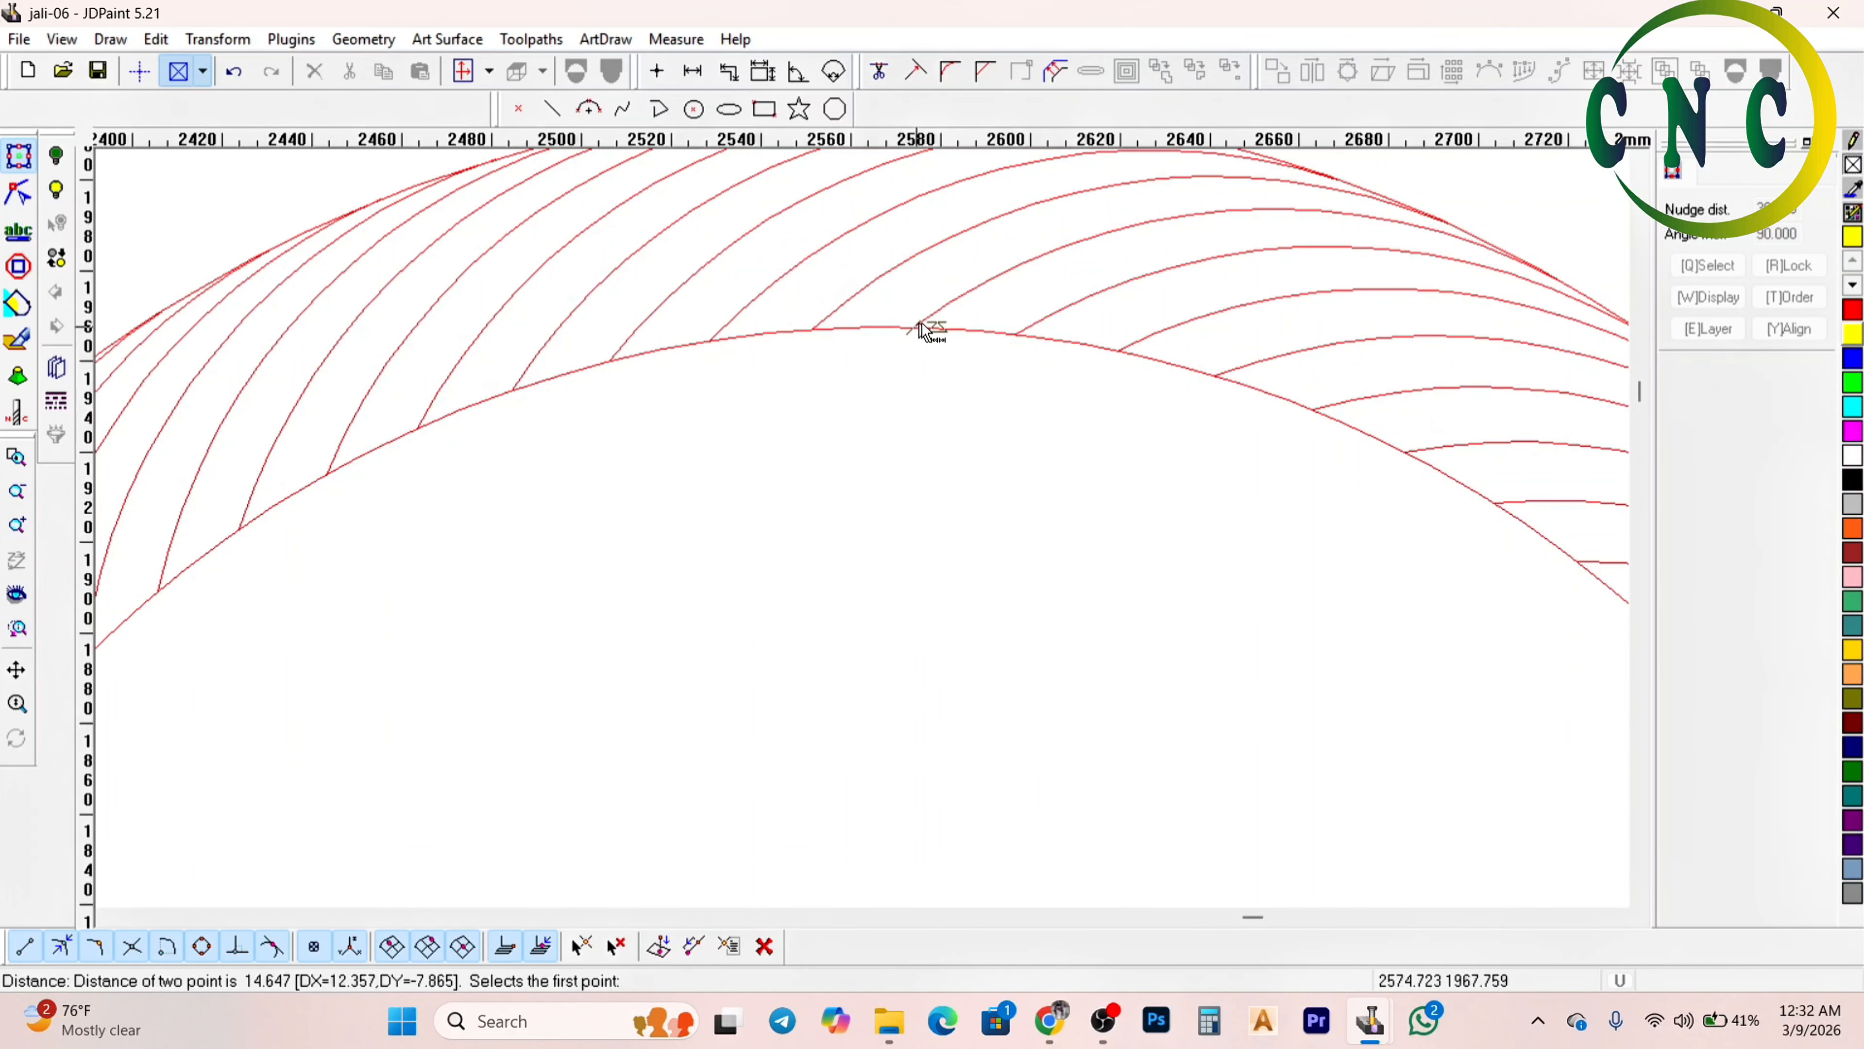
{"action": "left_click", "coordinate": [926, 325]}
{"action": "right_click", "coordinate": [887, 302]}
{"action": "left_click", "coordinate": [938, 317]}
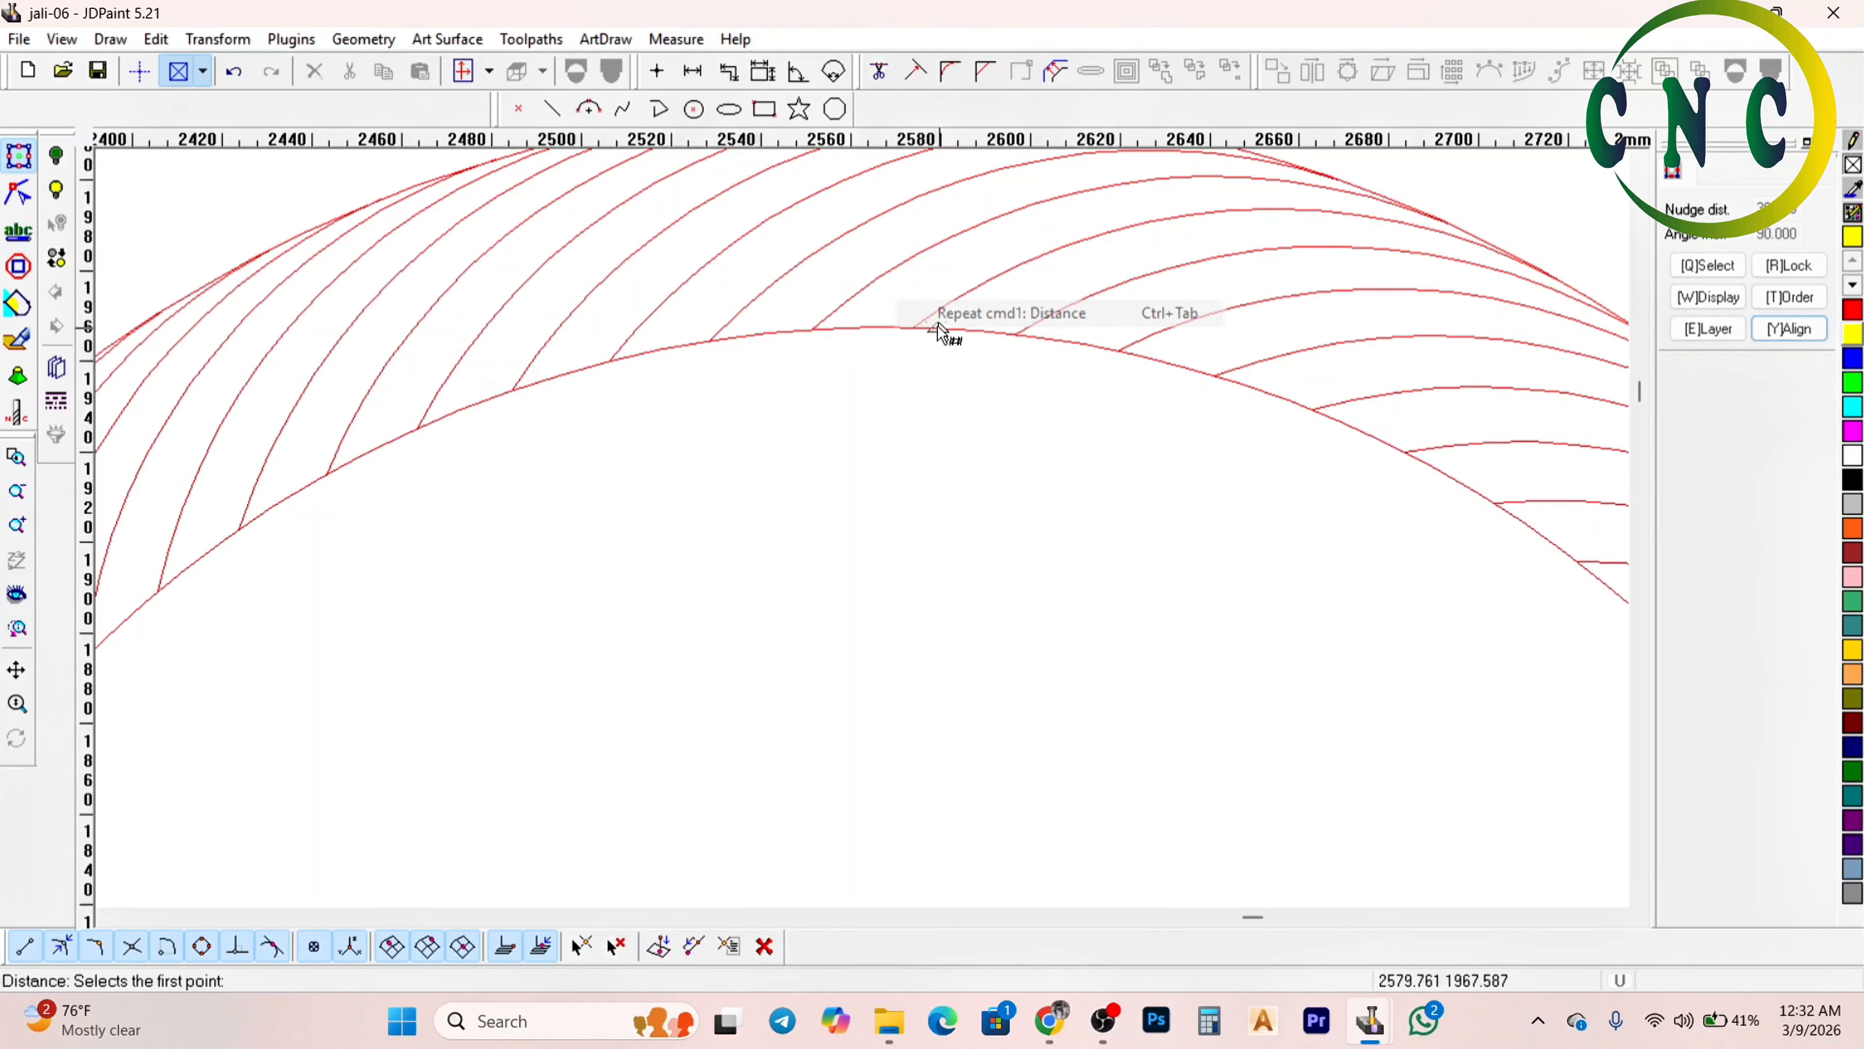
{"action": "left_click", "coordinate": [928, 325]}
{"action": "left_click", "coordinate": [898, 268]}
{"action": "right_click", "coordinate": [896, 308]}
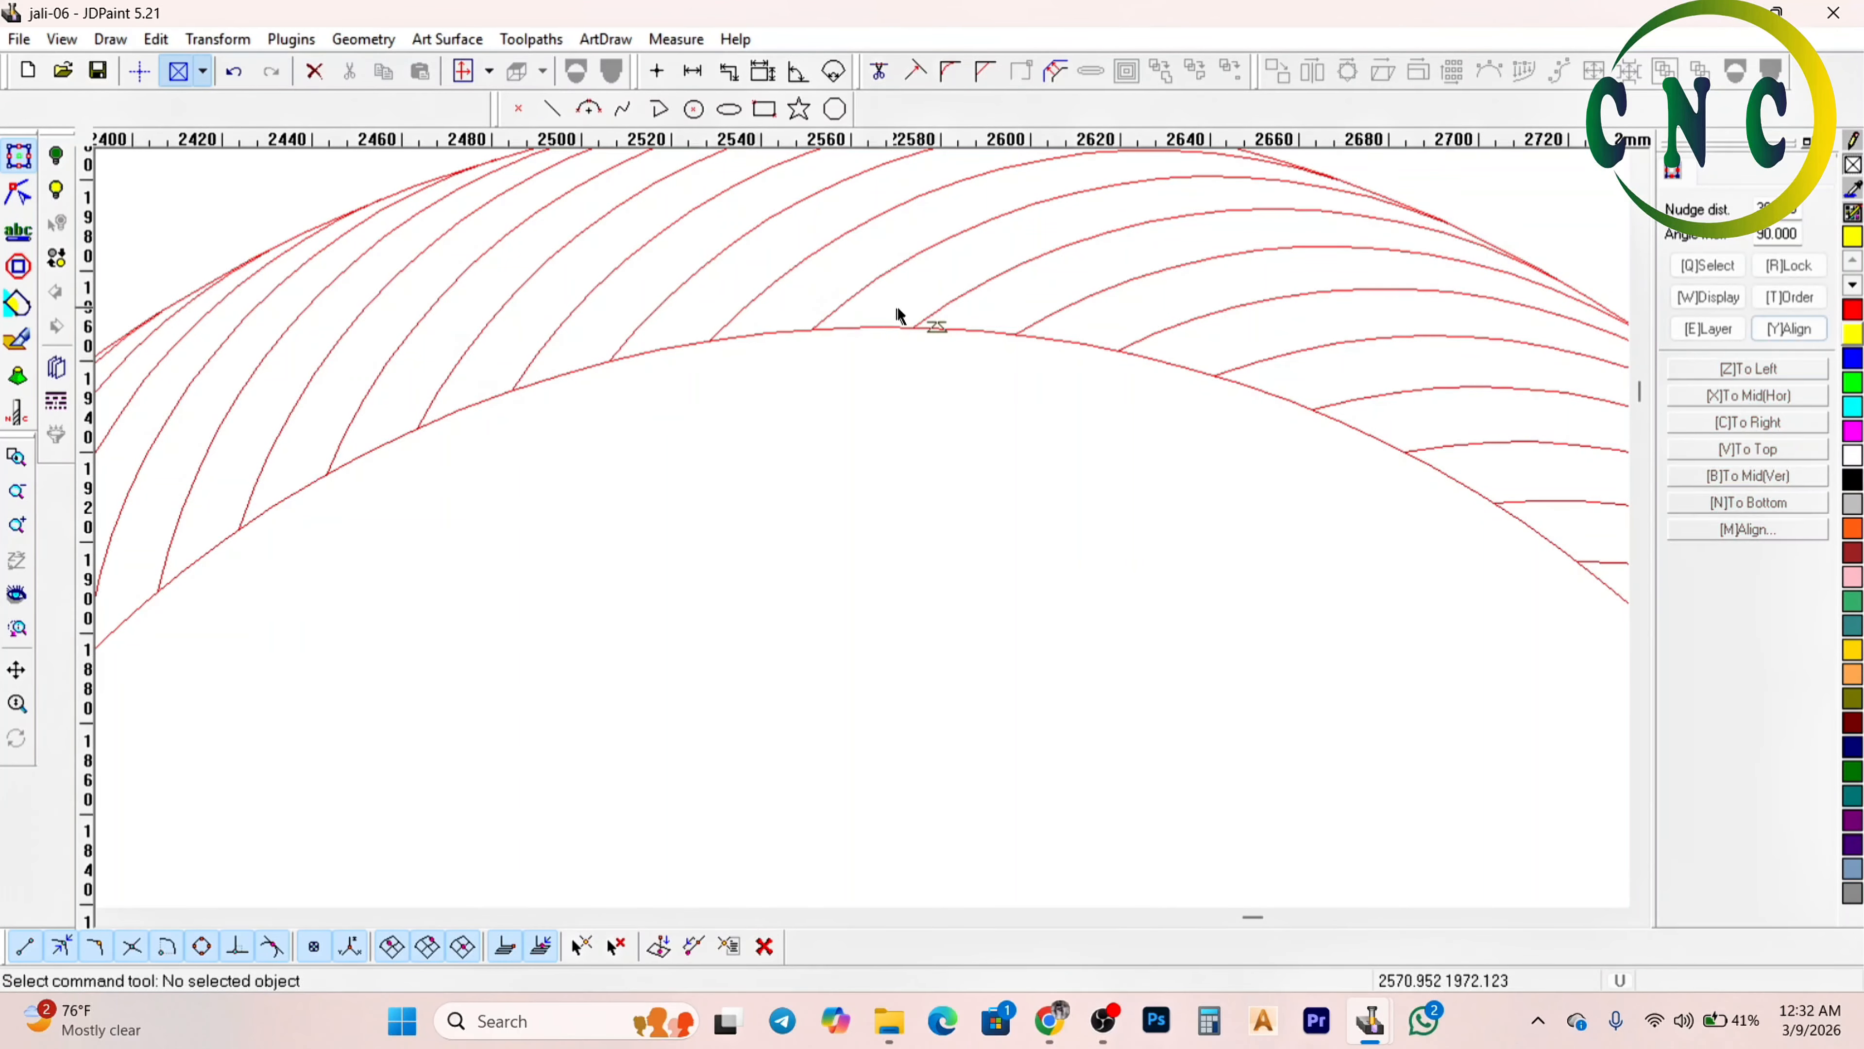
{"action": "scroll", "coordinate": [900, 315], "scroll_direction": "down", "scroll_amount": 5}
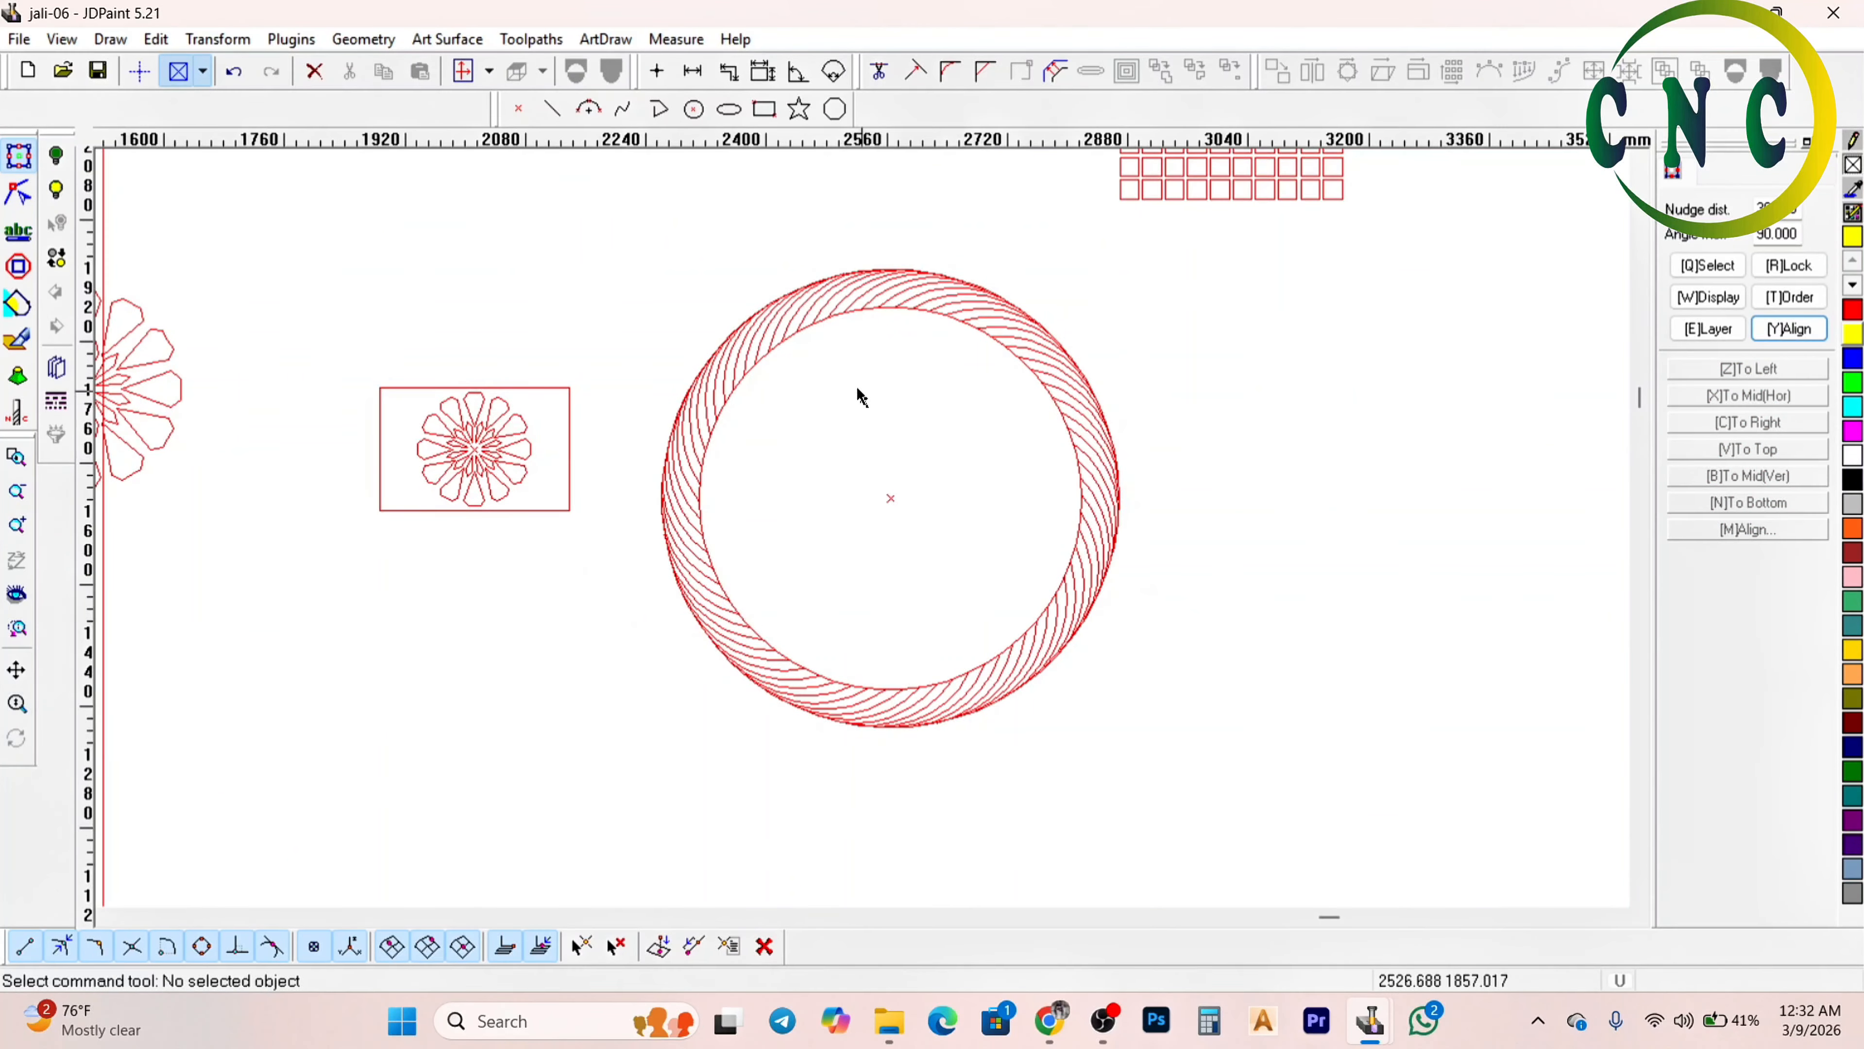
{"action": "scroll", "coordinate": [815, 367], "scroll_direction": "up", "scroll_amount": 2}
{"action": "scroll", "coordinate": [804, 360], "scroll_direction": "down", "scroll_amount": 2}
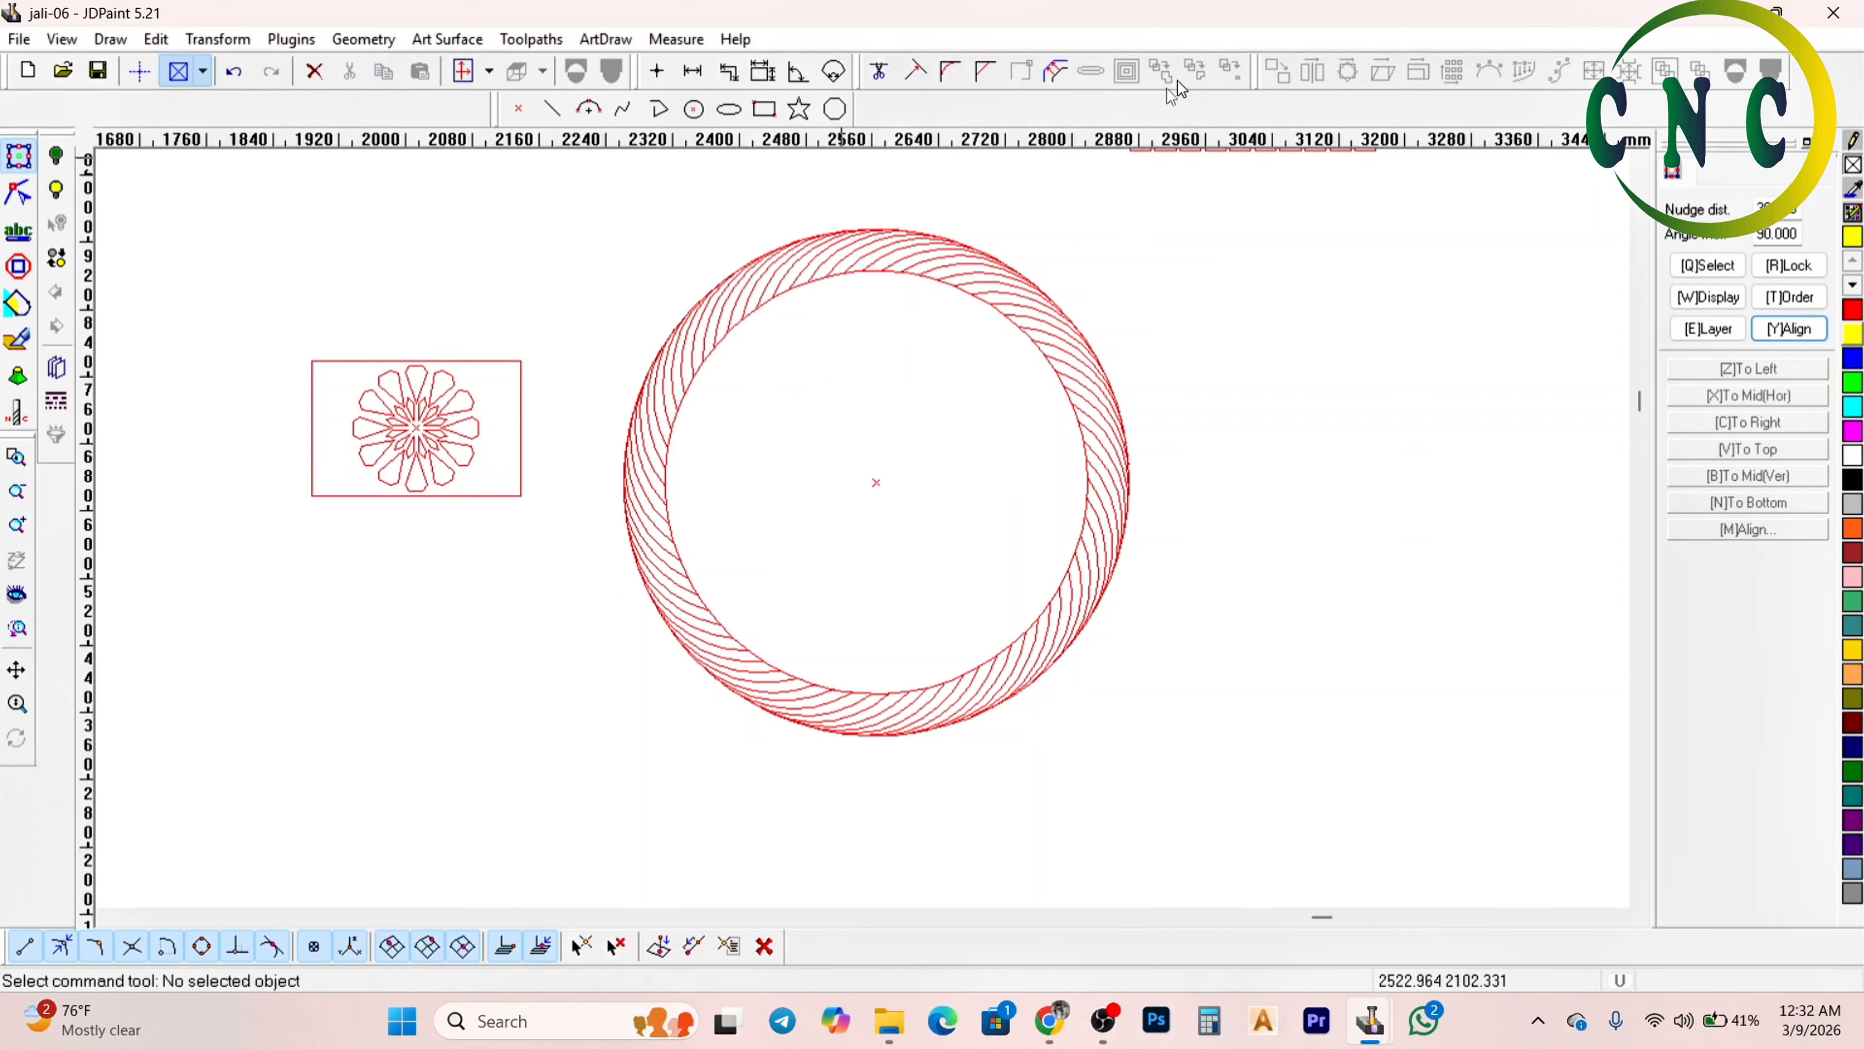
Draw a straight vertical line about 721 mm long through both circles, extending beyond them at both ends
{"action": "left_click", "coordinate": [624, 110]}
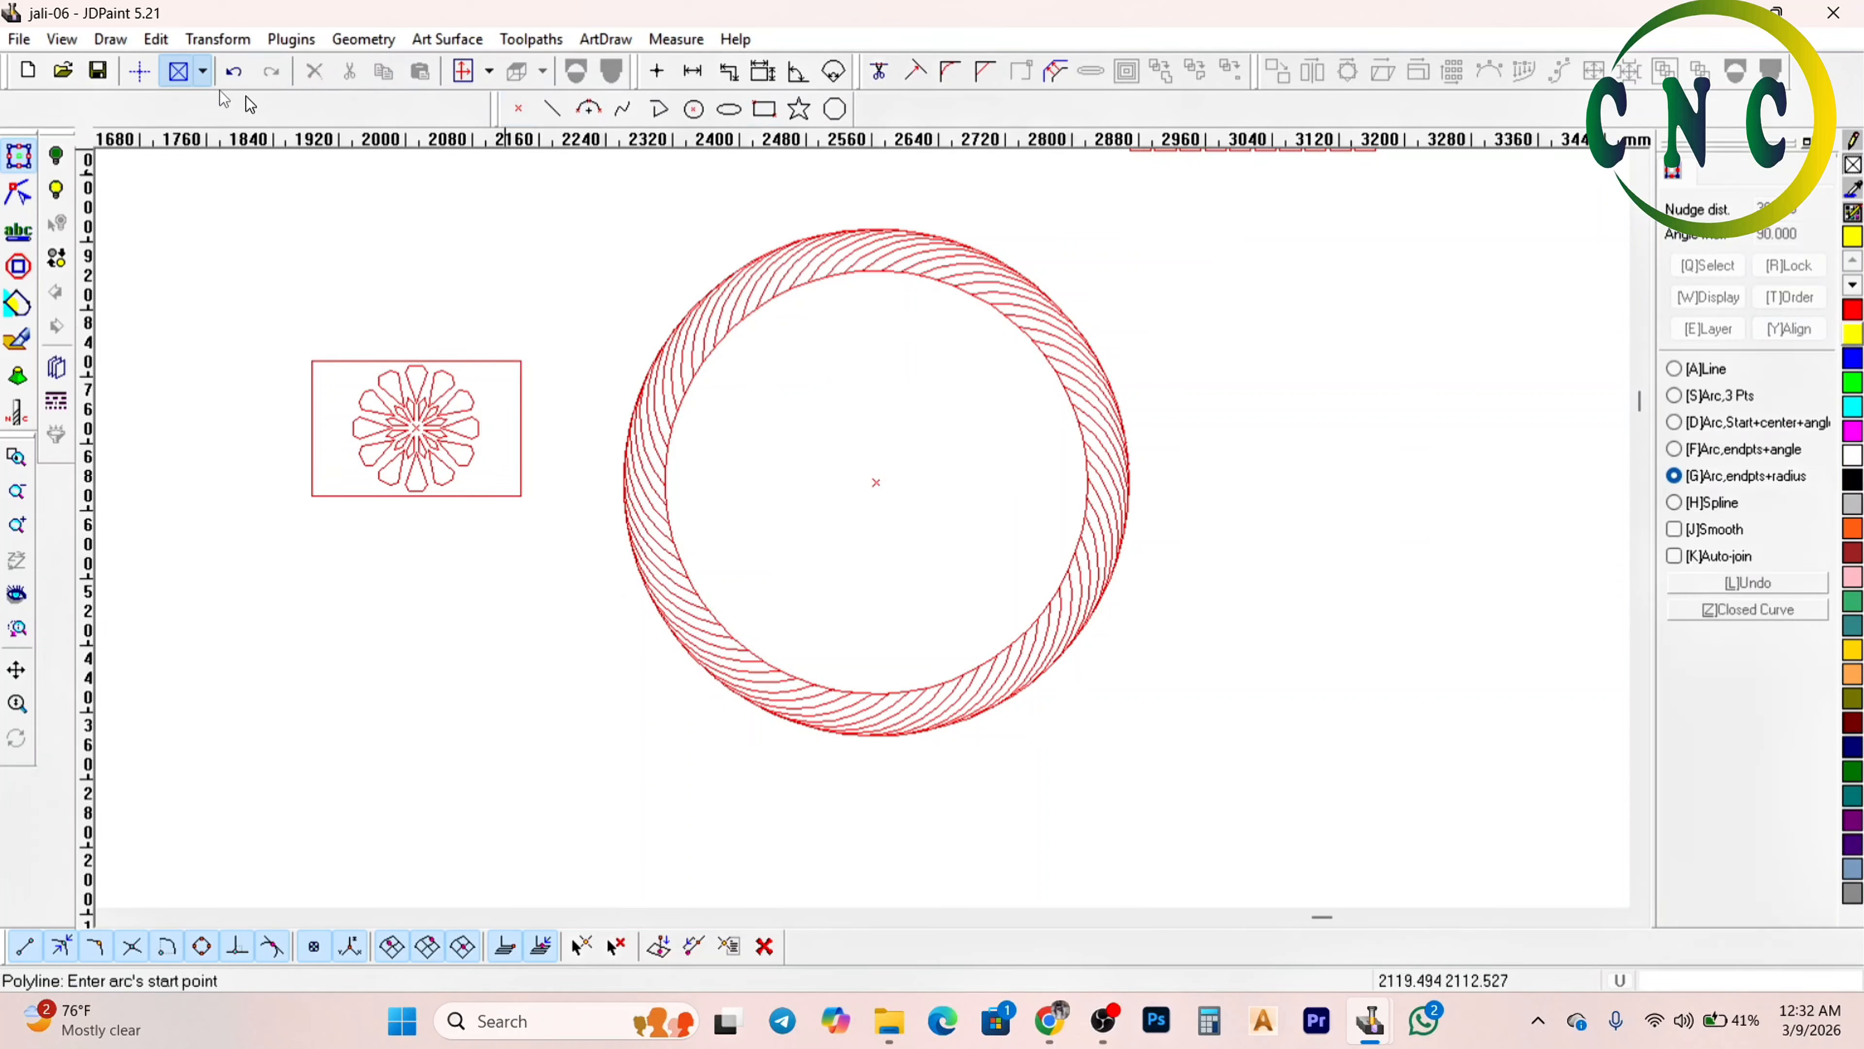
{"action": "left_click", "coordinate": [139, 70]}
{"action": "key", "text": "a"}
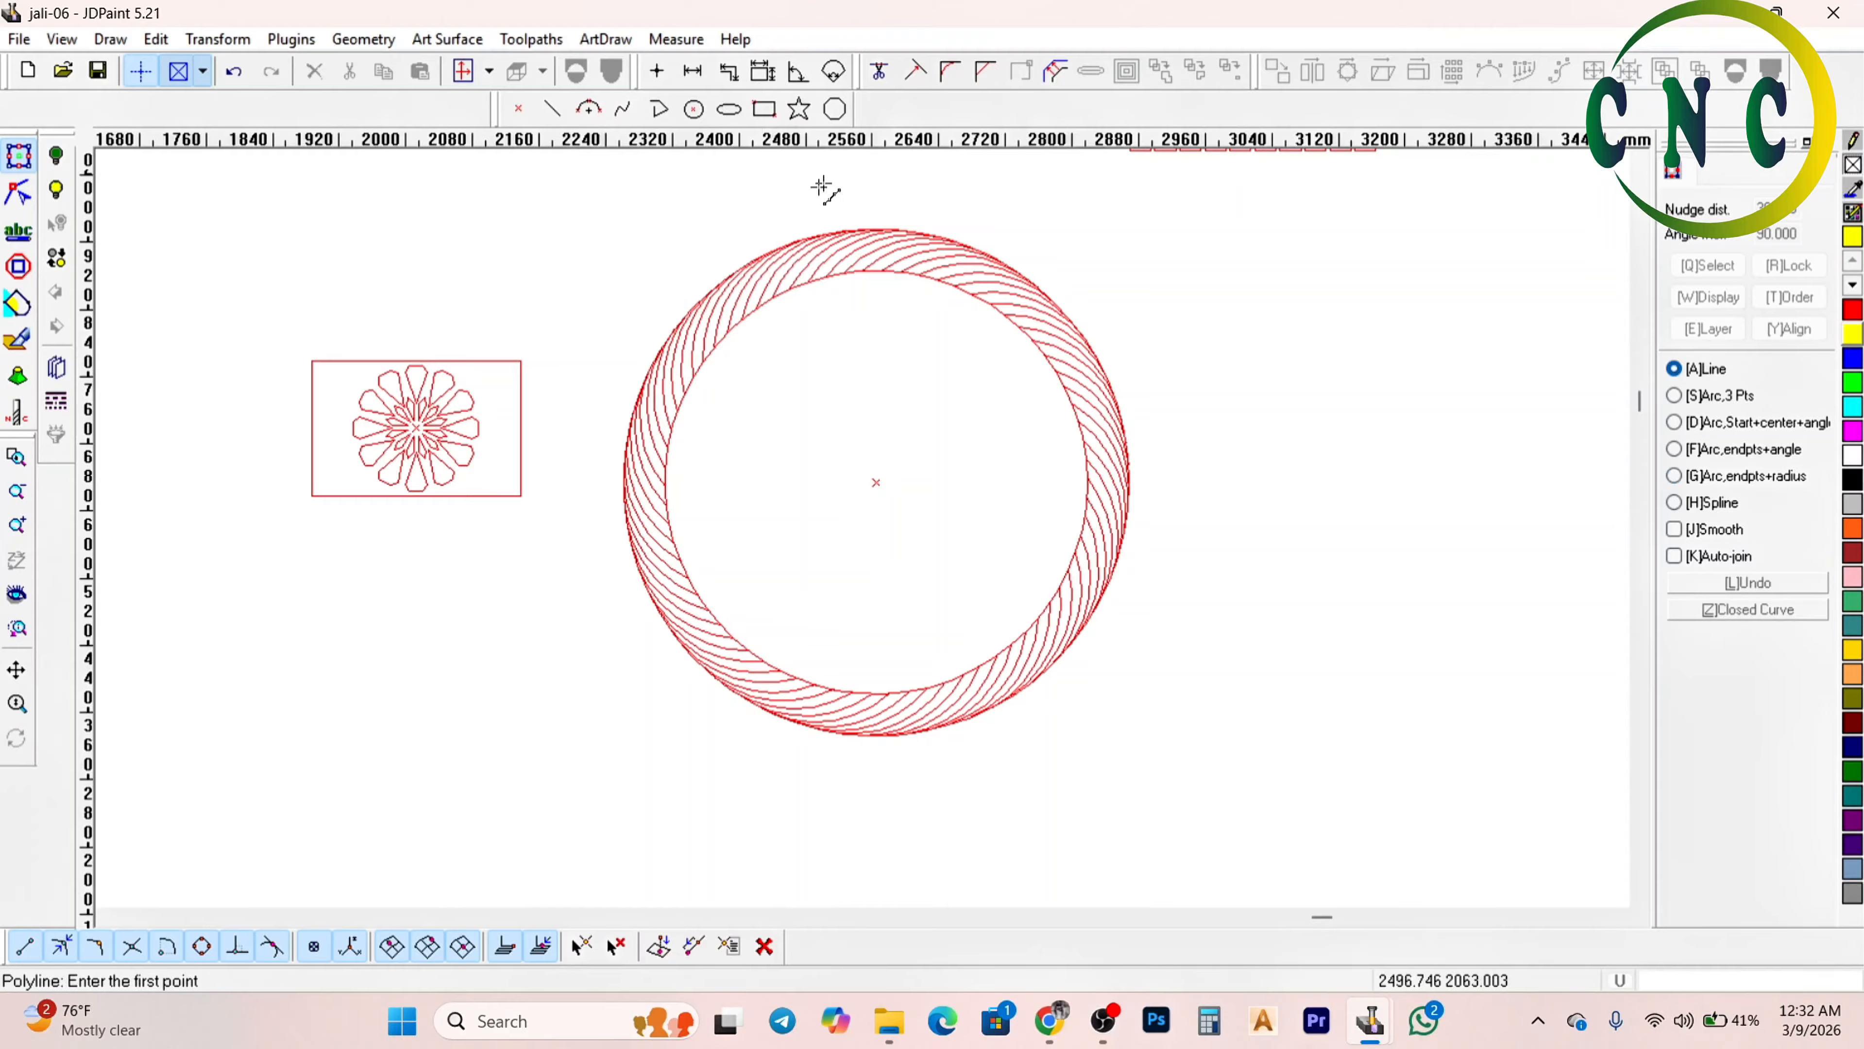
{"action": "left_click", "coordinate": [879, 181]}
{"action": "left_click", "coordinate": [818, 776]}
{"action": "right_click", "coordinate": [810, 780]}
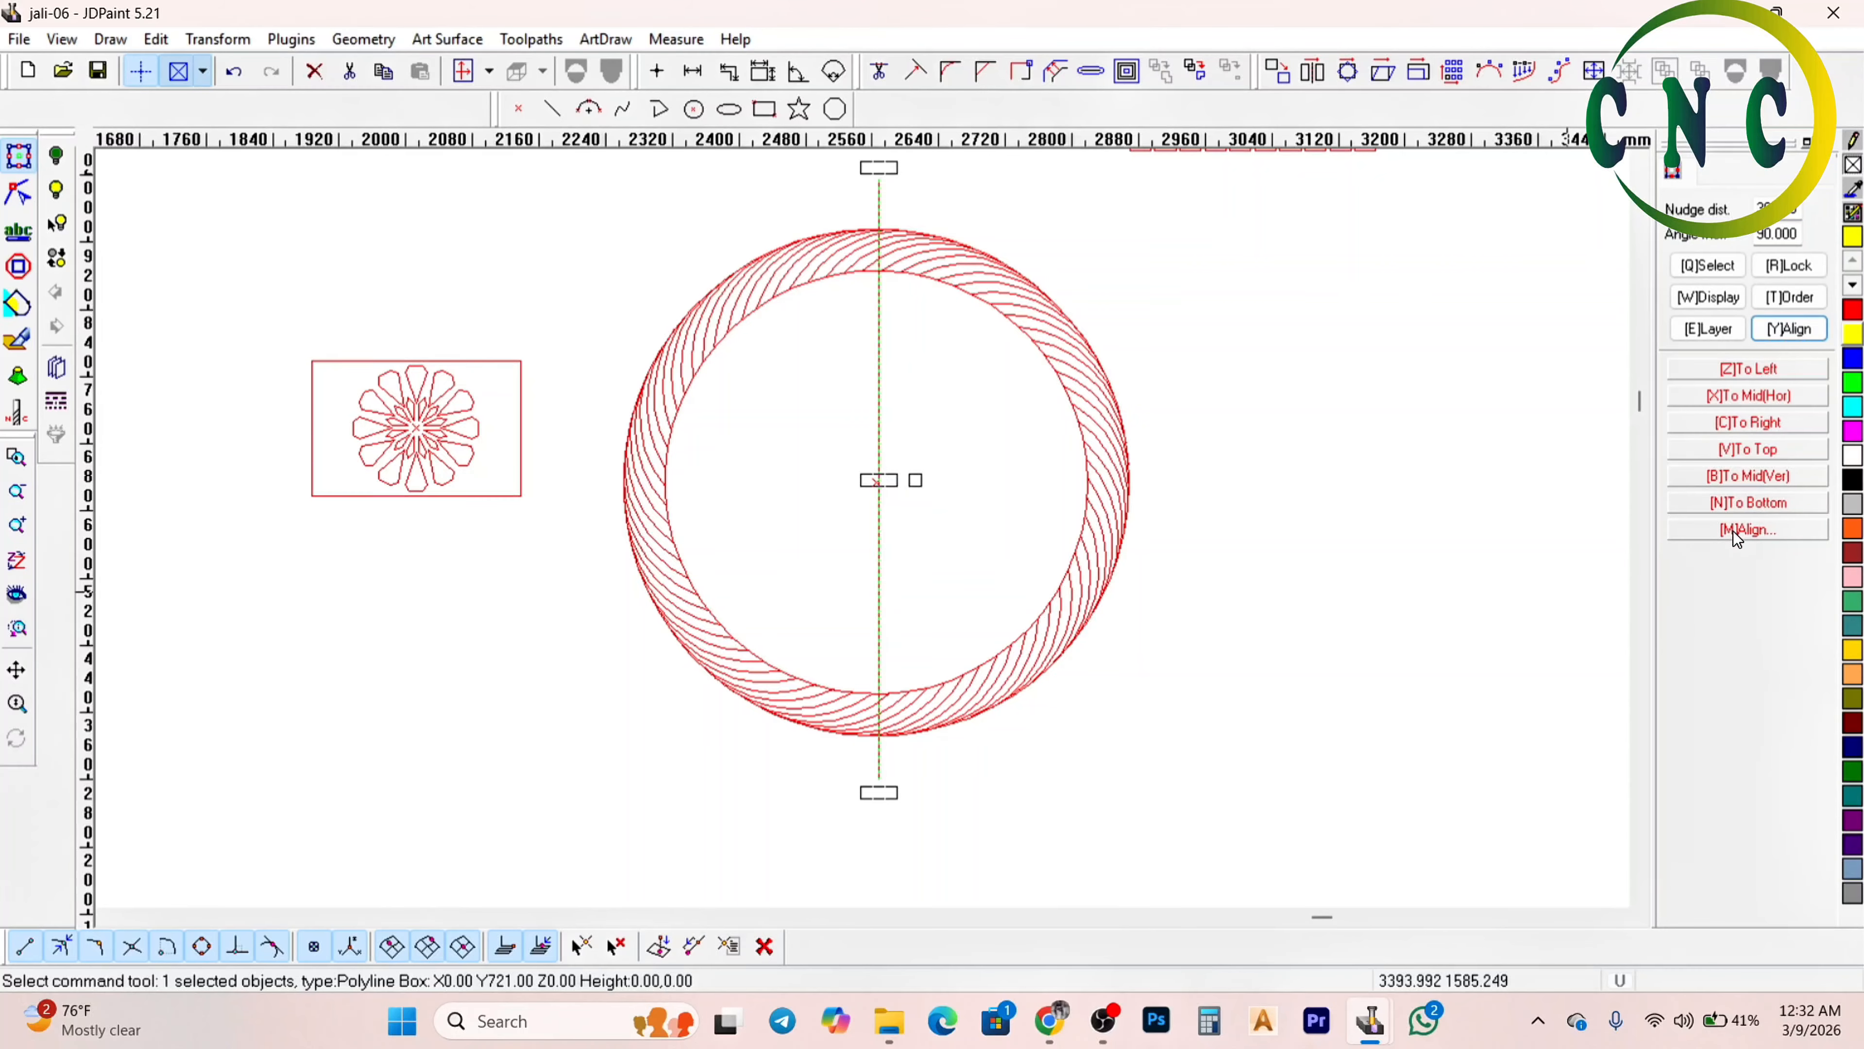
Align the vertical line centrally to the outer circle
{"action": "left_click", "coordinate": [1746, 528]}
{"action": "scroll", "coordinate": [1124, 462], "scroll_direction": "up", "scroll_amount": 6}
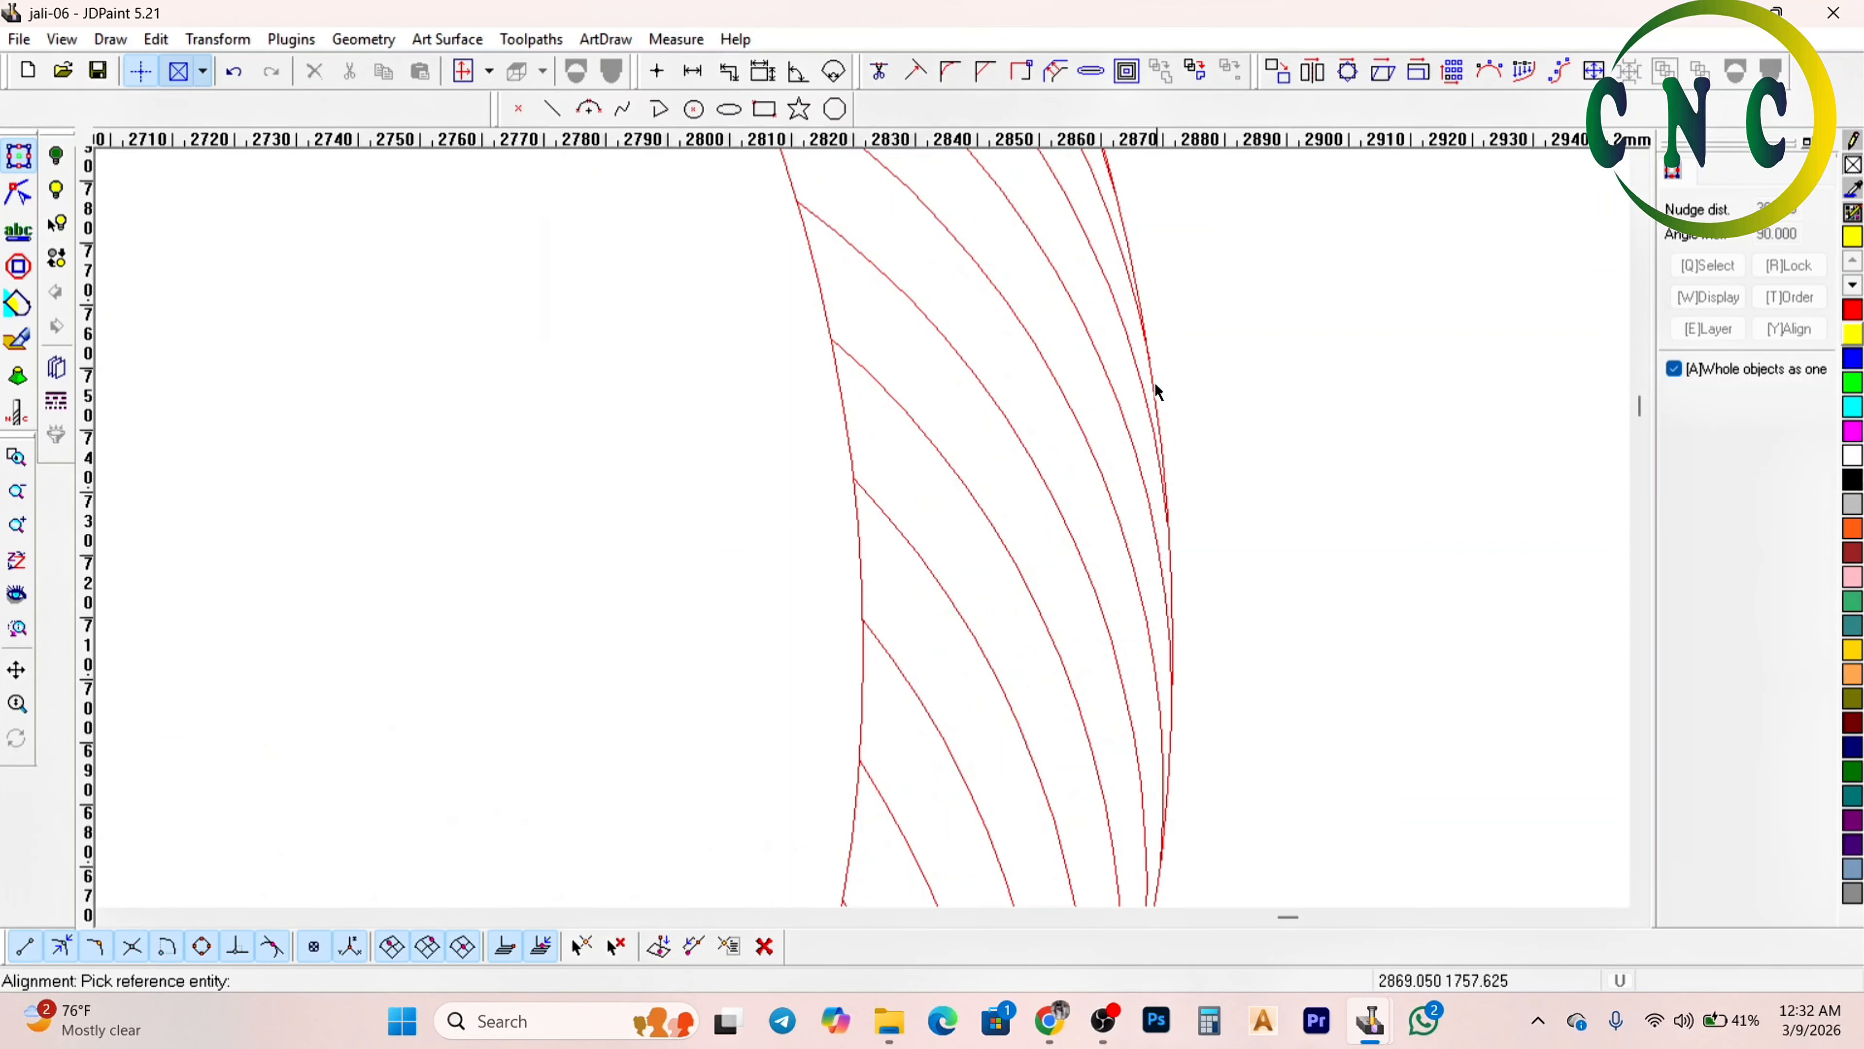
{"action": "left_click", "coordinate": [1155, 385]}
{"action": "left_click", "coordinate": [895, 614]}
{"action": "scroll", "coordinate": [1055, 473], "scroll_direction": "down", "scroll_amount": 7}
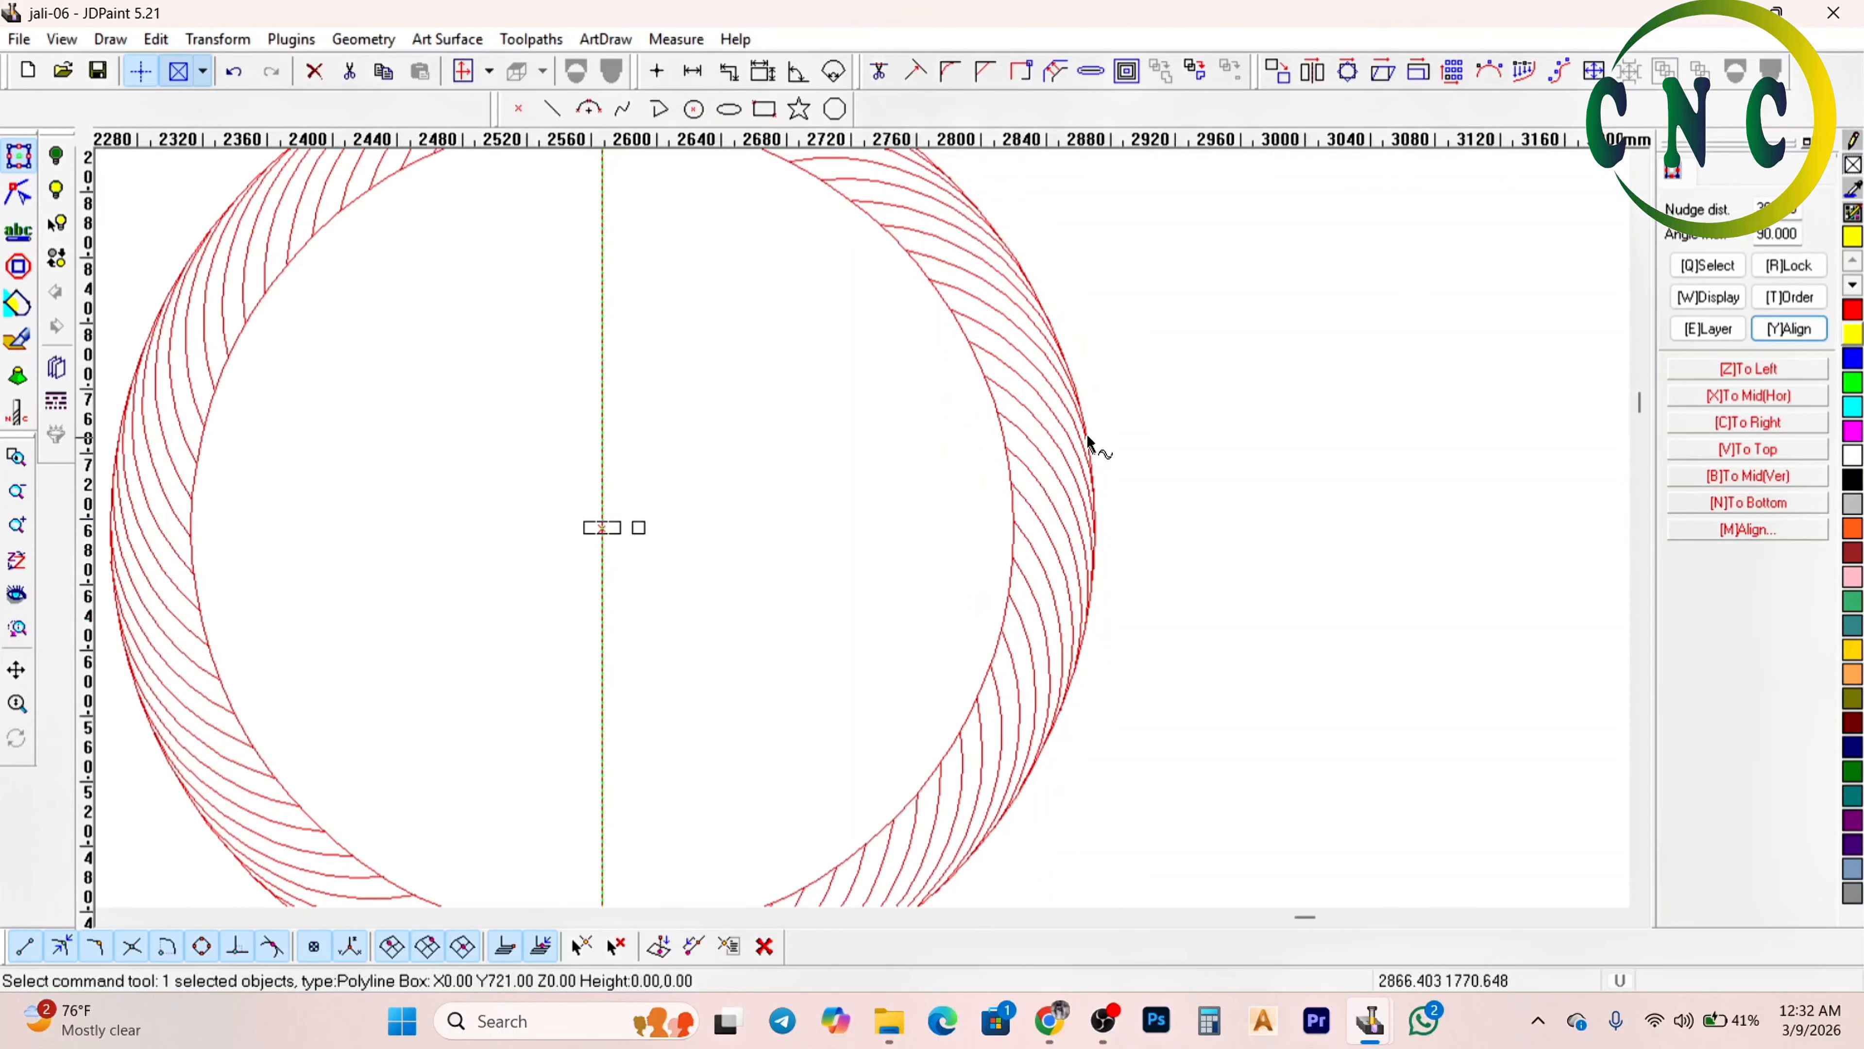
Delete the arcs in the left half of the band, keeping both circles and the vertical line
{"action": "left_click_drag", "start_coordinate": [633, 445], "coordinate": [826, 767]}
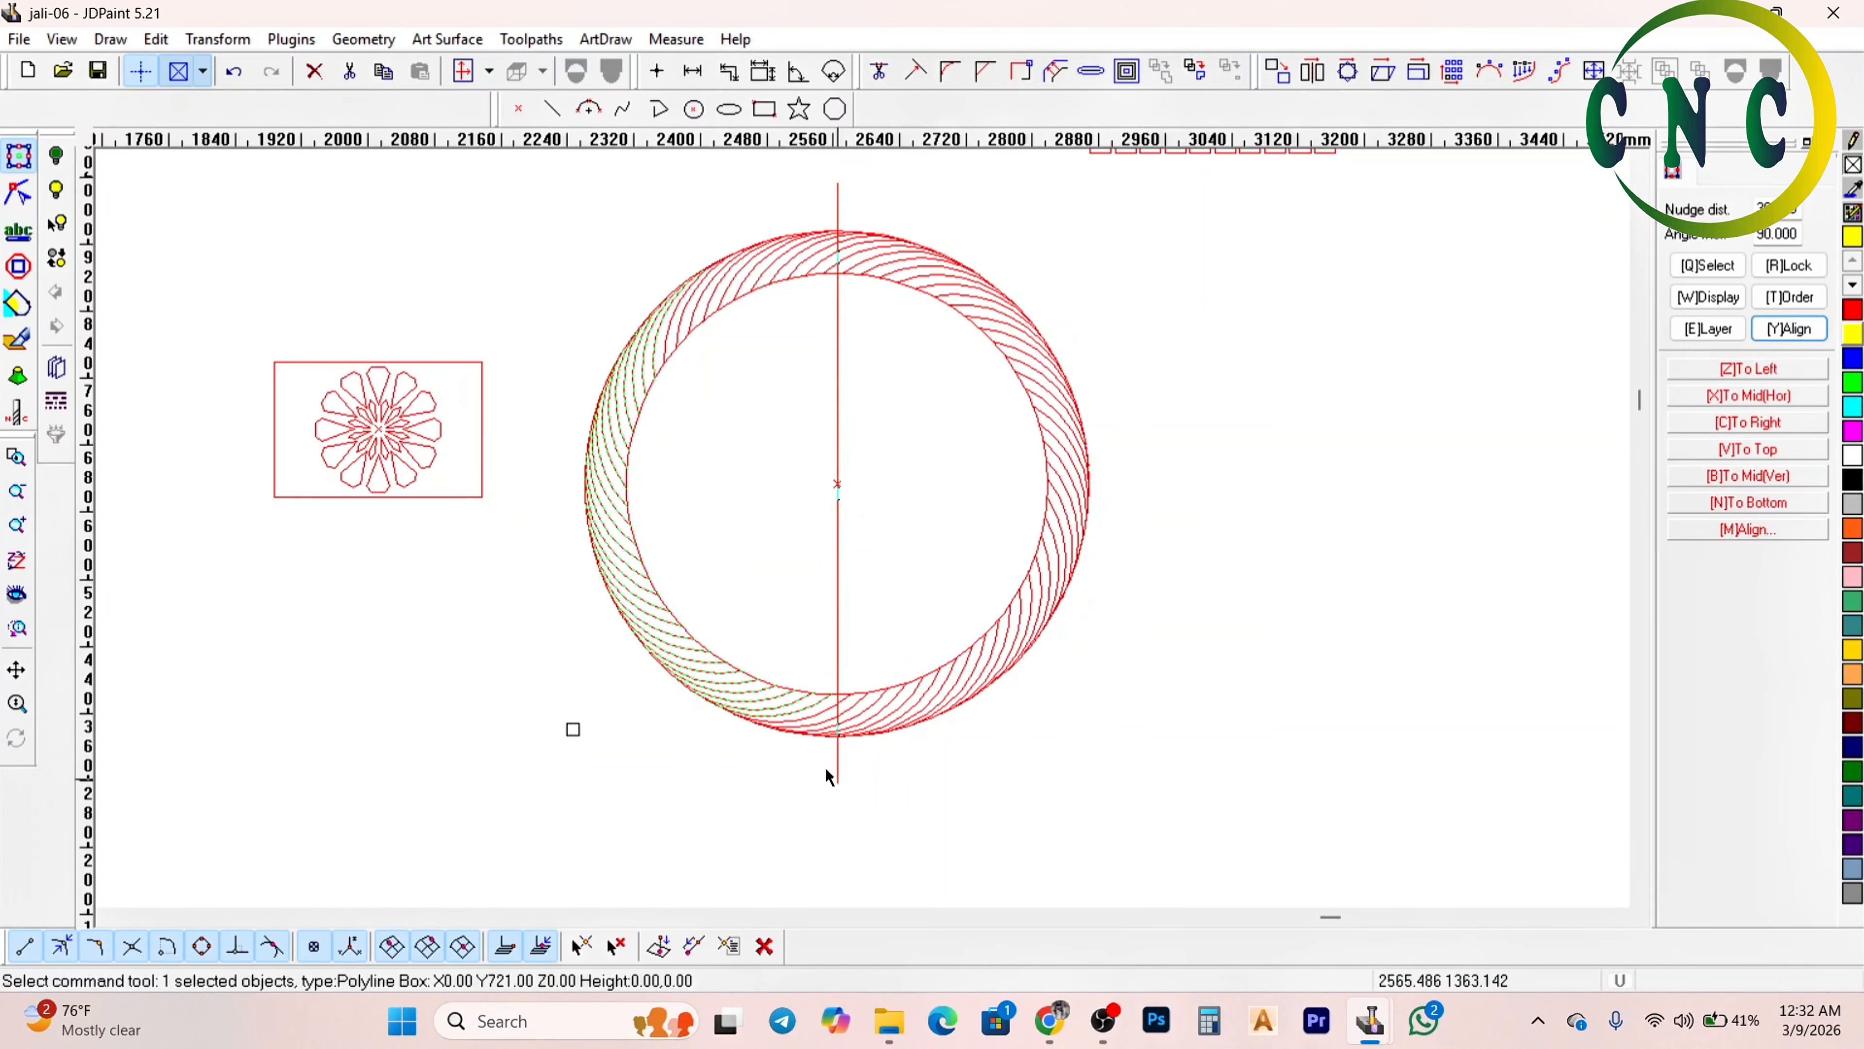
{"action": "key", "text": "Delete"}
{"action": "scroll", "coordinate": [786, 681], "scroll_direction": "up", "scroll_amount": 3}
{"action": "scroll", "coordinate": [786, 681], "scroll_direction": "down", "scroll_amount": 3}
{"action": "scroll", "coordinate": [707, 292], "scroll_direction": "up", "scroll_amount": 1}
{"action": "mouse_move", "coordinate": [609, 212]}
{"action": "left_mouse_down"}
{"action": "mouse_move", "coordinate": [701, 402]}
{"action": "mouse_move", "coordinate": [958, 656]}
{"action": "left_mouse_up"}
{"action": "key", "text": "Delete"}
{"action": "scroll", "coordinate": [753, 206], "scroll_direction": "down", "scroll_amount": 3}
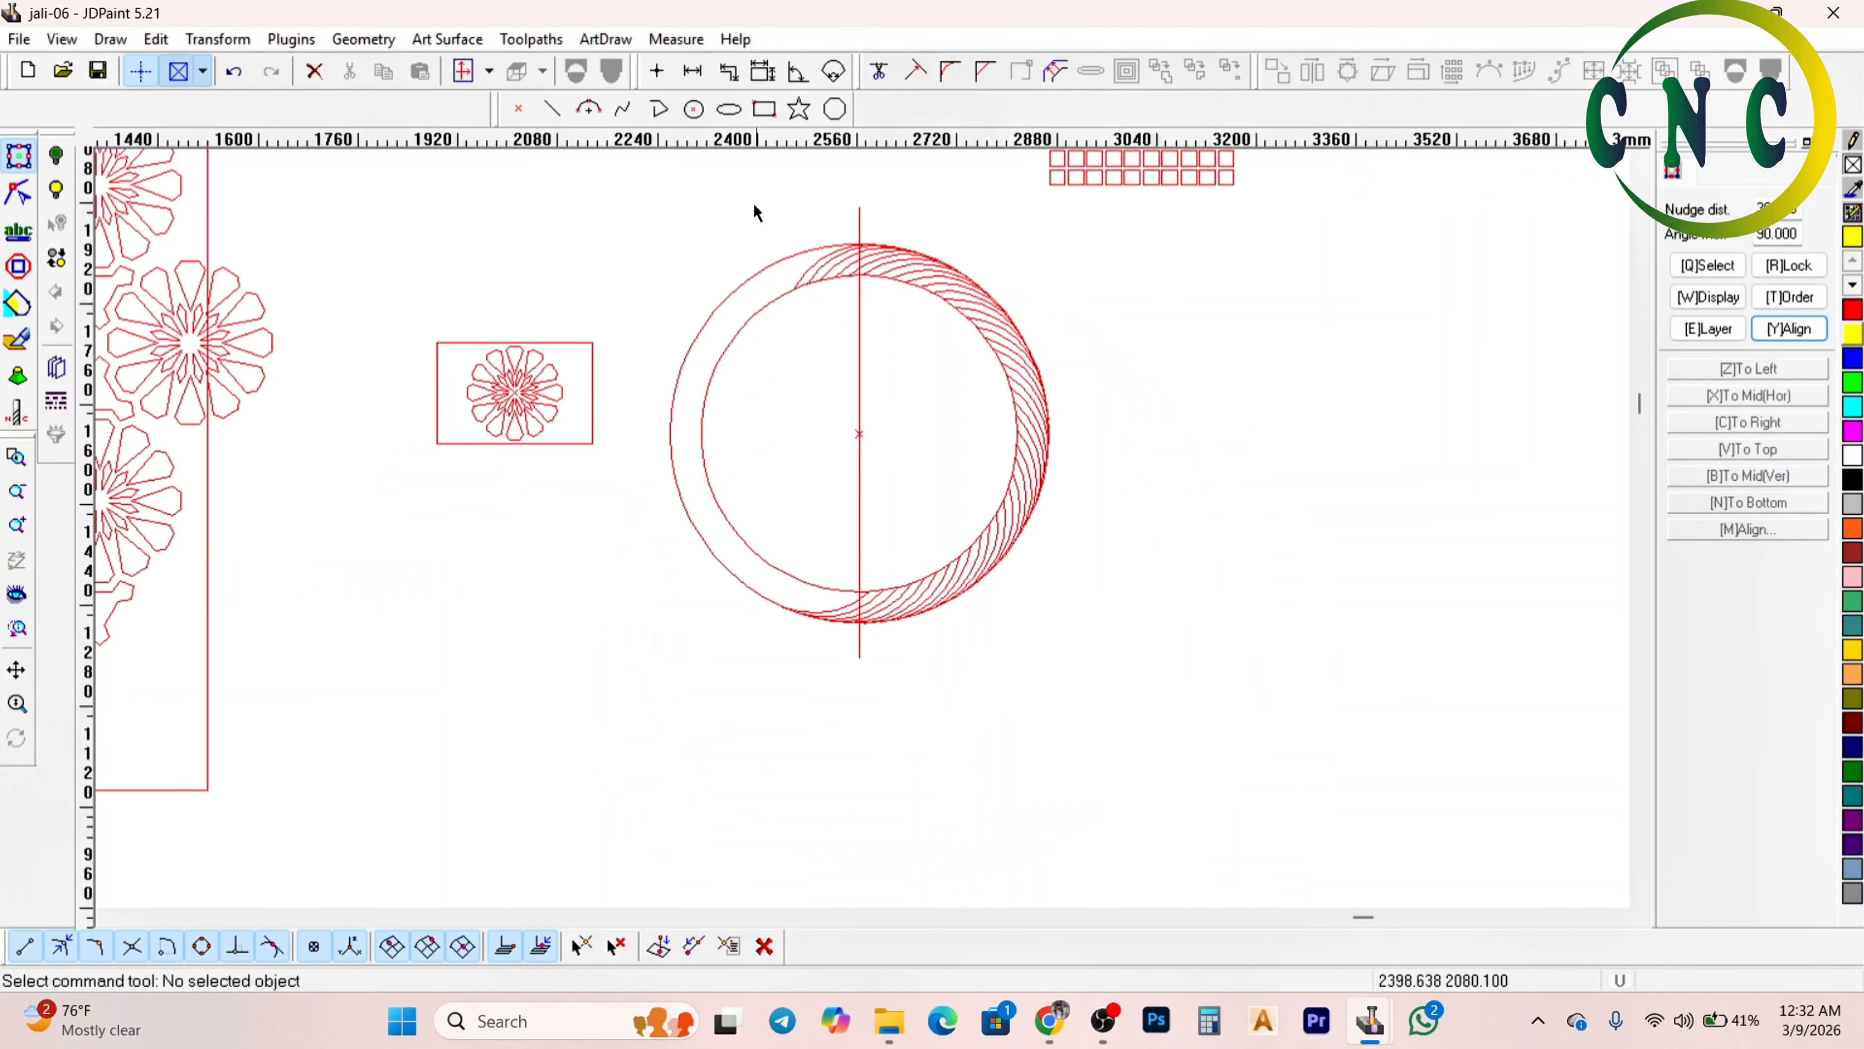
{"action": "scroll", "coordinate": [837, 290], "scroll_direction": "up", "scroll_amount": 3}
{"action": "left_click", "coordinate": [824, 209]}
{"action": "key", "text": "Delete"}
{"action": "scroll", "coordinate": [840, 289], "scroll_direction": "down", "scroll_amount": 2}
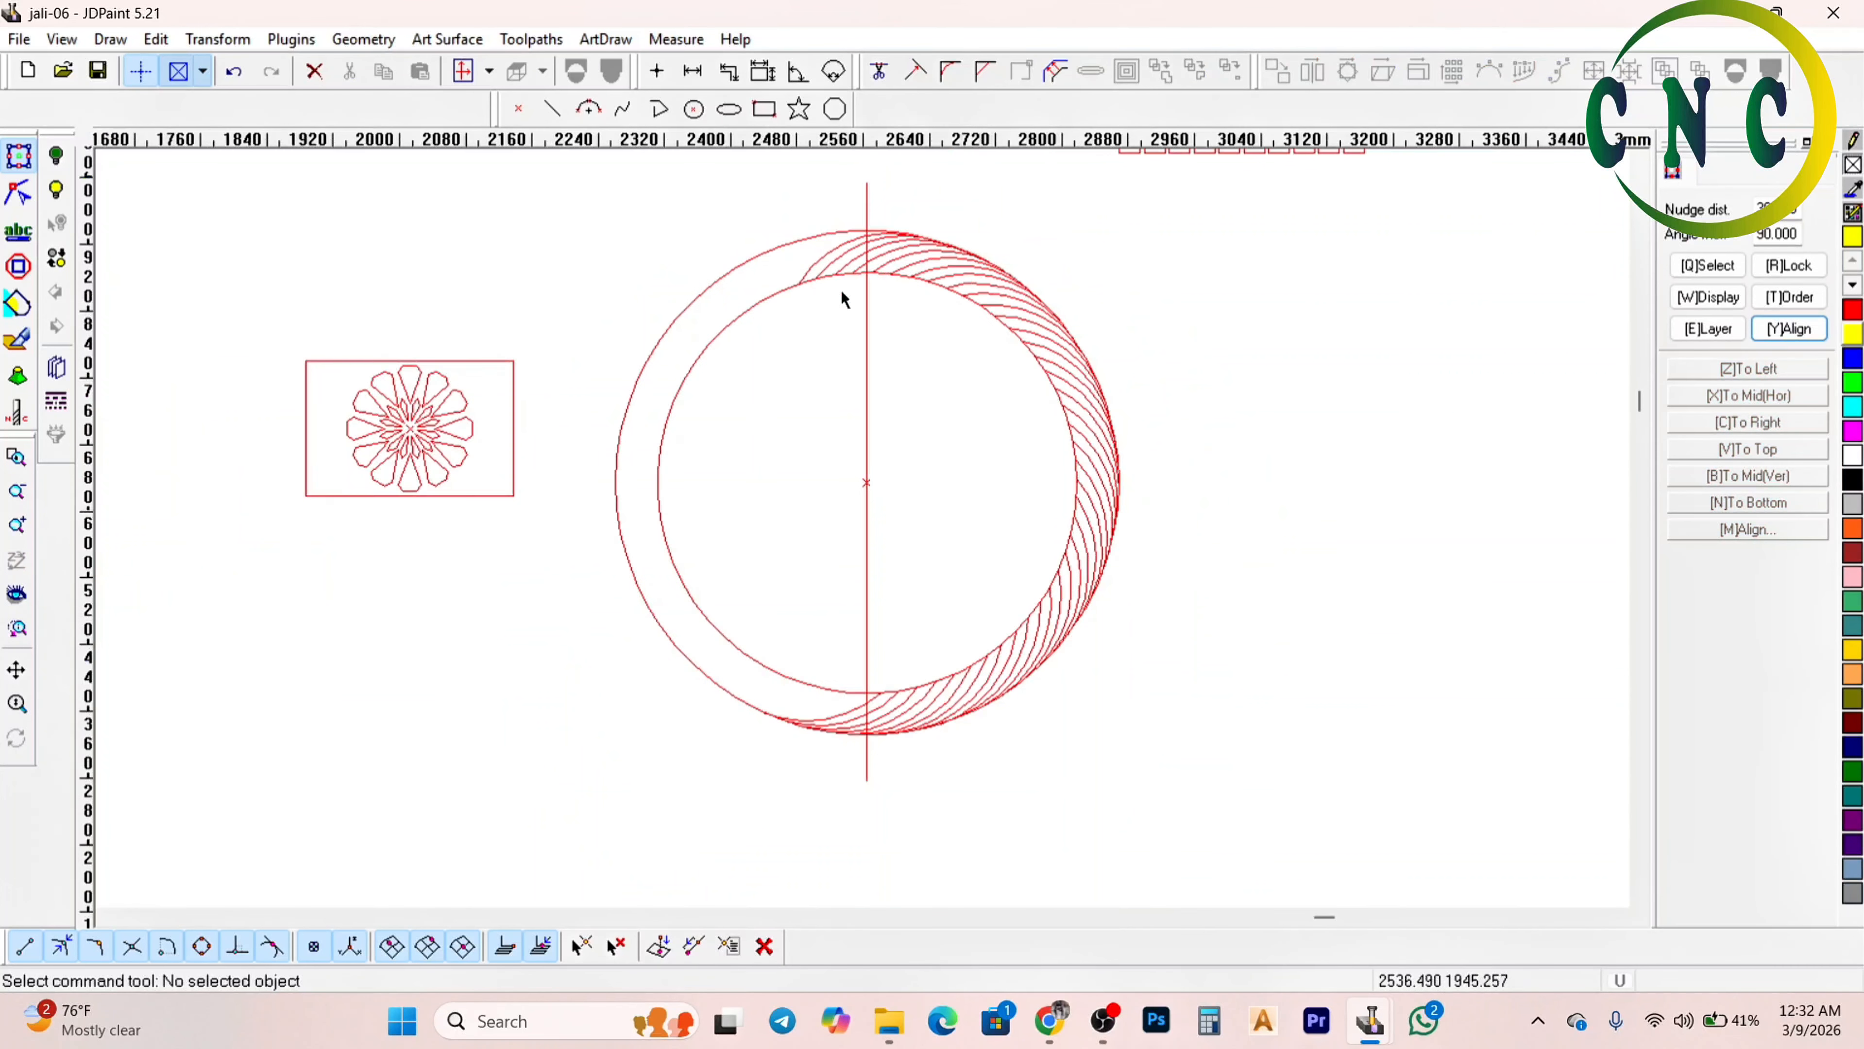
Mirror a copy of all remaining right-half arcs across the vertical centre line
{"action": "left_click_drag", "start_coordinate": [786, 206], "coordinate": [1103, 693]}
{"action": "scroll", "coordinate": [840, 647], "scroll_direction": "up", "scroll_amount": 1}
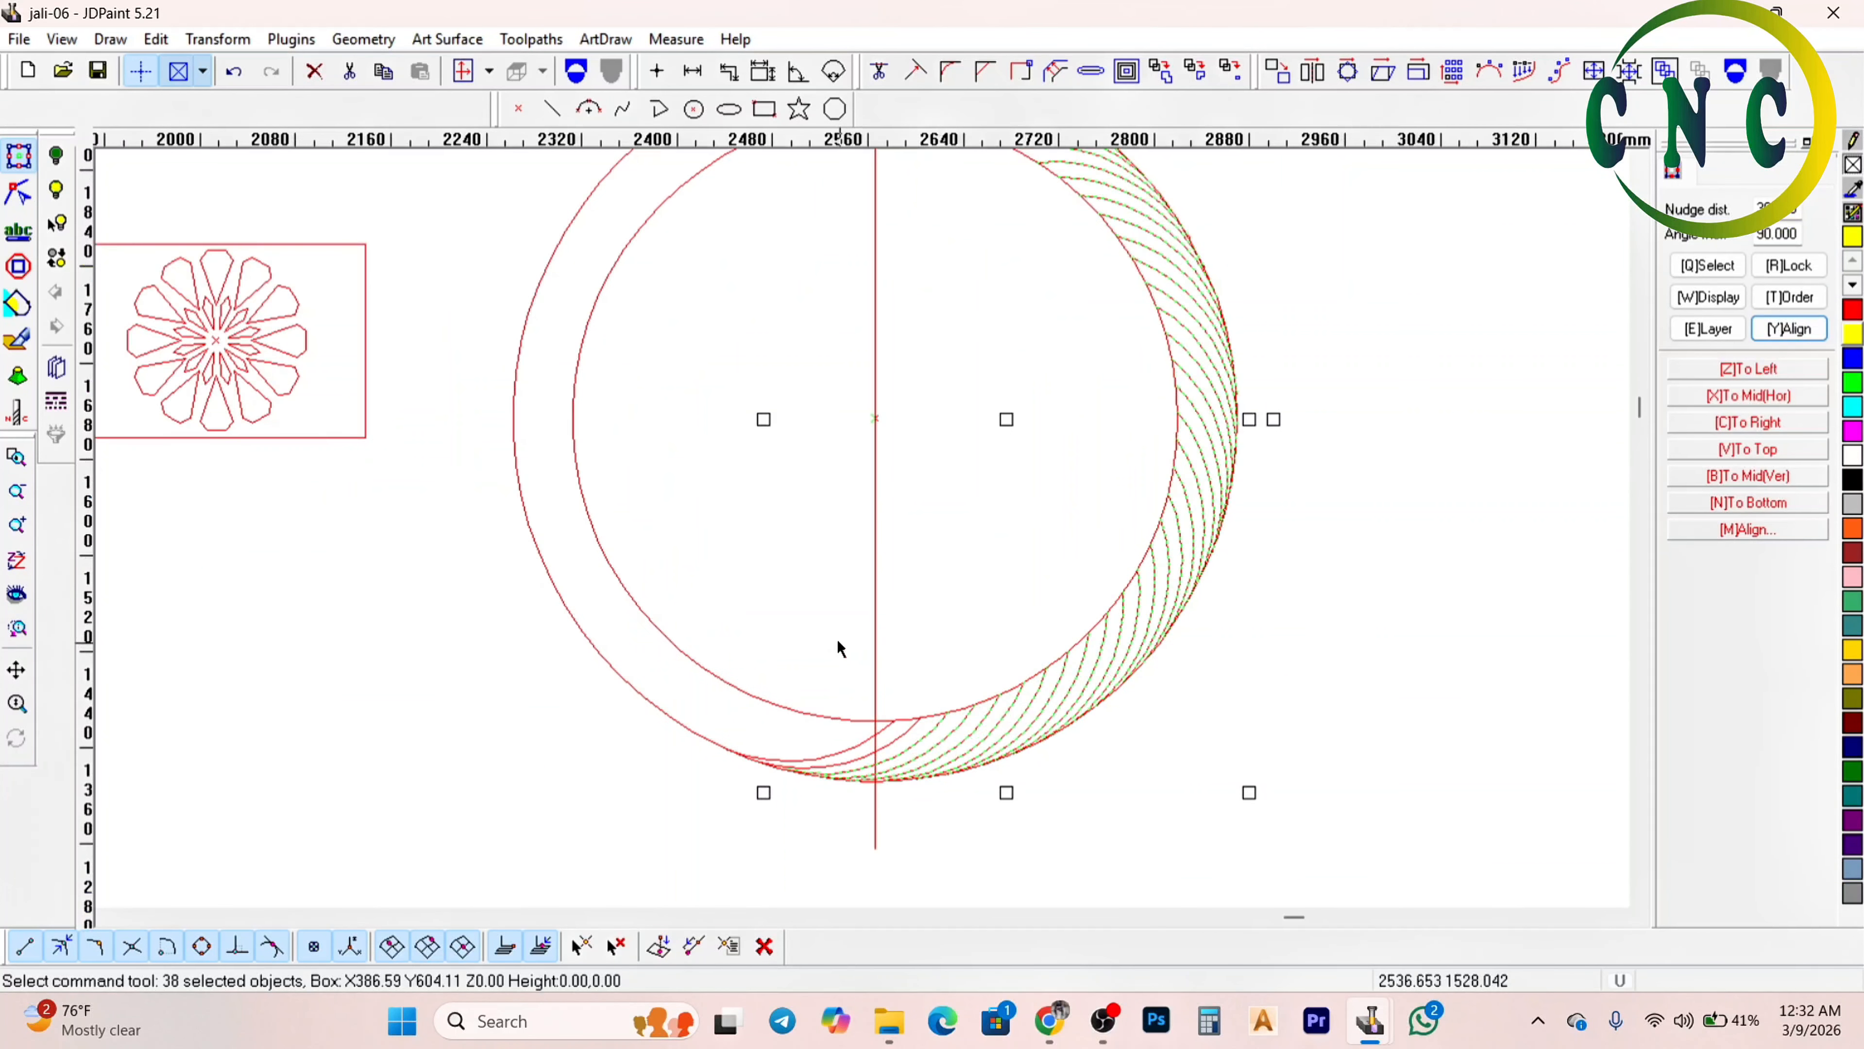
{"action": "left_click_drag", "start_coordinate": [653, 658], "coordinate": [940, 790], "text": "shift"}
{"action": "scroll", "coordinate": [895, 782], "scroll_direction": "down", "scroll_amount": 2}
{"action": "scroll", "coordinate": [810, 283], "scroll_direction": "up", "scroll_amount": 3}
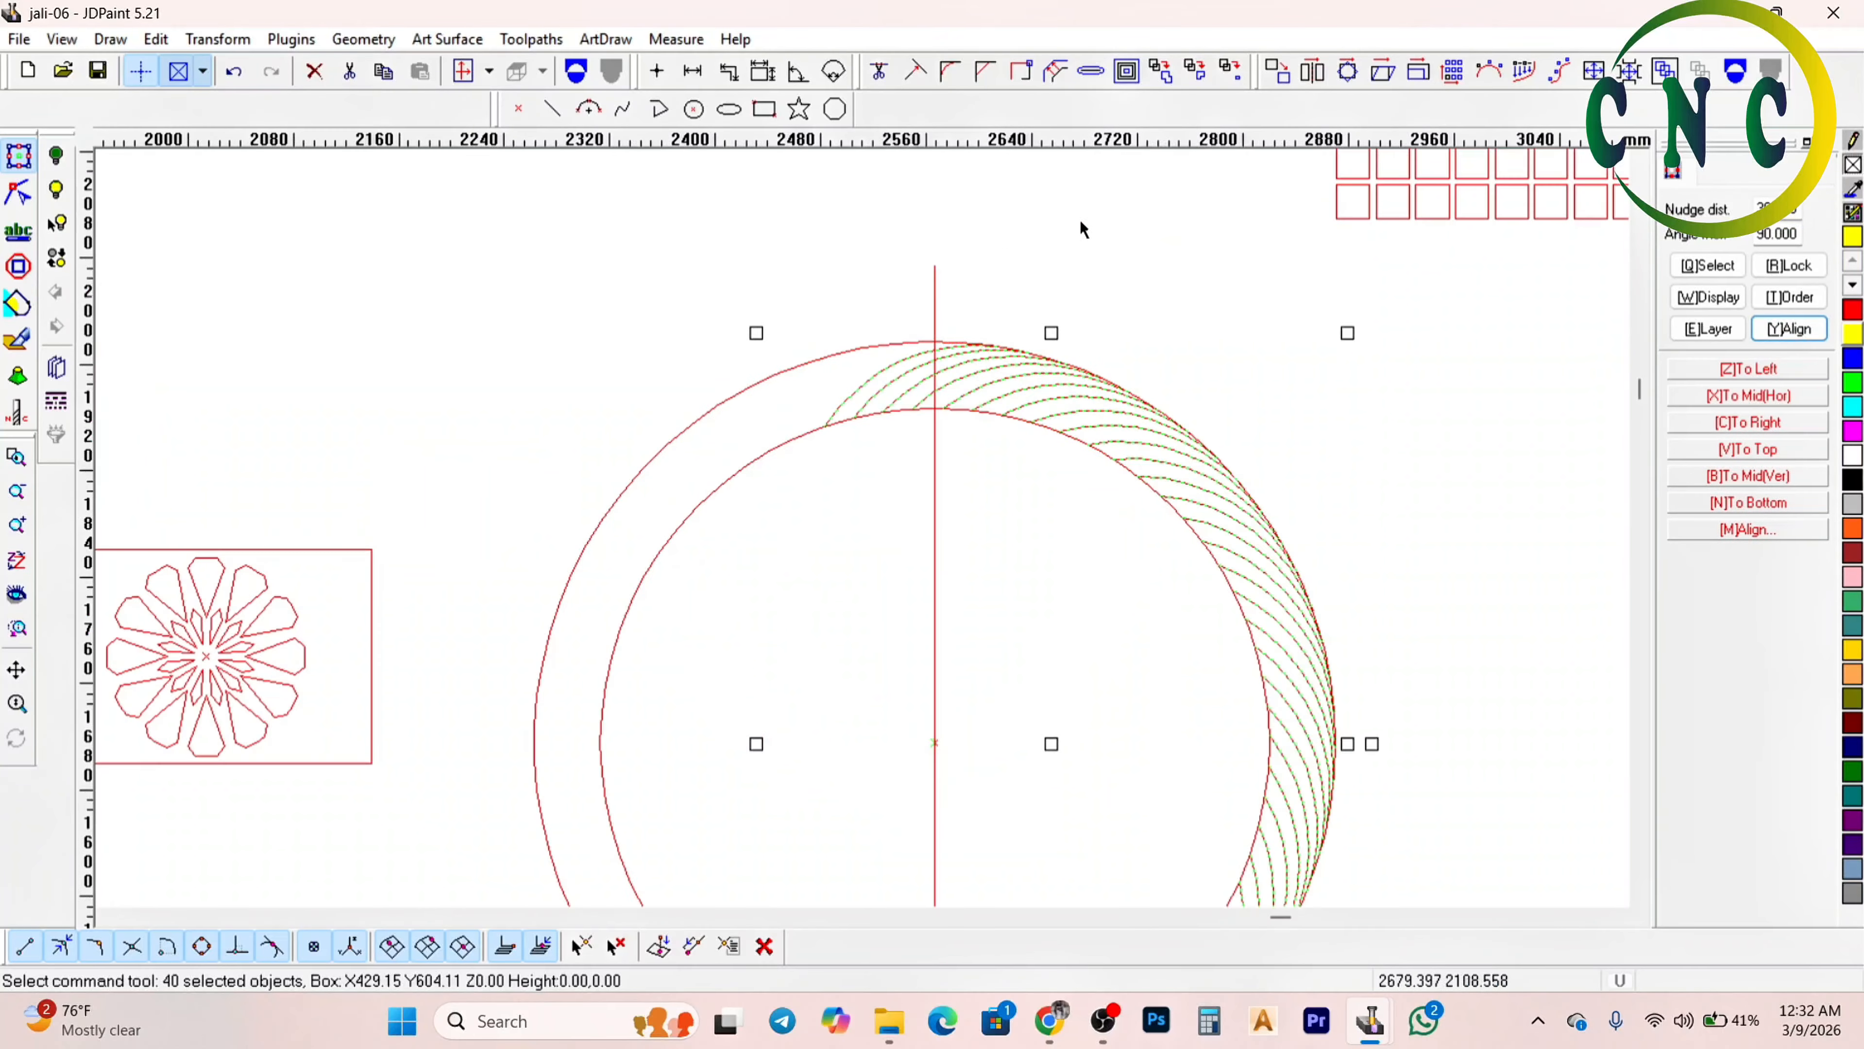
{"action": "left_click", "coordinate": [1343, 71]}
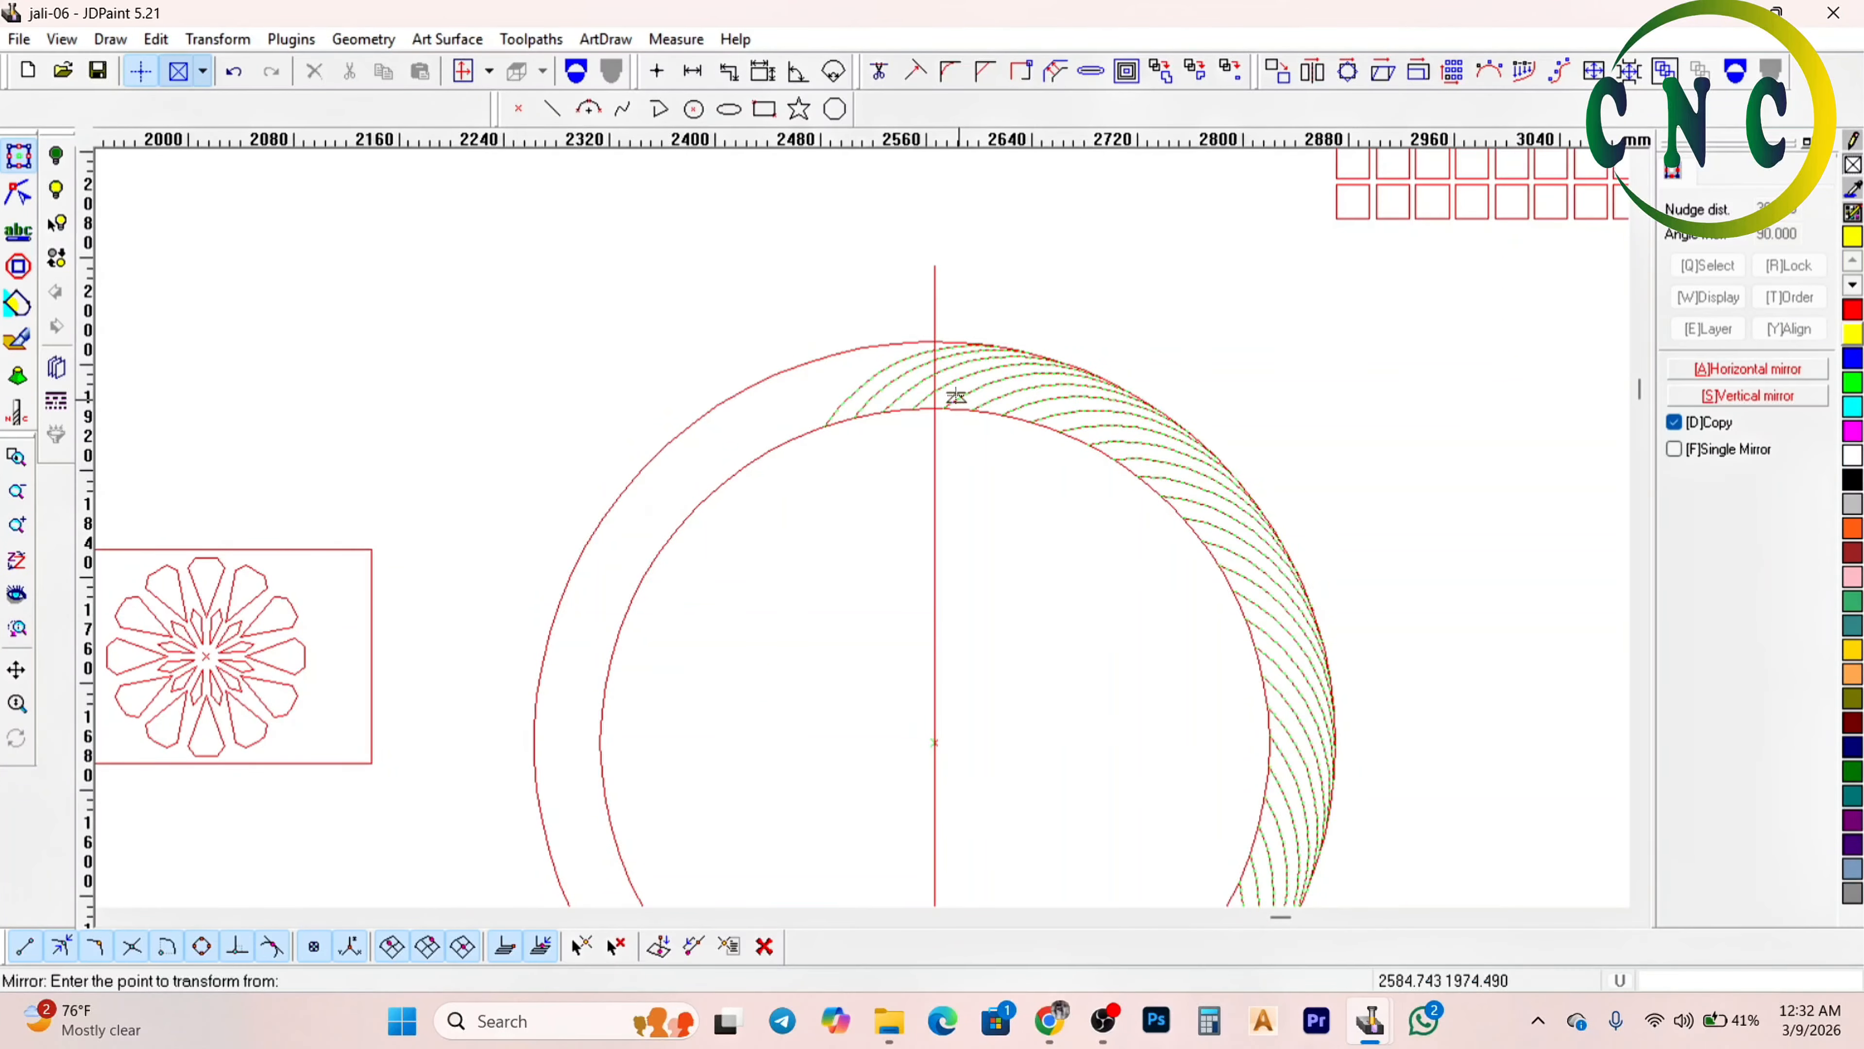
{"action": "left_click", "coordinate": [944, 298]}
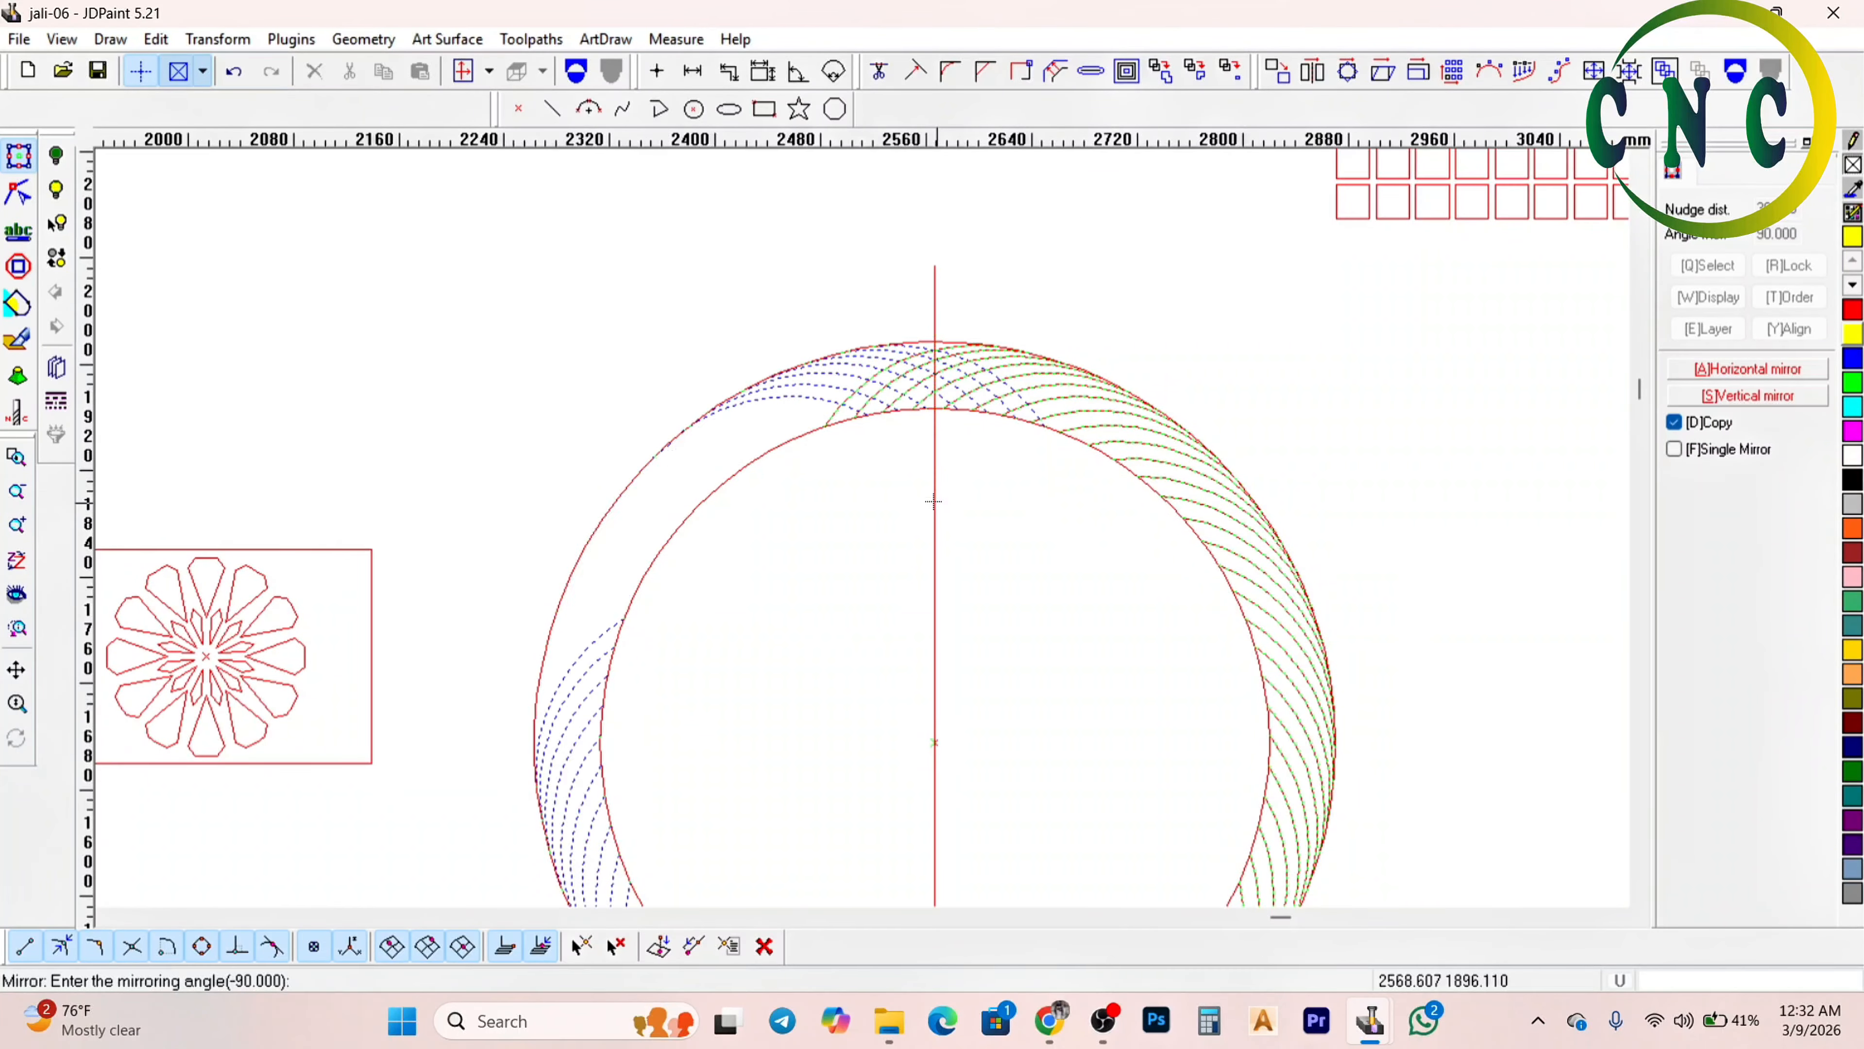
{"action": "left_click", "coordinate": [931, 430]}
{"action": "scroll", "coordinate": [940, 308], "scroll_direction": "up", "scroll_amount": 3}
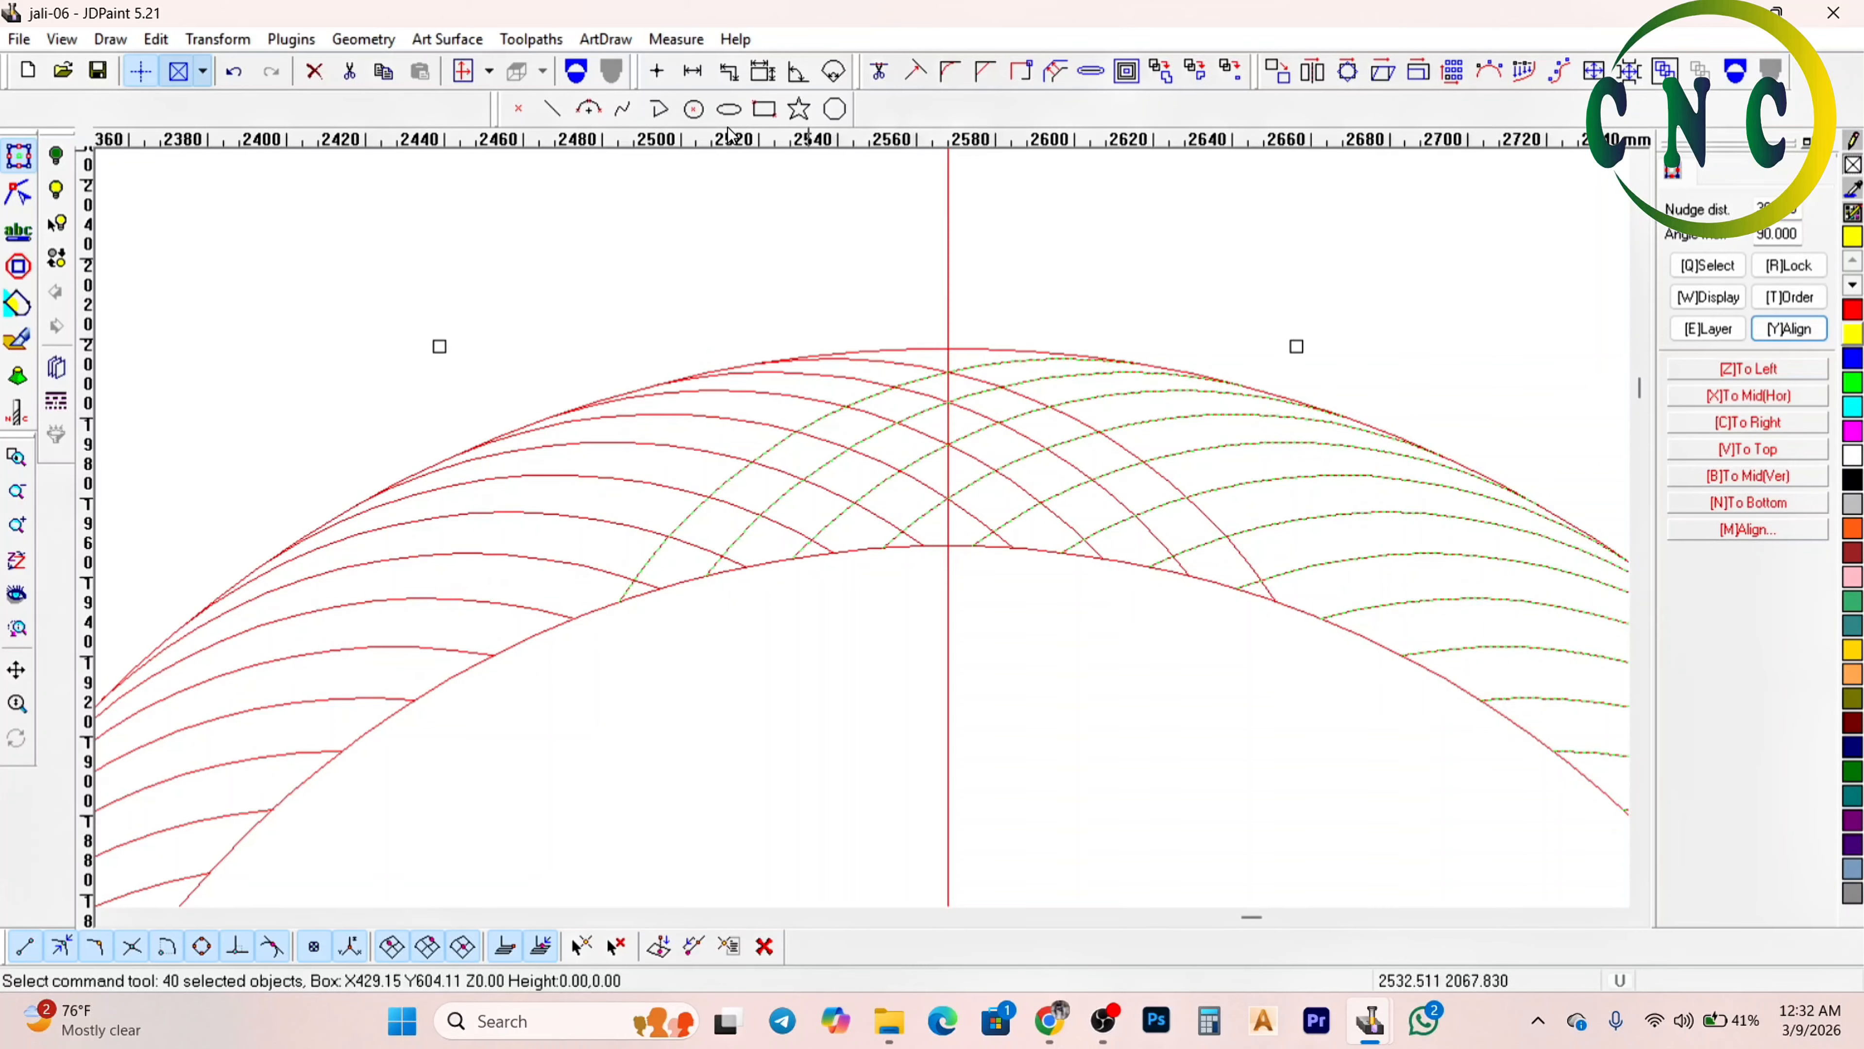
Trim the uppermost pair of crossing arcs to their intersection on the vertical line at the band's top
{"action": "left_click", "coordinate": [874, 71]}
{"action": "scroll", "coordinate": [976, 399], "scroll_direction": "up", "scroll_amount": 2}
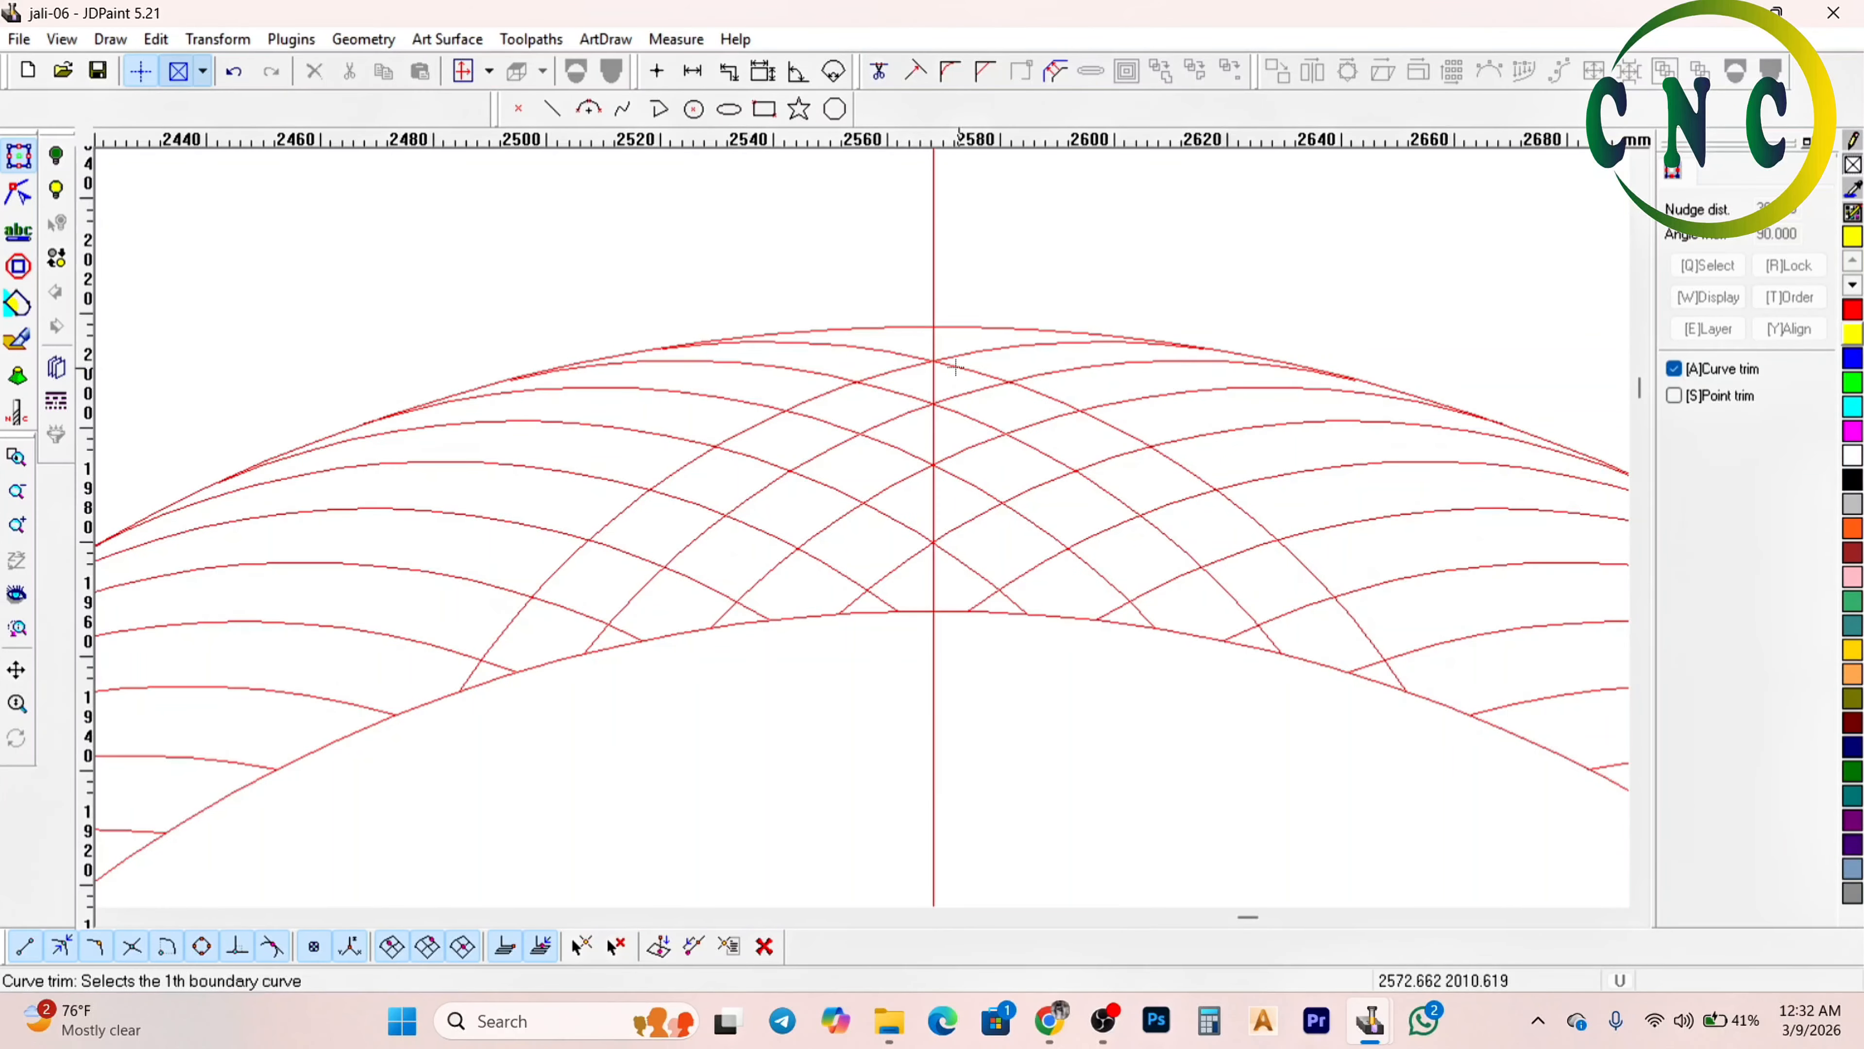
{"action": "left_click", "coordinate": [907, 373]}
{"action": "left_click", "coordinate": [969, 365]}
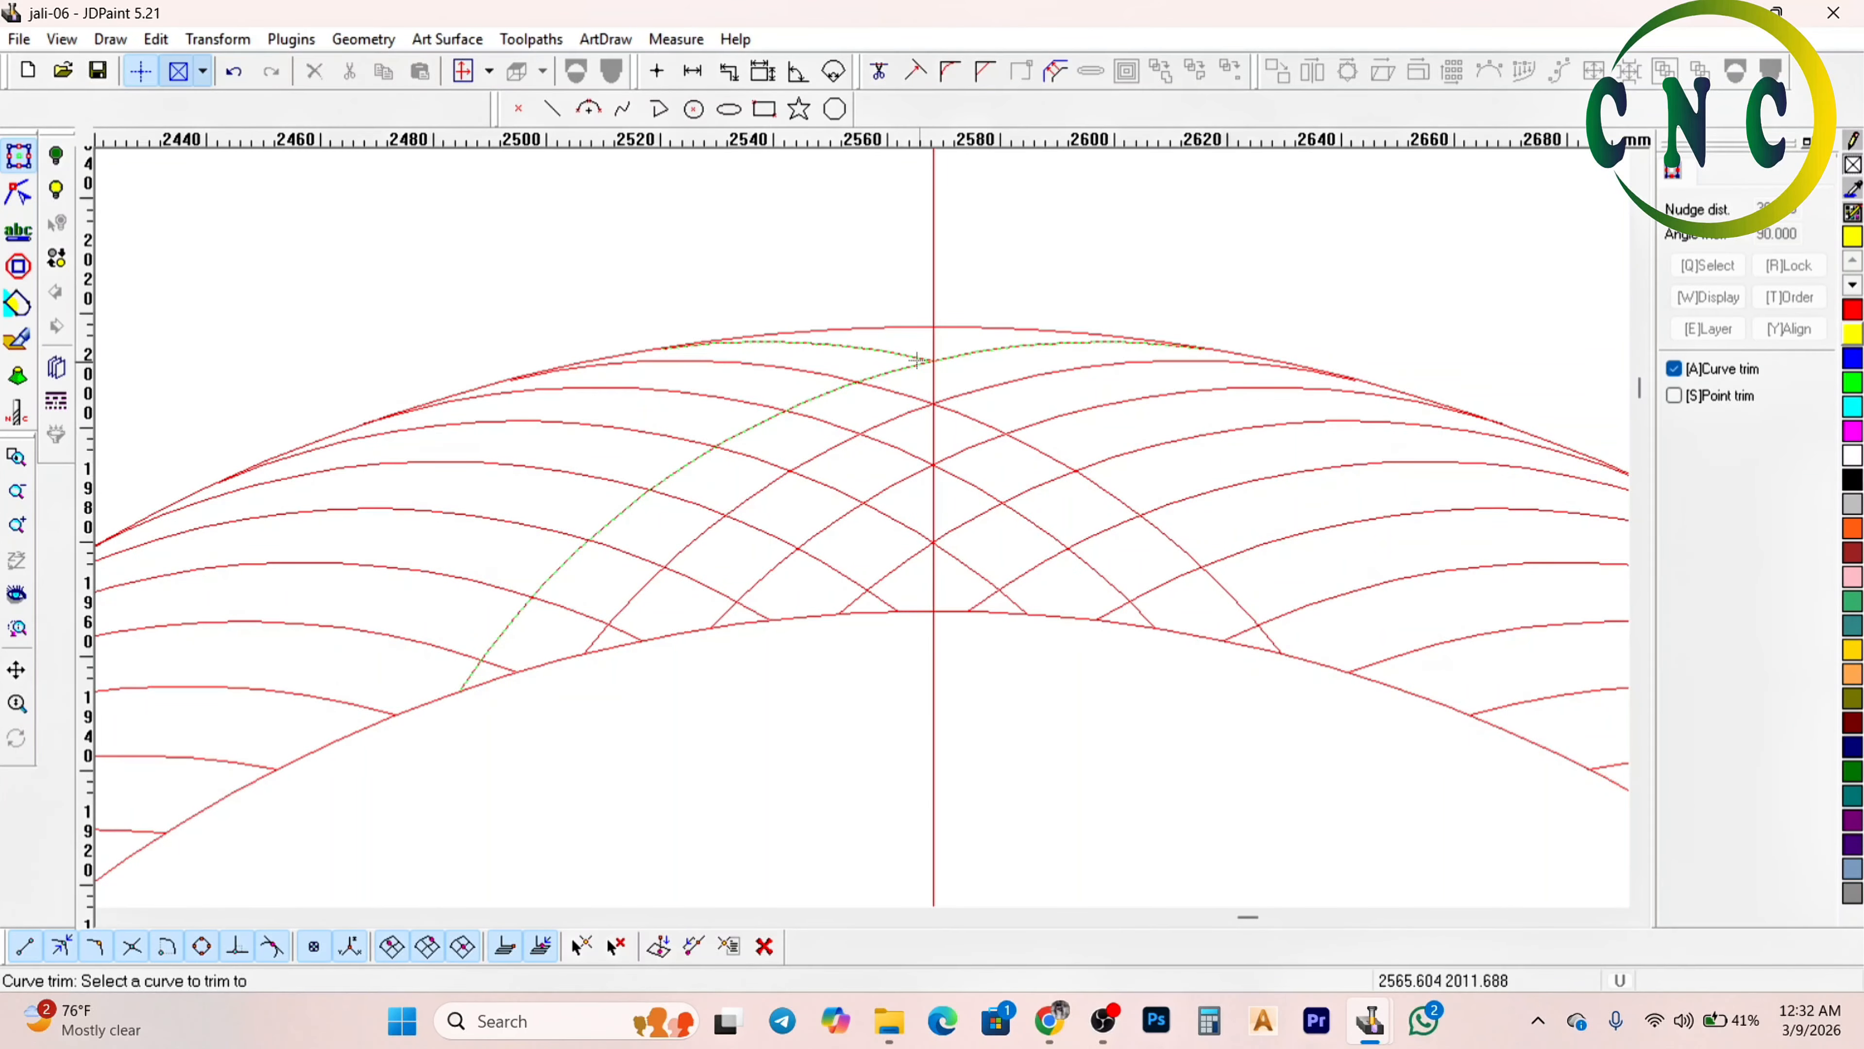
{"action": "left_click", "coordinate": [911, 369]}
{"action": "right_click", "coordinate": [982, 377]}
Trim the second pair of crossing arcs from the top back to their intersection on the vertical line
{"action": "right_click", "coordinate": [969, 389]}
{"action": "left_click", "coordinate": [1008, 411]}
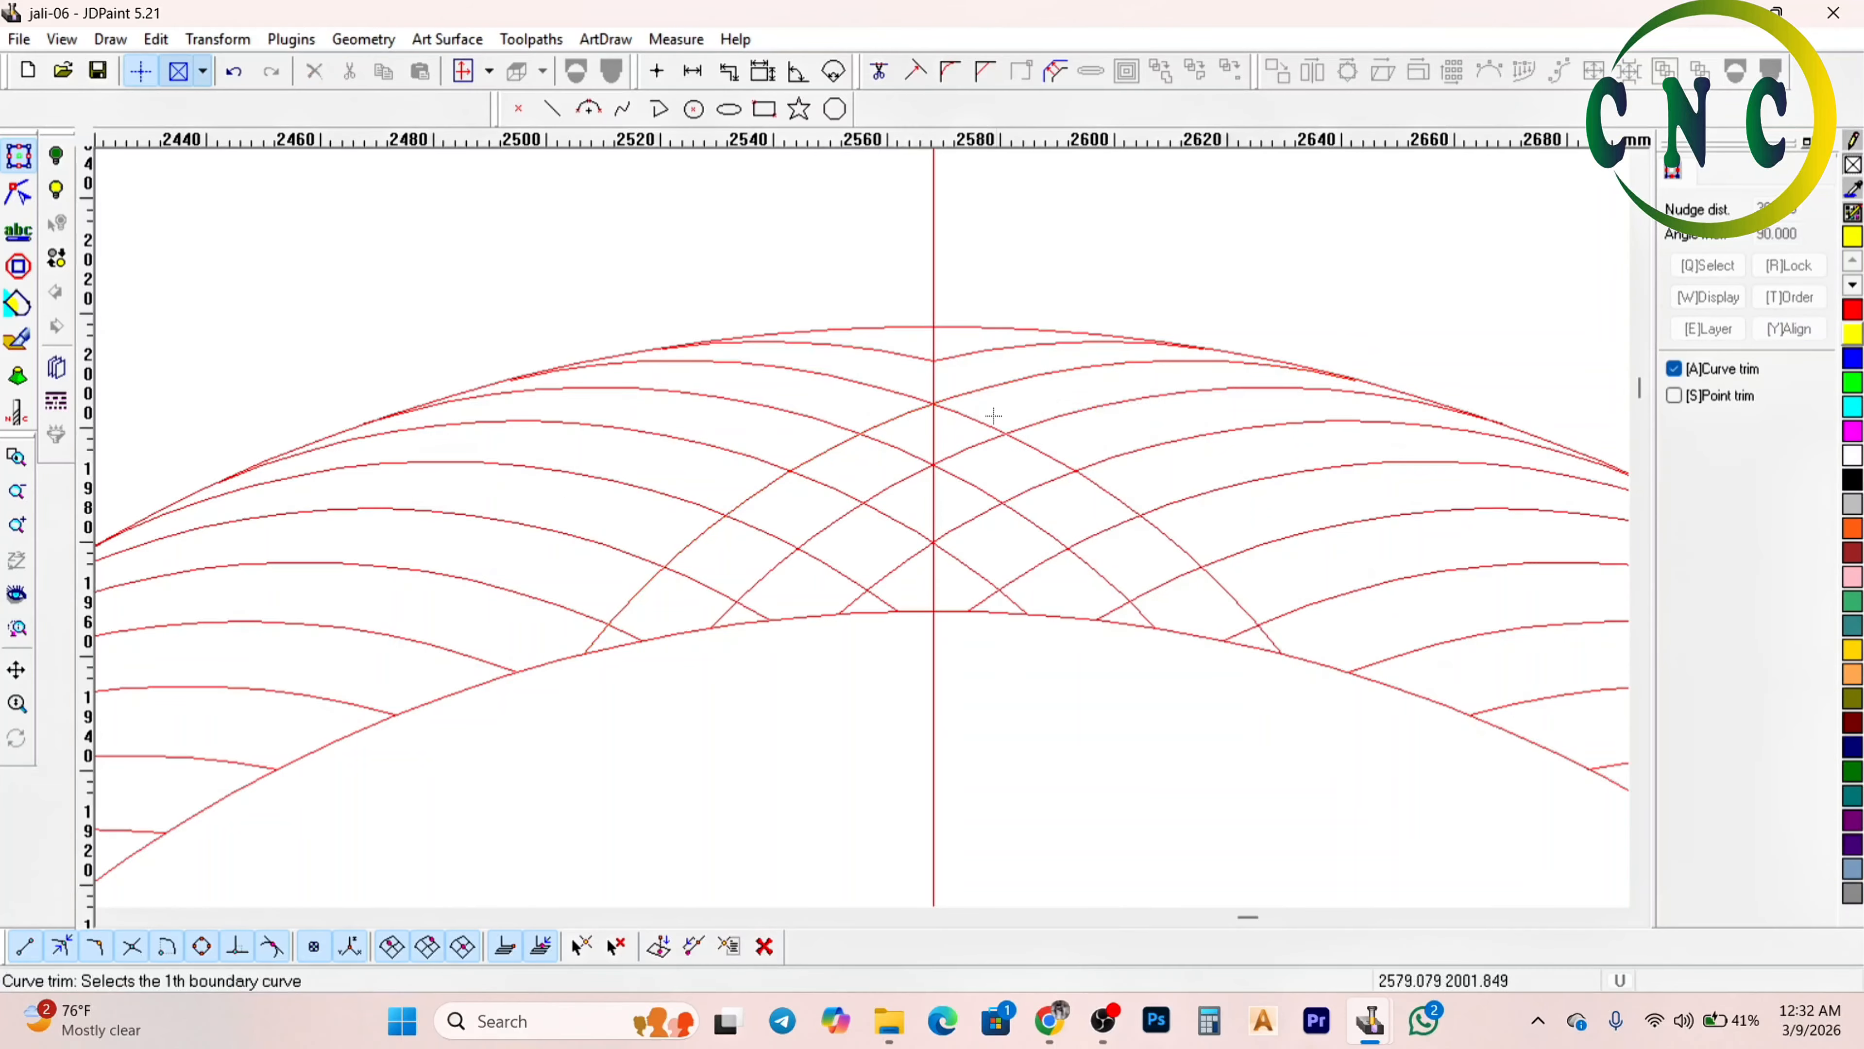
{"action": "left_click", "coordinate": [966, 416]}
{"action": "left_click", "coordinate": [913, 416]}
{"action": "right_click", "coordinate": [905, 418]}
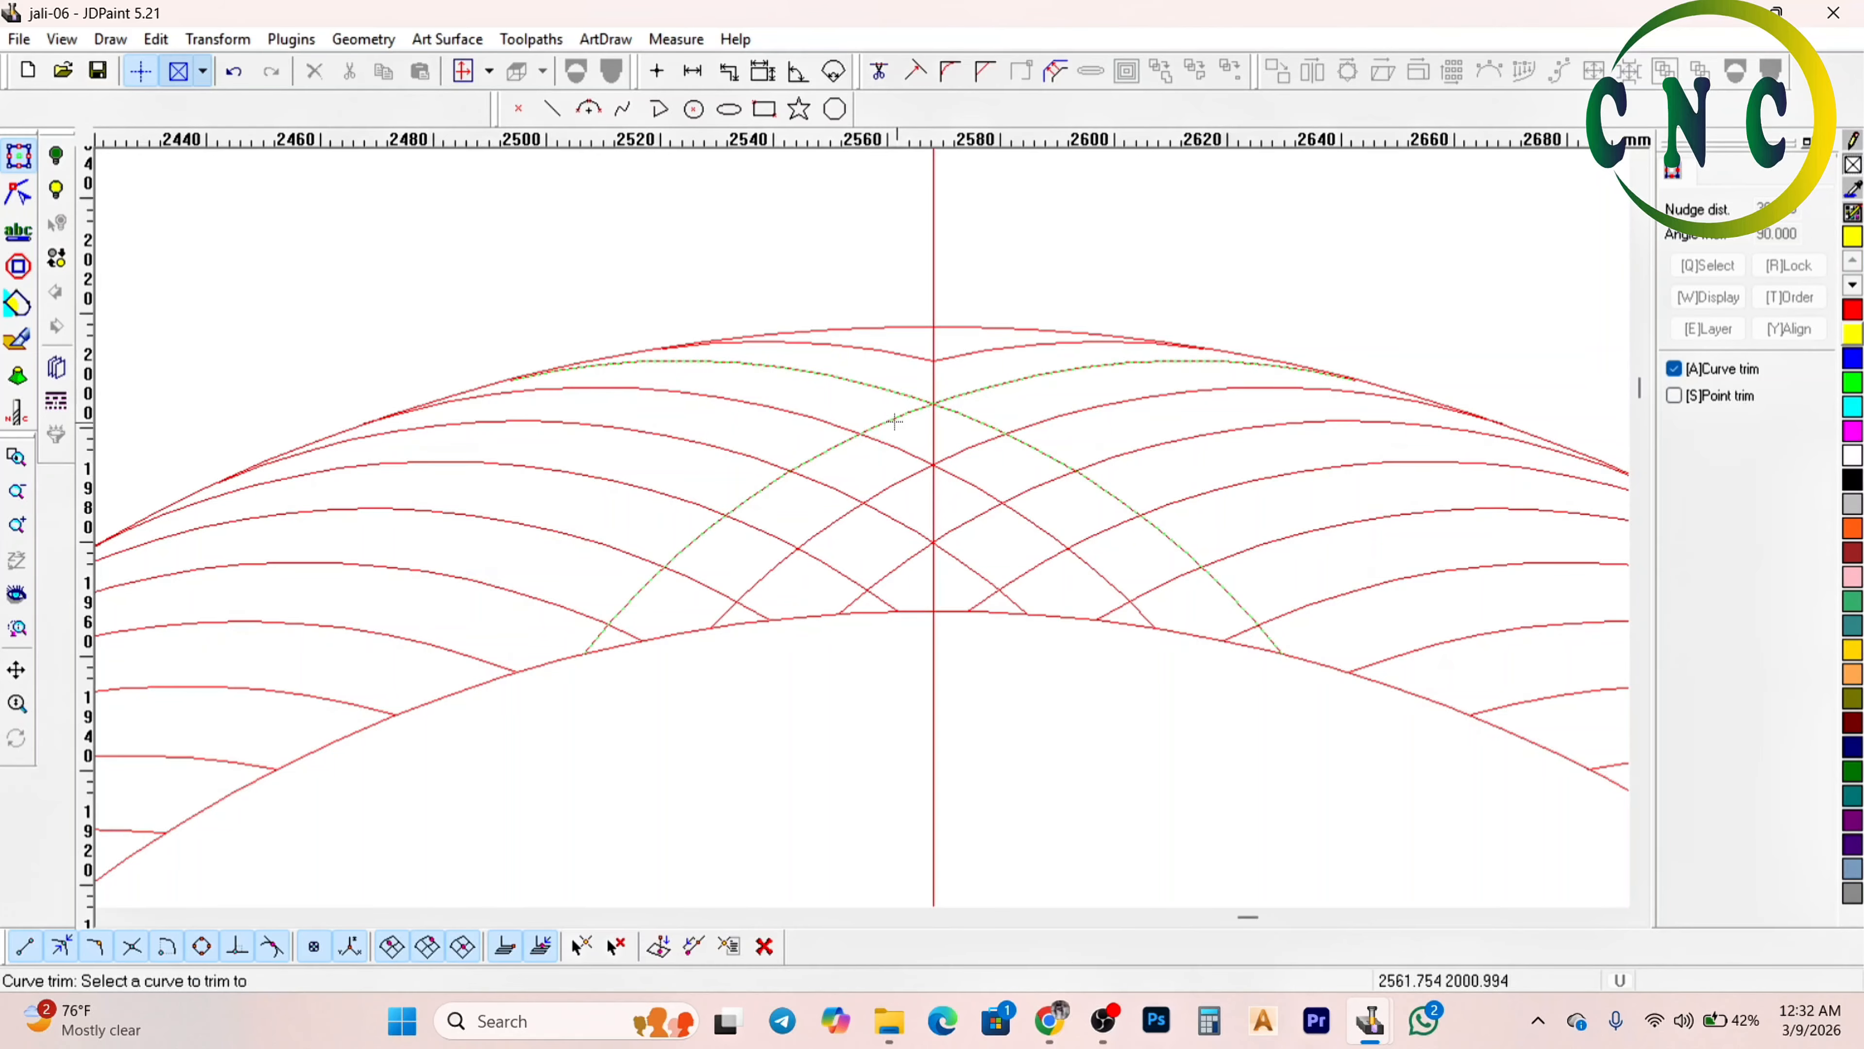
{"action": "left_click", "coordinate": [894, 420]}
{"action": "left_click", "coordinate": [963, 412]}
{"action": "right_click", "coordinate": [952, 415]}
Trim the third pair of crossing arcs from the top back to their intersection on the vertical line
{"action": "right_click", "coordinate": [960, 414]}
{"action": "left_click", "coordinate": [993, 429]}
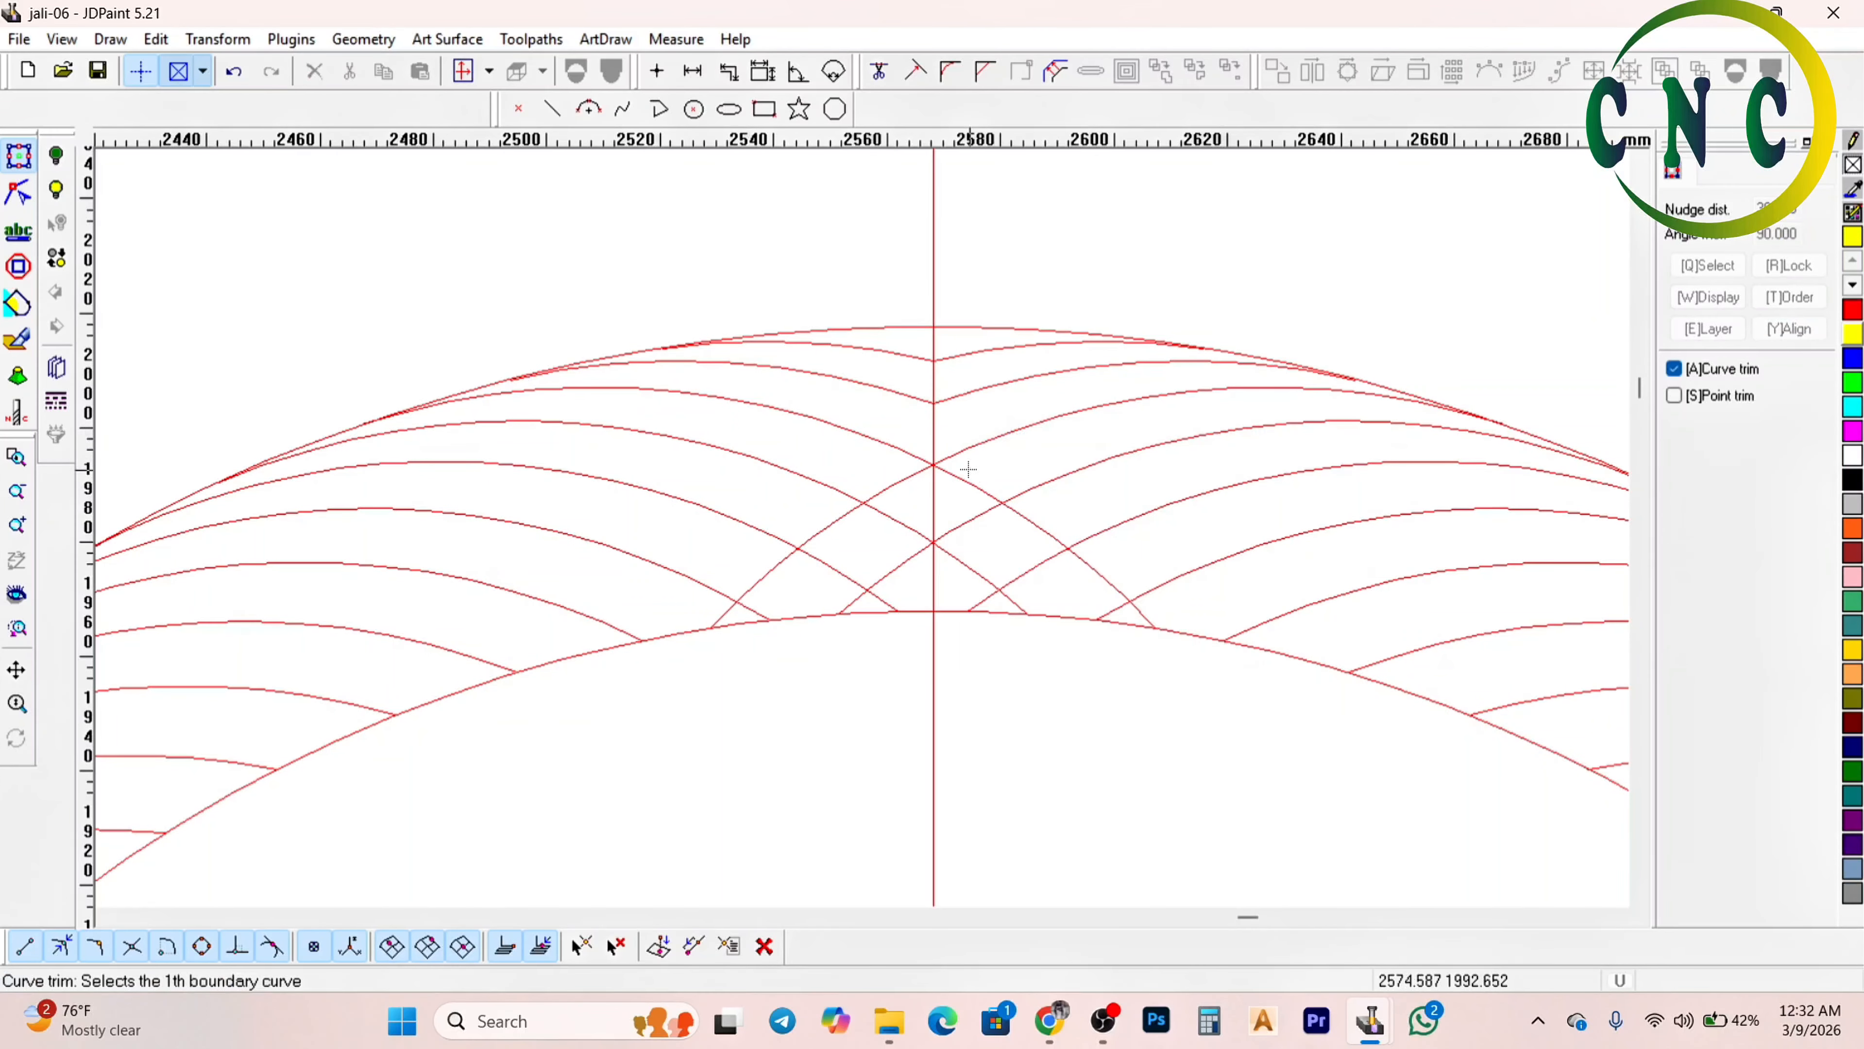
{"action": "left_click", "coordinate": [932, 471]}
{"action": "right_click", "coordinate": [919, 470]}
{"action": "left_click", "coordinate": [919, 471]}
{"action": "left_click", "coordinate": [944, 472]}
{"action": "right_click", "coordinate": [923, 473]}
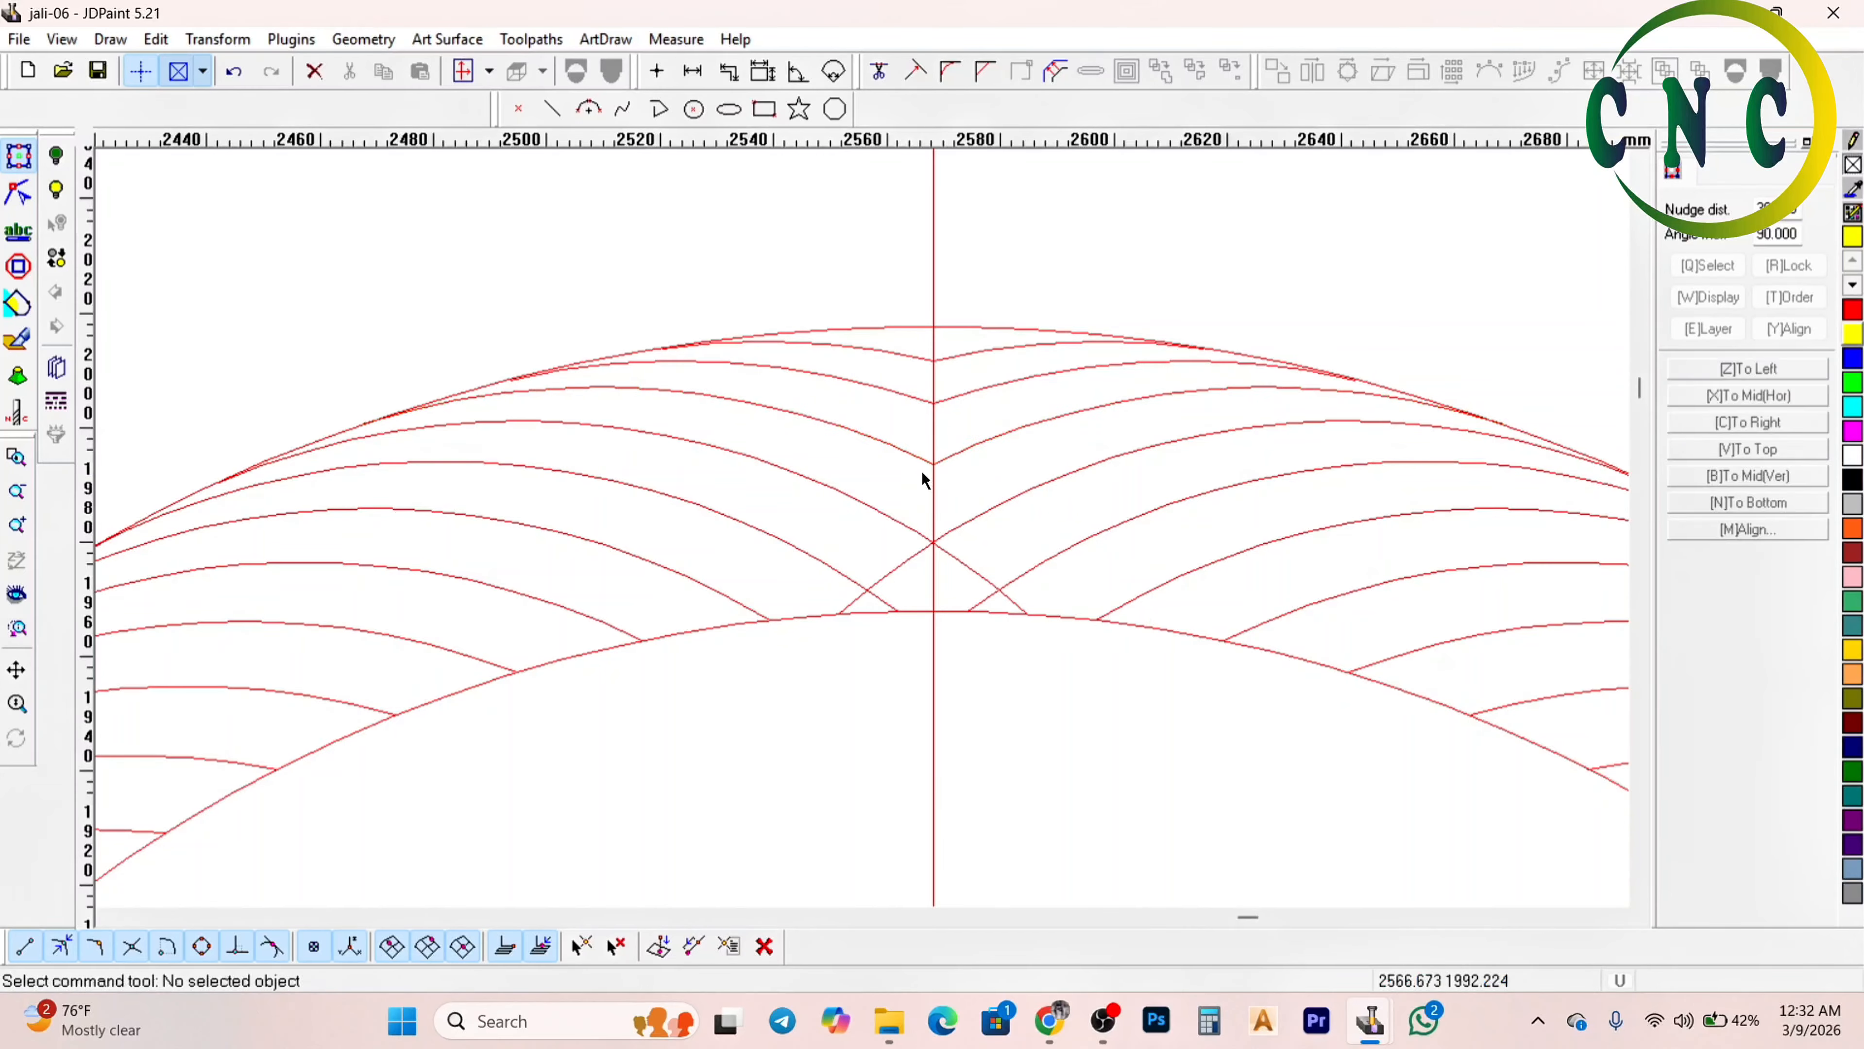
Trim the lowest pair of crossing arcs above the inner circle's top to their intersection on the vertical line
{"action": "scroll", "coordinate": [923, 470], "scroll_direction": "down", "scroll_amount": 3}
{"action": "scroll", "coordinate": [948, 556], "scroll_direction": "up", "scroll_amount": 4}
{"action": "right_click", "coordinate": [969, 441]}
{"action": "left_click", "coordinate": [1003, 462]}
{"action": "left_click", "coordinate": [933, 450]}
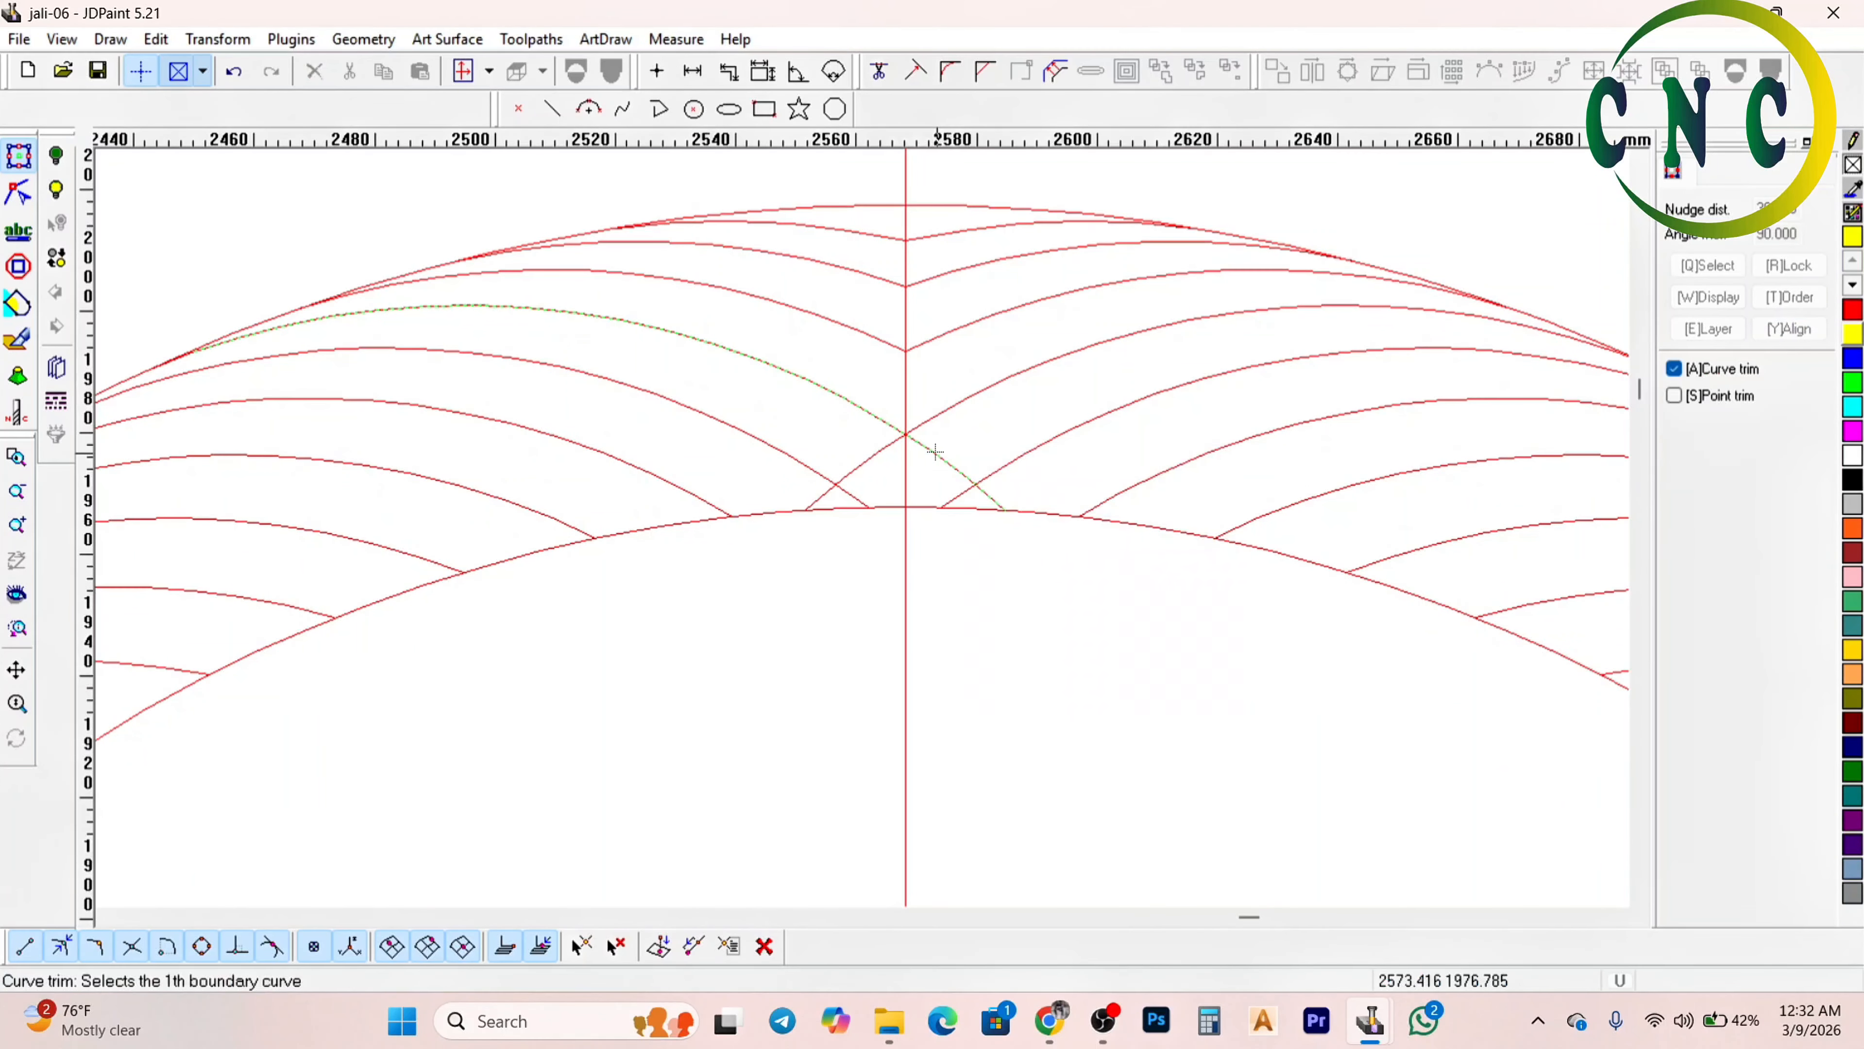
{"action": "left_click", "coordinate": [887, 445]}
{"action": "right_click", "coordinate": [876, 449]}
{"action": "left_click", "coordinate": [874, 447]}
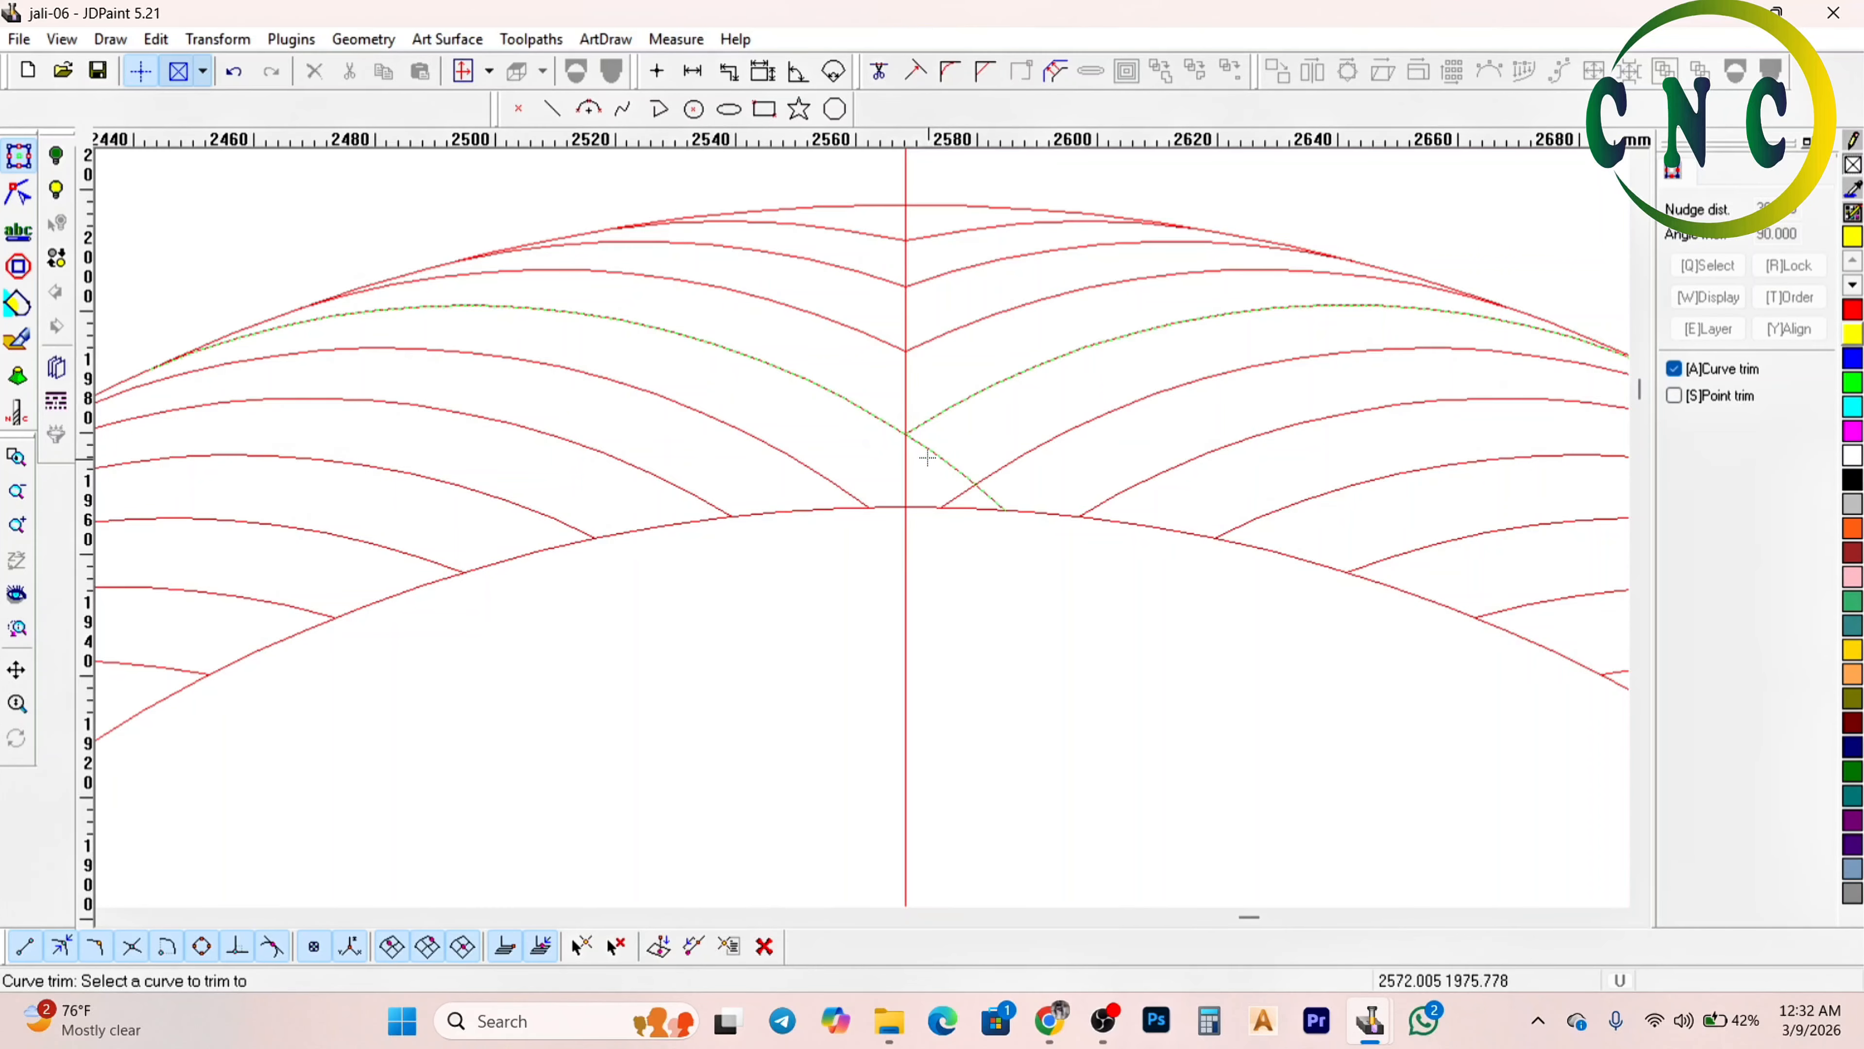
{"action": "left_click", "coordinate": [926, 447]}
{"action": "right_click", "coordinate": [909, 463]}
{"action": "scroll", "coordinate": [907, 308], "scroll_direction": "down", "scroll_amount": 10}
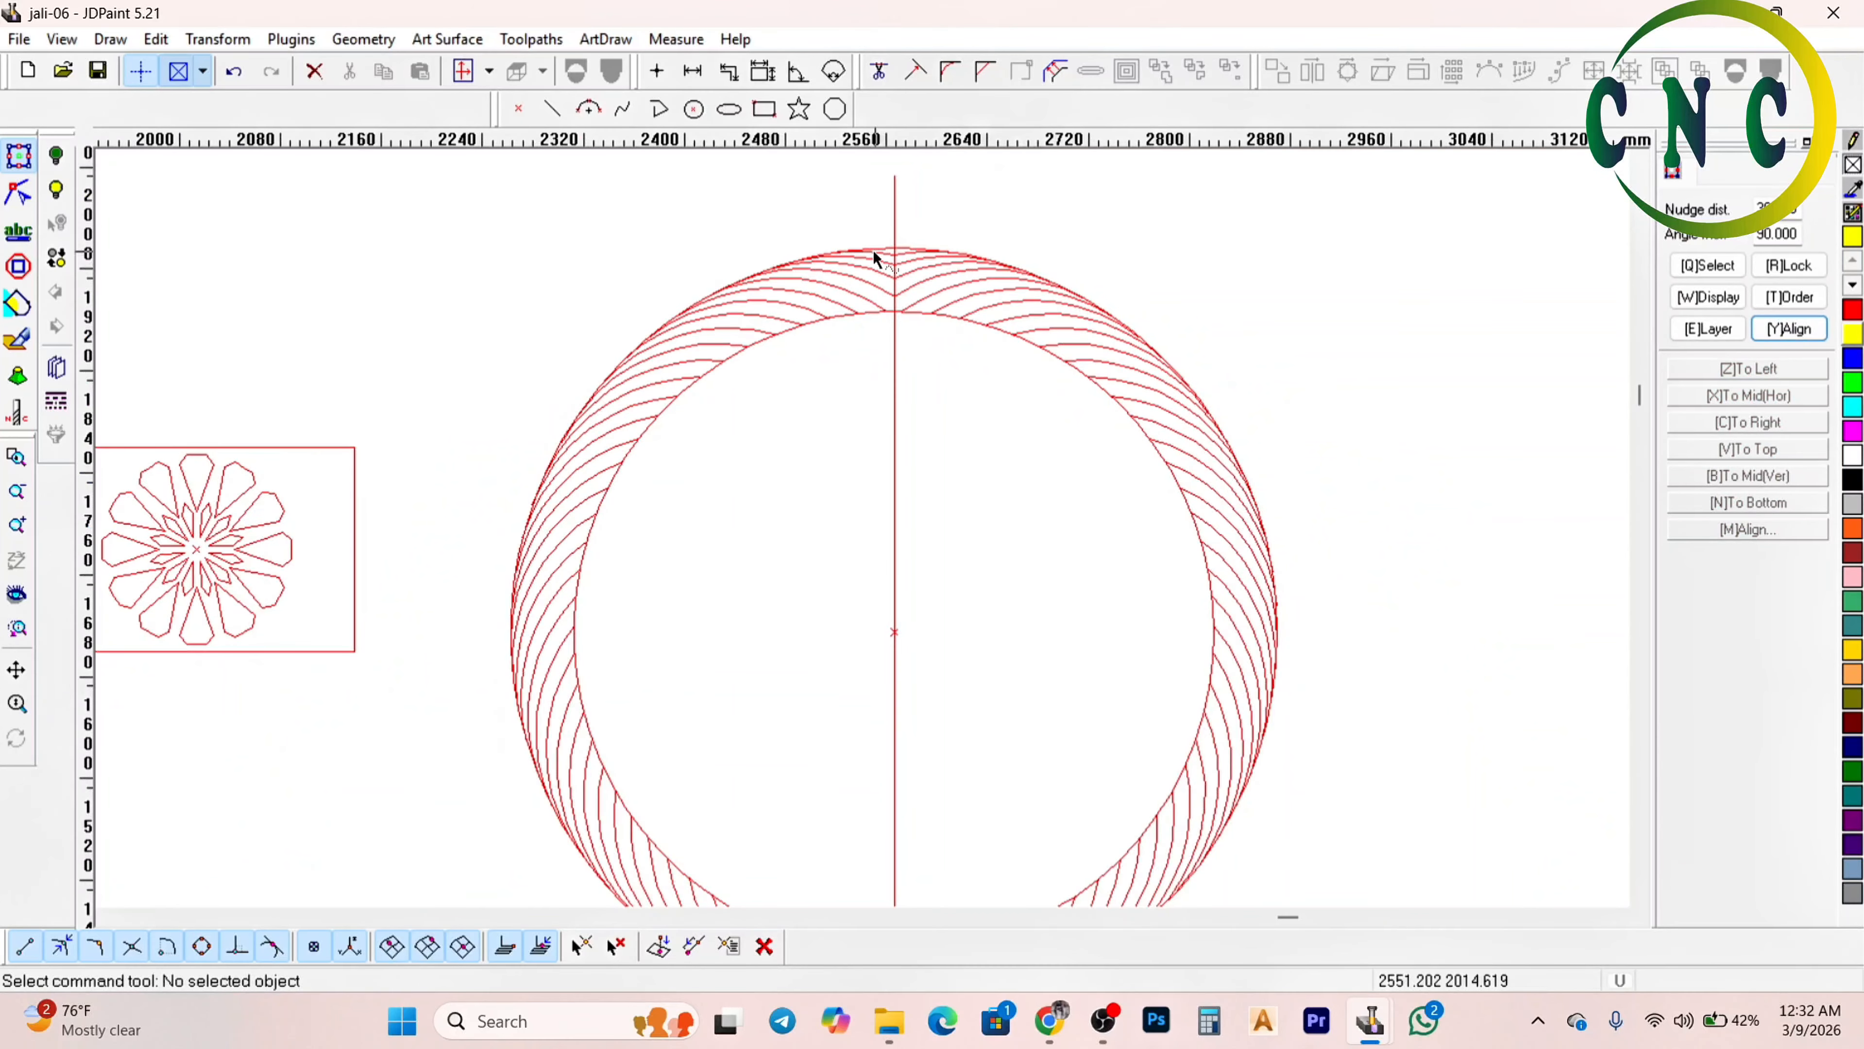
Trim the uppermost pair of crossing arcs at the band's bottom, just below the inner circle, to their intersection on the vertical line
{"action": "scroll", "coordinate": [831, 586], "scroll_direction": "up", "scroll_amount": 3}
{"action": "scroll", "coordinate": [830, 586], "scroll_direction": "up", "scroll_amount": 2}
{"action": "scroll", "coordinate": [817, 500], "scroll_direction": "down", "scroll_amount": 1}
{"action": "right_click", "coordinate": [815, 454]}
{"action": "left_click", "coordinate": [863, 464]}
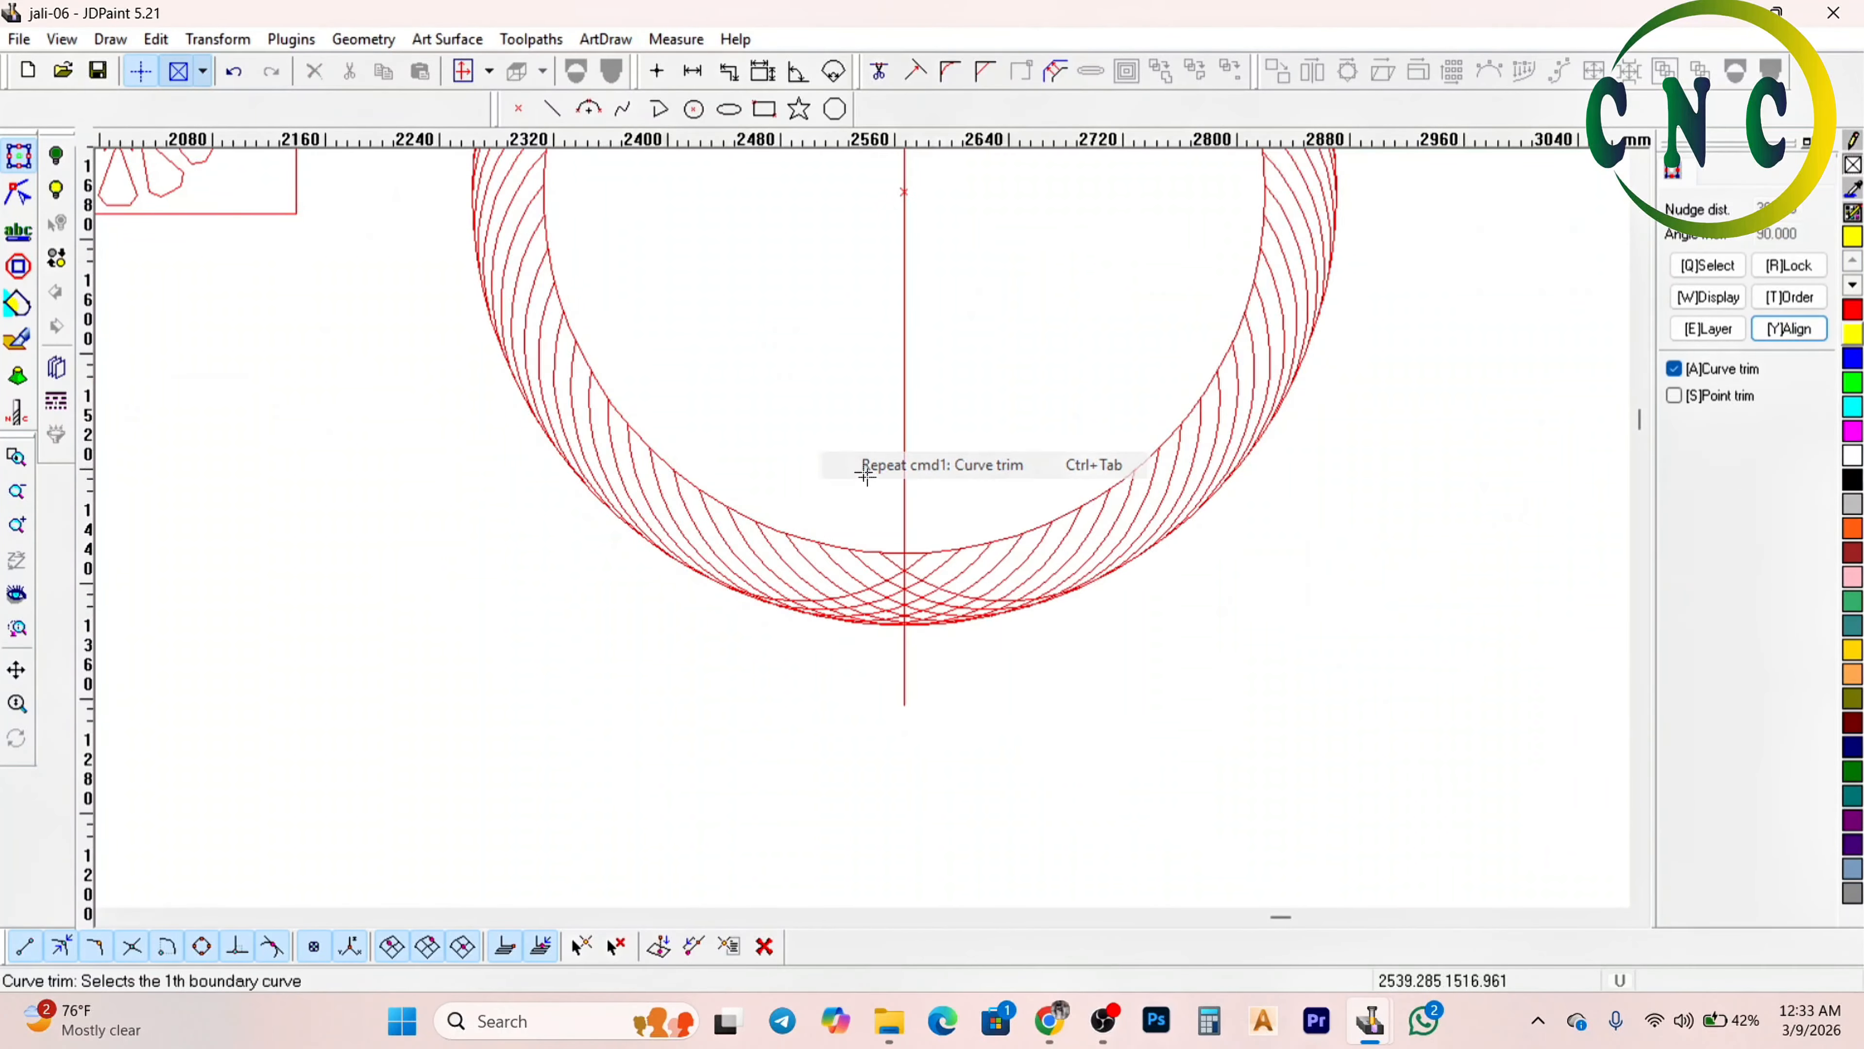
{"action": "scroll", "coordinate": [895, 574], "scroll_direction": "up", "scroll_amount": 4}
{"action": "left_click", "coordinate": [871, 525]}
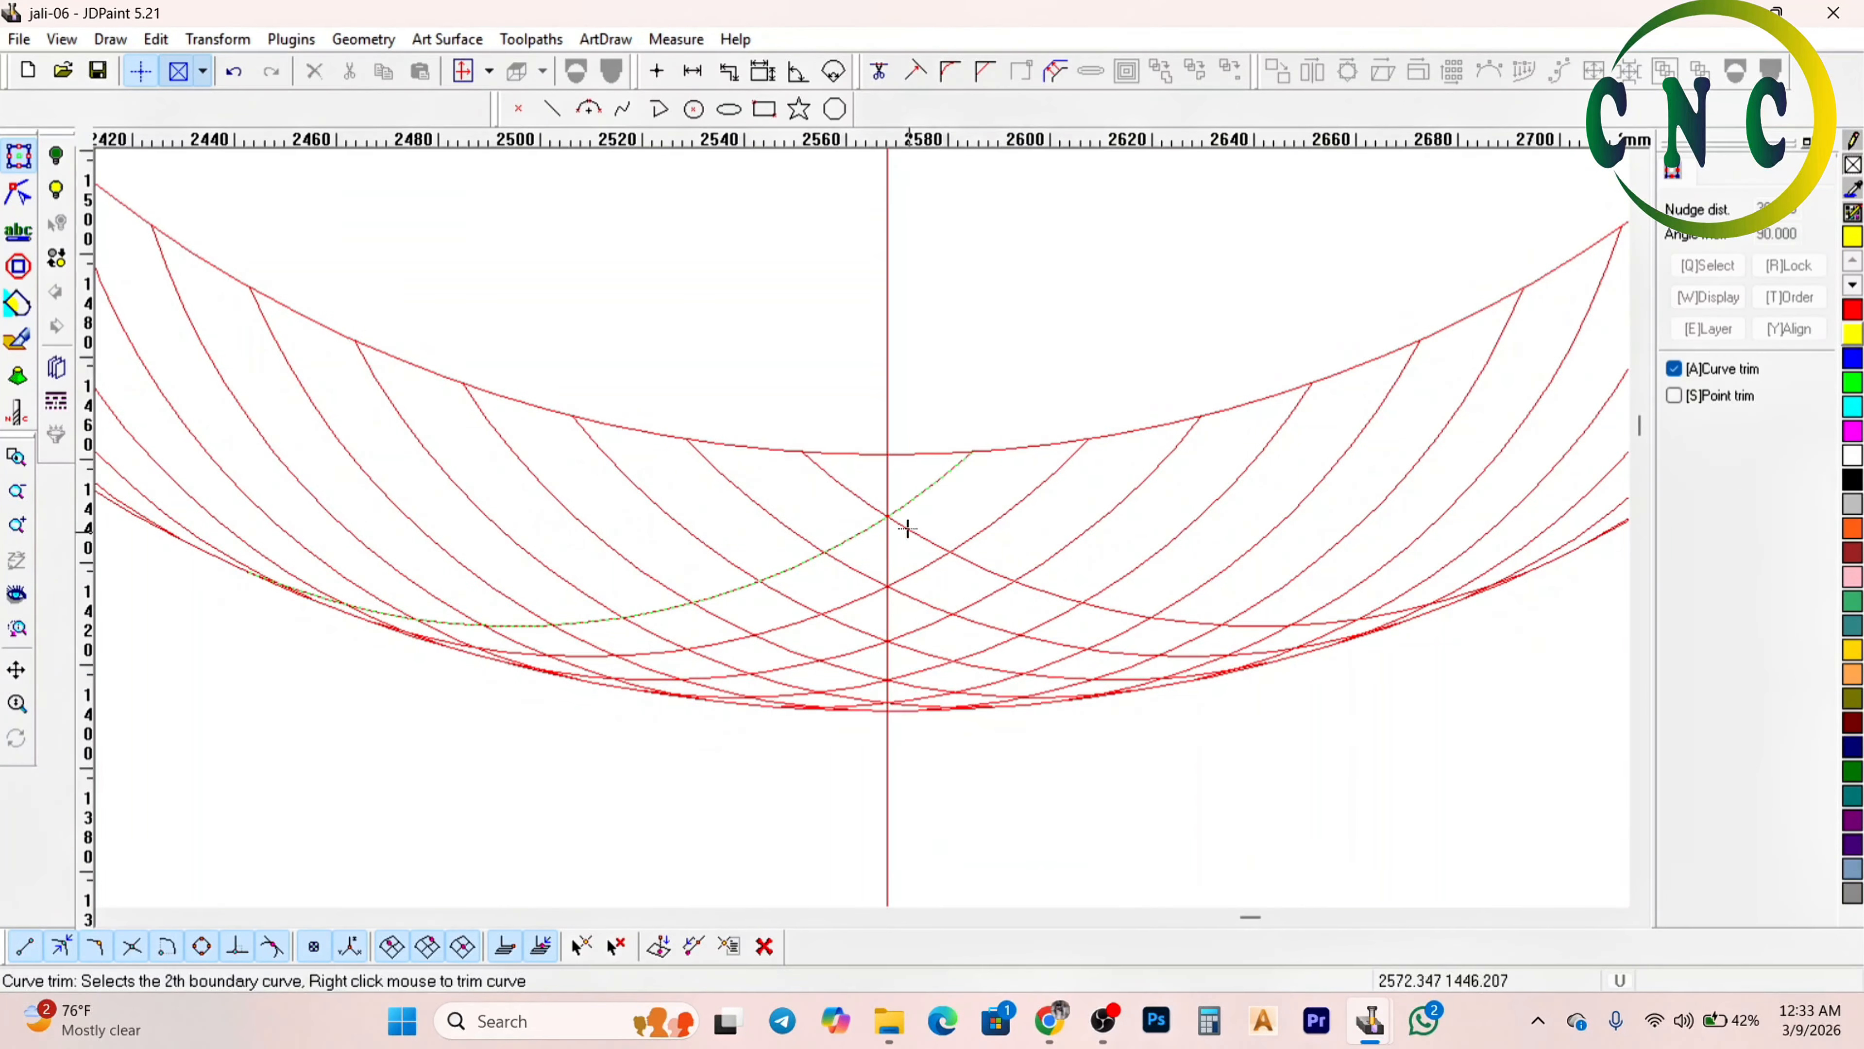
{"action": "right_click", "coordinate": [894, 534]}
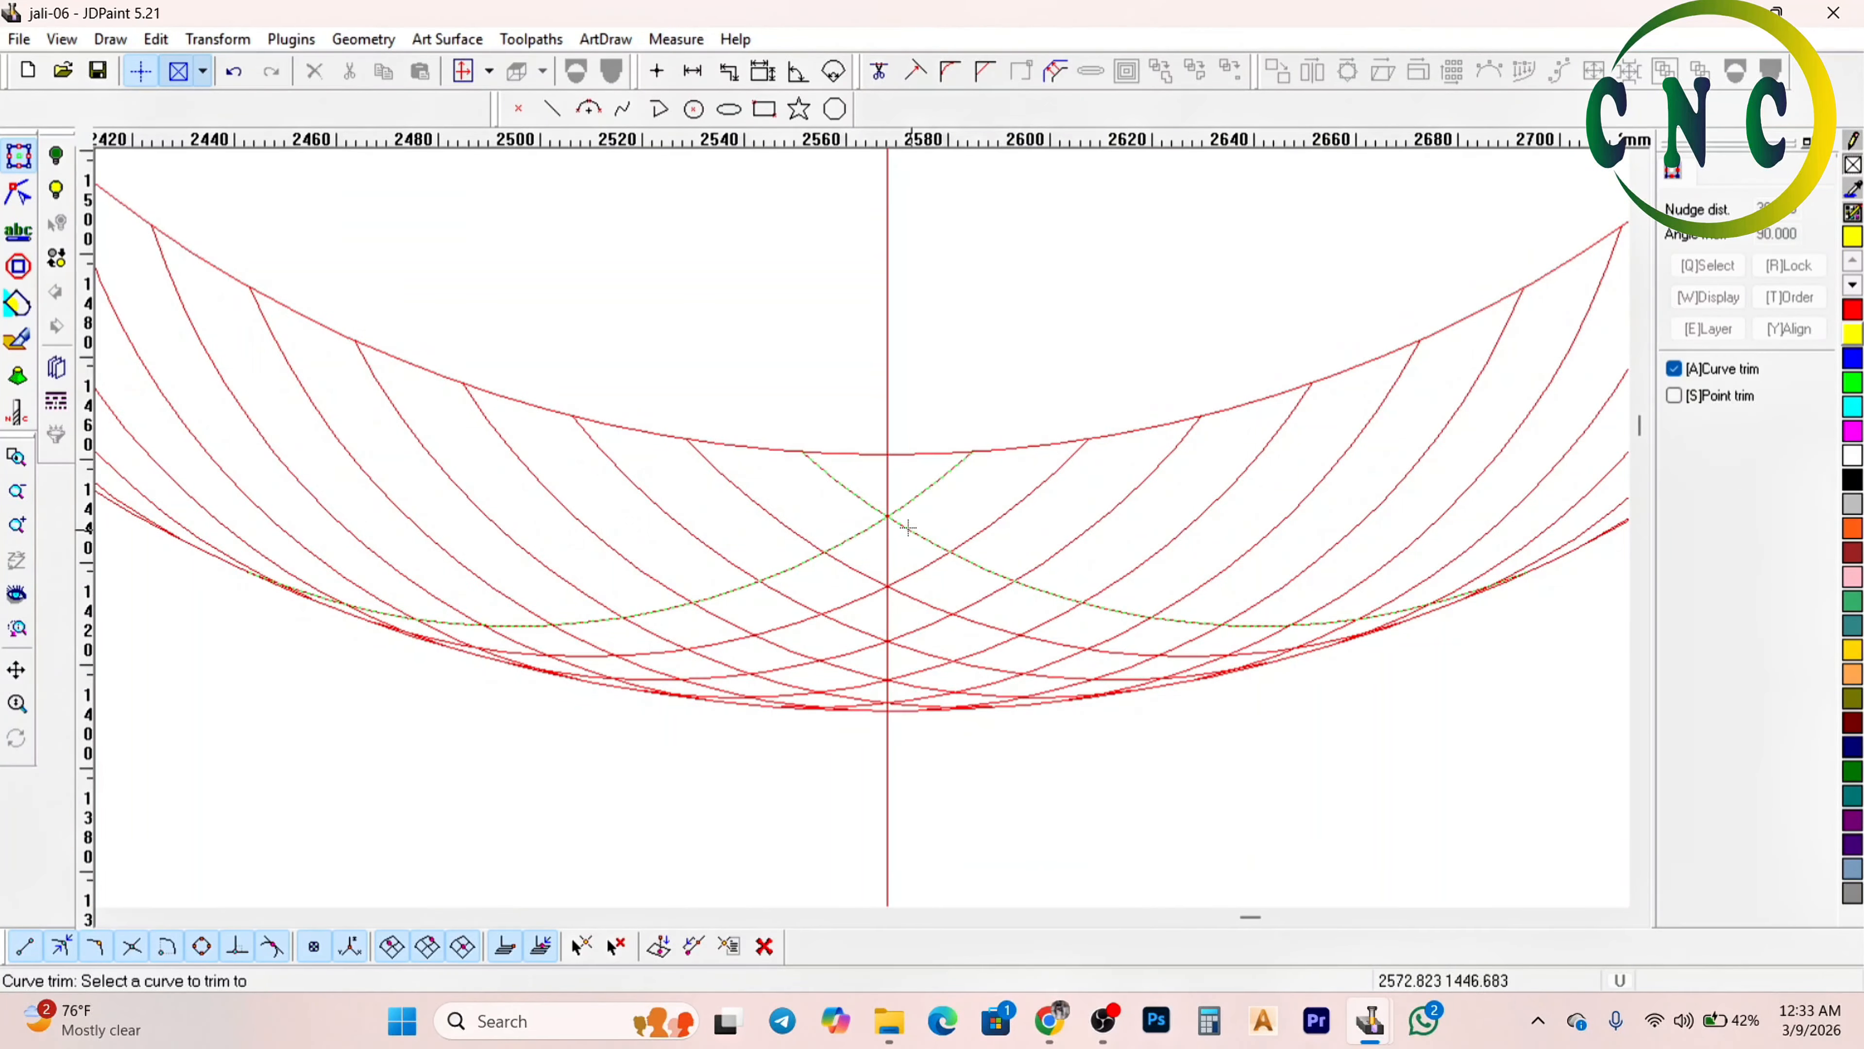
{"action": "left_click", "coordinate": [873, 524]}
Trim the second pair of crossing arcs below the inner circle to their intersection on the vertical line
{"action": "right_click", "coordinate": [822, 505]}
{"action": "left_click", "coordinate": [874, 517]}
{"action": "left_click", "coordinate": [897, 588]}
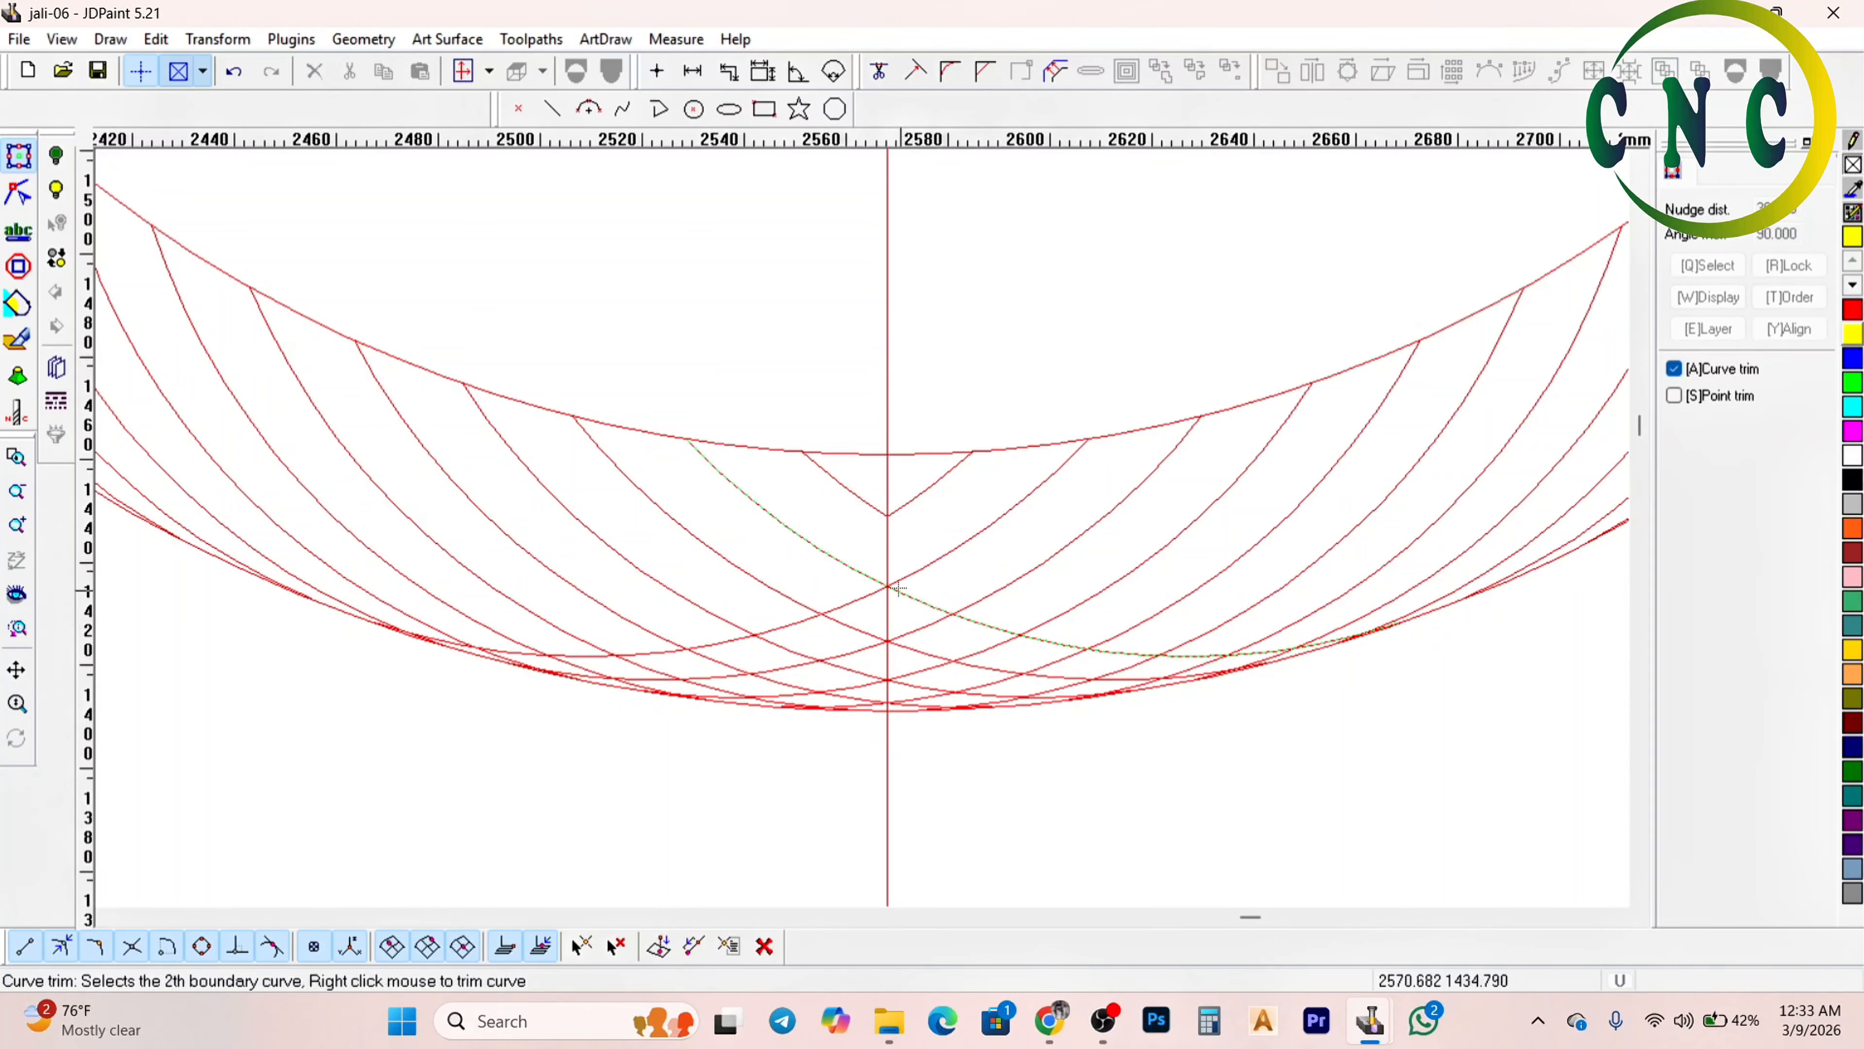
{"action": "right_click", "coordinate": [871, 587]}
{"action": "left_click", "coordinate": [876, 591]}
{"action": "left_click", "coordinate": [901, 592]}
{"action": "right_click", "coordinate": [903, 554]}
Trim the third pair of crossing arcs below the inner circle, one side after the other, to their intersection on the vertical line
{"action": "right_click", "coordinate": [904, 540]}
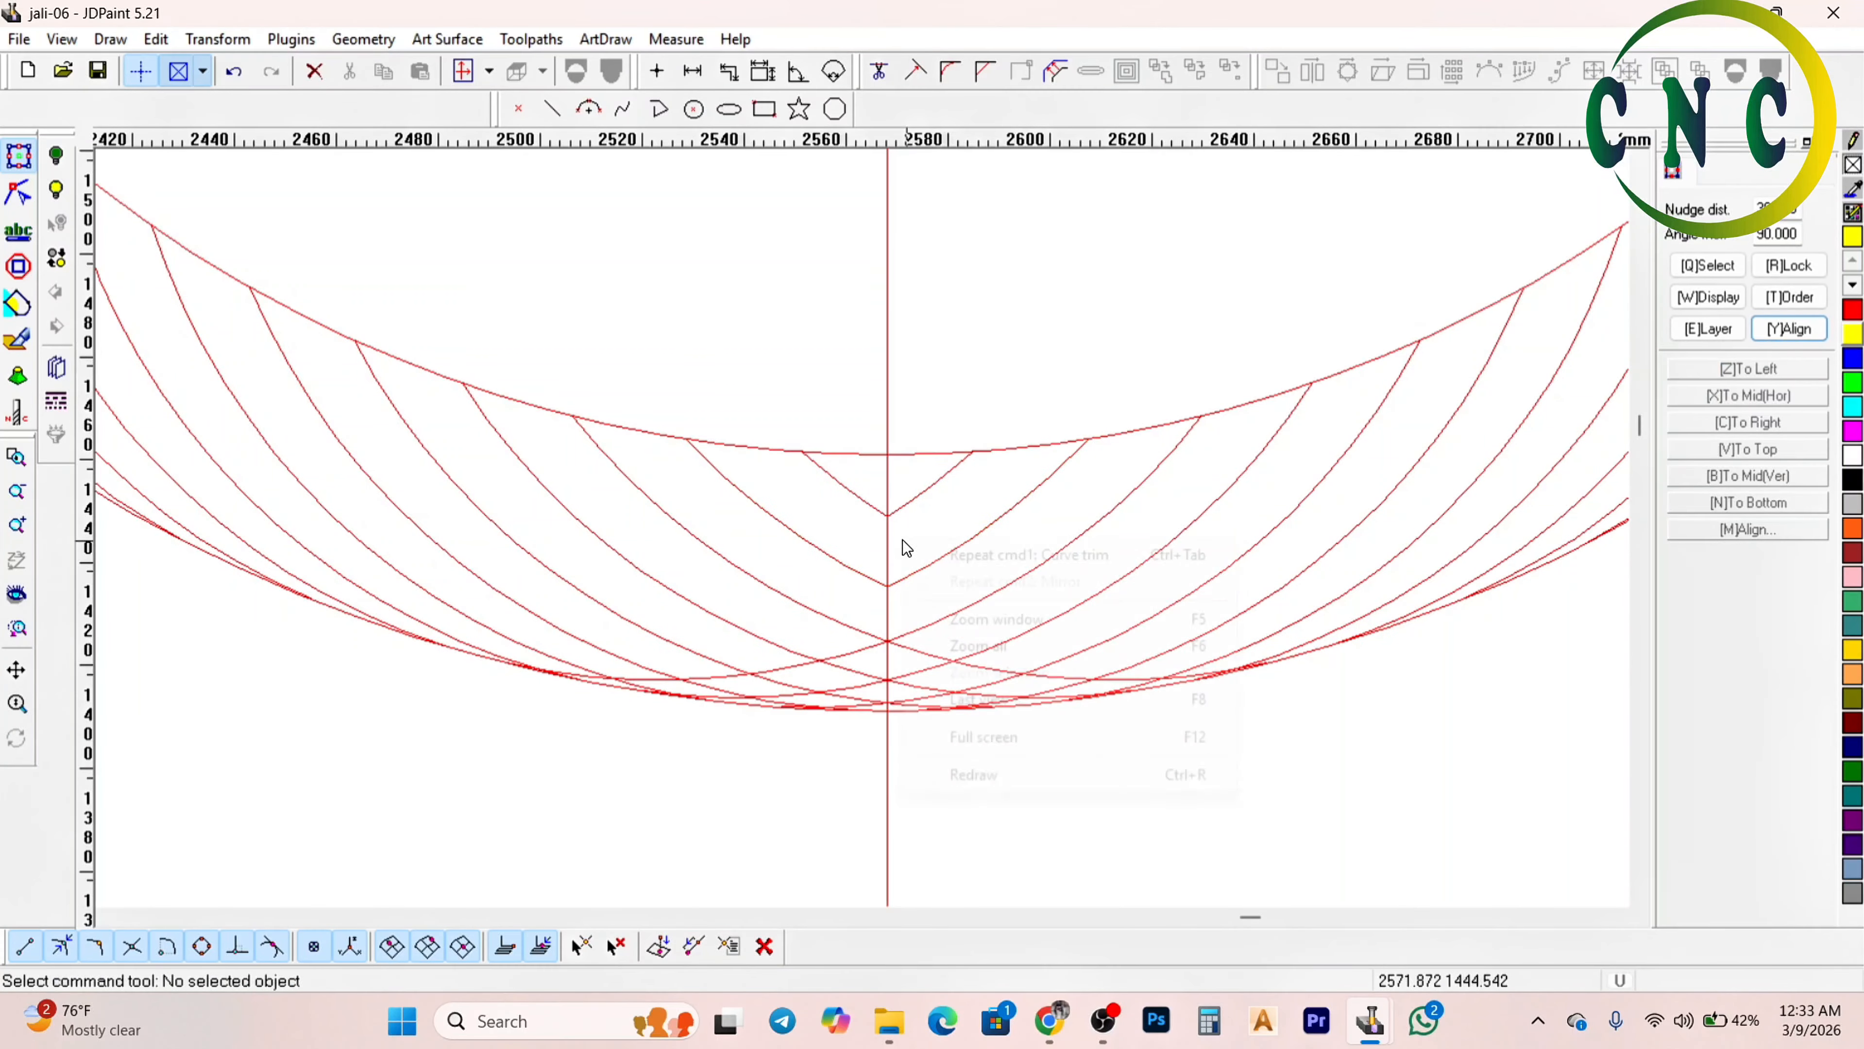
{"action": "left_click", "coordinate": [945, 554]}
{"action": "scroll", "coordinate": [940, 529], "scroll_direction": "up", "scroll_amount": 2}
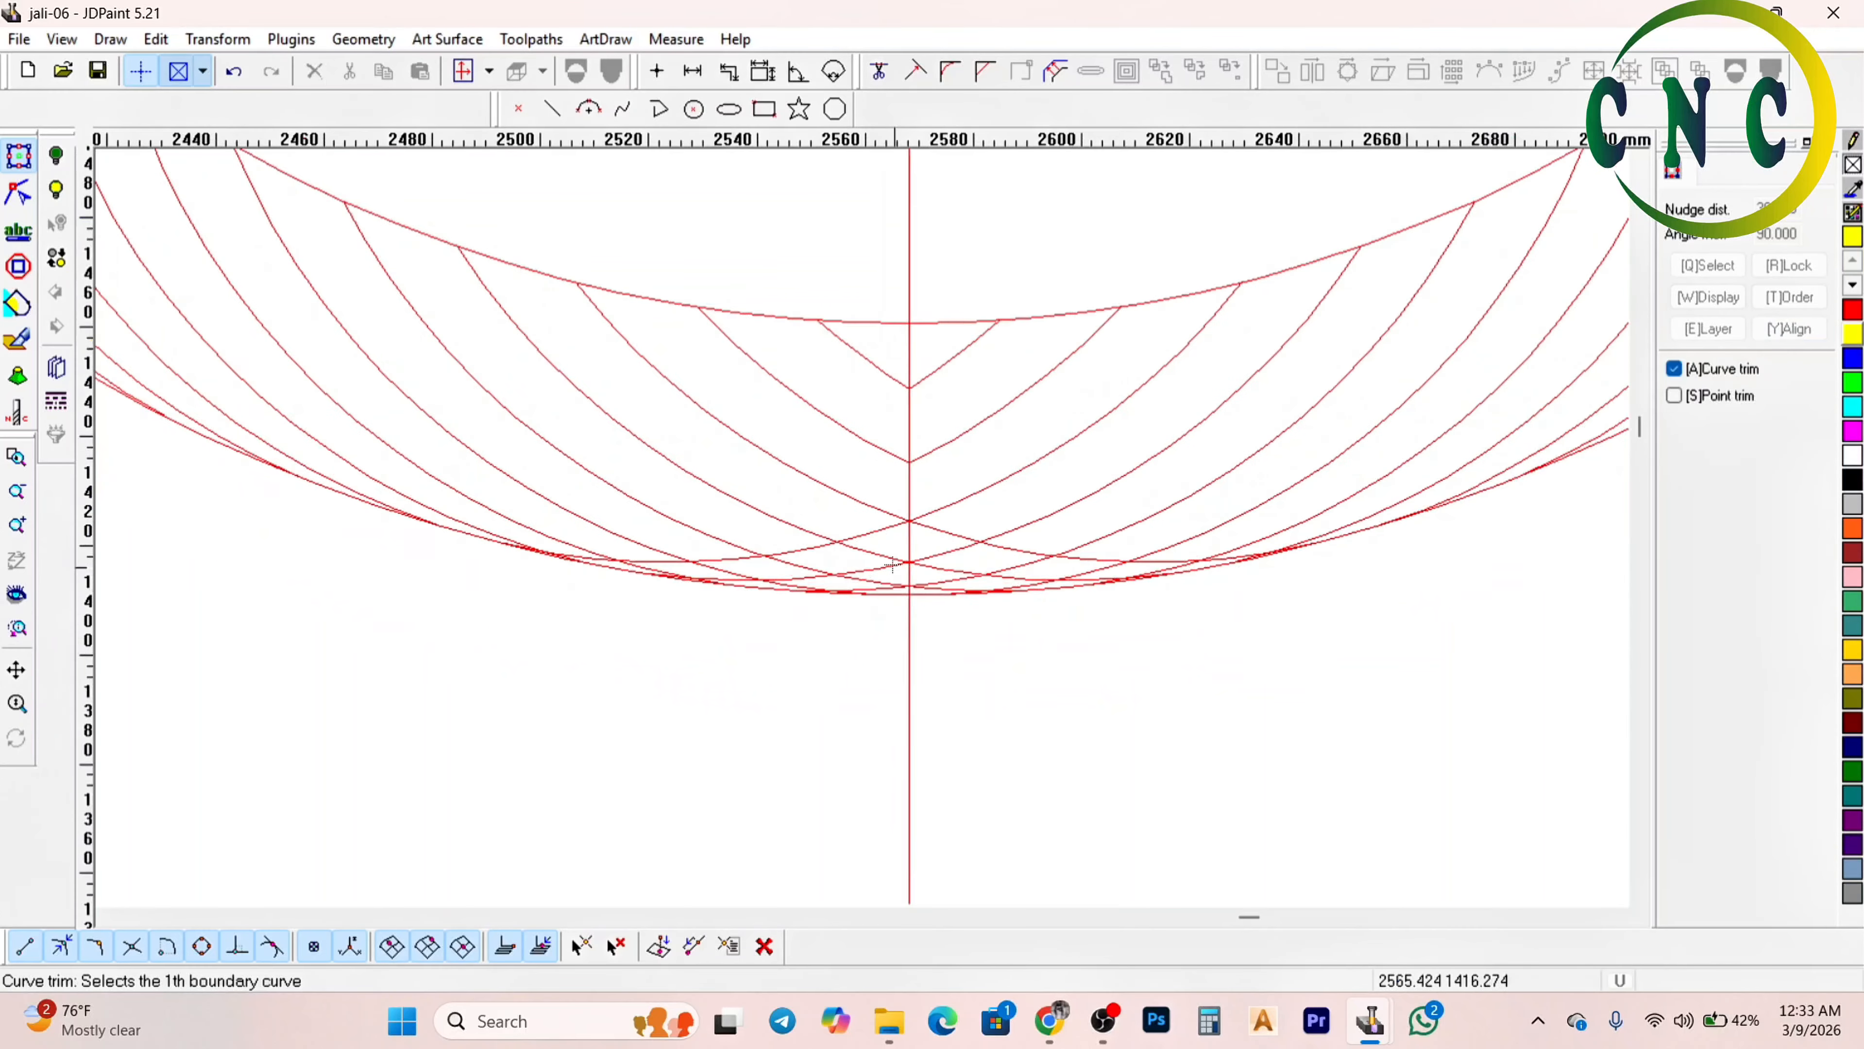
{"action": "left_click", "coordinate": [936, 507]}
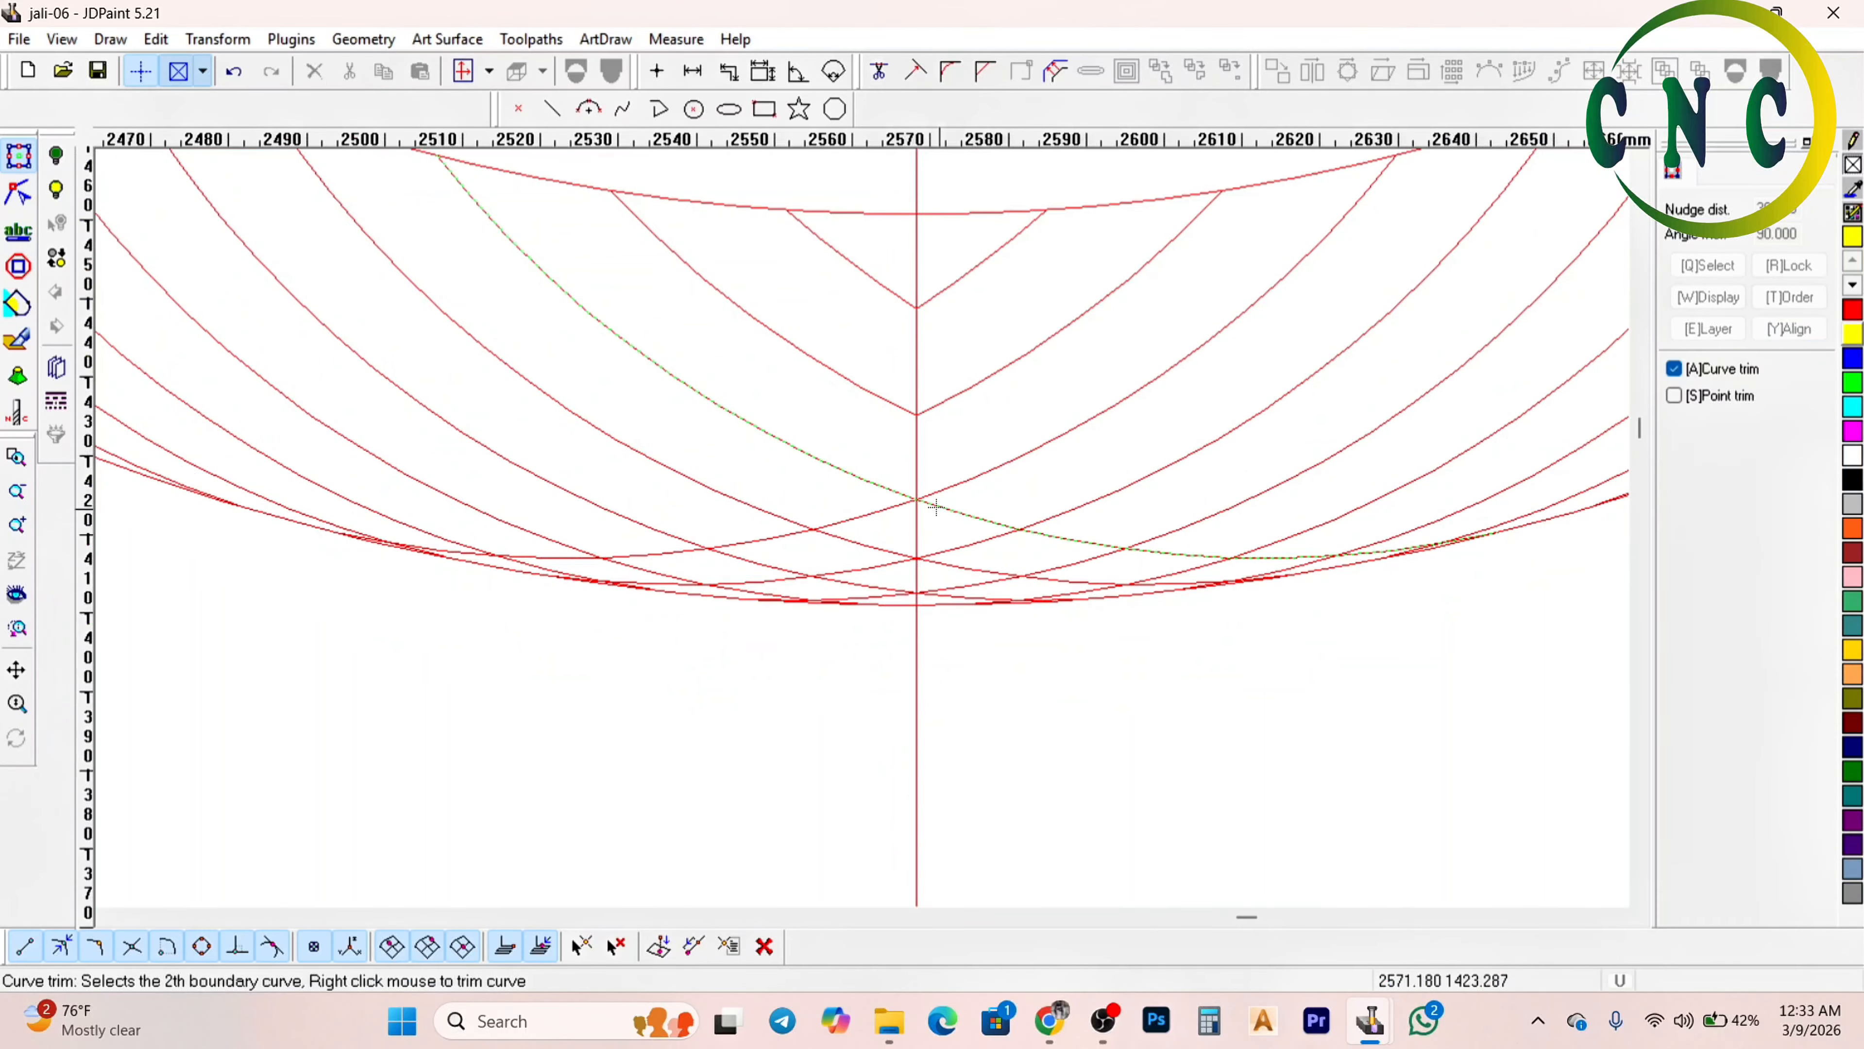
{"action": "right_click", "coordinate": [882, 513]}
{"action": "left_click", "coordinate": [894, 507]}
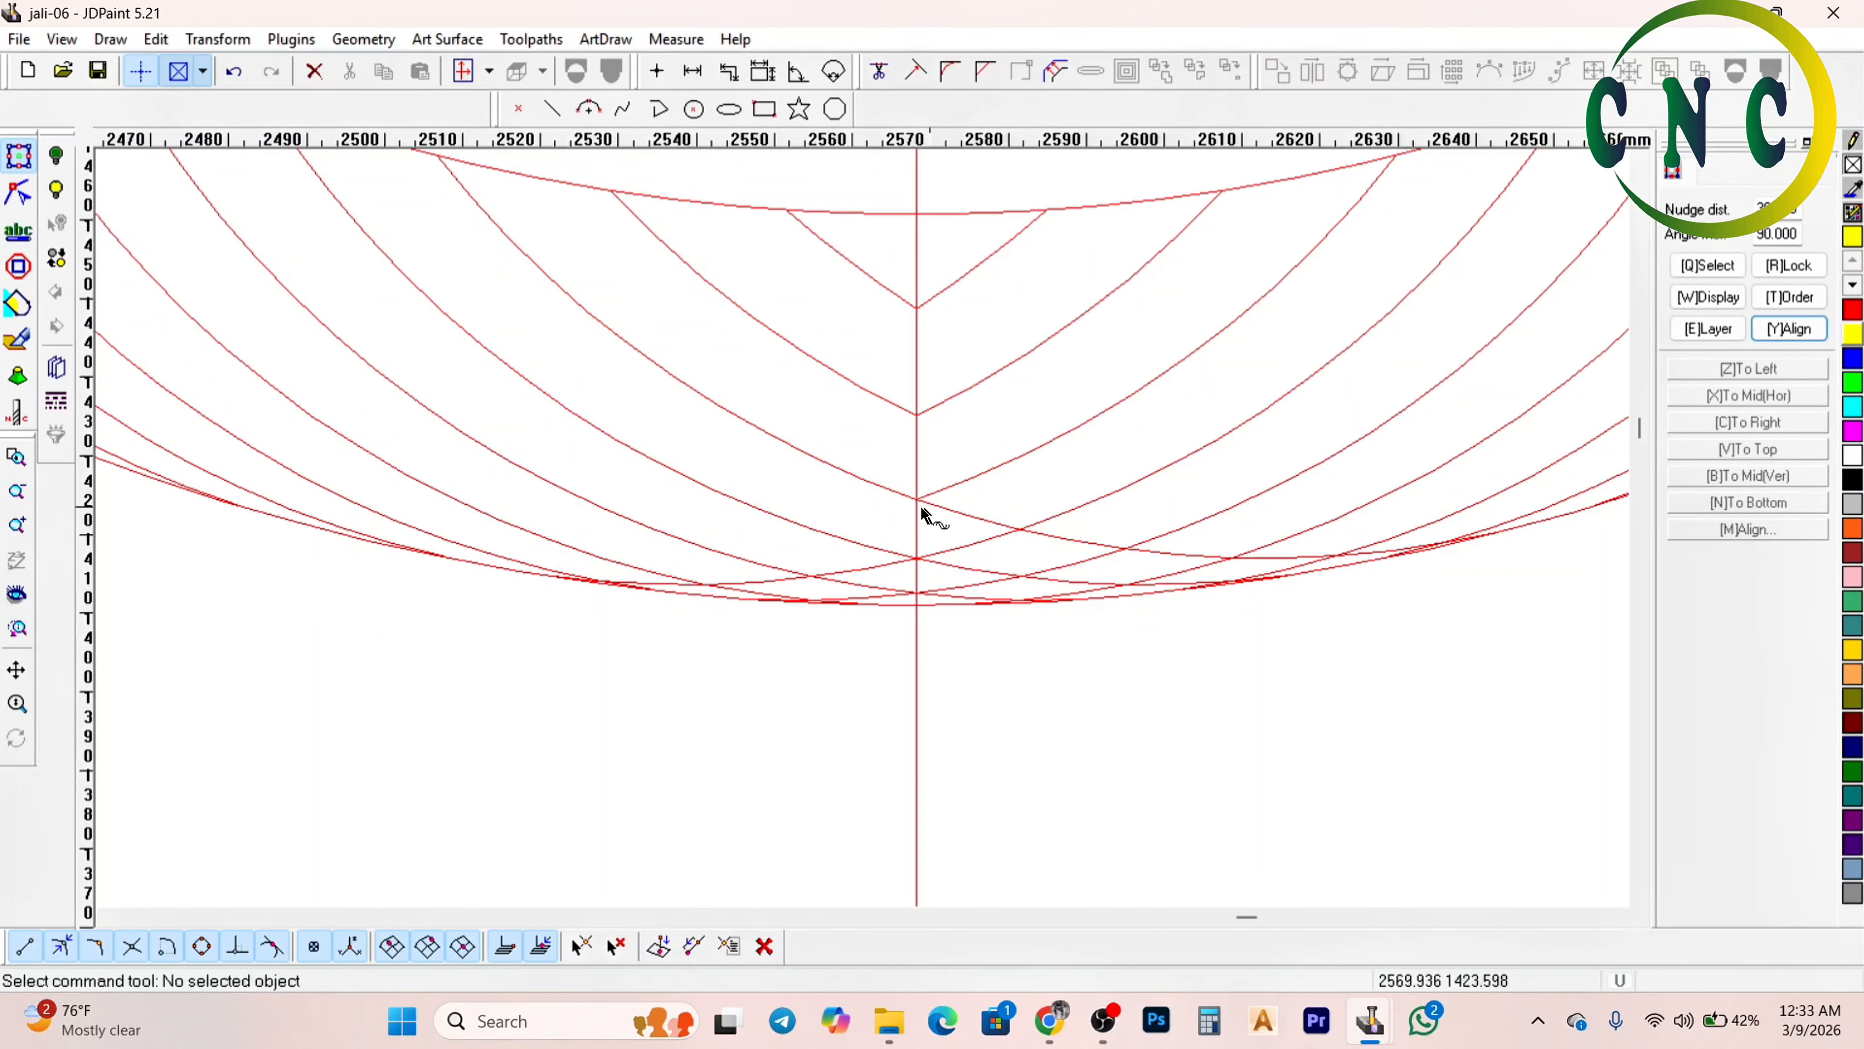
{"action": "right_click", "coordinate": [917, 508]}
{"action": "left_click", "coordinate": [944, 523]}
{"action": "left_click", "coordinate": [940, 492]}
{"action": "right_click", "coordinate": [941, 500]}
{"action": "left_click", "coordinate": [943, 509]}
{"action": "right_click", "coordinate": [929, 514]}
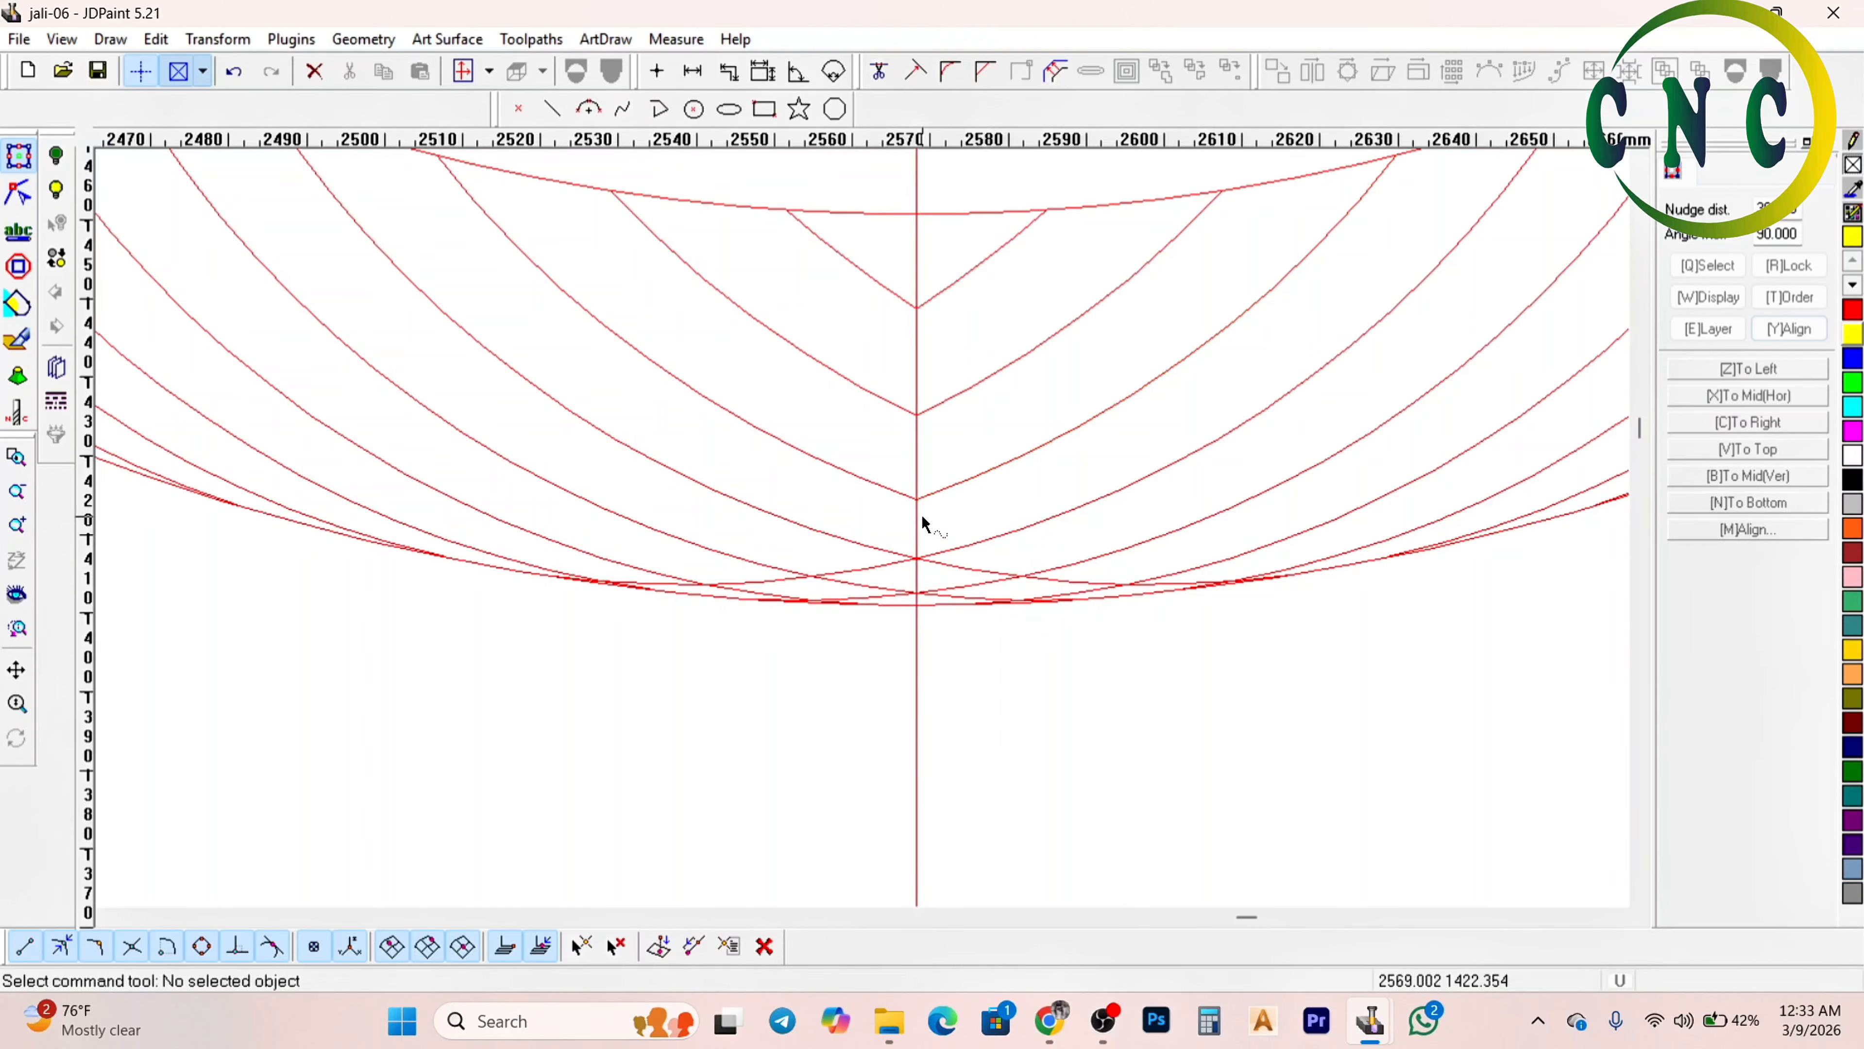
Trim the fourth pair of crossing arcs below the inner circle to their intersection on the vertical line
{"action": "right_click", "coordinate": [850, 457]}
{"action": "left_click", "coordinate": [882, 472]}
{"action": "scroll", "coordinate": [883, 484], "scroll_direction": "down", "scroll_amount": 1}
{"action": "scroll", "coordinate": [884, 524], "scroll_direction": "up", "scroll_amount": 2}
{"action": "left_click", "coordinate": [896, 528]}
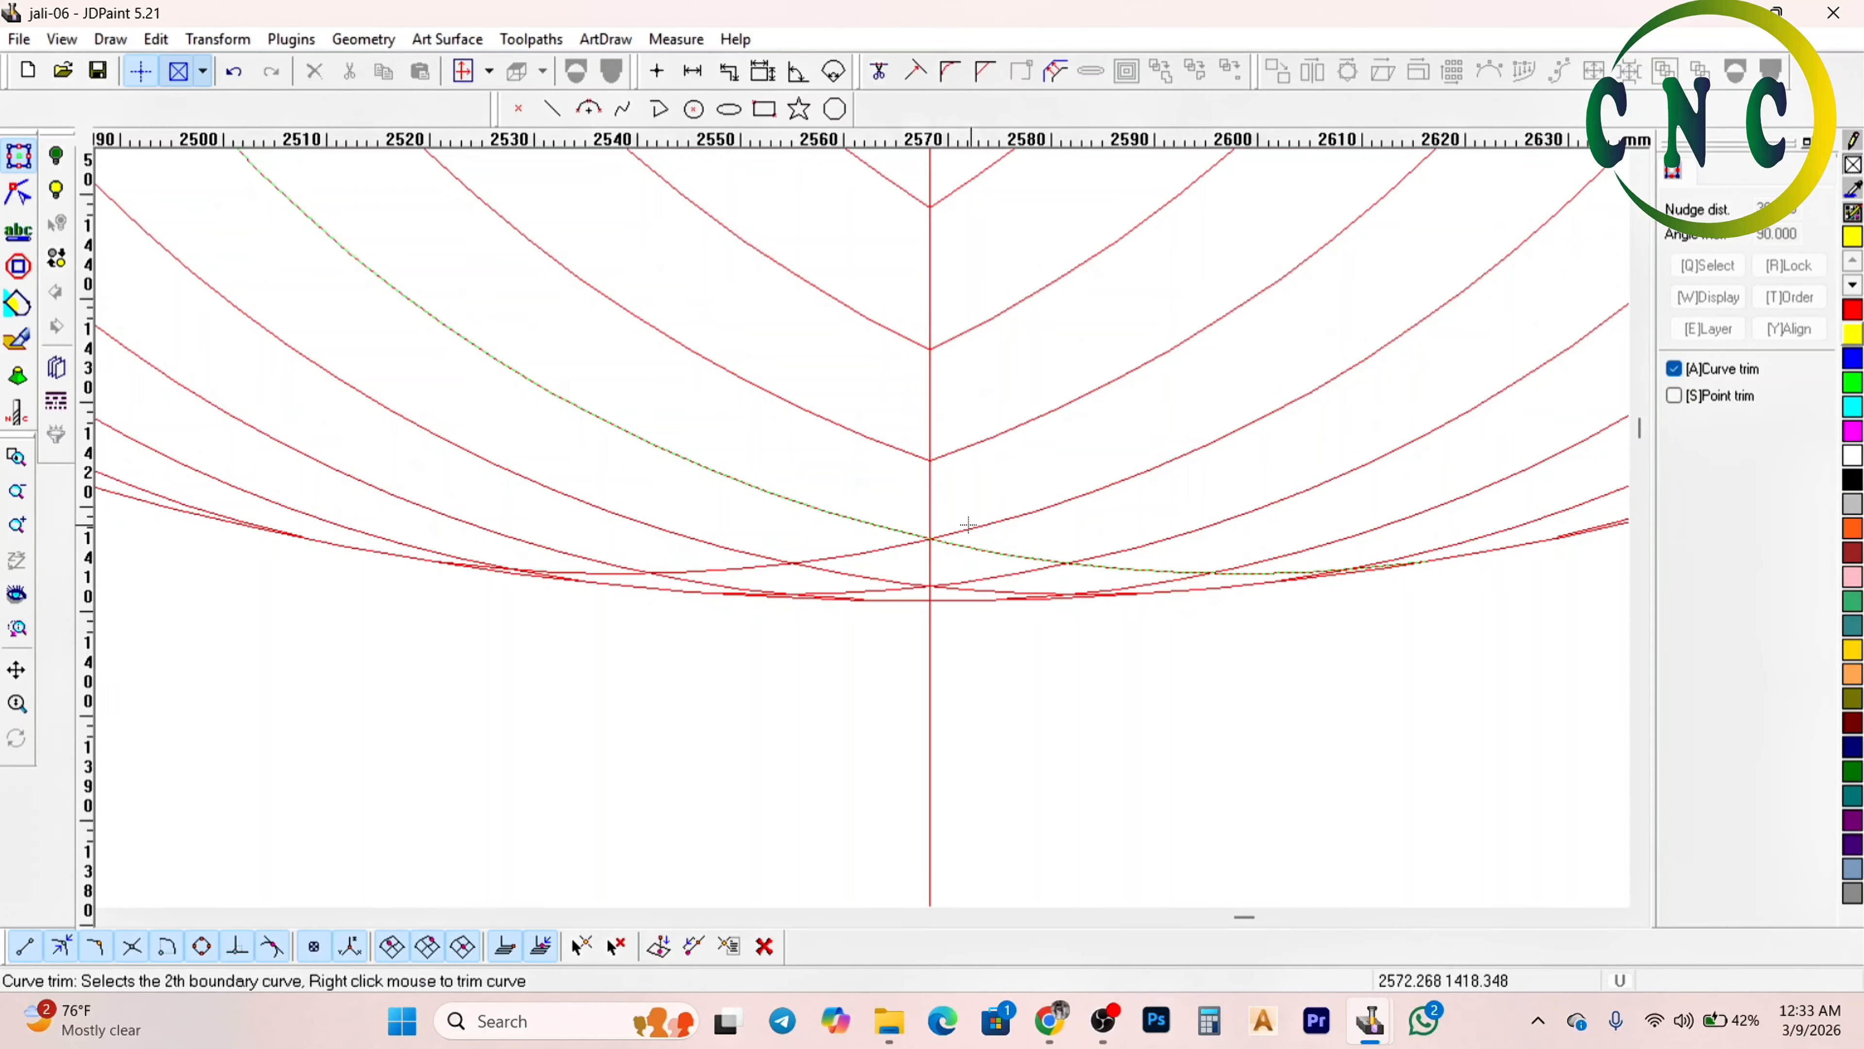
{"action": "left_click", "coordinate": [946, 536]}
{"action": "left_click", "coordinate": [936, 541]}
{"action": "left_click", "coordinate": [913, 540]}
{"action": "right_click", "coordinate": [869, 492]}
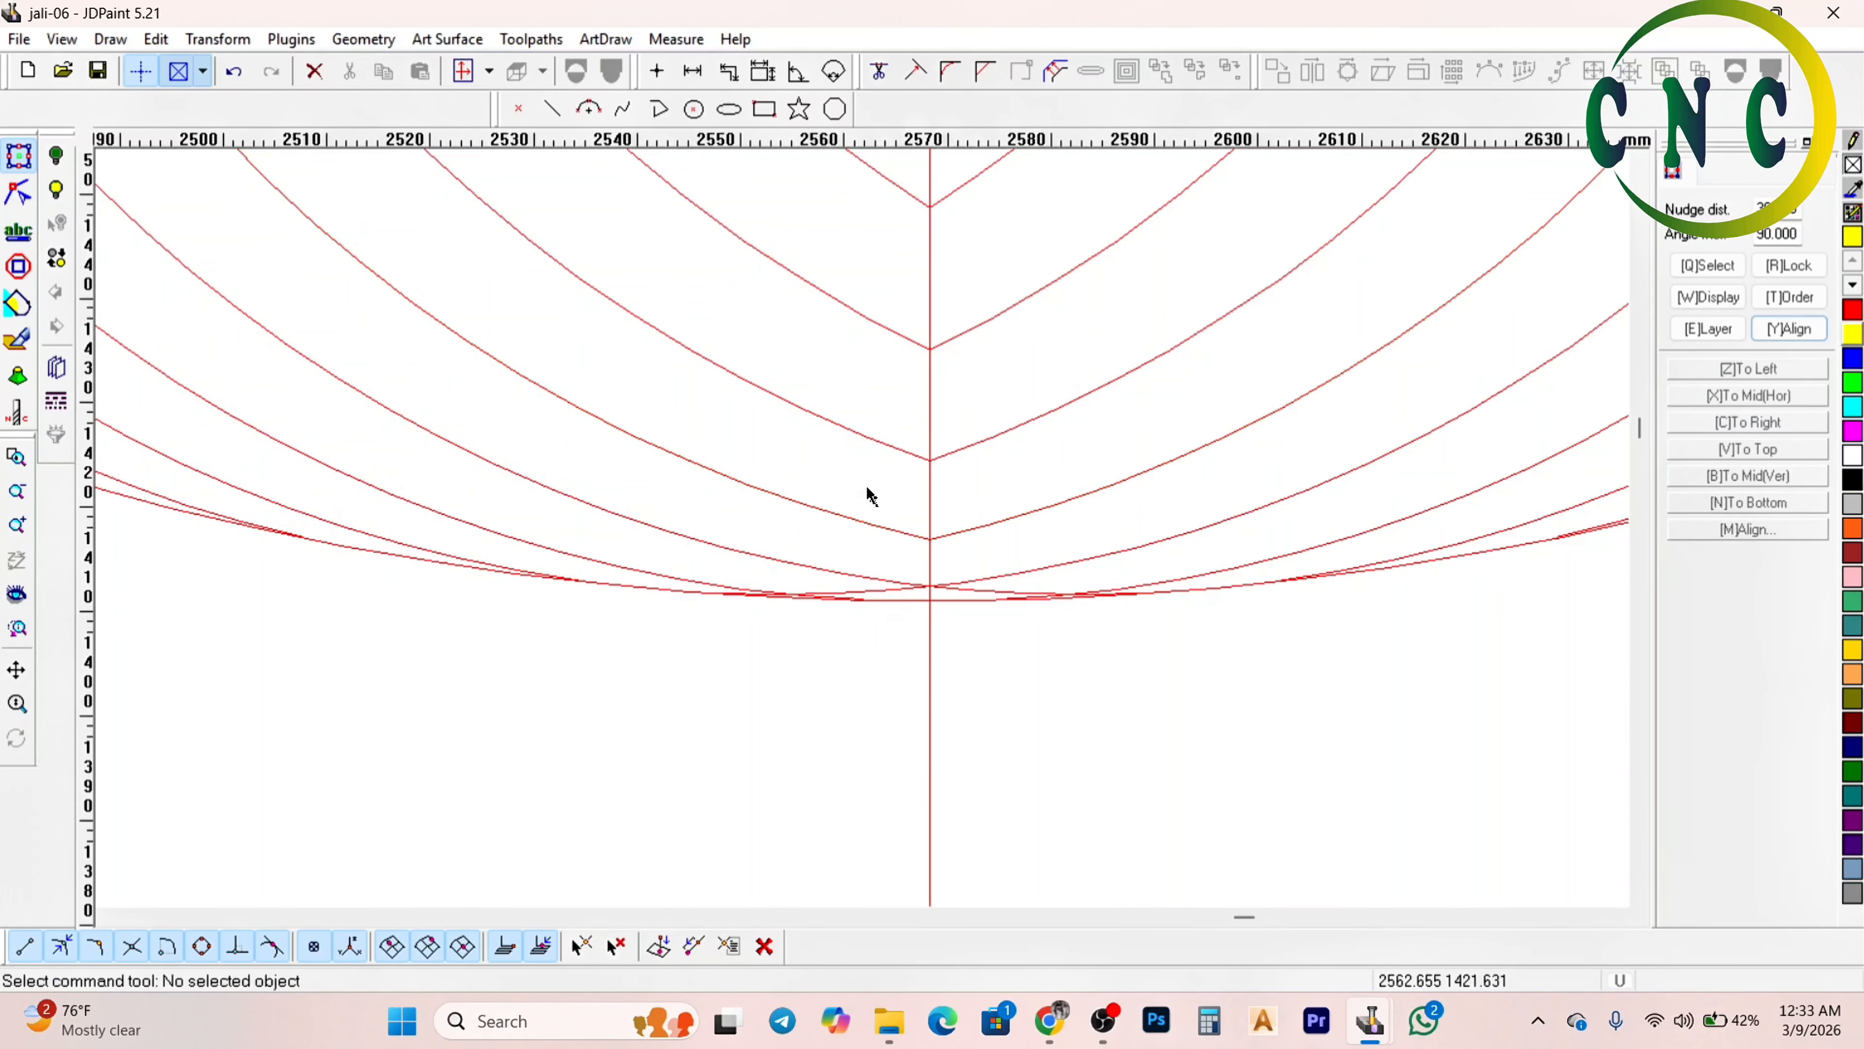
Trim the lowest pair of crossing arcs just above the outer circle's bottom to their intersection on the vertical line
{"action": "right_click", "coordinate": [867, 489]}
{"action": "left_click", "coordinate": [911, 506]}
{"action": "left_click", "coordinate": [910, 577]}
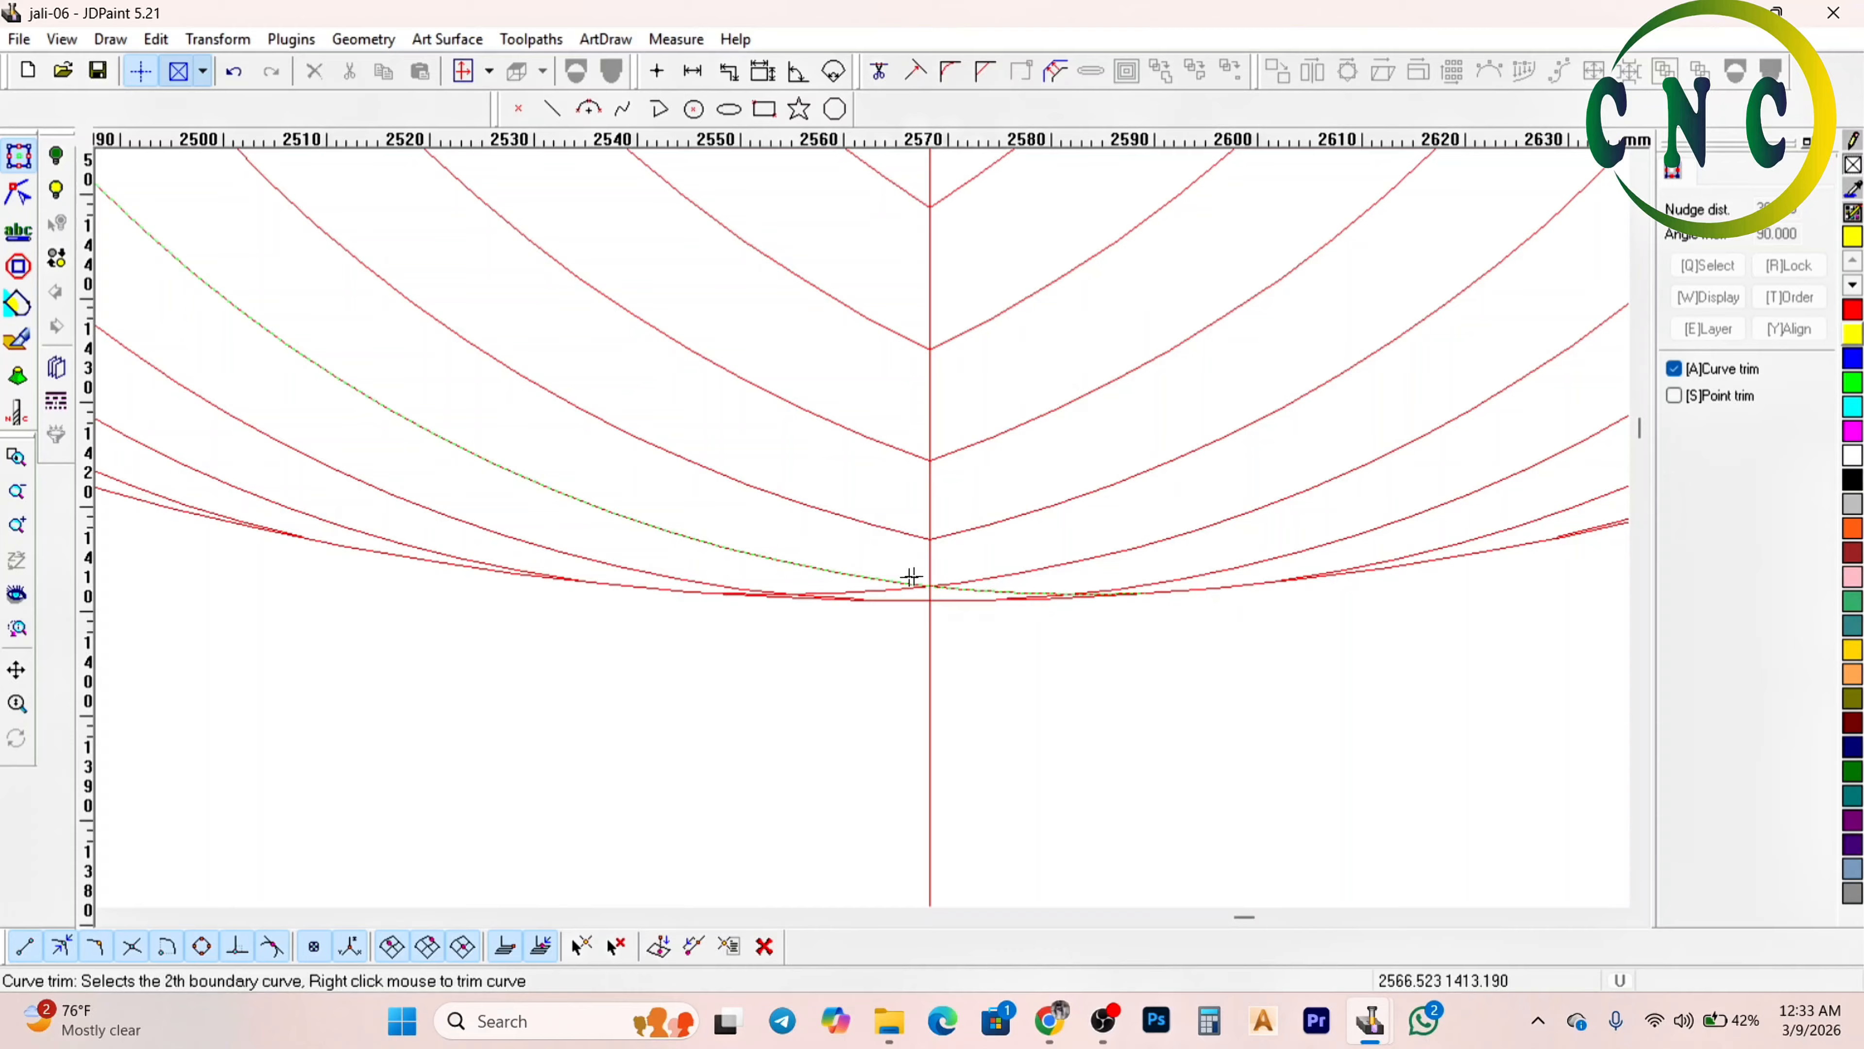
{"action": "right_click", "coordinate": [964, 577]}
{"action": "scroll", "coordinate": [953, 584], "scroll_direction": "up", "scroll_amount": 2}
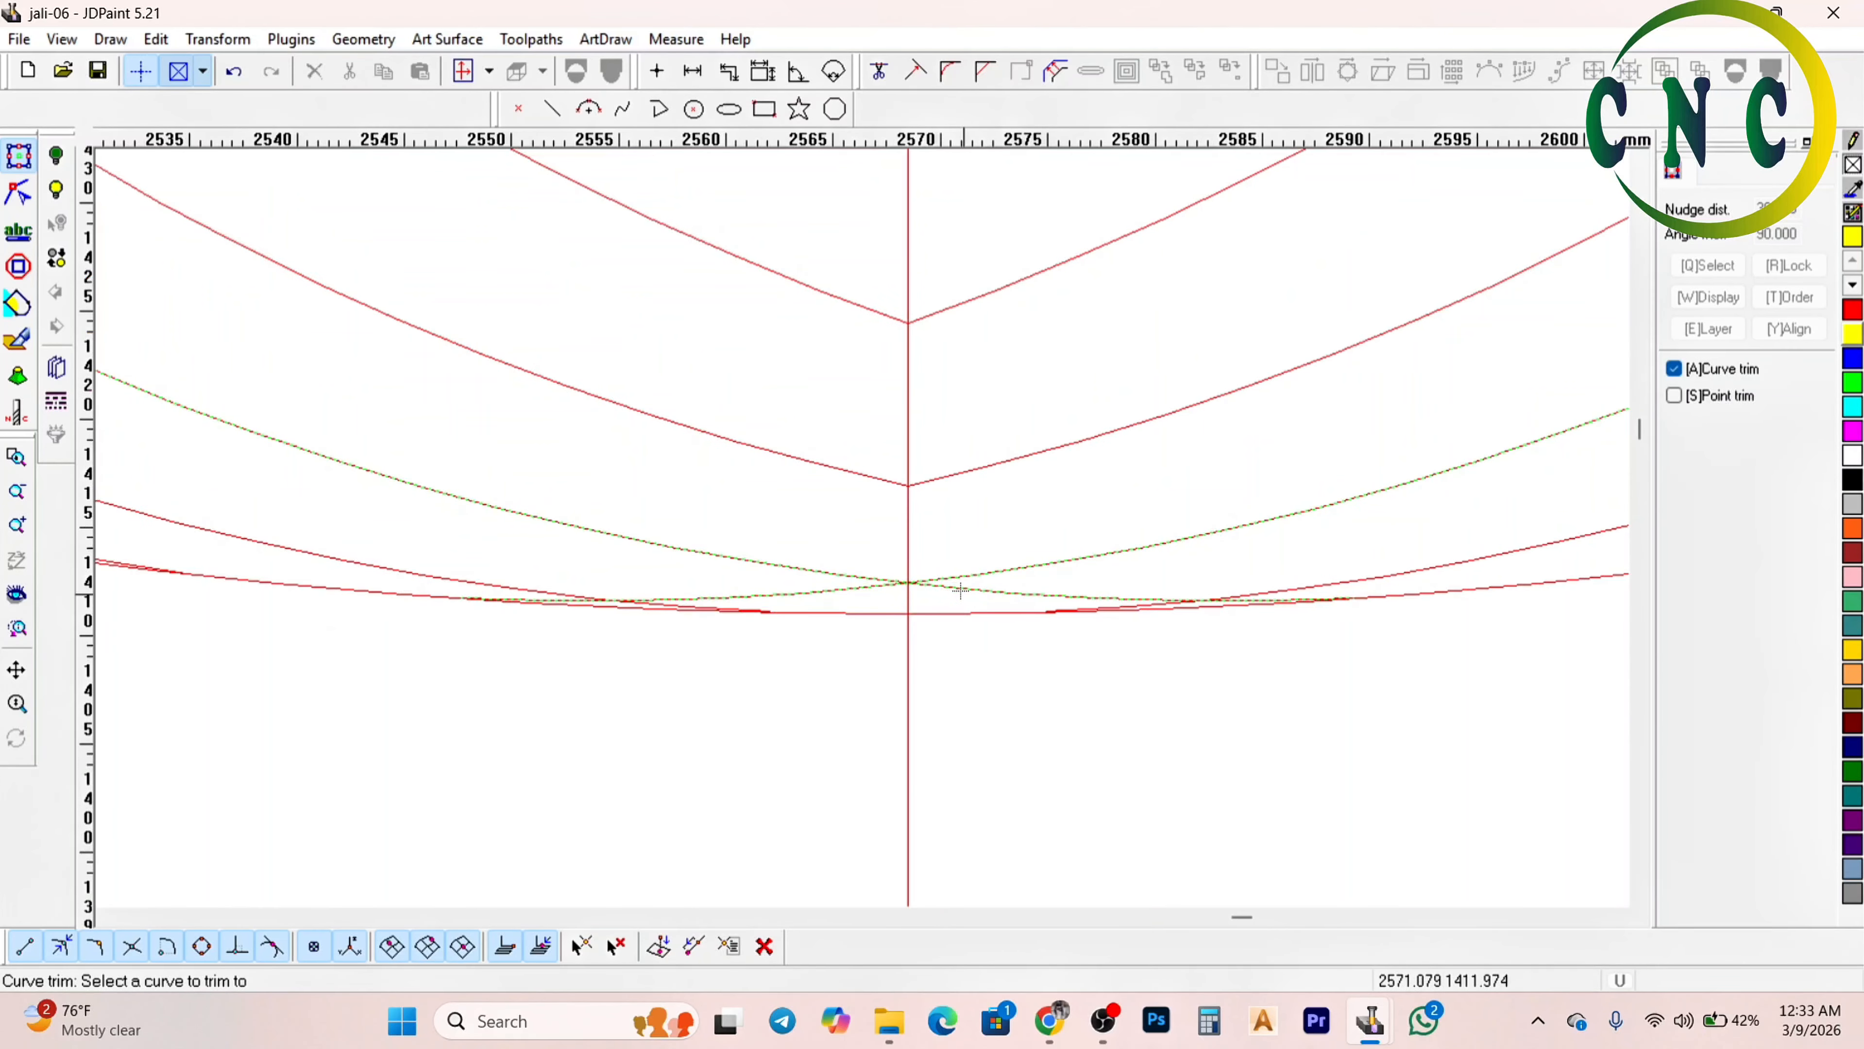
{"action": "right_click", "coordinate": [862, 586]}
{"action": "scroll", "coordinate": [886, 603], "scroll_direction": "down", "scroll_amount": 10}
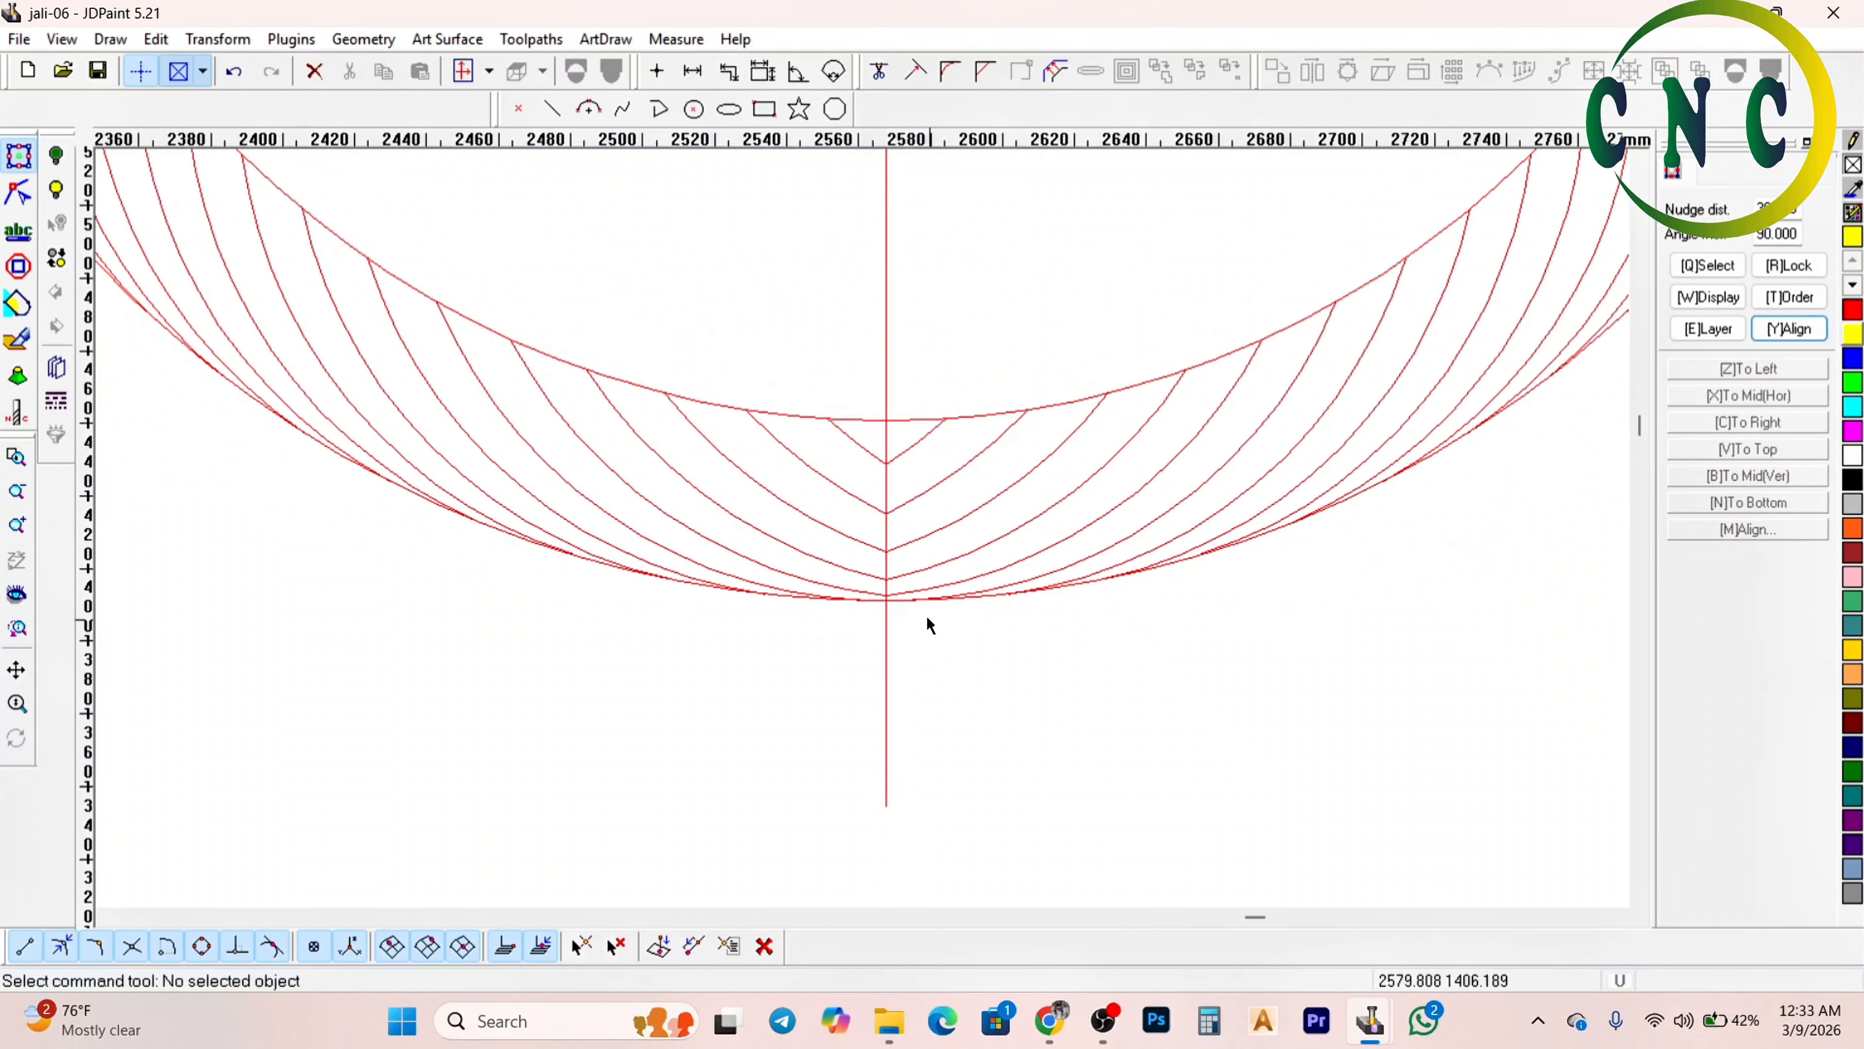
{"action": "scroll", "coordinate": [923, 456], "scroll_direction": "up", "scroll_amount": 2}
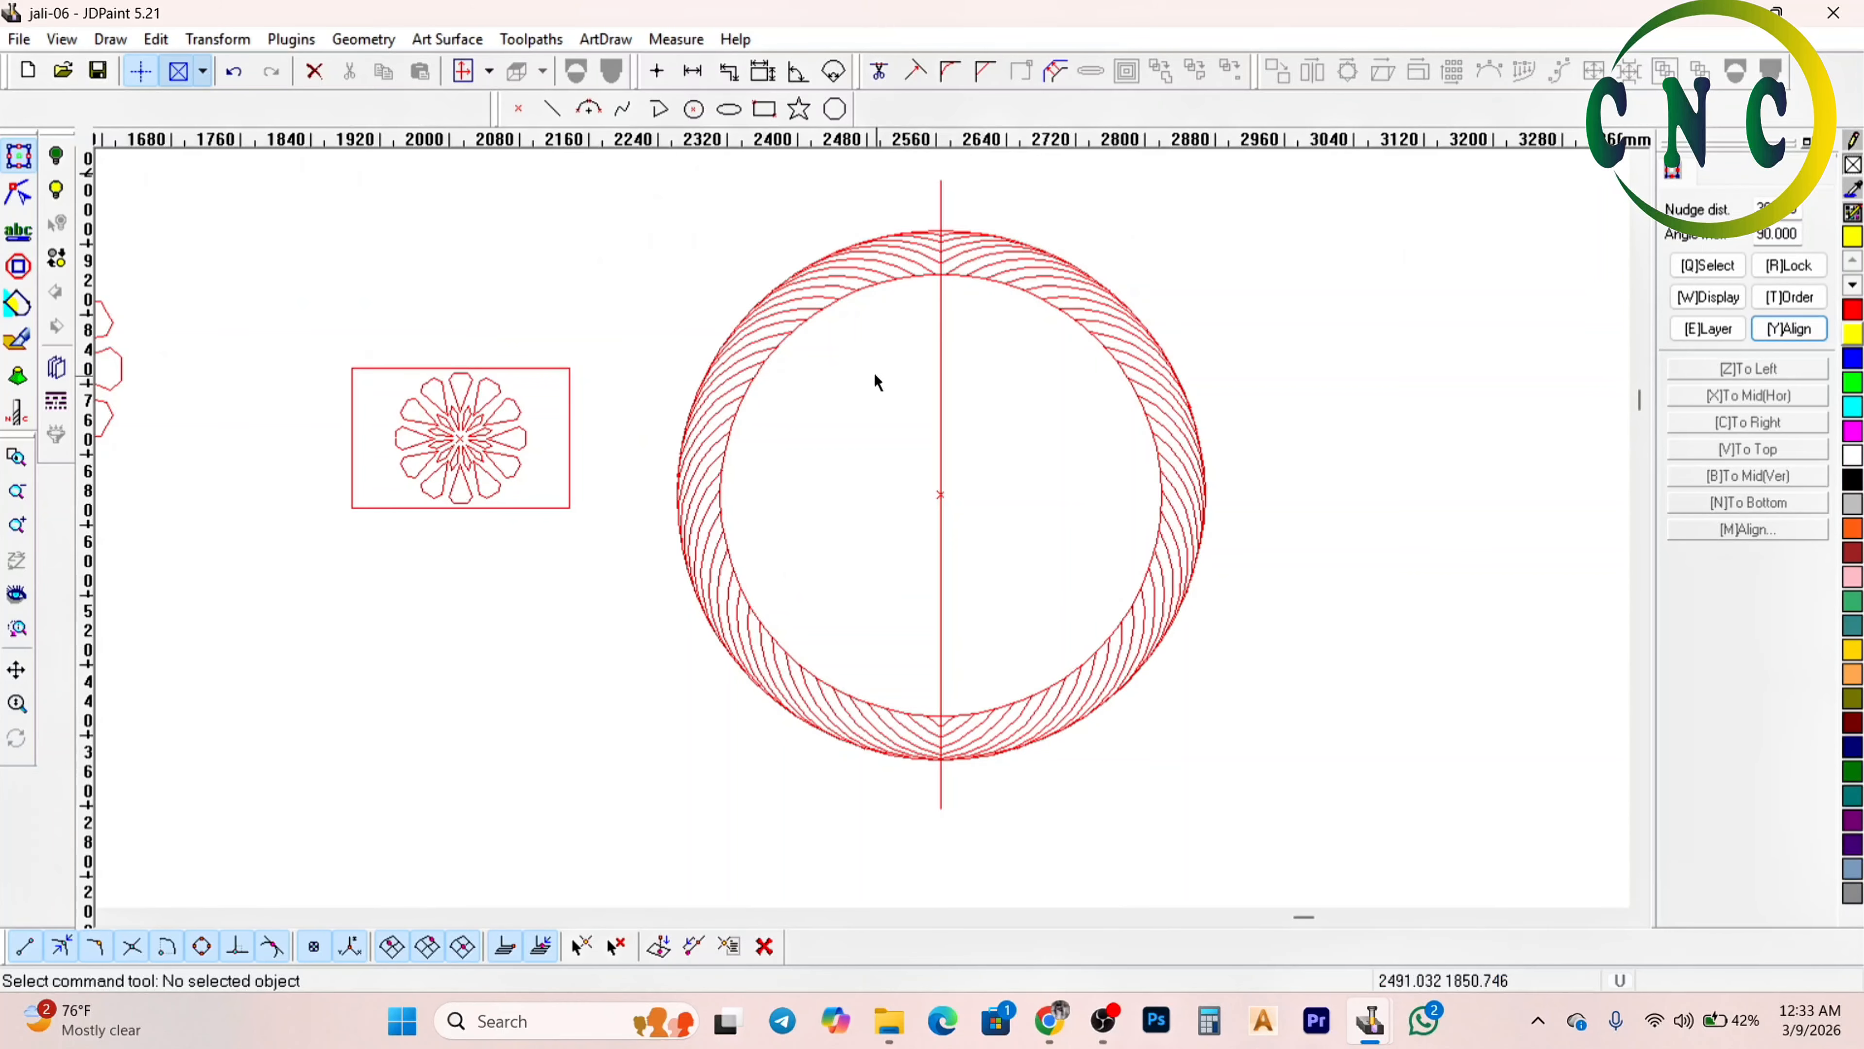
Switch to File Explorer and open the drawing khat-41 from the khat file folder on New Volume (D:)
{"action": "left_click", "coordinate": [1715, 13]}
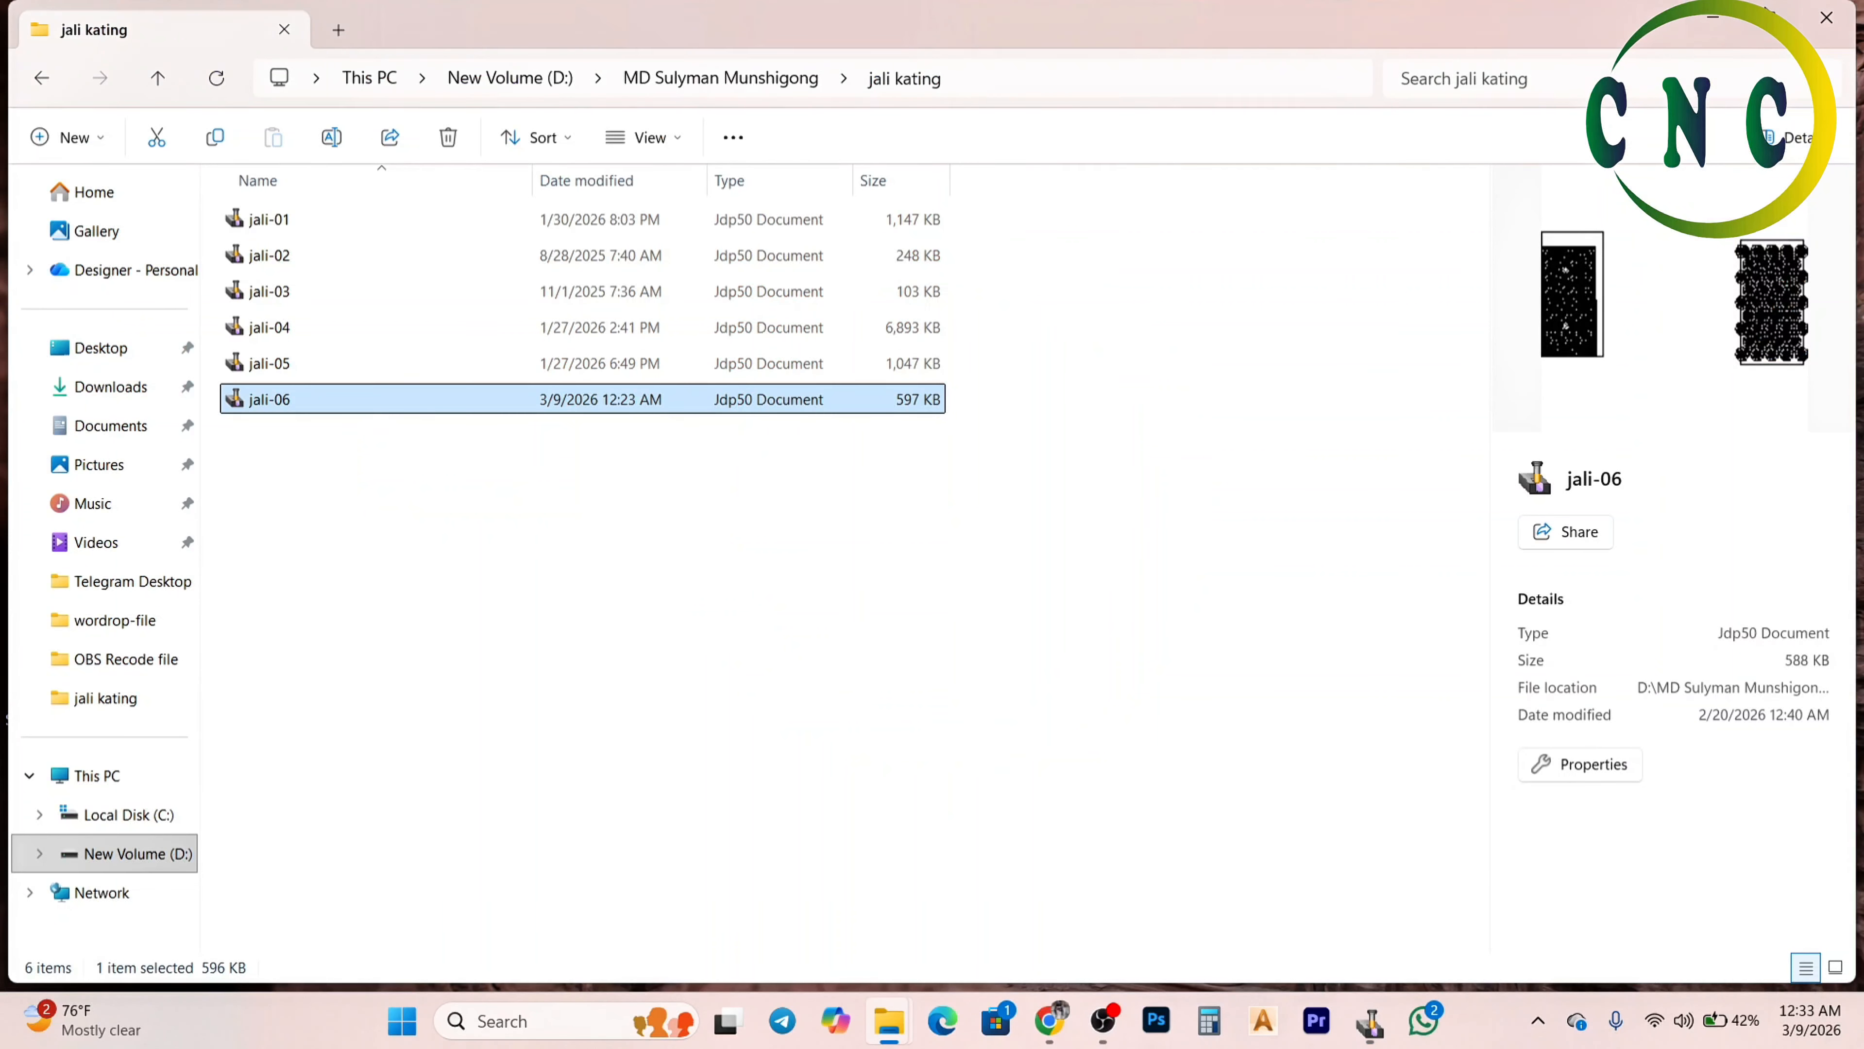
{"action": "left_click", "coordinate": [156, 852]}
{"action": "double_click", "coordinate": [301, 257]}
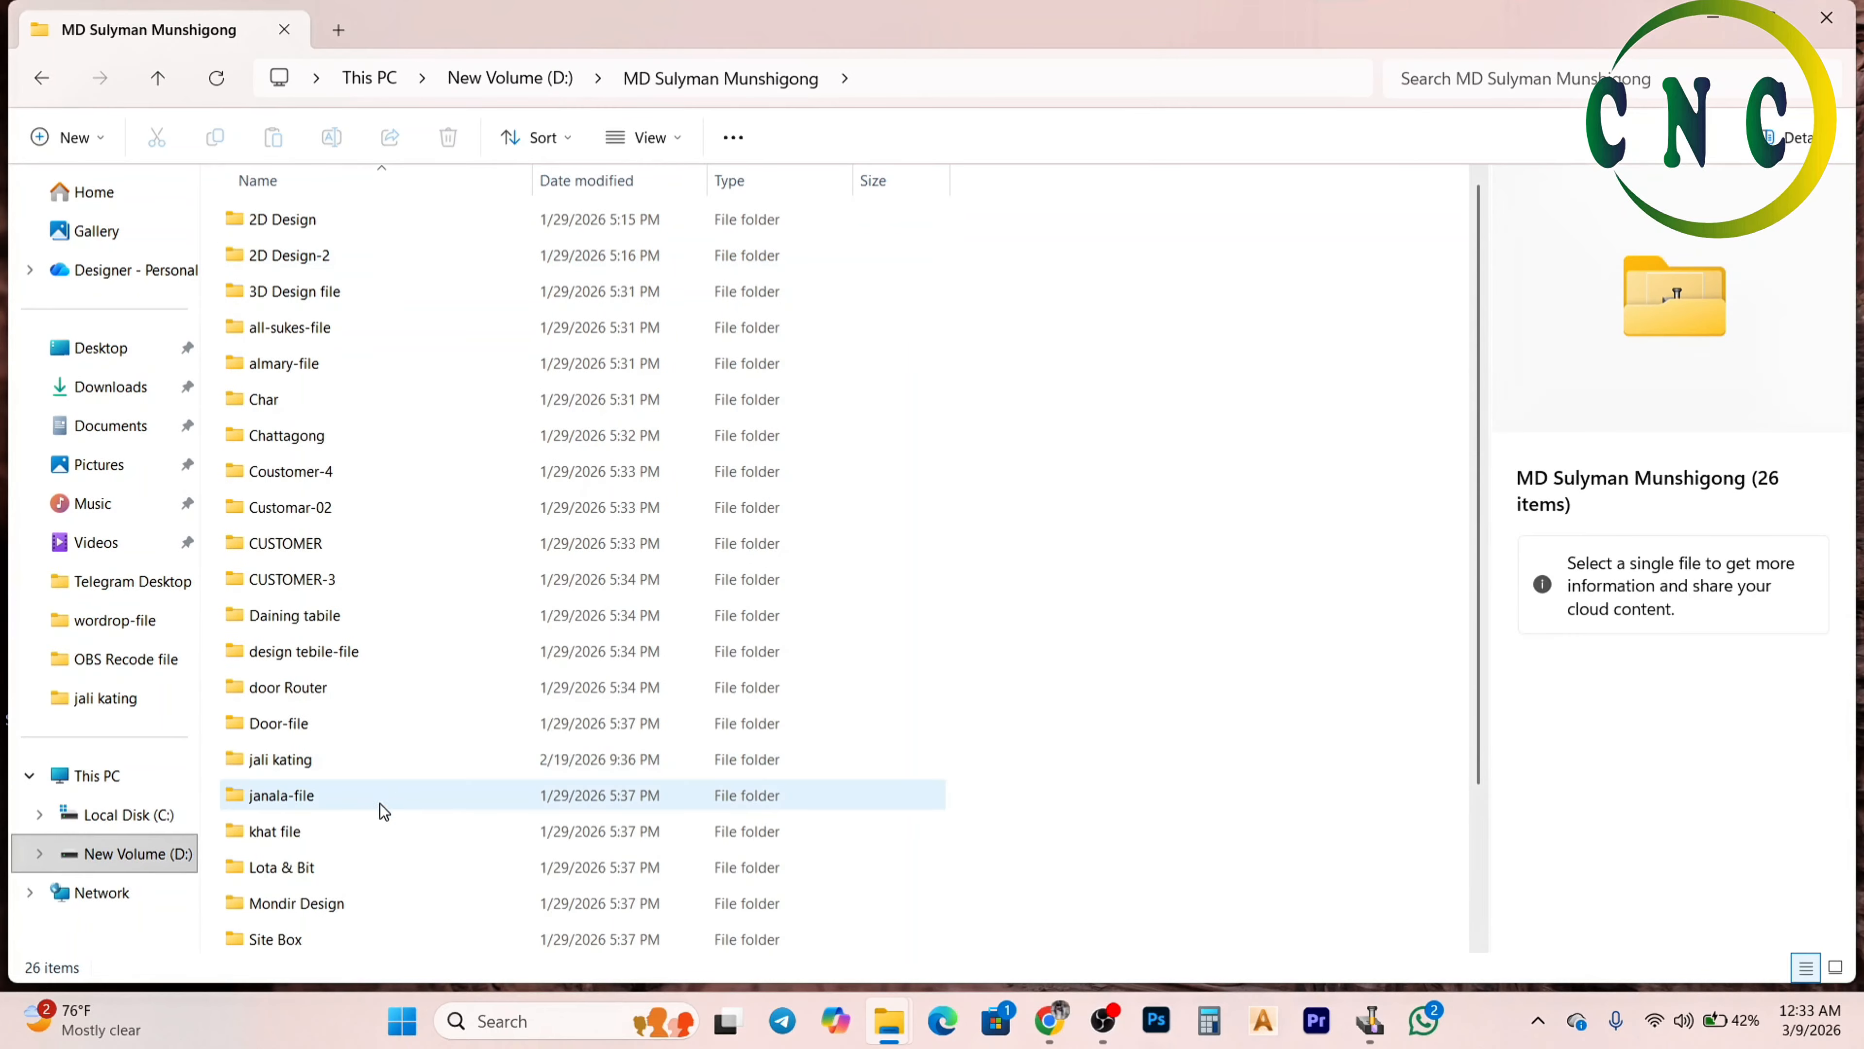
{"action": "scroll", "coordinate": [379, 807], "scroll_direction": "down", "scroll_amount": 2}
{"action": "double_click", "coordinate": [284, 651]}
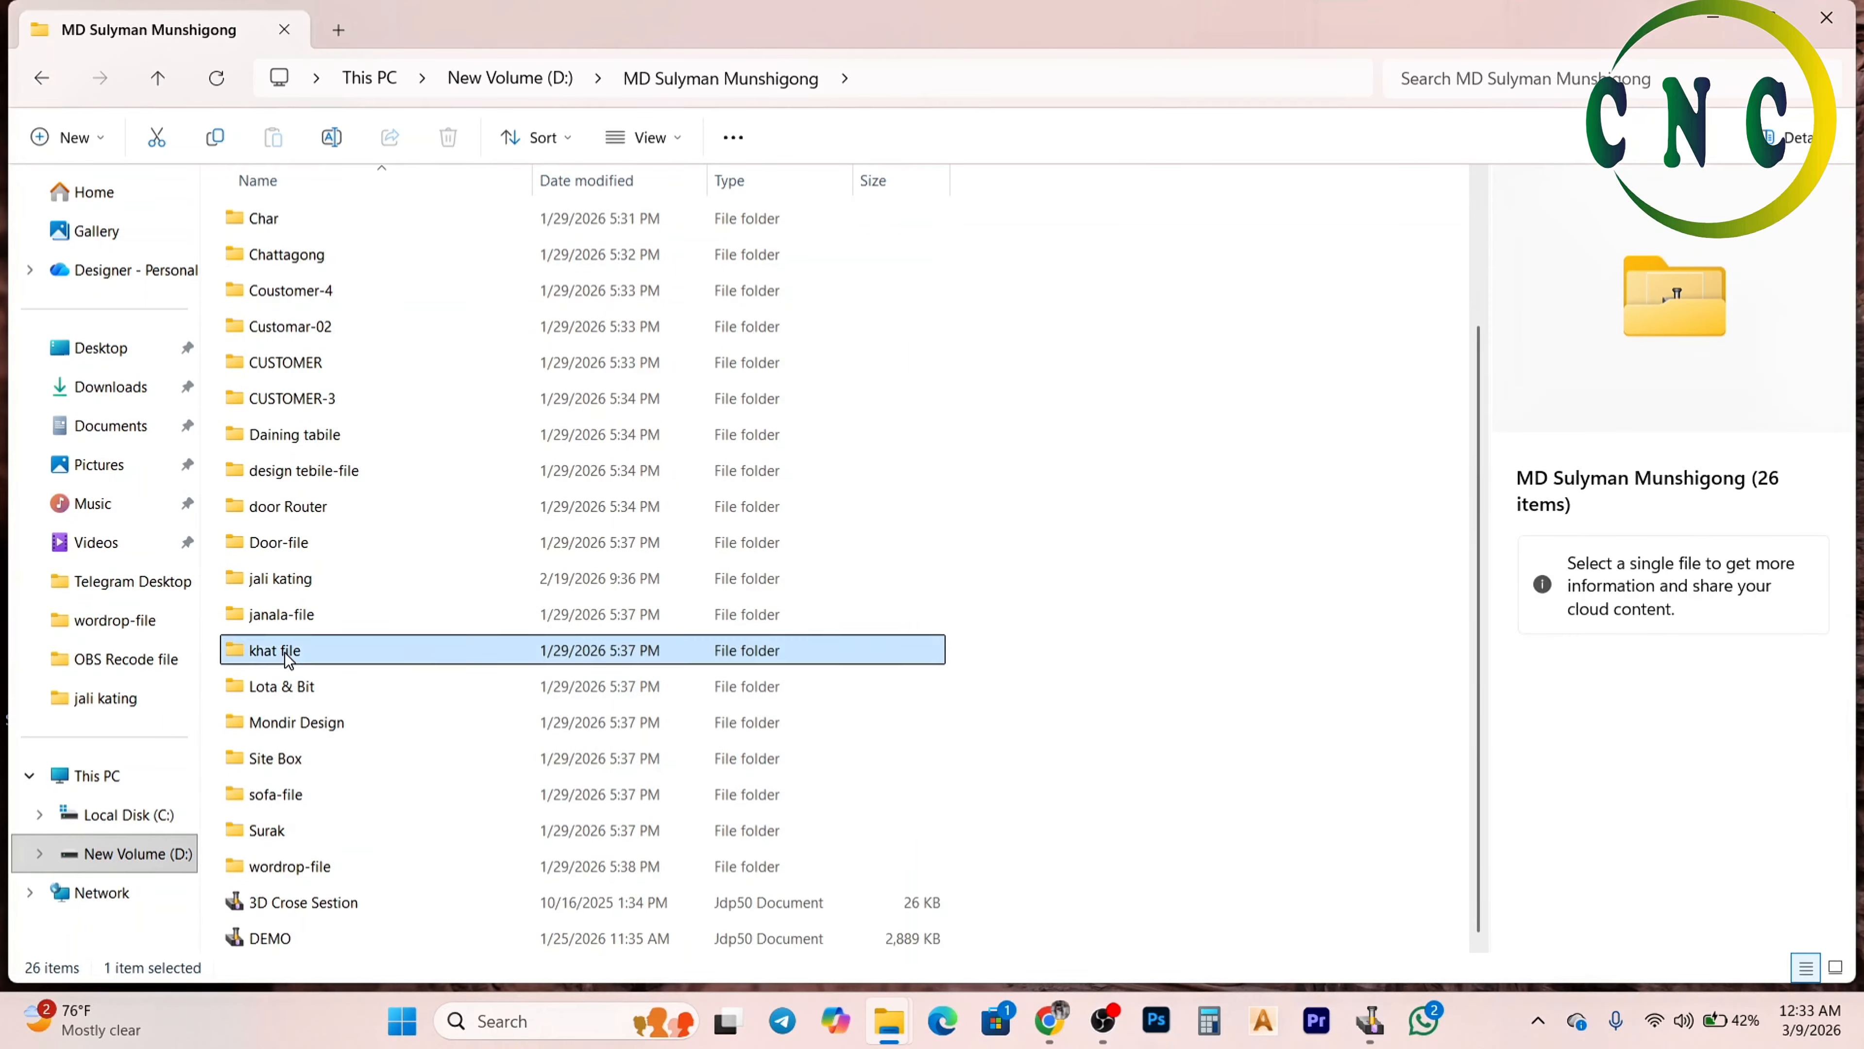
{"action": "scroll", "coordinate": [309, 705], "scroll_direction": "down", "scroll_amount": 8}
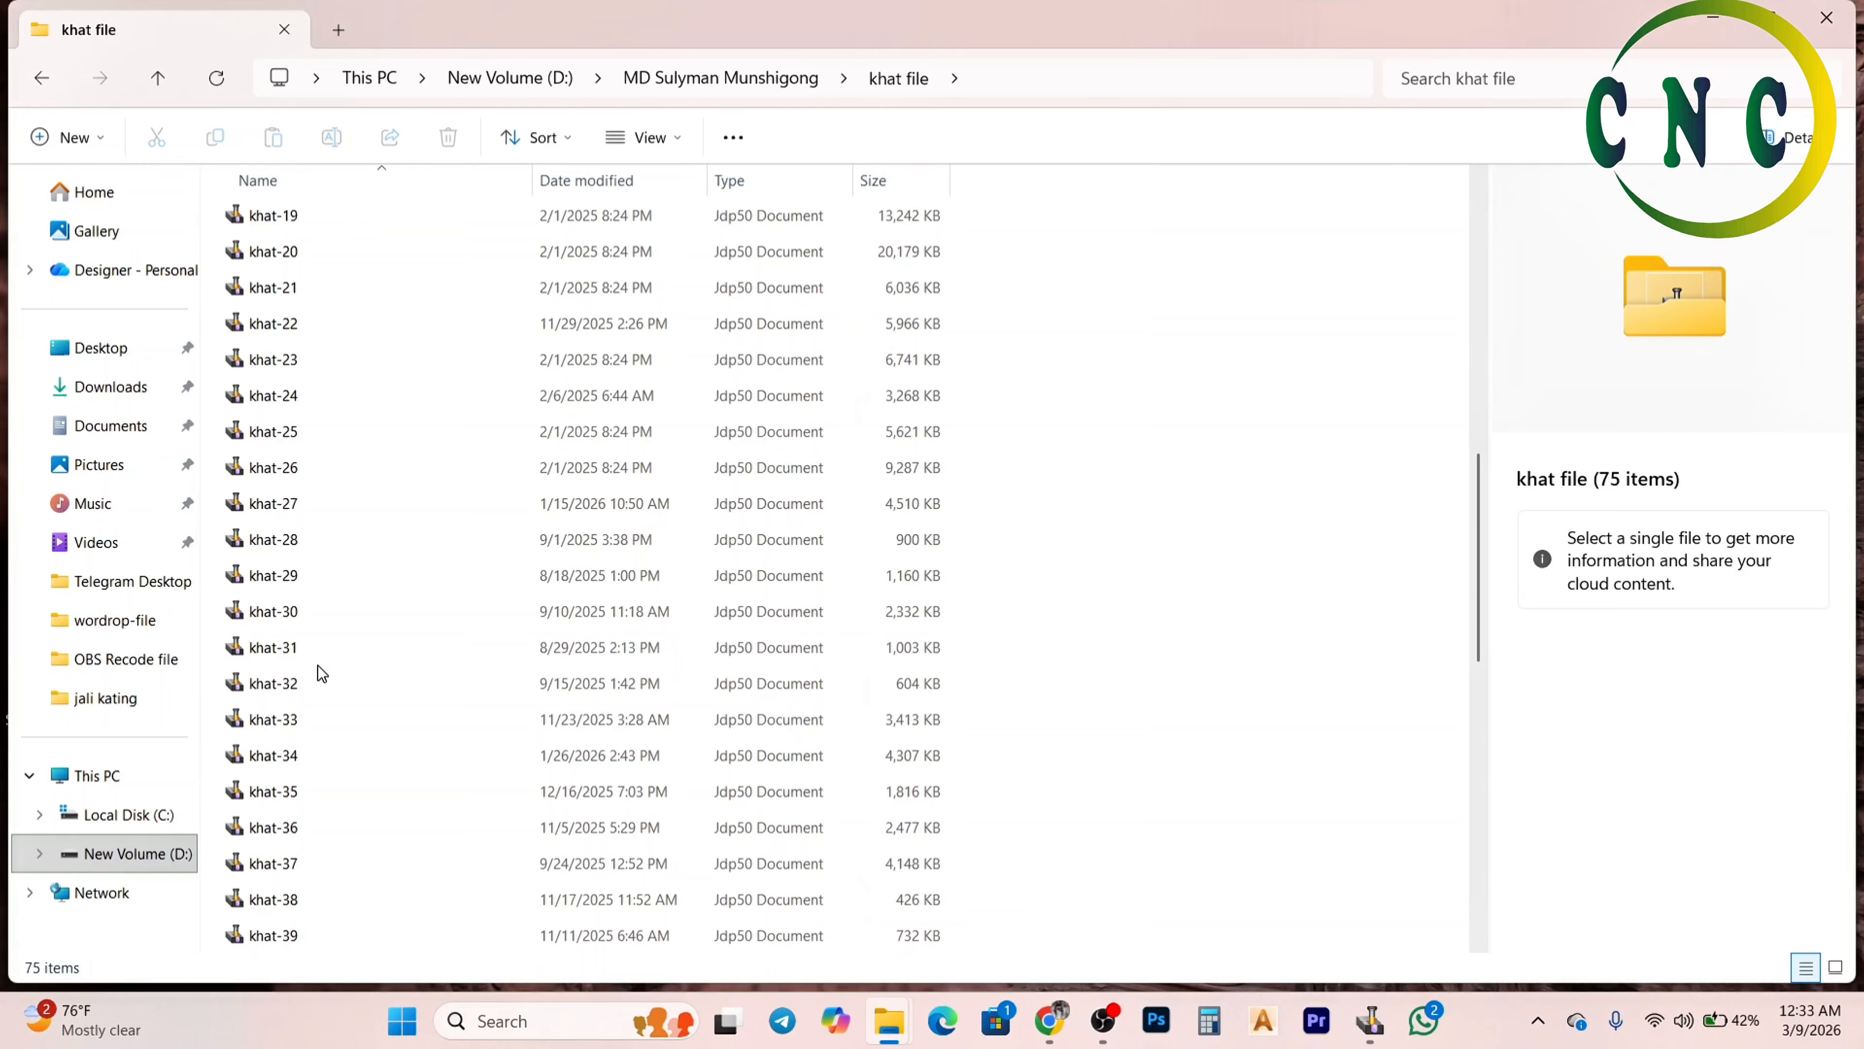
{"action": "scroll", "coordinate": [330, 673], "scroll_direction": "down", "scroll_amount": 7}
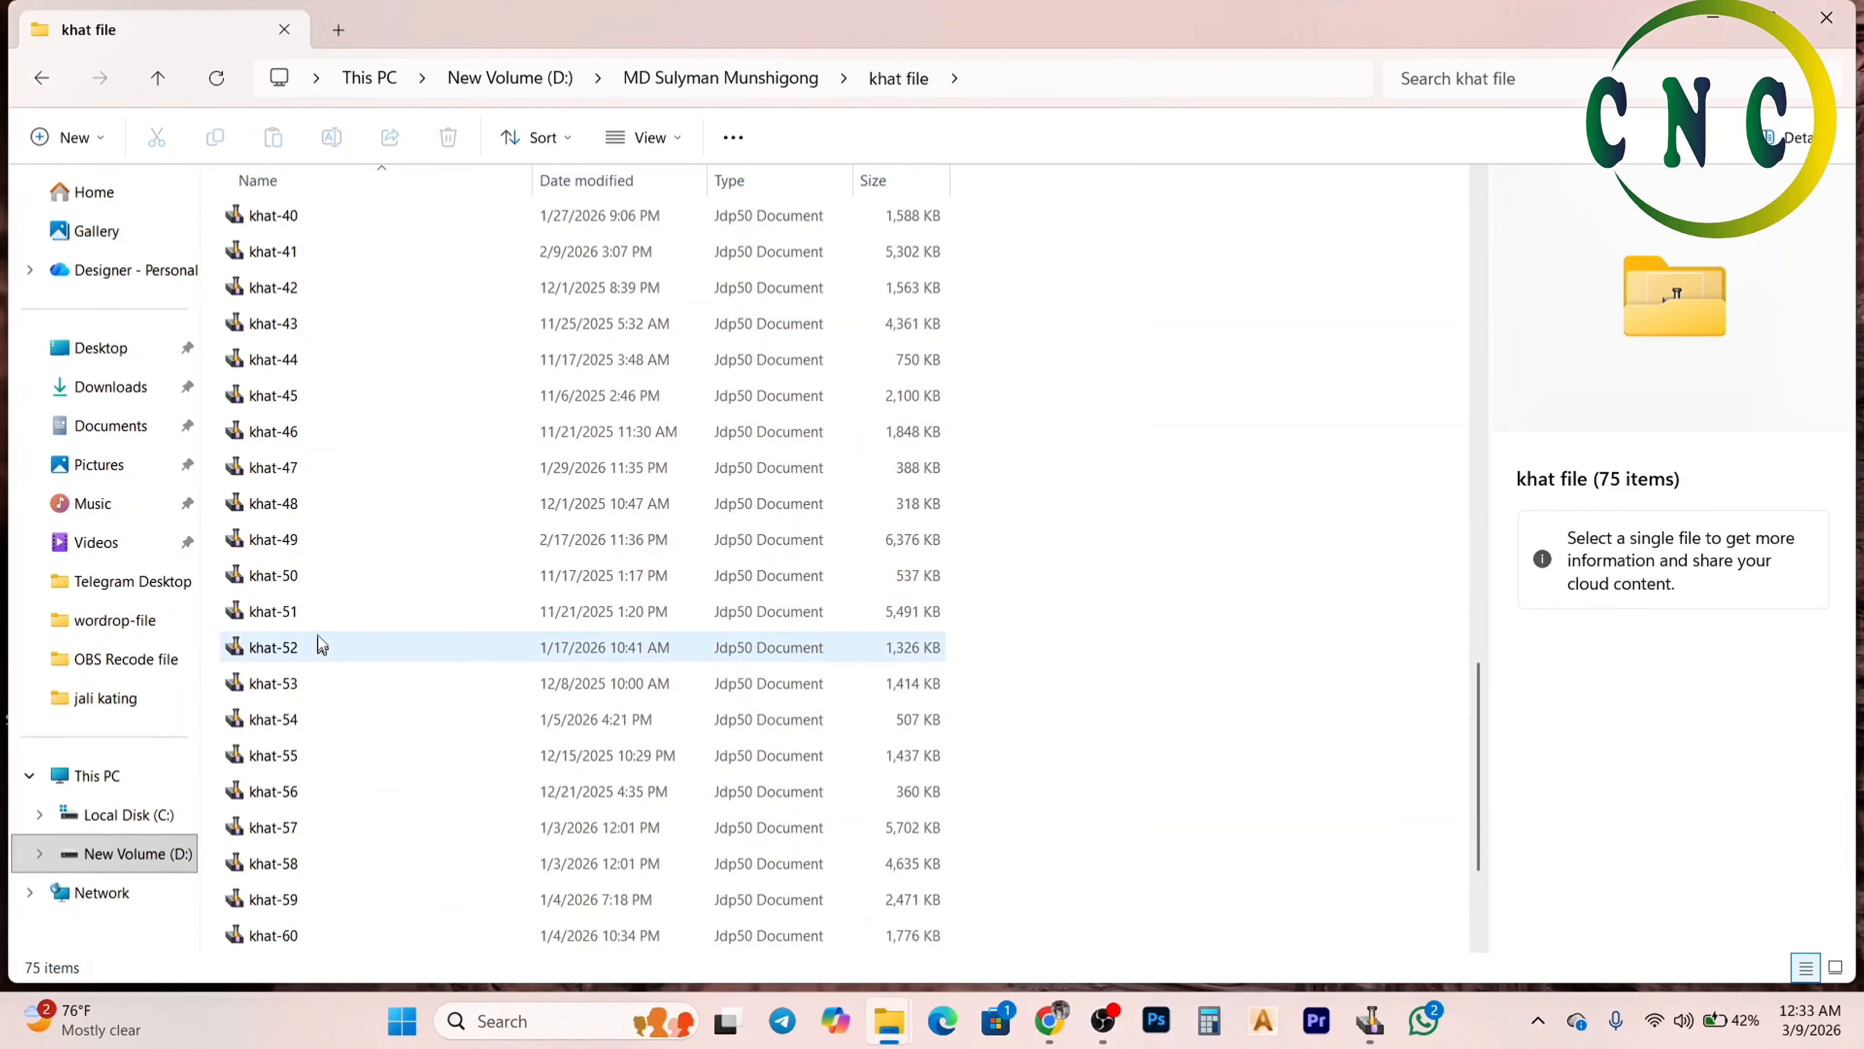
{"action": "double_click", "coordinate": [308, 253]}
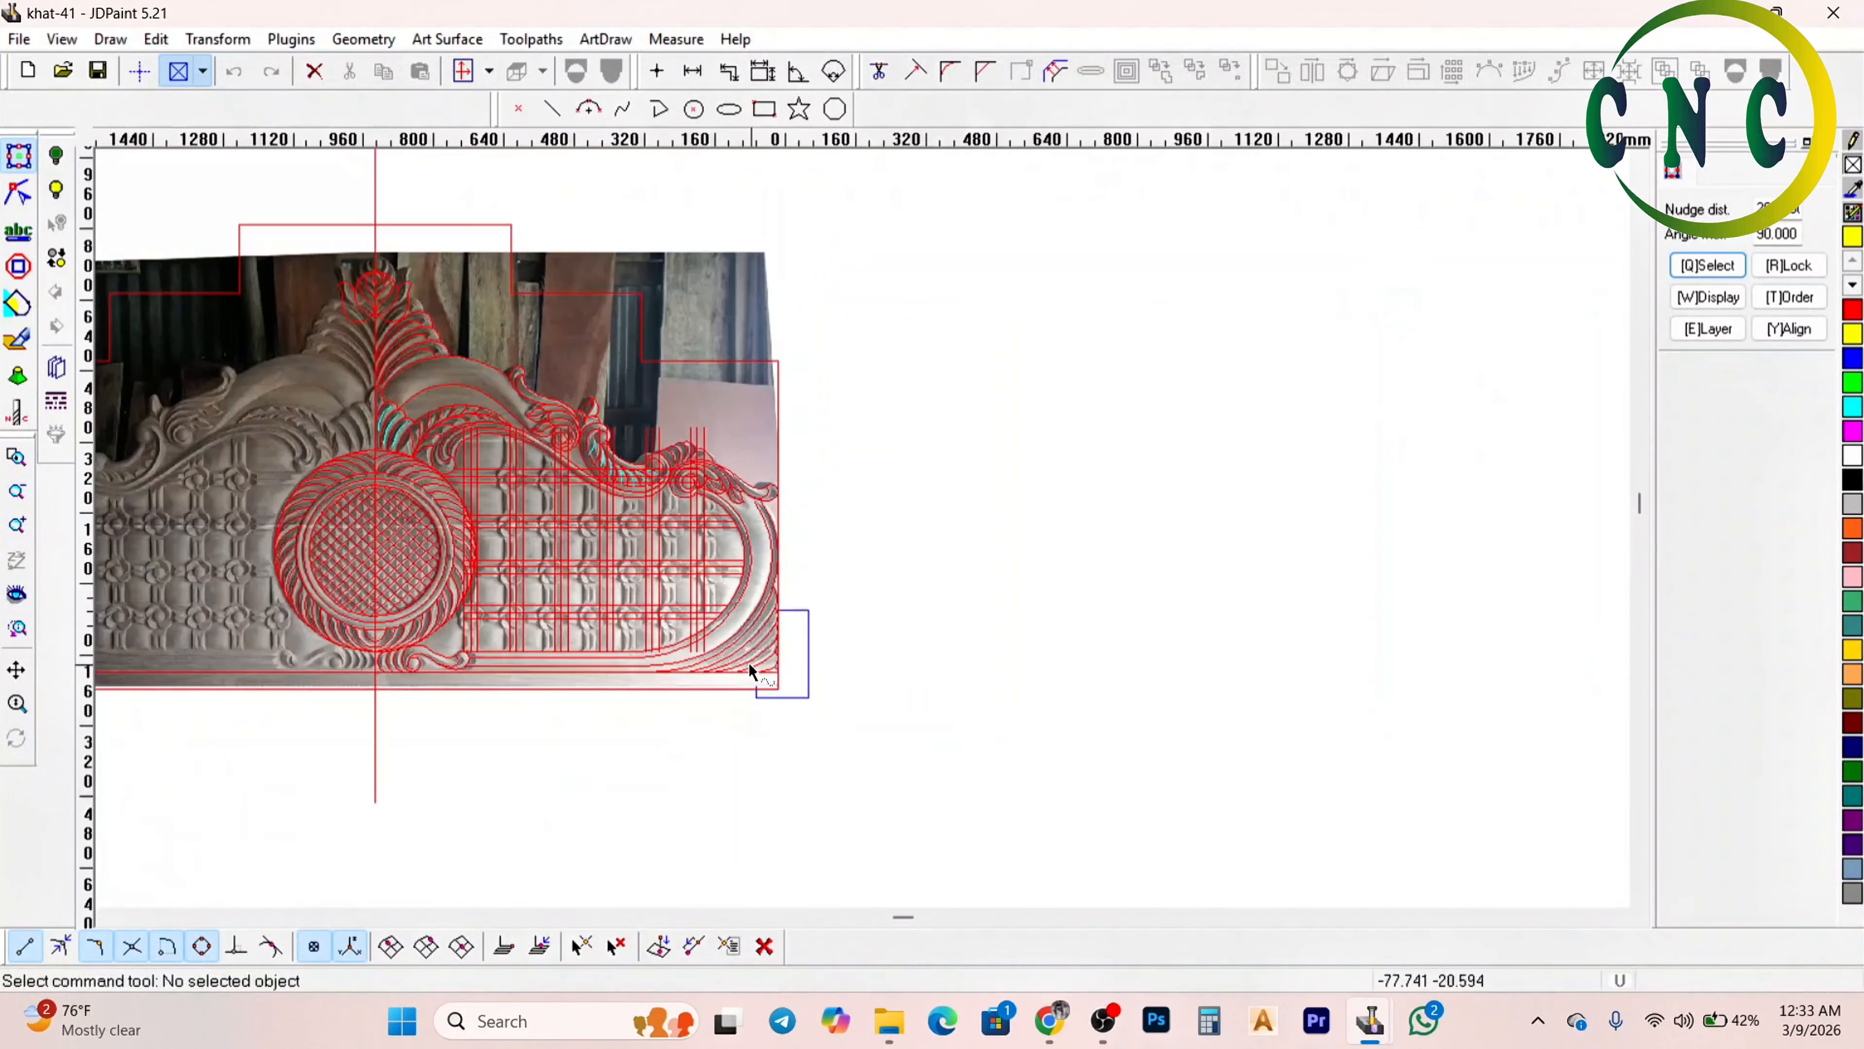
Examine the round medallion traced over the headboard photo, comparing its arc-filled band and inner diamond lattice with the carving
{"action": "scroll", "coordinate": [309, 521], "scroll_direction": "up", "scroll_amount": 5}
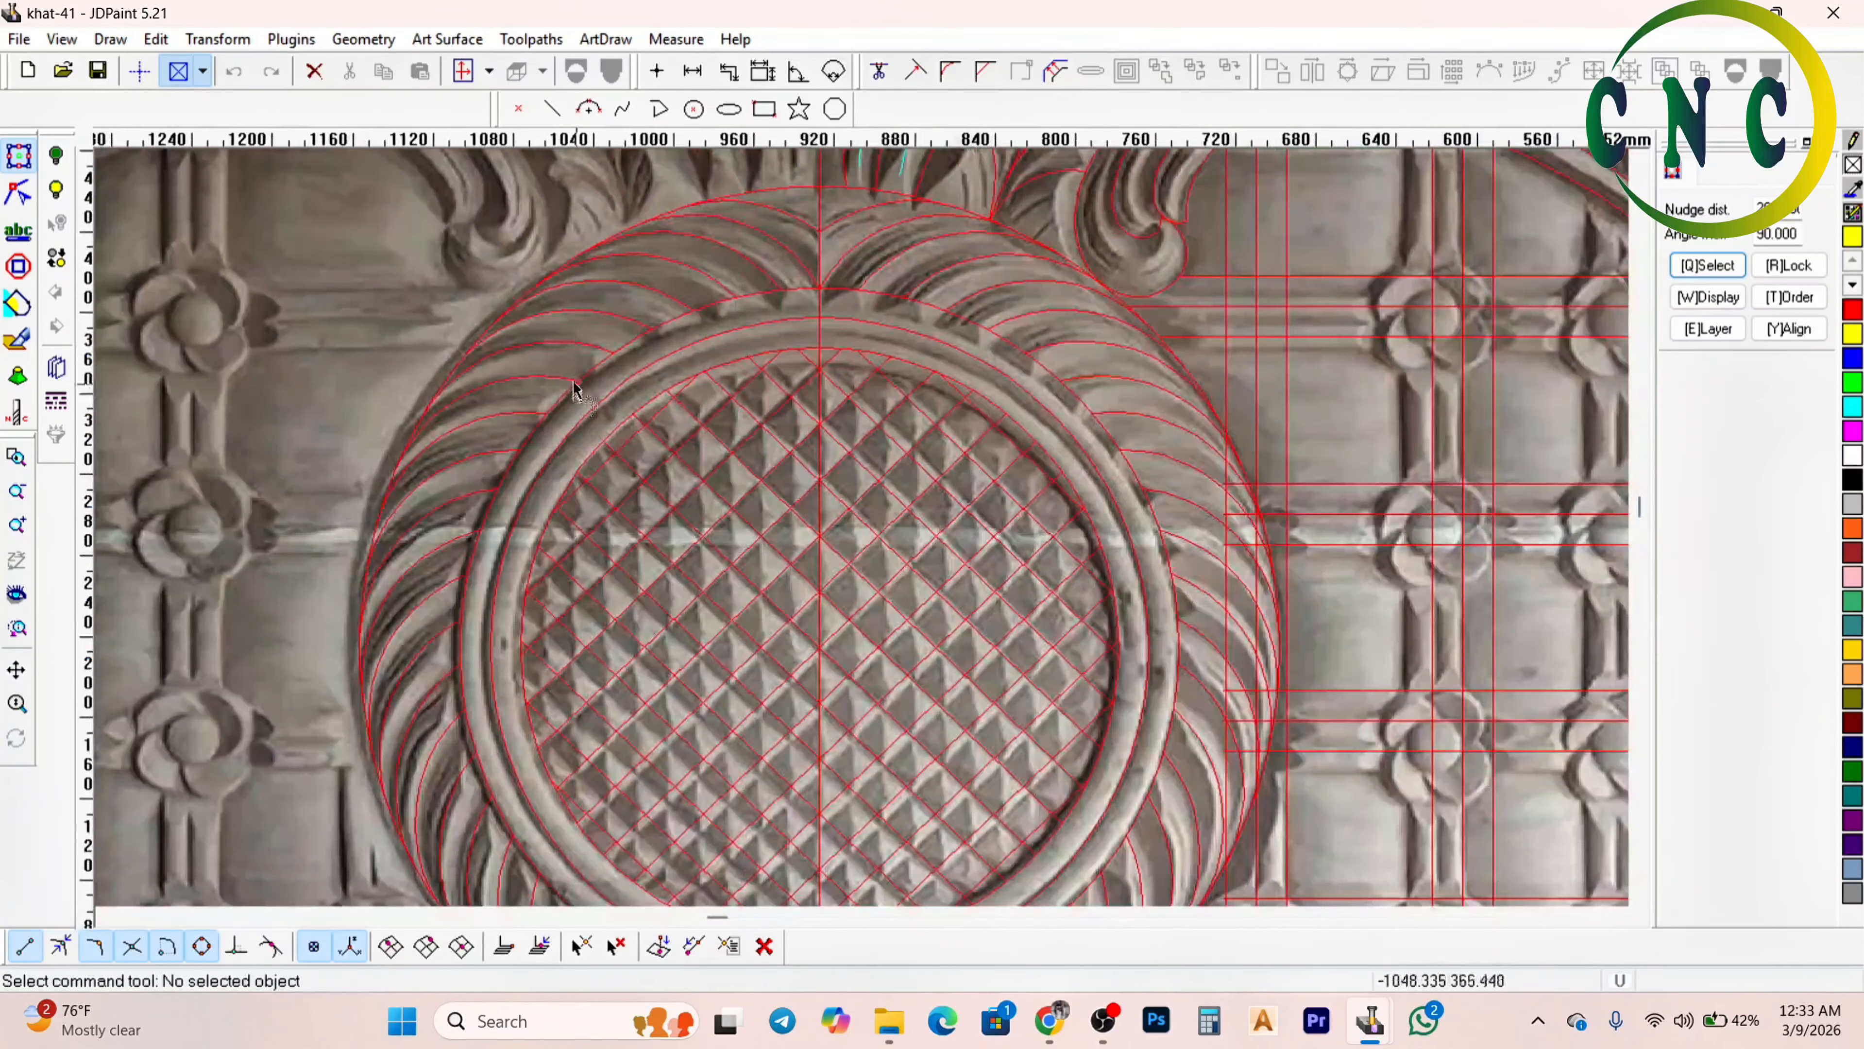
{"action": "scroll", "coordinate": [575, 389], "scroll_direction": "down", "scroll_amount": 4}
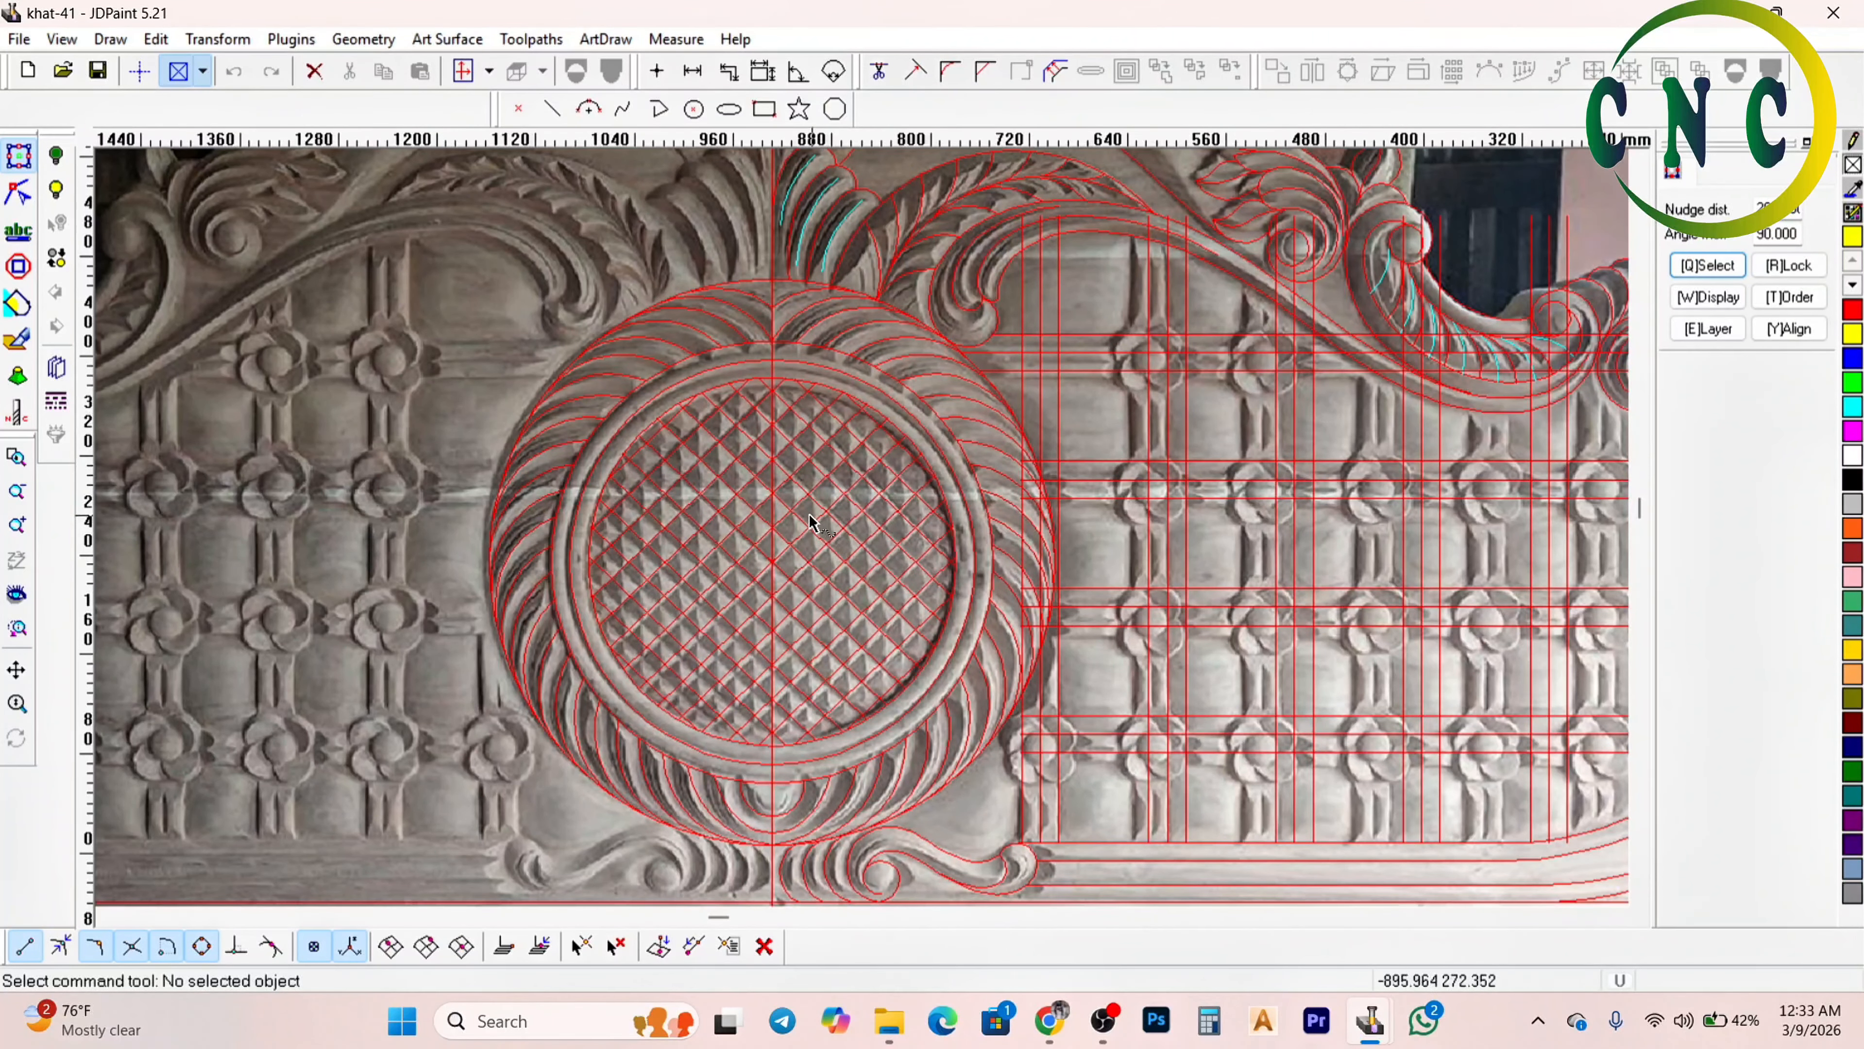
{"action": "scroll", "coordinate": [755, 444], "scroll_direction": "up", "scroll_amount": 1}
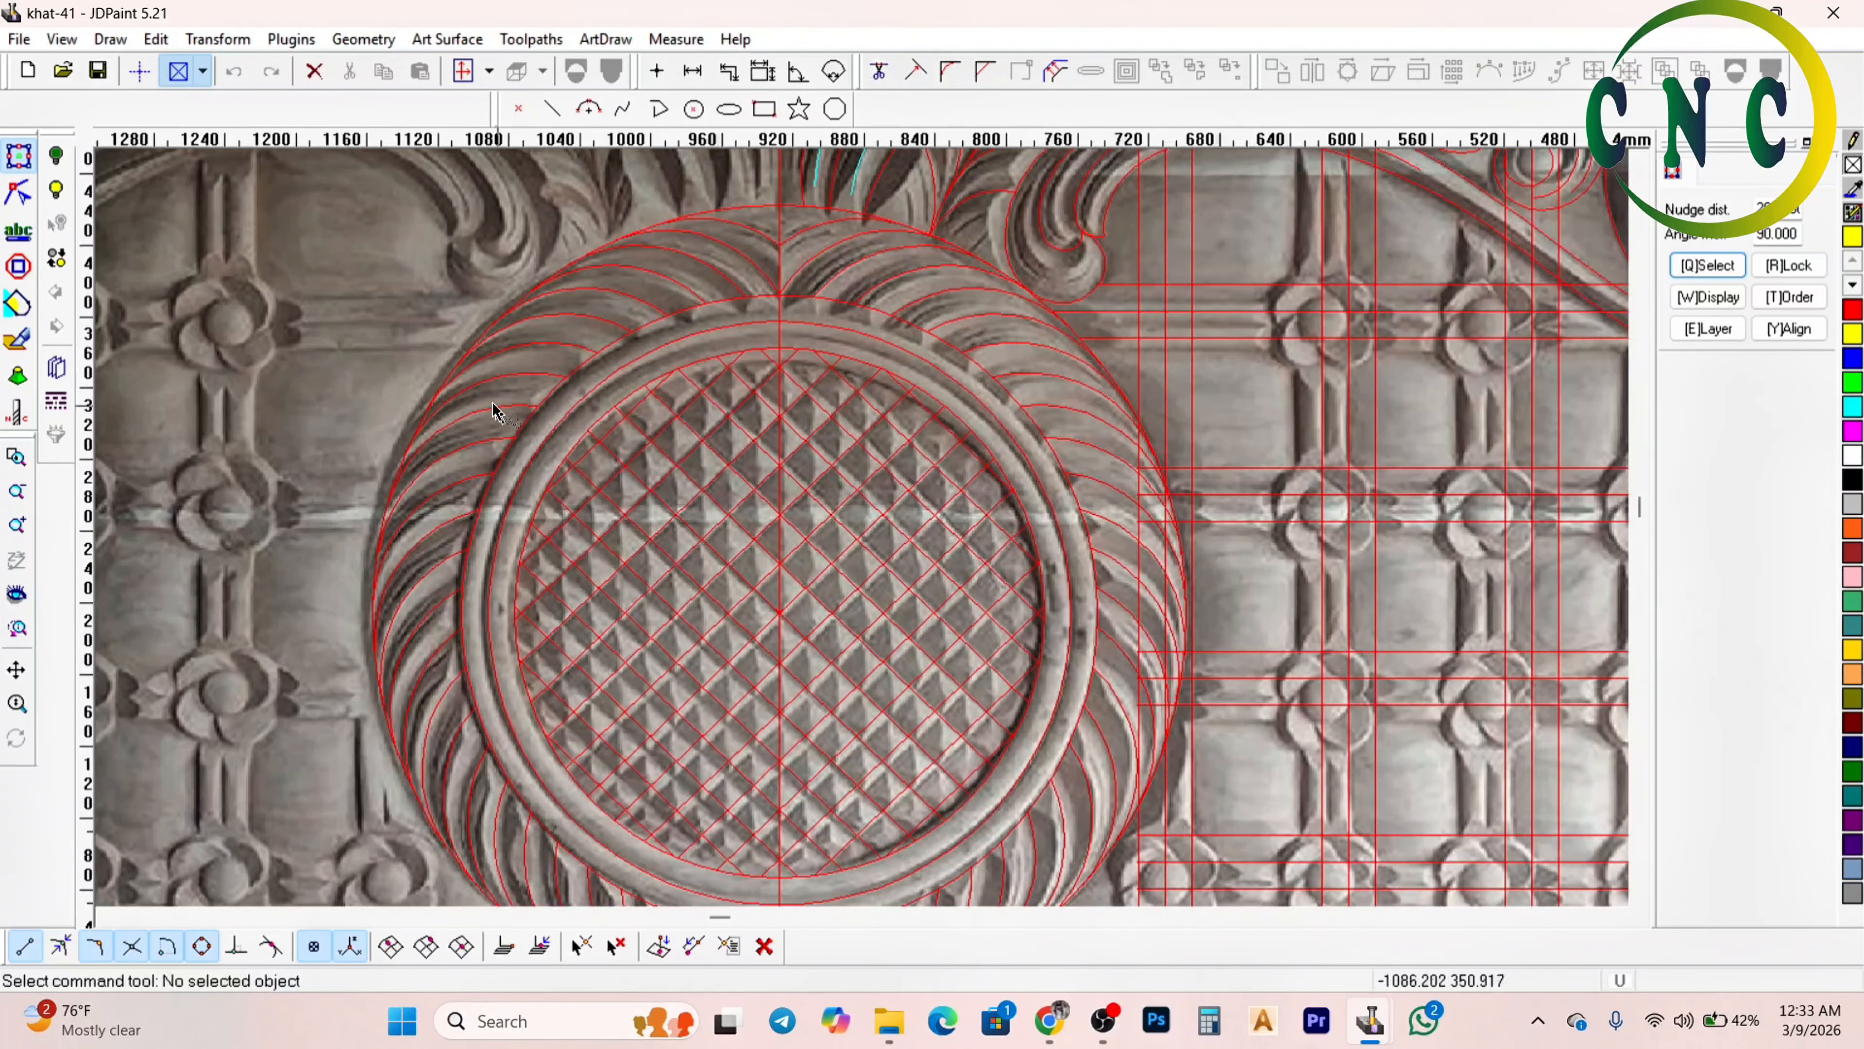
{"action": "scroll", "coordinate": [506, 375], "scroll_direction": "down", "scroll_amount": 1}
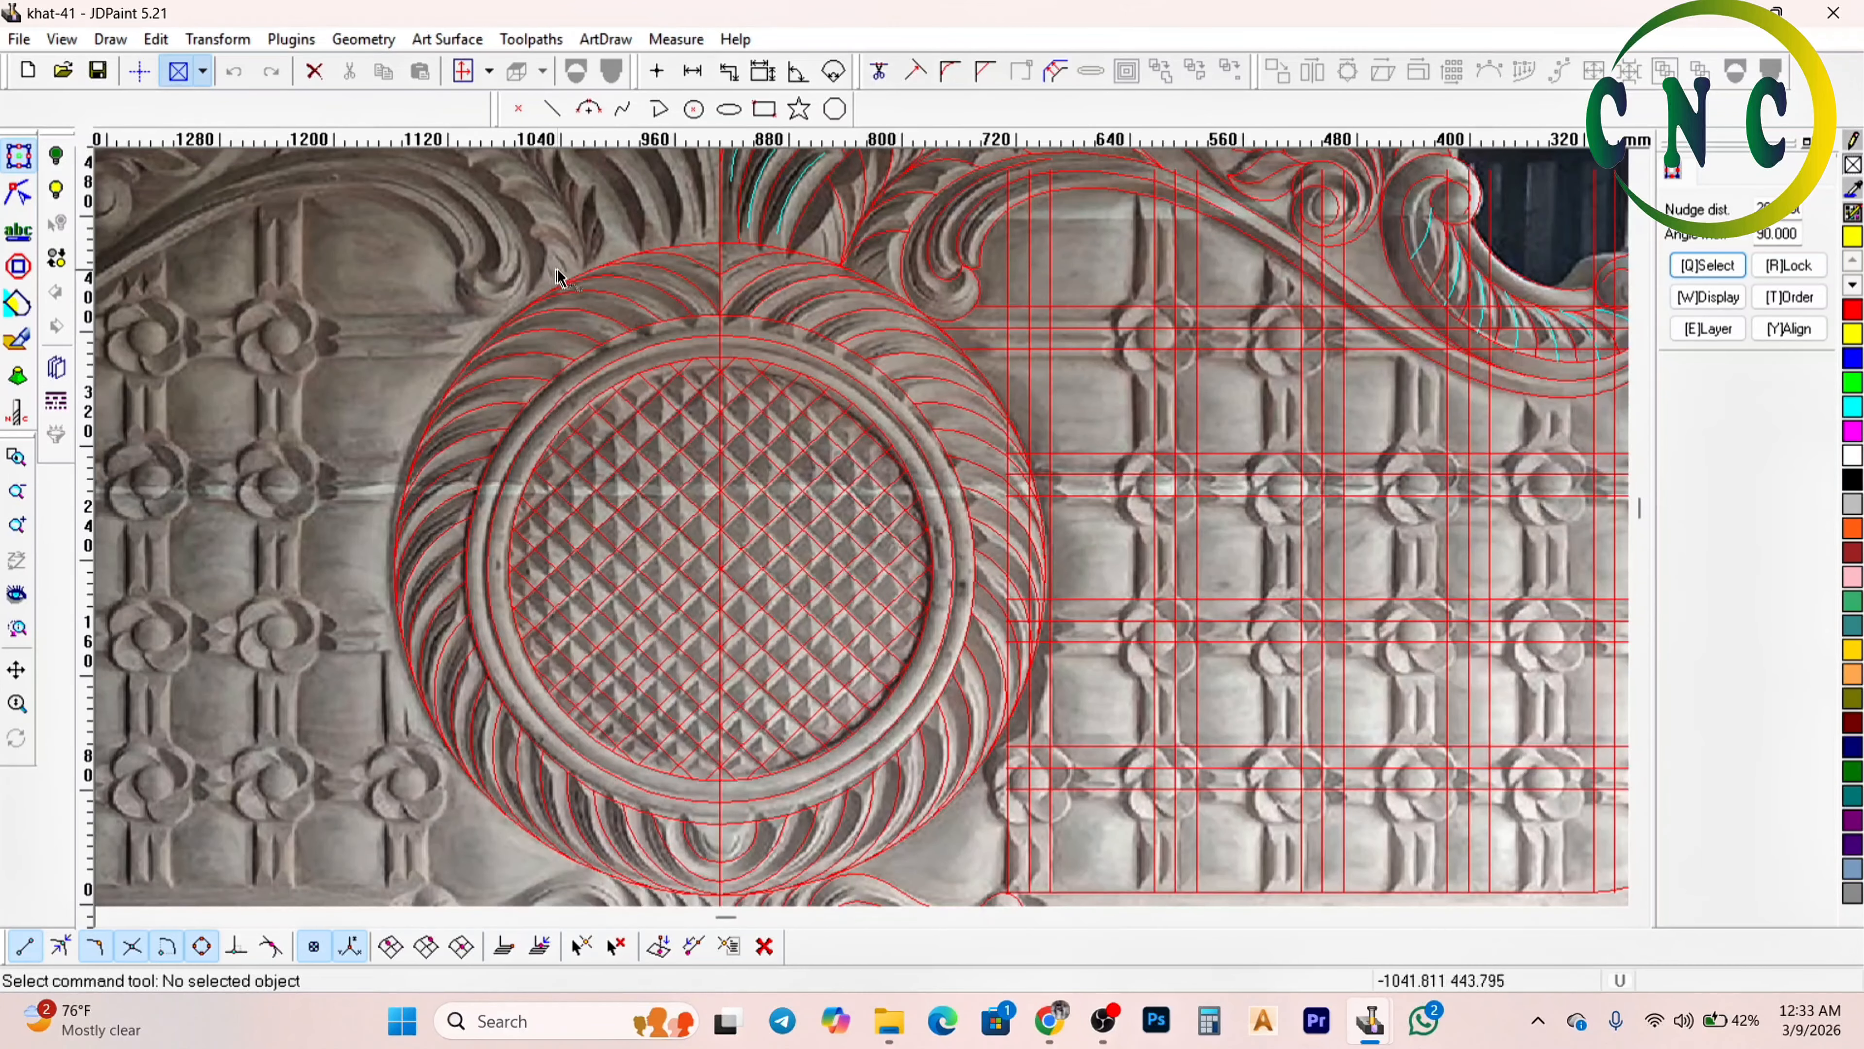
{"action": "scroll", "coordinate": [683, 492], "scroll_direction": "up", "scroll_amount": 2}
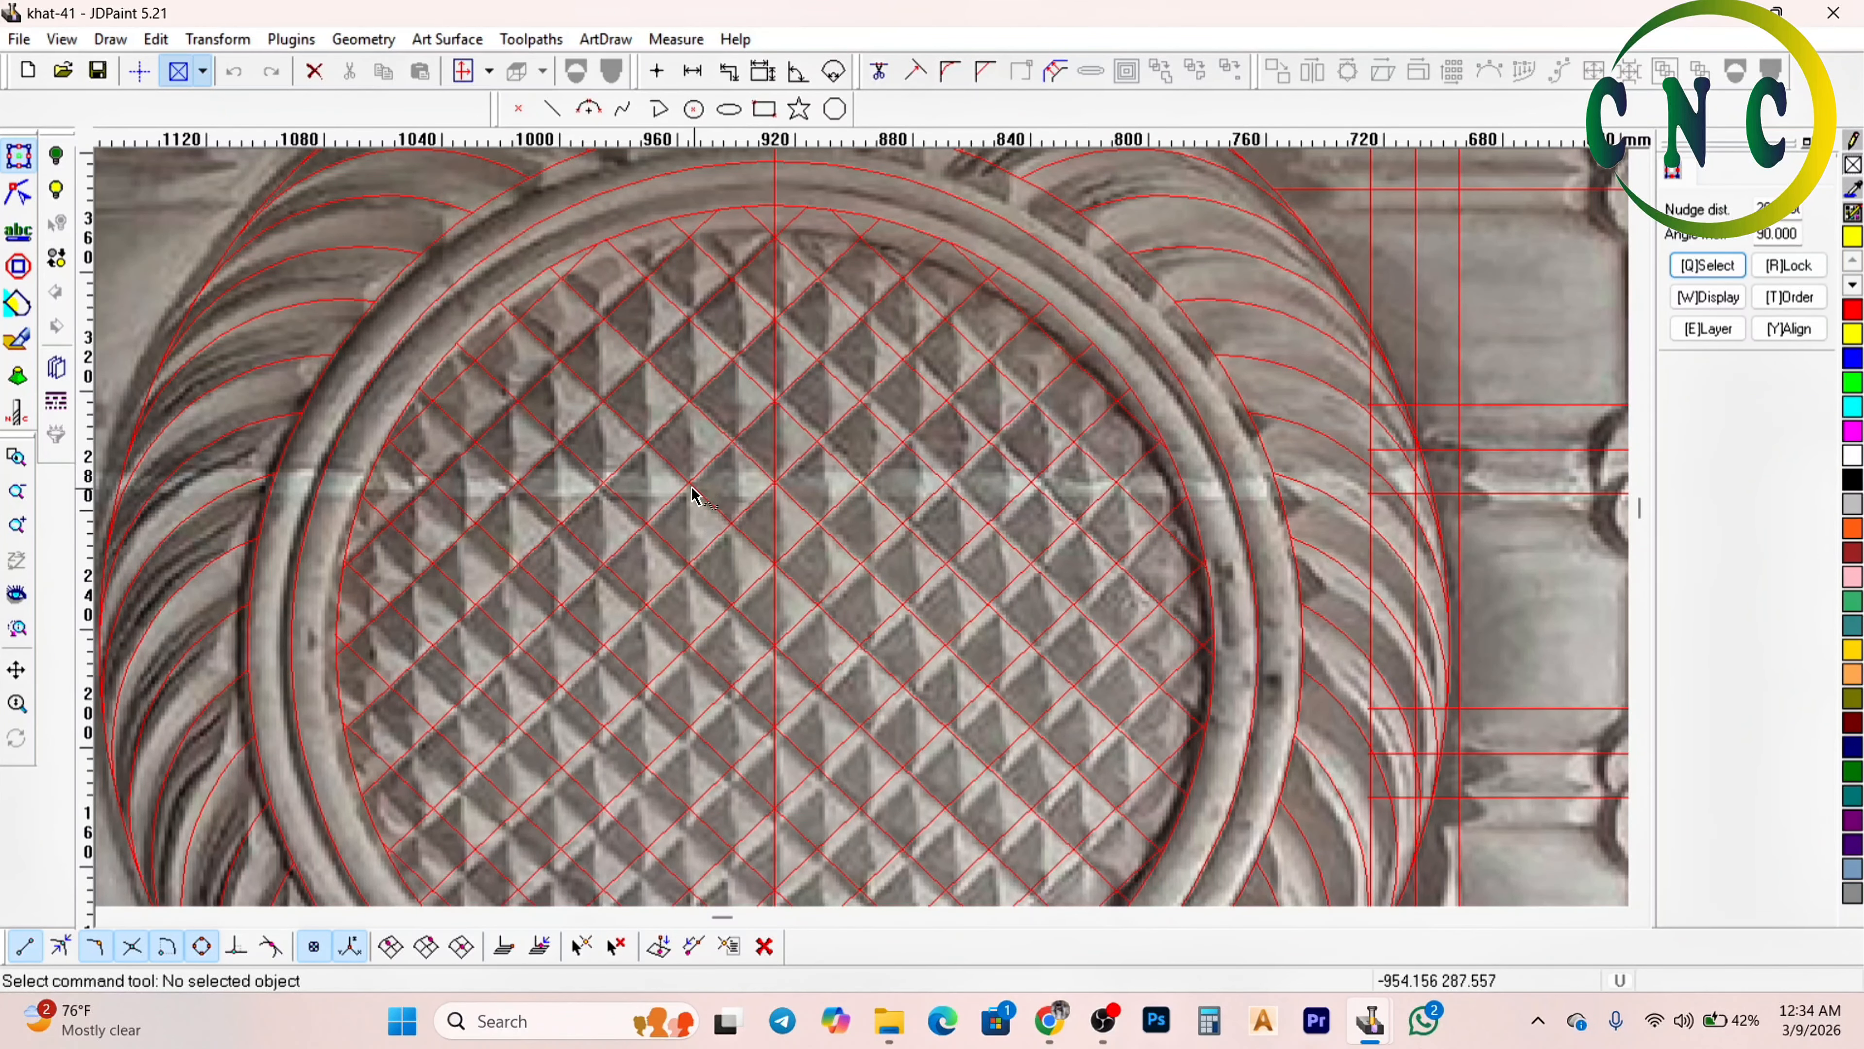
{"action": "scroll", "coordinate": [694, 452], "scroll_direction": "down", "scroll_amount": 2}
{"action": "scroll", "coordinate": [615, 474], "scroll_direction": "up", "scroll_amount": 1}
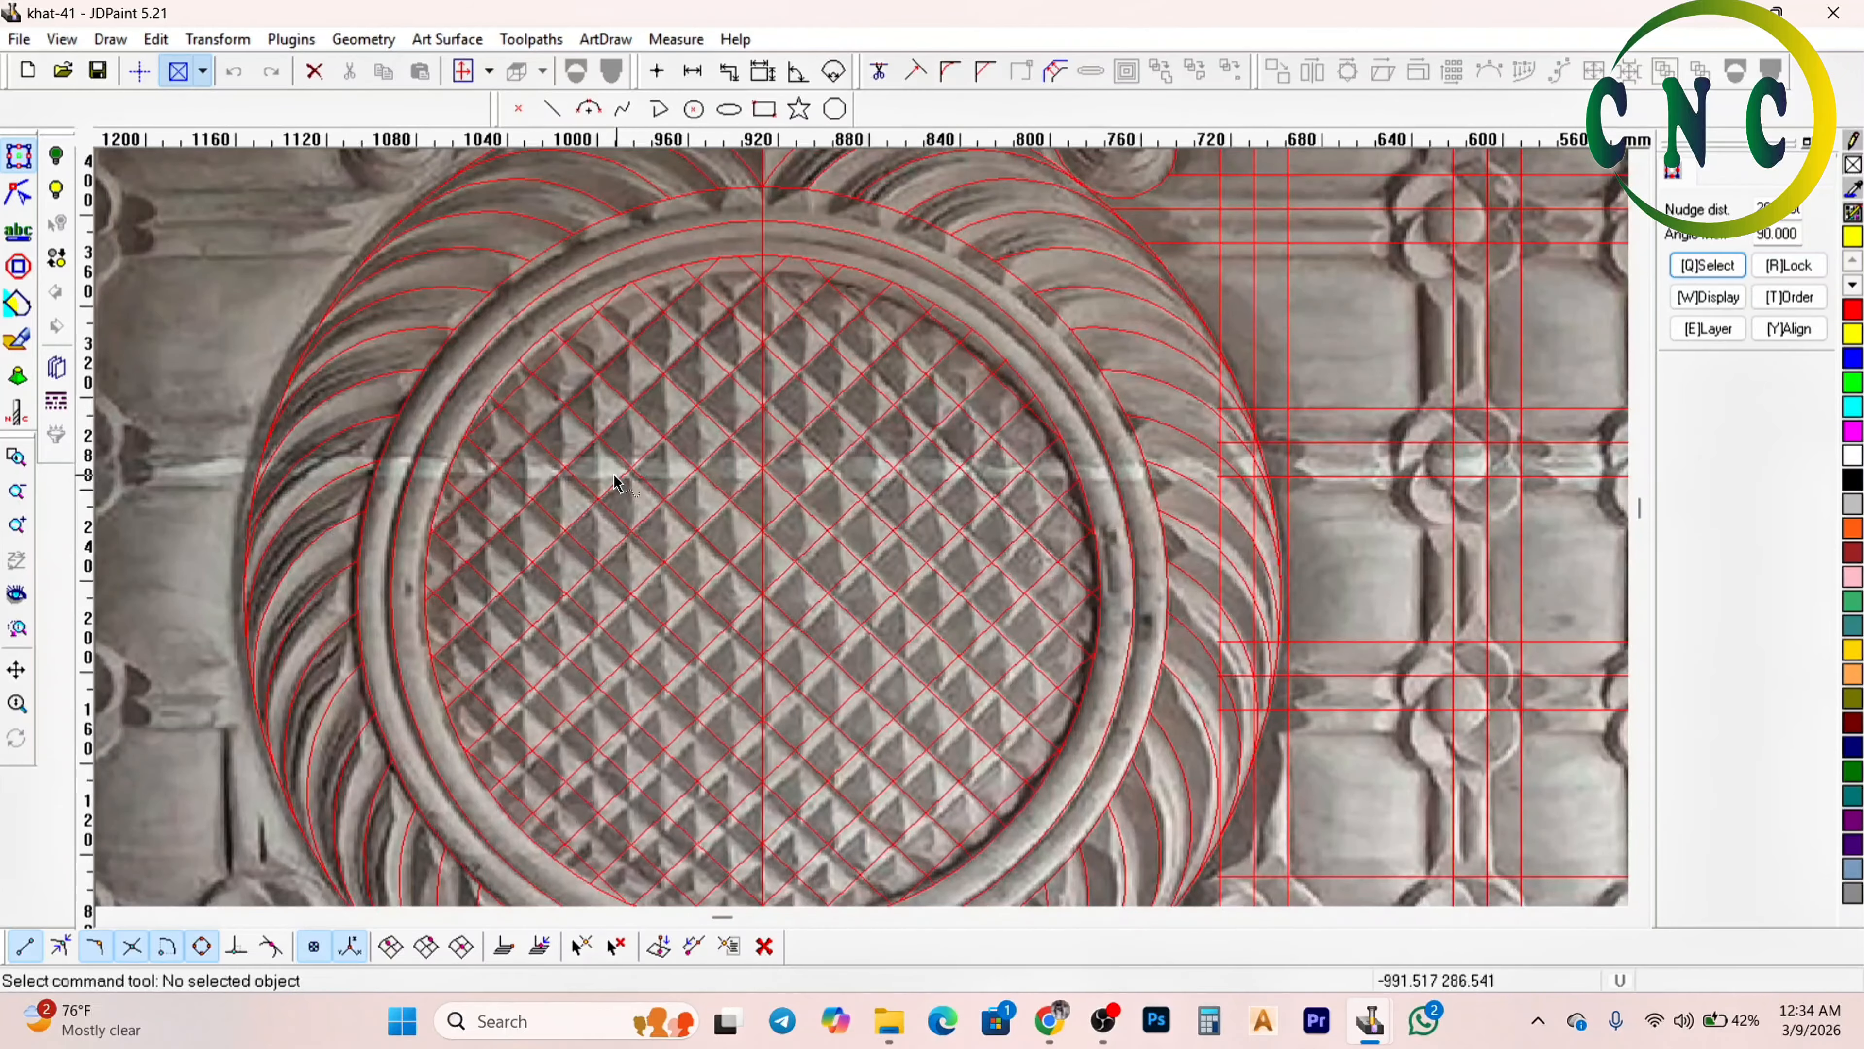
{"action": "scroll", "coordinate": [764, 507], "scroll_direction": "down", "scroll_amount": 5}
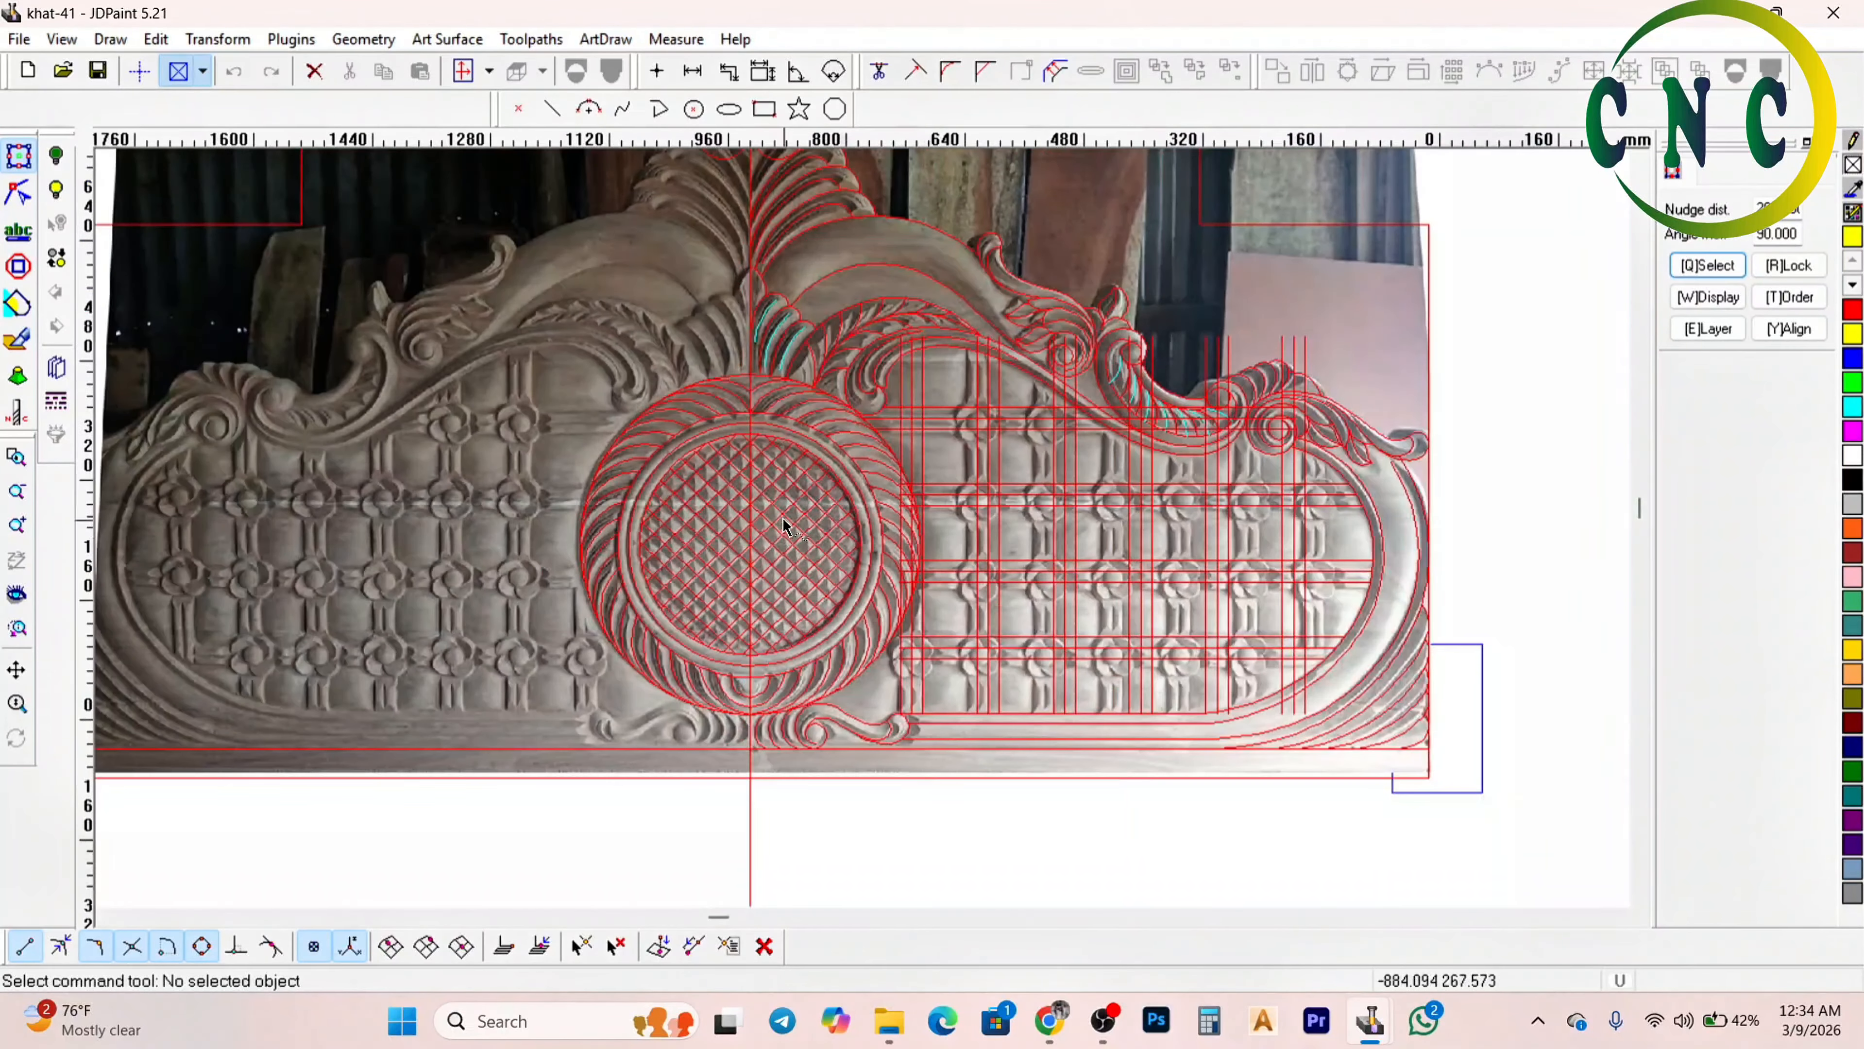
{"action": "scroll", "coordinate": [760, 551], "scroll_direction": "up", "scroll_amount": 2}
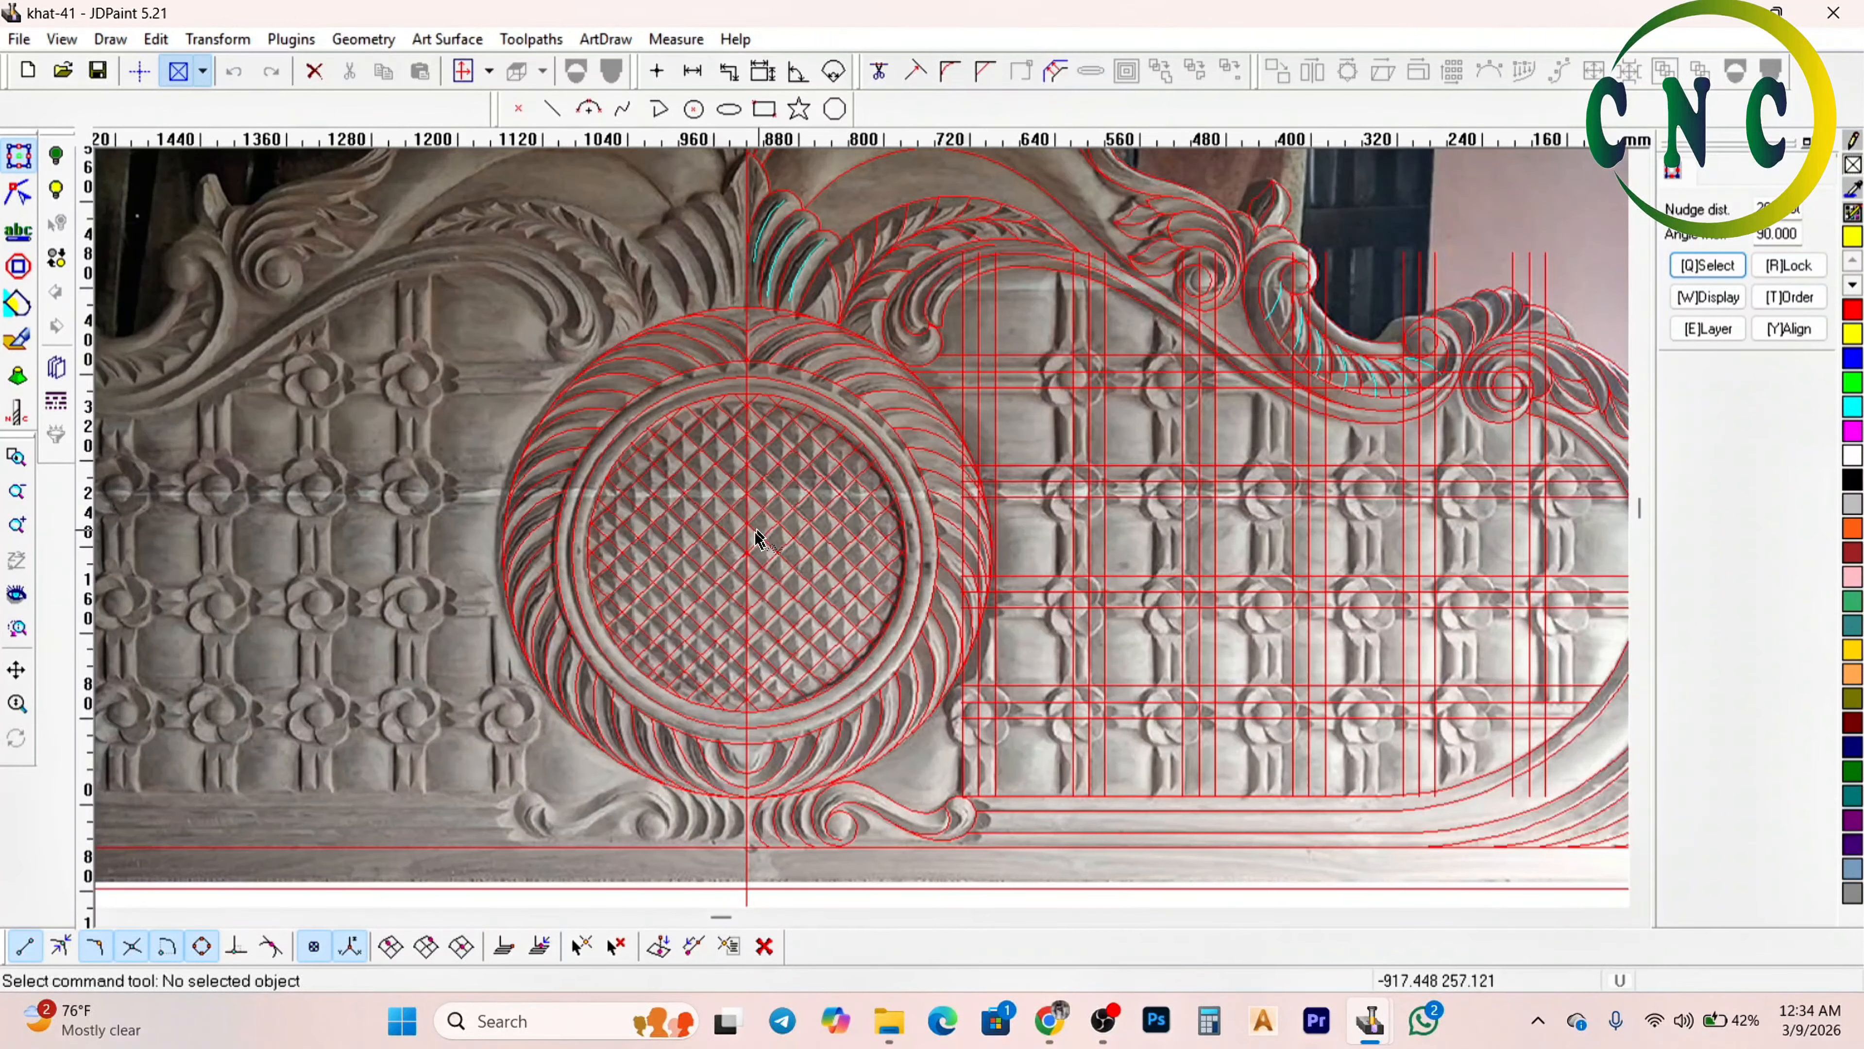
{"action": "scroll", "coordinate": [719, 514], "scroll_direction": "down", "scroll_amount": 2}
{"action": "scroll", "coordinate": [688, 493], "scroll_direction": "down", "scroll_amount": 6}
{"action": "scroll", "coordinate": [911, 815], "scroll_direction": "up", "scroll_amount": 5}
{"action": "scroll", "coordinate": [793, 651], "scroll_direction": "down", "scroll_amount": 4}
{"action": "scroll", "coordinate": [792, 652], "scroll_direction": "down", "scroll_amount": 1}
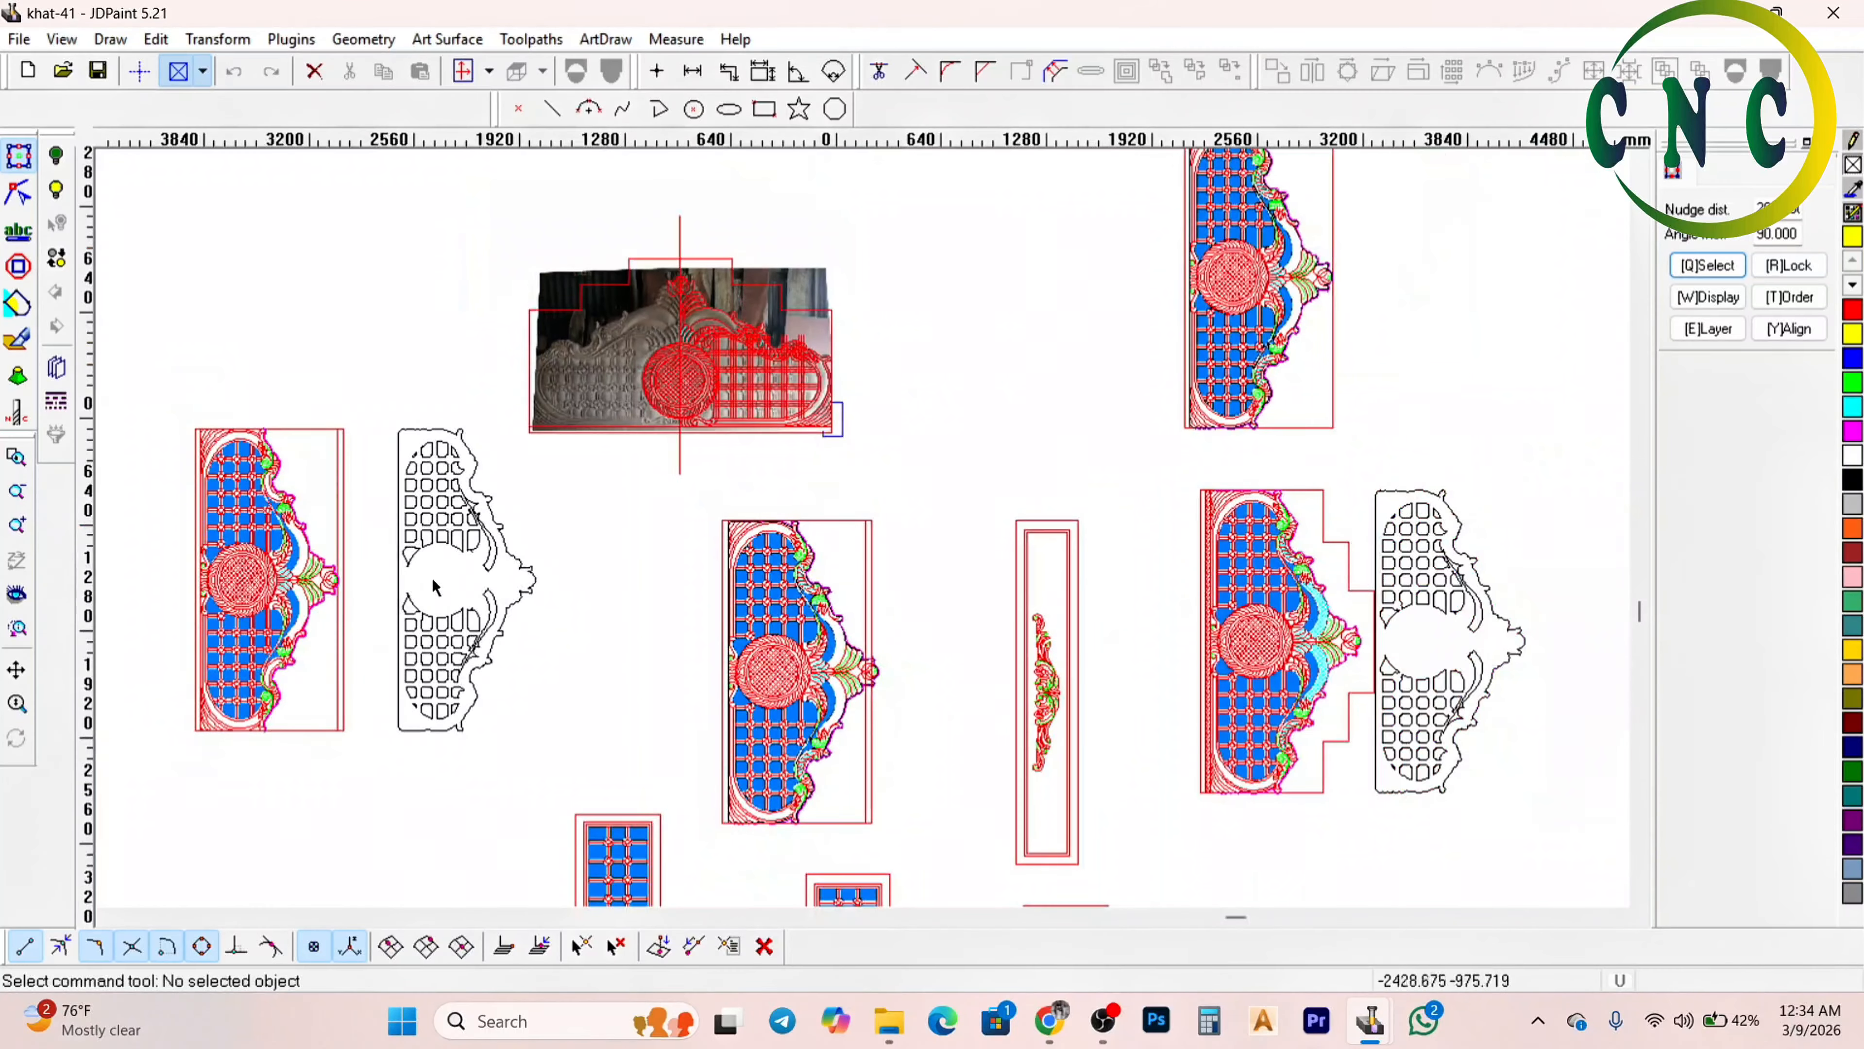
Examine the medallion in the finished vertical headboard drawing, including its ring, arc-filled band and surrounding lattice and scrollwork
{"action": "scroll", "coordinate": [225, 593], "scroll_direction": "up", "scroll_amount": 8}
{"action": "scroll", "coordinate": [340, 534], "scroll_direction": "down", "scroll_amount": 2}
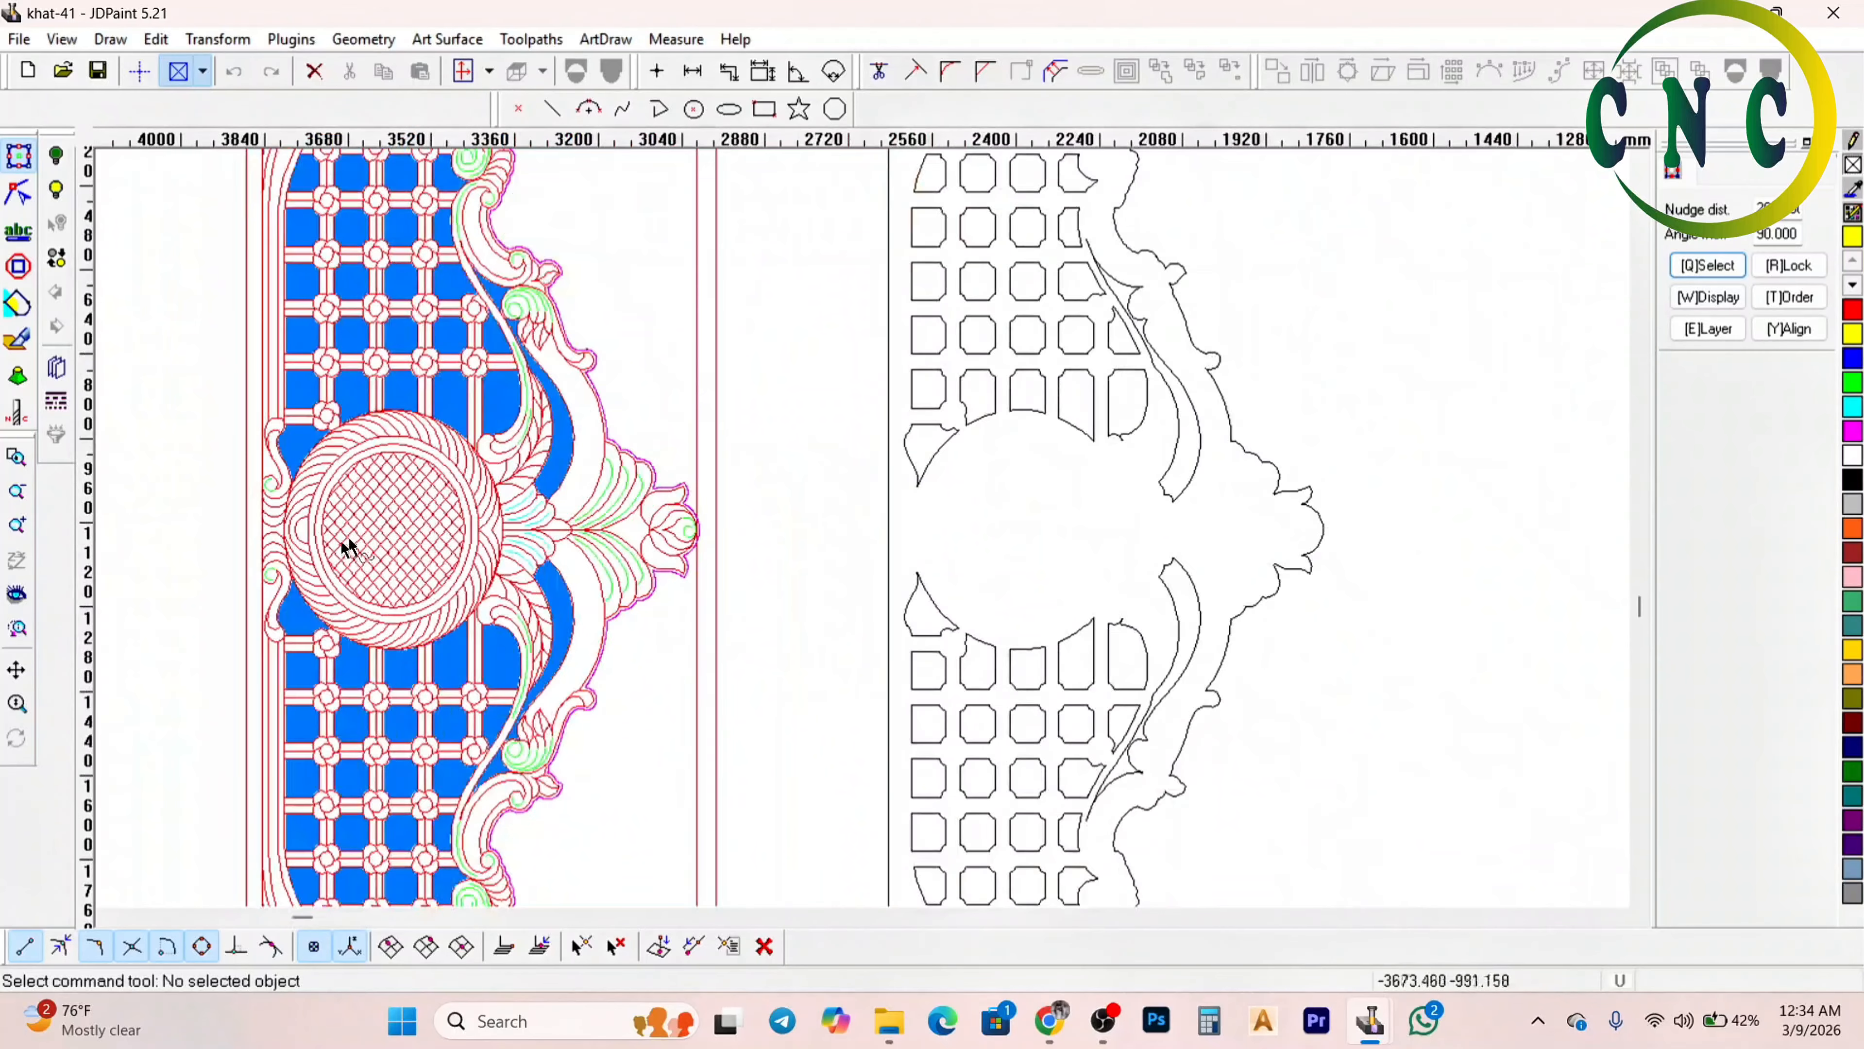
{"action": "scroll", "coordinate": [332, 478], "scroll_direction": "up", "scroll_amount": 2}
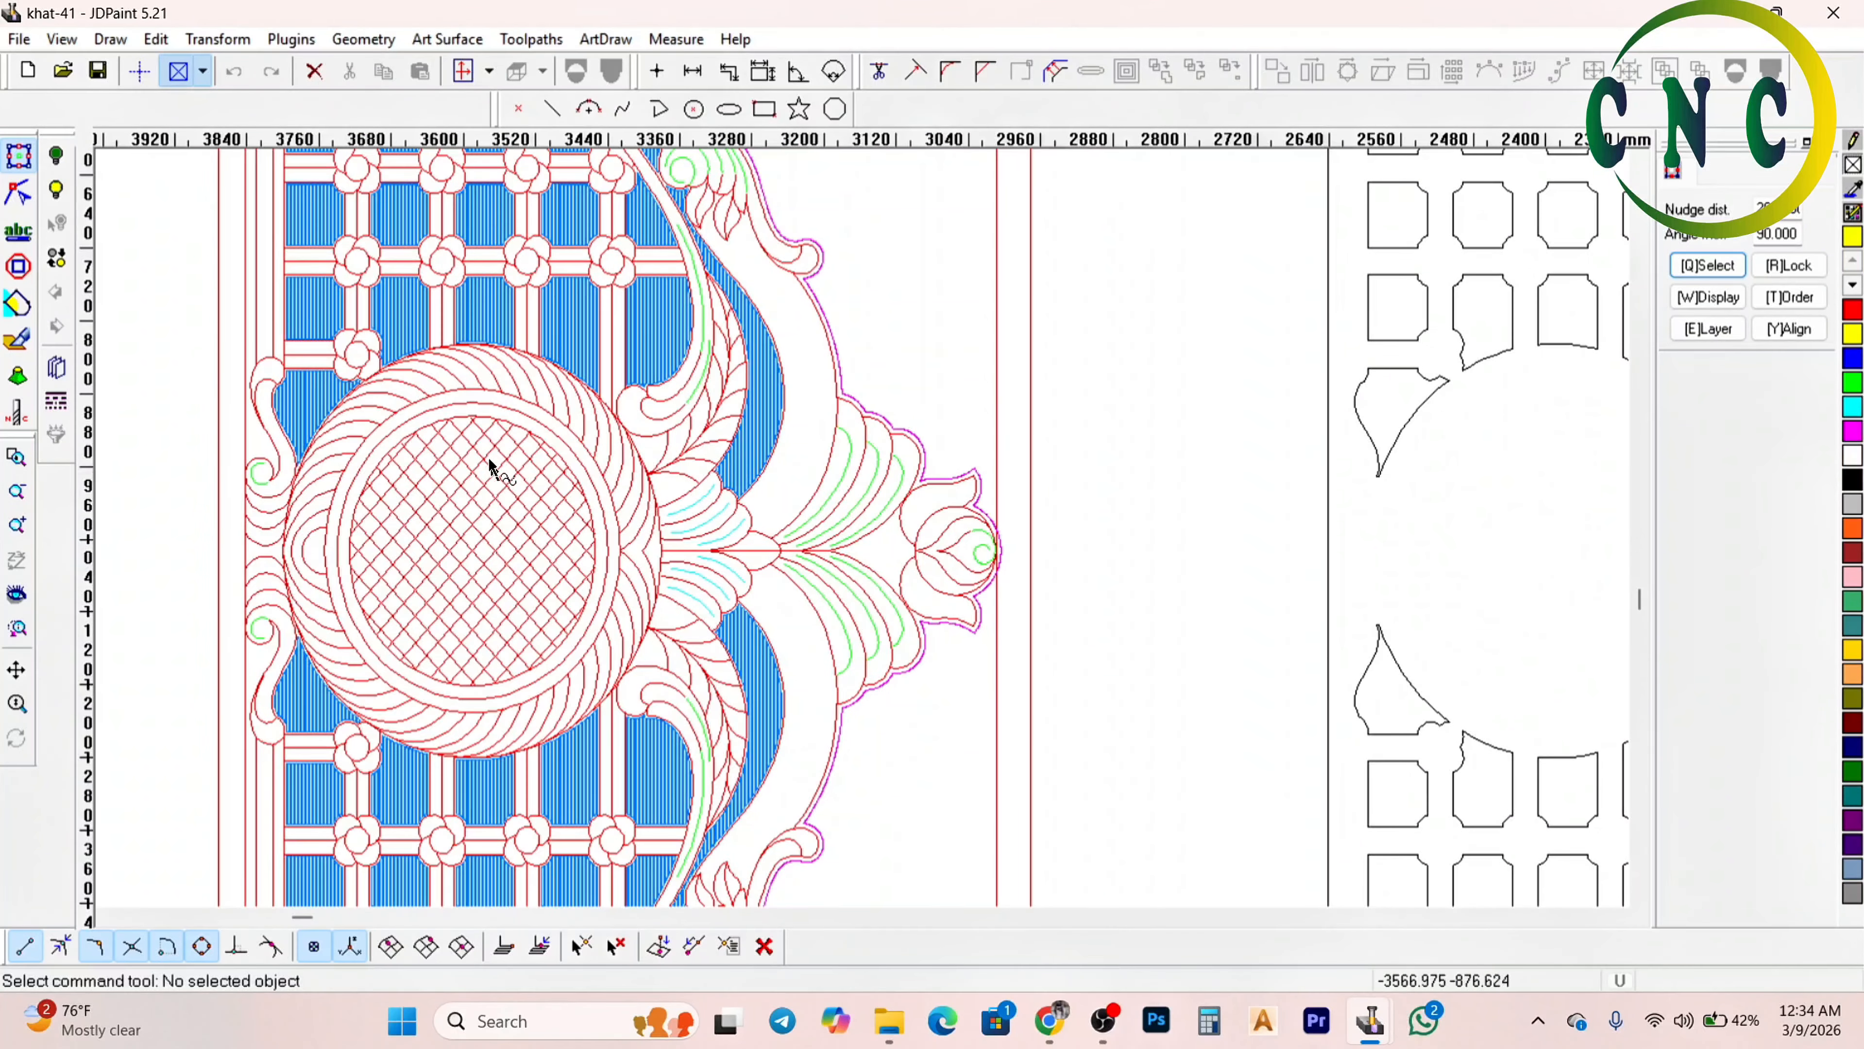
{"action": "scroll", "coordinate": [470, 441], "scroll_direction": "up", "scroll_amount": 1}
{"action": "left_click", "coordinate": [451, 392]}
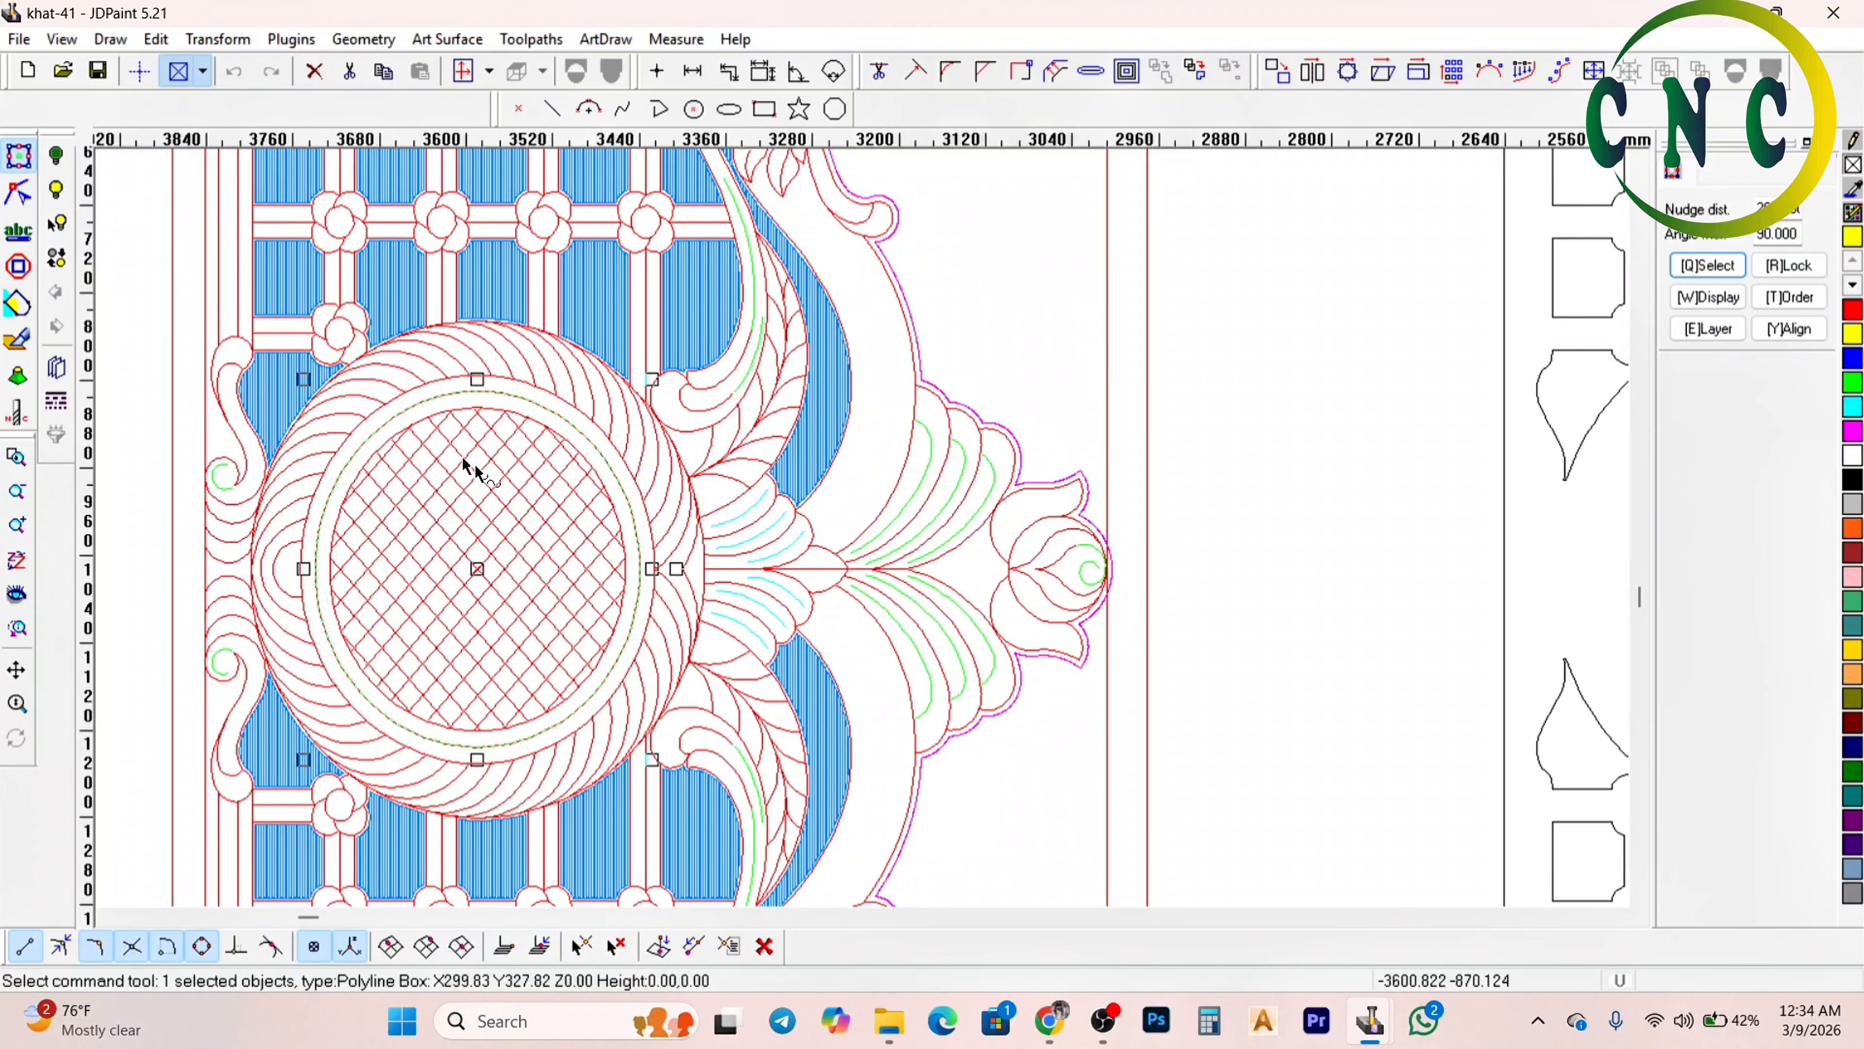
{"action": "scroll", "coordinate": [474, 463], "scroll_direction": "down", "scroll_amount": 1}
{"action": "scroll", "coordinate": [459, 500], "scroll_direction": "up", "scroll_amount": 2}
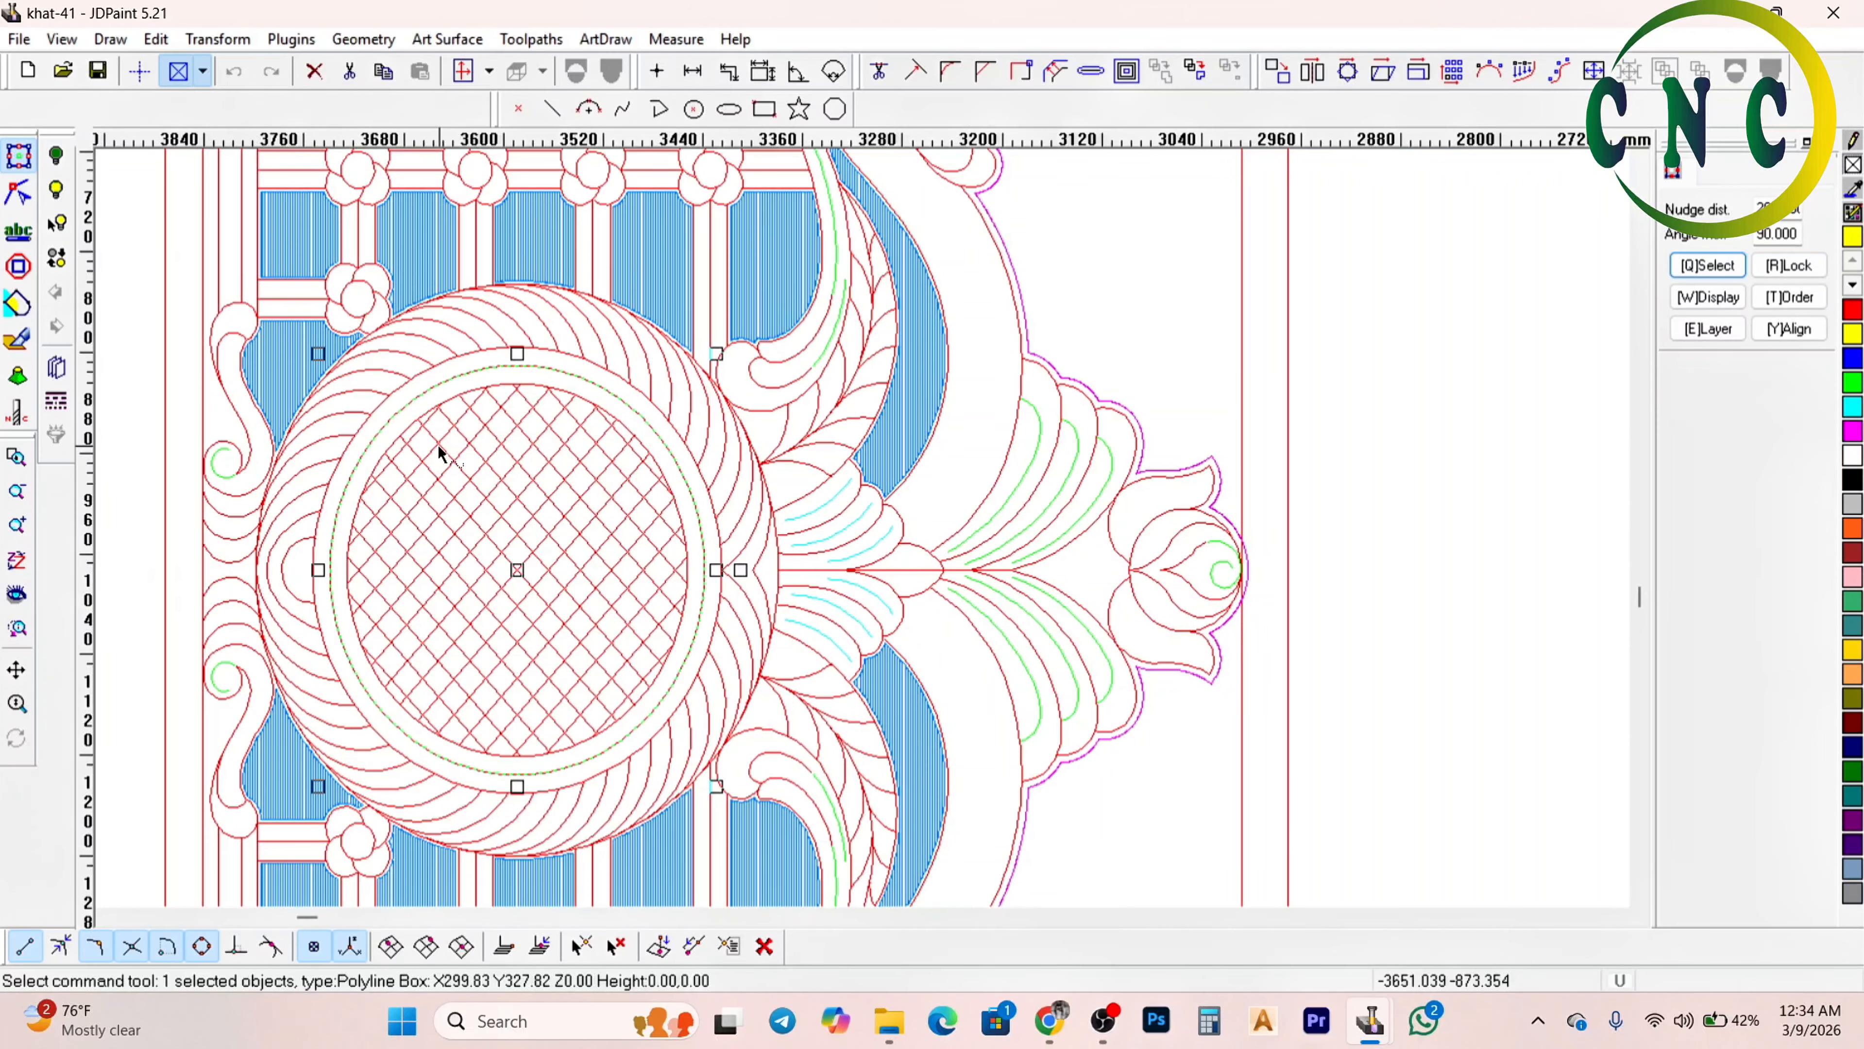
{"action": "scroll", "coordinate": [437, 444], "scroll_direction": "down", "scroll_amount": 3}
{"action": "left_click", "coordinate": [310, 535]}
{"action": "scroll", "coordinate": [305, 525], "scroll_direction": "down", "scroll_amount": 2}
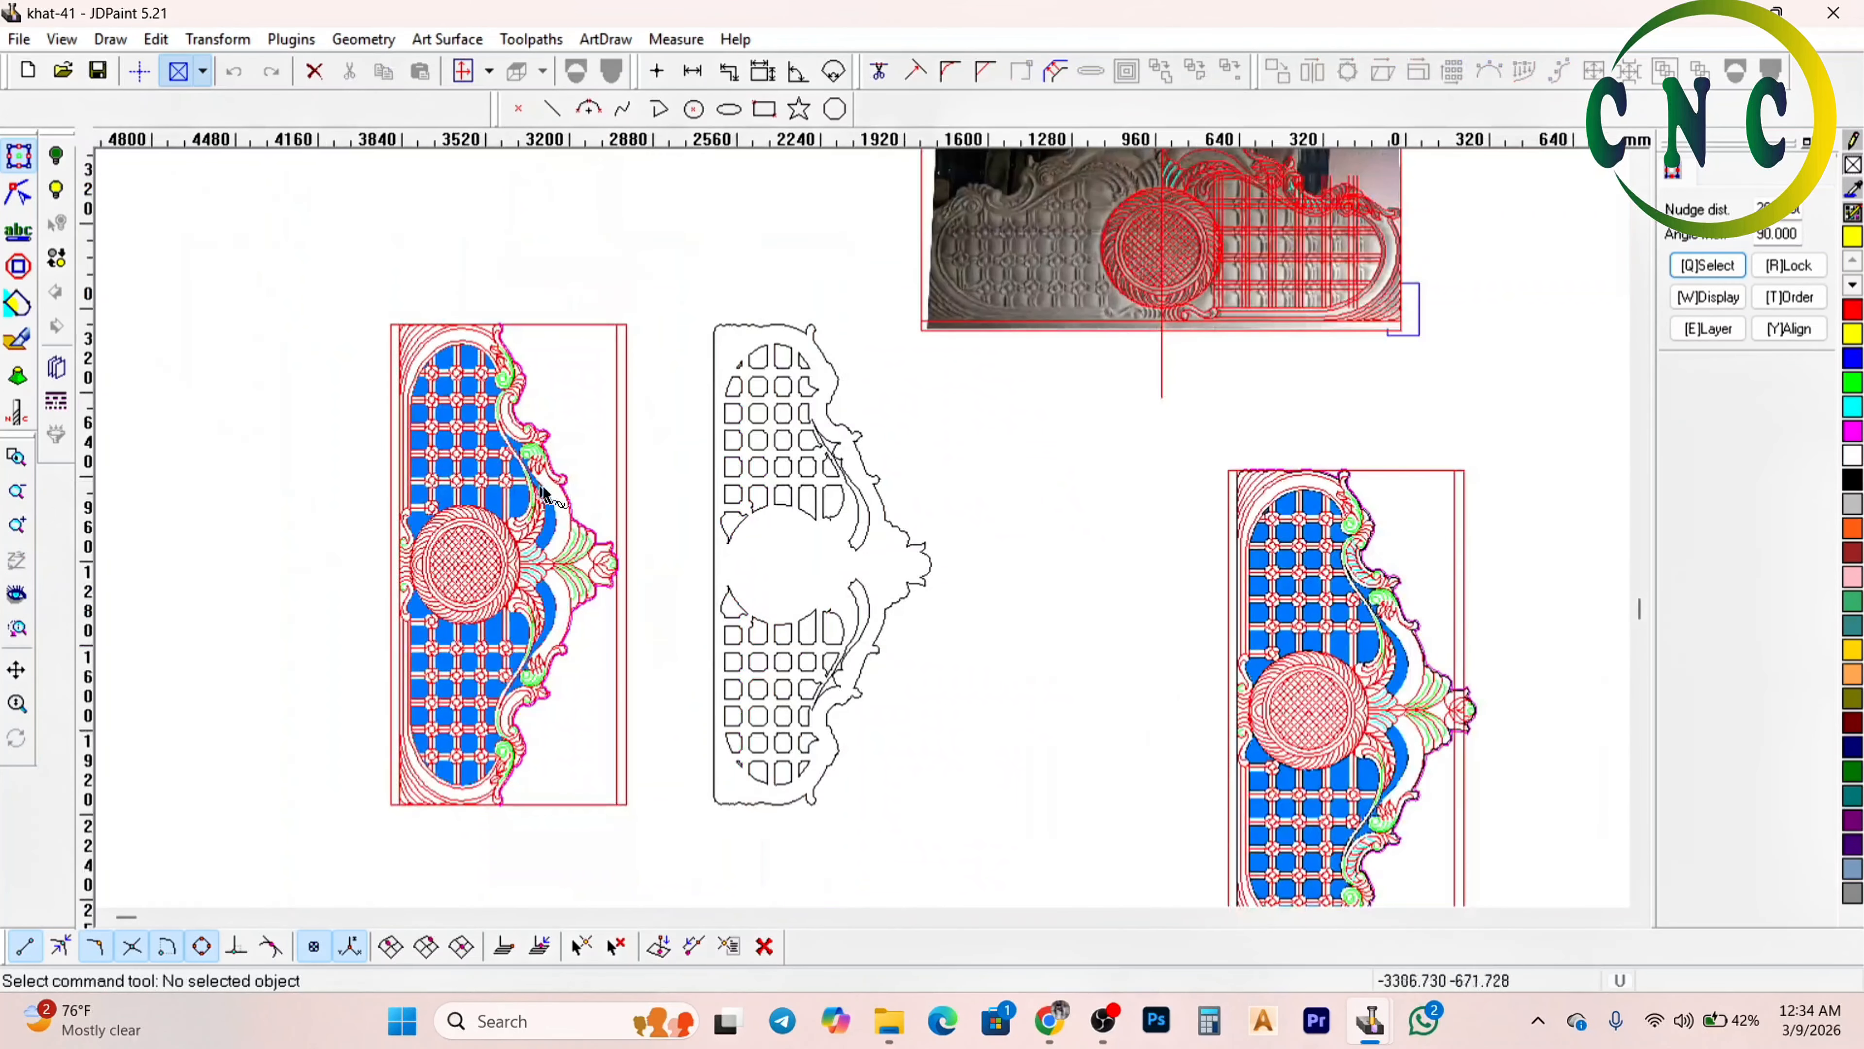
Examine the other headboard variants and the tall lattice panels with round medallions laid out across the drawing
{"action": "scroll", "coordinate": [647, 554], "scroll_direction": "down", "scroll_amount": 2}
{"action": "scroll", "coordinate": [705, 426], "scroll_direction": "down", "scroll_amount": 2}
{"action": "scroll", "coordinate": [724, 512], "scroll_direction": "up", "scroll_amount": 2}
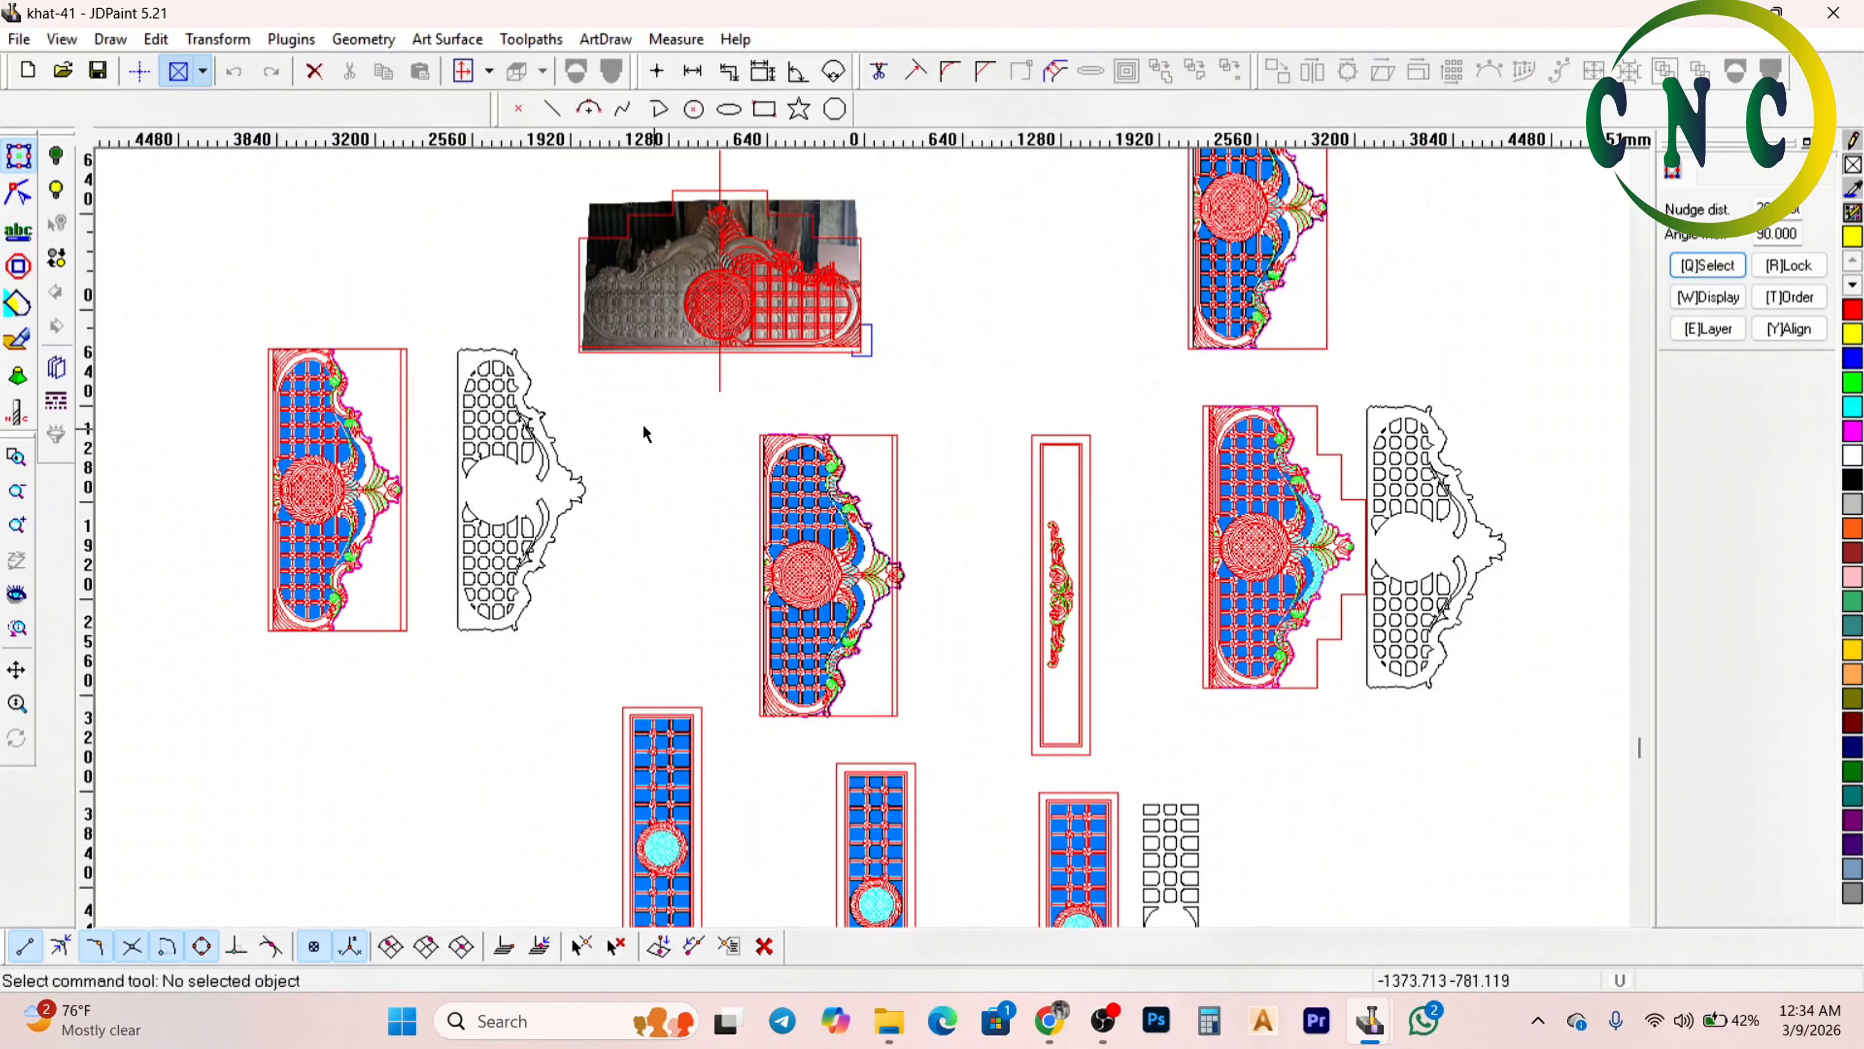
{"action": "scroll", "coordinate": [734, 558], "scroll_direction": "down", "scroll_amount": 2}
{"action": "scroll", "coordinate": [838, 456], "scroll_direction": "down", "scroll_amount": 5}
{"action": "scroll", "coordinate": [844, 738], "scroll_direction": "up", "scroll_amount": 3}
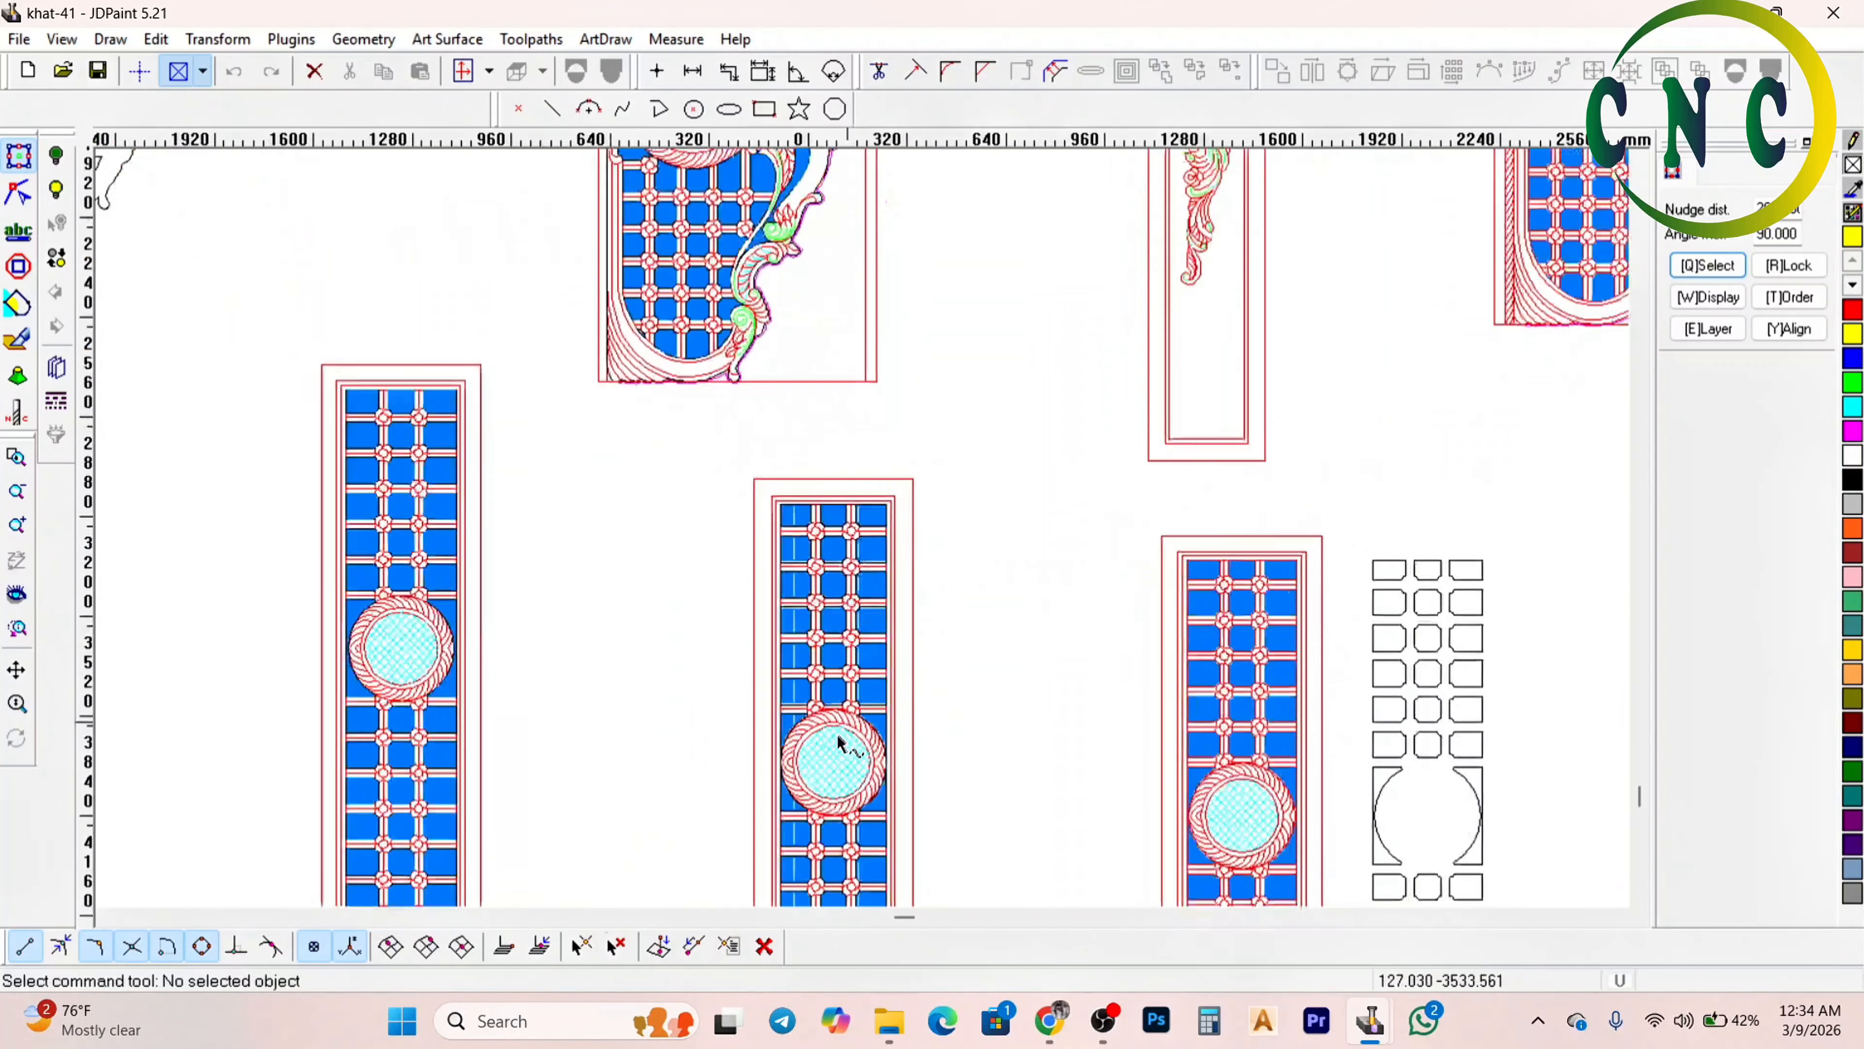
{"action": "scroll", "coordinate": [807, 628], "scroll_direction": "down", "scroll_amount": 2}
{"action": "scroll", "coordinate": [797, 657], "scroll_direction": "down", "scroll_amount": 2}
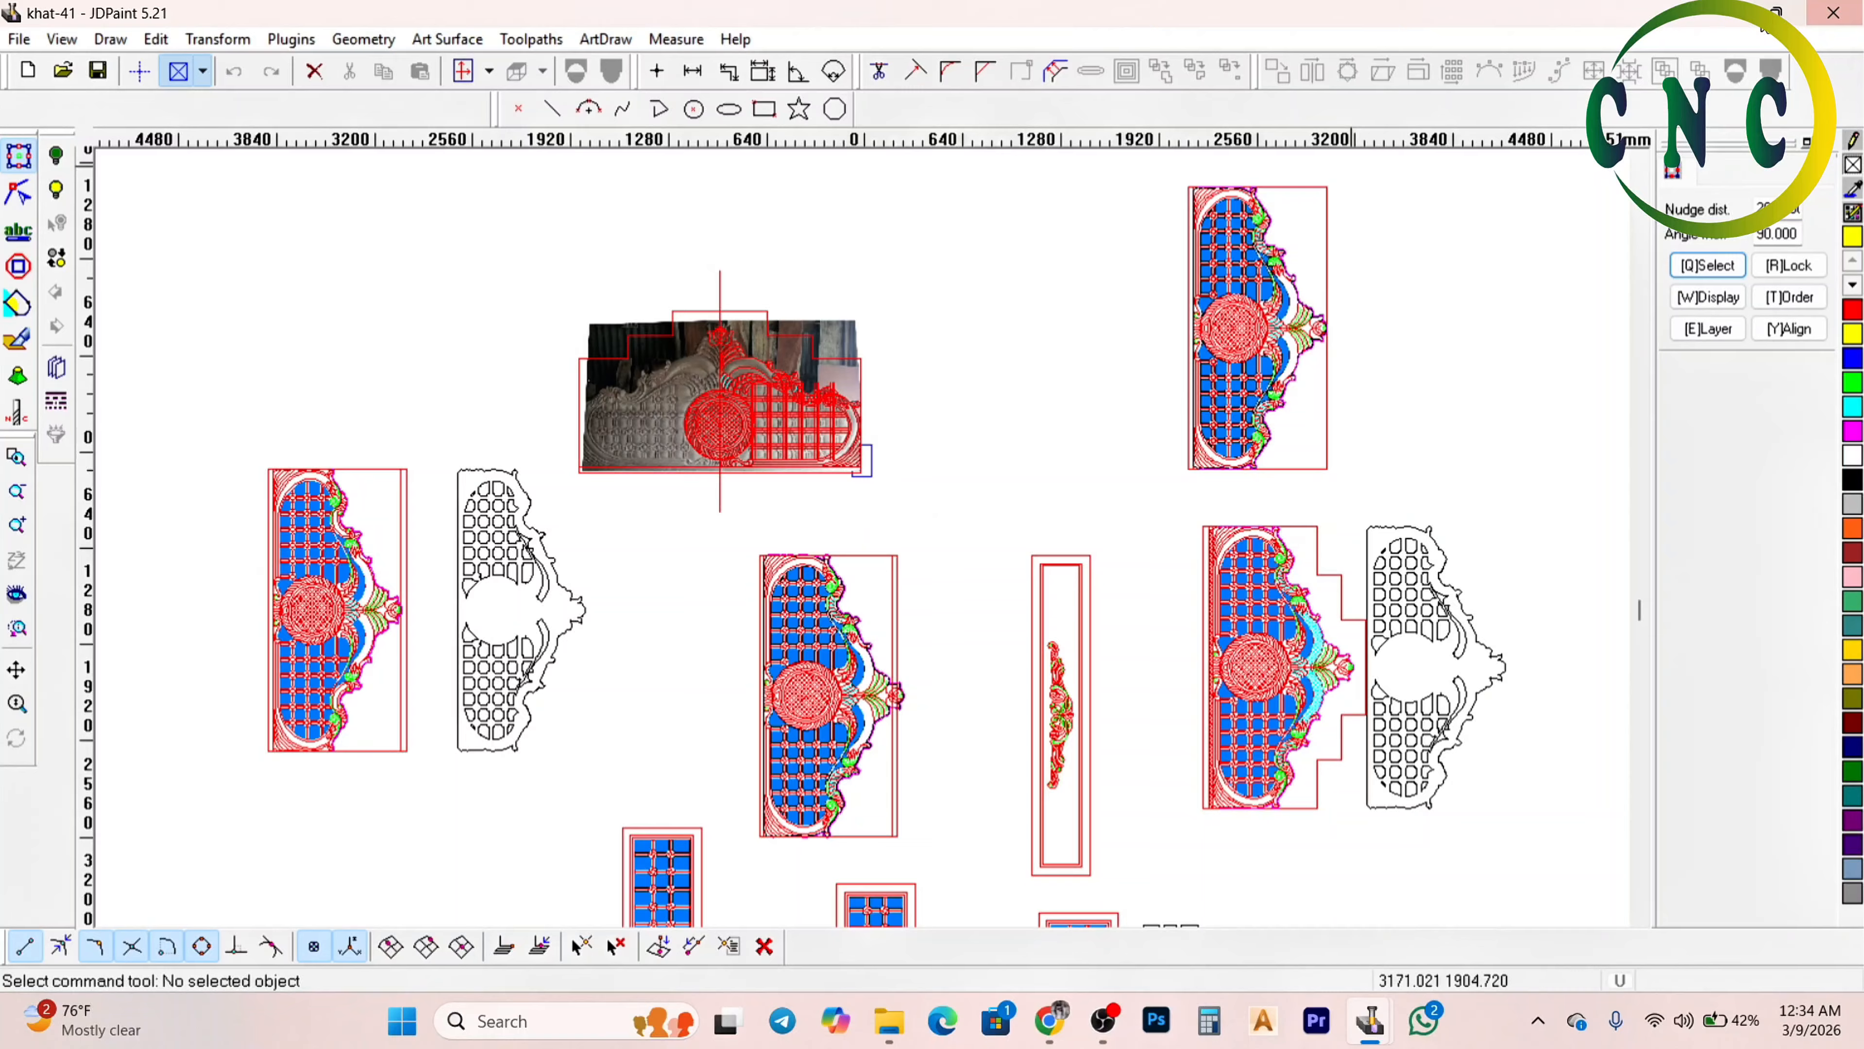
Close the khat-41 drawing and return to the jali-06 drawing with the arc-filled ring
{"action": "left_click", "coordinate": [1720, 15]}
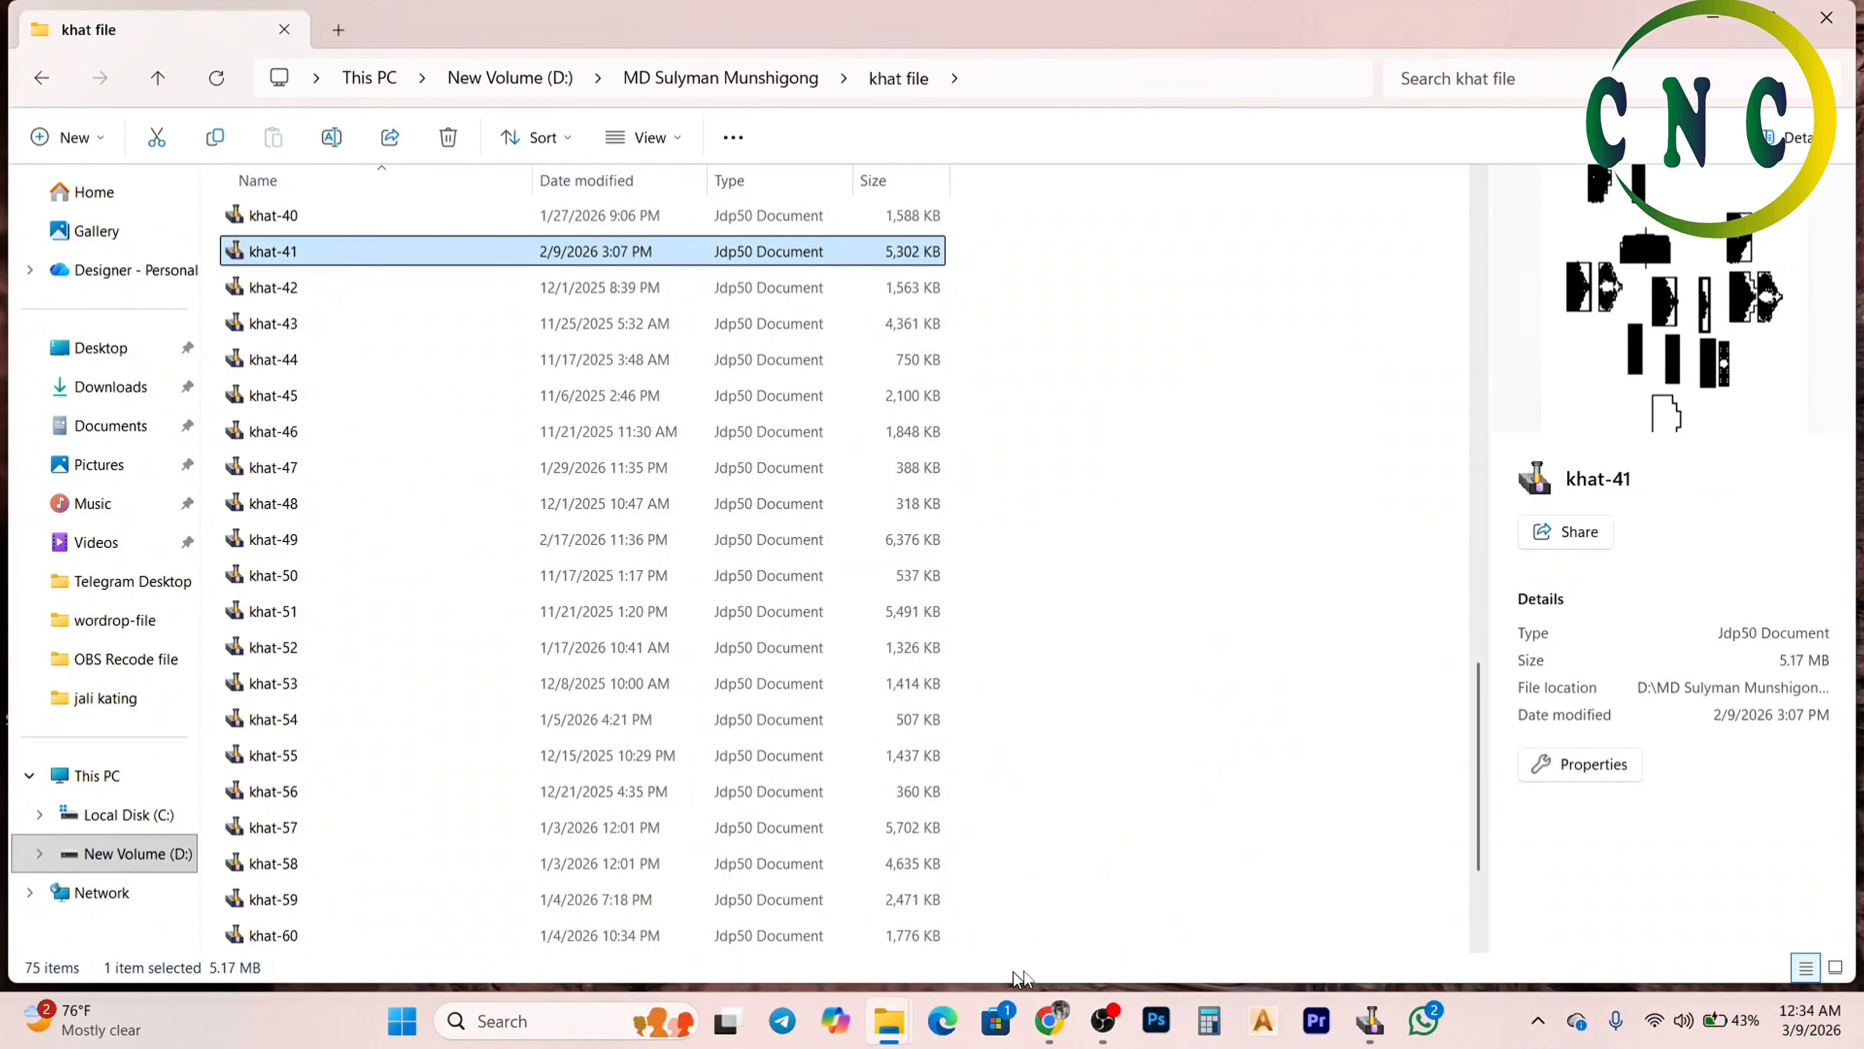
{"action": "left_click", "coordinate": [1369, 1021]}
{"action": "left_click", "coordinate": [1371, 1019]}
{"action": "mouse_move", "coordinate": [1369, 1024]}
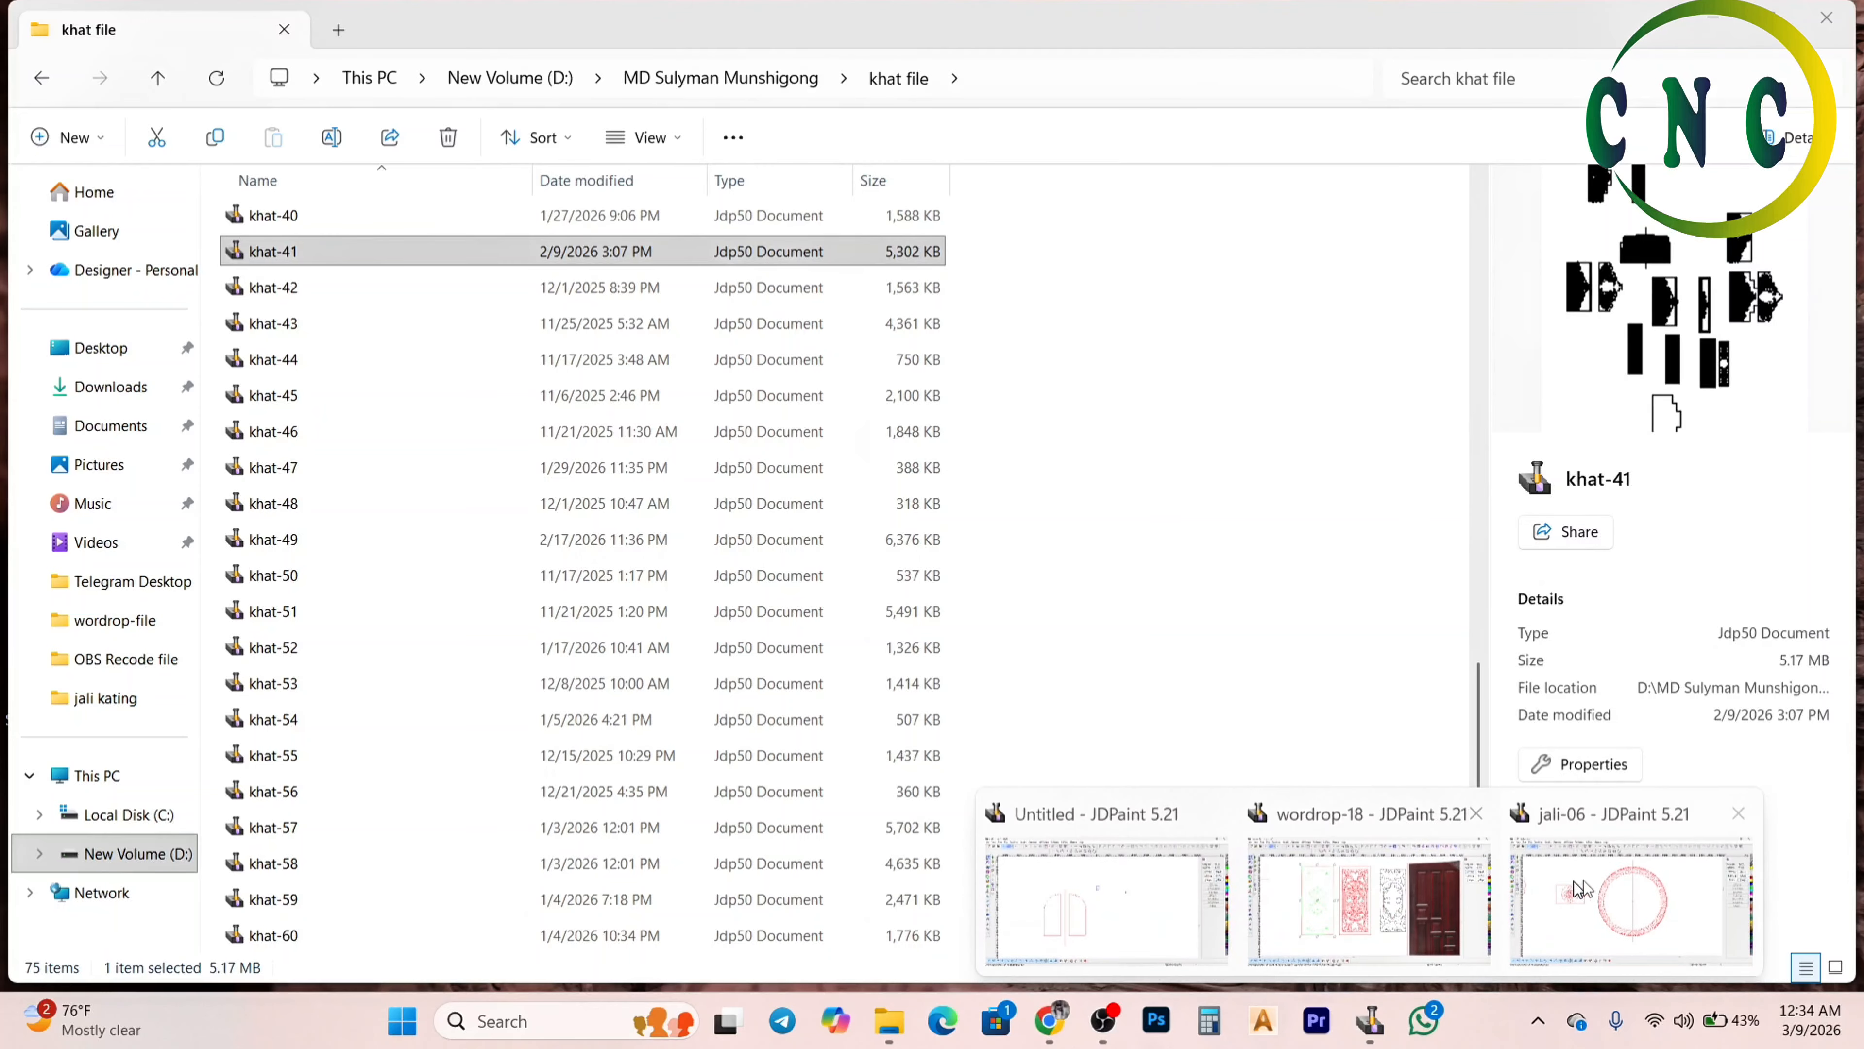
{"action": "left_click", "coordinate": [1664, 924]}
{"action": "scroll", "coordinate": [1202, 558], "scroll_direction": "down", "scroll_amount": 2}
{"action": "scroll", "coordinate": [1197, 376], "scroll_direction": "down", "scroll_amount": 2}
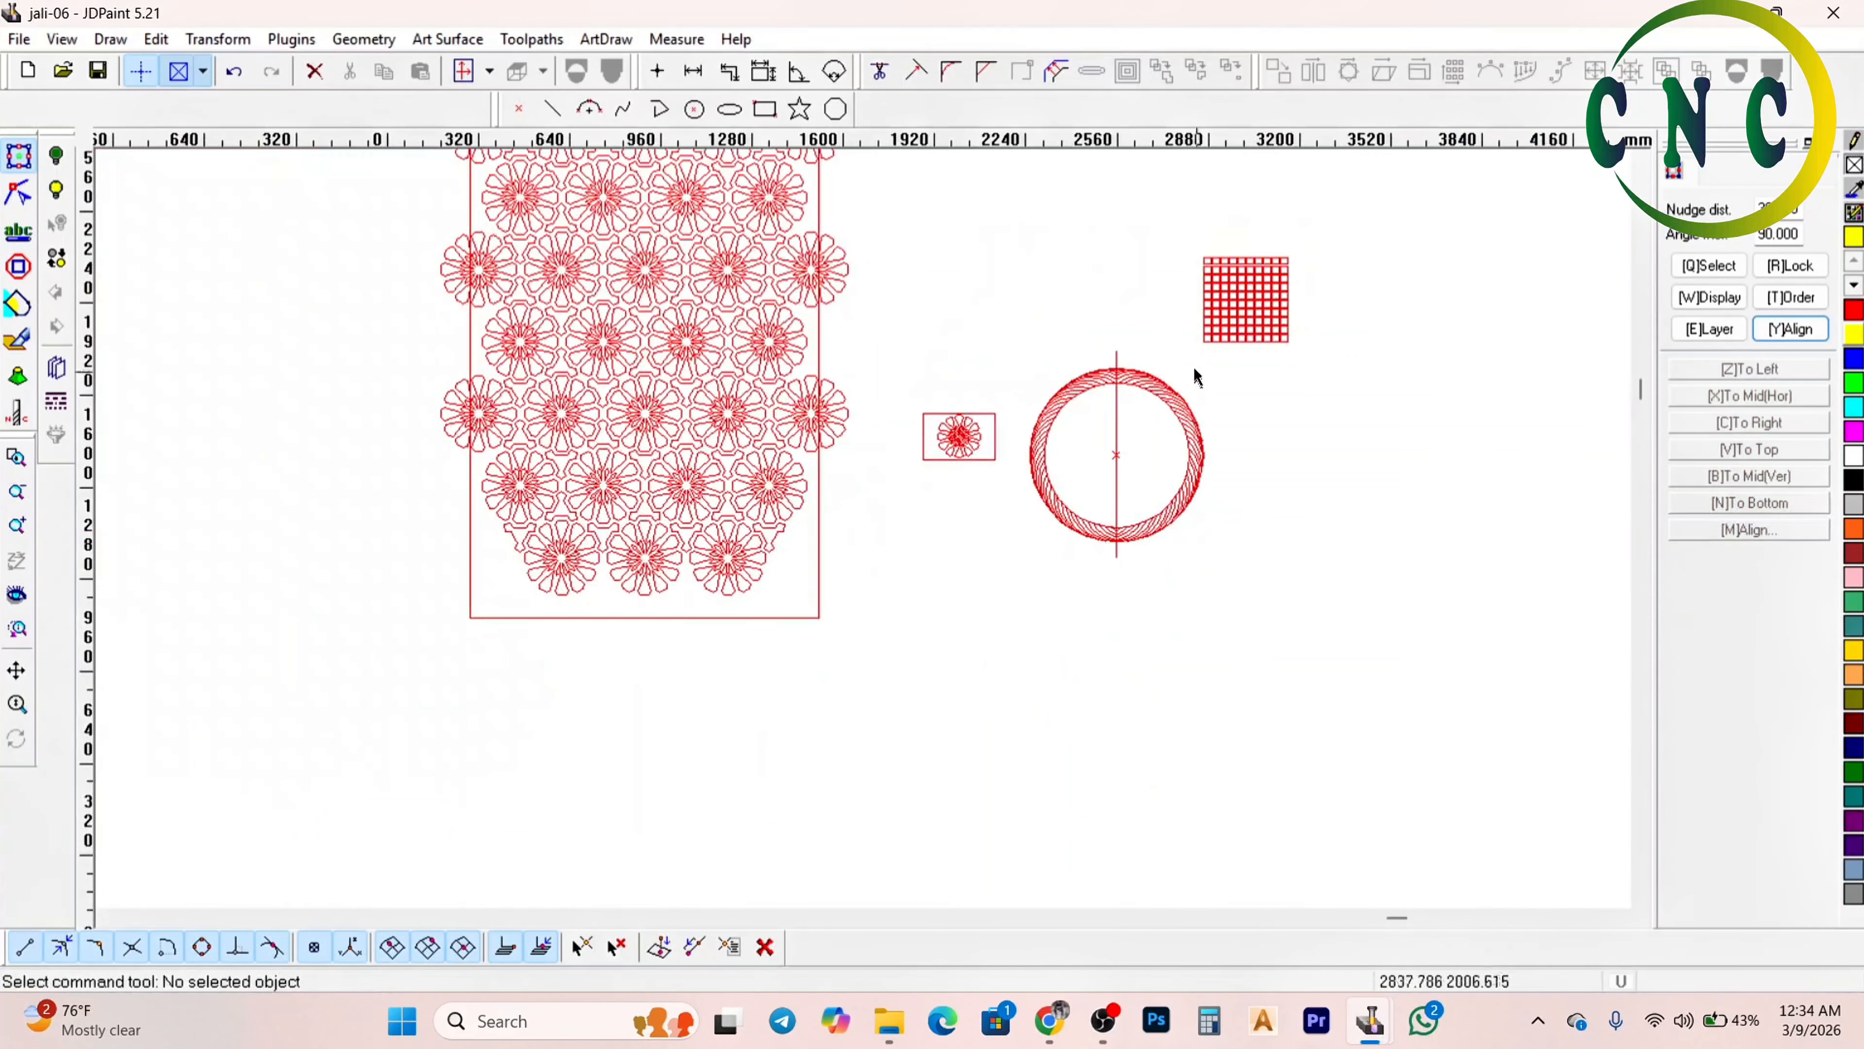
Select the outer circle of the arc-filled ring to check it against the arc ends
{"action": "scroll", "coordinate": [1456, 182], "scroll_direction": "up", "scroll_amount": 1}
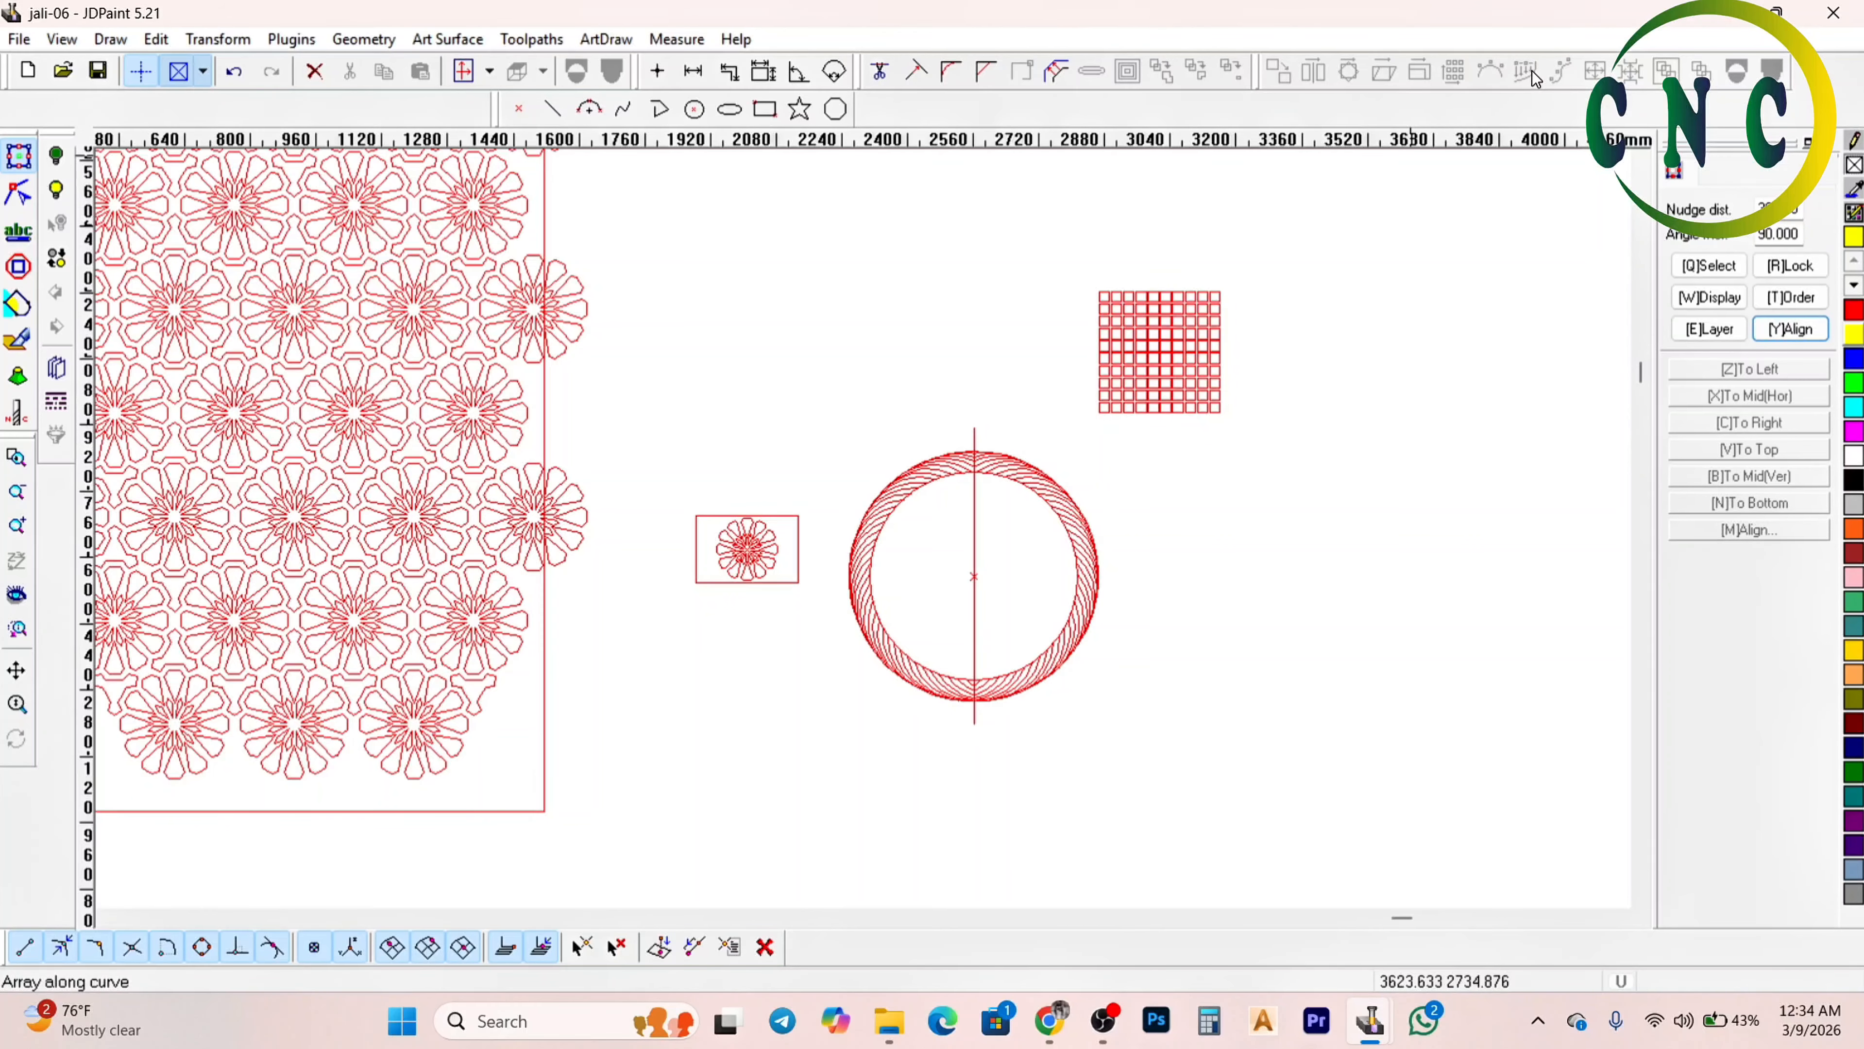
{"action": "scroll", "coordinate": [1057, 507], "scroll_direction": "up", "scroll_amount": 10}
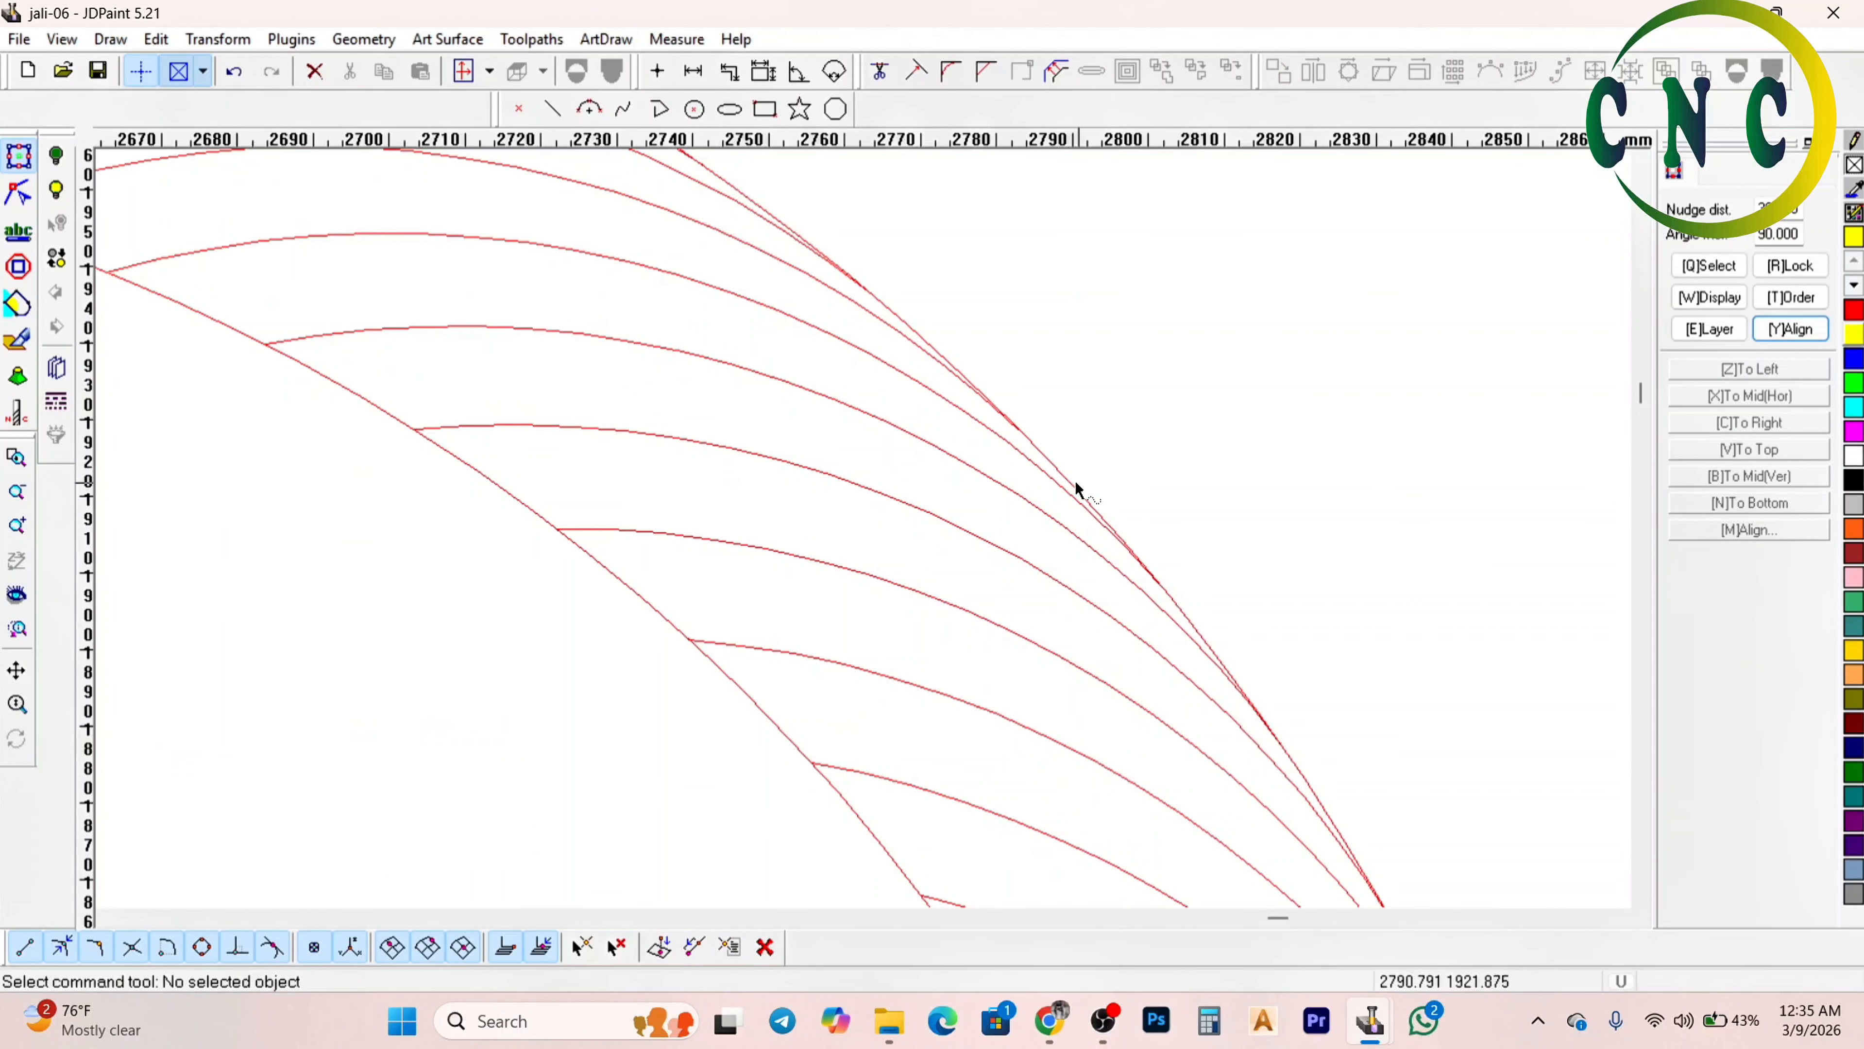
{"action": "left_click", "coordinate": [1071, 479]}
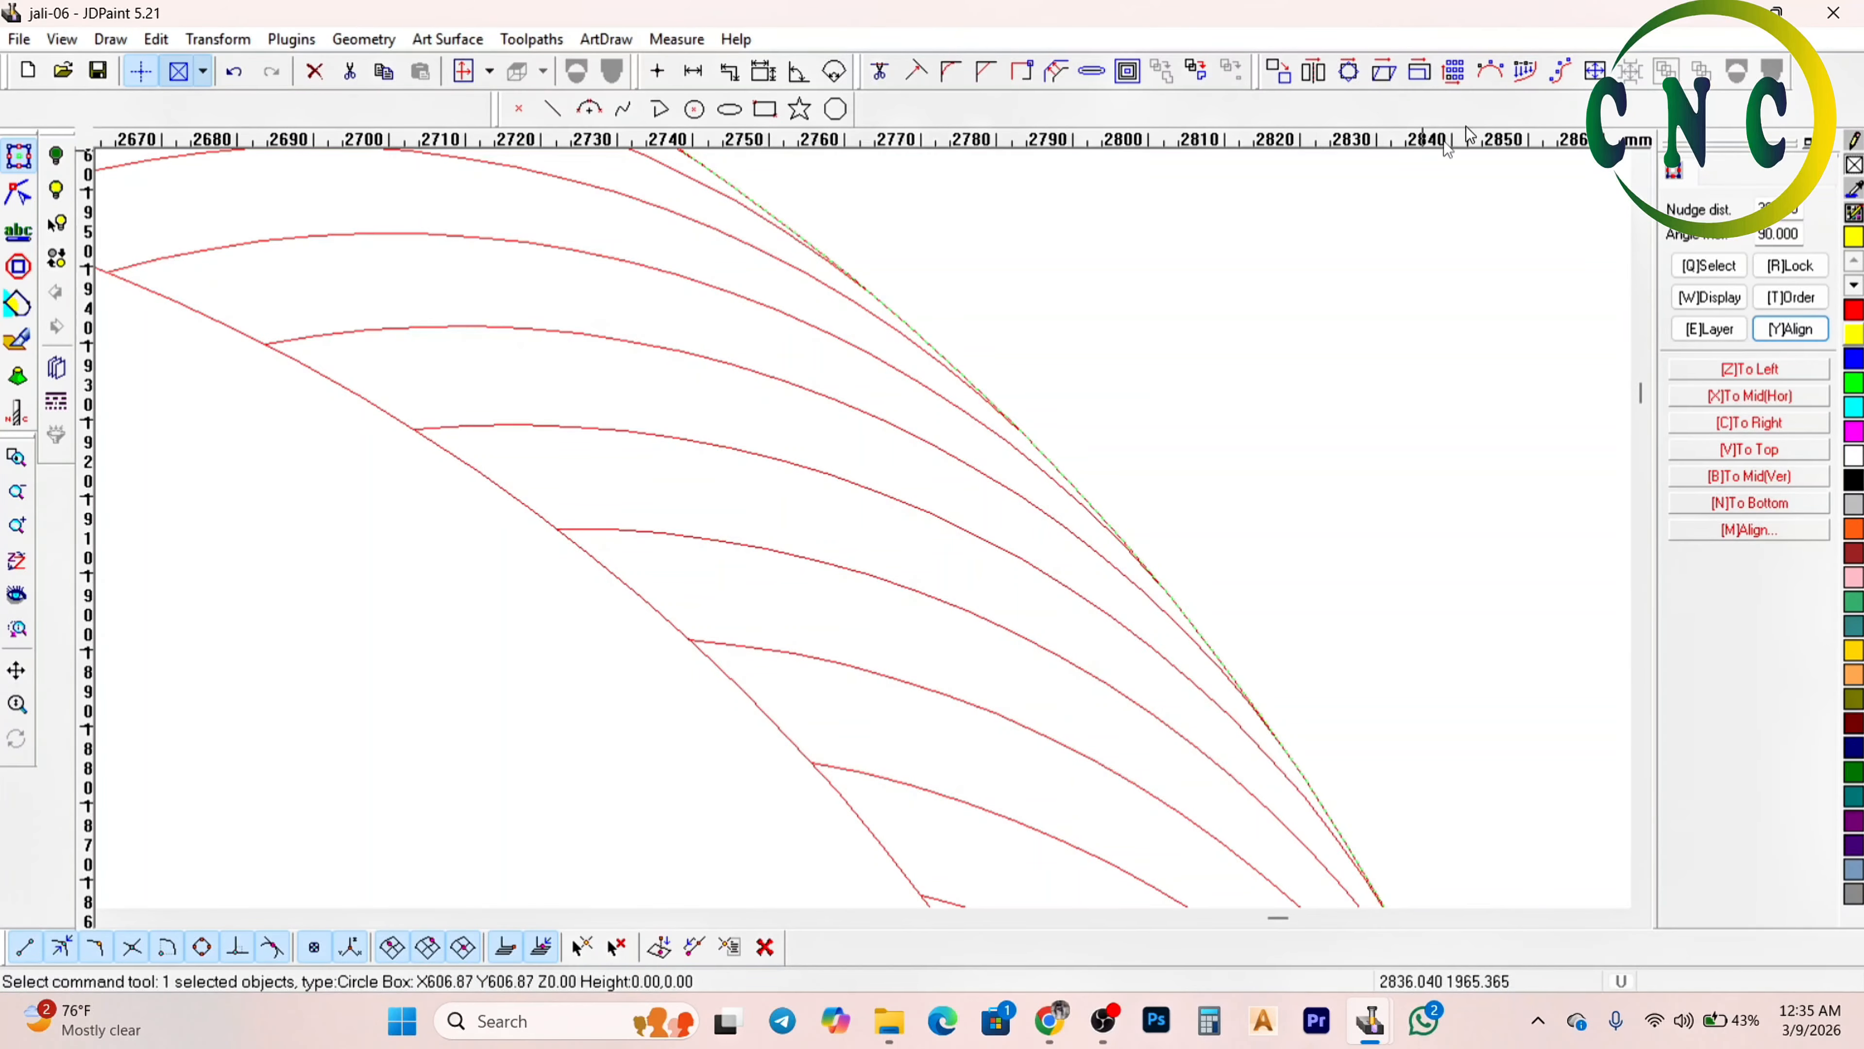
{"action": "scroll", "coordinate": [1169, 364], "scroll_direction": "down", "scroll_amount": 5}
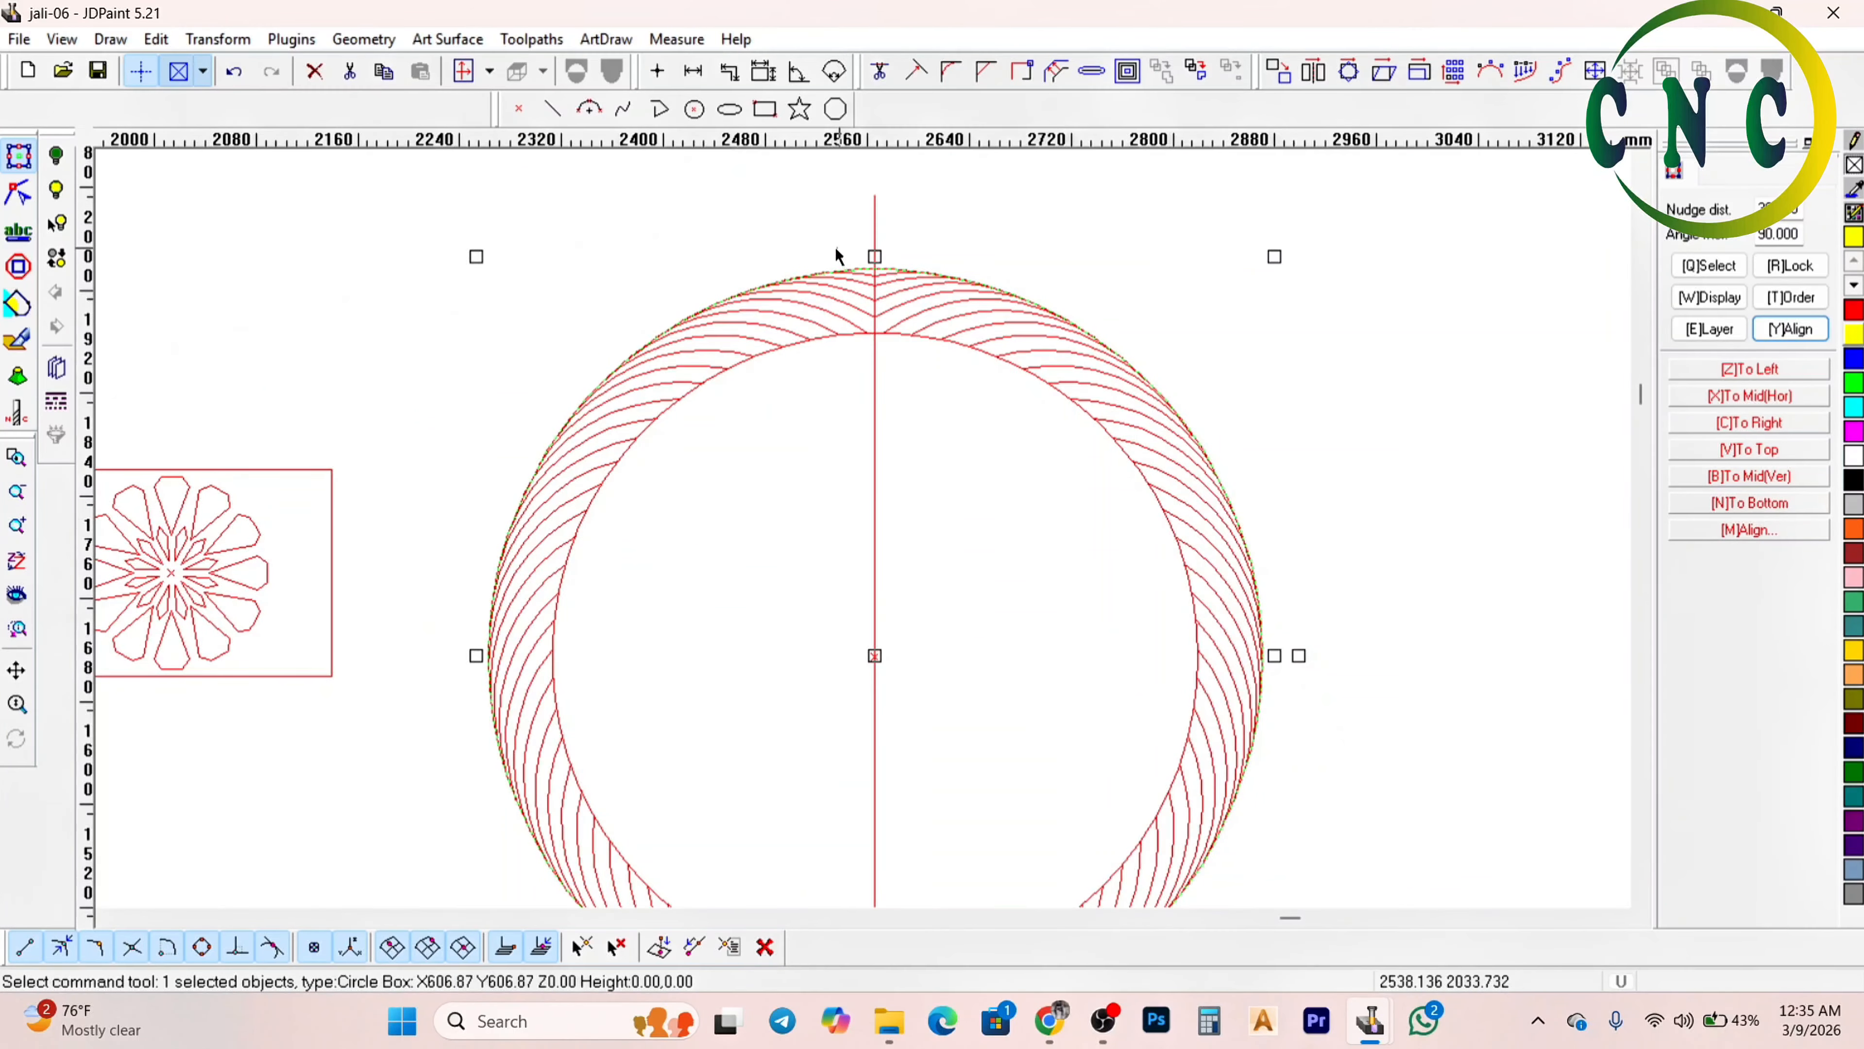
Delete the arcs filling the right half and the bottom of the ring, keeping both circles
{"action": "left_click_drag", "start_coordinate": [835, 246], "coordinate": [1271, 702]}
{"action": "key", "text": "Delete"}
{"action": "scroll", "coordinate": [1111, 438], "scroll_direction": "down", "scroll_amount": 3}
{"action": "scroll", "coordinate": [1077, 463], "scroll_direction": "up", "scroll_amount": 2}
{"action": "left_click_drag", "start_coordinate": [1044, 452], "coordinate": [1248, 815]}
{"action": "key", "text": "Delete"}
{"action": "left_click_drag", "start_coordinate": [701, 687], "coordinate": [1207, 878]}
{"action": "key", "text": "Delete"}
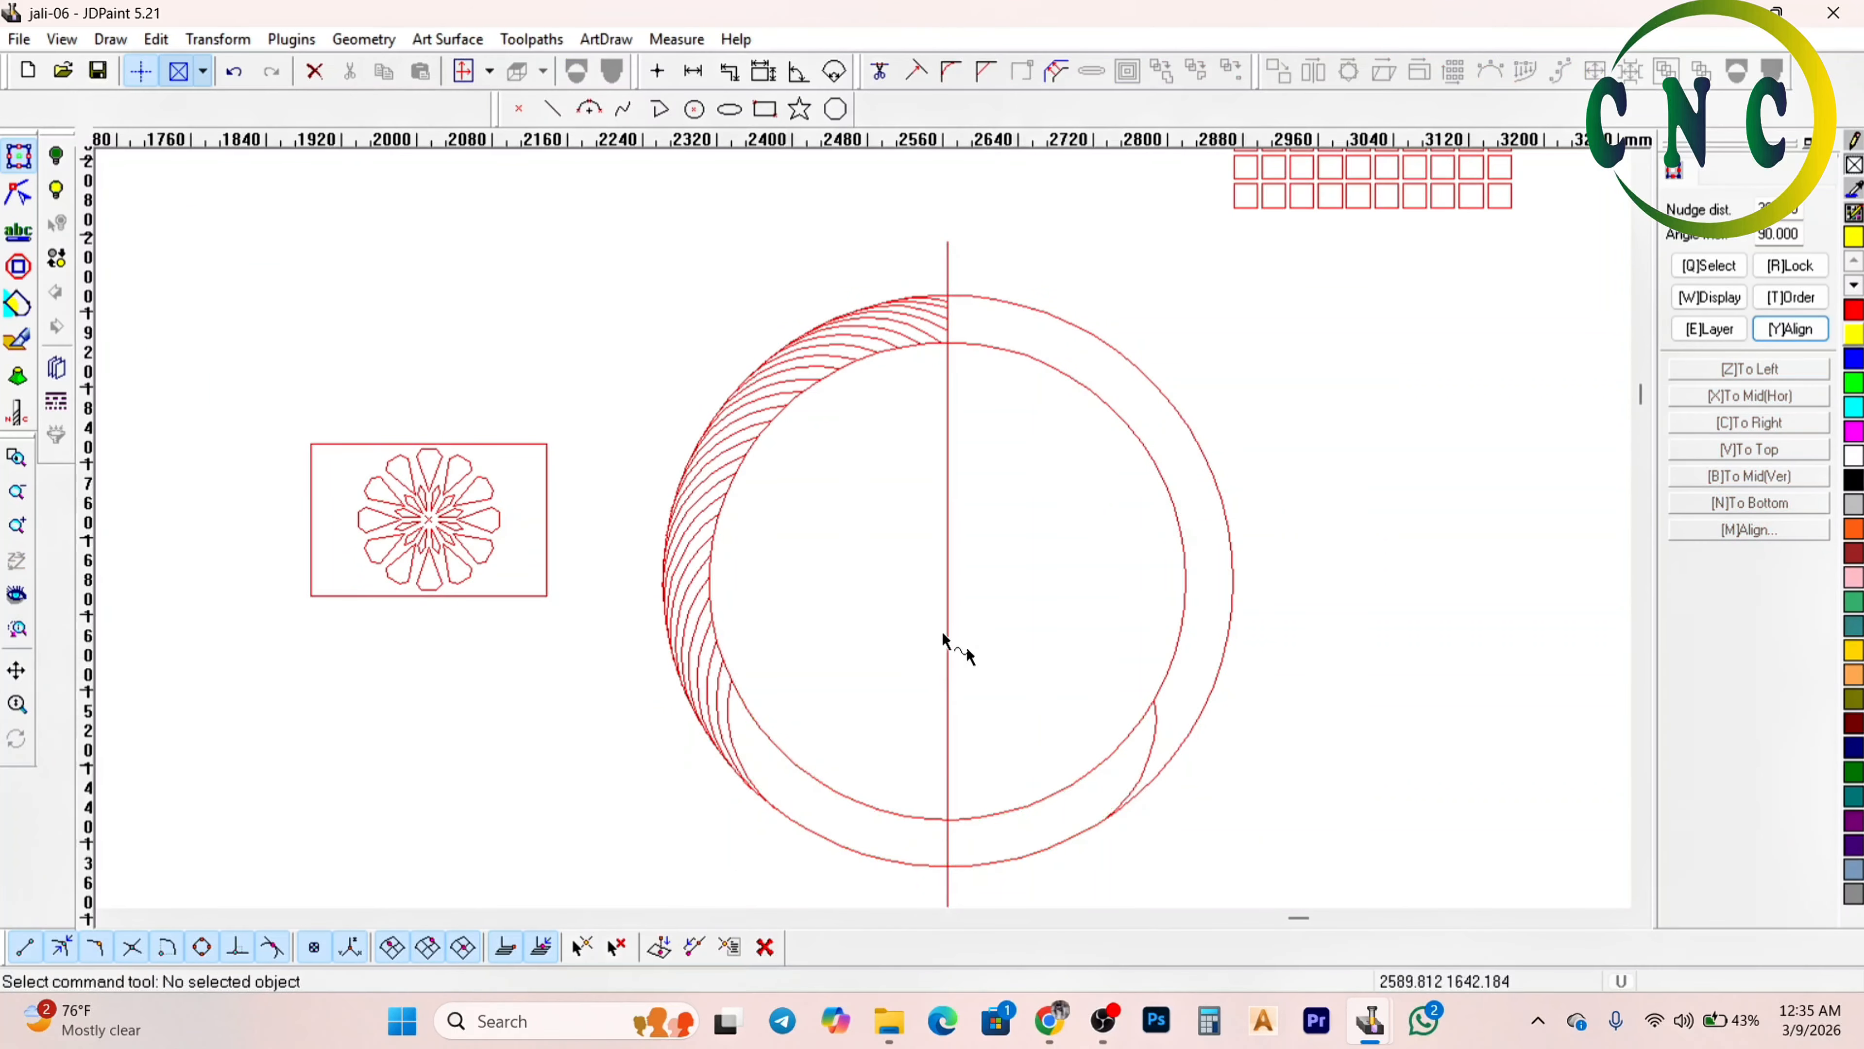
{"action": "left_click_drag", "start_coordinate": [962, 654], "coordinate": [1302, 874]}
{"action": "key", "text": "Delete"}
Delete the remaining arcs in the upper-left and left parts of the ring
{"action": "left_click_drag", "start_coordinate": [720, 283], "coordinate": [1069, 575]}
{"action": "key", "text": "Delete"}
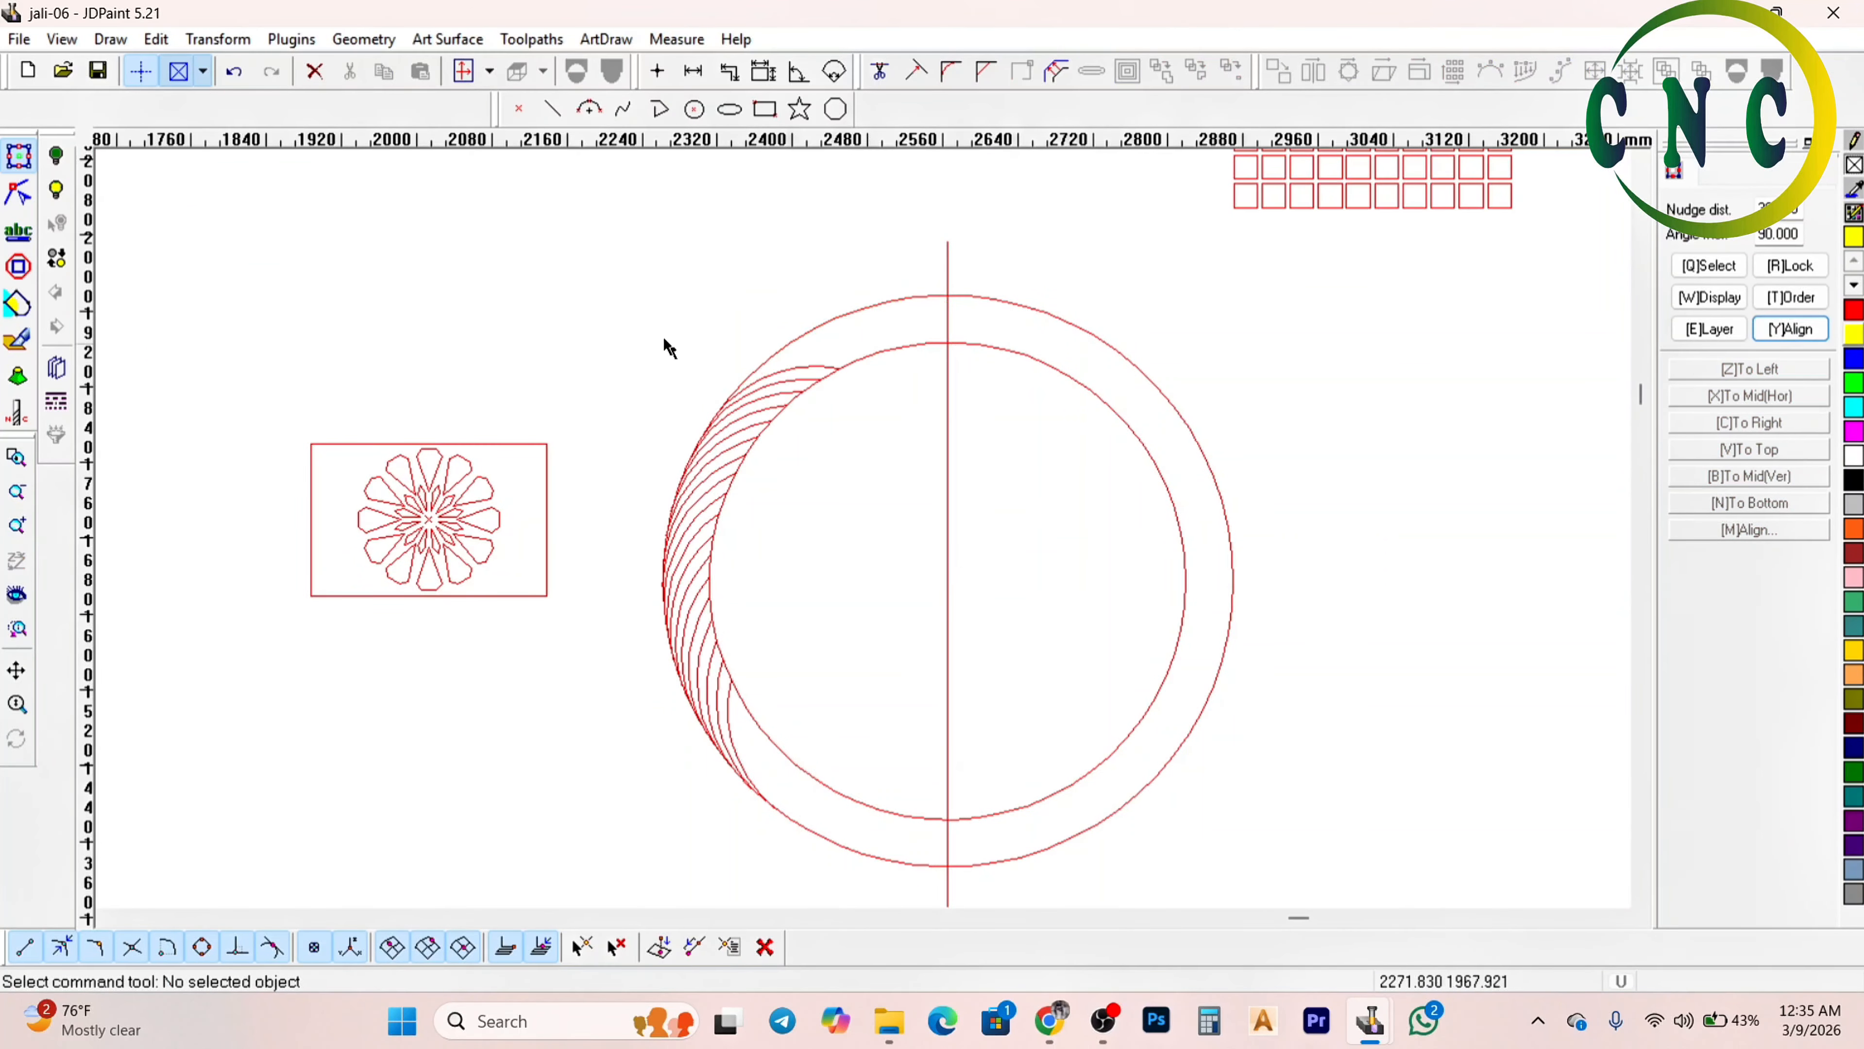
{"action": "left_click_drag", "start_coordinate": [640, 338], "coordinate": [928, 821]}
{"action": "key", "text": "Delete"}
Delete the two concentric circles together with the vertical line through their centre
{"action": "scroll", "coordinate": [982, 352], "scroll_direction": "up", "scroll_amount": 1}
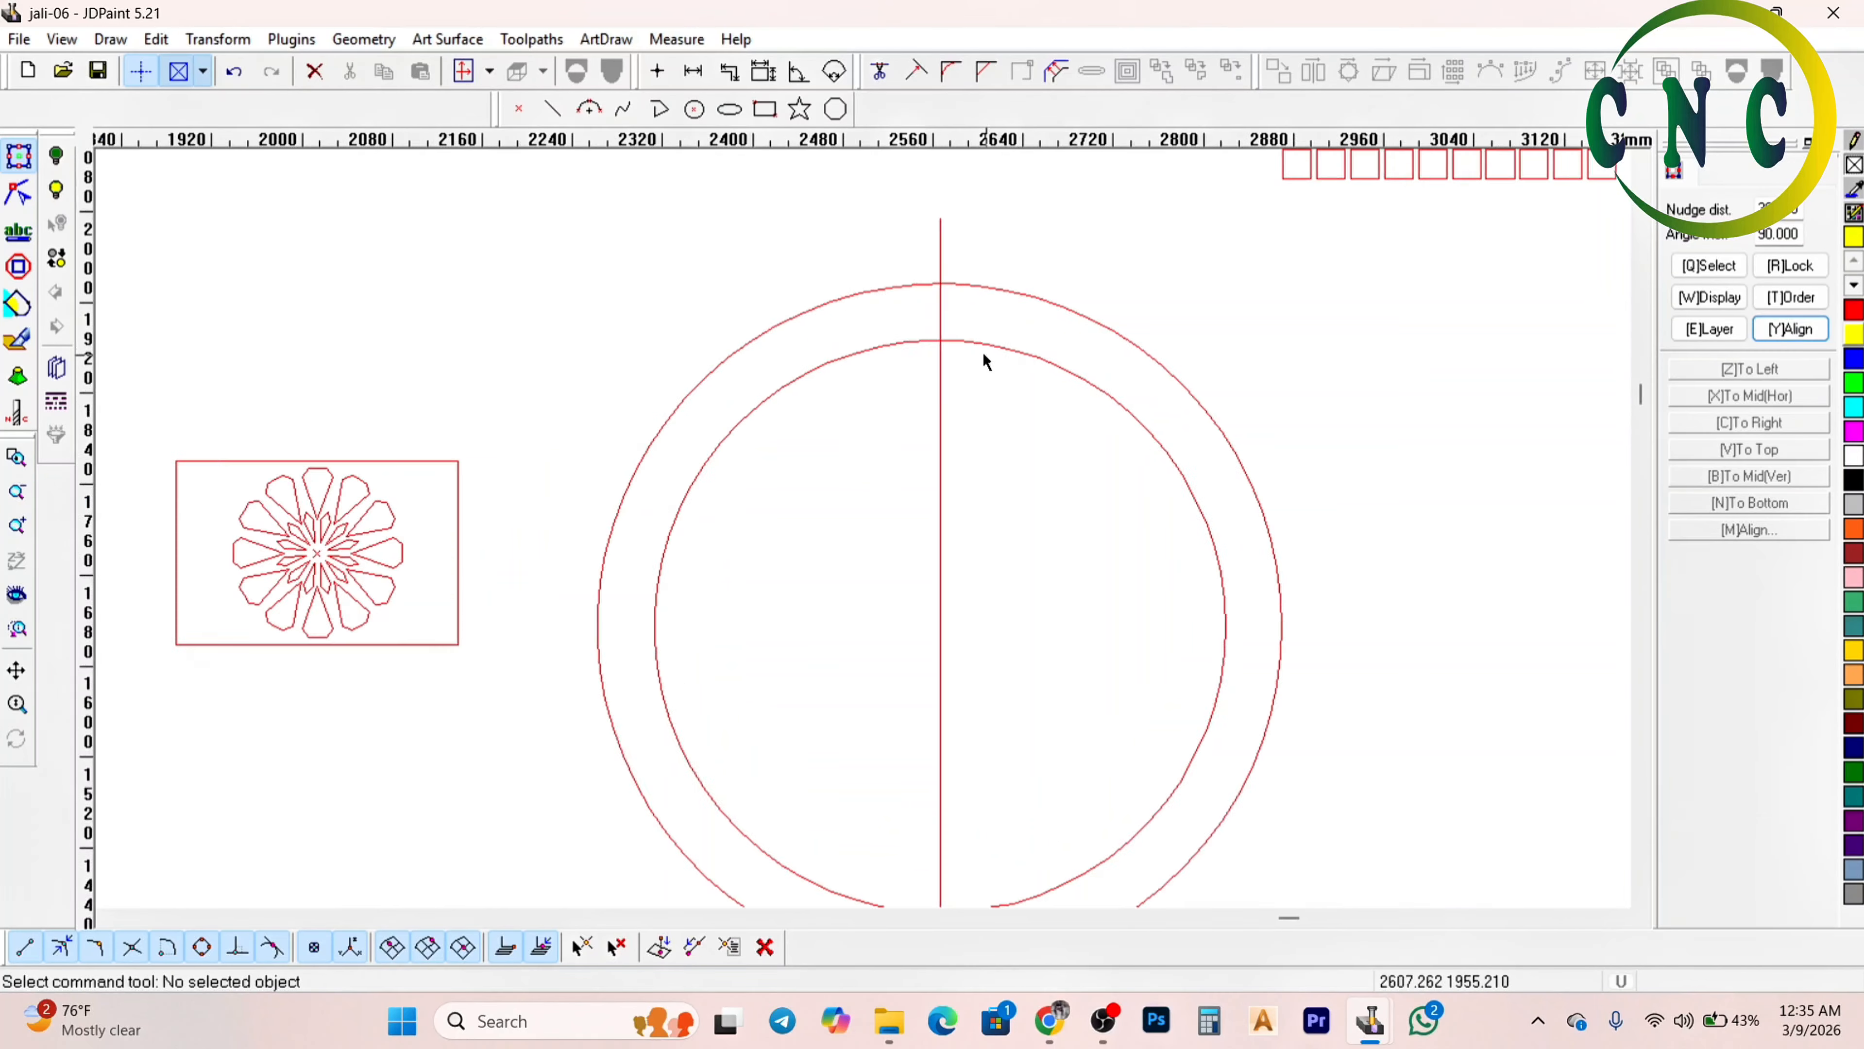
{"action": "scroll", "coordinate": [982, 353], "scroll_direction": "up", "scroll_amount": 1}
{"action": "scroll", "coordinate": [967, 341], "scroll_direction": "up", "scroll_amount": 1}
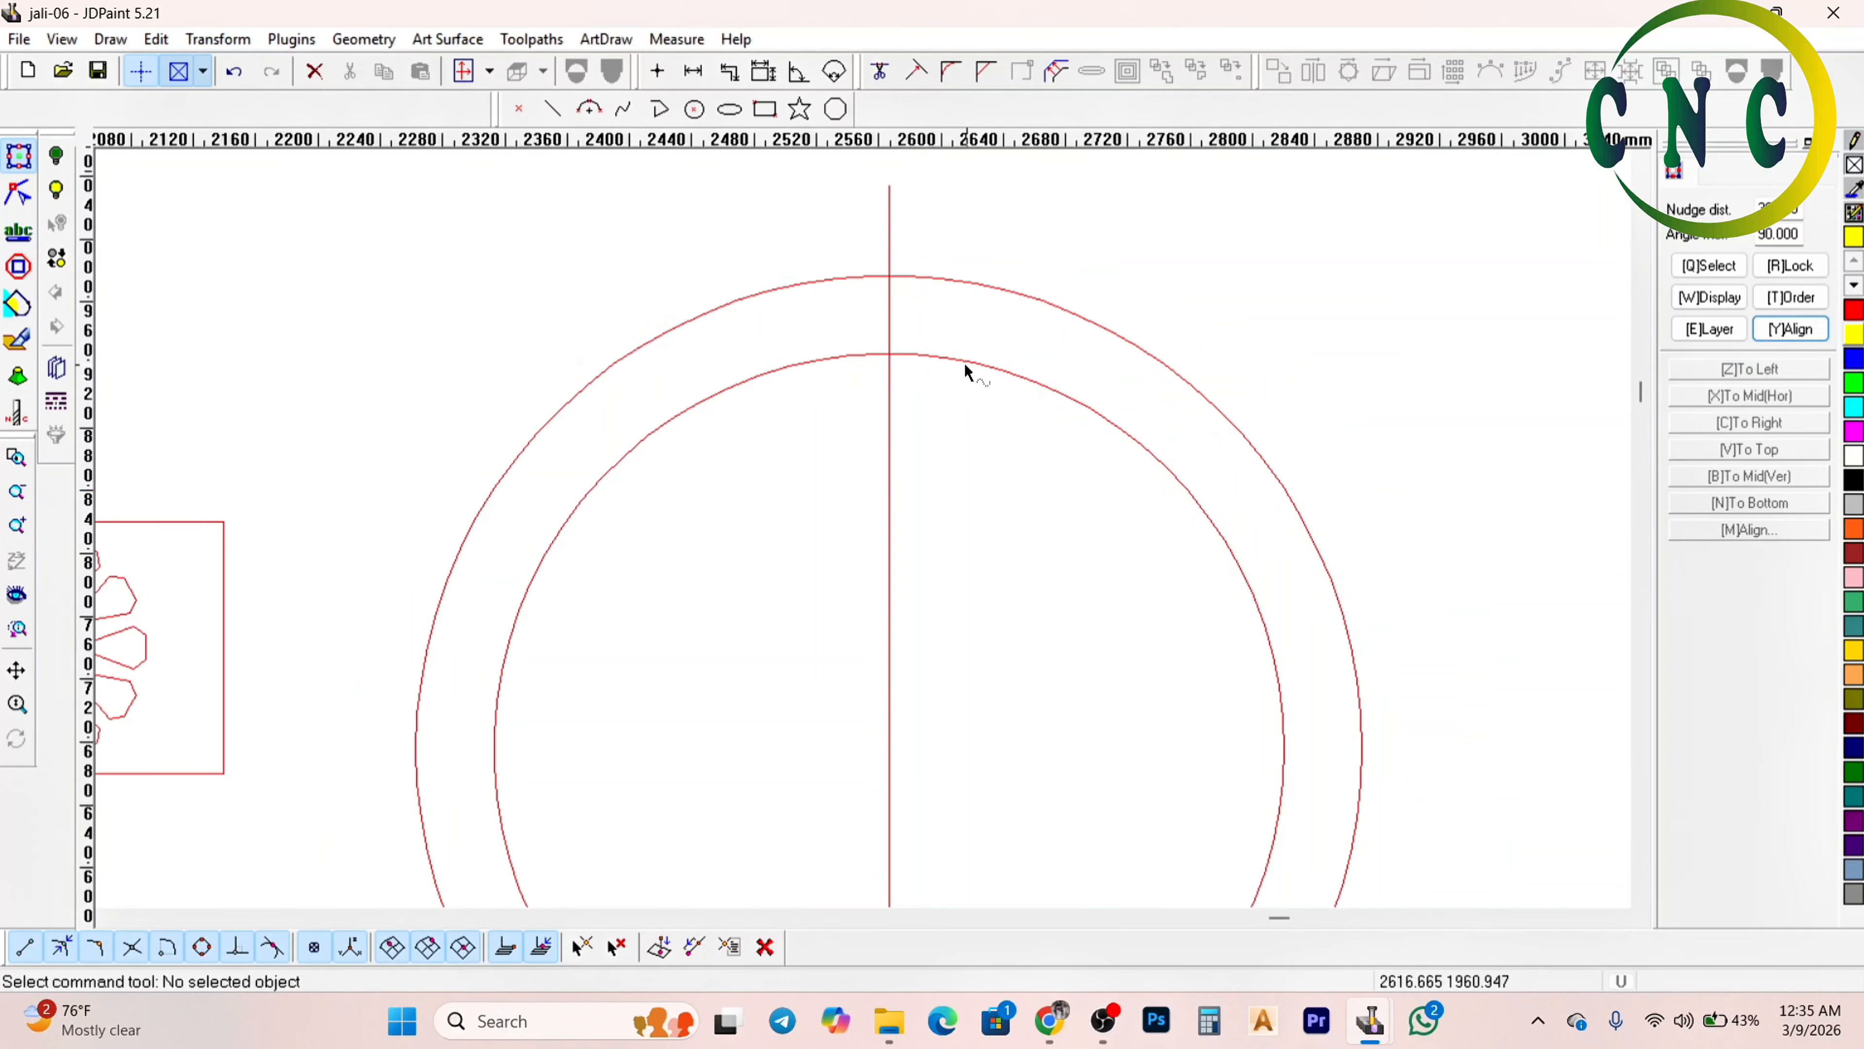
{"action": "left_click", "coordinate": [957, 361]}
{"action": "scroll", "coordinate": [952, 450], "scroll_direction": "down", "scroll_amount": 3}
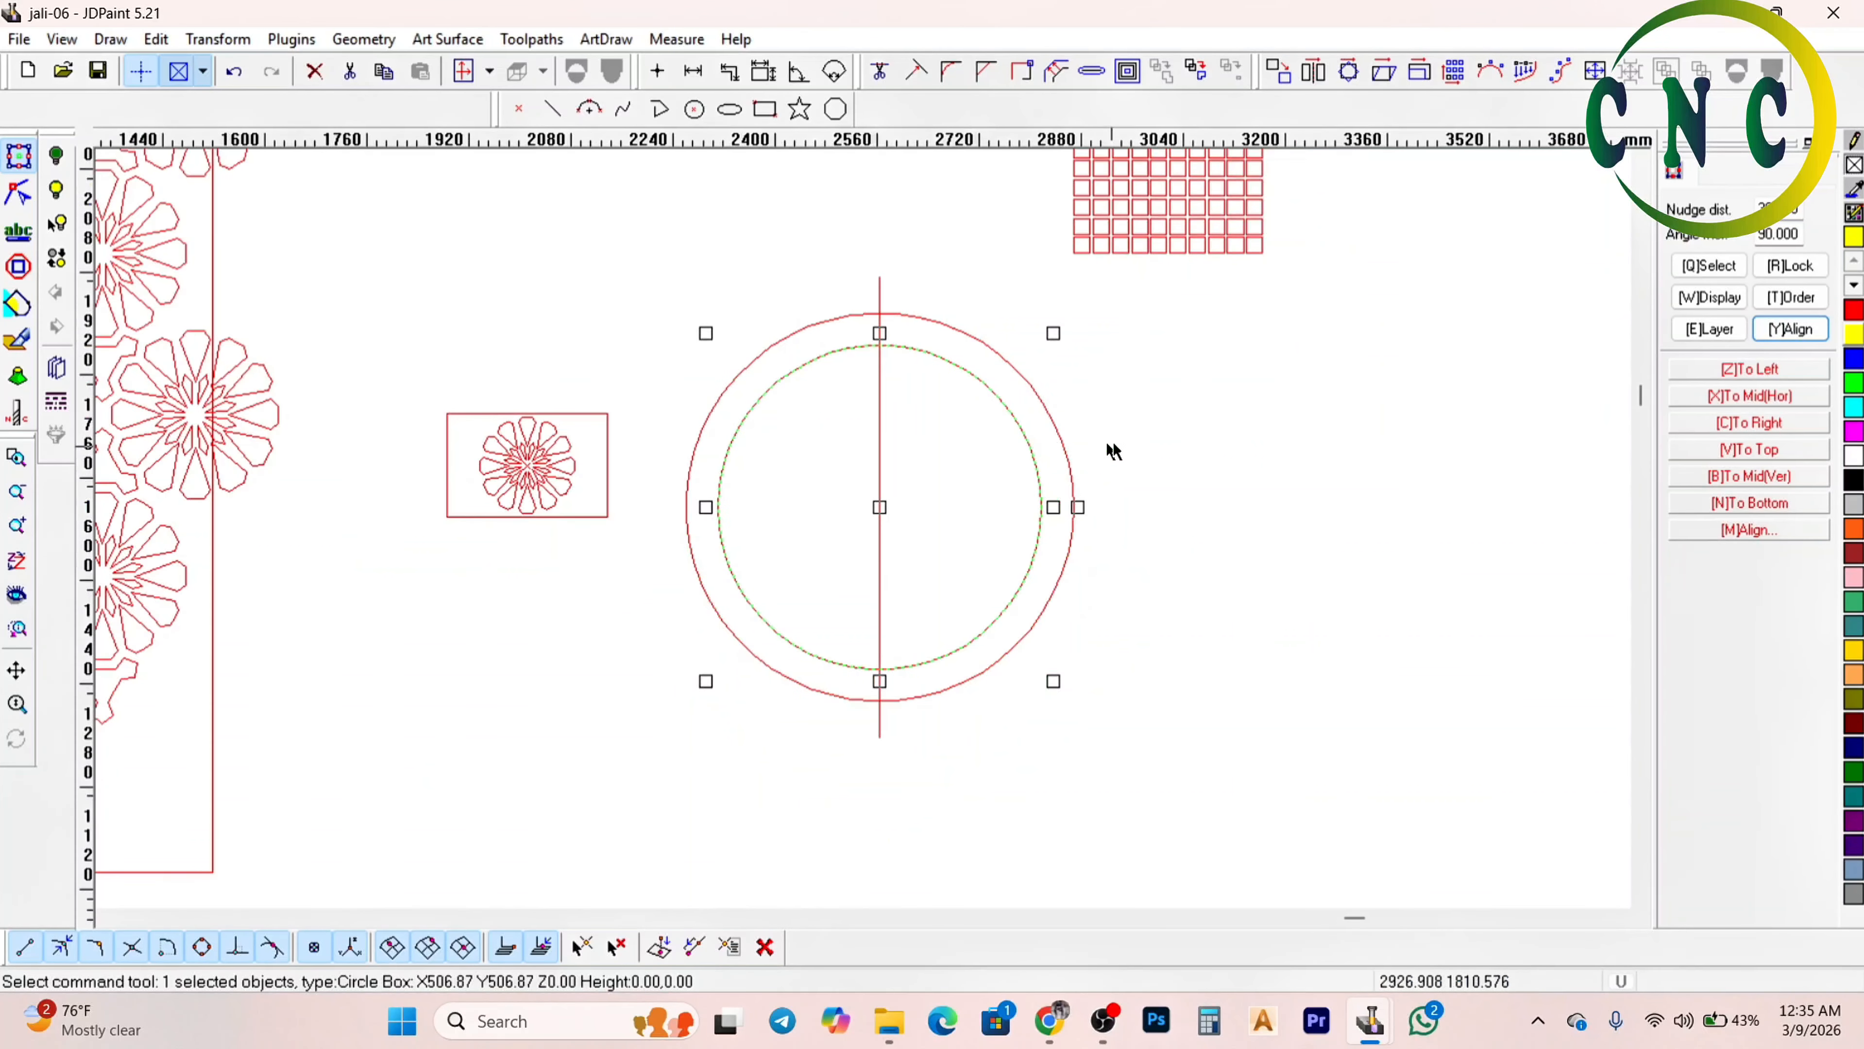
{"action": "left_click_drag", "start_coordinate": [1235, 462], "coordinate": [986, 509]}
{"action": "key", "text": "Delete"}
{"action": "scroll", "coordinate": [675, 388], "scroll_direction": "down", "scroll_amount": 2}
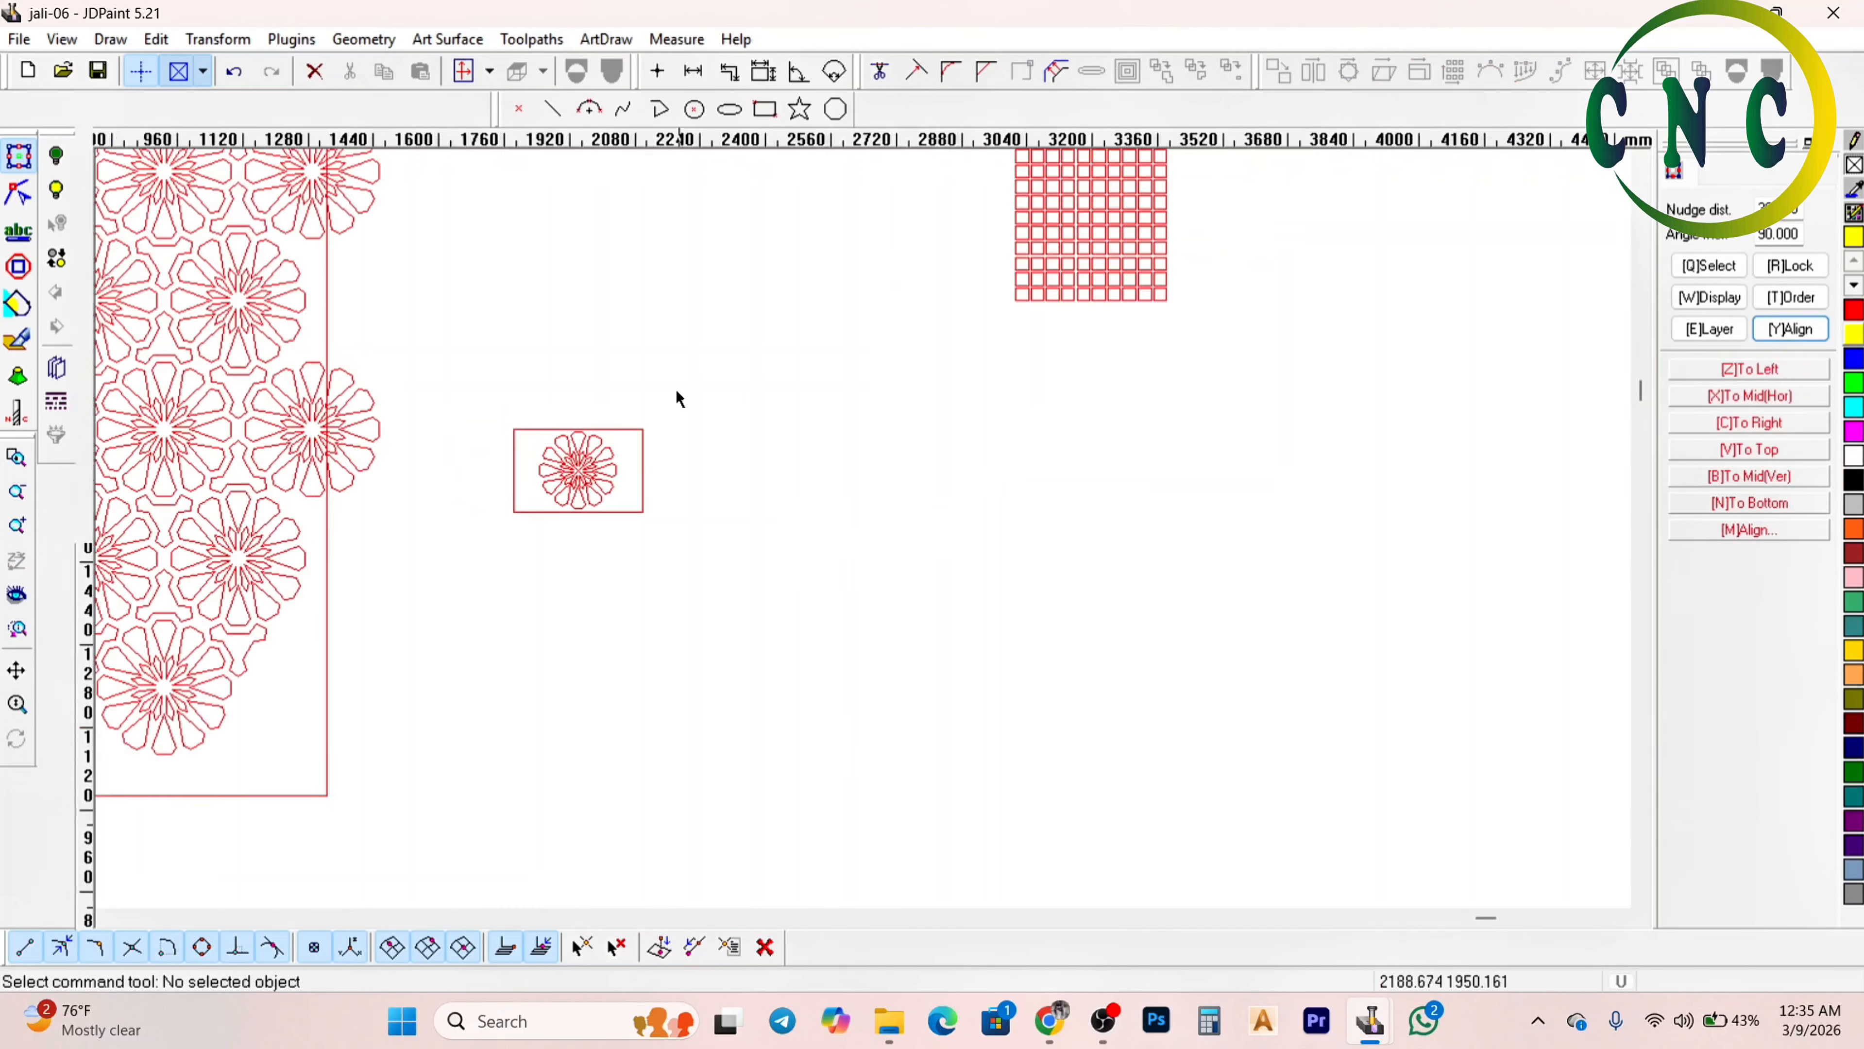
Draw an S-shaped polyline about 1550 mm wide from two opposite-bending arcs, using the endpoints-and-radius arc method, beside the framed flower
{"action": "left_click", "coordinate": [659, 109]}
{"action": "scroll", "coordinate": [705, 316], "scroll_direction": "up", "scroll_amount": 1}
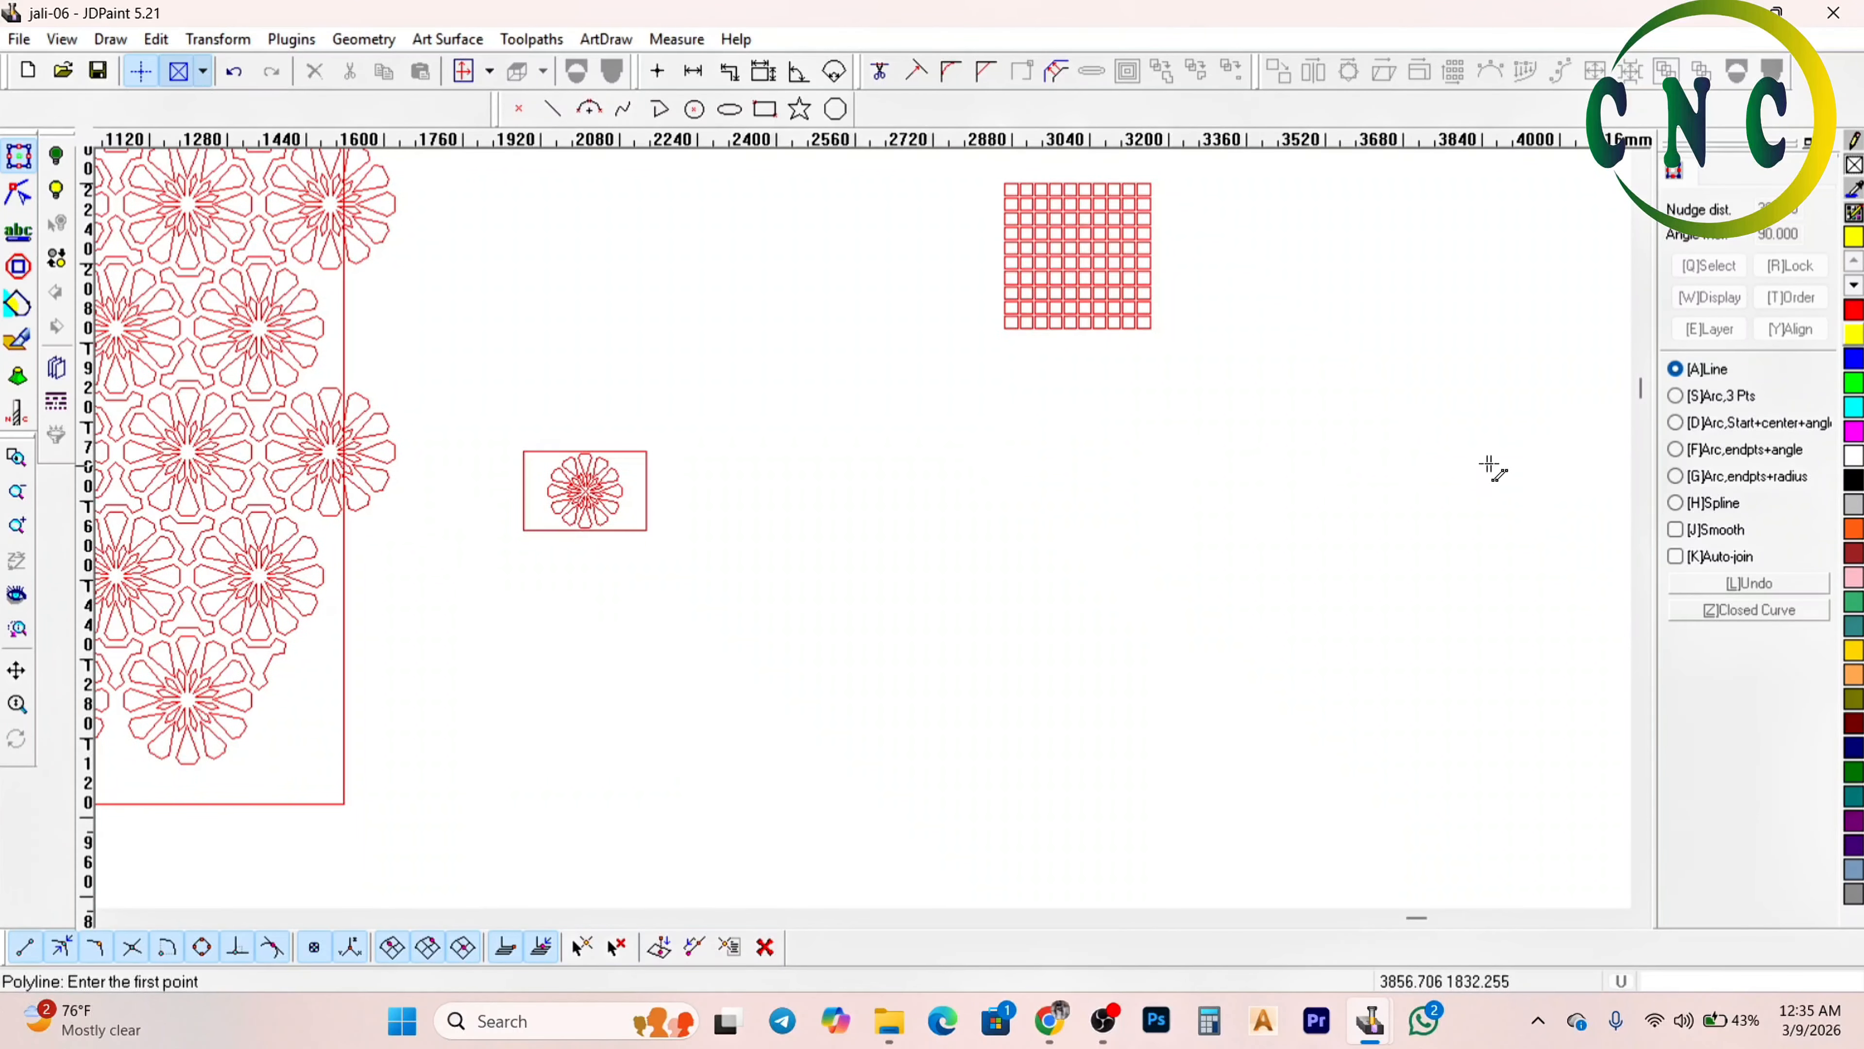
{"action": "left_click", "coordinate": [1674, 476]}
{"action": "scroll", "coordinate": [790, 545], "scroll_direction": "up", "scroll_amount": 2}
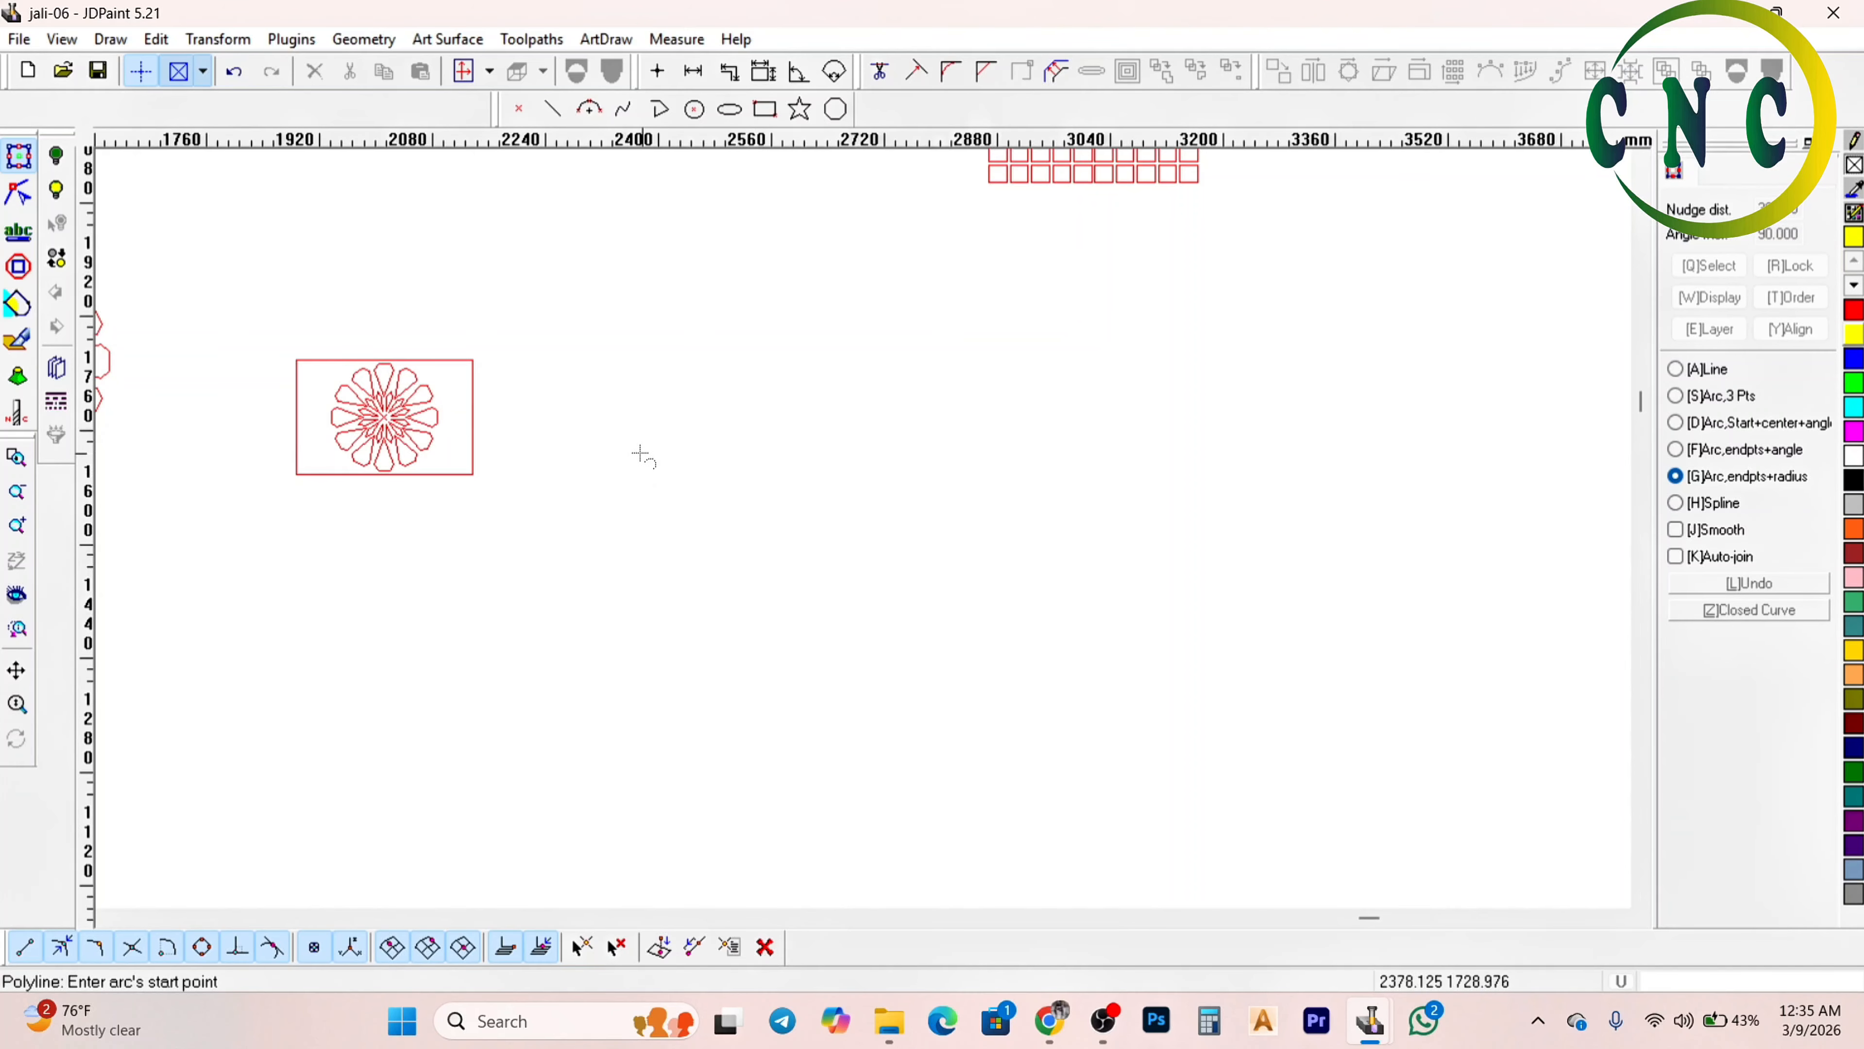
{"action": "left_click", "coordinate": [633, 451]}
{"action": "left_click", "coordinate": [1170, 469]}
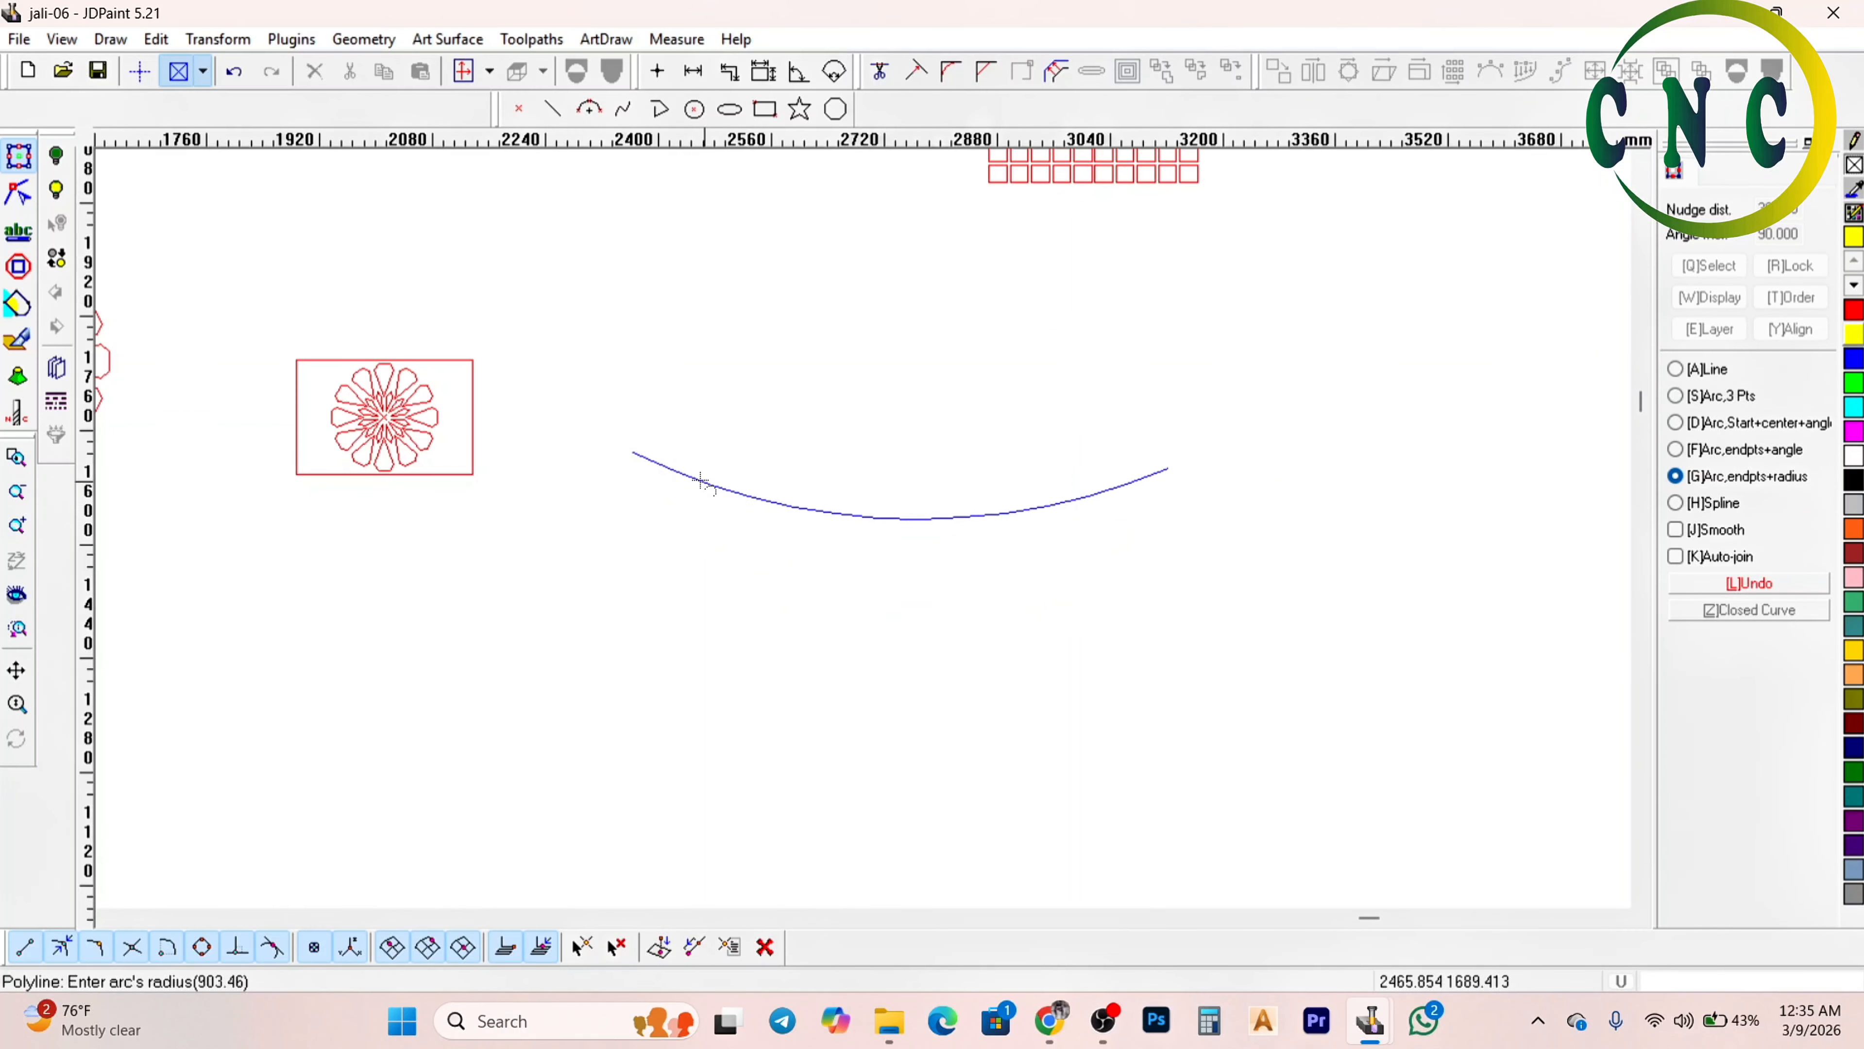
{"action": "left_click", "coordinate": [705, 451]}
{"action": "scroll", "coordinate": [707, 450], "scroll_direction": "down", "scroll_amount": 1}
{"action": "left_click", "coordinate": [1525, 523]}
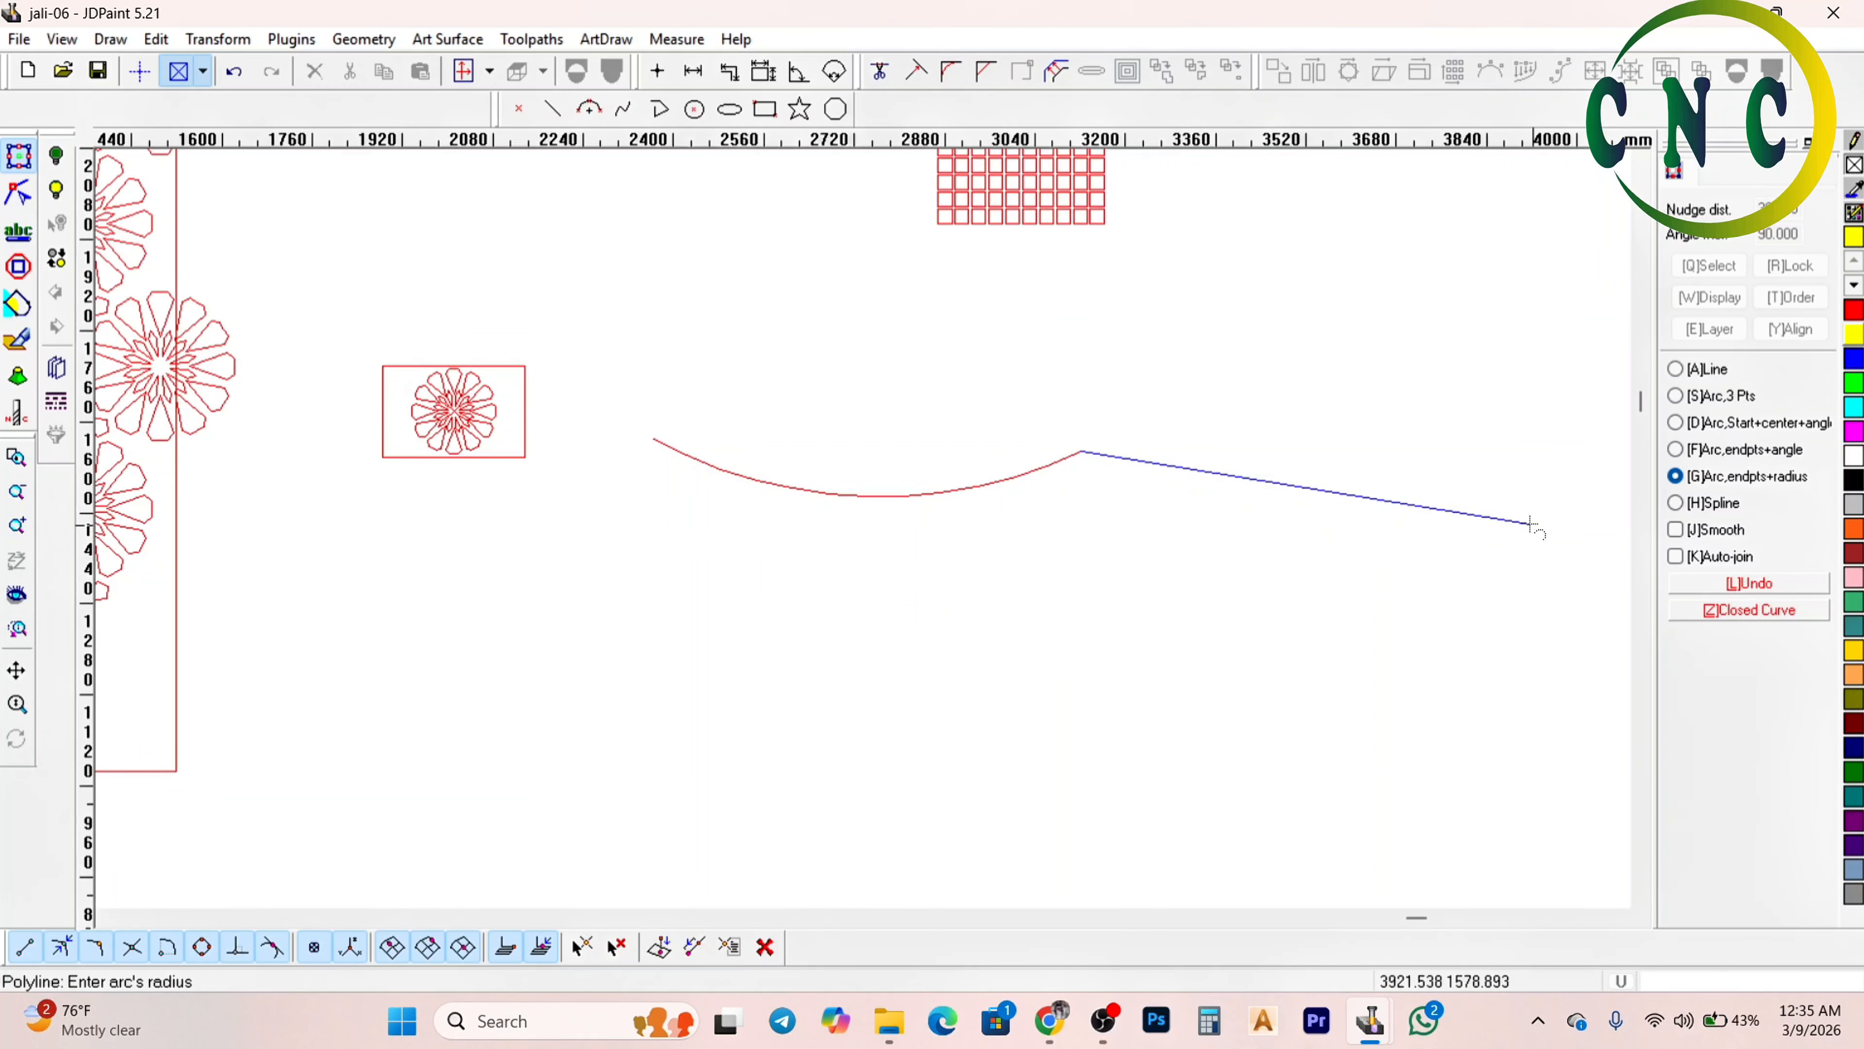
{"action": "left_click", "coordinate": [1441, 469]}
{"action": "scroll", "coordinate": [1408, 479], "scroll_direction": "up", "scroll_amount": 3}
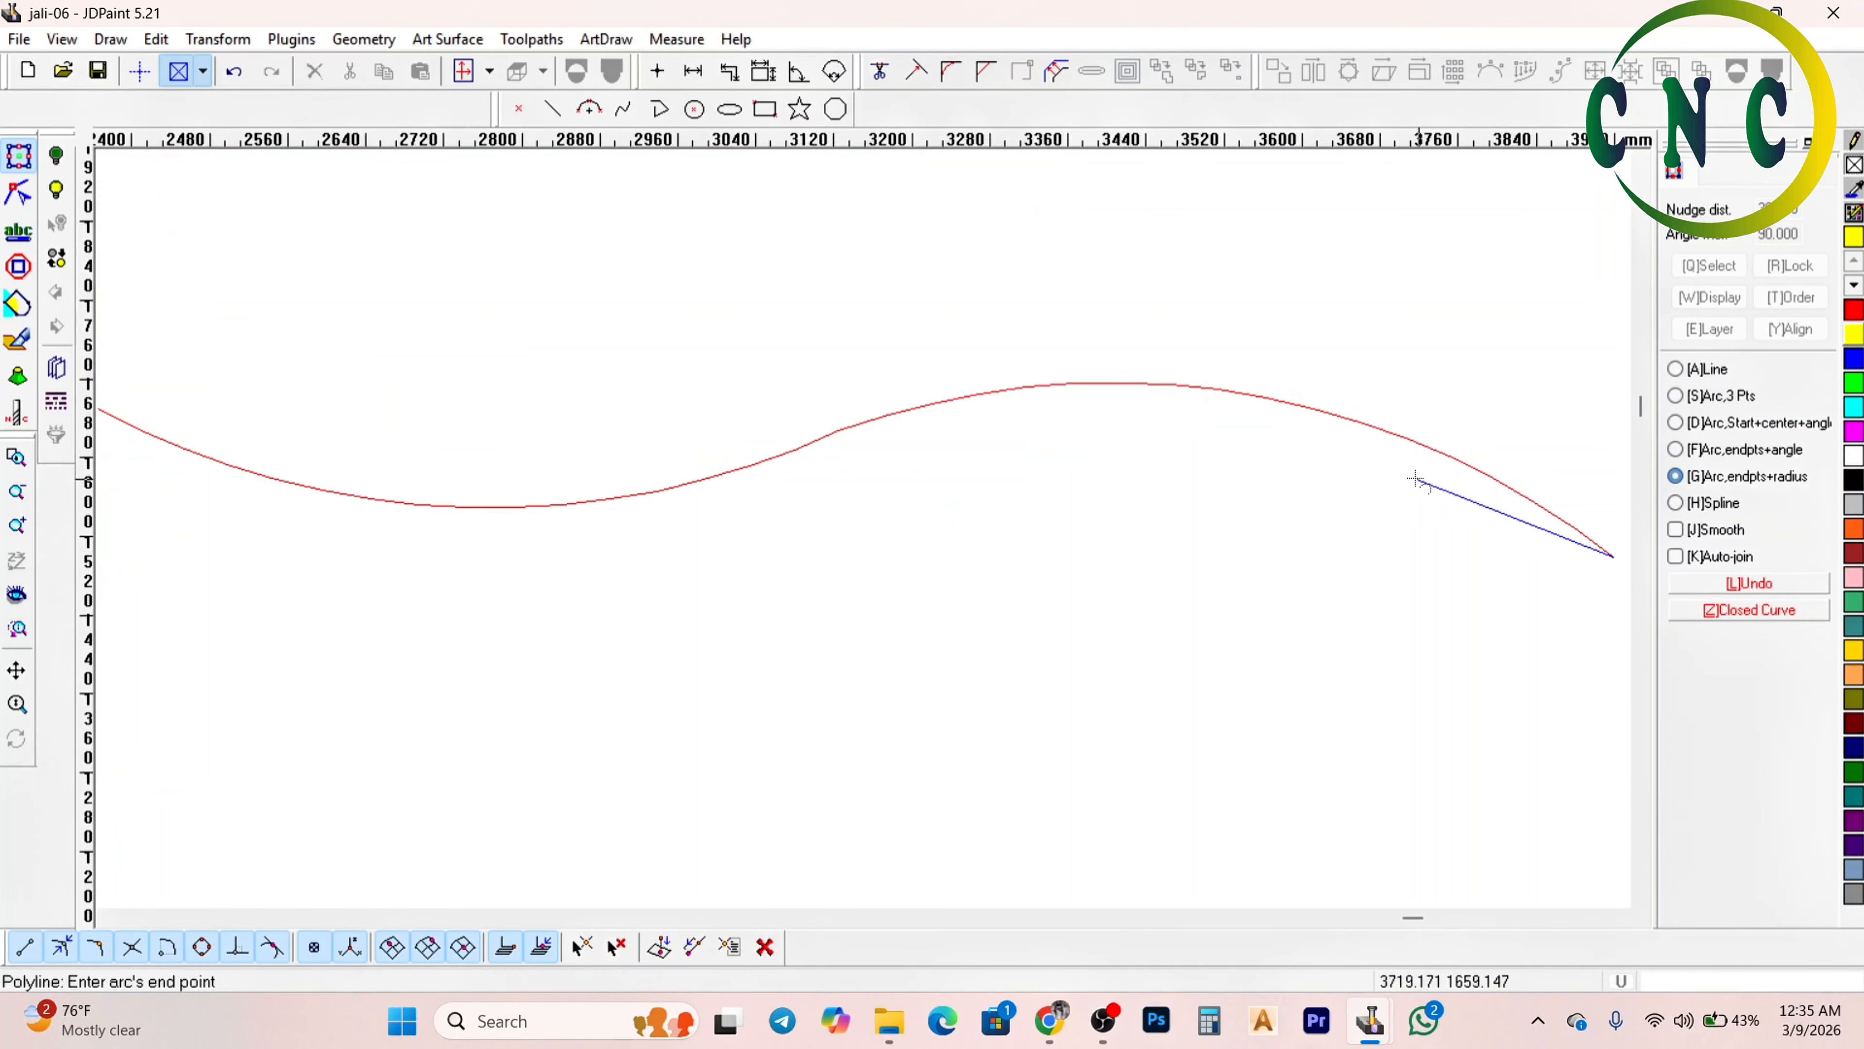
{"action": "right_click", "coordinate": [1413, 478]}
Reshape the polyline's second bend with arc curve replacement, from just before the arcs' joint to the curve's end
{"action": "left_click", "coordinate": [18, 192]}
{"action": "left_click", "coordinate": [820, 433]}
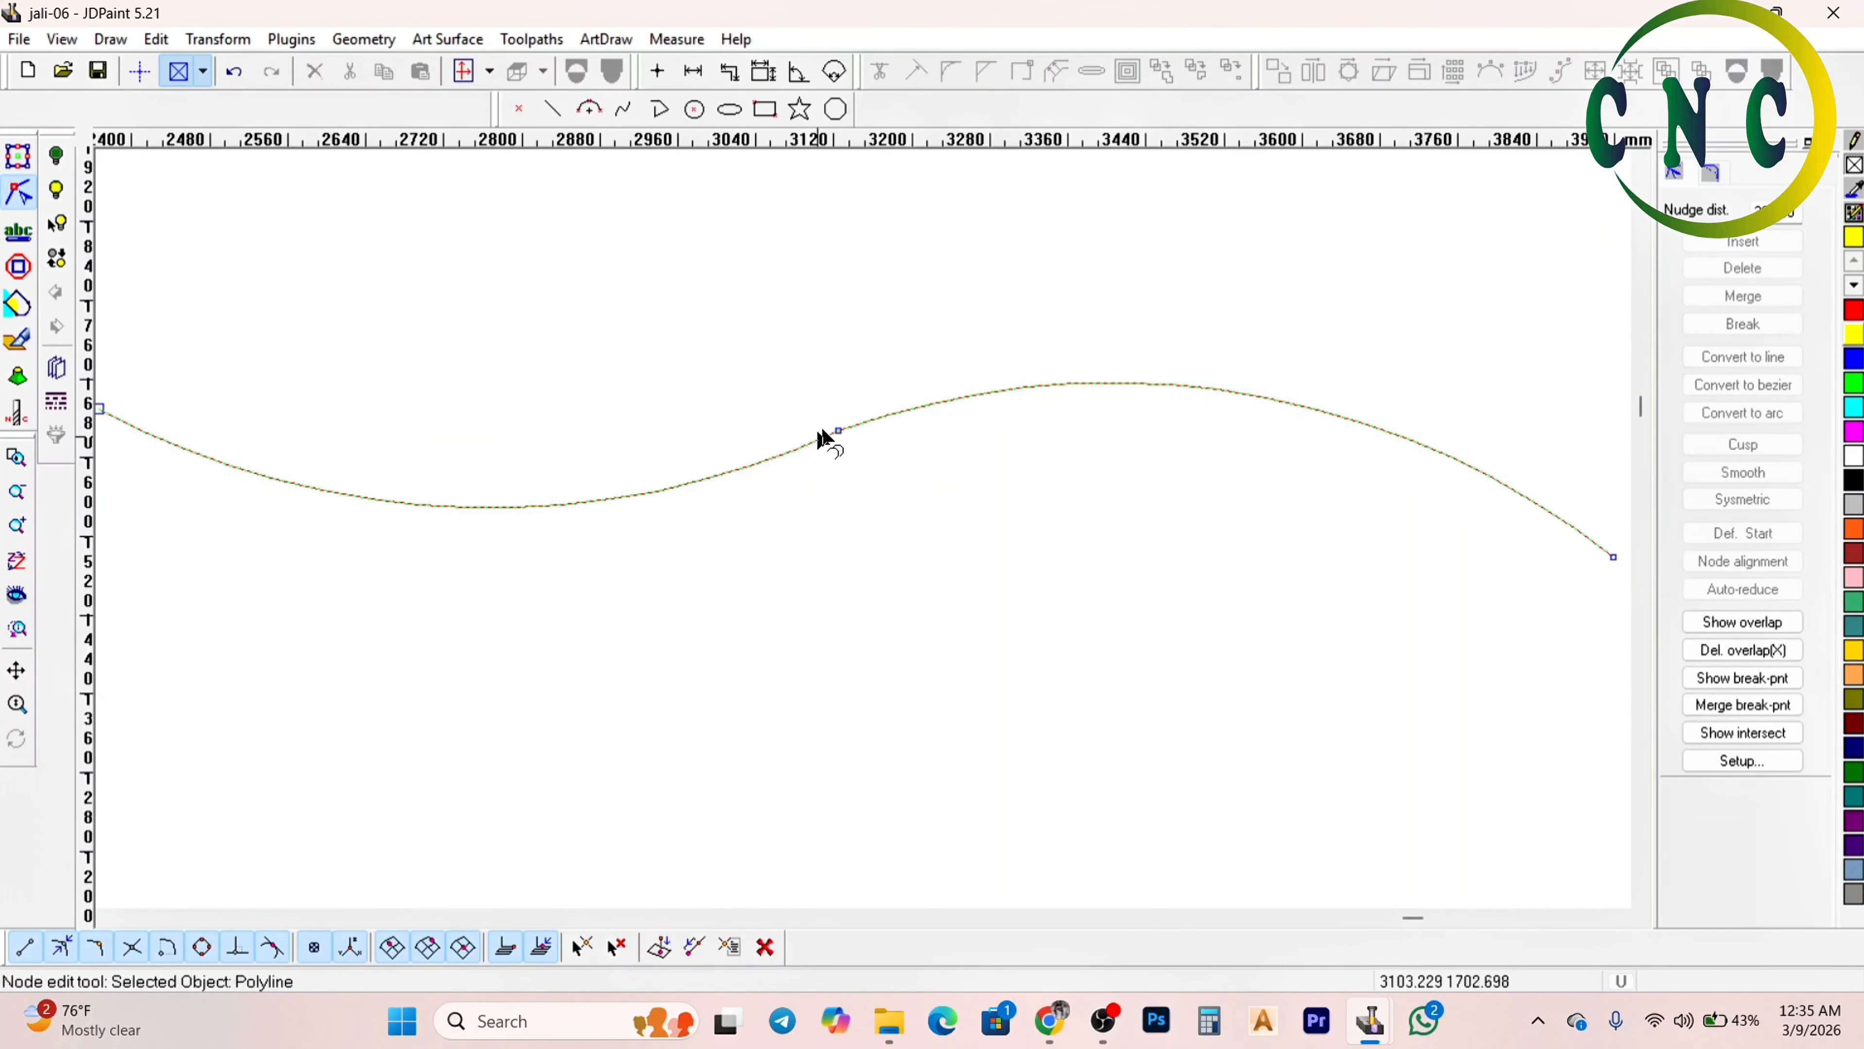
{"action": "scroll", "coordinate": [734, 456], "scroll_direction": "down", "scroll_amount": 4}
{"action": "scroll", "coordinate": [1032, 444], "scroll_direction": "up", "scroll_amount": 2}
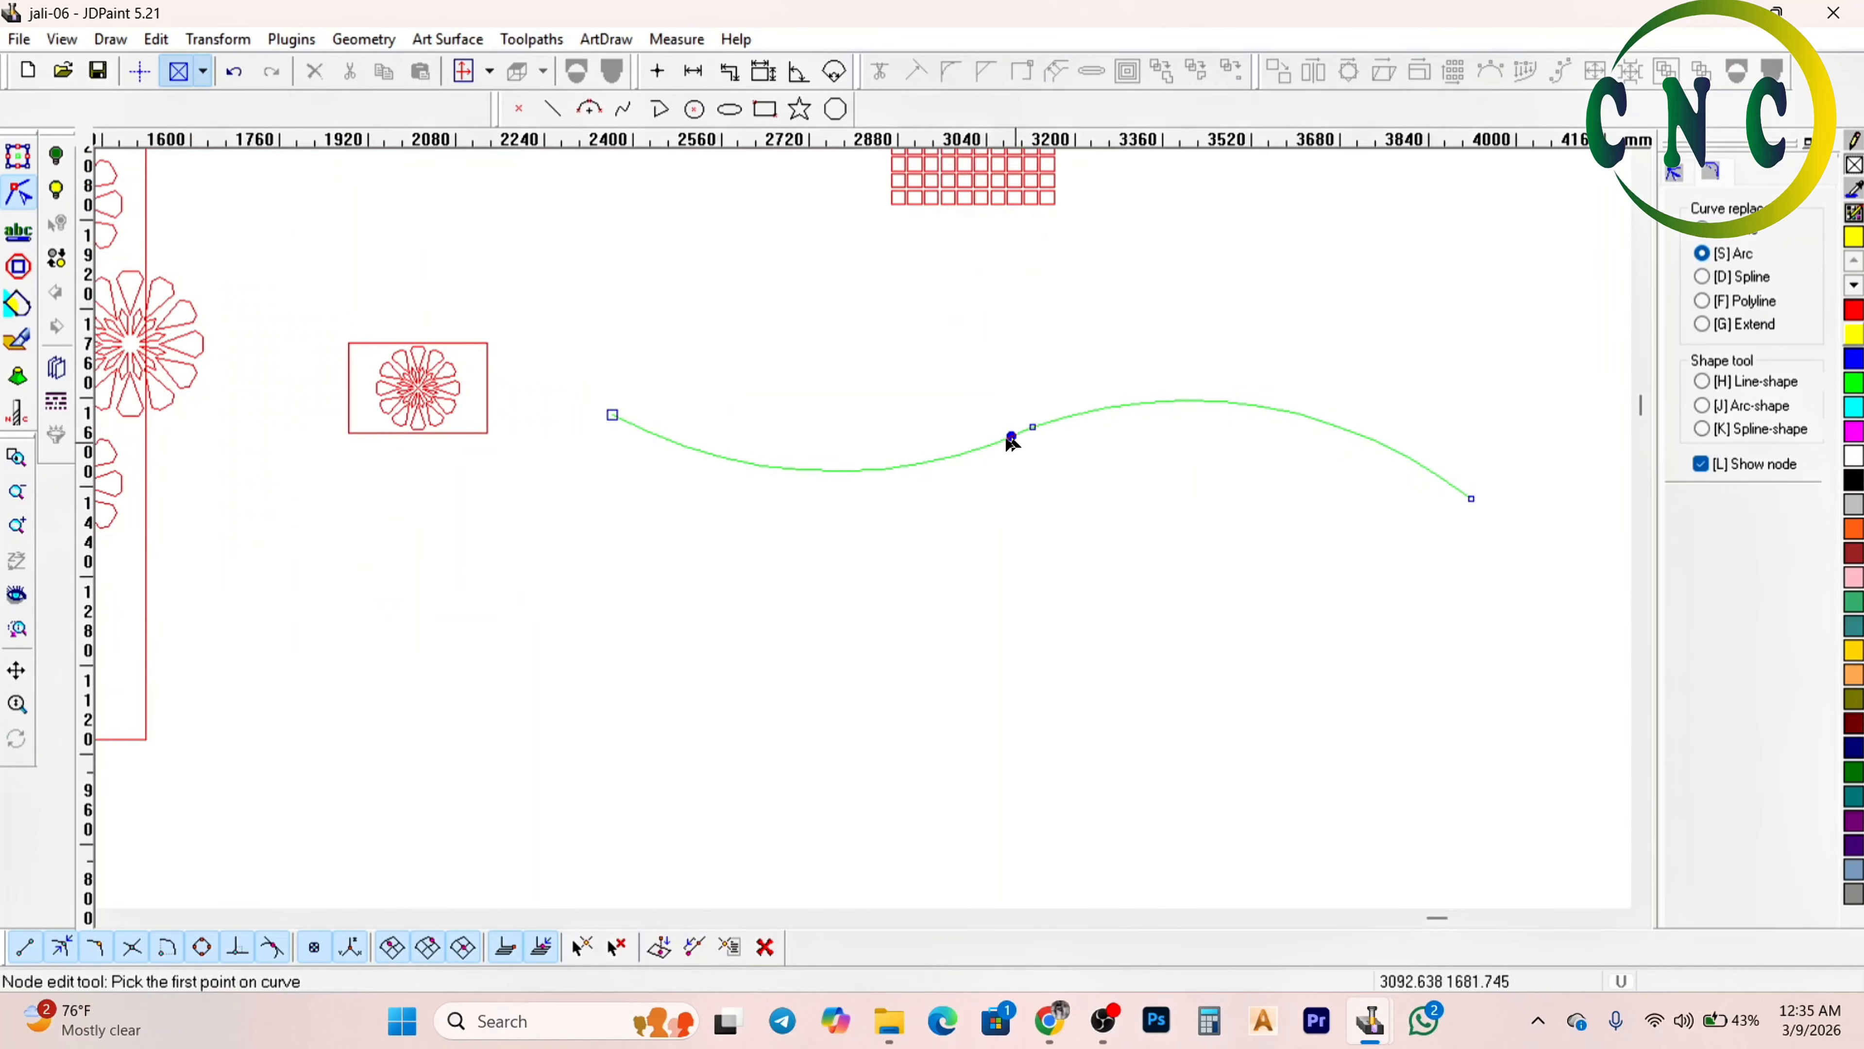
{"action": "left_click", "coordinate": [1005, 438]}
{"action": "scroll", "coordinate": [1248, 484], "scroll_direction": "up", "scroll_amount": 1}
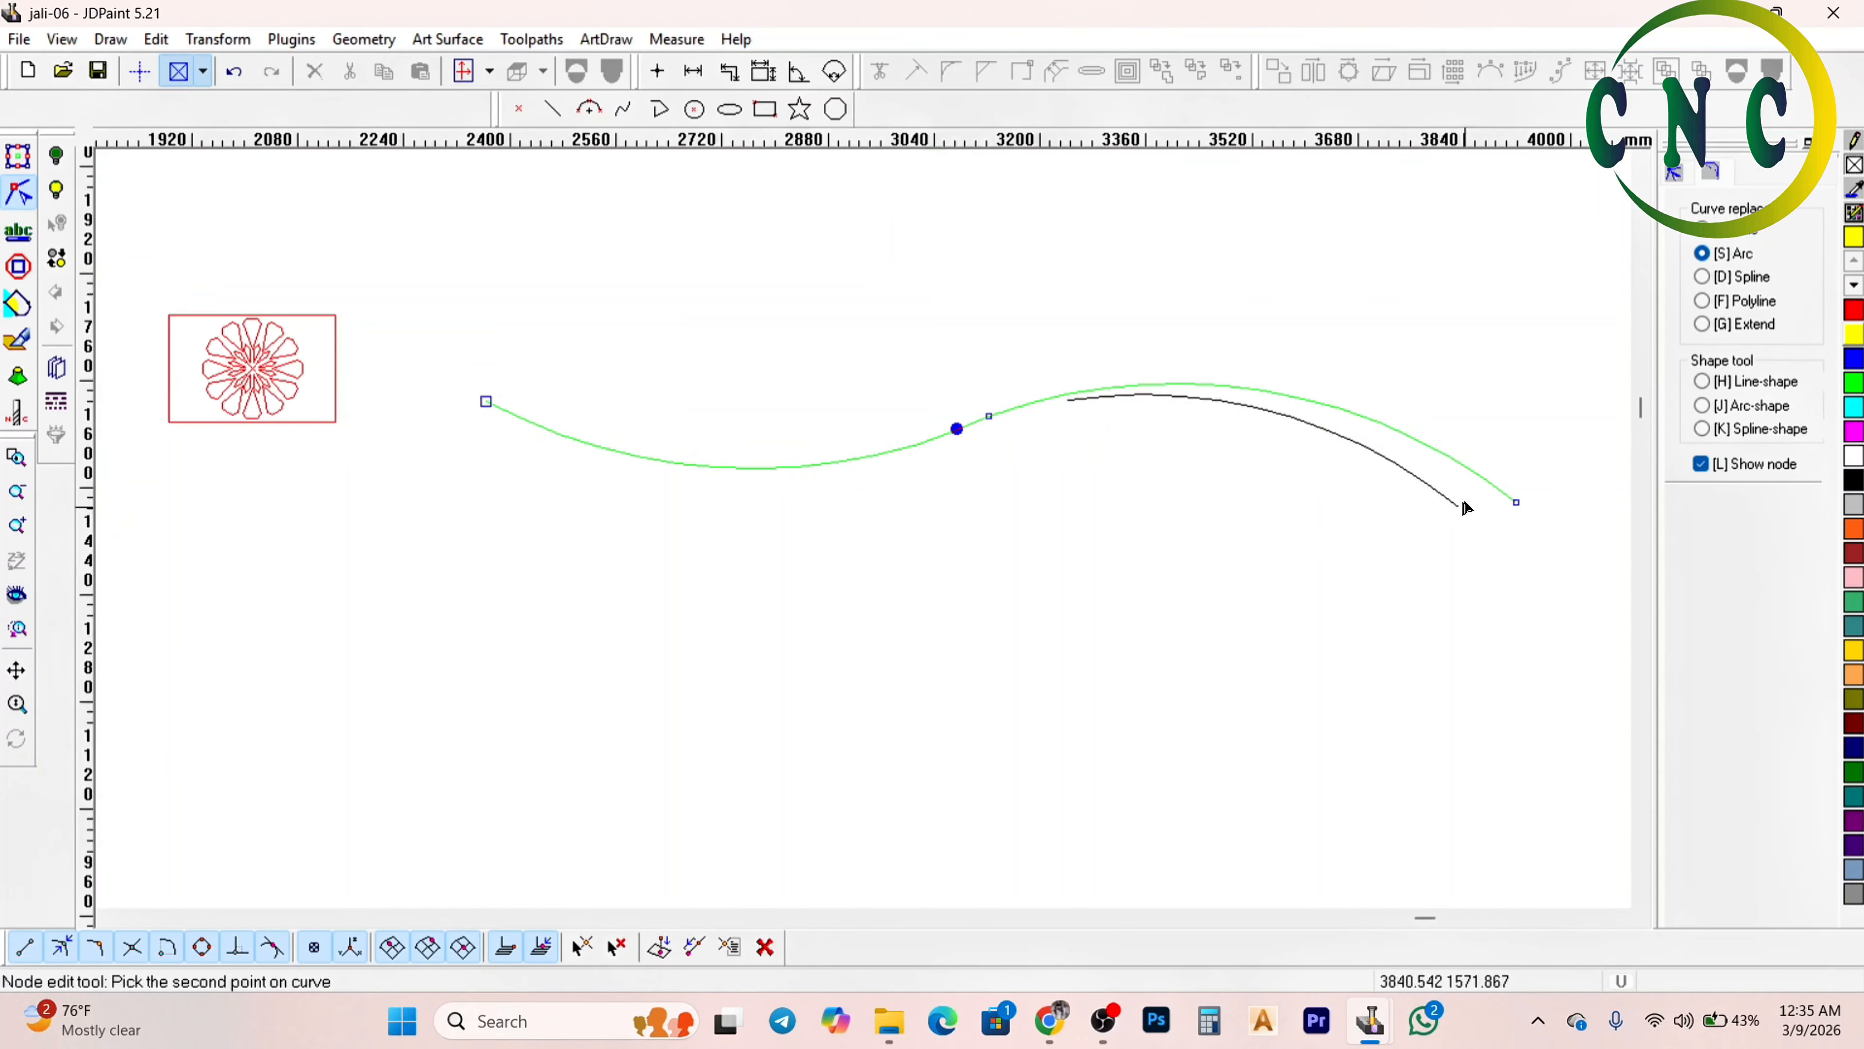
{"action": "left_click", "coordinate": [1514, 502]}
{"action": "left_click", "coordinate": [1511, 501]}
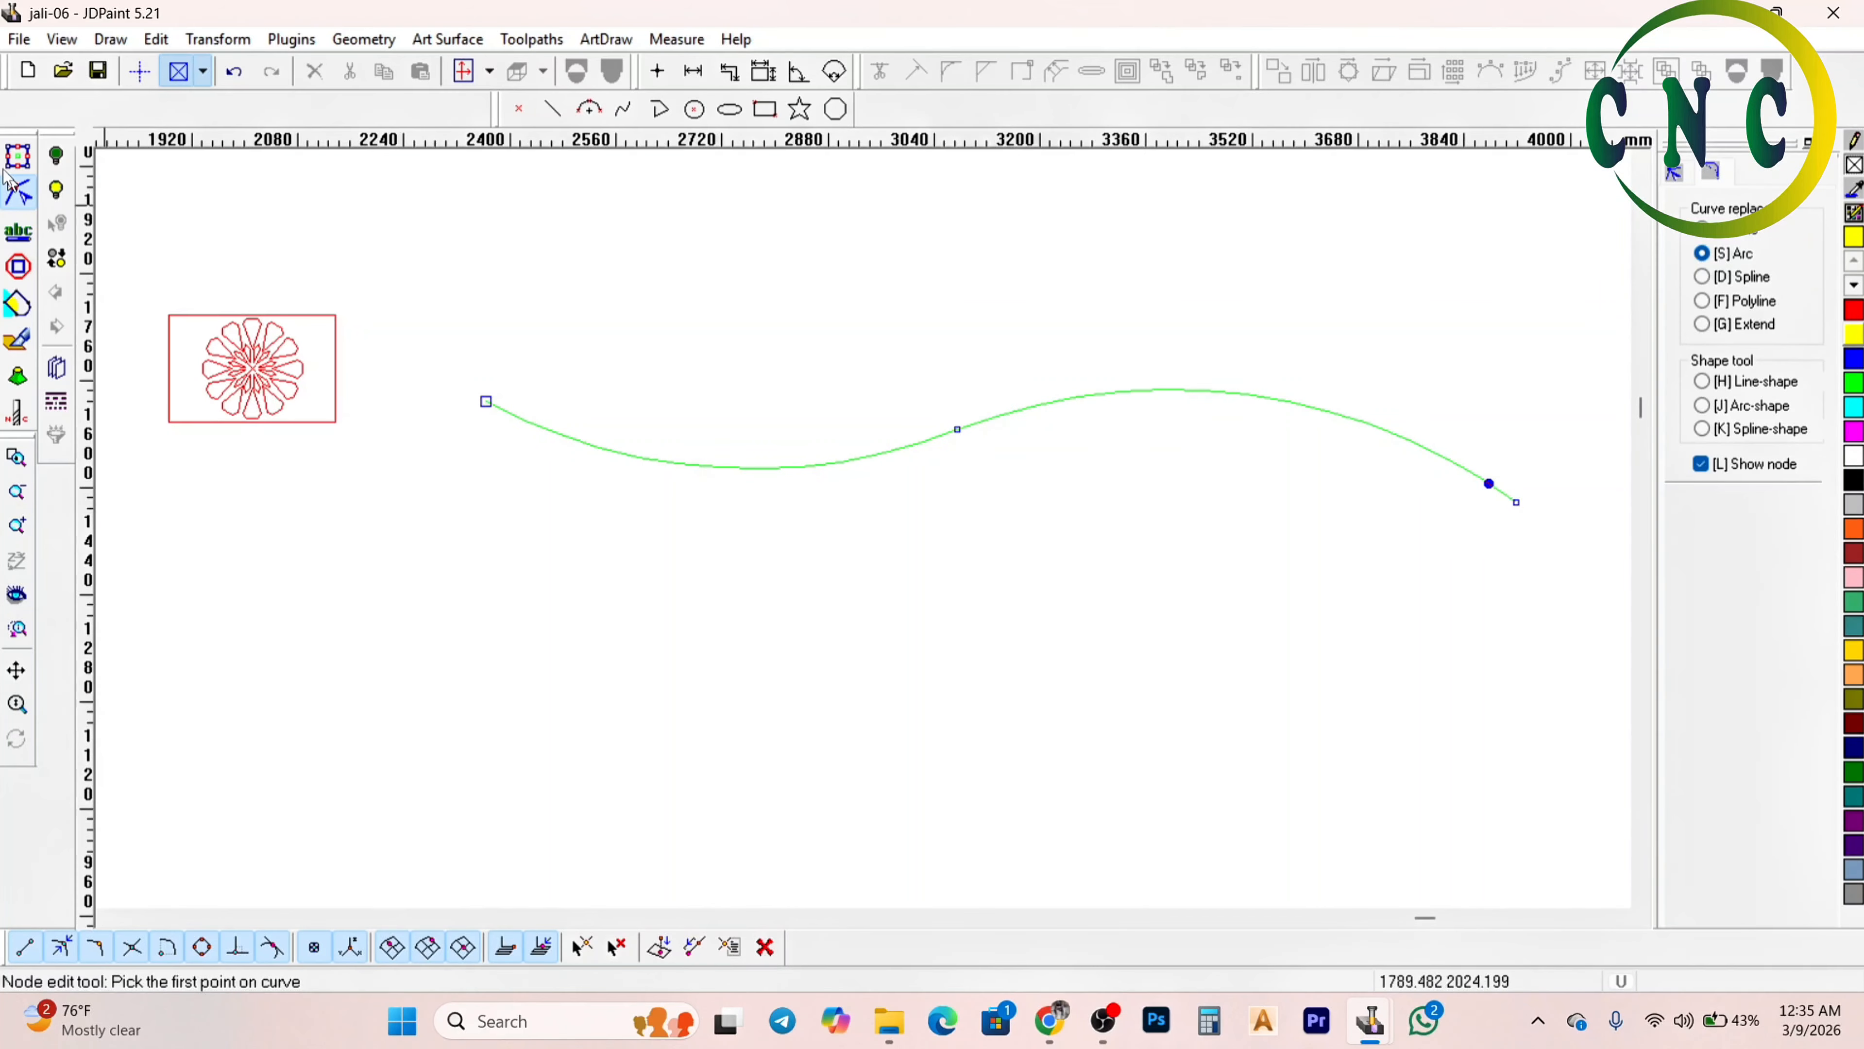
Offset the S-shaped curve 15 mm upward in one step with sharp corners, keeping the original
{"action": "left_click", "coordinate": [19, 156]}
{"action": "left_click", "coordinate": [1056, 71]}
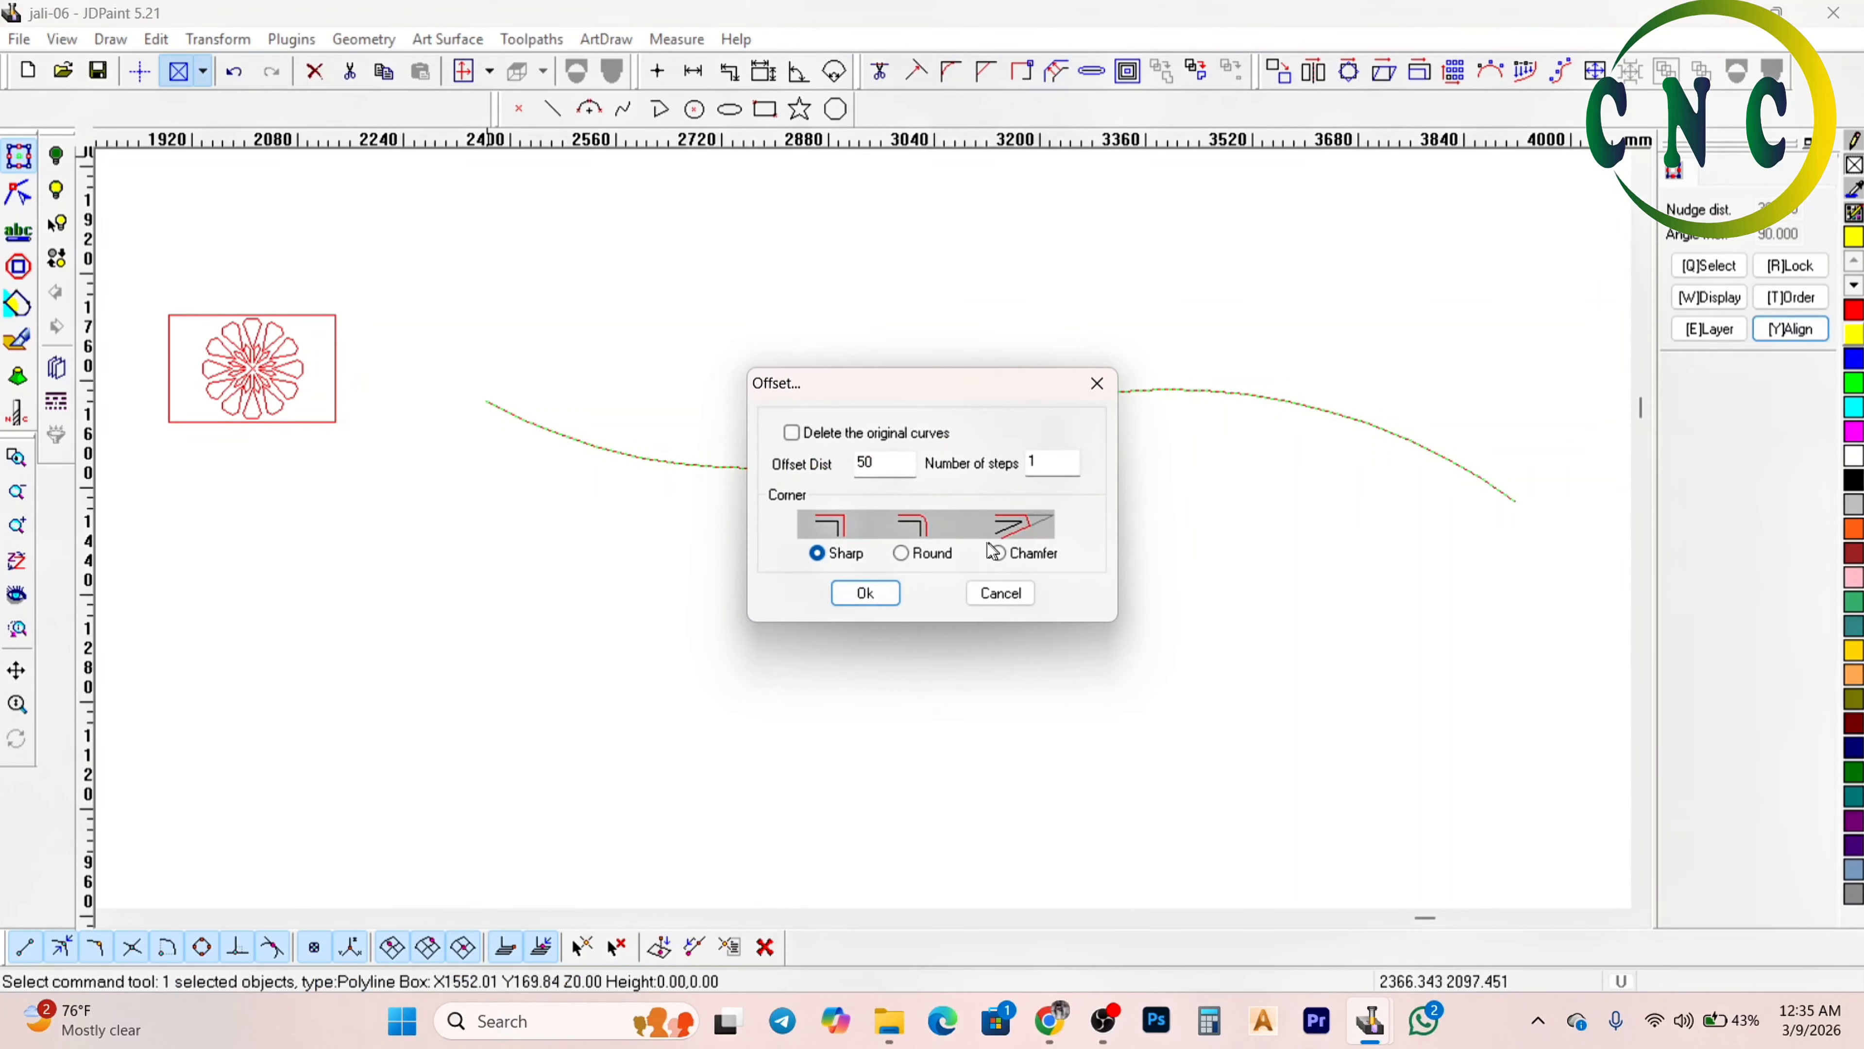
{"action": "double_click", "coordinate": [886, 467]}
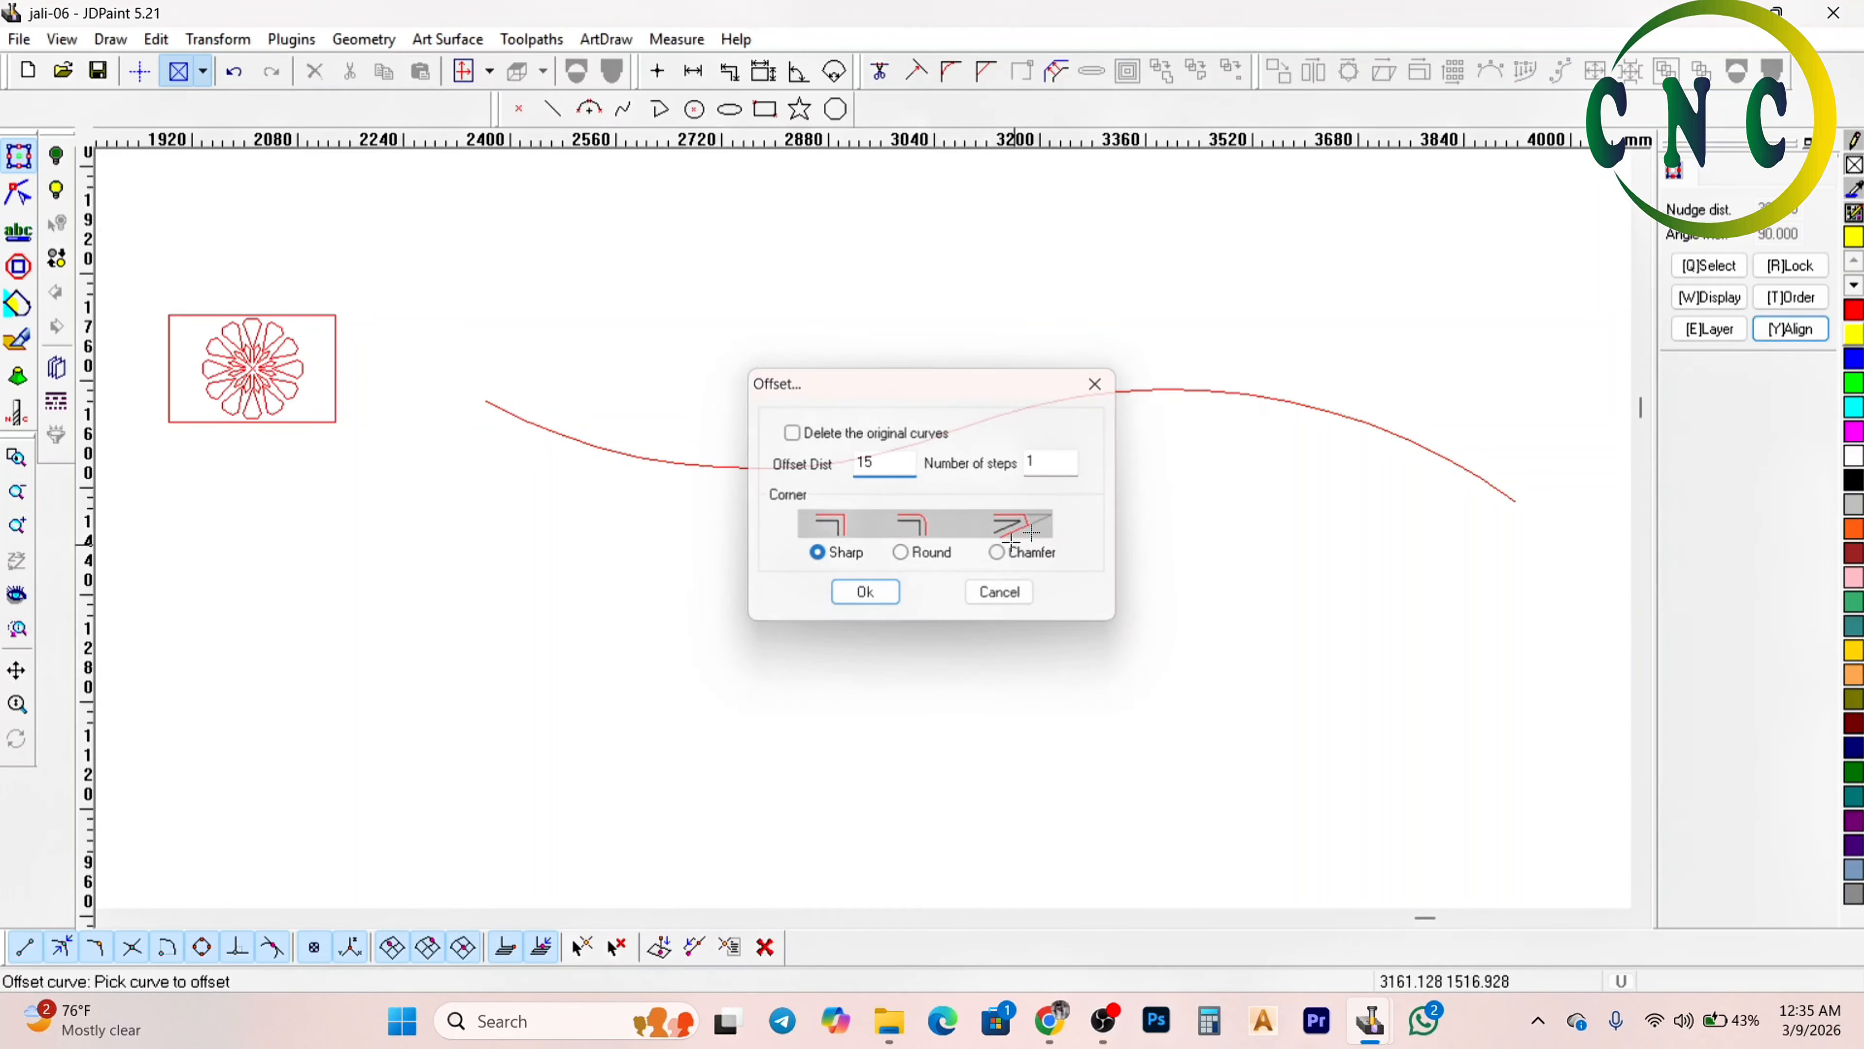
{"action": "key", "text": "Return"}
{"action": "left_click", "coordinate": [1192, 393]}
{"action": "left_click", "coordinate": [1175, 361]}
Offset the upper curve toward the lower one to add a centre curve midway between them
{"action": "scroll", "coordinate": [1166, 349], "scroll_direction": "up", "scroll_amount": 3}
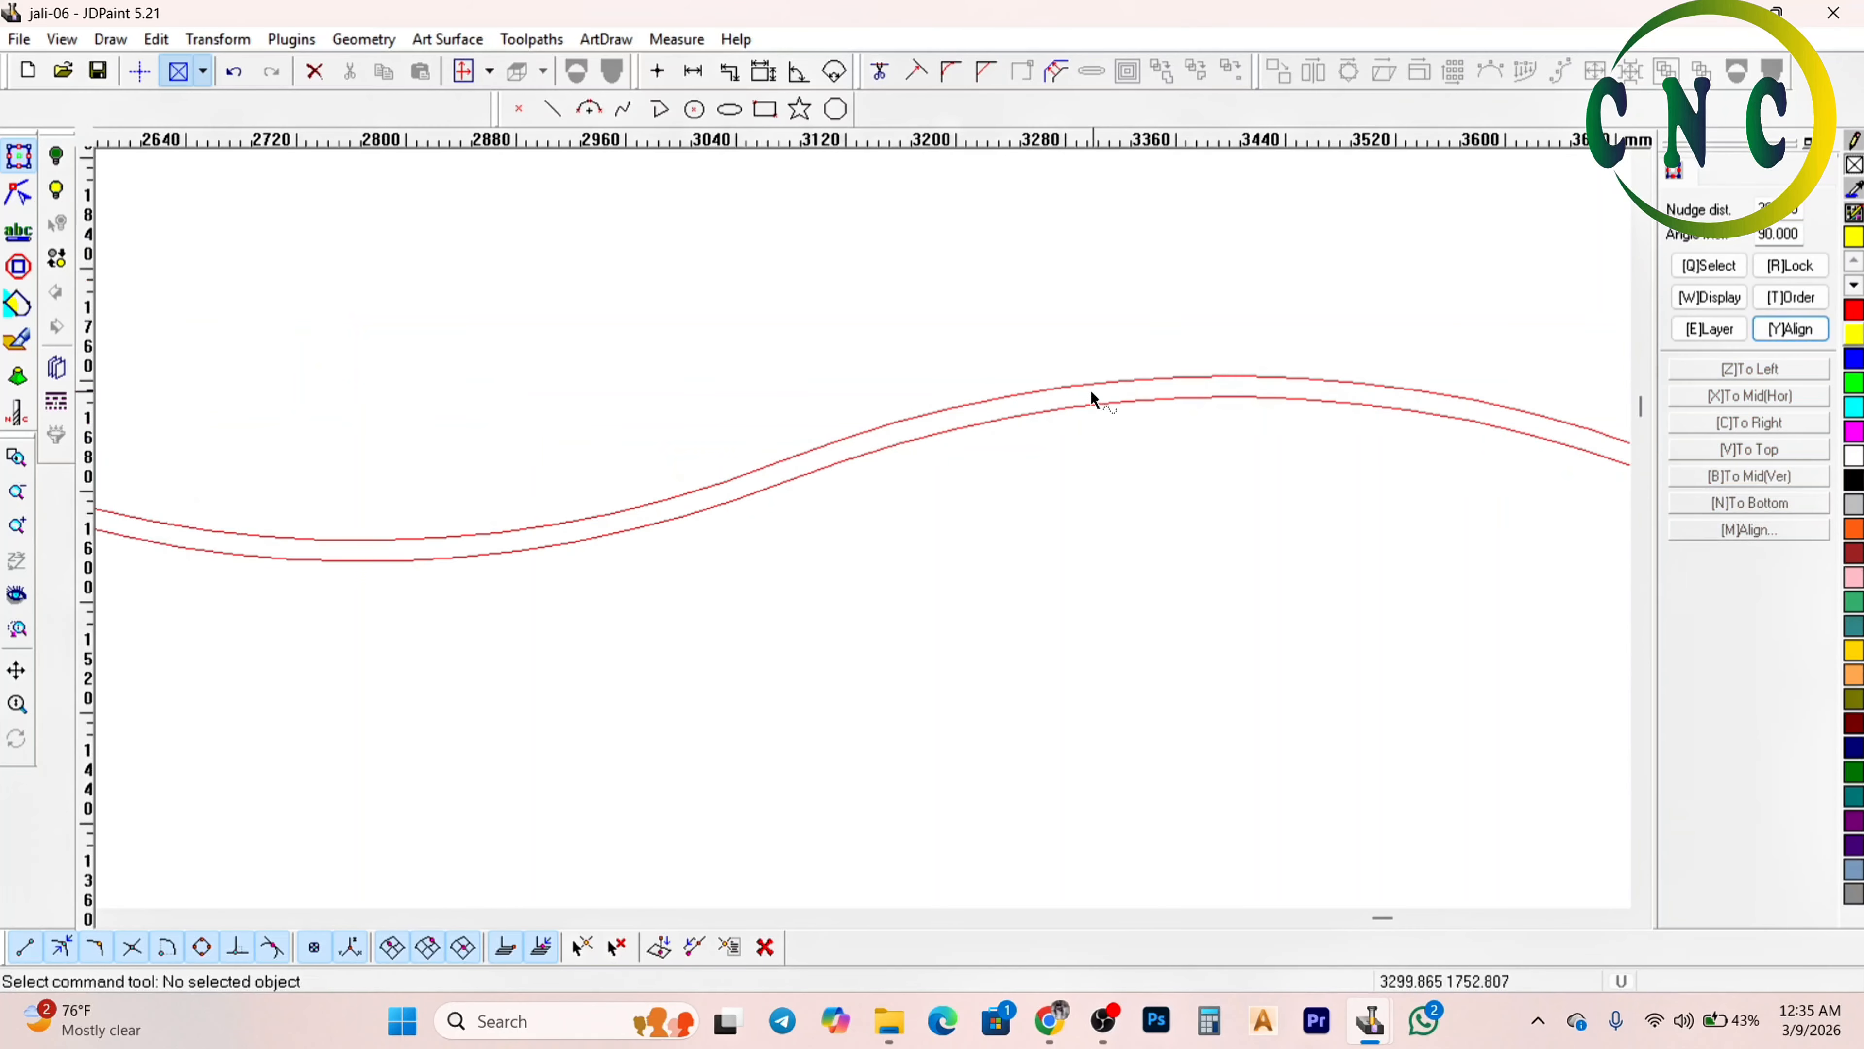
{"action": "scroll", "coordinate": [724, 339], "scroll_direction": "down", "scroll_amount": 4}
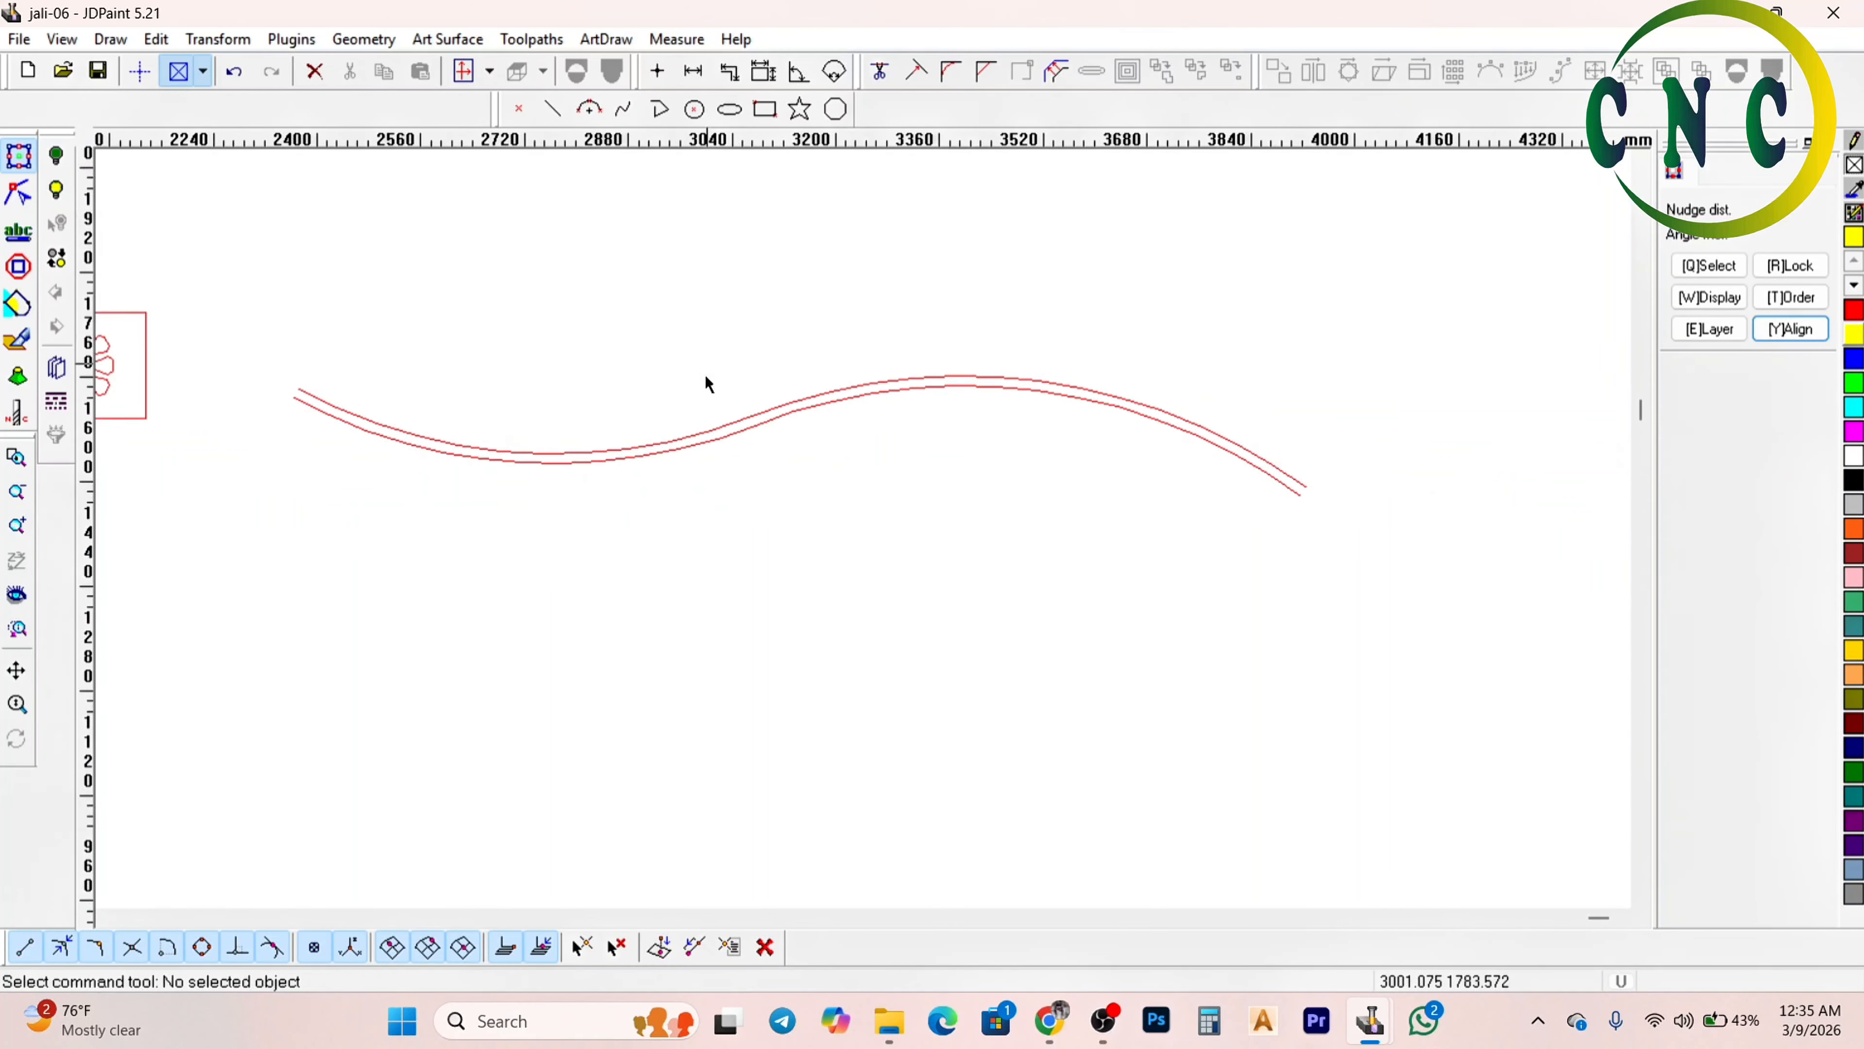
{"action": "scroll", "coordinate": [1061, 341], "scroll_direction": "up", "scroll_amount": 5}
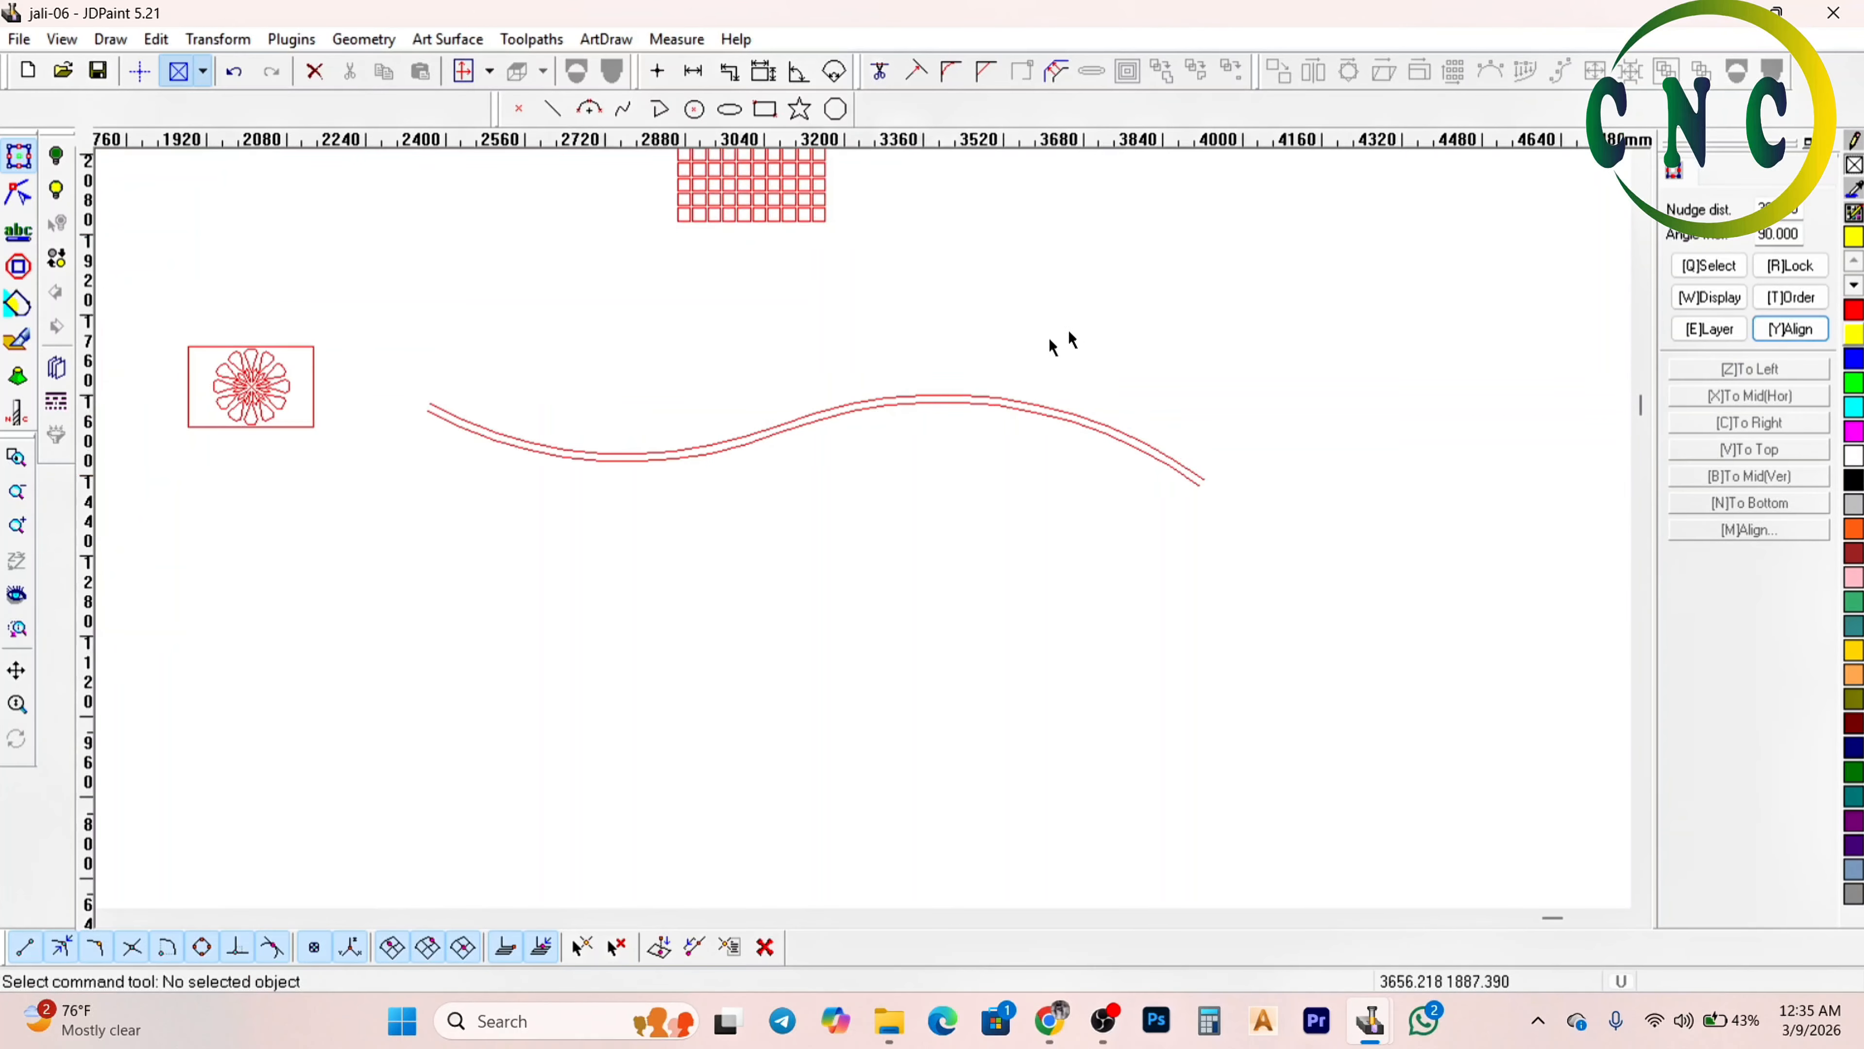
{"action": "scroll", "coordinate": [837, 257], "scroll_direction": "down", "scroll_amount": 1}
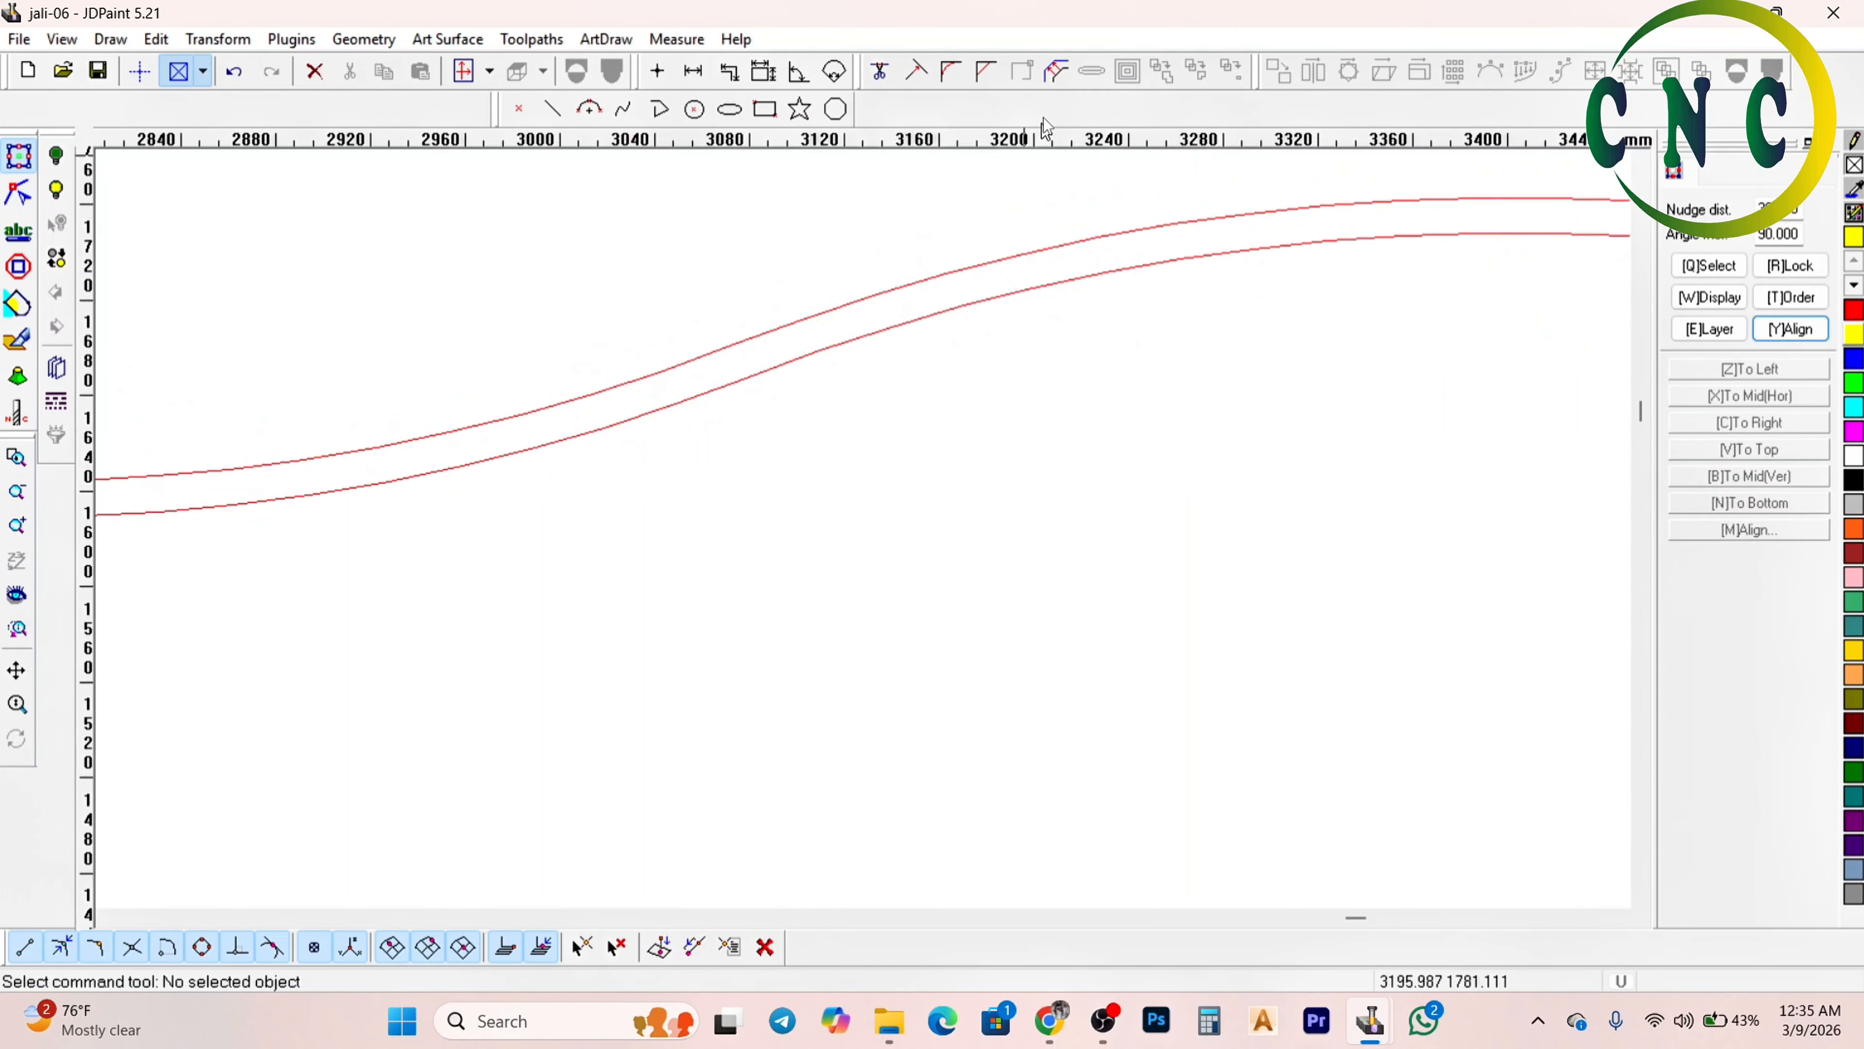
{"action": "left_click", "coordinate": [1055, 70]}
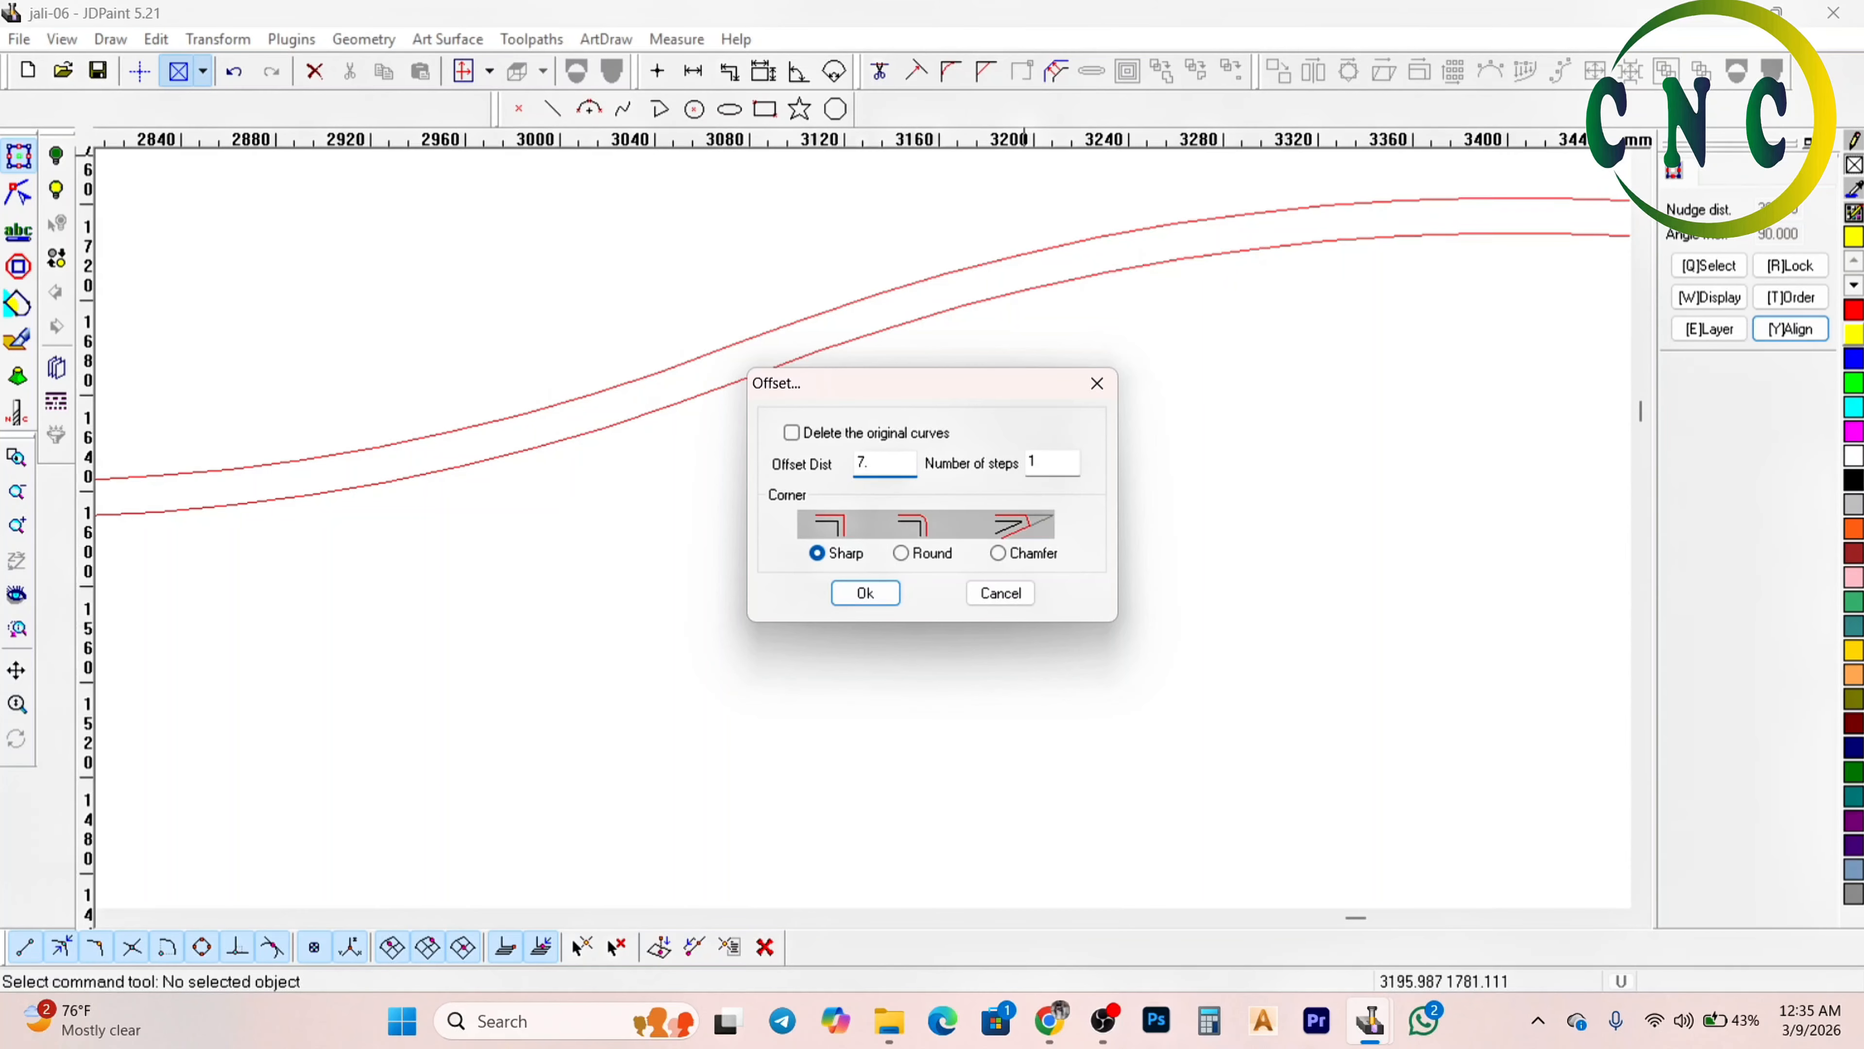
{"action": "key", "text": "Return"}
{"action": "scroll", "coordinate": [940, 270], "scroll_direction": "up", "scroll_amount": 2}
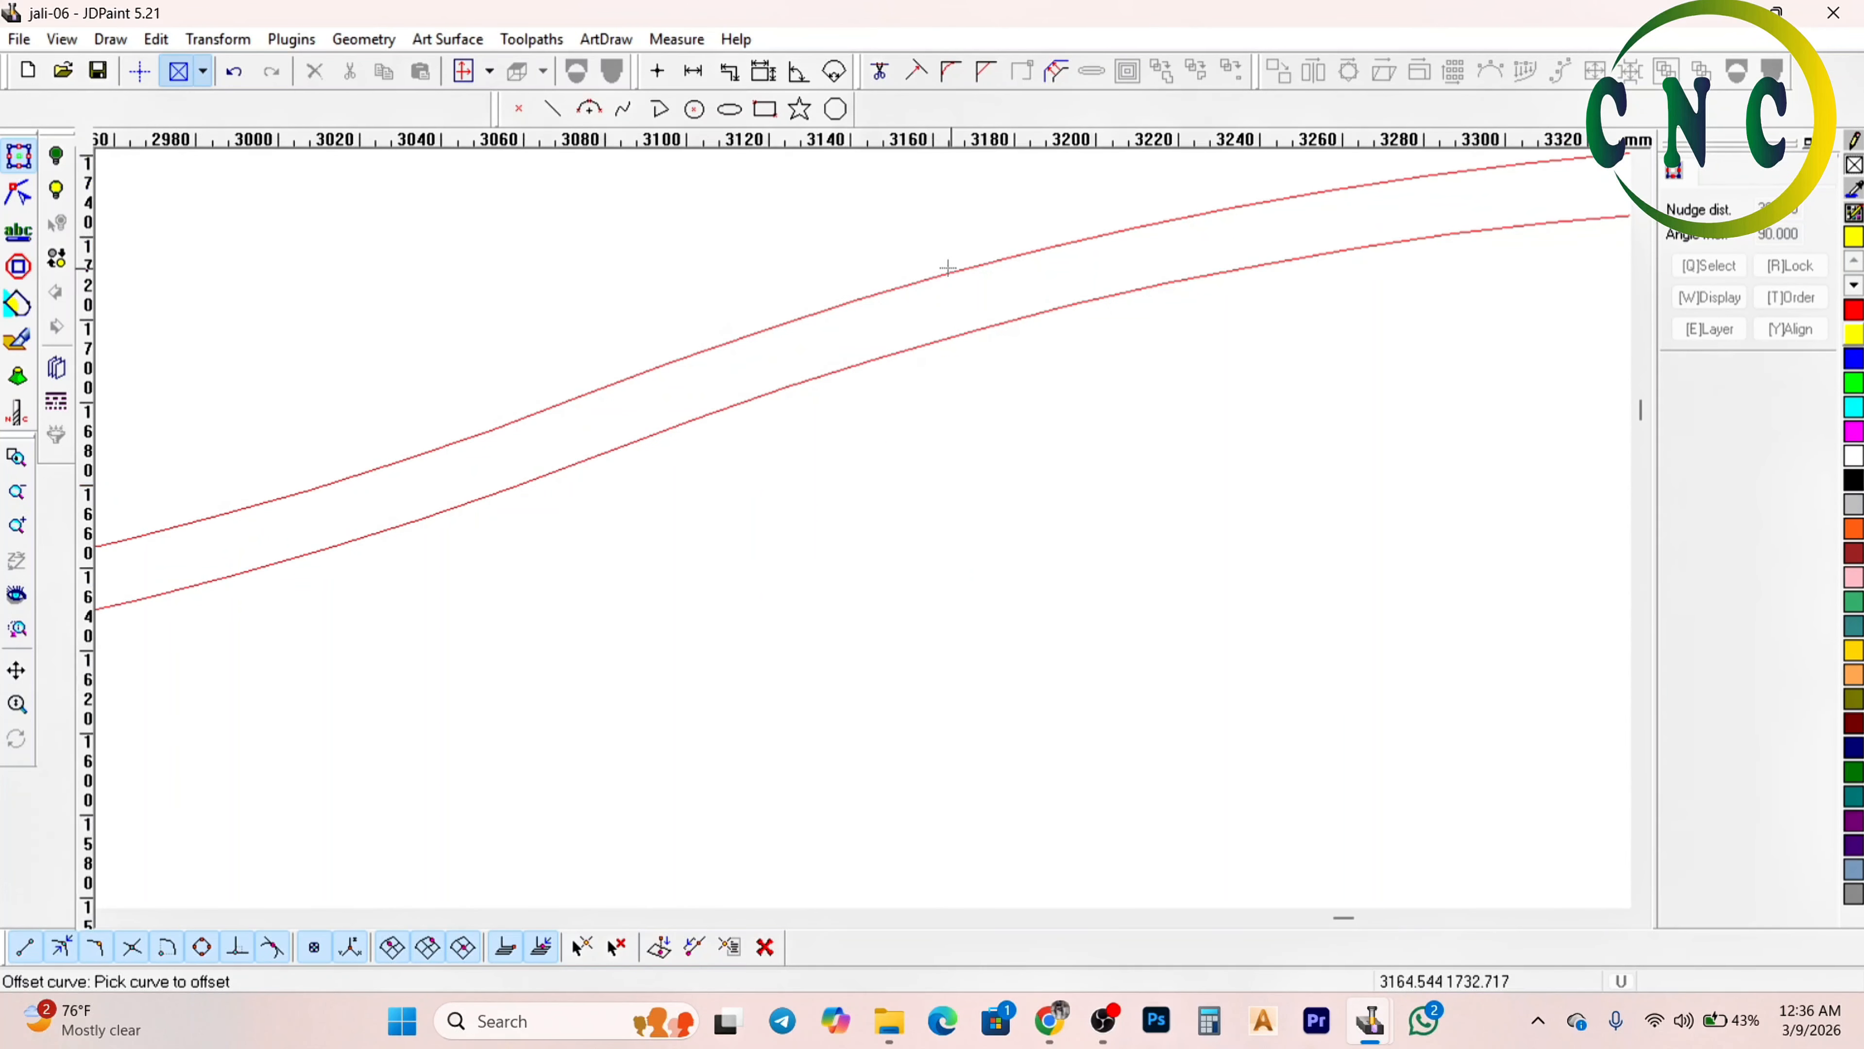
{"action": "left_click", "coordinate": [944, 268]}
{"action": "left_click", "coordinate": [970, 334]}
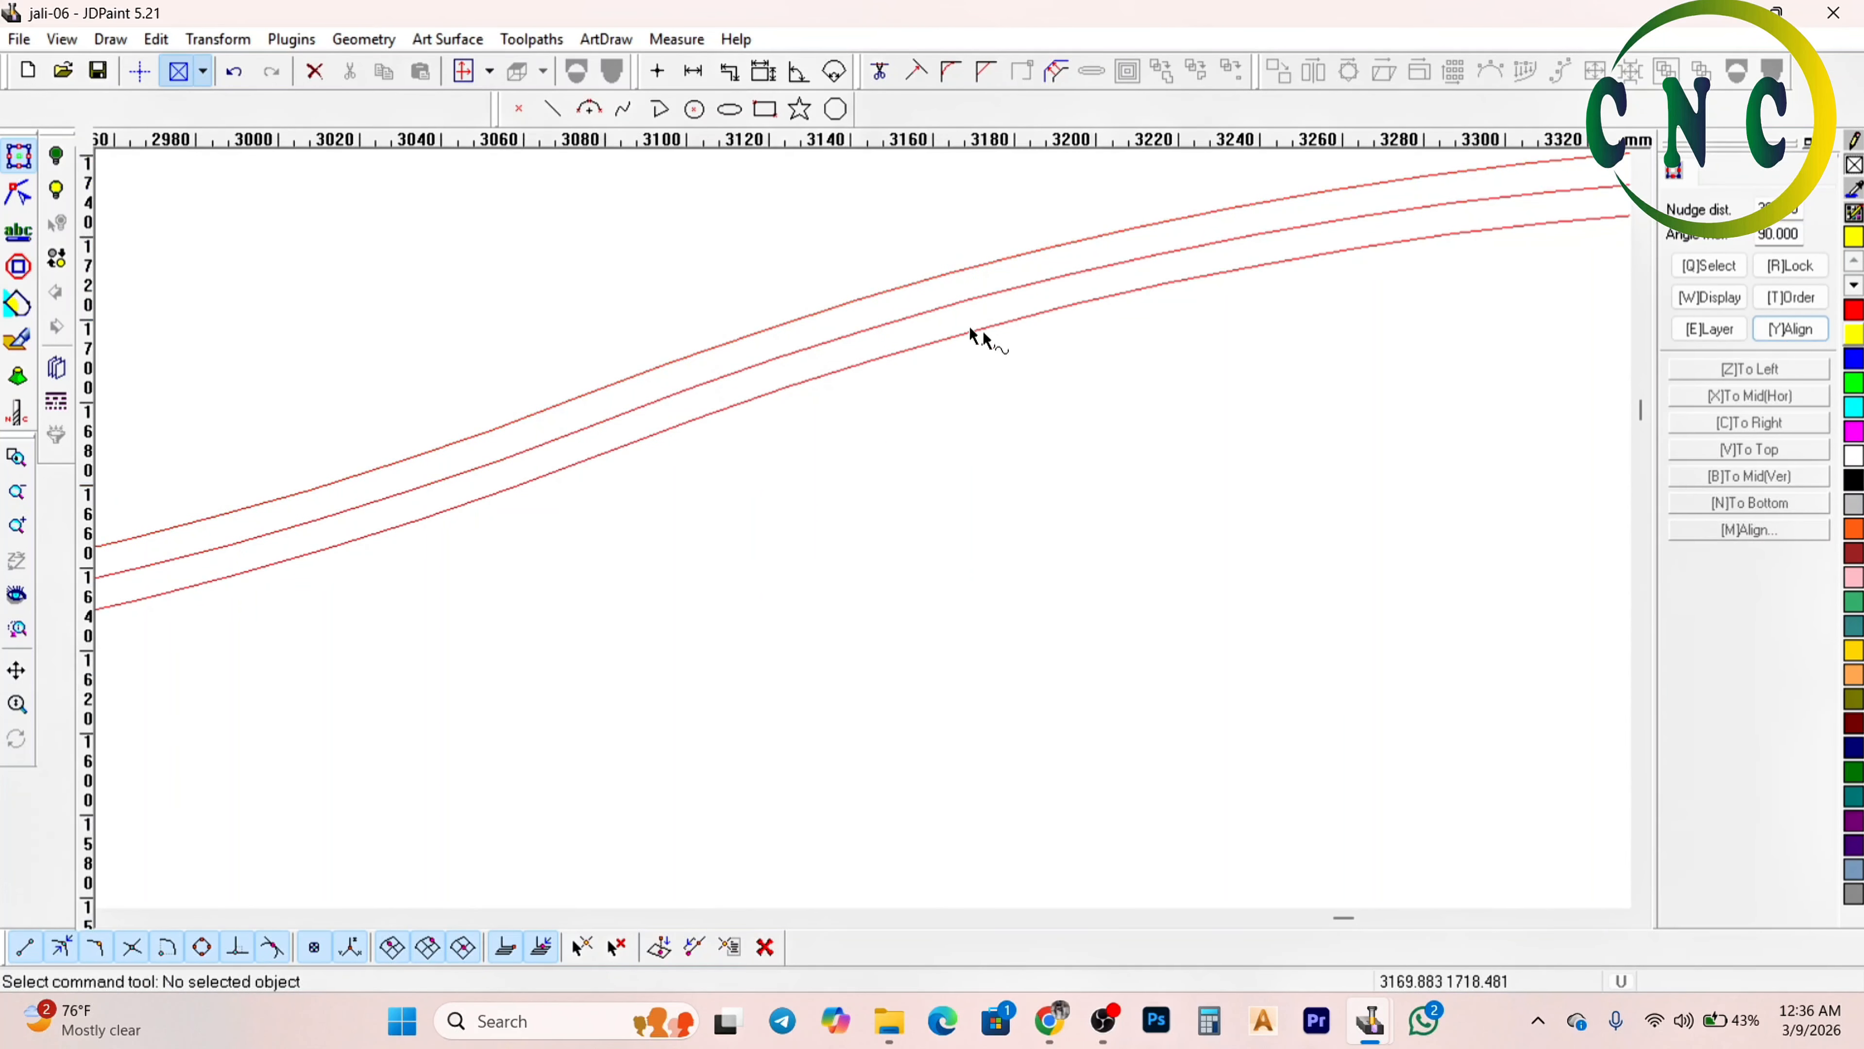
Draw a circle about 17 mm in diameter by centre and radius, centred on the middle curve near its lower end
{"action": "left_click", "coordinate": [958, 299]}
{"action": "scroll", "coordinate": [798, 350], "scroll_direction": "down", "scroll_amount": 4}
{"action": "scroll", "coordinate": [1402, 490], "scroll_direction": "up", "scroll_amount": 3}
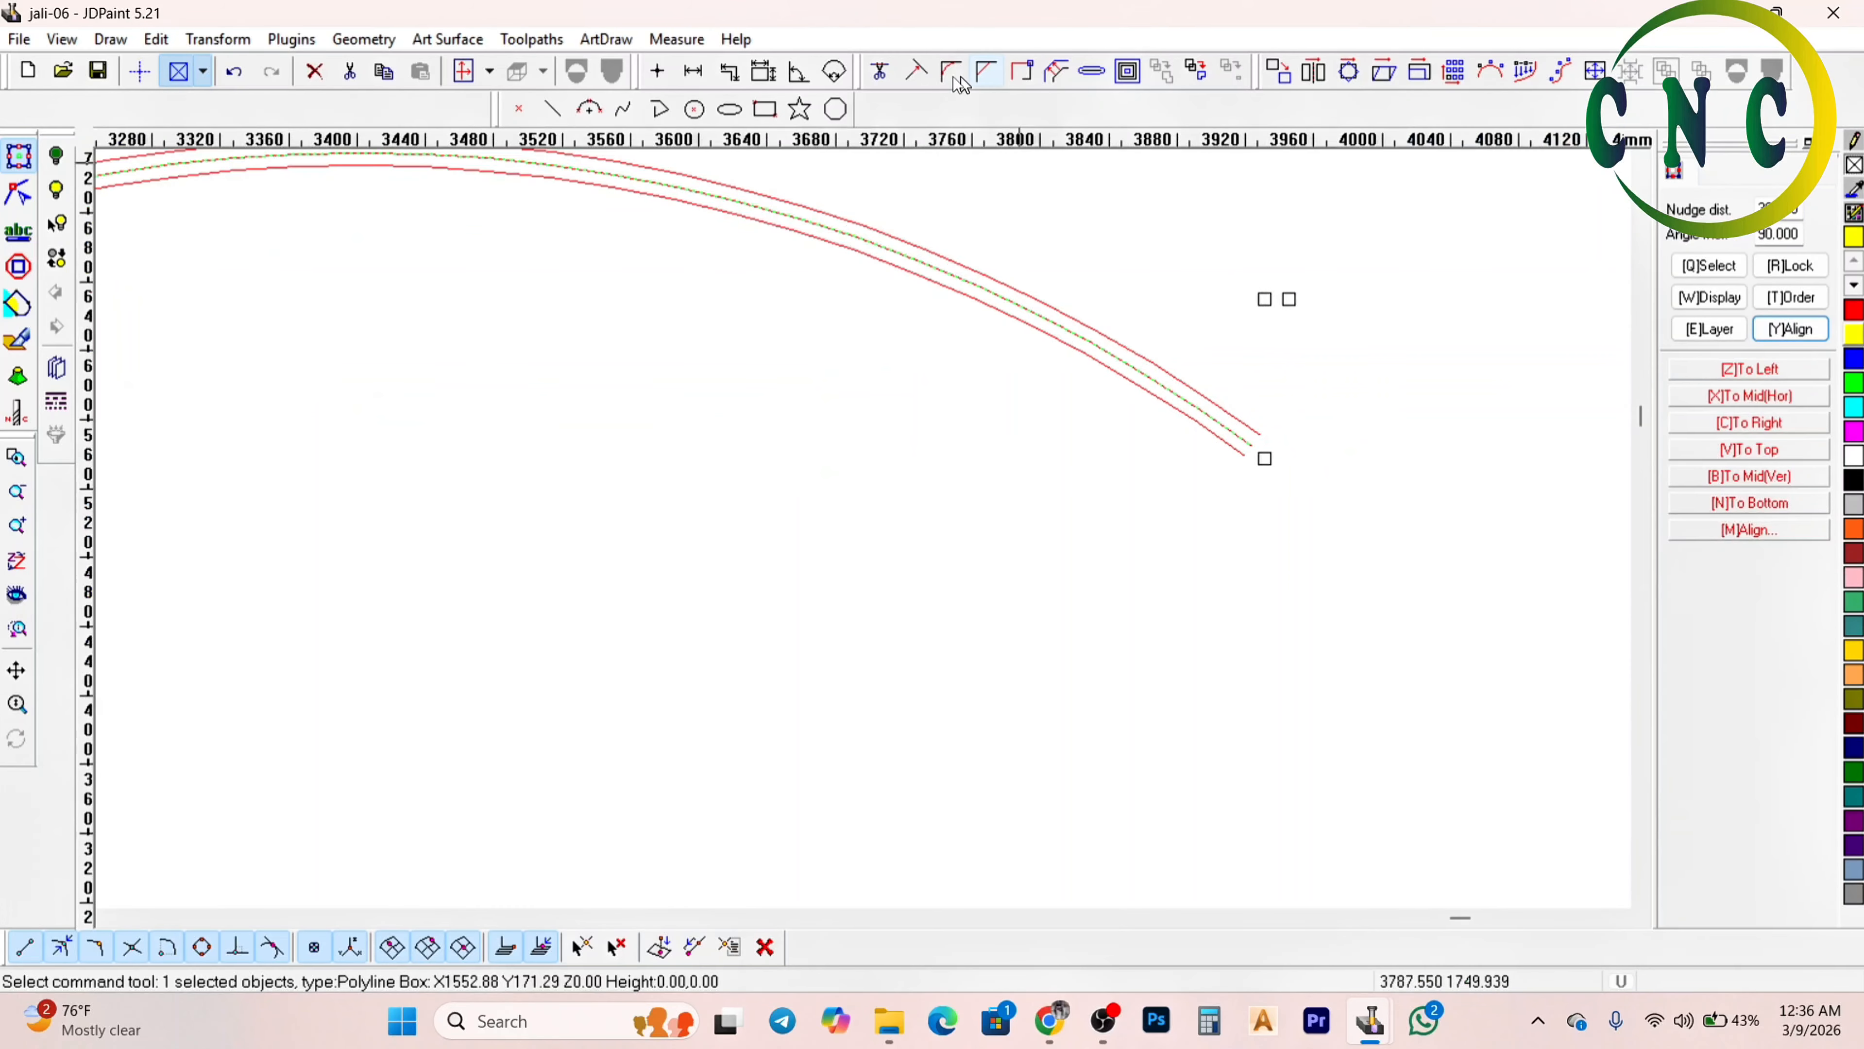
{"action": "left_click", "coordinate": [693, 109]}
{"action": "scroll", "coordinate": [1306, 412], "scroll_direction": "up", "scroll_amount": 3}
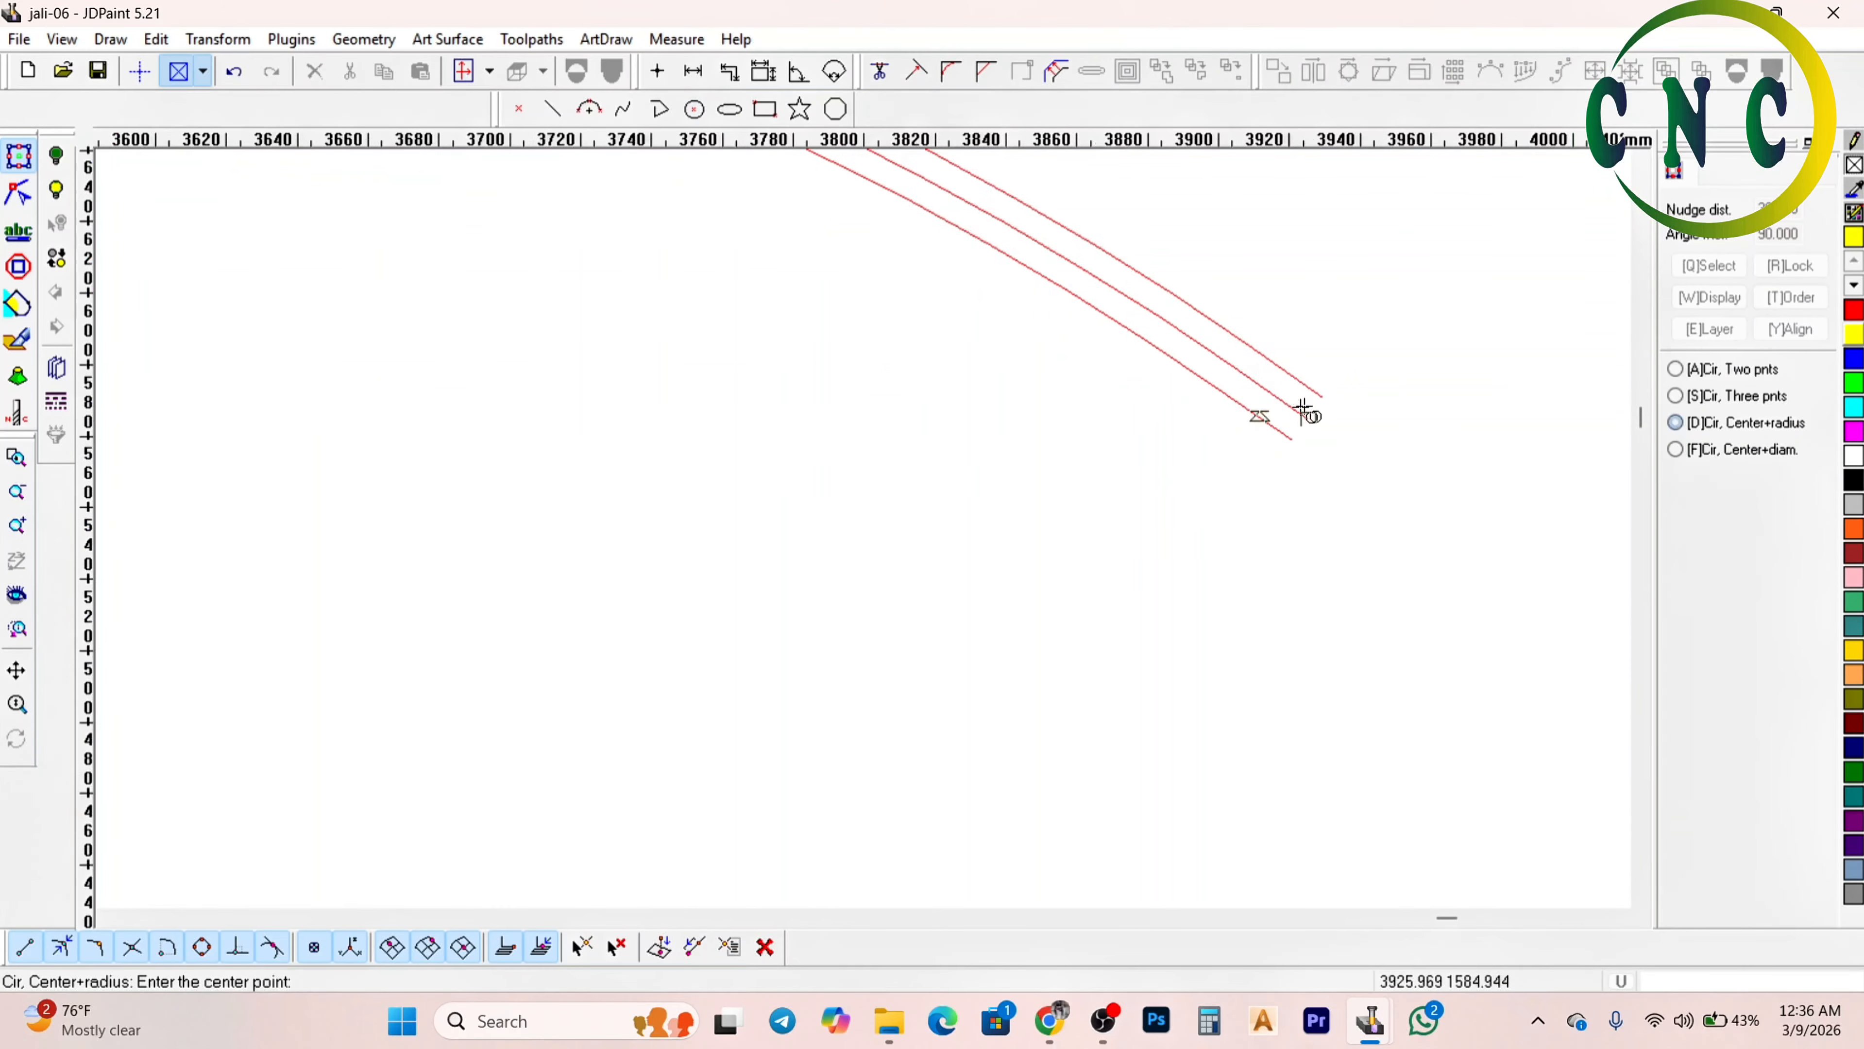
{"action": "left_click", "coordinate": [1268, 393]}
{"action": "left_click", "coordinate": [1299, 408]}
{"action": "right_click", "coordinate": [1287, 367]}
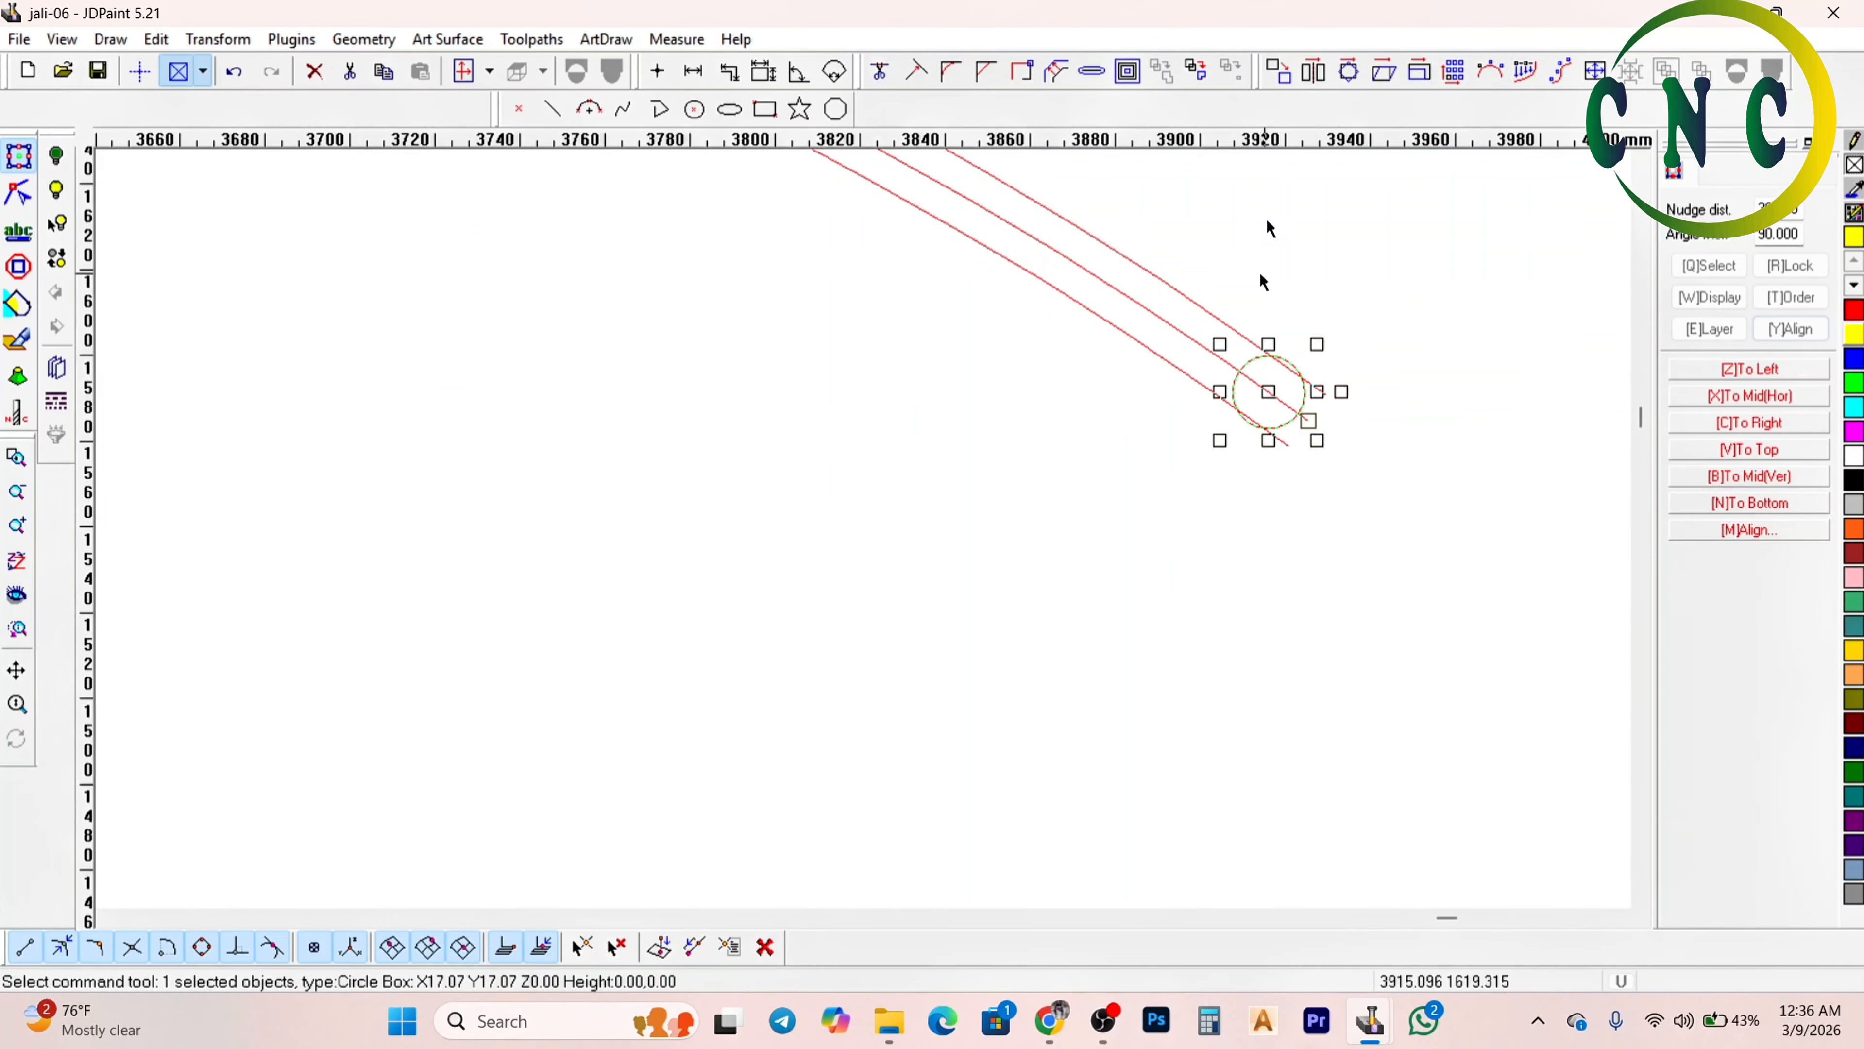
Scale the circle about its centre to 15 mm in both X and Y
{"action": "left_click", "coordinate": [1418, 72]}
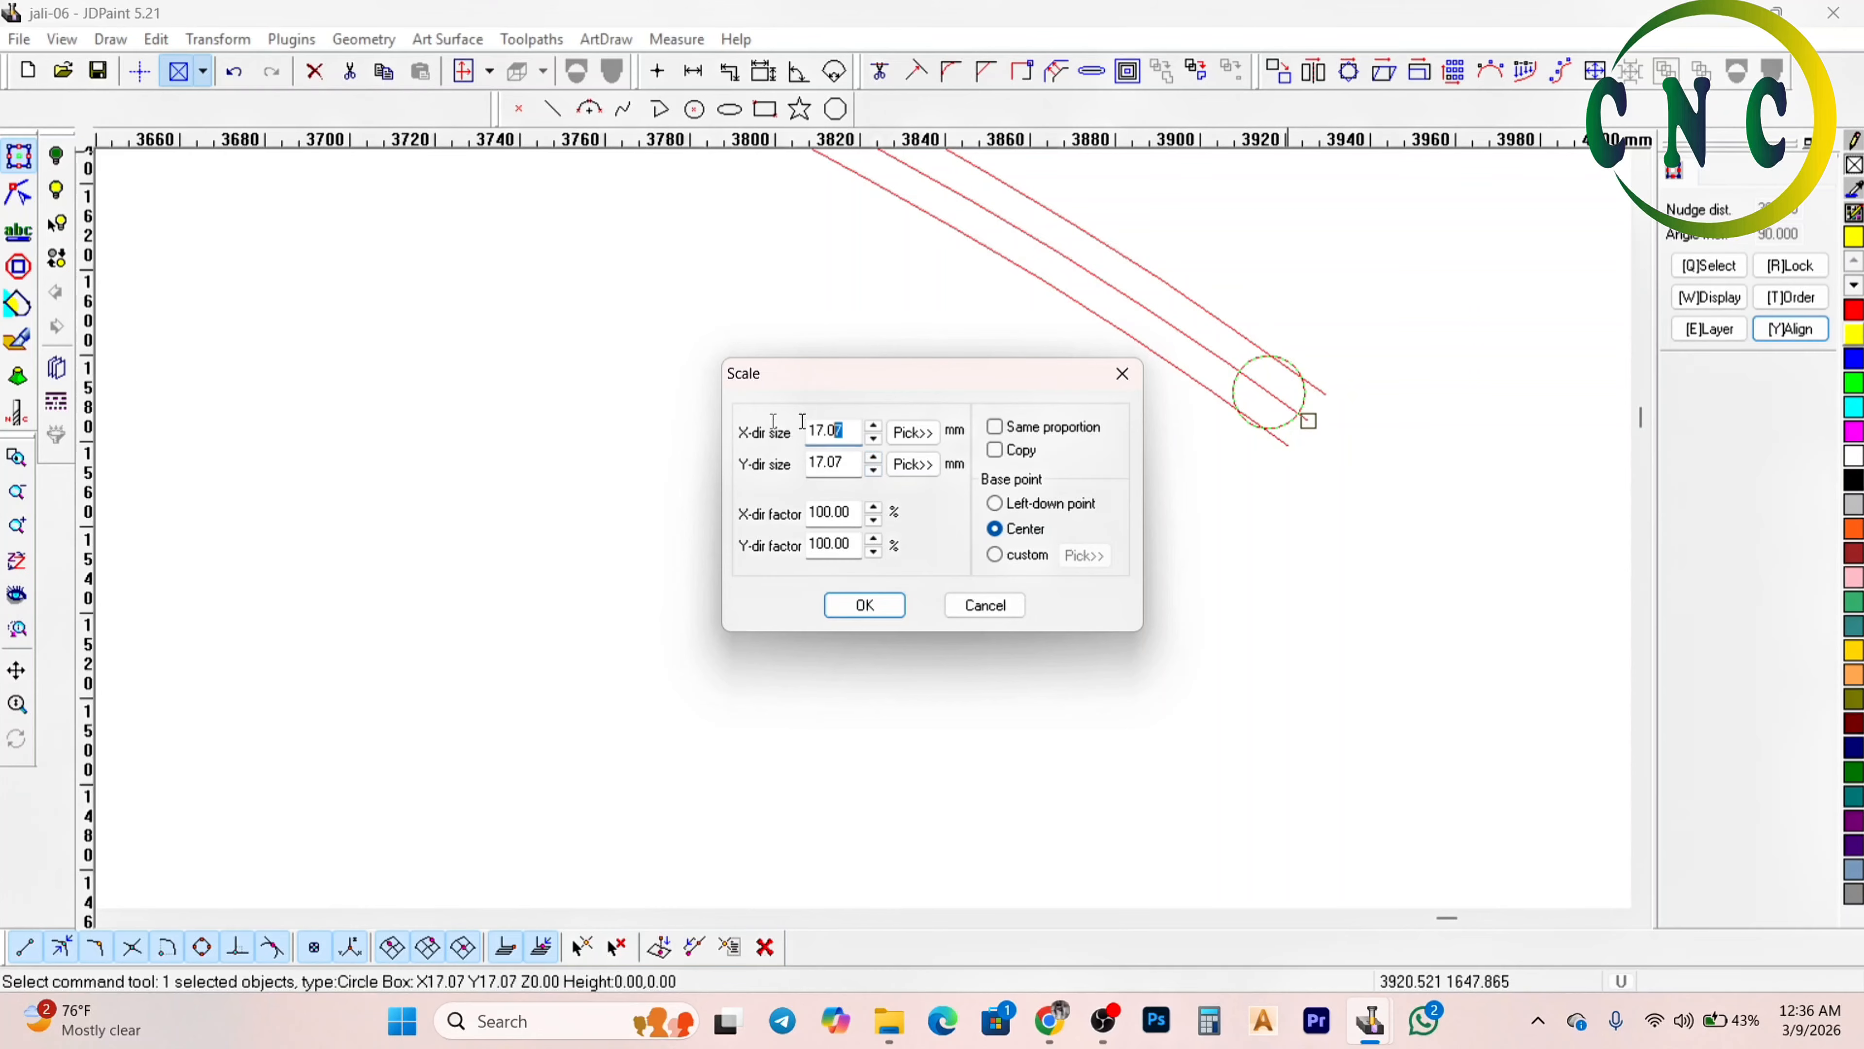
{"action": "left_click_drag", "start_coordinate": [839, 430], "coordinate": [686, 424]}
{"action": "type", "text": "15"}
{"action": "left_click_drag", "start_coordinate": [852, 464], "coordinate": [646, 471]}
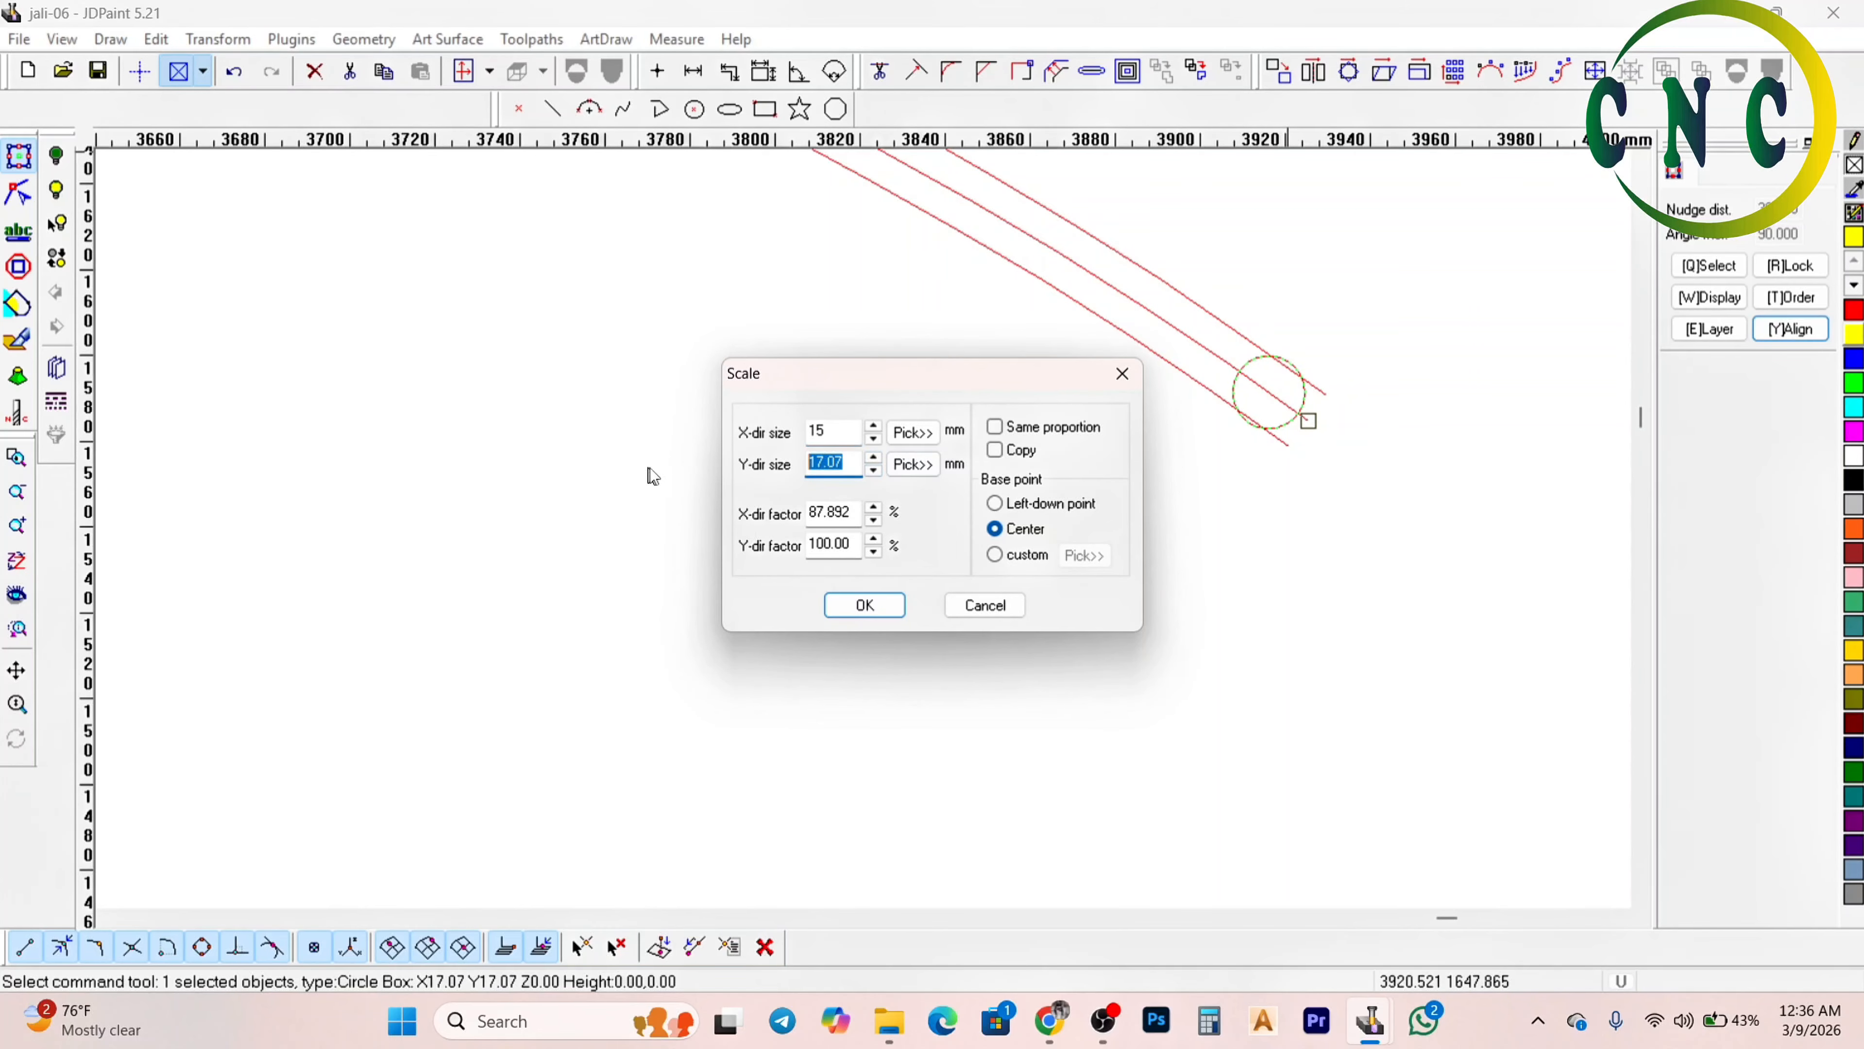
{"action": "type", "text": "15"}
{"action": "key", "text": "Return"}
{"action": "scroll", "coordinate": [654, 478], "scroll_direction": "down", "scroll_amount": 1}
{"action": "scroll", "coordinate": [1058, 372], "scroll_direction": "up", "scroll_amount": 1}
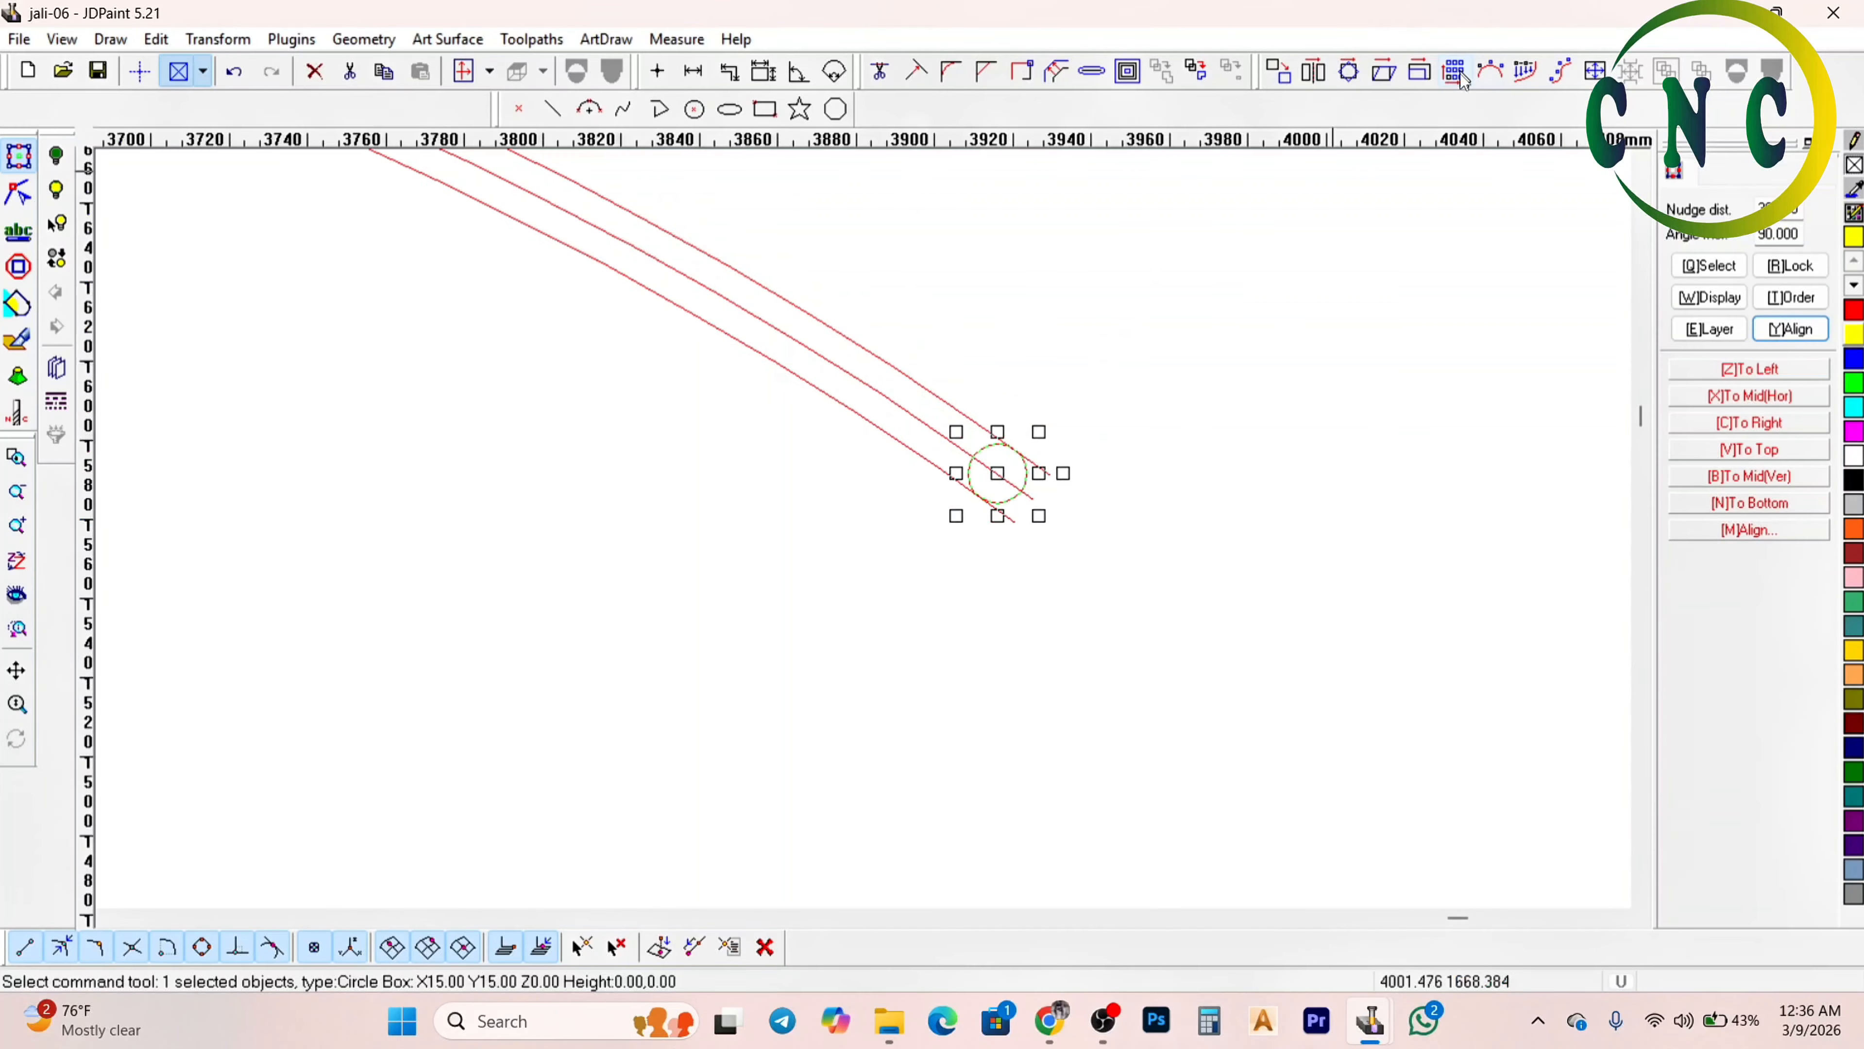
{"action": "scroll", "coordinate": [911, 423], "scroll_direction": "up", "scroll_amount": 1}
{"action": "left_click", "coordinate": [1058, 334]}
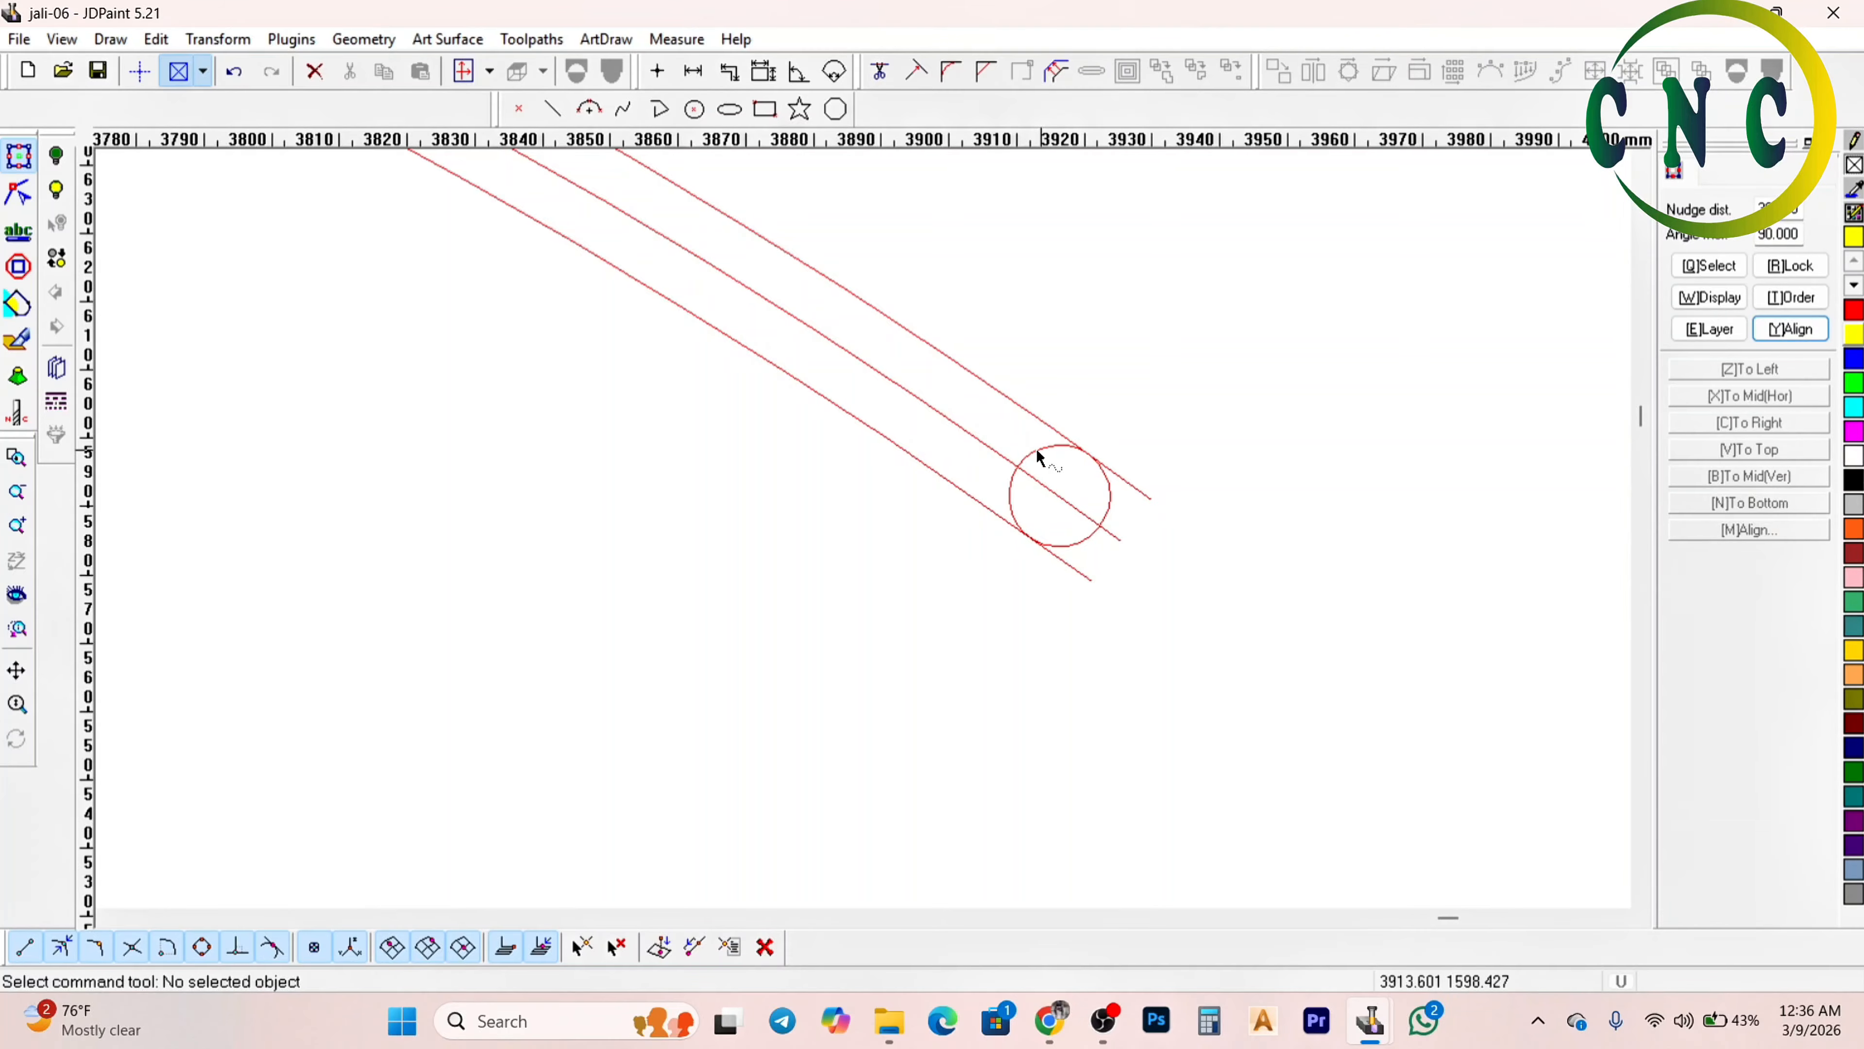
Array the circle along the middle curve with 10 items at 15 mm spacing, rotating items and following the curve length
{"action": "left_click", "coordinate": [1046, 460]}
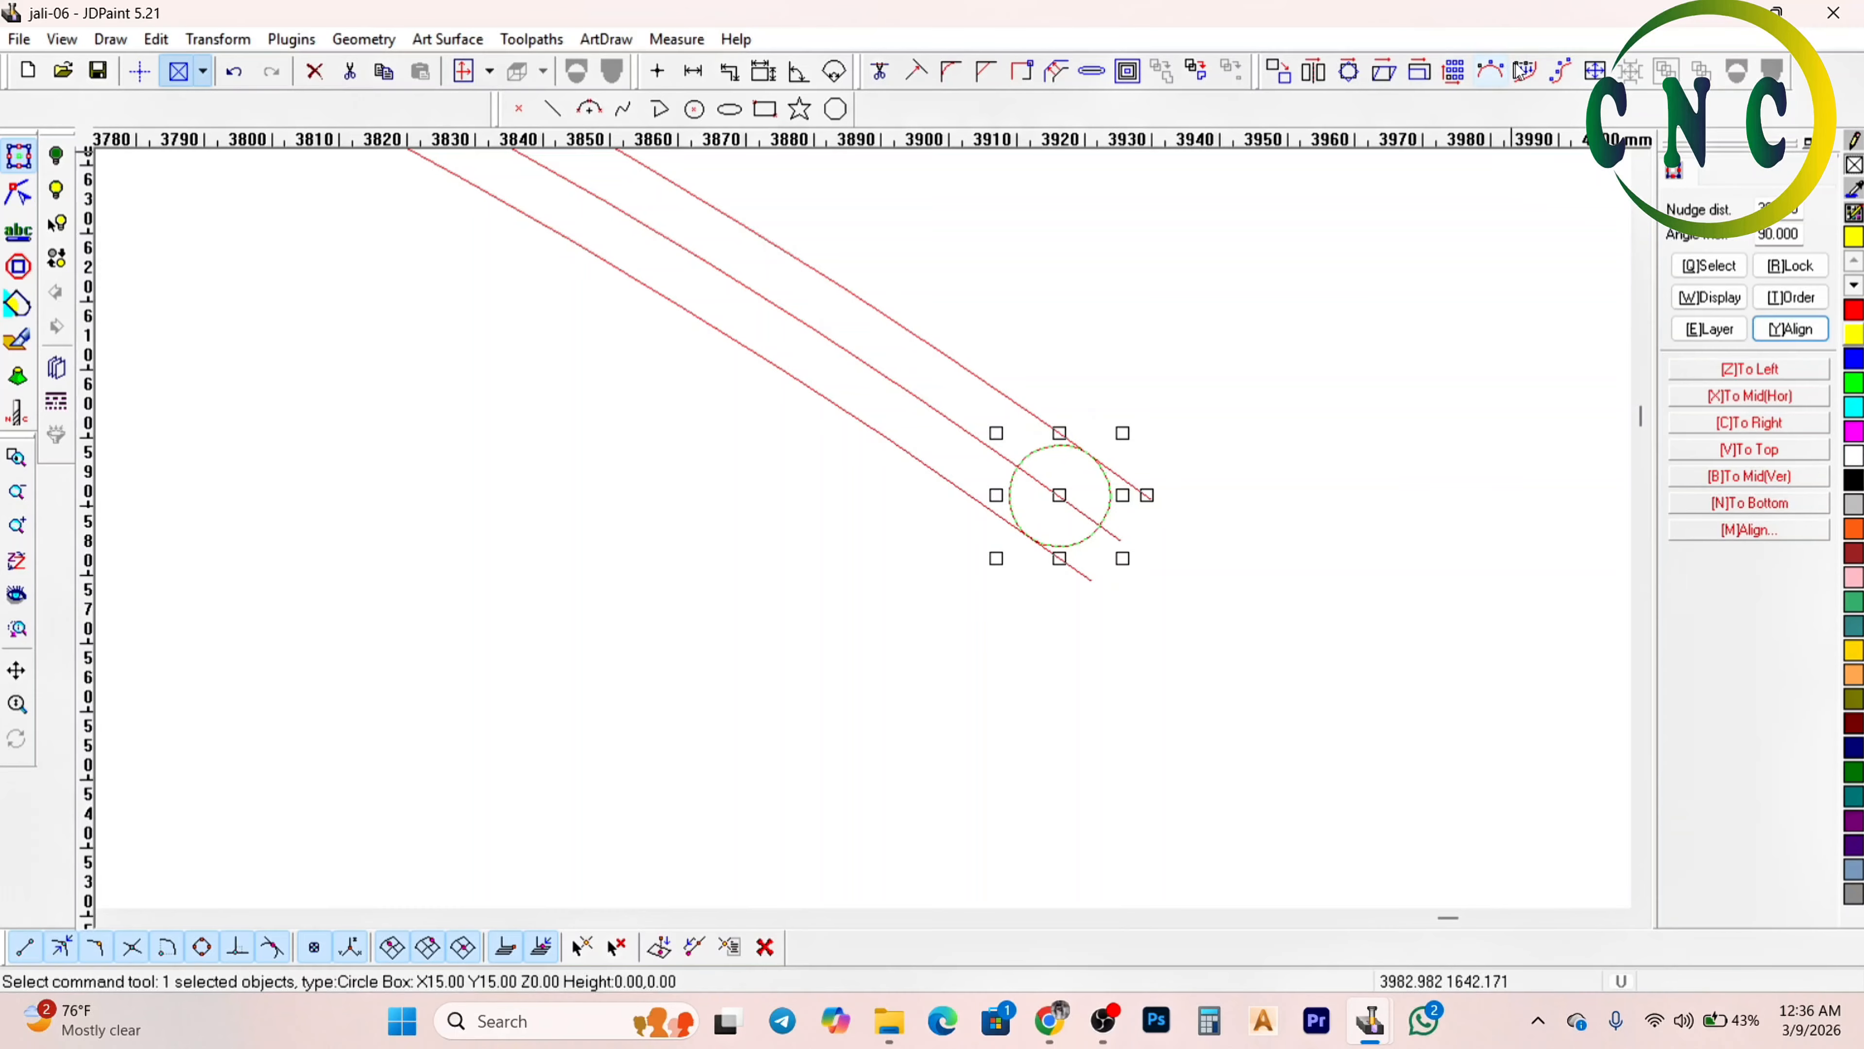
{"action": "left_click", "coordinate": [1526, 73]}
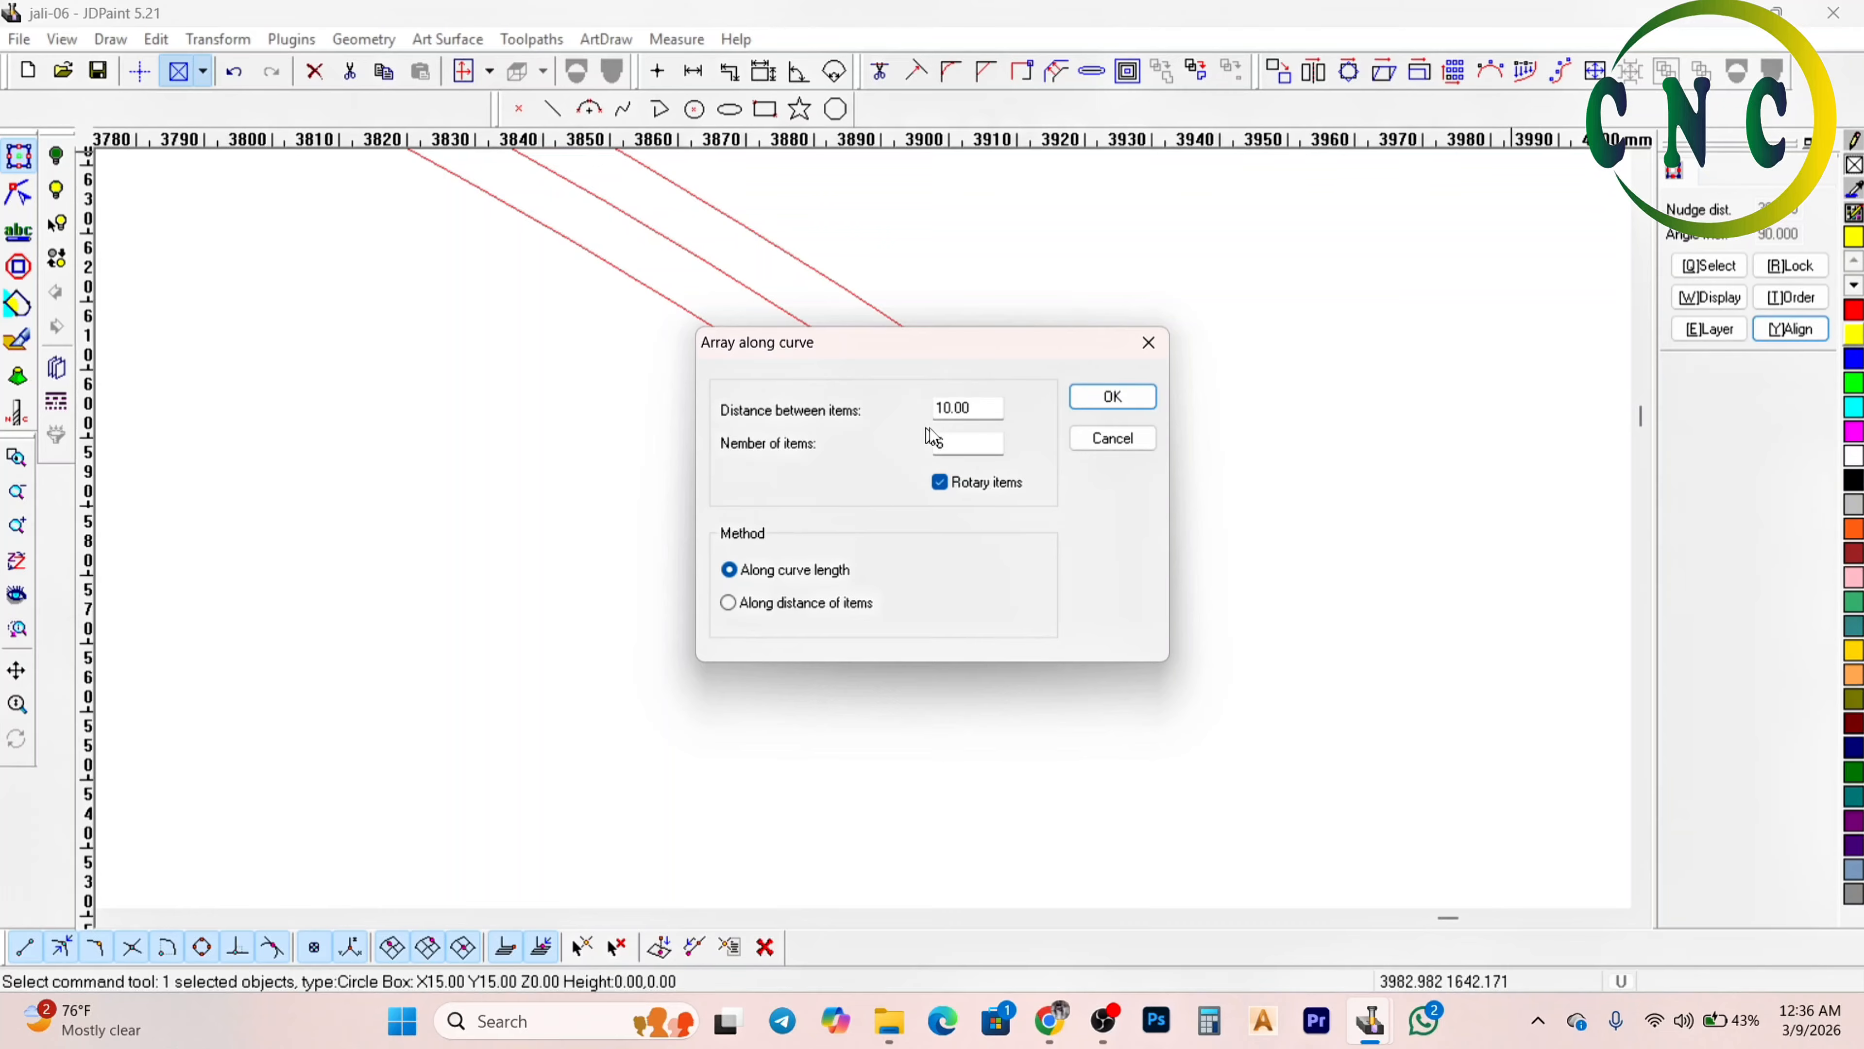
{"action": "left_click_drag", "start_coordinate": [979, 412], "coordinate": [916, 397]}
{"action": "type", "text": "15"}
{"action": "left_click_drag", "start_coordinate": [977, 443], "coordinate": [914, 442]}
{"action": "left_click", "coordinate": [1124, 398]}
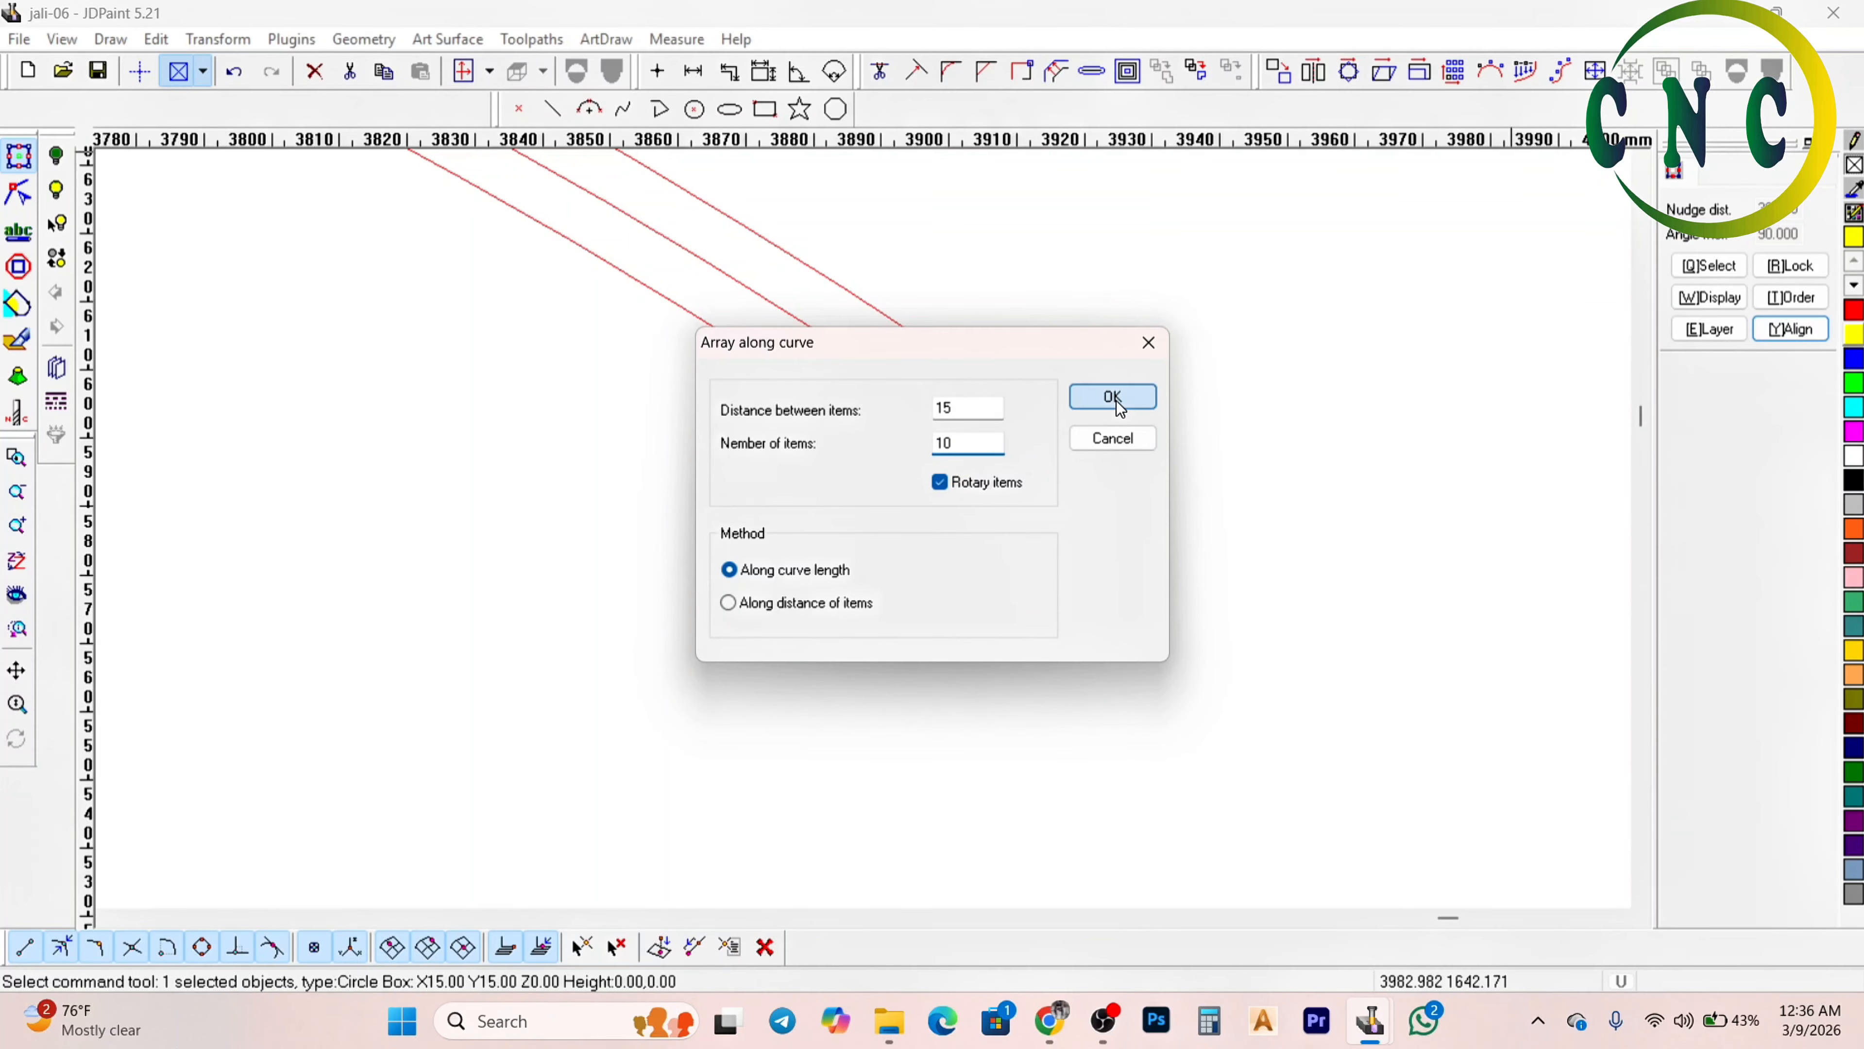
{"action": "left_click", "coordinate": [1014, 433]}
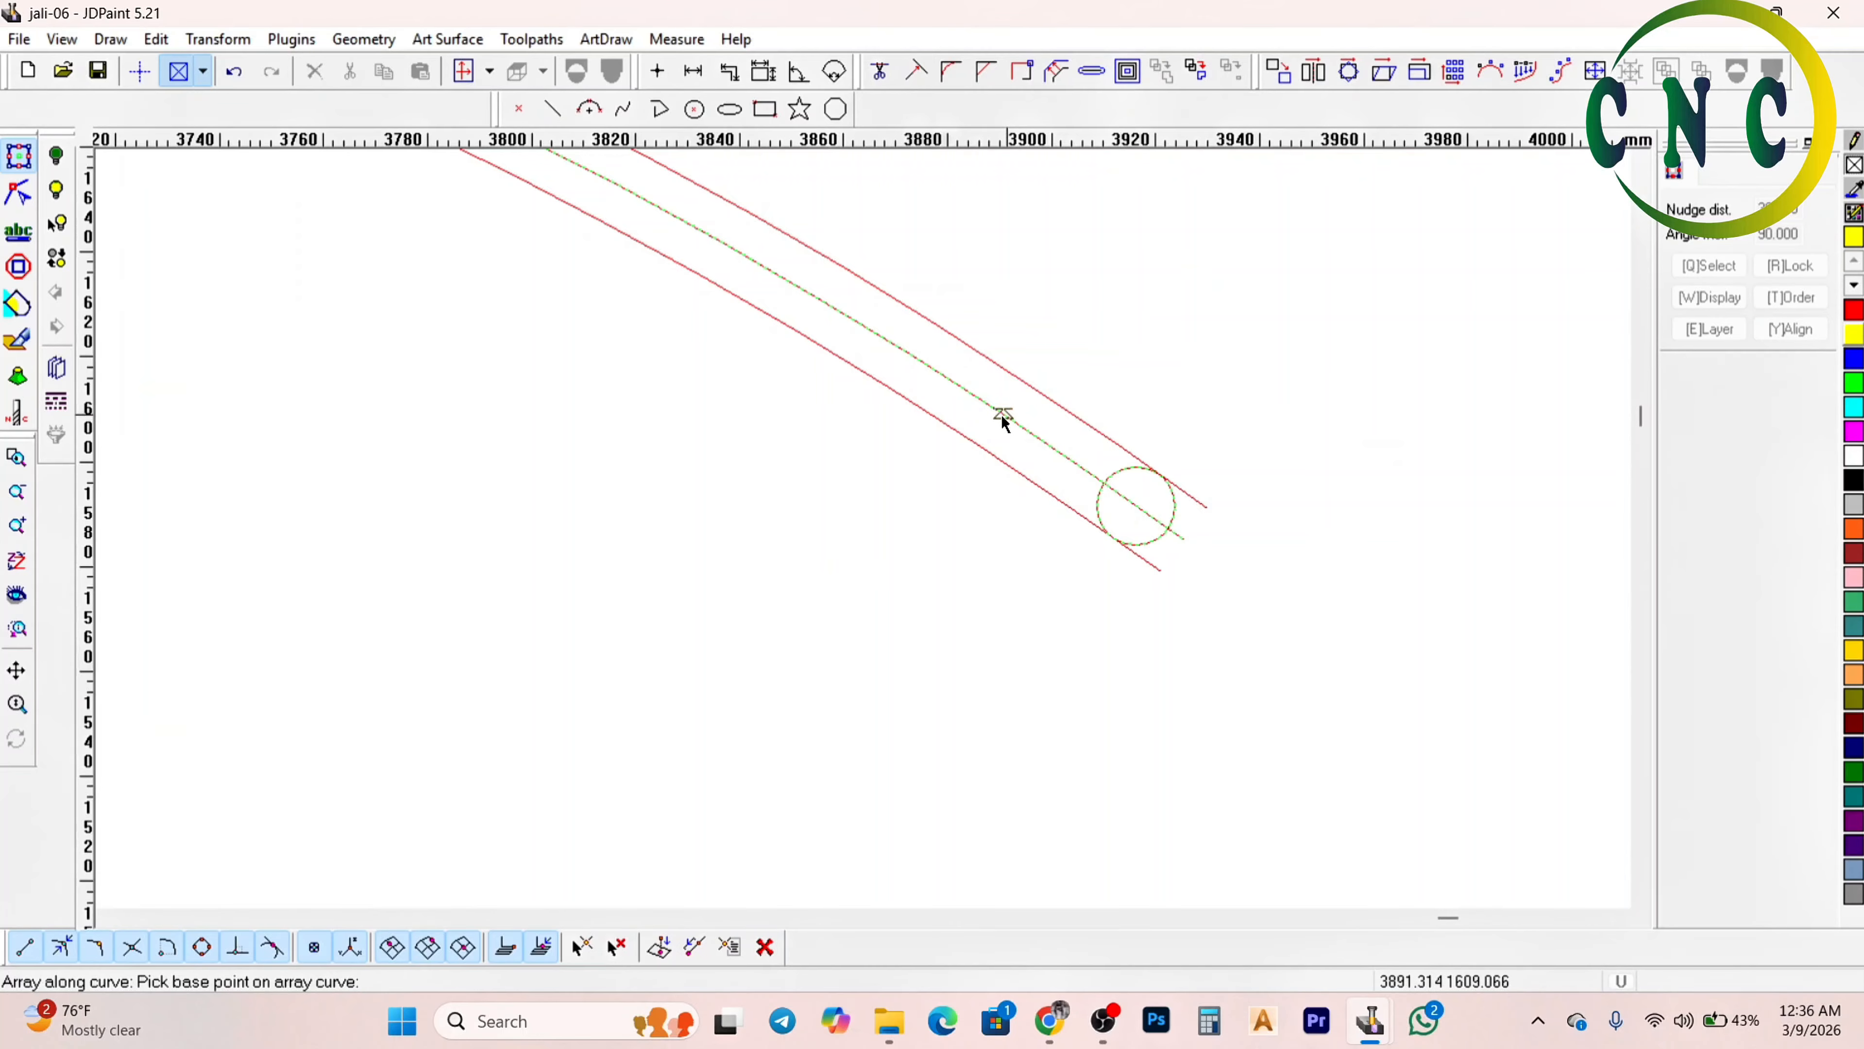
{"action": "left_click", "coordinate": [1002, 417]}
{"action": "left_click", "coordinate": [960, 394]}
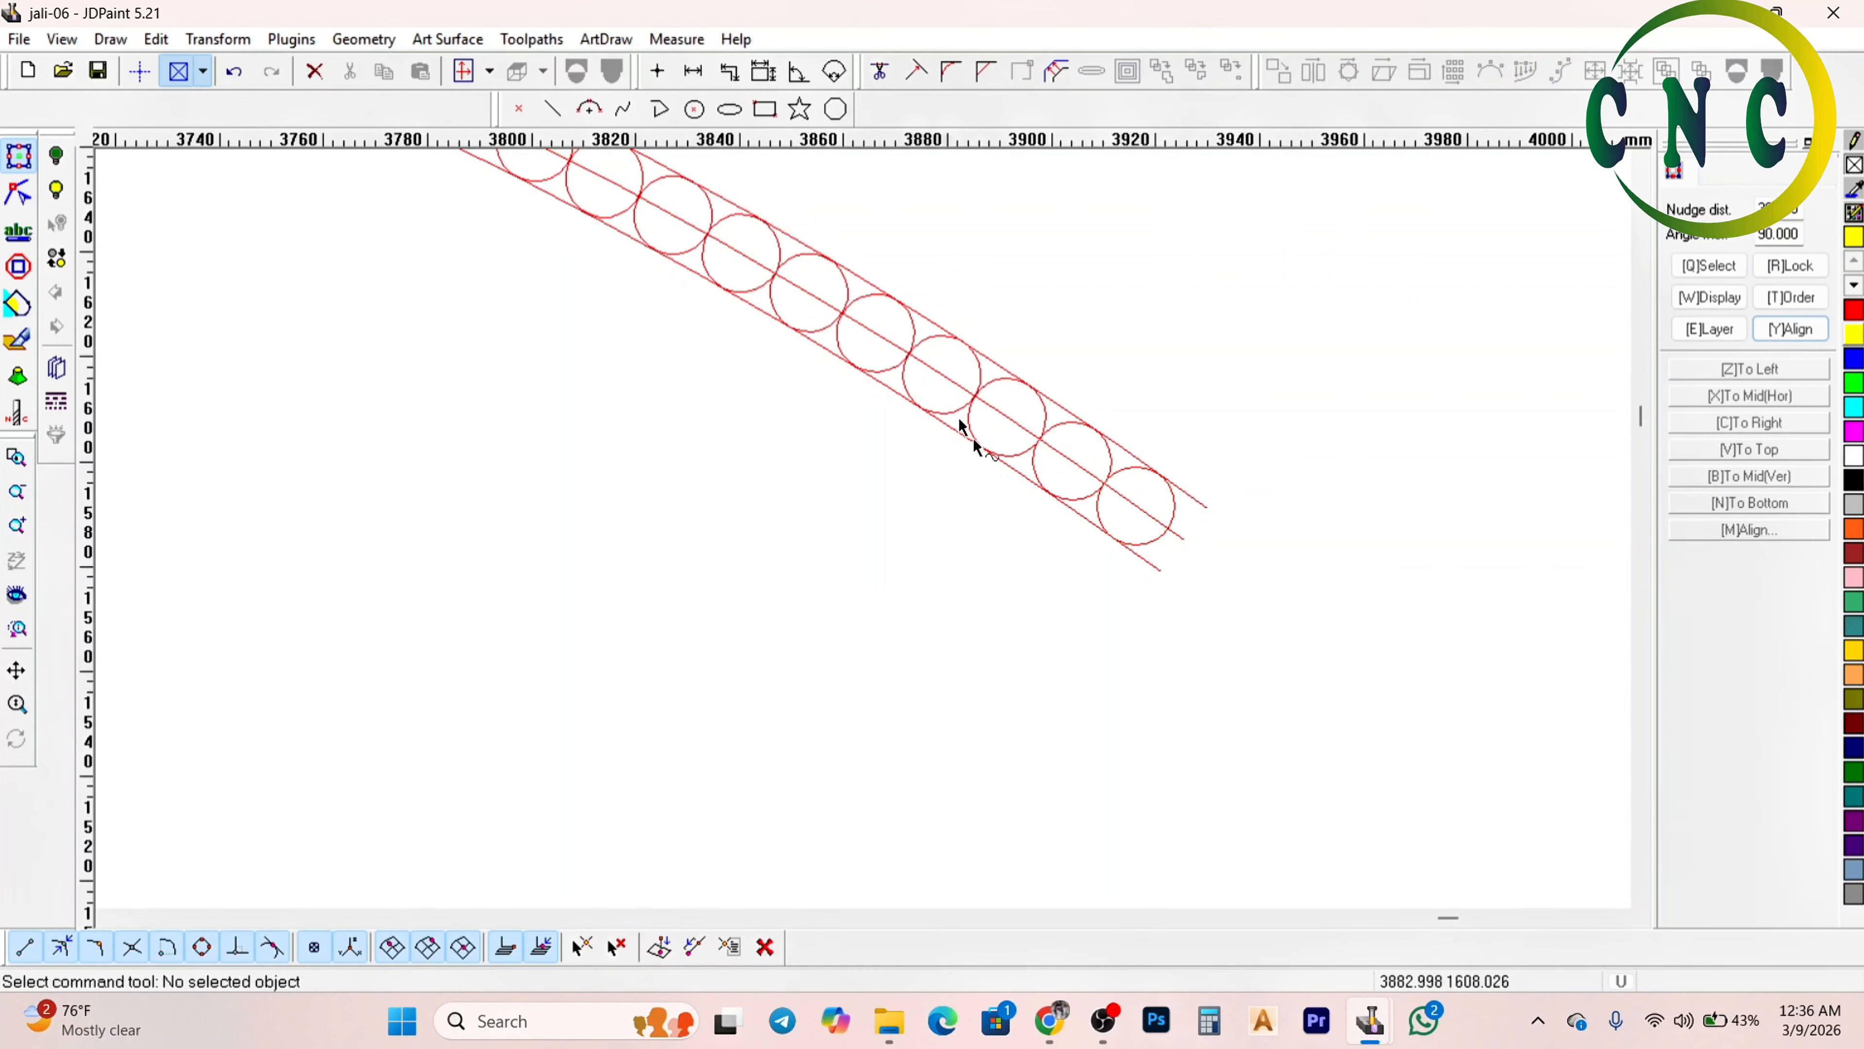
Array the upper-left end circle of the row further up the middle curve, using 10 rotated items at 15 mm spacing along the curve length
{"action": "scroll", "coordinate": [977, 448], "scroll_direction": "down", "scroll_amount": 3}
{"action": "scroll", "coordinate": [755, 312], "scroll_direction": "up", "scroll_amount": 6}
{"action": "scroll", "coordinate": [790, 308], "scroll_direction": "down", "scroll_amount": 2}
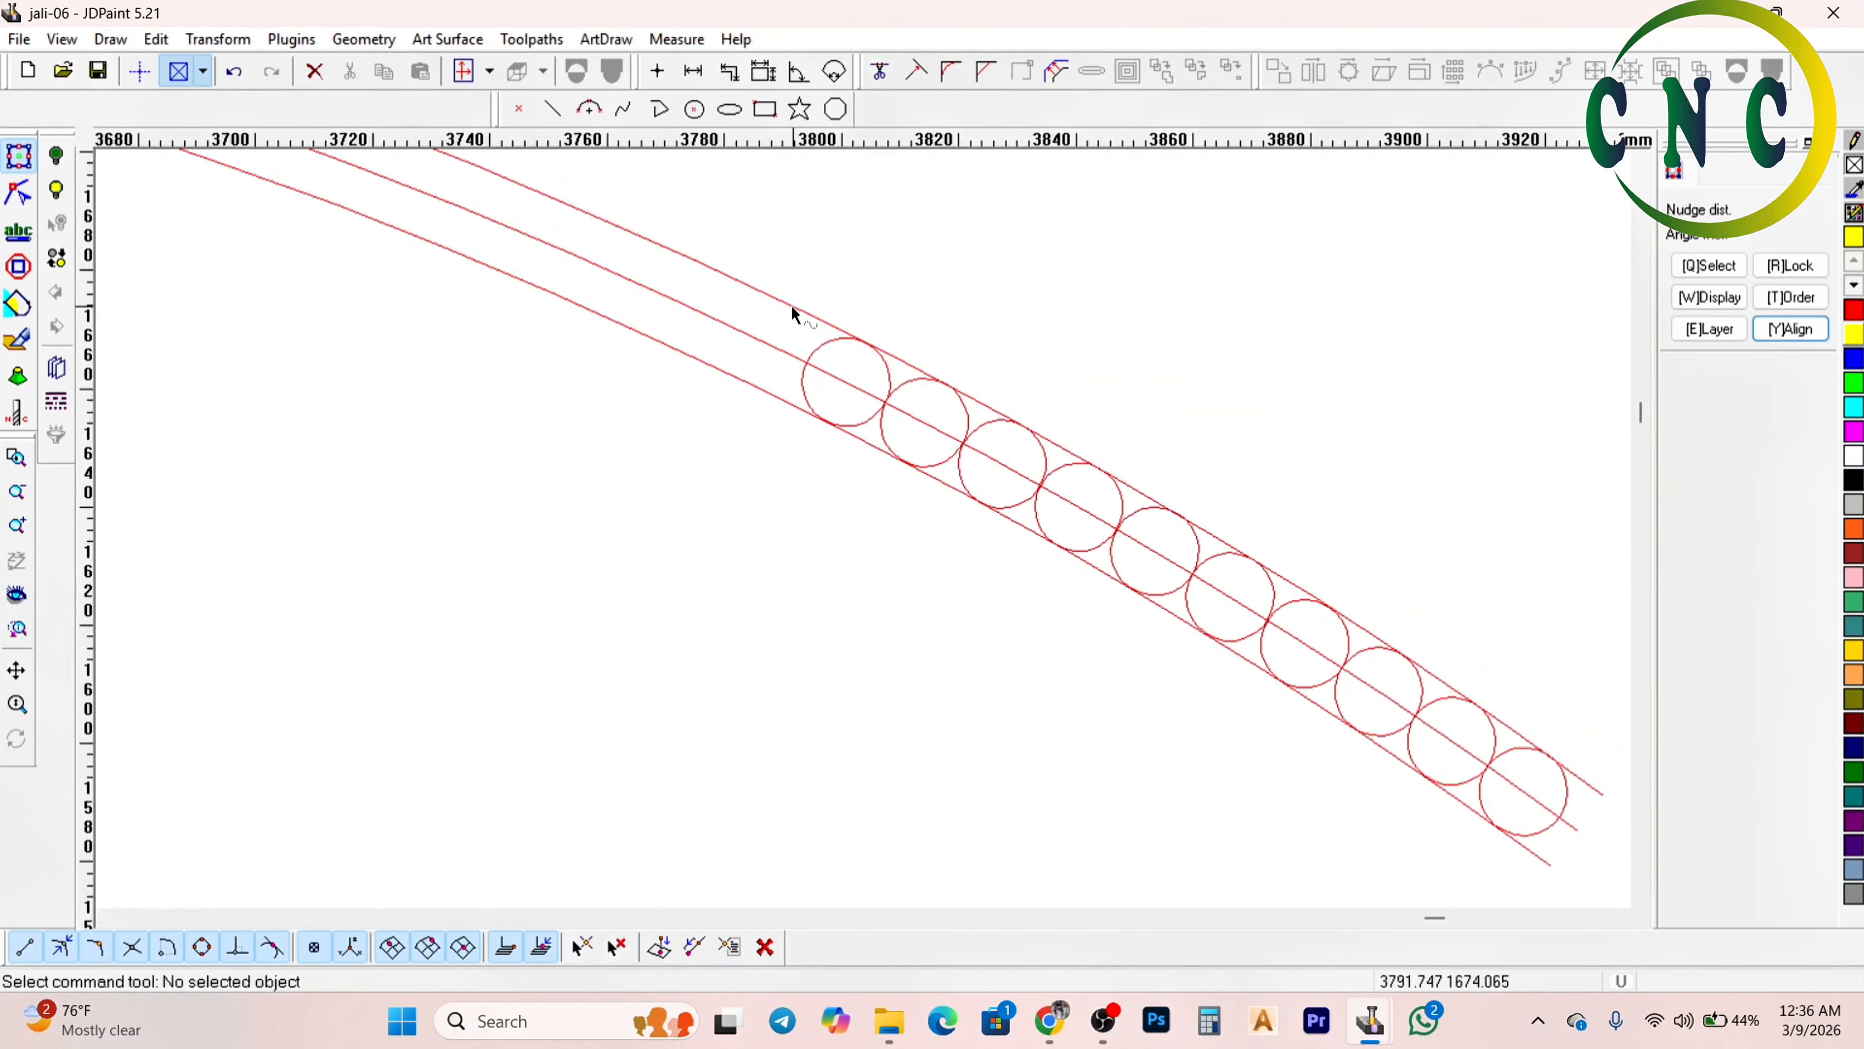
{"action": "scroll", "coordinate": [828, 362], "scroll_direction": "up", "scroll_amount": 2}
{"action": "left_click", "coordinate": [826, 359]}
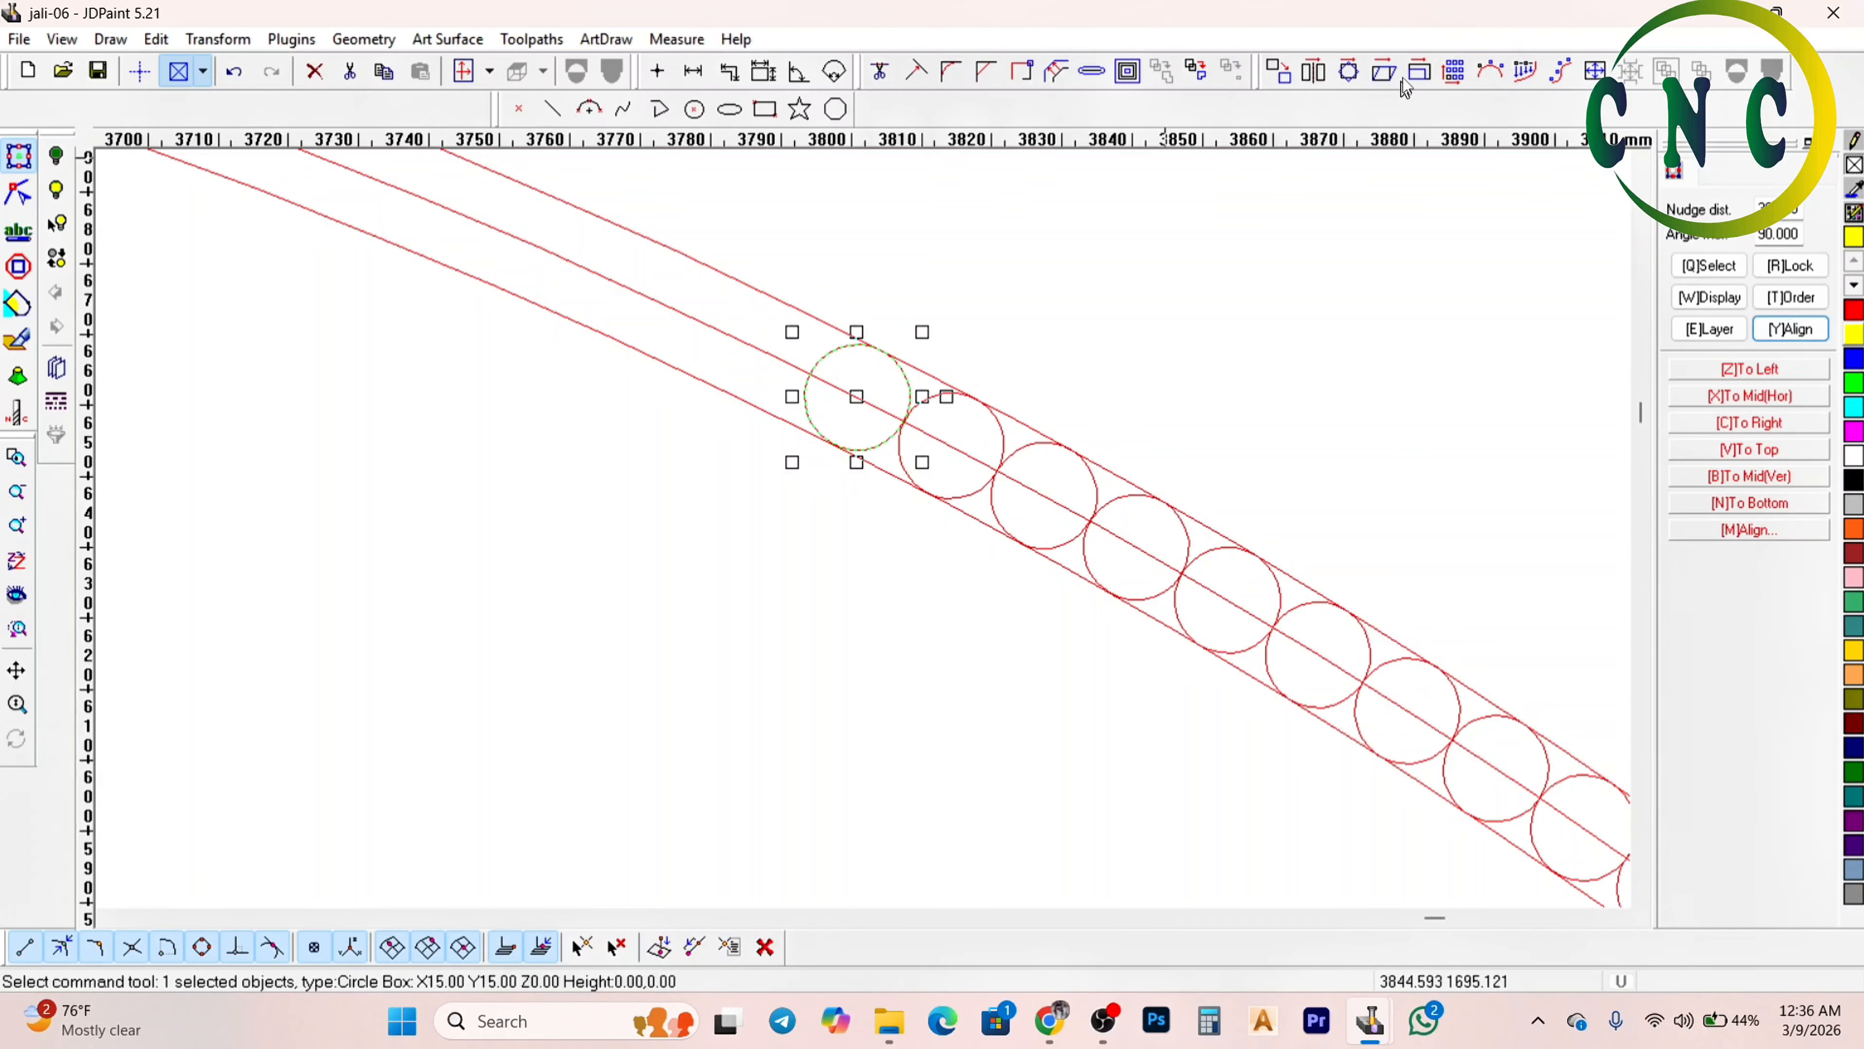
{"action": "left_click", "coordinate": [1523, 71]}
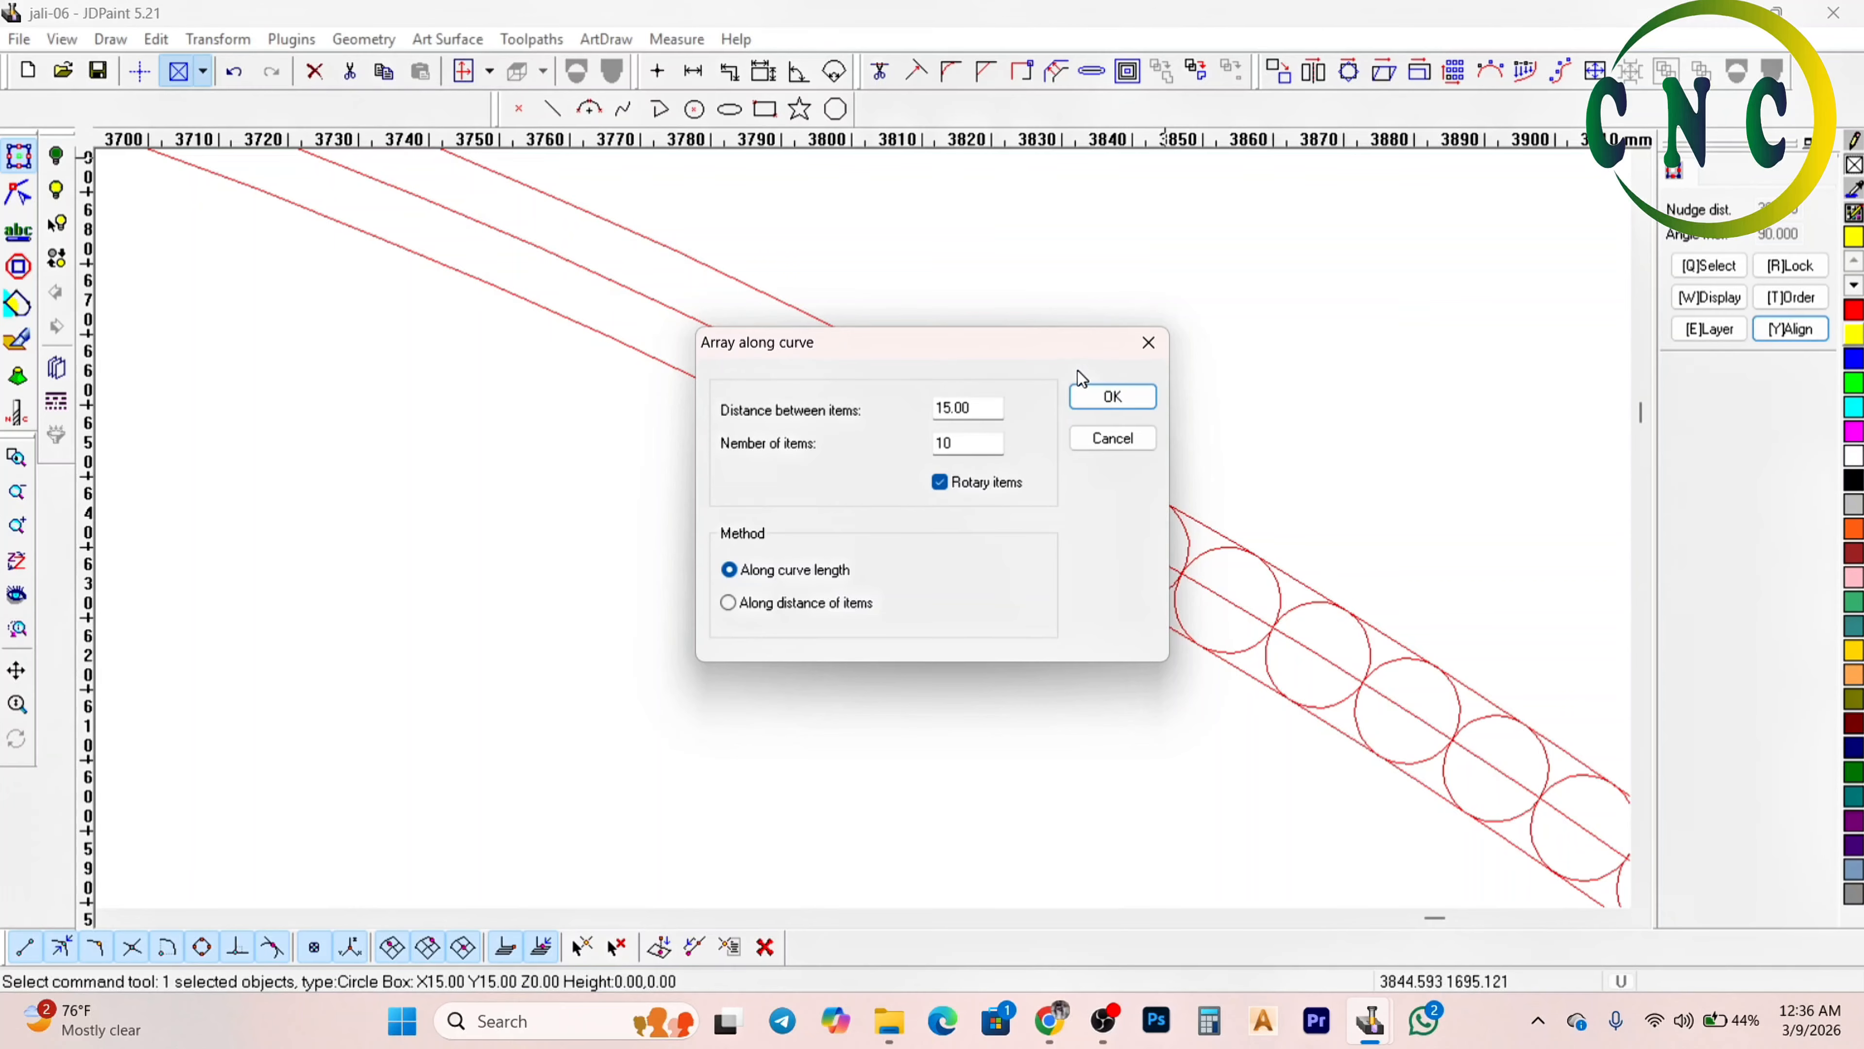
{"action": "left_click", "coordinate": [1110, 397]}
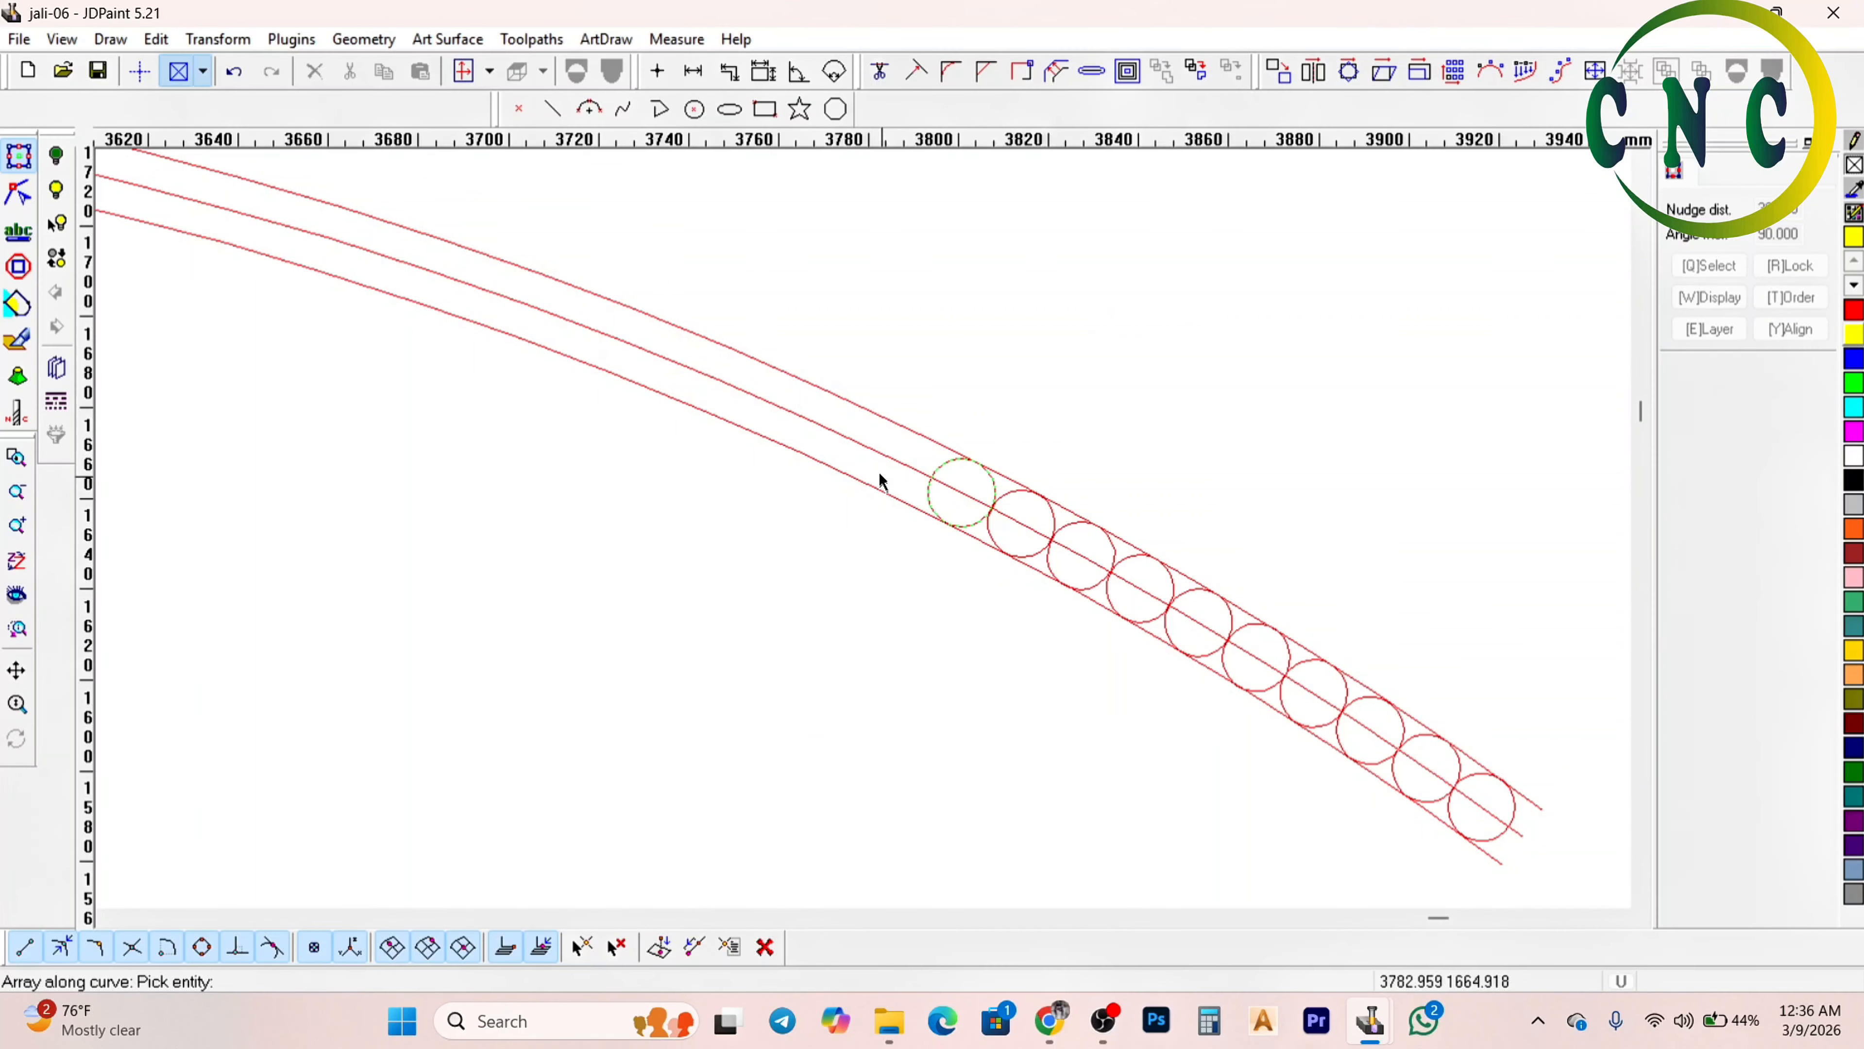
{"action": "left_click", "coordinate": [887, 447]}
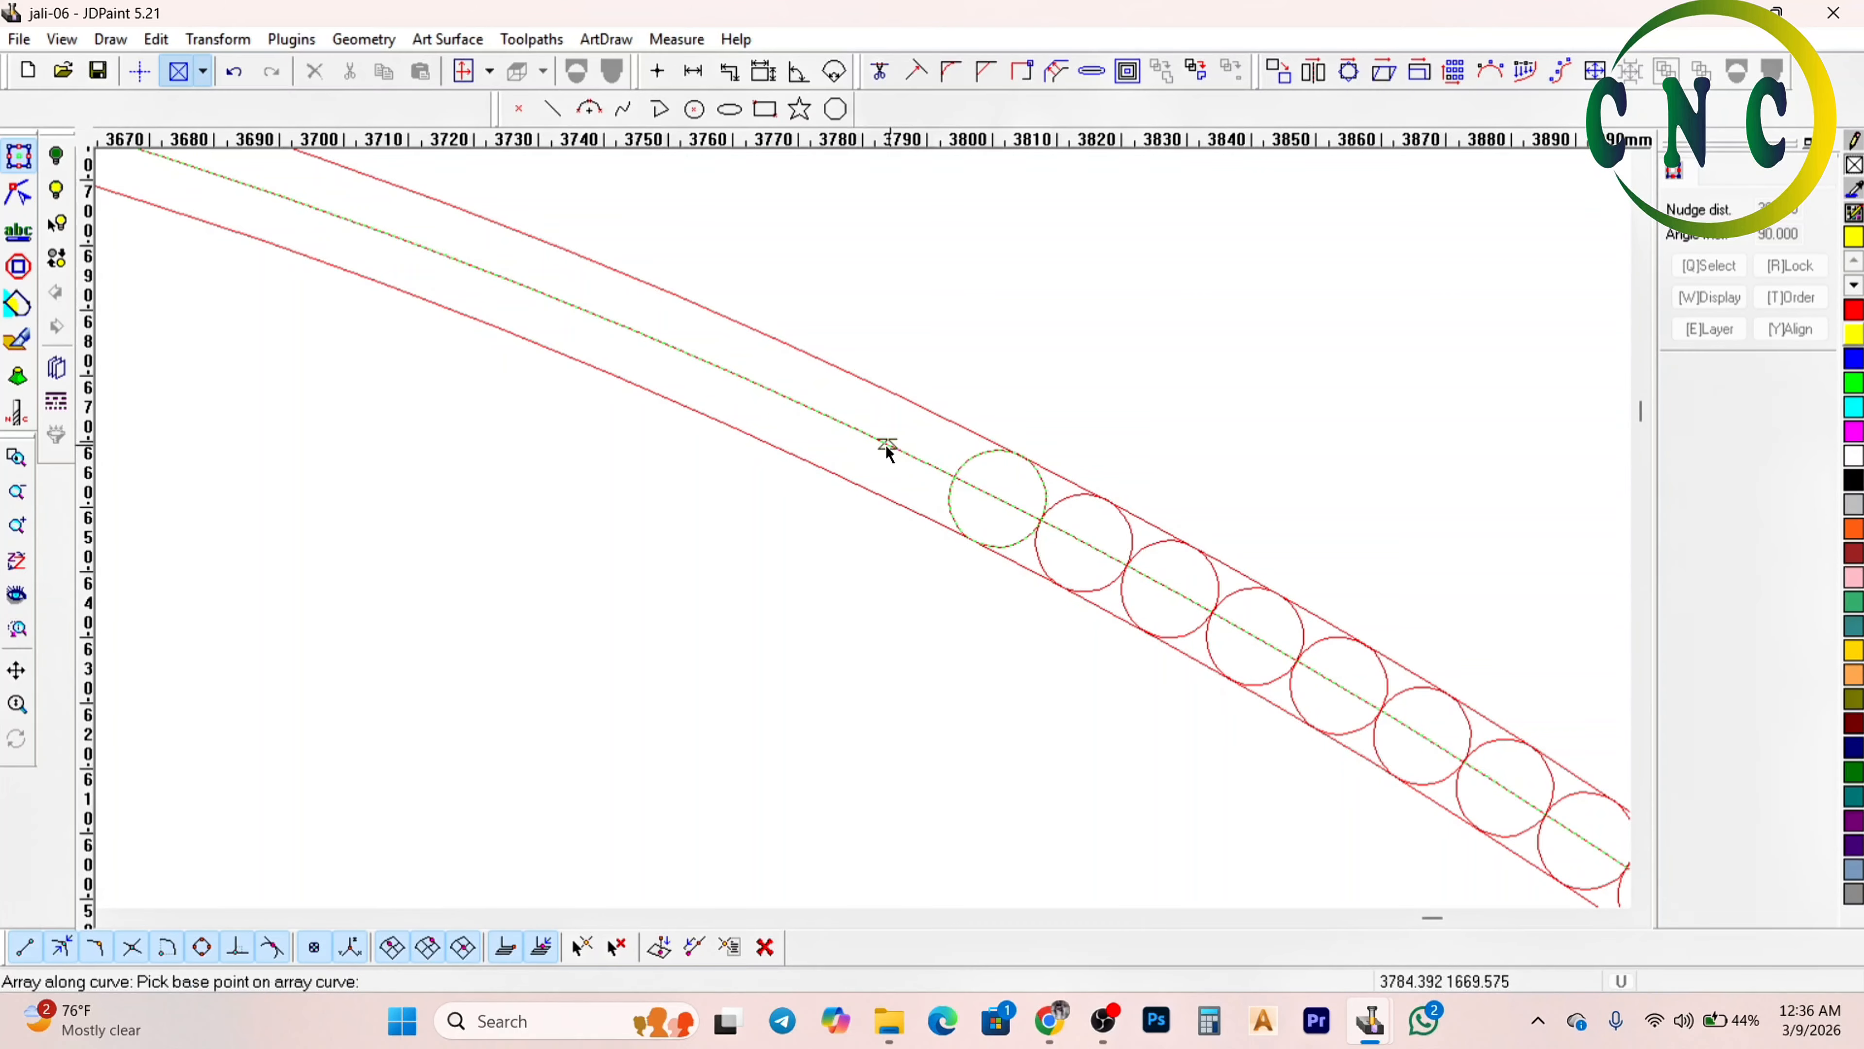
{"action": "left_click", "coordinate": [886, 445]}
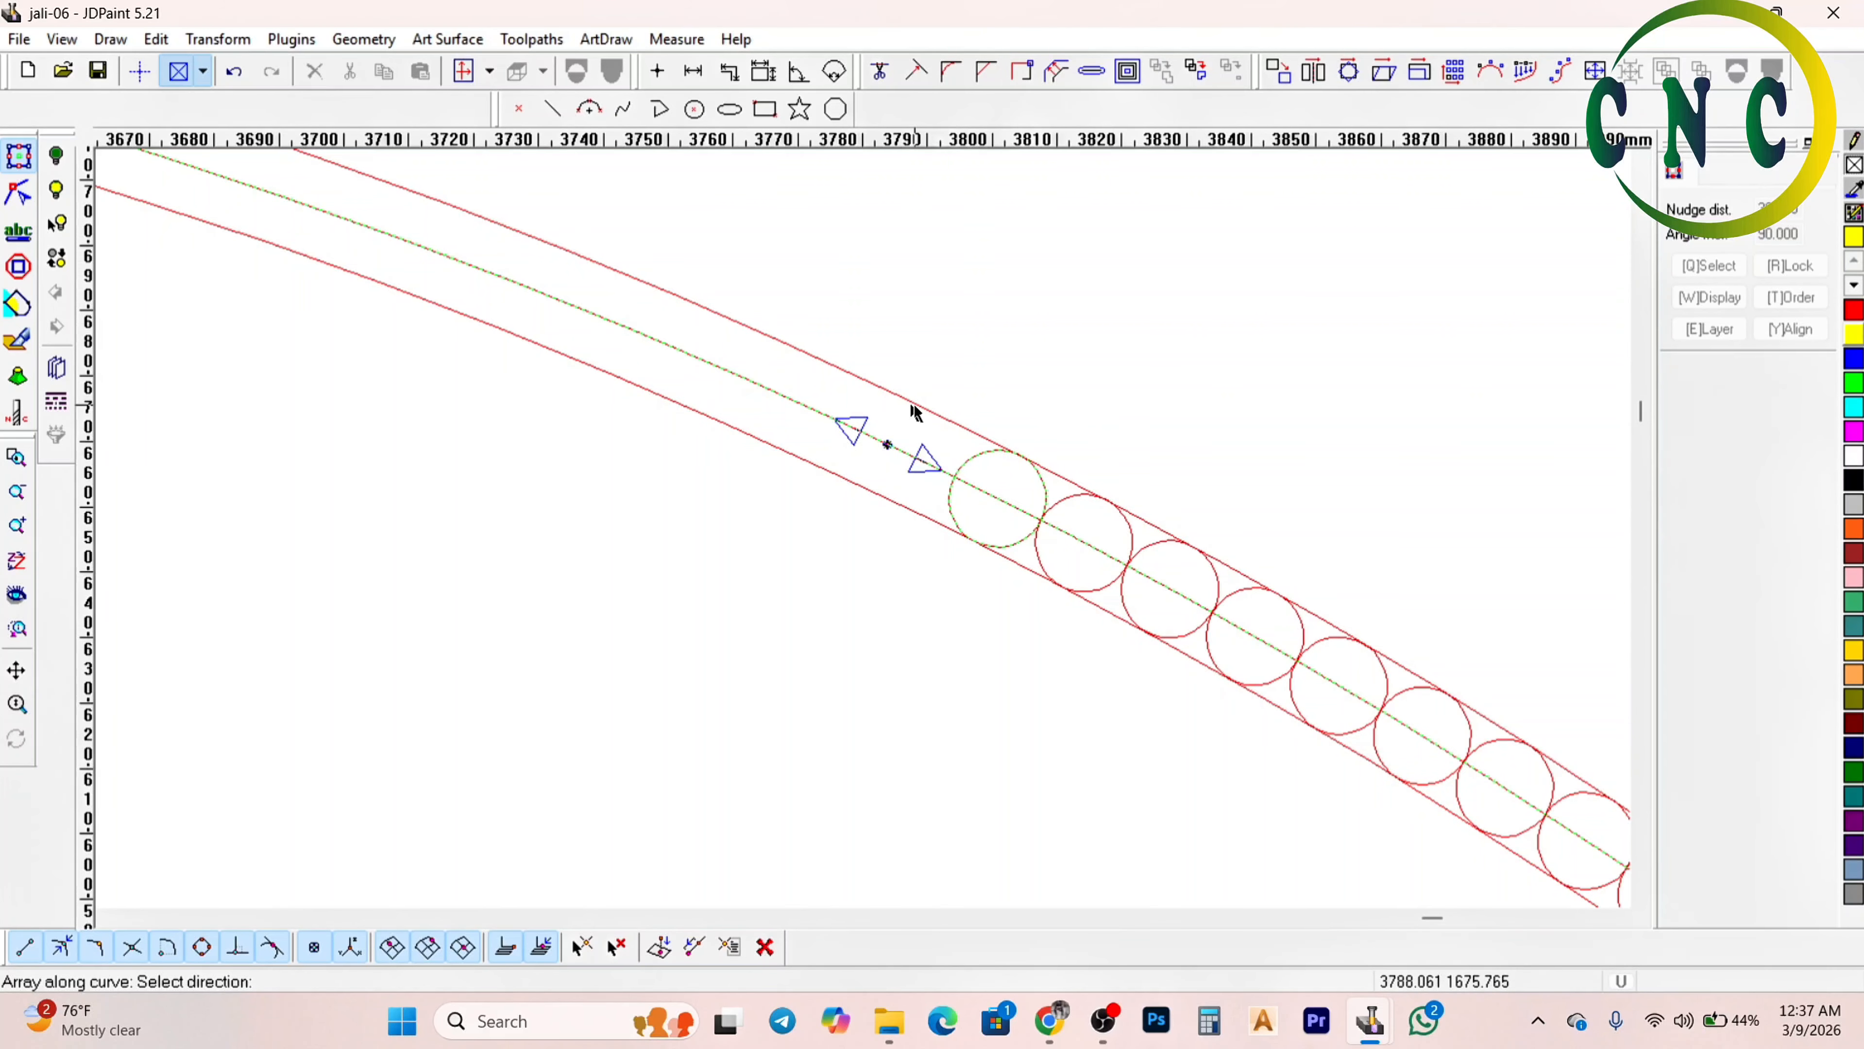
{"action": "left_click", "coordinate": [850, 433]}
{"action": "scroll", "coordinate": [1016, 498], "scroll_direction": "down", "scroll_amount": 2}
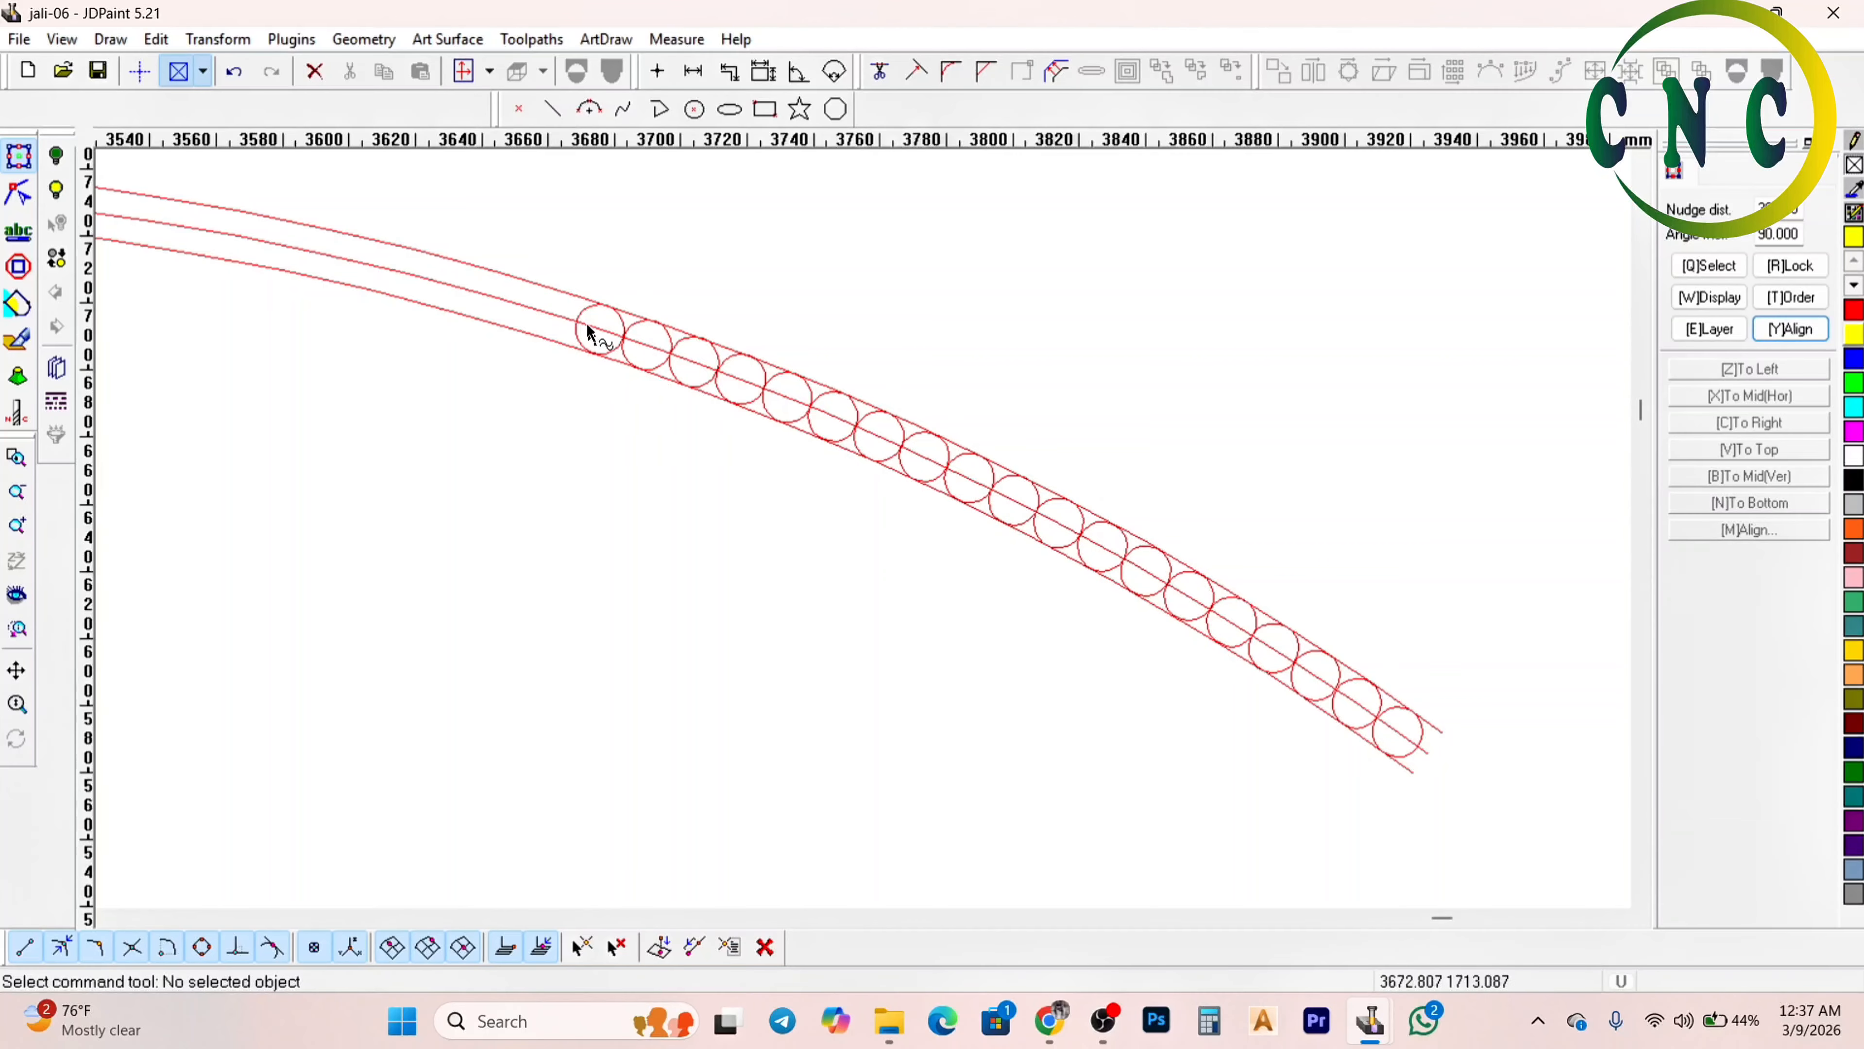
Repeat the 10-item, 15 mm array along the middle curve from the row's new leading circle, extending it leftward toward the crest
{"action": "scroll", "coordinate": [587, 334], "scroll_direction": "up", "scroll_amount": 2}
{"action": "left_click", "coordinate": [603, 307]}
{"action": "scroll", "coordinate": [861, 433], "scroll_direction": "down", "scroll_amount": 3}
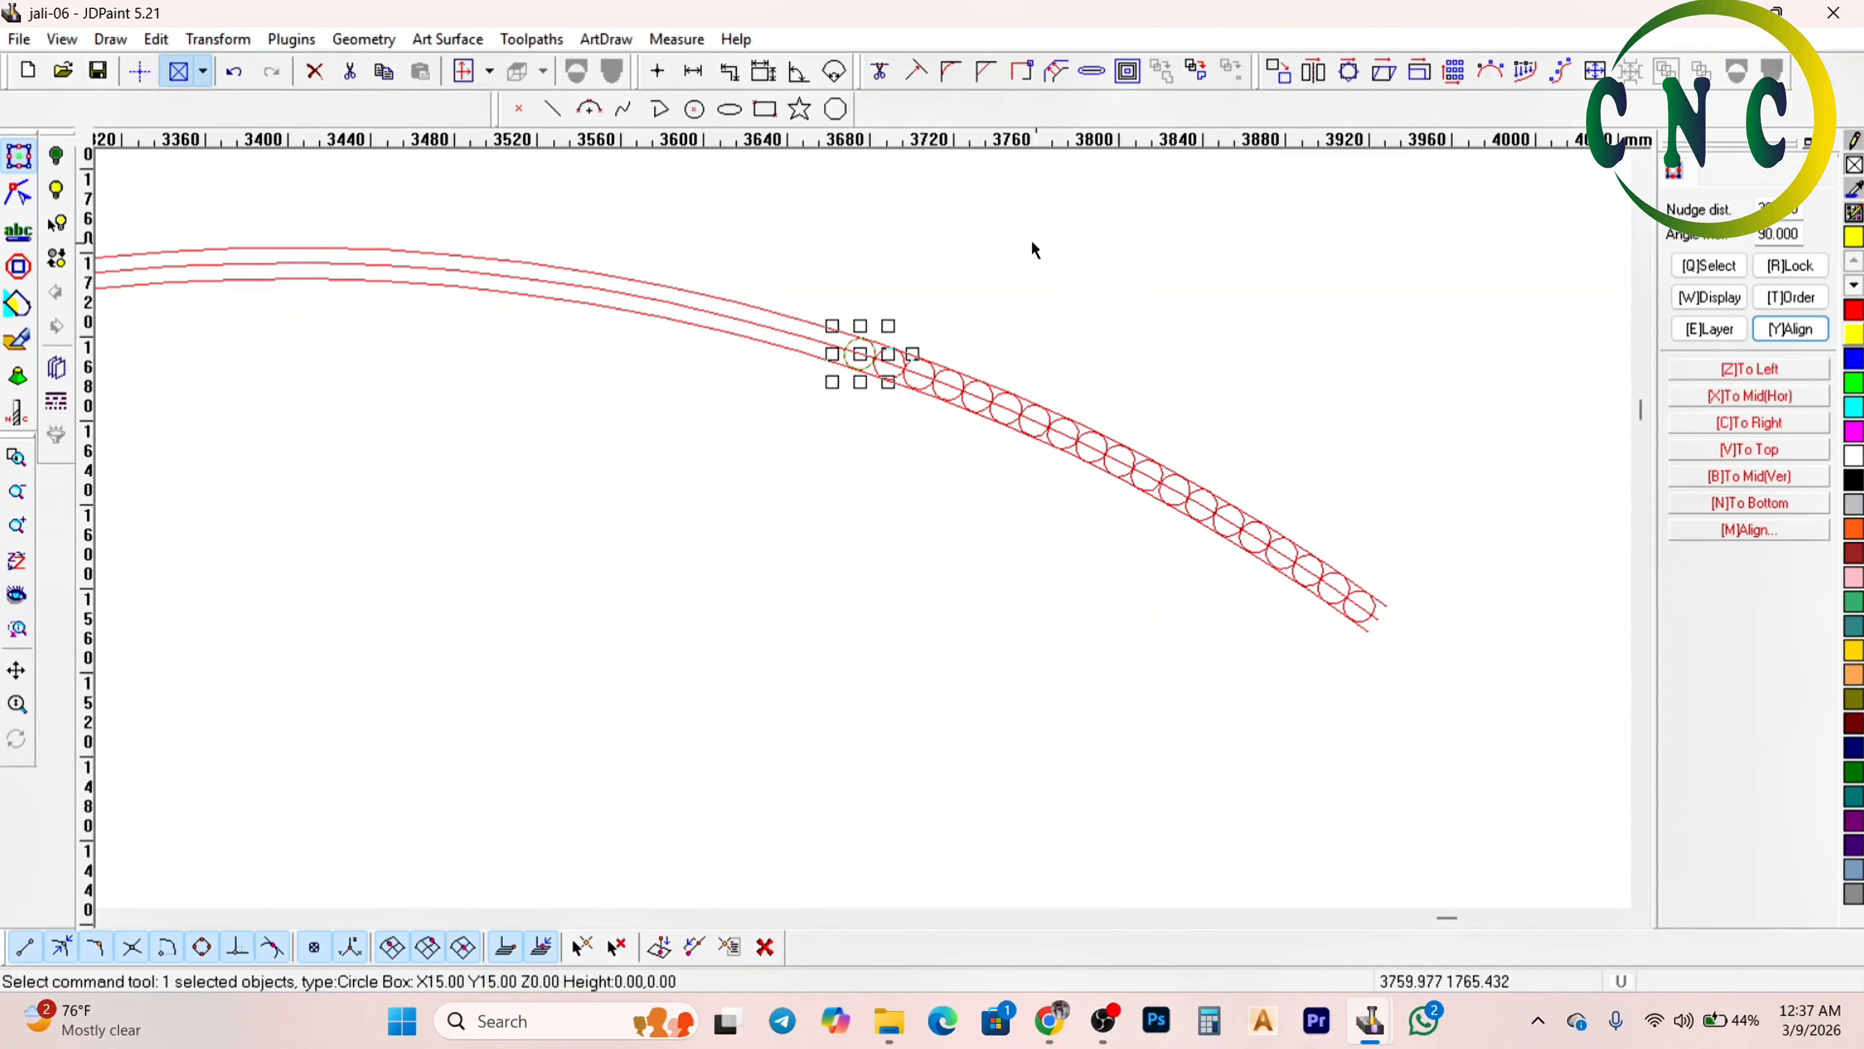
{"action": "scroll", "coordinate": [1011, 437], "scroll_direction": "down", "scroll_amount": 3}
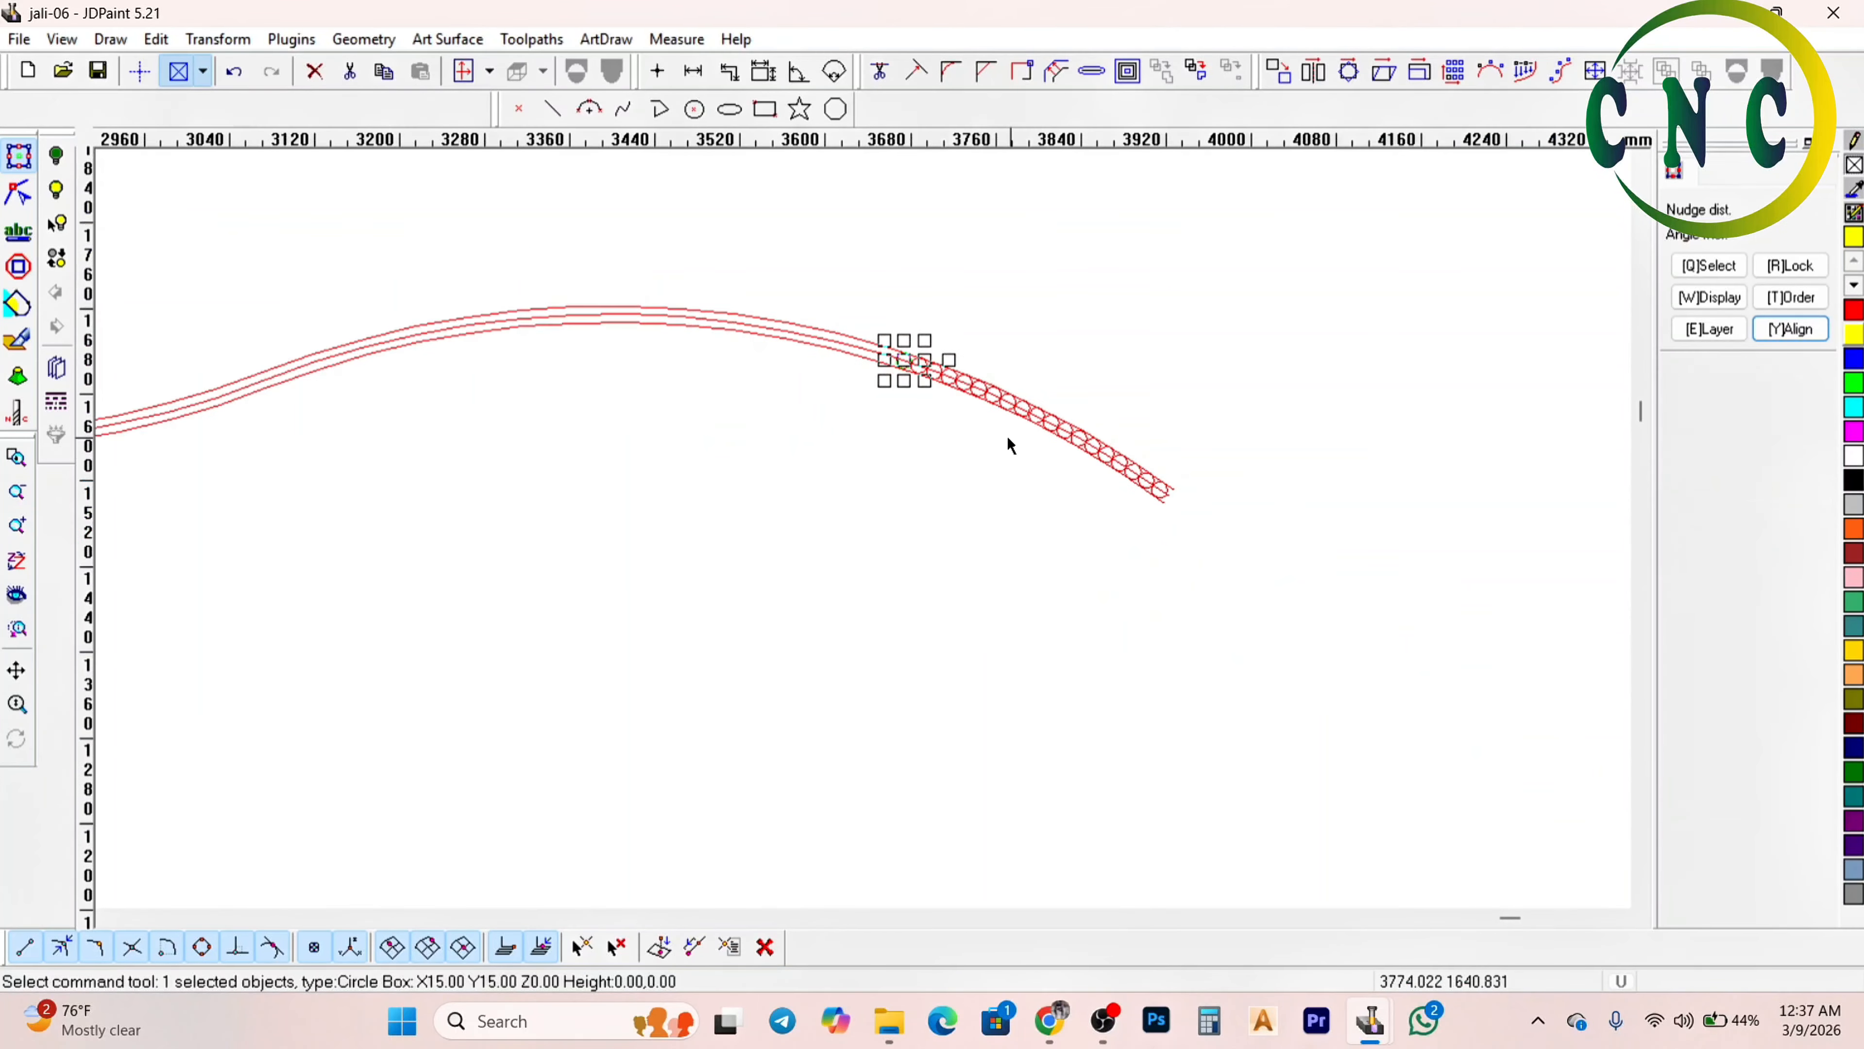
{"action": "left_click", "coordinate": [1523, 73]}
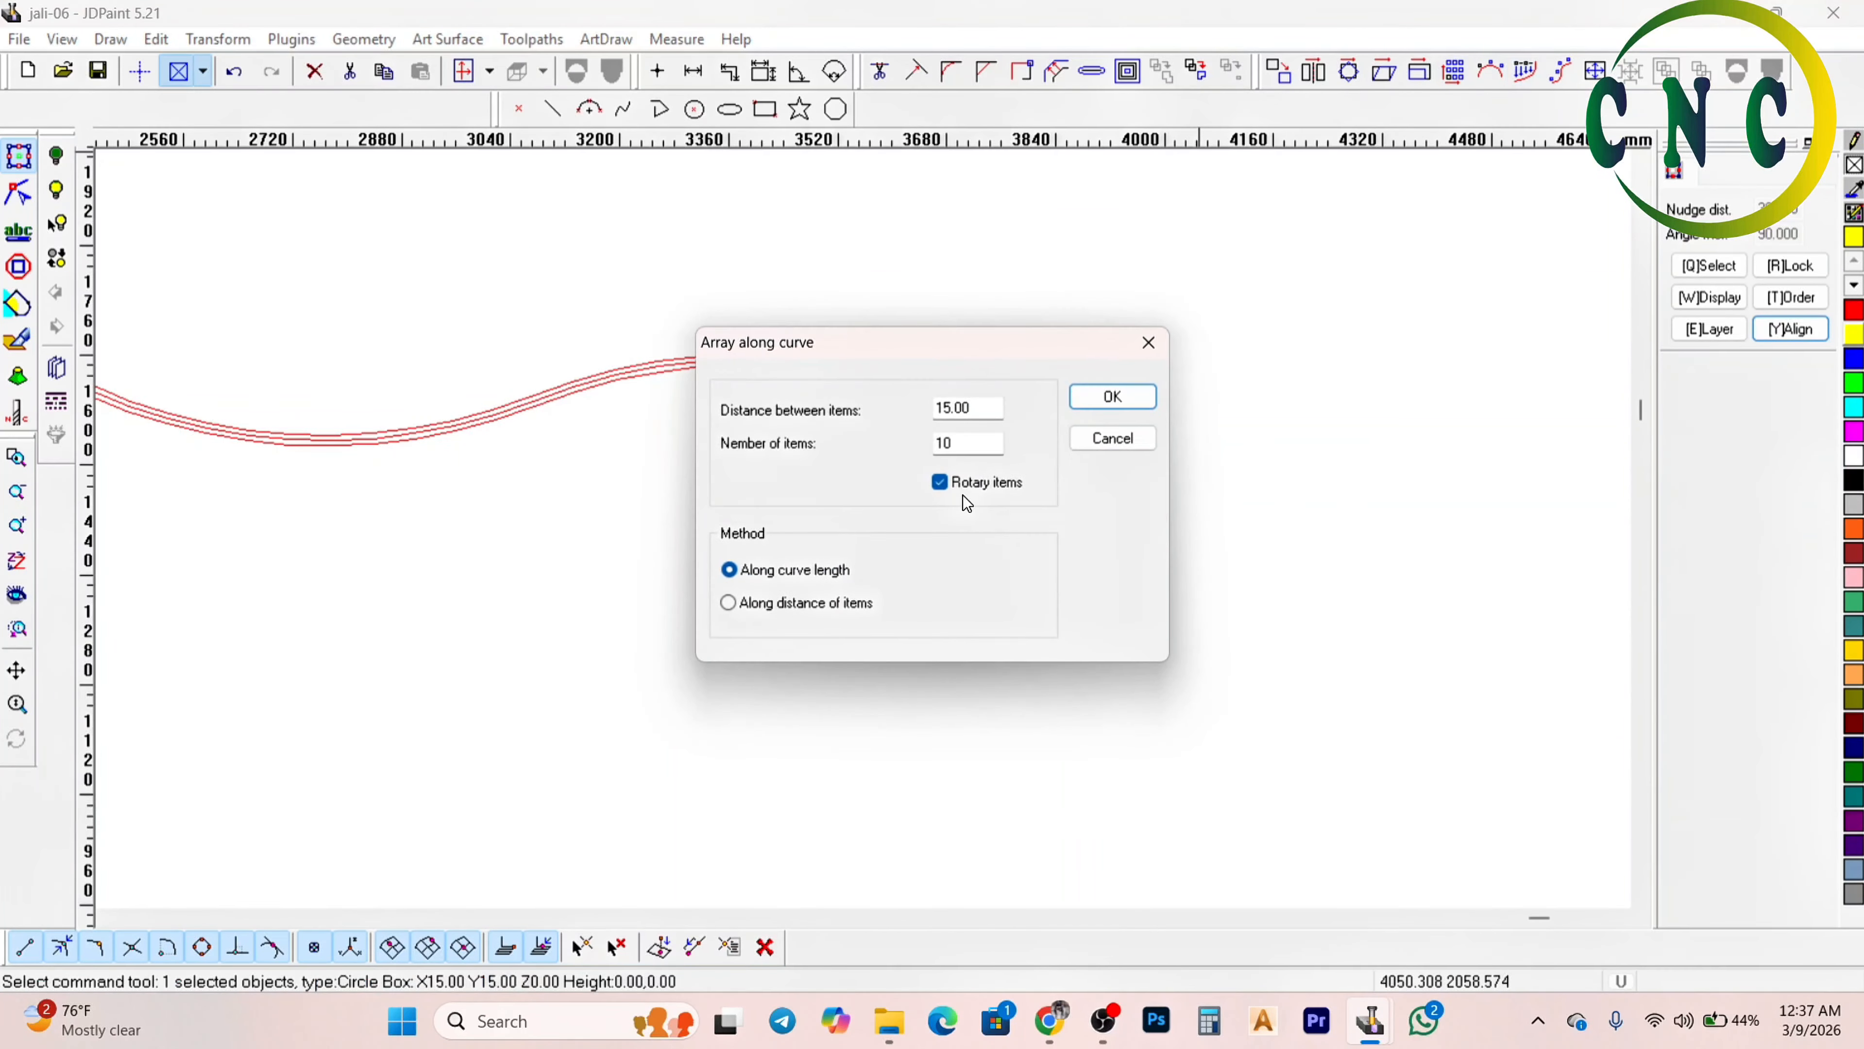
{"action": "left_click", "coordinate": [1112, 396]}
{"action": "scroll", "coordinate": [828, 395], "scroll_direction": "up", "scroll_amount": 3}
{"action": "left_click", "coordinate": [976, 371]}
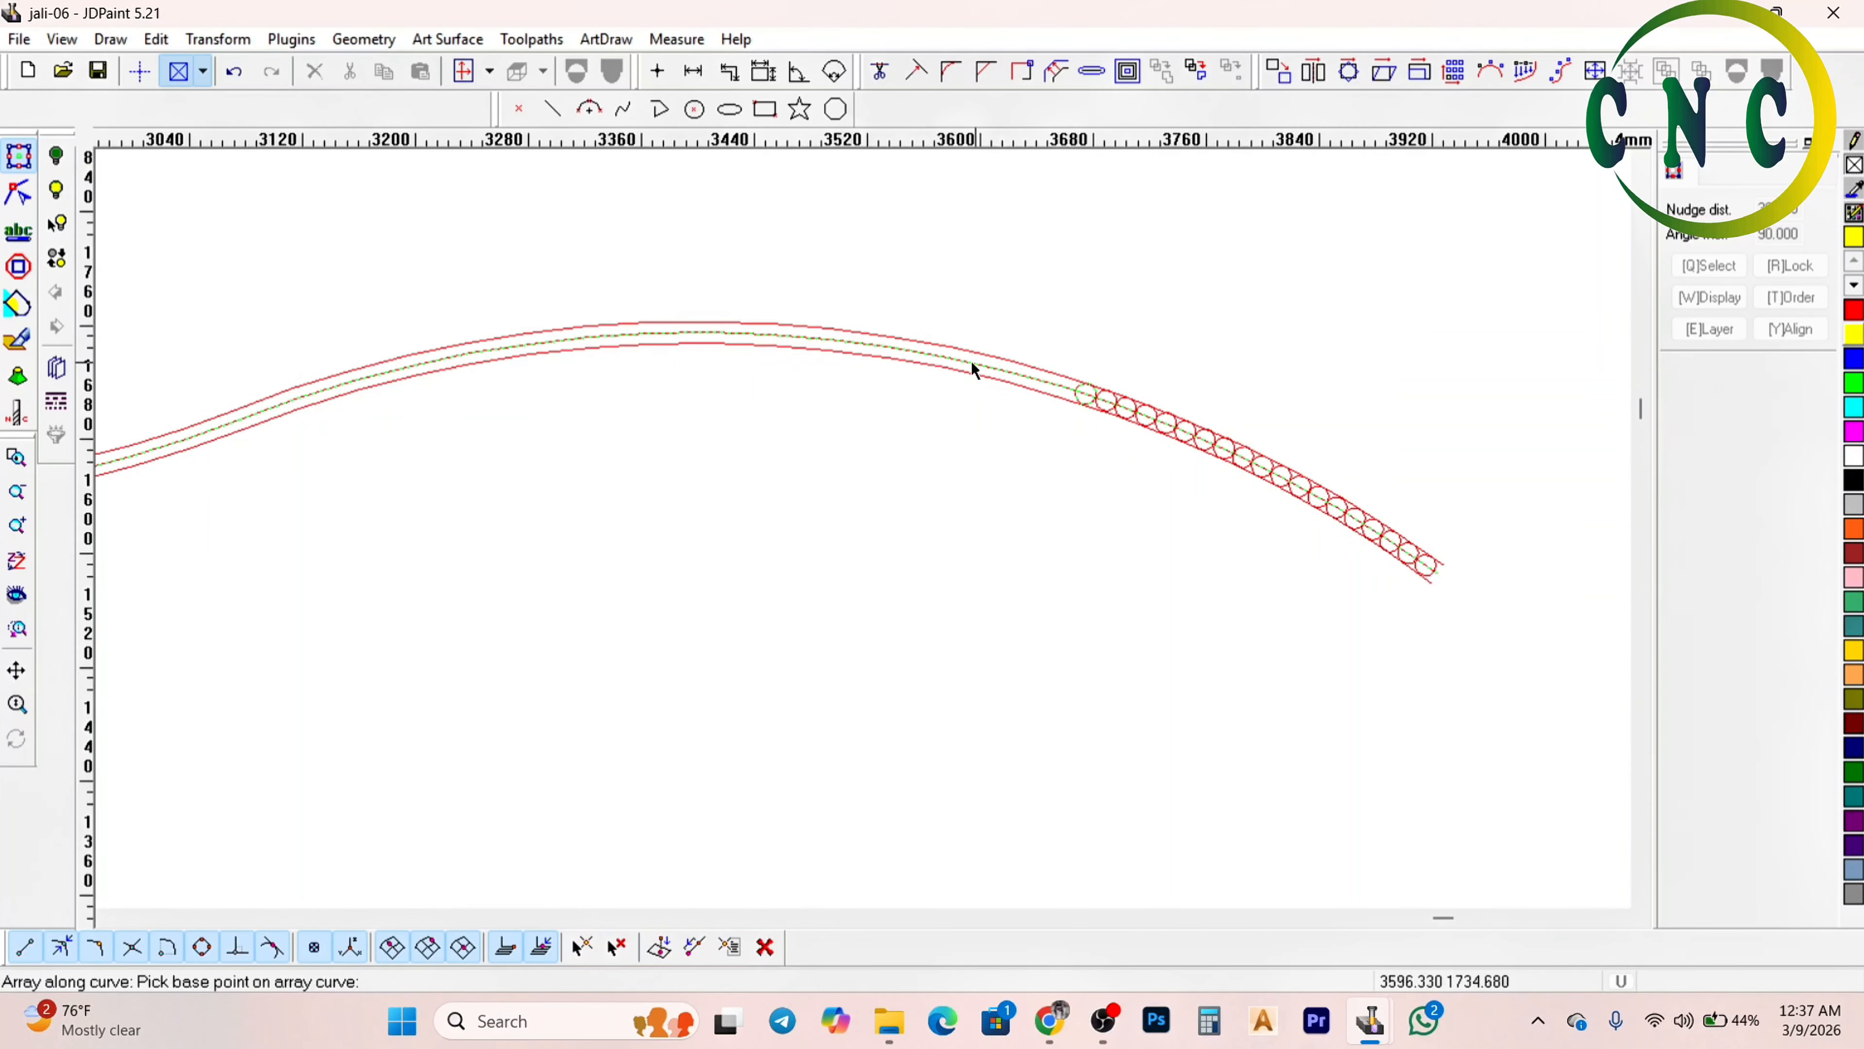
{"action": "left_click", "coordinate": [969, 367]}
{"action": "left_click", "coordinate": [936, 358]}
{"action": "scroll", "coordinate": [915, 371], "scroll_direction": "up", "scroll_amount": 4}
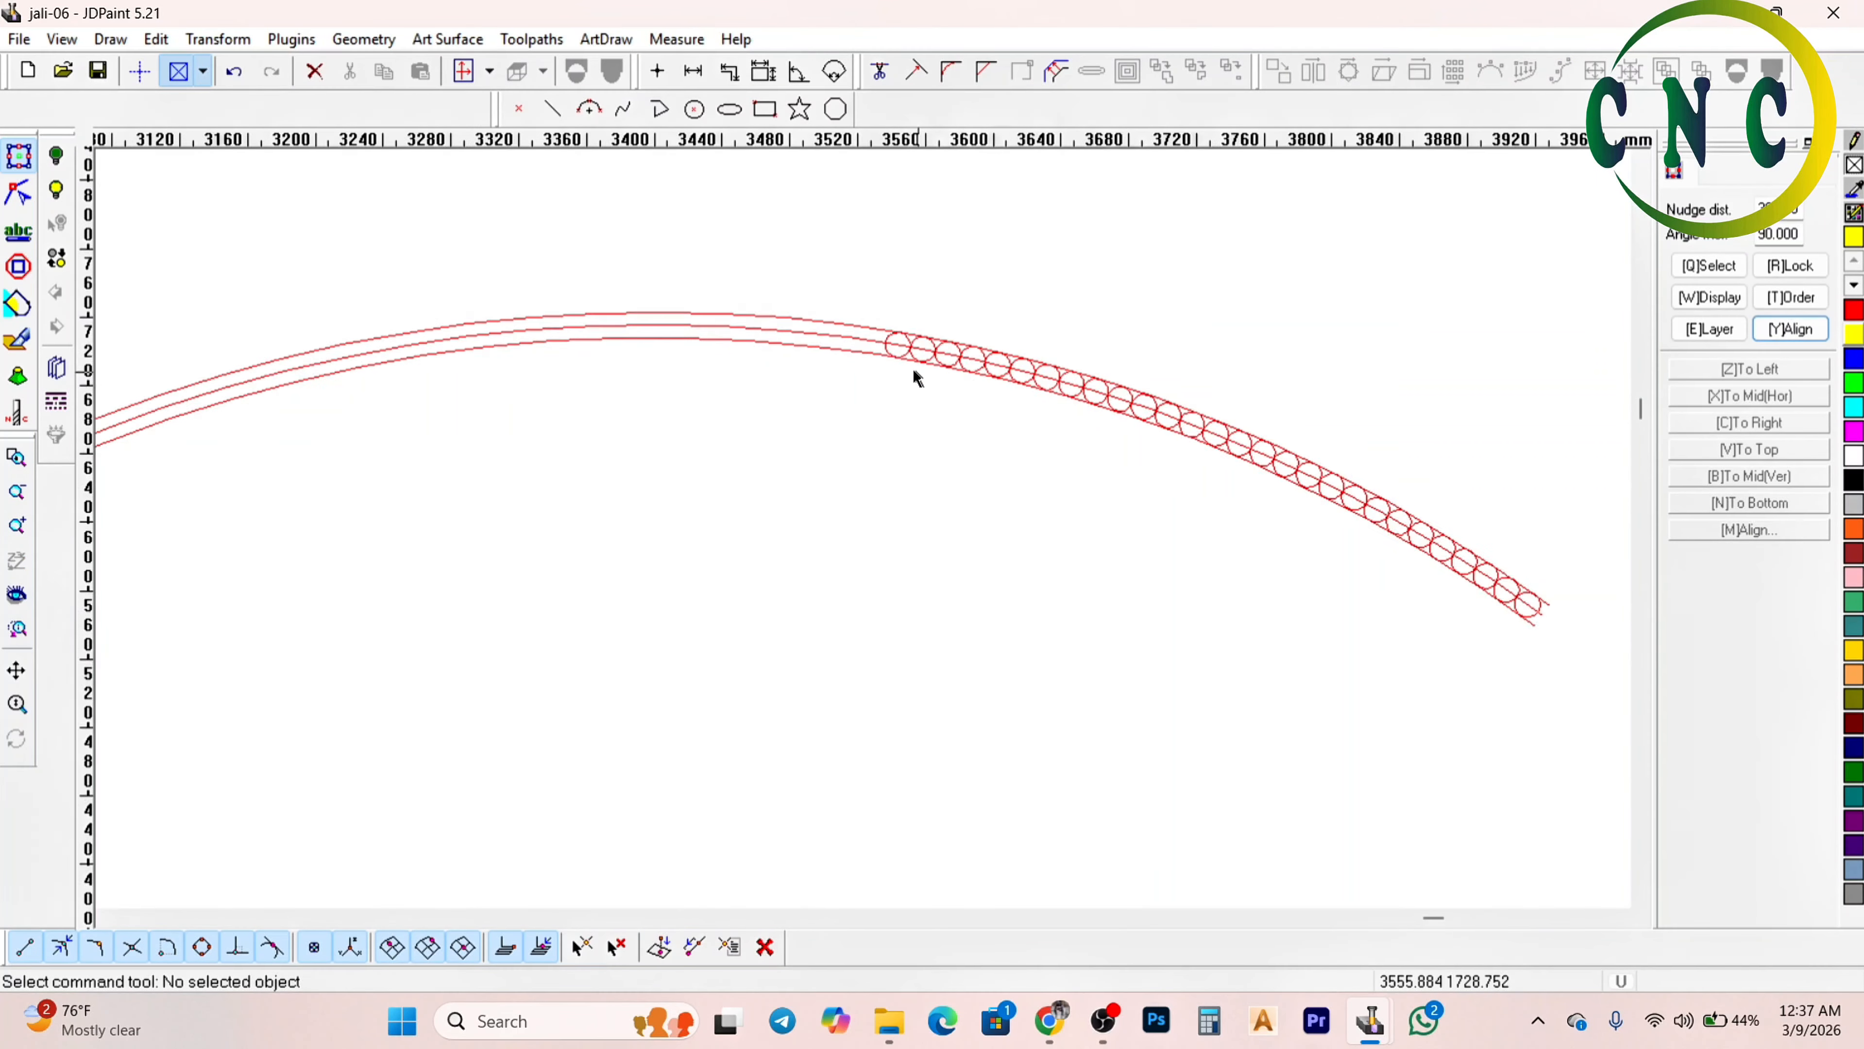
Extend the circle row up to the wave's crest by arraying its leading circle along the middle curve, 10 items at 15 mm
{"action": "left_click", "coordinate": [888, 340]}
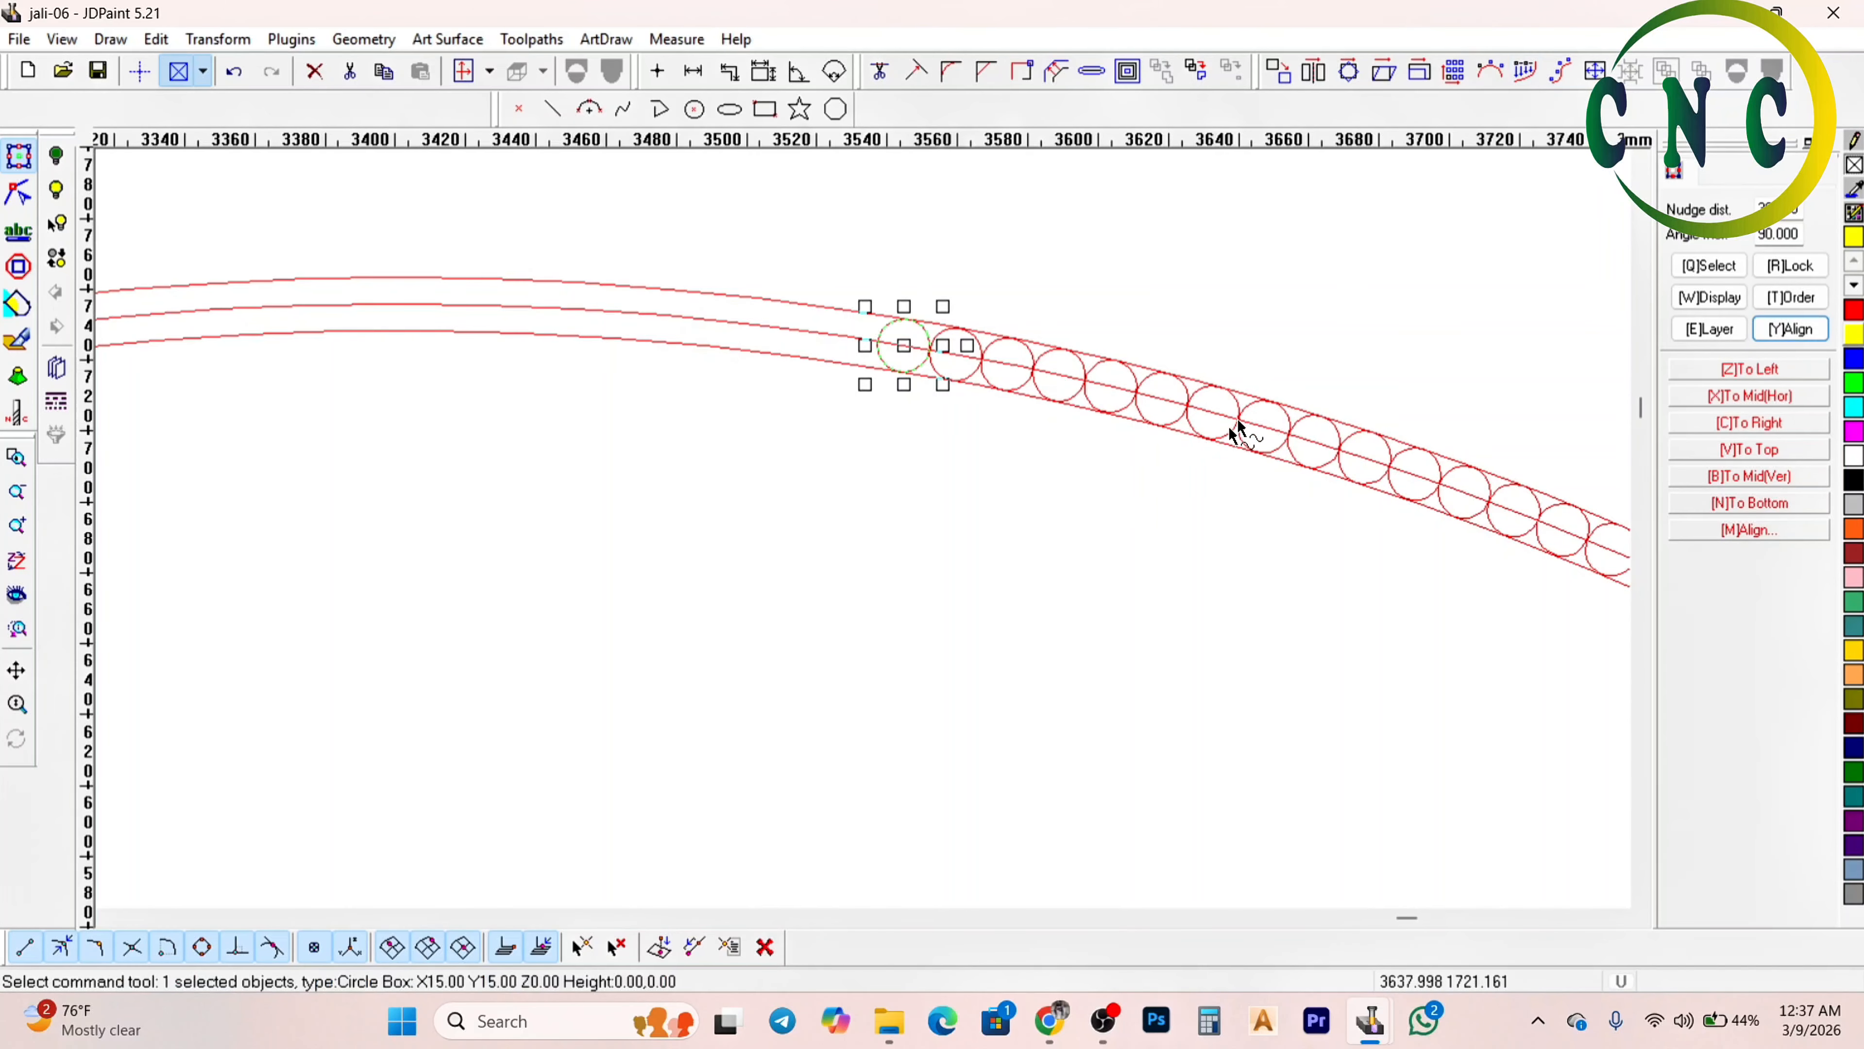
{"action": "left_click", "coordinate": [1518, 73]}
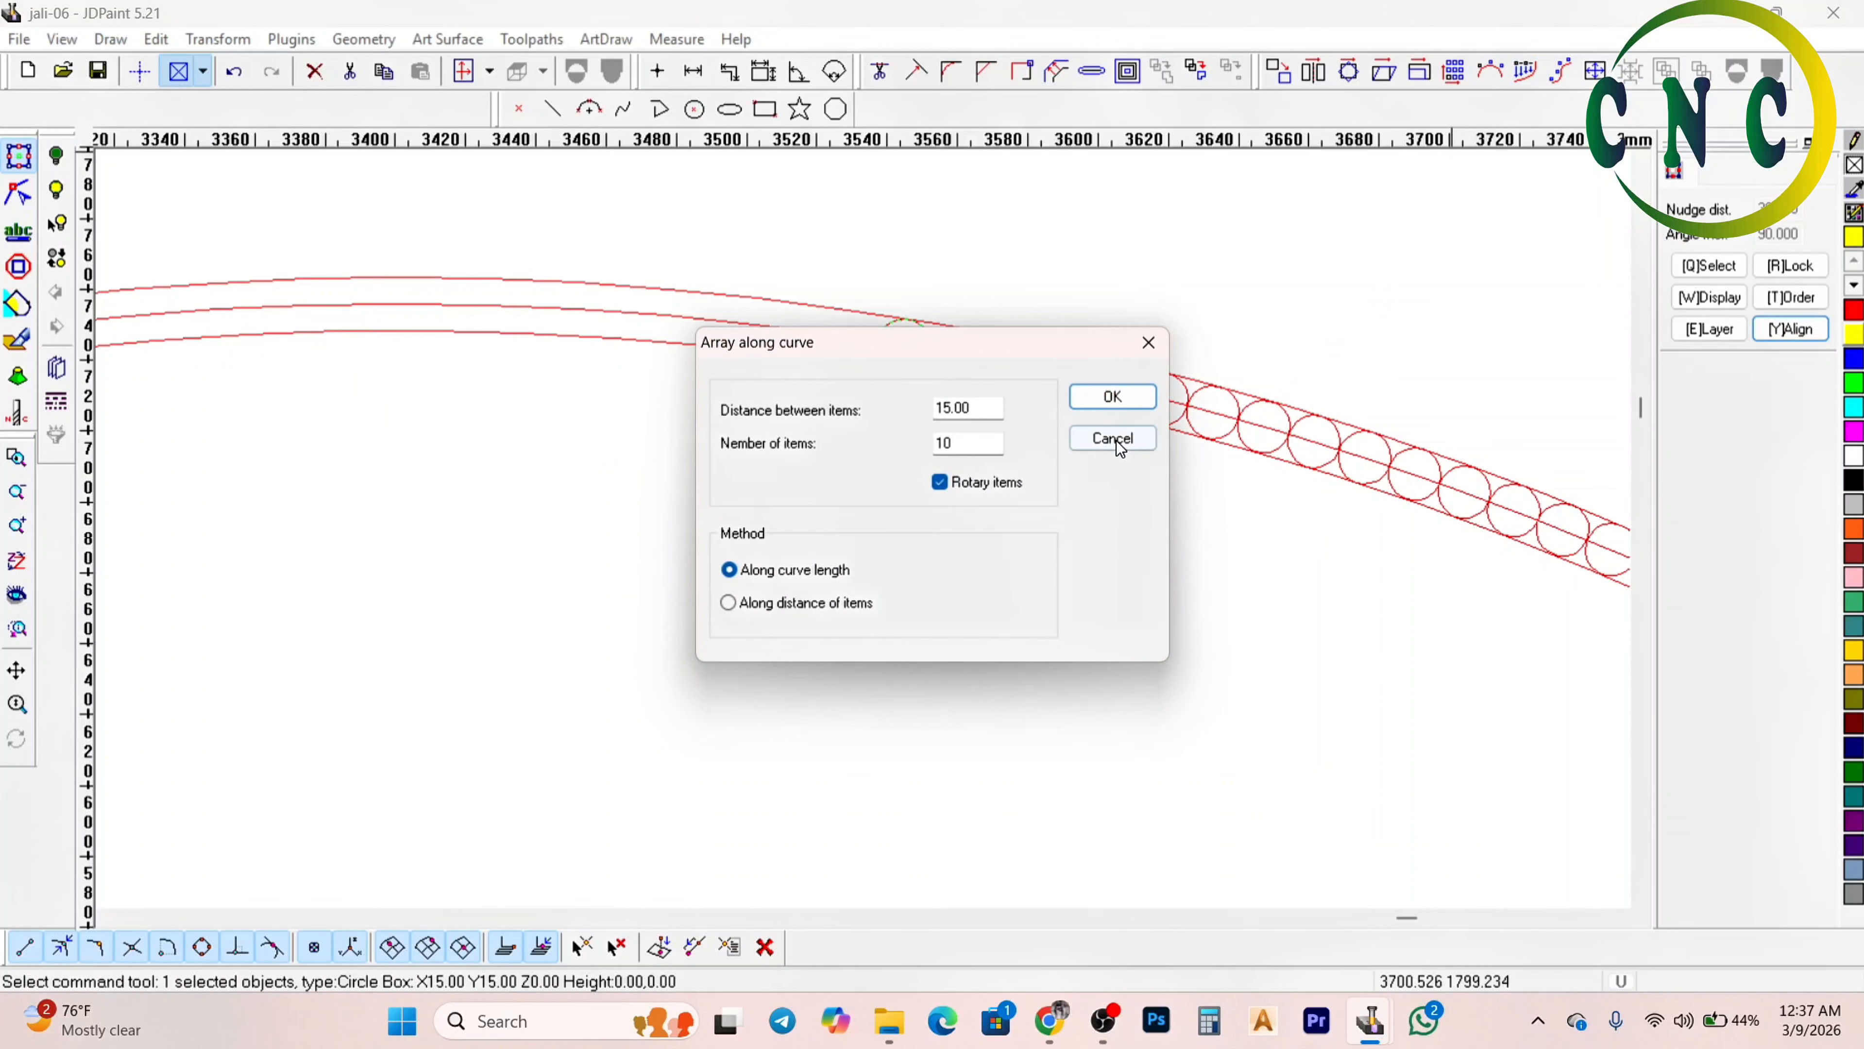
{"action": "left_click", "coordinate": [1111, 396]}
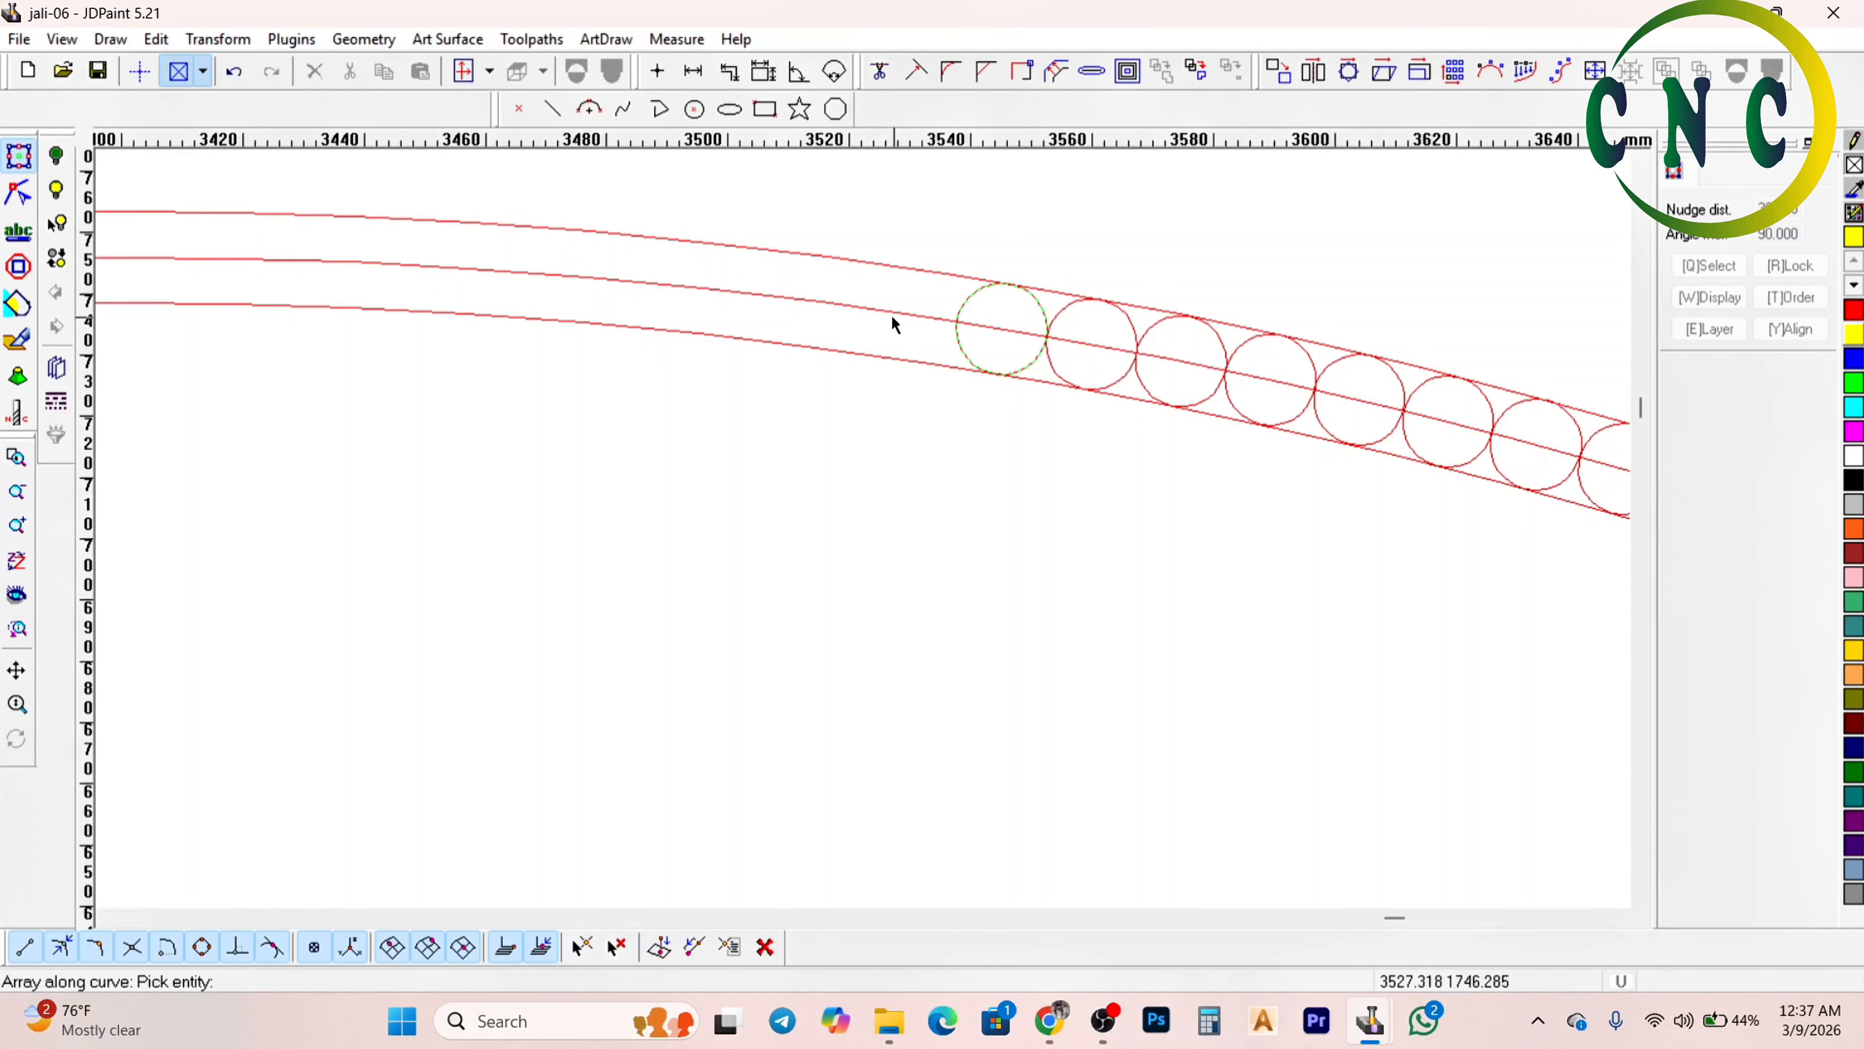
{"action": "left_click", "coordinate": [890, 314]}
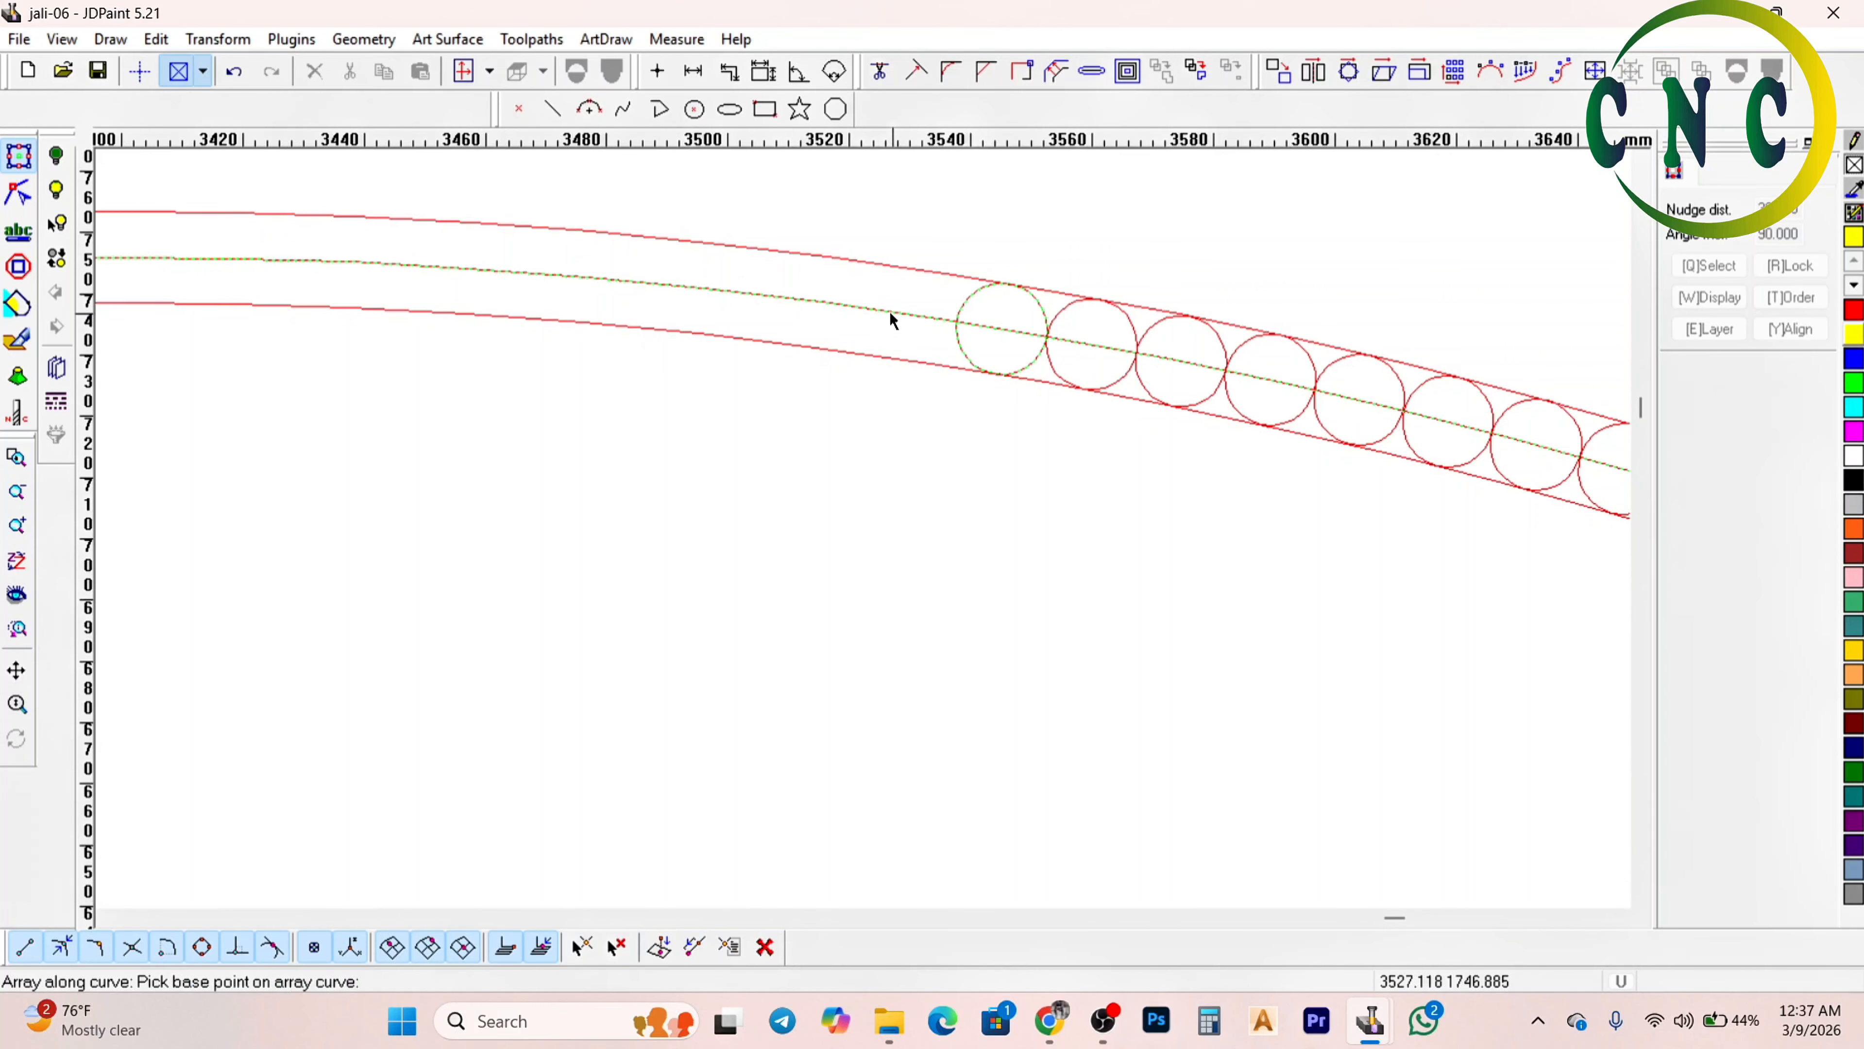
{"action": "left_click", "coordinate": [847, 311]}
{"action": "scroll", "coordinate": [927, 351], "scroll_direction": "down", "scroll_amount": 5}
{"action": "scroll", "coordinate": [729, 341], "scroll_direction": "up", "scroll_amount": 4}
Array the circle at the crest leftward along the middle curve with 10 rotated items spaced 15 mm apart
{"action": "left_click", "coordinate": [684, 308]}
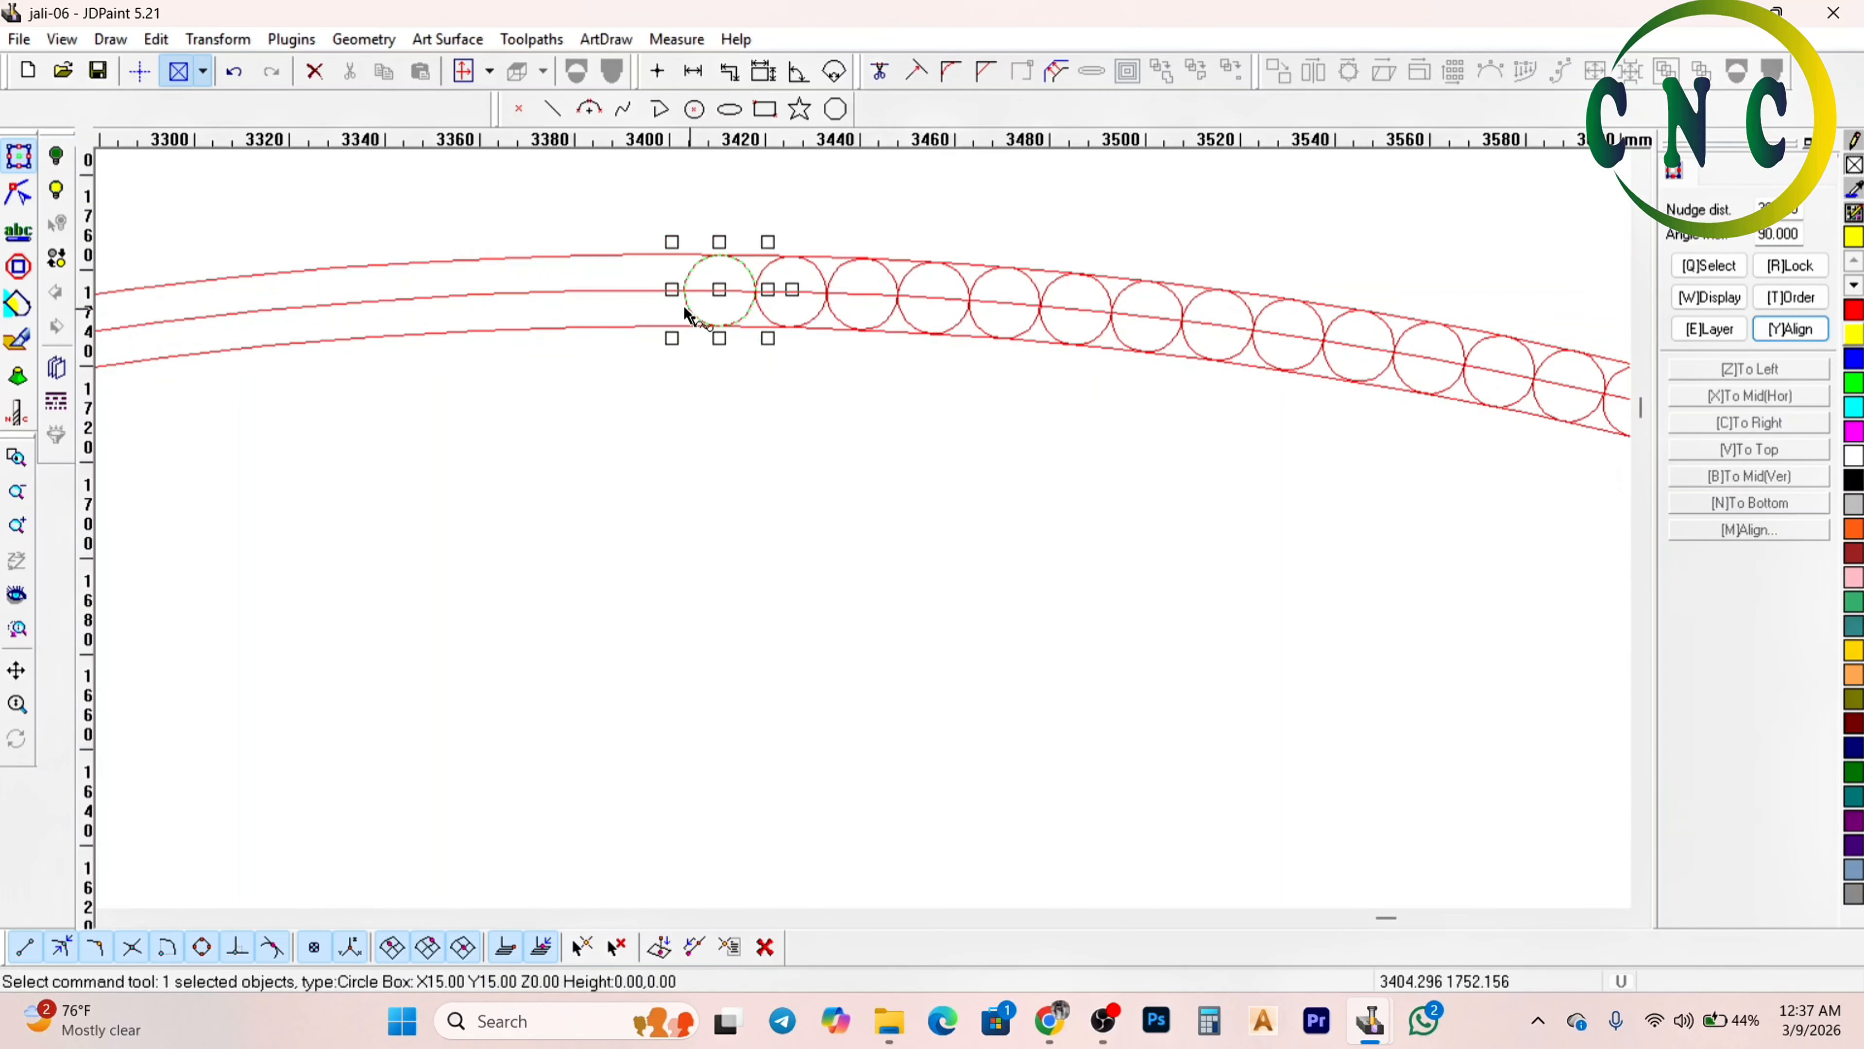
{"action": "left_click", "coordinate": [1127, 70]}
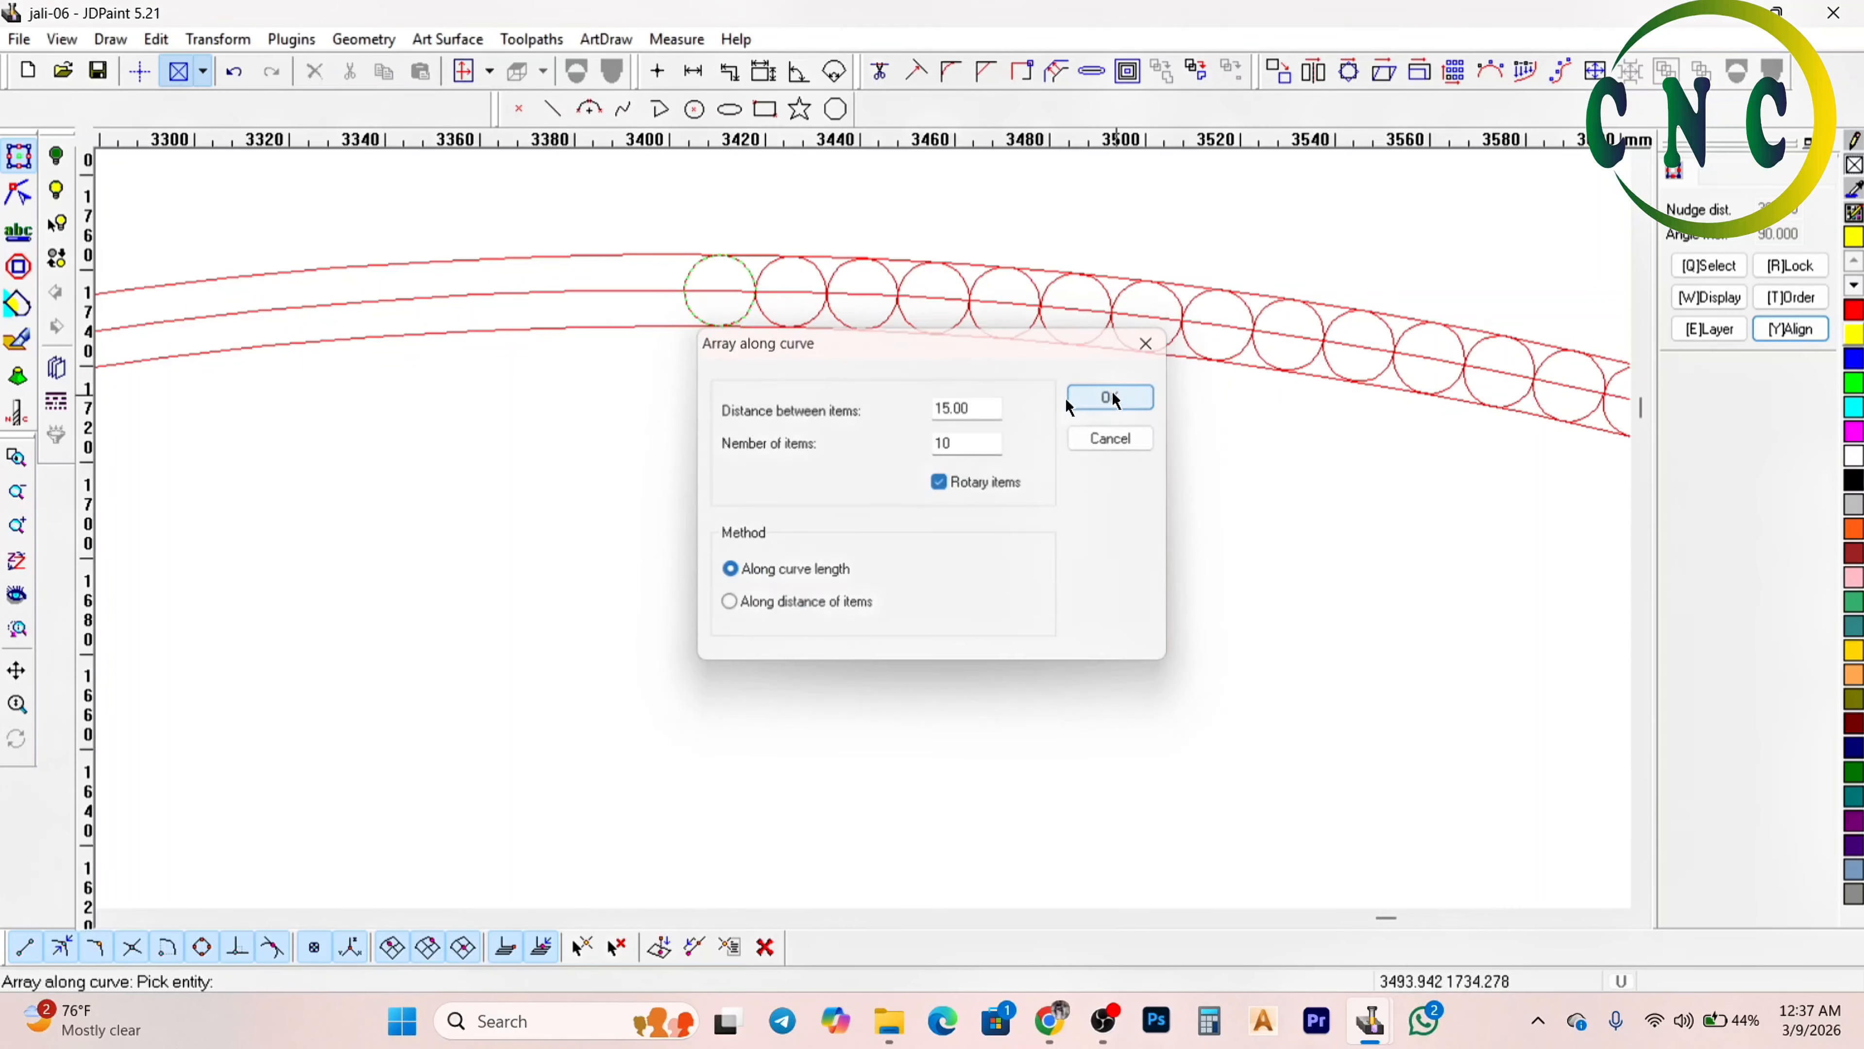
{"action": "left_click", "coordinate": [1110, 397]}
{"action": "left_click", "coordinate": [660, 293]}
{"action": "left_click", "coordinate": [635, 293]}
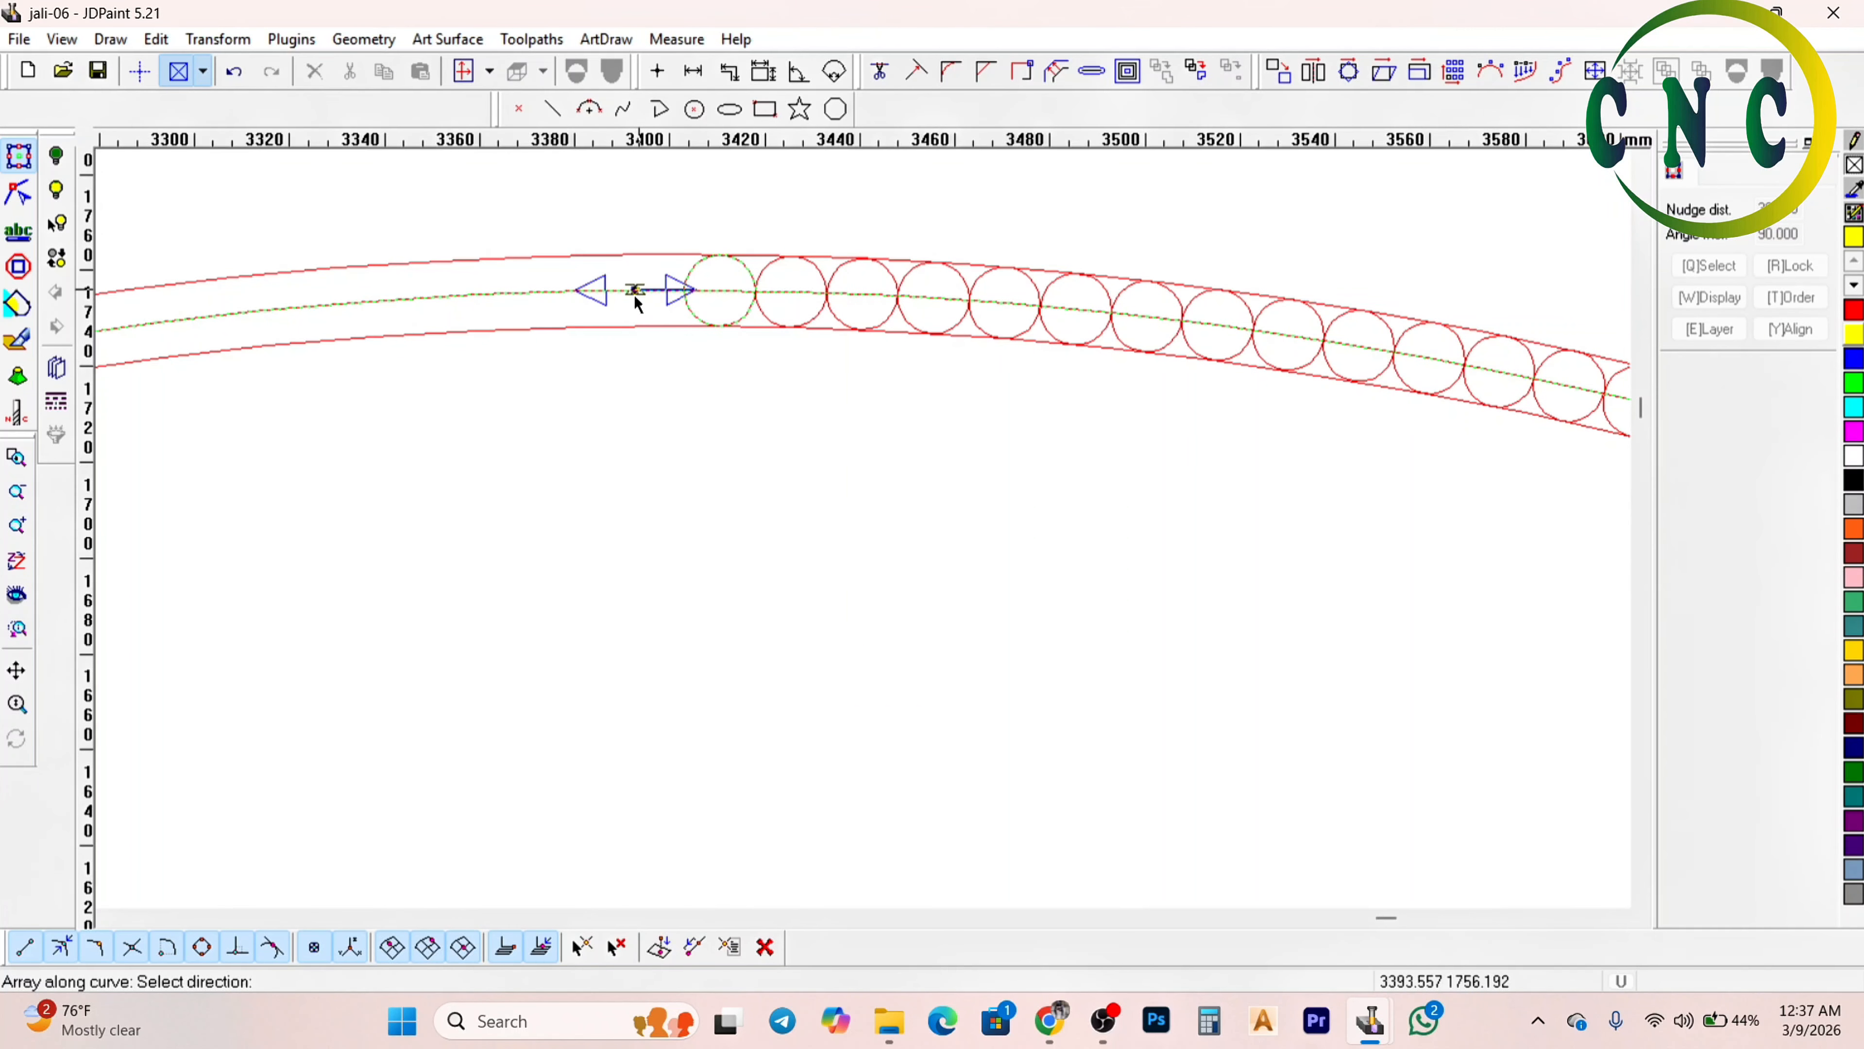
{"action": "left_click", "coordinate": [595, 306]}
{"action": "scroll", "coordinate": [557, 346], "scroll_direction": "up", "scroll_amount": 5}
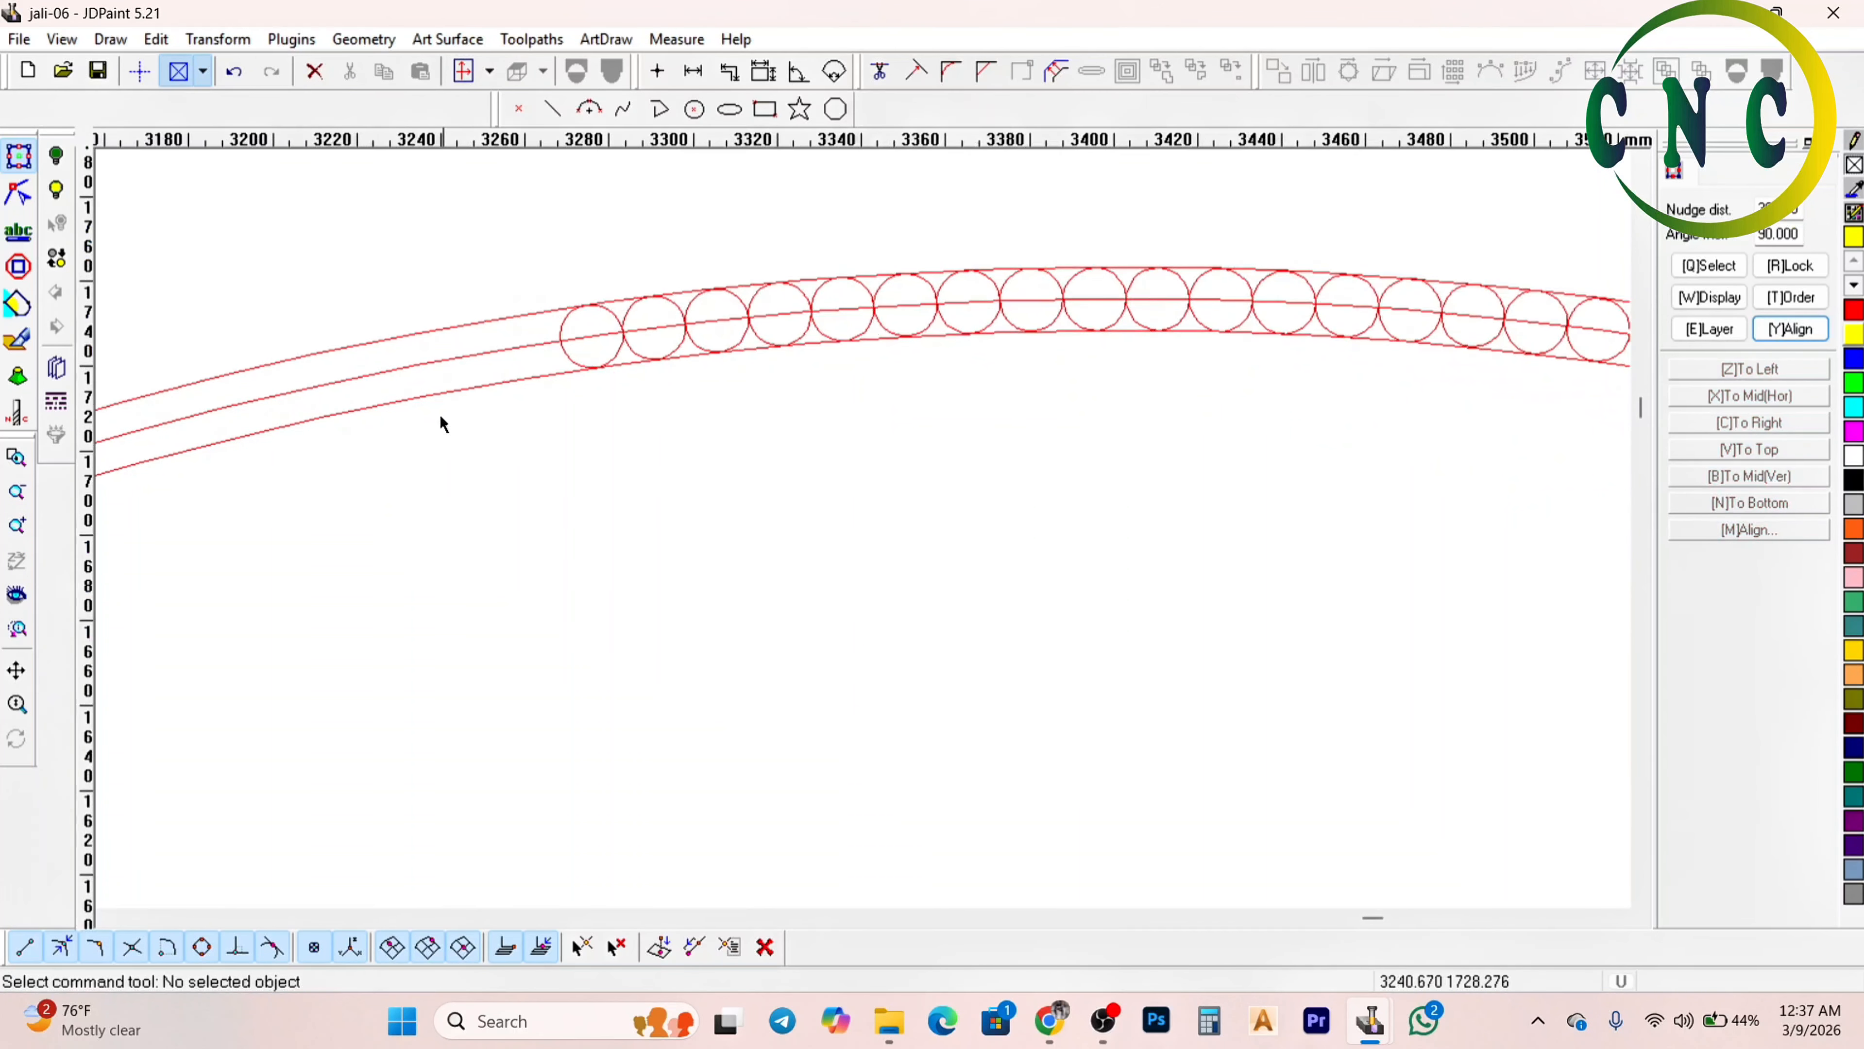
Continue the circle row down the left side of the crest by arraying the leading circle along the middle curve, 10 items at 15 mm
{"action": "left_click", "coordinate": [623, 385]}
{"action": "scroll", "coordinate": [728, 445], "scroll_direction": "up", "scroll_amount": 4}
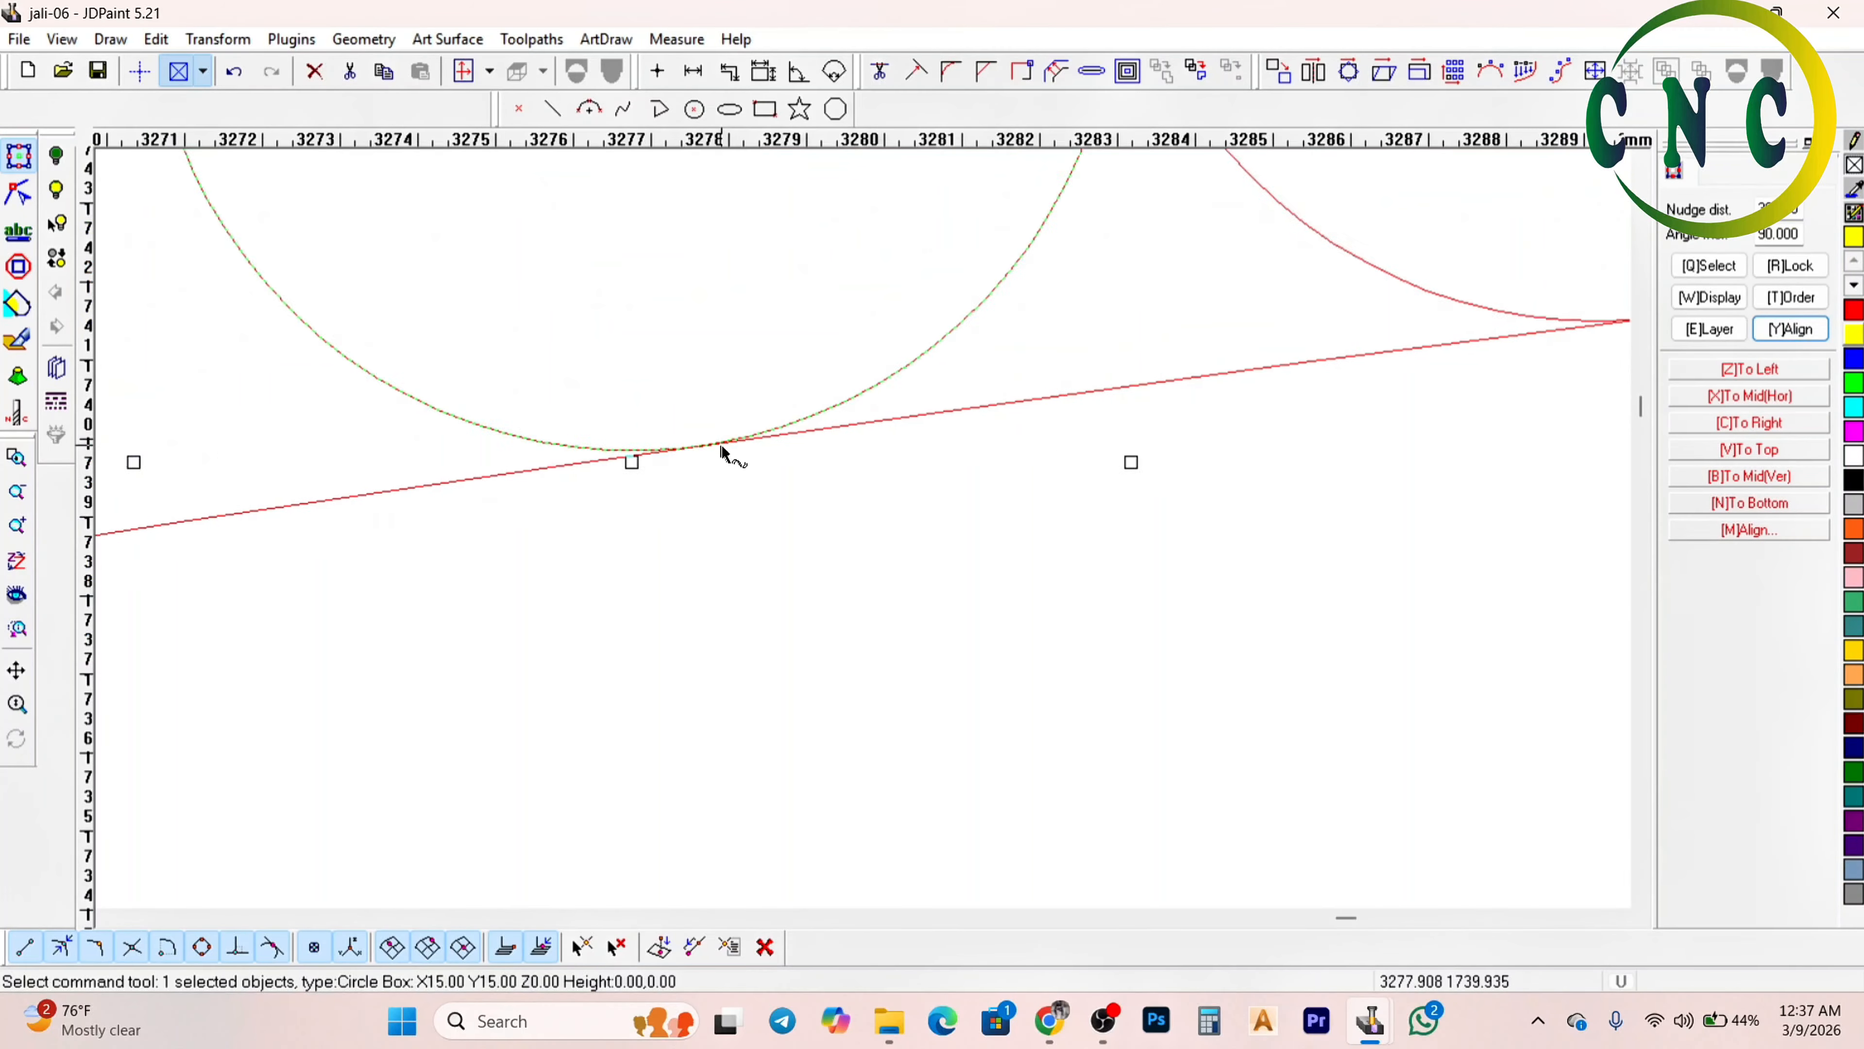
{"action": "scroll", "coordinate": [808, 558], "scroll_direction": "down", "scroll_amount": 3}
{"action": "scroll", "coordinate": [845, 308], "scroll_direction": "up", "scroll_amount": 5}
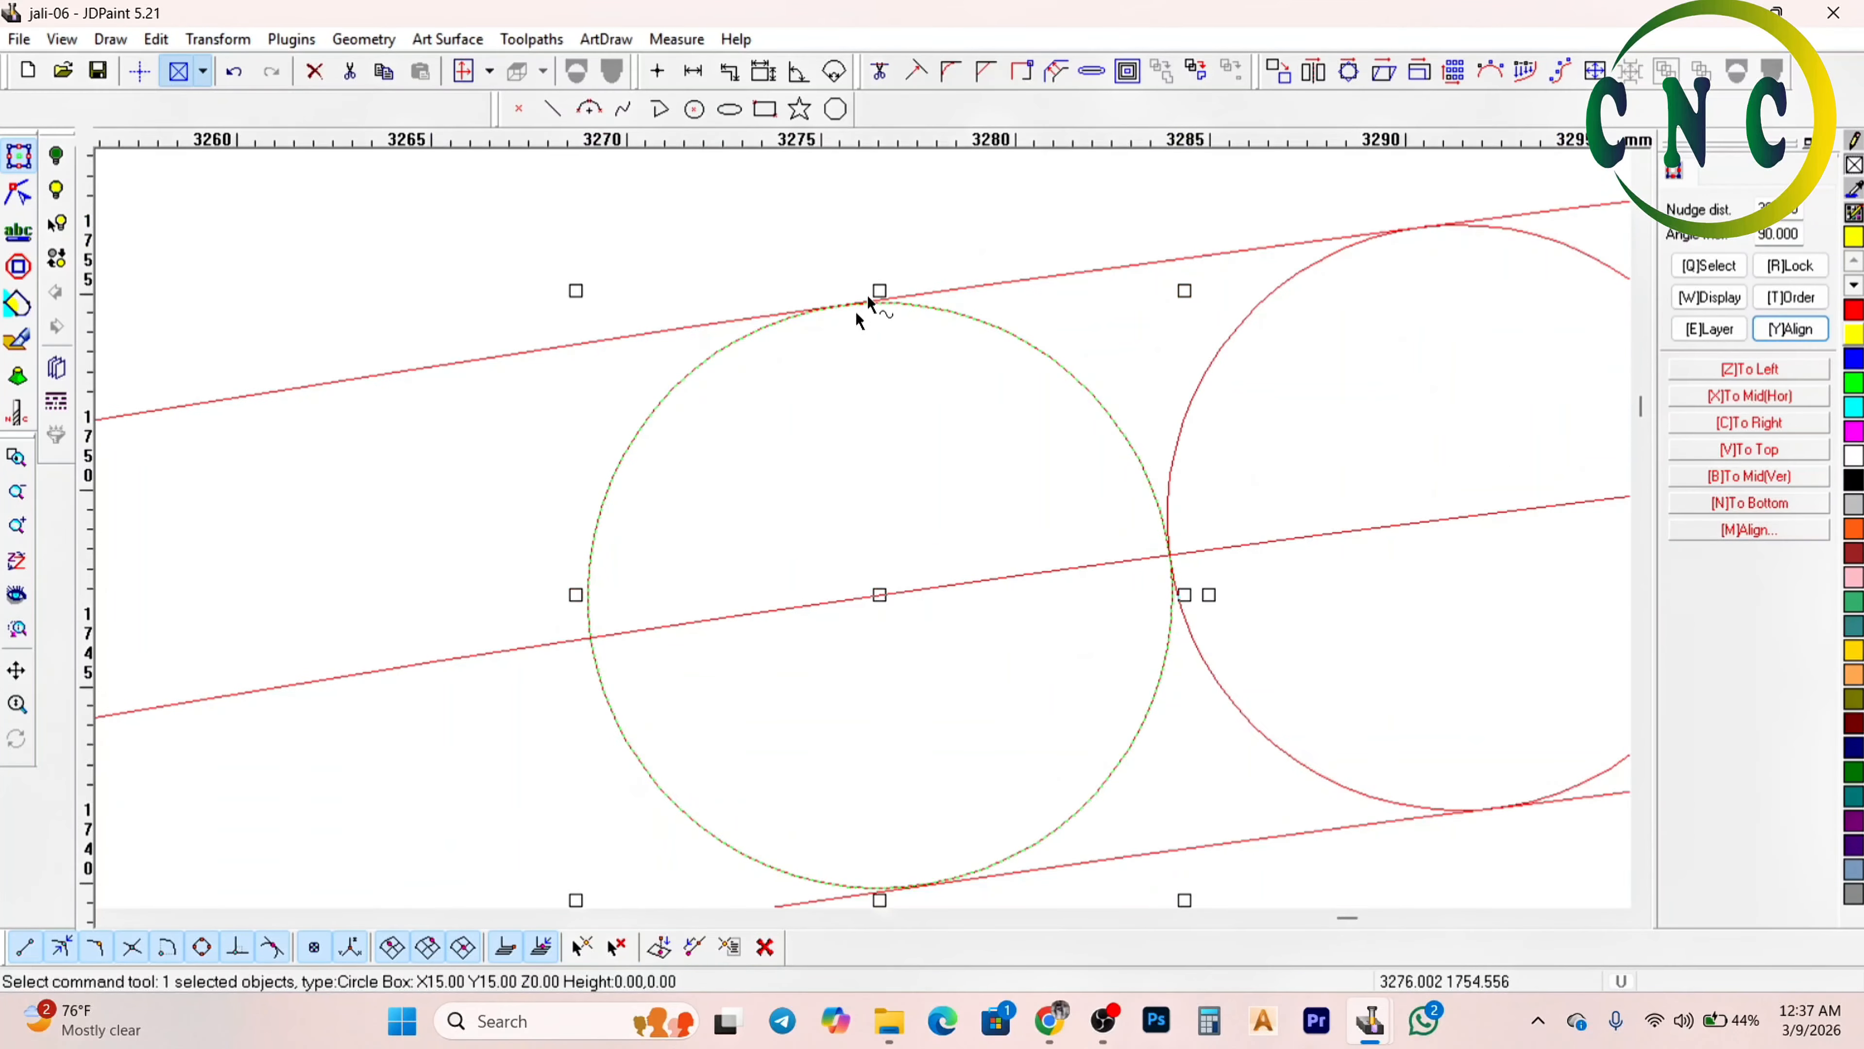
{"action": "scroll", "coordinate": [794, 287], "scroll_direction": "down", "scroll_amount": 2}
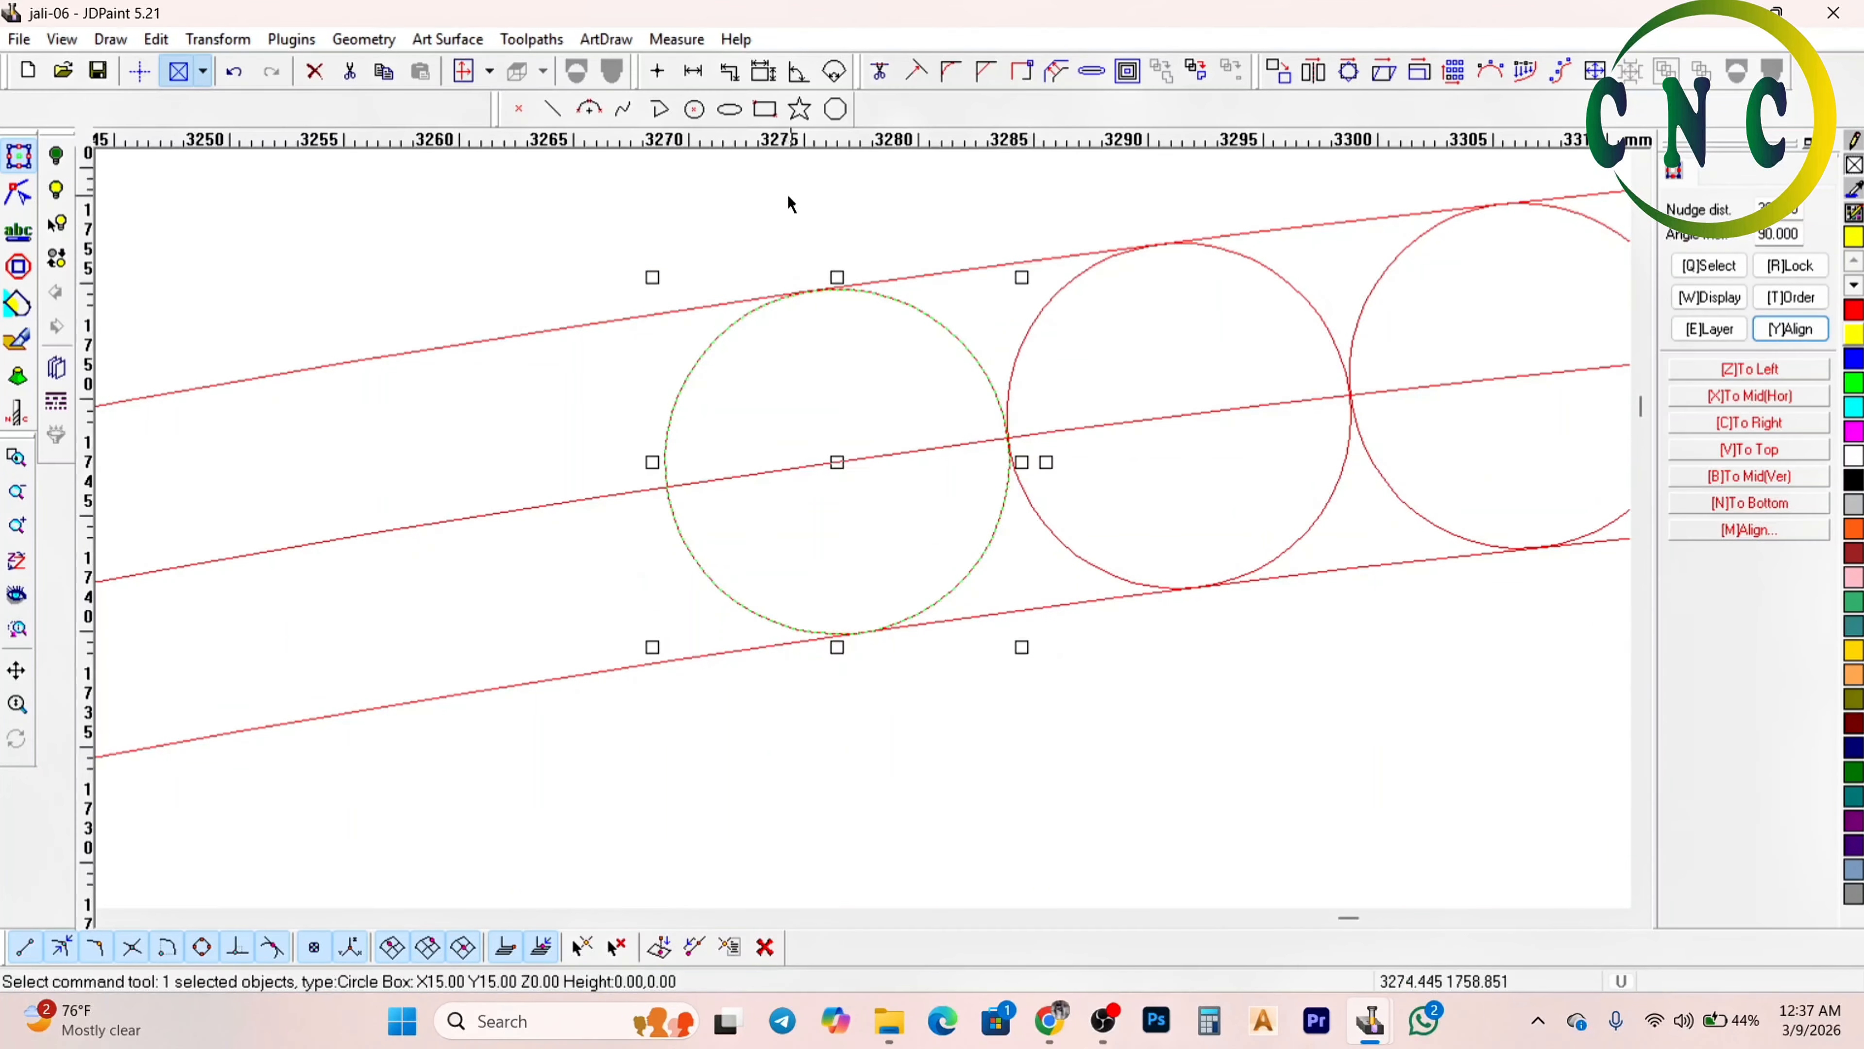
{"action": "scroll", "coordinate": [790, 205], "scroll_direction": "down", "scroll_amount": 2}
{"action": "left_click", "coordinate": [1525, 70]}
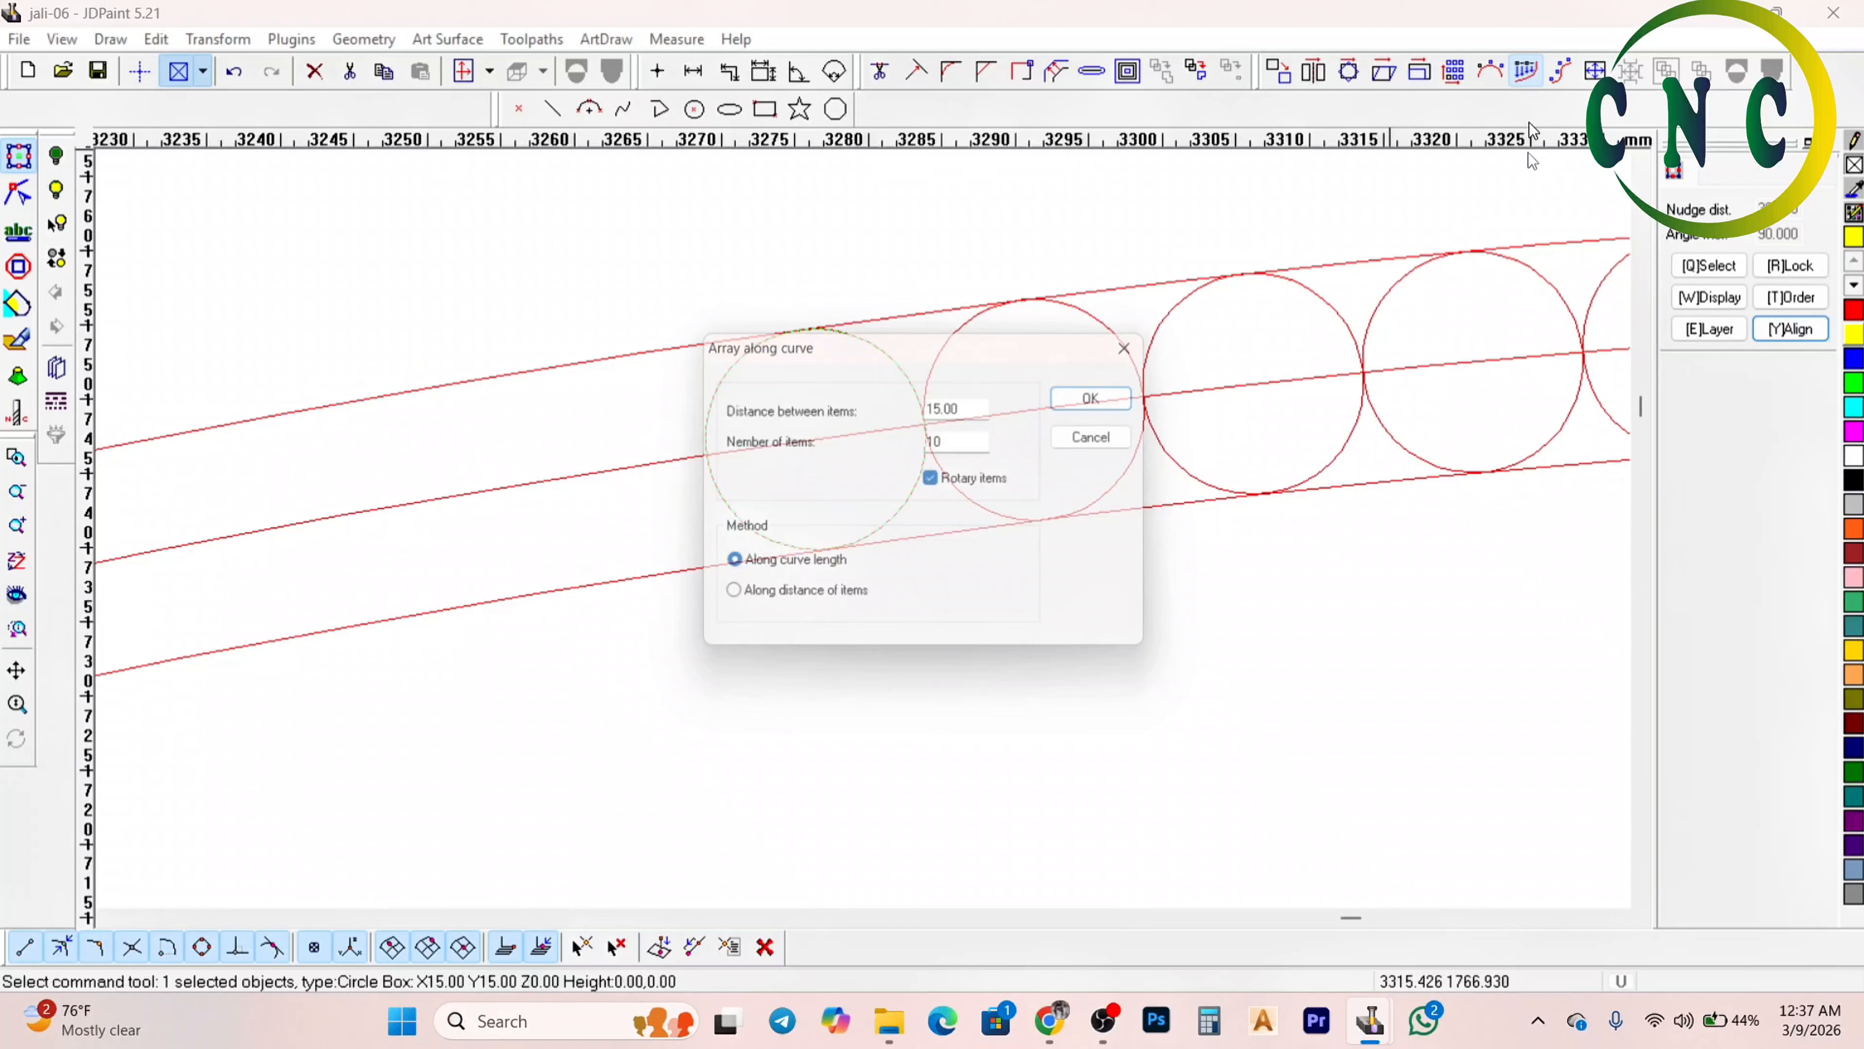
{"action": "left_click", "coordinate": [1081, 407]}
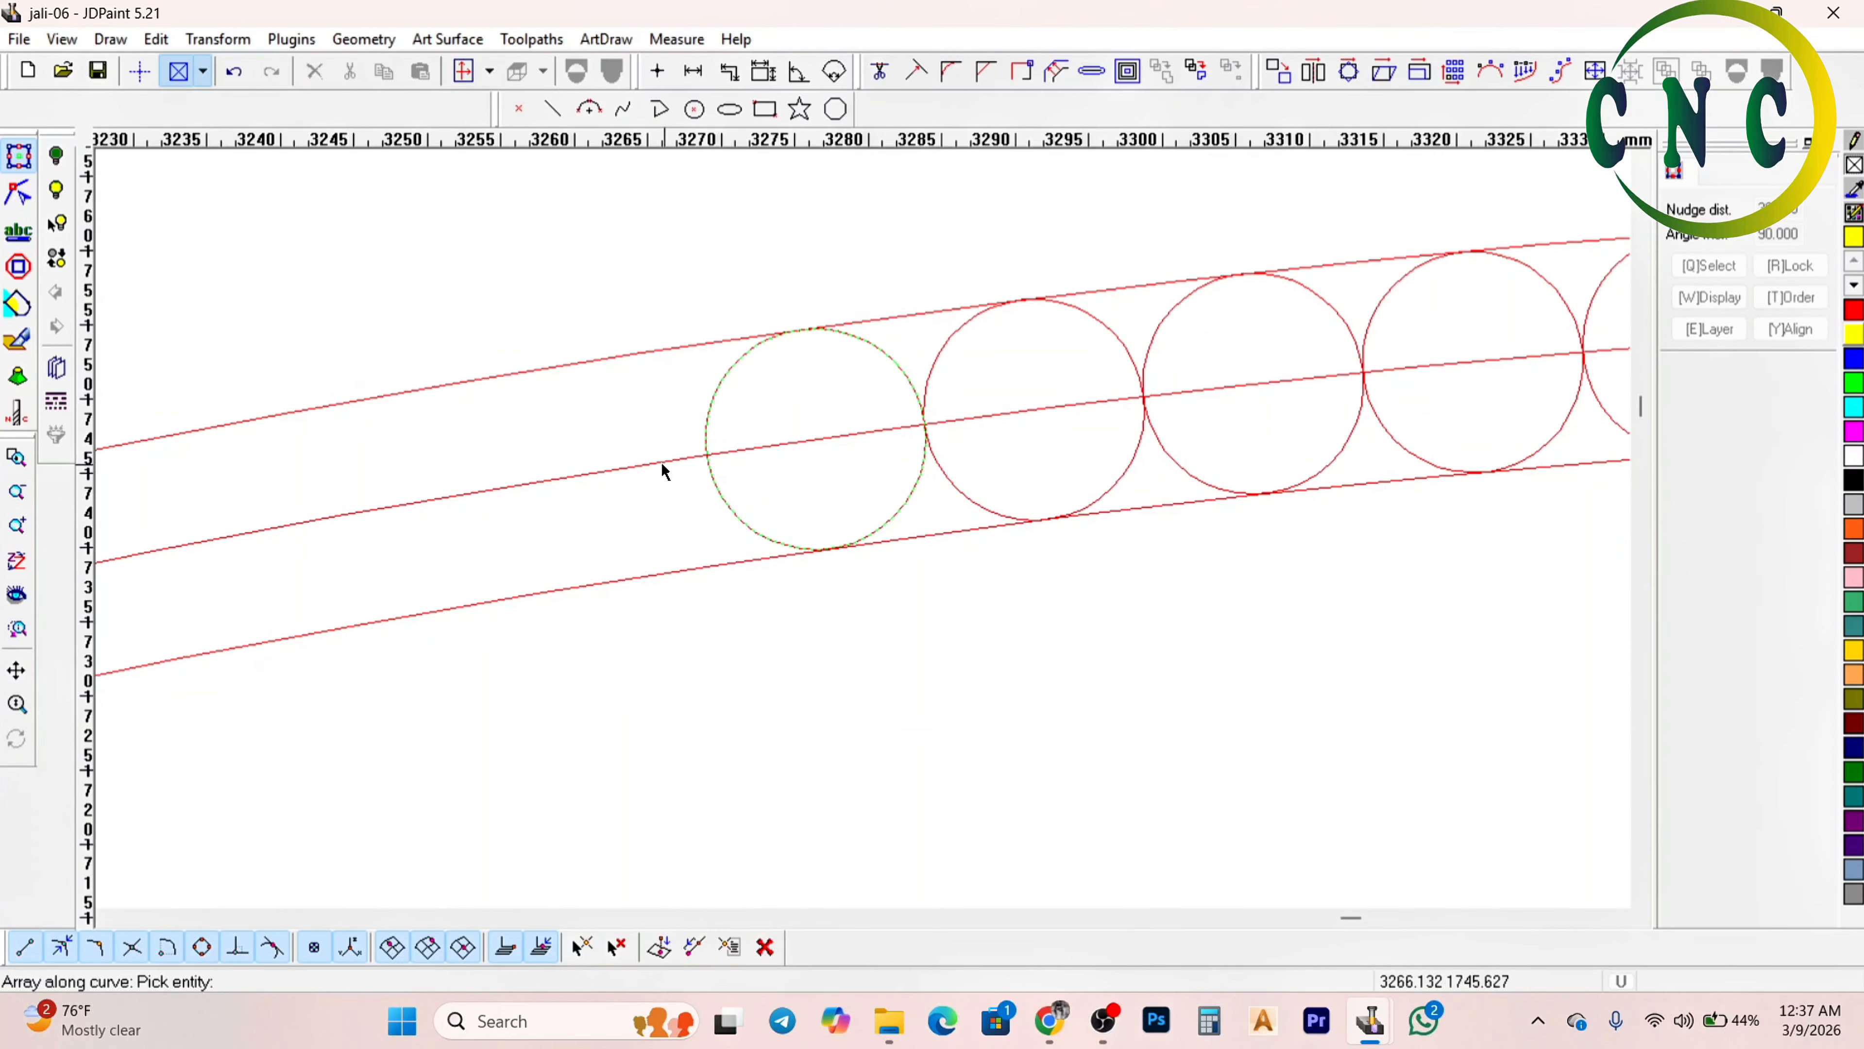
{"action": "left_click", "coordinate": [660, 464]}
{"action": "left_click", "coordinate": [622, 467]}
{"action": "left_click", "coordinate": [610, 462]}
{"action": "scroll", "coordinate": [747, 370], "scroll_direction": "down", "scroll_amount": 1}
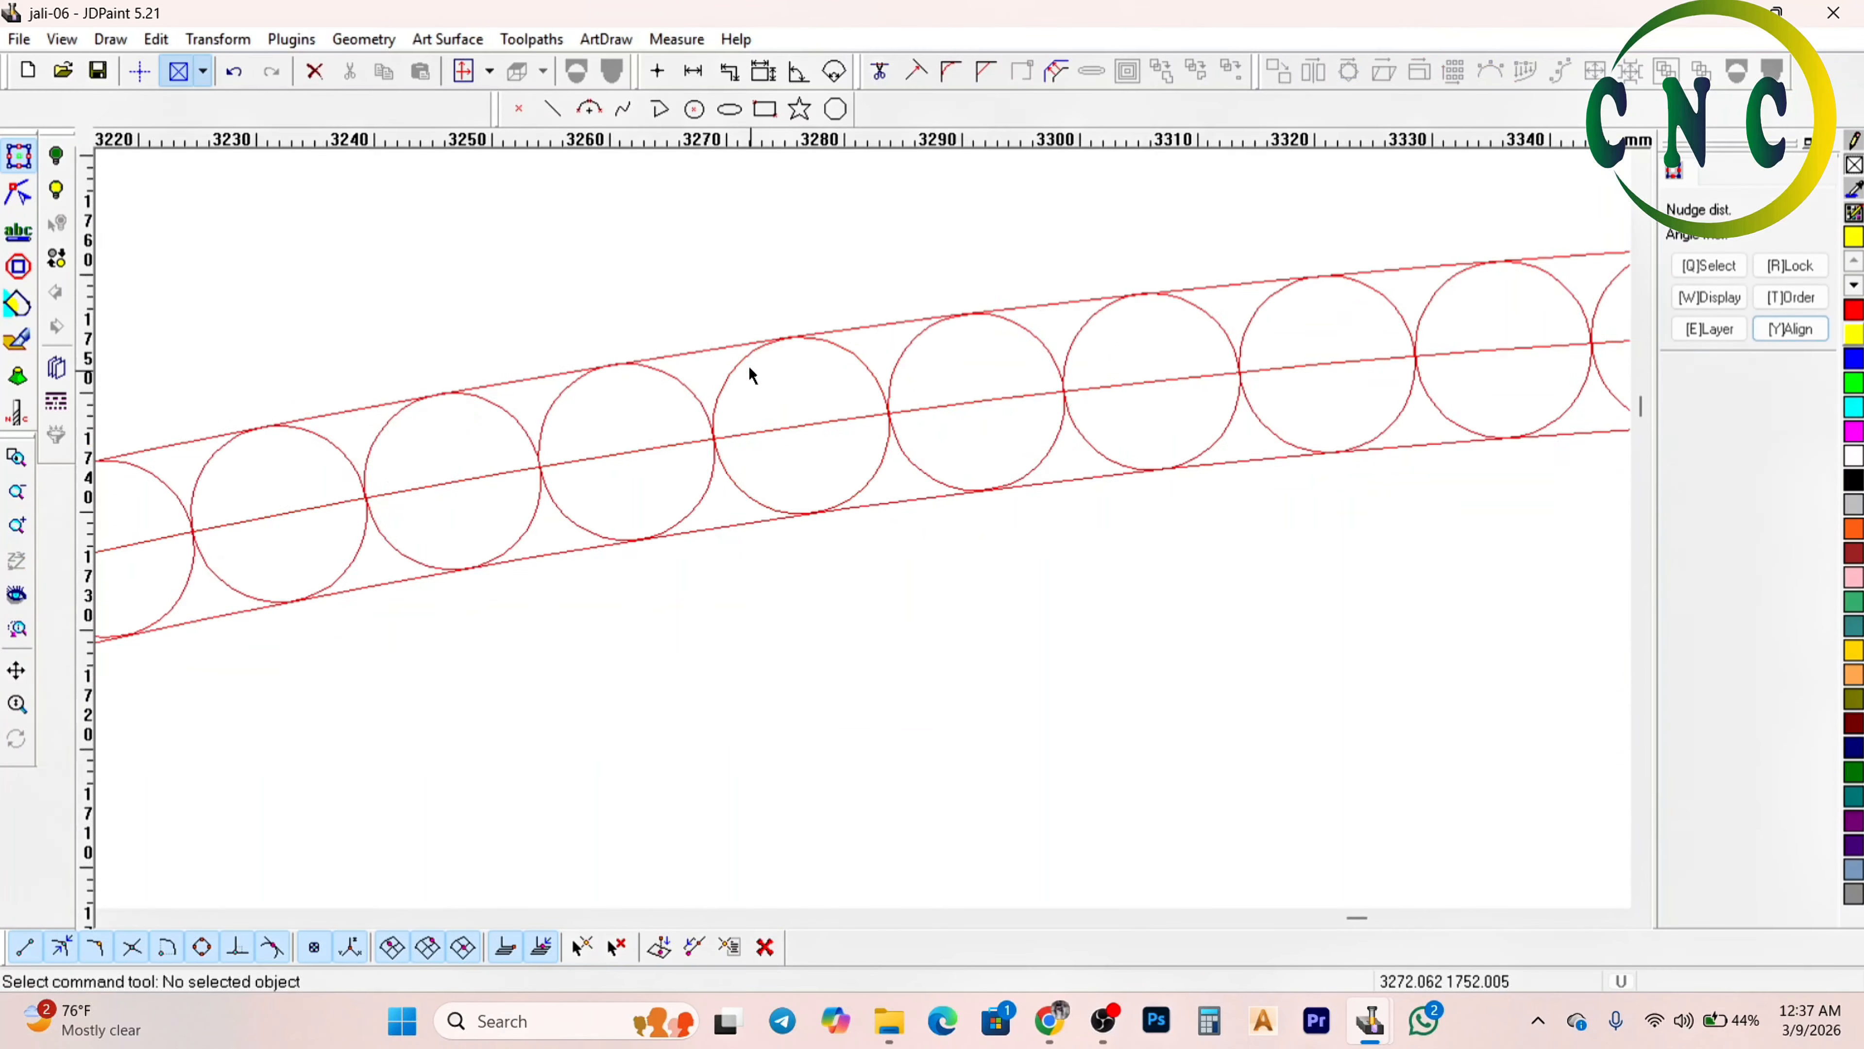
{"action": "scroll", "coordinate": [749, 375], "scroll_direction": "down", "scroll_amount": 1}
{"action": "scroll", "coordinate": [507, 490], "scroll_direction": "down", "scroll_amount": 1}
{"action": "scroll", "coordinate": [770, 337], "scroll_direction": "down", "scroll_amount": 2}
{"action": "scroll", "coordinate": [767, 382], "scroll_direction": "down", "scroll_amount": 1}
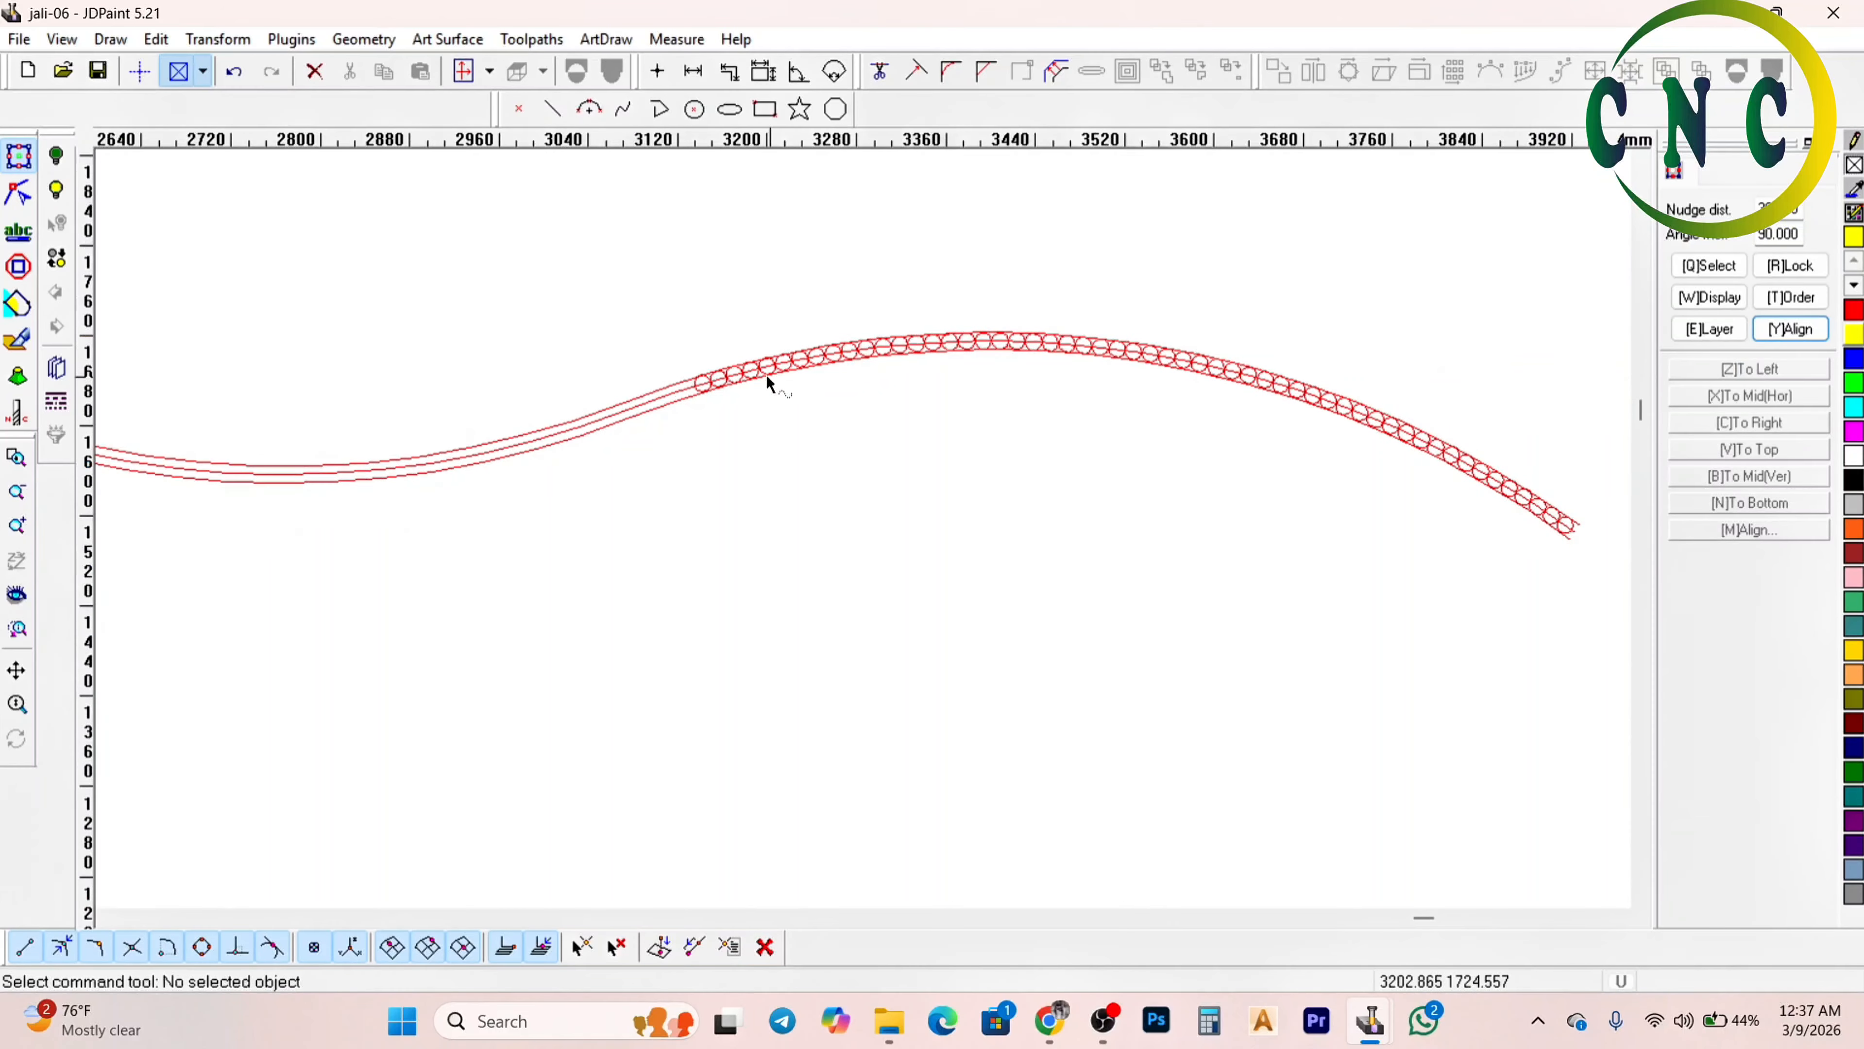
Try to array the leading circle down the slope toward the valley with a larger item count at 15 mm spacing, and check its fit
{"action": "scroll", "coordinate": [676, 419], "scroll_direction": "up", "scroll_amount": 3}
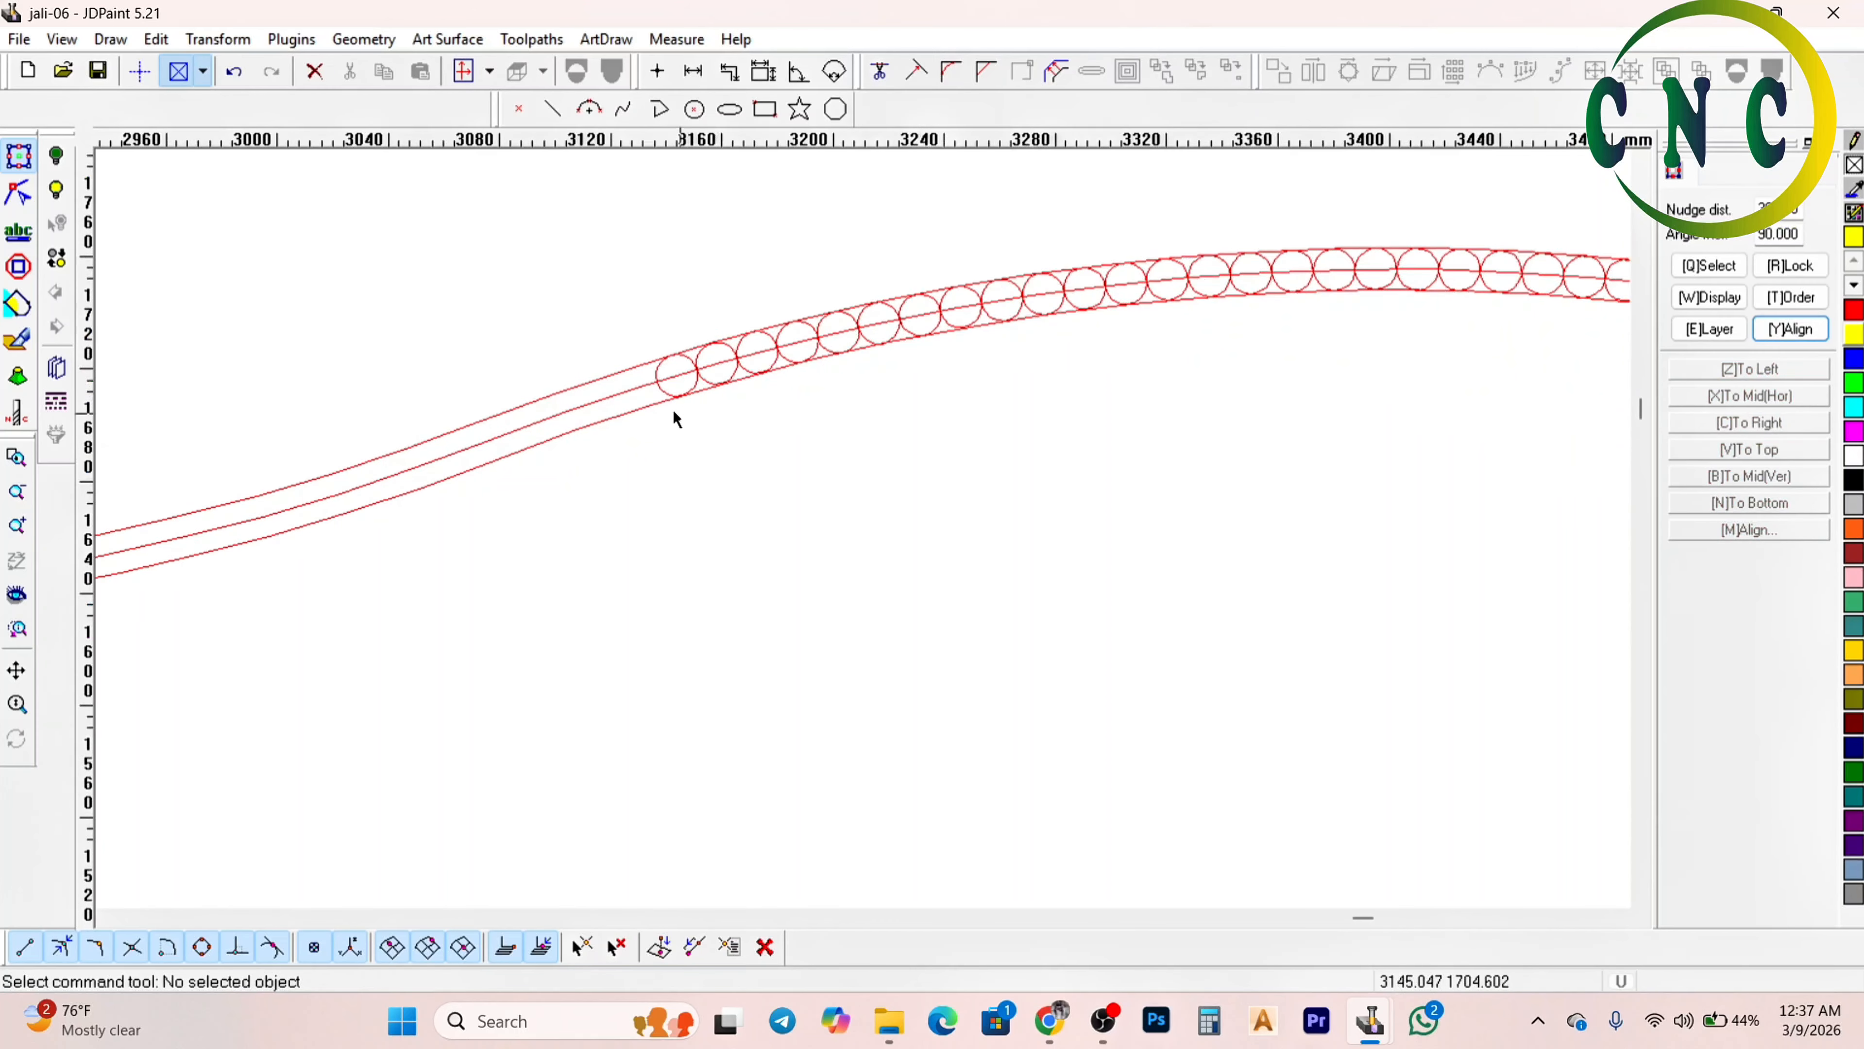
{"action": "left_click", "coordinate": [665, 396]}
{"action": "scroll", "coordinate": [668, 390], "scroll_direction": "up", "scroll_amount": 1}
{"action": "left_click", "coordinate": [1490, 73]}
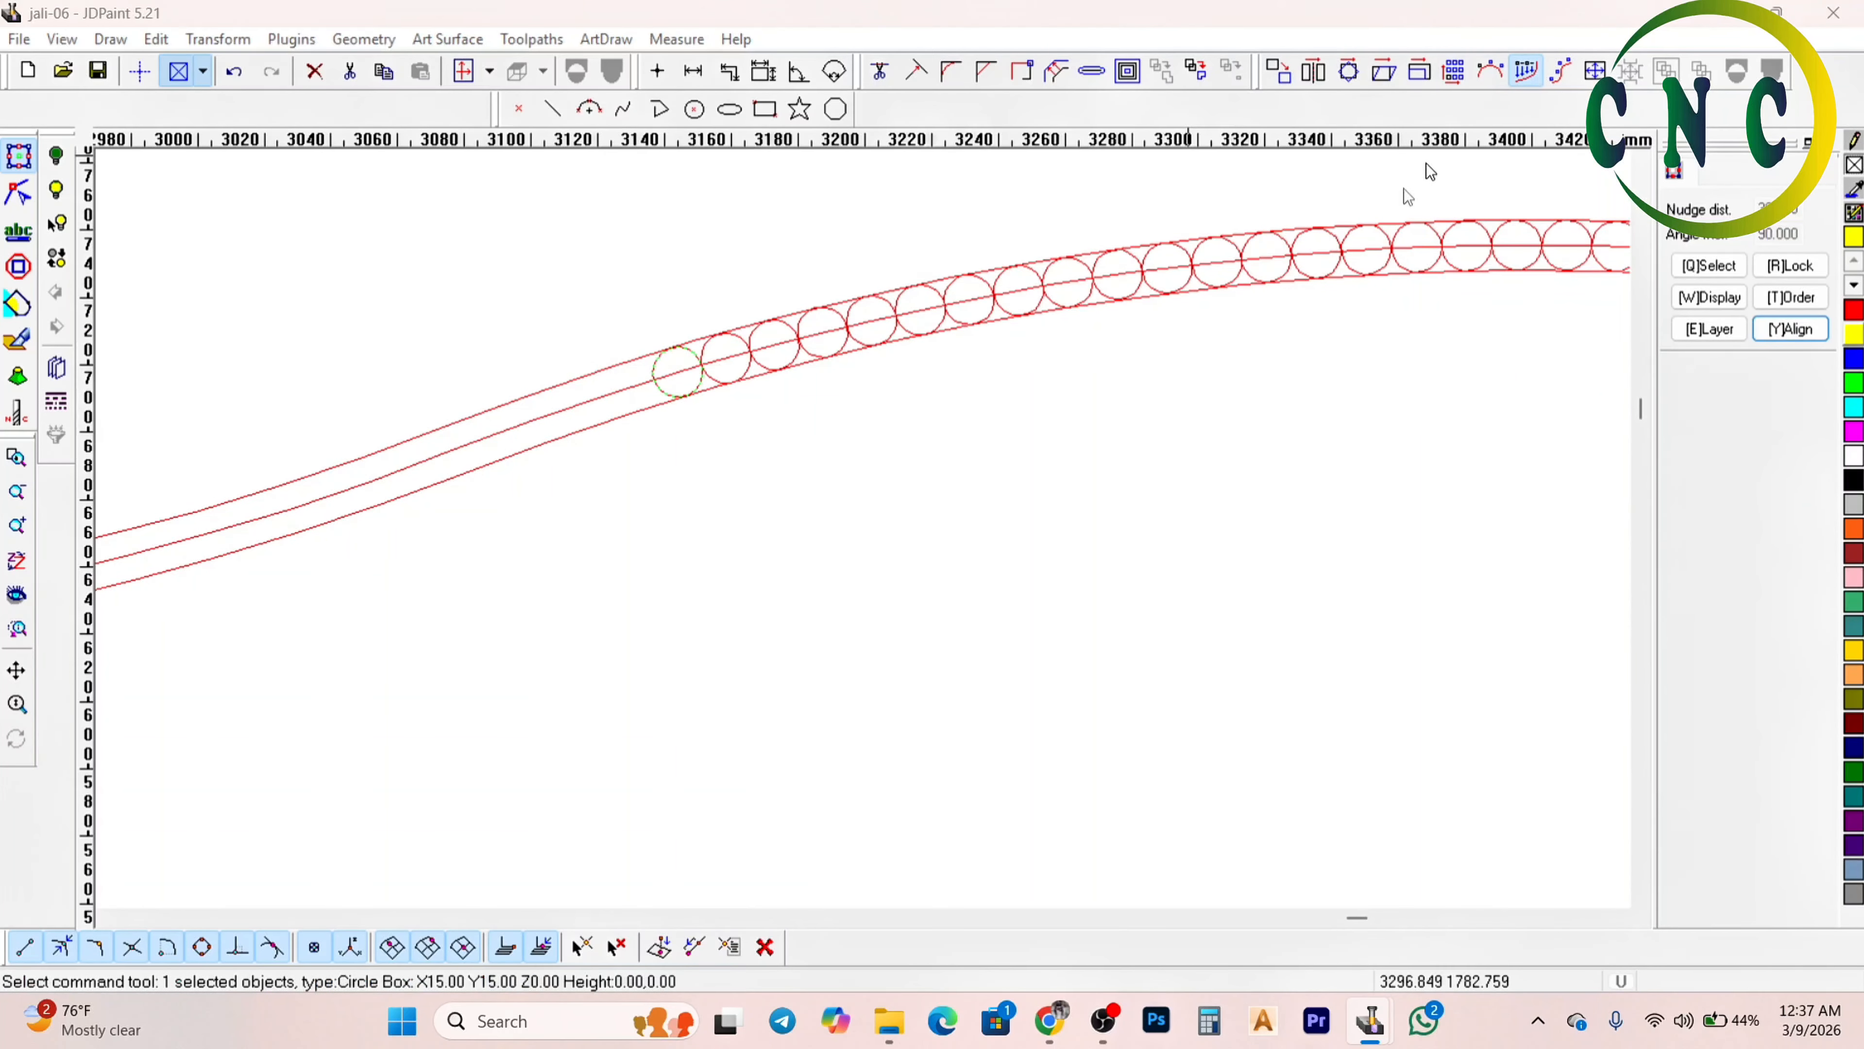
{"action": "left_click_drag", "start_coordinate": [963, 453], "coordinate": [869, 448]}
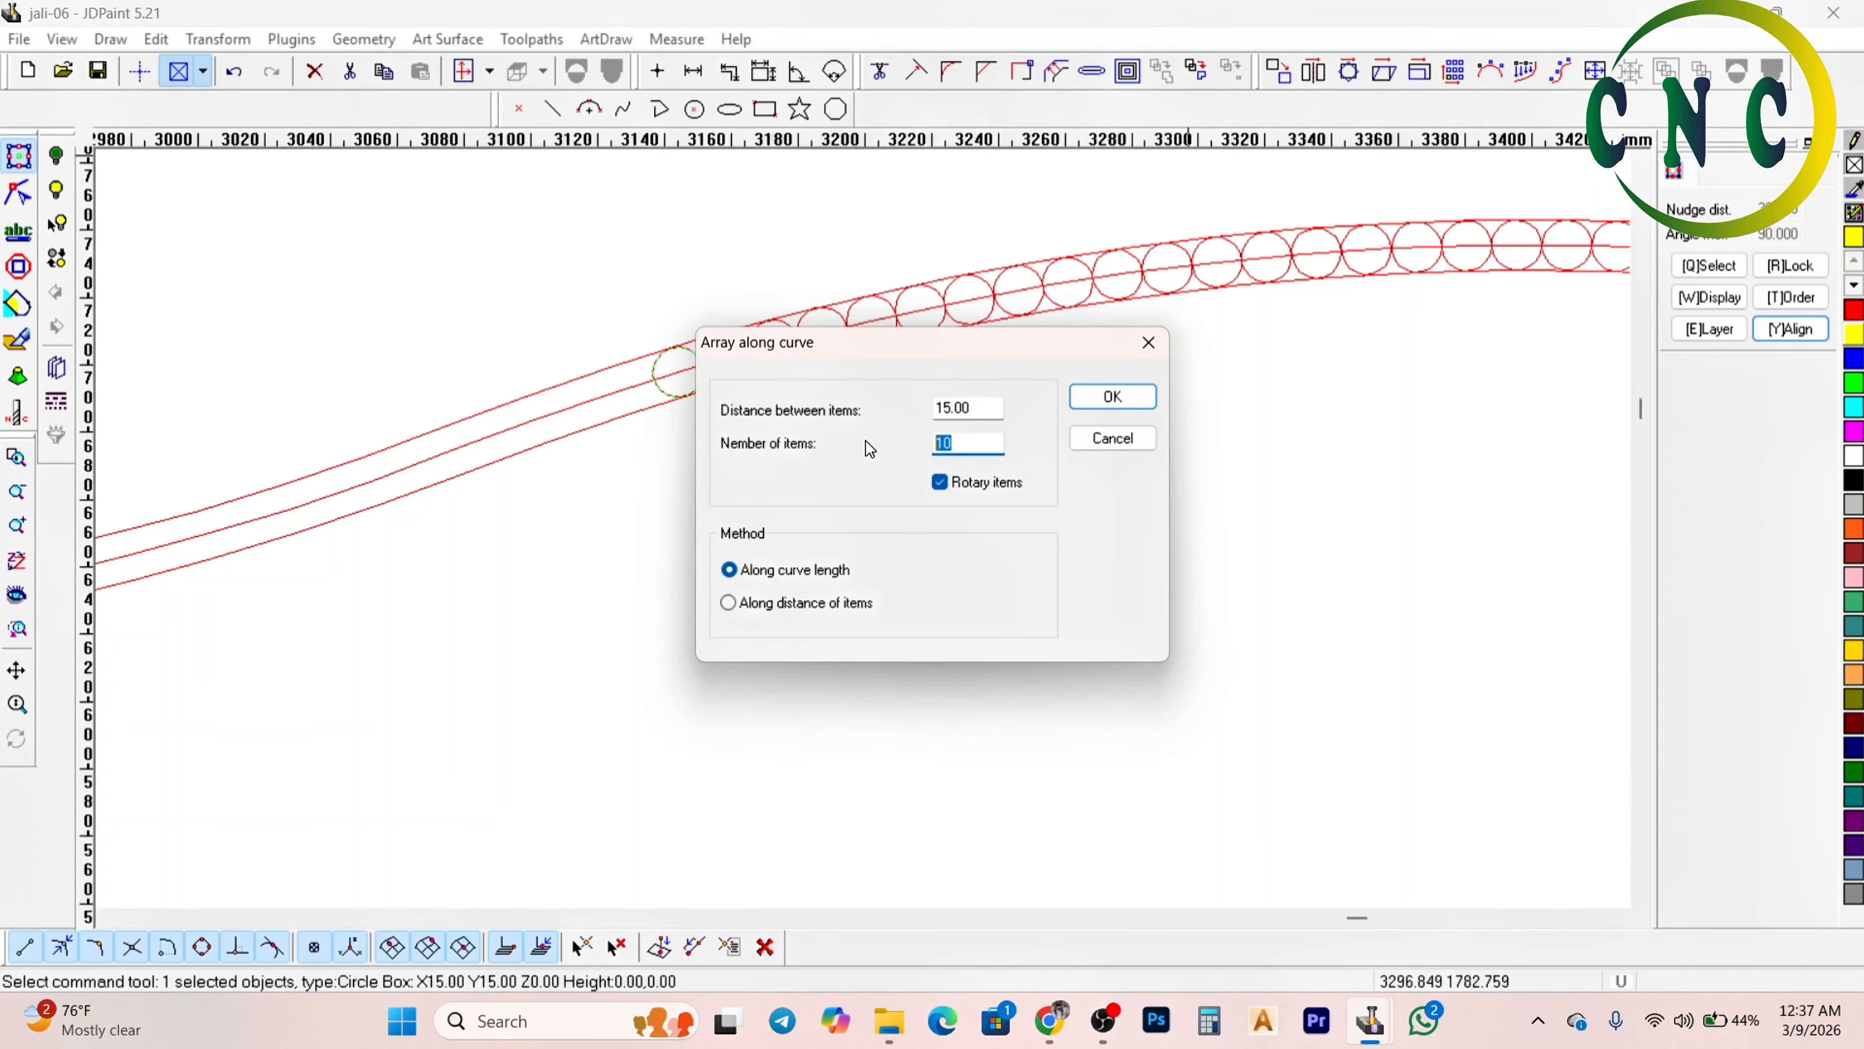
{"action": "key", "text": "Return"}
{"action": "scroll", "coordinate": [653, 404], "scroll_direction": "up", "scroll_amount": 1}
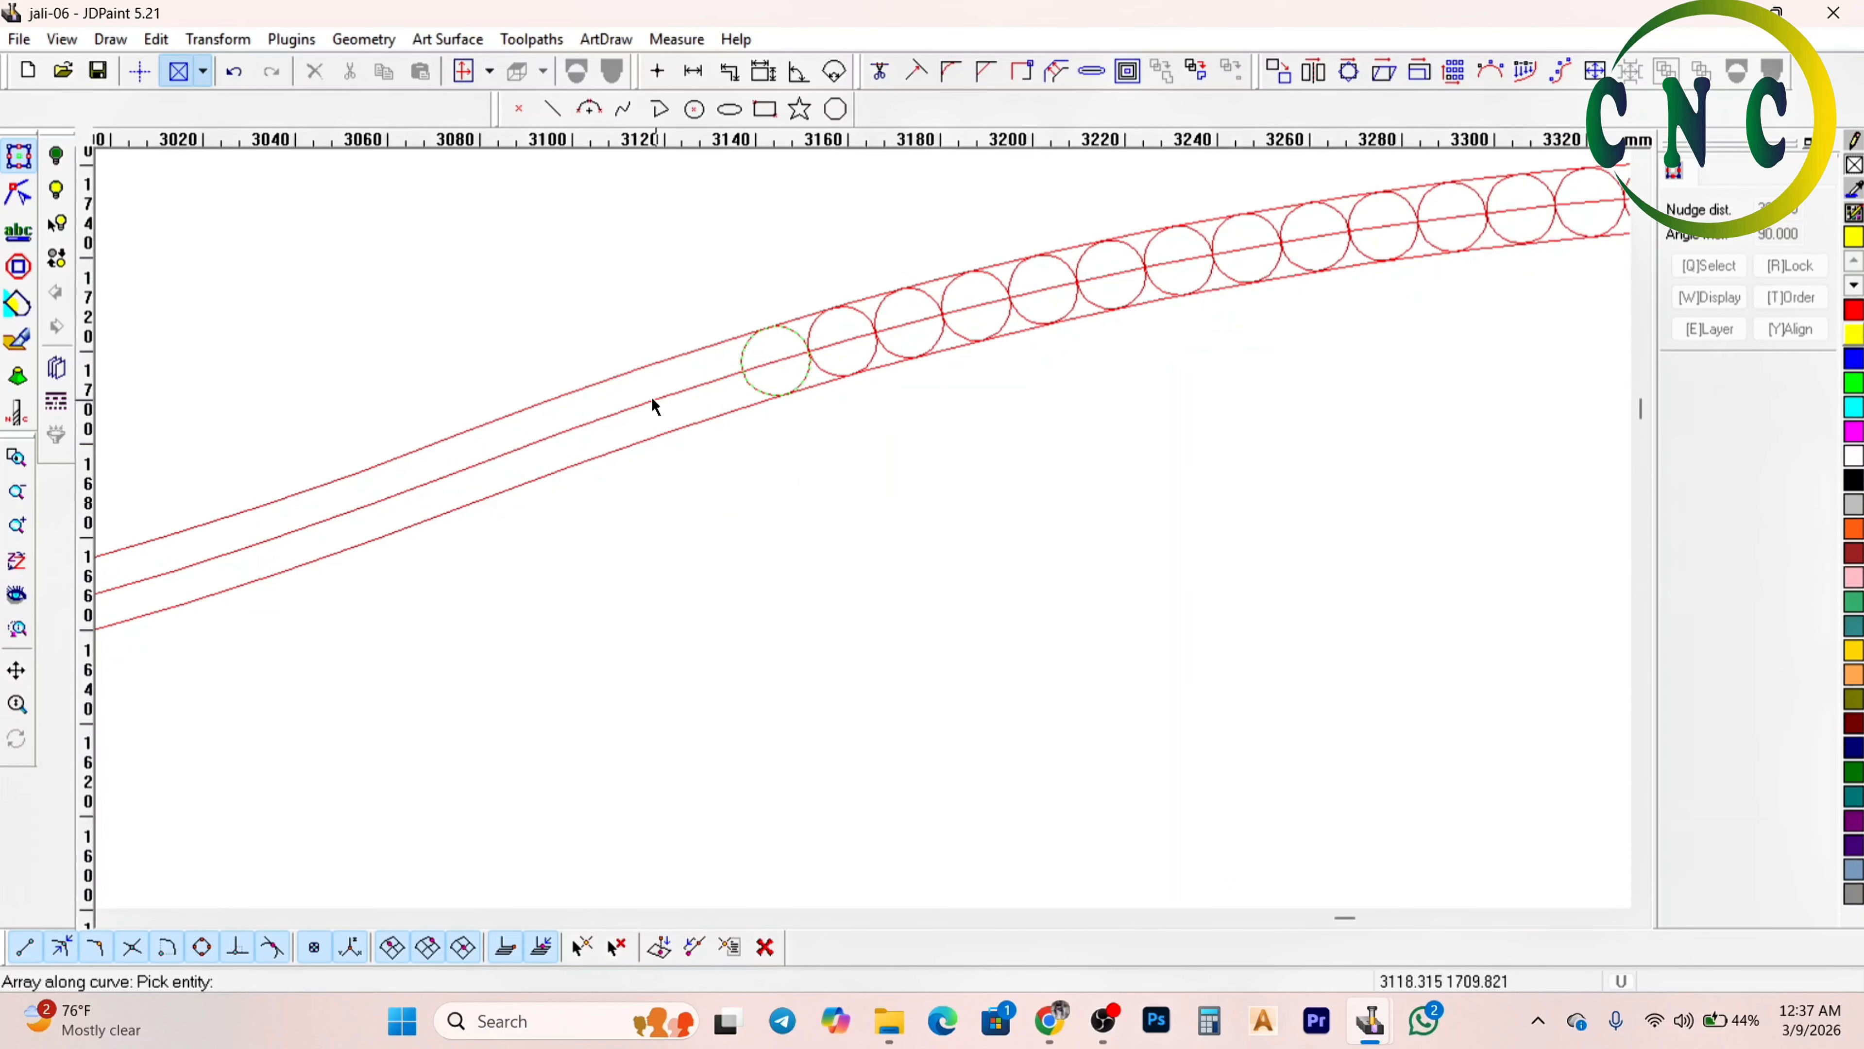
{"action": "left_click", "coordinate": [646, 404]}
{"action": "left_click", "coordinate": [639, 403]}
{"action": "left_click", "coordinate": [608, 418]}
{"action": "scroll", "coordinate": [904, 393], "scroll_direction": "down", "scroll_amount": 4}
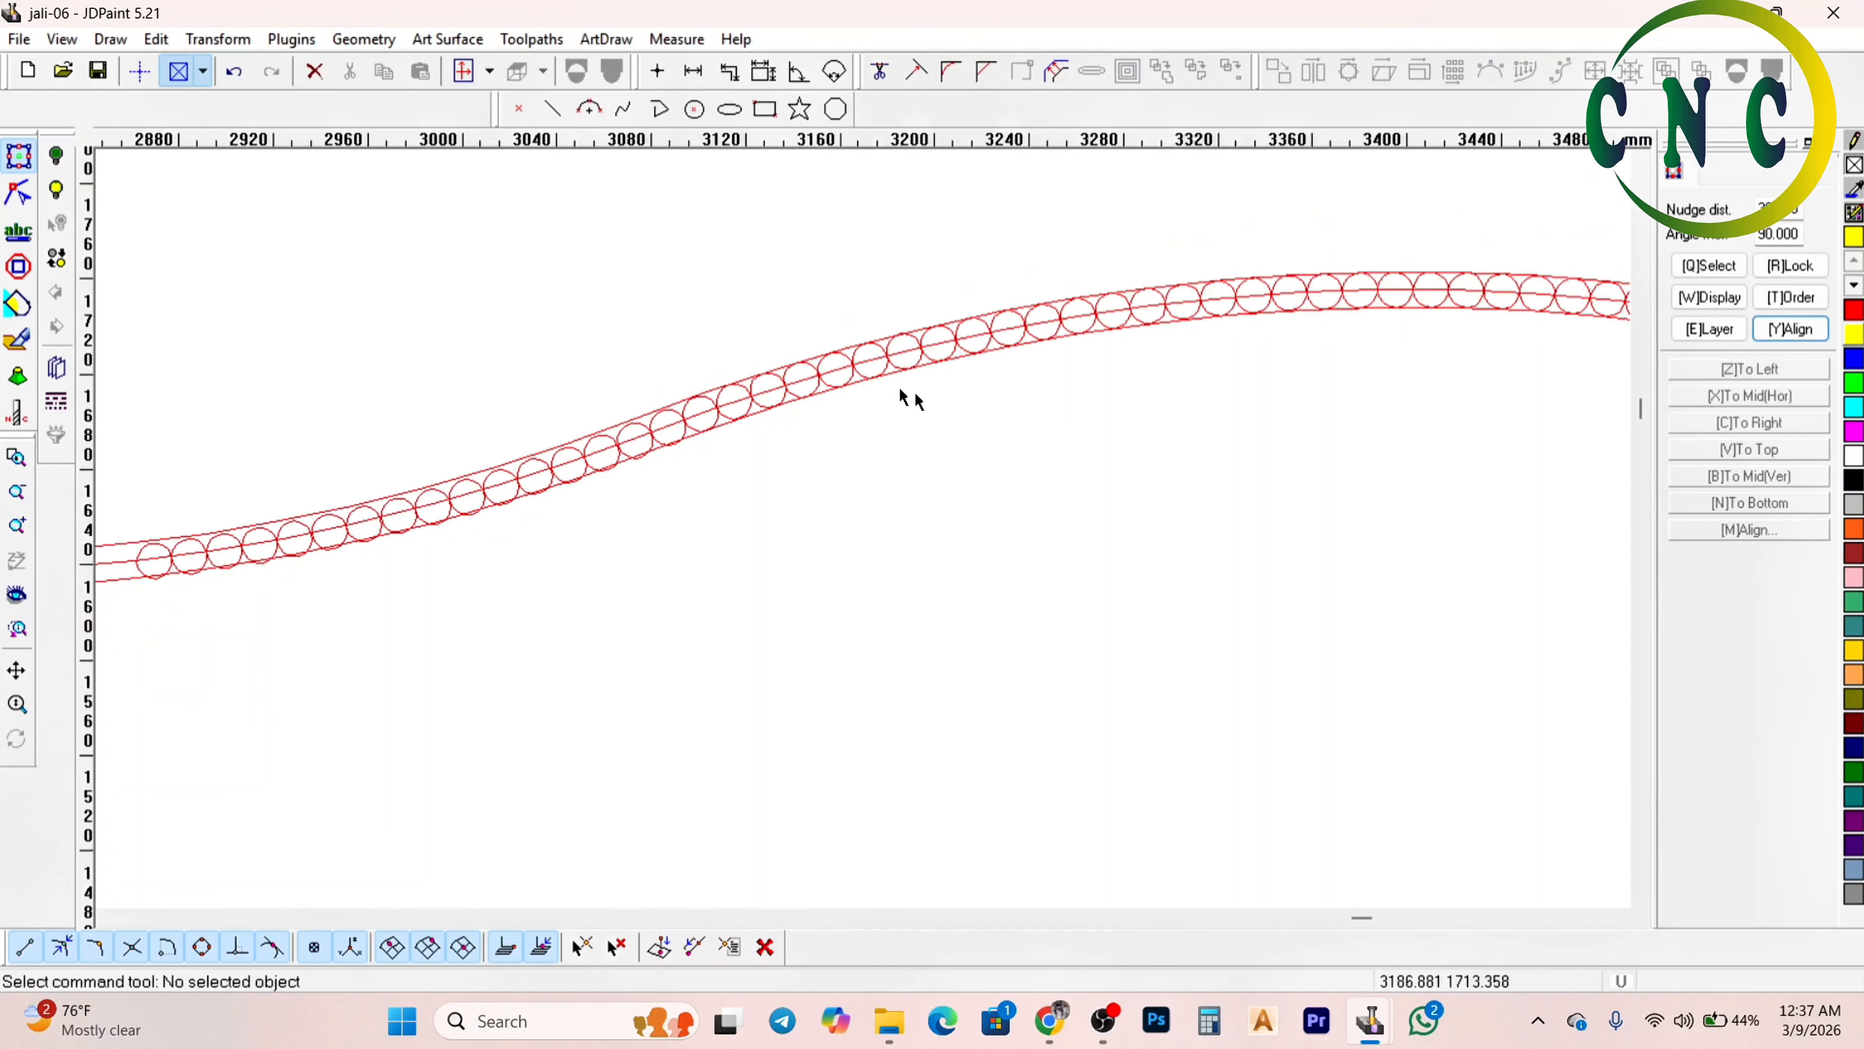
{"action": "scroll", "coordinate": [667, 462], "scroll_direction": "up", "scroll_amount": 3}
{"action": "scroll", "coordinate": [893, 452], "scroll_direction": "up", "scroll_amount": 2}
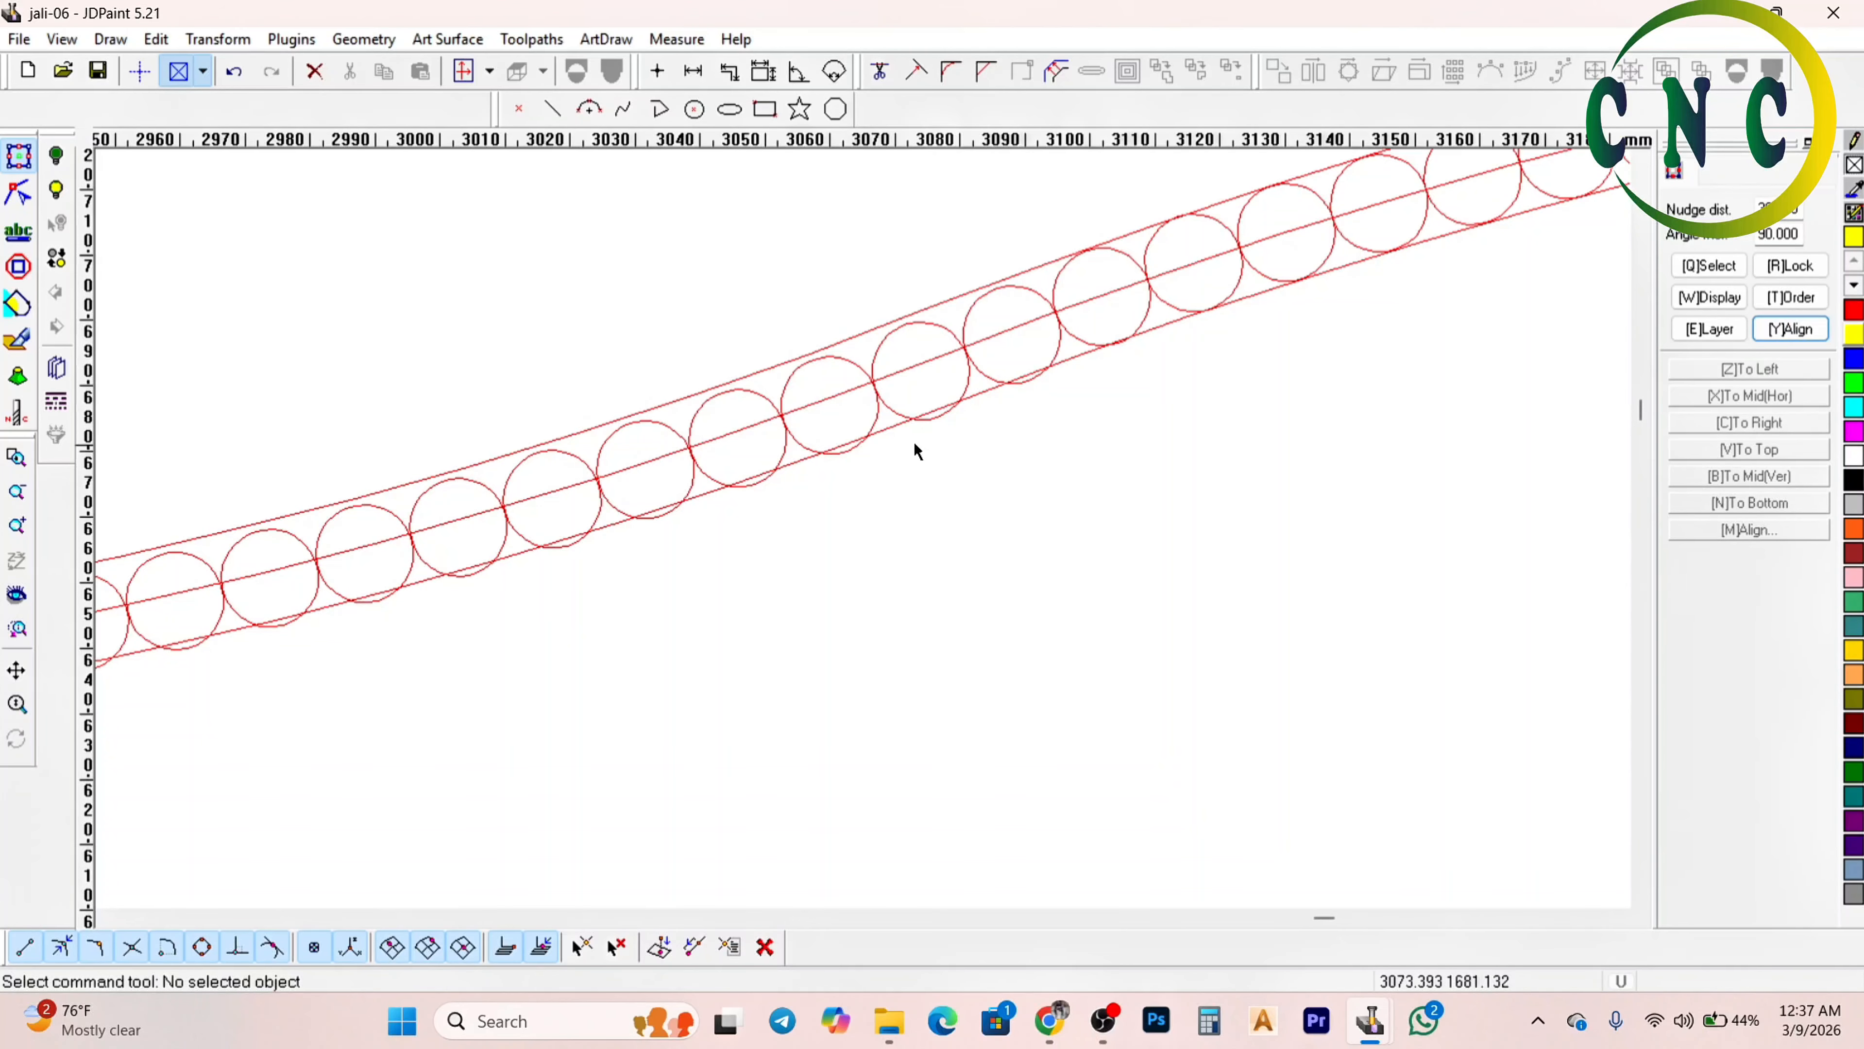
{"action": "scroll", "coordinate": [1023, 320], "scroll_direction": "down", "scroll_amount": 2}
{"action": "scroll", "coordinate": [819, 467], "scroll_direction": "down", "scroll_amount": 2}
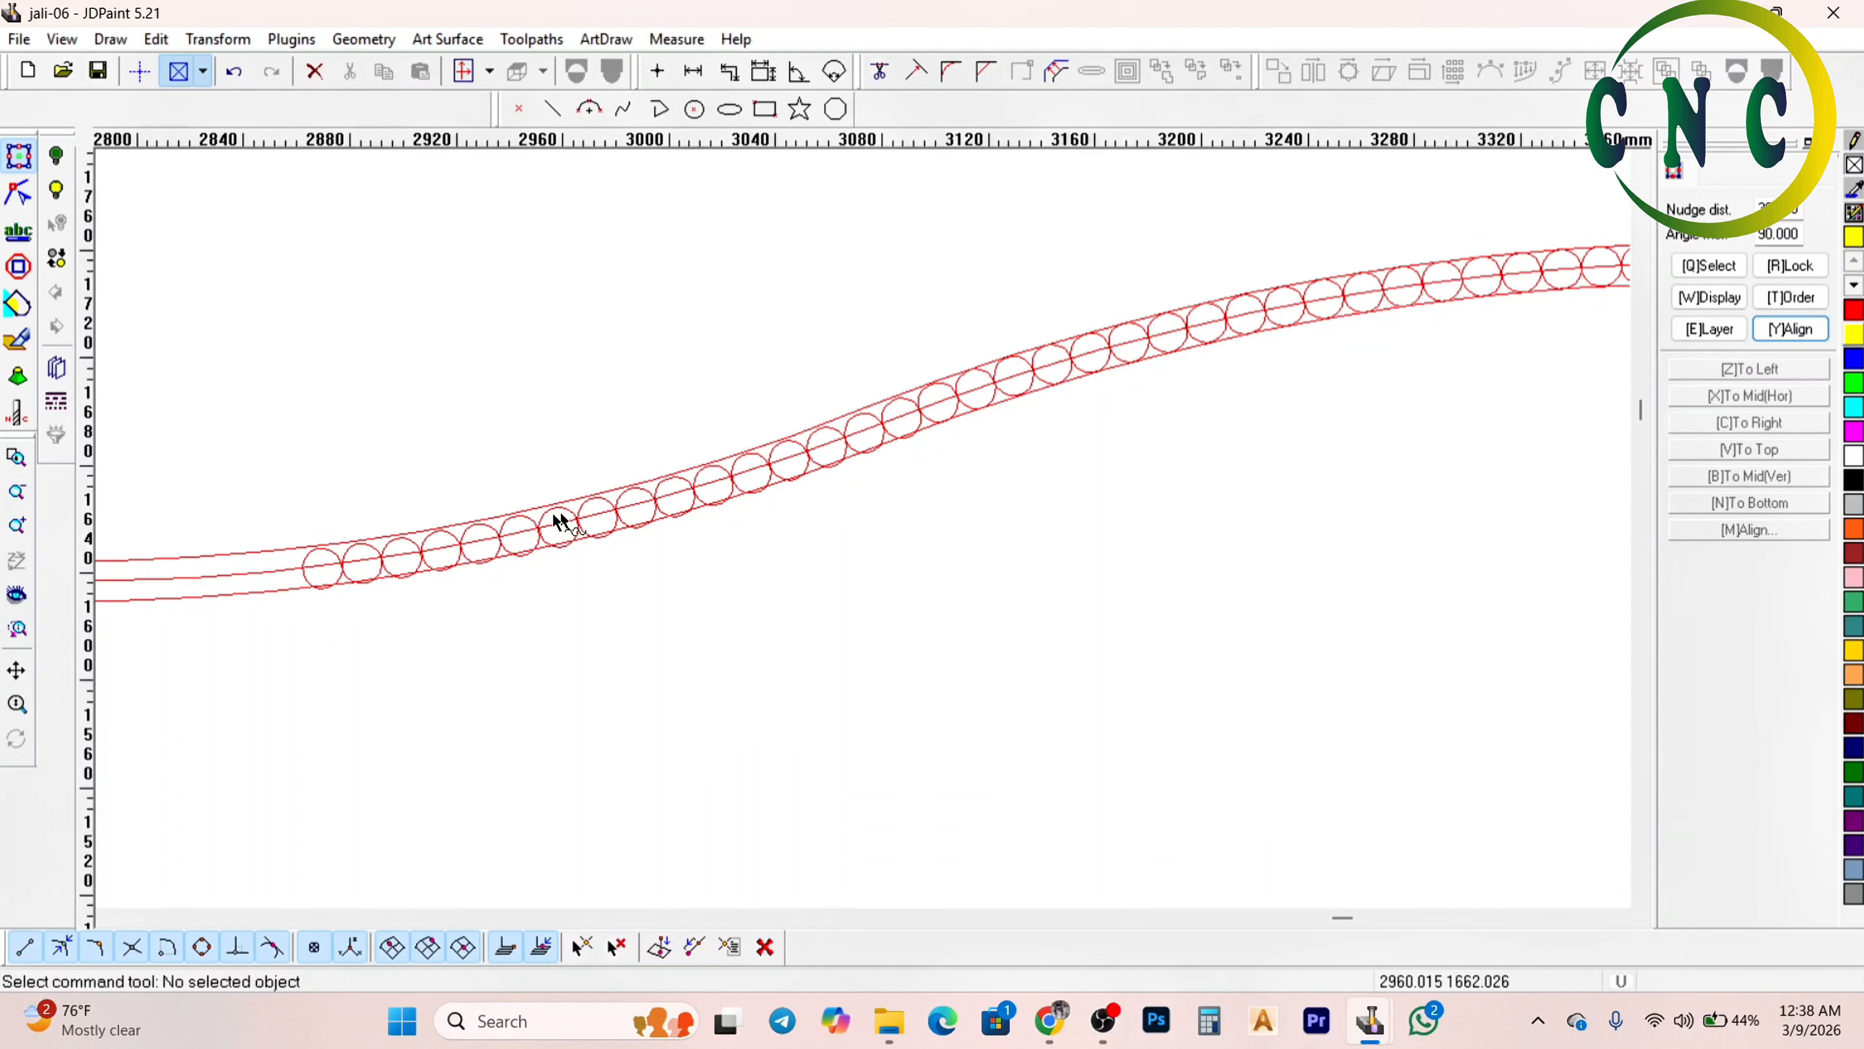
{"action": "scroll", "coordinate": [961, 399], "scroll_direction": "up", "scroll_amount": 2}
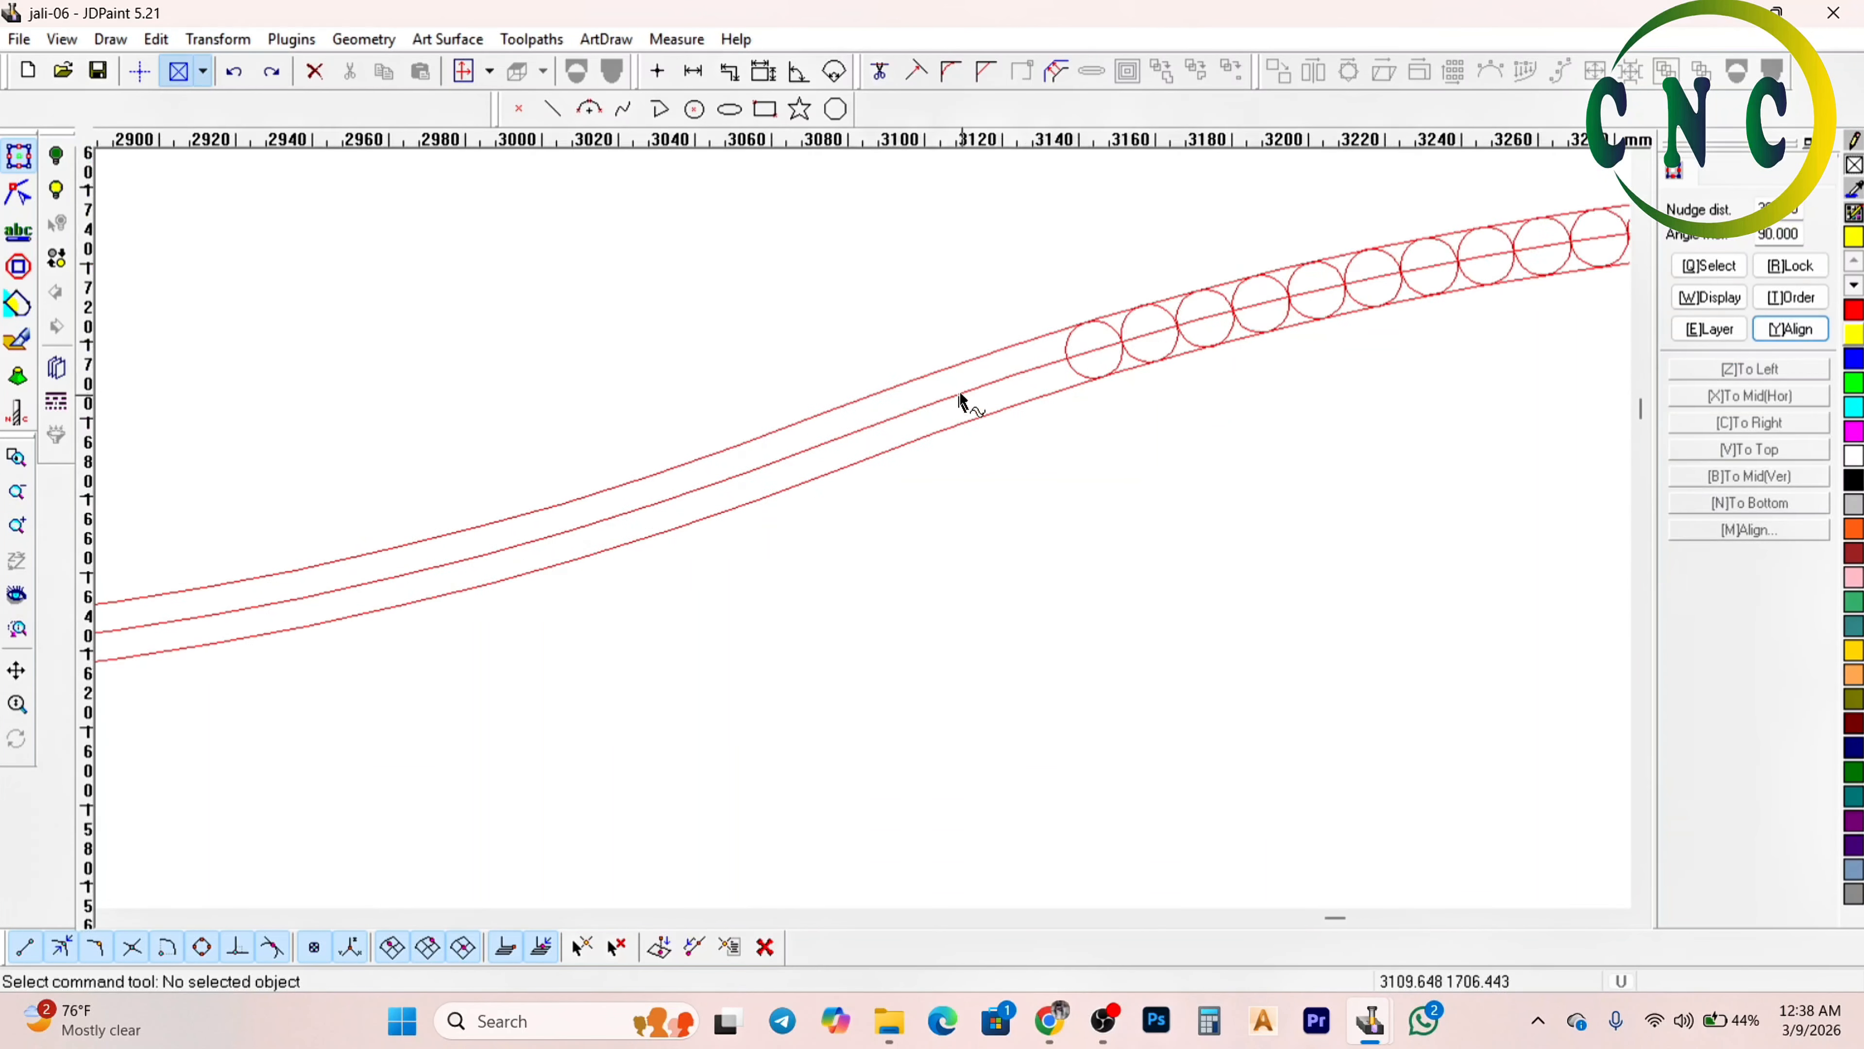
Array the leading circle farther down the slope along the middle curve, with 6 rotated items at 15 mm spacing
{"action": "scroll", "coordinate": [1103, 391], "scroll_direction": "up", "scroll_amount": 1}
{"action": "left_click", "coordinate": [1094, 387]}
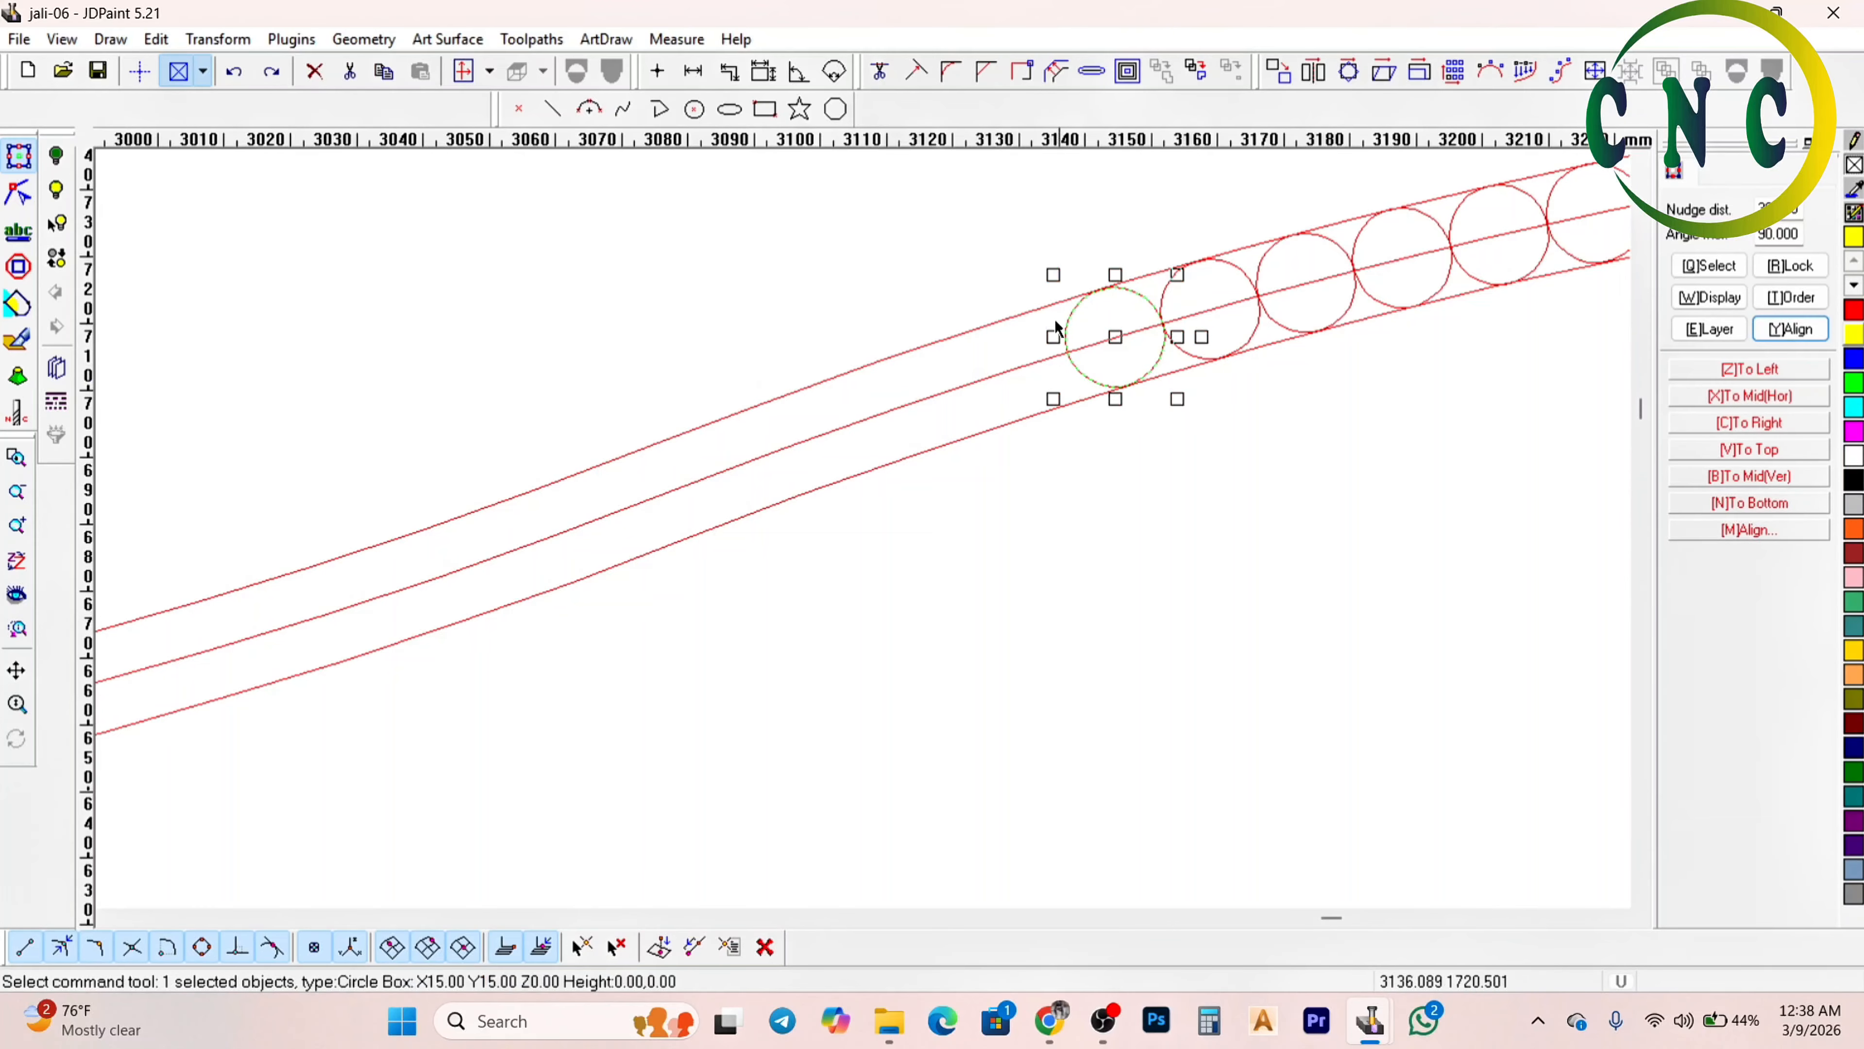
{"action": "left_click", "coordinate": [1531, 69]}
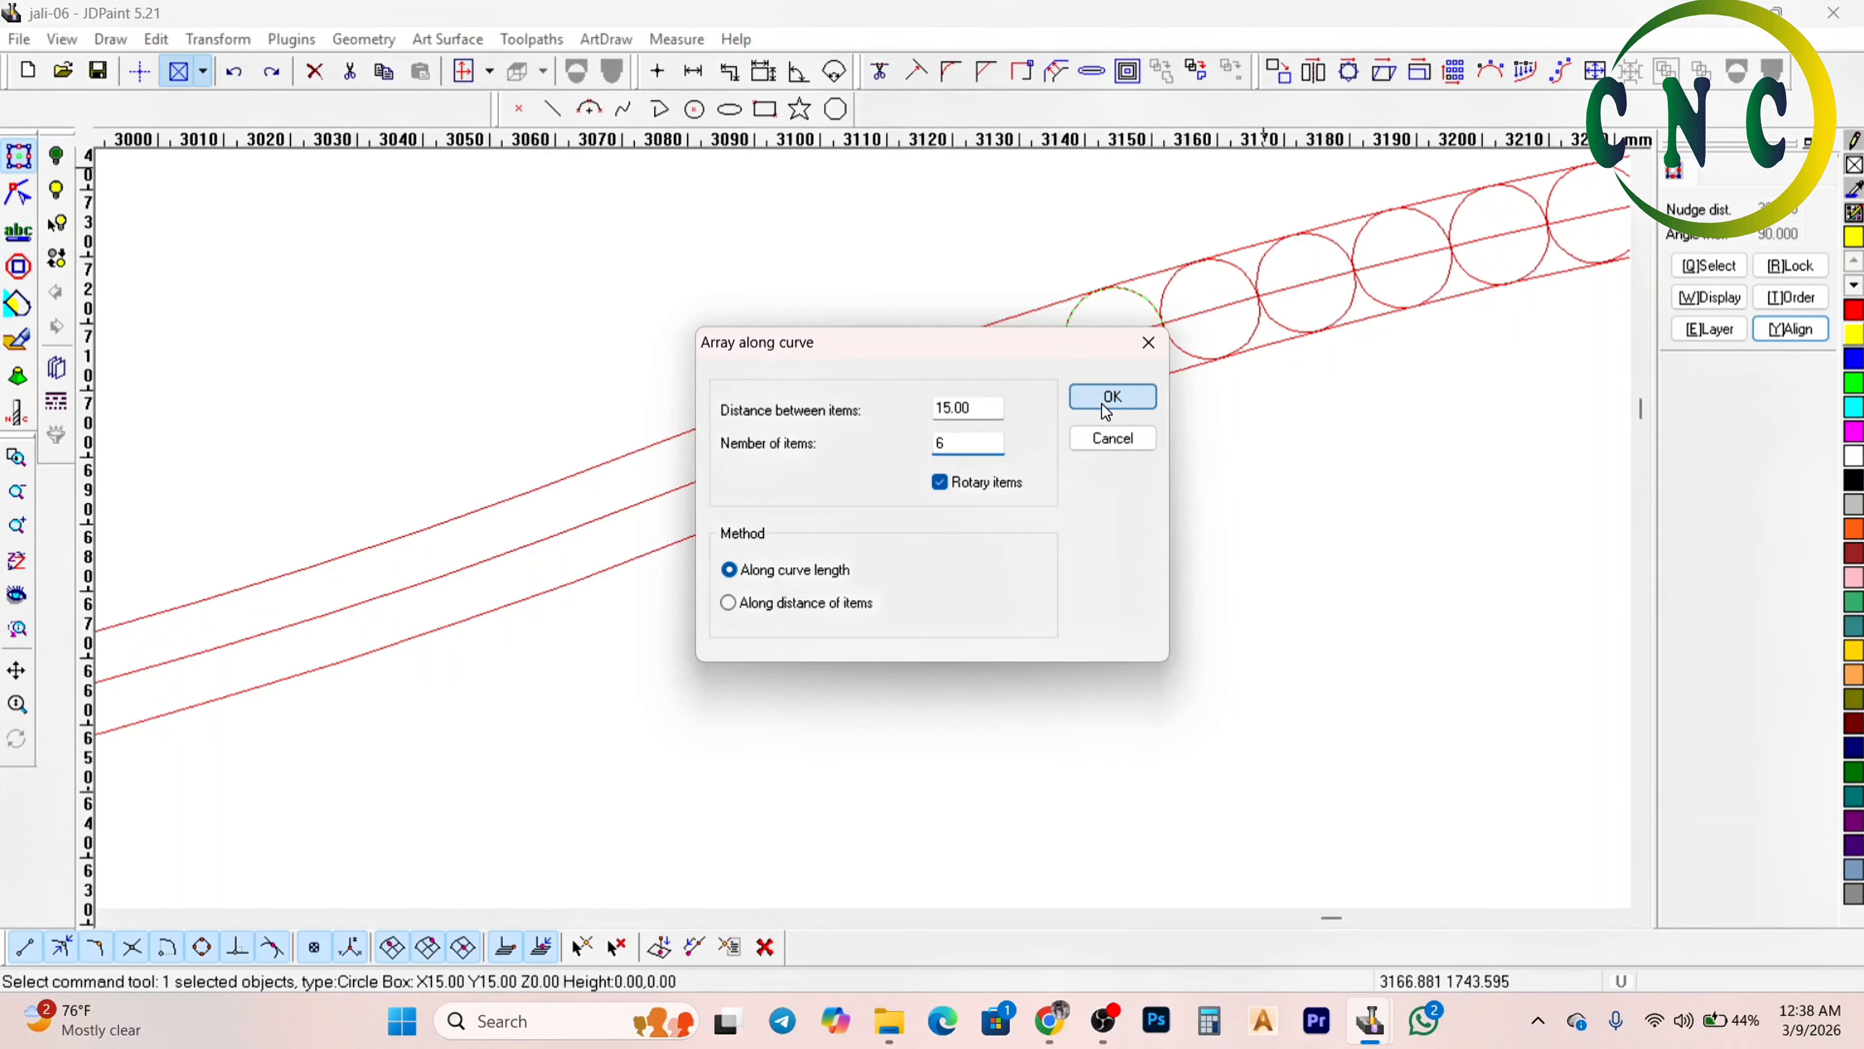
{"action": "left_click", "coordinate": [1112, 394]}
{"action": "scroll", "coordinate": [1002, 387], "scroll_direction": "up", "scroll_amount": 2}
{"action": "left_click", "coordinate": [1020, 343]}
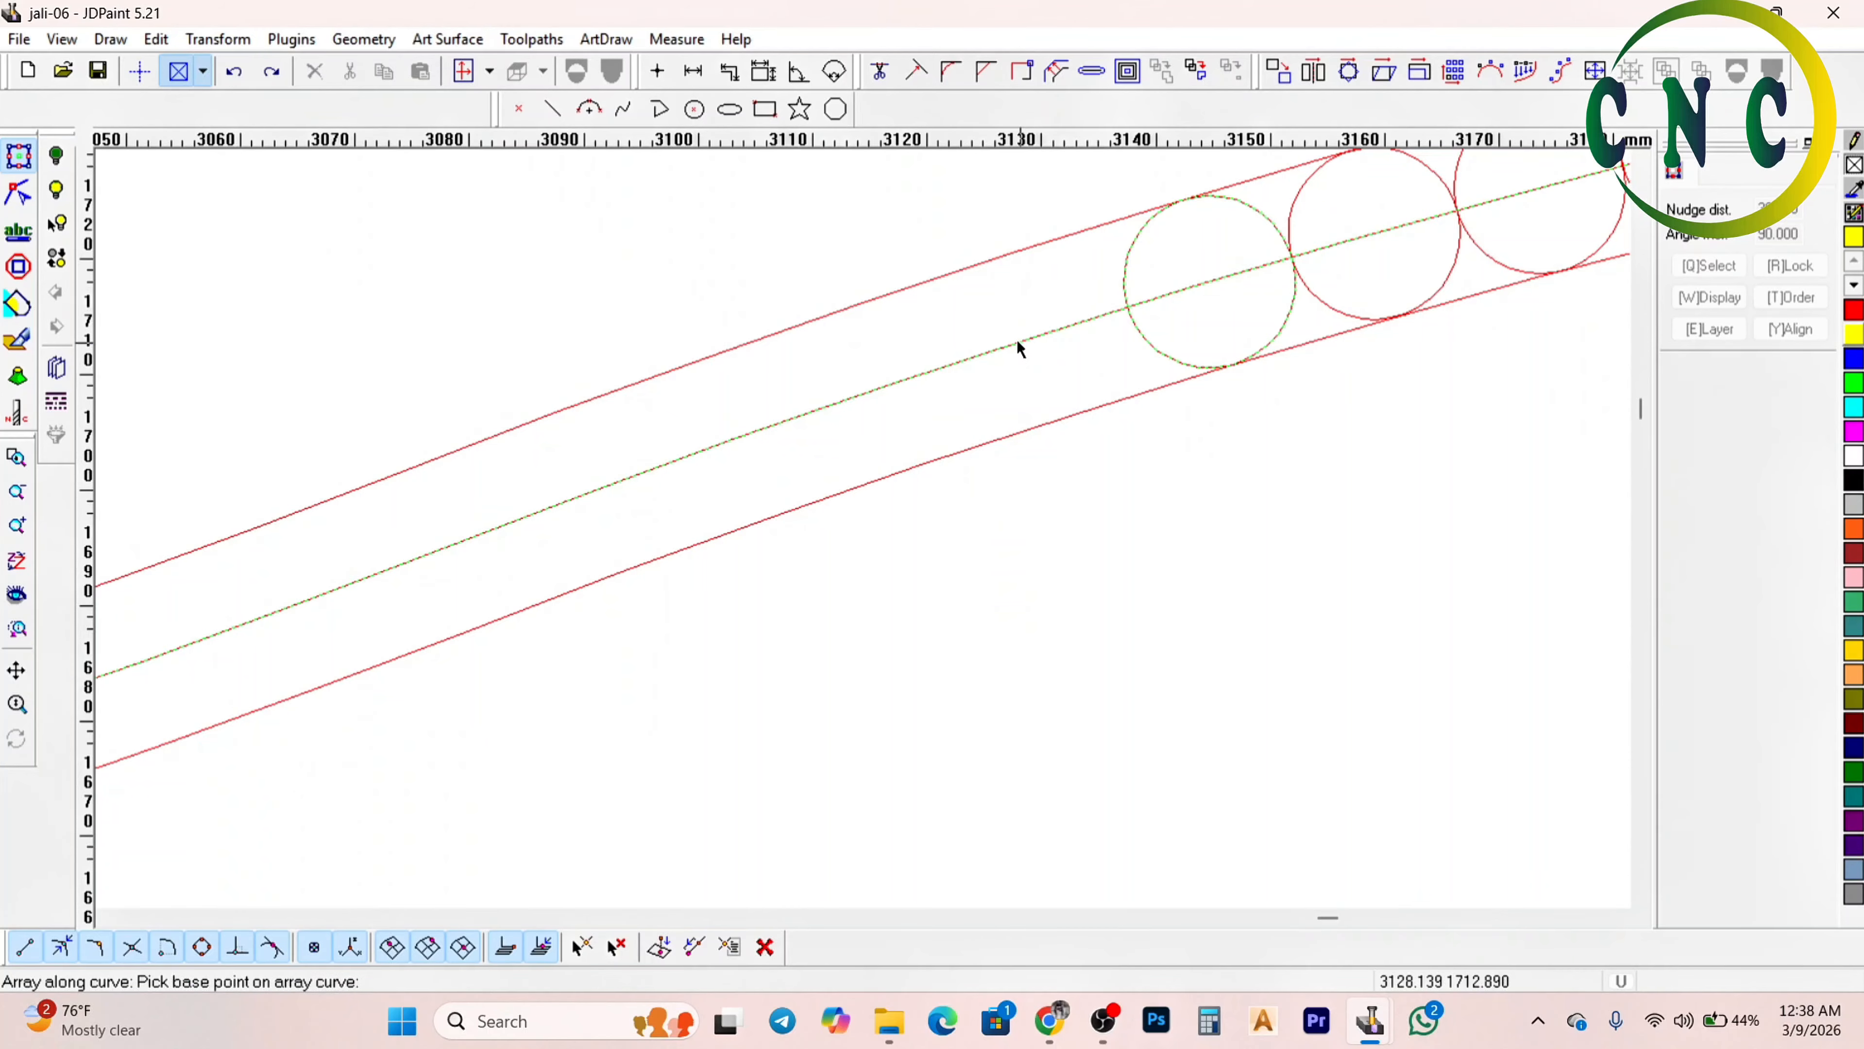
{"action": "left_click", "coordinate": [977, 360]}
{"action": "left_click", "coordinate": [949, 370]}
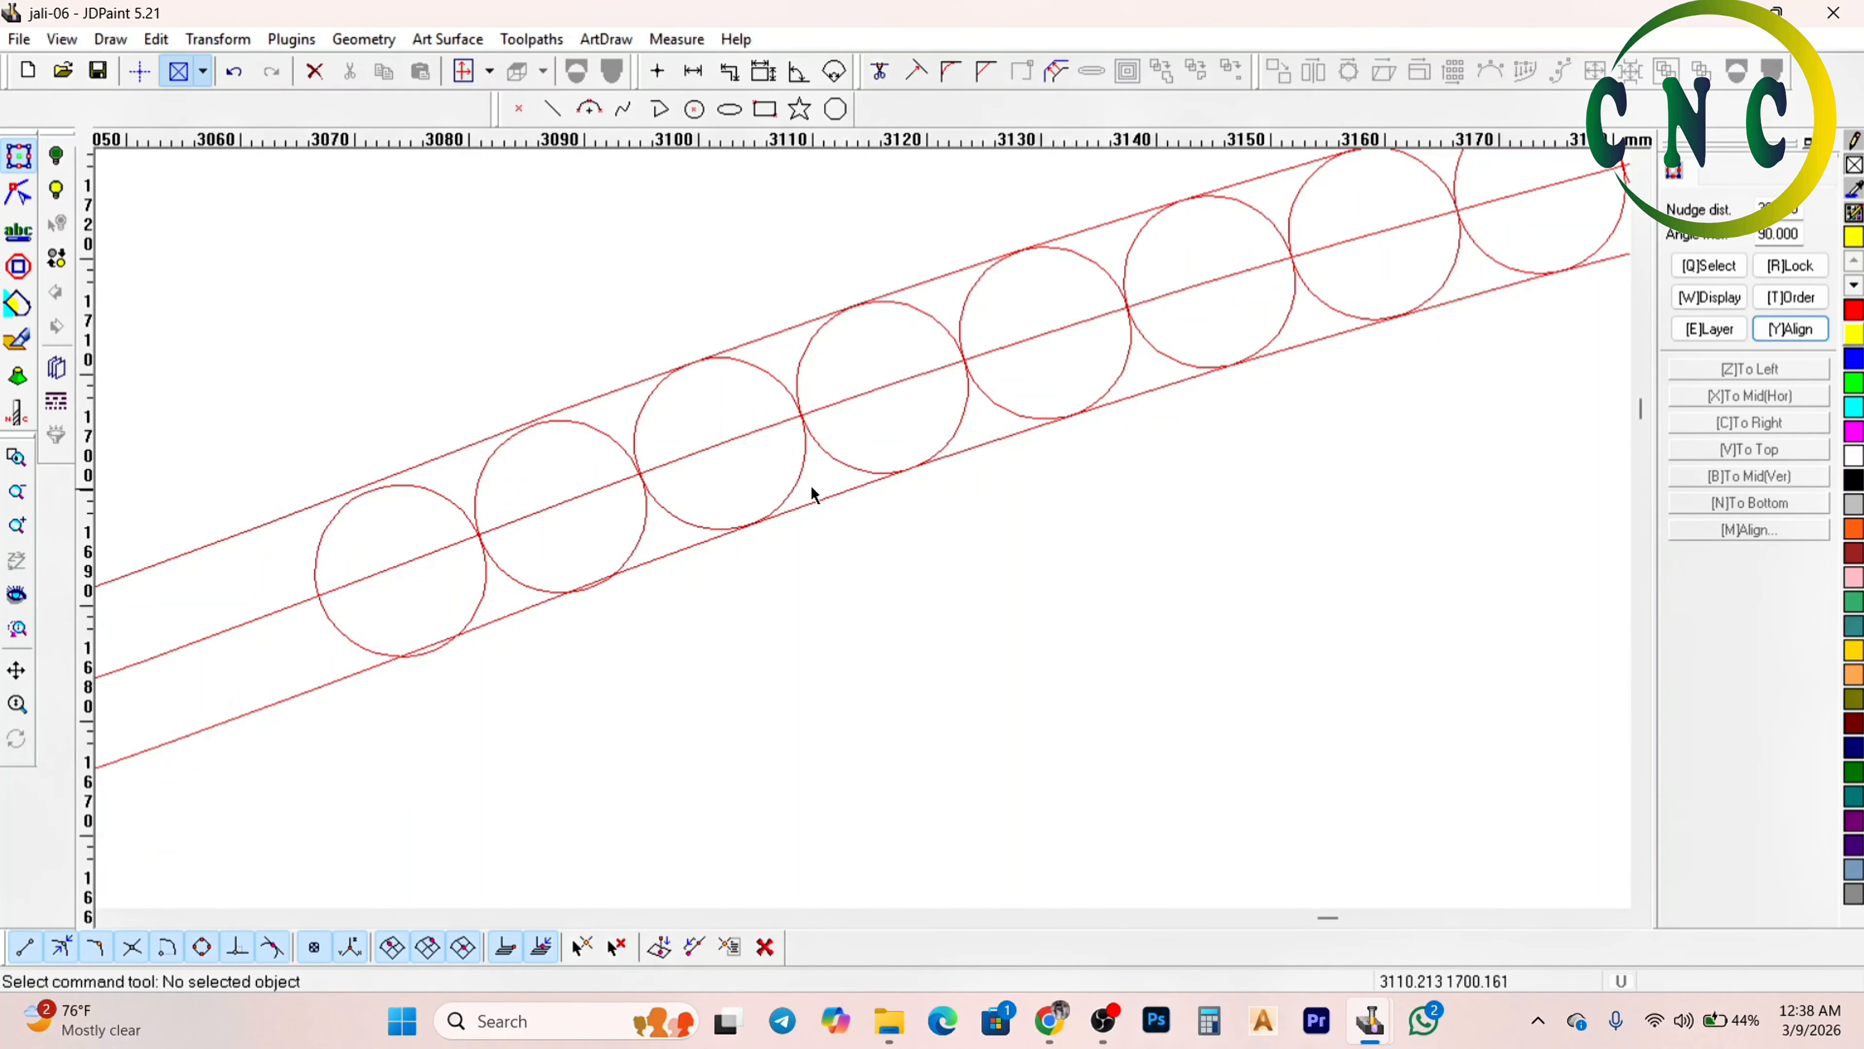
Delete the end circle of the newly arrayed row
{"action": "scroll", "coordinate": [732, 516], "scroll_direction": "up", "scroll_amount": 2}
{"action": "left_click", "coordinate": [461, 601]}
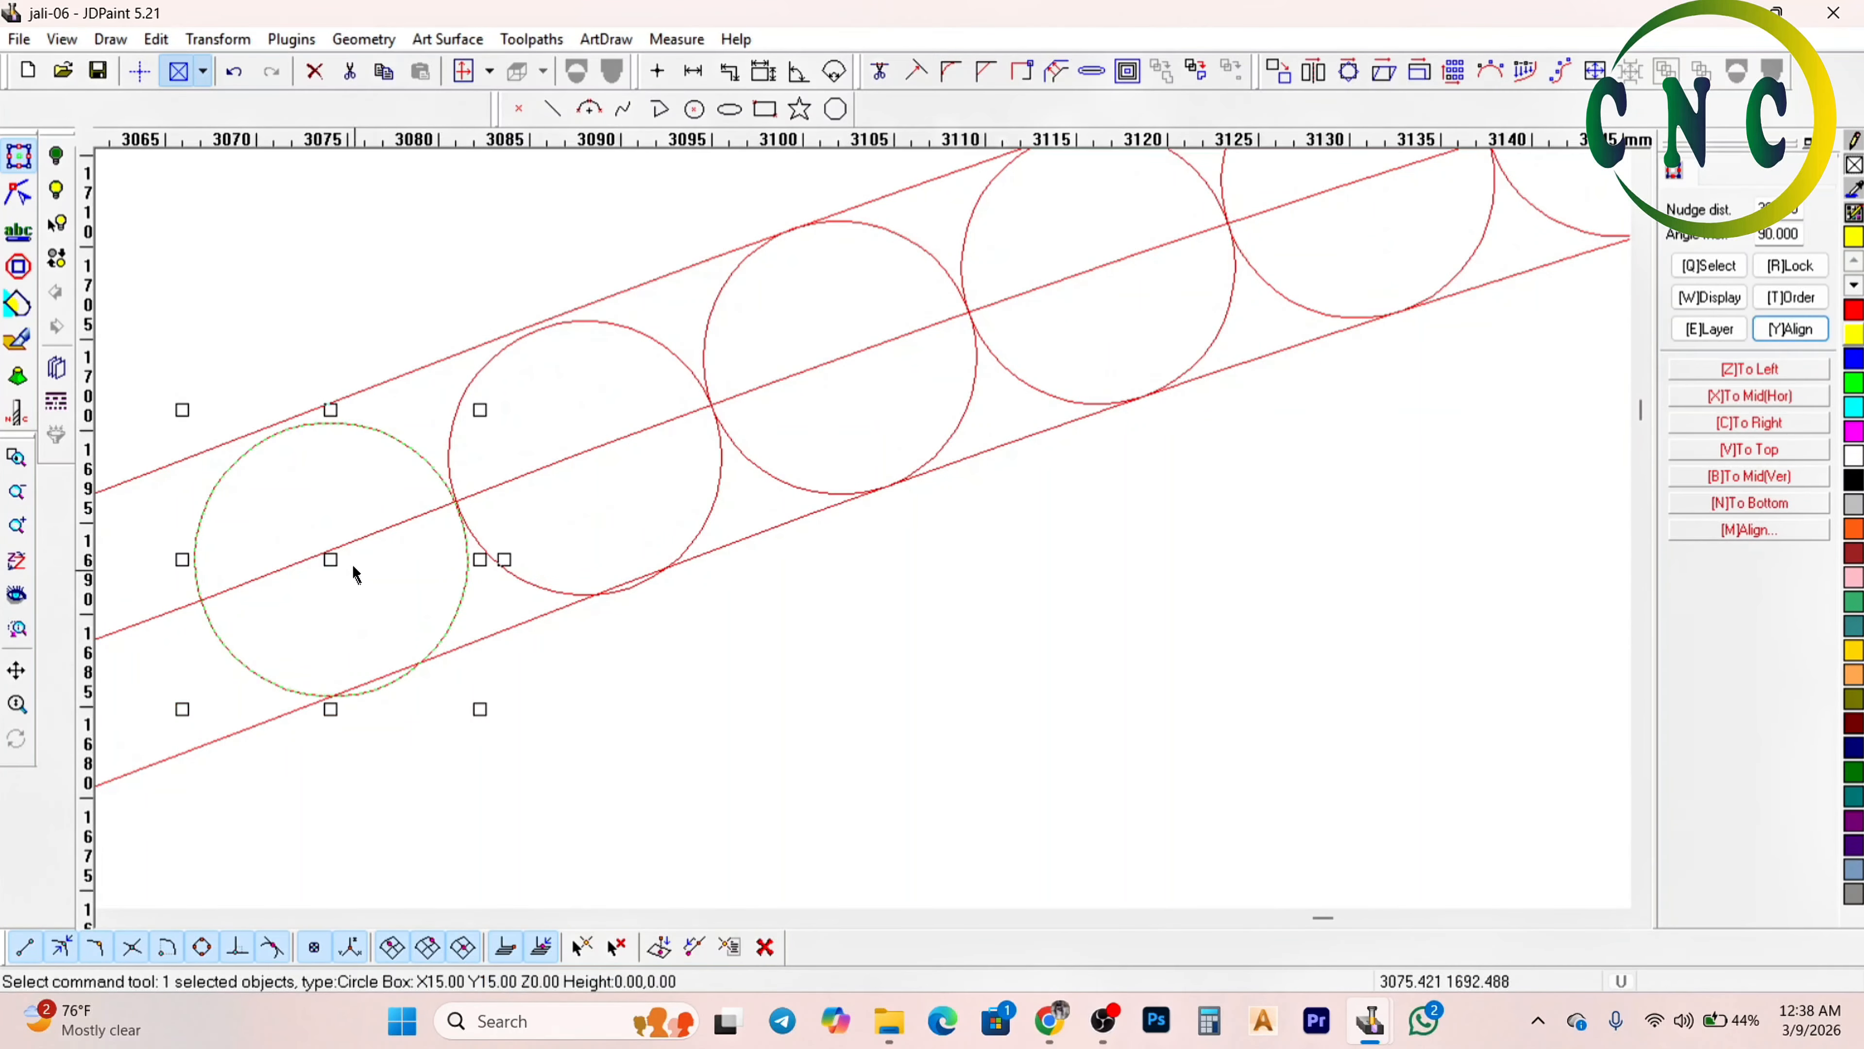
{"action": "key", "text": "Delete"}
Select the circle now at the end of the row and set a finer nudge distance
{"action": "left_click", "coordinate": [497, 569]}
{"action": "scroll", "coordinate": [470, 338], "scroll_direction": "up", "scroll_amount": 2}
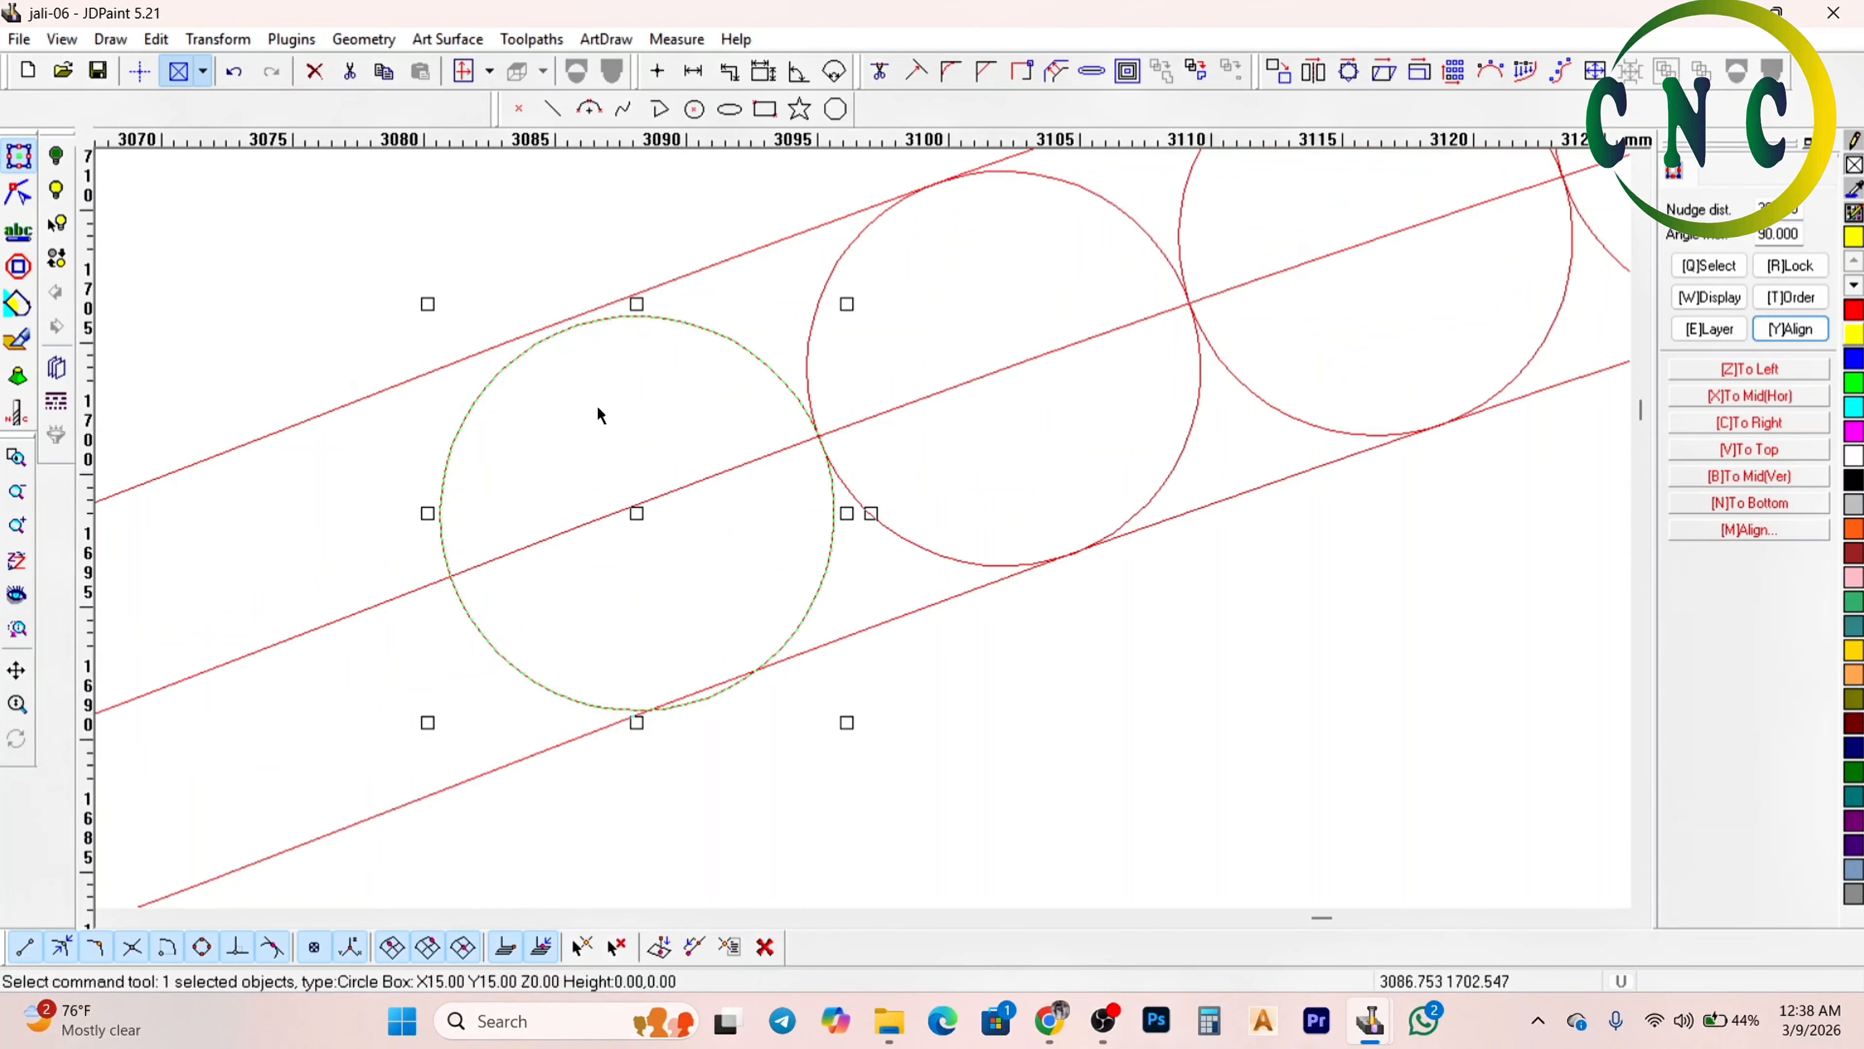
{"action": "double_click", "coordinate": [1780, 209]}
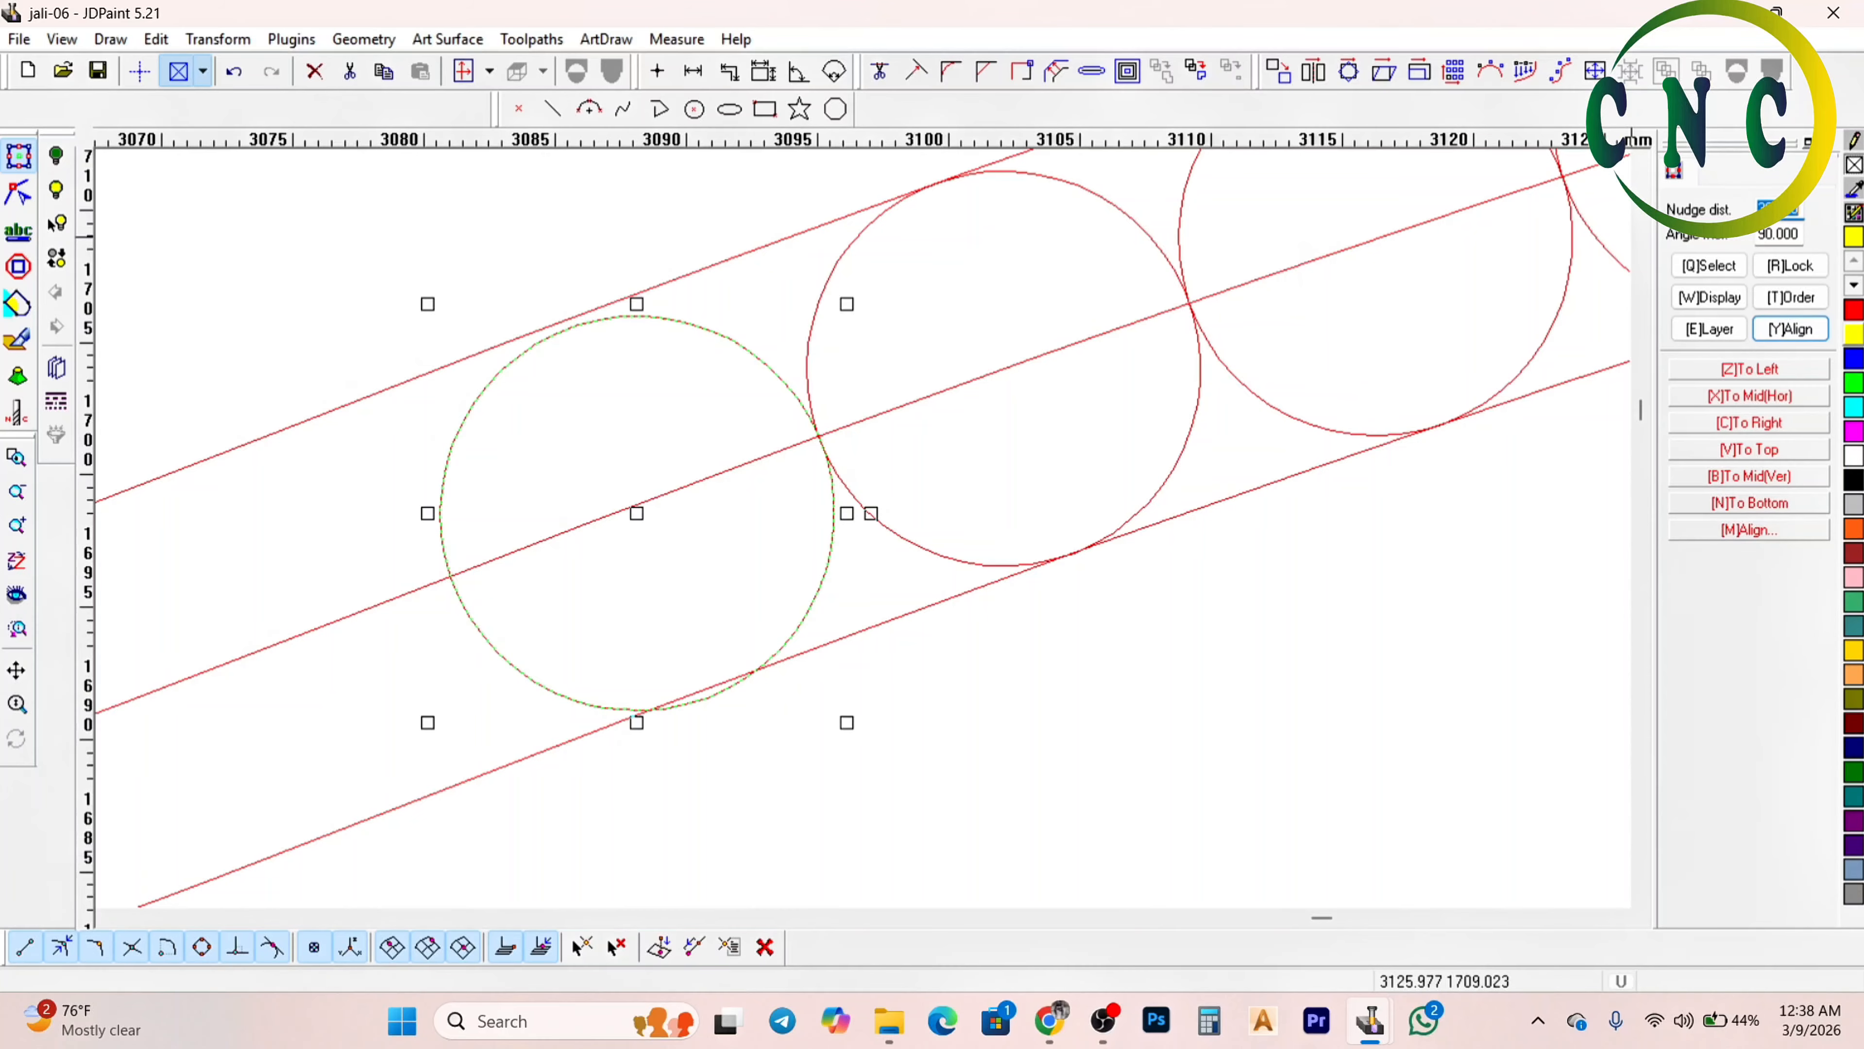
{"action": "key", "text": "BackSpace"}
{"action": "key", "text": "Return"}
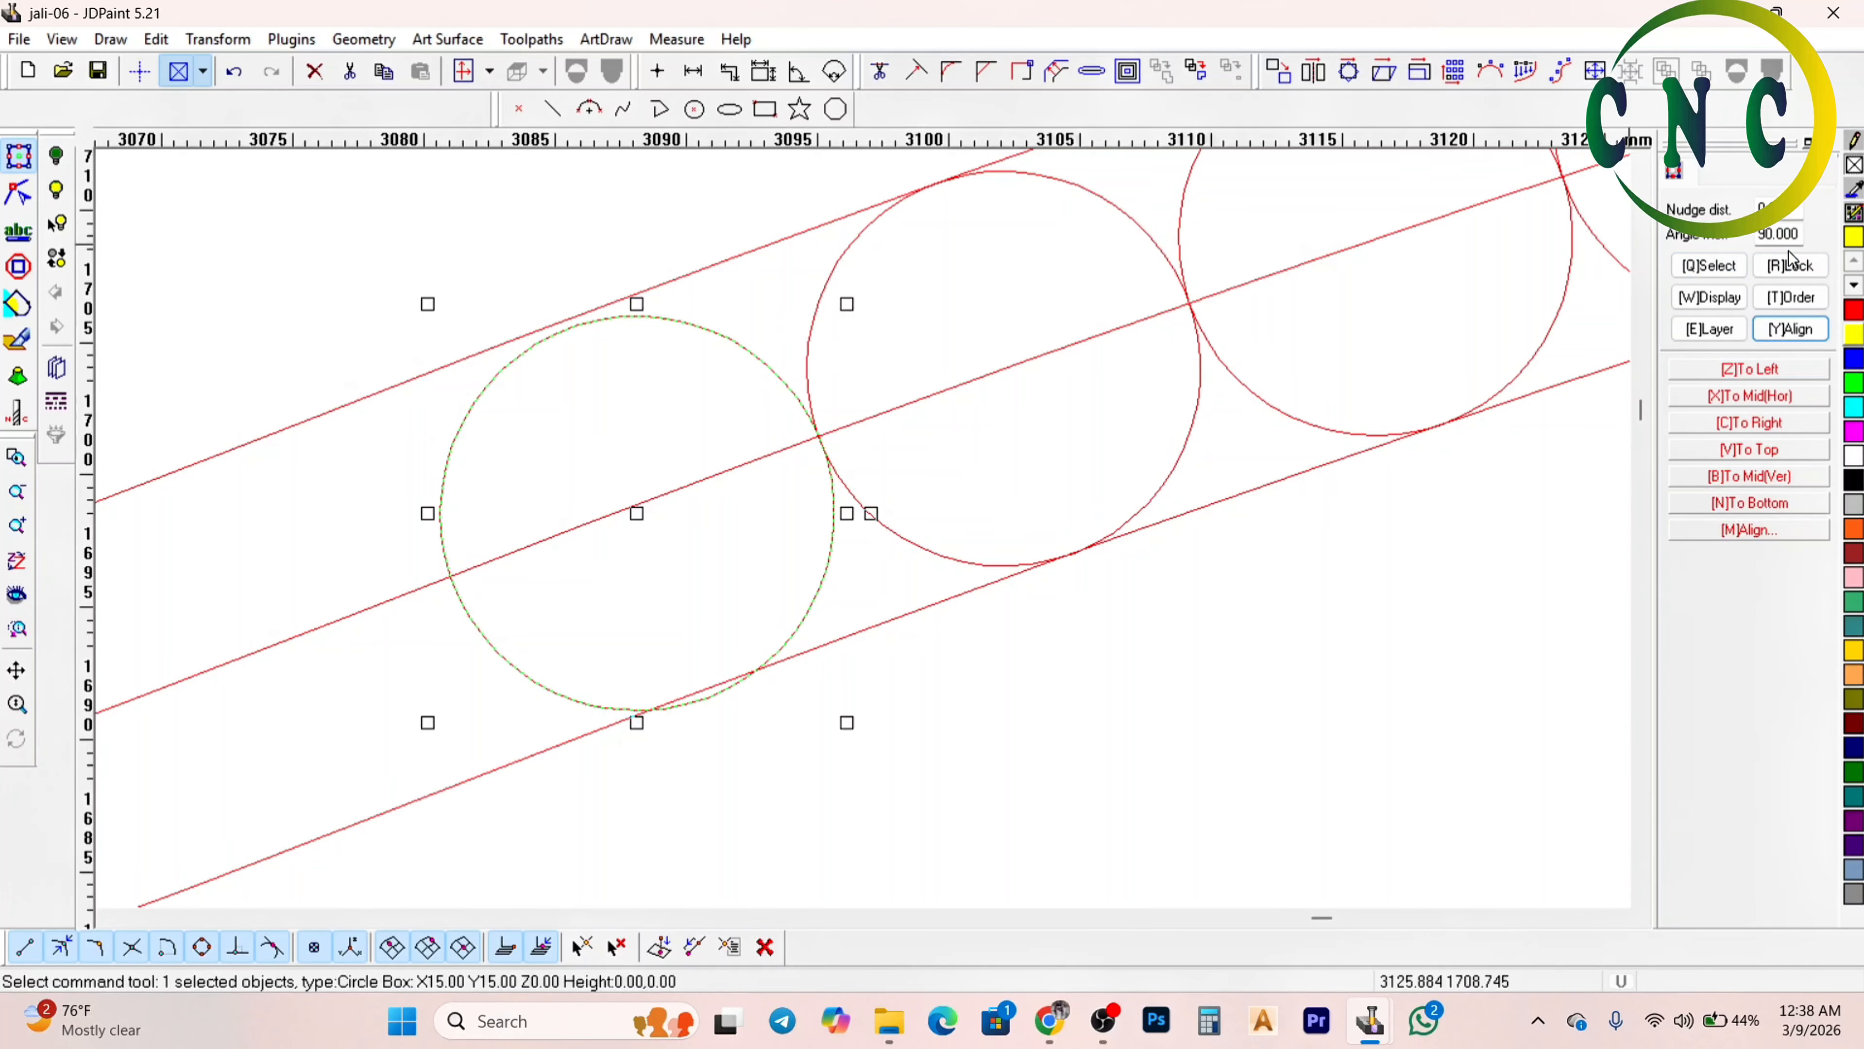
Nudge the end circle left in small increments to fit between the outer curves, and check its contact points
{"action": "scroll", "coordinate": [669, 393], "scroll_direction": "up", "scroll_amount": 2}
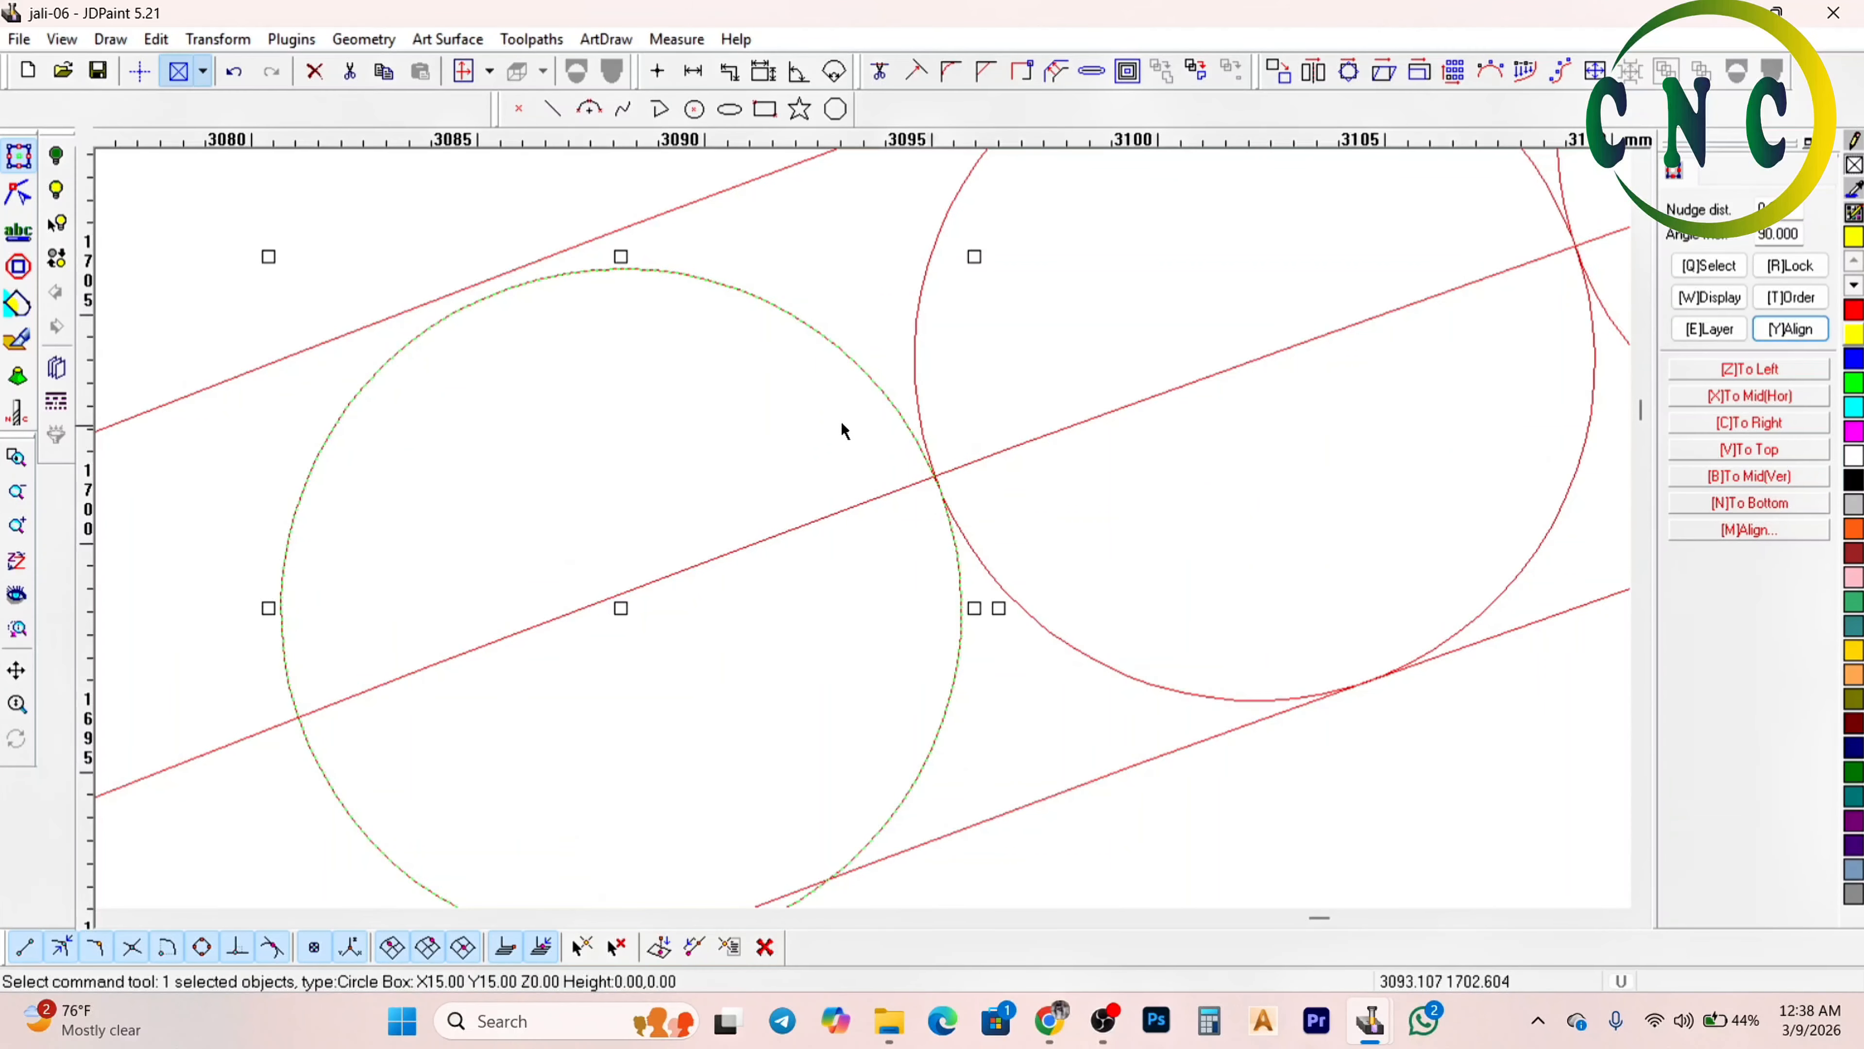
{"action": "scroll", "coordinate": [679, 308], "scroll_direction": "down", "scroll_amount": 3}
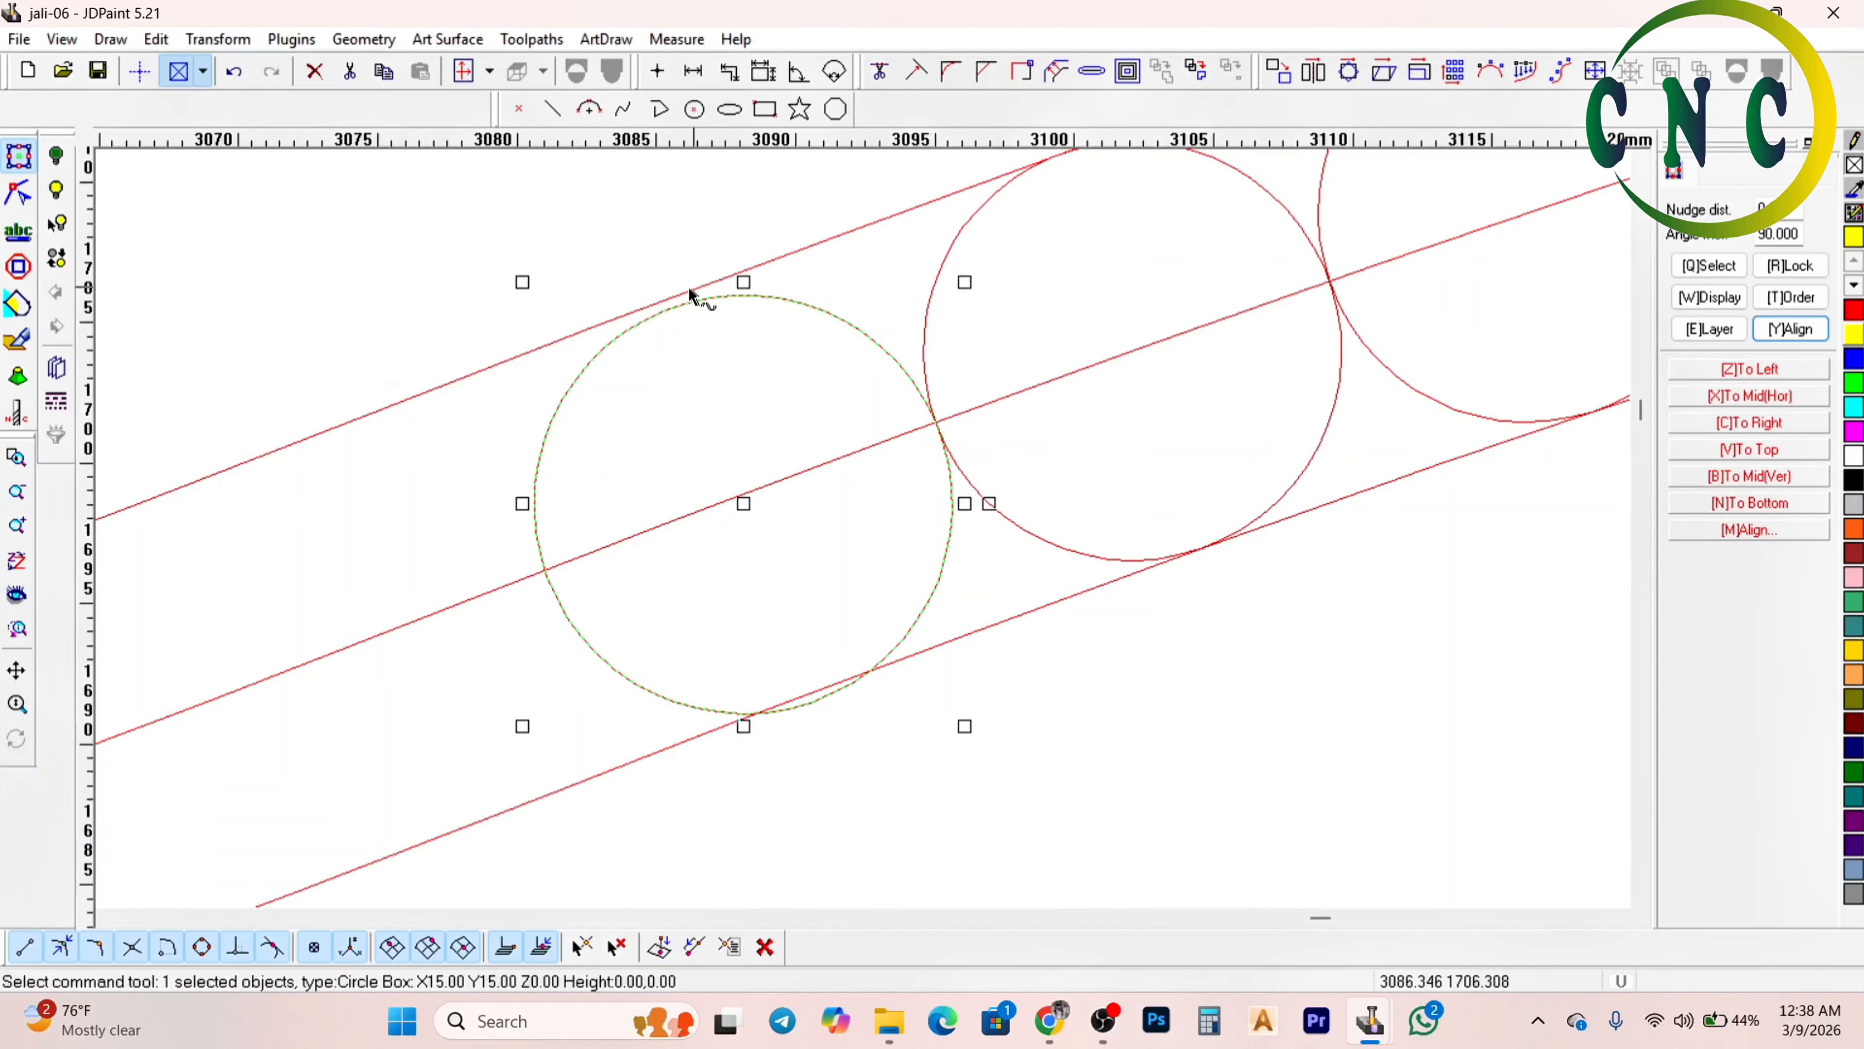
{"action": "scroll", "coordinate": [690, 294], "scroll_direction": "up", "scroll_amount": 3}
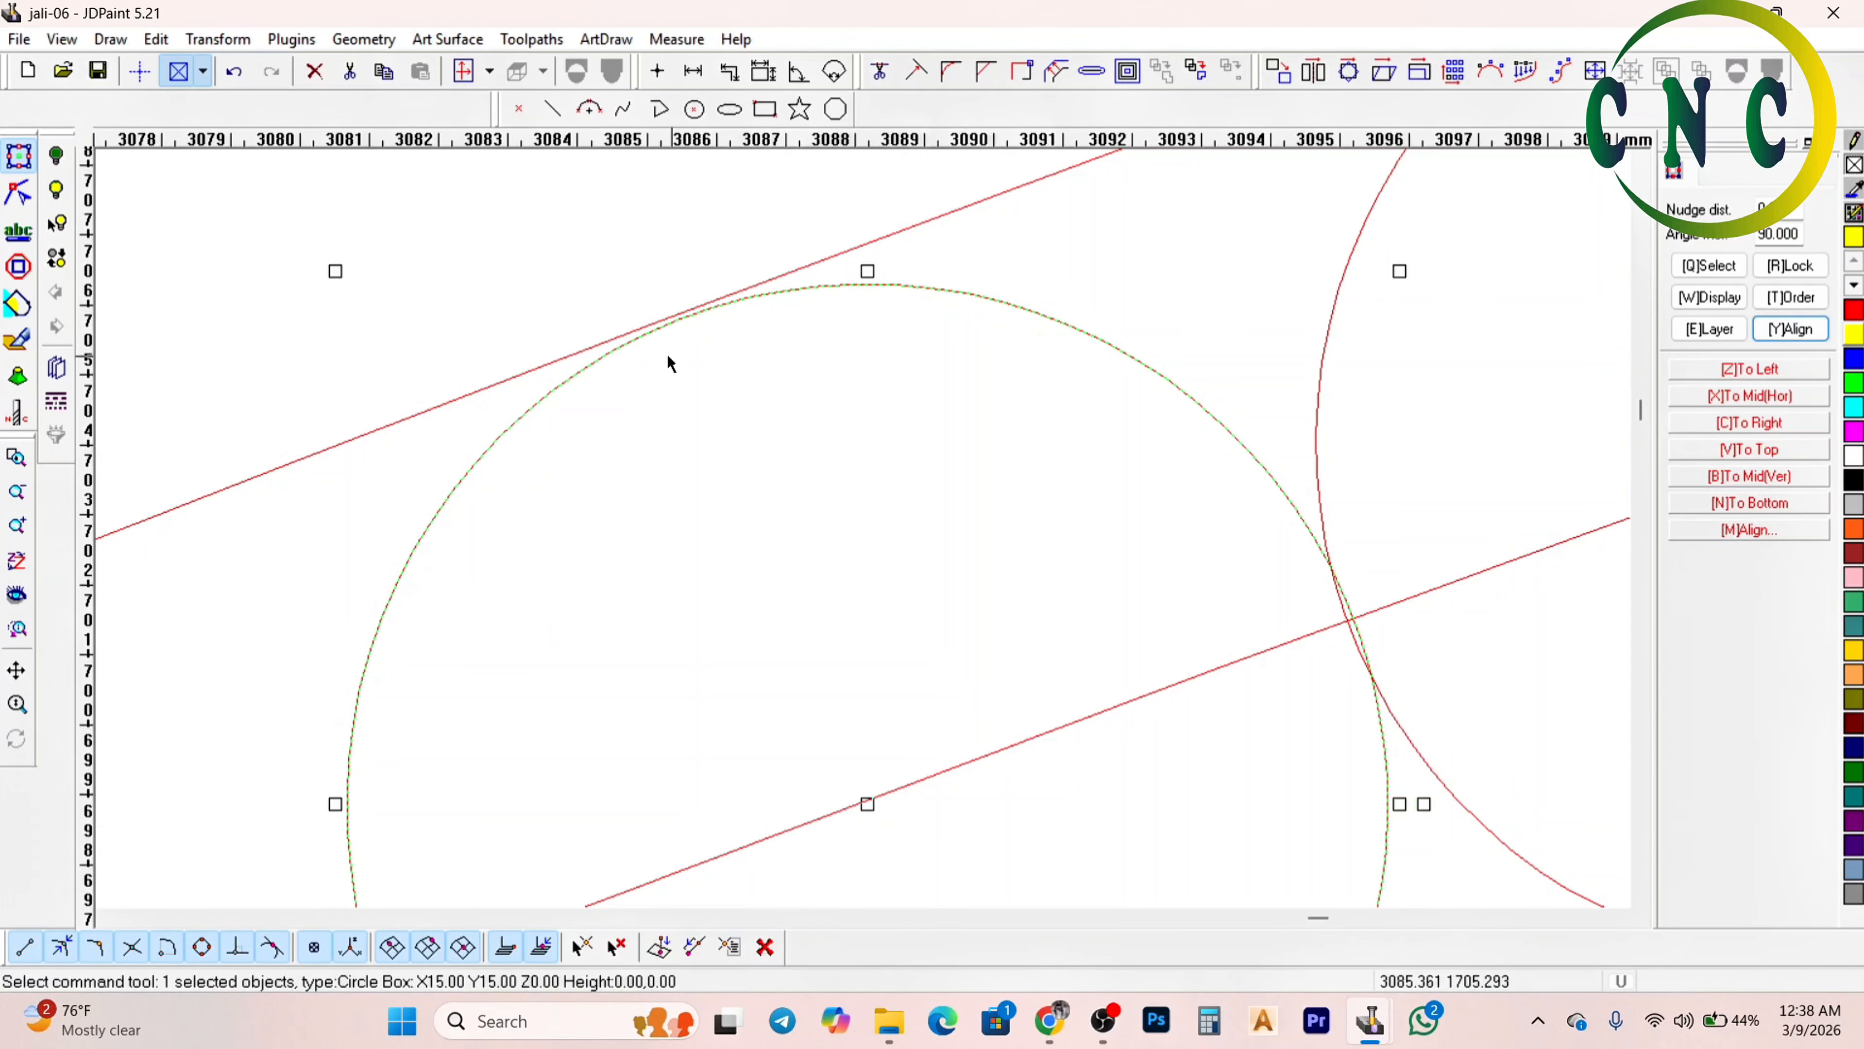
{"action": "key", "text": "Left"}
{"action": "key", "text": "Left"}
{"action": "key", "text": "Left"}
{"action": "key", "text": "Left"}
{"action": "key", "text": "Left"}
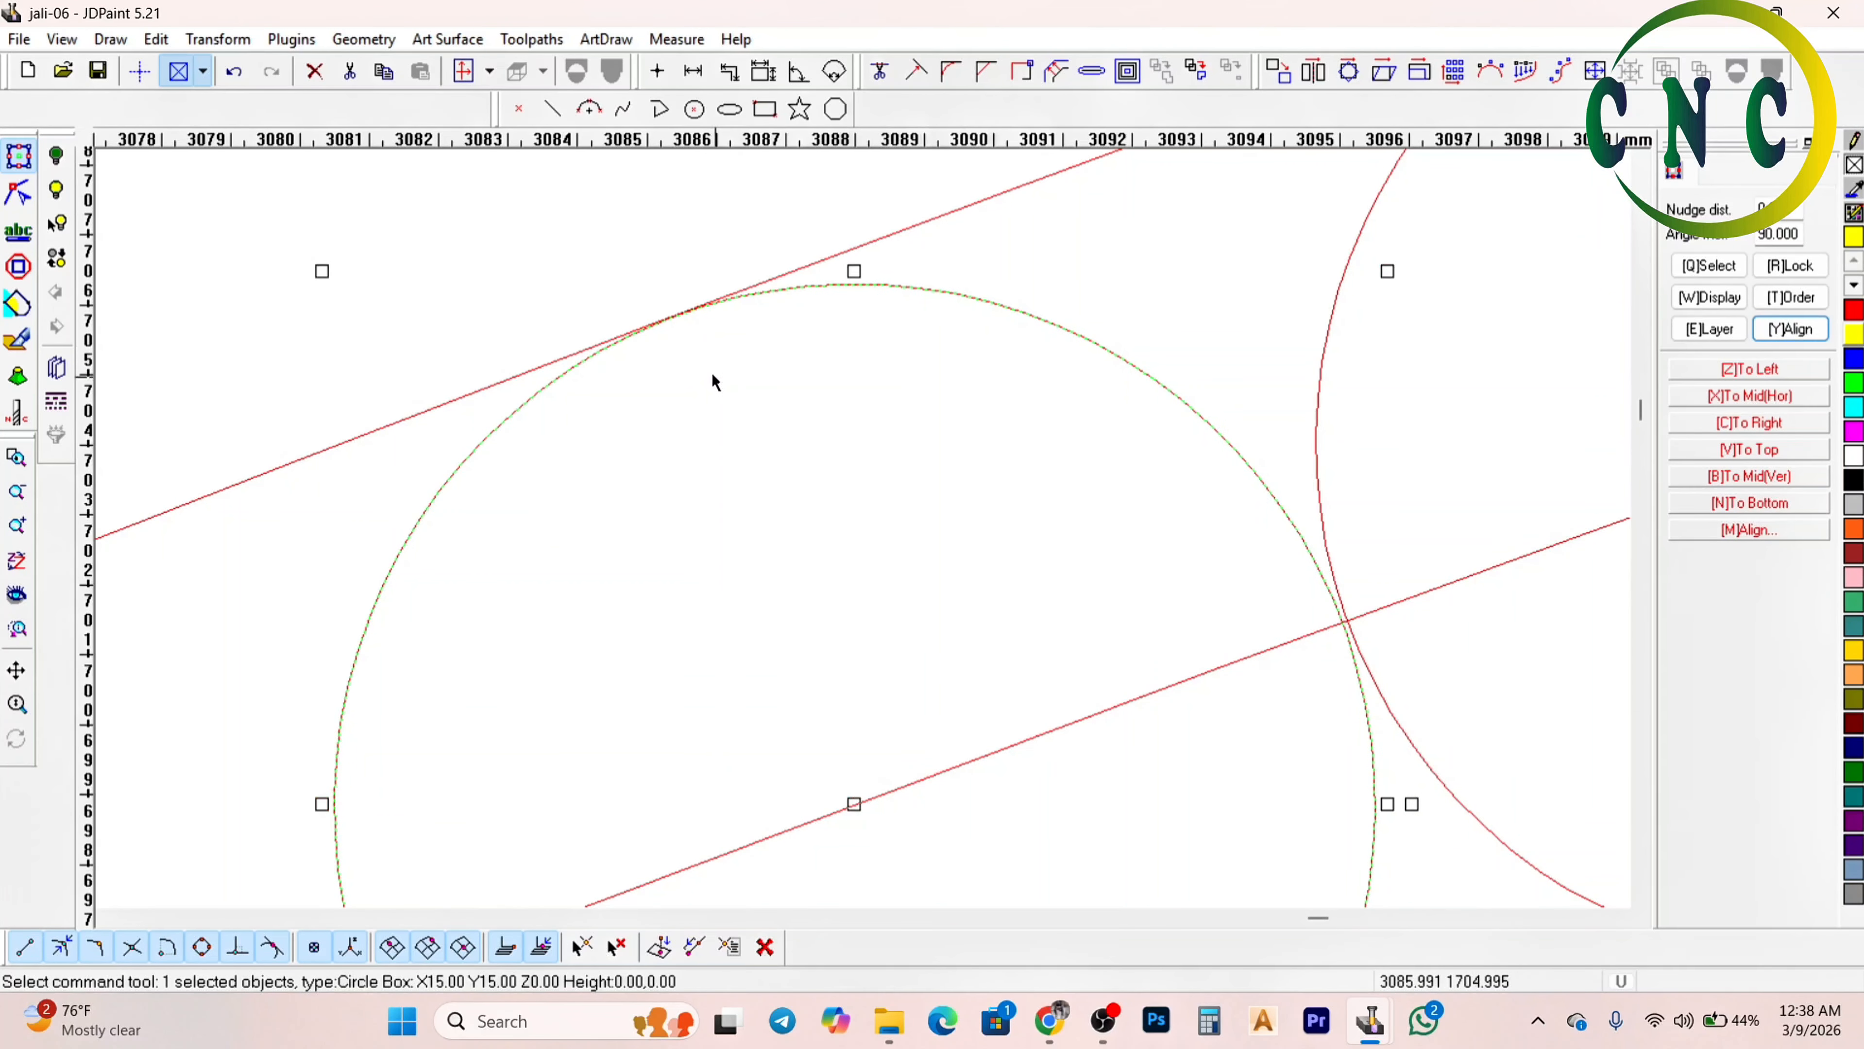
{"action": "scroll", "coordinate": [591, 296], "scroll_direction": "up", "scroll_amount": 1}
{"action": "scroll", "coordinate": [636, 287], "scroll_direction": "down", "scroll_amount": 3}
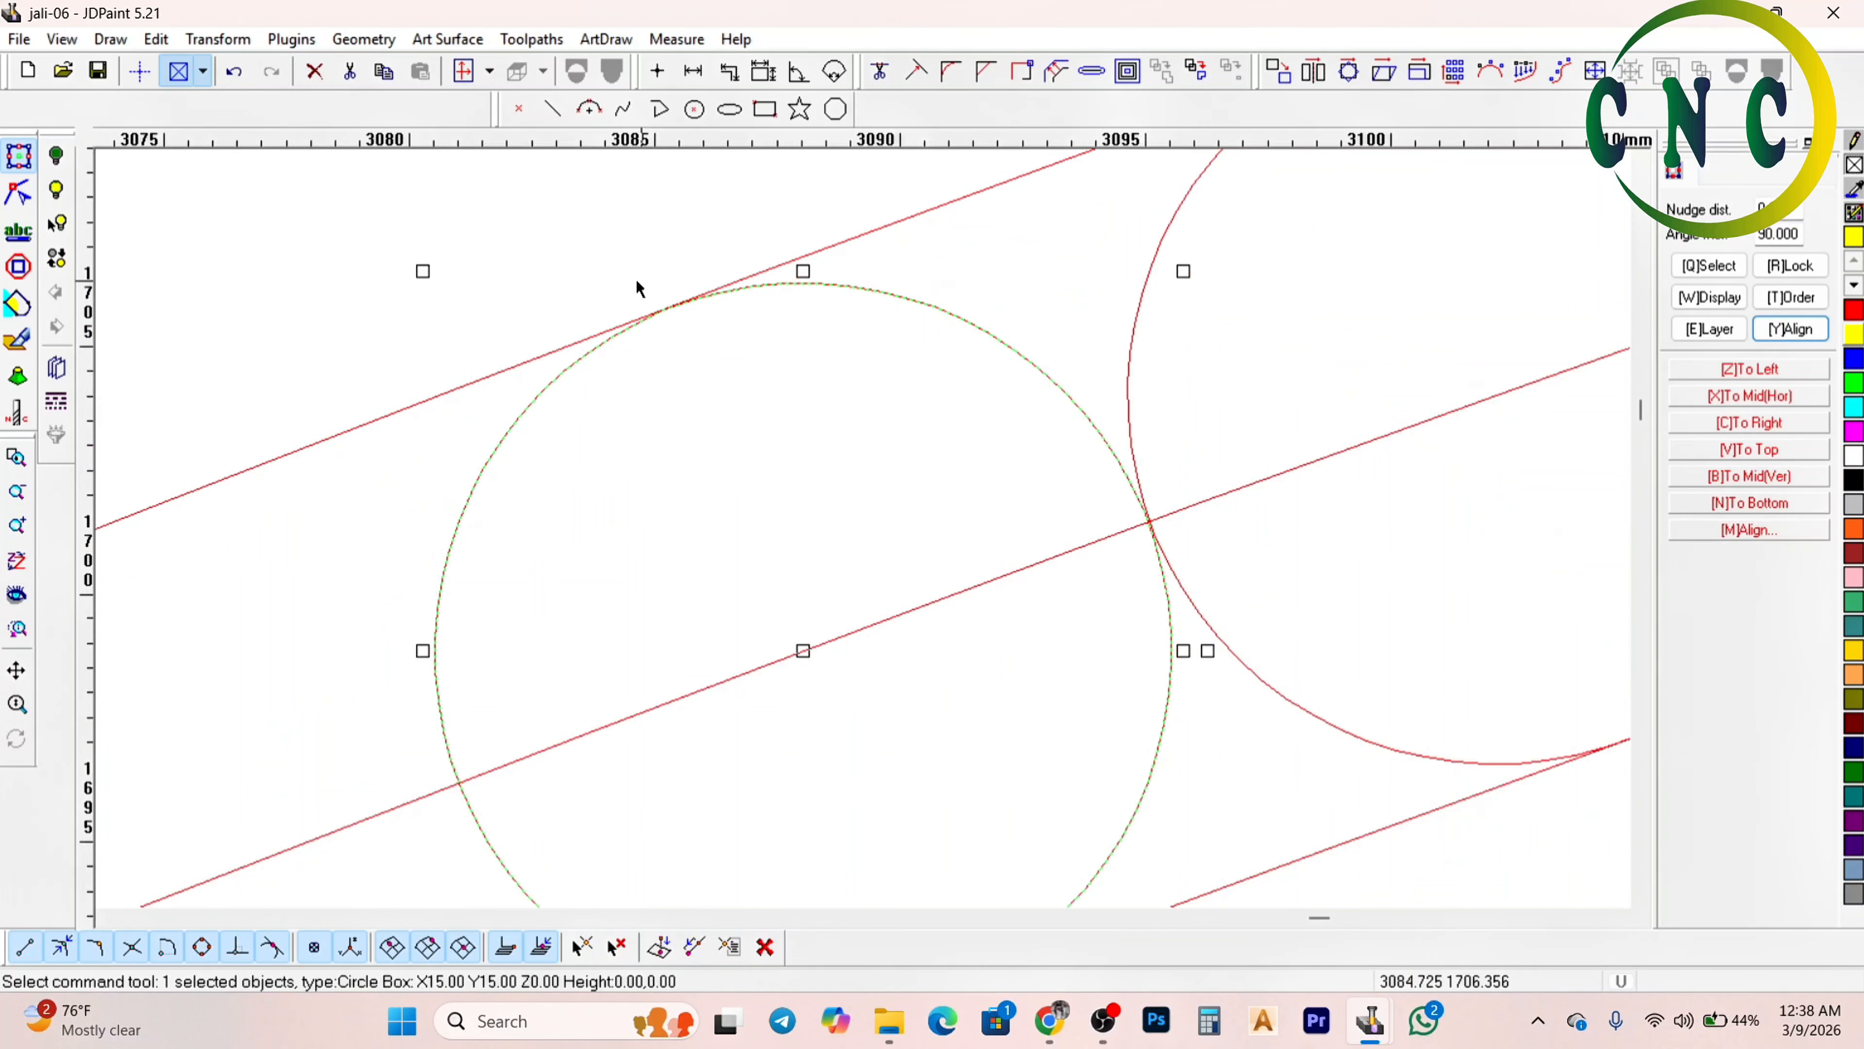
{"action": "scroll", "coordinate": [807, 699], "scroll_direction": "down", "scroll_amount": 2}
{"action": "scroll", "coordinate": [904, 870], "scroll_direction": "up", "scroll_amount": 8}
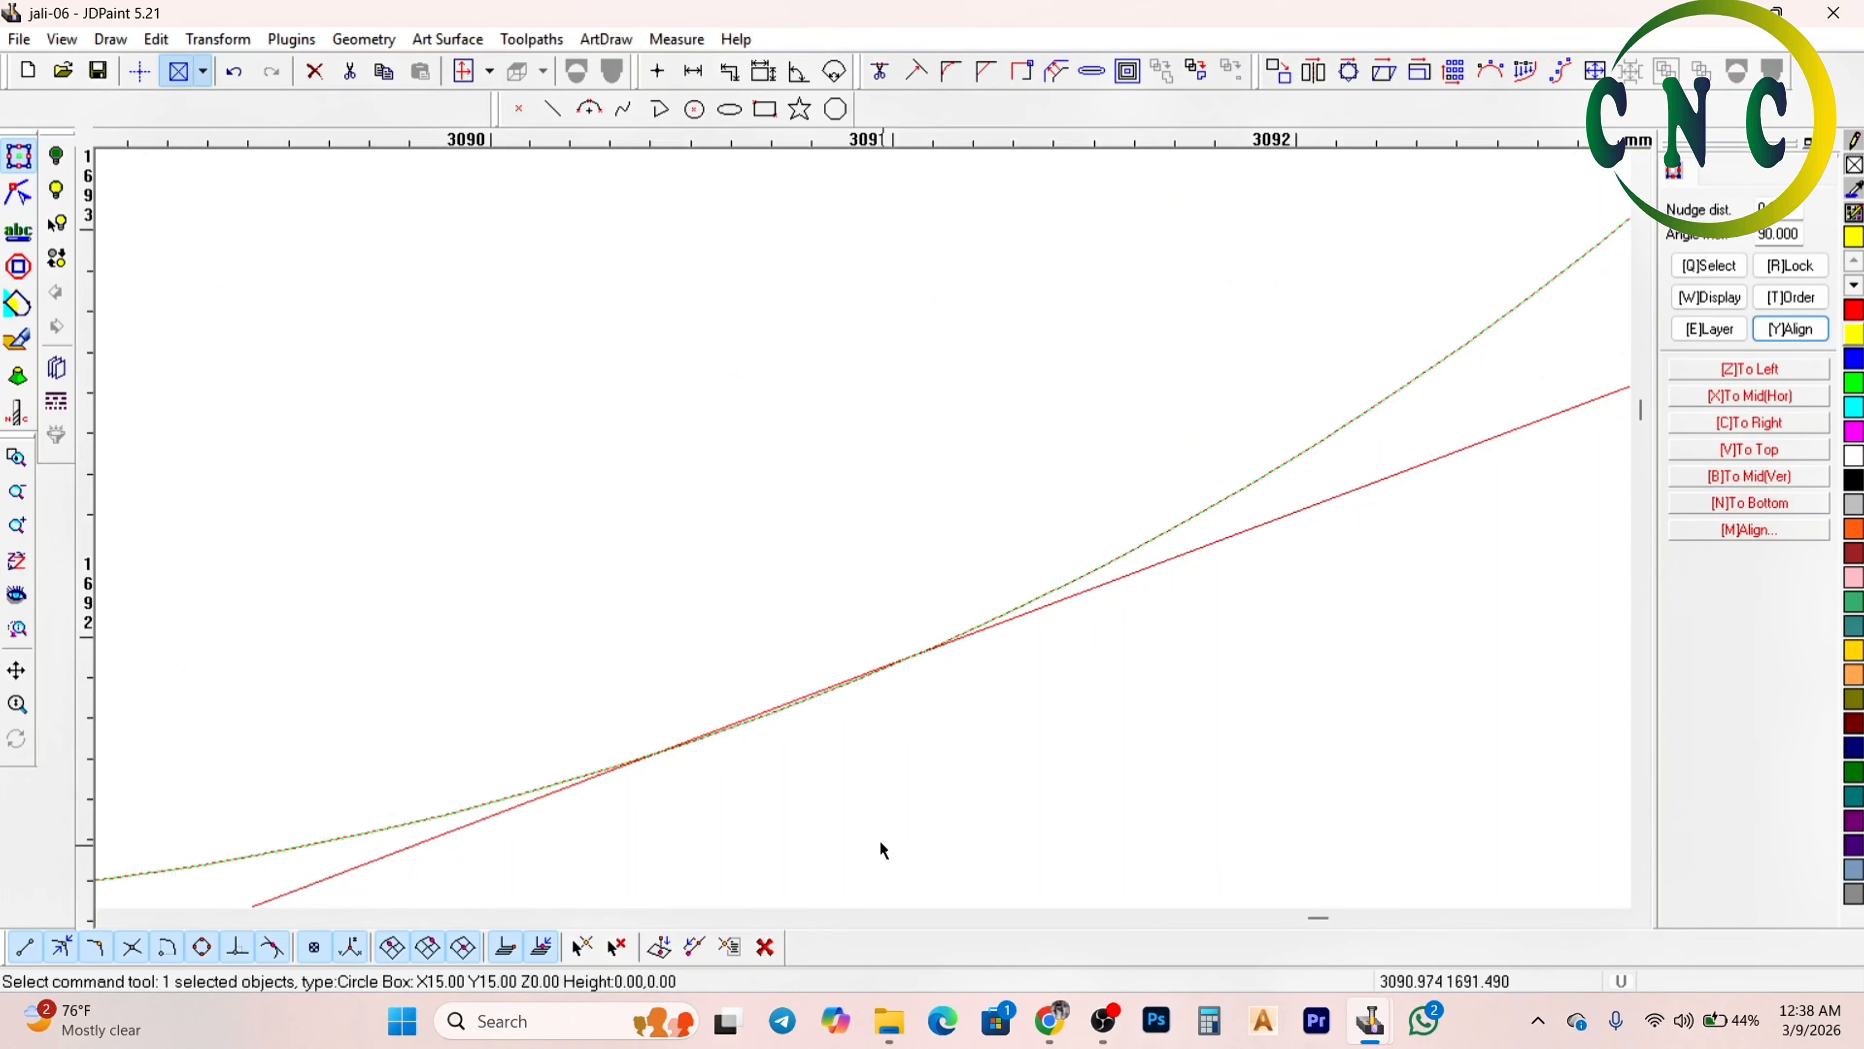
{"action": "scroll", "coordinate": [919, 749], "scroll_direction": "down", "scroll_amount": 9}
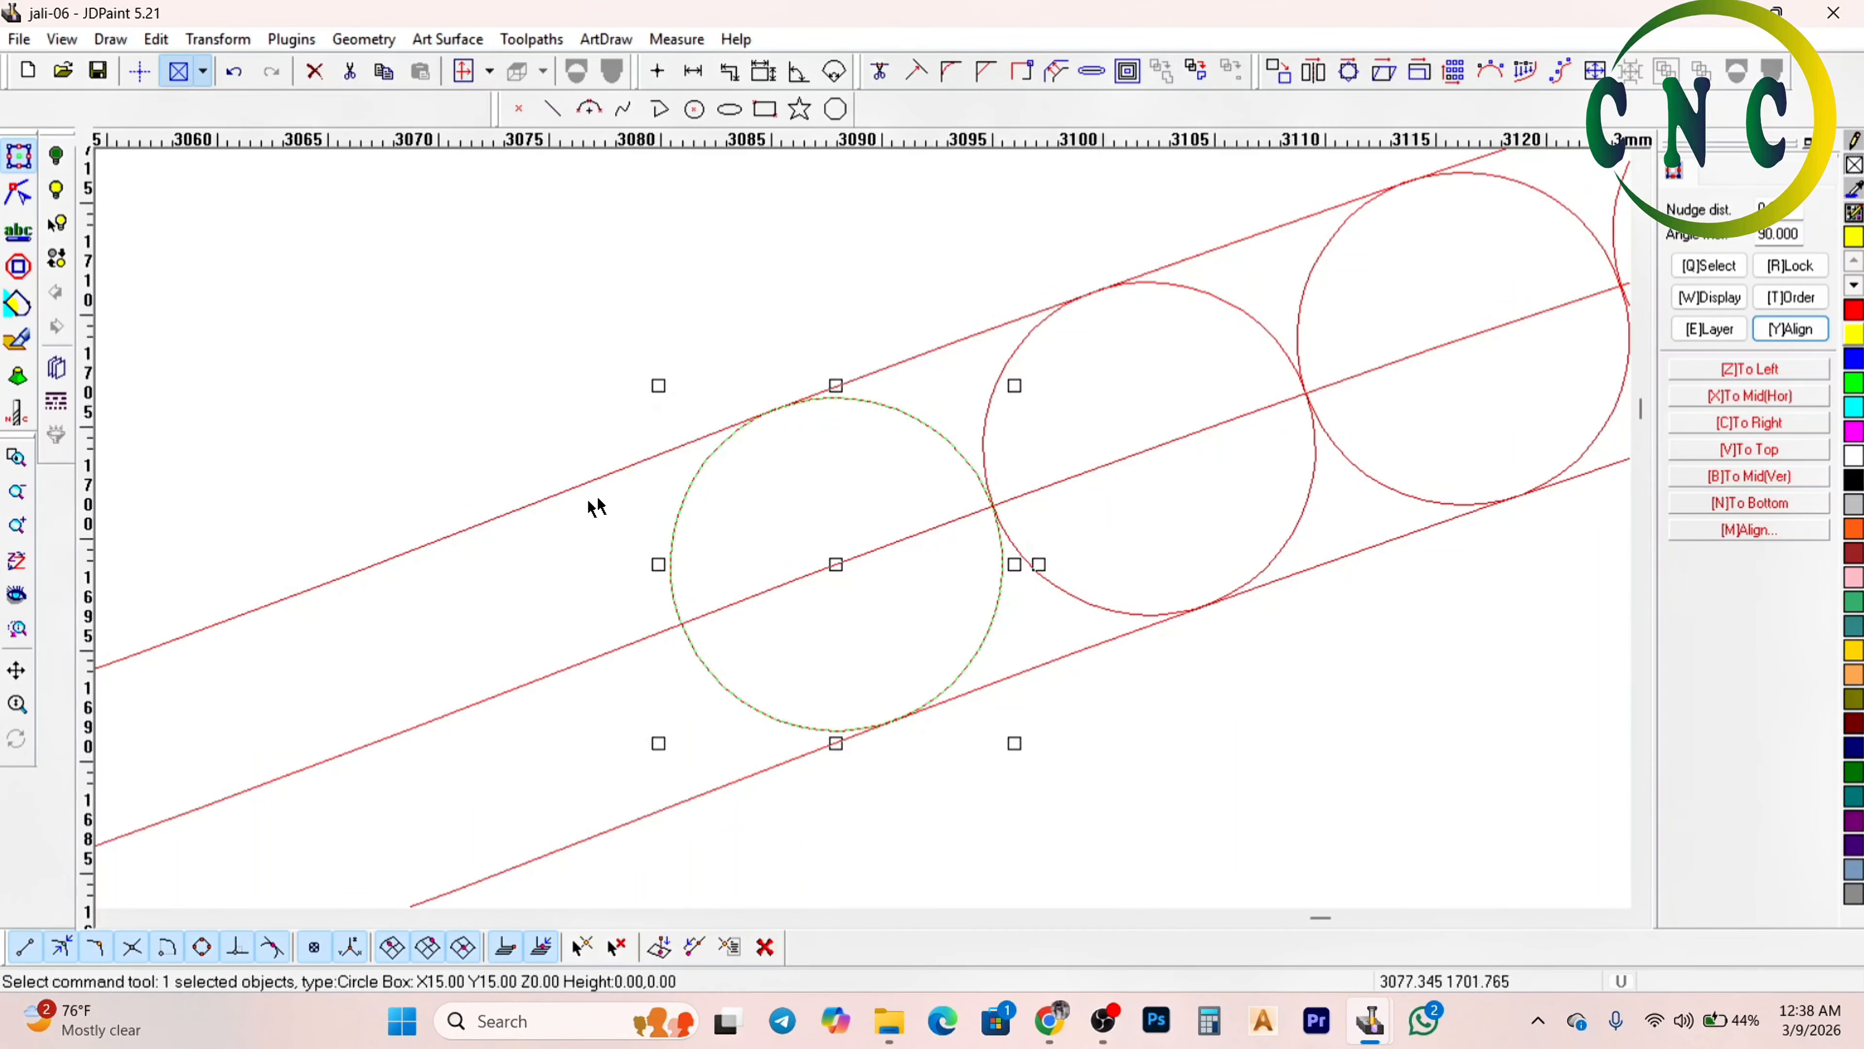
Array the adjusted end circle down the slope along the middle curve, with 6 rotated items at 15 mm spacing
{"action": "left_click", "coordinate": [1483, 74]}
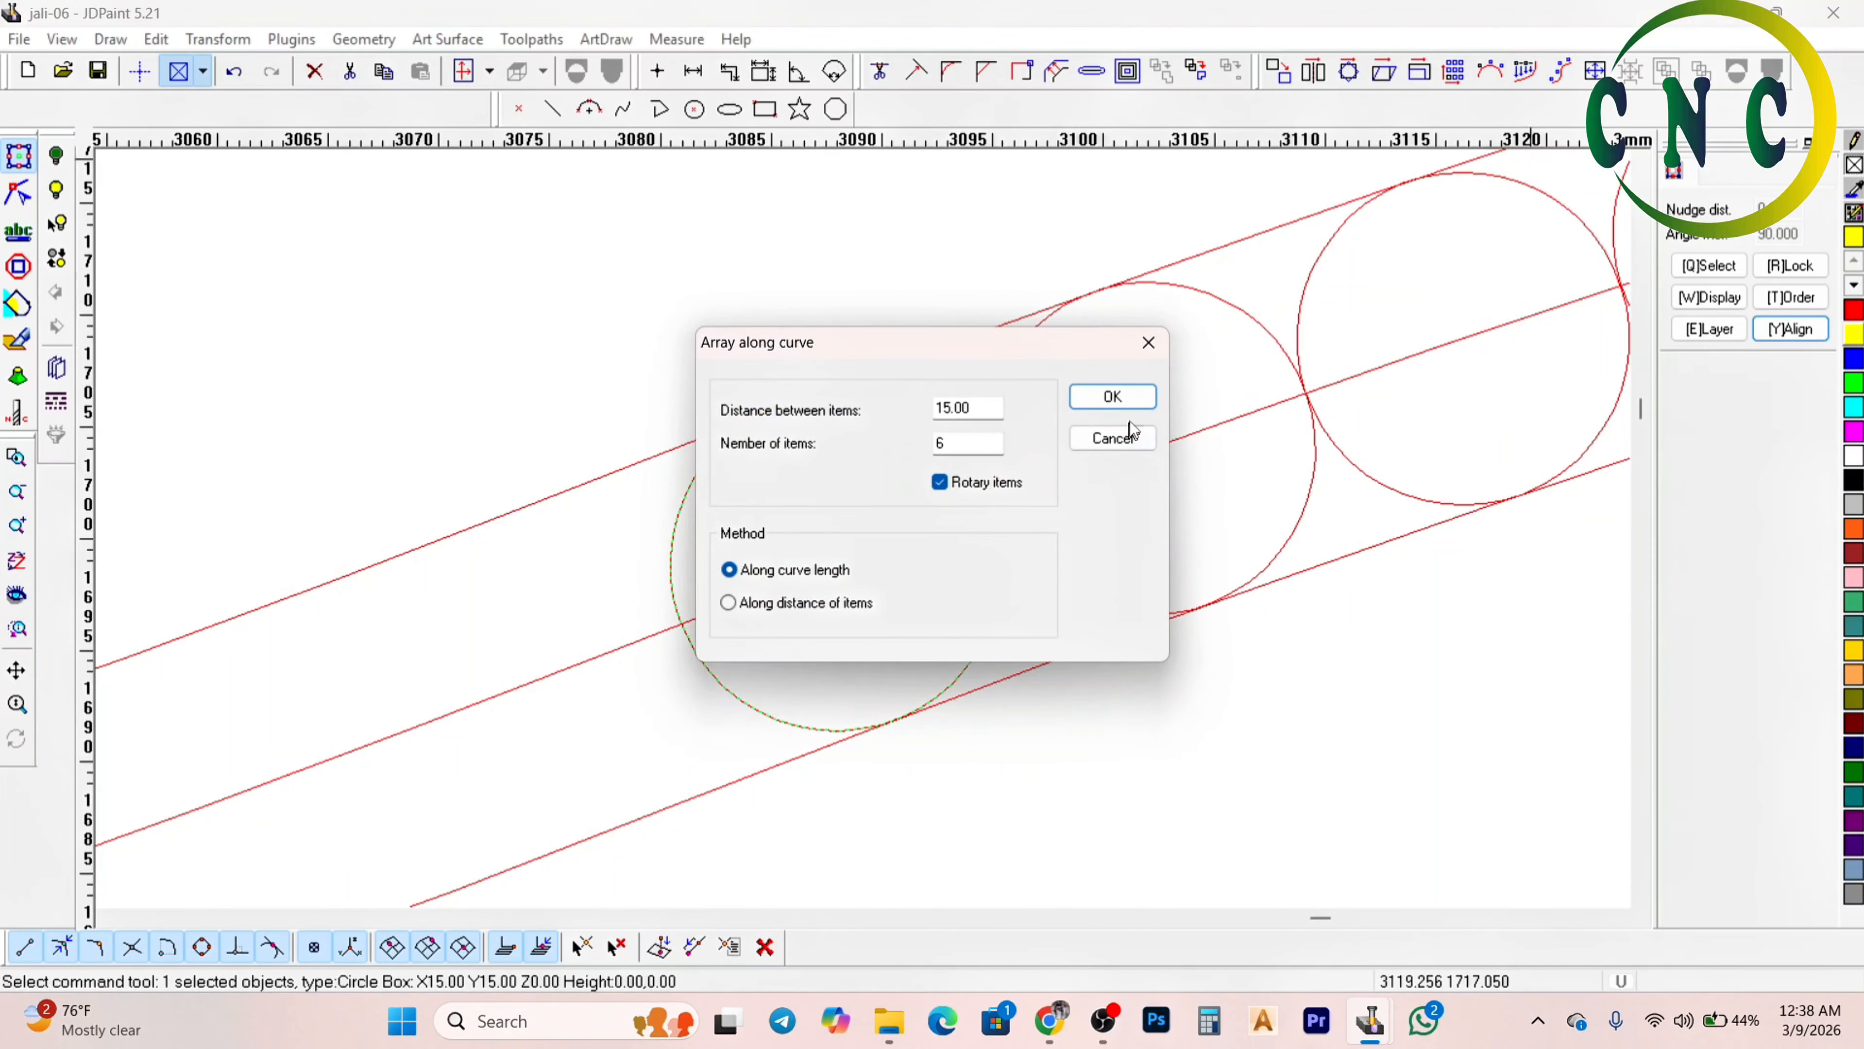
{"action": "left_click", "coordinate": [1112, 396]}
{"action": "left_click", "coordinate": [624, 649]}
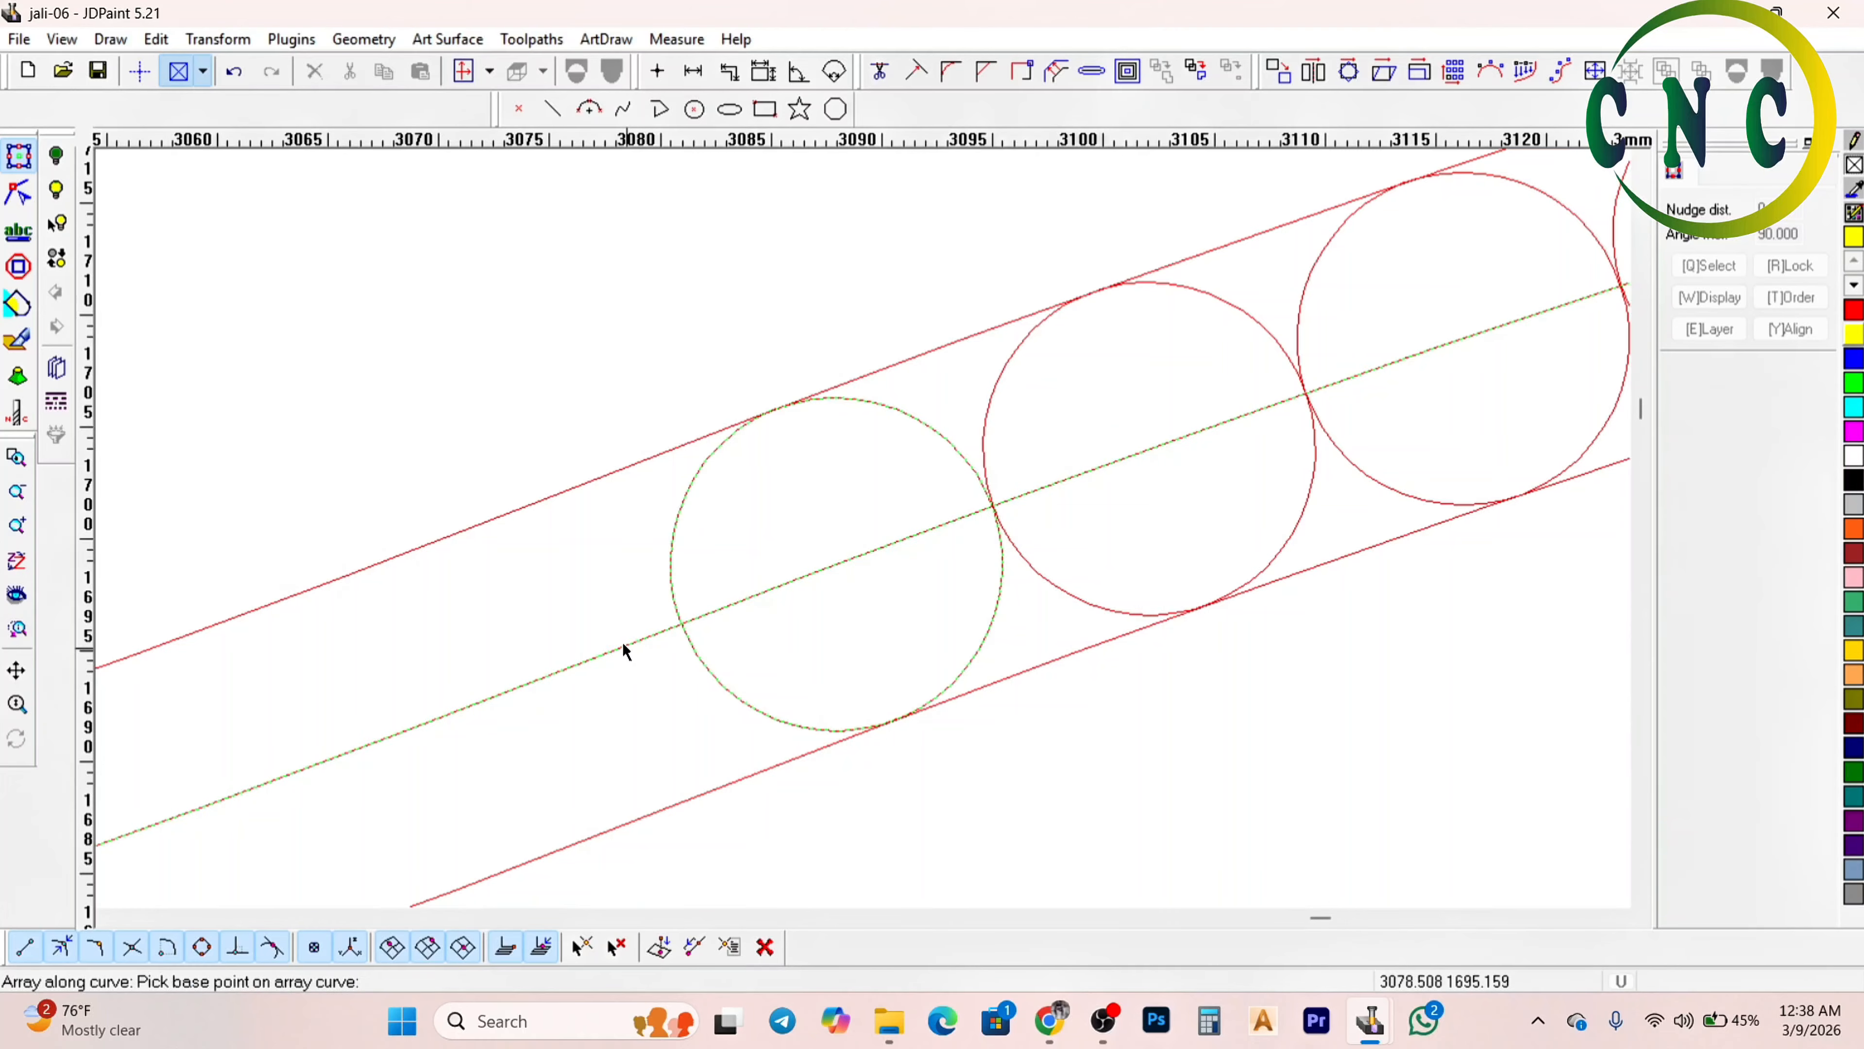
{"action": "left_click", "coordinate": [624, 649]}
{"action": "left_click", "coordinate": [582, 665]}
{"action": "scroll", "coordinate": [782, 415], "scroll_direction": "down", "scroll_amount": 5}
{"action": "scroll", "coordinate": [430, 595], "scroll_direction": "up", "scroll_amount": 4}
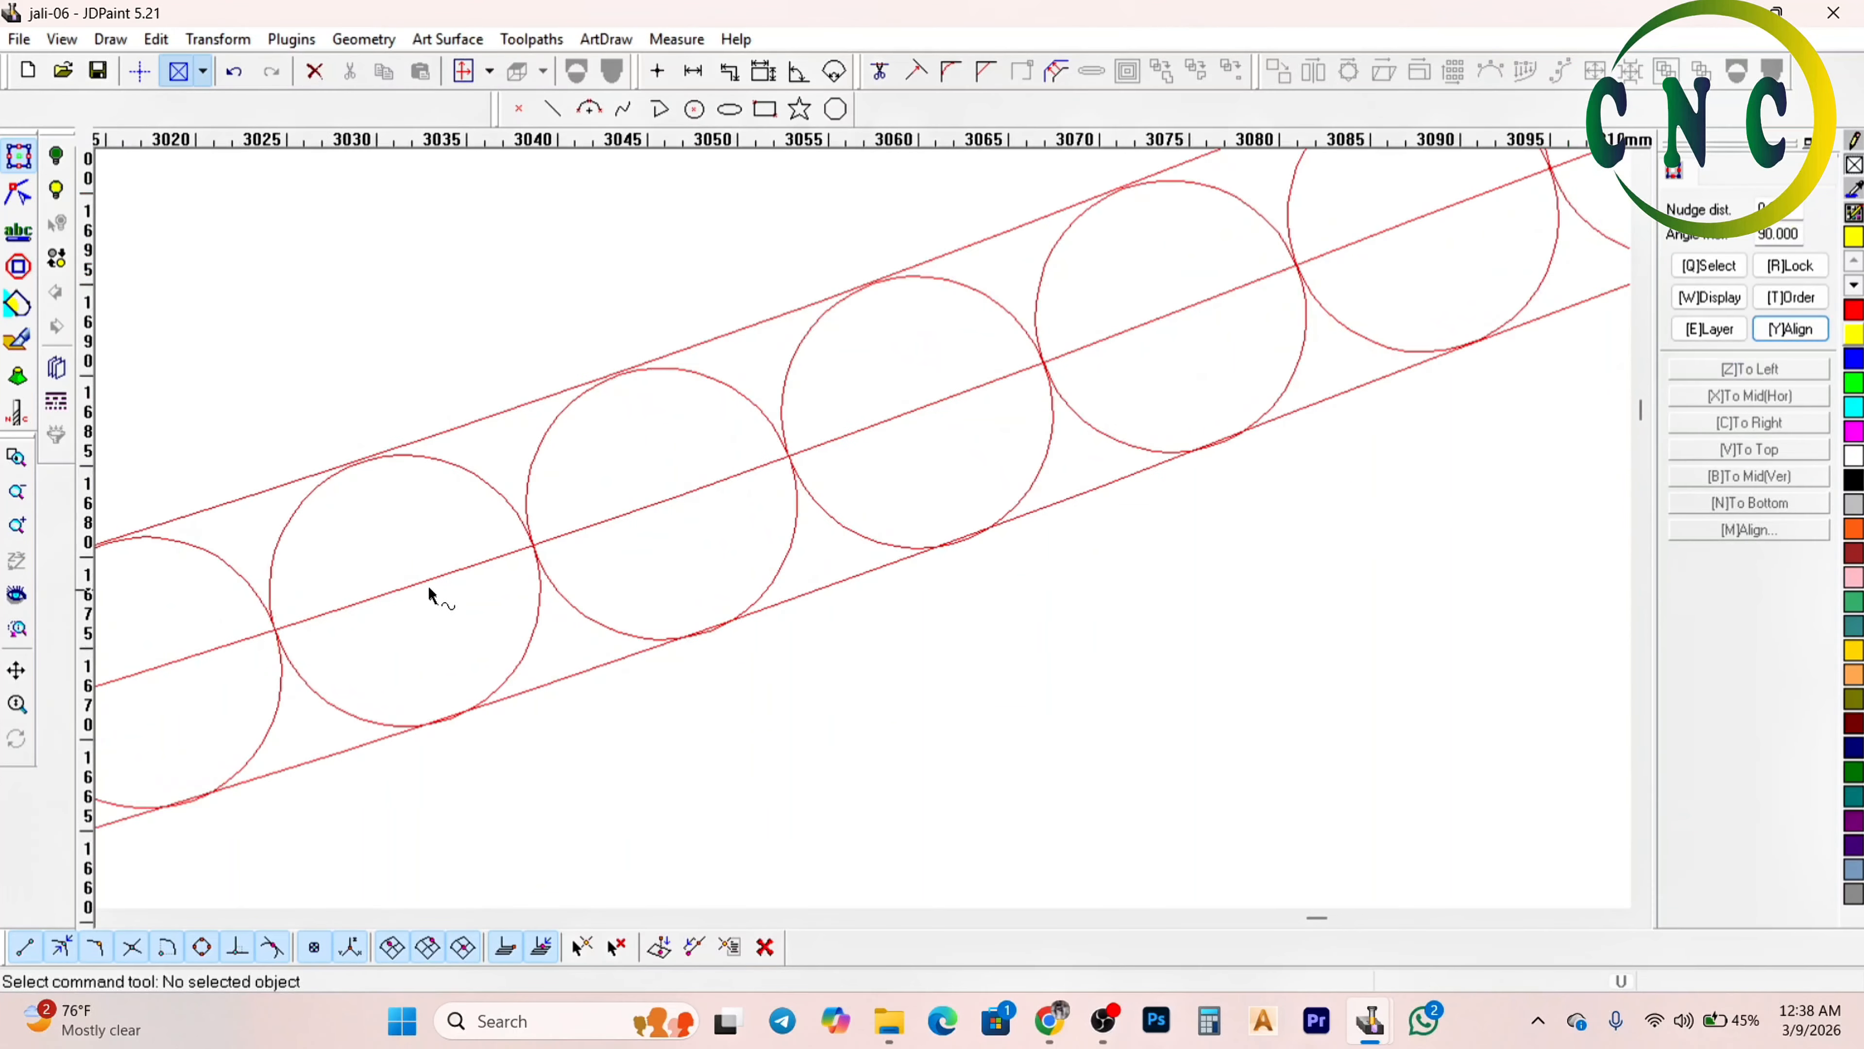
{"action": "scroll", "coordinate": [823, 566], "scroll_direction": "down", "scroll_amount": 2}
{"action": "scroll", "coordinate": [851, 528], "scroll_direction": "up", "scroll_amount": 2}
{"action": "scroll", "coordinate": [1175, 486], "scroll_direction": "up", "scroll_amount": 2}
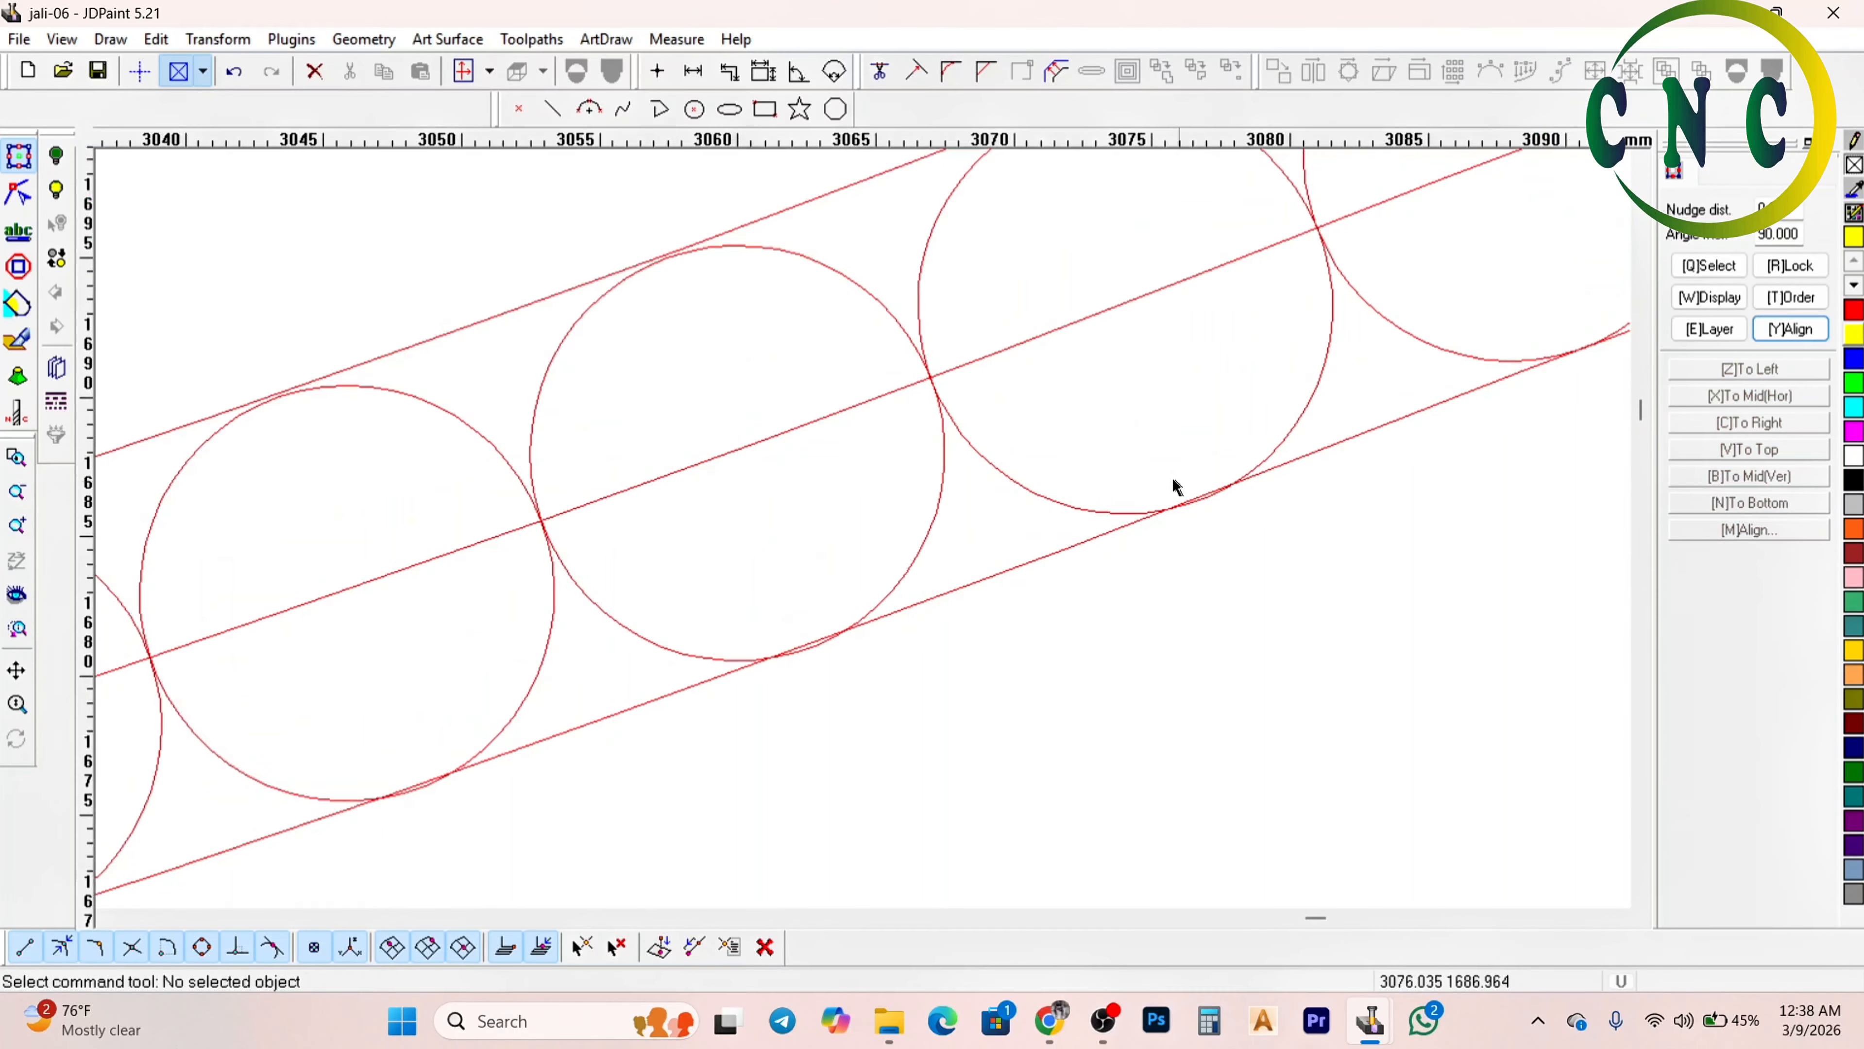
Check the first two new circles against the lower outer curve and nudge the second one slightly upward
{"action": "left_click", "coordinate": [1314, 383]}
{"action": "scroll", "coordinate": [1148, 441], "scroll_direction": "down", "scroll_amount": 2}
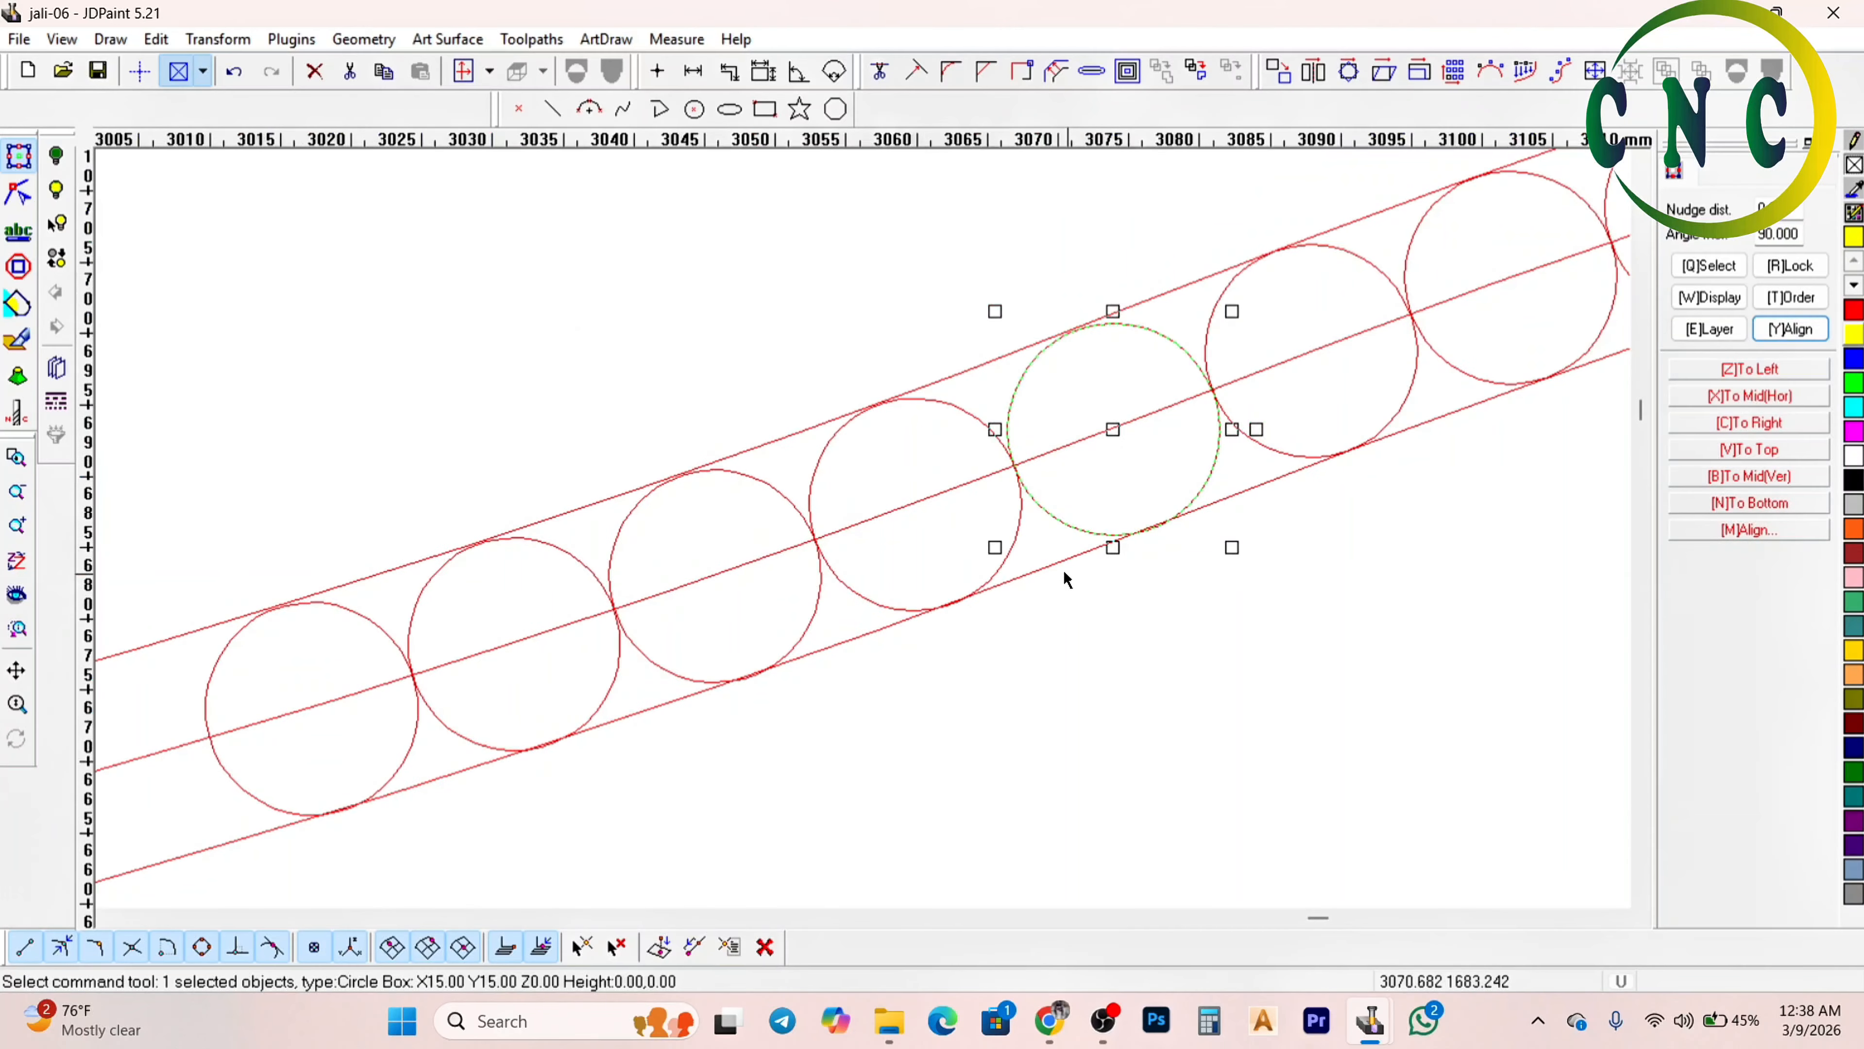
{"action": "scroll", "coordinate": [1050, 573], "scroll_direction": "down", "scroll_amount": 2}
{"action": "scroll", "coordinate": [1114, 500], "scroll_direction": "up", "scroll_amount": 5}
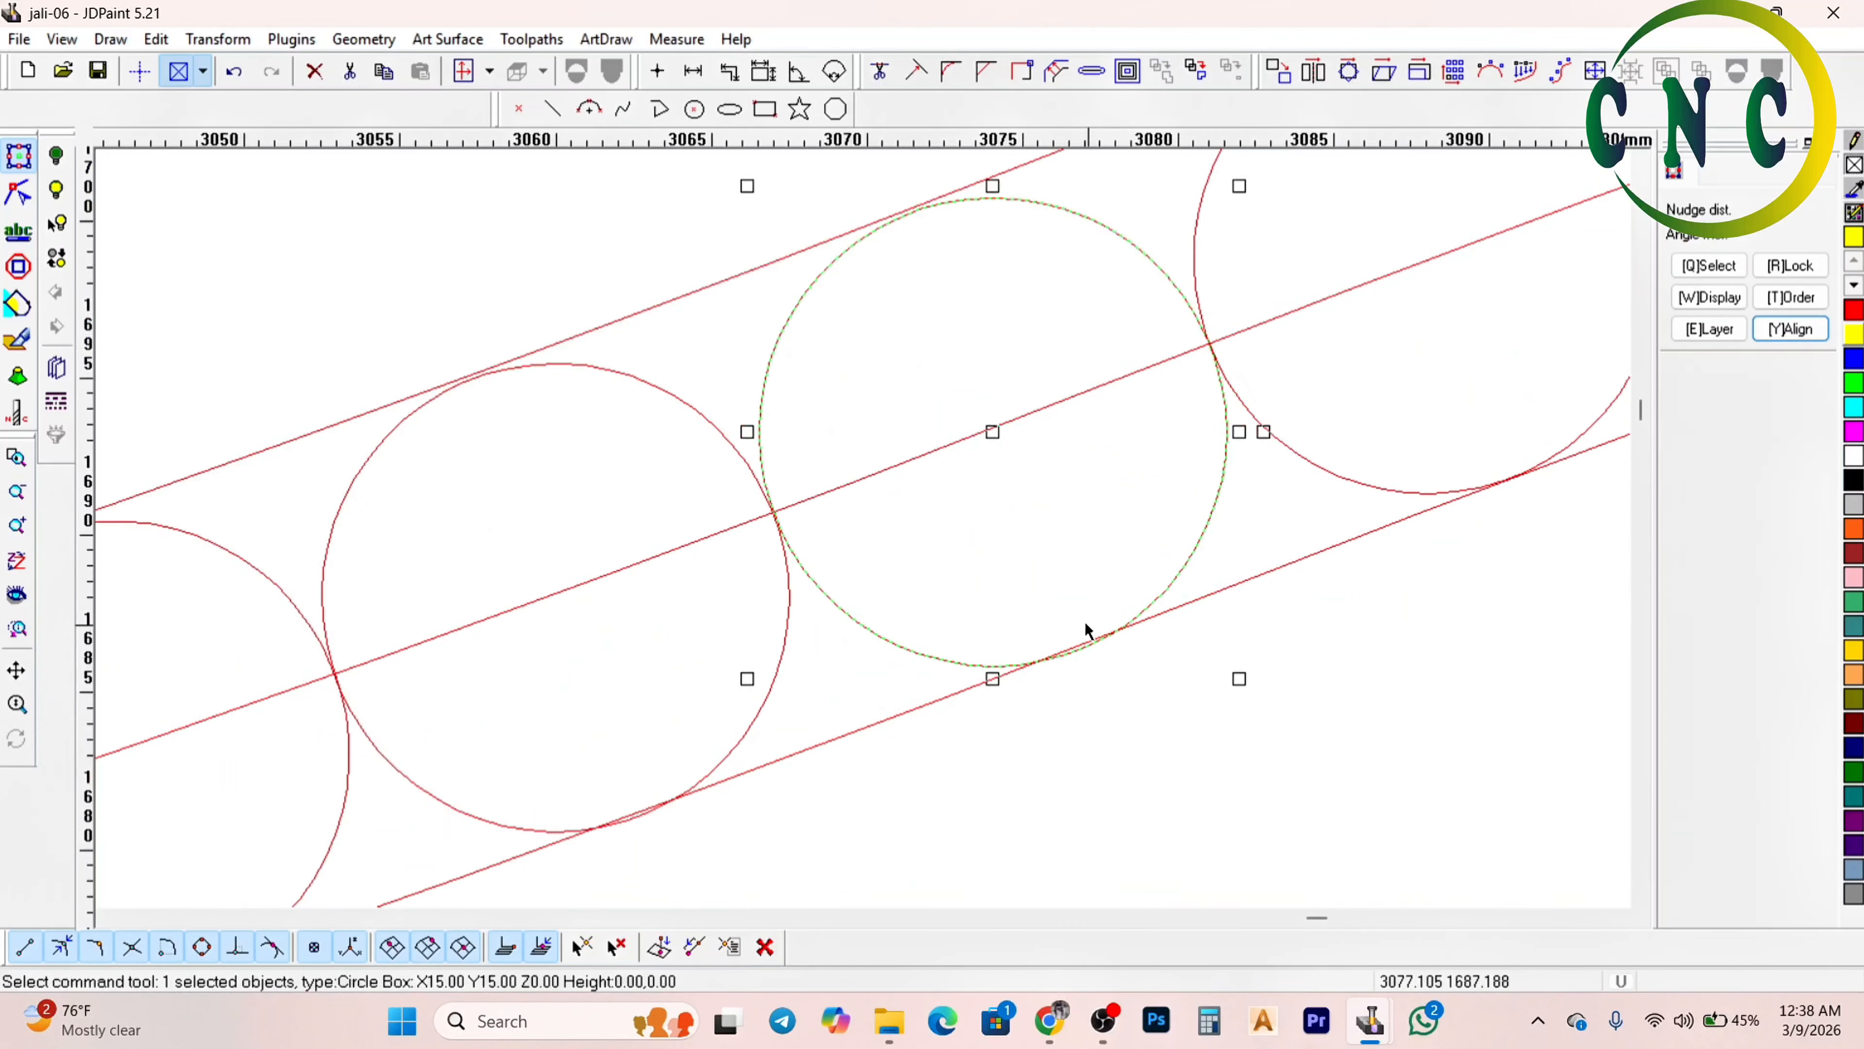
{"action": "scroll", "coordinate": [1072, 669], "scroll_direction": "up", "scroll_amount": 4}
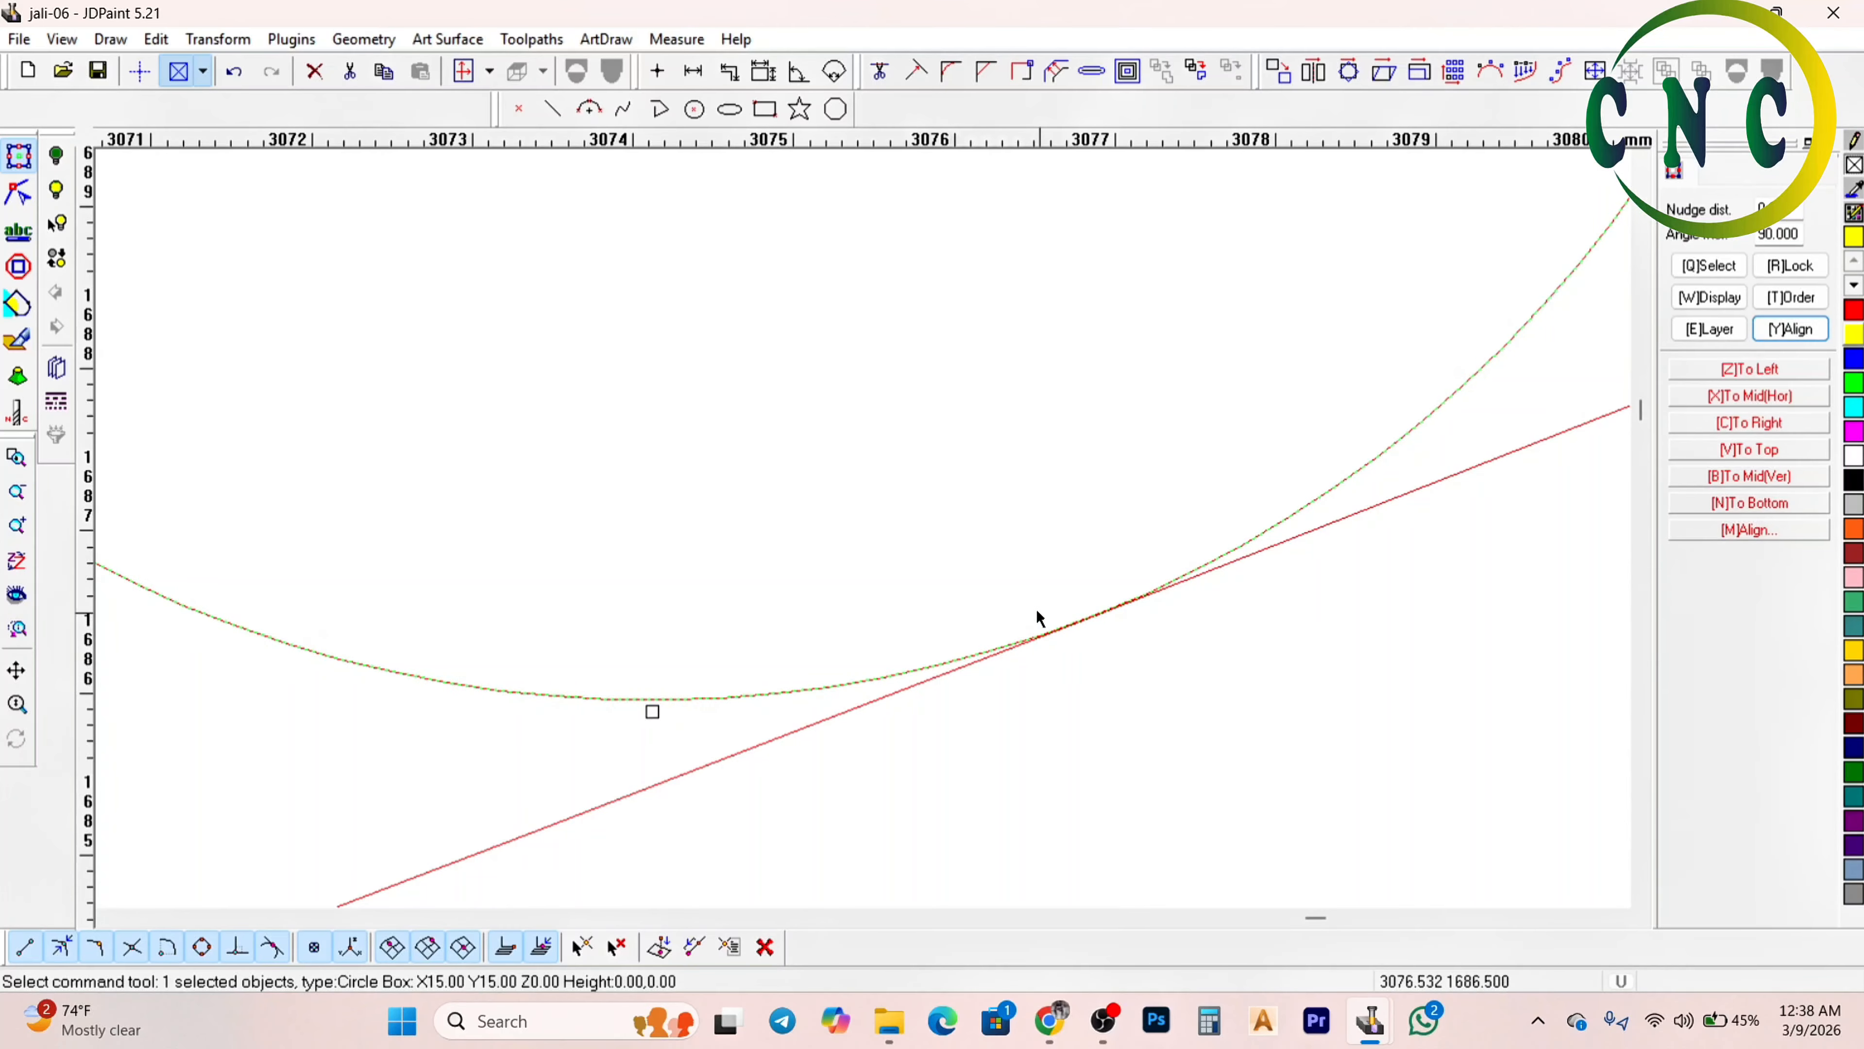
{"action": "scroll", "coordinate": [1026, 550], "scroll_direction": "down", "scroll_amount": 4}
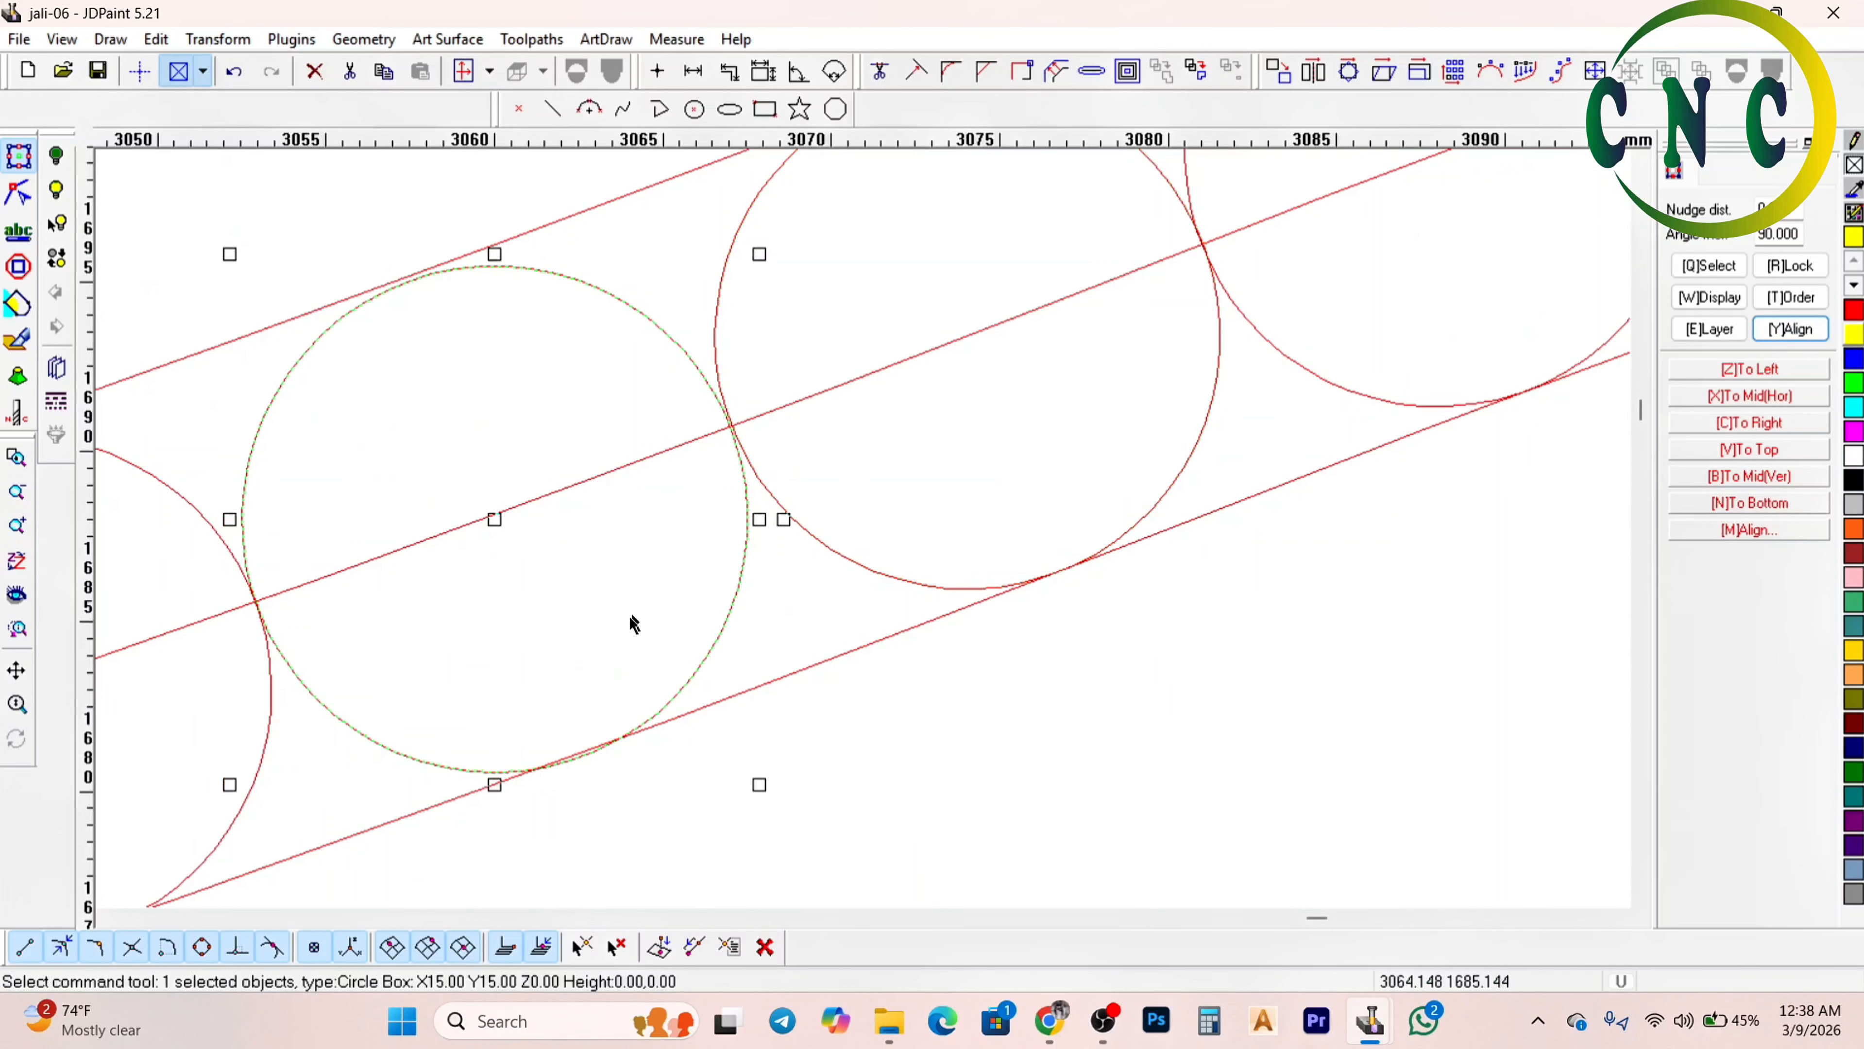
{"action": "scroll", "coordinate": [587, 735], "scroll_direction": "up", "scroll_amount": 2}
{"action": "key", "text": "Up"}
{"action": "key", "text": "Up"}
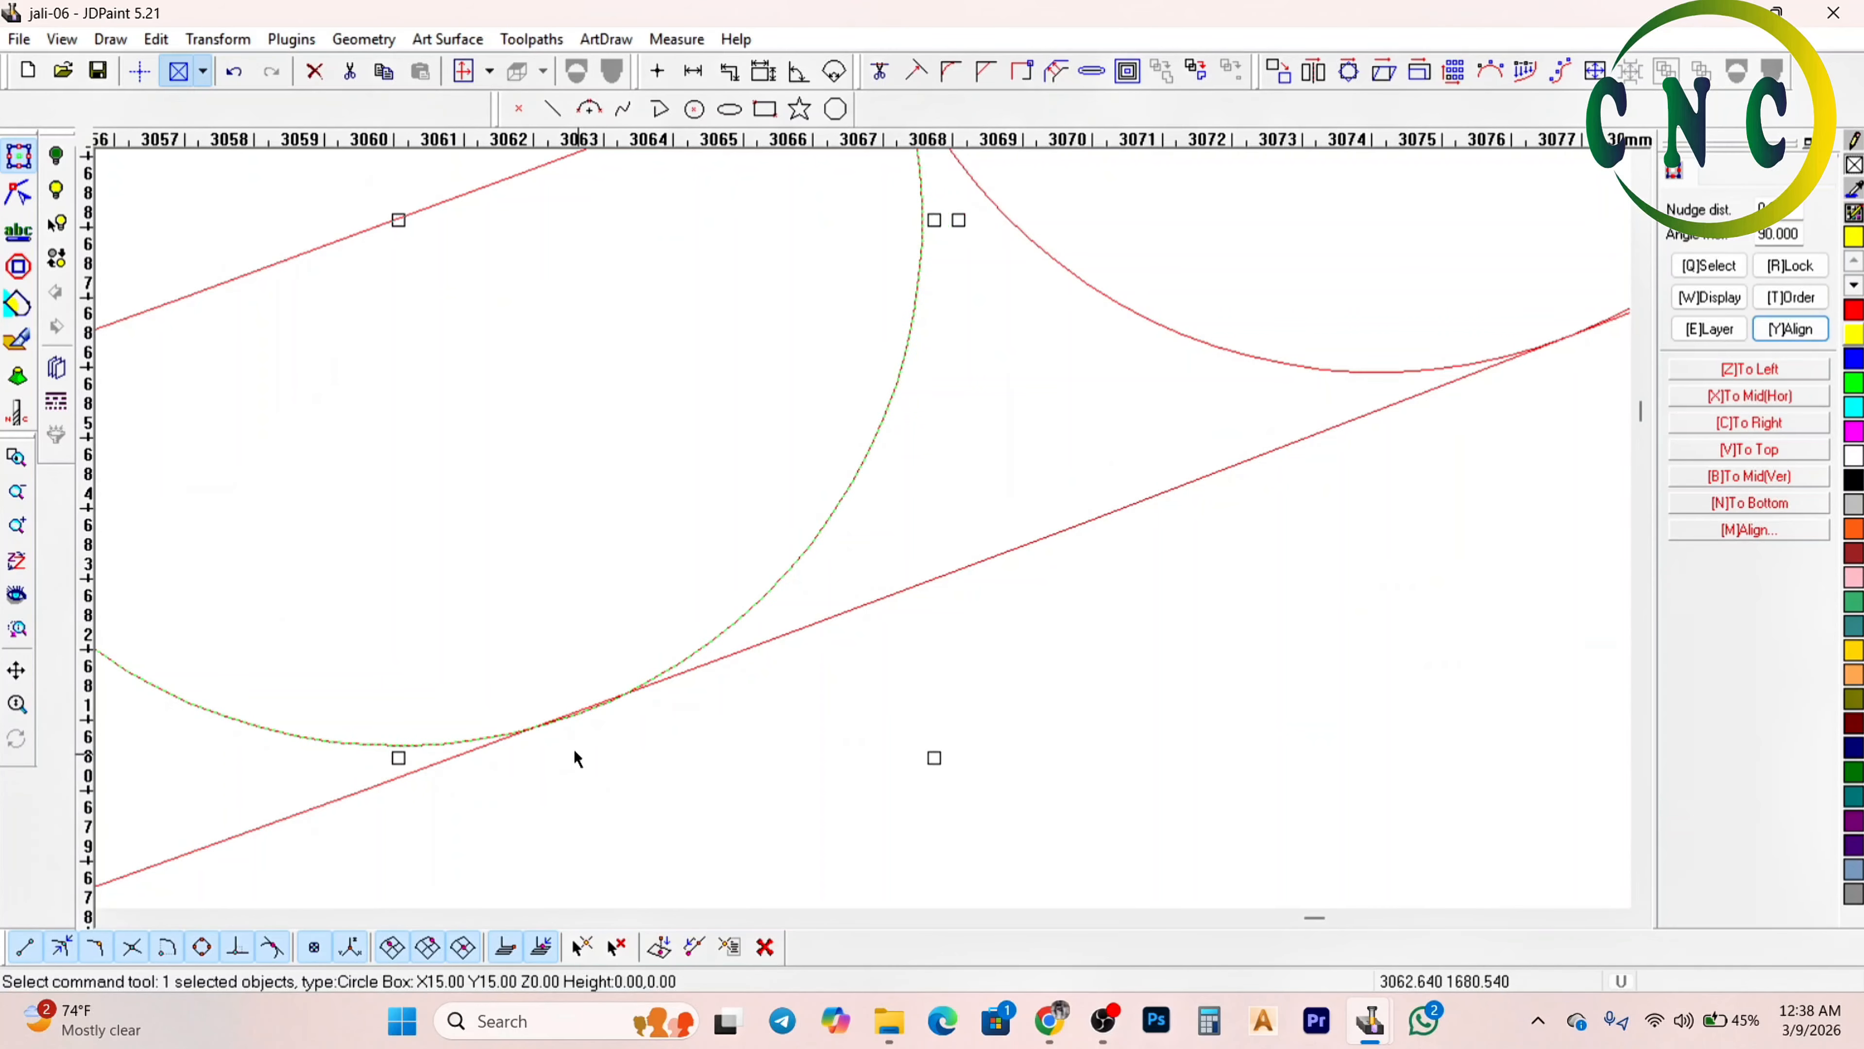
{"action": "scroll", "coordinate": [881, 603], "scroll_direction": "down", "scroll_amount": 2}
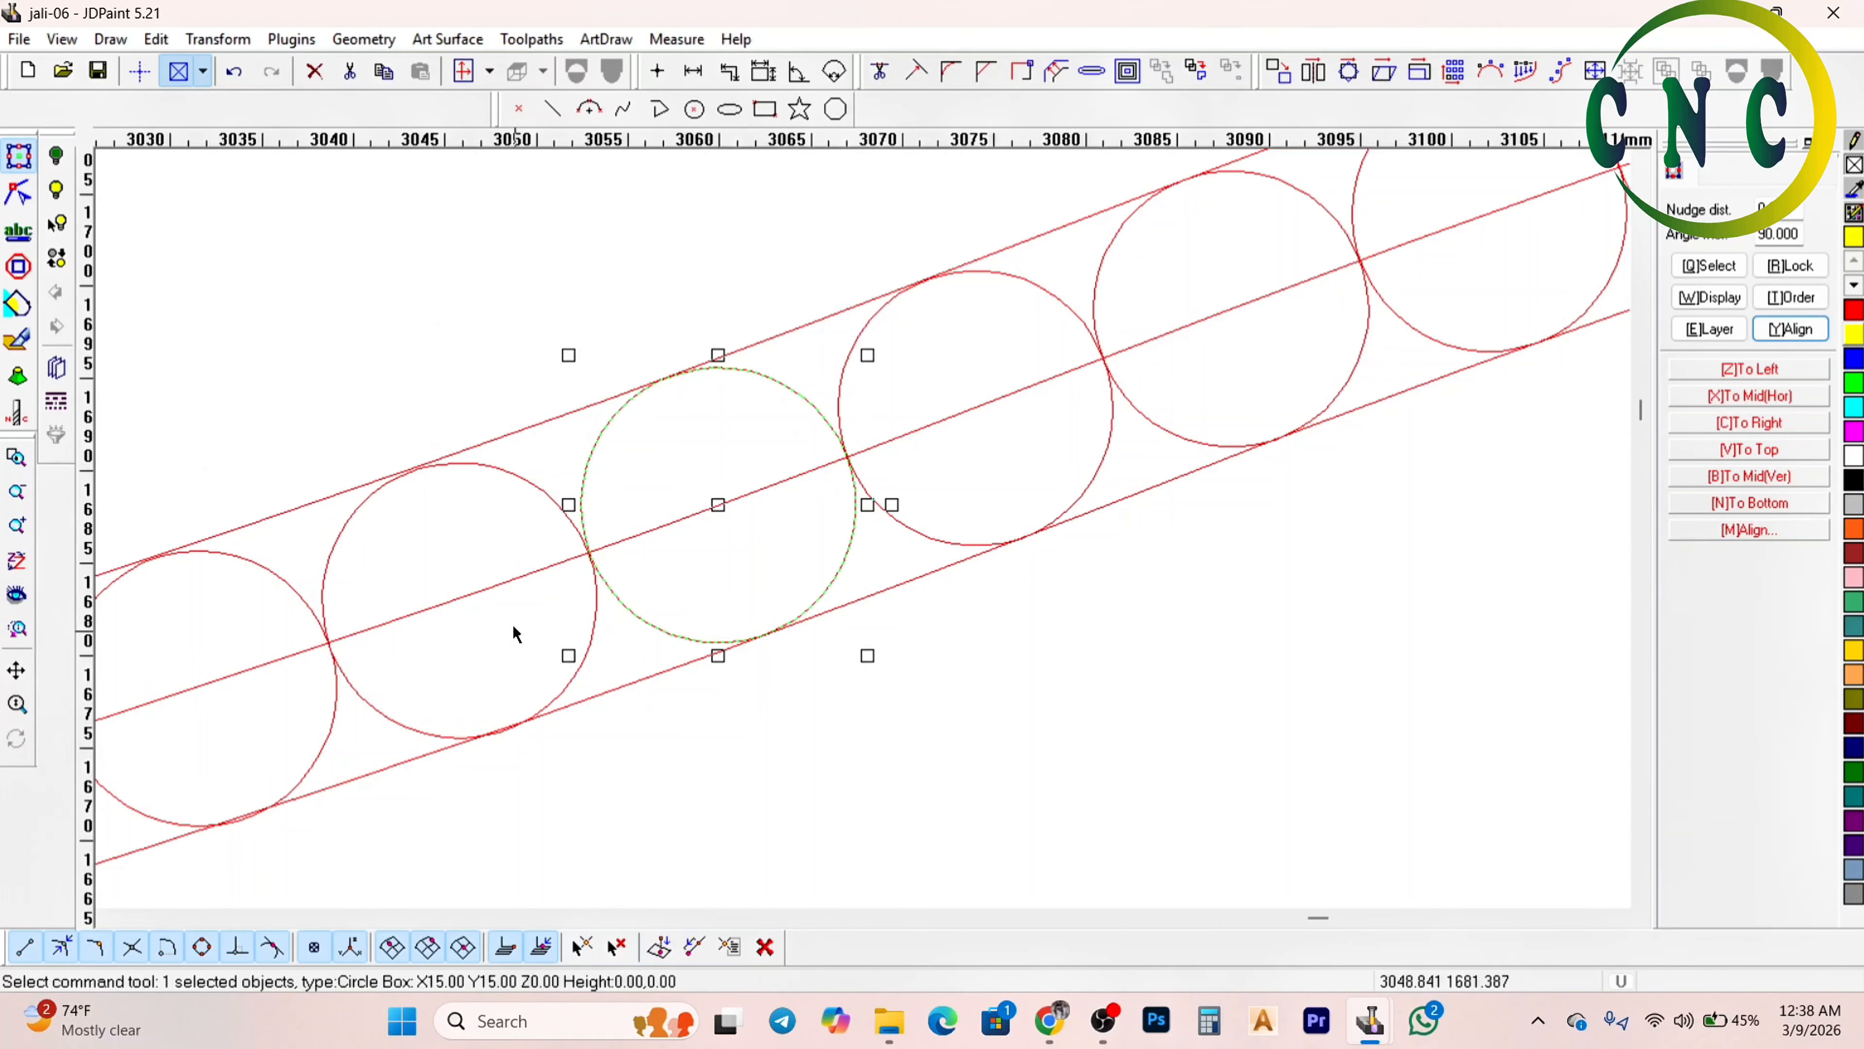
Examine the third new circle's fit and review the circle row along the whole wave
{"action": "scroll", "coordinate": [536, 624], "scroll_direction": "up", "scroll_amount": 1}
{"action": "left_click", "coordinate": [636, 596]}
{"action": "scroll", "coordinate": [586, 701], "scroll_direction": "up", "scroll_amount": 1}
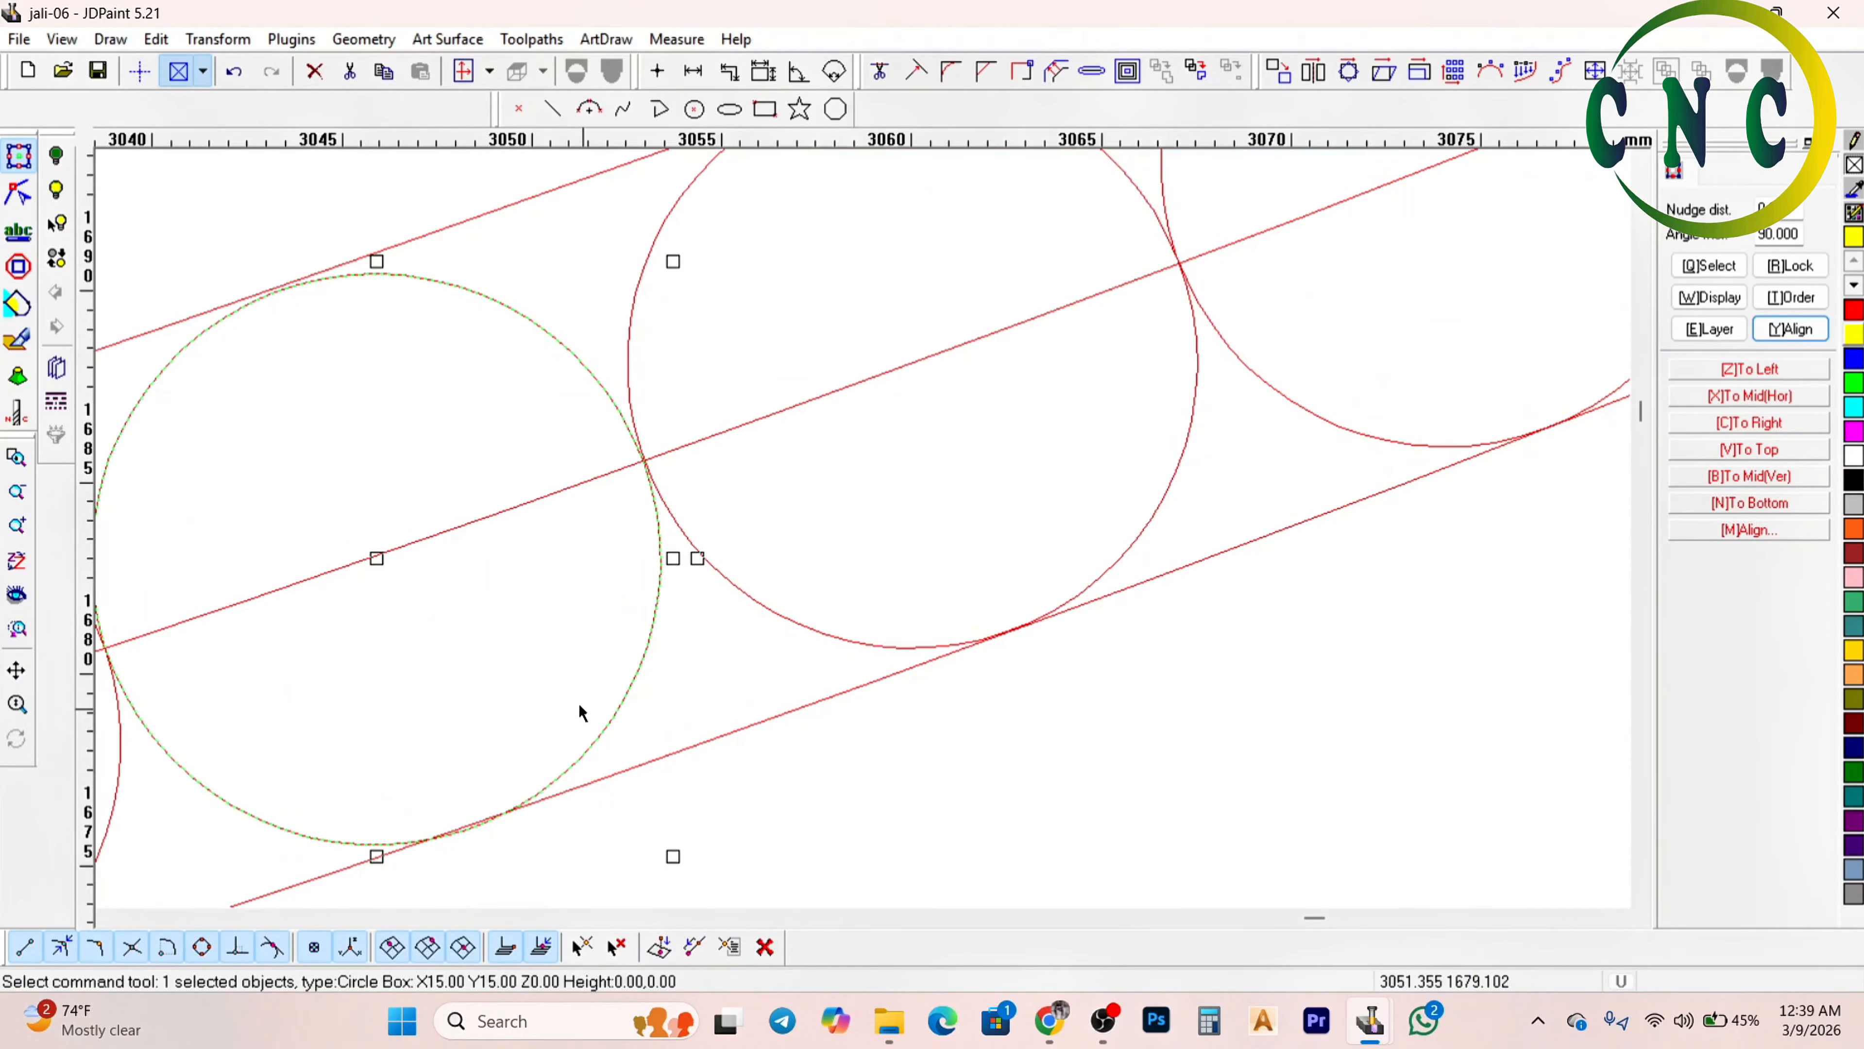
{"action": "scroll", "coordinate": [587, 587], "scroll_direction": "down", "scroll_amount": 5}
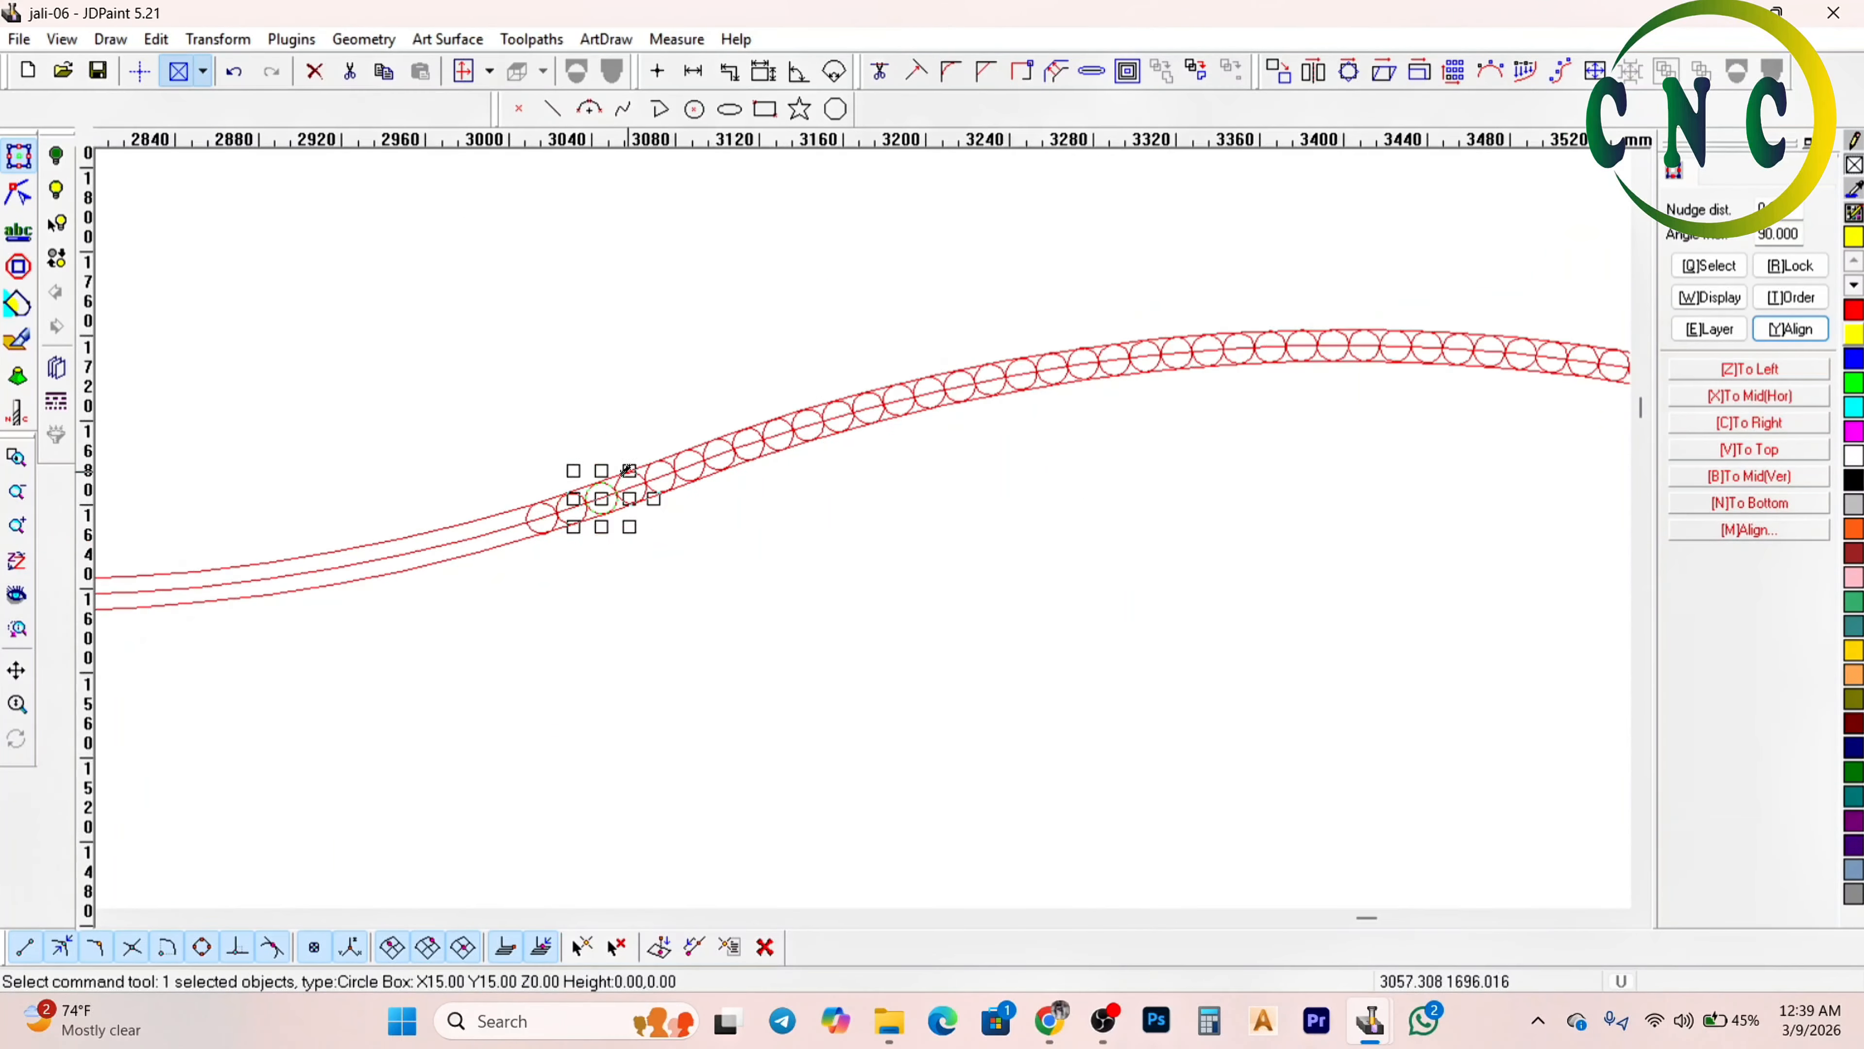
{"action": "scroll", "coordinate": [594, 508], "scroll_direction": "down", "scroll_amount": 1}
{"action": "scroll", "coordinate": [578, 502], "scroll_direction": "up", "scroll_amount": 4}
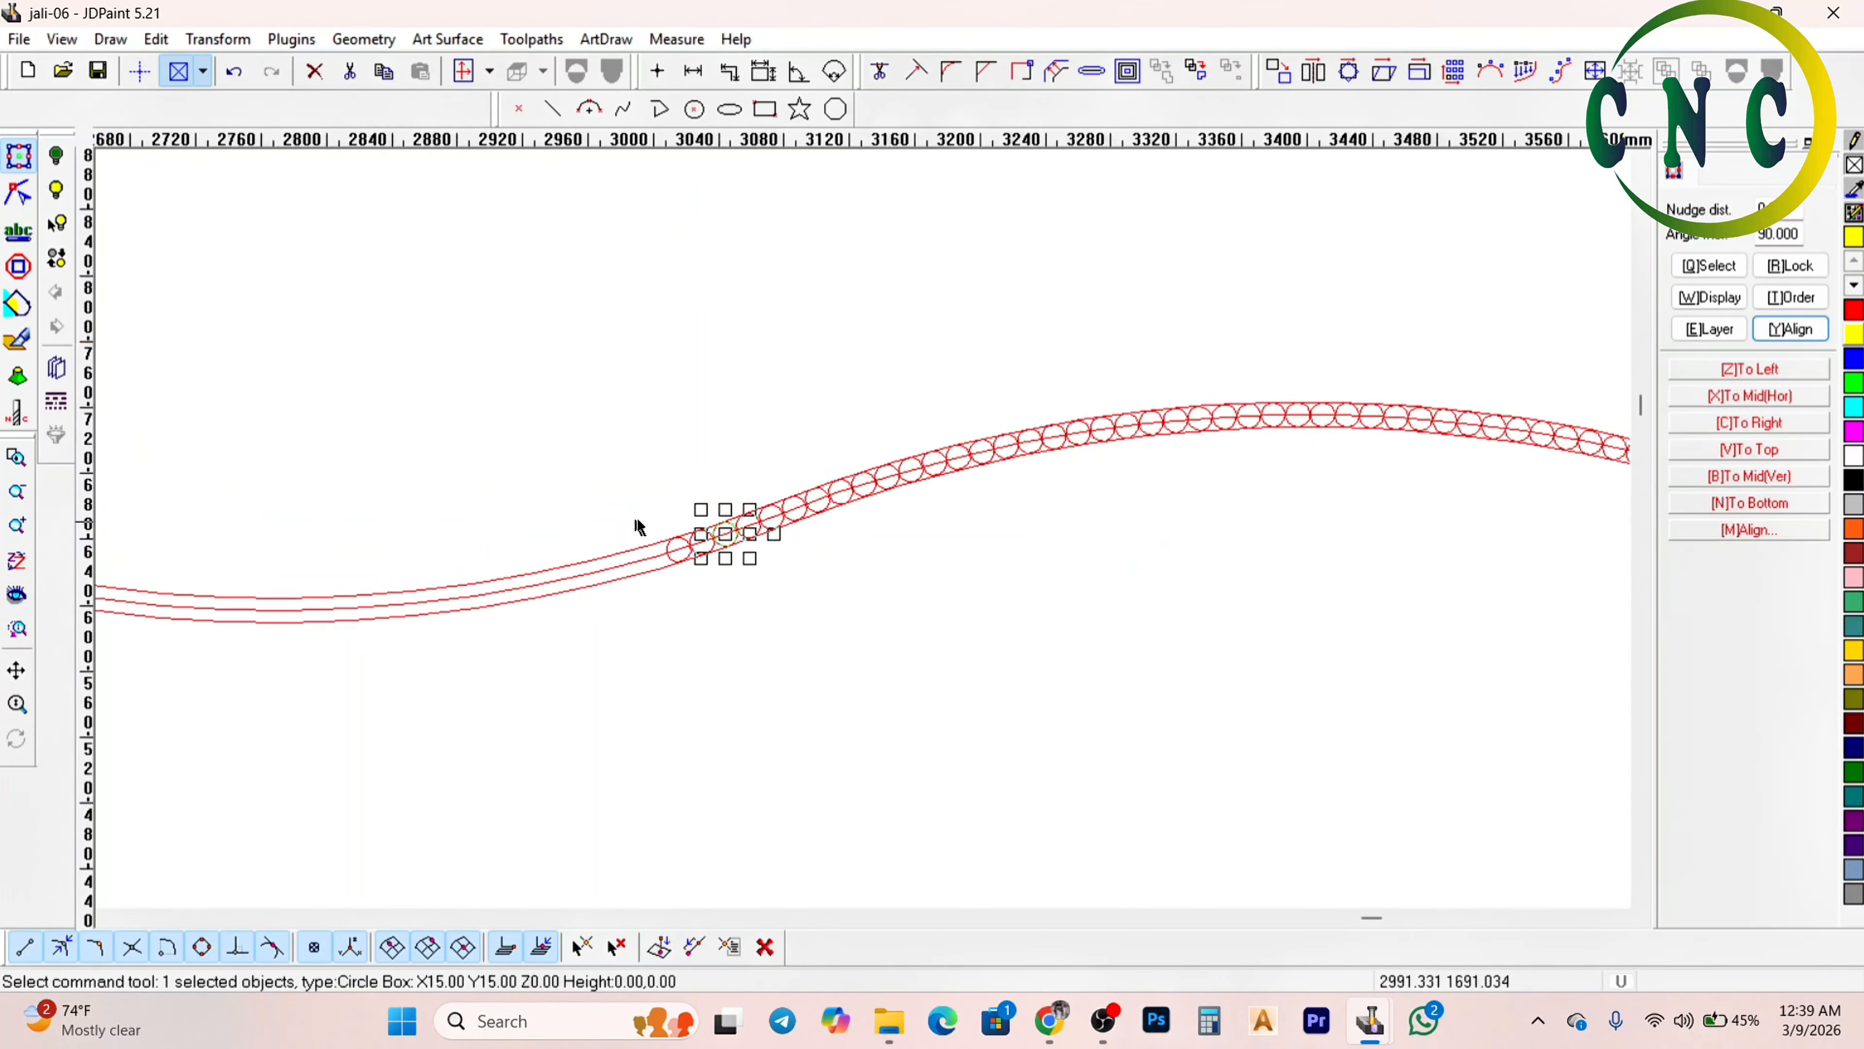
{"action": "scroll", "coordinate": [765, 533], "scroll_direction": "up", "scroll_amount": 1}
{"action": "scroll", "coordinate": [740, 516], "scroll_direction": "down", "scroll_amount": 4}
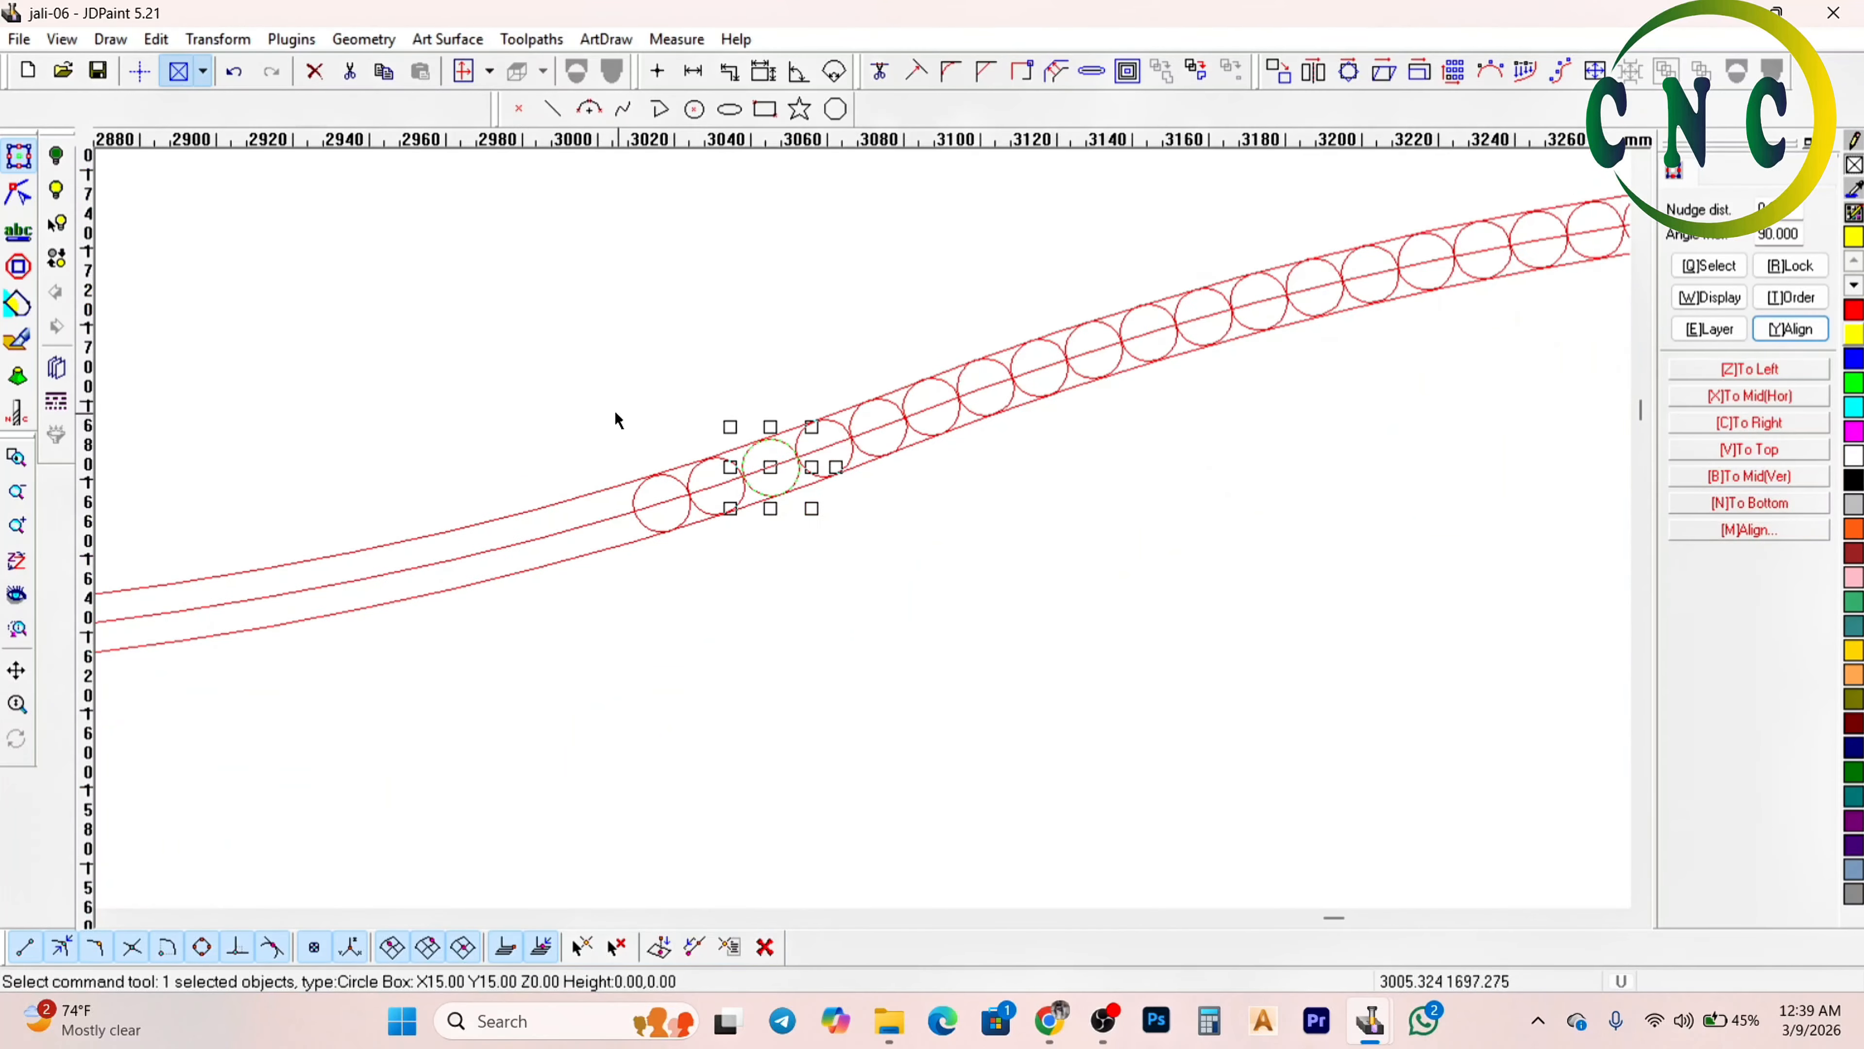
{"action": "scroll", "coordinate": [592, 462], "scroll_direction": "down", "scroll_amount": 1}
{"action": "left_click", "coordinate": [657, 358]}
{"action": "scroll", "coordinate": [1036, 542], "scroll_direction": "down", "scroll_amount": 2}
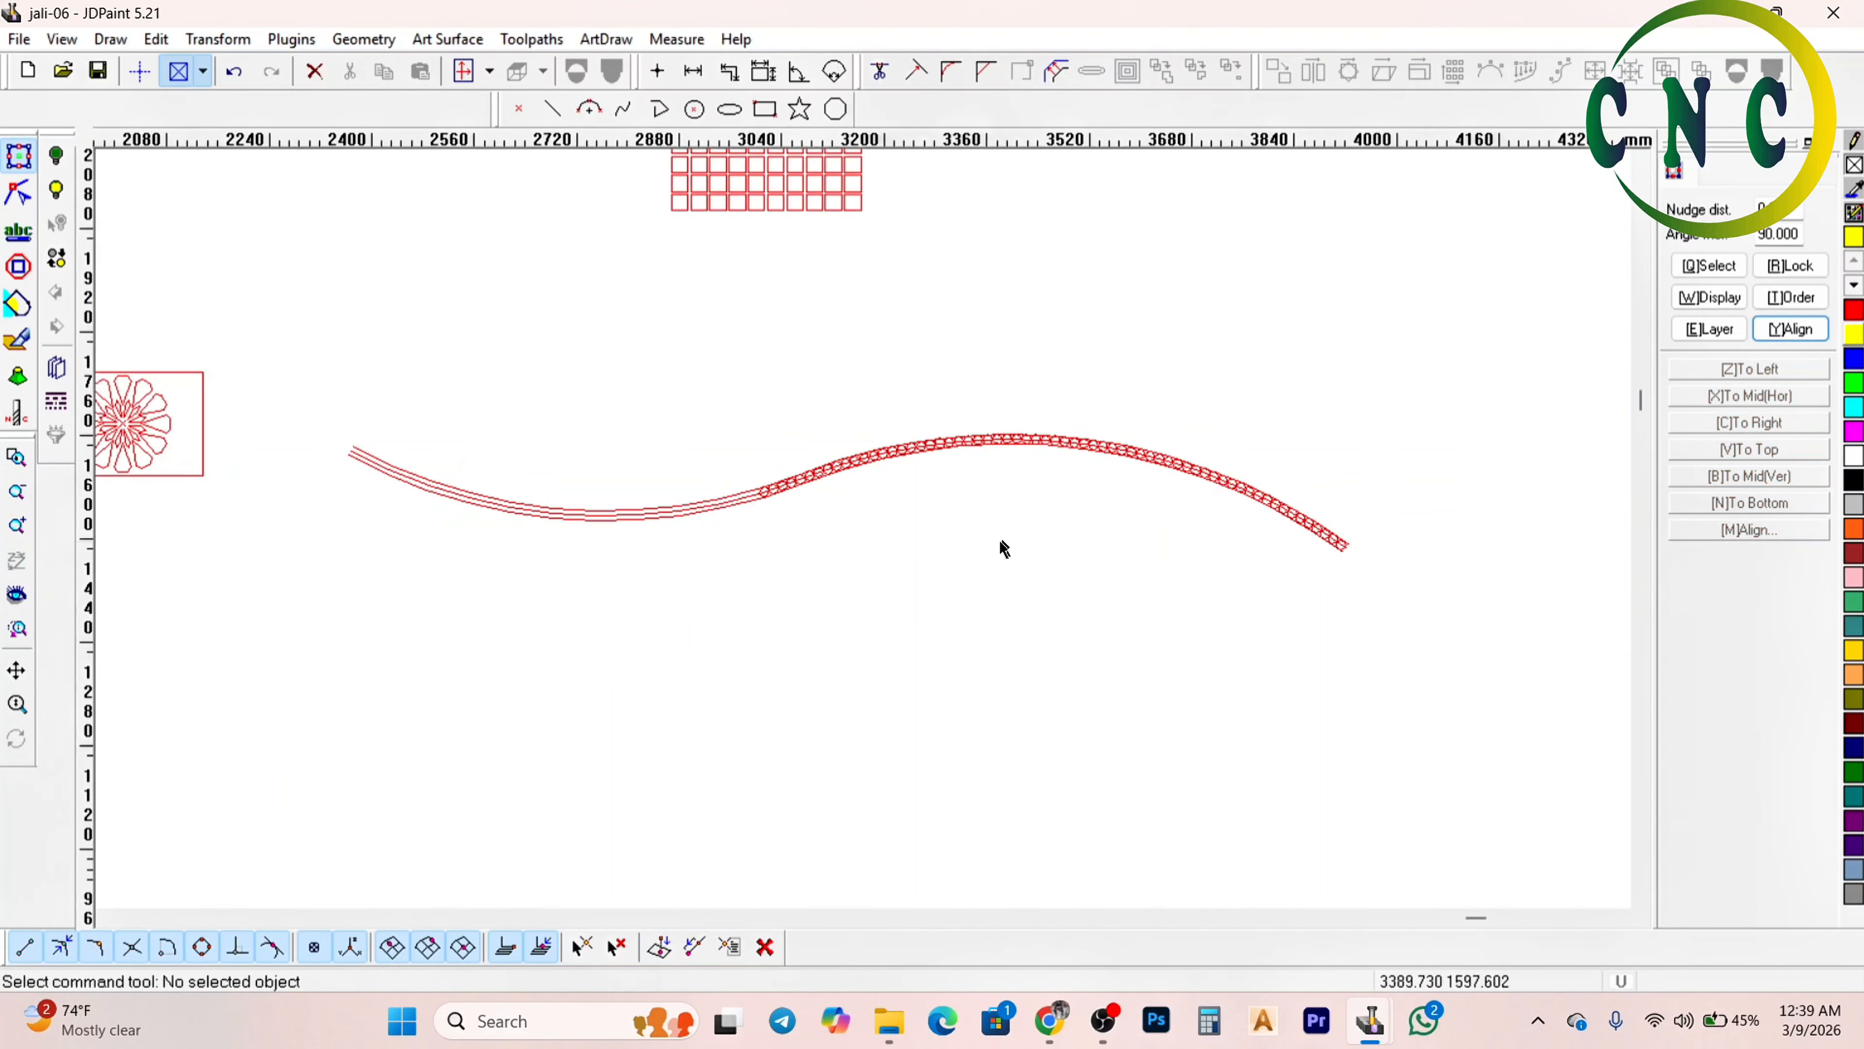
{"action": "scroll", "coordinate": [811, 518], "scroll_direction": "up", "scroll_amount": 1}
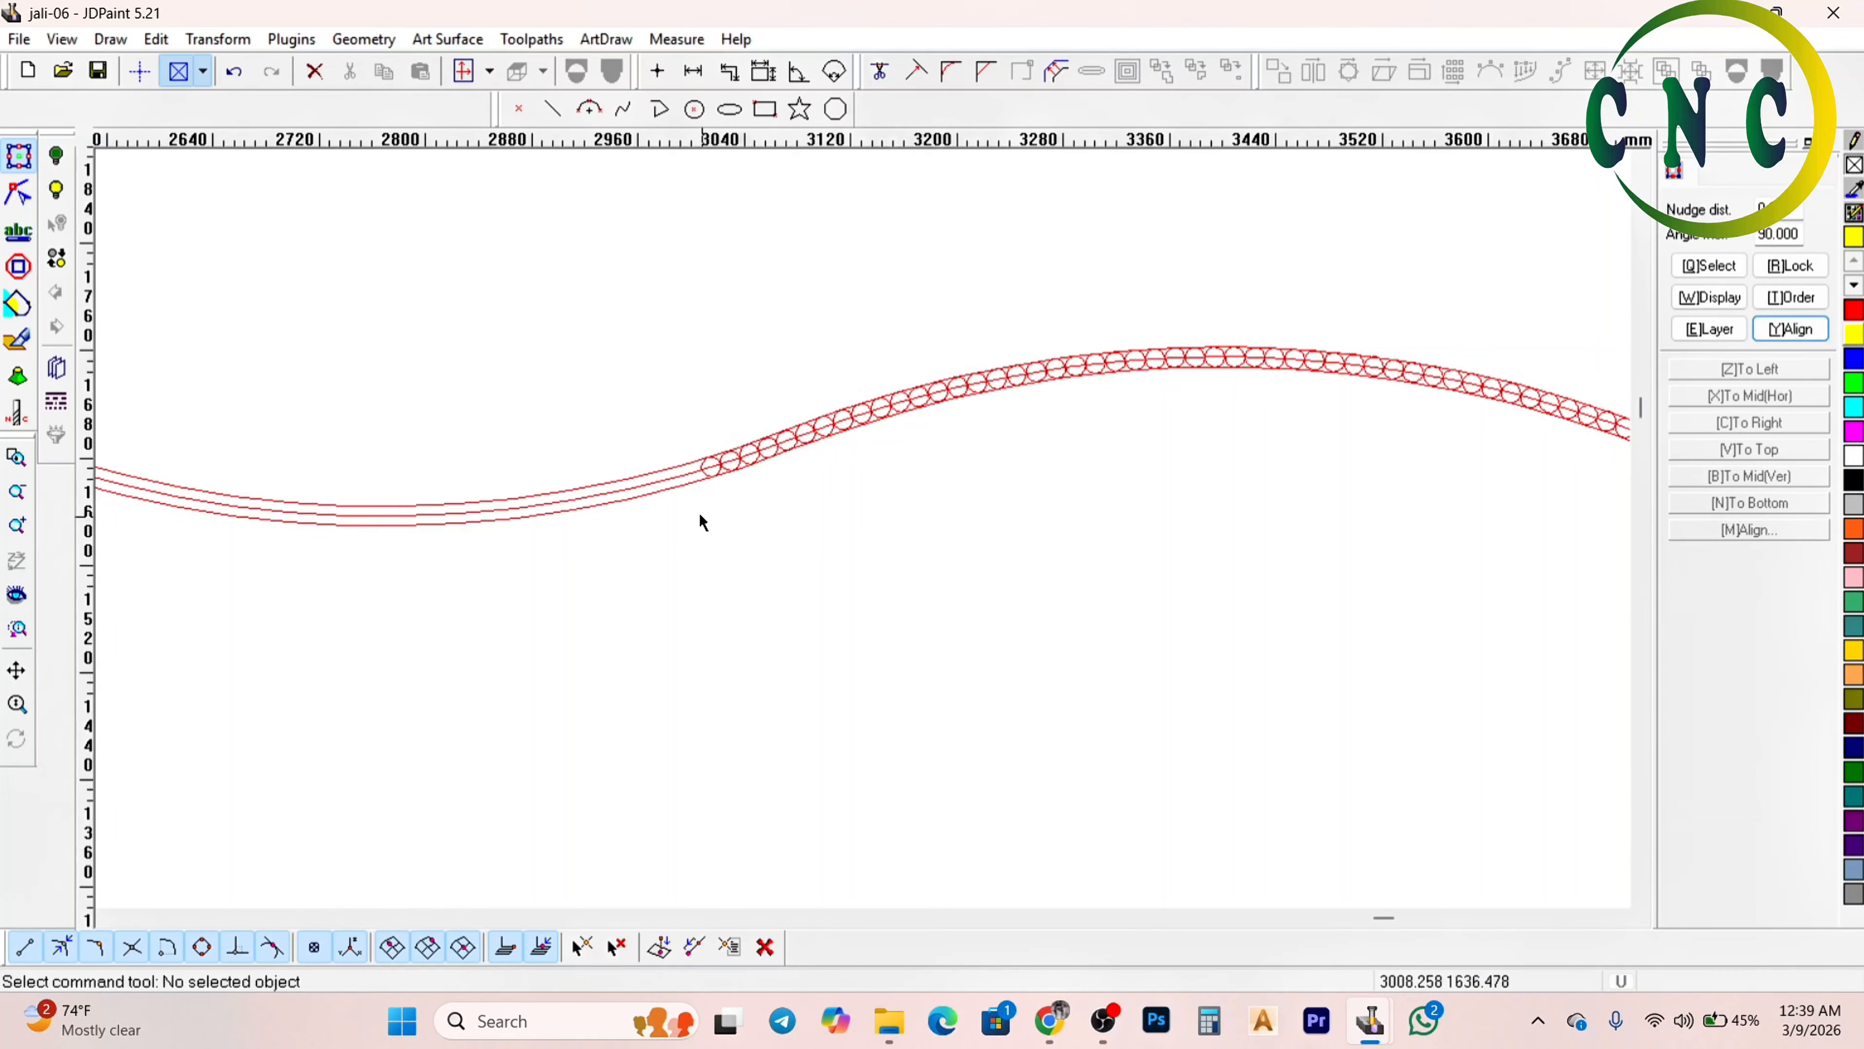
{"action": "scroll", "coordinate": [697, 529], "scroll_direction": "down", "scroll_amount": 1}
{"action": "scroll", "coordinate": [738, 435], "scroll_direction": "down", "scroll_amount": 1}
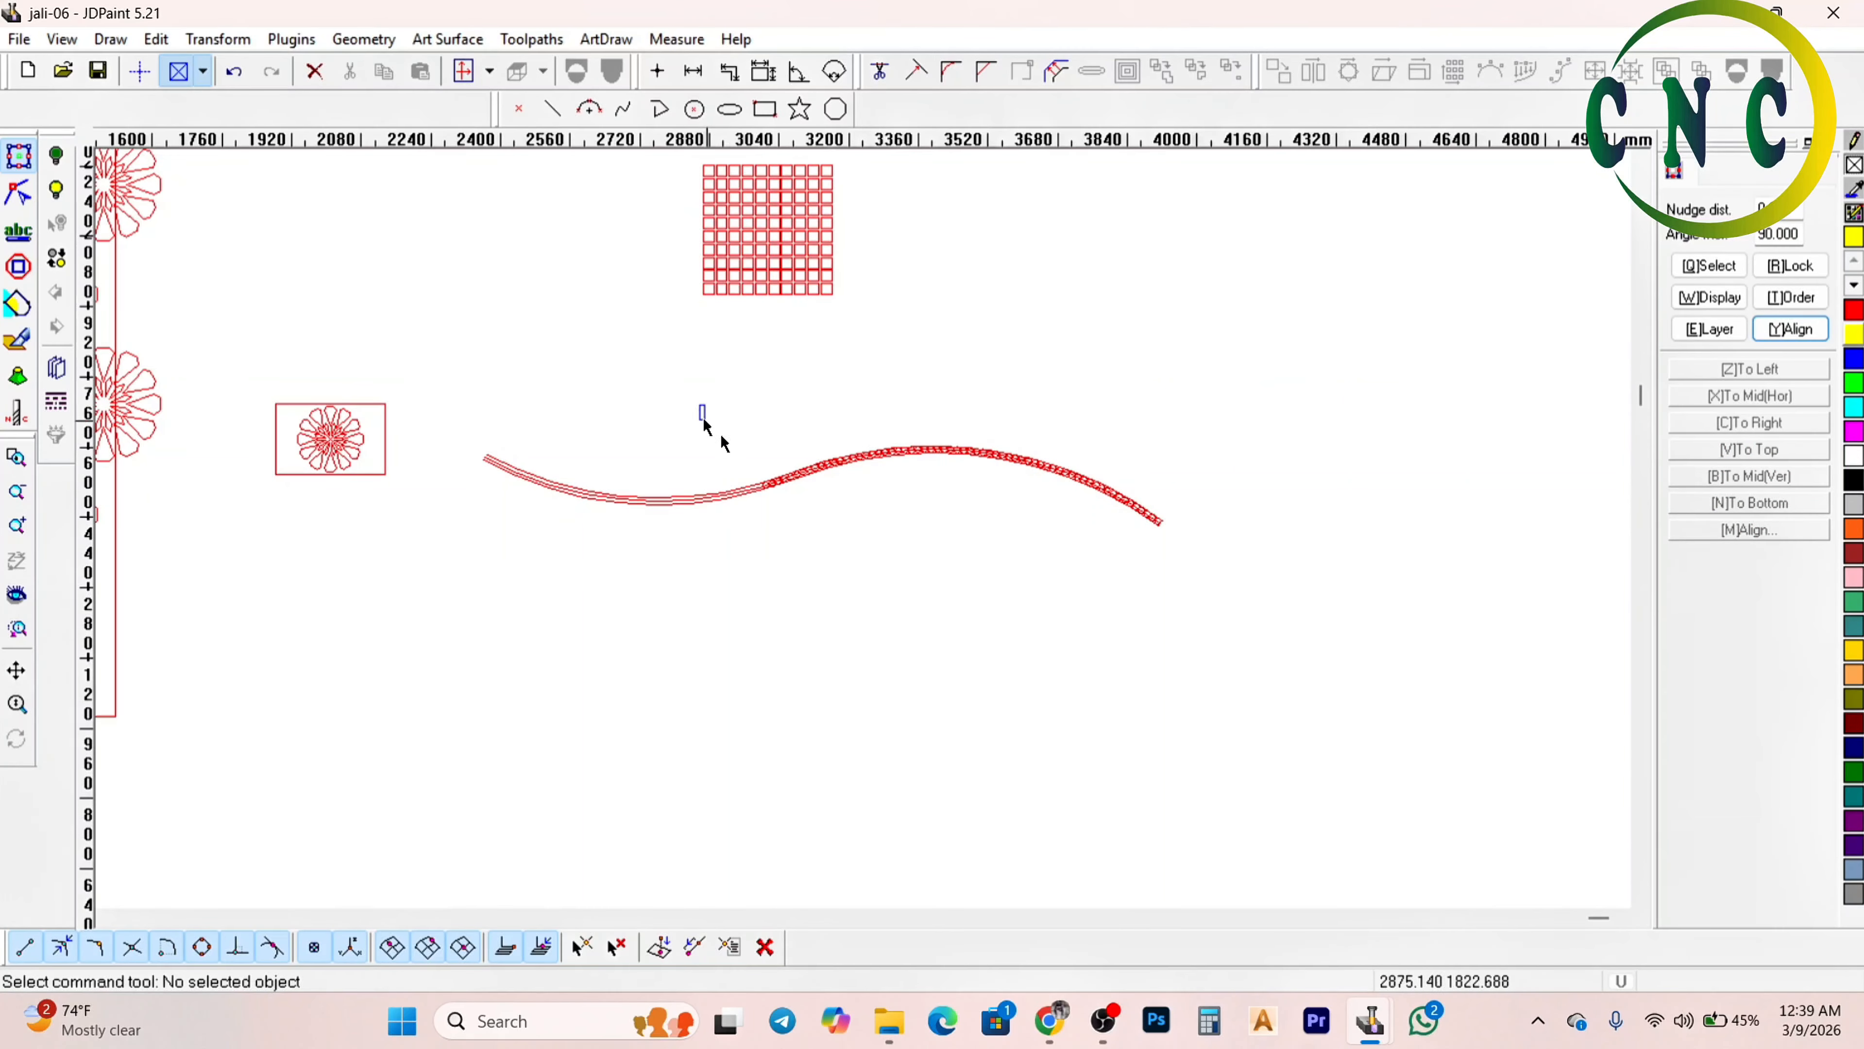
{"action": "left_click_drag", "start_coordinate": [700, 404], "coordinate": [908, 574]}
{"action": "left_click", "coordinate": [865, 553]}
Check how the last circles of the row fit between the outer curves, and save the drawing
{"action": "scroll", "coordinate": [724, 447], "scroll_direction": "up", "scroll_amount": 1}
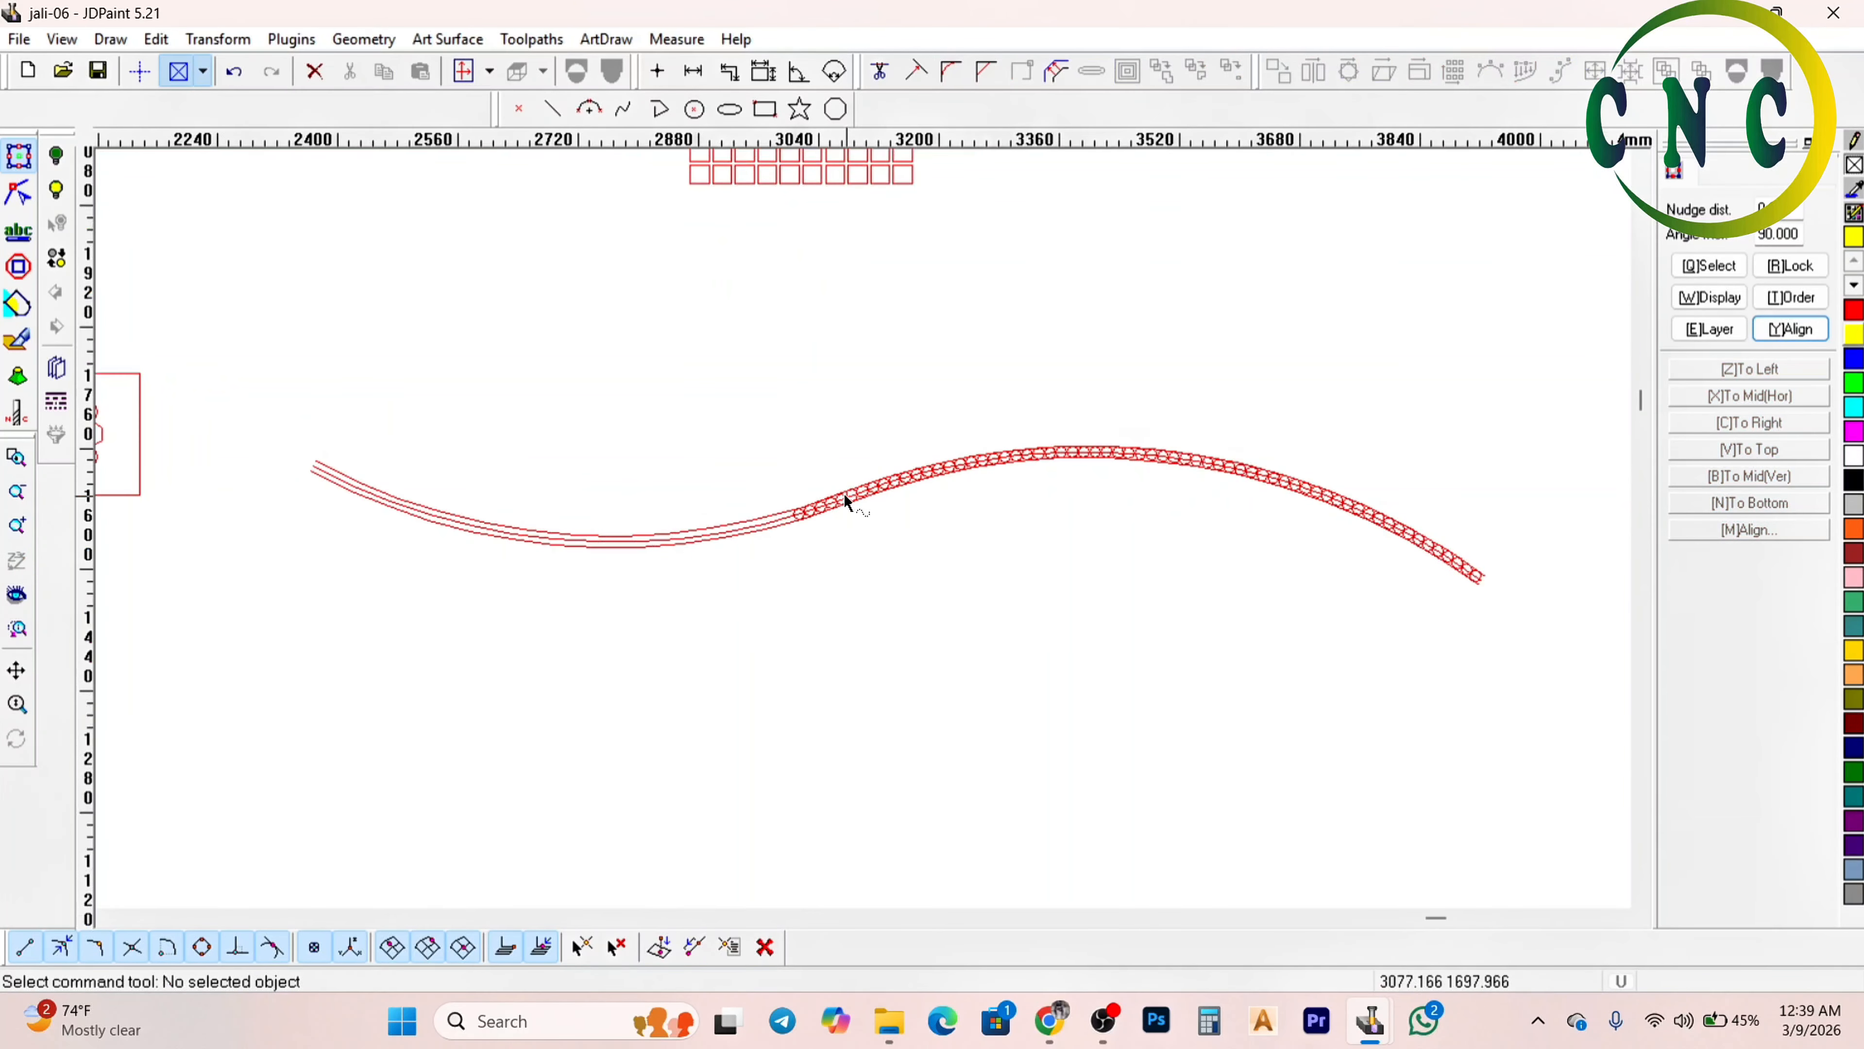
{"action": "scroll", "coordinate": [854, 524], "scroll_direction": "up", "scroll_amount": 1}
{"action": "scroll", "coordinate": [775, 463], "scroll_direction": "up", "scroll_amount": 4}
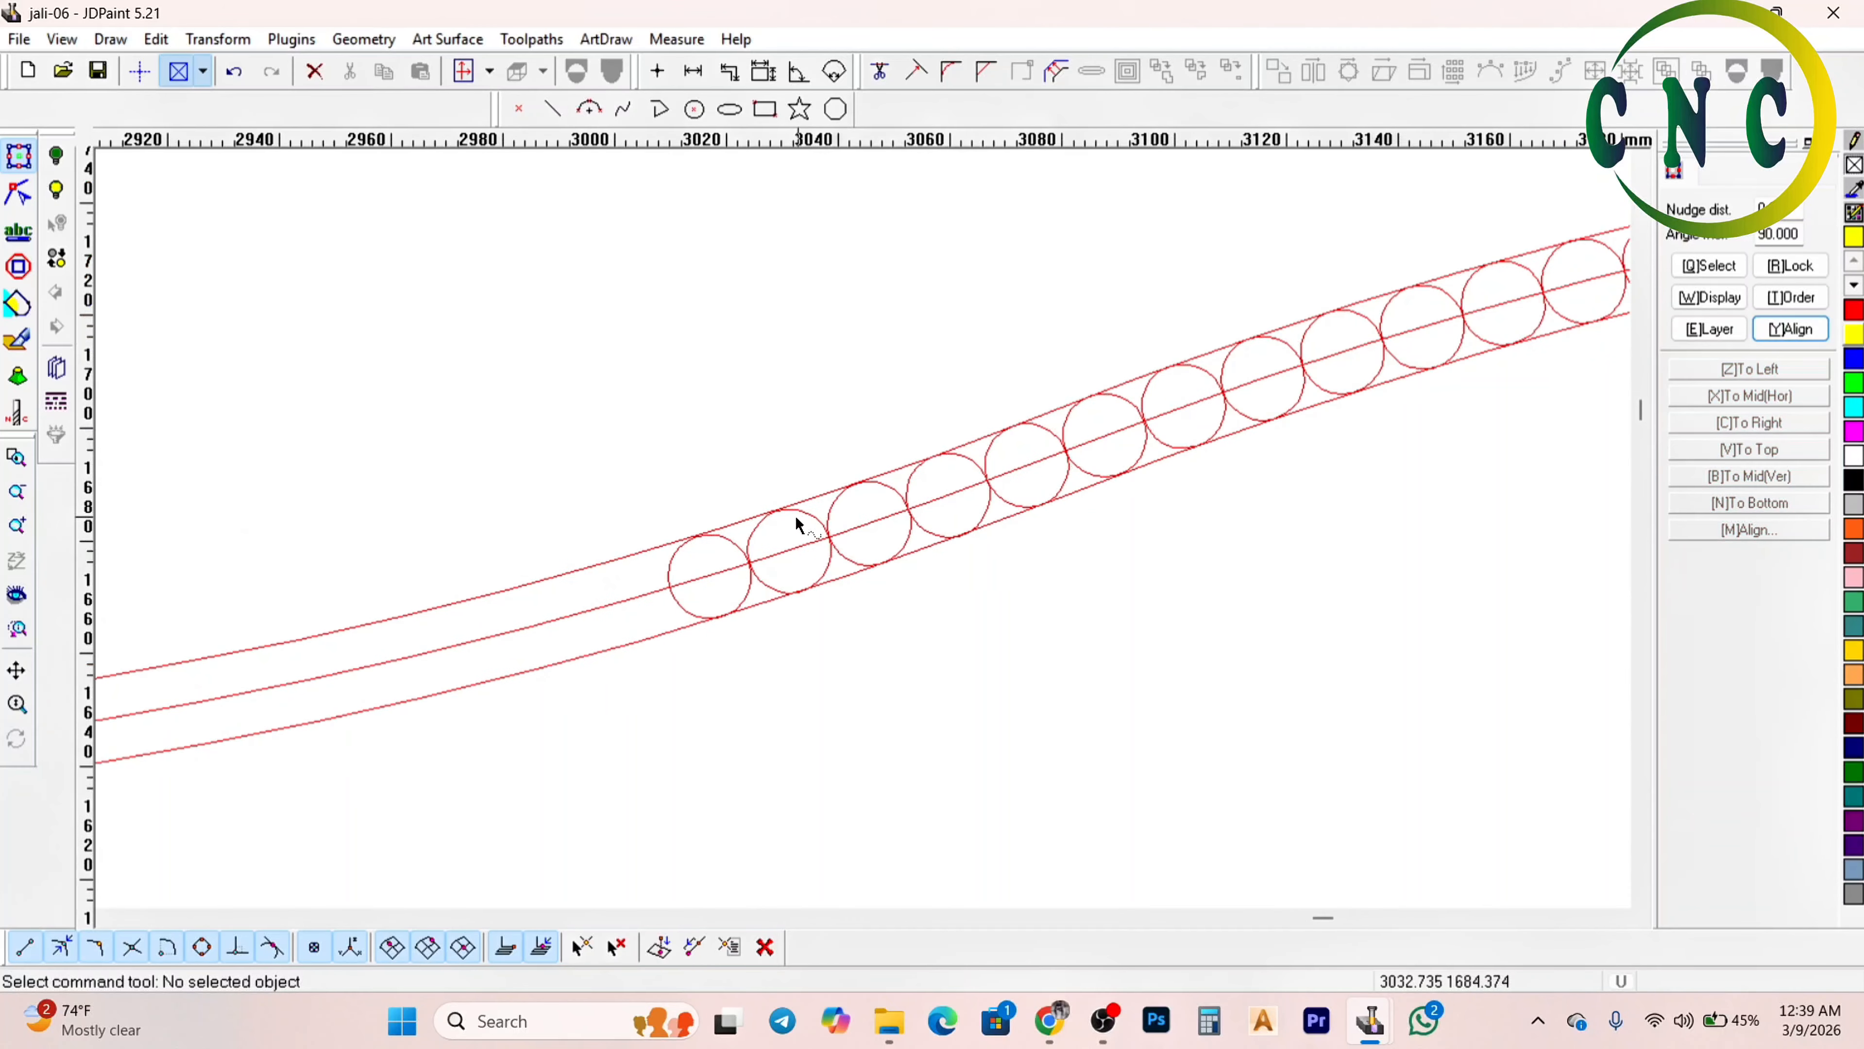
{"action": "left_click", "coordinate": [811, 499]}
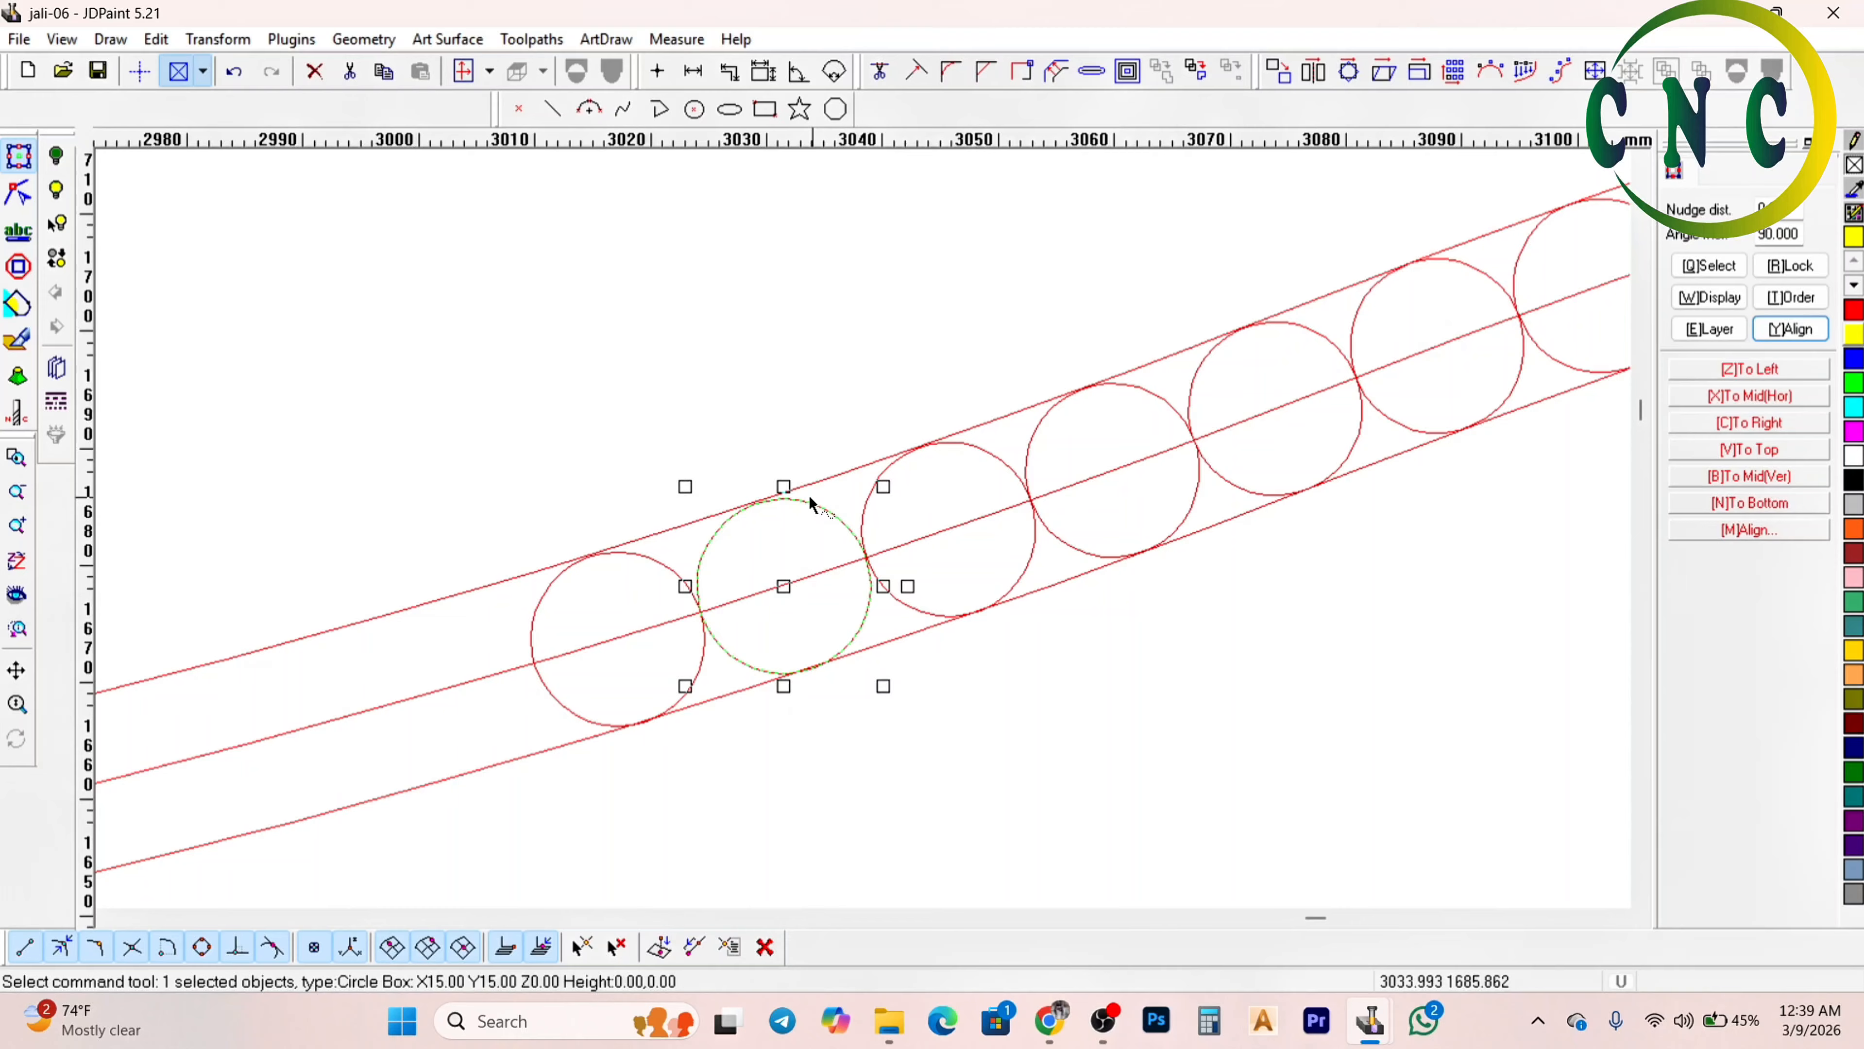
{"action": "left_click", "coordinate": [749, 404]}
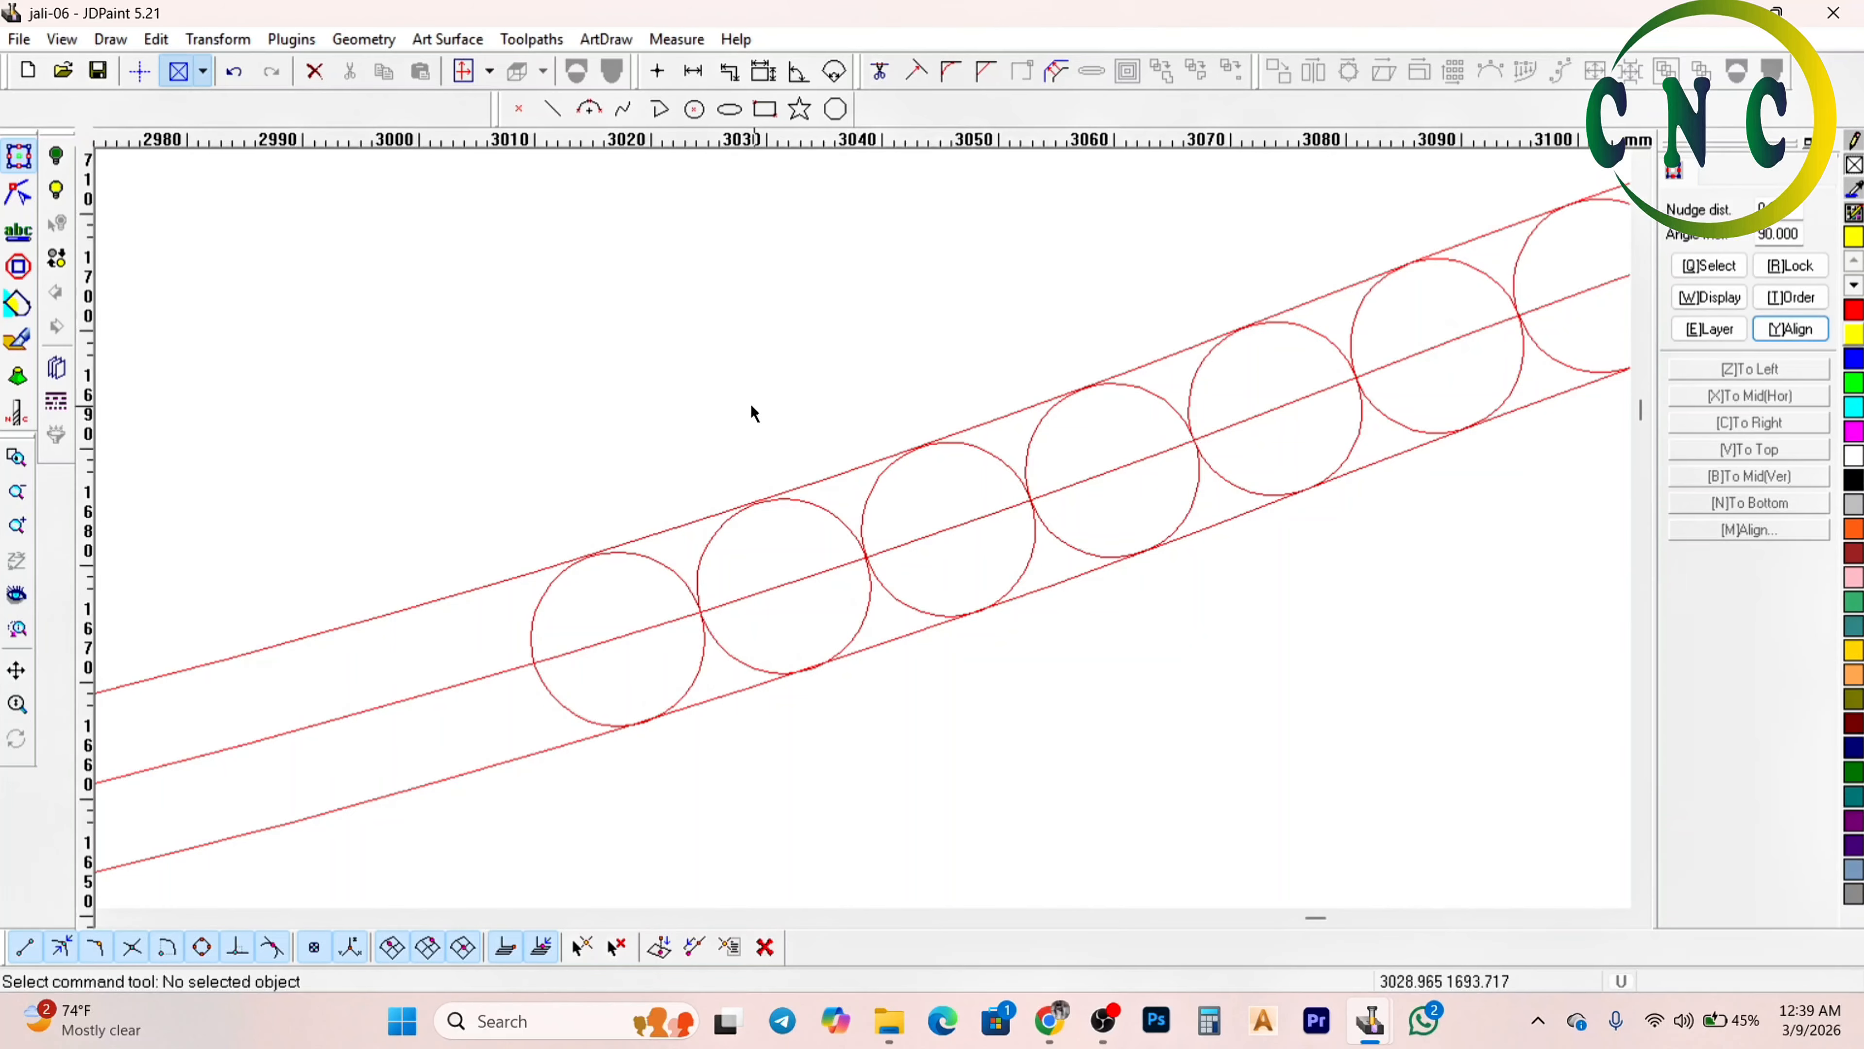
{"action": "scroll", "coordinate": [754, 413], "scroll_direction": "down", "scroll_amount": 5}
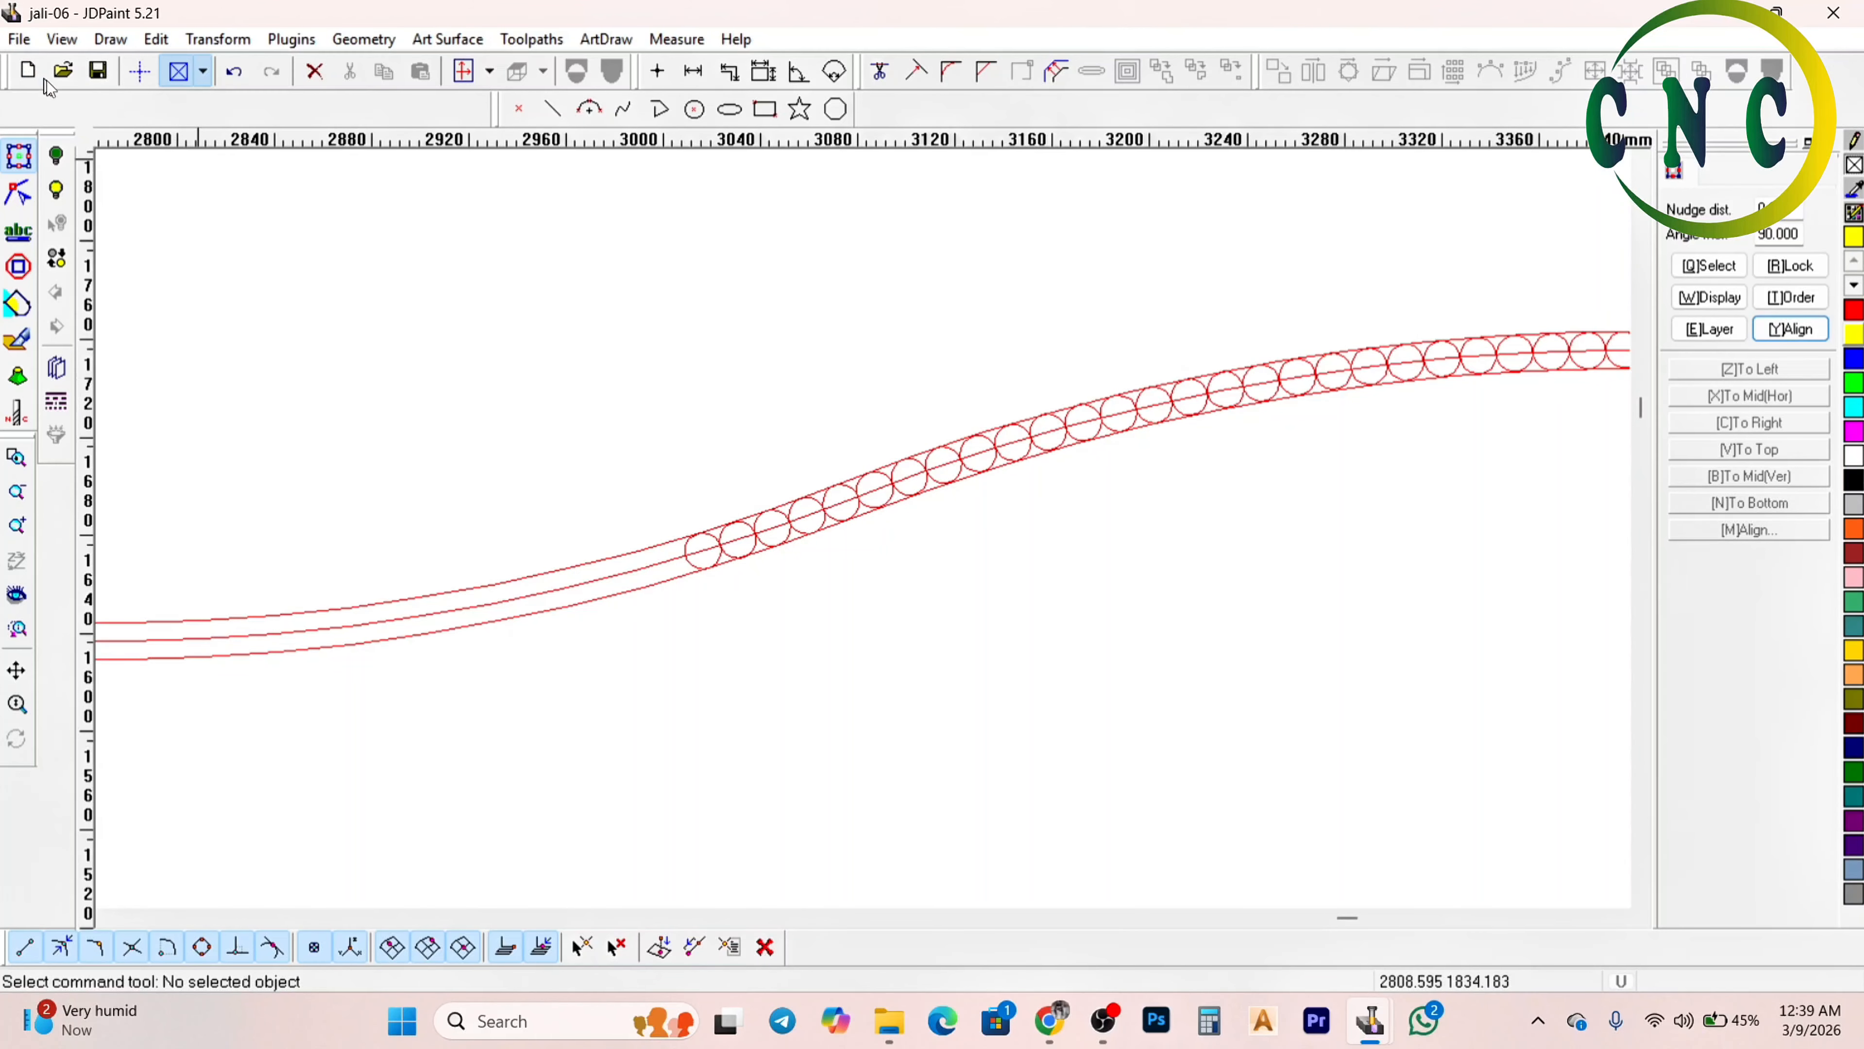
{"action": "left_click", "coordinate": [99, 71]}
{"action": "scroll", "coordinate": [712, 376], "scroll_direction": "down", "scroll_amount": 4}
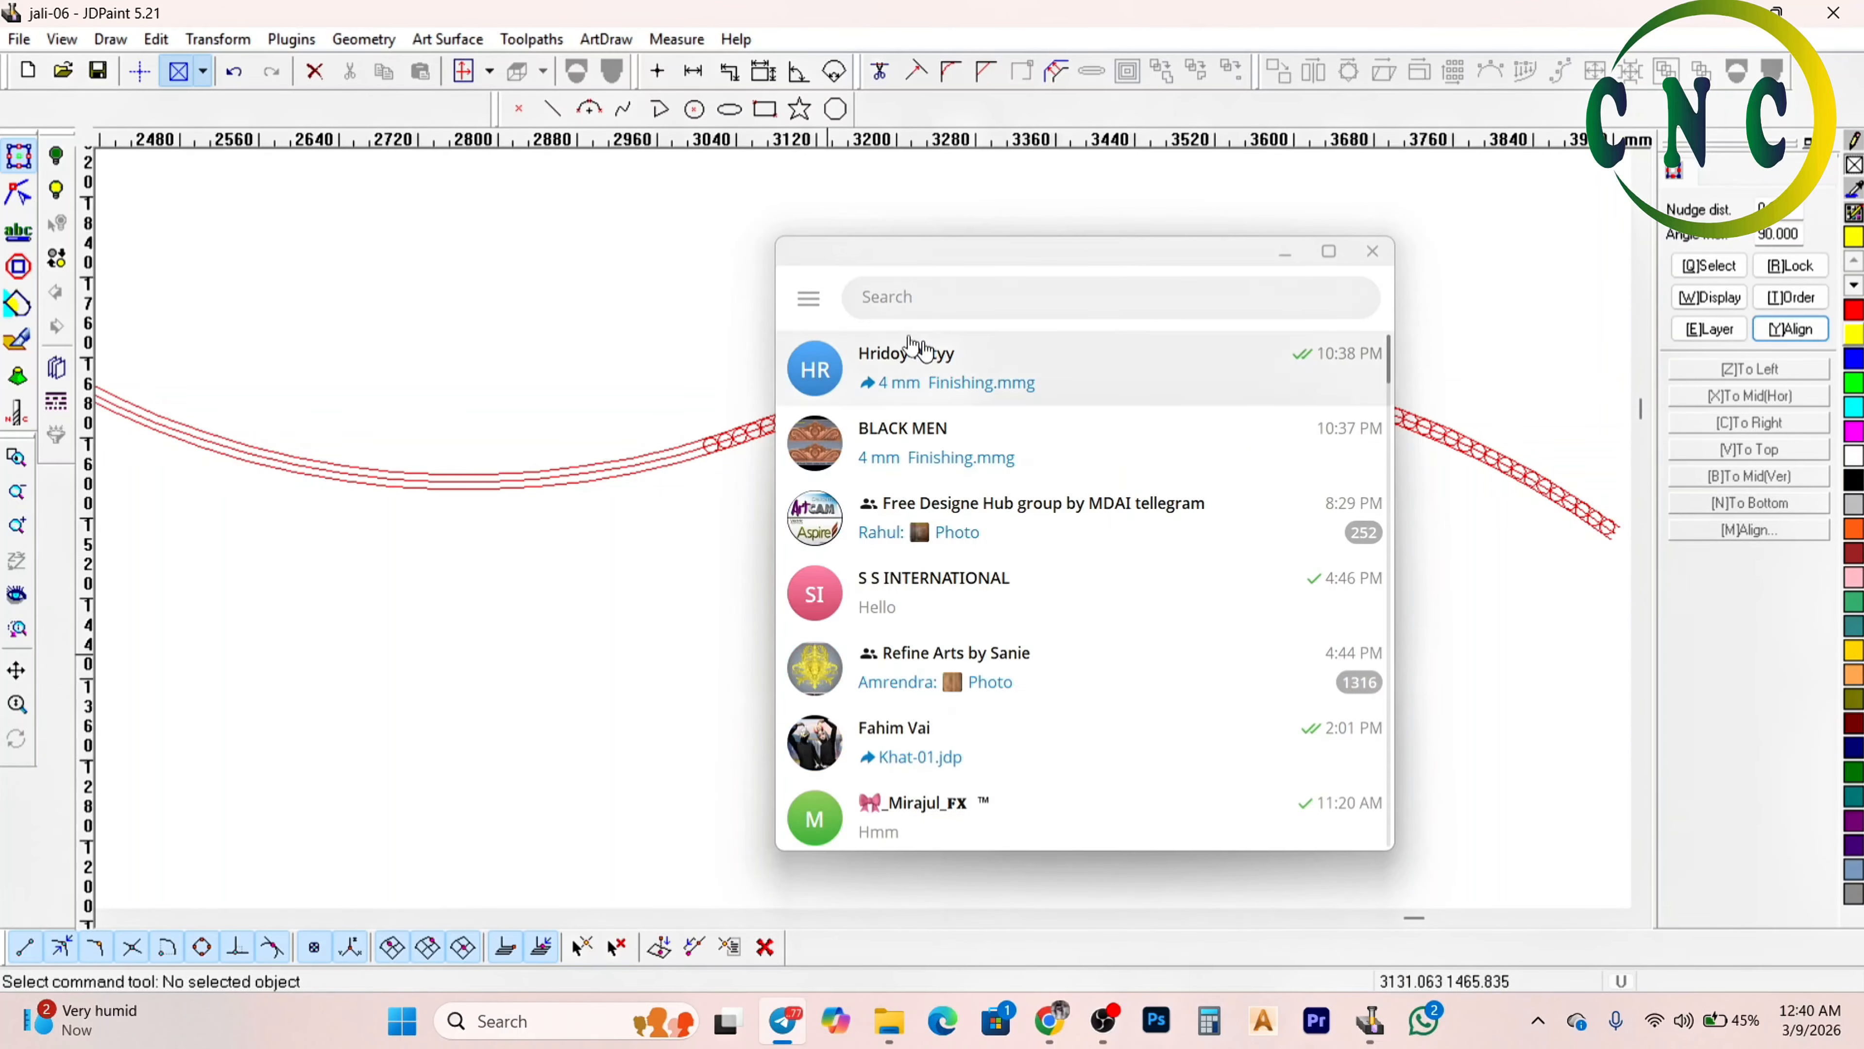
Switch to Telegram, open the chat holding the design pictures and enlarge the photo of the carved tufted headboard
{"action": "left_click", "coordinate": [896, 445]}
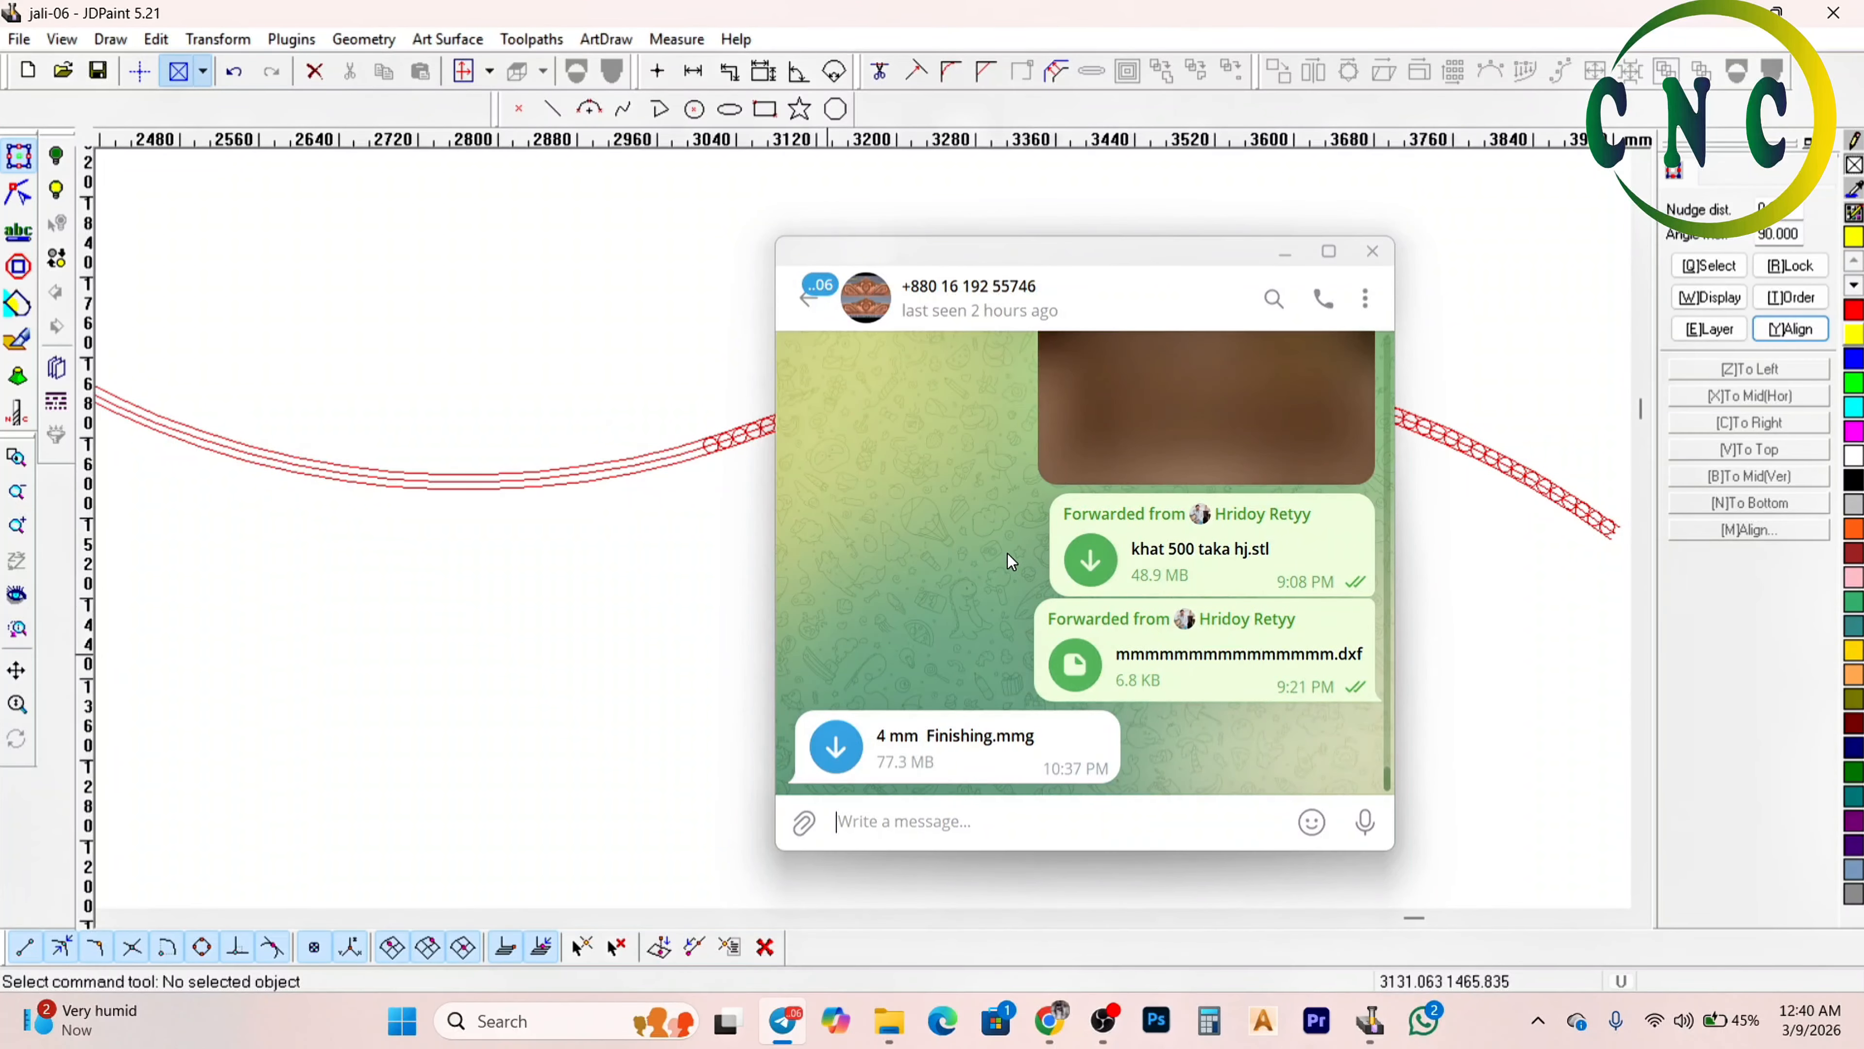
{"action": "scroll", "coordinate": [1008, 553], "scroll_direction": "up", "scroll_amount": 5}
{"action": "scroll", "coordinate": [1021, 600], "scroll_direction": "down", "scroll_amount": 5}
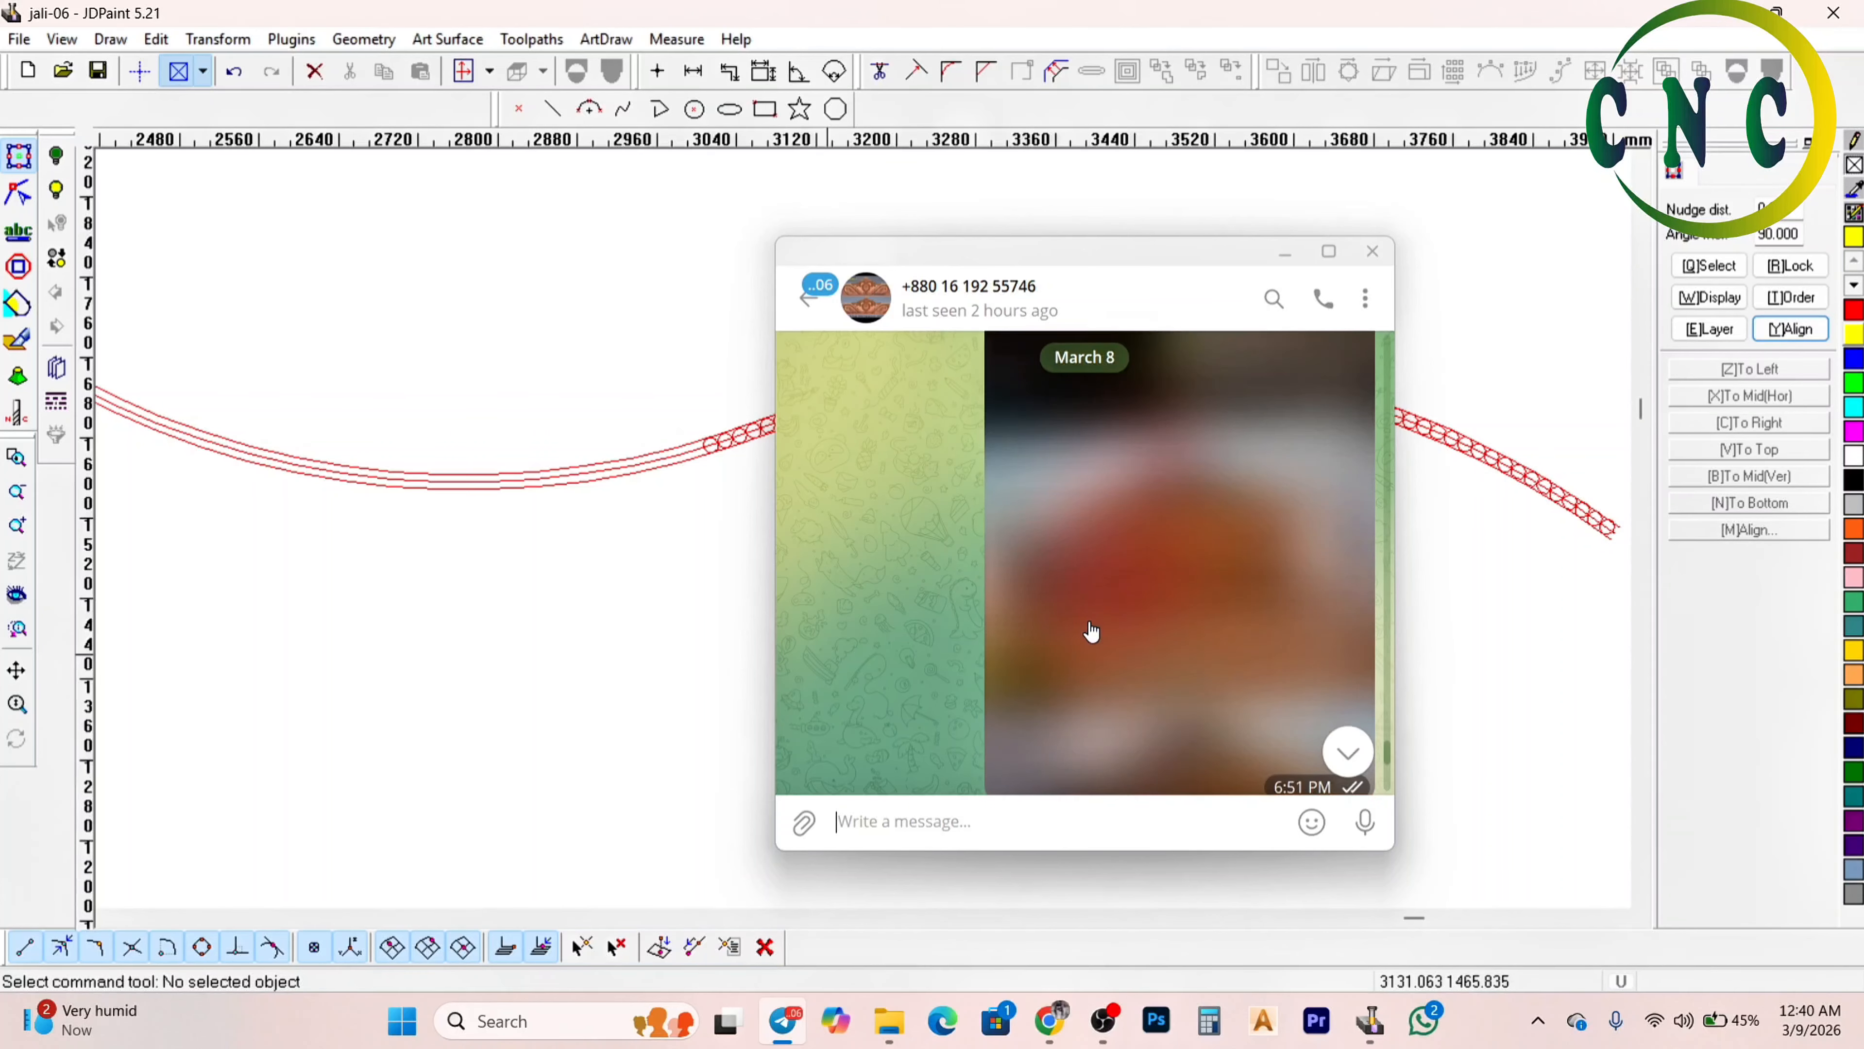
{"action": "scroll", "coordinate": [1028, 574], "scroll_direction": "down", "scroll_amount": 5}
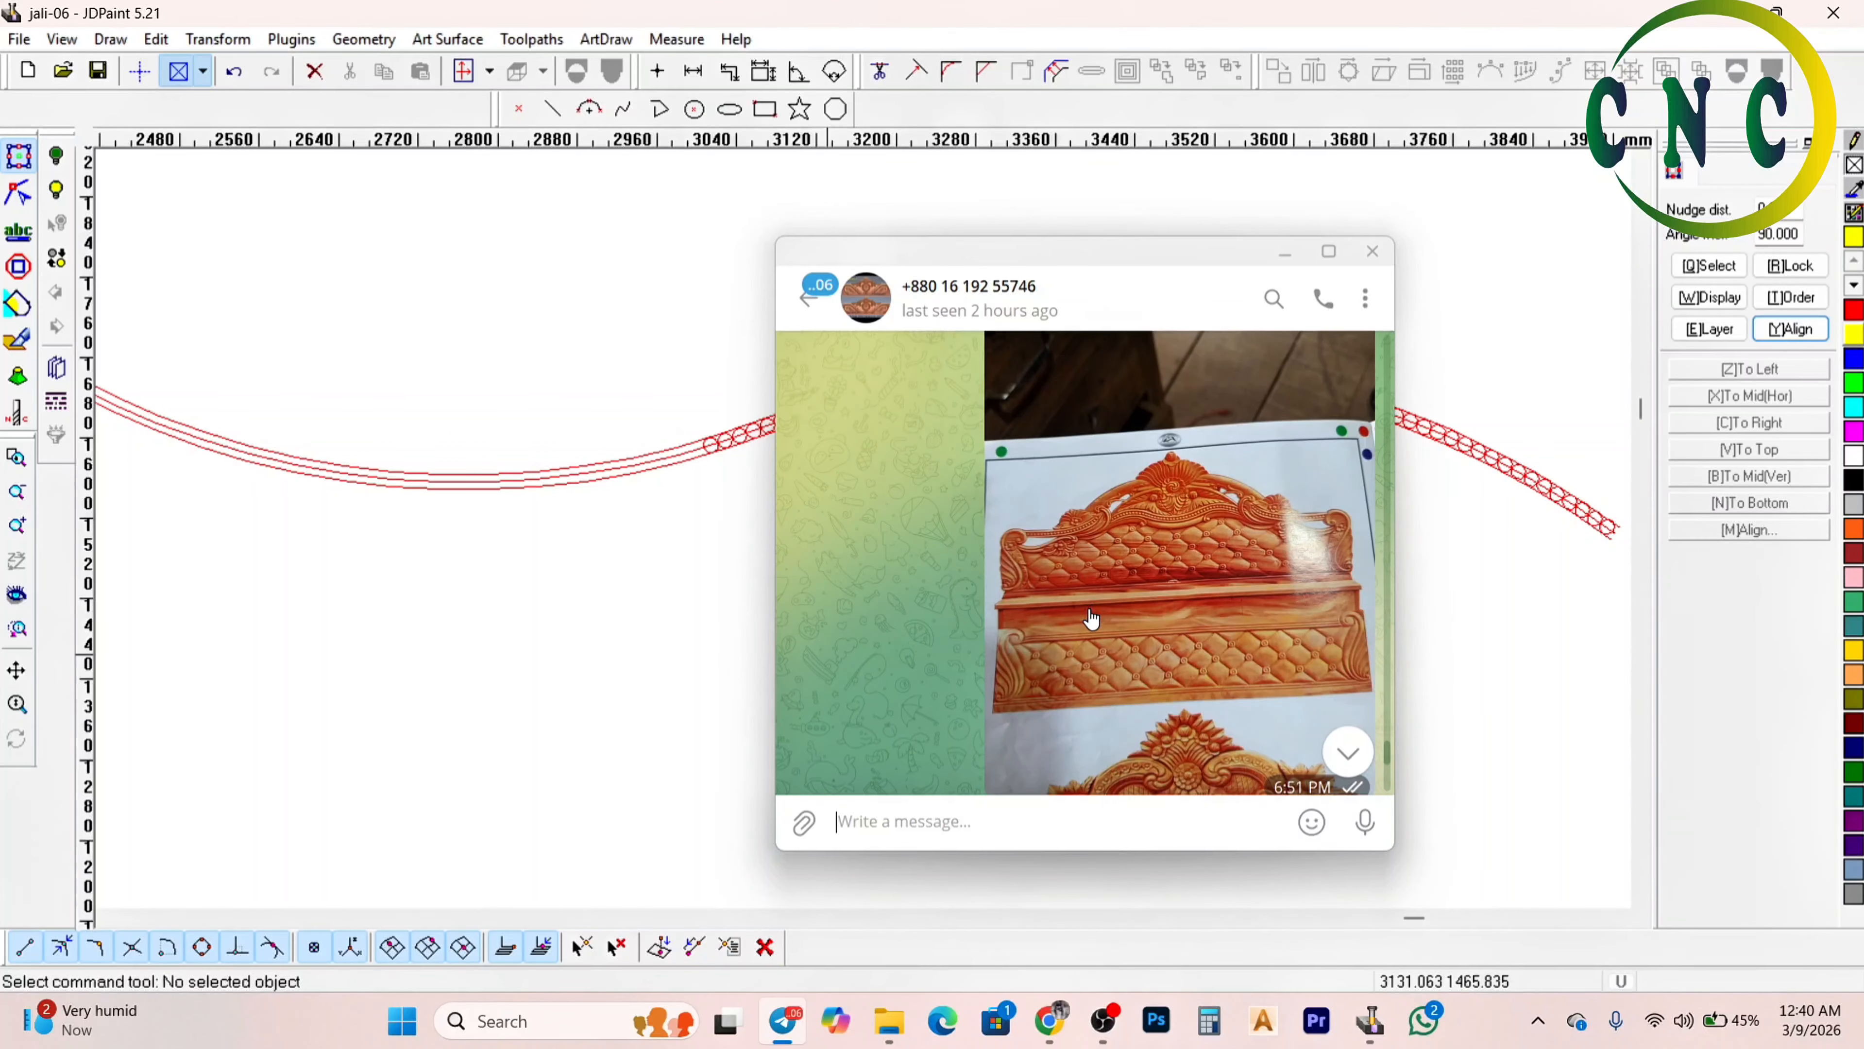
{"action": "left_click", "coordinate": [1124, 560]}
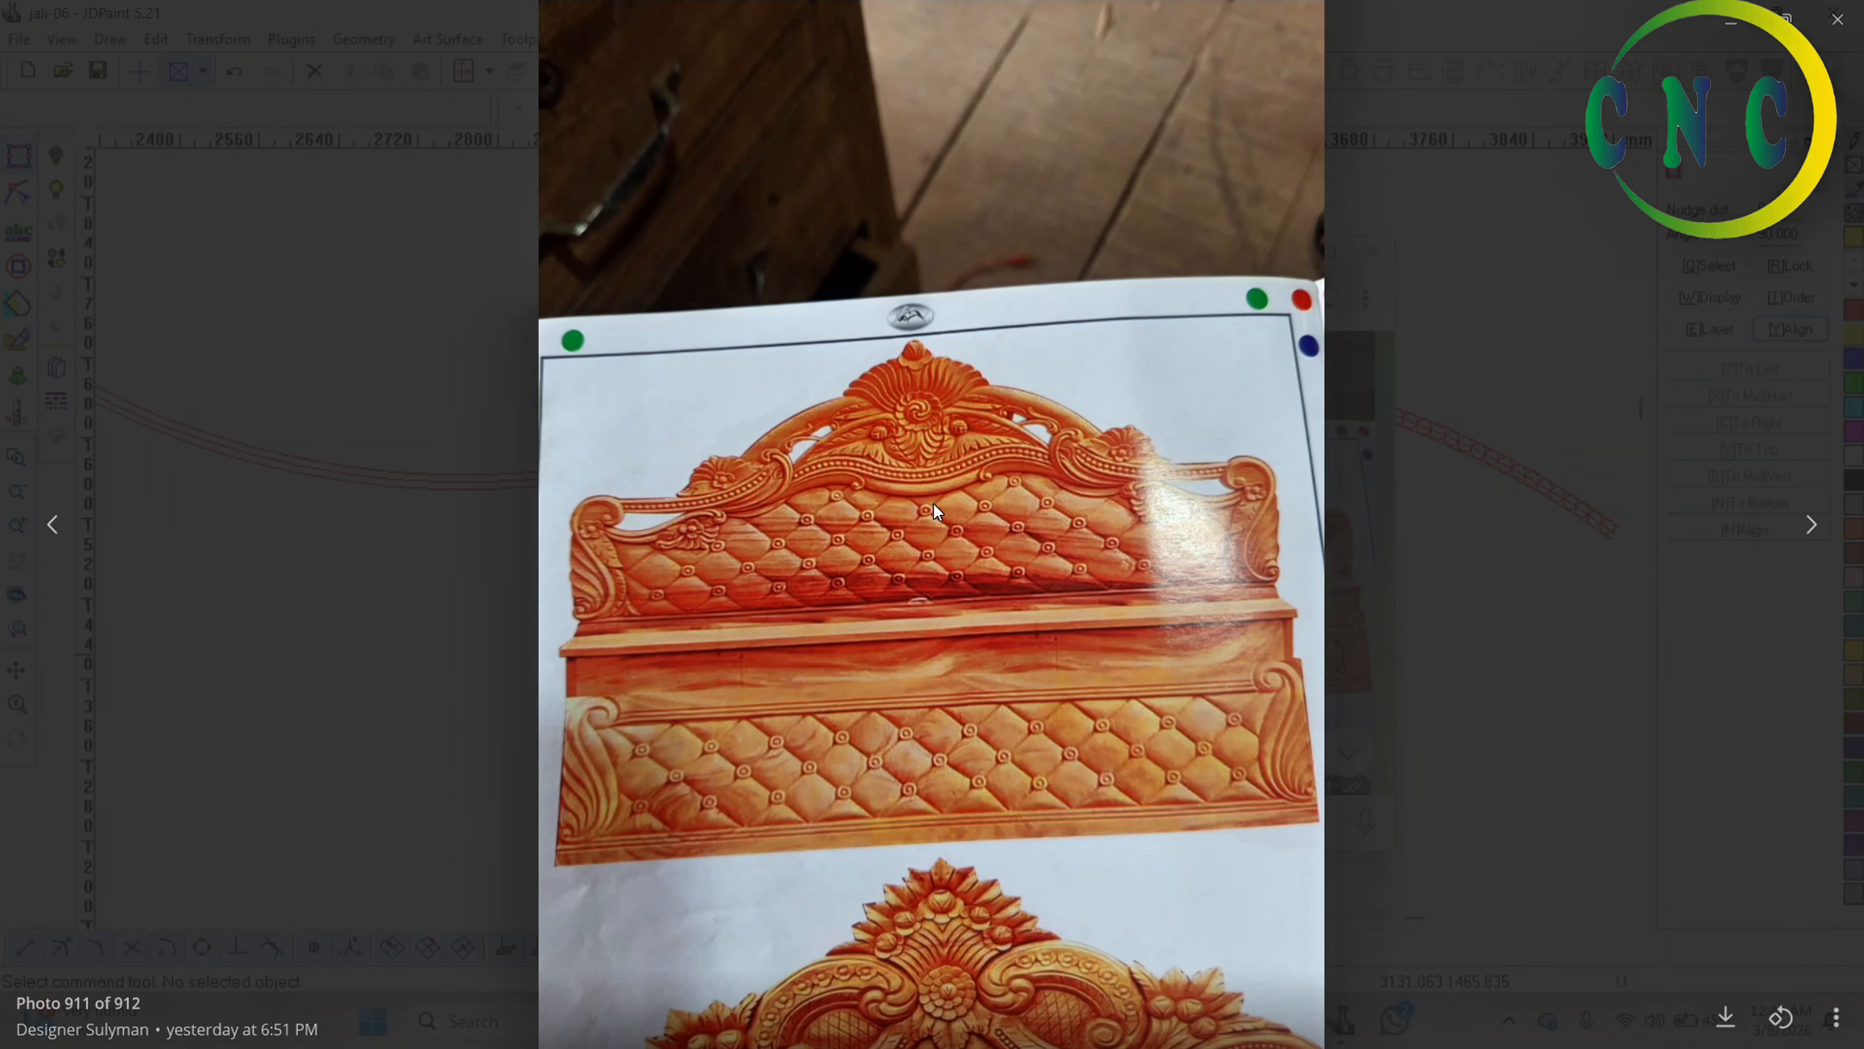
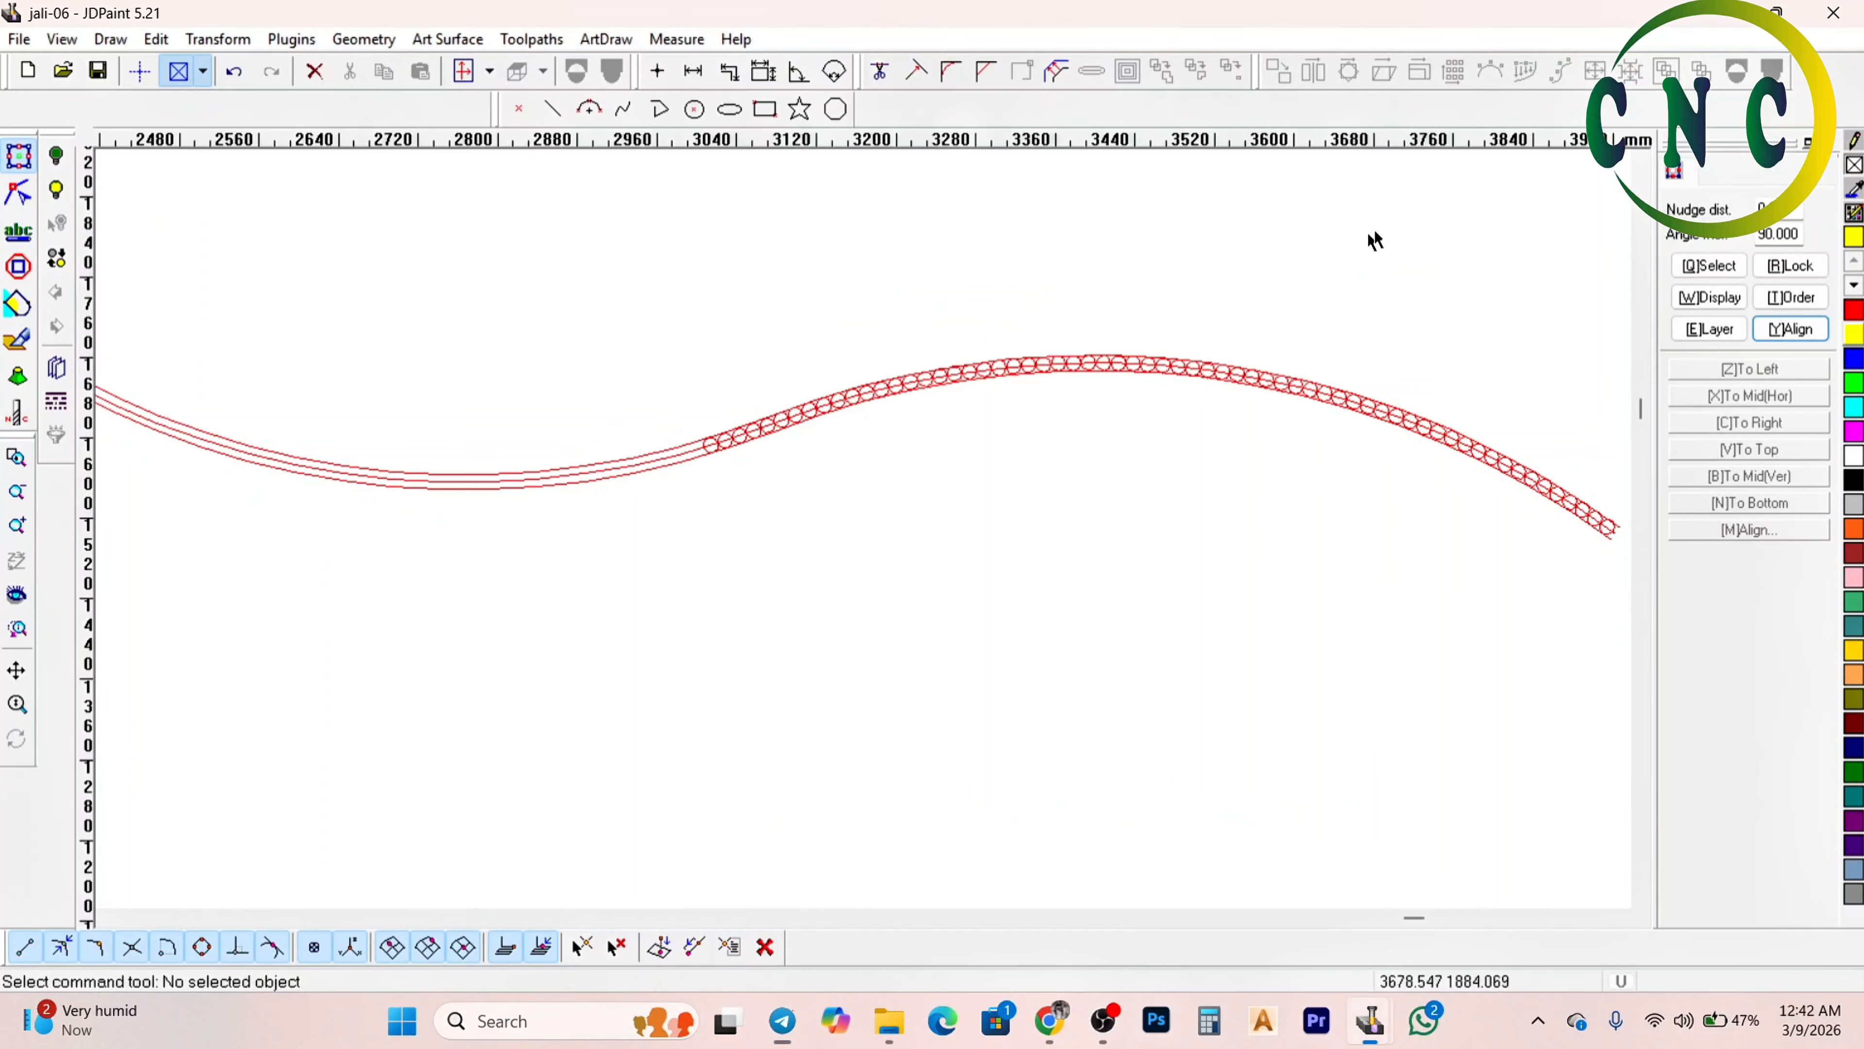
Leave the jali-06 drawing, browse to the khat file folder in File Explorer and open the khat-41 document in JDPaint
{"action": "scroll", "coordinate": [1218, 305], "scroll_direction": "down", "scroll_amount": 3}
{"action": "scroll", "coordinate": [1208, 327], "scroll_direction": "down", "scroll_amount": 3}
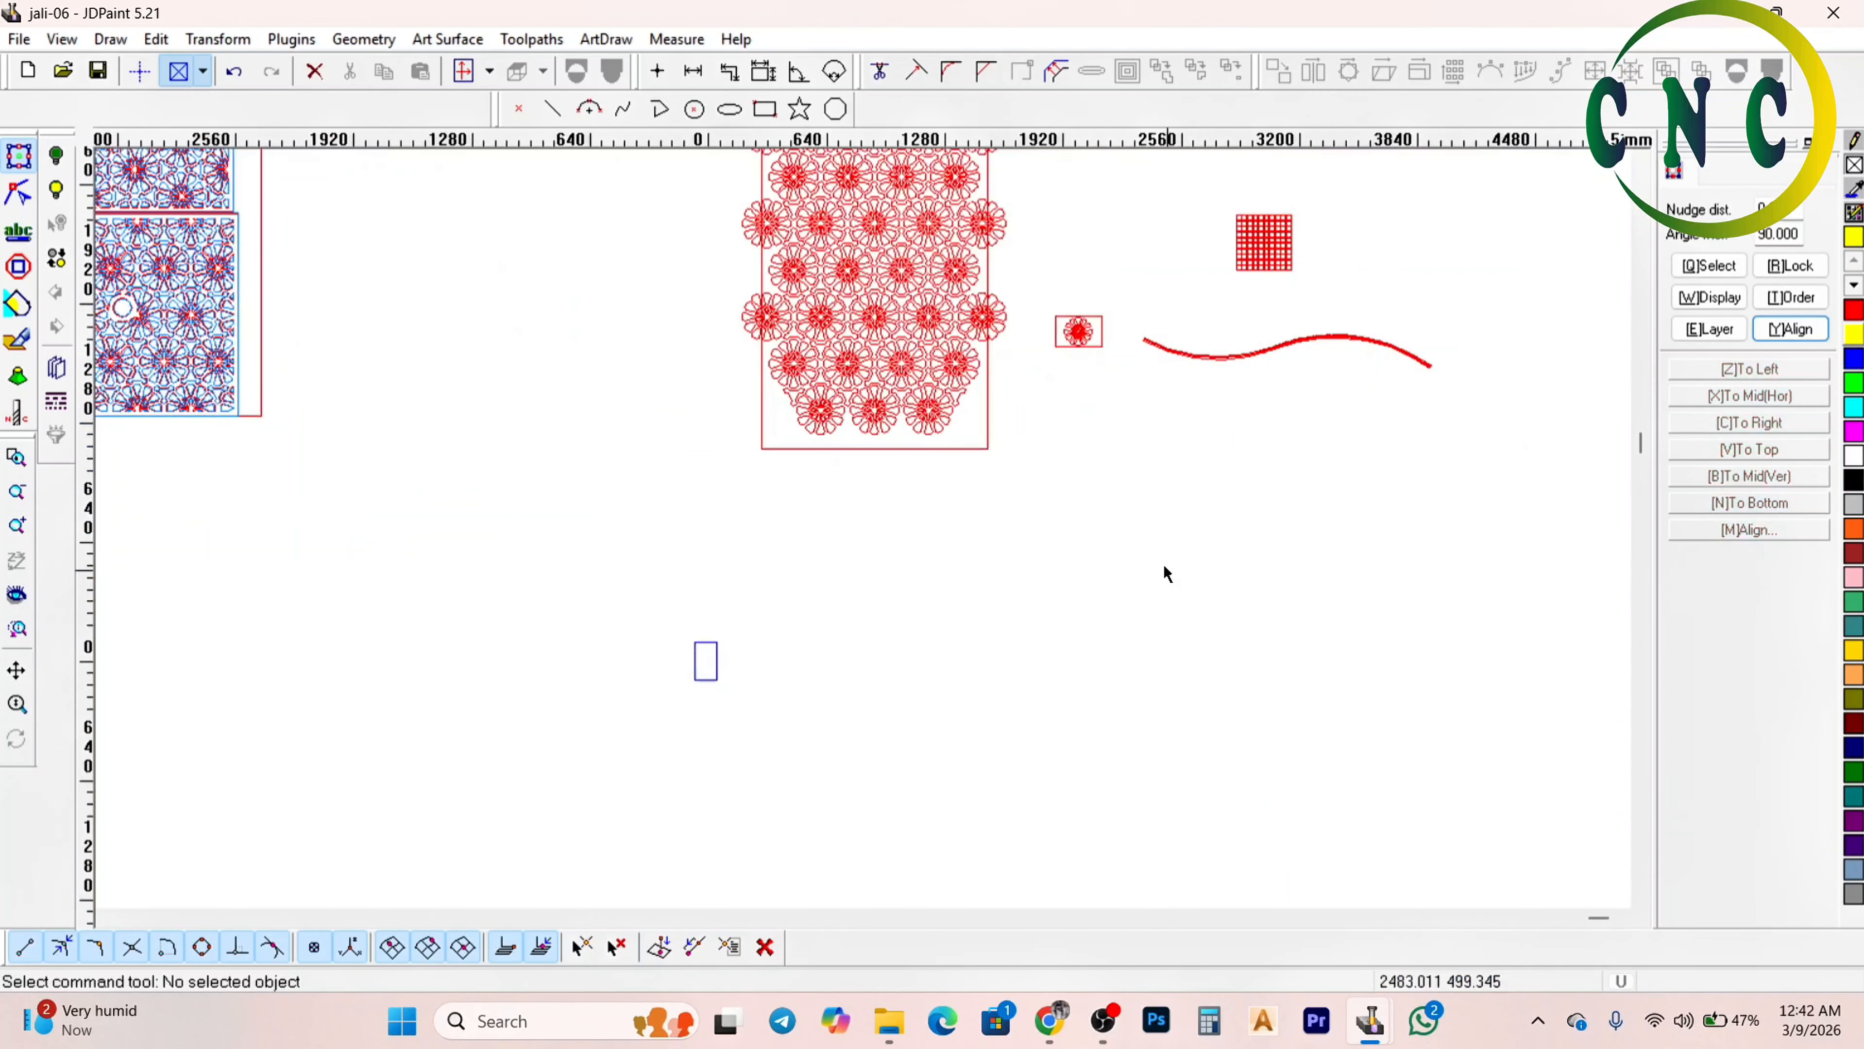
{"action": "scroll", "coordinate": [1131, 663], "scroll_direction": "down", "scroll_amount": 6}
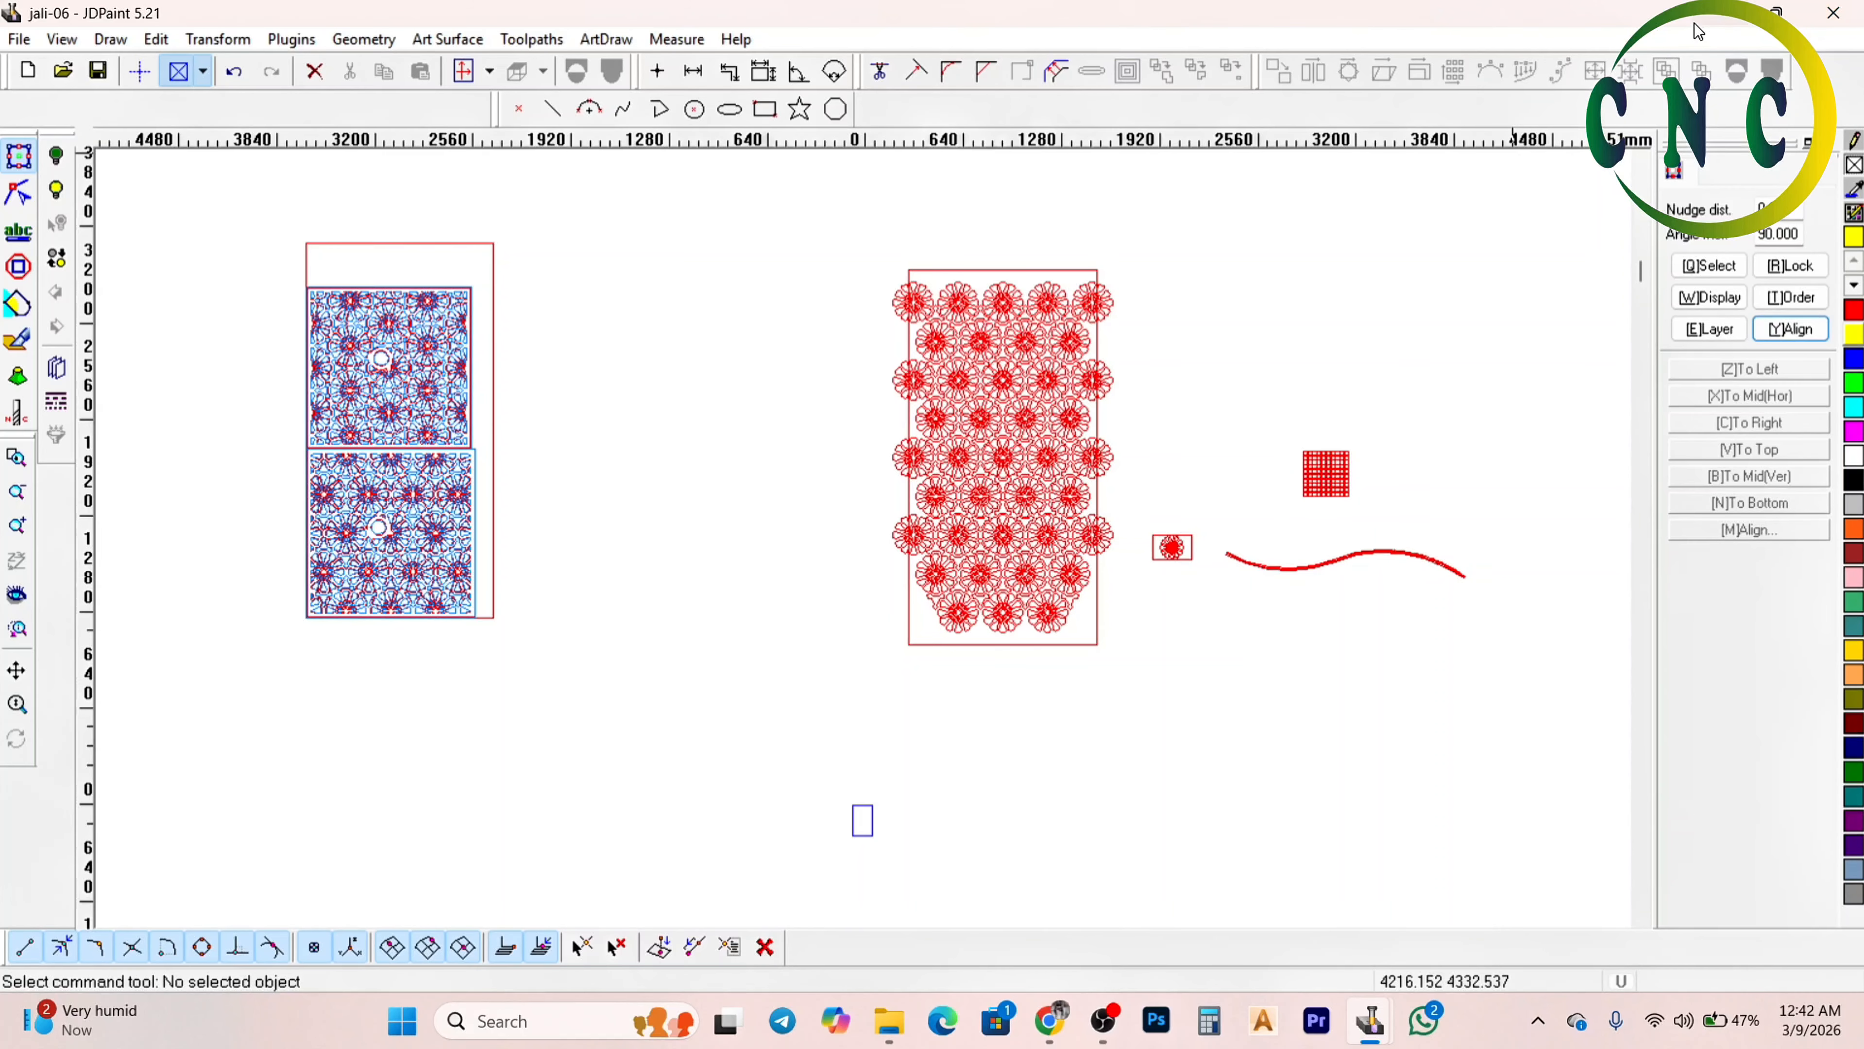
{"action": "left_click", "coordinate": [1710, 12]}
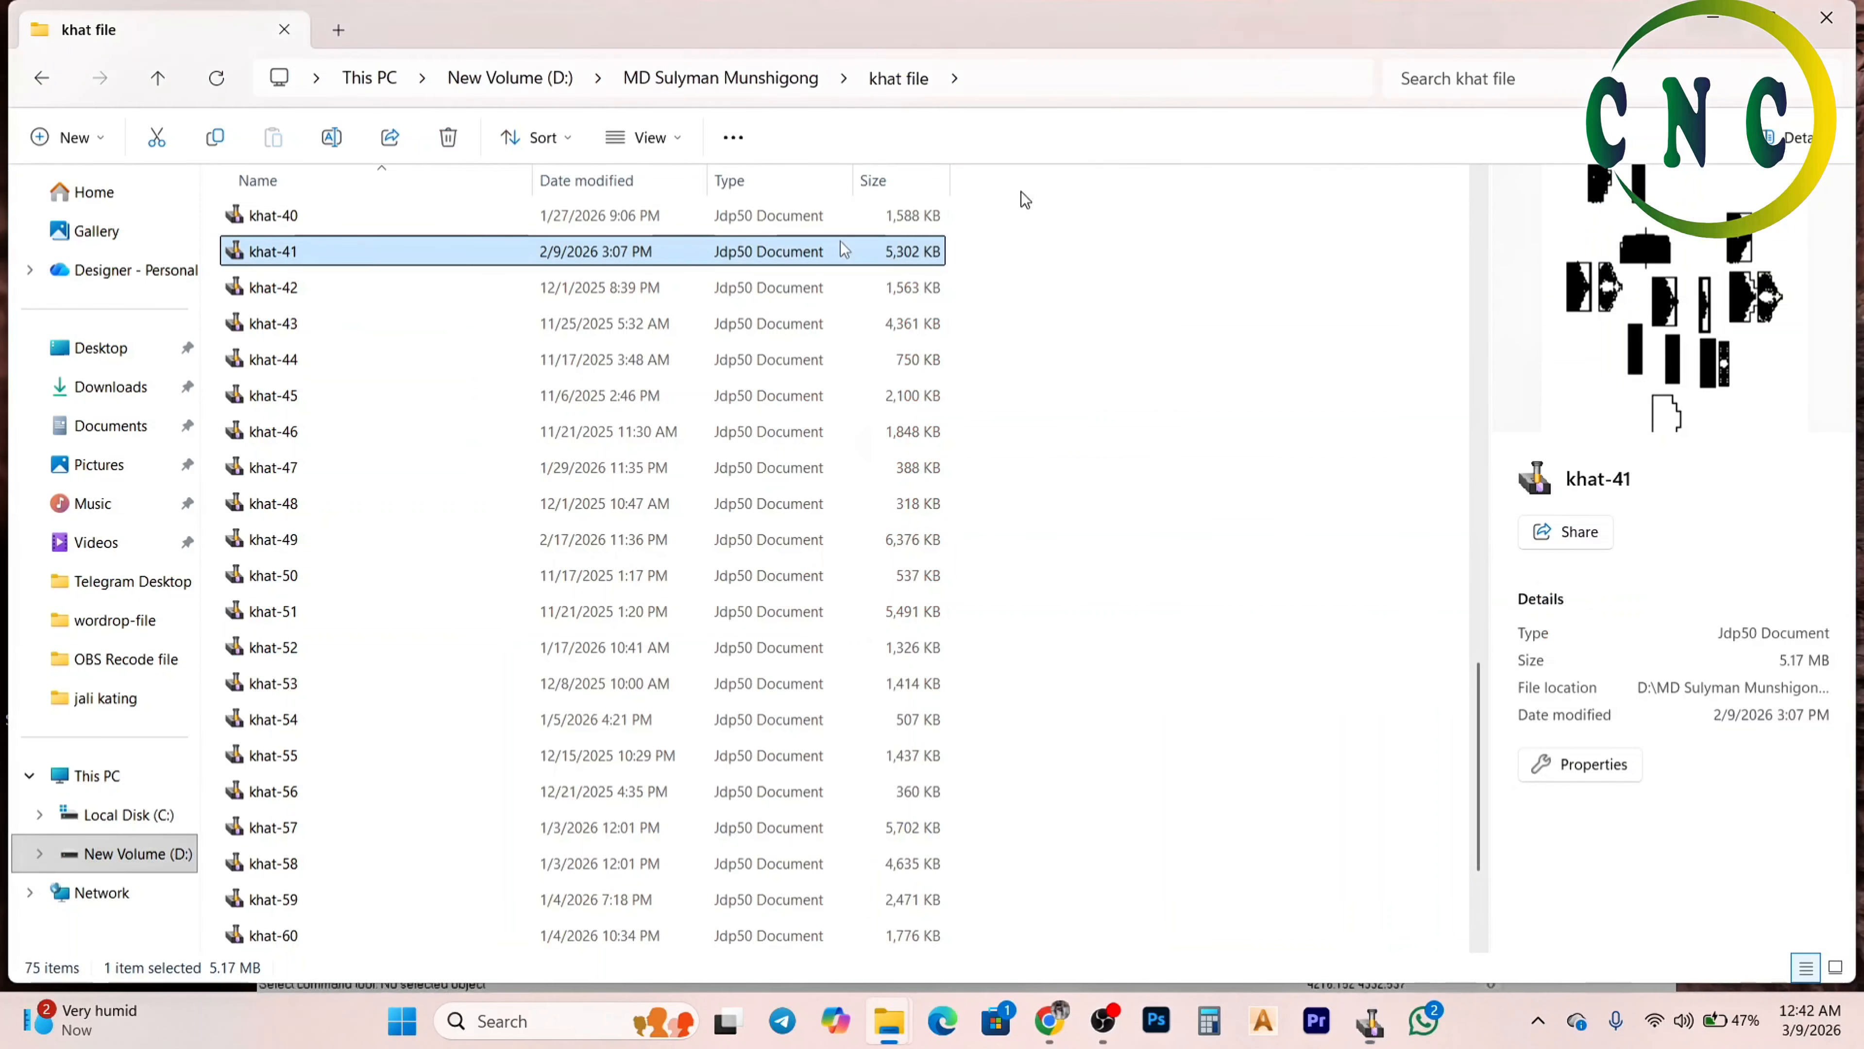
{"action": "left_click", "coordinate": [158, 78]}
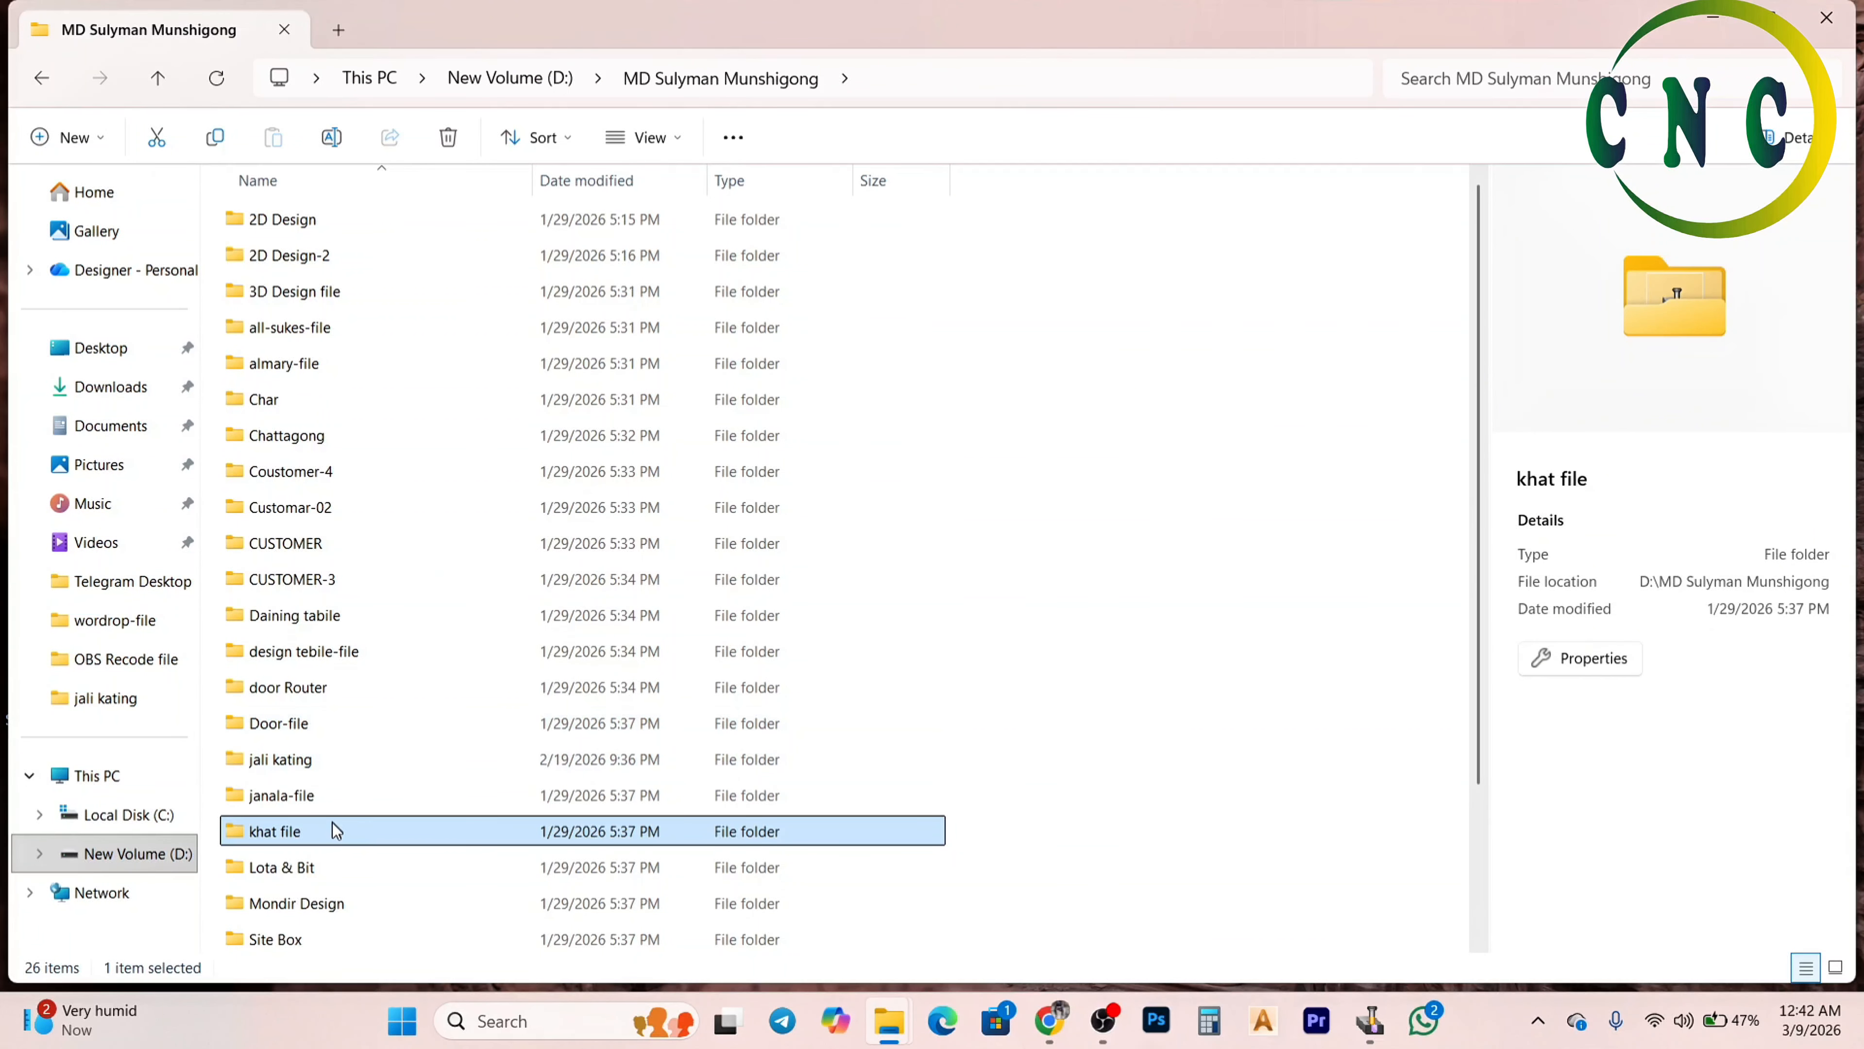
{"action": "double_click", "coordinate": [294, 836]}
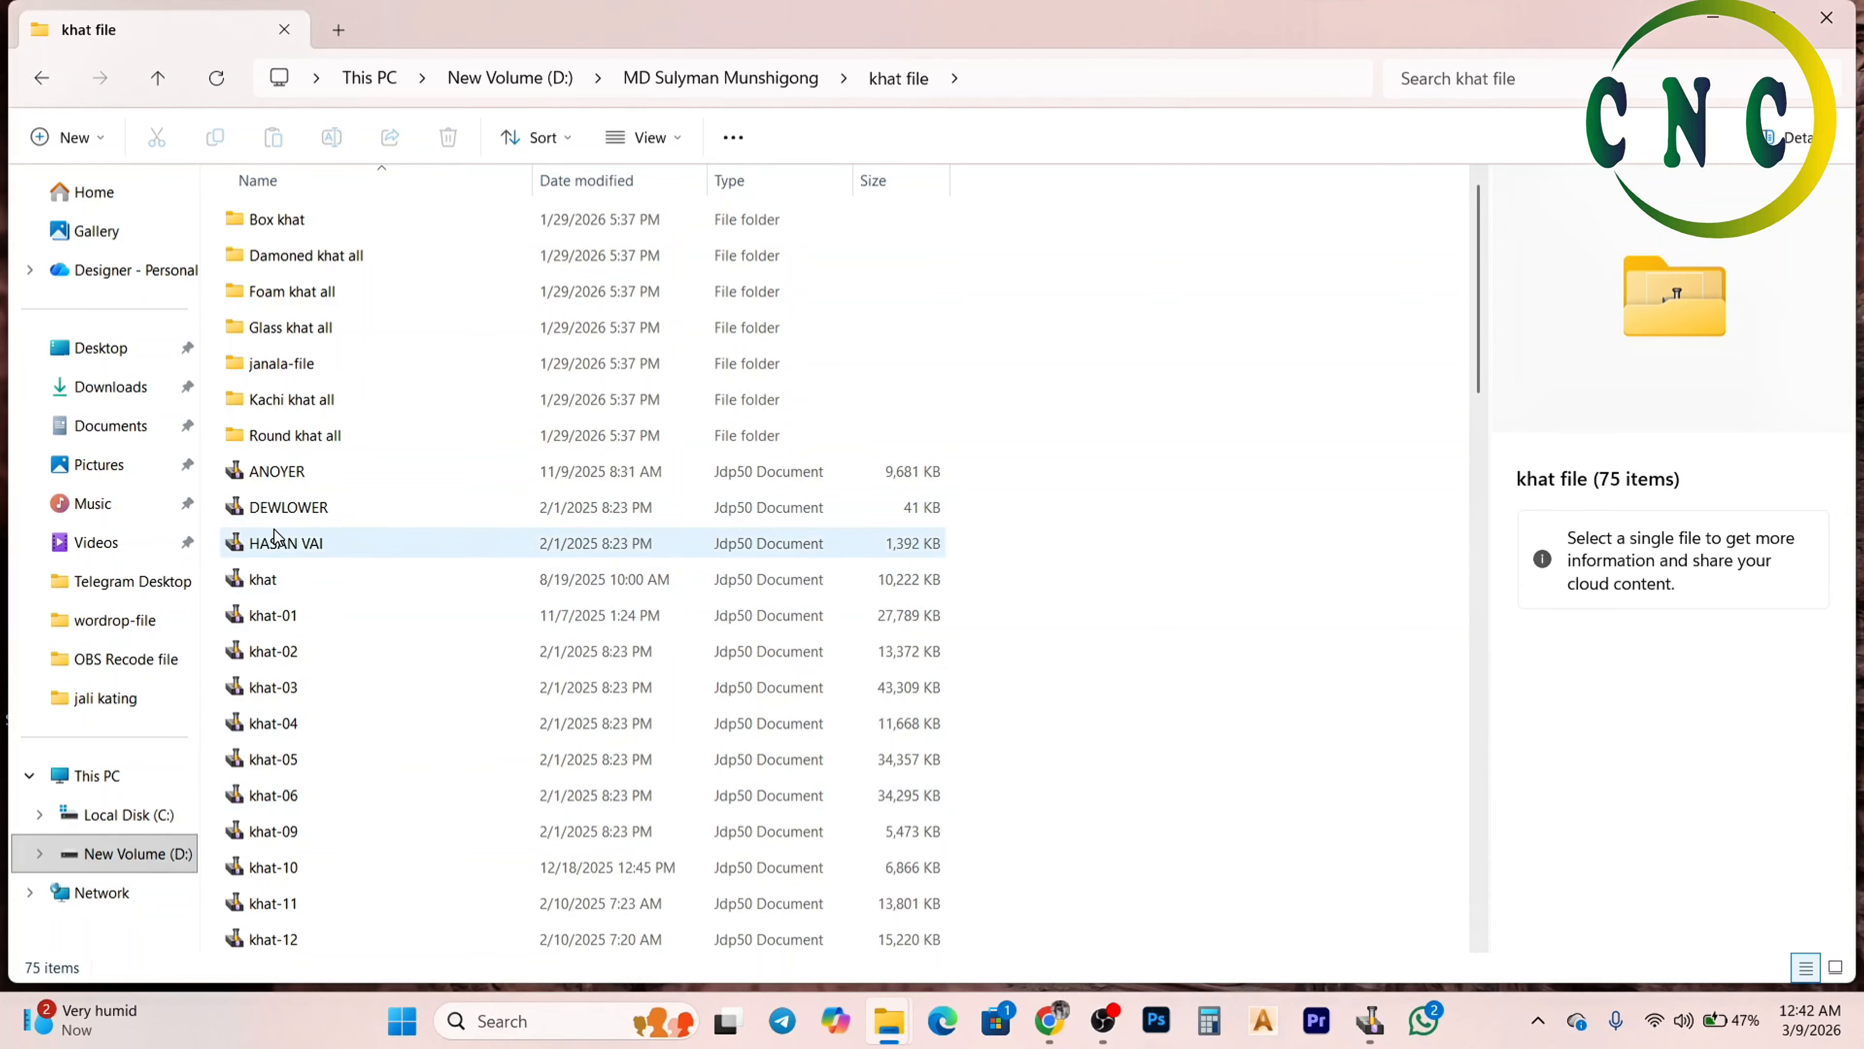
{"action": "scroll", "coordinate": [342, 786], "scroll_direction": "down", "scroll_amount": 15}
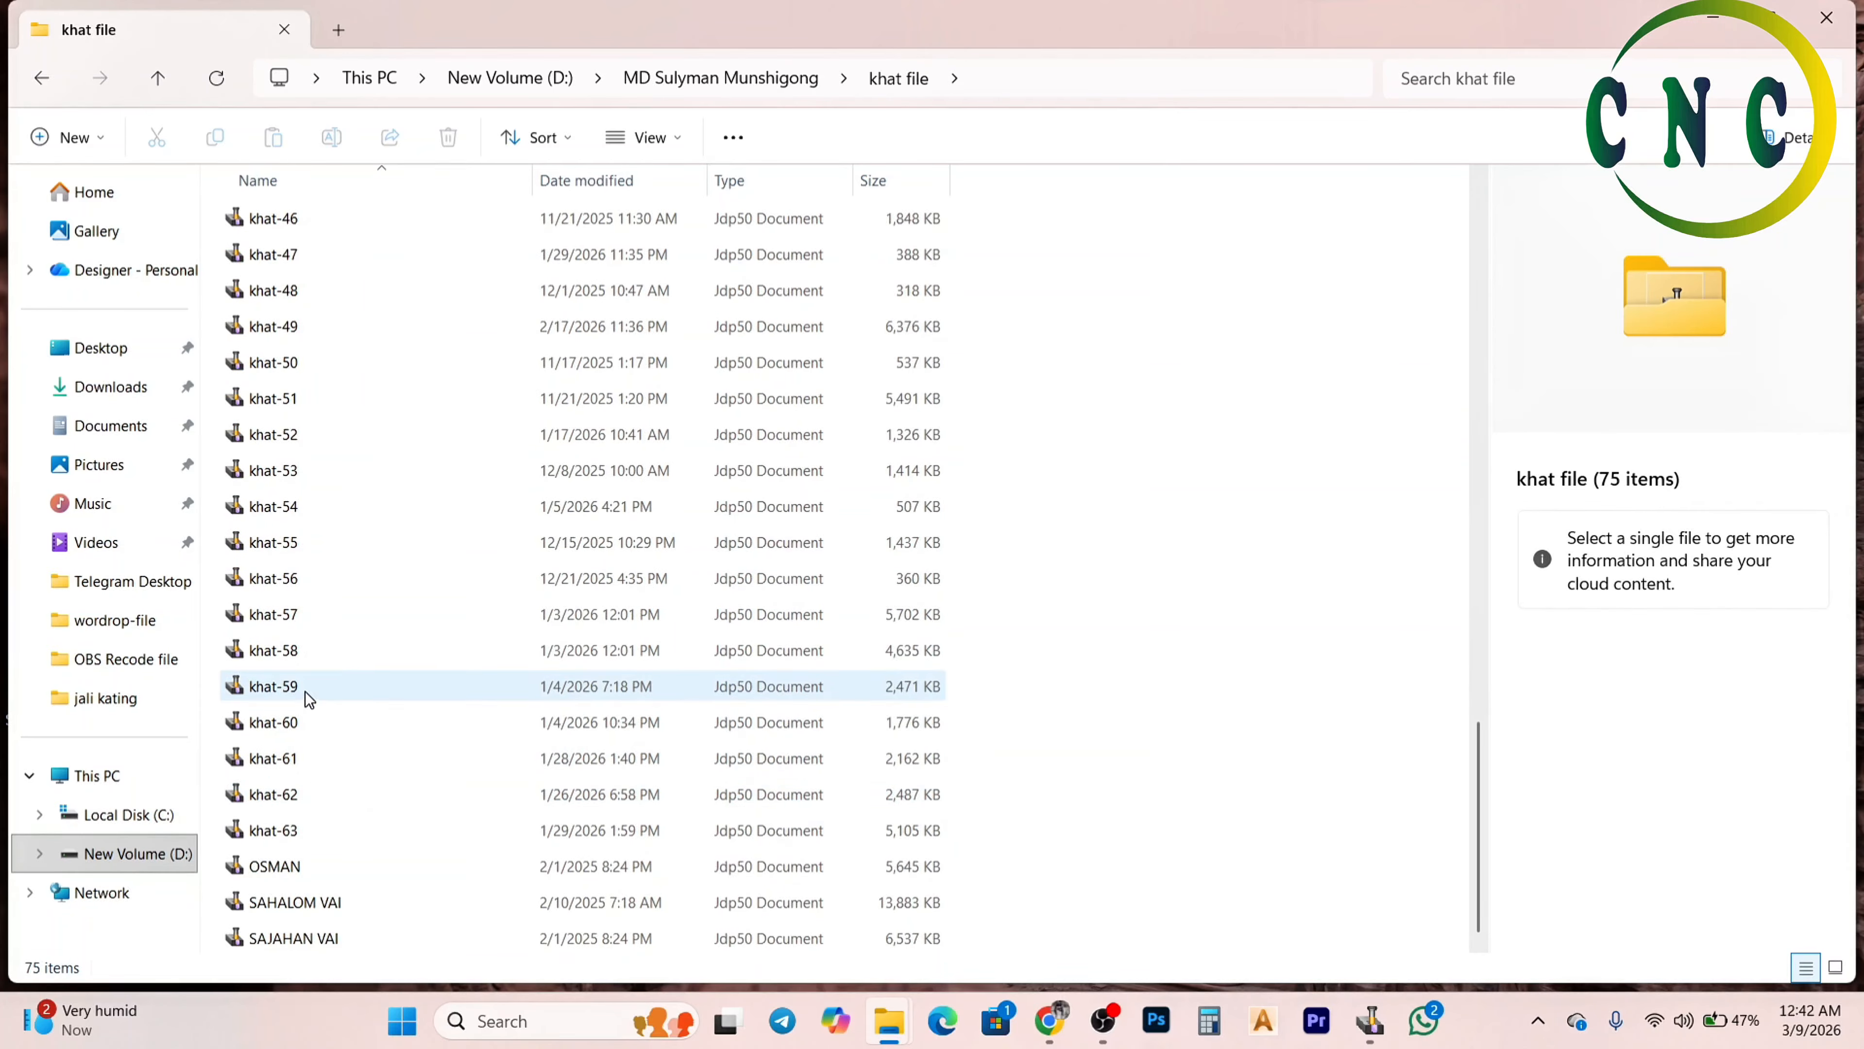
{"action": "scroll", "coordinate": [302, 693], "scroll_direction": "up", "scroll_amount": 2}
{"action": "scroll", "coordinate": [297, 647], "scroll_direction": "up", "scroll_amount": 5}
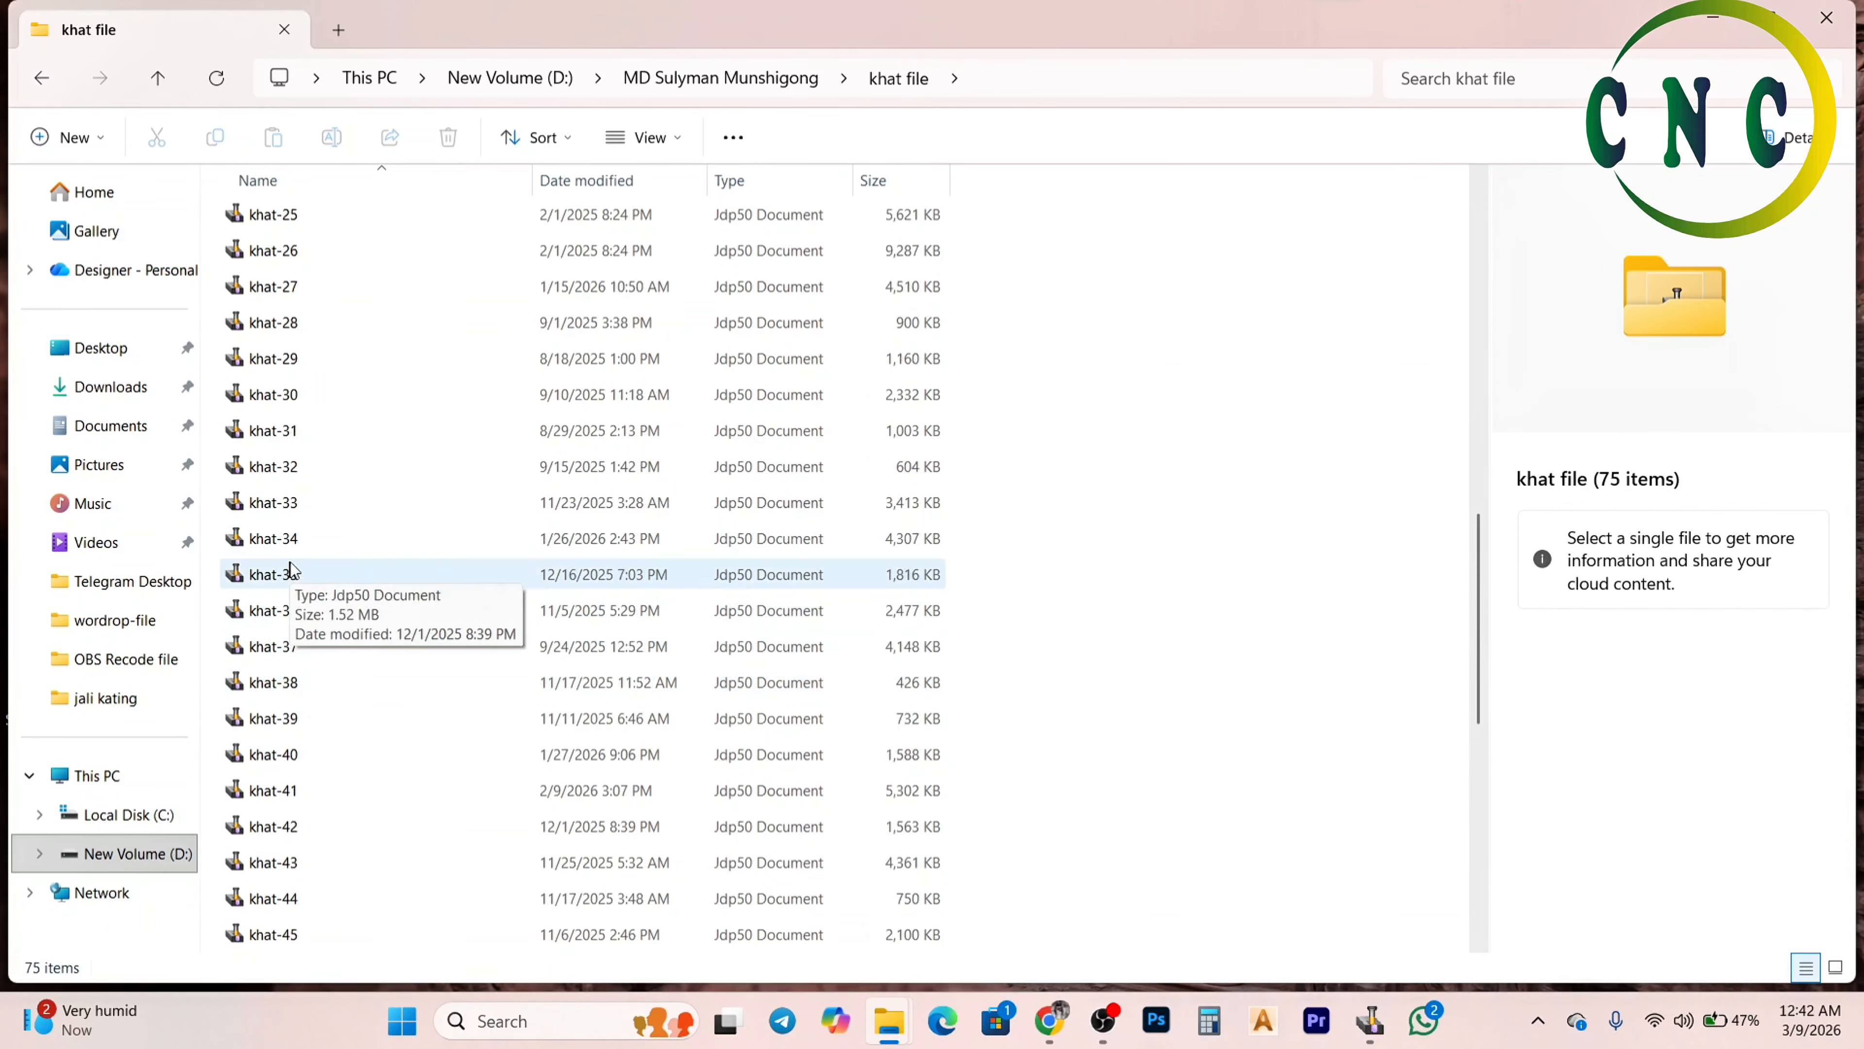
{"action": "scroll", "coordinate": [310, 784], "scroll_direction": "down", "scroll_amount": 2}
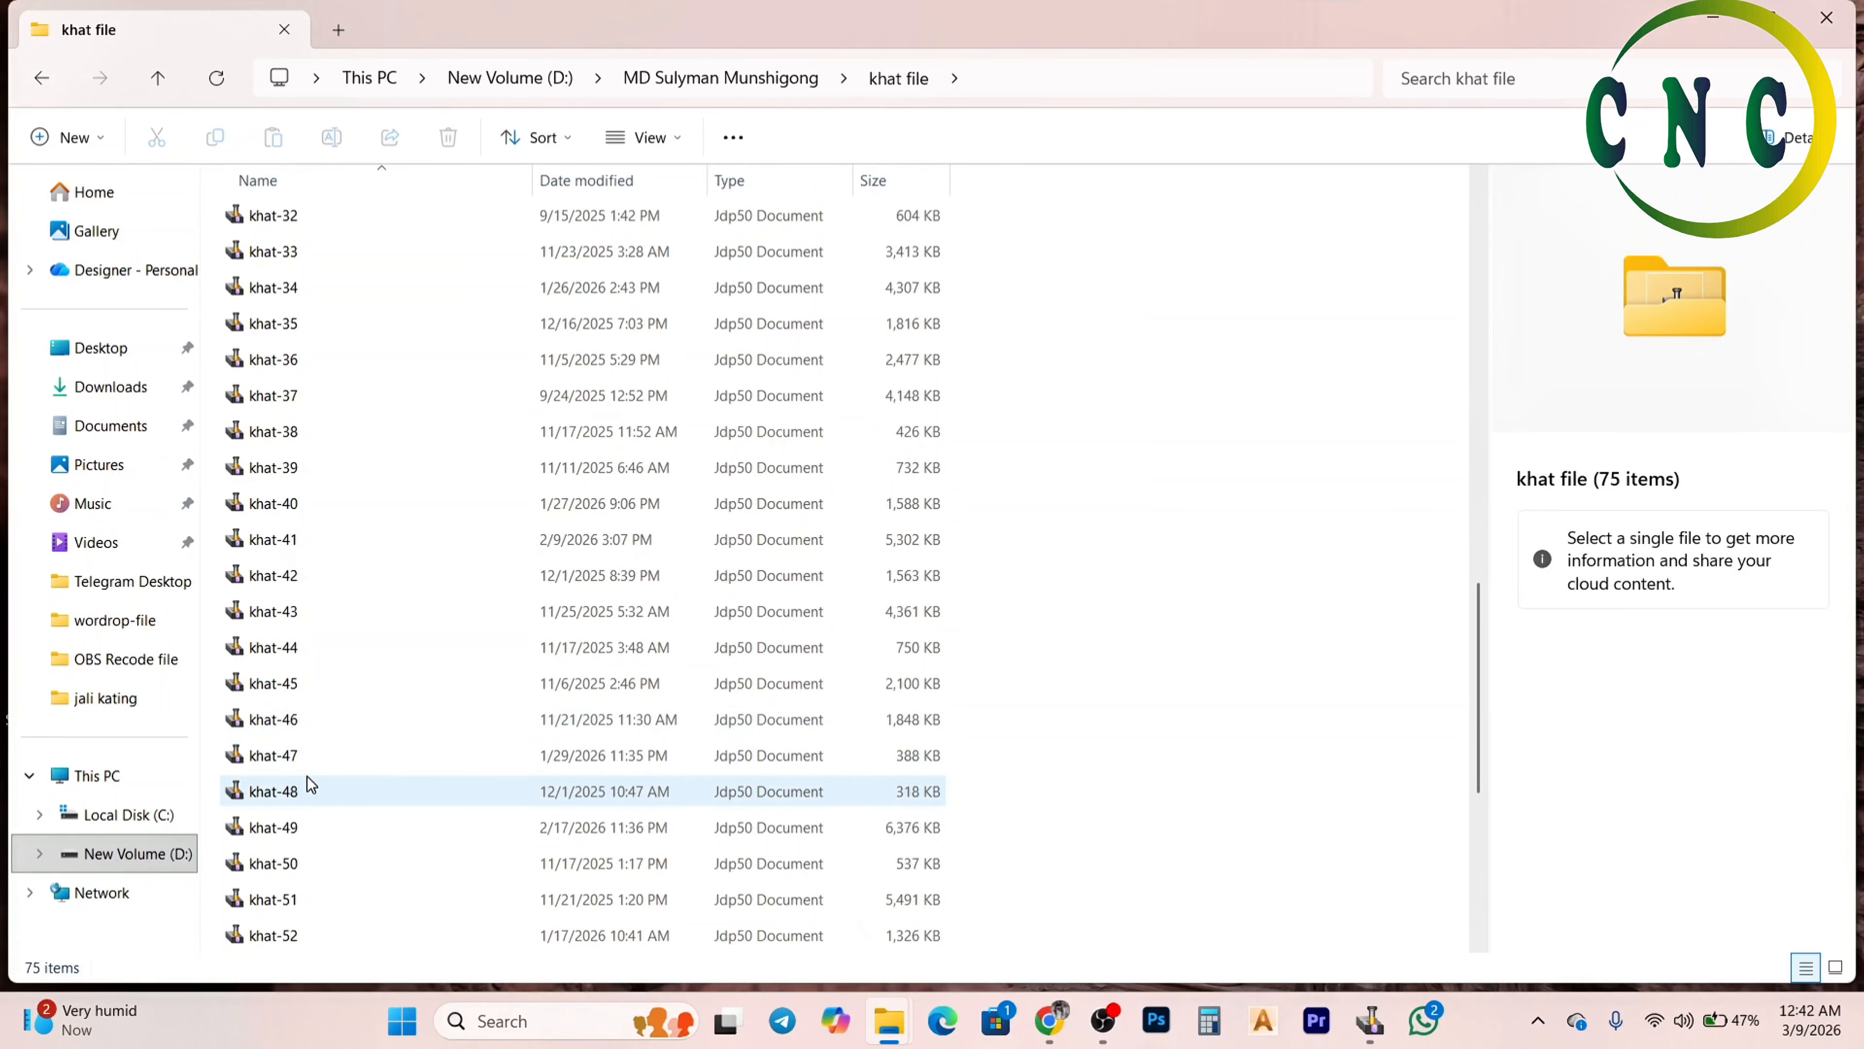
{"action": "double_click", "coordinate": [298, 540]}
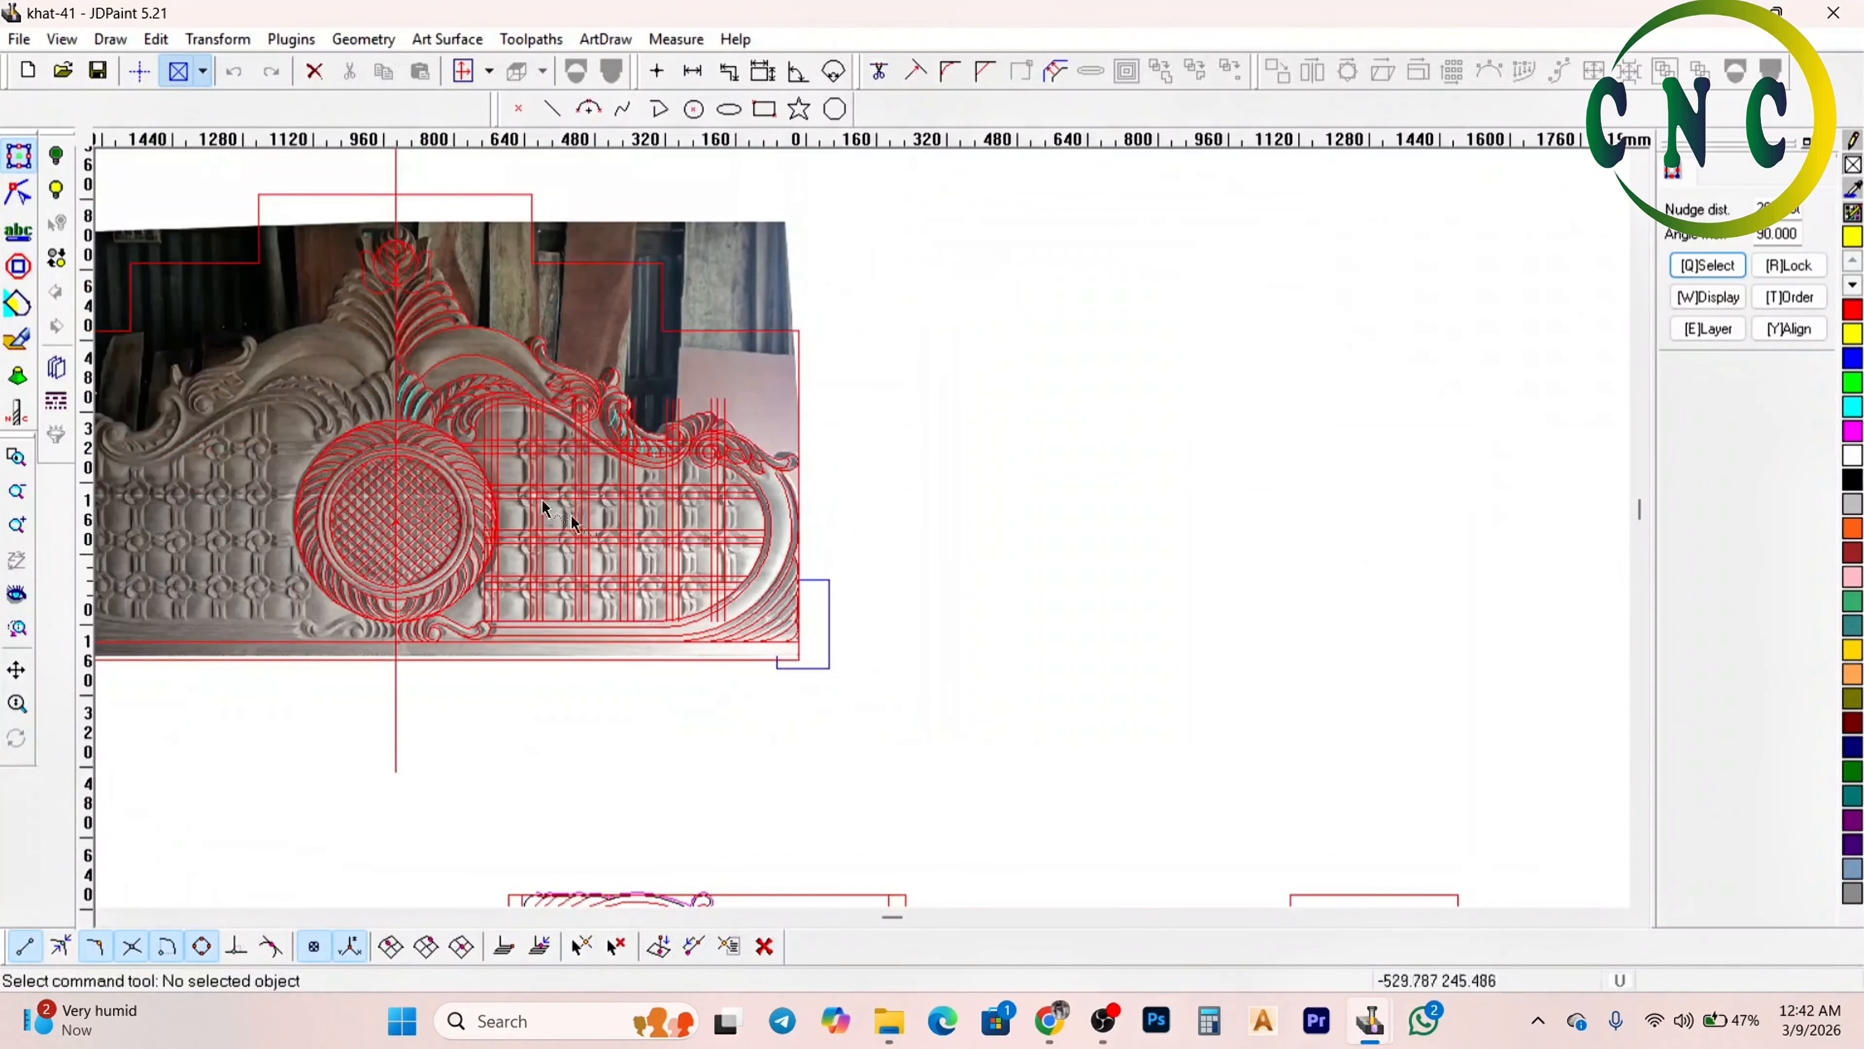
Examine the traced scroll, leaf and crest lines over the carved headboard photo
{"action": "scroll", "coordinate": [572, 523], "scroll_direction": "up", "scroll_amount": 5}
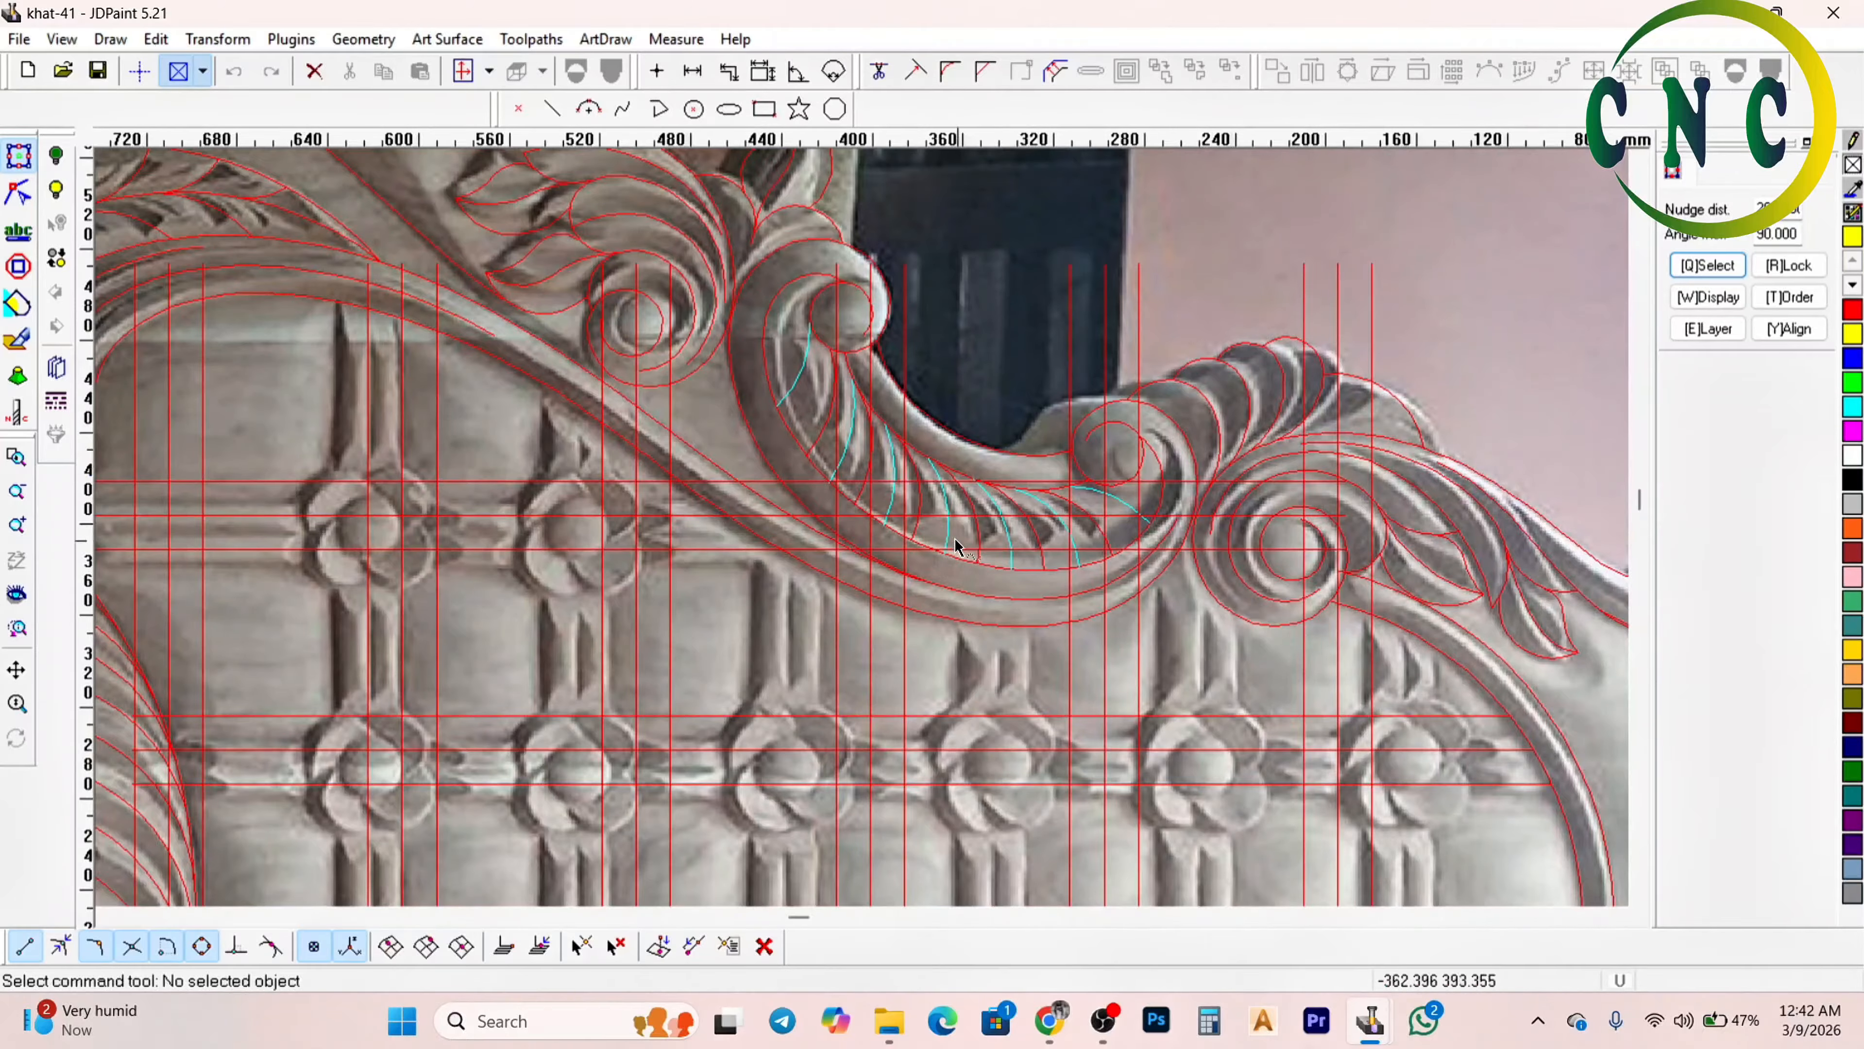
{"action": "scroll", "coordinate": [957, 547], "scroll_direction": "down", "scroll_amount": 5}
{"action": "scroll", "coordinate": [633, 294], "scroll_direction": "up", "scroll_amount": 4}
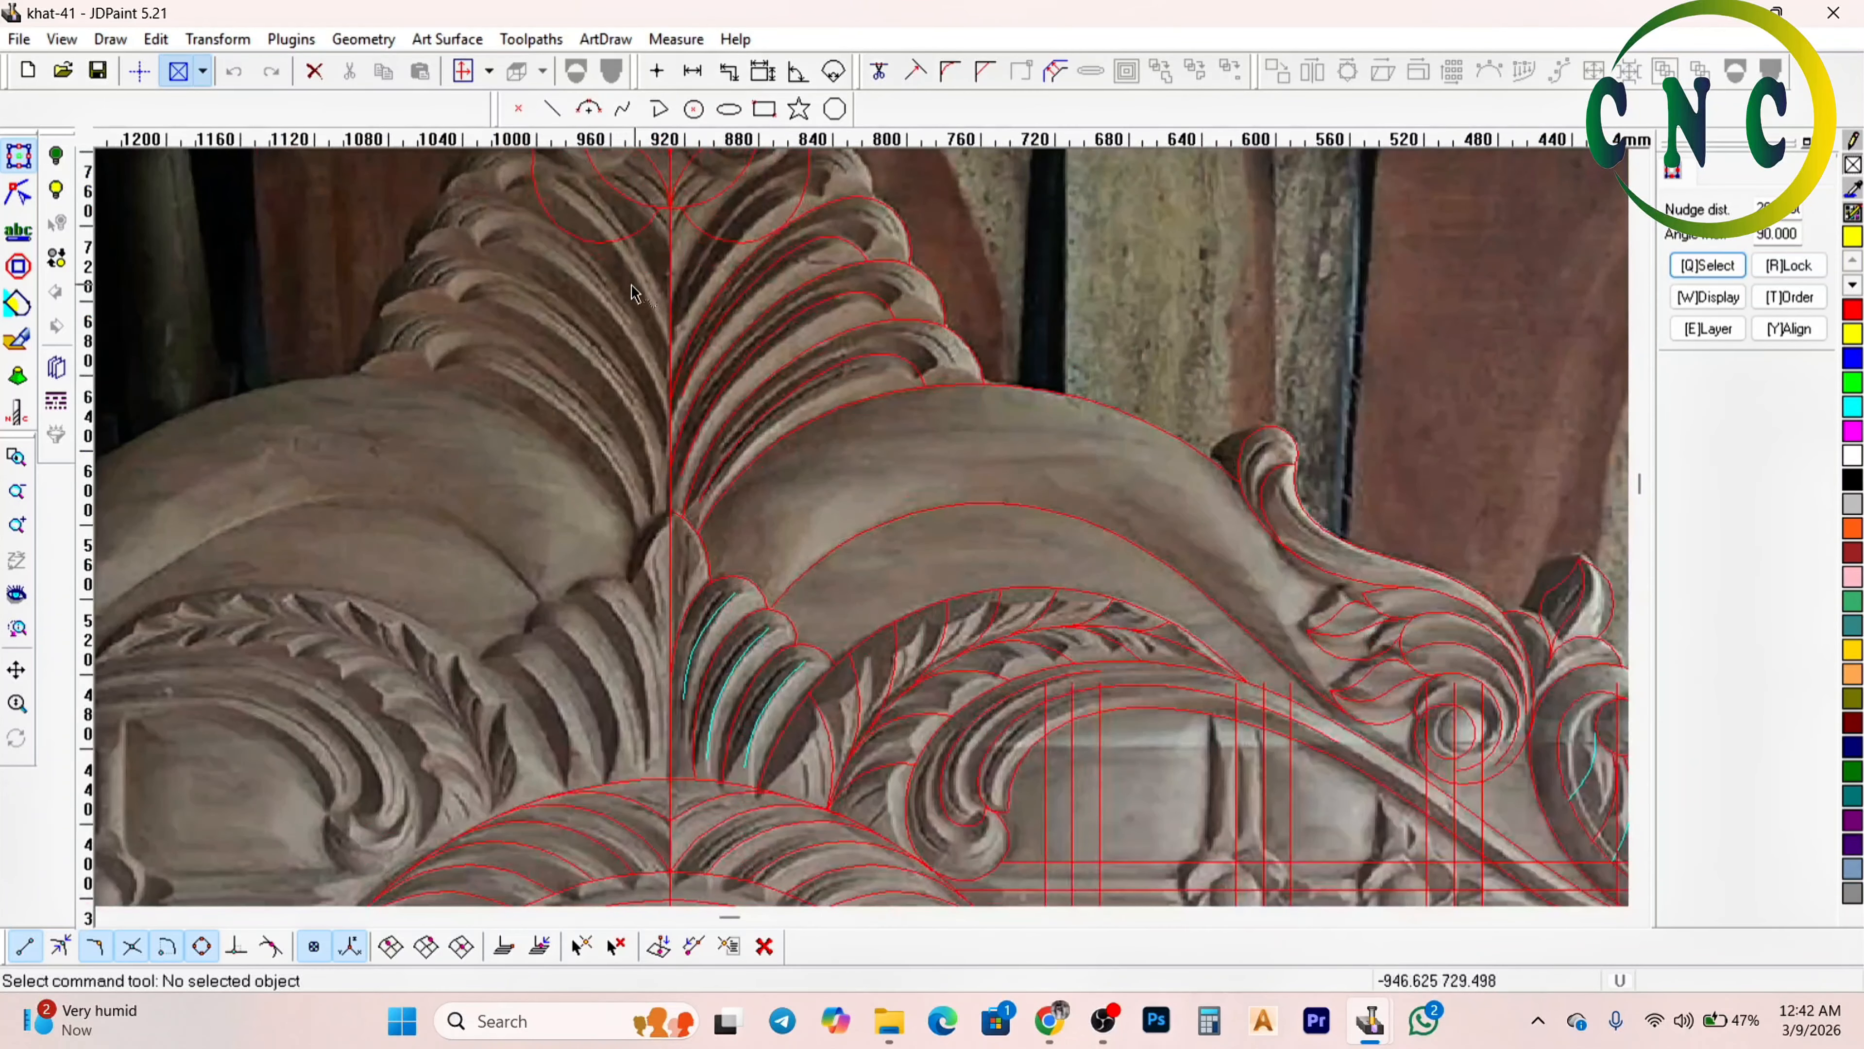
{"action": "scroll", "coordinate": [786, 286], "scroll_direction": "down", "scroll_amount": 2}
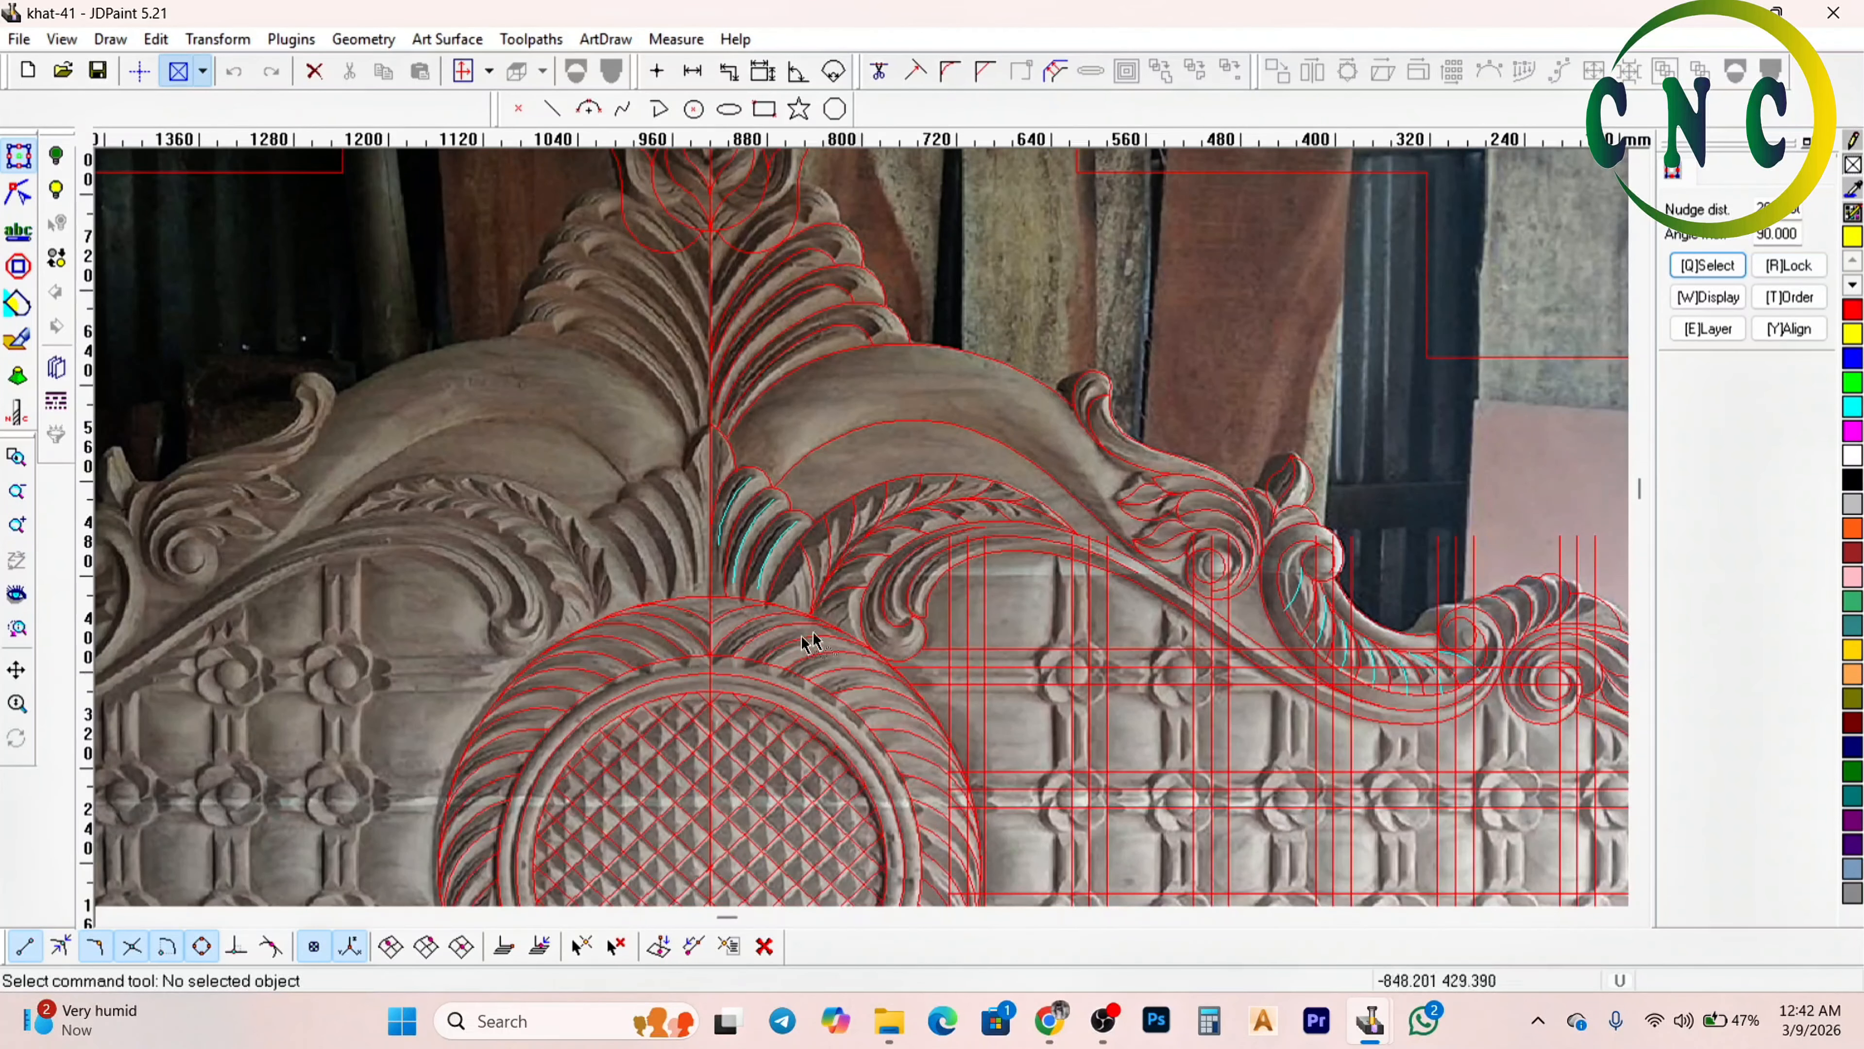
{"action": "scroll", "coordinate": [812, 643], "scroll_direction": "up", "scroll_amount": 3}
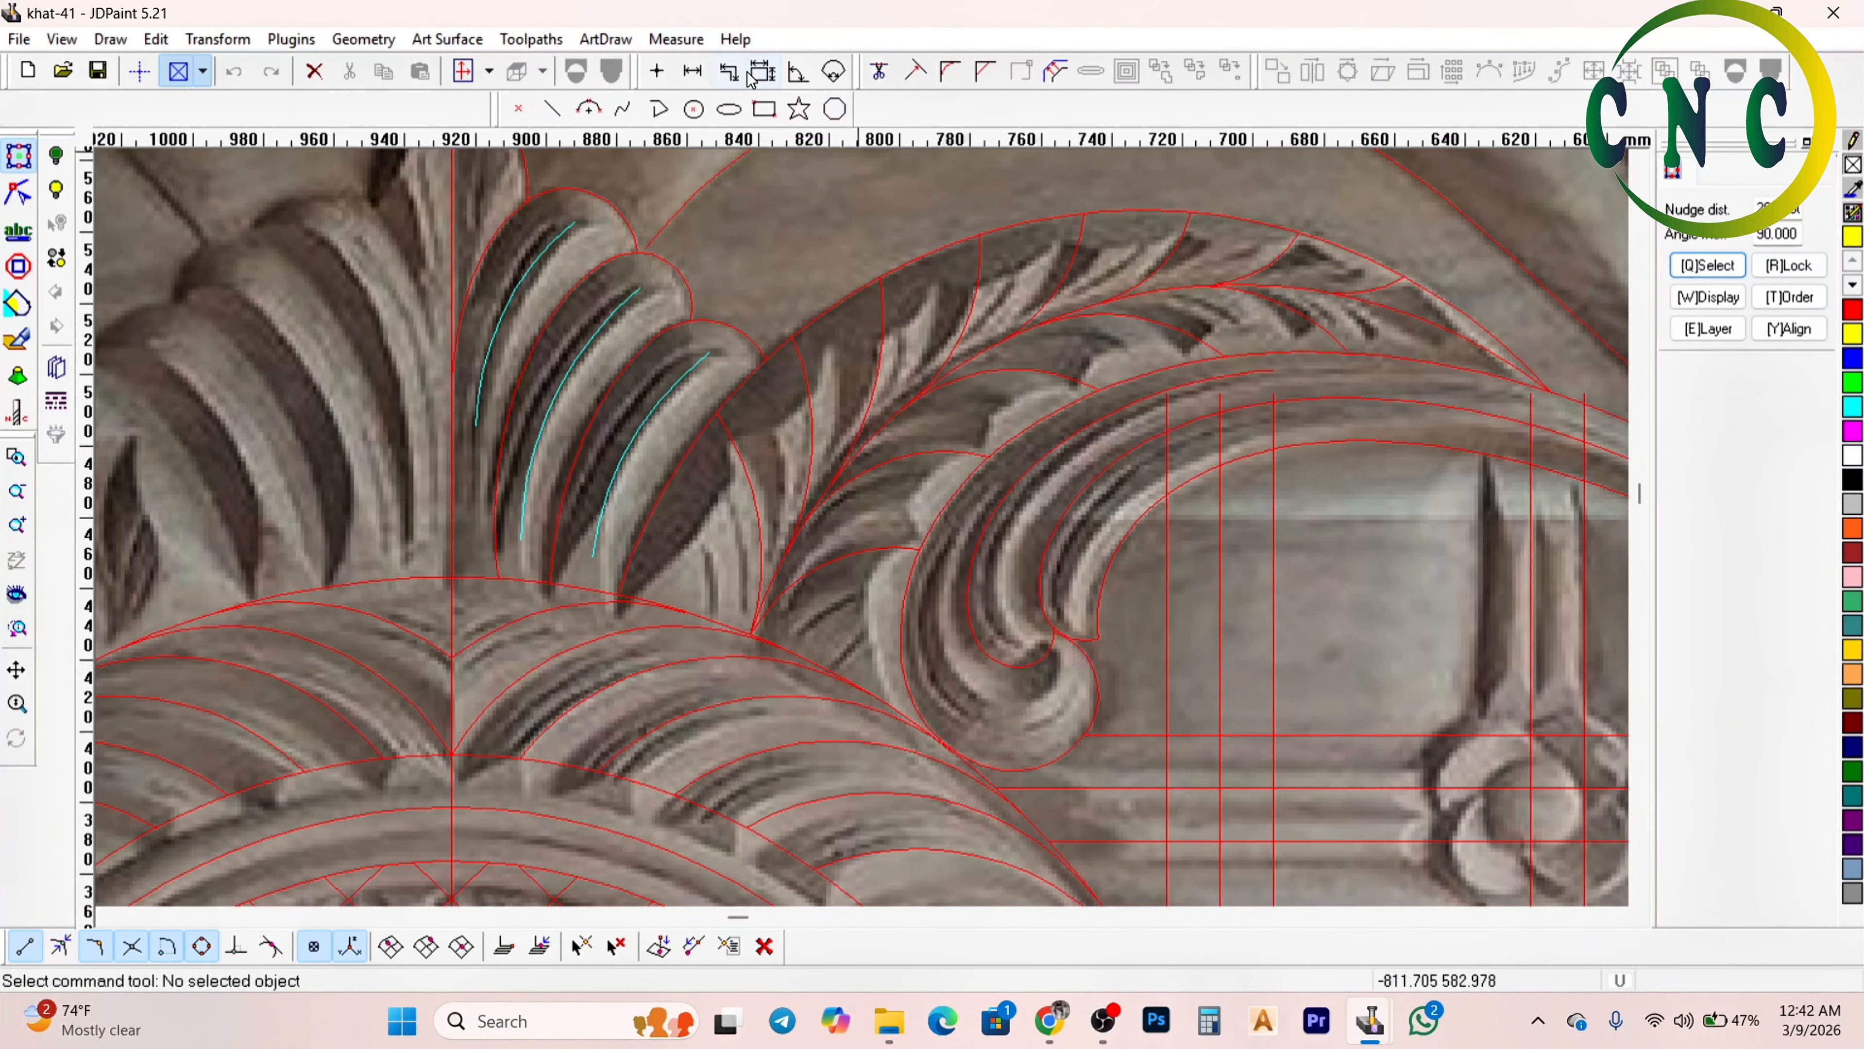
{"action": "left_click", "coordinate": [699, 72]}
{"action": "right_click", "coordinate": [847, 354]}
{"action": "left_click", "coordinate": [691, 72]}
{"action": "right_click", "coordinate": [834, 341]}
{"action": "left_click", "coordinate": [659, 108]}
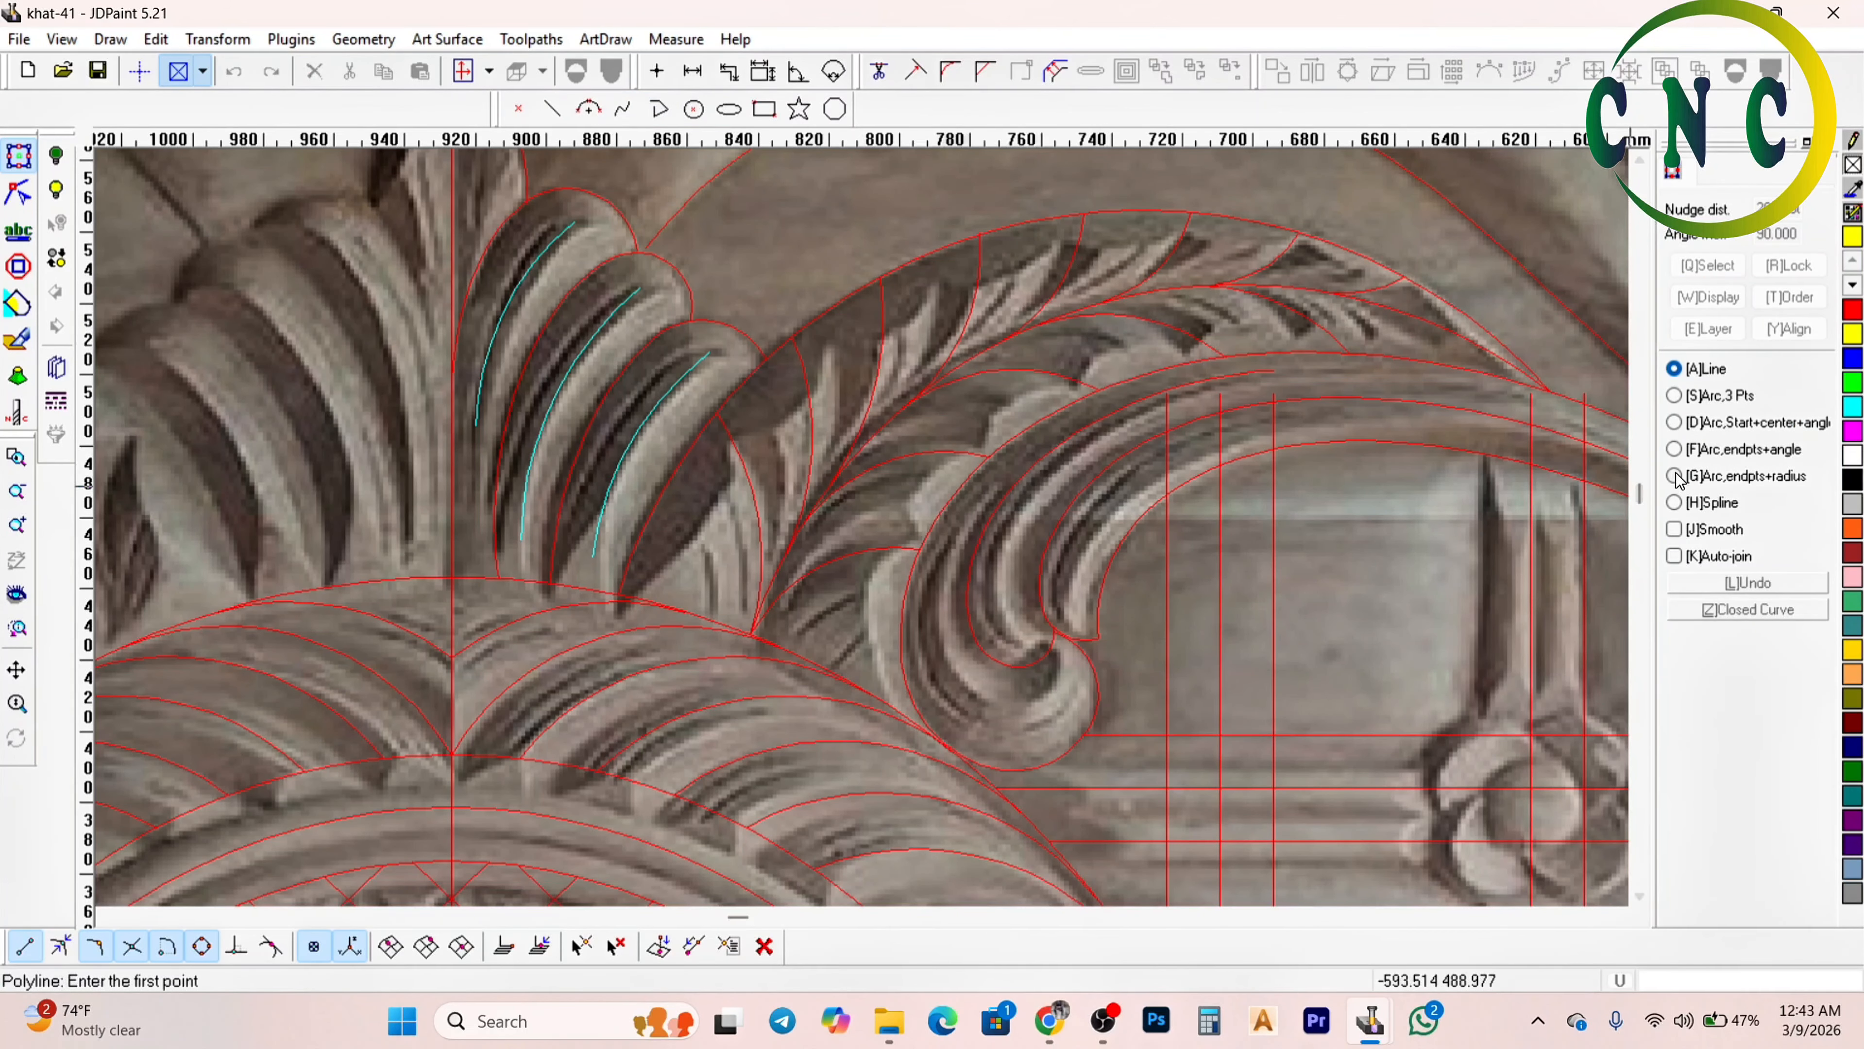
{"action": "left_click", "coordinate": [1674, 476]}
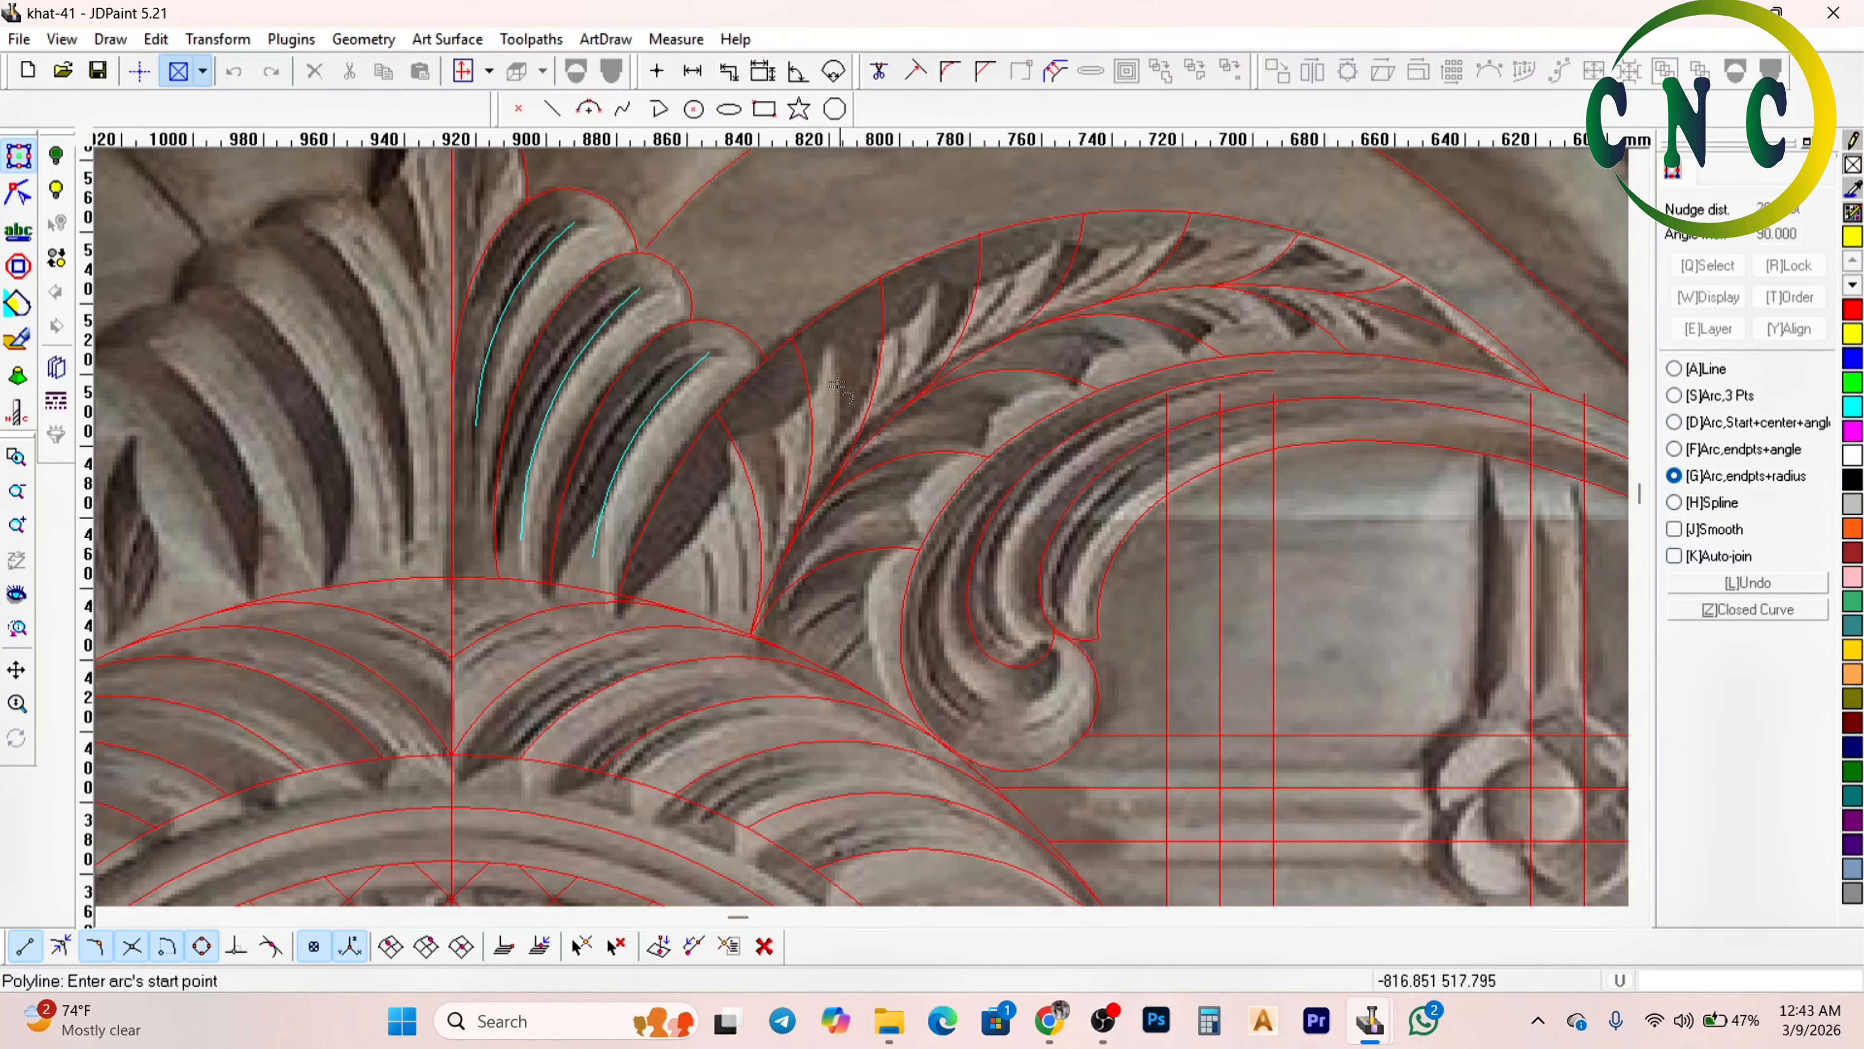
{"action": "right_click", "coordinate": [826, 415]}
{"action": "scroll", "coordinate": [818, 391], "scroll_direction": "down", "scroll_amount": 2}
{"action": "scroll", "coordinate": [804, 378], "scroll_direction": "up", "scroll_amount": 2}
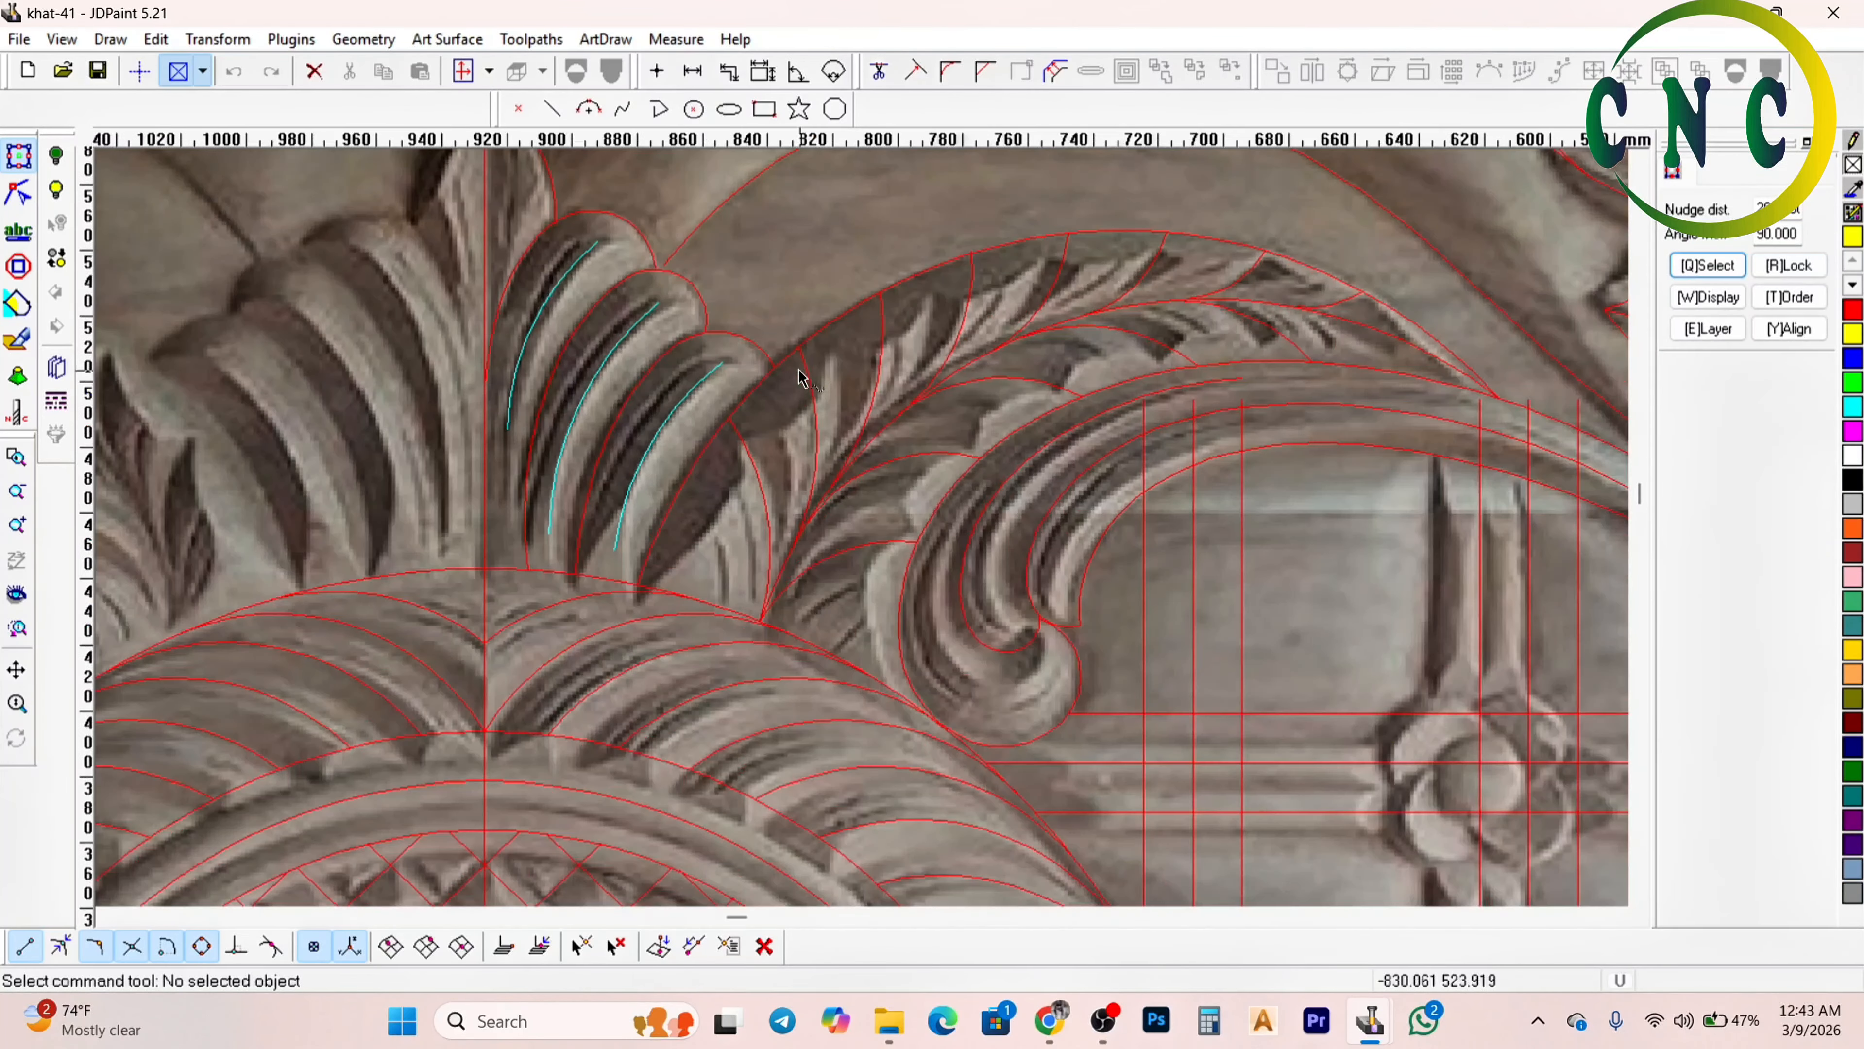
Measure the distance between two neighbouring leaf tips beside the central fan carving, picking both points twice
{"action": "left_click", "coordinate": [690, 77]}
{"action": "left_click", "coordinate": [60, 946]}
{"action": "scroll", "coordinate": [851, 417], "scroll_direction": "up", "scroll_amount": 3}
{"action": "right_click", "coordinate": [693, 405]}
{"action": "left_click", "coordinate": [752, 430]}
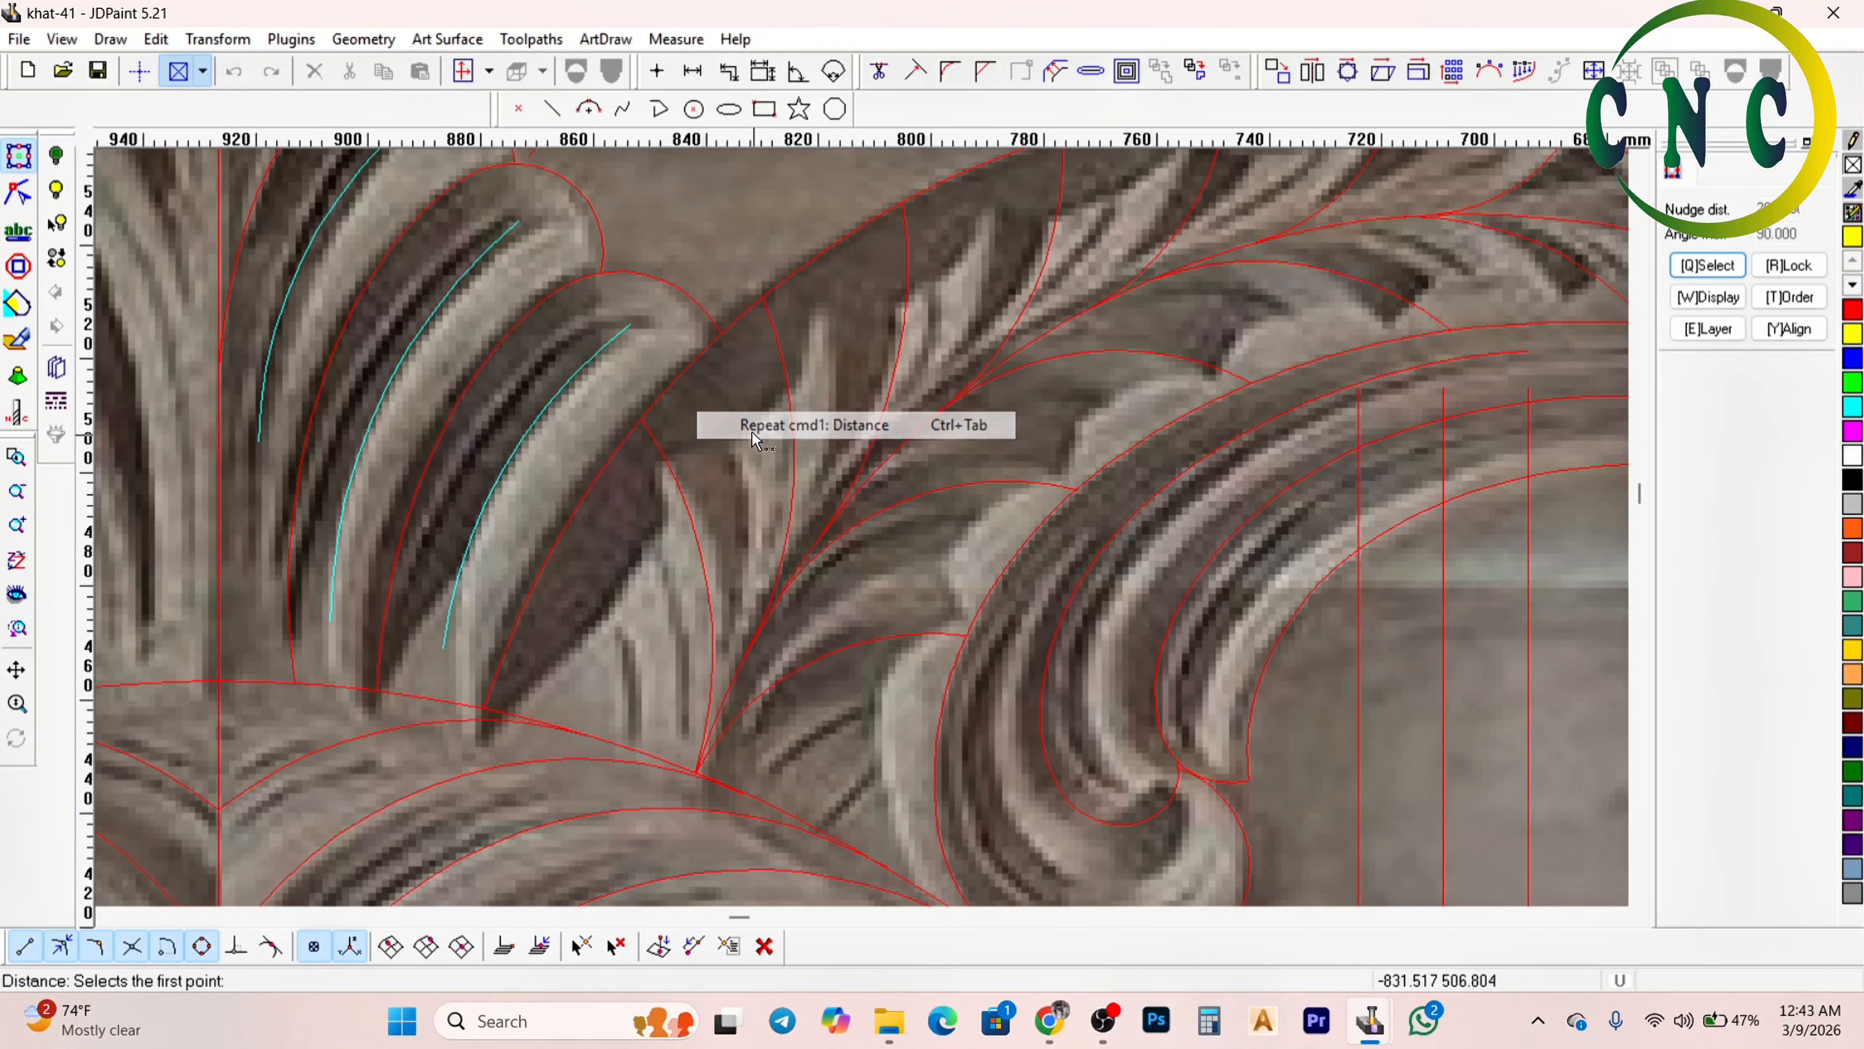
{"action": "left_click", "coordinate": [670, 464]}
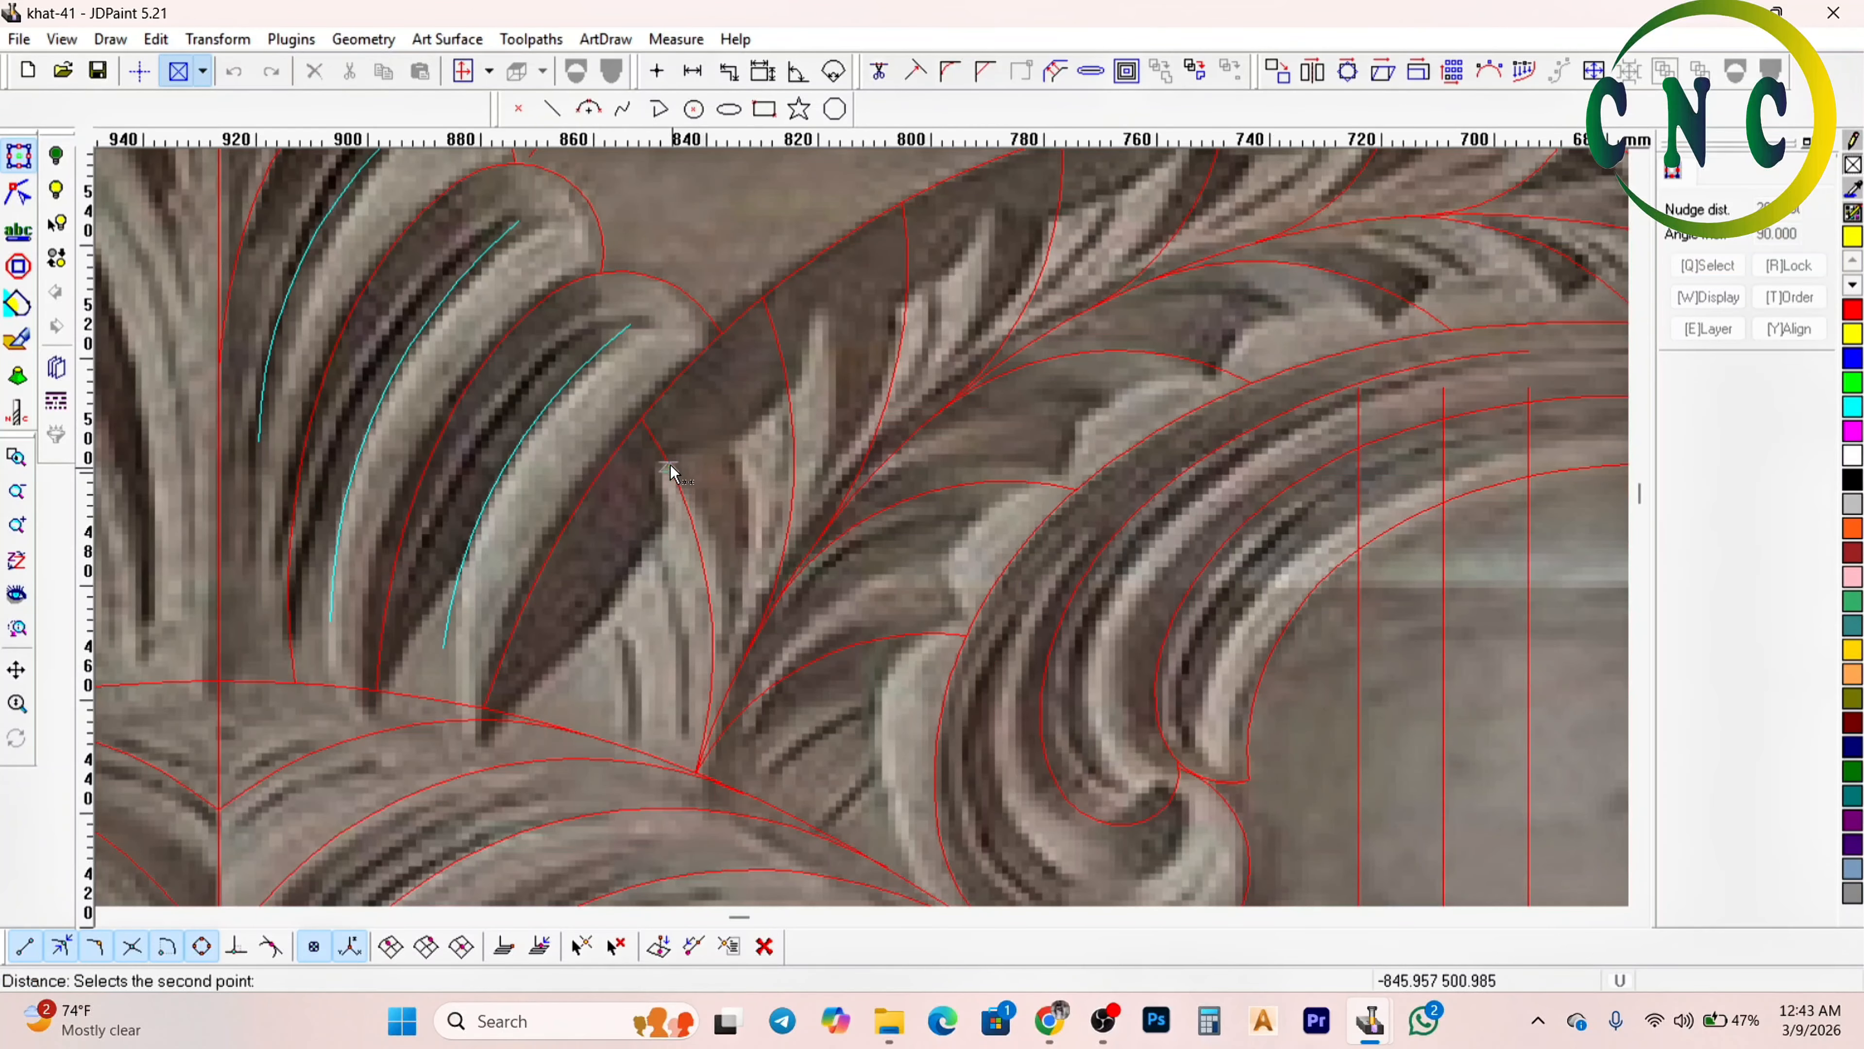
{"action": "left_click", "coordinate": [823, 326]}
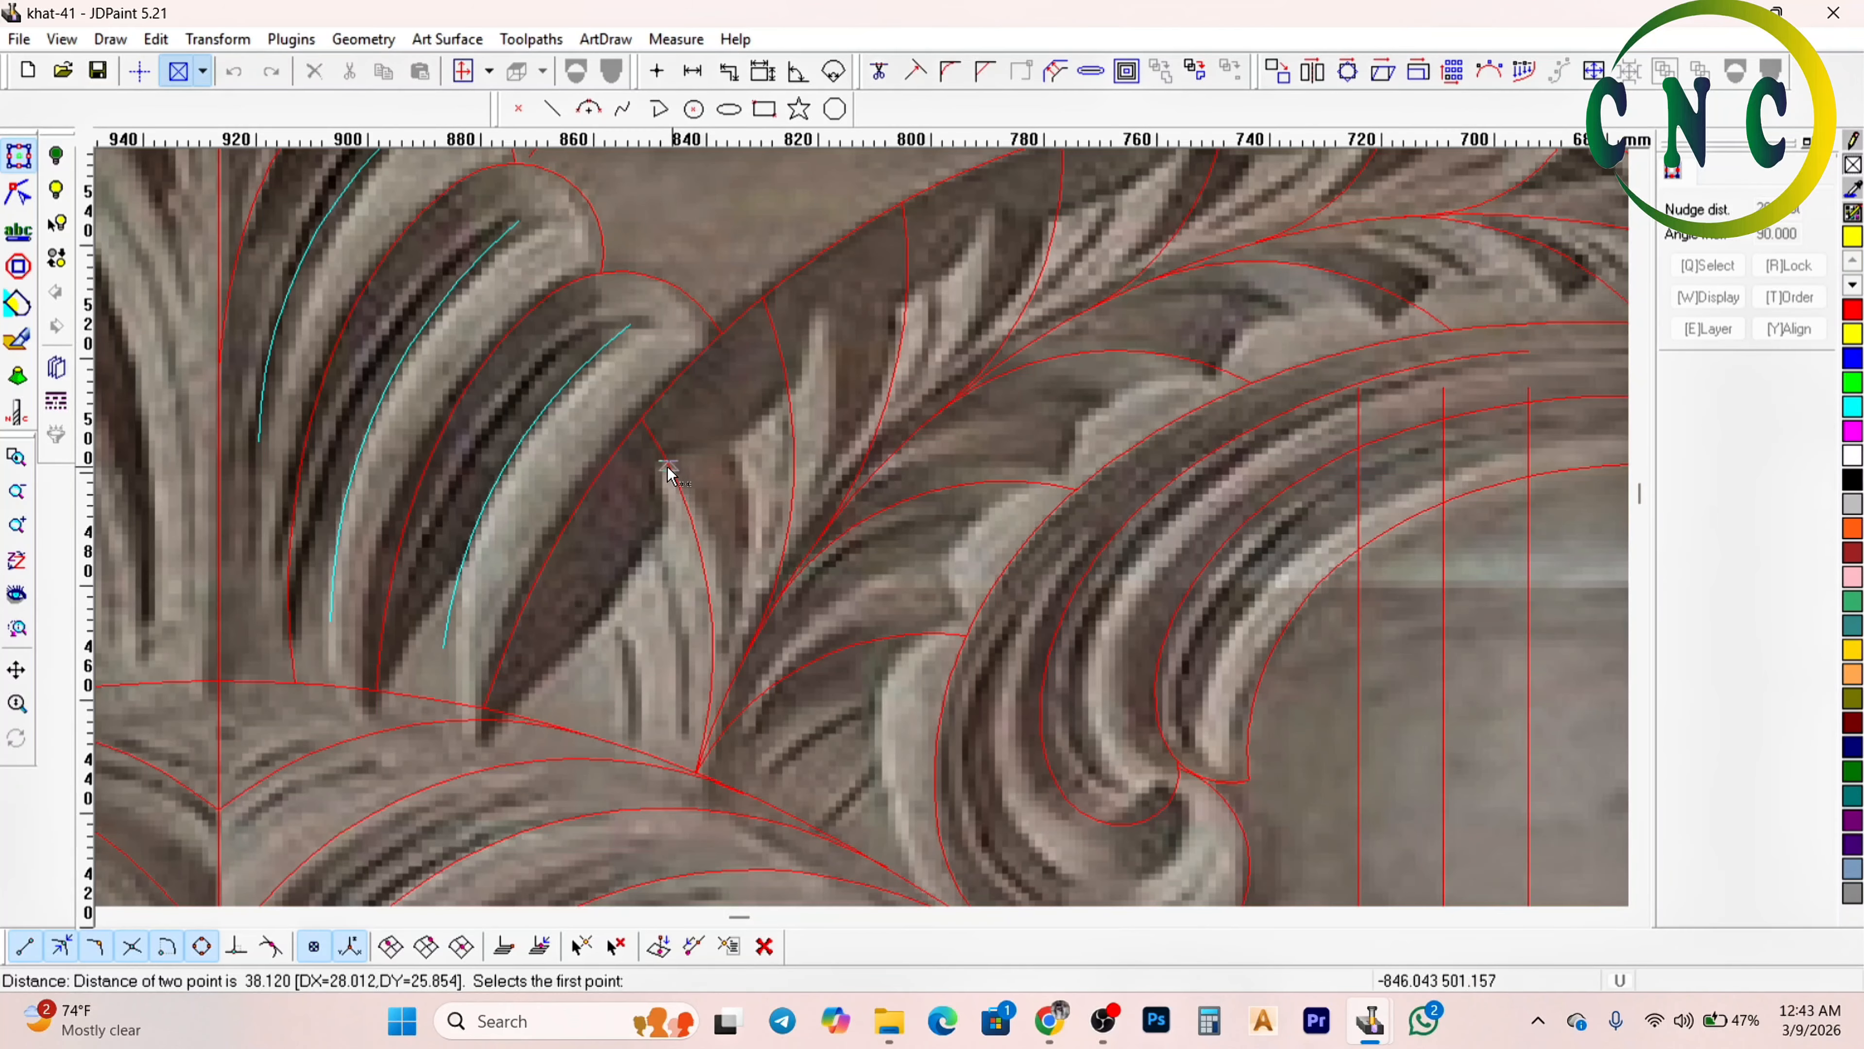
{"action": "left_click", "coordinate": [668, 467]}
{"action": "left_click", "coordinate": [826, 325]}
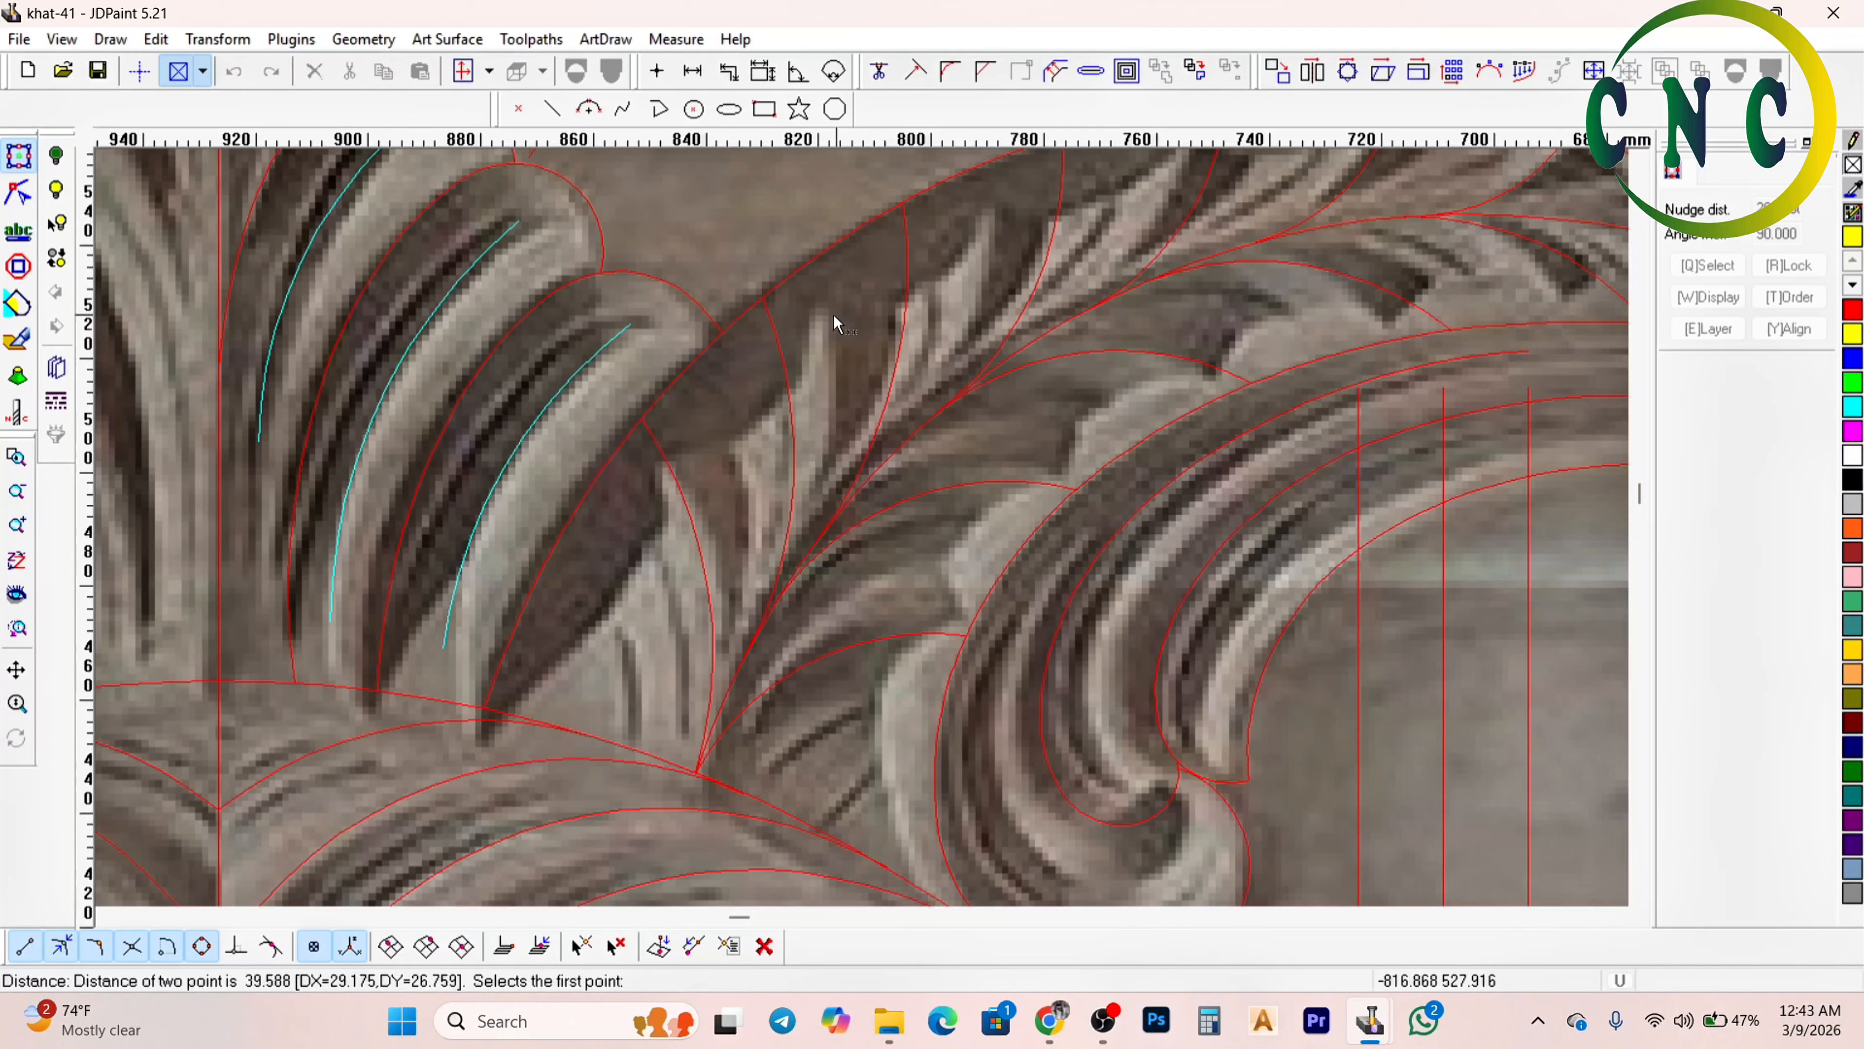
{"action": "right_click", "coordinate": [797, 314]}
Measure the span between the two traced leaf tips beside the central fan carving with the Distance tool
{"action": "scroll", "coordinate": [797, 314], "scroll_direction": "down", "scroll_amount": 5}
{"action": "scroll", "coordinate": [749, 348], "scroll_direction": "up", "scroll_amount": 3}
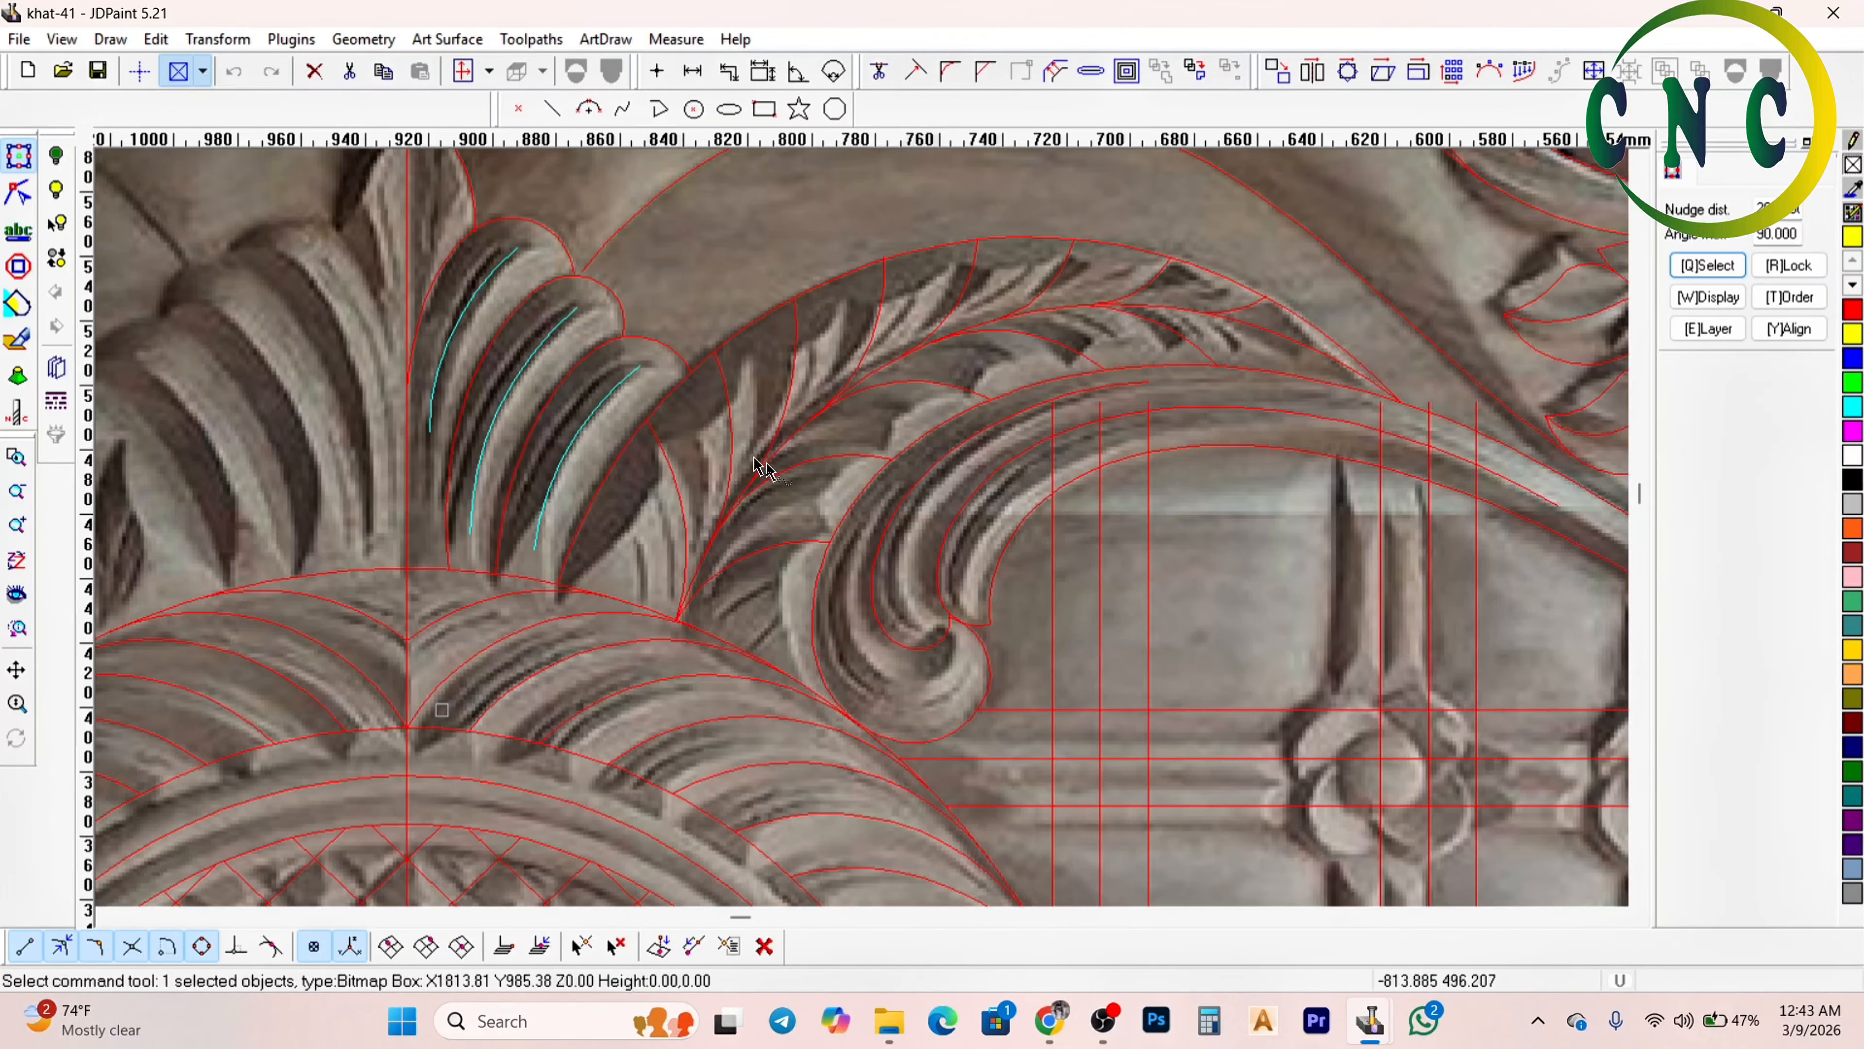
{"action": "left_click", "coordinate": [694, 74]}
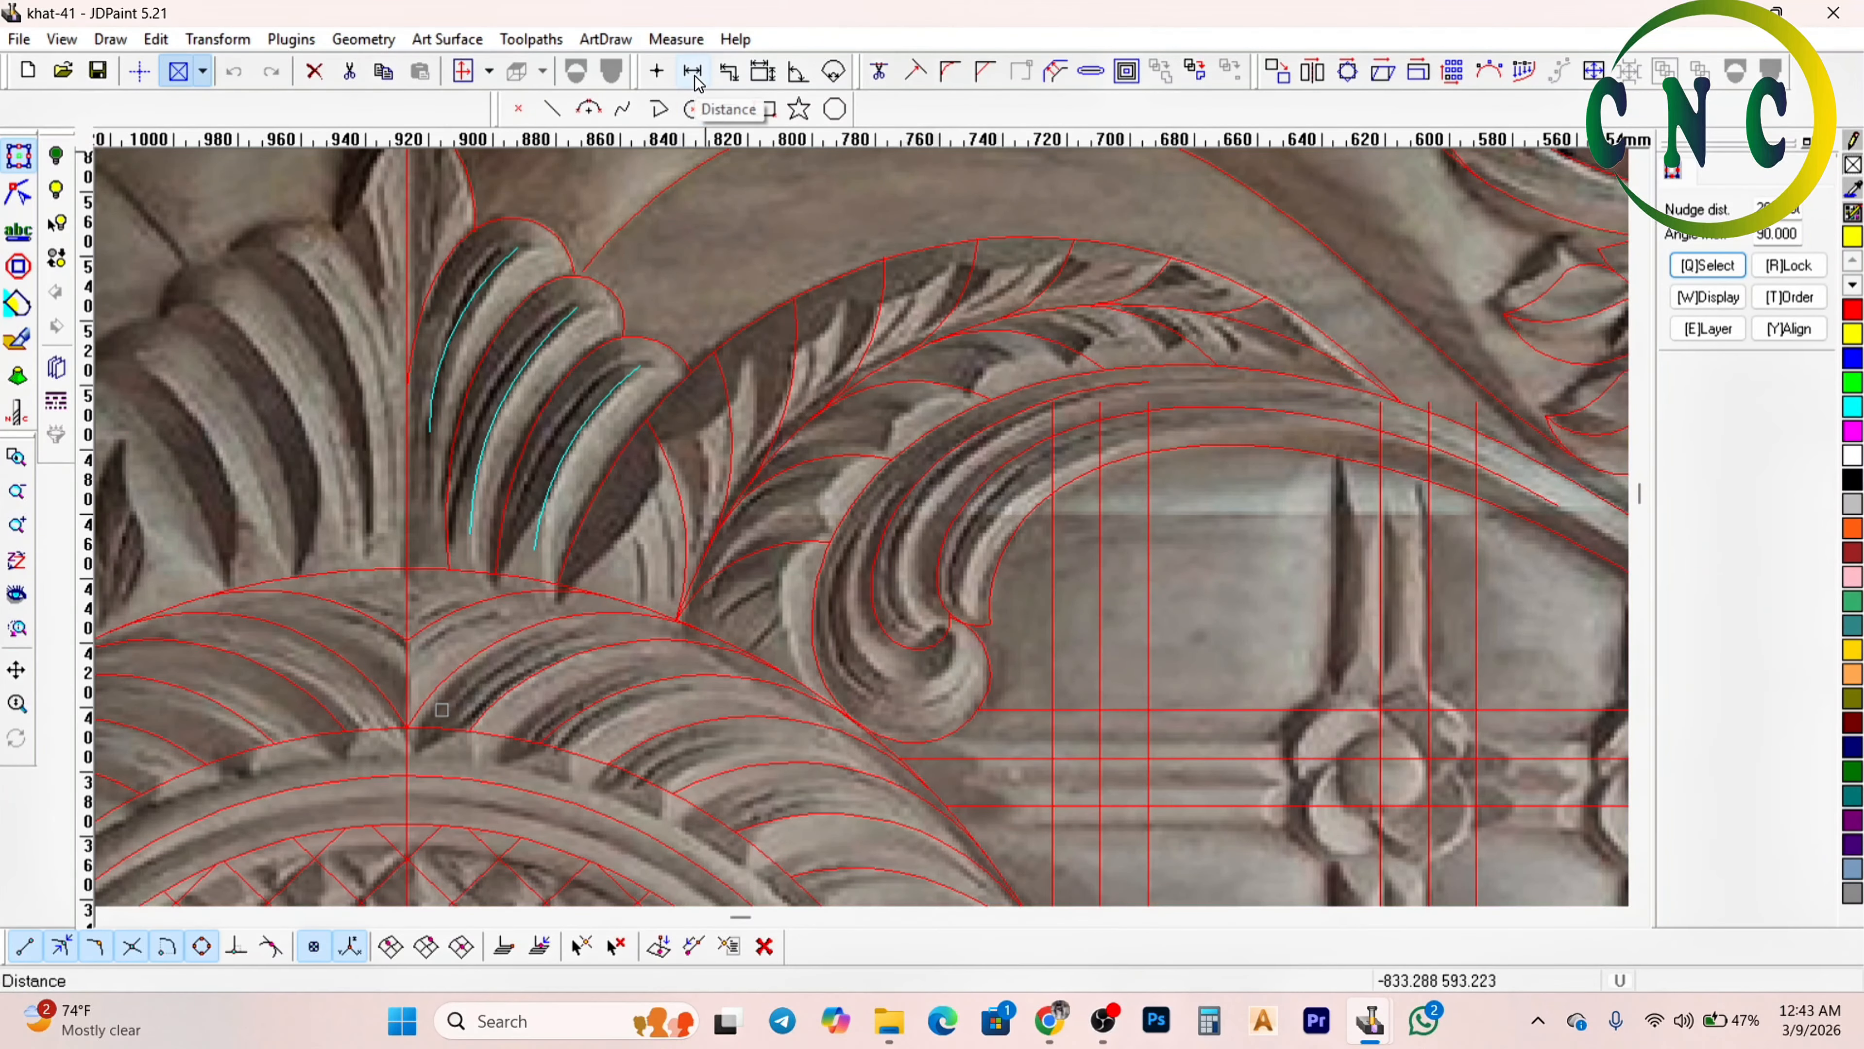
{"action": "scroll", "coordinate": [765, 431], "scroll_direction": "down", "scroll_amount": 1}
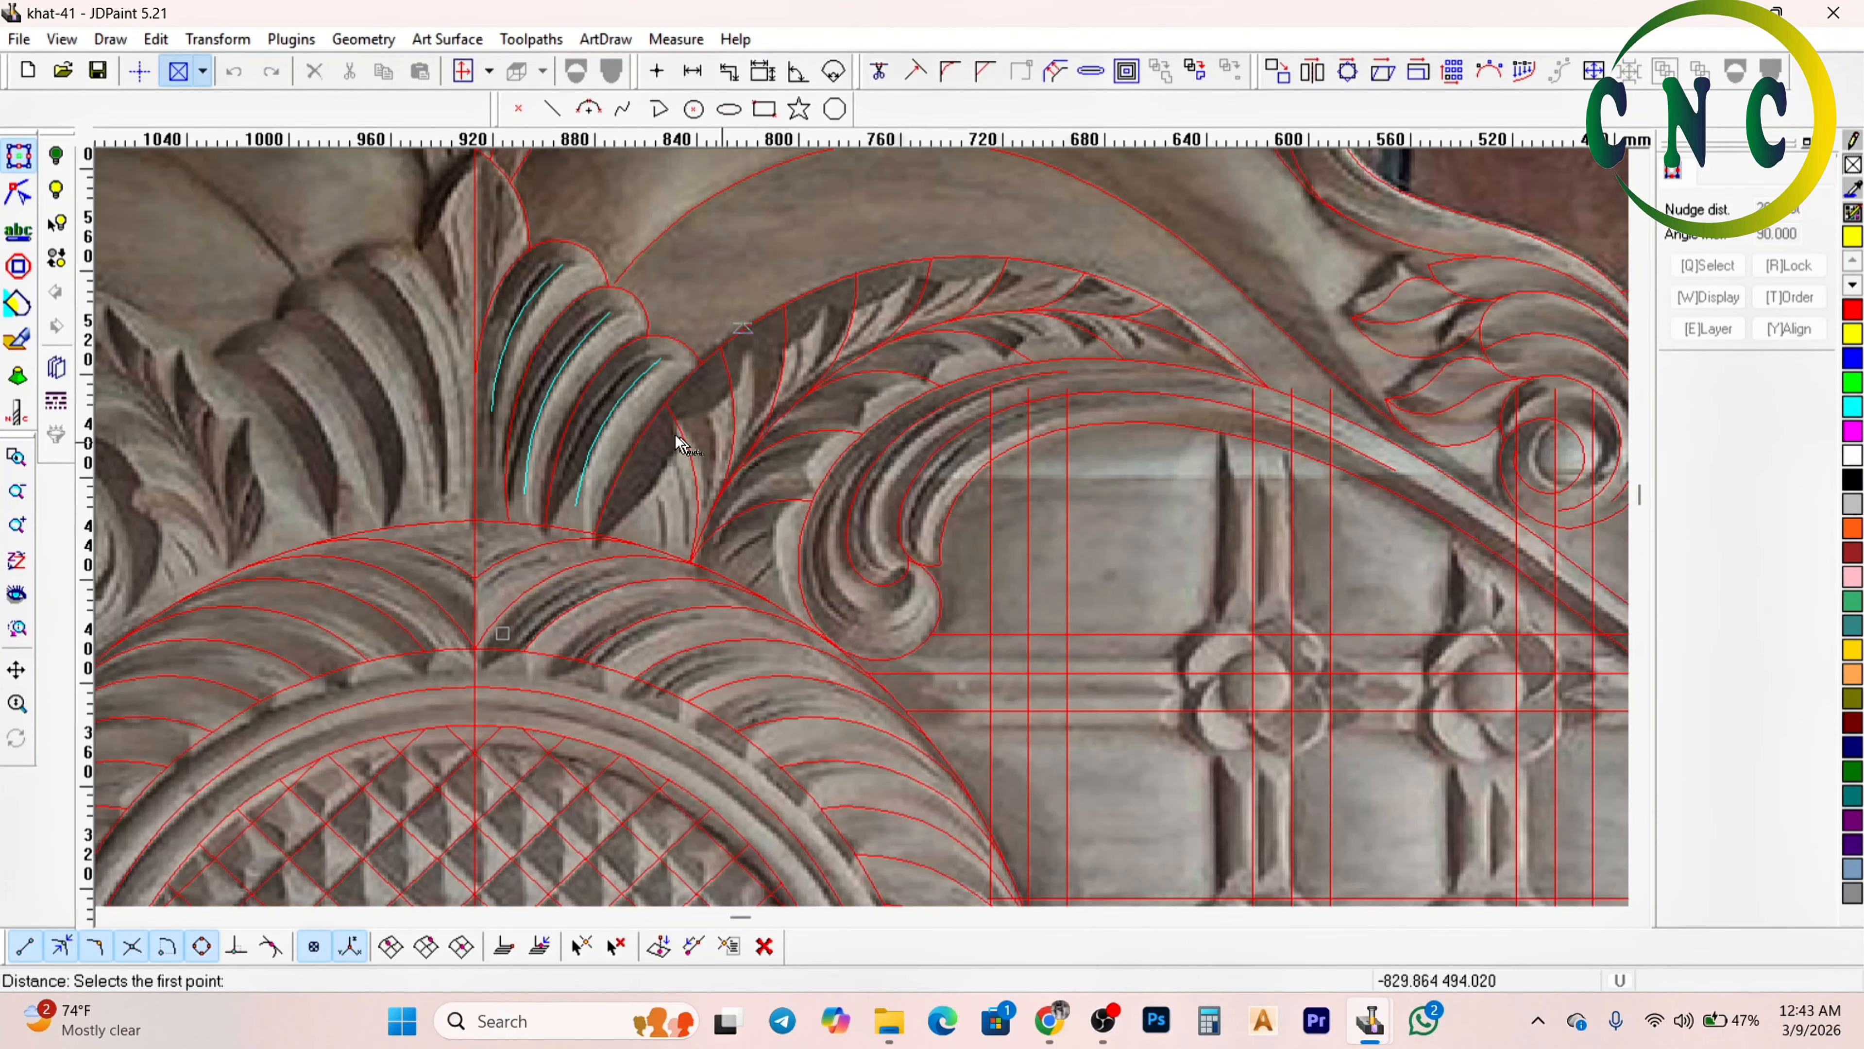
{"action": "scroll", "coordinate": [684, 446], "scroll_direction": "up", "scroll_amount": 1}
{"action": "left_click", "coordinate": [639, 401]}
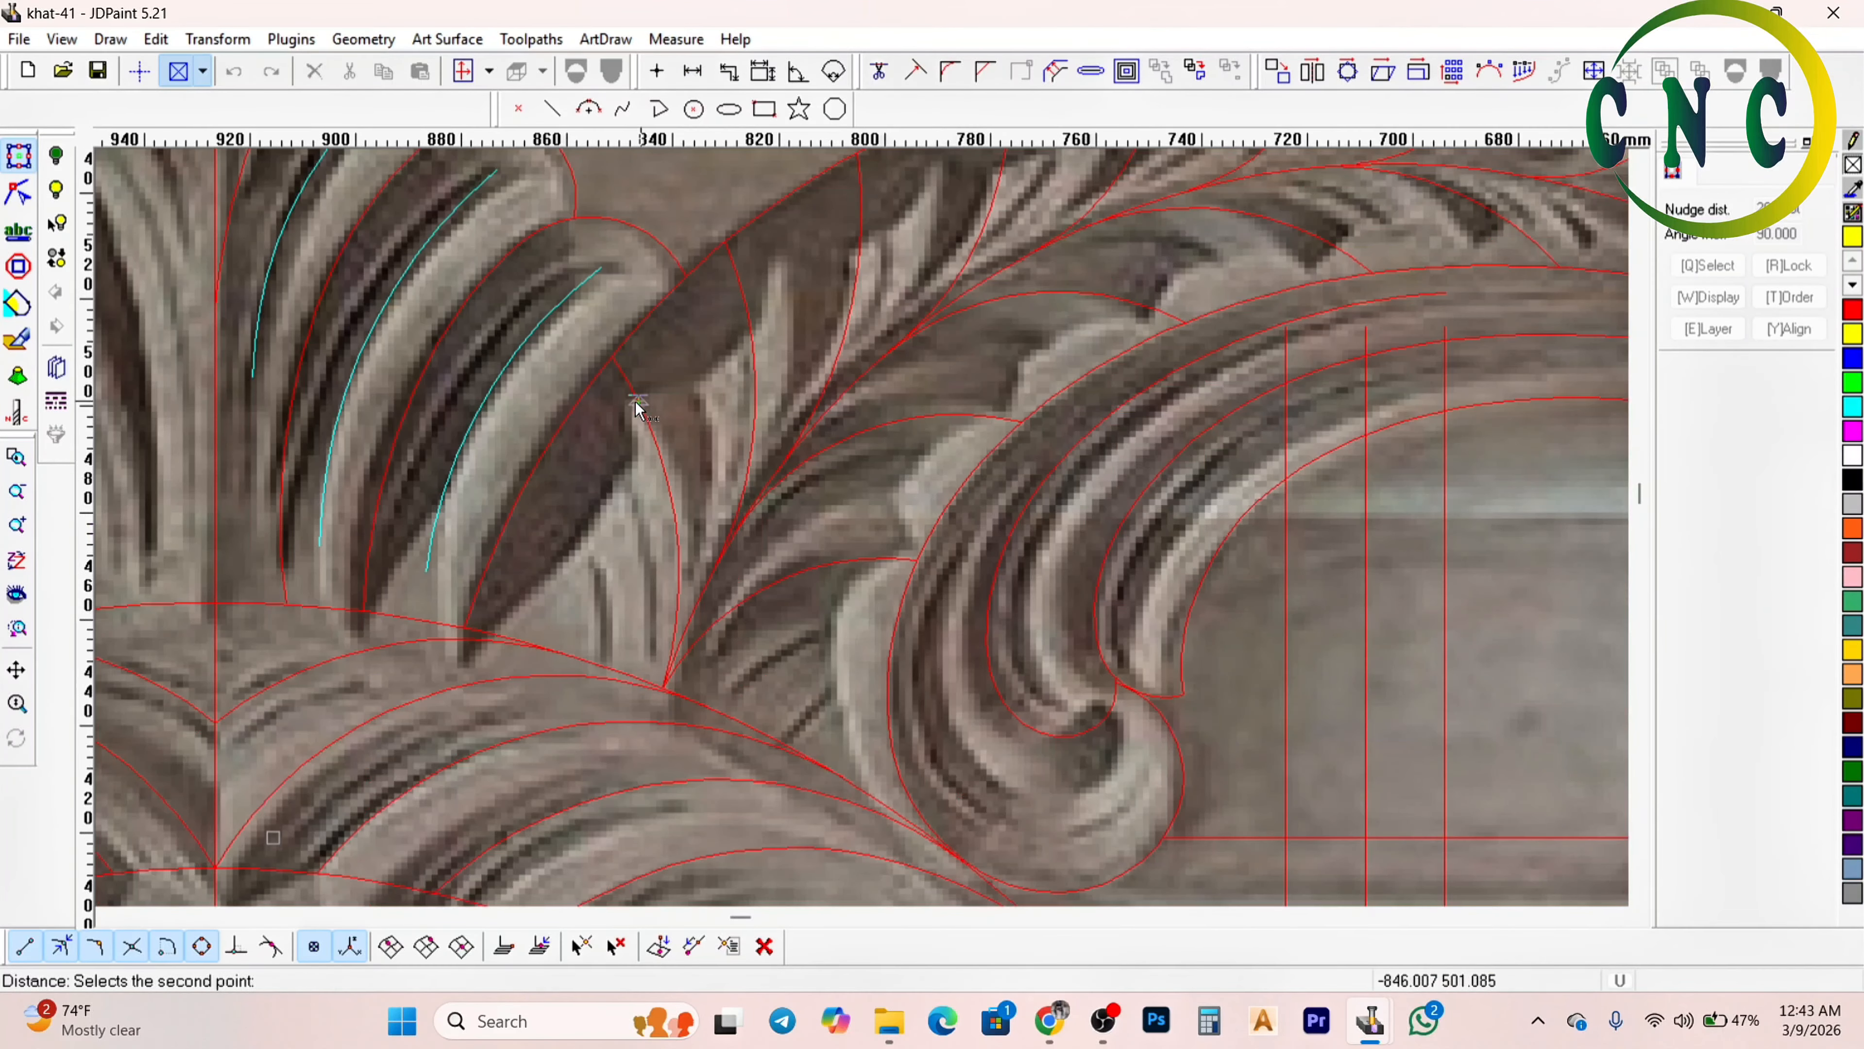
{"action": "left_click", "coordinate": [784, 263]}
{"action": "scroll", "coordinate": [767, 308], "scroll_direction": "down", "scroll_amount": 1}
{"action": "scroll", "coordinate": [737, 348], "scroll_direction": "up", "scroll_amount": 1}
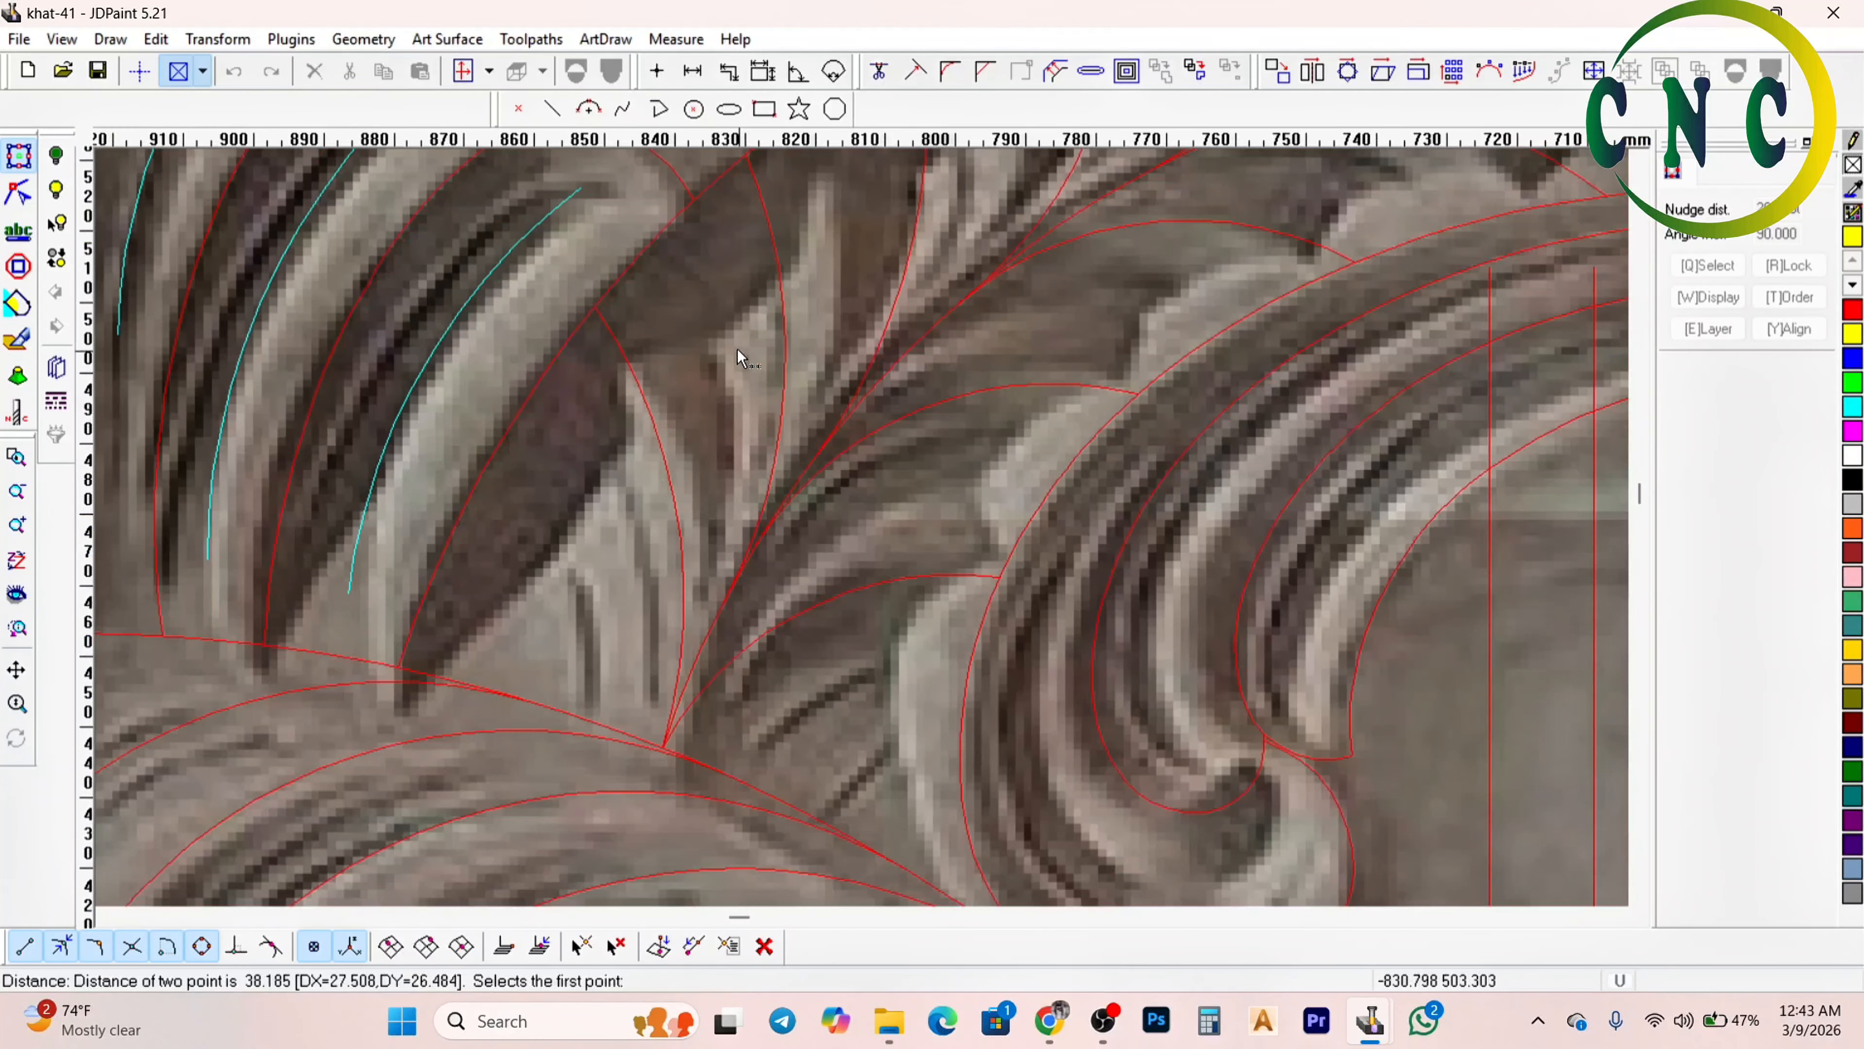
Measure the distance from the scroll's inner curl to the outer edge of its rounded end
{"action": "scroll", "coordinate": [735, 364], "scroll_direction": "down", "scroll_amount": 3}
{"action": "scroll", "coordinate": [787, 439], "scroll_direction": "down", "scroll_amount": 2}
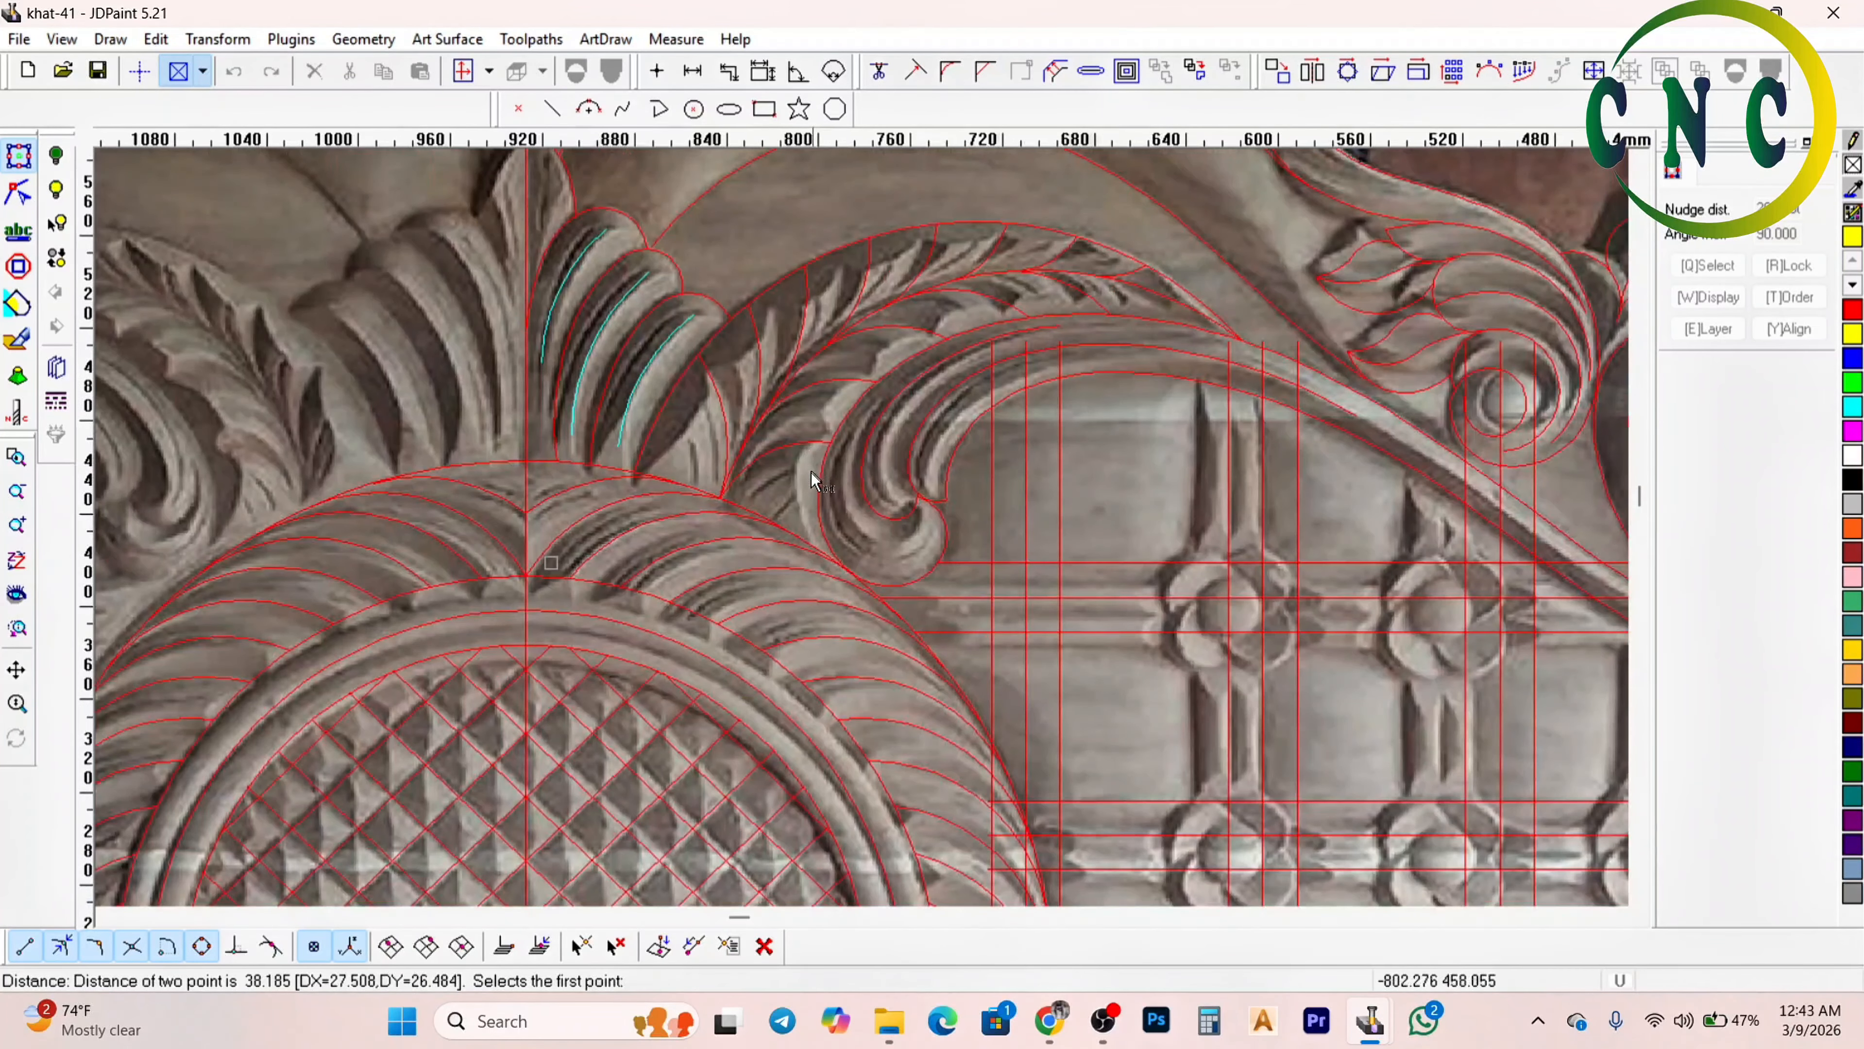
{"action": "scroll", "coordinate": [872, 524], "scroll_direction": "up", "scroll_amount": 2}
{"action": "left_click", "coordinate": [927, 534]}
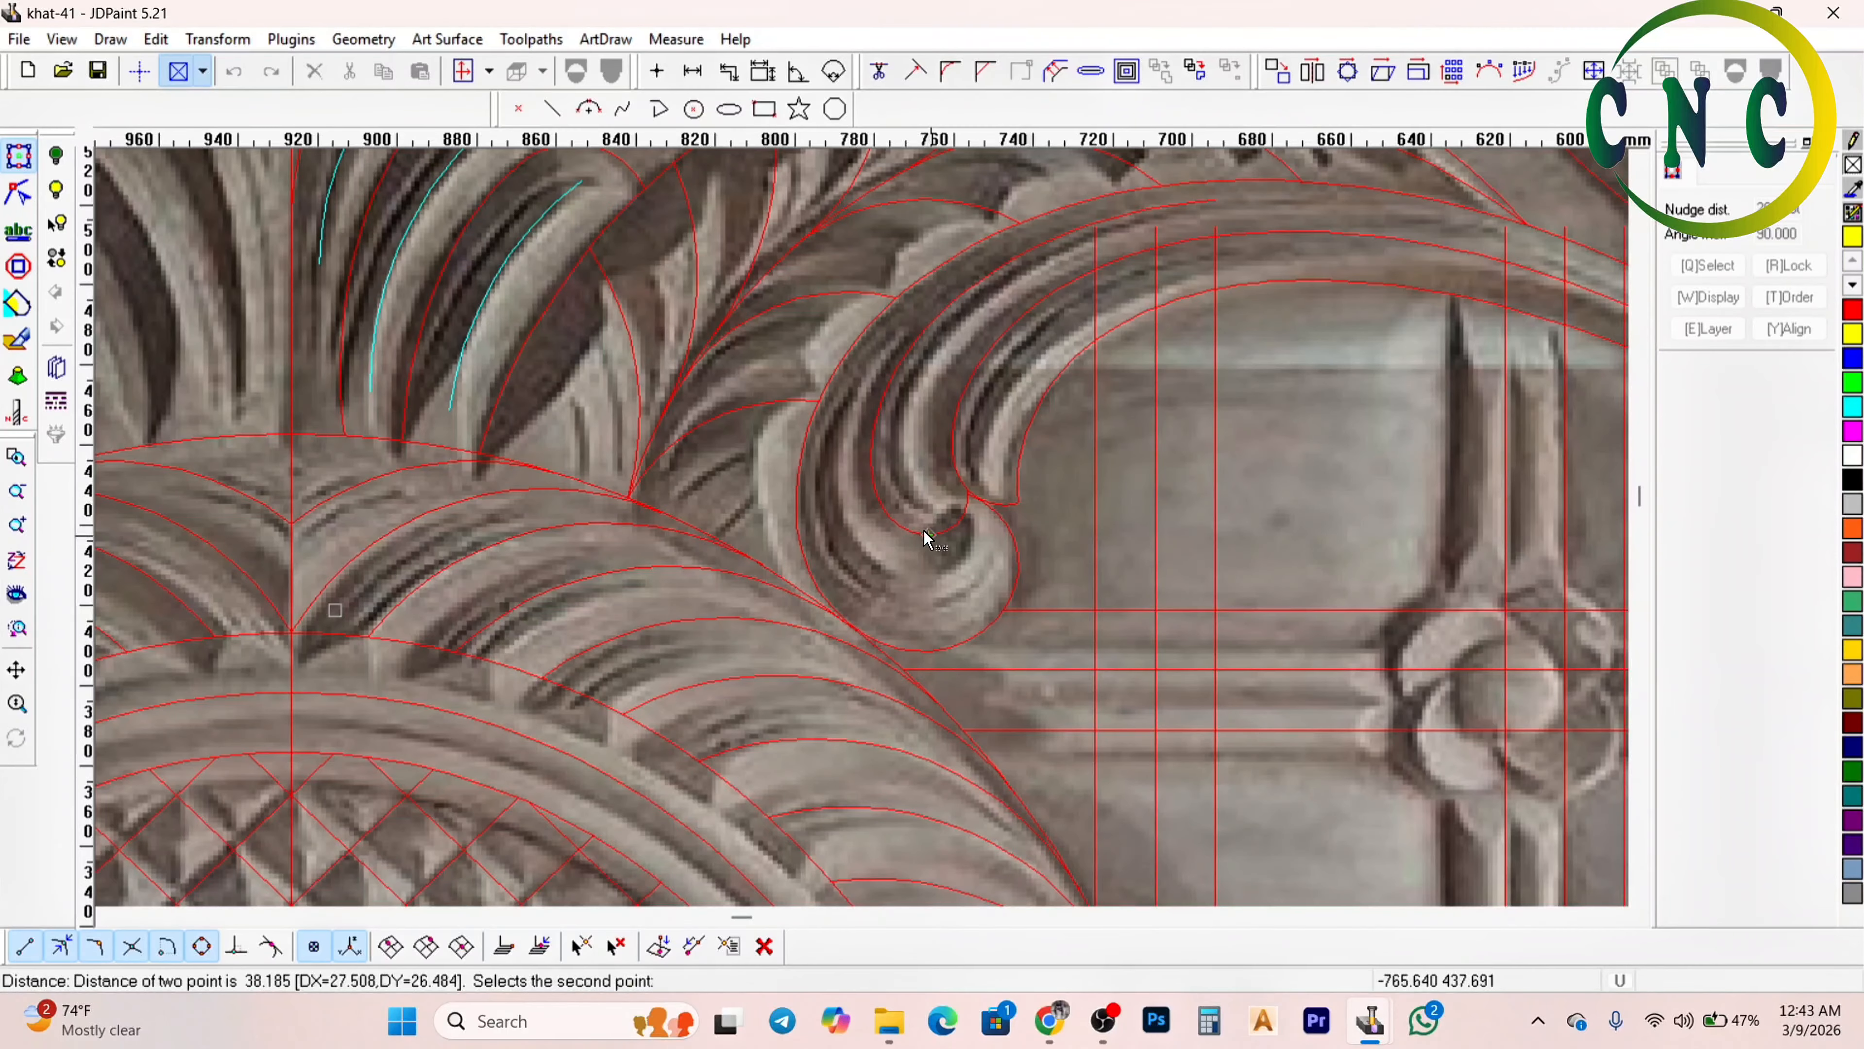
{"action": "left_click", "coordinate": [922, 651]}
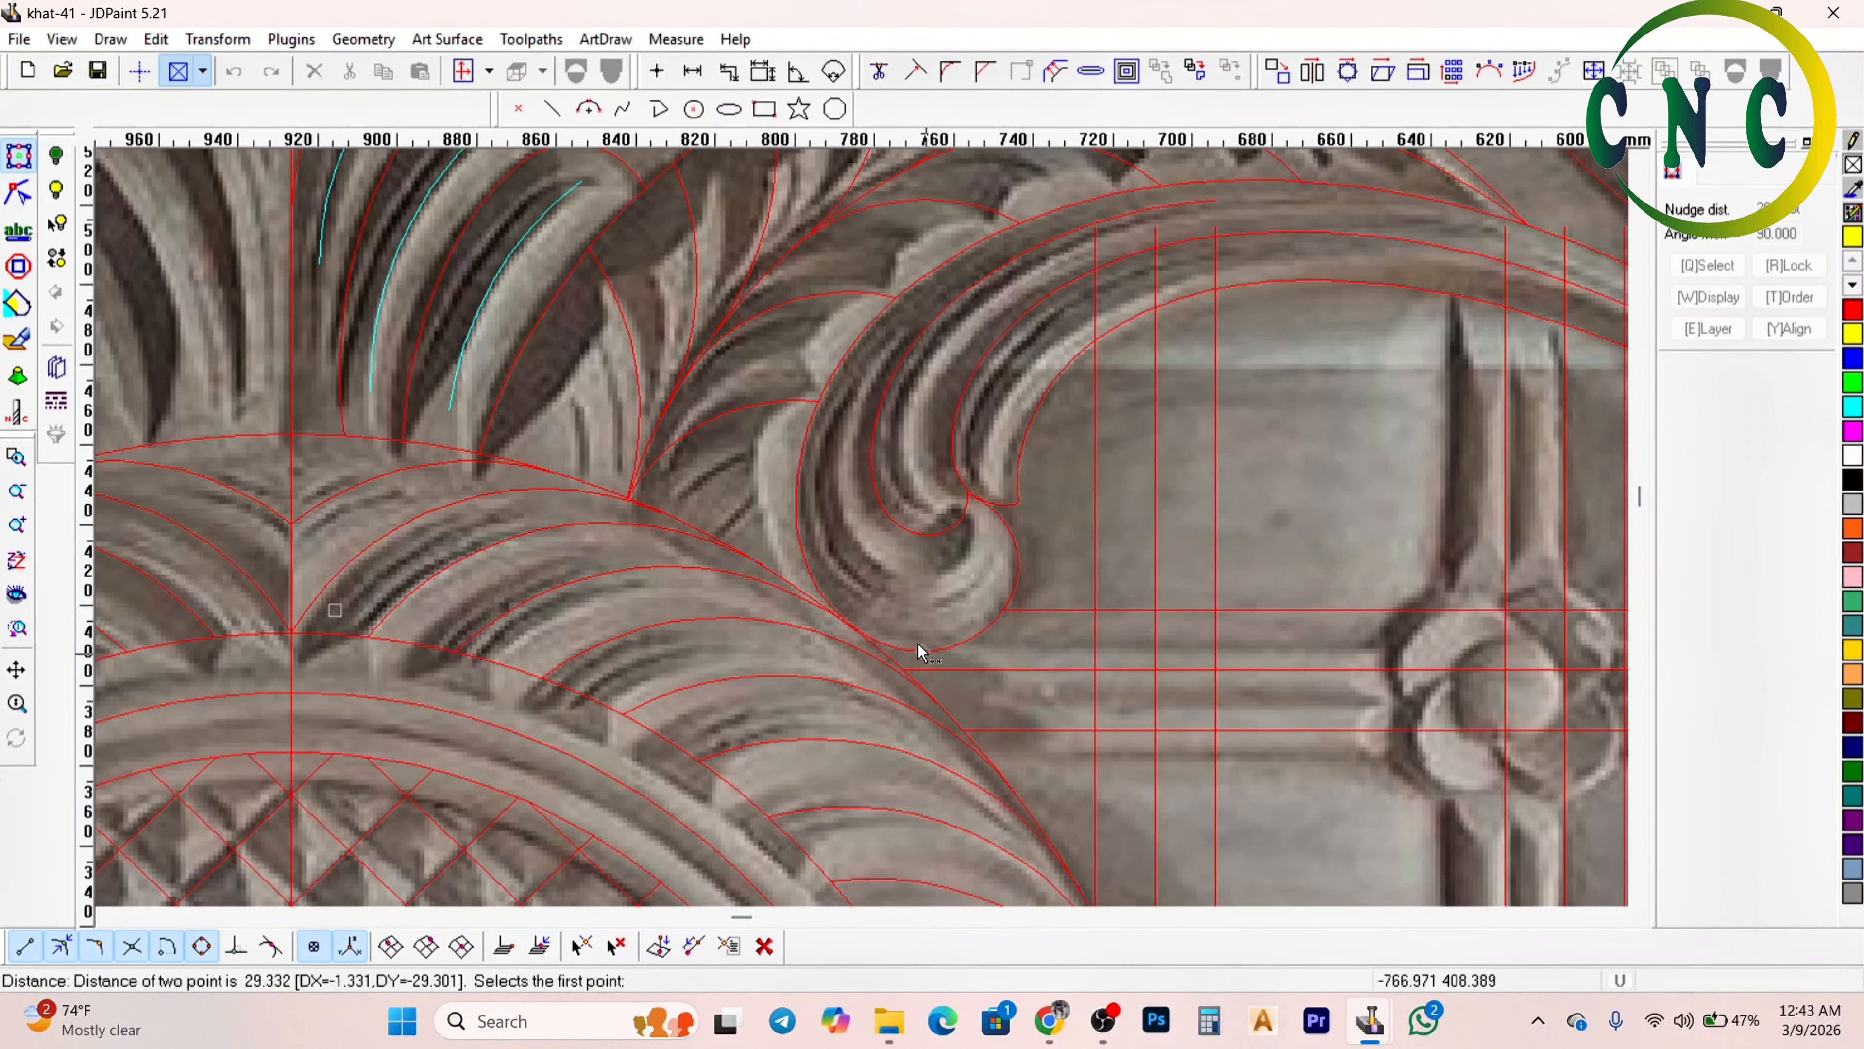
{"action": "right_click", "coordinate": [914, 602]}
Measure the leaf tip spacing beside the fan once more, from the first leaf's tip to the outer crest curve
{"action": "scroll", "coordinate": [887, 601], "scroll_direction": "down", "scroll_amount": 2}
{"action": "scroll", "coordinate": [698, 494], "scroll_direction": "up", "scroll_amount": 2}
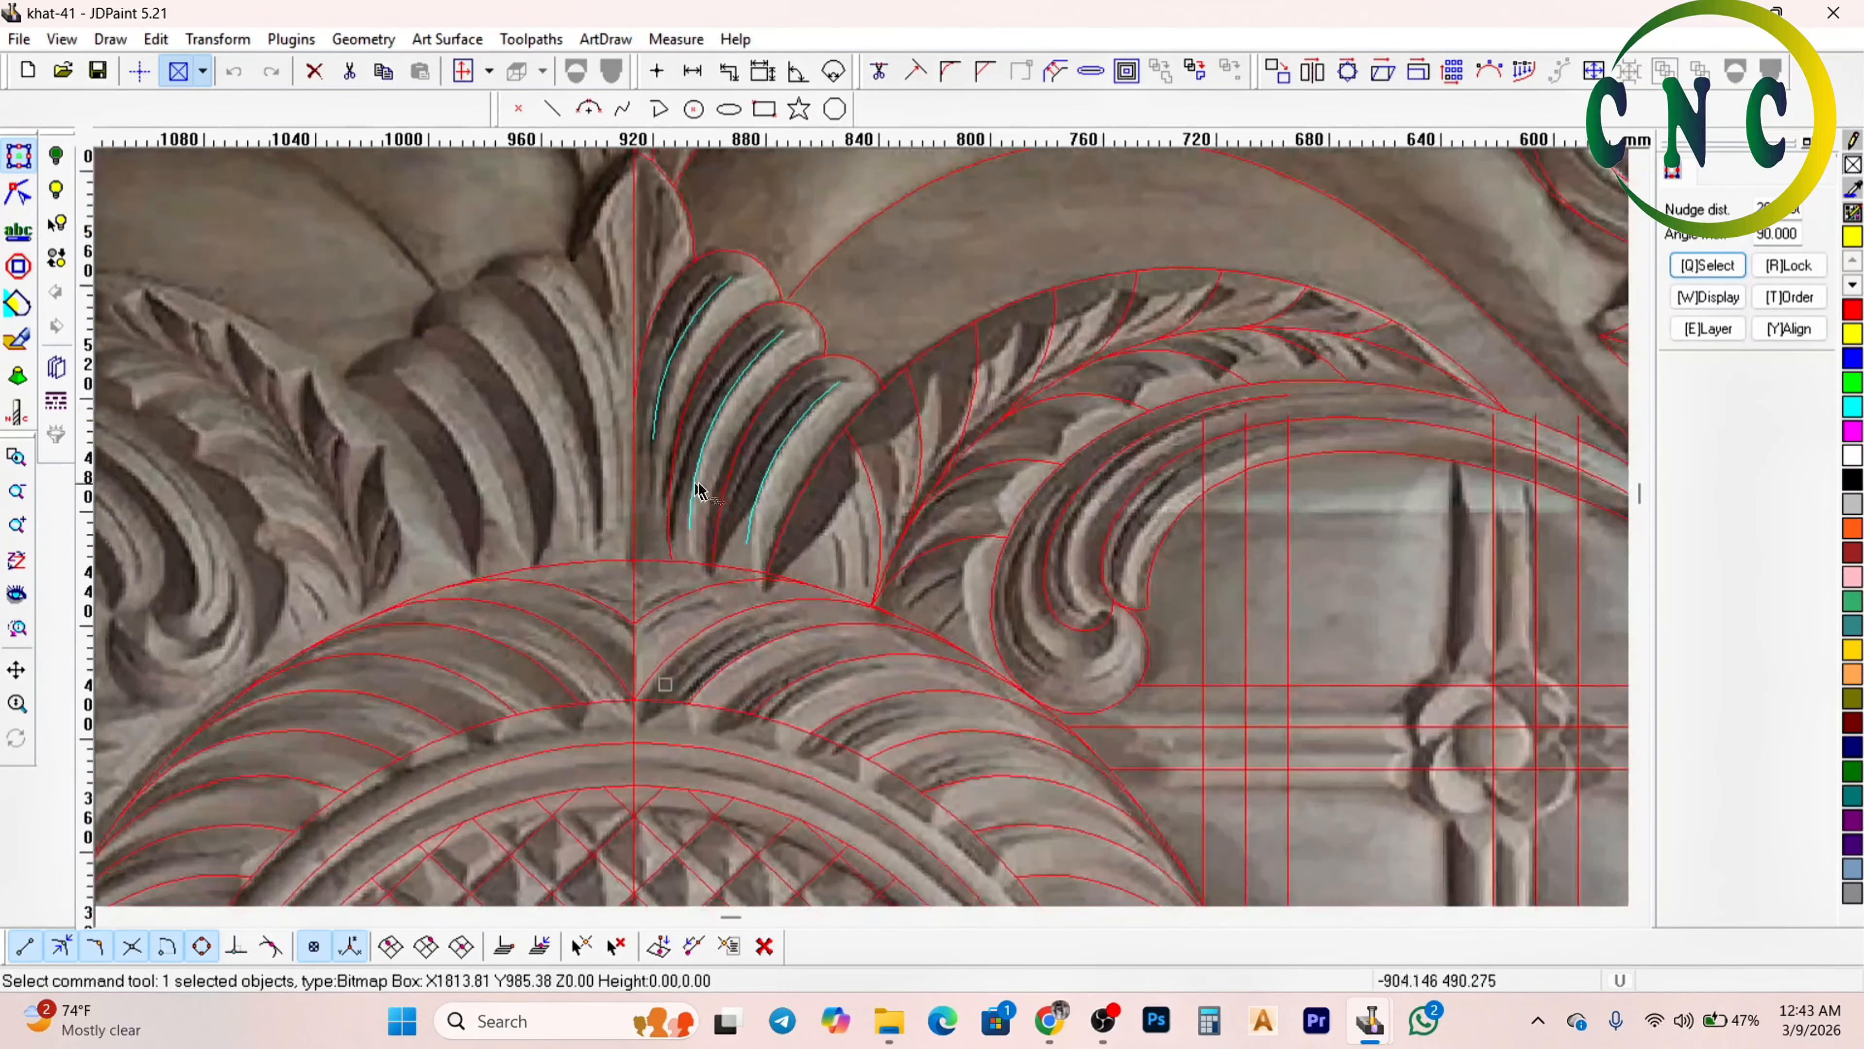
{"action": "left_click", "coordinate": [691, 72]}
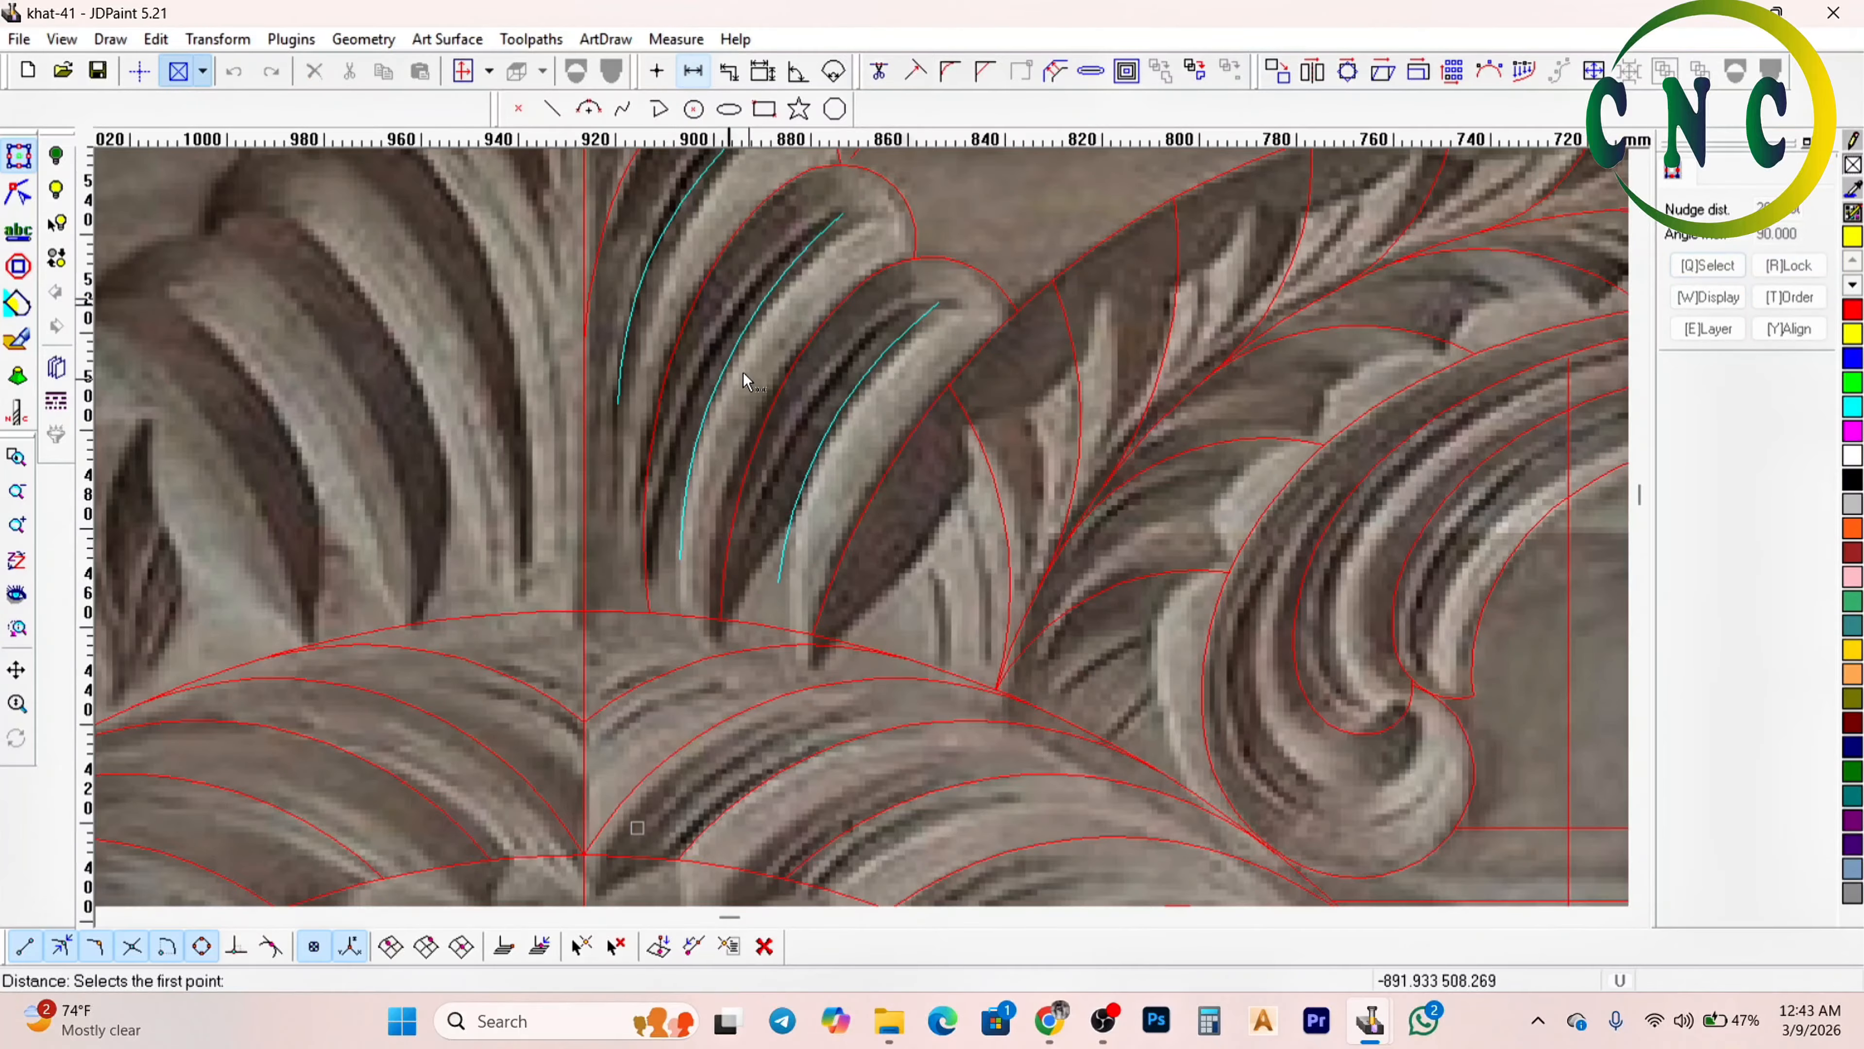
{"action": "scroll", "coordinate": [741, 378], "scroll_direction": "down", "scroll_amount": 2}
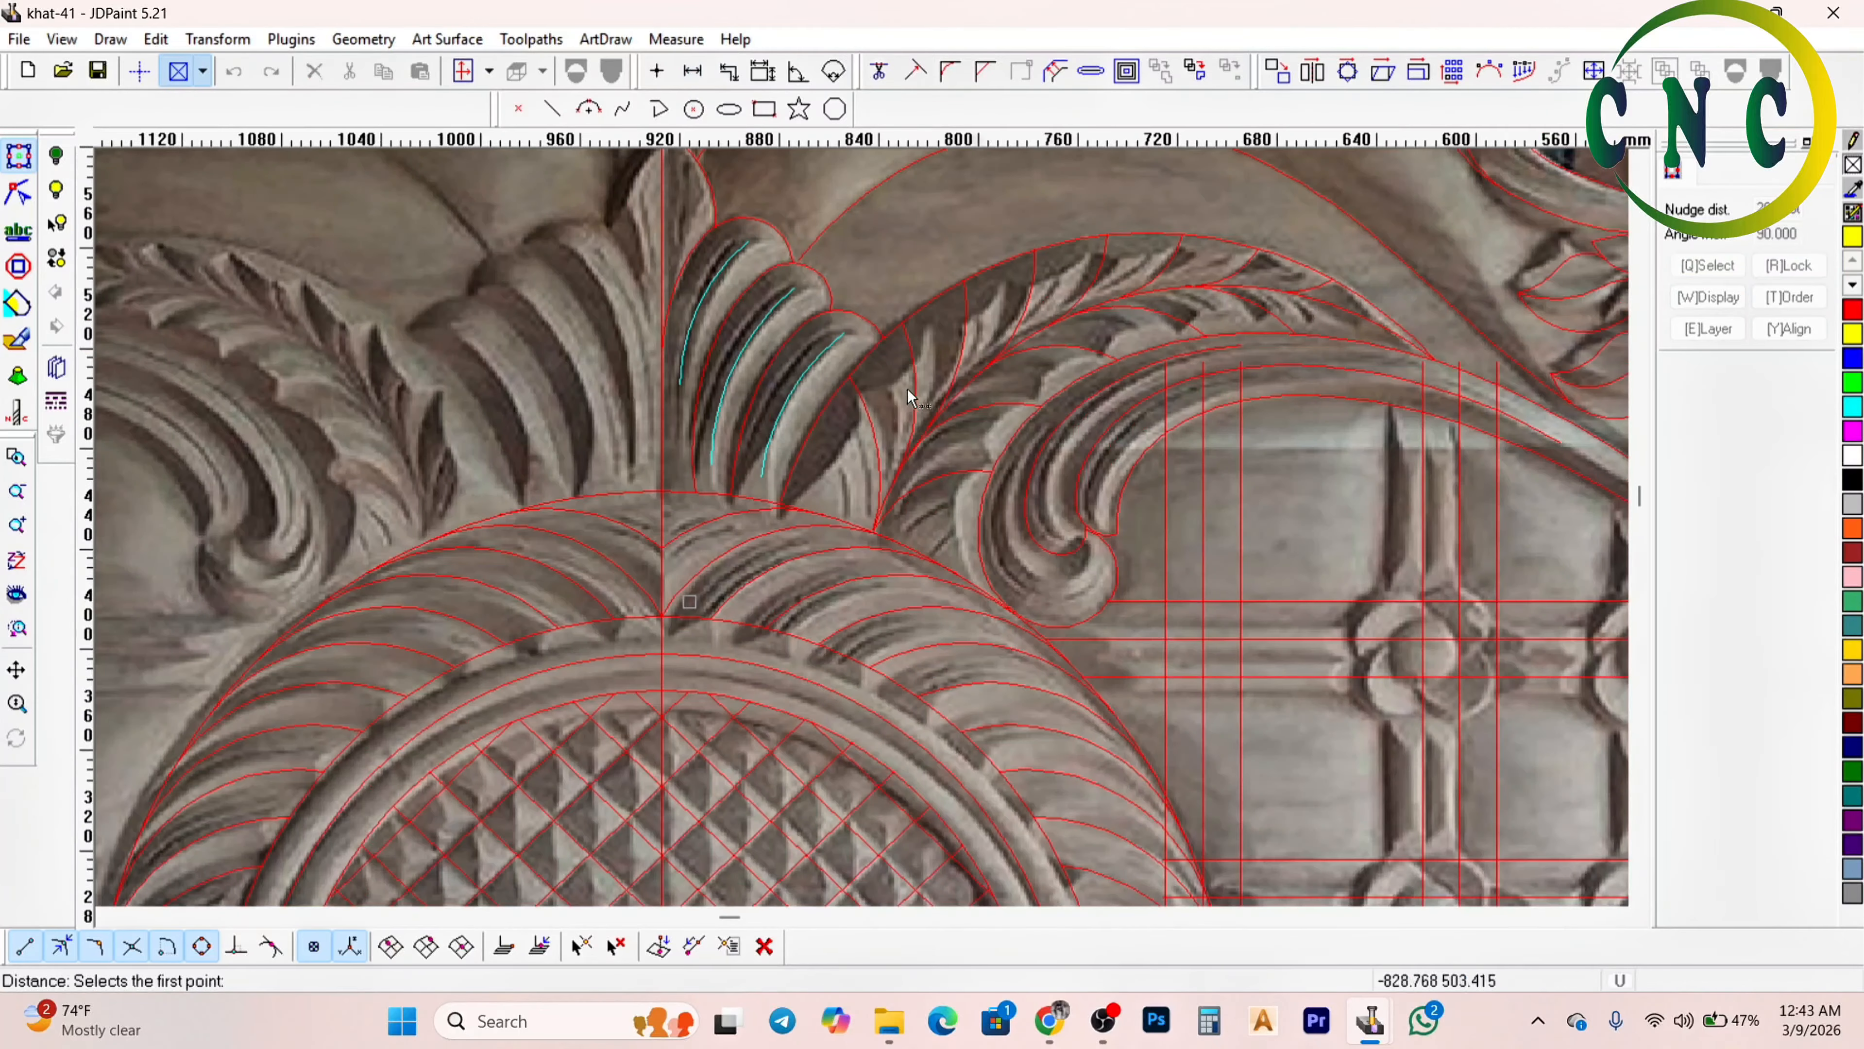
{"action": "left_click", "coordinate": [848, 378]}
{"action": "scroll", "coordinate": [869, 354], "scroll_direction": "up", "scroll_amount": 1}
{"action": "scroll", "coordinate": [910, 323], "scroll_direction": "up", "scroll_amount": 1}
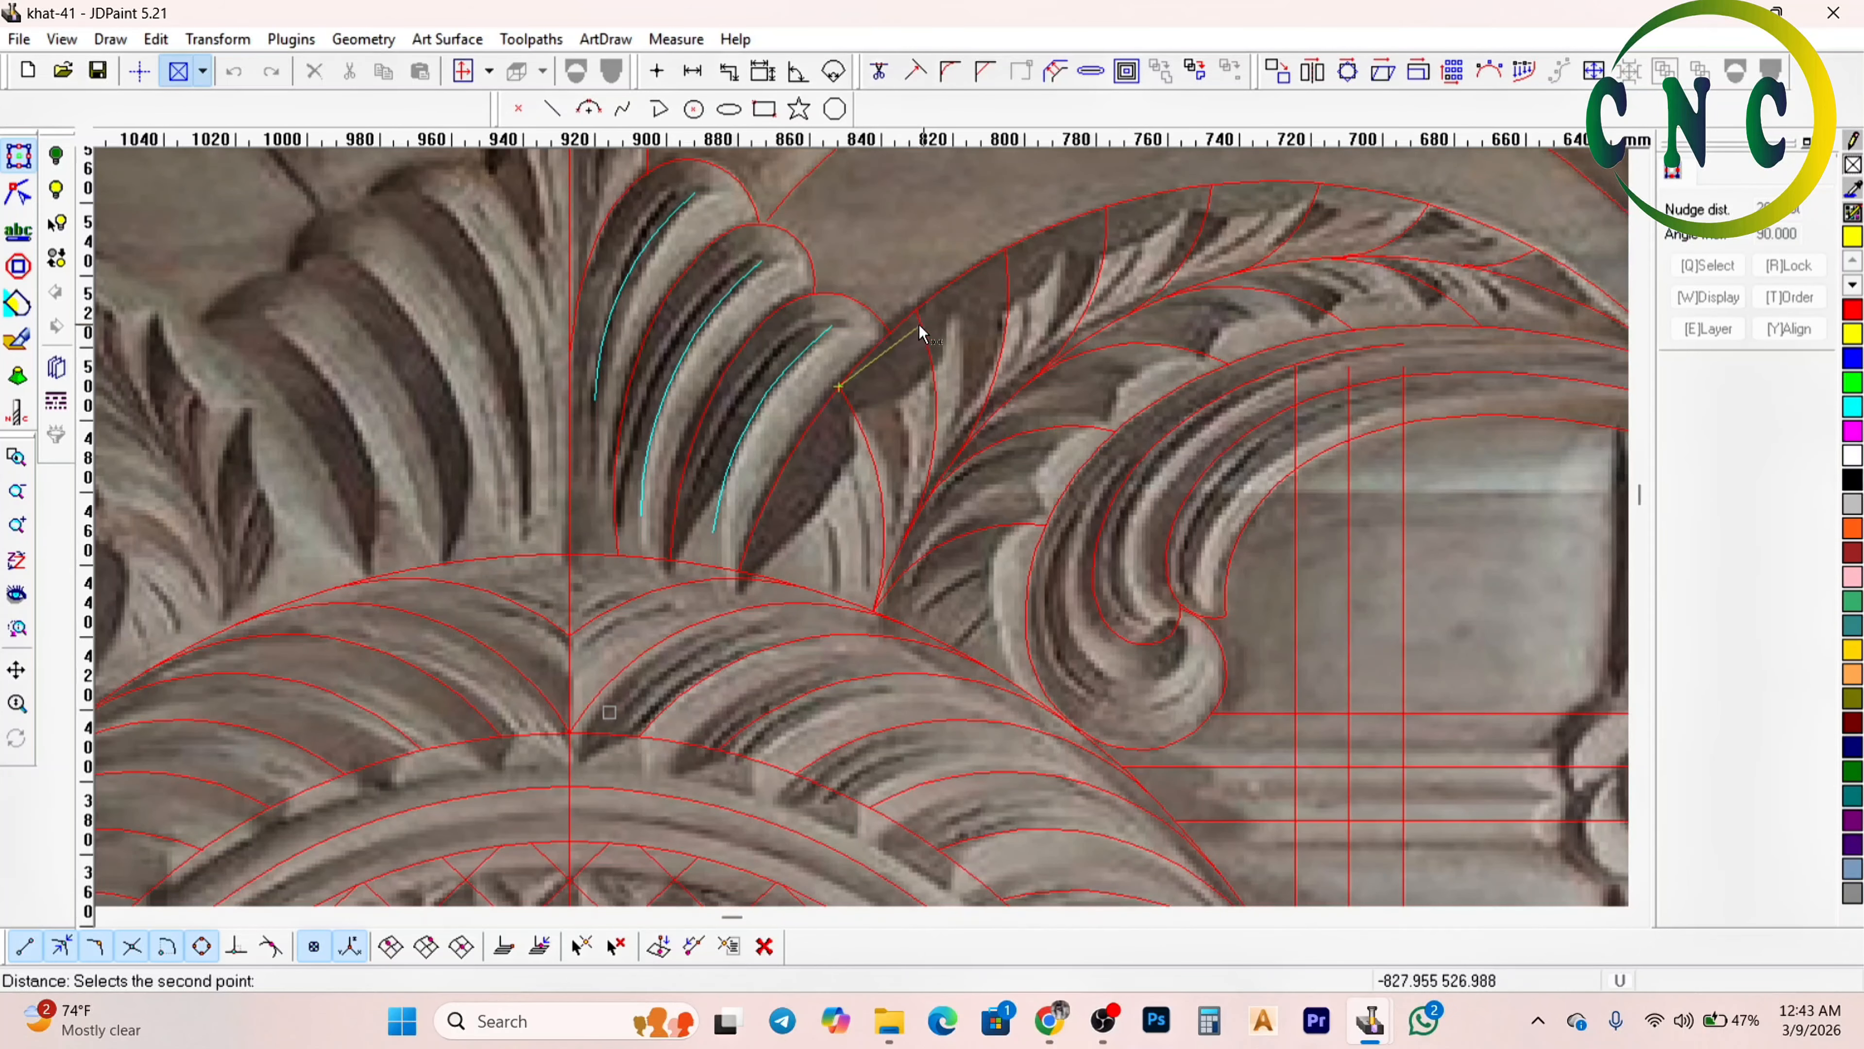
{"action": "left_click", "coordinate": [916, 334]}
{"action": "right_click", "coordinate": [930, 324]}
Examine the whole headboard tracing from the crest to the lower corner leaves and close khat-41
{"action": "scroll", "coordinate": [660, 449], "scroll_direction": "down", "scroll_amount": 7}
{"action": "scroll", "coordinate": [628, 242], "scroll_direction": "up", "scroll_amount": 3}
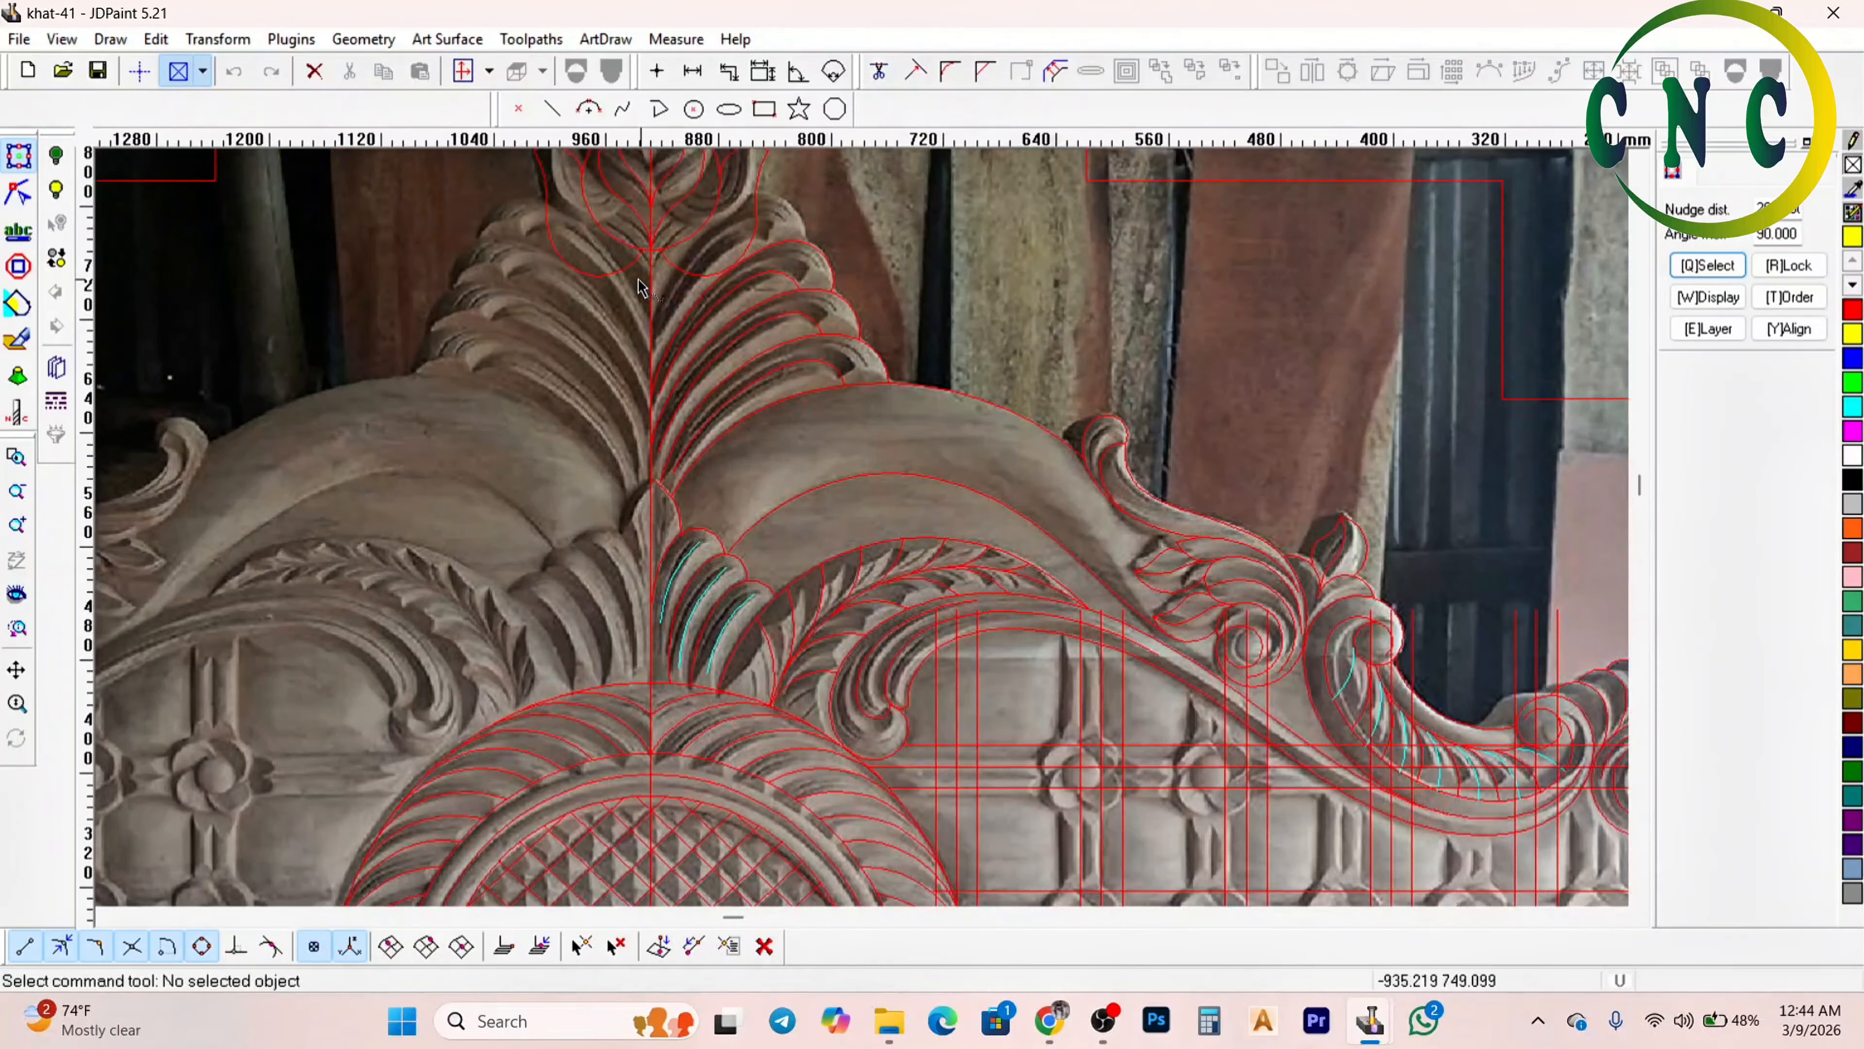
{"action": "scroll", "coordinate": [612, 301], "scroll_direction": "down", "scroll_amount": 6}
{"action": "scroll", "coordinate": [889, 364], "scroll_direction": "down", "scroll_amount": 2}
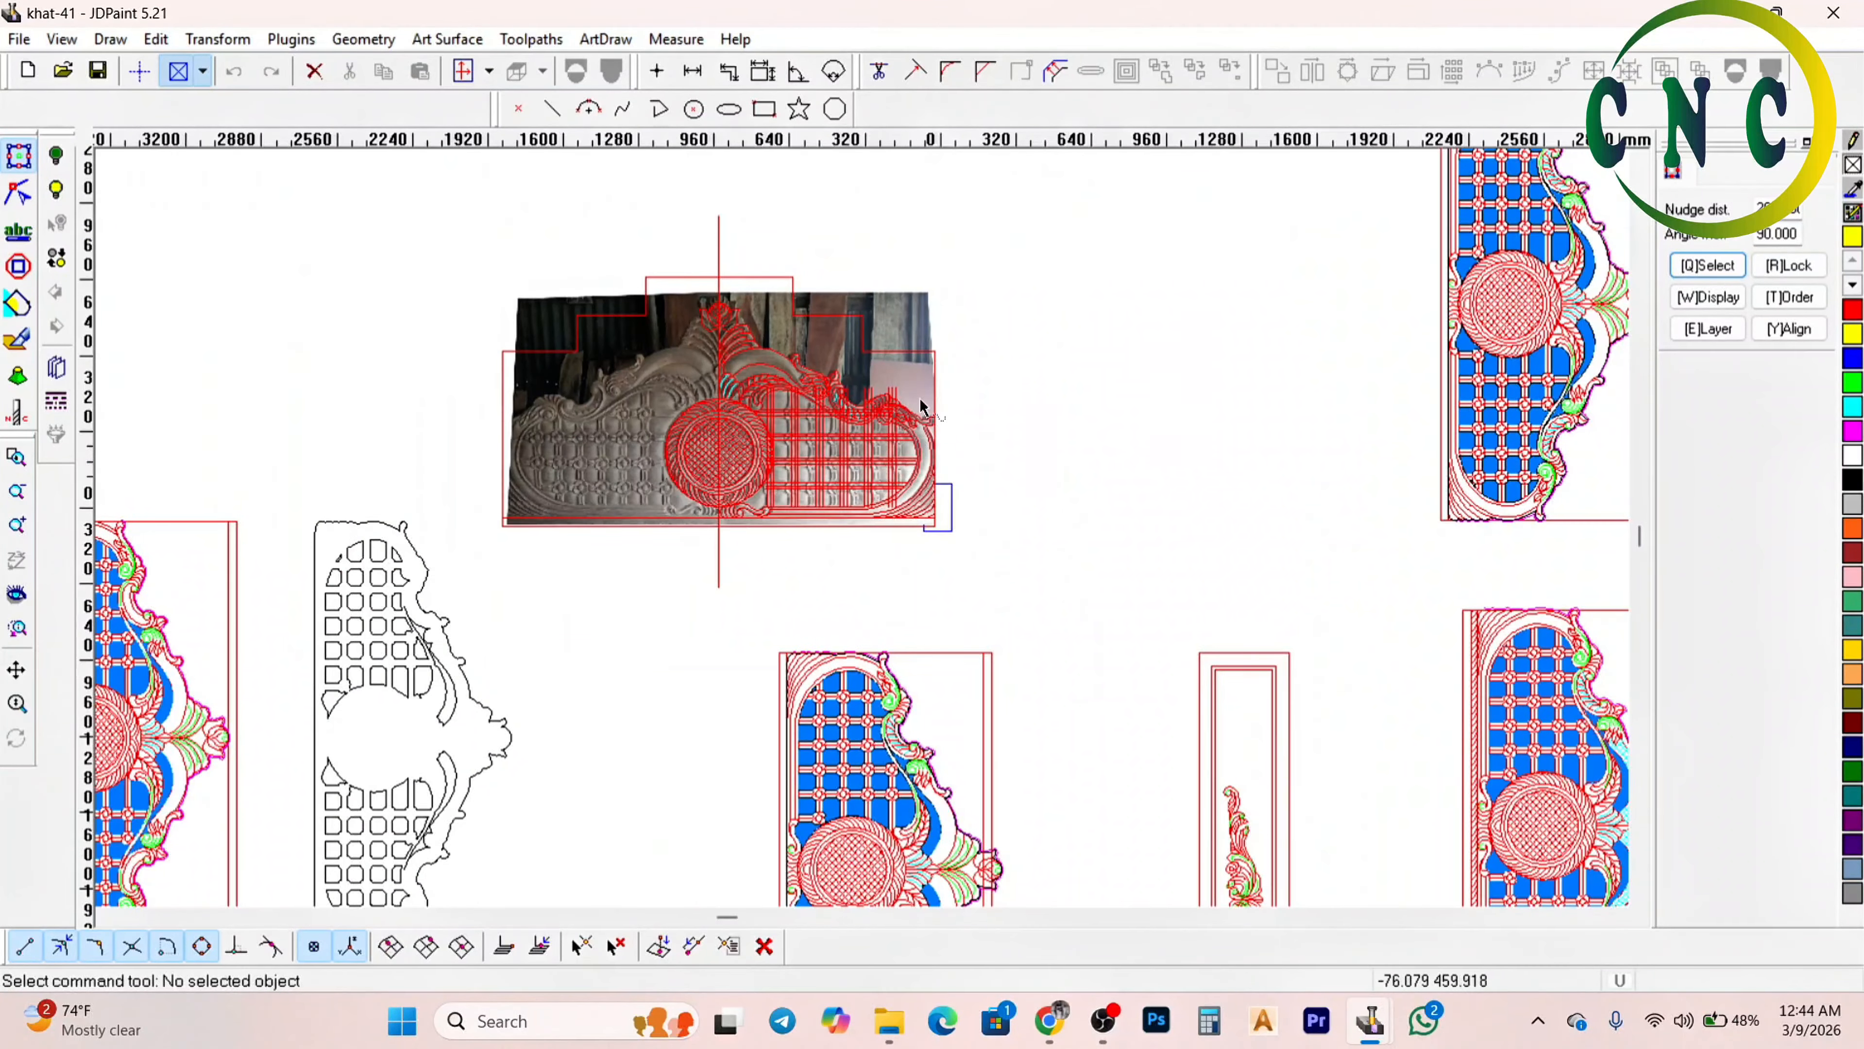
{"action": "scroll", "coordinate": [903, 459], "scroll_direction": "up", "scroll_amount": 8}
{"action": "scroll", "coordinate": [947, 617], "scroll_direction": "up", "scroll_amount": 2}
{"action": "scroll", "coordinate": [940, 526], "scroll_direction": "down", "scroll_amount": 2}
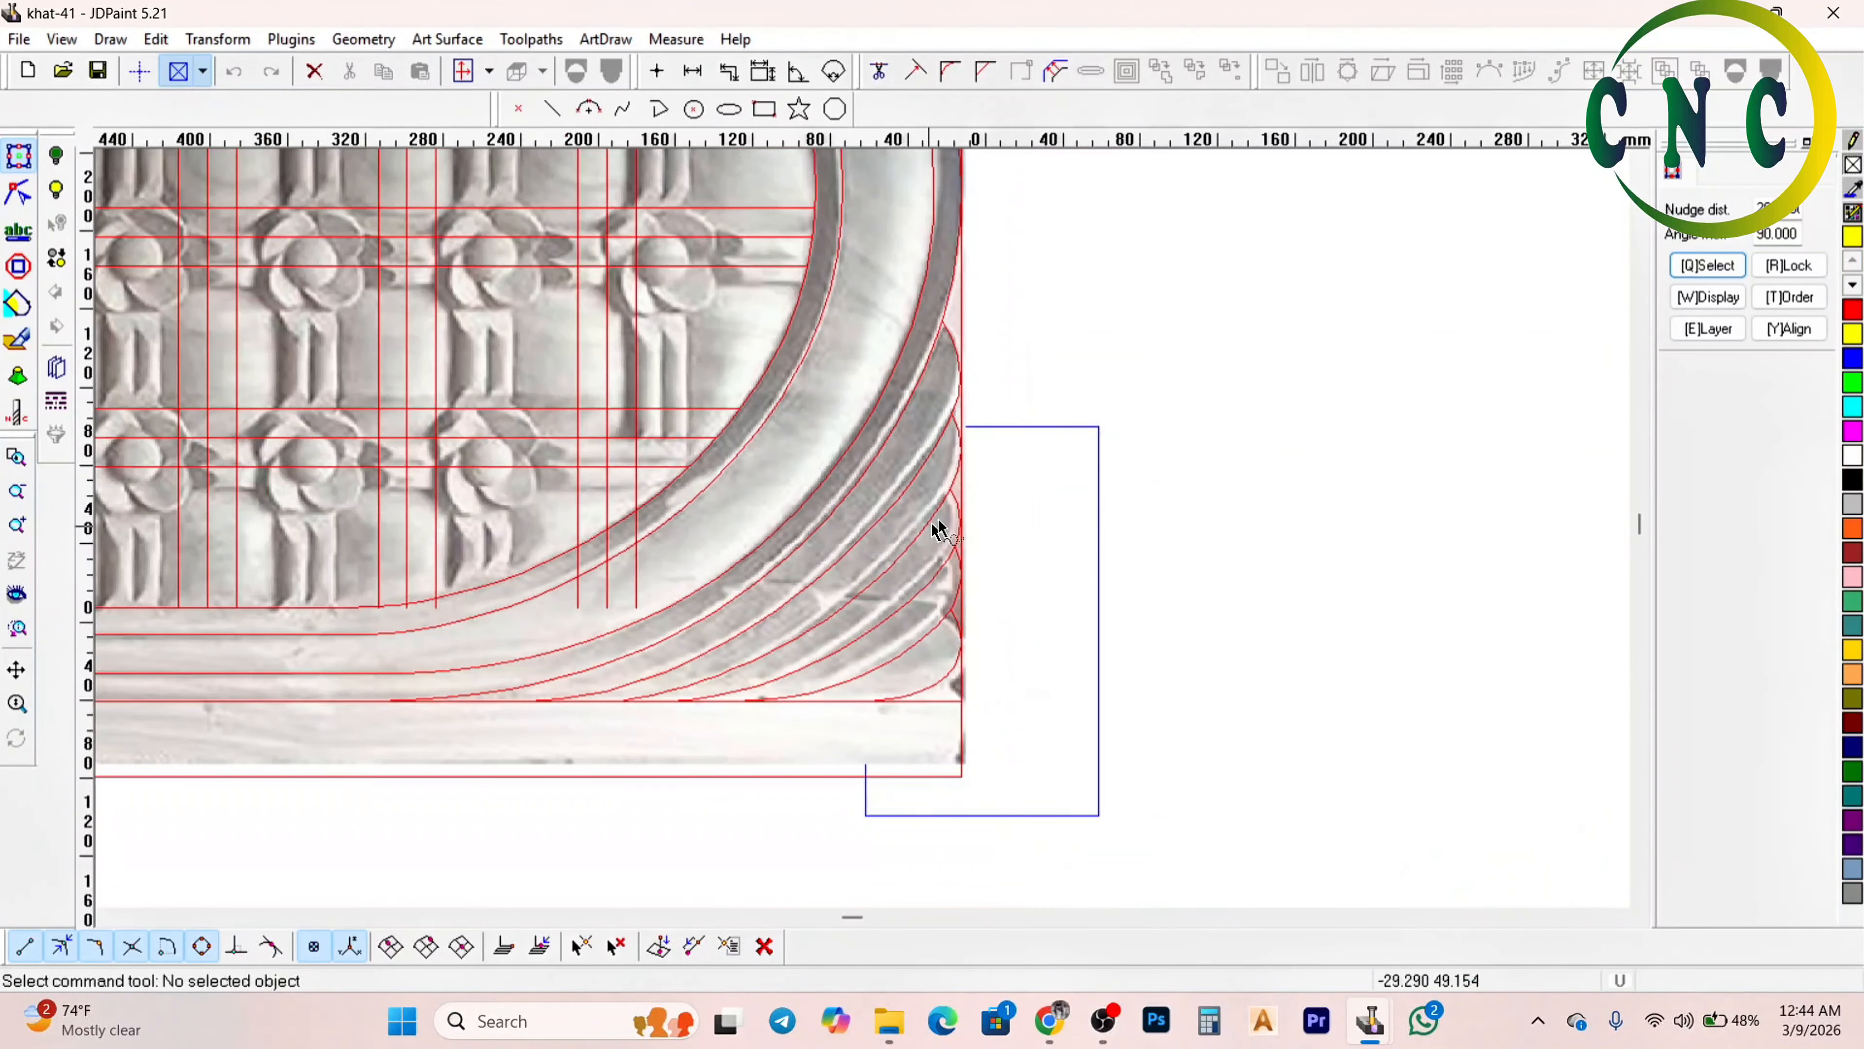
{"action": "left_click", "coordinate": [1834, 13]}
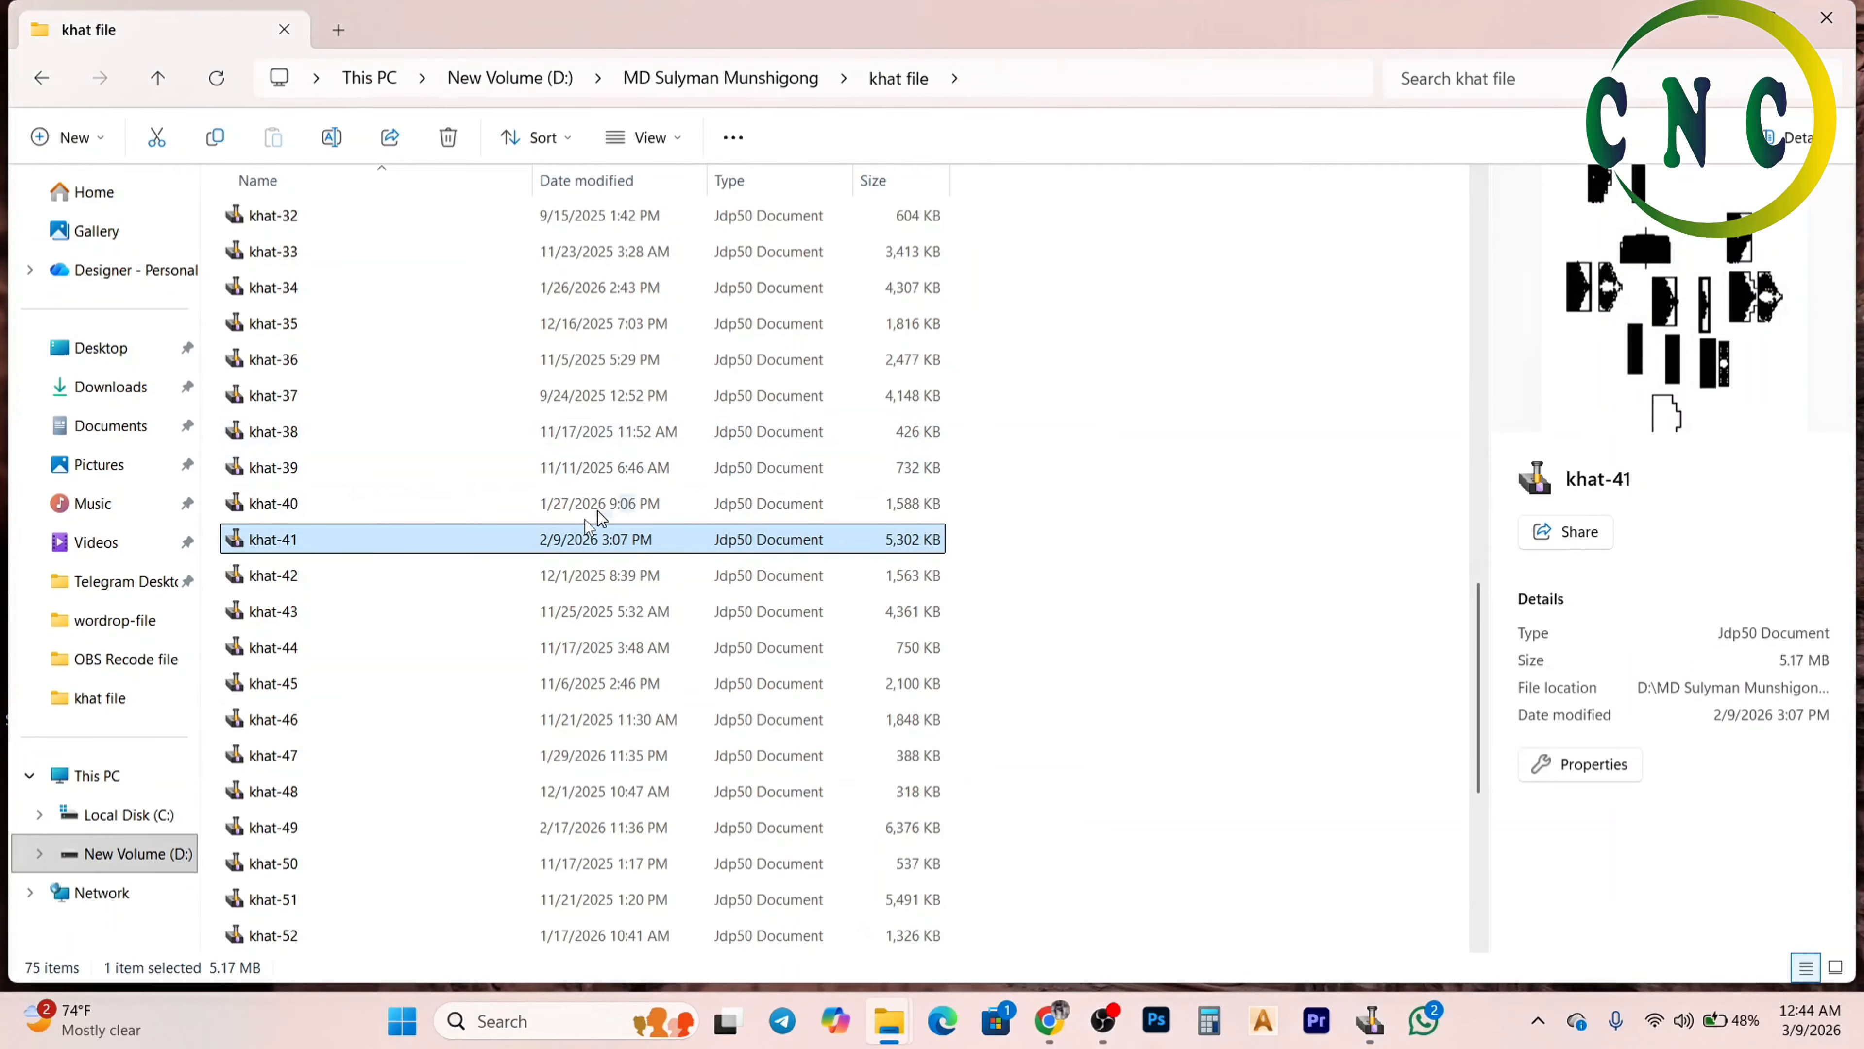
Open the khat-42 document, examine the traced scroll beside the rounded slots and close it
{"action": "double_click", "coordinate": [345, 580]}
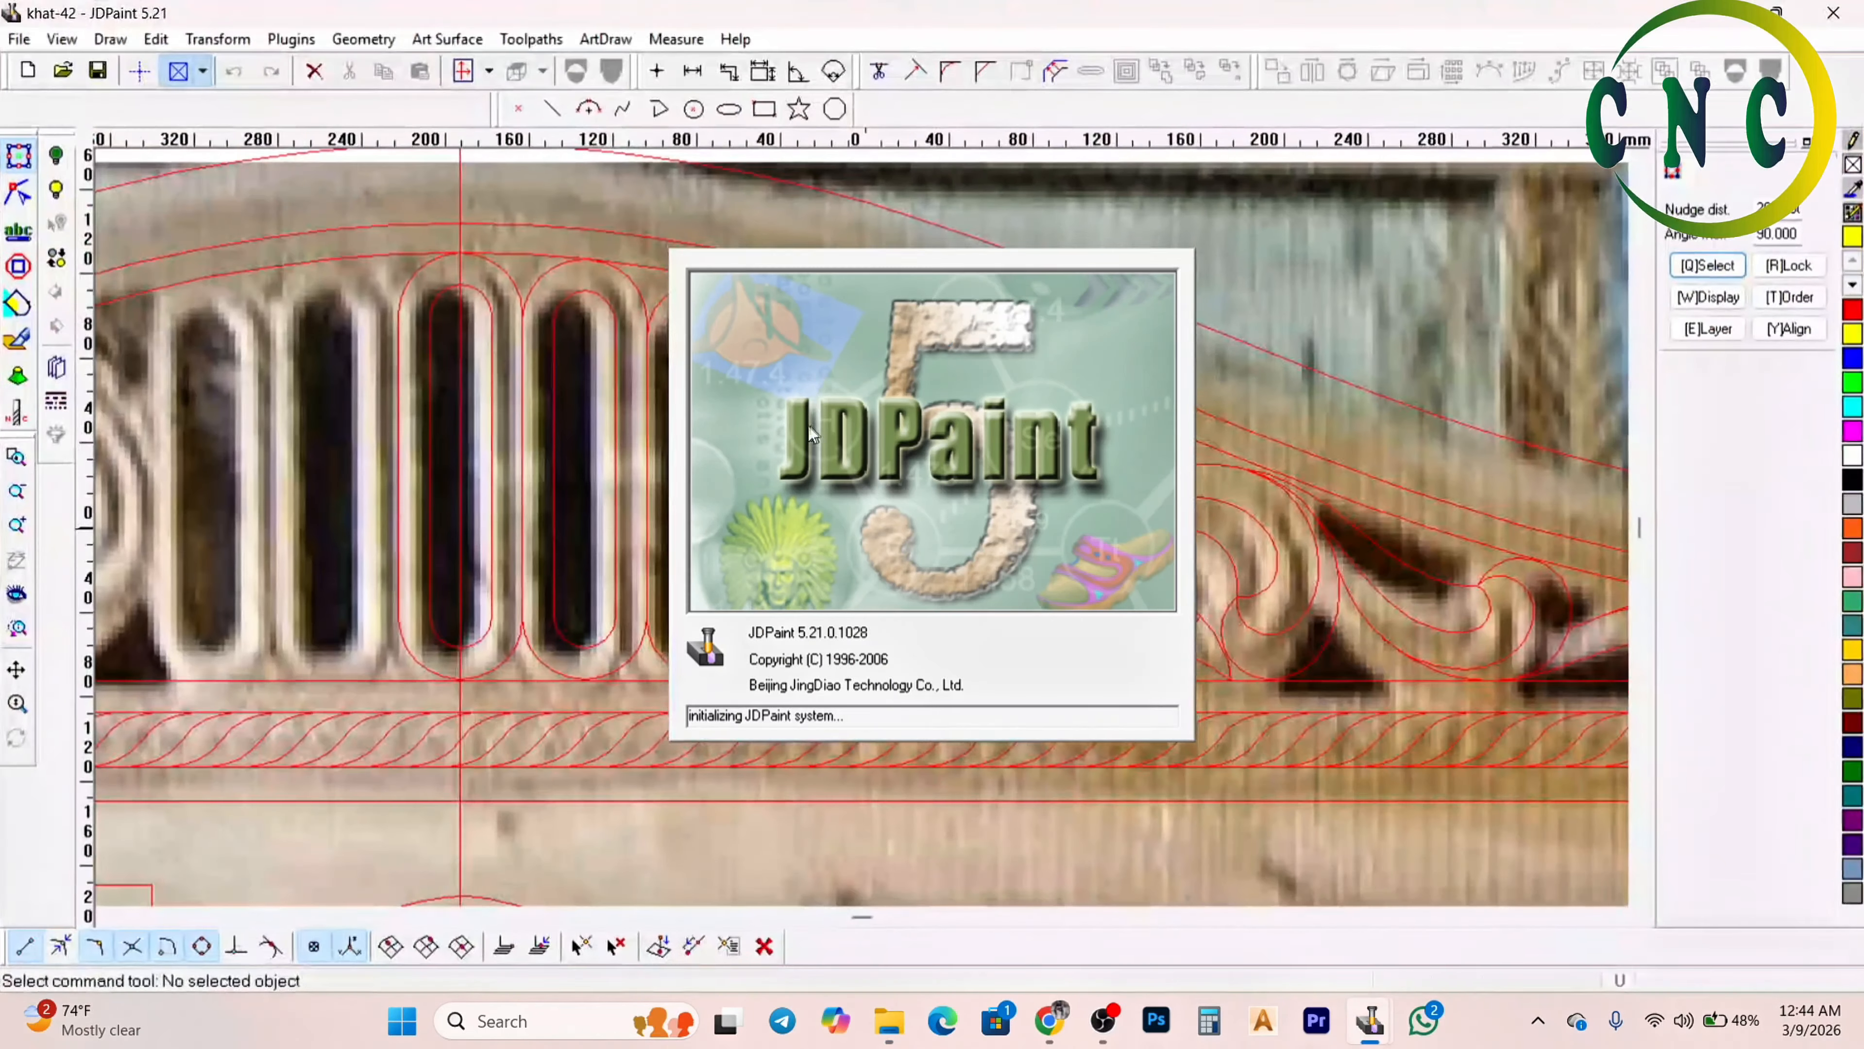
{"action": "scroll", "coordinate": [827, 433], "scroll_direction": "up", "scroll_amount": 3}
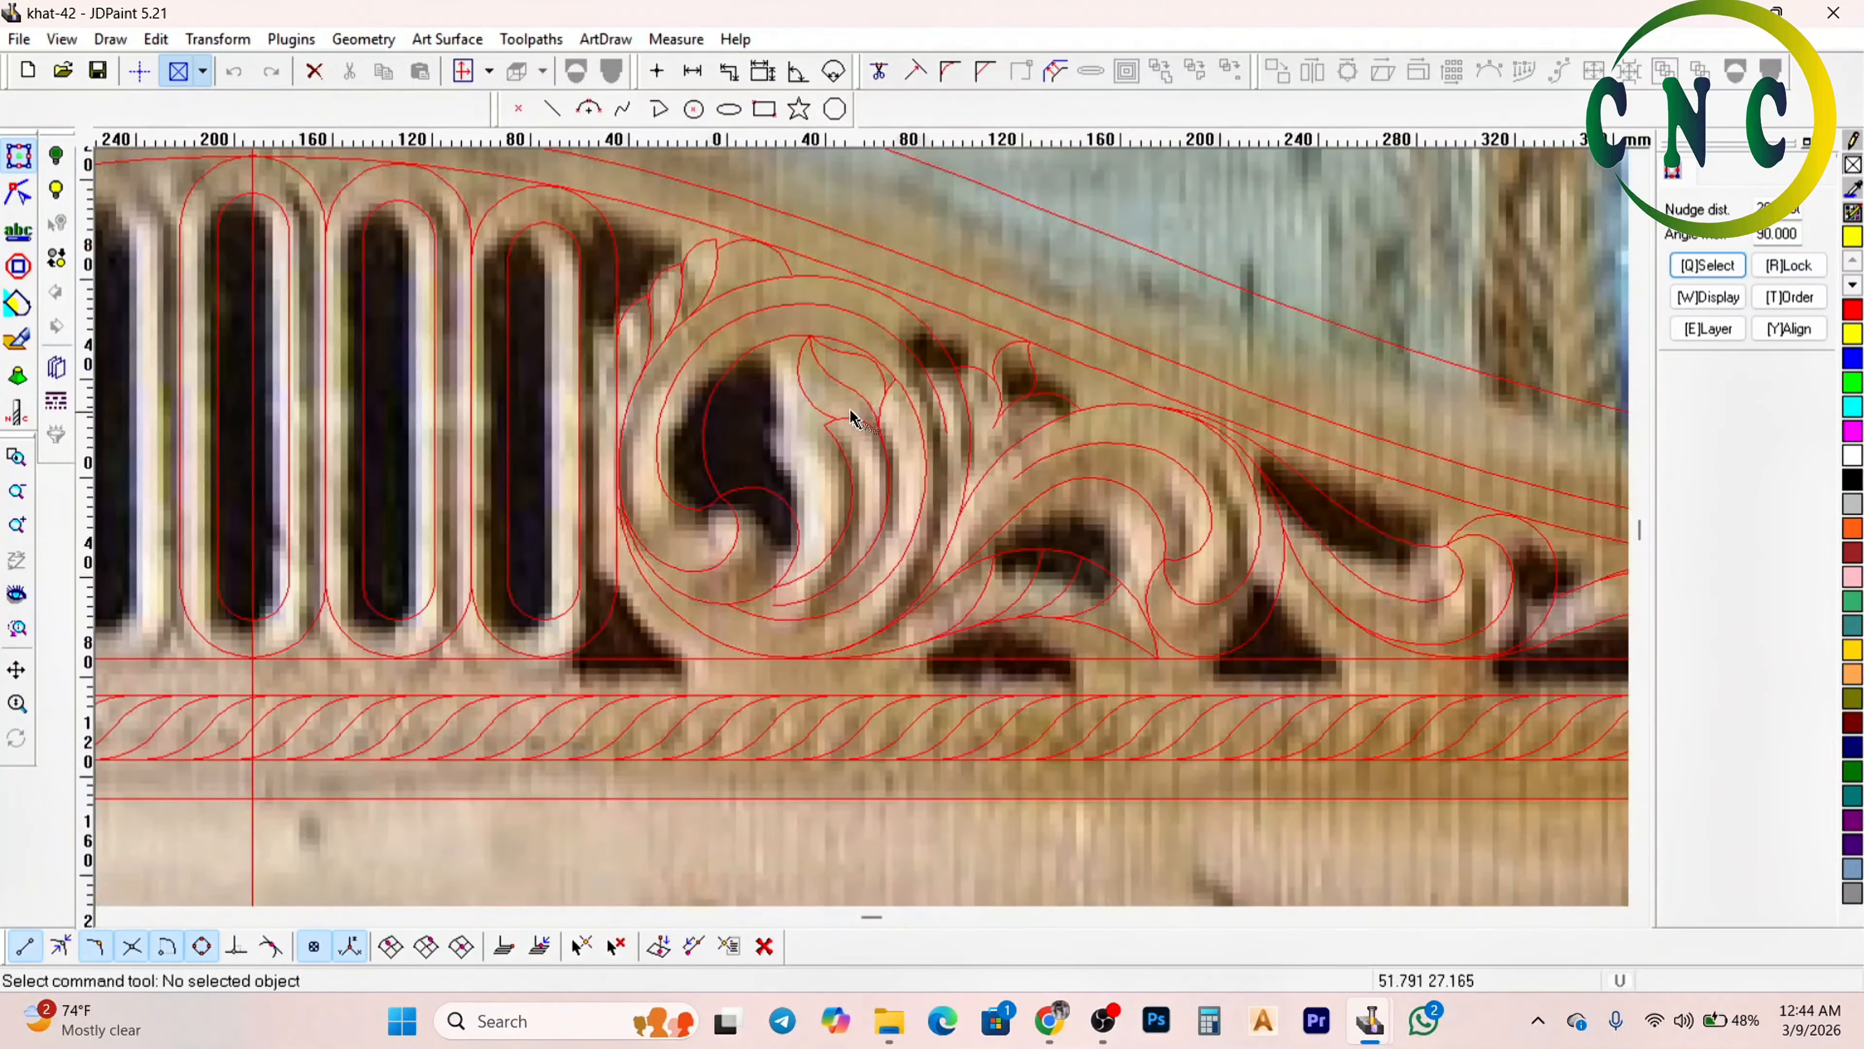
{"action": "scroll", "coordinate": [844, 415], "scroll_direction": "down", "scroll_amount": 3}
{"action": "left_click", "coordinate": [1832, 13]}
Open the khat-48 document from the khat file folder, view its panel layouts and close it
{"action": "scroll", "coordinate": [308, 588], "scroll_direction": "down", "scroll_amount": 2}
{"action": "double_click", "coordinate": [294, 540]}
{"action": "scroll", "coordinate": [771, 490], "scroll_direction": "down", "scroll_amount": 1}
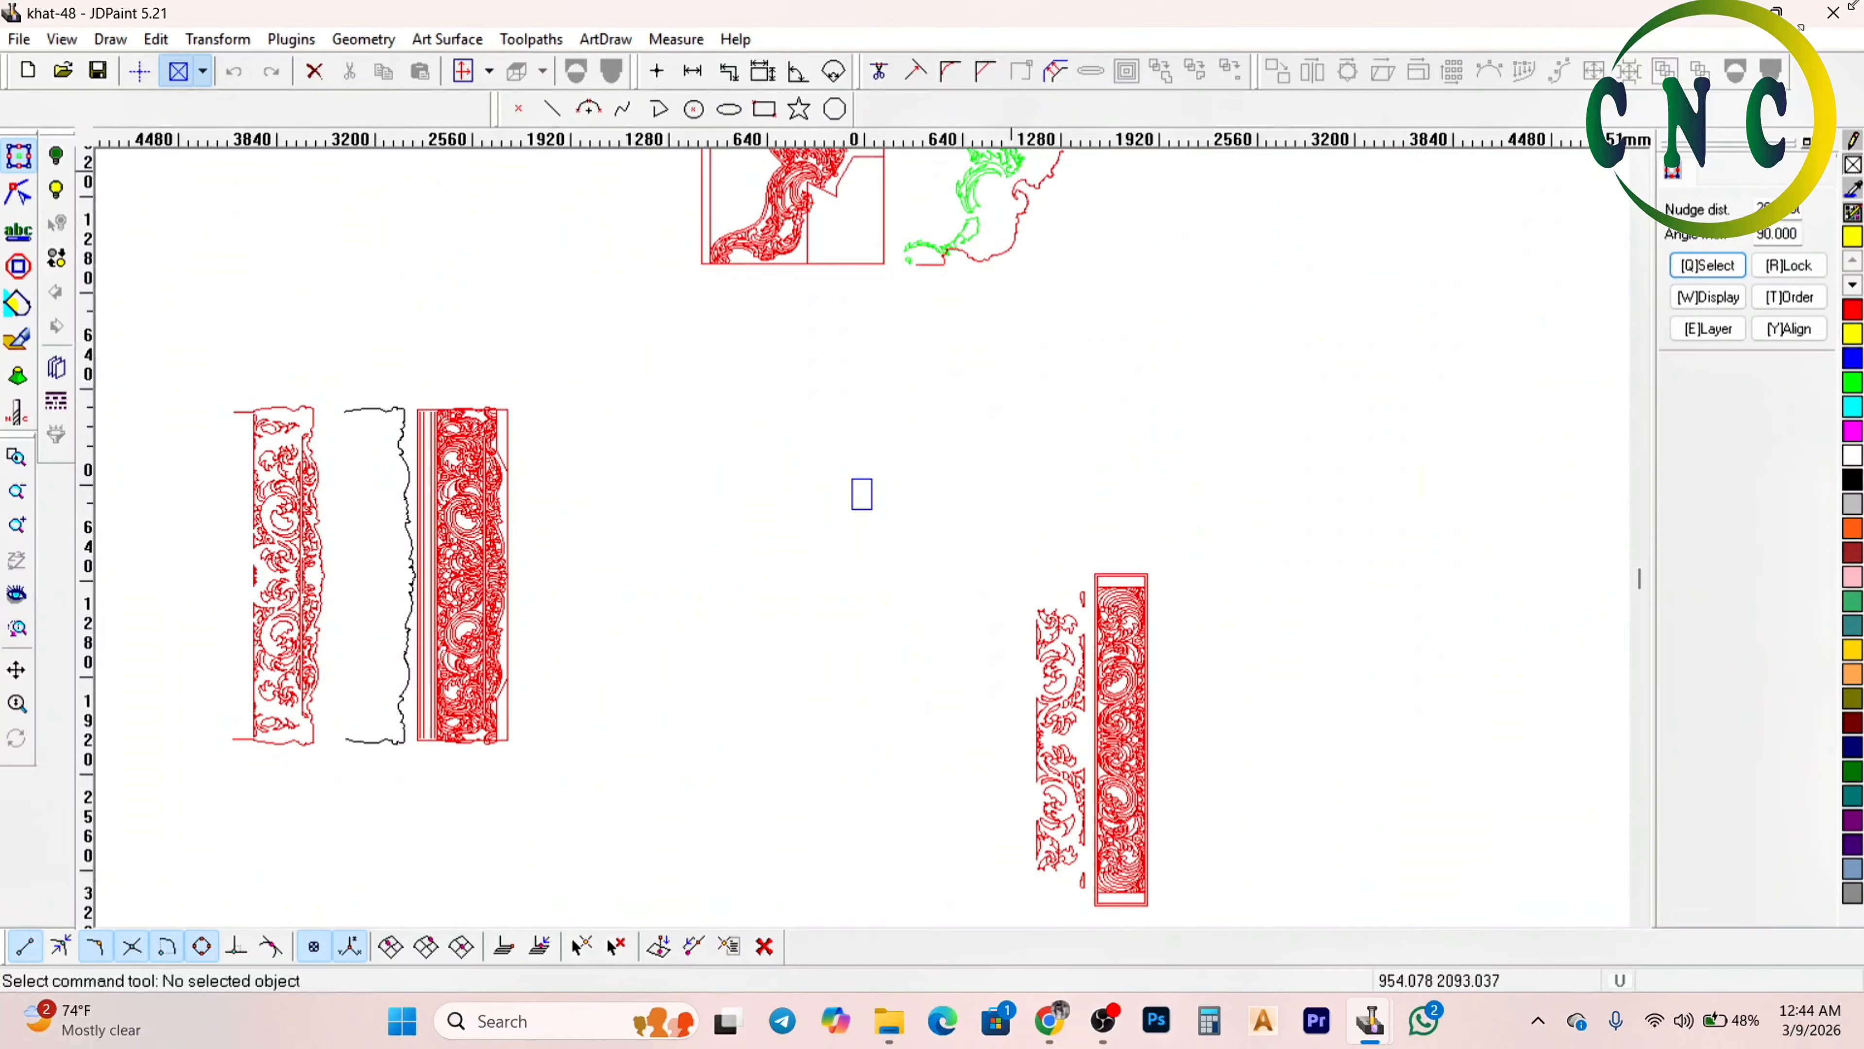
{"action": "left_click", "coordinate": [1832, 13]}
Open the khat-49 document, view its full set of headboard and panel layouts and close it
{"action": "left_click", "coordinate": [304, 579]}
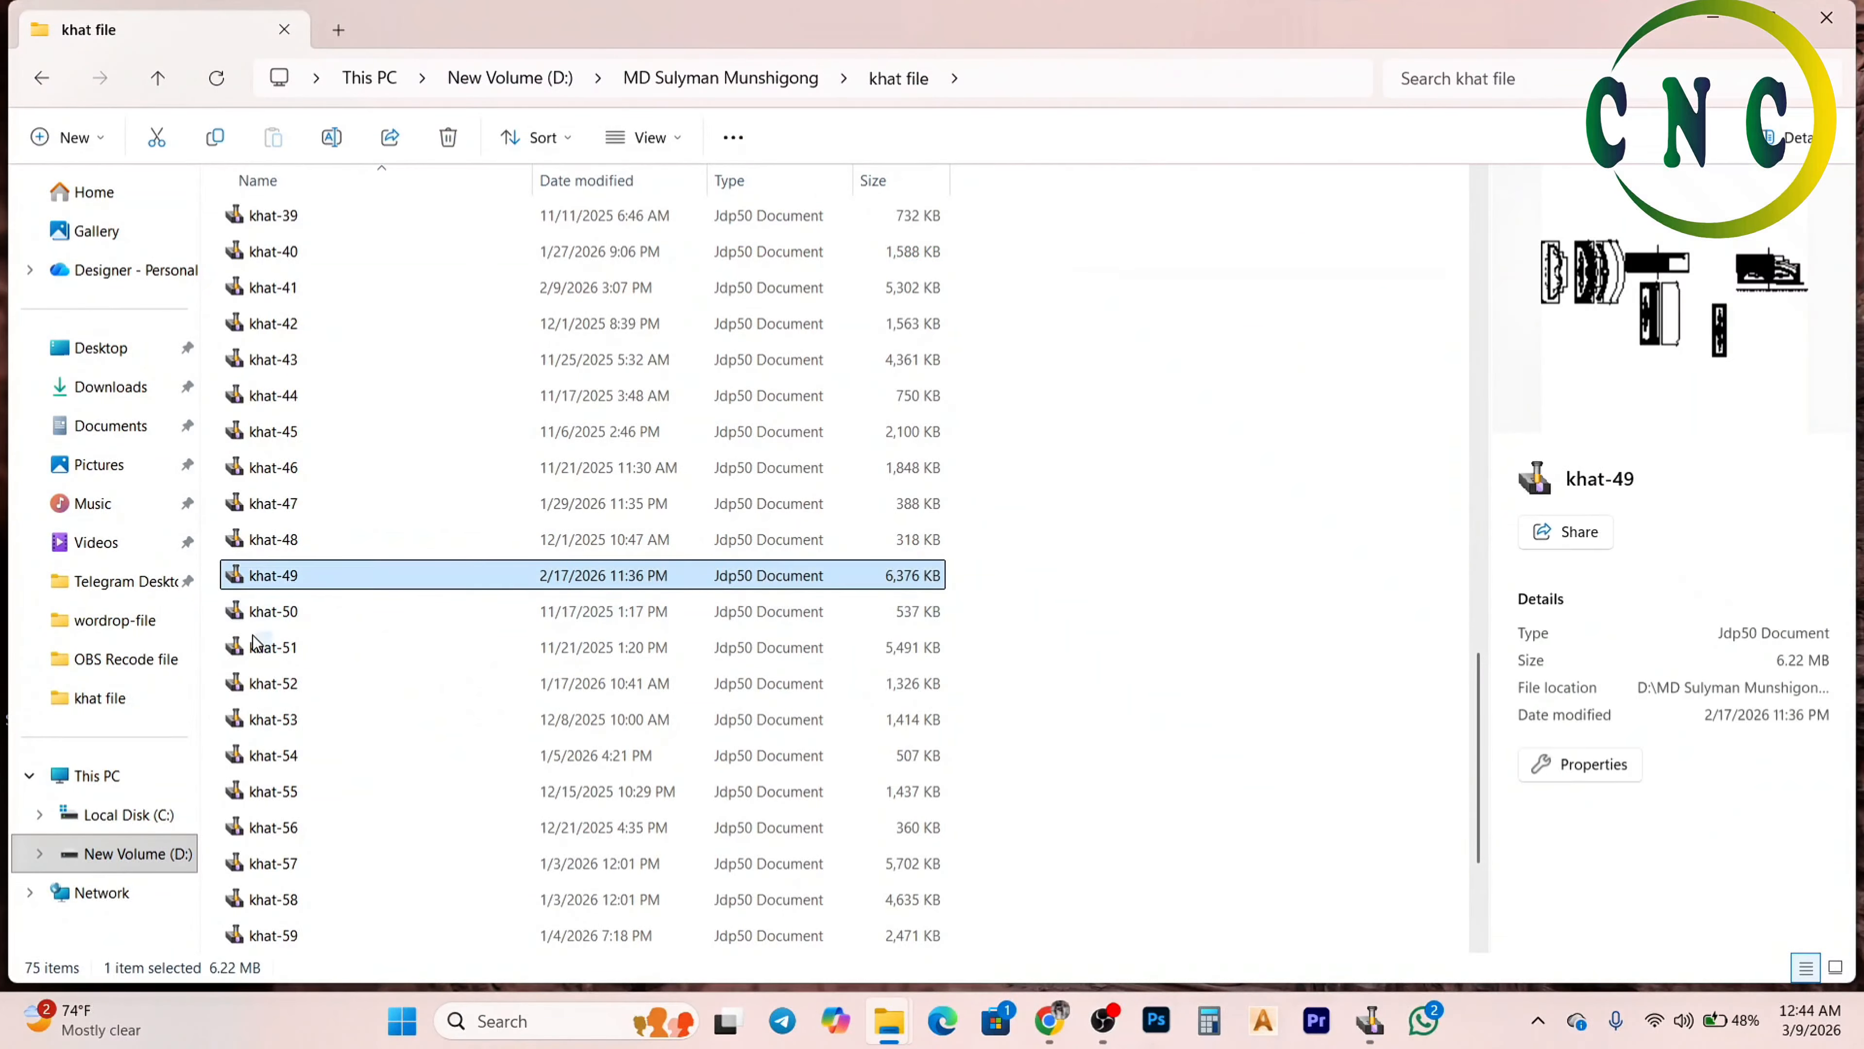
{"action": "double_click", "coordinate": [270, 575]}
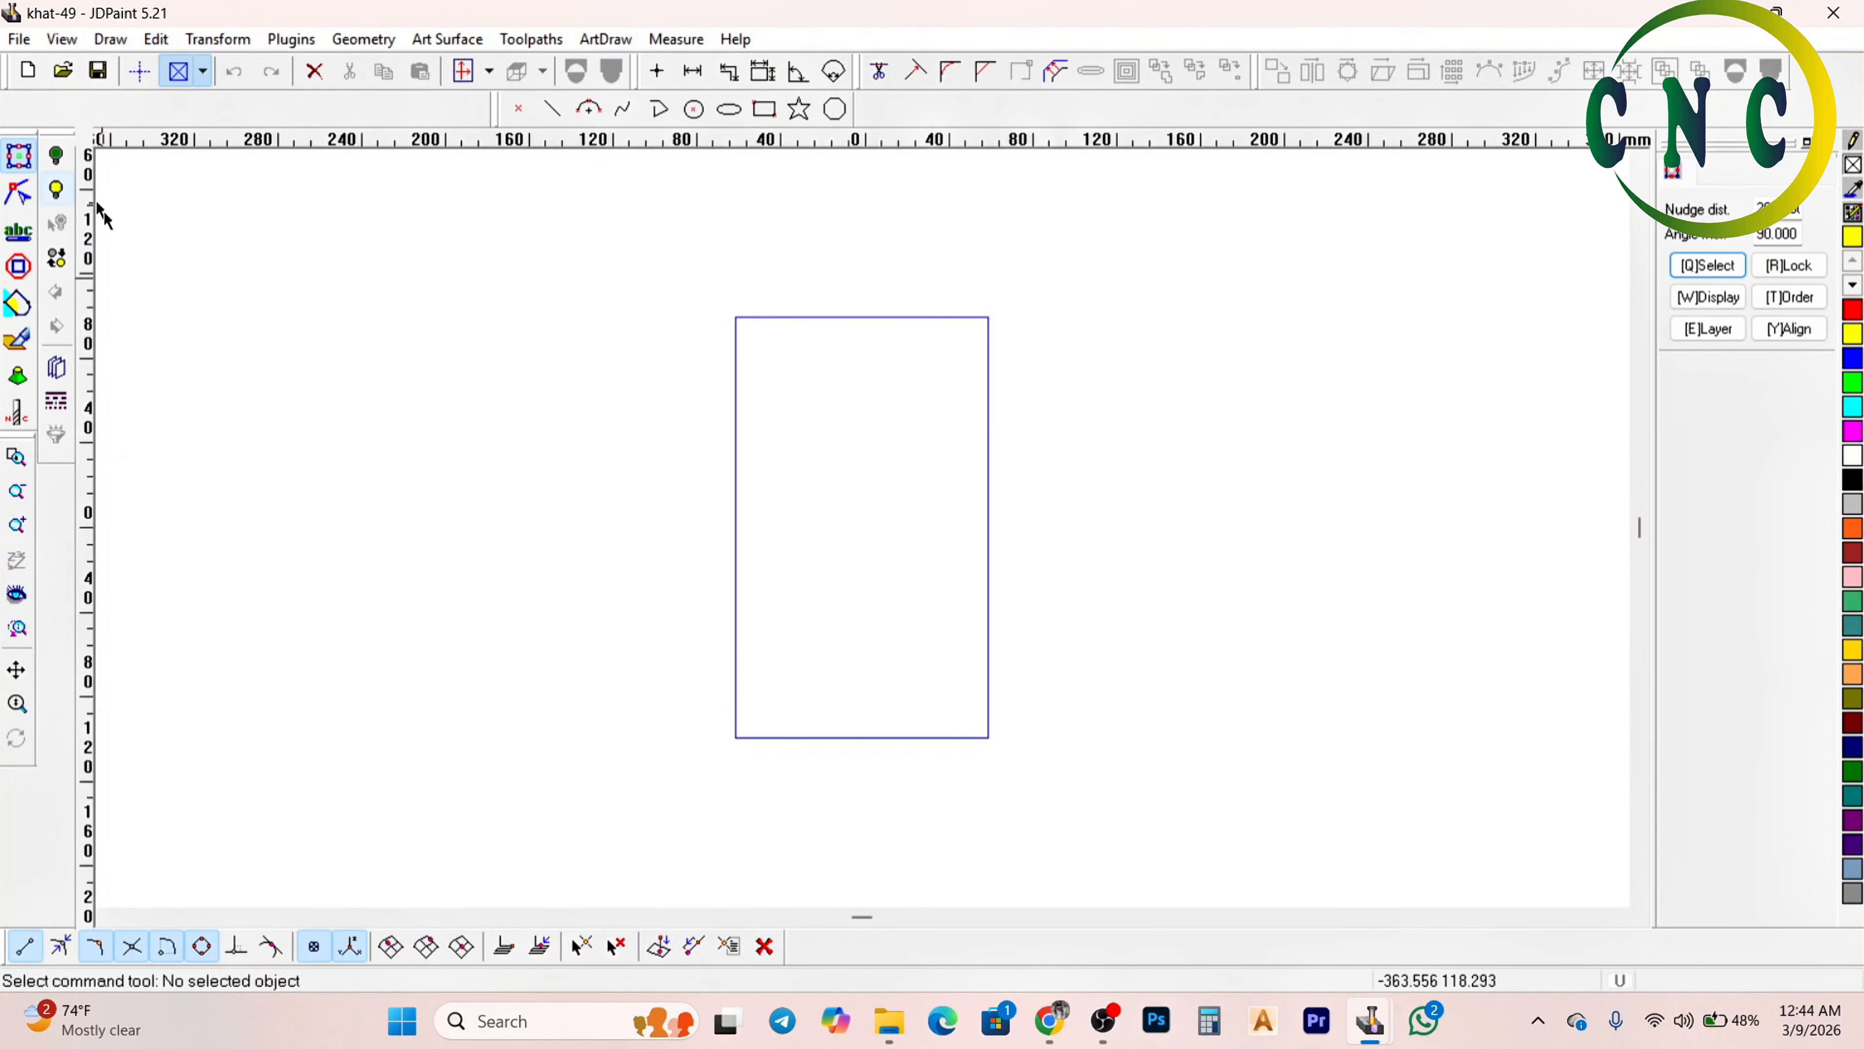
{"action": "scroll", "coordinate": [561, 544], "scroll_direction": "down", "scroll_amount": 8}
{"action": "scroll", "coordinate": [541, 457], "scroll_direction": "down", "scroll_amount": 2}
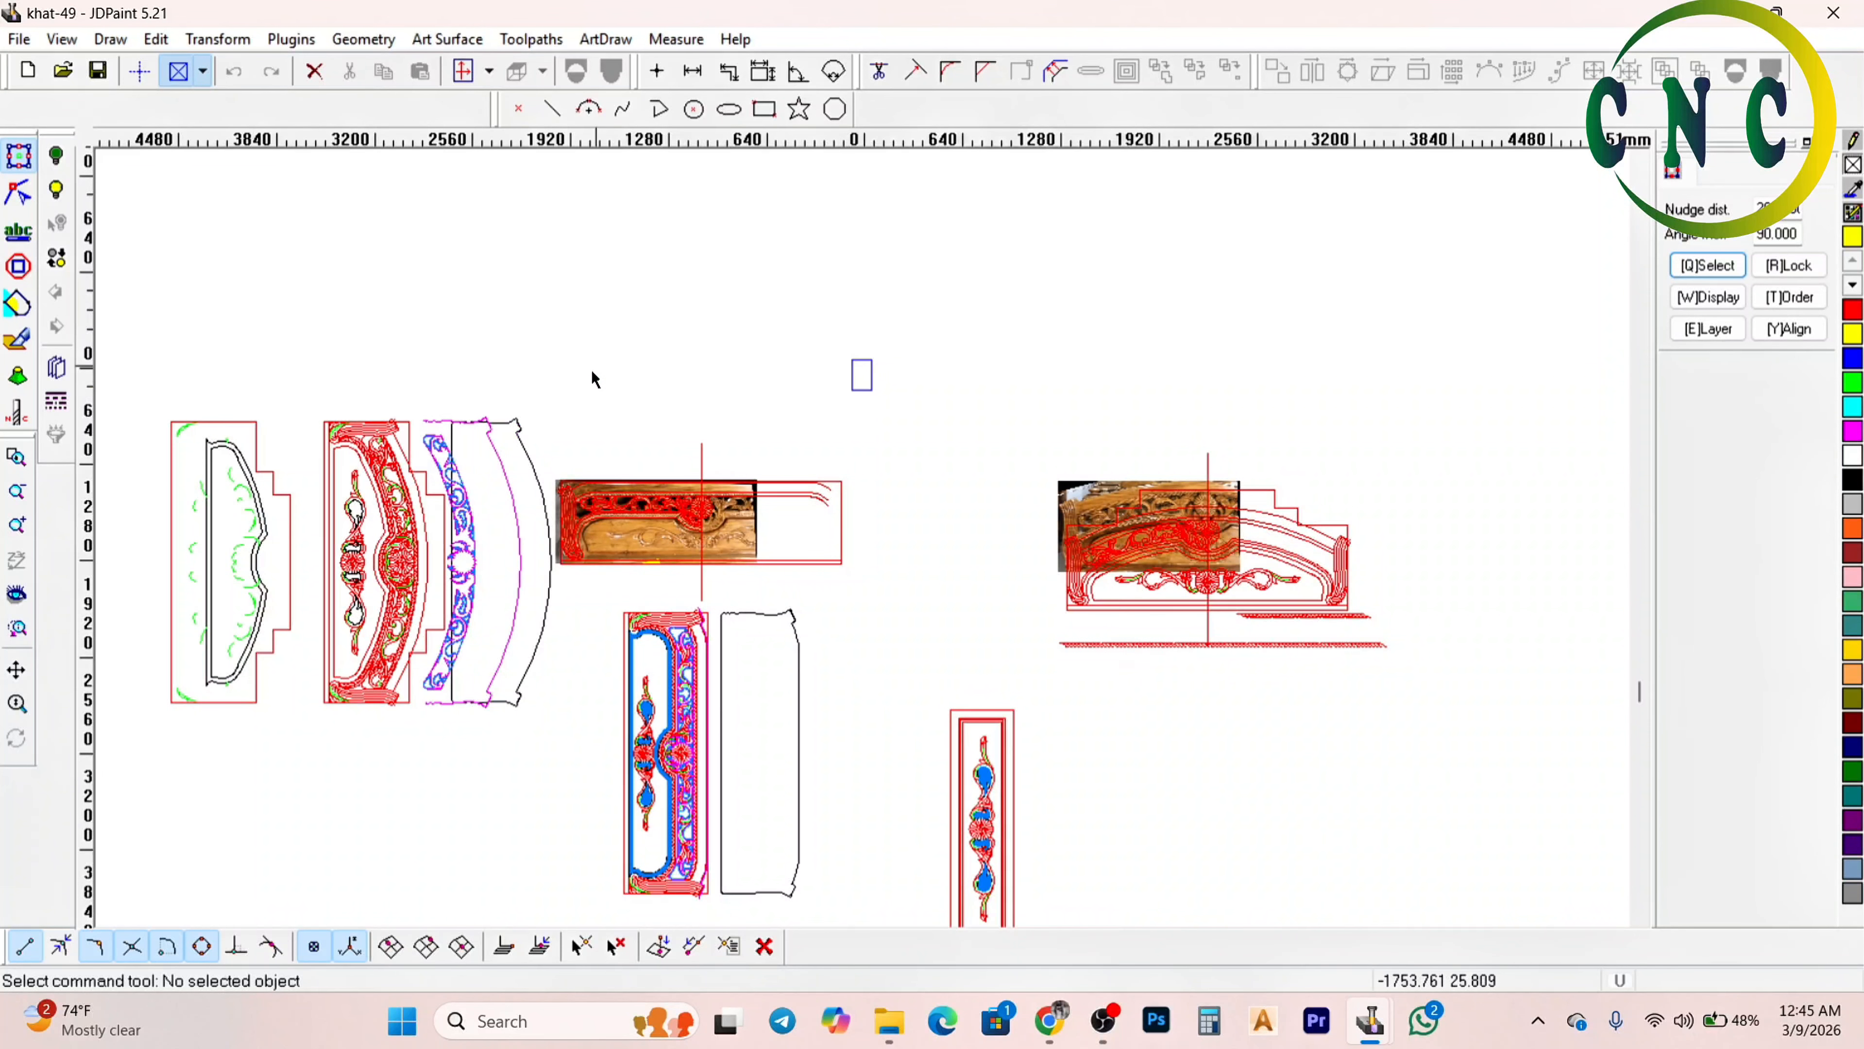
{"action": "left_click", "coordinate": [1834, 11]}
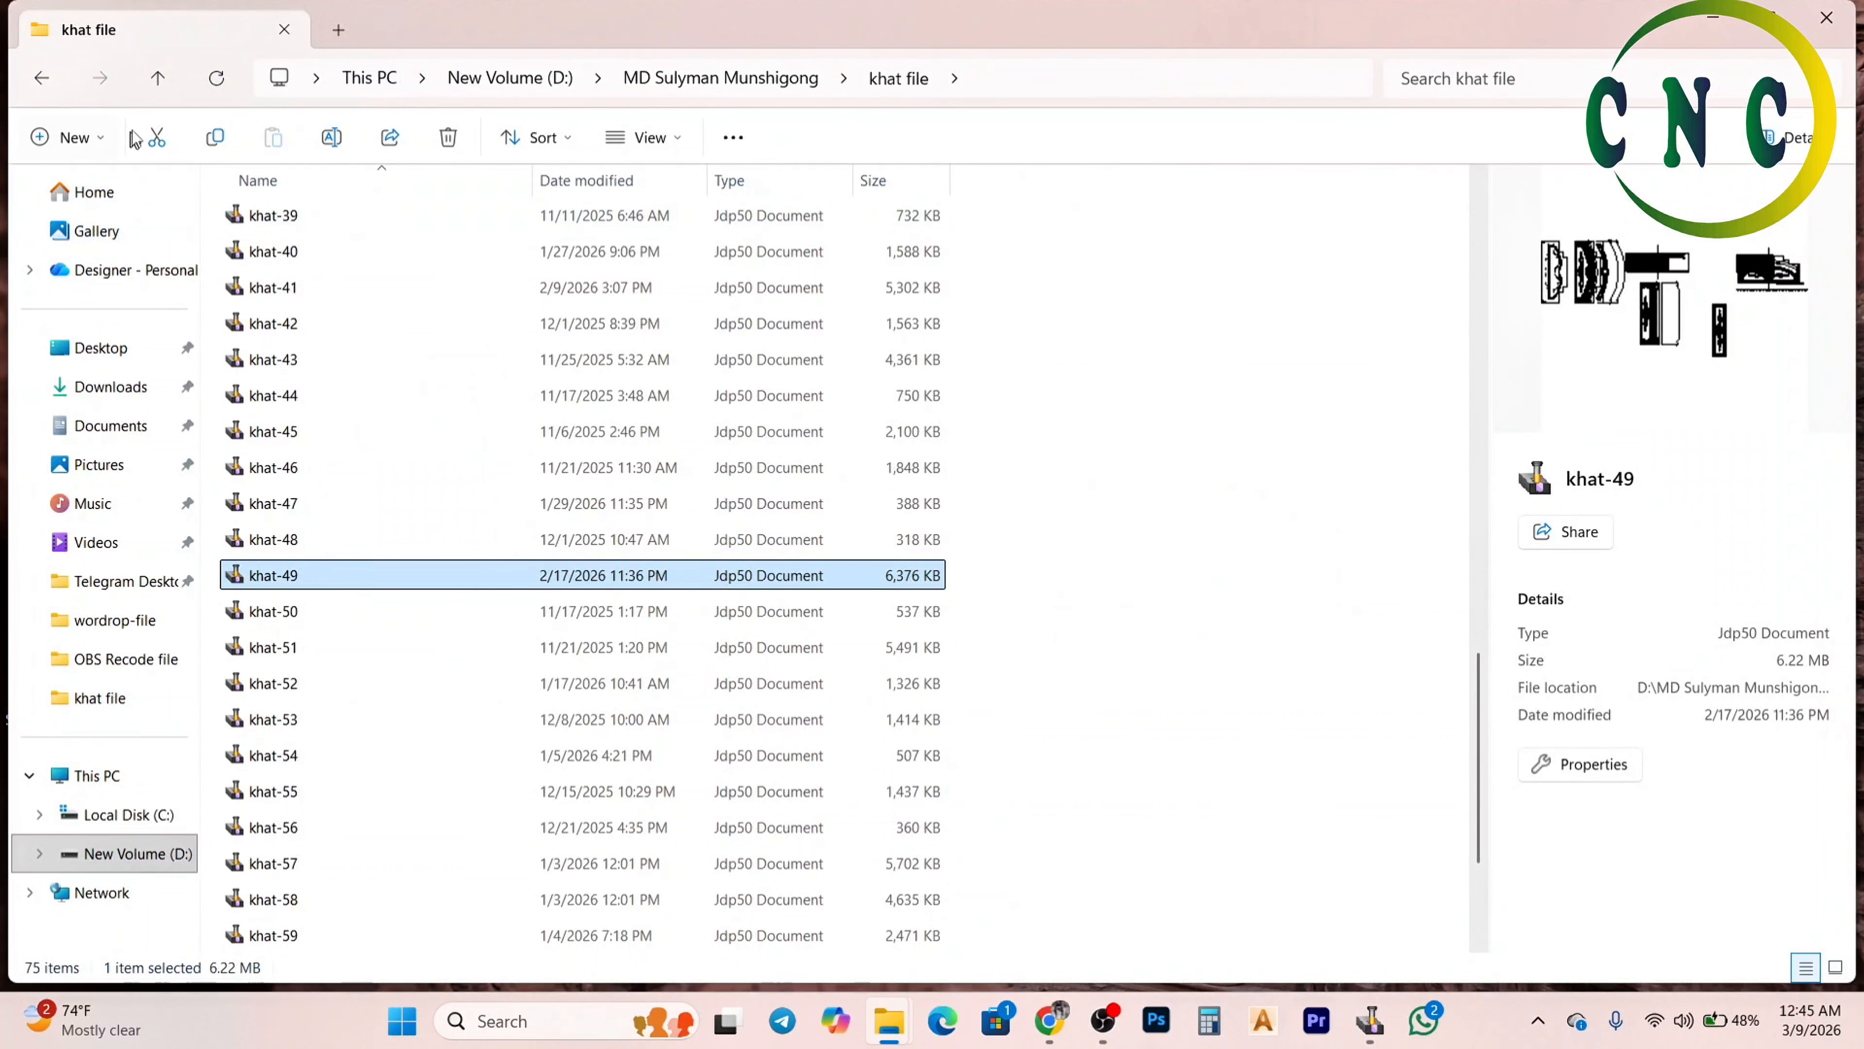
Leave the khat file folder, browse into the nested sofa-file folder and open the sofa-03 document
{"action": "left_click", "coordinate": [157, 78]}
{"action": "scroll", "coordinate": [400, 908], "scroll_direction": "down", "scroll_amount": 2}
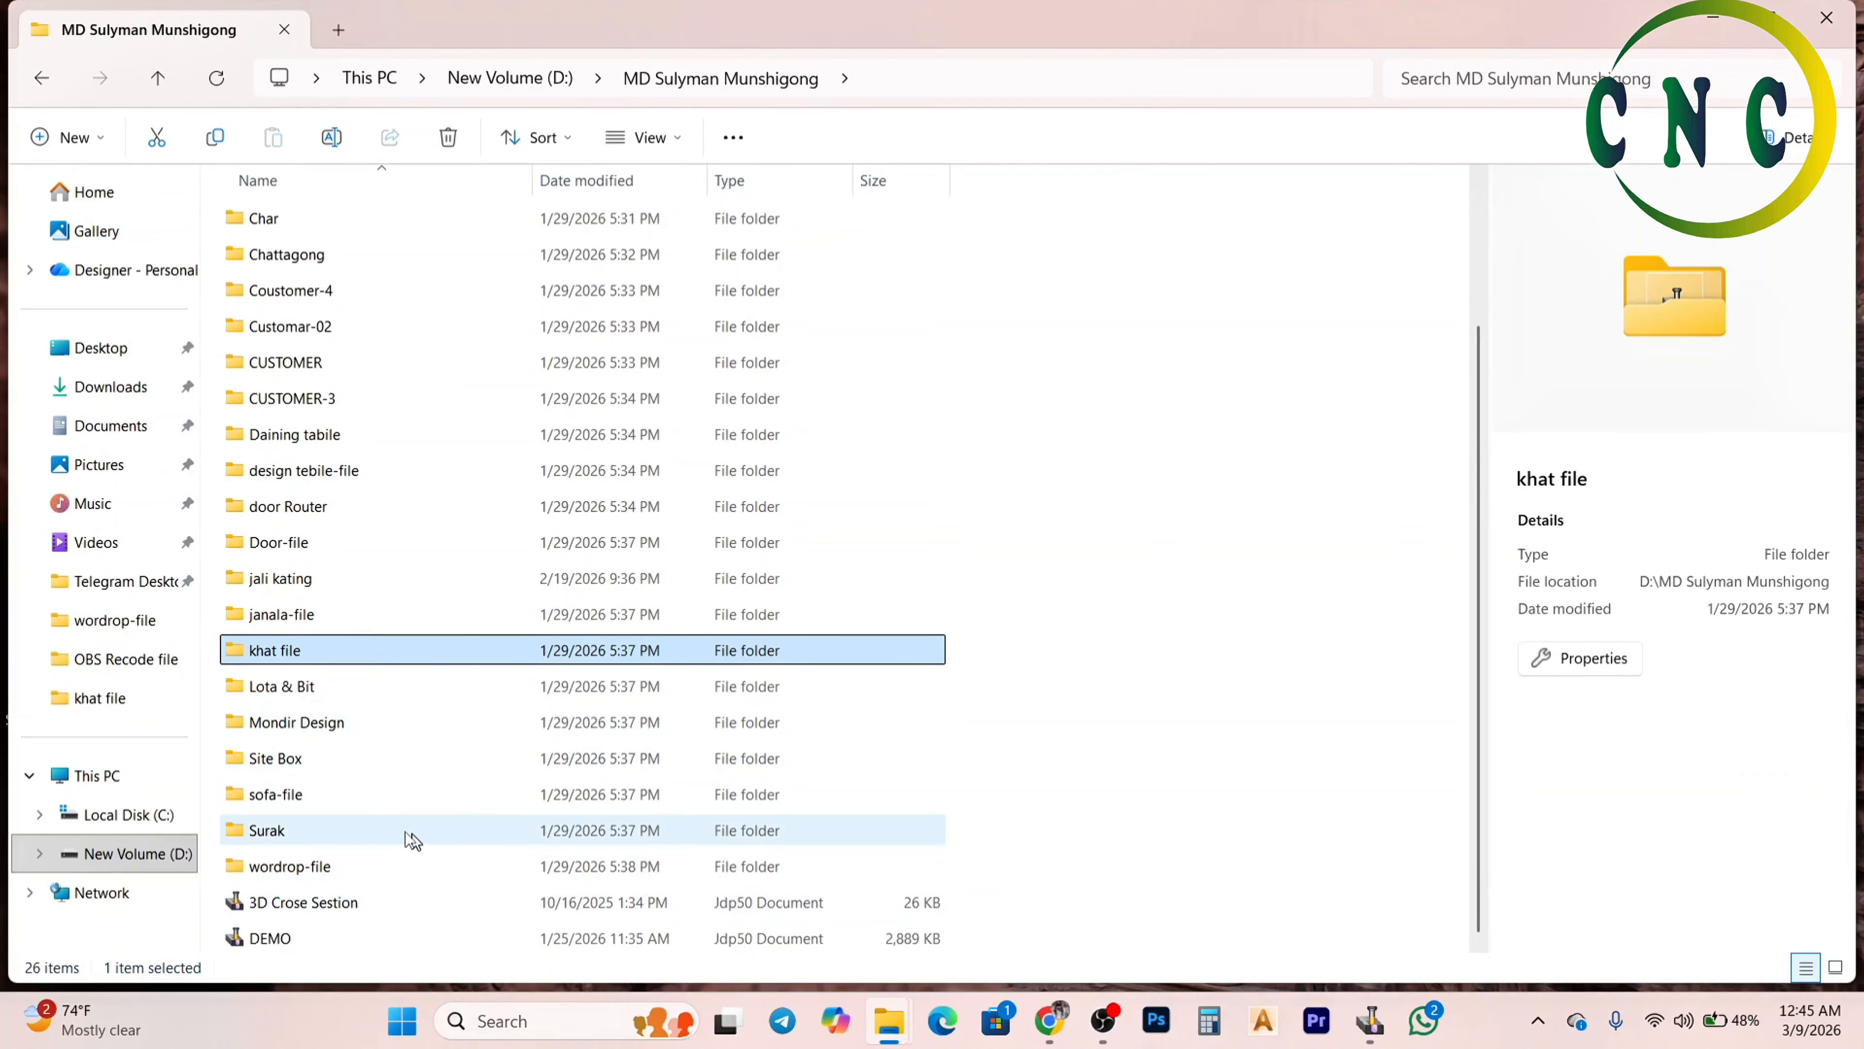
{"action": "double_click", "coordinate": [272, 786]}
{"action": "double_click", "coordinate": [299, 224]}
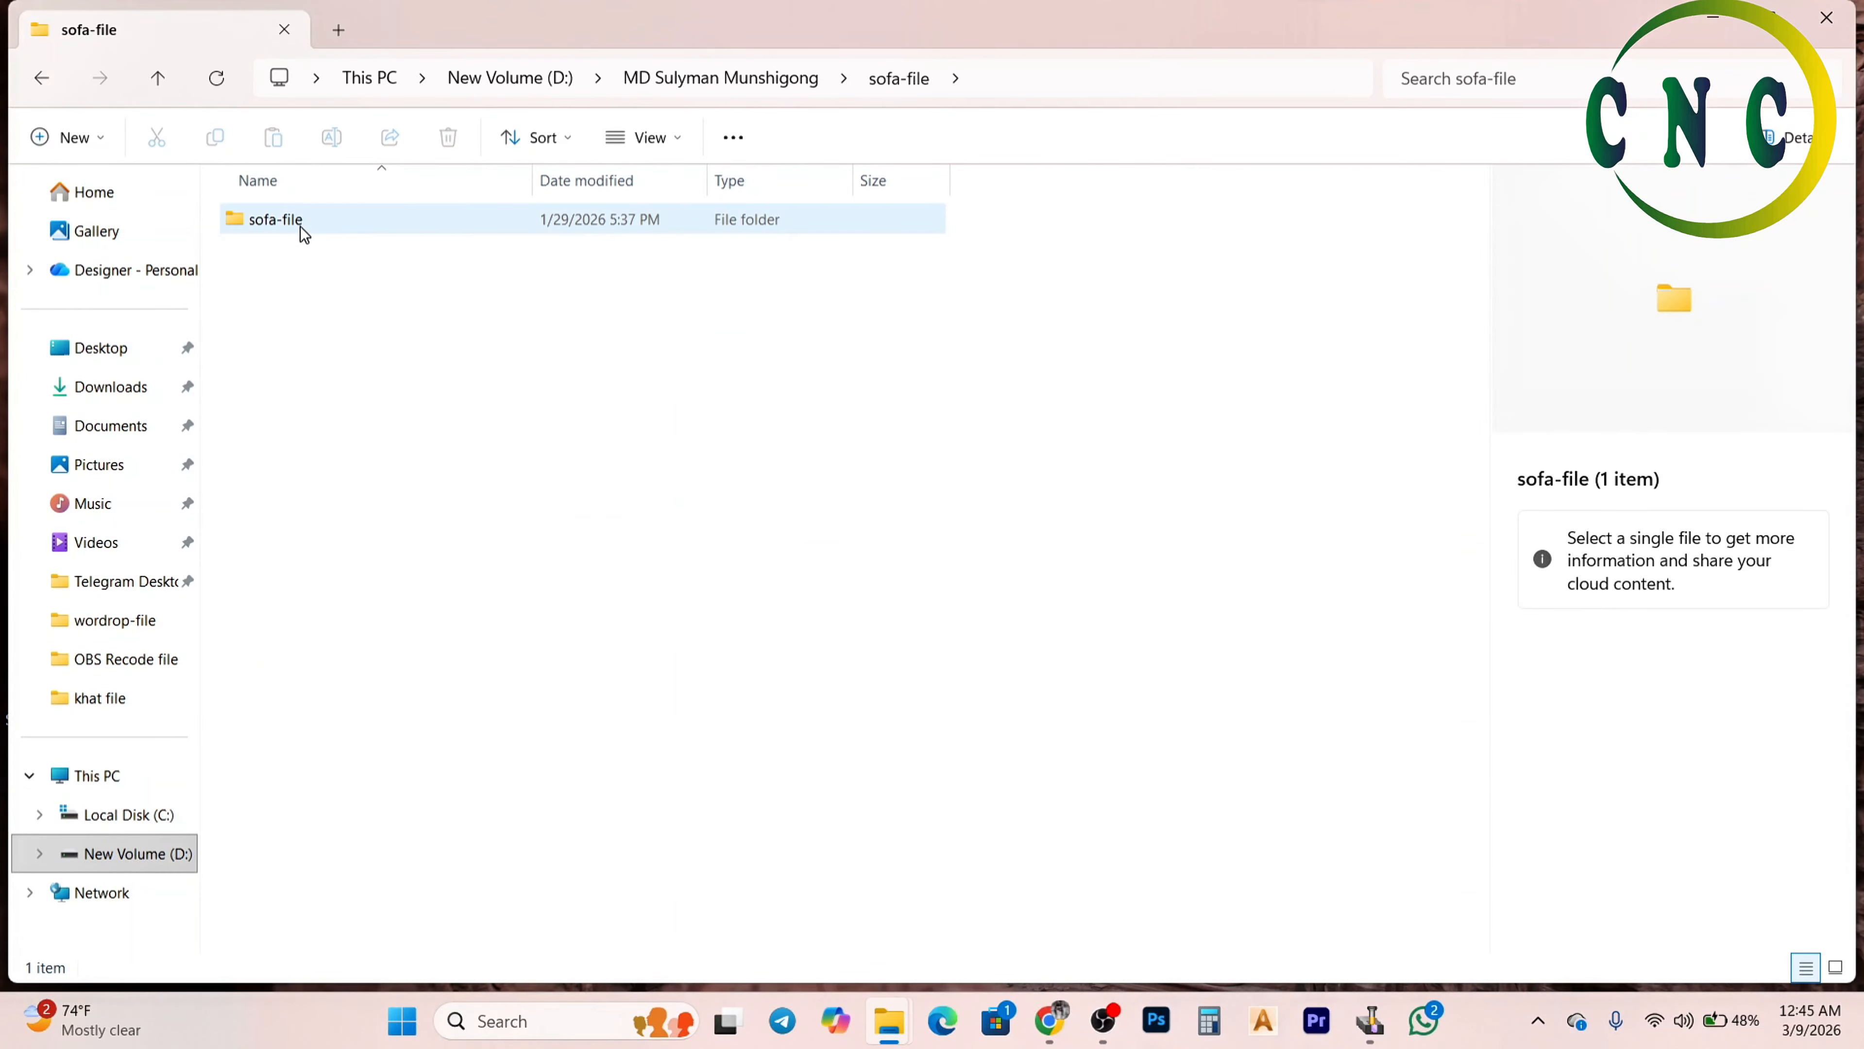
{"action": "double_click", "coordinate": [294, 289]}
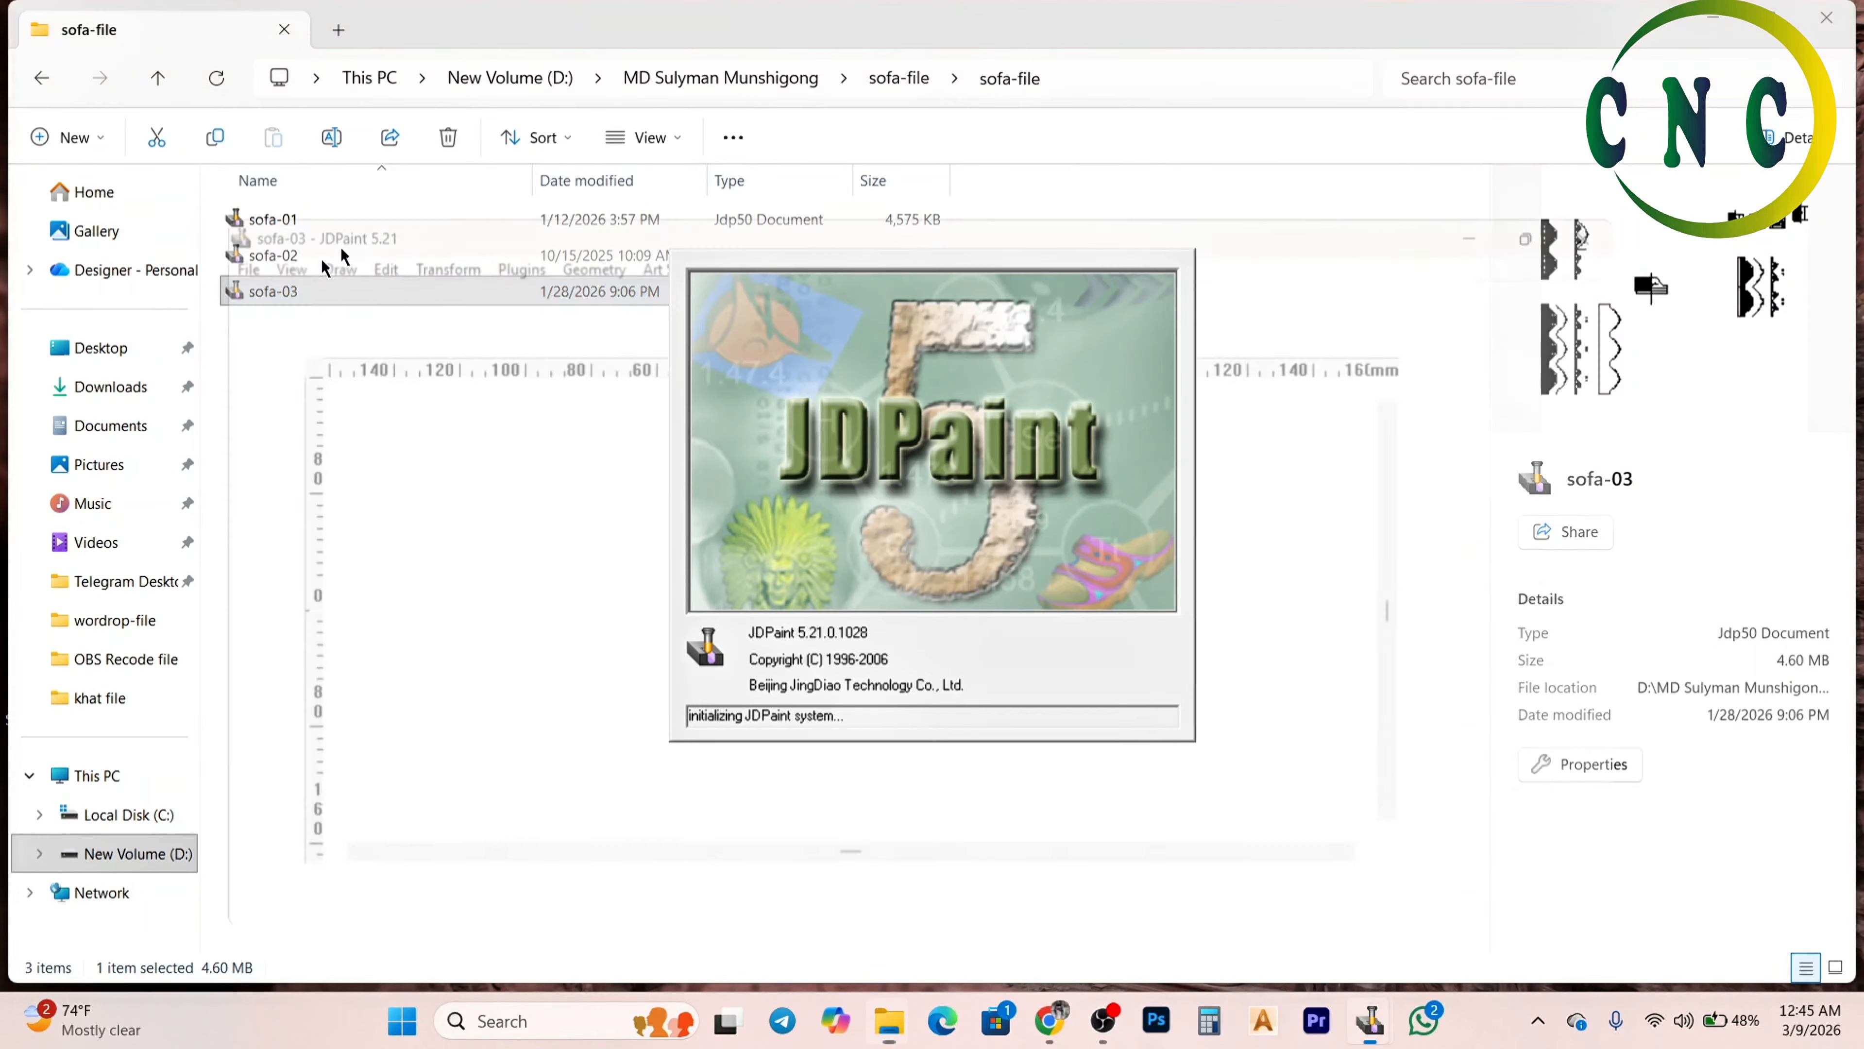
View the sofa-03 layouts, close the document and check the sofa-02 and sofa-01 documents one by one
{"action": "scroll", "coordinate": [815, 587], "scroll_direction": "down", "scroll_amount": 2, "text": "ctrl"}
{"action": "scroll", "coordinate": [832, 664], "scroll_direction": "up", "scroll_amount": 8}
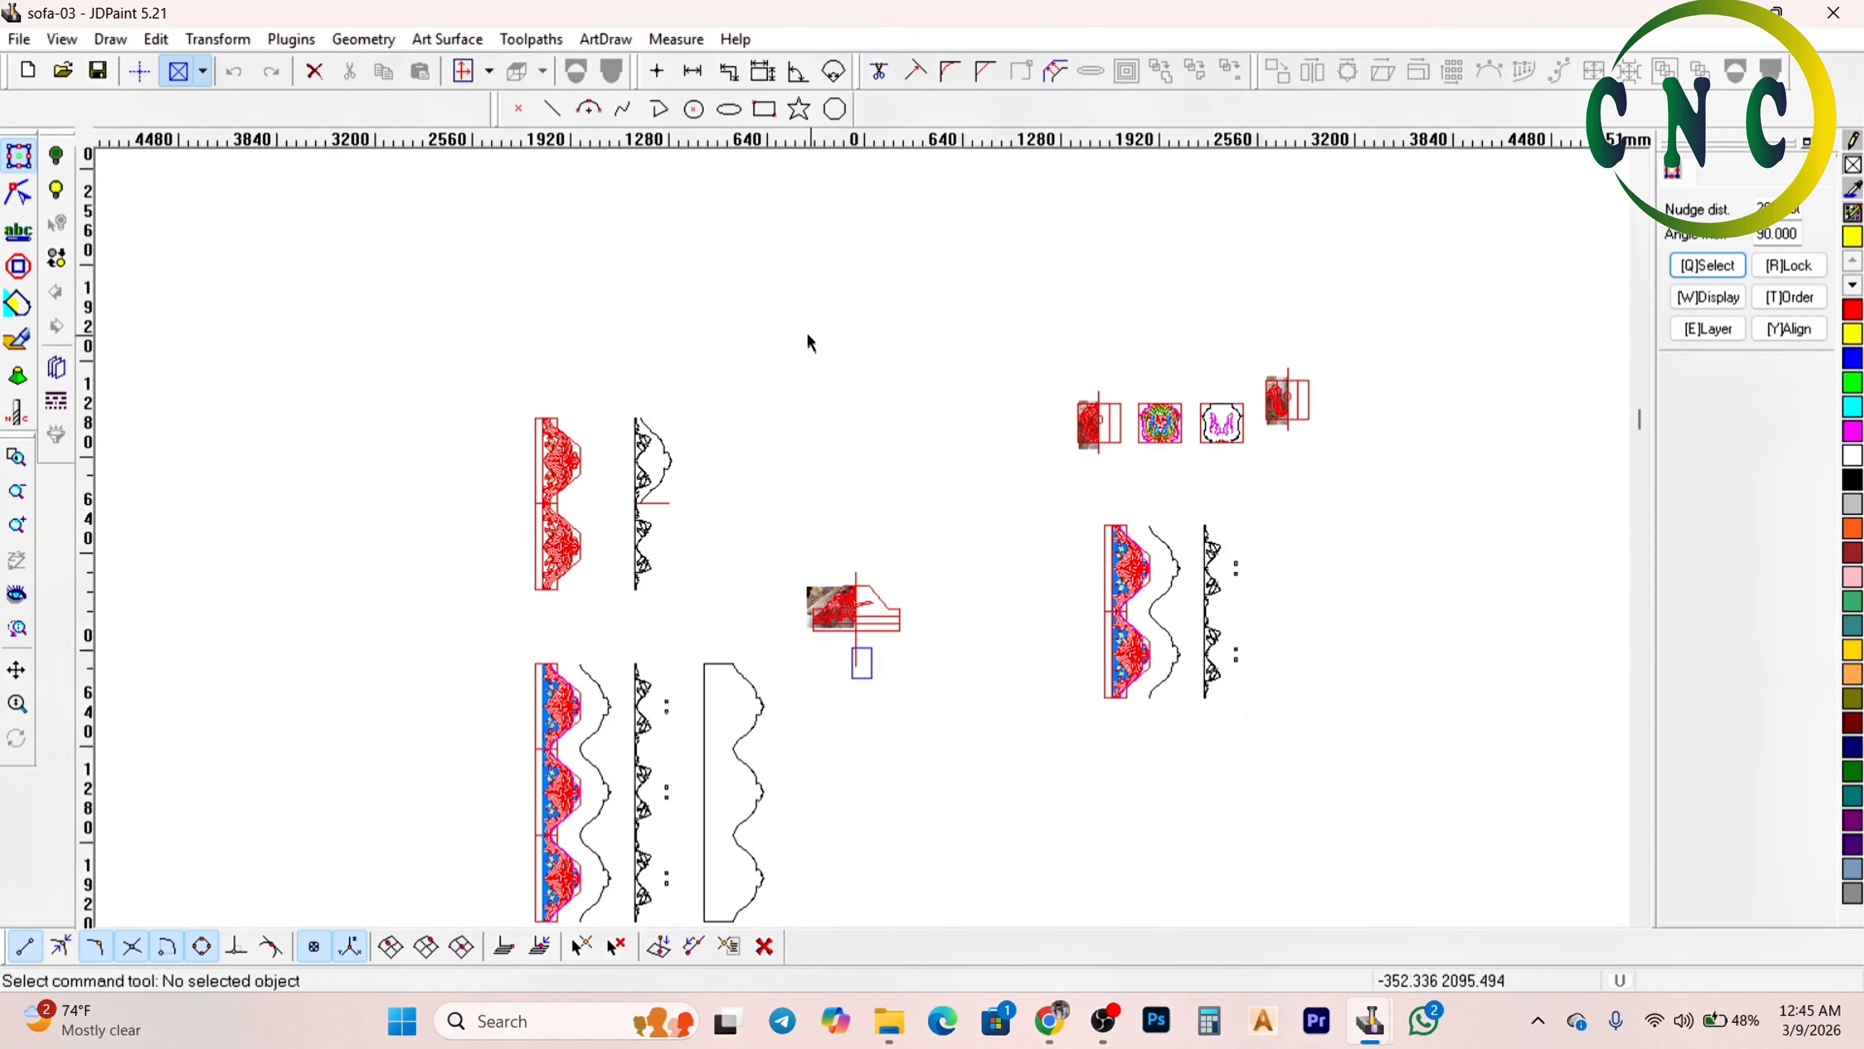
{"action": "scroll", "coordinate": [823, 374], "scroll_direction": "down", "scroll_amount": 3}
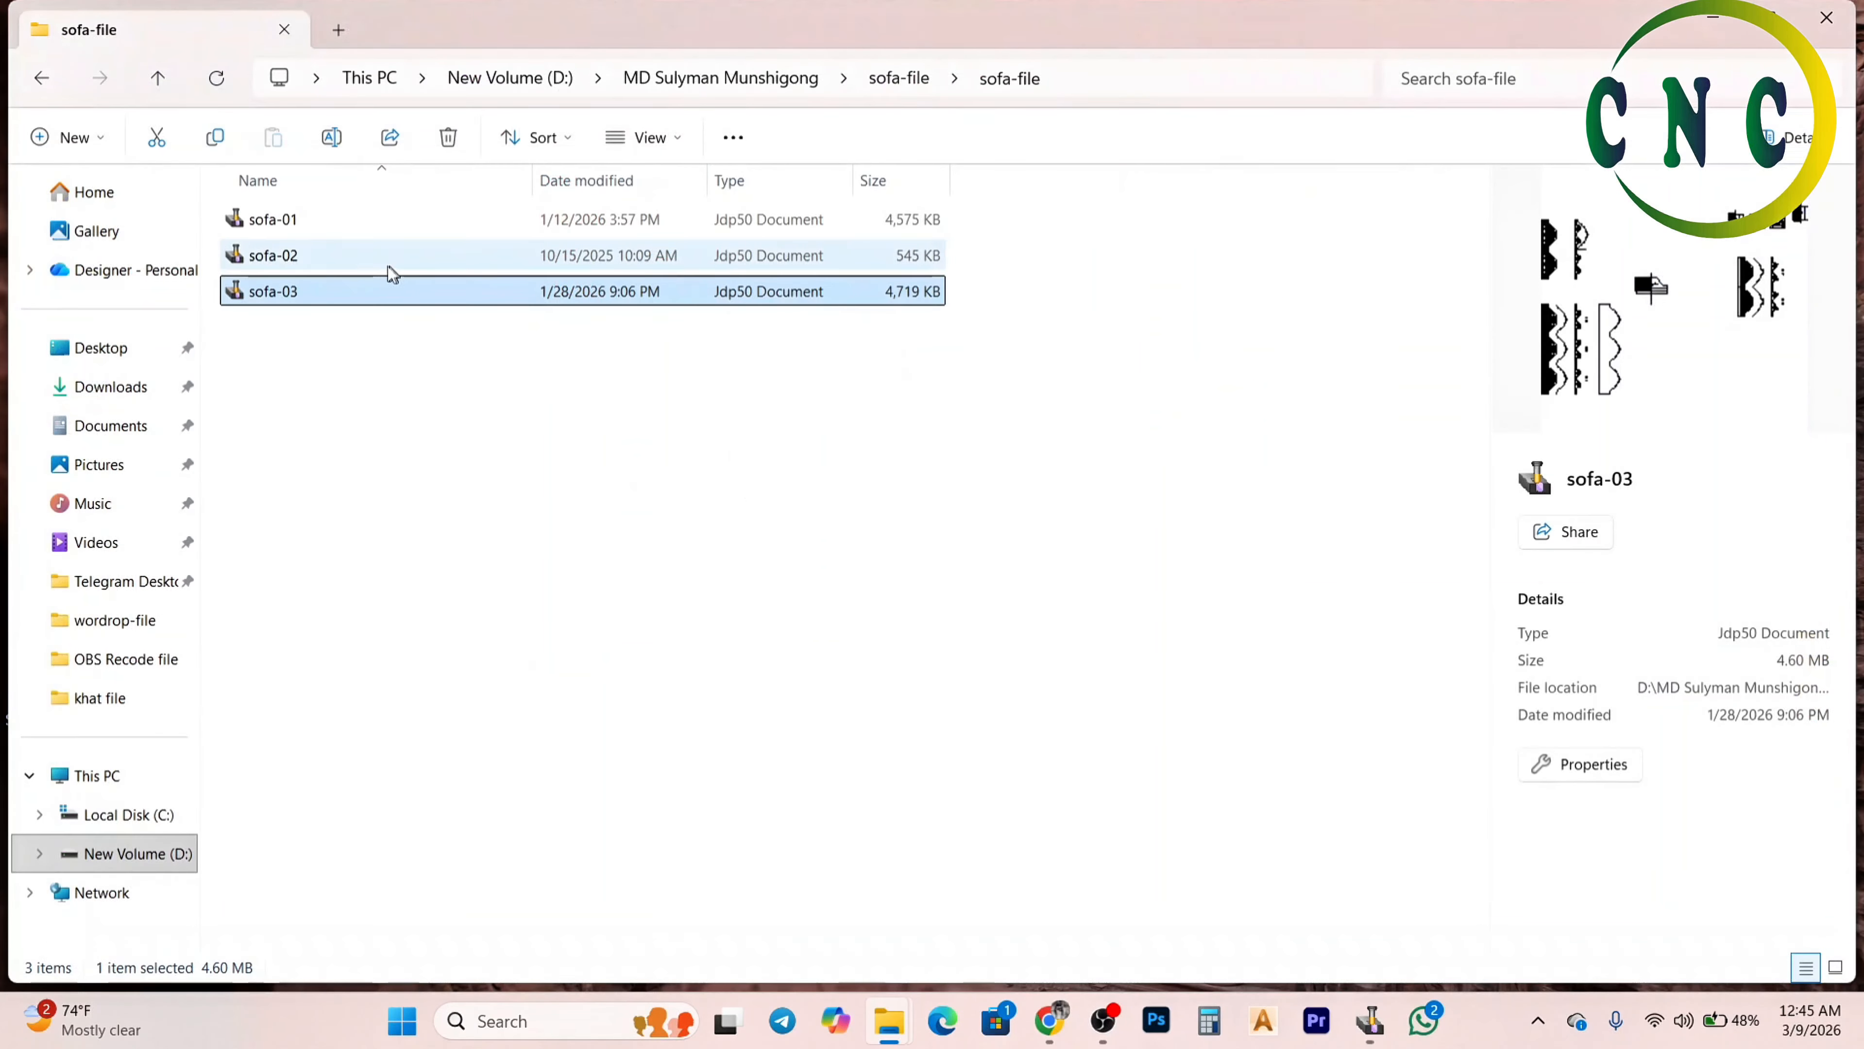
{"action": "double_click", "coordinate": [357, 253]}
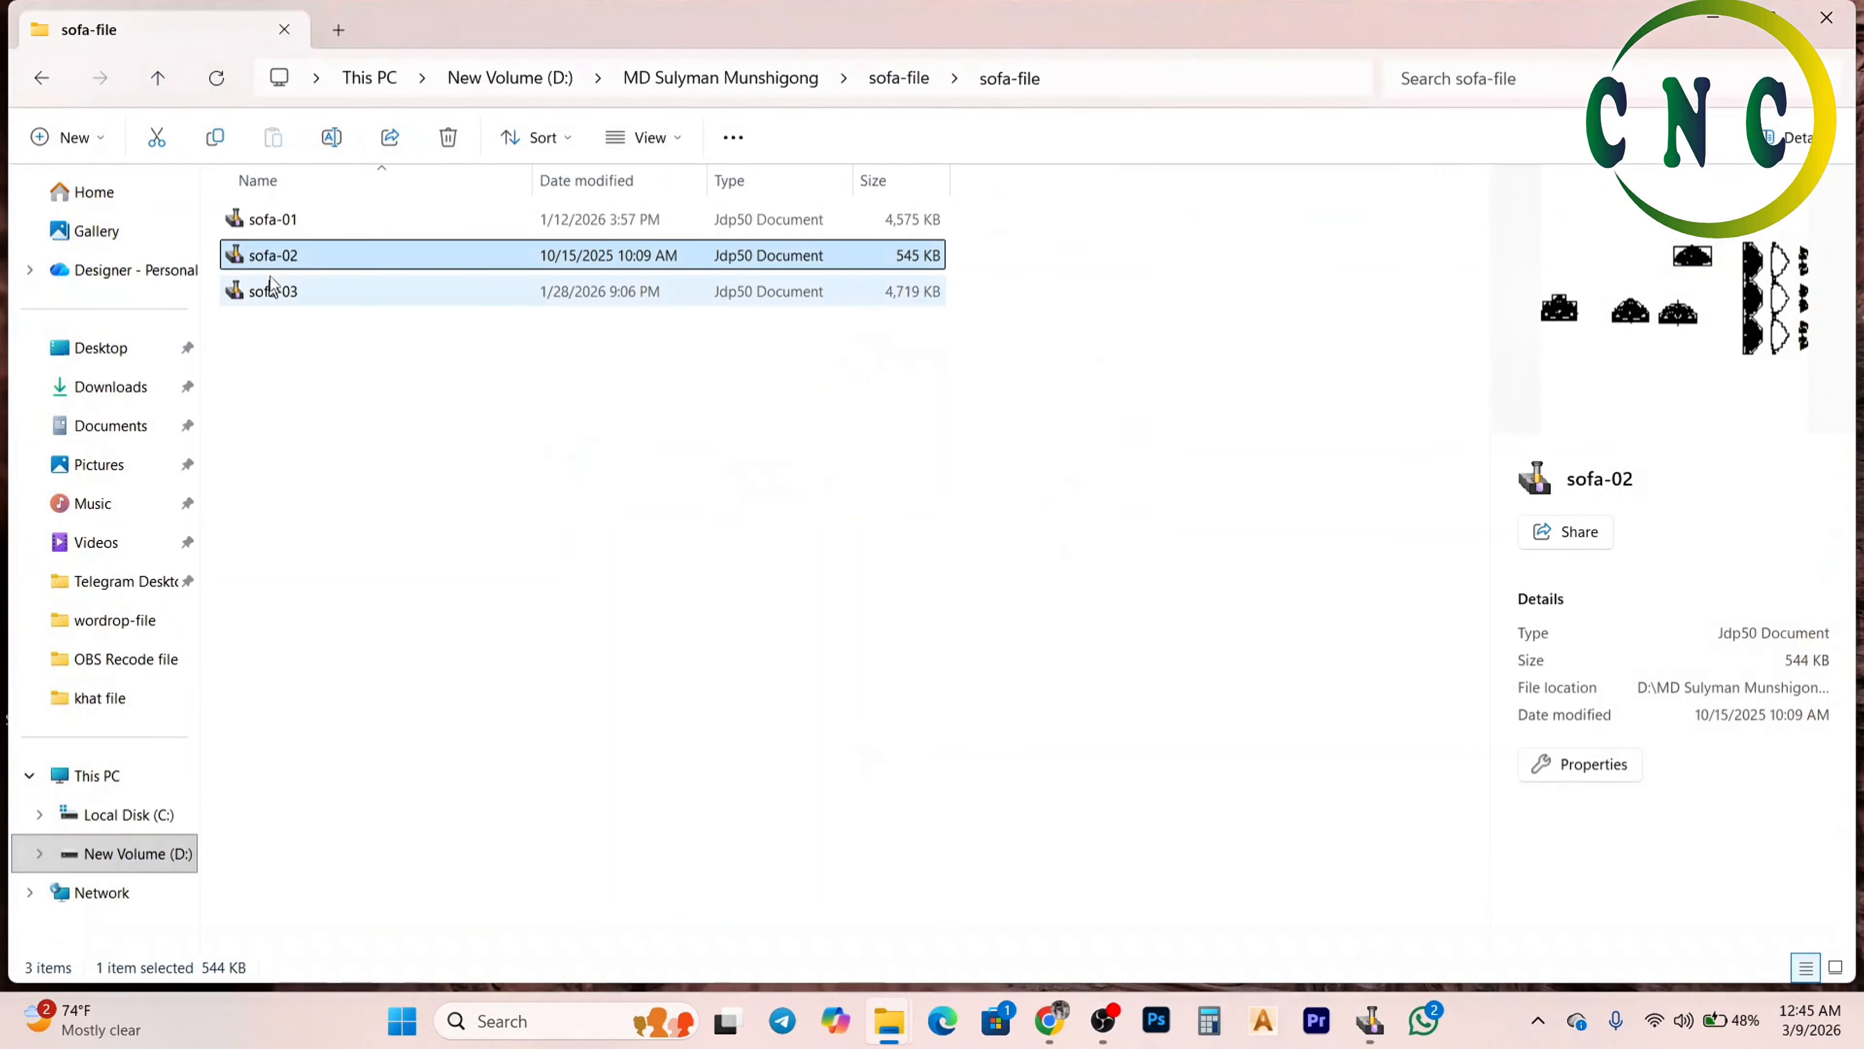
{"action": "double_click", "coordinate": [272, 219]}
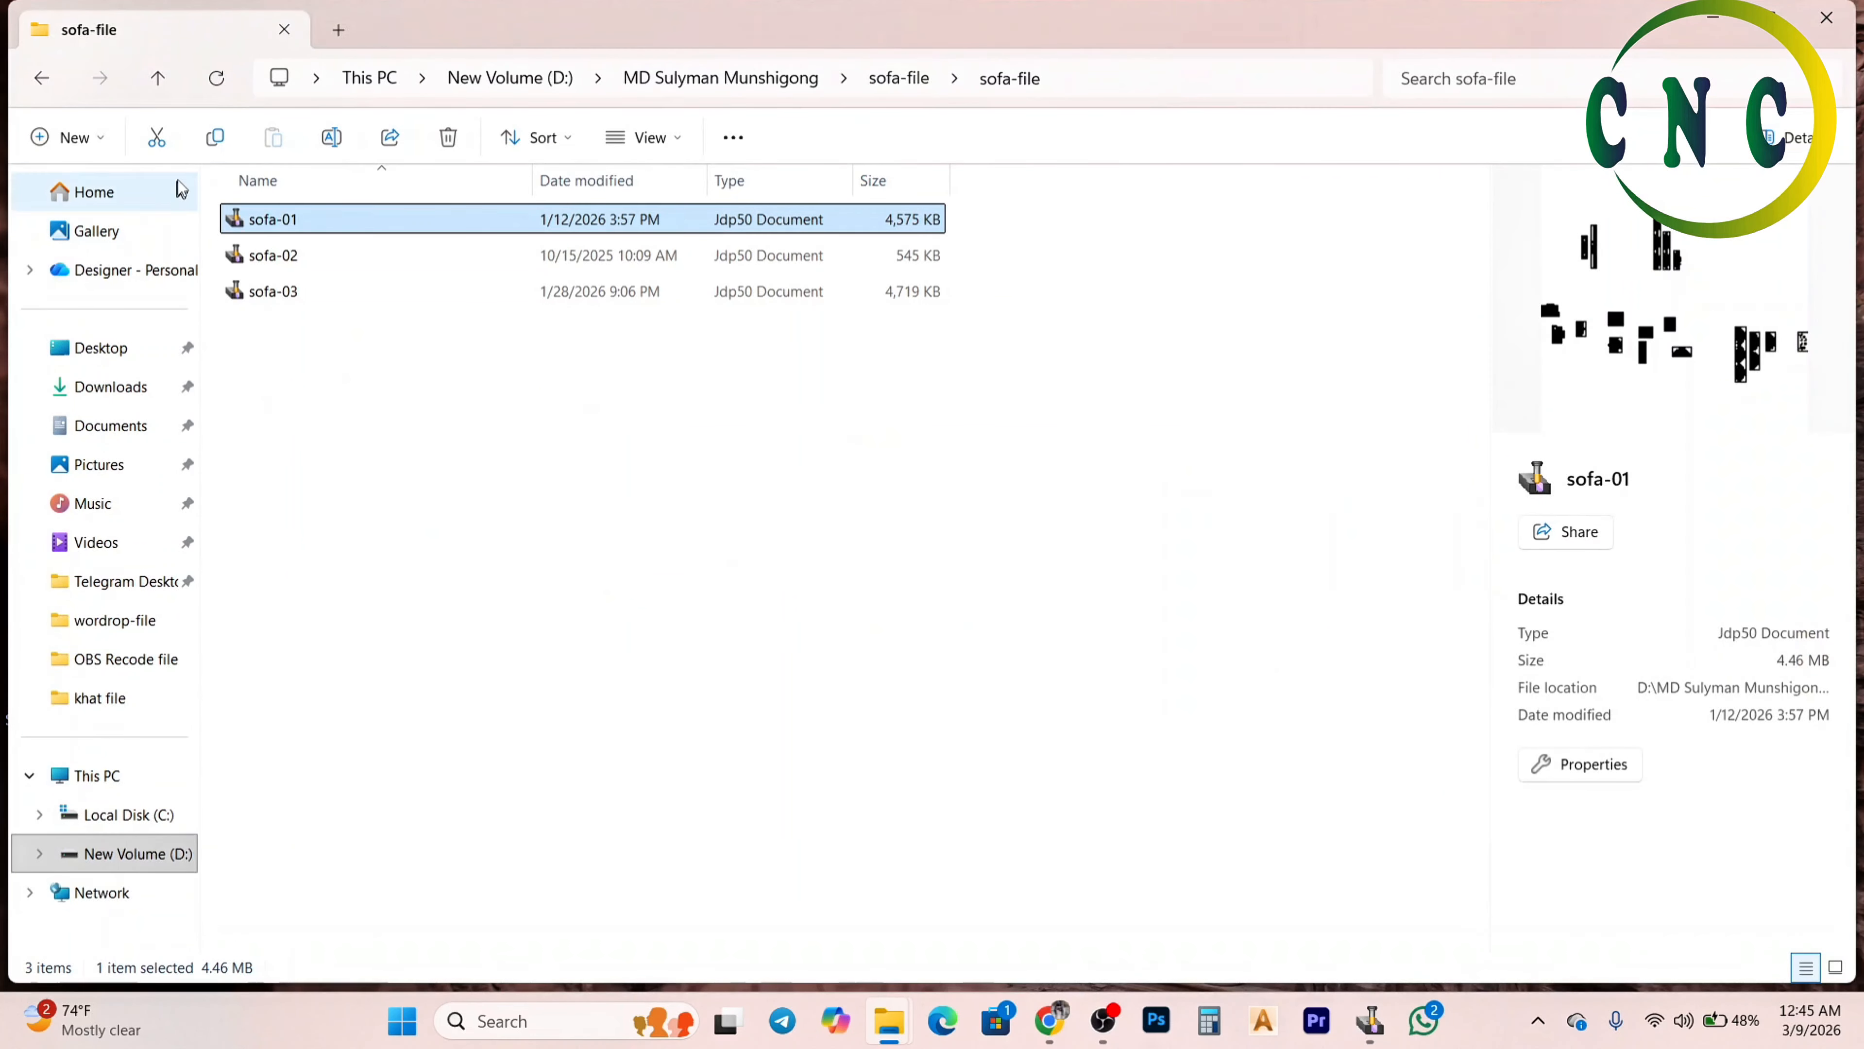
Return to the parent folder, open the Surak-01 document from the Surak folder and view its three panels
{"action": "left_click", "coordinate": [158, 79]}
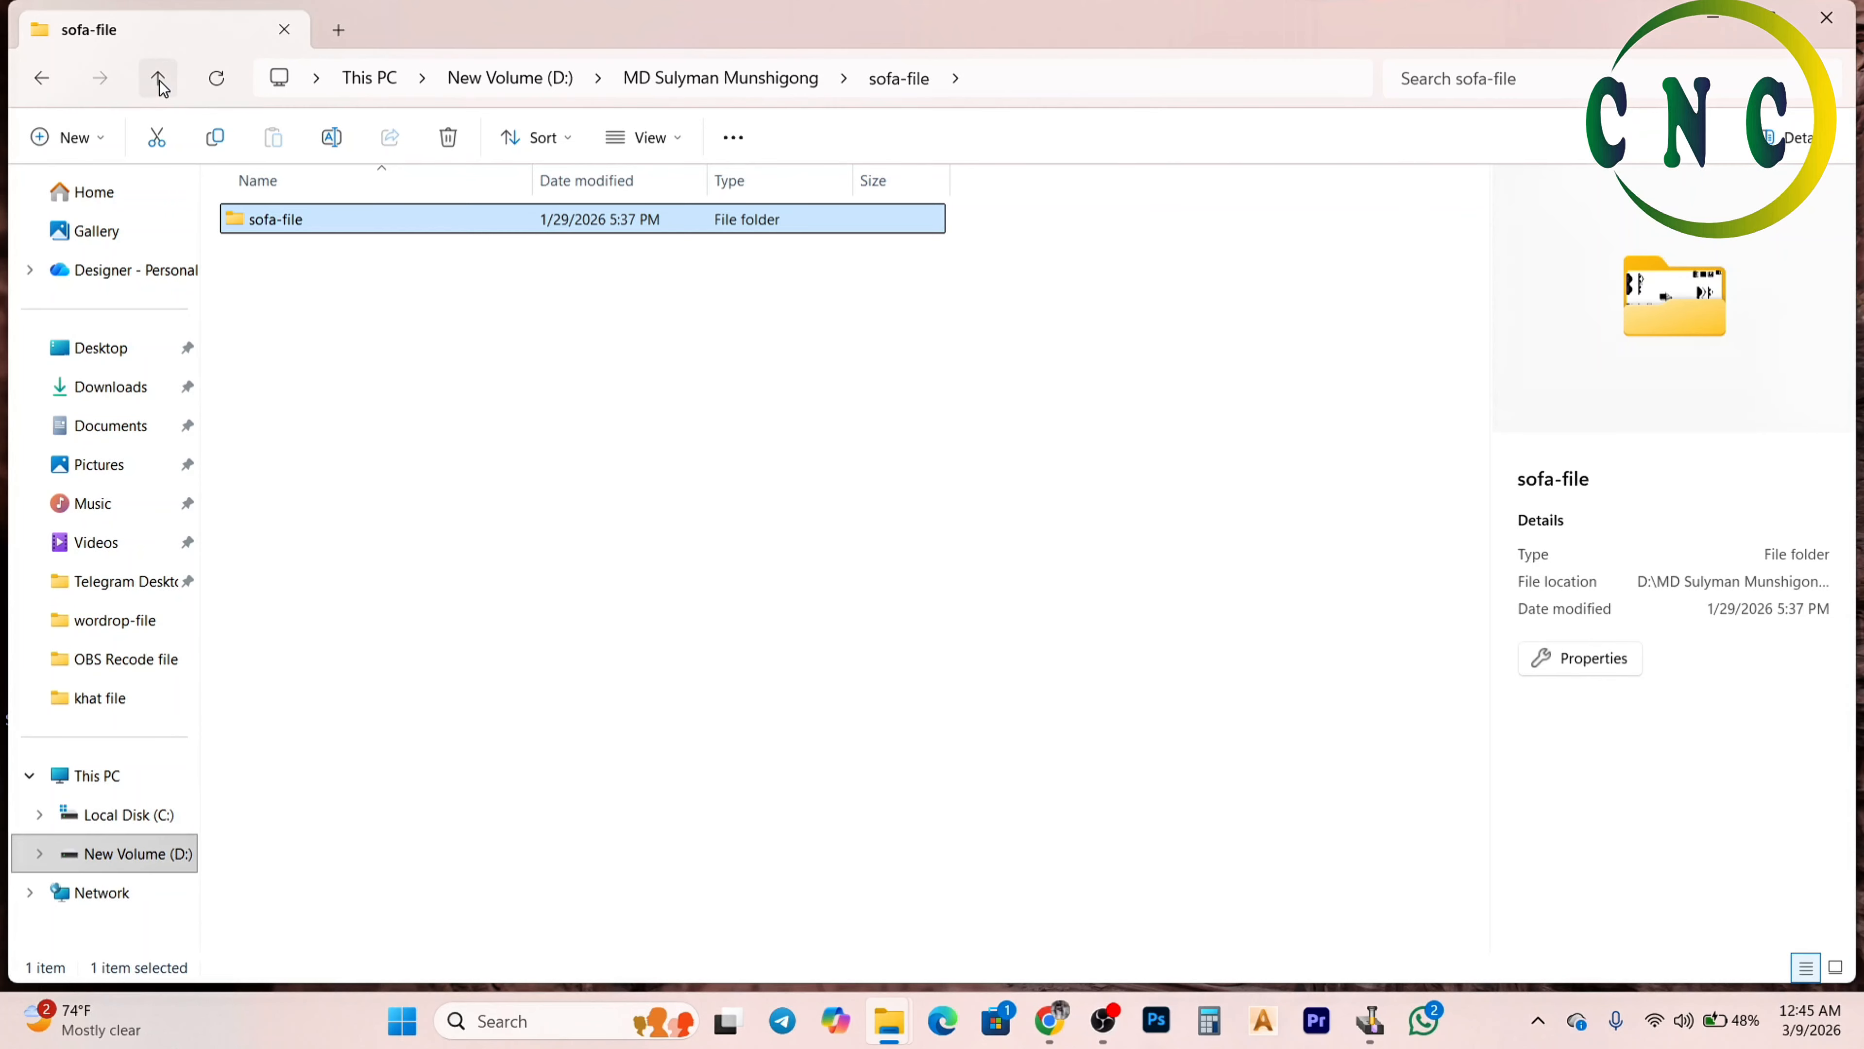
{"action": "left_click", "coordinate": [159, 79]}
{"action": "scroll", "coordinate": [440, 771], "scroll_direction": "down", "scroll_amount": 2}
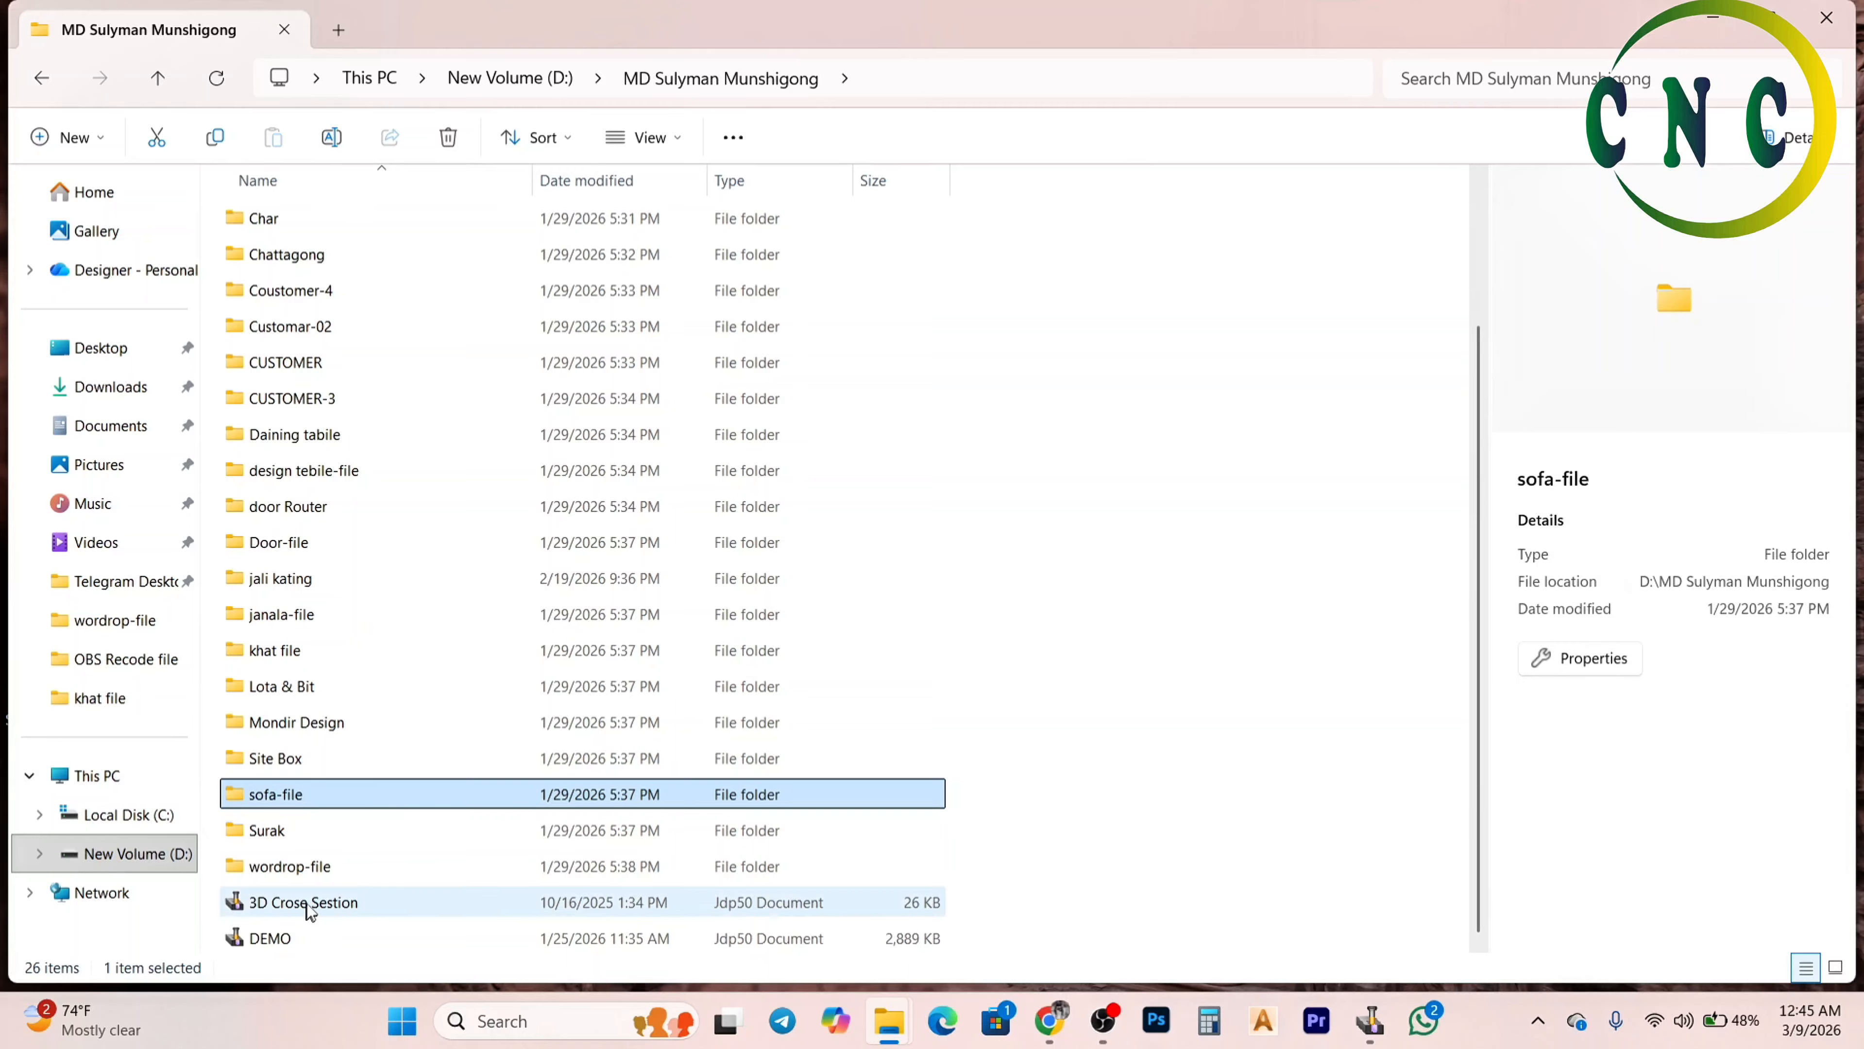
{"action": "left_click", "coordinate": [282, 834]}
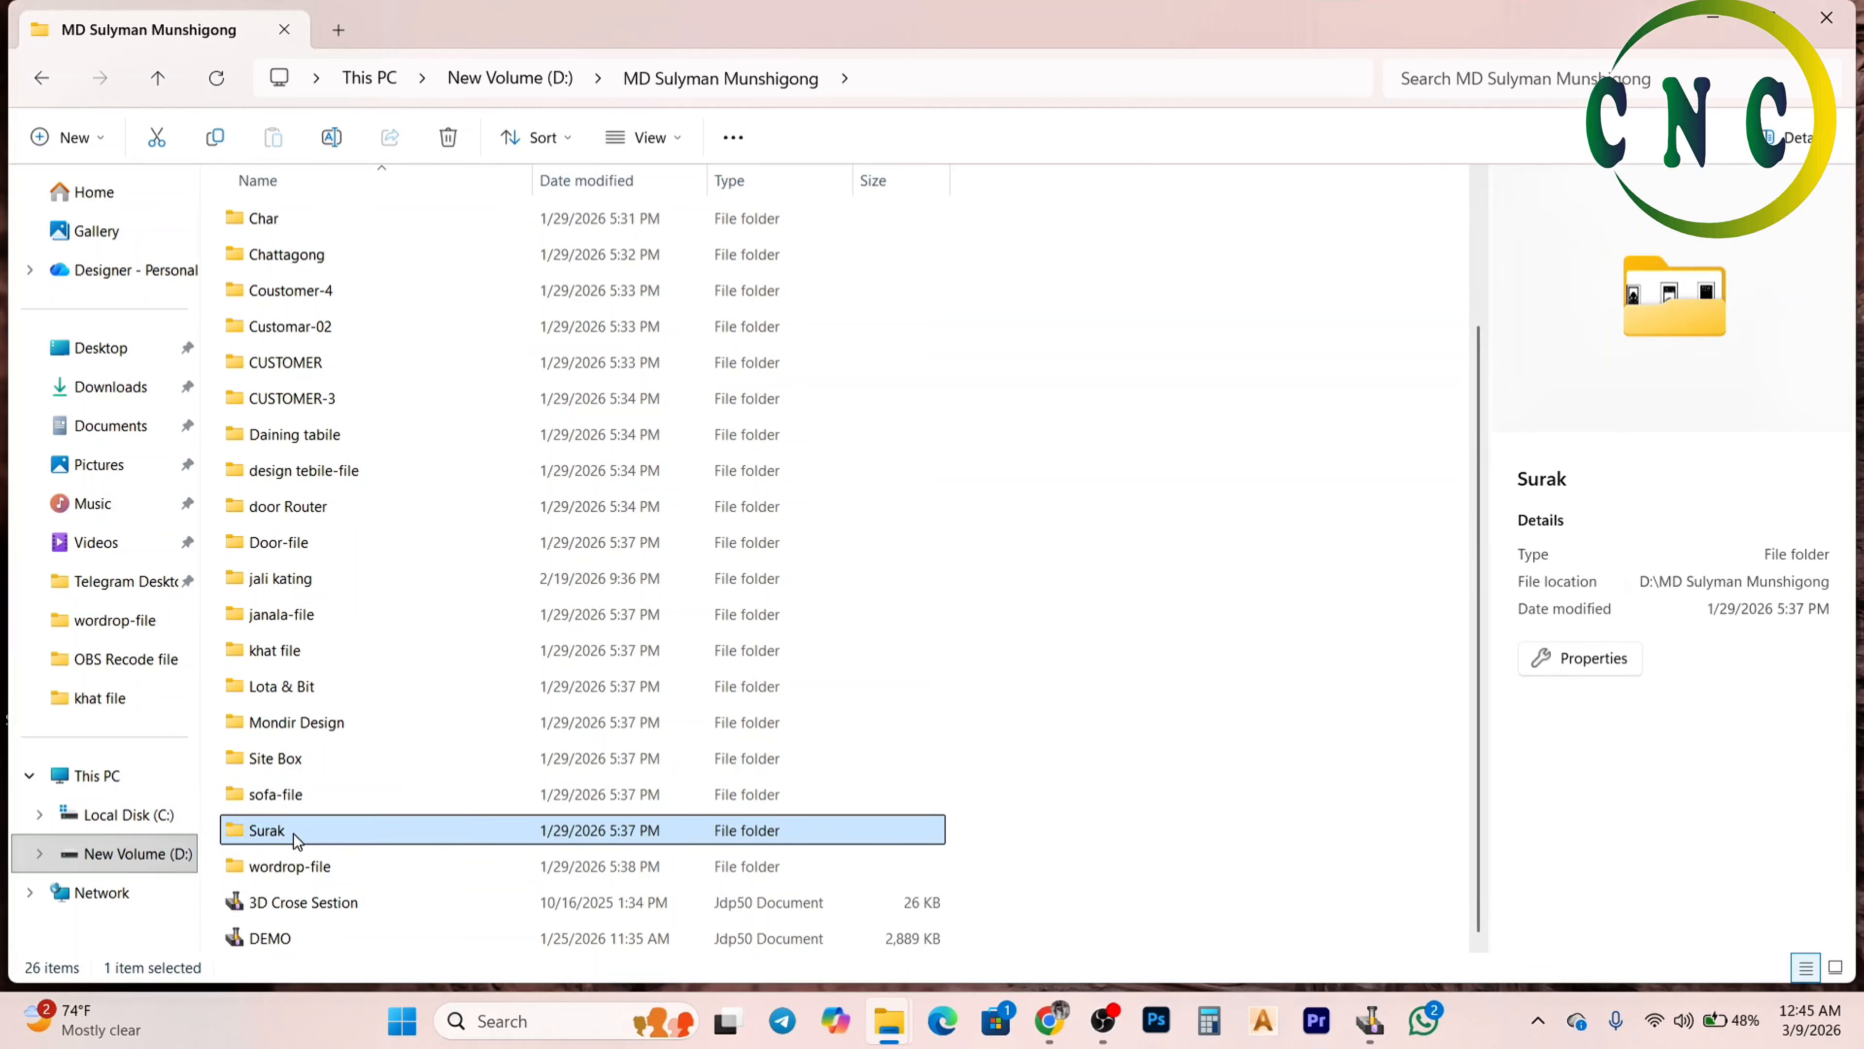
{"action": "double_click", "coordinate": [298, 837]}
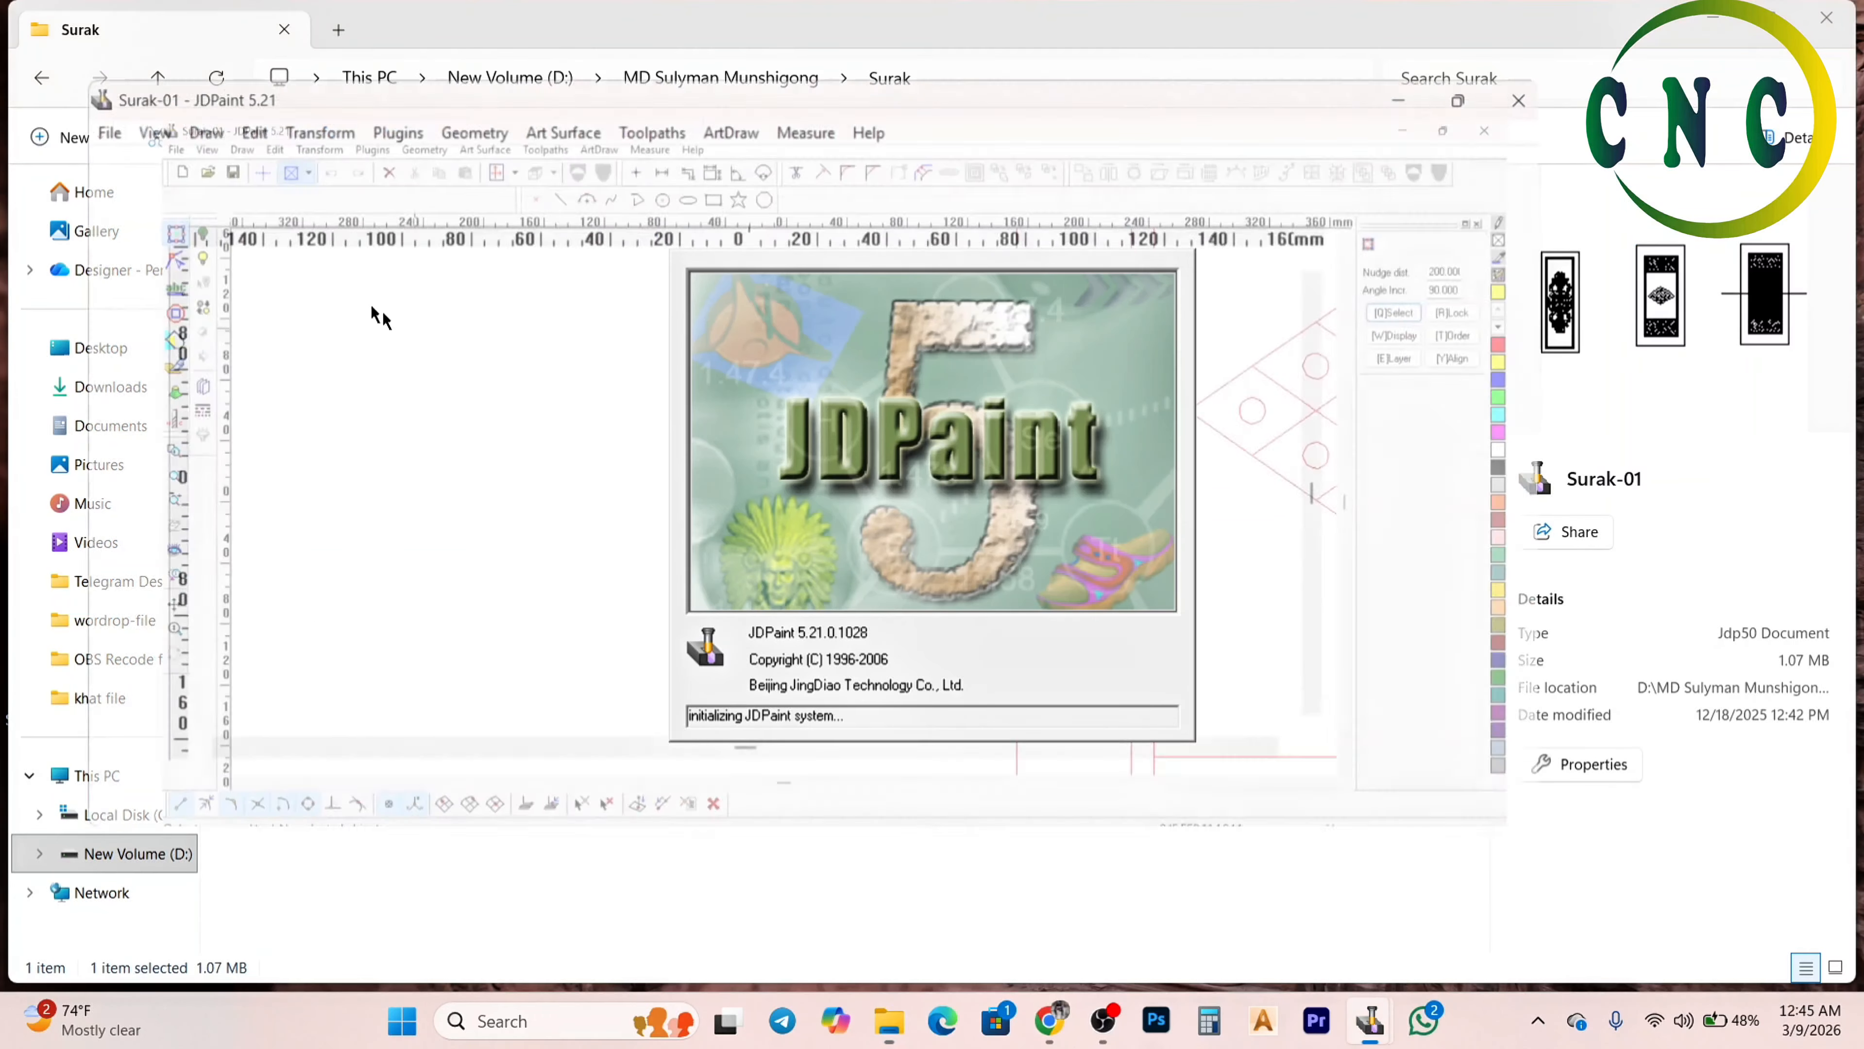
{"action": "scroll", "coordinate": [976, 467], "scroll_direction": "up", "scroll_amount": 8}
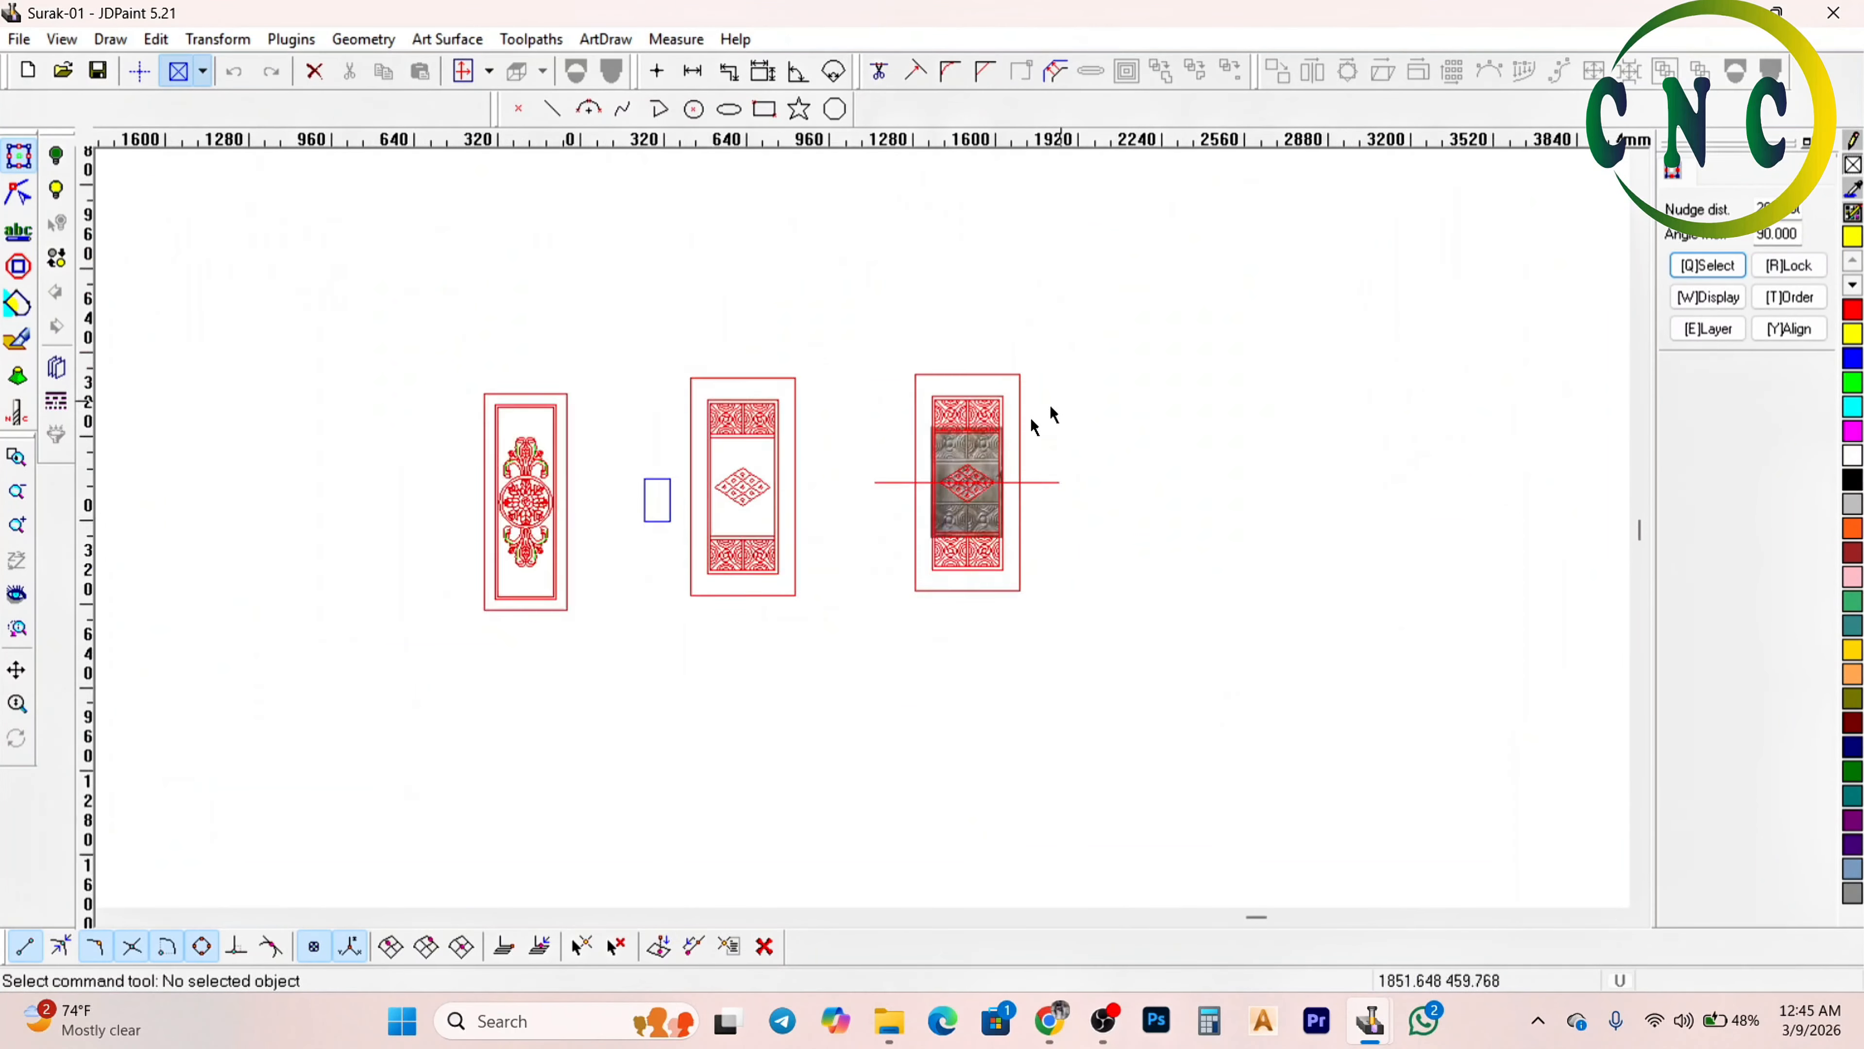
Examine the Surak-01 panel traced over the carved panel photo and close the document
{"action": "scroll", "coordinate": [852, 551], "scroll_direction": "down", "scroll_amount": 3}
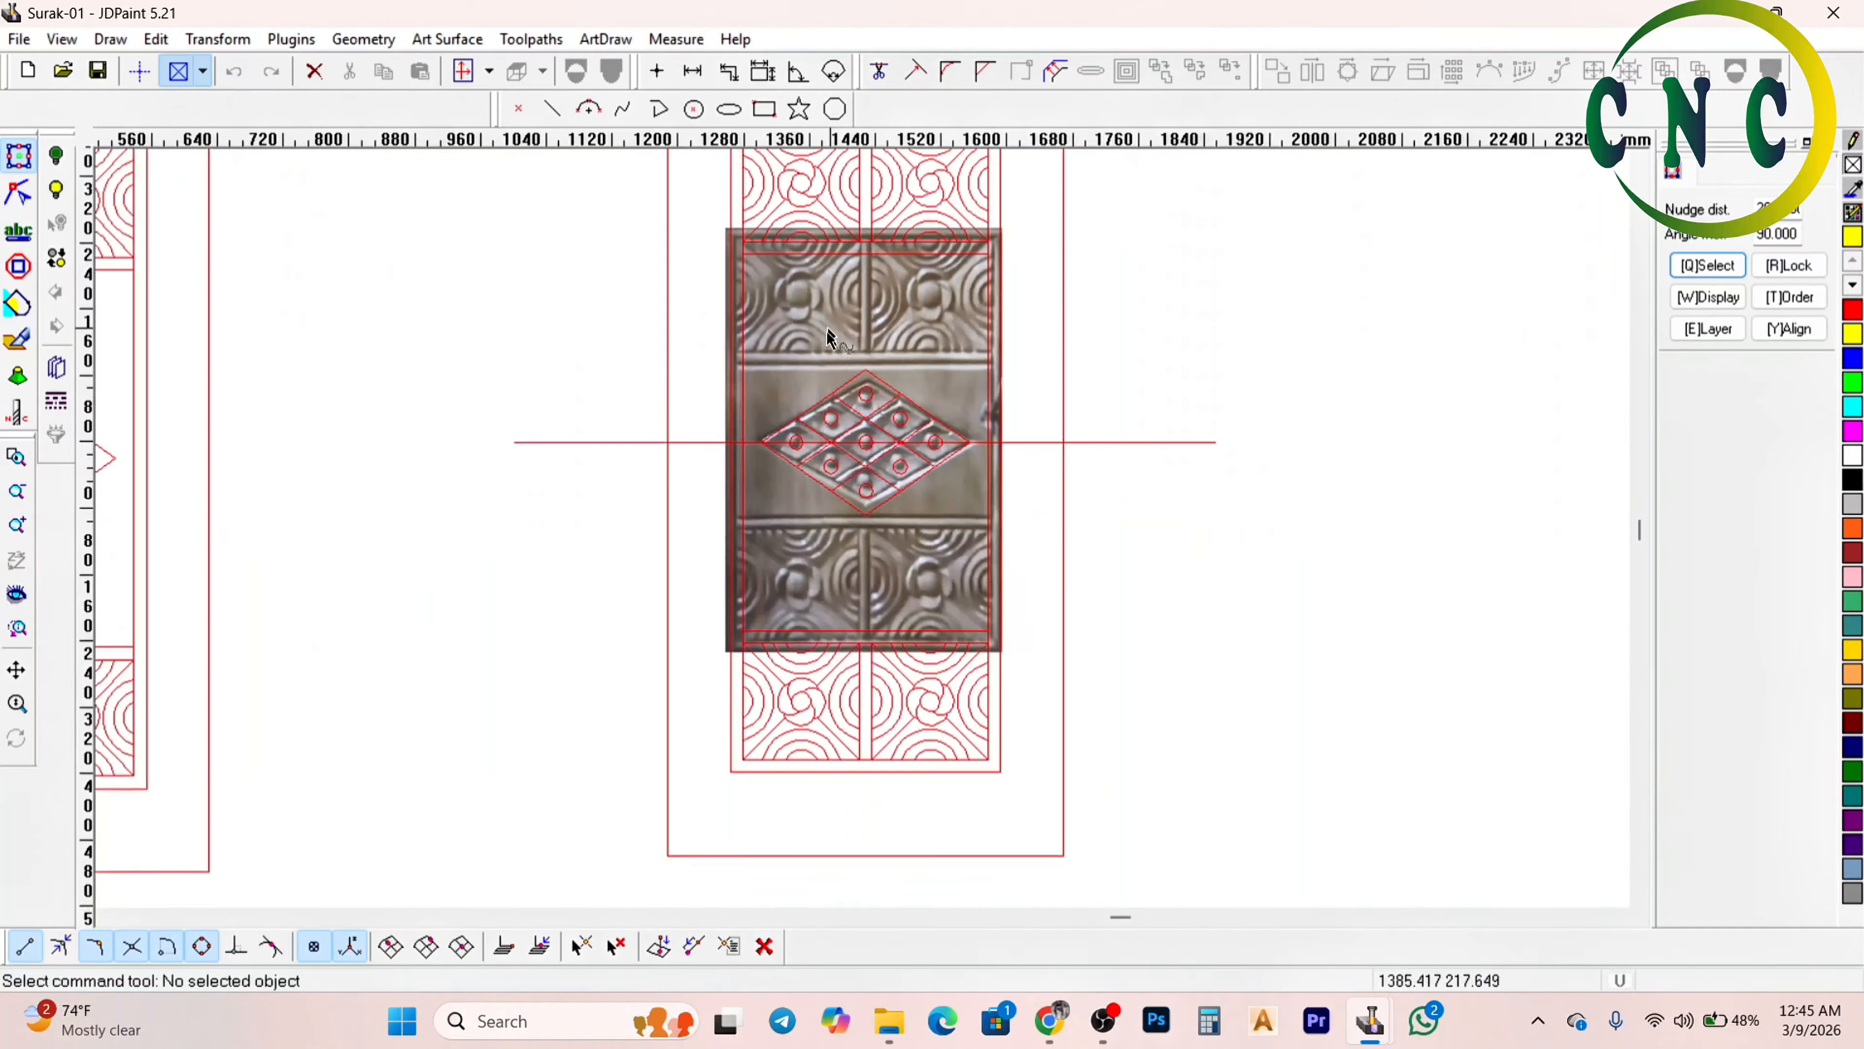
{"action": "scroll", "coordinate": [815, 389], "scroll_direction": "up", "scroll_amount": 3}
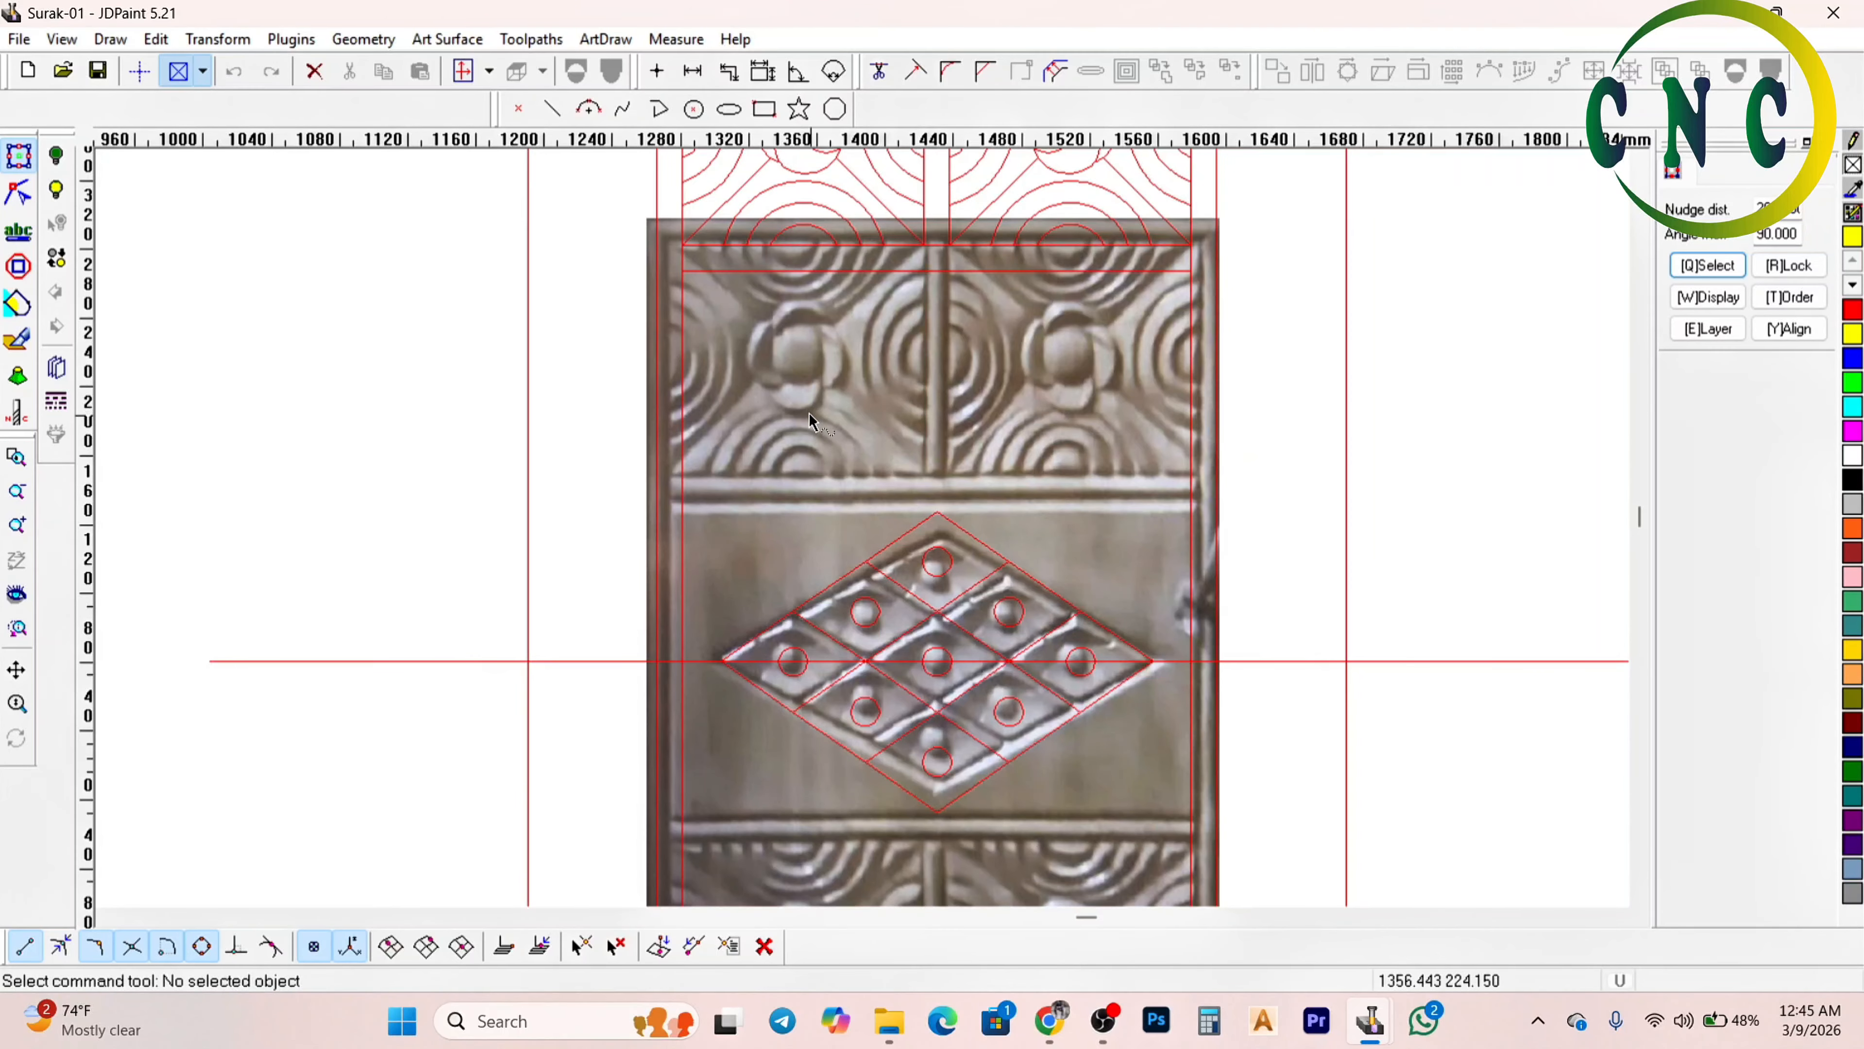
{"action": "scroll", "coordinate": [818, 426], "scroll_direction": "down", "scroll_amount": 5}
{"action": "scroll", "coordinate": [804, 447], "scroll_direction": "down", "scroll_amount": 3}
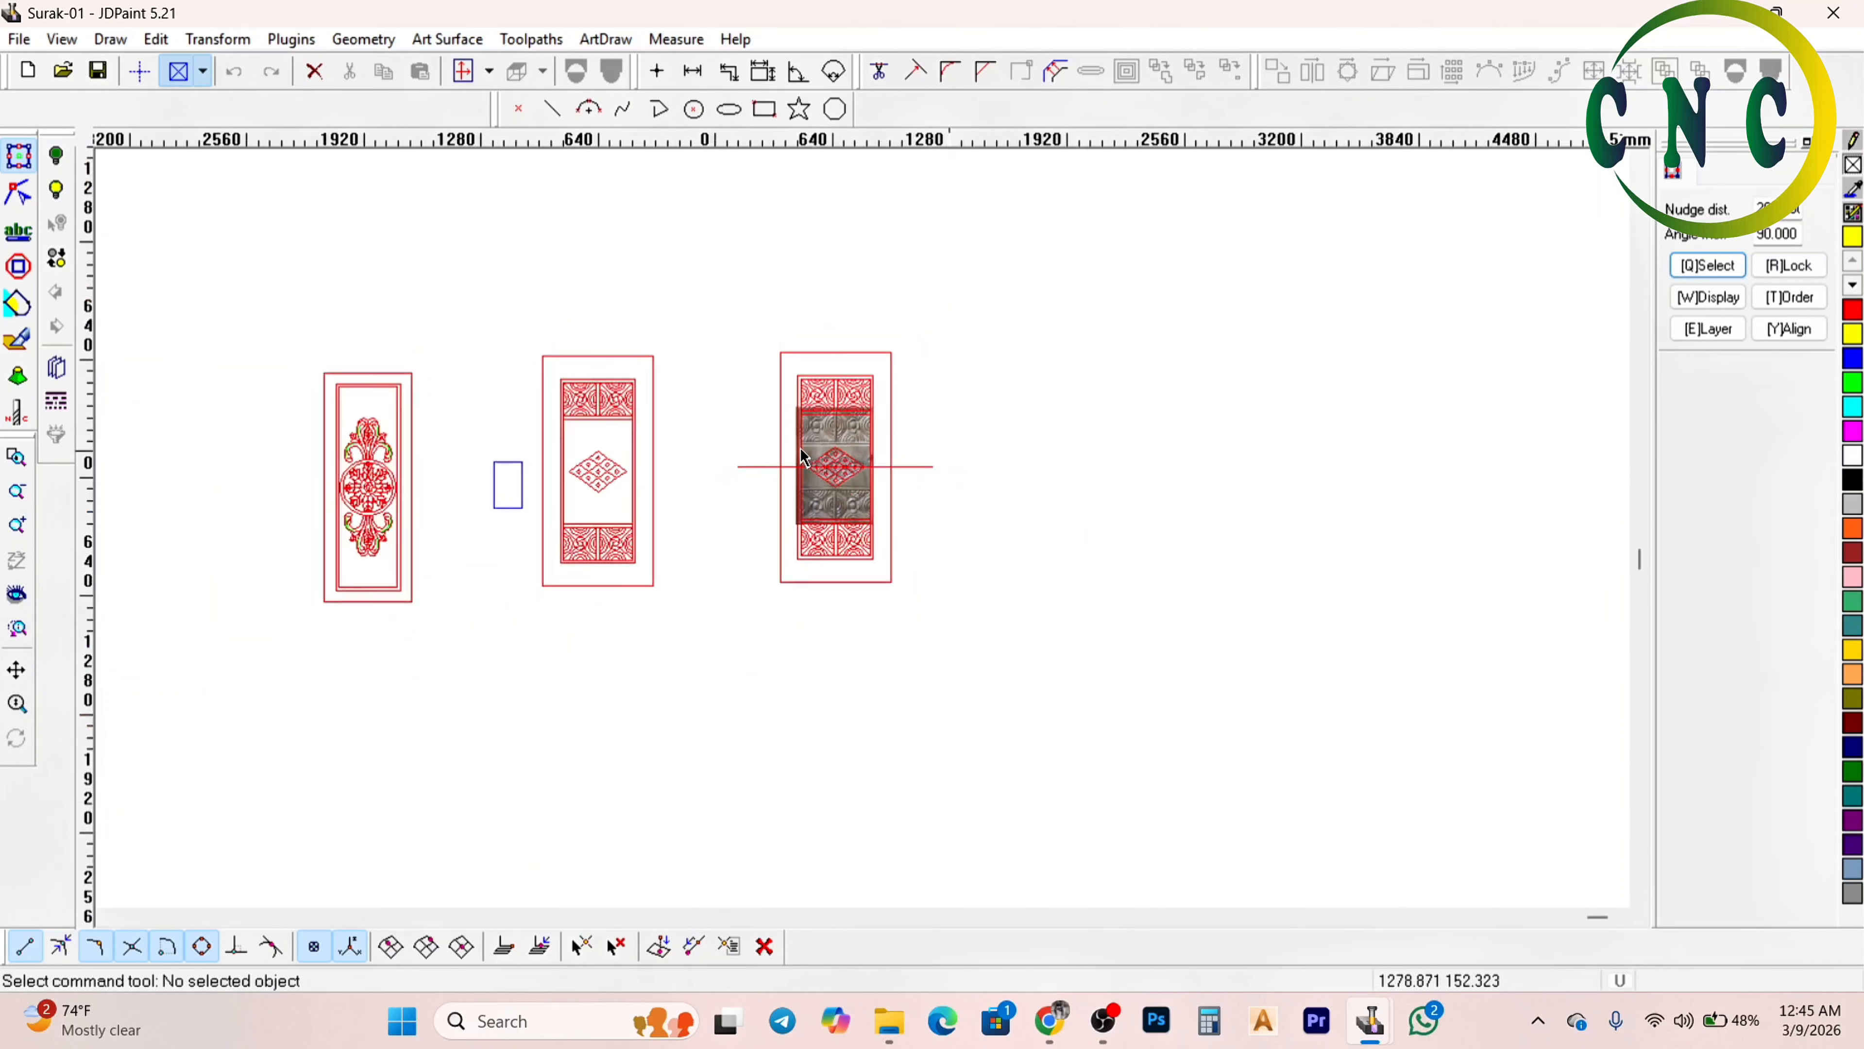
{"action": "left_click", "coordinate": [1832, 13]}
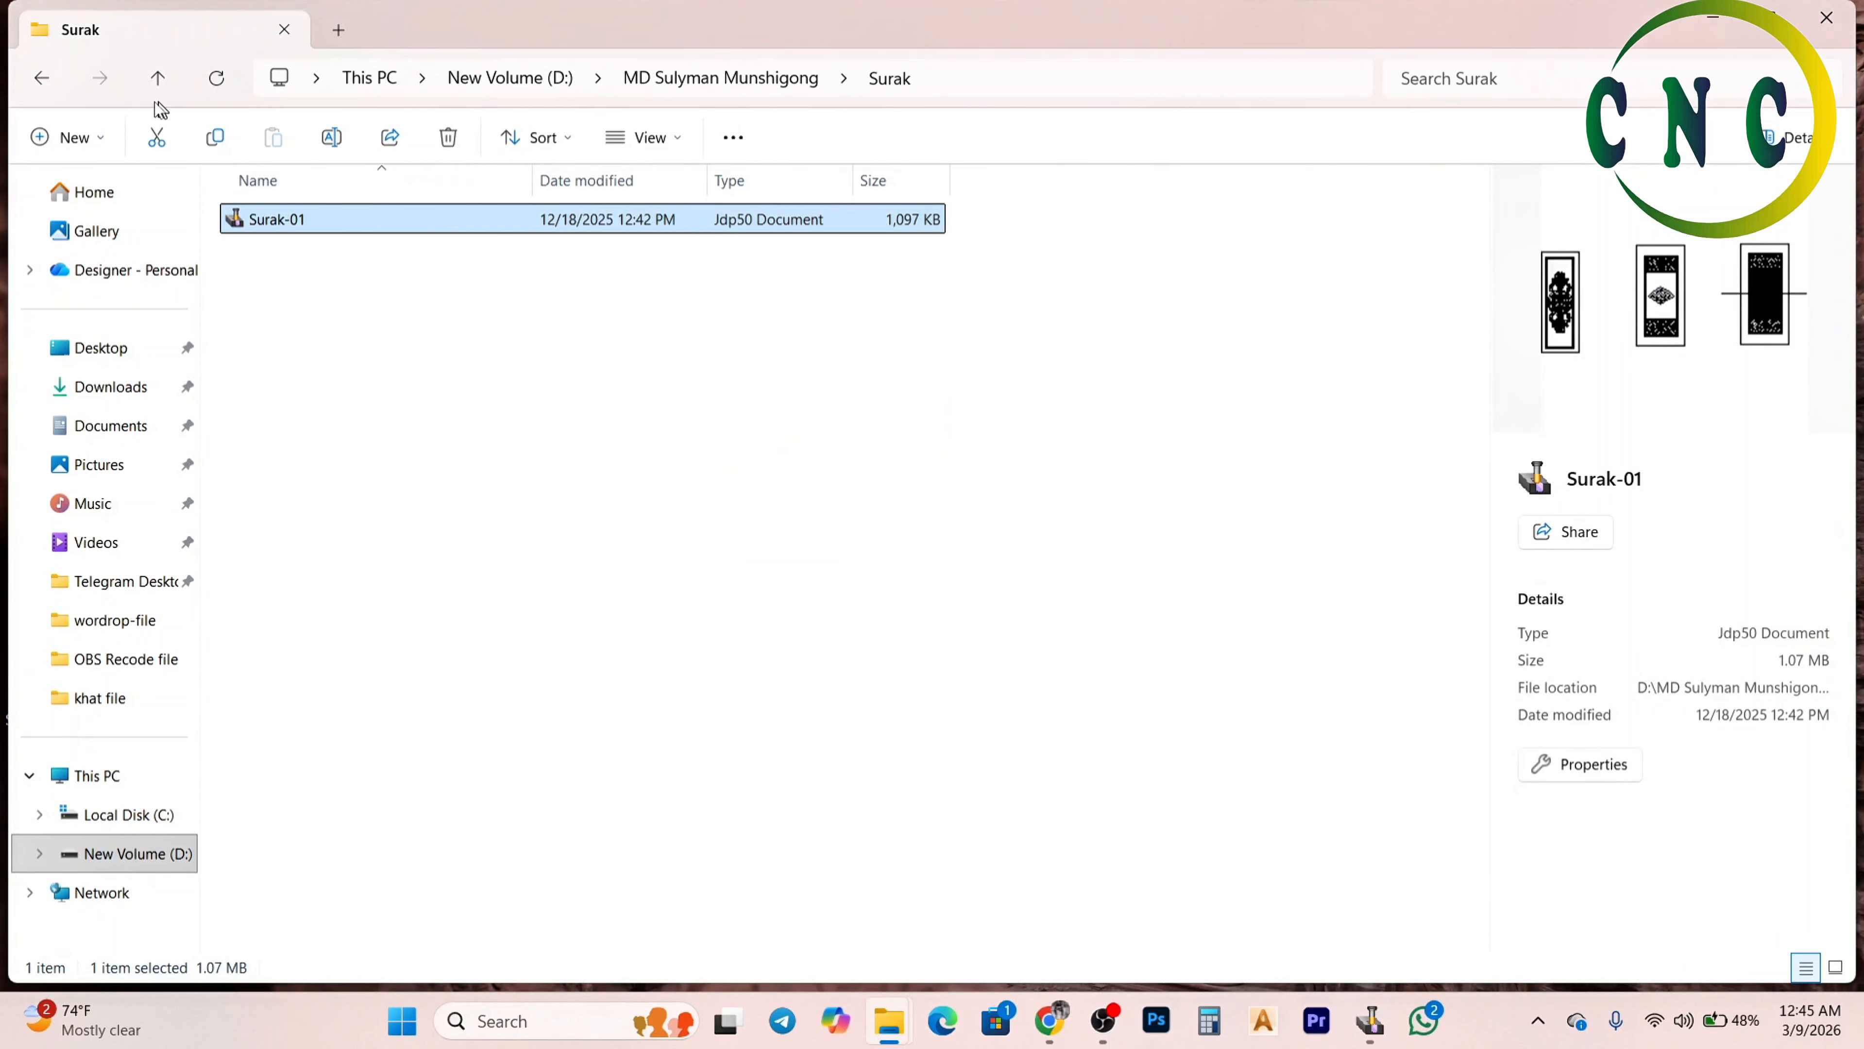
Go up to the parent folder, open the wordrop-file folder and show its files as large thumbnails
{"action": "left_click", "coordinate": [157, 78]}
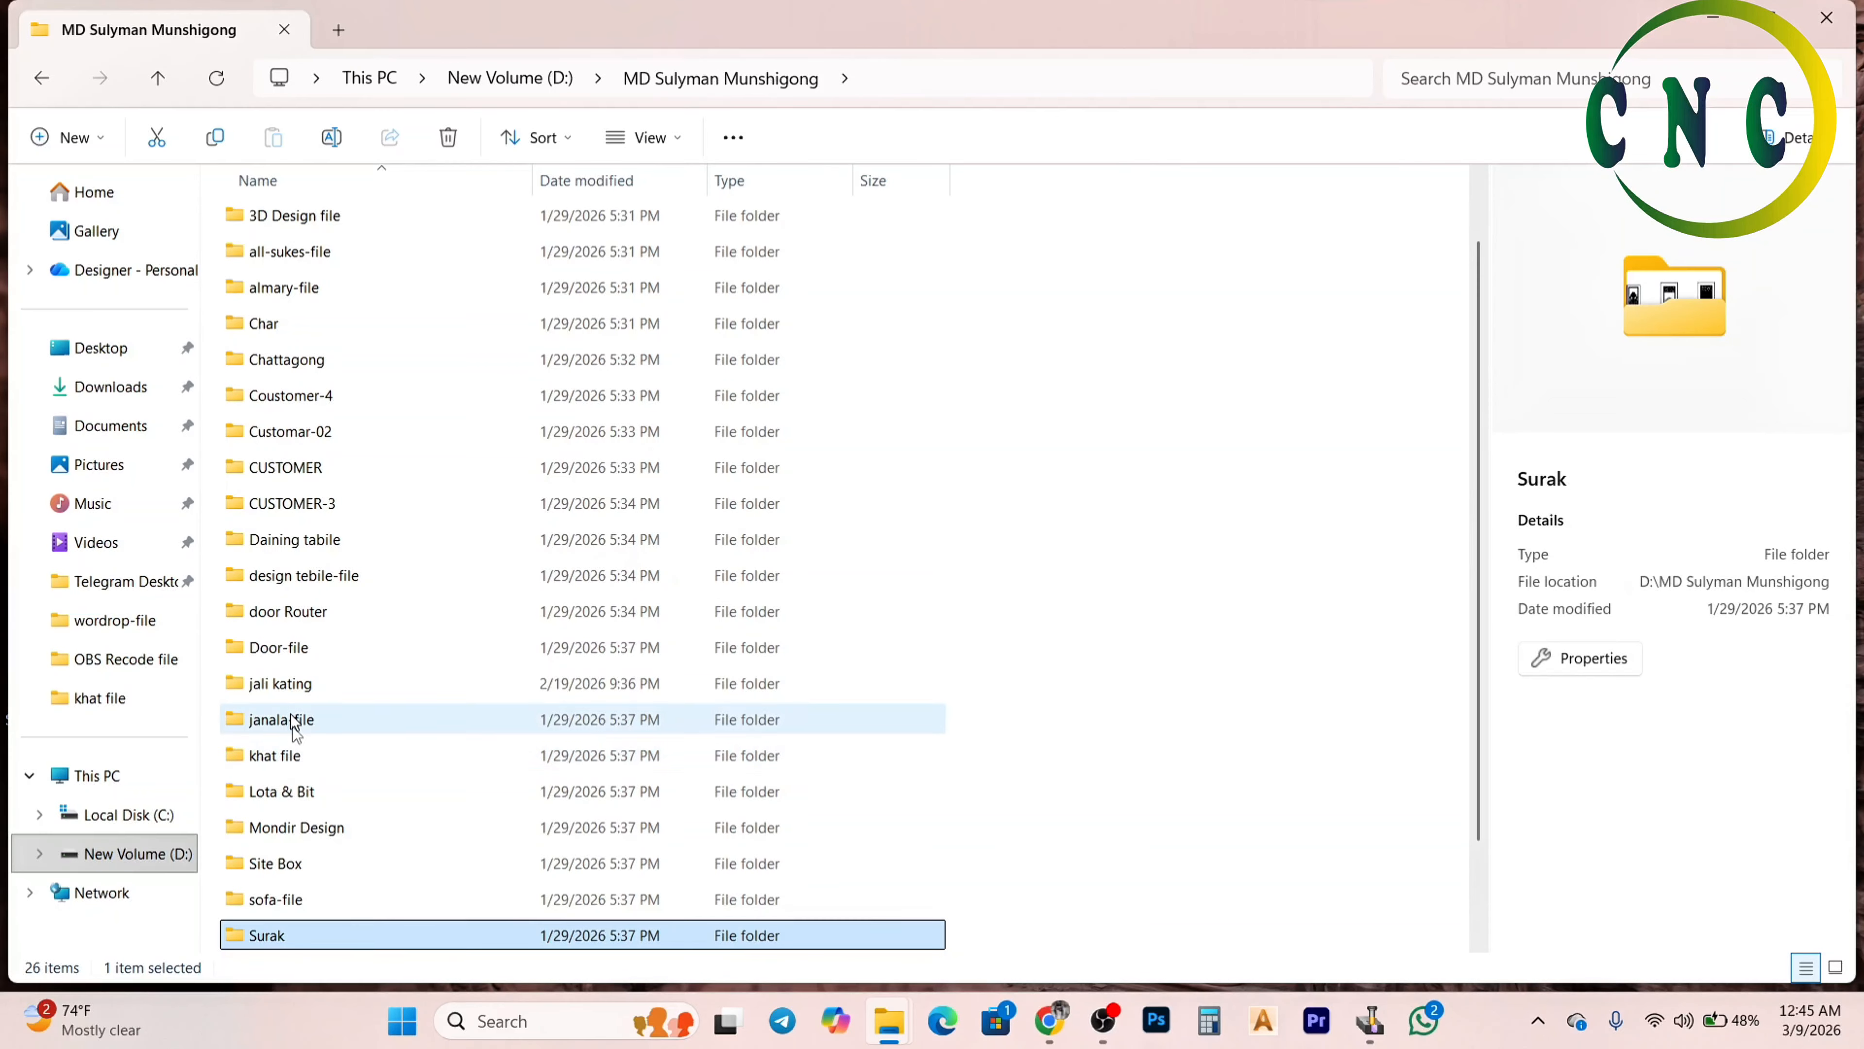
{"action": "scroll", "coordinate": [297, 757], "scroll_direction": "down", "scroll_amount": 1}
{"action": "double_click", "coordinate": [322, 866]}
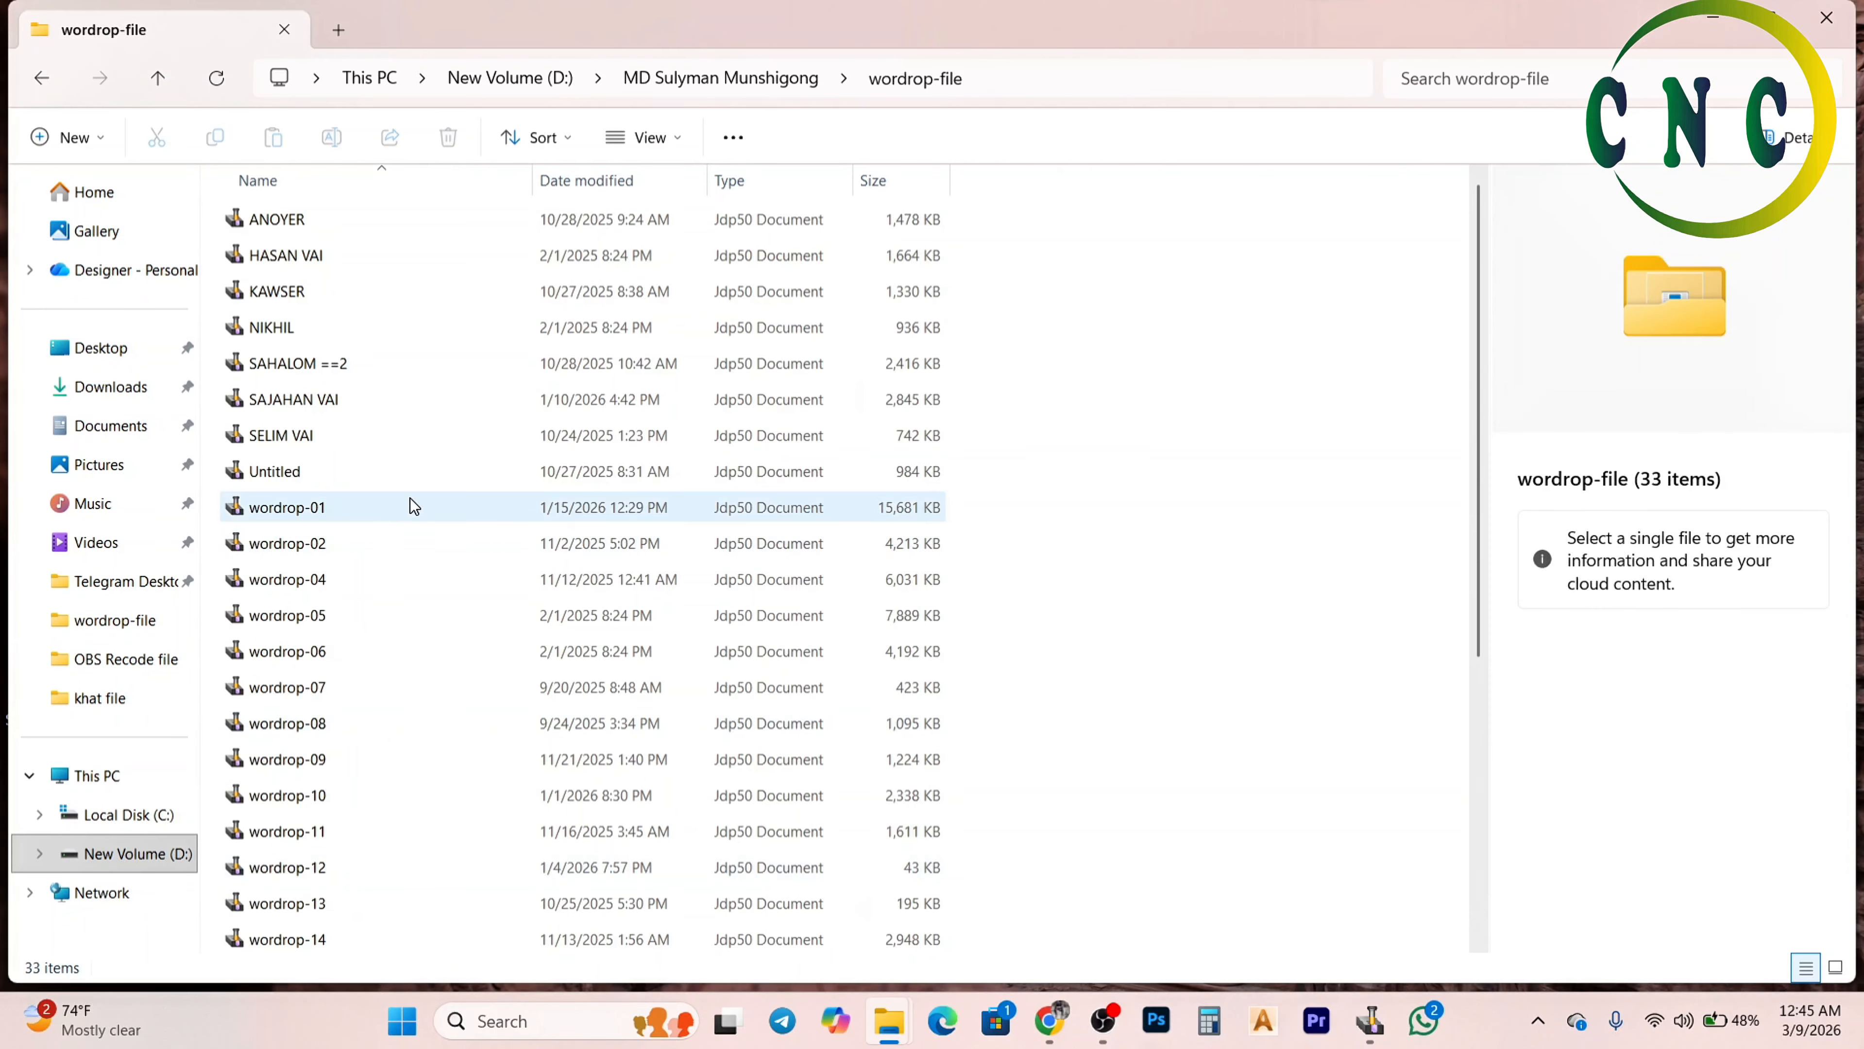
{"action": "scroll", "coordinate": [341, 763], "scroll_direction": "down", "scroll_amount": 4}
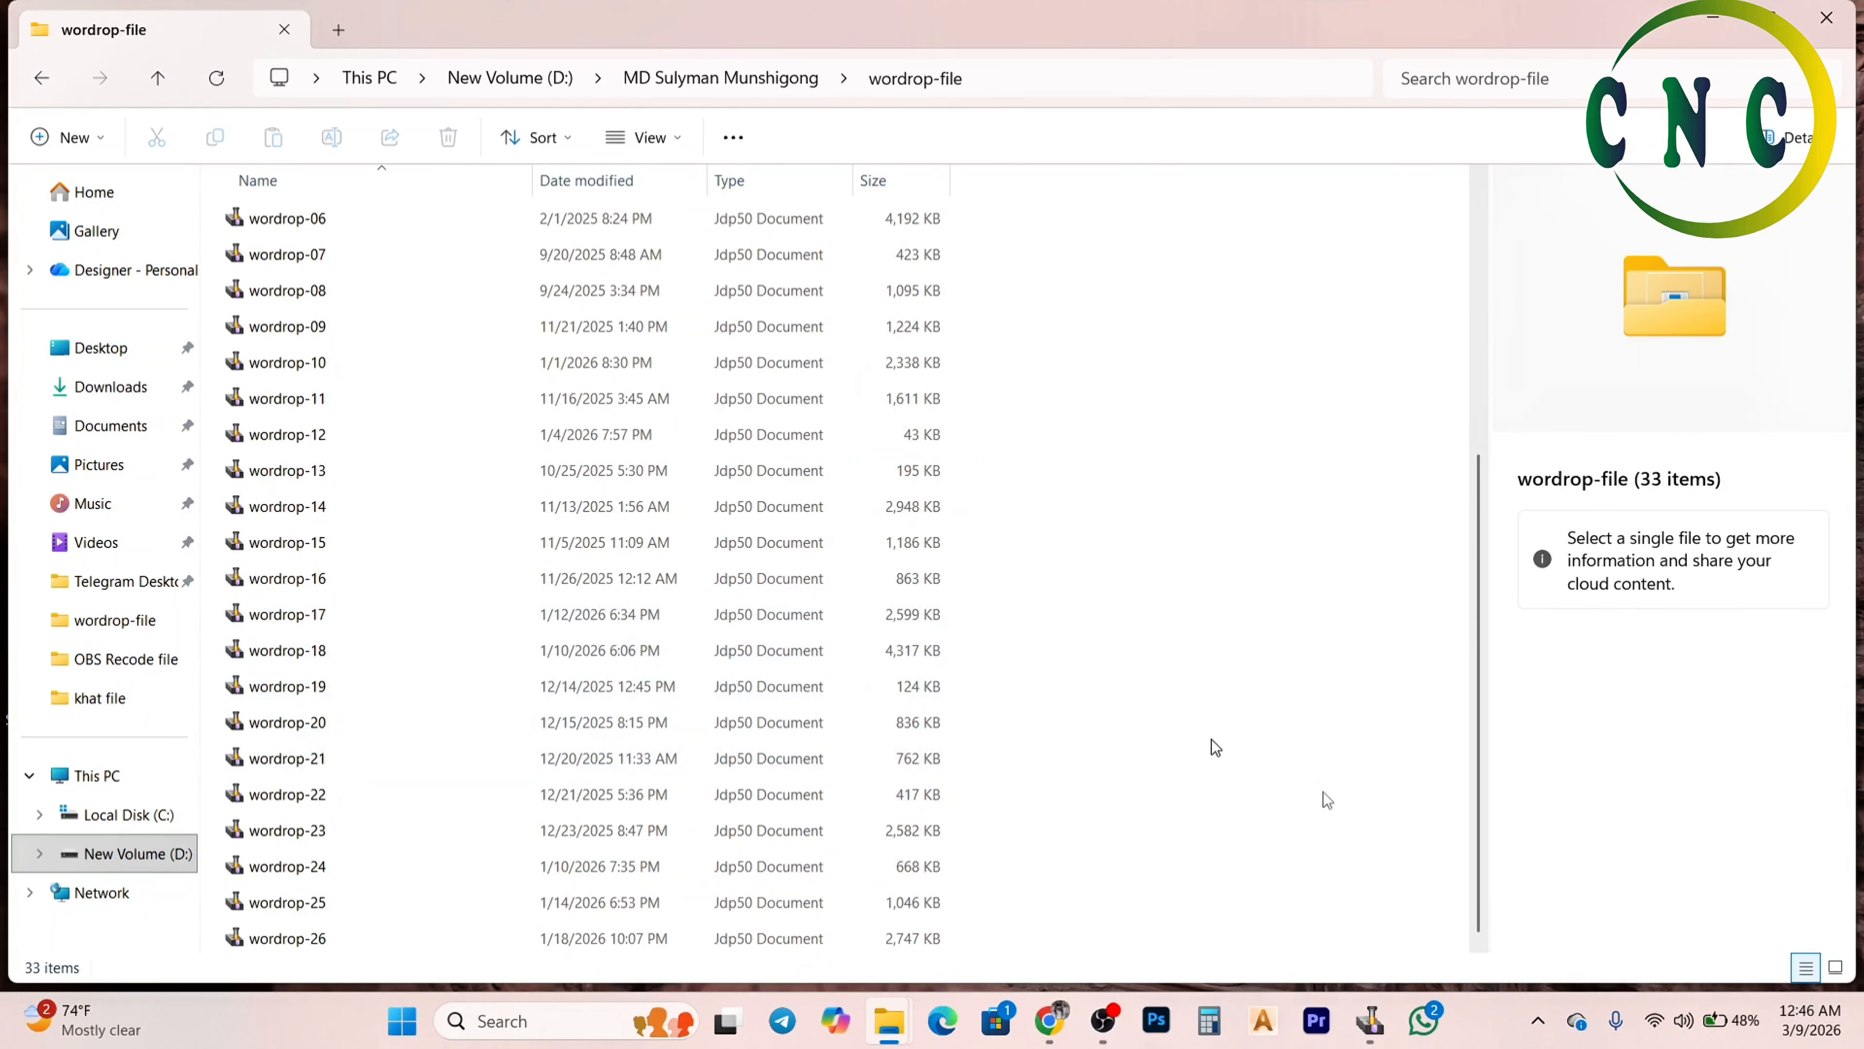
{"action": "left_click", "coordinate": [1835, 969]}
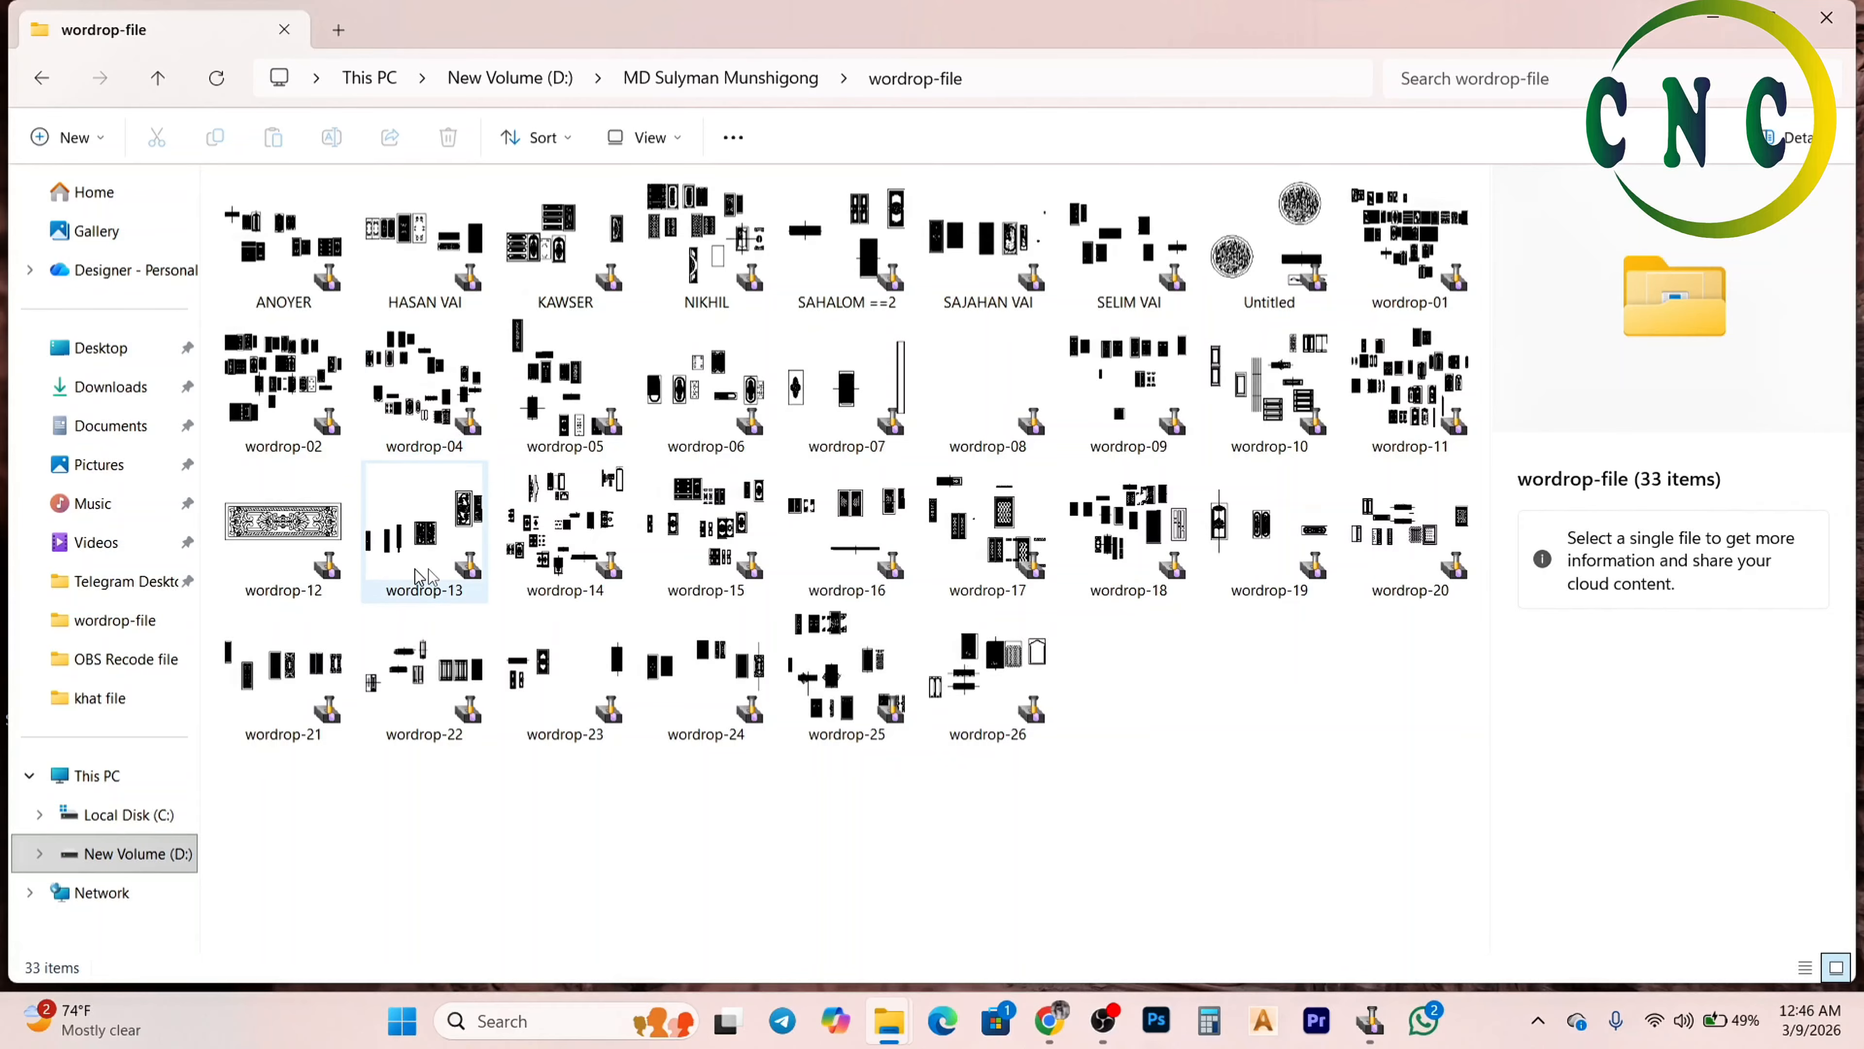
Open the wordrop-07 document and examine the ornament traced over the wooden door photo
{"action": "left_click", "coordinate": [826, 367]}
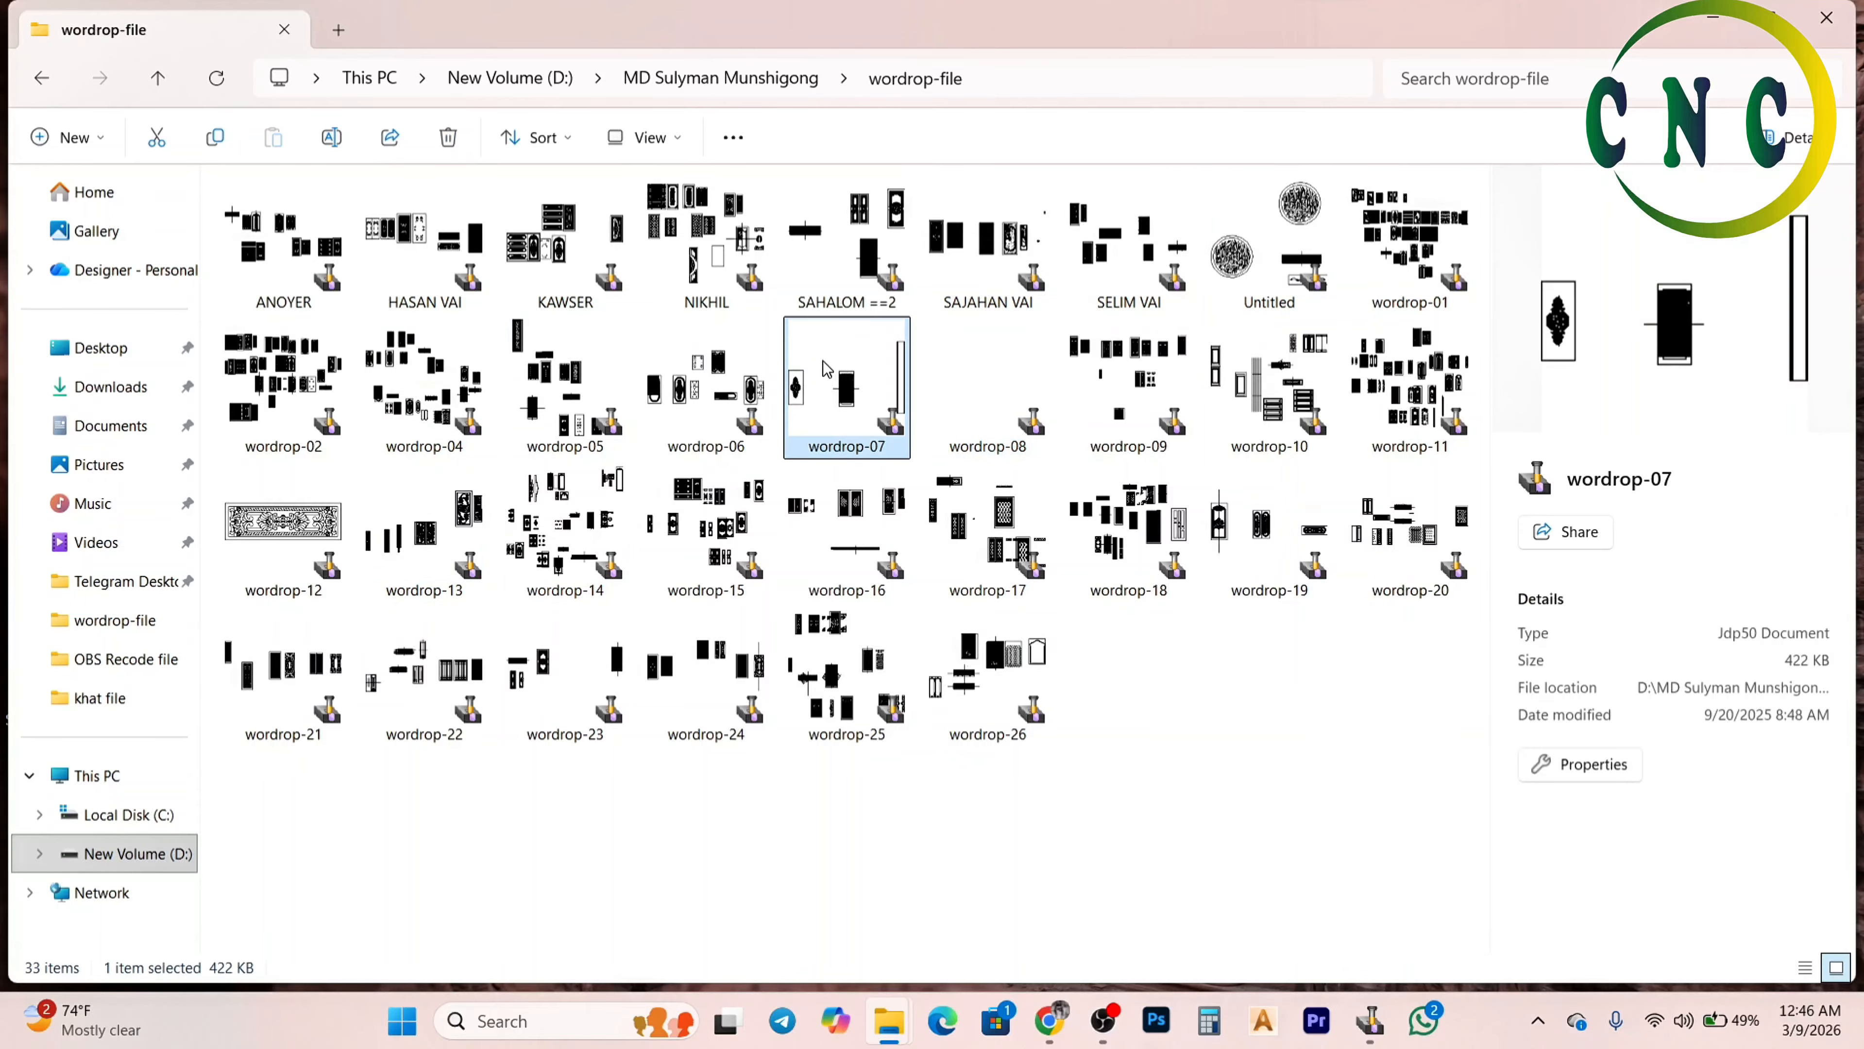
{"action": "double_click", "coordinate": [826, 367]}
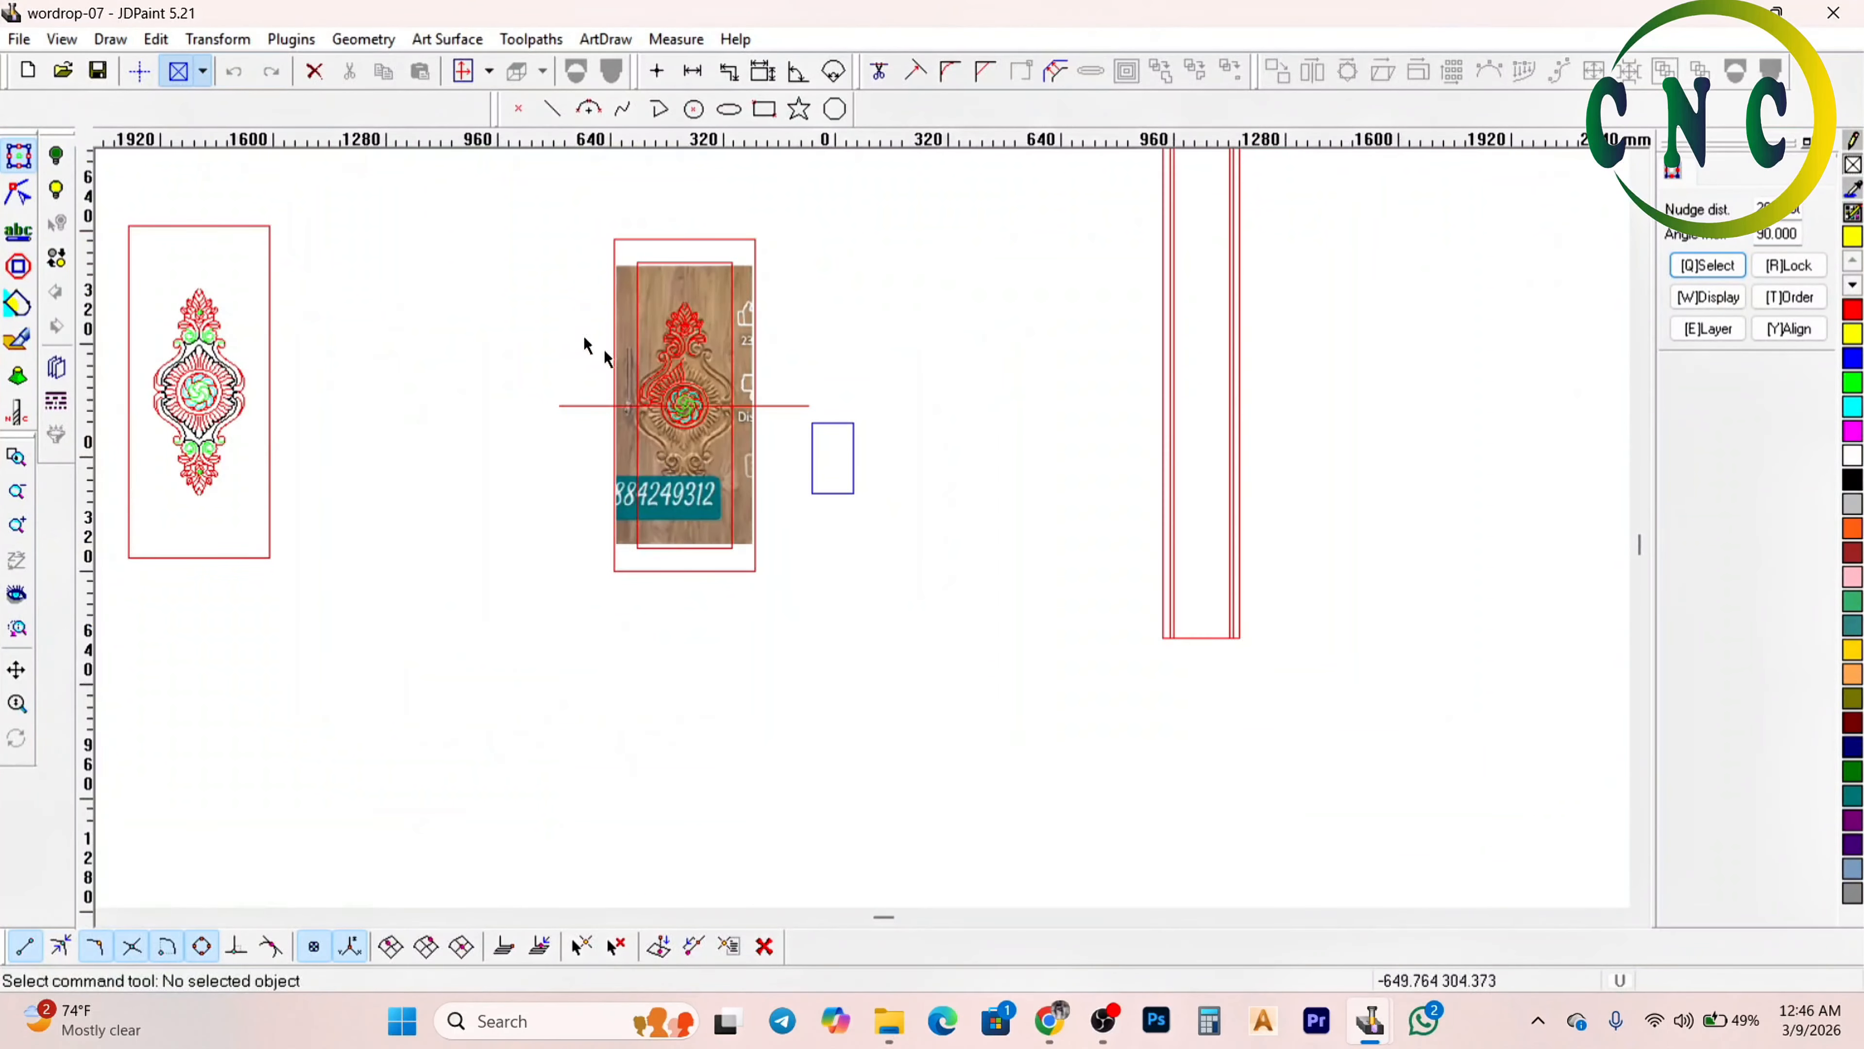
{"action": "scroll", "coordinate": [583, 335], "scroll_direction": "up", "scroll_amount": 5}
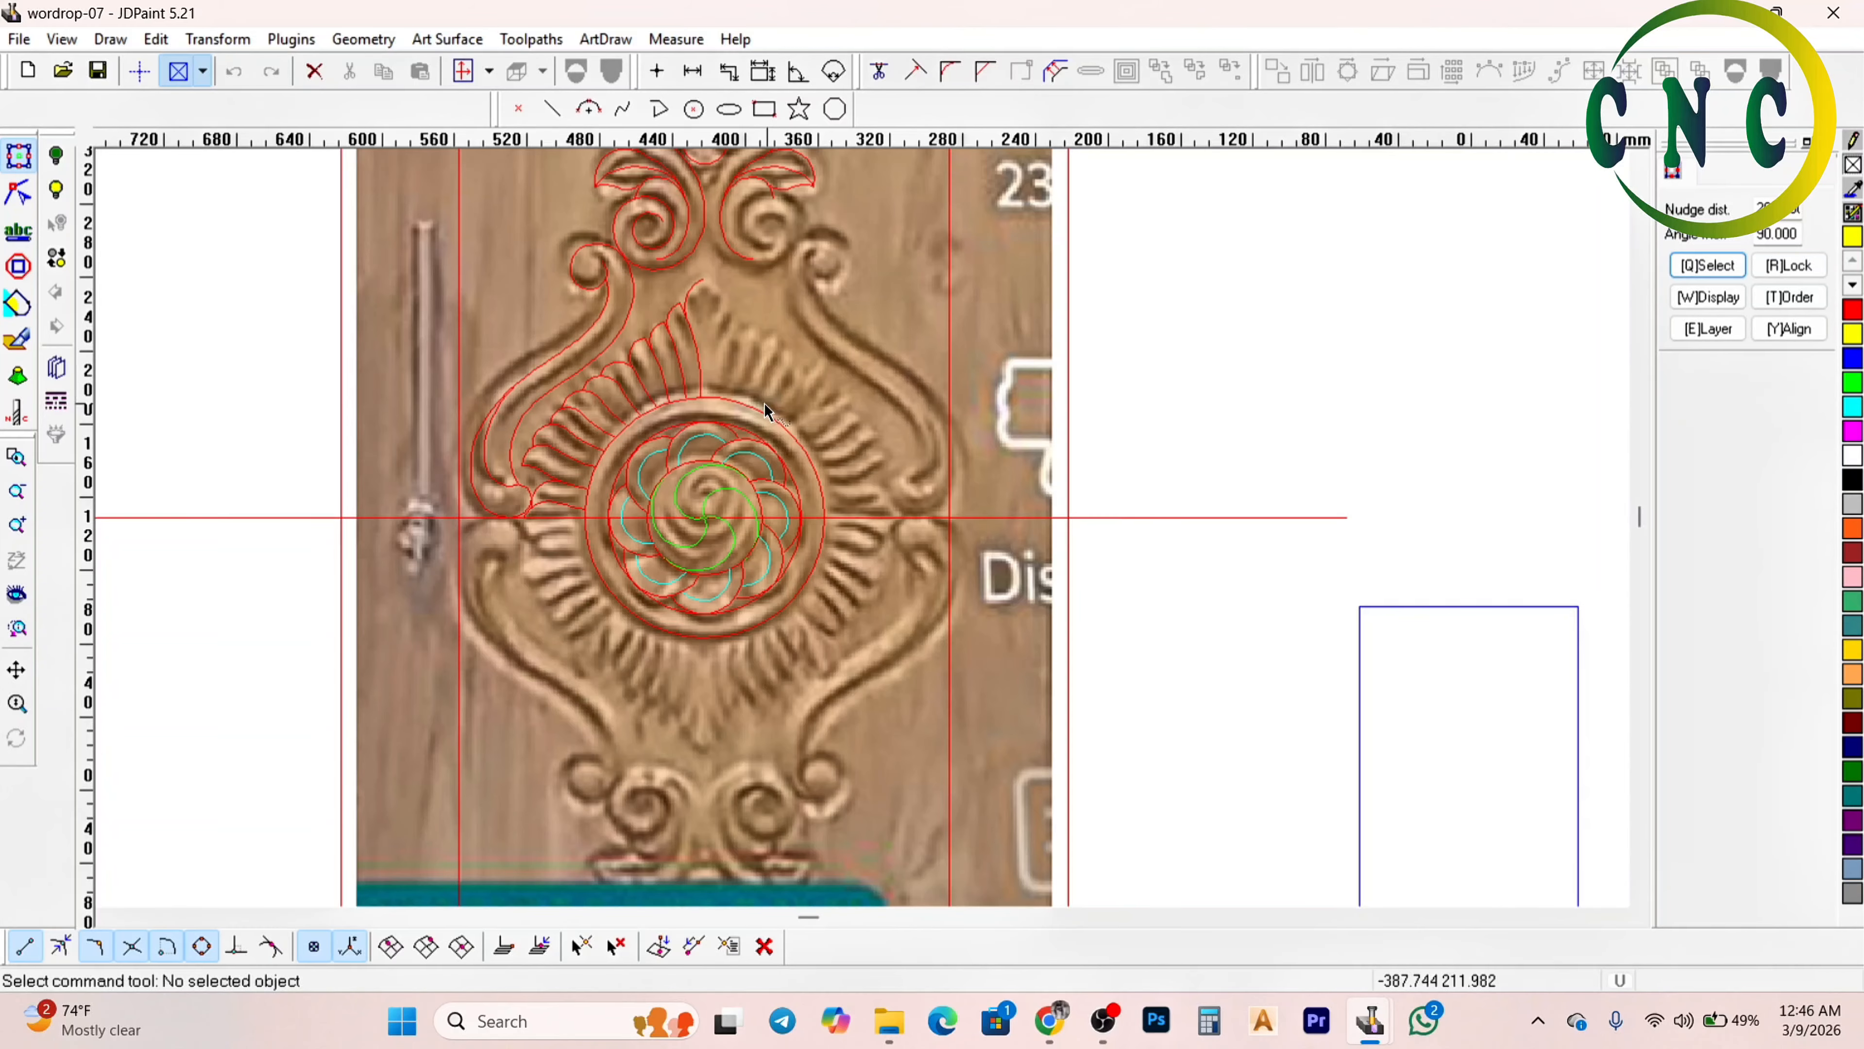
{"action": "scroll", "coordinate": [766, 405], "scroll_direction": "down", "scroll_amount": 5}
{"action": "scroll", "coordinate": [764, 396], "scroll_direction": "up", "scroll_amount": 10}
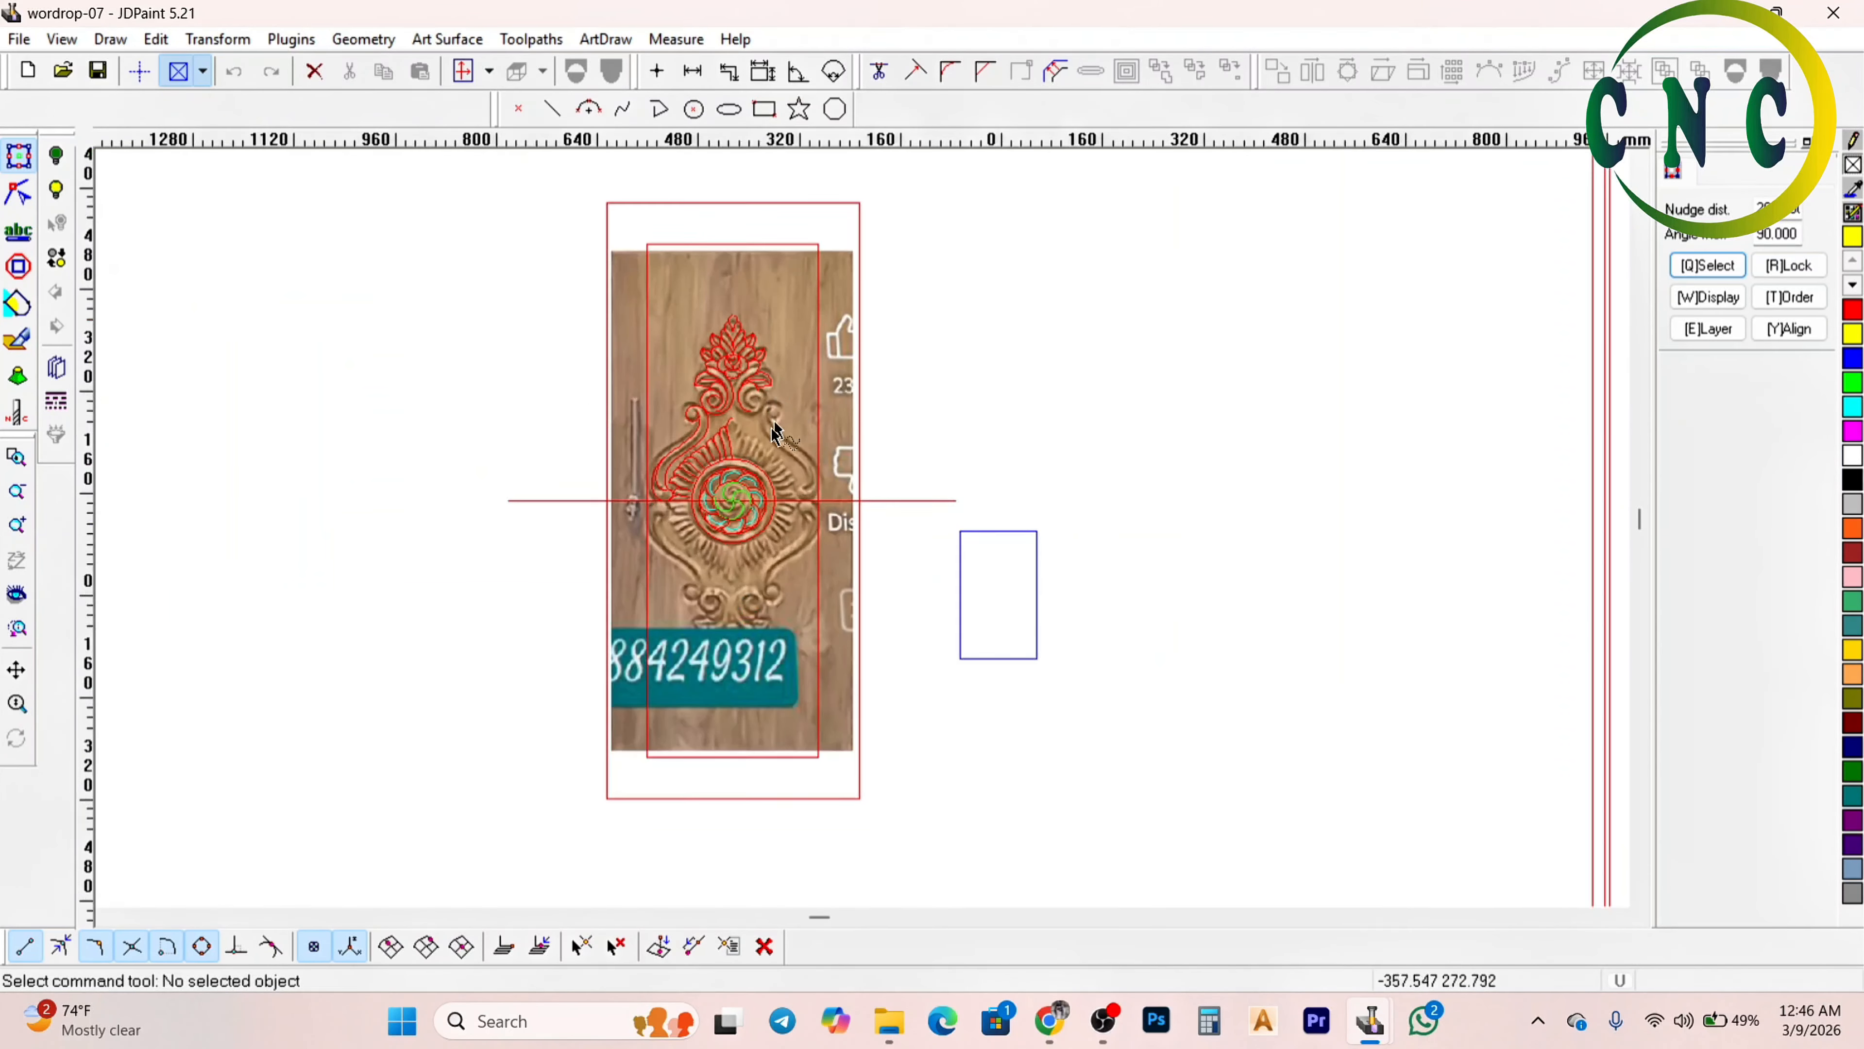
{"action": "scroll", "coordinate": [683, 478], "scroll_direction": "down", "scroll_amount": 4}
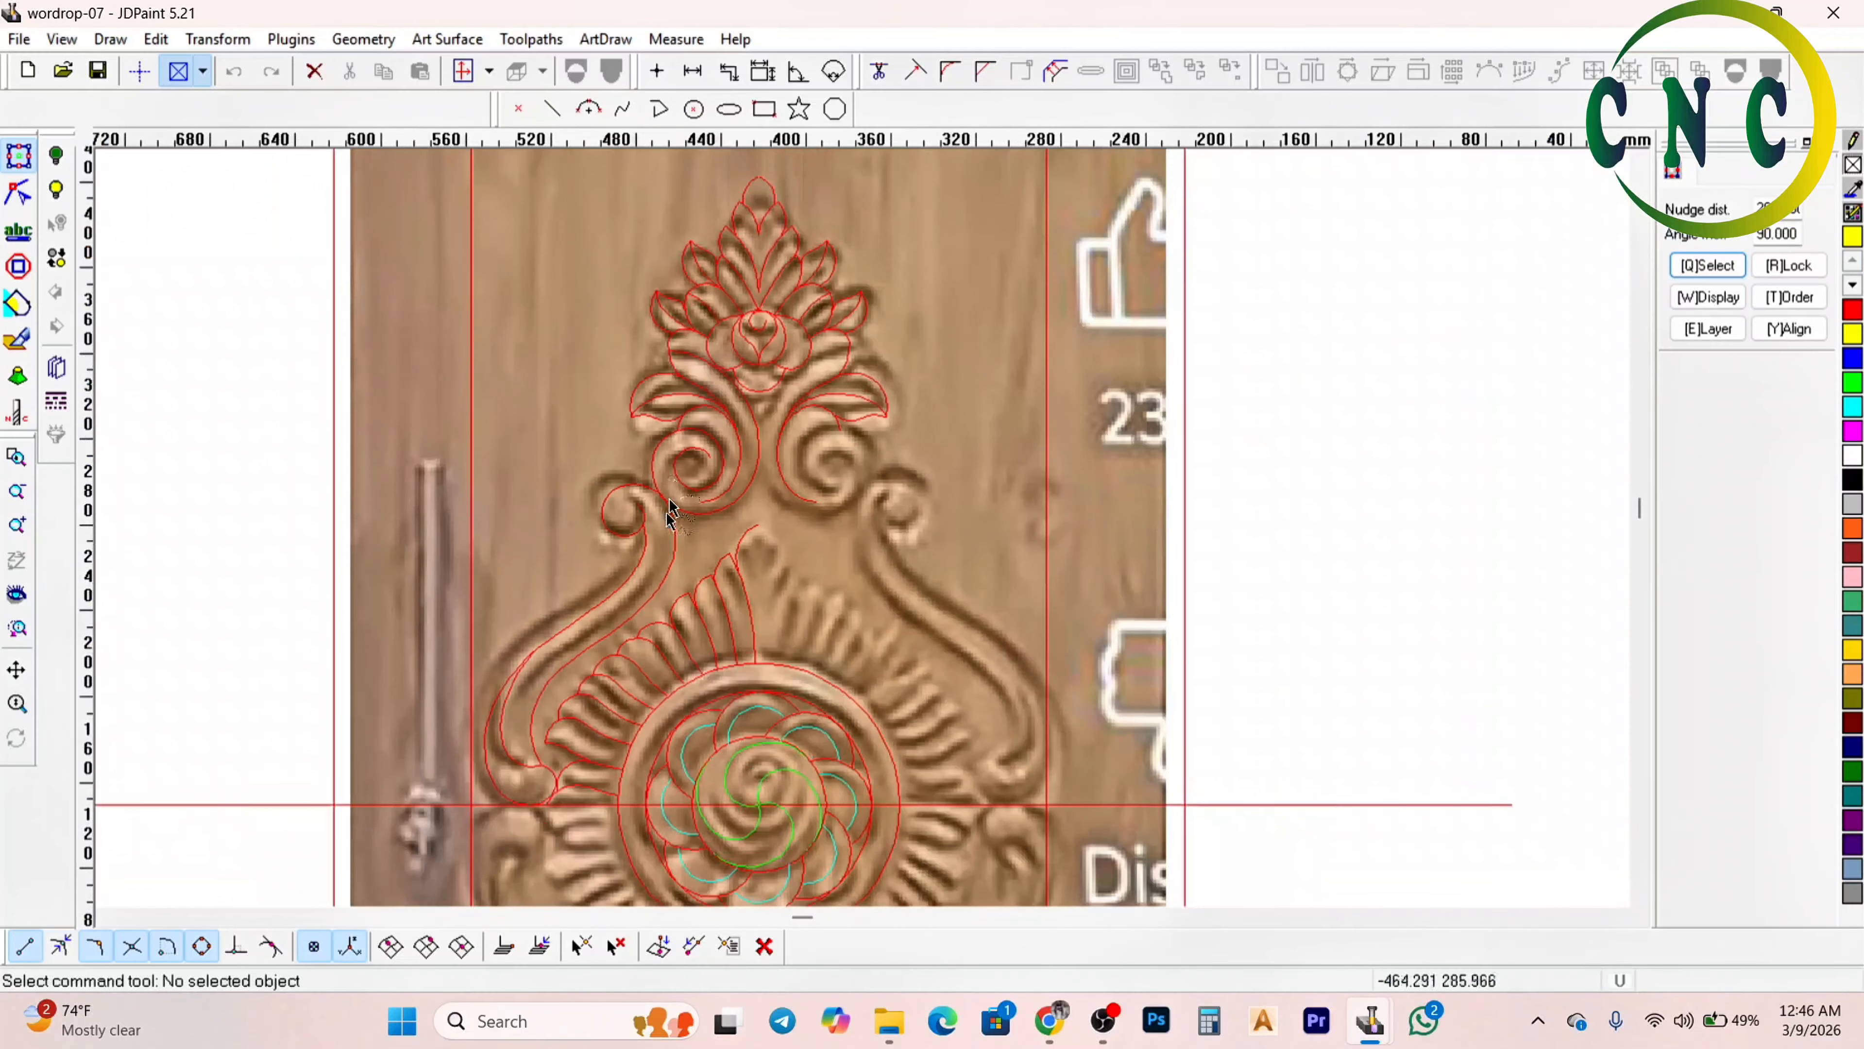
{"action": "scroll", "coordinate": [736, 312], "scroll_direction": "up", "scroll_amount": 4}
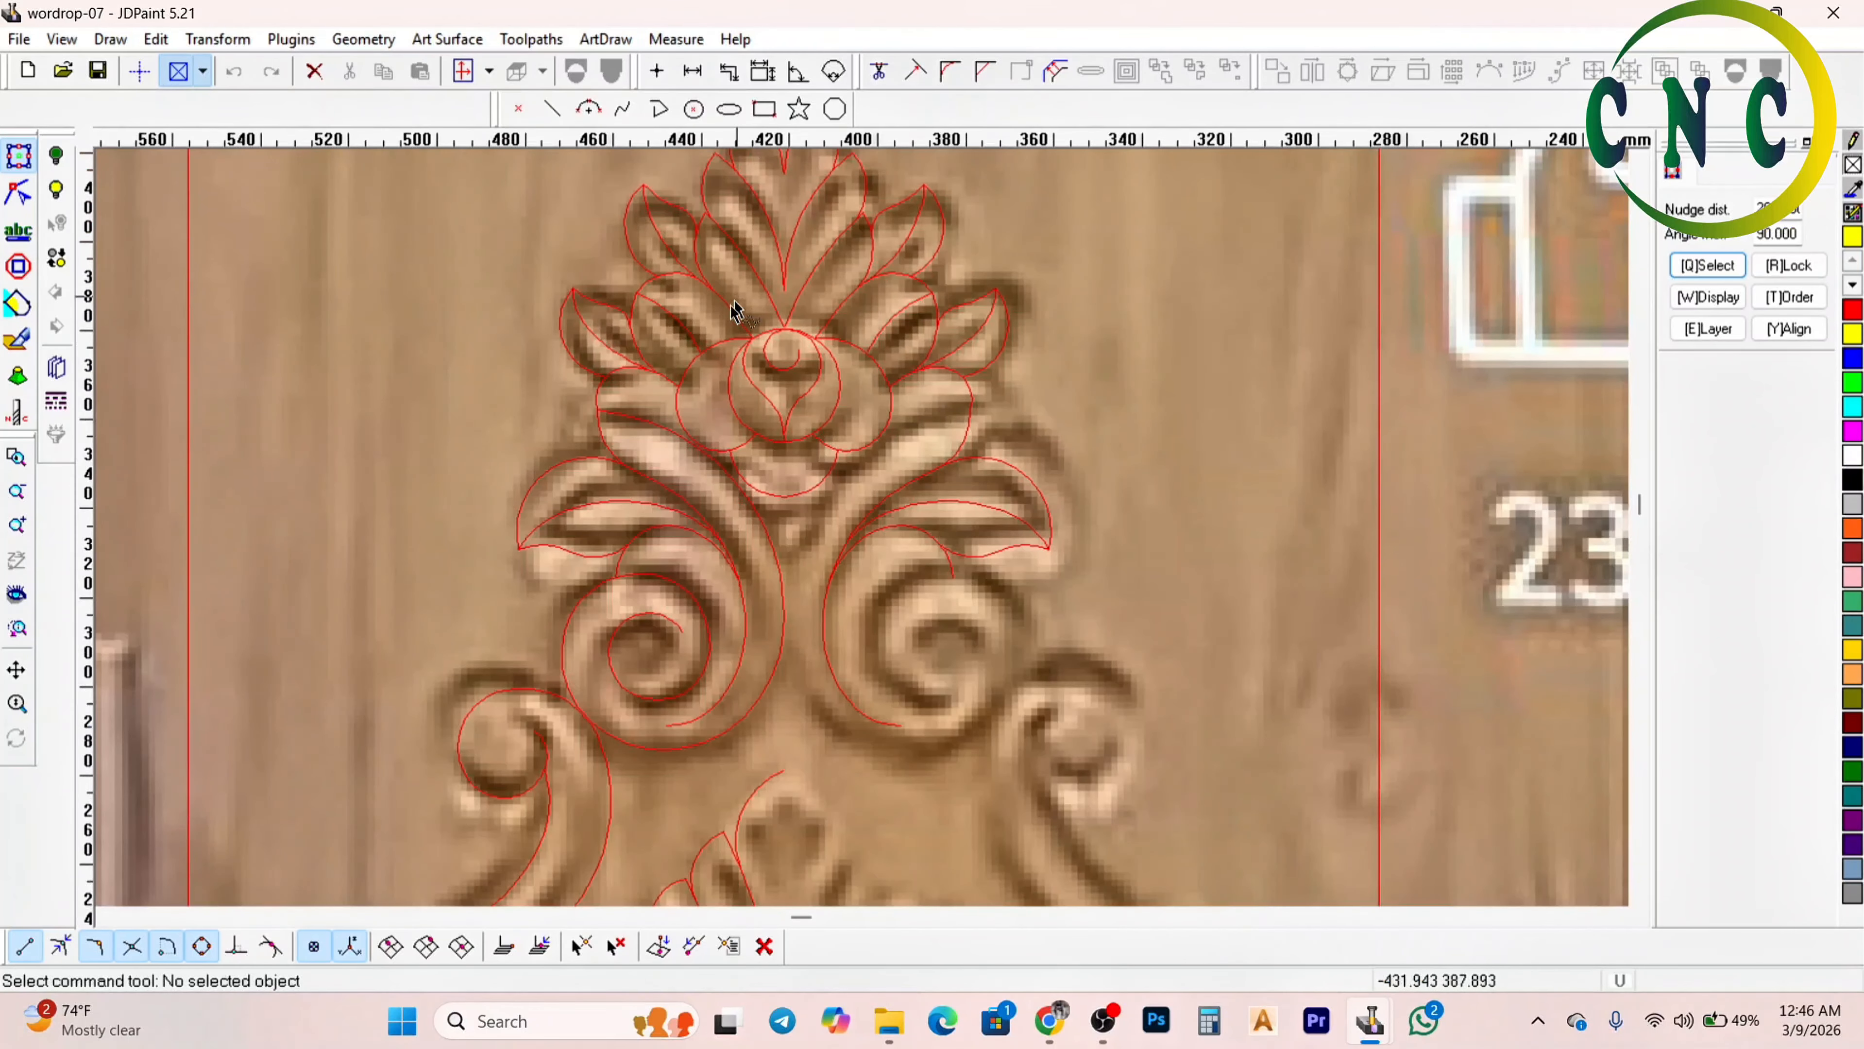
Turn on another object snap and measure distances across the leaf and scroll near the ornament's crown
{"action": "left_click", "coordinate": [694, 72]}
{"action": "scroll", "coordinate": [639, 470], "scroll_direction": "up", "scroll_amount": 1}
{"action": "left_click", "coordinate": [649, 468]}
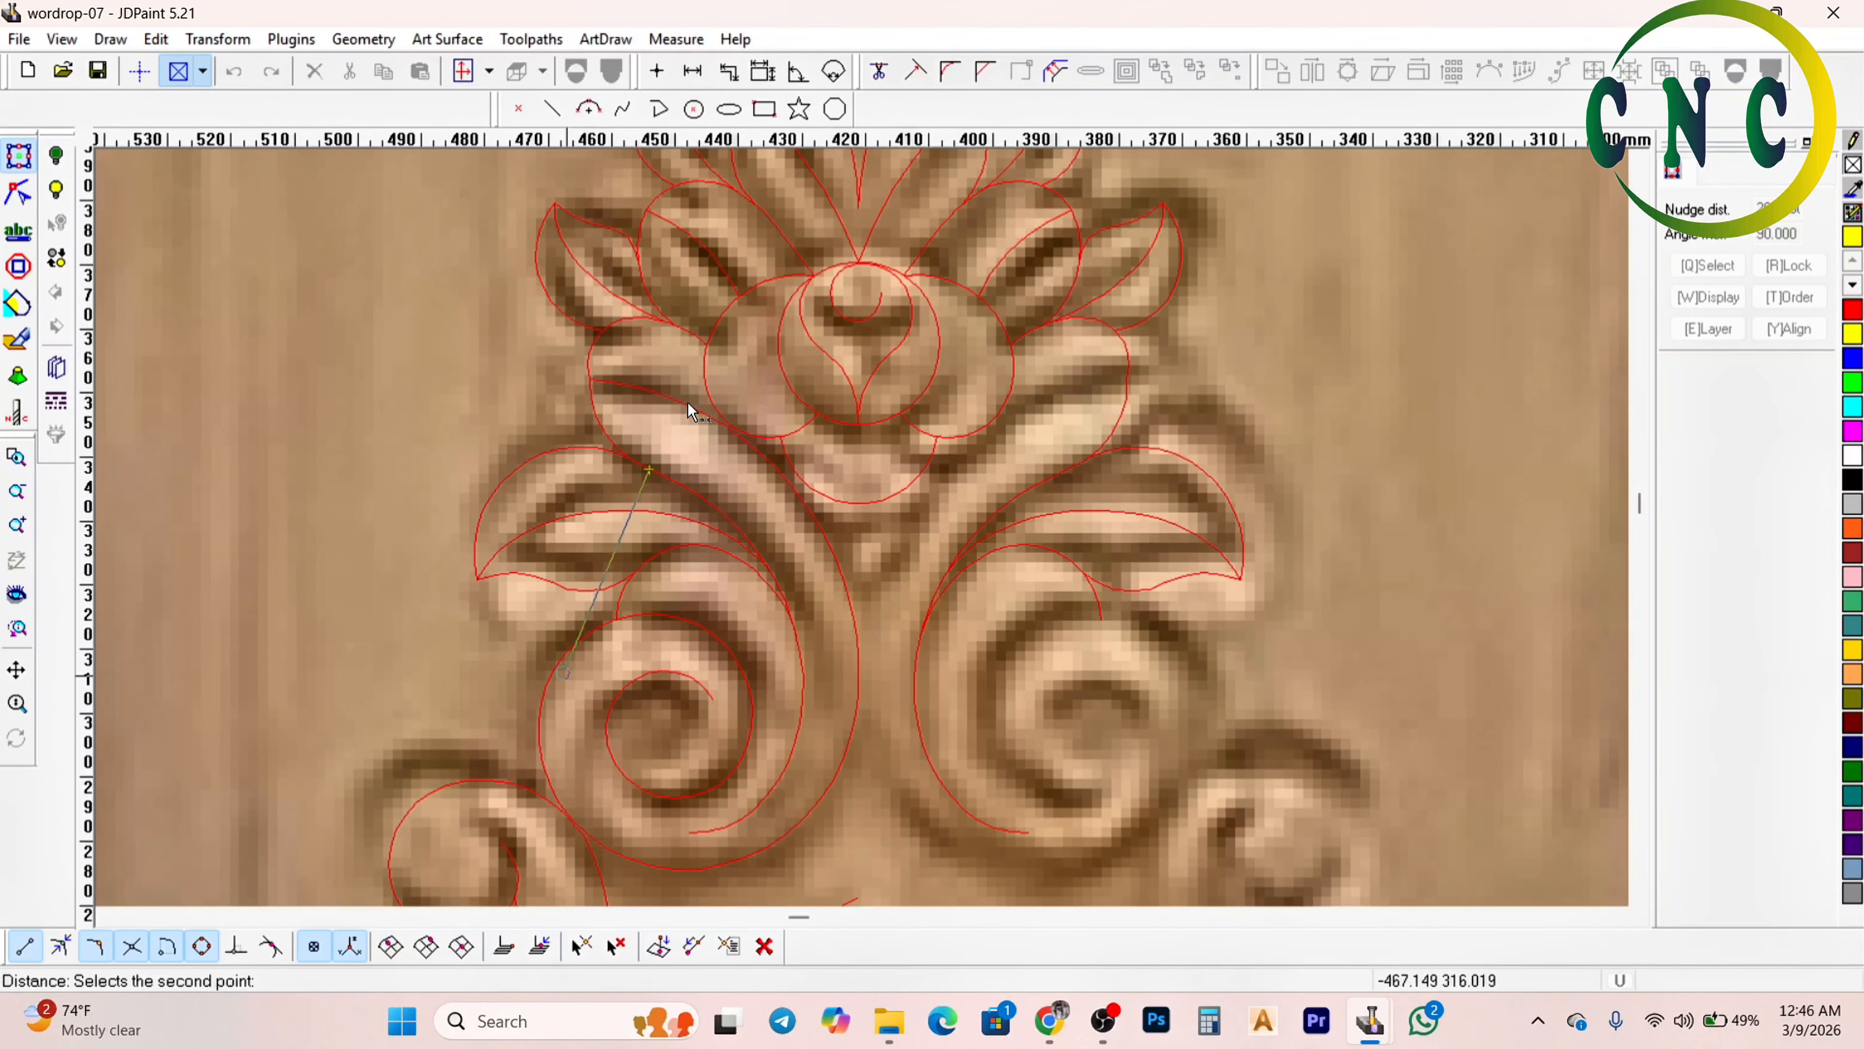
{"action": "left_click", "coordinate": [56, 946]}
{"action": "left_click", "coordinate": [681, 400]}
{"action": "scroll", "coordinate": [683, 411], "scroll_direction": "down", "scroll_amount": 3}
{"action": "scroll", "coordinate": [582, 651], "scroll_direction": "up", "scroll_amount": 4}
{"action": "left_click", "coordinate": [740, 486]}
{"action": "left_click", "coordinate": [665, 524]}
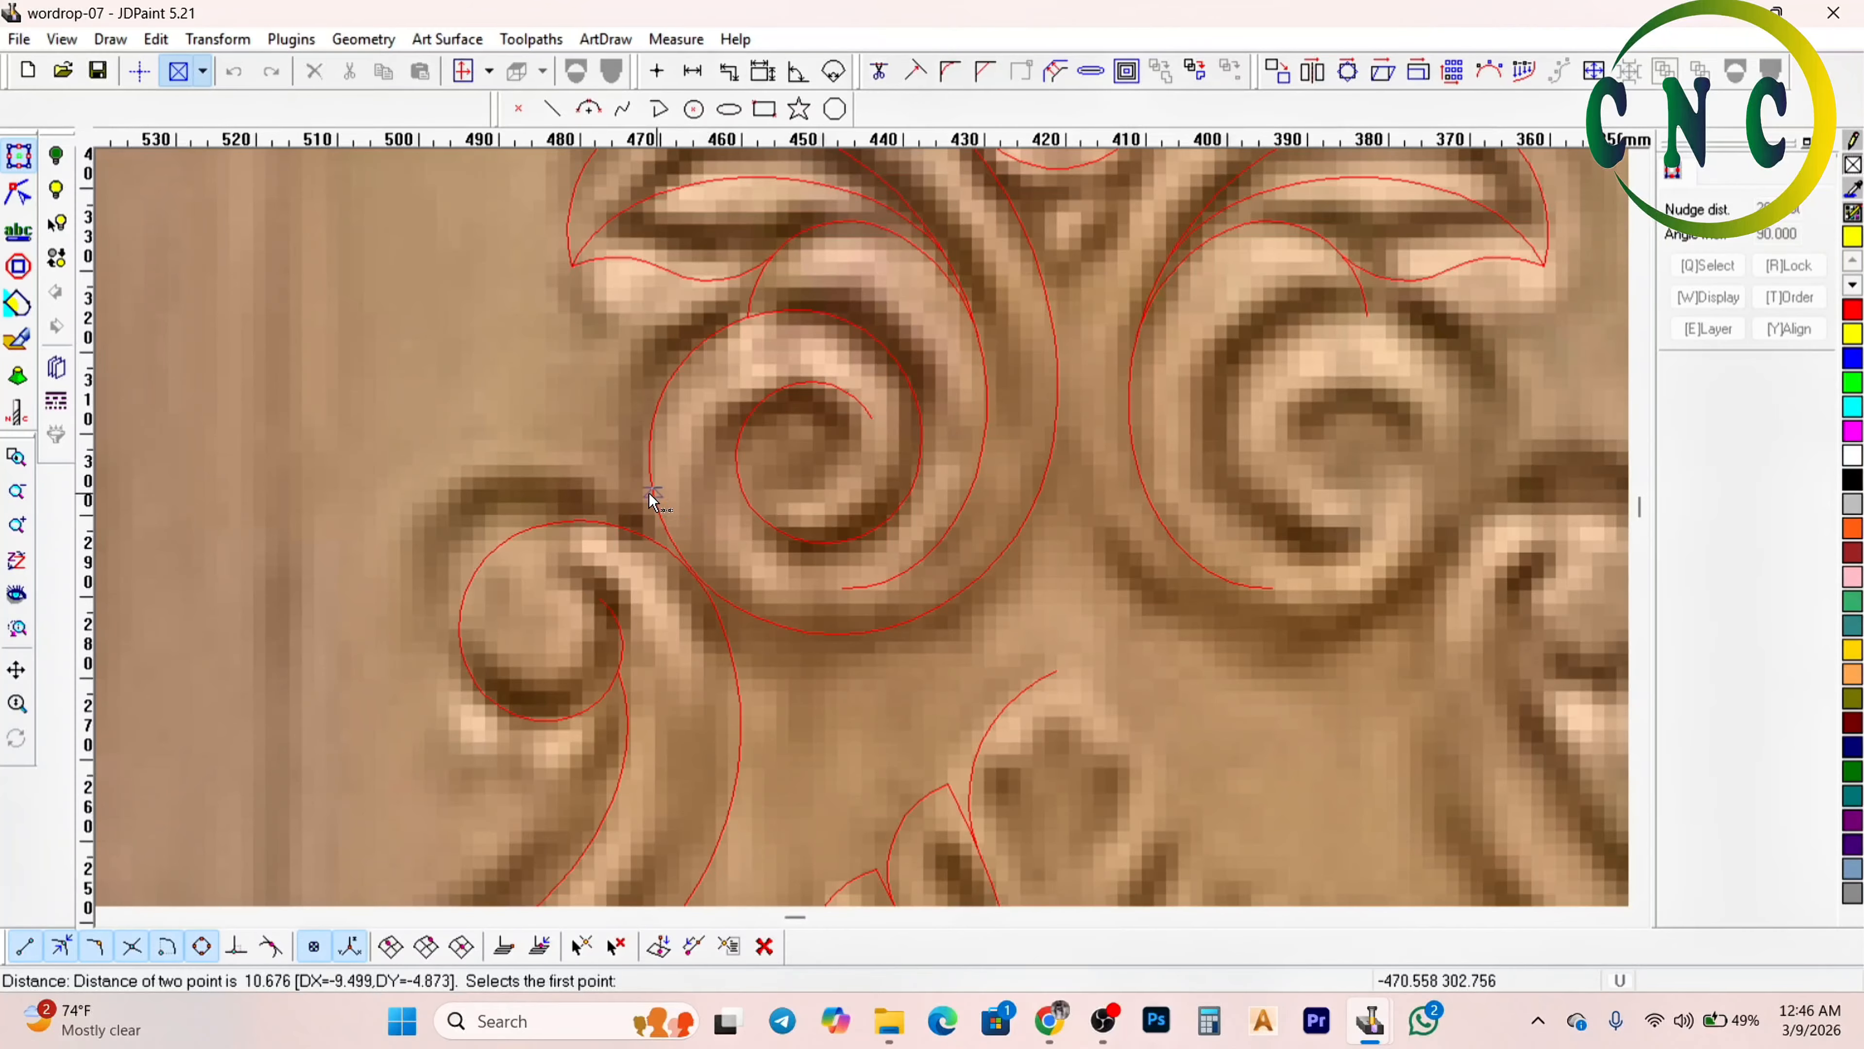
Measure the band width of the left spiral scroll and the stem width of the side scroll below it
{"action": "scroll", "coordinate": [649, 500], "scroll_direction": "down", "scroll_amount": 2}
{"action": "scroll", "coordinate": [798, 512], "scroll_direction": "up", "scroll_amount": 1}
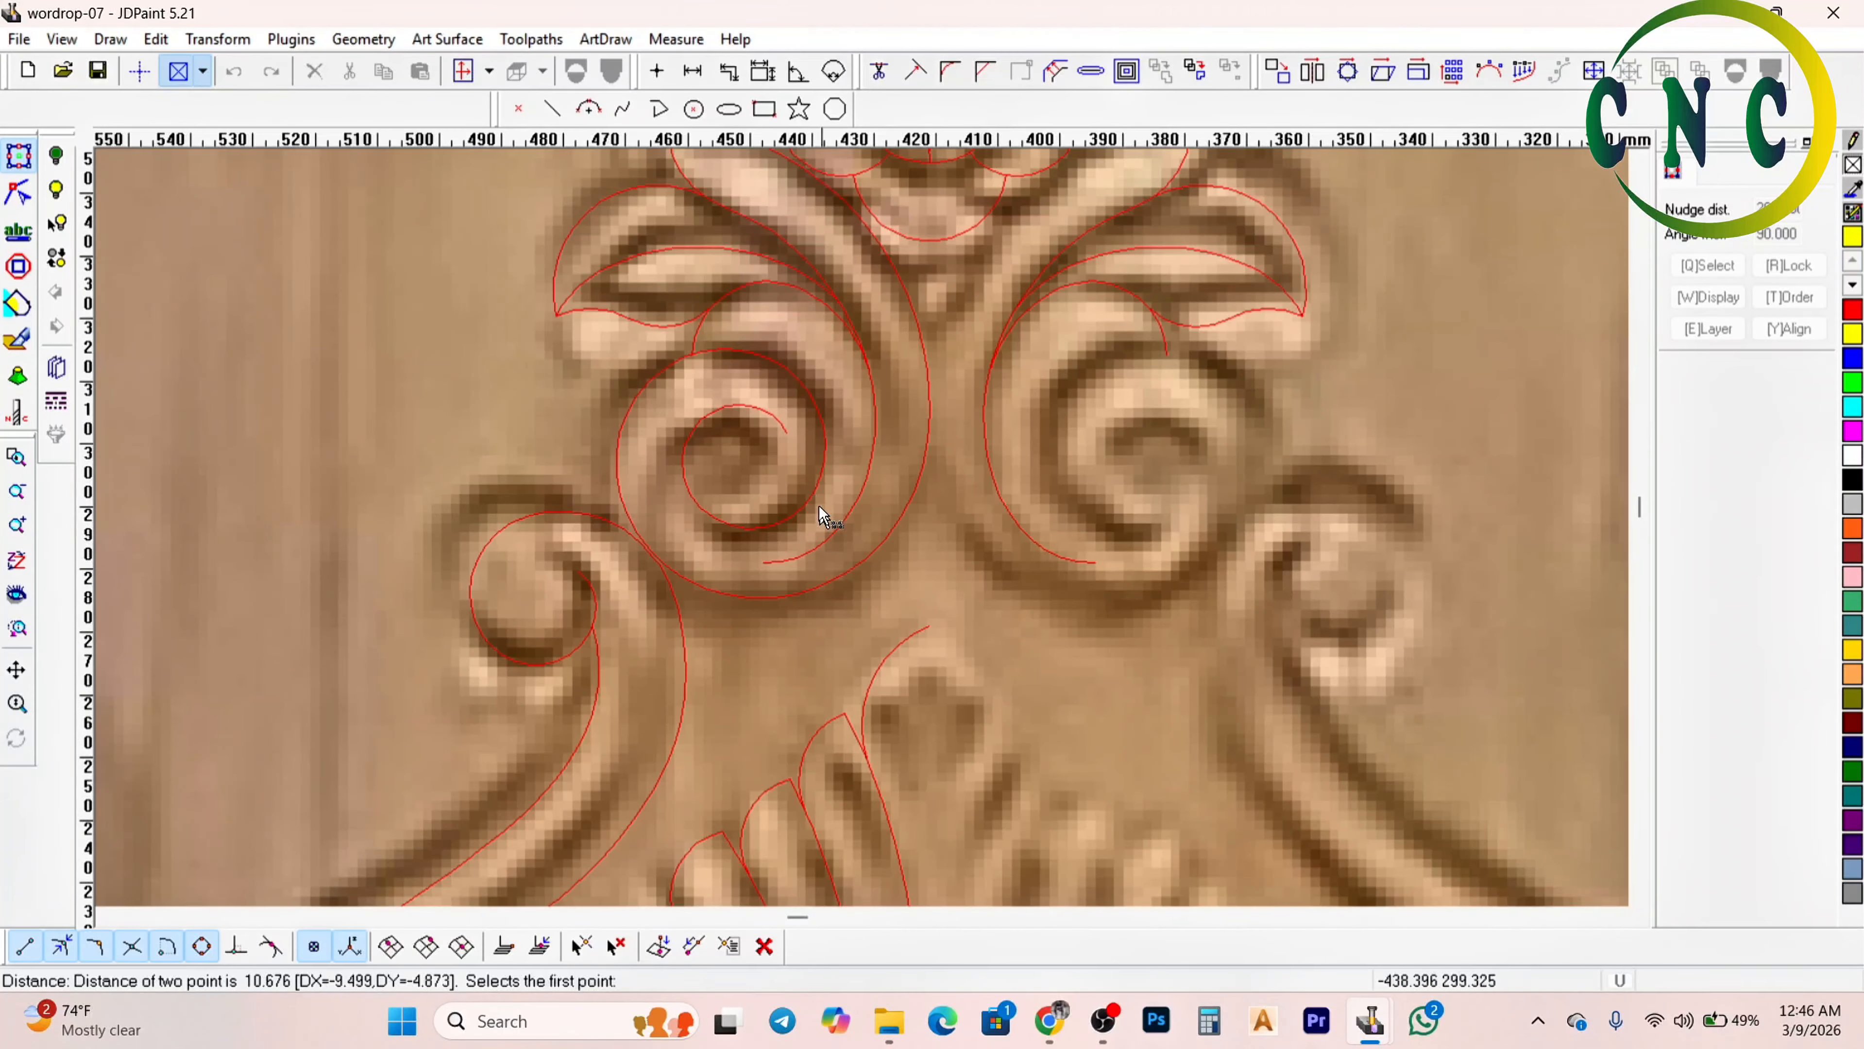
{"action": "left_click", "coordinate": [710, 541]}
{"action": "left_click", "coordinate": [673, 576]}
{"action": "scroll", "coordinate": [682, 459], "scroll_direction": "down", "scroll_amount": 3}
{"action": "scroll", "coordinate": [647, 595], "scroll_direction": "up", "scroll_amount": 3}
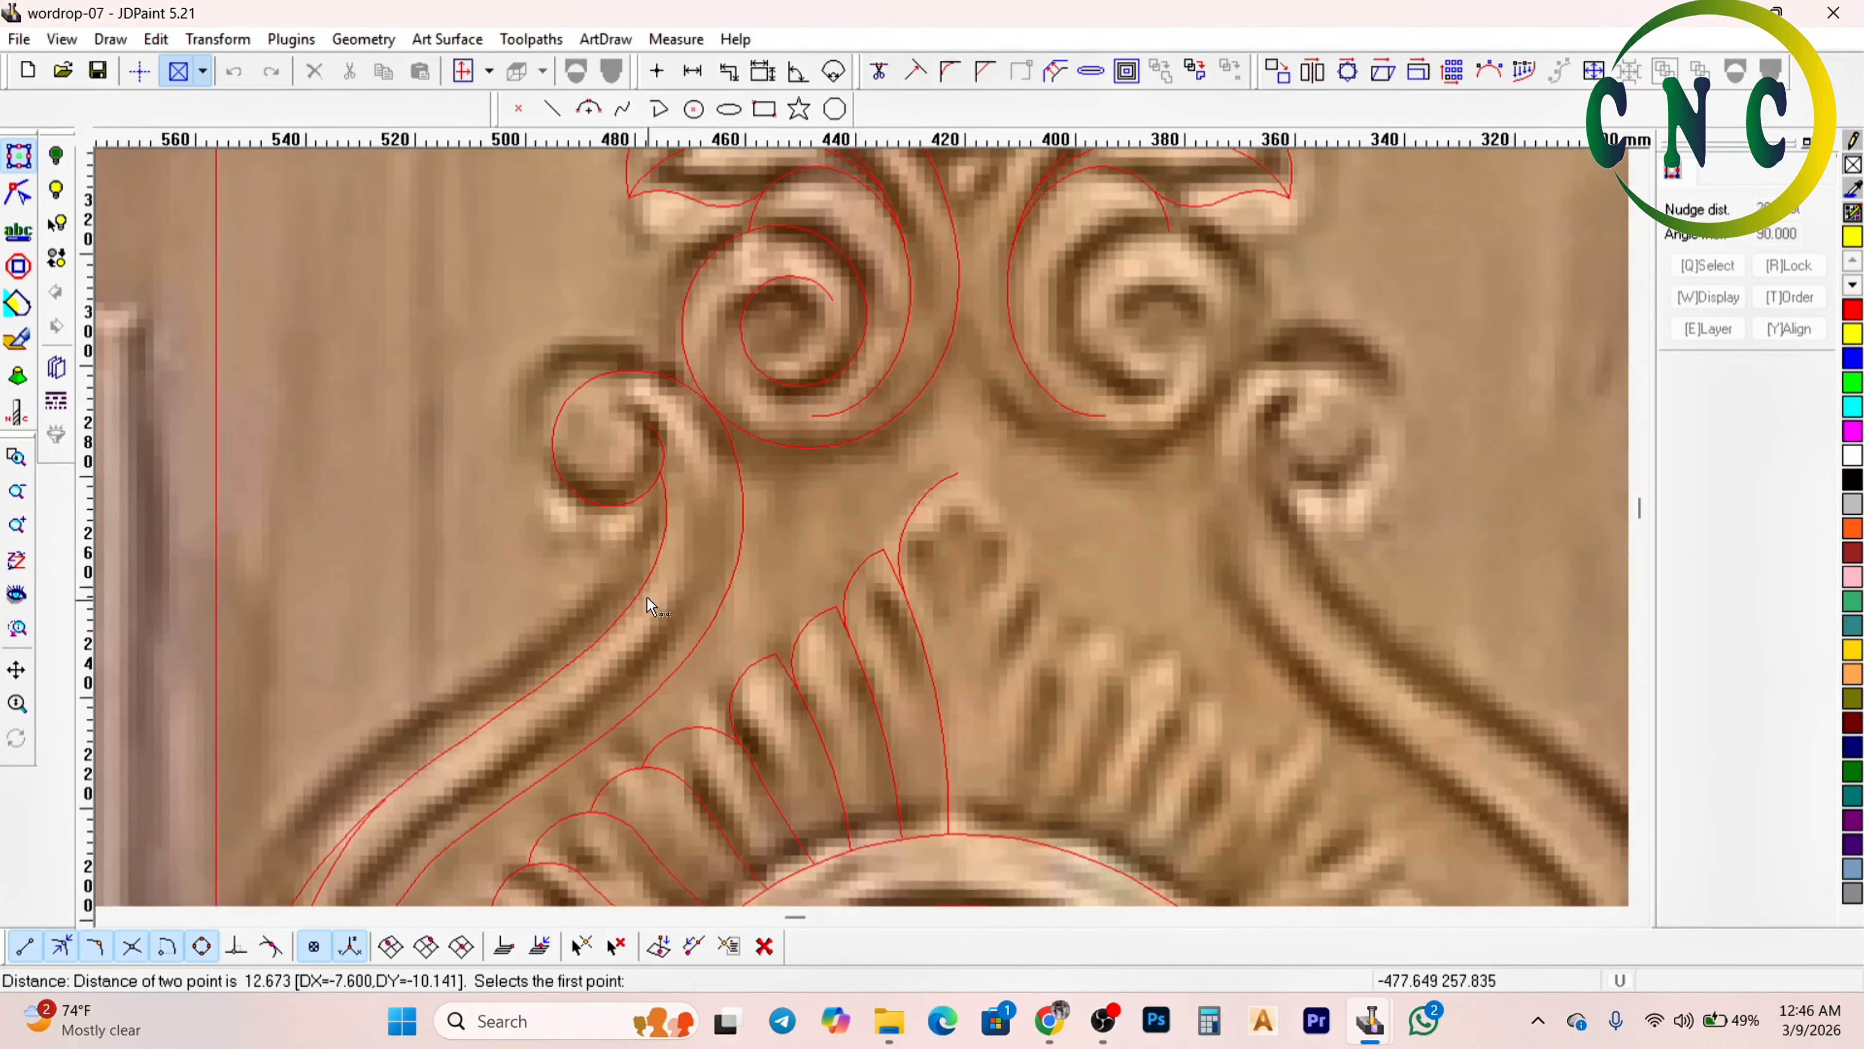
{"action": "left_click", "coordinate": [646, 586]}
{"action": "left_click", "coordinate": [717, 614]}
Measure across a petal of the central rosette, end the measurement and select the rosette's inner petal arcs
{"action": "scroll", "coordinate": [708, 452], "scroll_direction": "down", "scroll_amount": 2}
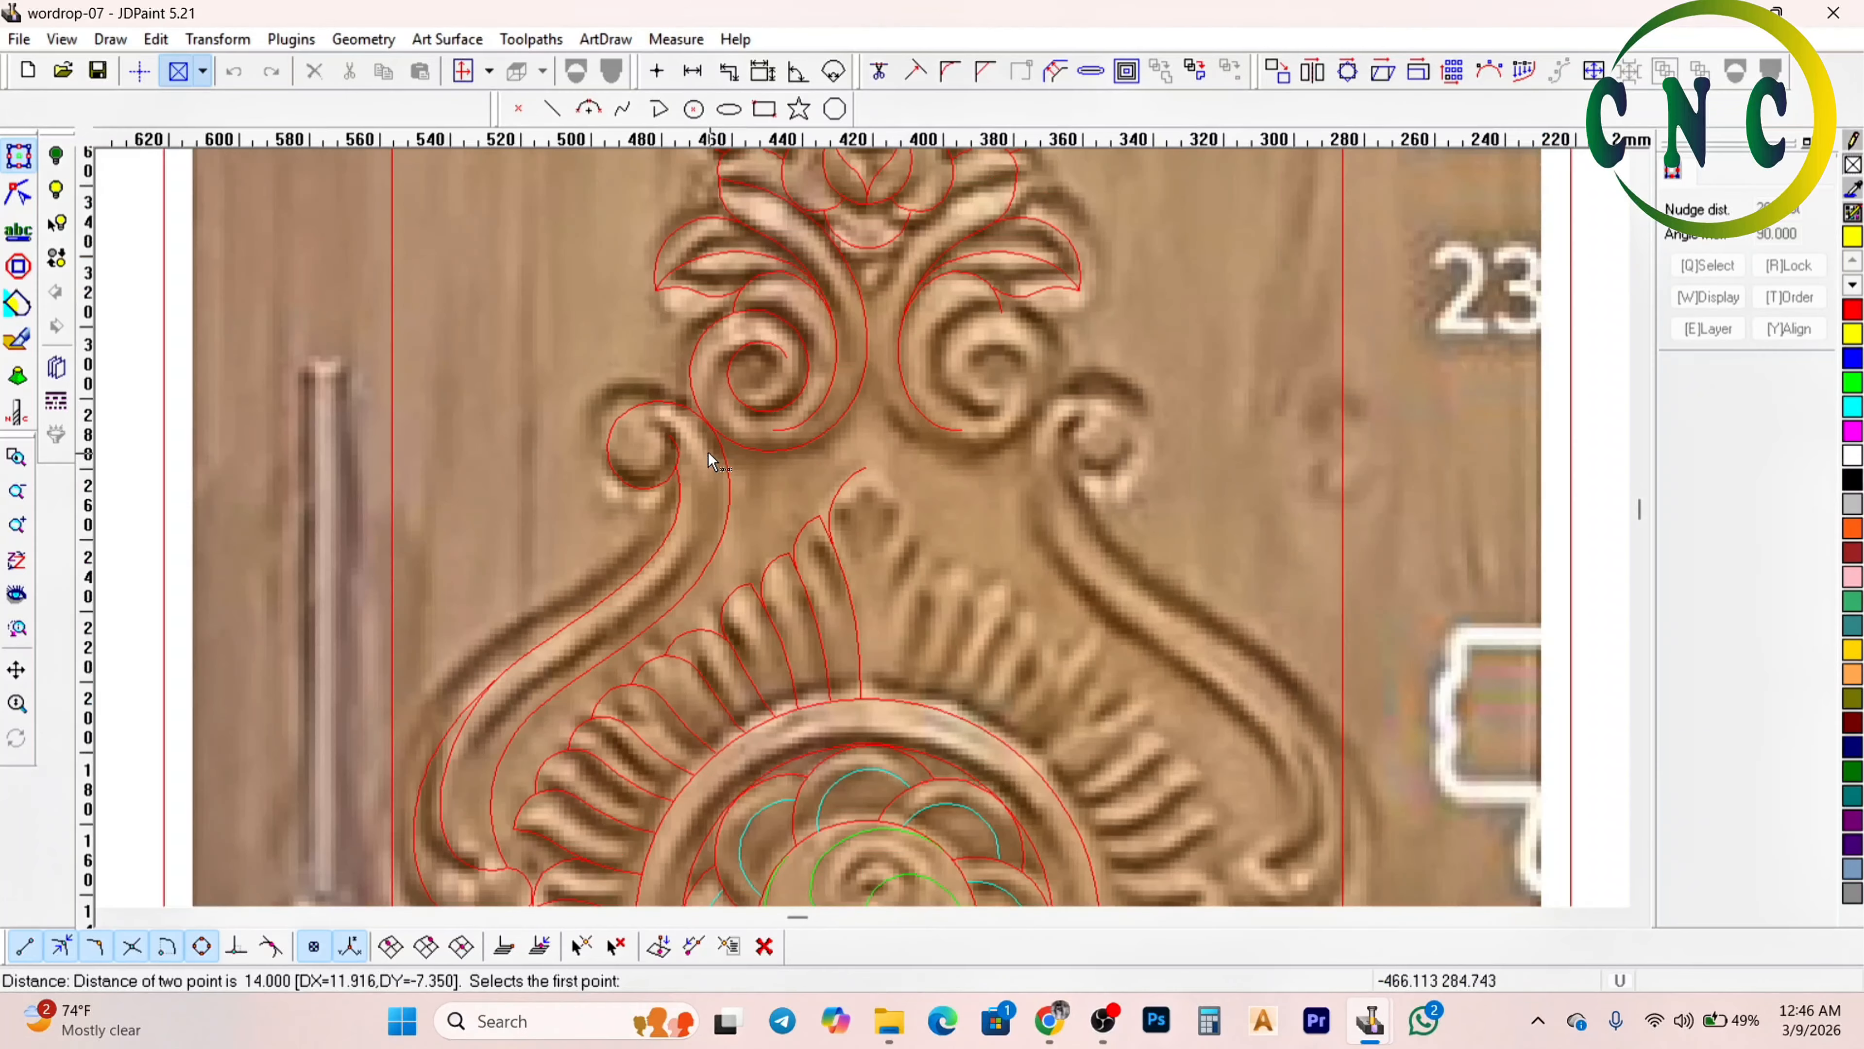
{"action": "scroll", "coordinate": [708, 448], "scroll_direction": "down", "scroll_amount": 2}
{"action": "scroll", "coordinate": [788, 572], "scroll_direction": "up", "scroll_amount": 1}
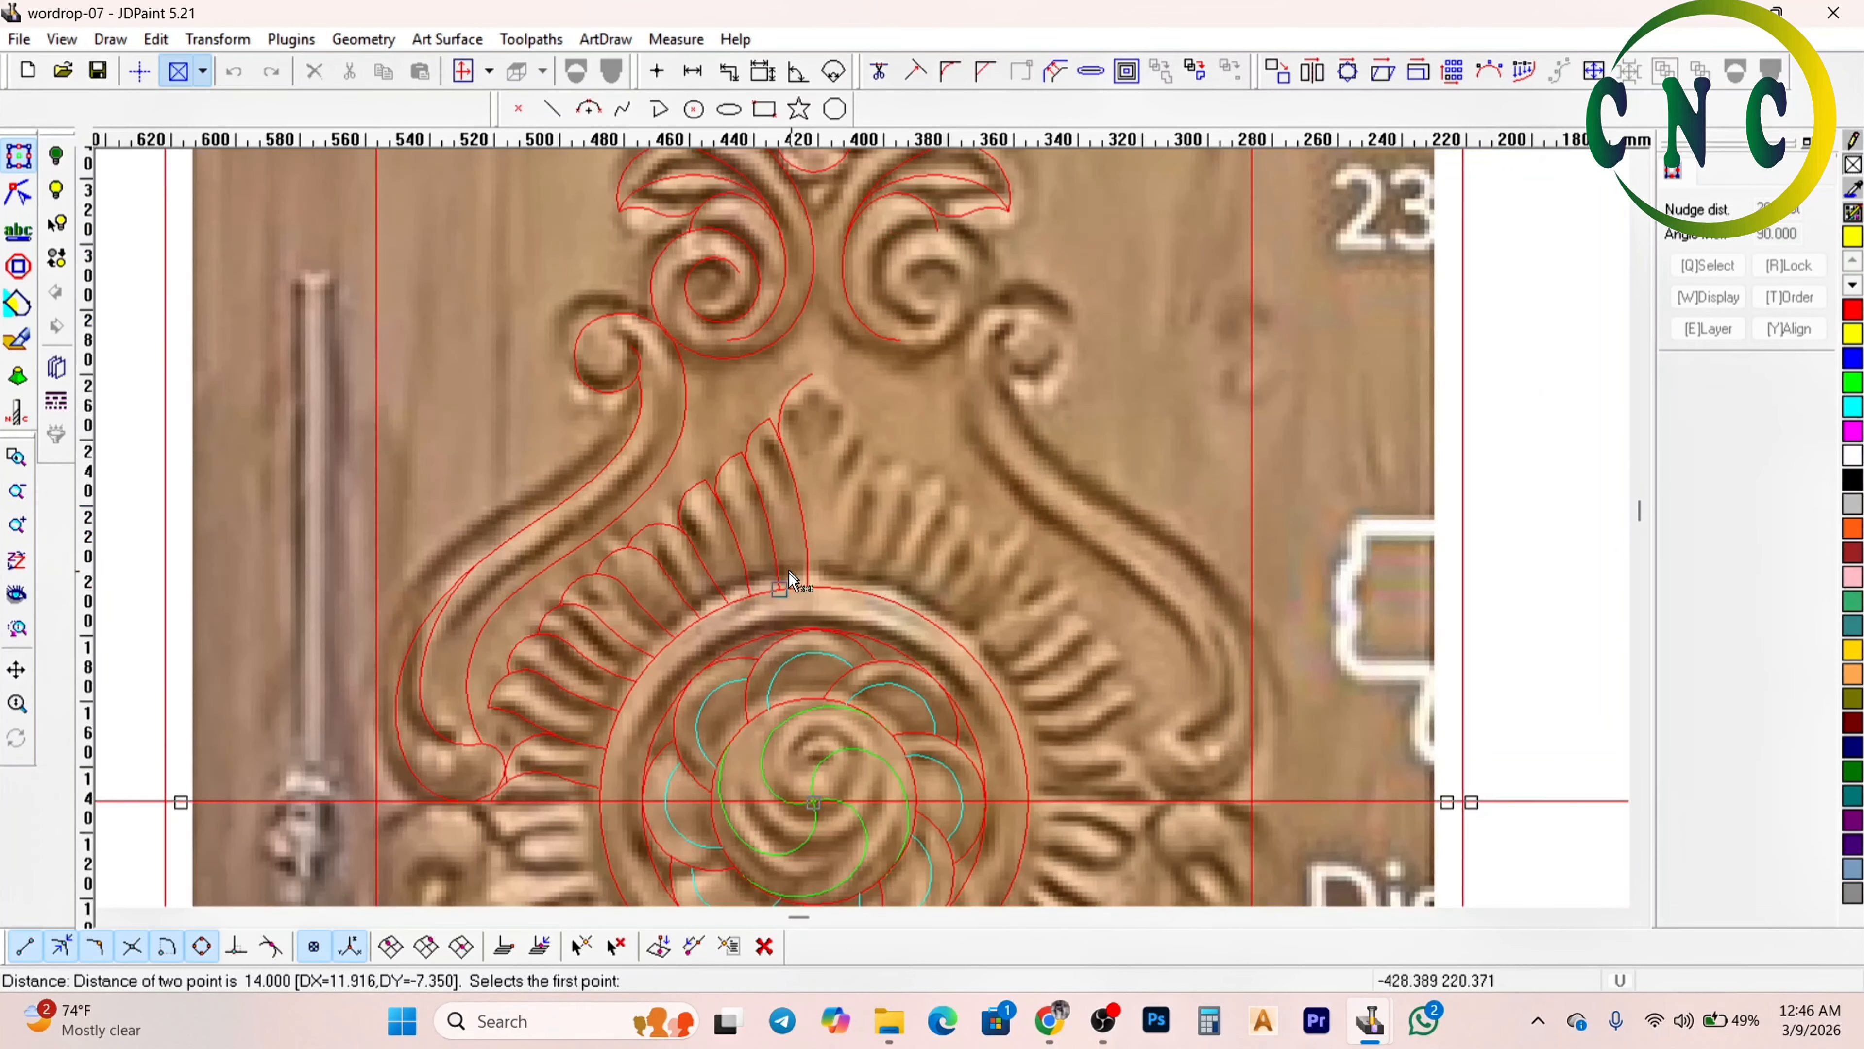
{"action": "scroll", "coordinate": [778, 474], "scroll_direction": "down", "scroll_amount": 2}
{"action": "scroll", "coordinate": [811, 615], "scroll_direction": "up", "scroll_amount": 4}
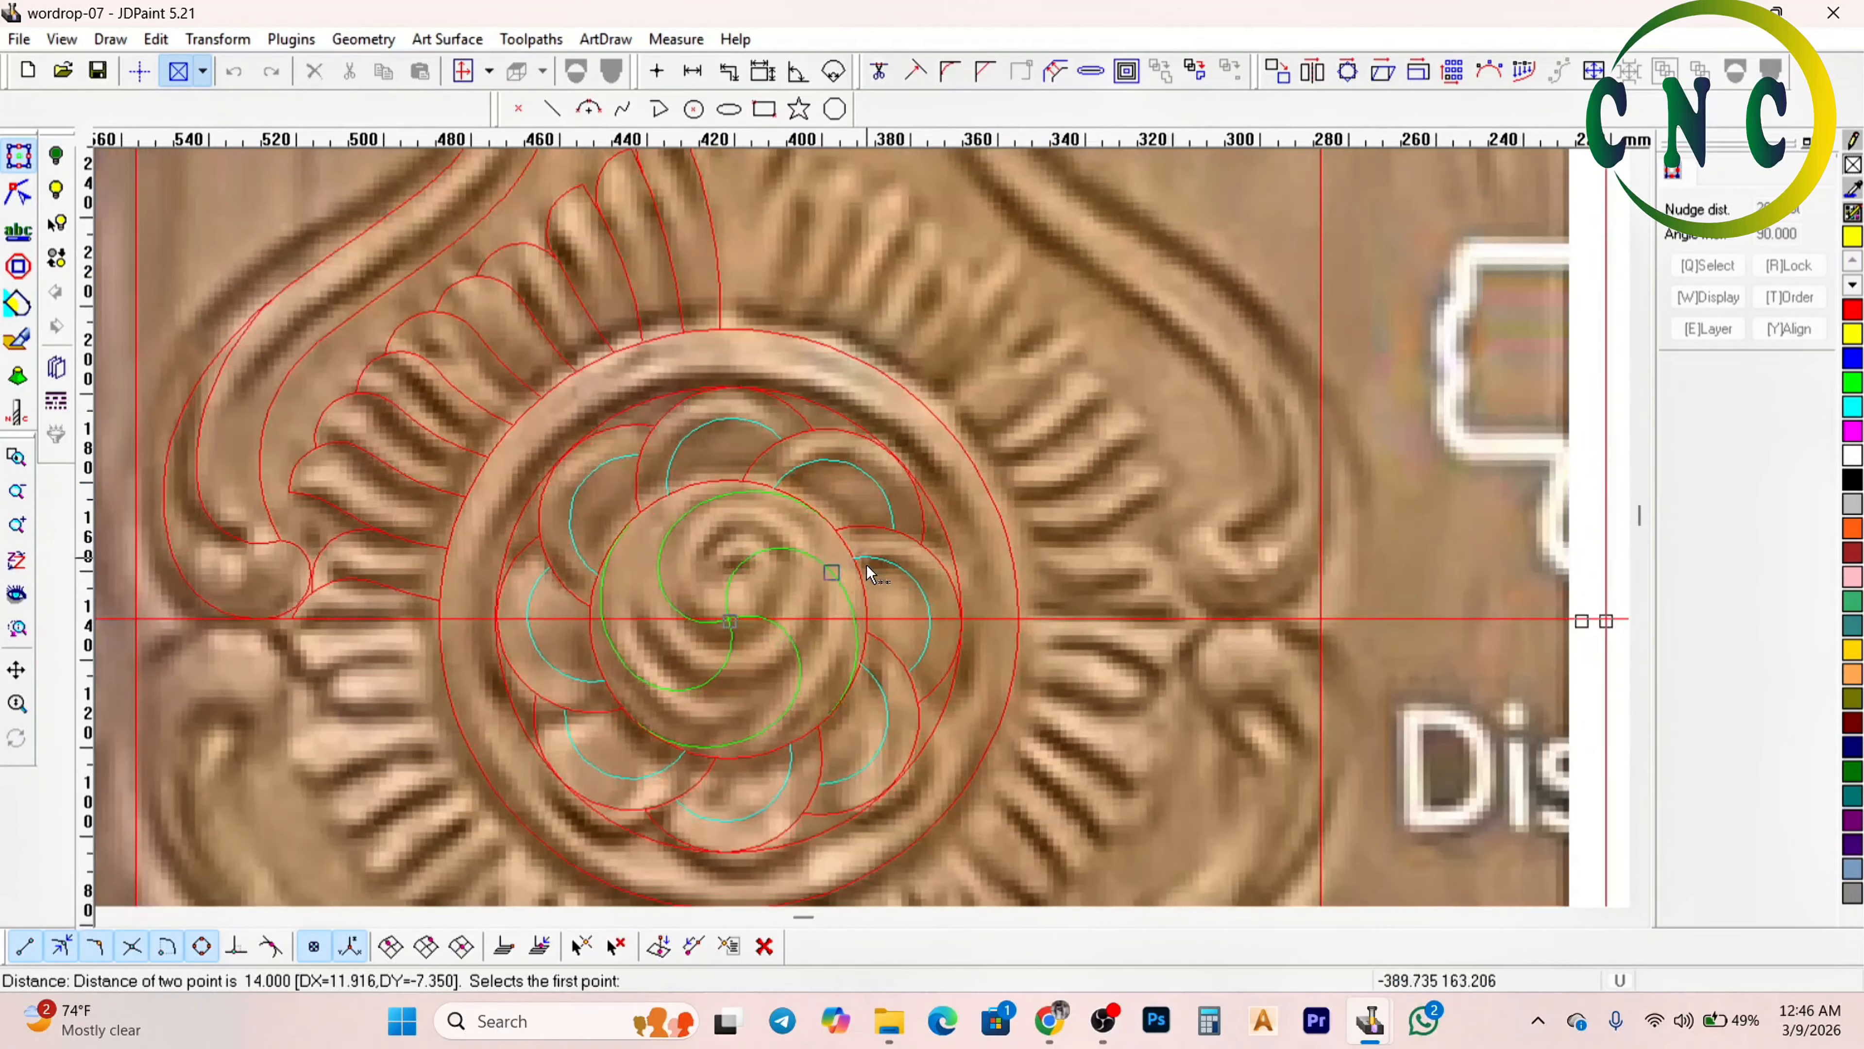
{"action": "scroll", "coordinate": [866, 627], "scroll_direction": "down", "scroll_amount": 1}
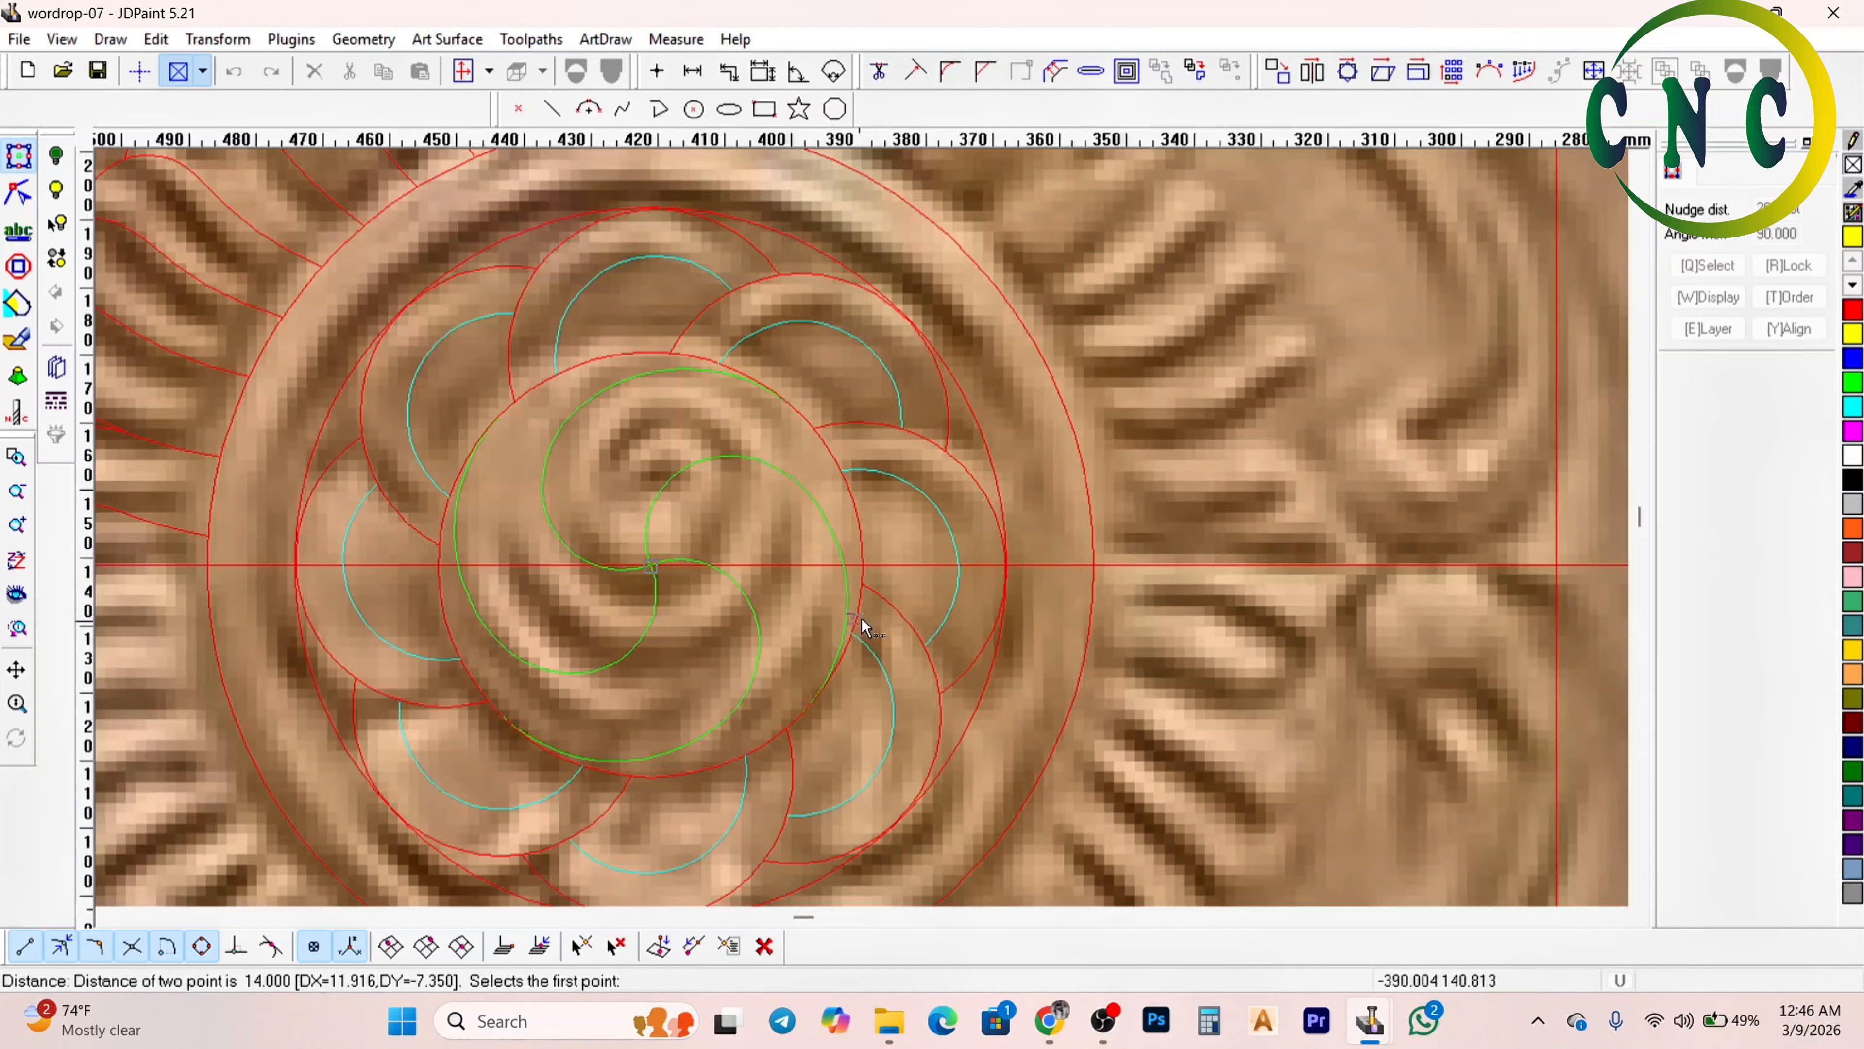
{"action": "left_click", "coordinate": [895, 606]}
{"action": "left_click", "coordinate": [969, 493]}
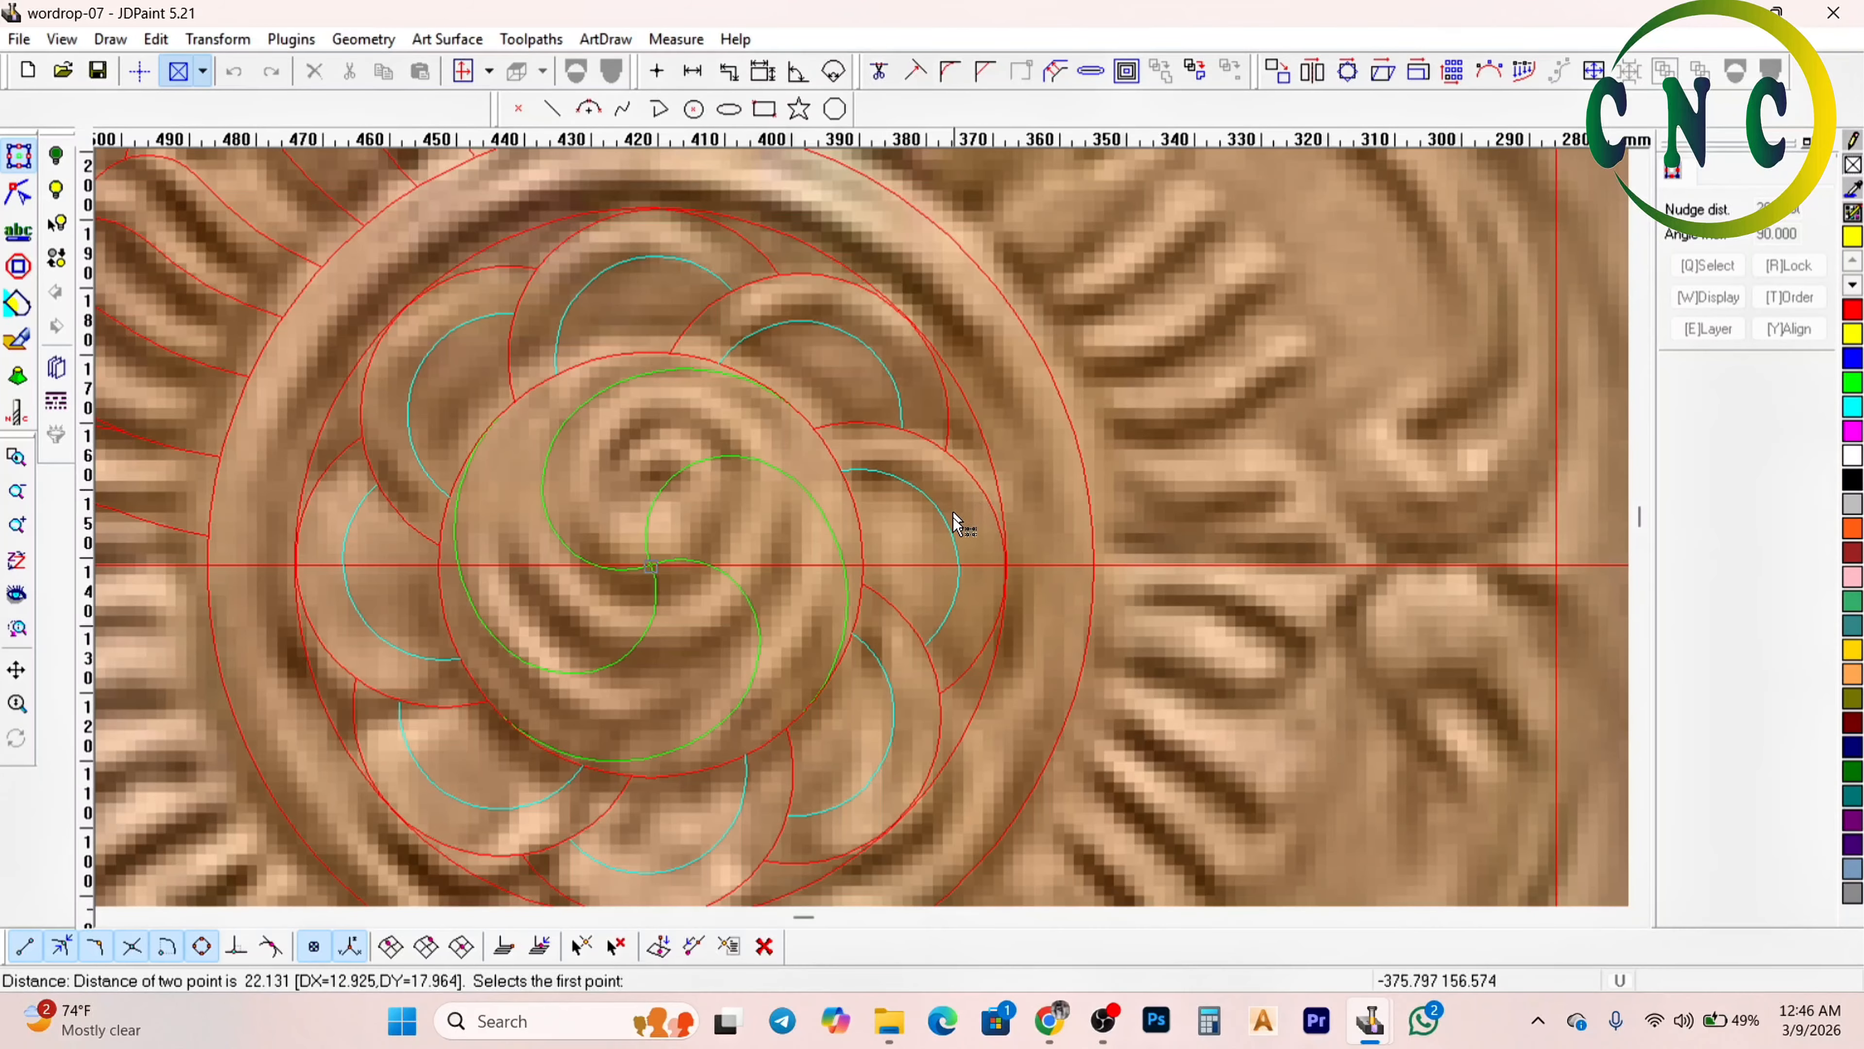
{"action": "right_click", "coordinate": [920, 498]}
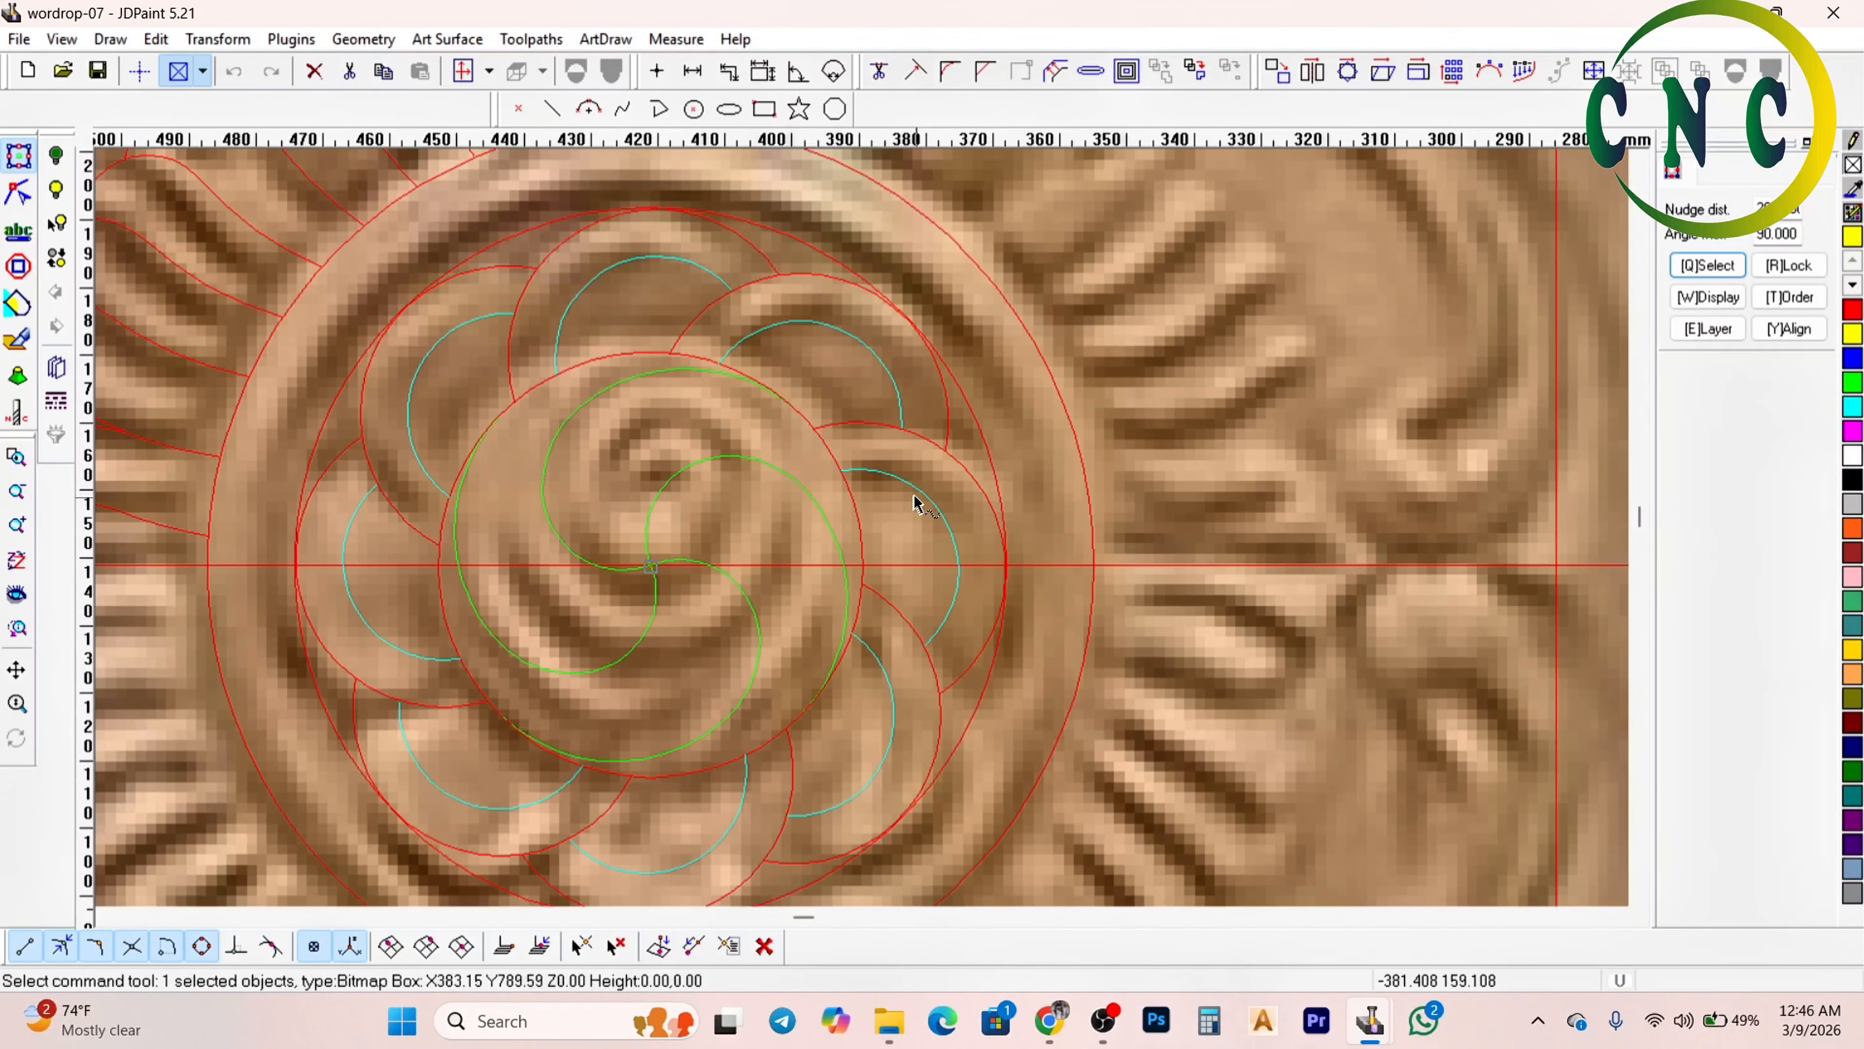
{"action": "left_click", "coordinate": [913, 494]}
{"action": "scroll", "coordinate": [913, 499], "scroll_direction": "down", "scroll_amount": 3}
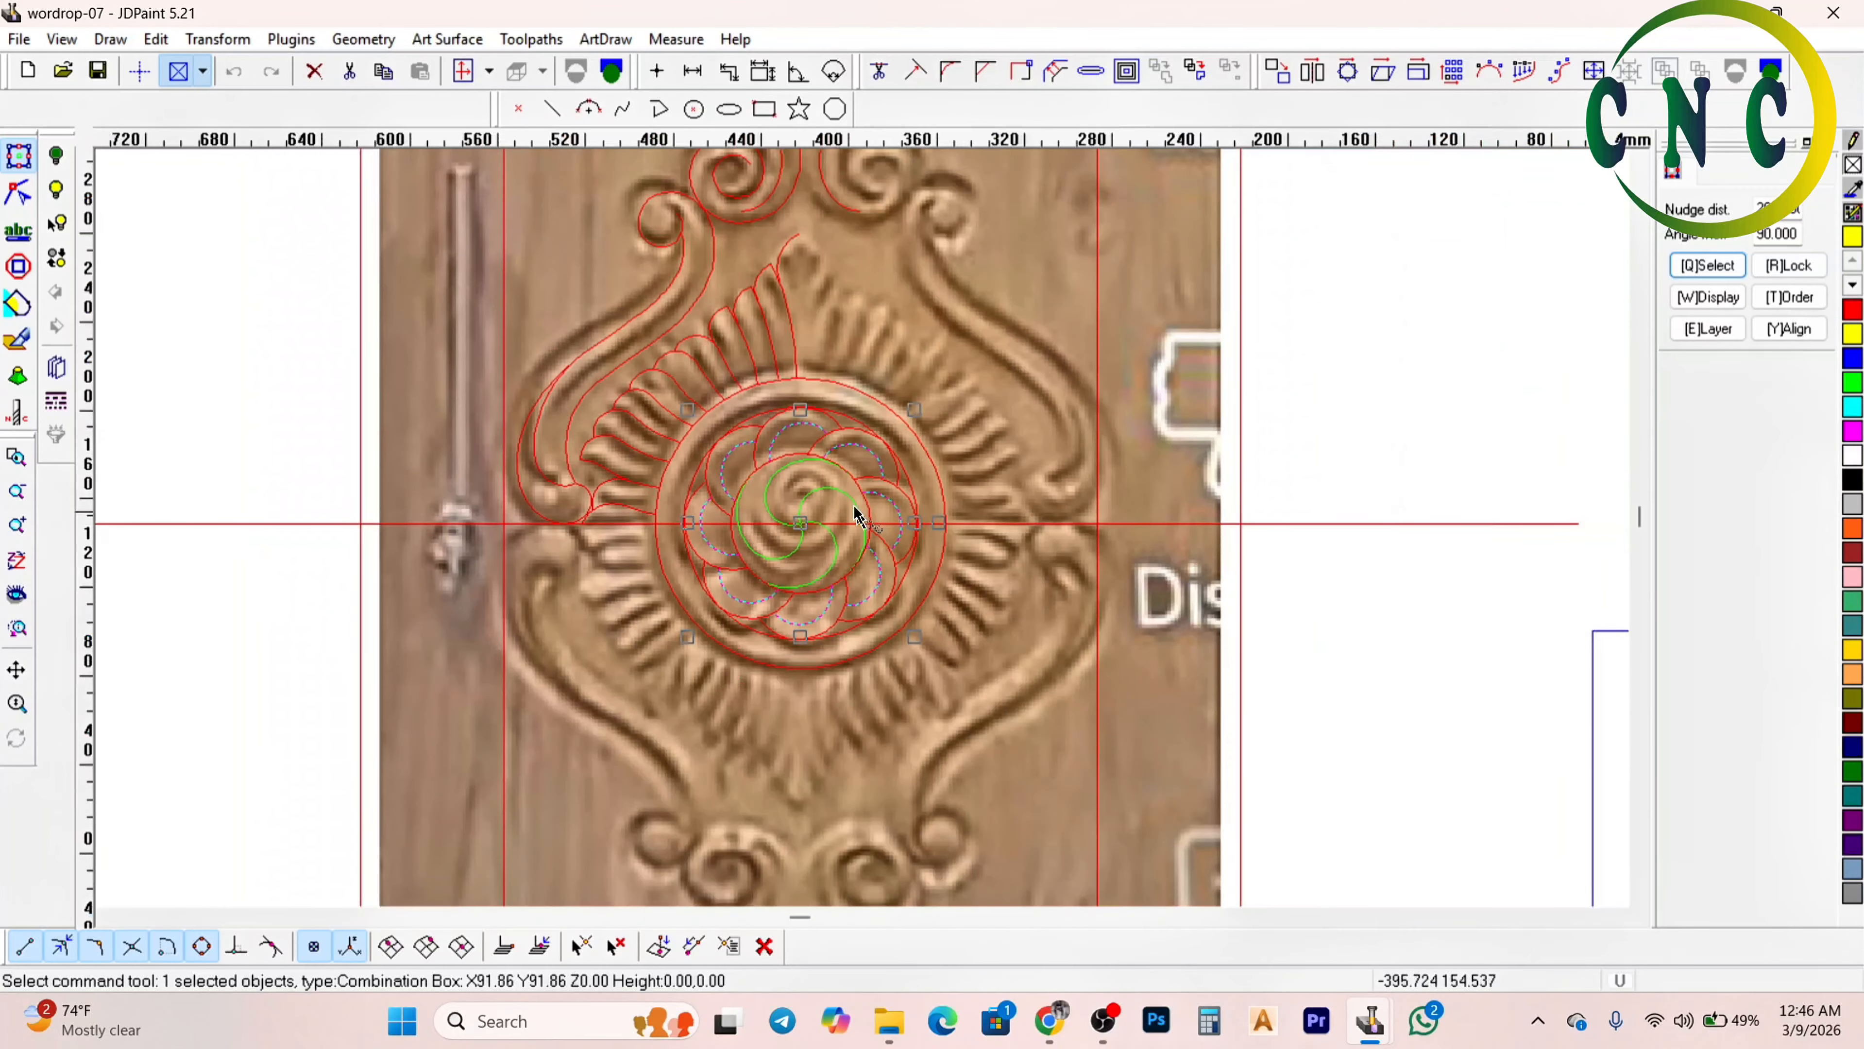
Duplicate the door photo to the right of the tracing and compare the untraced carving with the traced lines
{"action": "left_click", "coordinate": [963, 389]}
{"action": "key", "text": "ctrl+Right"}
{"action": "scroll", "coordinate": [863, 456], "scroll_direction": "down", "scroll_amount": 2}
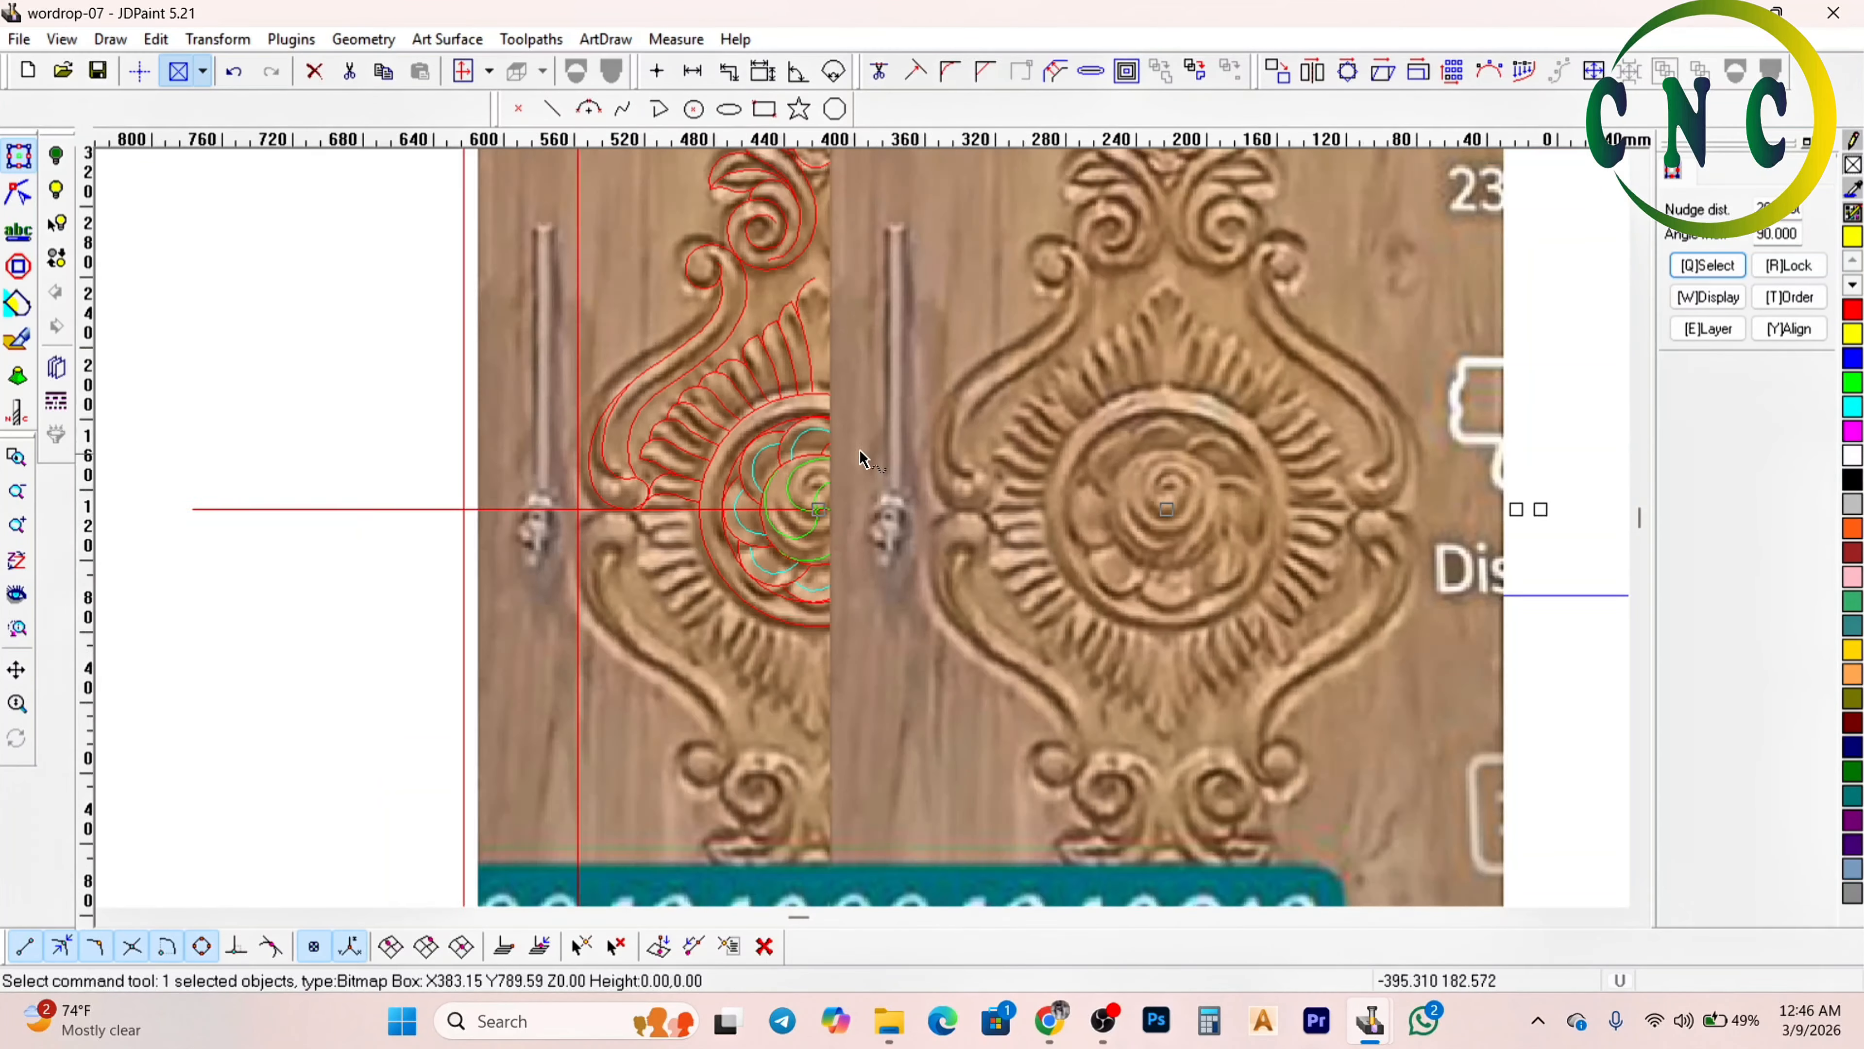
{"action": "scroll", "coordinate": [1157, 489], "scroll_direction": "up", "scroll_amount": 1}
{"action": "scroll", "coordinate": [1083, 500], "scroll_direction": "up", "scroll_amount": 1}
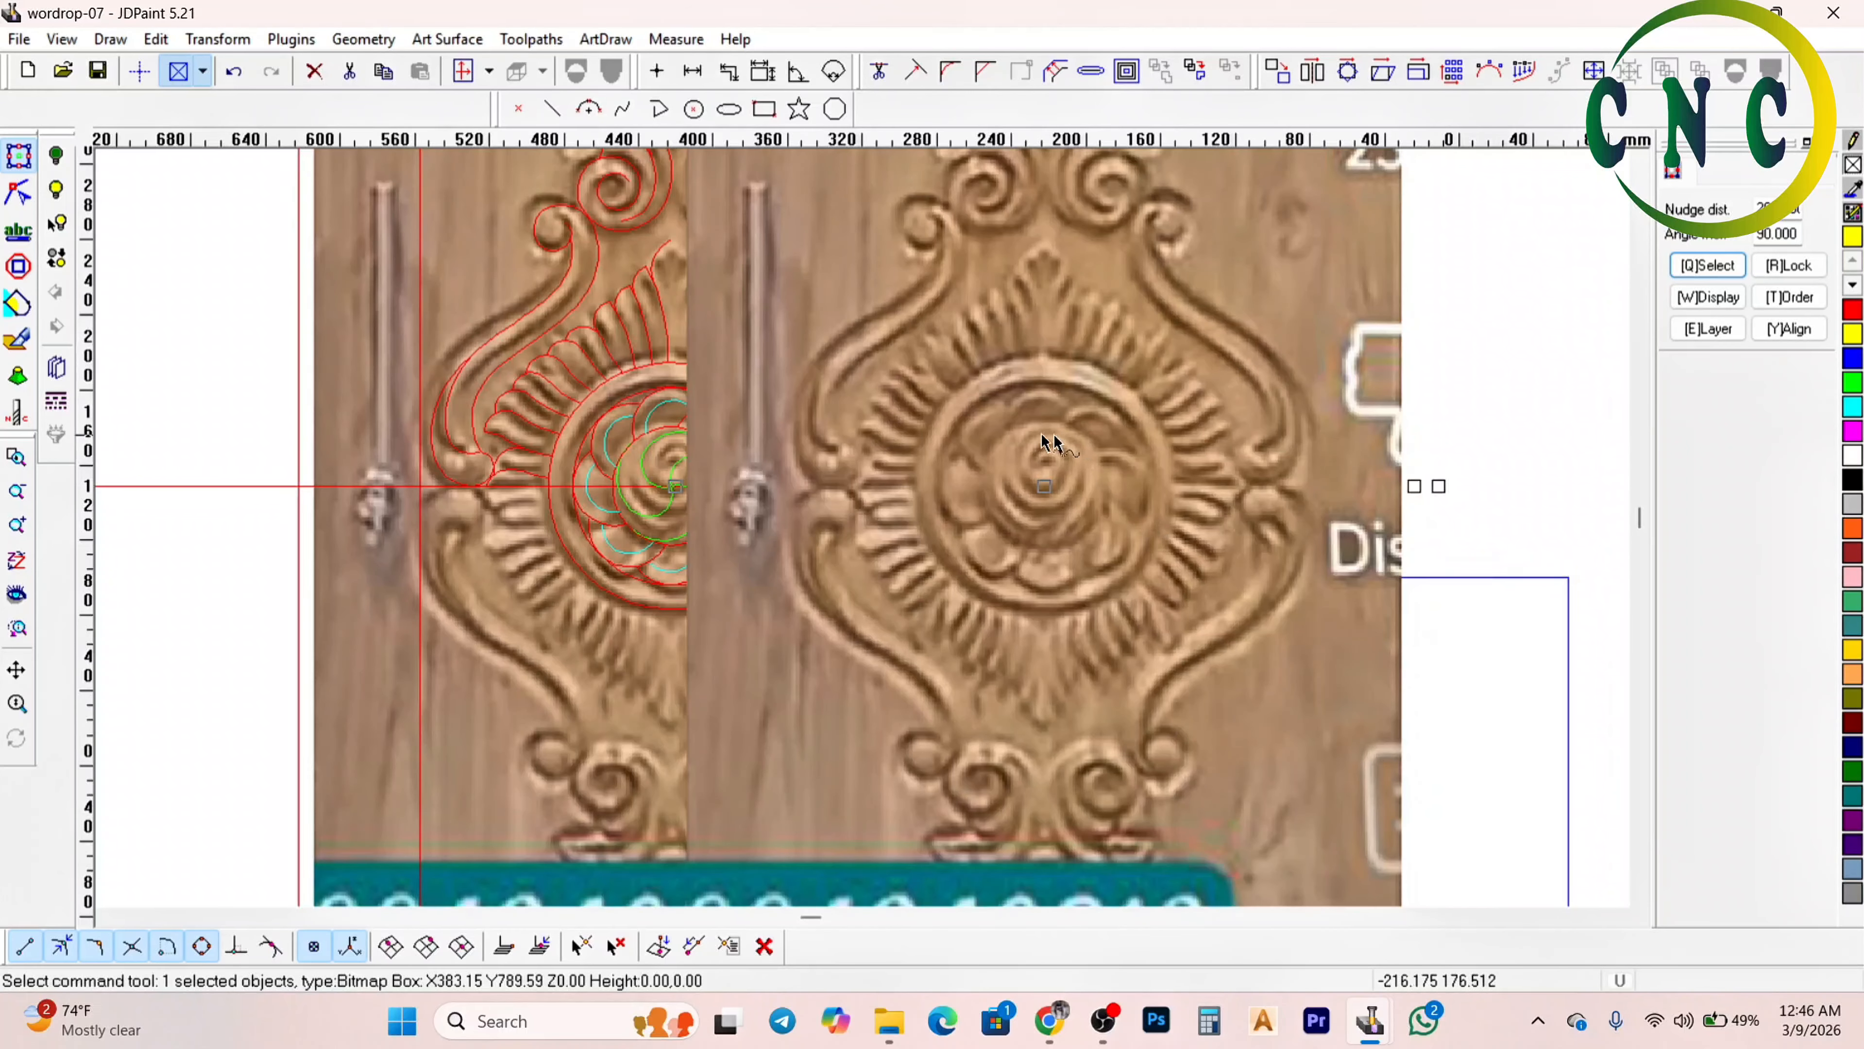
{"action": "scroll", "coordinate": [1046, 442], "scroll_direction": "up", "scroll_amount": 2}
{"action": "scroll", "coordinate": [977, 470], "scroll_direction": "down", "scroll_amount": 2}
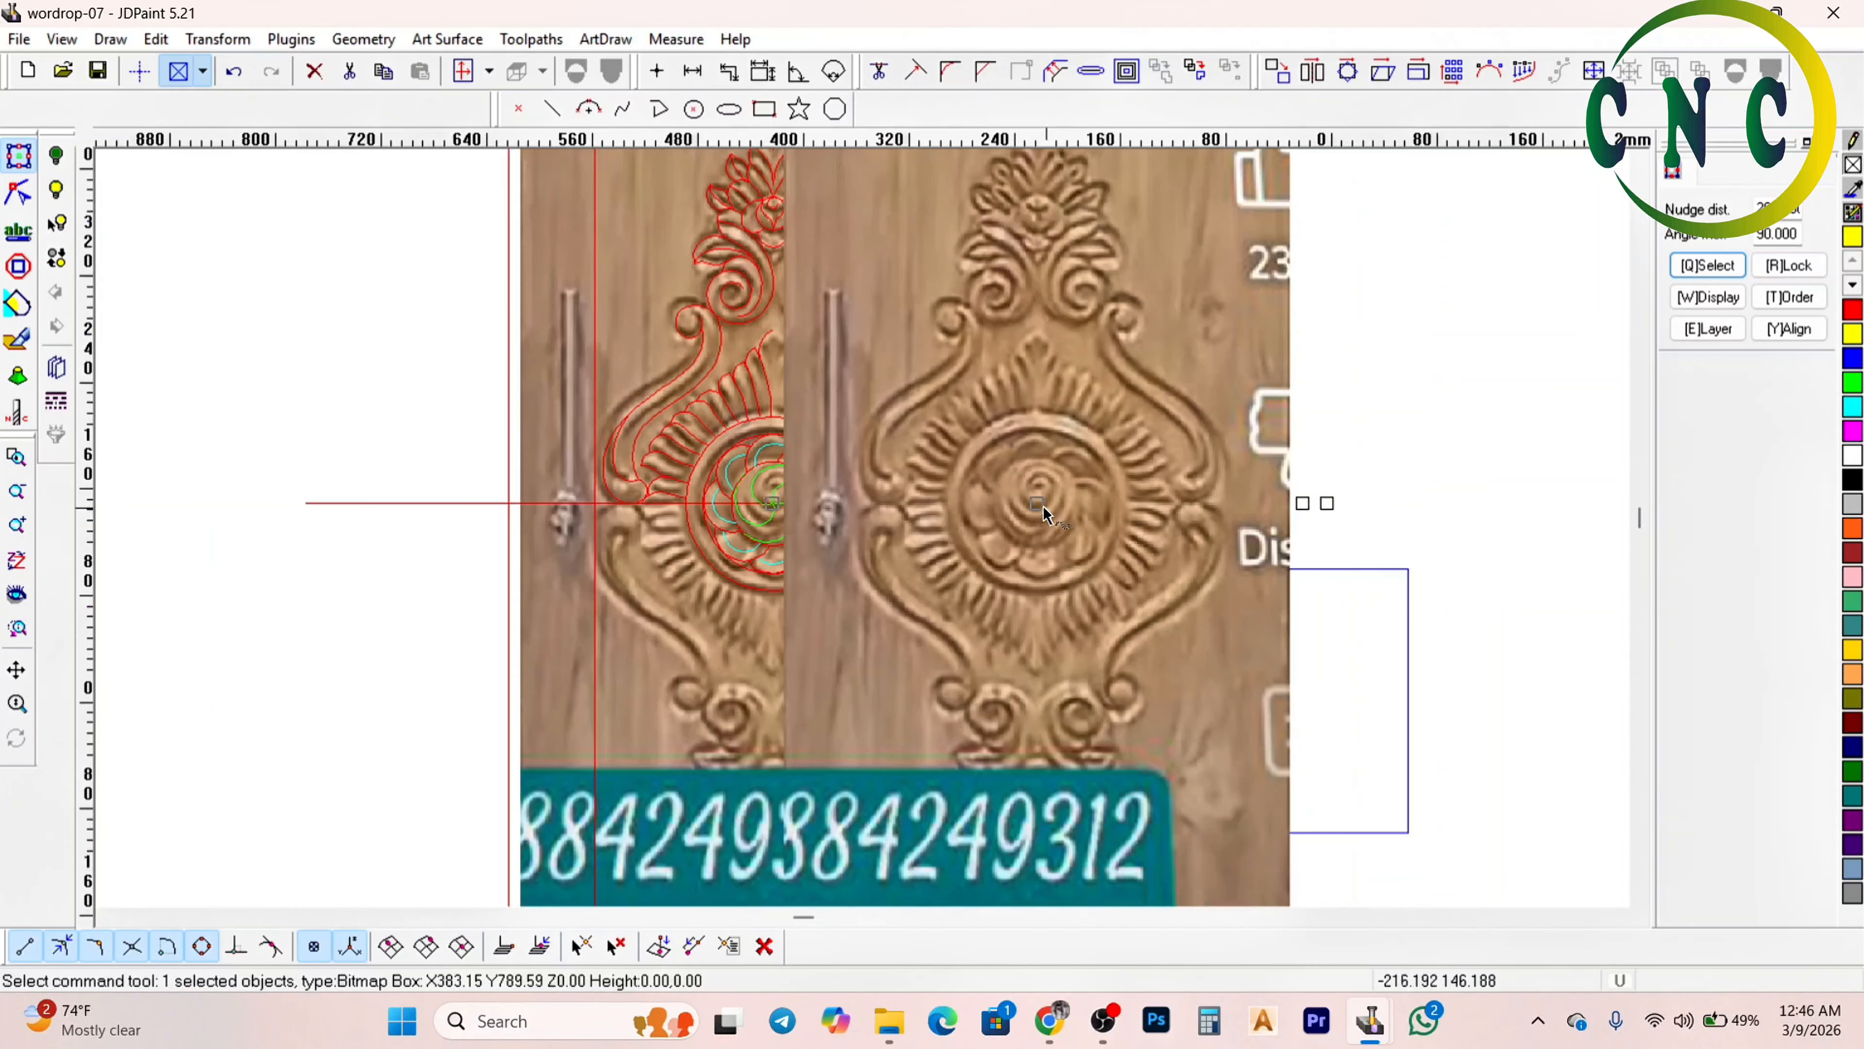
{"action": "scroll", "coordinate": [1064, 422], "scroll_direction": "up", "scroll_amount": 1}
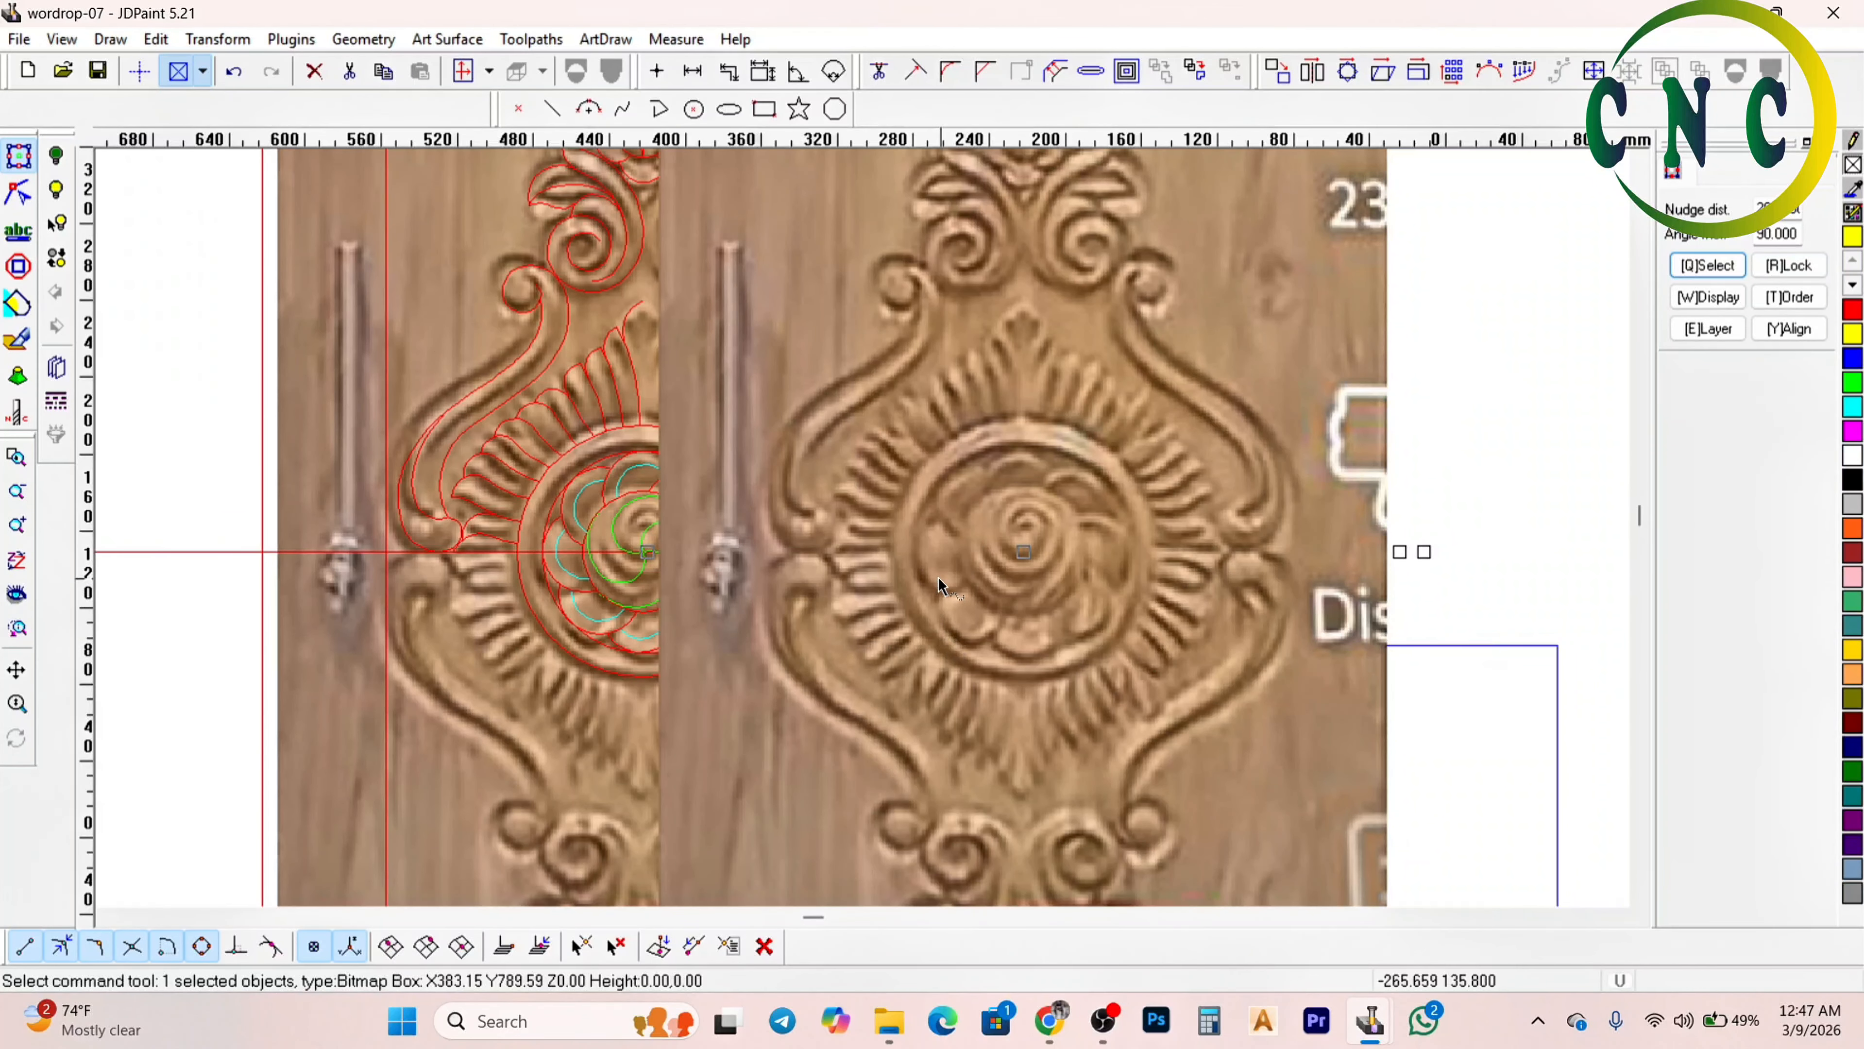
{"action": "scroll", "coordinate": [931, 584], "scroll_direction": "up", "scroll_amount": 4}
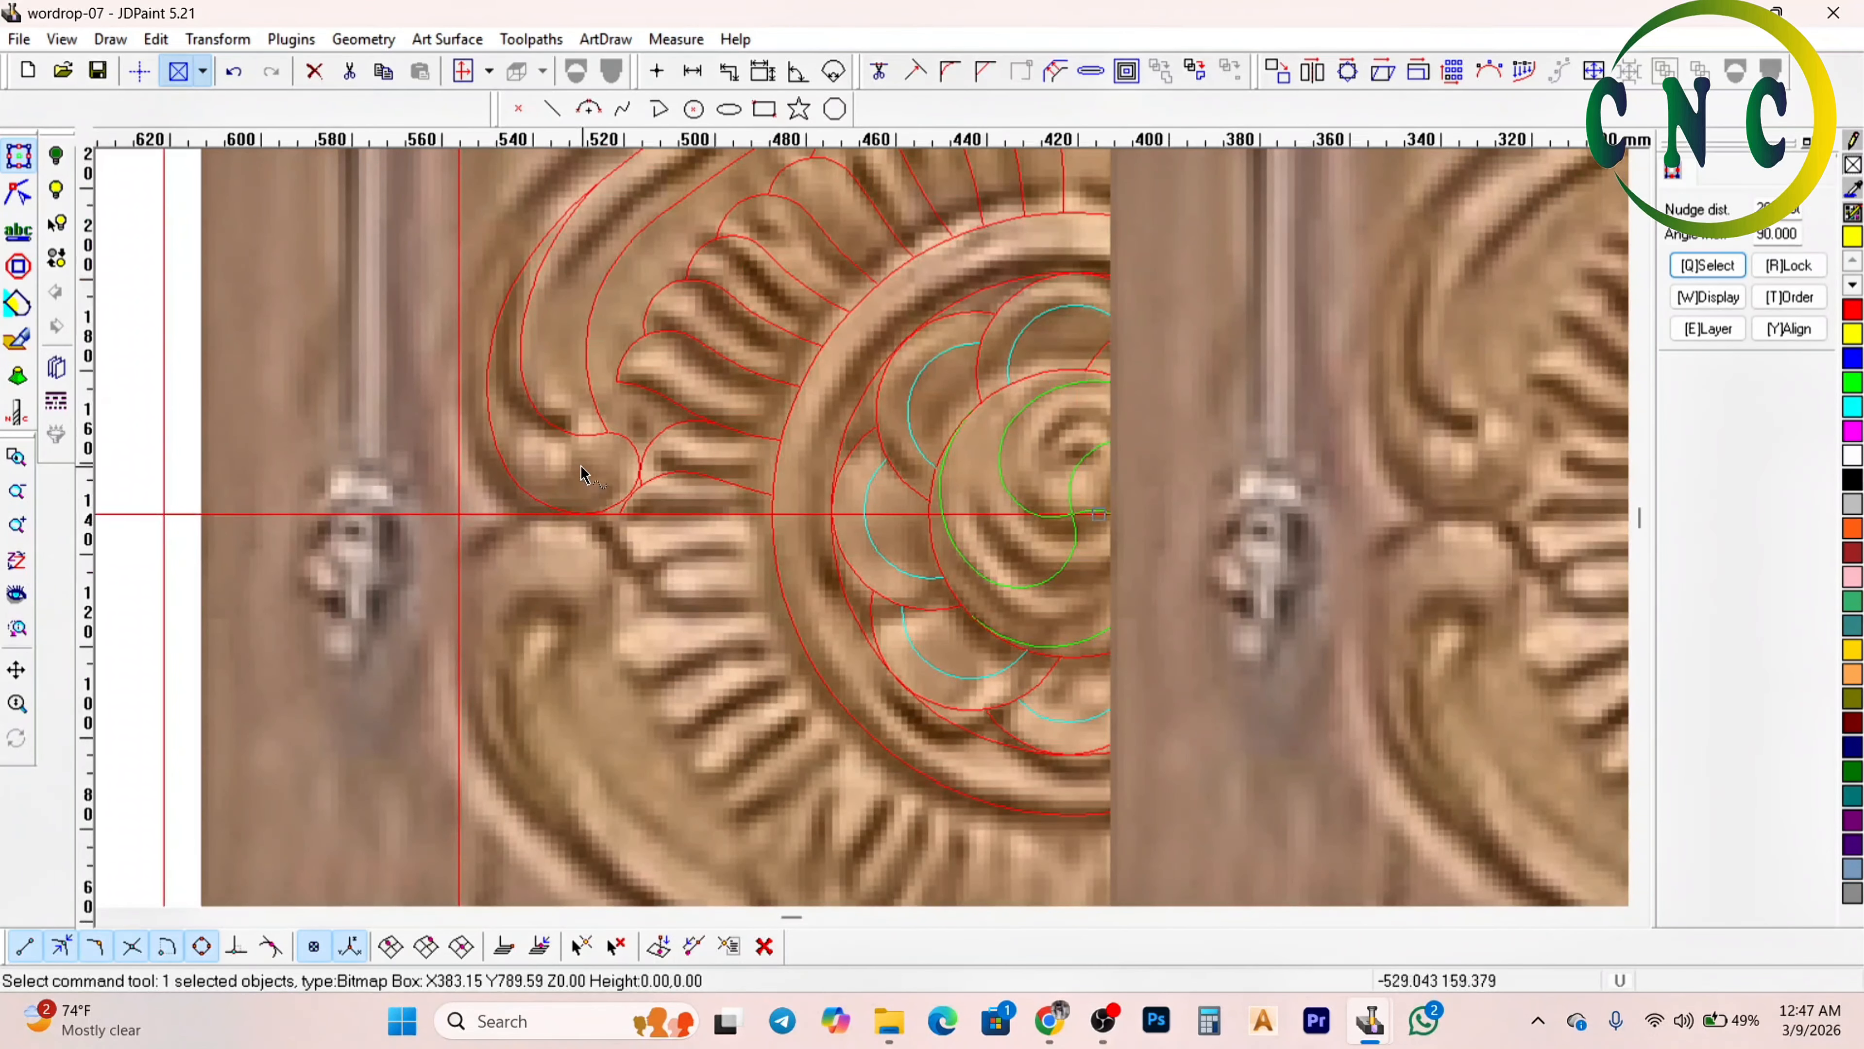
Measure the thickness of the side scroll's curled end just above the horizontal centre line
{"action": "scroll", "coordinate": [556, 510], "scroll_direction": "down", "scroll_amount": 1}
{"action": "scroll", "coordinate": [730, 551], "scroll_direction": "up", "scroll_amount": 2}
{"action": "left_click", "coordinate": [692, 70]}
{"action": "left_click", "coordinate": [497, 410]}
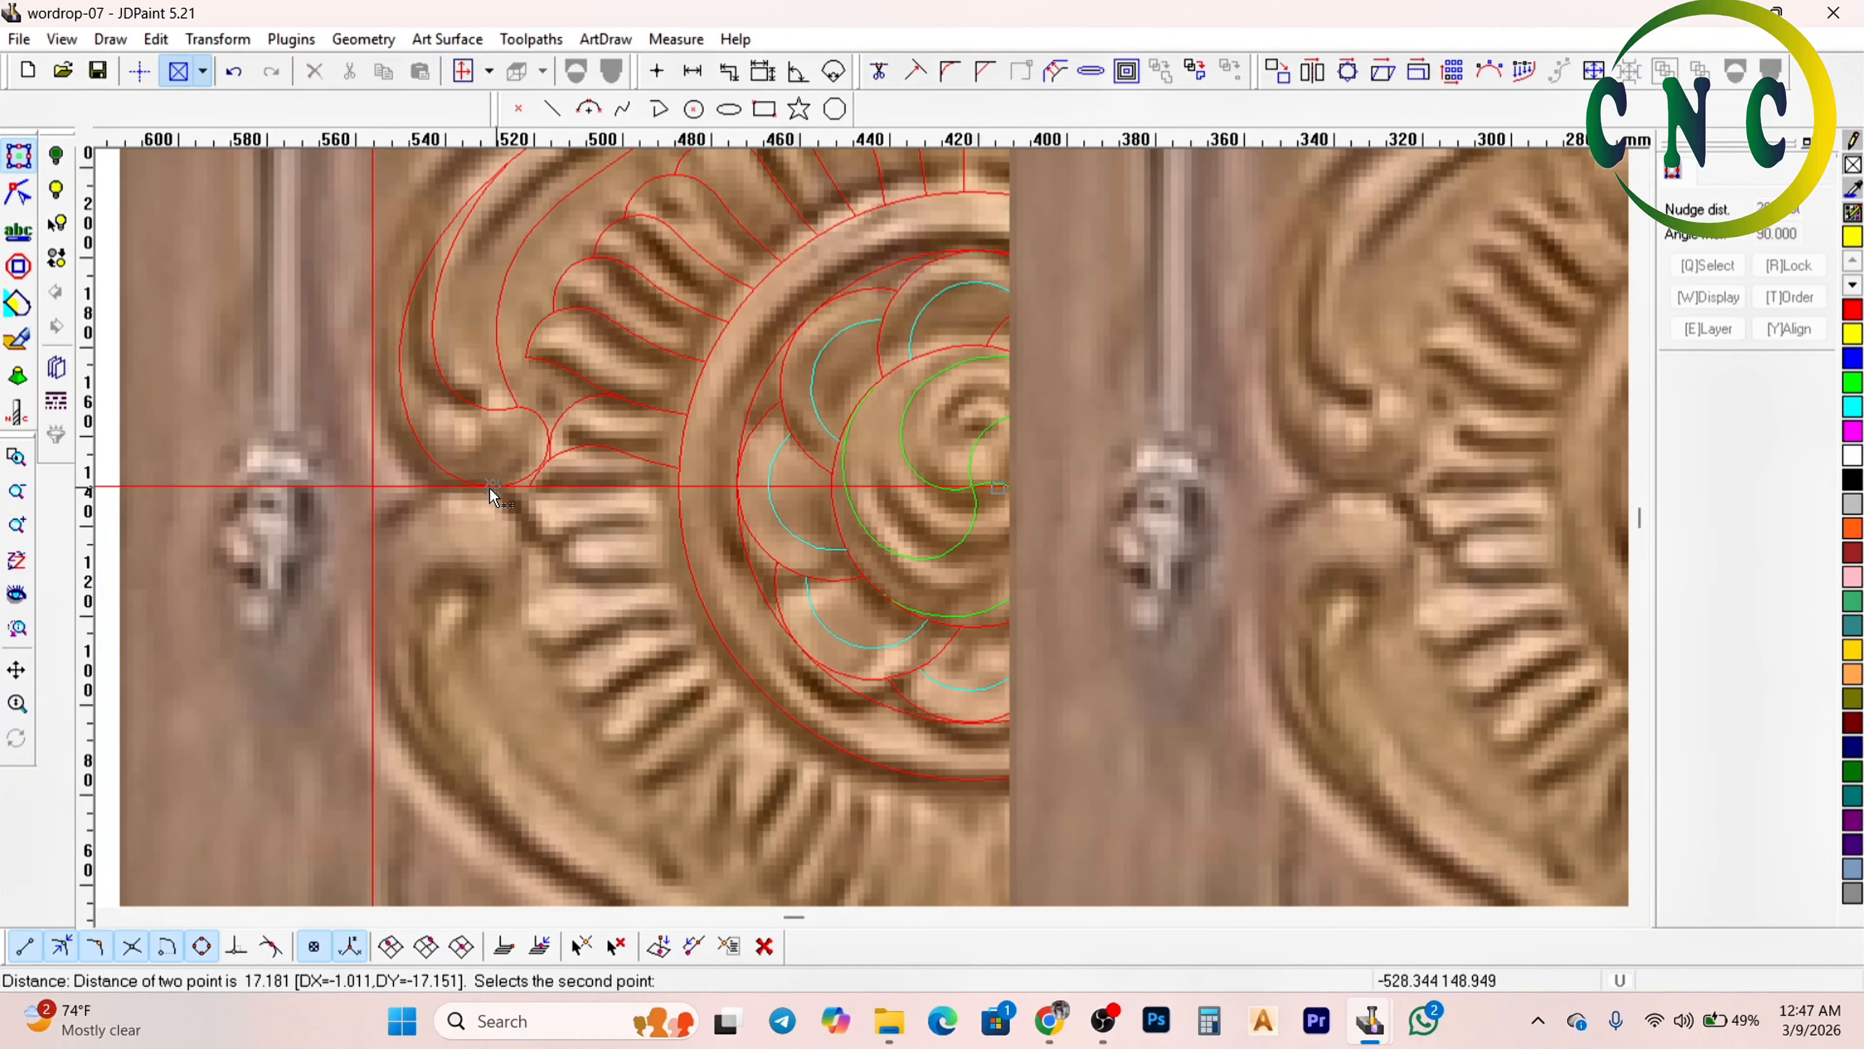
{"action": "left_click", "coordinate": [492, 487]}
Remove the duplicated door photo beside the tracing and return to the wordrop-file folder
{"action": "scroll", "coordinate": [492, 487], "scroll_direction": "down", "scroll_amount": 4}
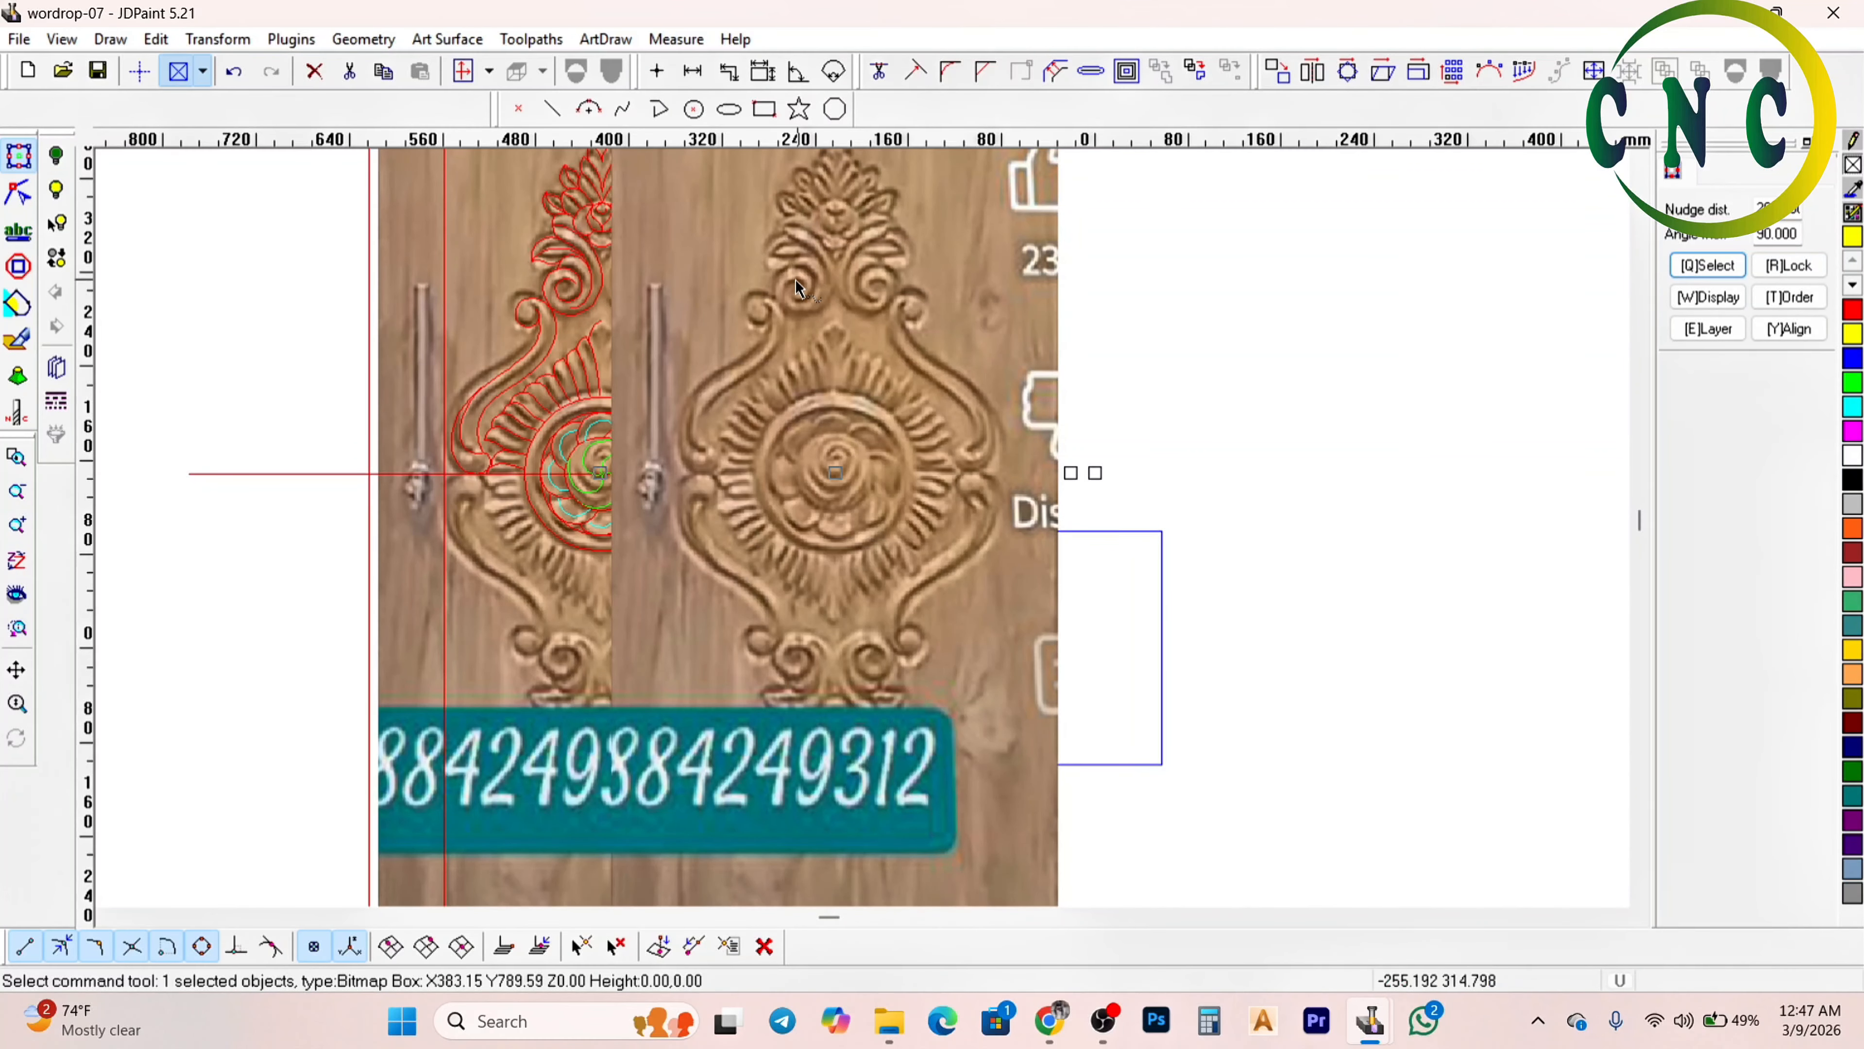
{"action": "scroll", "coordinate": [793, 280], "scroll_direction": "down", "scroll_amount": 3}
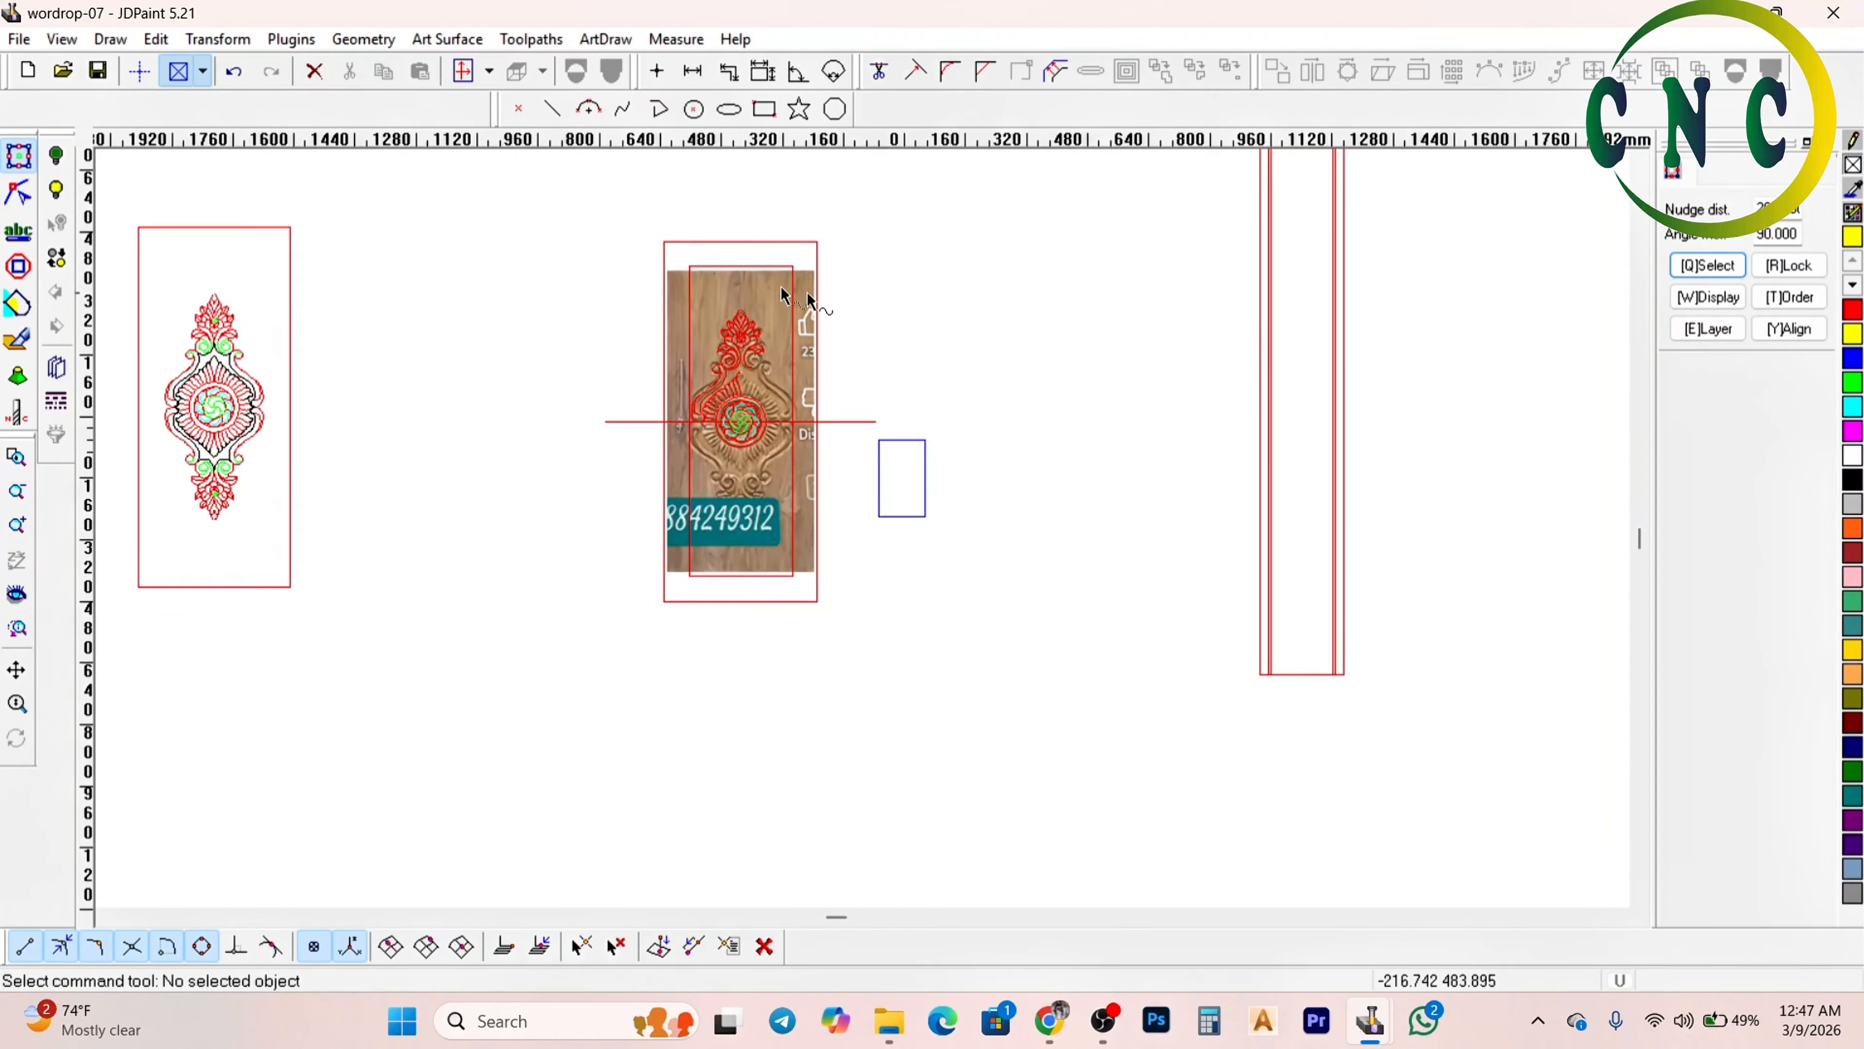
{"action": "scroll", "coordinate": [812, 304], "scroll_direction": "up", "scroll_amount": 2}
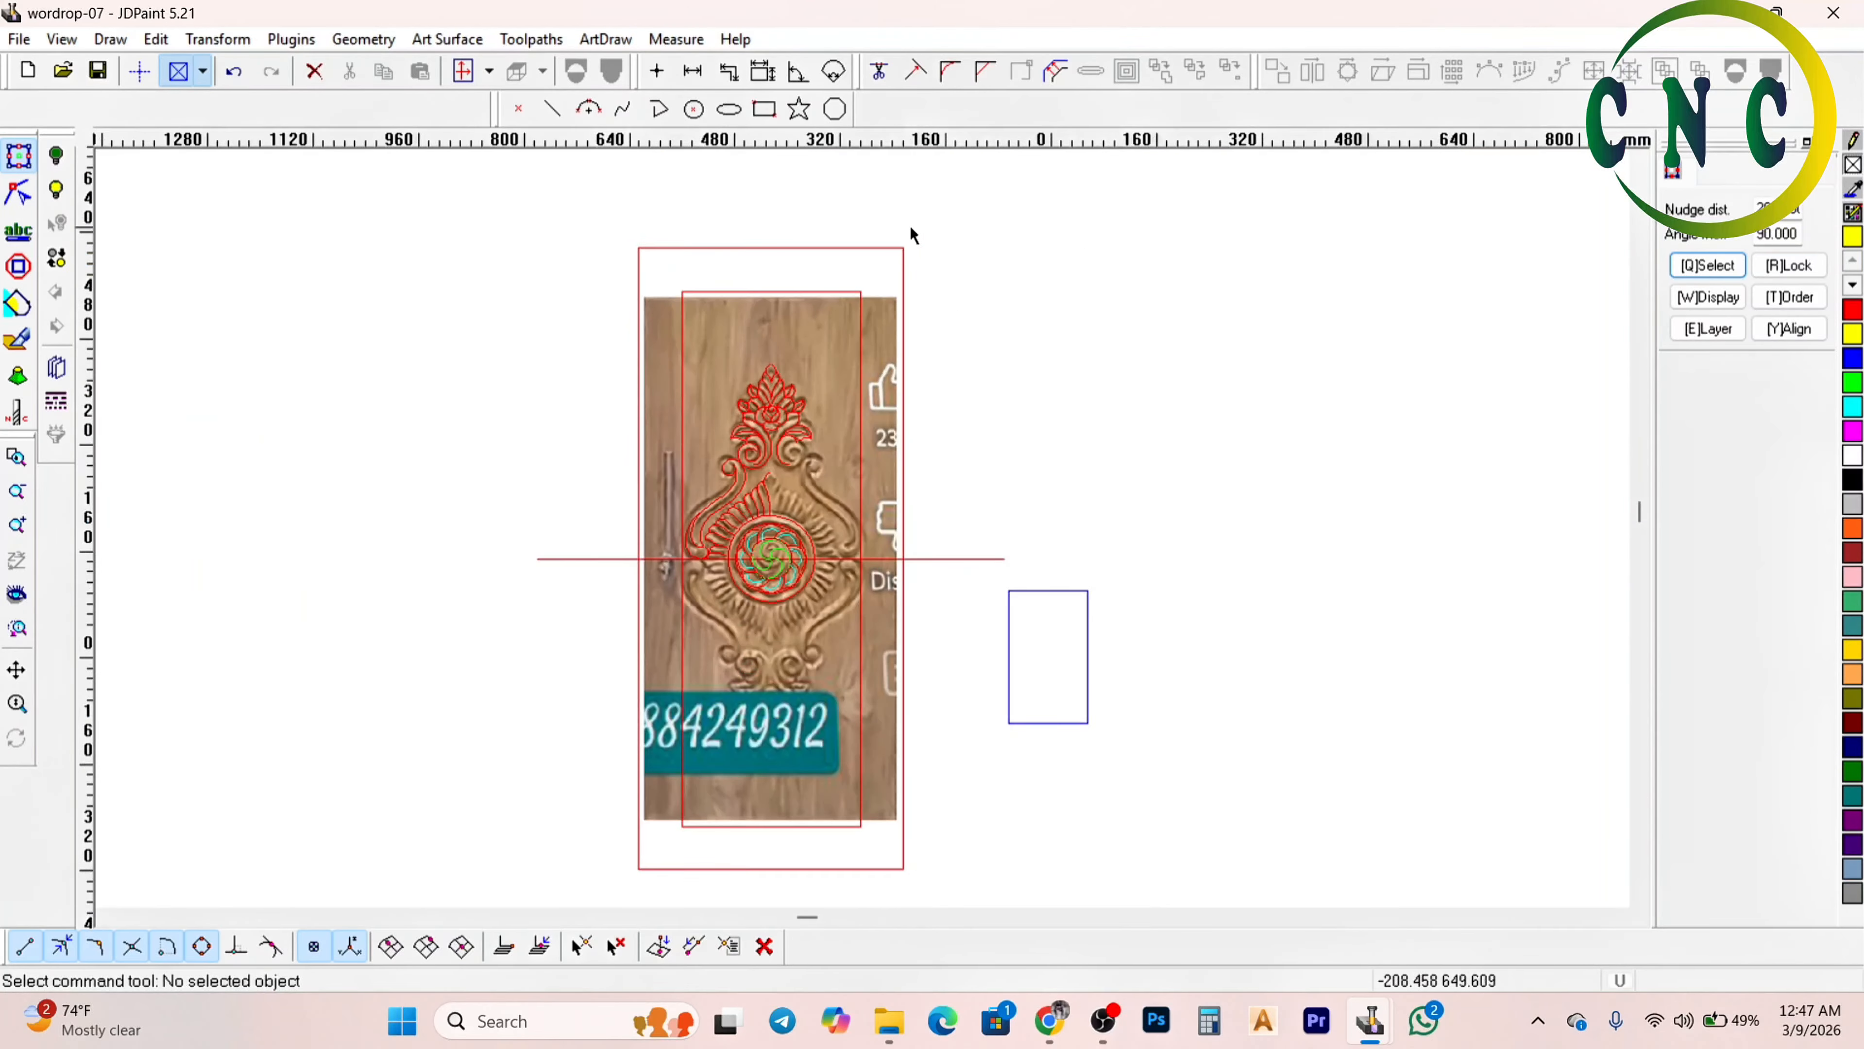
{"action": "left_click", "coordinate": [1709, 20]}
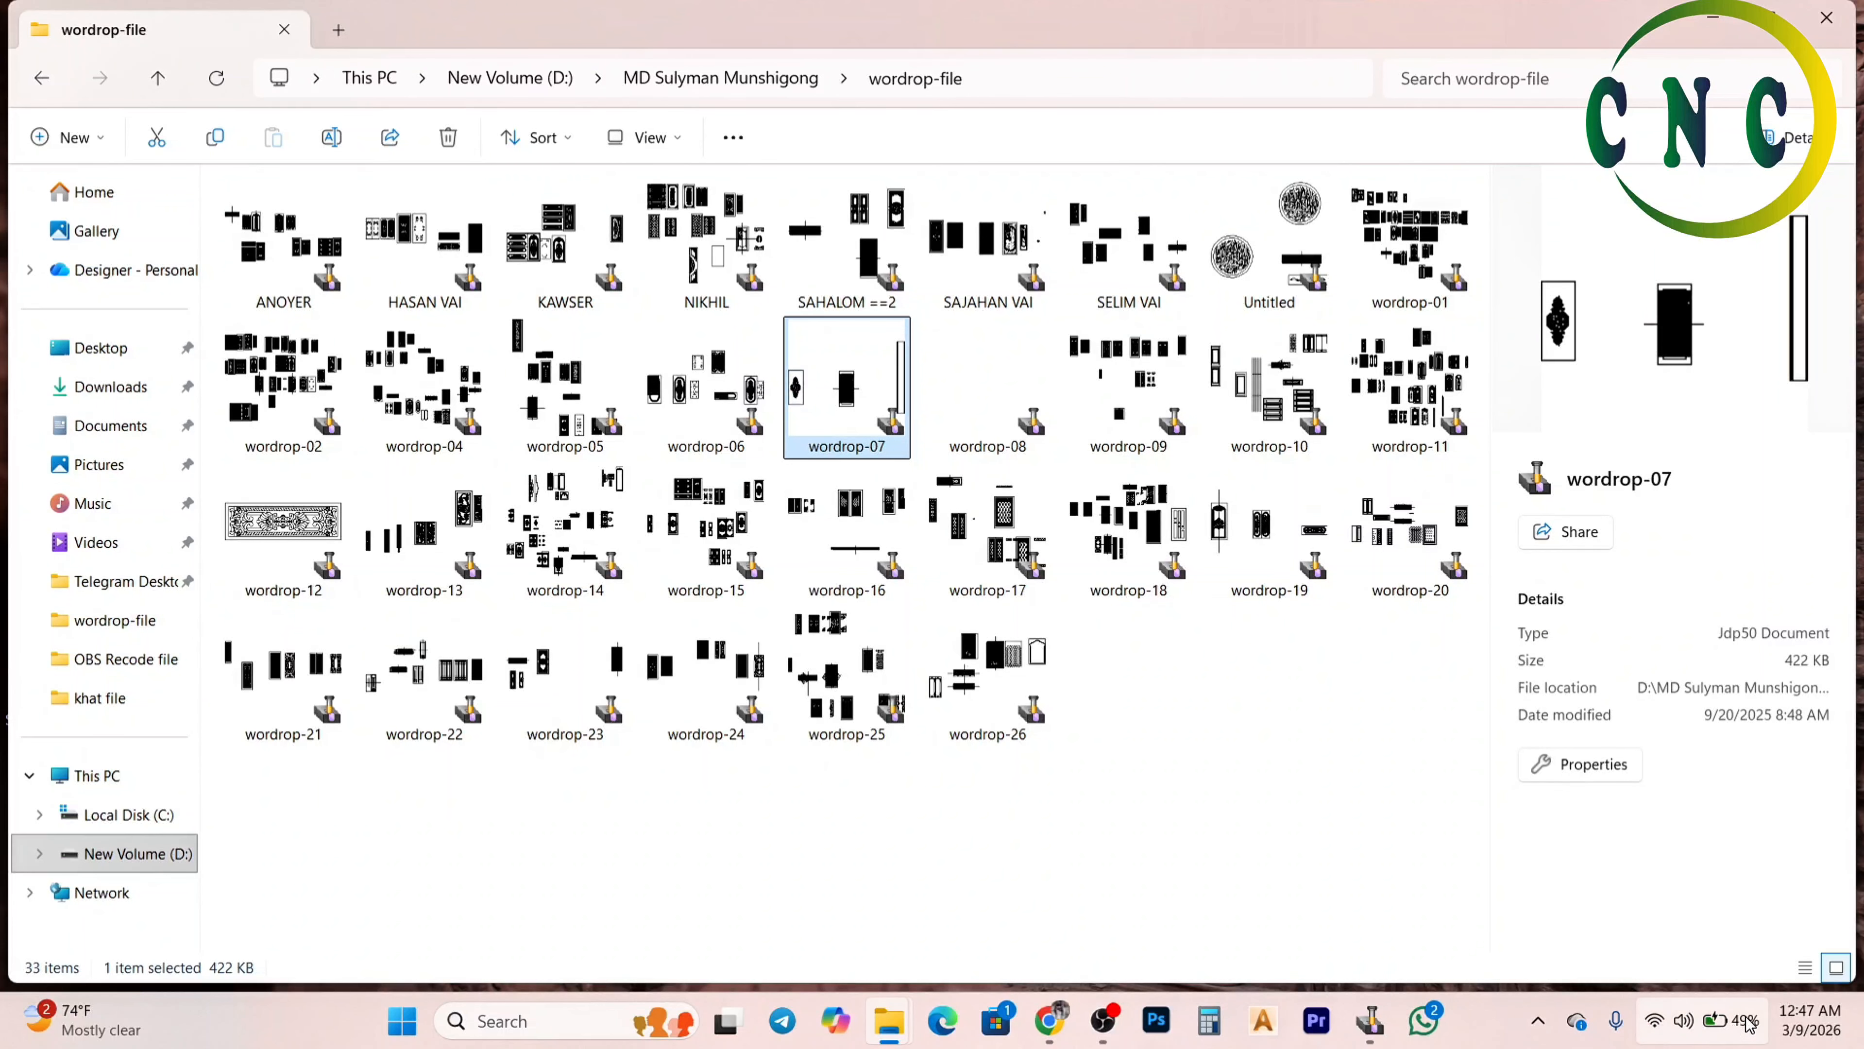
List the wordrop-file documents with their details, and switch to JDPaint to save the jali-06 drawing
{"action": "left_click", "coordinate": [1804, 967]}
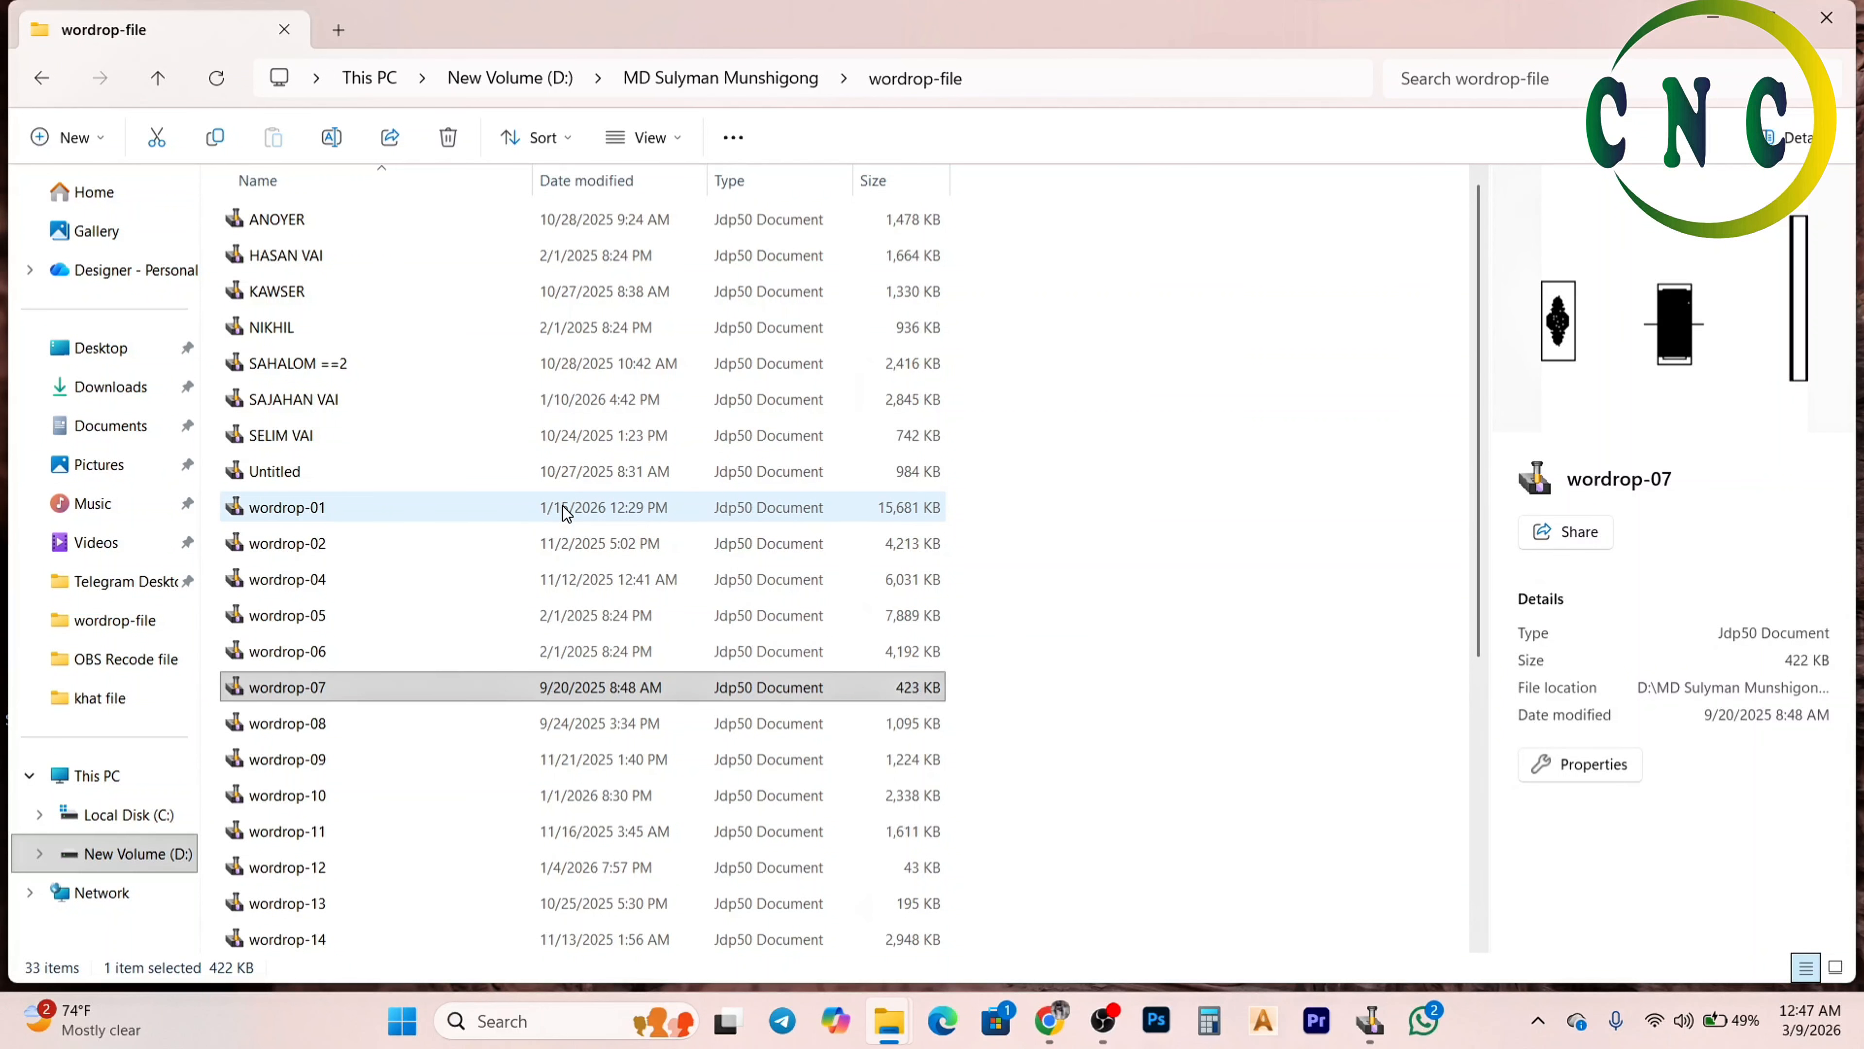
{"action": "left_click", "coordinate": [1369, 1021]}
{"action": "scroll", "coordinate": [1508, 724], "scroll_direction": "up", "scroll_amount": 7}
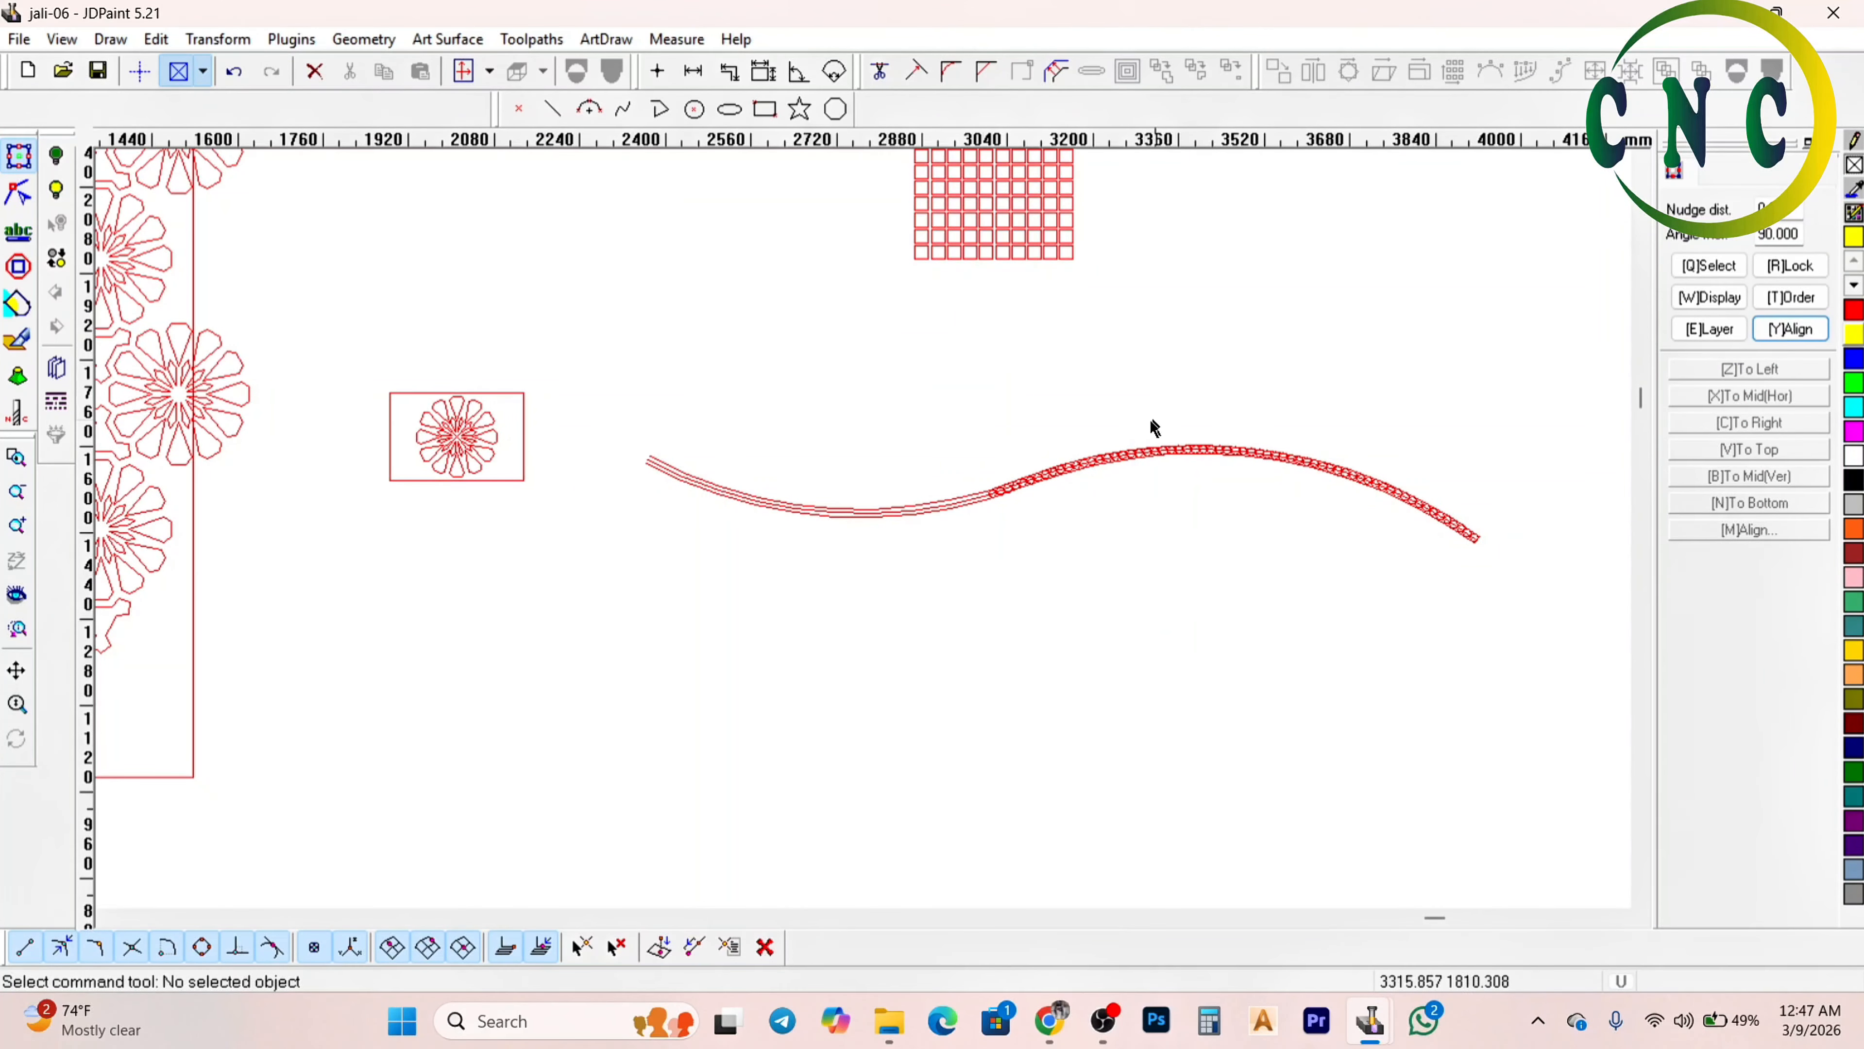
{"action": "scroll", "coordinate": [1151, 411], "scroll_direction": "up", "scroll_amount": 3}
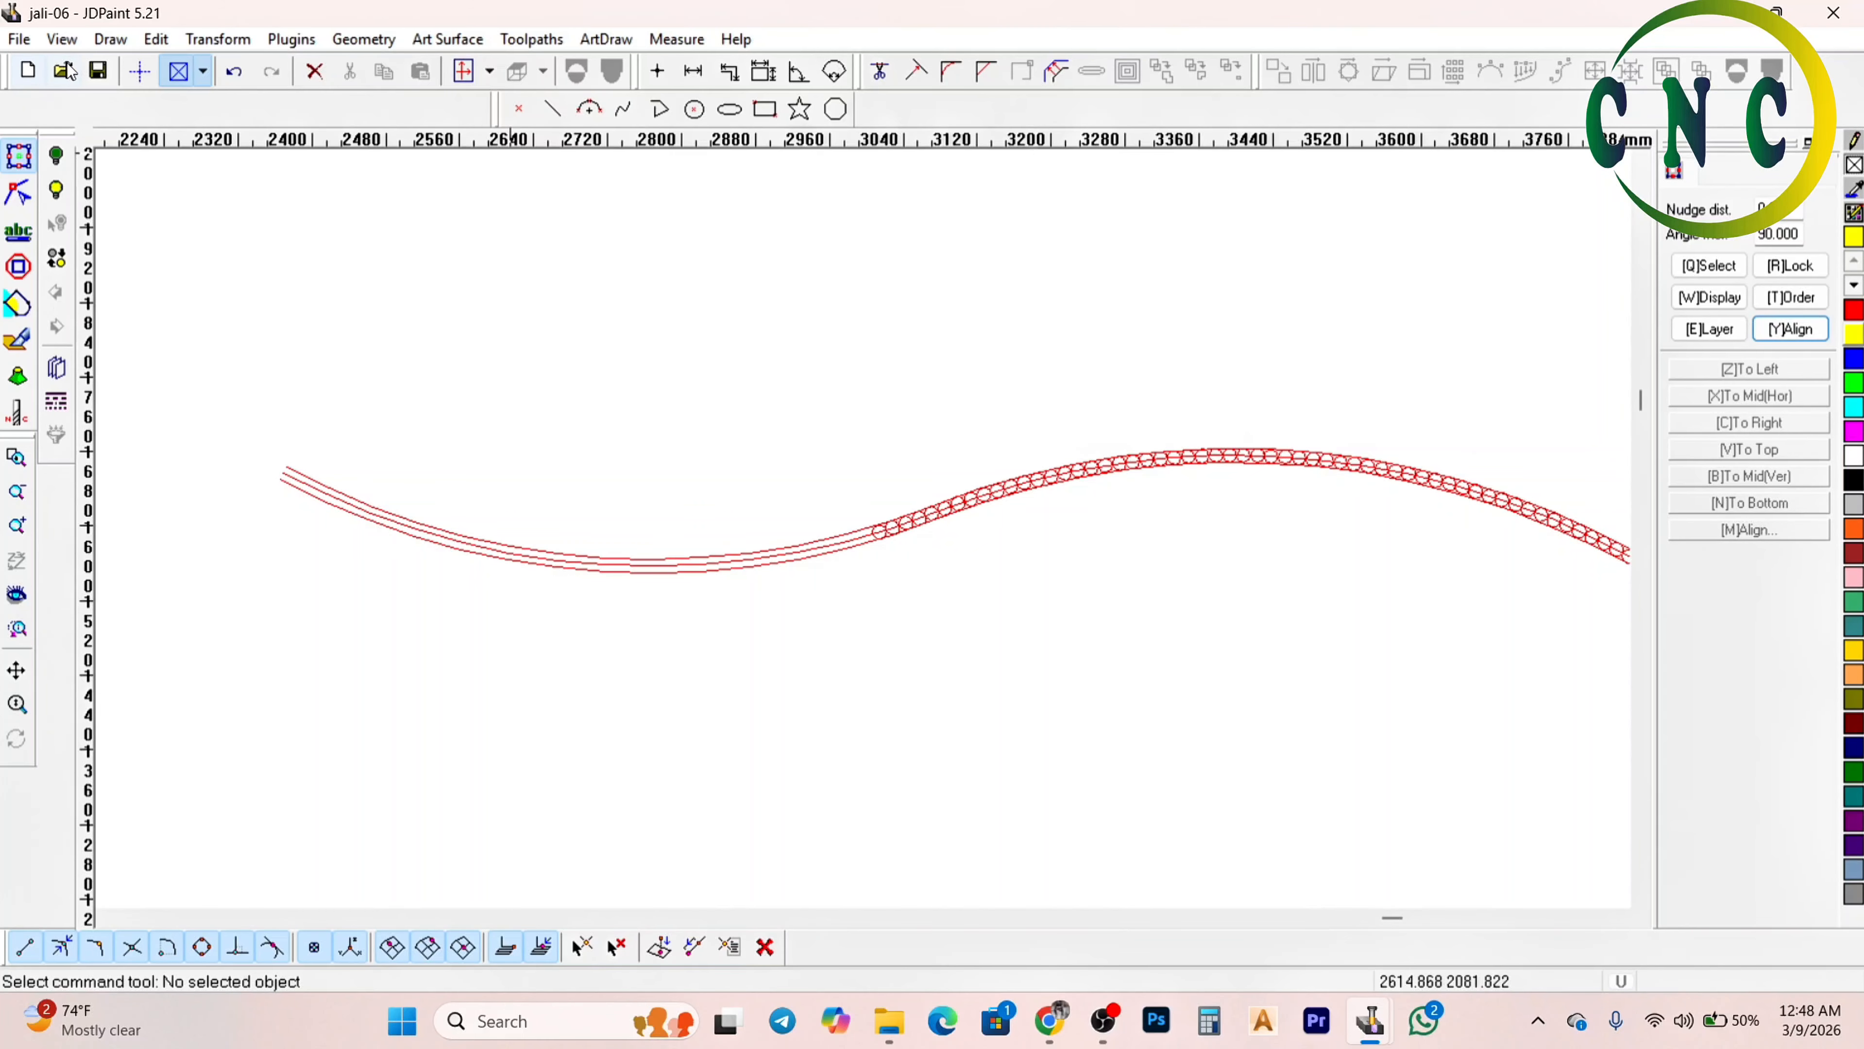
{"action": "left_click", "coordinate": [97, 70]}
{"action": "scroll", "coordinate": [686, 365], "scroll_direction": "down", "scroll_amount": 1}
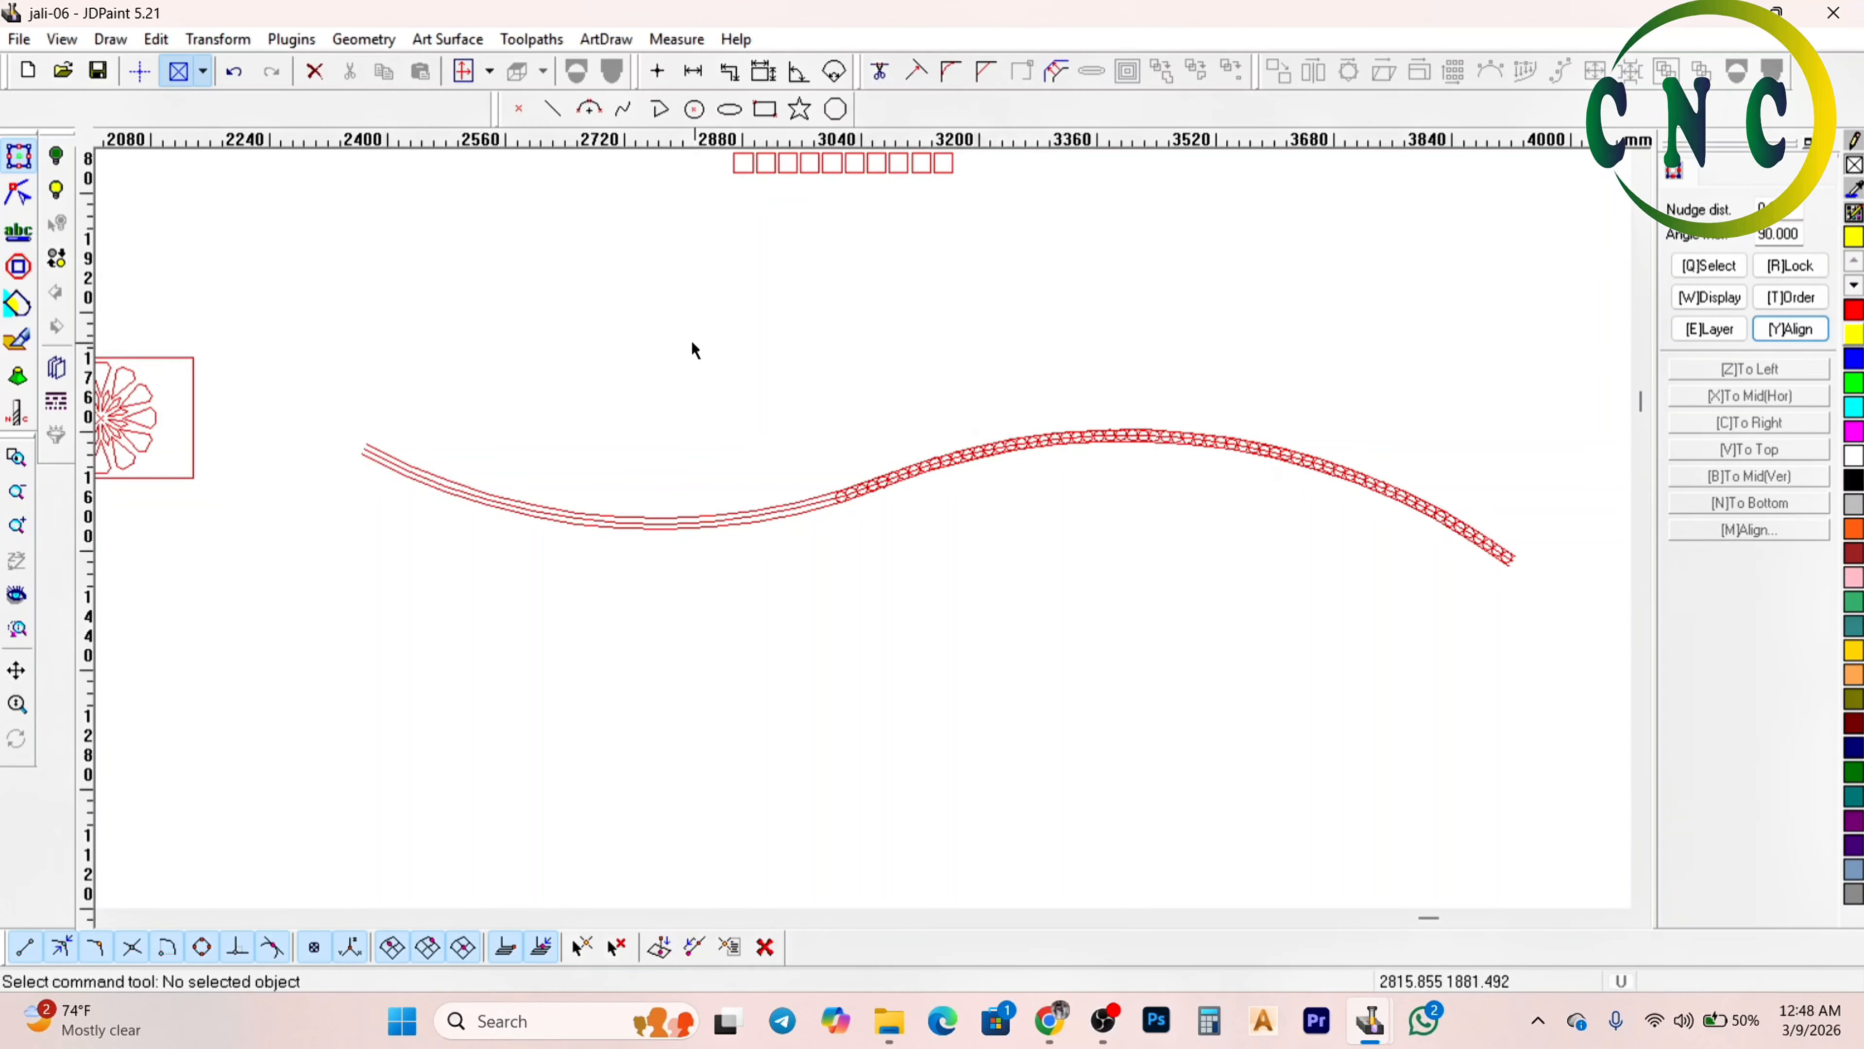
{"action": "scroll", "coordinate": [692, 341], "scroll_direction": "down", "scroll_amount": 2}
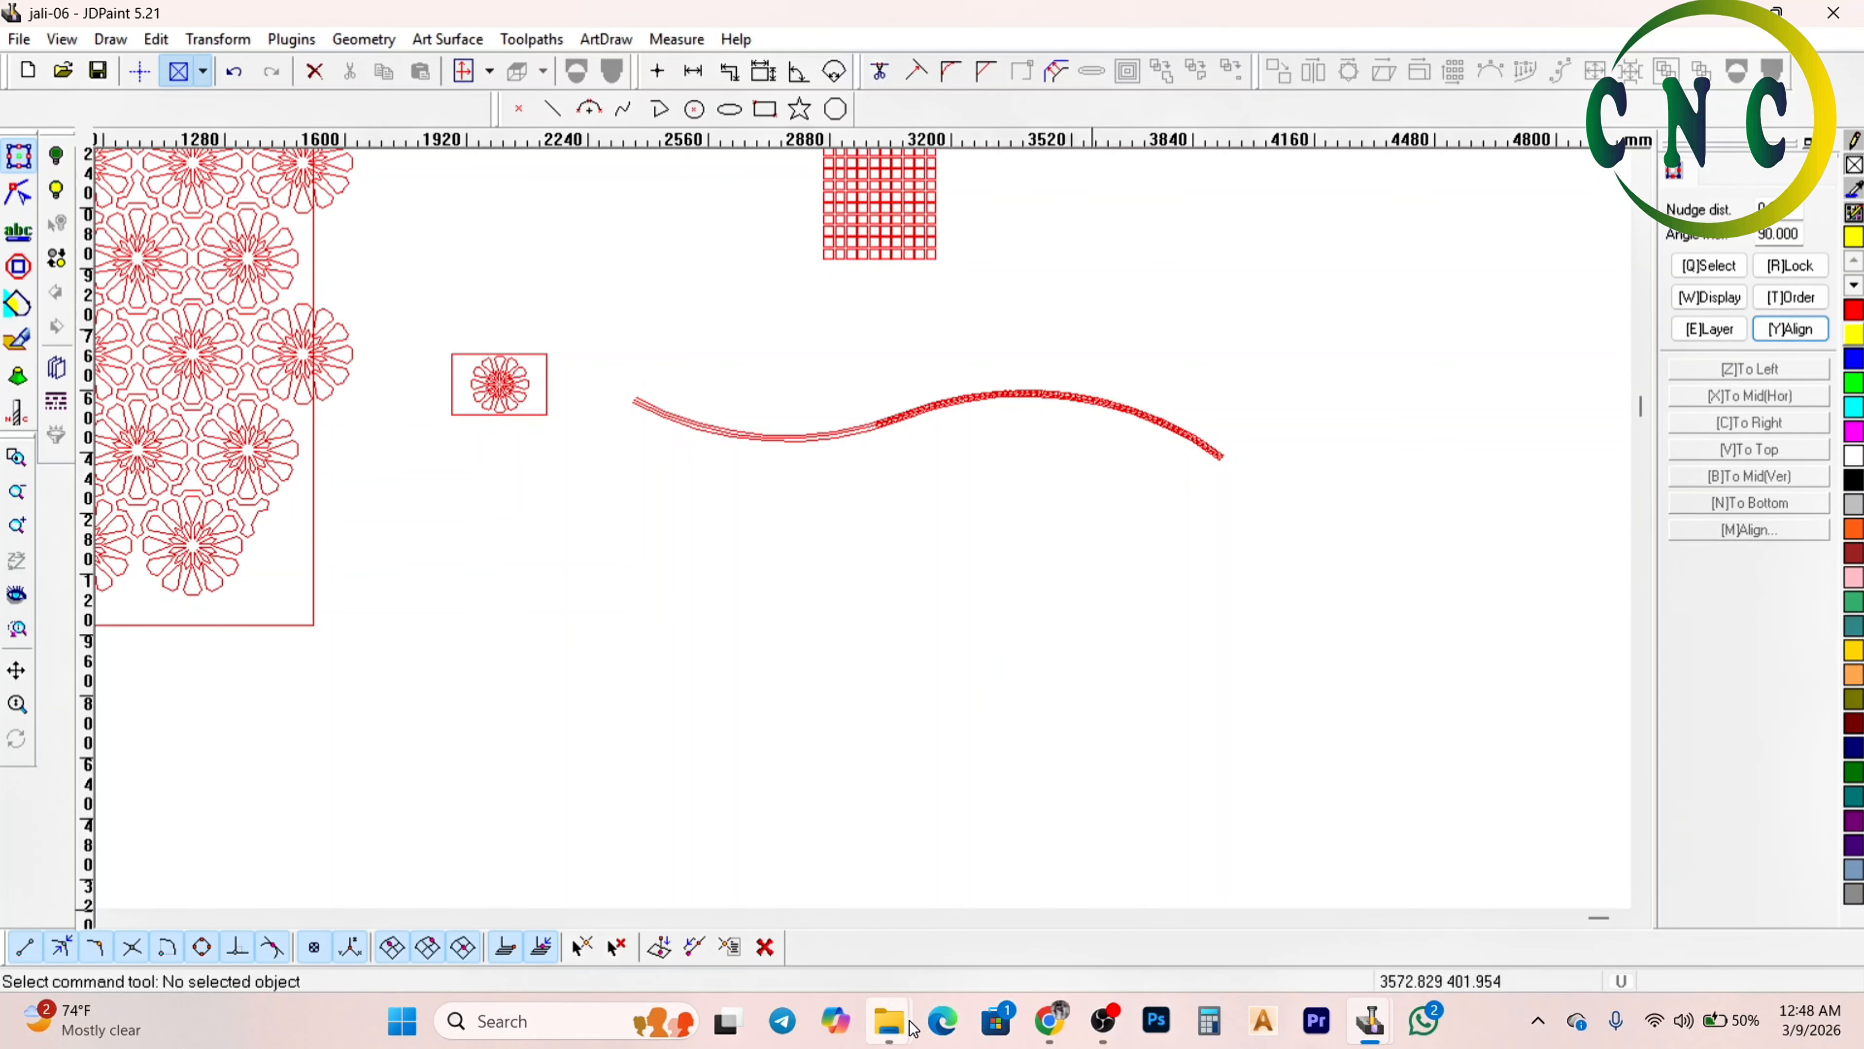
Switch to Telegram and look back through the chat's shared furniture photos and design files, from March 7 to February 7
{"action": "left_click", "coordinate": [804, 1027]}
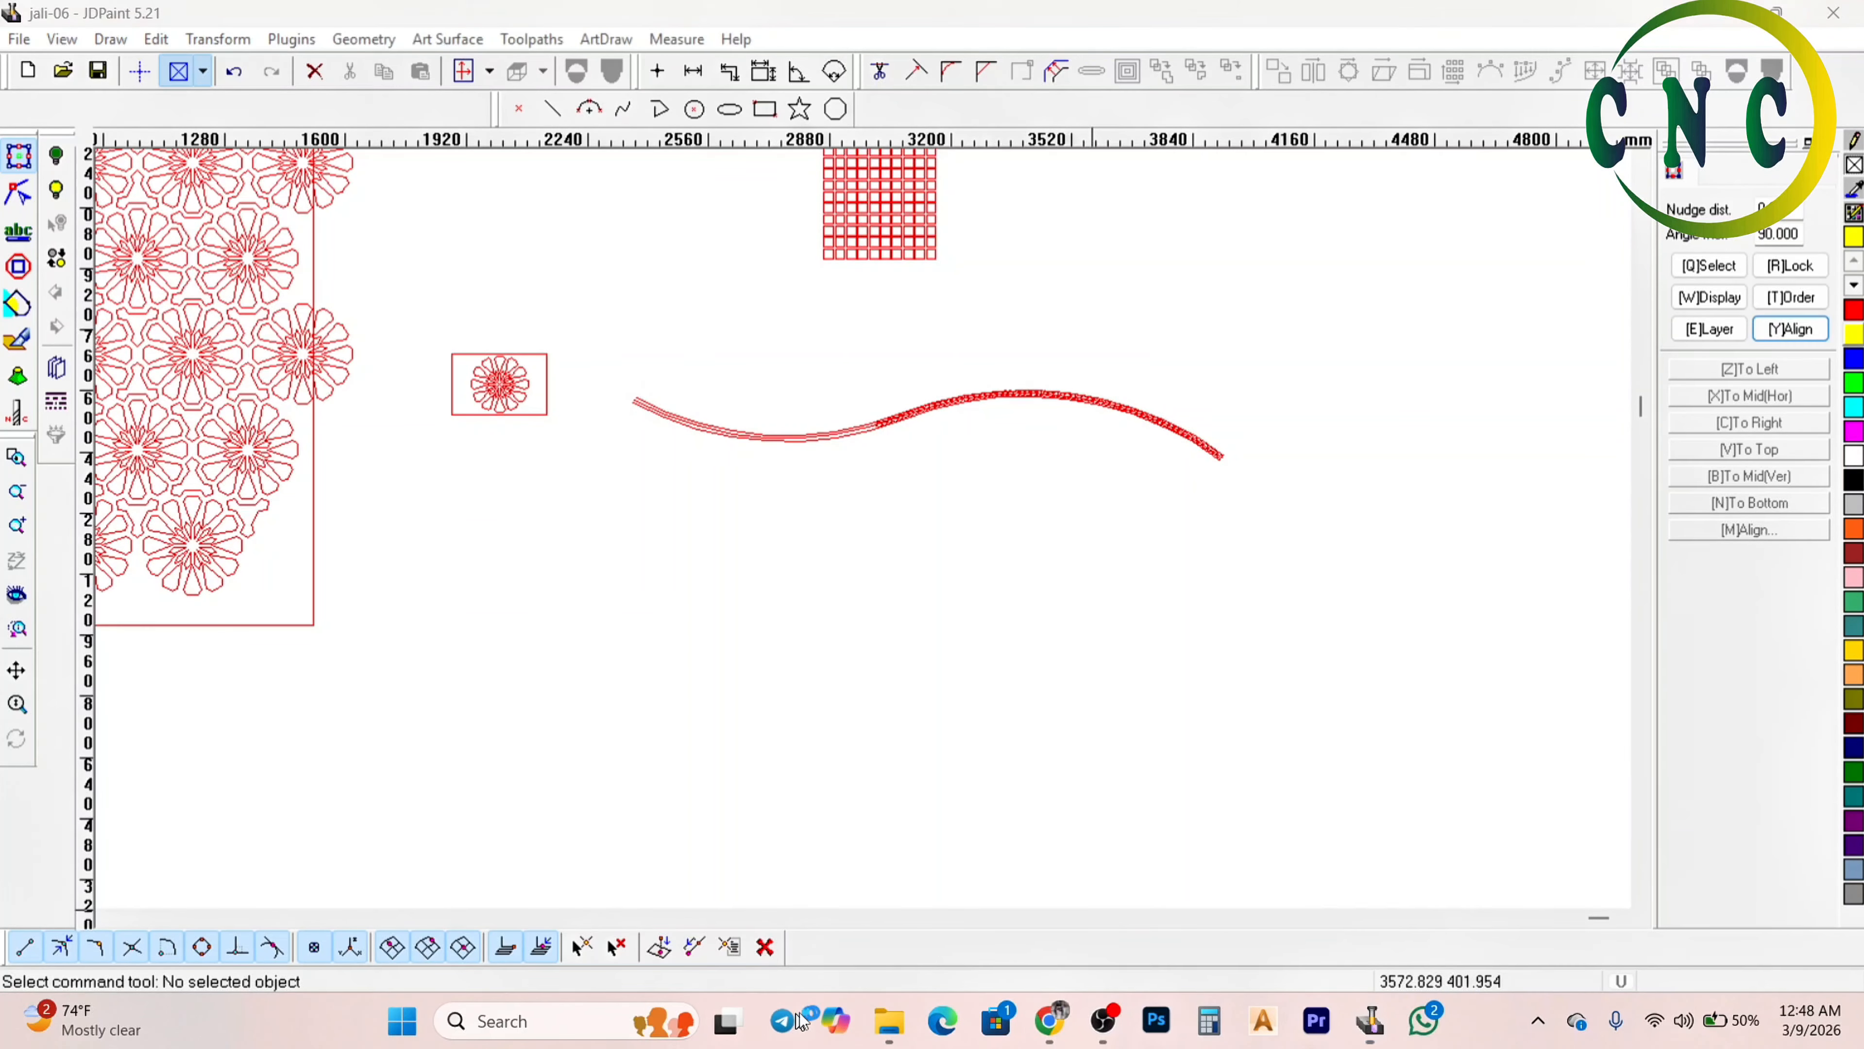
{"action": "left_click", "coordinate": [966, 442]}
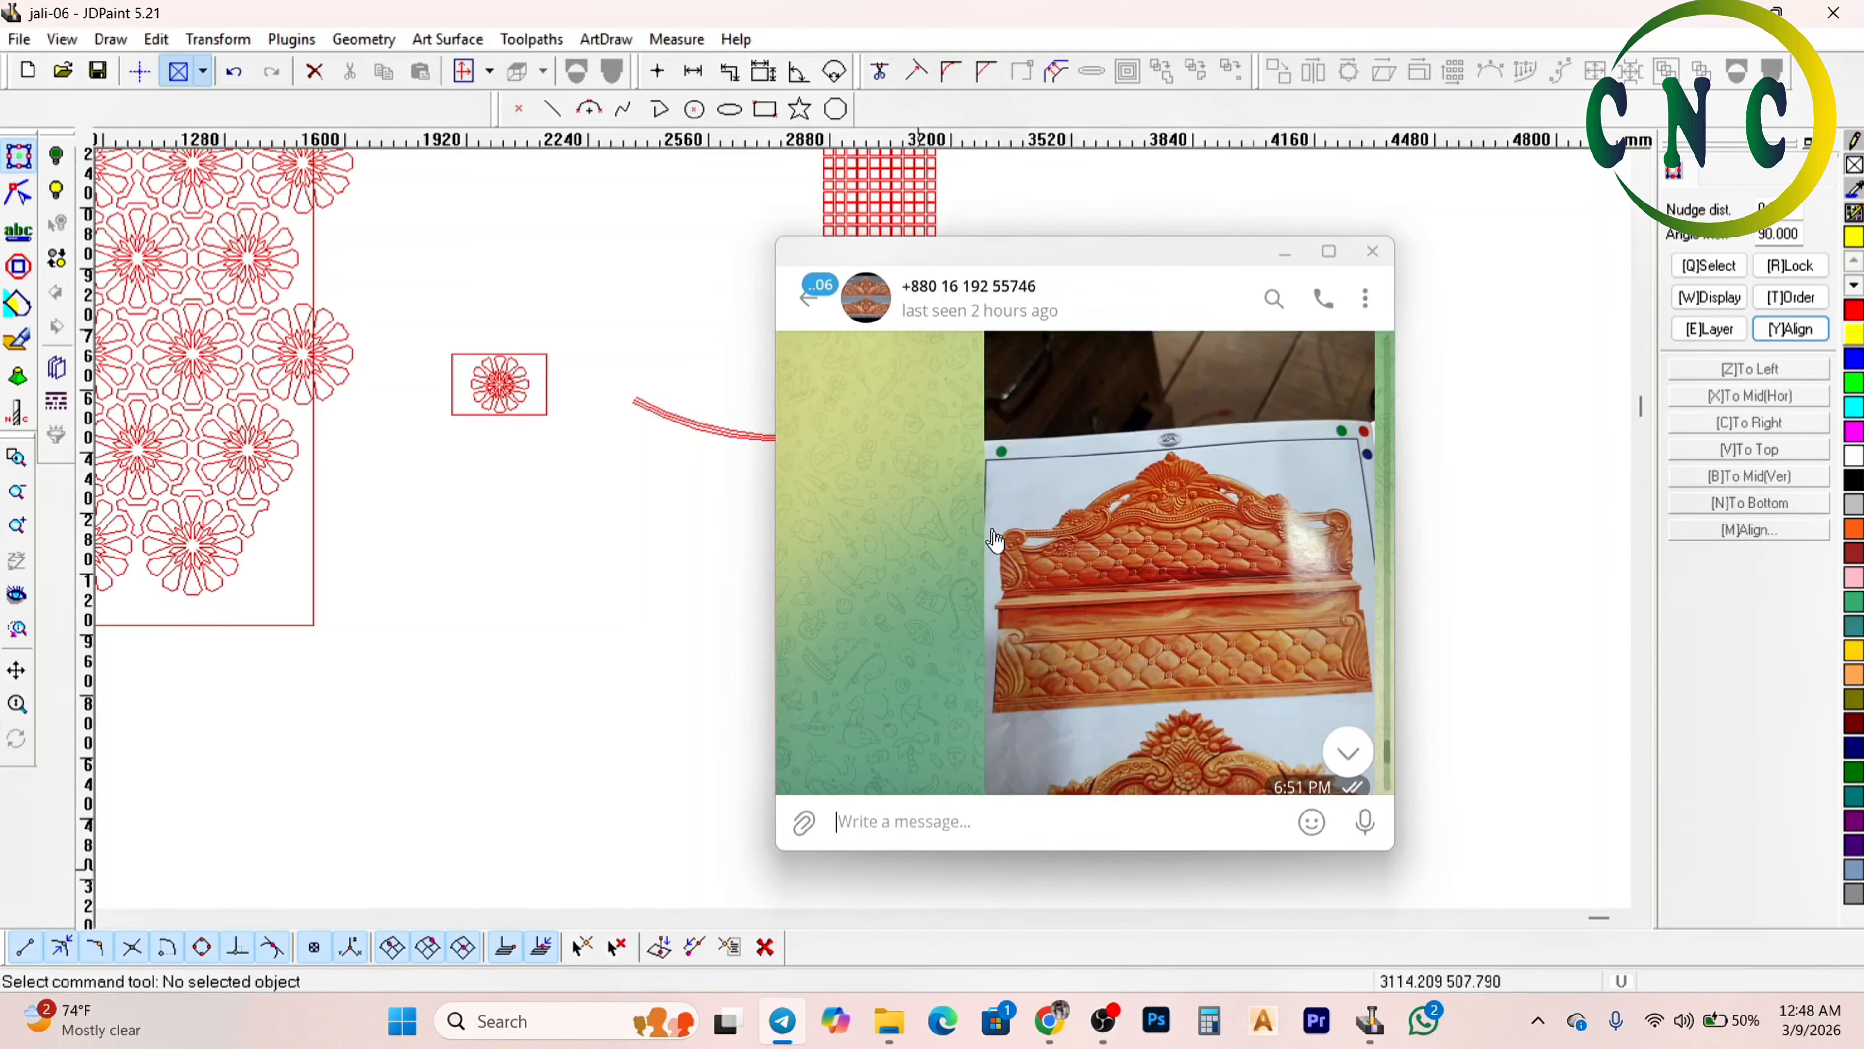
{"action": "scroll", "coordinate": [1134, 676], "scroll_direction": "up", "scroll_amount": 8}
{"action": "scroll", "coordinate": [1138, 682], "scroll_direction": "up", "scroll_amount": 5}
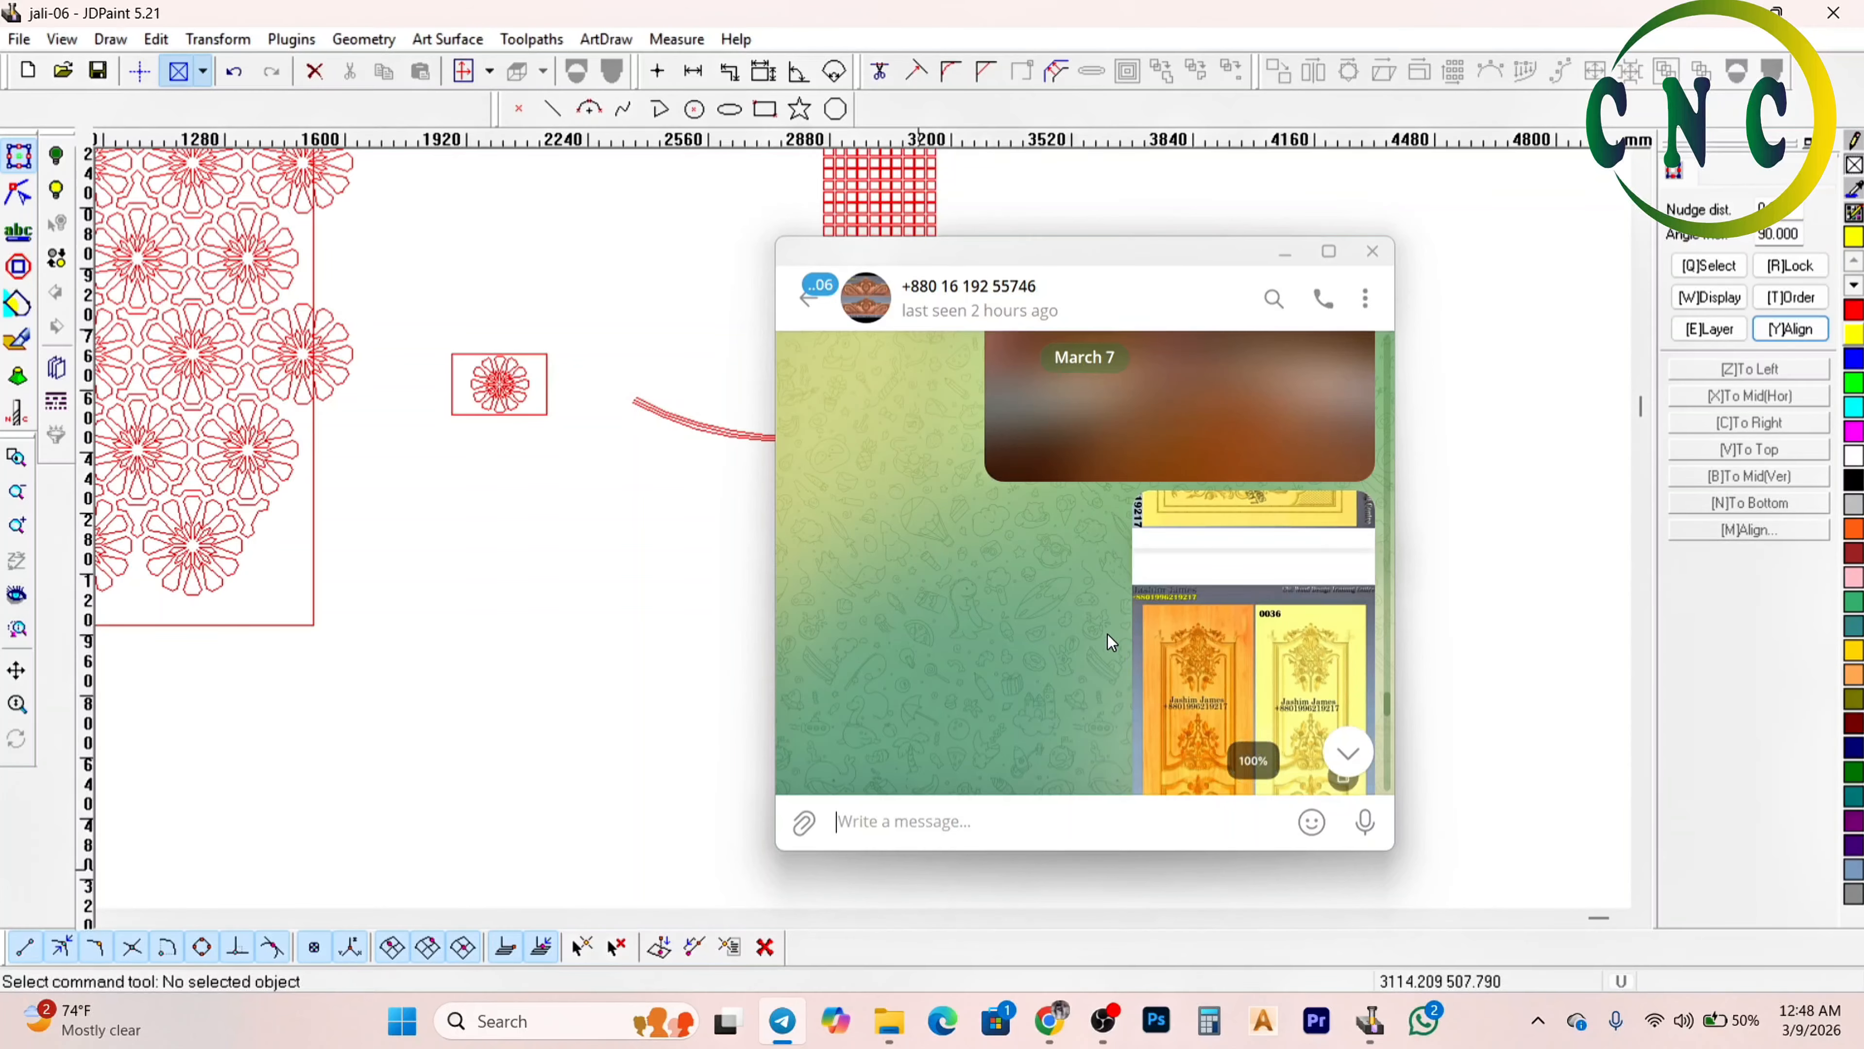
{"action": "scroll", "coordinate": [1092, 626], "scroll_direction": "up", "scroll_amount": 10}
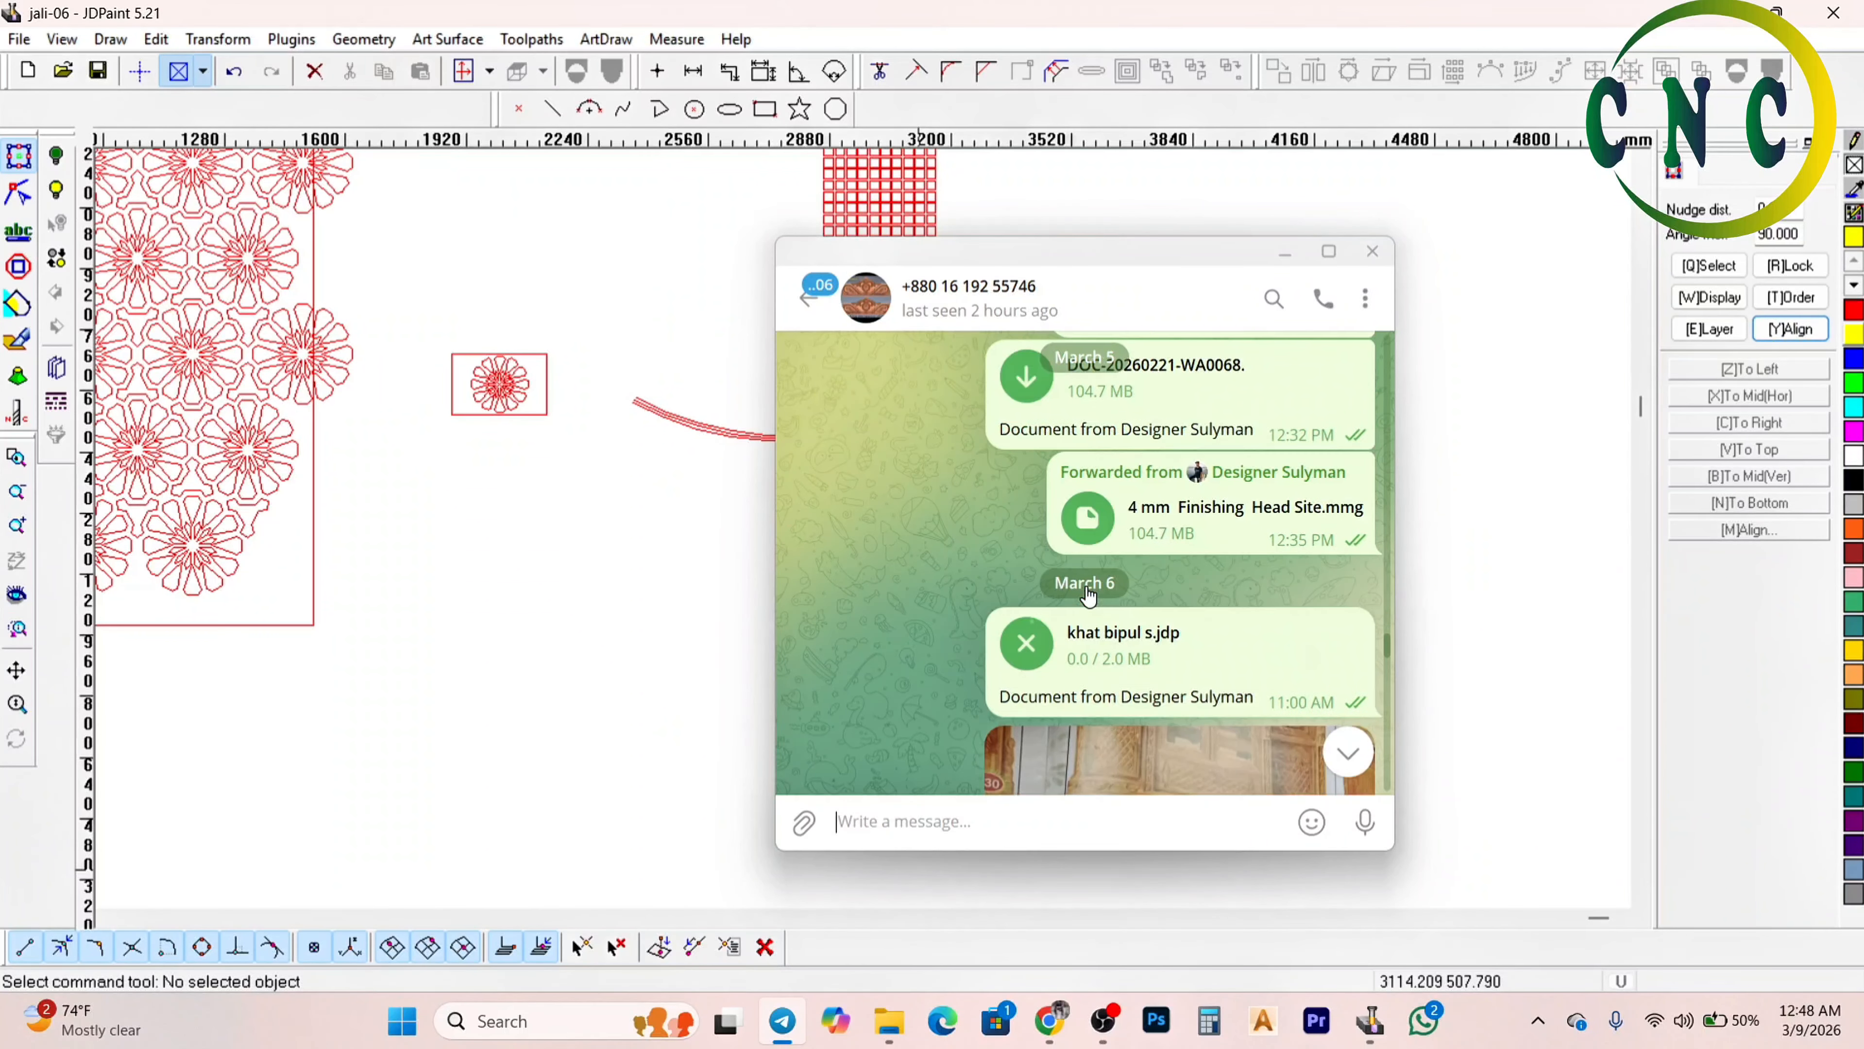
{"action": "scroll", "coordinate": [1084, 601], "scroll_direction": "up", "scroll_amount": 10}
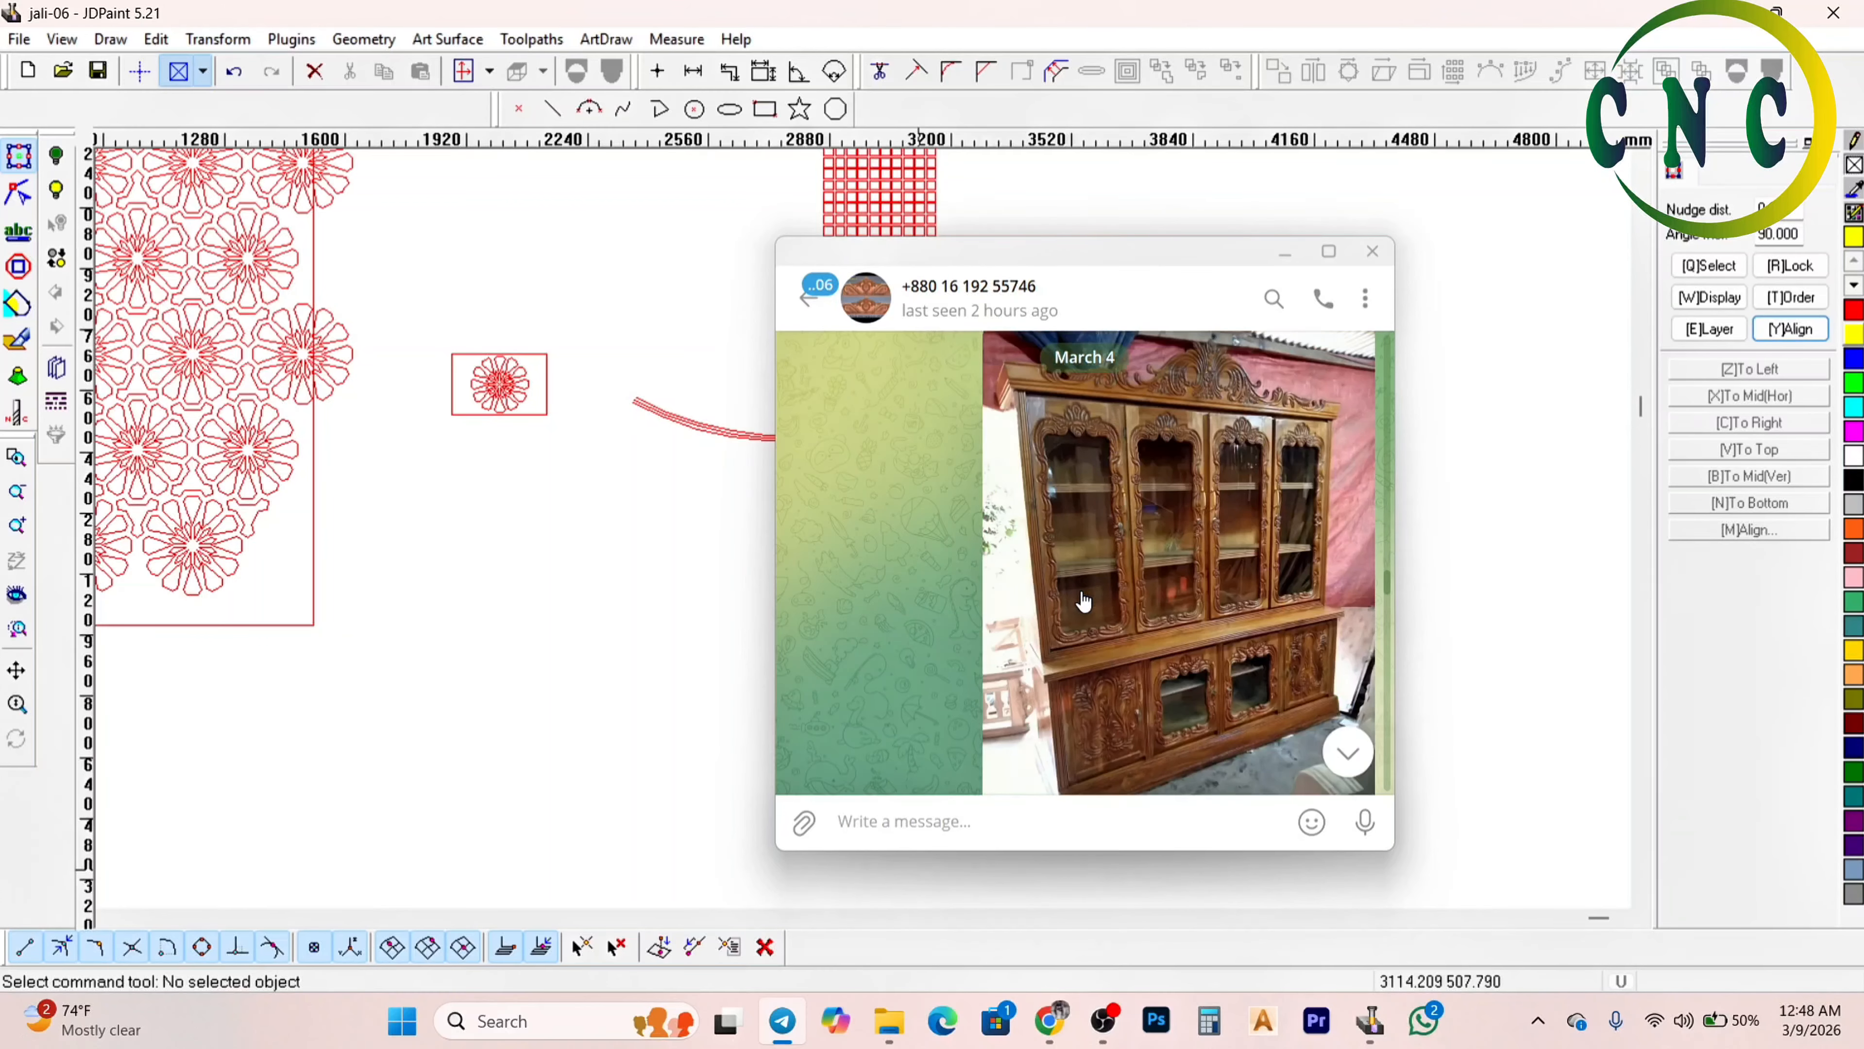
{"action": "scroll", "coordinate": [1092, 571], "scroll_direction": "up", "scroll_amount": 10}
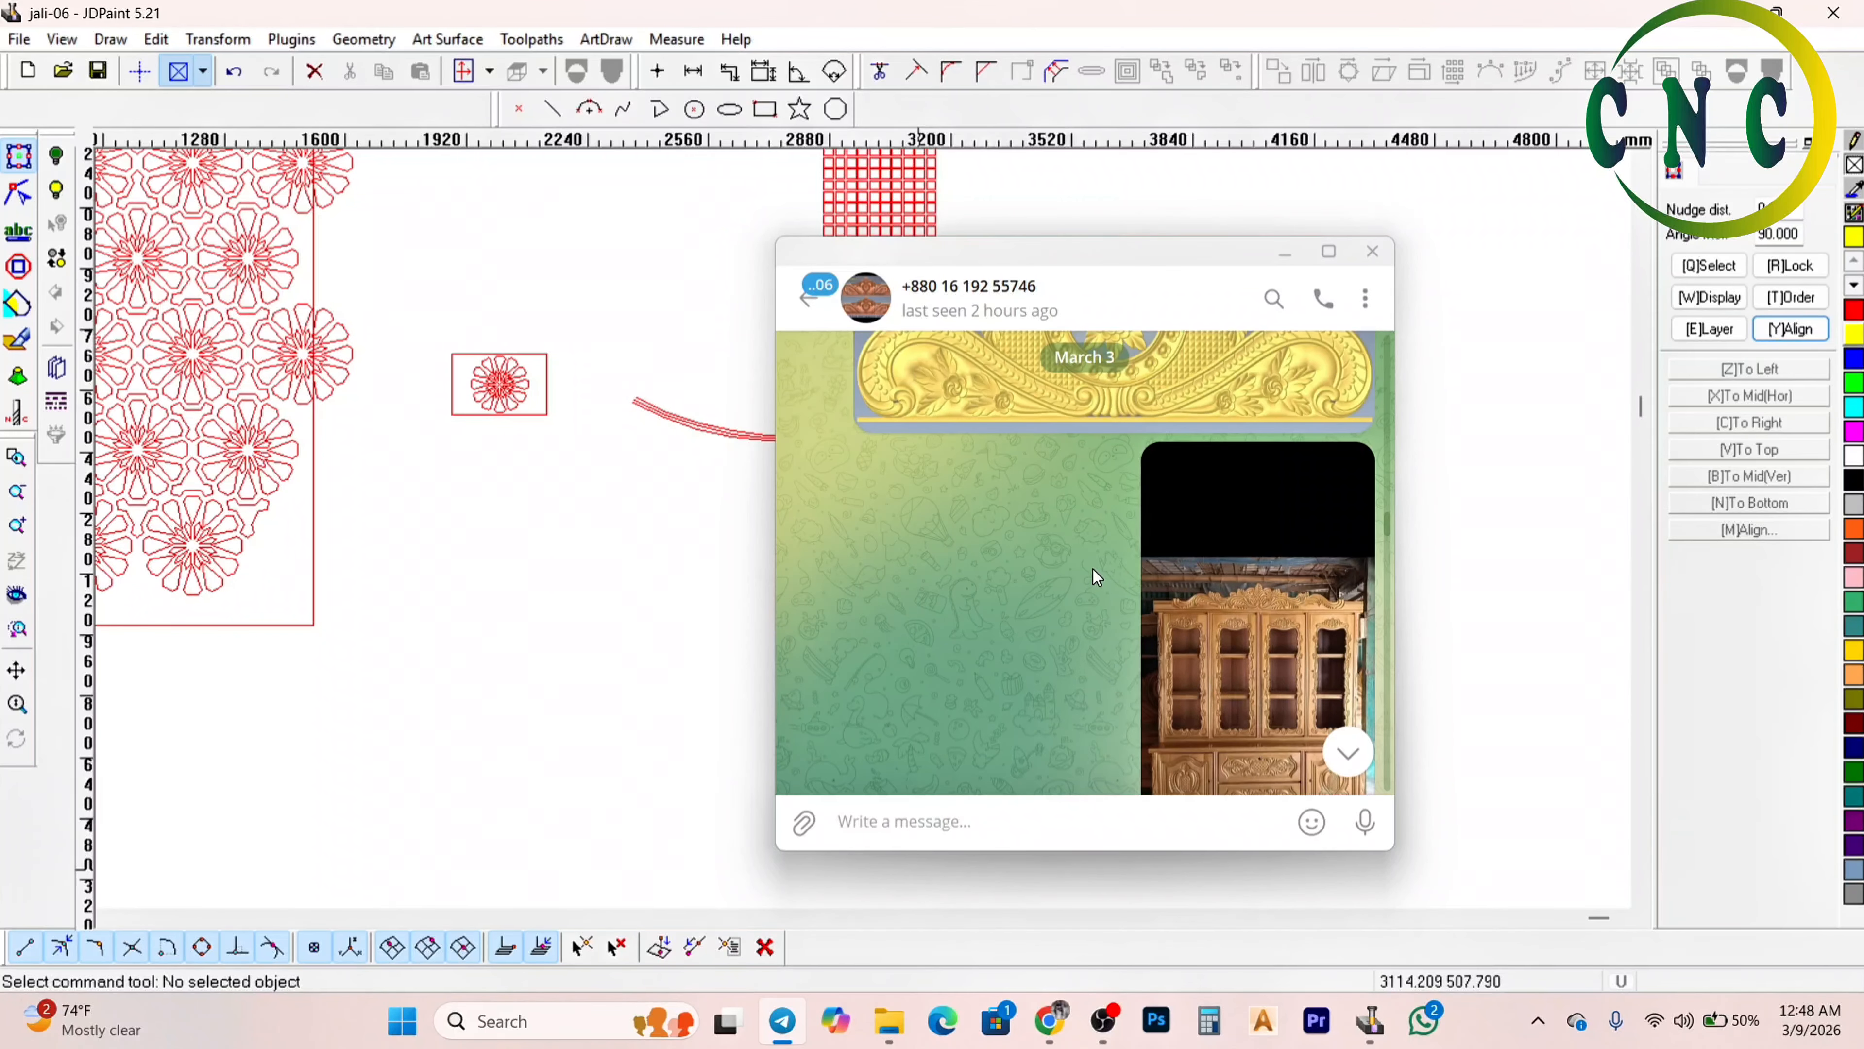
{"action": "scroll", "coordinate": [1109, 548], "scroll_direction": "up", "scroll_amount": 10}
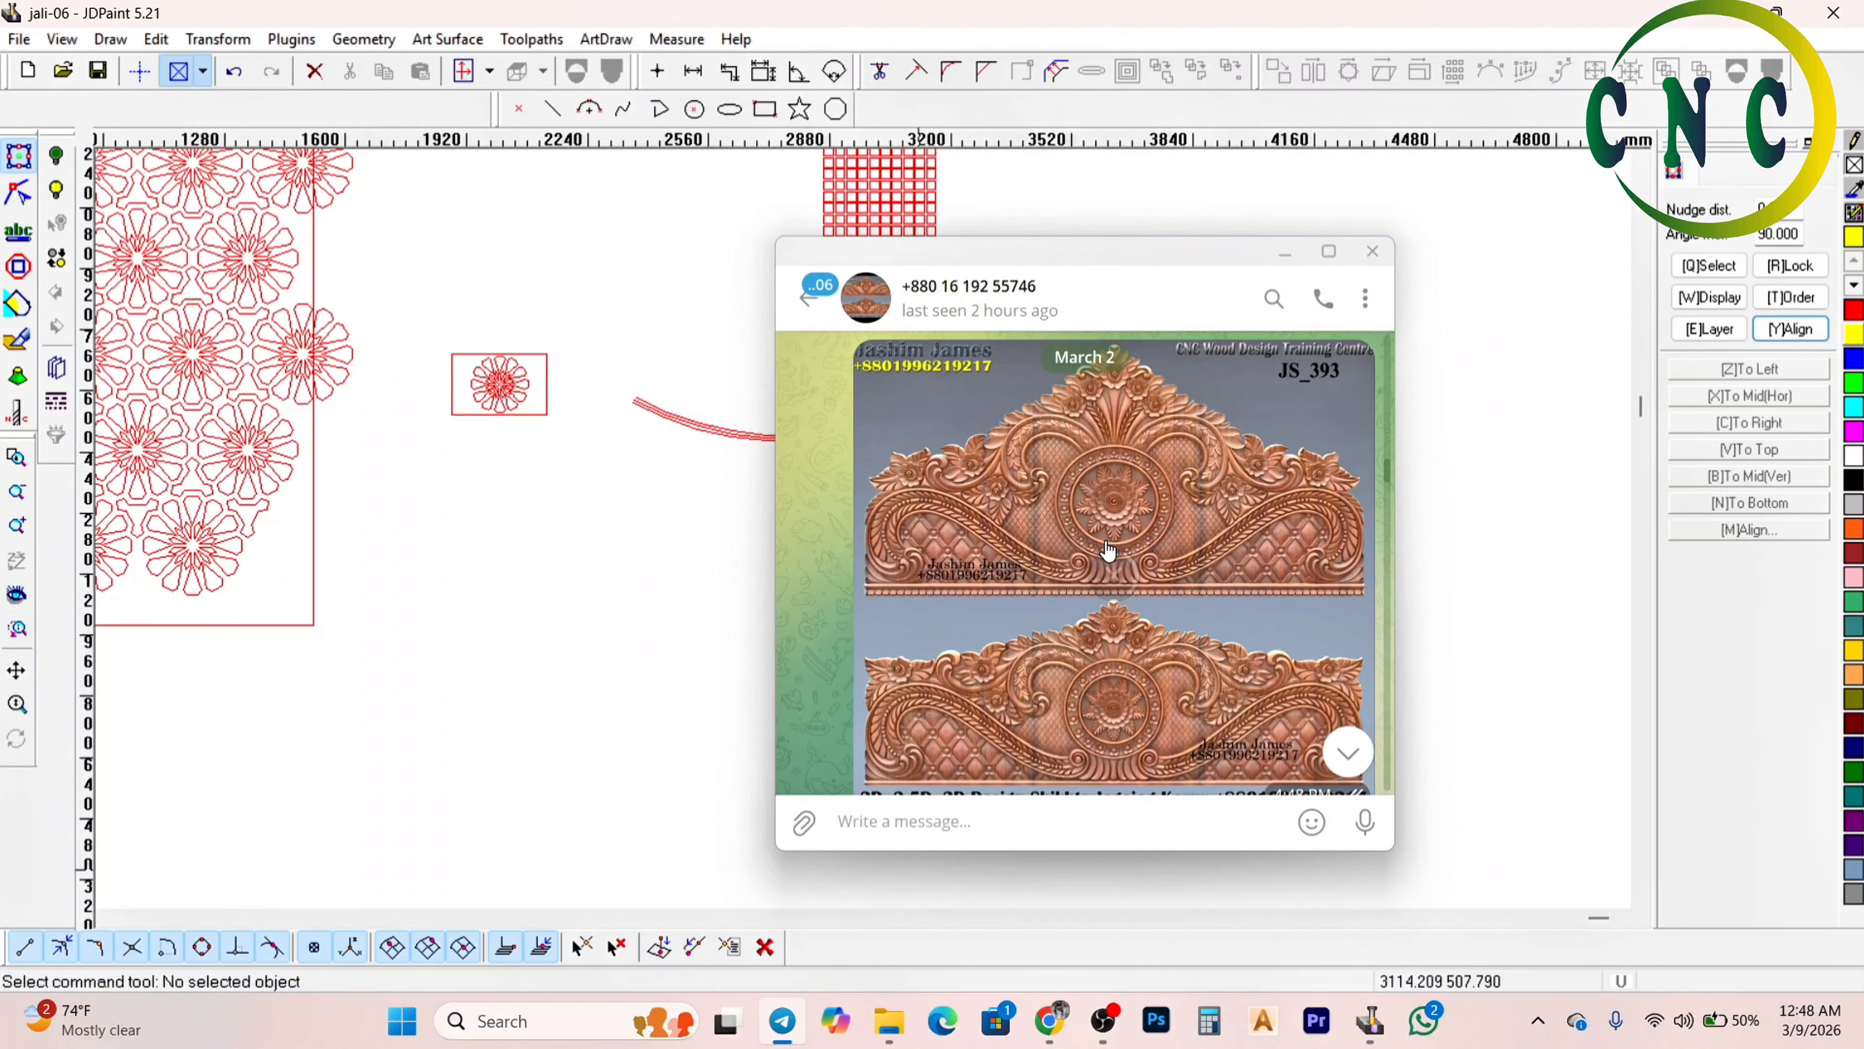
{"action": "scroll", "coordinate": [1099, 592], "scroll_direction": "up", "scroll_amount": 10}
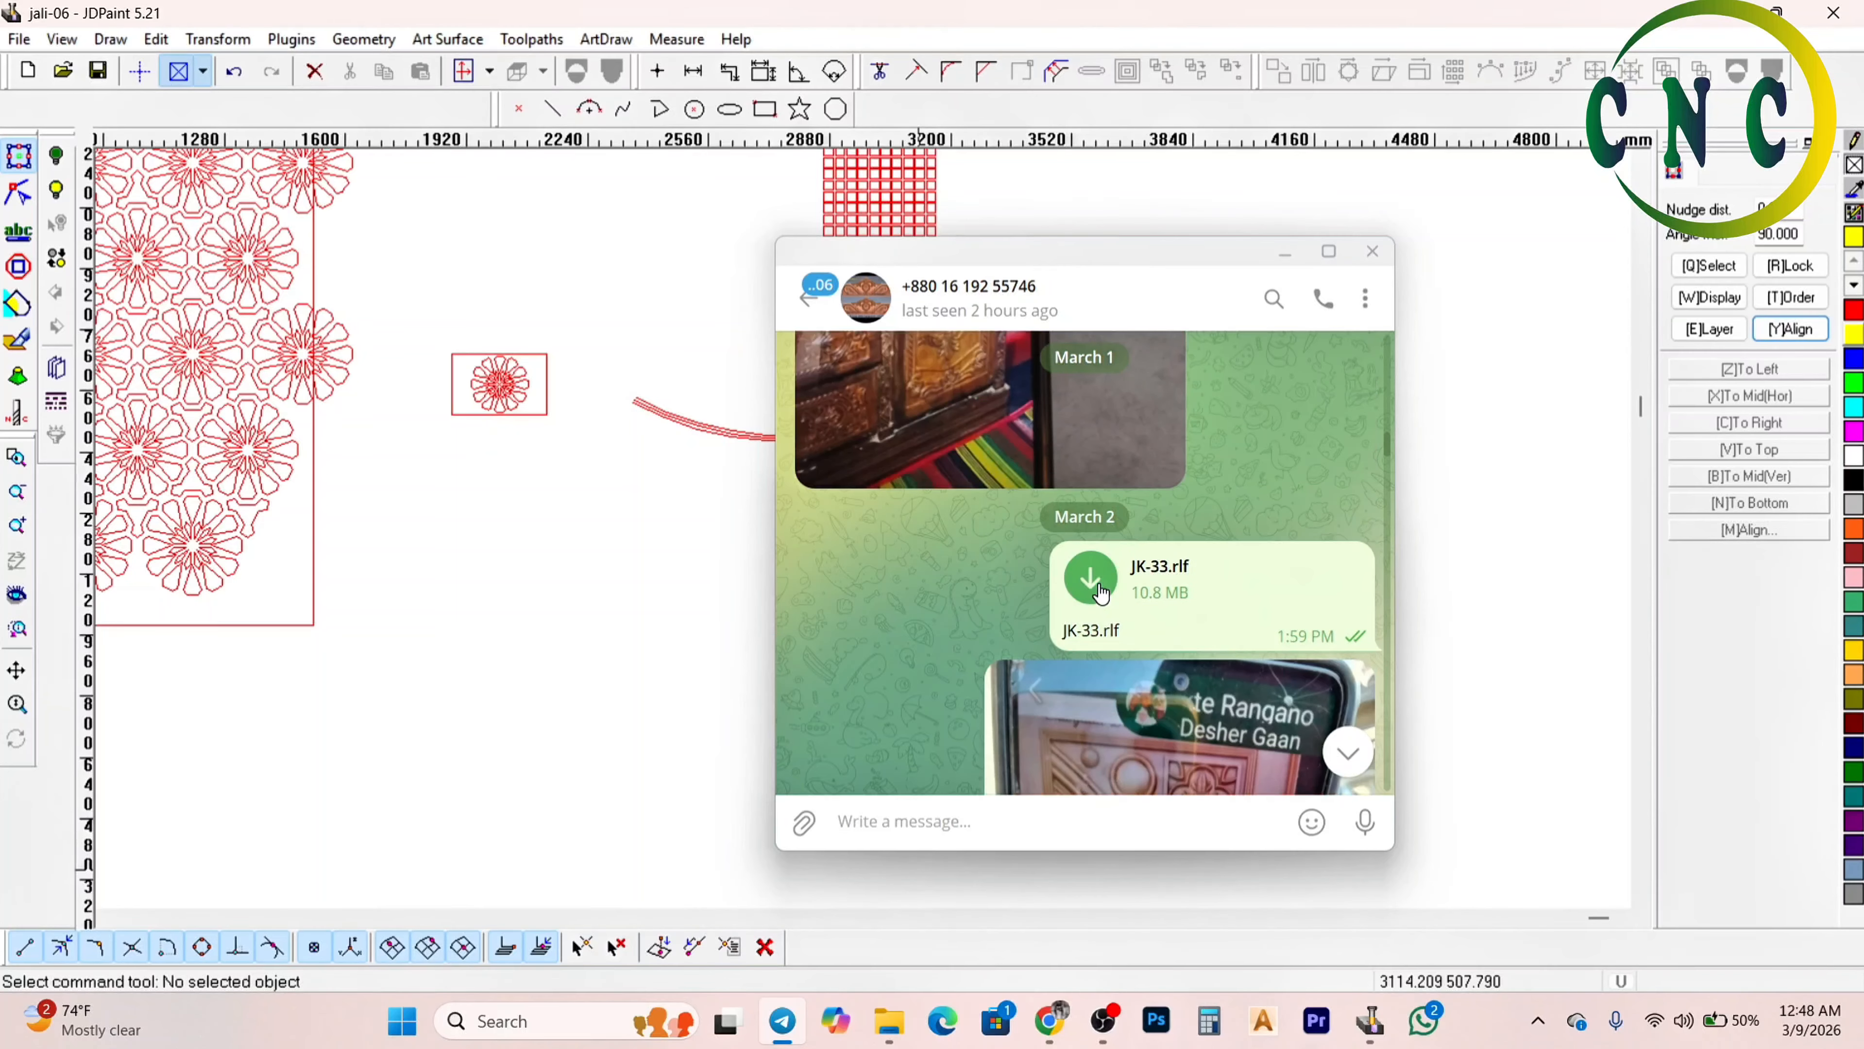
{"action": "scroll", "coordinate": [1079, 596], "scroll_direction": "up", "scroll_amount": 4}
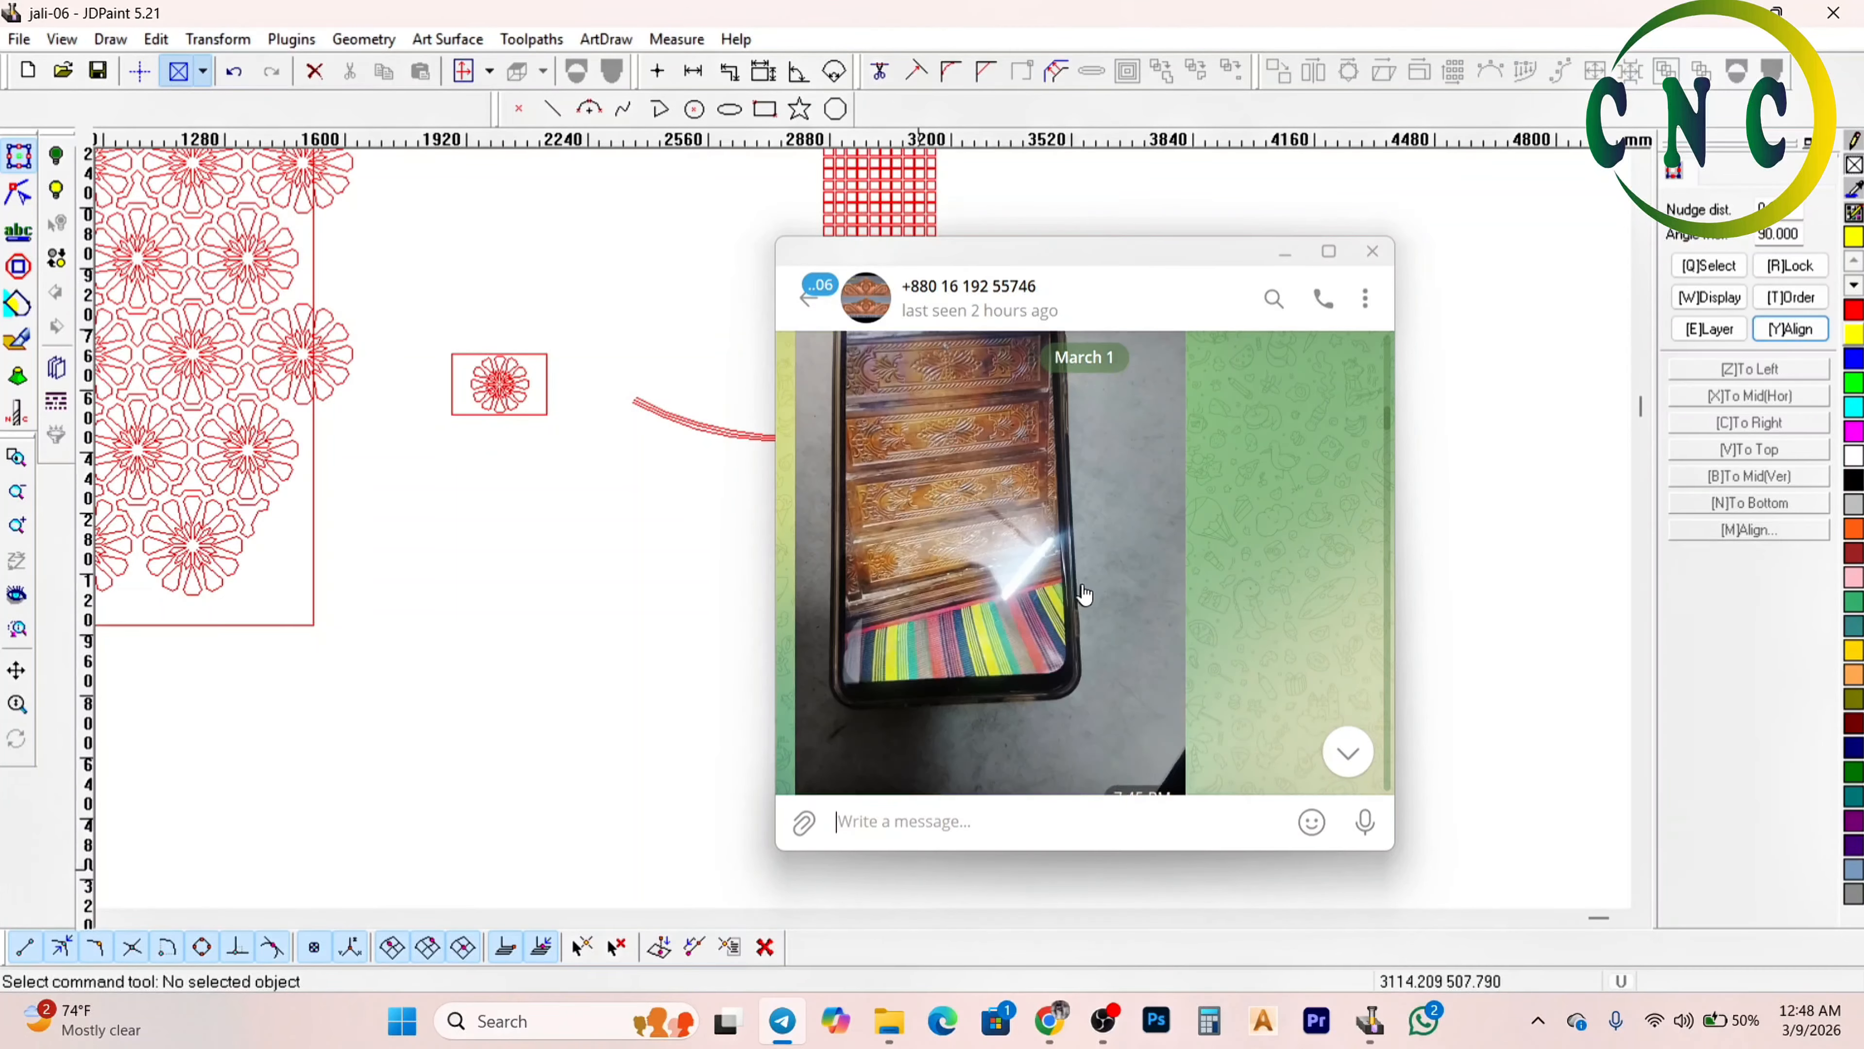
{"action": "scroll", "coordinate": [1049, 581], "scroll_direction": "up", "scroll_amount": 10}
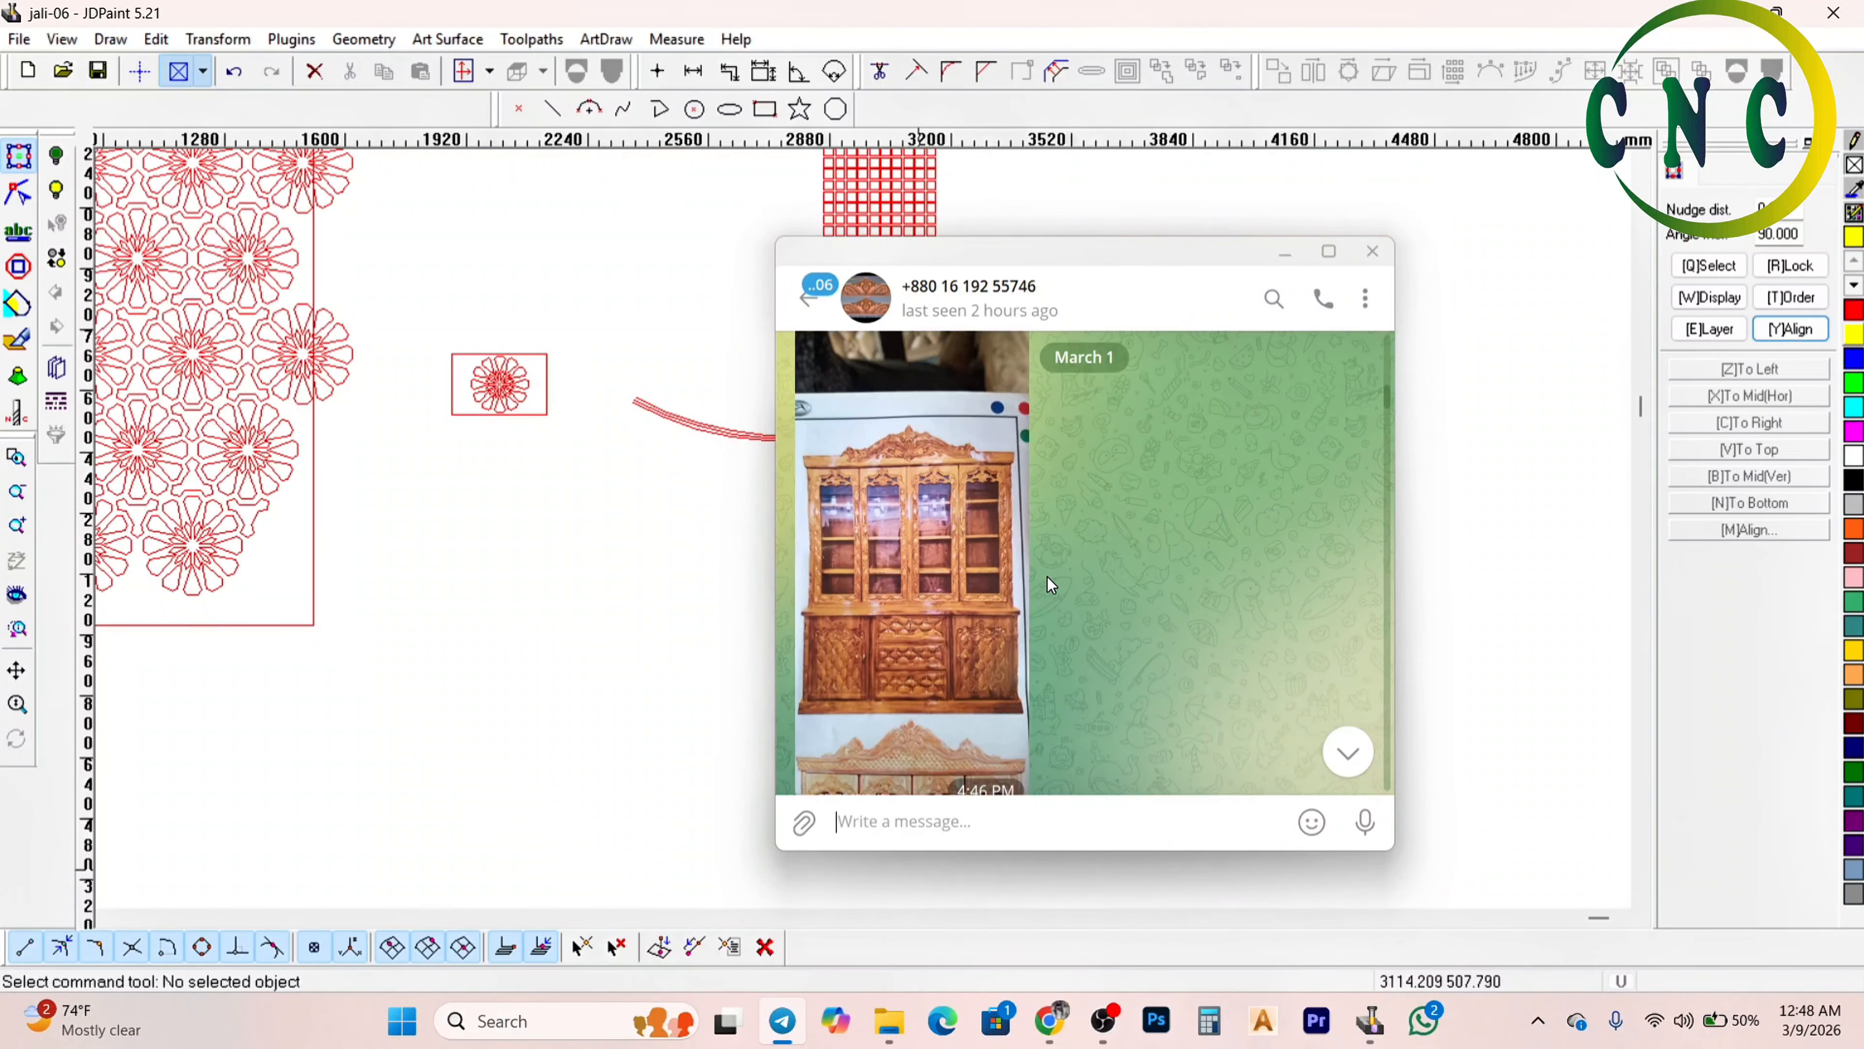
{"action": "scroll", "coordinate": [1039, 580], "scroll_direction": "up", "scroll_amount": 10}
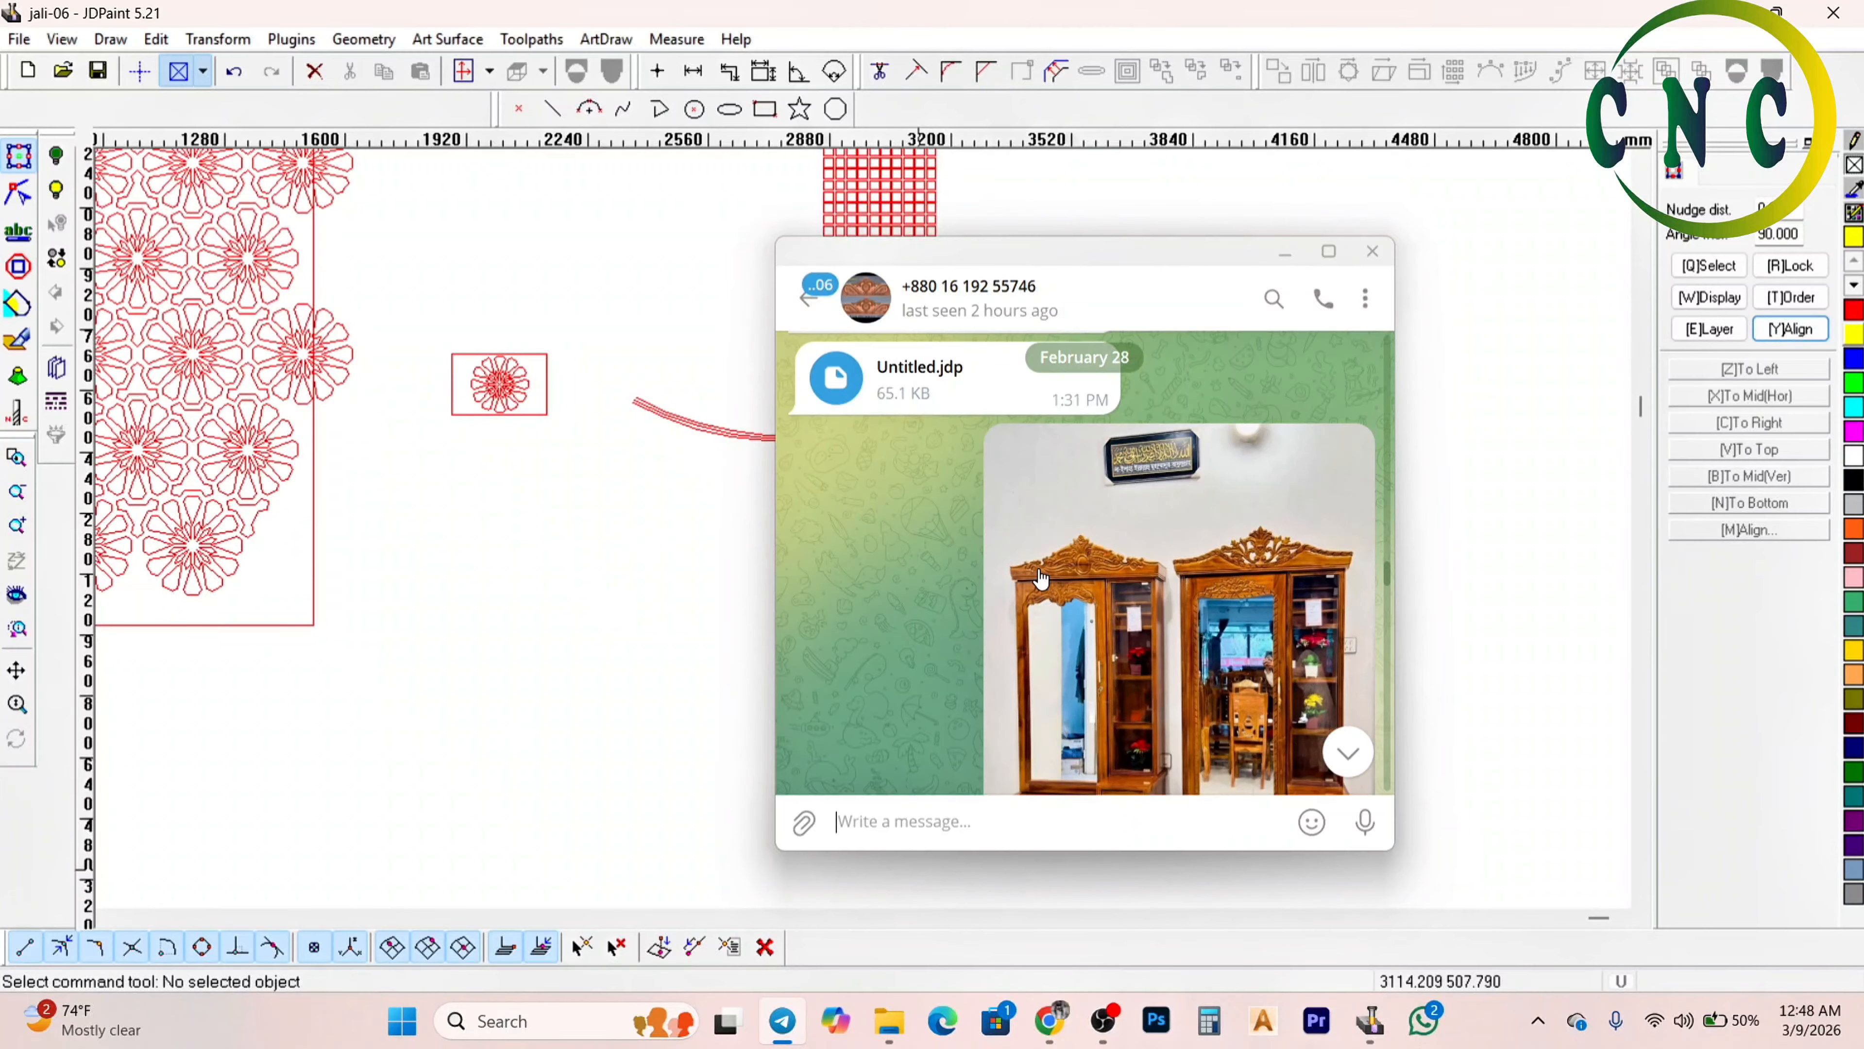
{"action": "scroll", "coordinate": [1038, 572], "scroll_direction": "up", "scroll_amount": 10}
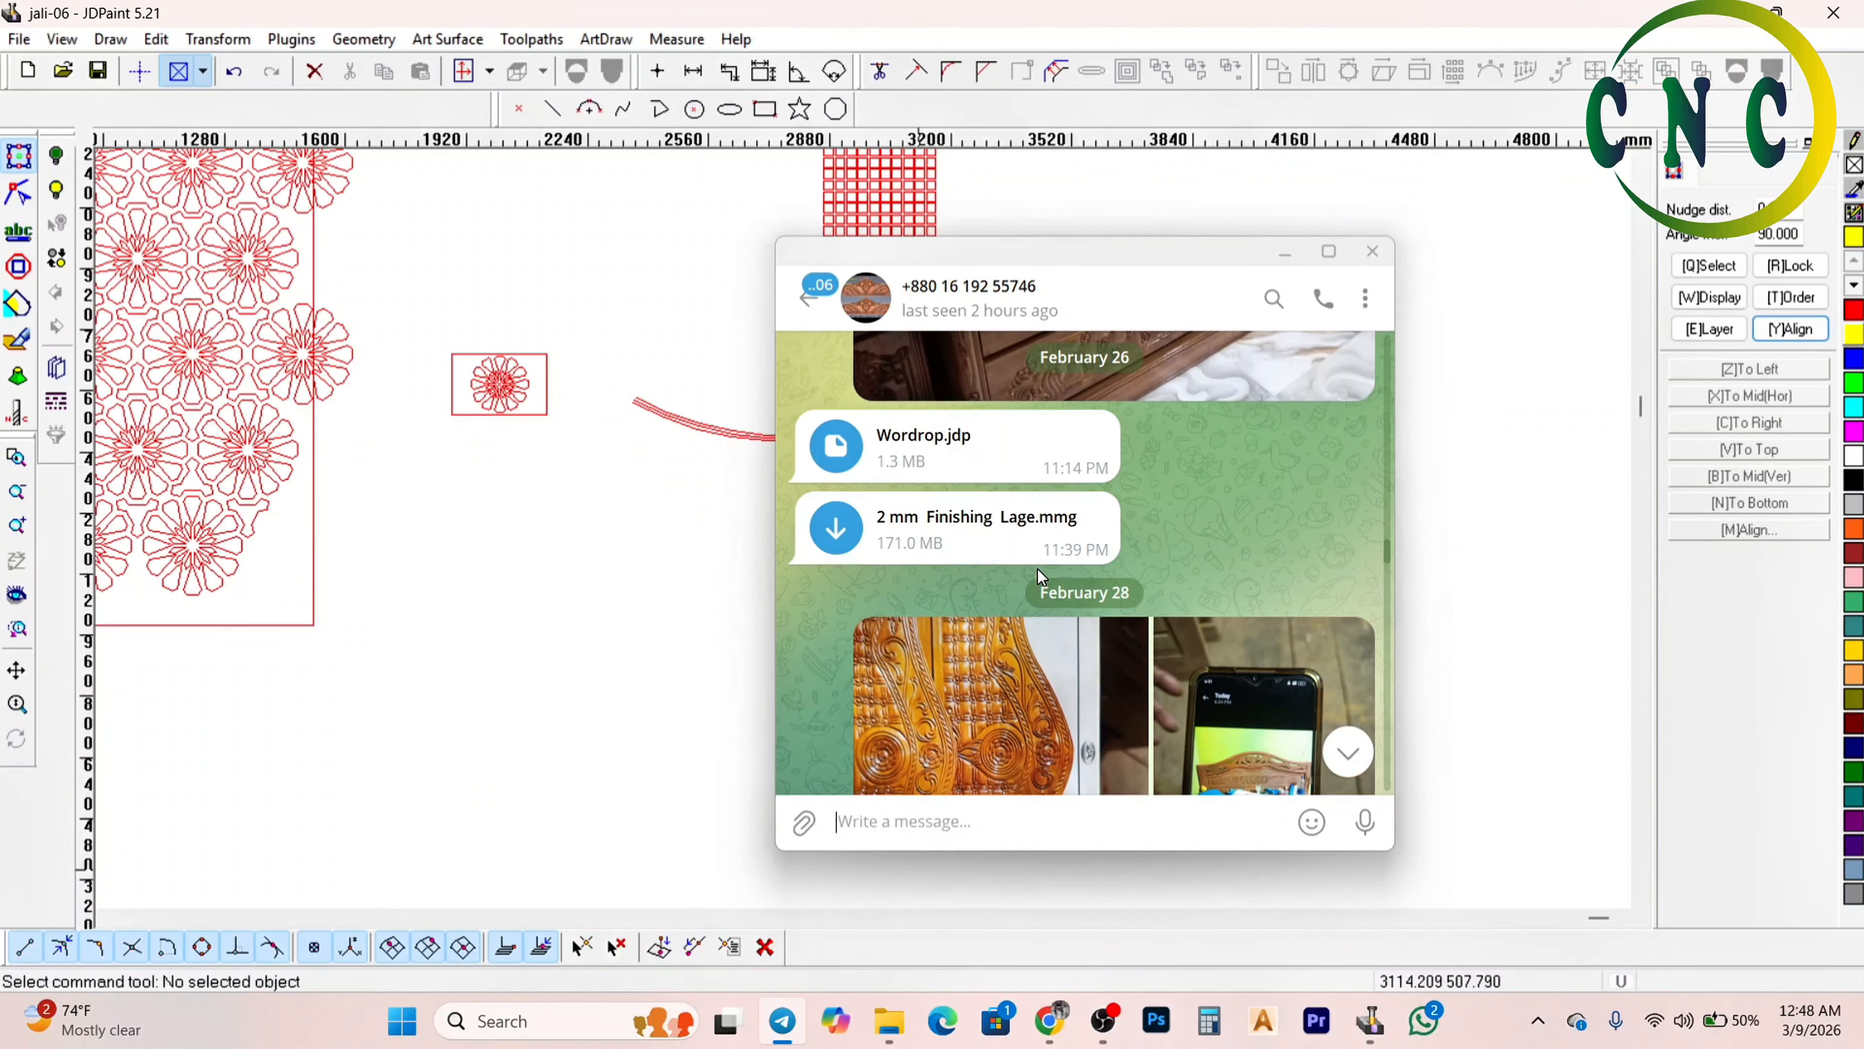
{"action": "scroll", "coordinate": [1039, 580], "scroll_direction": "up", "scroll_amount": 10}
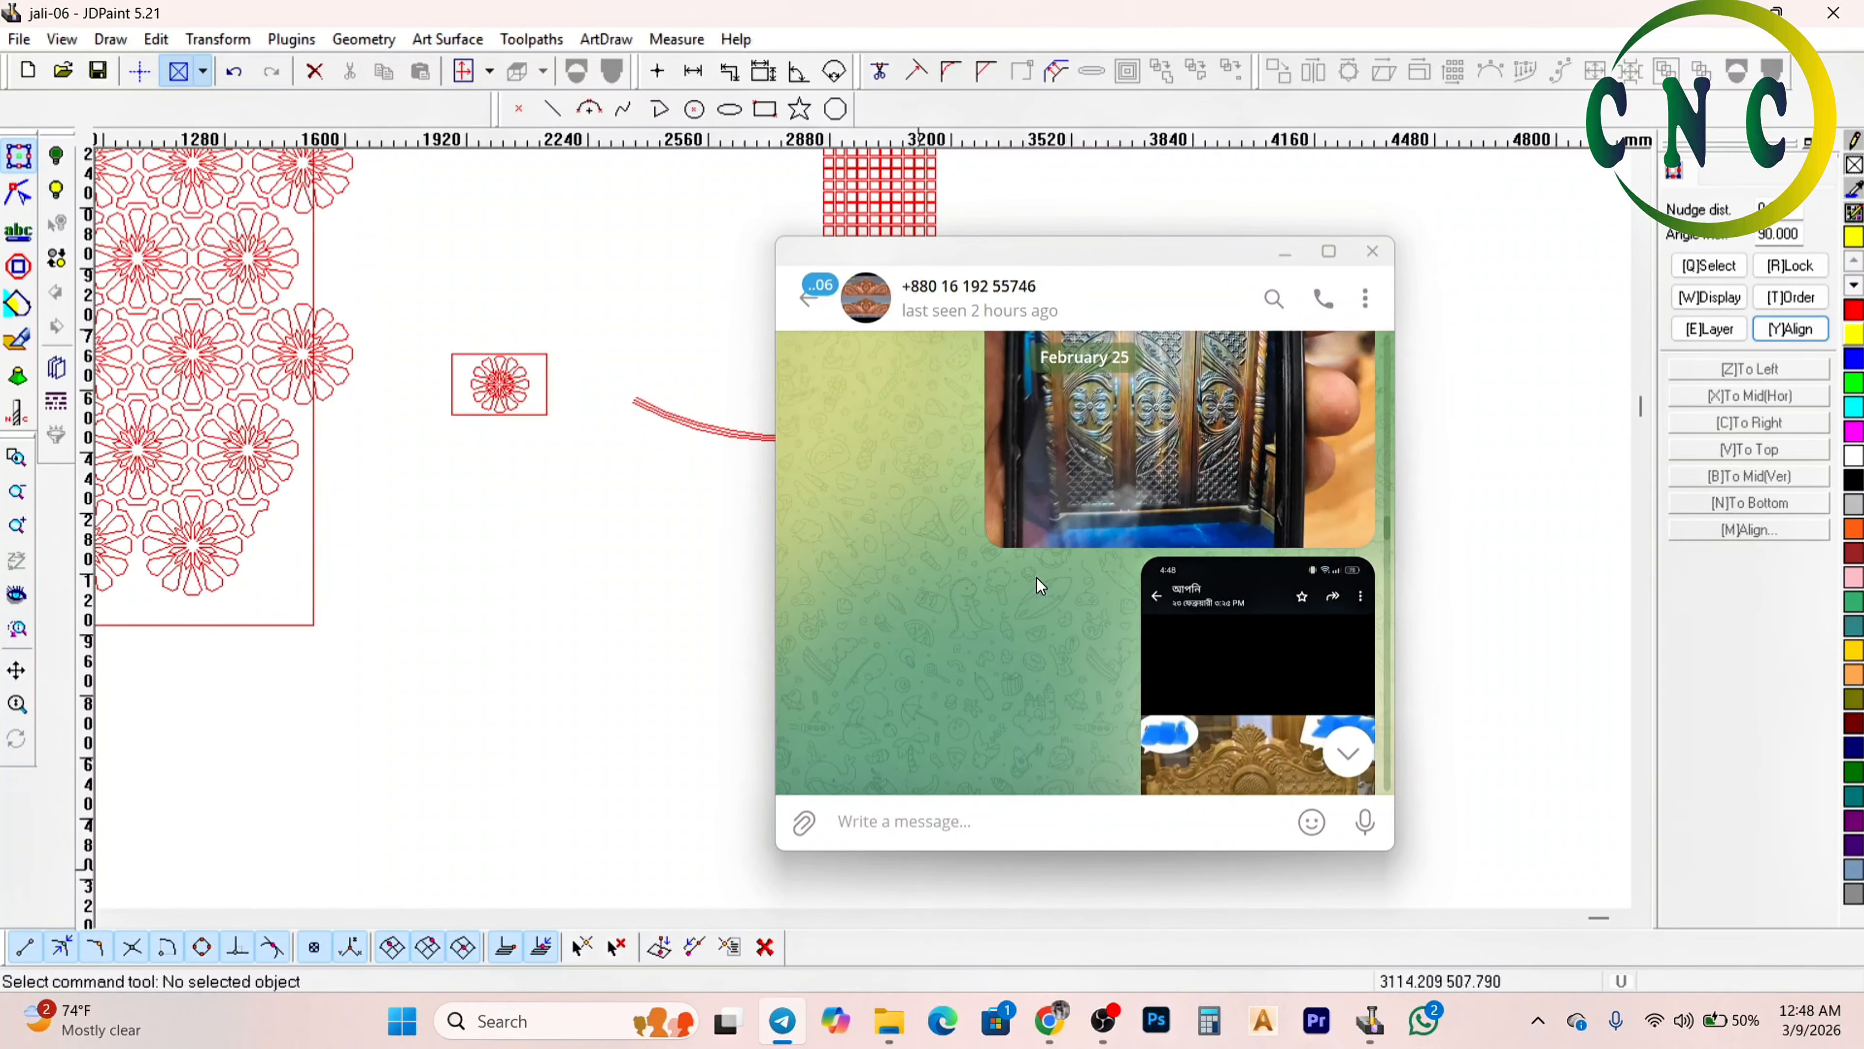
{"action": "scroll", "coordinate": [1037, 584], "scroll_direction": "up", "scroll_amount": 10}
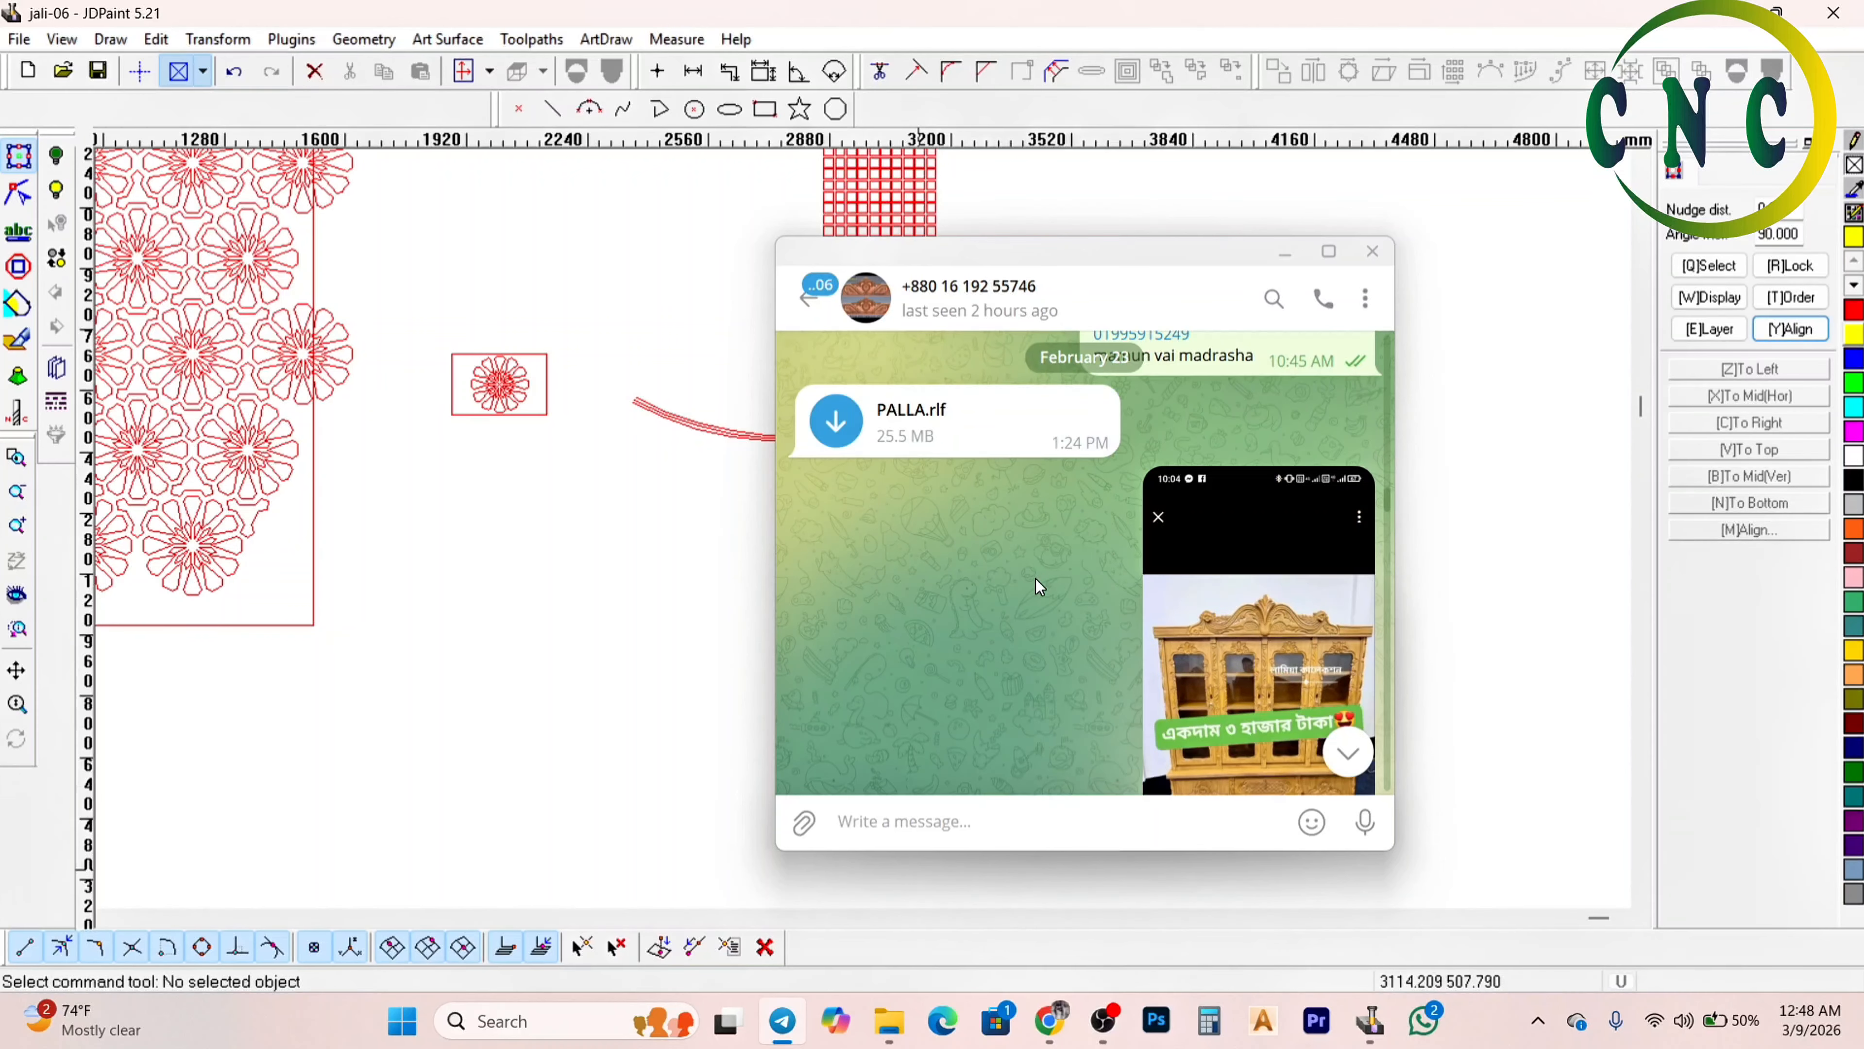
{"action": "scroll", "coordinate": [1036, 578], "scroll_direction": "up", "scroll_amount": 8}
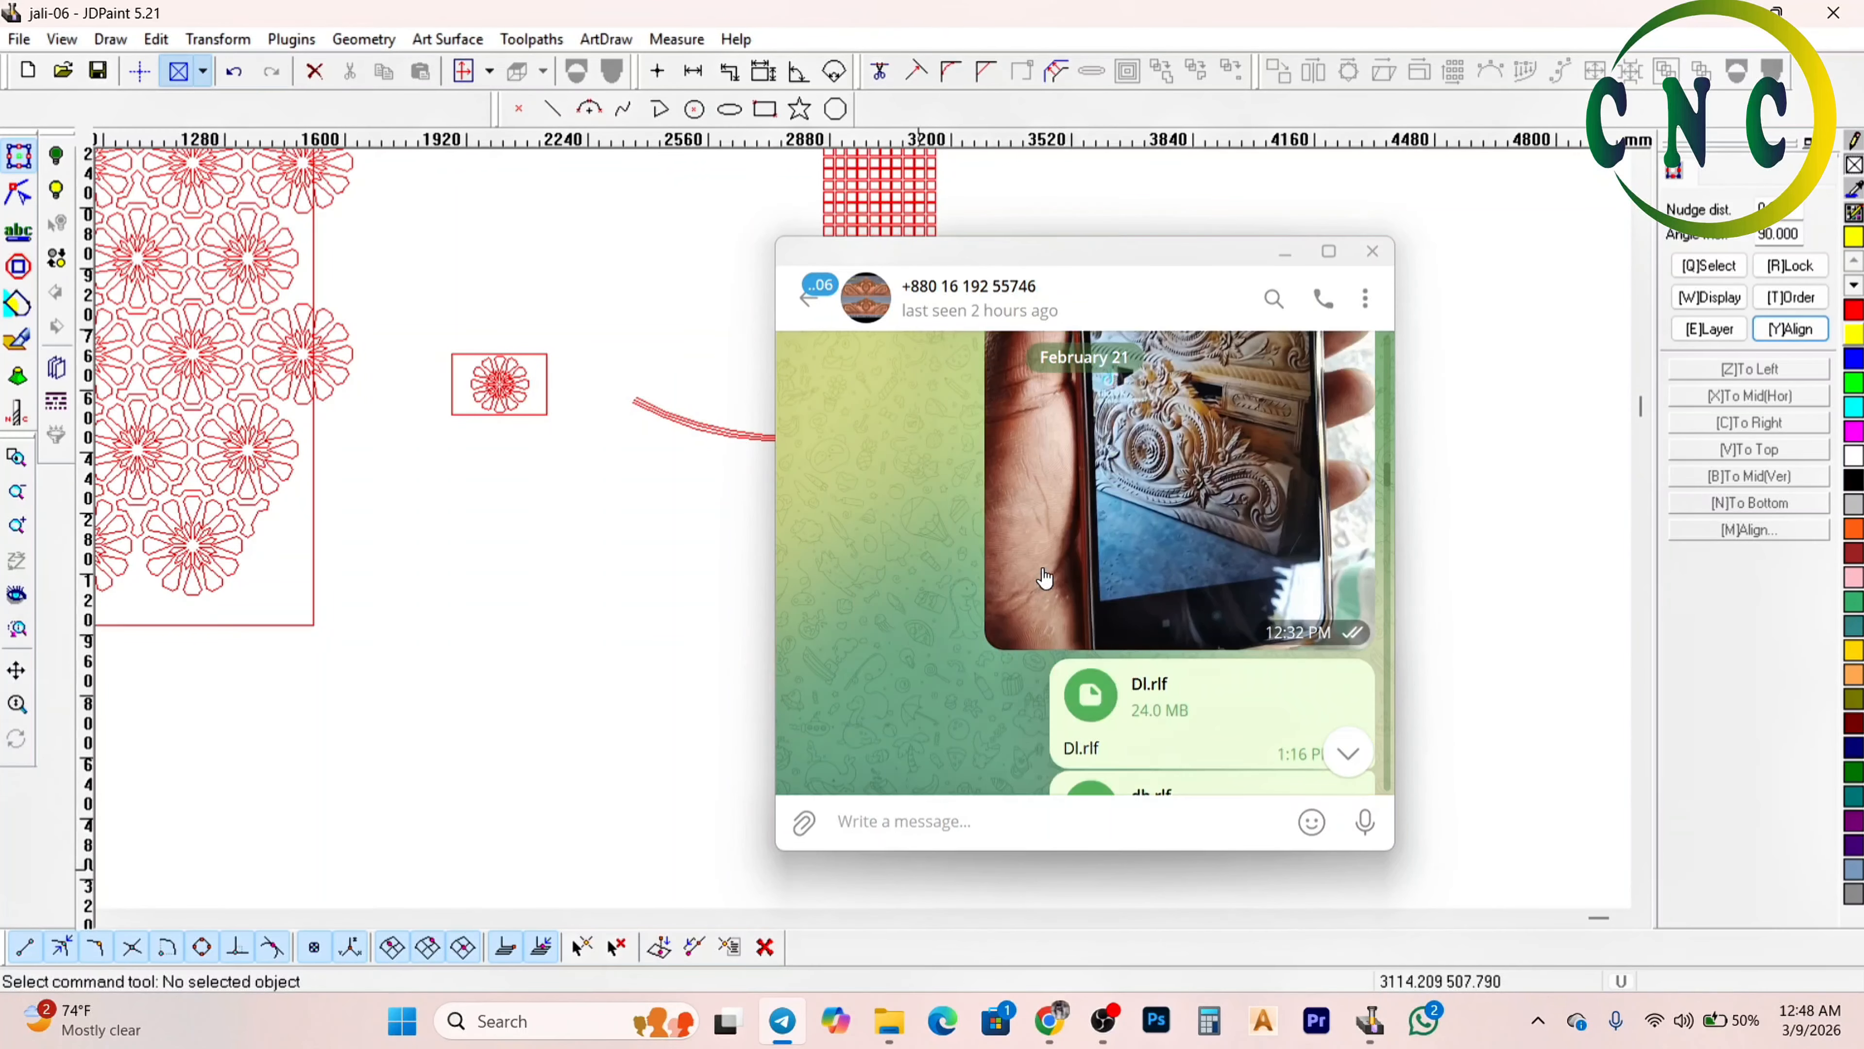
{"action": "scroll", "coordinate": [1047, 566], "scroll_direction": "up", "scroll_amount": 10}
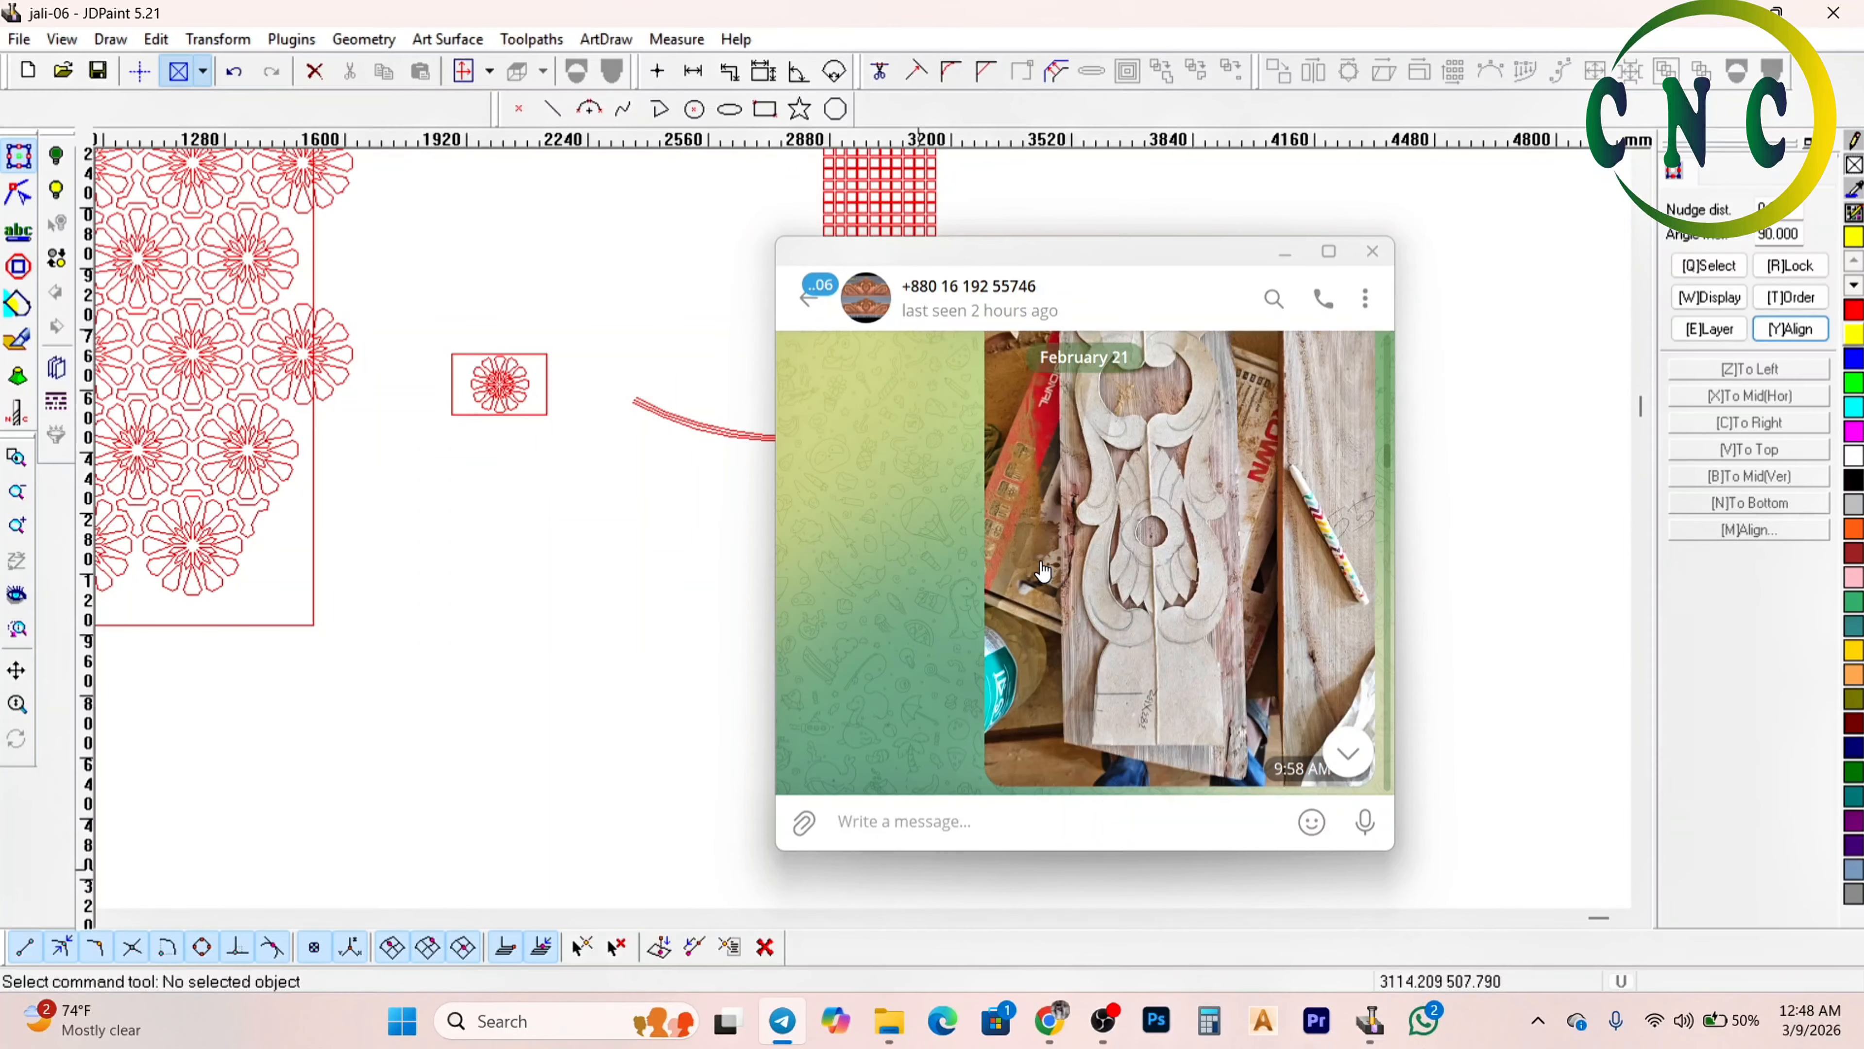
{"action": "scroll", "coordinate": [1056, 569], "scroll_direction": "up", "scroll_amount": 10}
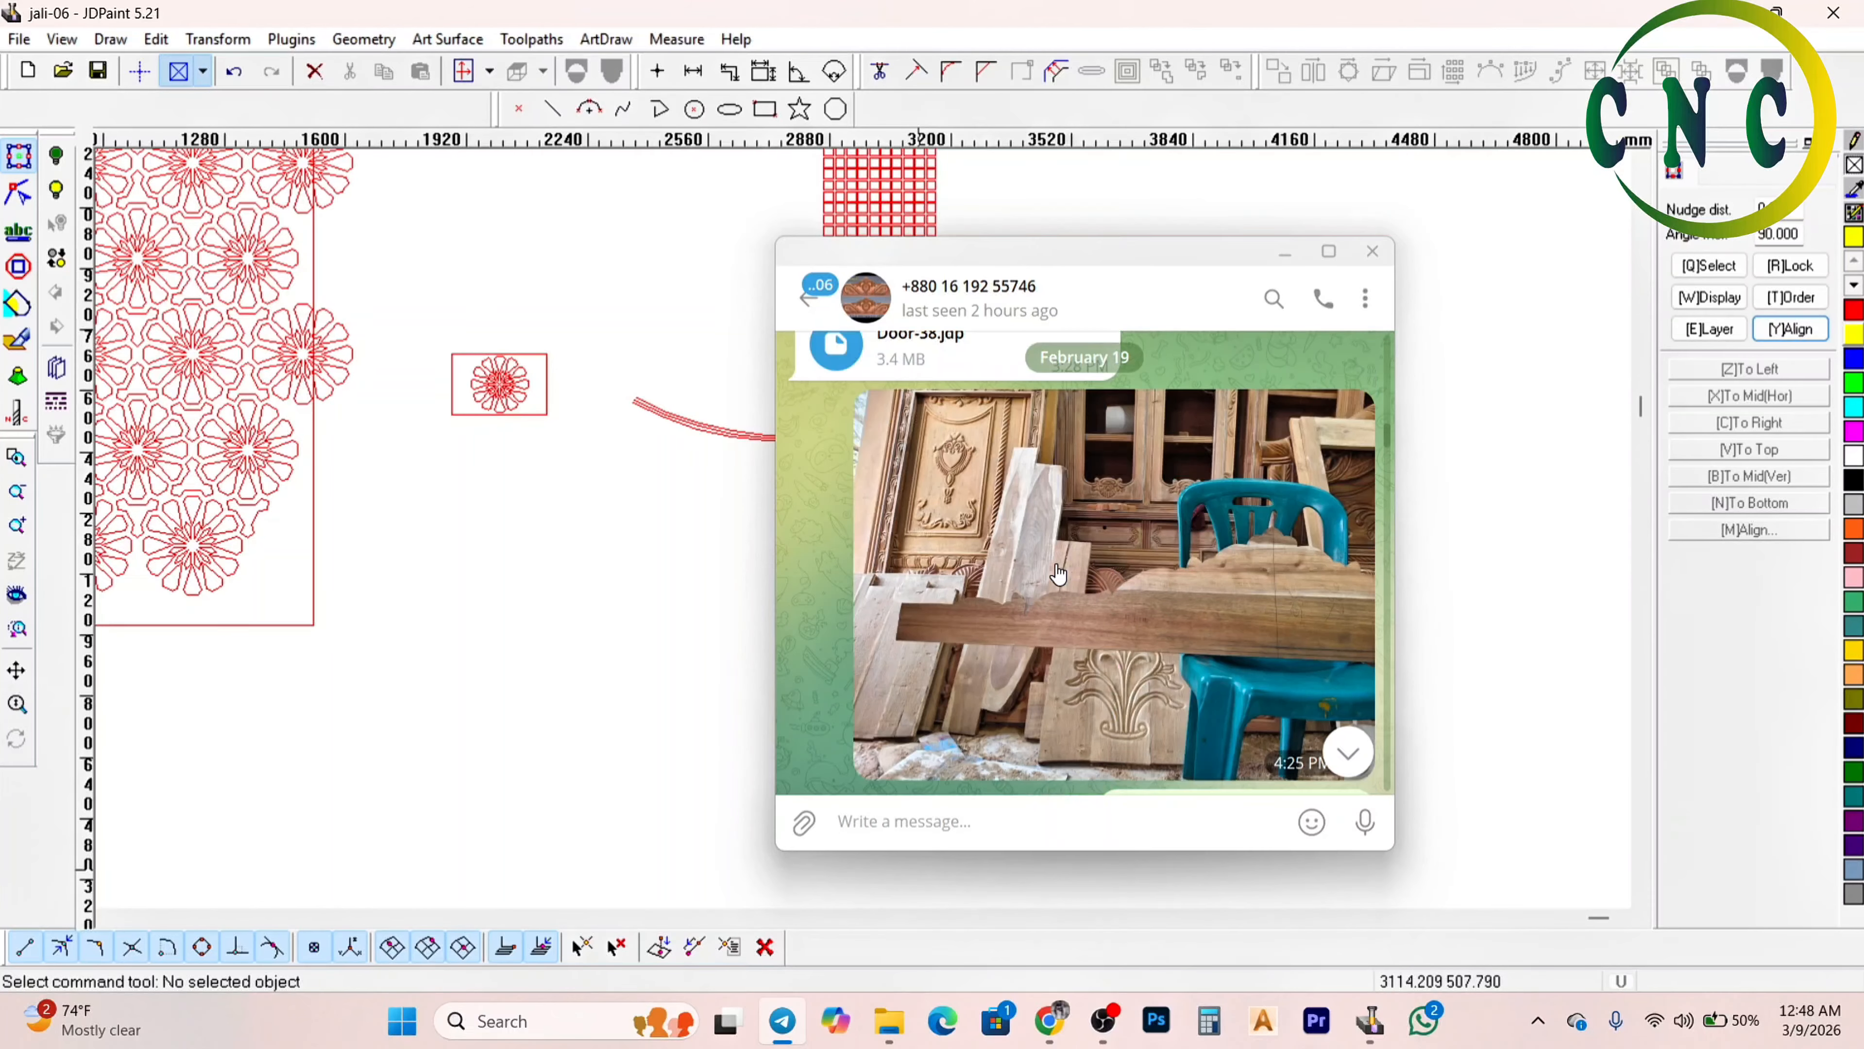
{"action": "scroll", "coordinate": [1058, 581], "scroll_direction": "up", "scroll_amount": 10}
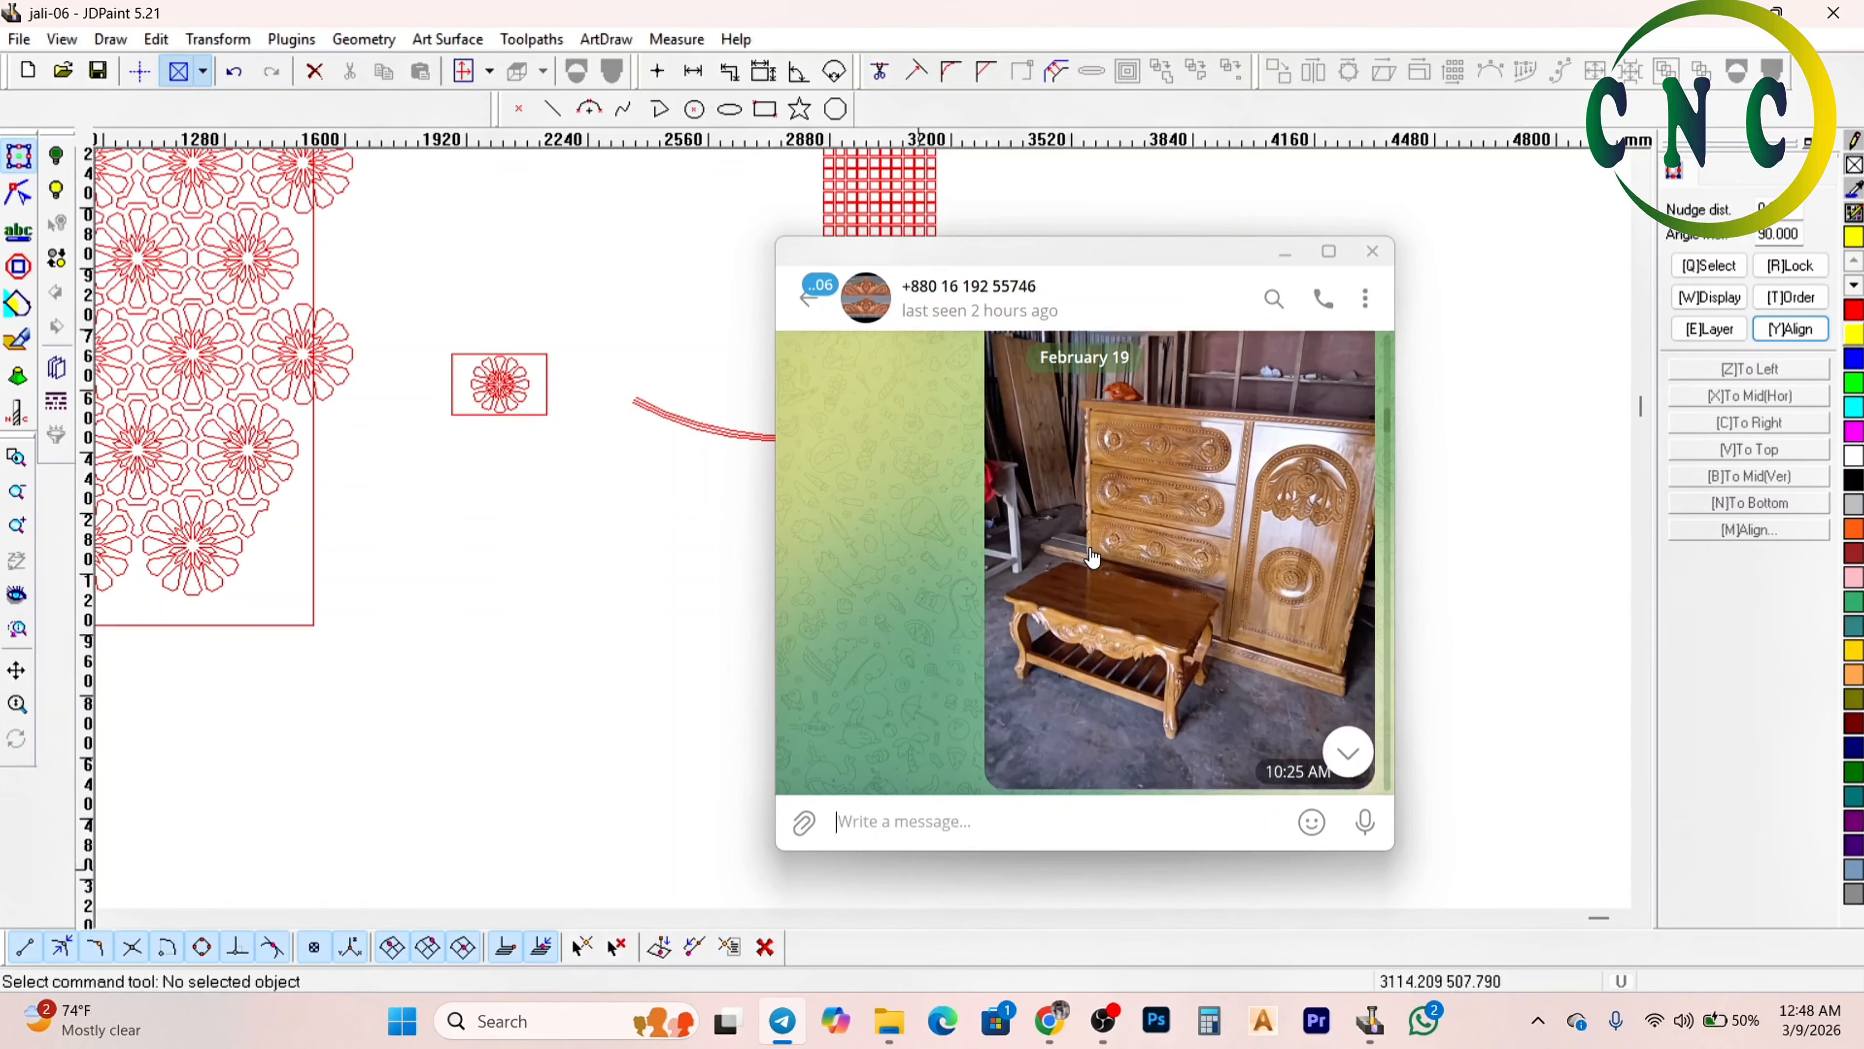
{"action": "scroll", "coordinate": [1085, 562], "scroll_direction": "up", "scroll_amount": 10}
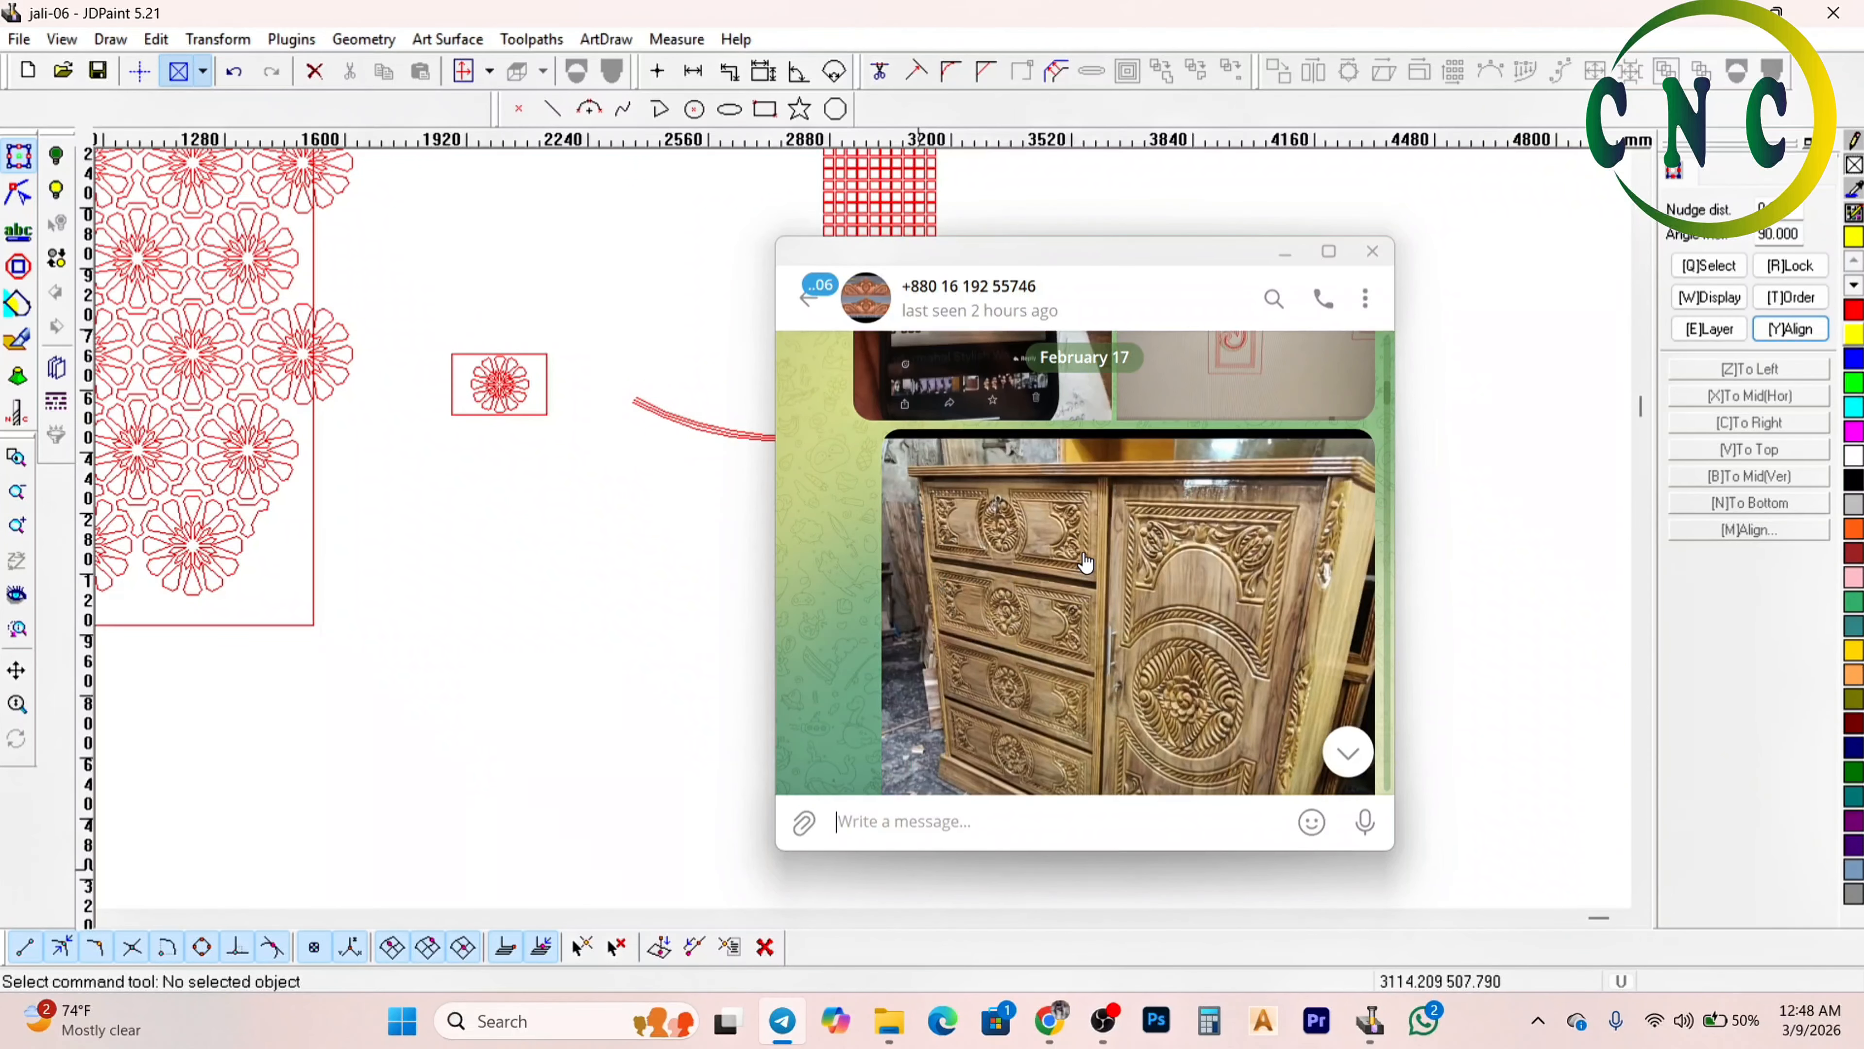
{"action": "scroll", "coordinate": [1075, 560], "scroll_direction": "up", "scroll_amount": 10}
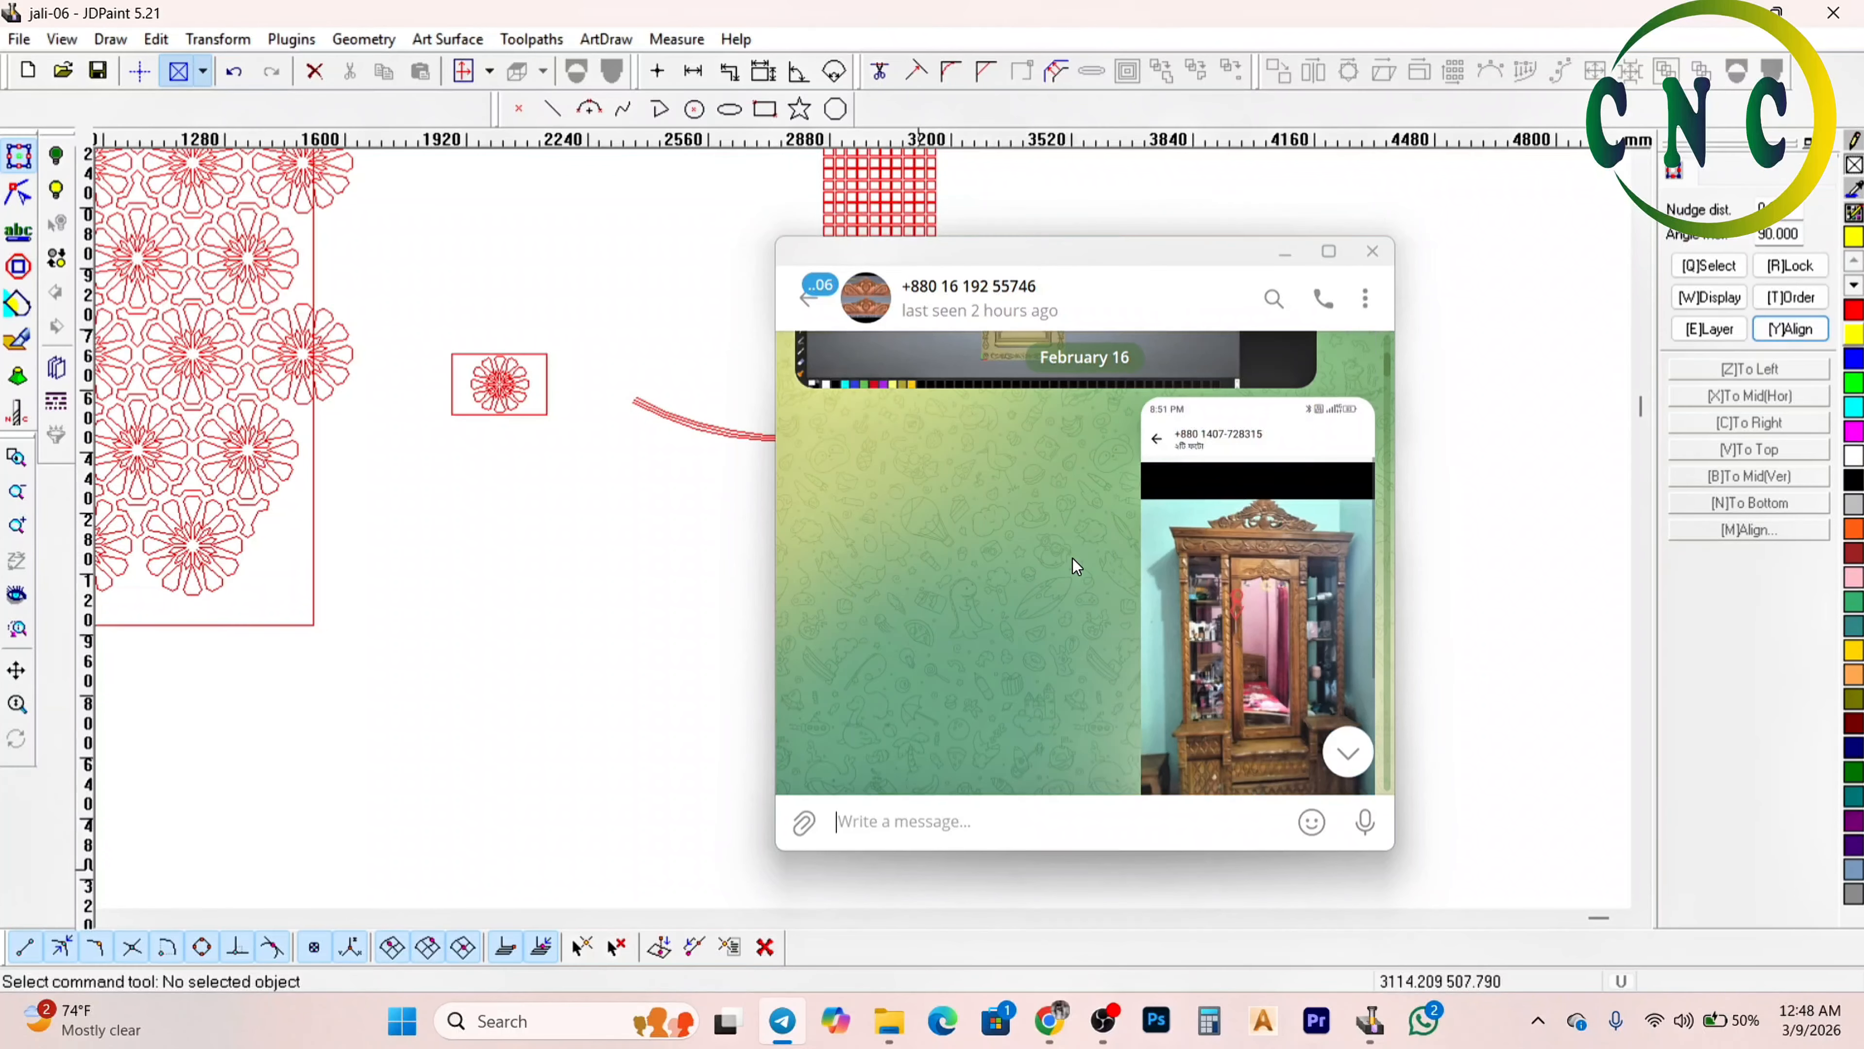
{"action": "scroll", "coordinate": [1072, 571], "scroll_direction": "up", "scroll_amount": 10}
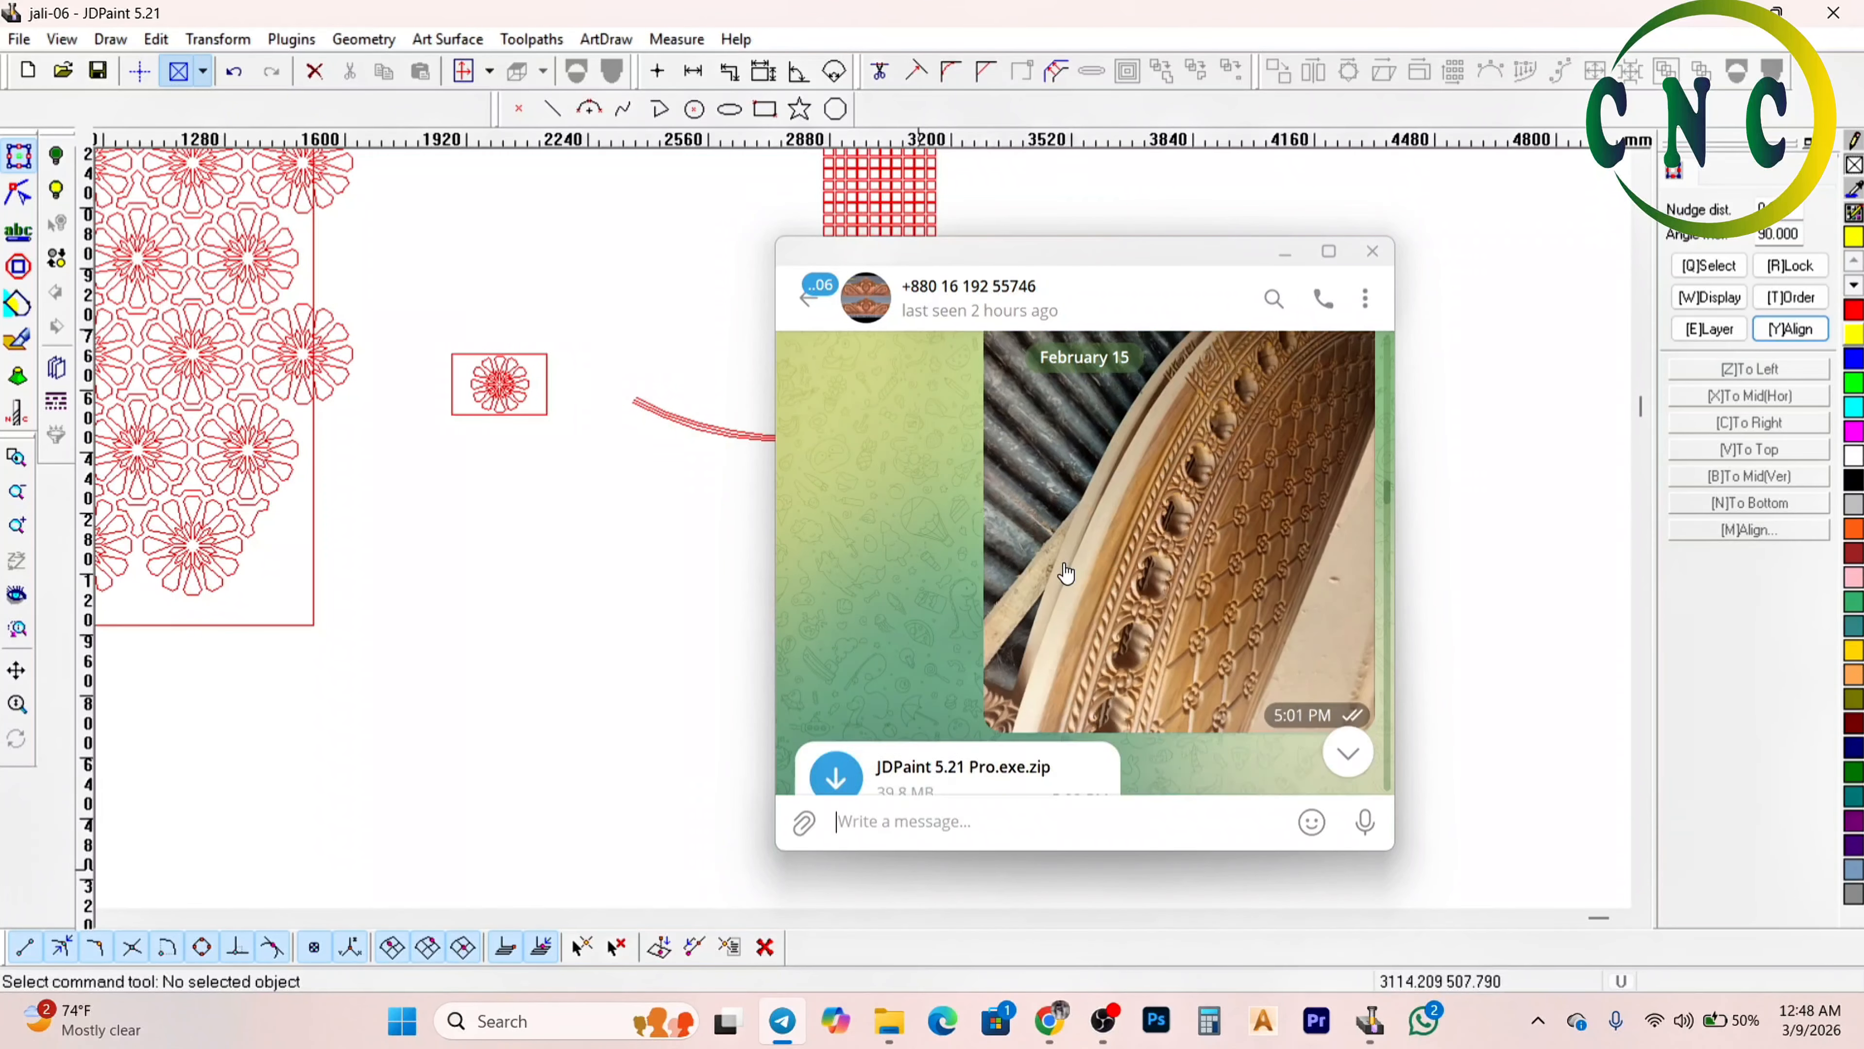
{"action": "scroll", "coordinate": [1066, 567], "scroll_direction": "up", "scroll_amount": 10}
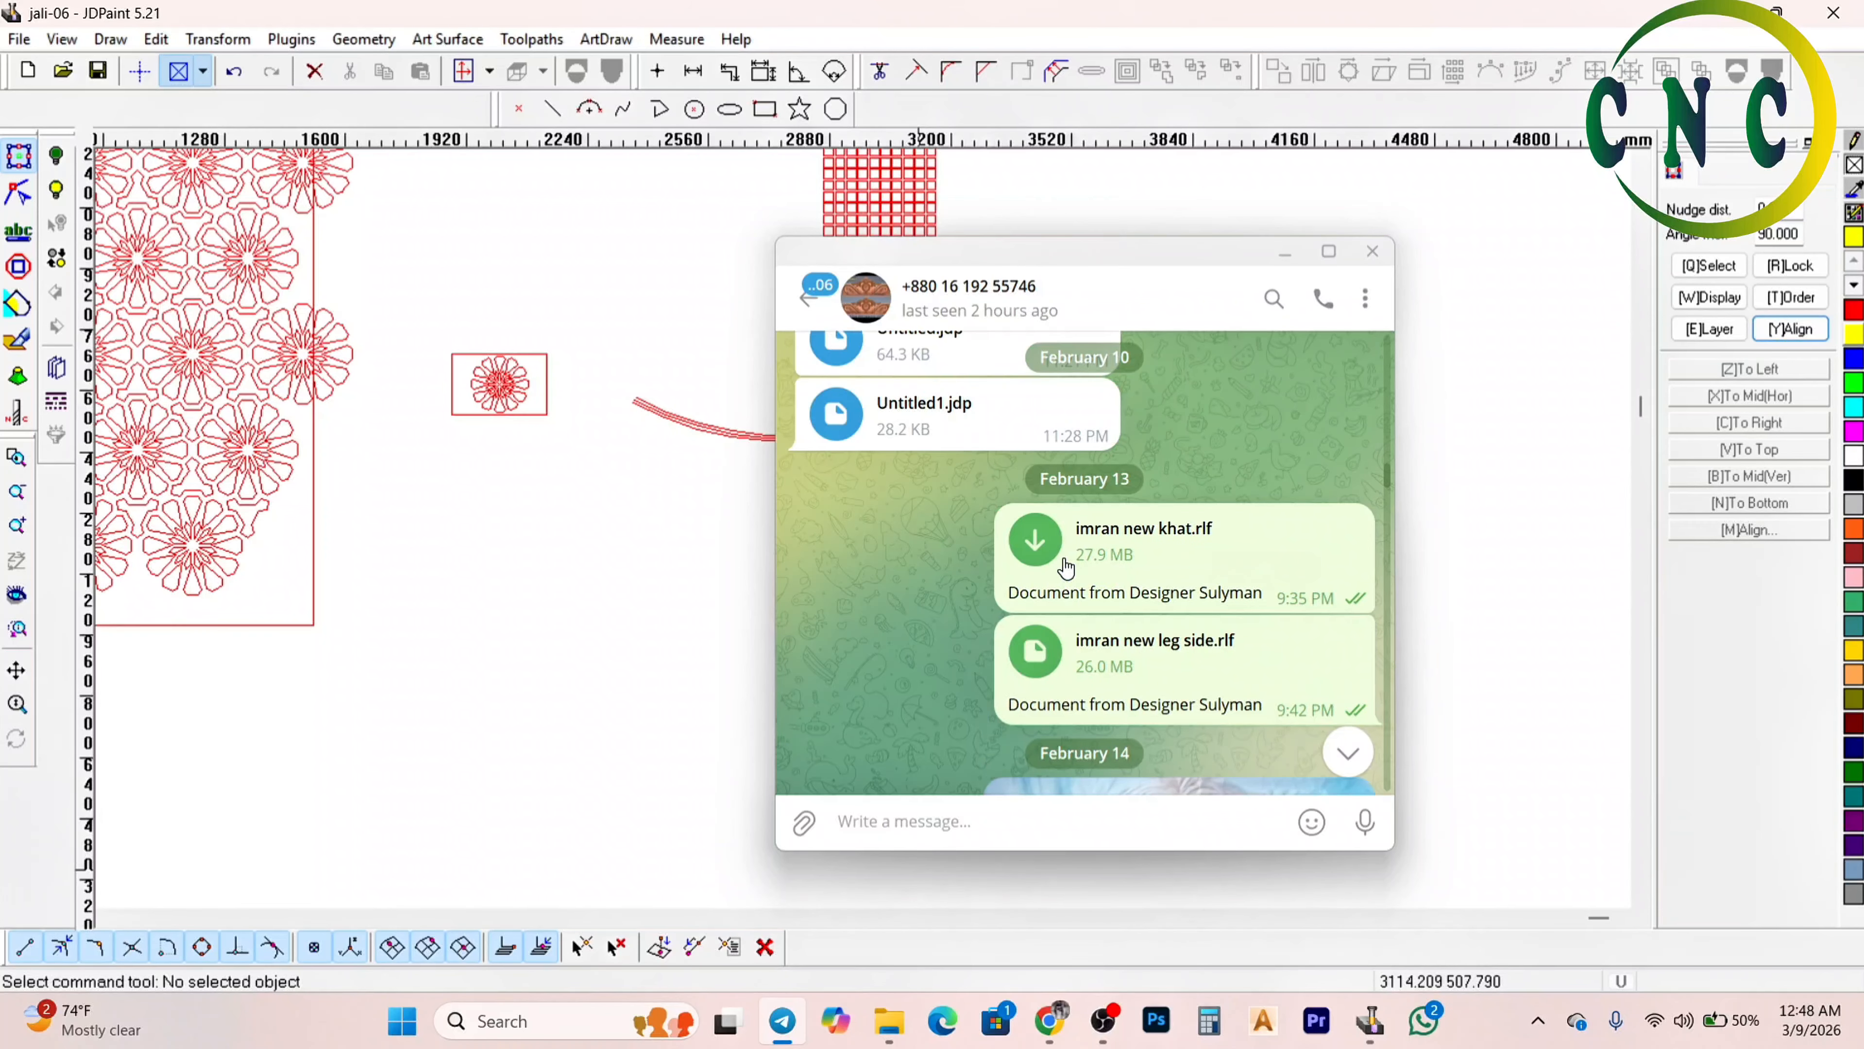
{"action": "scroll", "coordinate": [1121, 566], "scroll_direction": "up", "scroll_amount": 8}
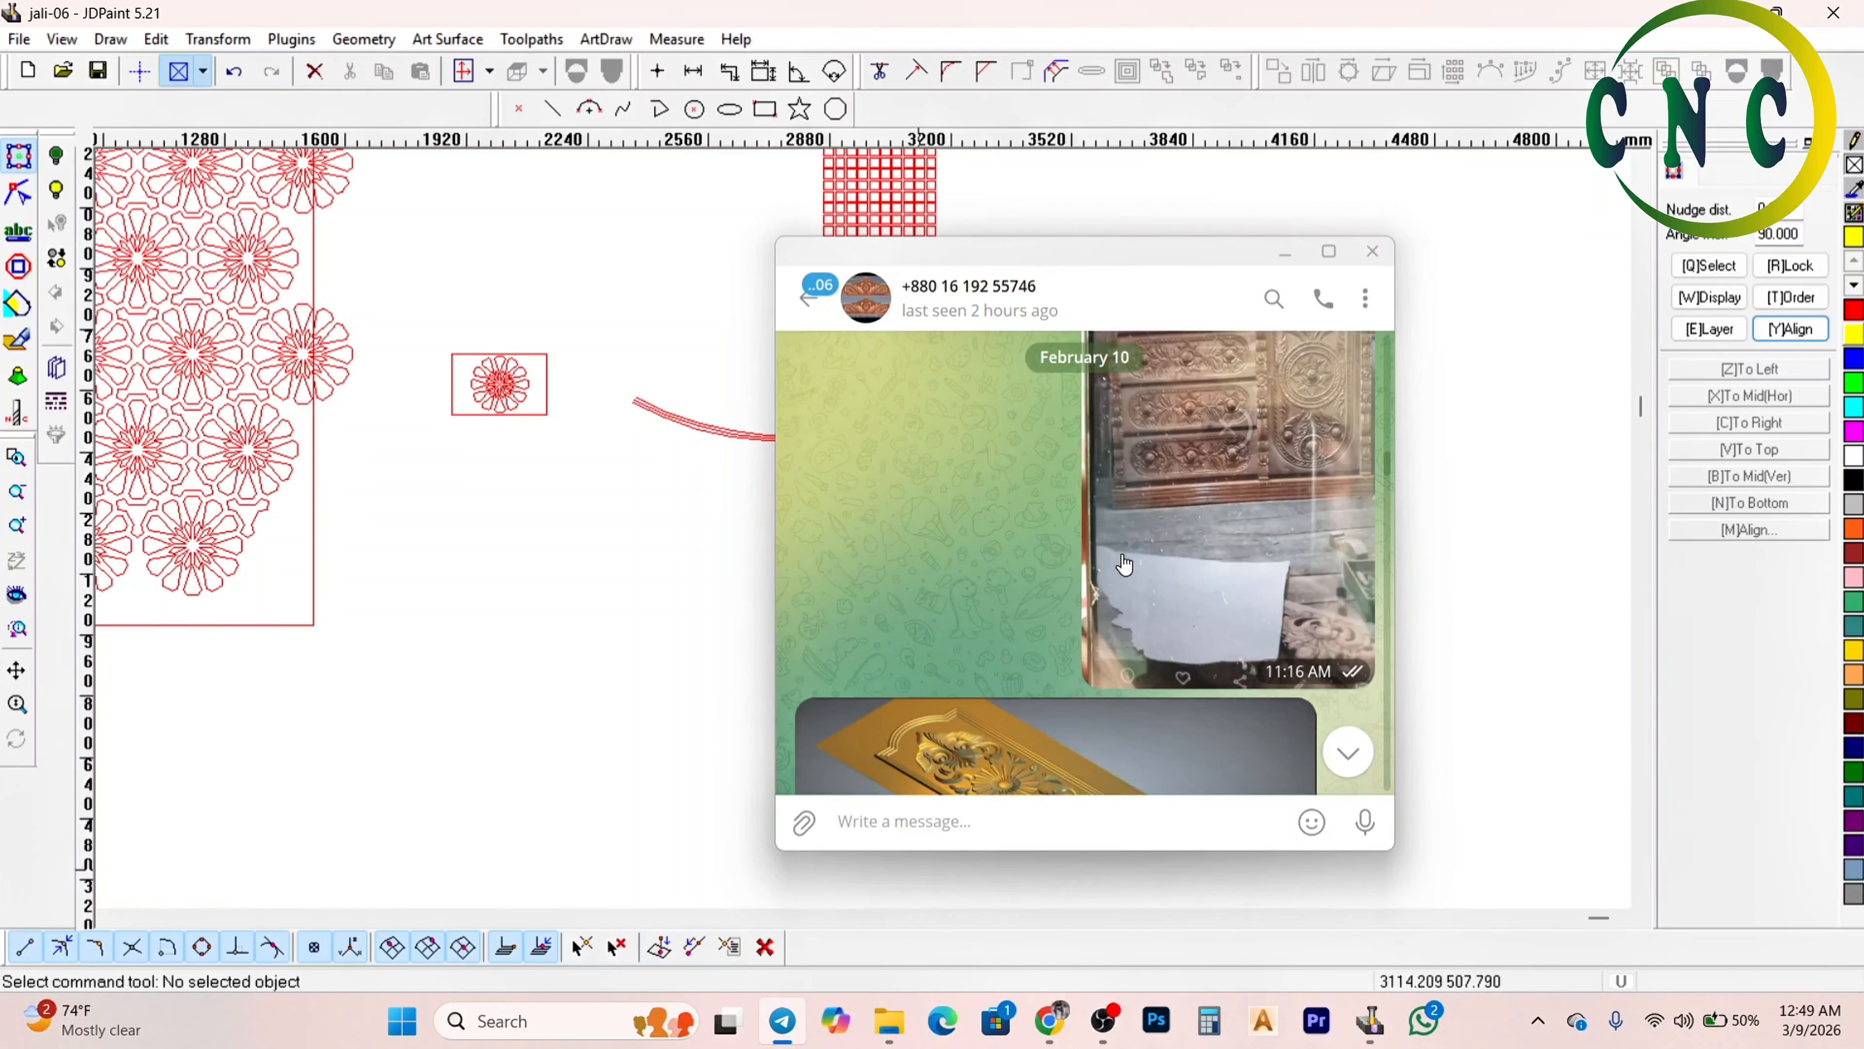
{"action": "scroll", "coordinate": [1120, 573], "scroll_direction": "up", "scroll_amount": 5}
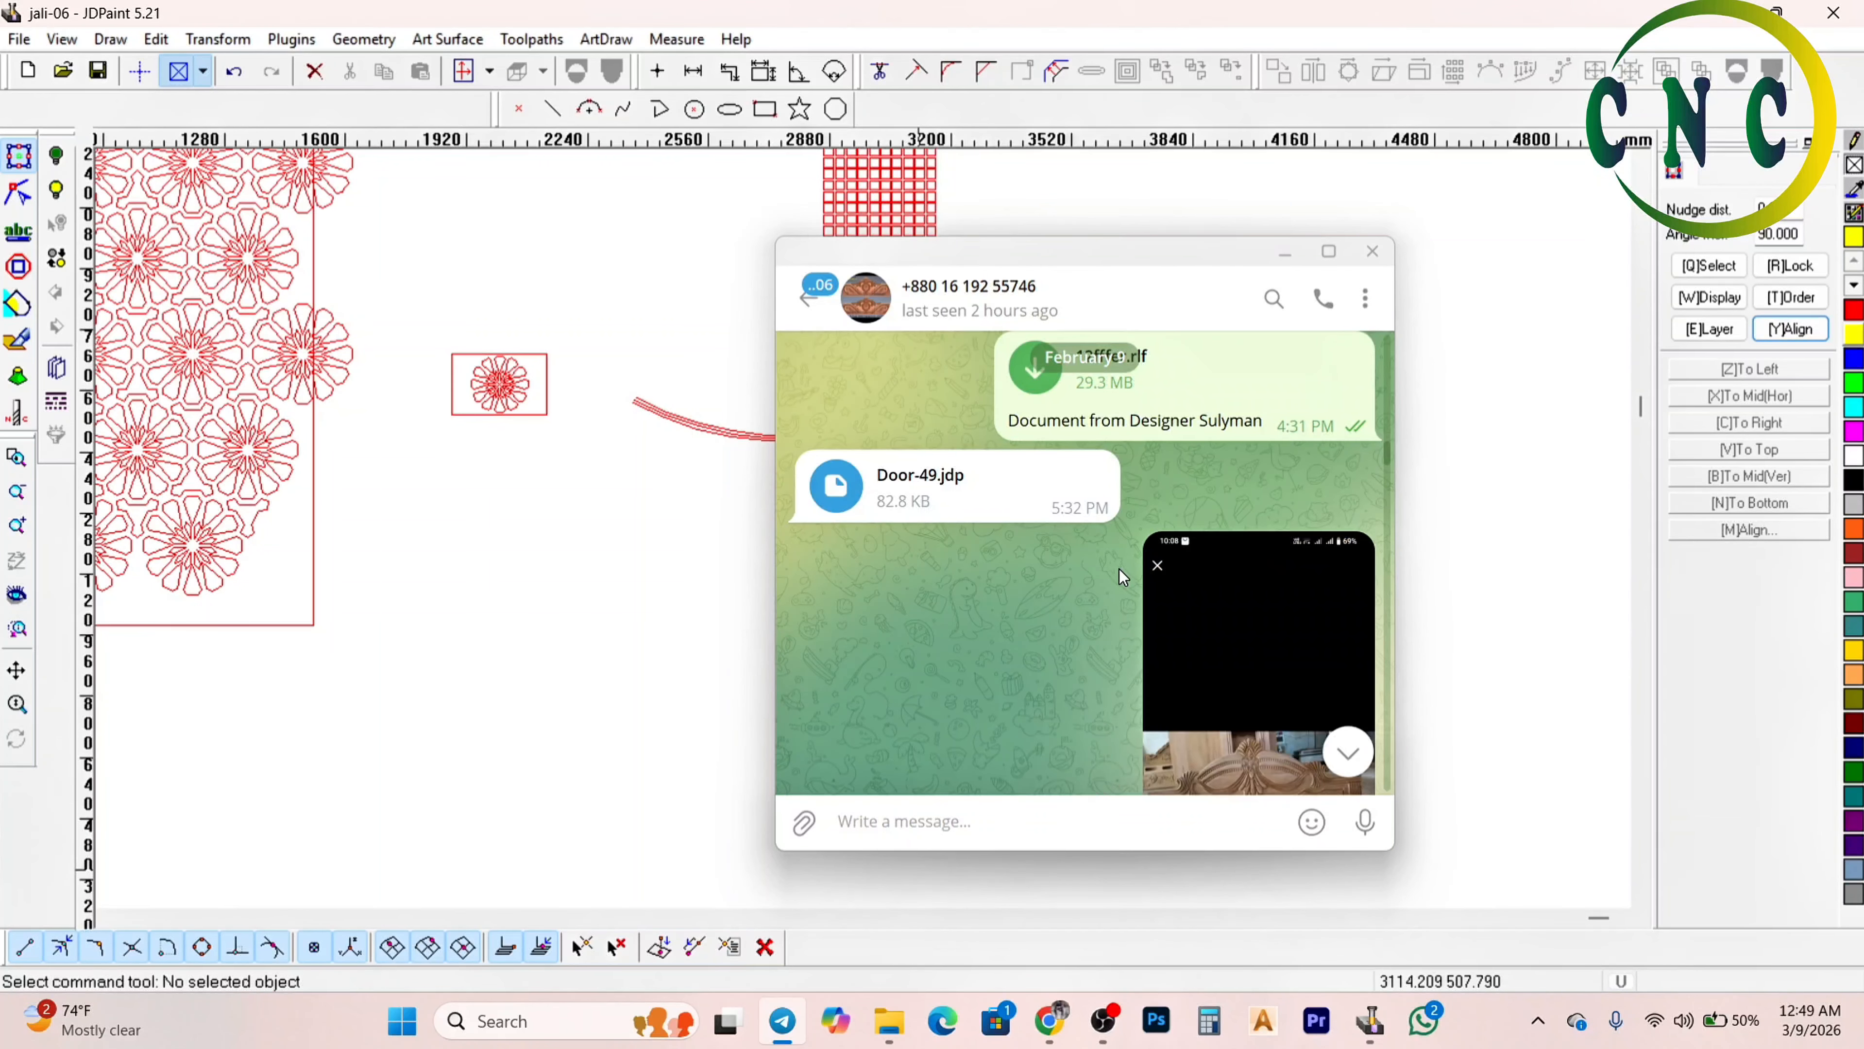
{"action": "scroll", "coordinate": [1119, 571], "scroll_direction": "down", "scroll_amount": 7}
{"action": "scroll", "coordinate": [1118, 586], "scroll_direction": "down", "scroll_amount": 6}
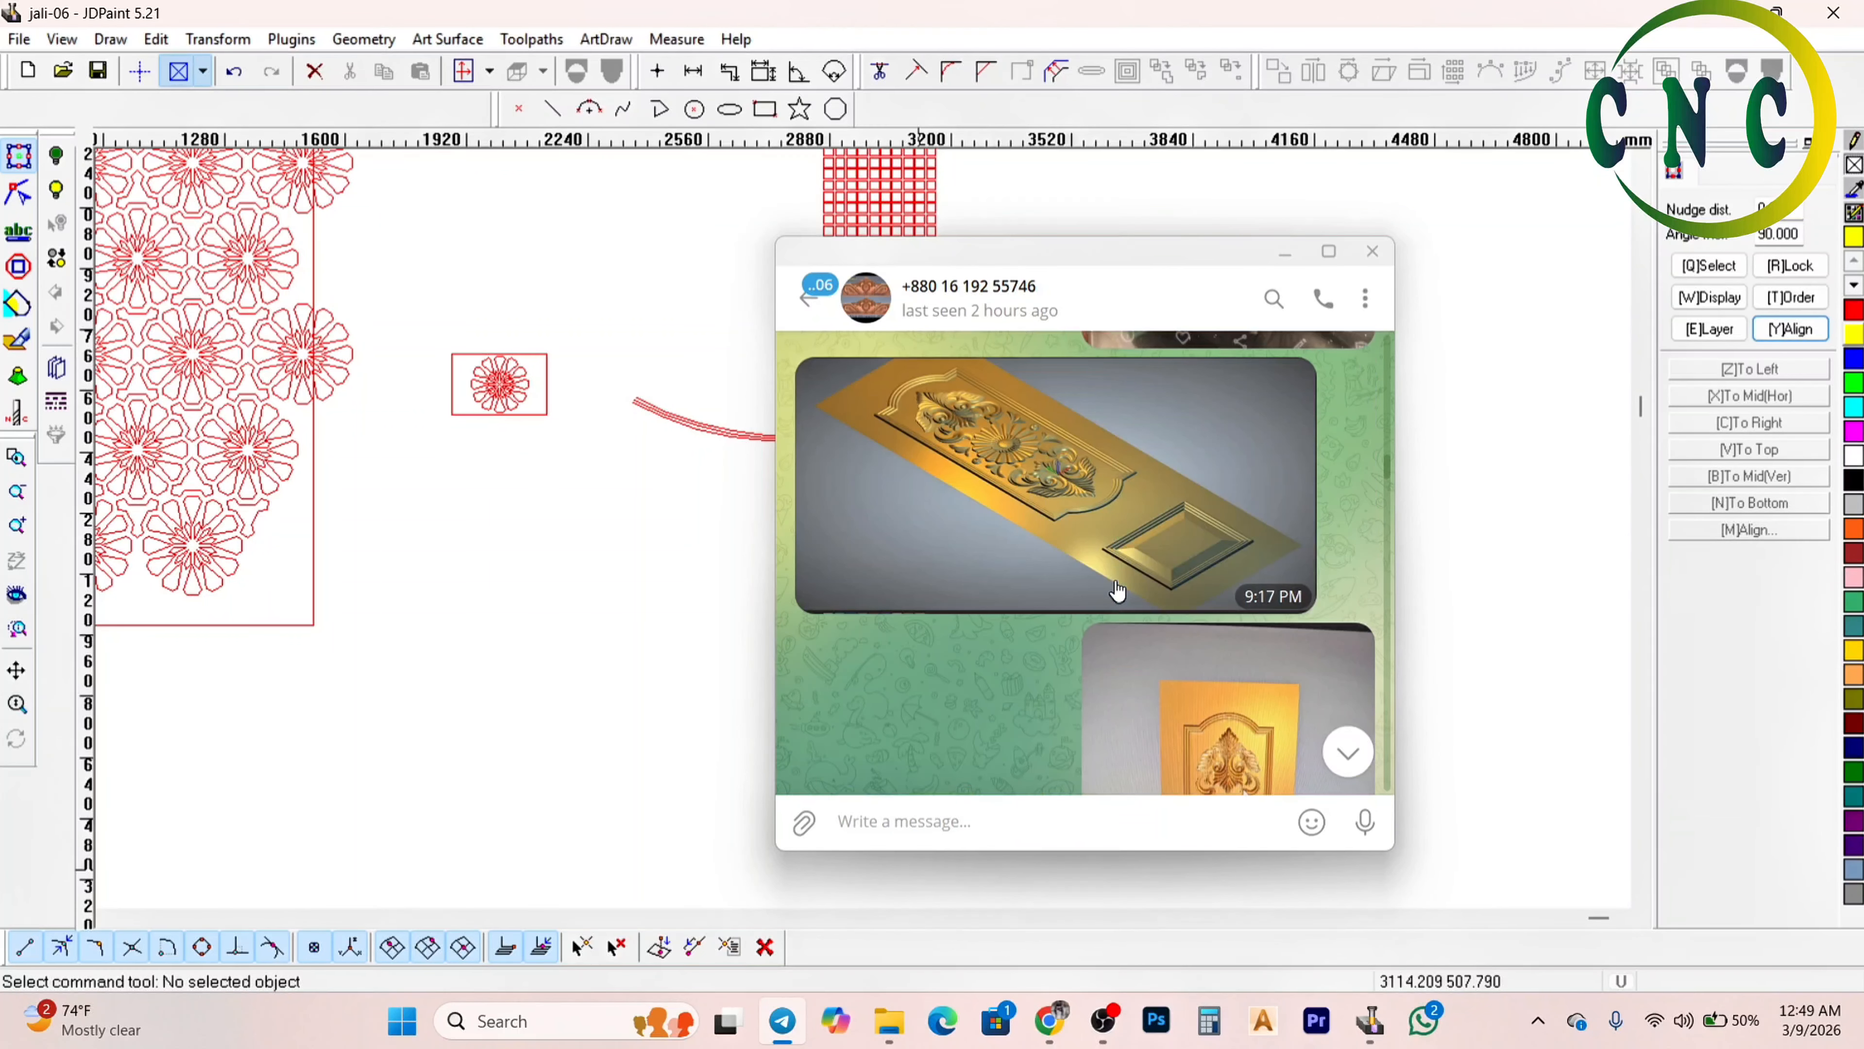
{"action": "scroll", "coordinate": [1120, 576], "scroll_direction": "up", "scroll_amount": 8}
{"action": "scroll", "coordinate": [1121, 580], "scroll_direction": "up", "scroll_amount": 10}
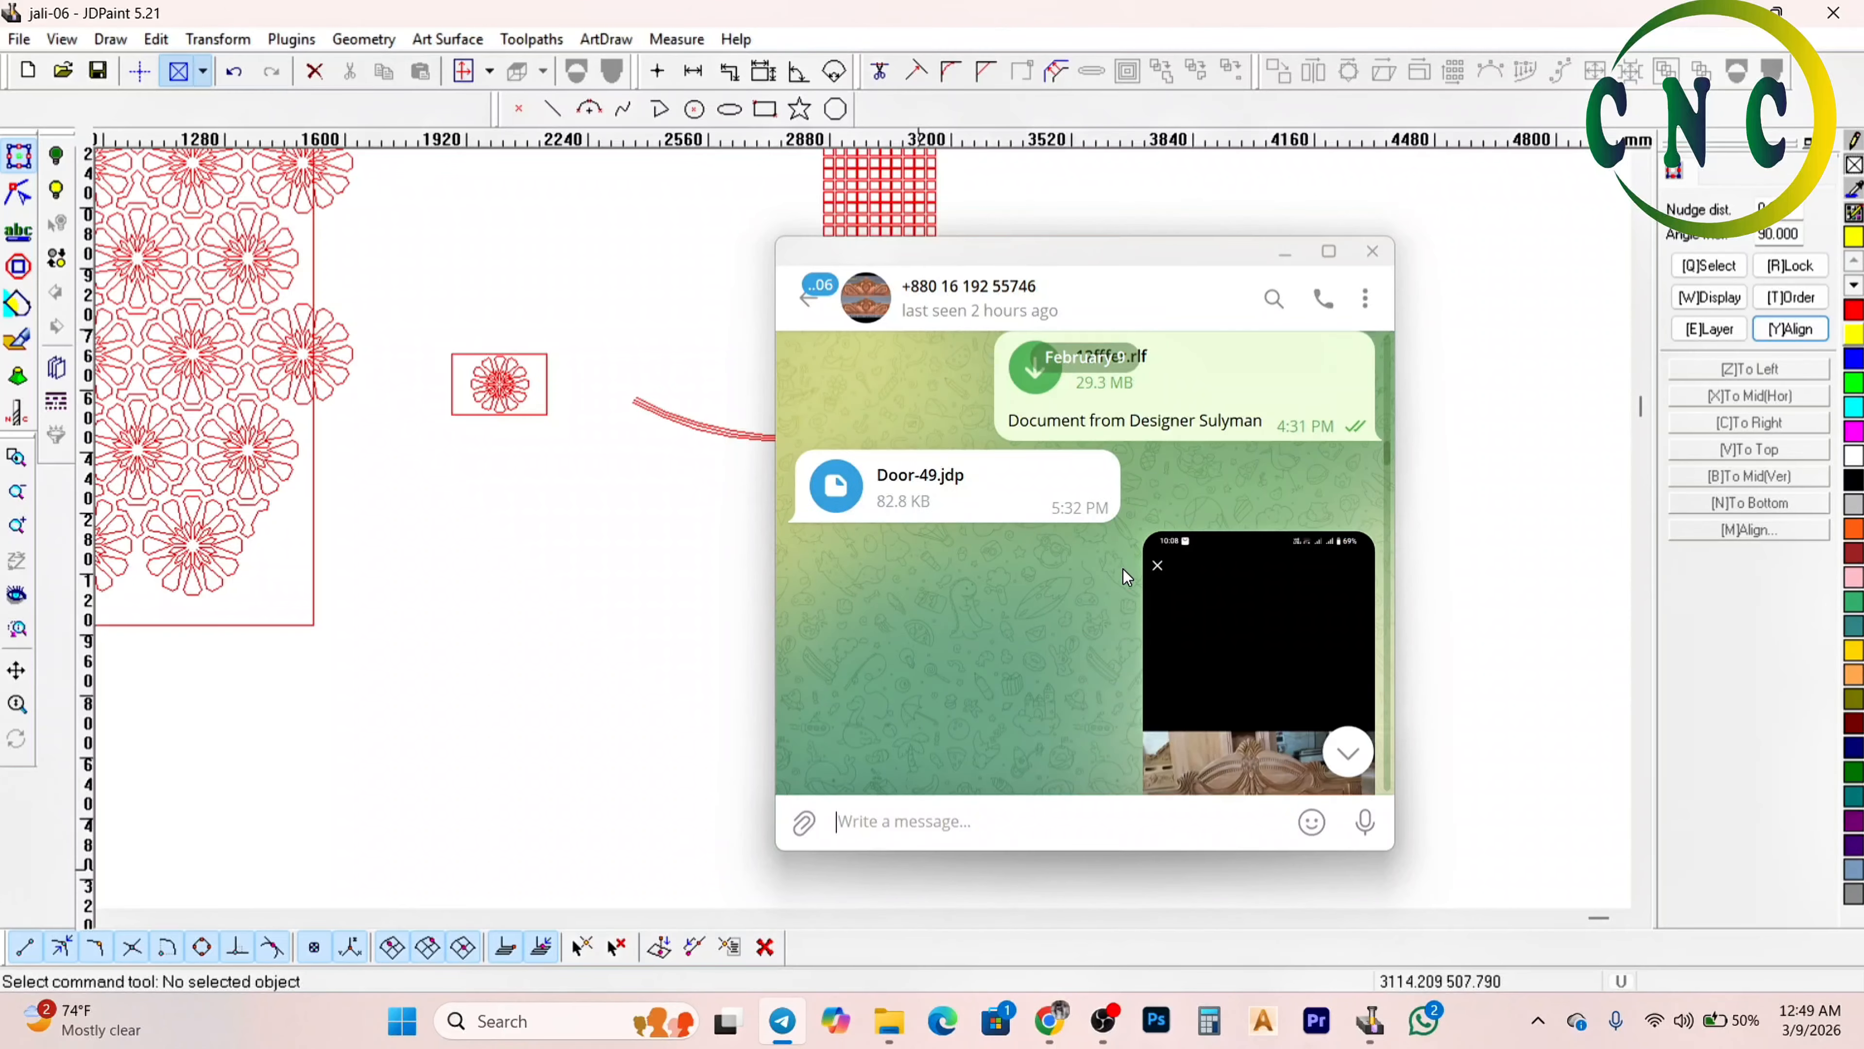
{"action": "scroll", "coordinate": [1129, 588], "scroll_direction": "up", "scroll_amount": 10}
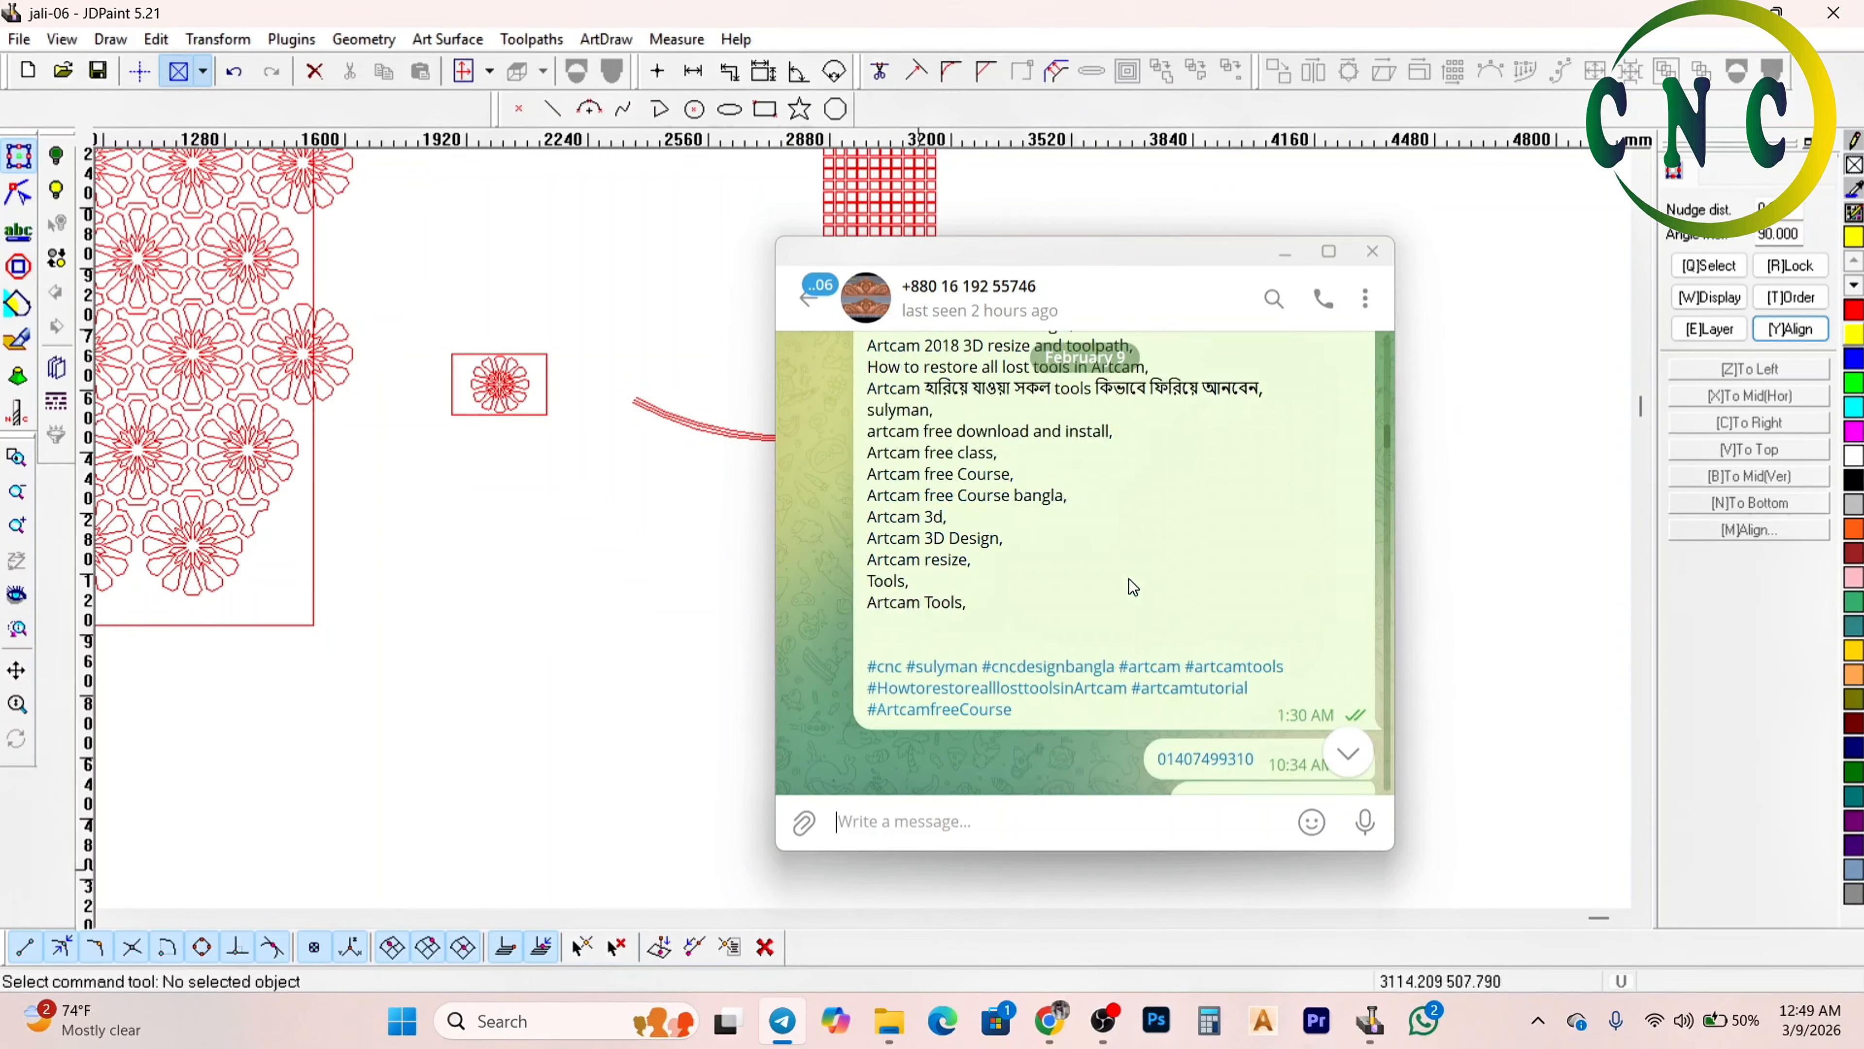
{"action": "scroll", "coordinate": [1128, 584], "scroll_direction": "up", "scroll_amount": 10}
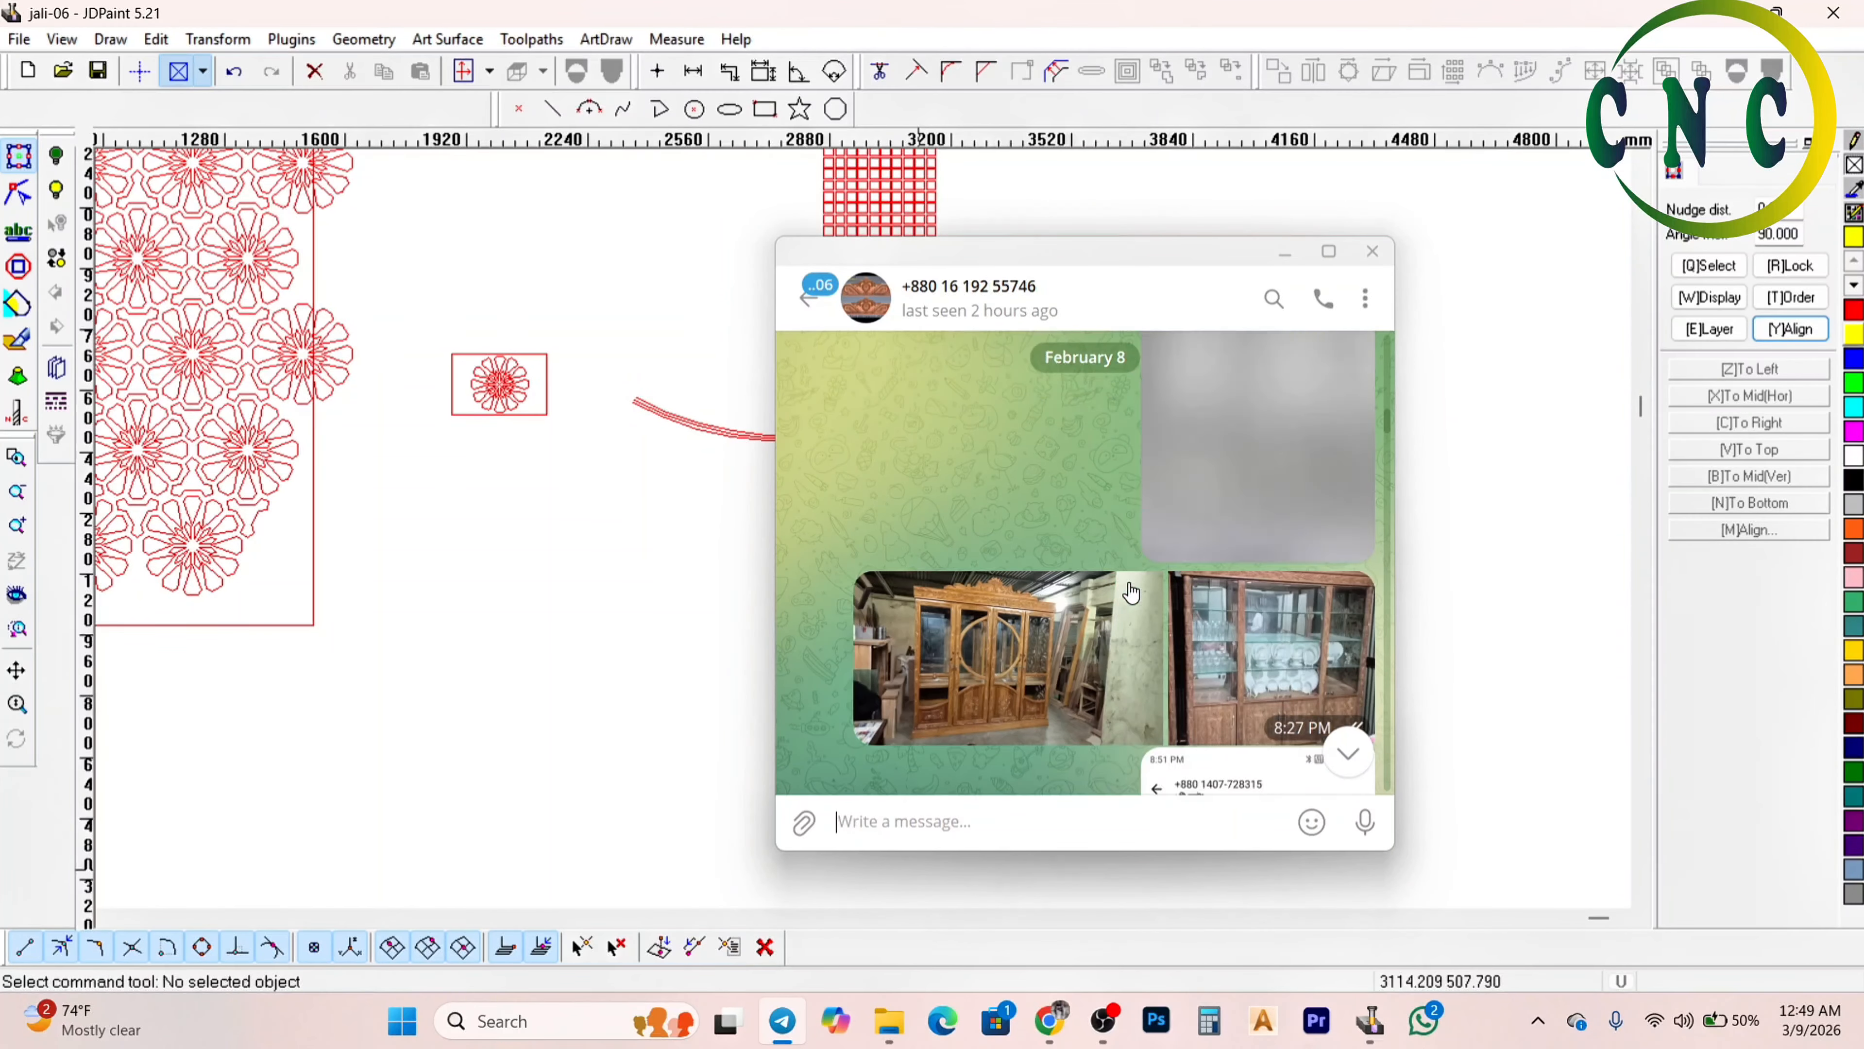
{"action": "scroll", "coordinate": [1130, 594], "scroll_direction": "up", "scroll_amount": 10}
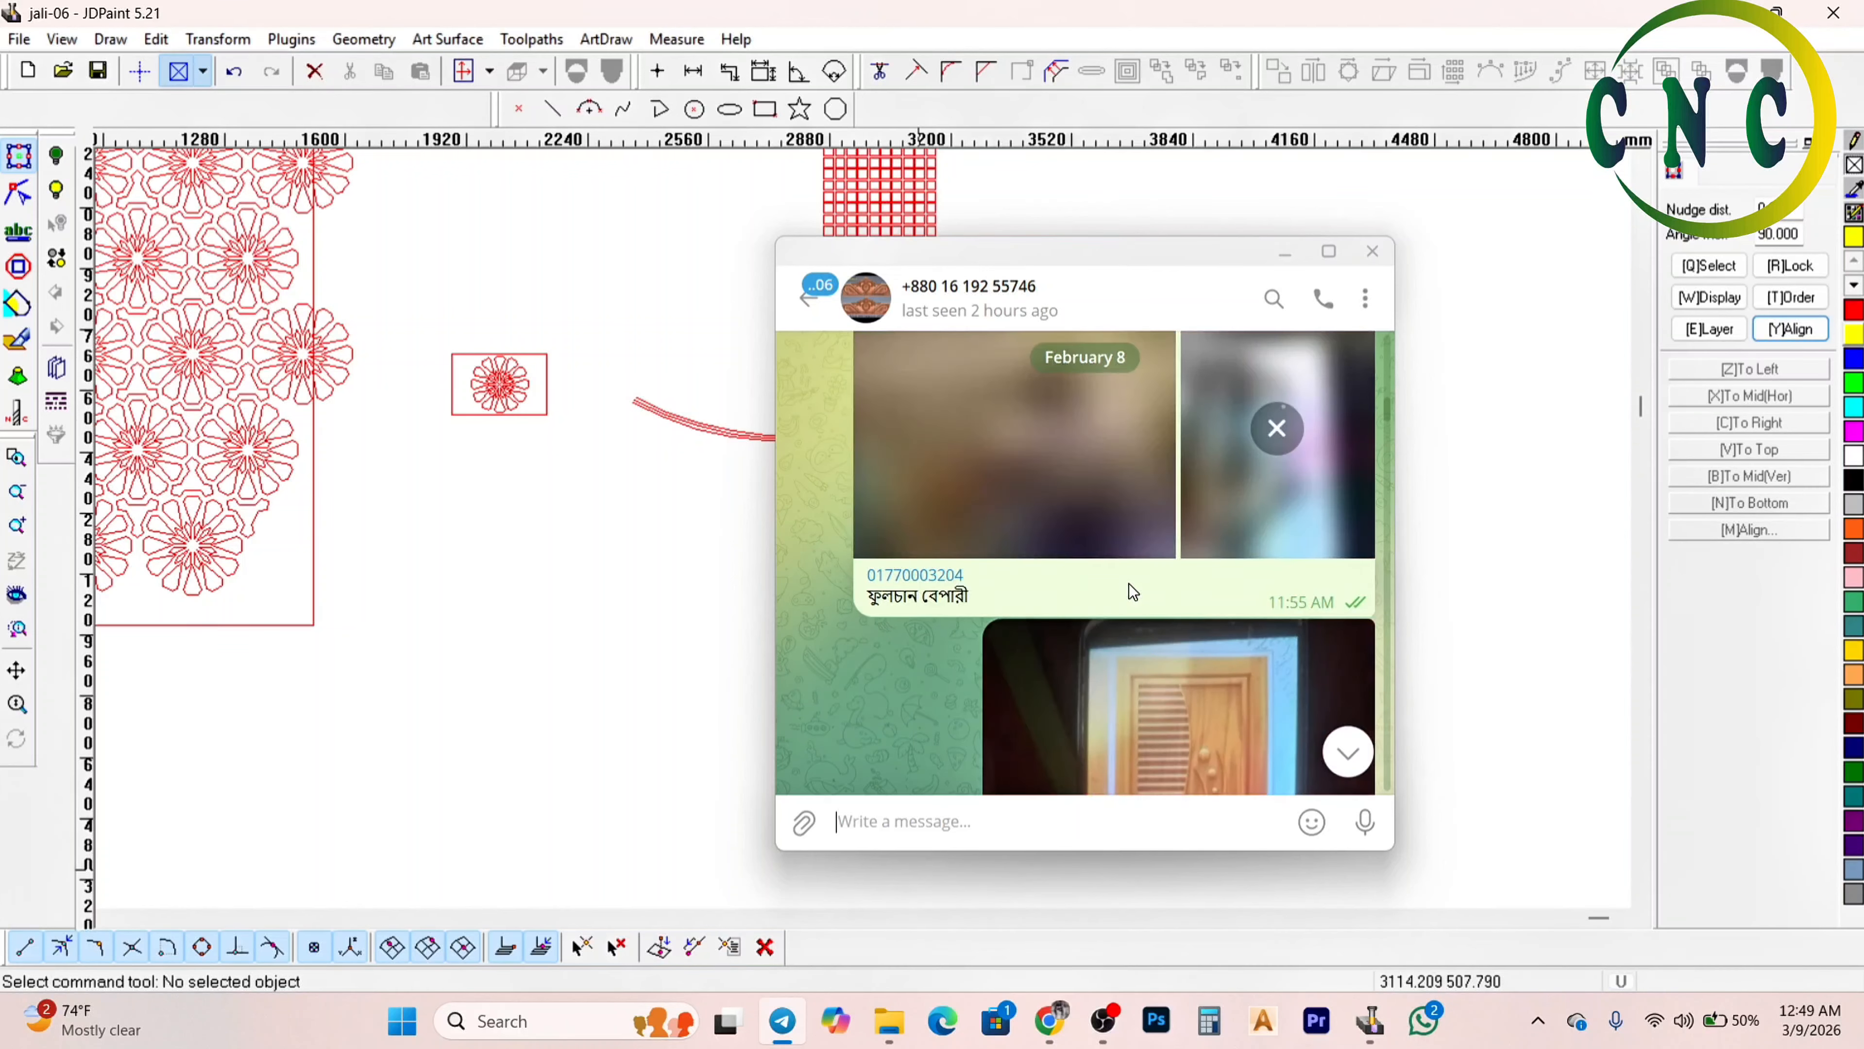
{"action": "scroll", "coordinate": [1129, 587], "scroll_direction": "up", "scroll_amount": 10}
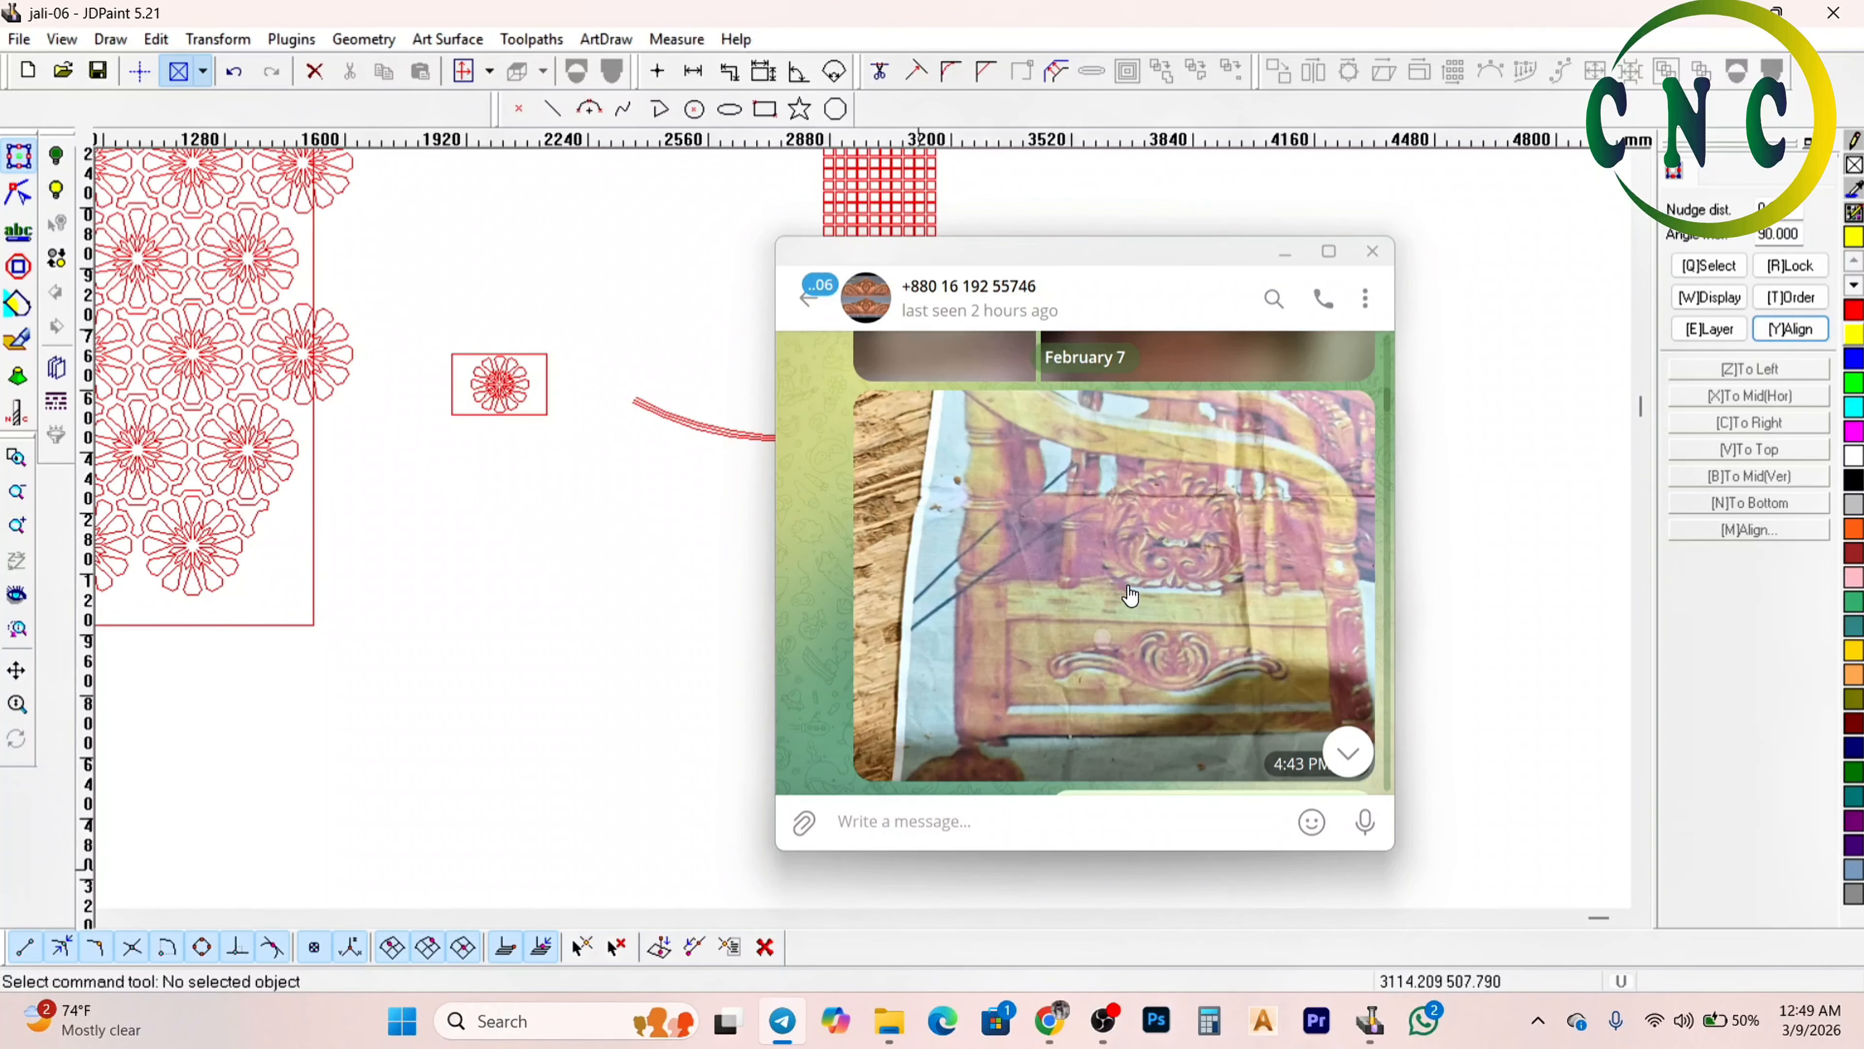
View the carved double-door photo shared on February 5 at full size, and close it
{"action": "scroll", "coordinate": [1129, 596], "scroll_direction": "up", "scroll_amount": 10}
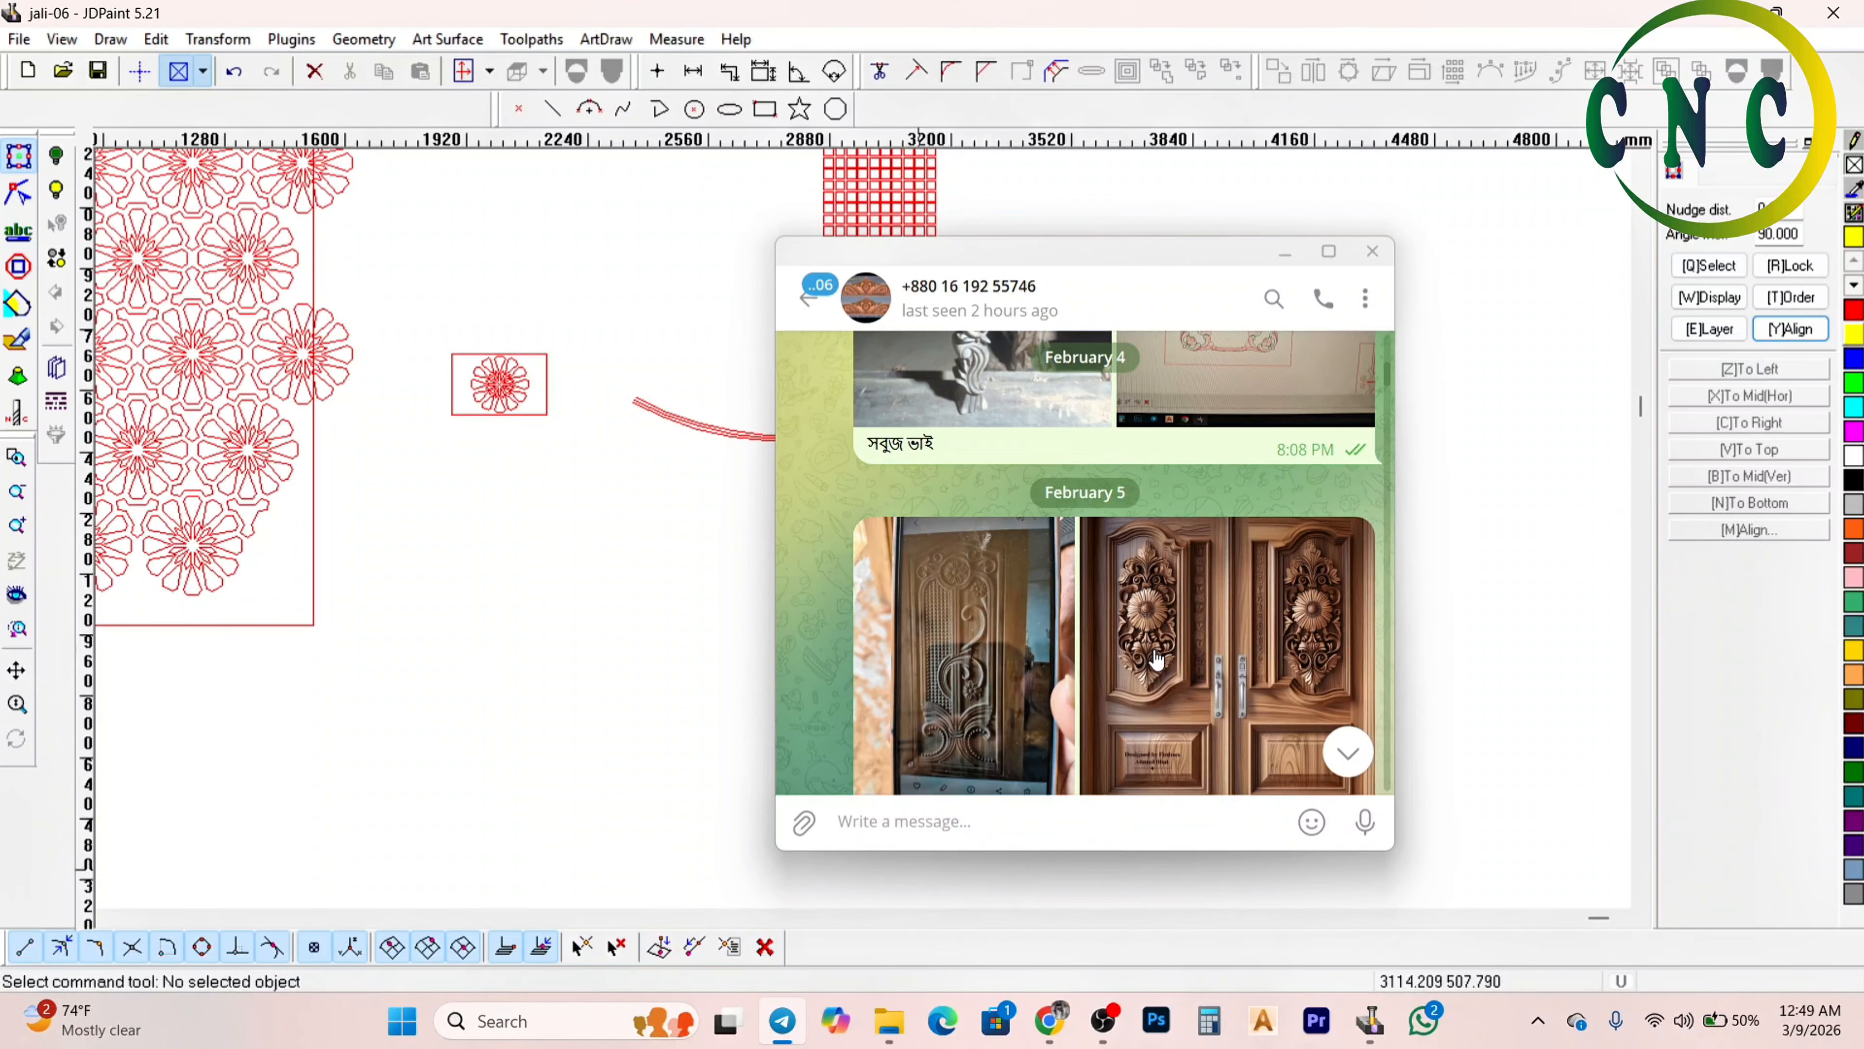
{"action": "left_click", "coordinate": [1163, 646]}
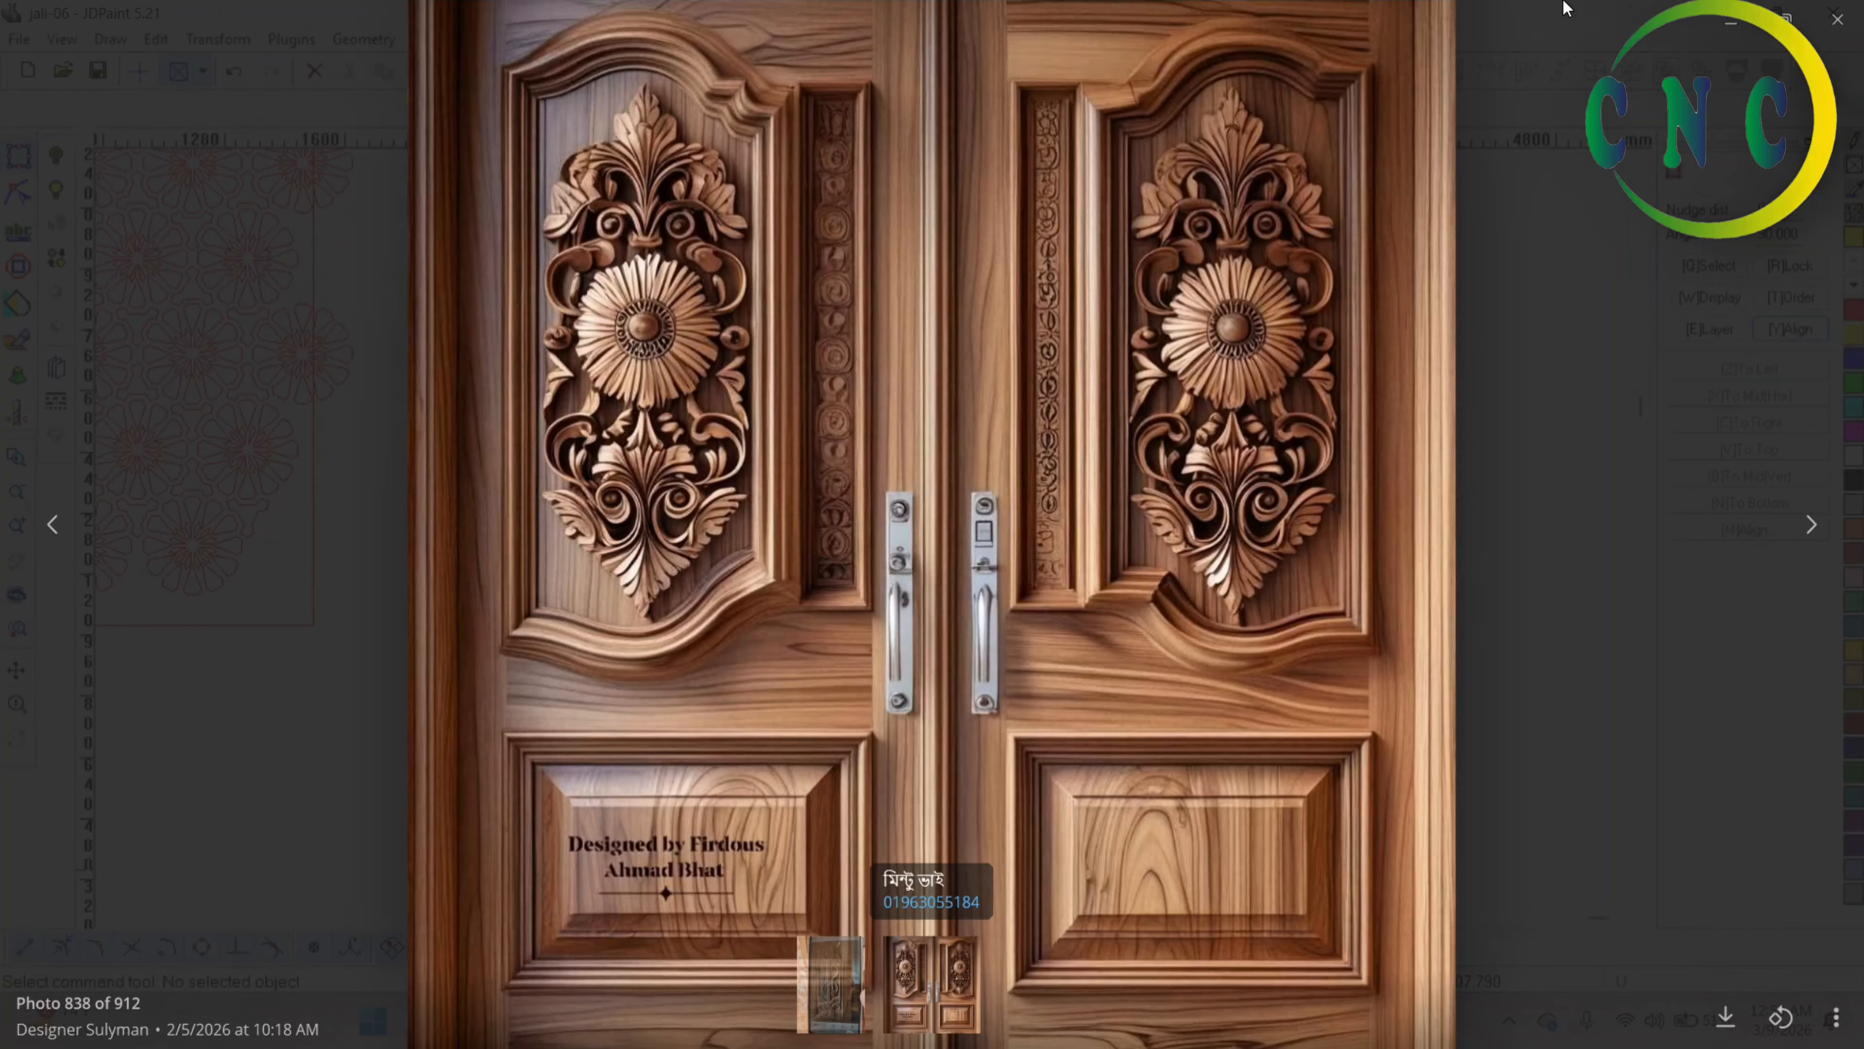
{"action": "left_click", "coordinate": [1836, 18]}
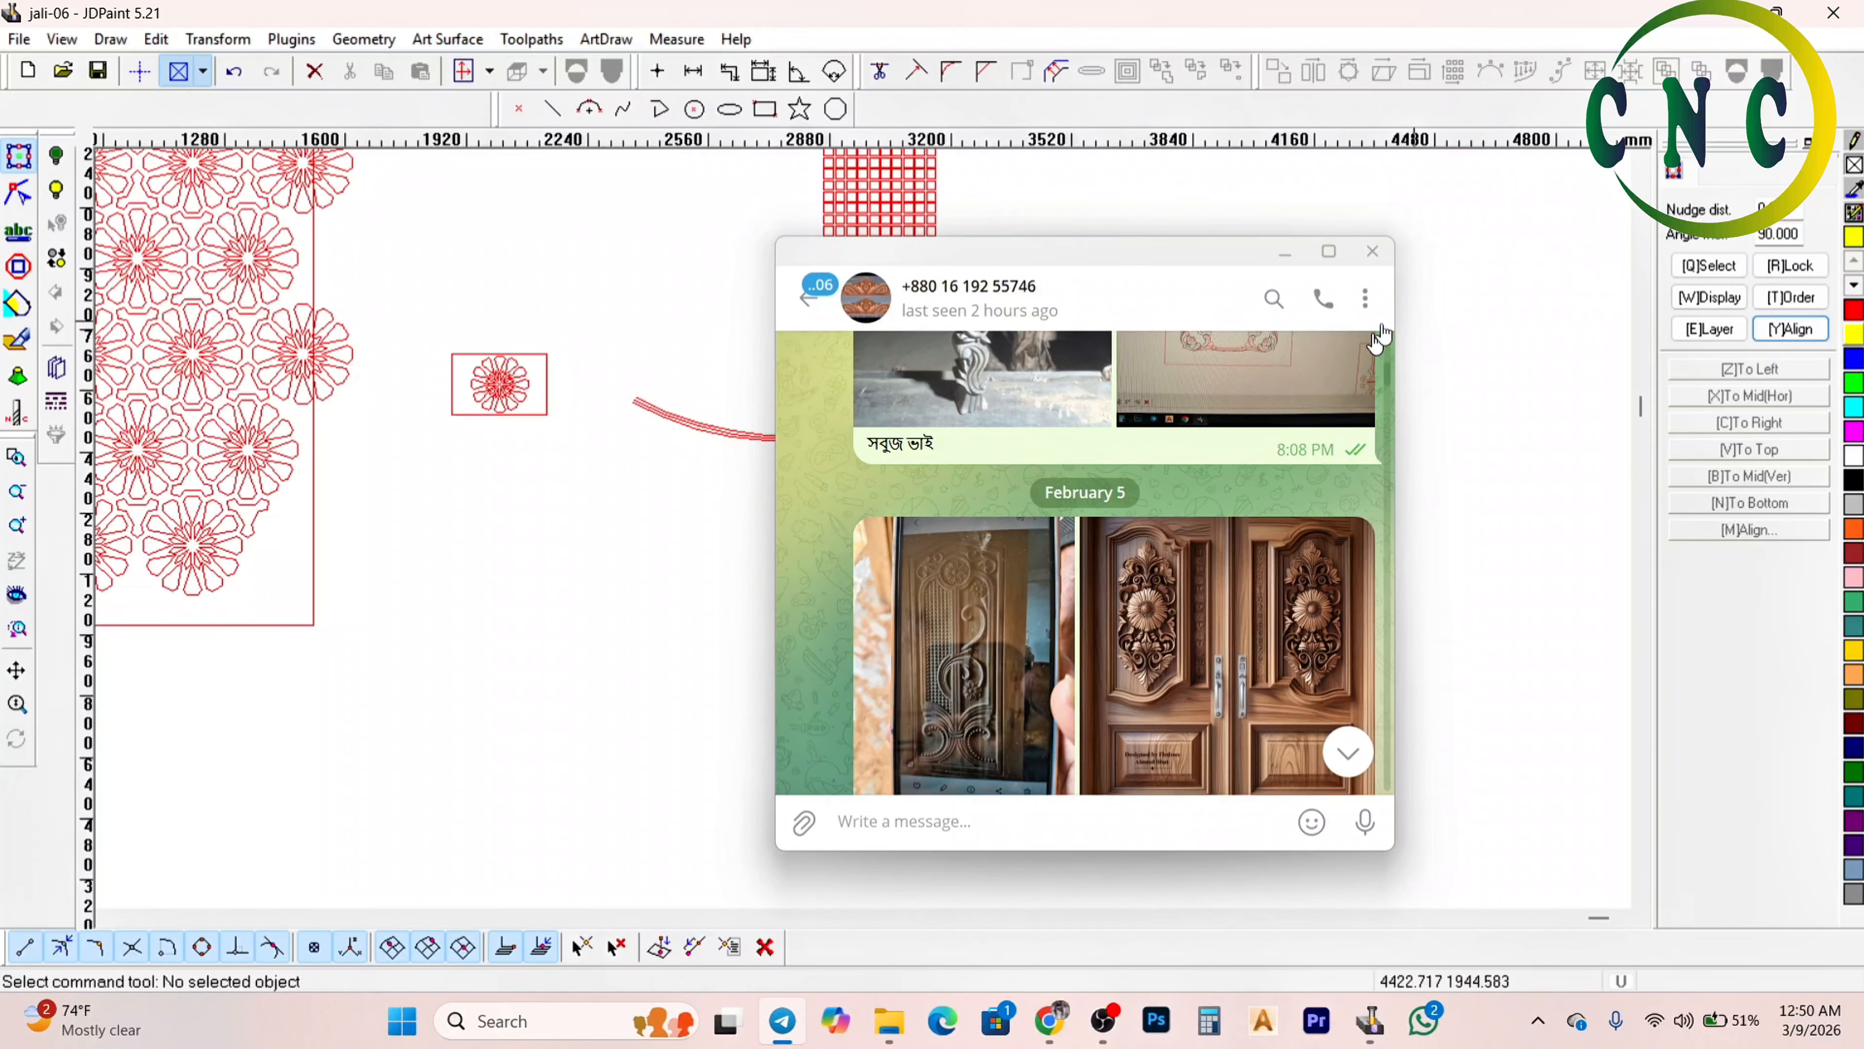
Look through the furniture photos and design files shared in the chat after February 5
{"action": "scroll", "coordinate": [1127, 597], "scroll_direction": "down", "scroll_amount": 10}
{"action": "scroll", "coordinate": [1127, 596], "scroll_direction": "down", "scroll_amount": 15}
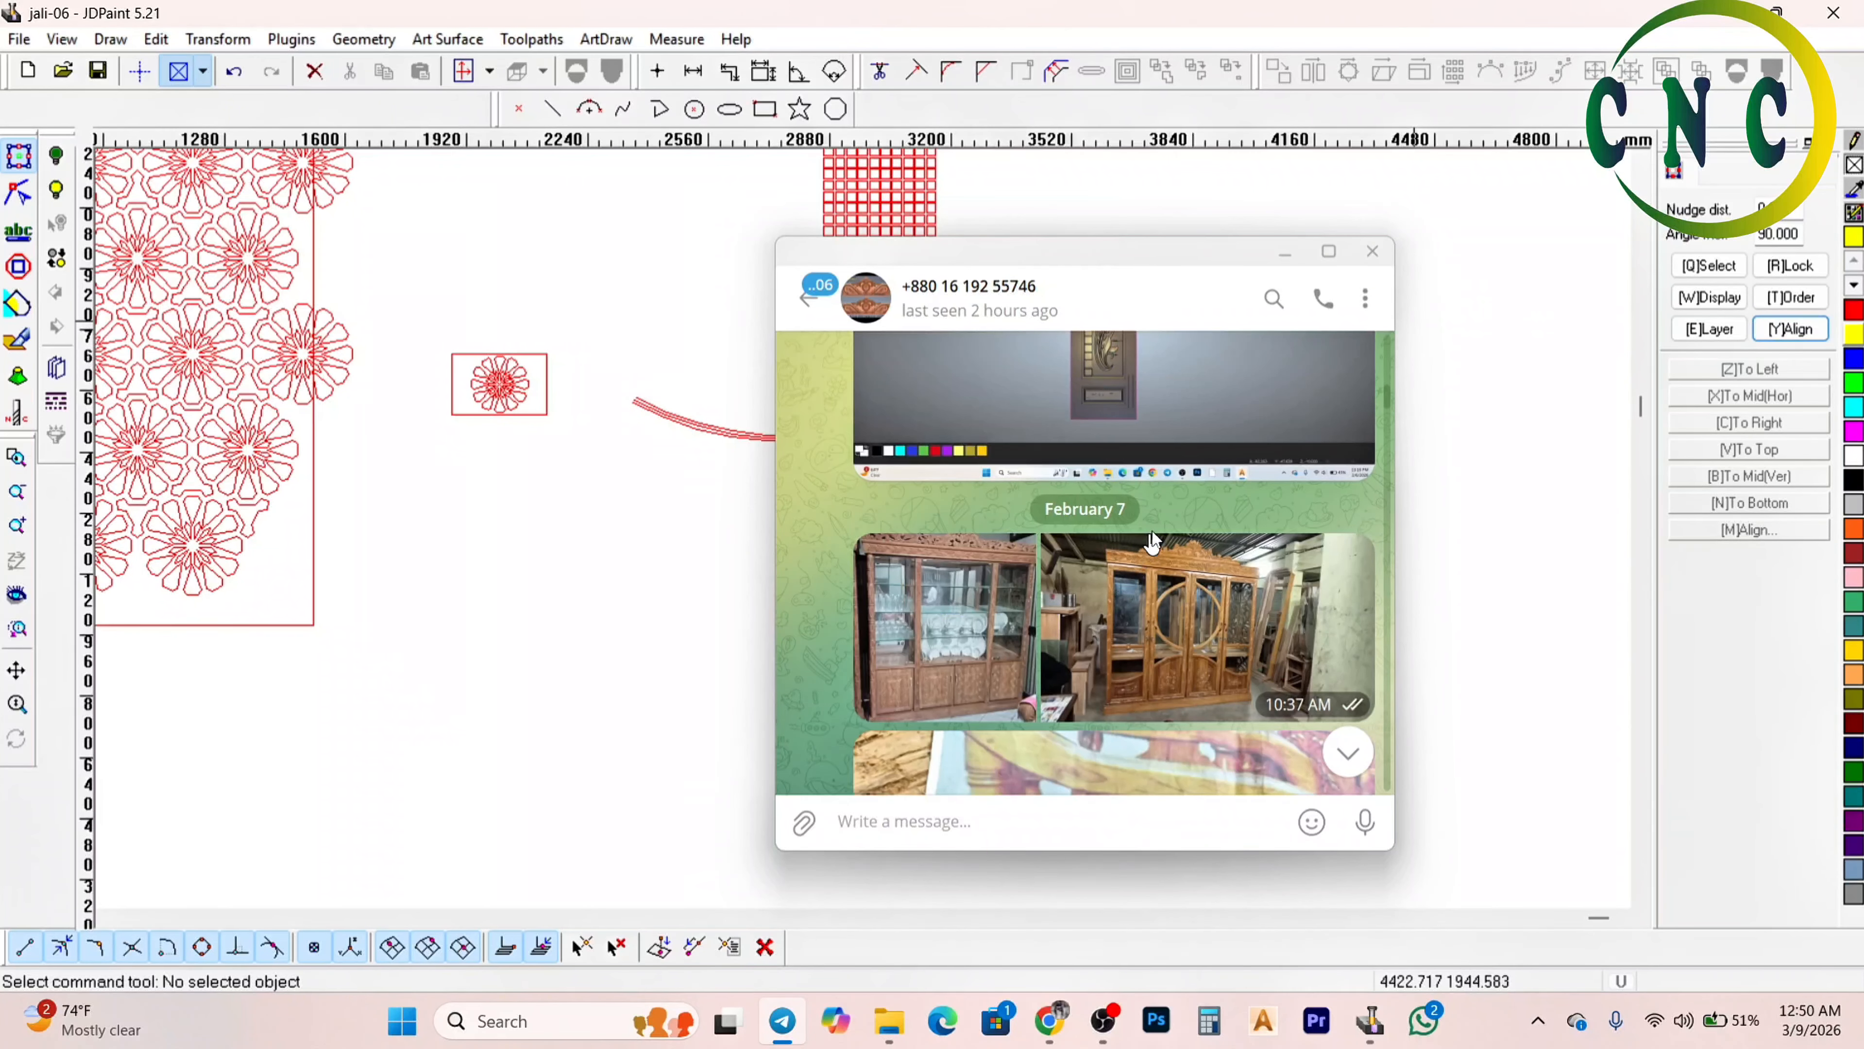
{"action": "scroll", "coordinate": [1124, 590], "scroll_direction": "down", "scroll_amount": 5}
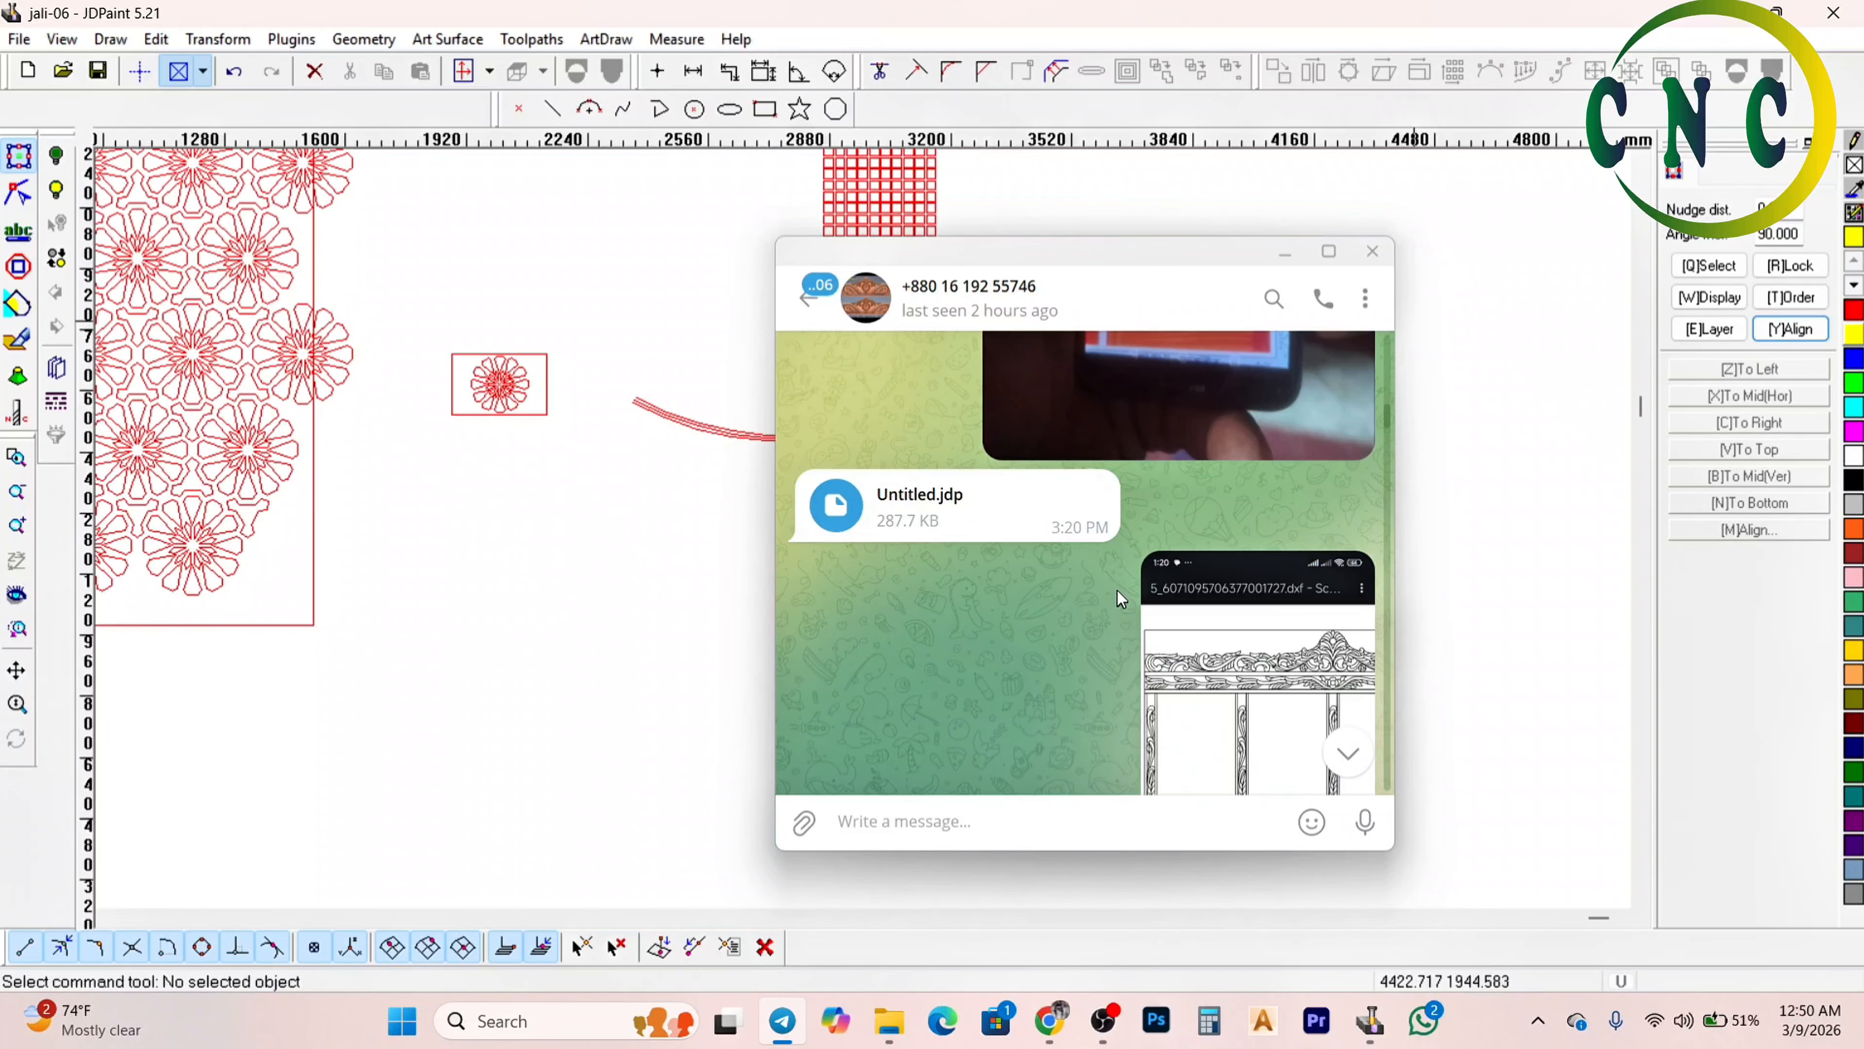
{"action": "scroll", "coordinate": [1123, 590], "scroll_direction": "up", "scroll_amount": 8}
{"action": "scroll", "coordinate": [1128, 604], "scroll_direction": "down", "scroll_amount": 10}
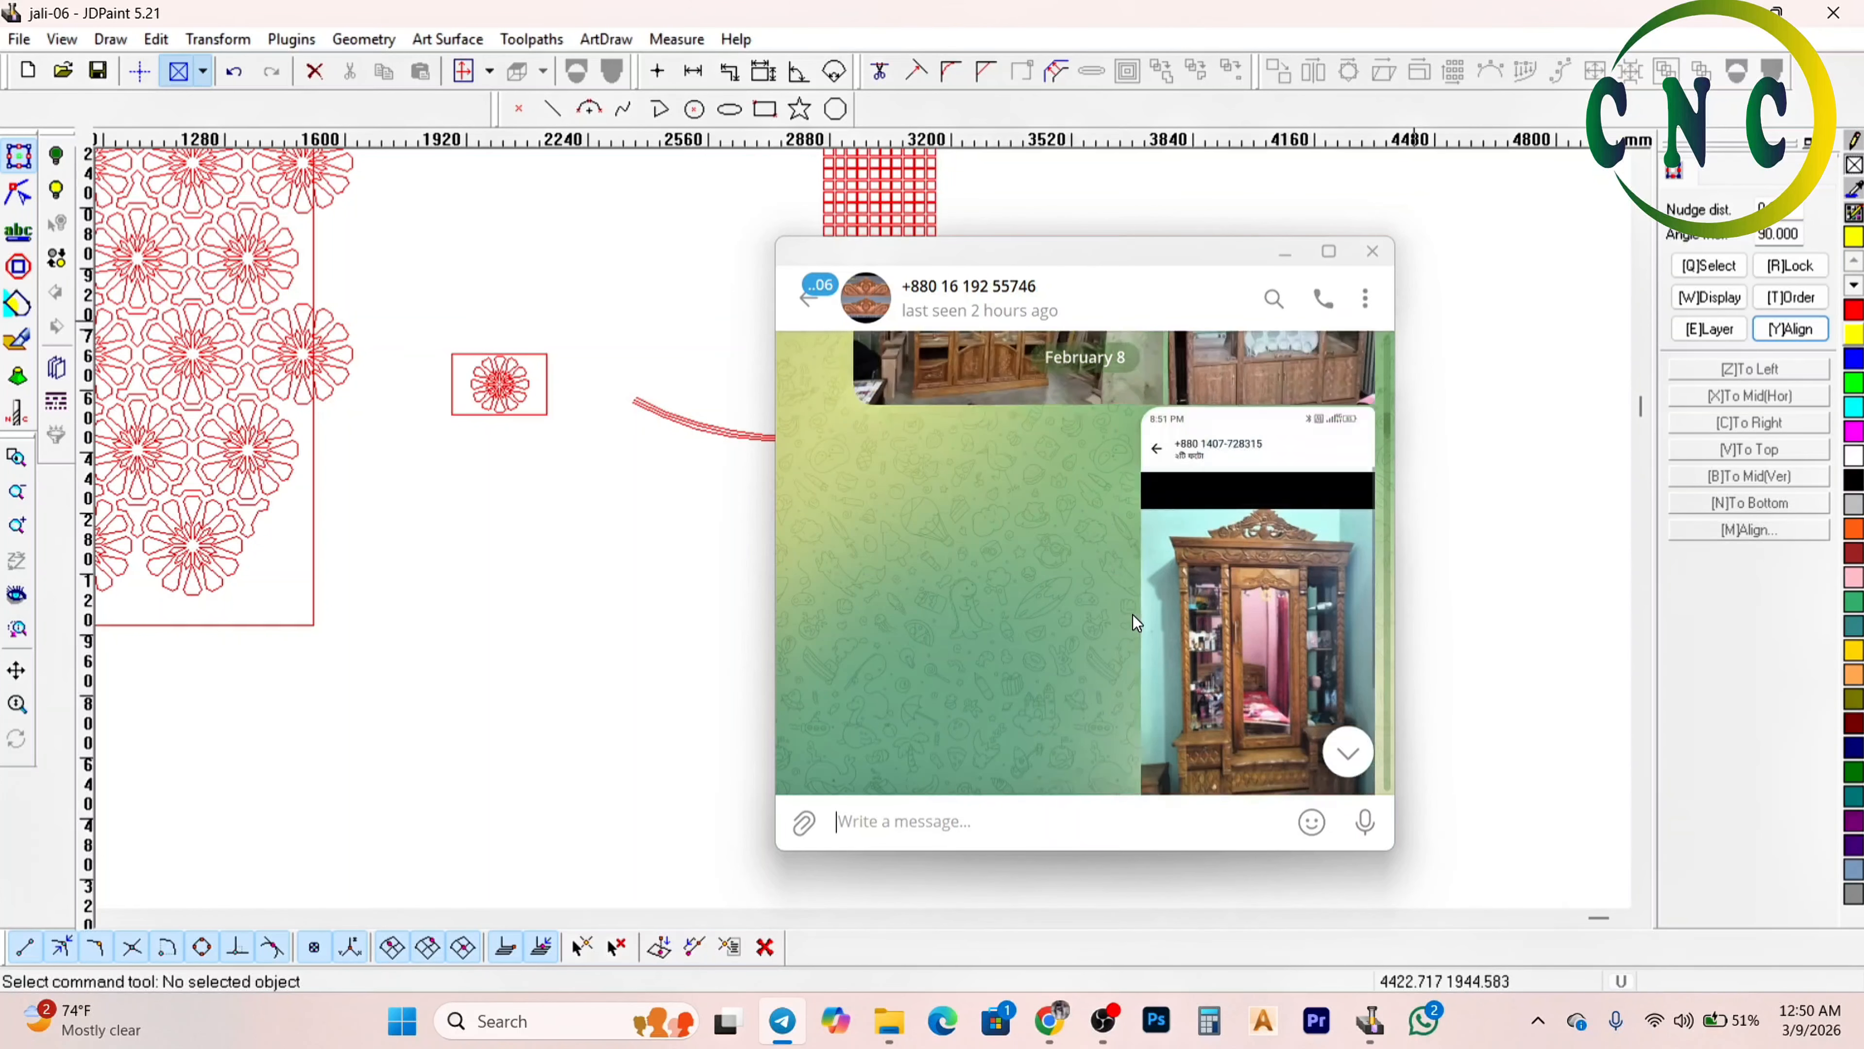
{"action": "scroll", "coordinate": [1123, 602], "scroll_direction": "down", "scroll_amount": 10}
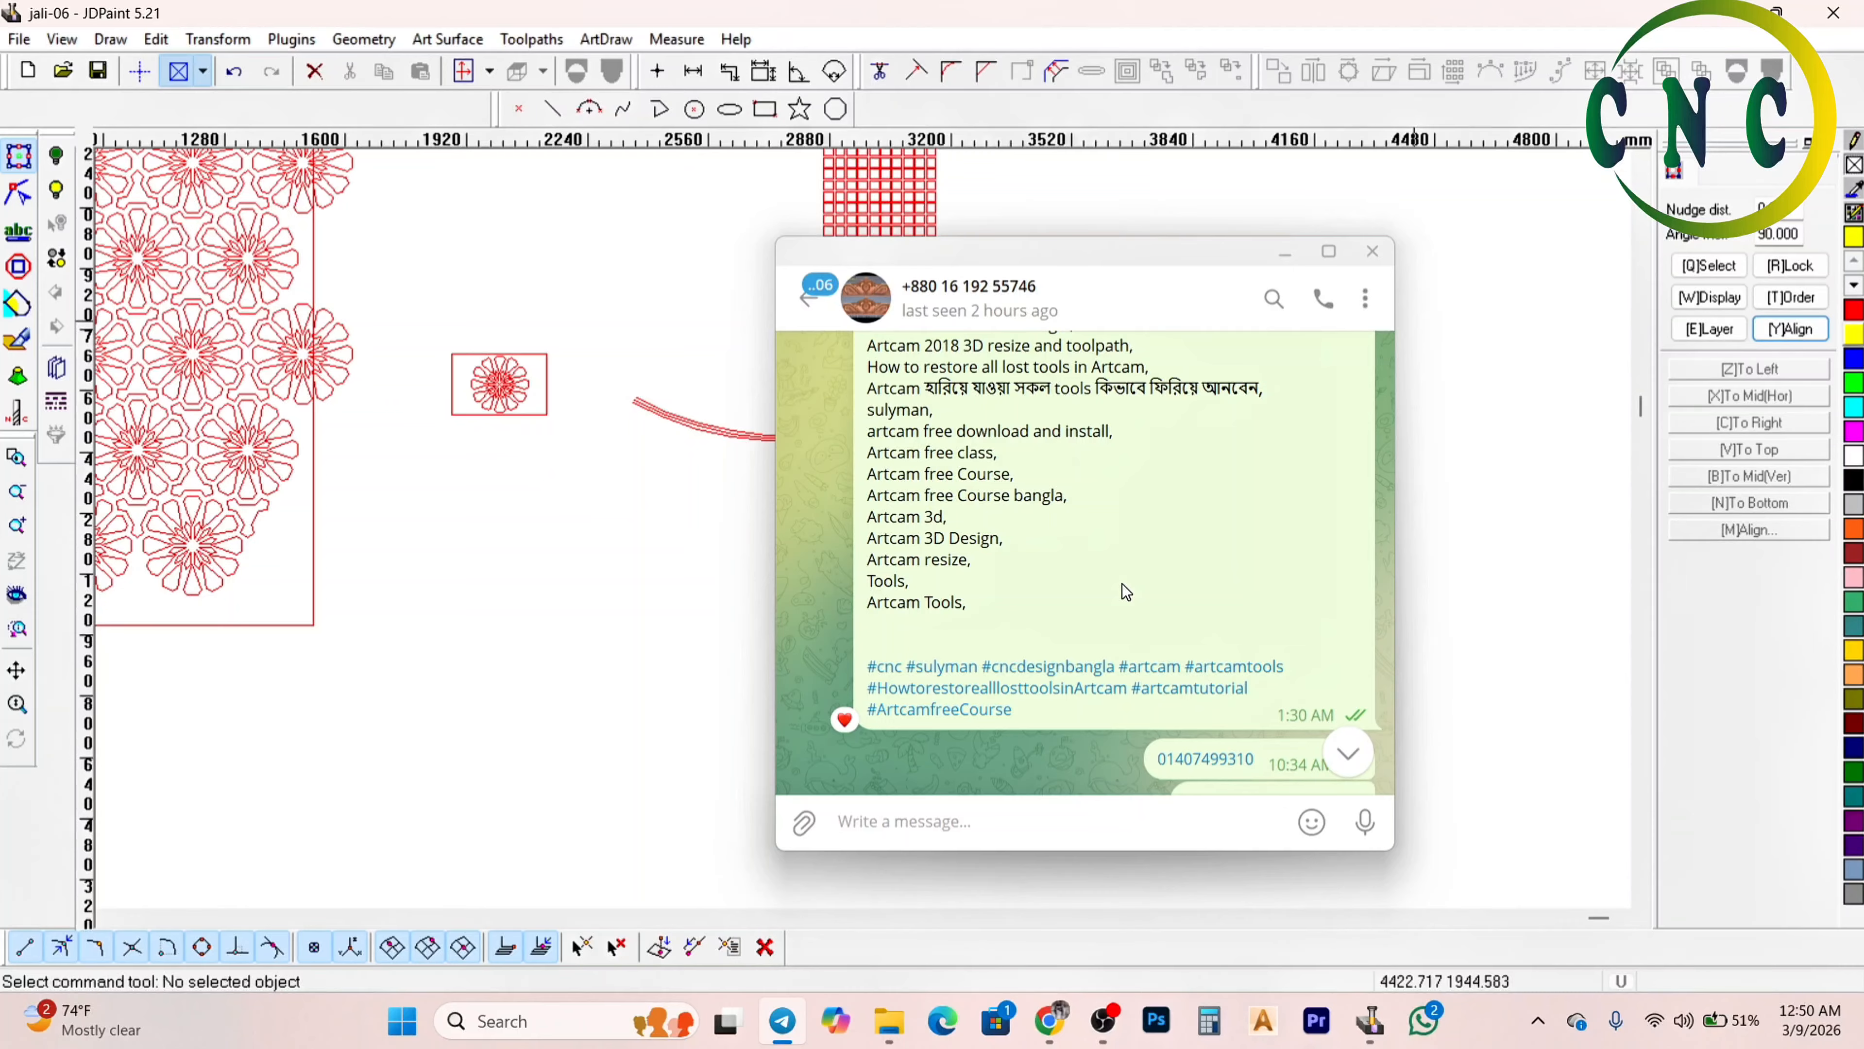
Go to the newest messages in the chat and view the latest photo of a carved single door
{"action": "left_click", "coordinate": [1348, 752]}
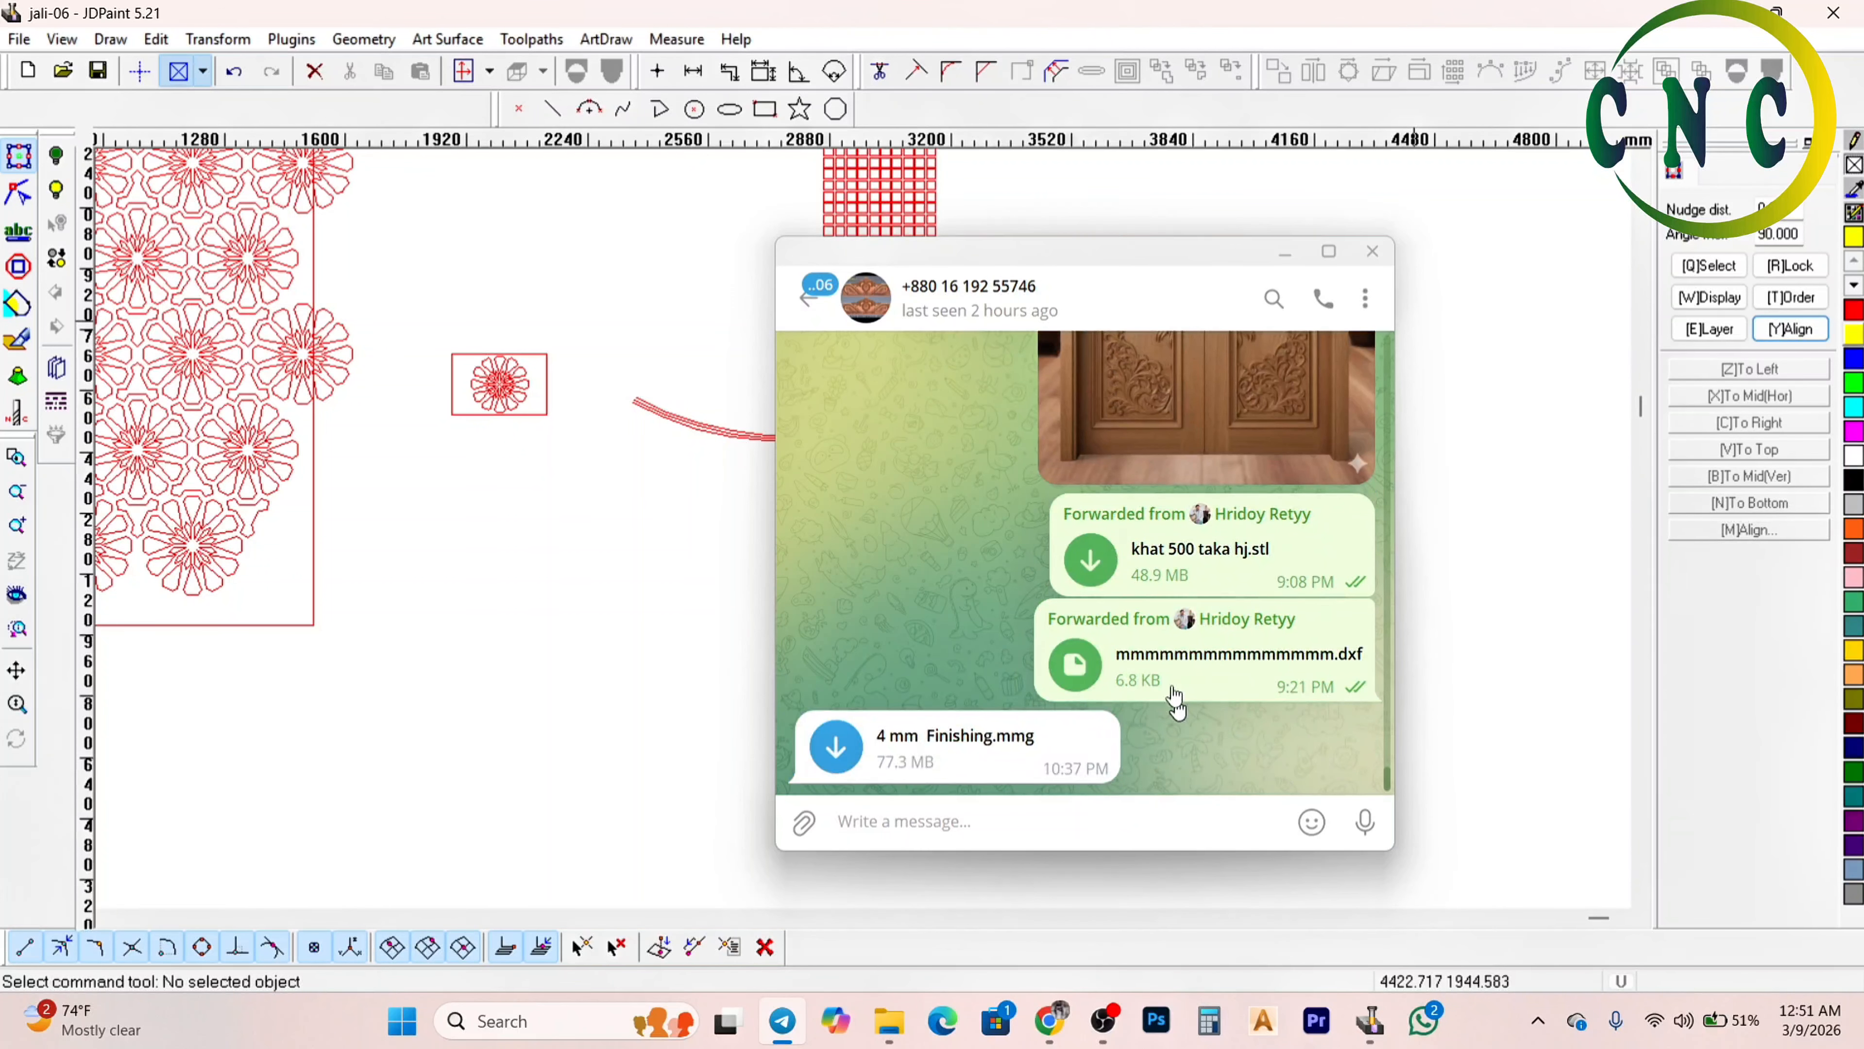
{"action": "double_click", "coordinate": [1228, 699]}
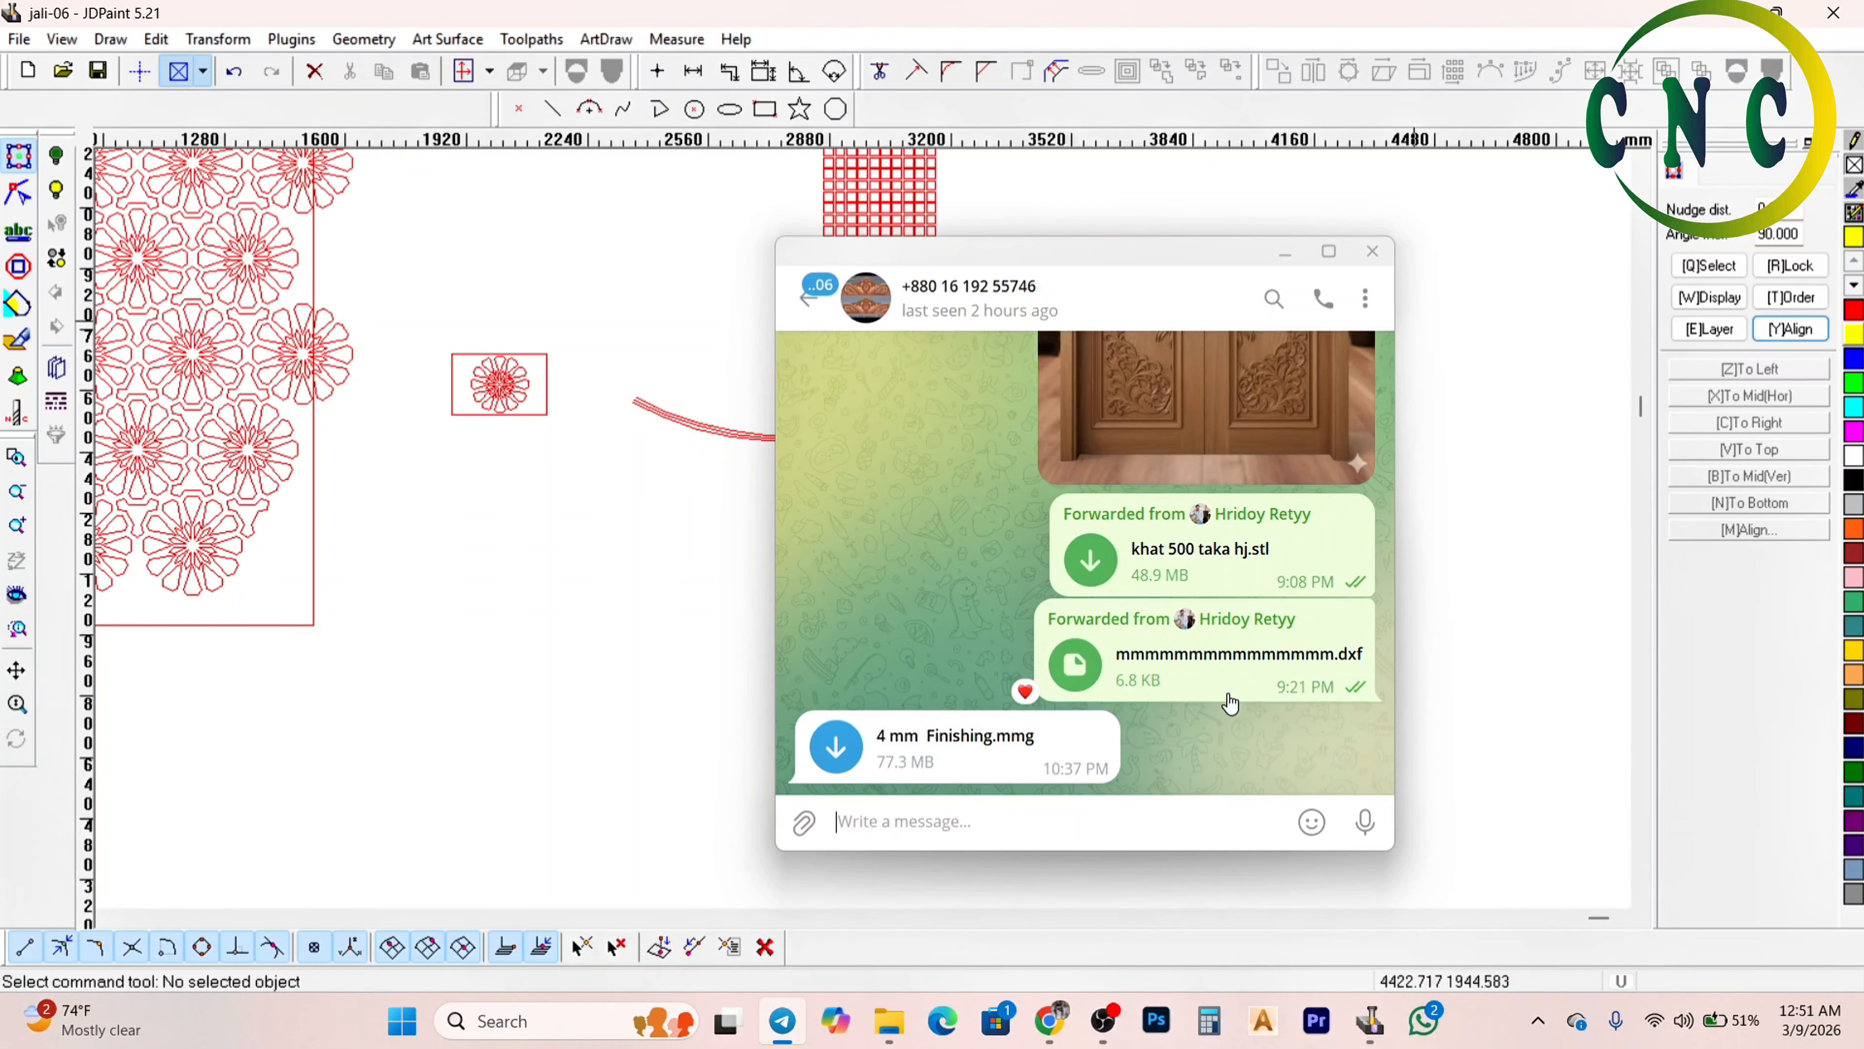
{"action": "left_click", "coordinate": [1182, 547]}
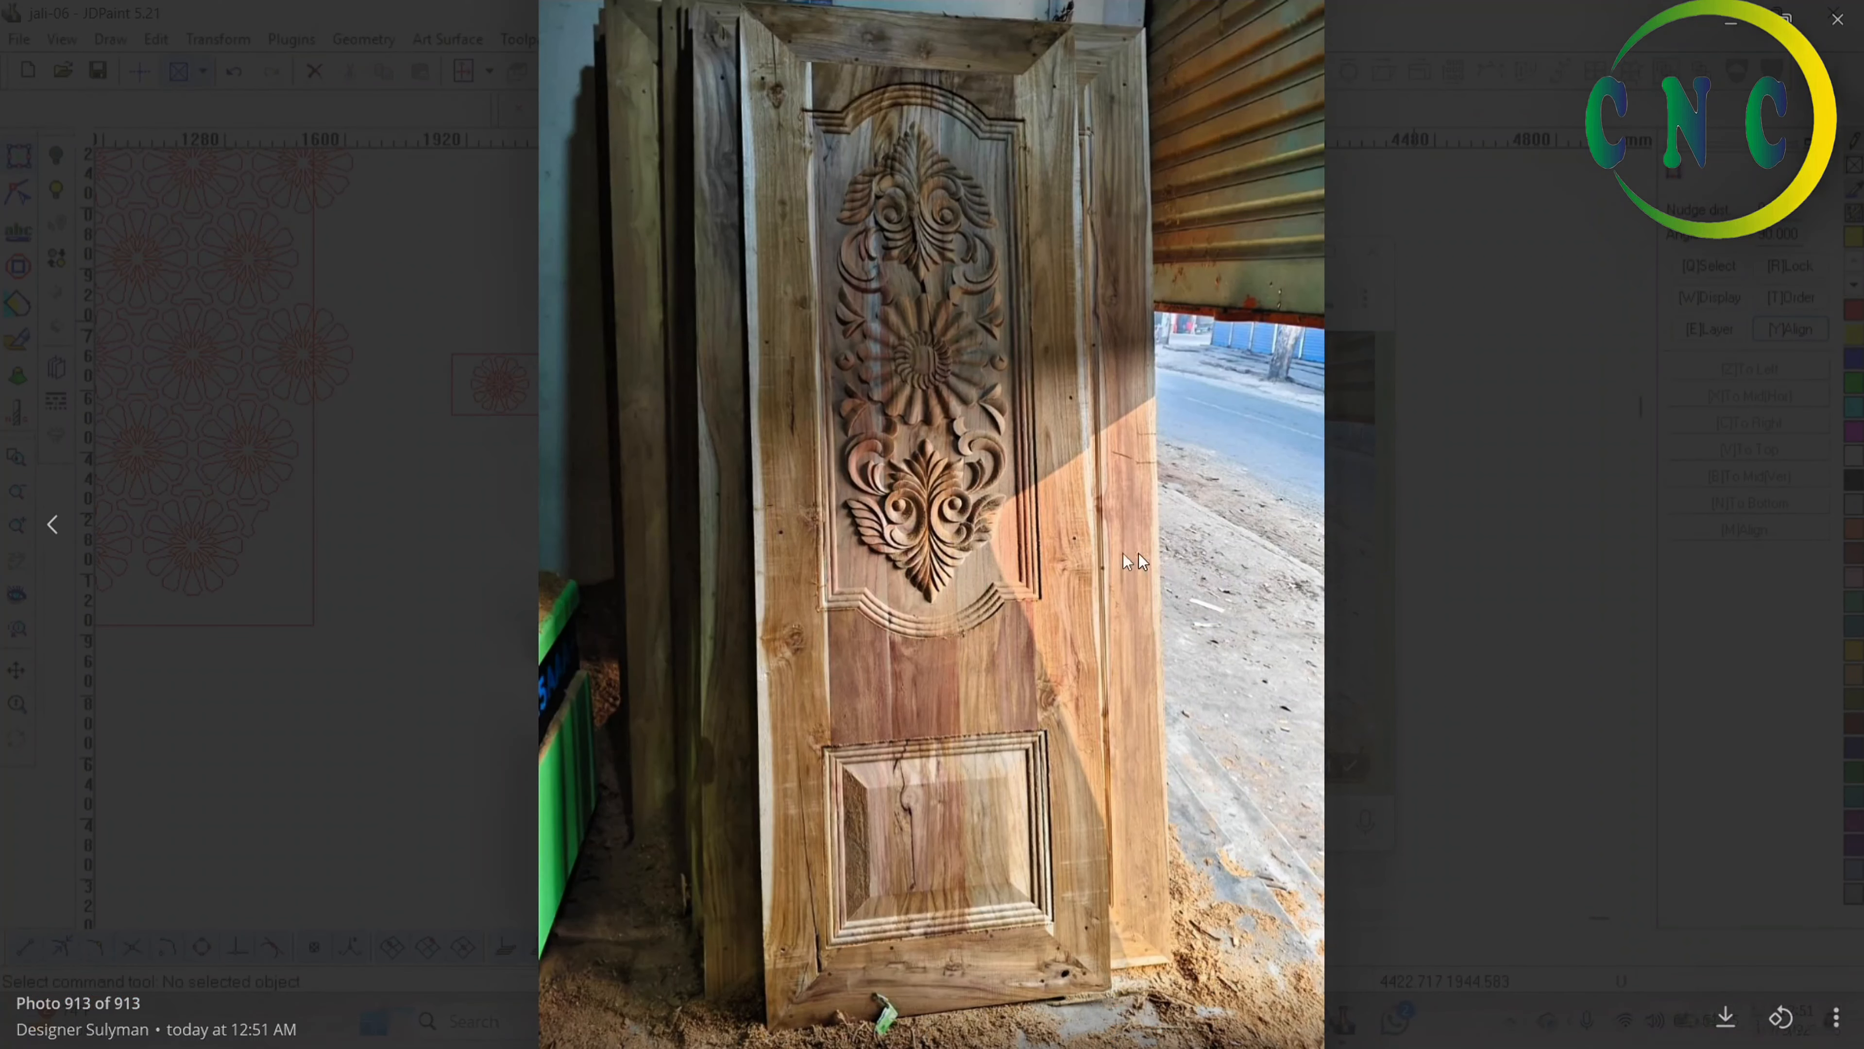
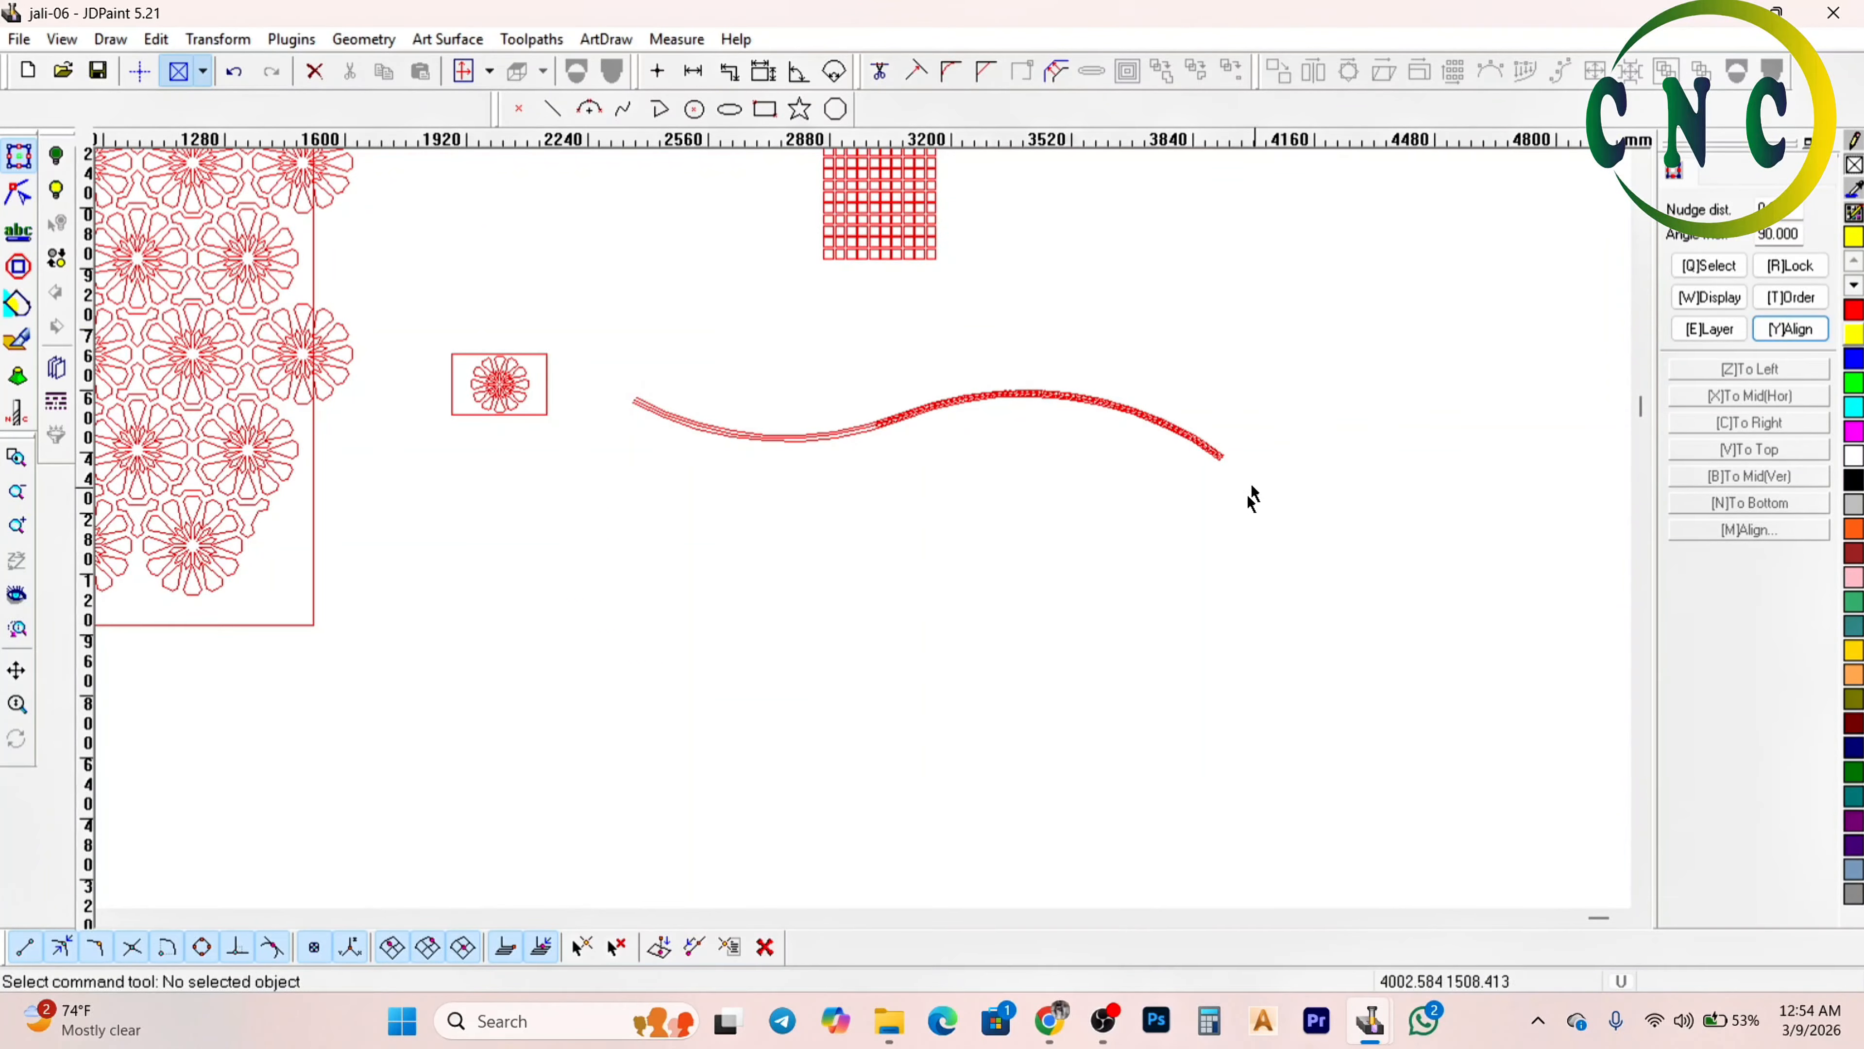
Switch to JDPaint and examine how the circles sit along the wavy band in jali-06
{"action": "scroll", "coordinate": [910, 404], "scroll_direction": "down", "scroll_amount": 2}
{"action": "scroll", "coordinate": [1231, 406], "scroll_direction": "up", "scroll_amount": 6}
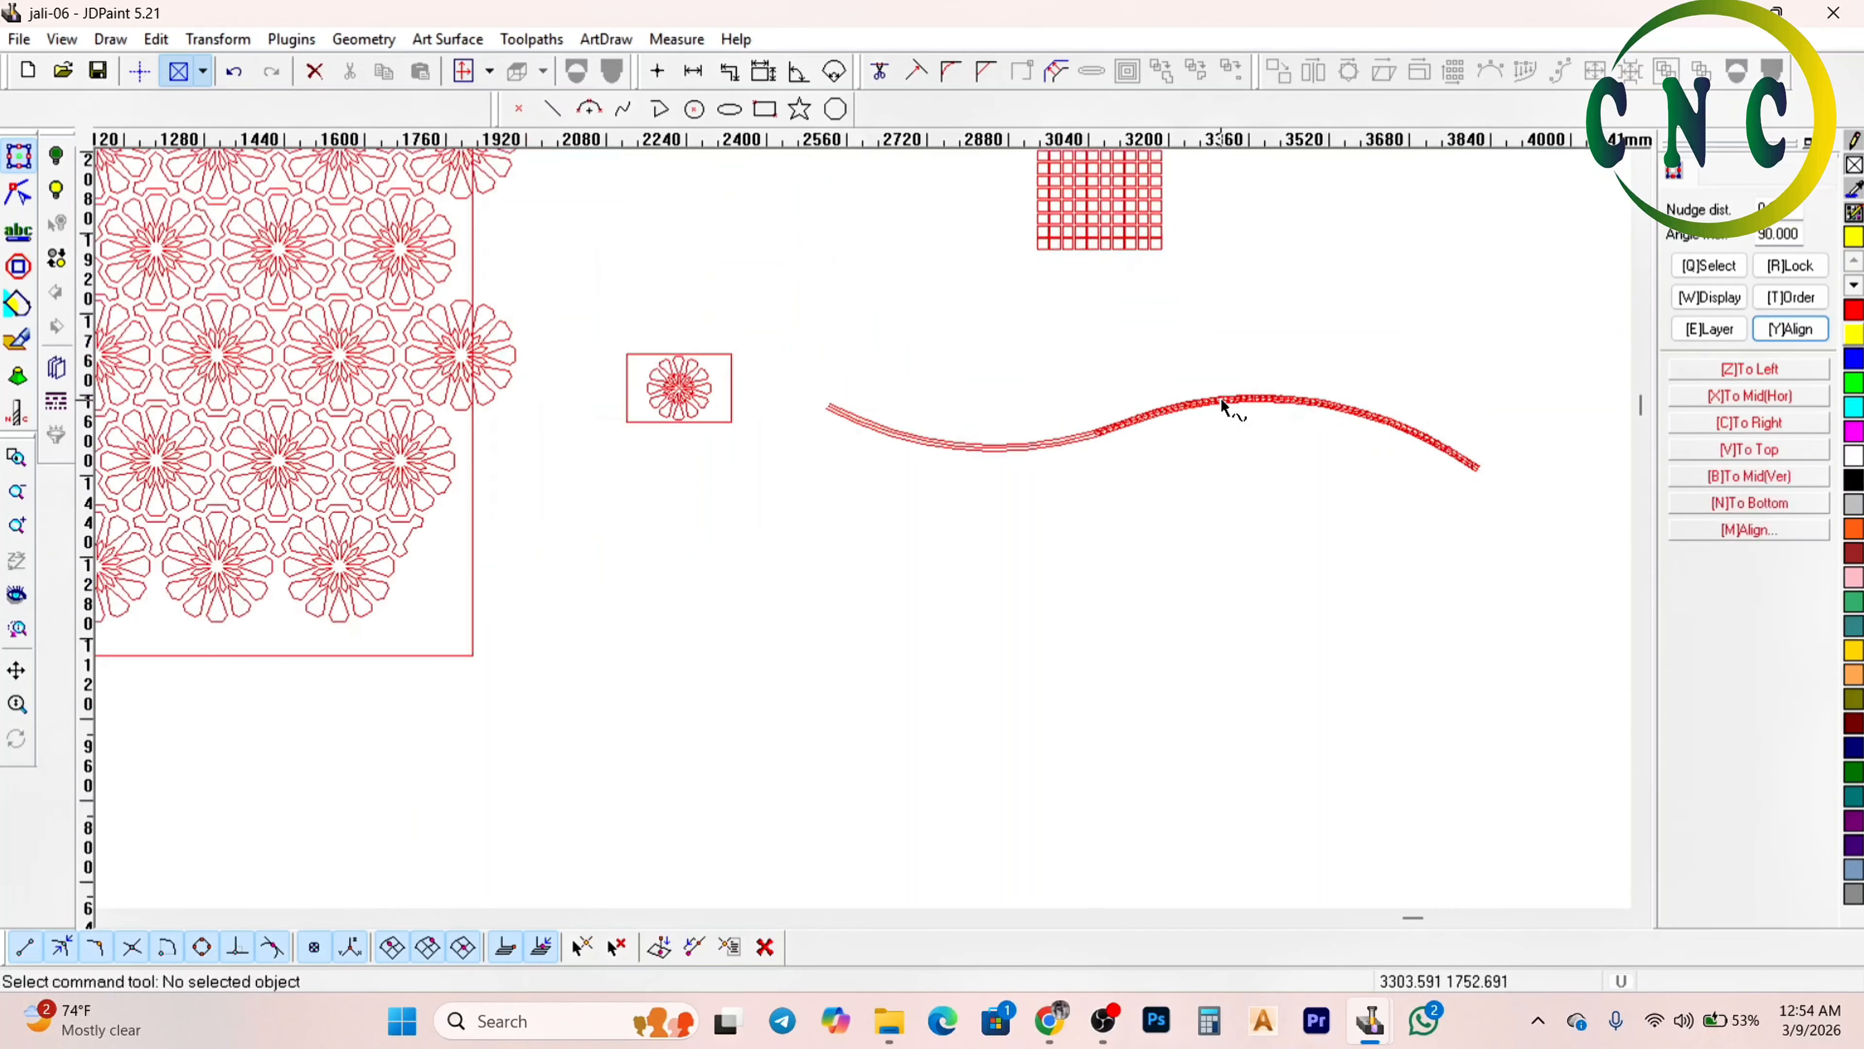
{"action": "scroll", "coordinate": [874, 312], "scroll_direction": "down", "scroll_amount": 1}
{"action": "scroll", "coordinate": [1030, 274], "scroll_direction": "down", "scroll_amount": 1}
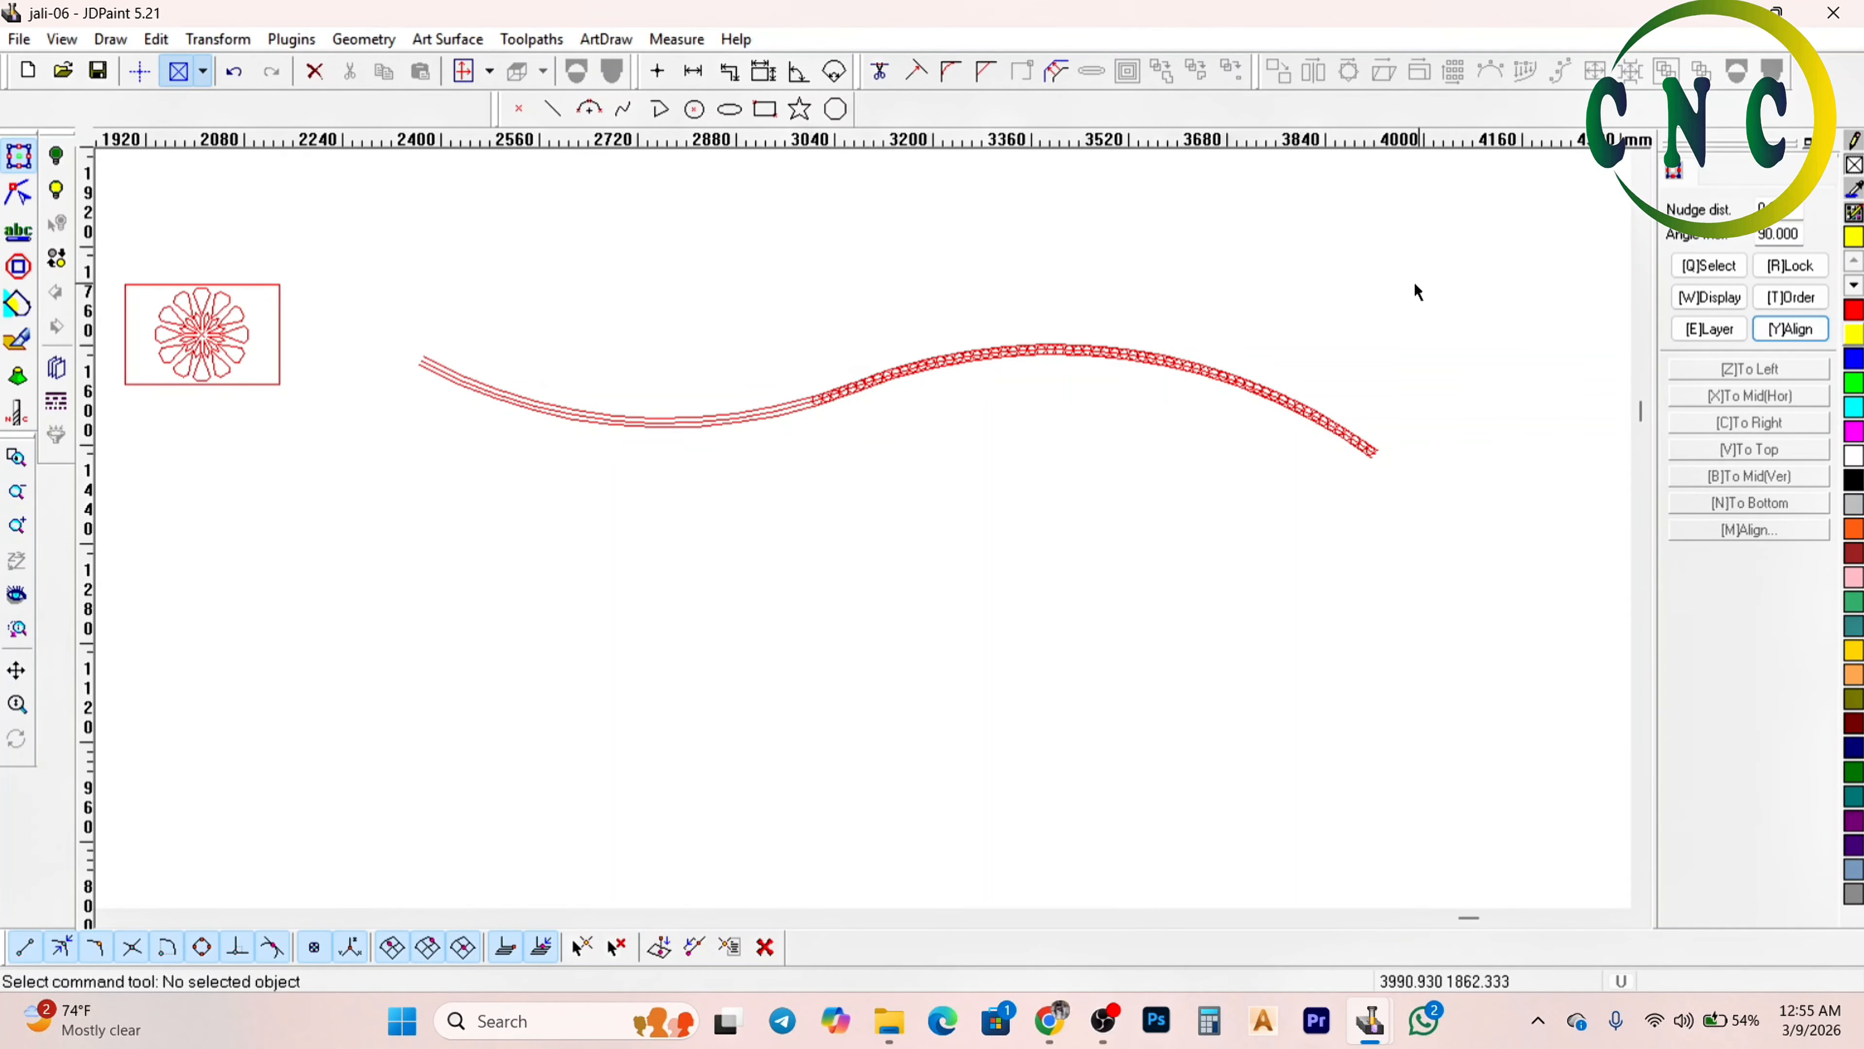
{"action": "scroll", "coordinate": [1412, 282], "scroll_direction": "down", "scroll_amount": 2}
{"action": "scroll", "coordinate": [1402, 276], "scroll_direction": "up", "scroll_amount": 1}
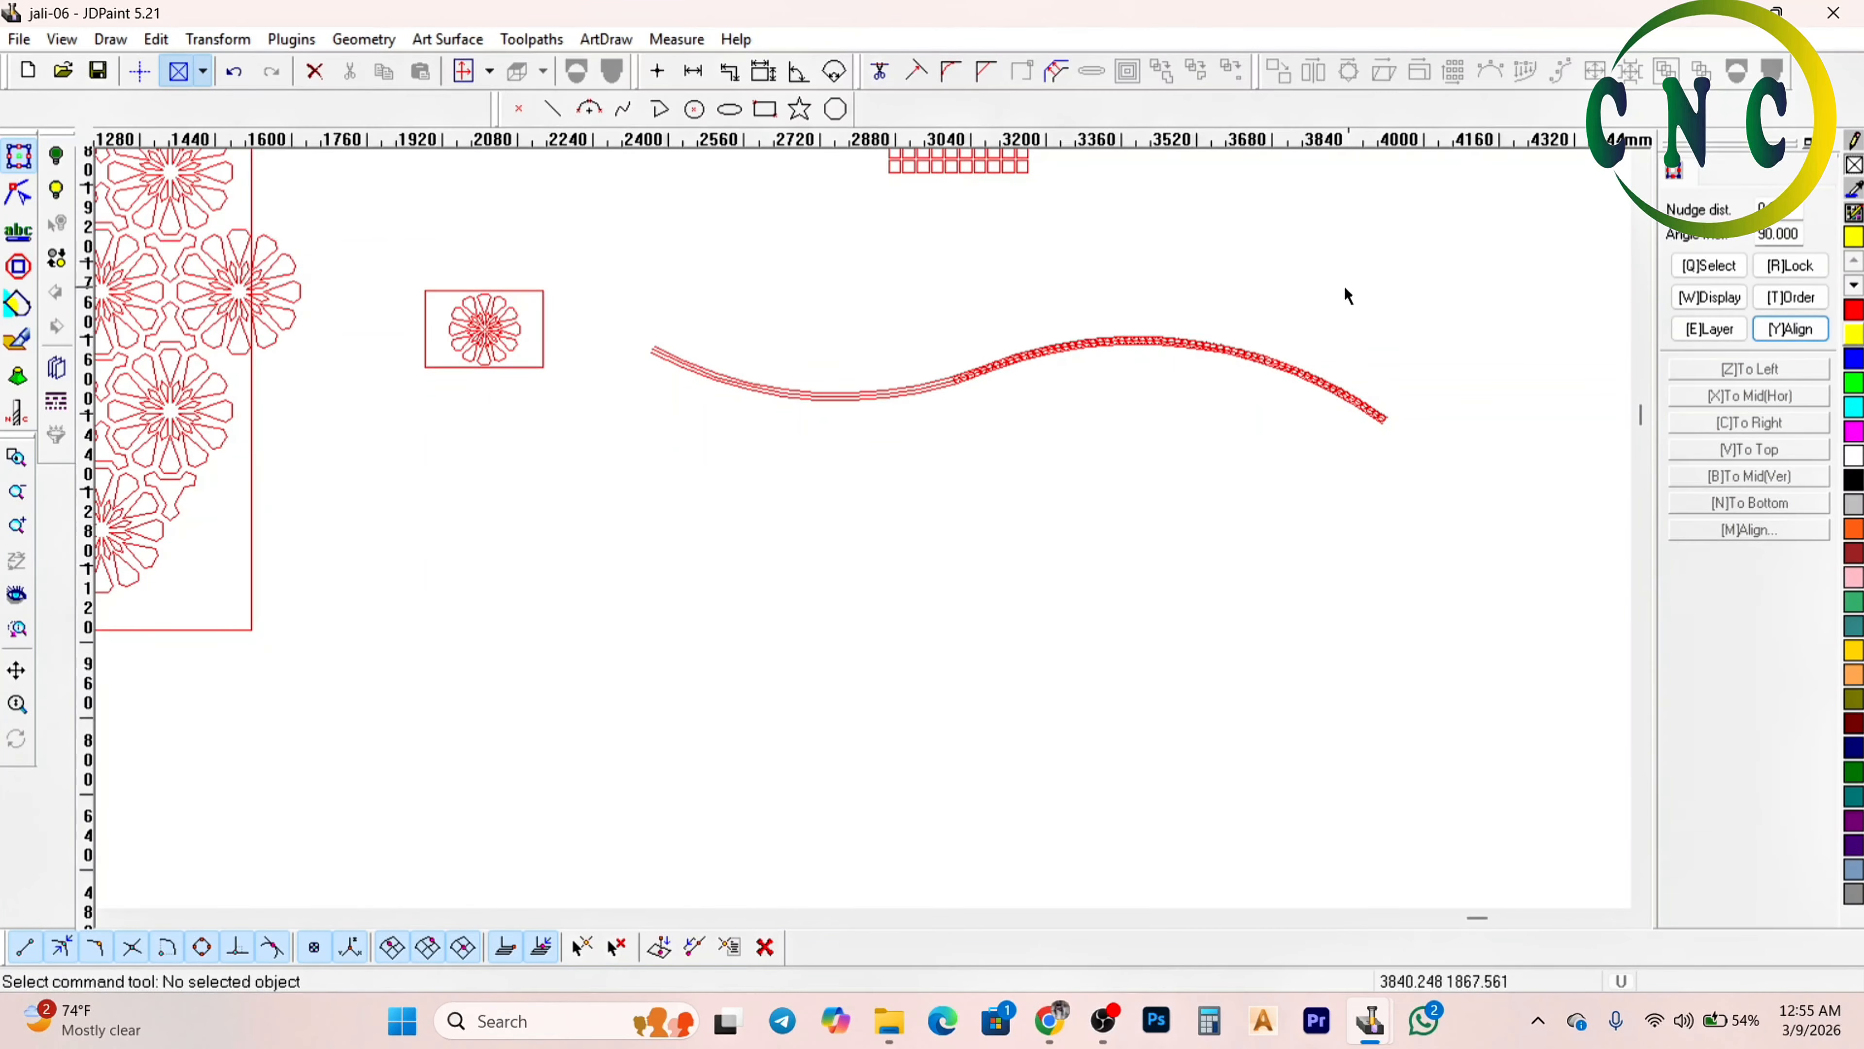
{"action": "scroll", "coordinate": [1248, 315], "scroll_direction": "down", "scroll_amount": 2}
{"action": "scroll", "coordinate": [1232, 320], "scroll_direction": "up", "scroll_amount": 6}
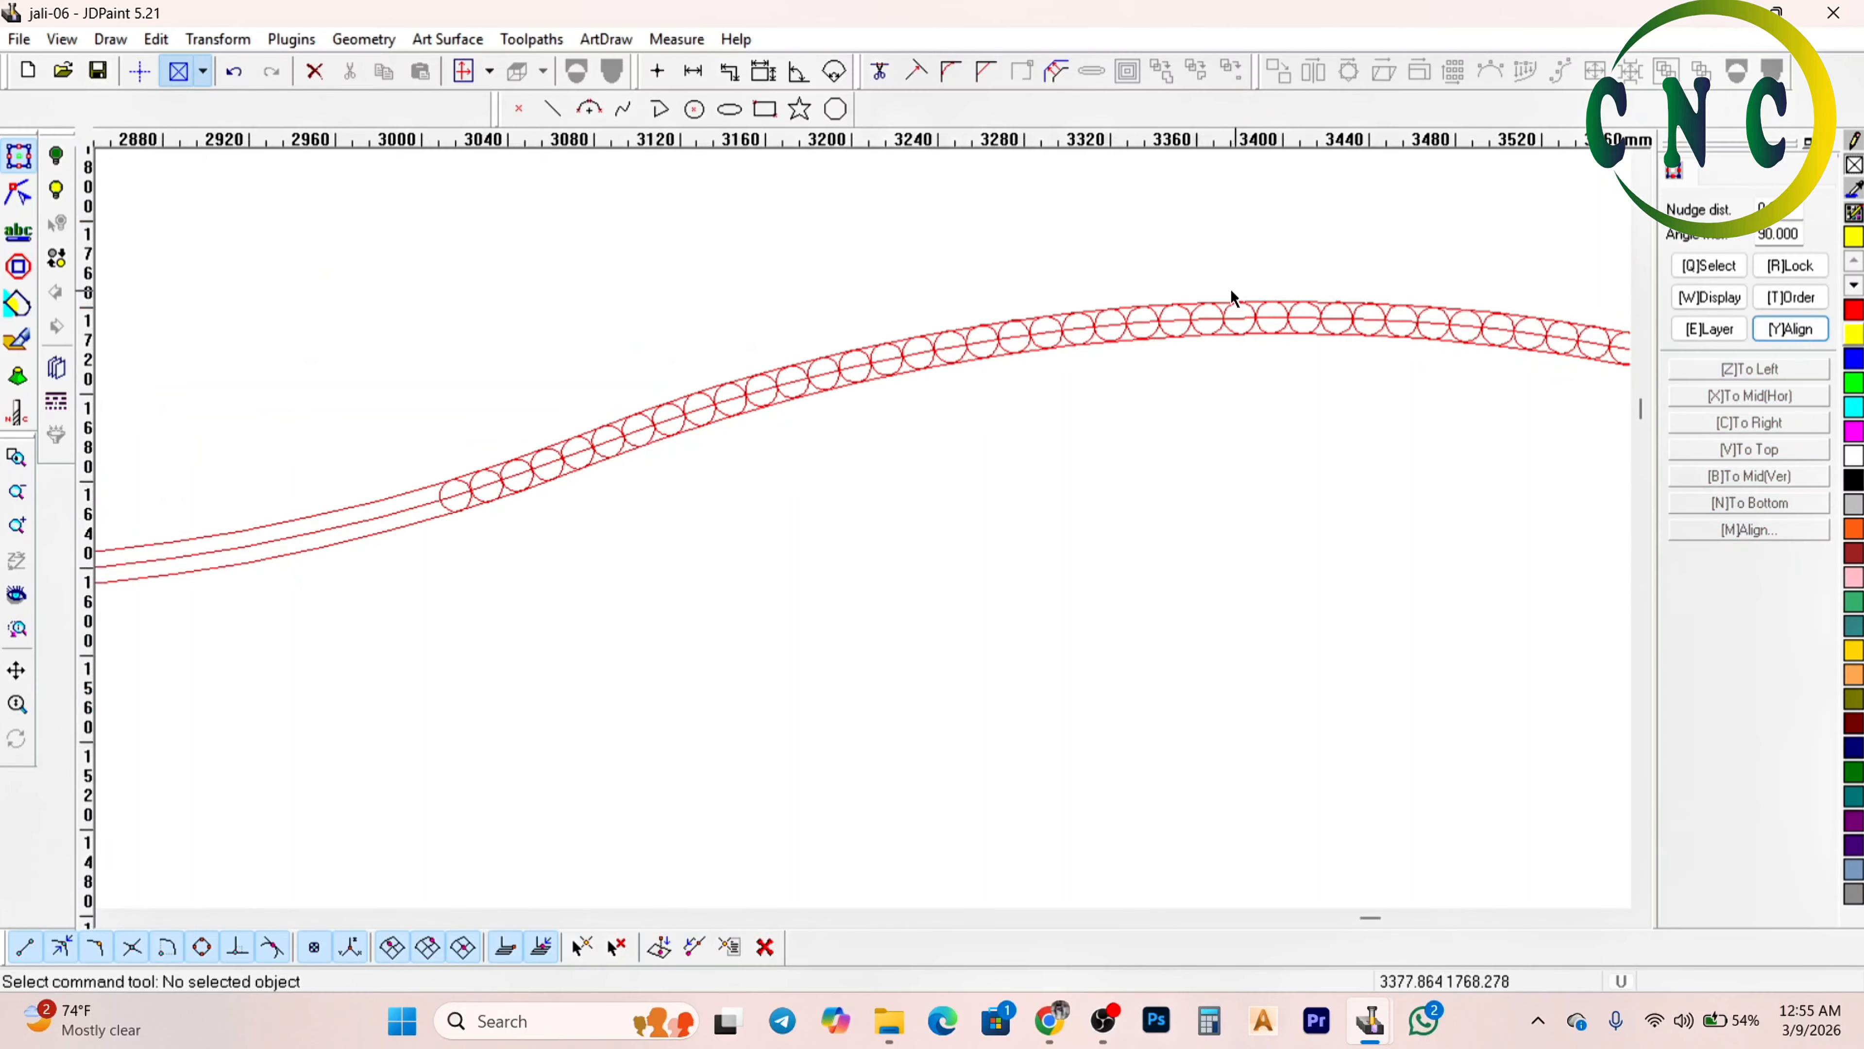
{"action": "scroll", "coordinate": [1231, 298], "scroll_direction": "down", "scroll_amount": 3}
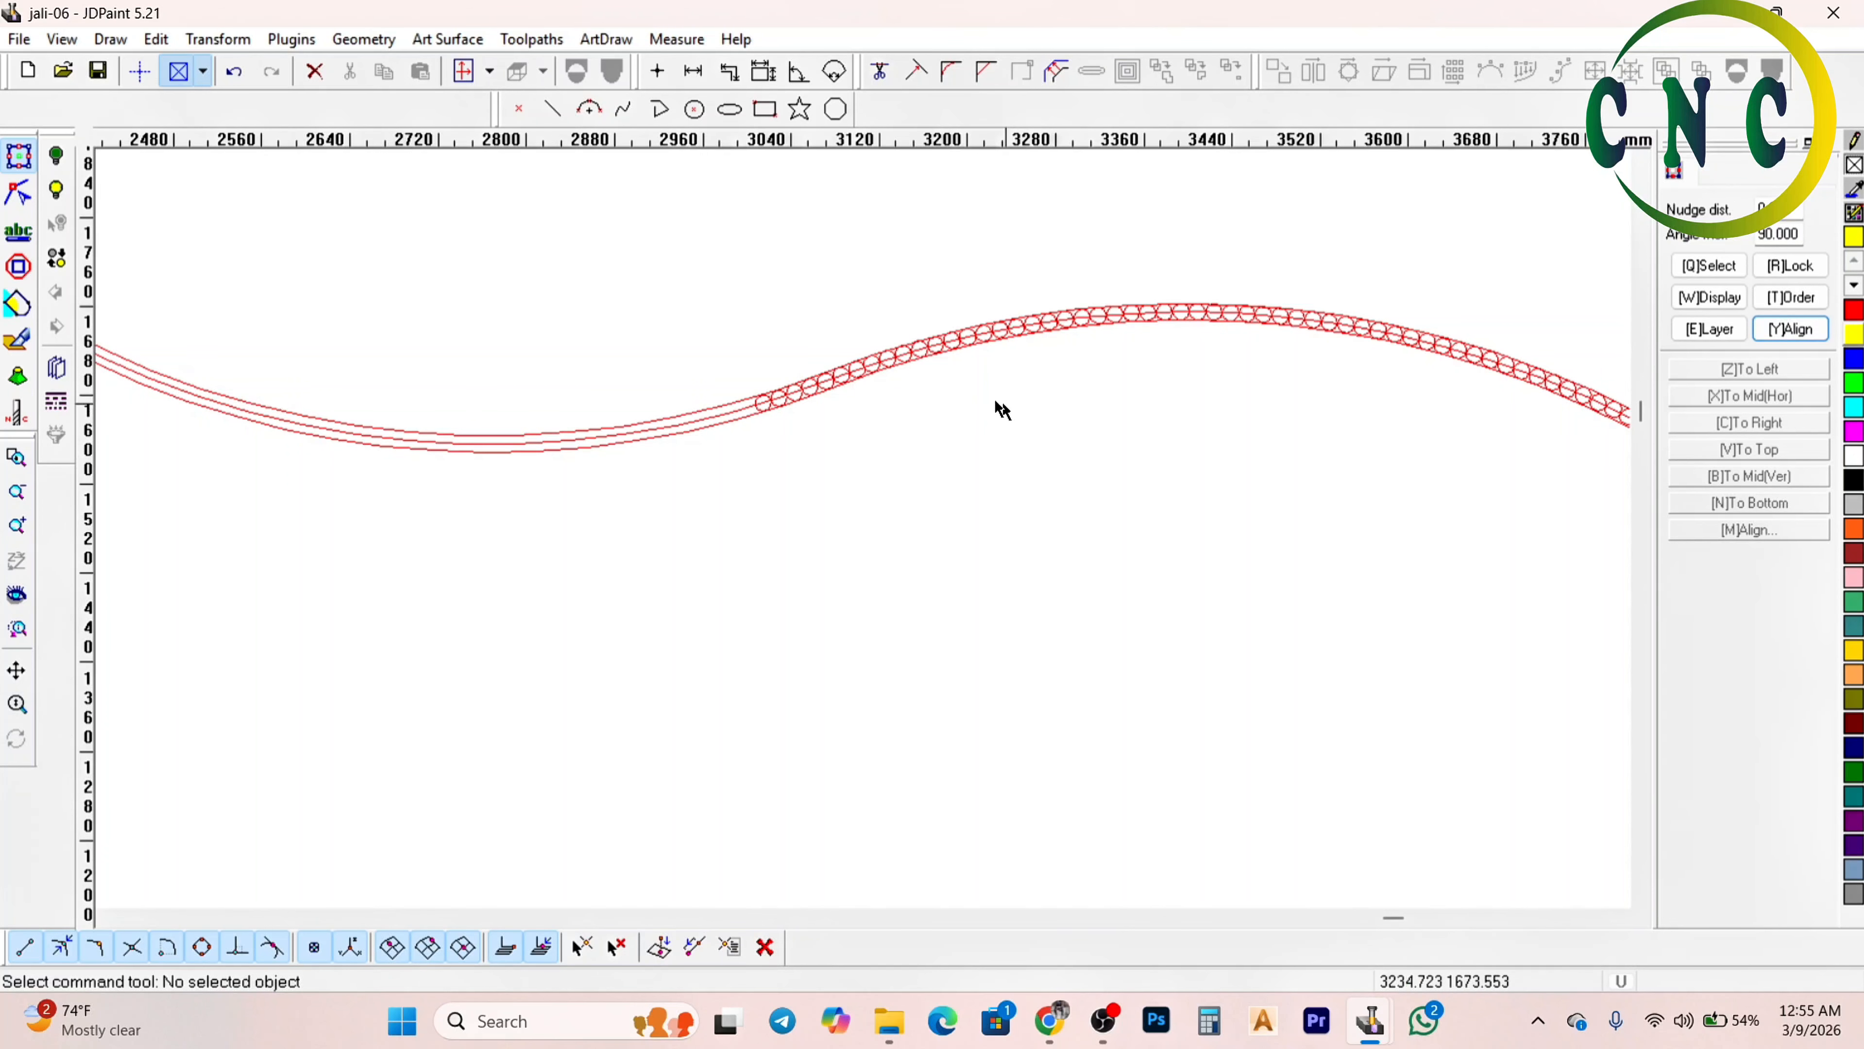
{"action": "scroll", "coordinate": [1149, 327], "scroll_direction": "up", "scroll_amount": 4}
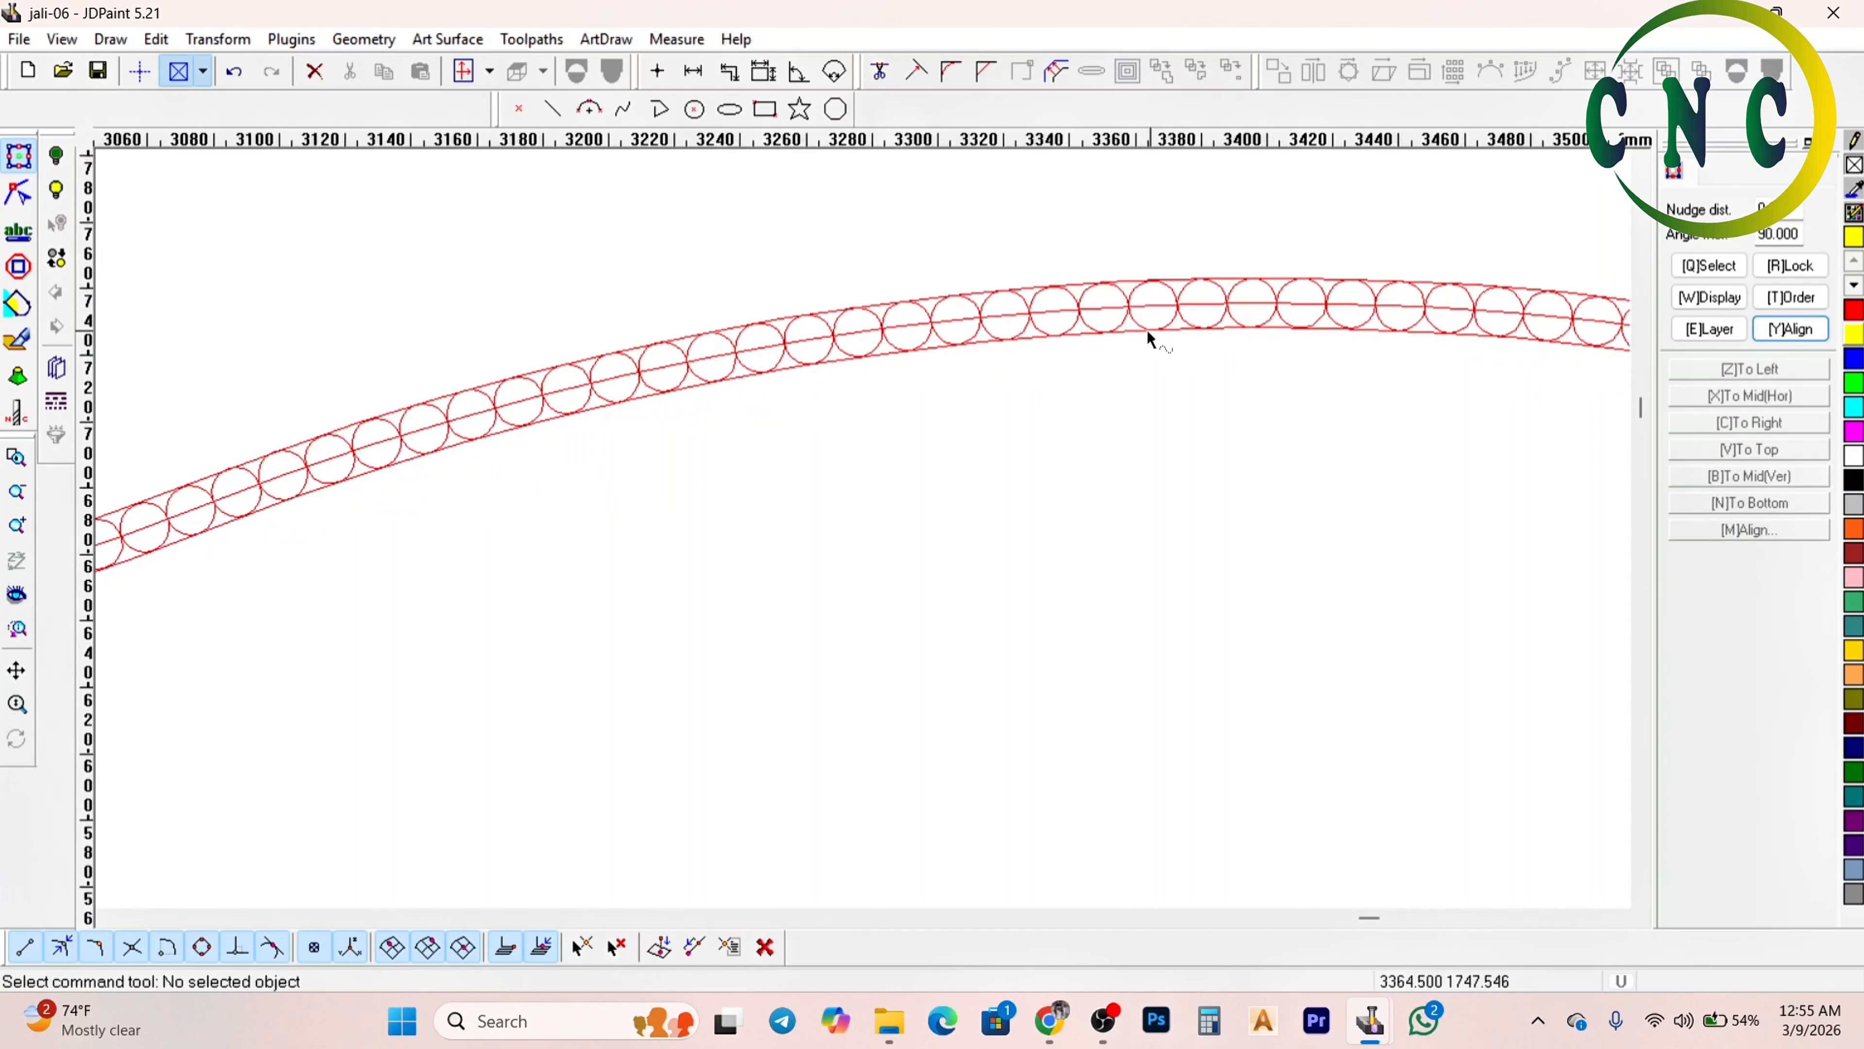
{"action": "left_click", "coordinate": [1188, 316]}
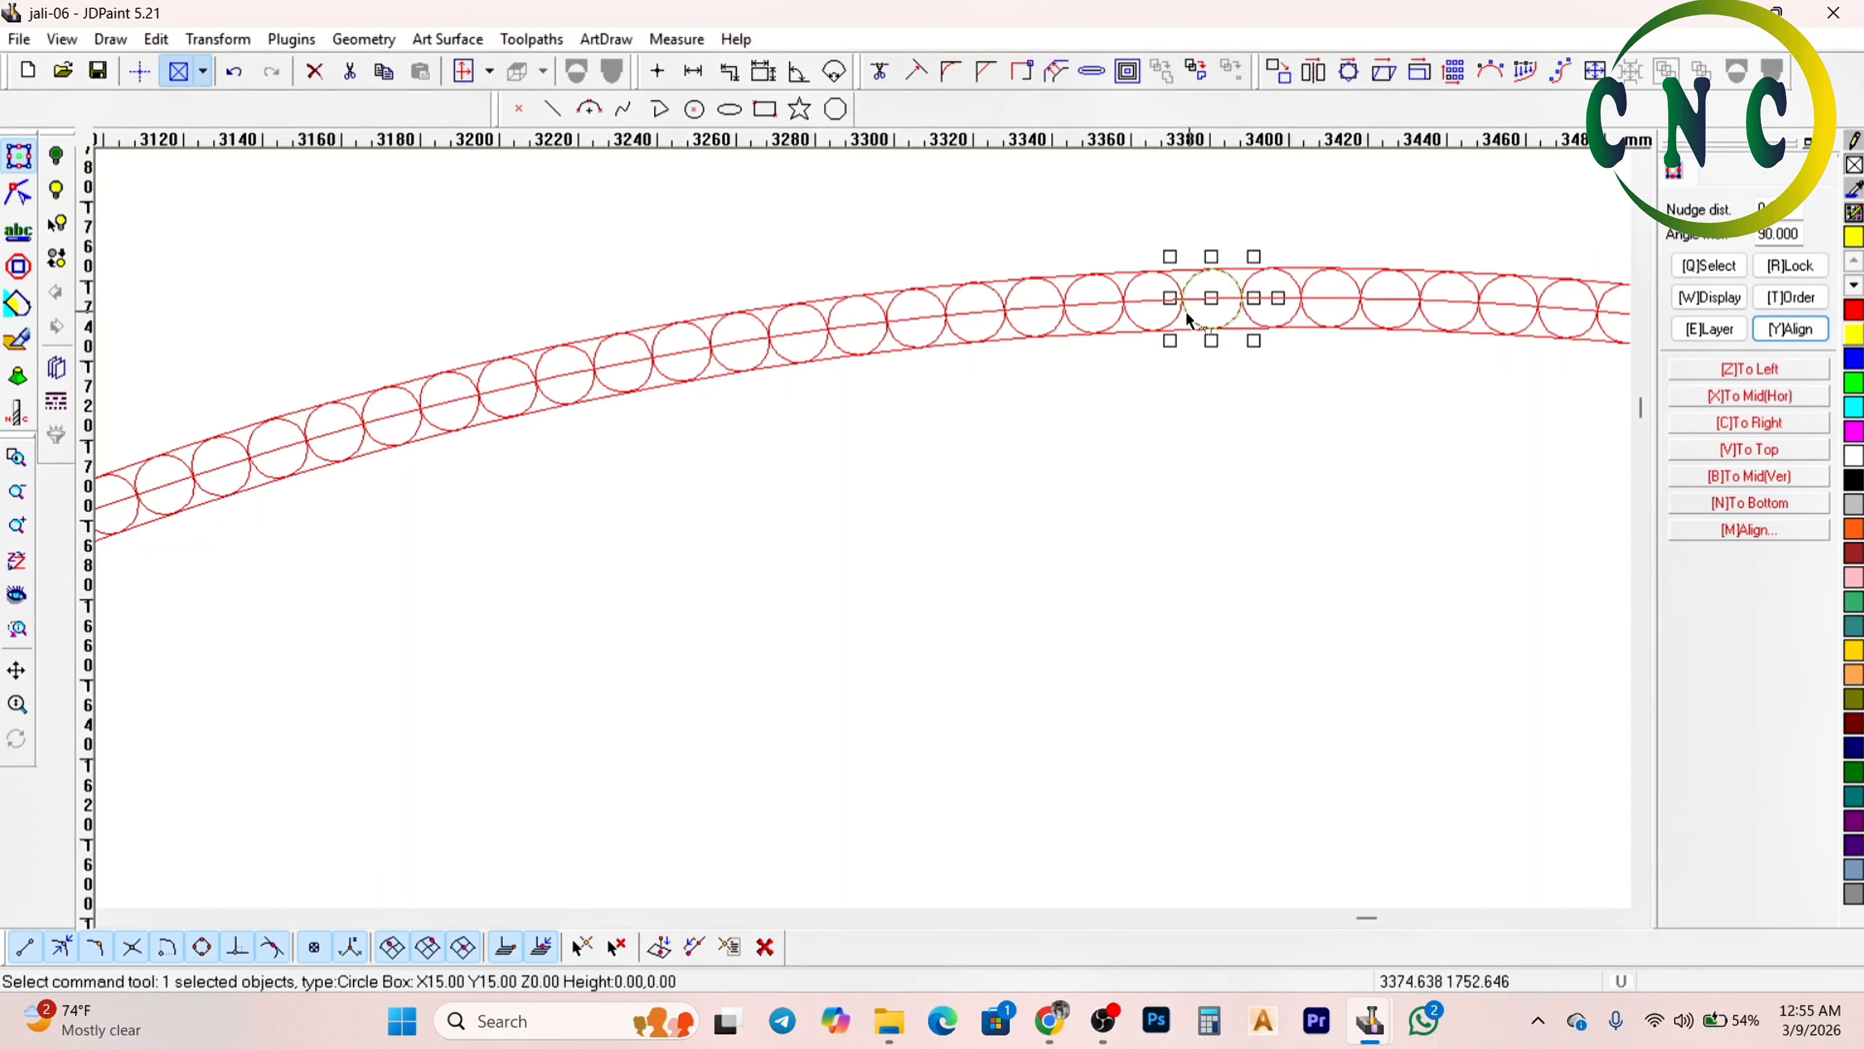
{"action": "scroll", "coordinate": [1065, 249], "scroll_direction": "down", "scroll_amount": 3}
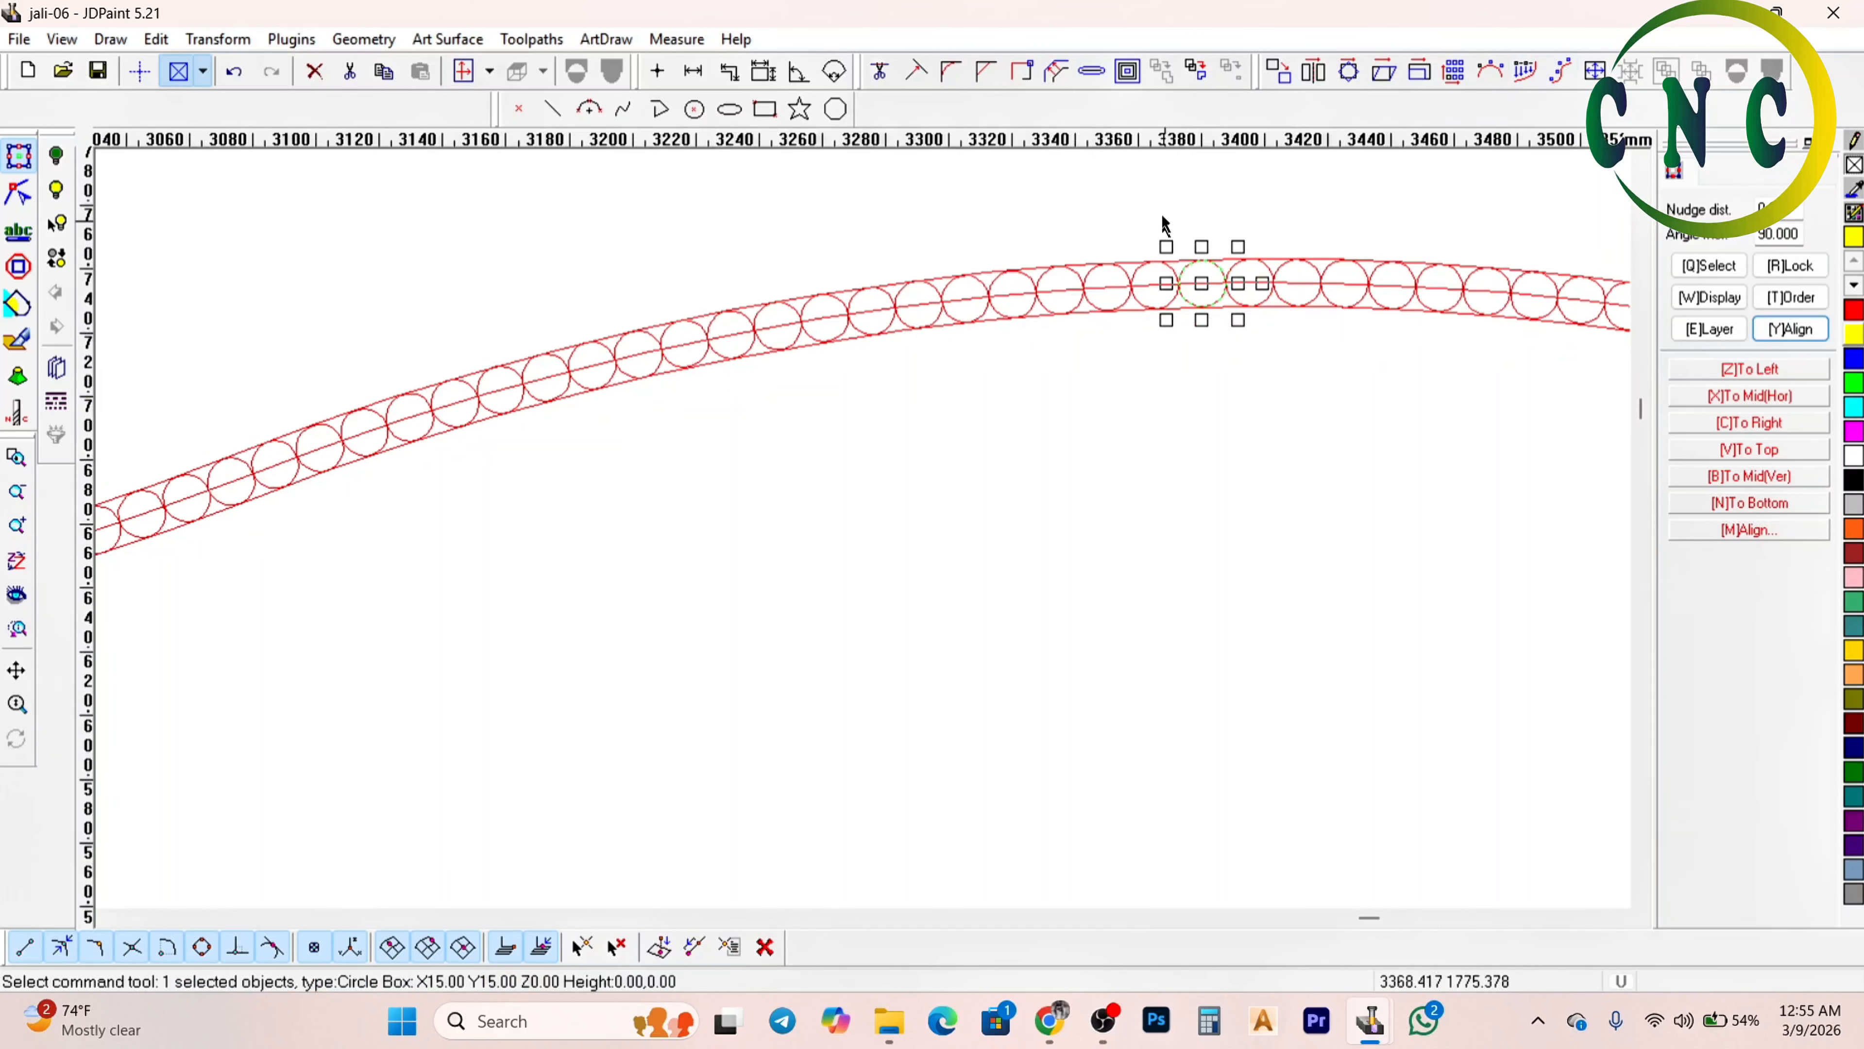
{"action": "left_click", "coordinate": [1559, 73]}
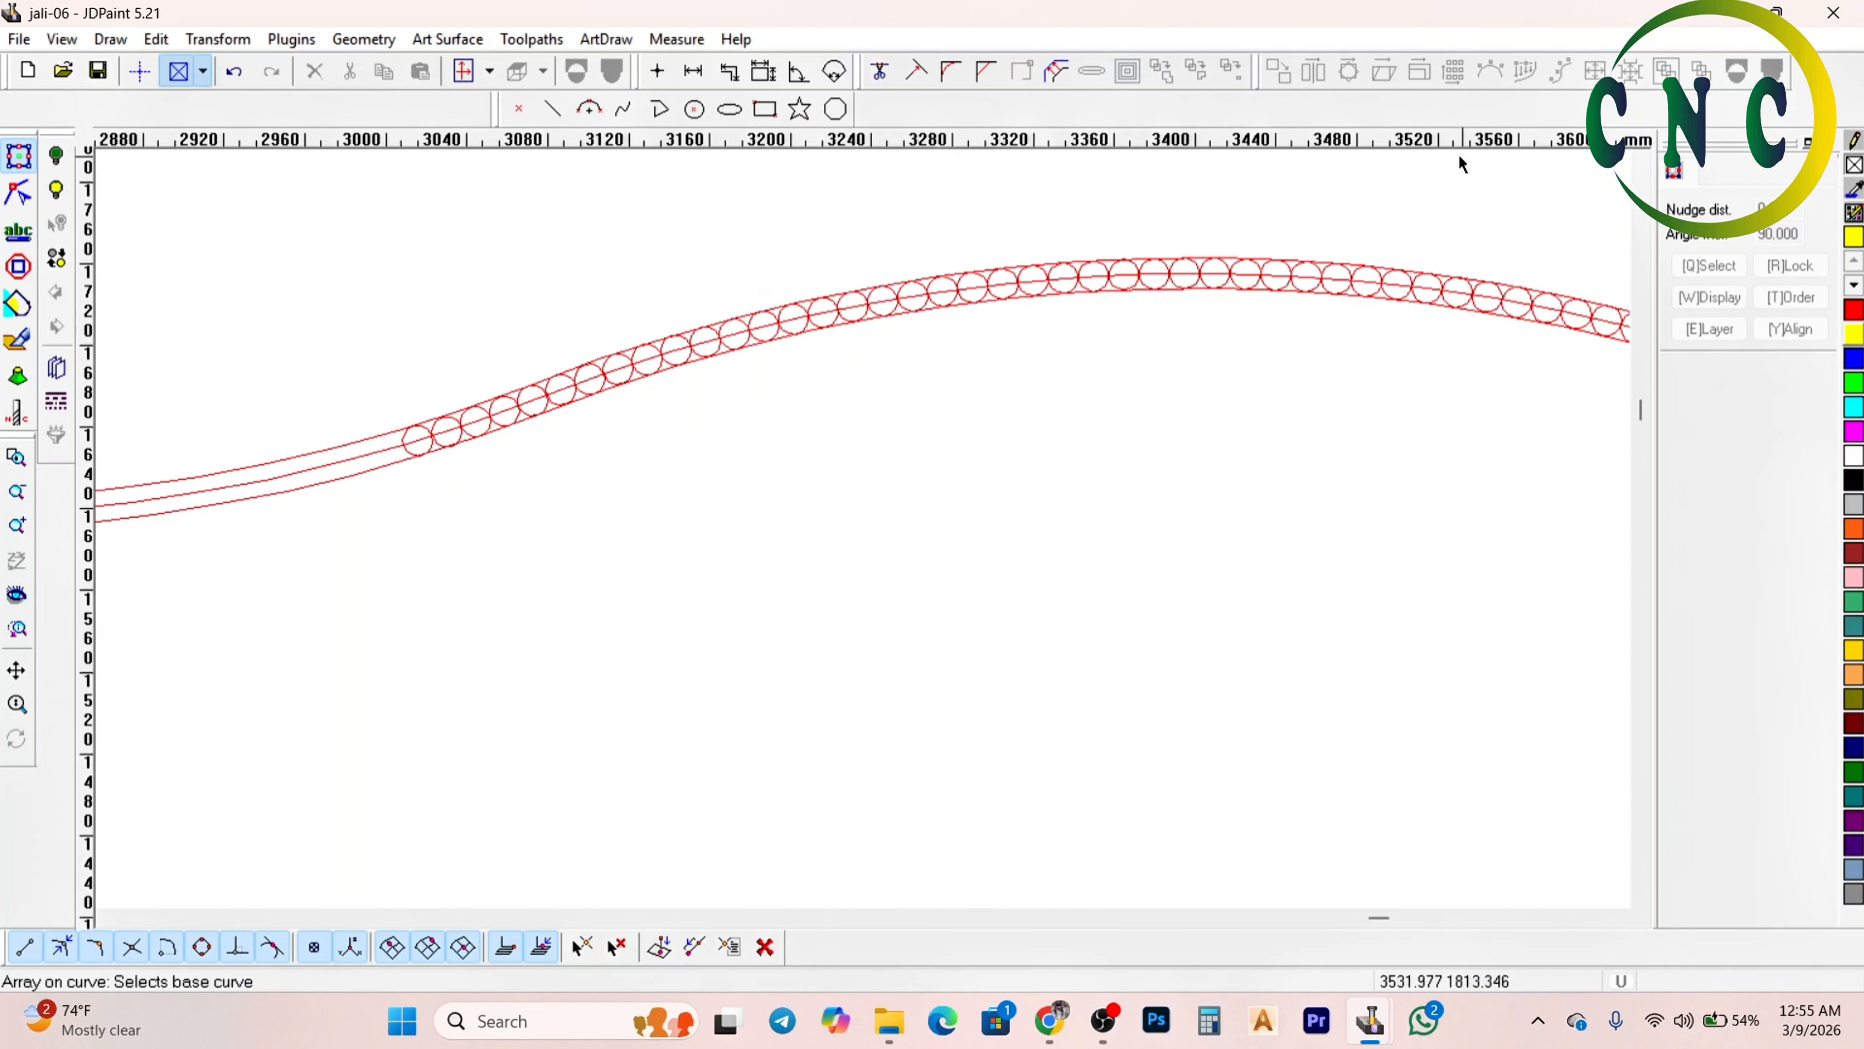
{"action": "right_click", "coordinate": [1282, 243]}
Delete all circles along the wavy band except the one at its right end, and move that circle below the band
{"action": "scroll", "coordinate": [1050, 367], "scroll_direction": "down", "scroll_amount": 3}
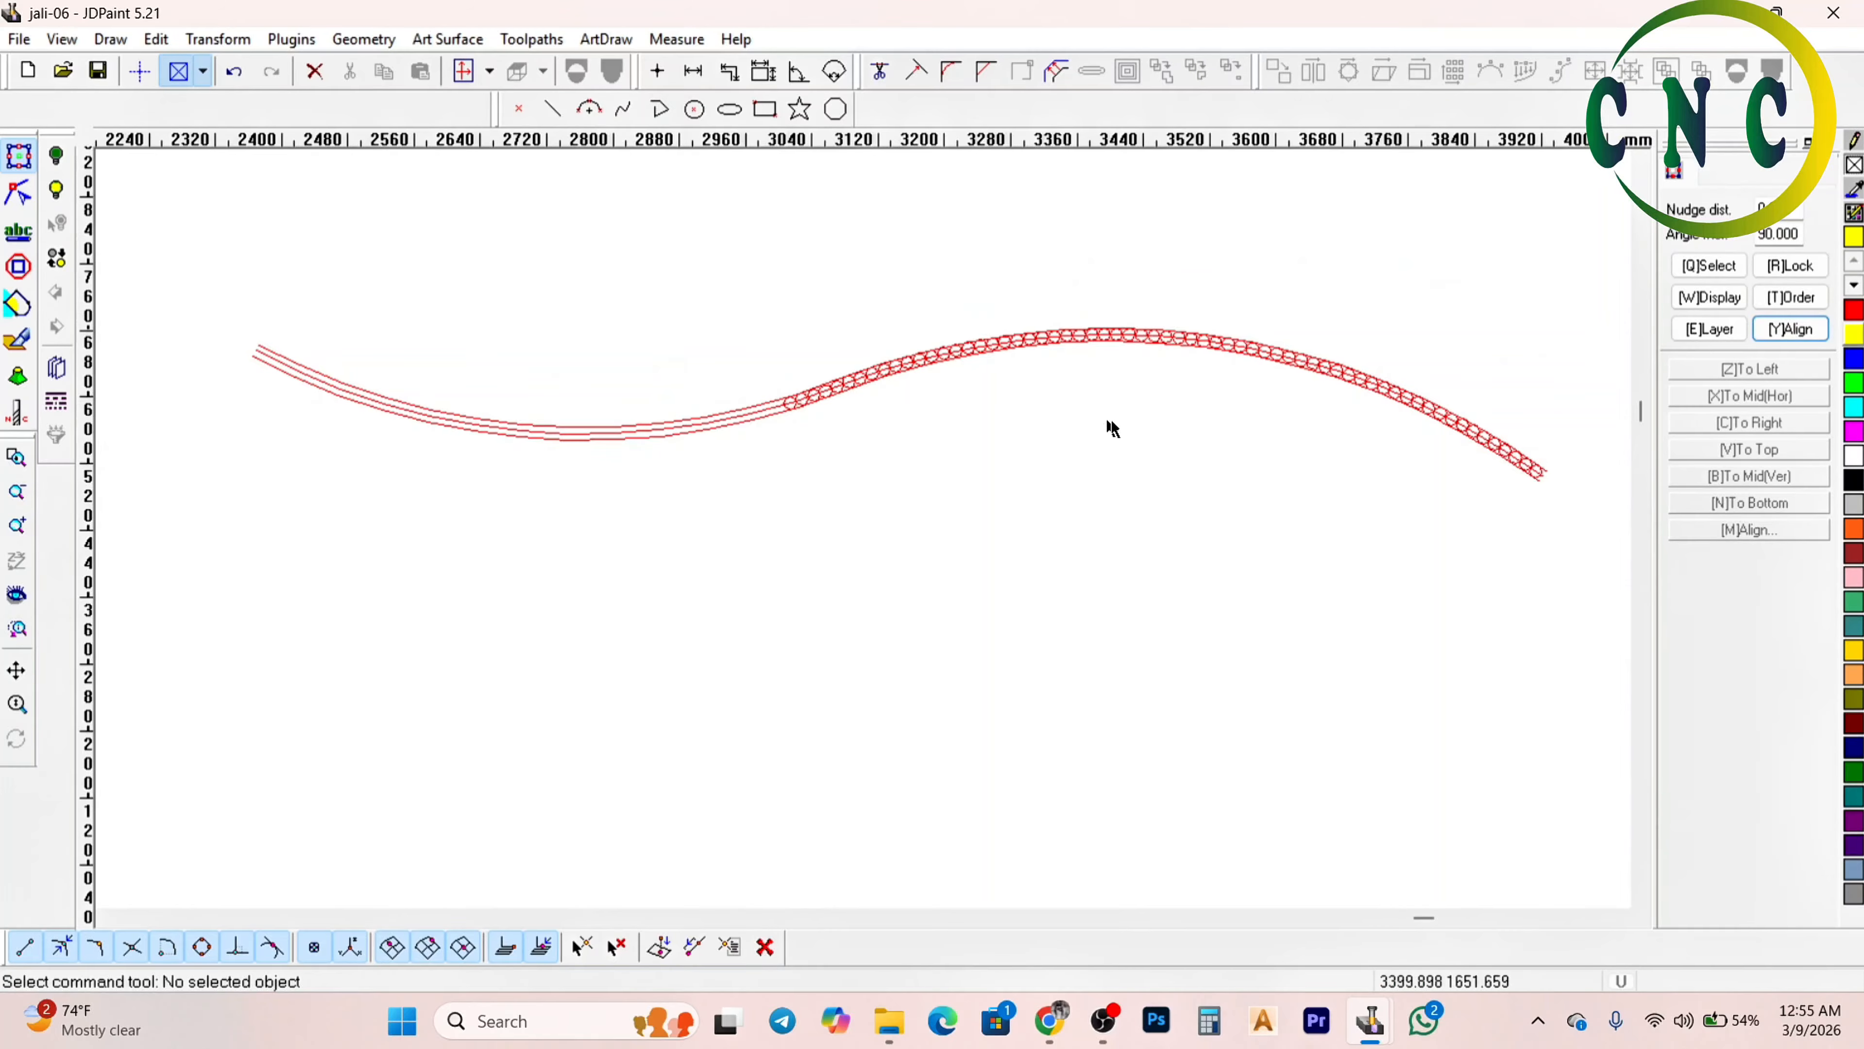
{"action": "scroll", "coordinate": [732, 341], "scroll_direction": "up", "scroll_amount": 1}
{"action": "scroll", "coordinate": [740, 345], "scroll_direction": "down", "scroll_amount": 1}
{"action": "left_click_drag", "start_coordinate": [699, 294], "coordinate": [1447, 537]}
{"action": "scroll", "coordinate": [1514, 470], "scroll_direction": "up", "scroll_amount": 4}
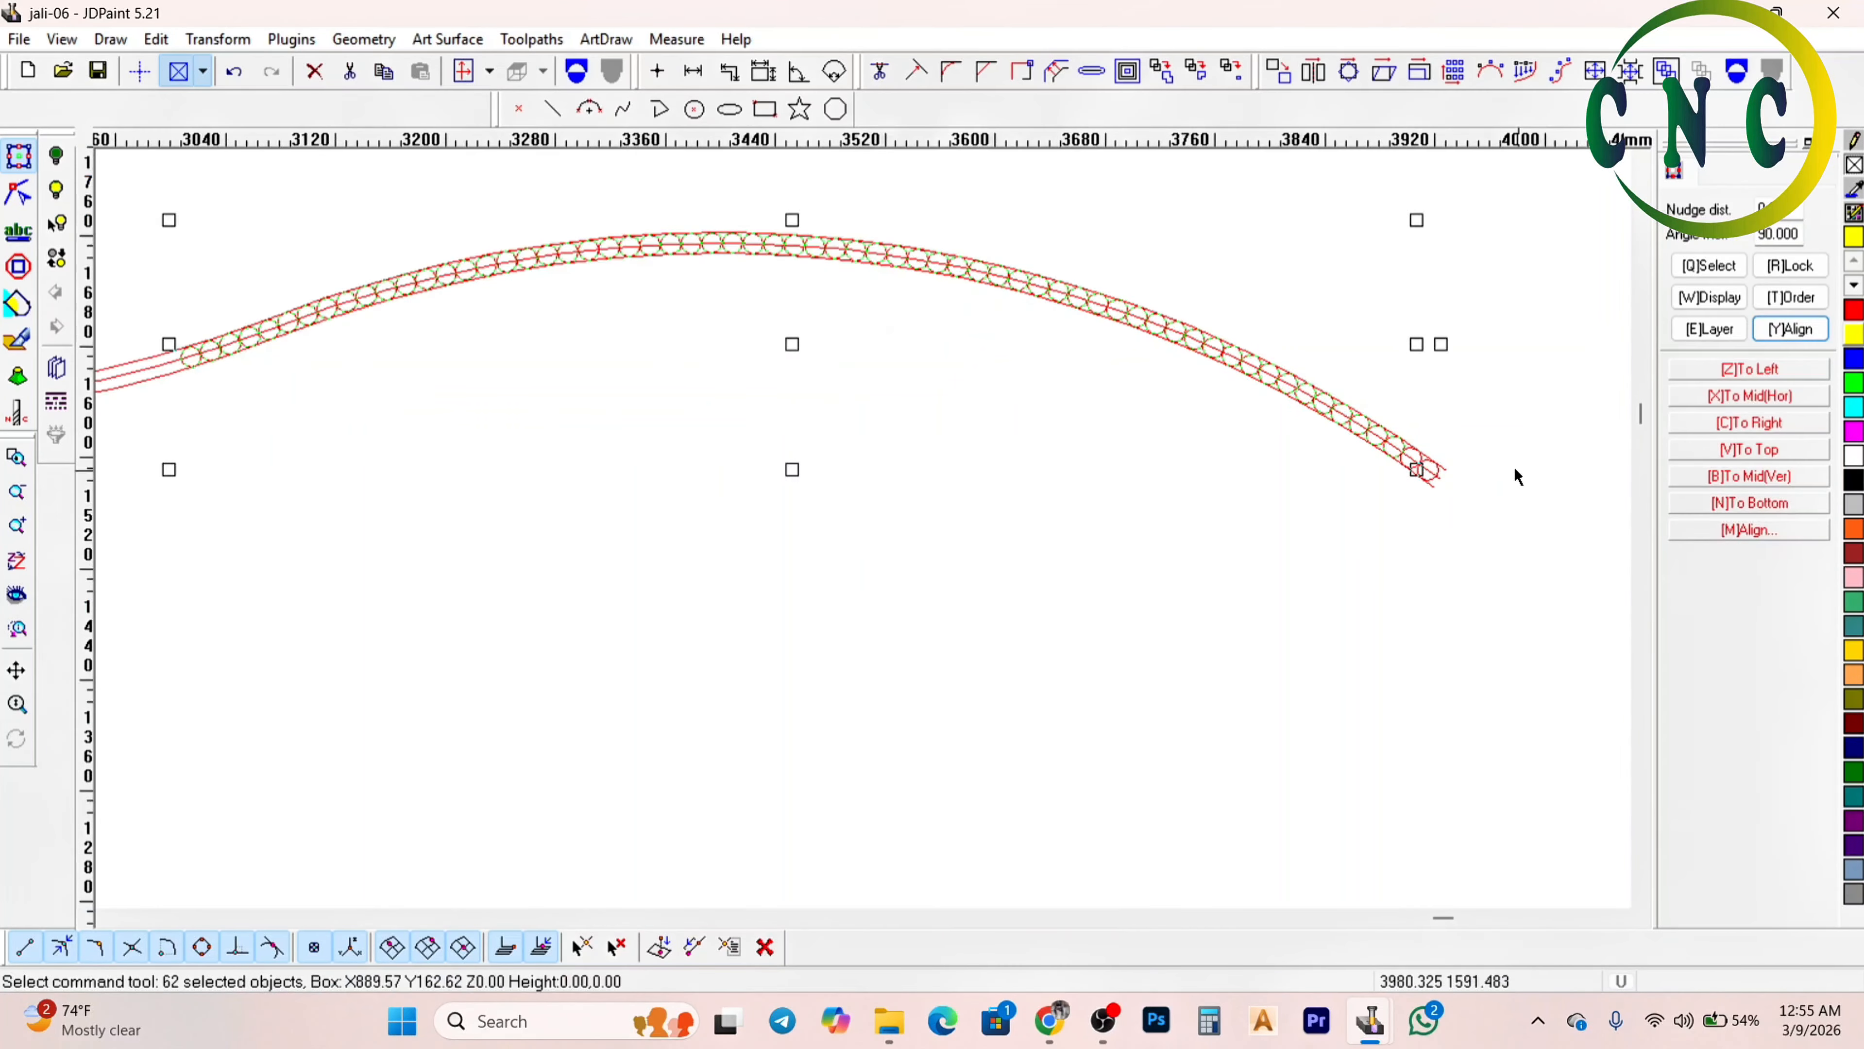
{"action": "key", "text": "Delete"}
{"action": "left_click", "coordinate": [1395, 510]}
{"action": "scroll", "coordinate": [1379, 418], "scroll_direction": "down", "scroll_amount": 1}
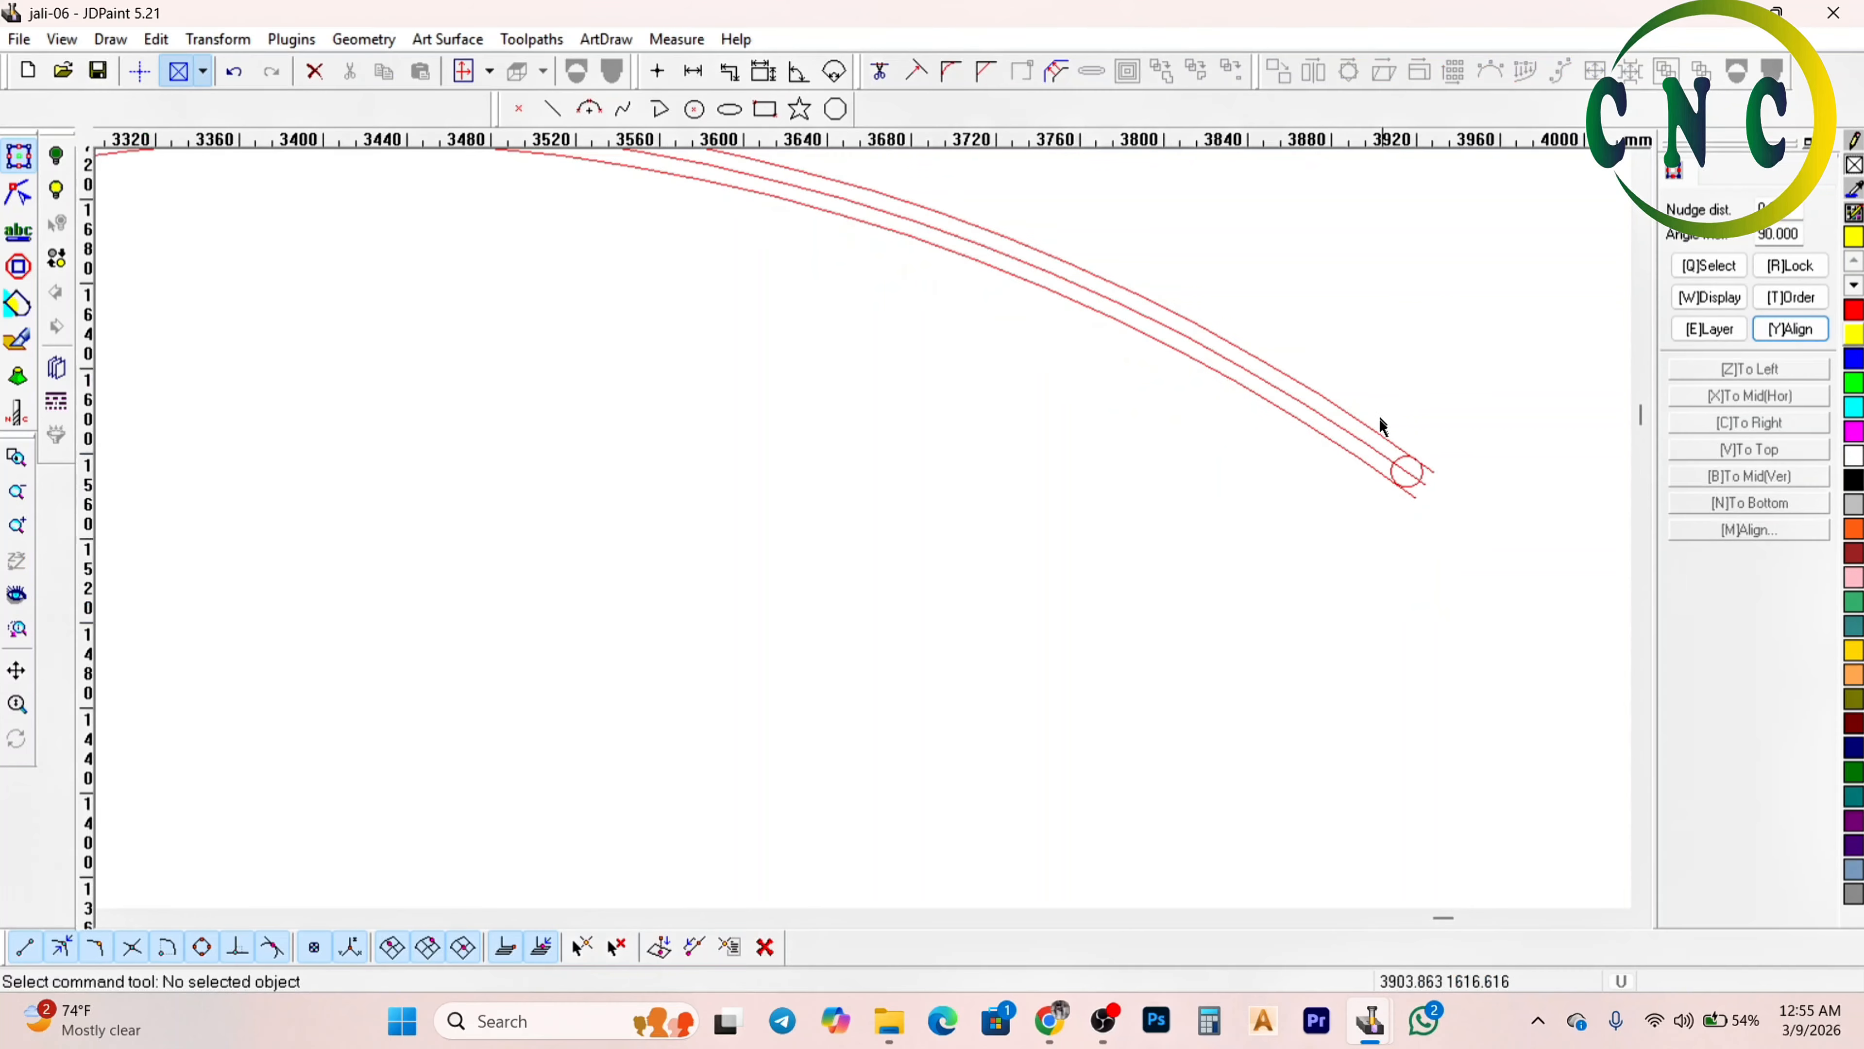
{"action": "scroll", "coordinate": [1431, 496], "scroll_direction": "down", "scroll_amount": 2}
{"action": "left_click_drag", "start_coordinate": [1407, 478], "coordinate": [1232, 627]}
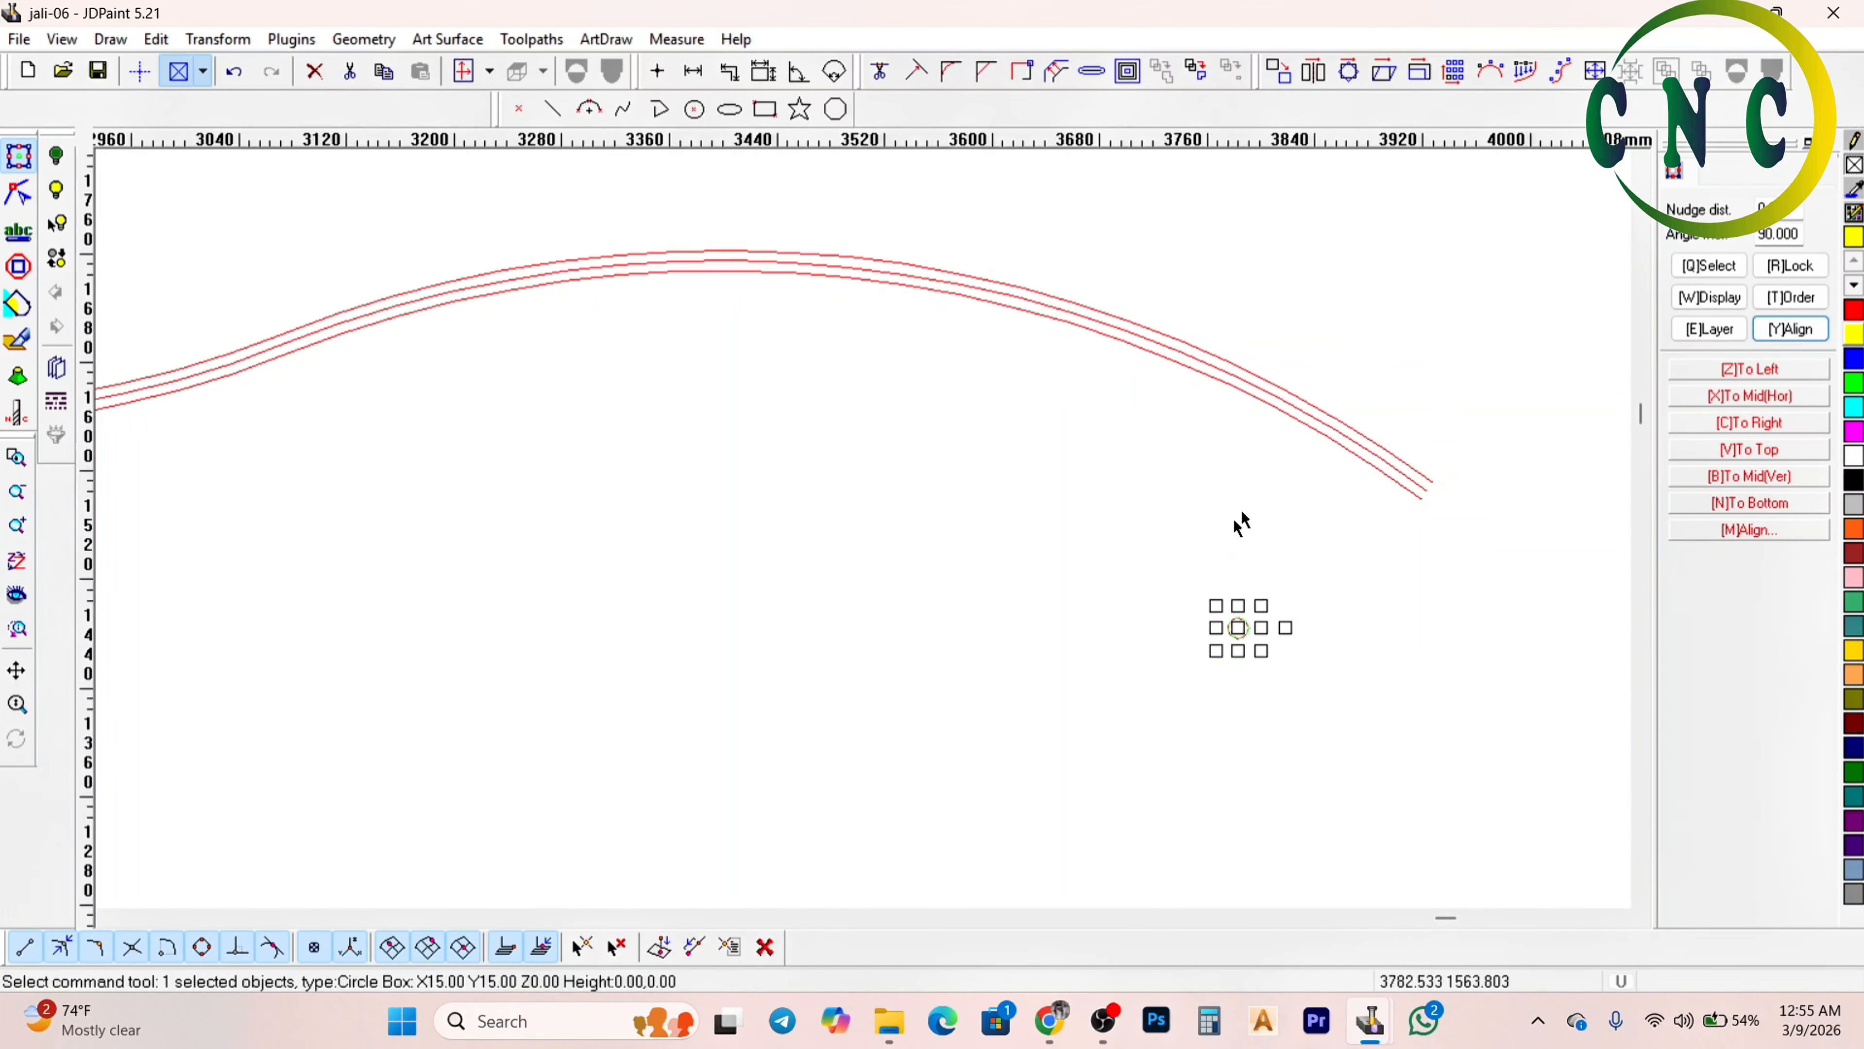
Copy the circle repeatedly leftwards with a 15 mm nudge distance, making a straight row of 104 touching circles about 1560 mm long
{"action": "scroll", "coordinate": [1239, 521], "scroll_direction": "down", "scroll_amount": 1}
{"action": "scroll", "coordinate": [1205, 597], "scroll_direction": "up", "scroll_amount": 2}
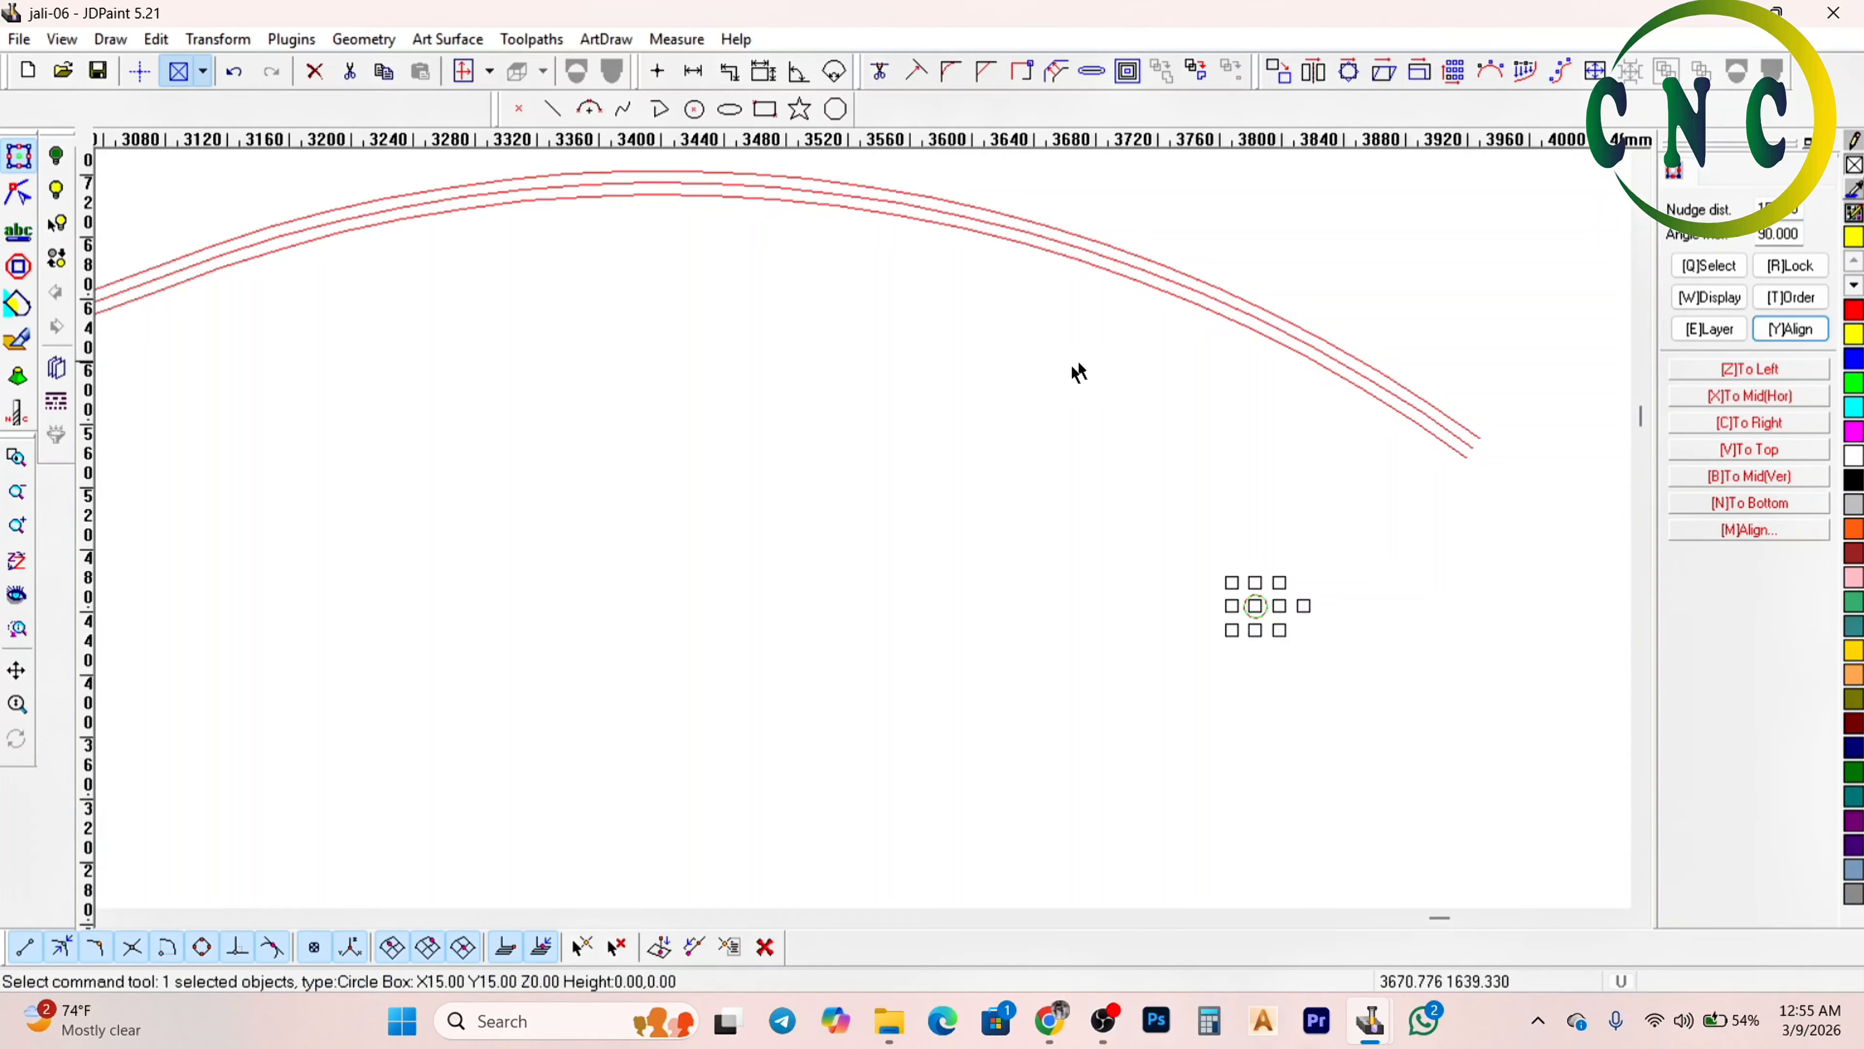
{"action": "key", "text": "ctrl+Left"}
{"action": "key", "text": "ctrl+Left"}
{"action": "key", "text": "ctrl+Left"}
{"action": "key", "text": "ctrl+Left"}
{"action": "key", "text": "ctrl+Left"}
{"action": "key", "text": "ctrl+Left"}
{"action": "key", "text": "ctrl+Left"}
{"action": "key", "text": "ctrl+Left"}
{"action": "key", "text": "ctrl+Left"}
{"action": "key", "text": "ctrl+Left"}
{"action": "key", "text": "ctrl+Left"}
{"action": "key", "text": "ctrl+Left"}
{"action": "key", "text": "ctrl+Left"}
{"action": "key", "text": "ctrl+Left"}
{"action": "key", "text": "ctrl+Left"}
{"action": "key", "text": "ctrl+Left"}
{"action": "key", "text": "ctrl+Left"}
{"action": "key", "text": "ctrl+Left"}
{"action": "key", "text": "ctrl+Left"}
{"action": "key", "text": "ctrl+Left"}
{"action": "scroll", "coordinate": [1556, 764], "scroll_direction": "down", "scroll_amount": 2}
{"action": "scroll", "coordinate": [1243, 596], "scroll_direction": "down", "scroll_amount": 1}
{"action": "key", "text": "ctrl+Left"}
{"action": "key", "text": "ctrl+Left"}
{"action": "key", "text": "ctrl+Left"}
{"action": "key", "text": "ctrl+Left"}
{"action": "key", "text": "ctrl+Left"}
{"action": "key", "text": "ctrl+Left"}
{"action": "key", "text": "ctrl+Left"}
{"action": "key", "text": "ctrl+Left"}
{"action": "key", "text": "ctrl+Left"}
{"action": "key", "text": "ctrl+Left"}
{"action": "key", "text": "ctrl+Left"}
{"action": "key", "text": "ctrl+Left"}
{"action": "key", "text": "ctrl+Left"}
{"action": "key", "text": "ctrl+Left"}
{"action": "key", "text": "ctrl+Left"}
{"action": "key", "text": "ctrl+Left"}
{"action": "key", "text": "ctrl+Left"}
{"action": "key", "text": "ctrl+Left"}
{"action": "key", "text": "ctrl+Left"}
{"action": "key", "text": "ctrl+Left"}
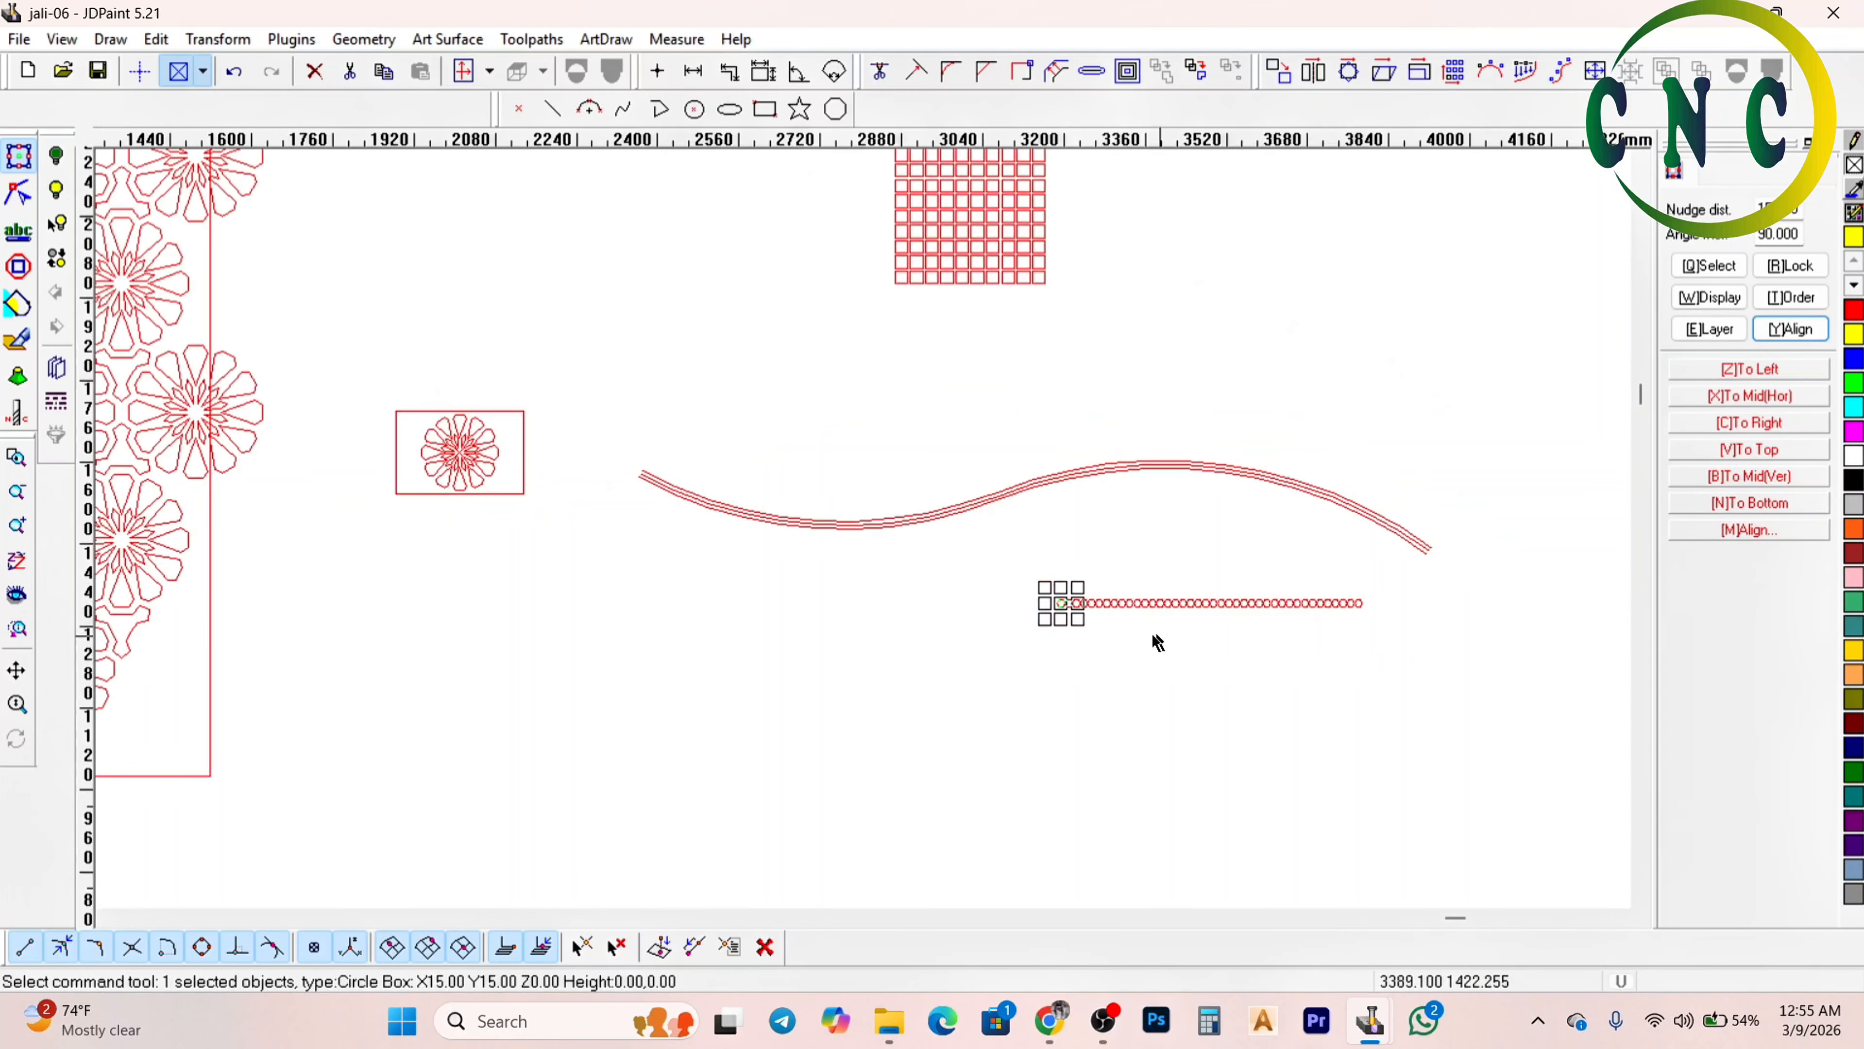
{"action": "key", "text": "ctrl+Left"}
{"action": "key", "text": "ctrl+Left"}
{"action": "key", "text": "ctrl+Left"}
{"action": "key", "text": "ctrl+Left"}
{"action": "key", "text": "ctrl+Left"}
{"action": "key", "text": "ctrl+Left"}
{"action": "key", "text": "ctrl+Left"}
{"action": "key", "text": "ctrl+Left"}
{"action": "key", "text": "ctrl+Left"}
{"action": "key", "text": "ctrl+Left"}
{"action": "key", "text": "ctrl+Left"}
{"action": "key", "text": "ctrl+Left"}
{"action": "key", "text": "ctrl+Left"}
{"action": "key", "text": "ctrl+Left"}
{"action": "key", "text": "ctrl+Left"}
{"action": "key", "text": "ctrl+Left"}
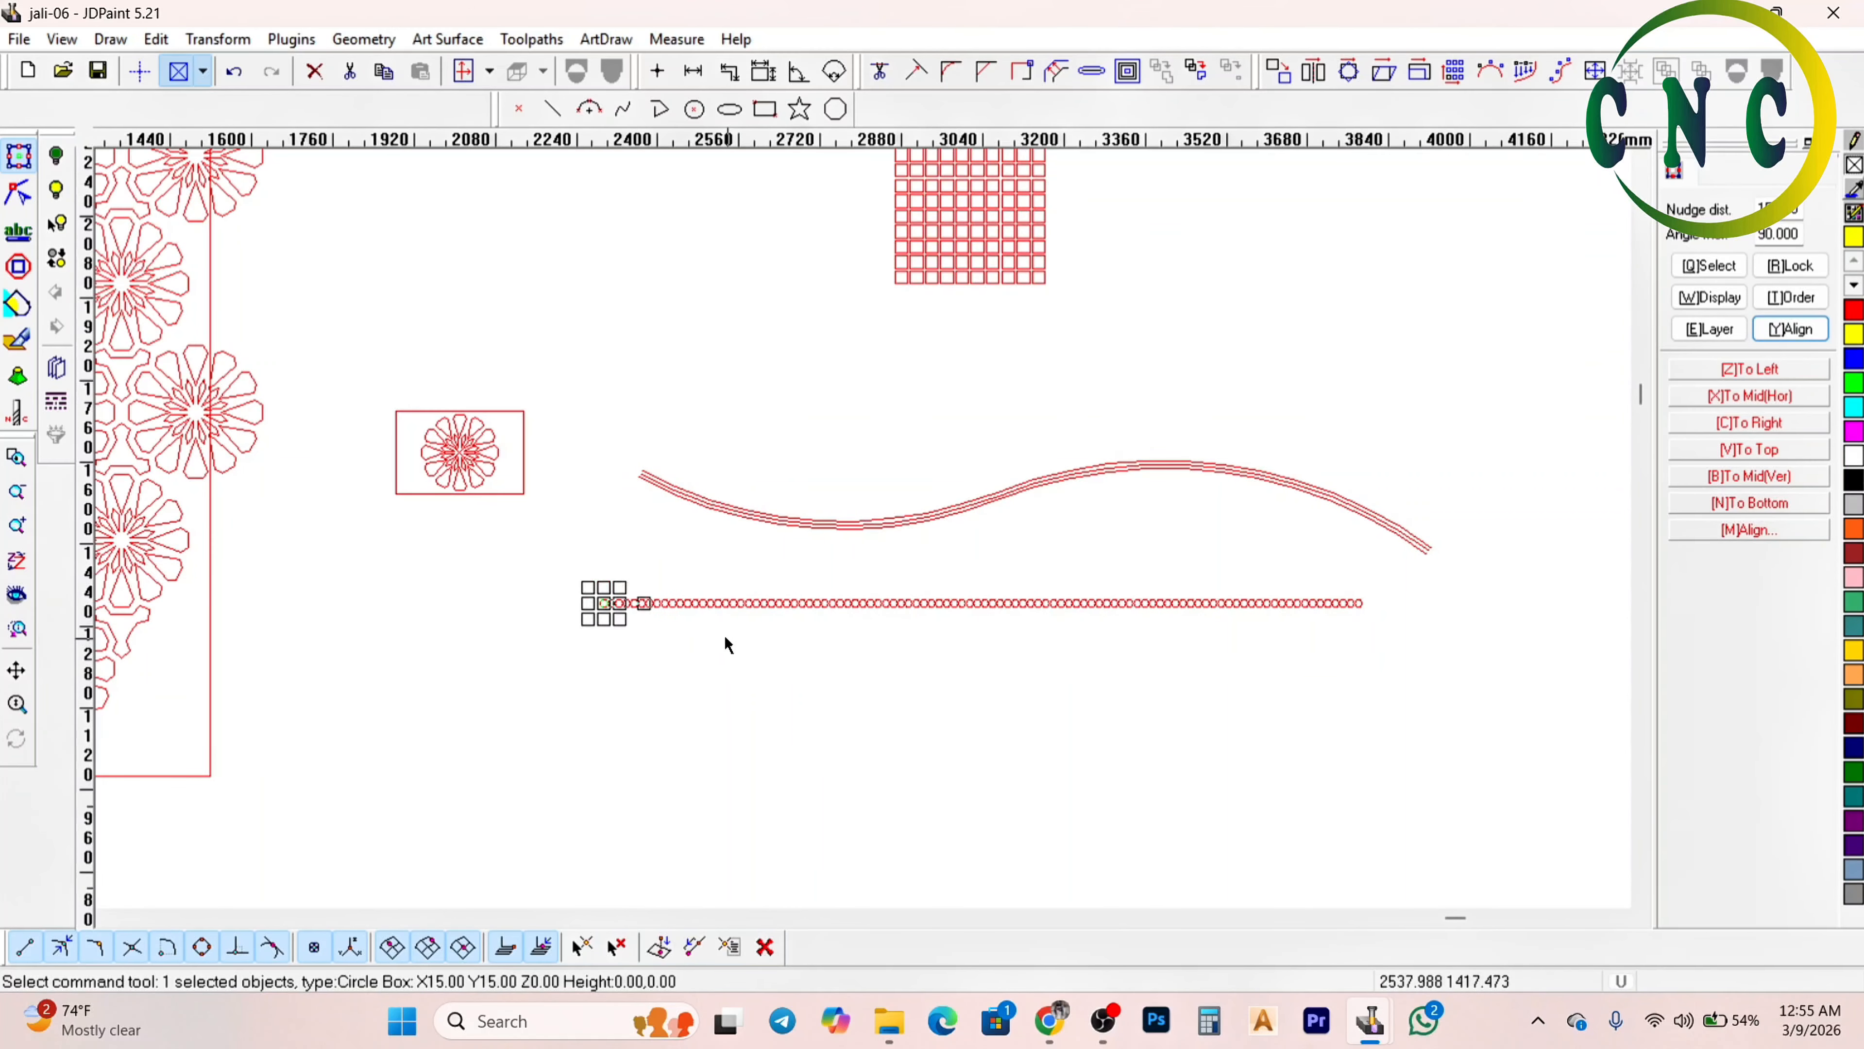
Array the whole circle row on the band's lower edge curve, aligned To Bottom and To Left in On Curve mode
{"action": "left_click_drag", "start_coordinate": [481, 581], "coordinate": [1398, 806]}
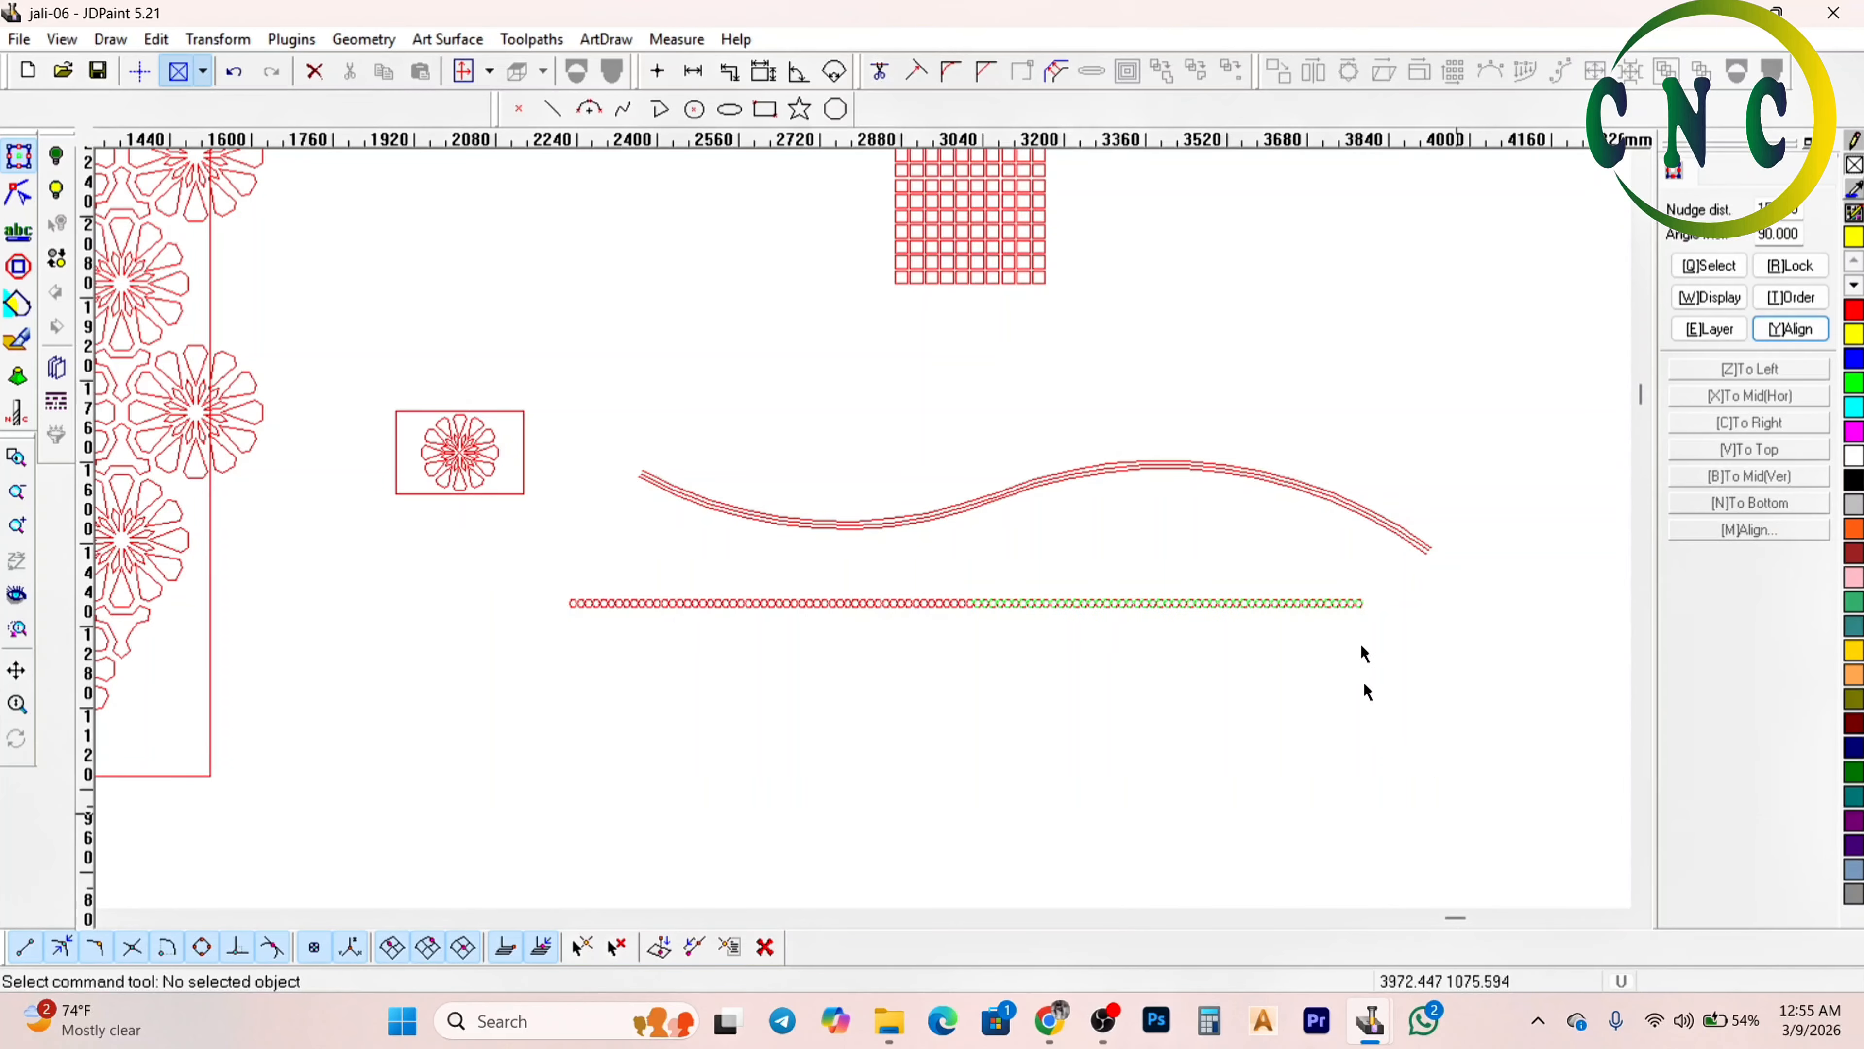
{"action": "left_click", "coordinate": [1563, 71]}
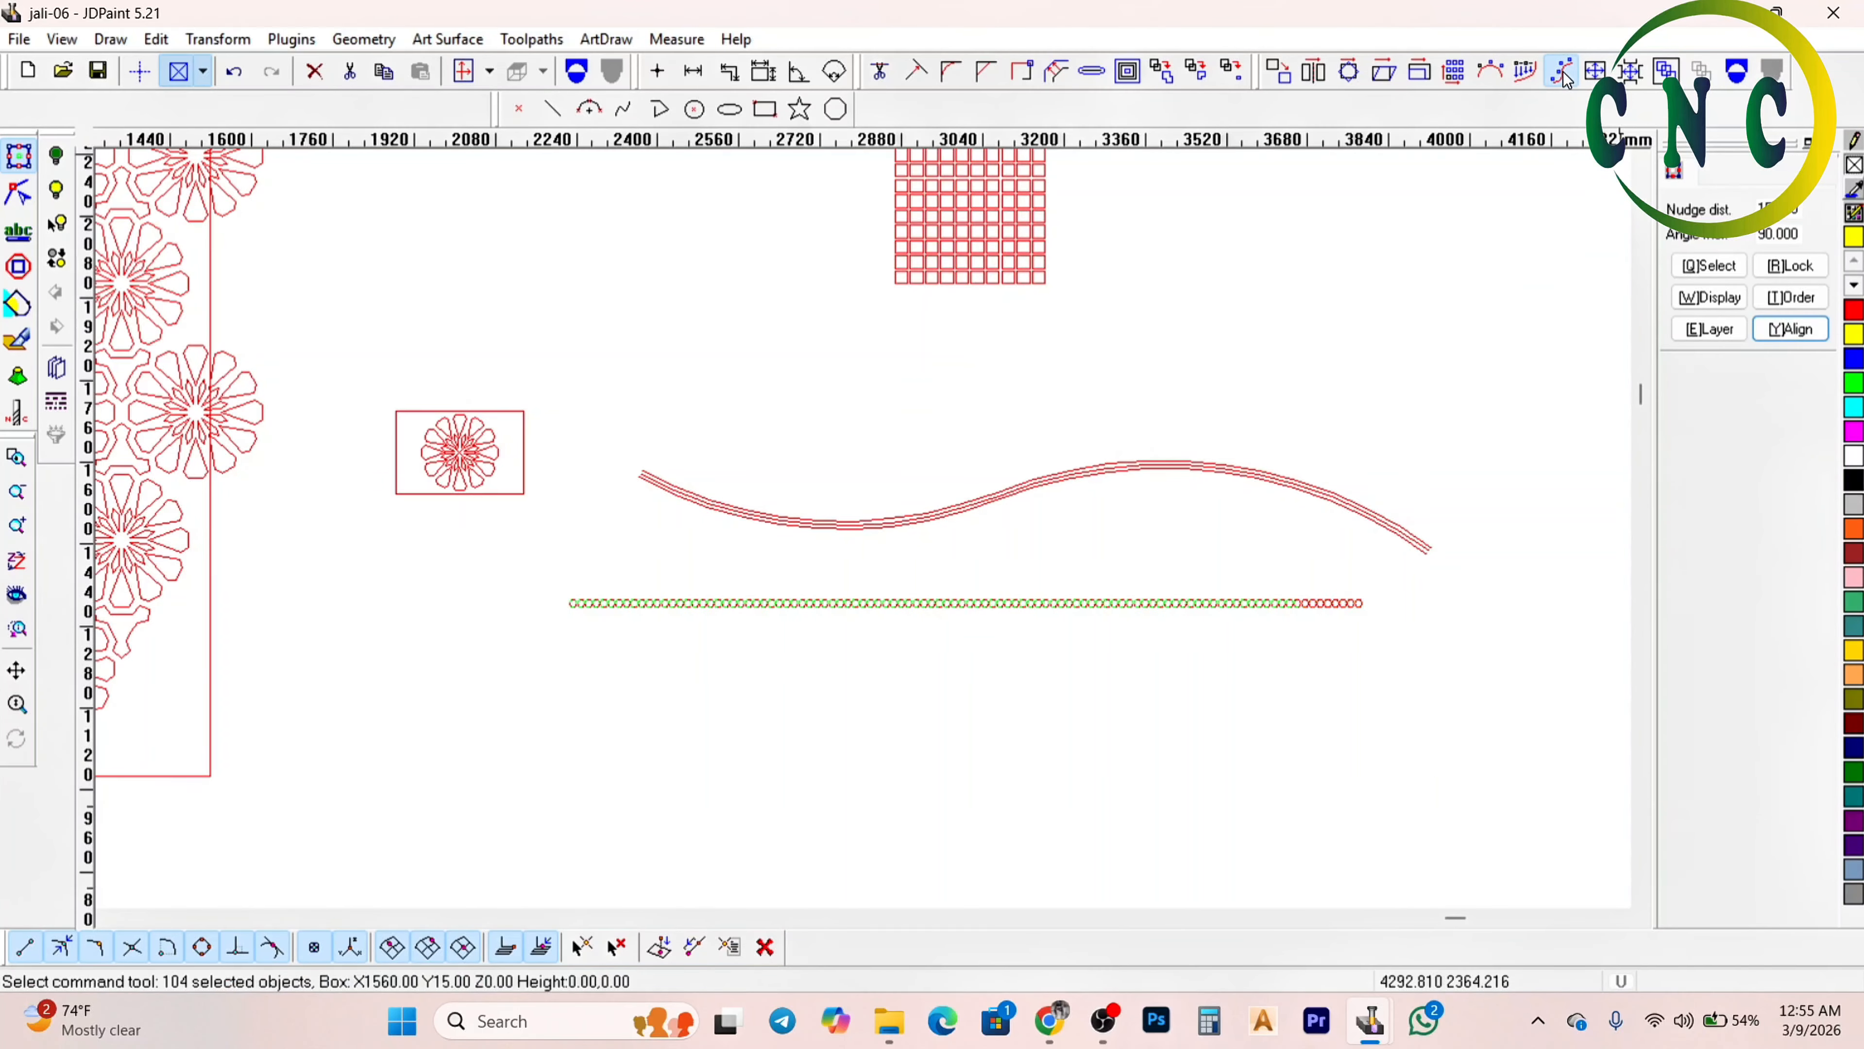
{"action": "scroll", "coordinate": [1140, 457], "scroll_direction": "up", "scroll_amount": 3}
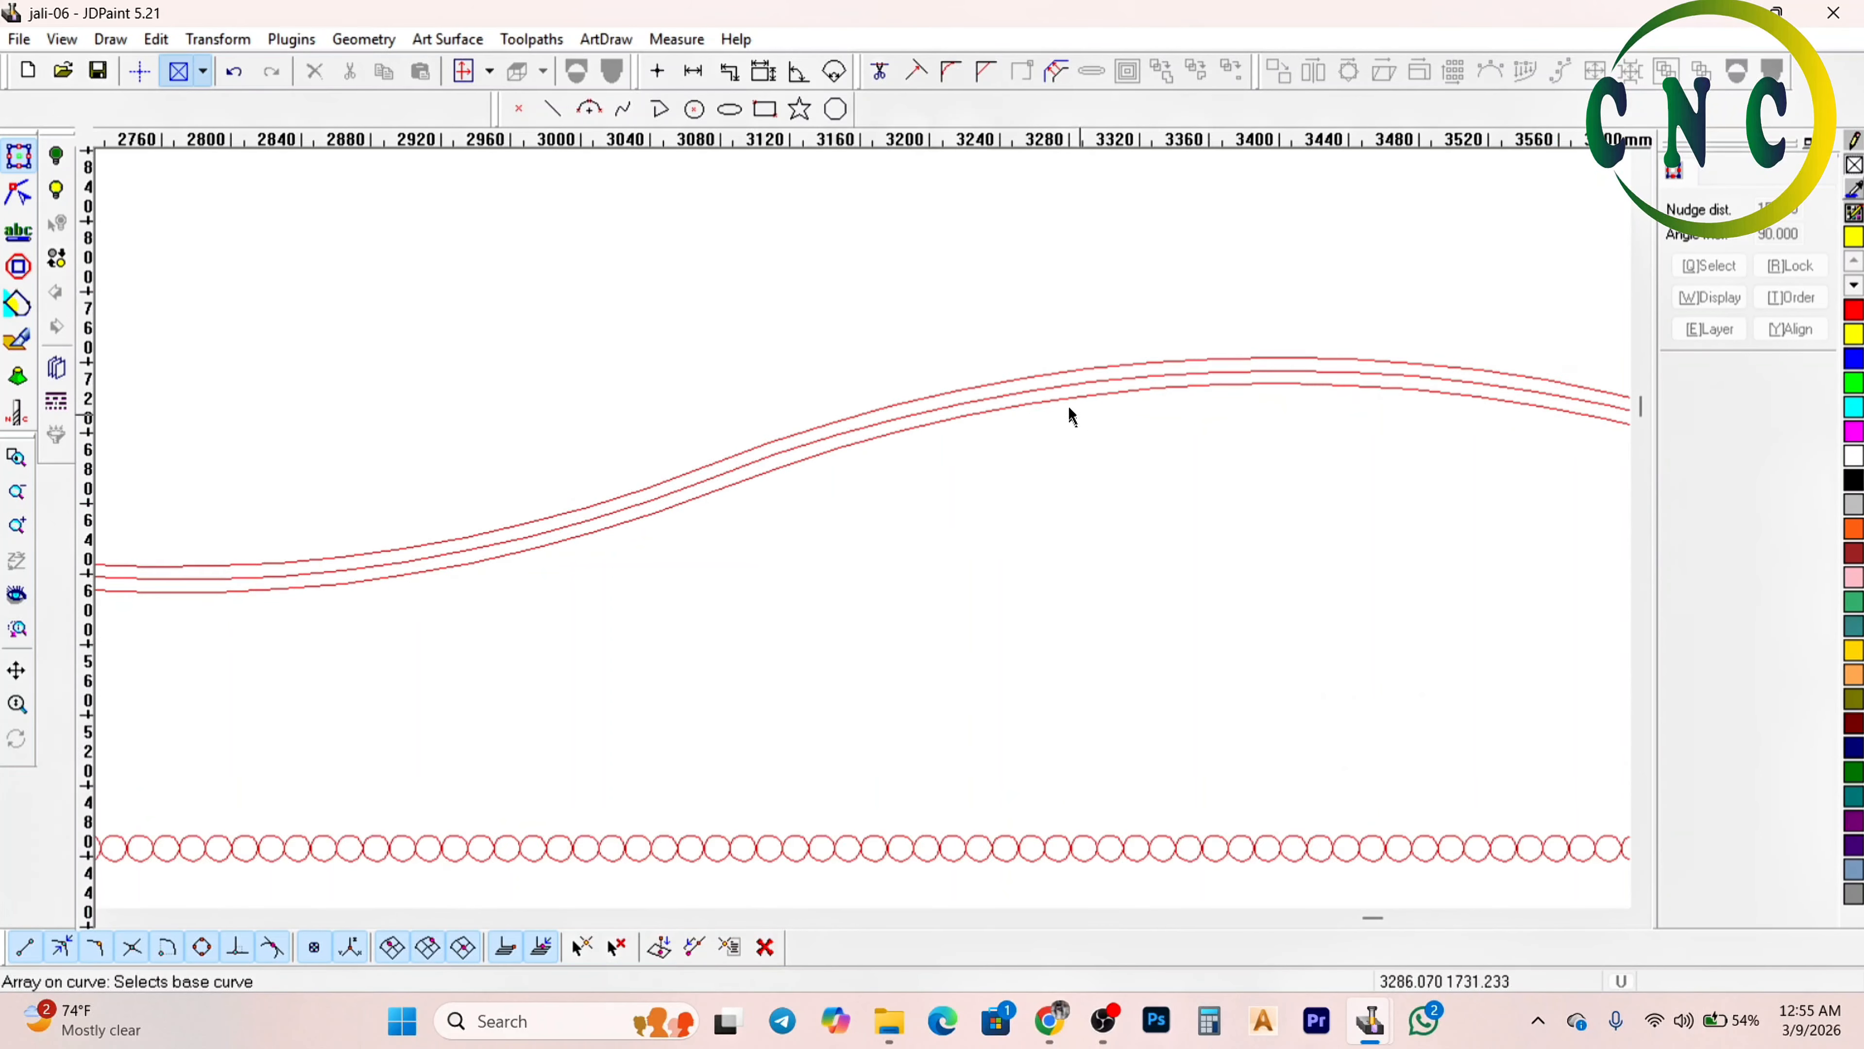
{"action": "scroll", "coordinate": [1298, 408], "scroll_direction": "down", "scroll_amount": 2}
{"action": "scroll", "coordinate": [1279, 409], "scroll_direction": "up", "scroll_amount": 2}
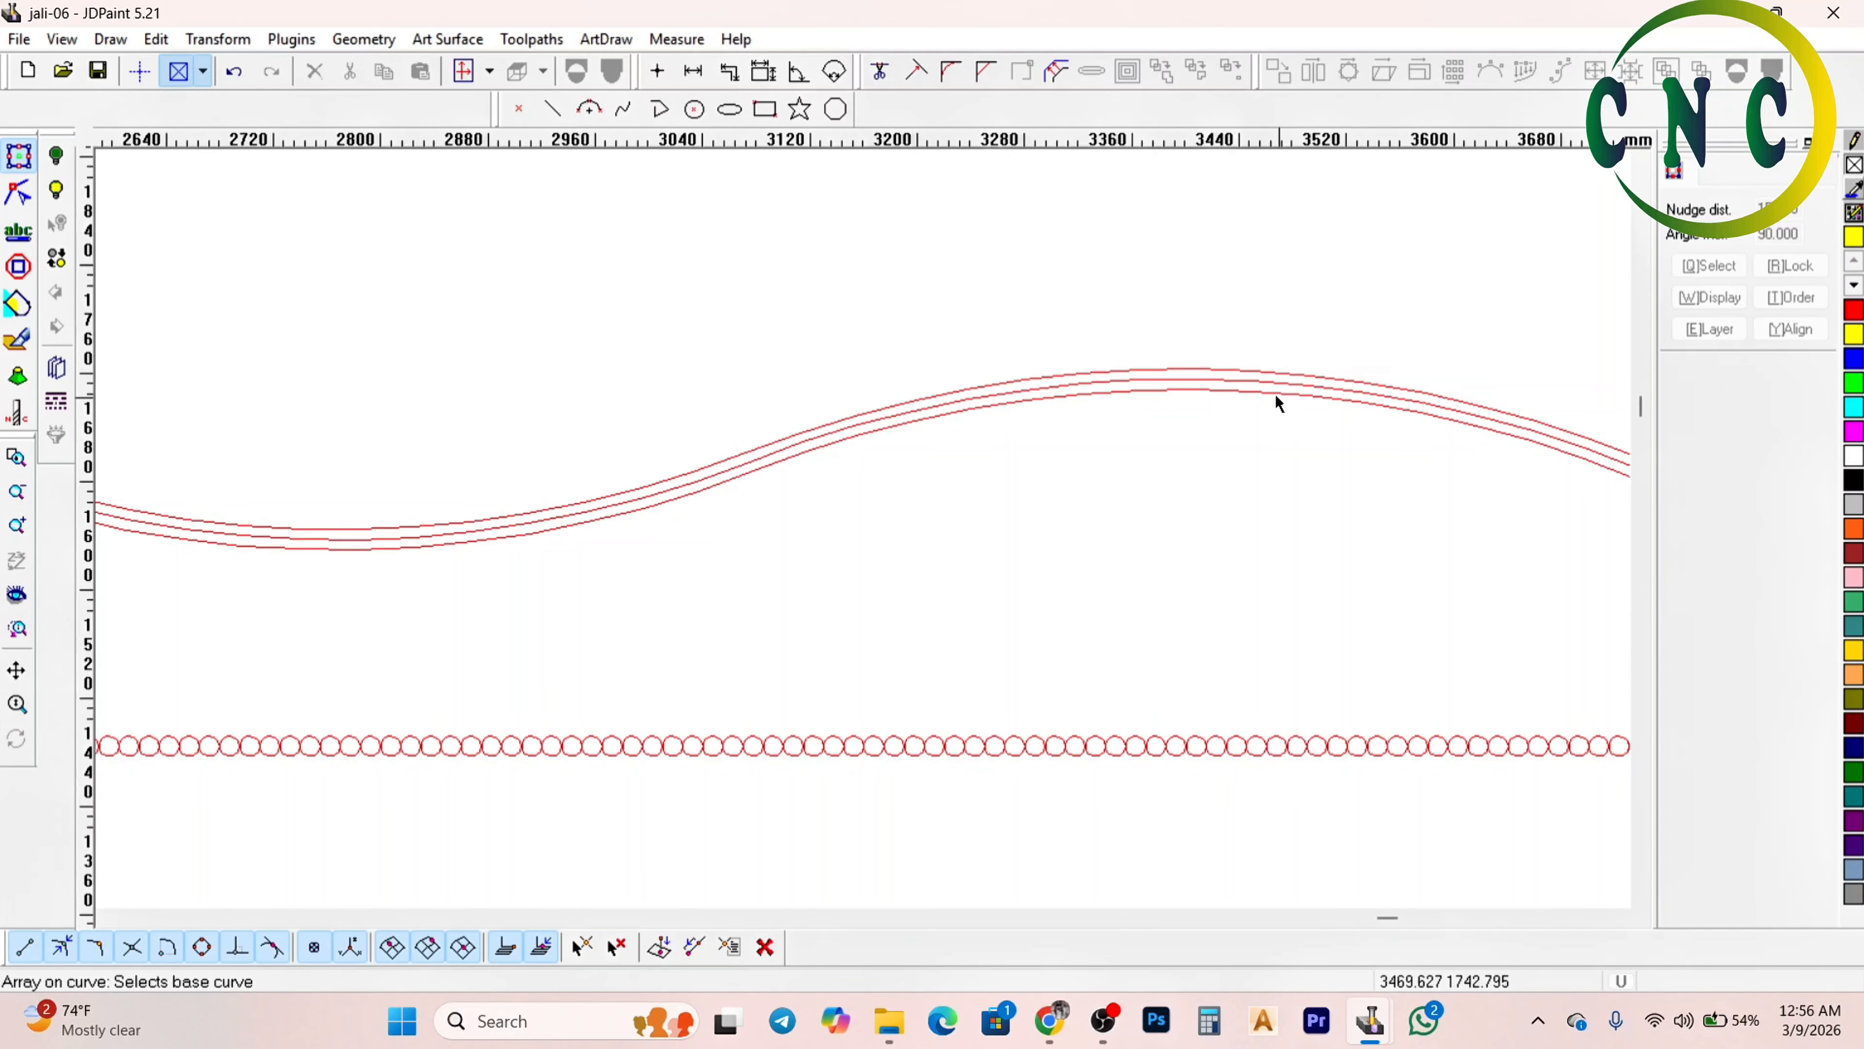
{"action": "left_click", "coordinate": [1276, 393]}
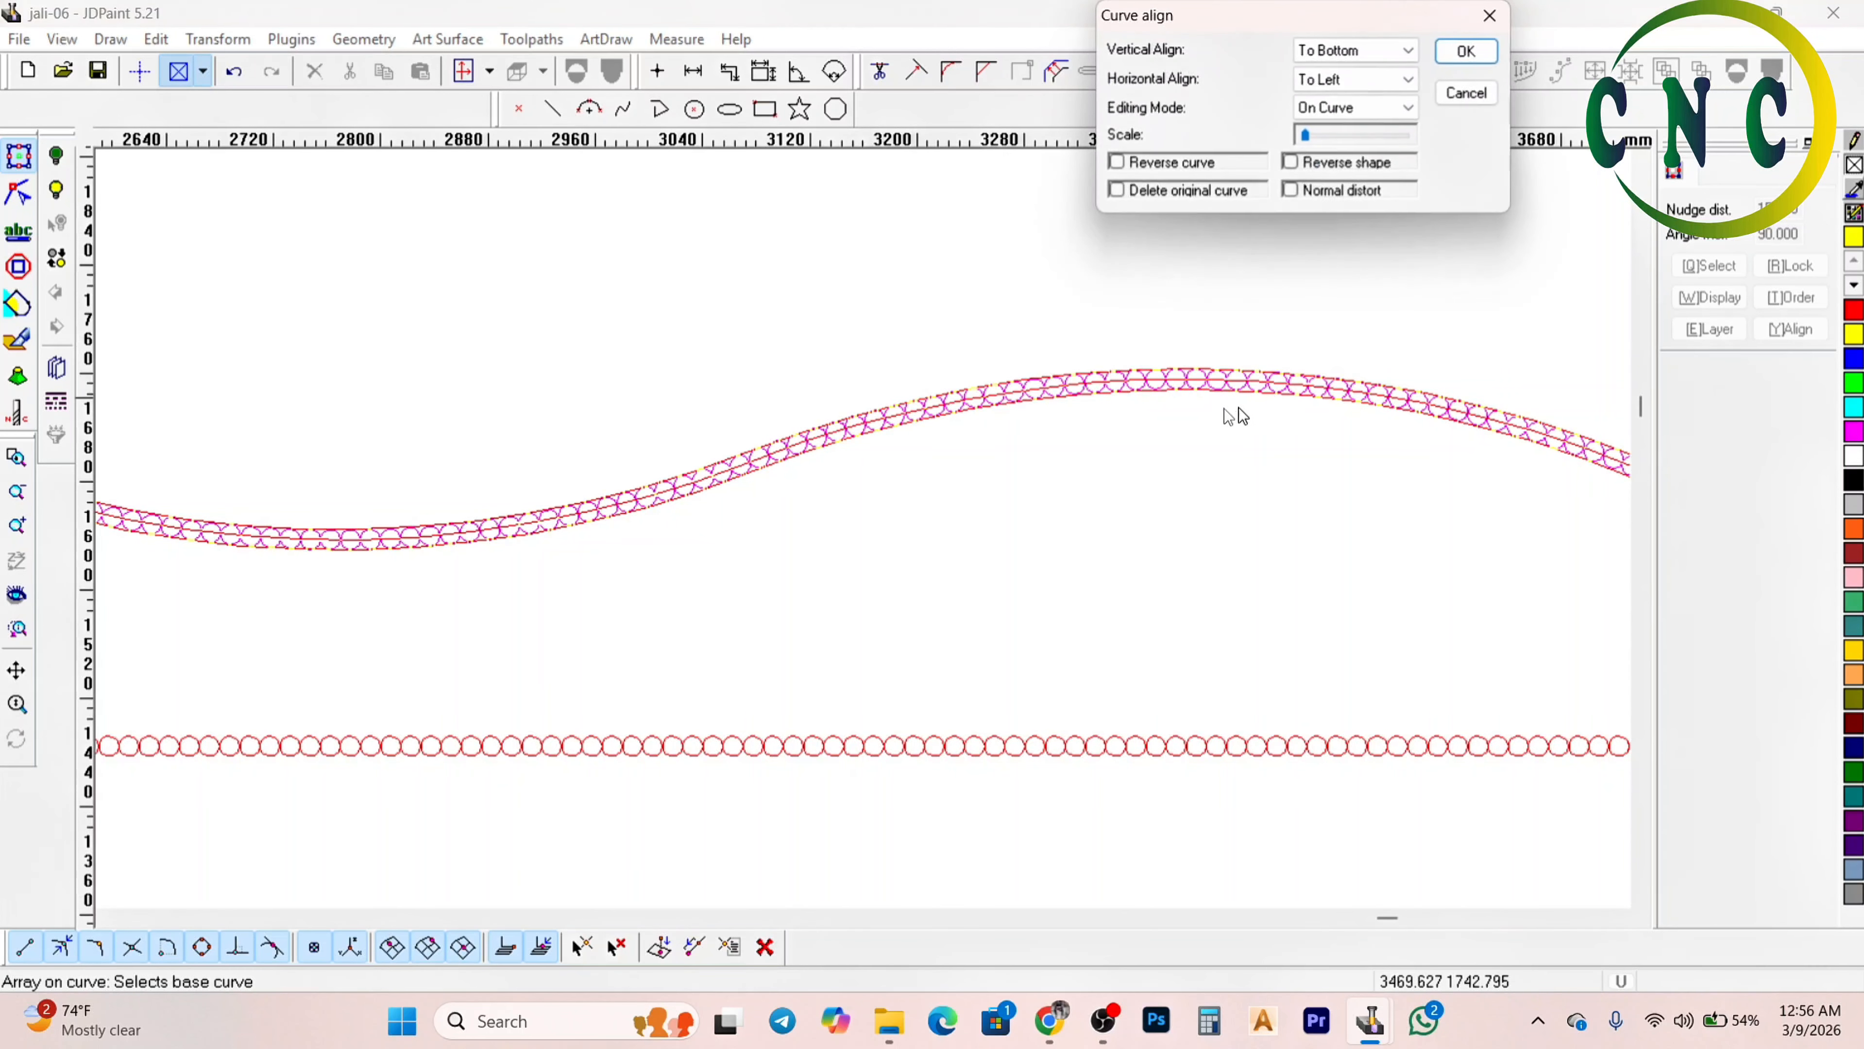
{"action": "left_click", "coordinate": [1466, 52]}
Delete the band's centre curve running through the circles, and check how the circles fit between the two edge curves
{"action": "scroll", "coordinate": [1245, 373], "scroll_direction": "up", "scroll_amount": 3}
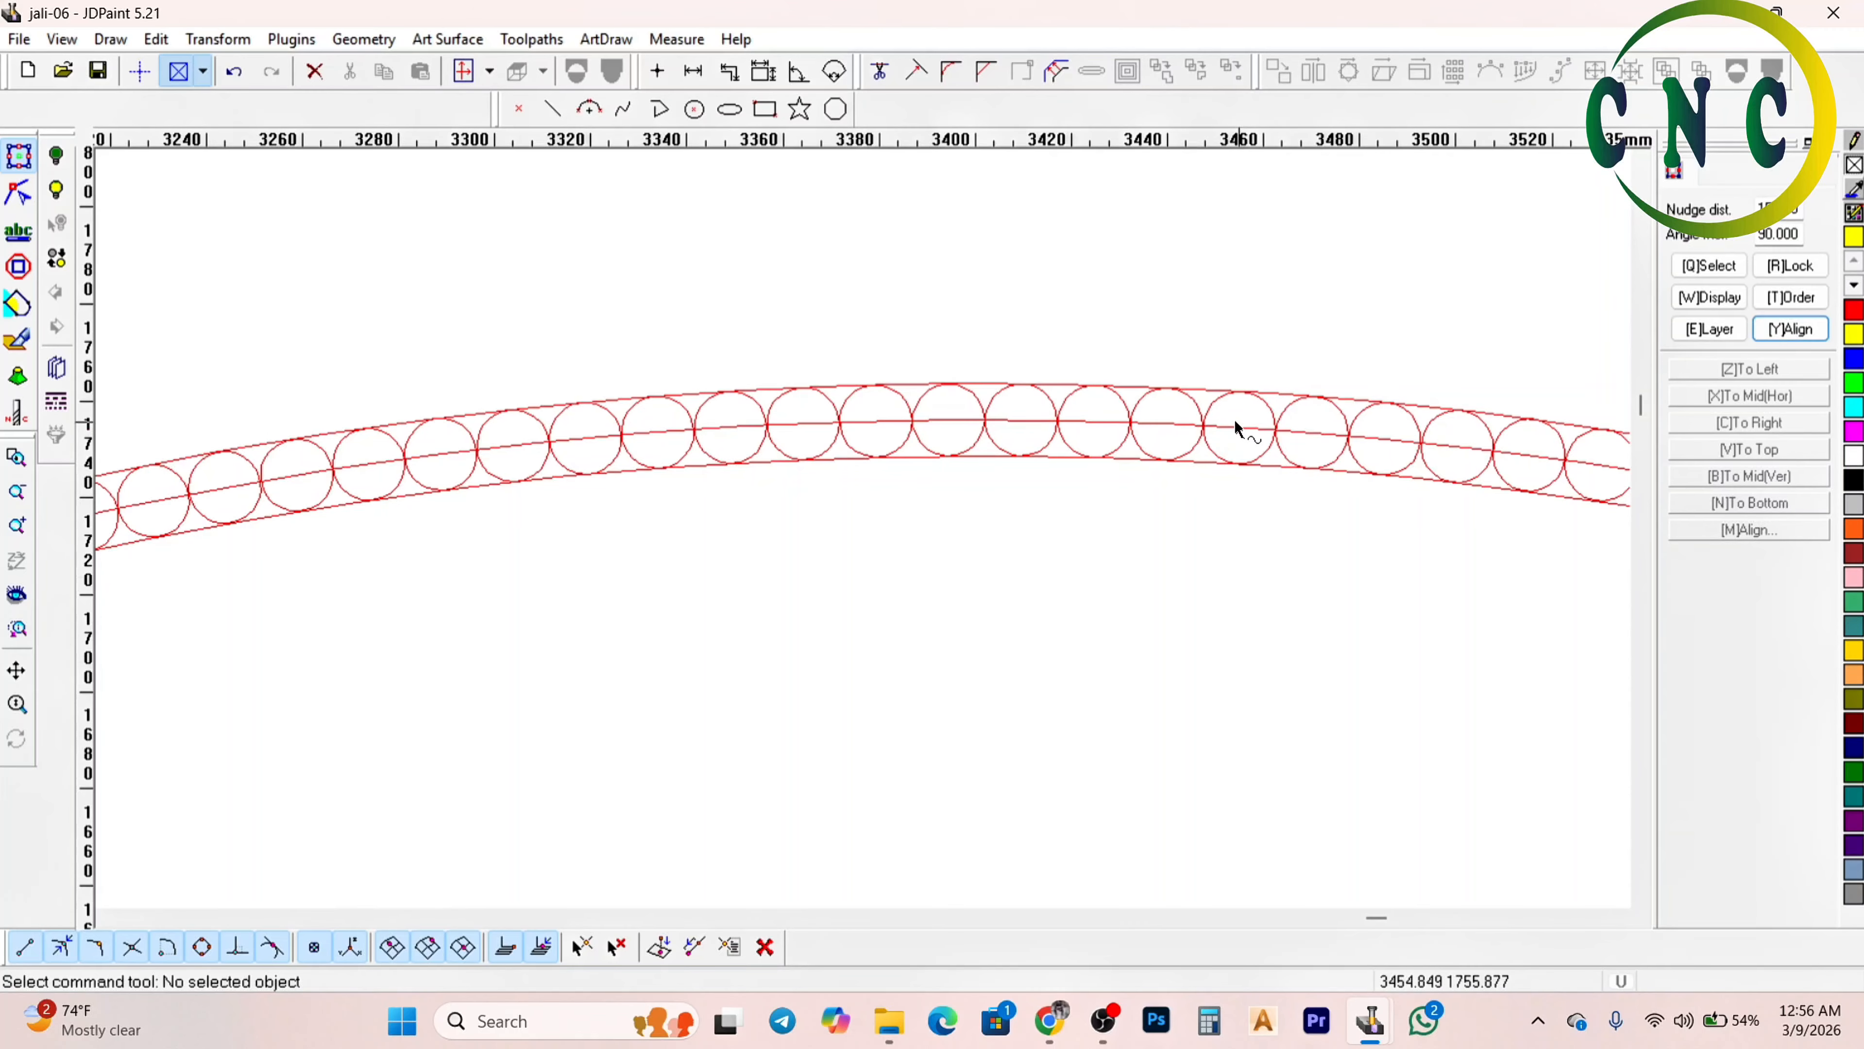
{"action": "left_click", "coordinate": [1230, 424]}
{"action": "scroll", "coordinate": [1229, 422], "scroll_direction": "down", "scroll_amount": 5}
{"action": "key", "text": "Escape"}
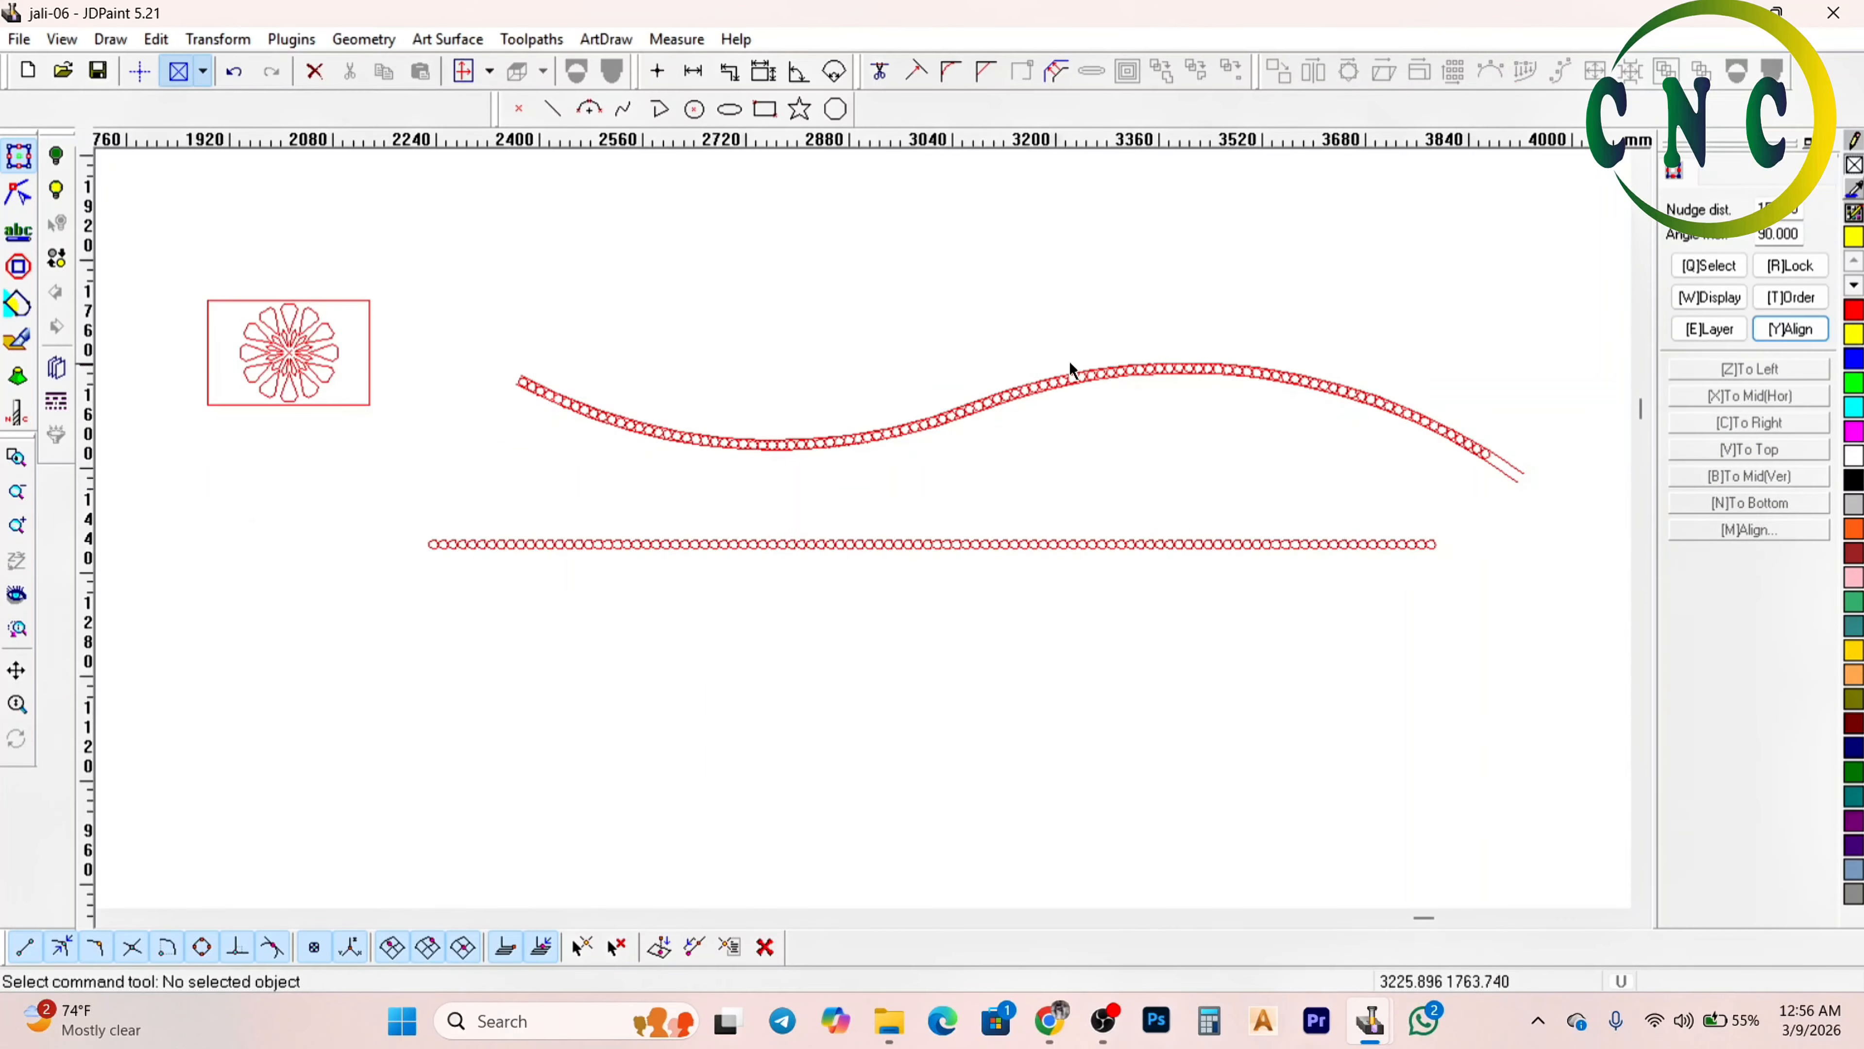
{"action": "scroll", "coordinate": [773, 433], "scroll_direction": "up", "scroll_amount": 2}
{"action": "scroll", "coordinate": [697, 432], "scroll_direction": "up", "scroll_amount": 4}
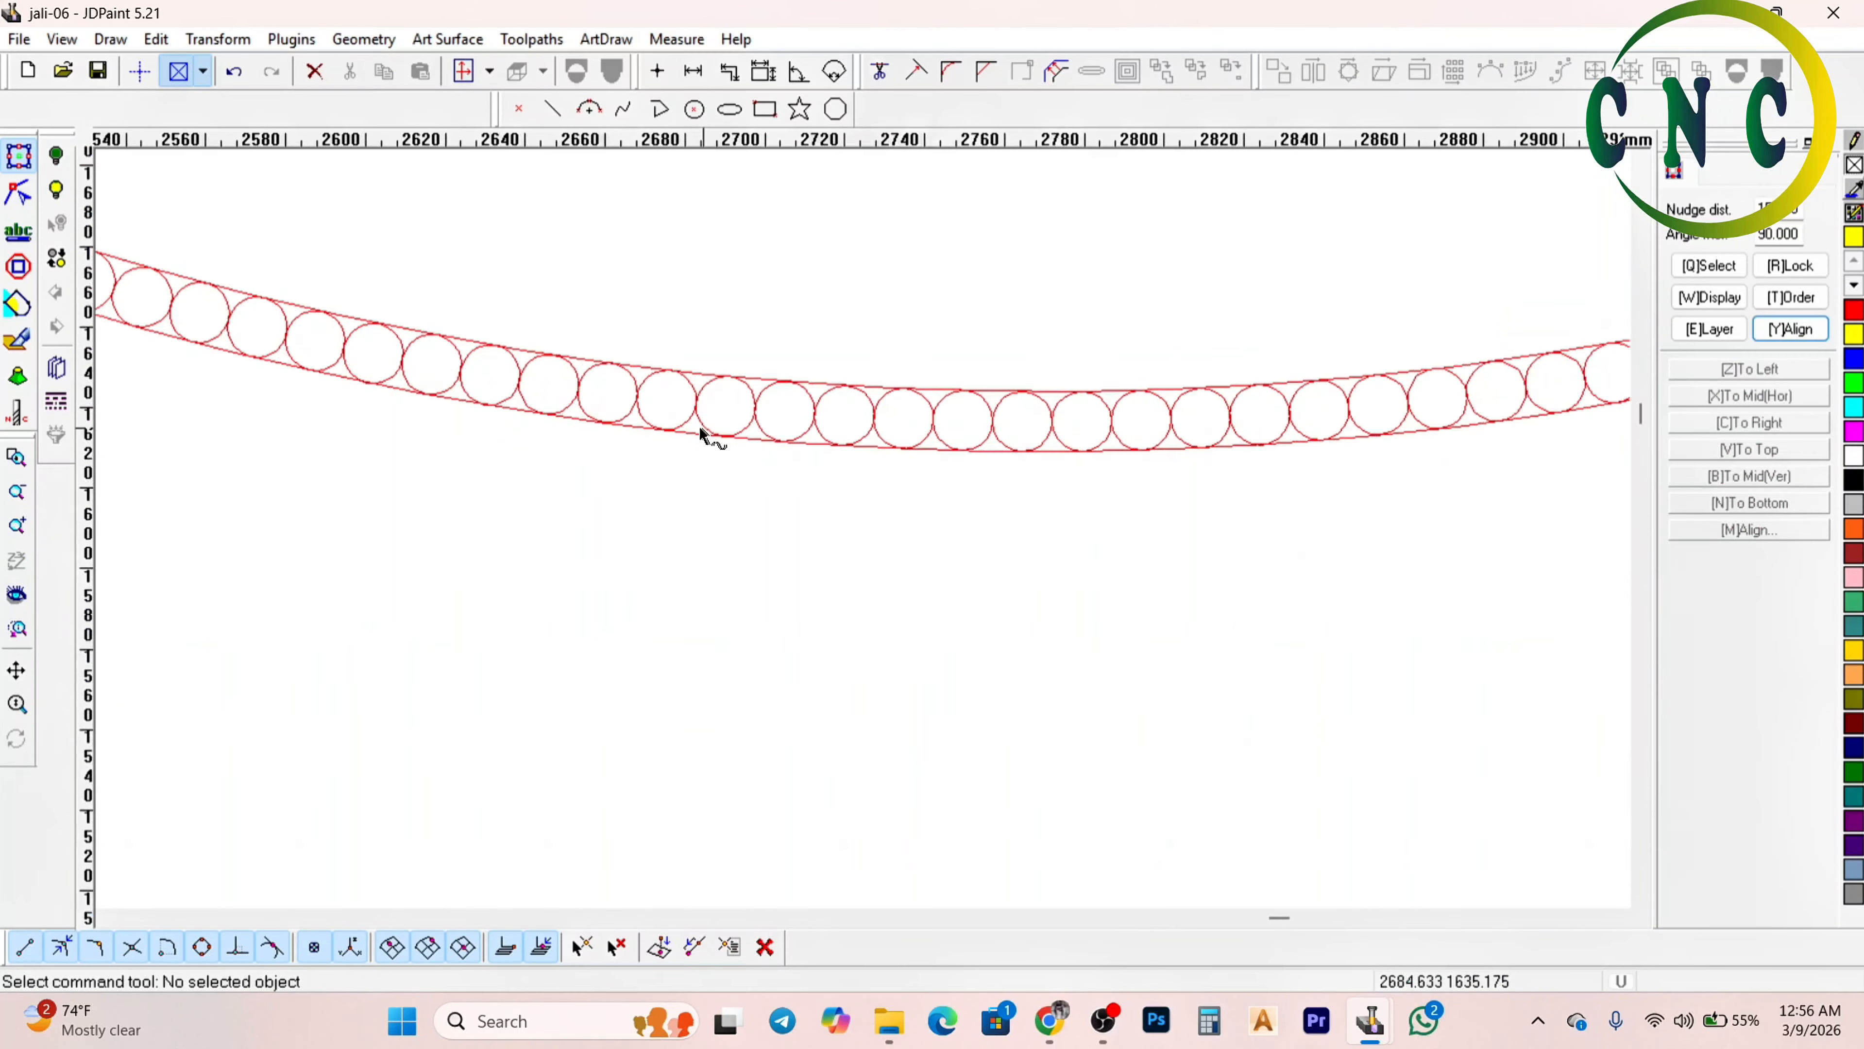
Examine how the circles follow the wavy band along its full length, compared with the straight circle row below
{"action": "scroll", "coordinate": [689, 437], "scroll_direction": "down", "scroll_amount": 4}
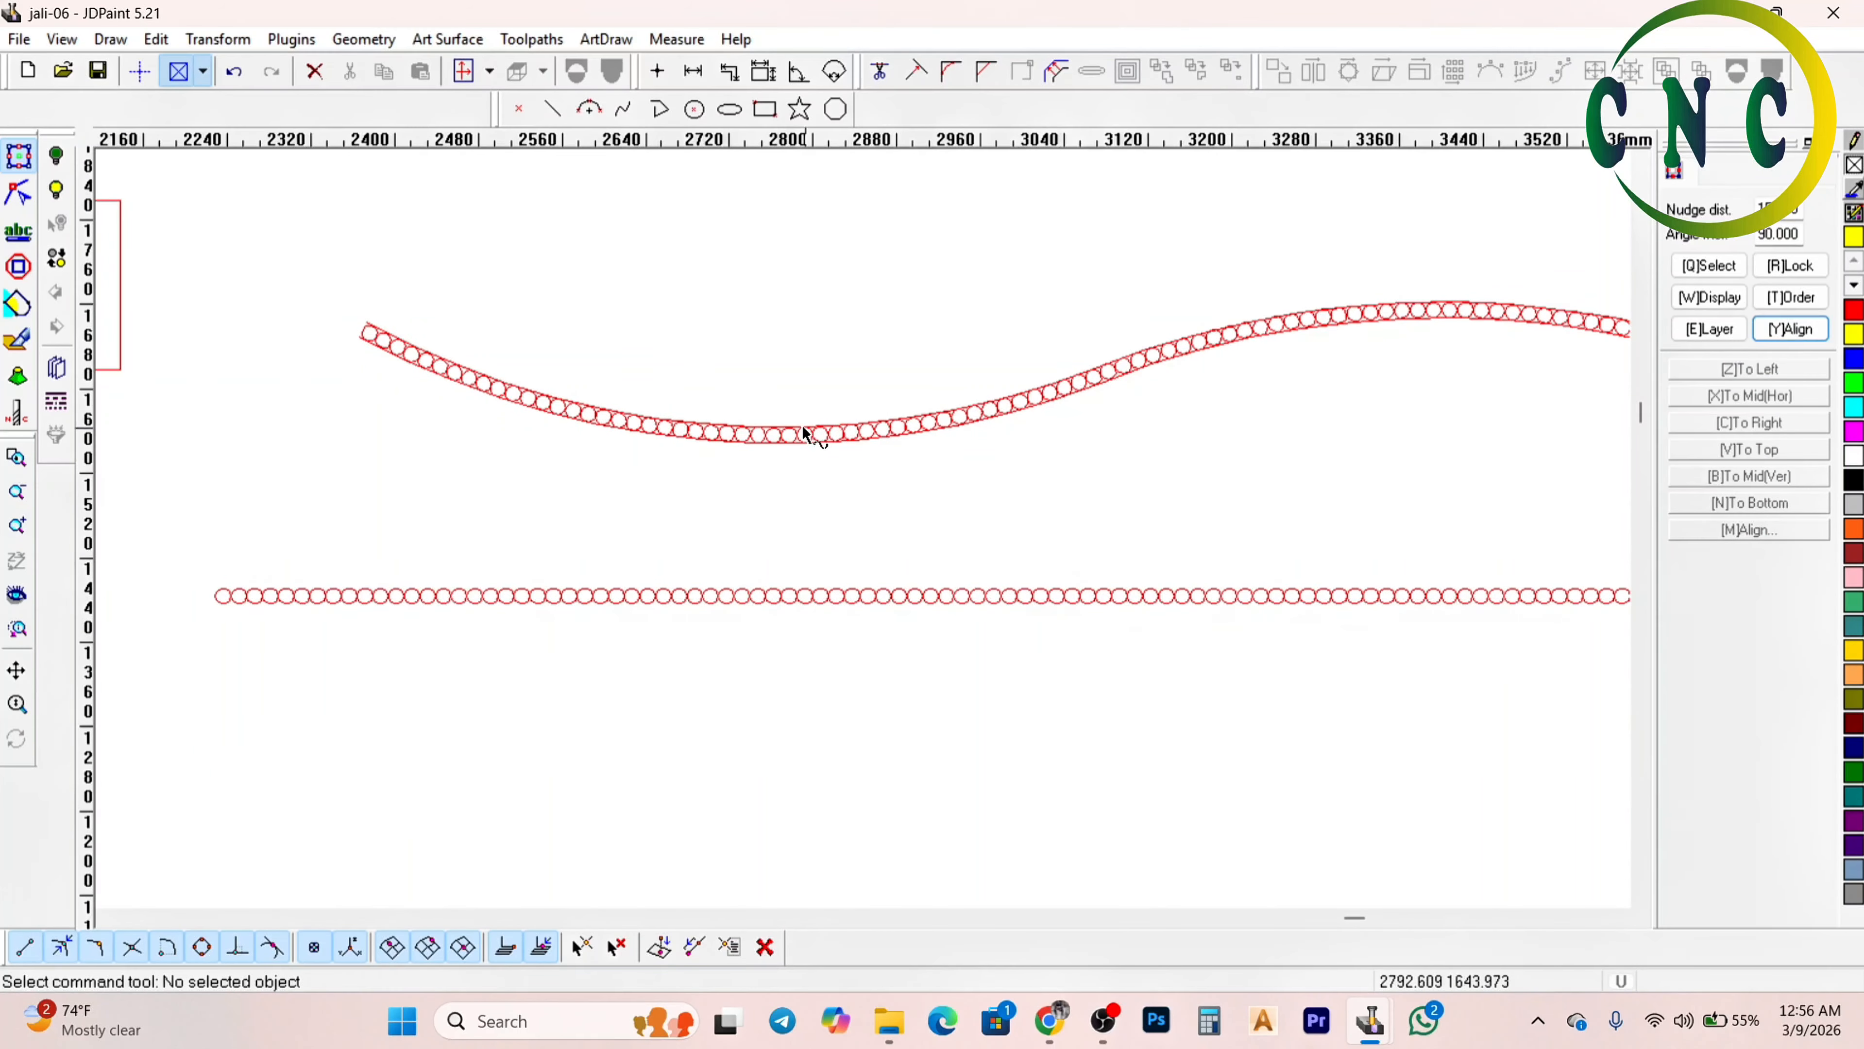
{"action": "scroll", "coordinate": [929, 406], "scroll_direction": "up", "scroll_amount": 1}
{"action": "scroll", "coordinate": [929, 407], "scroll_direction": "up", "scroll_amount": 3}
{"action": "scroll", "coordinate": [918, 367], "scroll_direction": "down", "scroll_amount": 6}
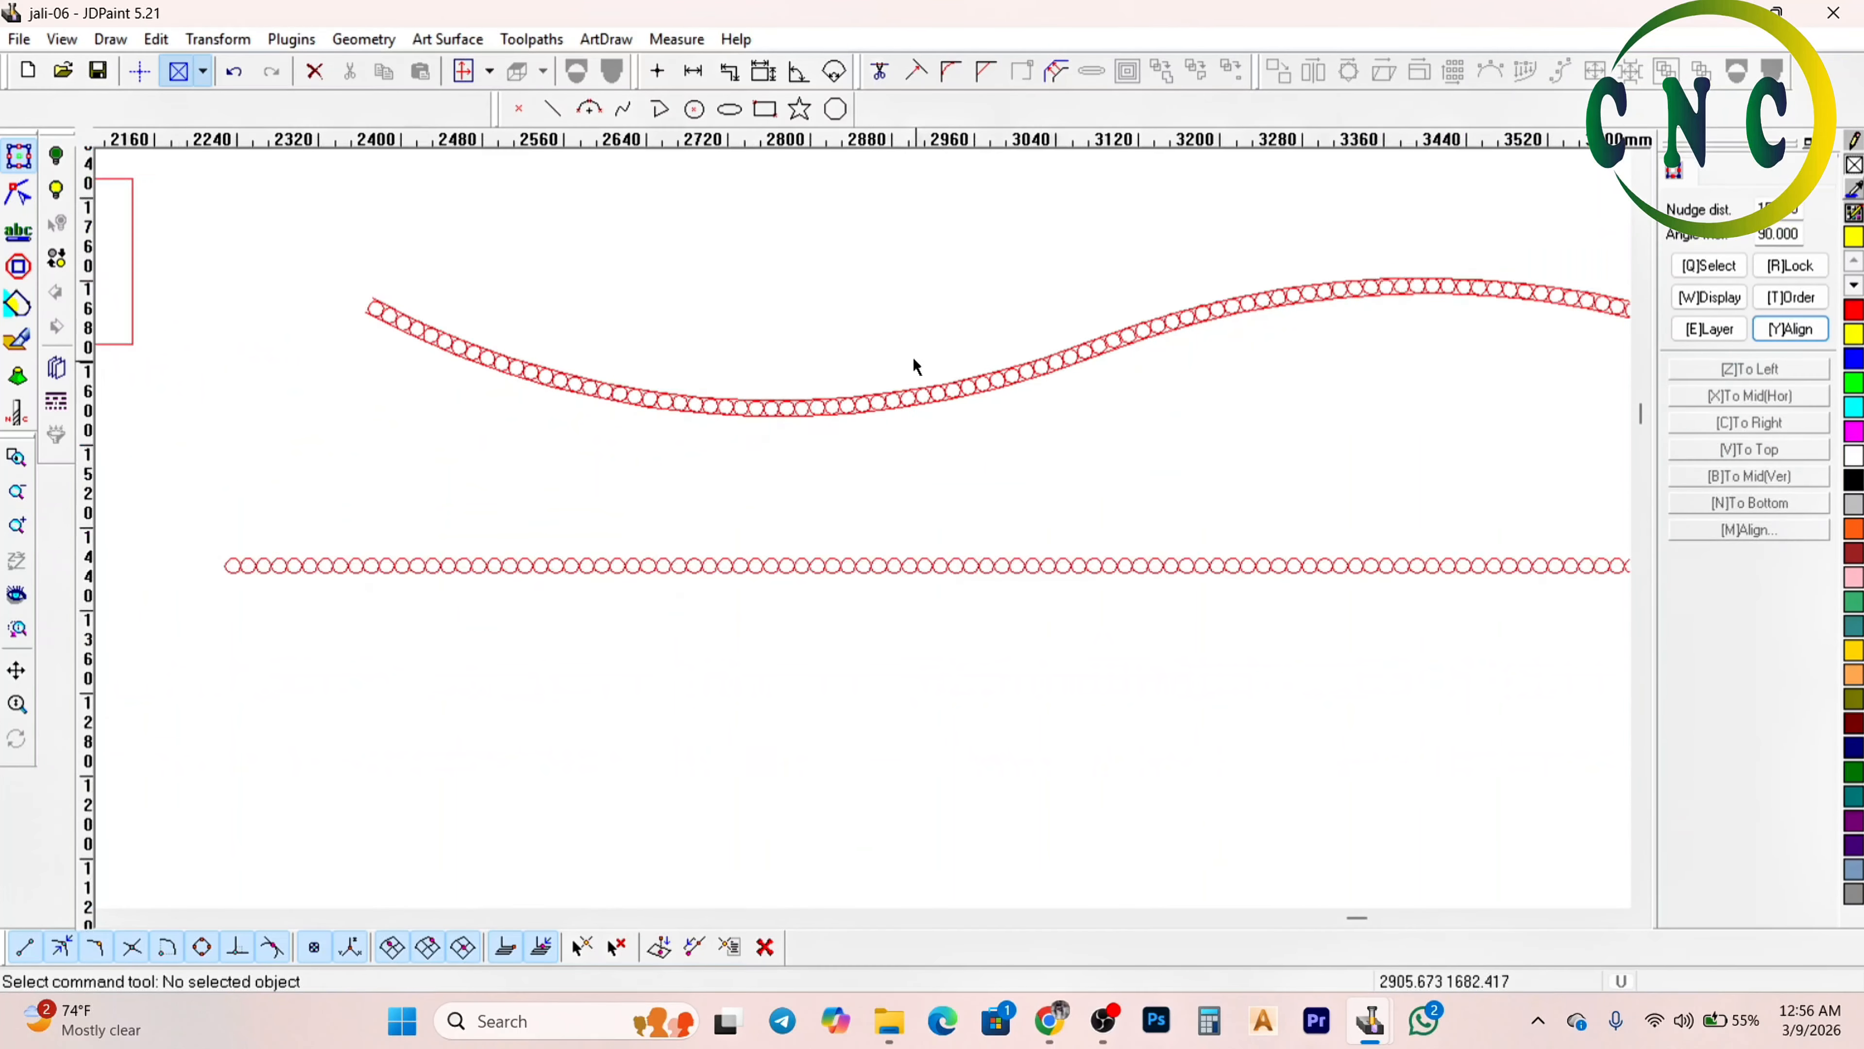
{"action": "scroll", "coordinate": [656, 503], "scroll_direction": "down", "scroll_amount": 1}
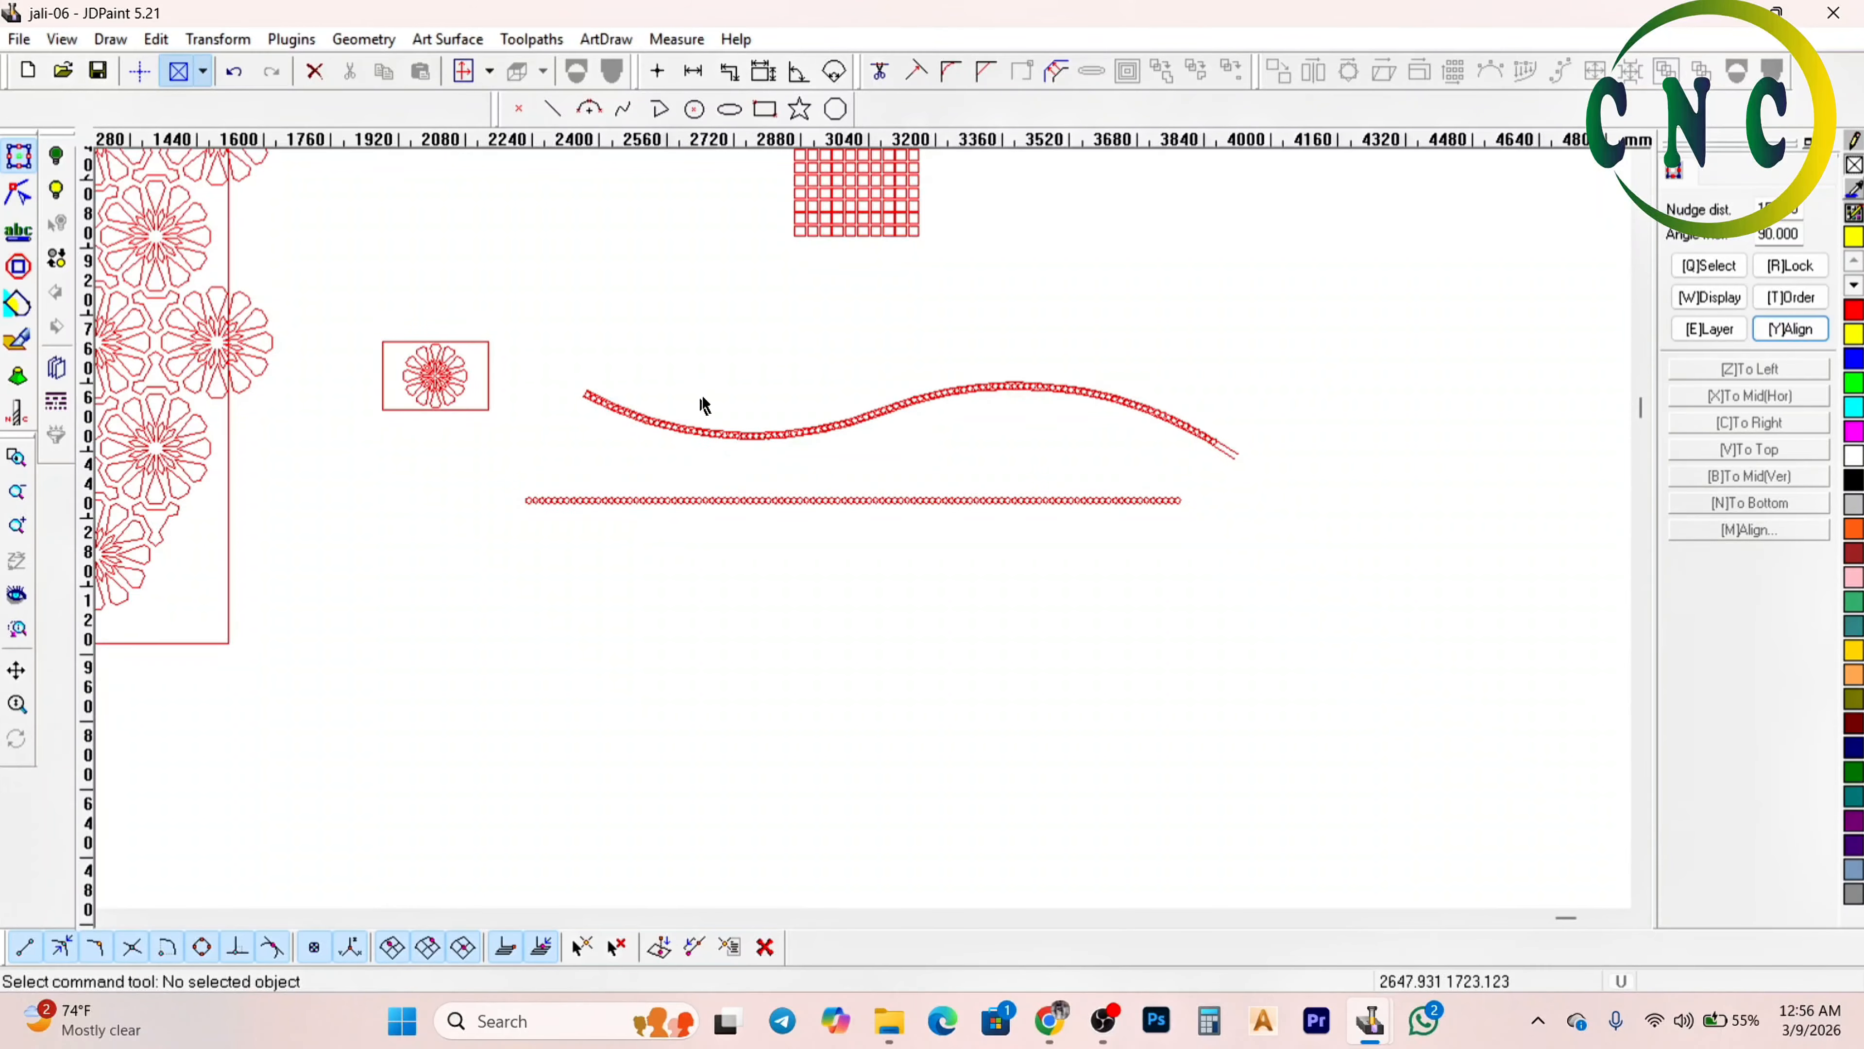
{"action": "scroll", "coordinate": [991, 441], "scroll_direction": "up", "scroll_amount": 1}
{"action": "scroll", "coordinate": [1175, 352], "scroll_direction": "up", "scroll_amount": 3}
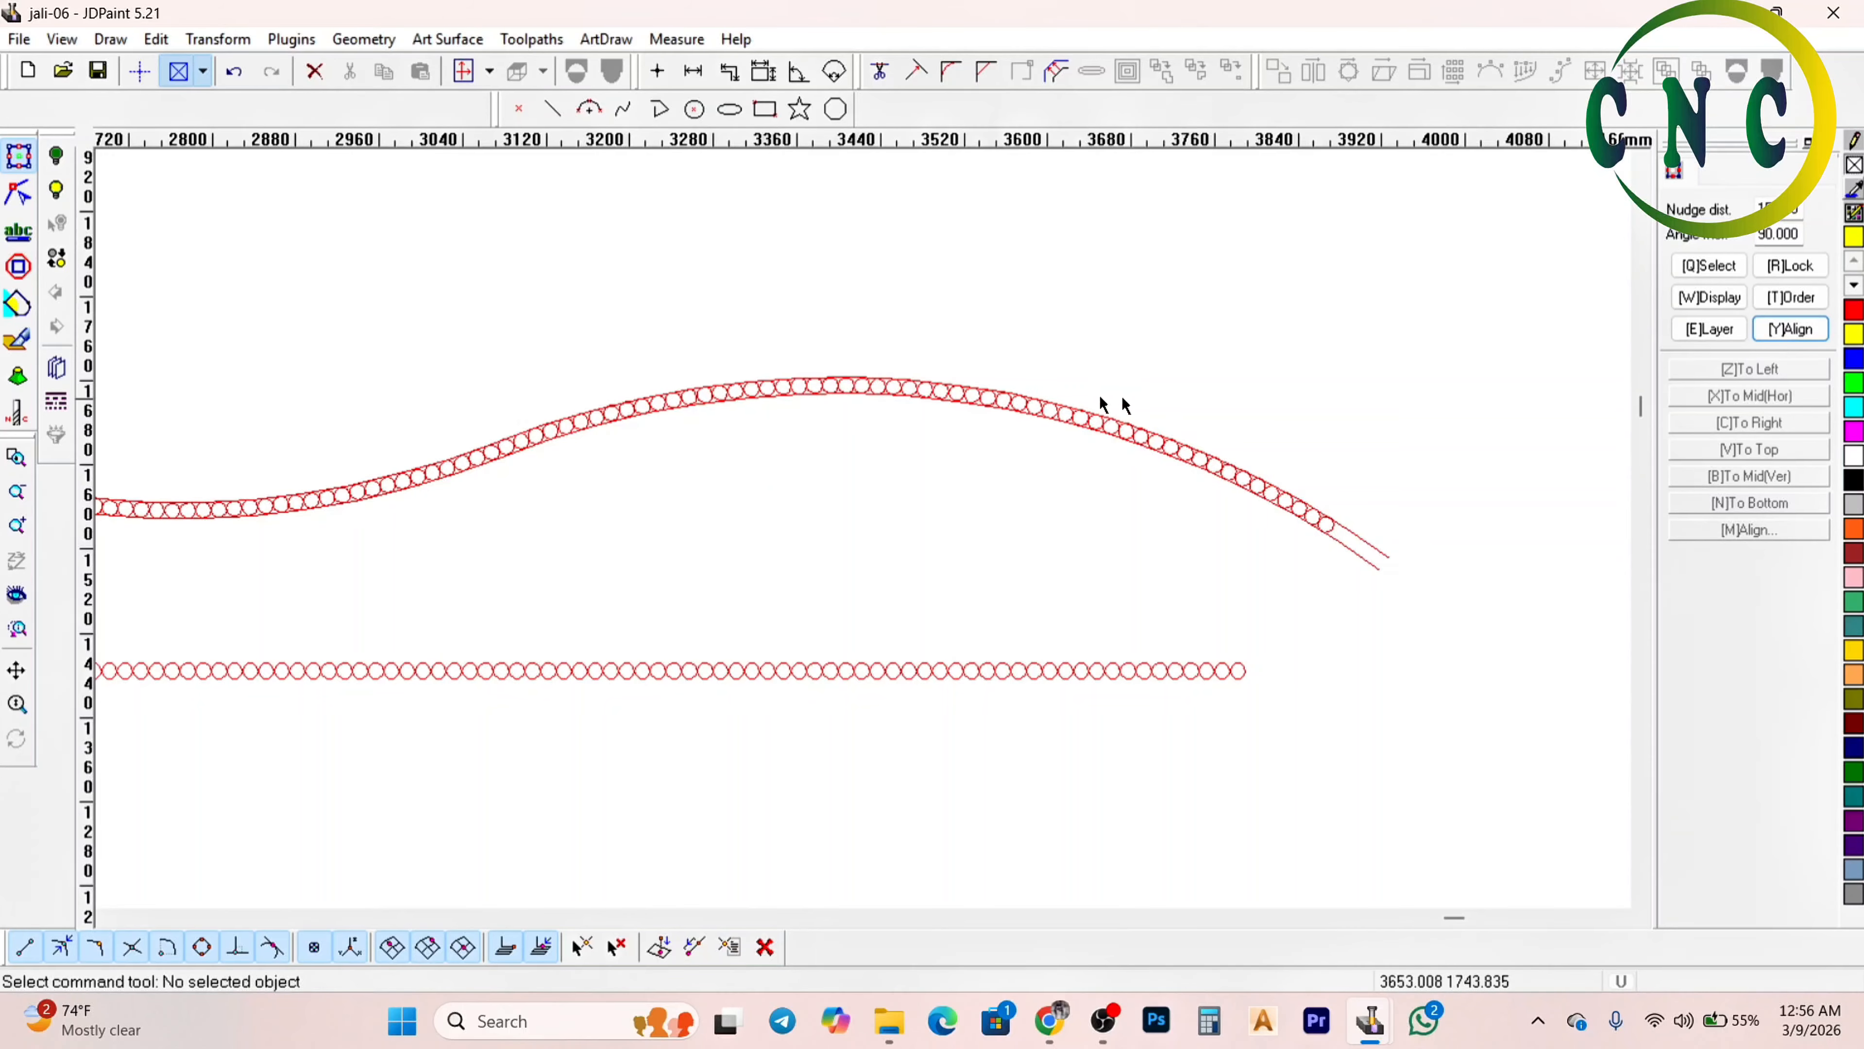
{"action": "scroll", "coordinate": [1145, 397], "scroll_direction": "down", "scroll_amount": 2}
{"action": "scroll", "coordinate": [932, 404], "scroll_direction": "up", "scroll_amount": 1}
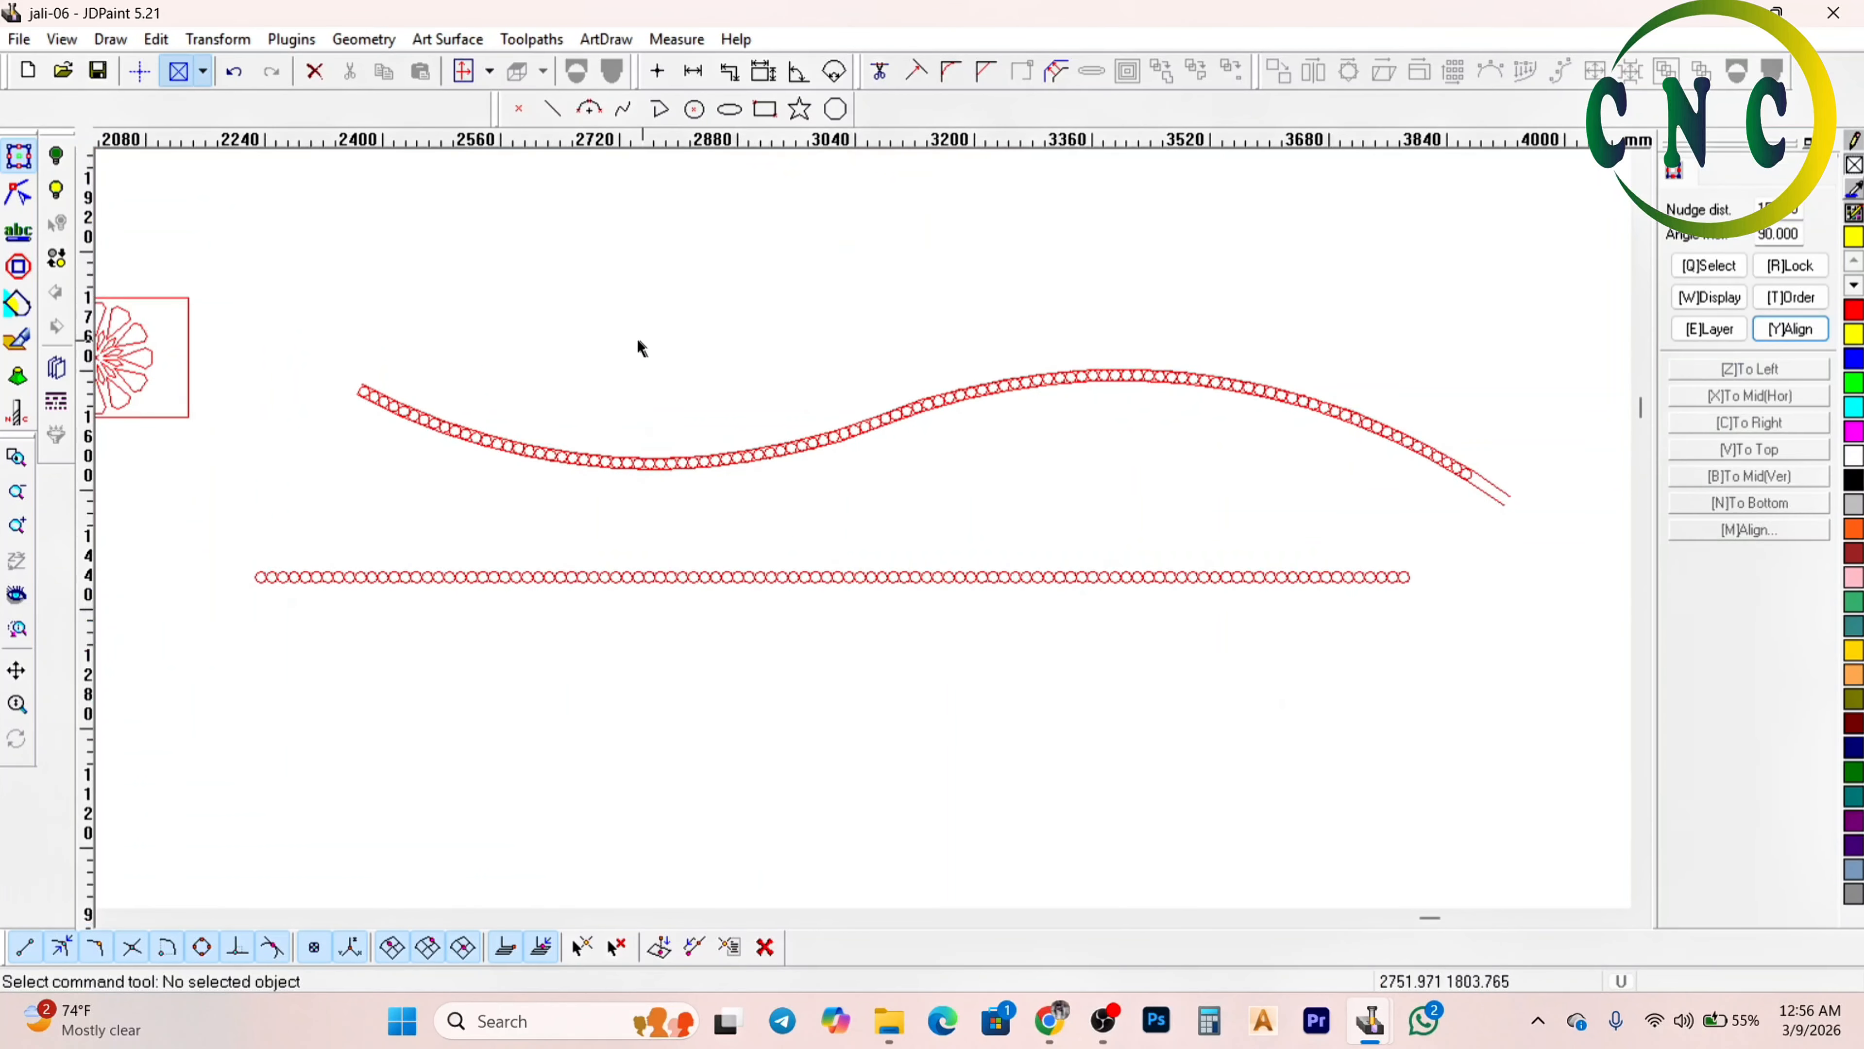
Delete all the circles inside the wavy band and the straight circle row below it, keeping the two edge curves
{"action": "left_click_drag", "start_coordinate": [637, 339], "coordinate": [1477, 601]}
{"action": "key", "text": "Delete"}
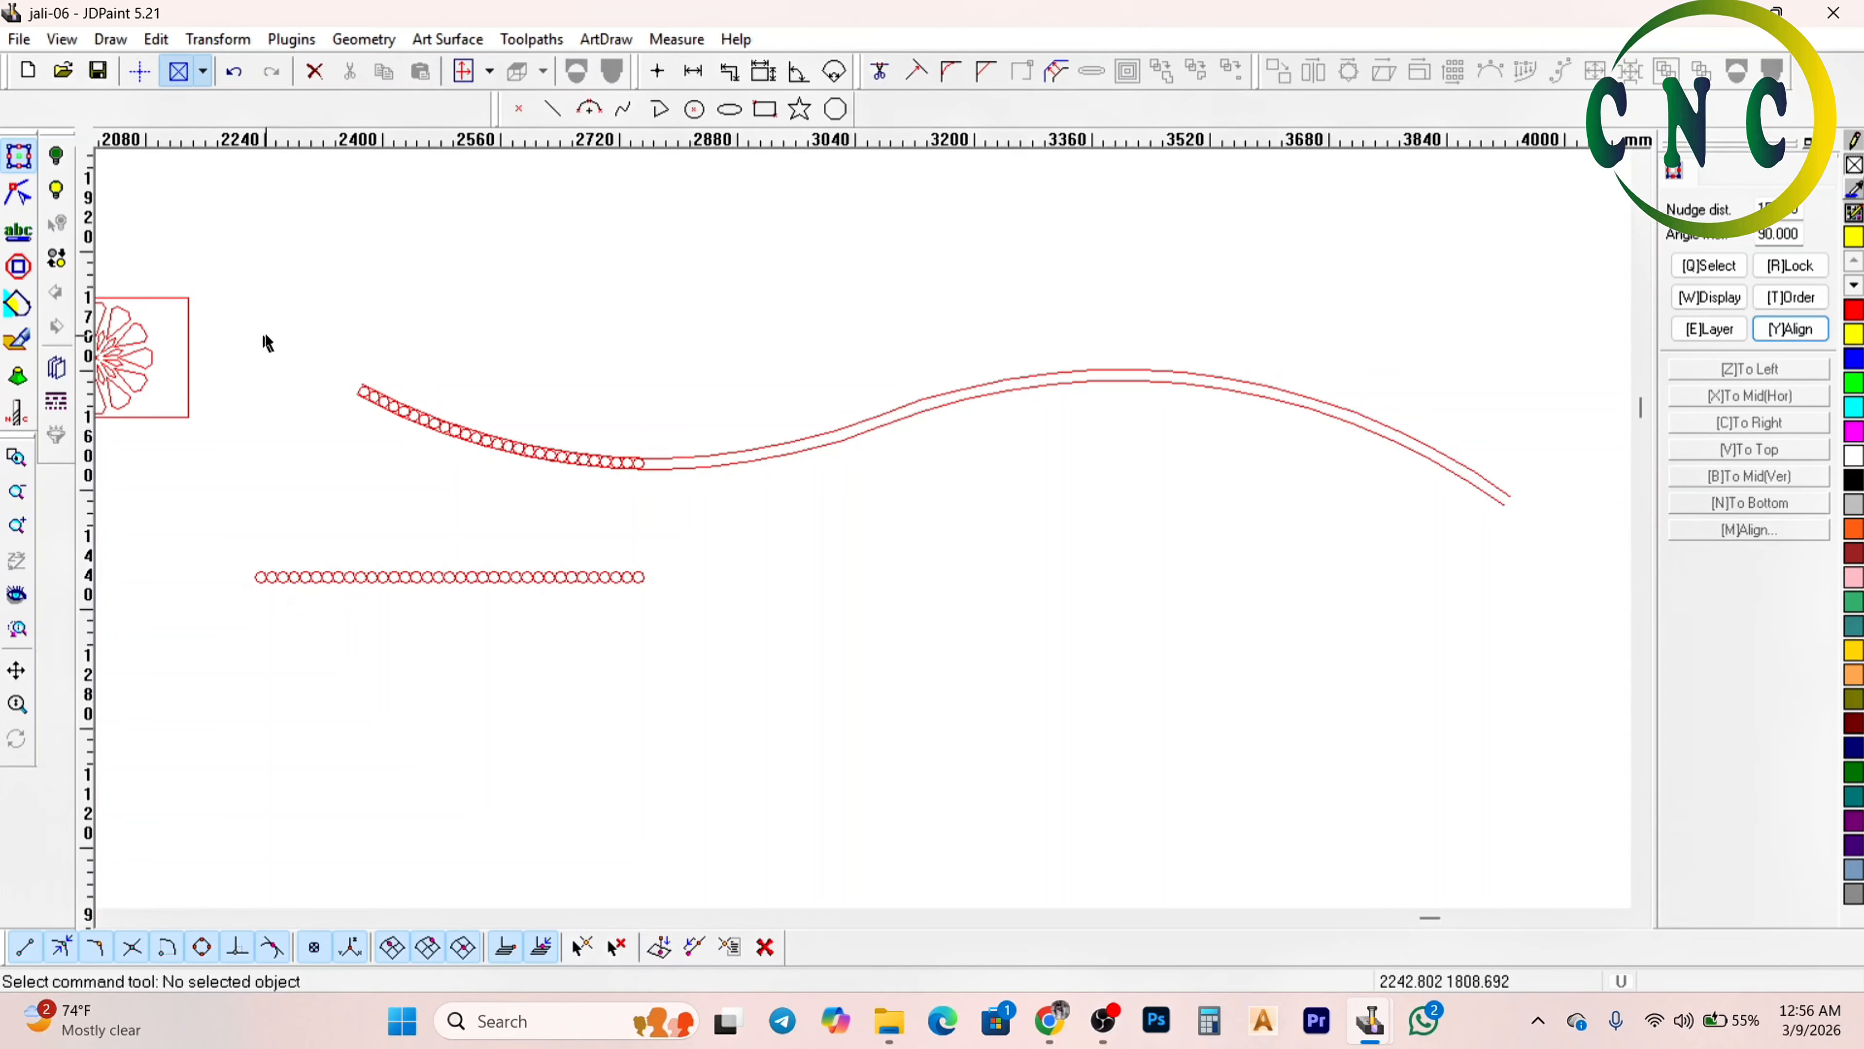
{"action": "left_click_drag", "start_coordinate": [184, 543], "coordinate": [543, 681]}
{"action": "key", "text": "Delete"}
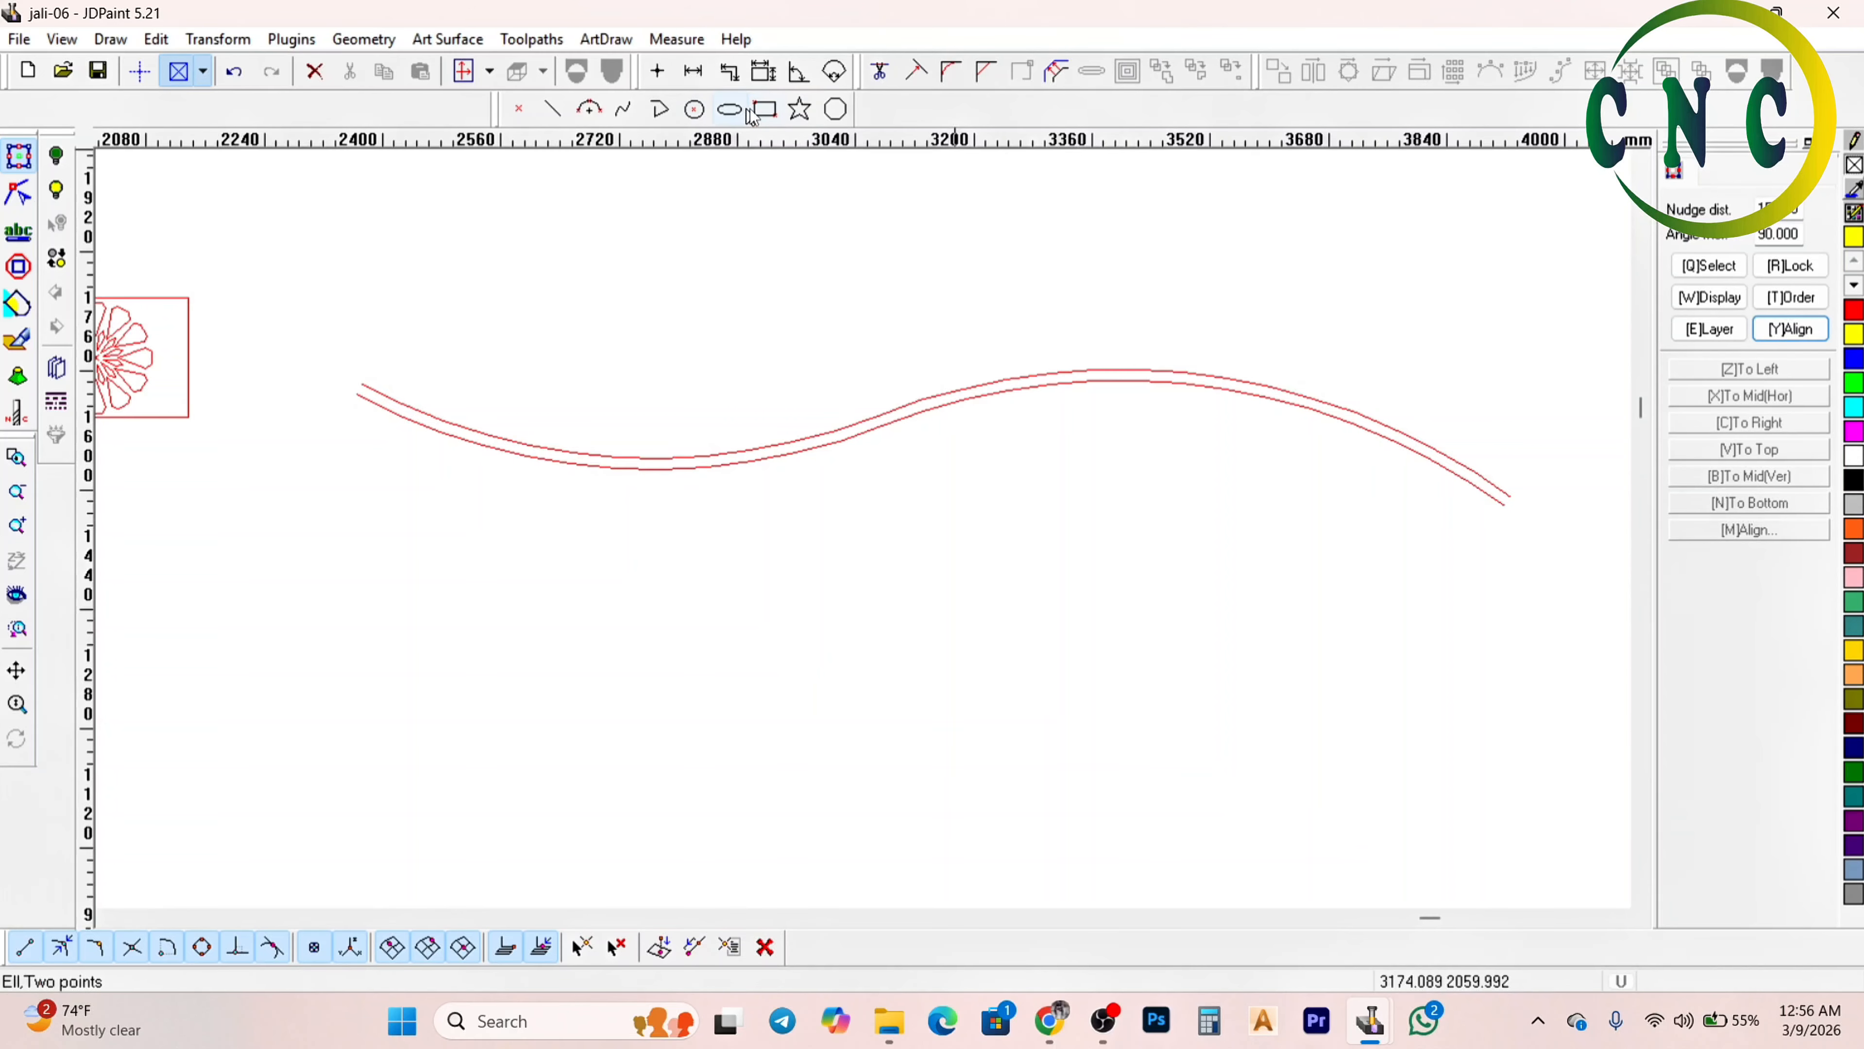
Draw a horizontal rectangle about 384 mm wide and 49 mm high below the wavy band
{"action": "left_click", "coordinate": [765, 109]}
{"action": "left_click", "coordinate": [764, 552]}
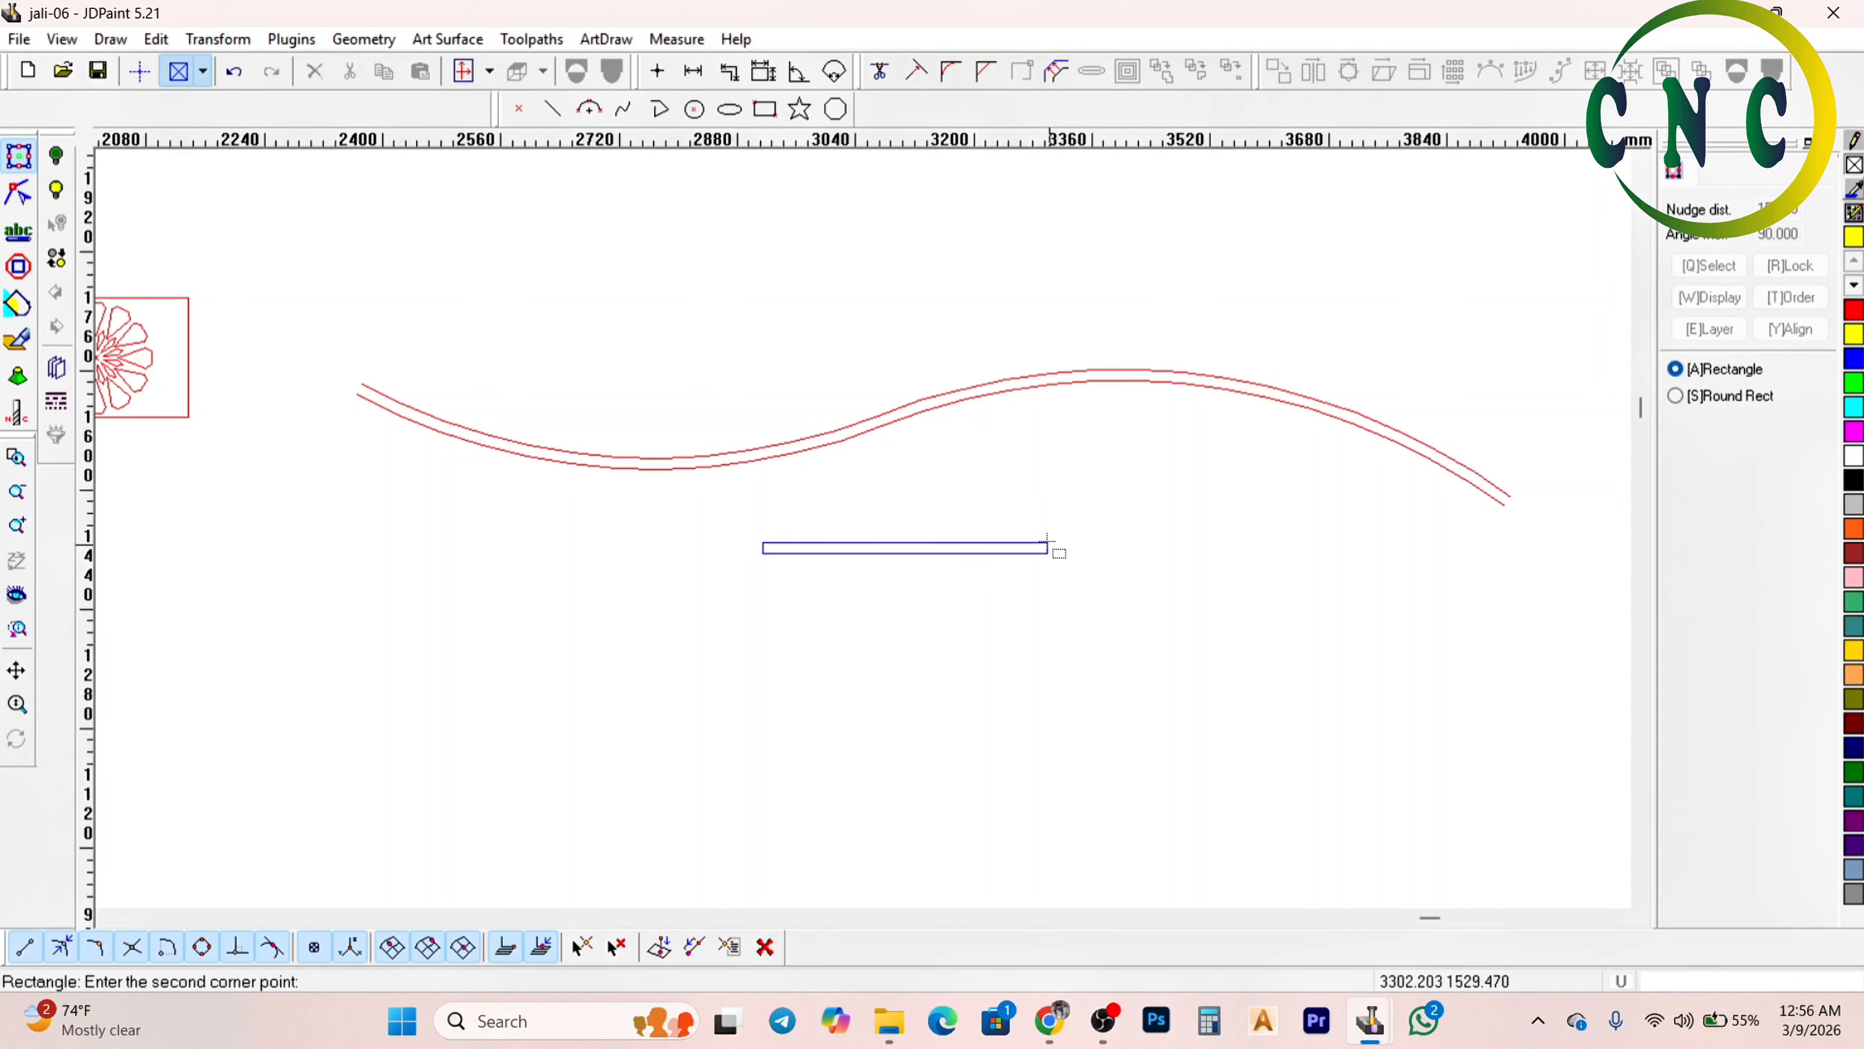
{"action": "left_click", "coordinate": [1047, 519]}
{"action": "right_click", "coordinate": [1058, 619]}
Scale the rectangle about its centre to a Y-dir size of 15 mm without keeping proportions
{"action": "scroll", "coordinate": [1058, 619], "scroll_direction": "up", "scroll_amount": 2}
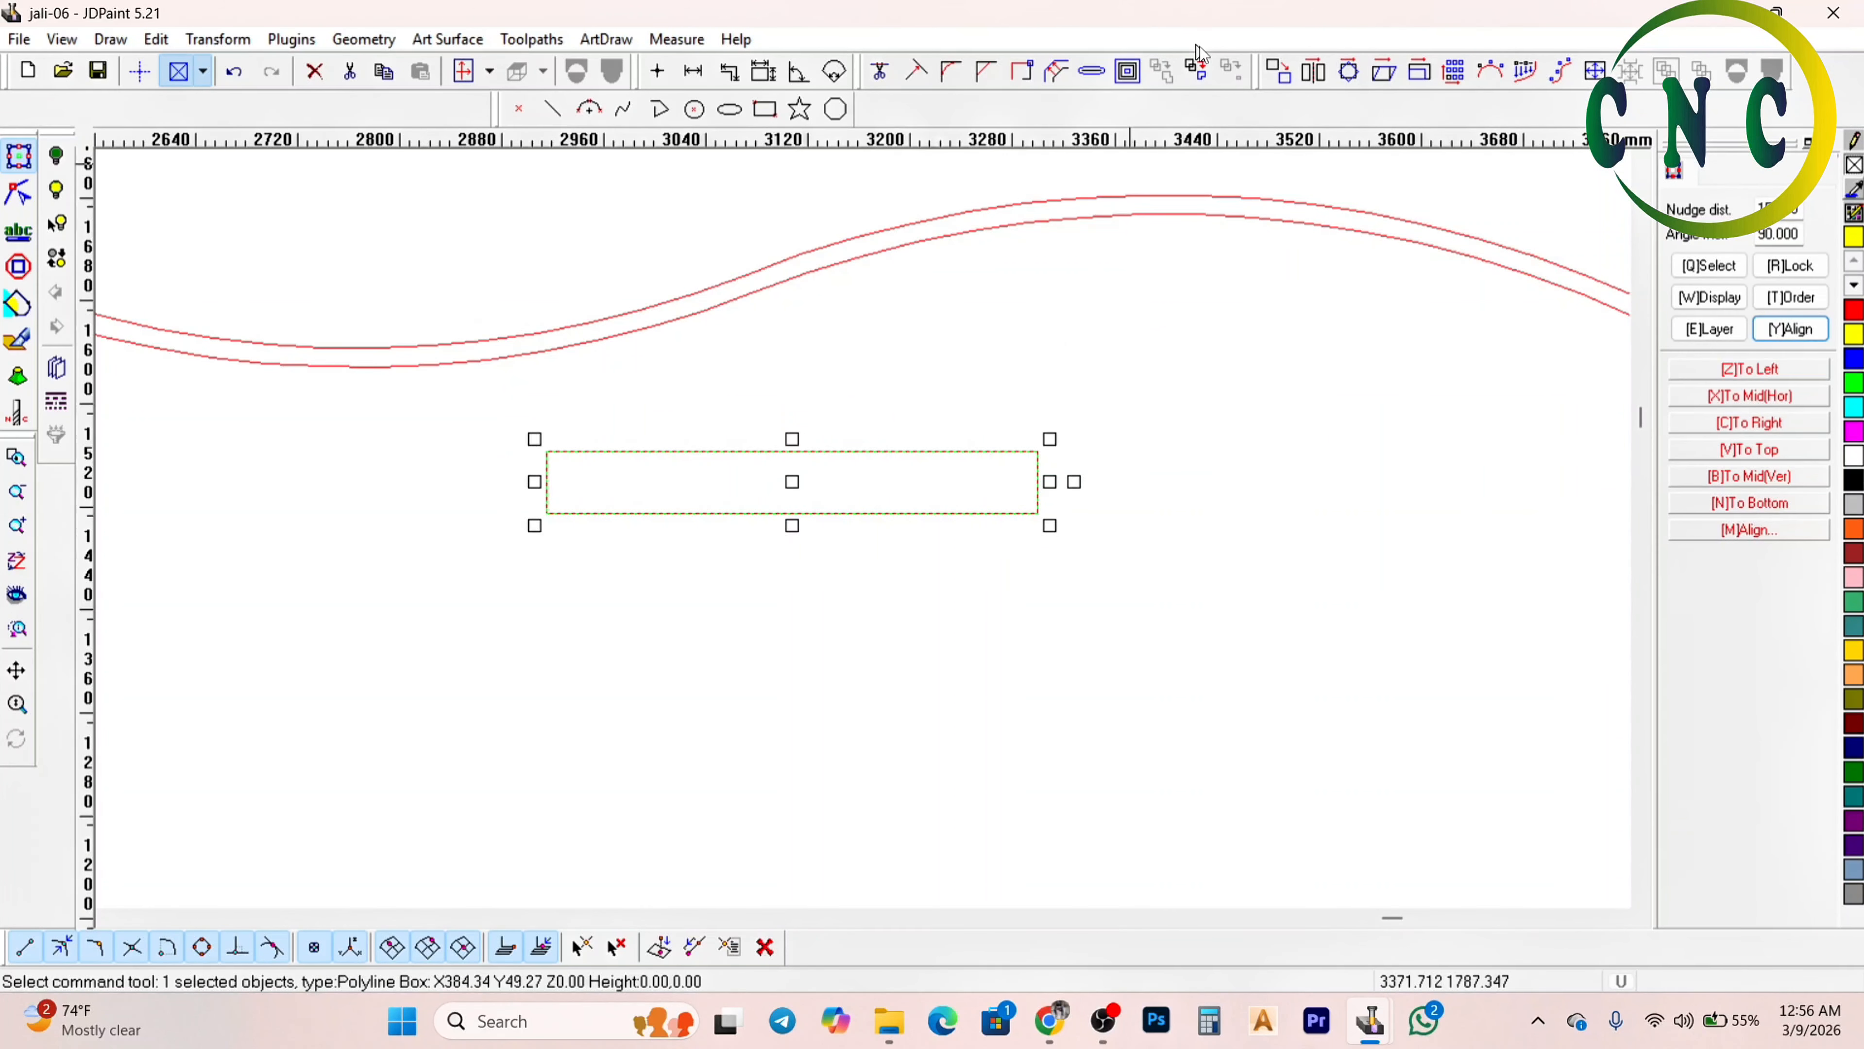
{"action": "left_click", "coordinate": [1420, 70]}
{"action": "double_click", "coordinate": [834, 443]}
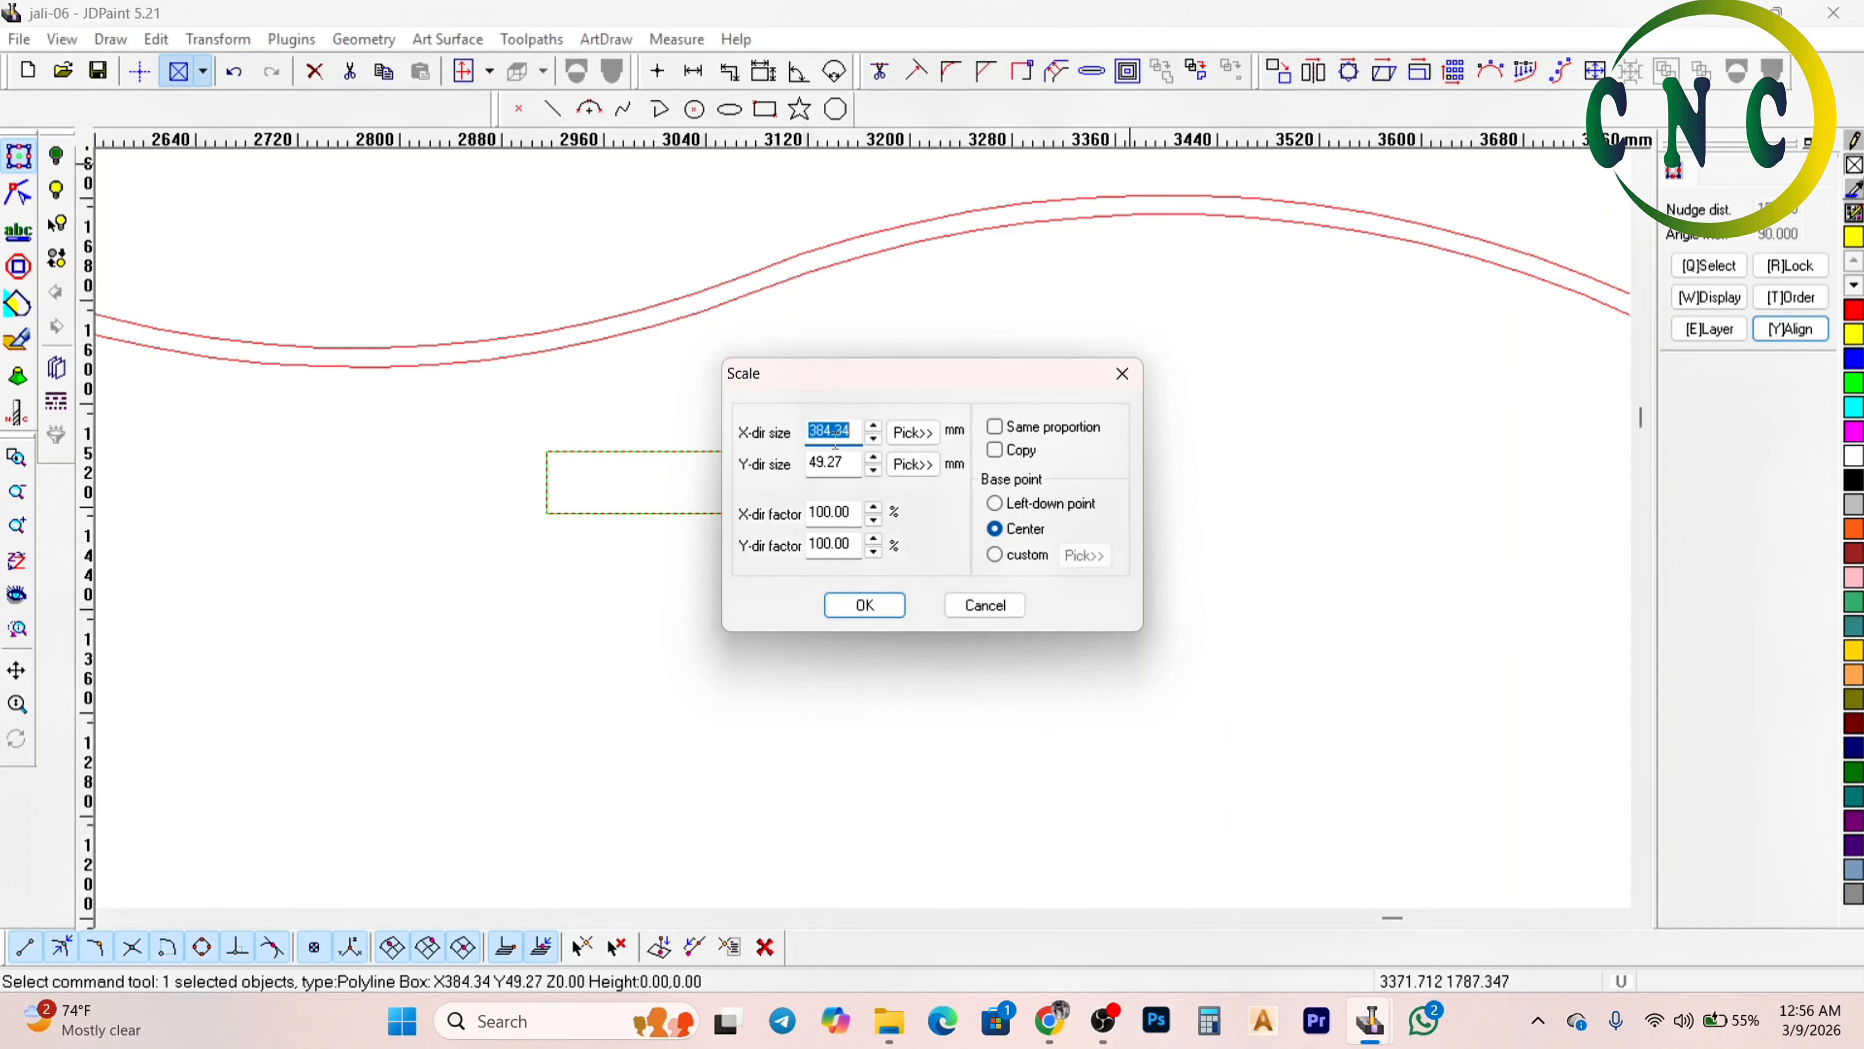
{"action": "key", "text": "Tab"}
{"action": "type", "text": "15"}
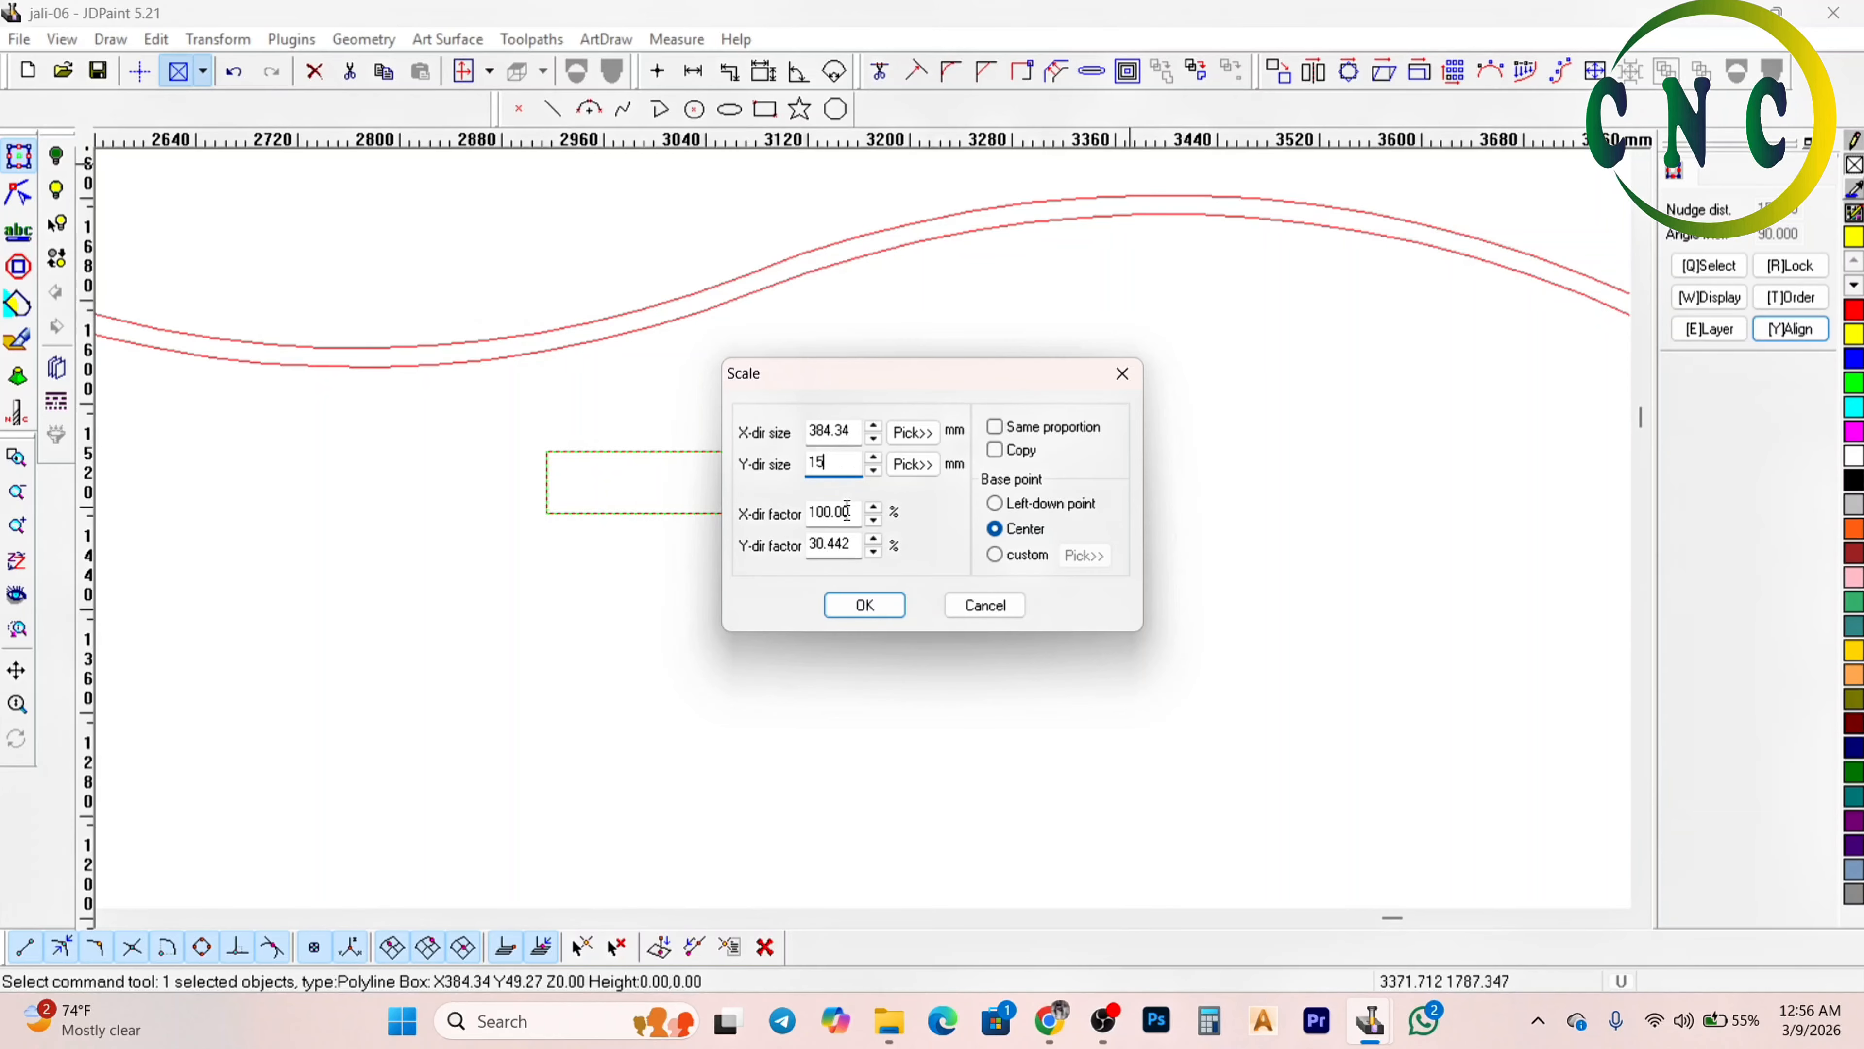
{"action": "left_click", "coordinate": [863, 605]}
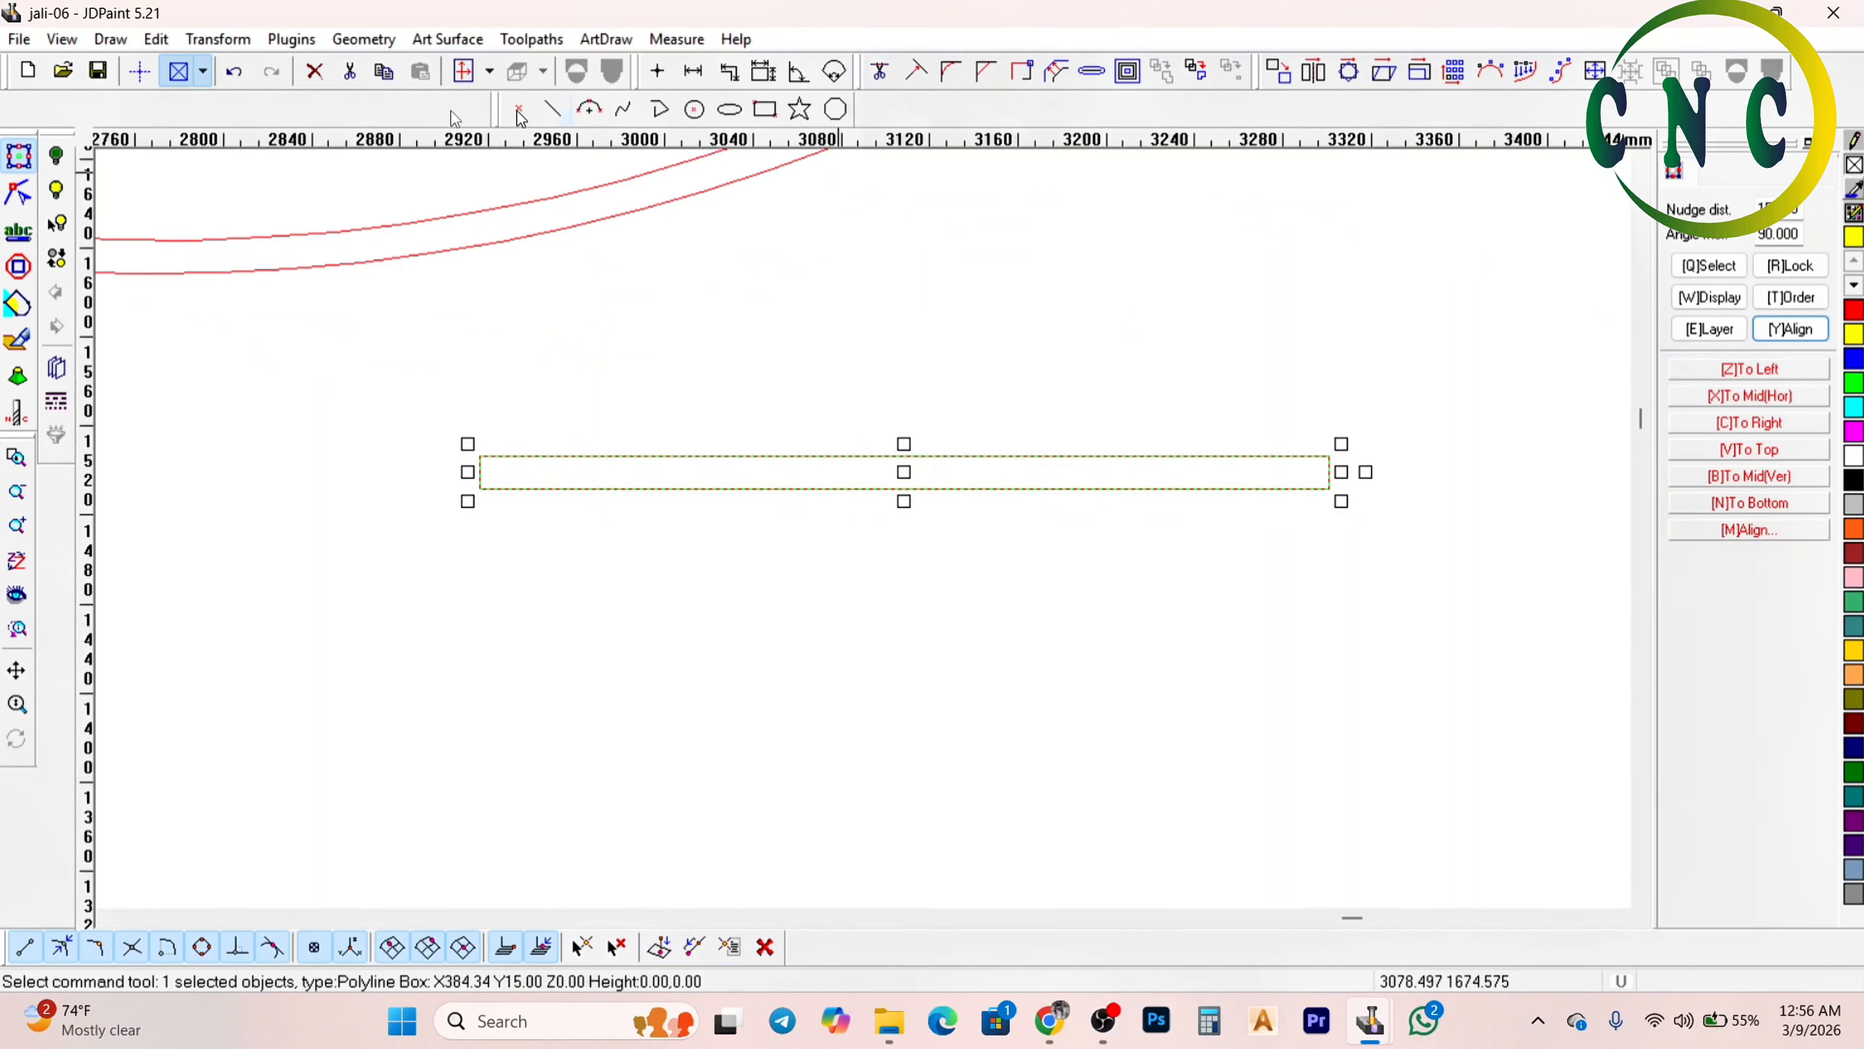
Draw a horizontal orthogonal line about 440 mm long through the rectangle, extending past both of its ends
{"action": "left_click", "coordinate": [655, 110]}
{"action": "key", "text": "g"}
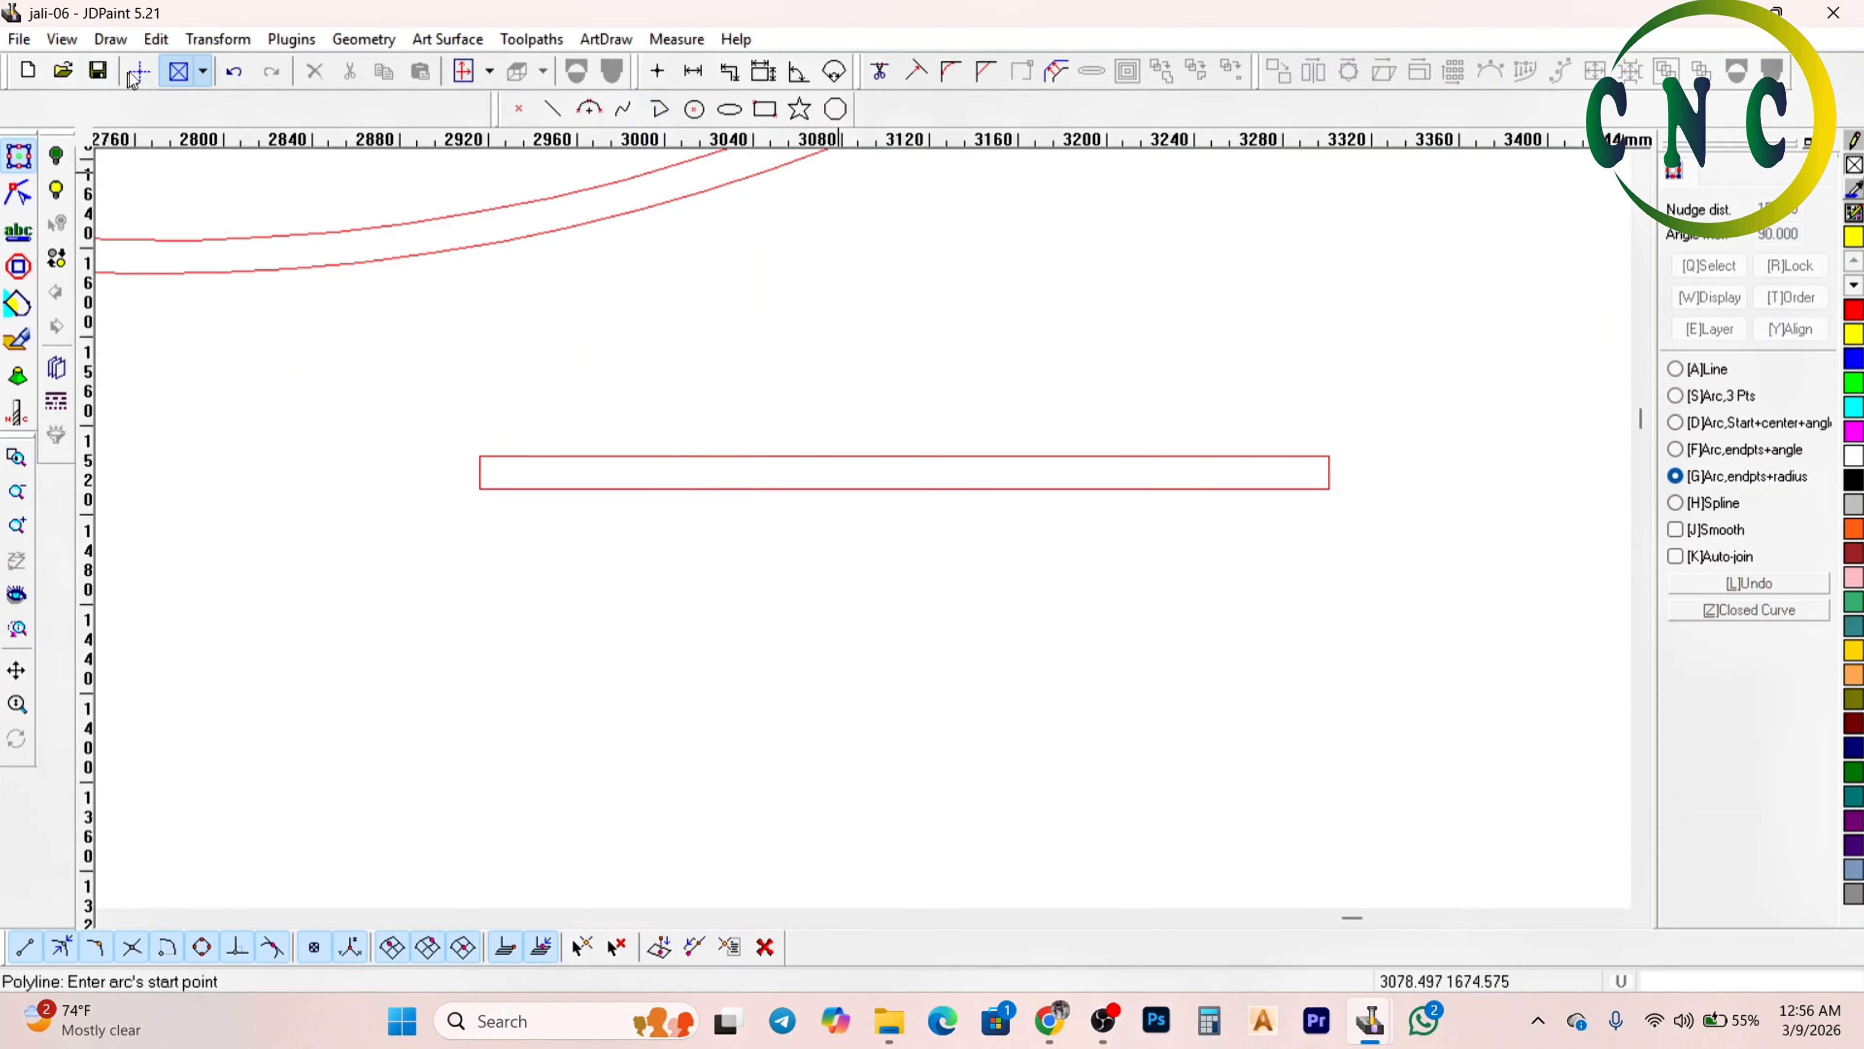
{"action": "key", "text": "a"}
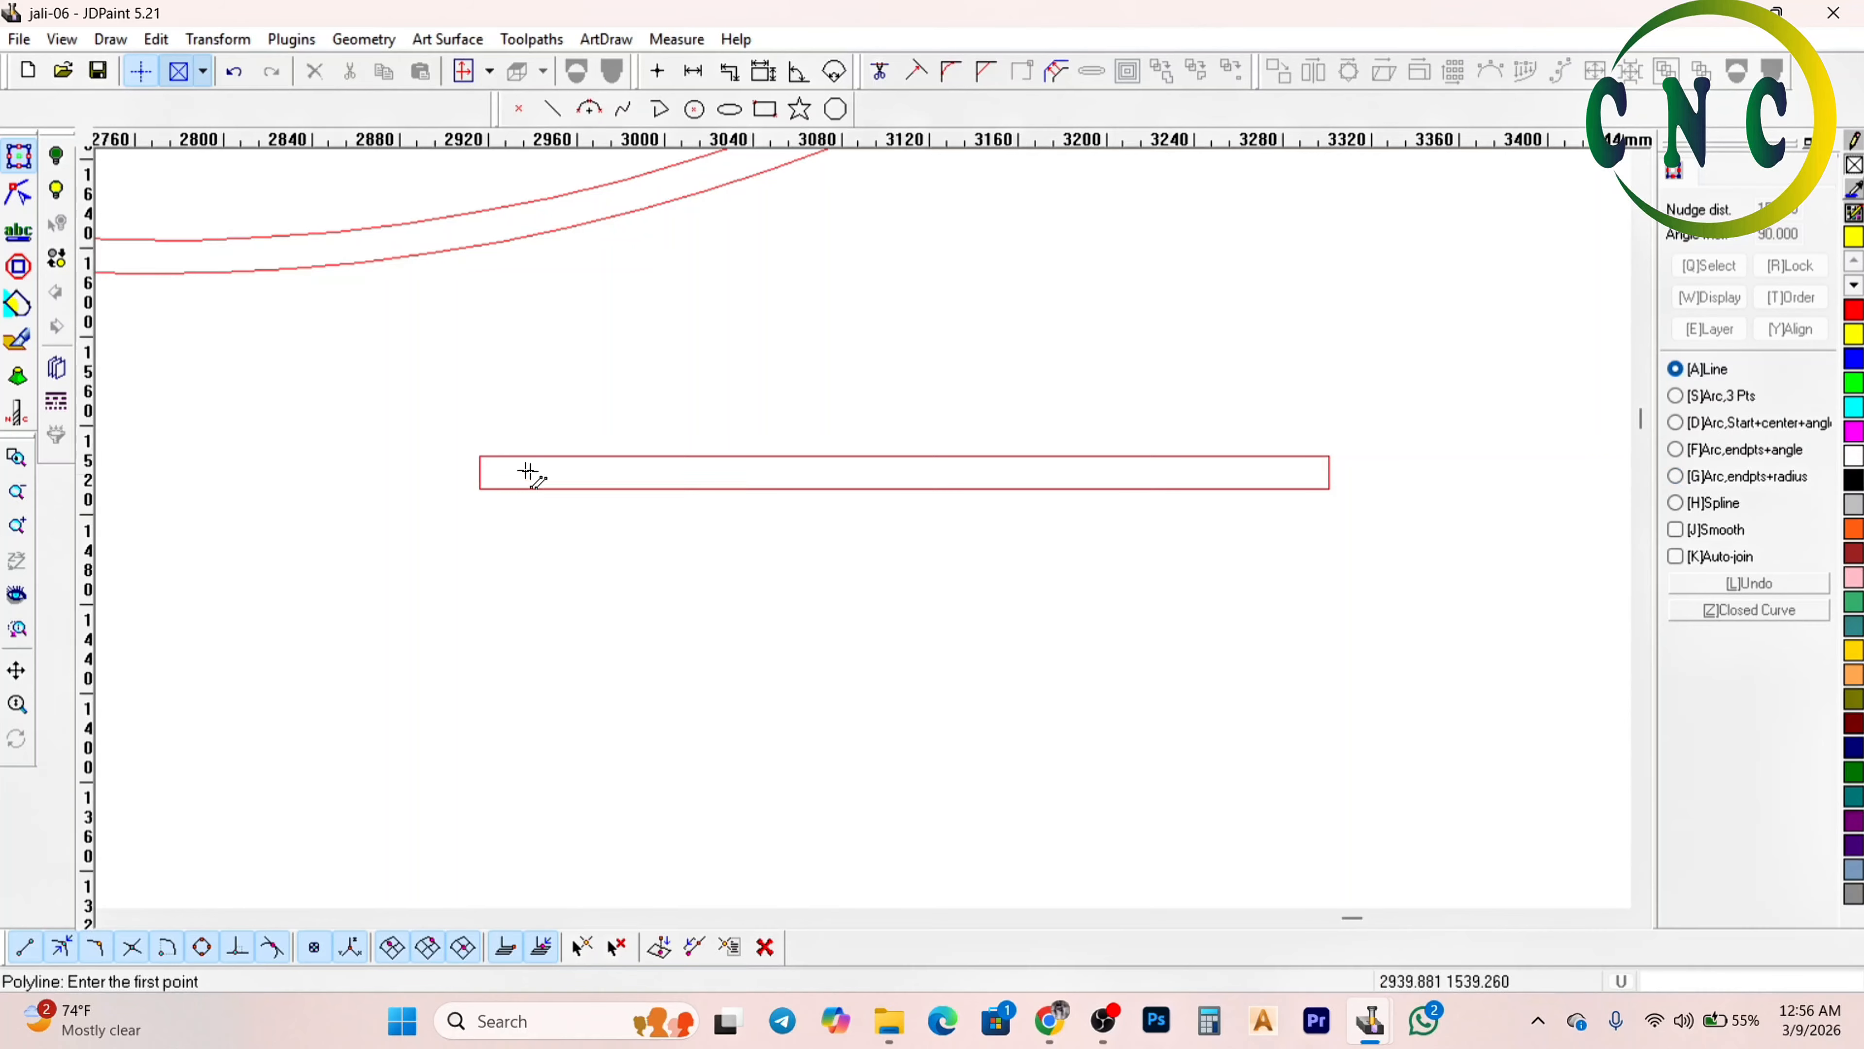
{"action": "left_click", "coordinate": [439, 468]}
{"action": "left_click", "coordinate": [1411, 471]}
{"action": "right_click", "coordinate": [1411, 471]}
Align the horizontal line to the rectangle's centre both horizontally and vertically
{"action": "left_click", "coordinate": [1789, 329]}
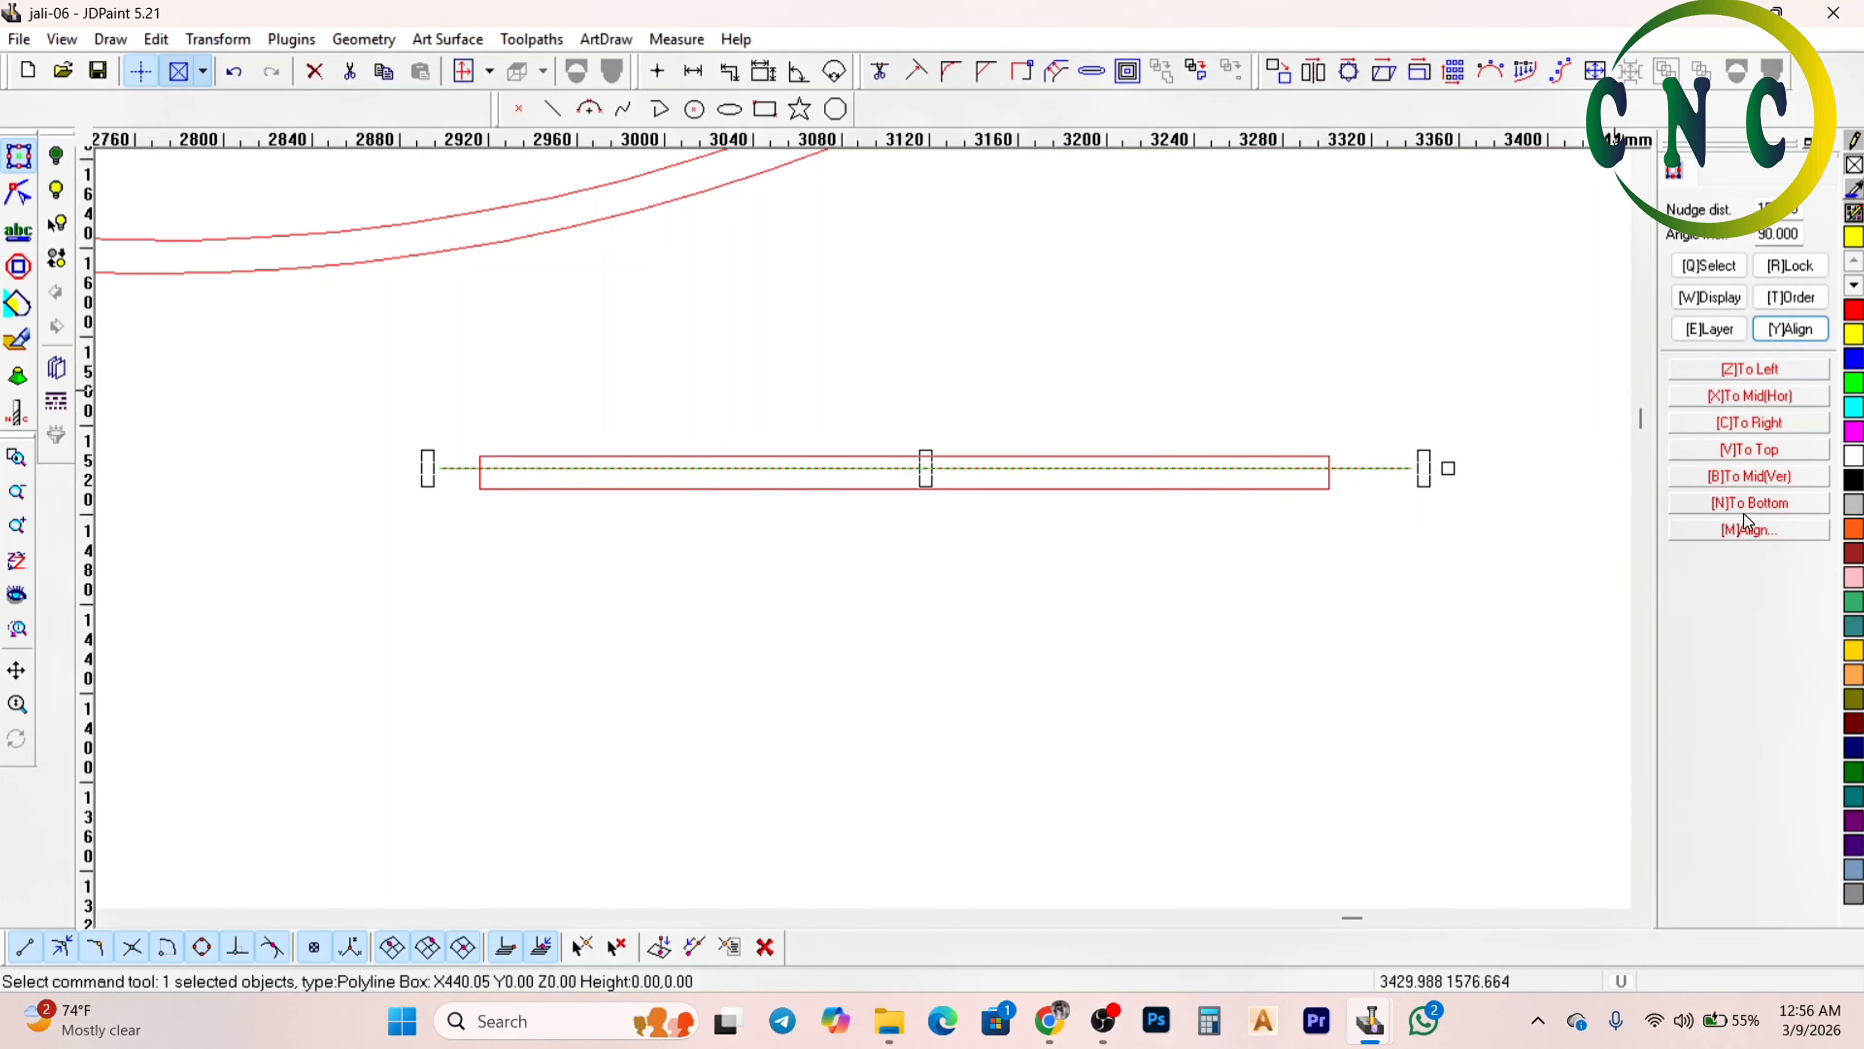
{"action": "left_click", "coordinate": [1744, 526]}
{"action": "scroll", "coordinate": [1246, 562], "scroll_direction": "up", "scroll_amount": 3}
{"action": "left_click", "coordinate": [1259, 441]}
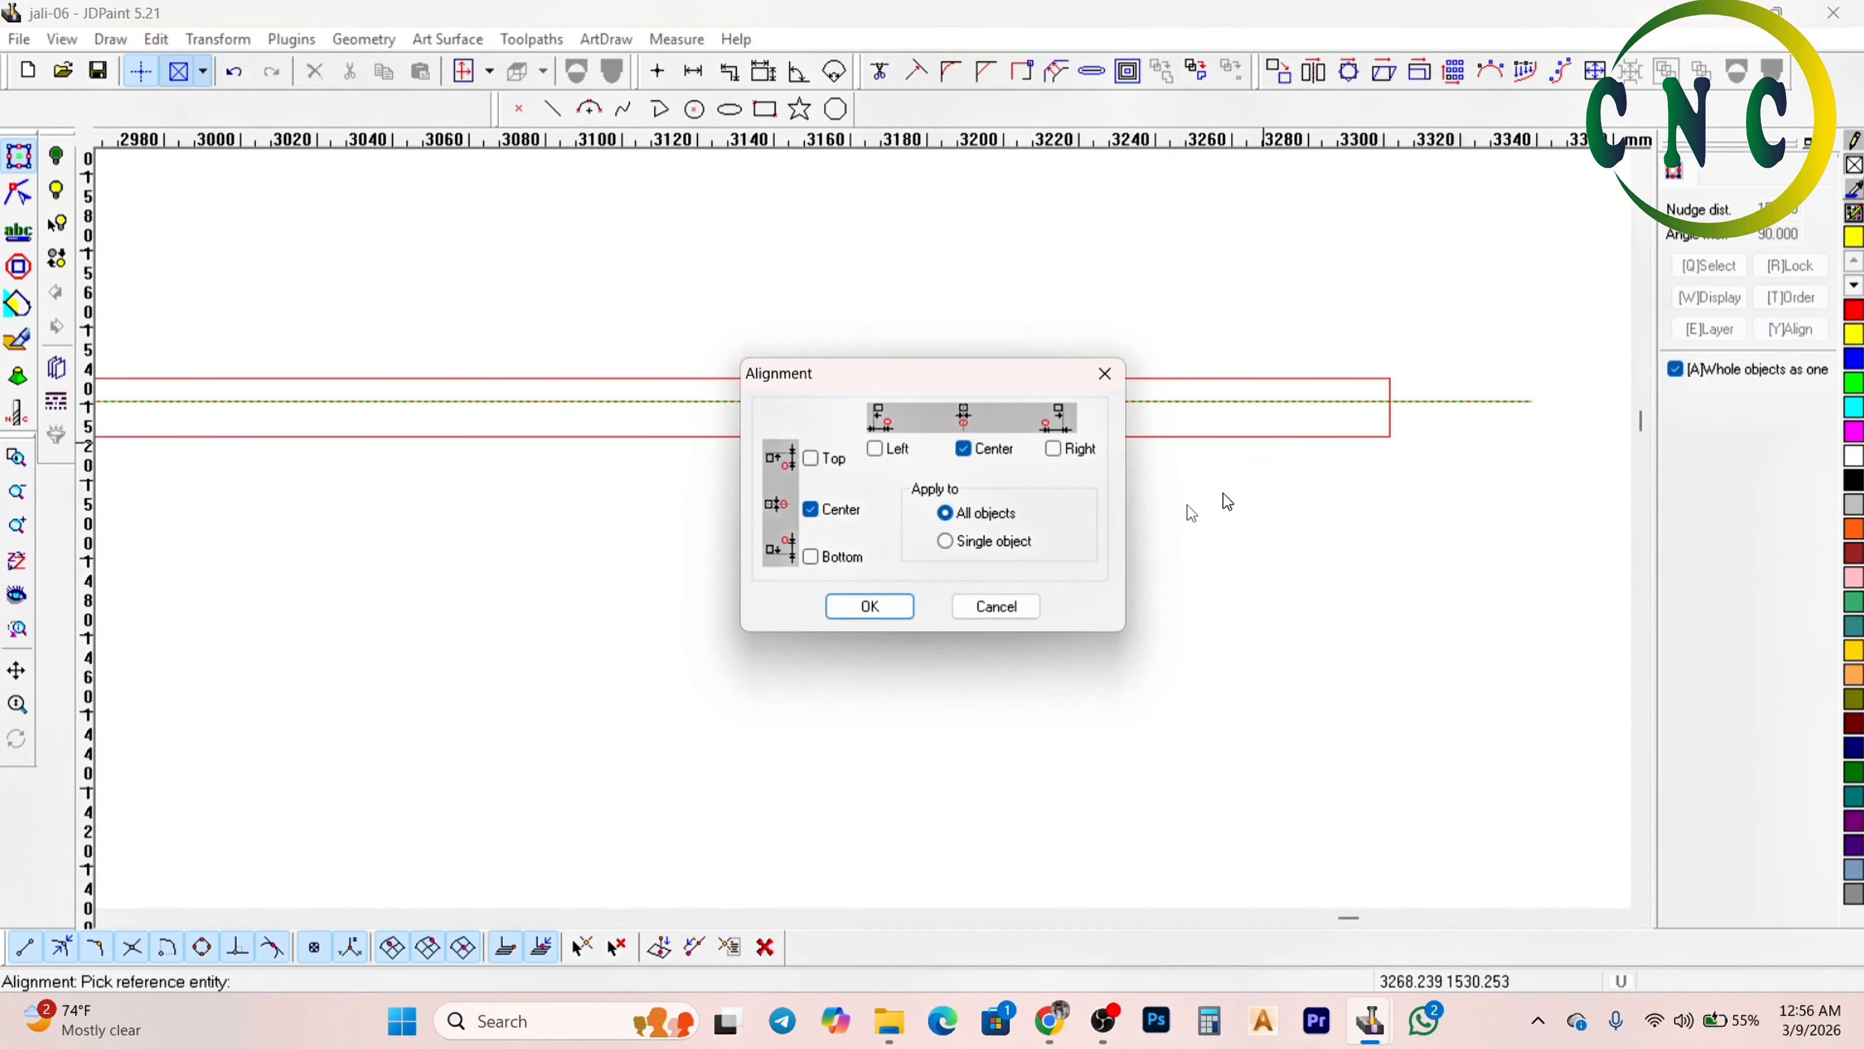
{"action": "left_click", "coordinate": [869, 606]}
Create a copy of the centre line rotated 90° about its midpoint, crossing the rectangle vertically
{"action": "scroll", "coordinate": [955, 441], "scroll_direction": "up", "scroll_amount": 2}
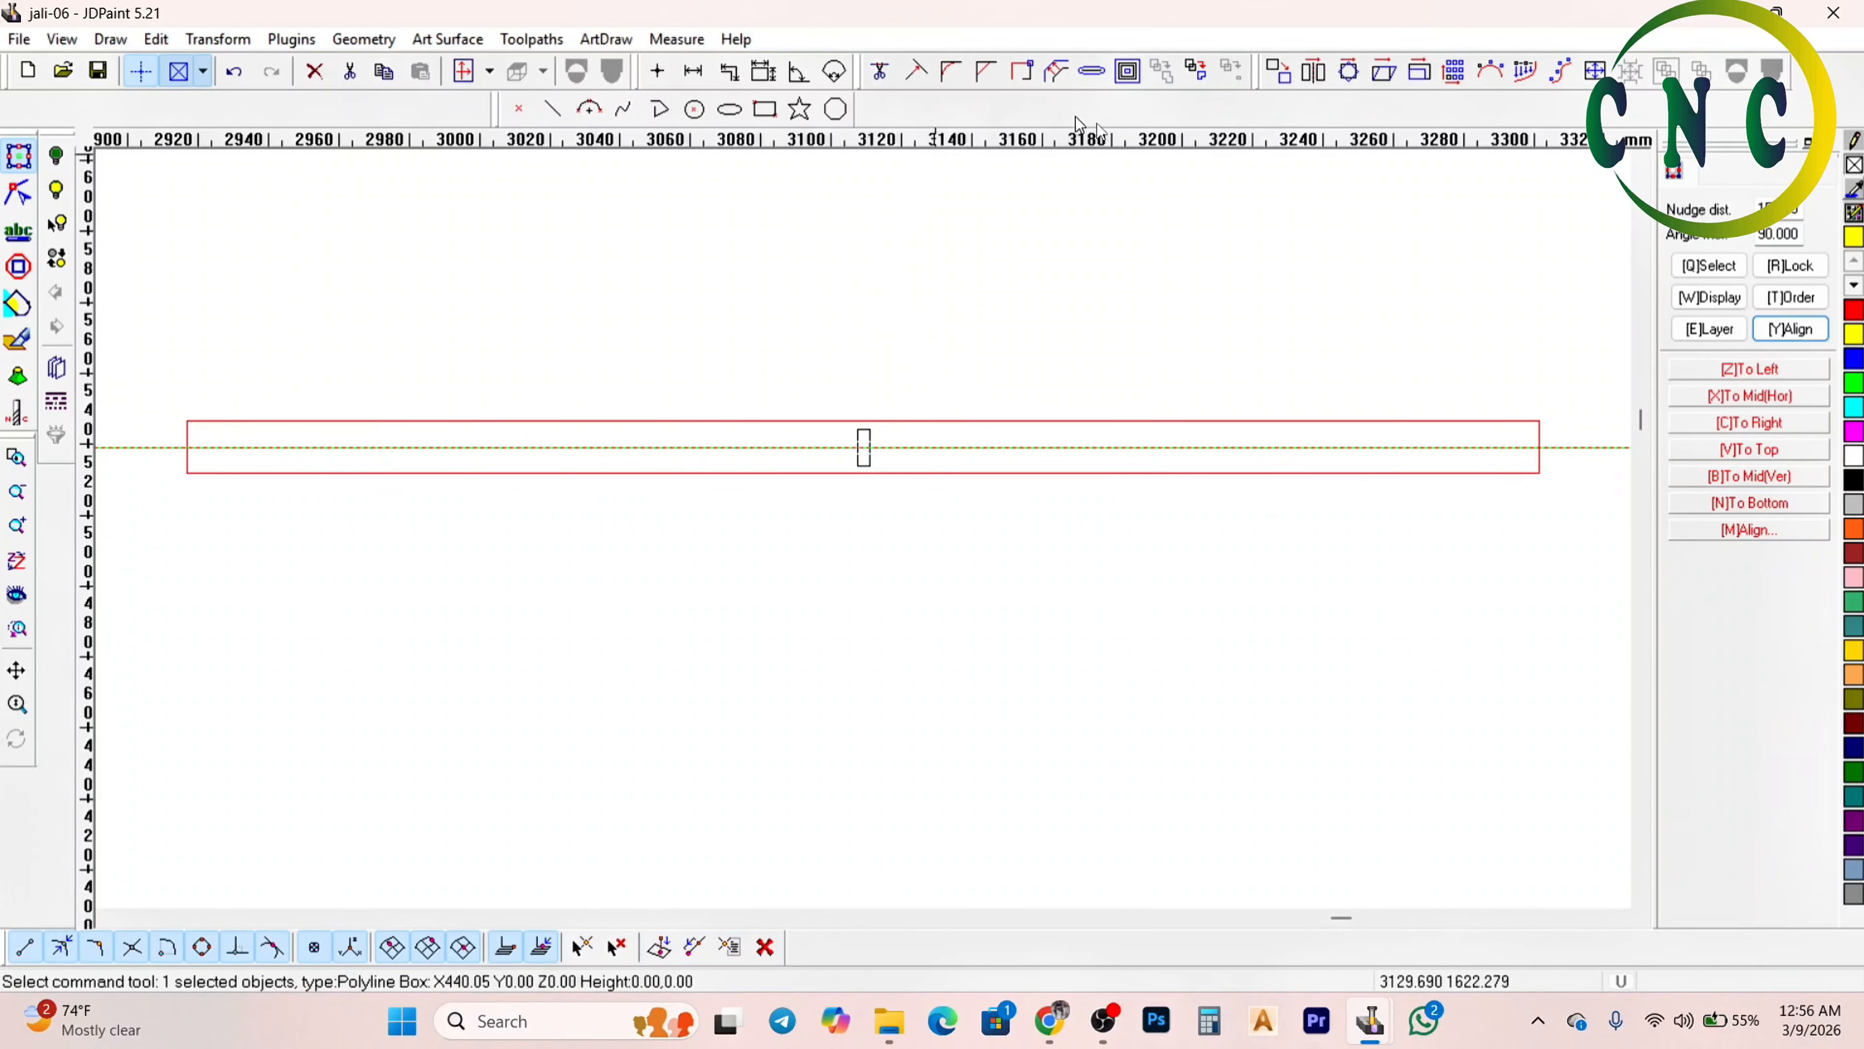
{"action": "key", "text": "ctrl+Down"}
{"action": "key", "text": "Up"}
{"action": "key", "text": "shift+Left"}
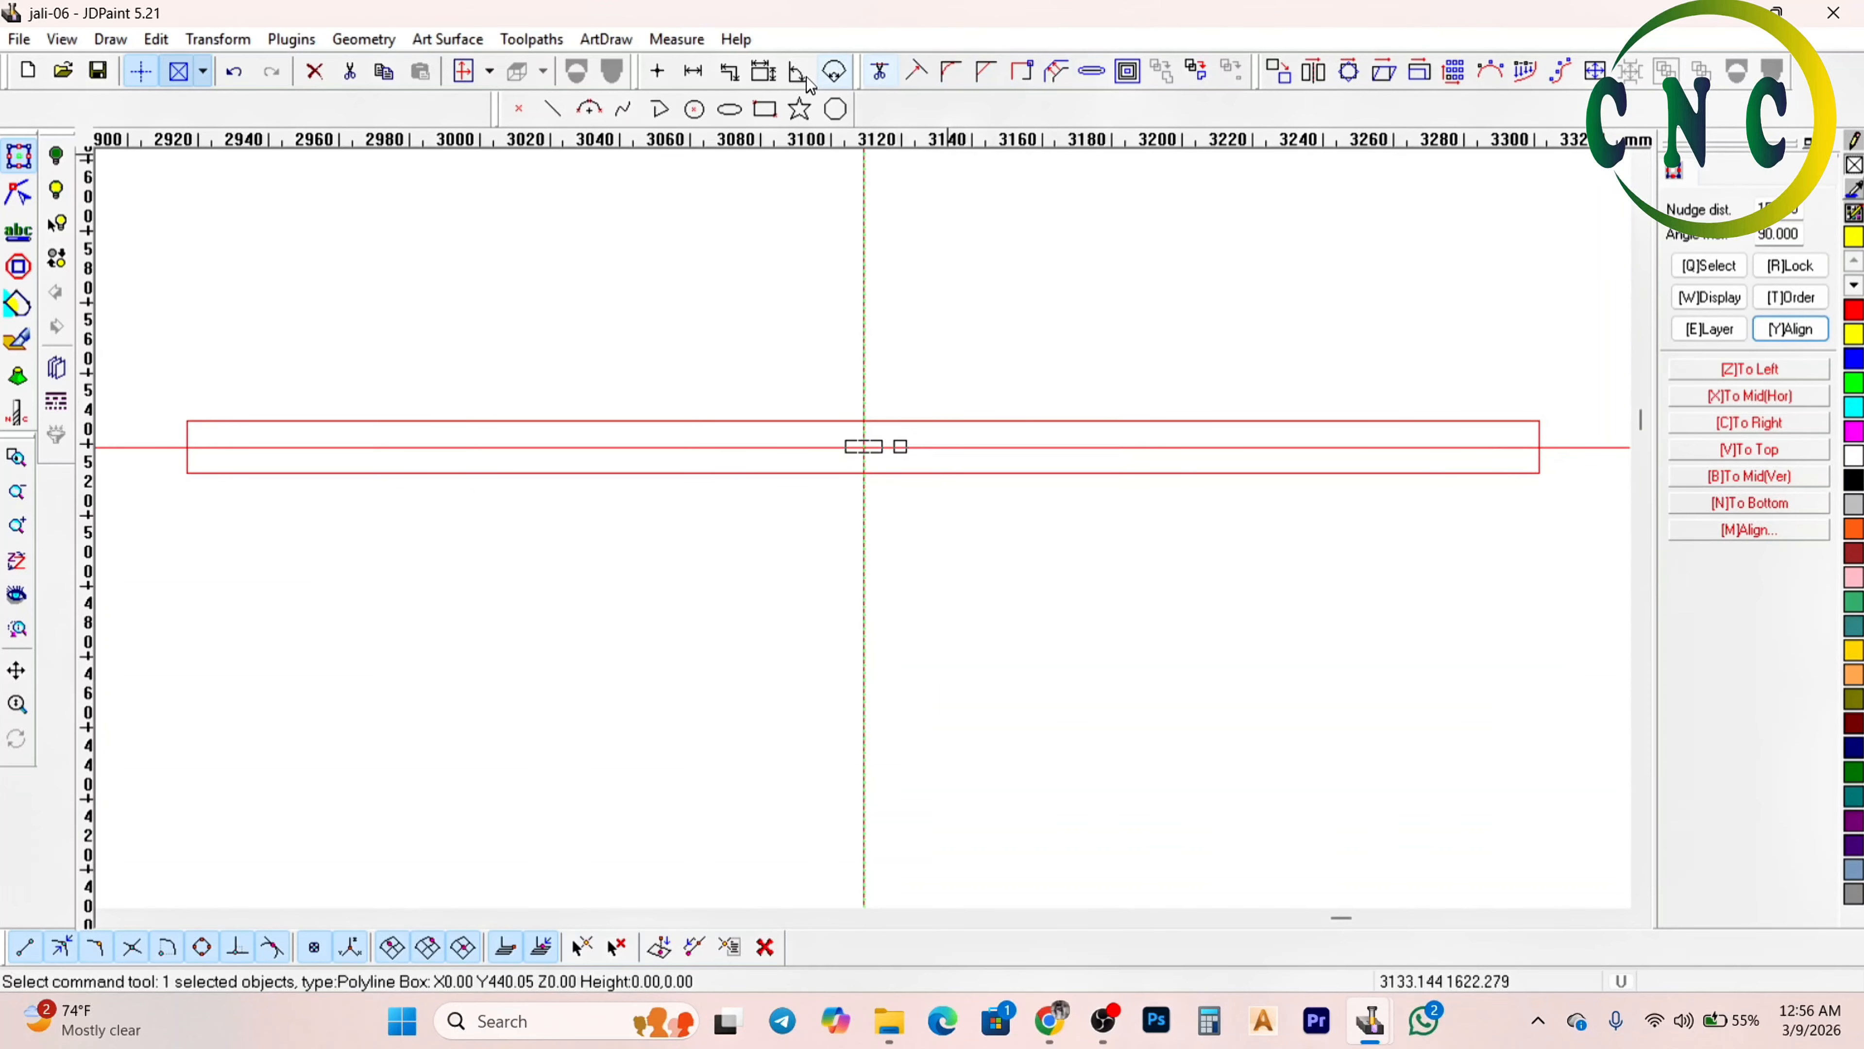
Draw an endpoints-and-radius arc about 24.5 by 7.5 mm from the centre lines' crossing to the rectangle's upper edge
{"action": "left_click", "coordinate": [659, 110]}
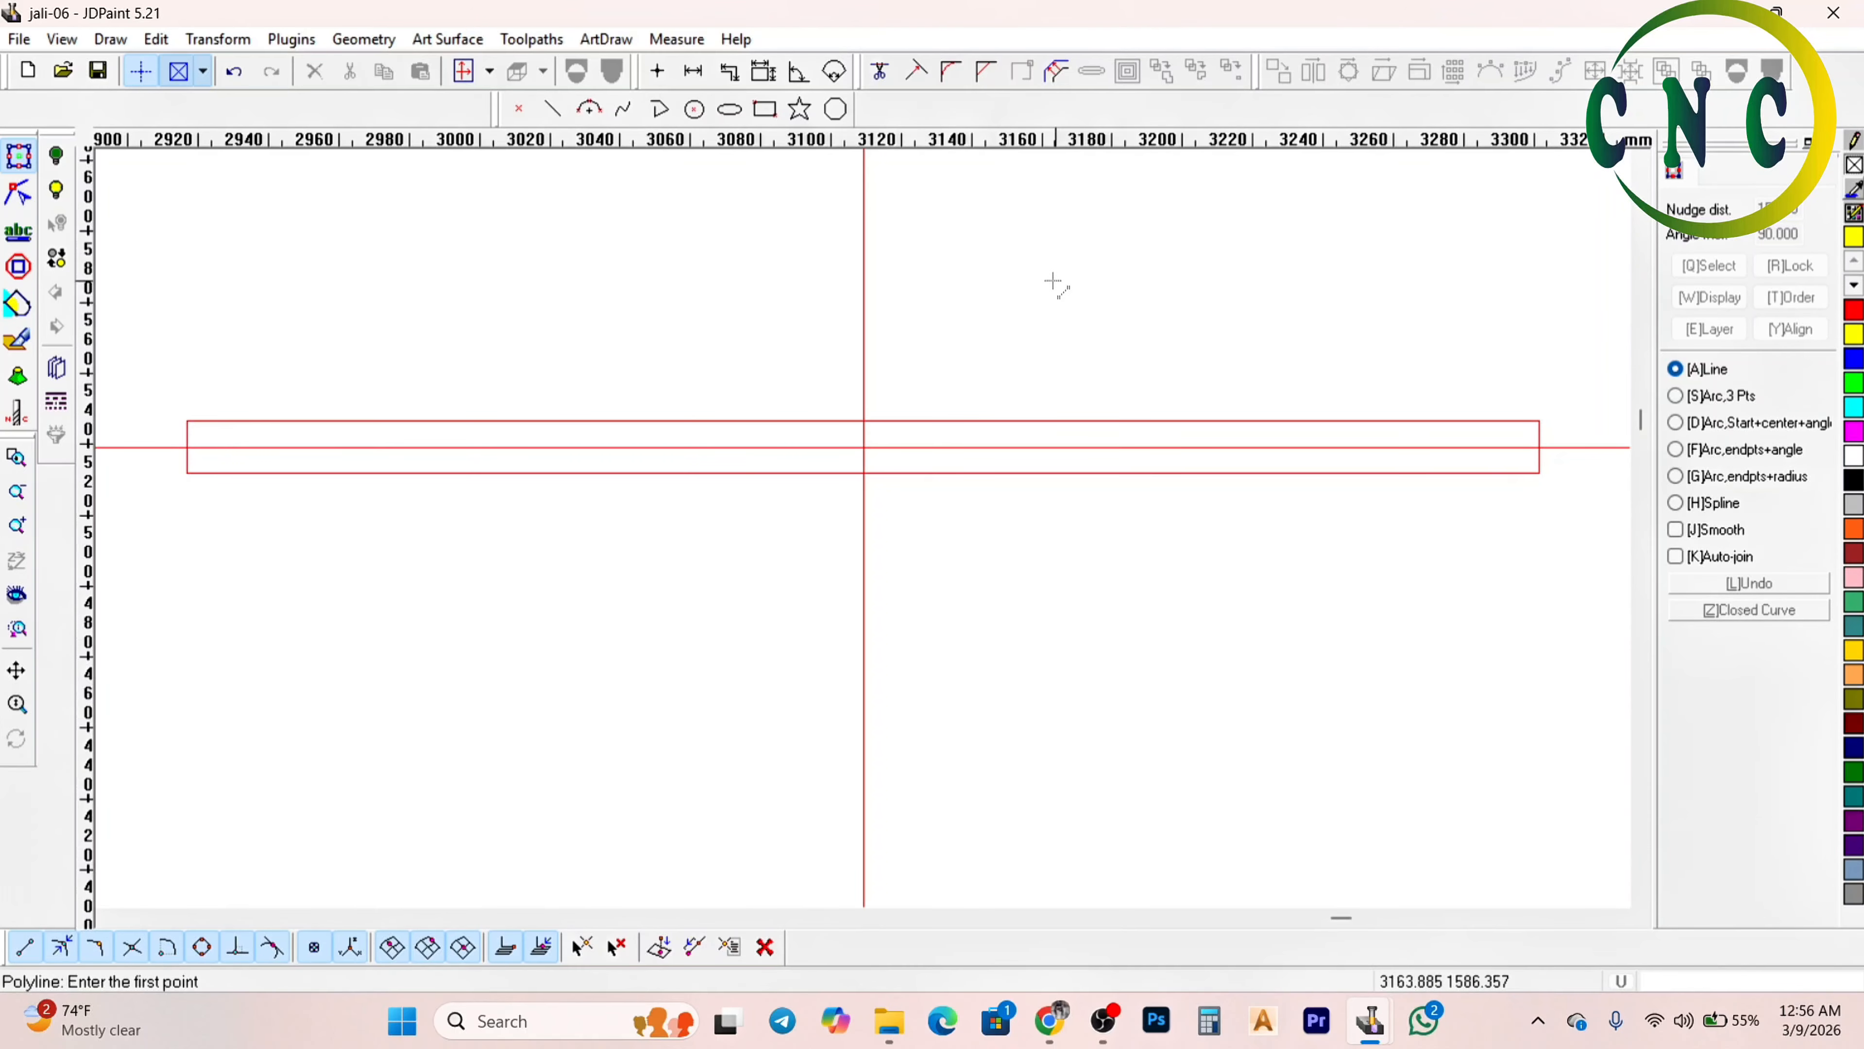
{"action": "key", "text": "F8"}
{"action": "key", "text": "g"}
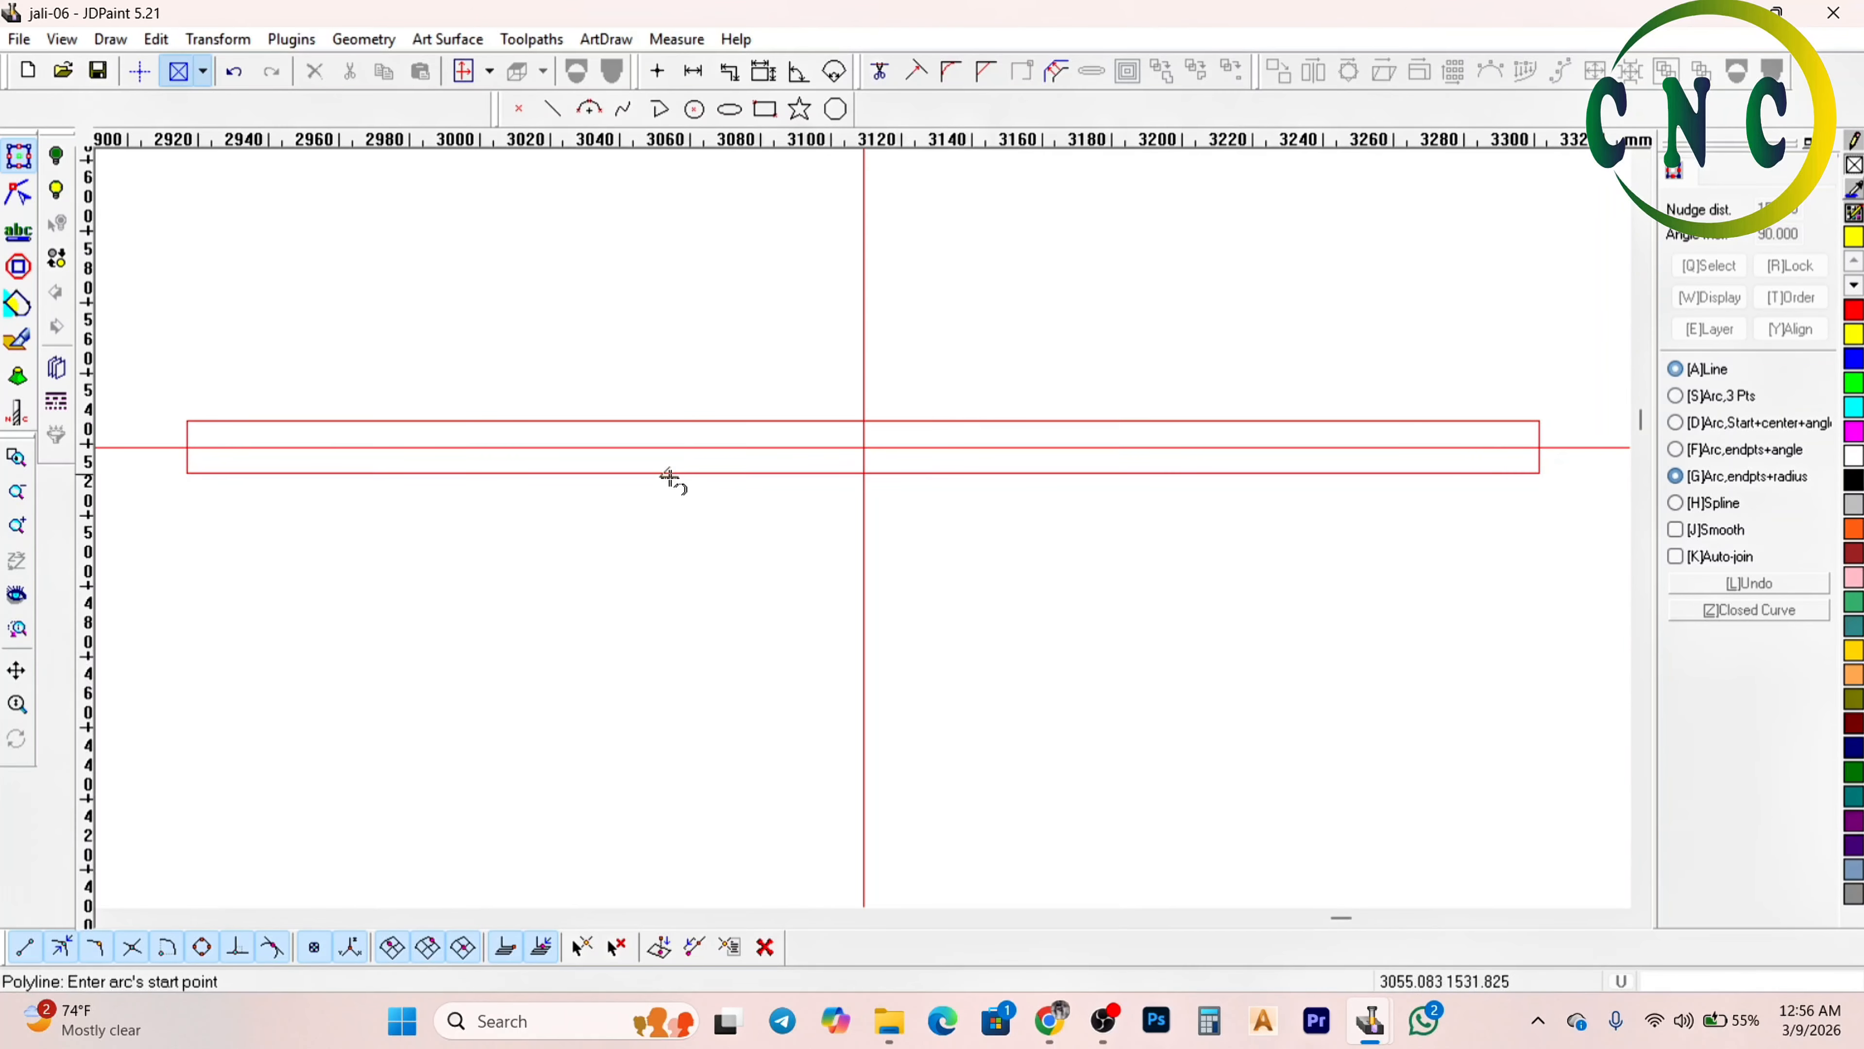
{"action": "scroll", "coordinate": [705, 477], "scroll_direction": "up", "scroll_amount": 2}
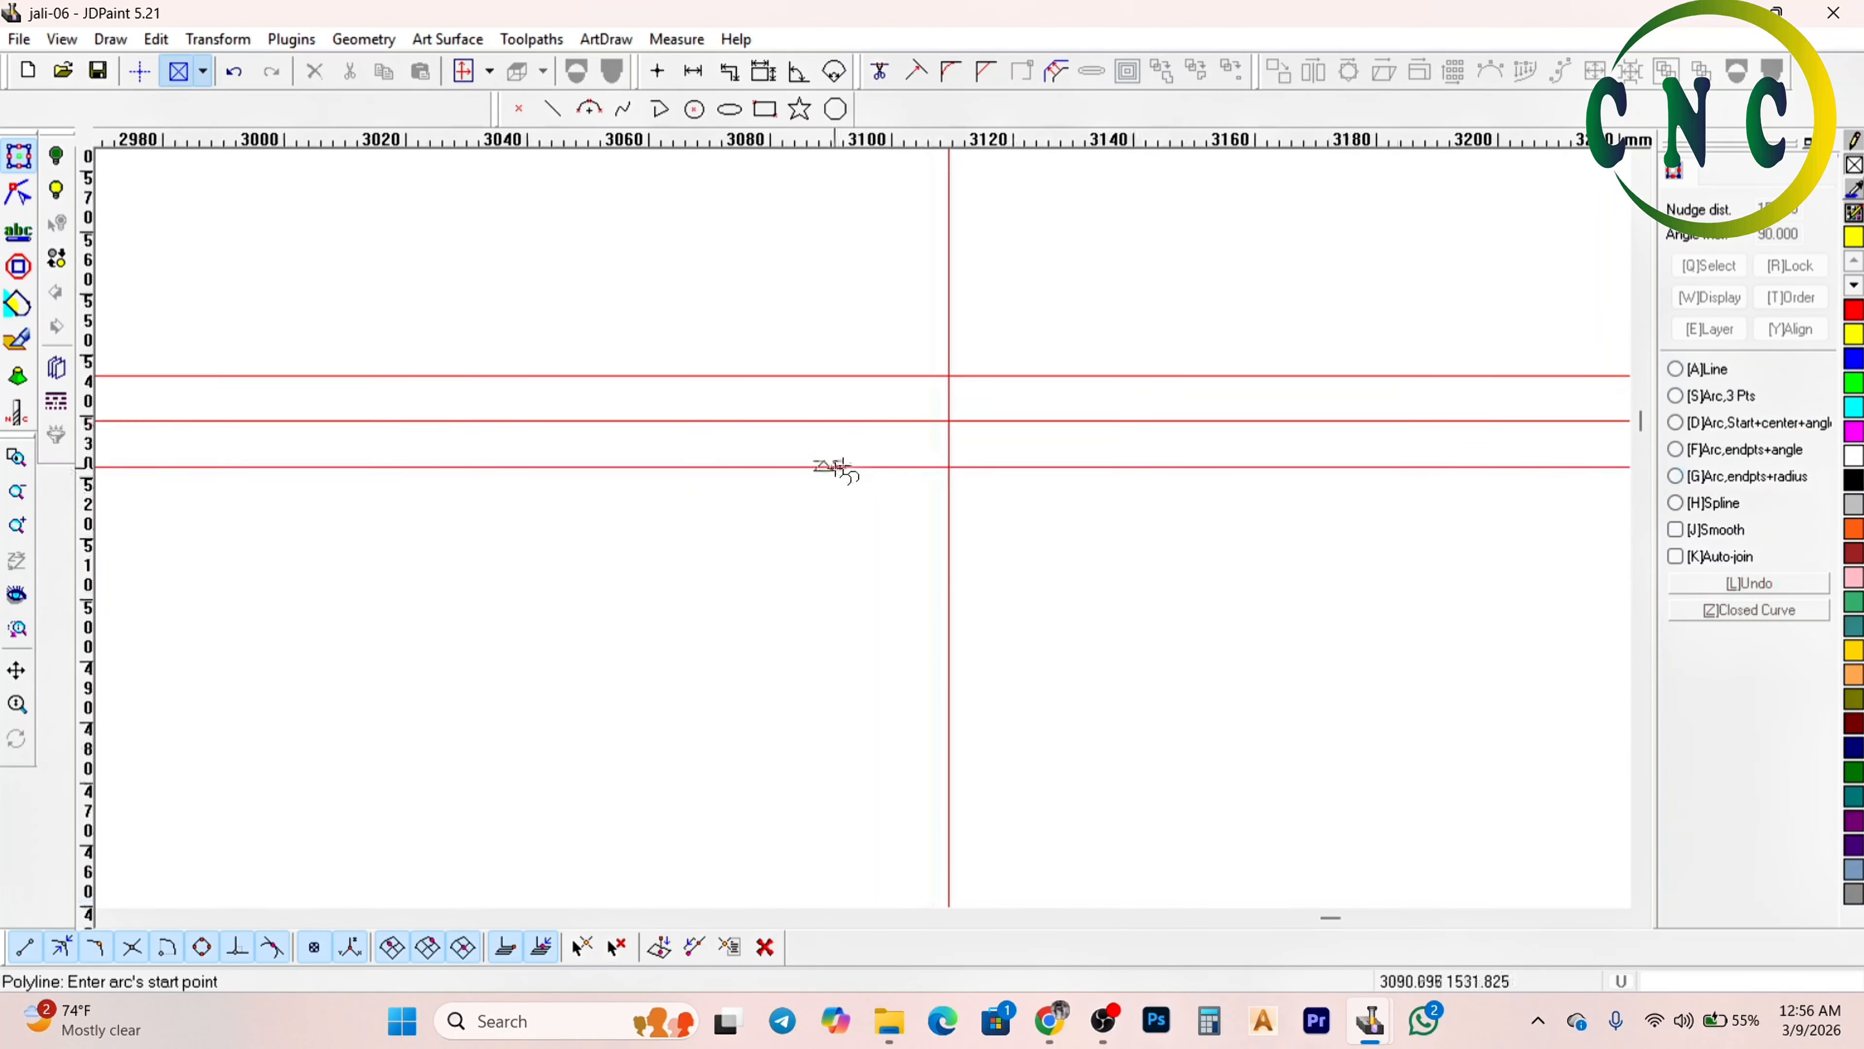
{"action": "left_click", "coordinate": [949, 421]}
{"action": "left_click", "coordinate": [803, 375]}
{"action": "scroll", "coordinate": [866, 382], "scroll_direction": "up", "scroll_amount": 1}
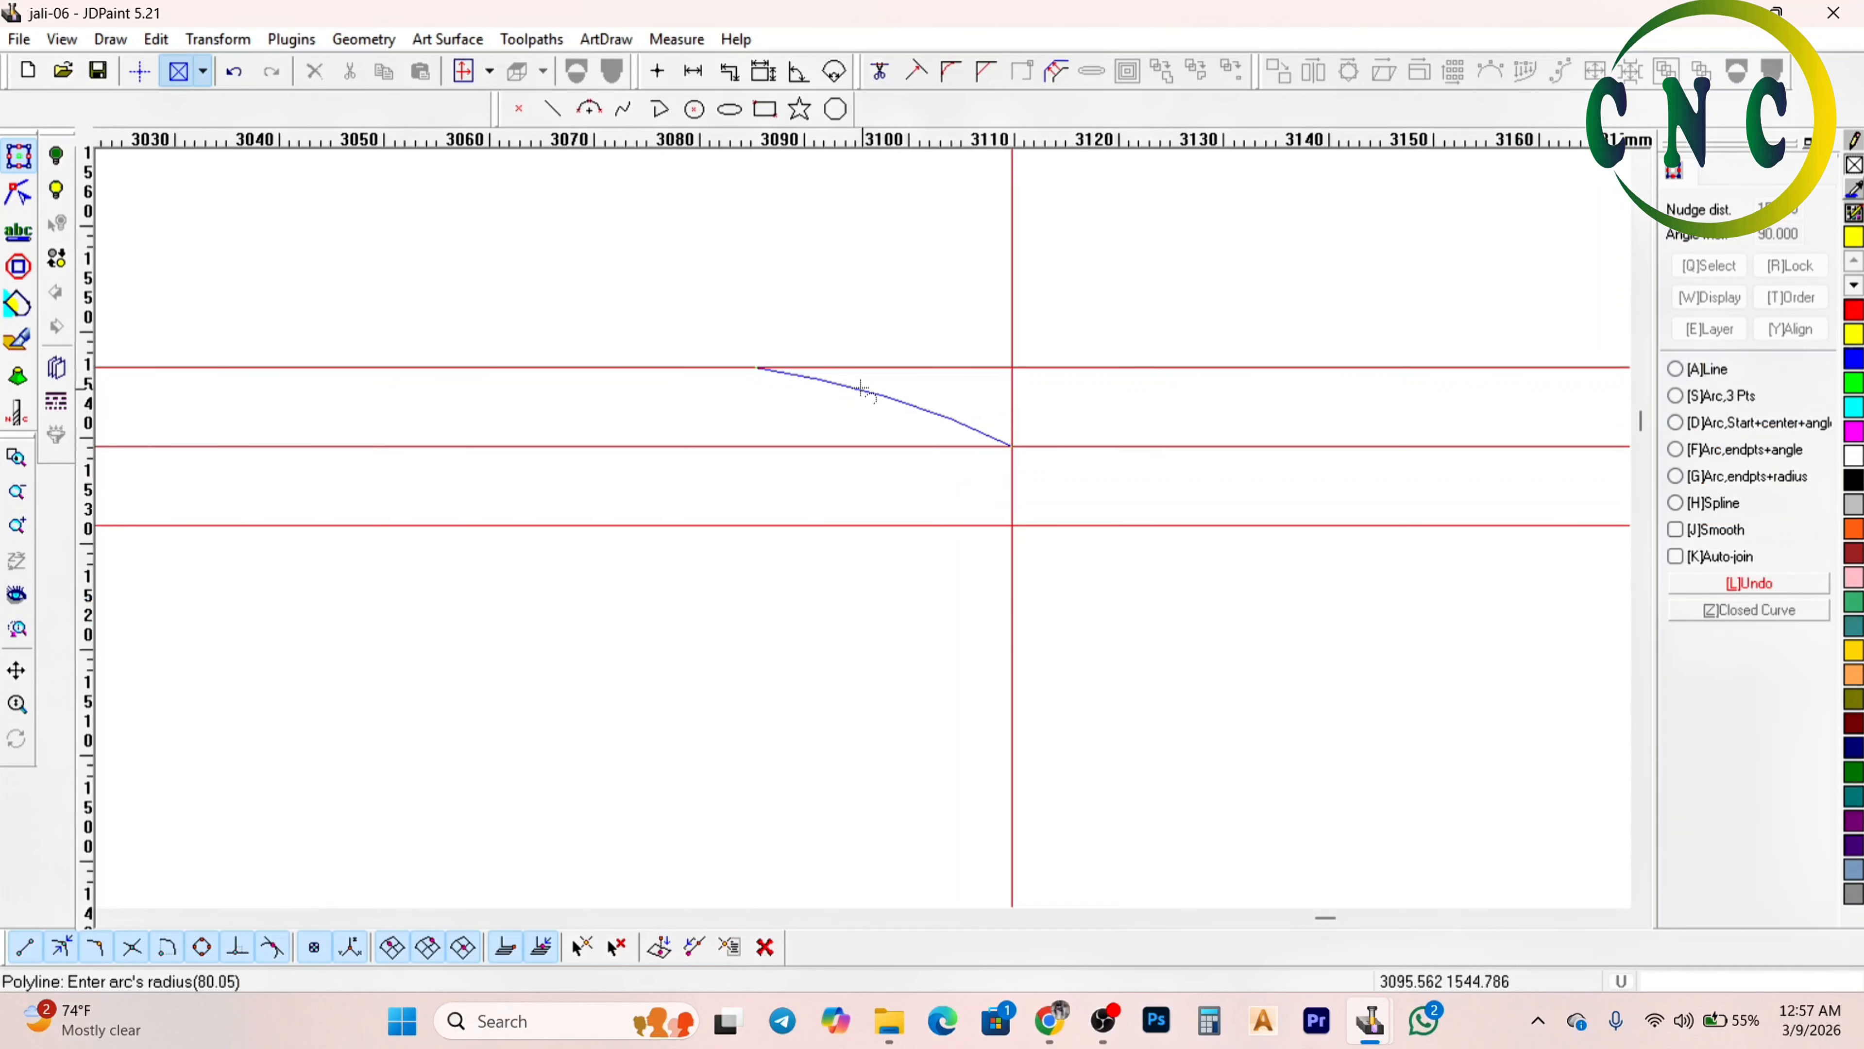
{"action": "left_click", "coordinate": [862, 381]}
{"action": "right_click", "coordinate": [853, 382]}
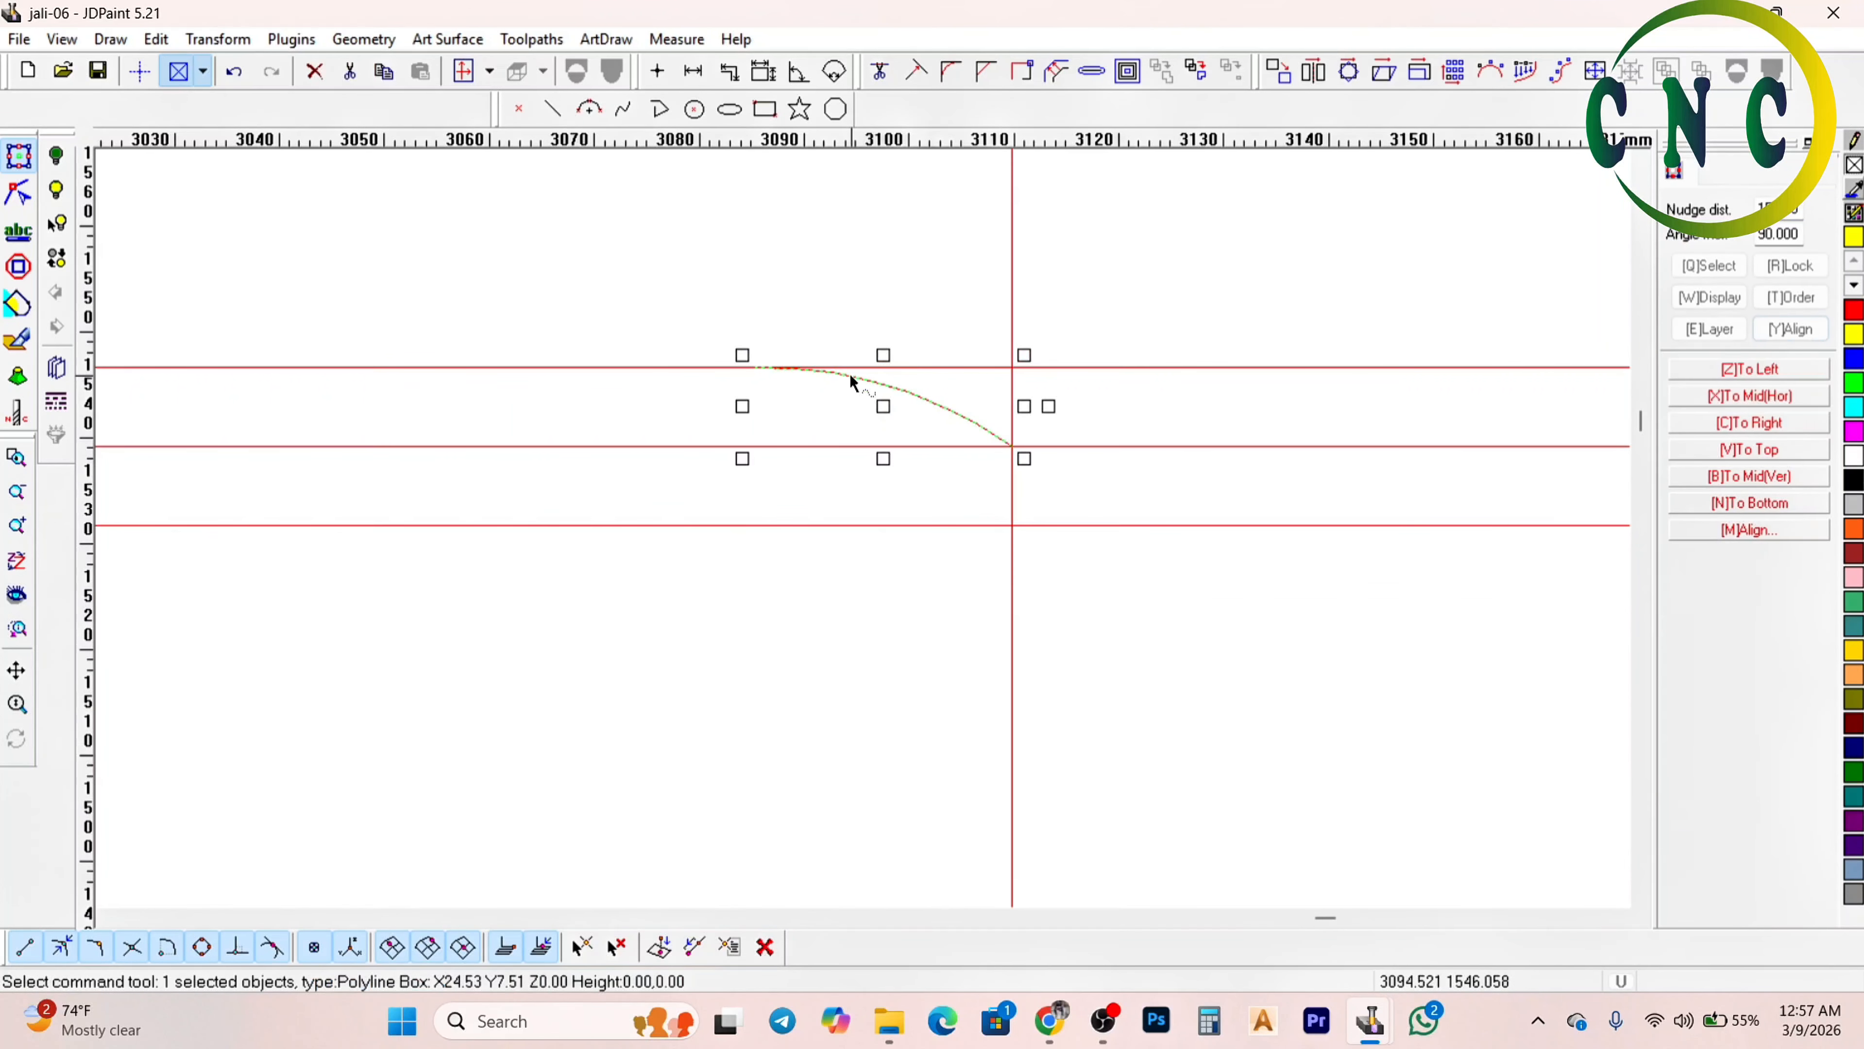
Mirror a copy of the arc across the vertical centre line
{"action": "scroll", "coordinate": [849, 382], "scroll_direction": "up", "scroll_amount": 4}
{"action": "left_click", "coordinate": [1312, 71]}
{"action": "scroll", "coordinate": [1090, 274], "scroll_direction": "down", "scroll_amount": 2}
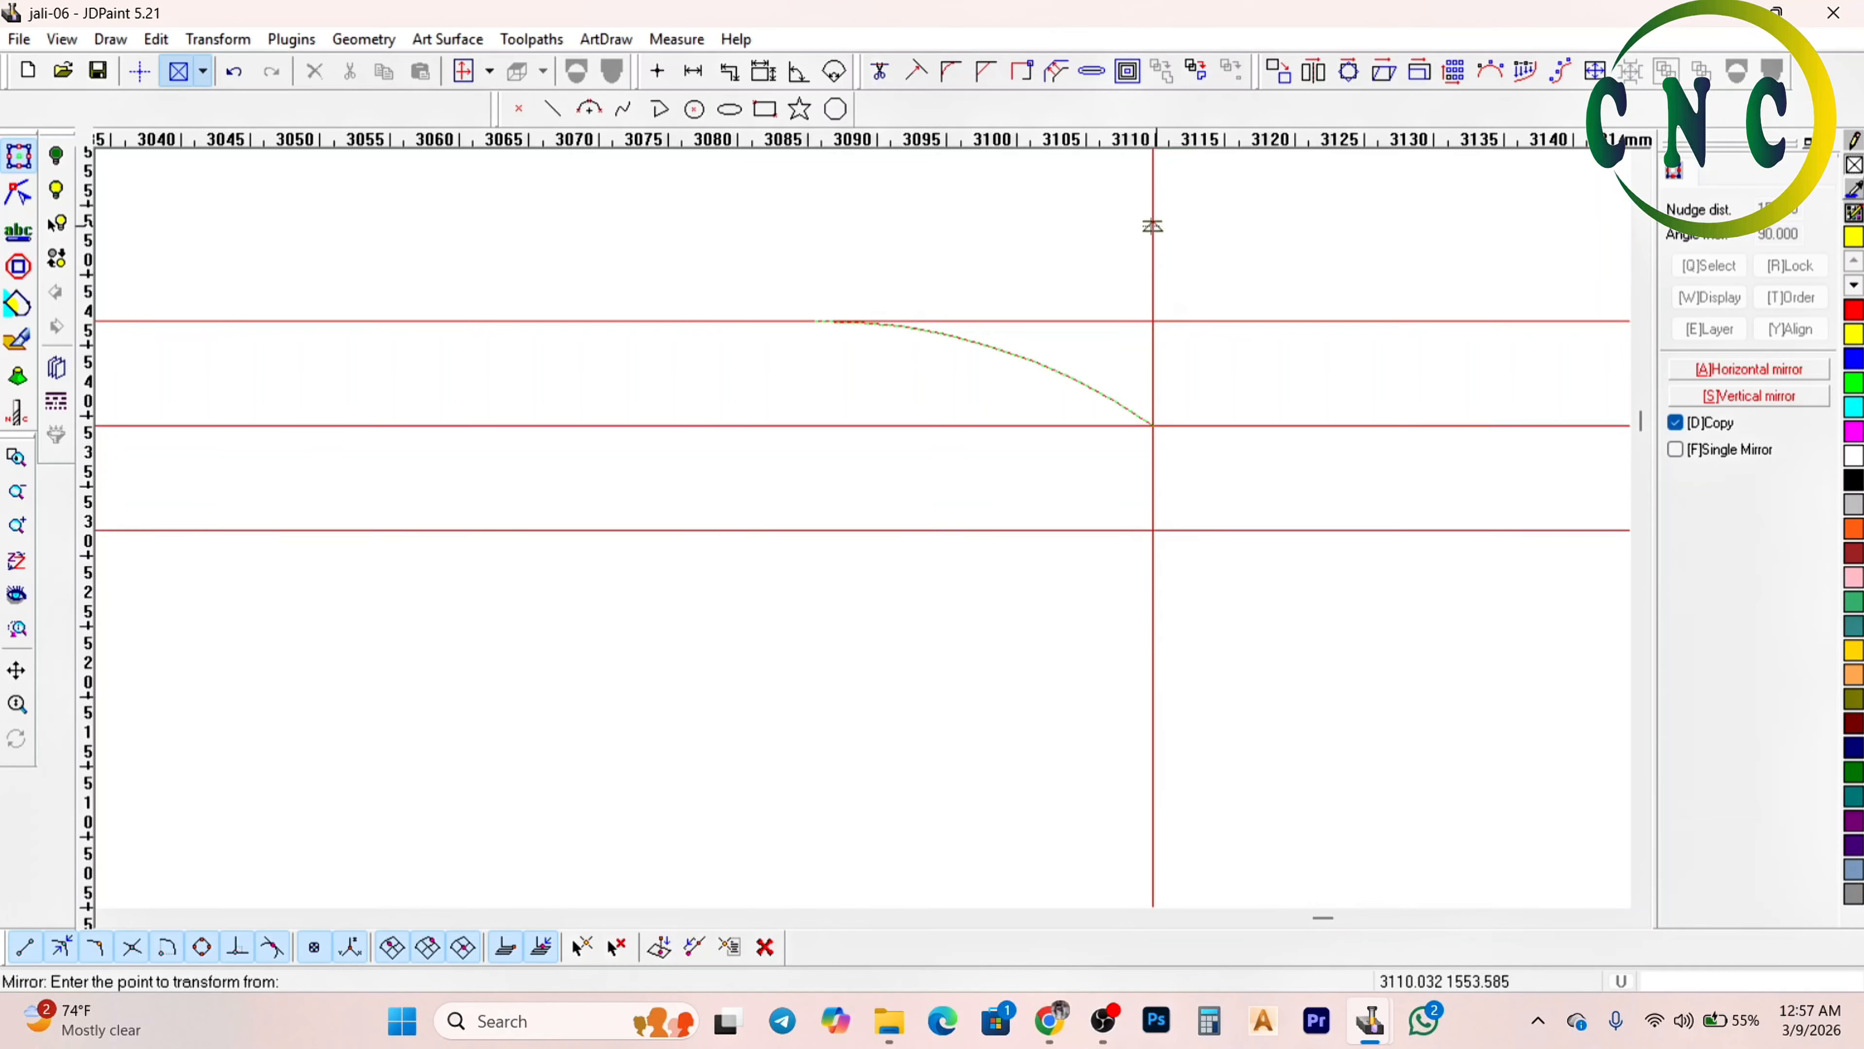
{"action": "left_click", "coordinate": [1153, 239]}
{"action": "left_click", "coordinate": [1153, 366]}
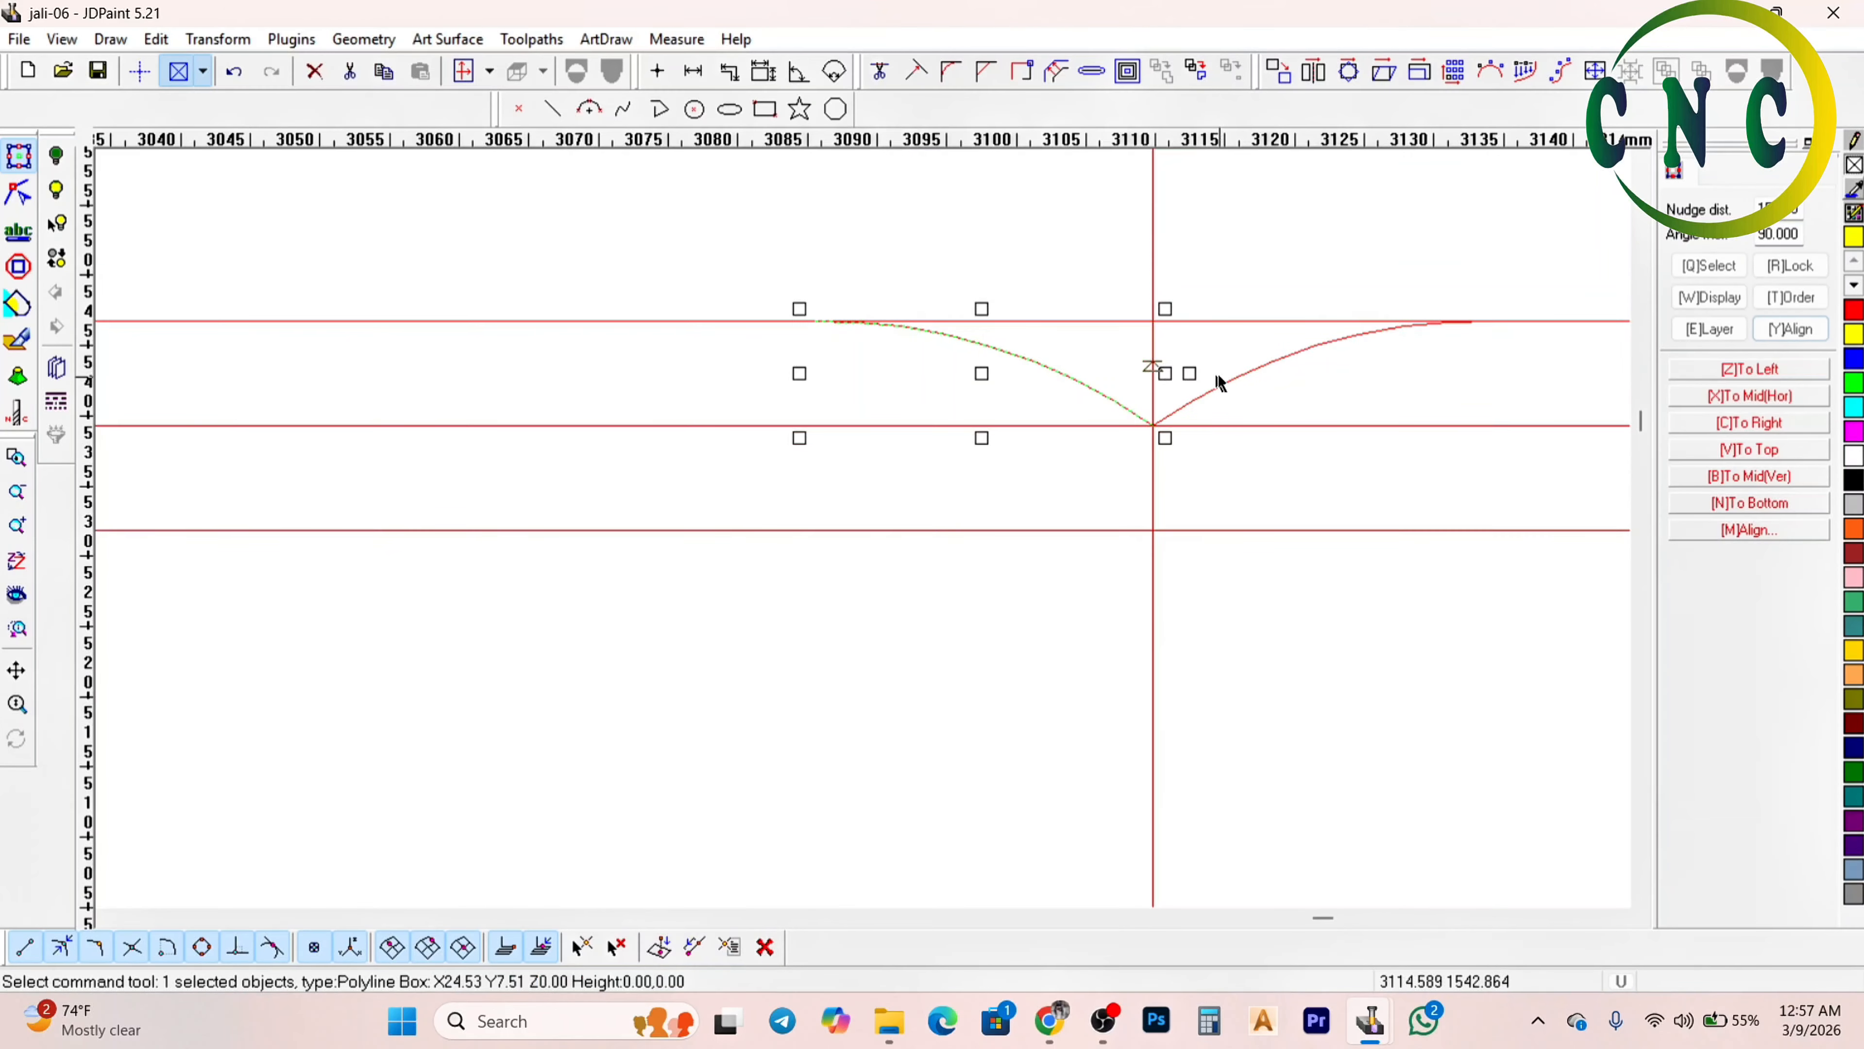
Mirror the copied arc across the horizontal centre line without keeping the original, forming an S-shape with the first arc
{"action": "right_click", "coordinate": [1205, 361]}
{"action": "left_click", "coordinate": [1250, 371]}
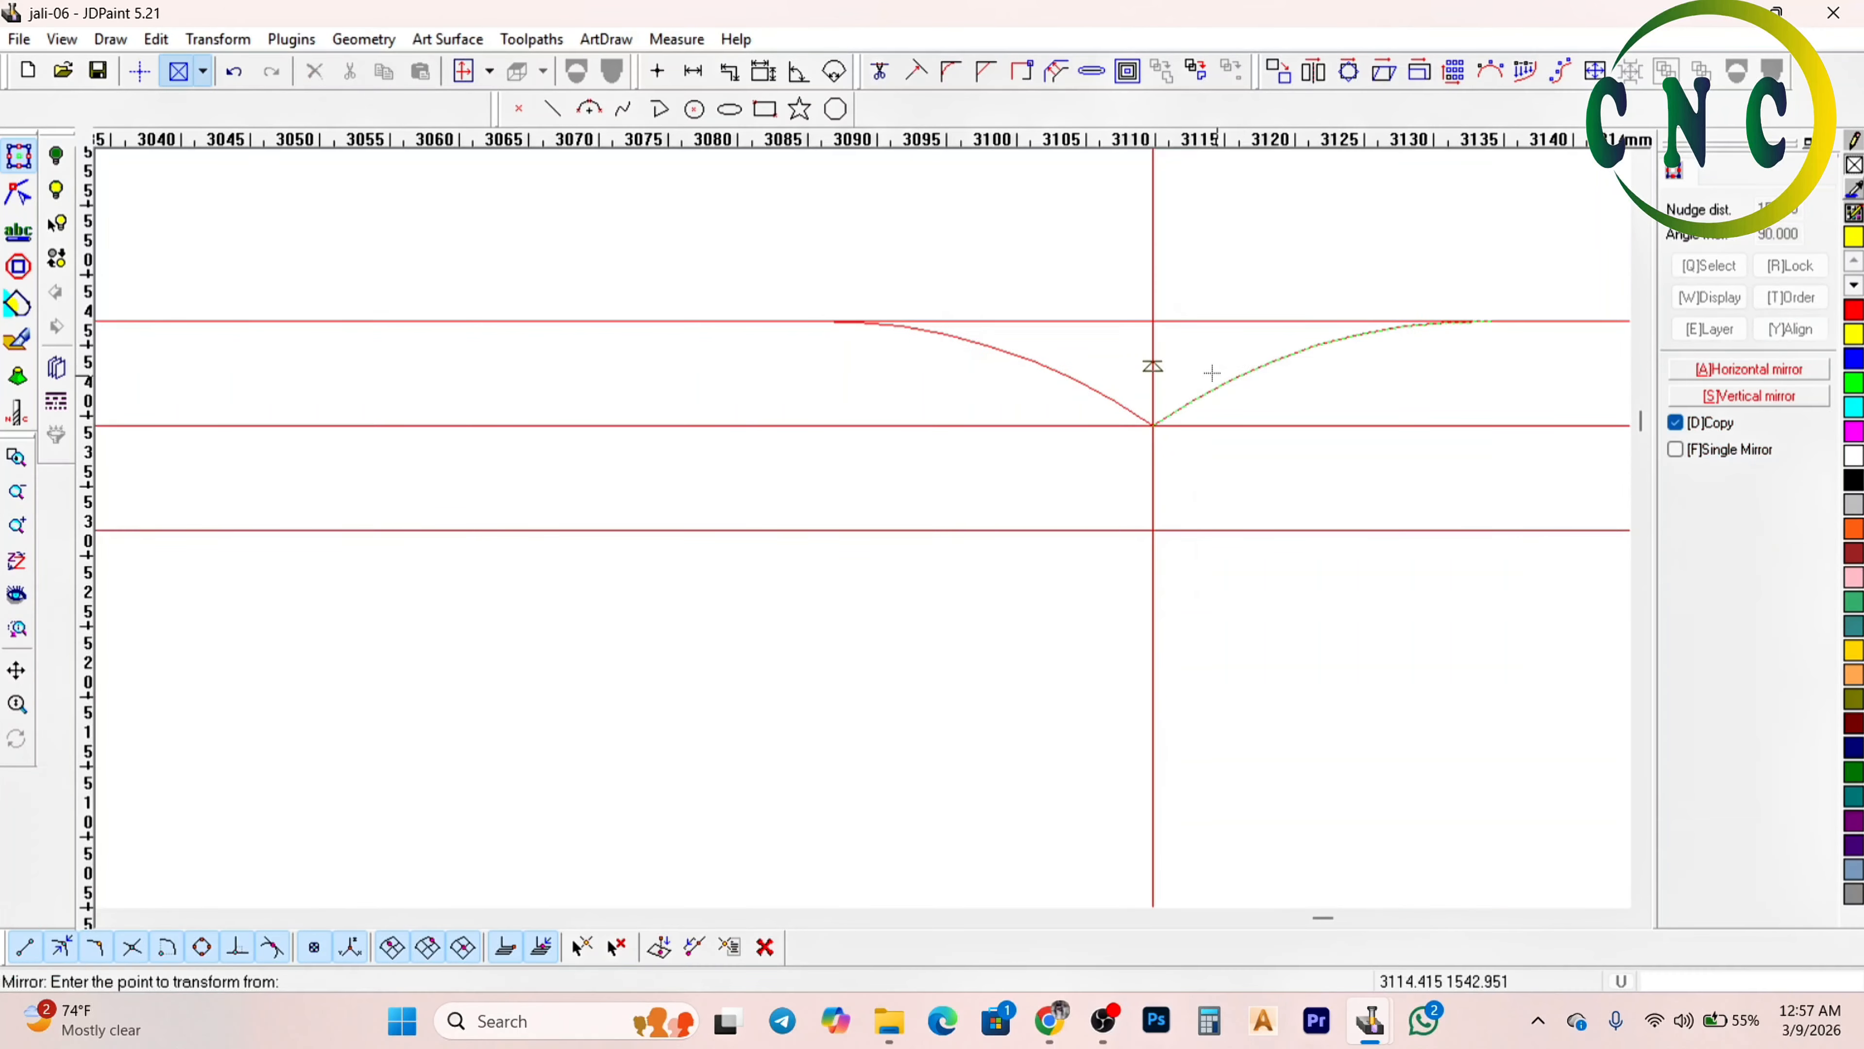
{"action": "left_click", "coordinate": [1207, 425]}
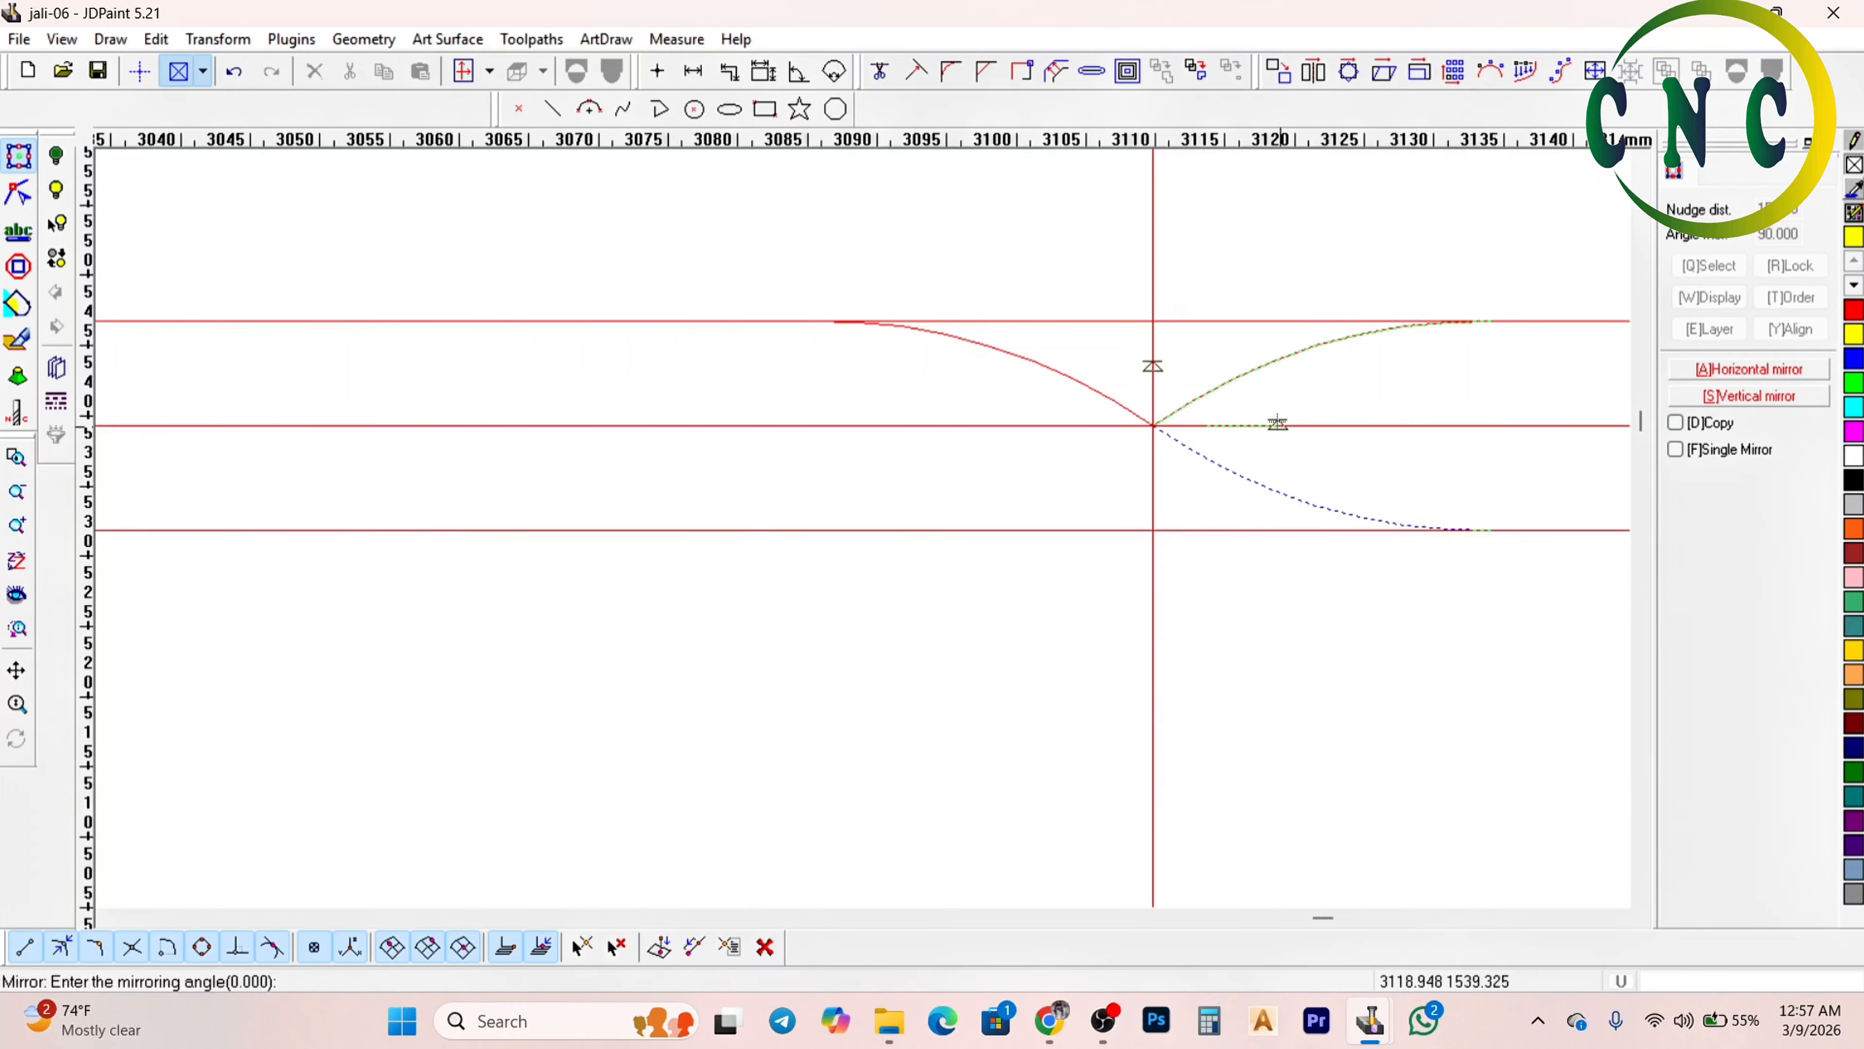
{"action": "left_click", "coordinate": [1275, 424]}
{"action": "key", "text": "Escape"}
Join the two arcs into a single S-shaped curve
{"action": "left_click", "coordinate": [156, 39]}
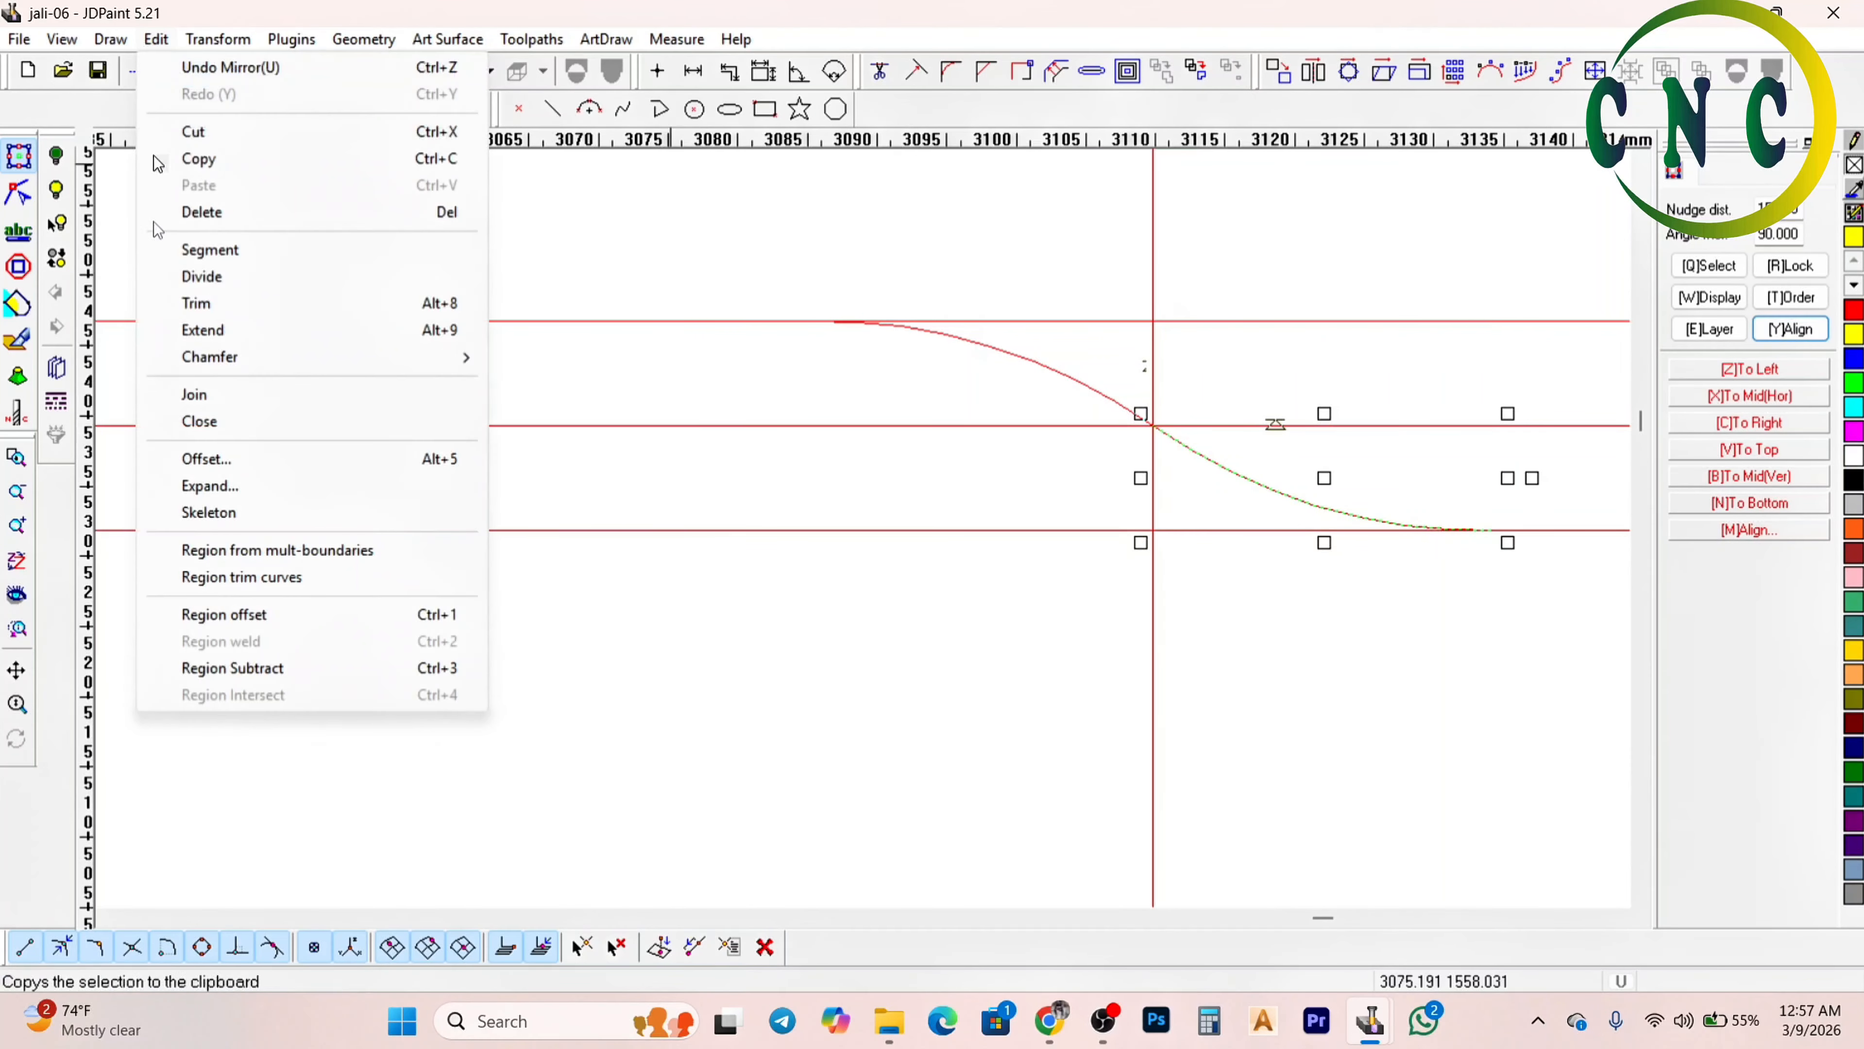
{"action": "left_click", "coordinate": [180, 397]}
{"action": "left_click", "coordinate": [1041, 361]}
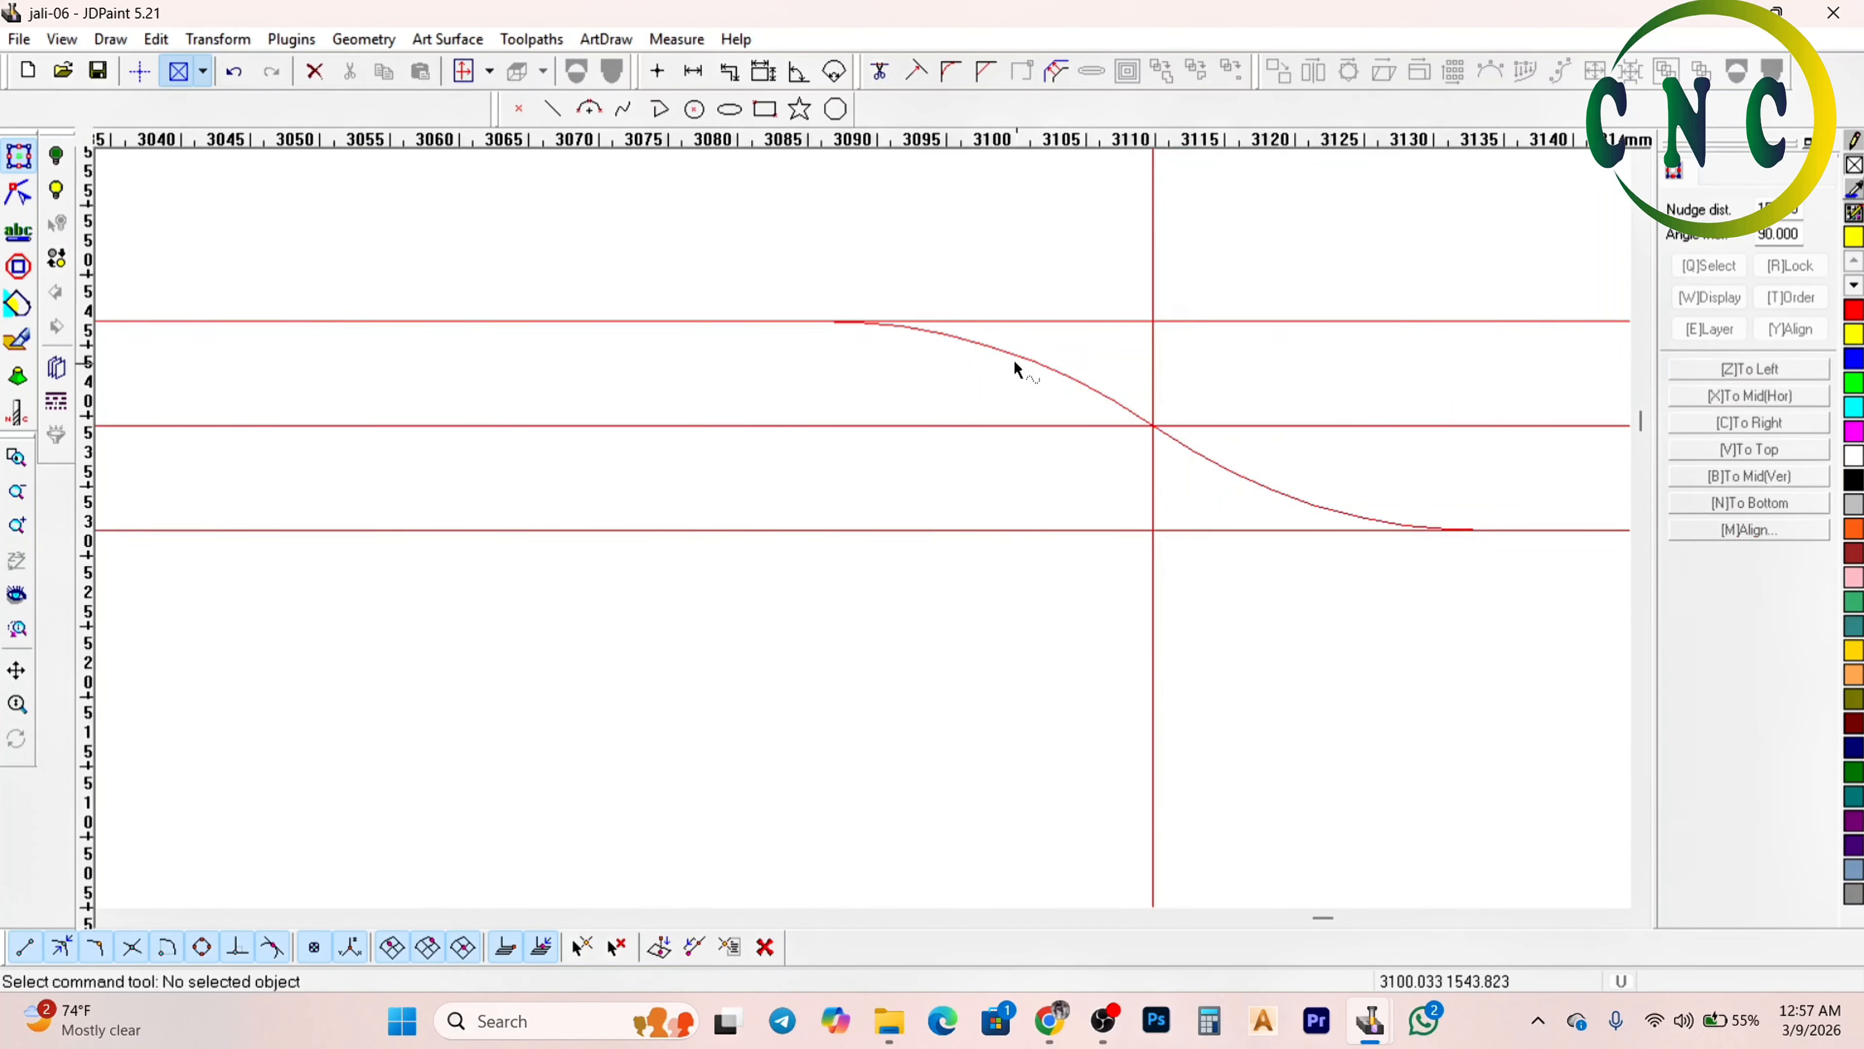
Delete the rectangle and both centre lines, leaving only the S-shaped curve
{"action": "scroll", "coordinate": [1015, 365], "scroll_direction": "down", "scroll_amount": 2}
{"action": "scroll", "coordinate": [993, 449], "scroll_direction": "down", "scroll_amount": 2}
{"action": "left_click_drag", "start_coordinate": [1431, 516], "coordinate": [1353, 268]}
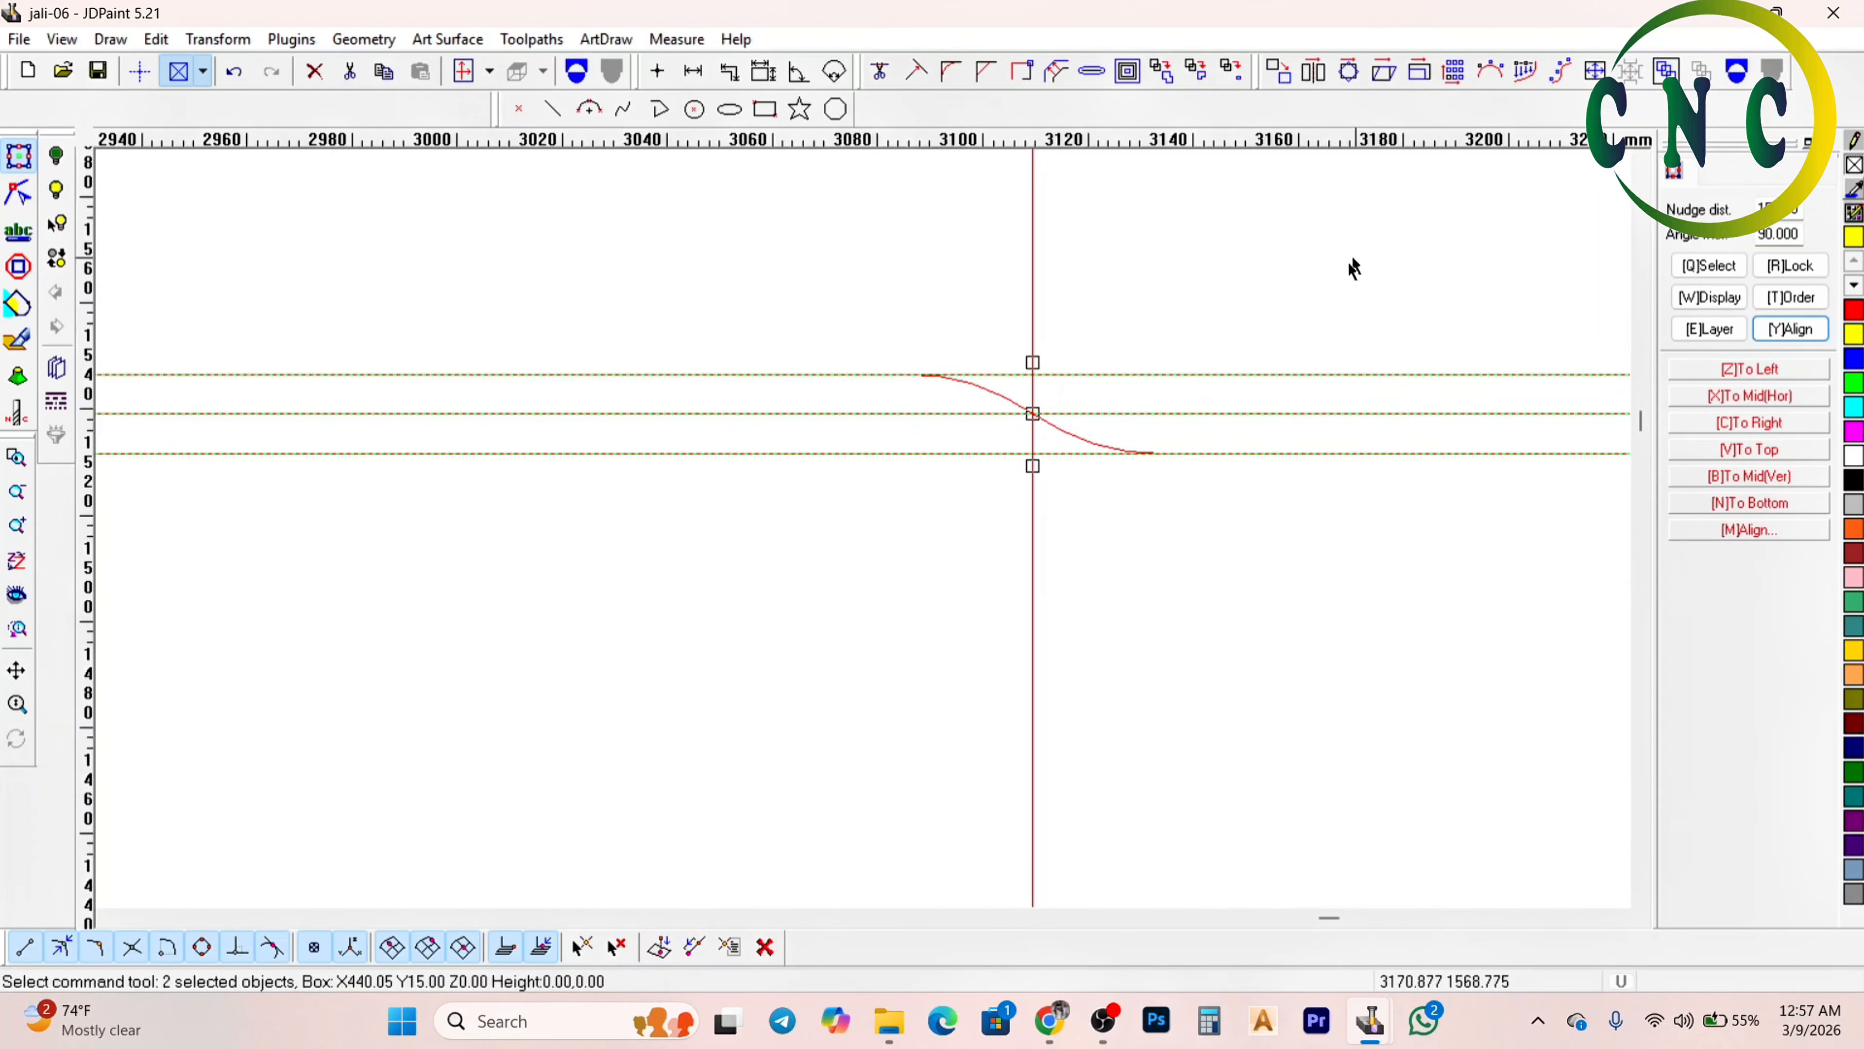
{"action": "key", "text": "Delete"}
{"action": "left_click_drag", "start_coordinate": [1087, 377], "coordinate": [1014, 290]}
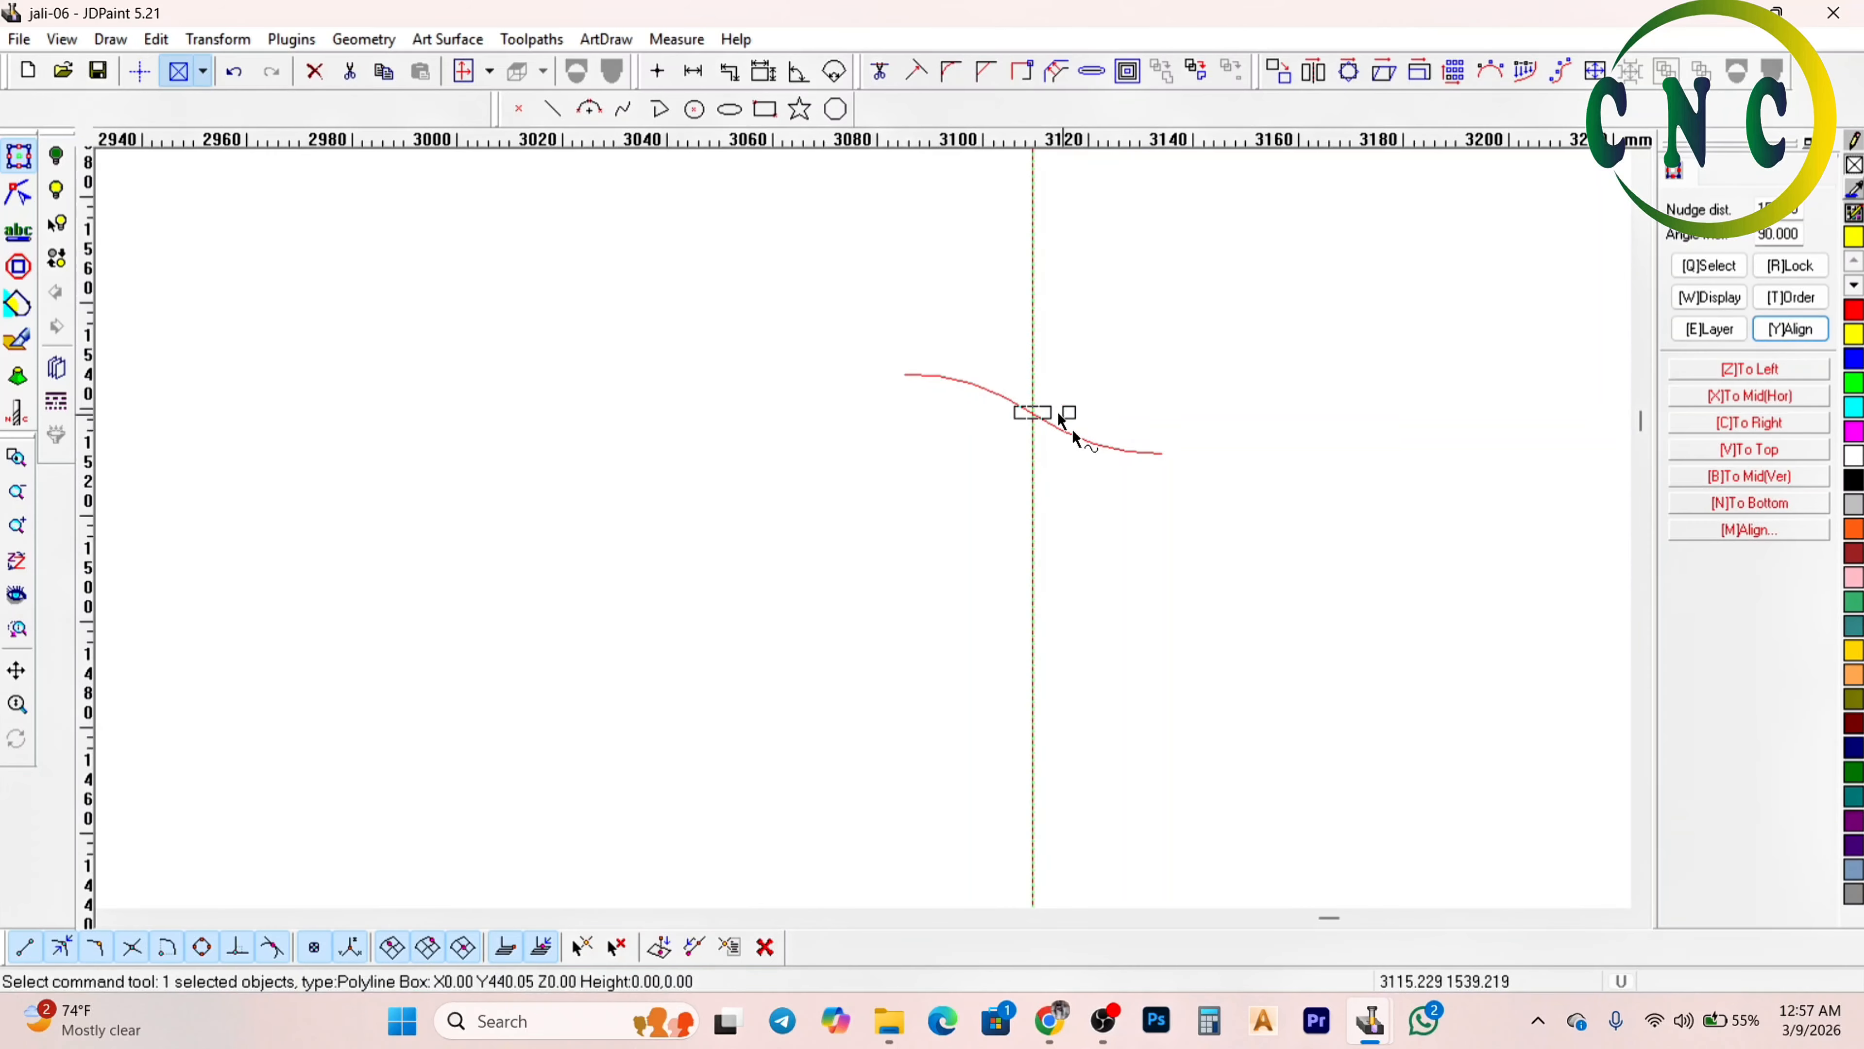
{"action": "key", "text": "Delete"}
Copy the S-shaped curve 15 mm to its left
{"action": "left_click", "coordinate": [1118, 436]}
{"action": "scroll", "coordinate": [945, 507], "scroll_direction": "down", "scroll_amount": 2}
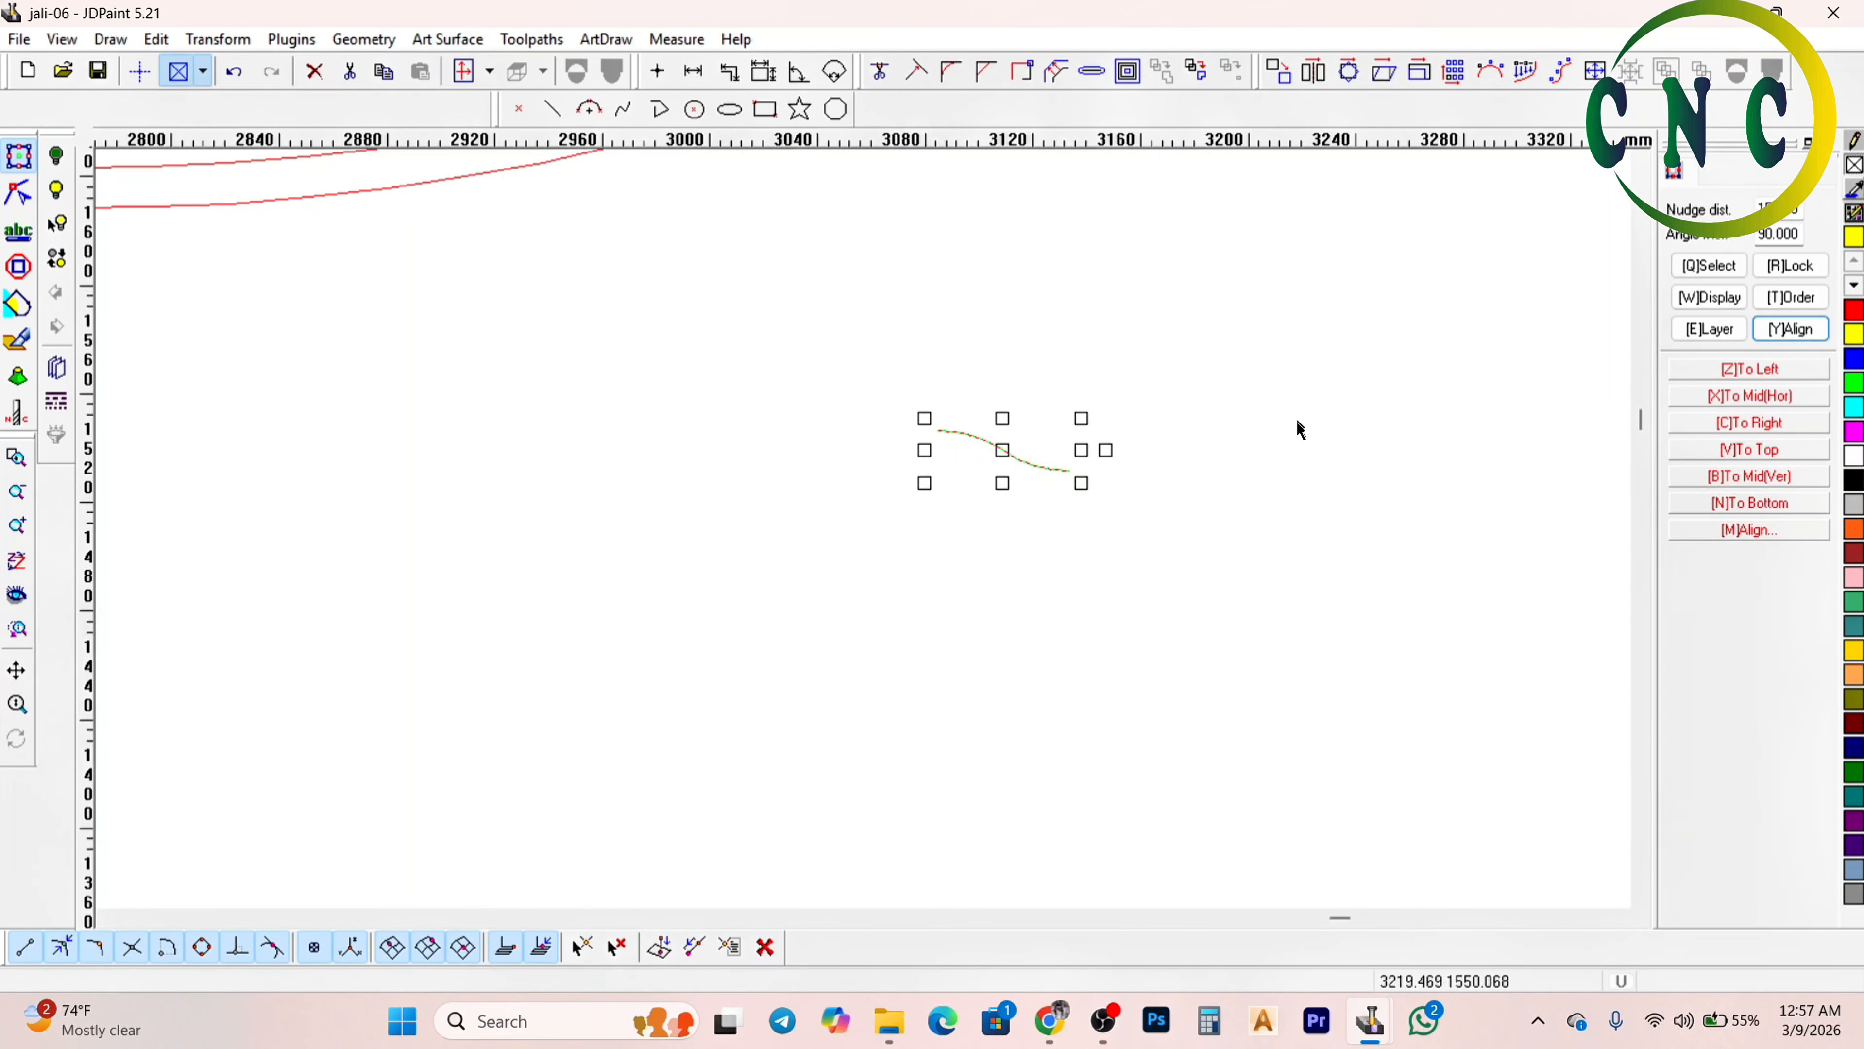
{"action": "key", "text": "Left"}
Measure the distance between the original S-shaped curve and its copy
{"action": "scroll", "coordinate": [978, 491], "scroll_direction": "up", "scroll_amount": 4}
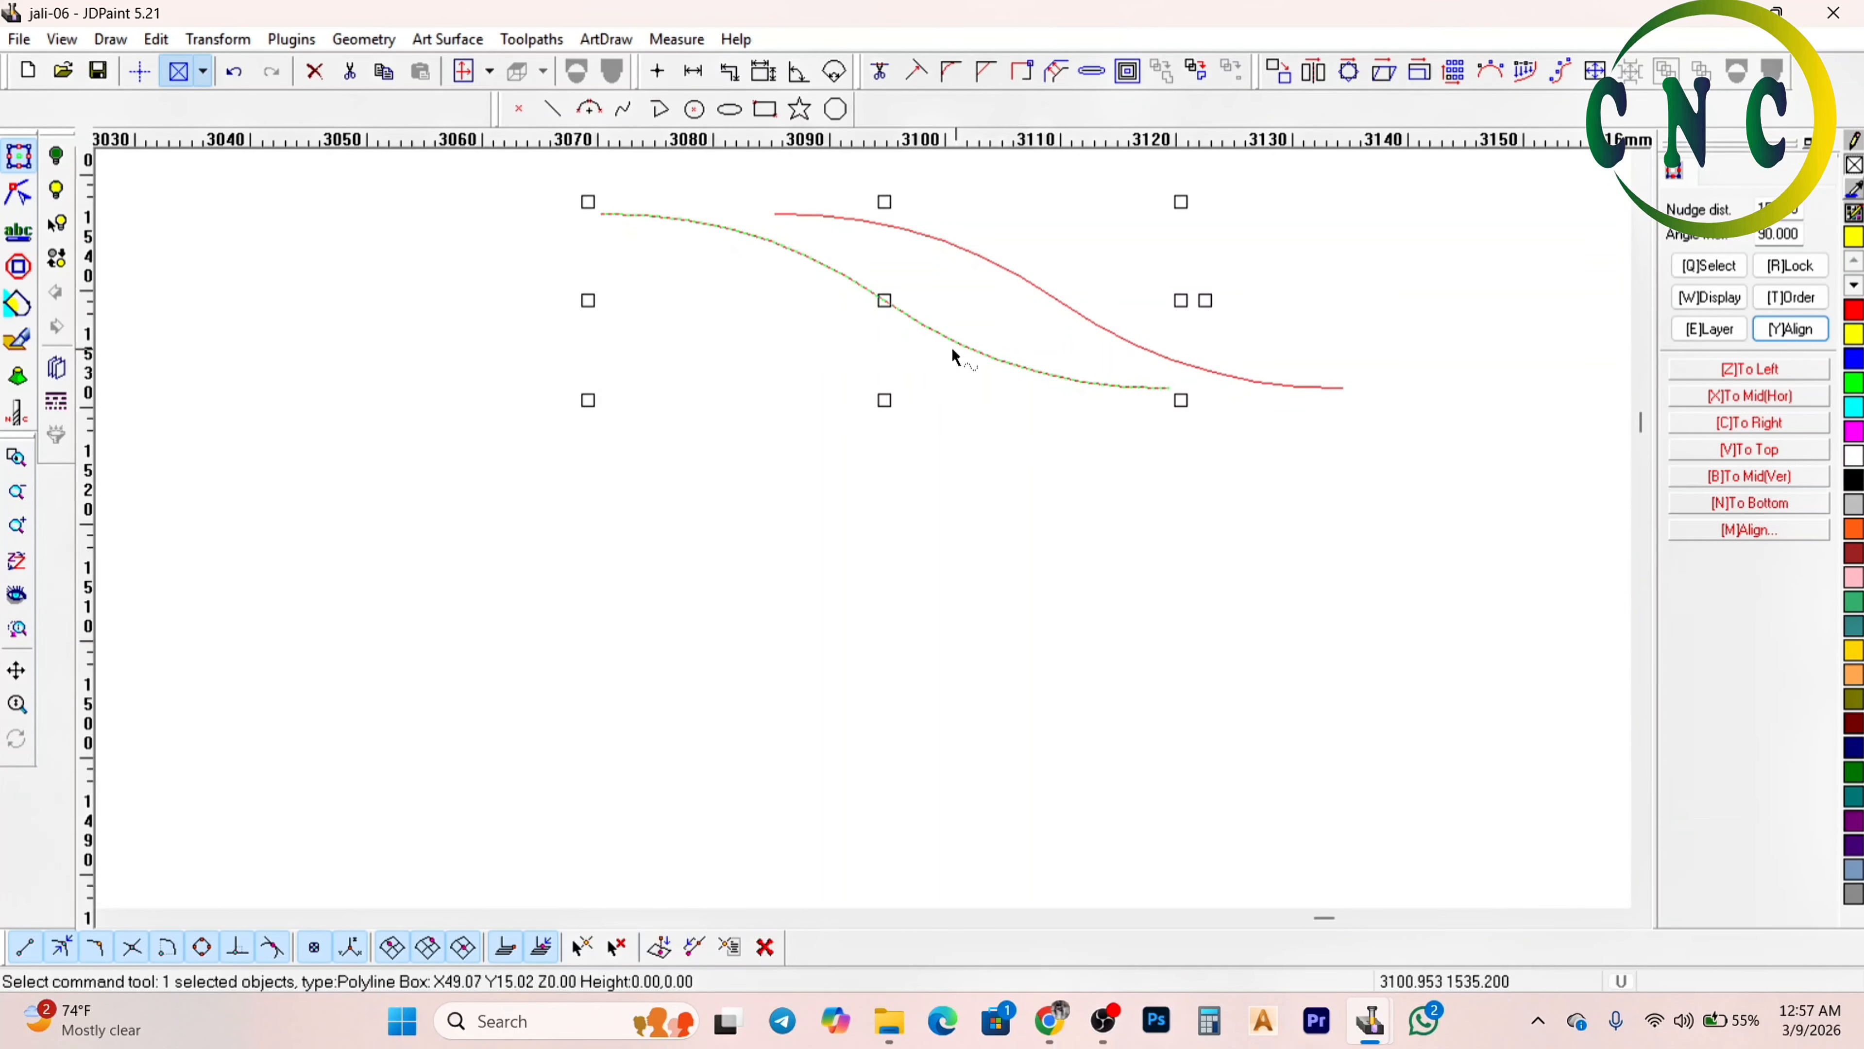
{"action": "left_click", "coordinate": [677, 38]}
{"action": "left_click", "coordinate": [697, 70]}
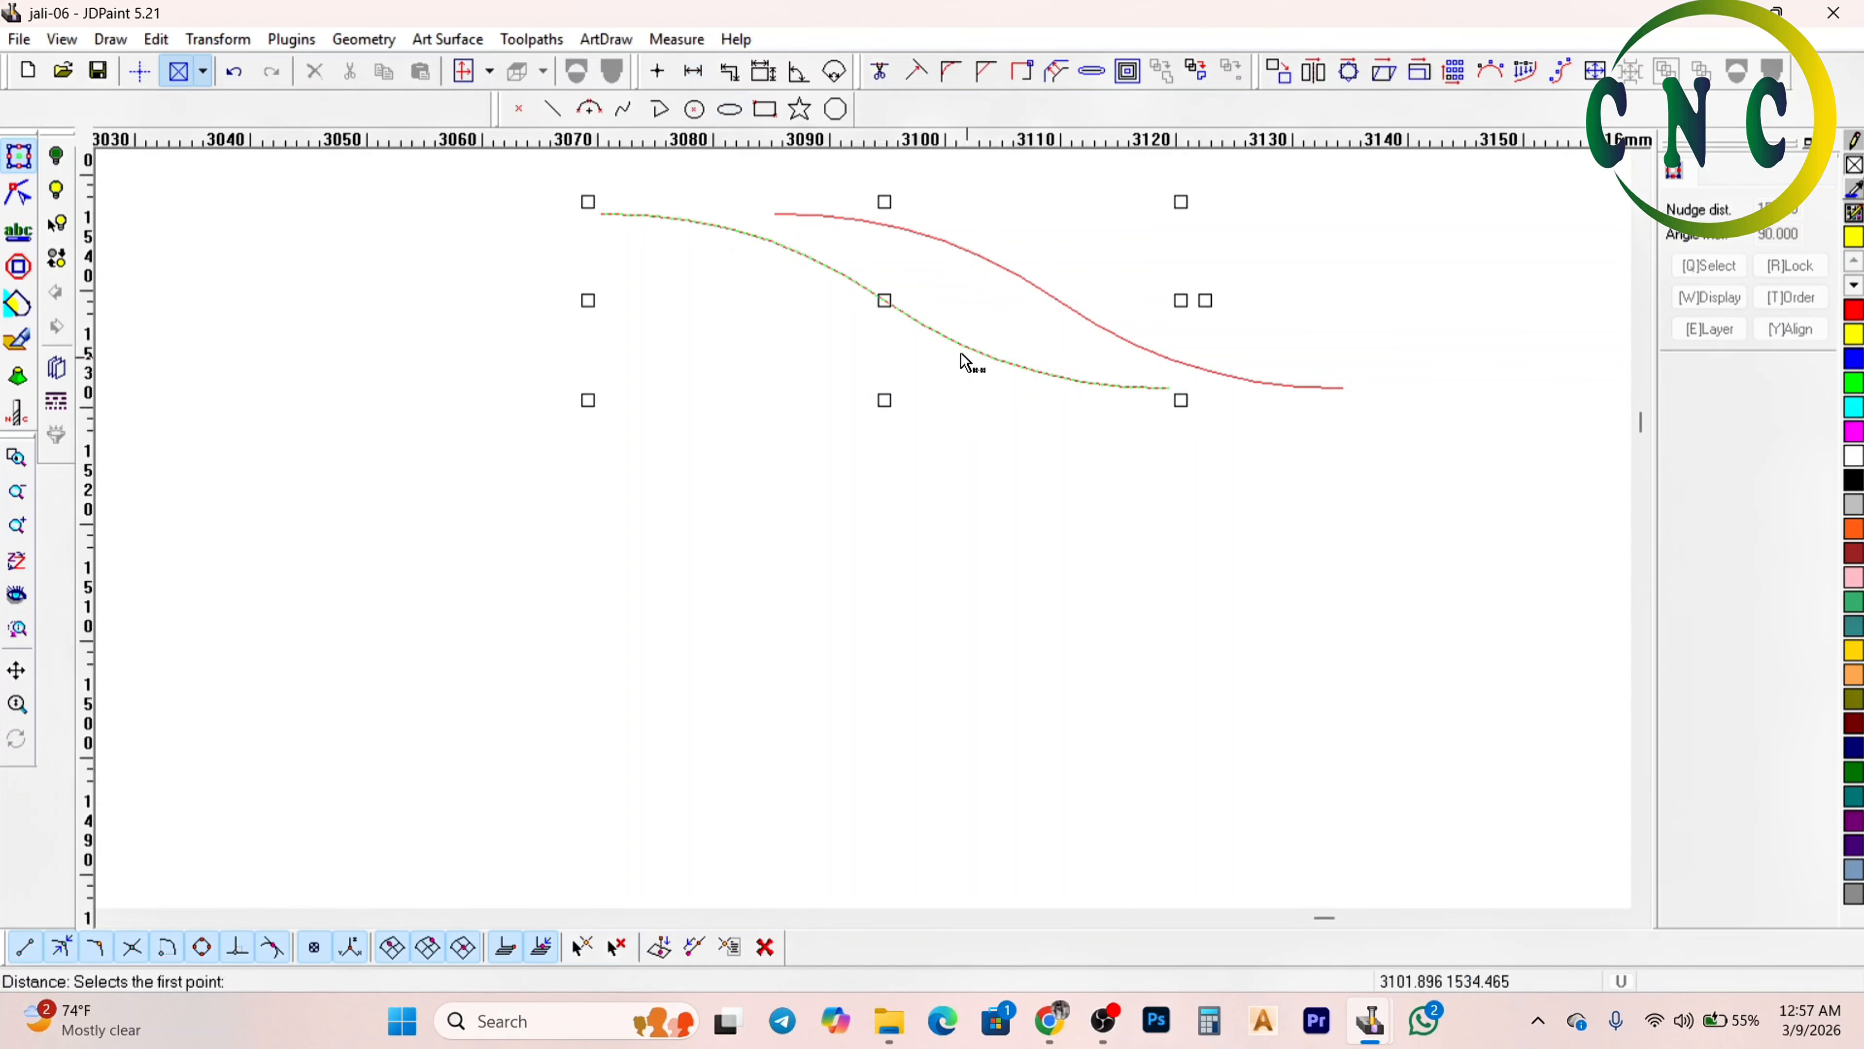
{"action": "left_click", "coordinate": [945, 336]}
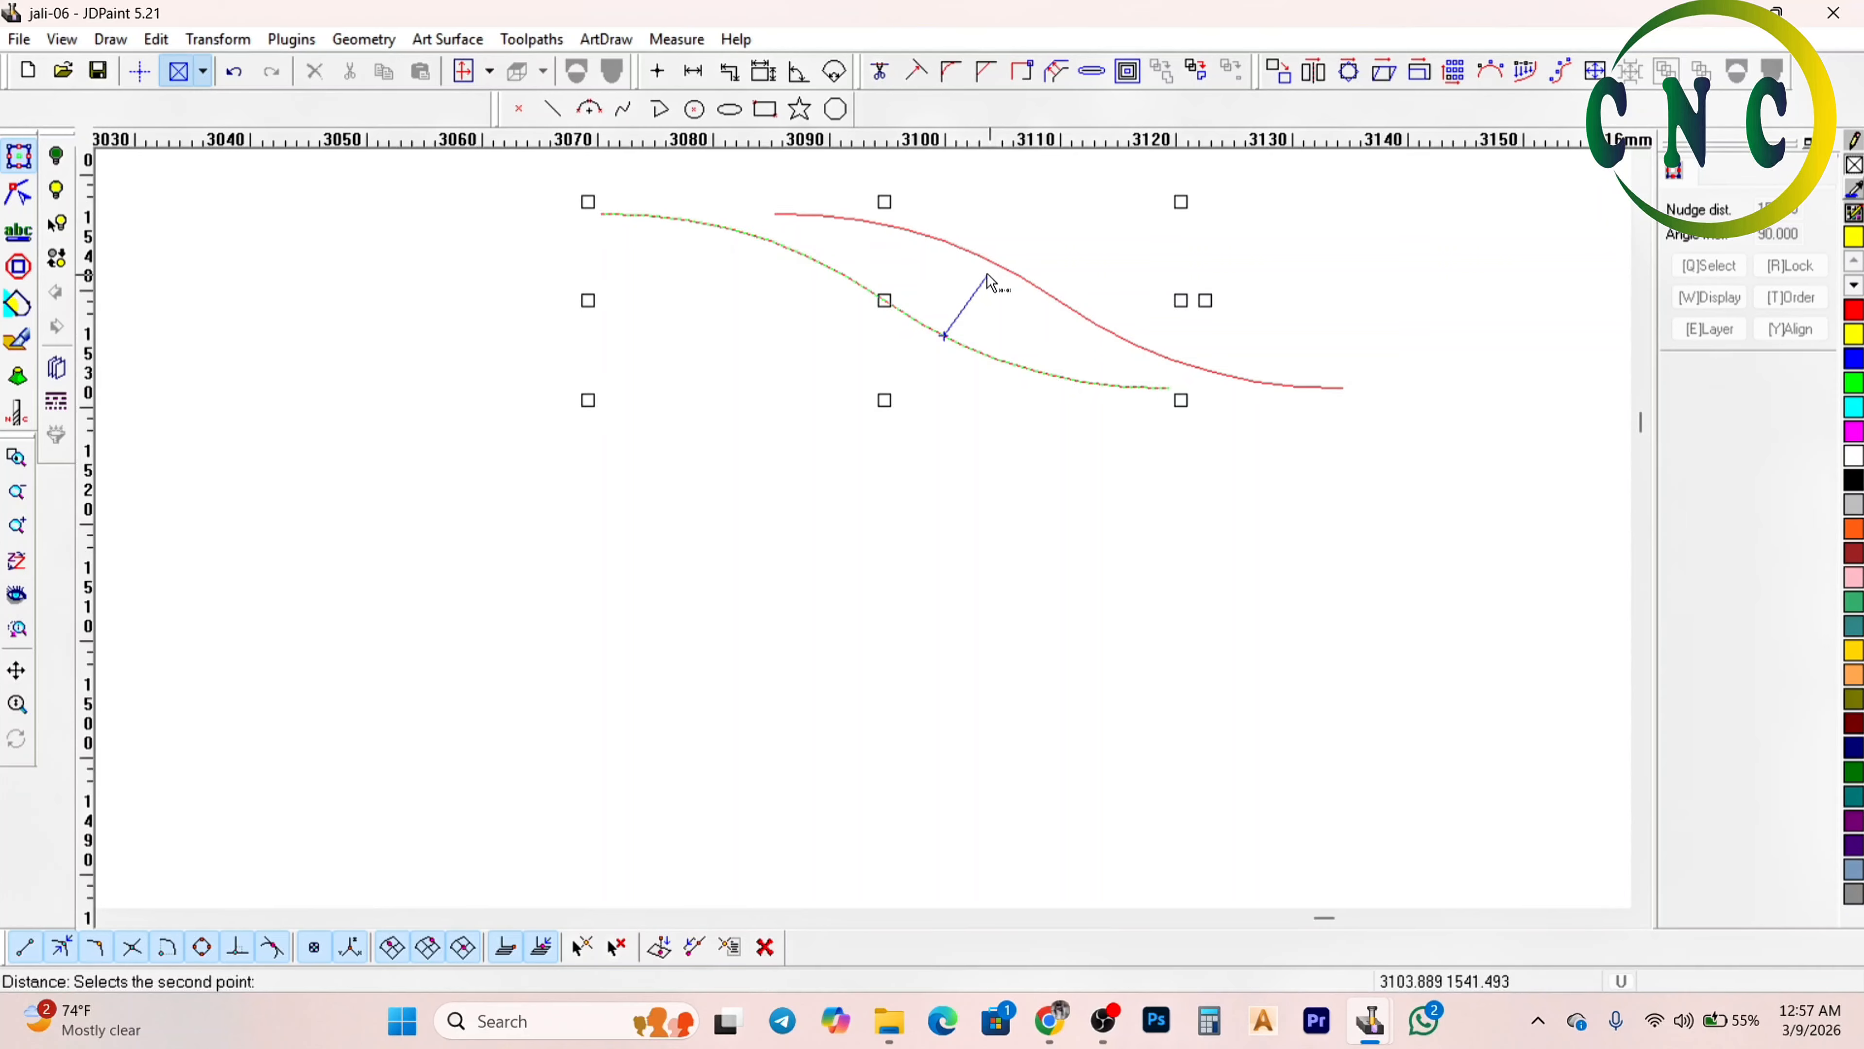
{"action": "left_click", "coordinate": [986, 272]}
{"action": "right_click", "coordinate": [963, 311]}
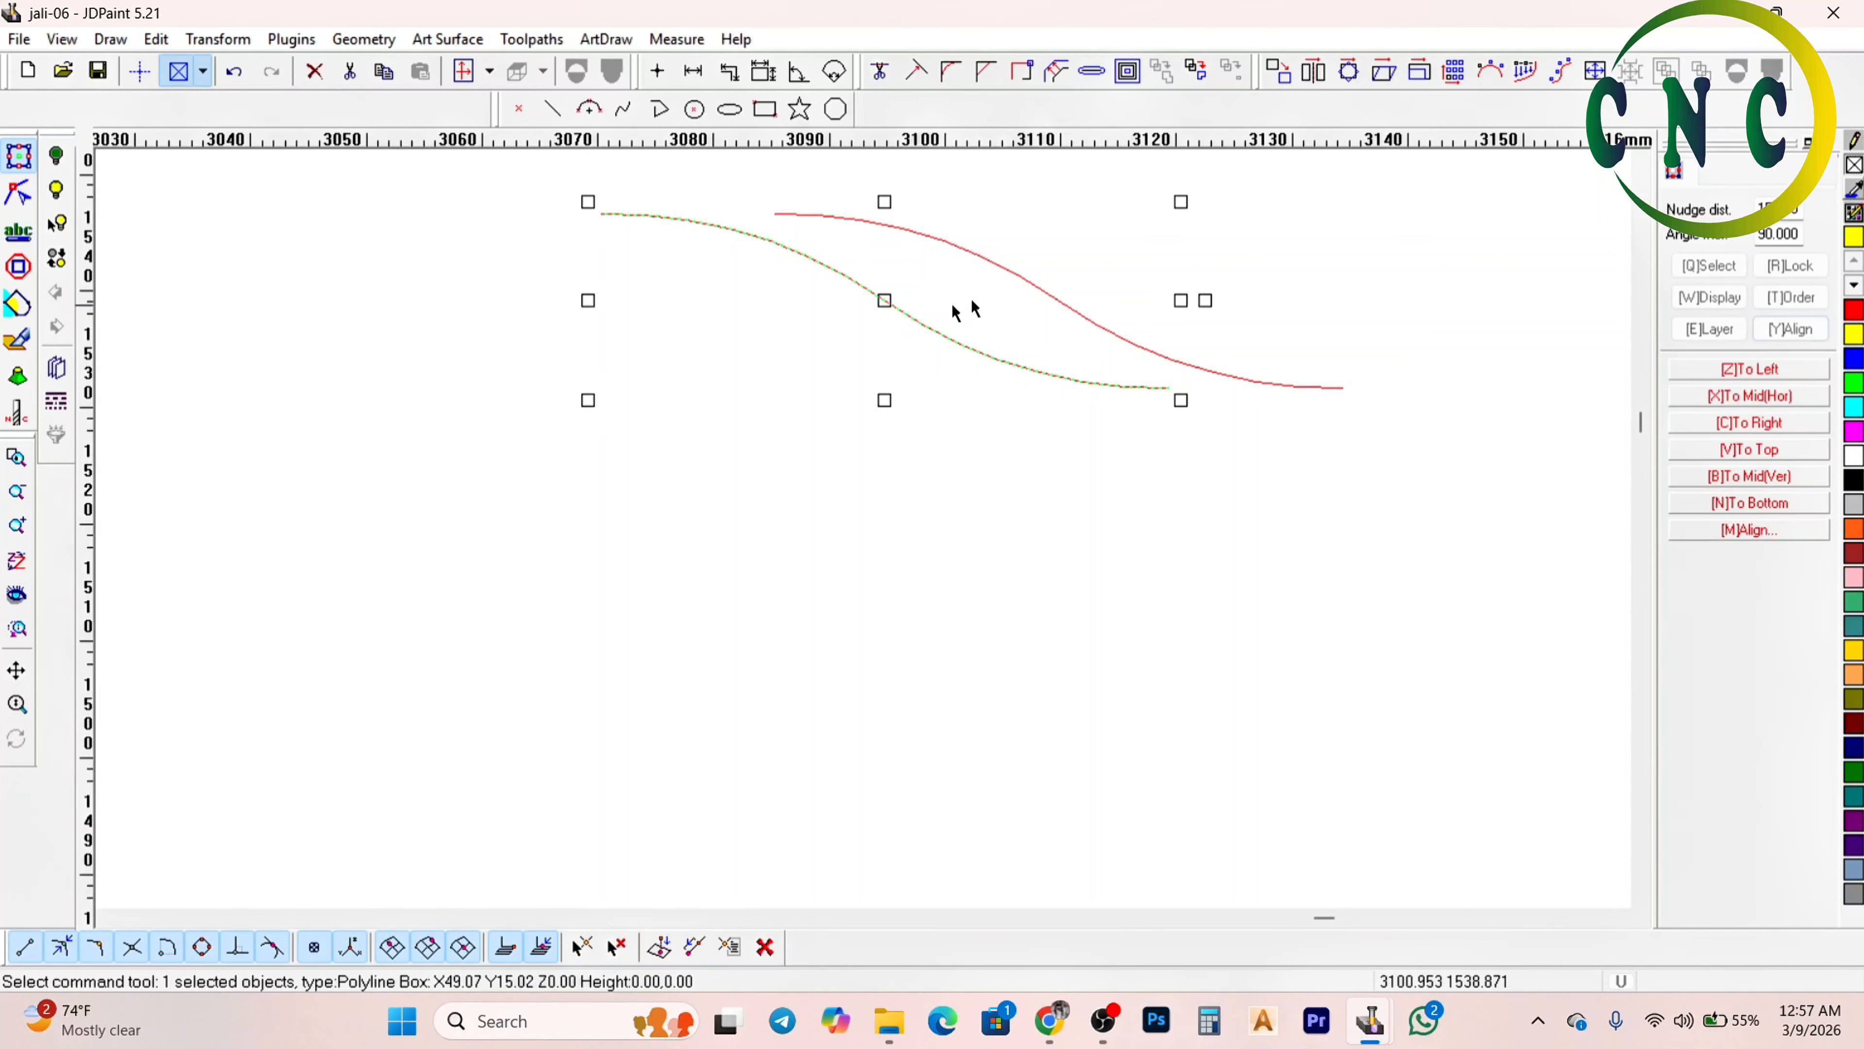
Reposition the copied S-shaped curve 20 mm to the left of the original and measure the gap between them
{"action": "key", "text": "Right"}
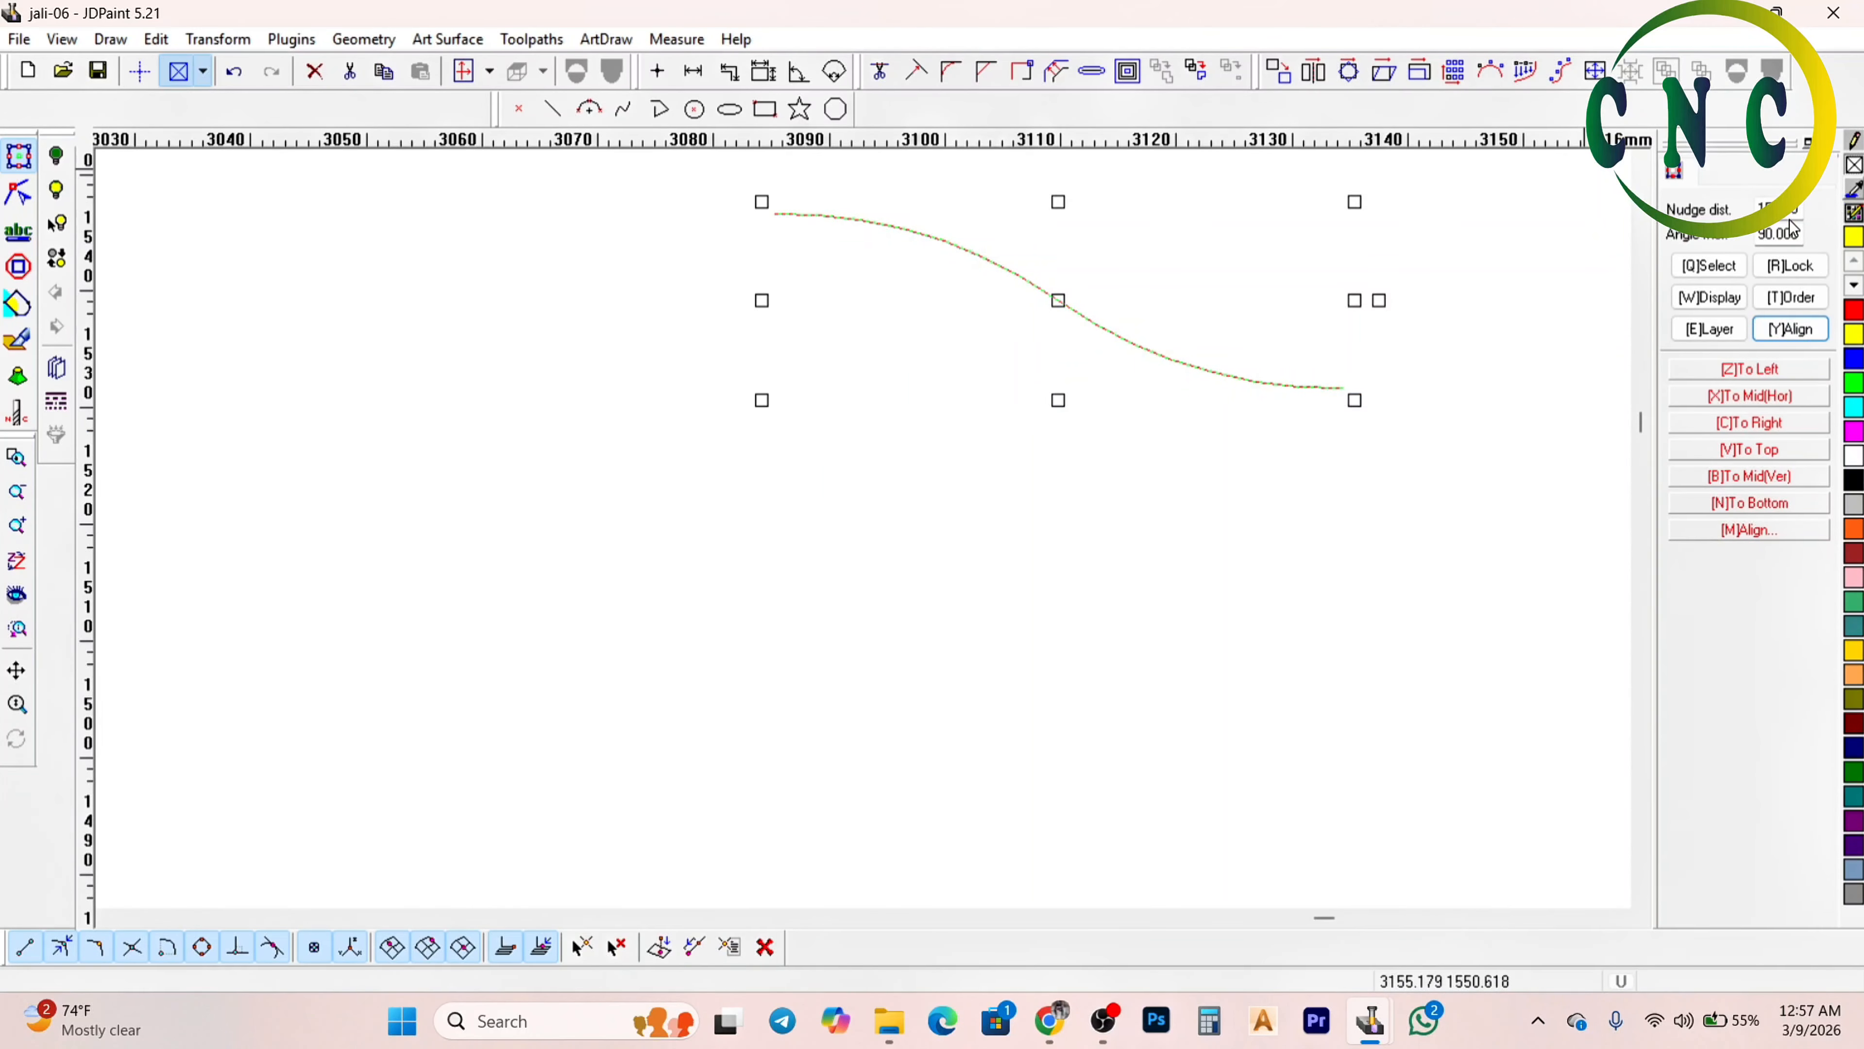
{"action": "double_click", "coordinate": [1781, 210]}
{"action": "key", "text": "Left"}
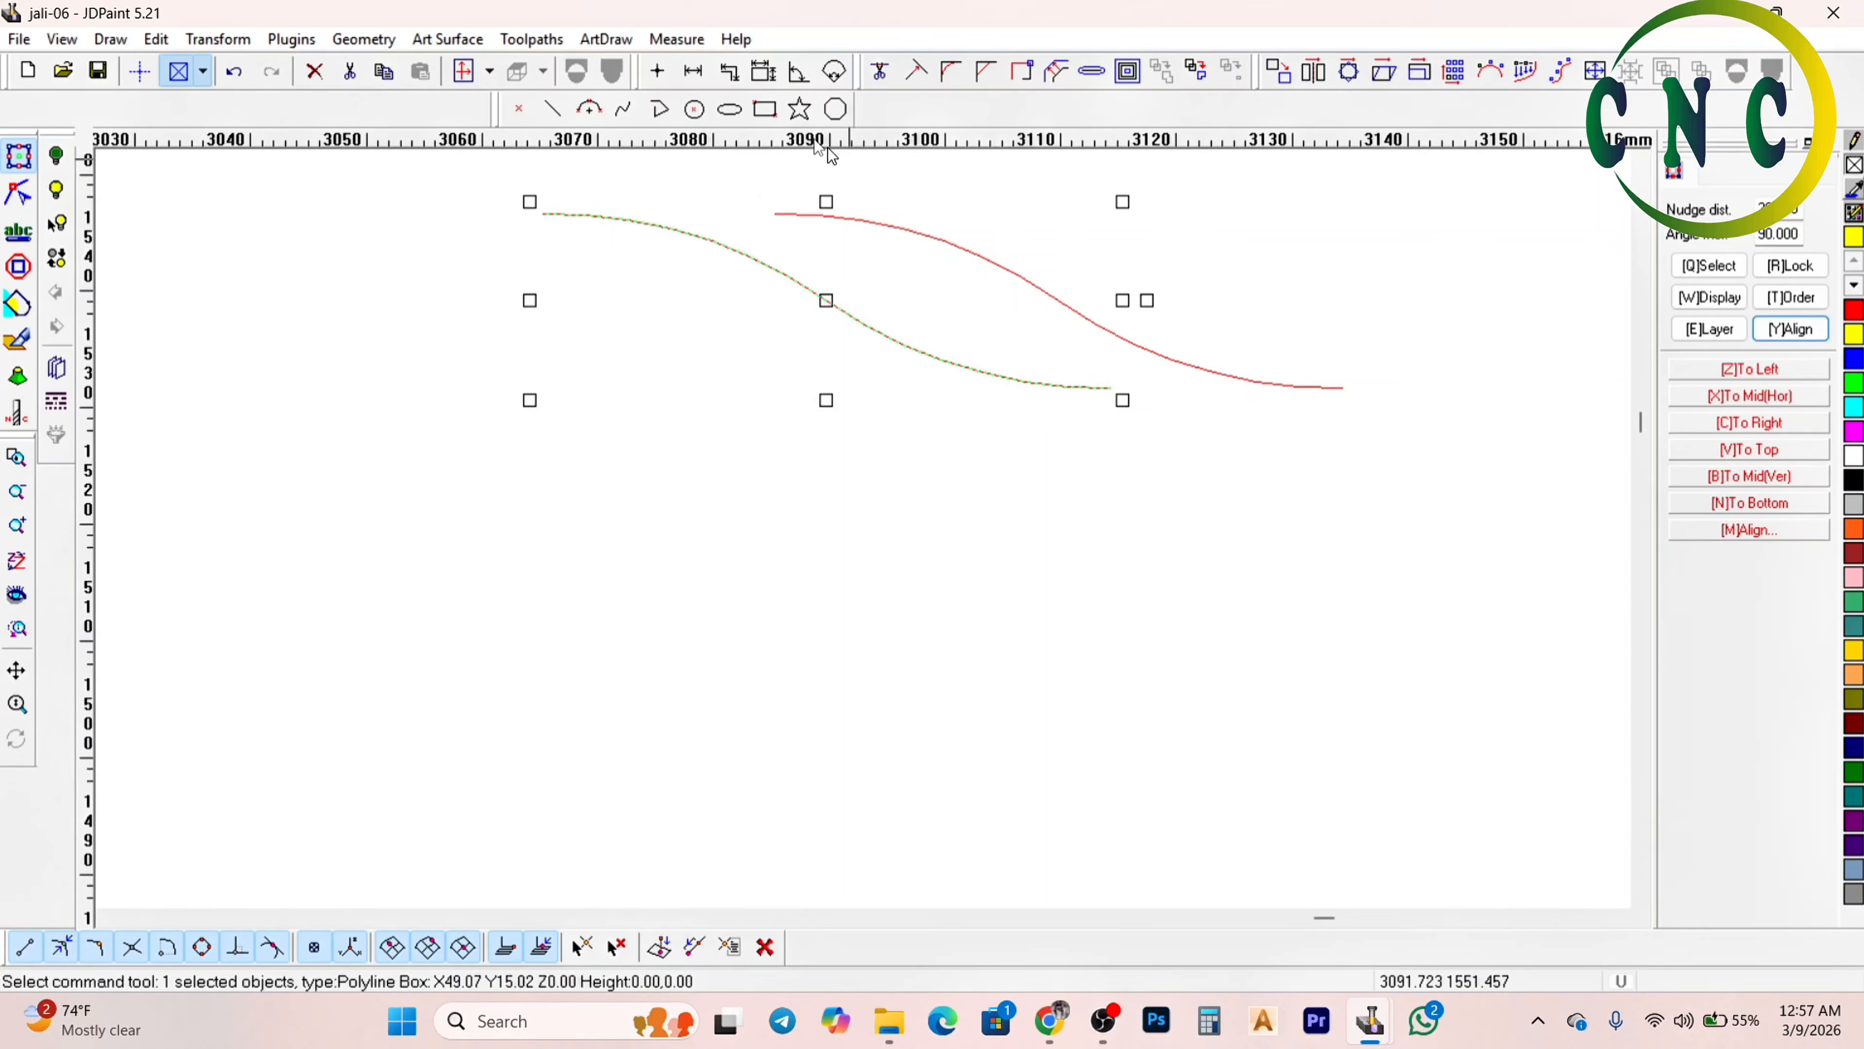
{"action": "left_click", "coordinate": [693, 74]}
{"action": "left_click", "coordinate": [916, 355]}
{"action": "left_click", "coordinate": [975, 258]}
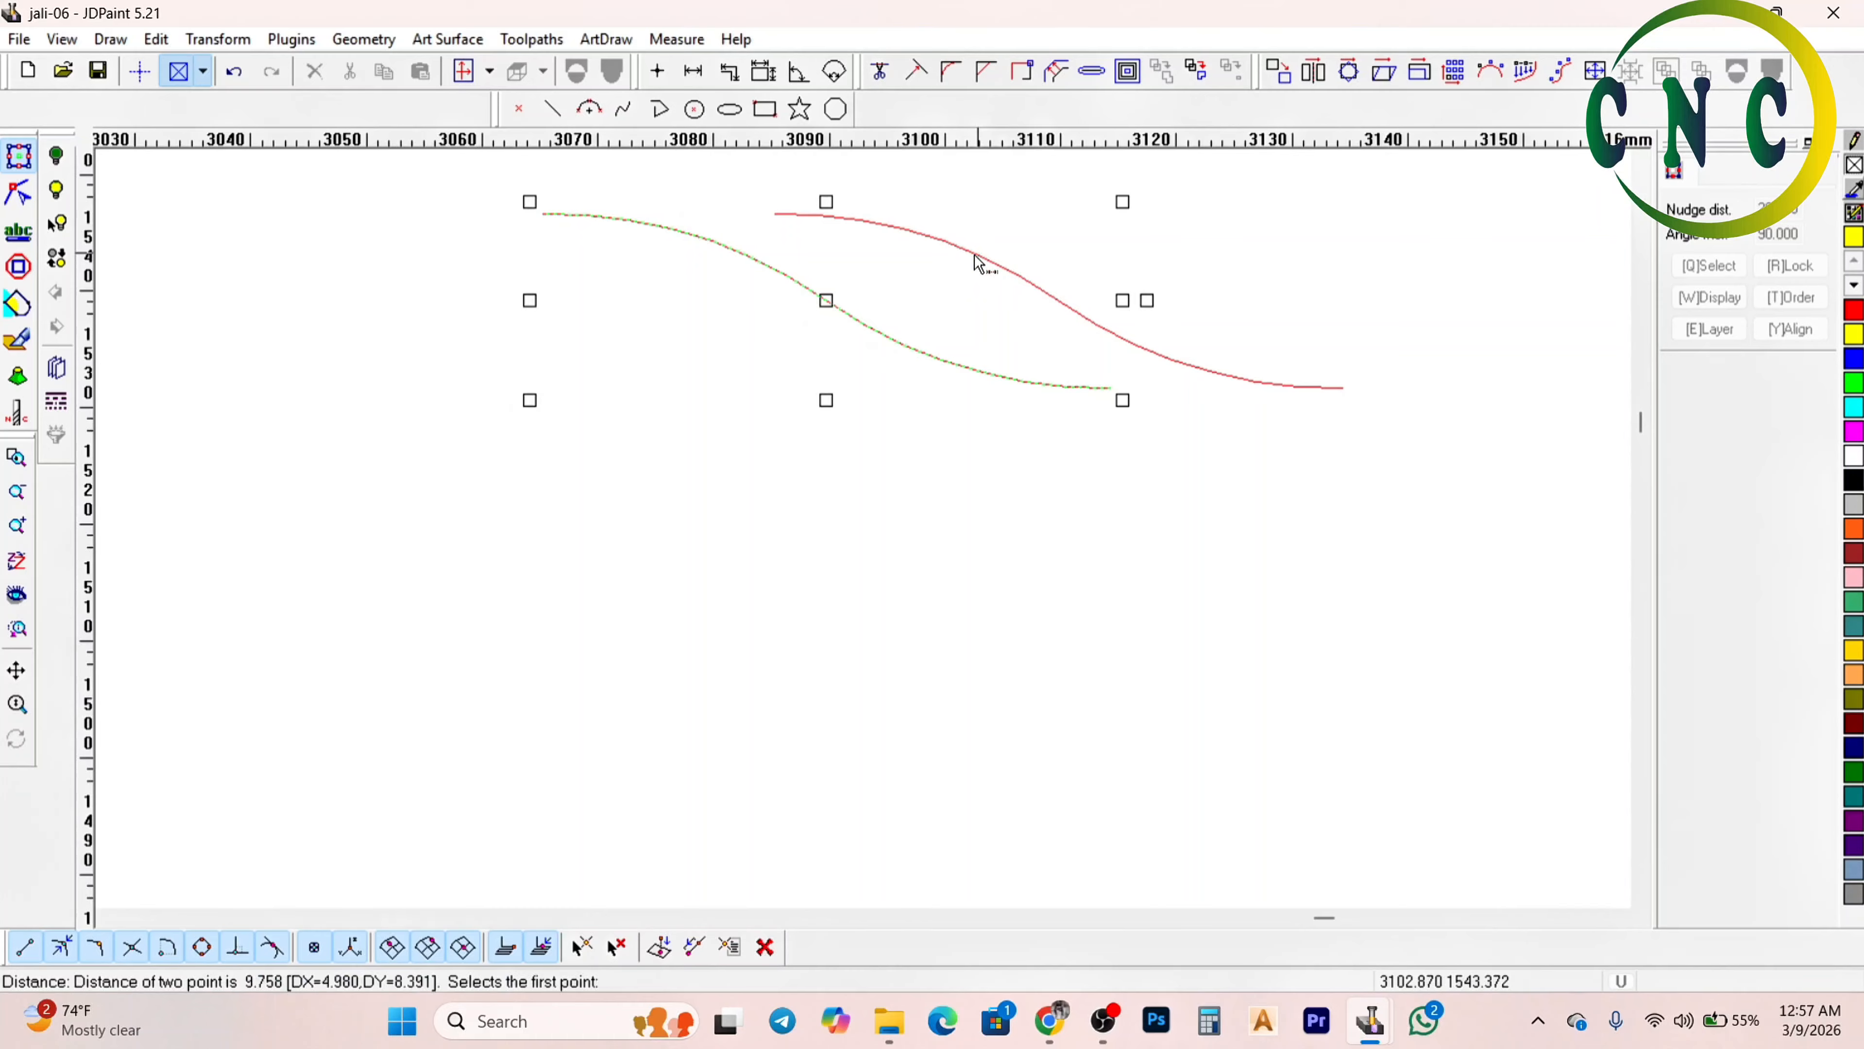
{"action": "right_click", "coordinate": [950, 271]}
Replace the copy with a new one 25 mm left of the original S-shaped curve and measure the gap
{"action": "left_click_drag", "start_coordinate": [959, 296], "coordinate": [756, 383]}
{"action": "key", "text": "Delete"}
{"action": "left_click_drag", "start_coordinate": [1129, 246], "coordinate": [1006, 323]}
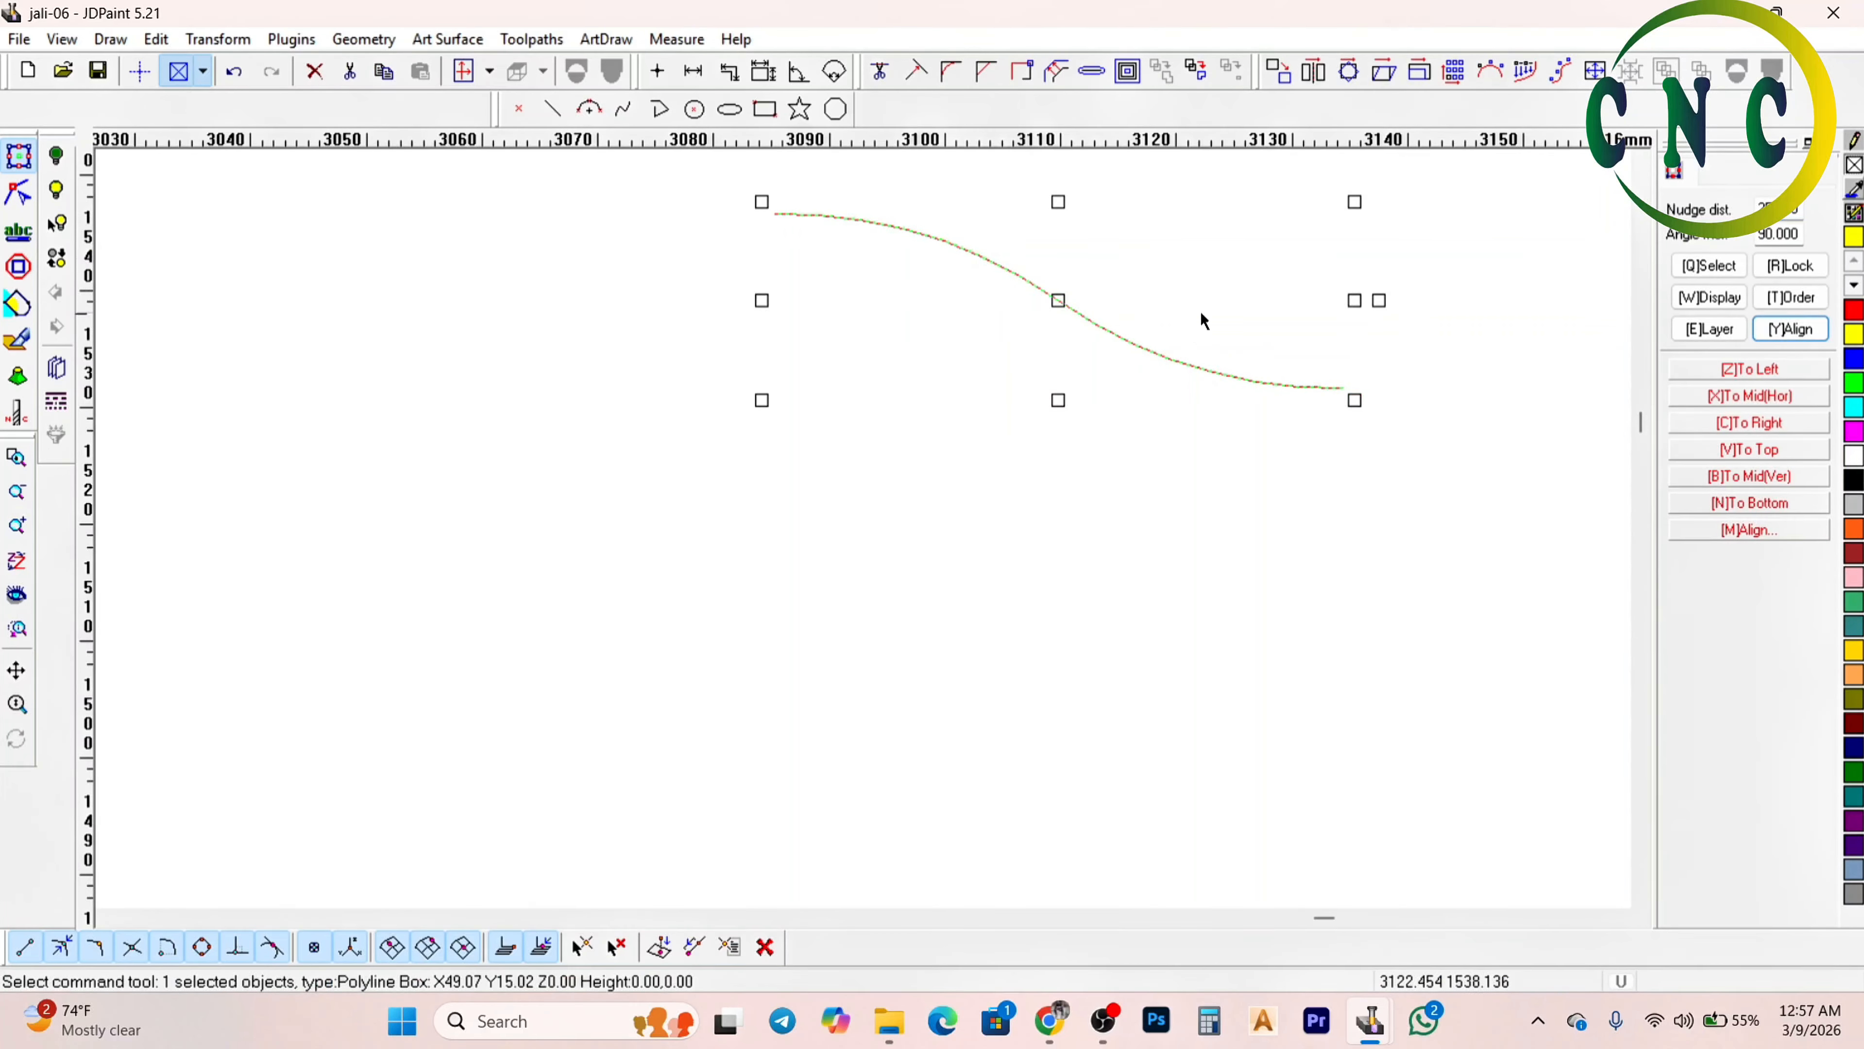
{"action": "key", "text": "ctrl+Left"}
{"action": "left_click", "coordinate": [683, 72]}
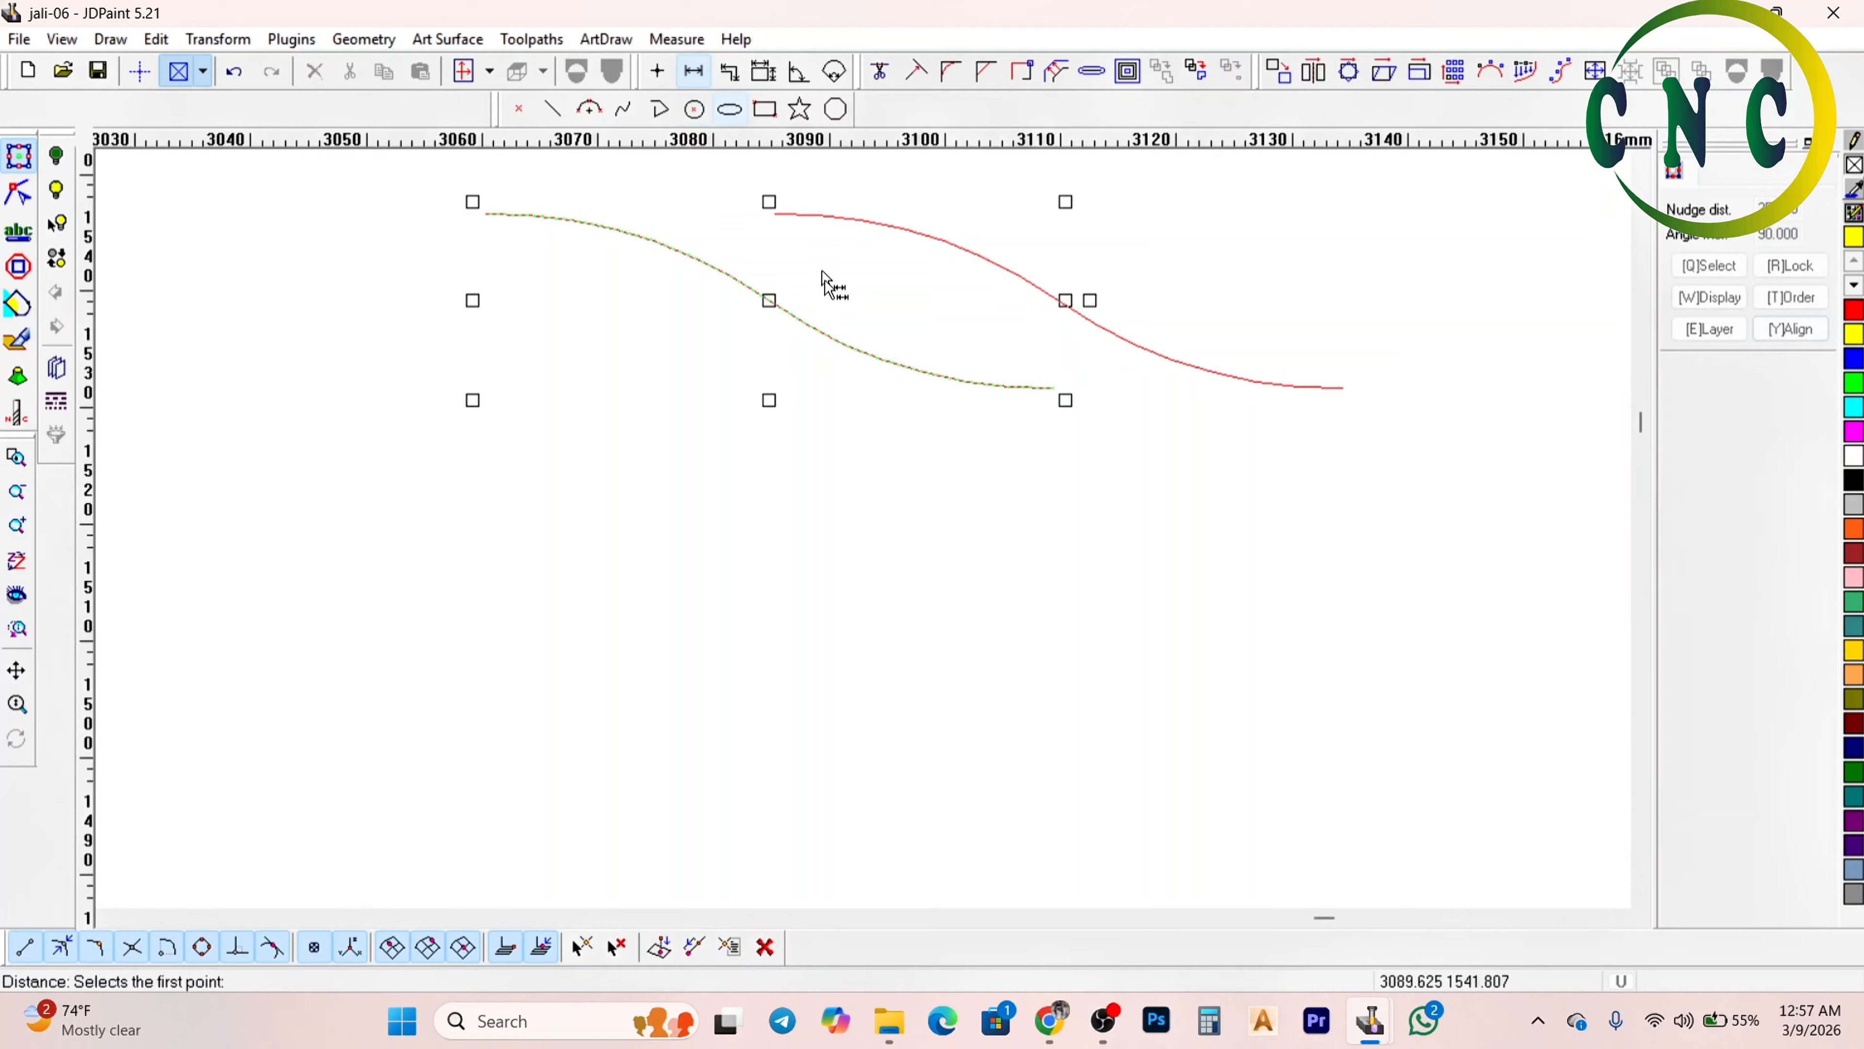
{"action": "left_click", "coordinate": [924, 231]}
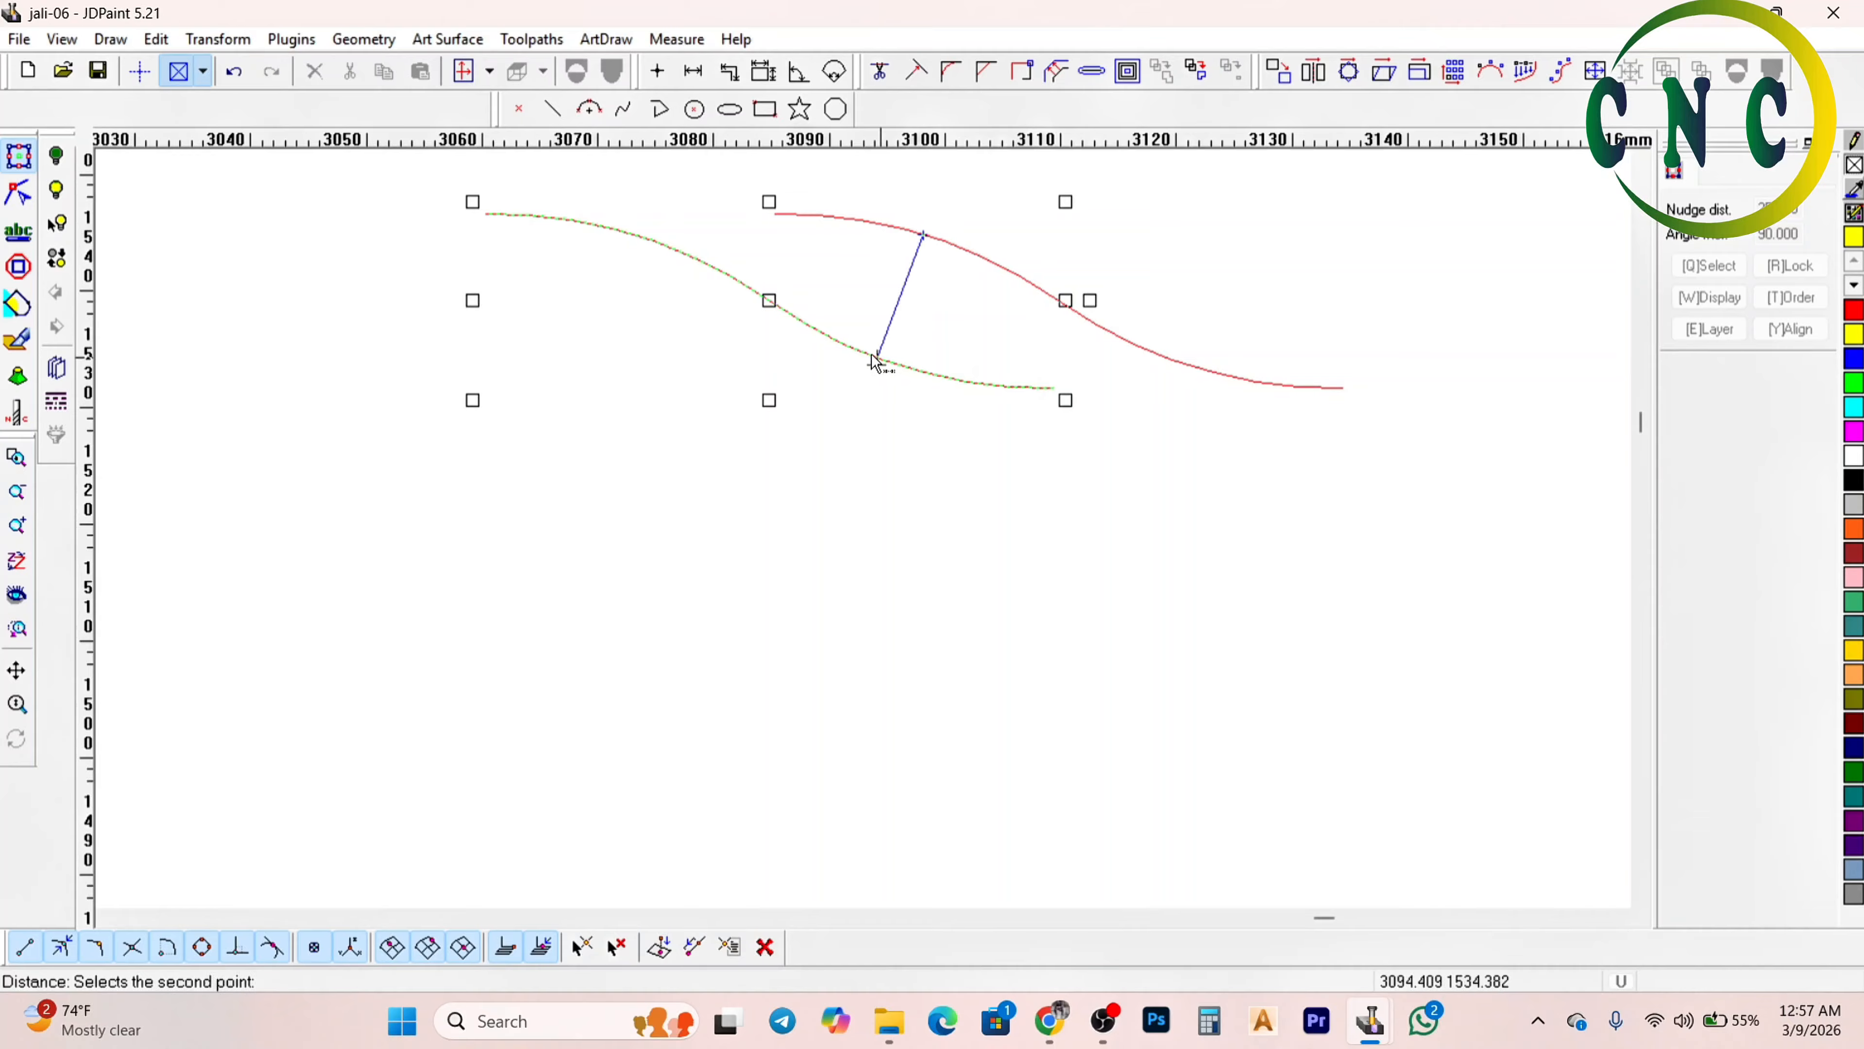
{"action": "left_click", "coordinate": [876, 345]}
{"action": "key", "text": "Escape"}
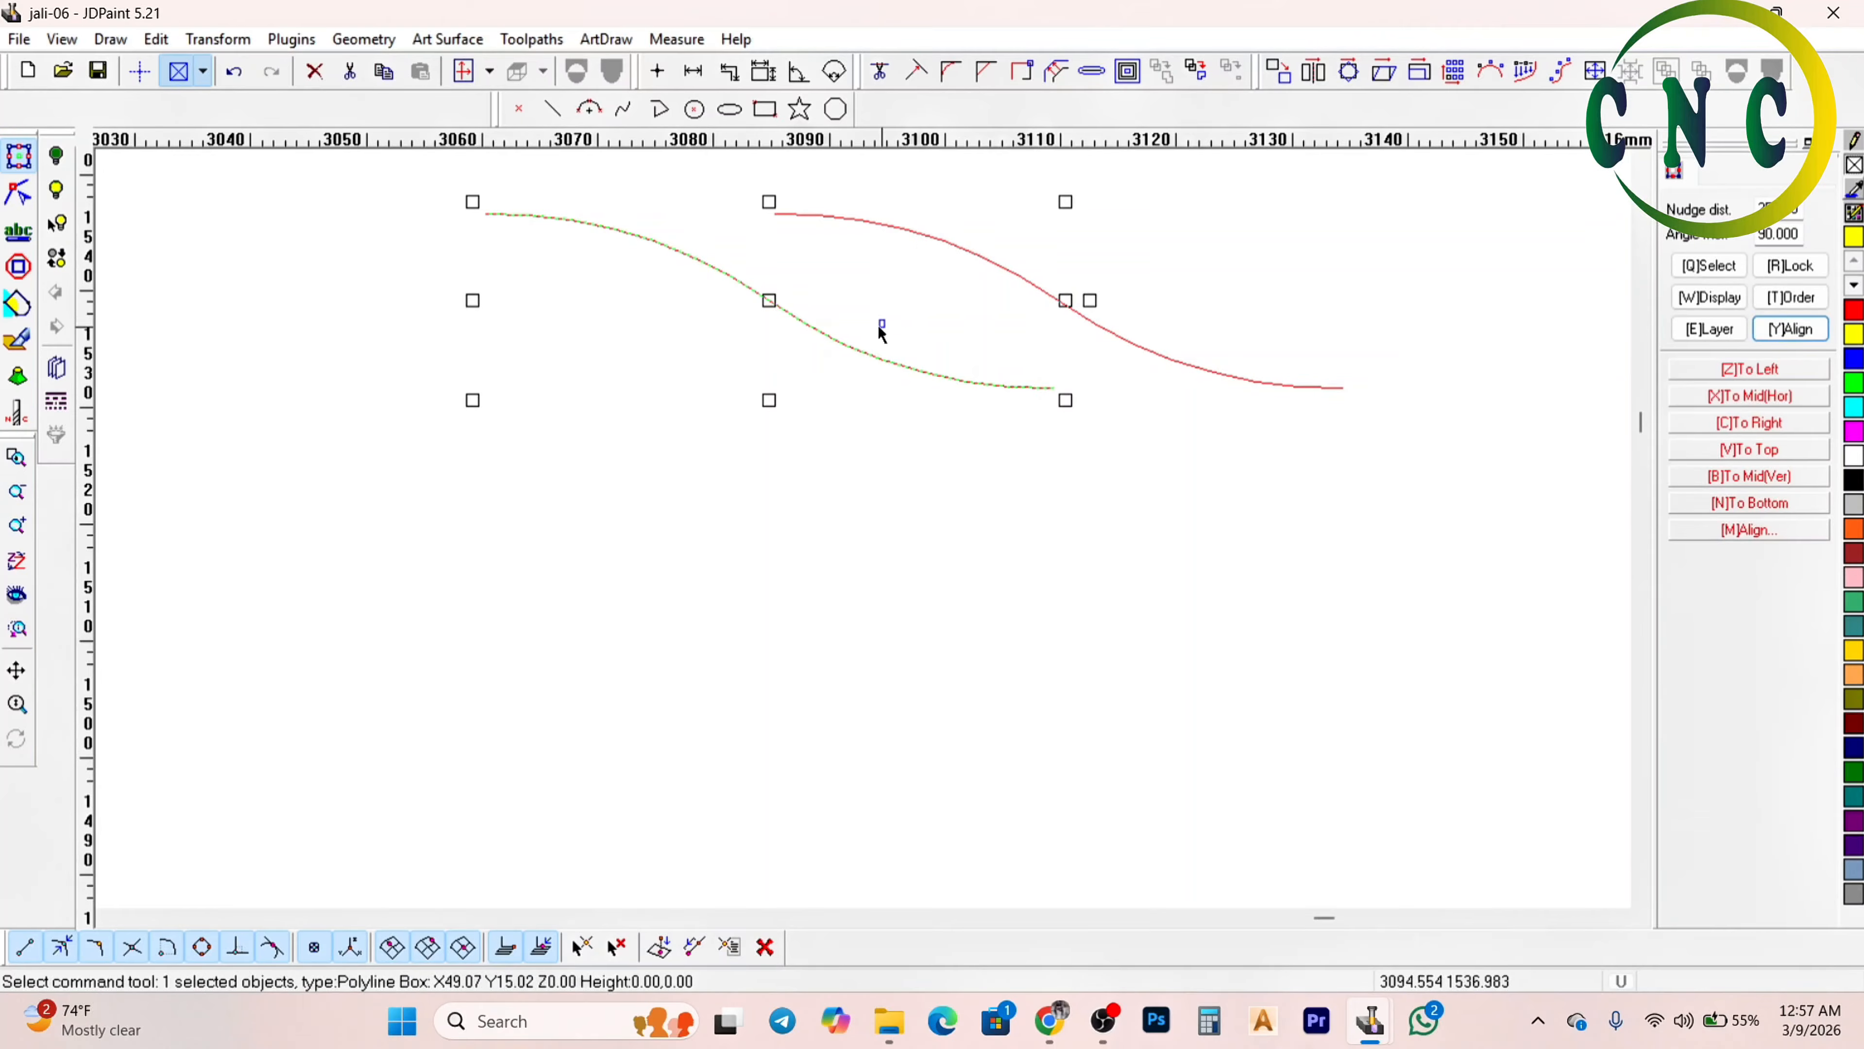
Replace the copy with one 30 mm left of the original S-shaped curve and measure the gap
{"action": "key", "text": "Delete"}
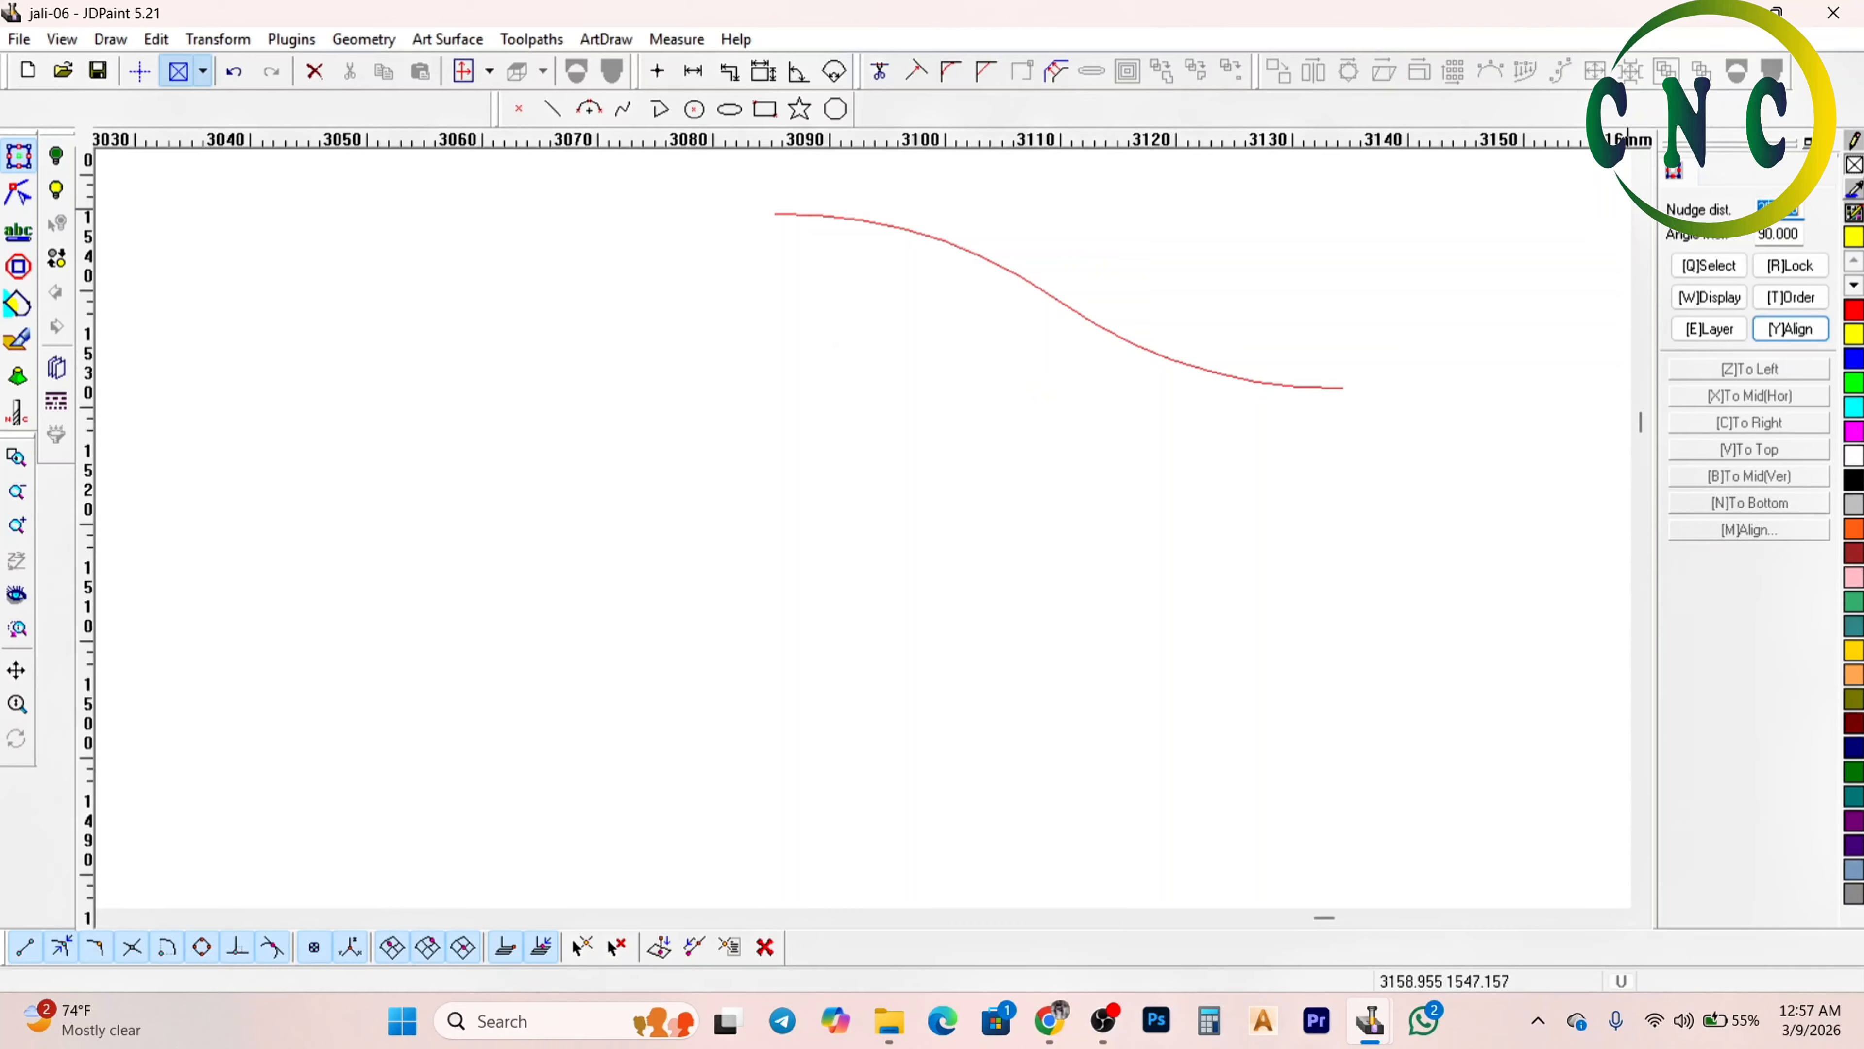
{"action": "left_click_drag", "start_coordinate": [1232, 315], "coordinate": [1057, 389]}
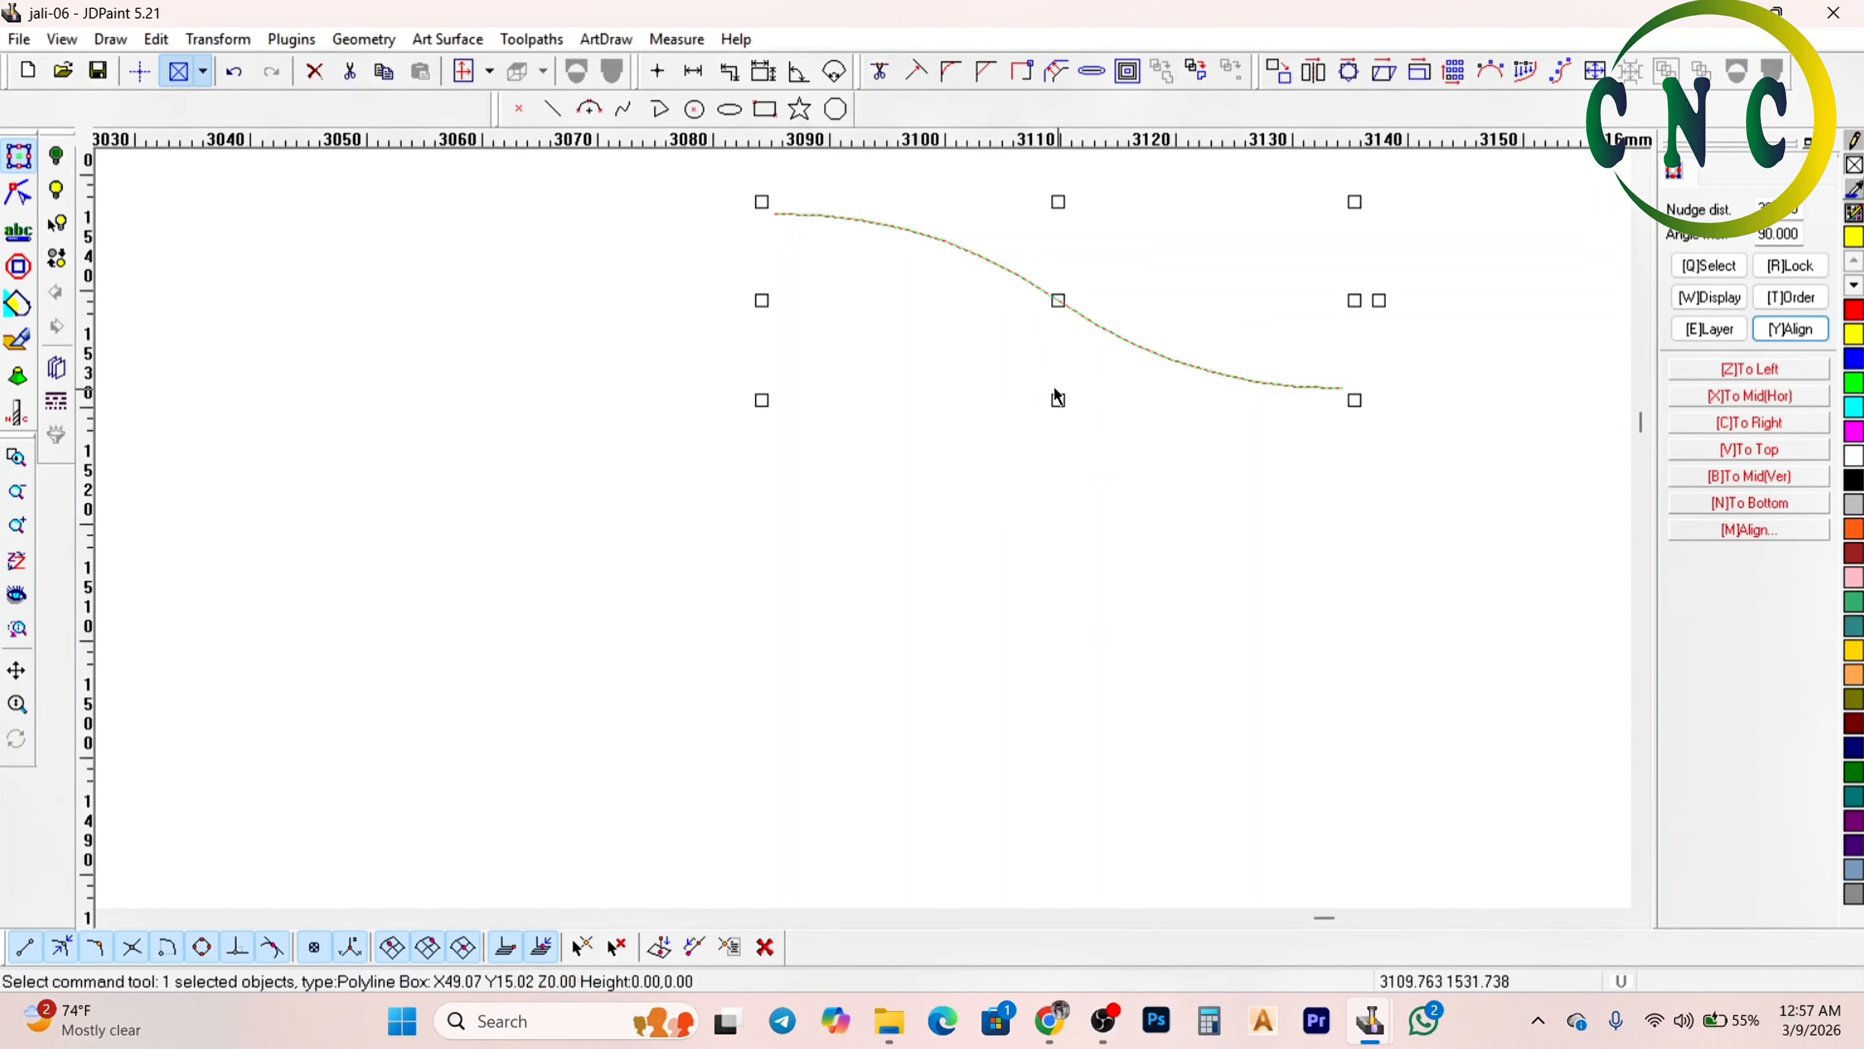
{"action": "key", "text": "ctrl+Left"}
{"action": "left_click", "coordinate": [693, 70]}
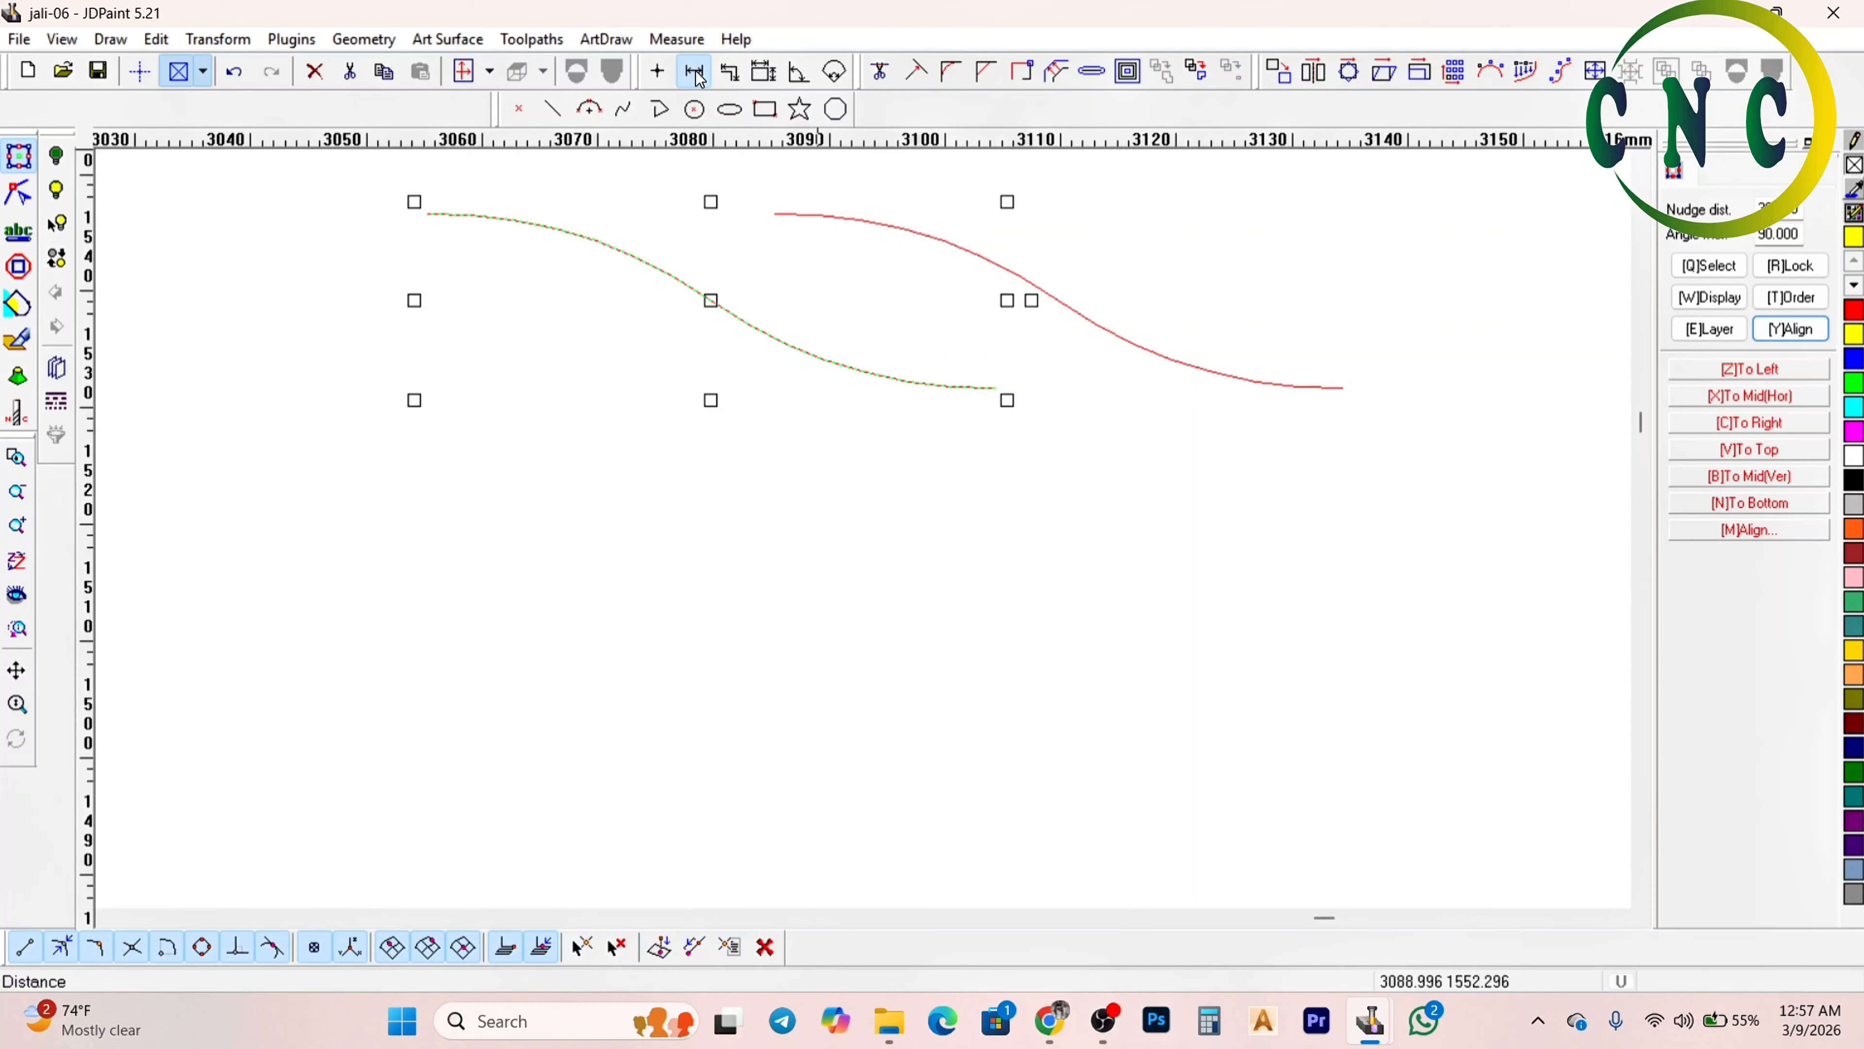
{"action": "left_click", "coordinate": [844, 371]}
{"action": "left_click", "coordinate": [924, 236]}
{"action": "right_click", "coordinate": [912, 251]}
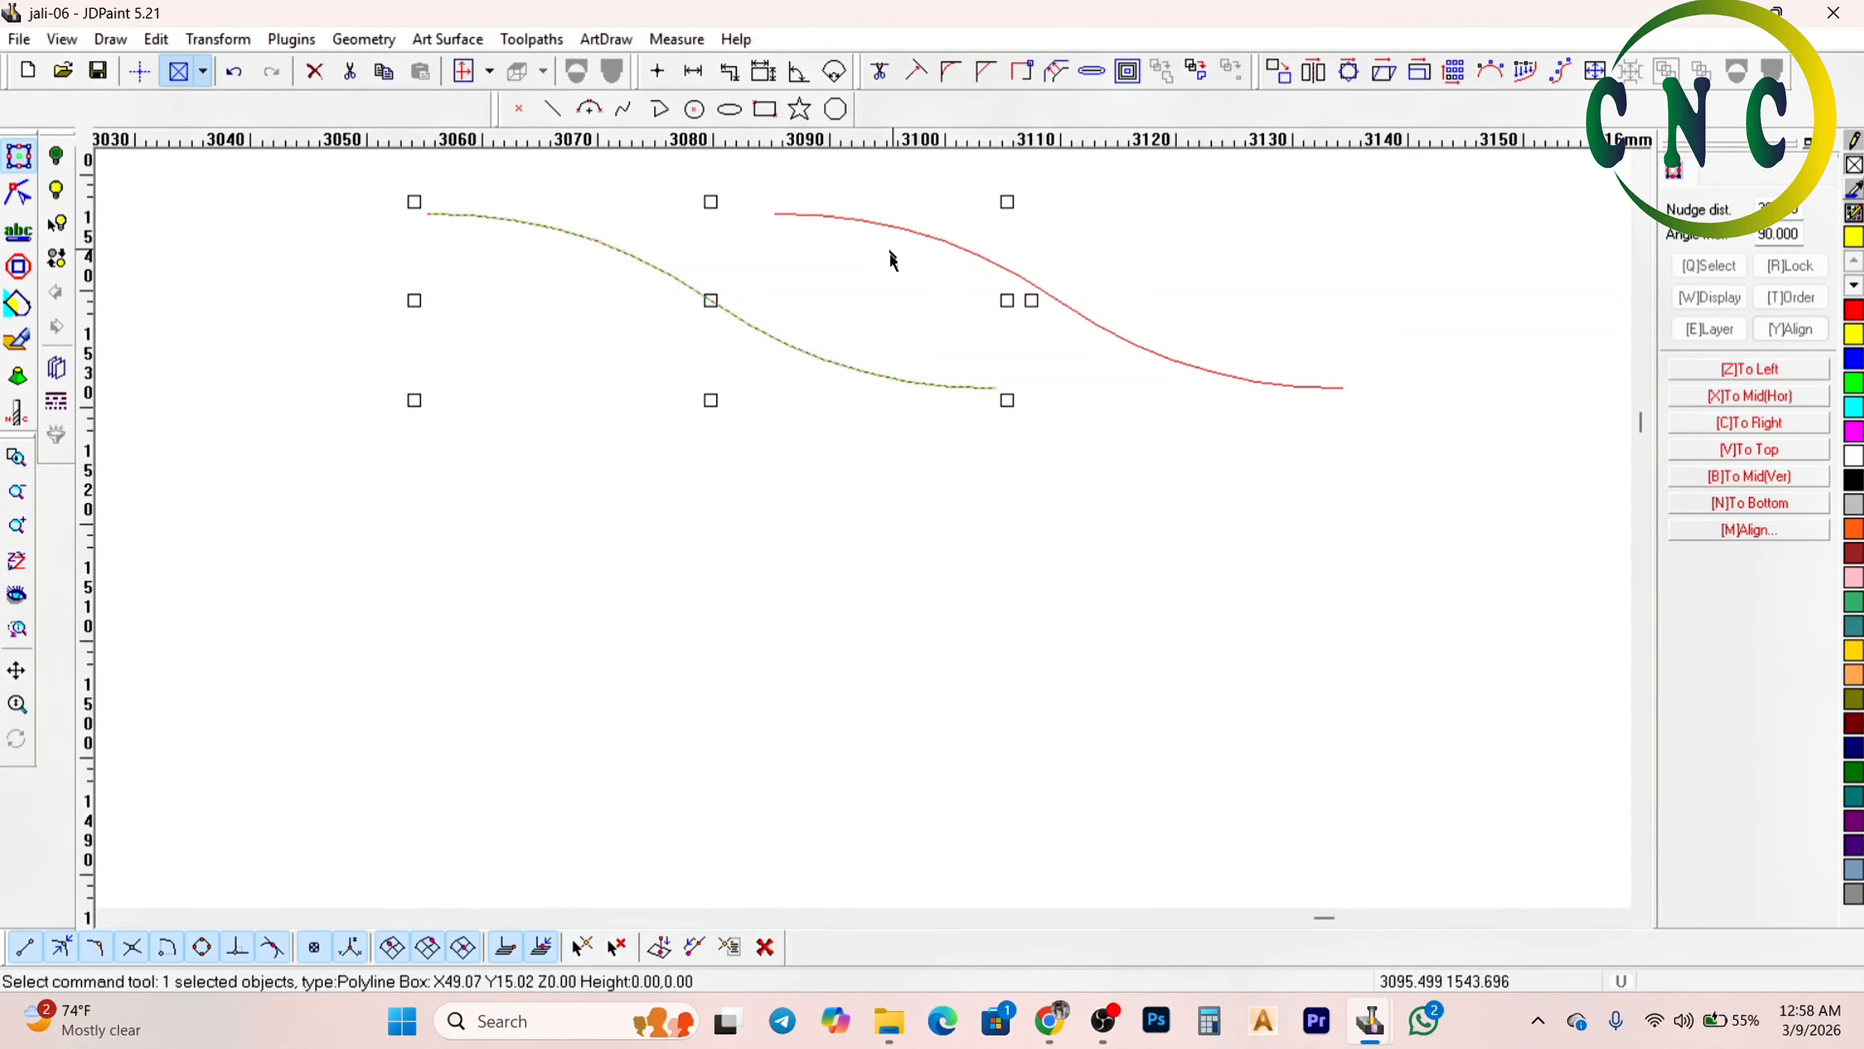
Repeat the S-shaped curve at 30 mm intervals in both directions, forming a long row beneath the wavy band
{"action": "scroll", "coordinate": [922, 390], "scroll_direction": "down", "scroll_amount": 3}
{"action": "left_click_drag", "start_coordinate": [1065, 258], "coordinate": [944, 398]}
{"action": "scroll", "coordinate": [1057, 428], "scroll_direction": "down", "scroll_amount": 2}
{"action": "left_click", "coordinate": [1008, 443]}
{"action": "scroll", "coordinate": [973, 441], "scroll_direction": "down", "scroll_amount": 2}
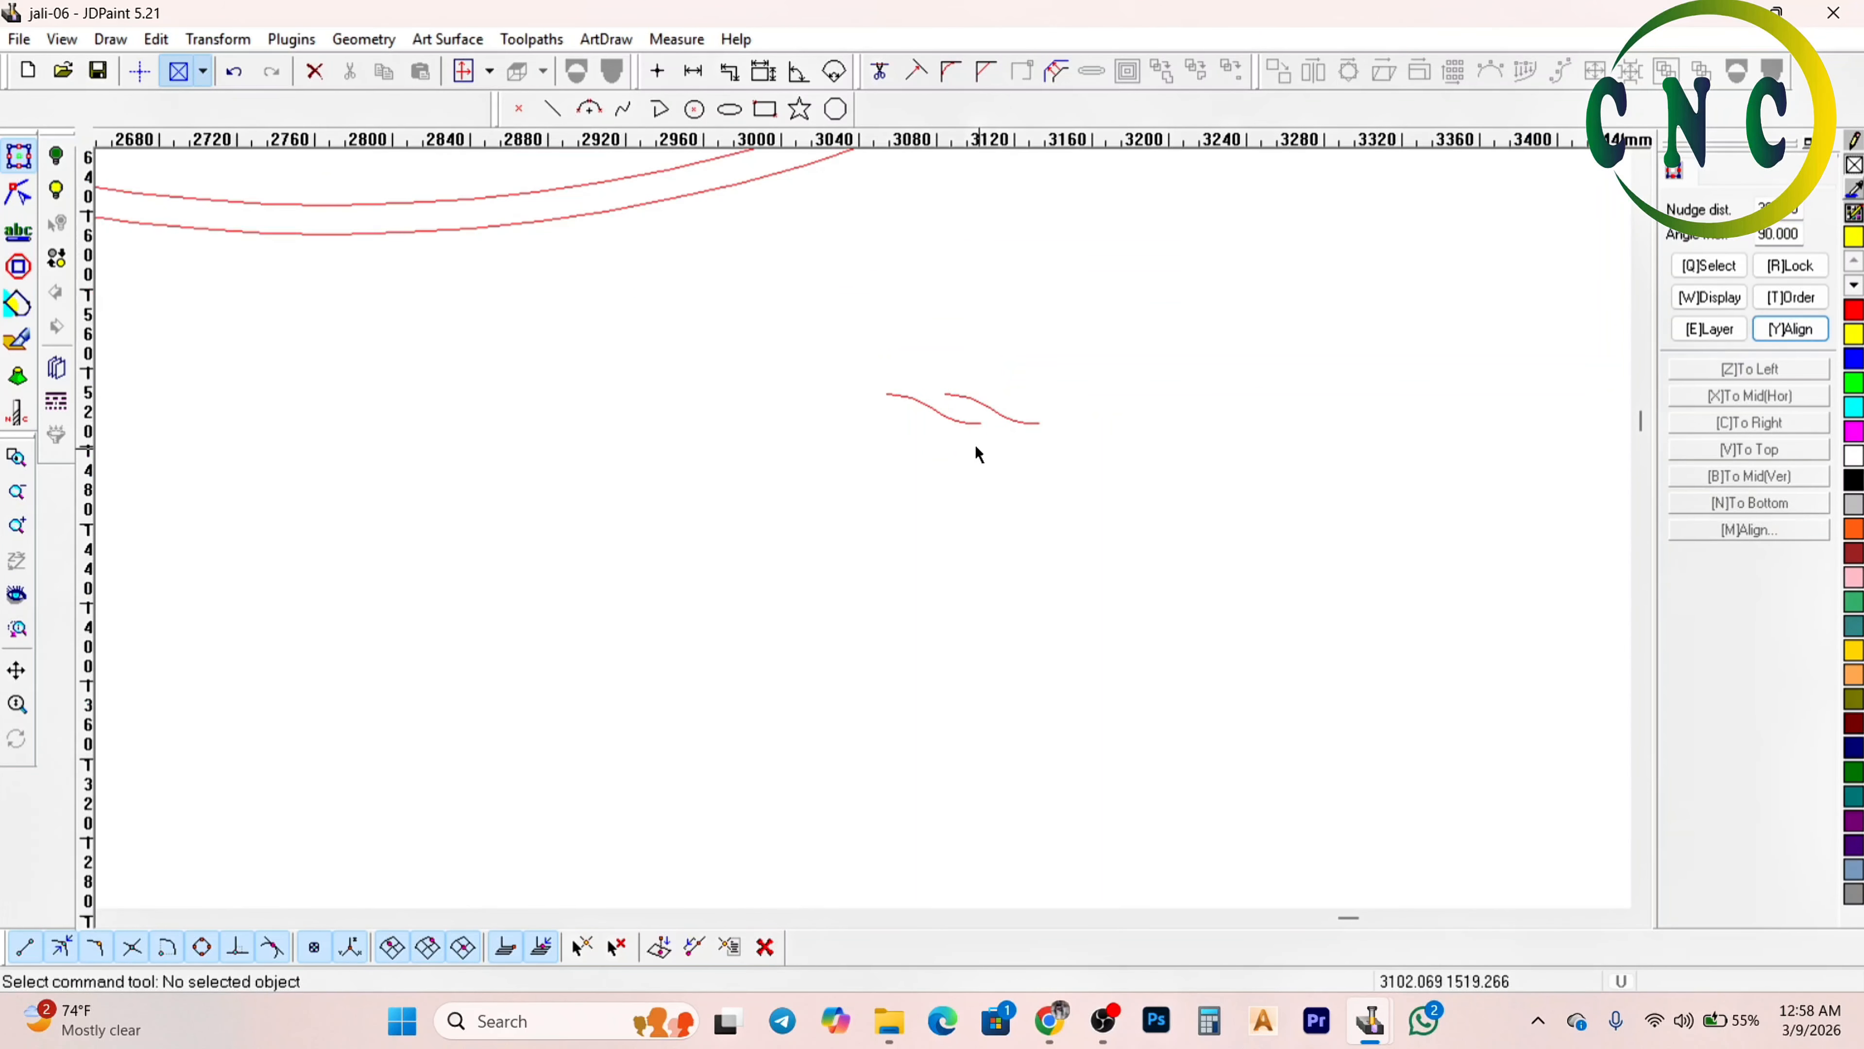
{"action": "left_click", "coordinate": [970, 420]}
{"action": "scroll", "coordinate": [1123, 452], "scroll_direction": "down", "scroll_amount": 4}
{"action": "key", "text": "ctrl+Left"}
{"action": "key", "text": "ctrl+Left"}
{"action": "key", "text": "ctrl+Left"}
{"action": "key", "text": "ctrl+Left"}
{"action": "key", "text": "ctrl+Left"}
{"action": "key", "text": "ctrl+Left"}
{"action": "key", "text": "ctrl+Left"}
{"action": "key", "text": "ctrl+Left"}
{"action": "key", "text": "ctrl+Left"}
{"action": "key", "text": "ctrl+Left"}
{"action": "key", "text": "ctrl+Left"}
{"action": "key", "text": "ctrl+Left"}
{"action": "key", "text": "ctrl+Left"}
{"action": "key", "text": "ctrl+Left"}
{"action": "key", "text": "ctrl+Left"}
{"action": "key", "text": "ctrl+Left"}
{"action": "key", "text": "ctrl+Left"}
{"action": "key", "text": "ctrl+Left"}
{"action": "key", "text": "ctrl+Left"}
{"action": "key", "text": "ctrl+Left"}
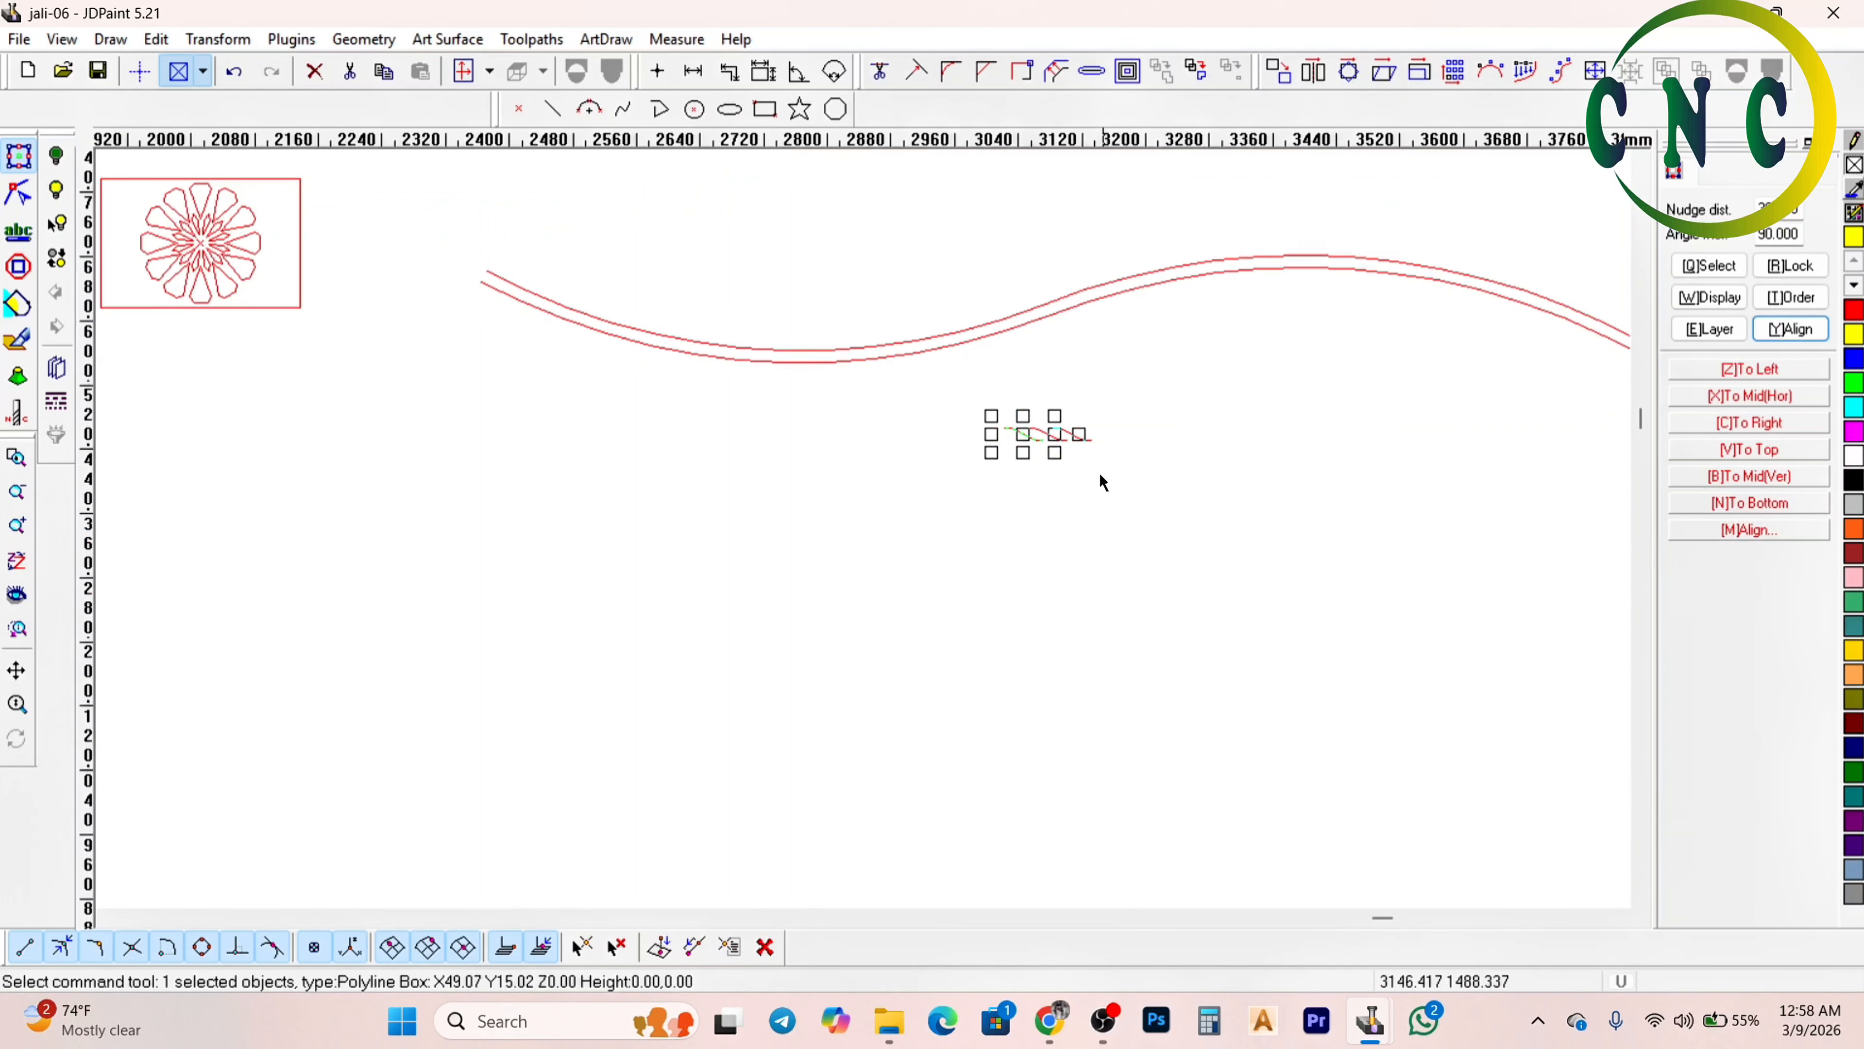
{"action": "scroll", "coordinate": [1094, 440], "scroll_direction": "down", "scroll_amount": 4}
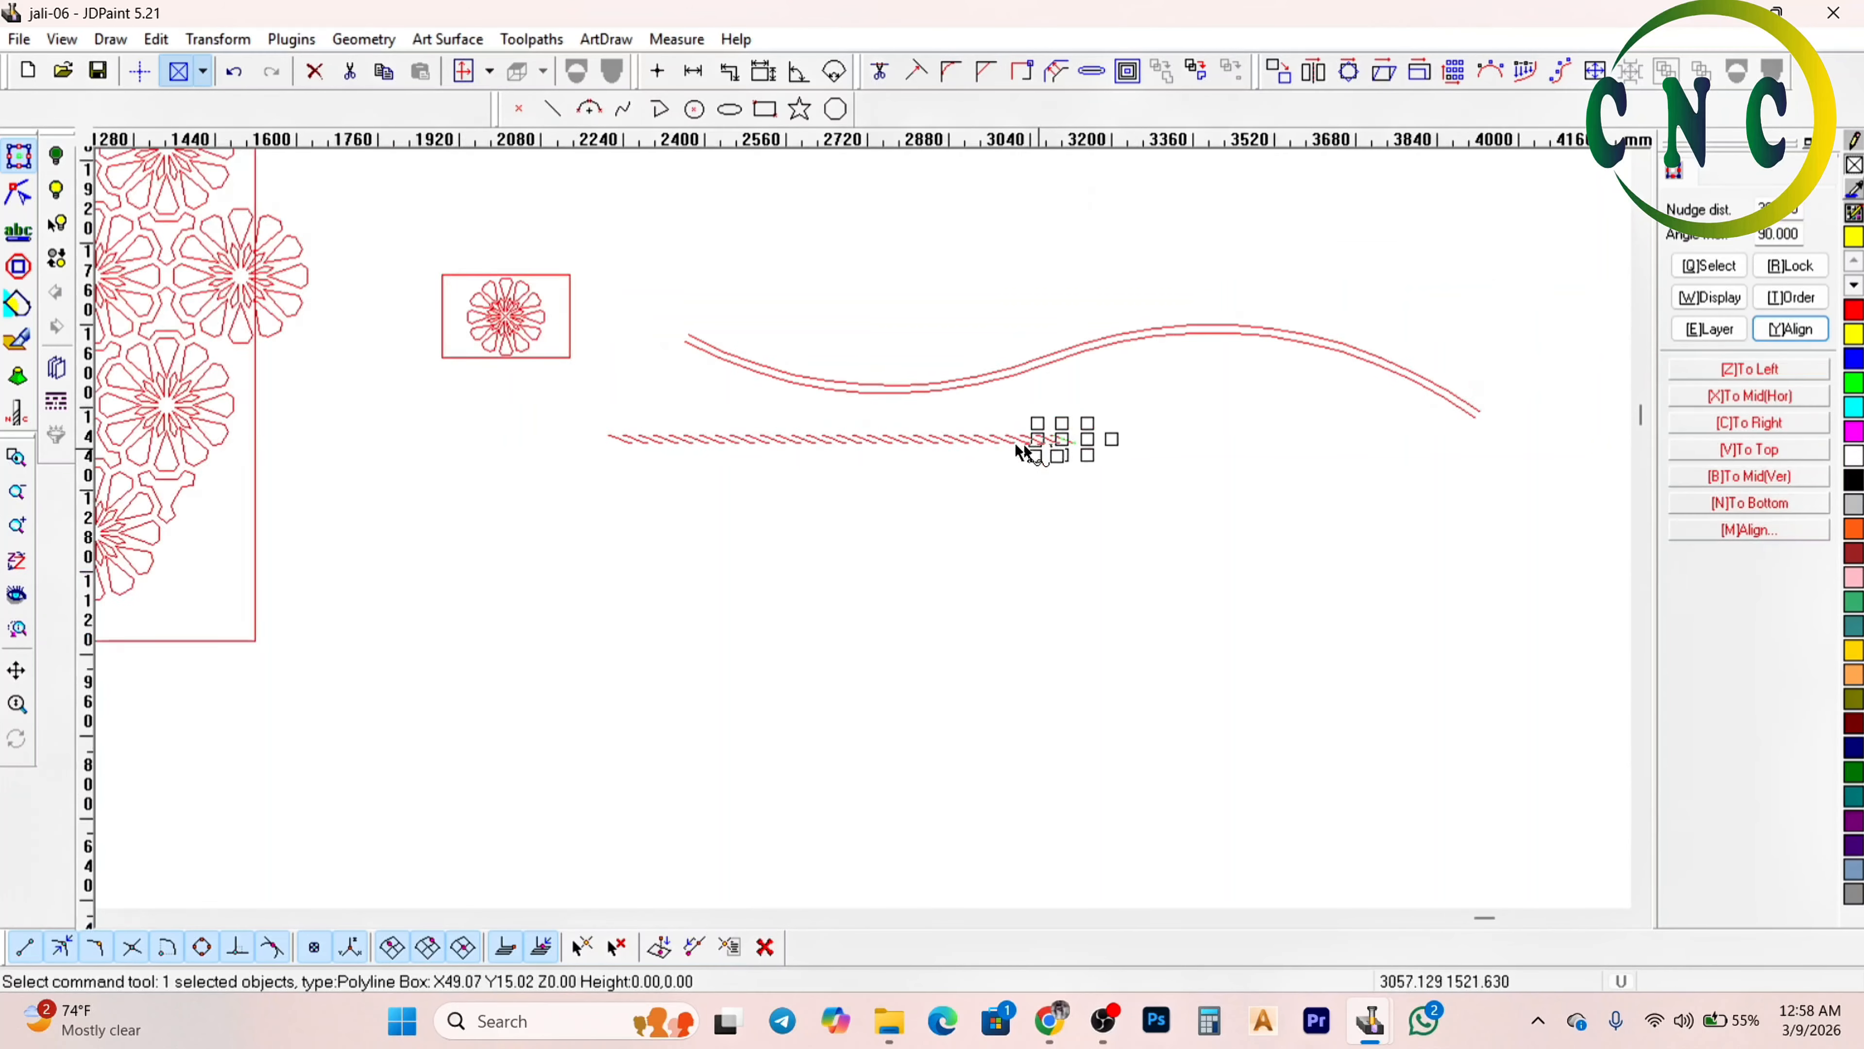
{"action": "scroll", "coordinate": [1401, 512], "scroll_direction": "down", "scroll_amount": 2}
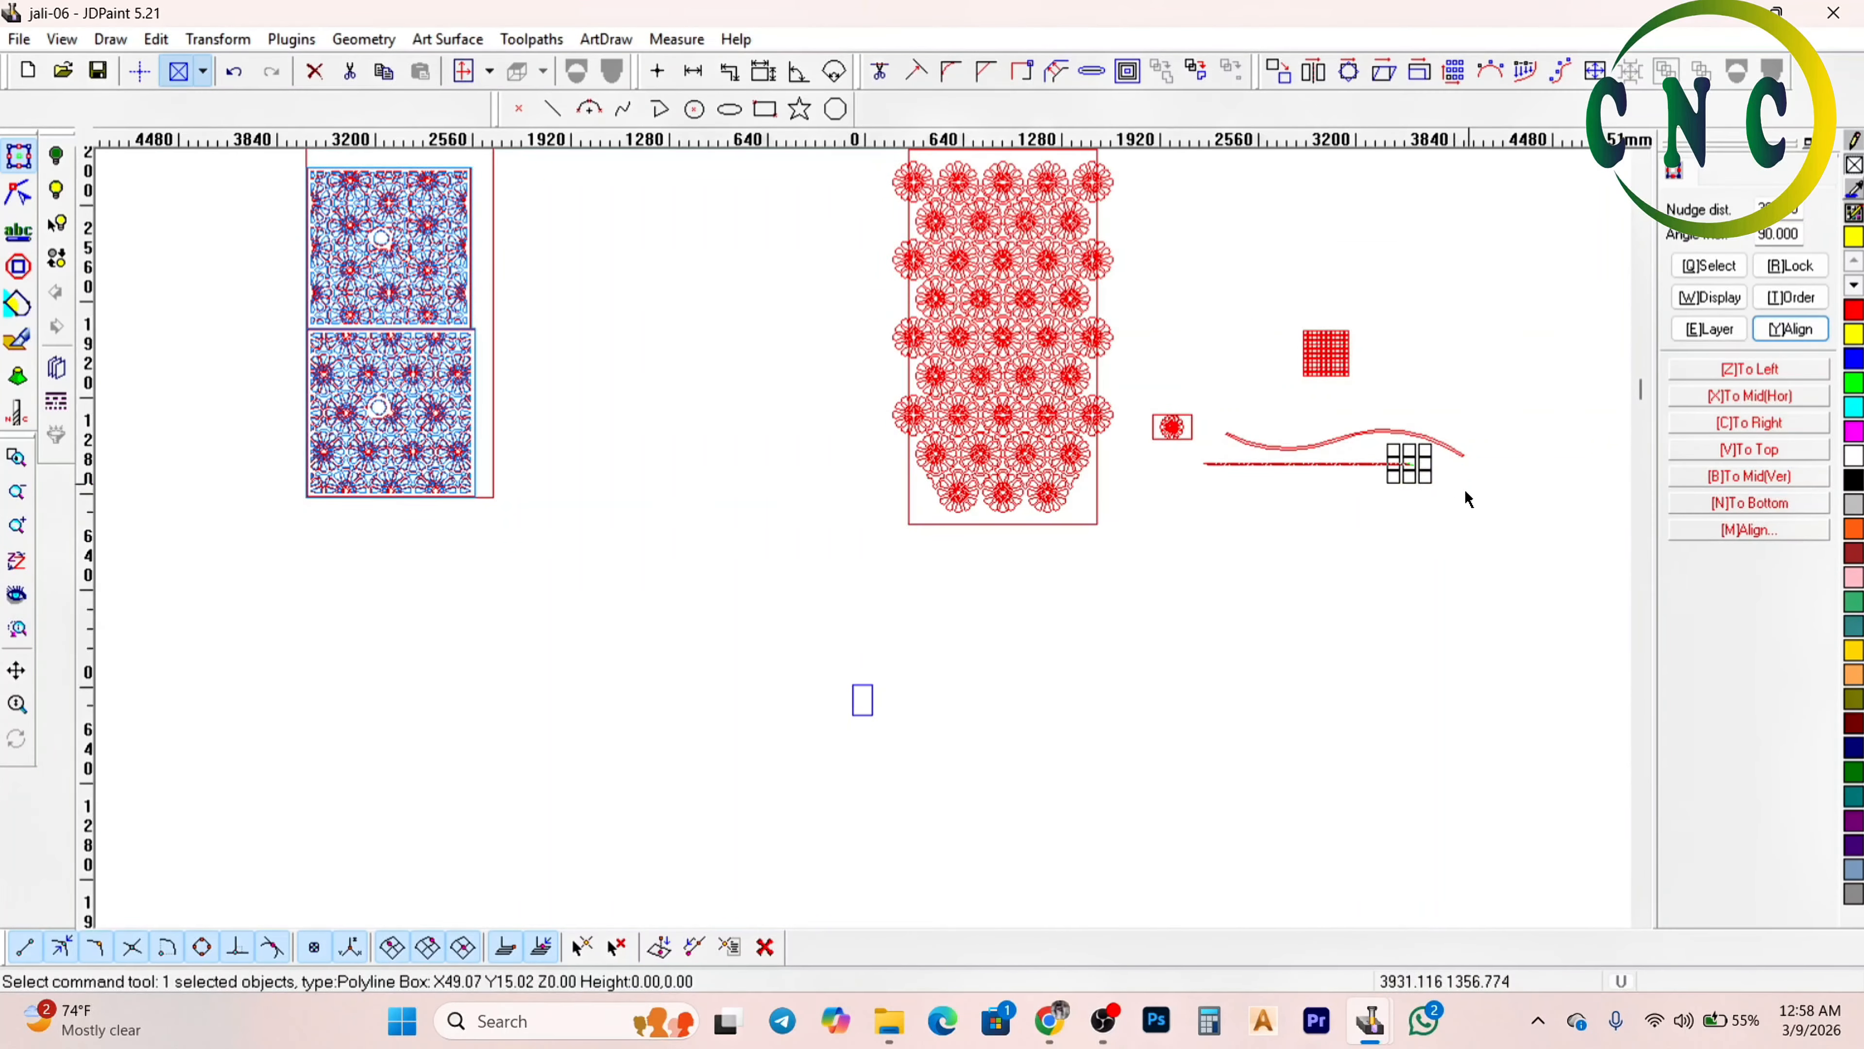
Array the whole row of S-curves on the band's lower wavy line, aligned To Bottom and To Left, with editing mode On Curve
{"action": "scroll", "coordinate": [1465, 489], "scroll_direction": "up", "scroll_amount": 3}
{"action": "left_click_drag", "start_coordinate": [707, 377], "coordinate": [1530, 446]}
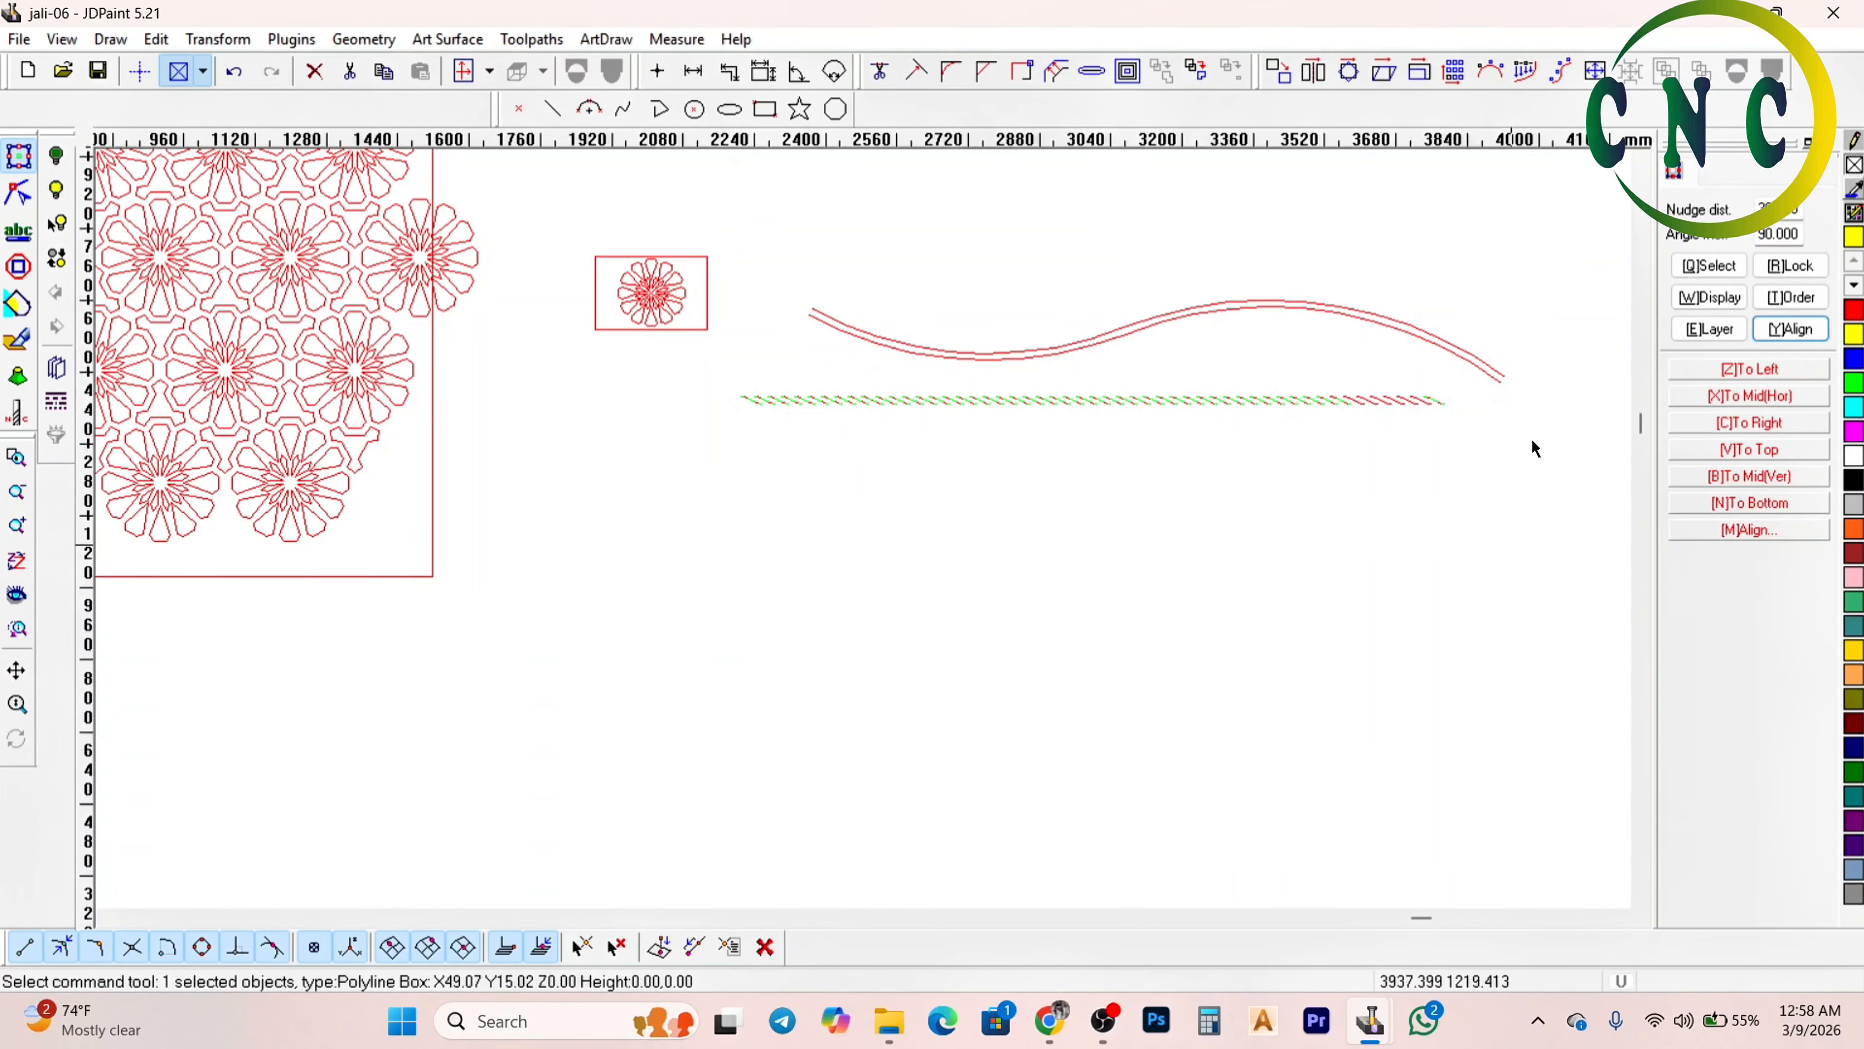
{"action": "scroll", "coordinate": [1531, 445], "scroll_direction": "up", "scroll_amount": 1}
{"action": "left_click", "coordinate": [1559, 74]}
{"action": "scroll", "coordinate": [1197, 298], "scroll_direction": "up", "scroll_amount": 4}
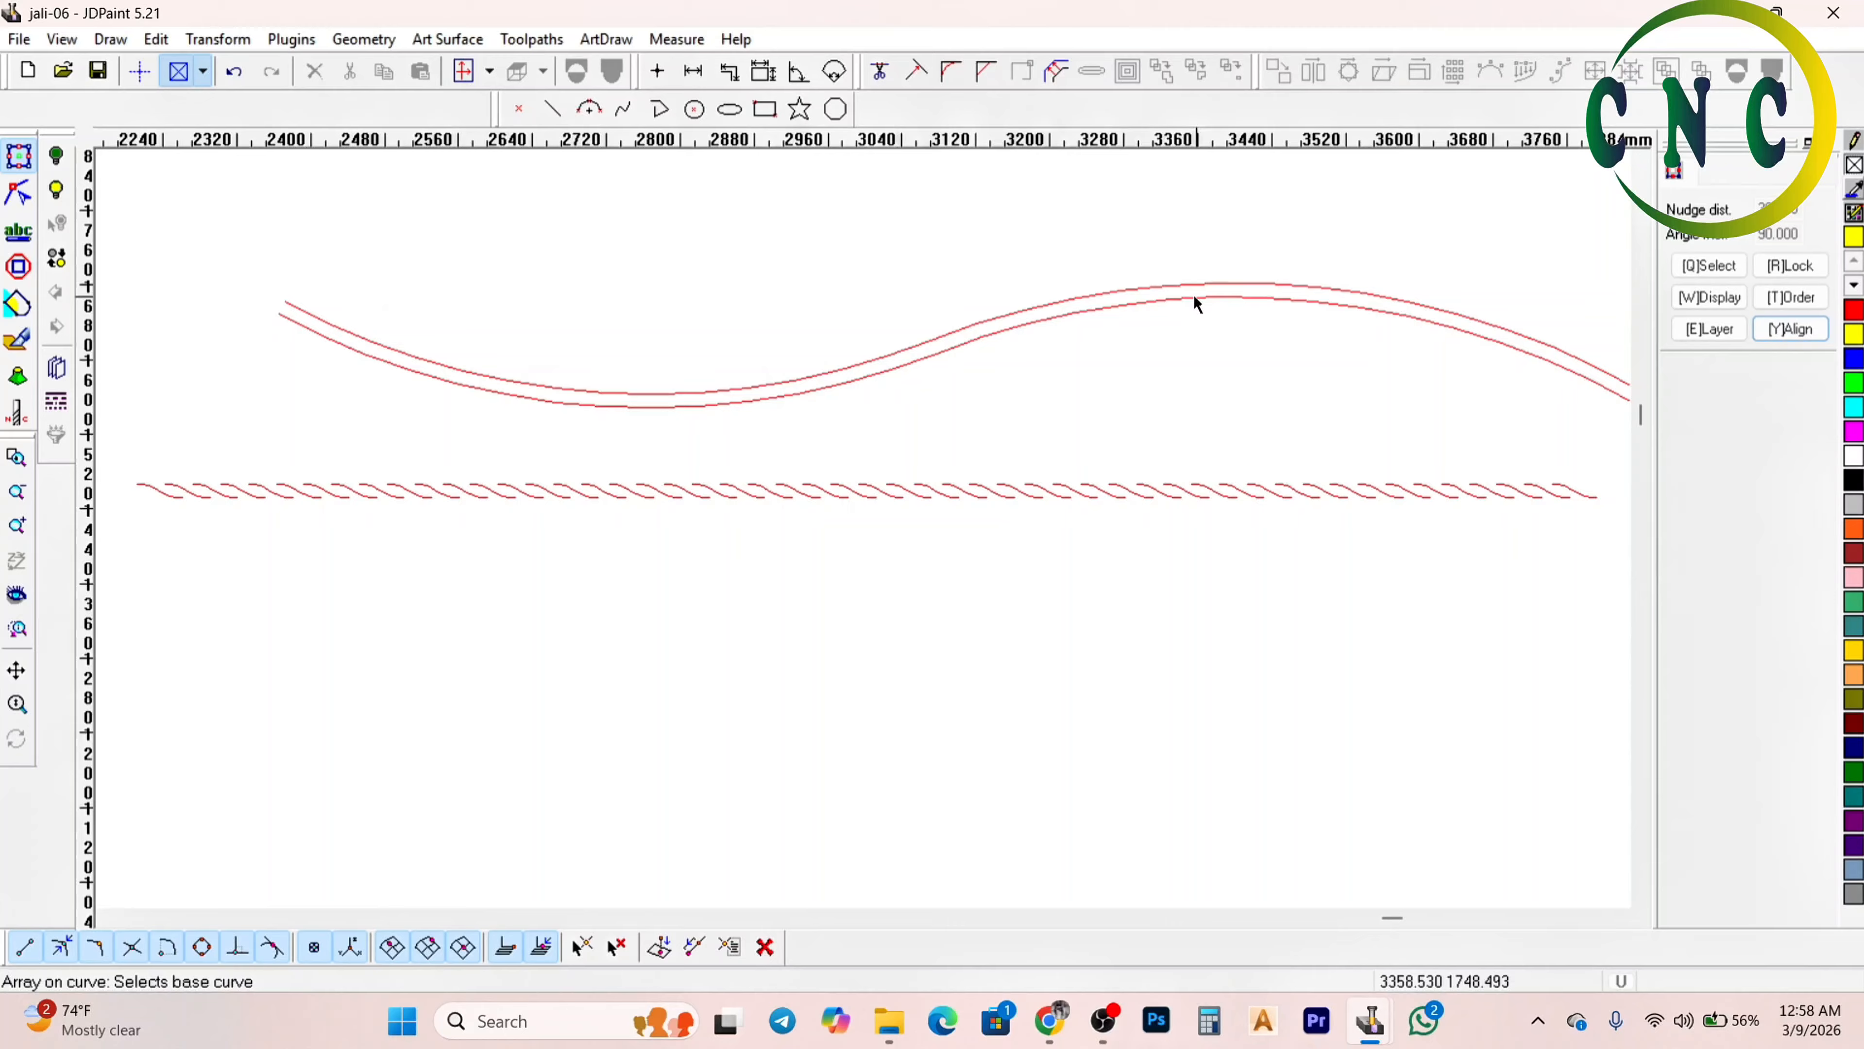
{"action": "left_click", "coordinate": [1219, 287]}
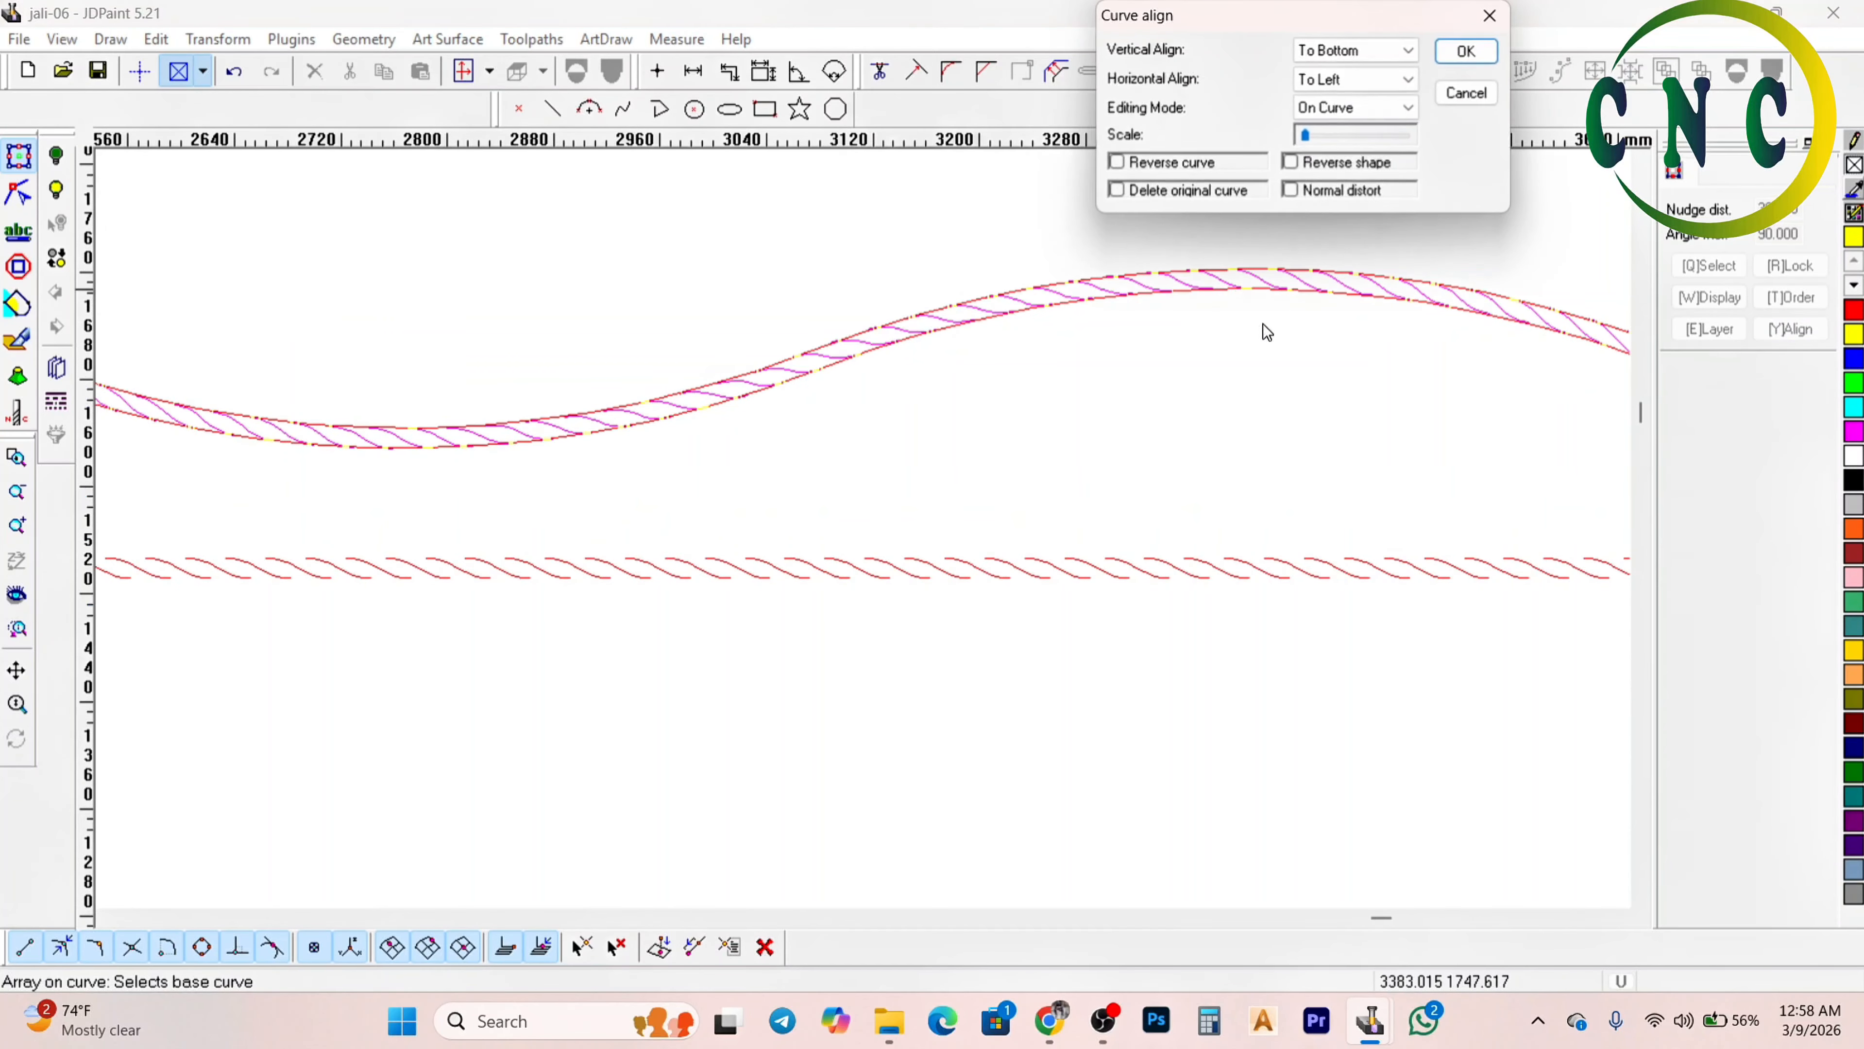
{"action": "left_click", "coordinate": [1466, 50]}
Examine how the ends of the arrayed S-curves meet the upper and lower edges of the wavy band
{"action": "scroll", "coordinate": [1246, 264], "scroll_direction": "up", "scroll_amount": 5}
{"action": "scroll", "coordinate": [1175, 368], "scroll_direction": "up", "scroll_amount": 3}
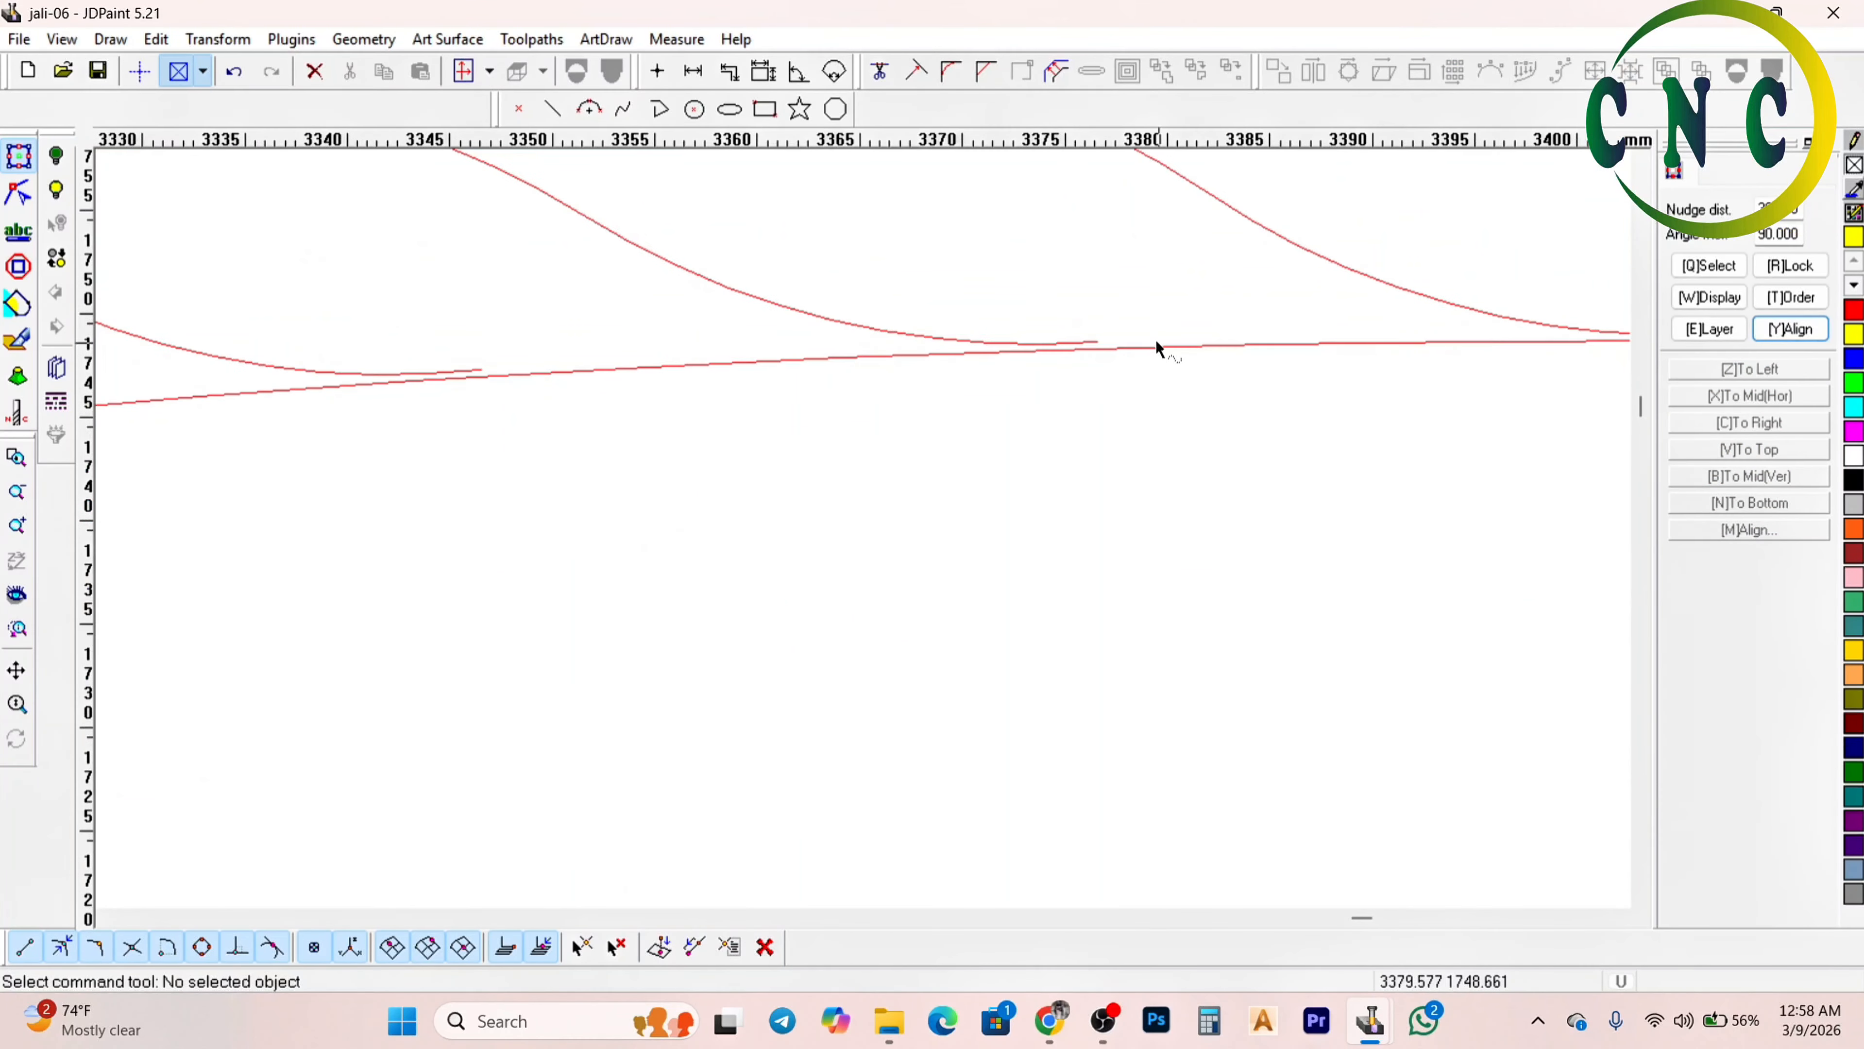
{"action": "scroll", "coordinate": [1101, 374], "scroll_direction": "down", "scroll_amount": 2}
{"action": "scroll", "coordinate": [980, 349], "scroll_direction": "up", "scroll_amount": 2}
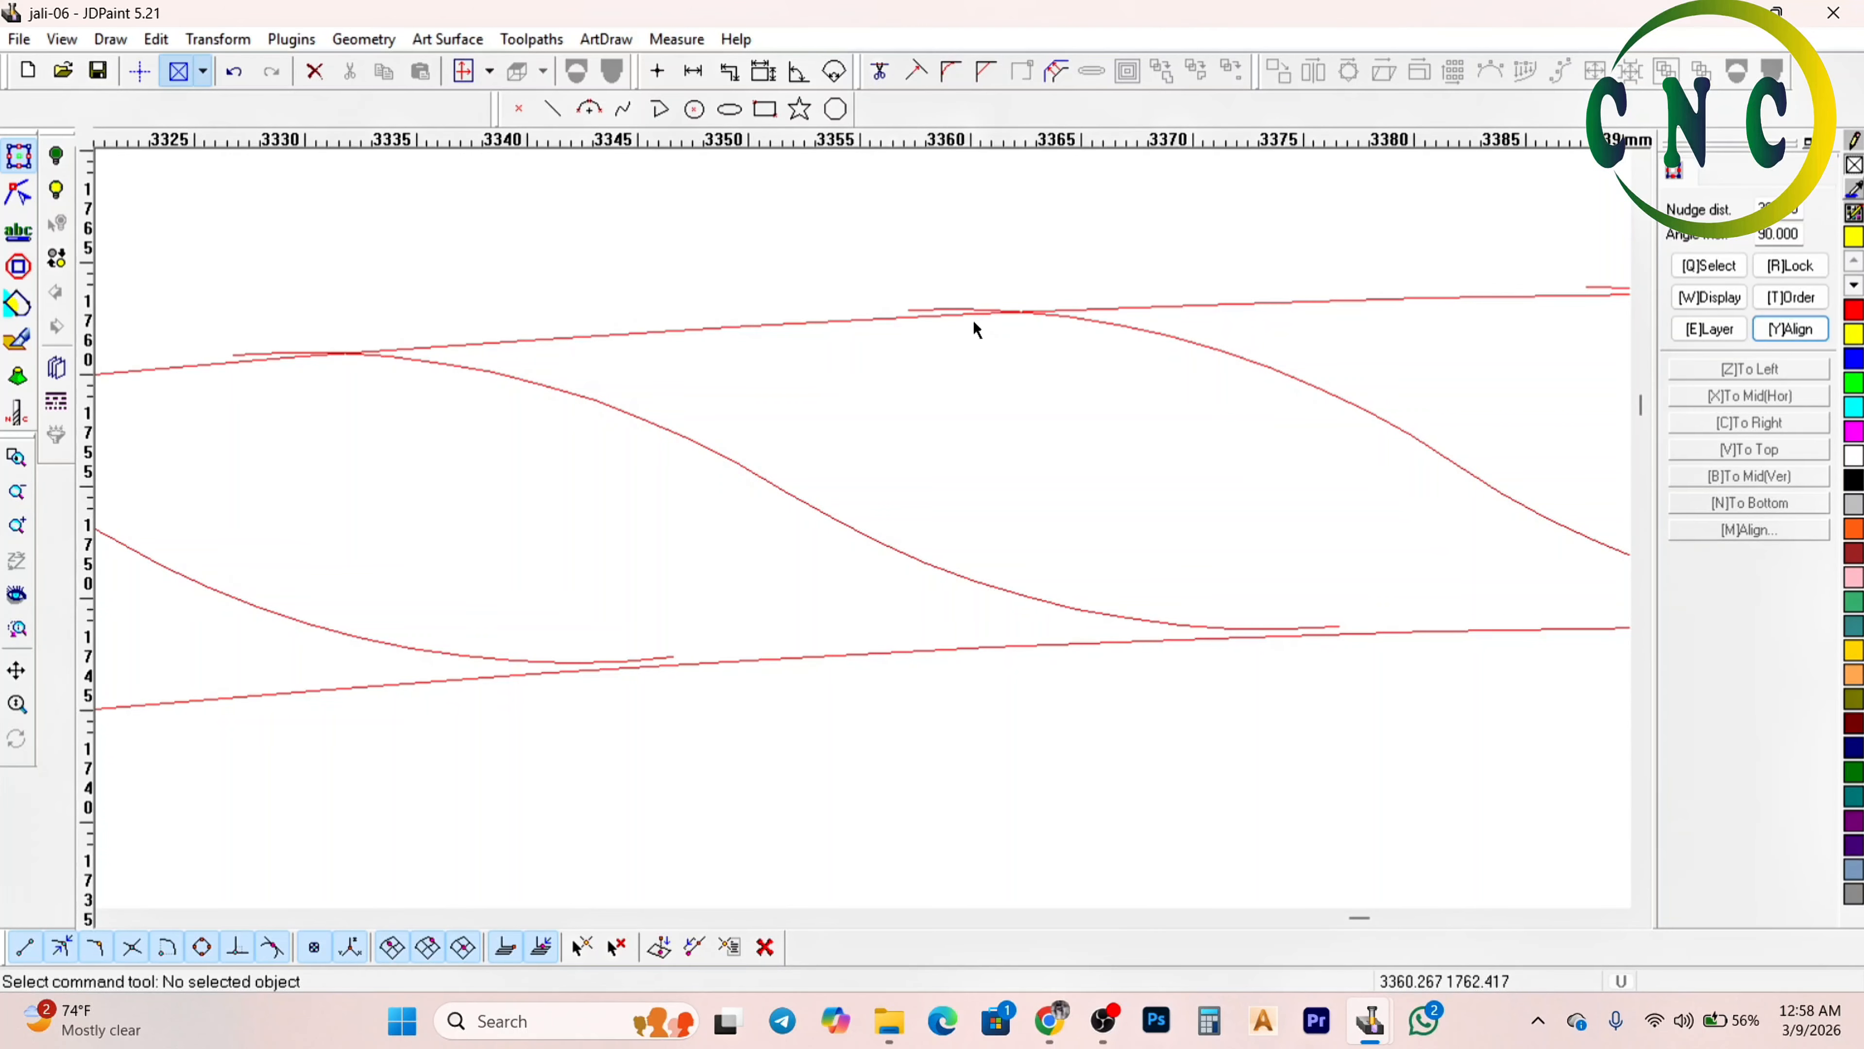
{"action": "scroll", "coordinate": [951, 317], "scroll_direction": "down", "scroll_amount": 1}
{"action": "scroll", "coordinate": [942, 292], "scroll_direction": "down", "scroll_amount": 3}
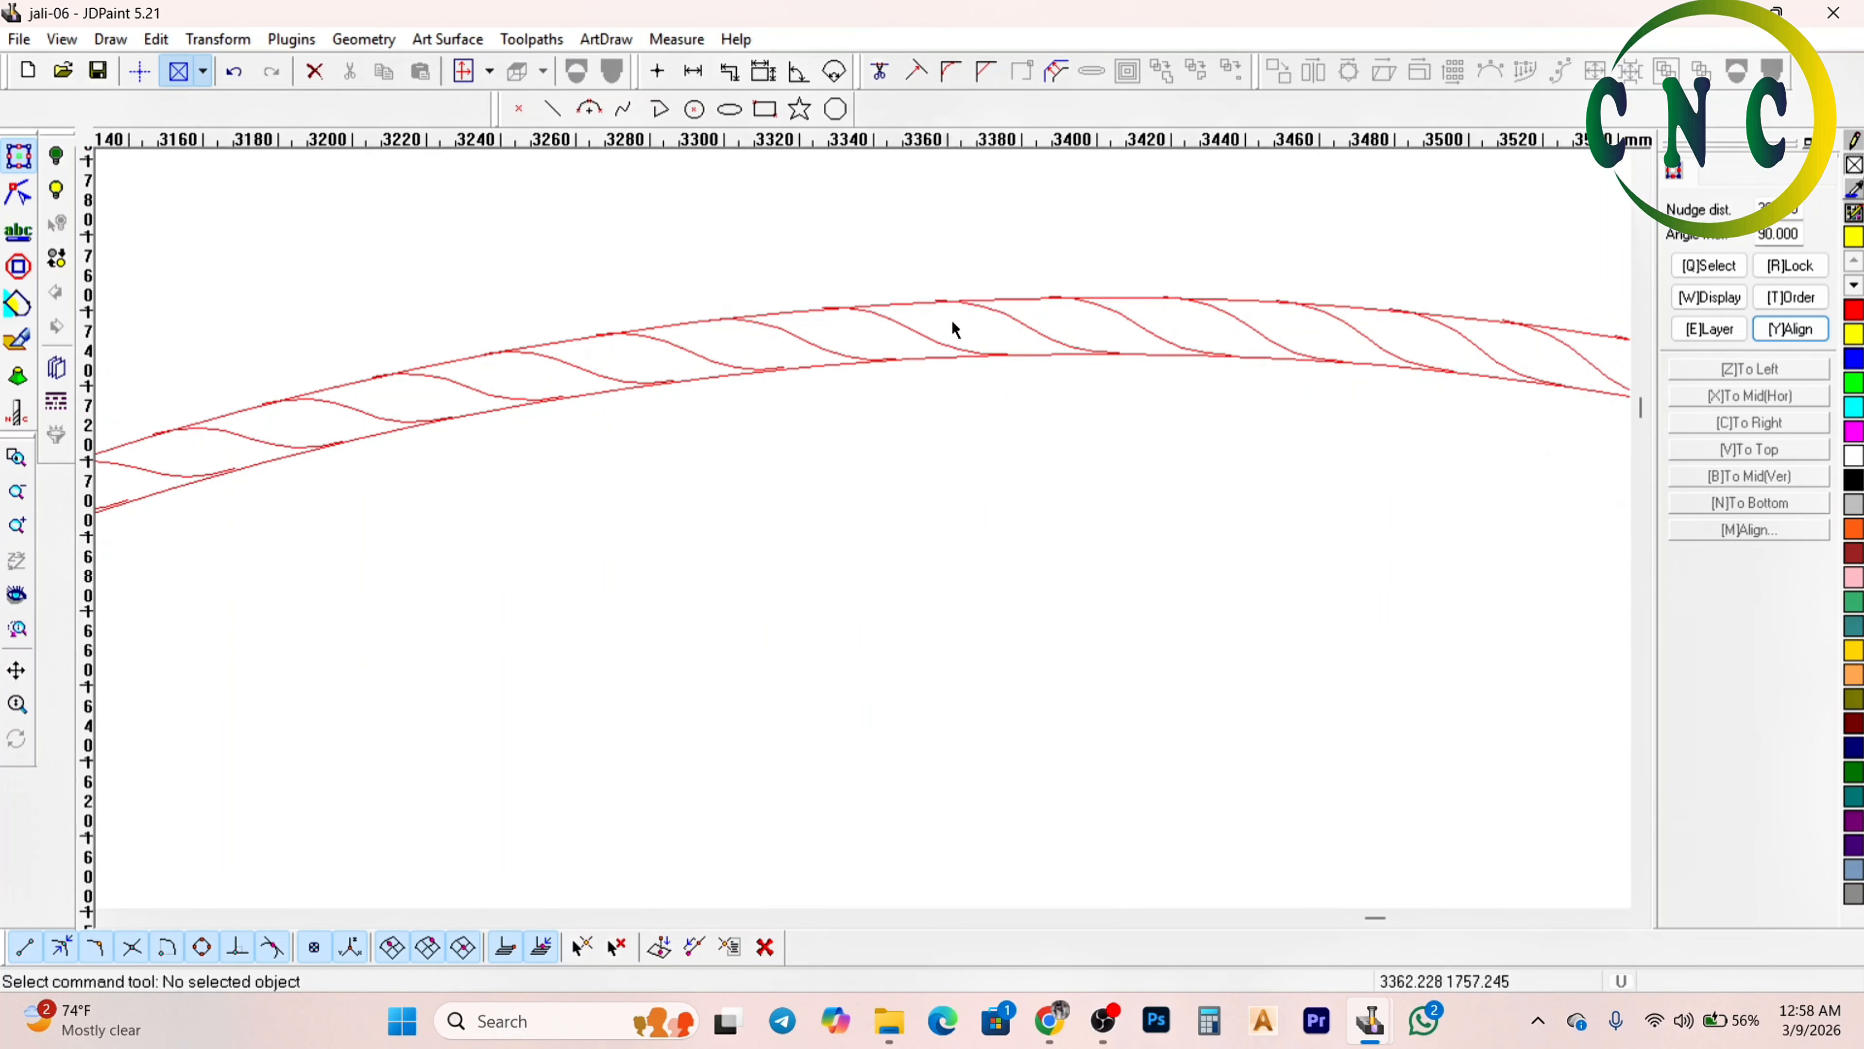
{"action": "scroll", "coordinate": [948, 308], "scroll_direction": "up", "scroll_amount": 2}
{"action": "scroll", "coordinate": [941, 275], "scroll_direction": "up", "scroll_amount": 1}
{"action": "scroll", "coordinate": [981, 353], "scroll_direction": "down", "scroll_amount": 5}
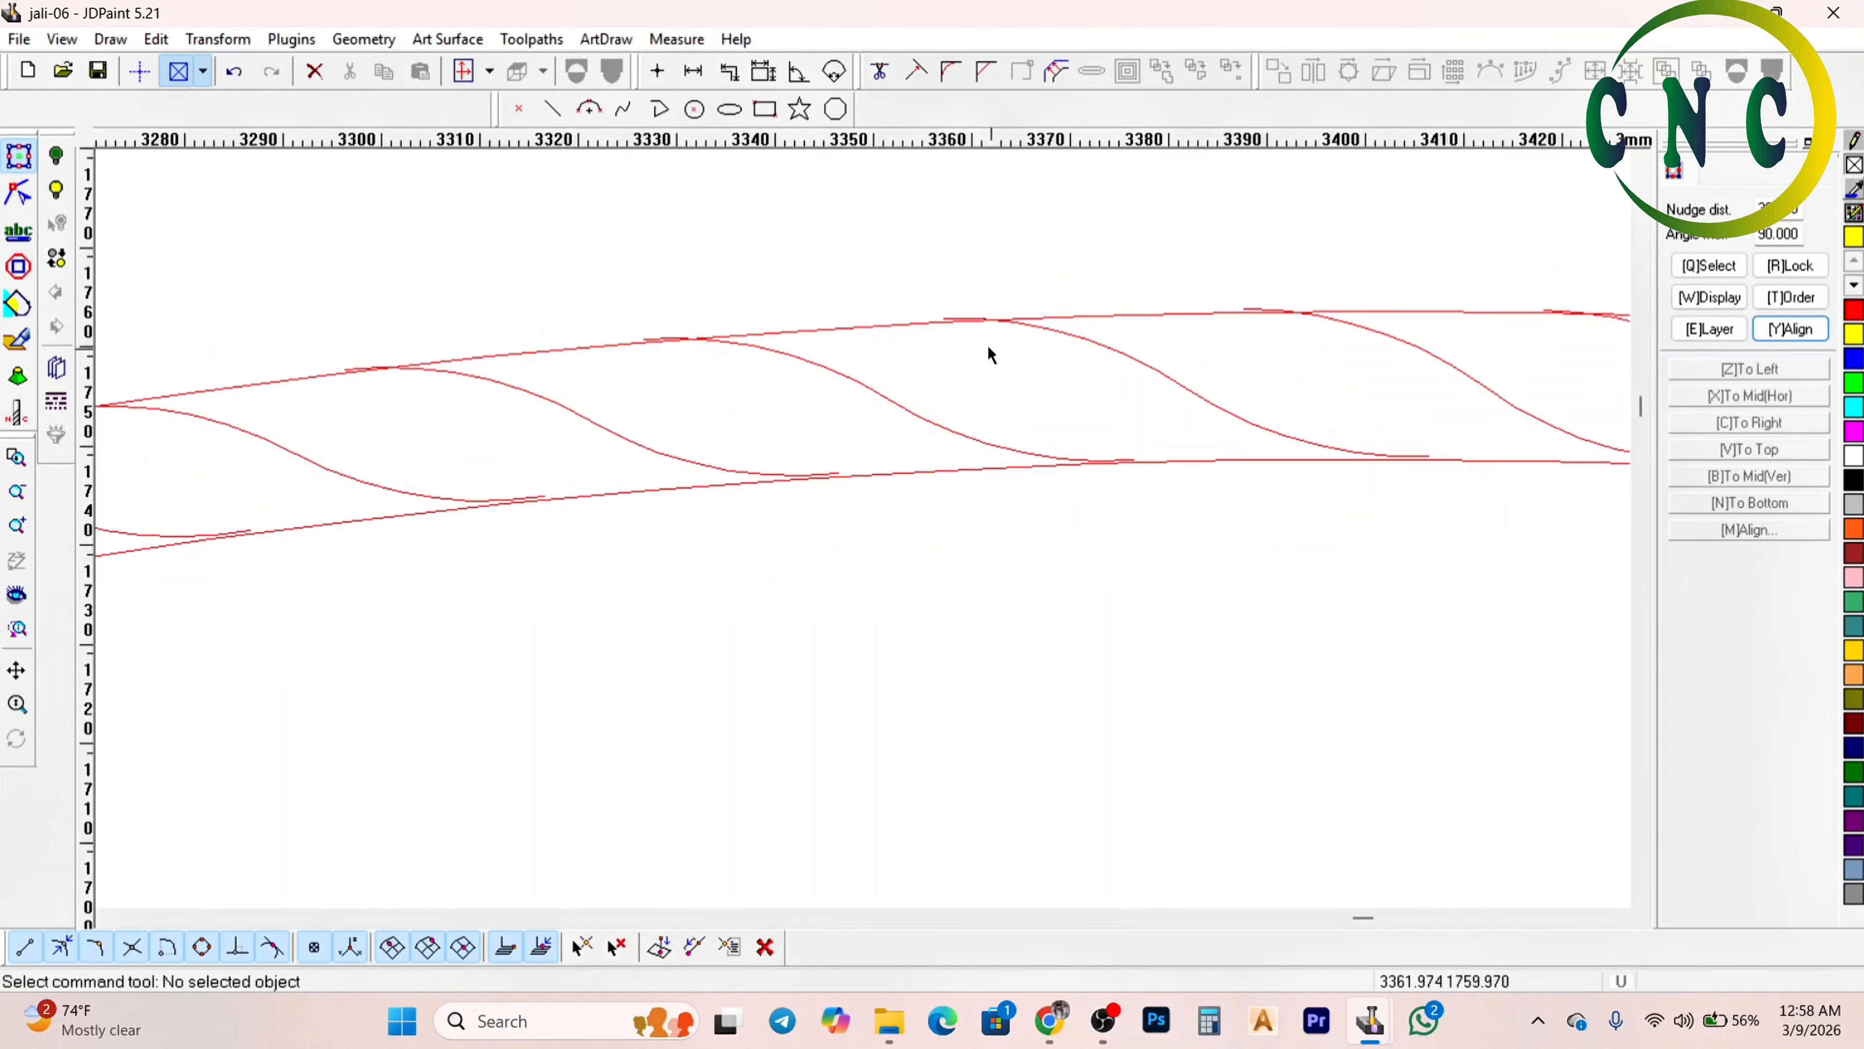
{"action": "scroll", "coordinate": [1004, 371], "scroll_direction": "down", "scroll_amount": 3}
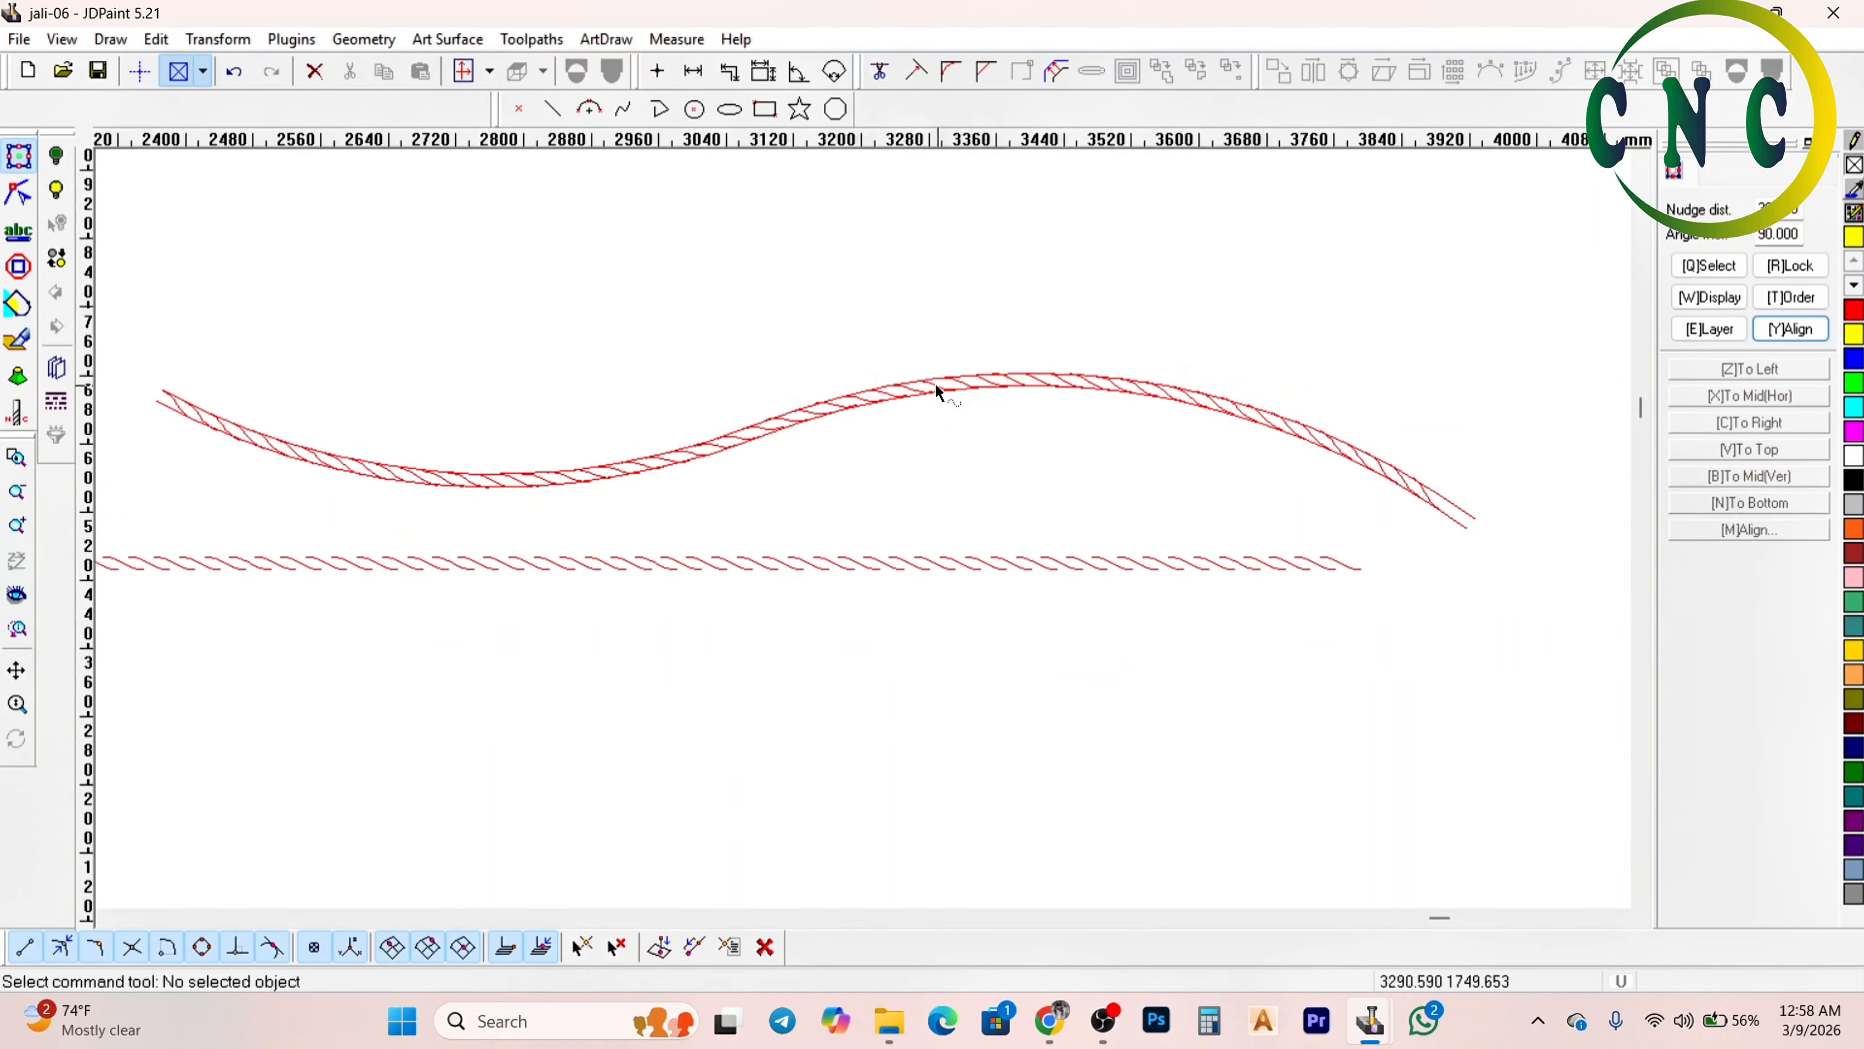
{"action": "scroll", "coordinate": [998, 364], "scroll_direction": "up", "scroll_amount": 1}
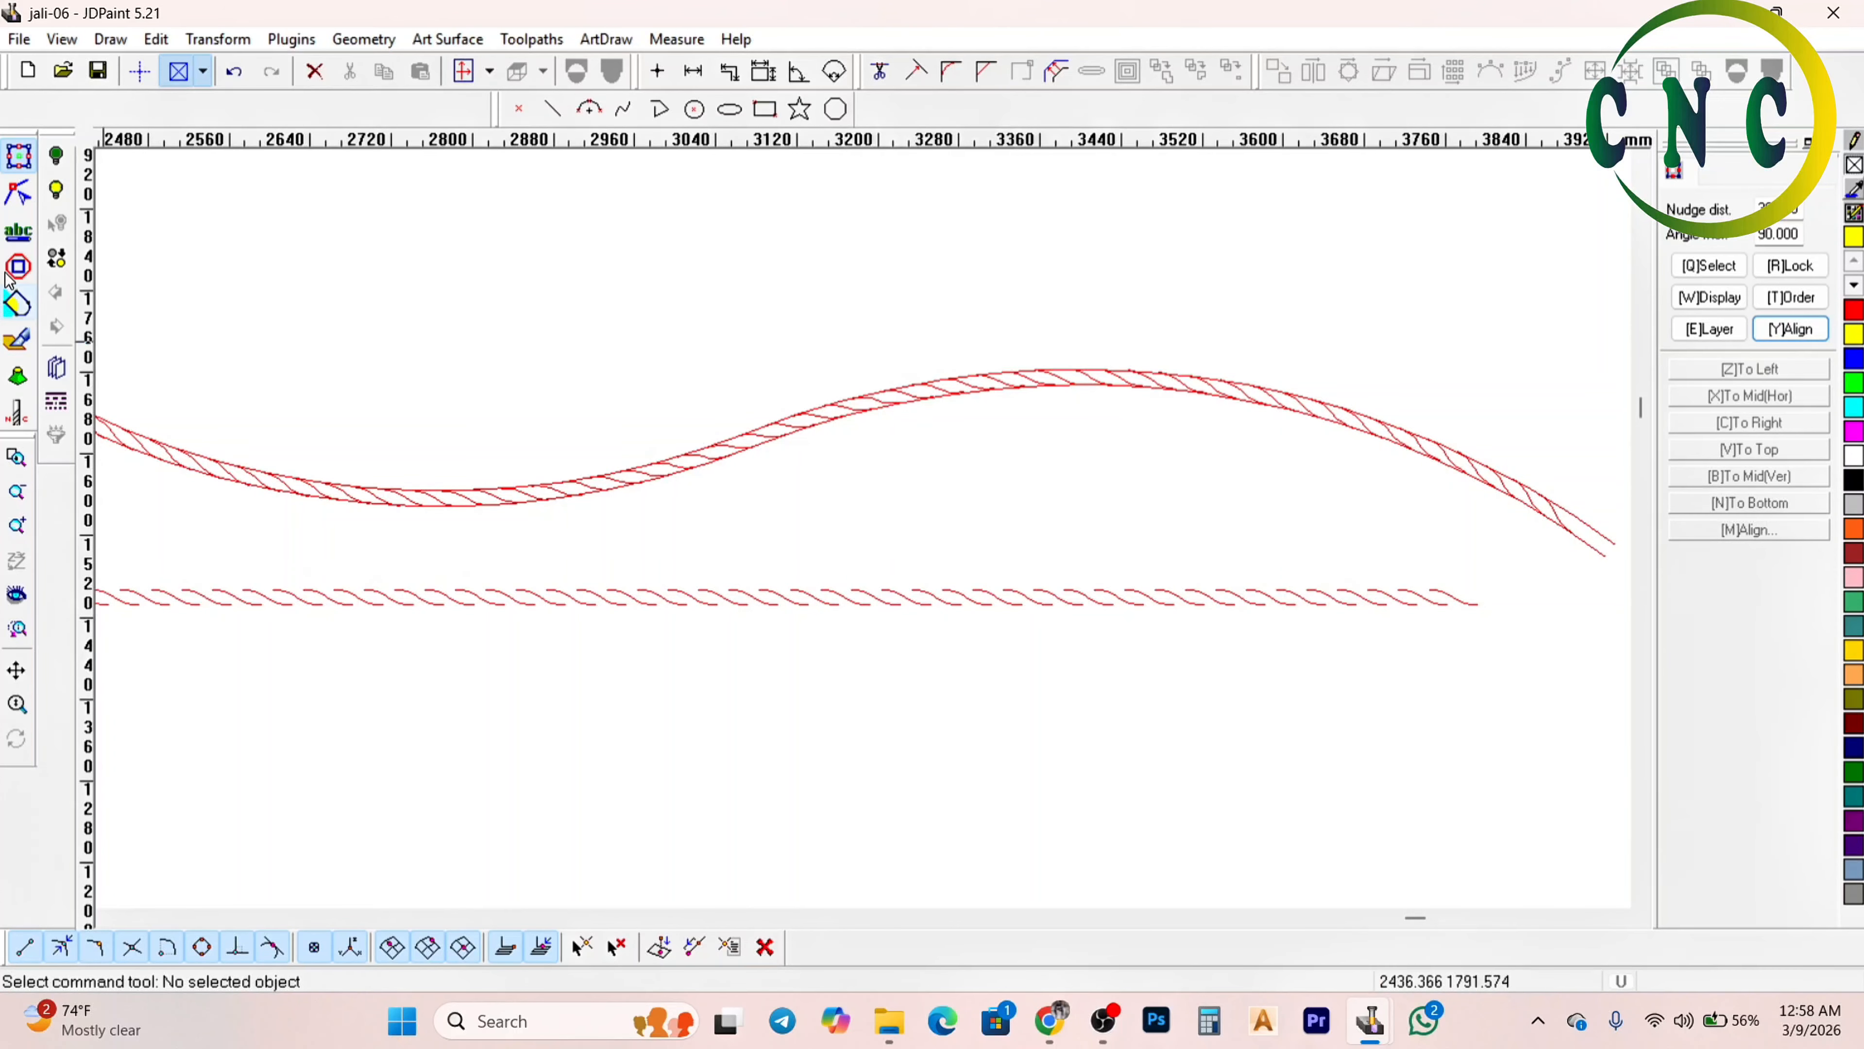
In node editing, move the upper end node of one S-curve right of the band's crest down to the band's upper edge
{"action": "left_click", "coordinate": [17, 202]}
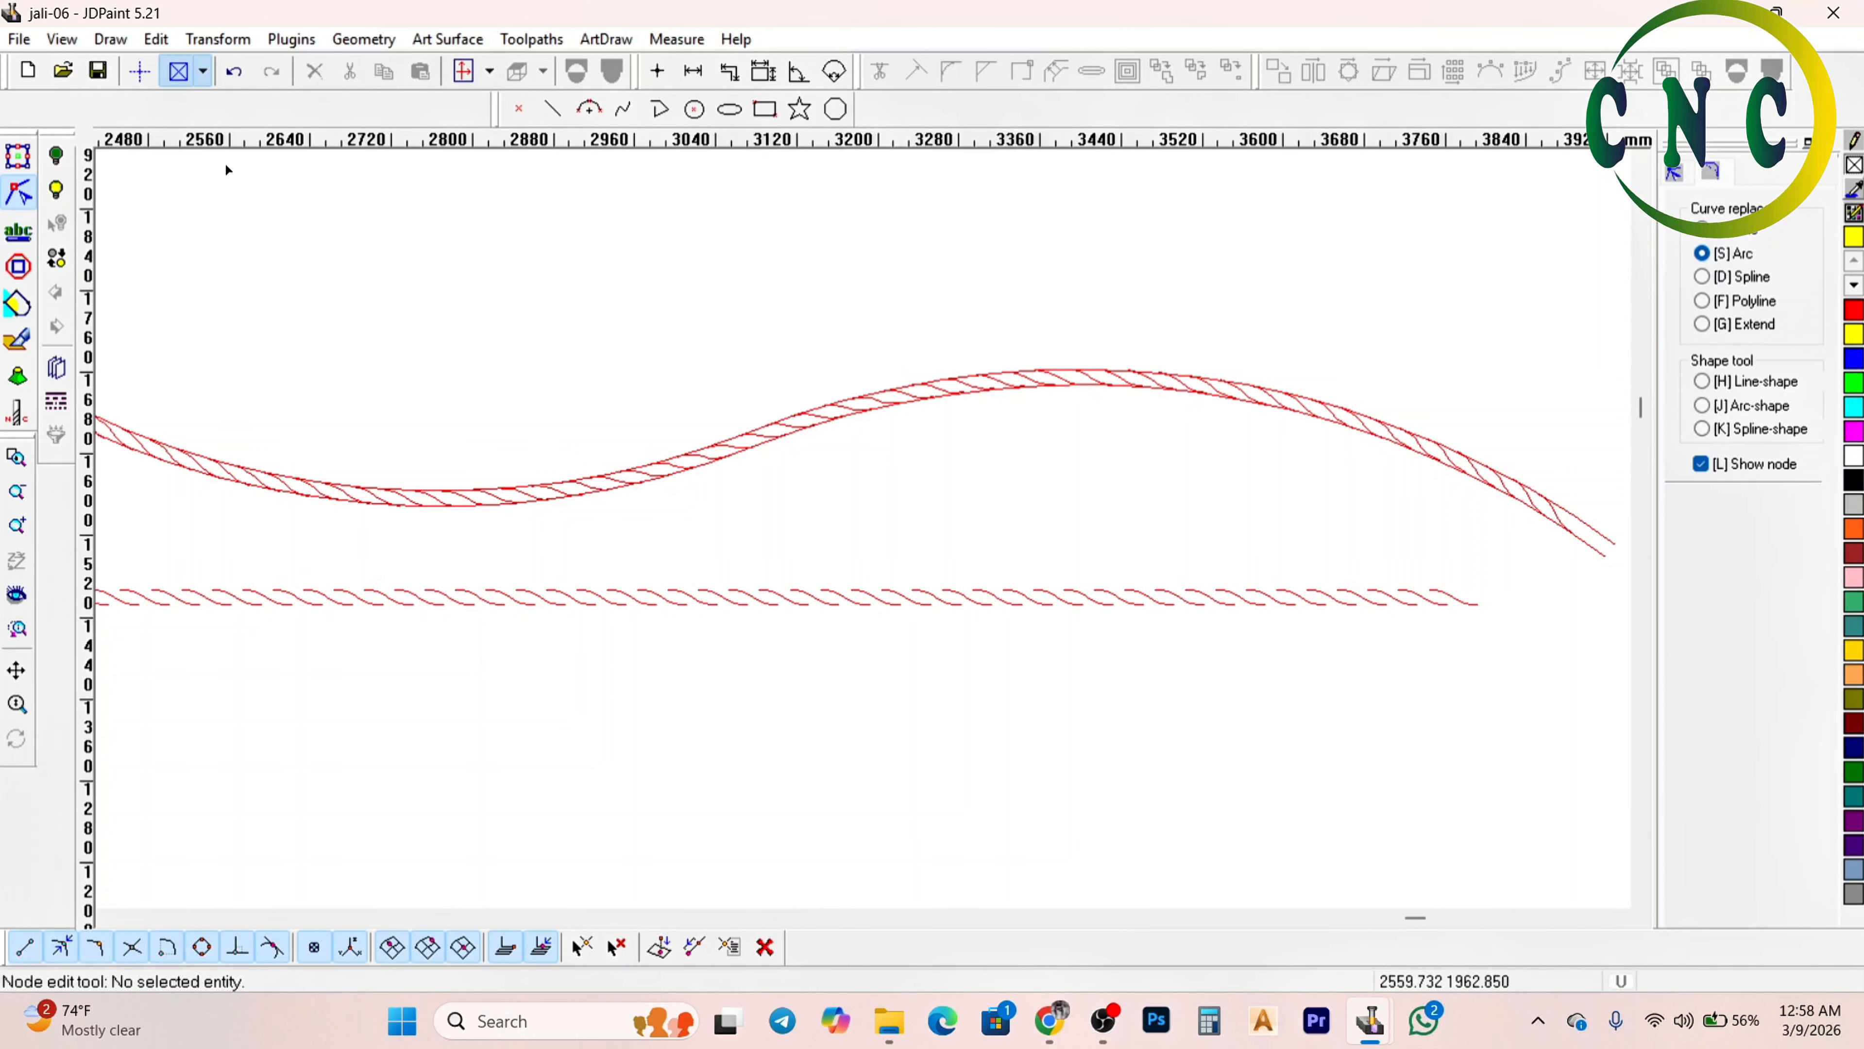
{"action": "left_click", "coordinate": [12, 162]}
{"action": "left_click", "coordinate": [13, 202]}
{"action": "left_click", "coordinate": [1691, 176]}
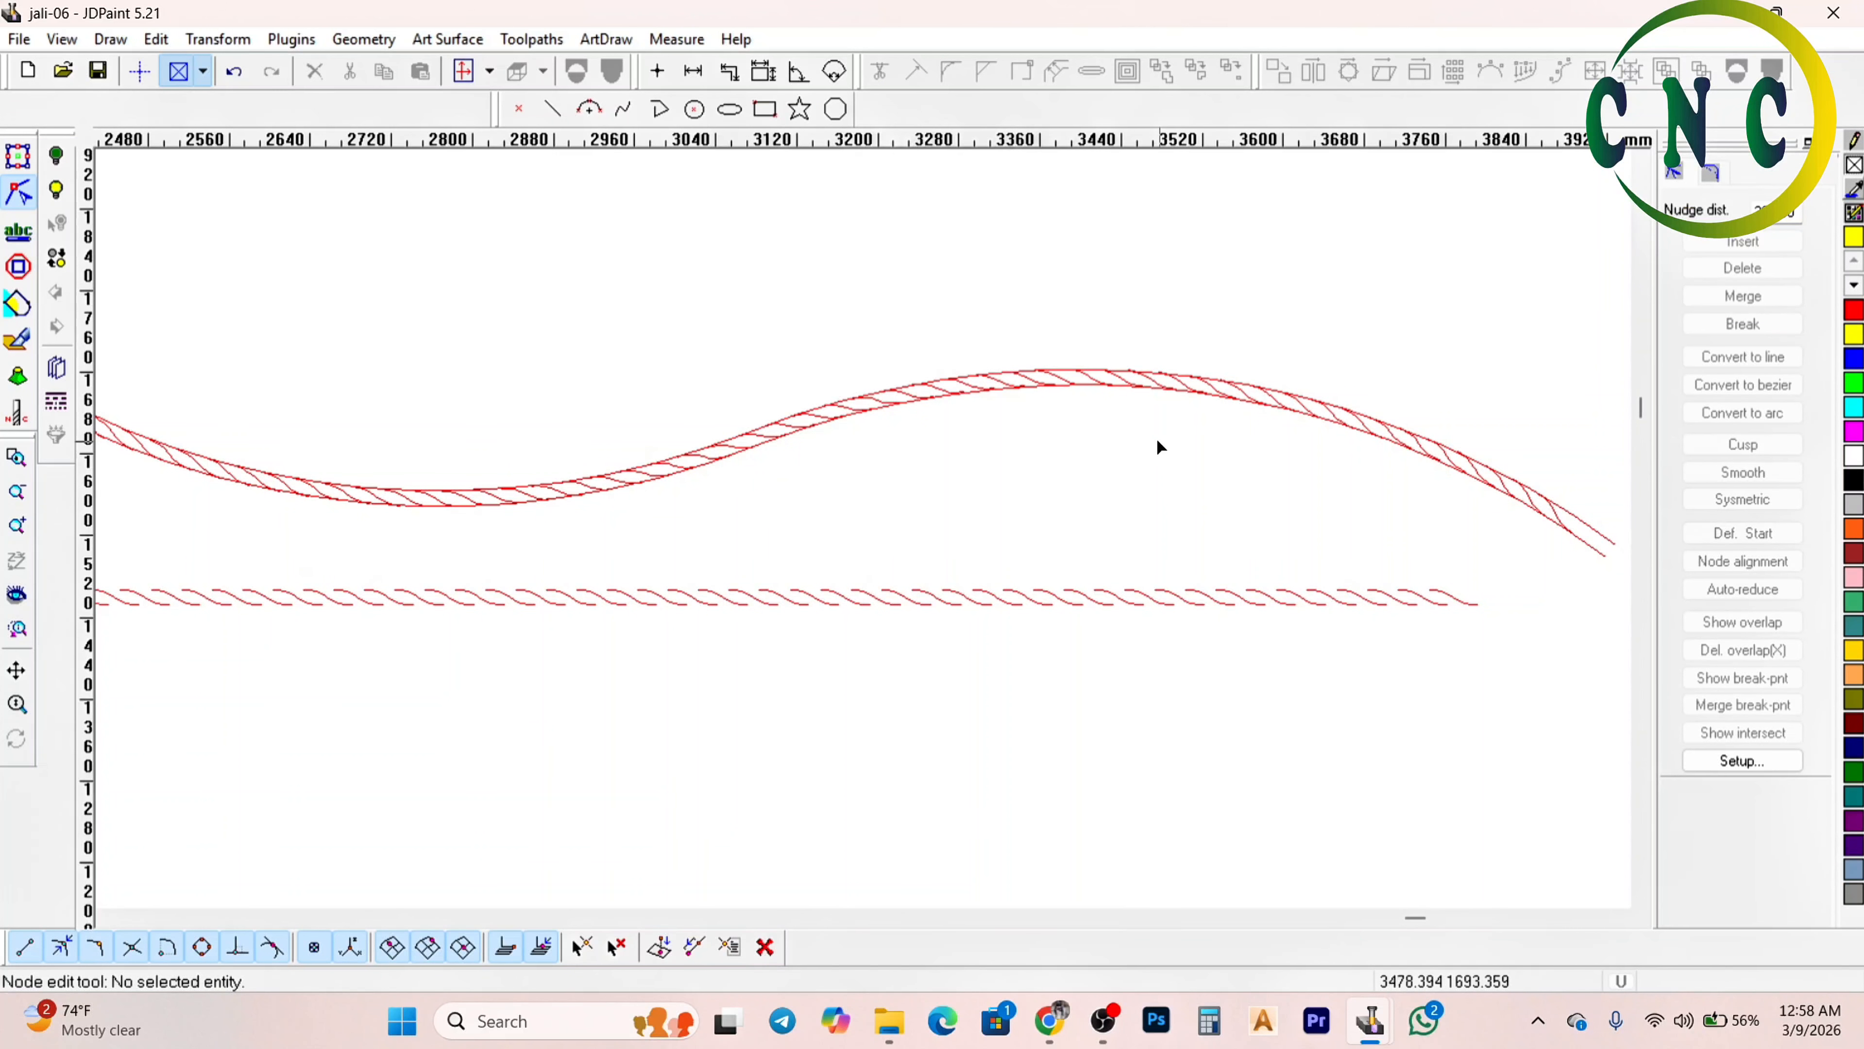
{"action": "scroll", "coordinate": [1223, 381], "scroll_direction": "up", "scroll_amount": 5}
{"action": "left_click", "coordinate": [1276, 334]}
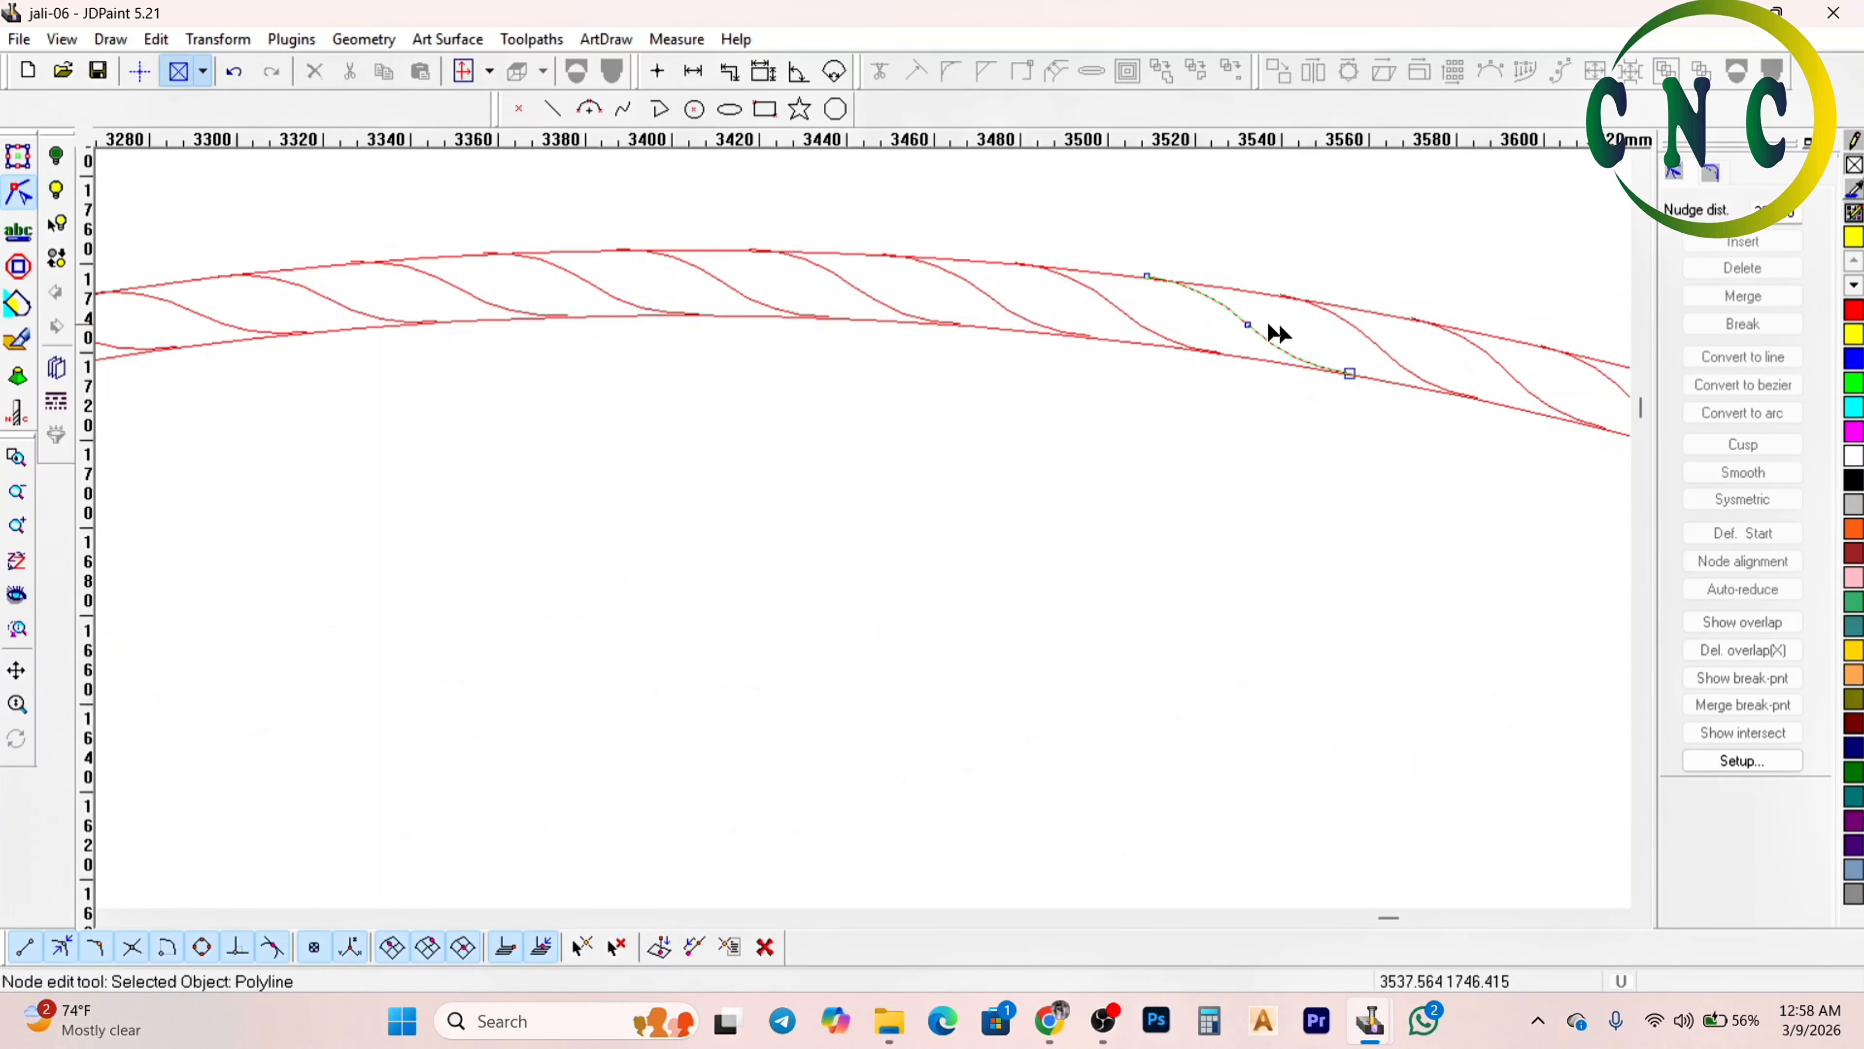
{"action": "scroll", "coordinate": [1181, 274], "scroll_direction": "up", "scroll_amount": 5}
{"action": "left_click_drag", "start_coordinate": [1143, 449], "coordinate": [1144, 471]}
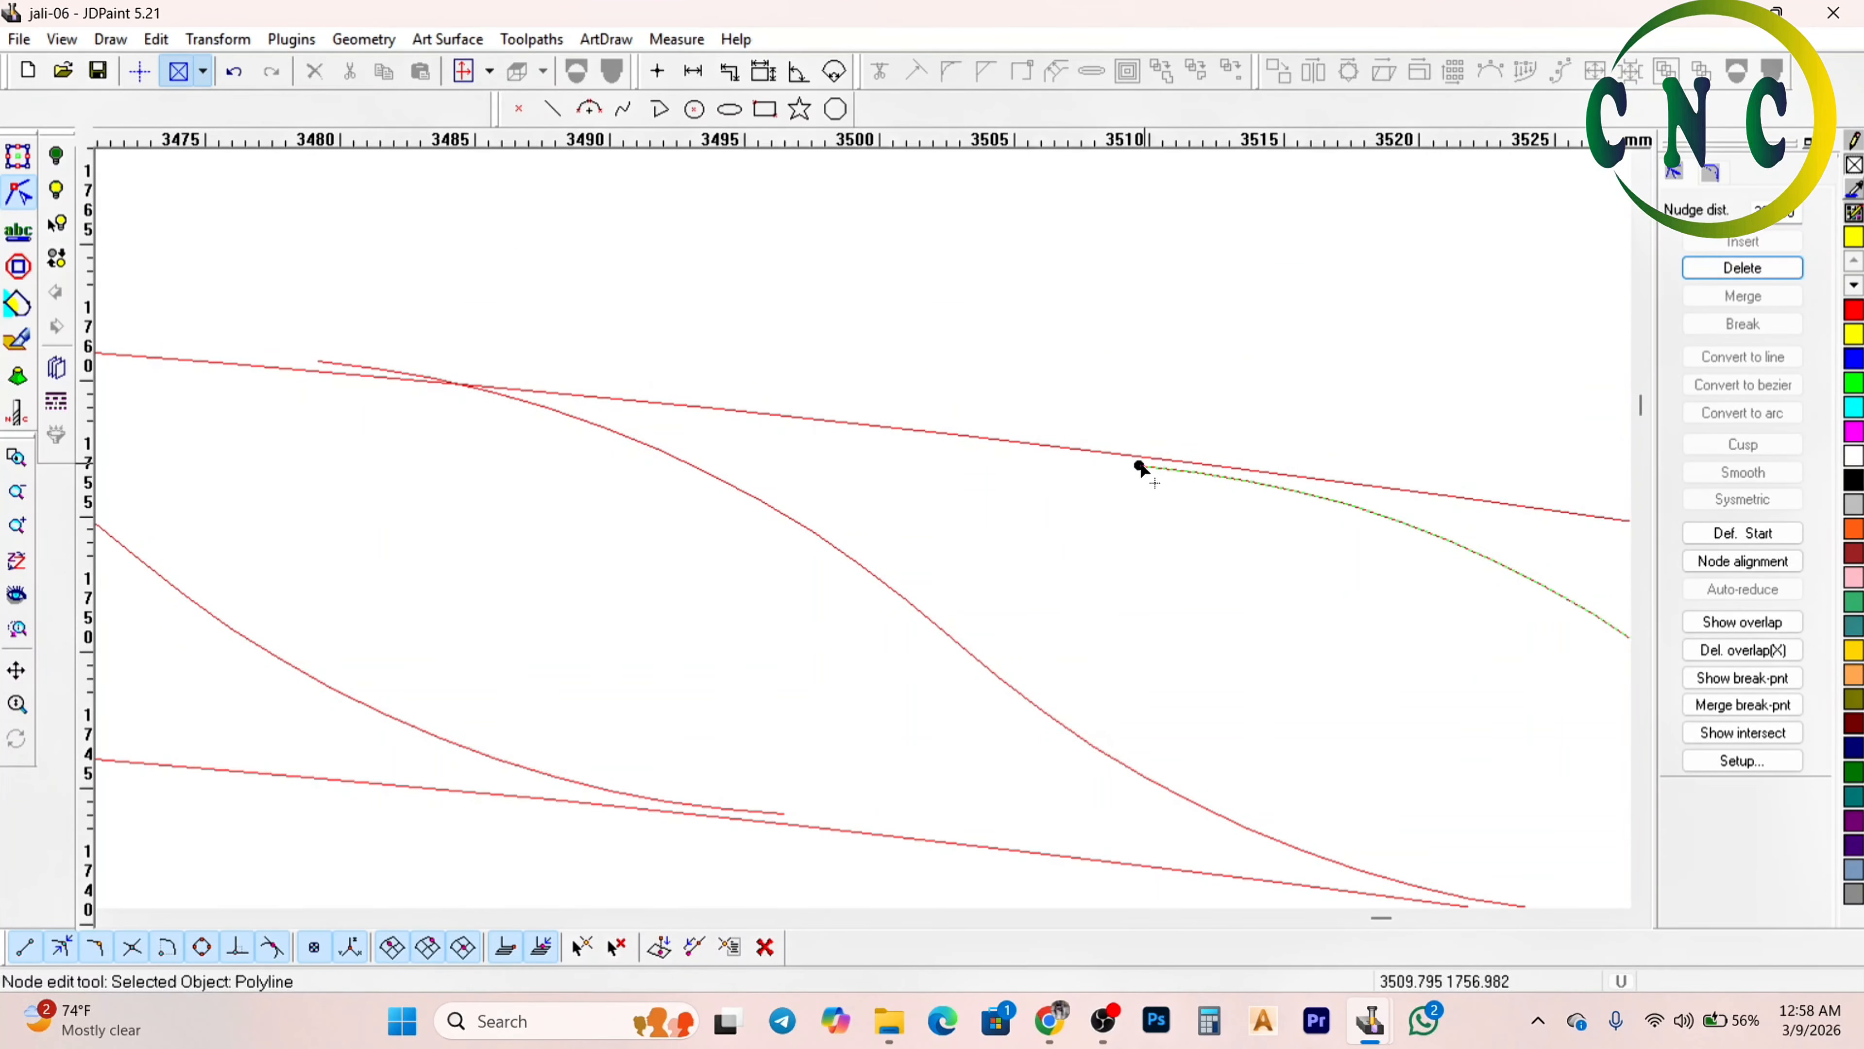
Move the same S-curve's lower end node onto the band's lower edge
{"action": "scroll", "coordinate": [1021, 360], "scroll_direction": "down", "scroll_amount": 2}
{"action": "scroll", "coordinate": [1483, 545], "scroll_direction": "up", "scroll_amount": 2}
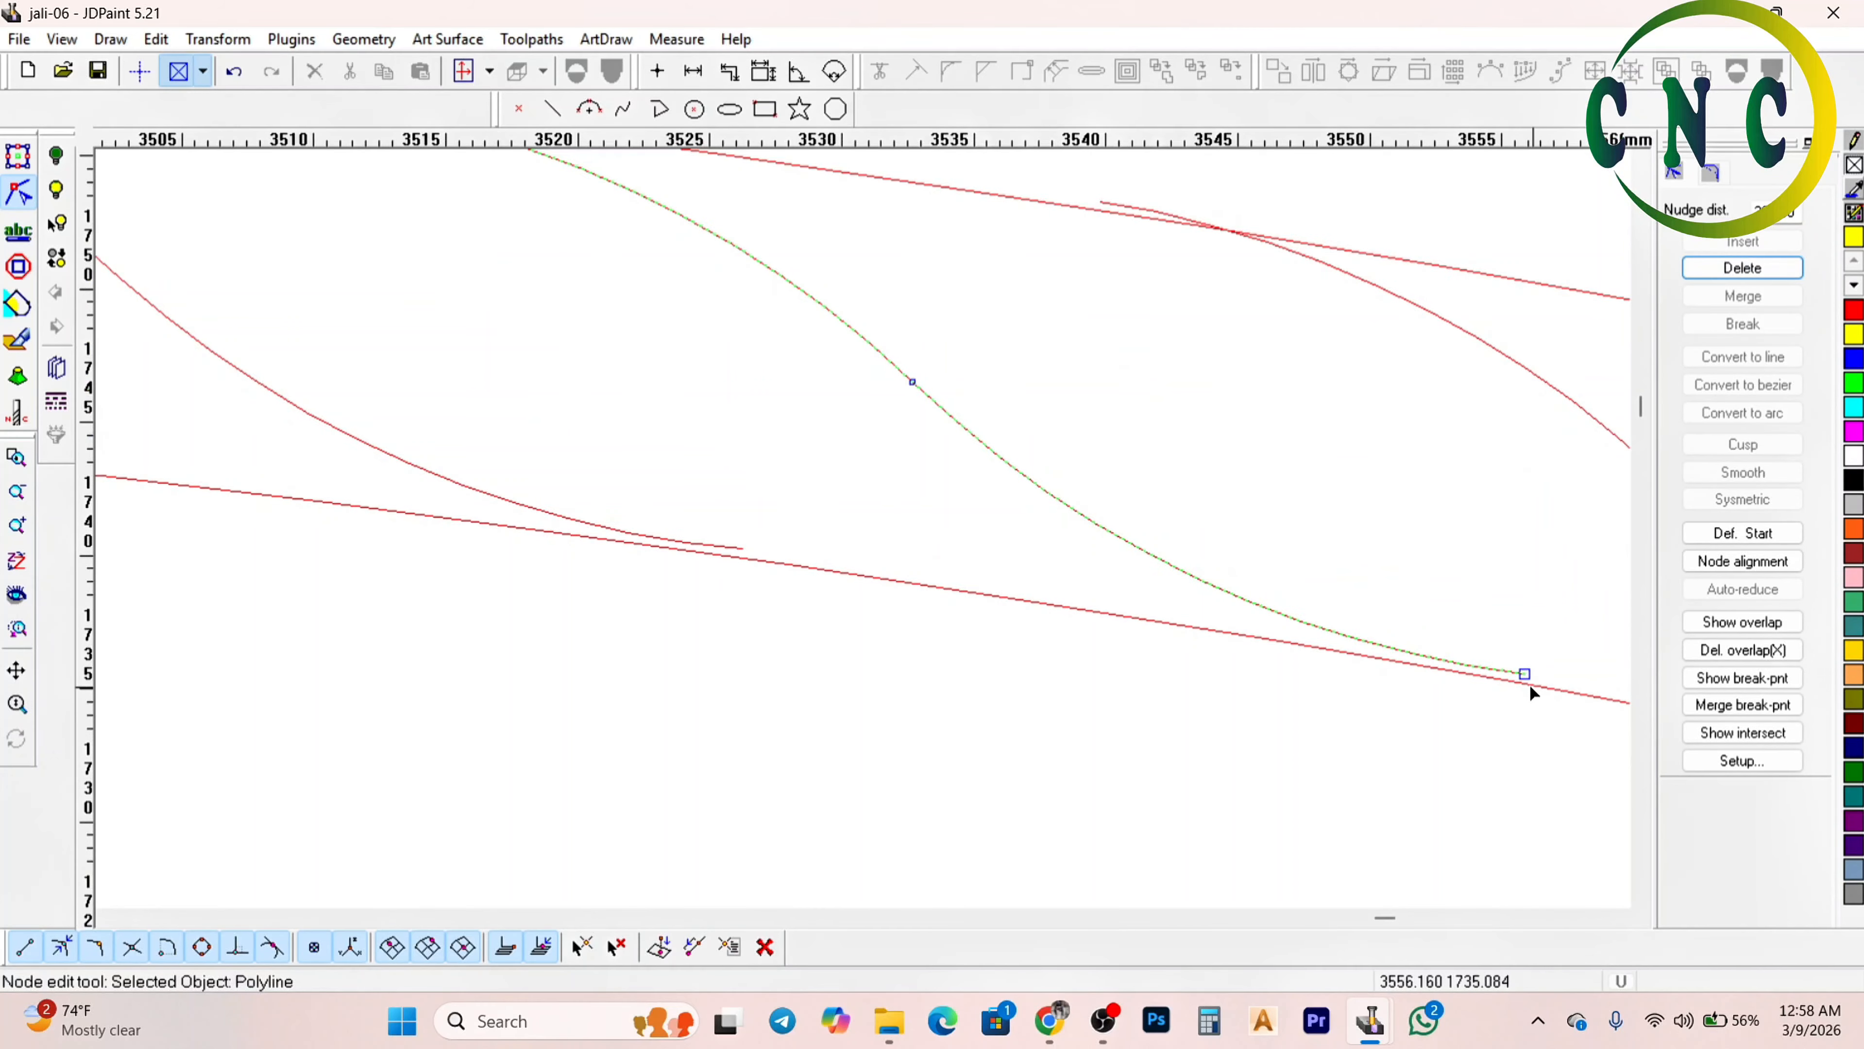
{"action": "left_click", "coordinate": [1524, 674]}
{"action": "scroll", "coordinate": [874, 446], "scroll_direction": "down", "scroll_amount": 2}
{"action": "scroll", "coordinate": [1375, 459], "scroll_direction": "up", "scroll_amount": 1}
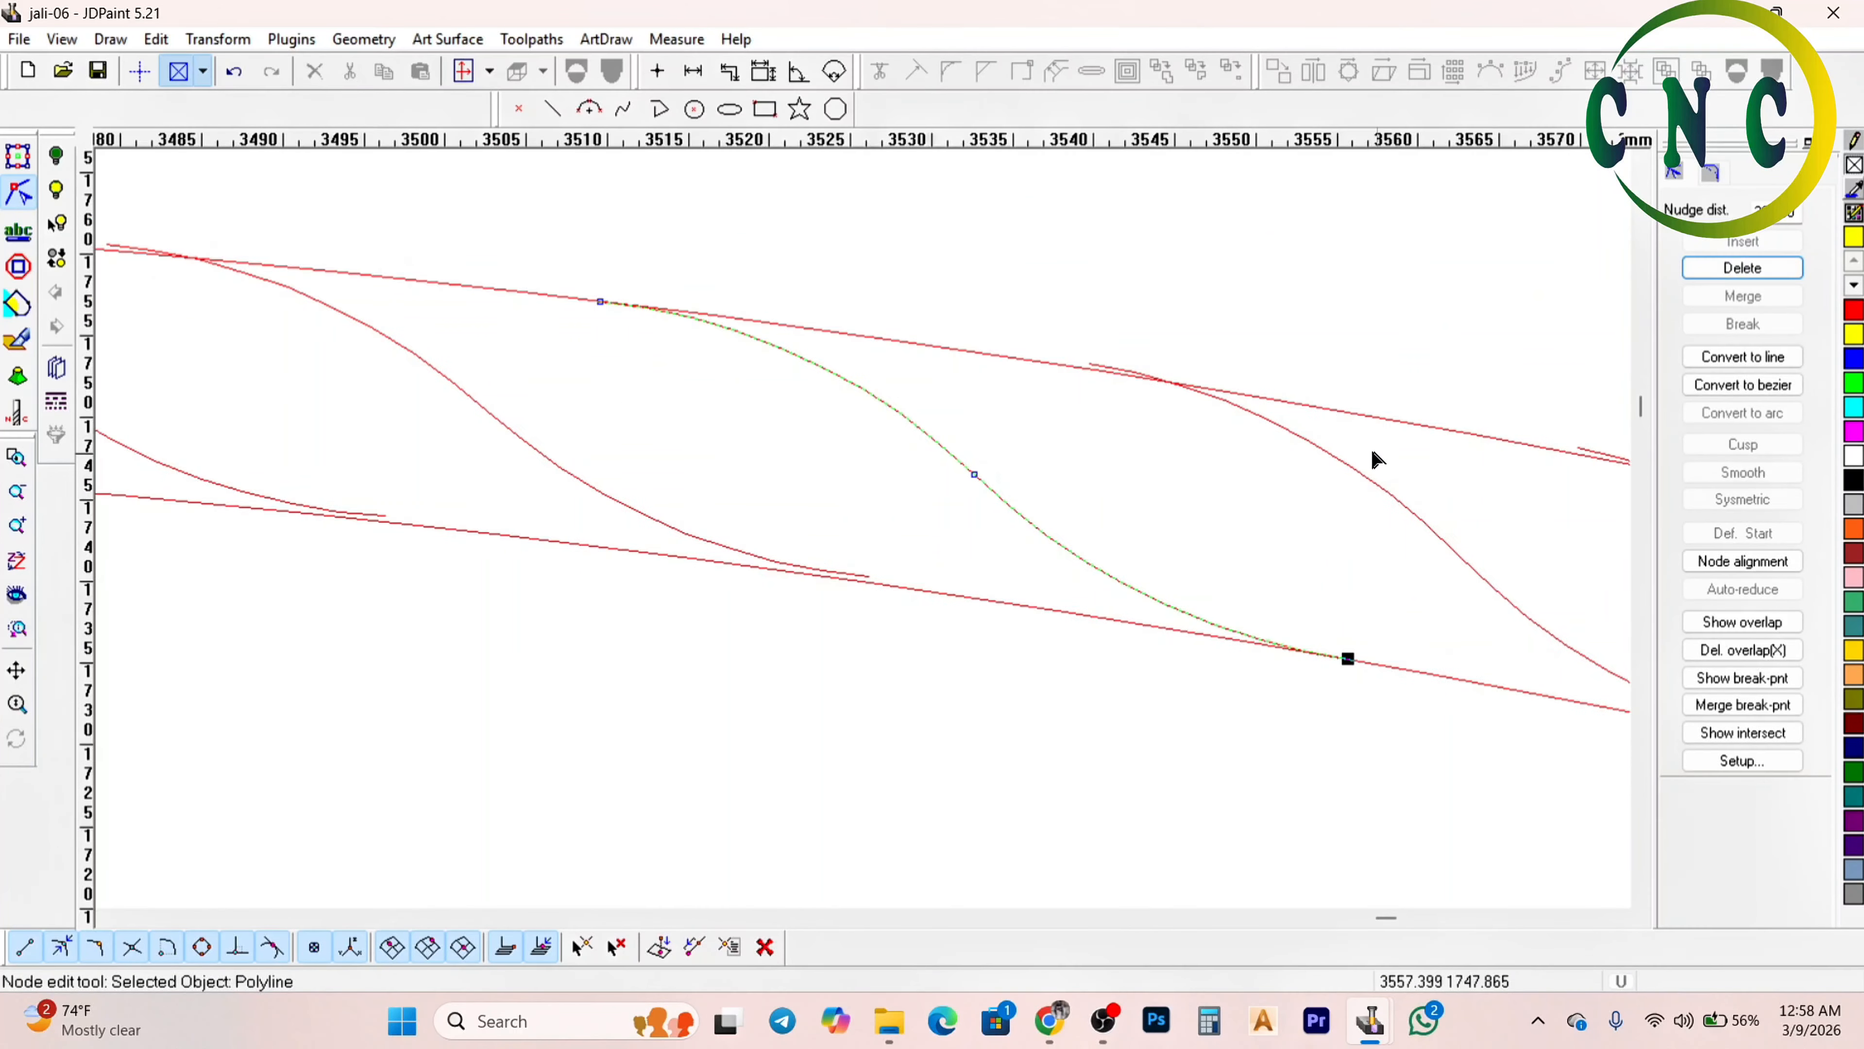
Move the upper and lower end nodes of the next S-curve to the right onto the band's upper and lower edges
{"action": "left_click", "coordinate": [1330, 464]}
{"action": "scroll", "coordinate": [1331, 461], "scroll_direction": "up", "scroll_amount": 2}
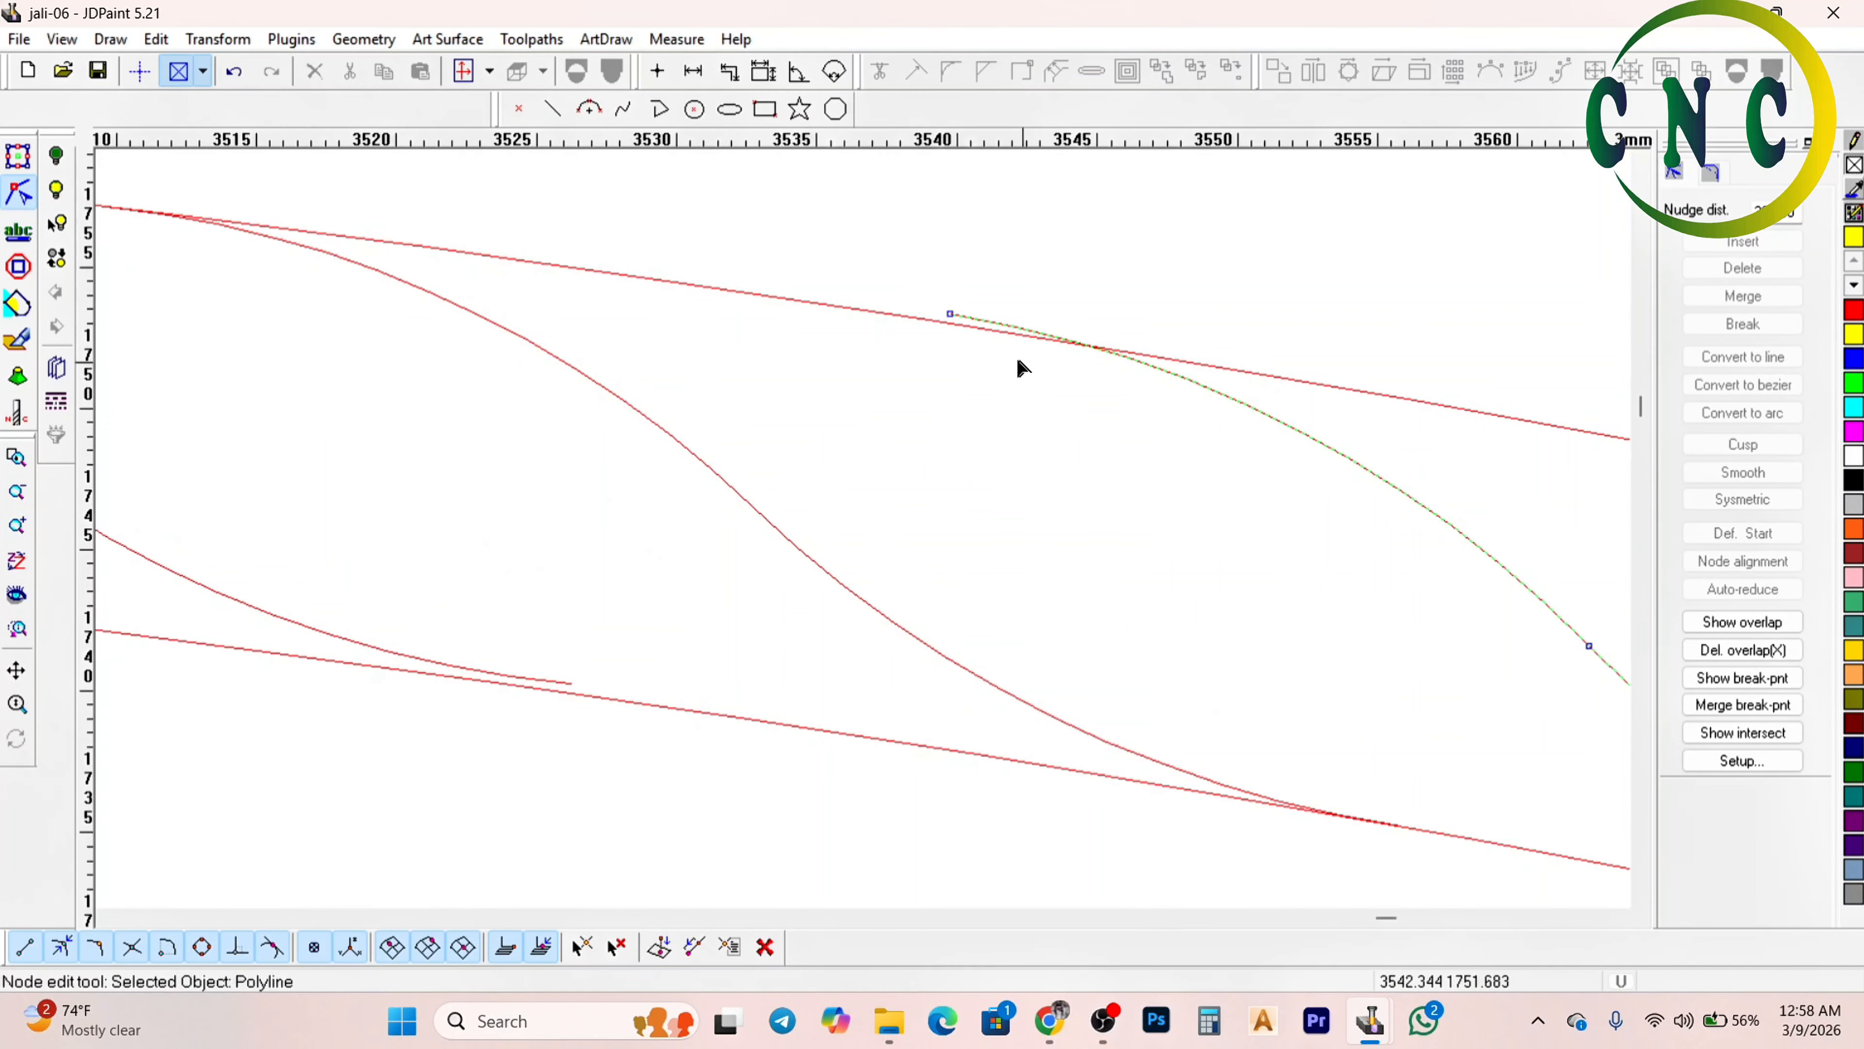
{"action": "left_click", "coordinate": [949, 316]}
{"action": "scroll", "coordinate": [942, 338], "scroll_direction": "down", "scroll_amount": 2}
{"action": "scroll", "coordinate": [1412, 558], "scroll_direction": "up", "scroll_amount": 1}
{"action": "scroll", "coordinate": [1608, 641], "scroll_direction": "up", "scroll_amount": 1}
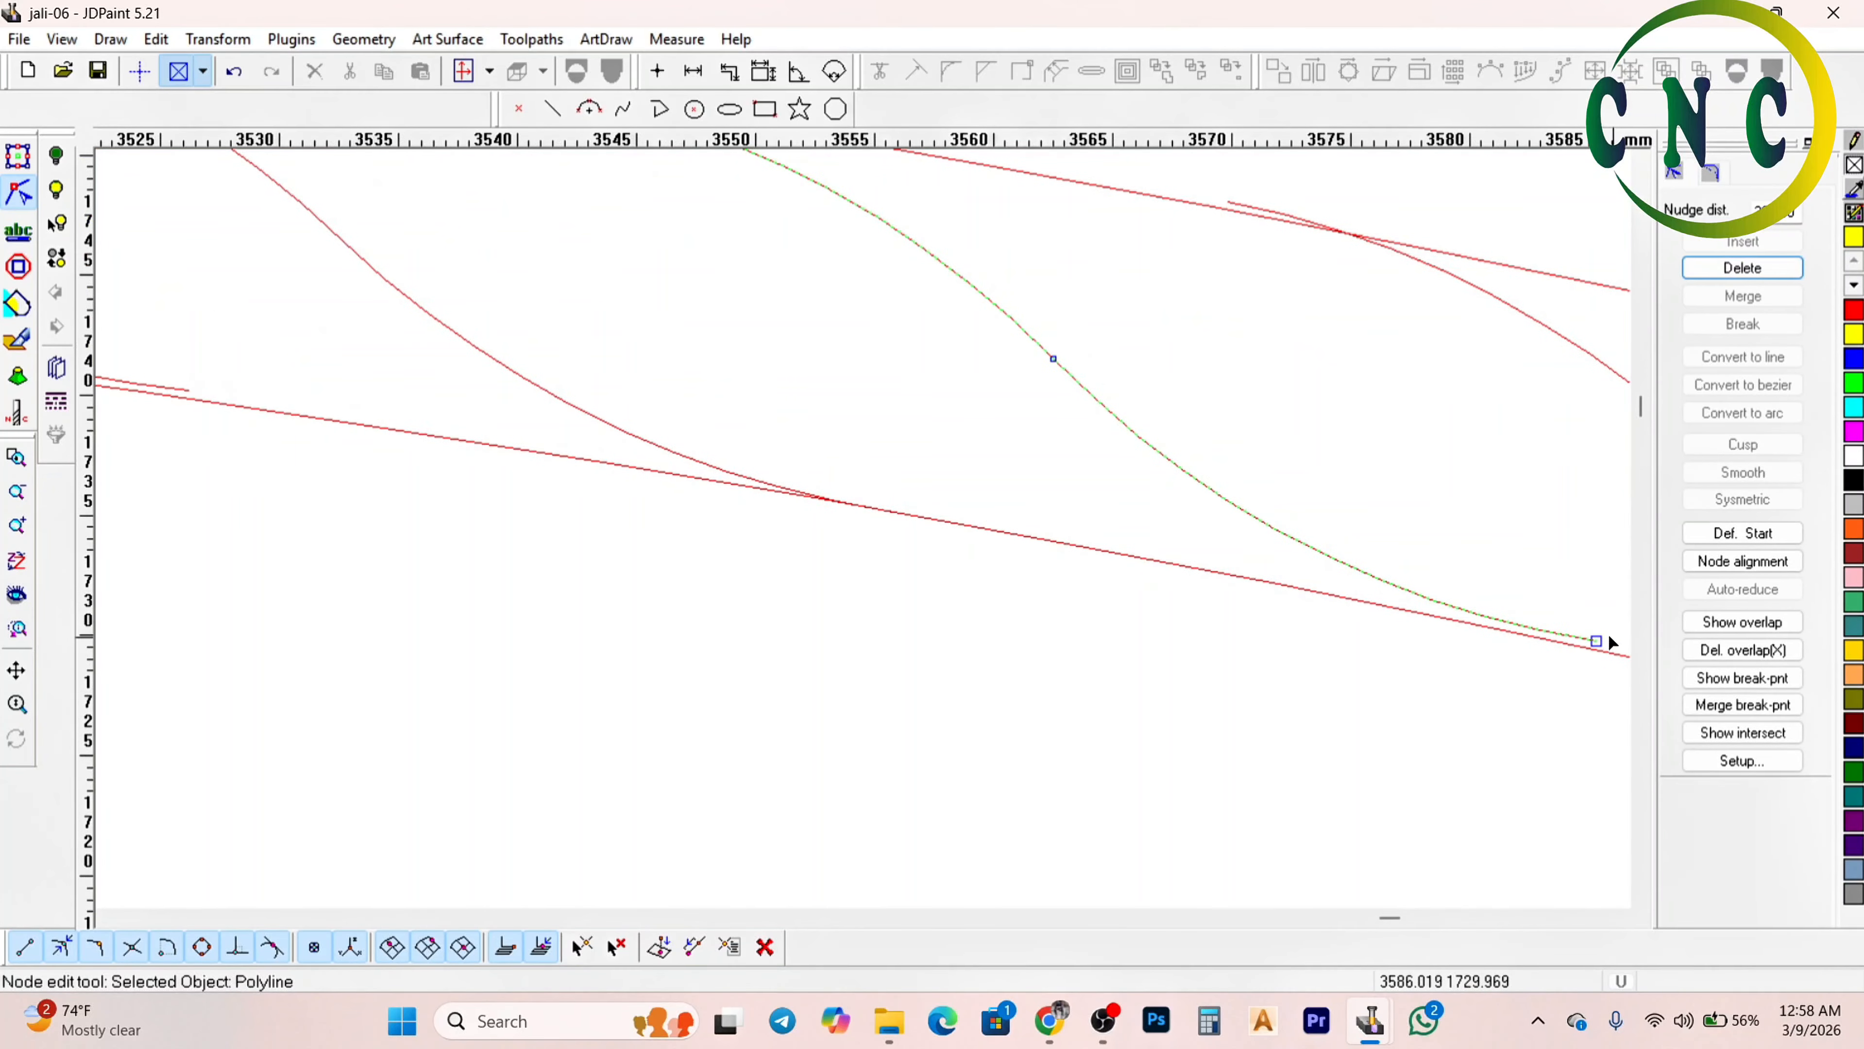
{"action": "left_click_drag", "start_coordinate": [1598, 650], "coordinate": [1598, 659]}
Fit the following S-curve down the slope to the band by moving its two end nodes onto the edges
{"action": "scroll", "coordinate": [1167, 507], "scroll_direction": "down", "scroll_amount": 2}
{"action": "scroll", "coordinate": [1174, 487], "scroll_direction": "up", "scroll_amount": 1}
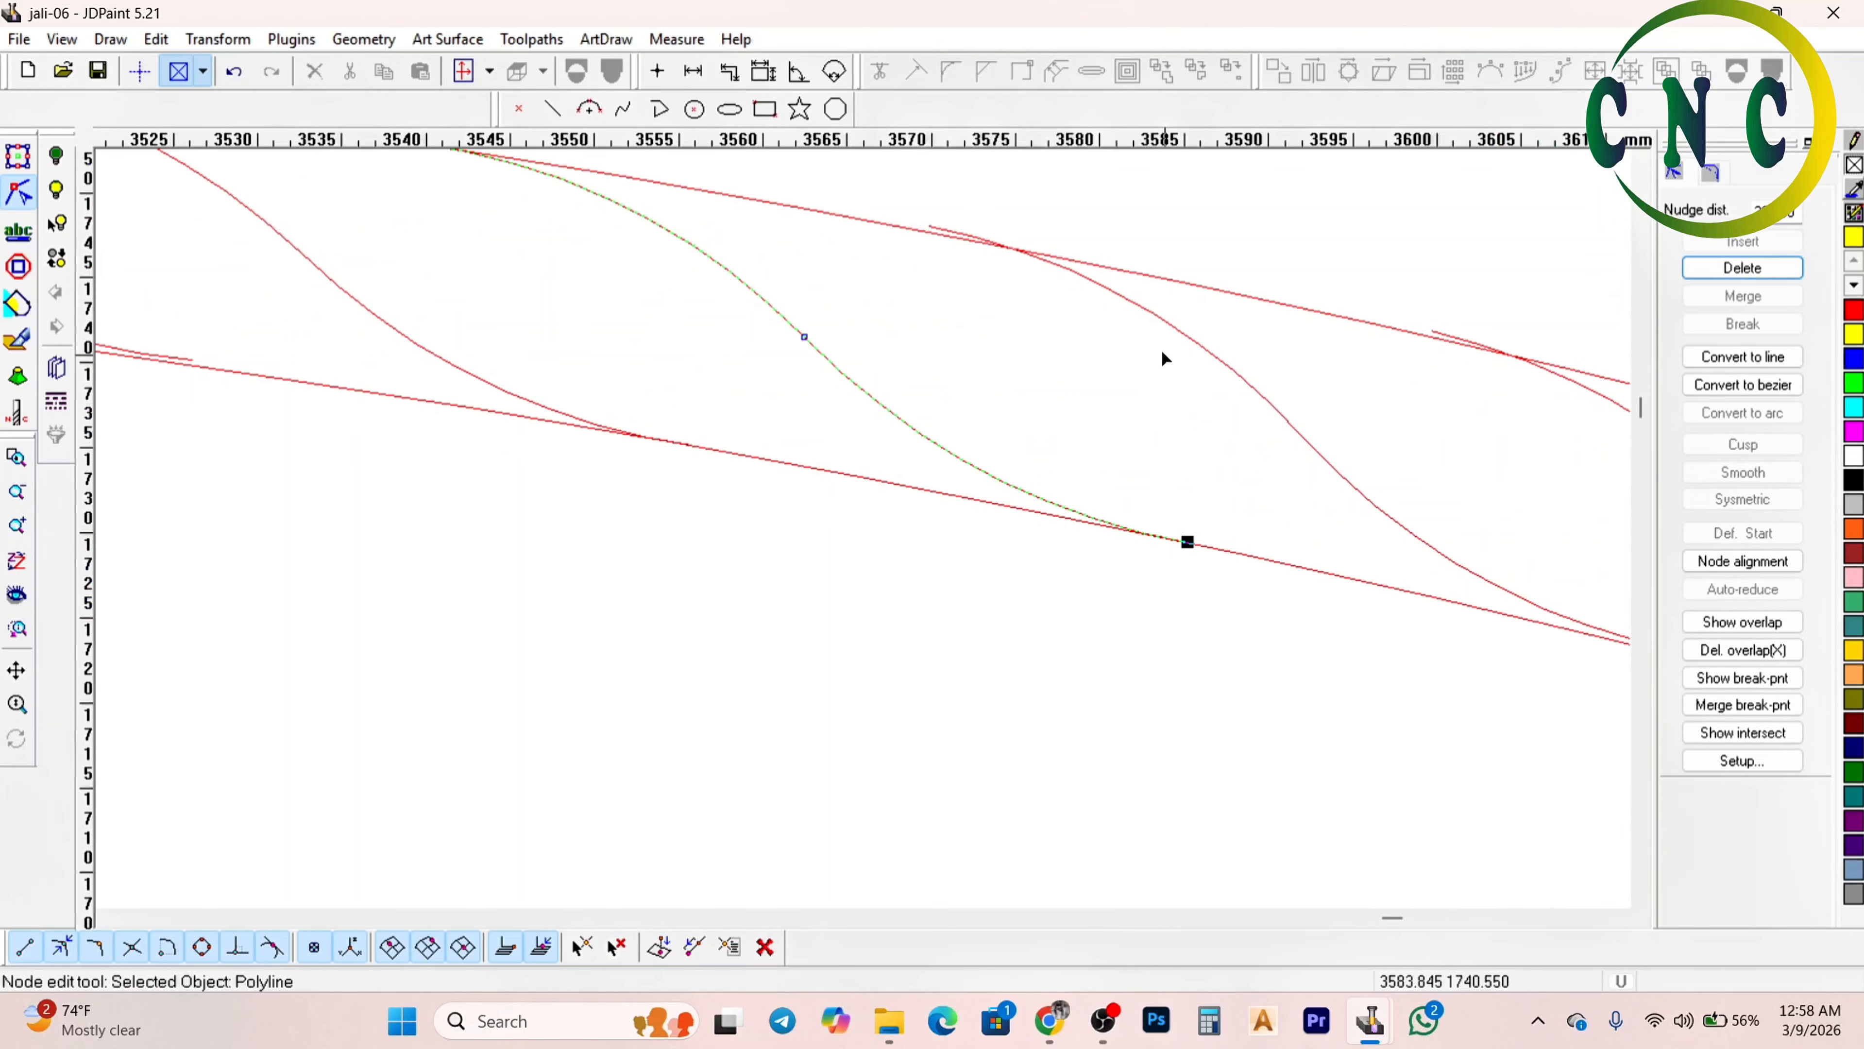
{"action": "left_click", "coordinate": [1162, 321]}
{"action": "scroll", "coordinate": [887, 237], "scroll_direction": "down", "scroll_amount": 1}
{"action": "left_click", "coordinate": [964, 230]}
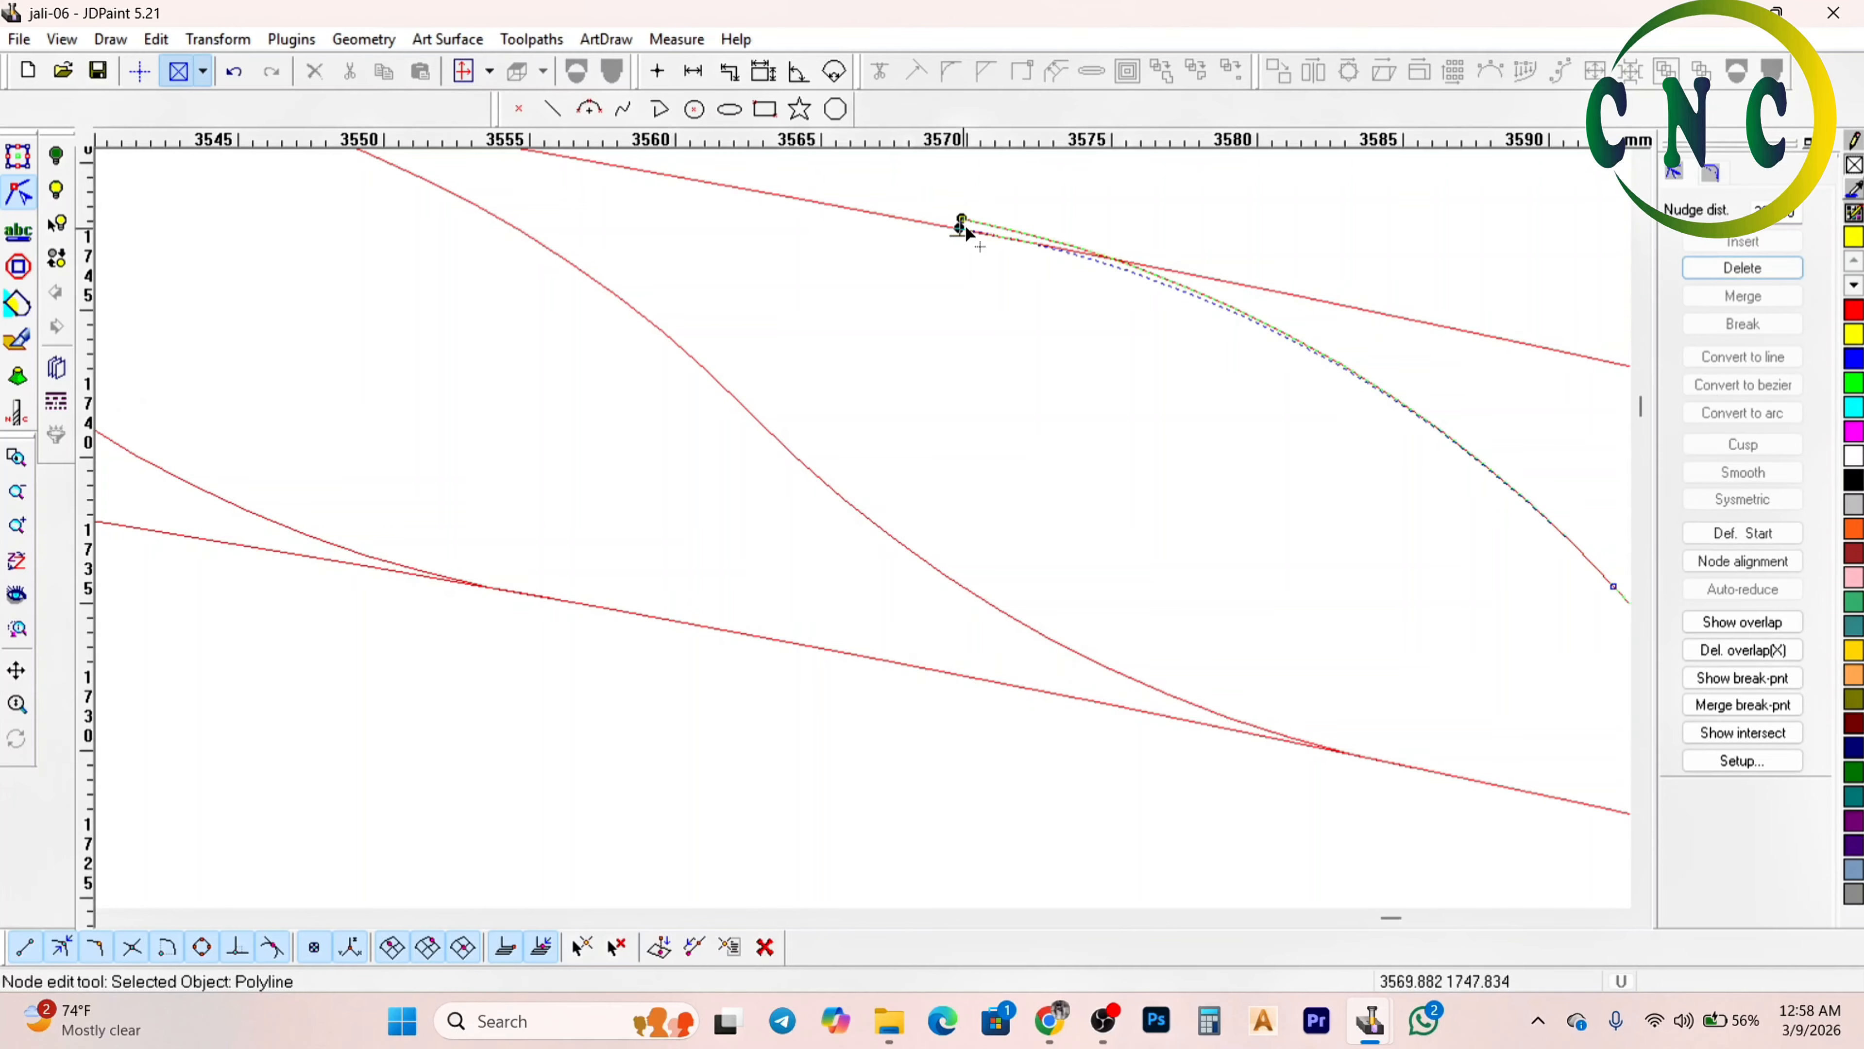
{"action": "scroll", "coordinate": [844, 223], "scroll_direction": "down", "scroll_amount": 1}
{"action": "scroll", "coordinate": [1504, 547], "scroll_direction": "up", "scroll_amount": 2}
{"action": "left_click", "coordinate": [1448, 531]}
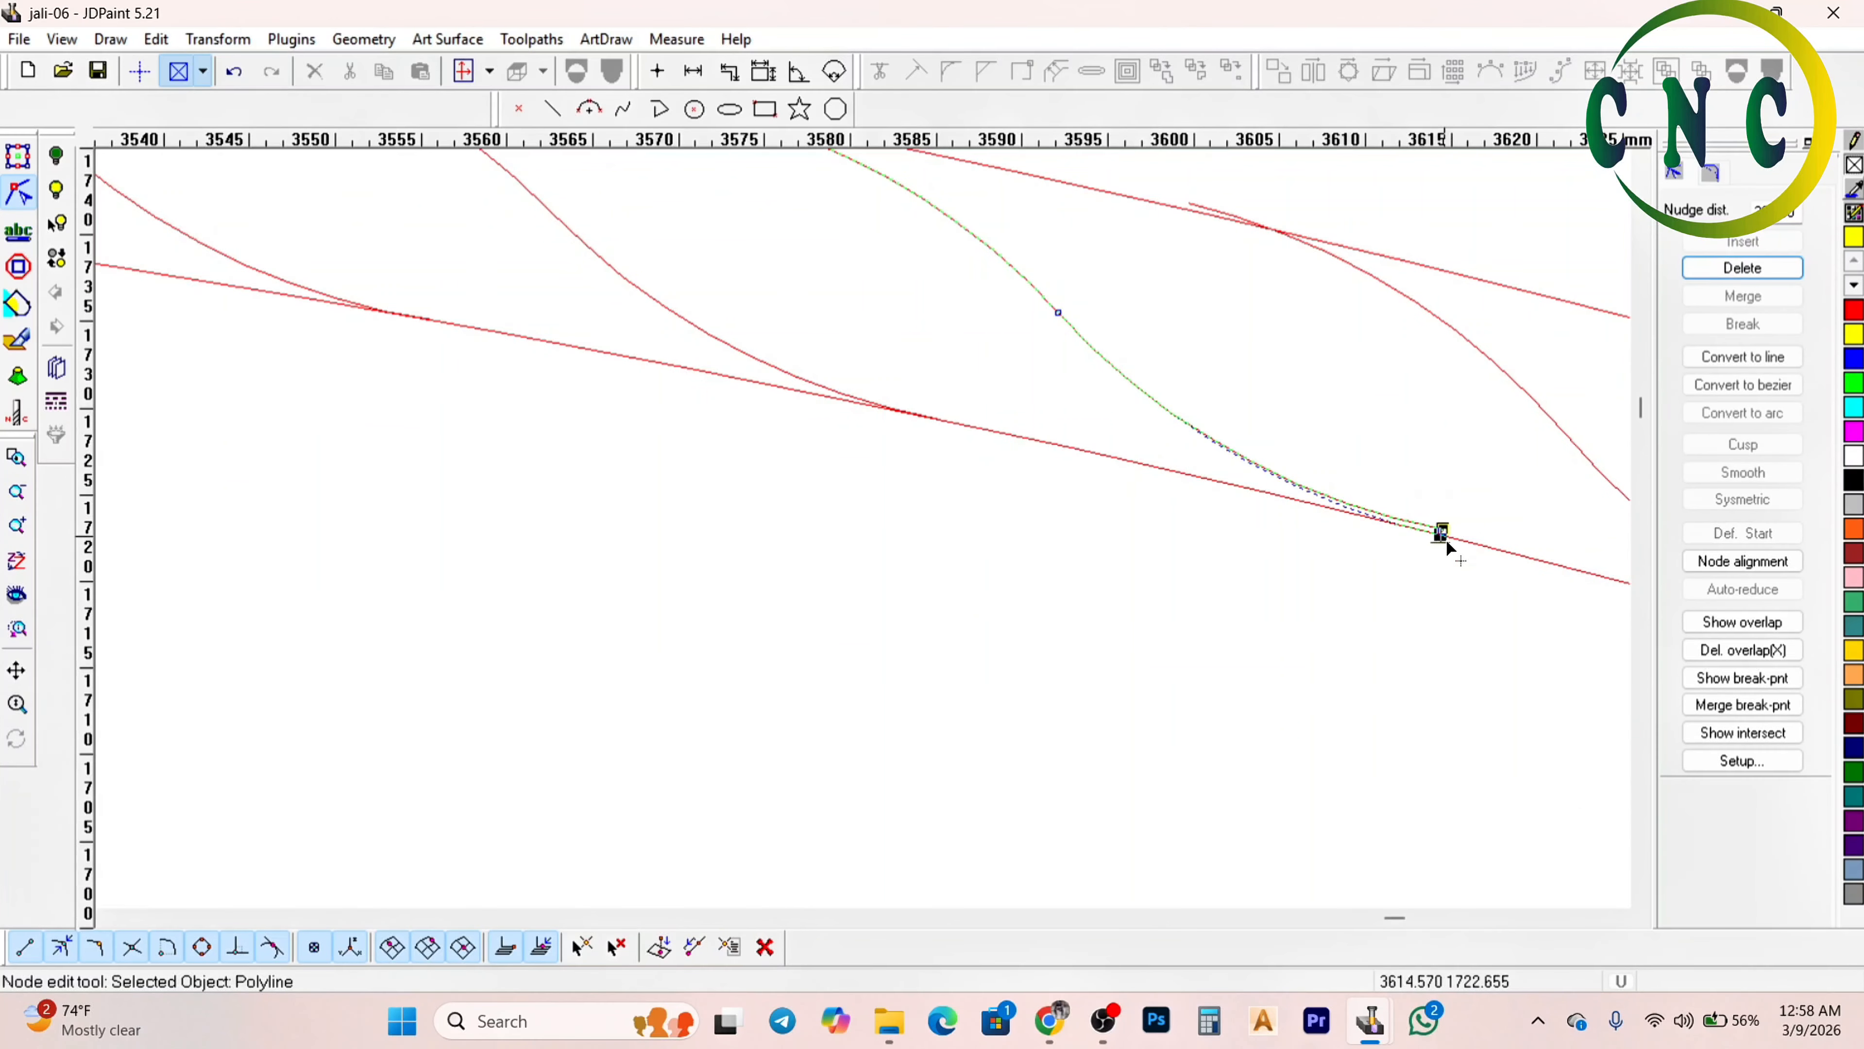
Move both end nodes of one more S-curve further down the slope onto the band's edges, and leave node editing with nothing selected
{"action": "scroll", "coordinate": [1300, 462], "scroll_direction": "down", "scroll_amount": 2}
{"action": "scroll", "coordinate": [1359, 434], "scroll_direction": "up", "scroll_amount": 1}
{"action": "left_click", "coordinate": [1412, 404]}
{"action": "scroll", "coordinate": [1336, 382], "scroll_direction": "down", "scroll_amount": 1}
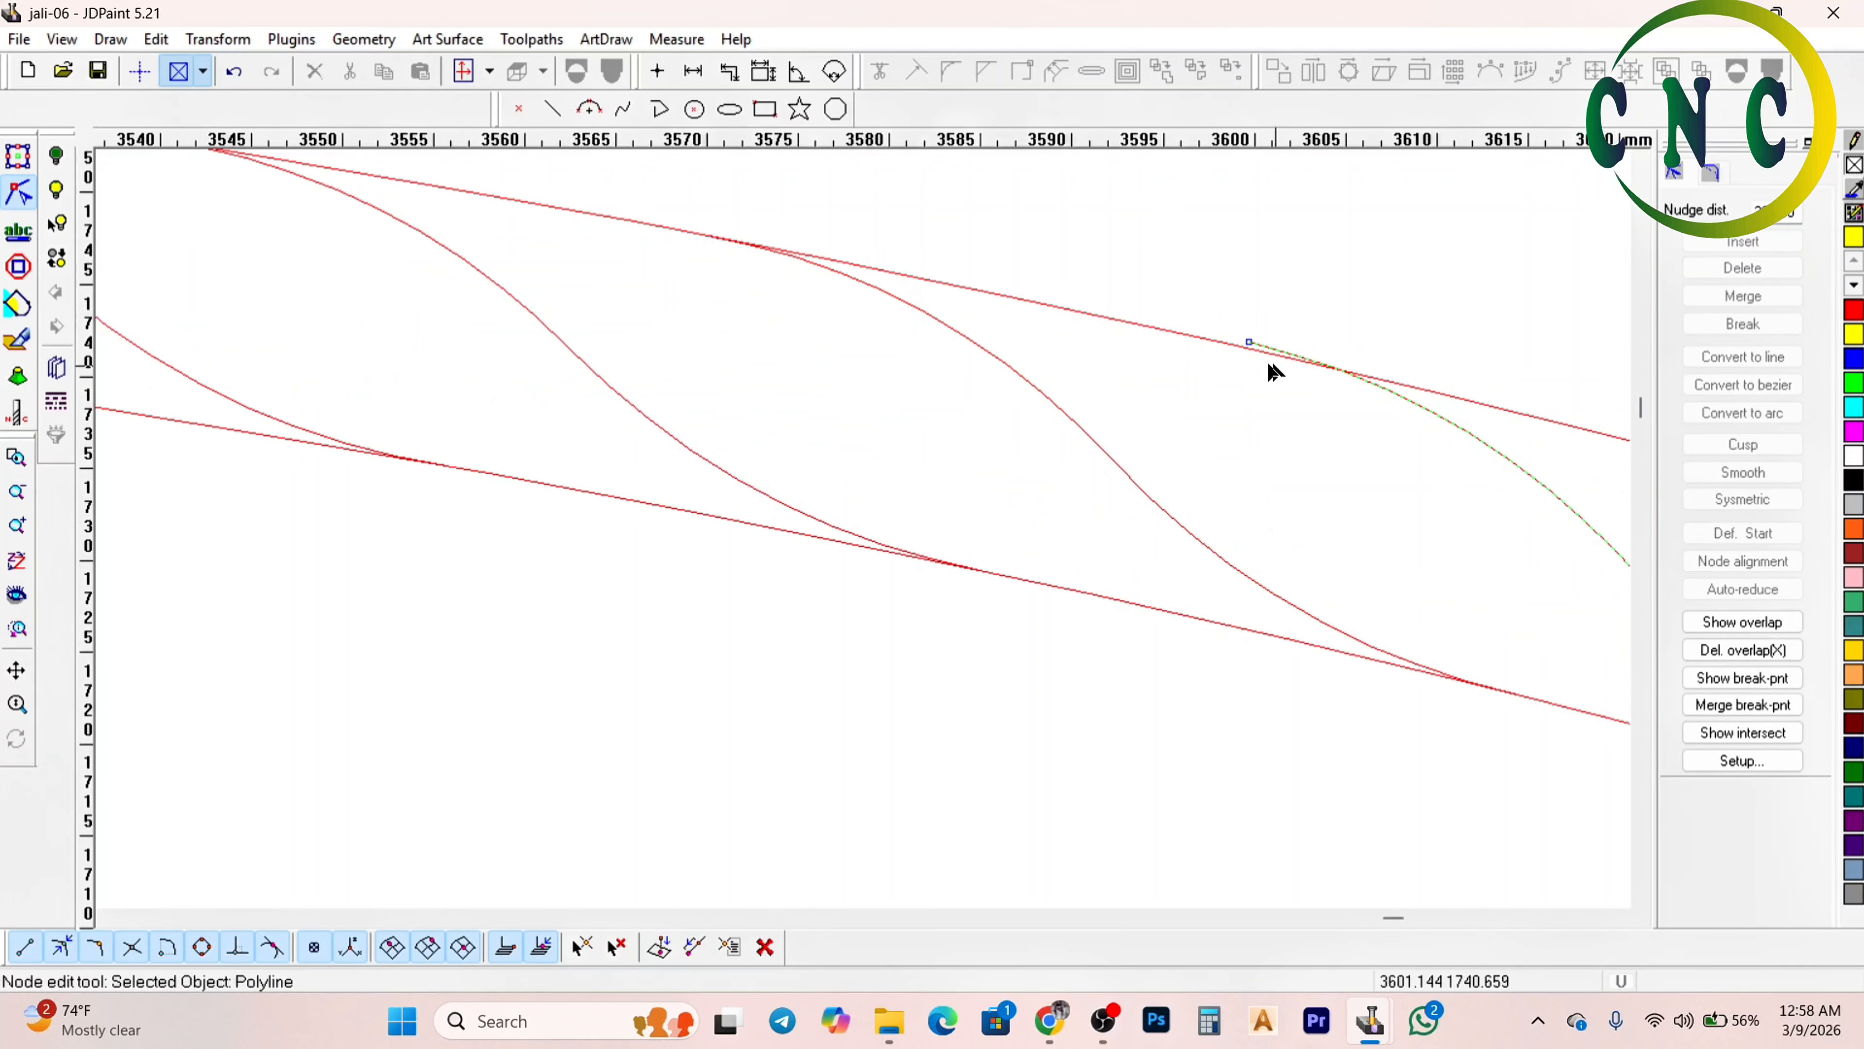
{"action": "left_click", "coordinate": [1244, 351]}
{"action": "scroll", "coordinate": [1023, 362], "scroll_direction": "down", "scroll_amount": 1}
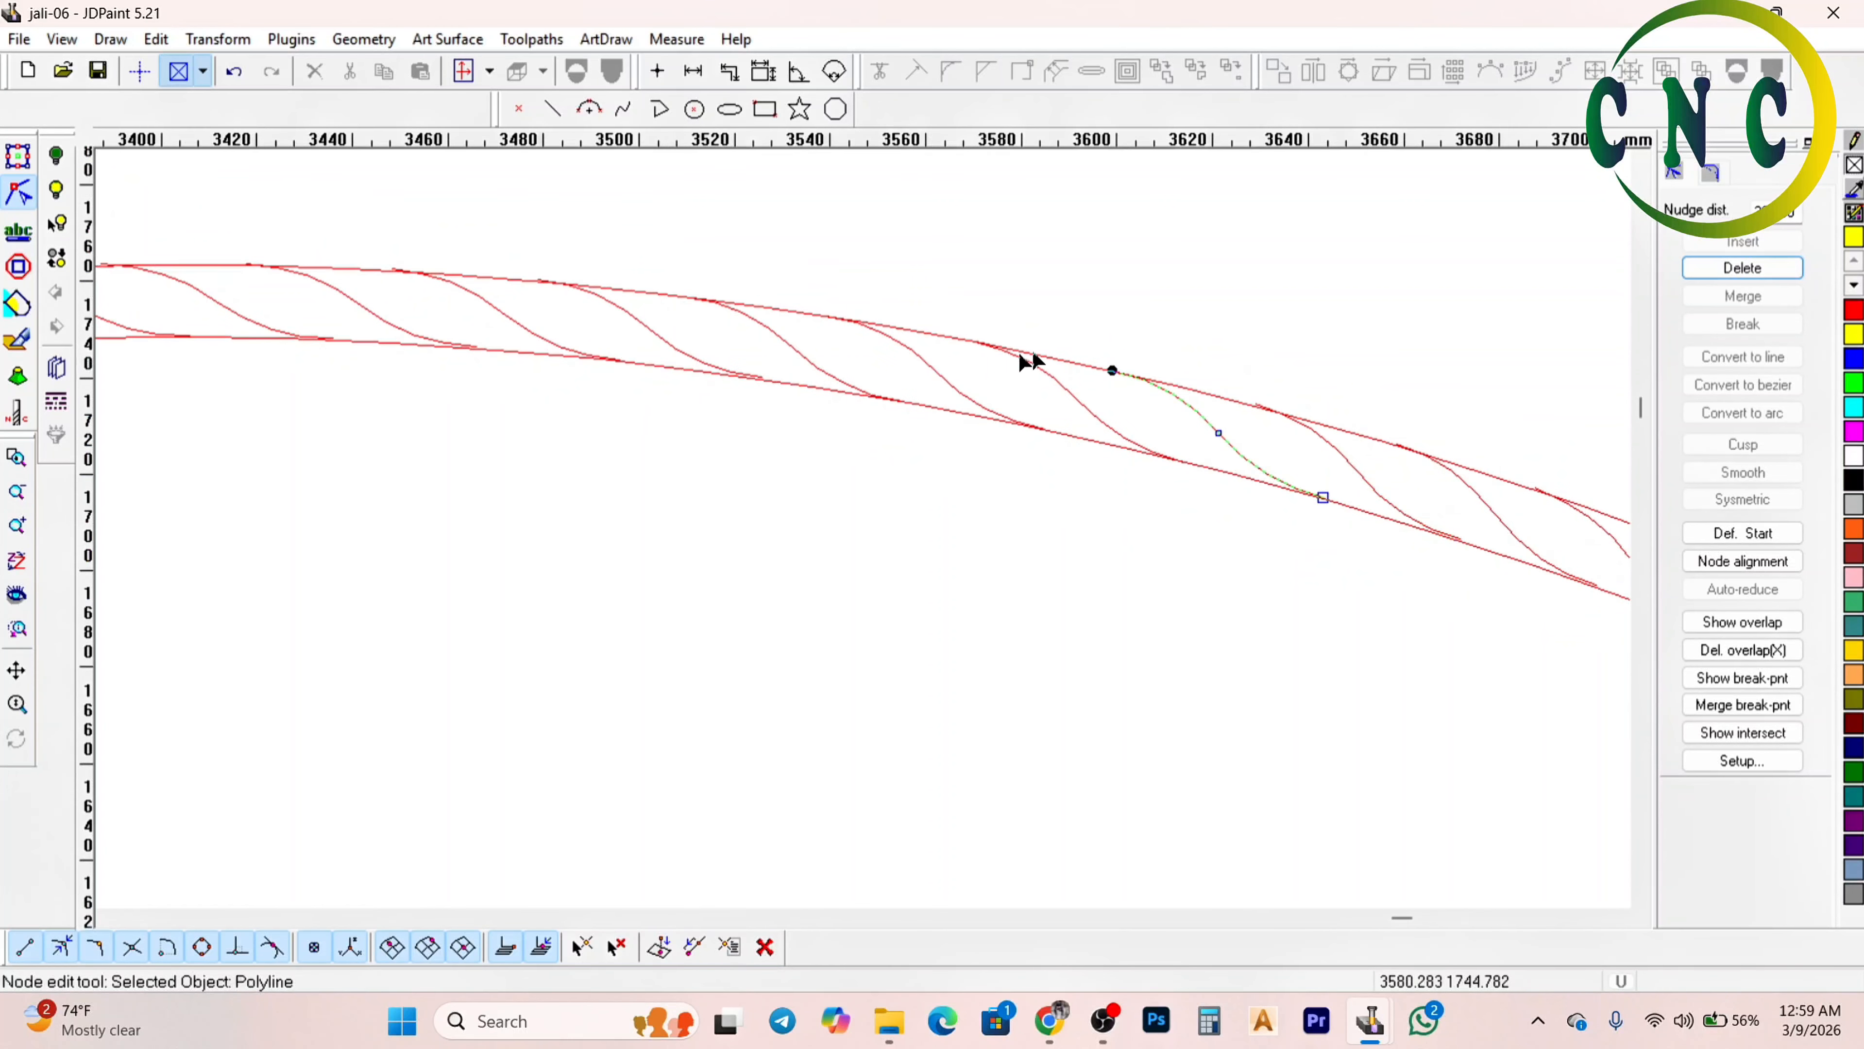
{"action": "scroll", "coordinate": [1314, 488], "scroll_direction": "up", "scroll_amount": 1}
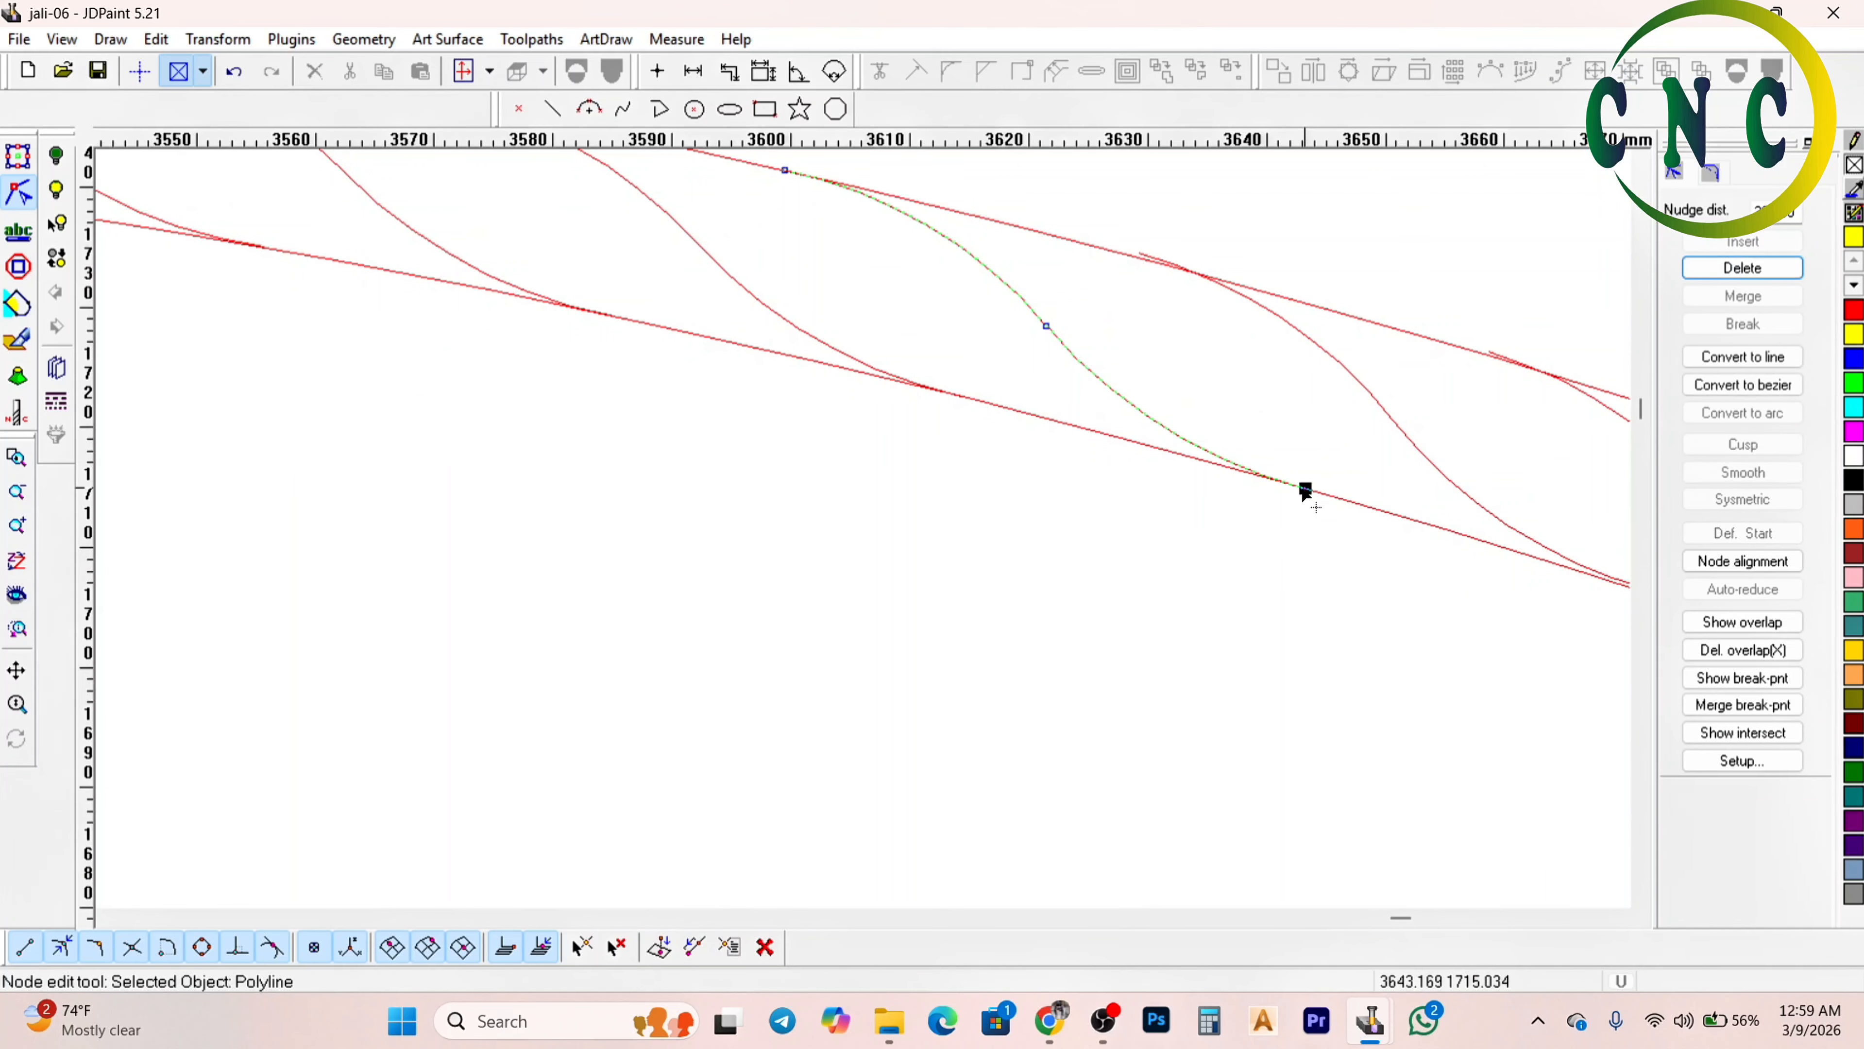
{"action": "left_click", "coordinate": [18, 155]}
{"action": "scroll", "coordinate": [651, 411], "scroll_direction": "down", "scroll_amount": 1}
{"action": "scroll", "coordinate": [774, 503], "scroll_direction": "down", "scroll_amount": 3}
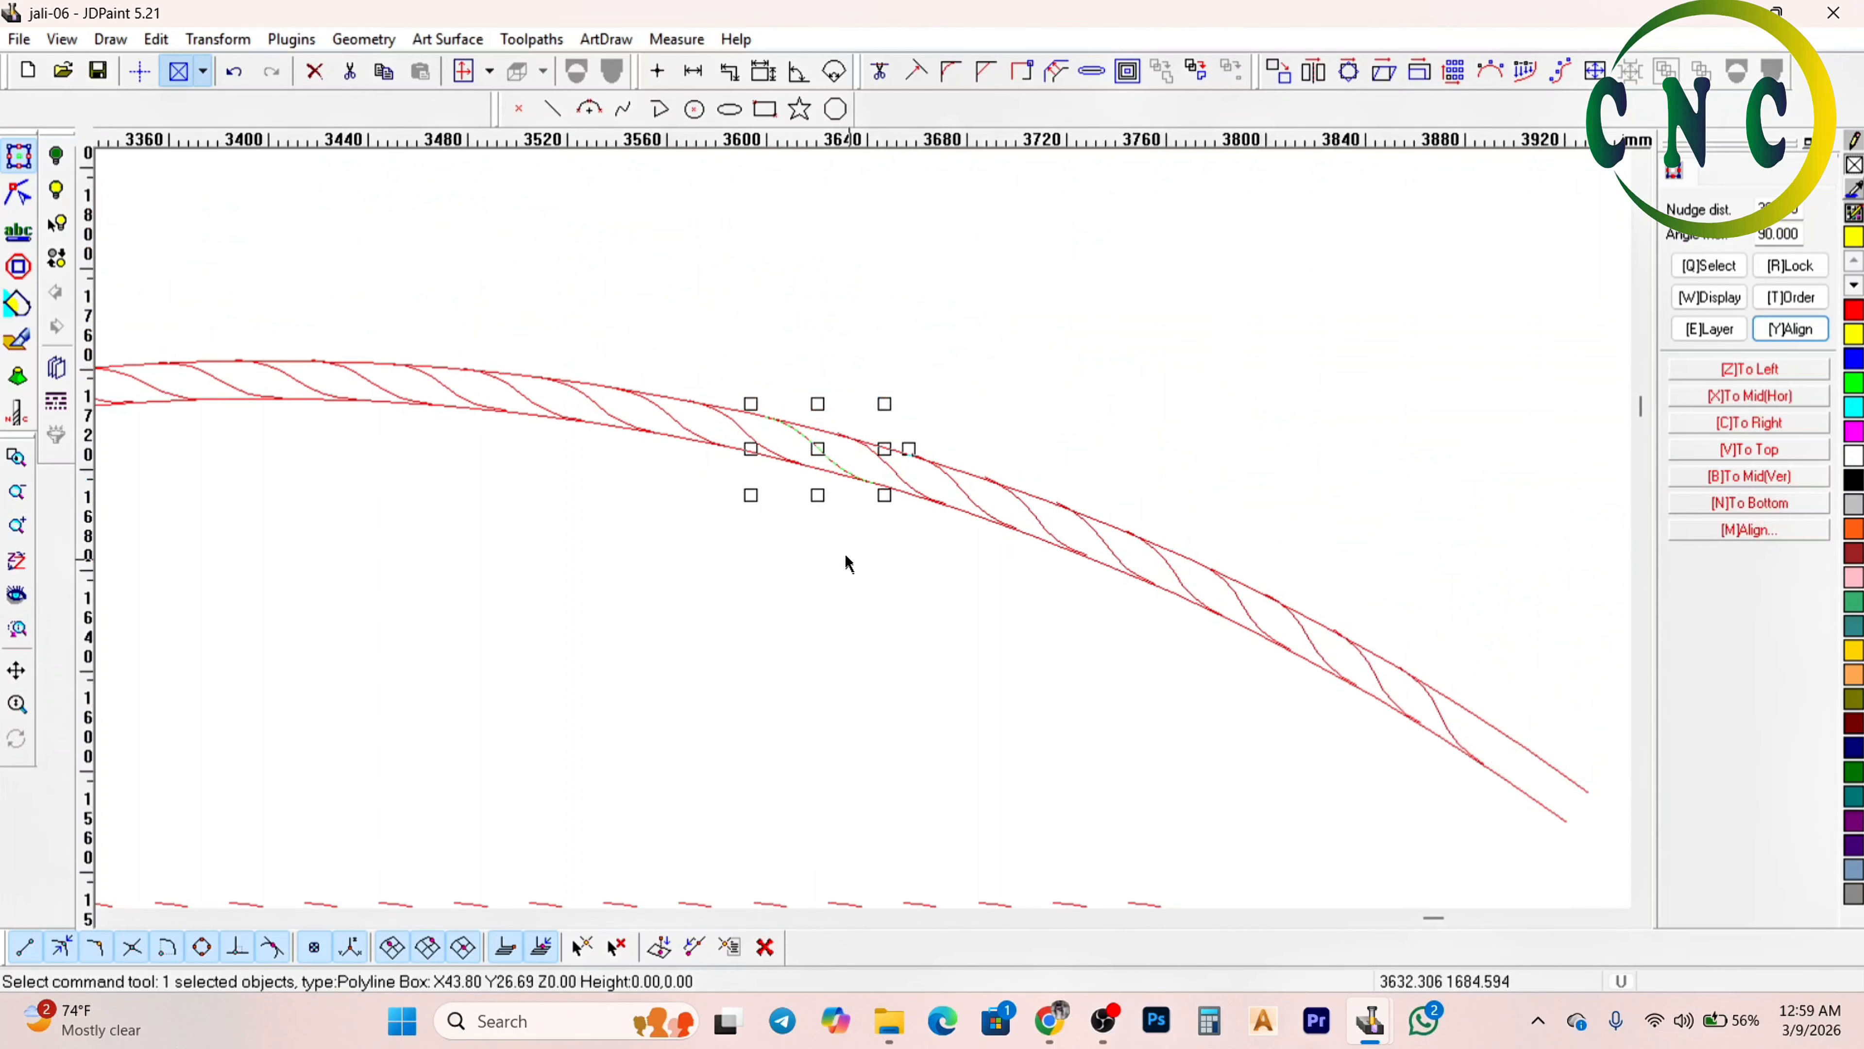
{"action": "left_click", "coordinate": [973, 369]}
Examine the S-curves along the descending part of the wavy band and compare the fitted ones with the rest of the rope
{"action": "scroll", "coordinate": [990, 374], "scroll_direction": "down", "scroll_amount": 2}
{"action": "scroll", "coordinate": [1056, 448], "scroll_direction": "up", "scroll_amount": 3}
{"action": "scroll", "coordinate": [1070, 375], "scroll_direction": "up", "scroll_amount": 2}
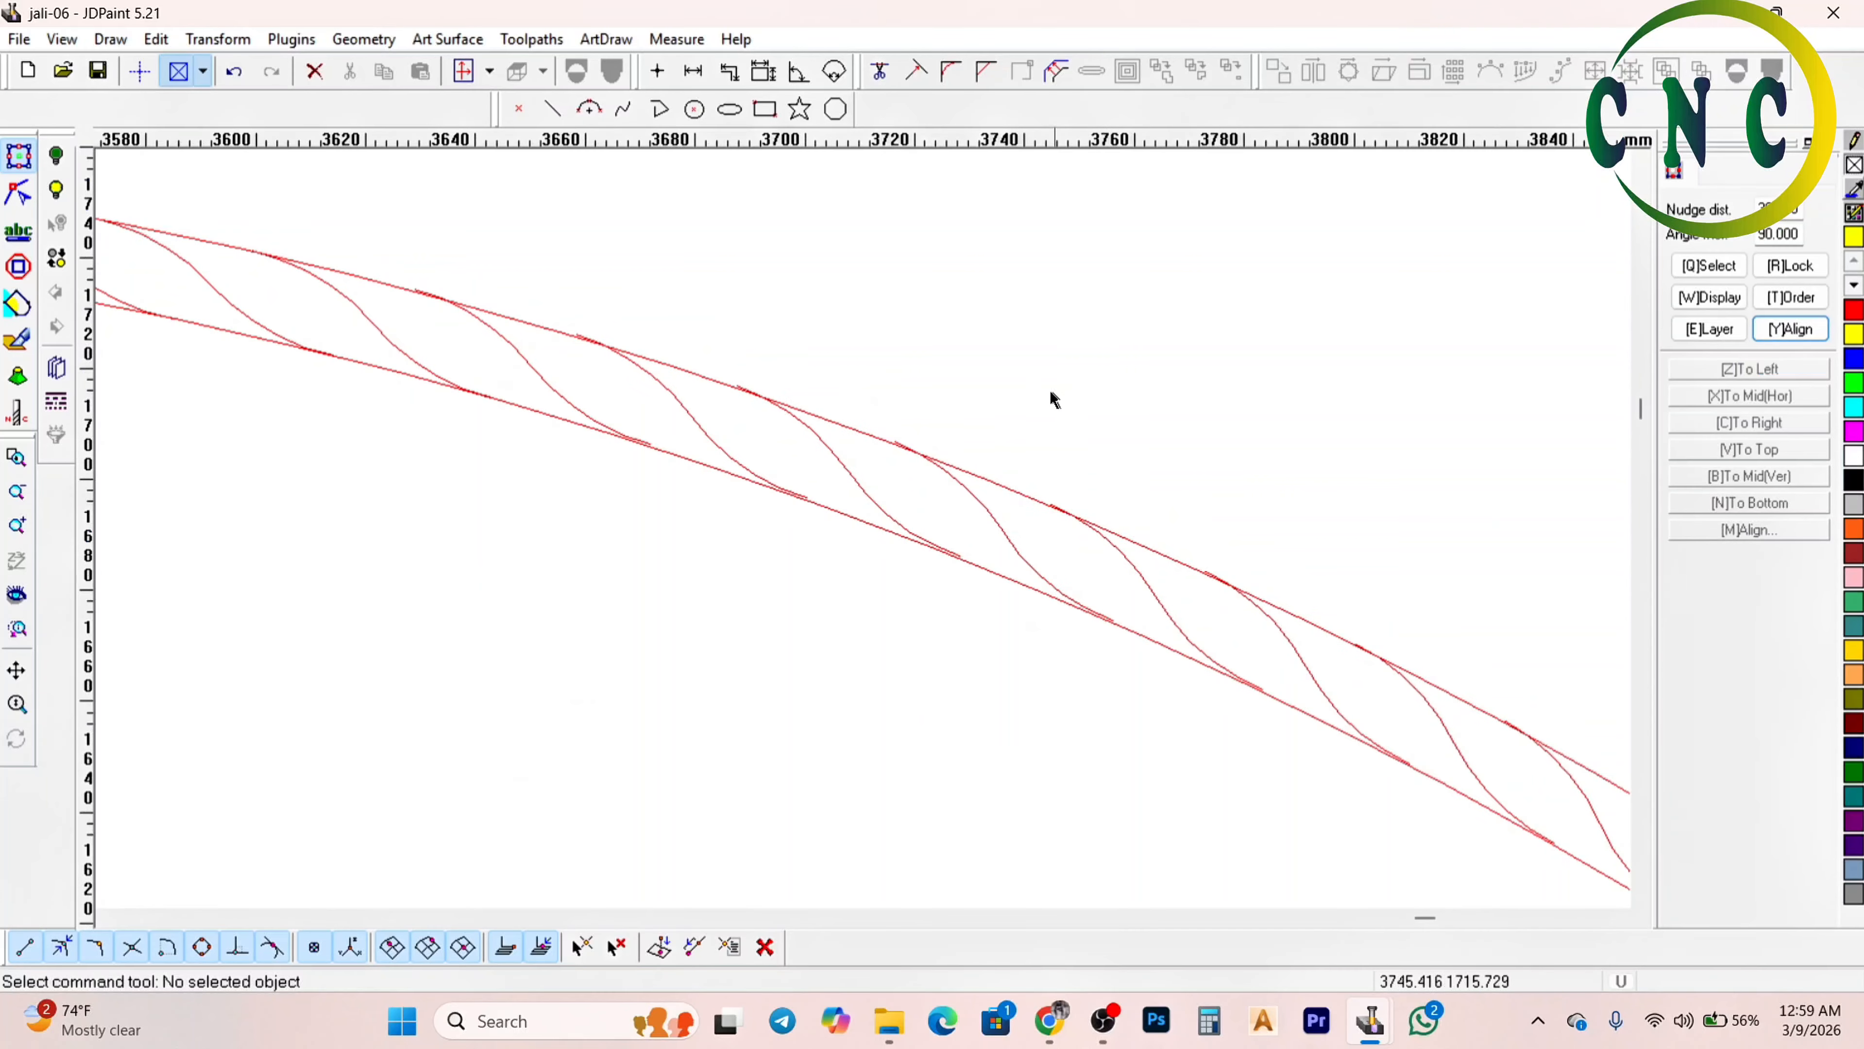
{"action": "scroll", "coordinate": [1050, 374], "scroll_direction": "down", "scroll_amount": 2}
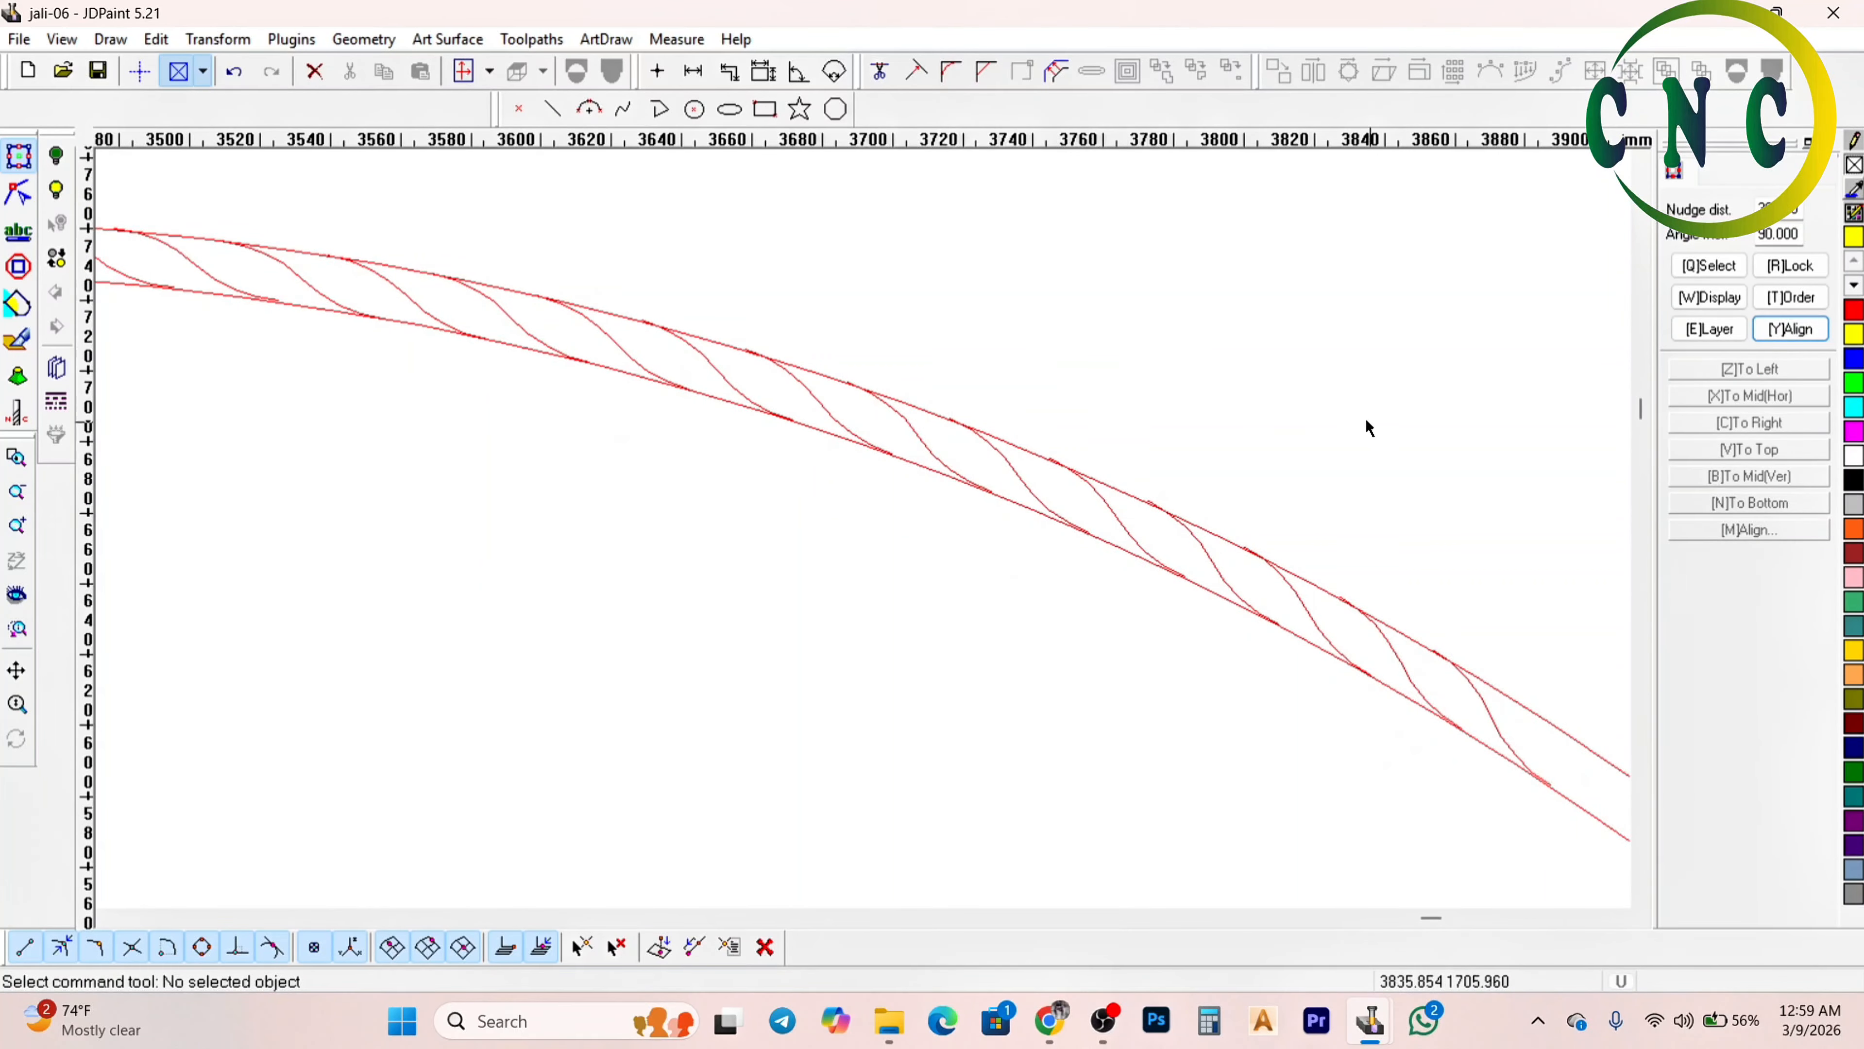
{"action": "scroll", "coordinate": [984, 422], "scroll_direction": "down", "scroll_amount": 3}
{"action": "scroll", "coordinate": [892, 354], "scroll_direction": "up", "scroll_amount": 3}
{"action": "scroll", "coordinate": [991, 336], "scroll_direction": "up", "scroll_amount": 2}
{"action": "scroll", "coordinate": [991, 335], "scroll_direction": "down", "scroll_amount": 1}
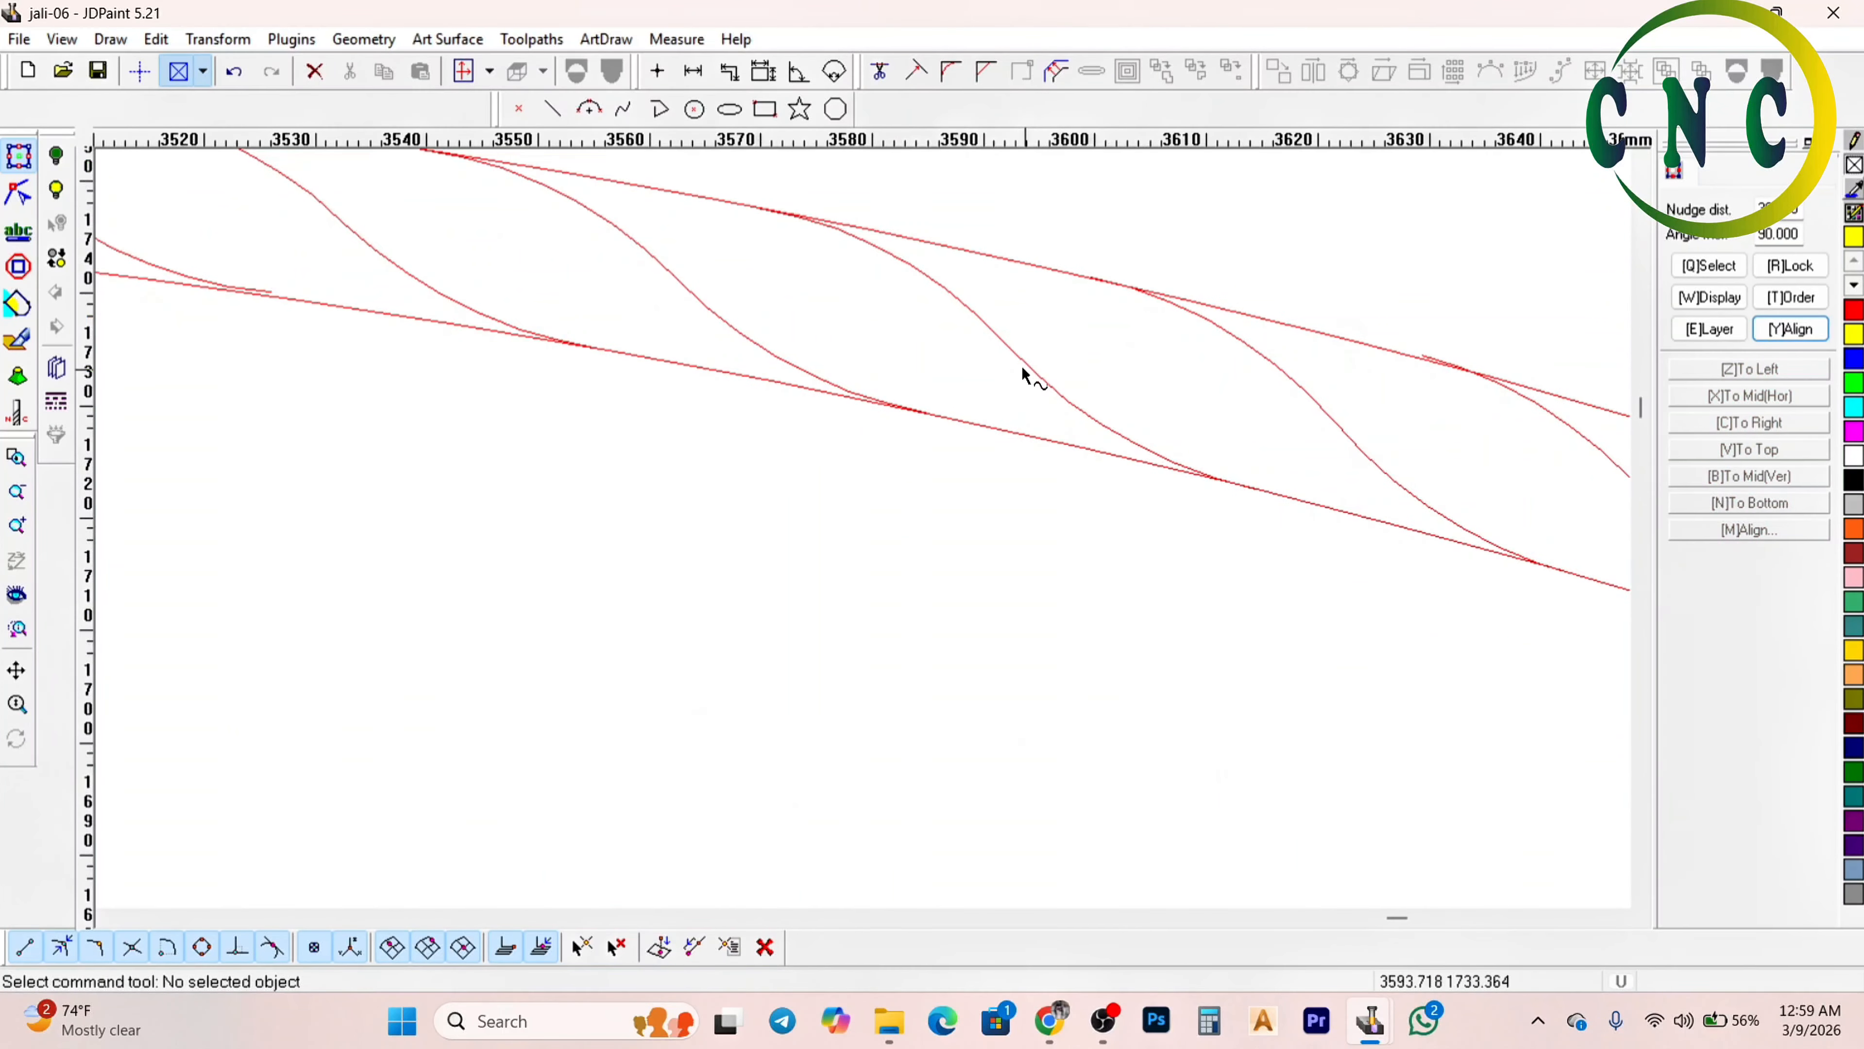
{"action": "left_click", "coordinate": [1021, 364]}
{"action": "scroll", "coordinate": [1013, 411], "scroll_direction": "up", "scroll_amount": 2}
{"action": "scroll", "coordinate": [981, 431], "scroll_direction": "down", "scroll_amount": 2}
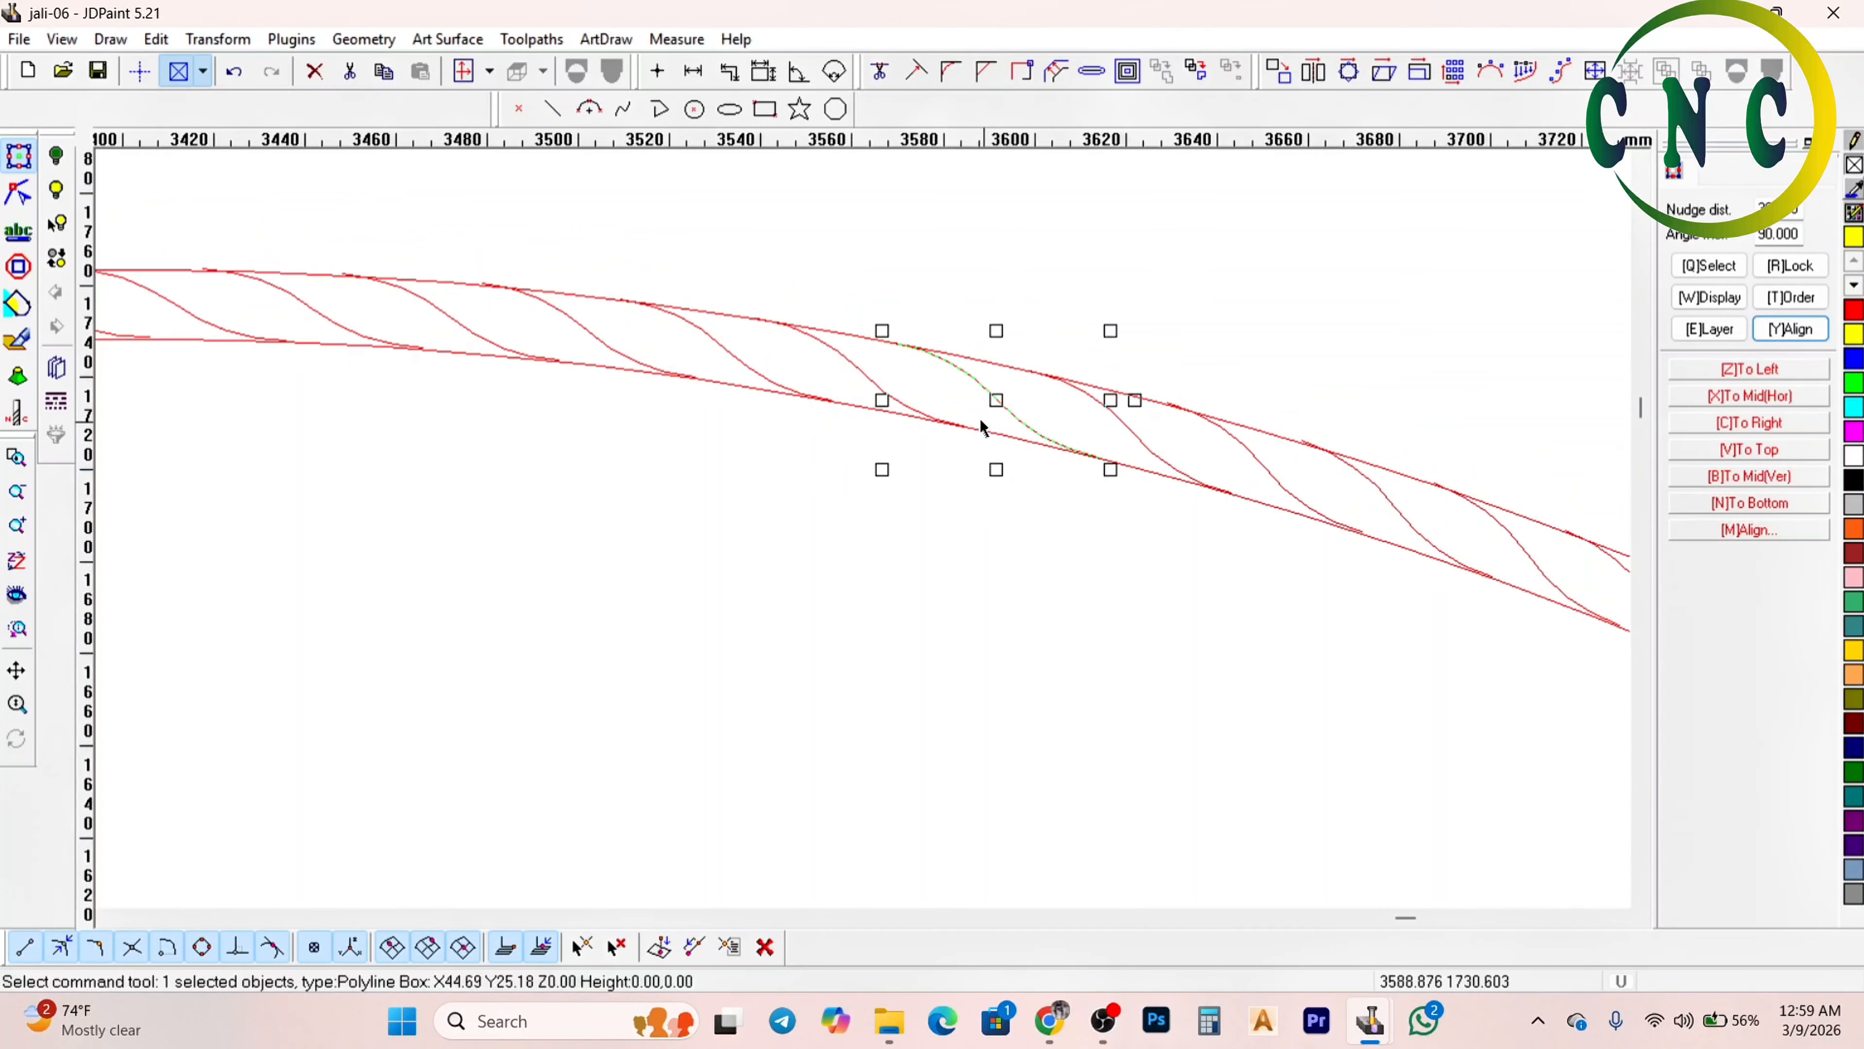
{"action": "left_click", "coordinate": [979, 545]}
{"action": "scroll", "coordinate": [969, 508], "scroll_direction": "down", "scroll_amount": 2}
{"action": "scroll", "coordinate": [1028, 455], "scroll_direction": "down", "scroll_amount": 2}
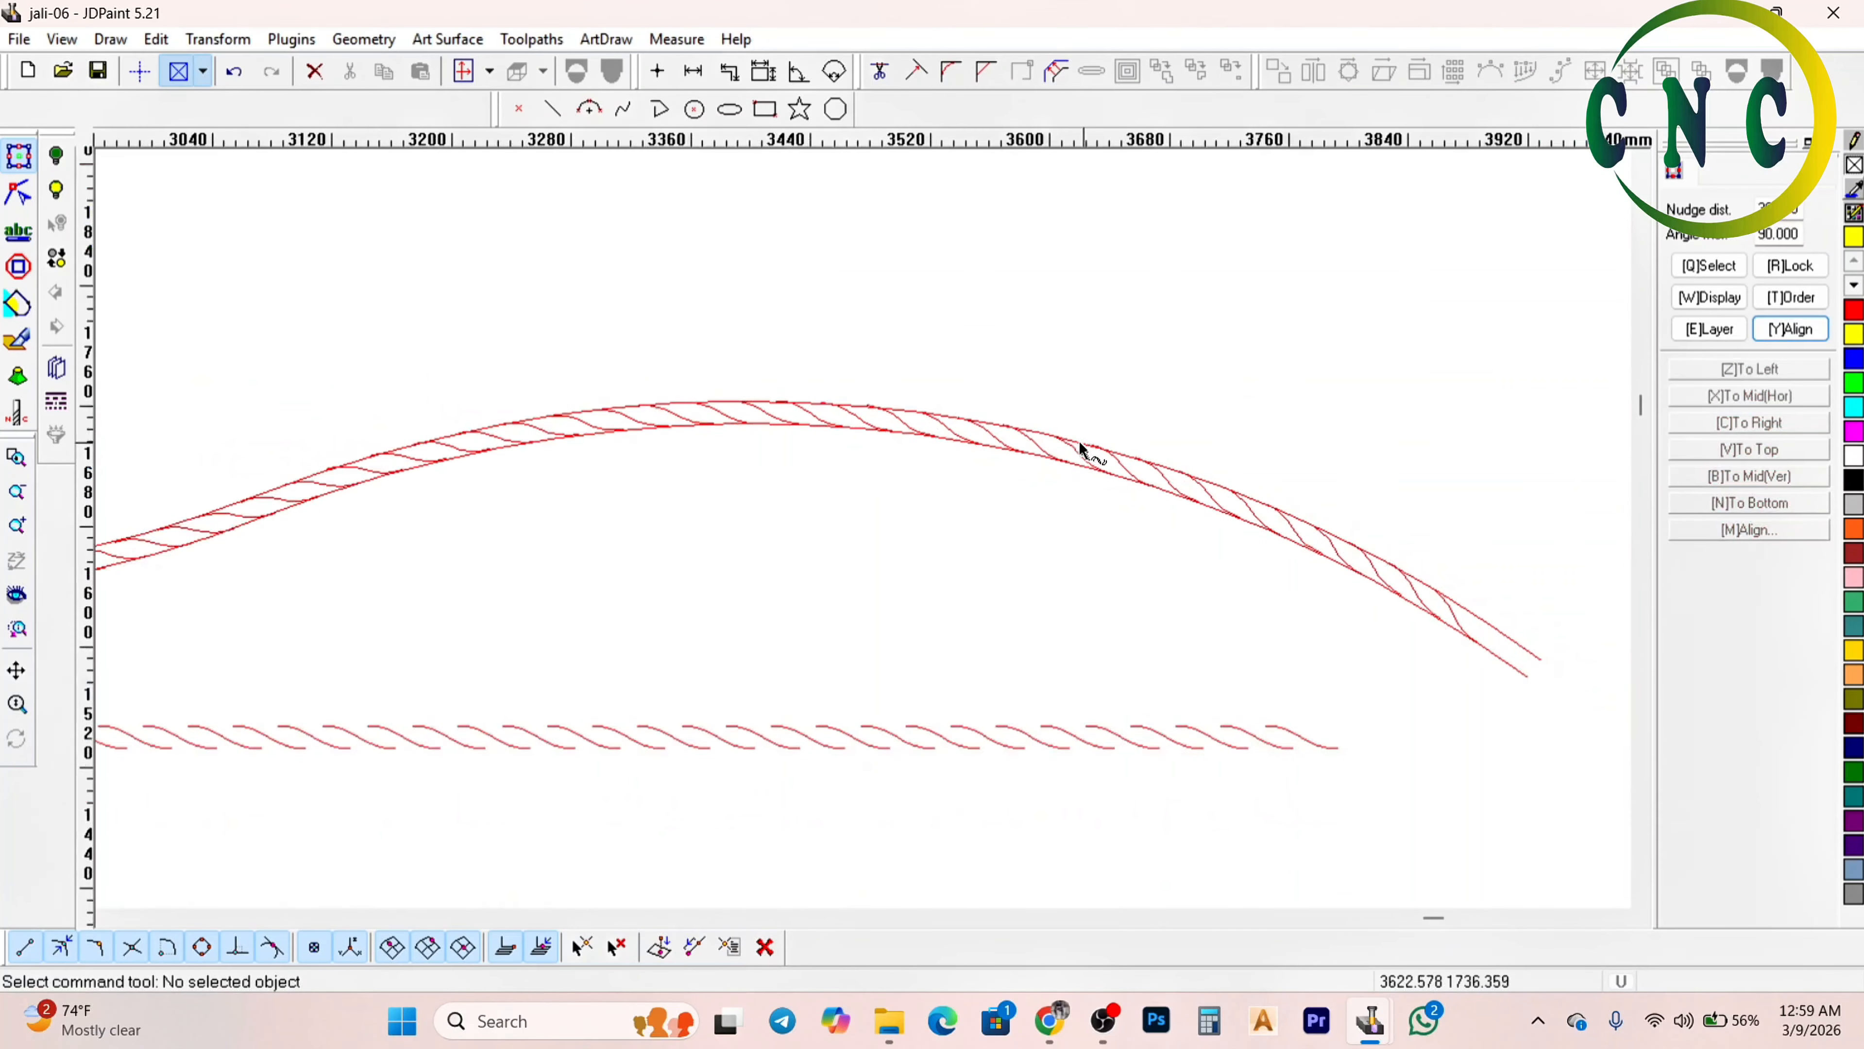
{"action": "scroll", "coordinate": [1041, 339], "scroll_direction": "down", "scroll_amount": 2}
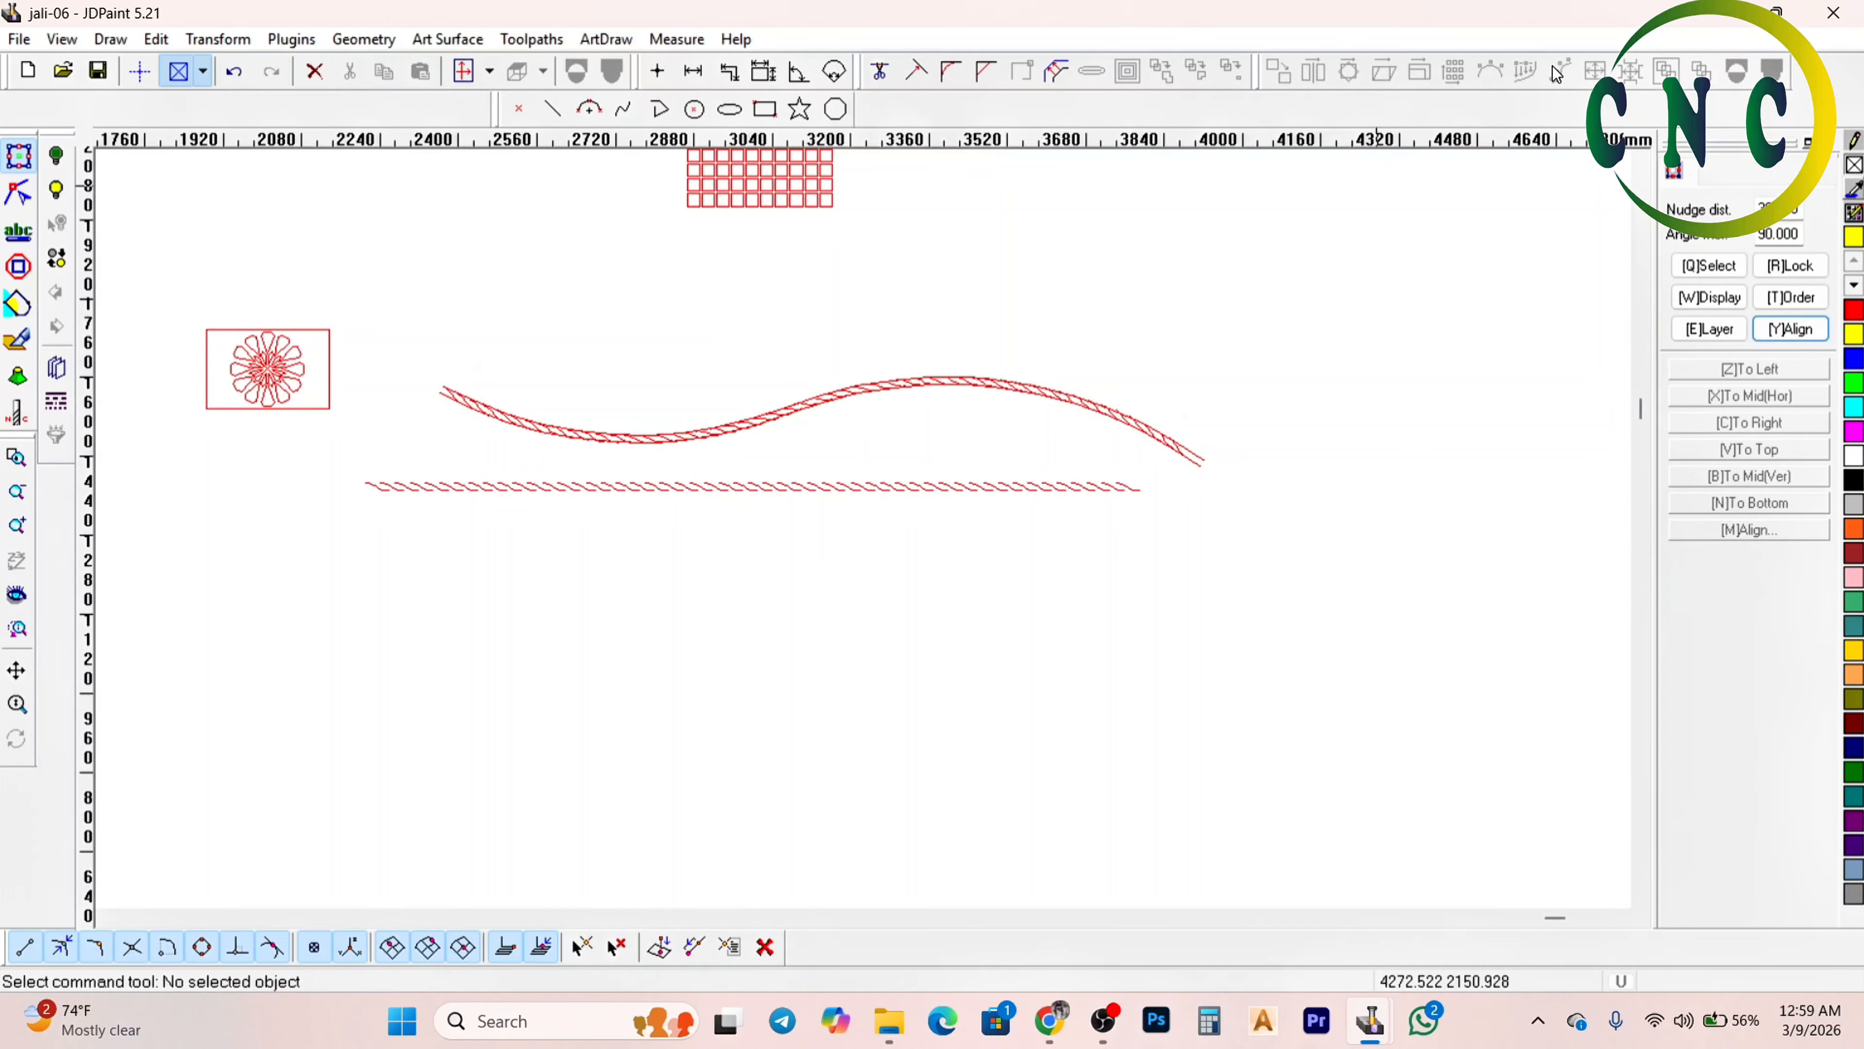
{"action": "left_click", "coordinate": [927, 377]}
{"action": "scroll", "coordinate": [948, 323], "scroll_direction": "up", "scroll_amount": 2}
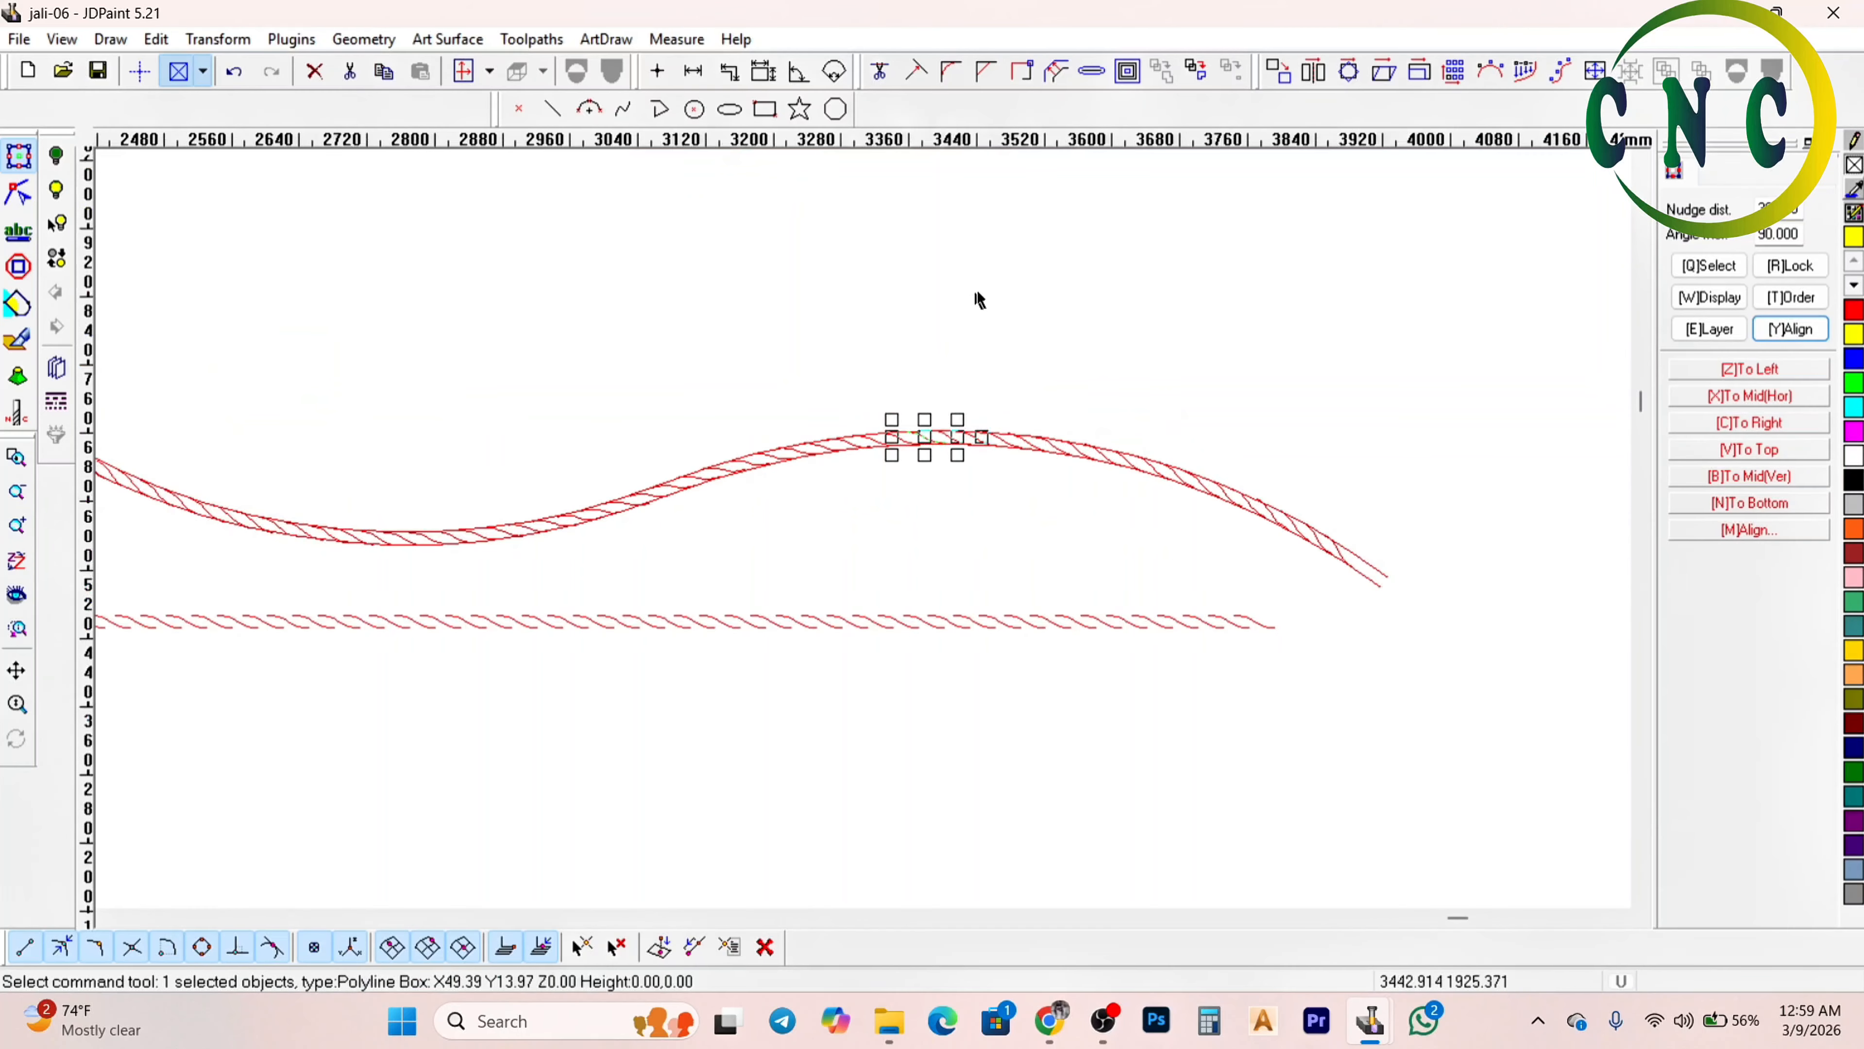
{"action": "left_click", "coordinate": [989, 285]}
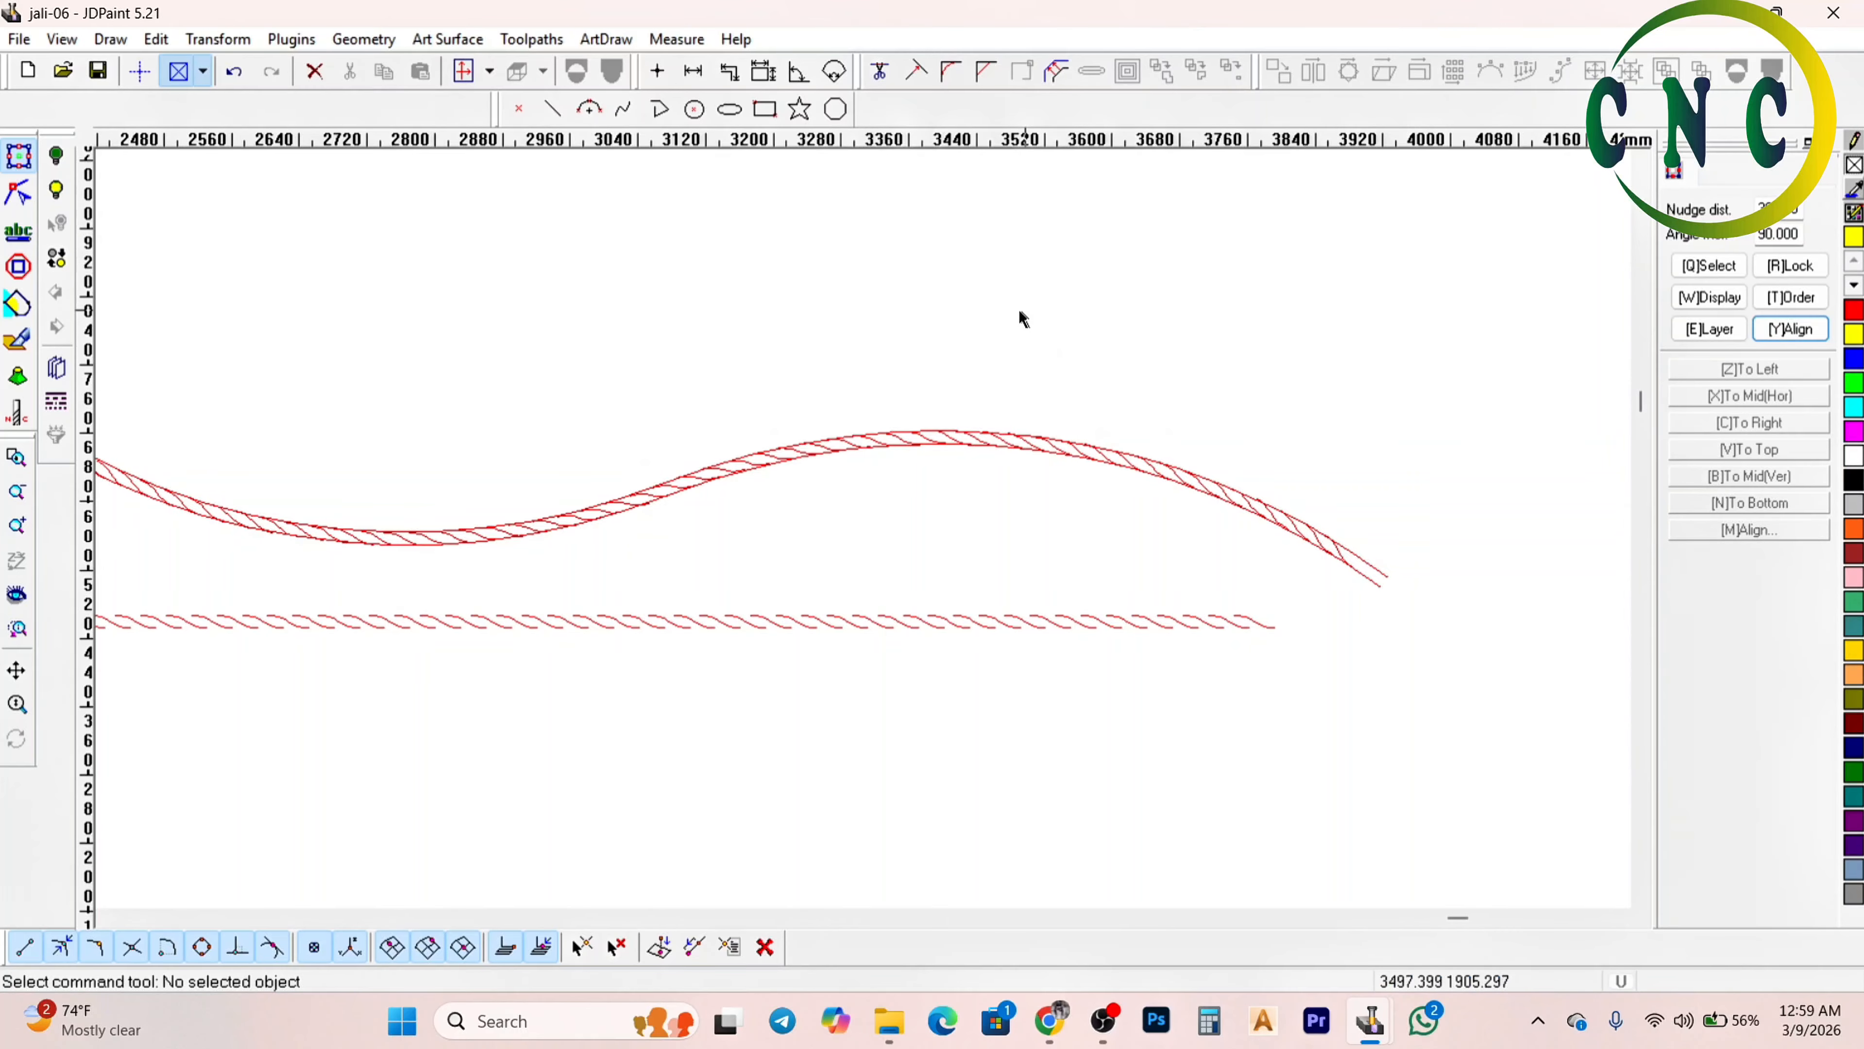
Switch to OBS to check the running recording, and return to the rope pattern in JDPaint
{"action": "left_click", "coordinate": [1094, 1021]}
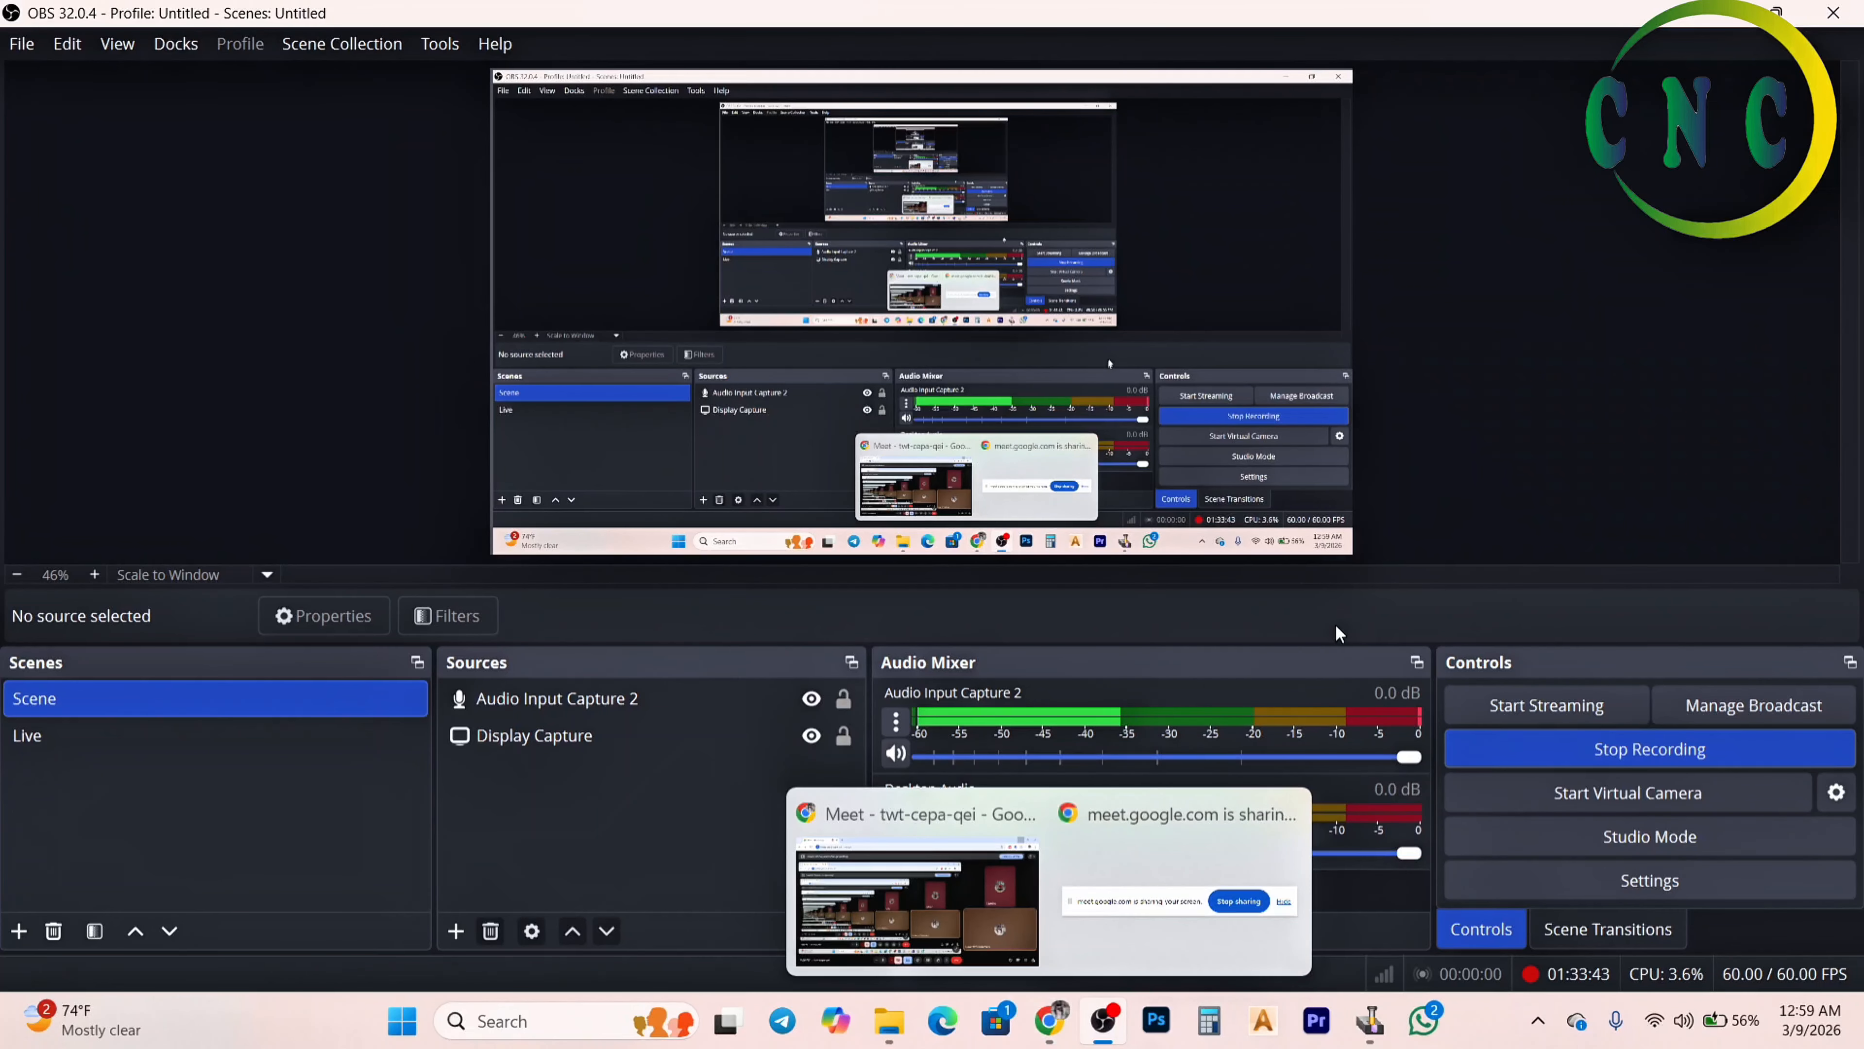
{"action": "left_click", "coordinate": [1720, 13]}
{"action": "scroll", "coordinate": [1341, 341], "scroll_direction": "down", "scroll_amount": 3}
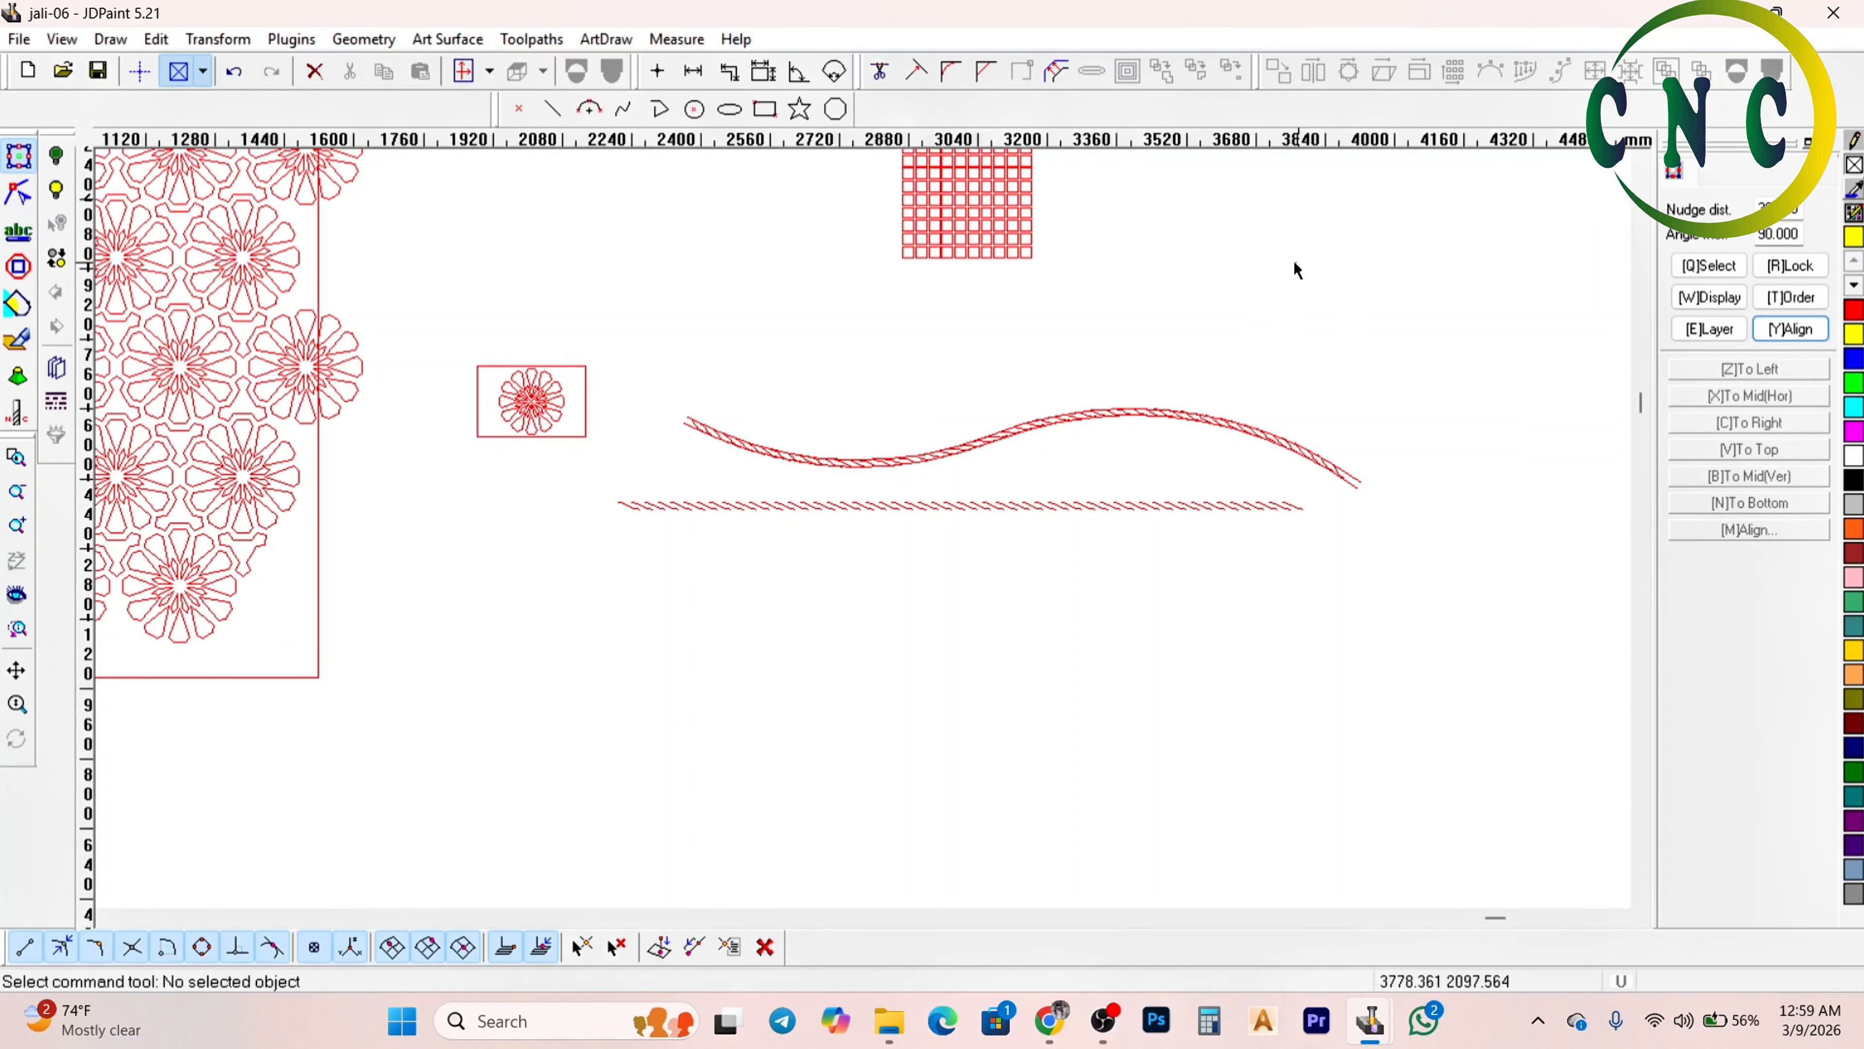
{"action": "scroll", "coordinate": [1181, 364], "scroll_direction": "up", "scroll_amount": 2}
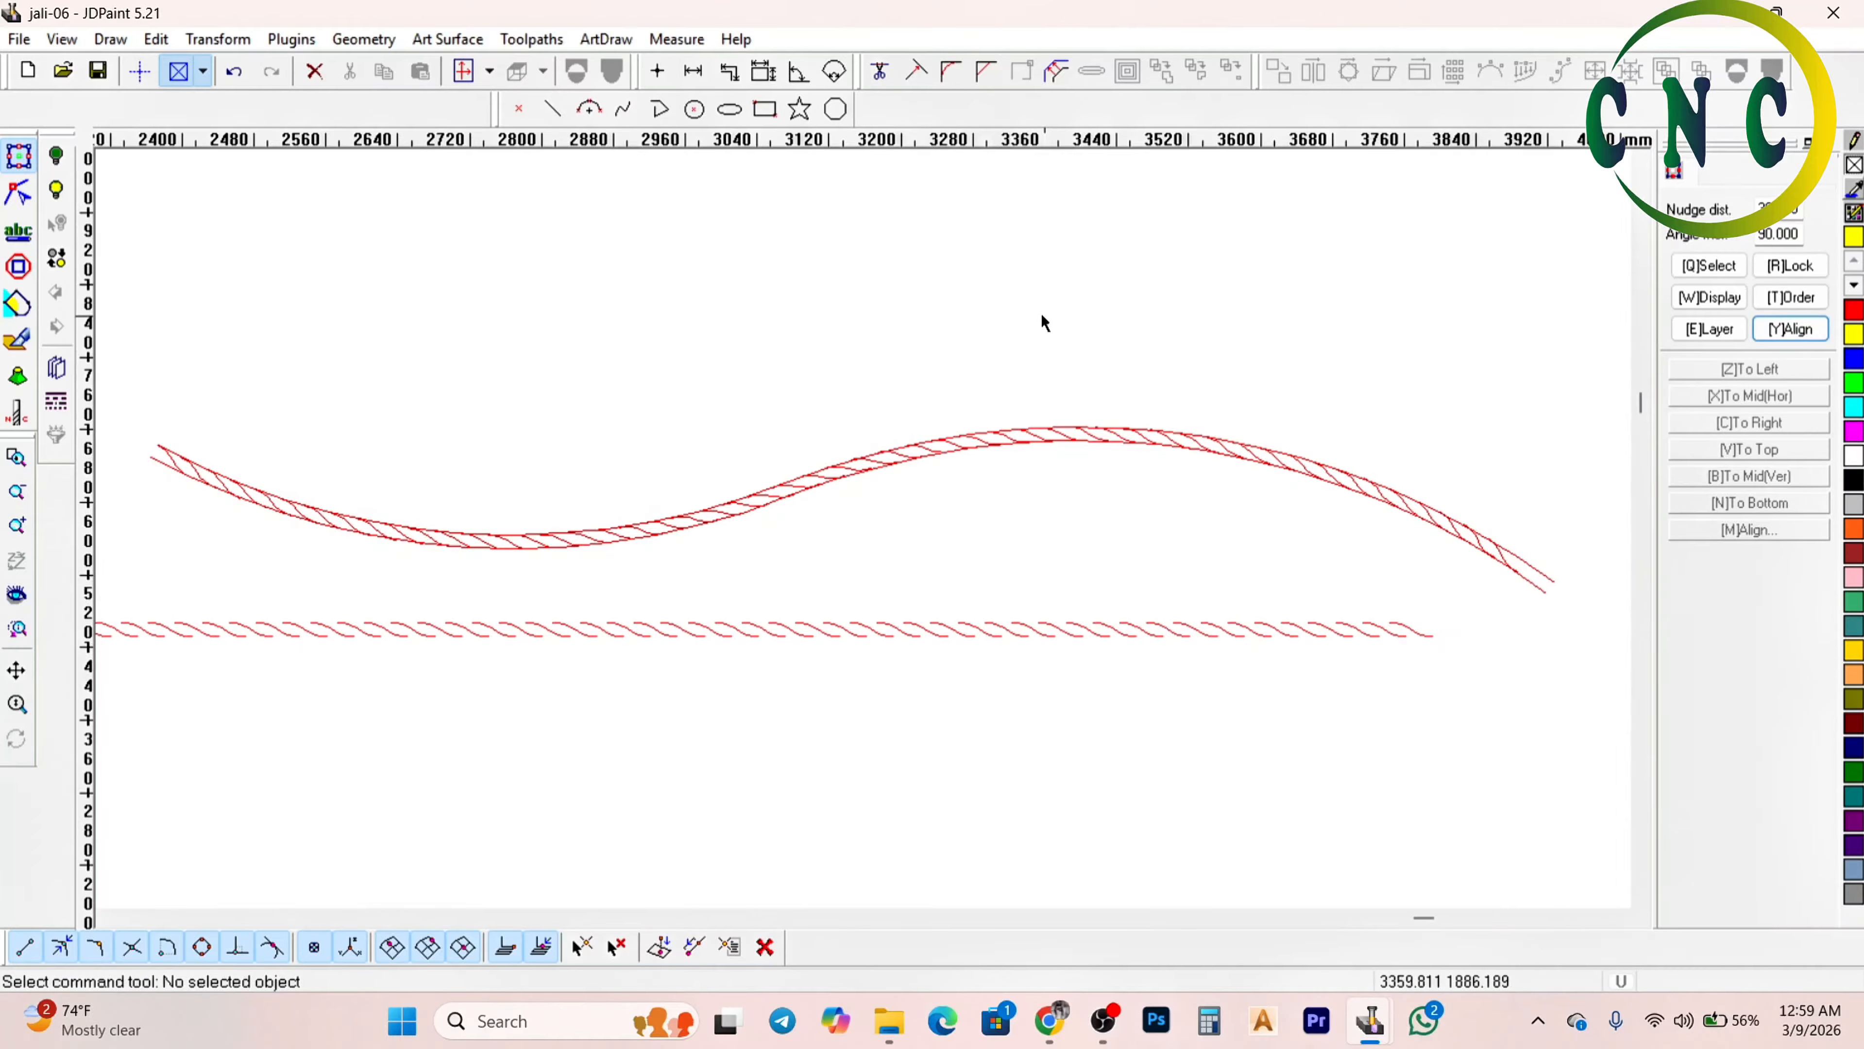
{"action": "scroll", "coordinate": [1040, 314], "scroll_direction": "down", "scroll_amount": 2}
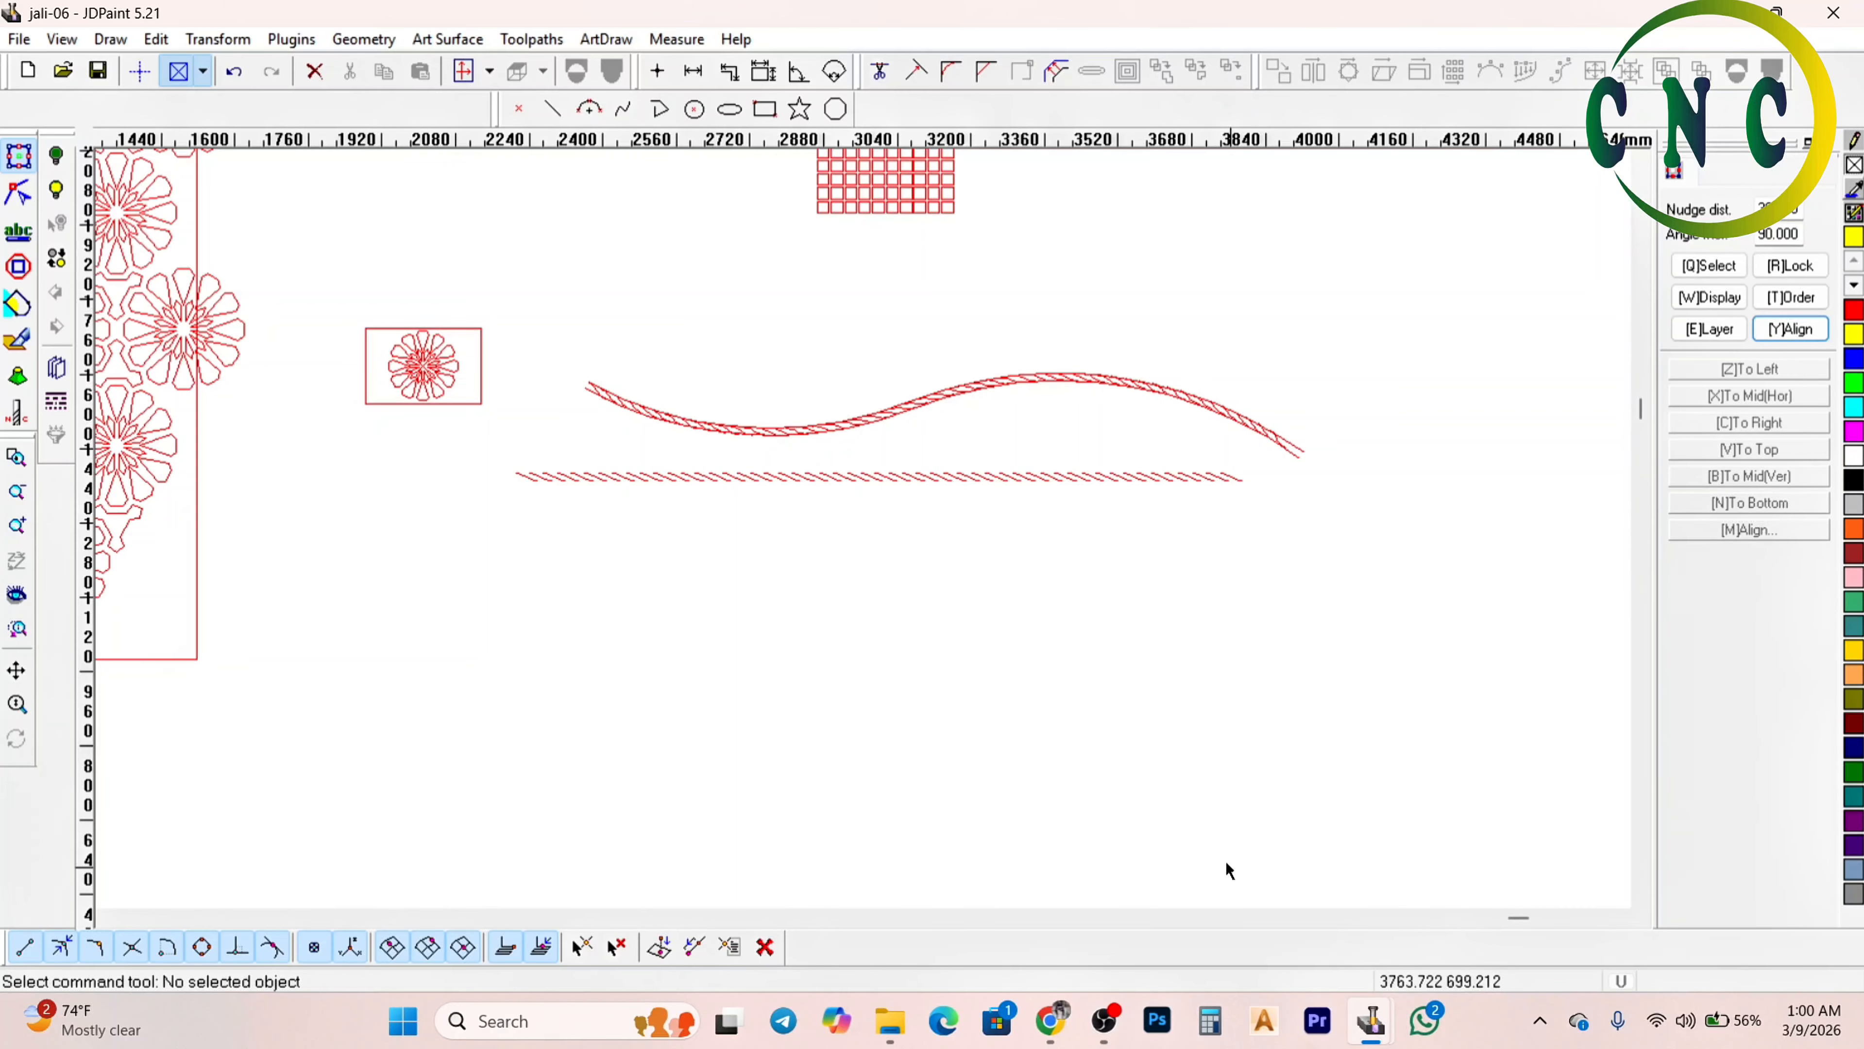
{"action": "scroll", "coordinate": [852, 577], "scroll_direction": "down", "scroll_amount": 5}
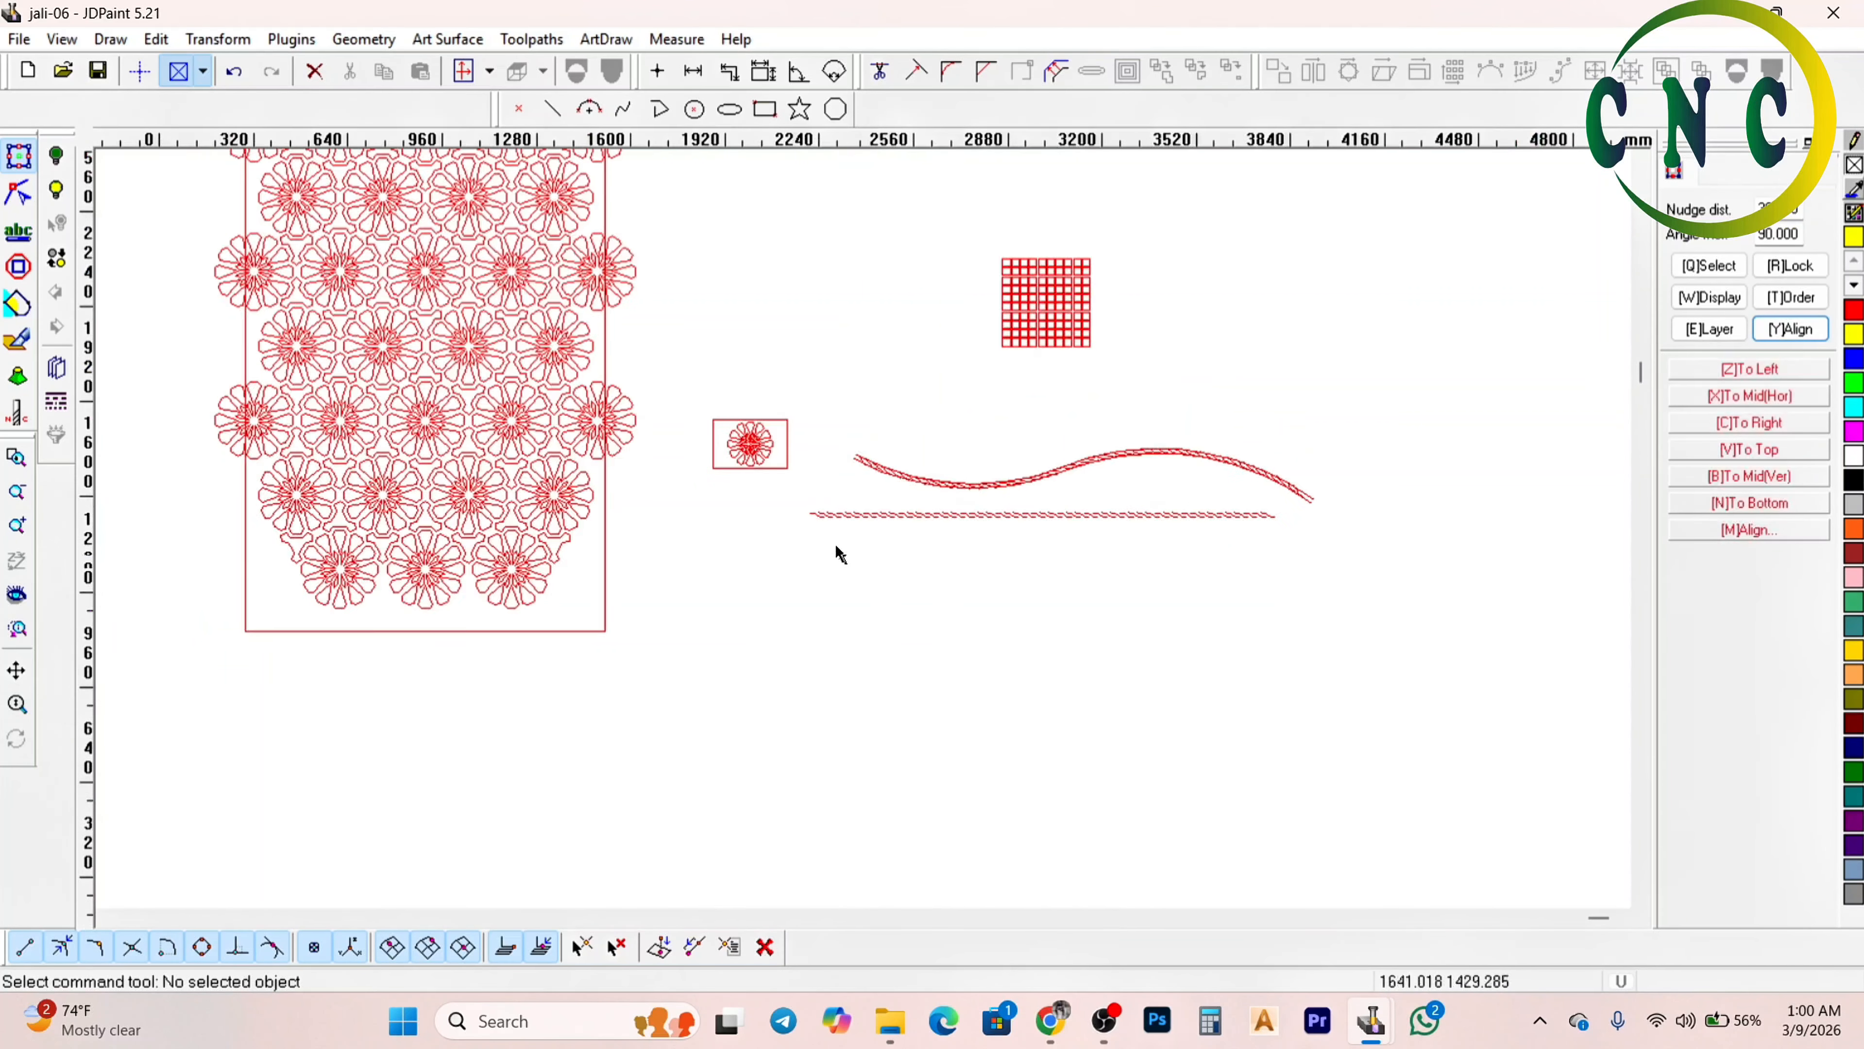
{"action": "scroll", "coordinate": [764, 448], "scroll_direction": "up", "scroll_amount": 2}
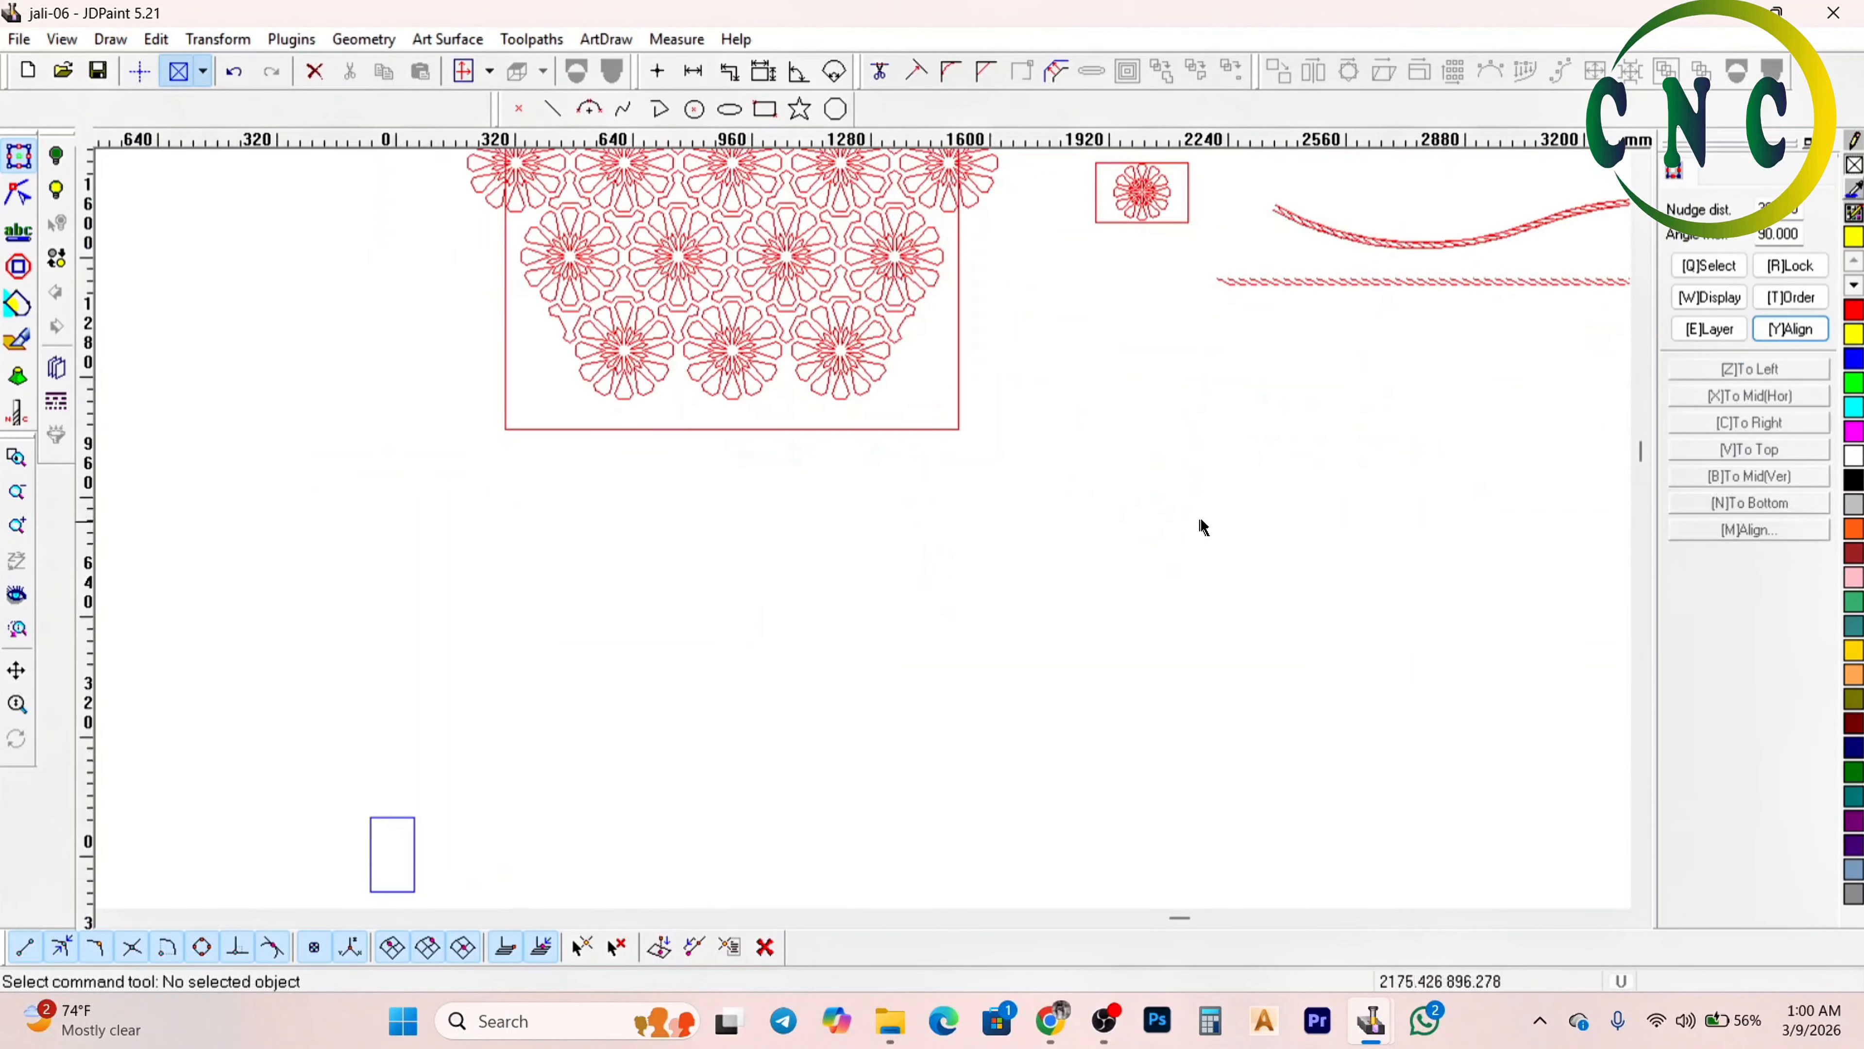
{"action": "scroll", "coordinate": [1203, 521], "scroll_direction": "up", "scroll_amount": 2}
{"action": "scroll", "coordinate": [1197, 522], "scroll_direction": "down", "scroll_amount": 1}
{"action": "scroll", "coordinate": [1284, 500], "scroll_direction": "up", "scroll_amount": 2}
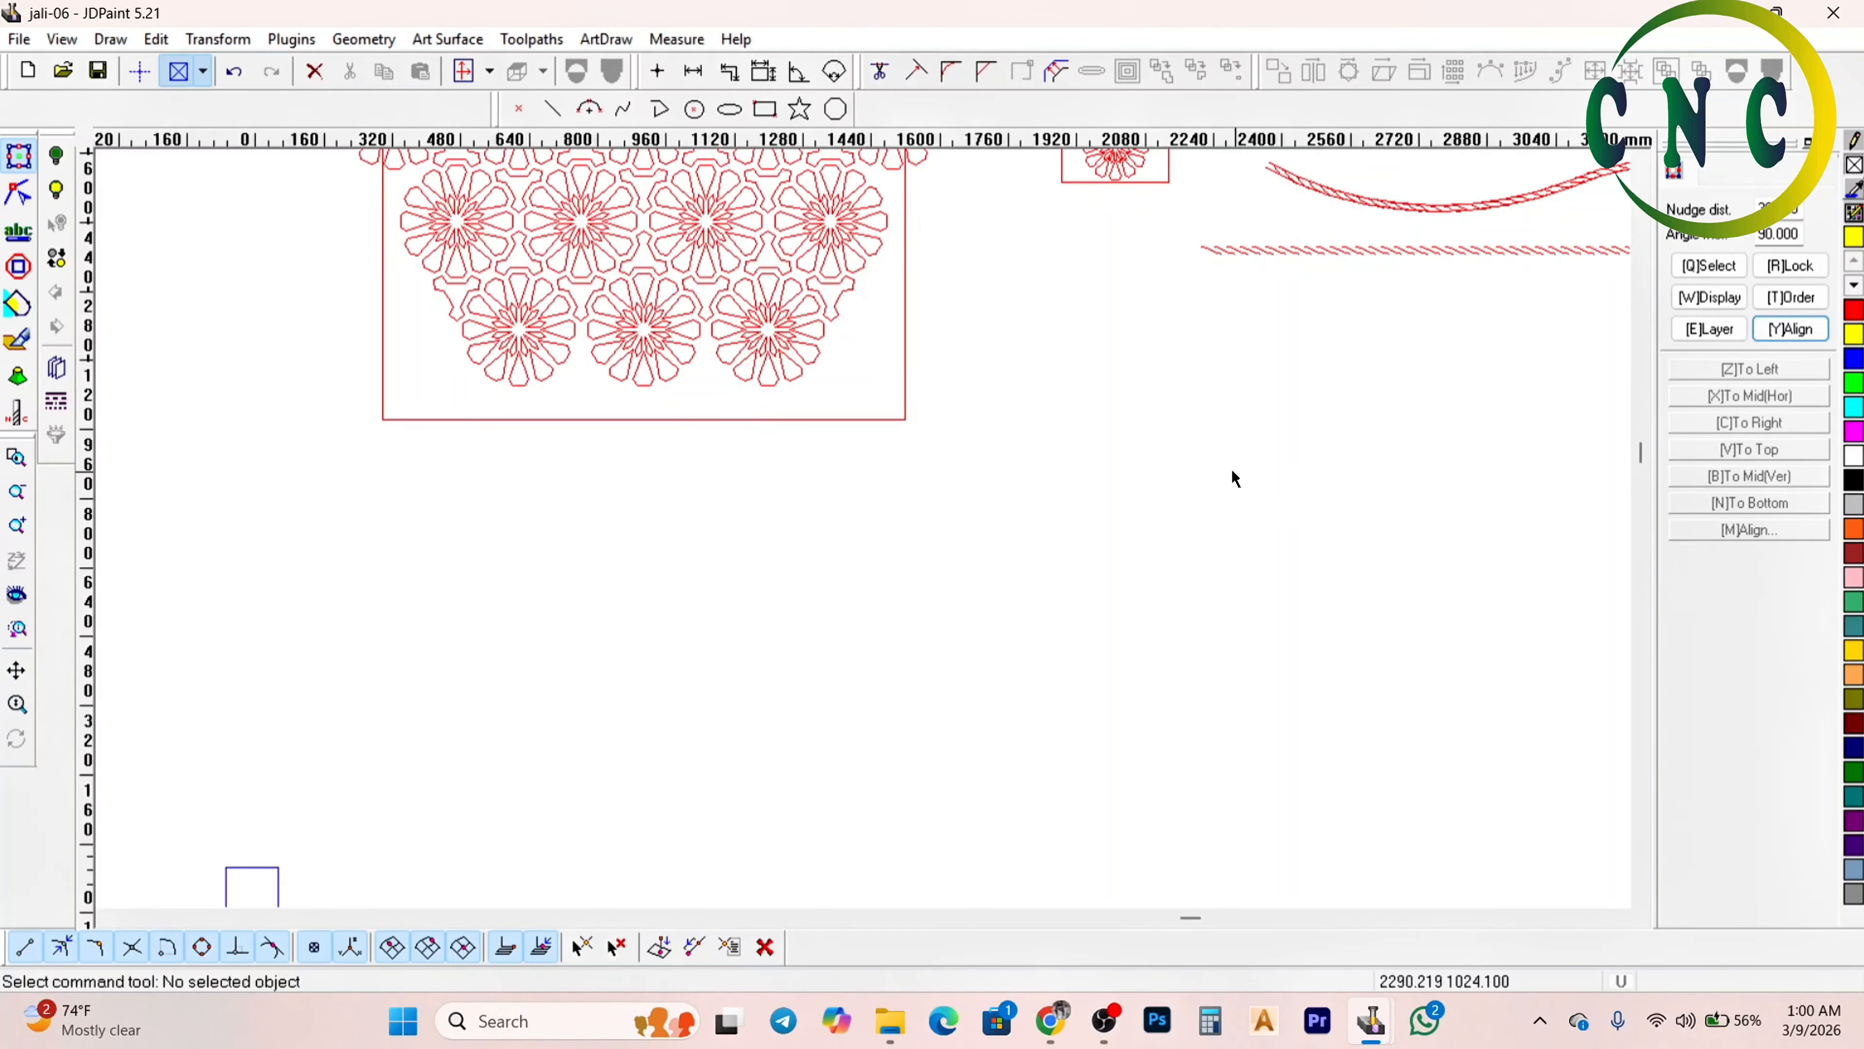
{"action": "scroll", "coordinate": [1127, 492], "scroll_direction": "down", "scroll_amount": 1}
{"action": "scroll", "coordinate": [998, 519], "scroll_direction": "down", "scroll_amount": 1}
{"action": "scroll", "coordinate": [1458, 576], "scroll_direction": "up", "scroll_amount": 2}
{"action": "scroll", "coordinate": [1451, 579], "scroll_direction": "up", "scroll_amount": 2}
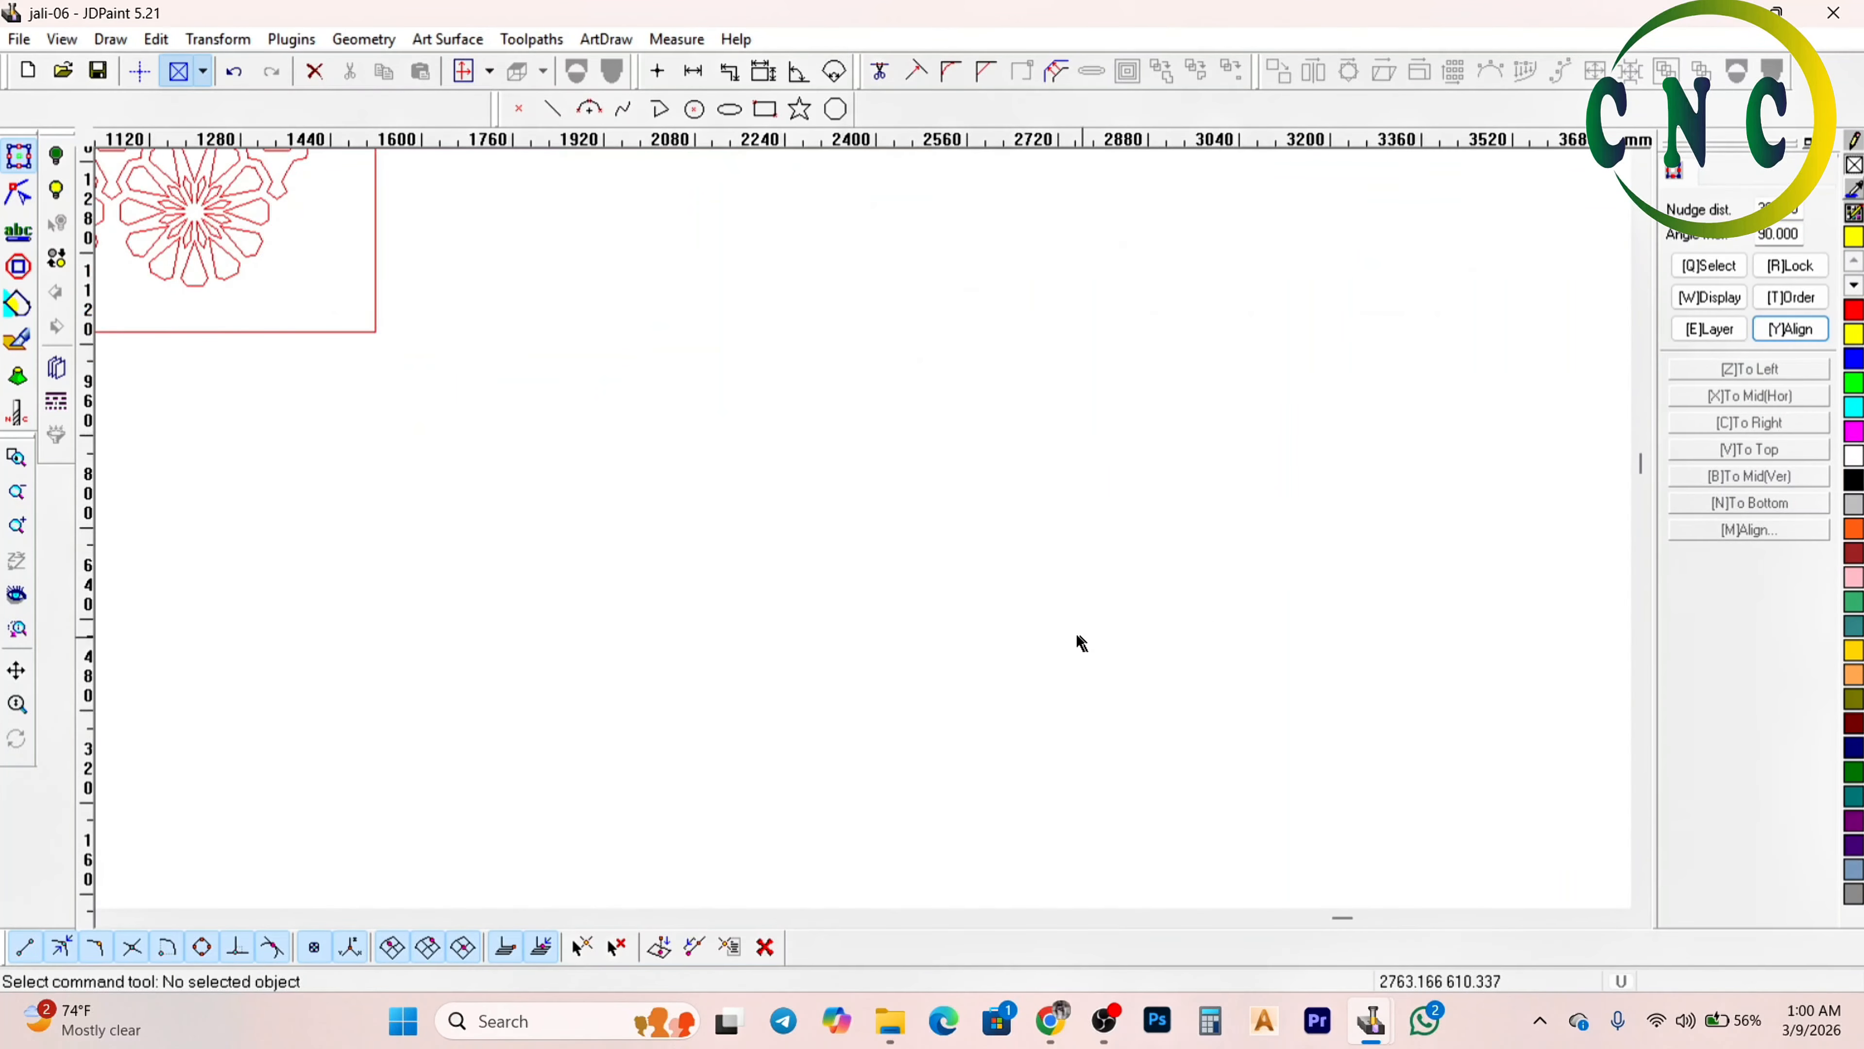
{"action": "scroll", "coordinate": [1065, 635], "scroll_direction": "down", "scroll_amount": 2}
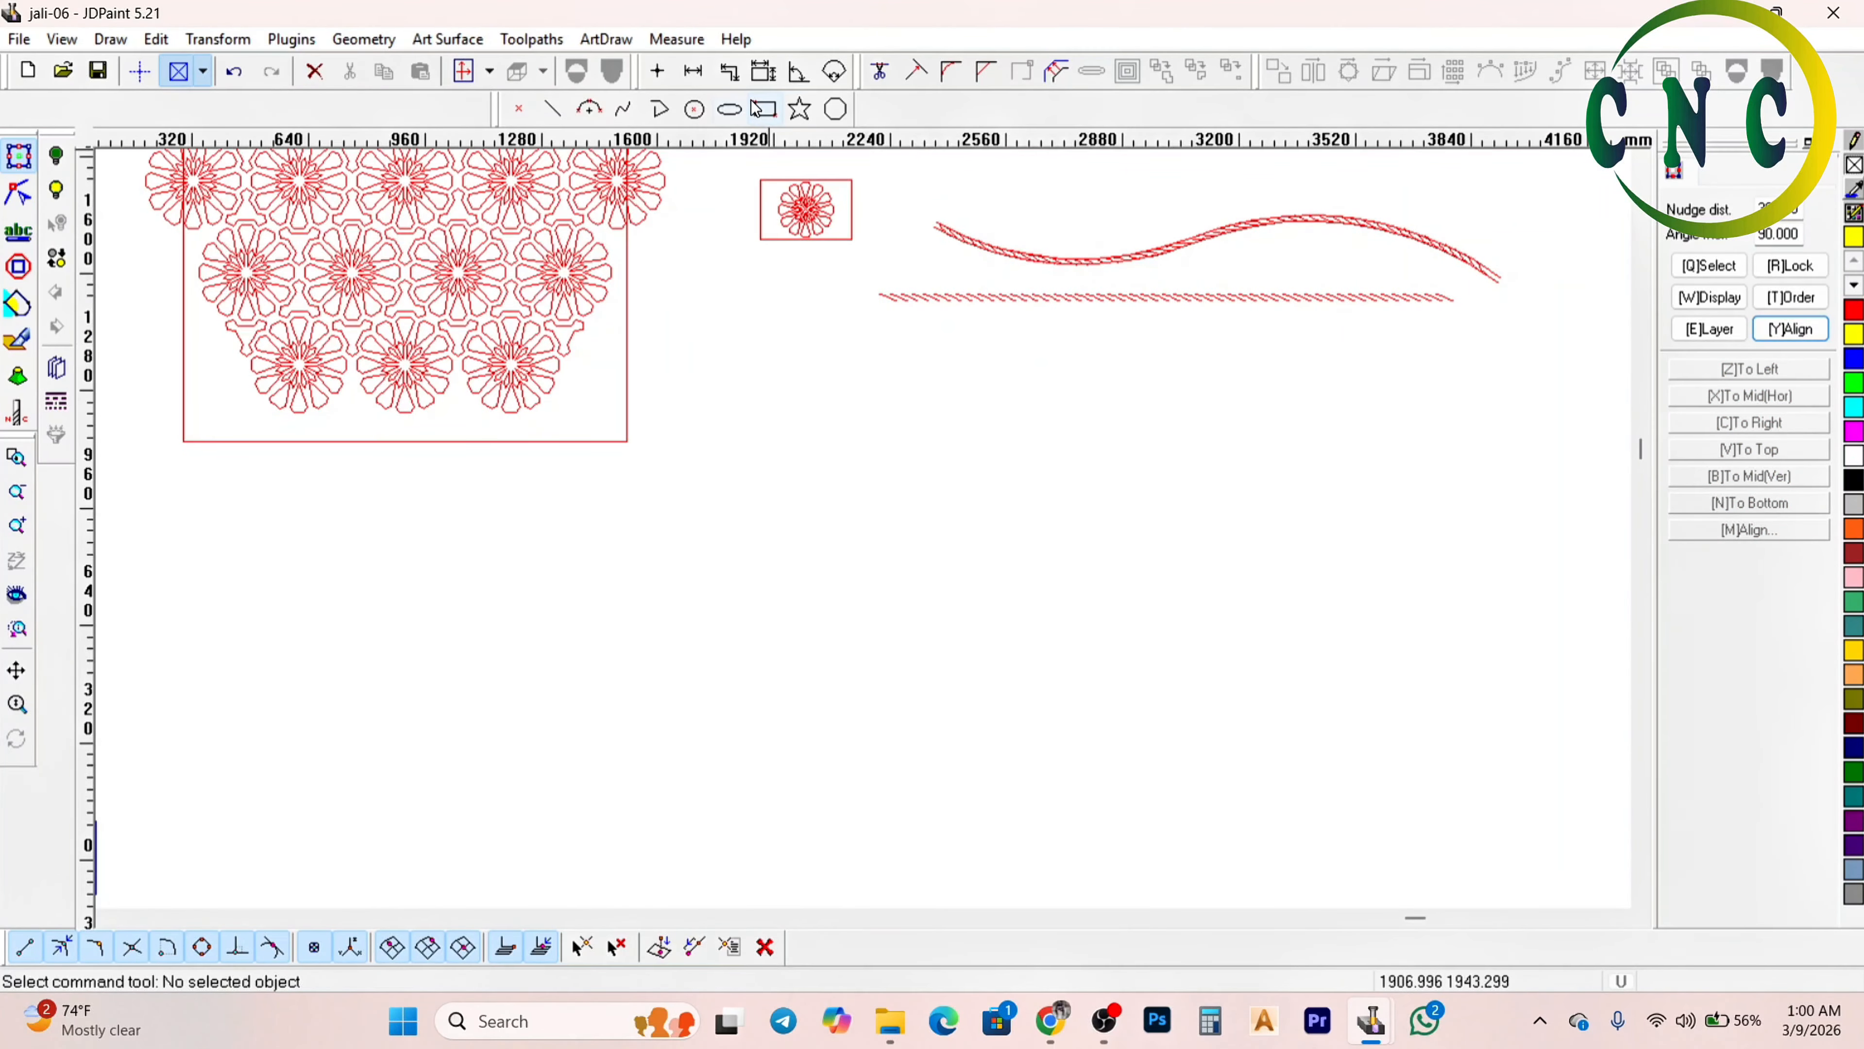
{"action": "scroll", "coordinate": [903, 470], "scroll_direction": "down", "scroll_amount": 2}
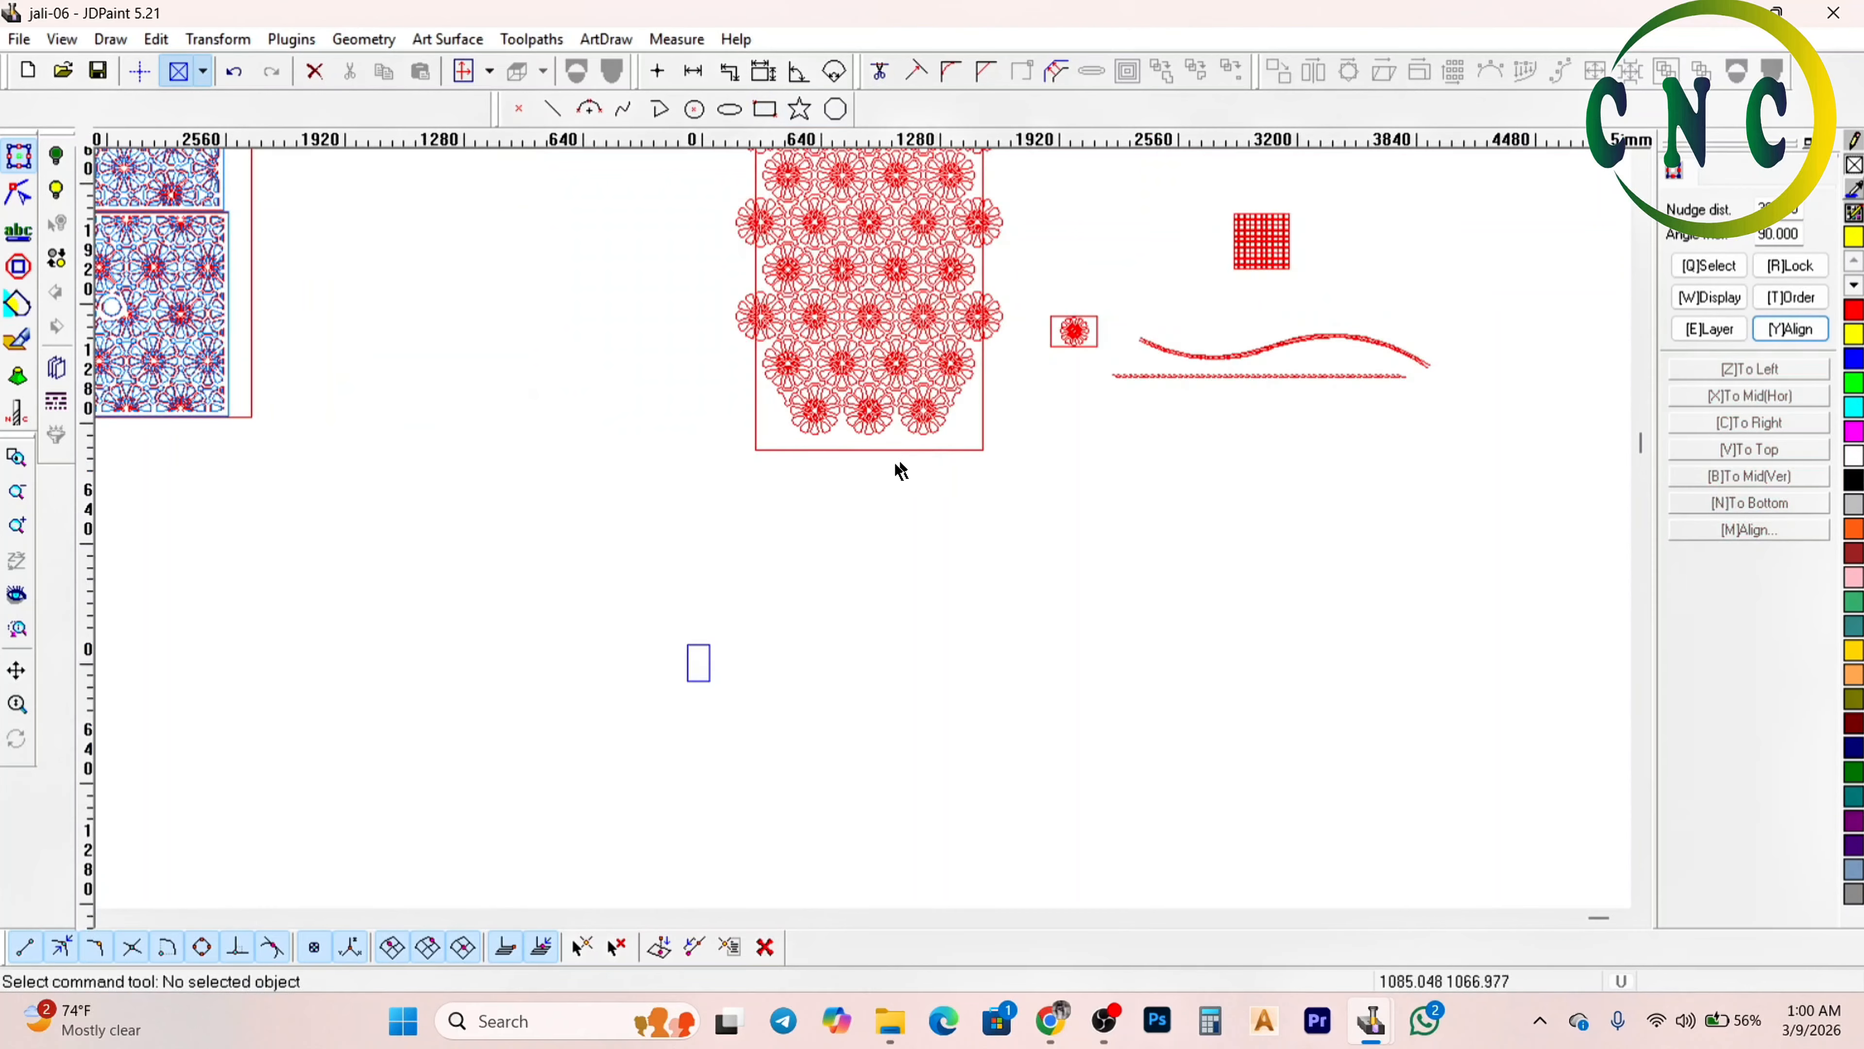
{"action": "scroll", "coordinate": [1432, 314], "scroll_direction": "up", "scroll_amount": 6}
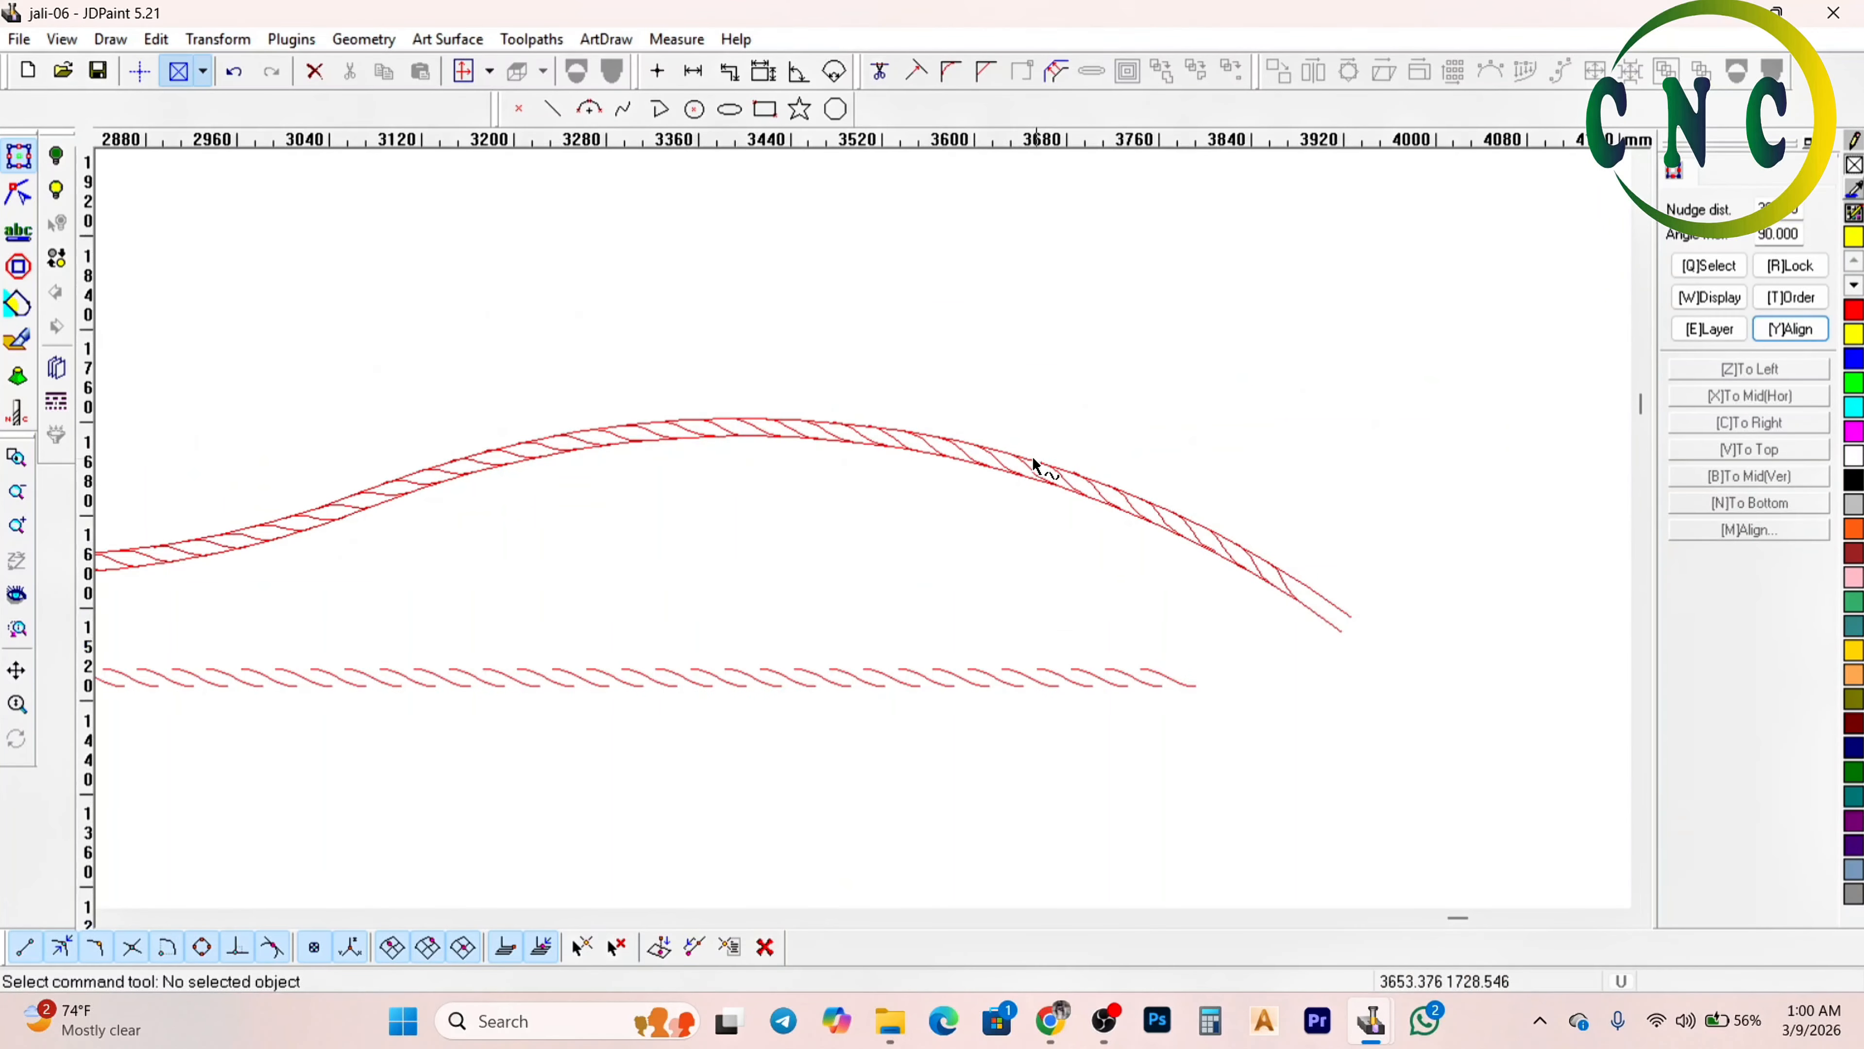
{"action": "scroll", "coordinate": [1035, 353], "scroll_direction": "down", "scroll_amount": 3}
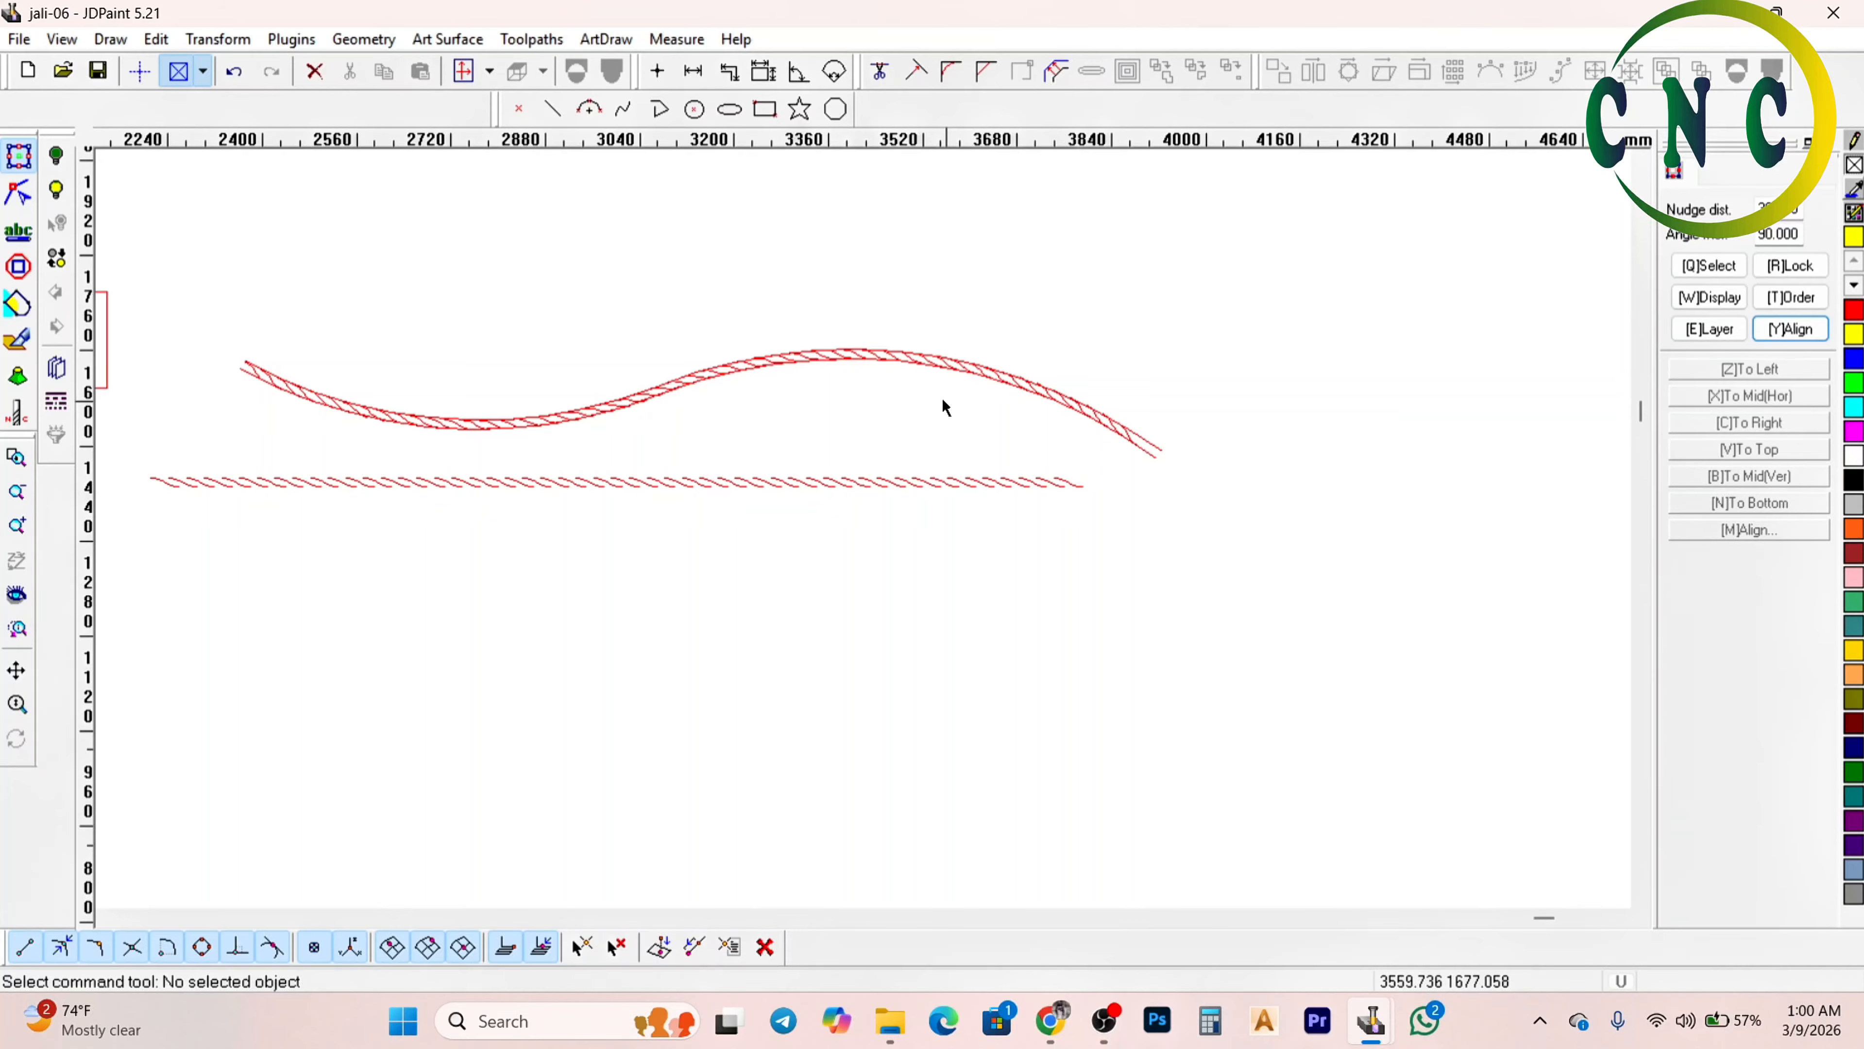
{"action": "scroll", "coordinate": [947, 401], "scroll_direction": "down", "scroll_amount": 2}
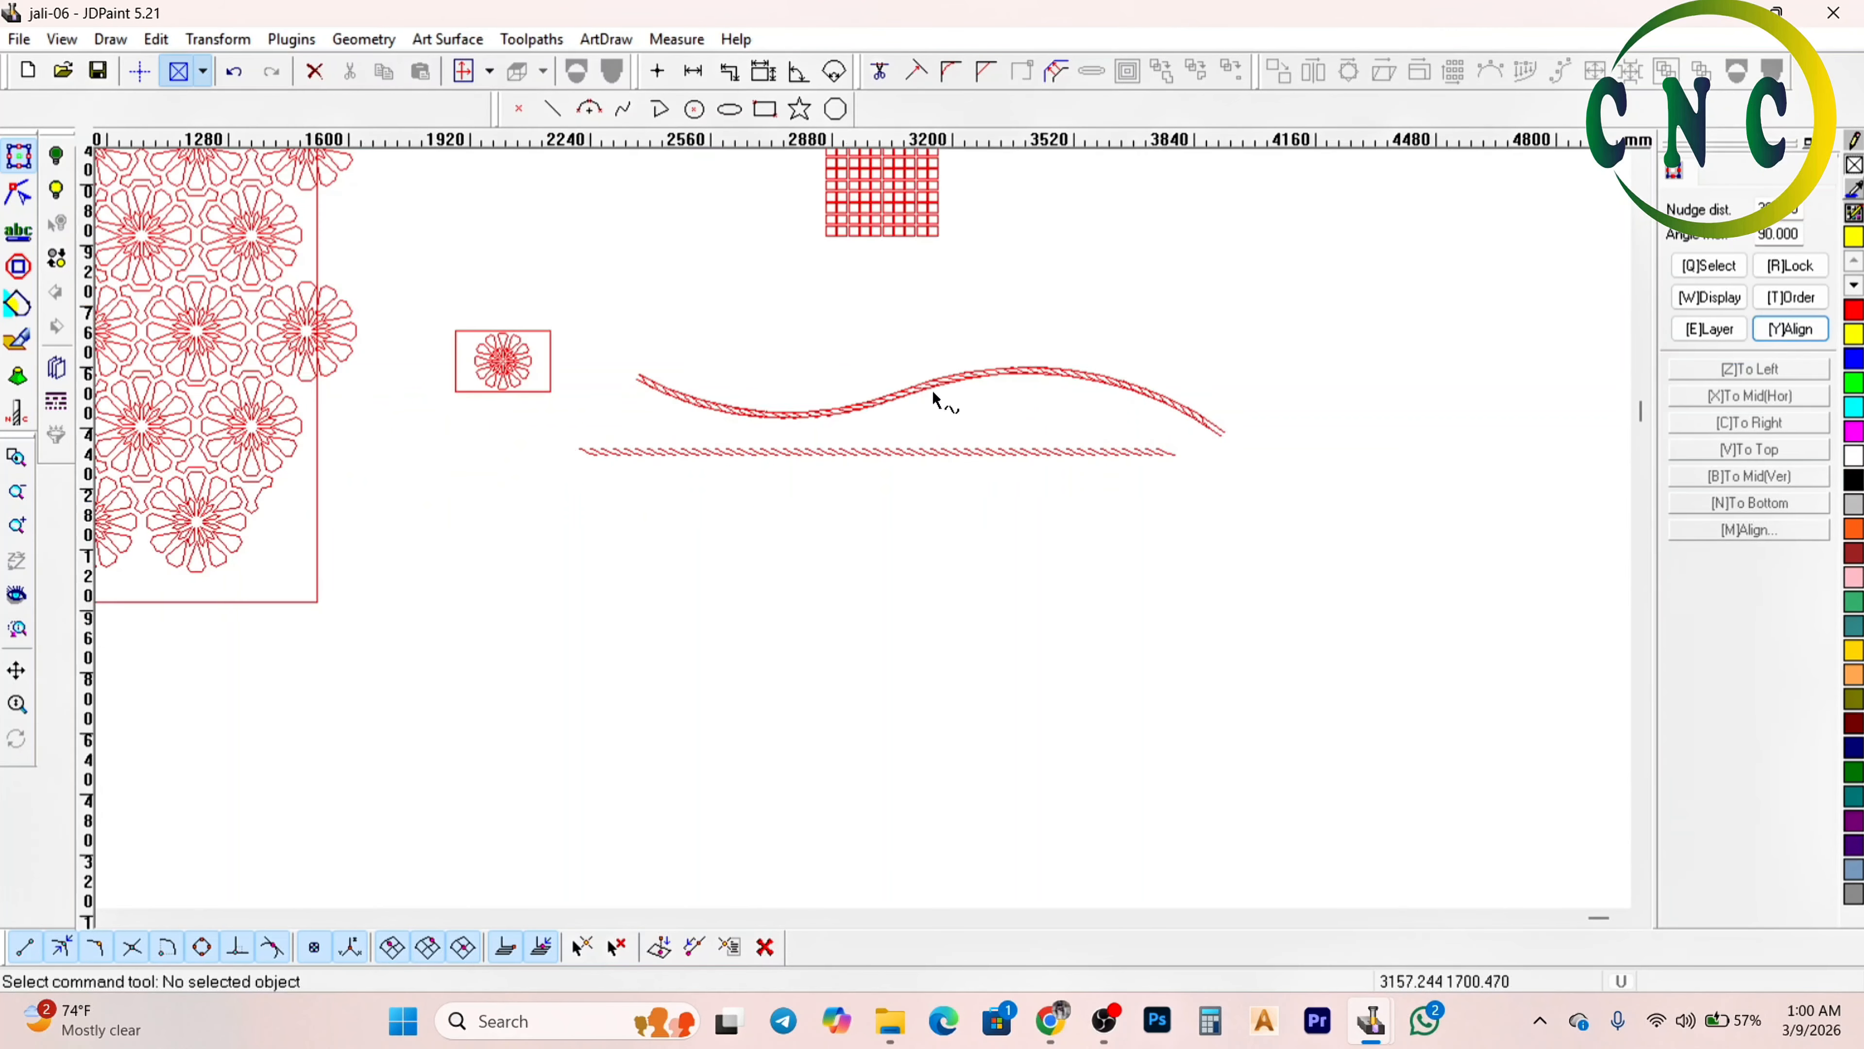
{"action": "scroll", "coordinate": [955, 441], "scroll_direction": "down", "scroll_amount": 2}
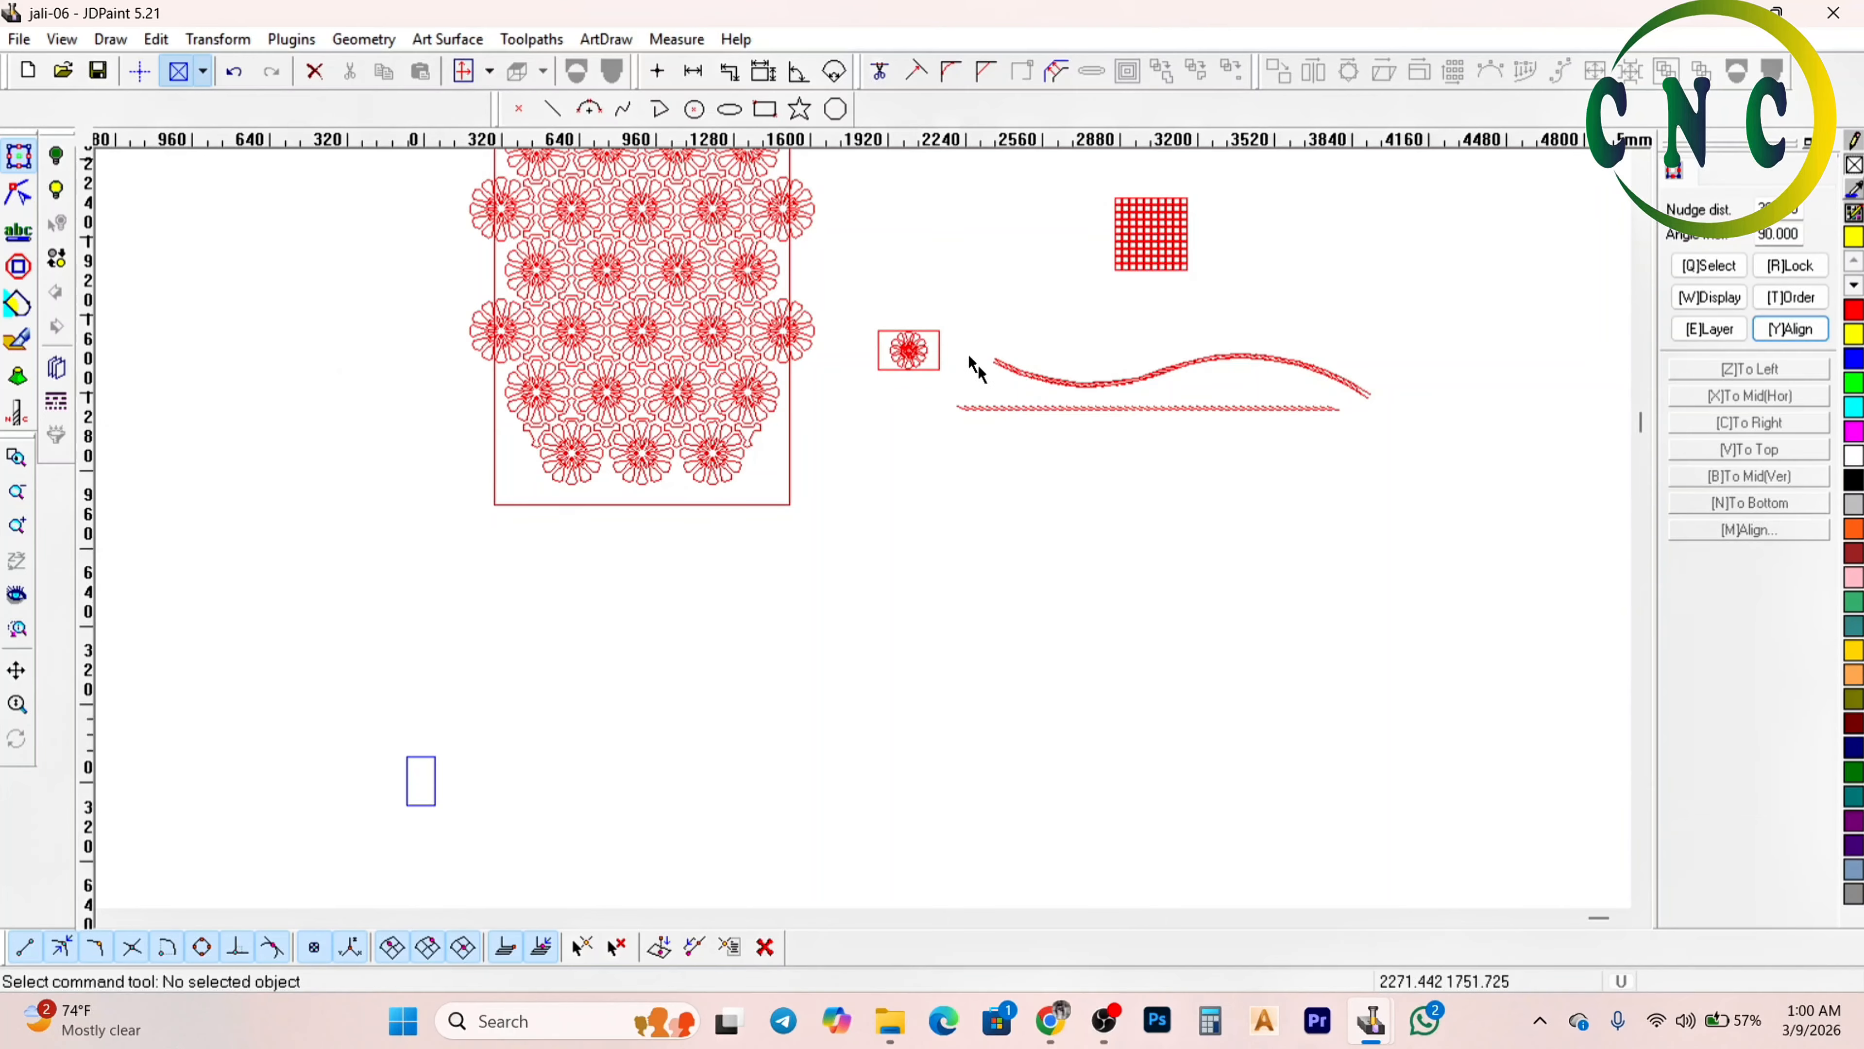
{"action": "scroll", "coordinate": [1241, 461], "scroll_direction": "up", "scroll_amount": 1}
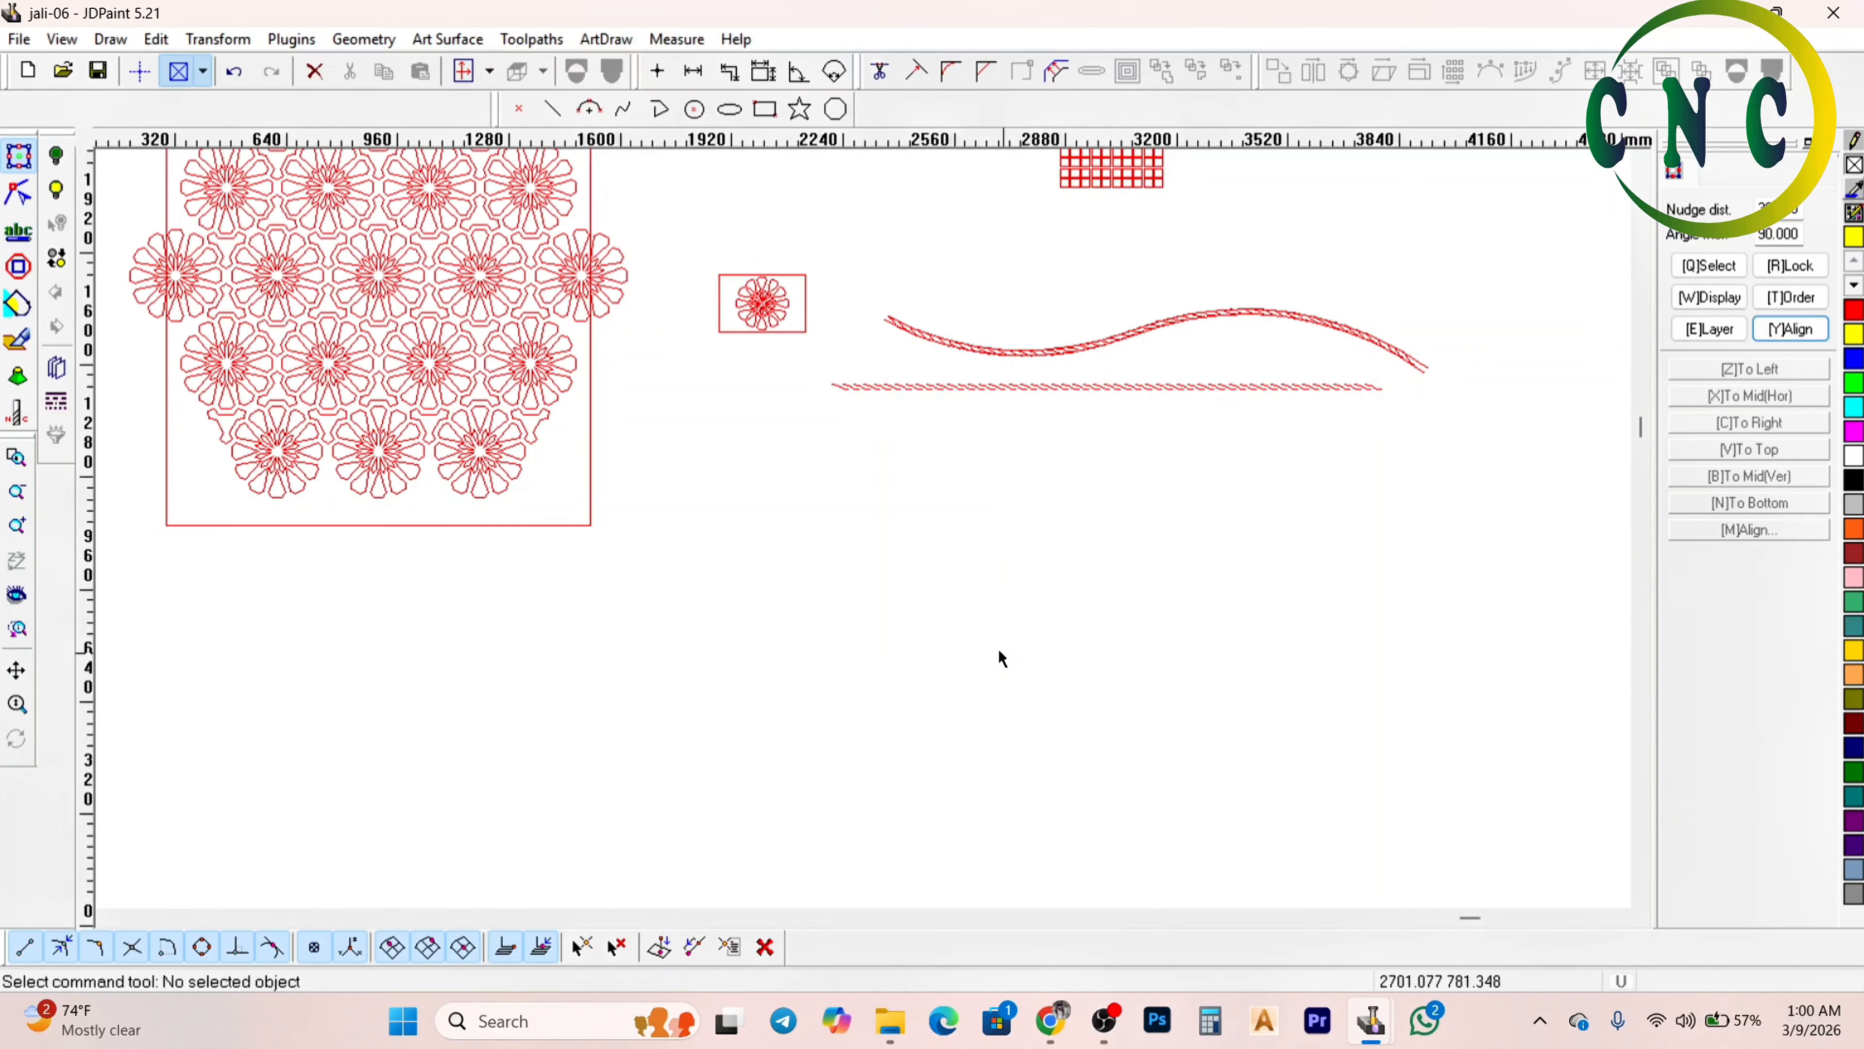
{"action": "scroll", "coordinate": [929, 540], "scroll_direction": "down", "scroll_amount": 2}
{"action": "scroll", "coordinate": [1376, 362], "scroll_direction": "up", "scroll_amount": 1}
{"action": "scroll", "coordinate": [1314, 367], "scroll_direction": "up", "scroll_amount": 1}
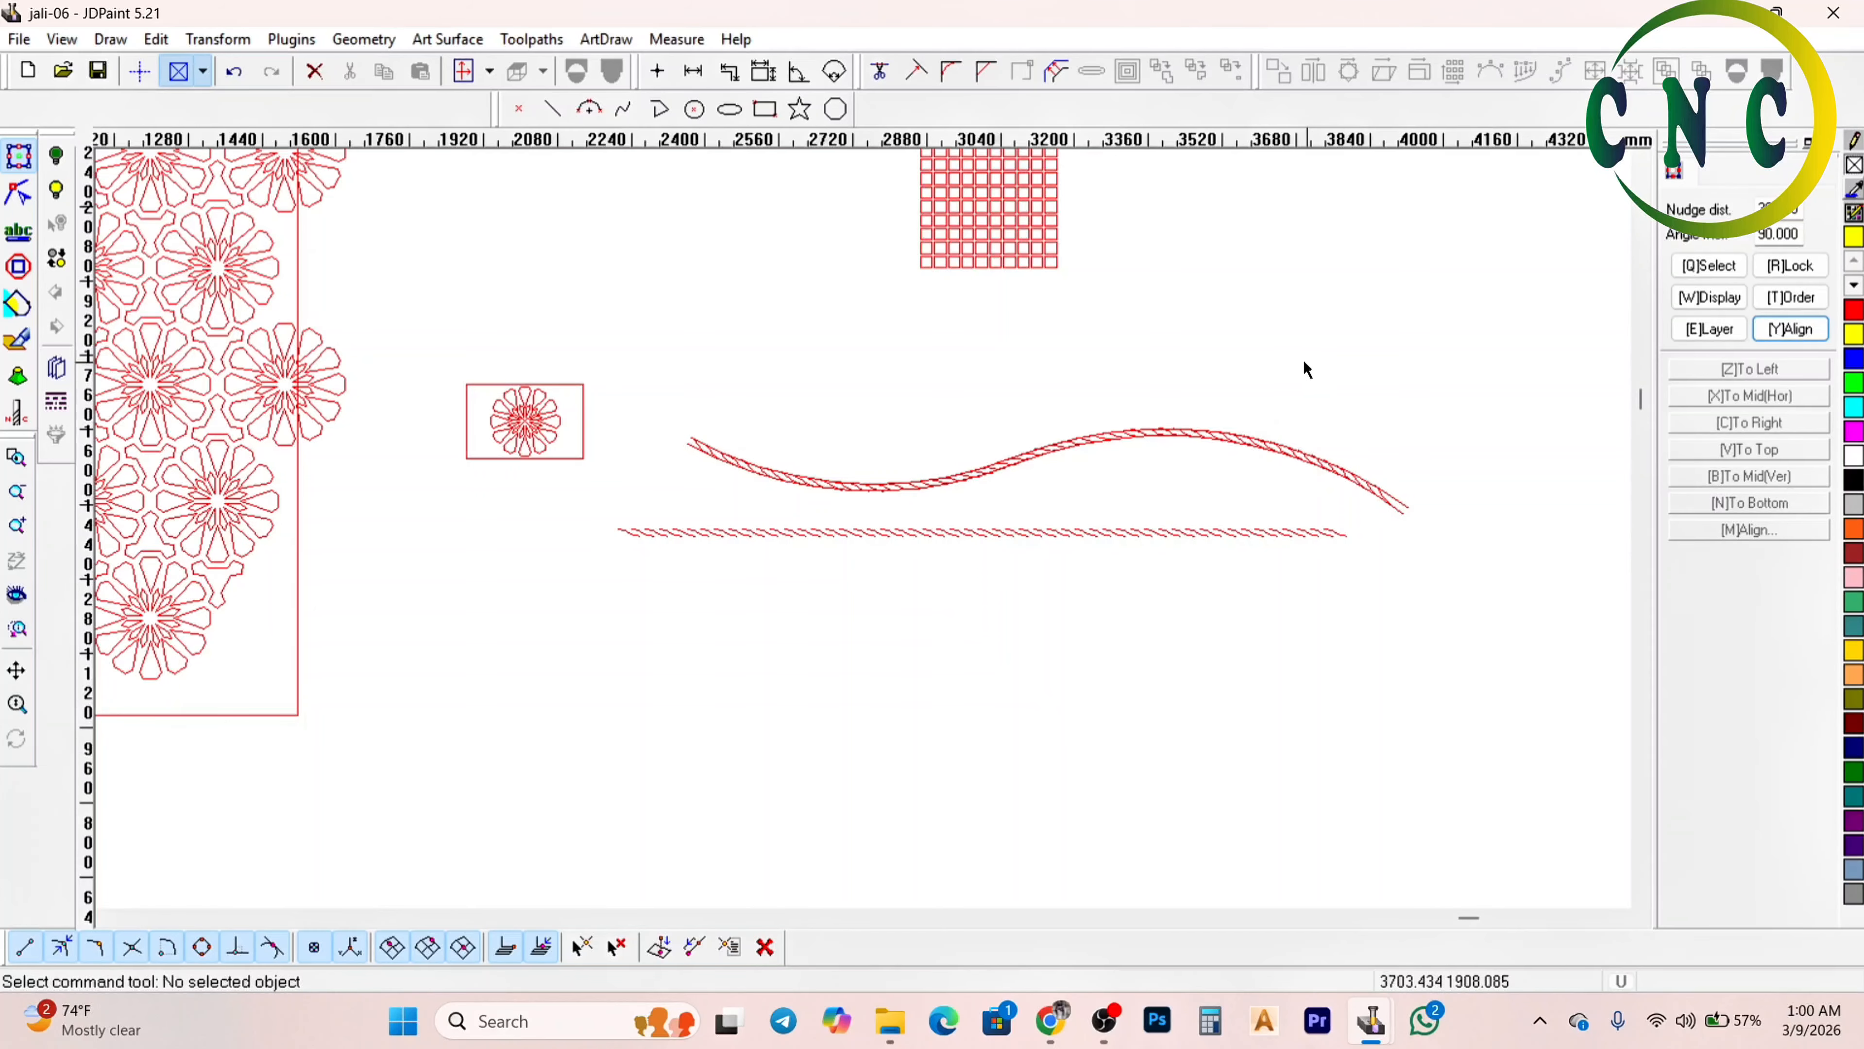
{"action": "scroll", "coordinate": [1300, 360], "scroll_direction": "down", "scroll_amount": 2}
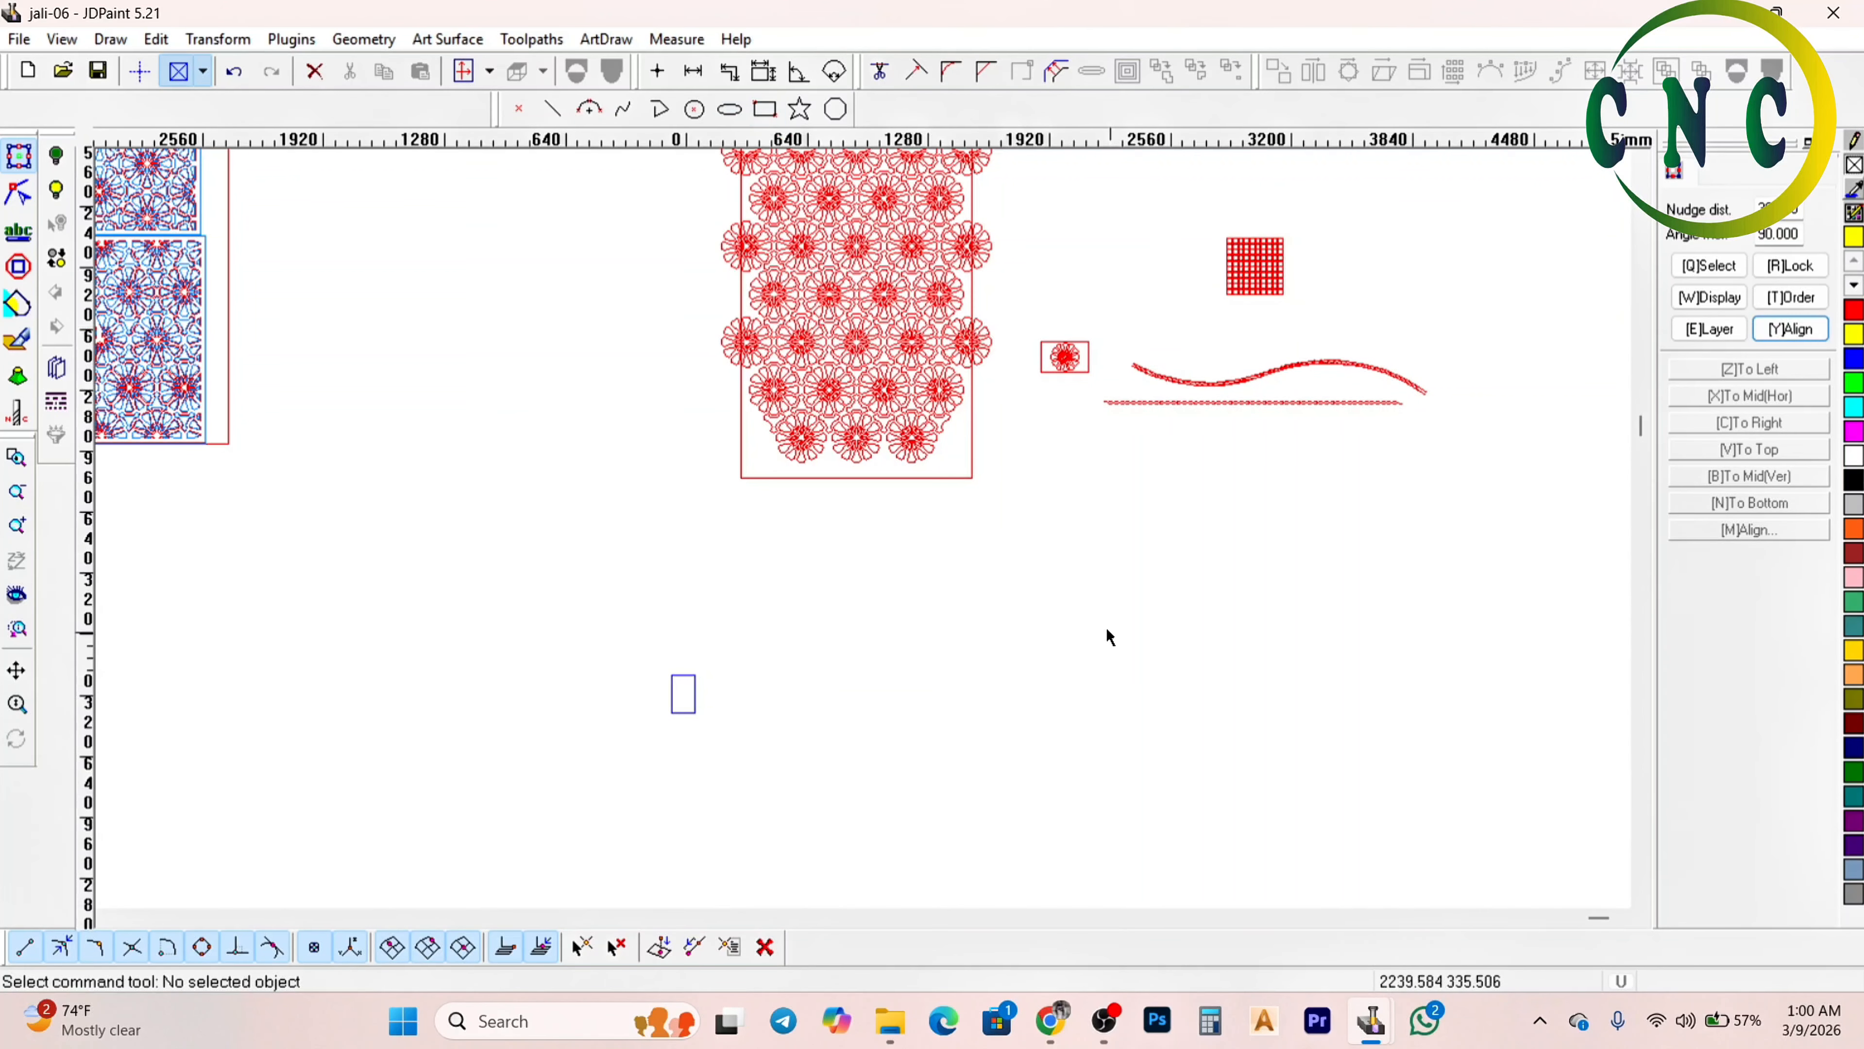
Draw a plain rectangle about 4133 by 1639 mm in the empty space below the floral patterns
{"action": "left_click", "coordinate": [764, 108]}
{"action": "scroll", "coordinate": [966, 258], "scroll_direction": "down", "scroll_amount": 1}
{"action": "scroll", "coordinate": [965, 258], "scroll_direction": "down", "scroll_amount": 1}
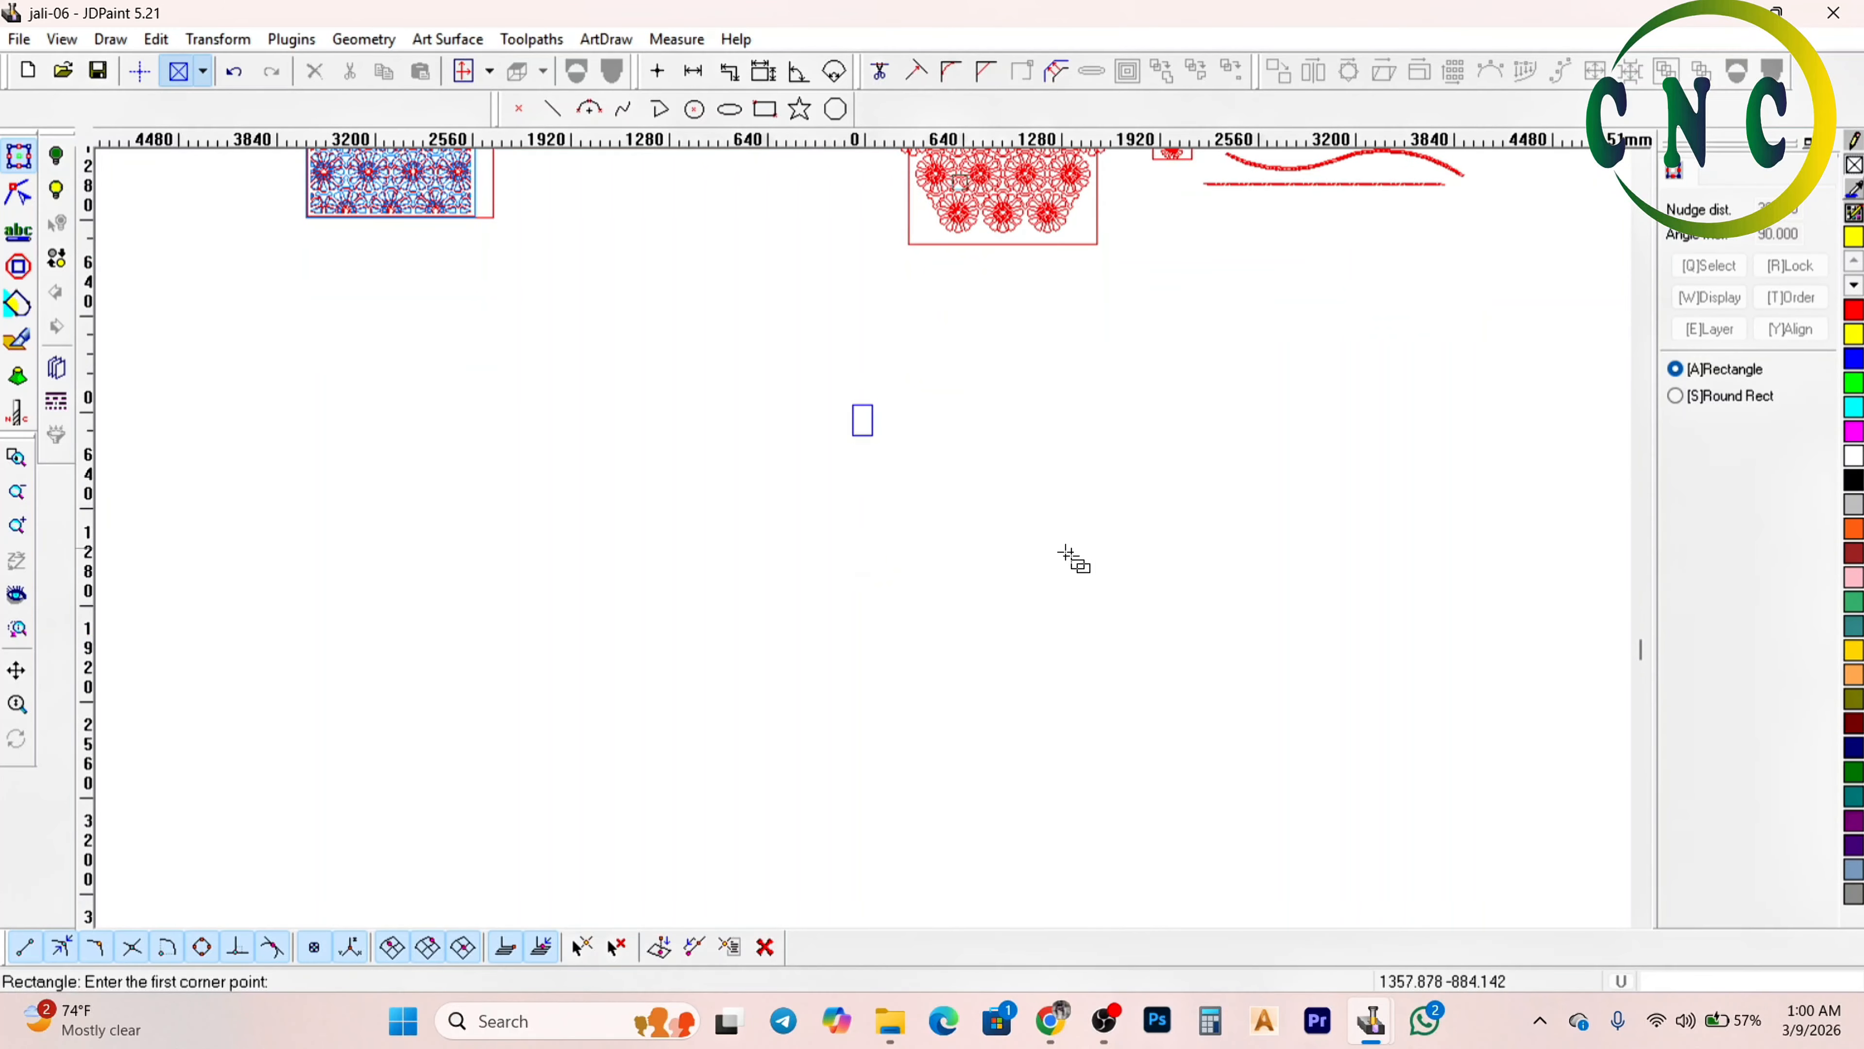
{"action": "left_click", "coordinate": [732, 444]}
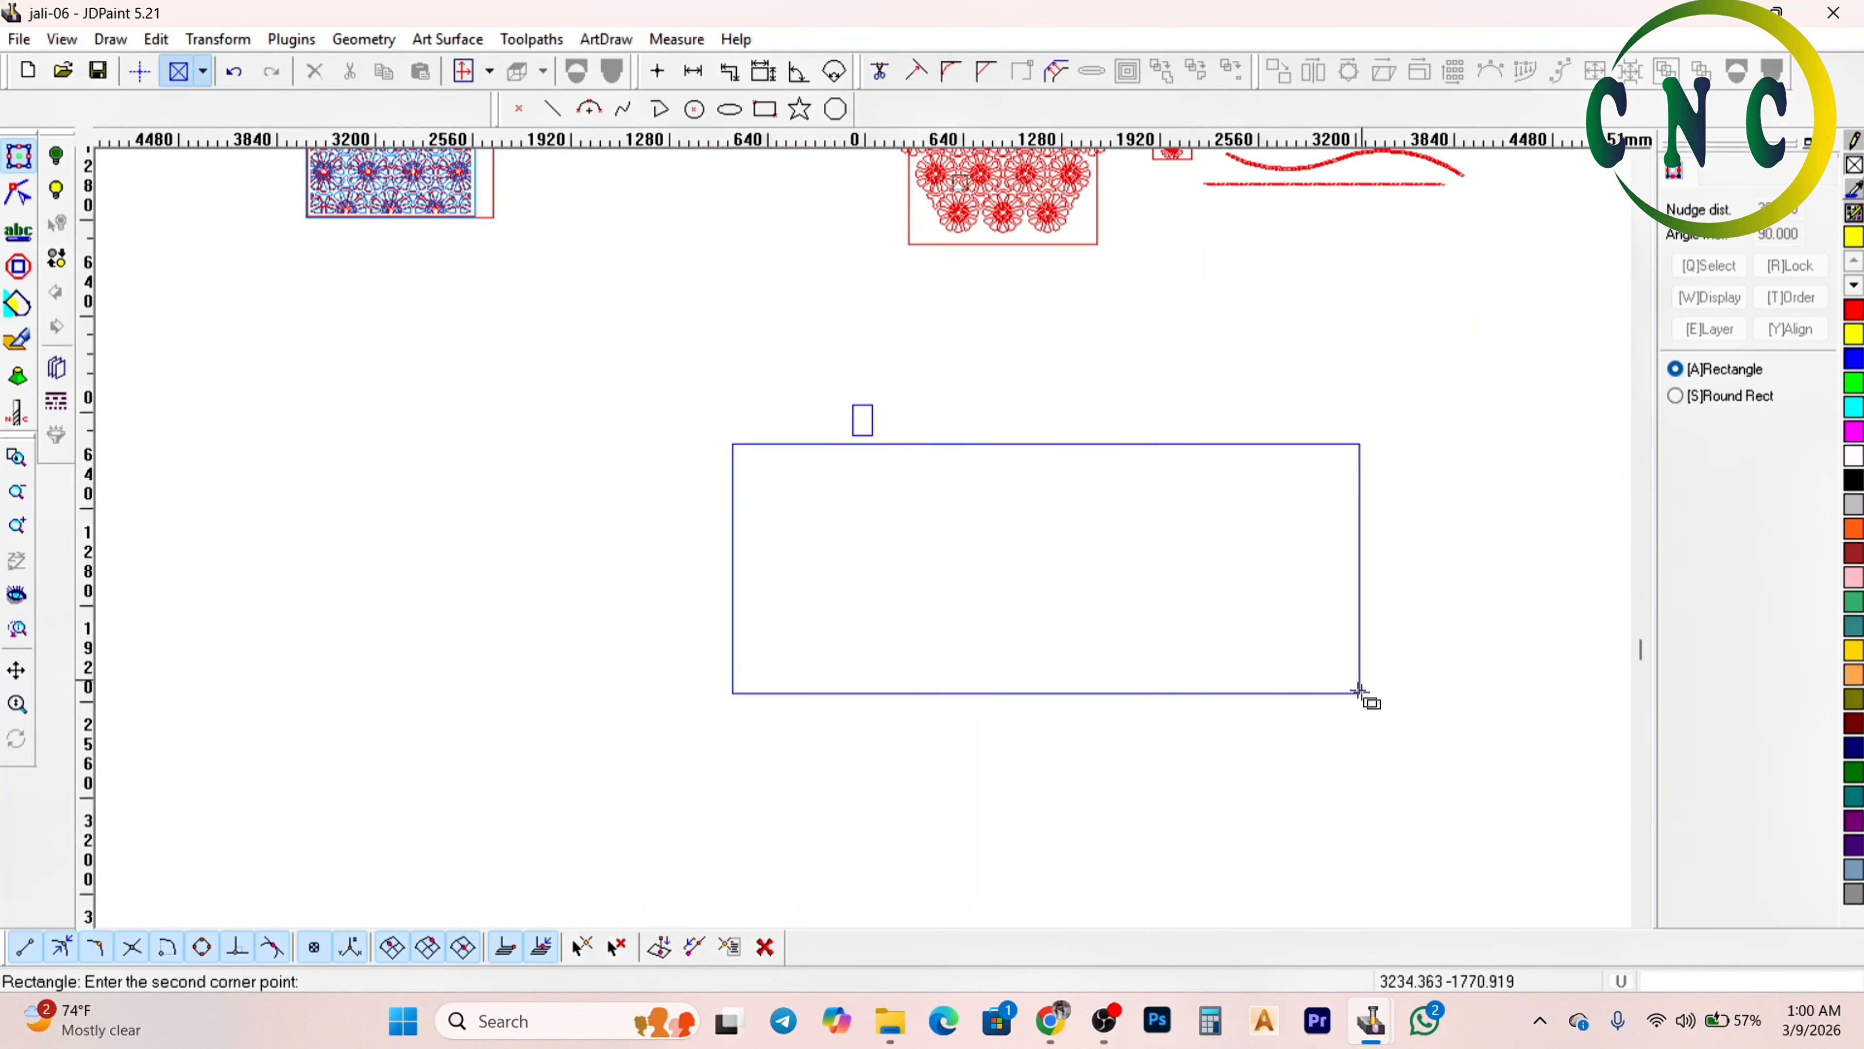
{"action": "left_click", "coordinate": [1366, 695]}
{"action": "right_click", "coordinate": [1366, 695]}
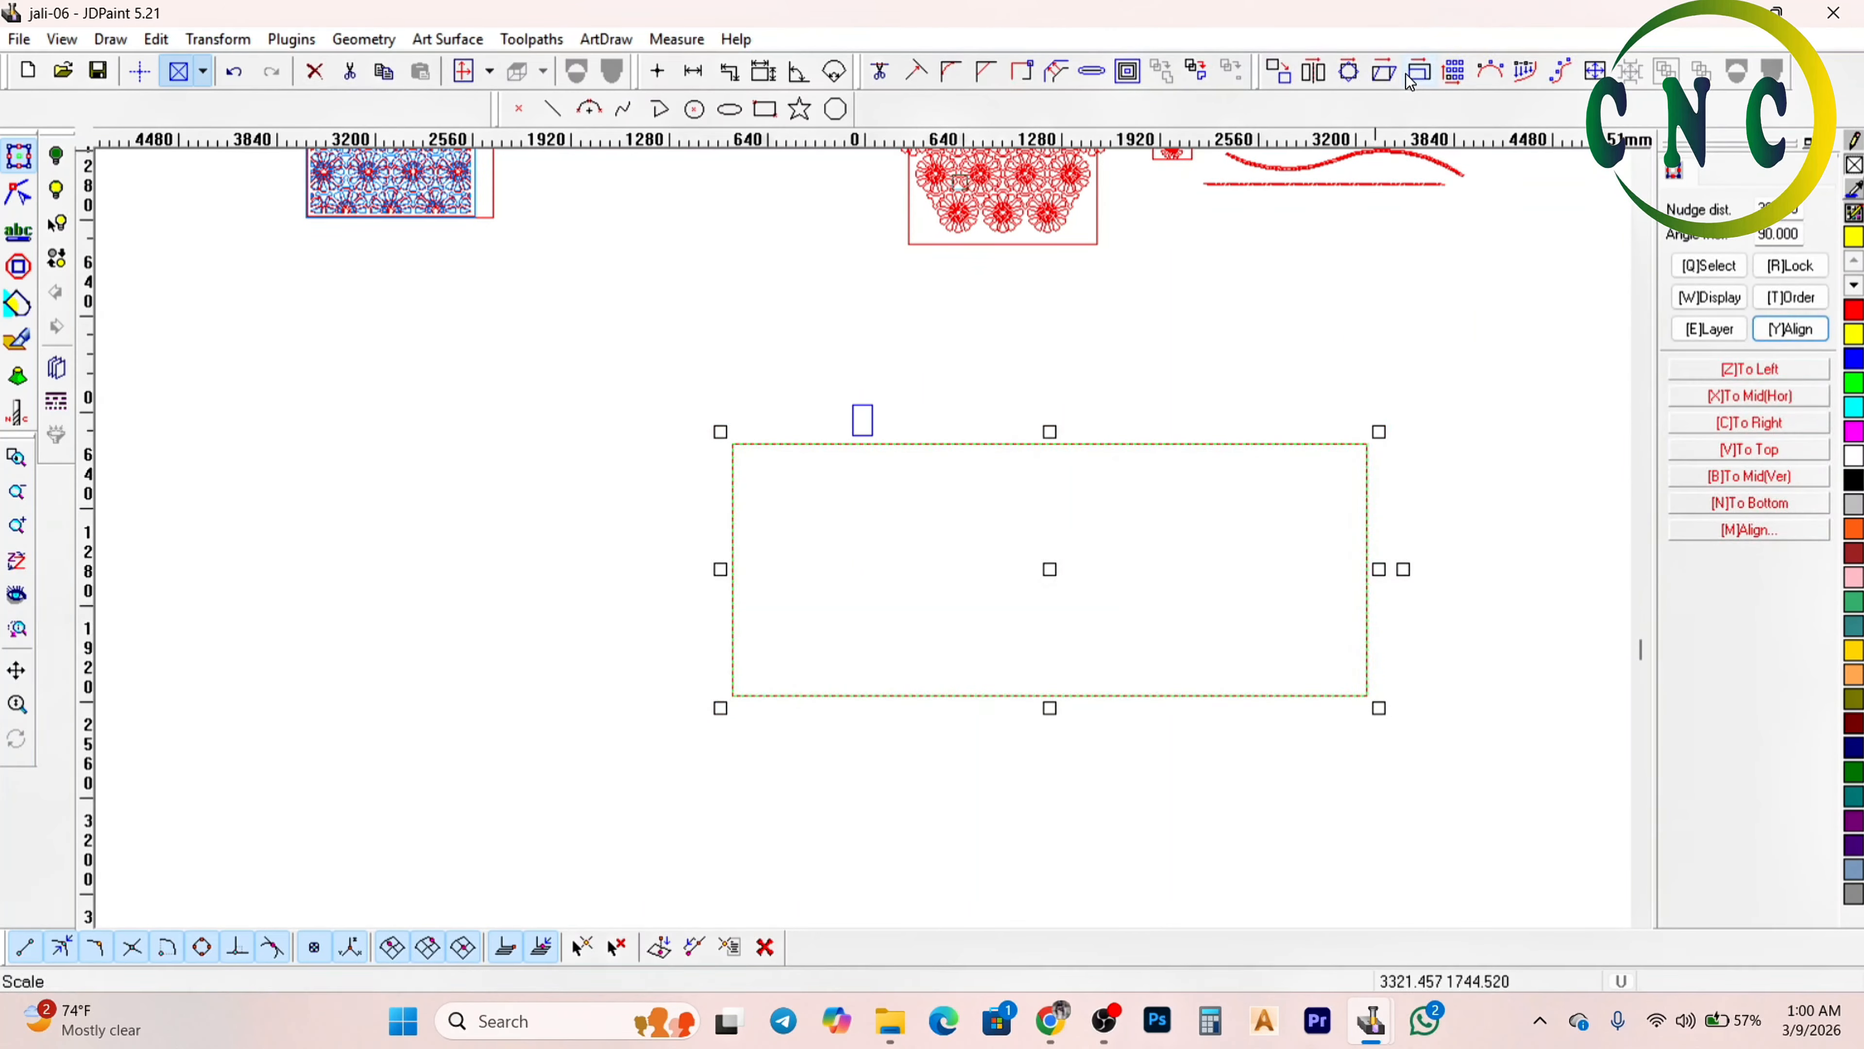
Draw a Round Rect with fully rounded ends across the rectangle's opposite corners, and delete the plain rectangle
{"action": "left_click", "coordinate": [766, 114]}
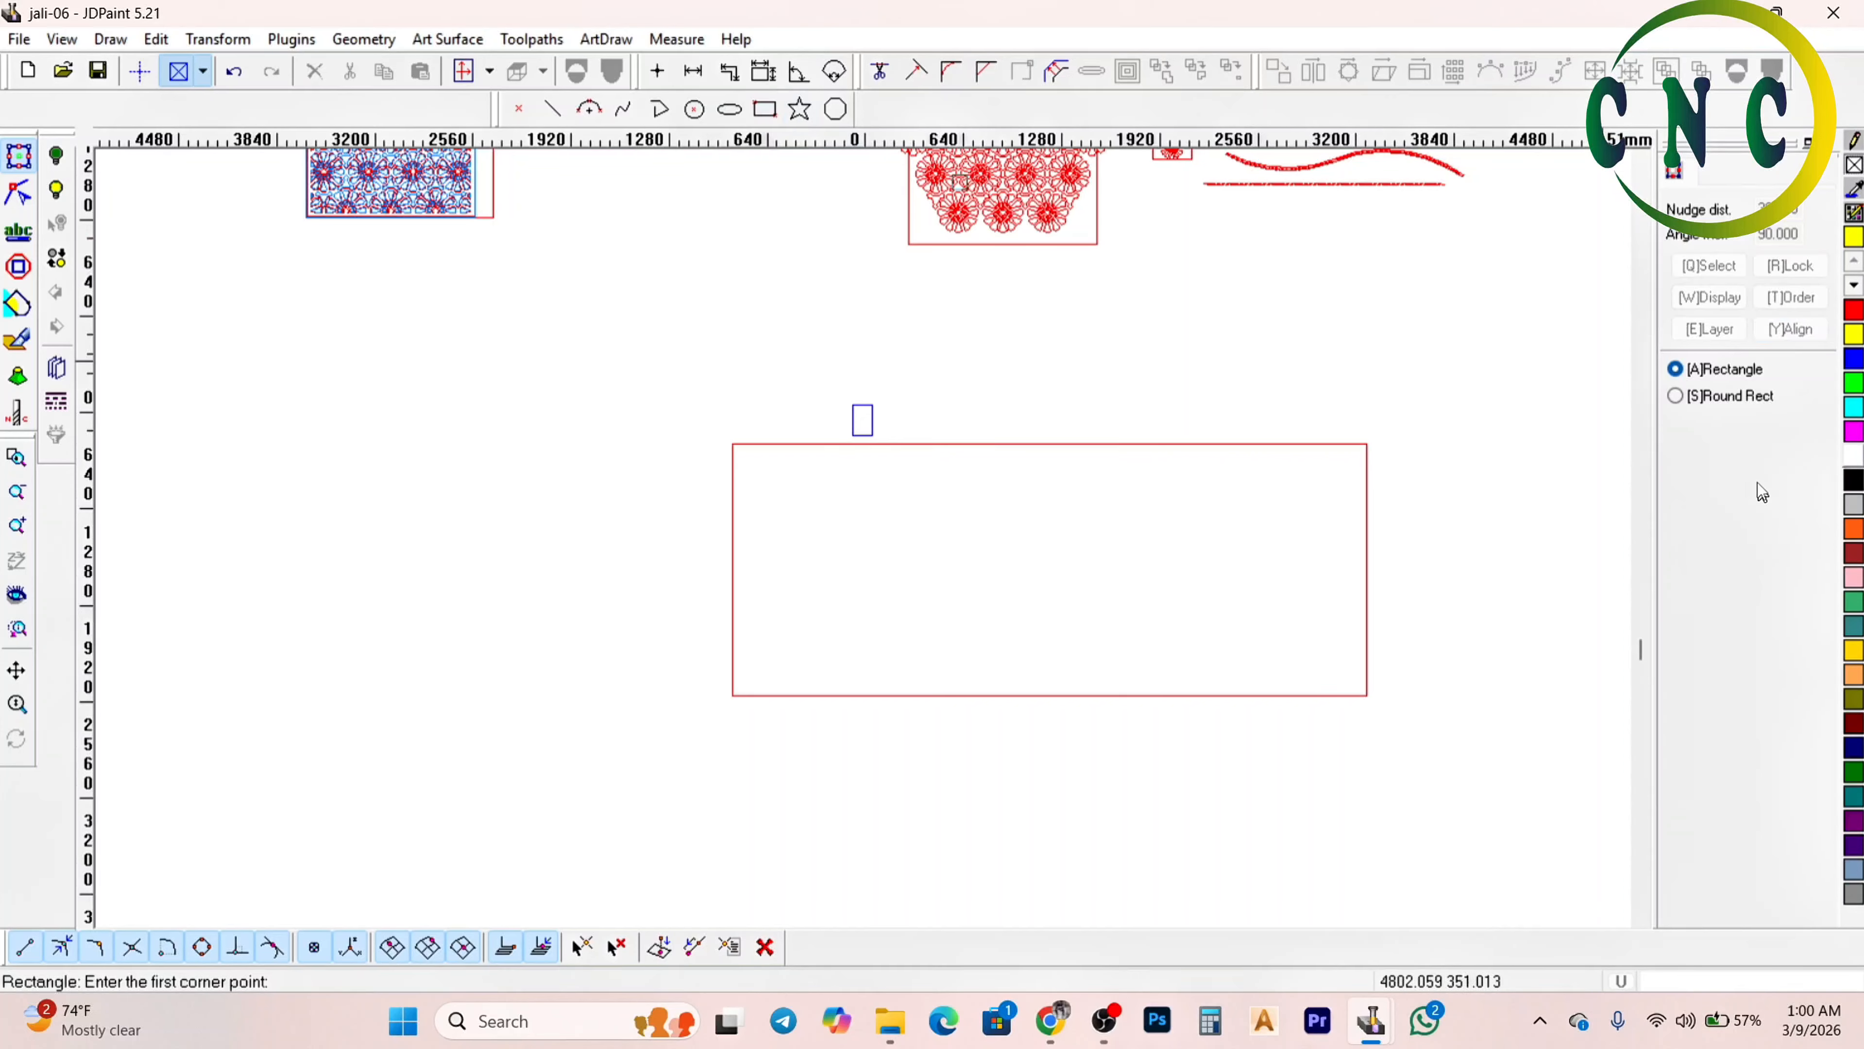
{"action": "left_click", "coordinate": [1674, 398]}
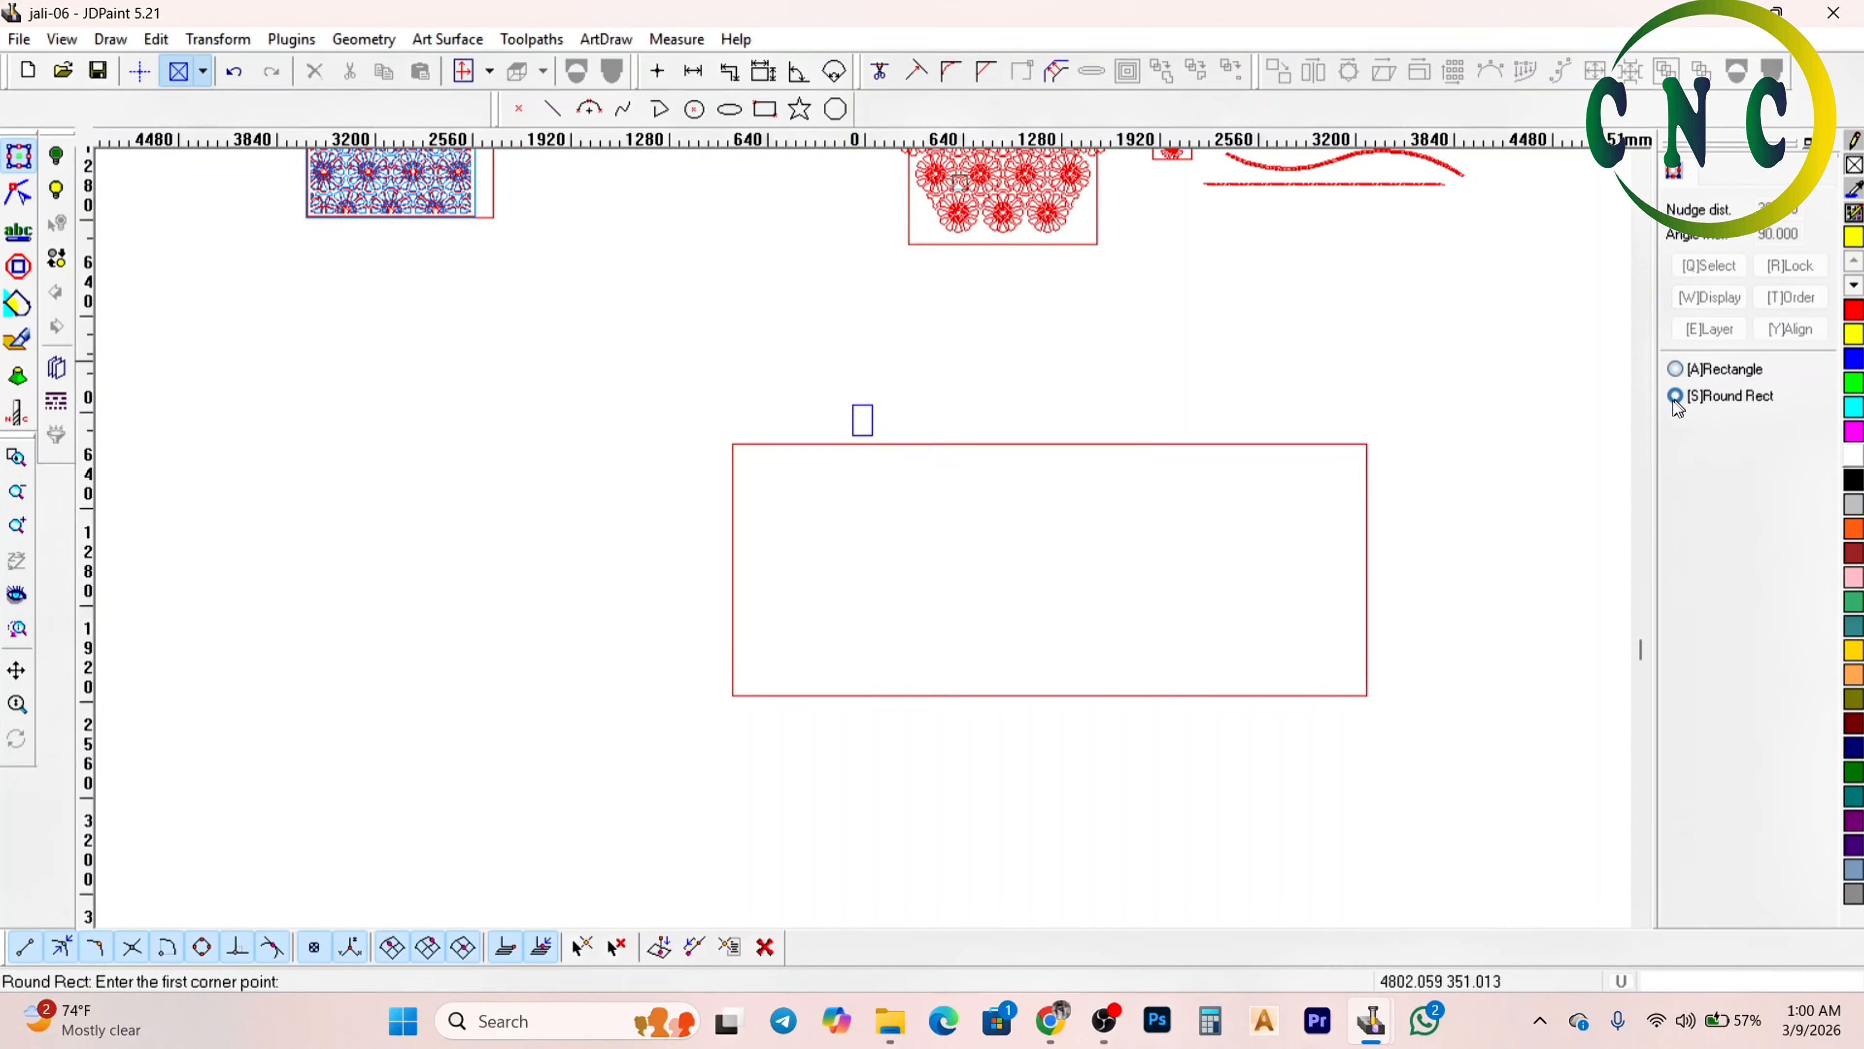
{"action": "left_click", "coordinate": [732, 444]}
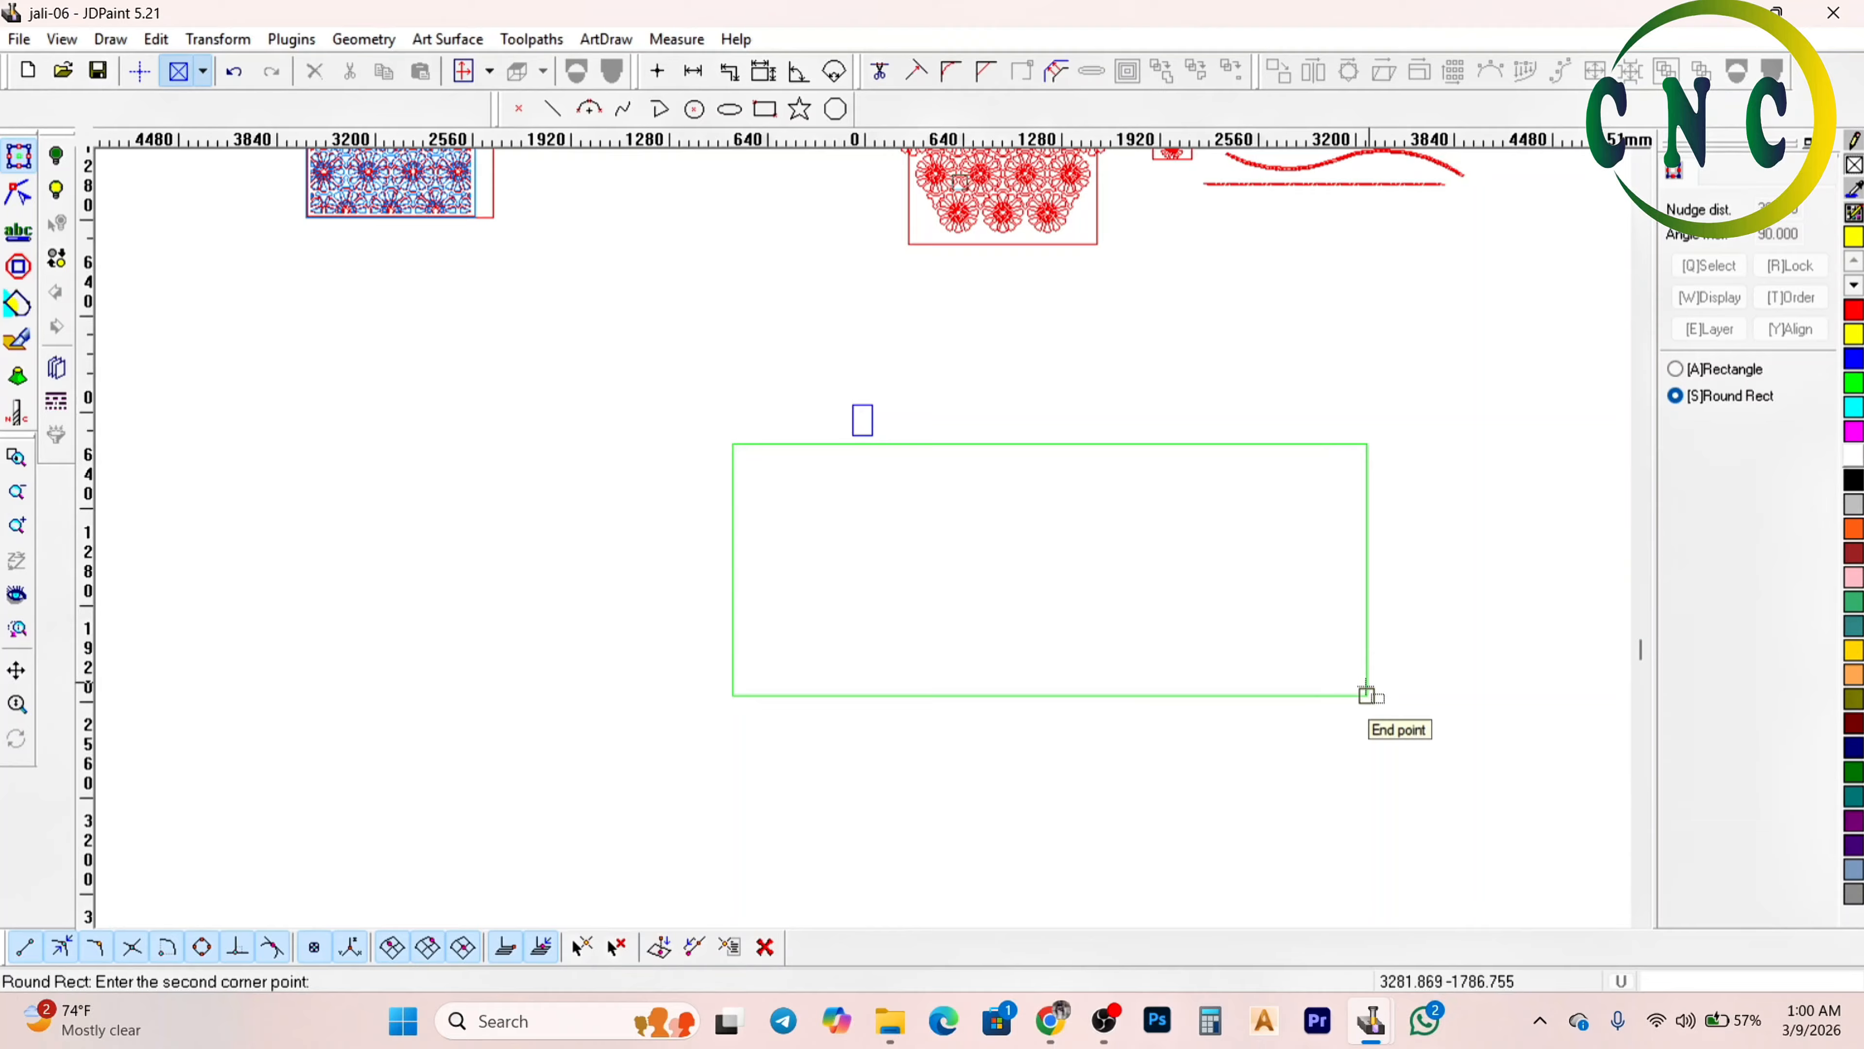
{"action": "left_click", "coordinate": [1365, 695]}
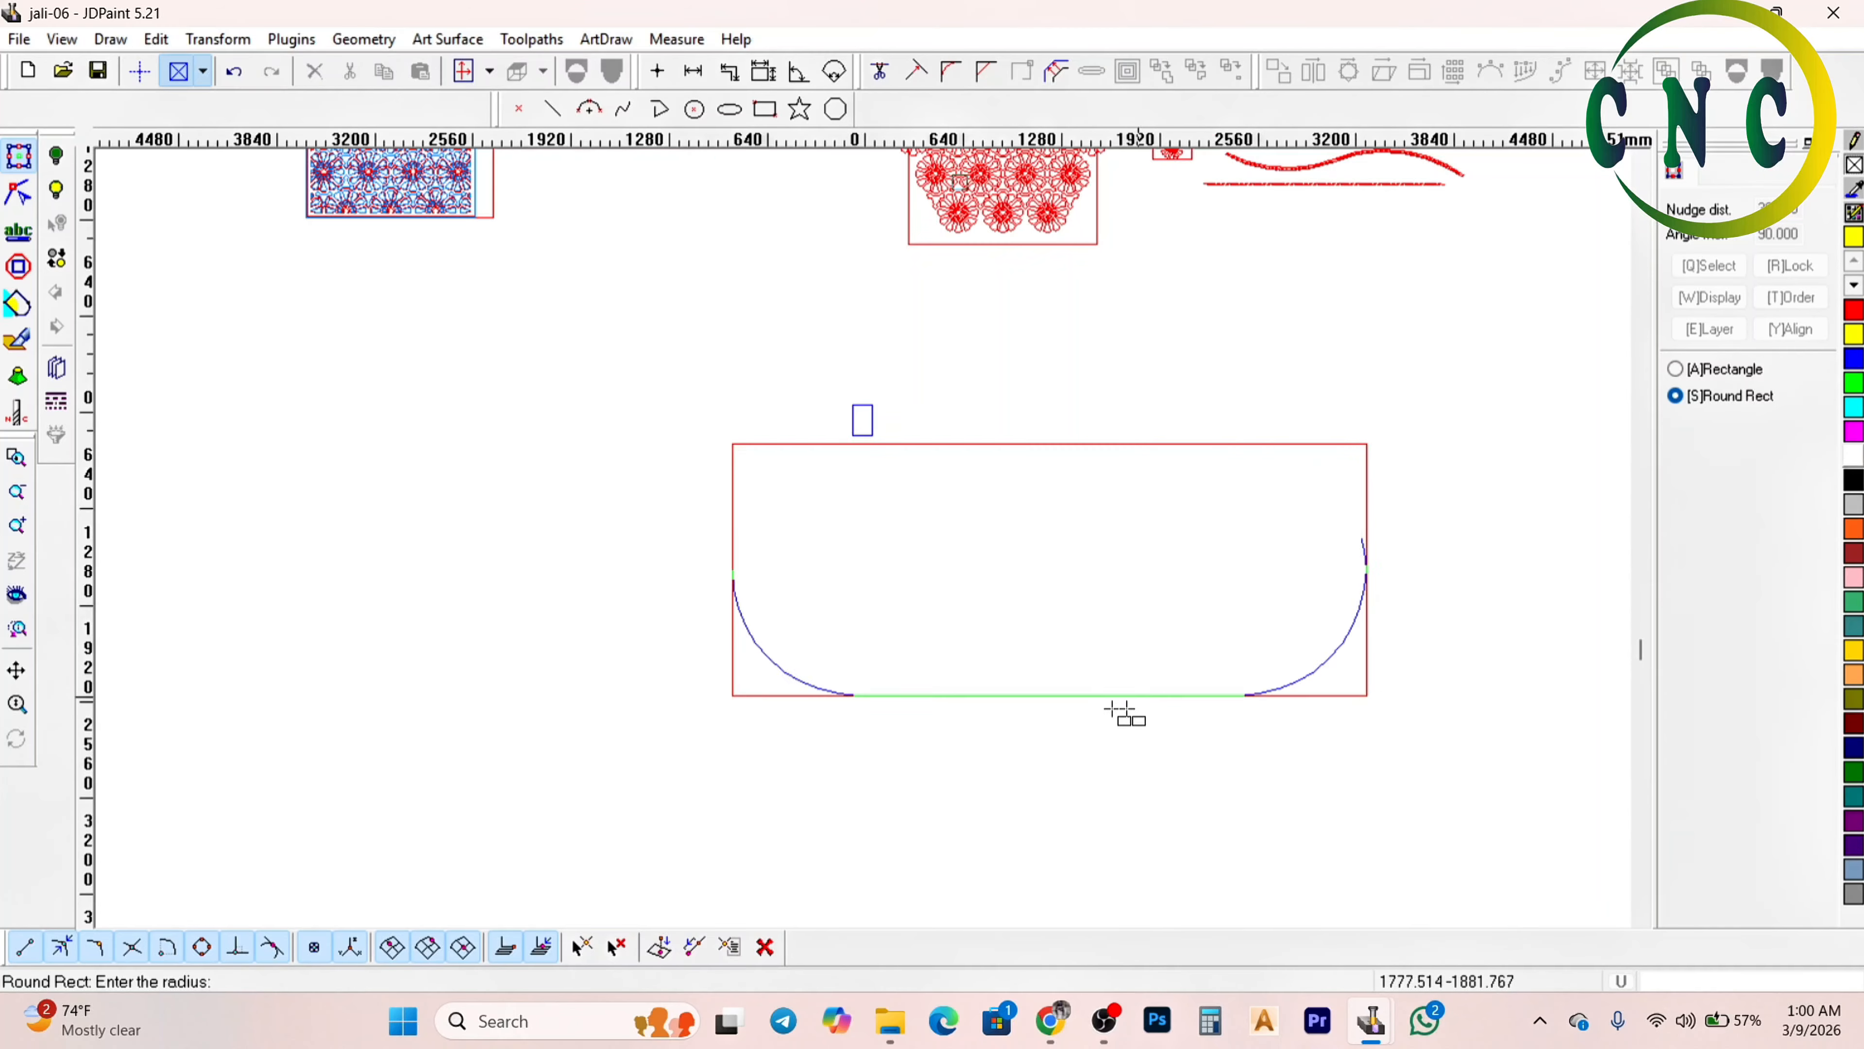
{"action": "left_click", "coordinate": [1077, 697]}
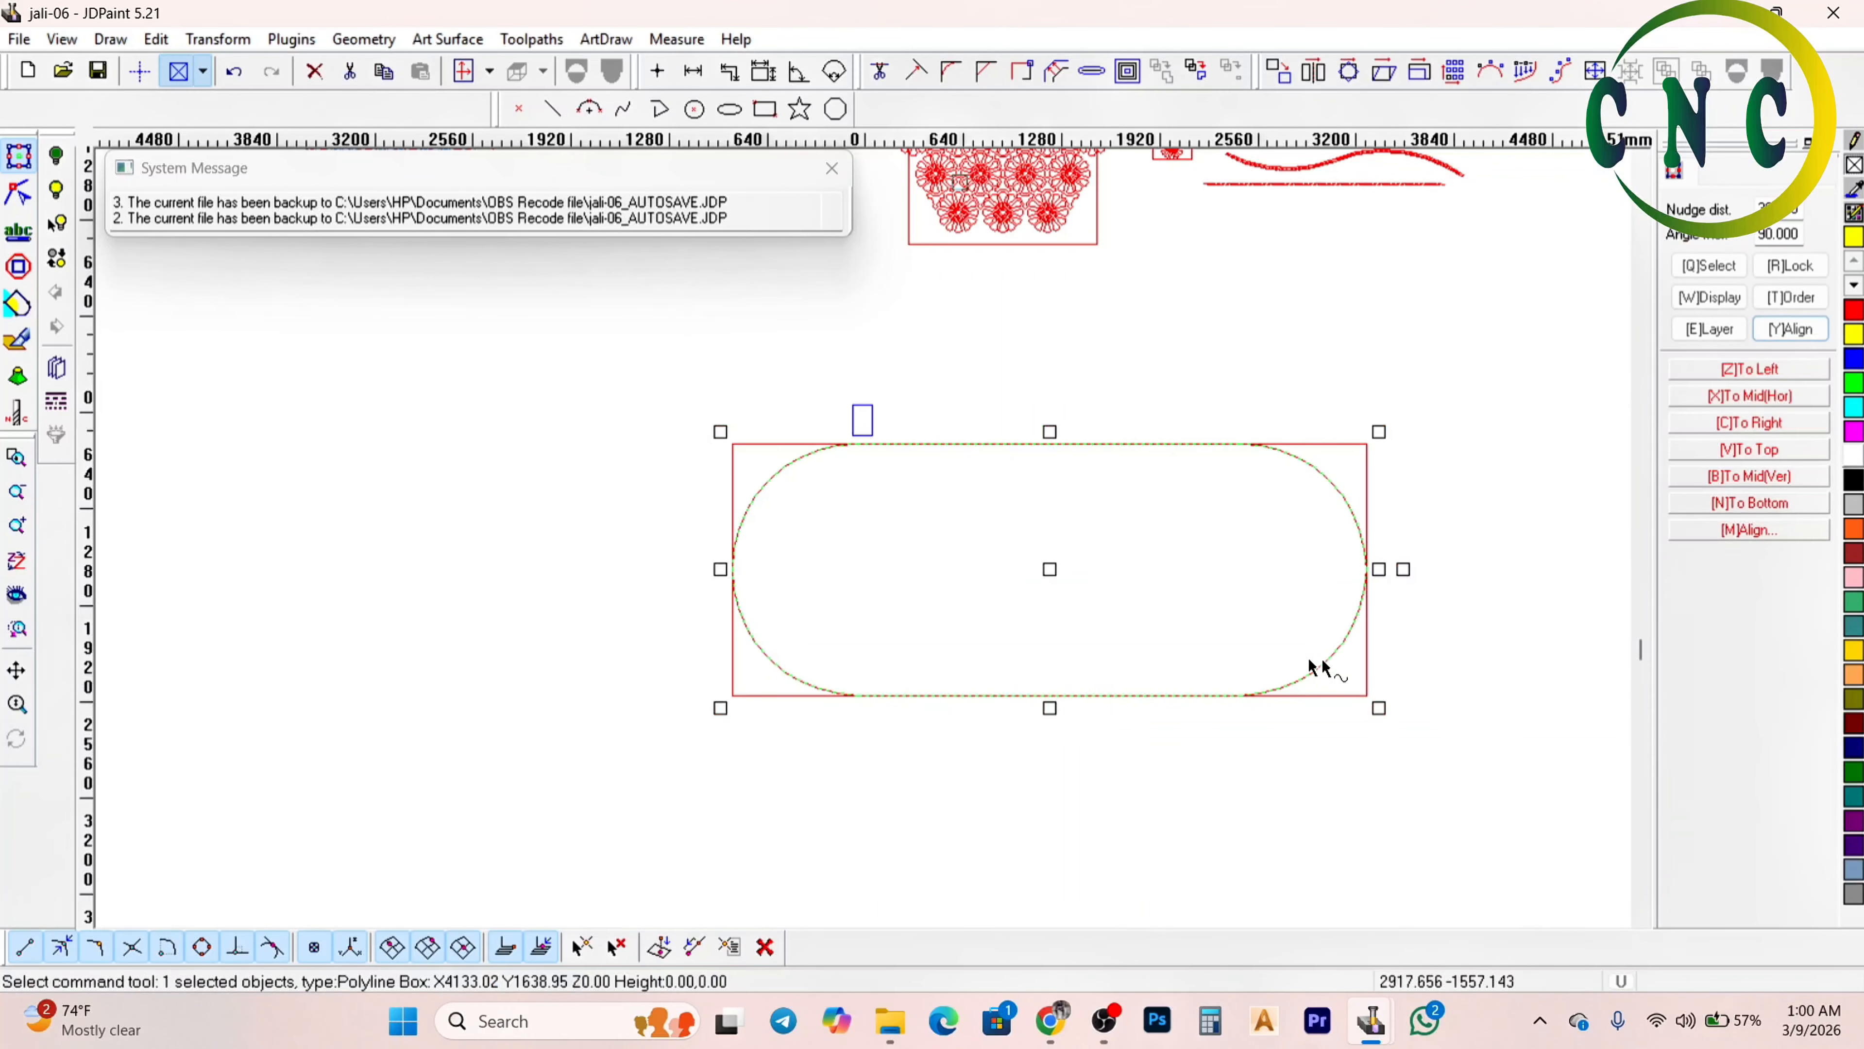
{"action": "left_click", "coordinate": [1326, 679]}
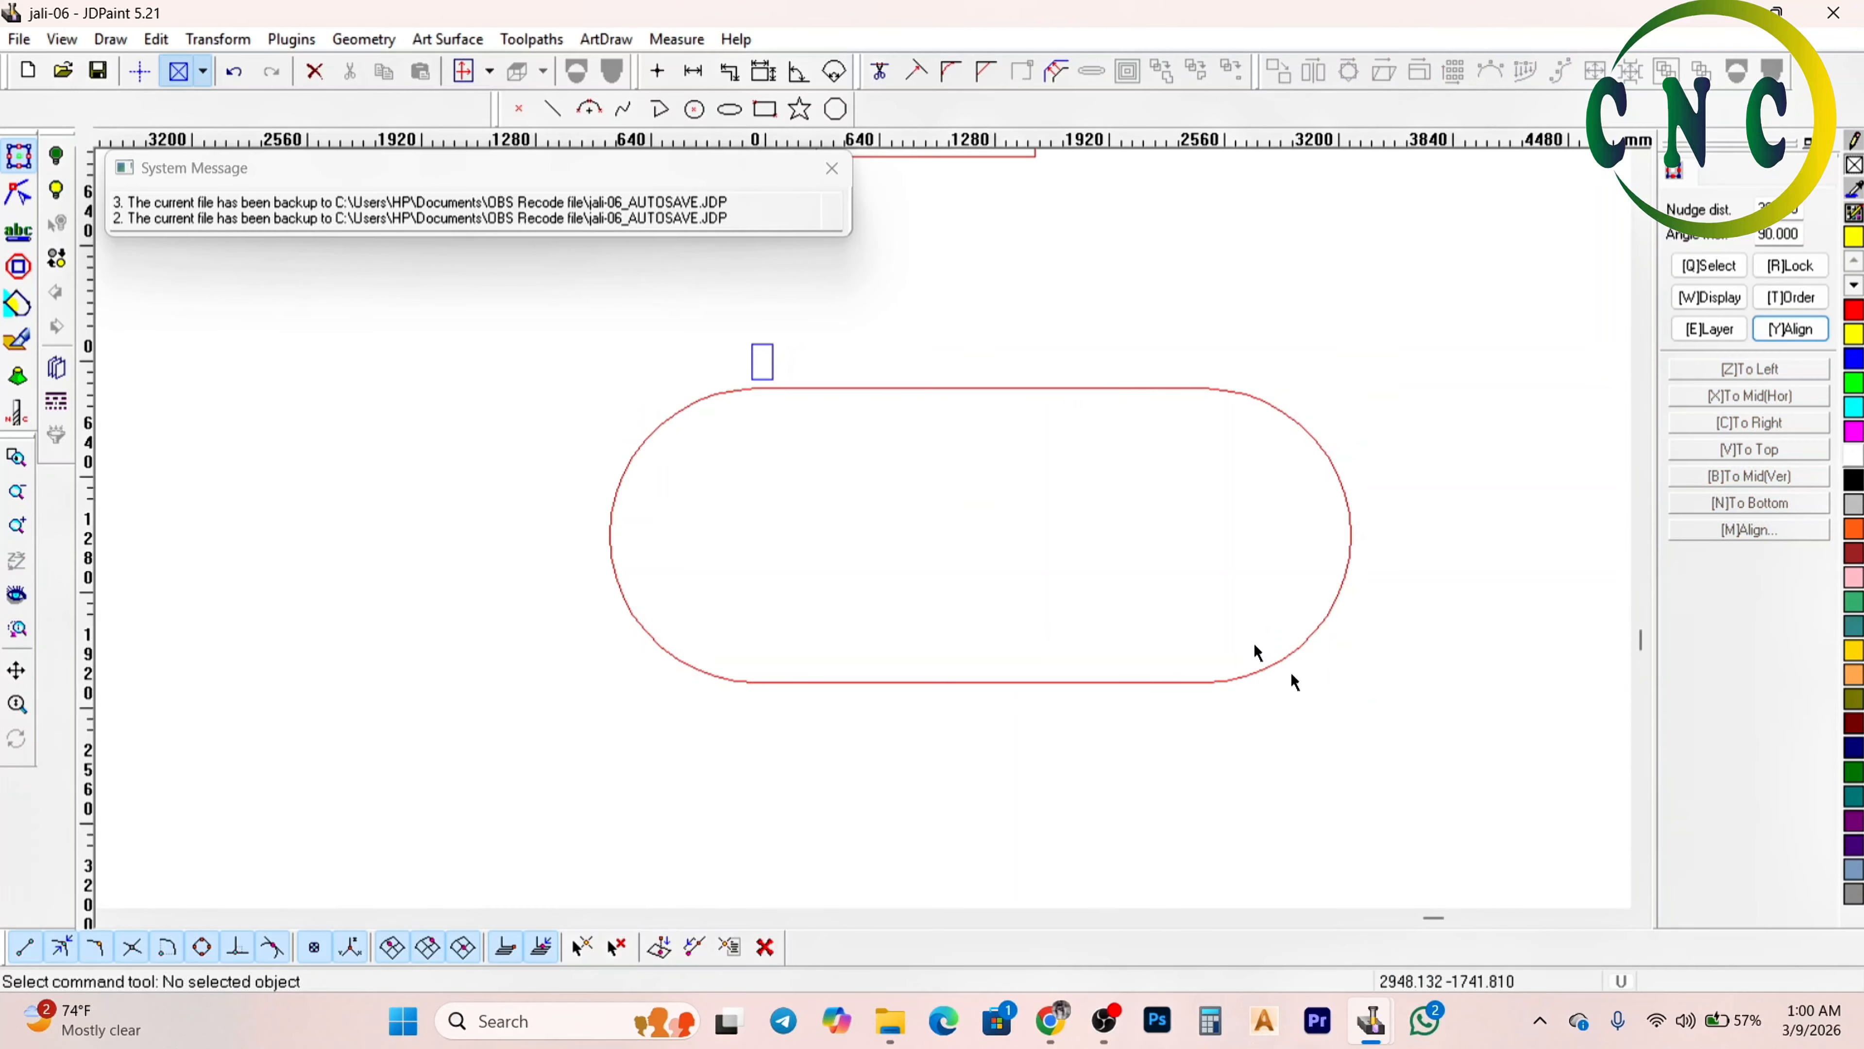
Offset the rounded rectangle inward by 15 in one step with sharp corners, keeping the original curve
{"action": "left_click", "coordinate": [1057, 75]}
{"action": "left_click_drag", "start_coordinate": [890, 464], "coordinate": [803, 456]}
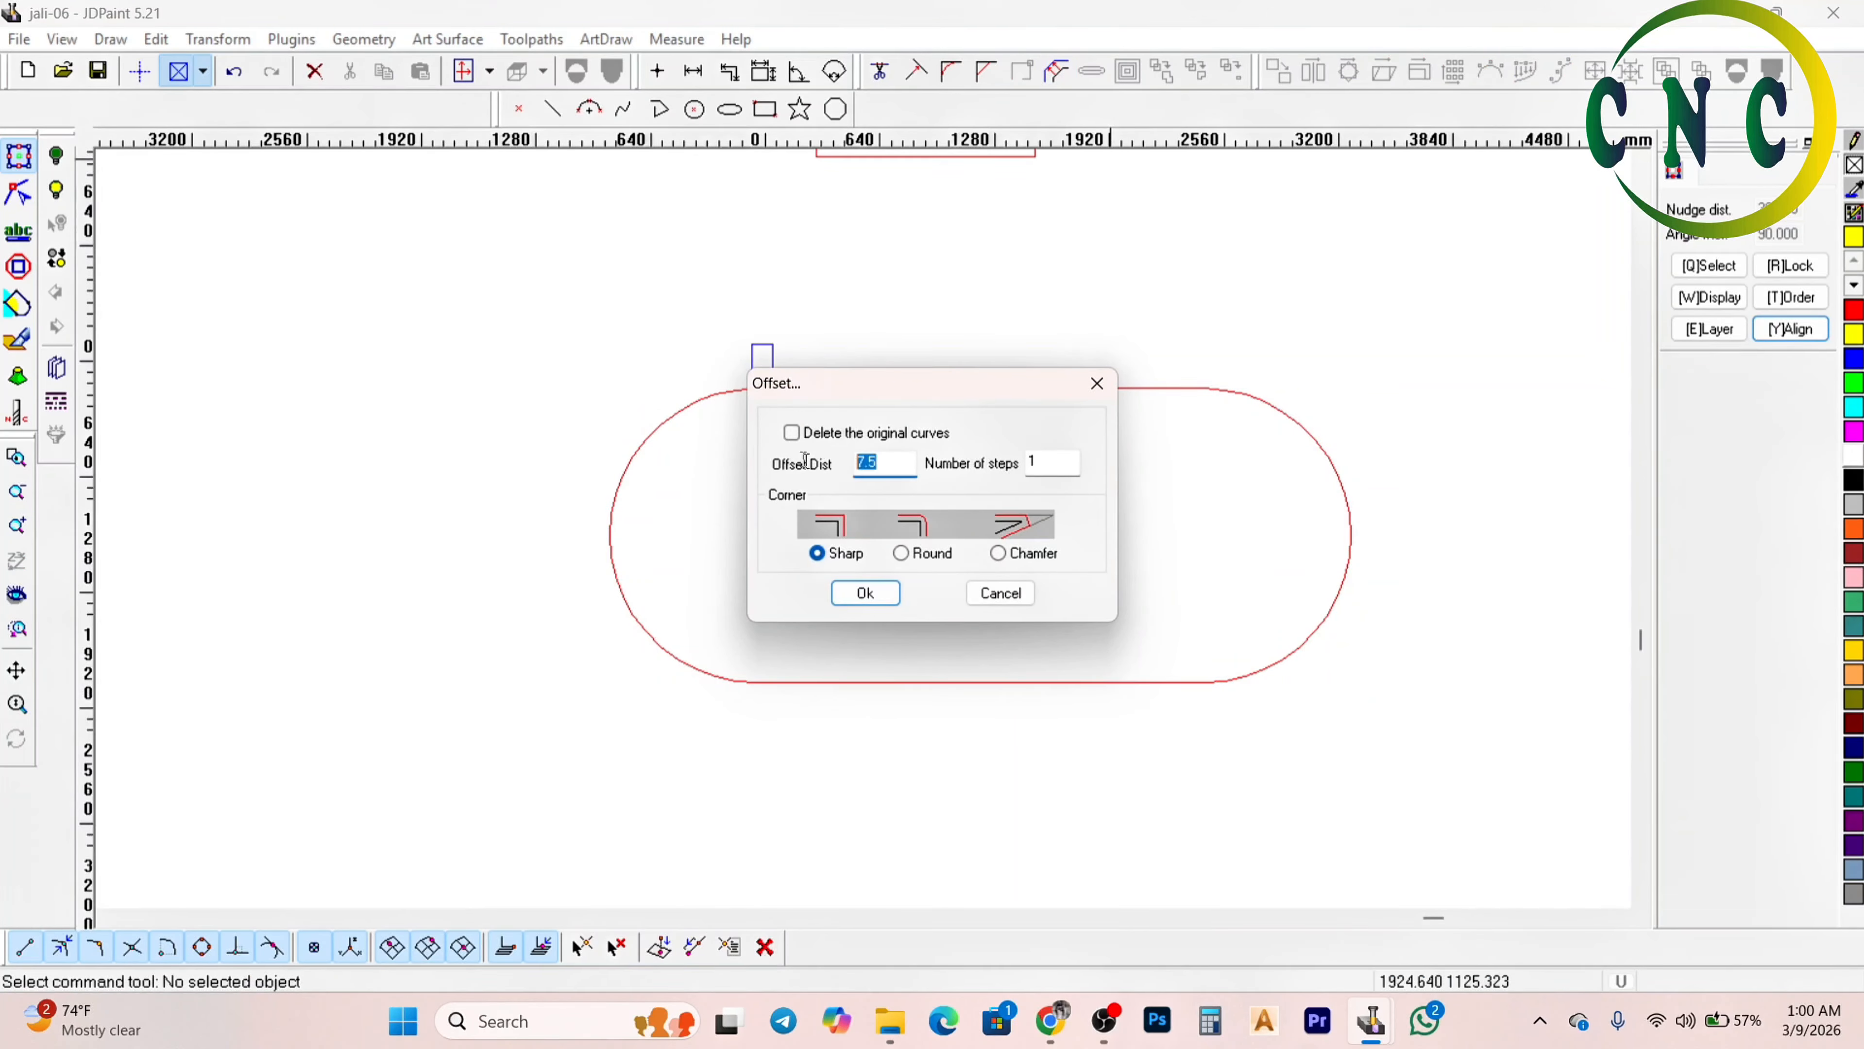
{"action": "type", "text": "15"}
{"action": "key", "text": "Return"}
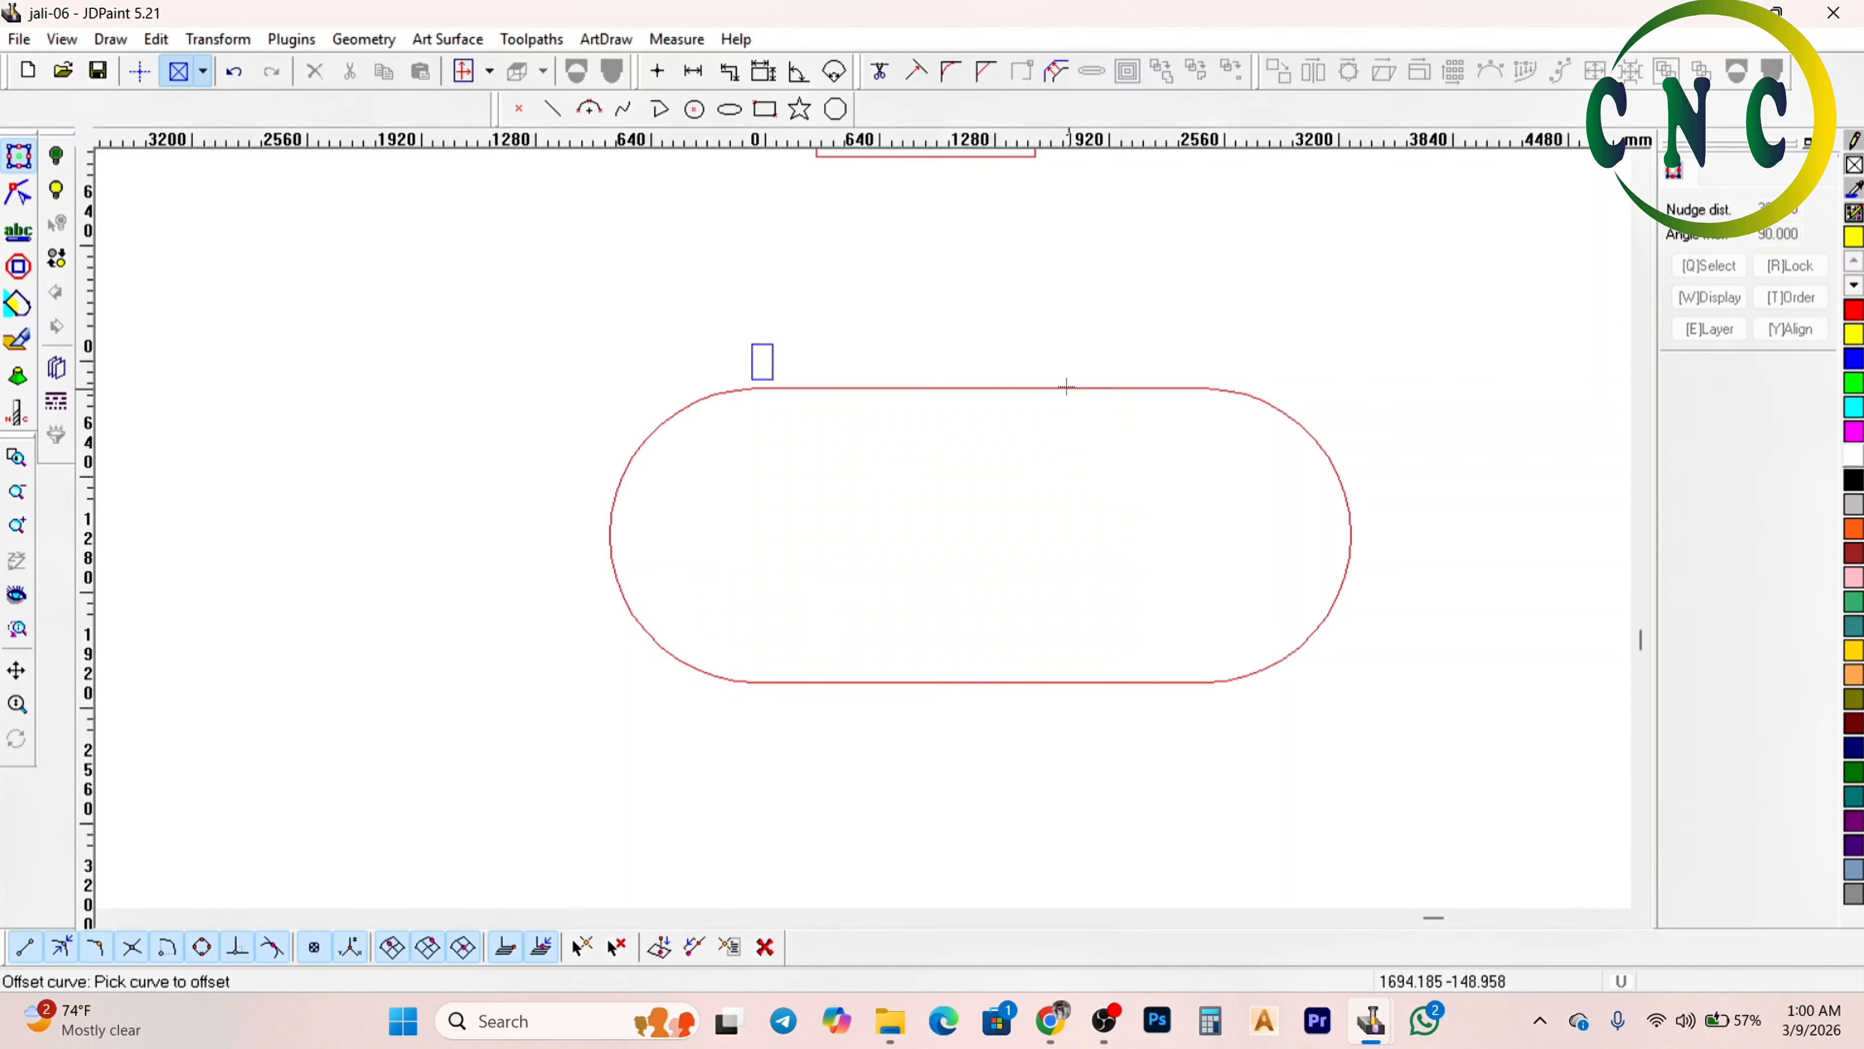
{"action": "left_click", "coordinate": [1065, 388]}
{"action": "left_click", "coordinate": [1058, 444]}
{"action": "right_click", "coordinate": [1038, 428]}
{"action": "scroll", "coordinate": [1040, 422], "scroll_direction": "up", "scroll_amount": 5}
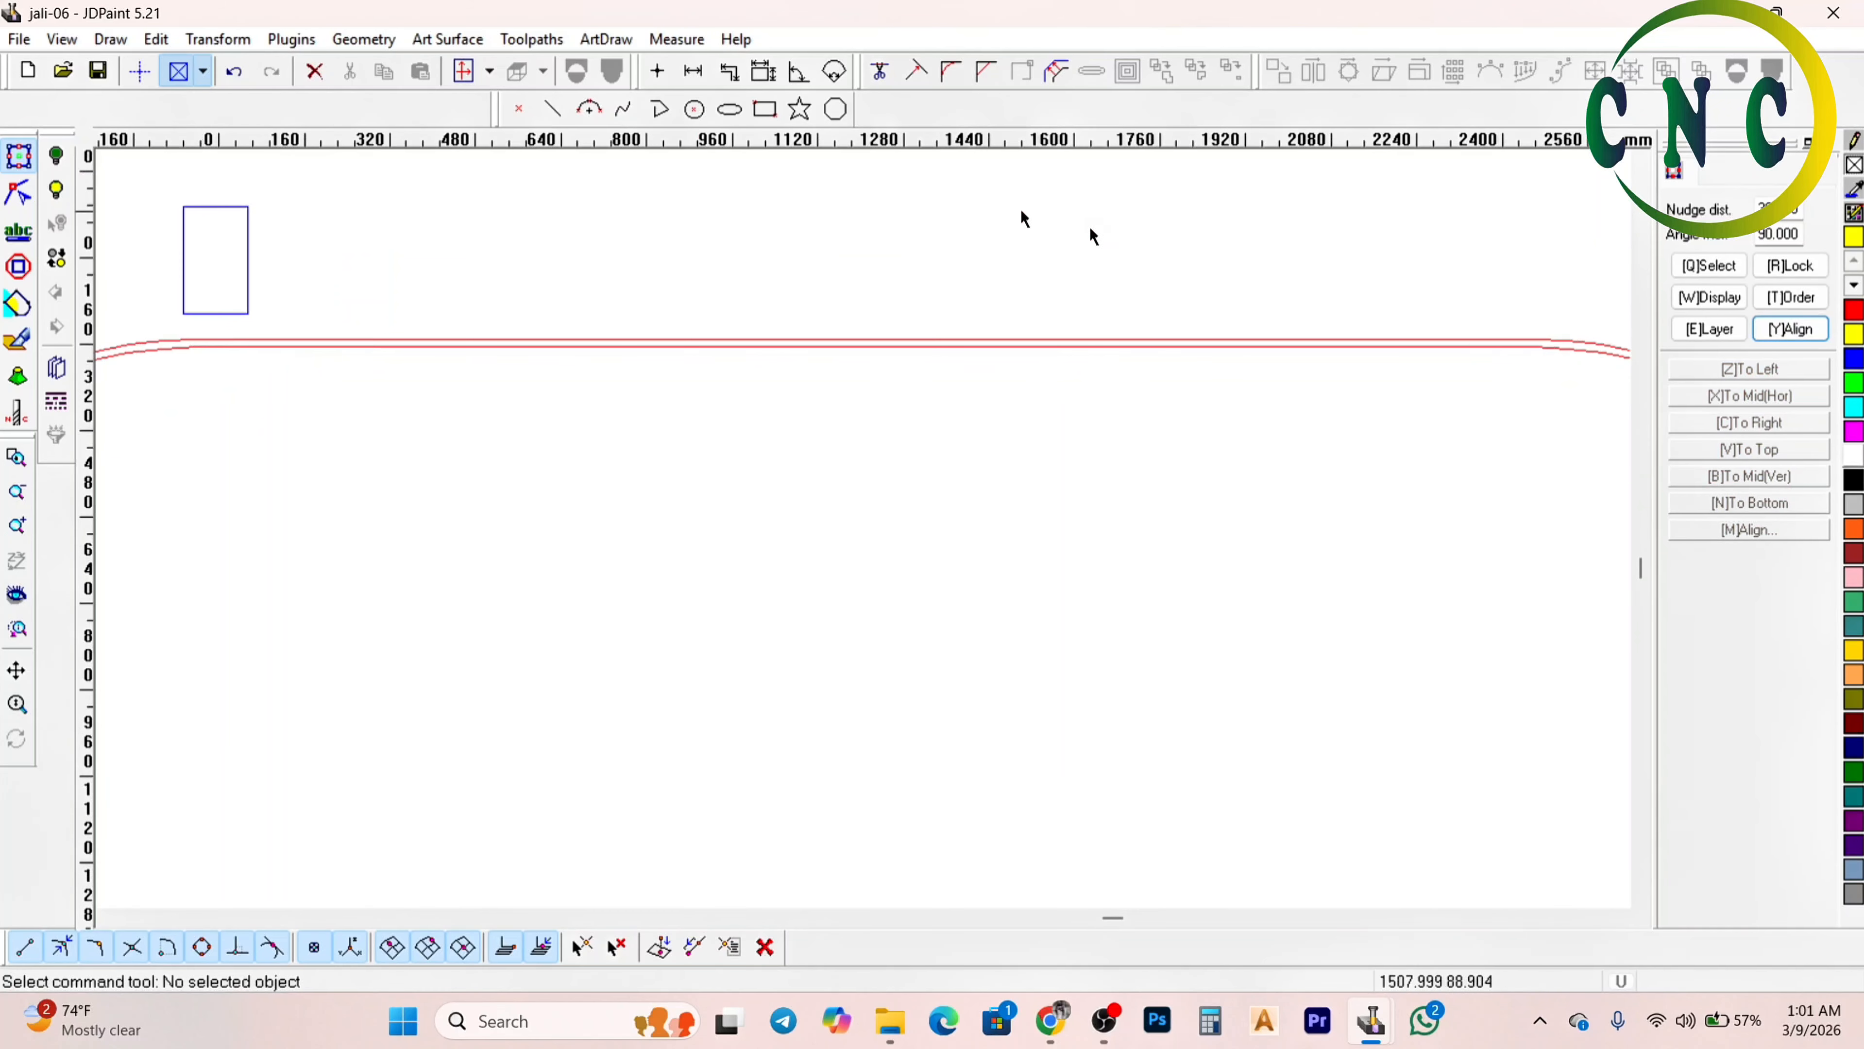
{"action": "scroll", "coordinate": [1057, 341], "scroll_direction": "down", "scroll_amount": 3}
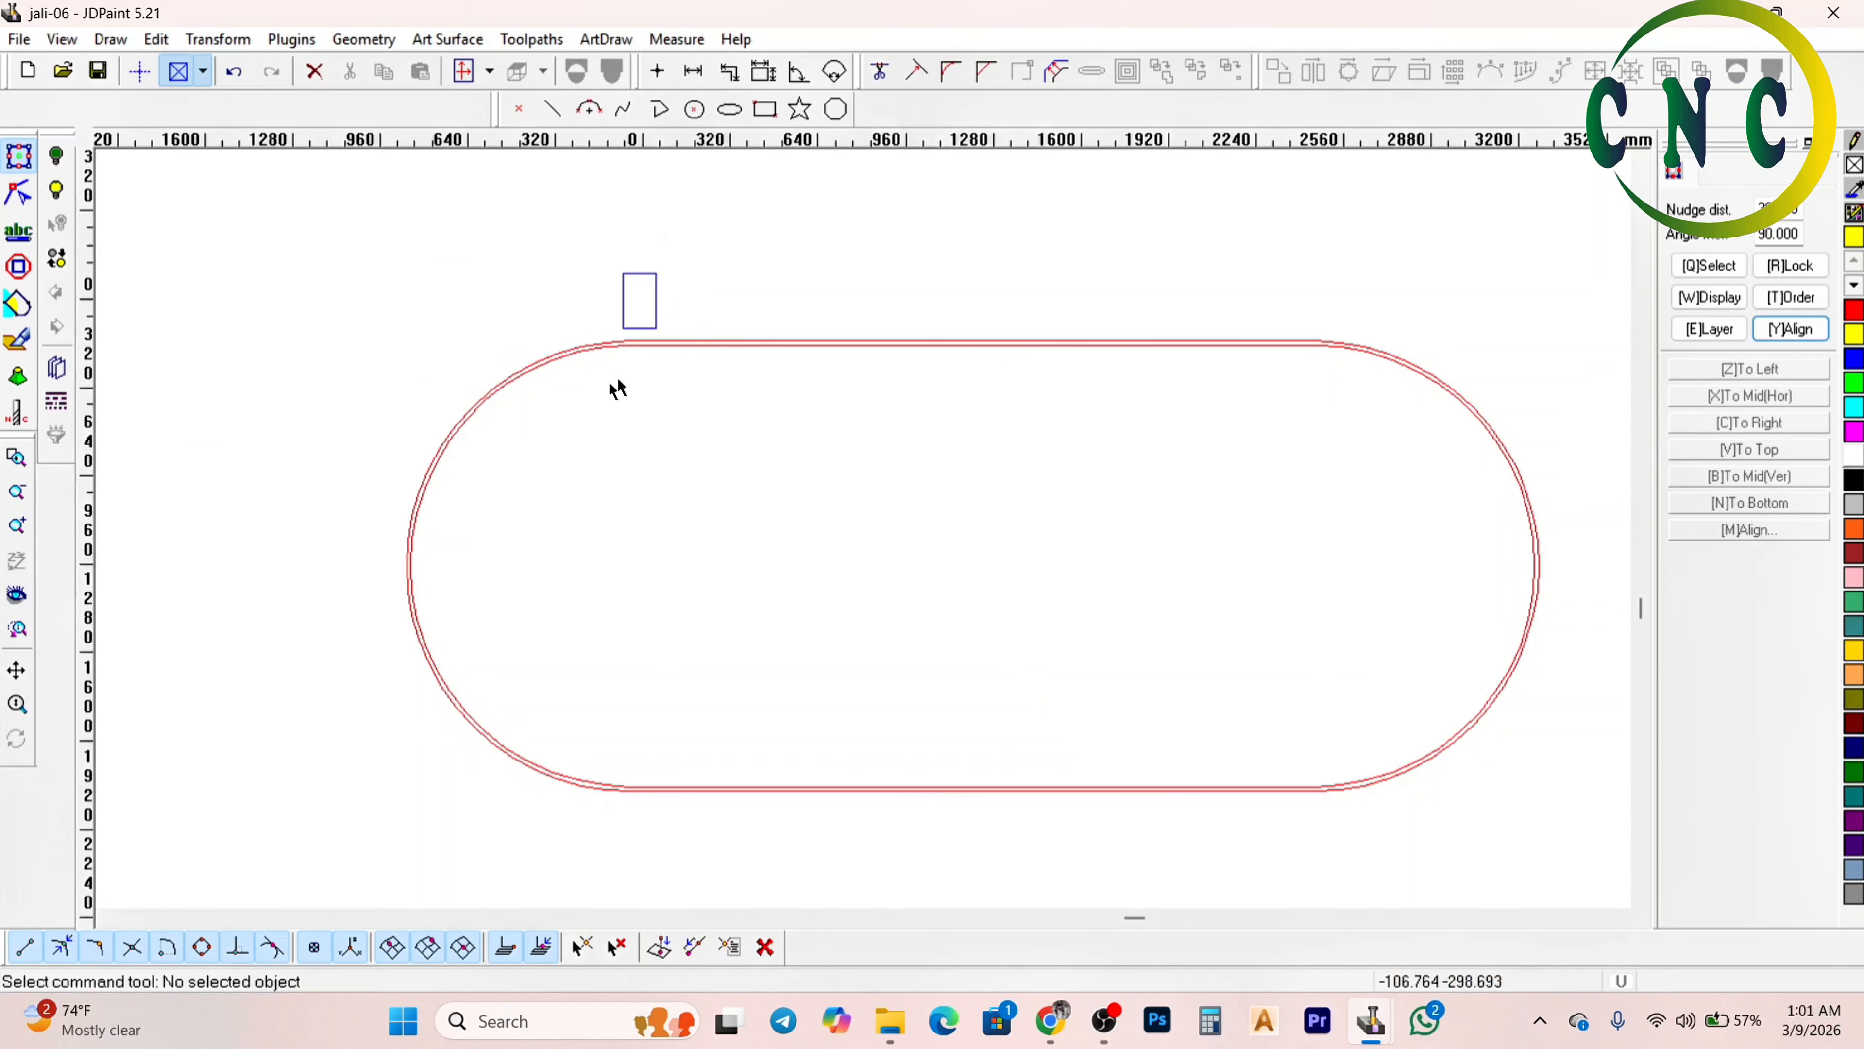
{"action": "left_click_drag", "start_coordinate": [909, 267], "coordinate": [773, 437]}
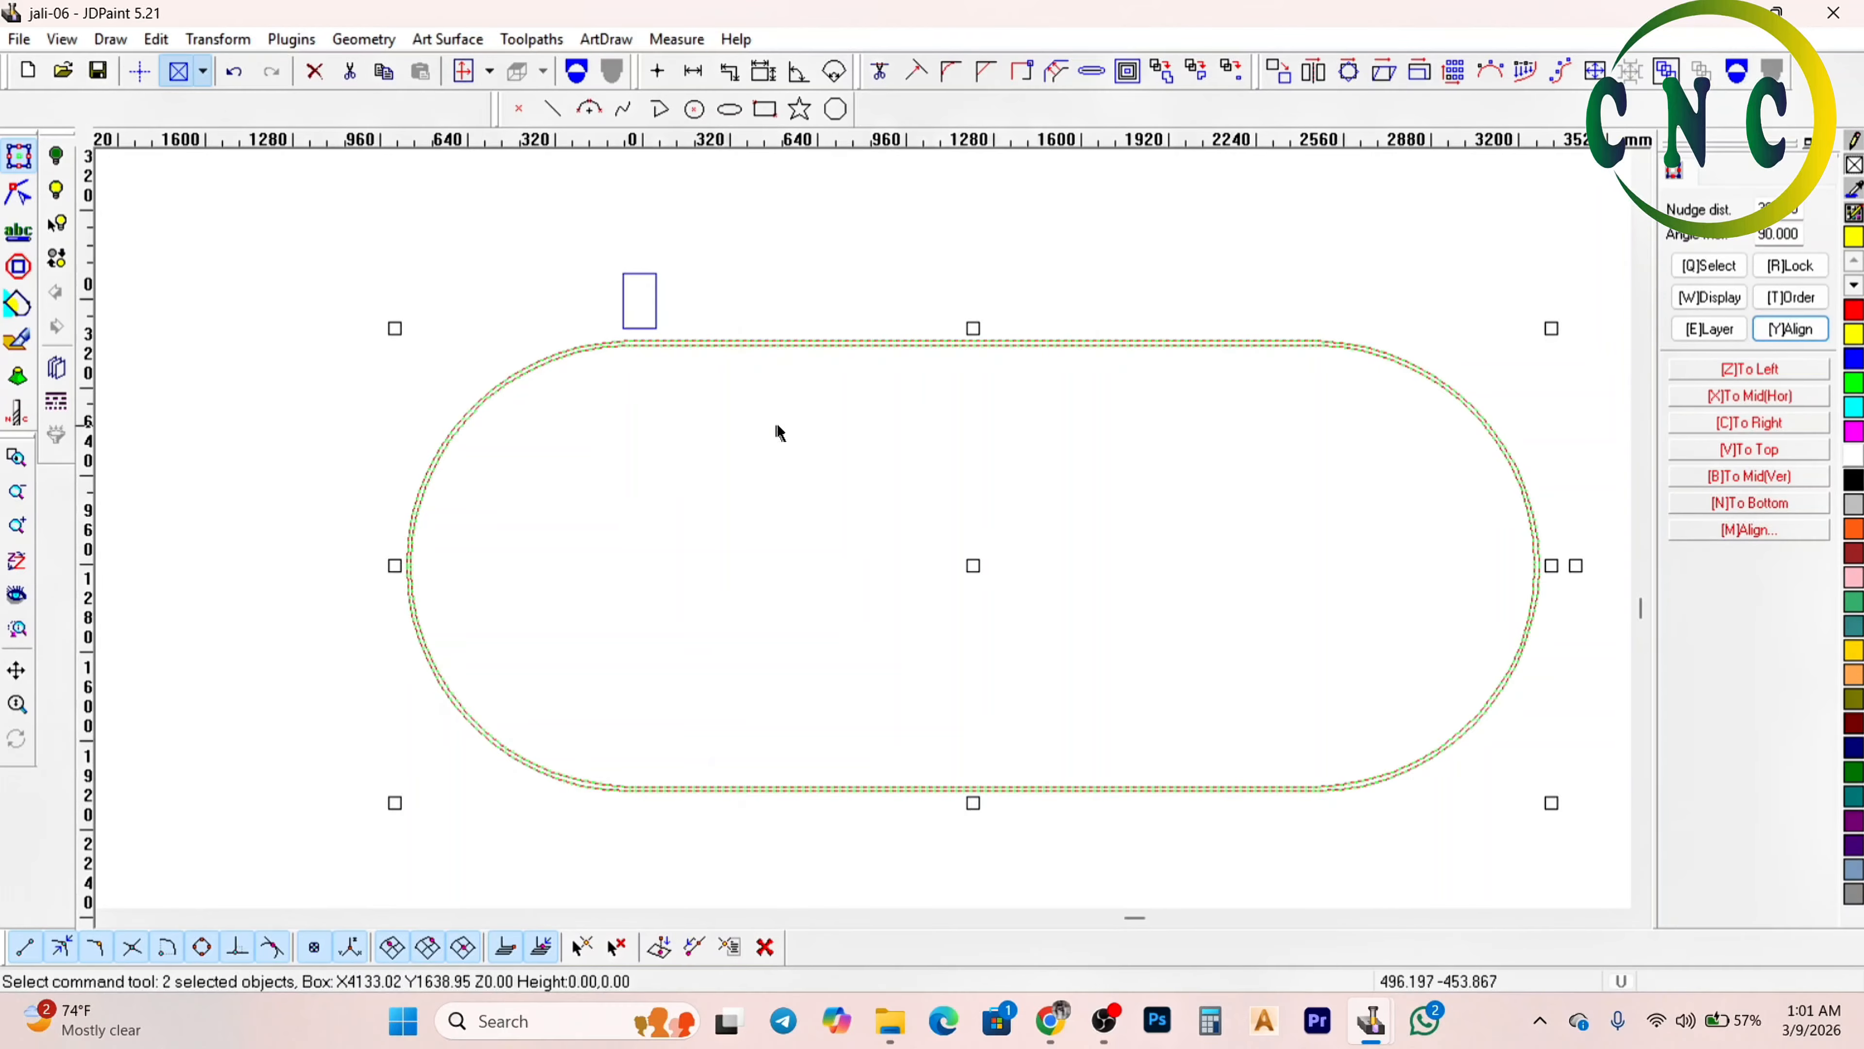
{"action": "scroll", "coordinate": [773, 426], "scroll_direction": "down", "scroll_amount": 2}
{"action": "left_click", "coordinate": [899, 404]}
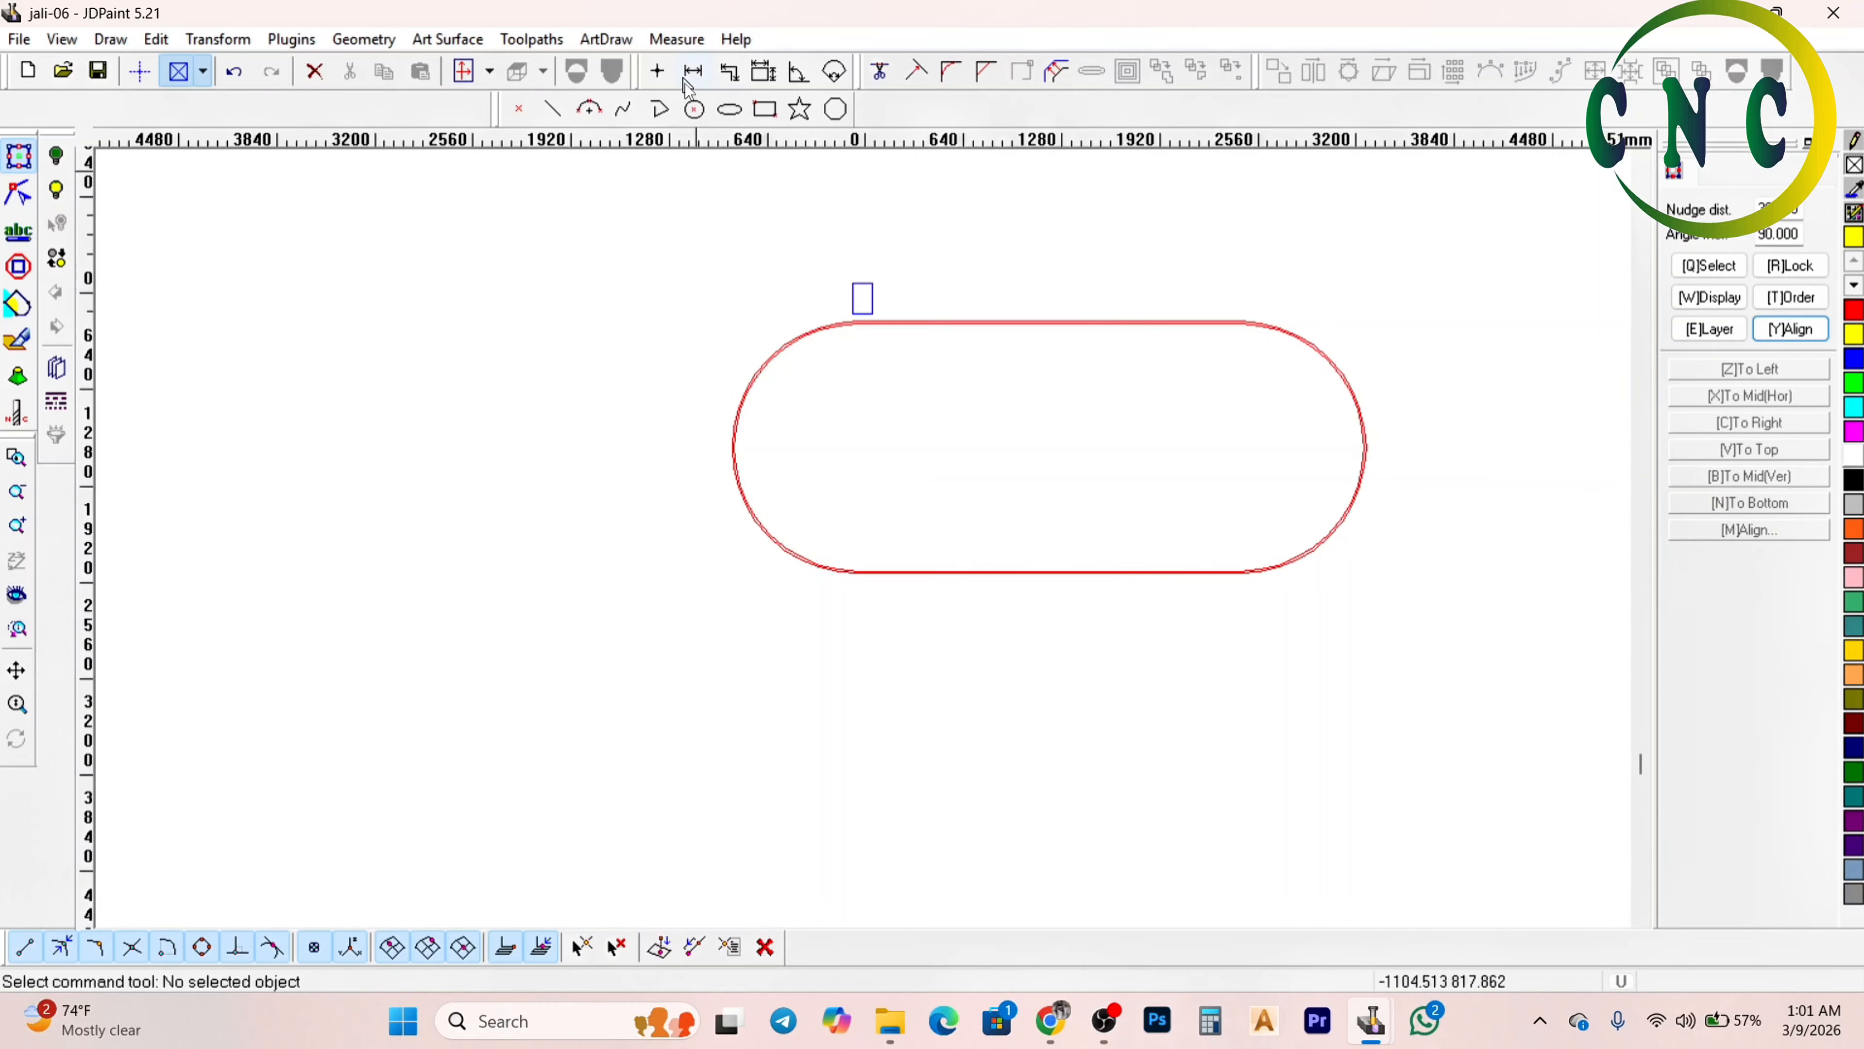
{"action": "left_click", "coordinate": [694, 109]}
{"action": "right_click", "coordinate": [1092, 462]}
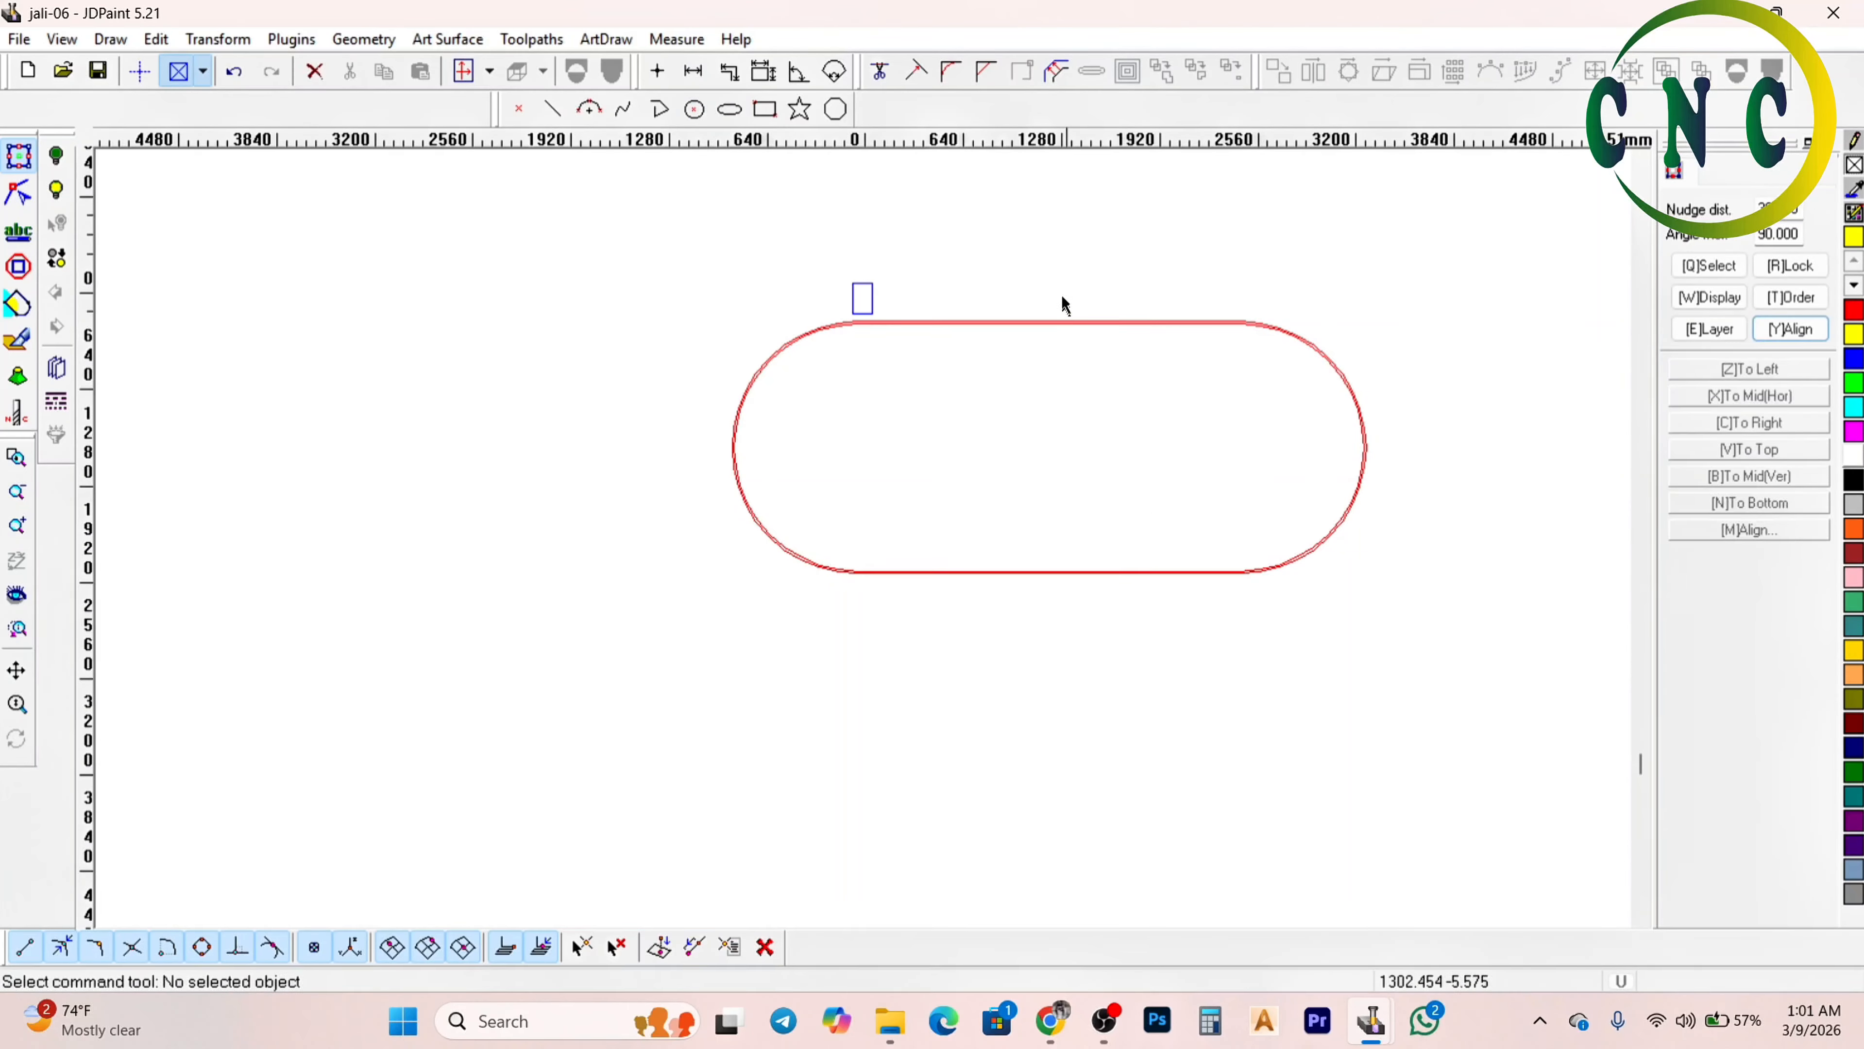
Move both rounded outlines together slightly to the left, and leave them unselected
{"action": "left_click_drag", "start_coordinate": [1062, 295], "coordinate": [1027, 355]}
{"action": "left_click_drag", "start_coordinate": [1051, 455], "coordinate": [1018, 457]}
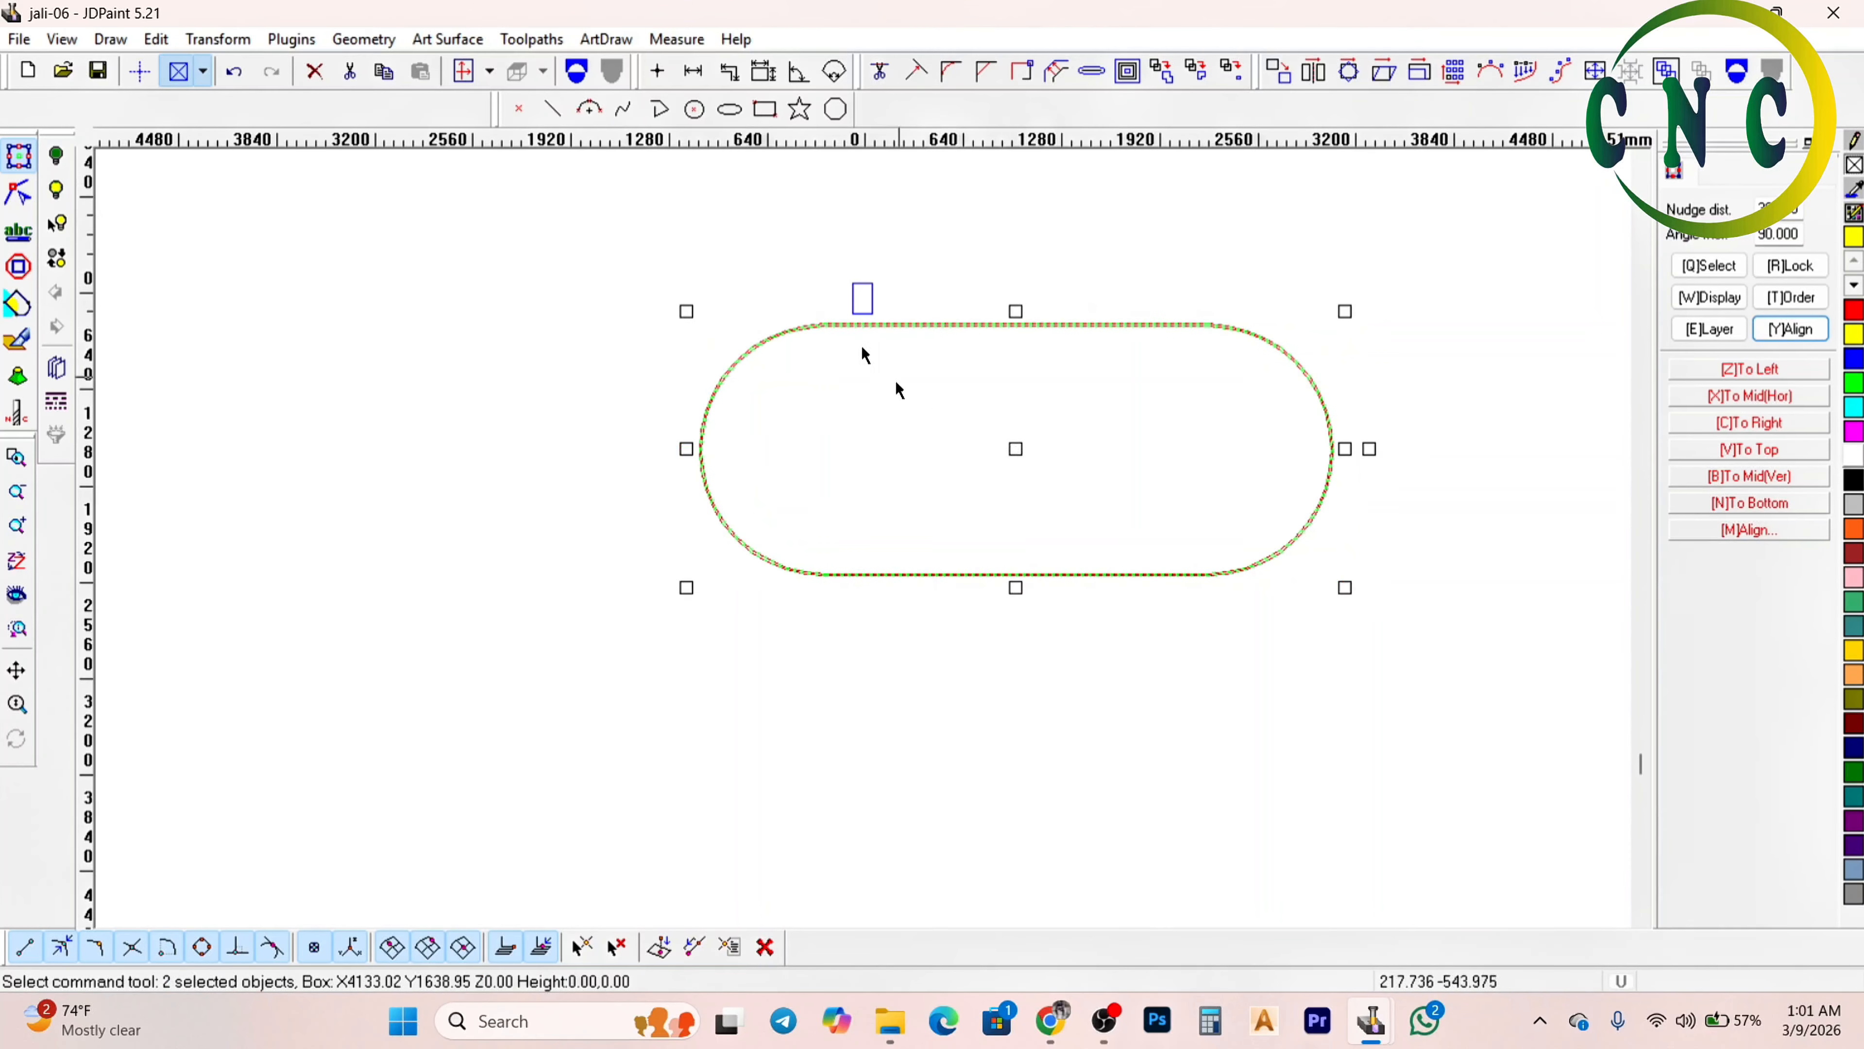
{"action": "left_click", "coordinate": [959, 382]}
{"action": "left_click_drag", "start_coordinate": [958, 296], "coordinate": [923, 371]}
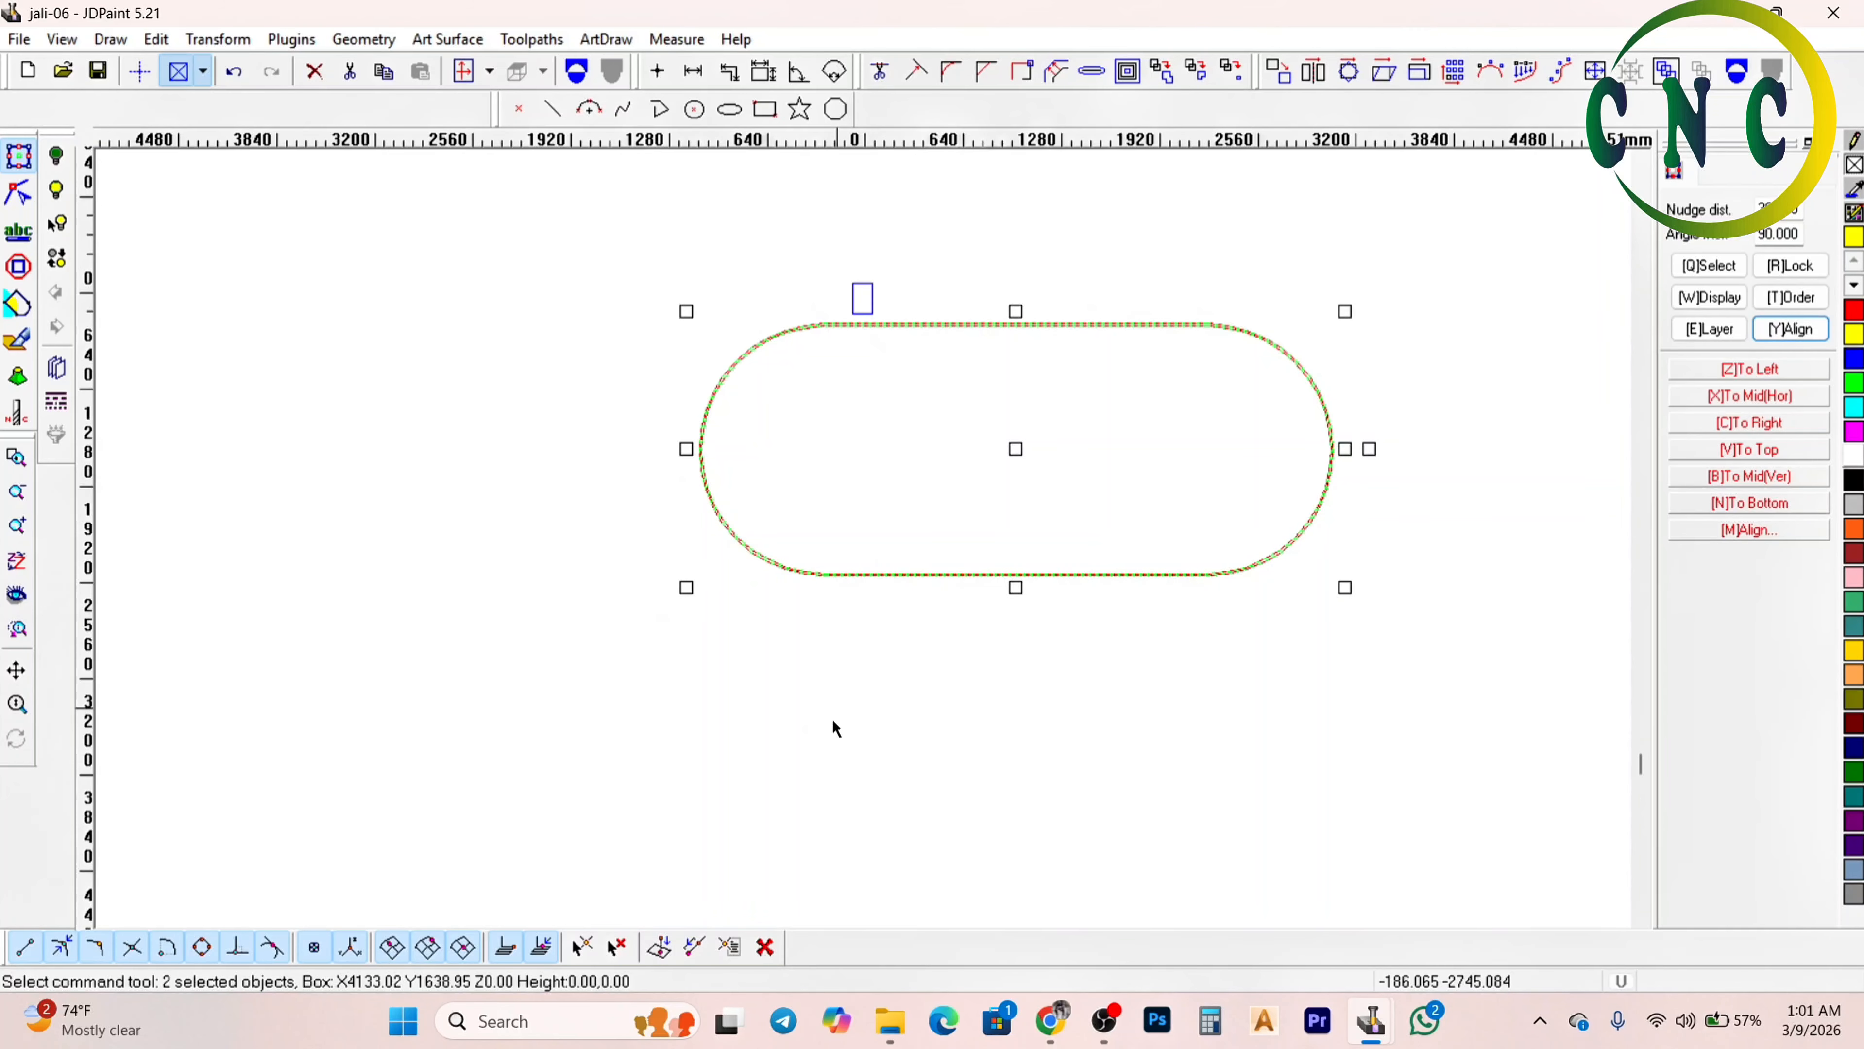
{"action": "scroll", "coordinate": [834, 796], "scroll_direction": "up", "scroll_amount": 1}
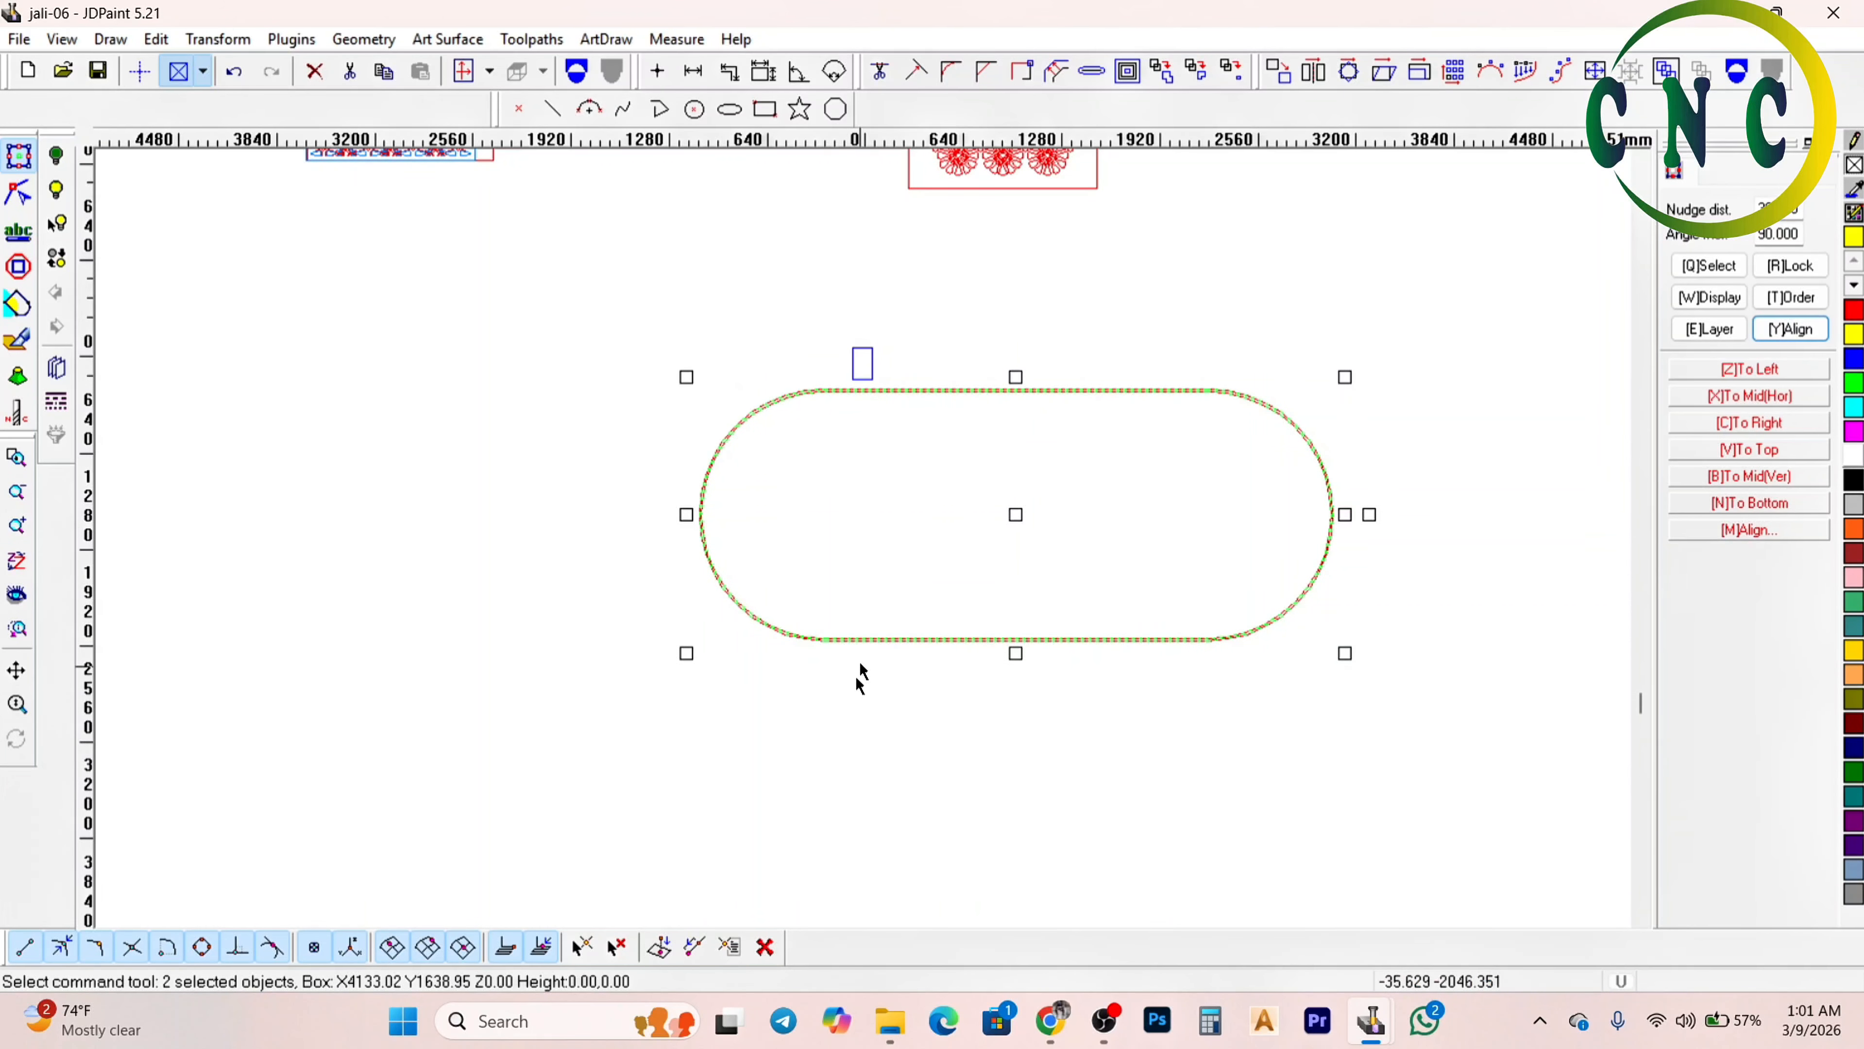
{"action": "left_click", "coordinate": [870, 551]}
{"action": "left_click", "coordinate": [923, 382]}
{"action": "key", "text": "Delete"}
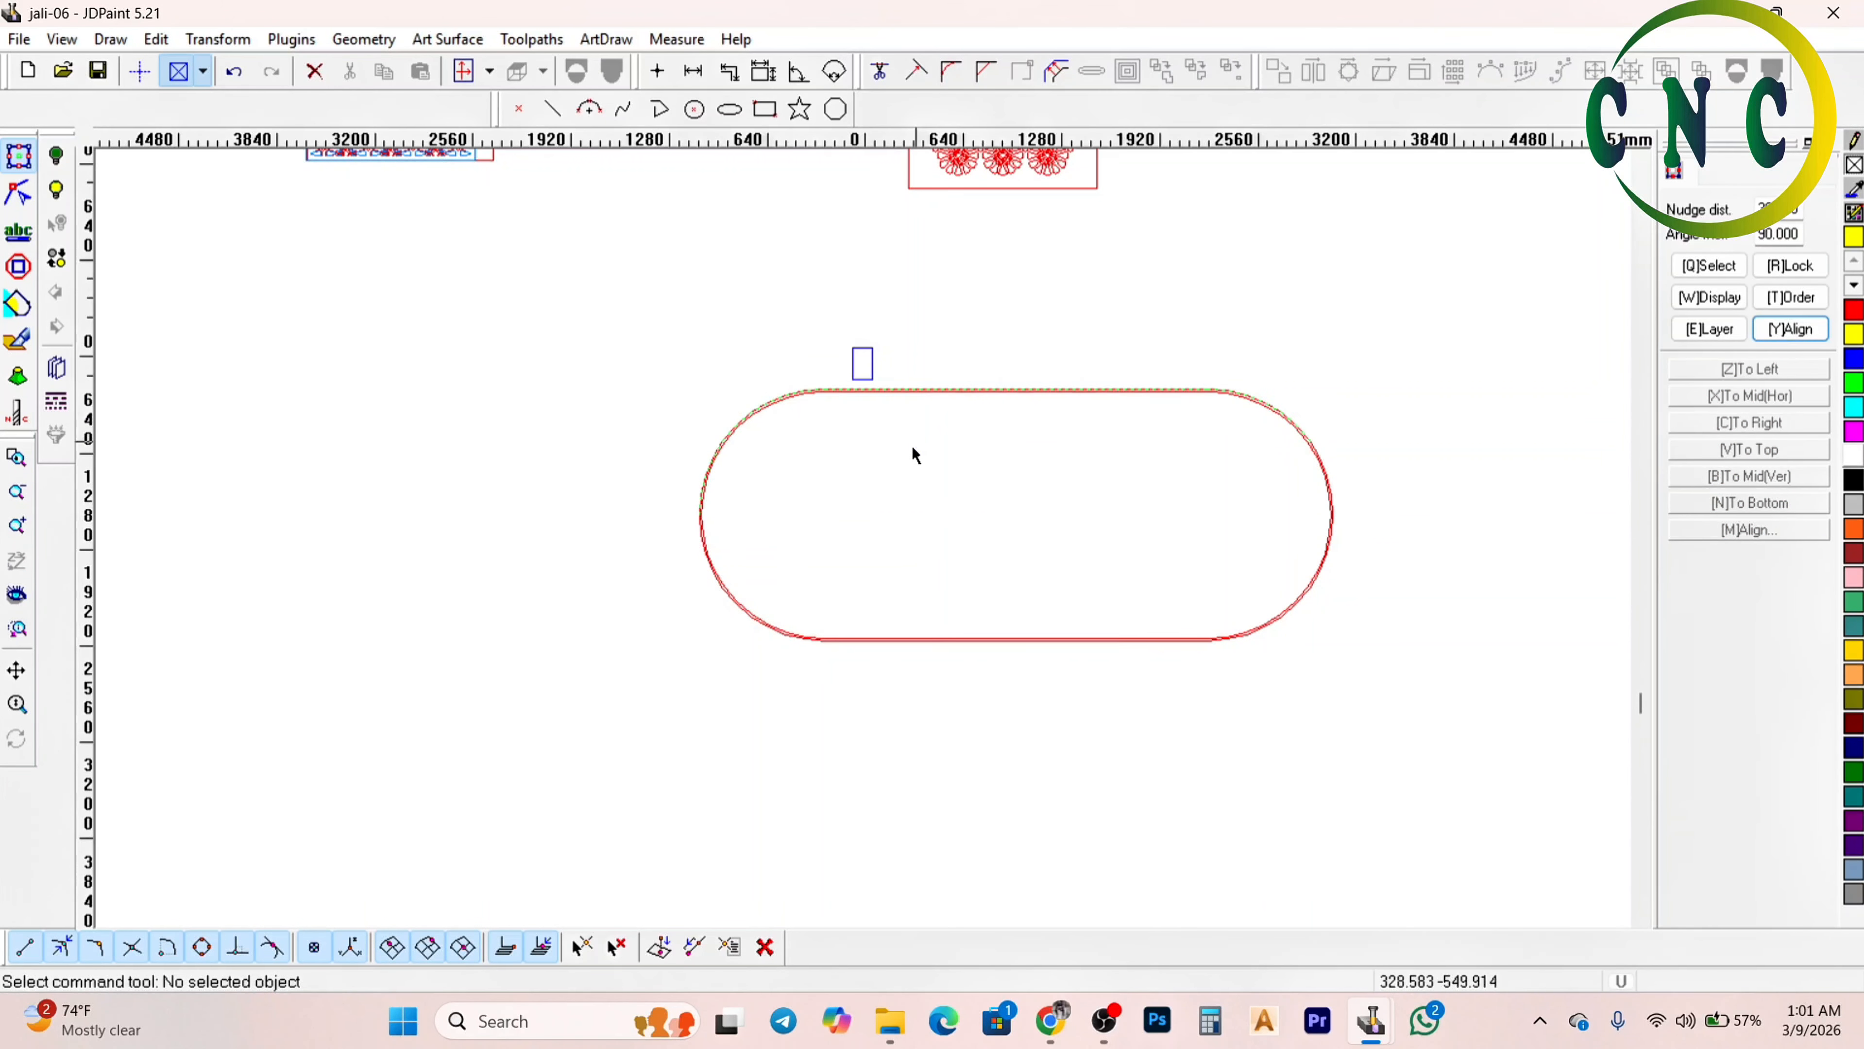
{"action": "left_click", "coordinate": [909, 451]}
{"action": "scroll", "coordinate": [890, 485], "scroll_direction": "down", "scroll_amount": 2}
{"action": "scroll", "coordinate": [907, 529], "scroll_direction": "up", "scroll_amount": 1}
{"action": "left_click", "coordinate": [968, 684]}
{"action": "scroll", "coordinate": [980, 646], "scroll_direction": "up", "scroll_amount": 2}
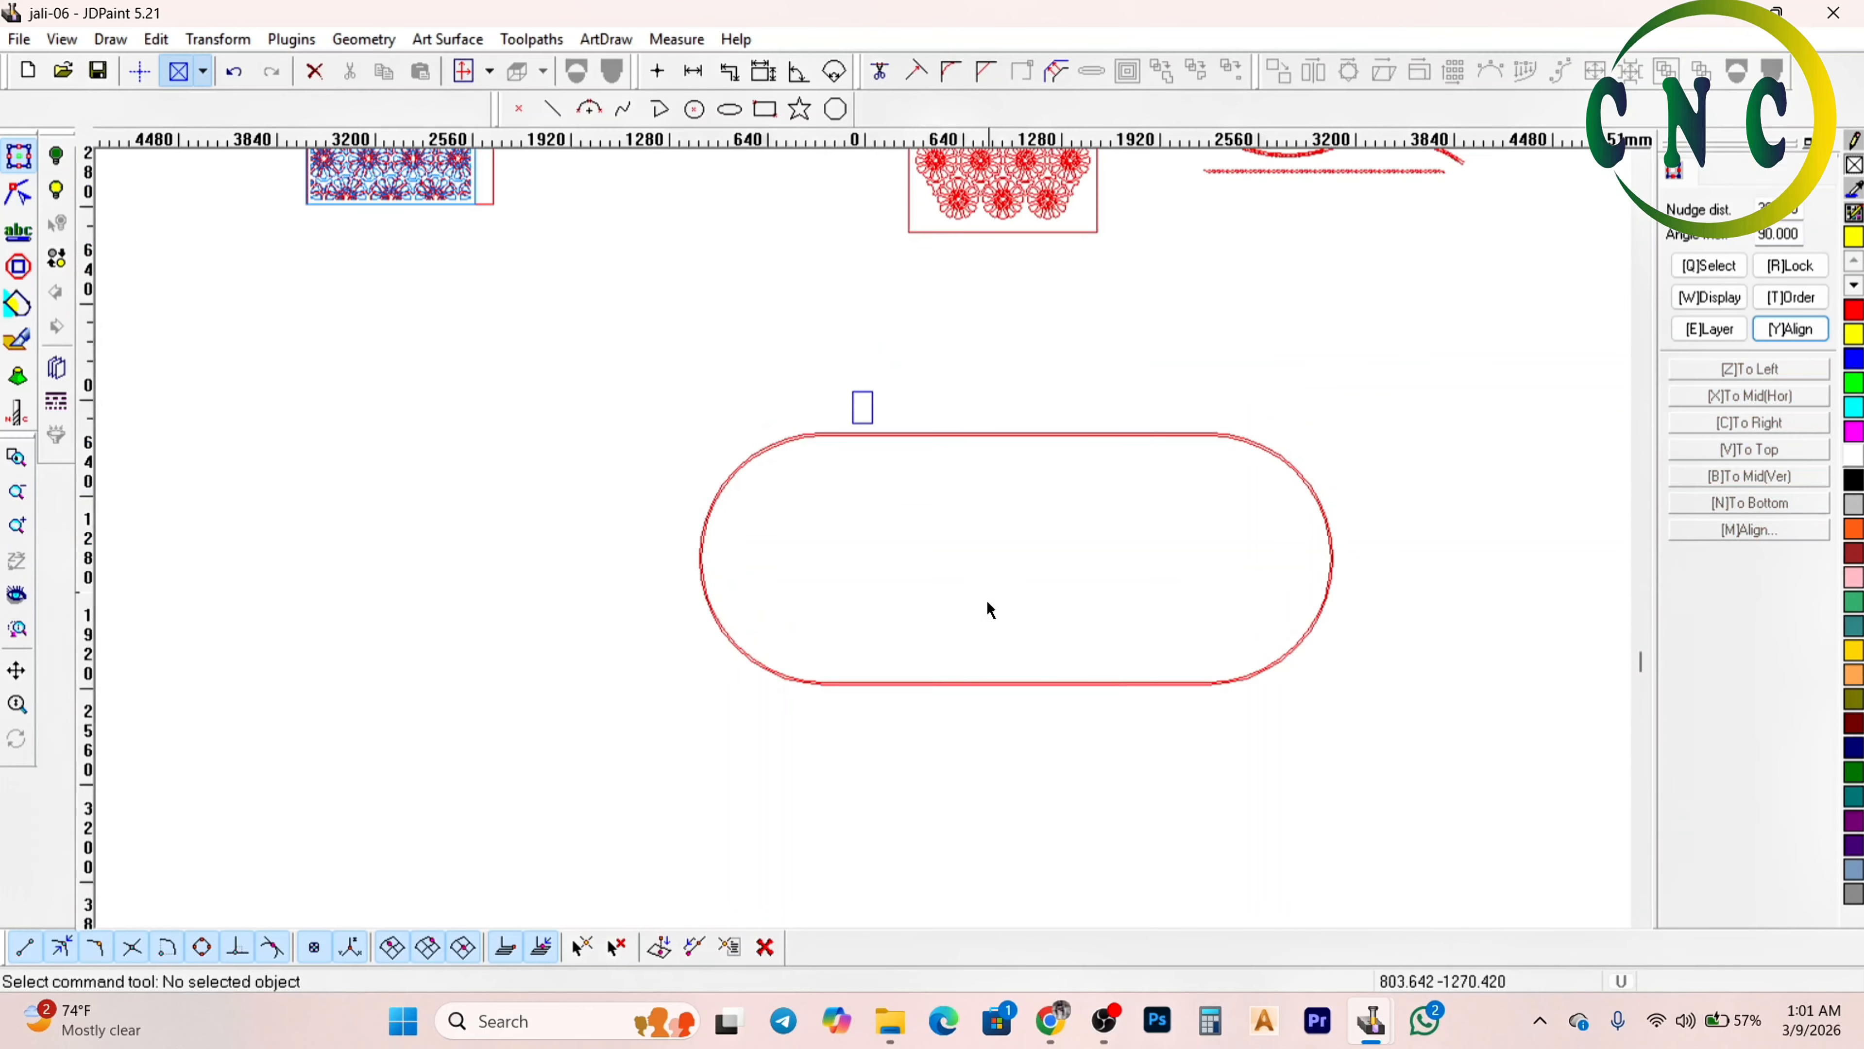
{"action": "left_click_drag", "start_coordinate": [1160, 461], "coordinate": [1115, 542]}
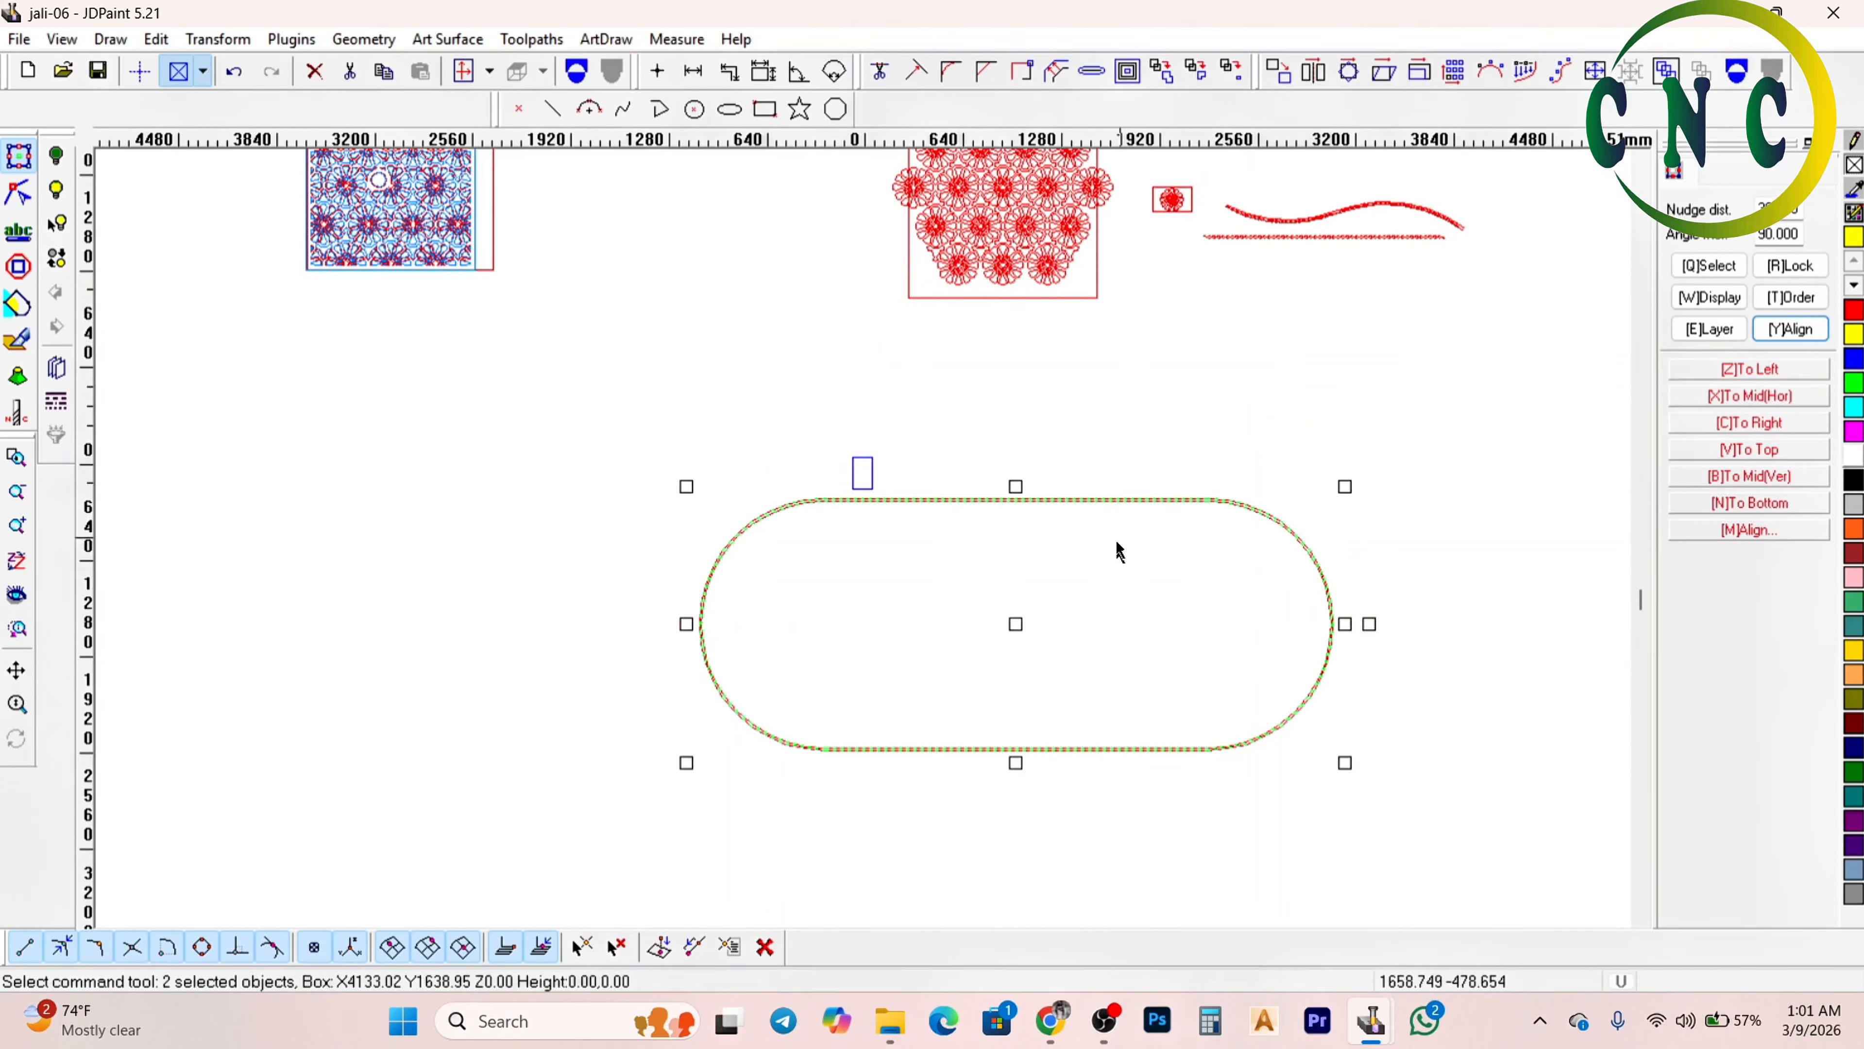
{"action": "left_click", "coordinate": [1147, 418]}
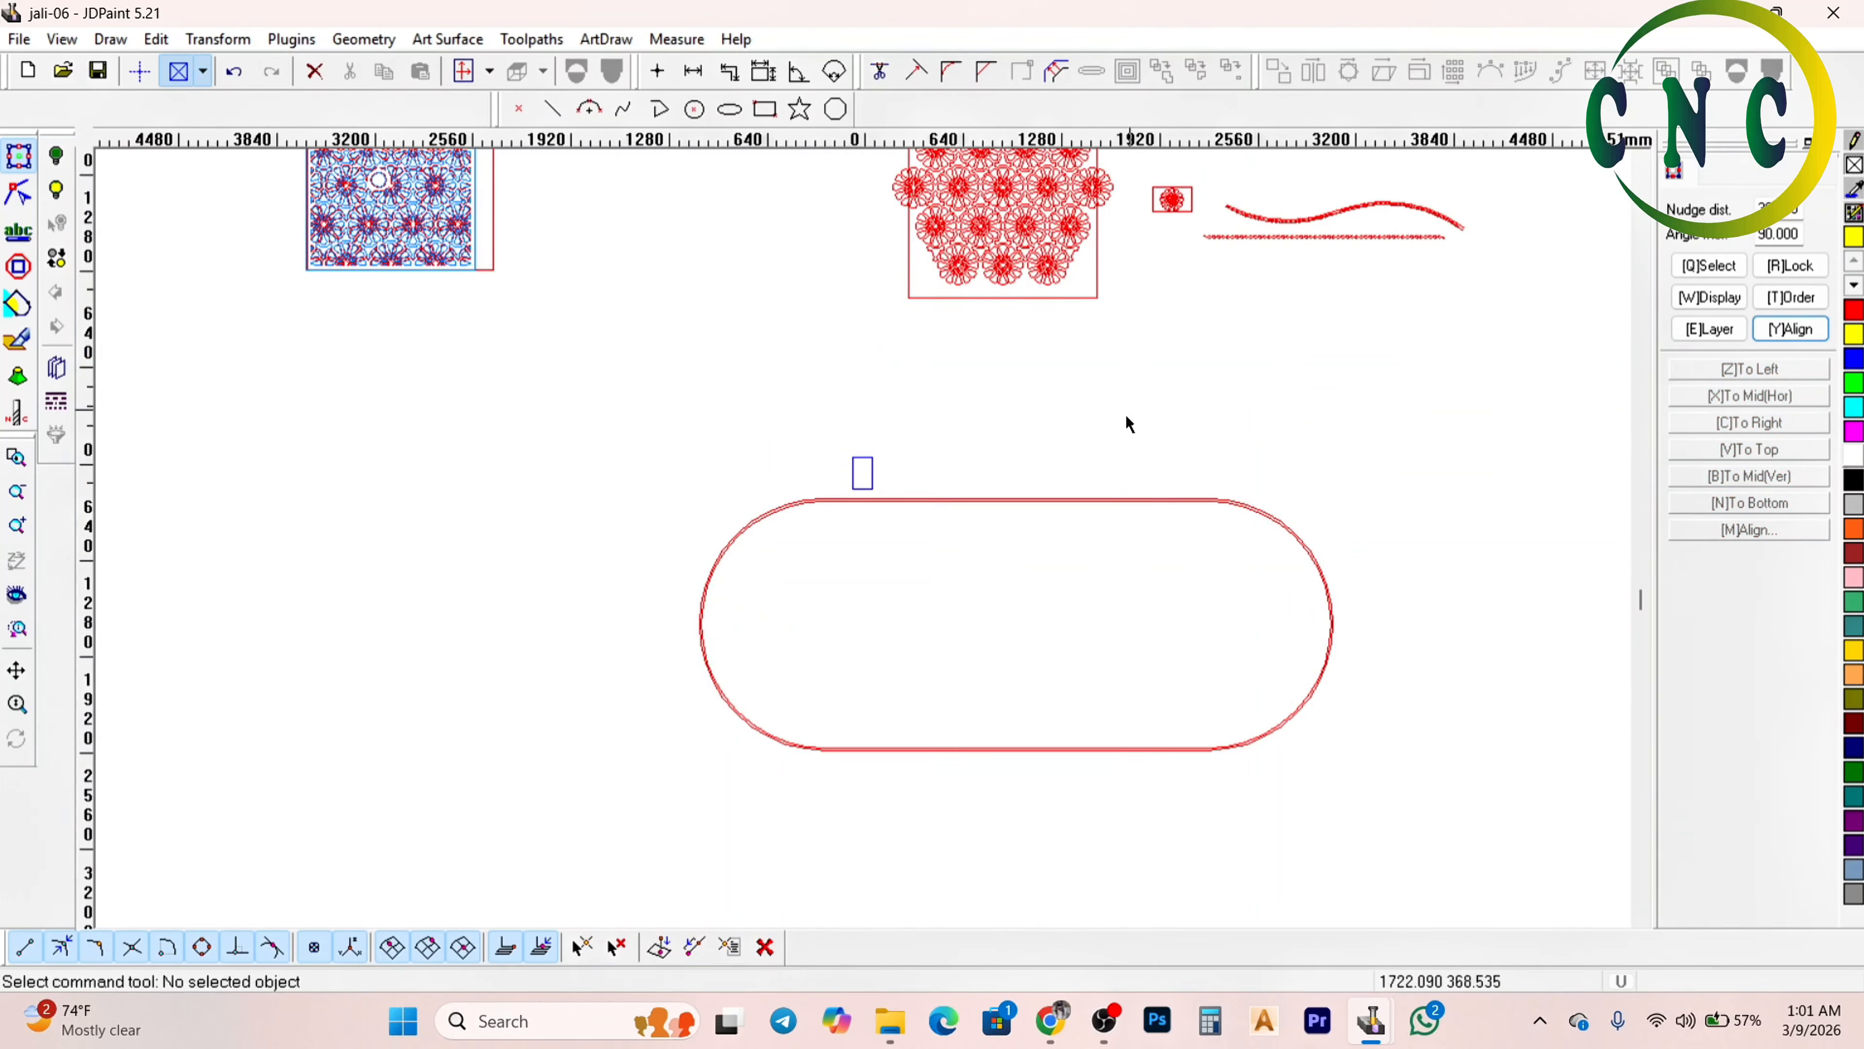
{"action": "scroll", "coordinate": [1124, 417], "scroll_direction": "up", "scroll_amount": 1}
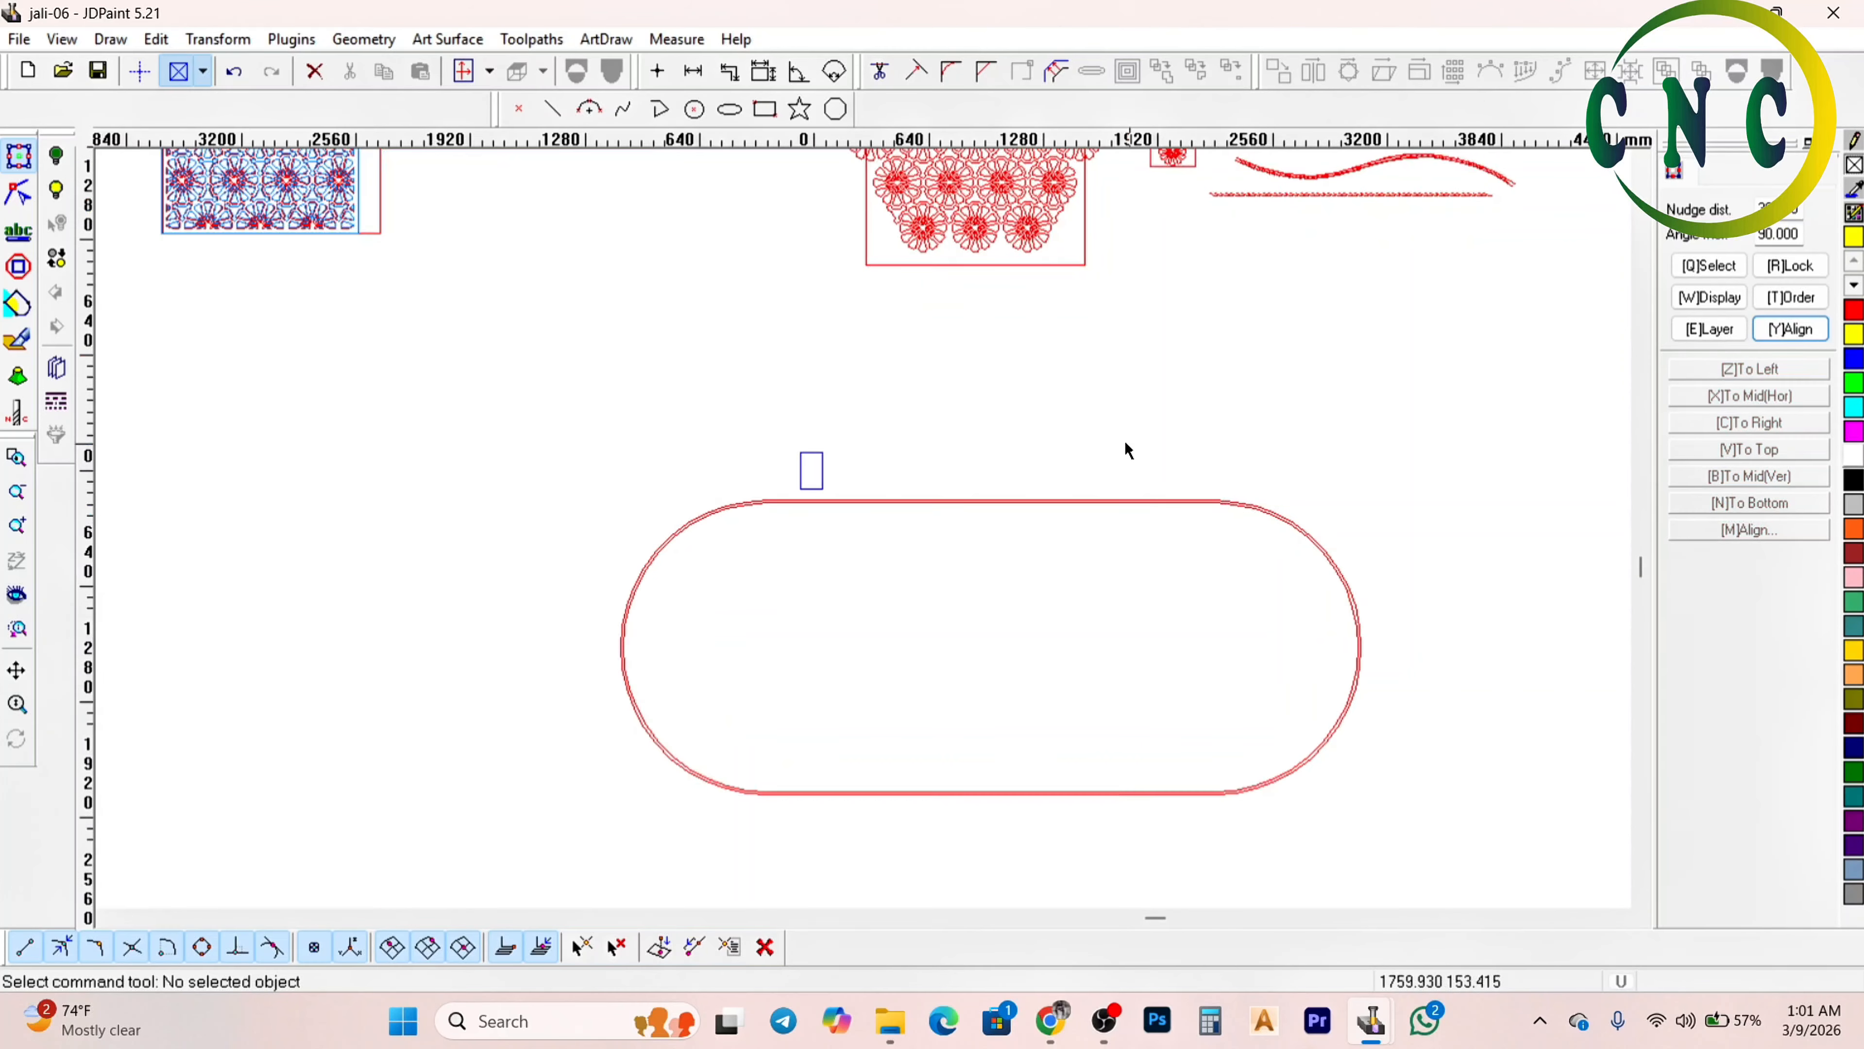
{"action": "scroll", "coordinate": [1124, 475], "scroll_direction": "up", "scroll_amount": 1}
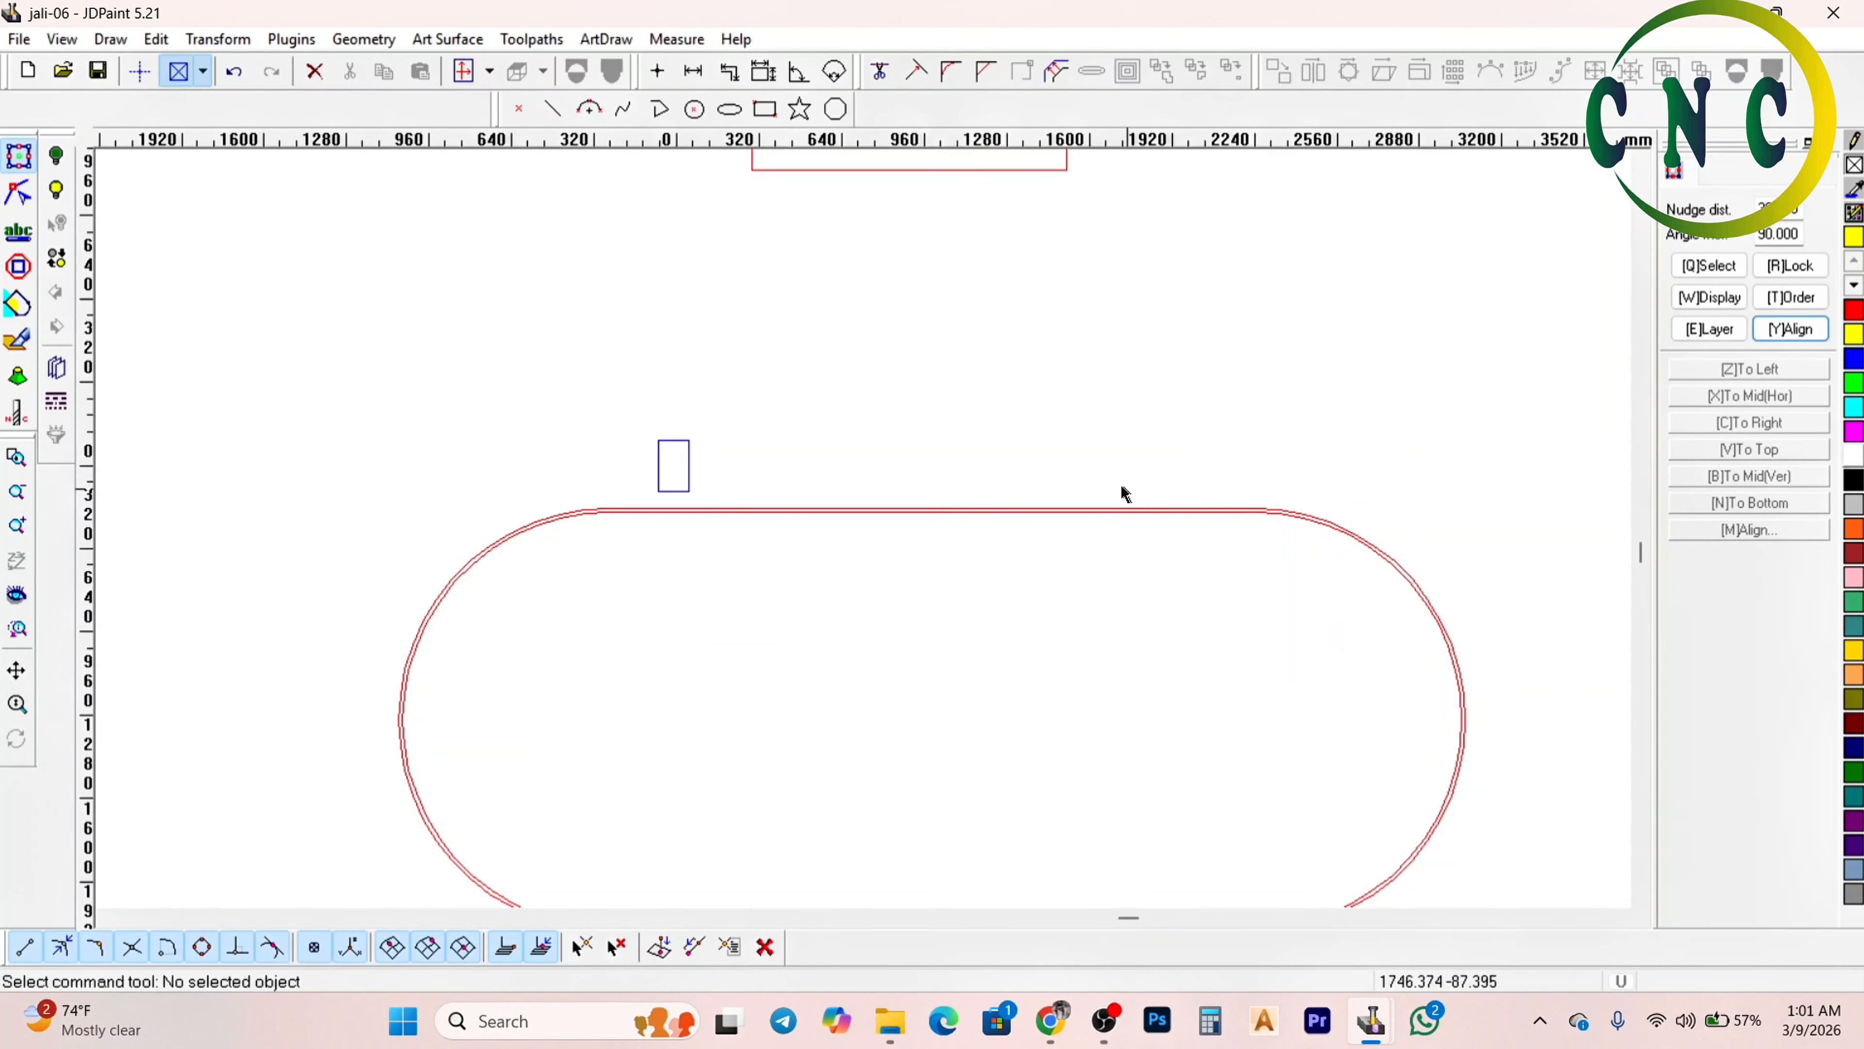
{"action": "scroll", "coordinate": [950, 309], "scroll_direction": "down", "scroll_amount": 2}
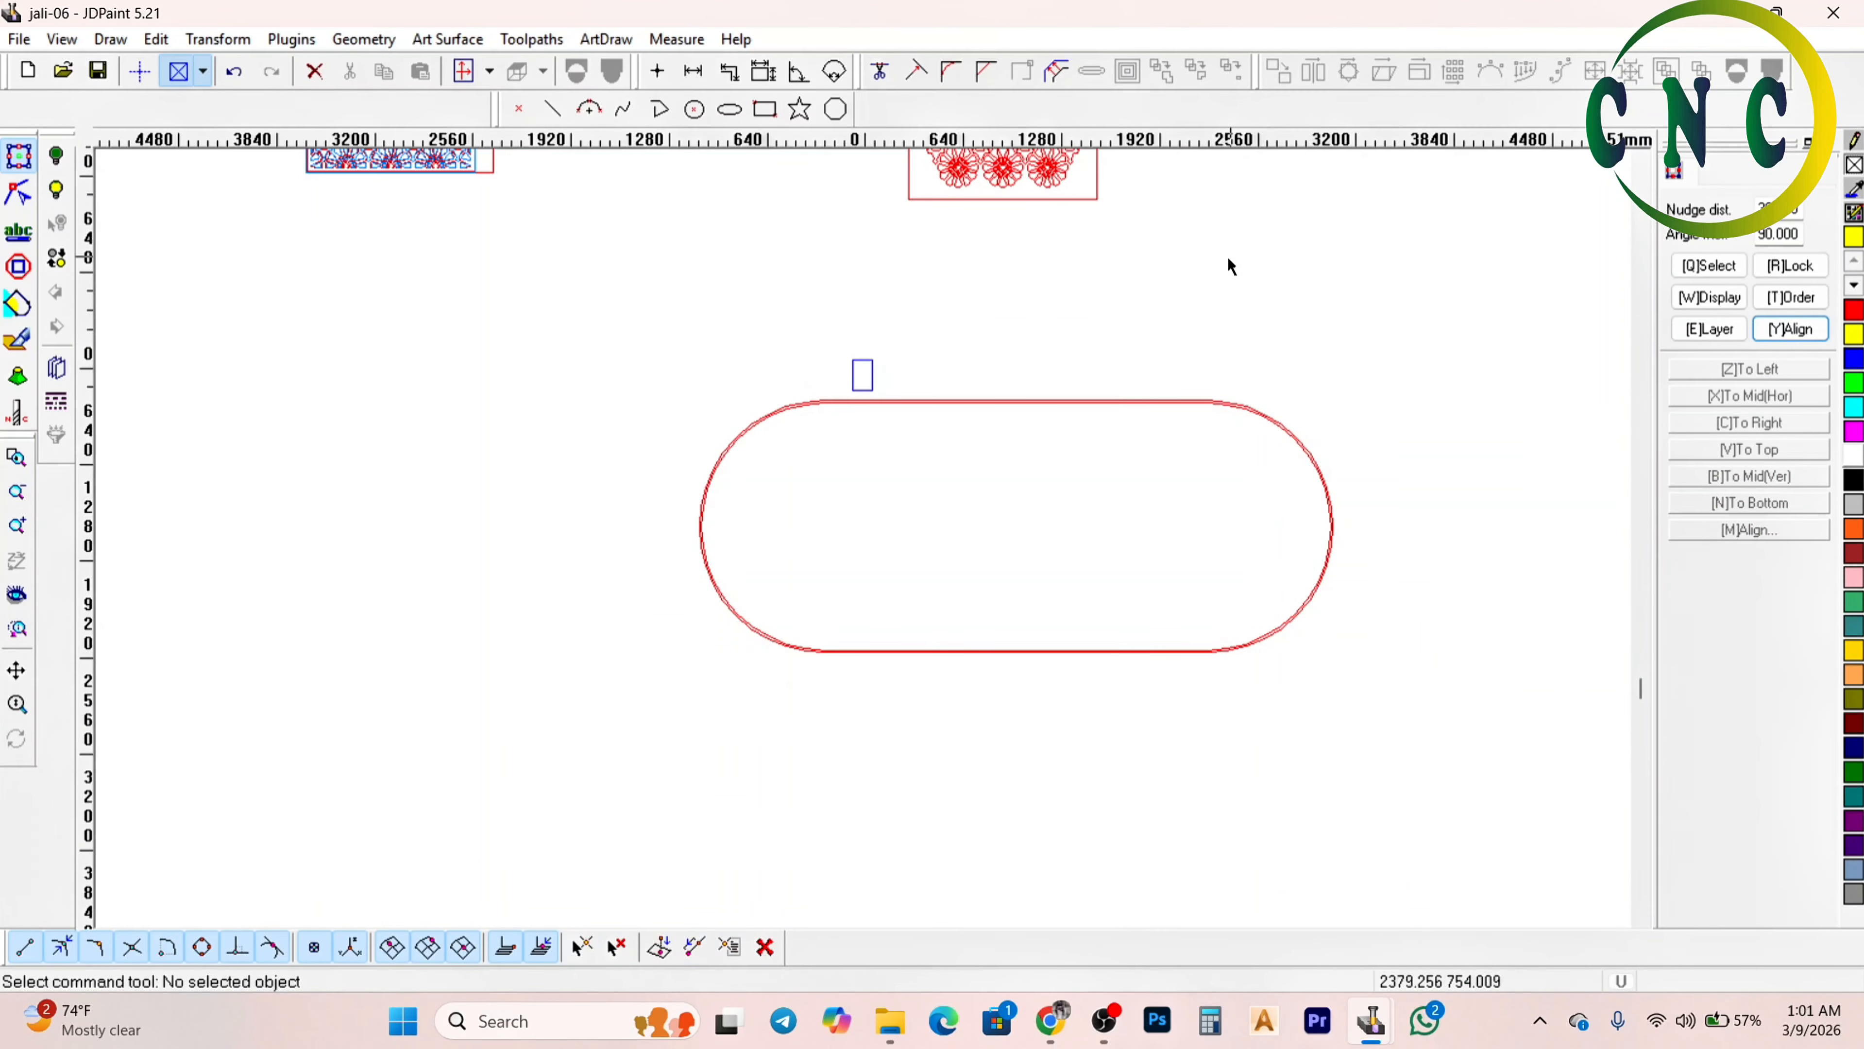